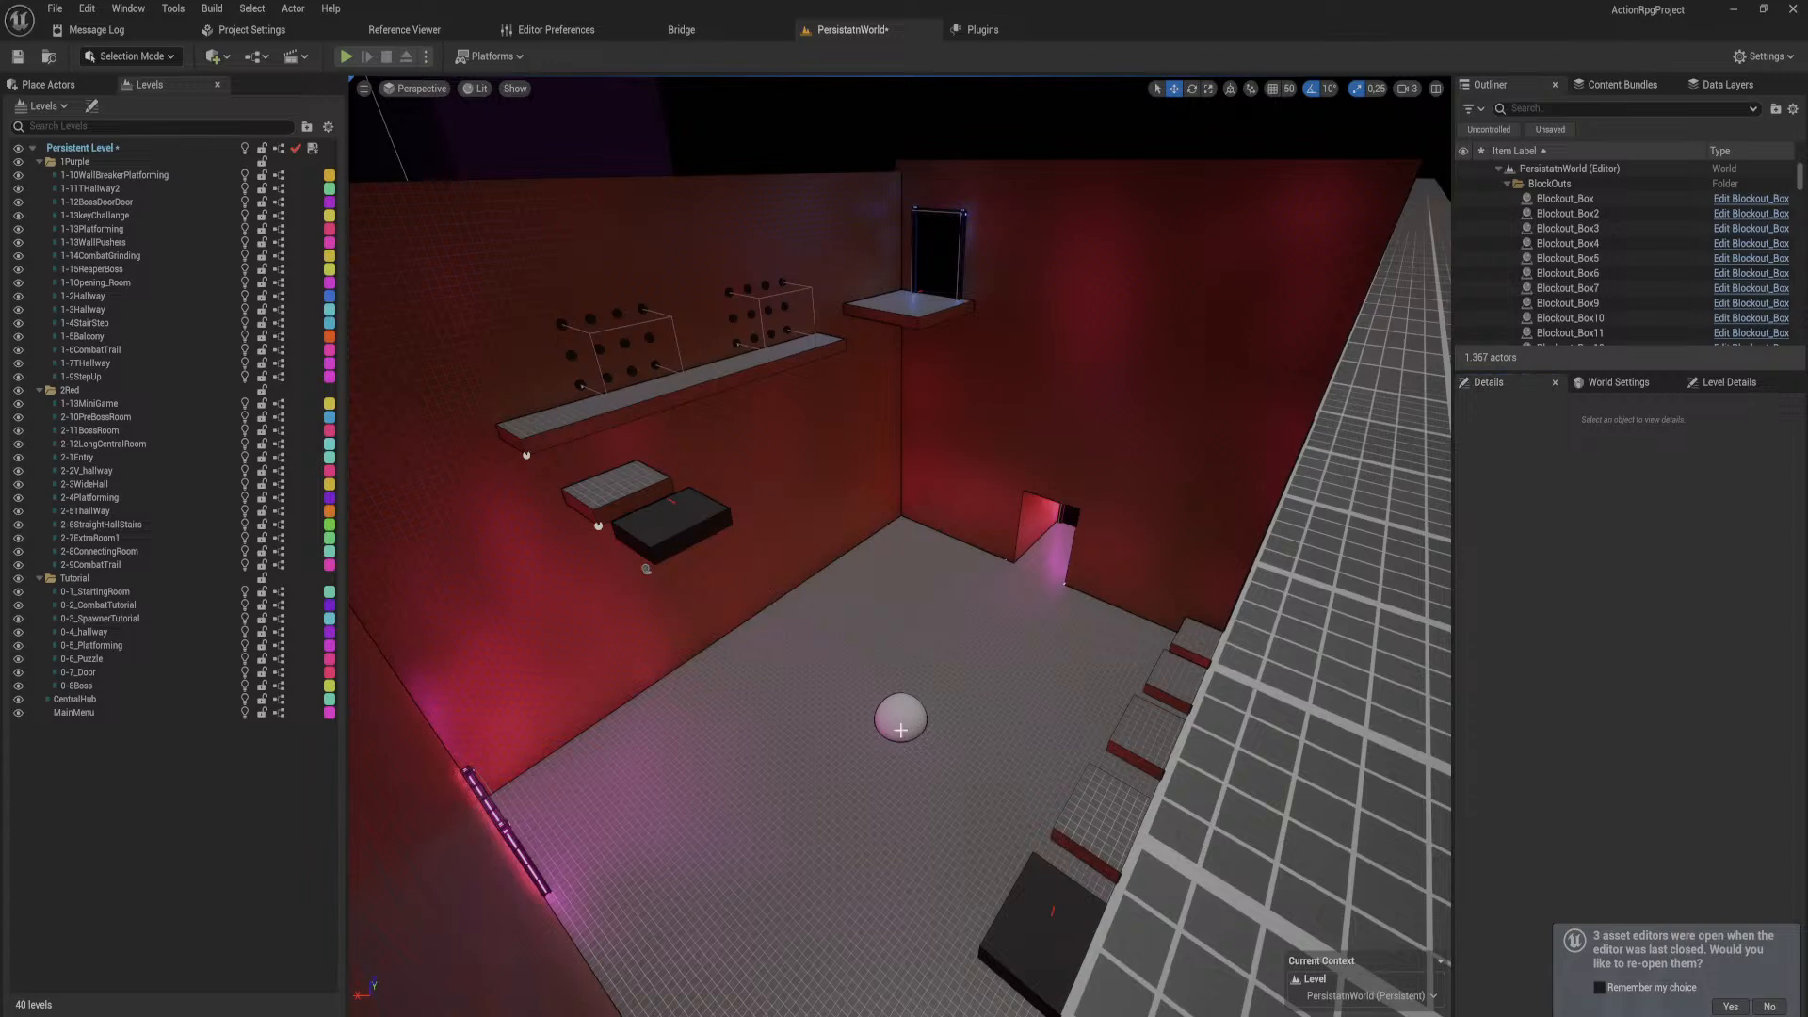
Step: Move the bombTosser blueprint from the enemies' Spider folder into the Blueprints folder
click(901, 725)
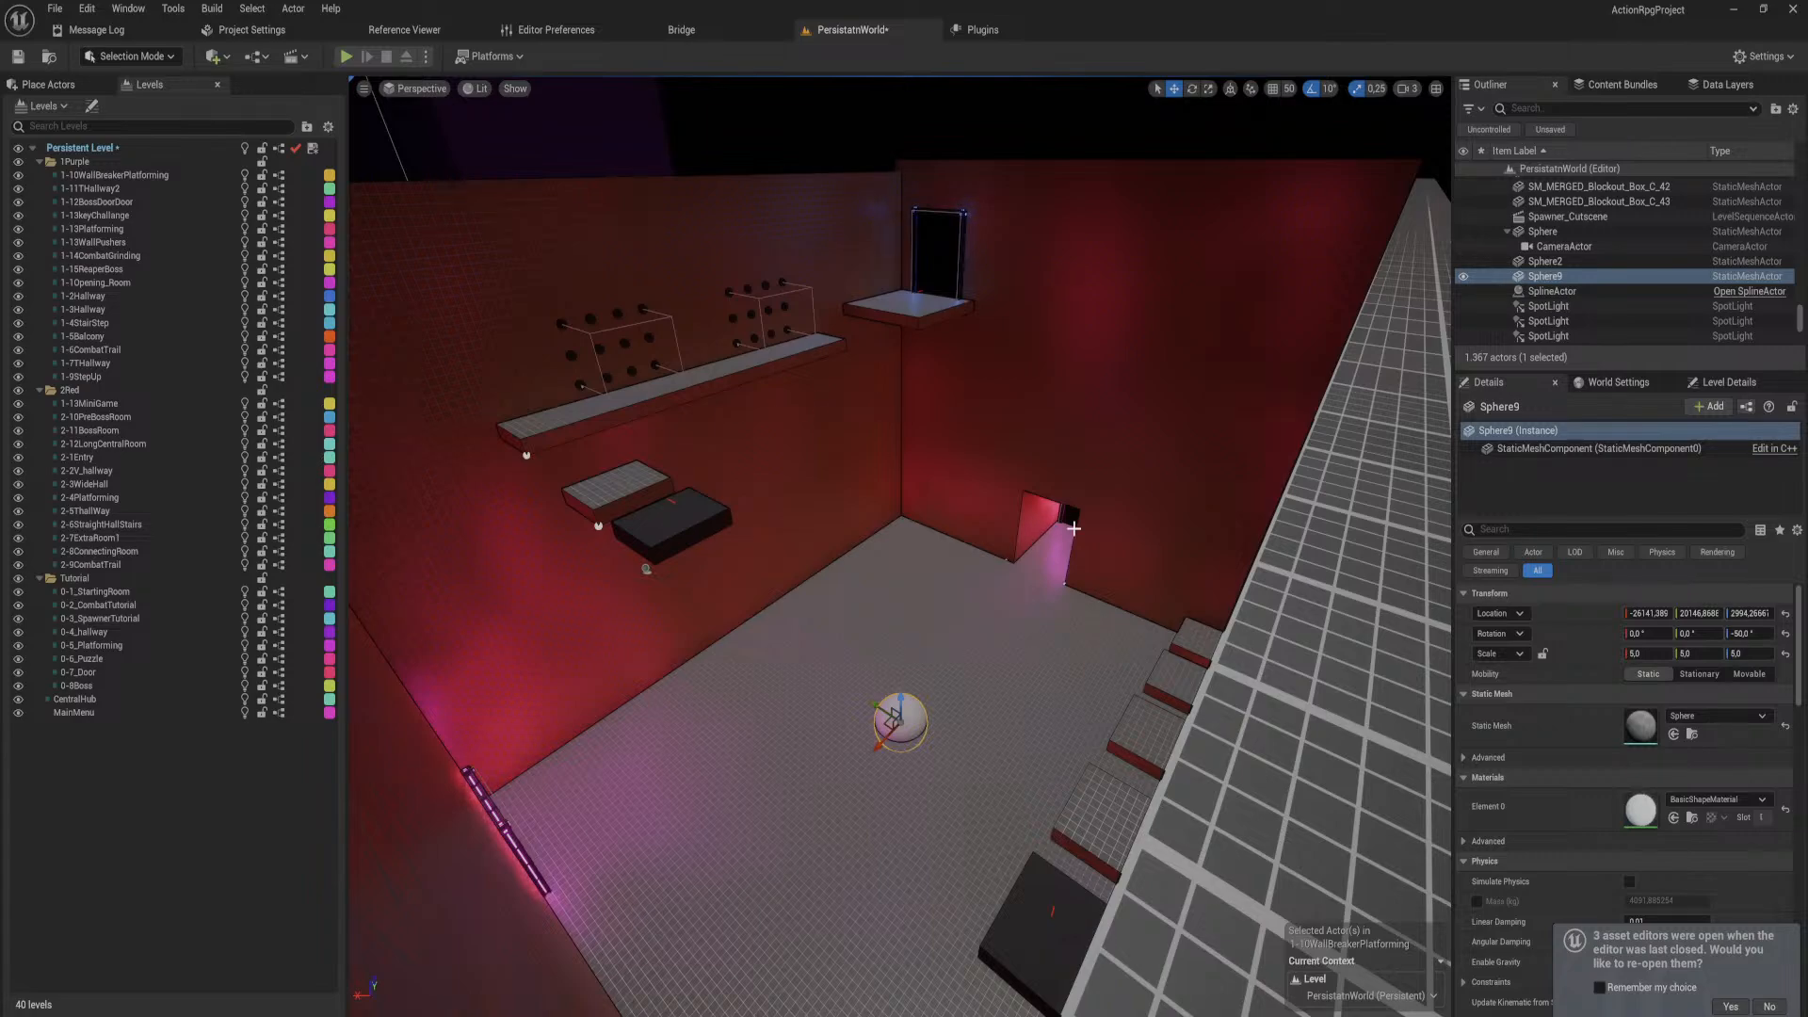
right_drag(1086, 600, 1078, 602)
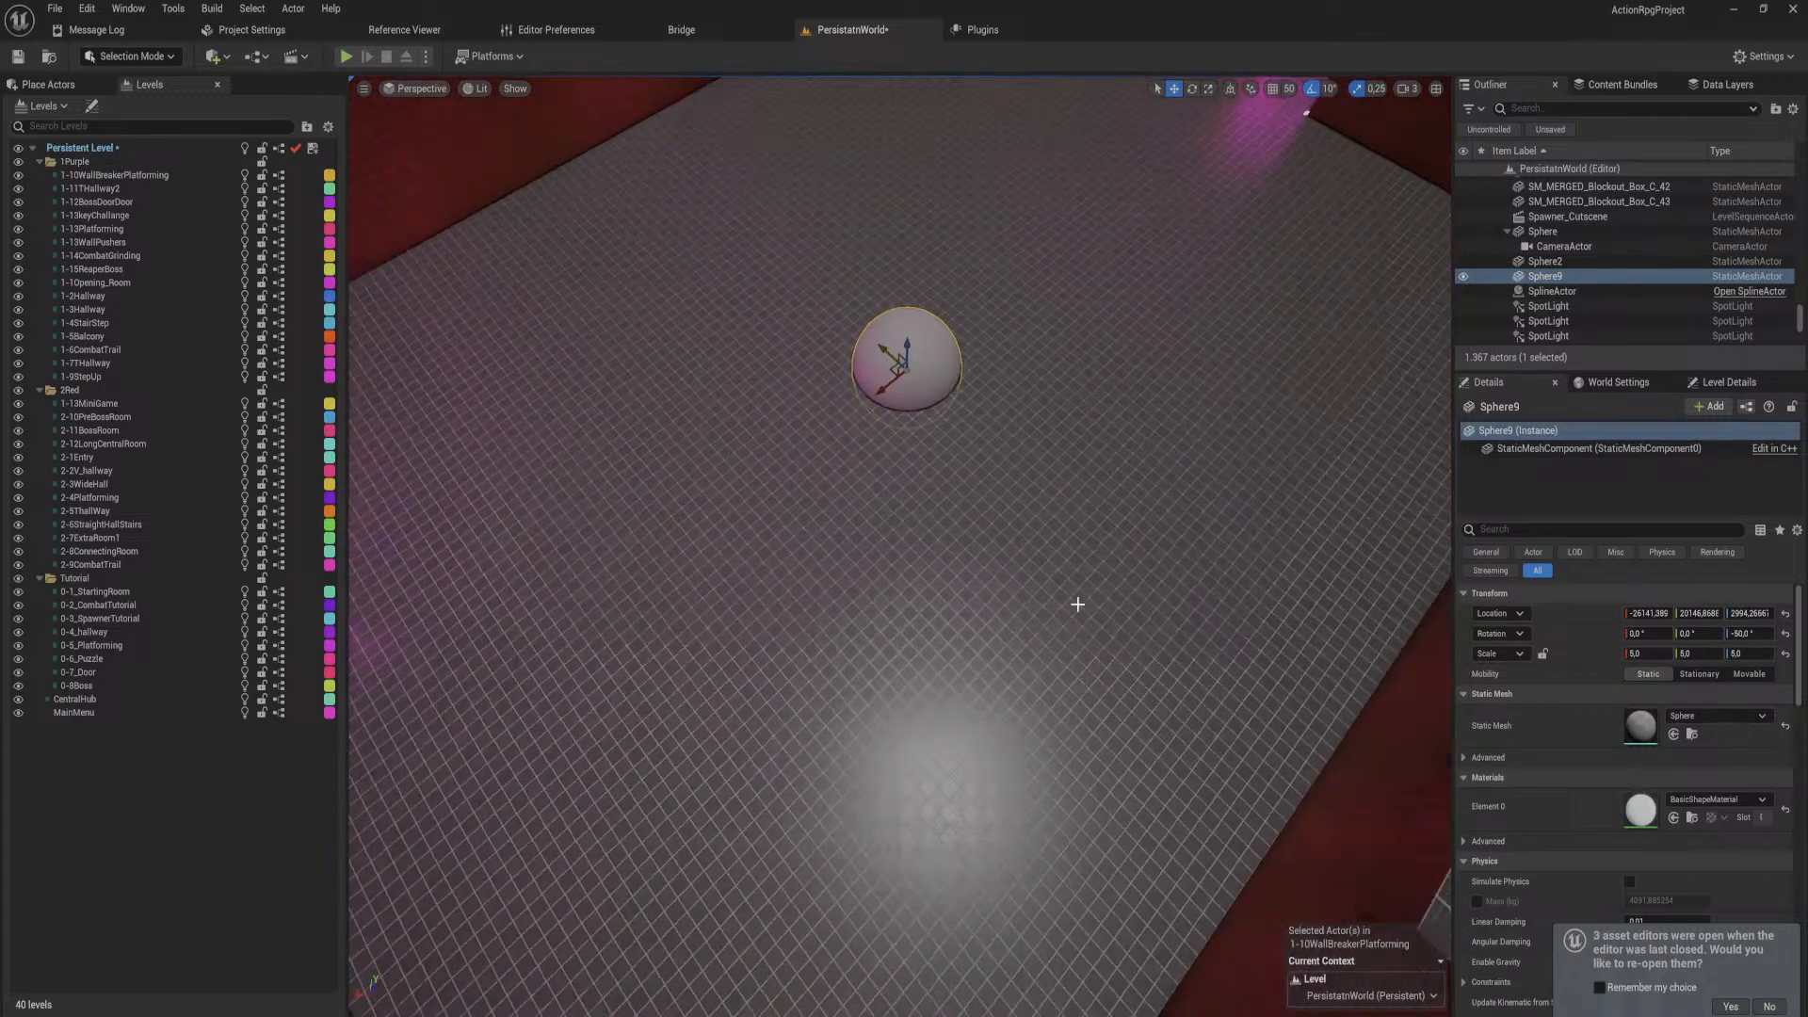
key(ctrl+space)
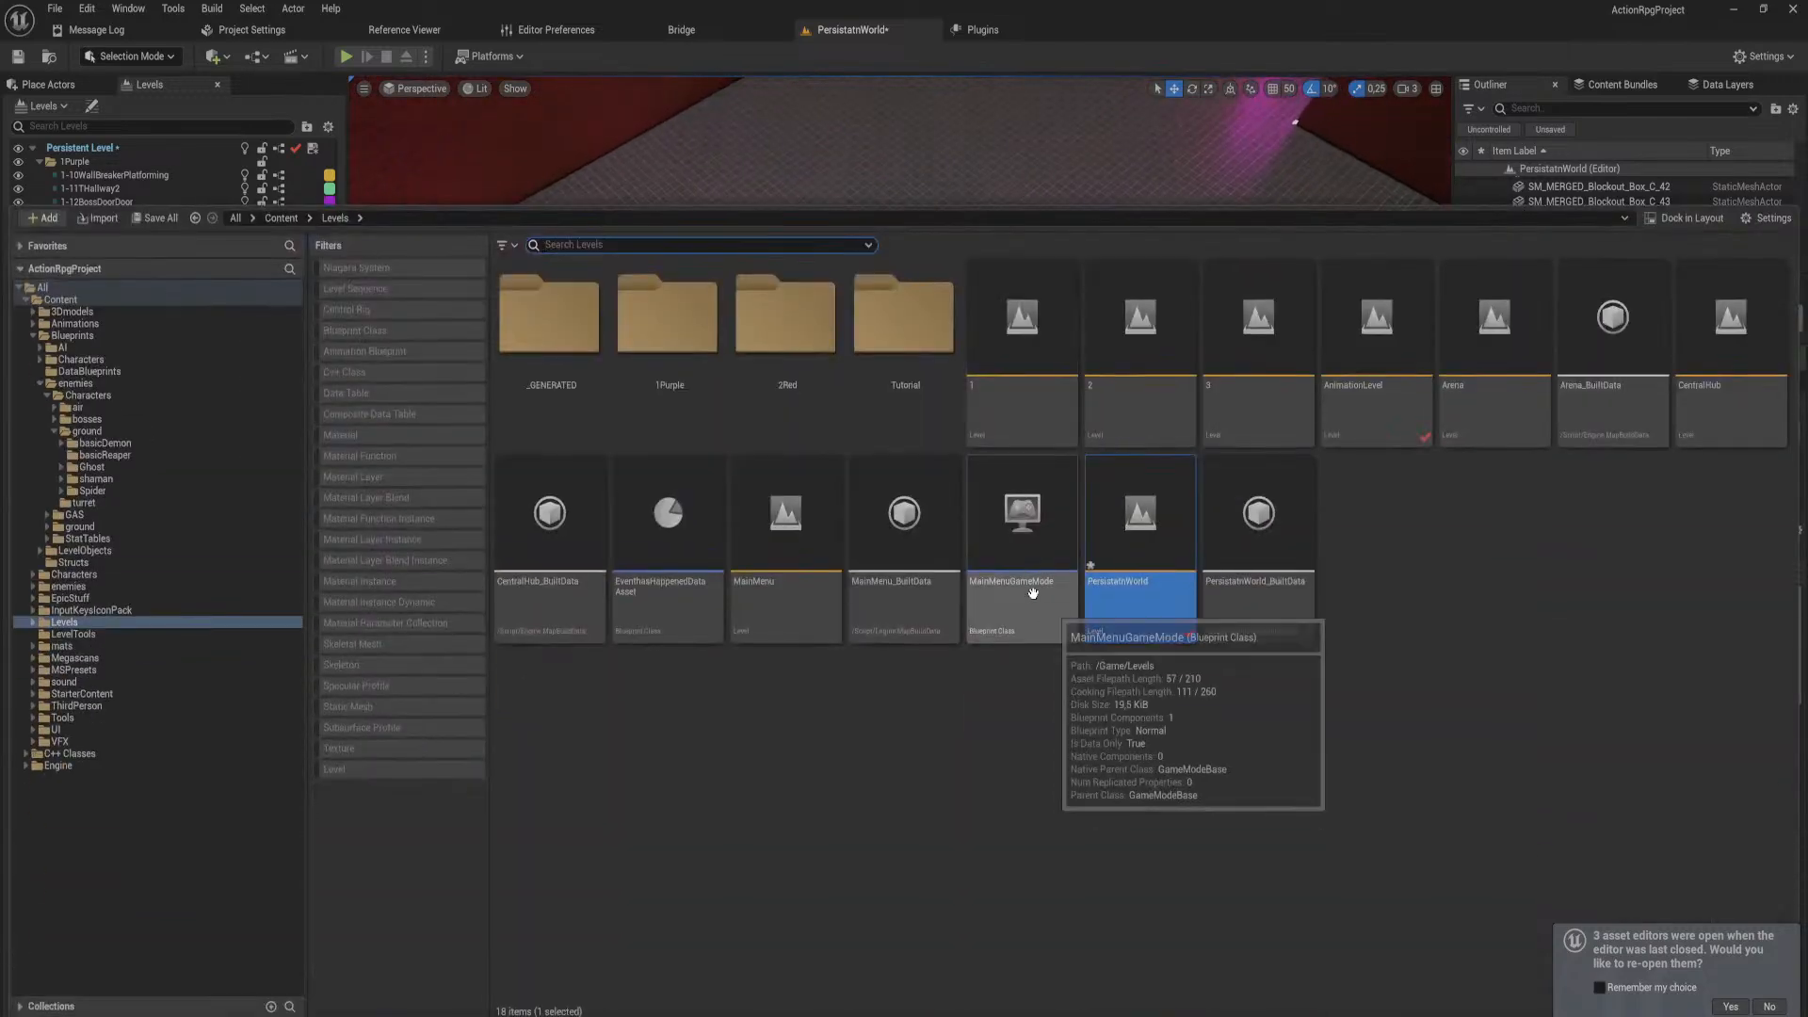
click(83, 299)
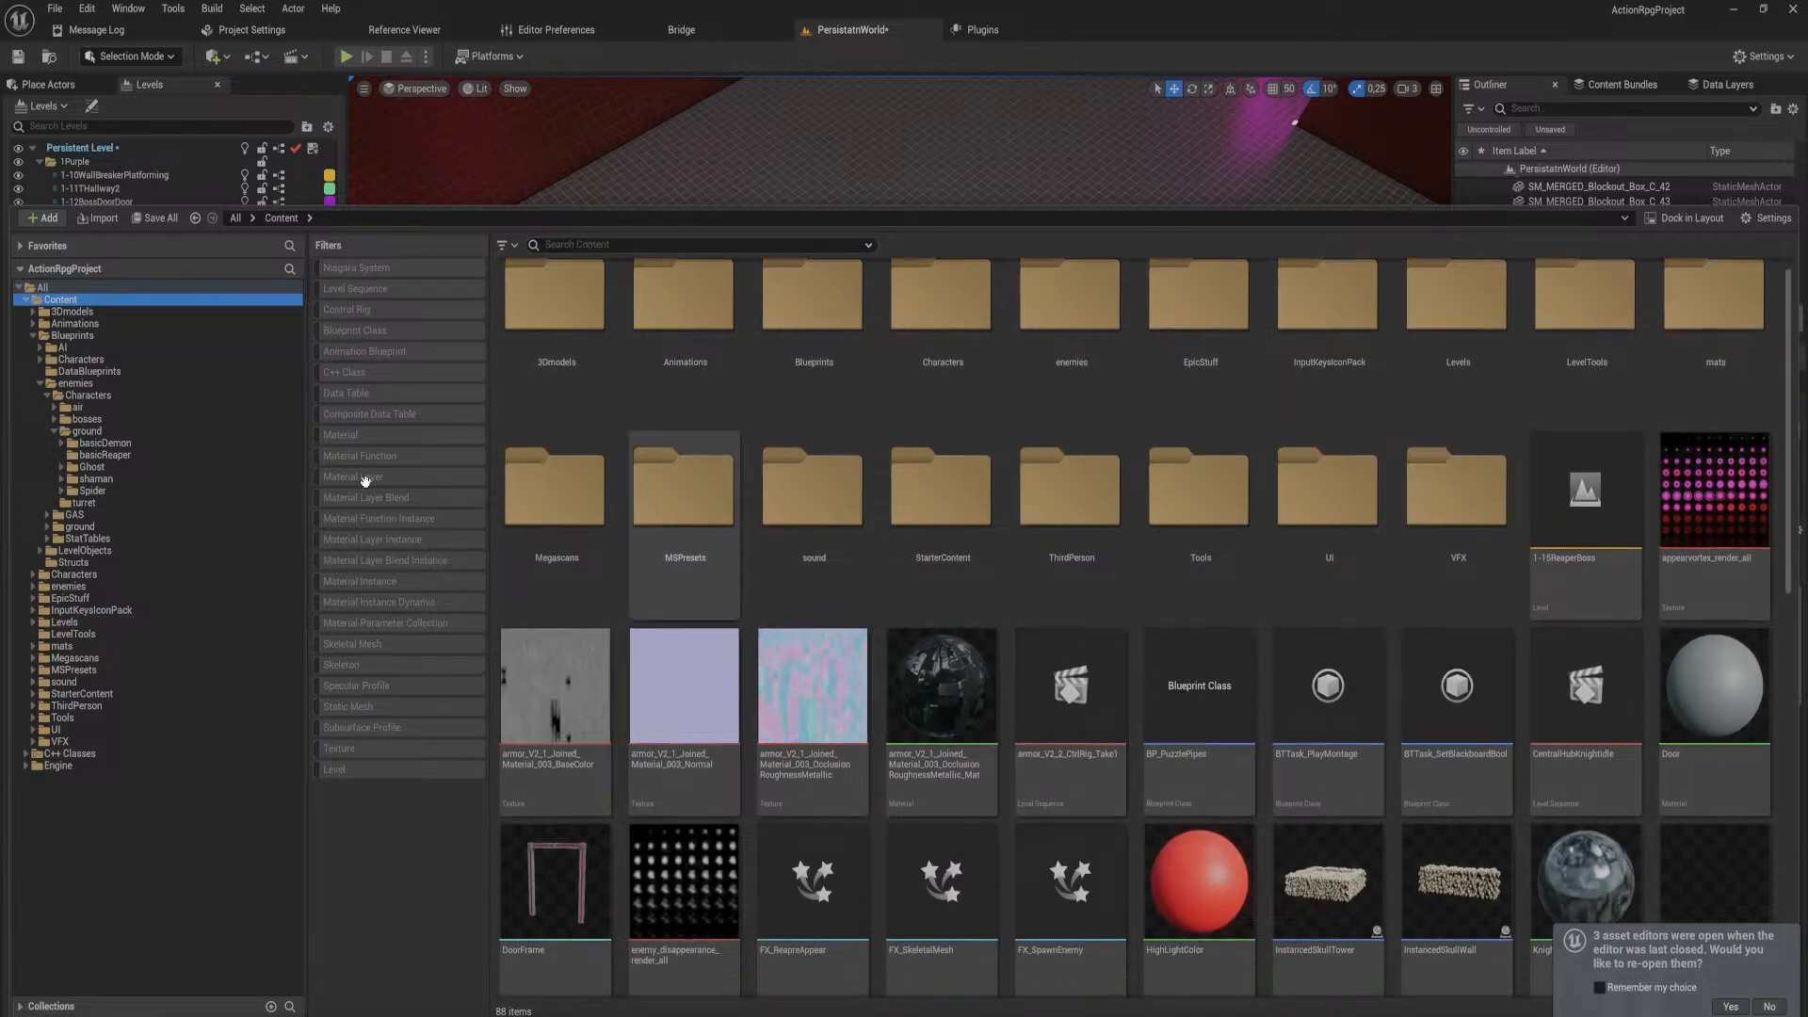
click(98, 333)
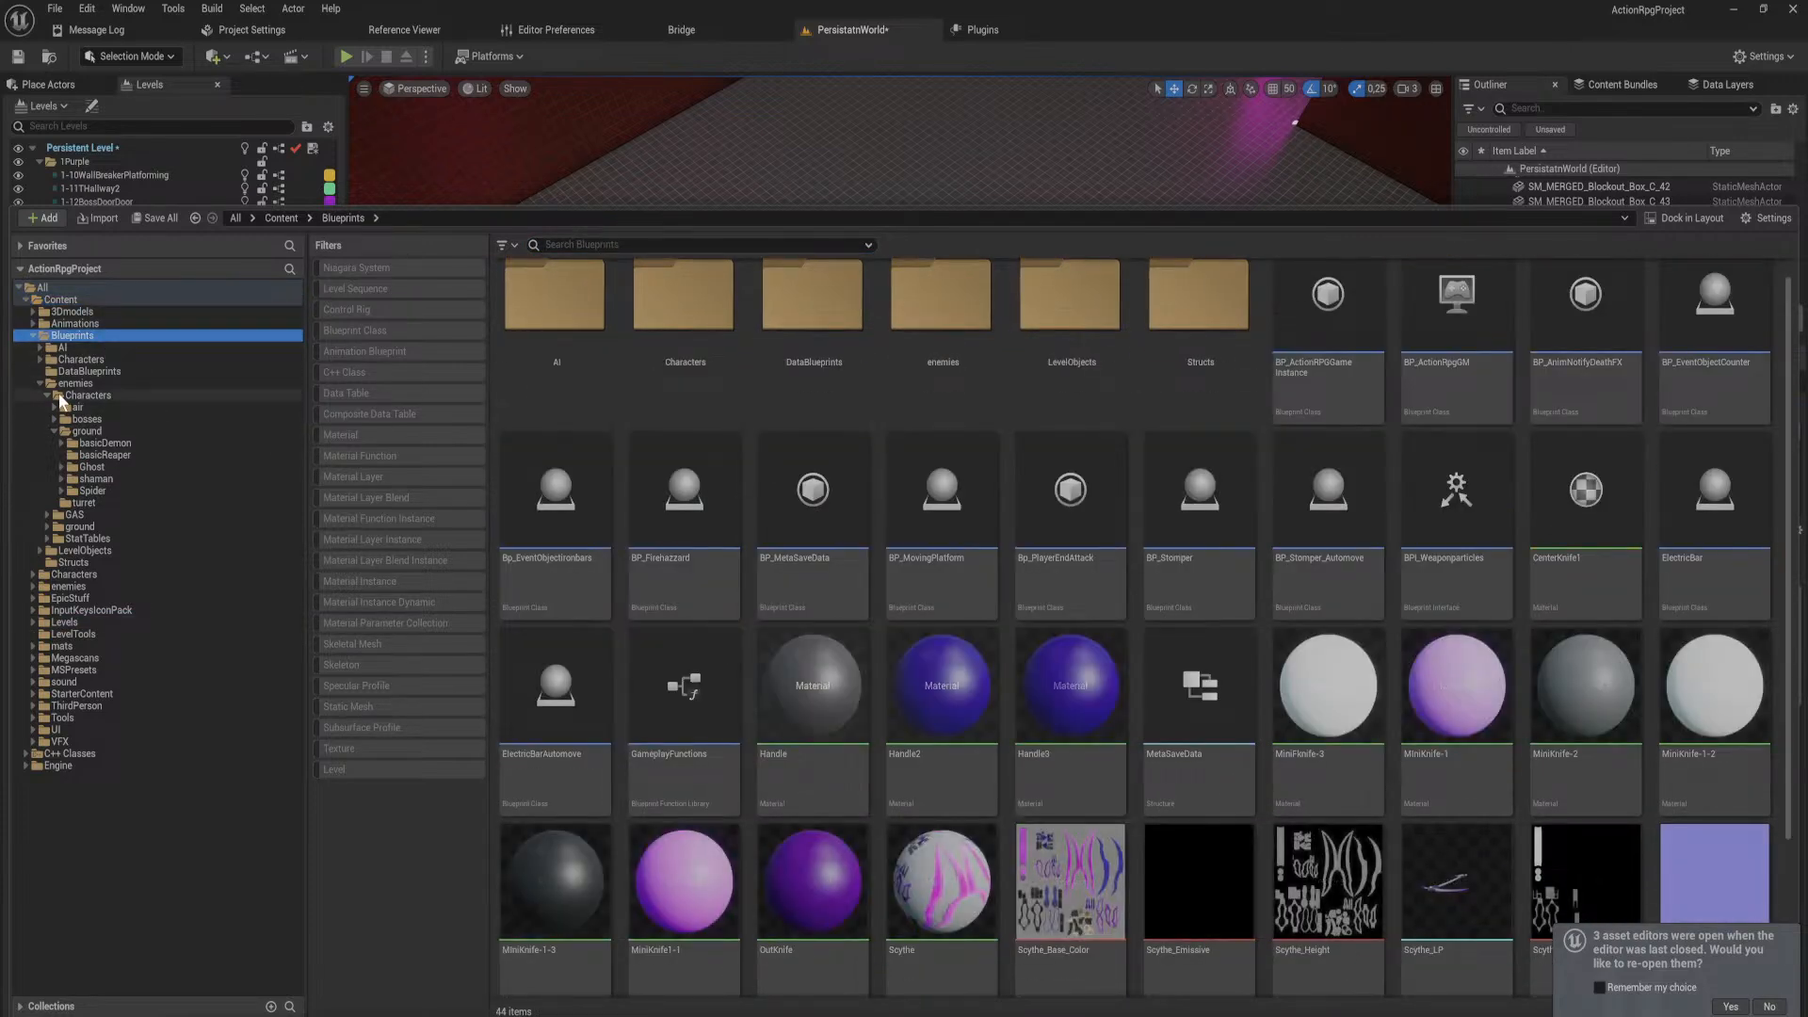
click(120, 489)
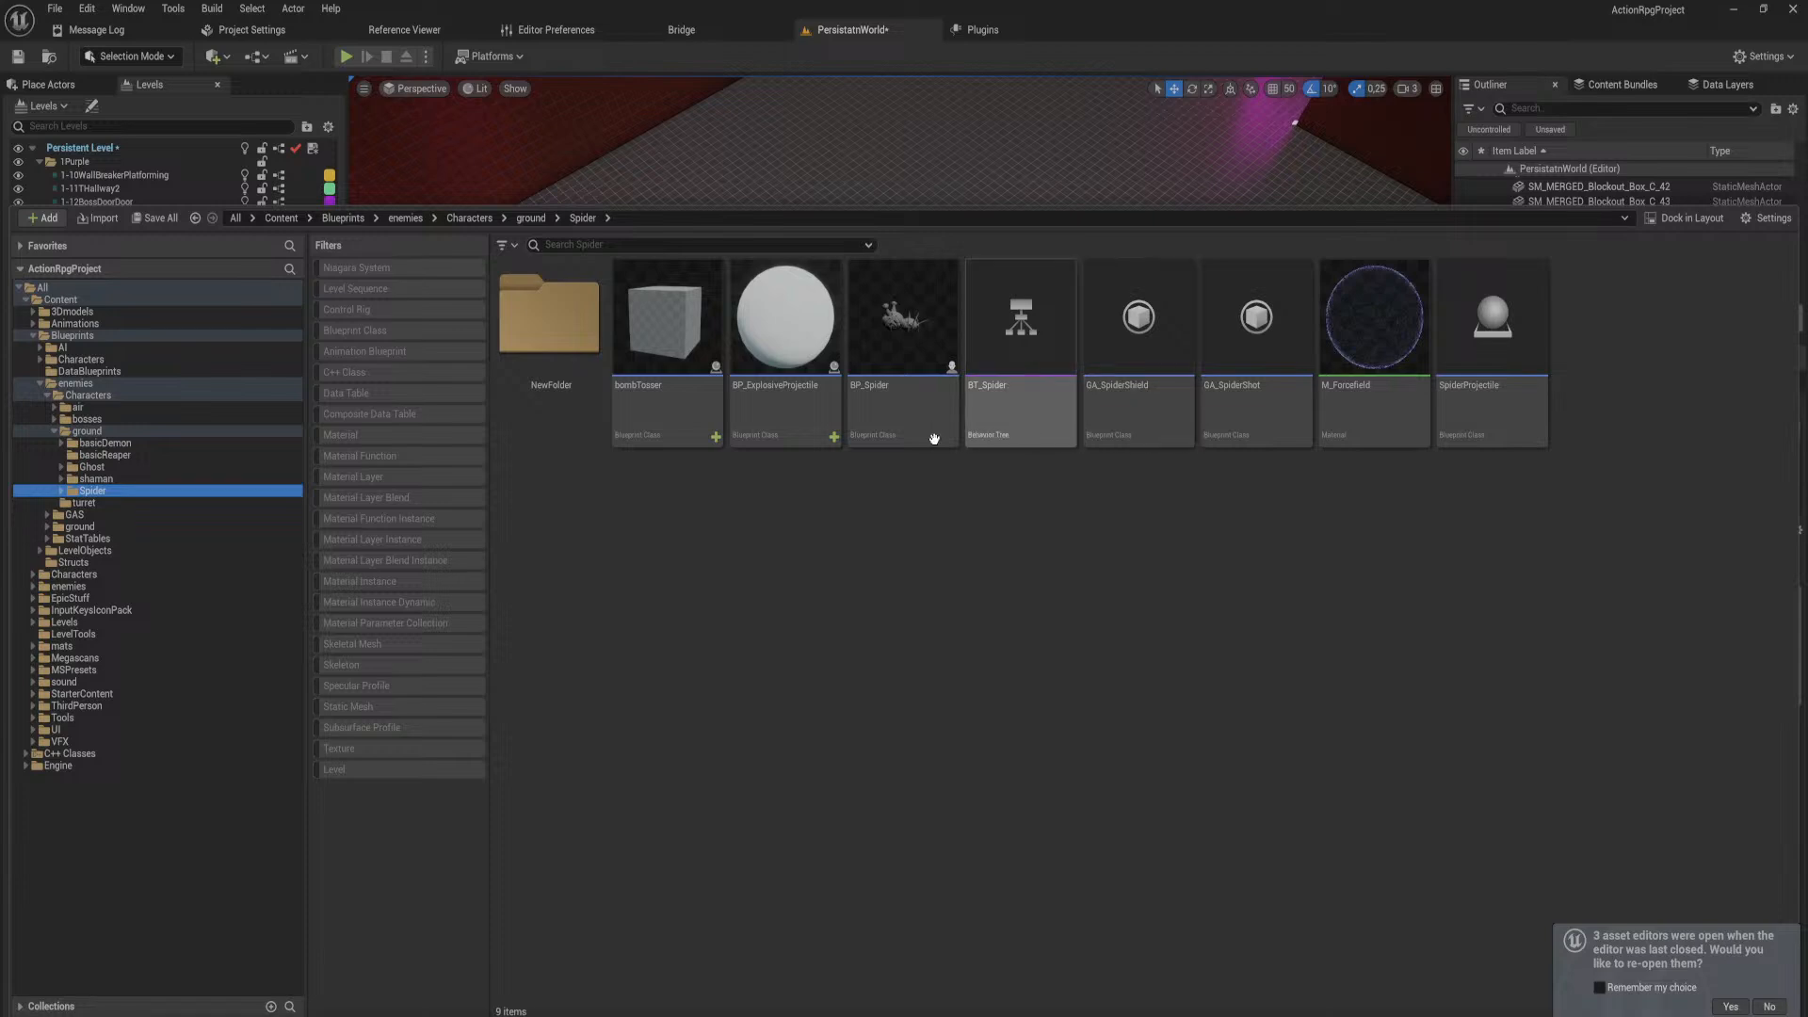
drag(659, 400, 74, 336)
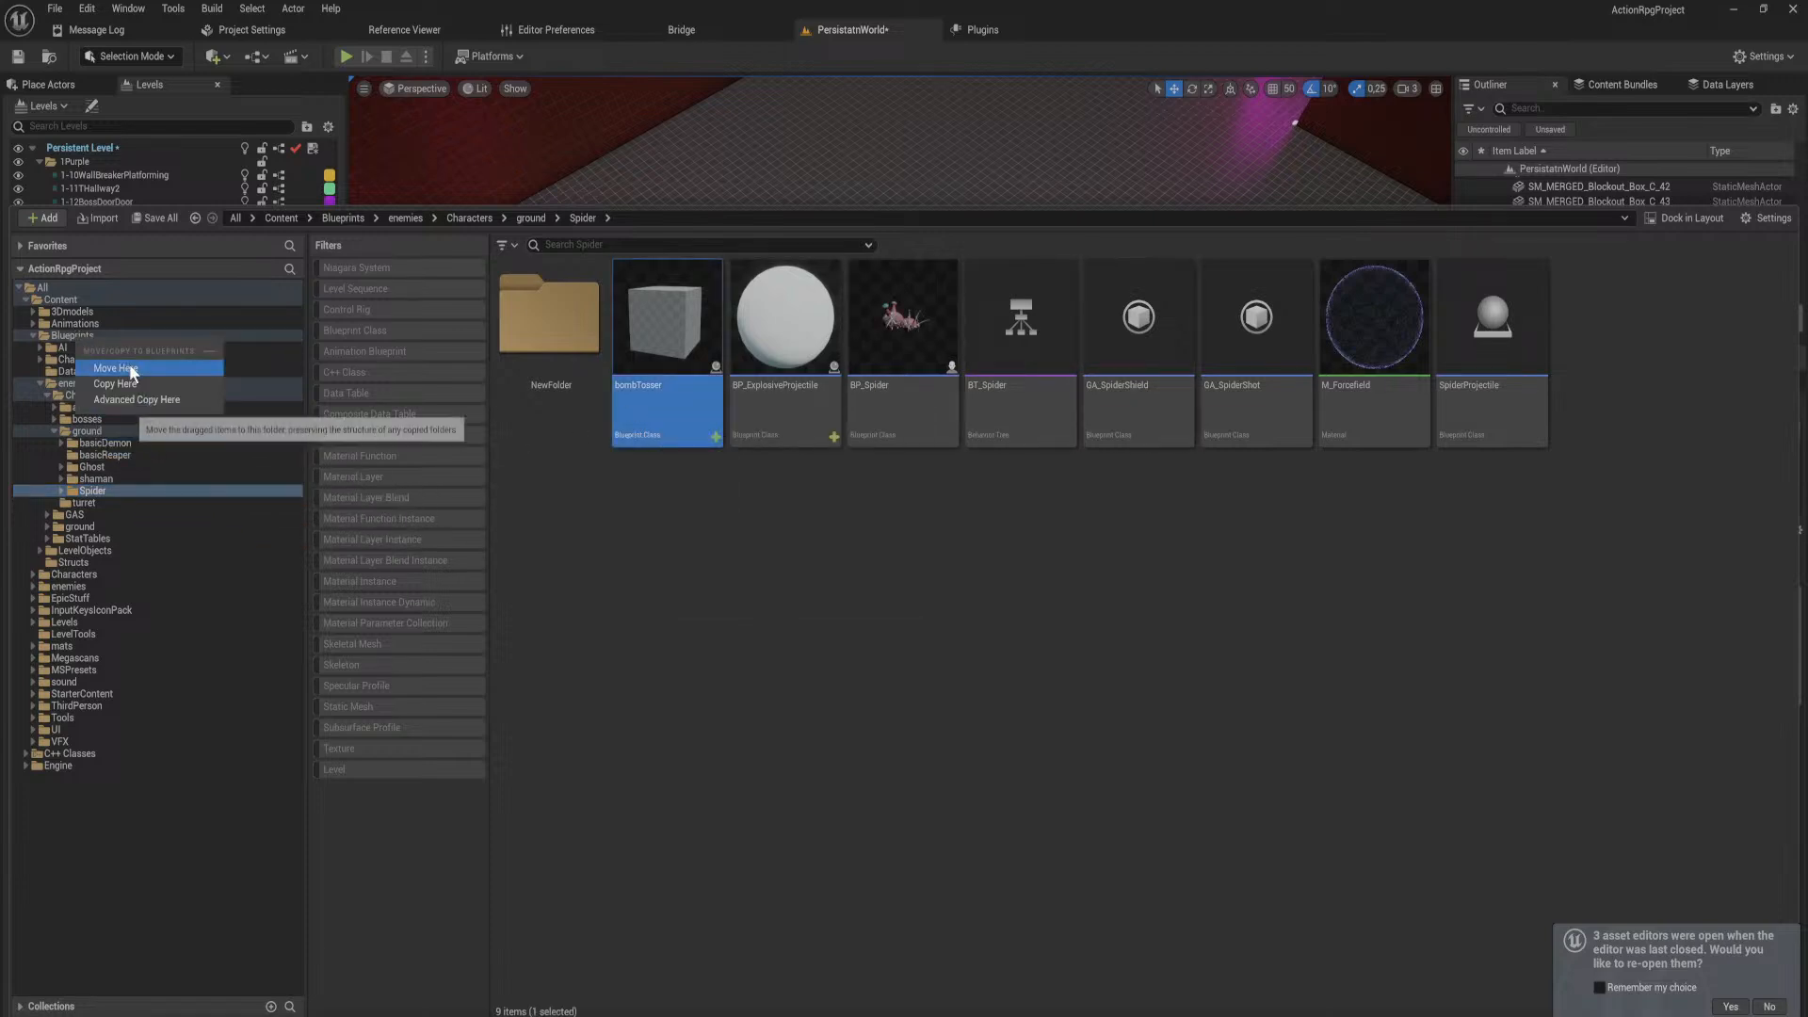
click(130, 369)
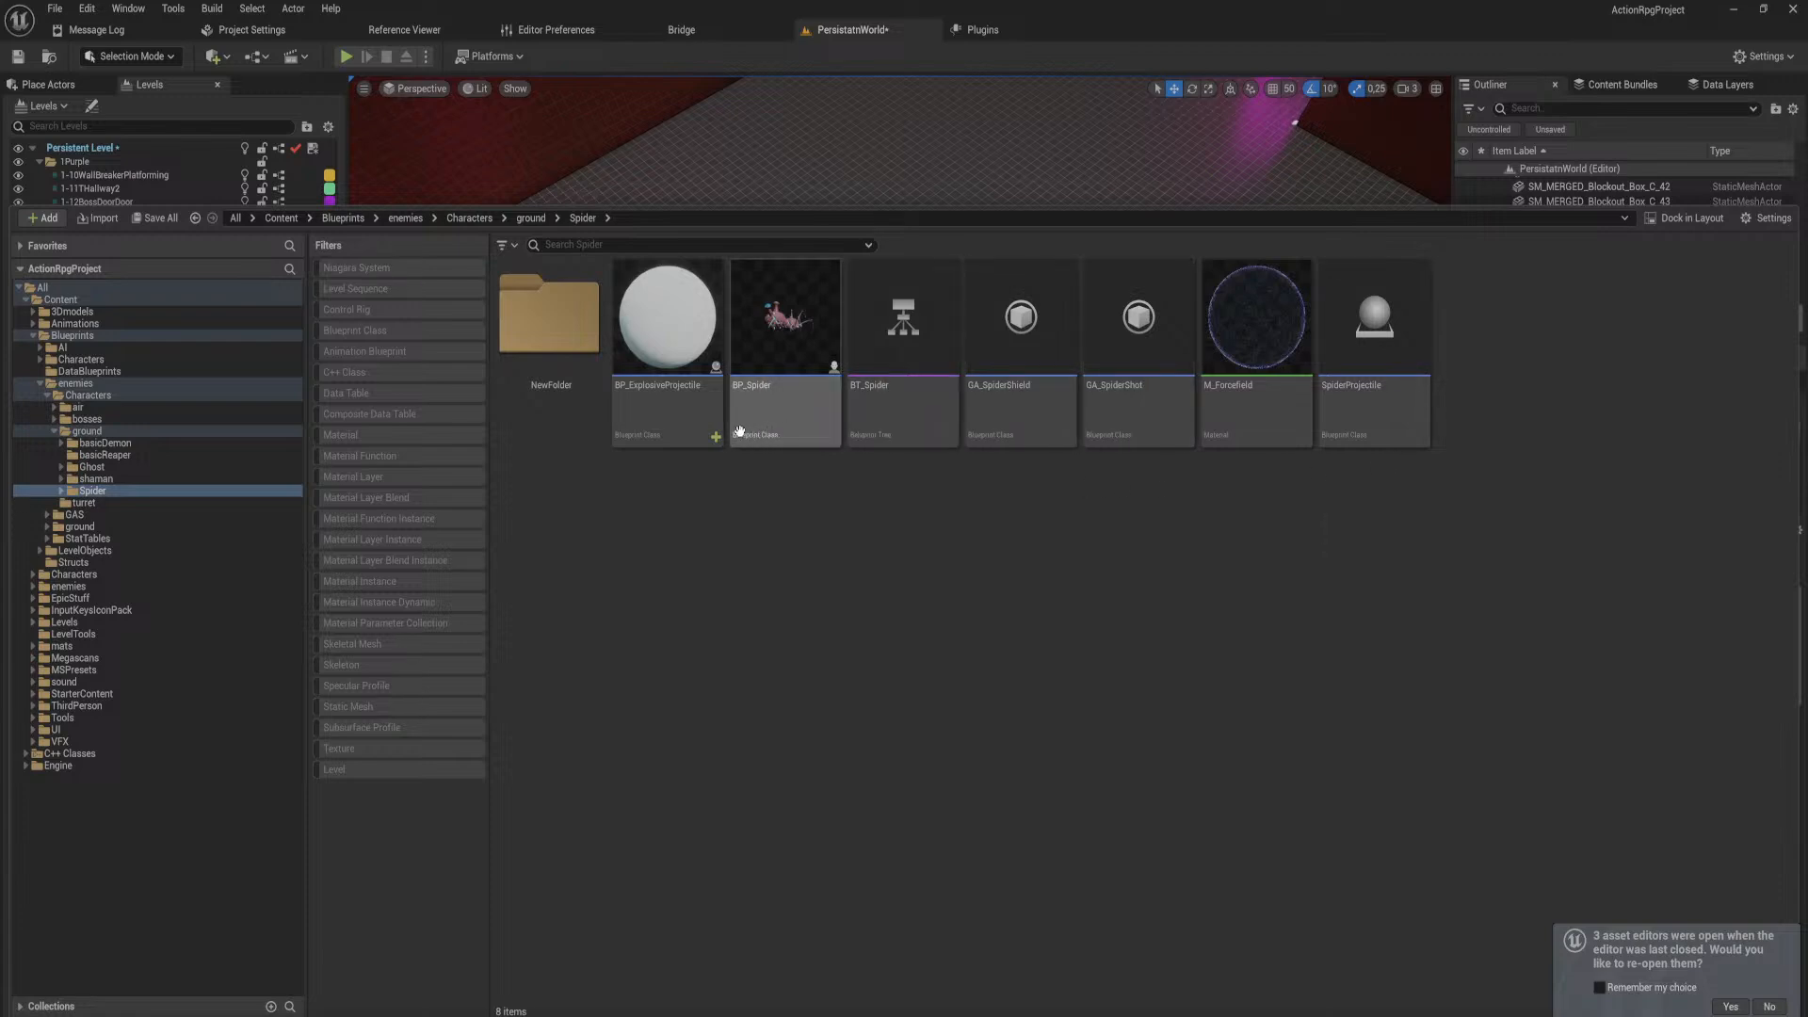
Step: Move the BP_ExplosiveProjectile blueprint from the Spider folder into the Blueprints enemies folder
click(682, 394)
drag(681, 394, 81, 384)
click(171, 412)
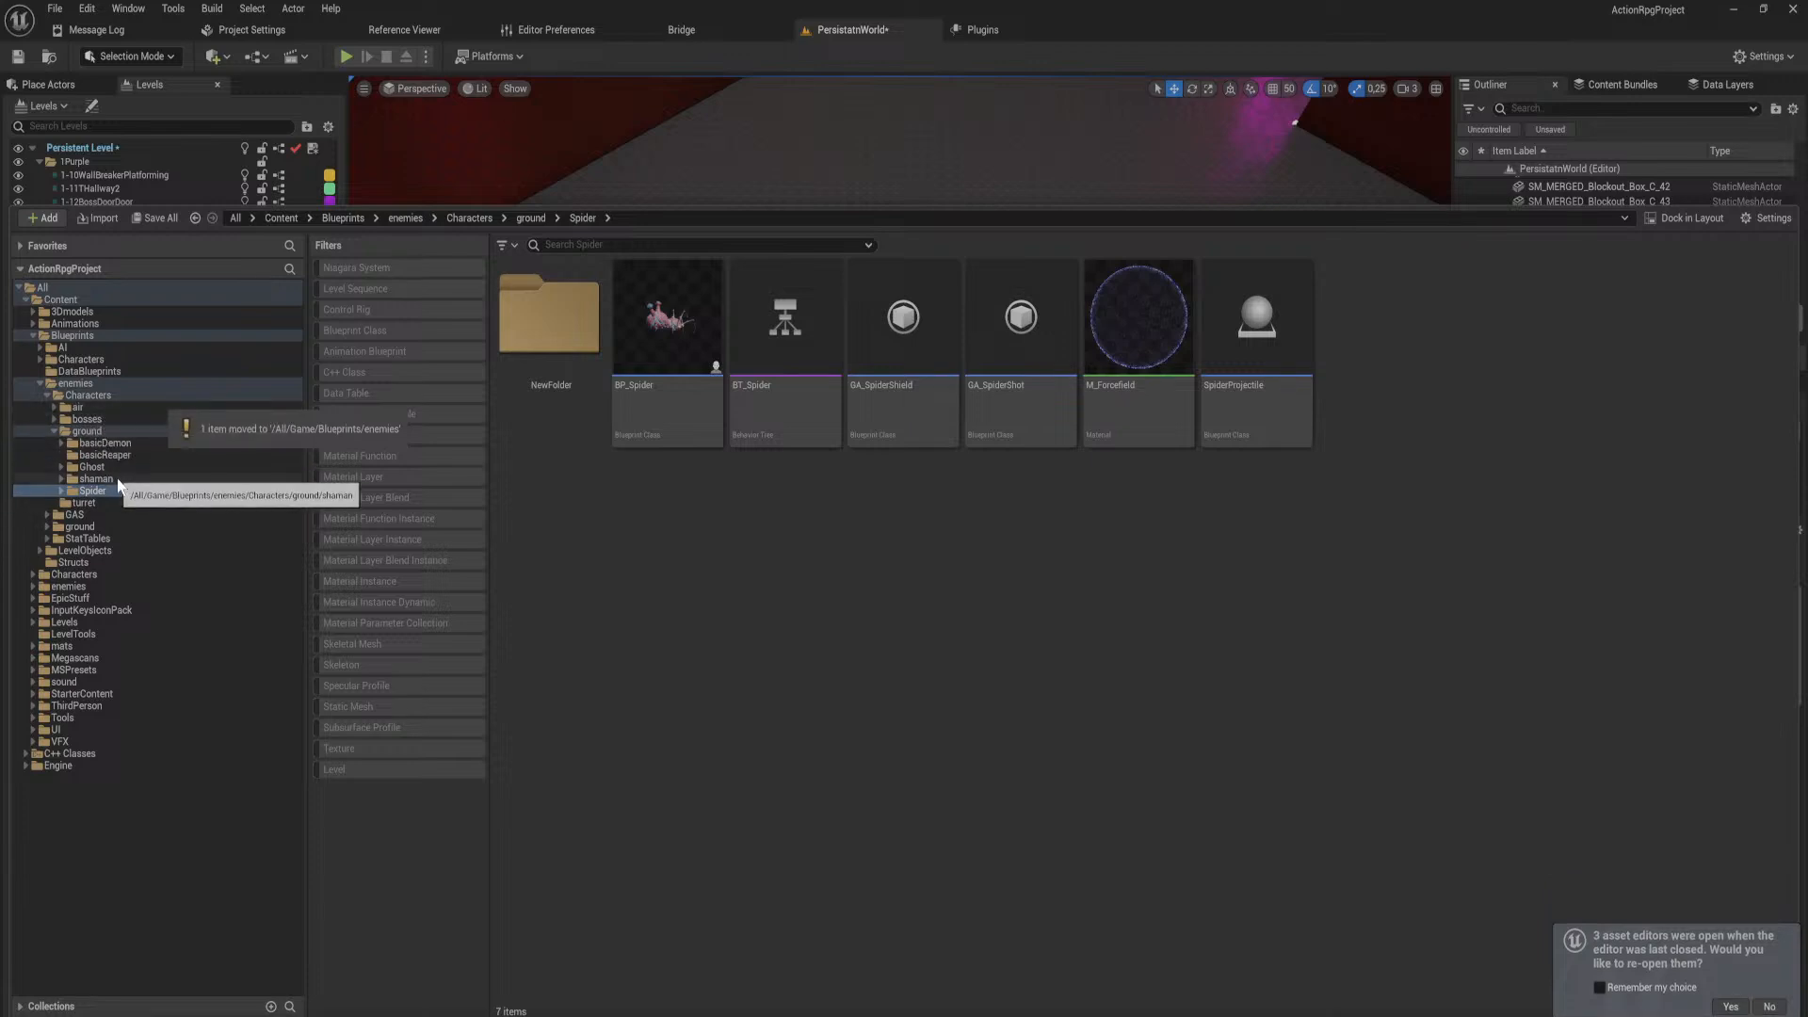
Step: Place a bombTosser from the Blueprints folder onto the white sphere in the room and shift it toward the sphere's centre
click(87, 395)
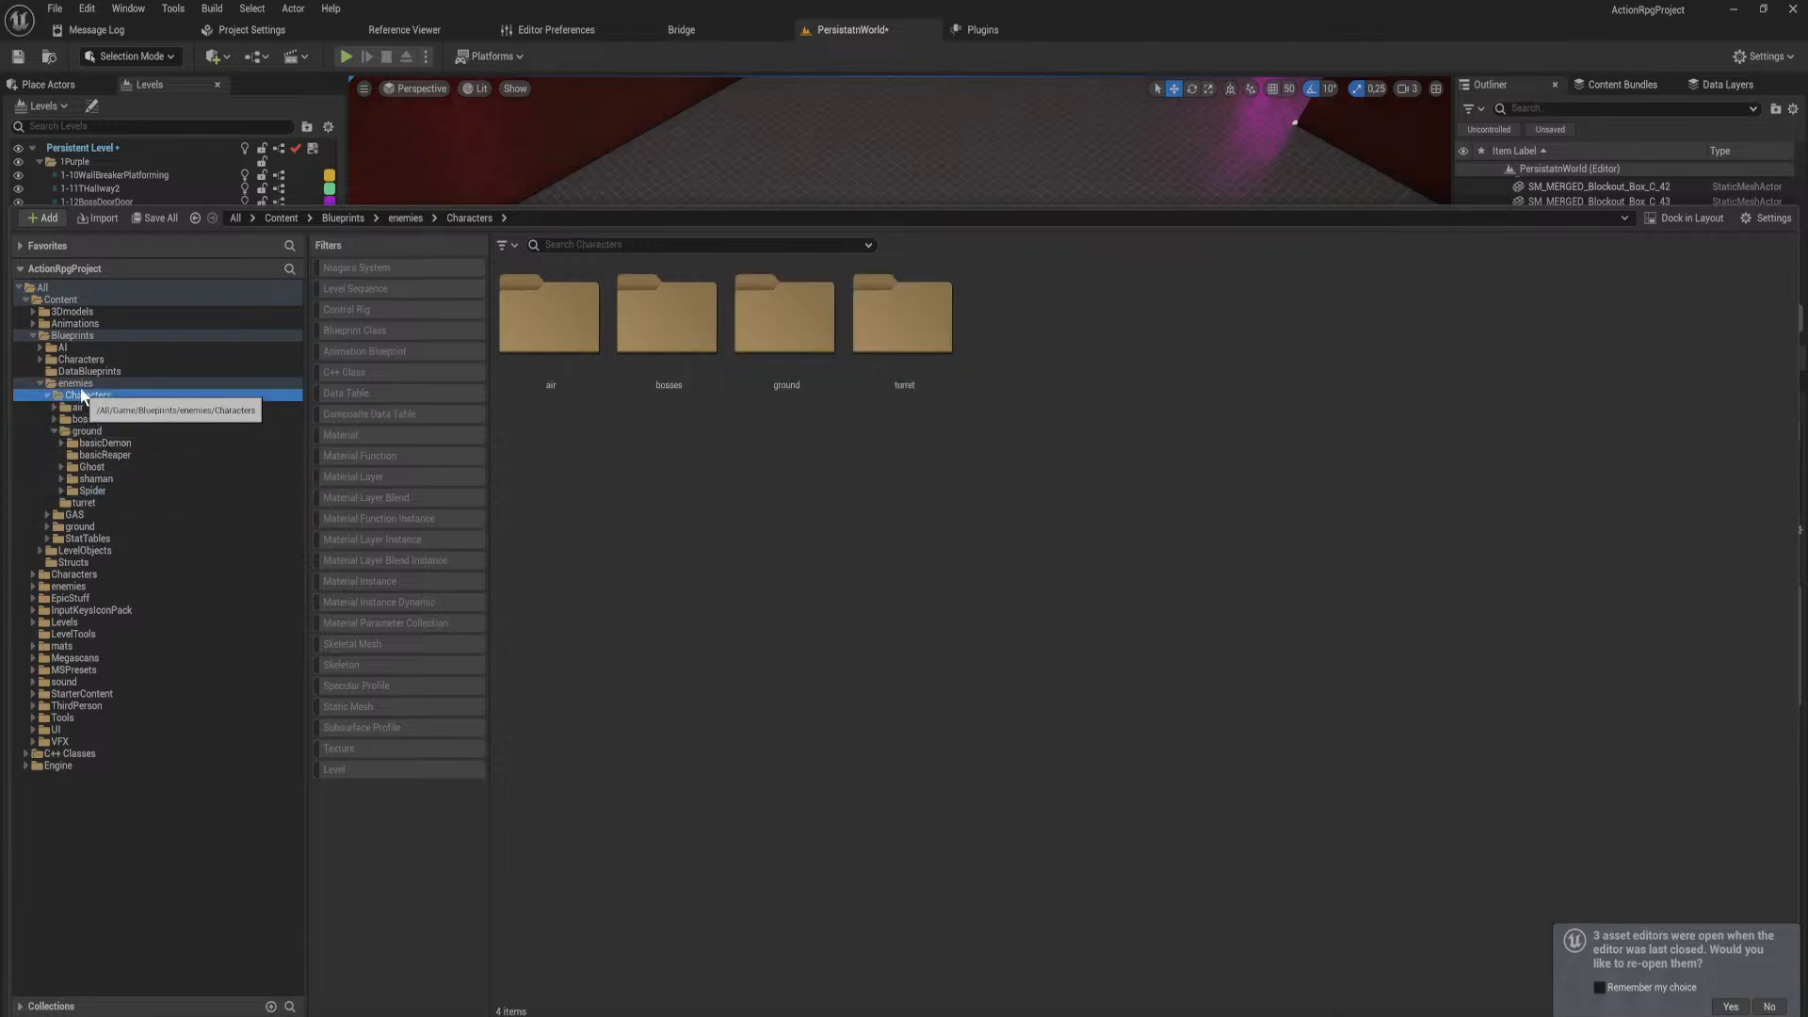
click(77, 336)
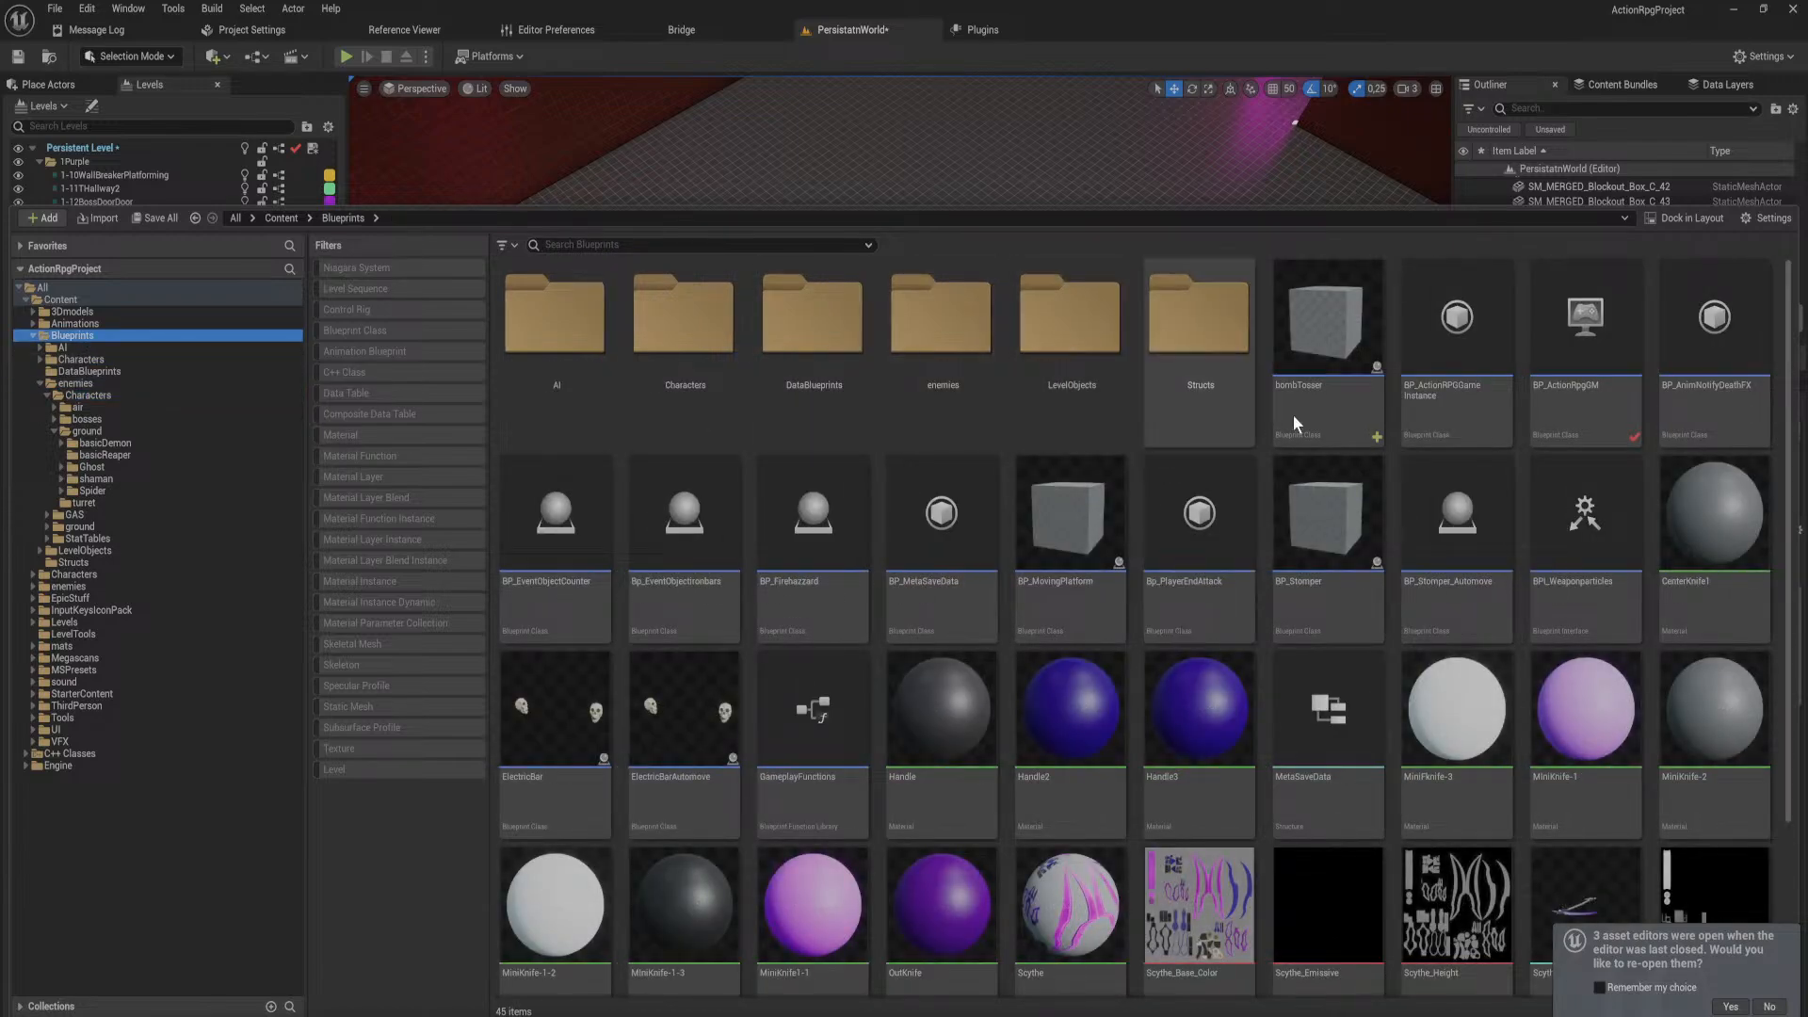
drag(1359, 396, 906, 335)
click(993, 556)
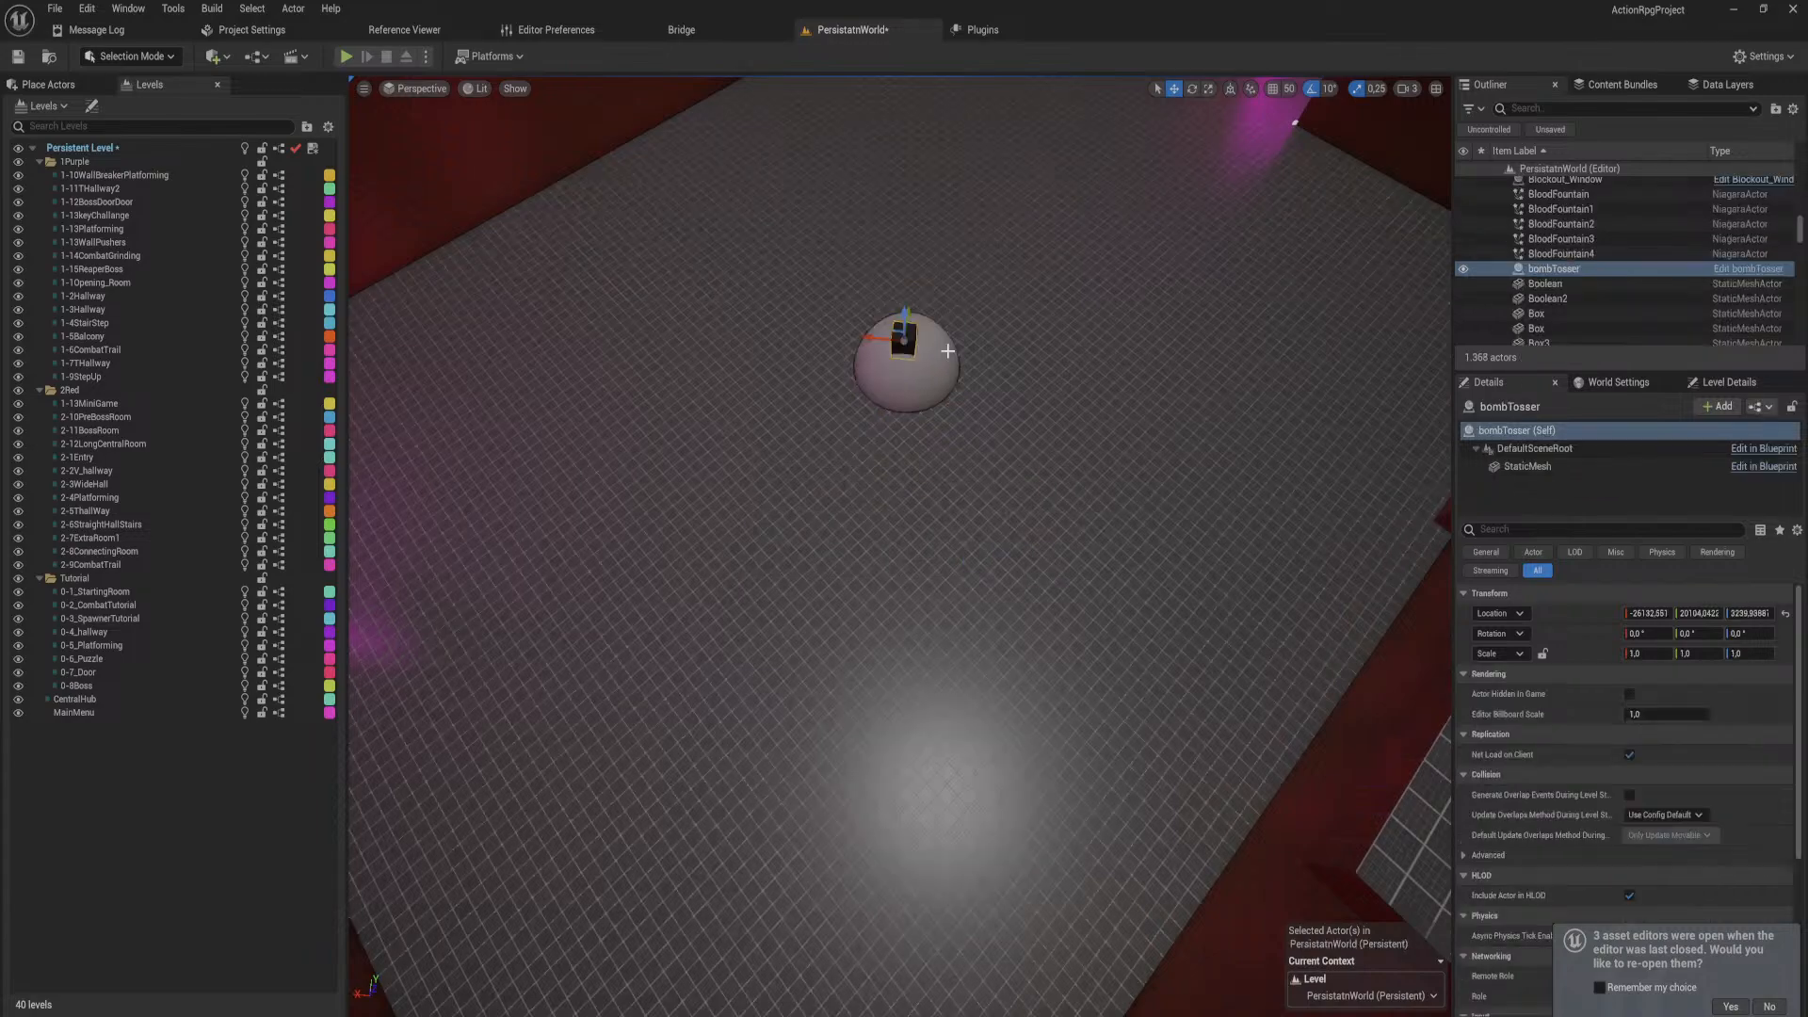
mouse_move(941, 390)
right_down()
mouse_move(998, 235)
mouse_move(940, 390)
right_up()
key(w)
key(s)
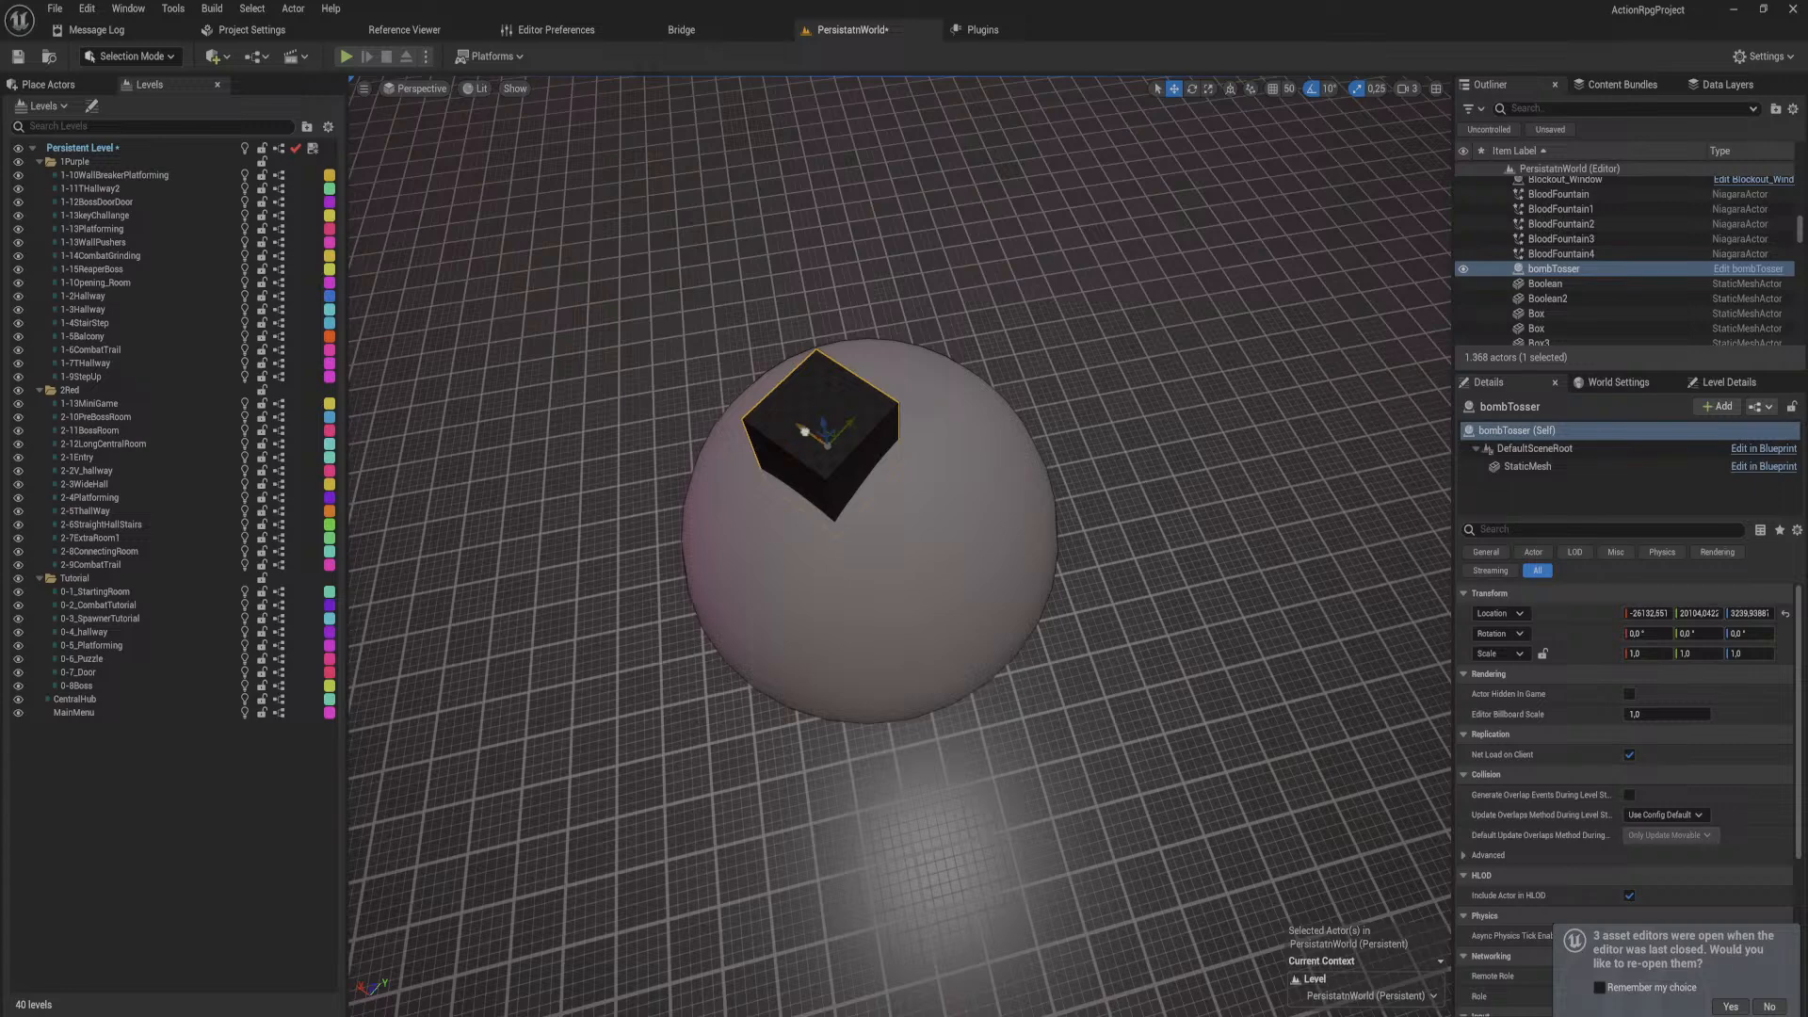
drag(807, 432, 859, 433)
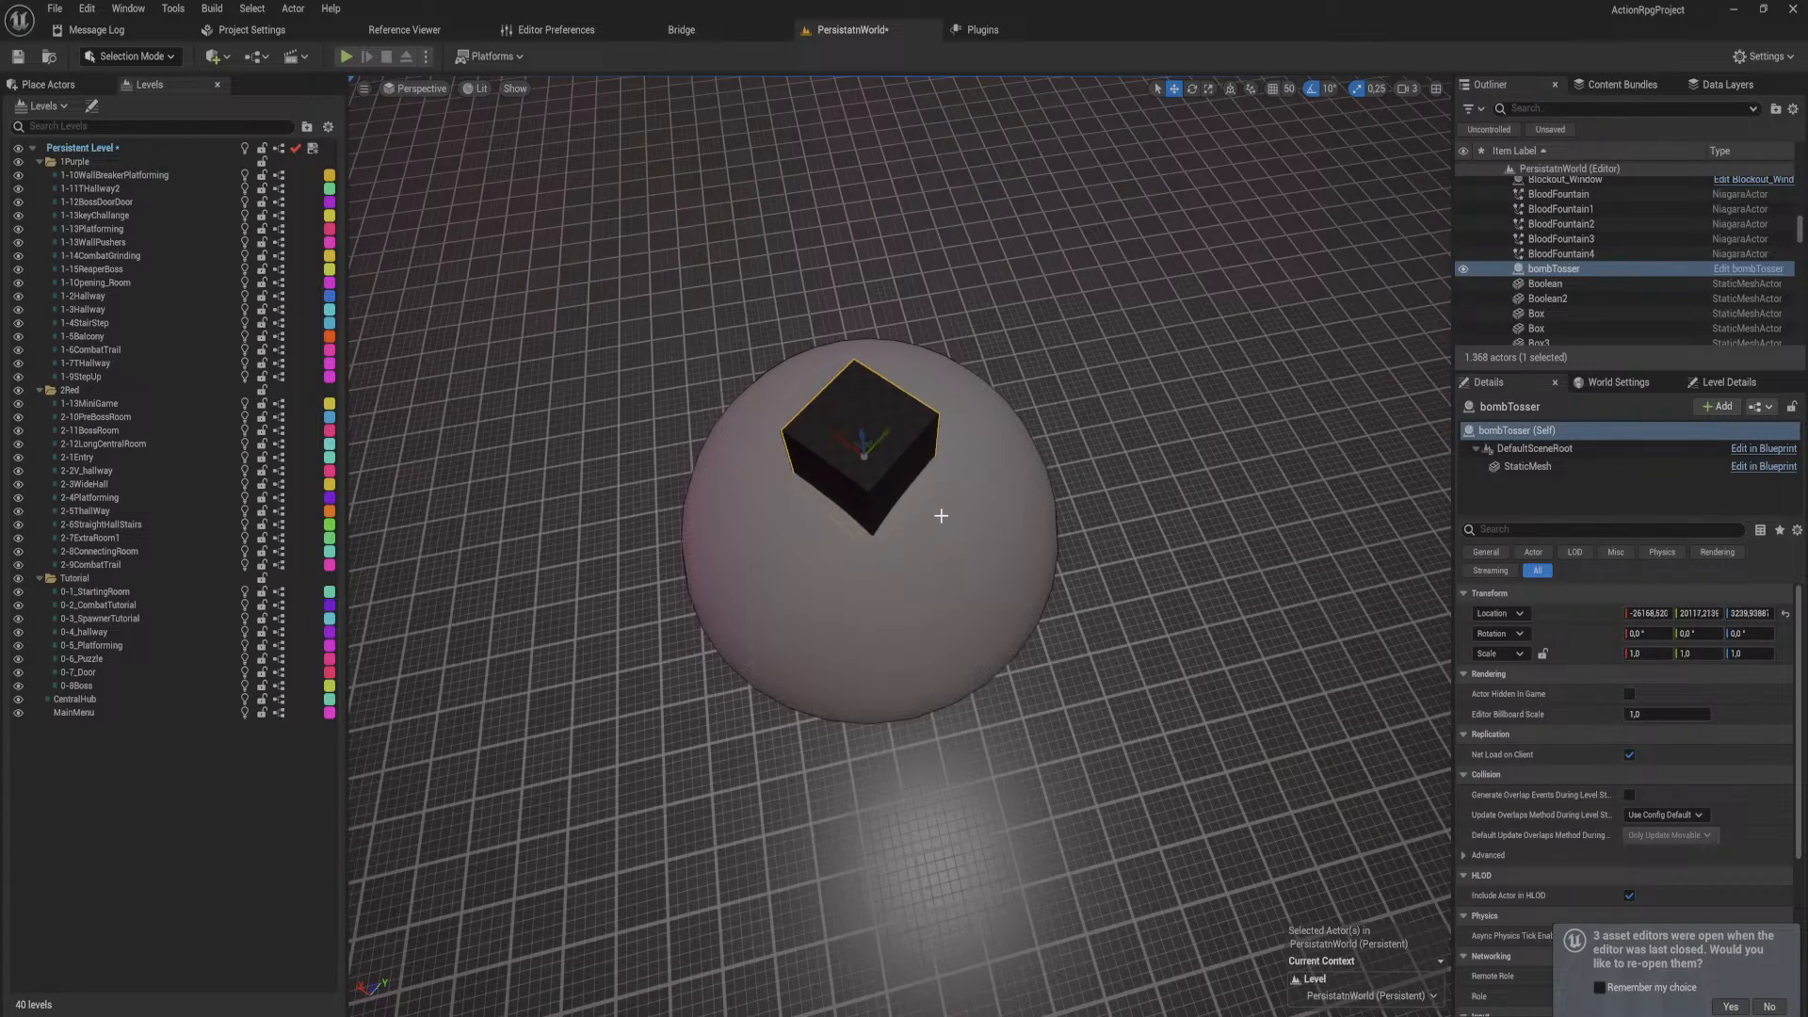
Step: Delete the white sphere and lower the bombTosser cube to just above the room's floor
click(942, 517)
key(Delete)
click(856, 461)
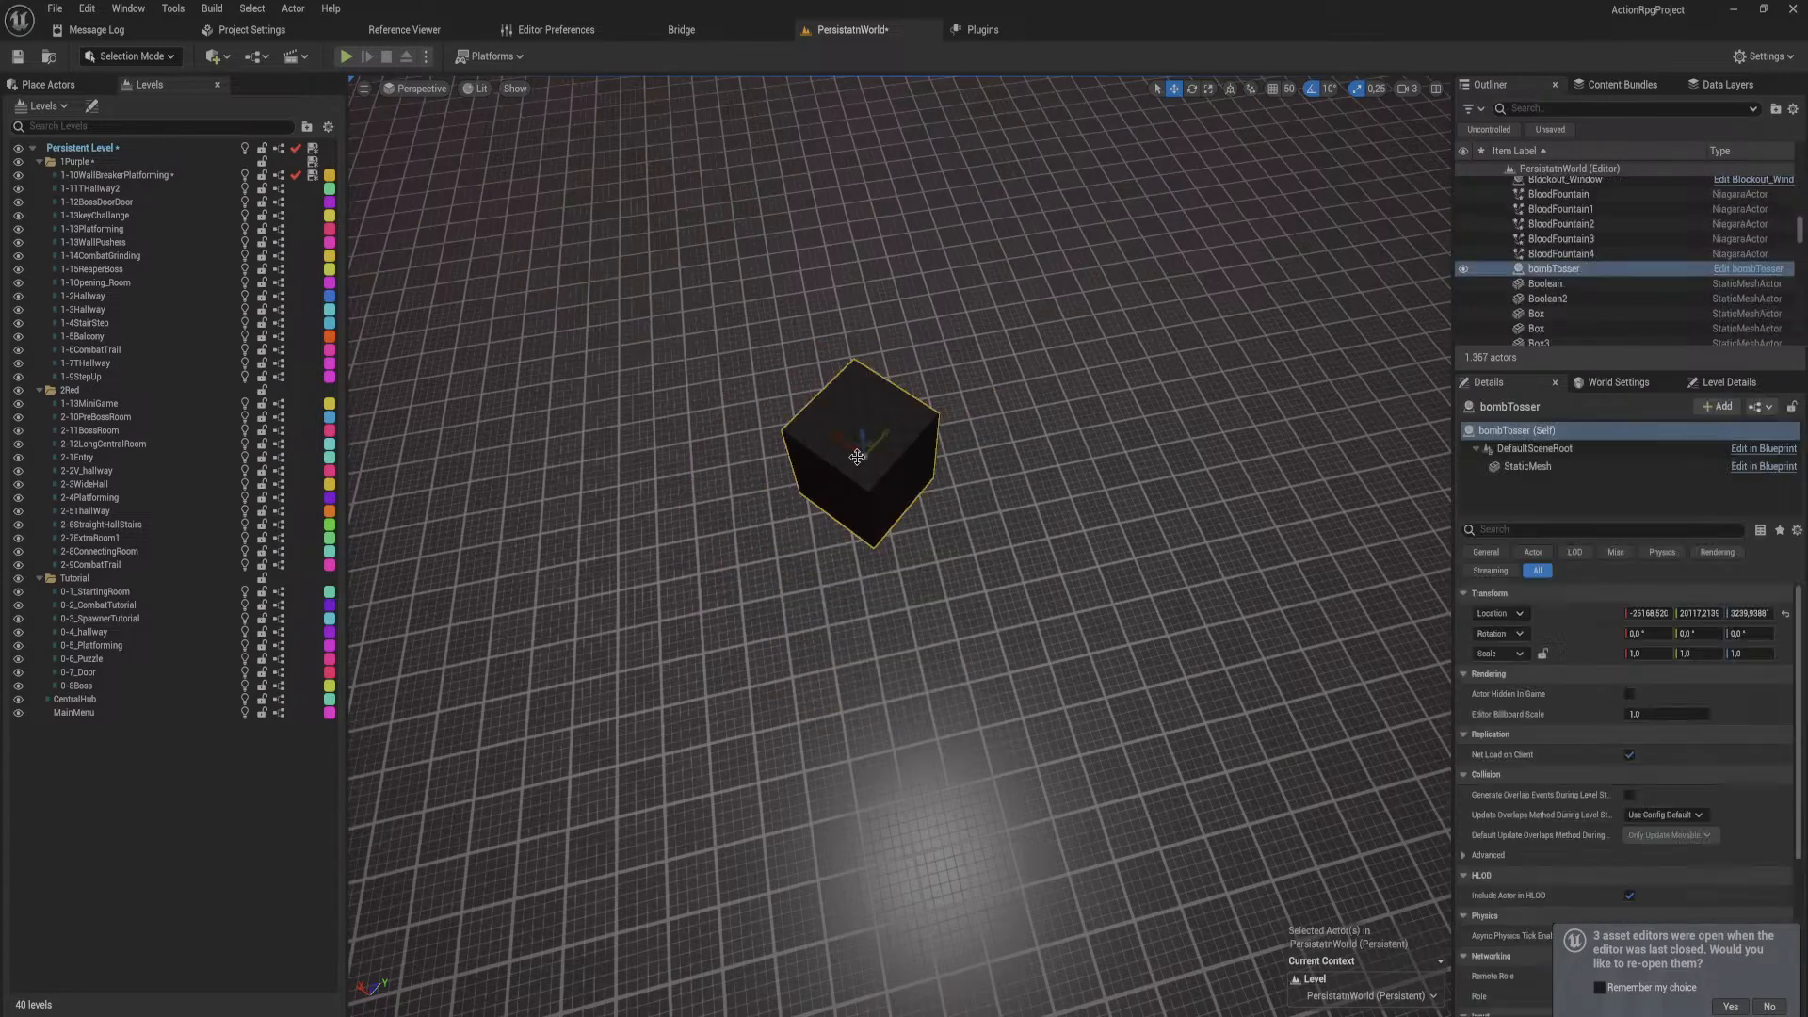
key(End)
right_drag(873, 537, 754, 443)
drag(994, 325, 989, 286)
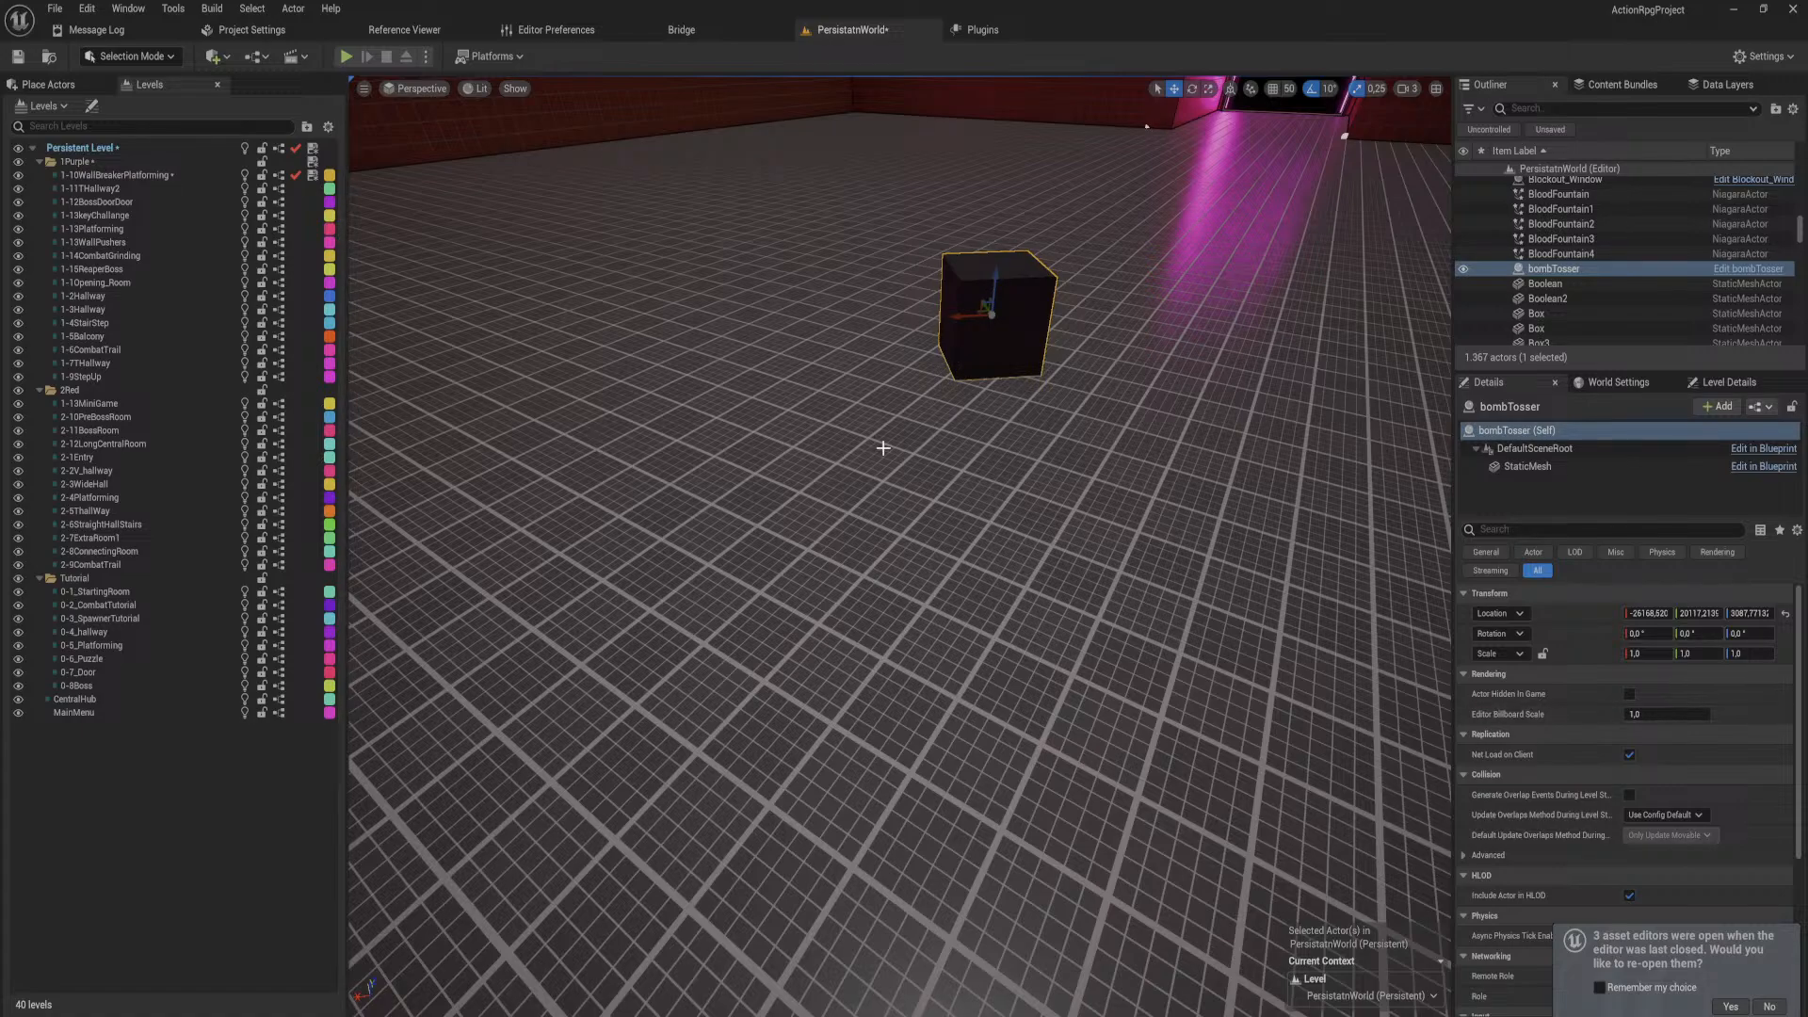
mouse_move(884, 449)
right_down()
mouse_move(1035, 311)
mouse_move(942, 264)
mouse_move(988, 489)
mouse_move(879, 442)
right_up()
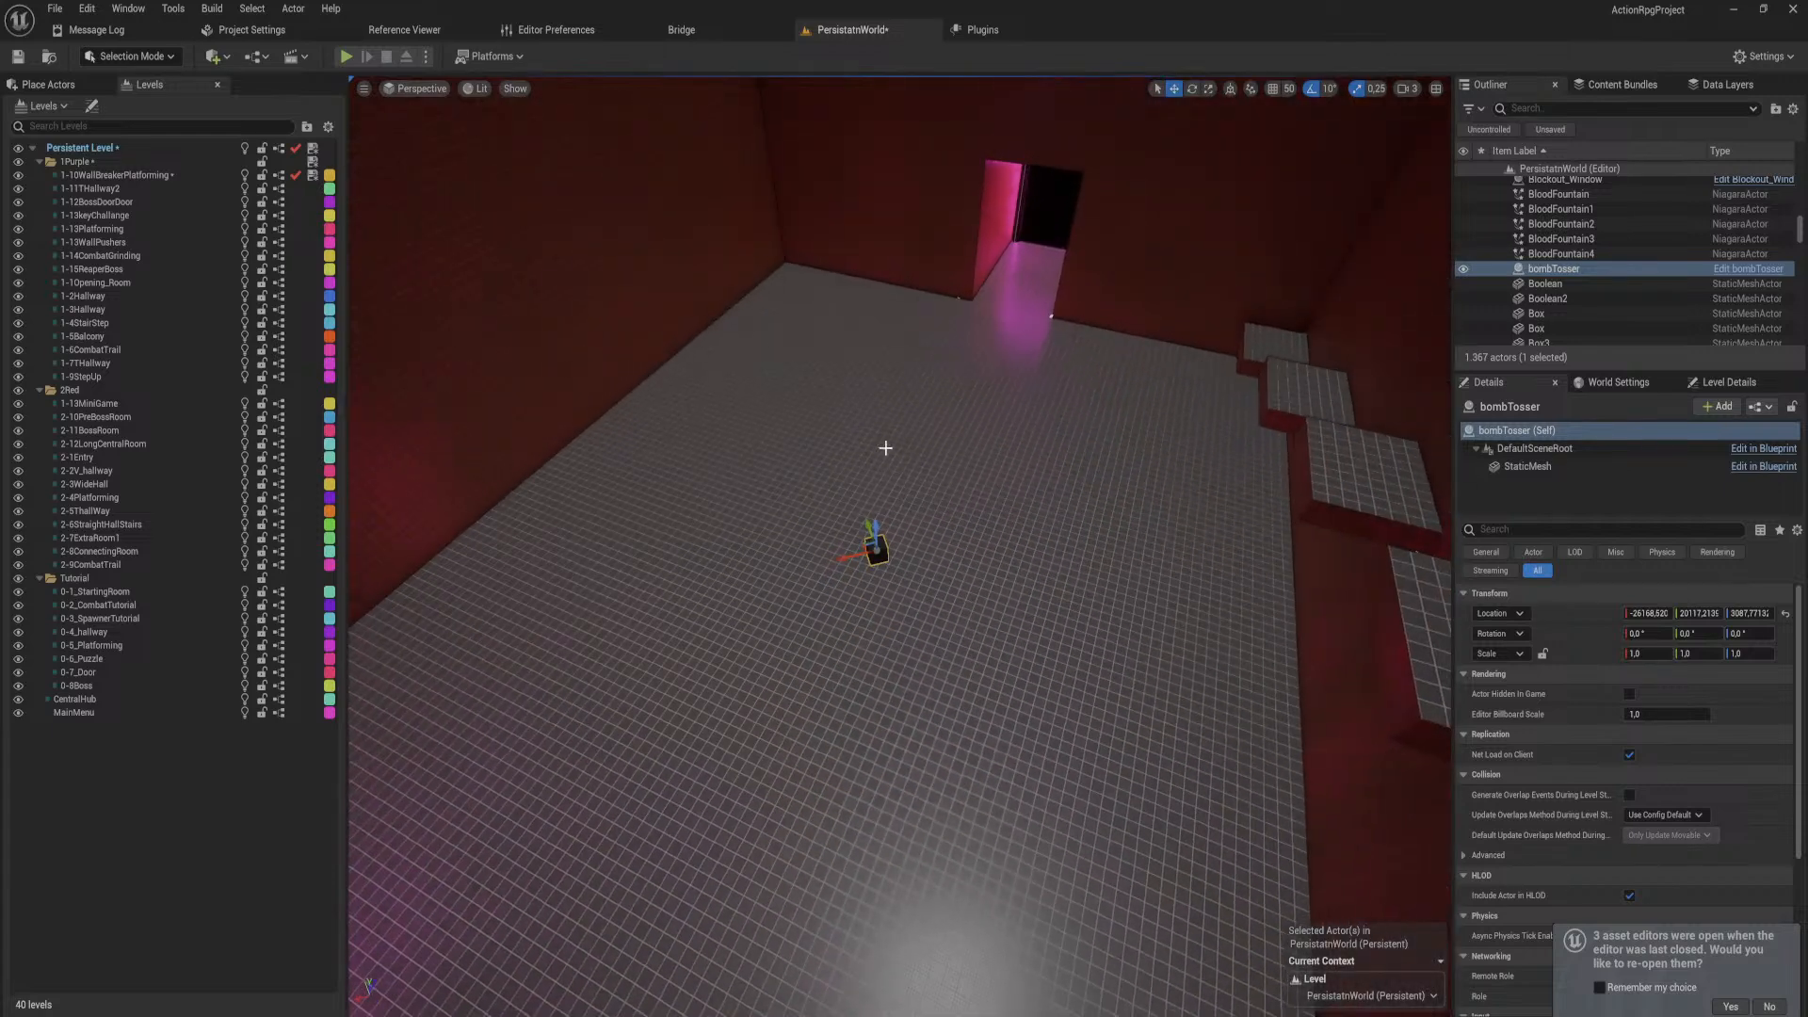
Step: Move BP_ExplosiveProjectile from the enemies folder into the Blueprints folder and open that folder
key(ctrl+space)
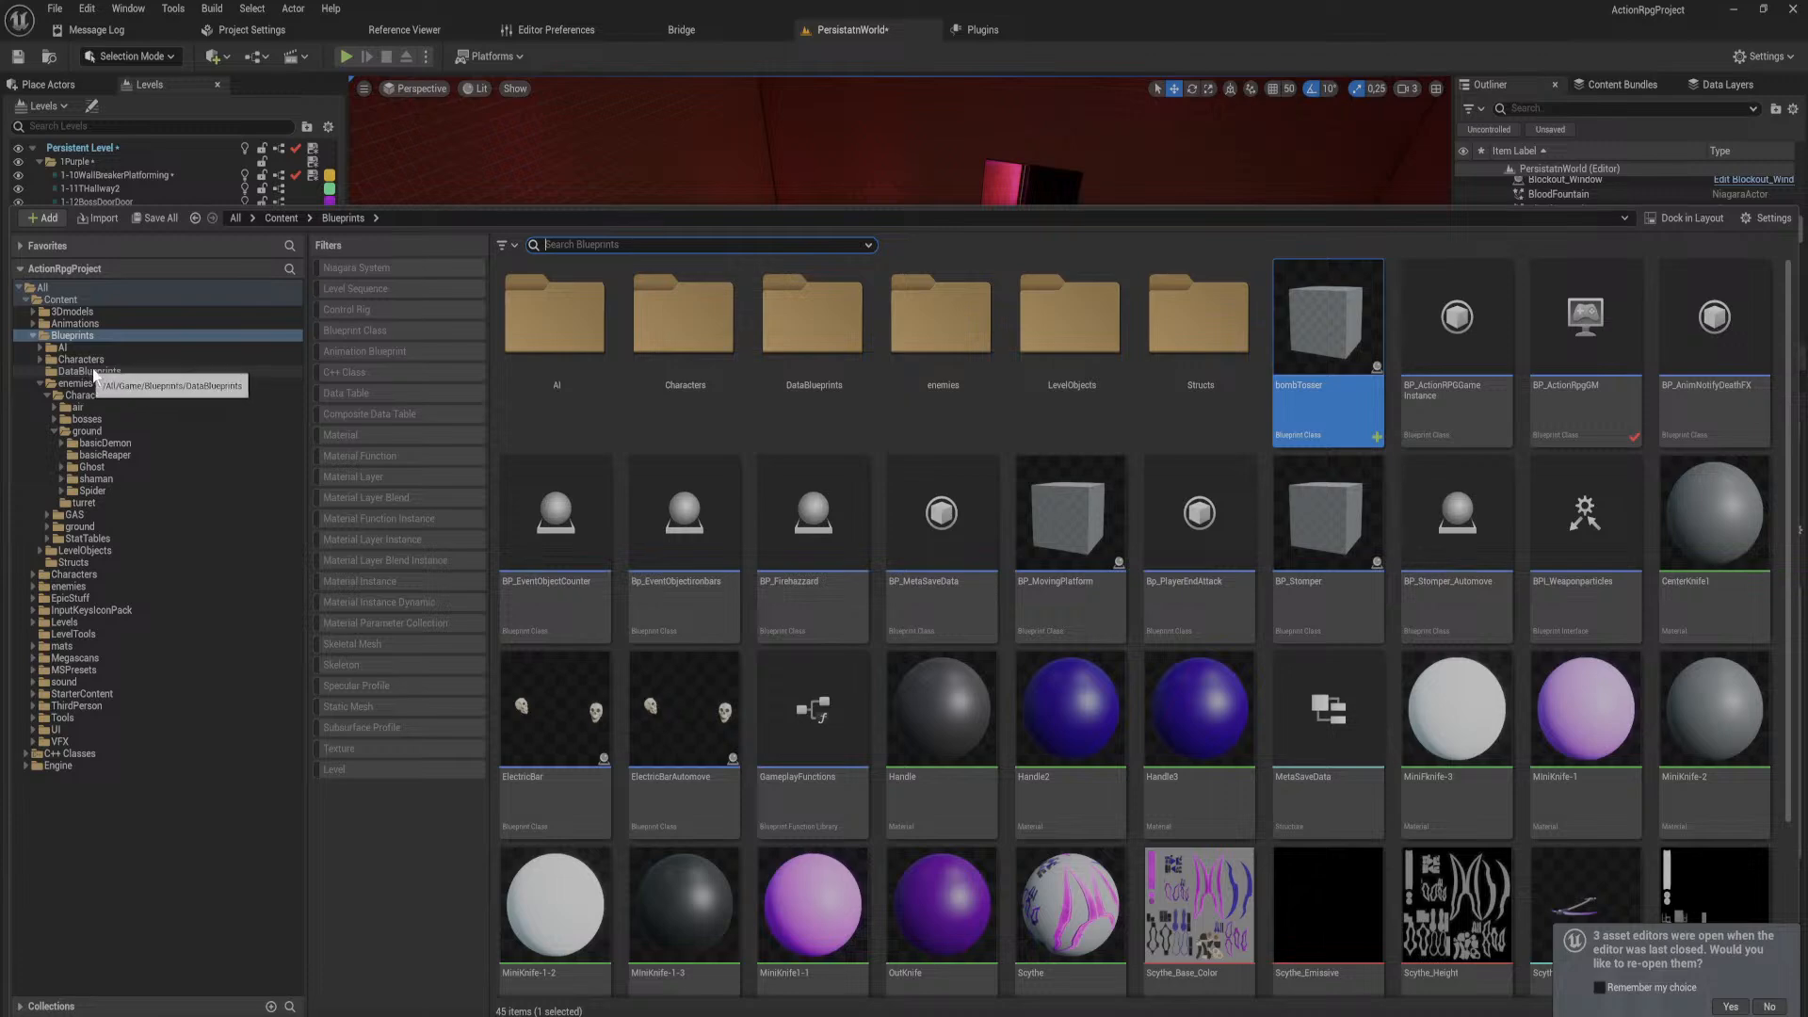
scroll(1438, 675, down, 3)
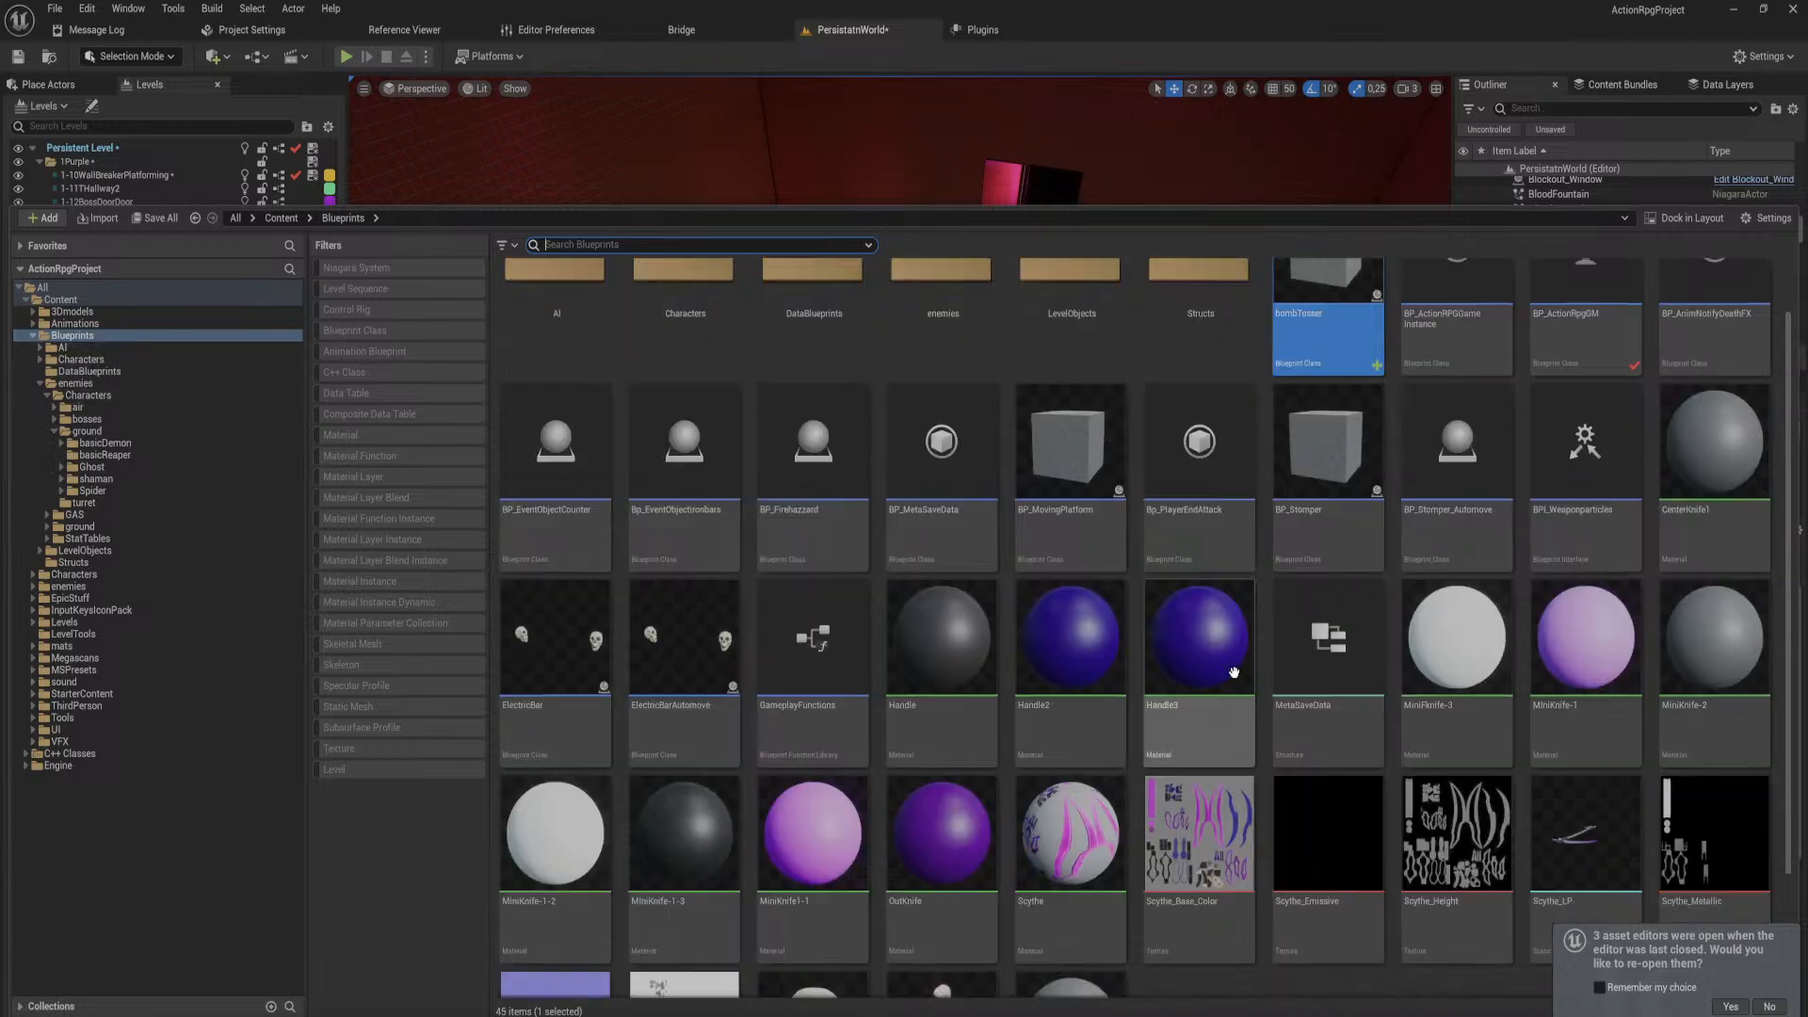
scroll(1258, 845, up, 3)
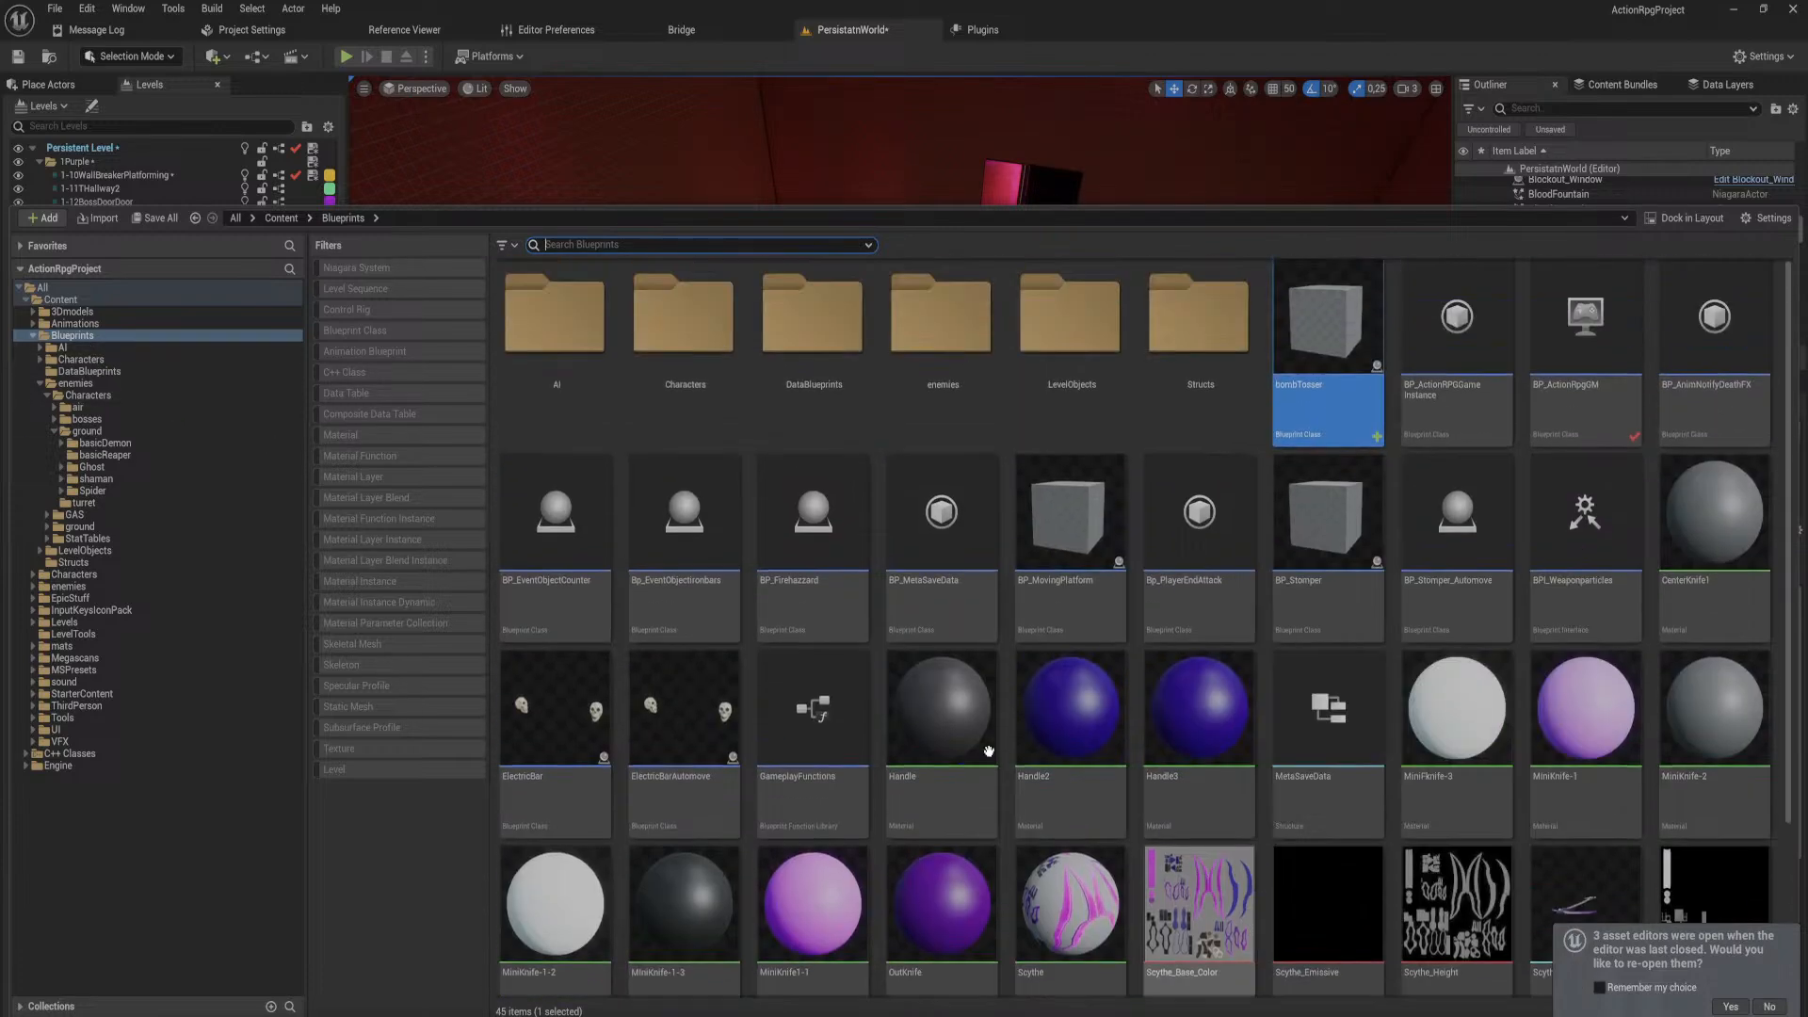
click(90, 384)
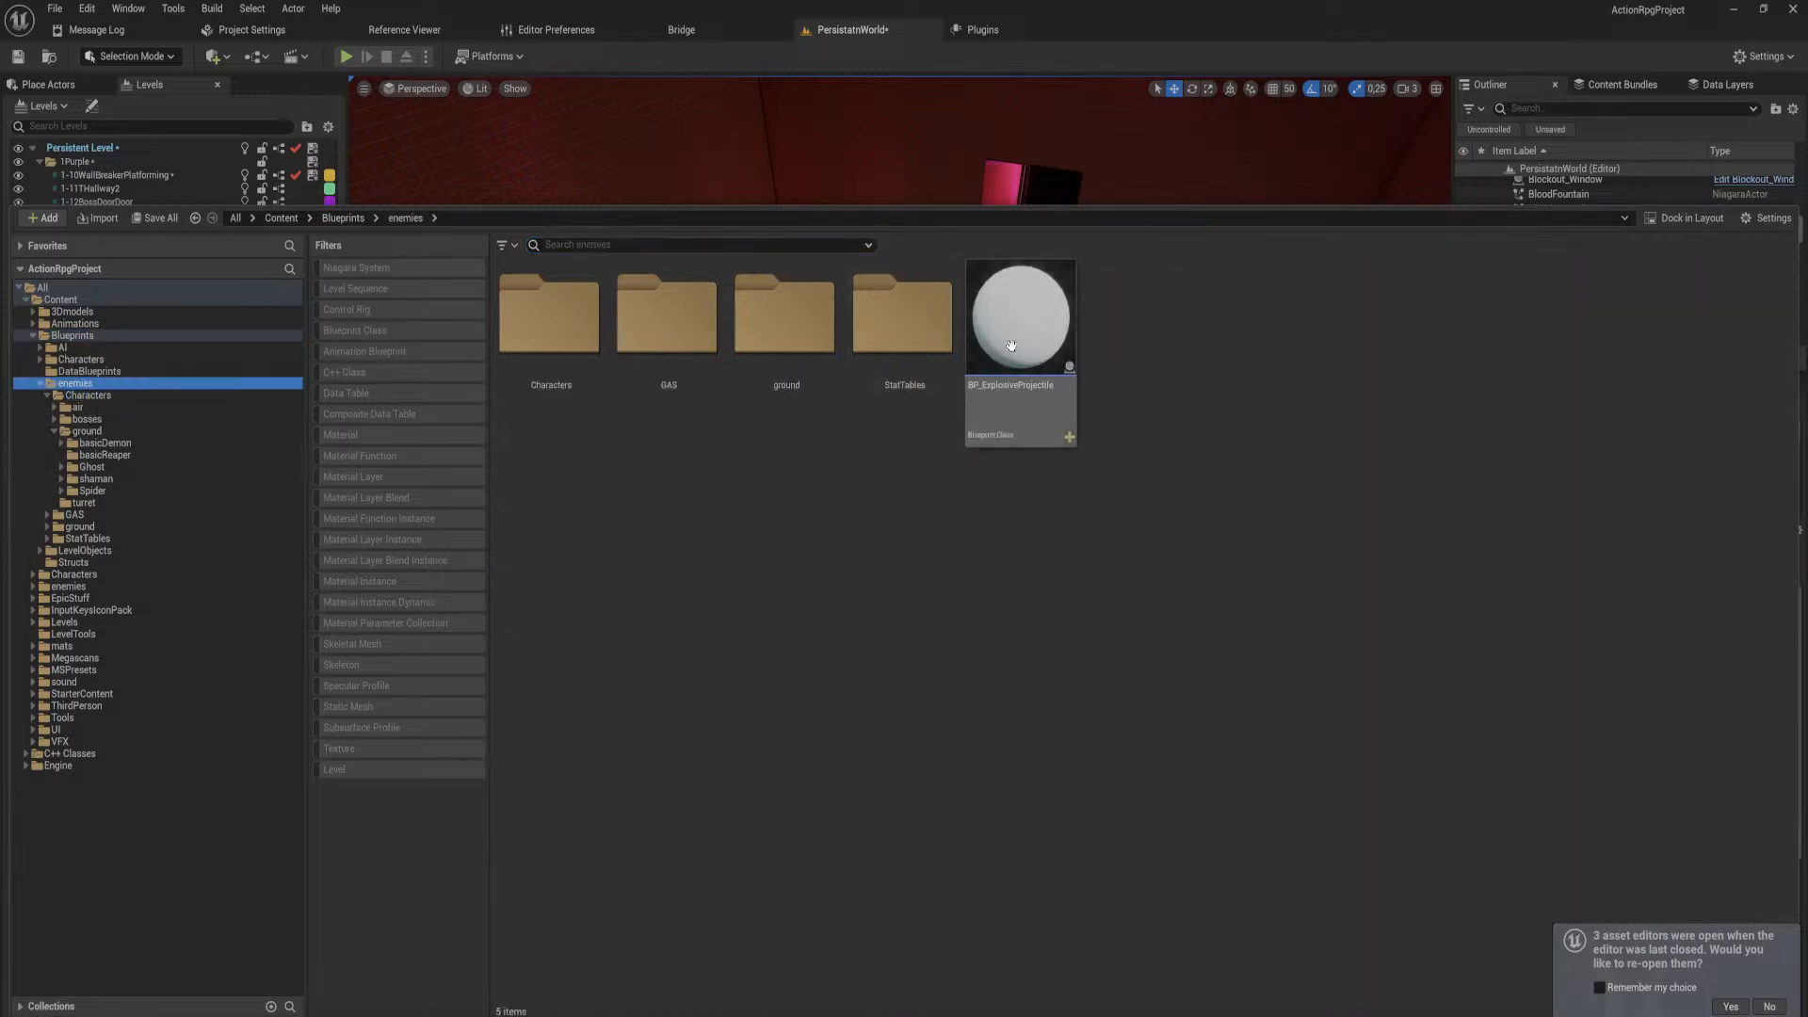
drag(1020, 320, 96, 335)
click(139, 363)
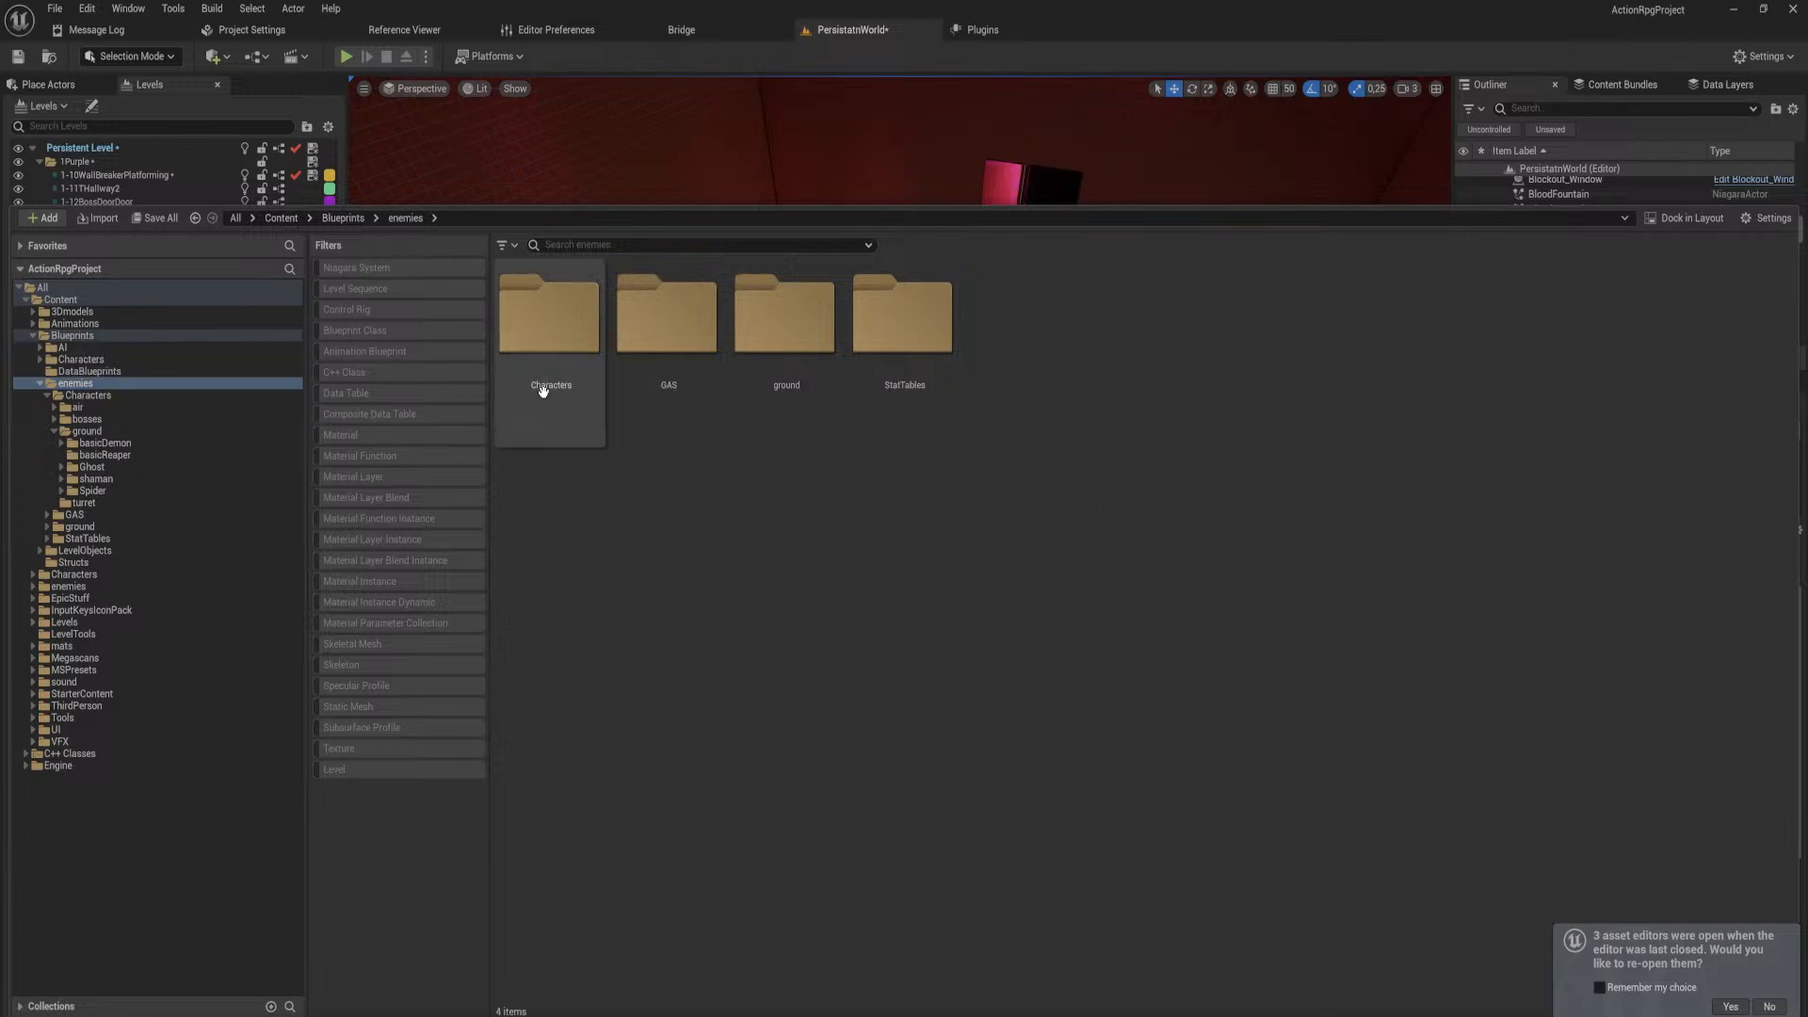
click(75, 338)
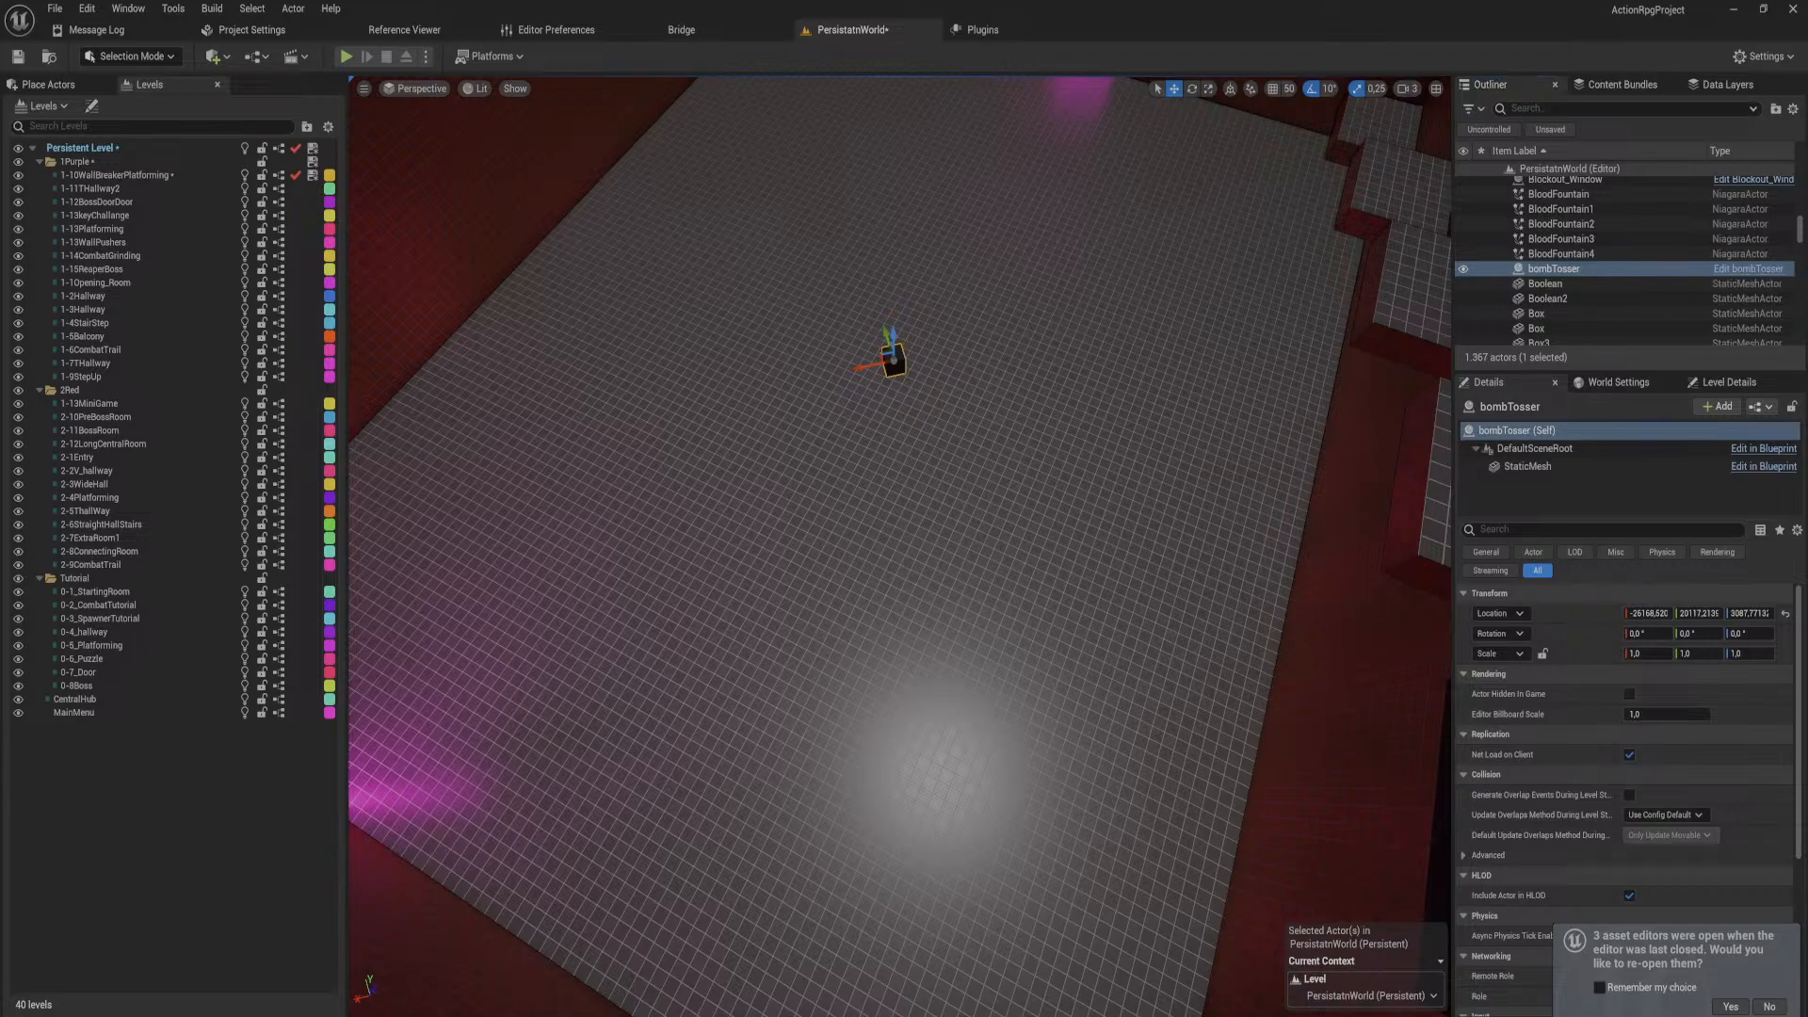
Step: Open the bombTosser blueprint's event graph and move the timer and projectile-spawning nodes closer to Event BeginPlay
drag(0, 608, 986, 32)
right_drag(807, 350, 1118, 614)
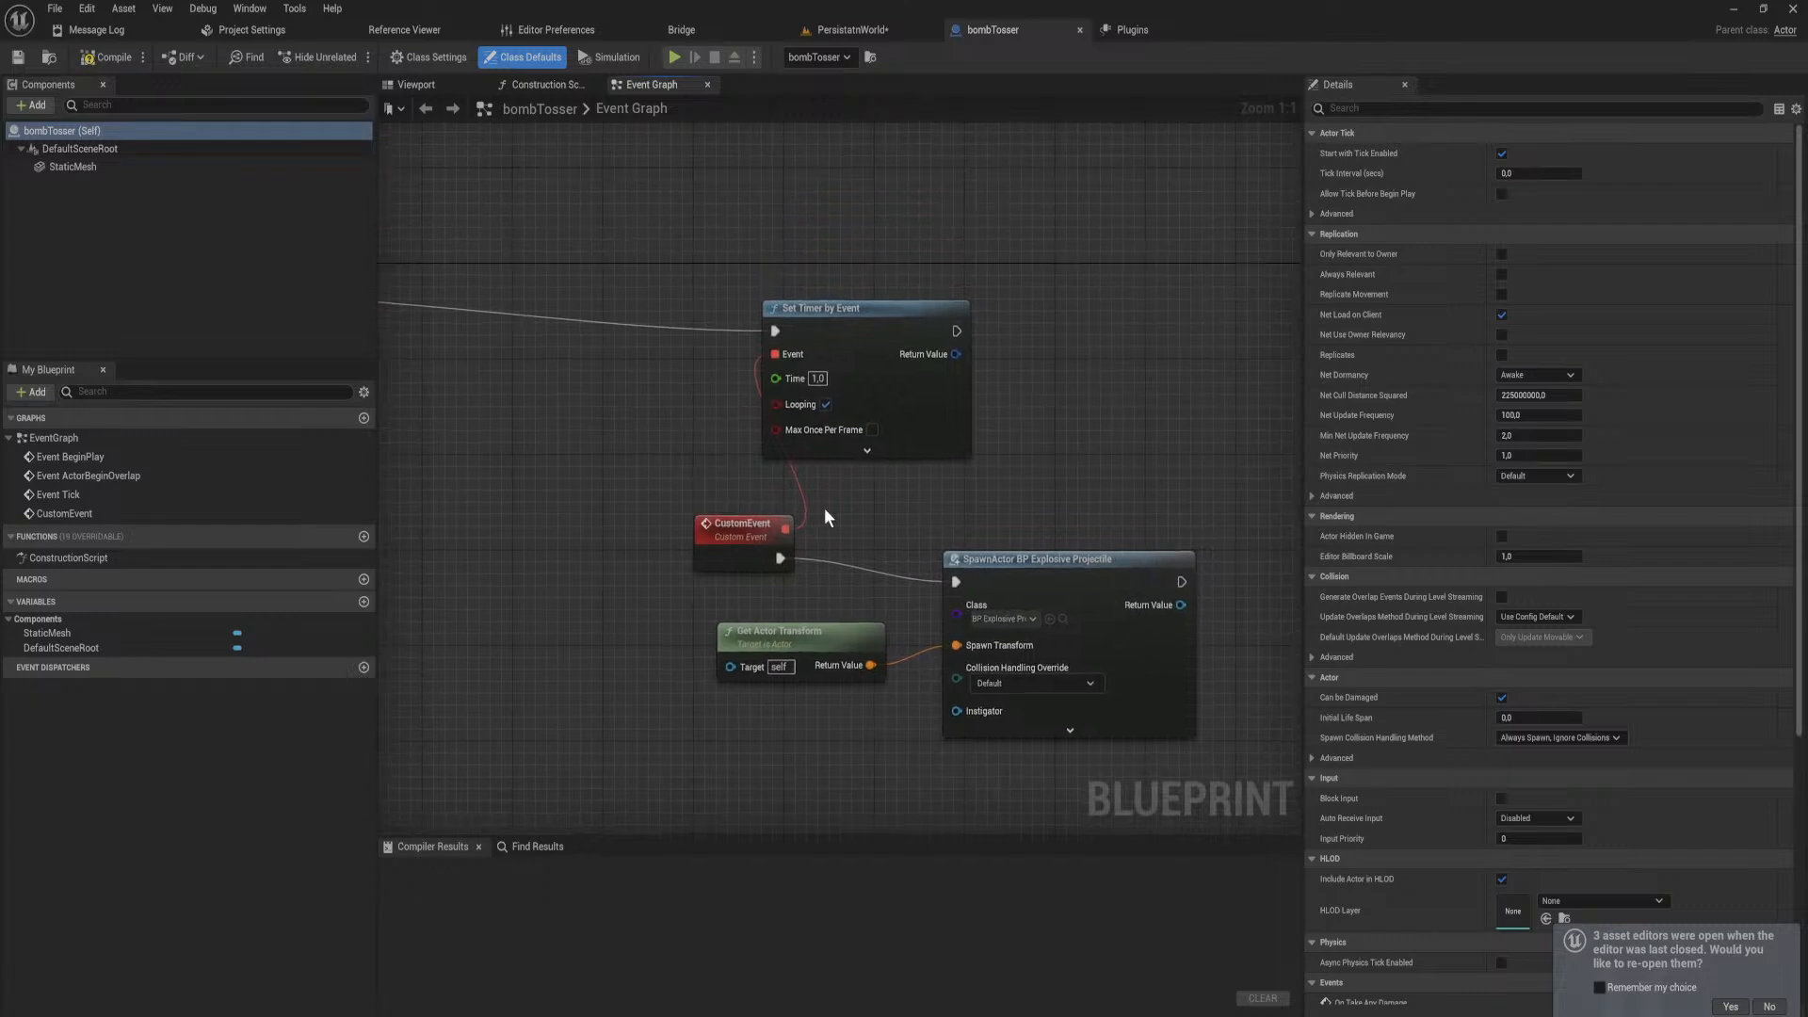
right_drag(736, 537, 917, 452)
scroll(916, 452, down, 1)
drag(1285, 690, 889, 268)
drag(1057, 269, 768, 249)
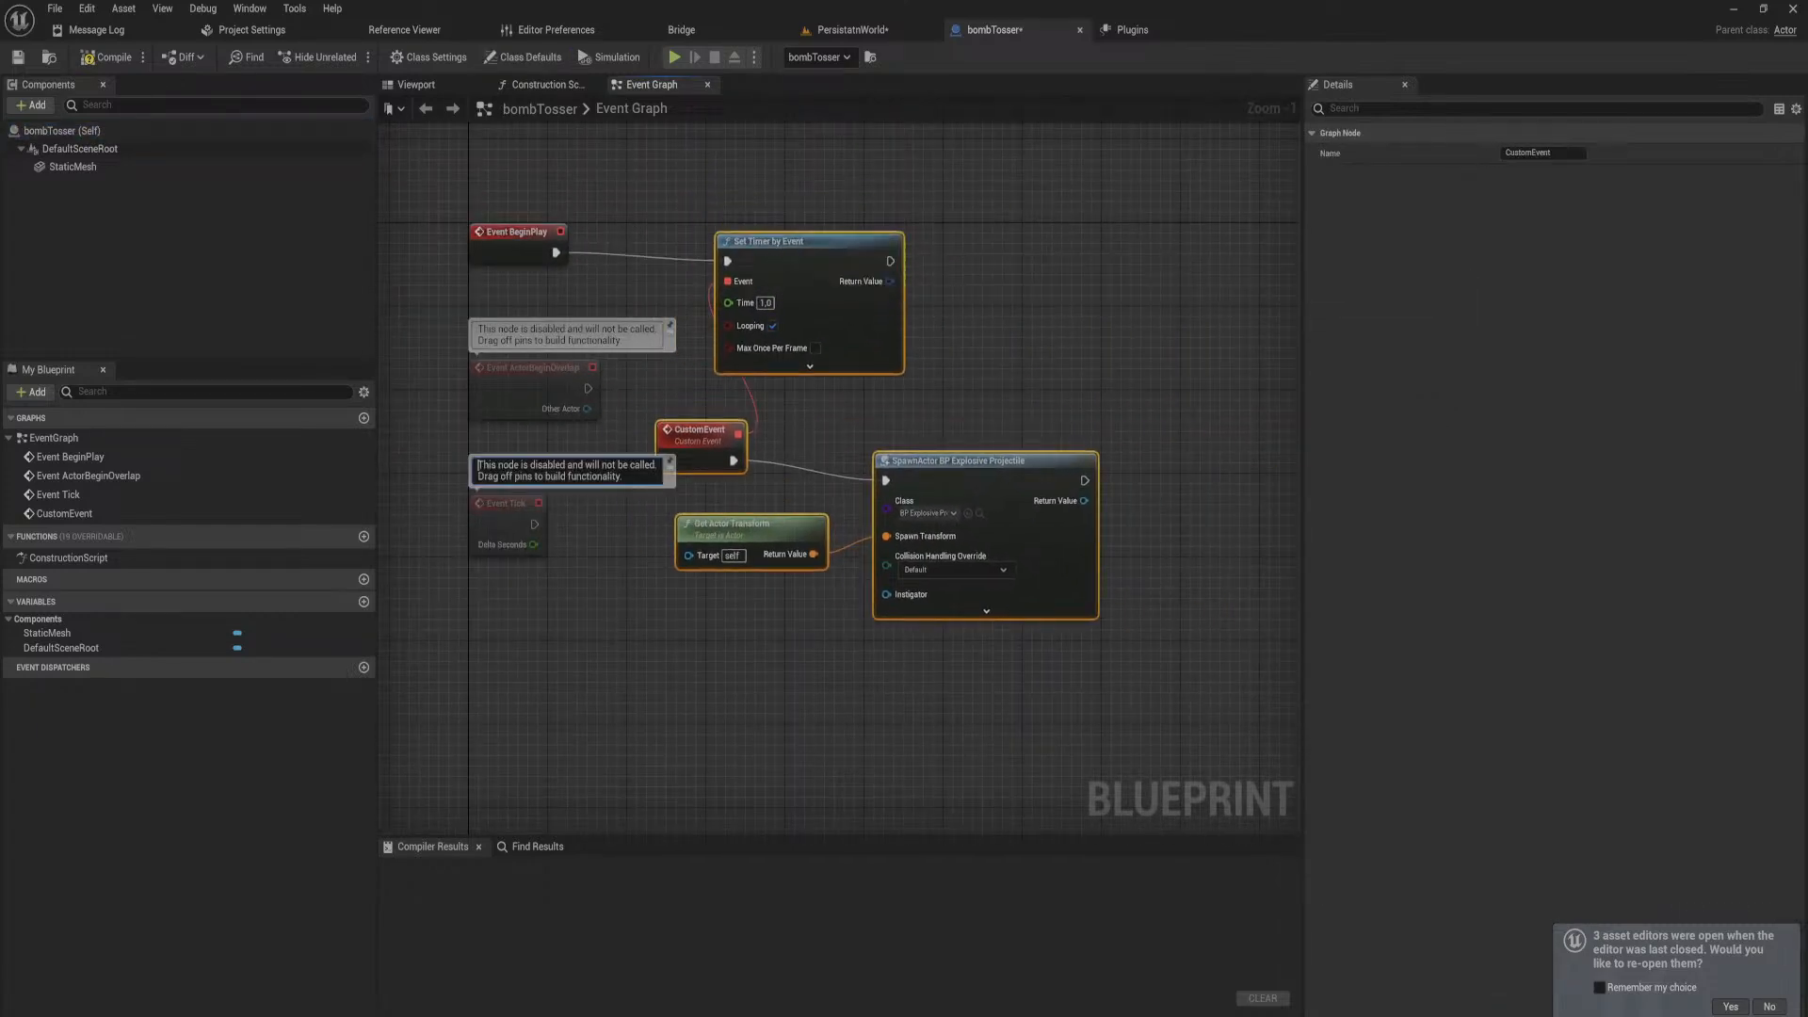
Step: Delete the disabled Event ActorBeginOverlap and Event Tick nodes from the event graph
drag(637, 654, 343, 359)
right_drag(793, 371, 835, 507)
scroll(956, 456, up, 1)
Step: Promote the Time input of Set Timer by Event to a variable named TimeBetweenShots
right_click(947, 442)
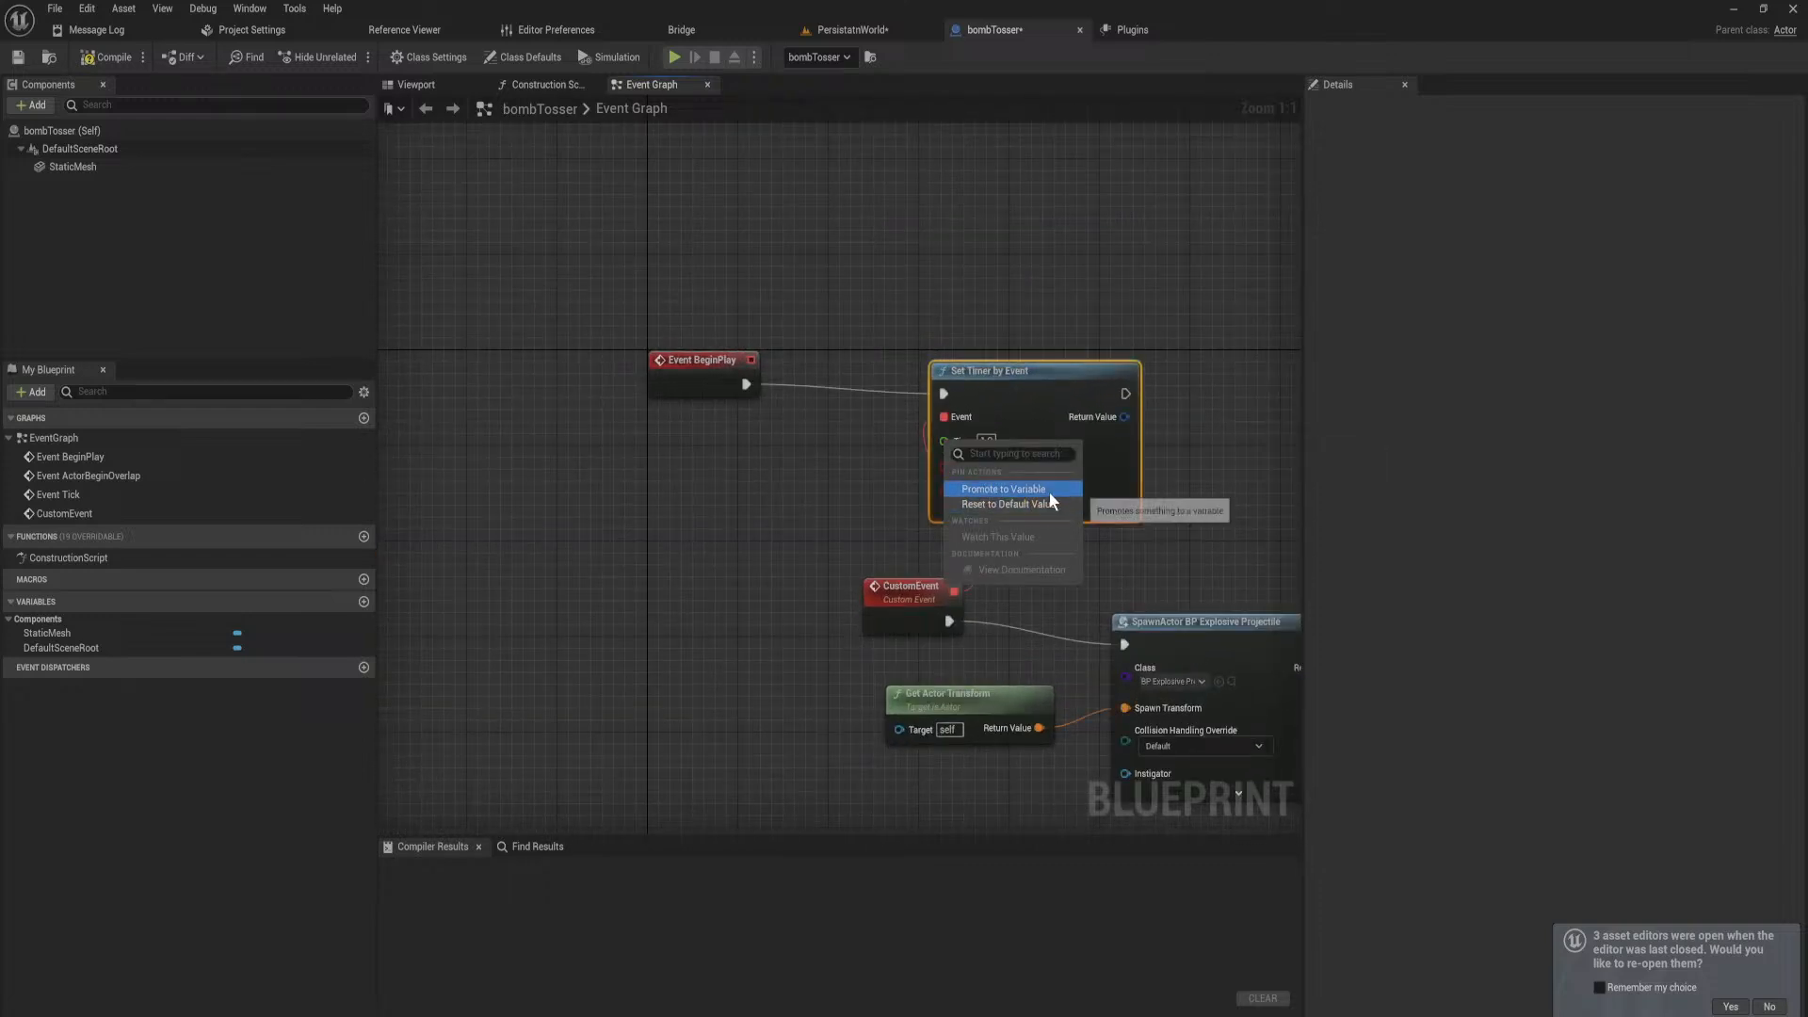
click(1047, 489)
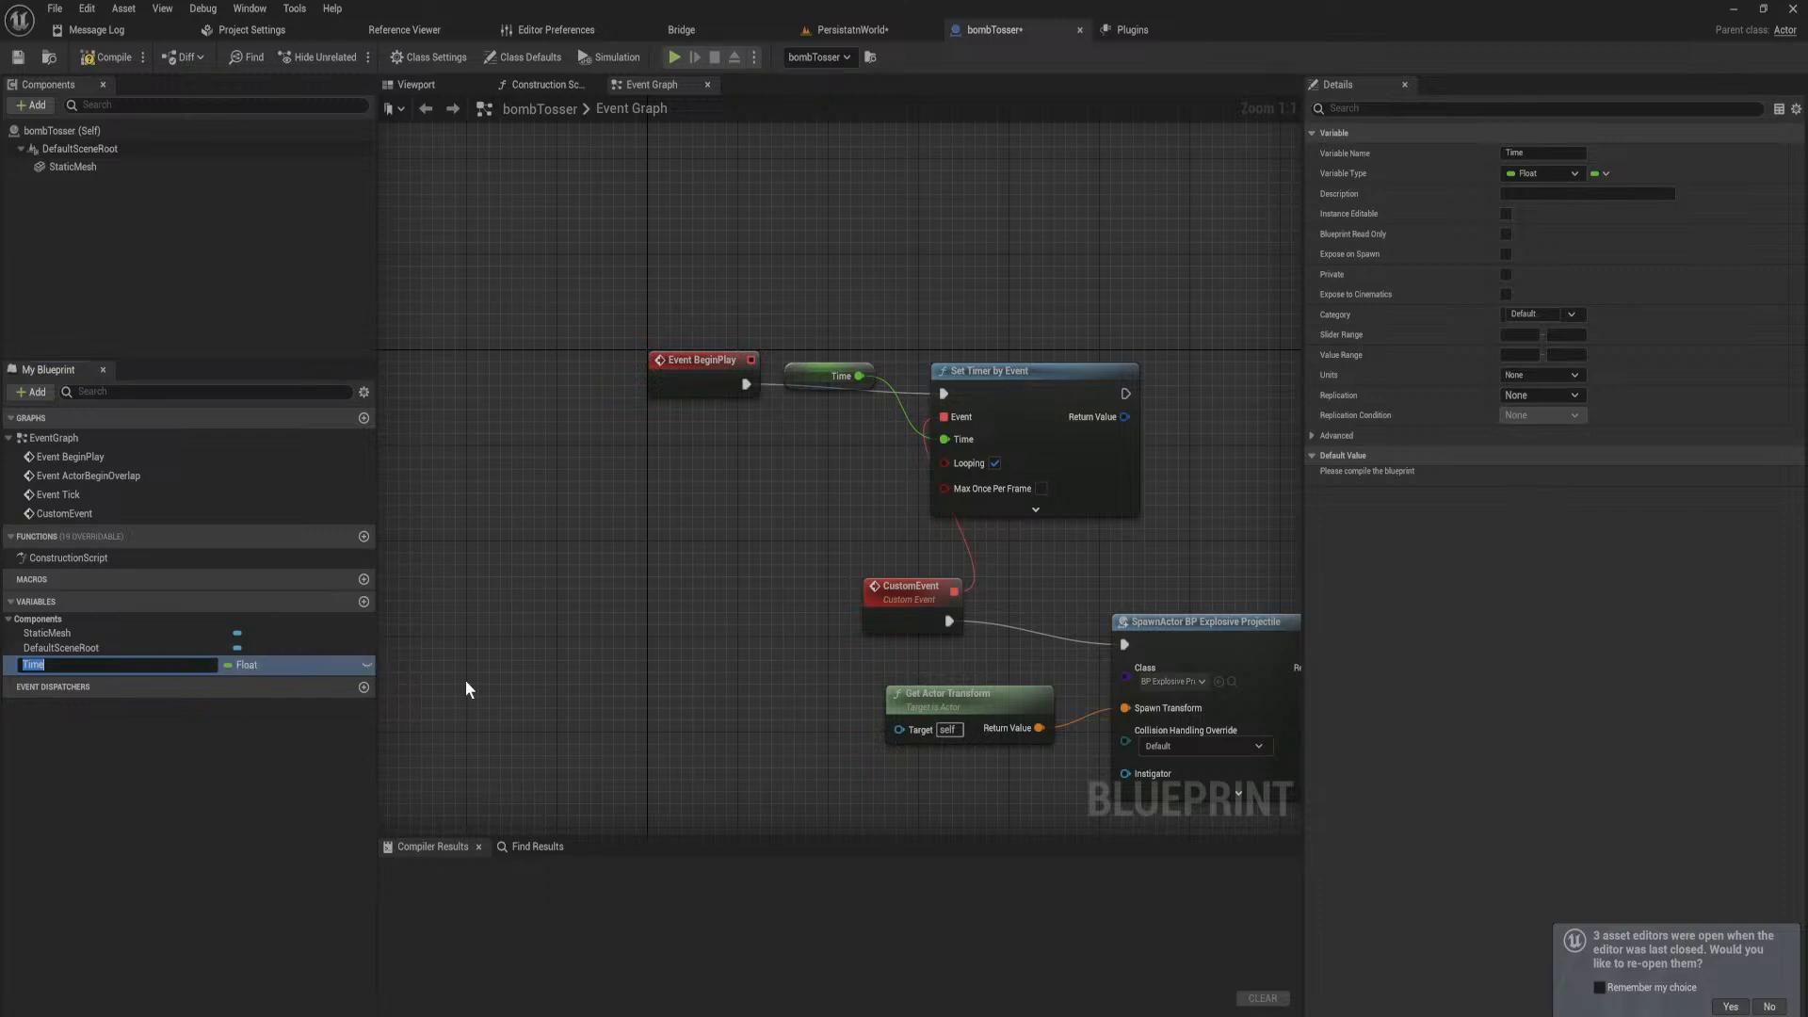
text(Tim)
key(Return)
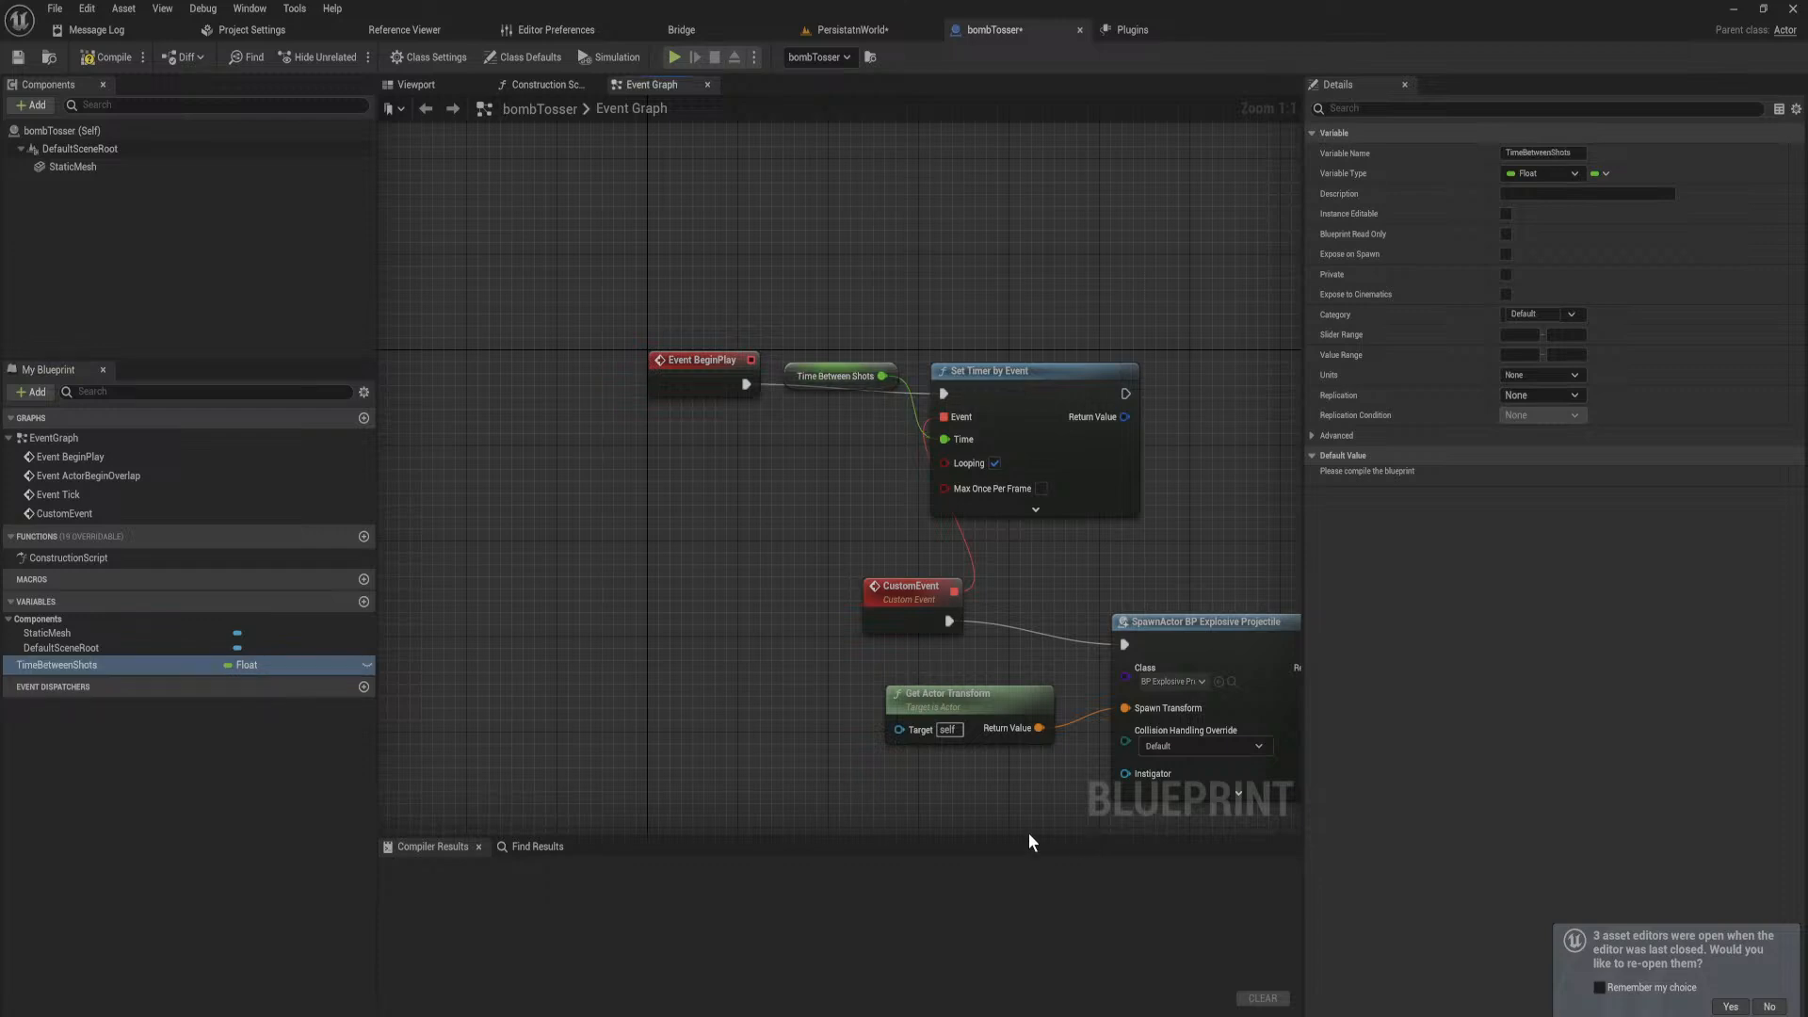
Step: Expand Set Timer by Event, move CustomEvent clear of it, and promote its Initial Start Delay input to a variable
click(1037, 514)
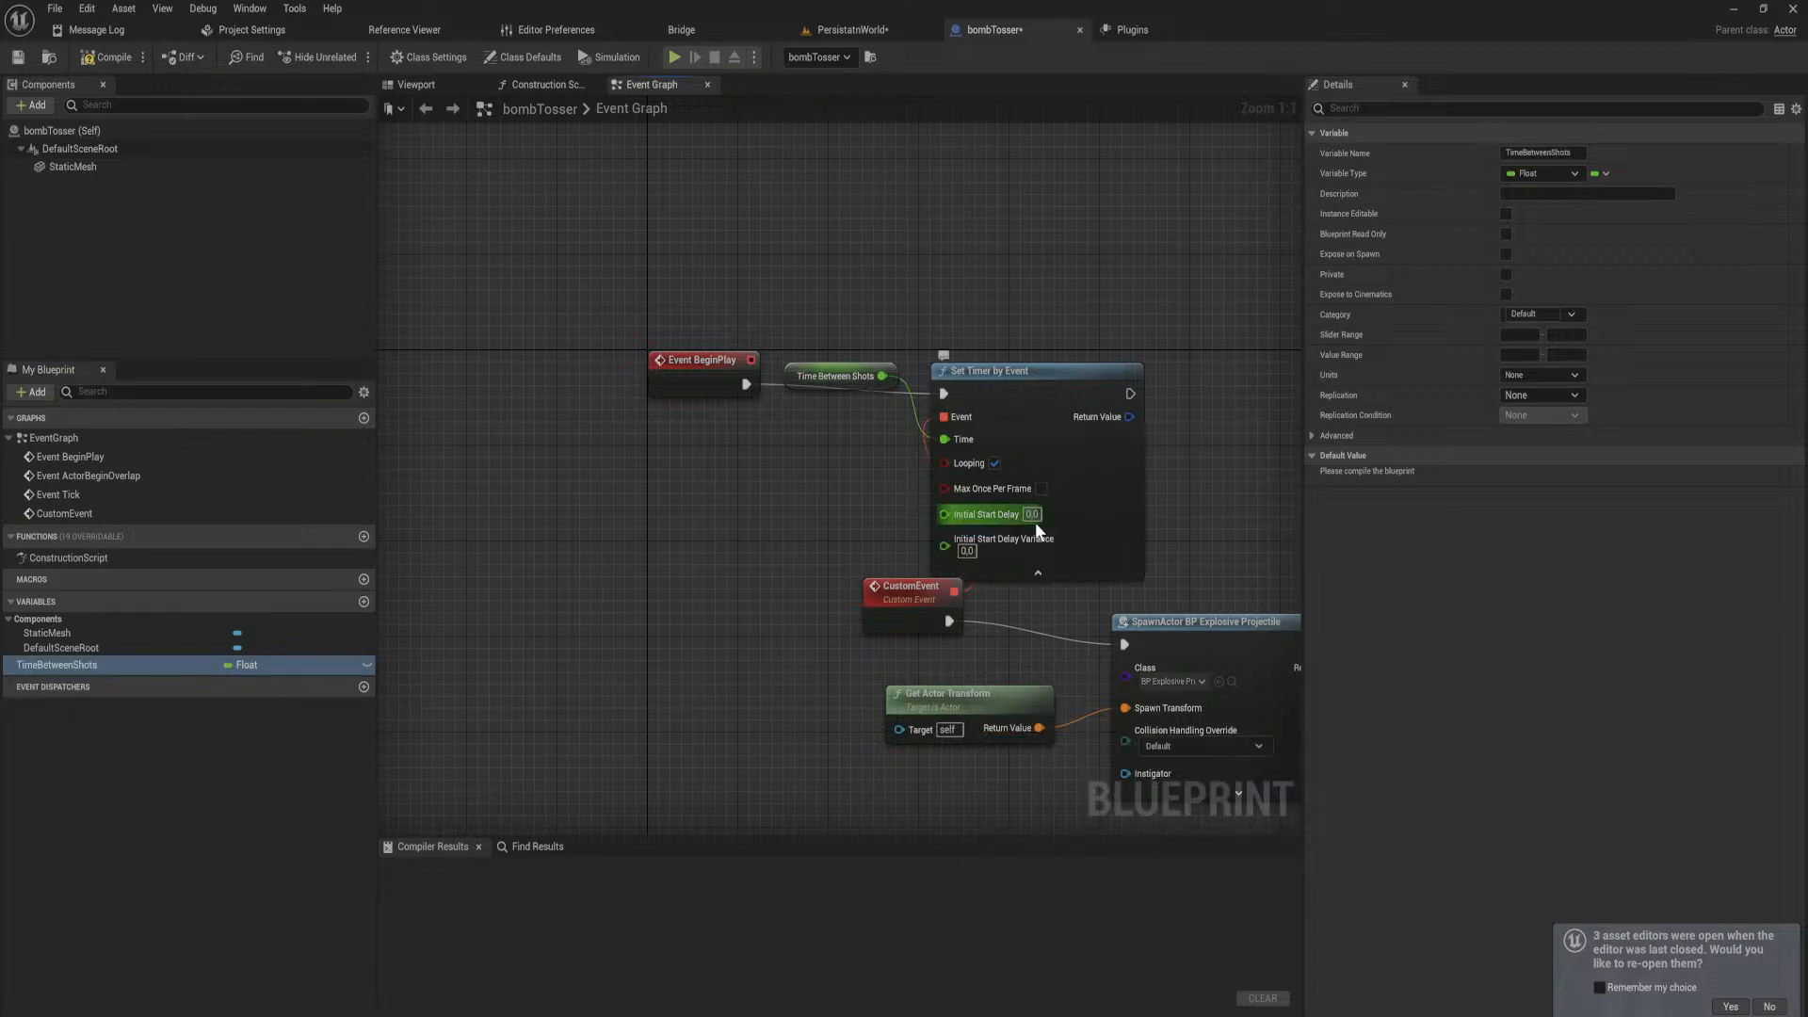
drag(947, 585, 842, 585)
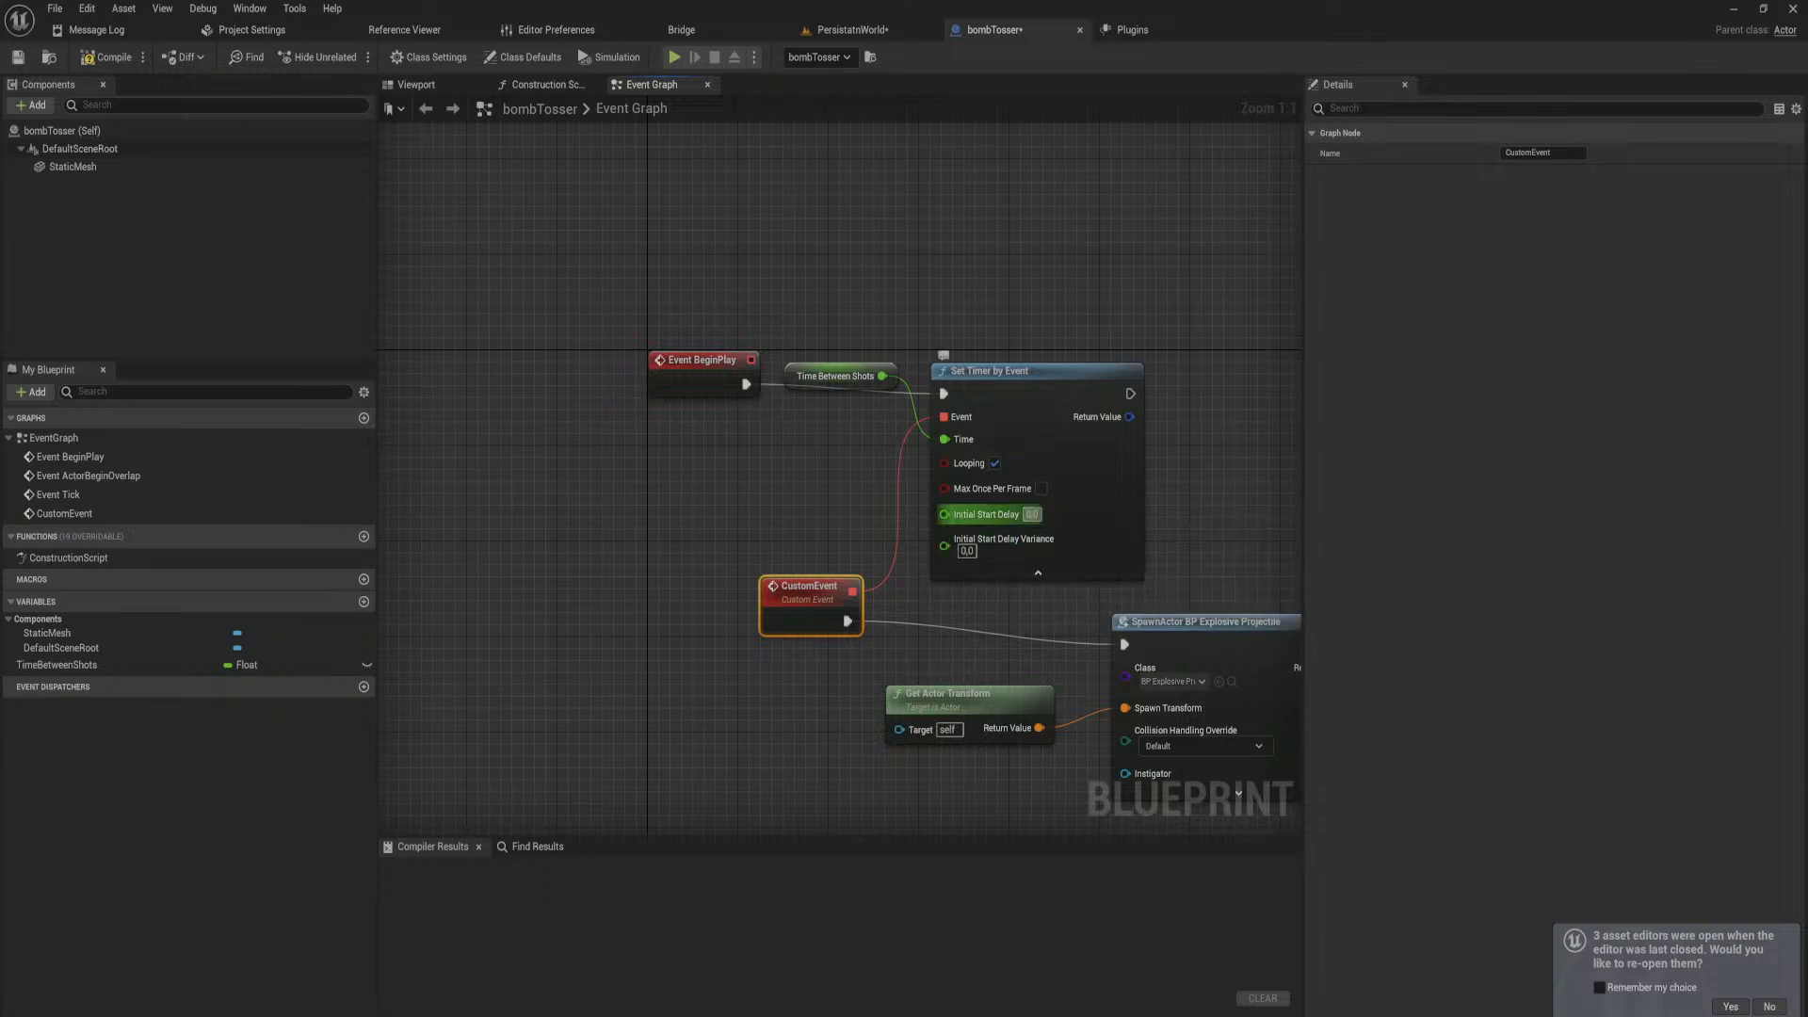
click(1012, 511)
right_click(944, 514)
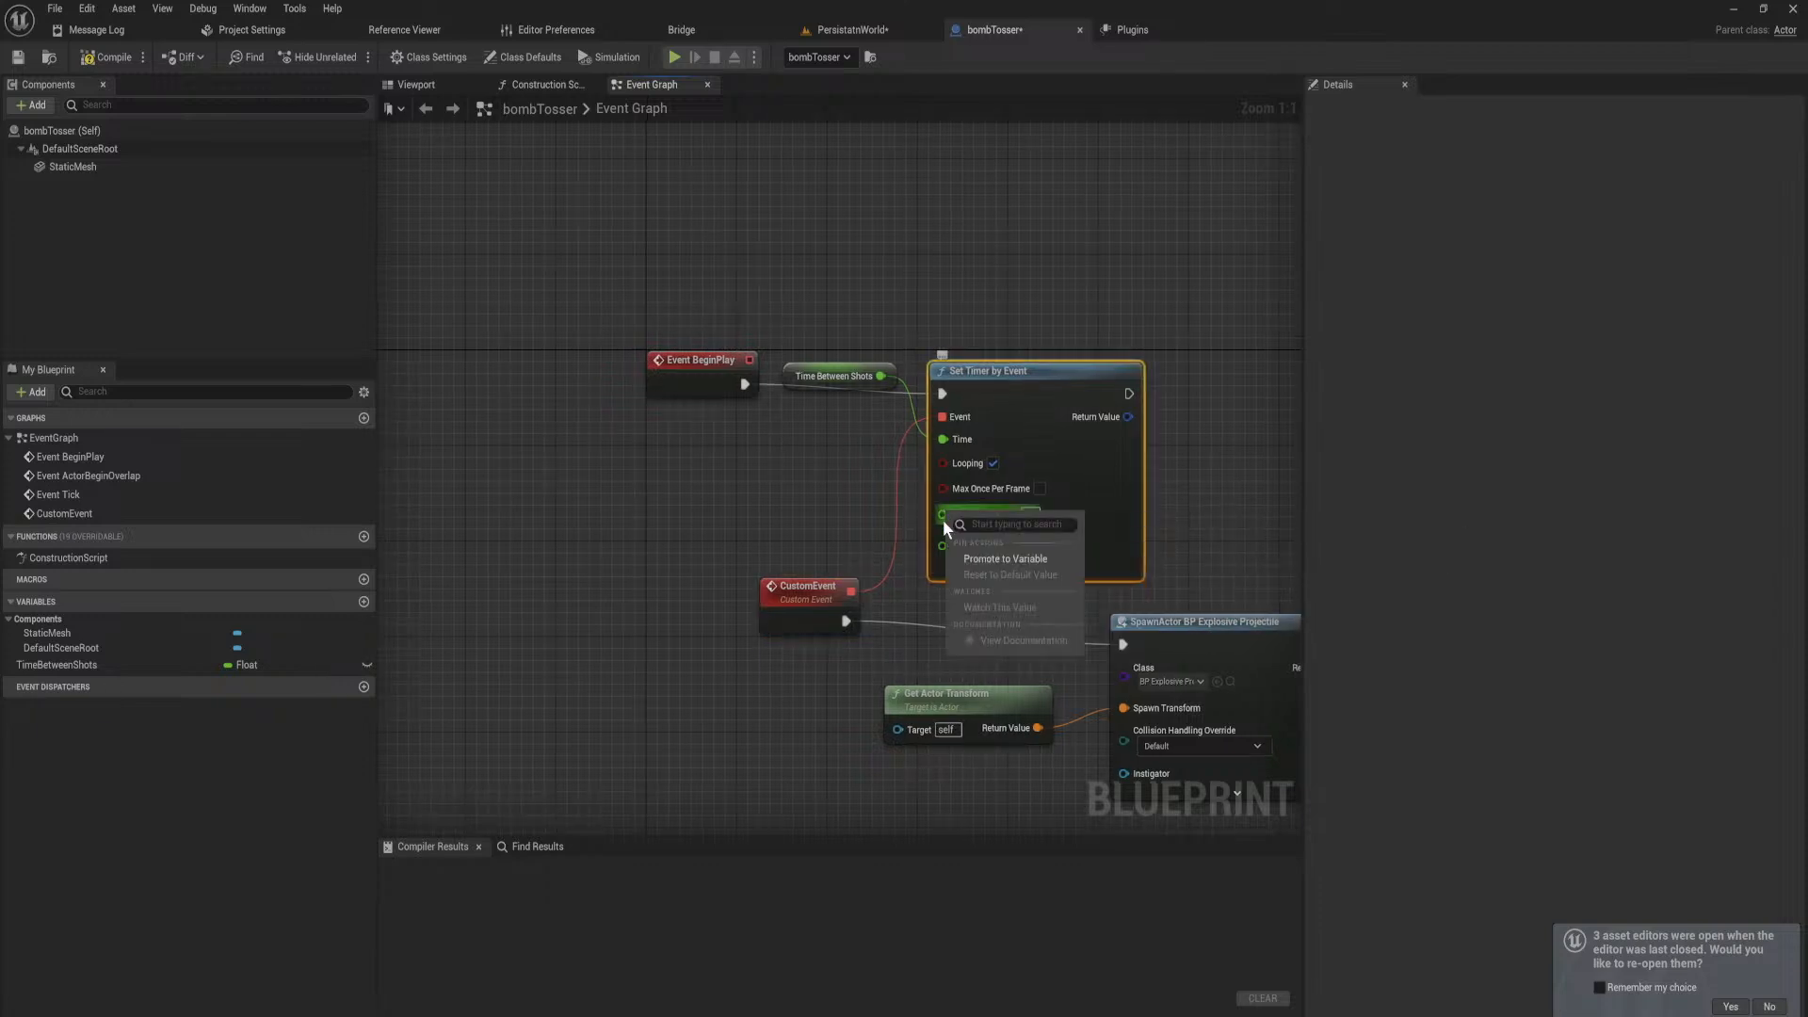
click(998, 558)
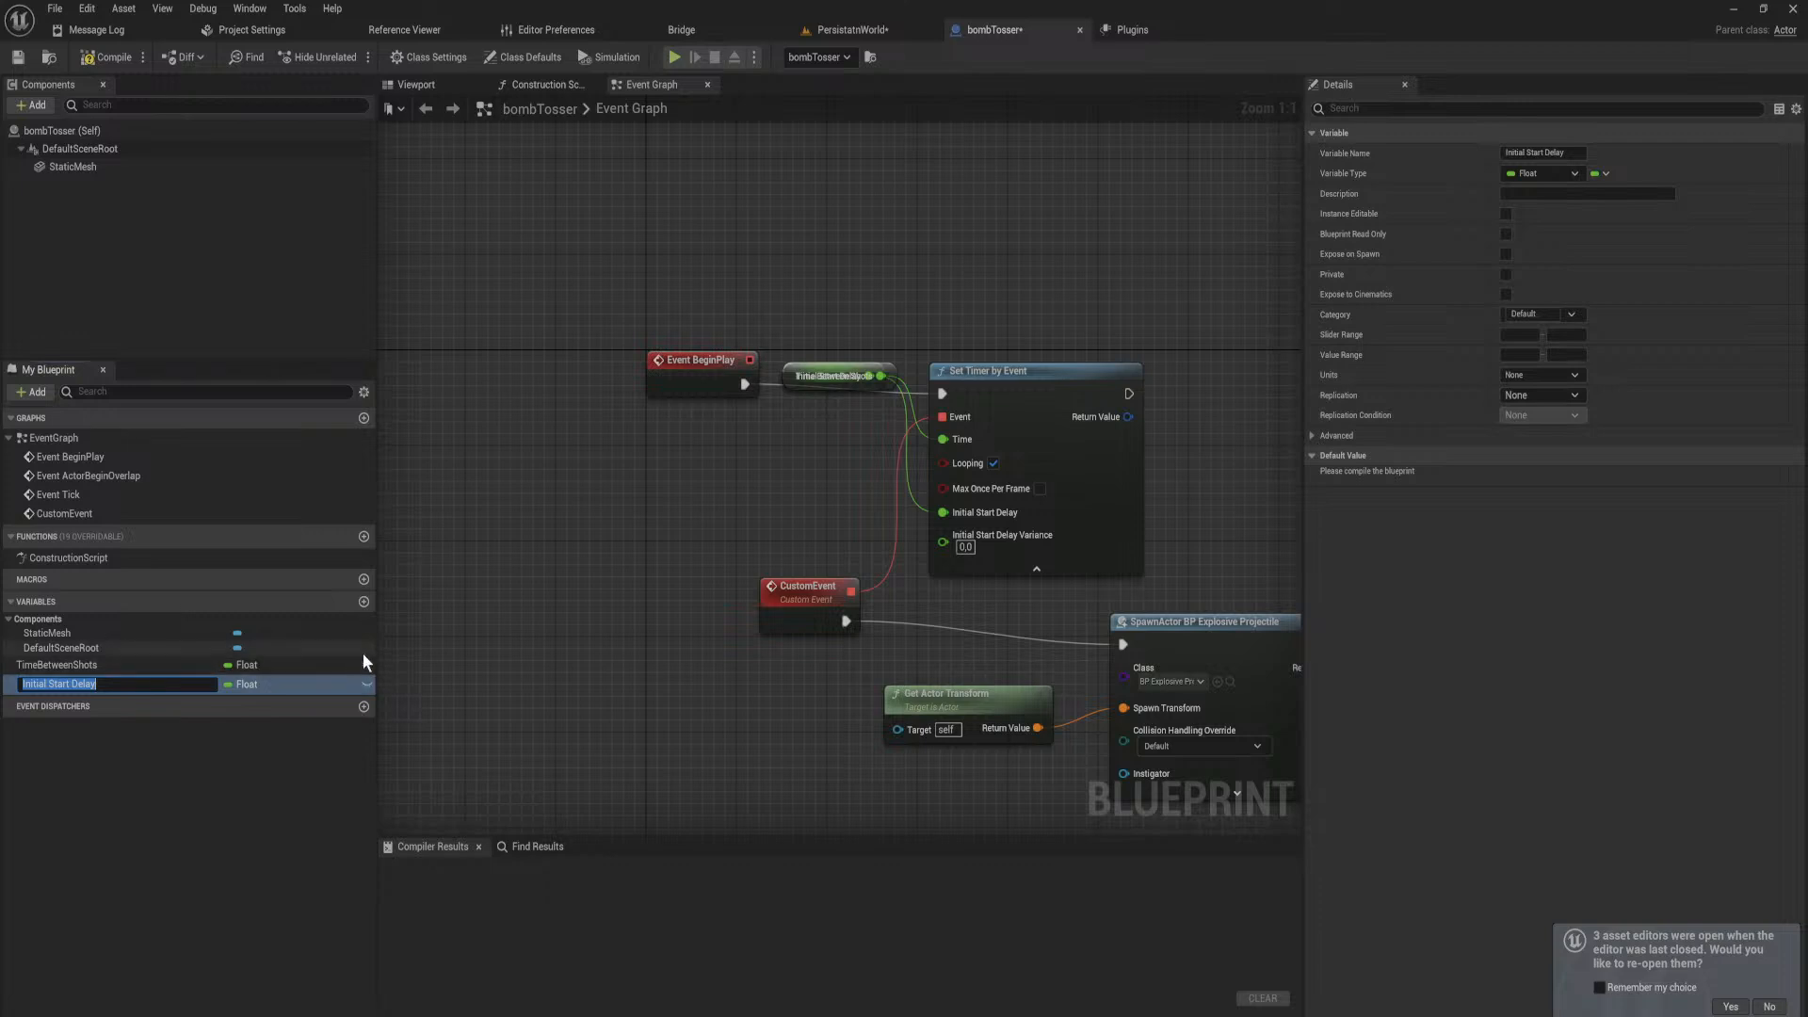
Step: Make the TimeBetweenShots and Initial Start Delay variables instance editable and compile the blueprint
click(365, 665)
click(366, 680)
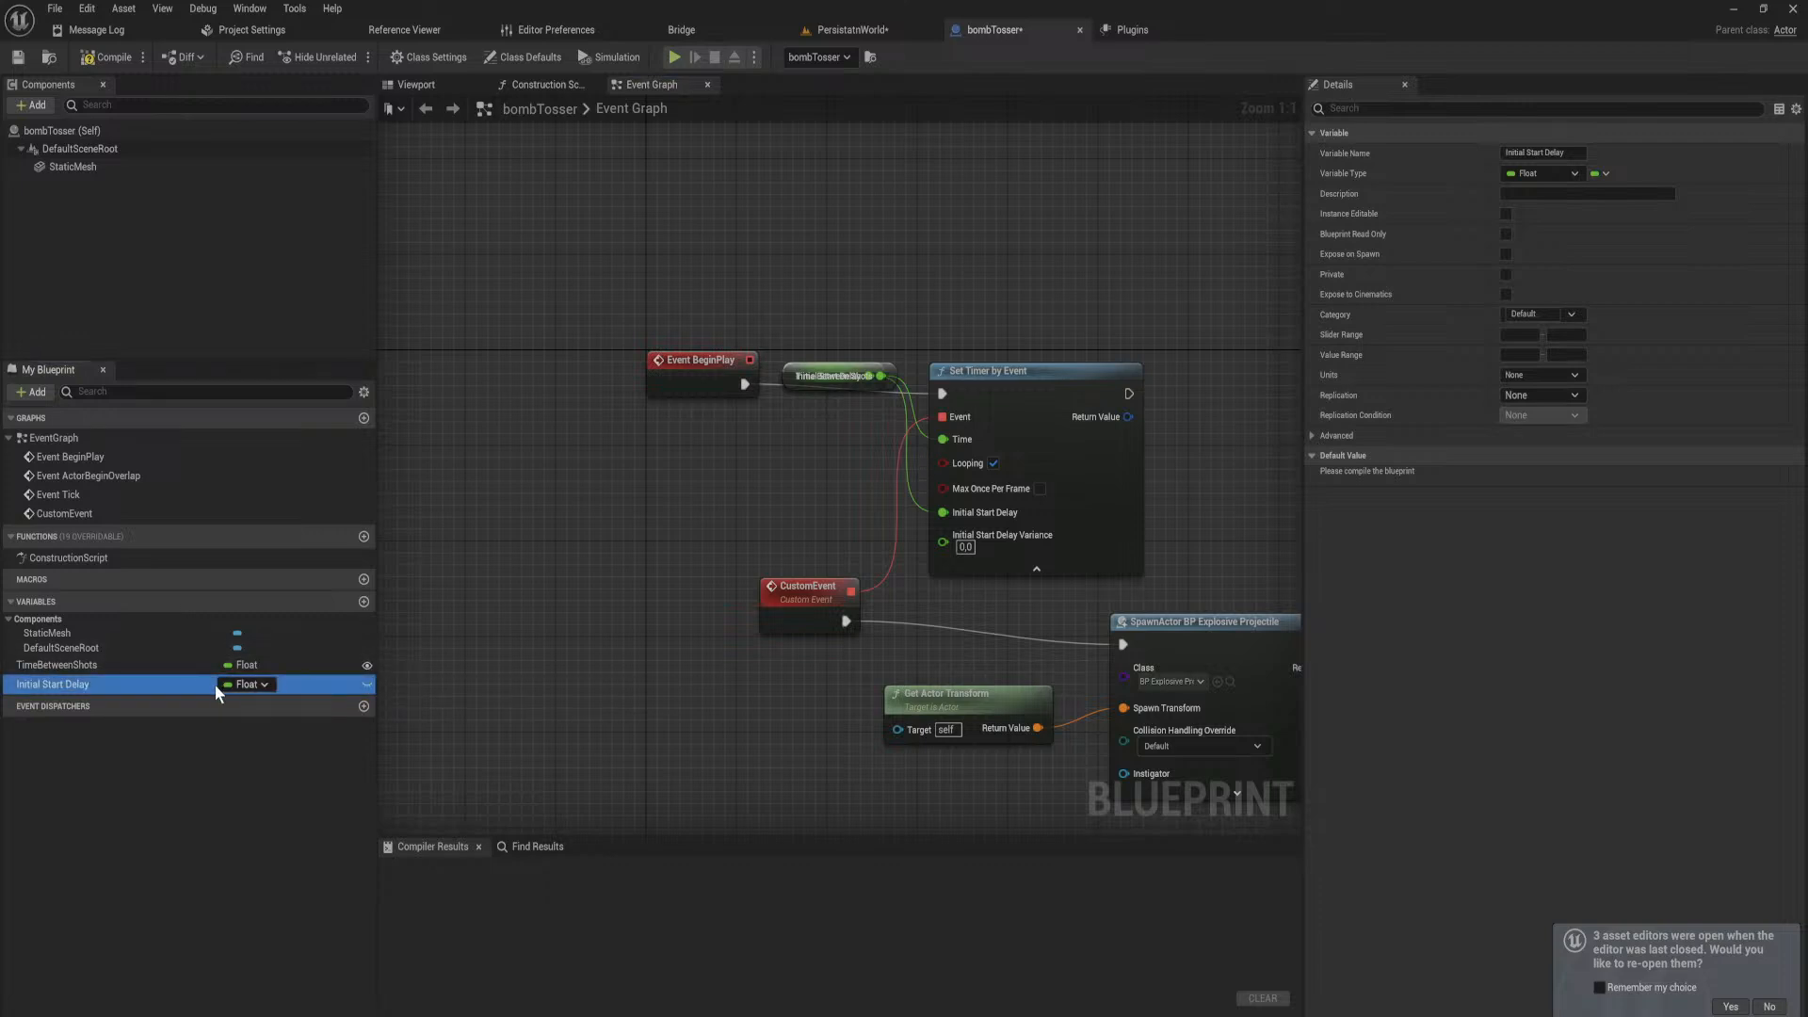
click(367, 683)
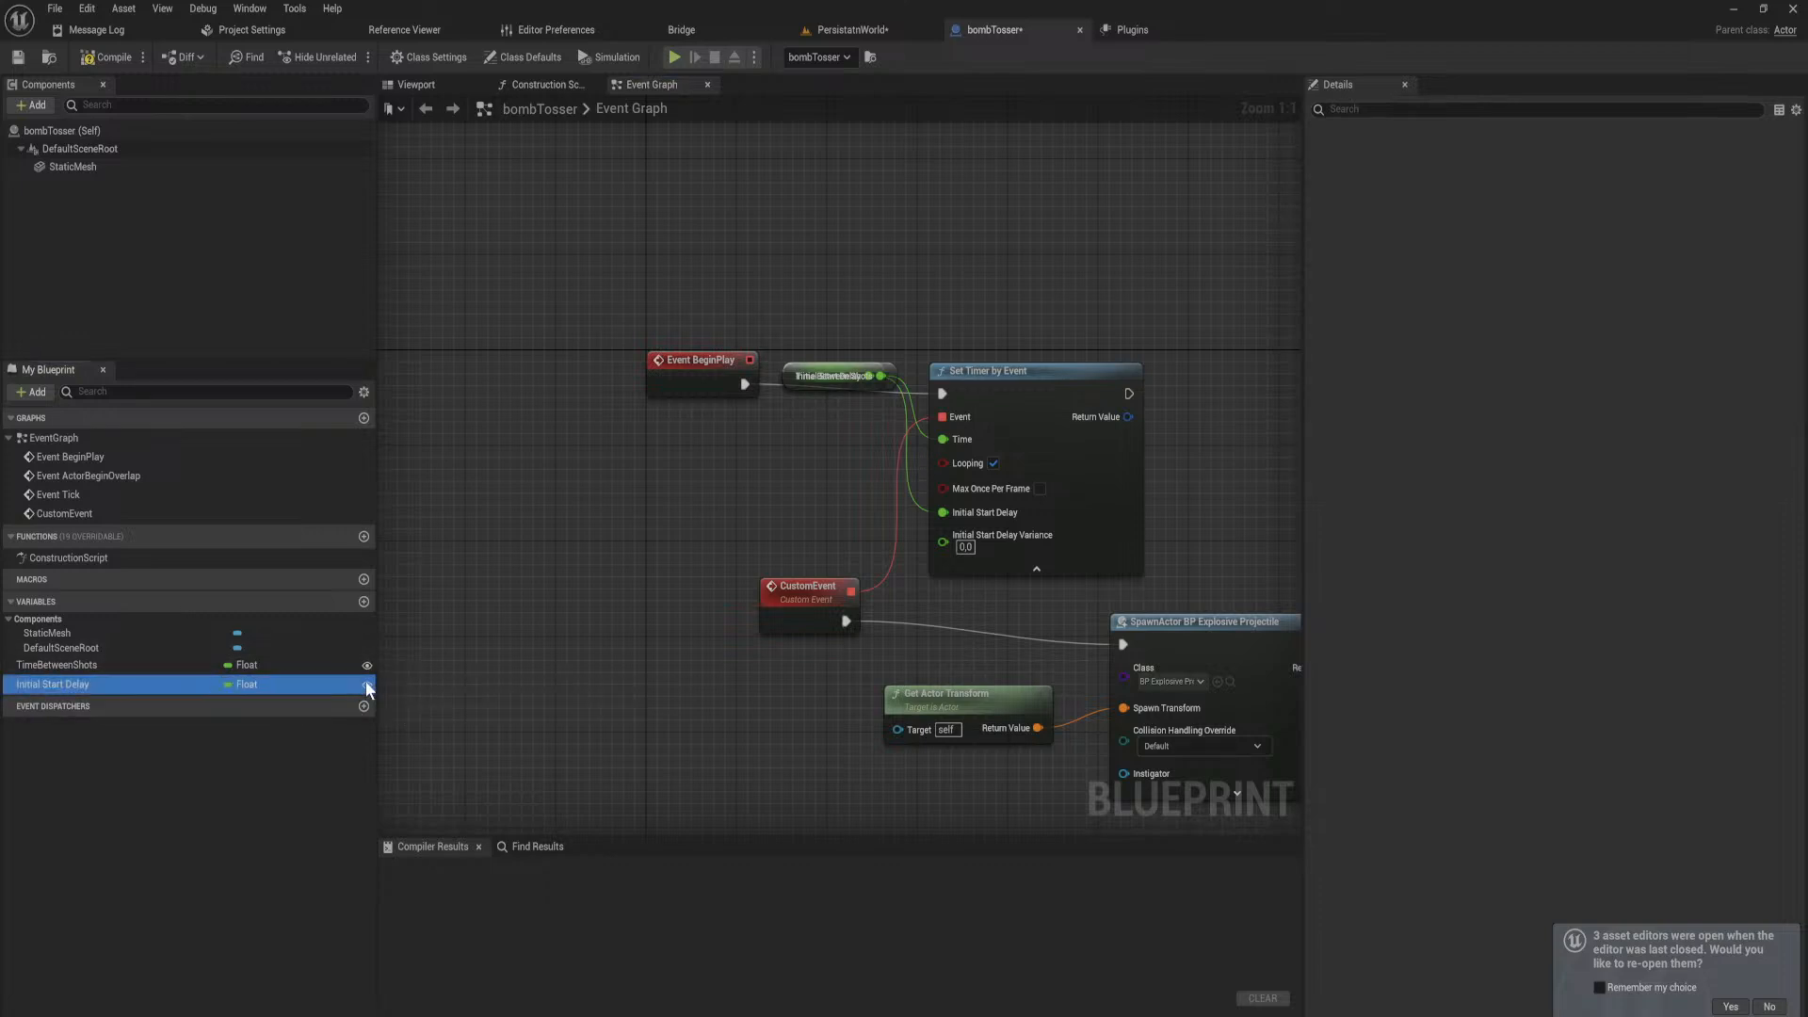
click(107, 57)
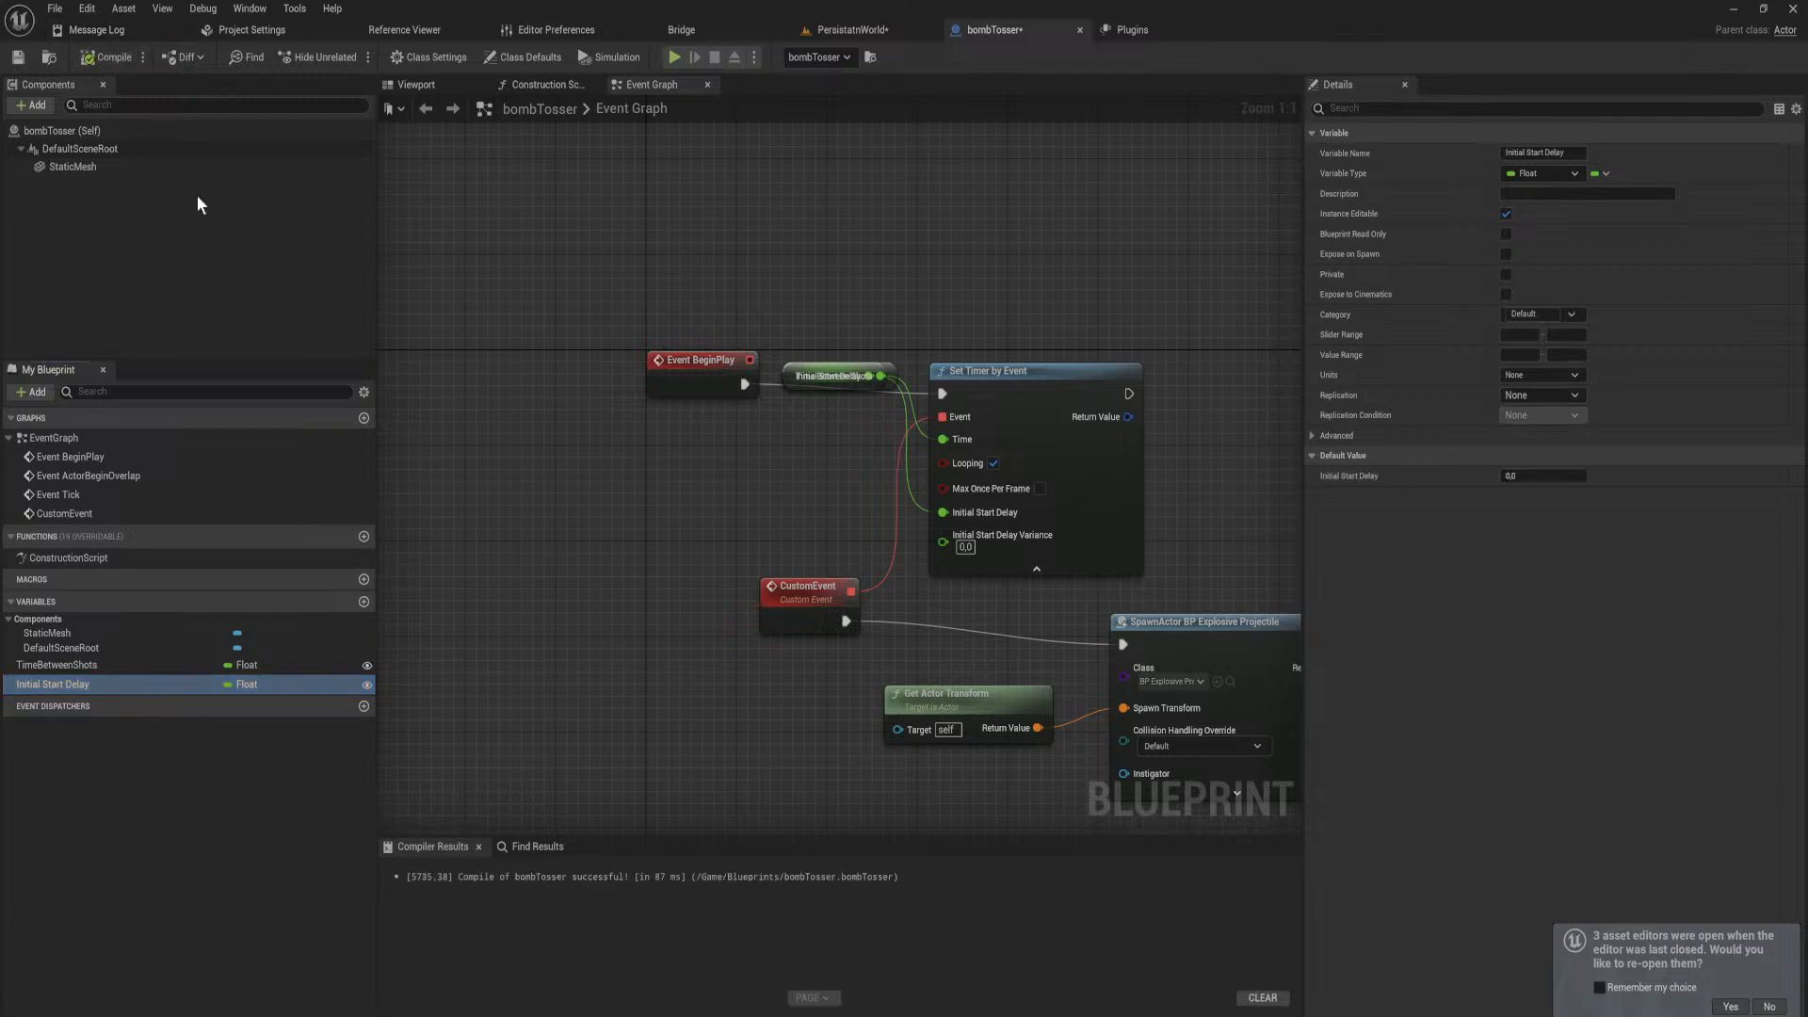
Step: Set the default values of Initial Start Delay to 5 and TimeBetweenShots to 2.5, and compile the blueprint
click(1516, 476)
text(5)
key(Return)
click(141, 665)
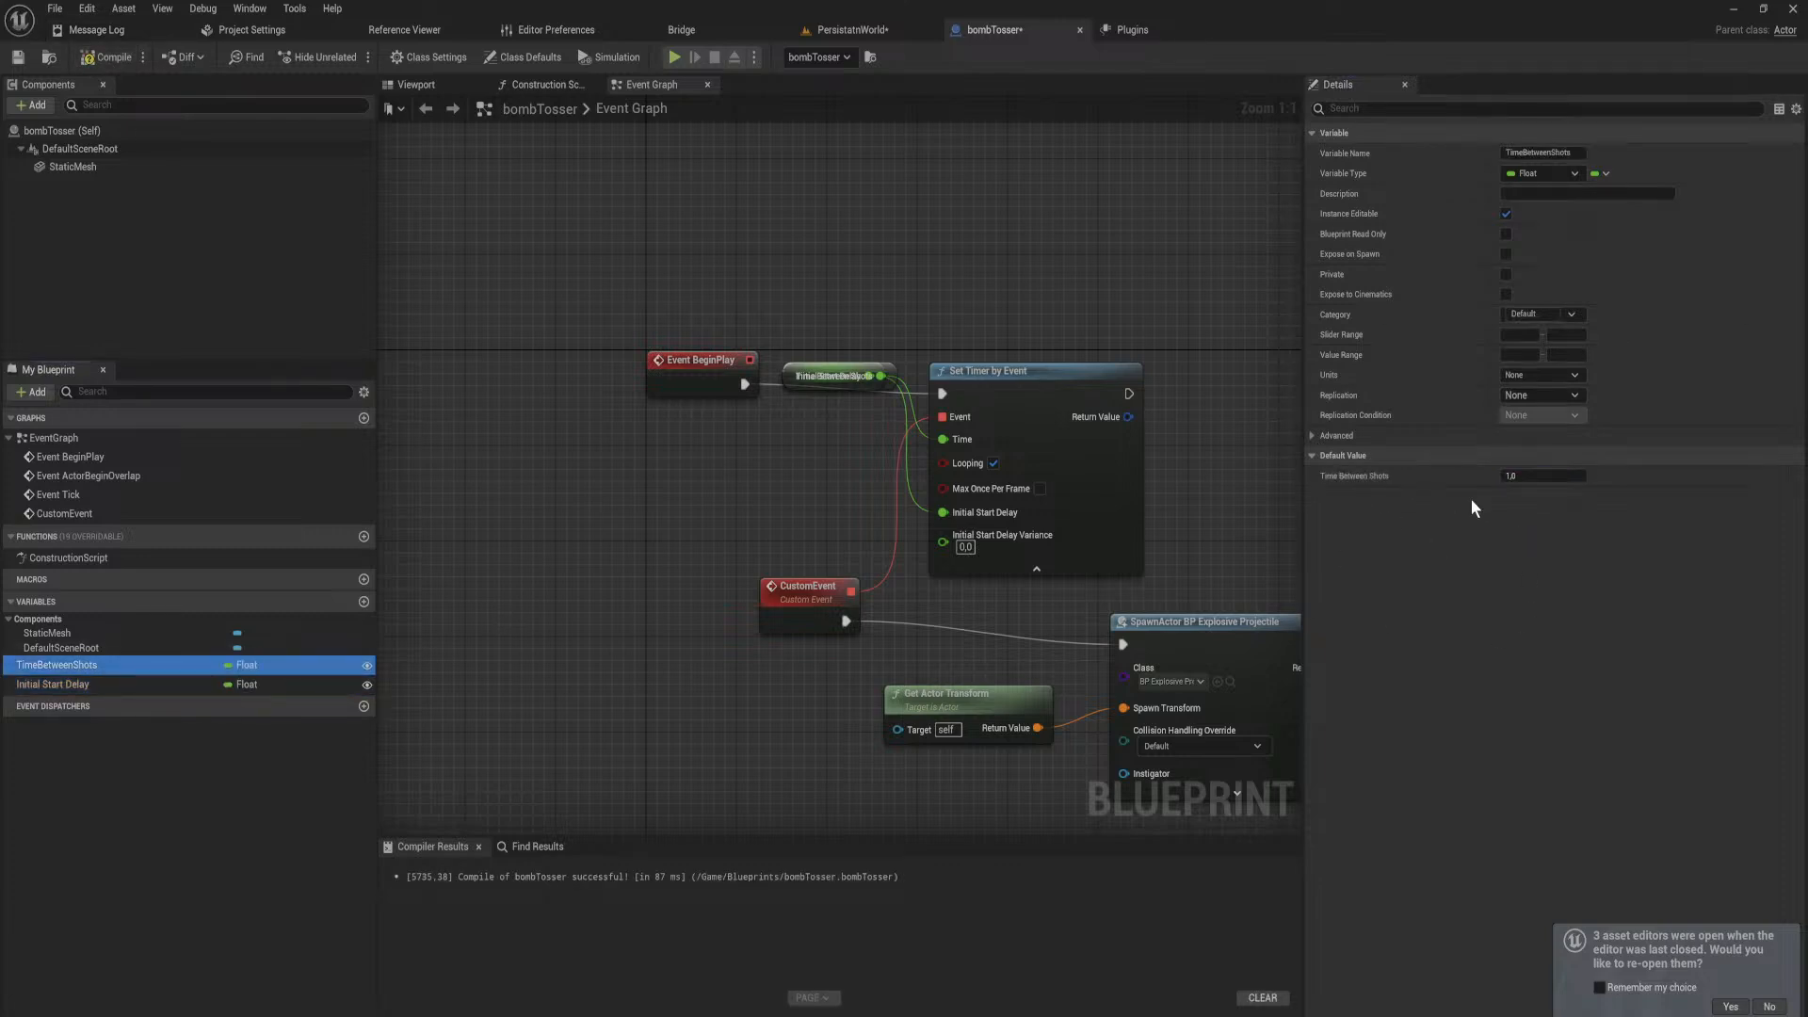
click(1530, 475)
text(2,)
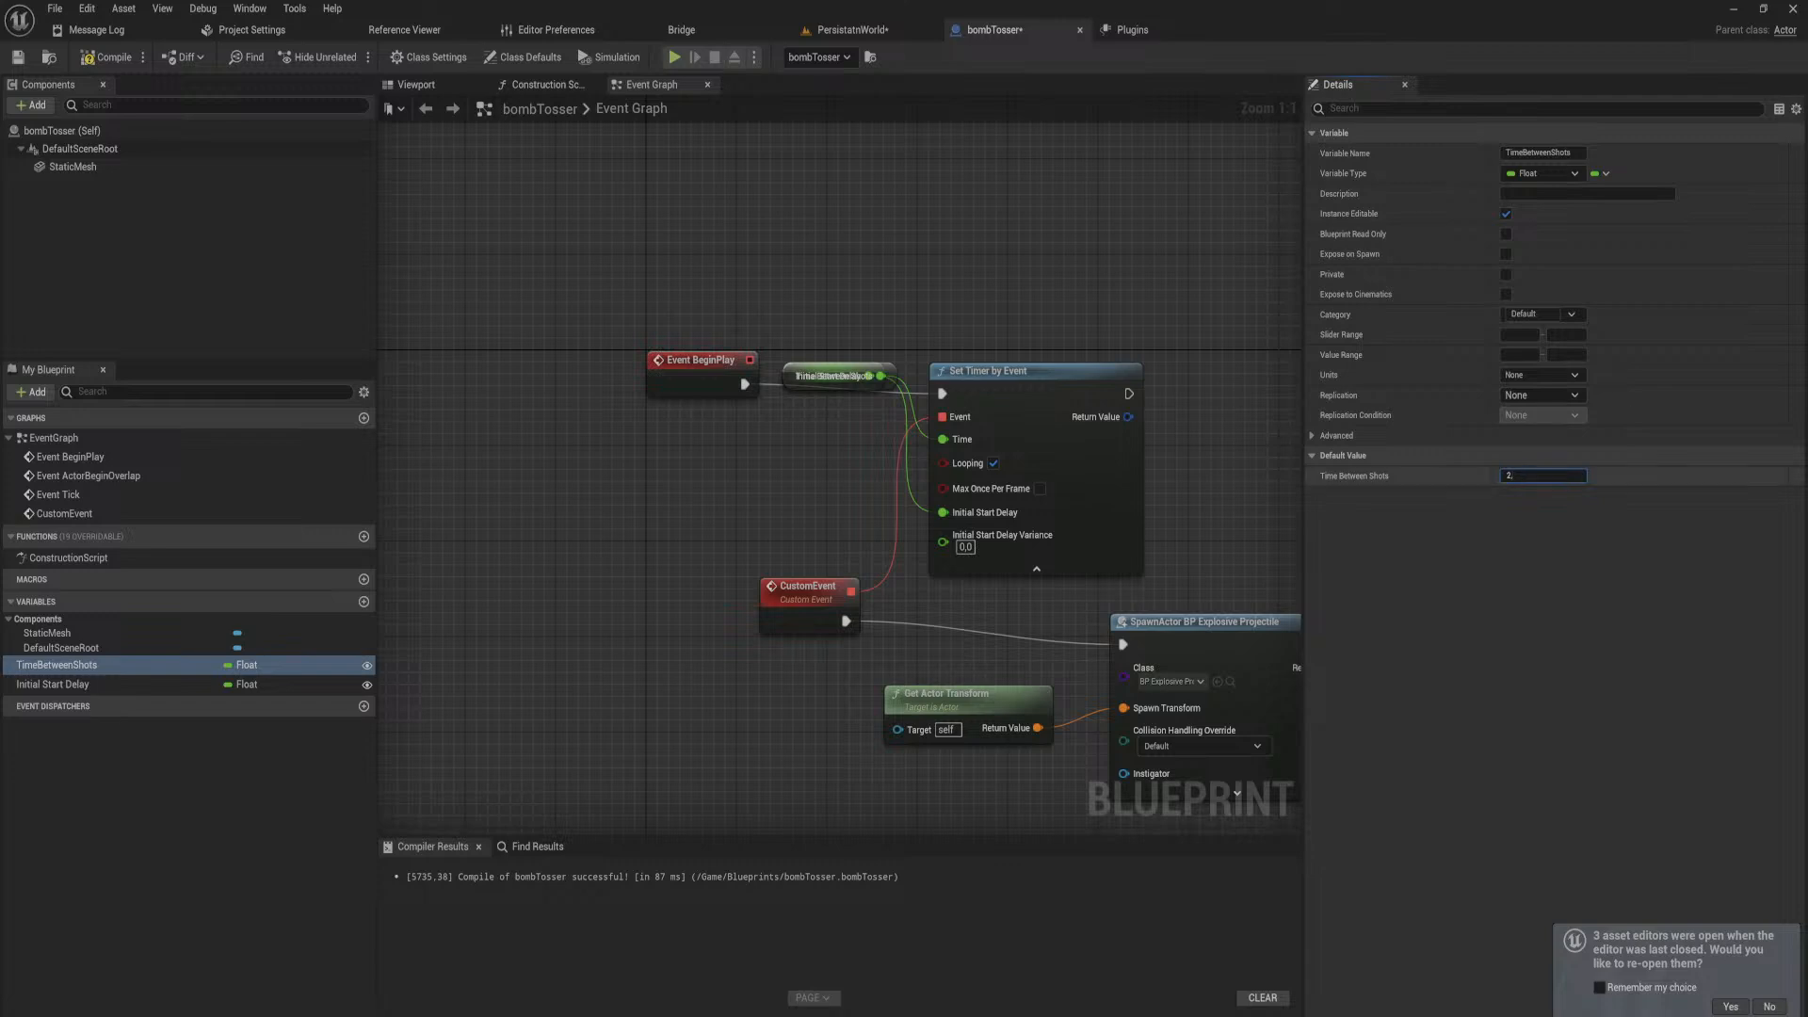
text(5)
key(Return)
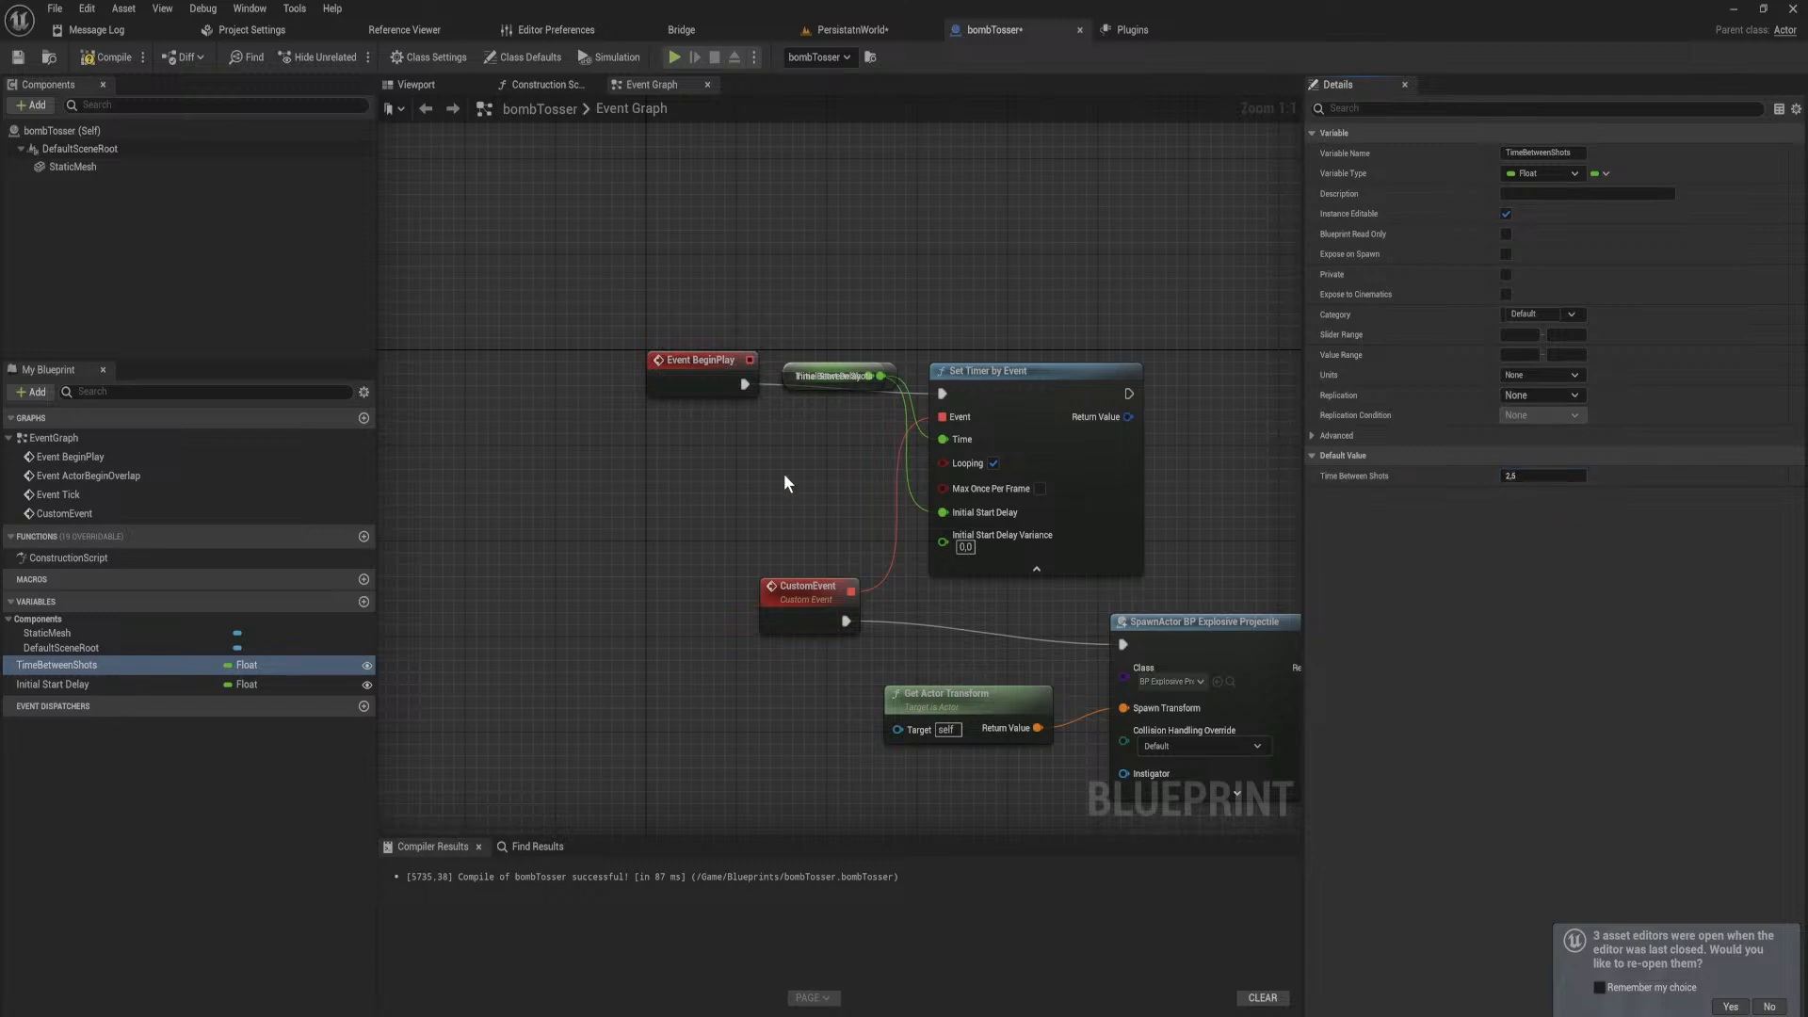
click(106, 57)
Step: Promote the SpawnActor node's Class input to an instance-editable variable named ActorToSpawn and compile the blueprint
right_drag(840, 544, 540, 449)
drag(706, 604, 695, 651)
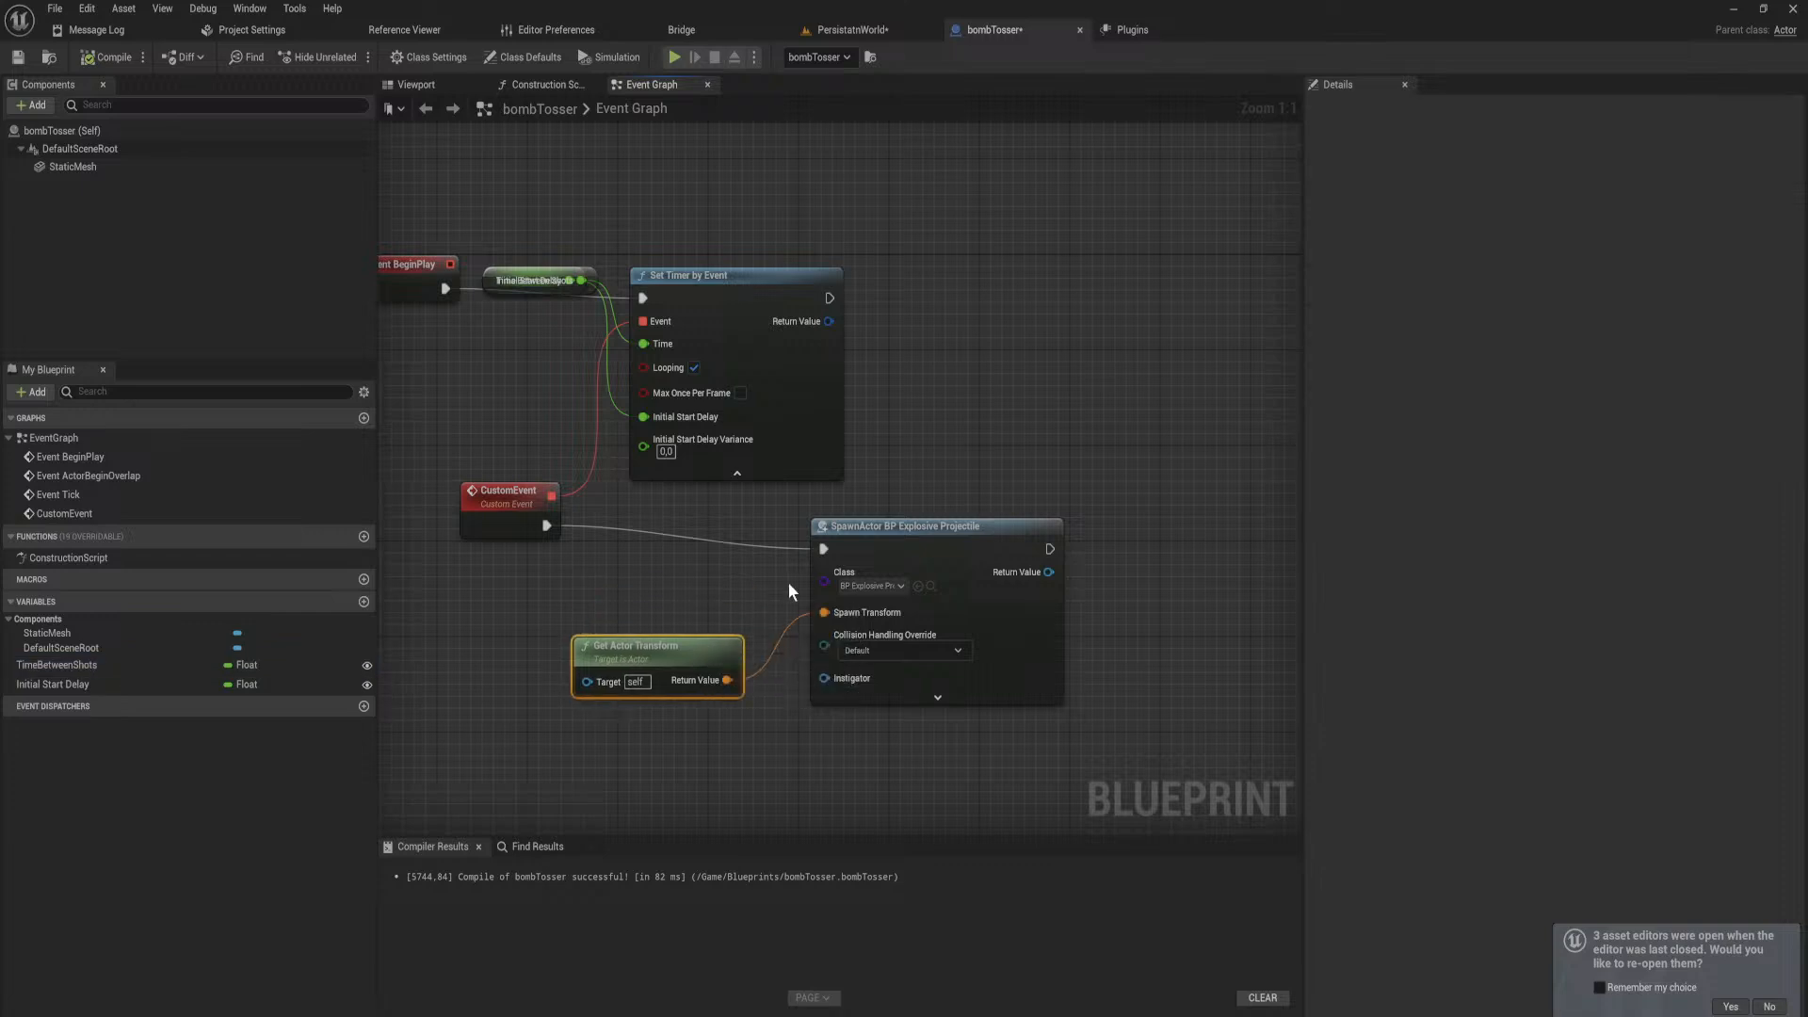
right_click(839, 591)
click(880, 626)
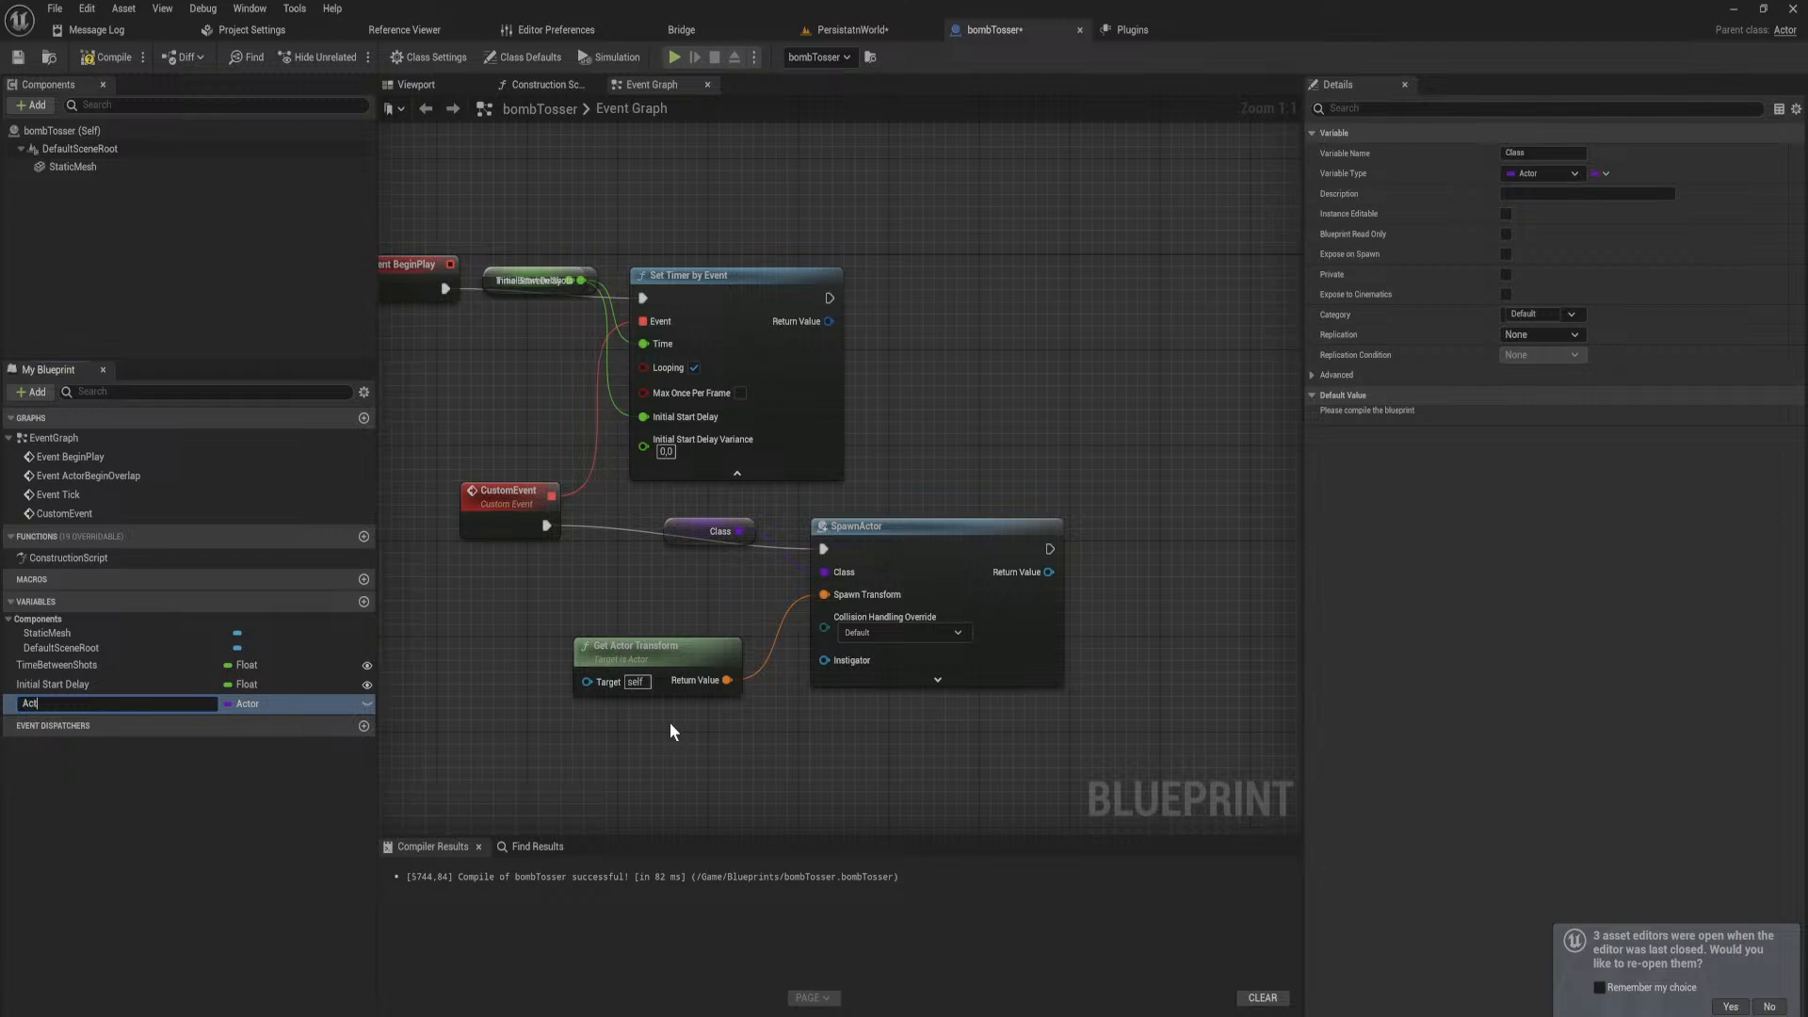
key(Return)
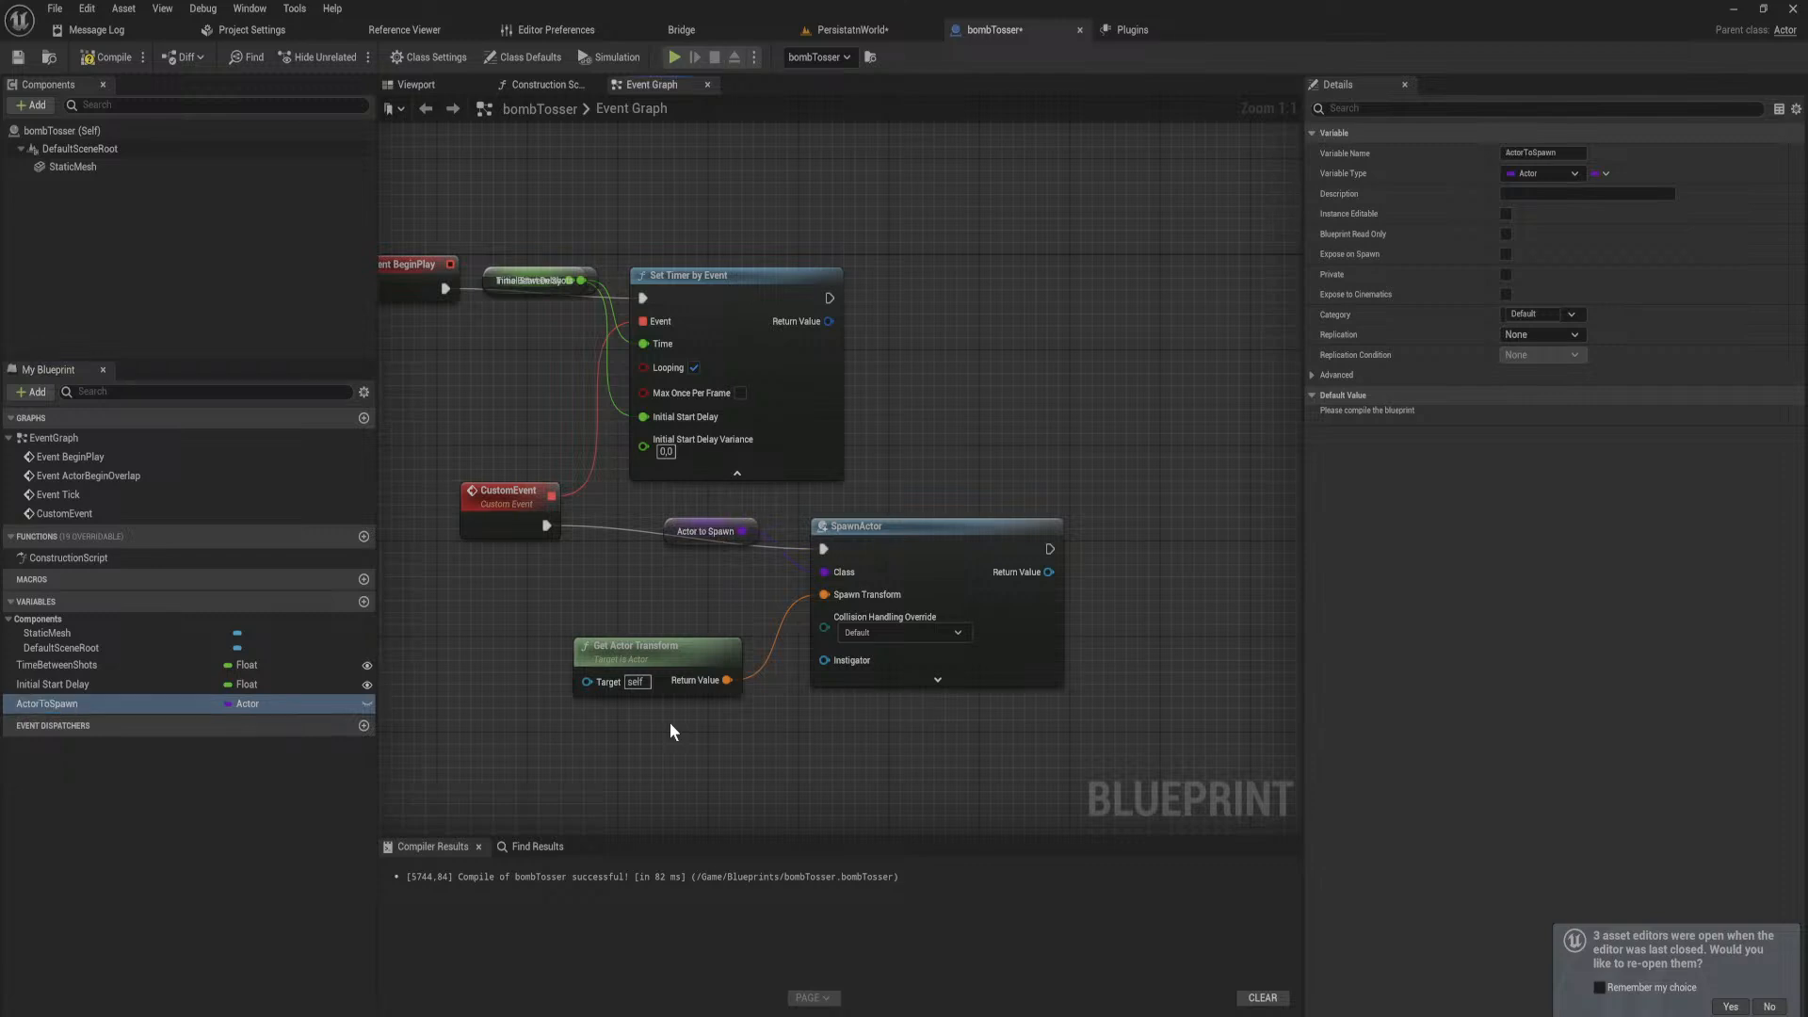
click(368, 703)
click(114, 57)
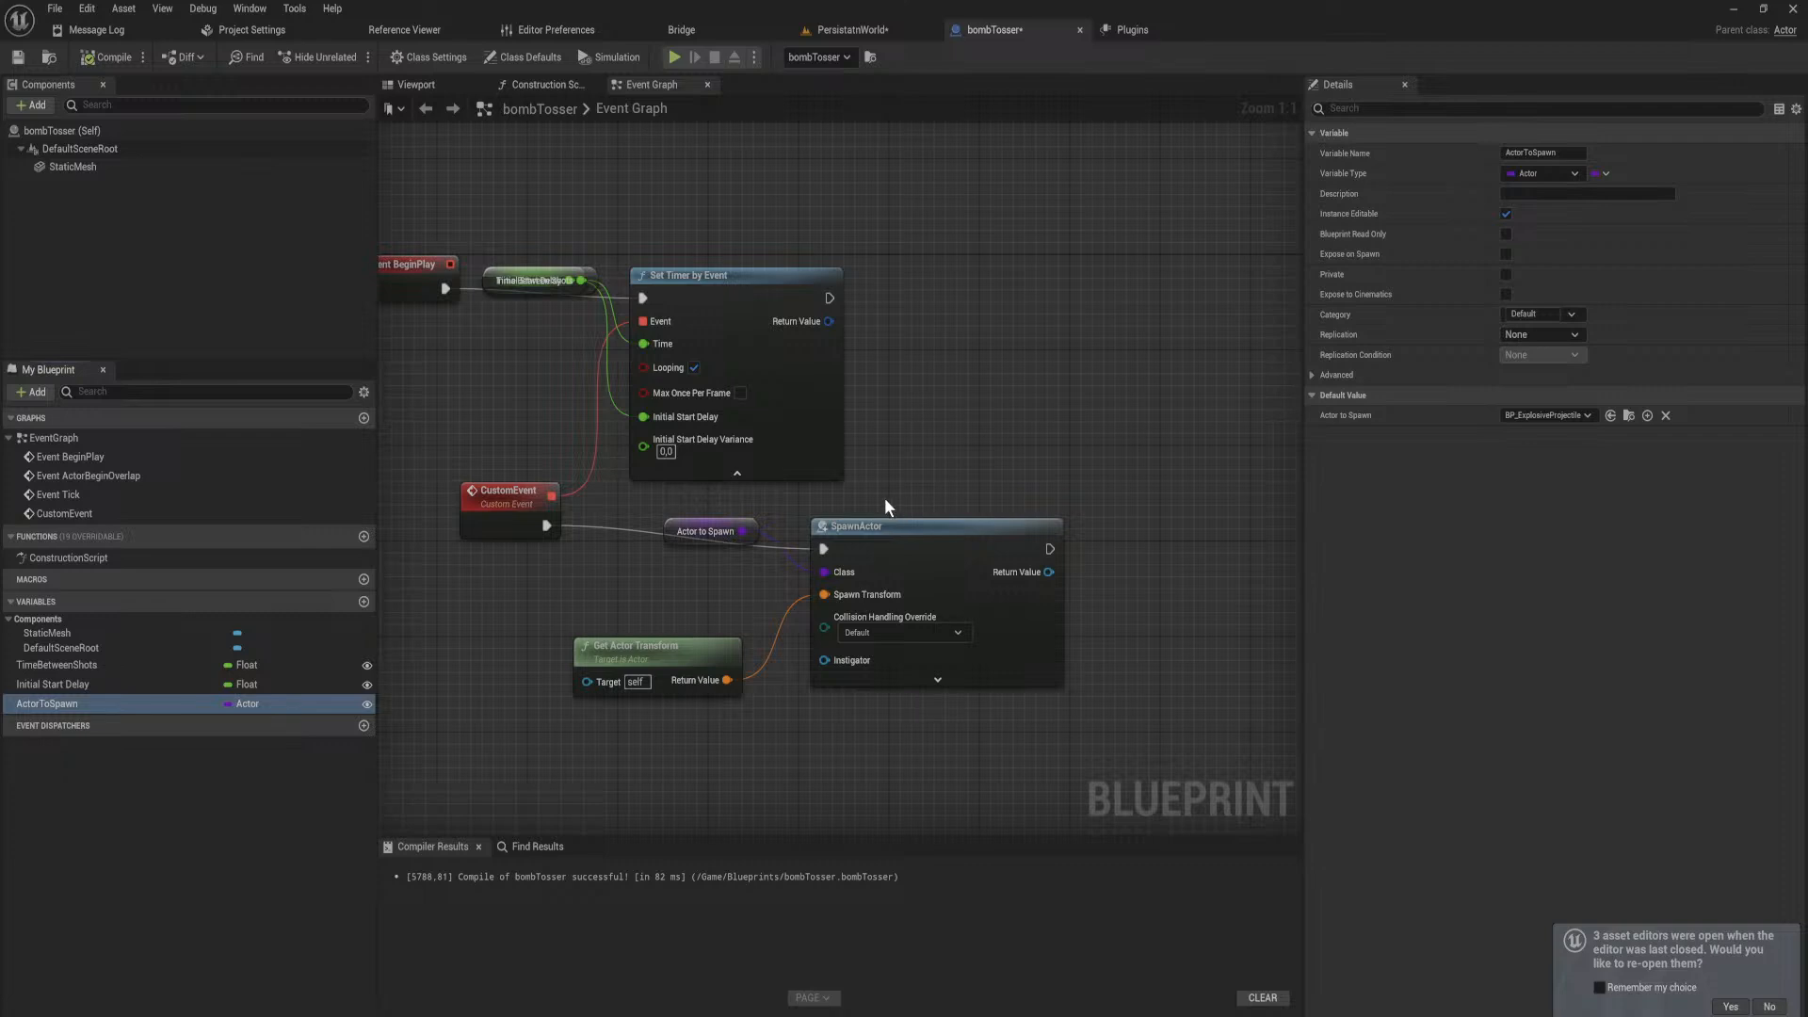
Step: Separate the two overlapping timer variable nodes beside their inputs and space out the SpawnActor and Get Actor Transform nodes
drag(492, 291, 492, 445)
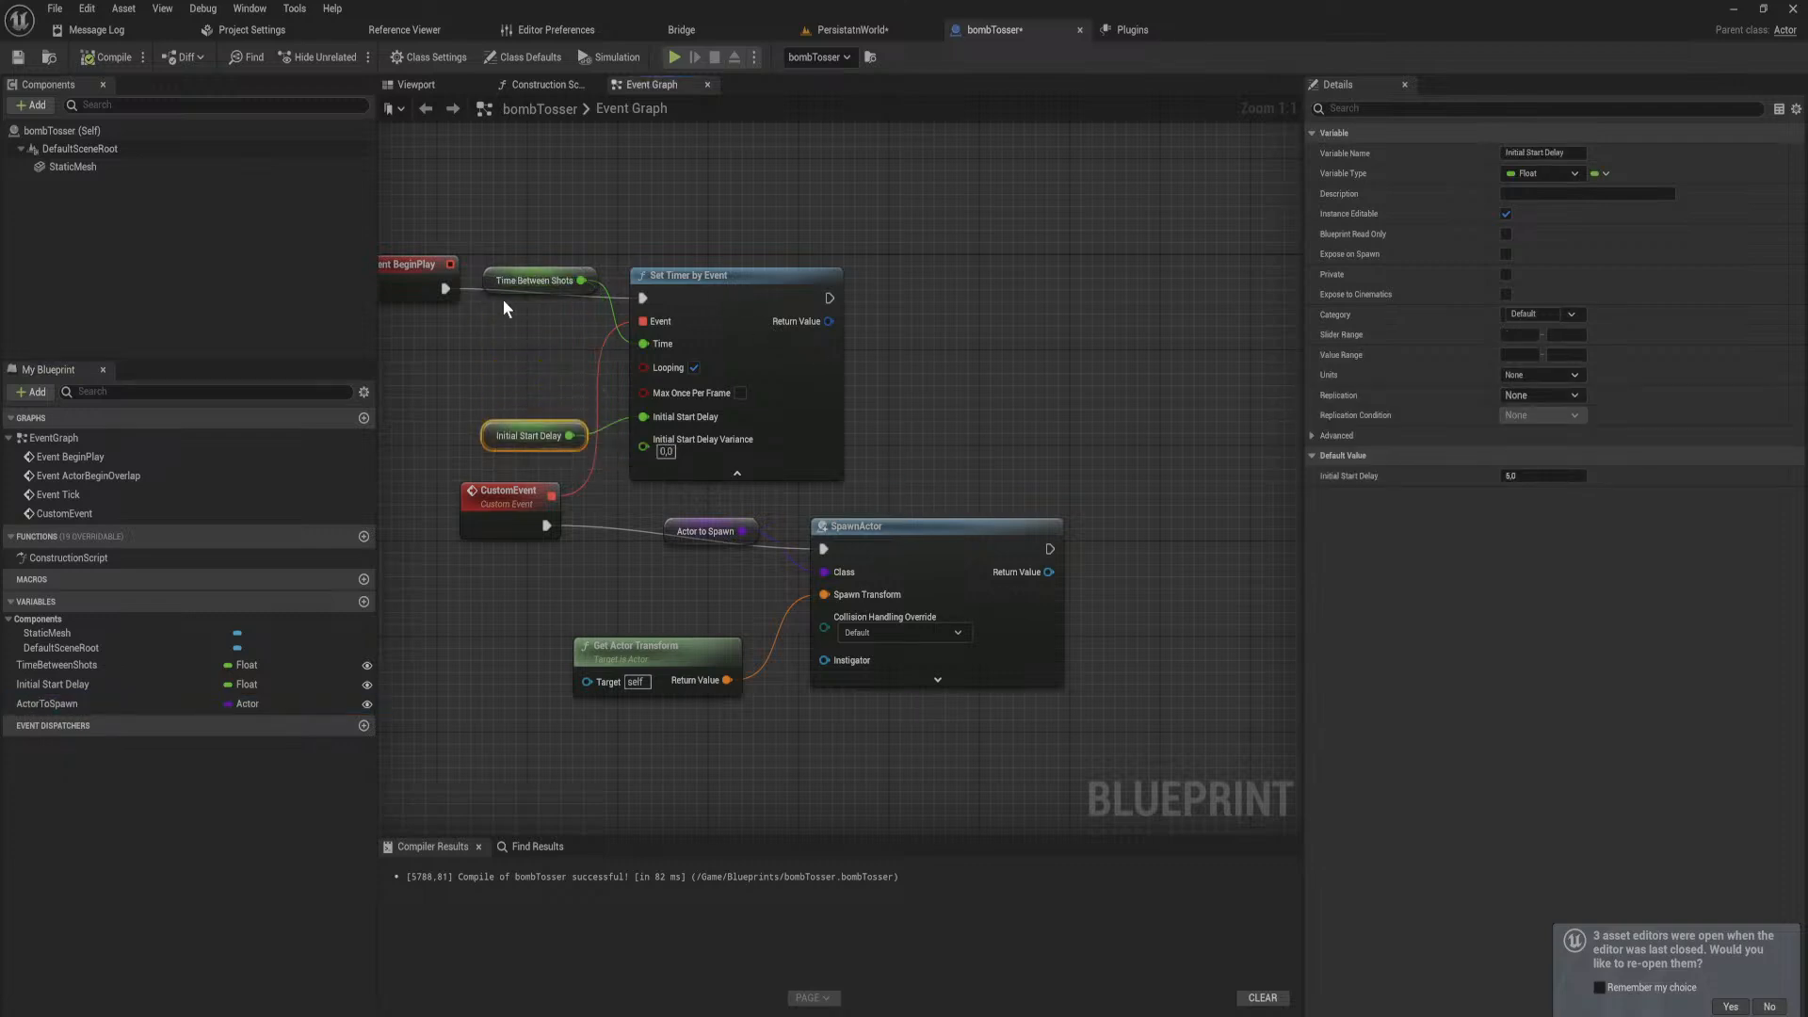
drag(494, 282, 489, 397)
drag(906, 528, 1006, 528)
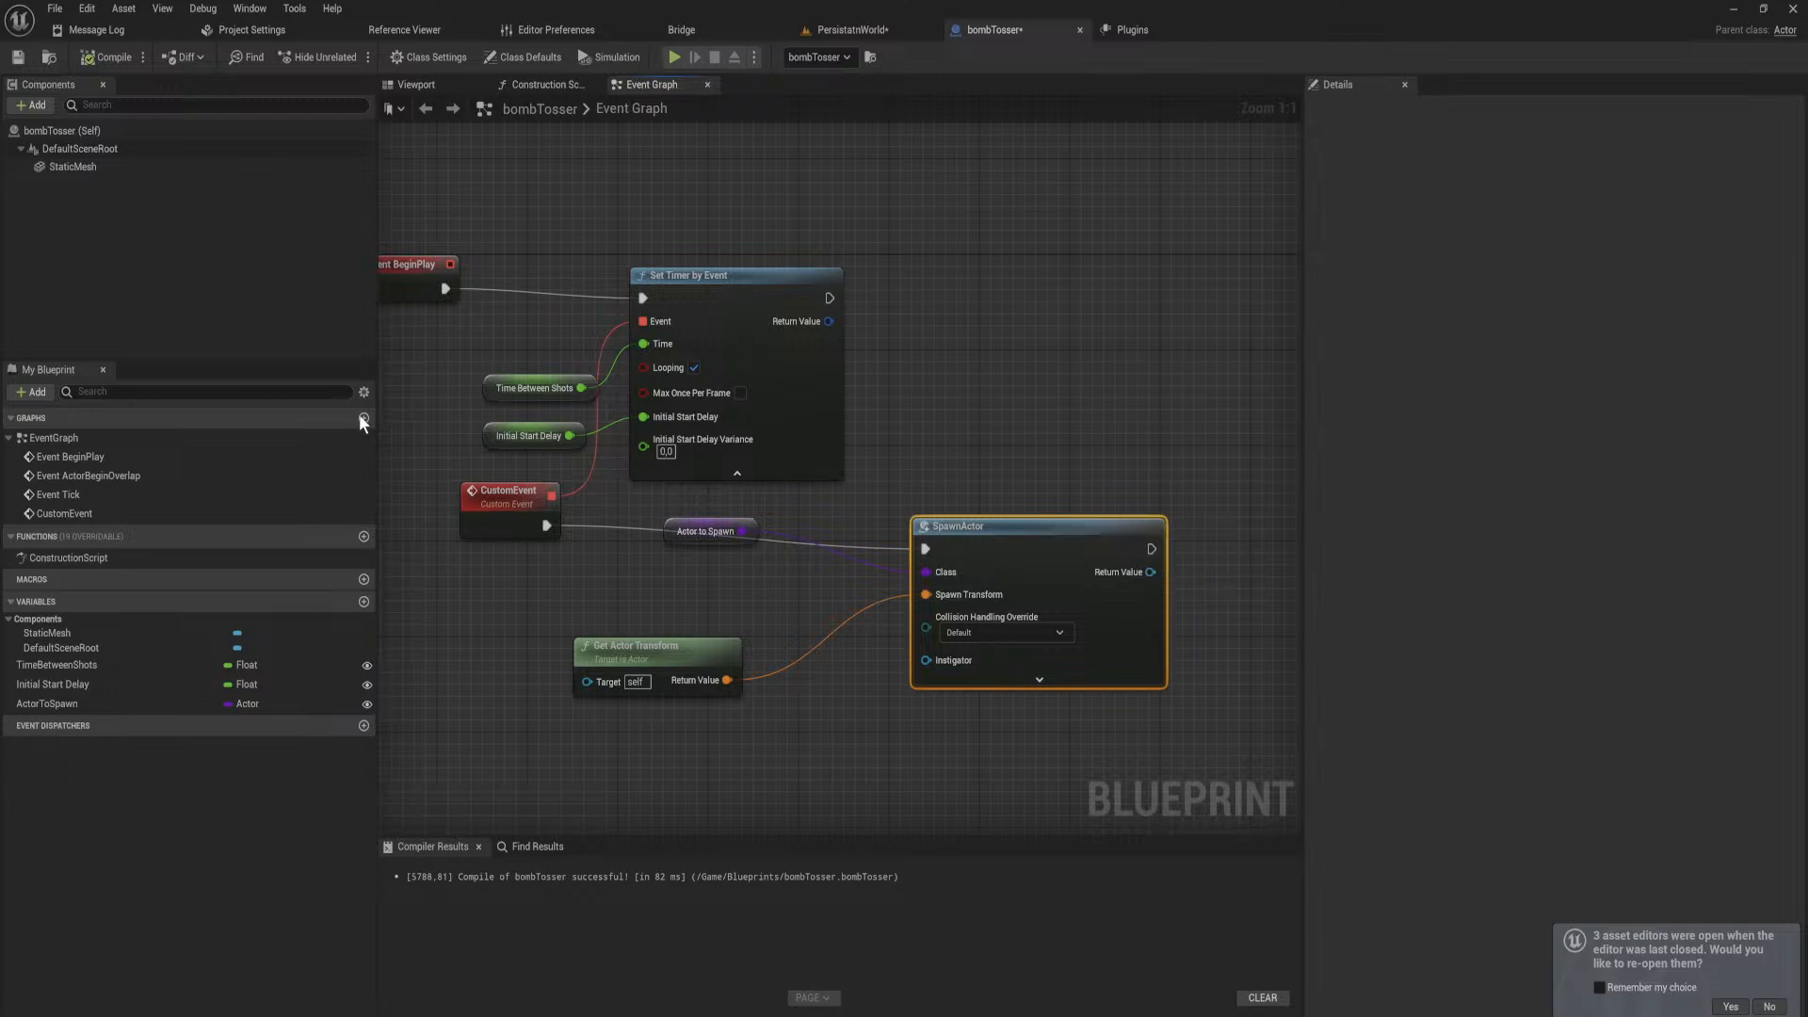
drag(719, 648, 705, 617)
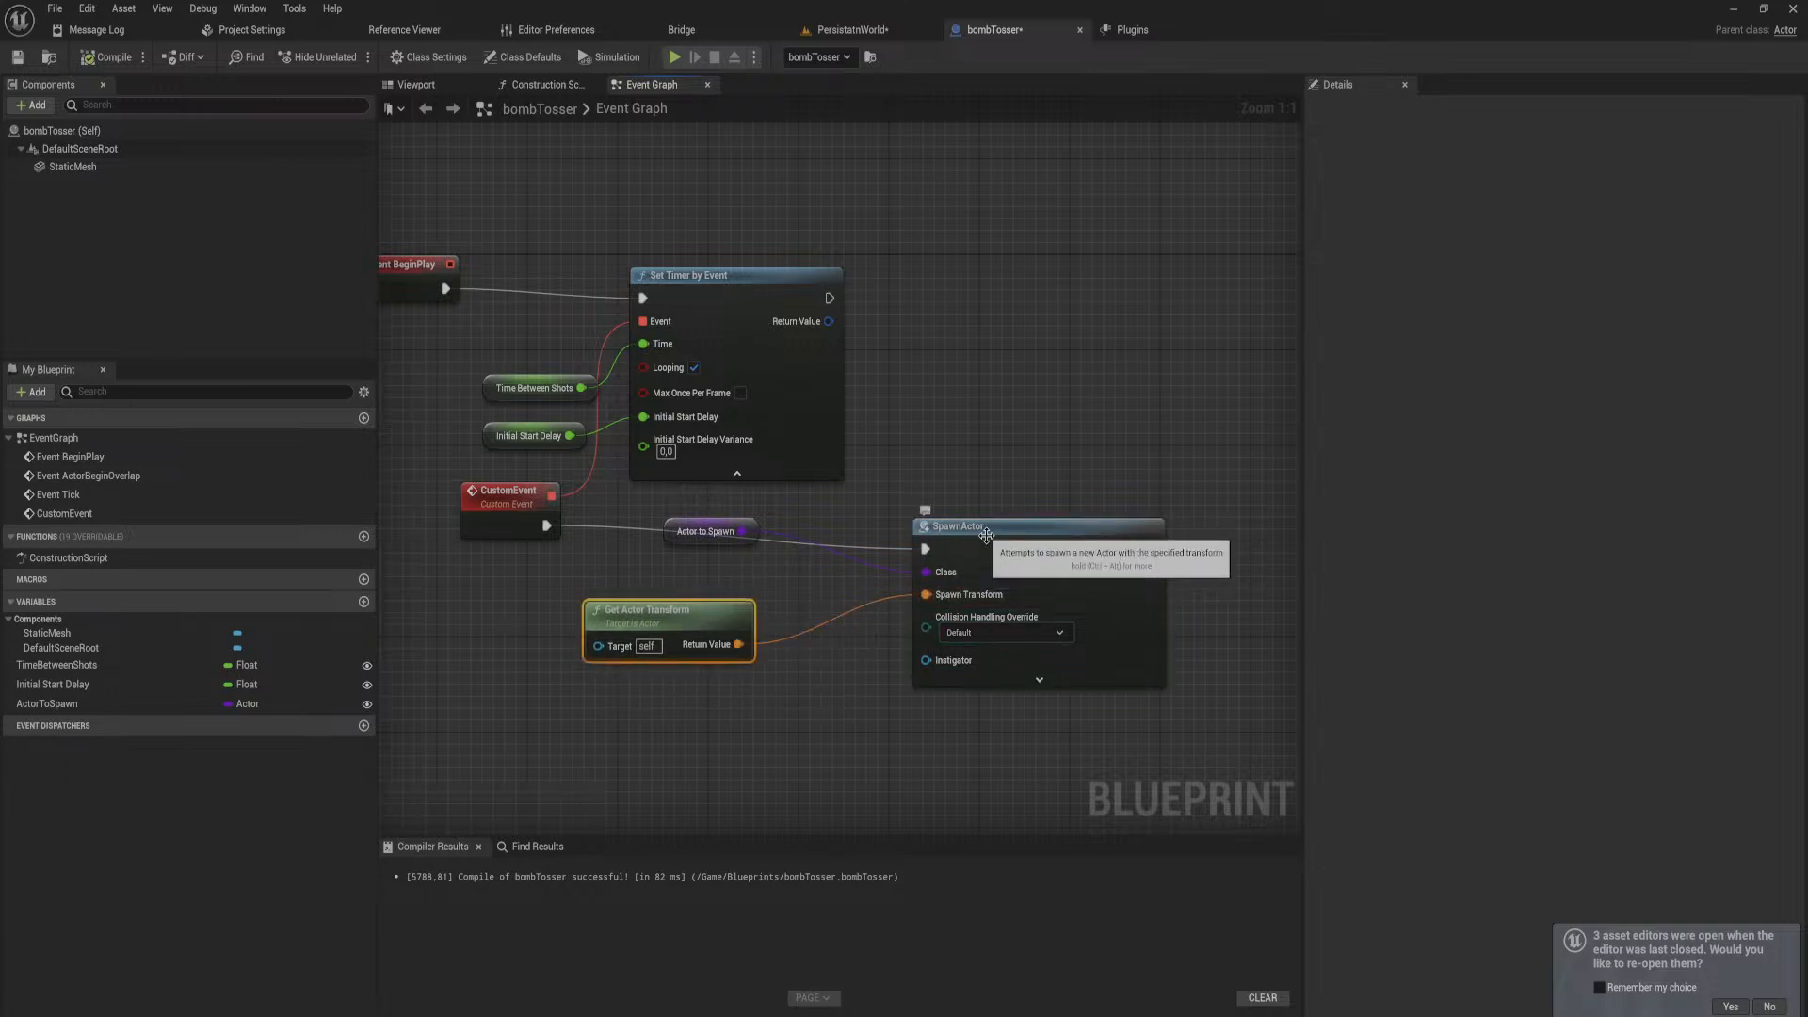
Step: Open the BP_ExplosiveProjectile blueprint assigned to ActorToSpawn and reposition its Event BeginPlay node
click(307, 712)
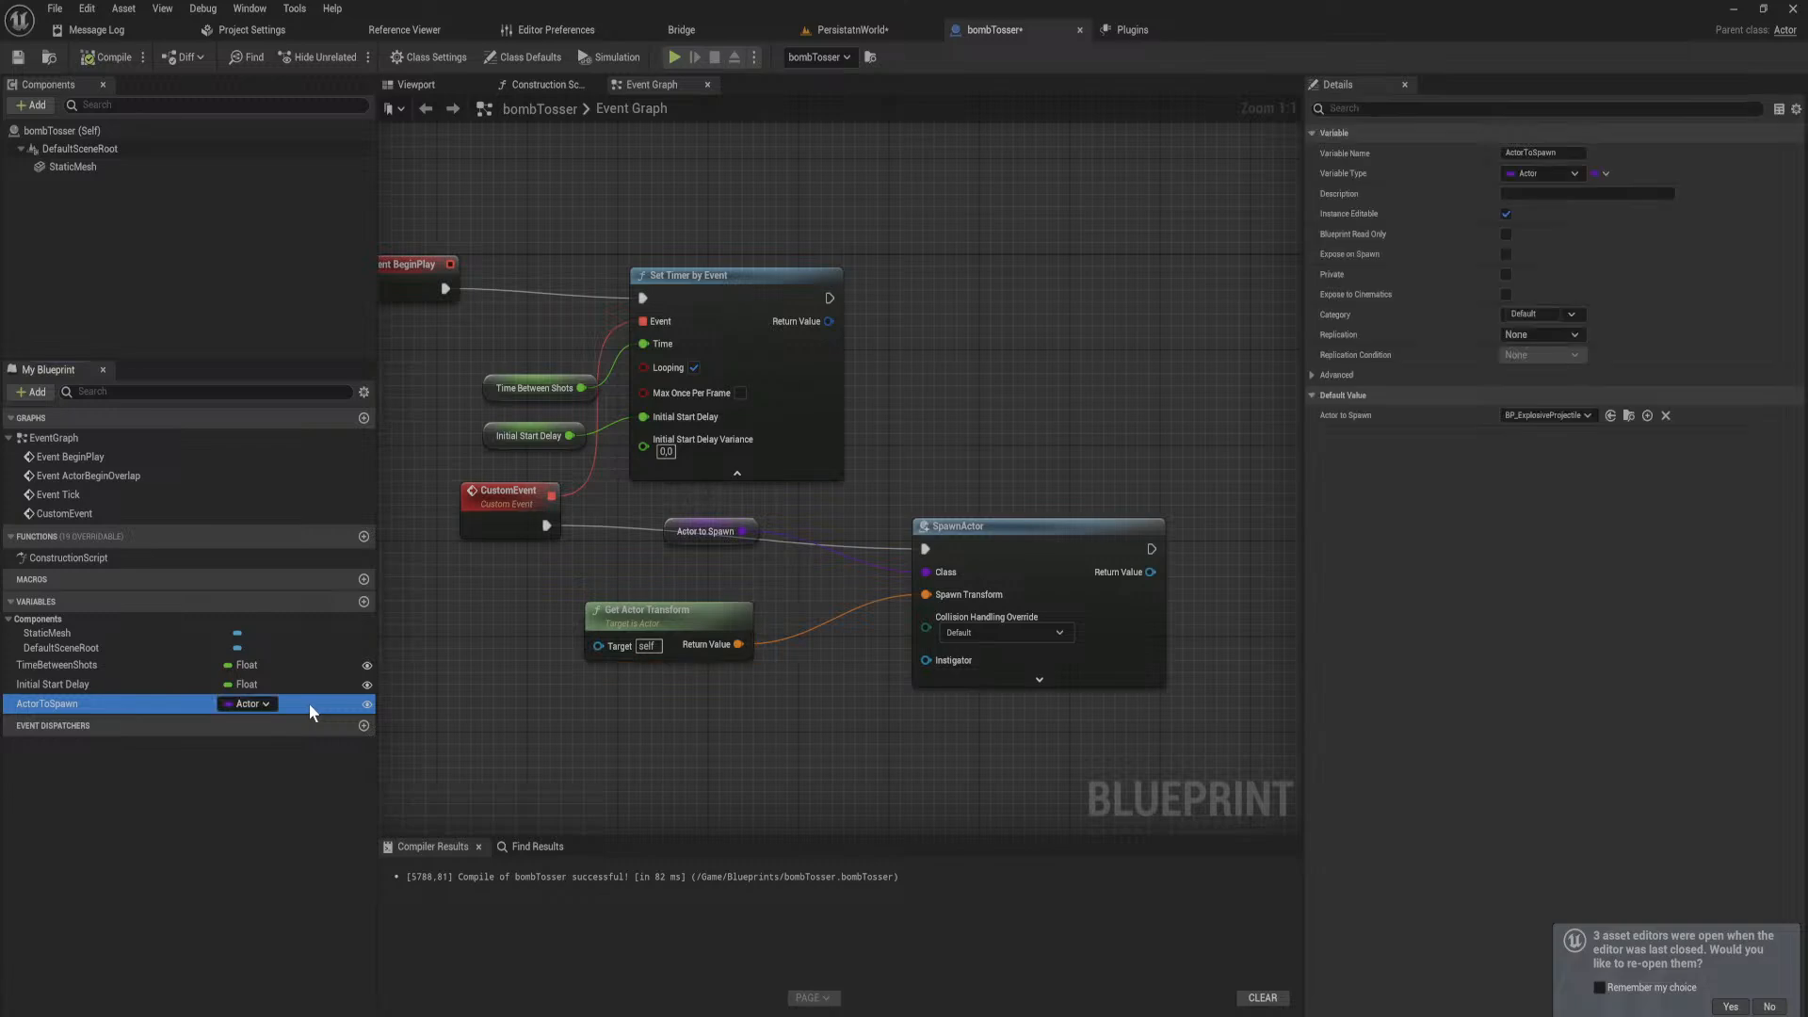
click(1629, 415)
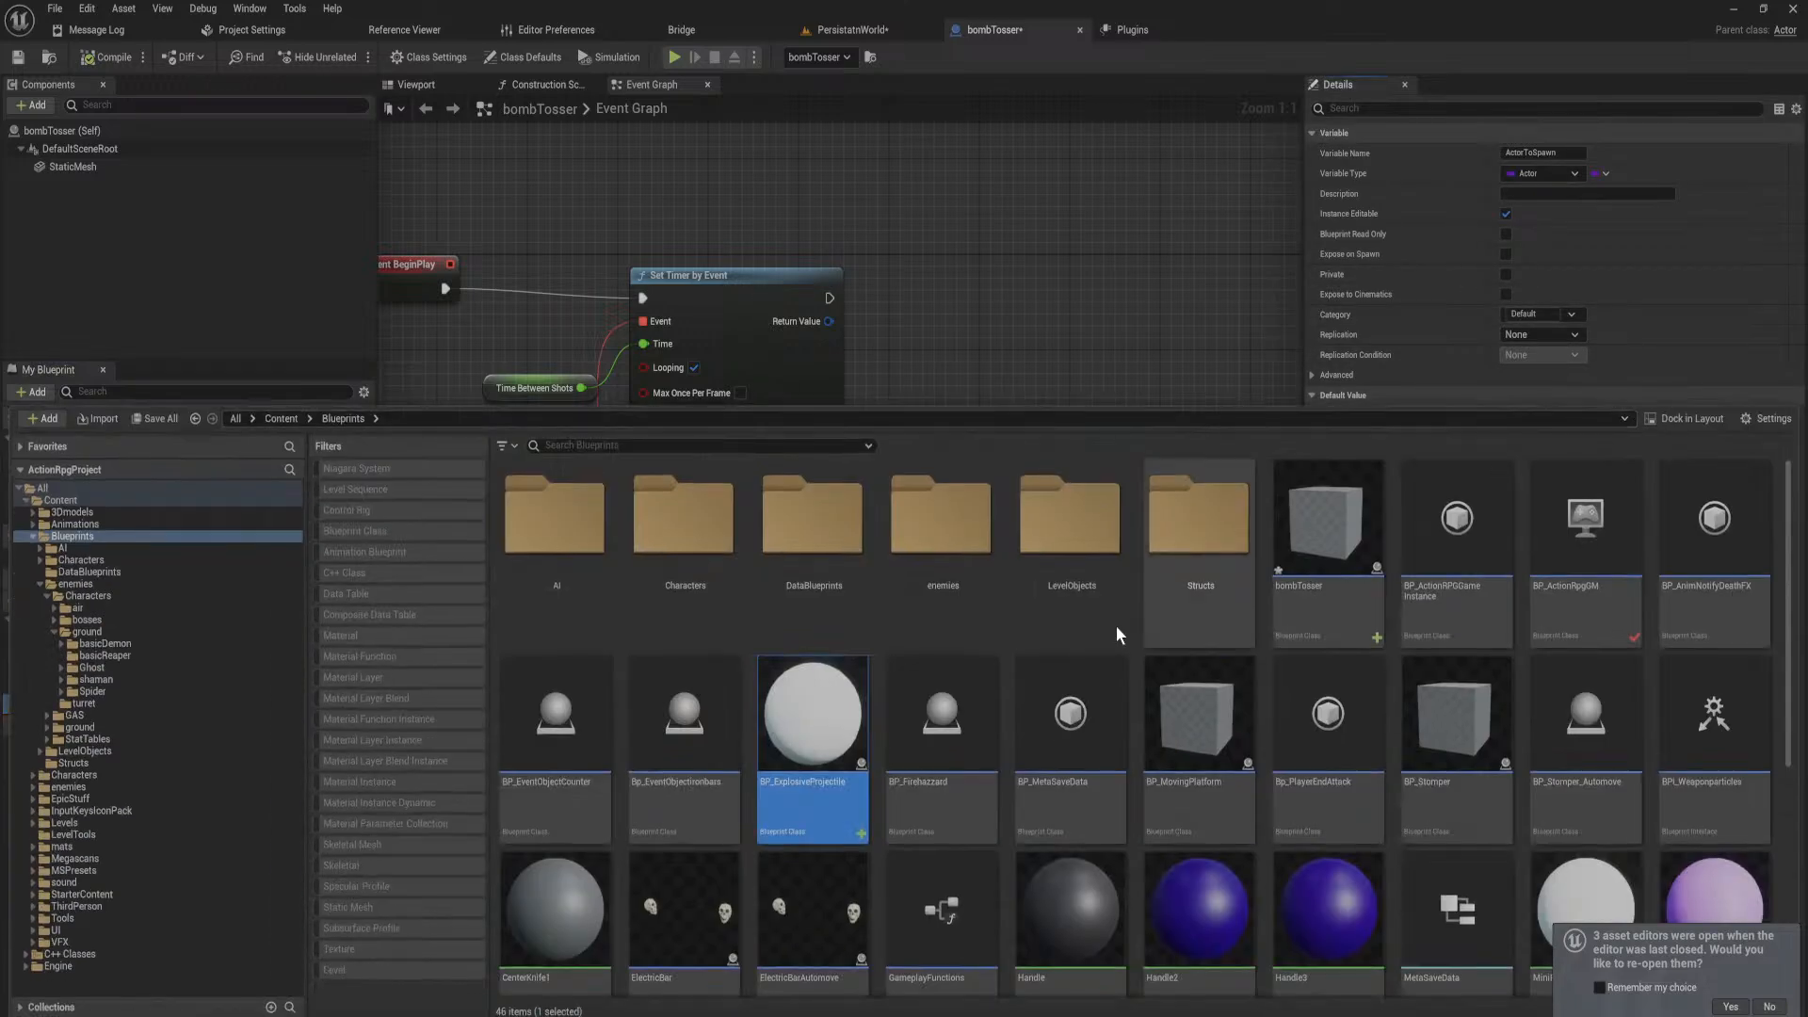
double_click(807, 741)
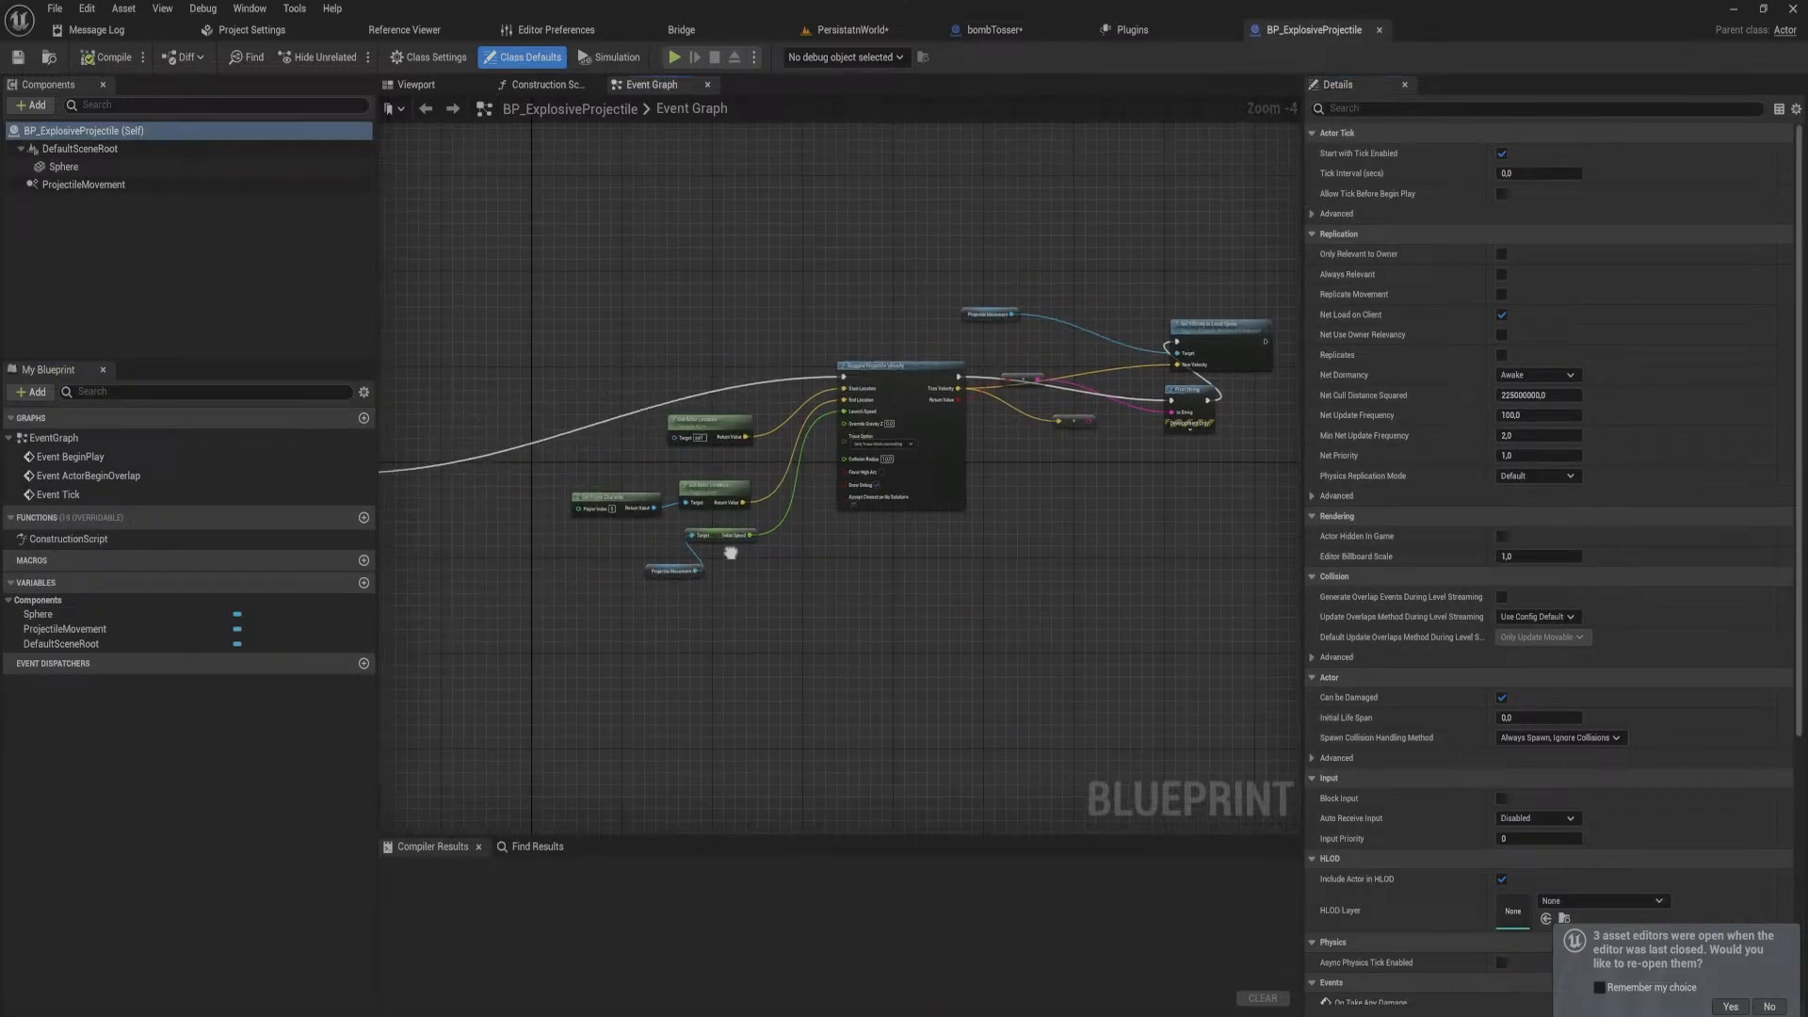
drag(525, 508, 1015, 372)
right_drag(1015, 372, 805, 405)
drag(805, 406, 515, 418)
Step: Arrange the Get Actor Location, Get Player Character and Projectile Movement nodes in tidy rows beside Suggest Projectile Velocity's inputs
right_drag(821, 446, 635, 494)
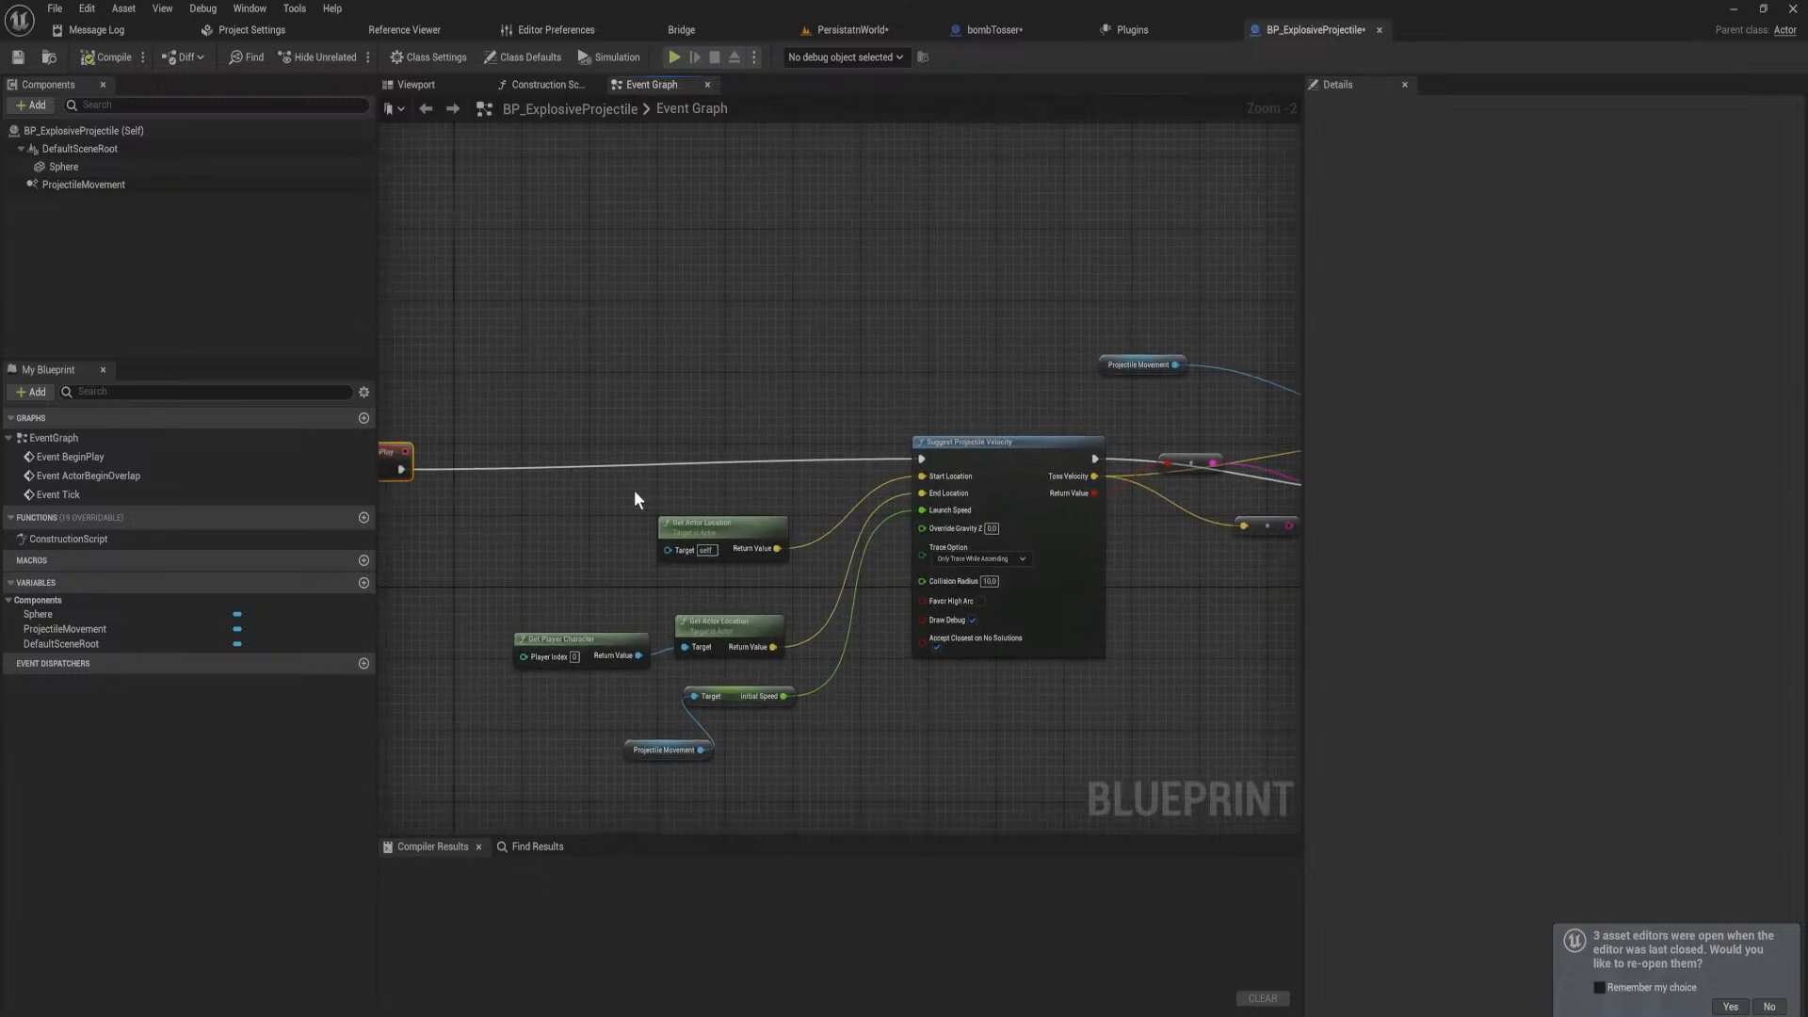
scroll(635, 493, up, 2)
right_drag(721, 618, 683, 546)
click(970, 351)
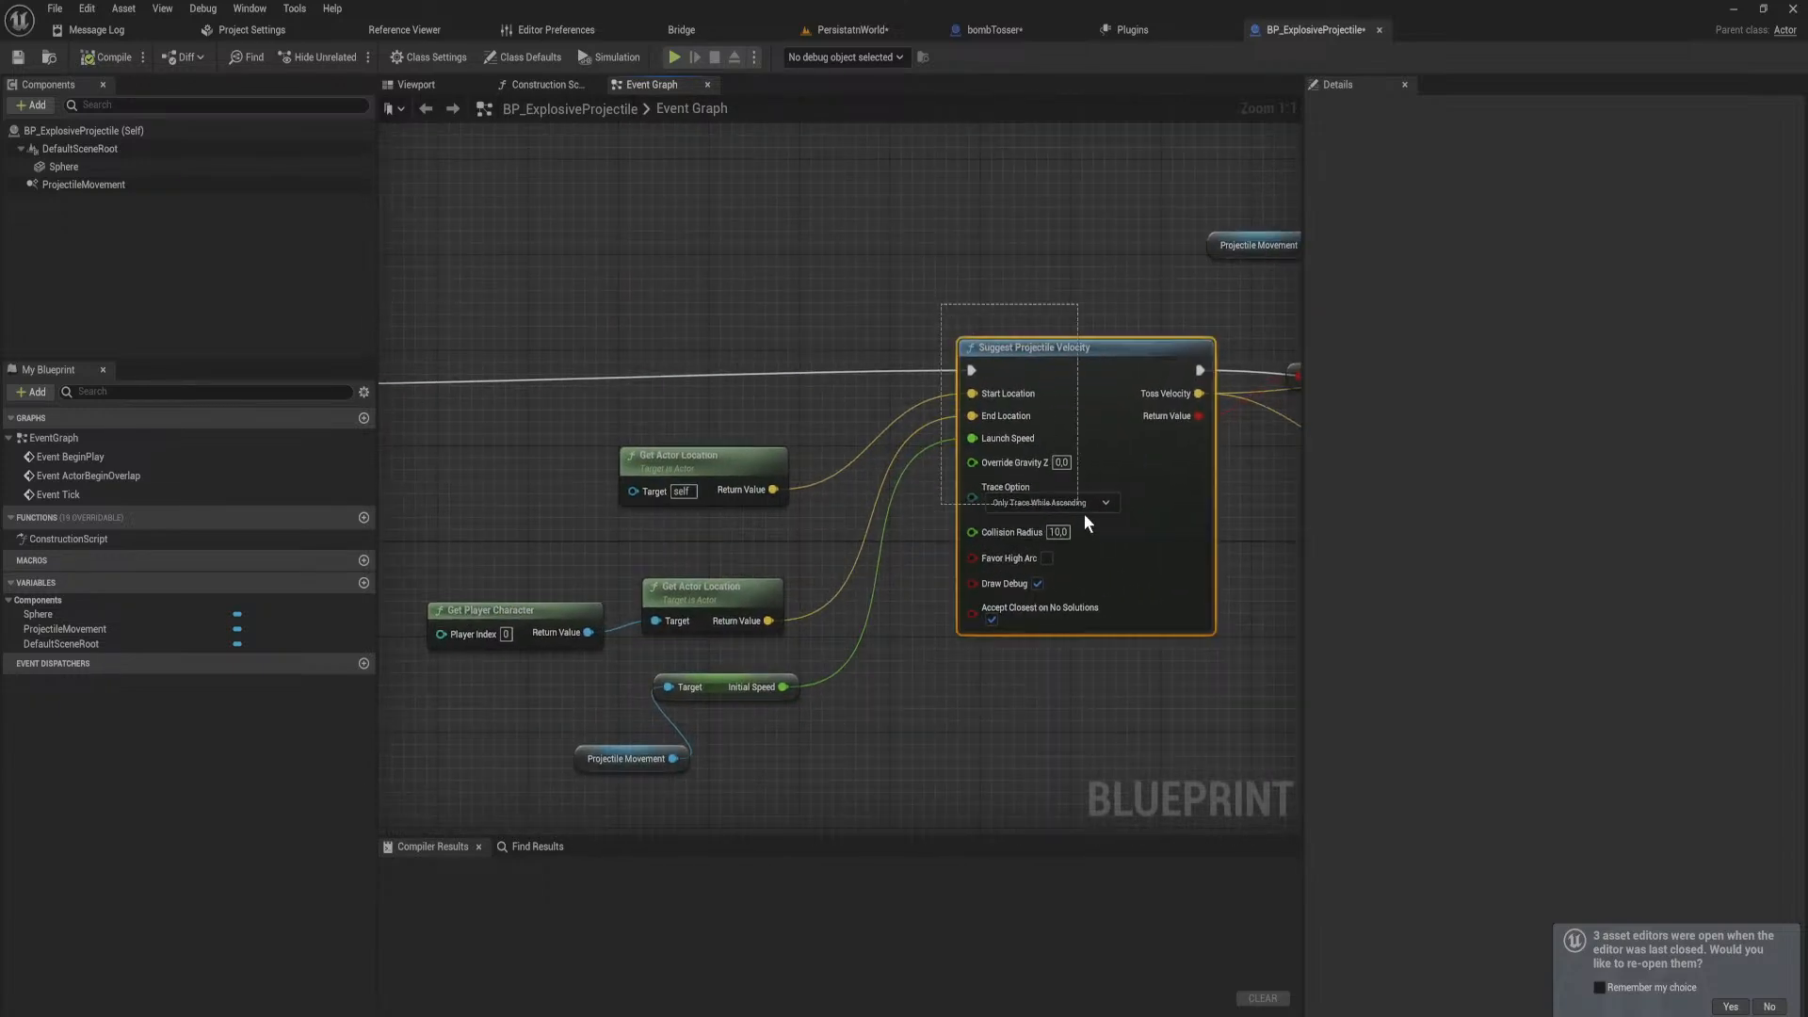
right_drag(870, 691, 1023, 701)
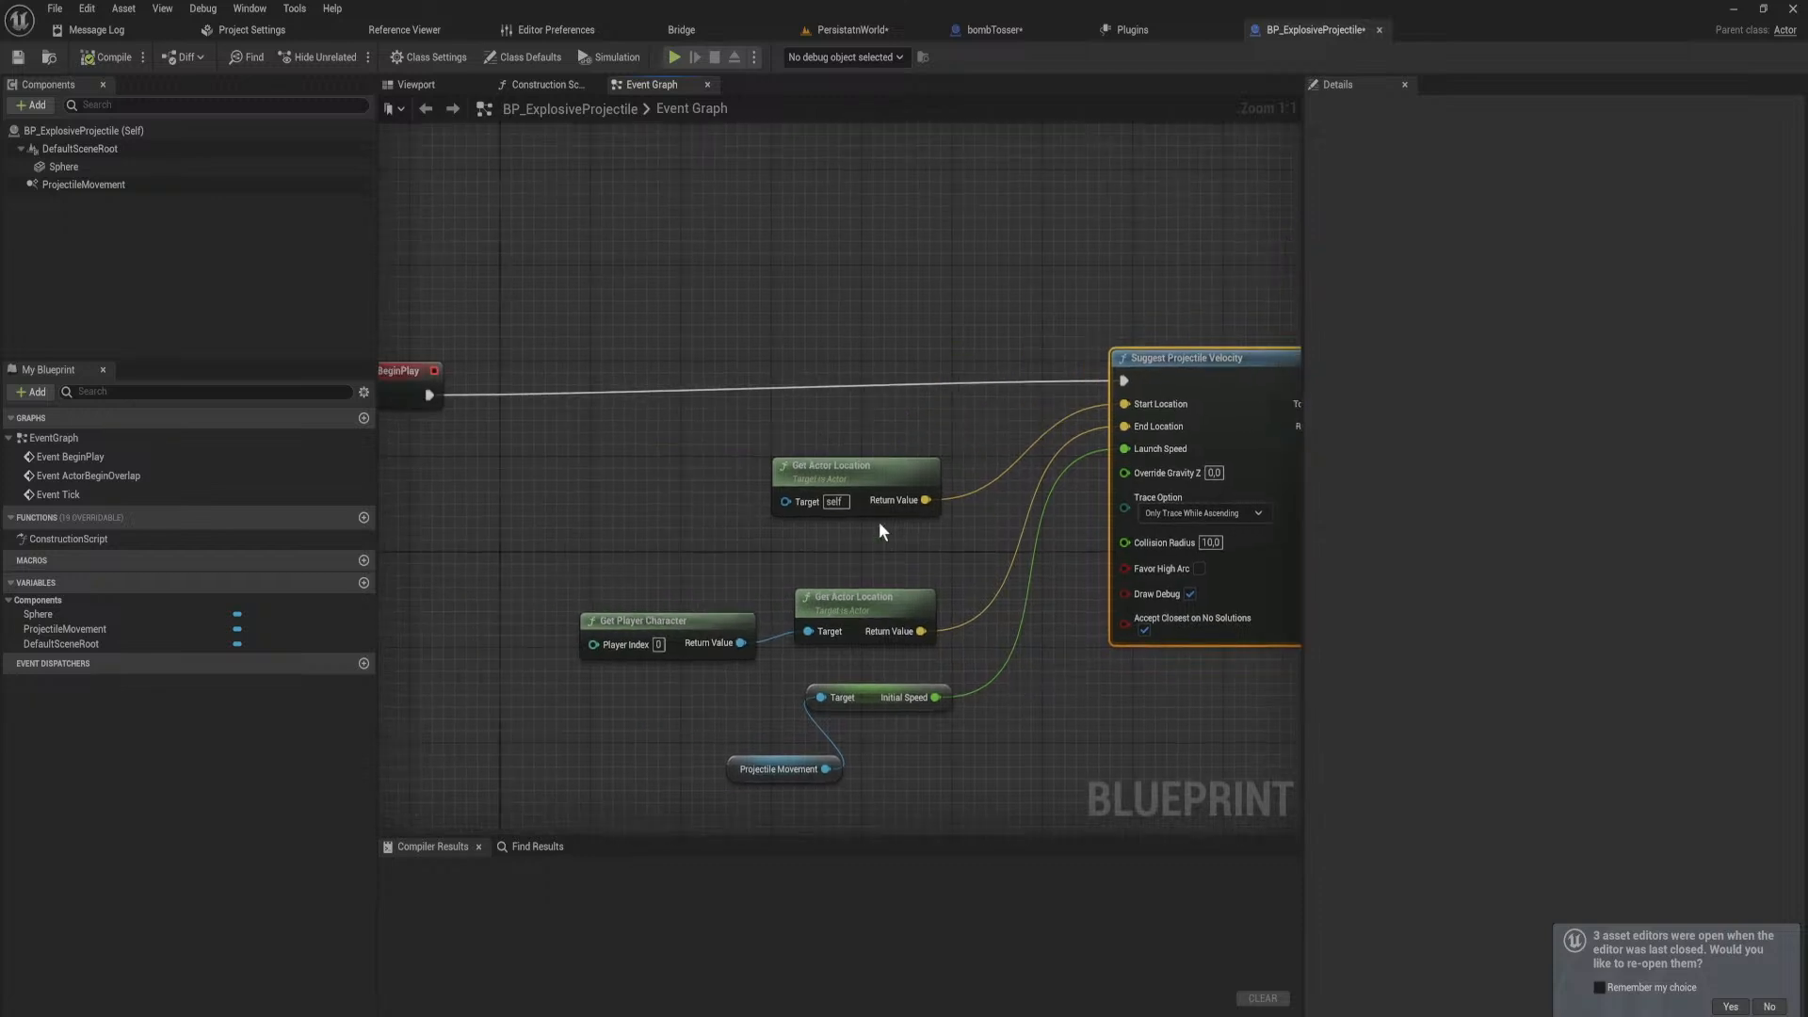
drag(860, 488, 871, 440)
right_drag(906, 514, 769, 512)
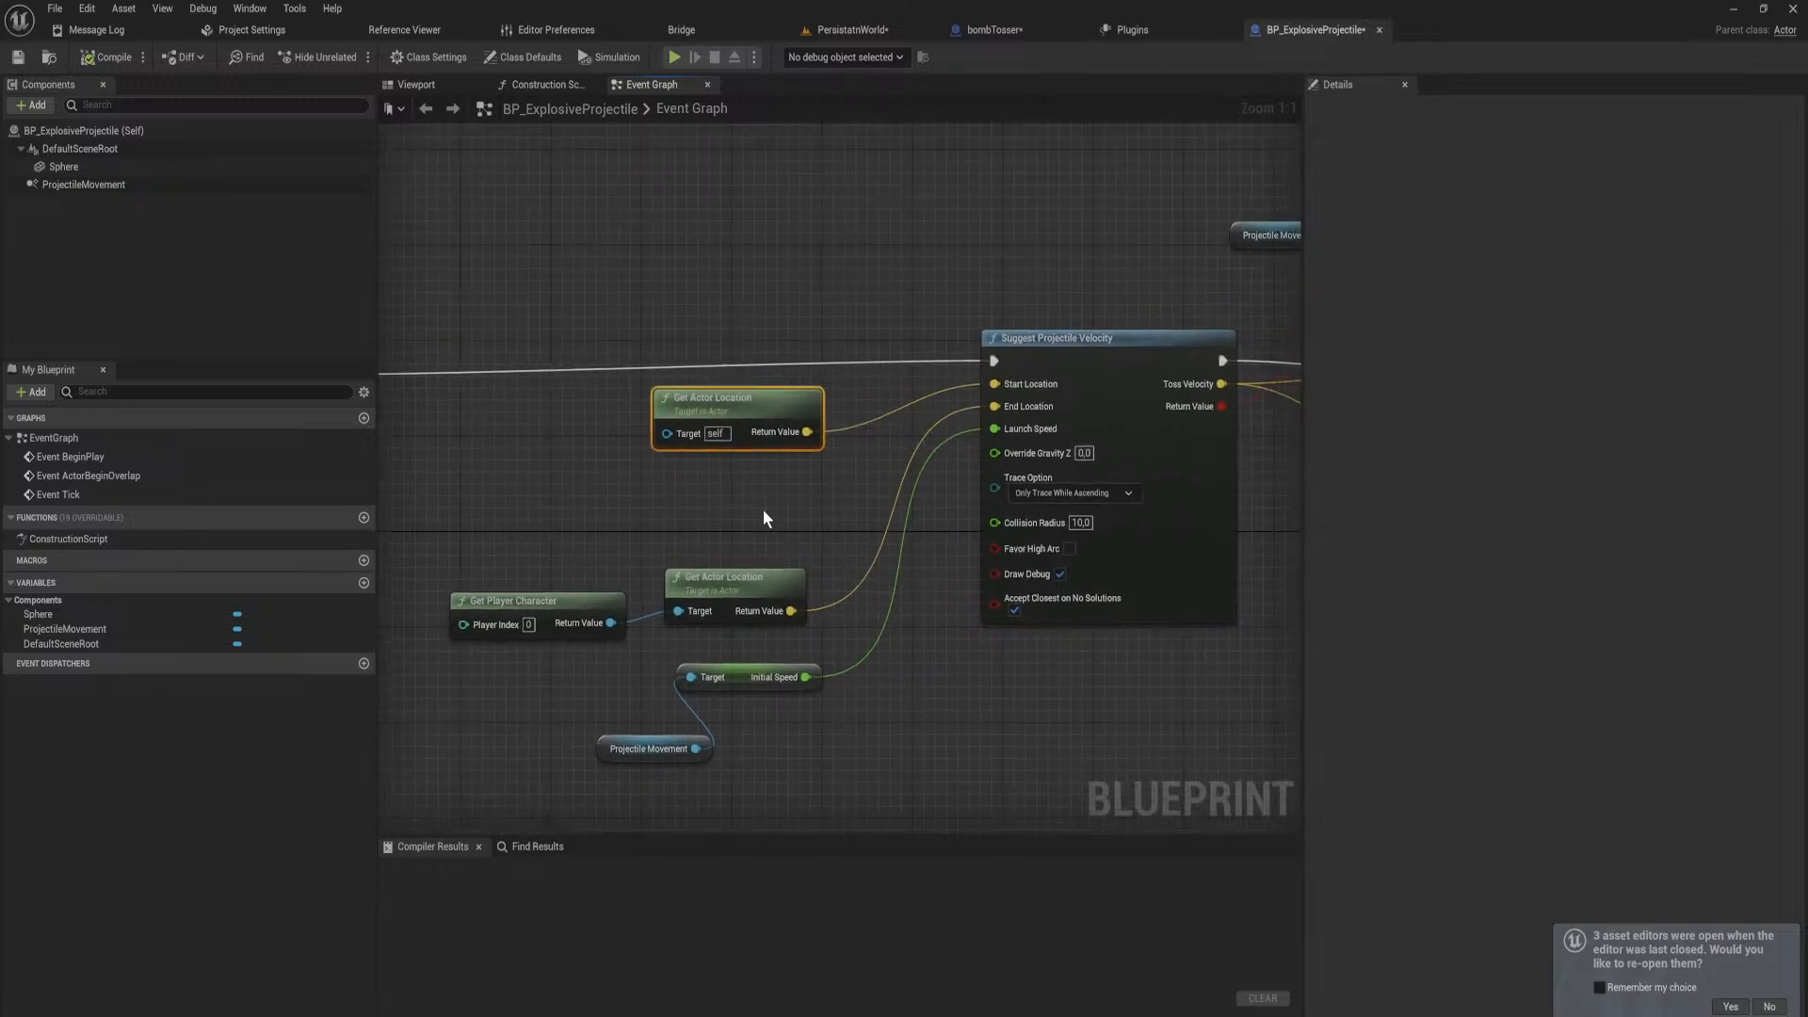
drag(761, 587, 769, 504)
drag(593, 612, 595, 528)
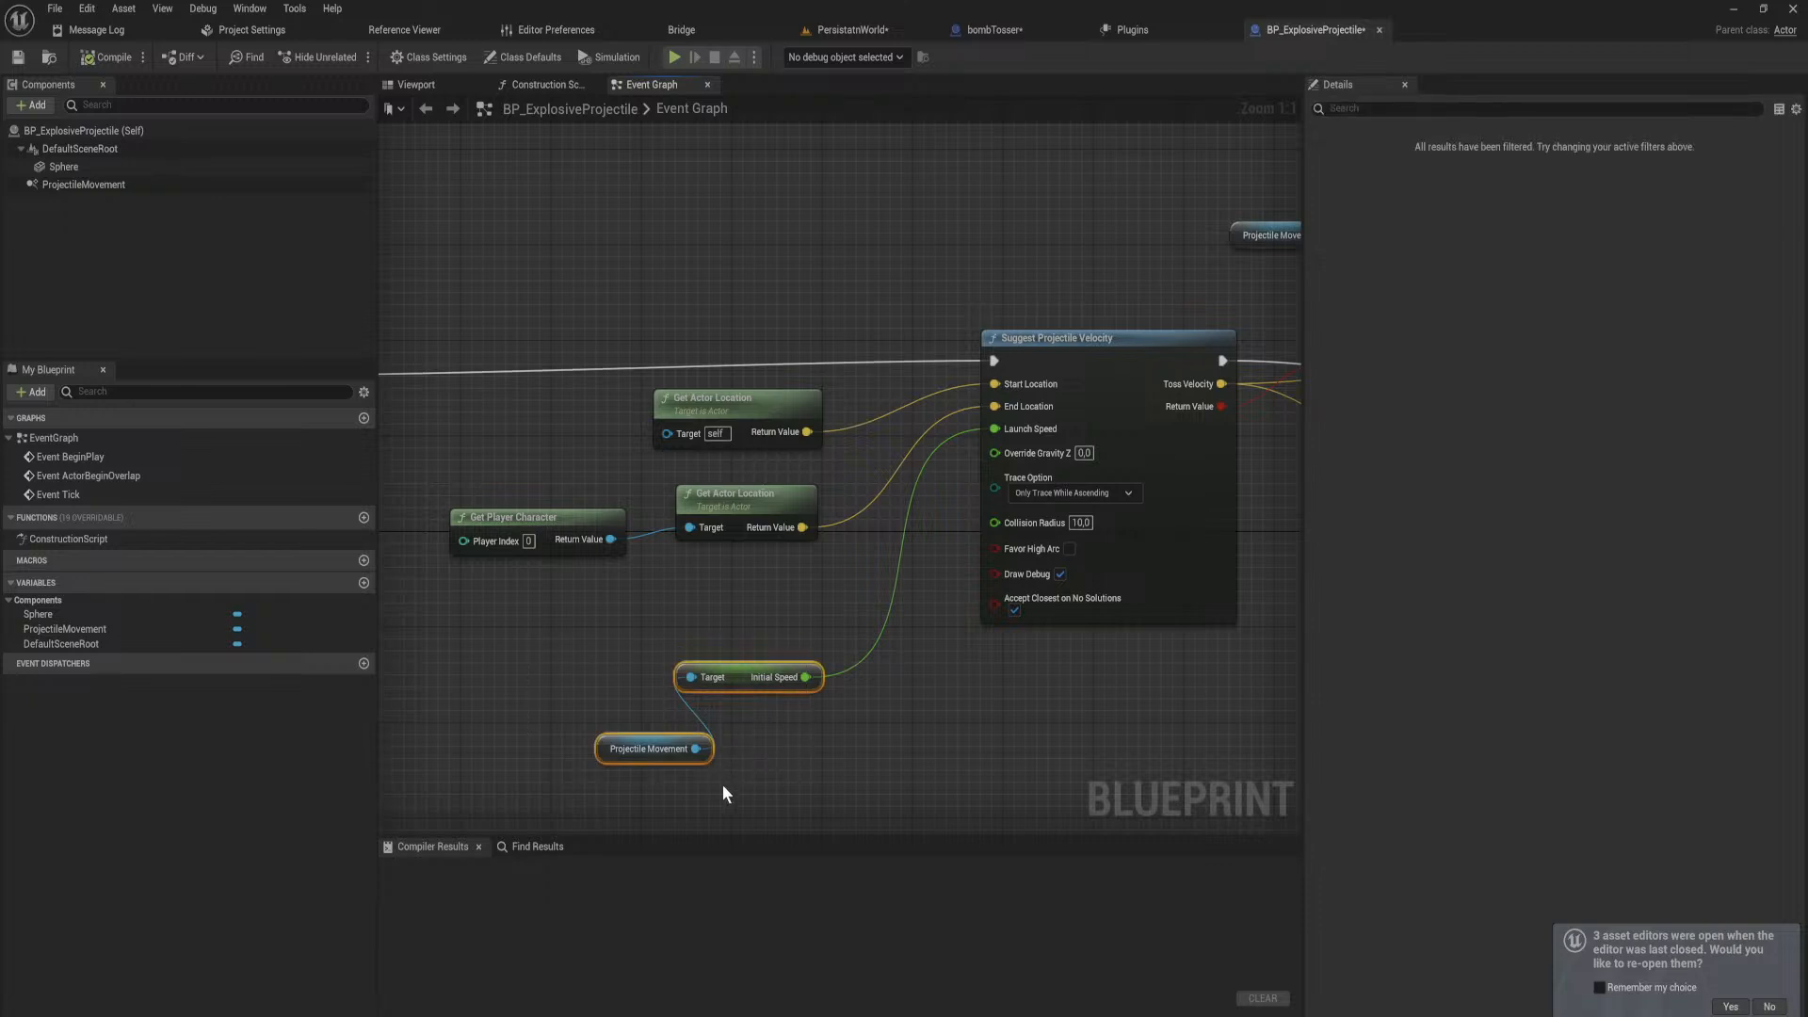
drag(611, 761, 541, 694)
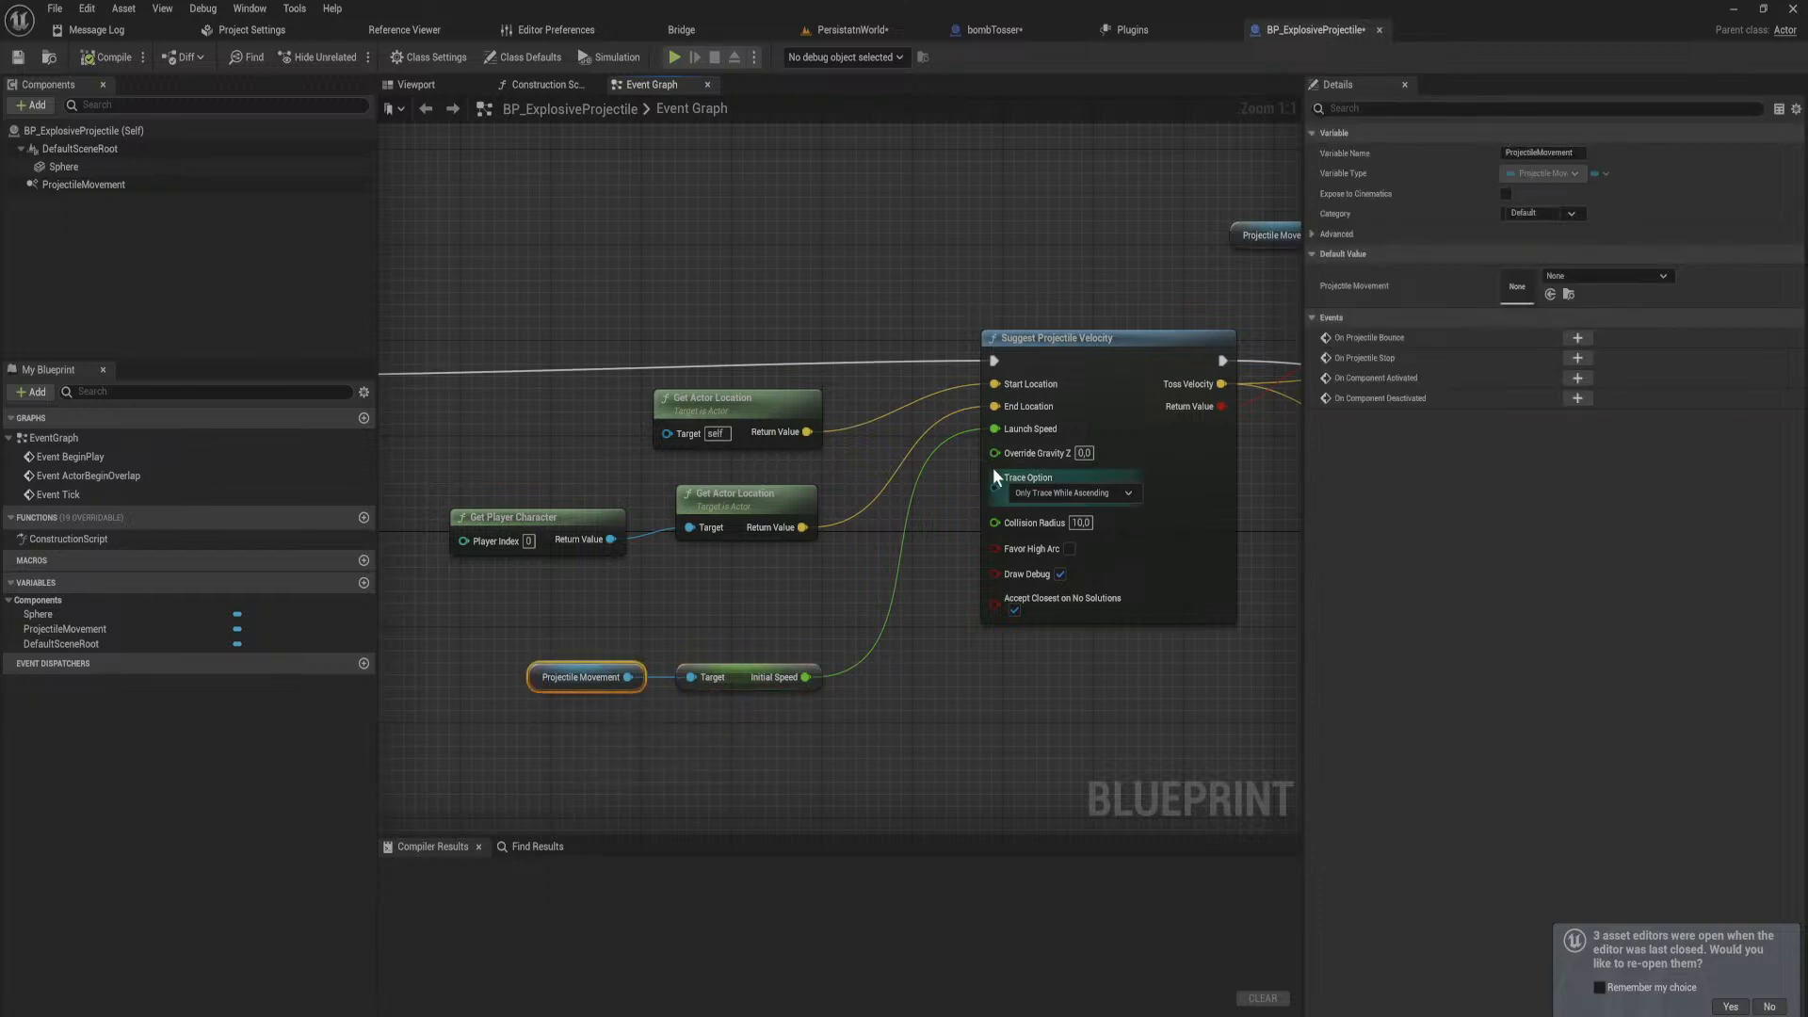
Step: Examine the Favor High Arc and Trace Option settings and the Initial Speed input of Suggest Projectile Velocity
right_drag(1149, 563, 1124, 536)
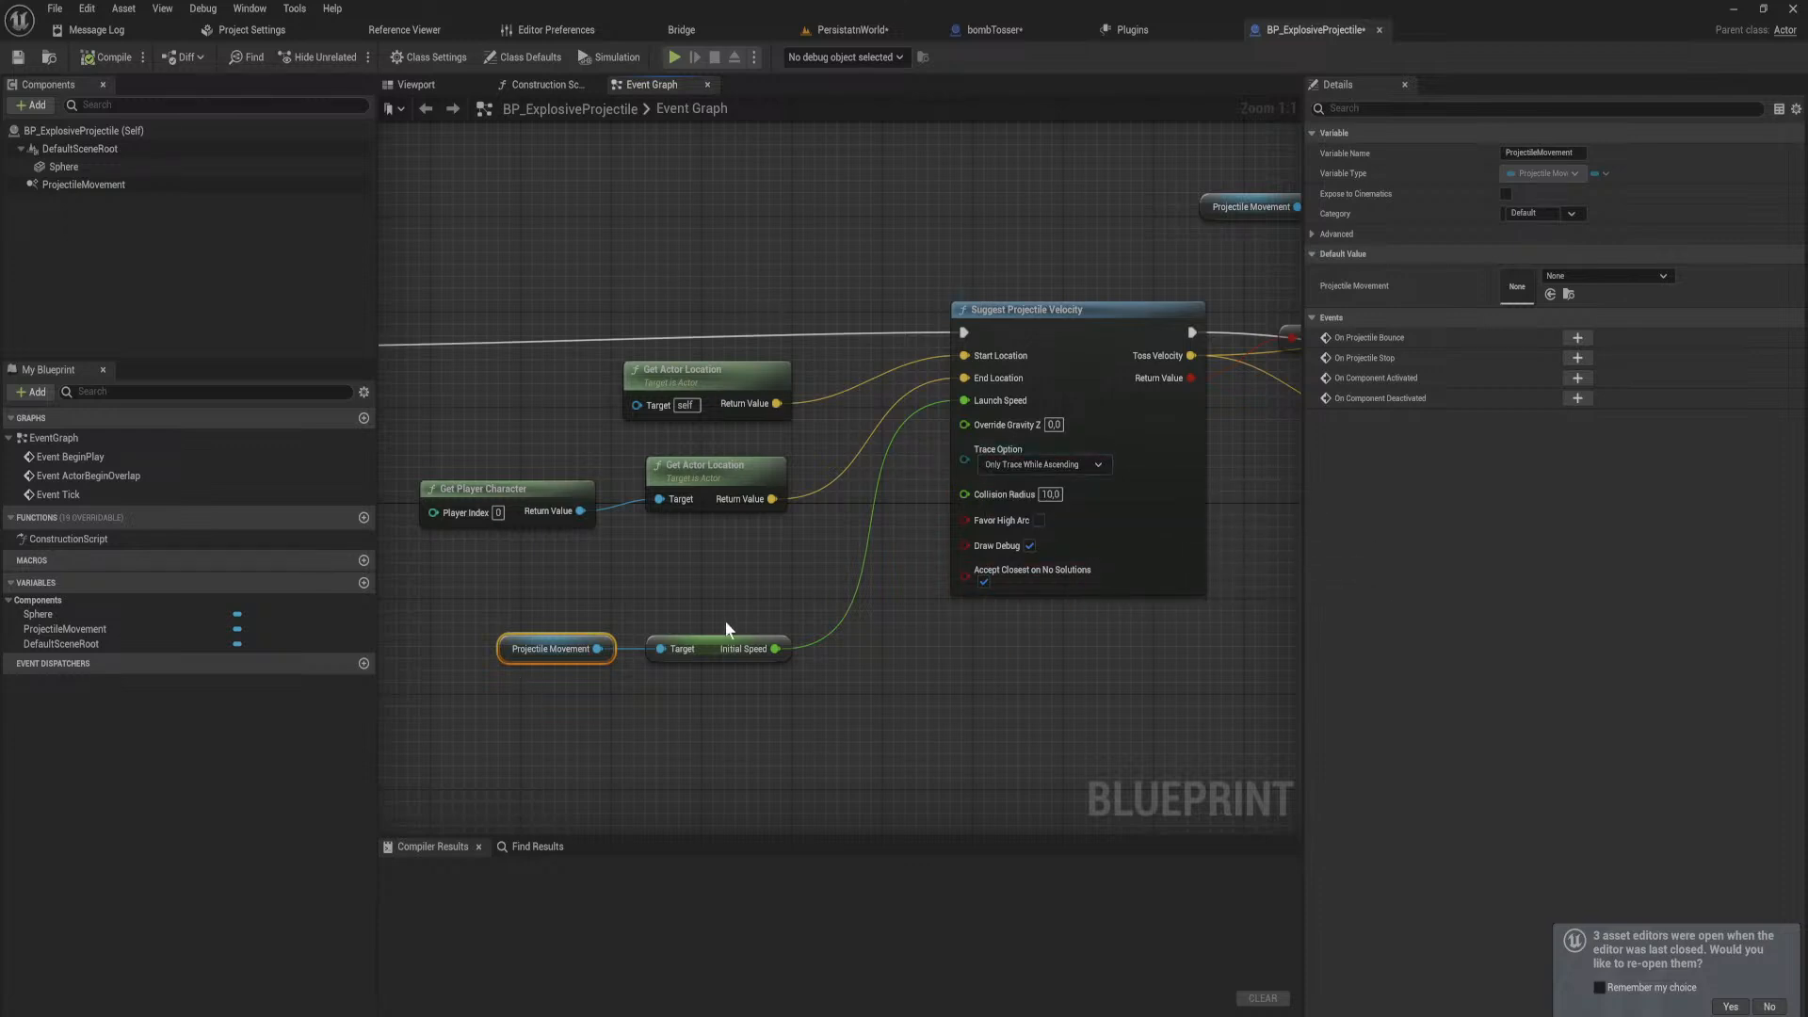
click(1039, 521)
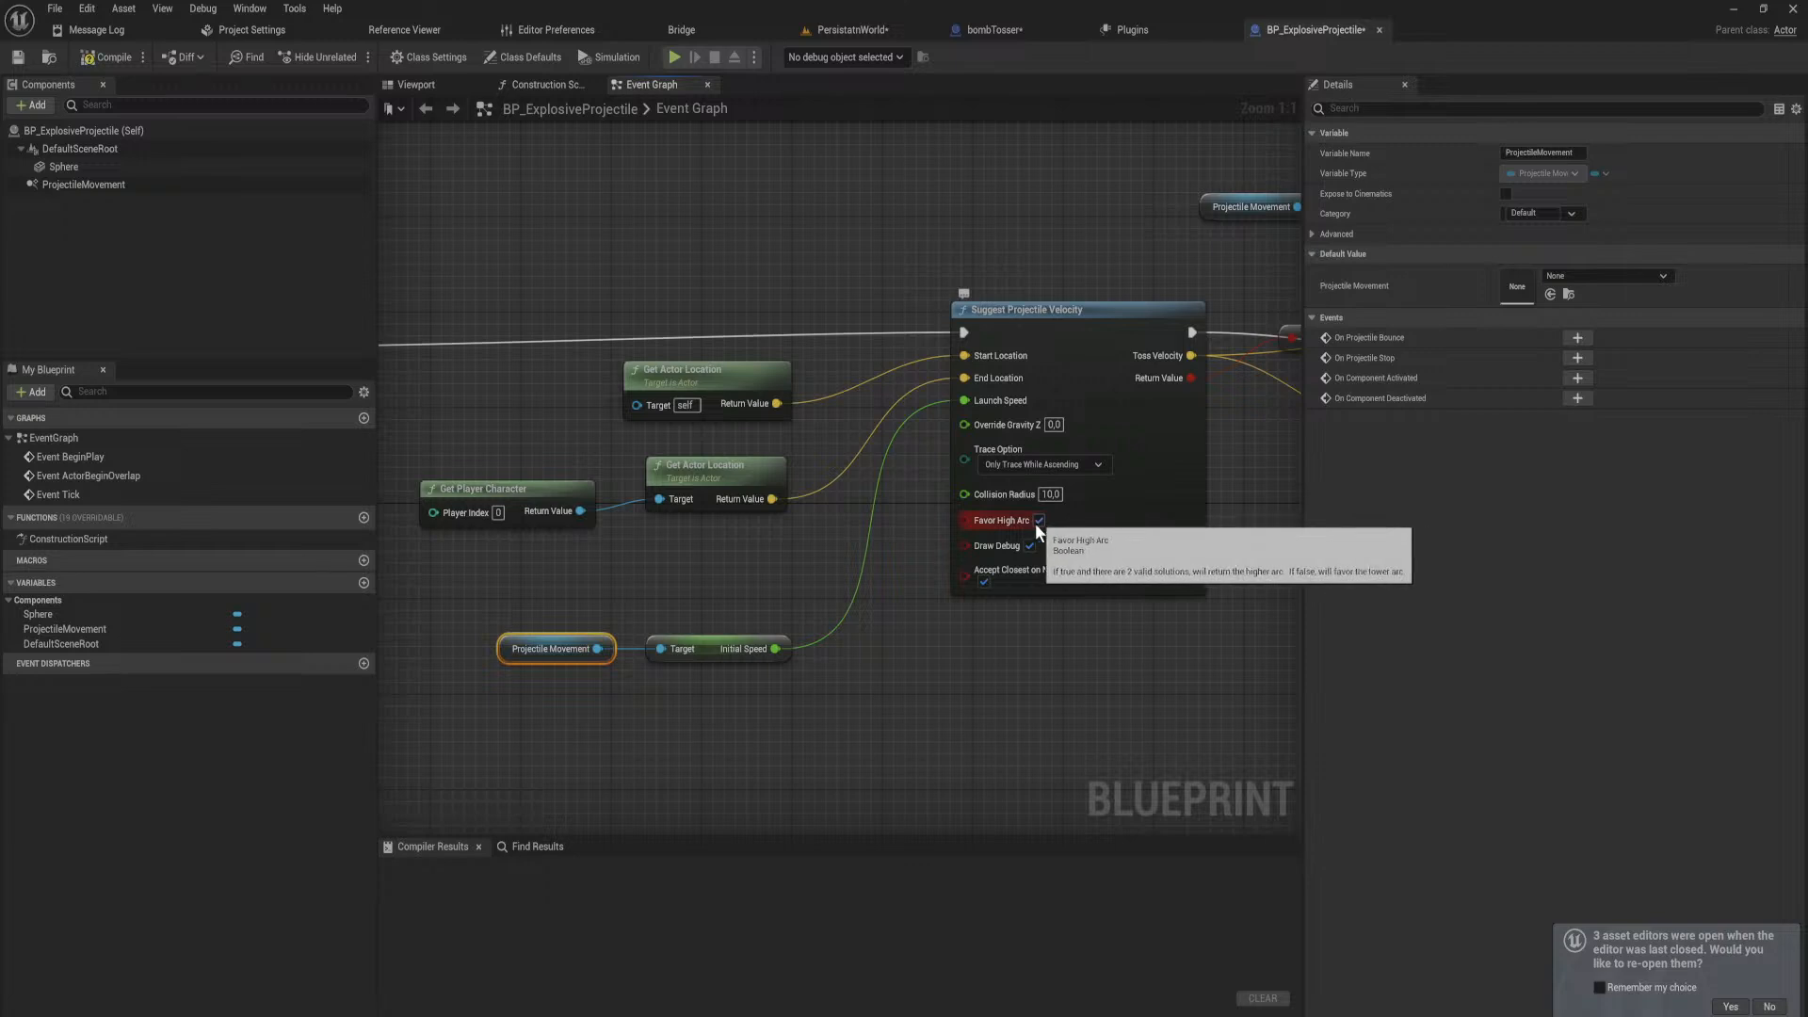
click(1040, 521)
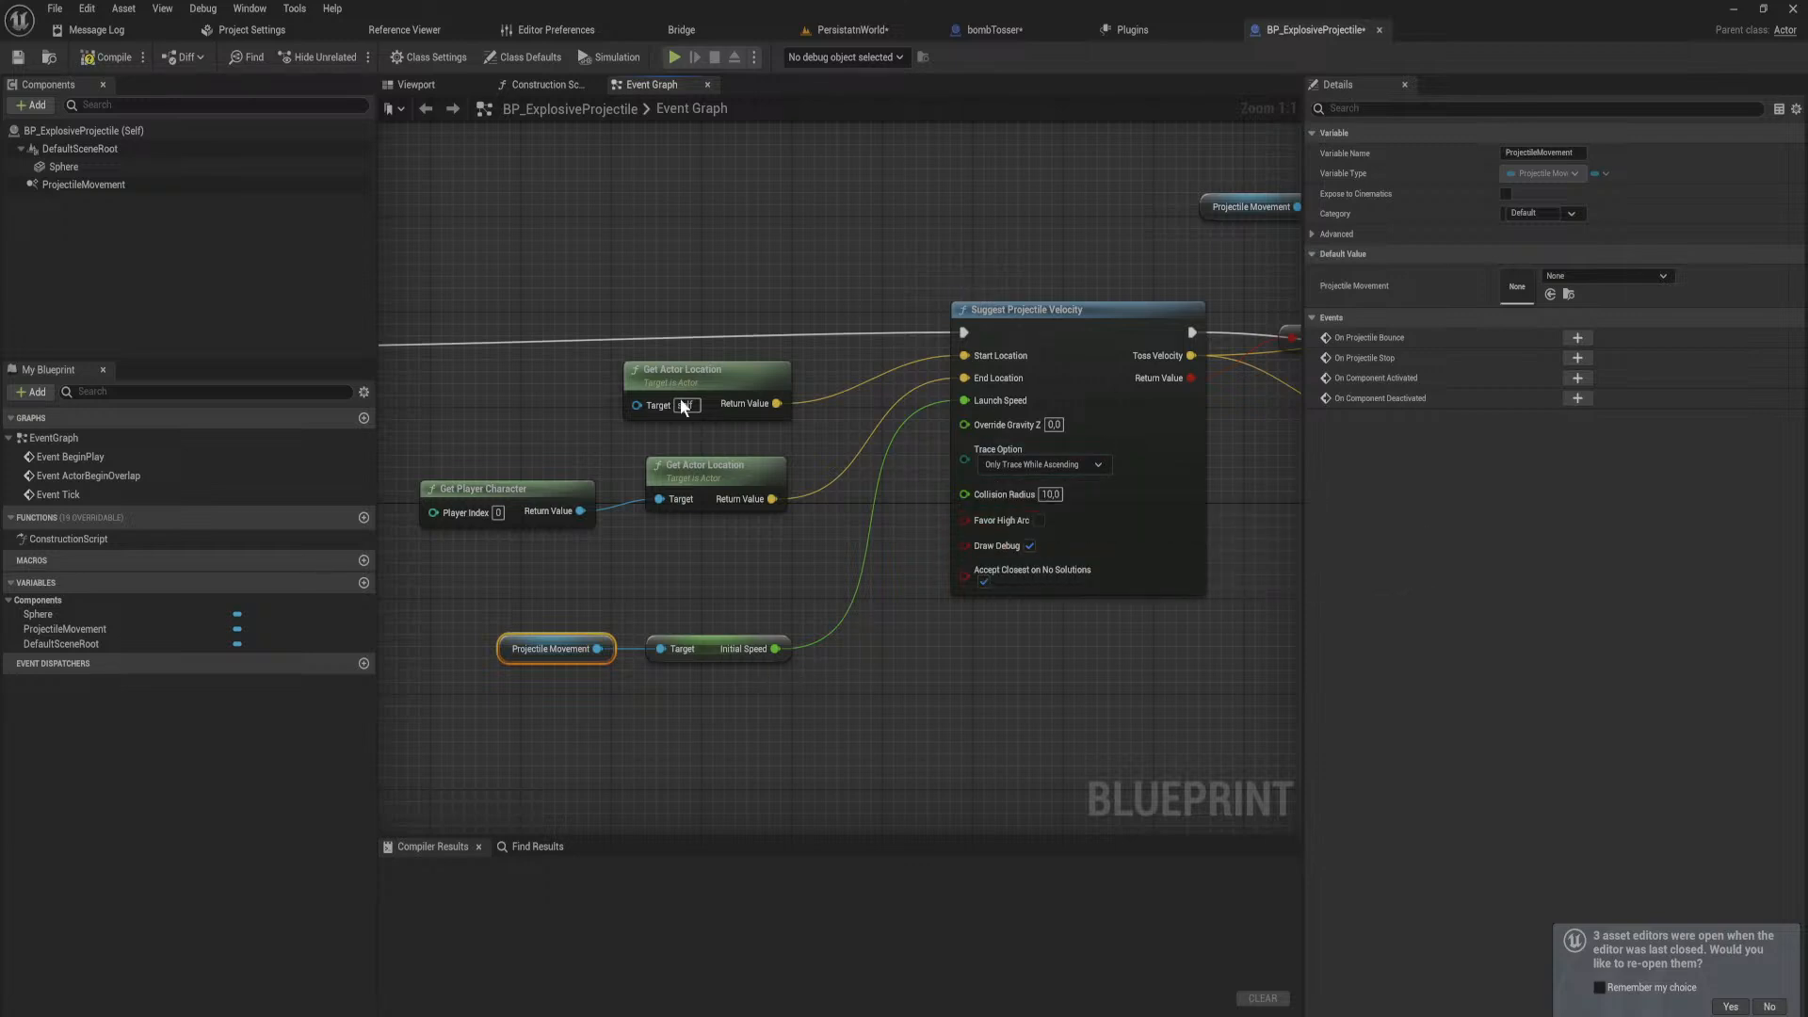
drag(803, 714, 575, 608)
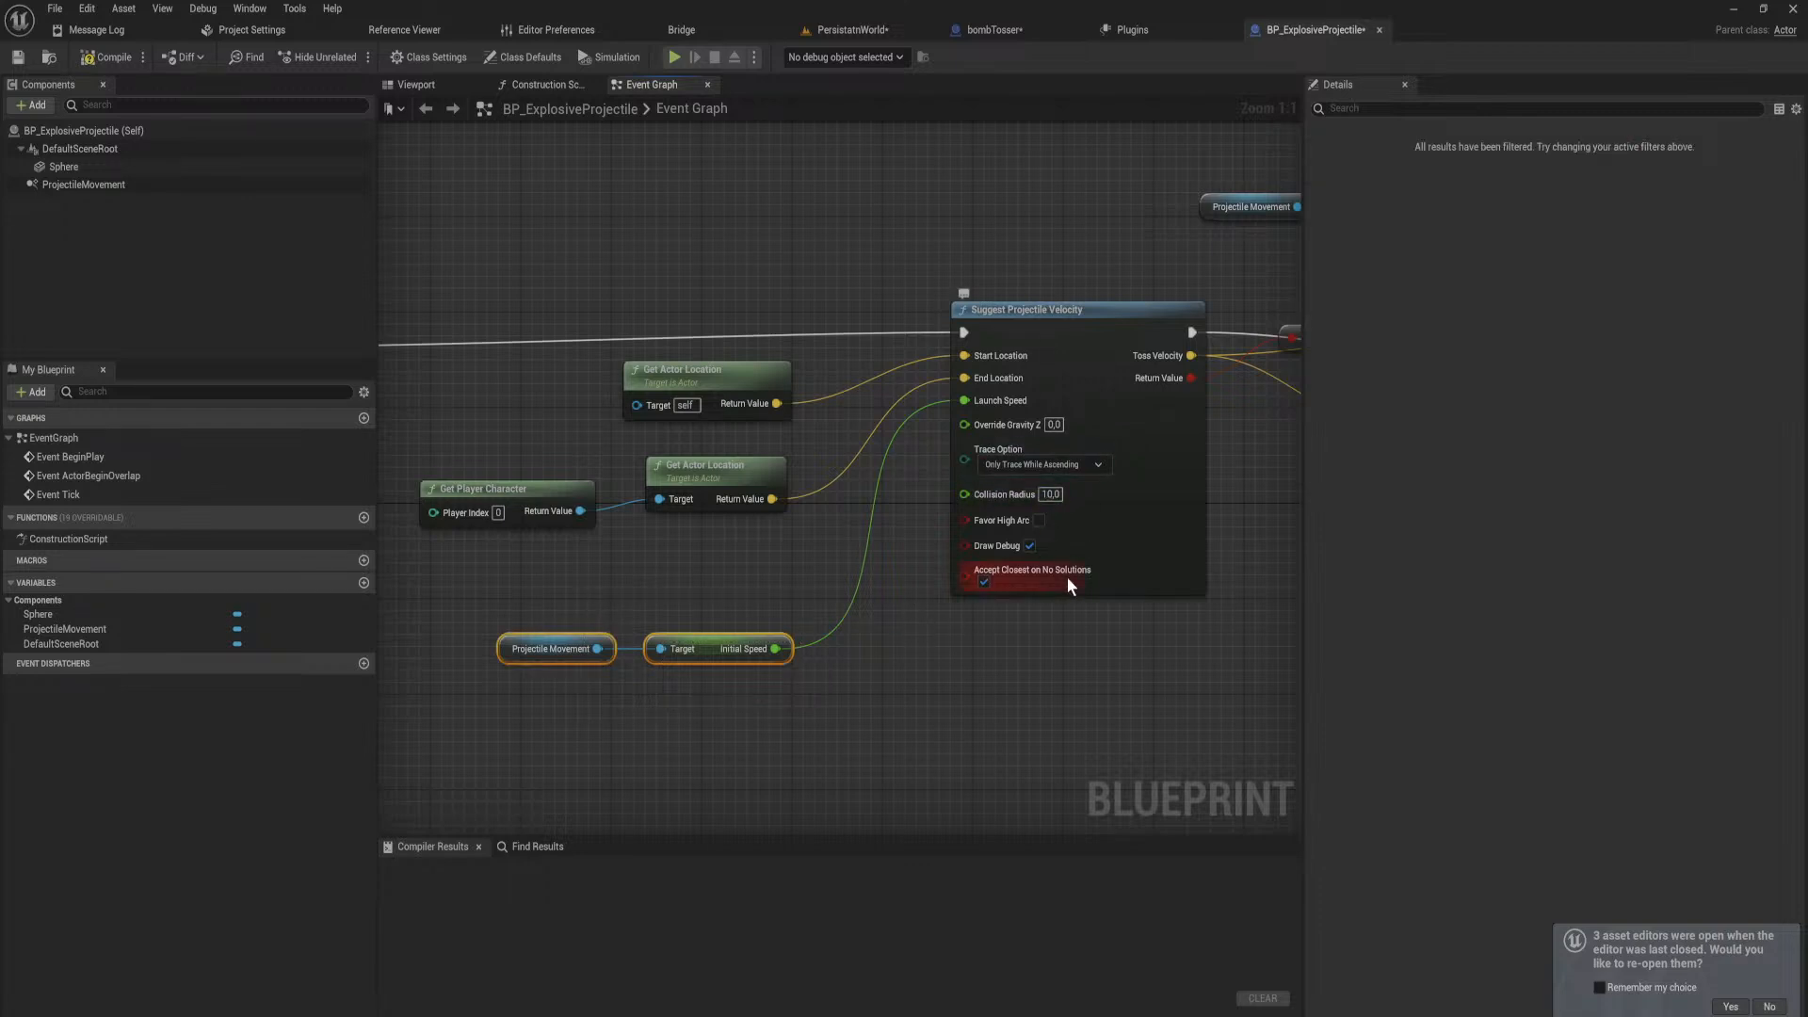
right_drag(1073, 494, 893, 527)
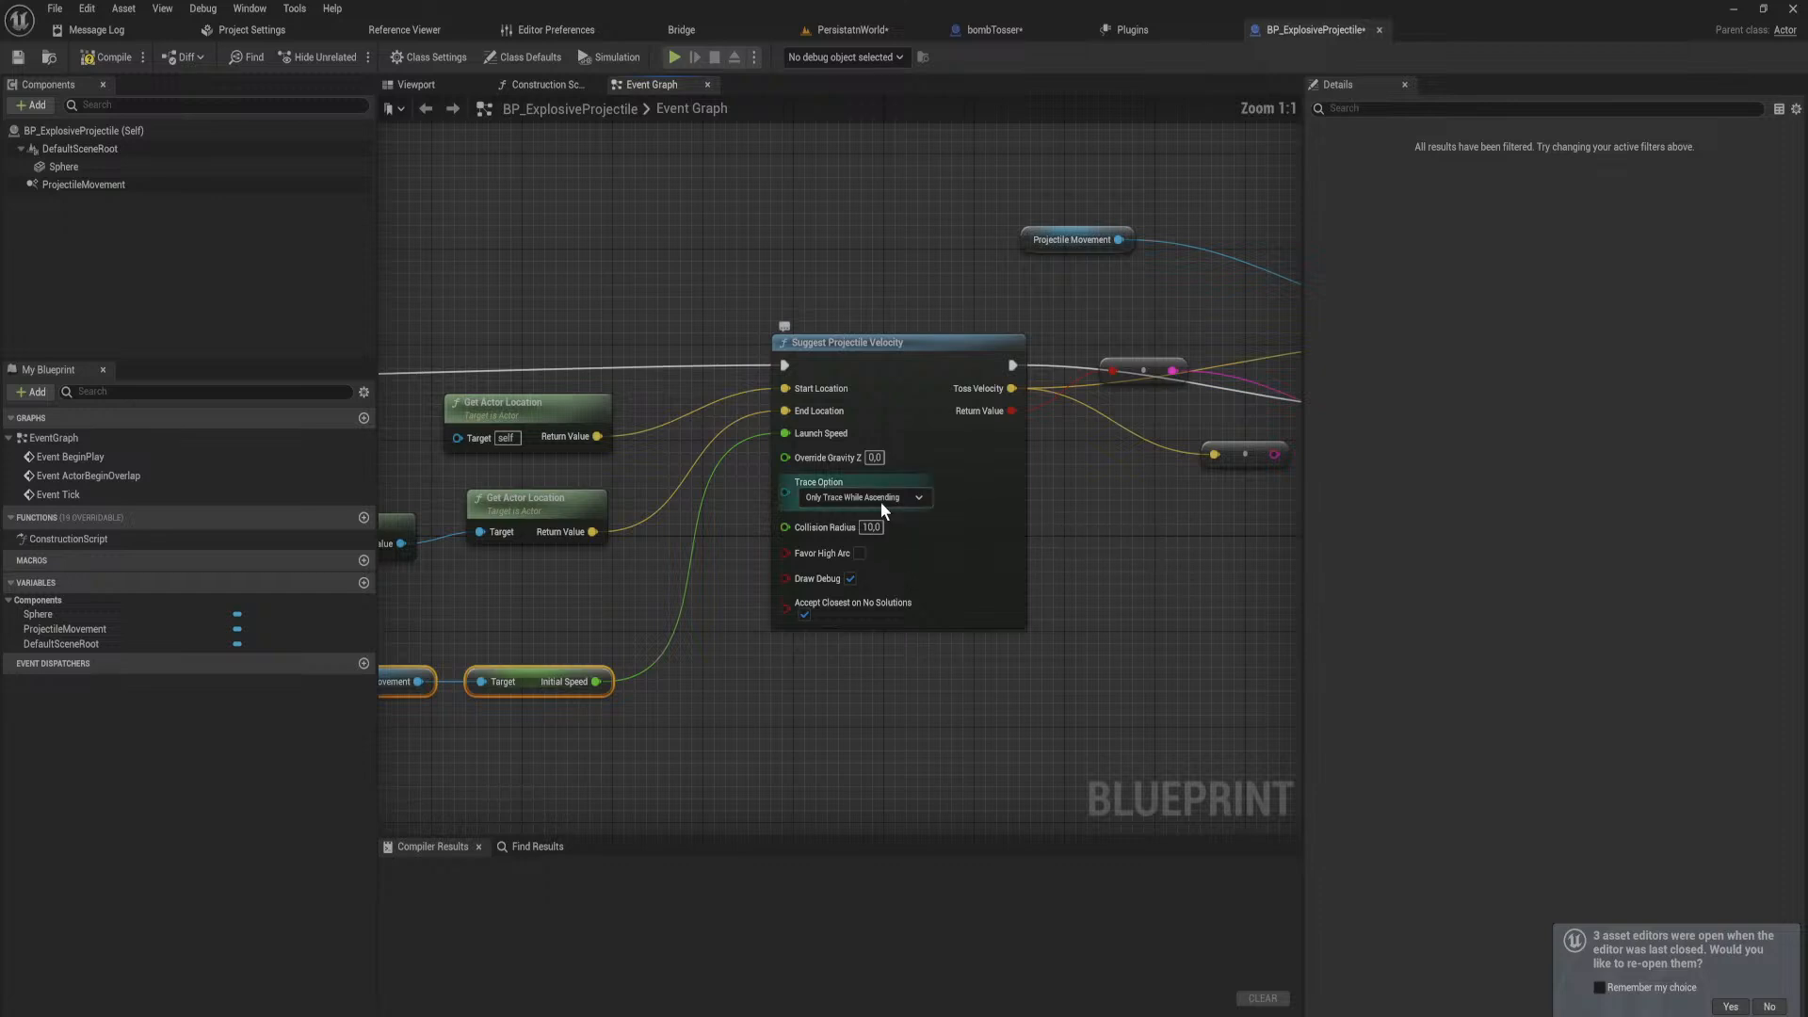
click(879, 500)
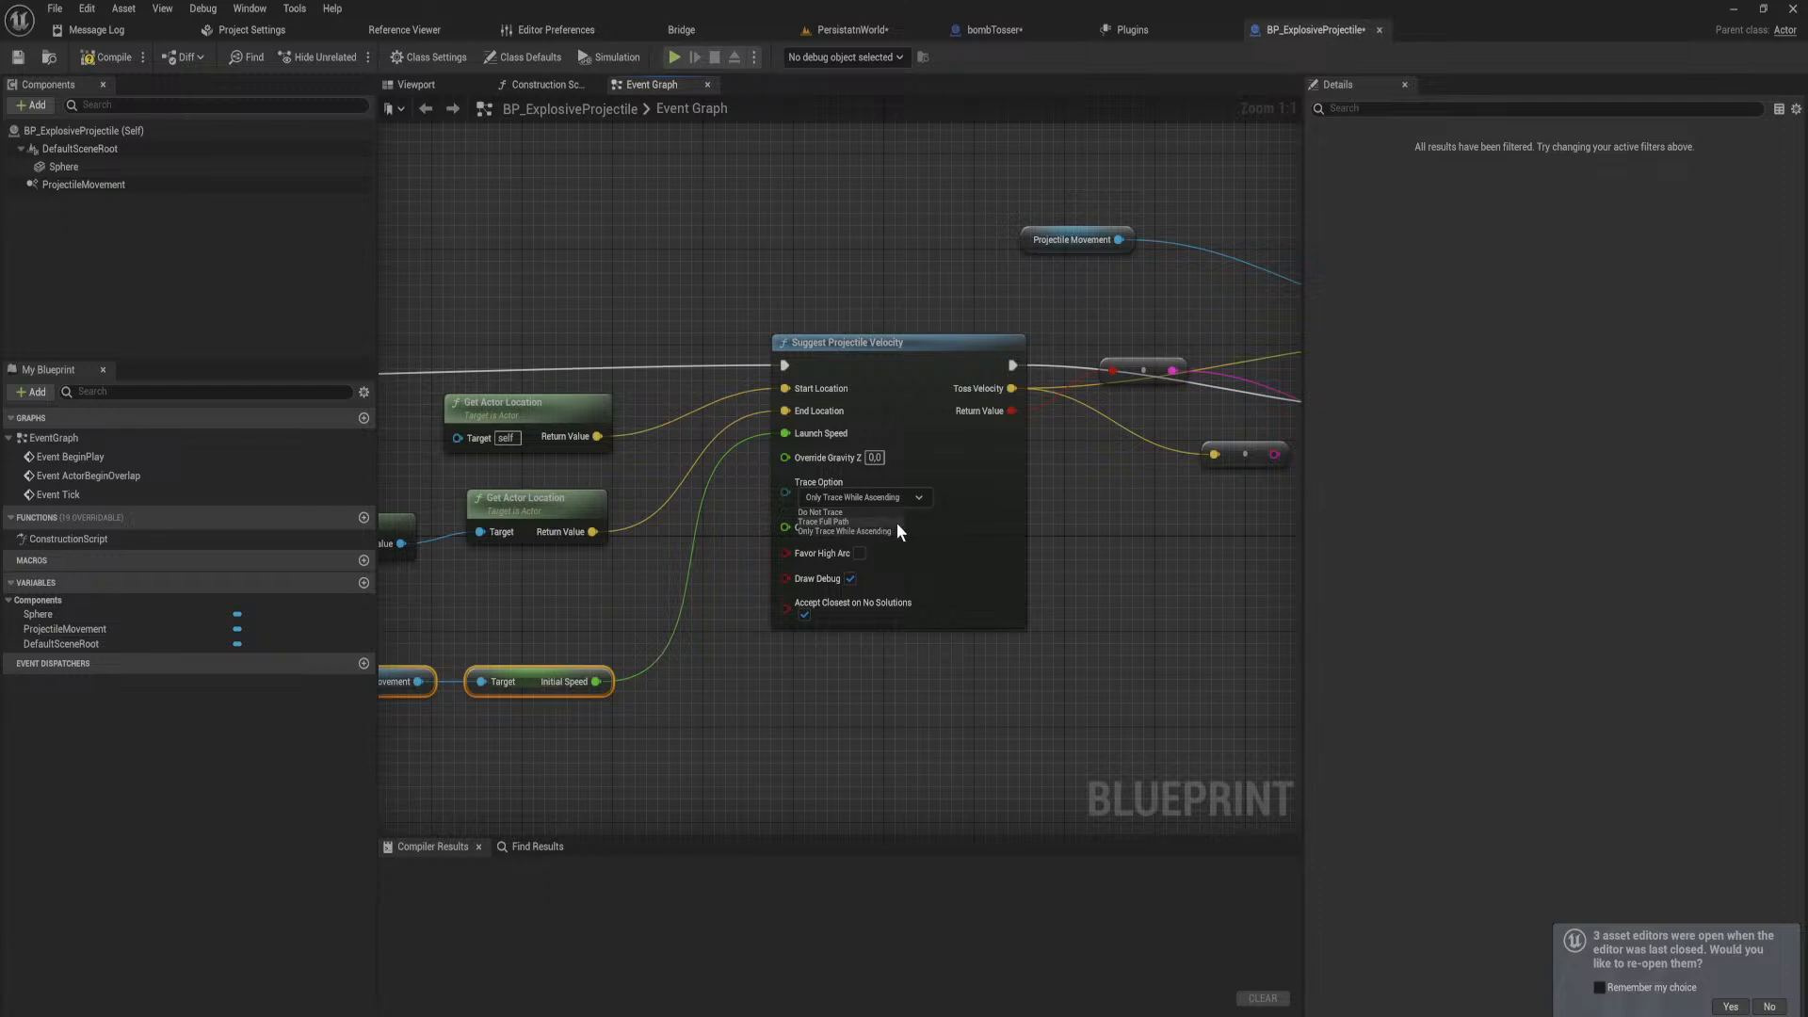
click(810, 530)
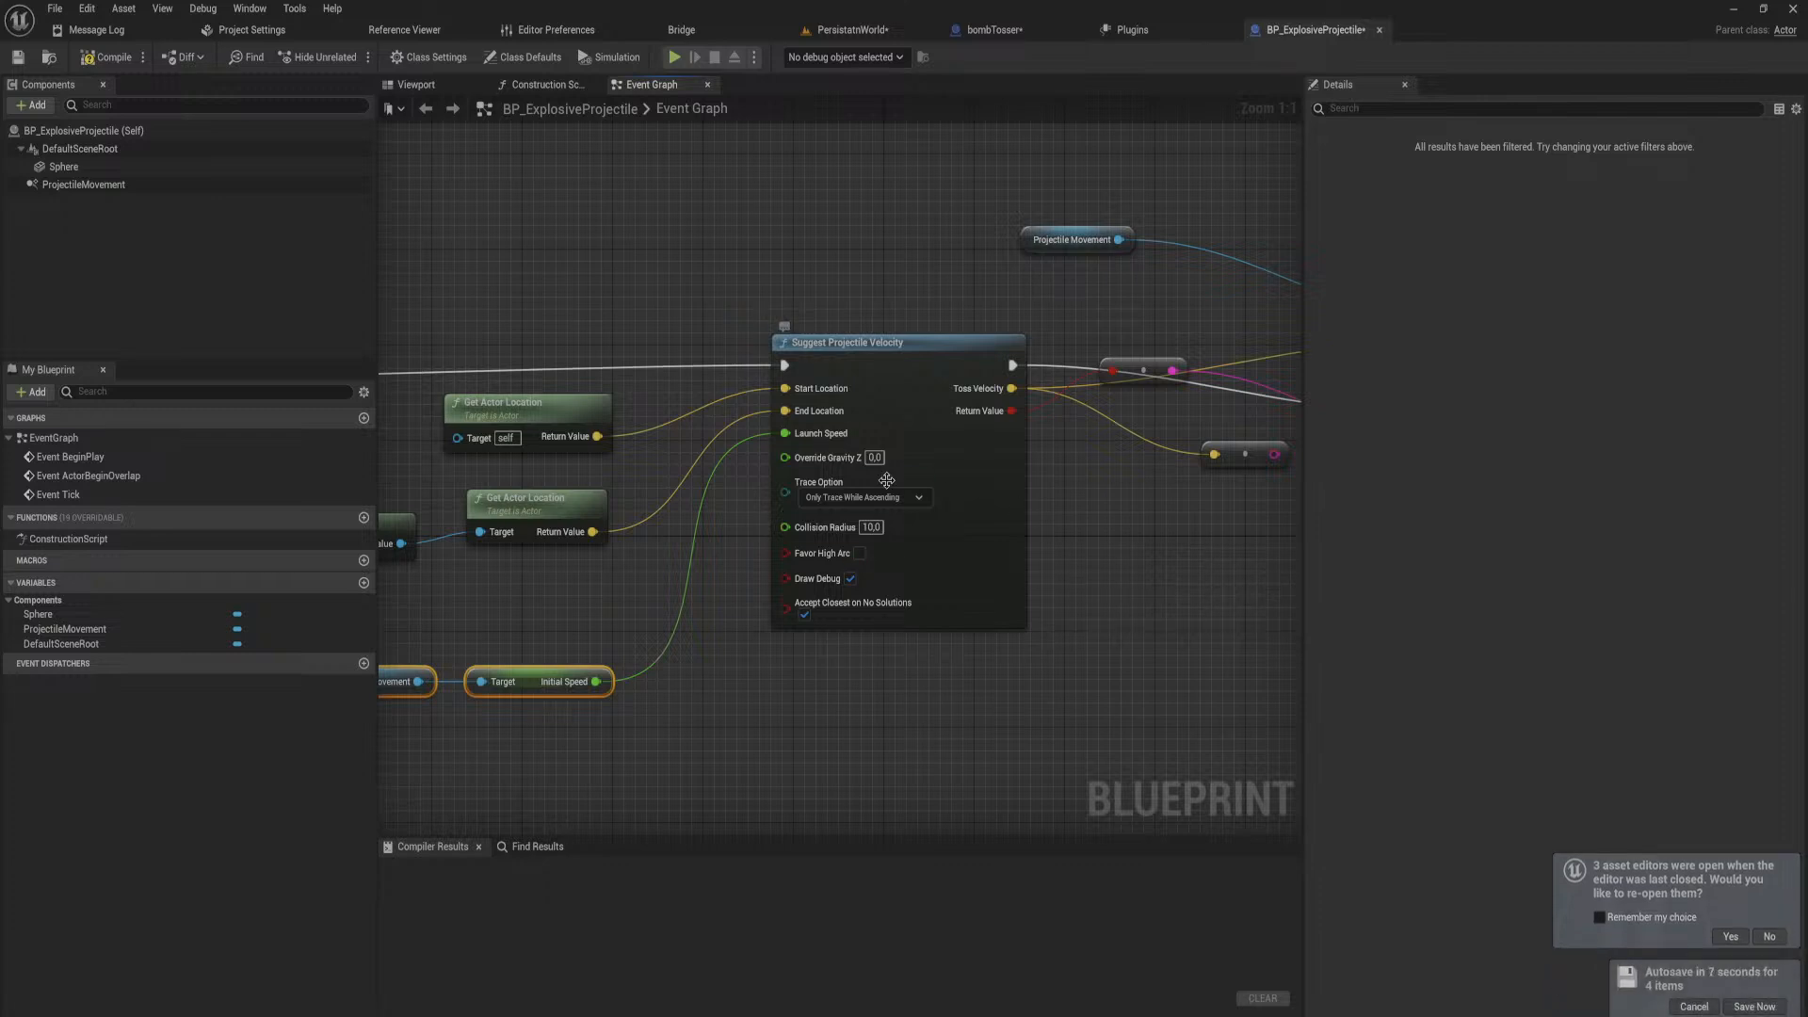
Step: Delete the Print String node and wire Suggest Projectile Velocity's execution output directly to Set Velocity in Local Space
right_drag(1055, 666, 880, 628)
right_drag(1006, 546, 749, 578)
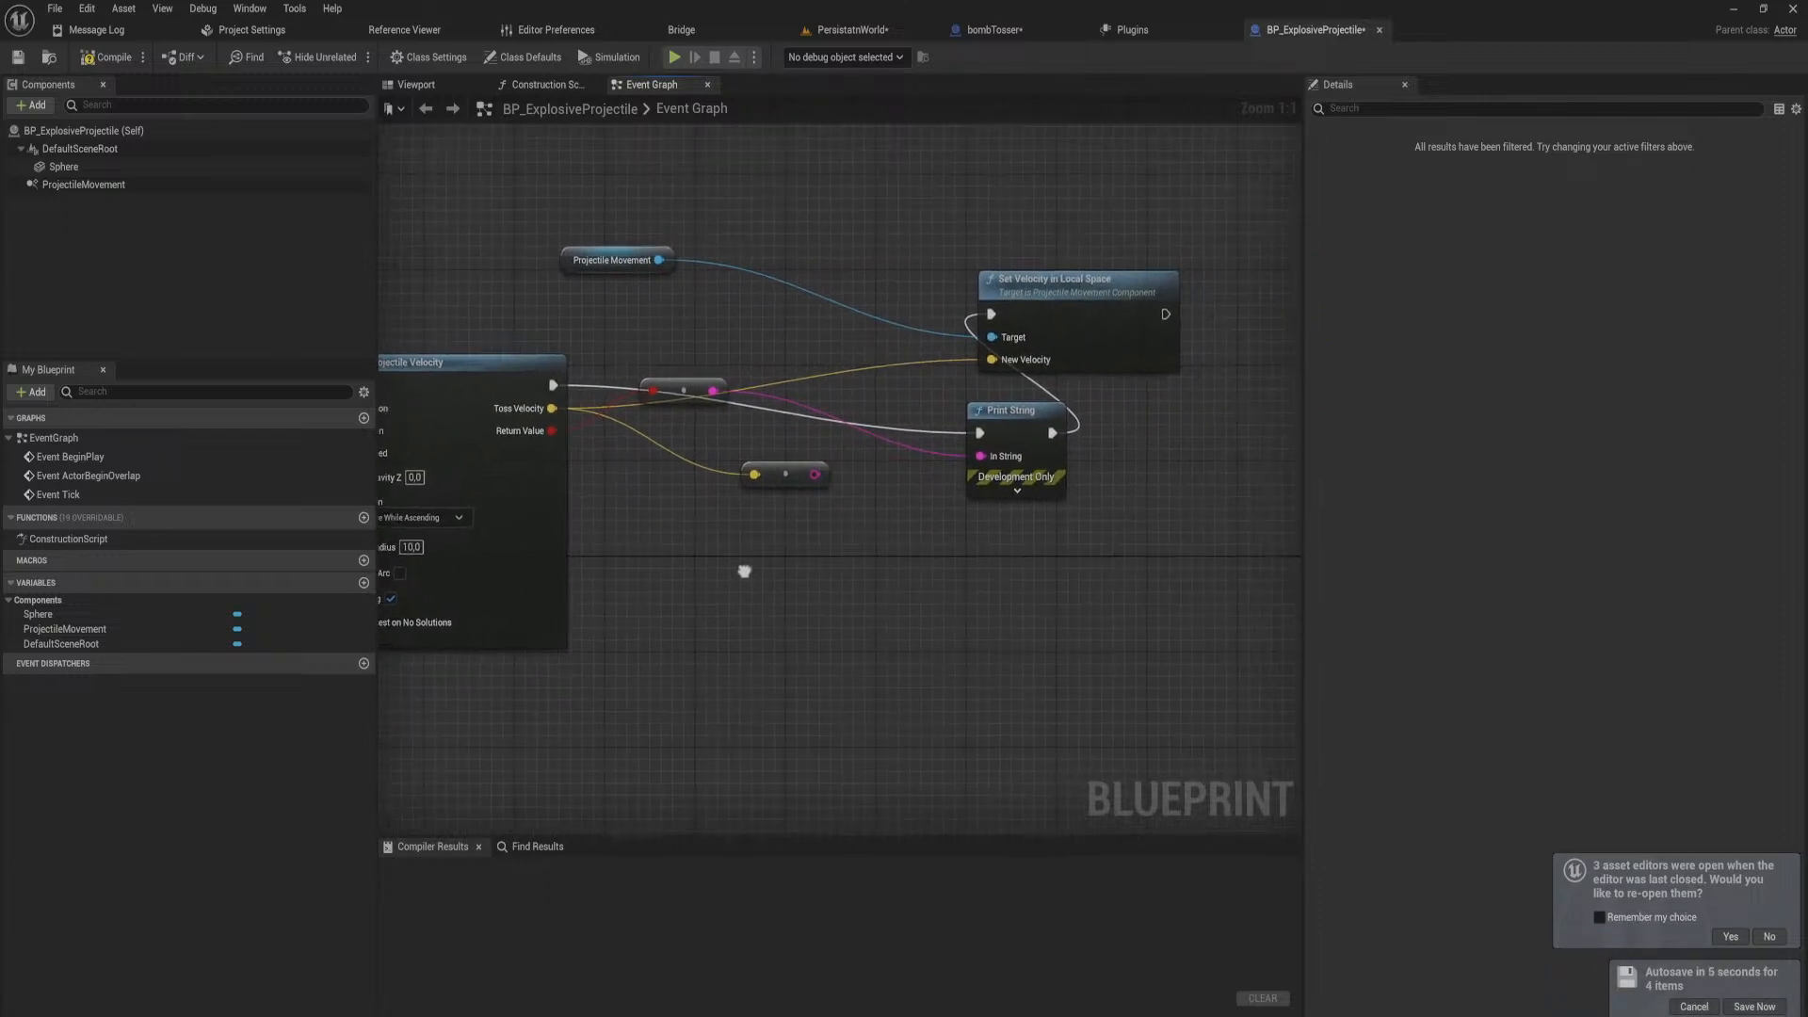
click(970, 461)
key(Delete)
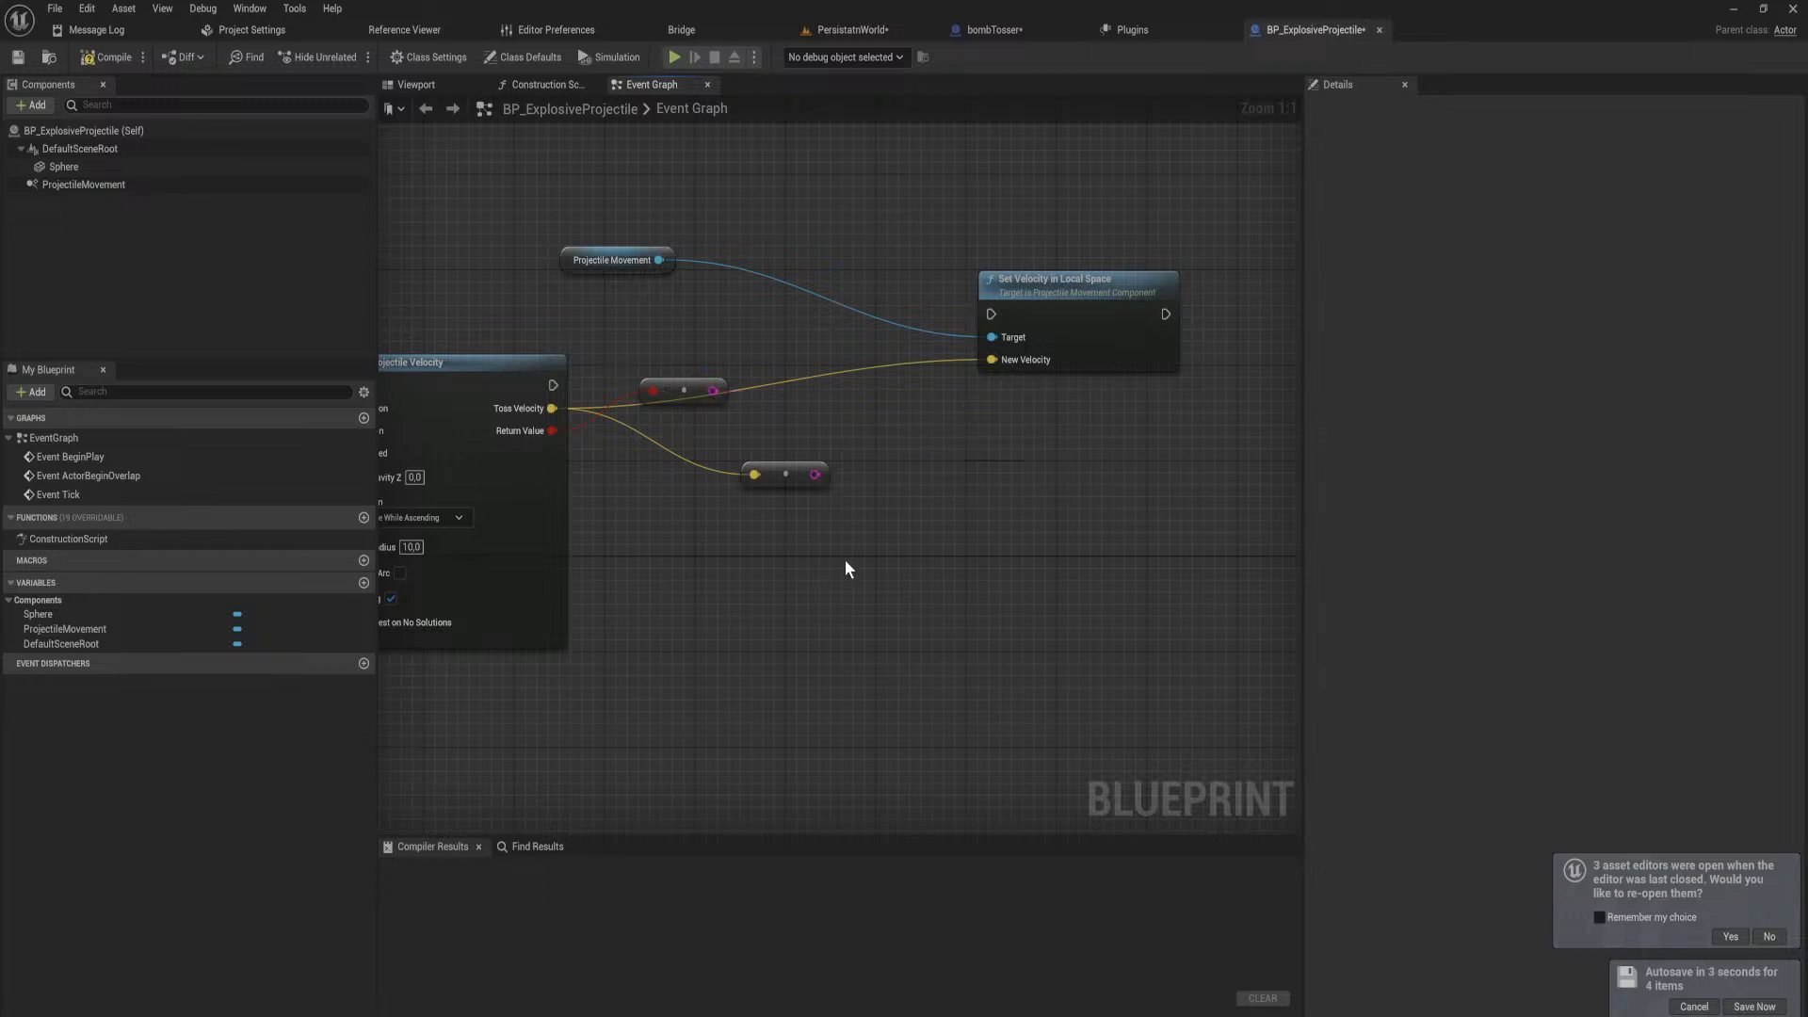
drag(554, 385, 844, 340)
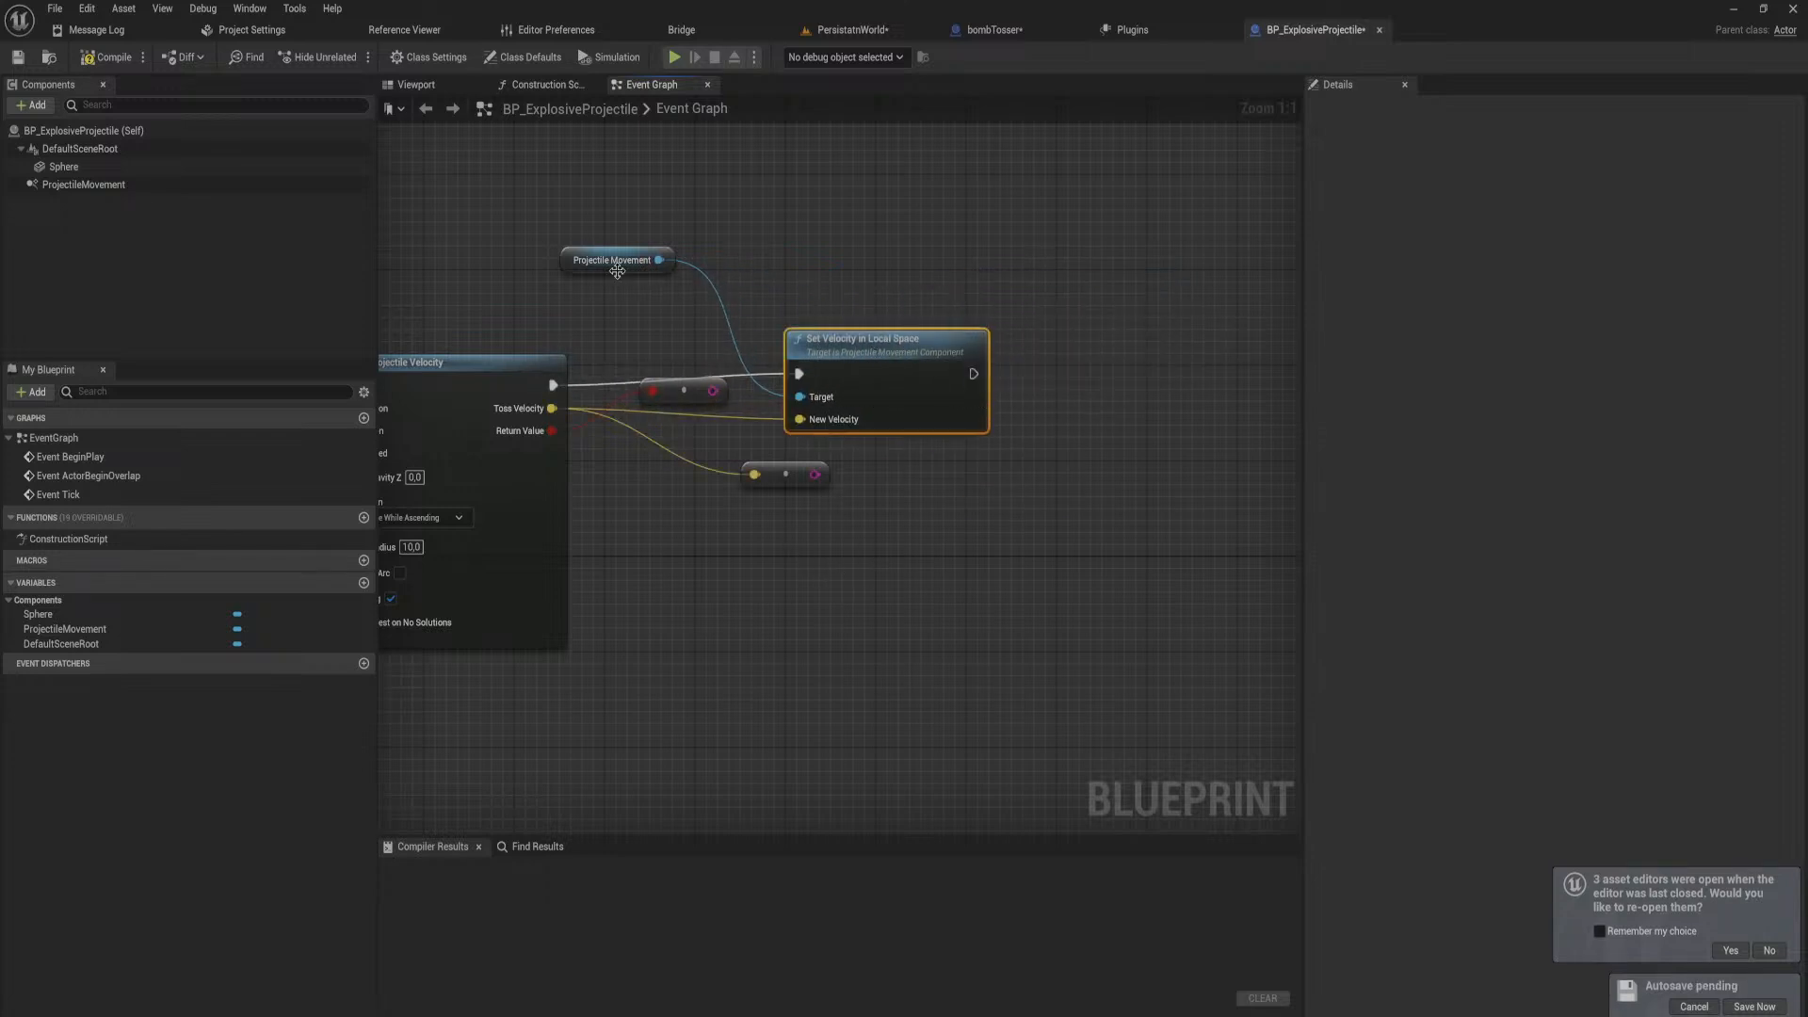
Step: Delete the two leftover string conversion nodes and align Projectile Movement and Set Velocity in Local Space with Suggest Projectile Velocity
drag(573, 264, 639, 479)
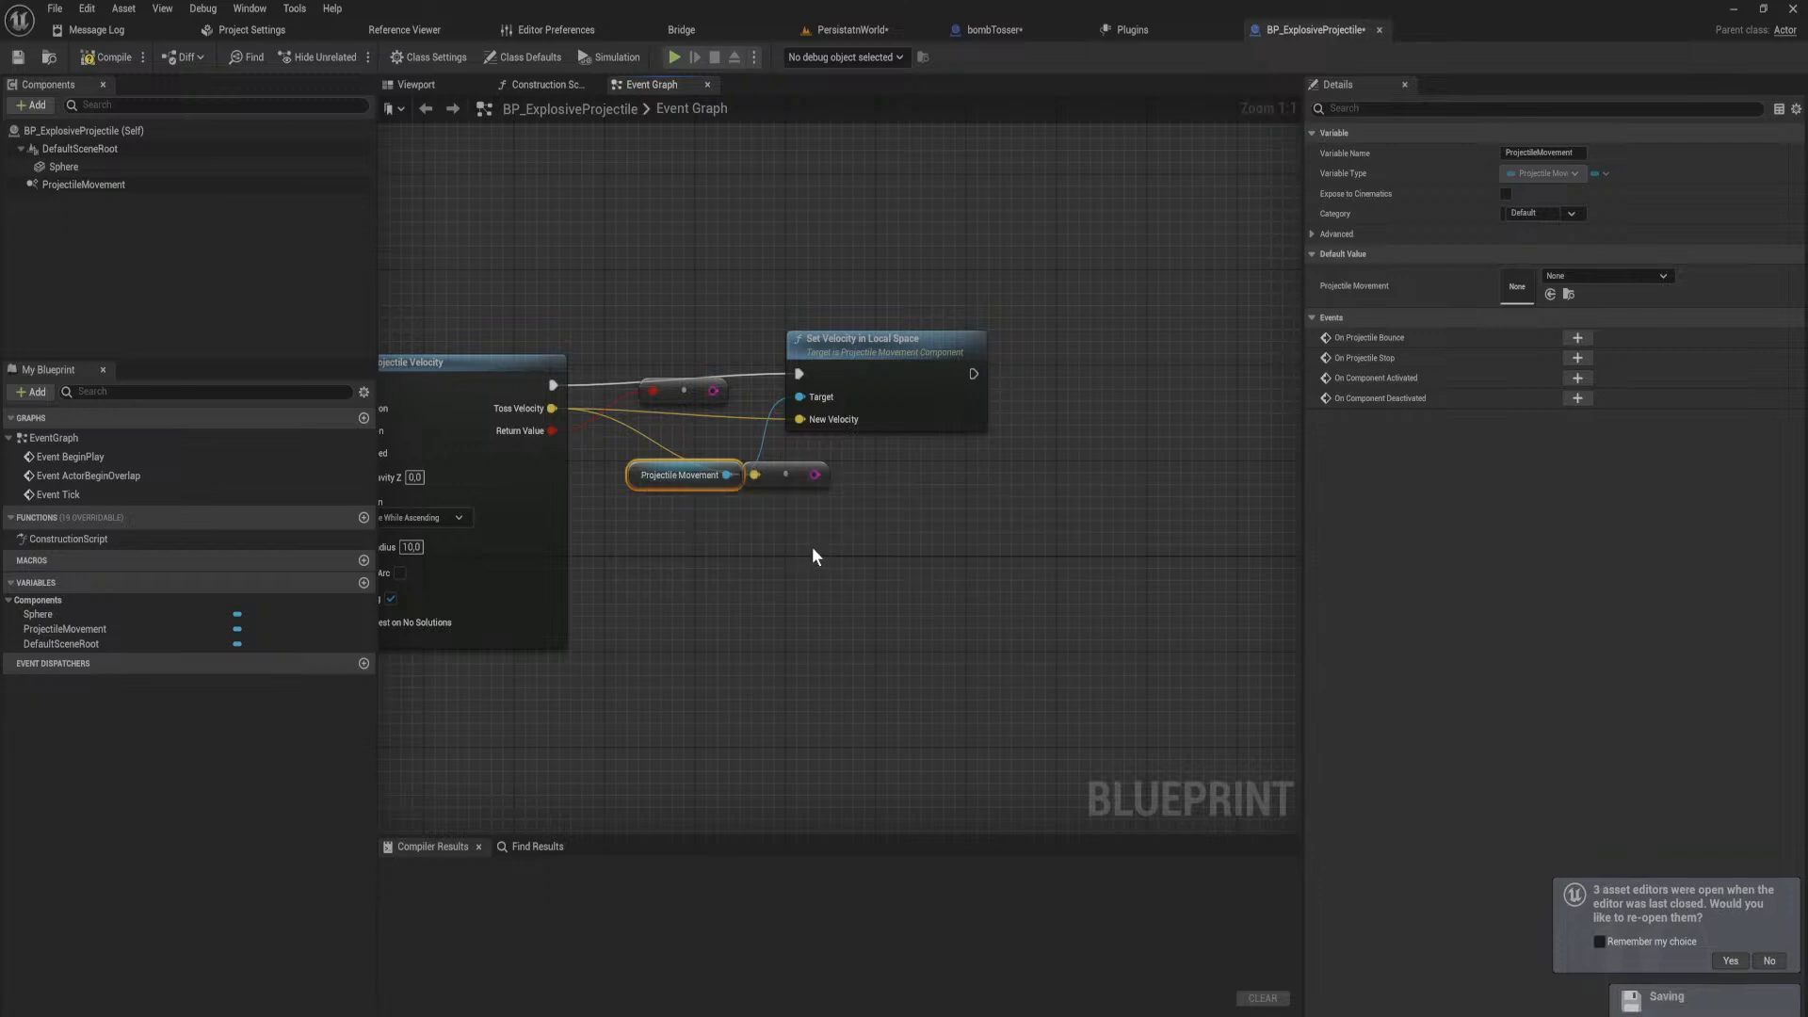
click(786, 475)
key(Delete)
click(676, 386)
key(Delete)
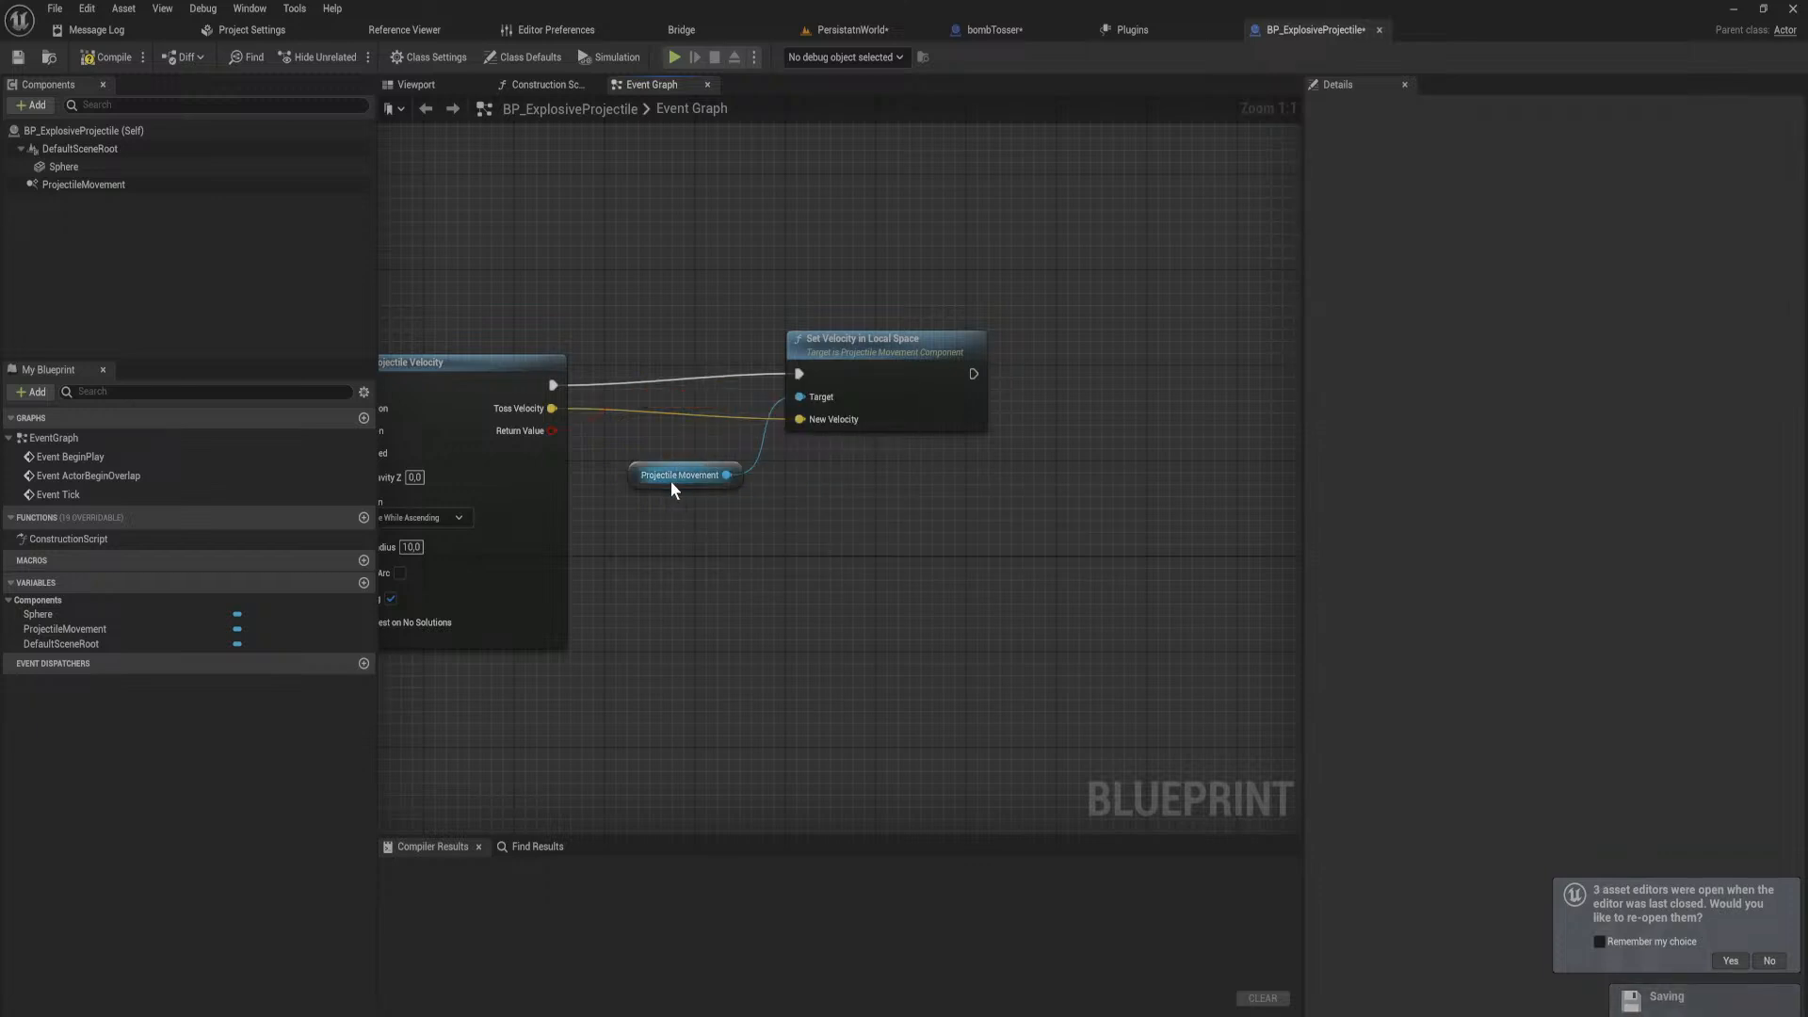
drag(671, 480, 648, 457)
drag(857, 370, 846, 381)
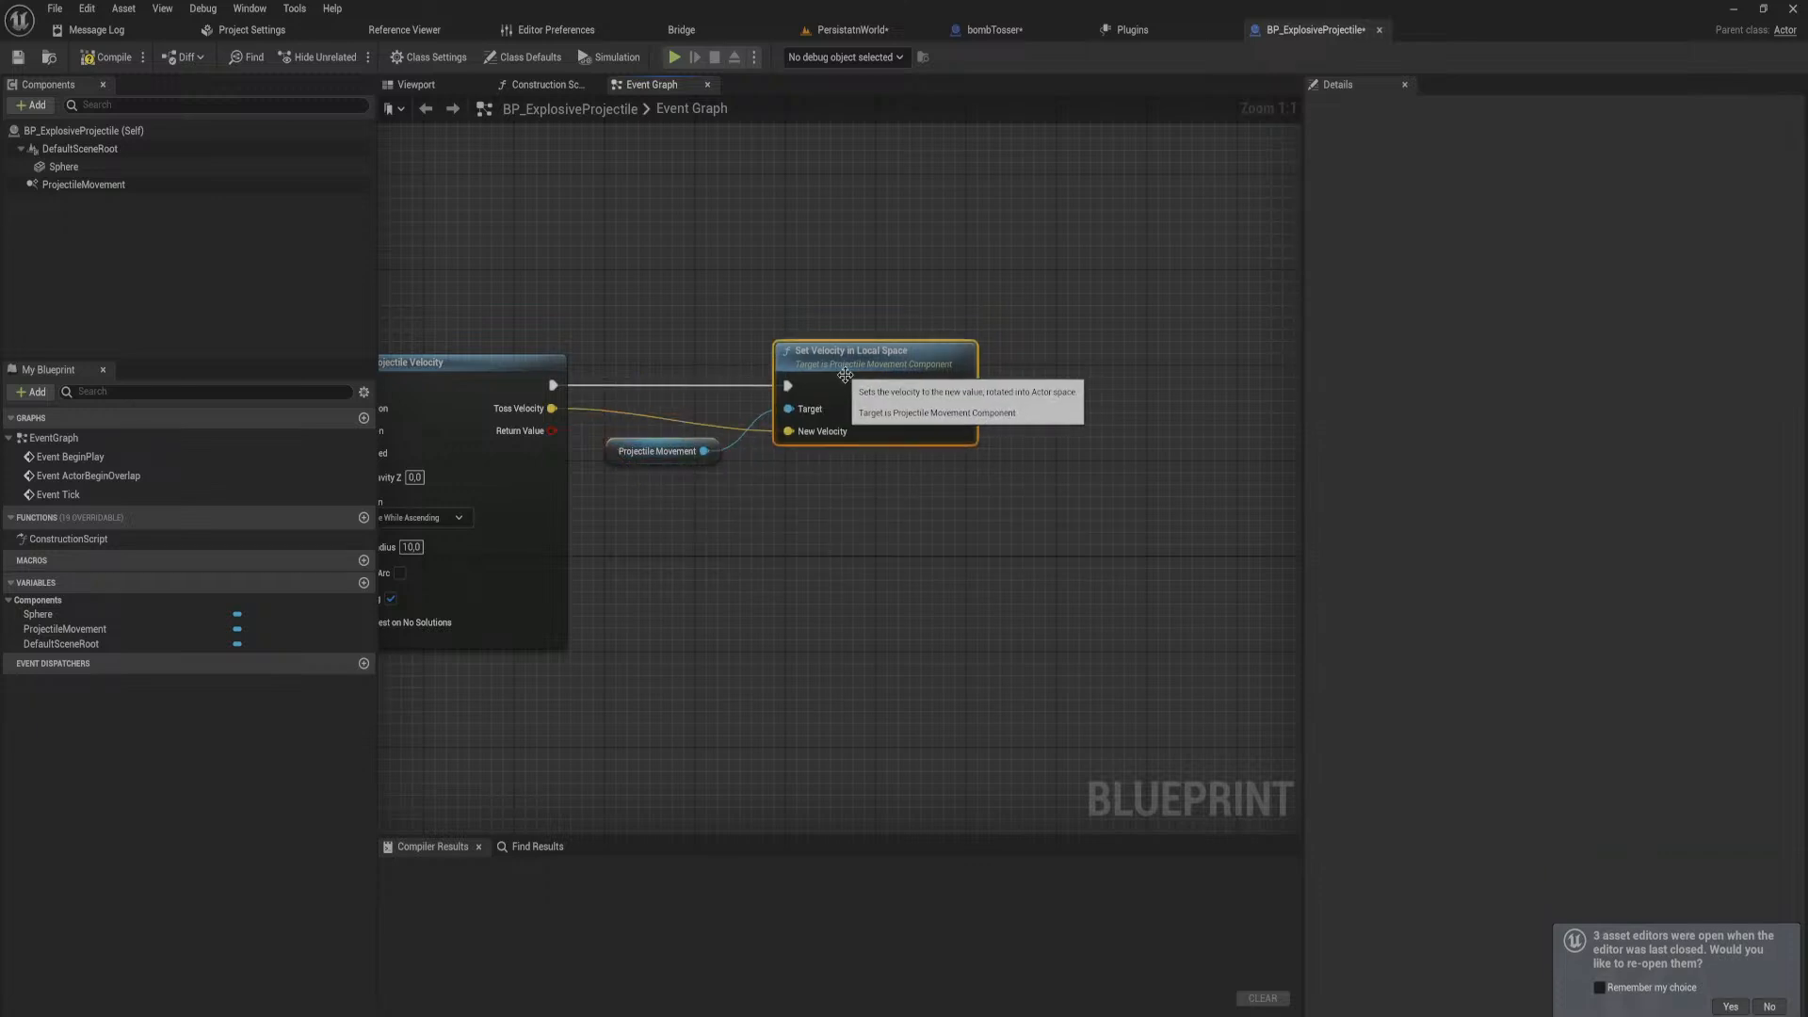
right_drag(614, 533, 994, 439)
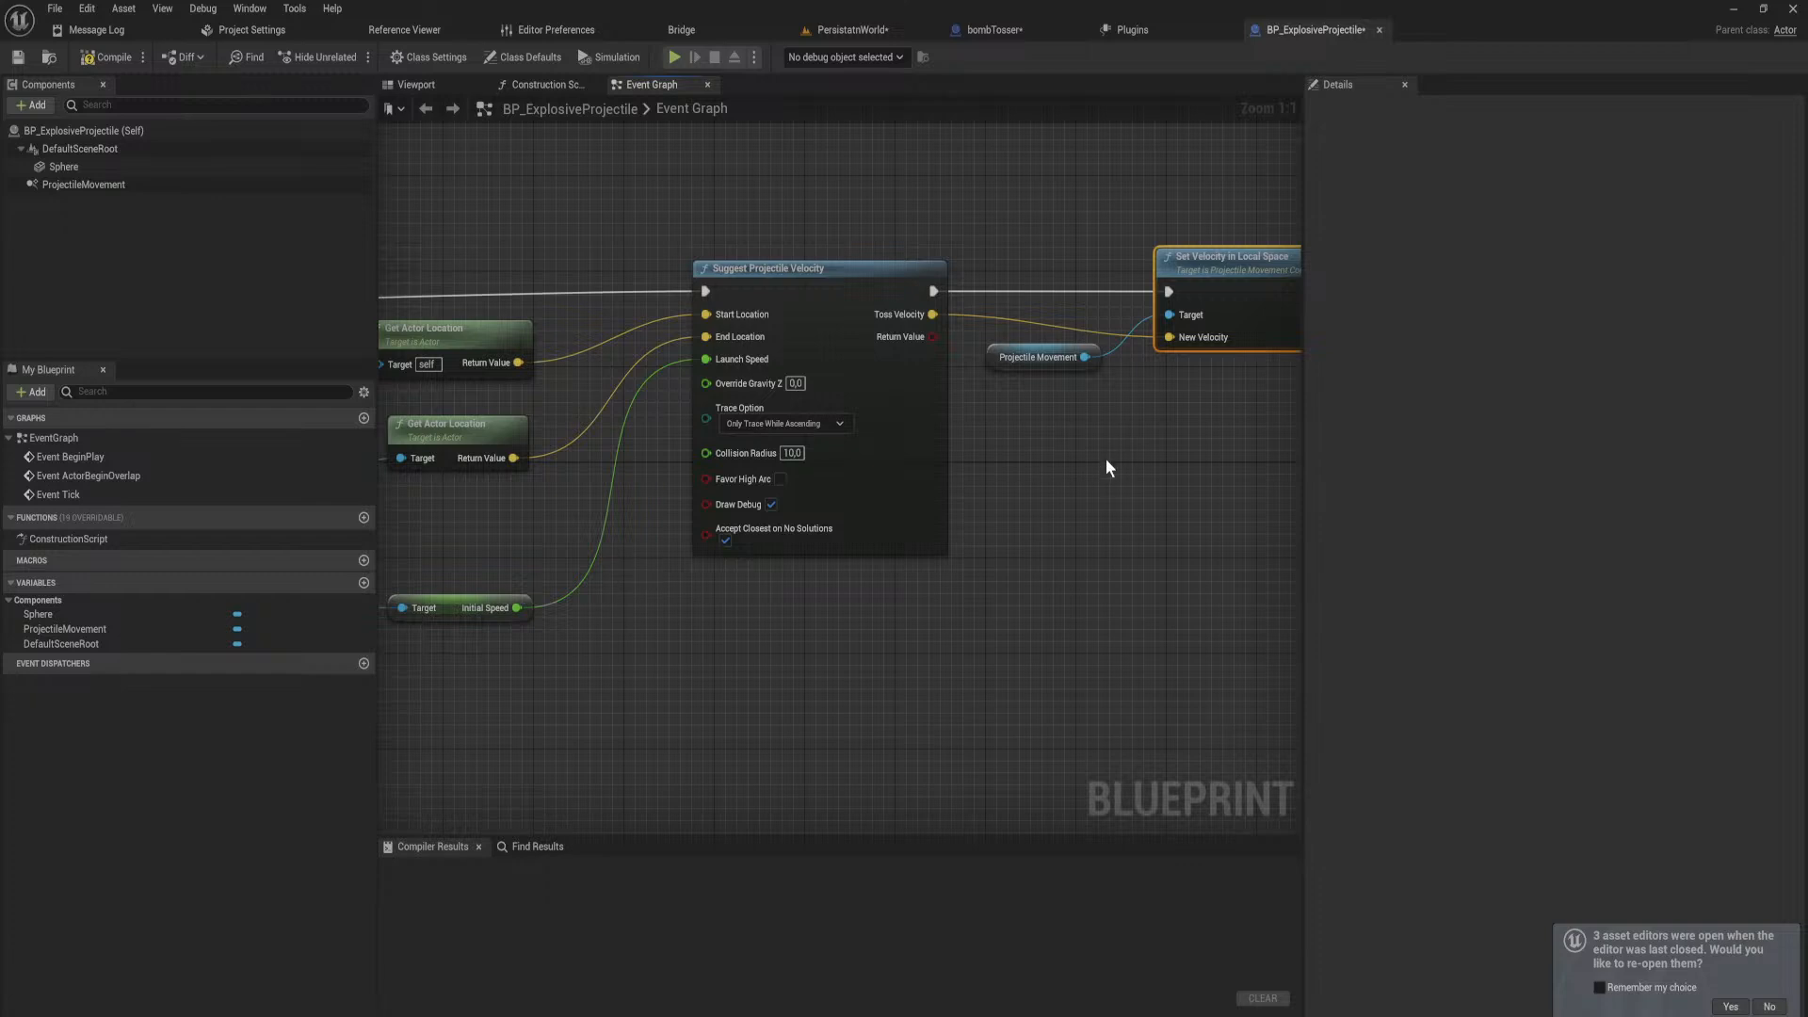
right_drag(958, 485, 942, 544)
drag(927, 538, 815, 362)
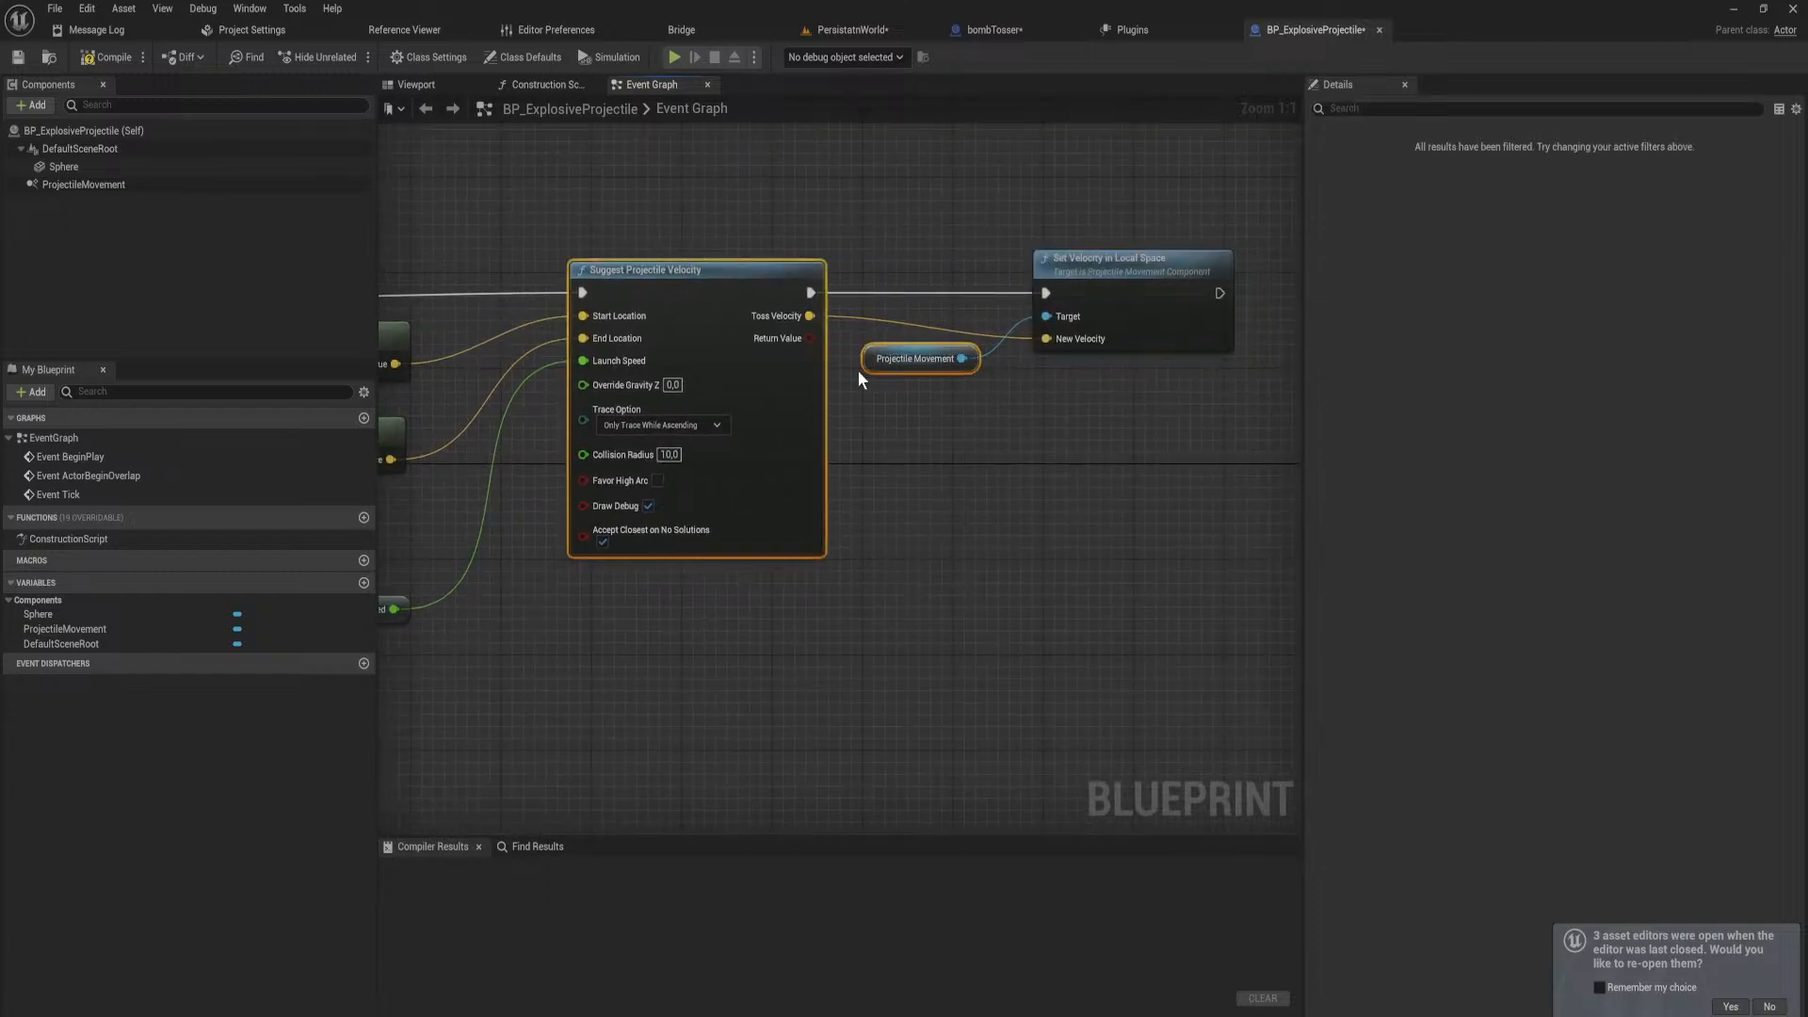
right_drag(620, 513, 851, 433)
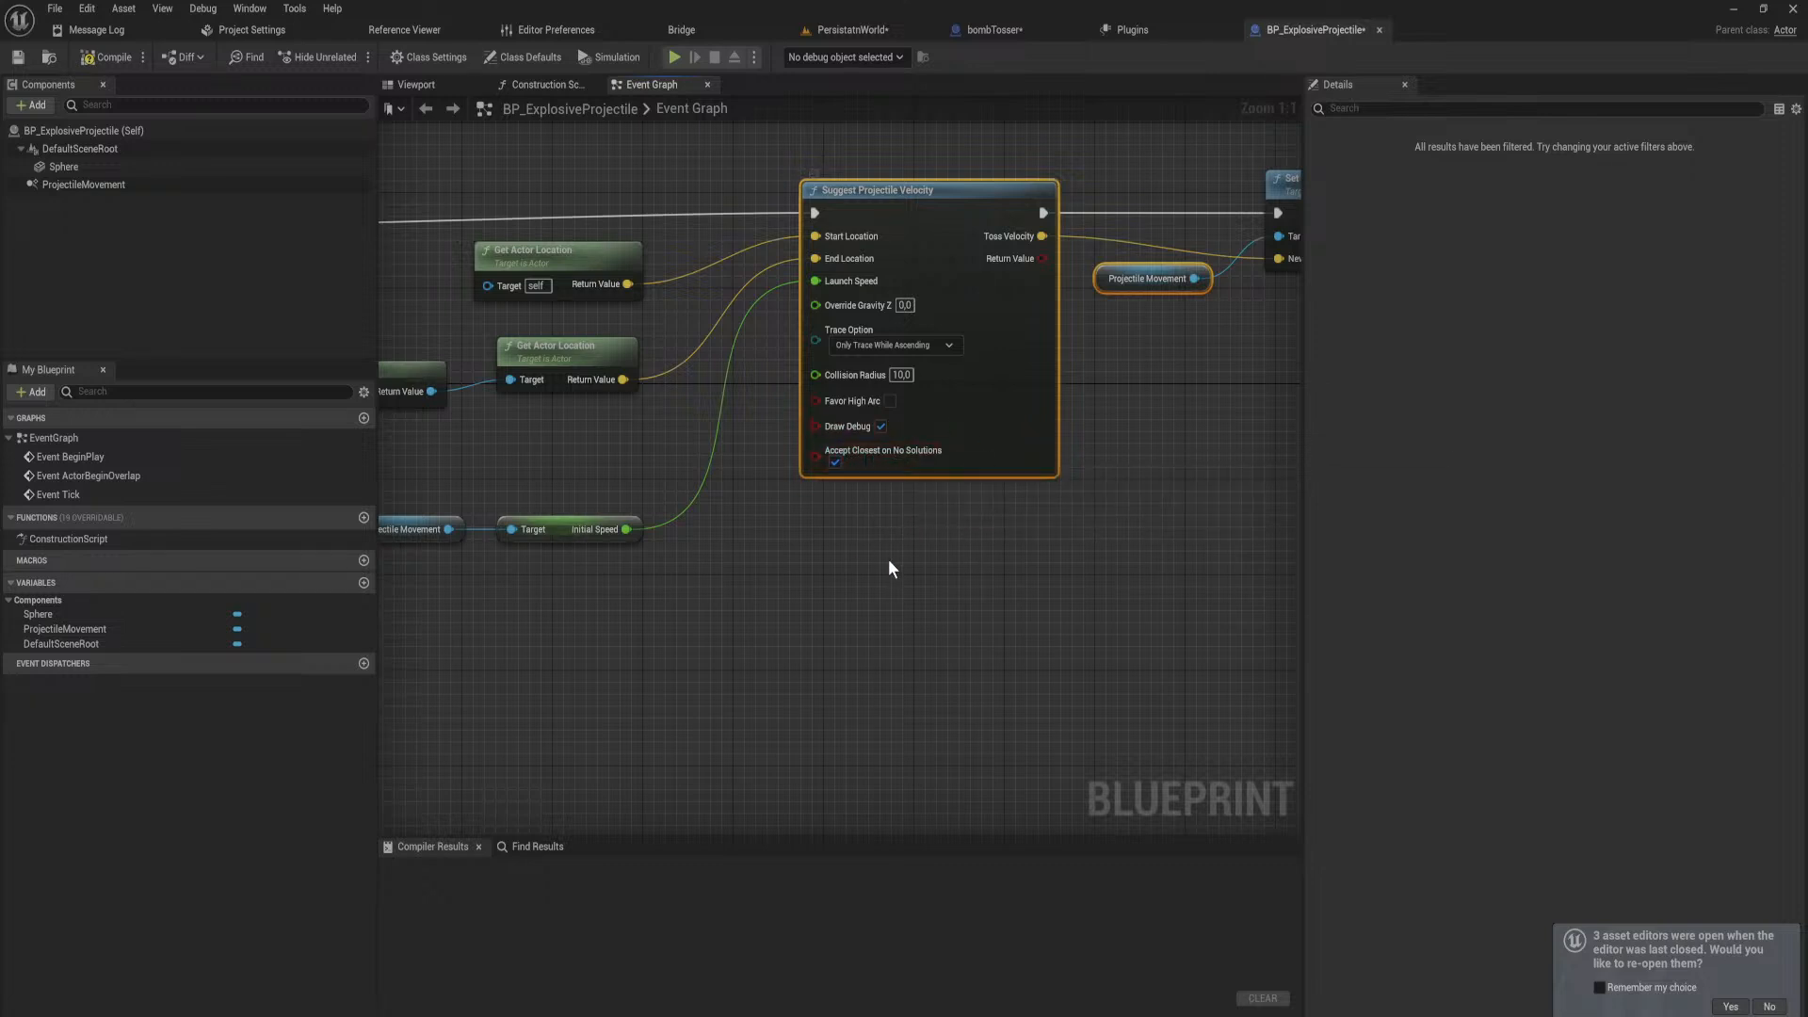
Step: Compile the BP_ExplosiveProjectile blueprint and review its launch nodes alongside the bombTosser placed in the level
click(106, 57)
right_drag(531, 357, 757, 374)
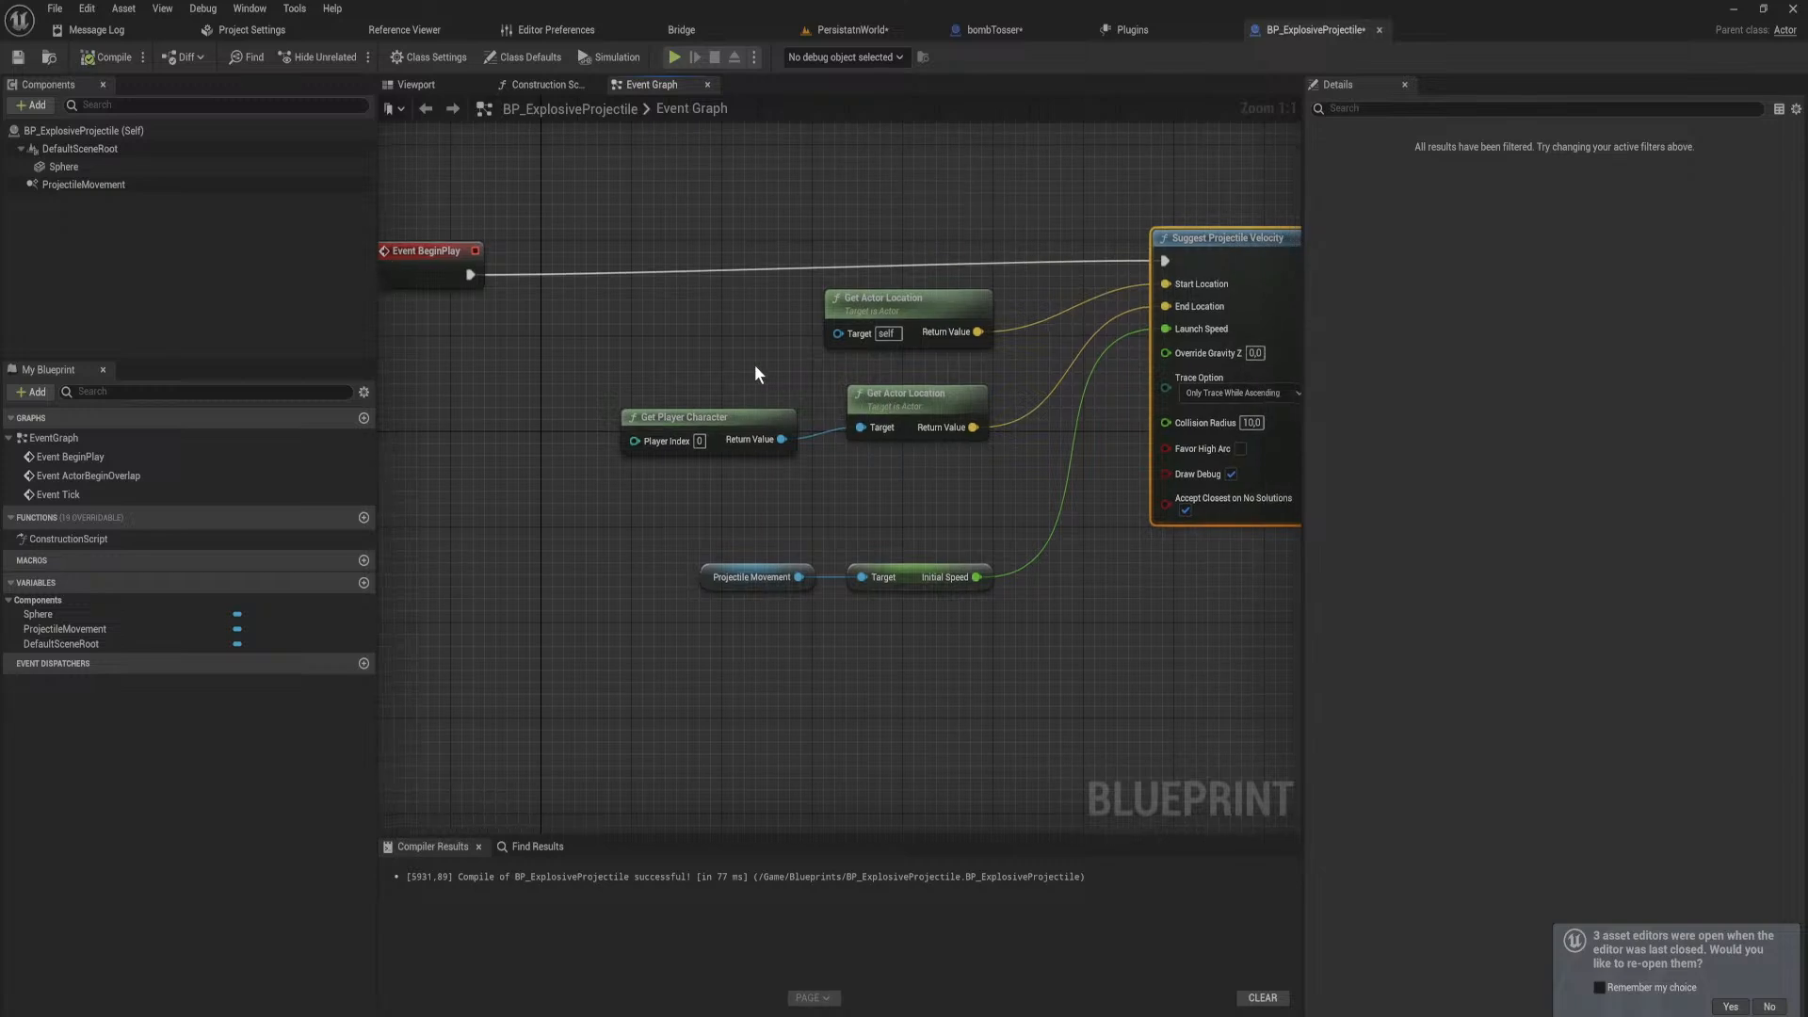
click(989, 30)
click(852, 30)
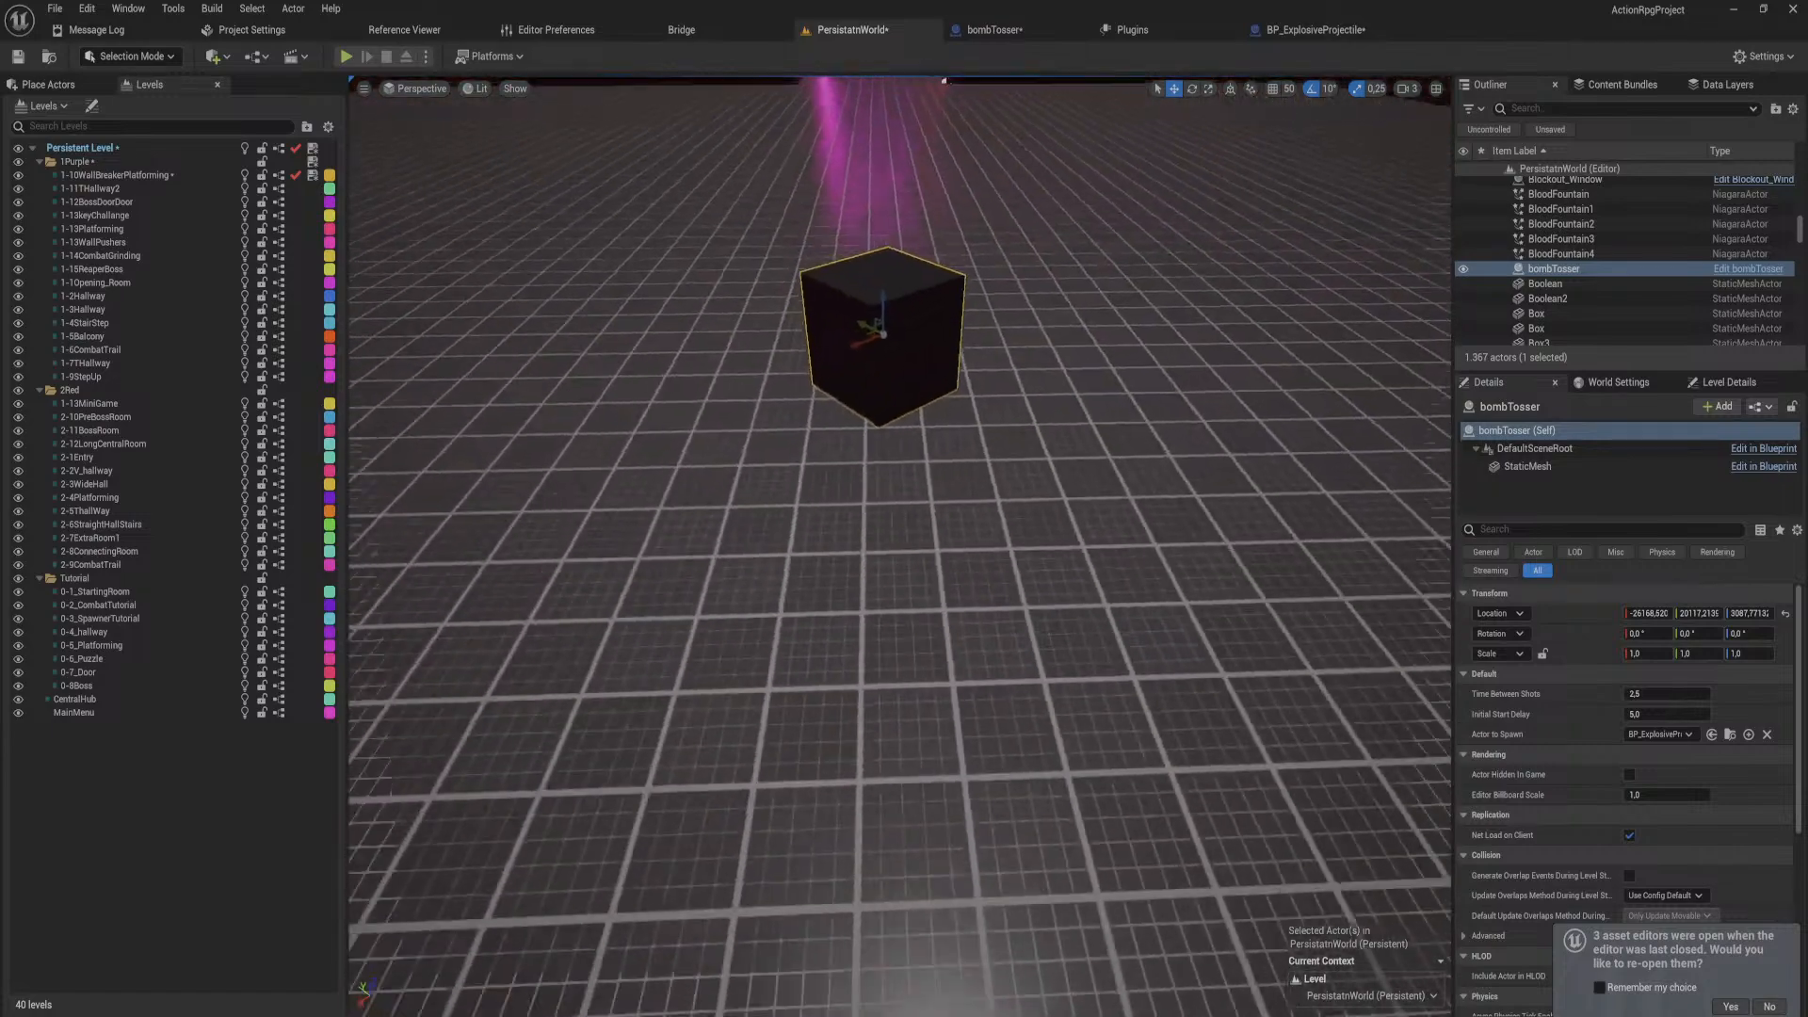
click(1266, 30)
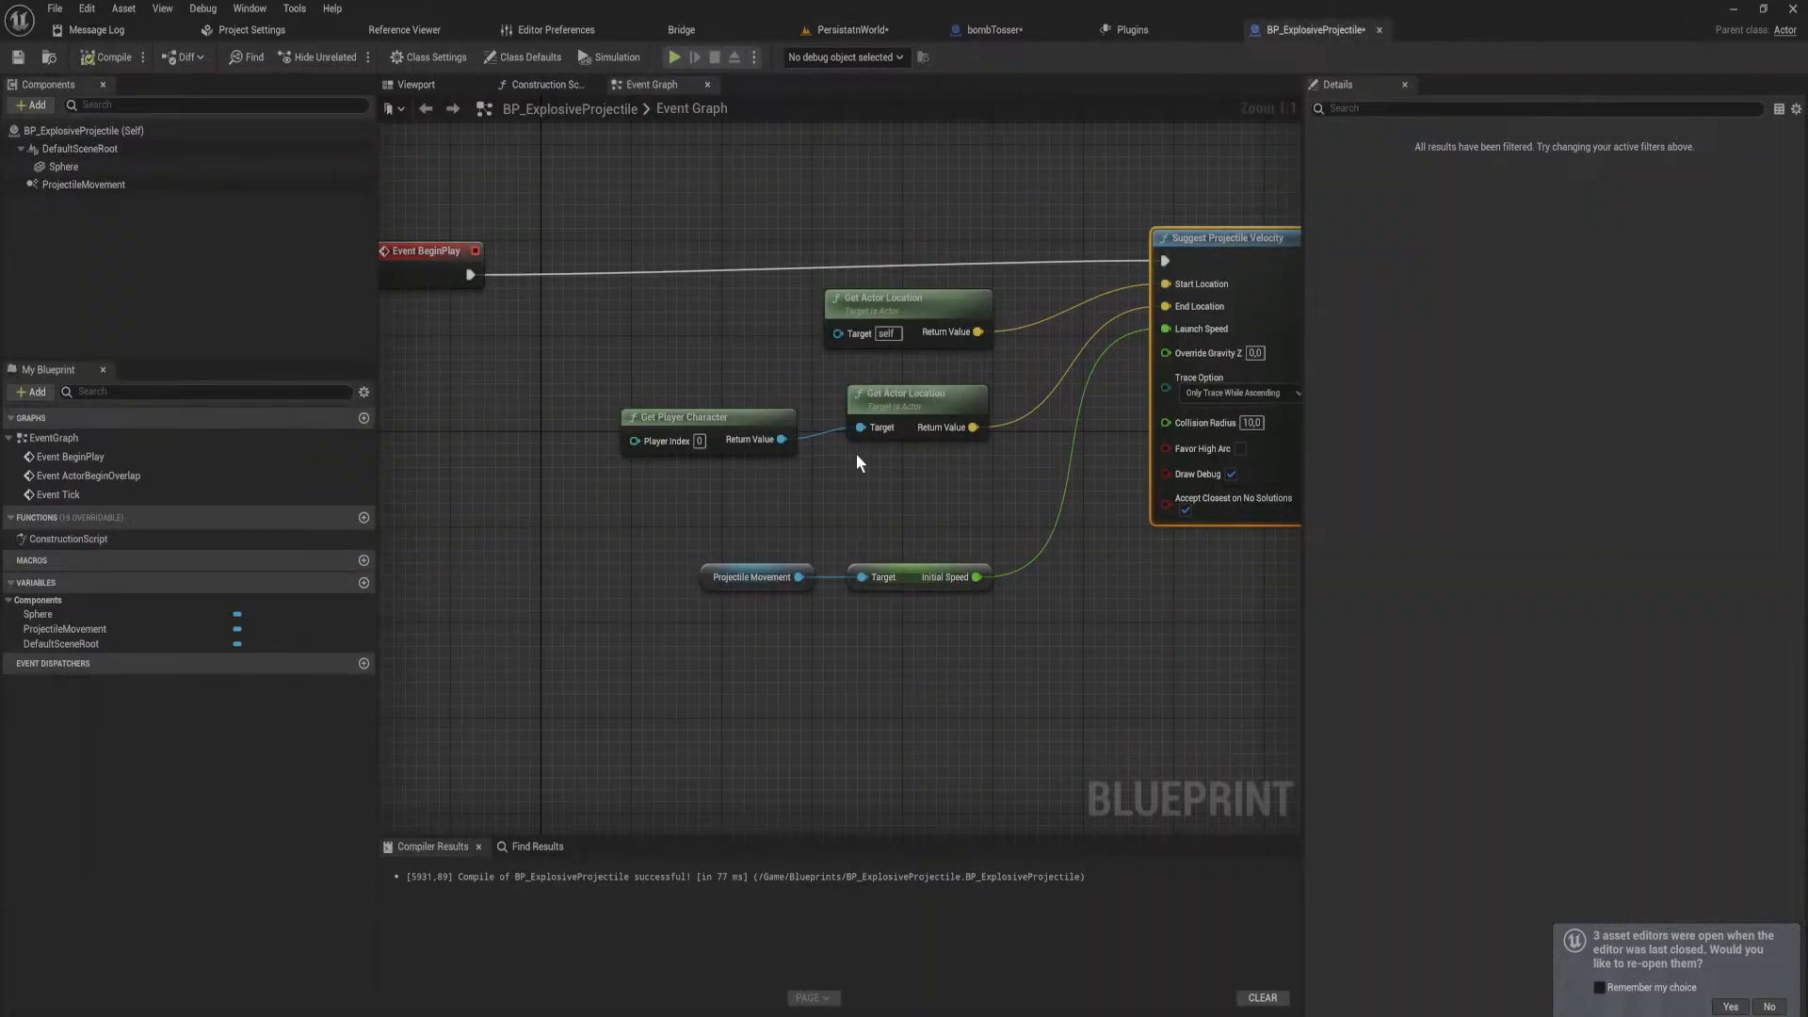
right_drag(856, 454, 687, 496)
drag(801, 518, 506, 373)
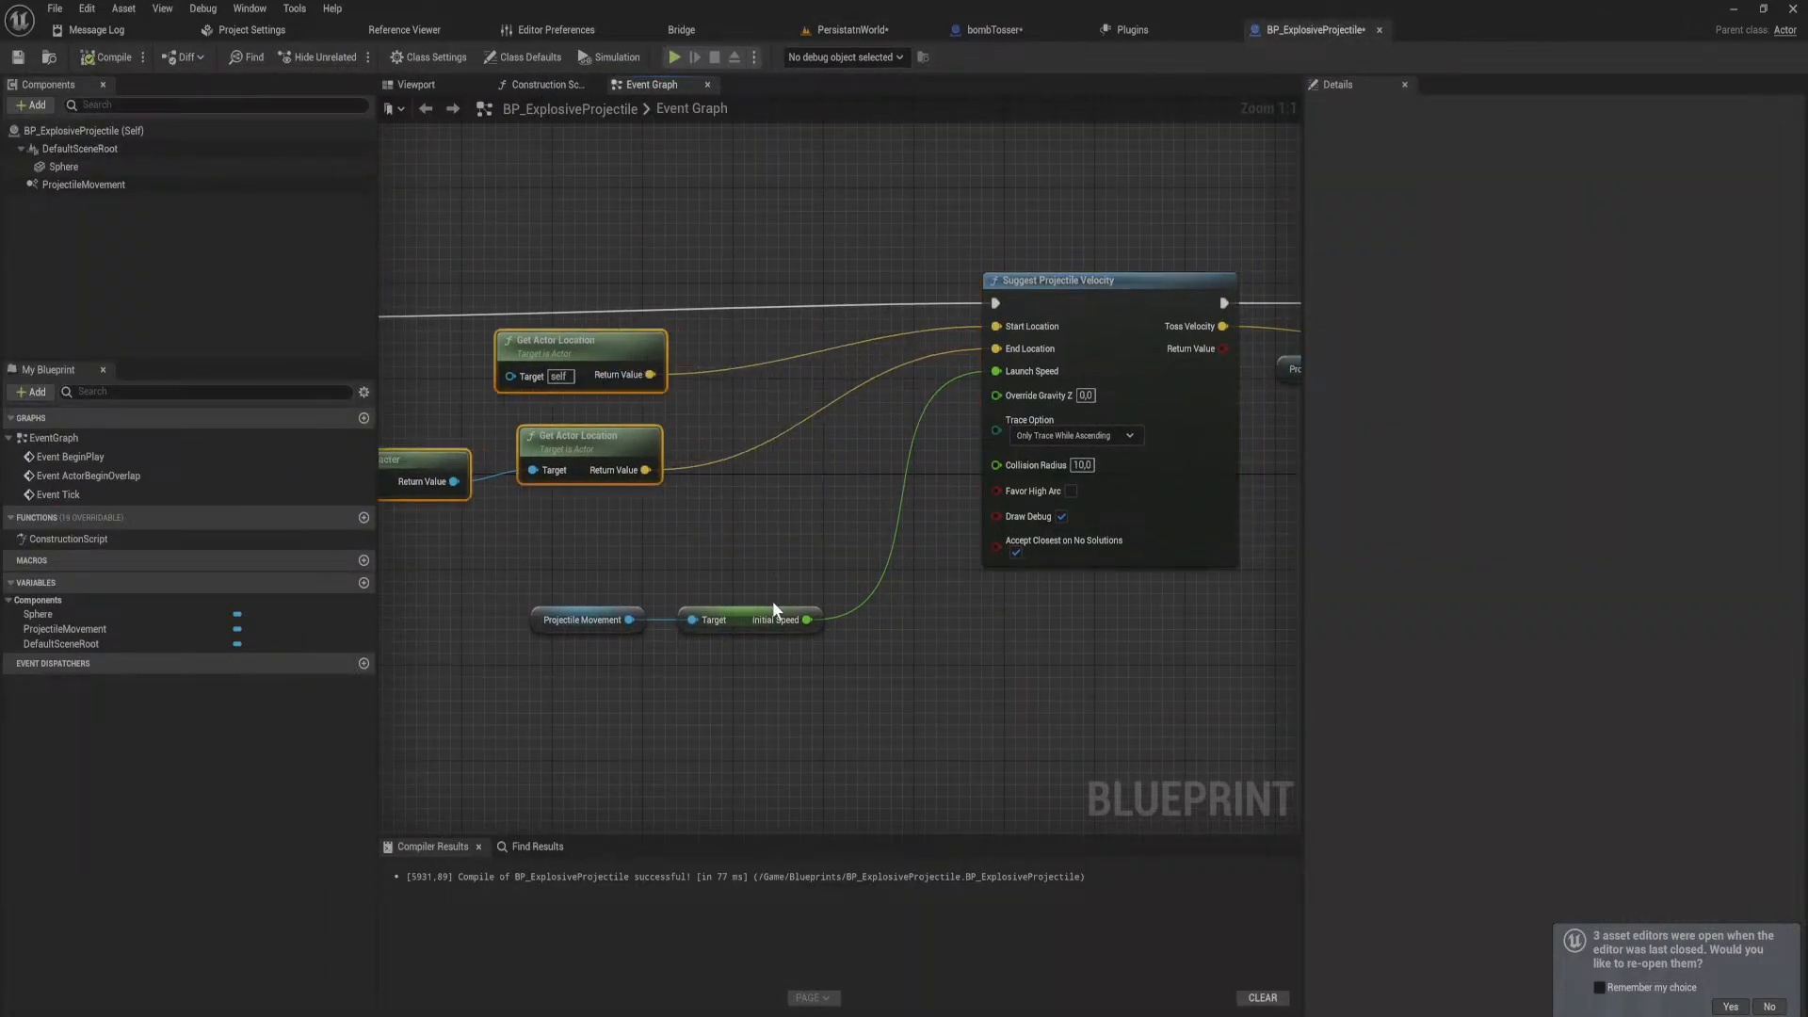
Step: Add a Set Initial Speed node targeting the Projectile Movement component in BP_ExplosiveProjectile's Construction Script
click(546, 83)
drag(82, 185, 891, 403)
scroll(816, 496, up, 3)
text(set inital)
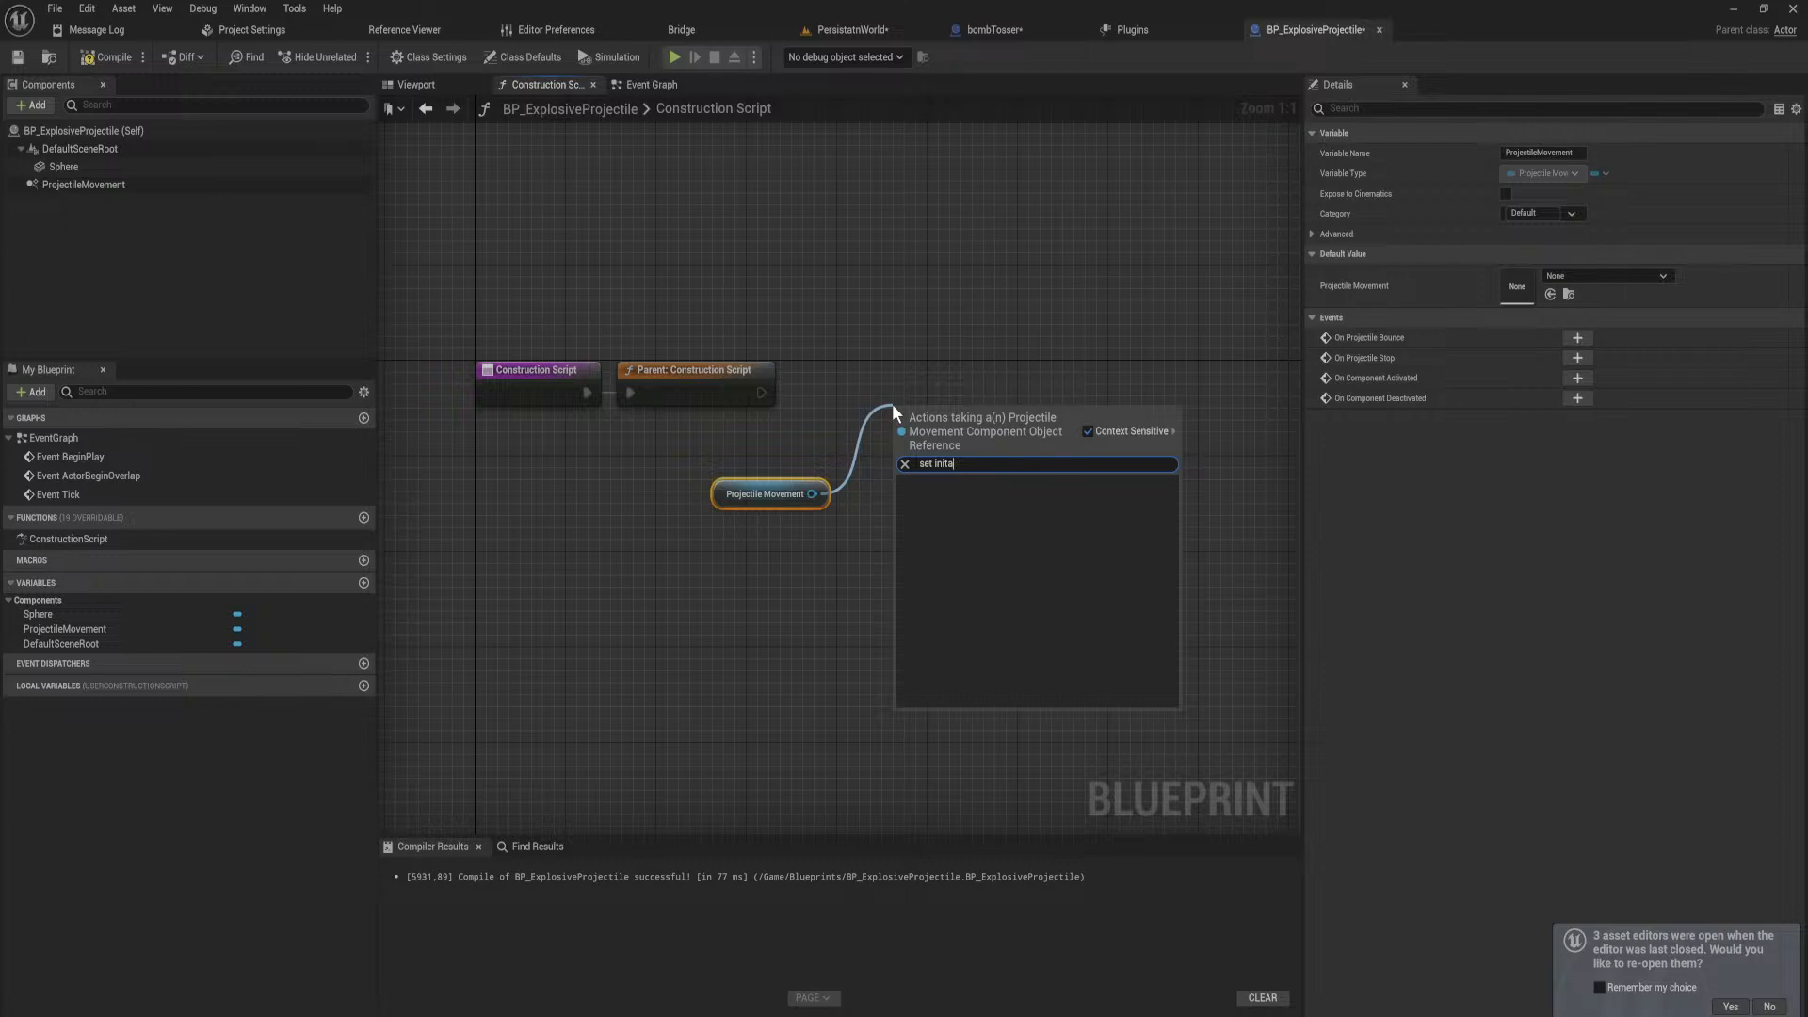
key(Return)
Step: Promote the Set node's Initial Speed input to an Initial Speed variable that is instance editable and exposed on spawn
right_click(903, 442)
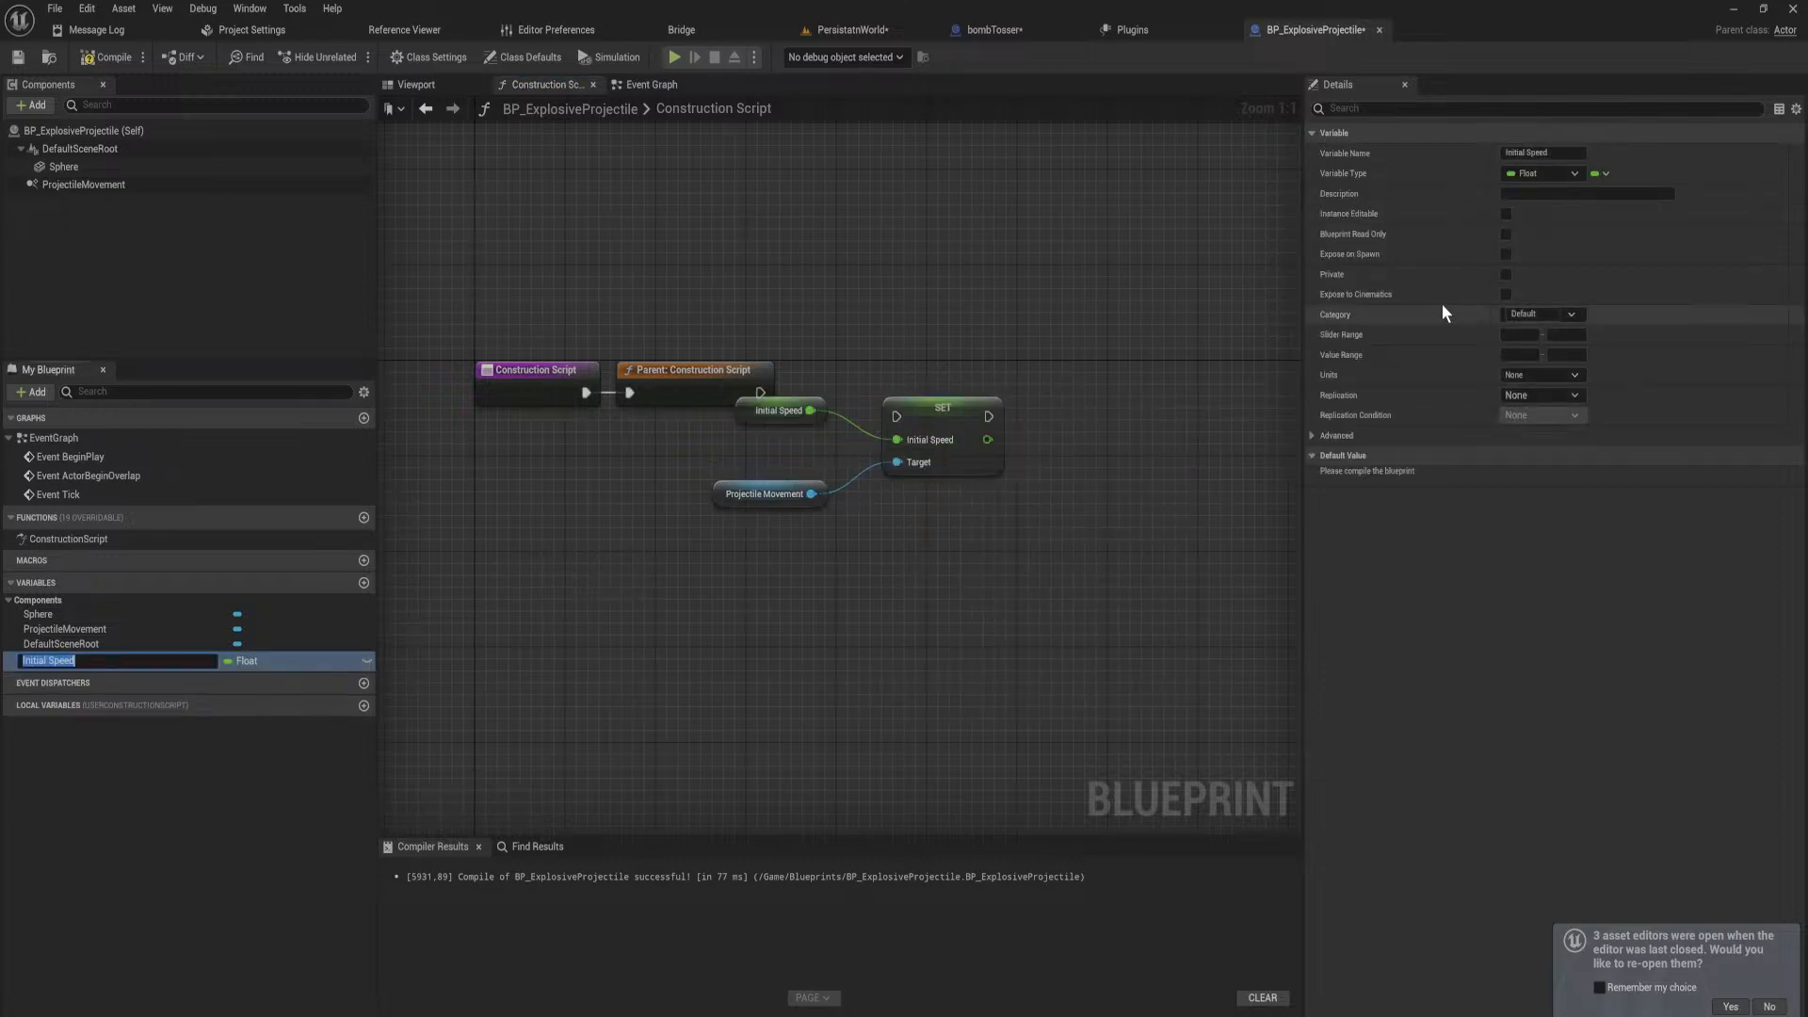
key(Return)
click(1506, 254)
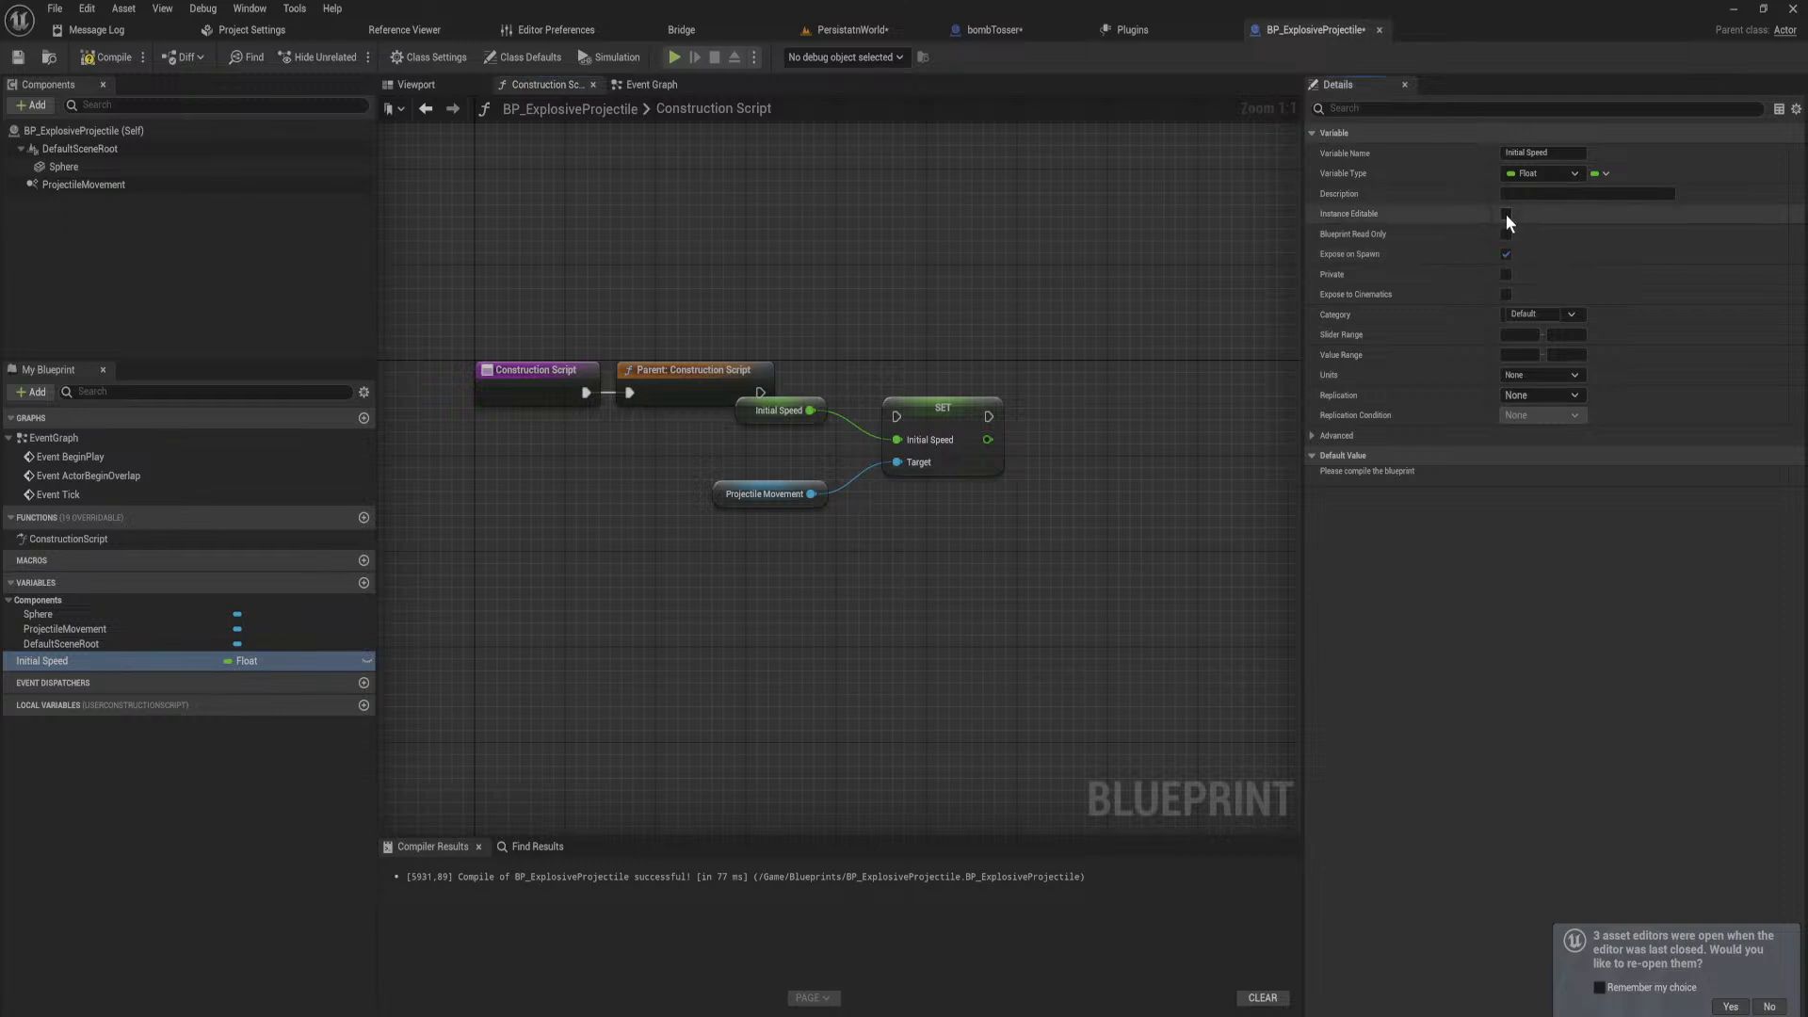
Step: Wire the Parent Construction Script execution output to the Set Initial Speed node and compile BP_ExplosiveProjectile
drag(816, 398, 761, 393)
click(892, 412)
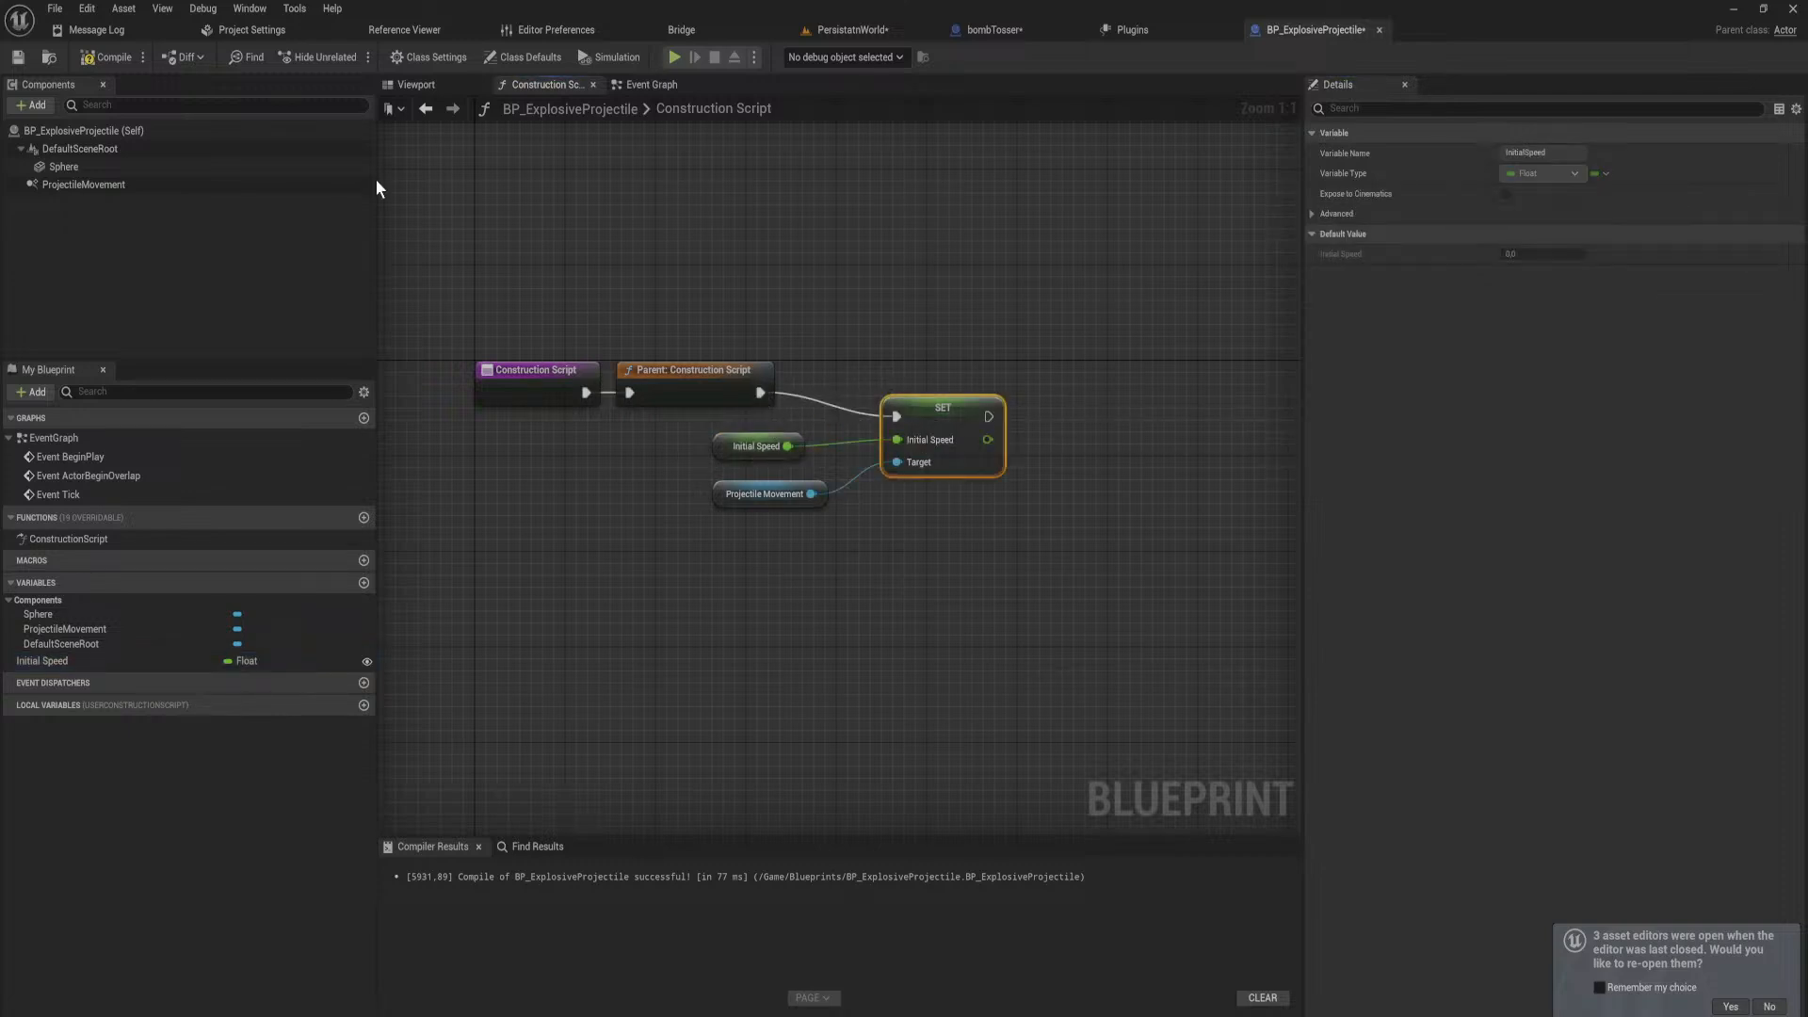
click(110, 55)
Step: In bombTosser, compile, refresh and expand the SpawnActor node, and place the Actor to Spawn getter just above Get Actor Transform
click(980, 29)
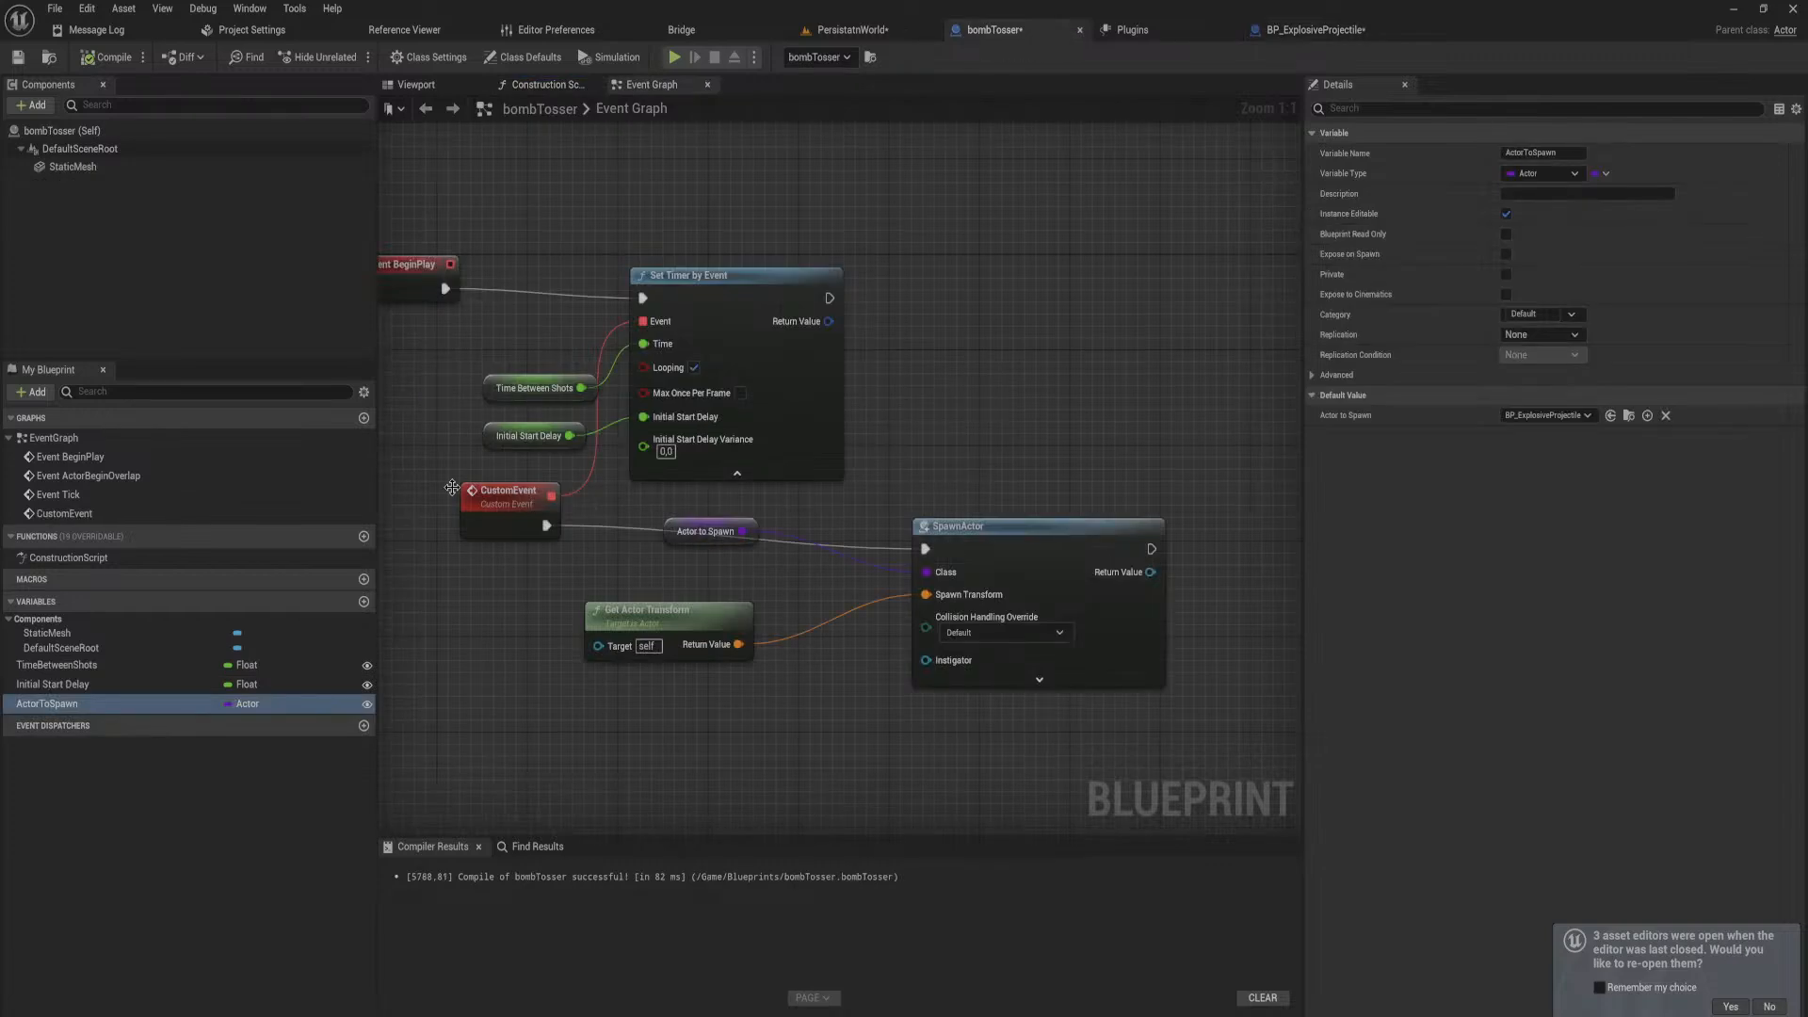
click(113, 58)
right_click(1060, 543)
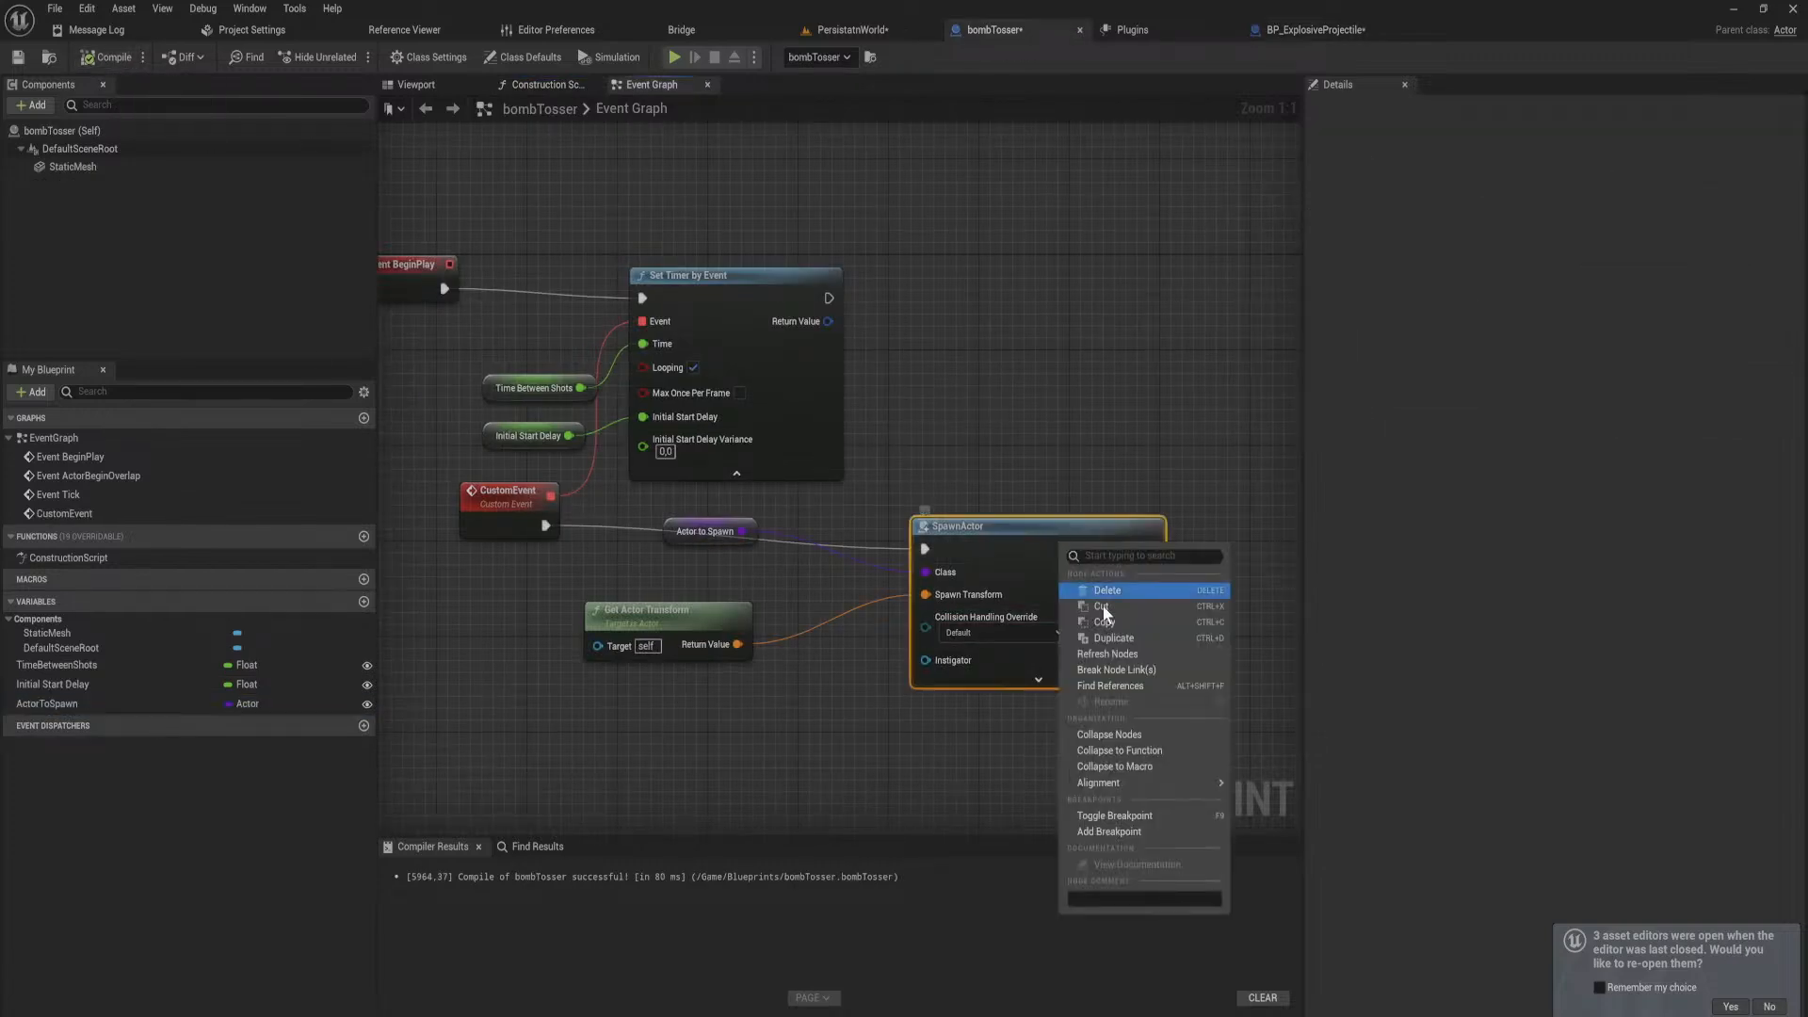
click(1107, 653)
click(1047, 678)
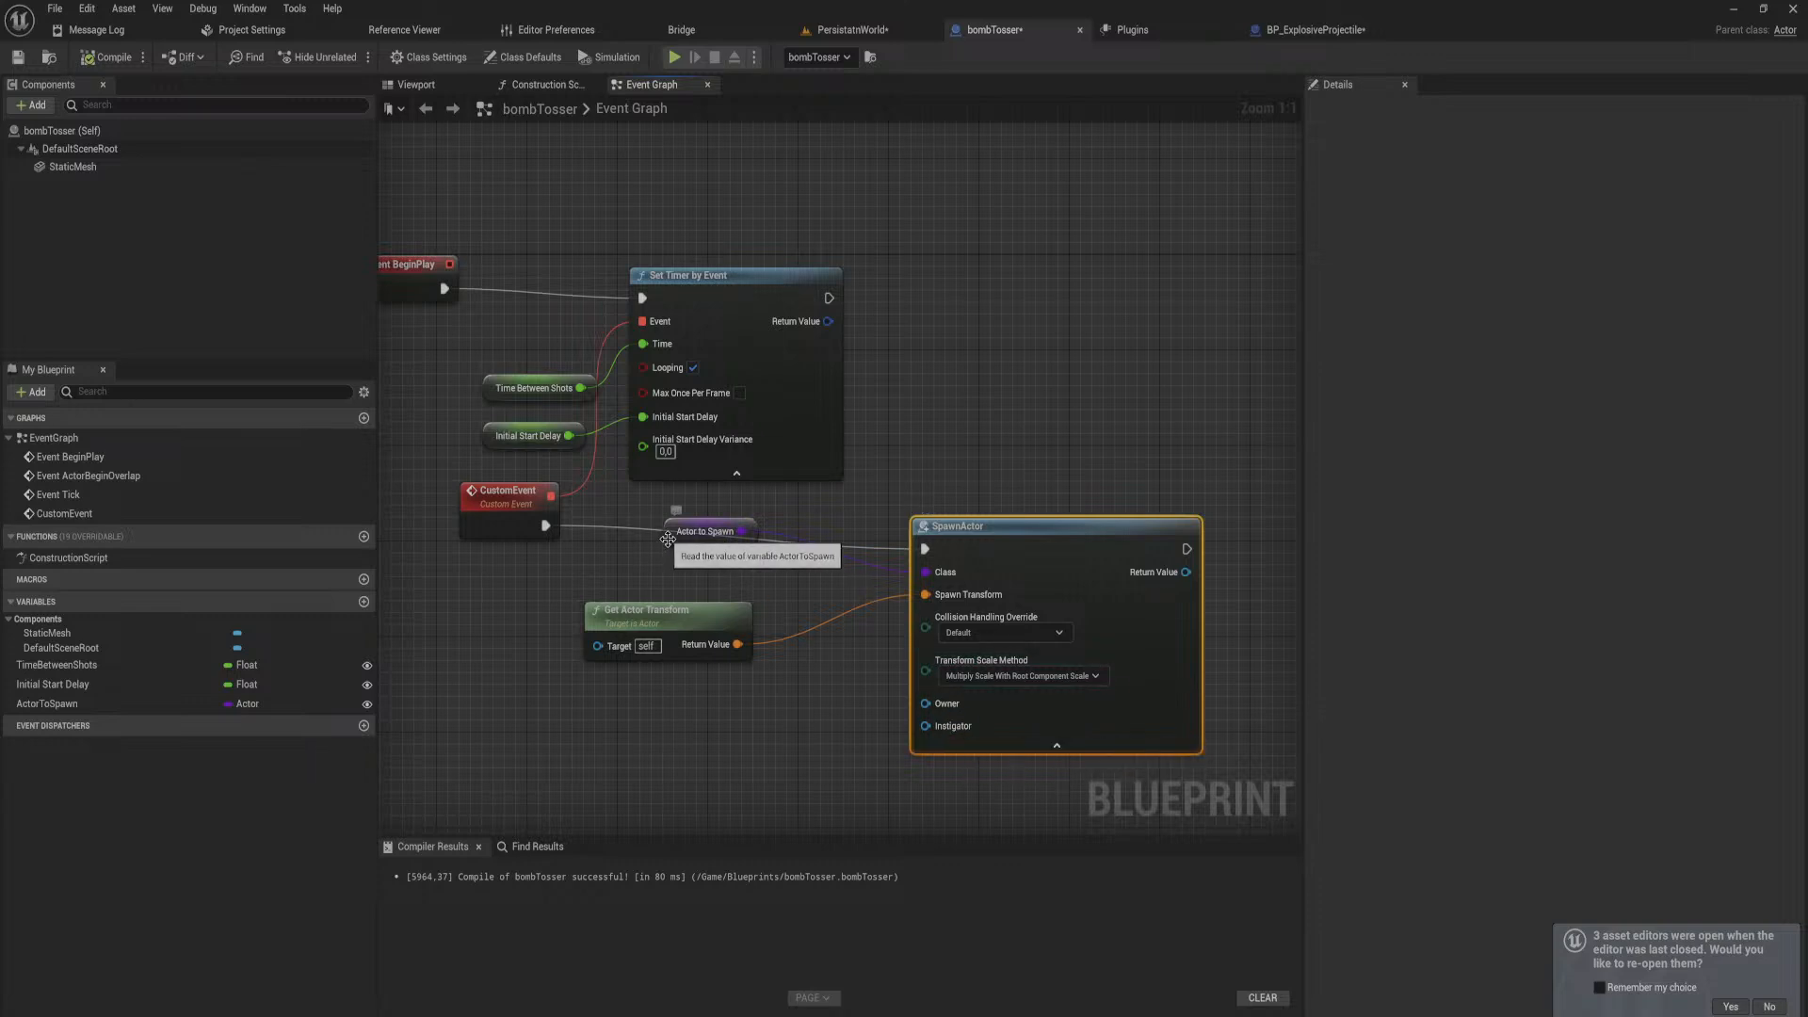
drag(704, 533, 694, 581)
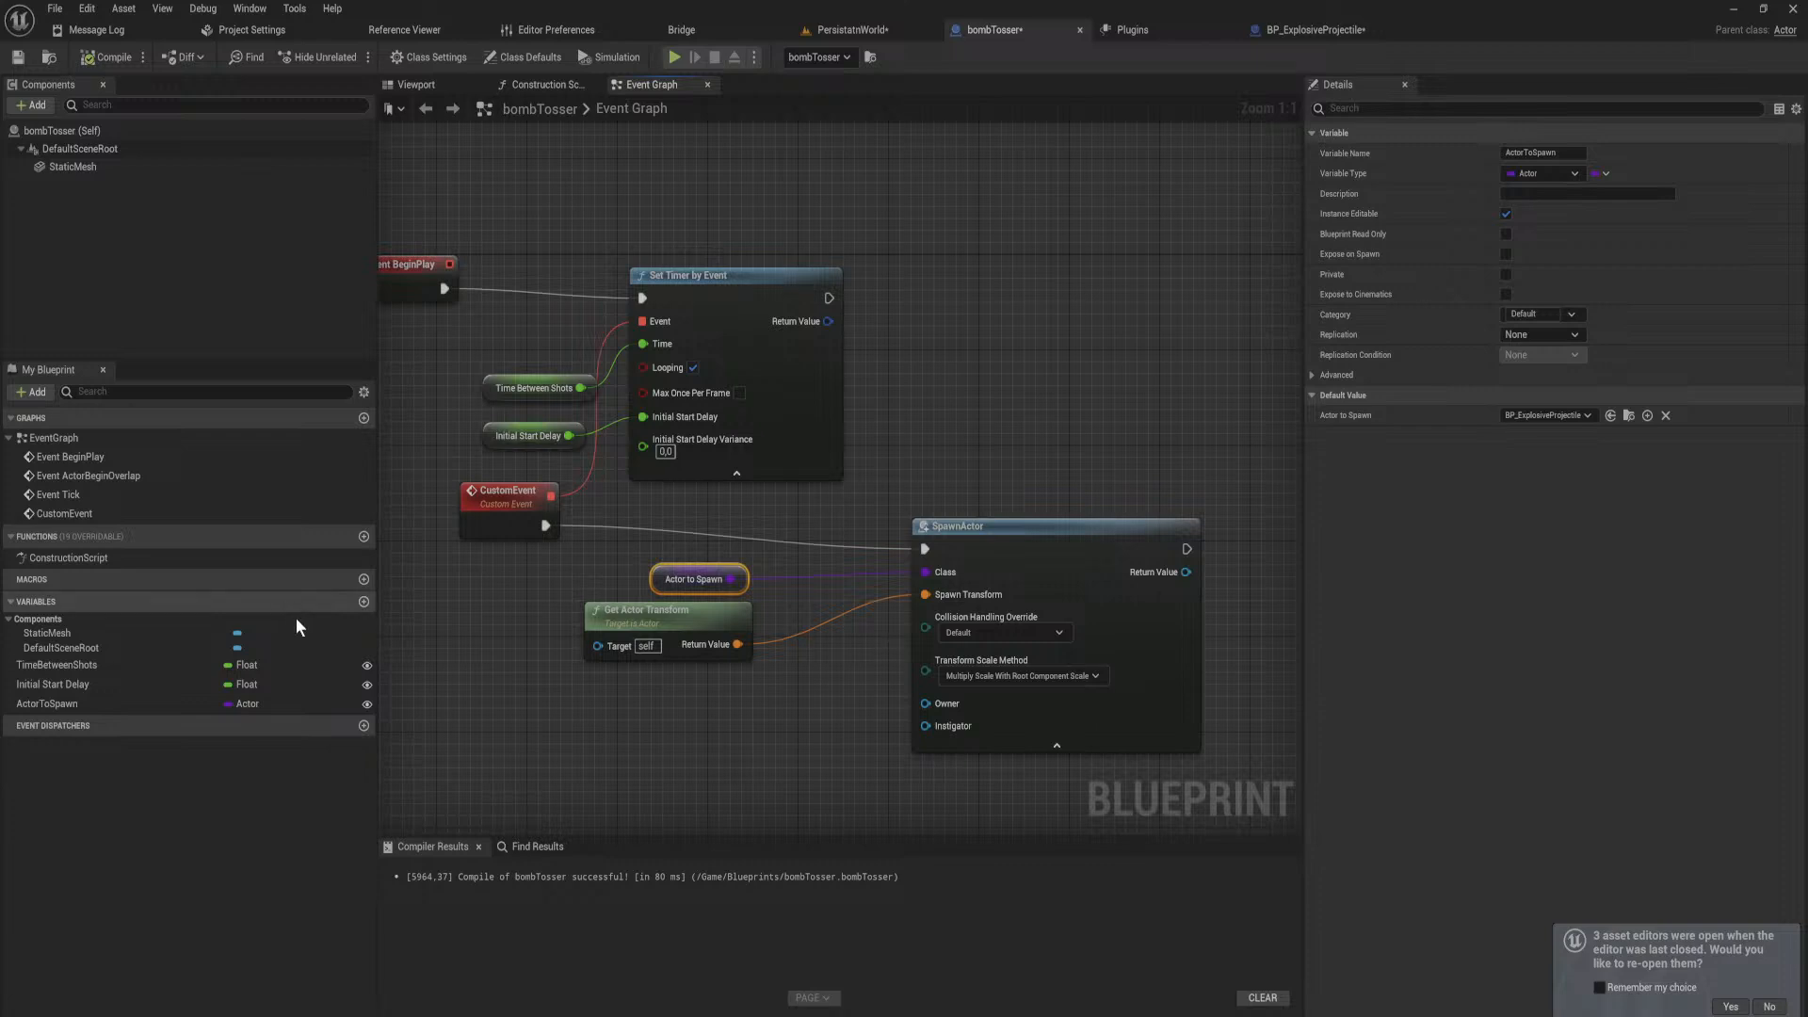
Step: Change the ActorToSpawn variable's type to a BP Explosive Projectile class reference and dismiss the resulting reference search
click(138, 706)
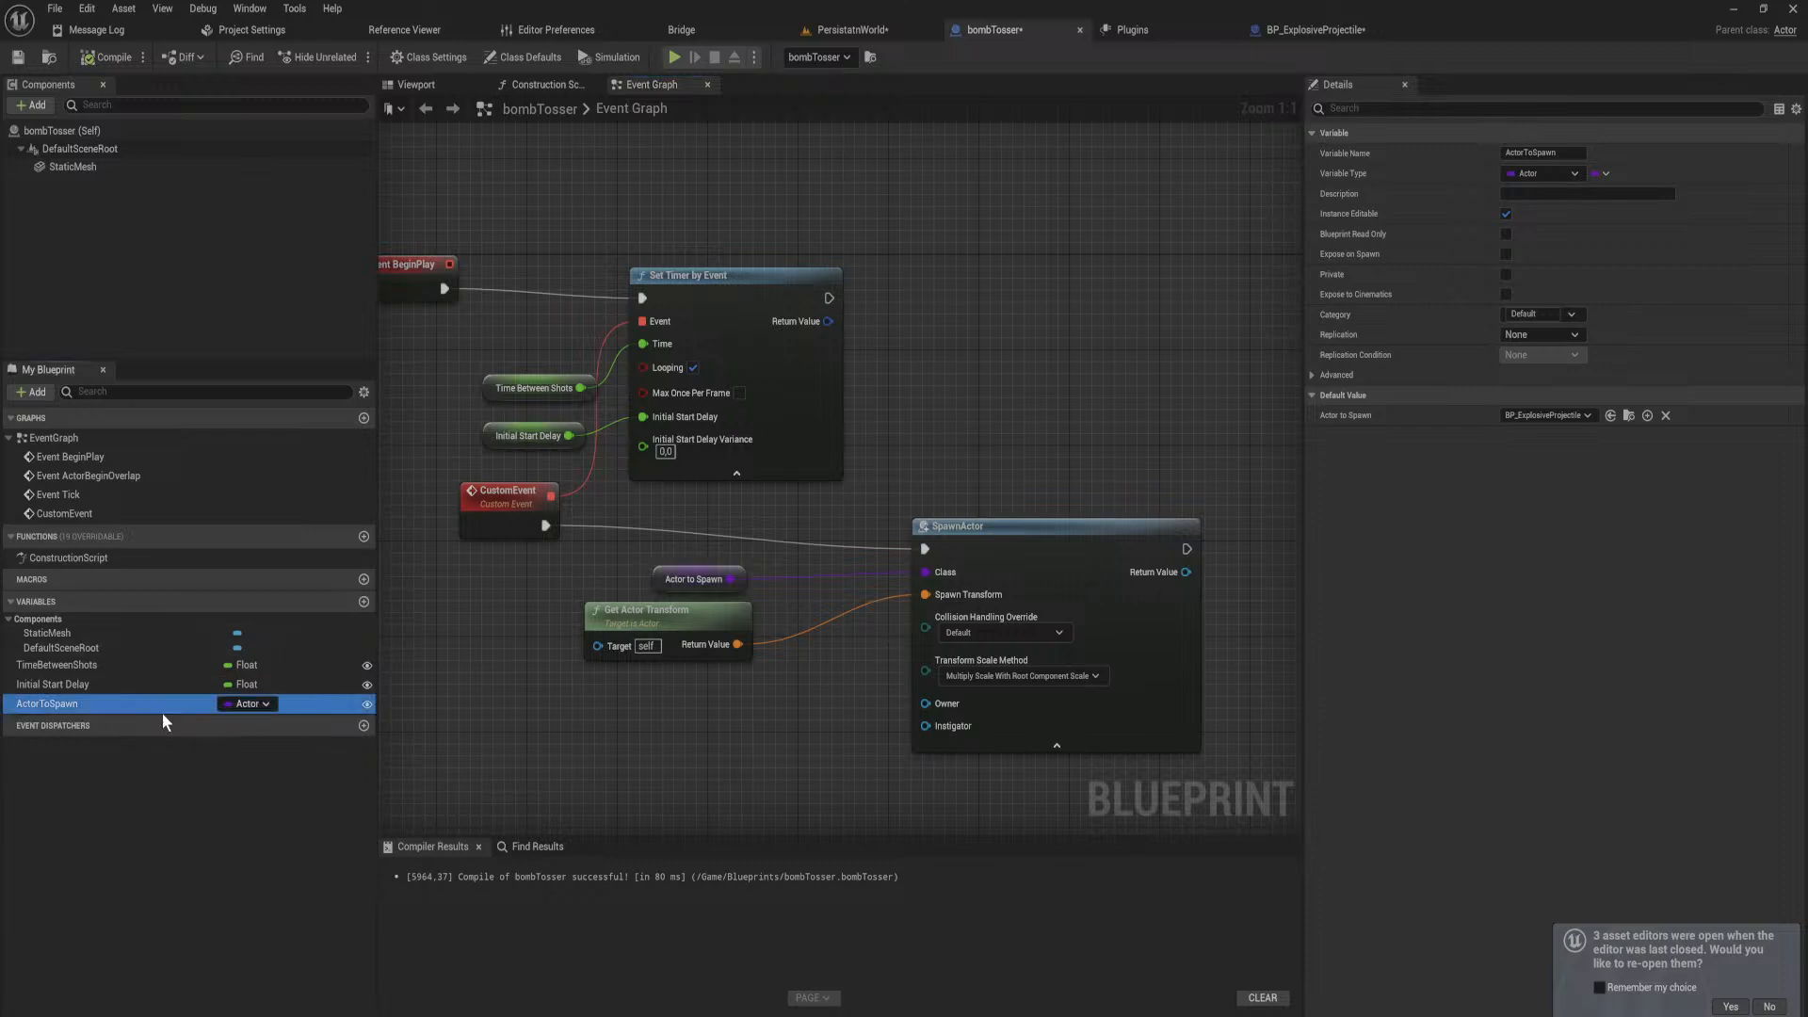
click(1569, 175)
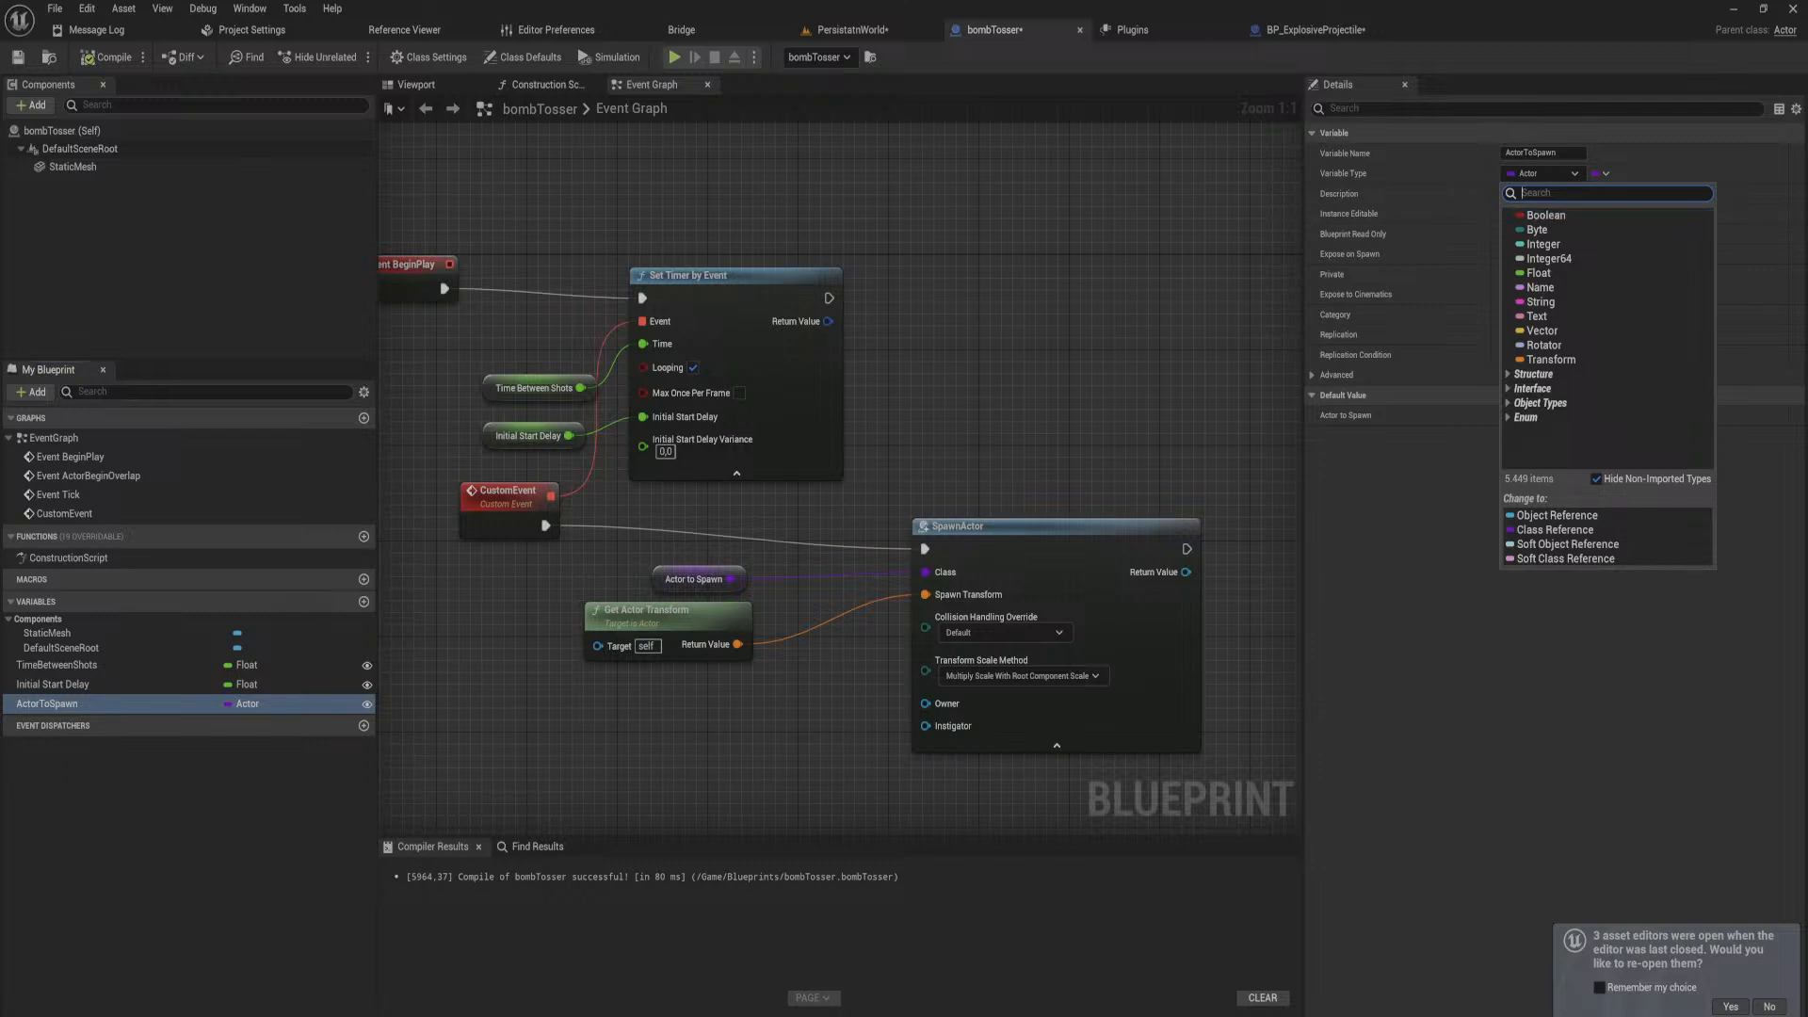
text(bp_e)
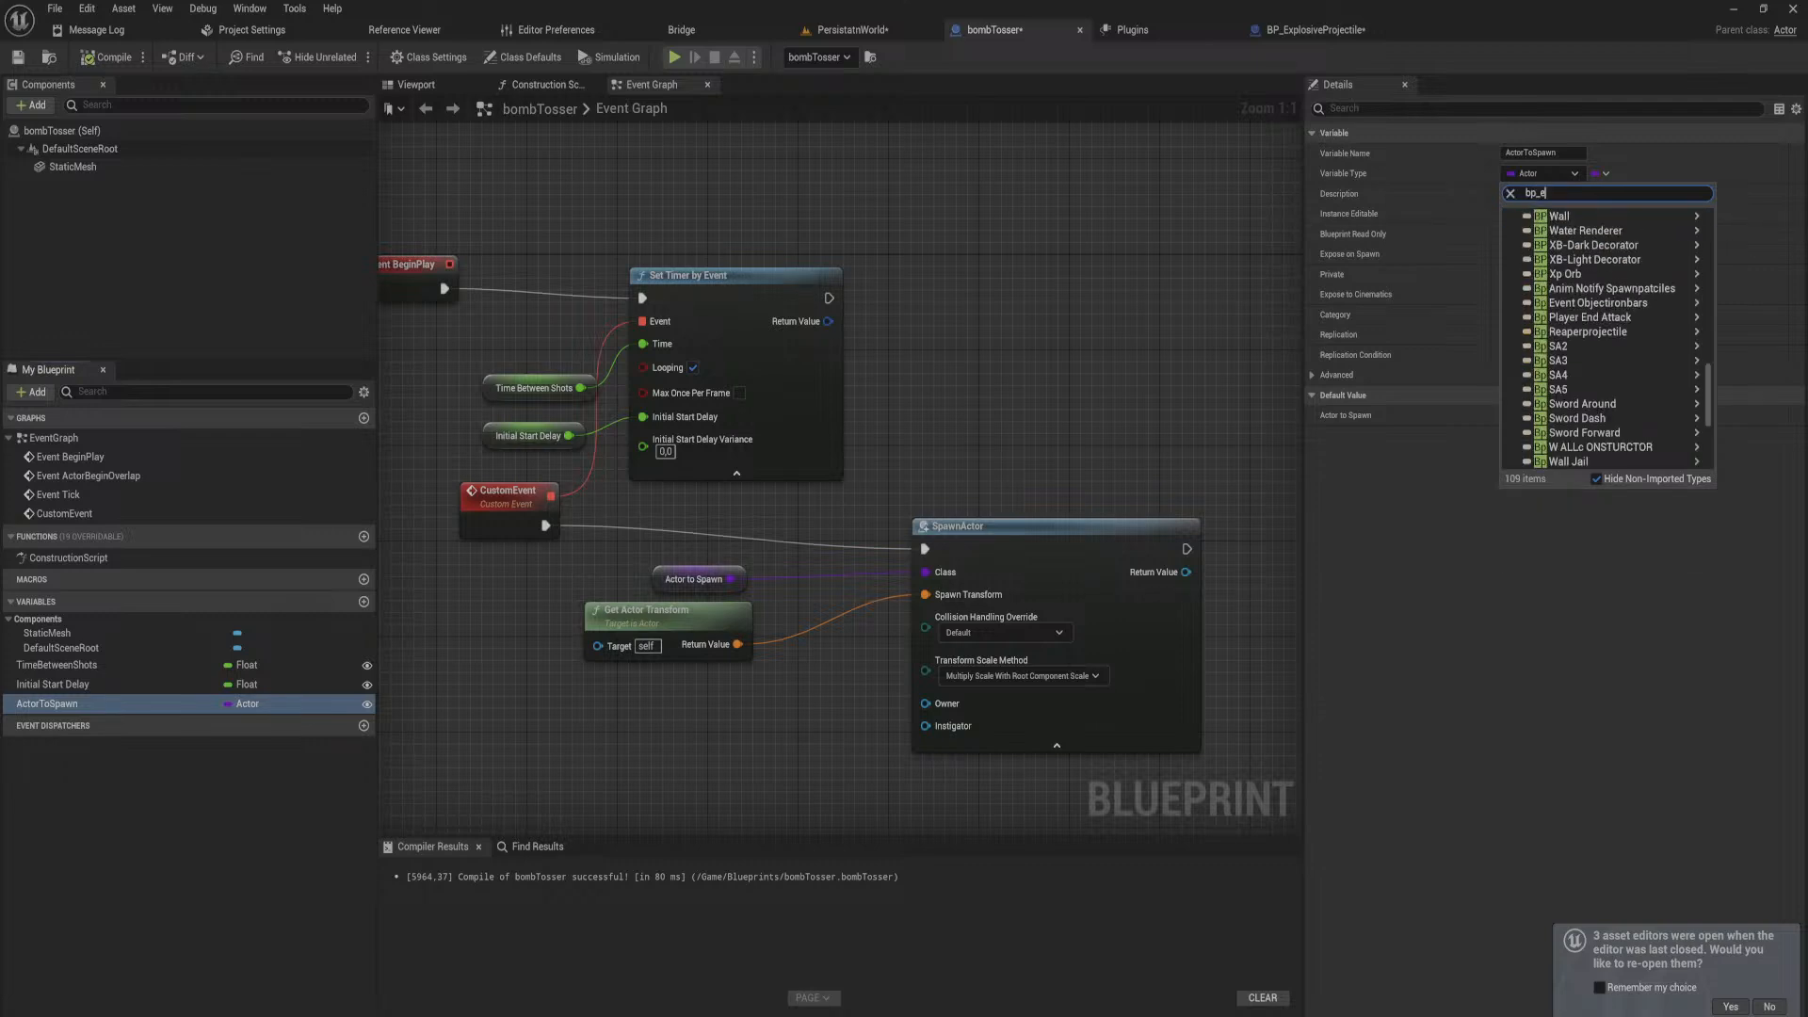
text(x)
mouse_move(1699, 230)
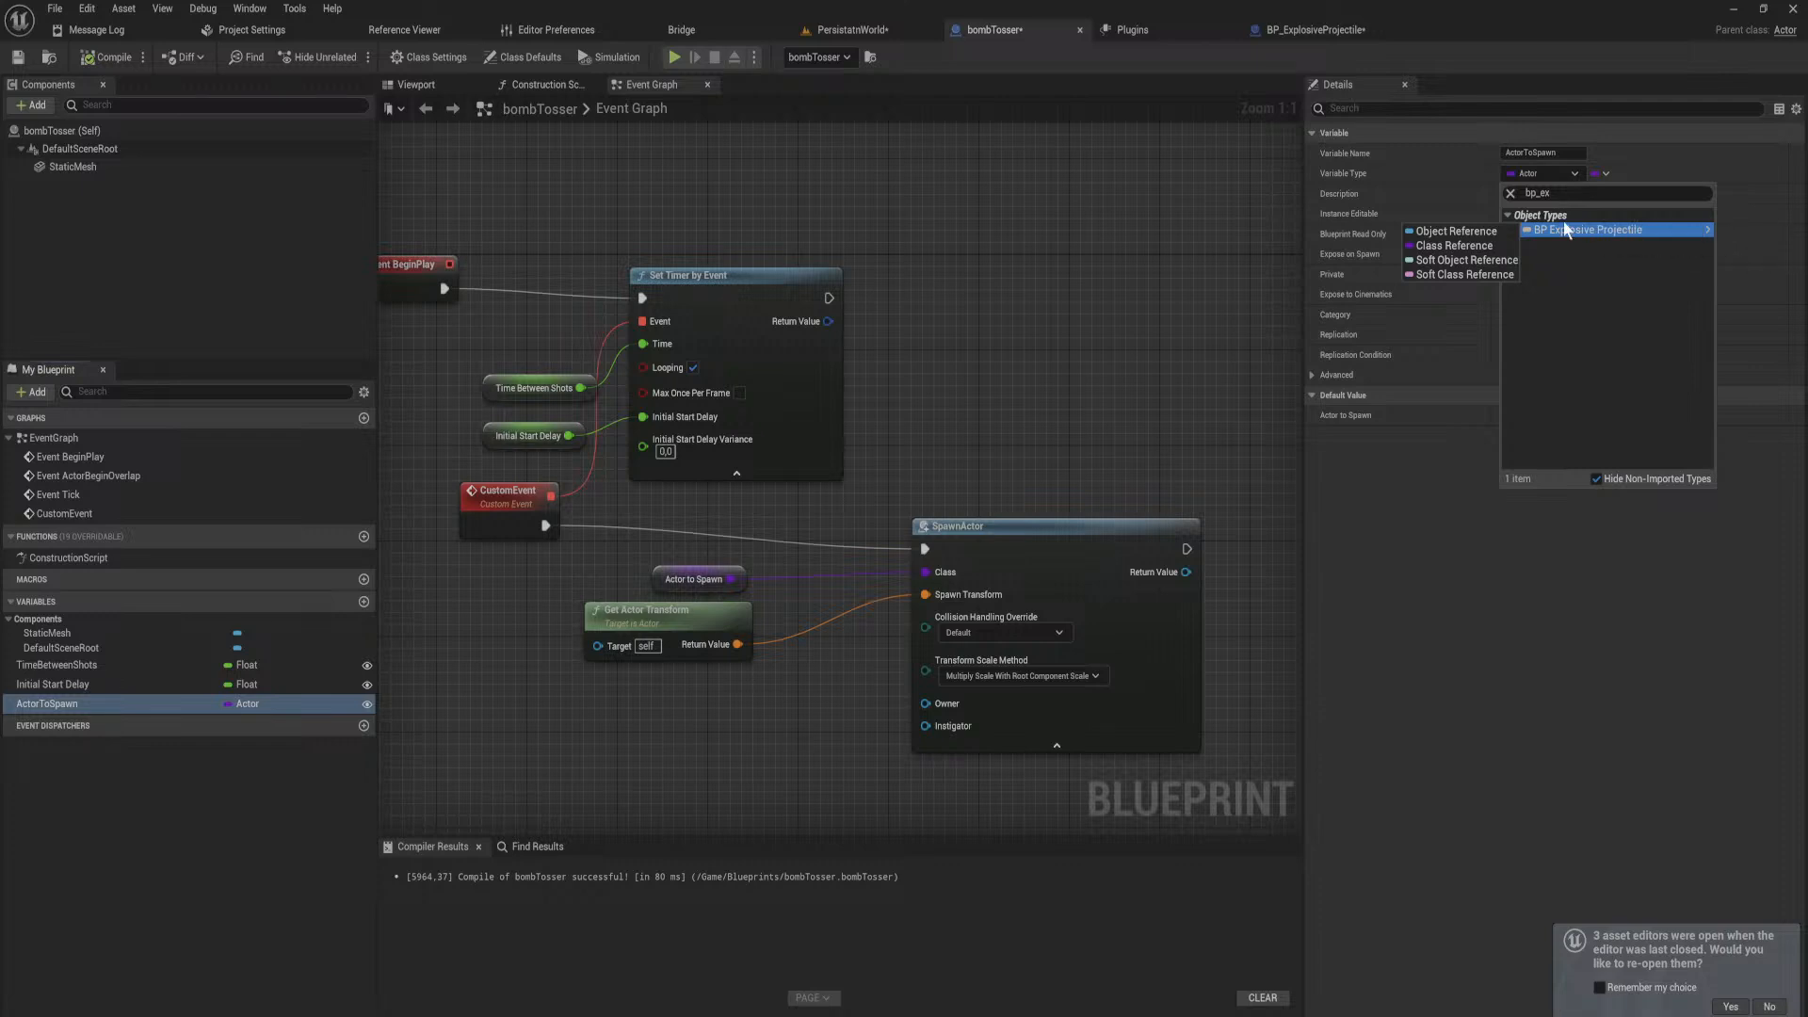
click(1487, 247)
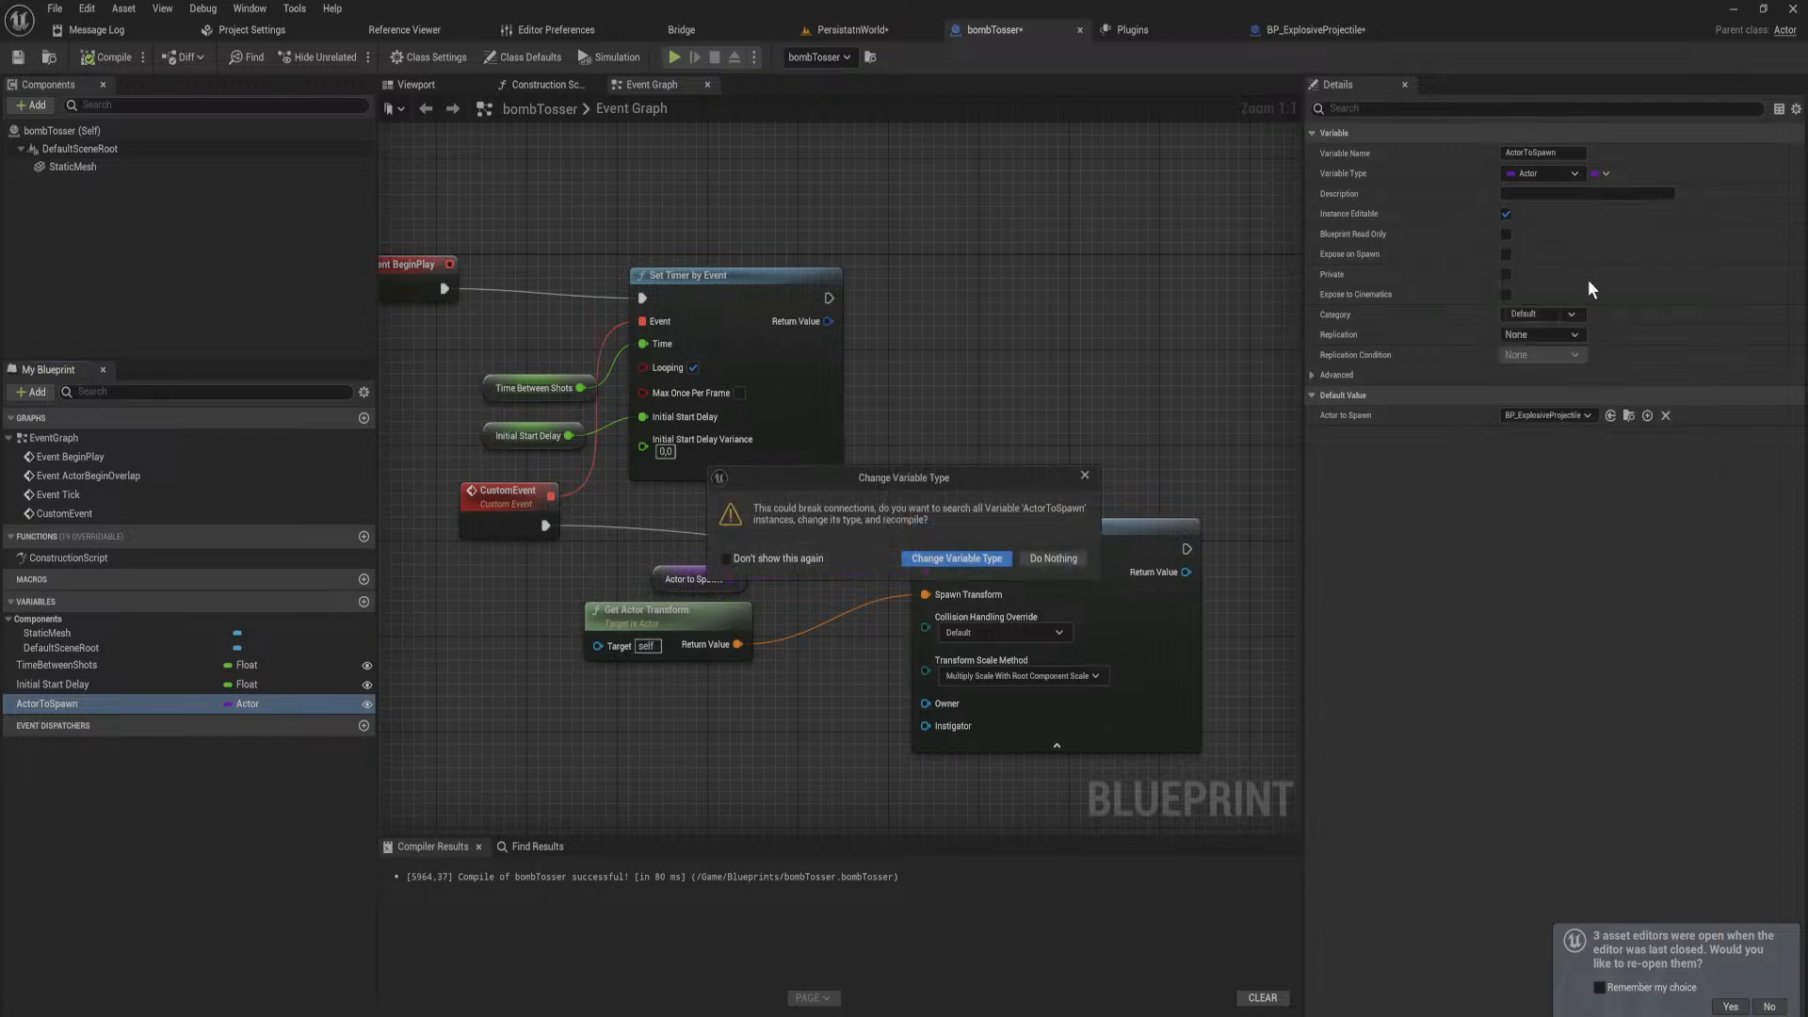
click(961, 560)
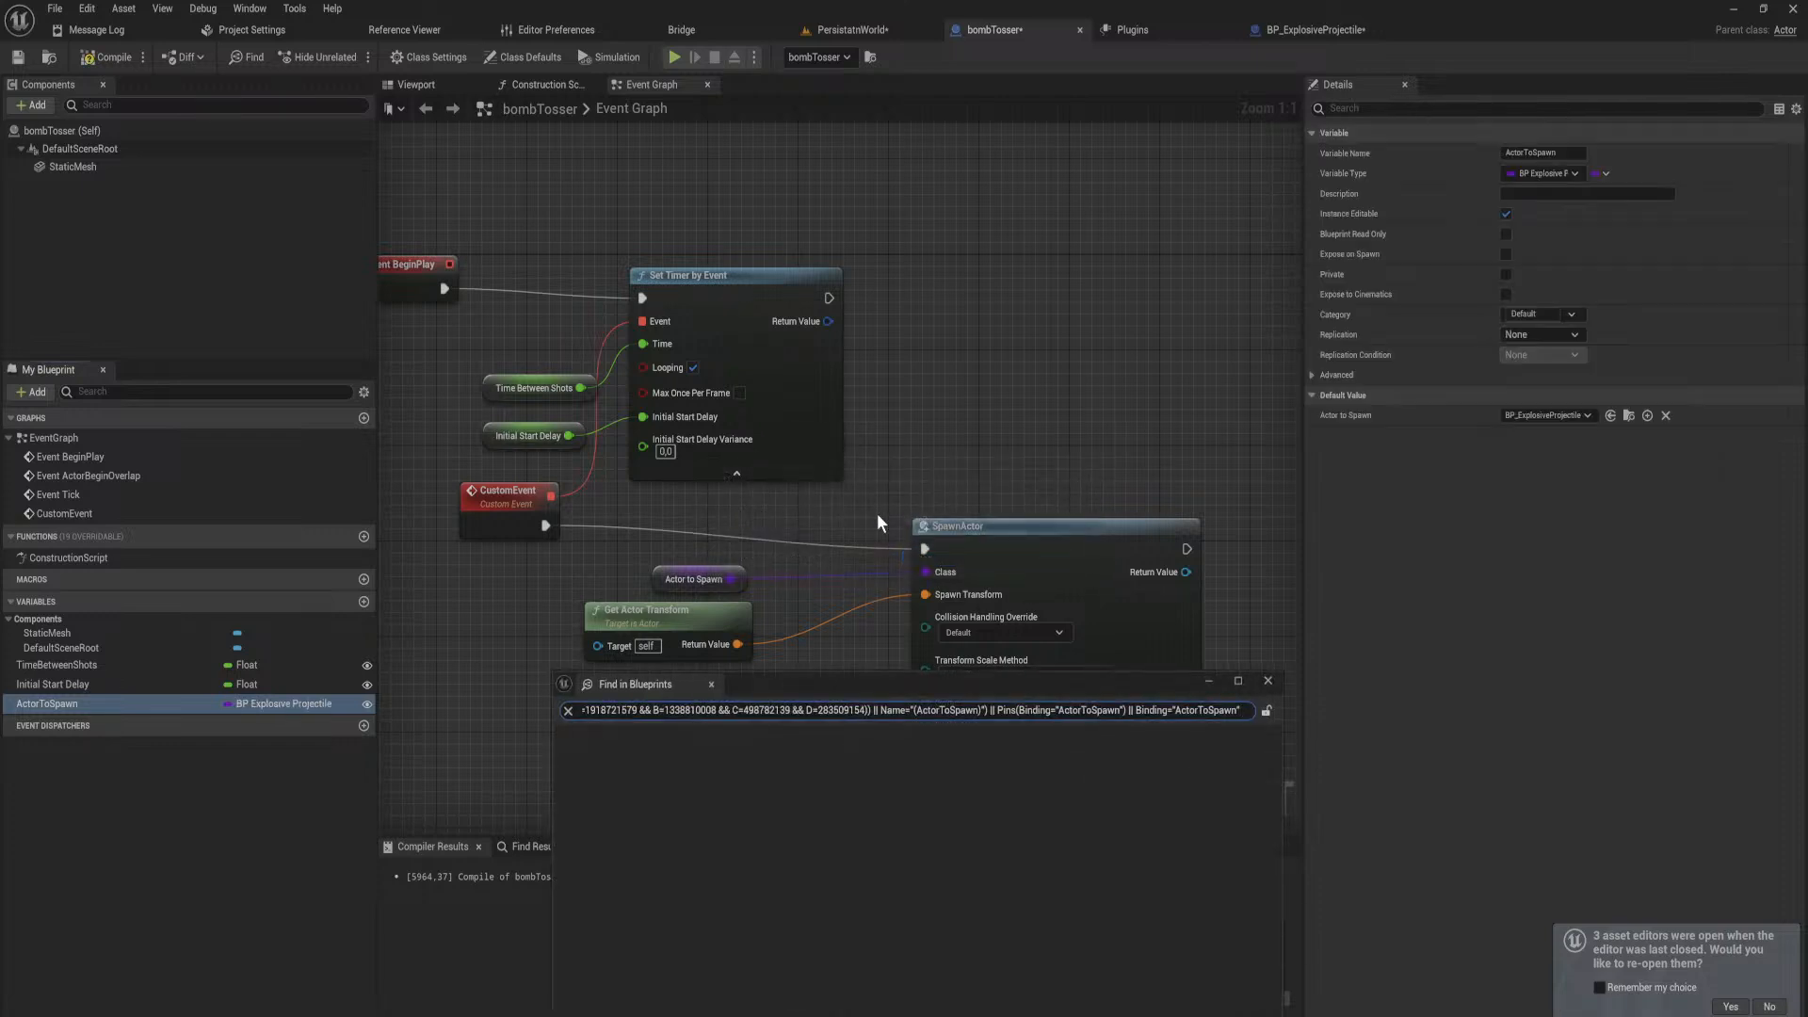
click(1268, 680)
Step: Refresh the SpawnActor node and promote its Initial Speed input to a float variable named LaunchSpeed
right_click(1036, 534)
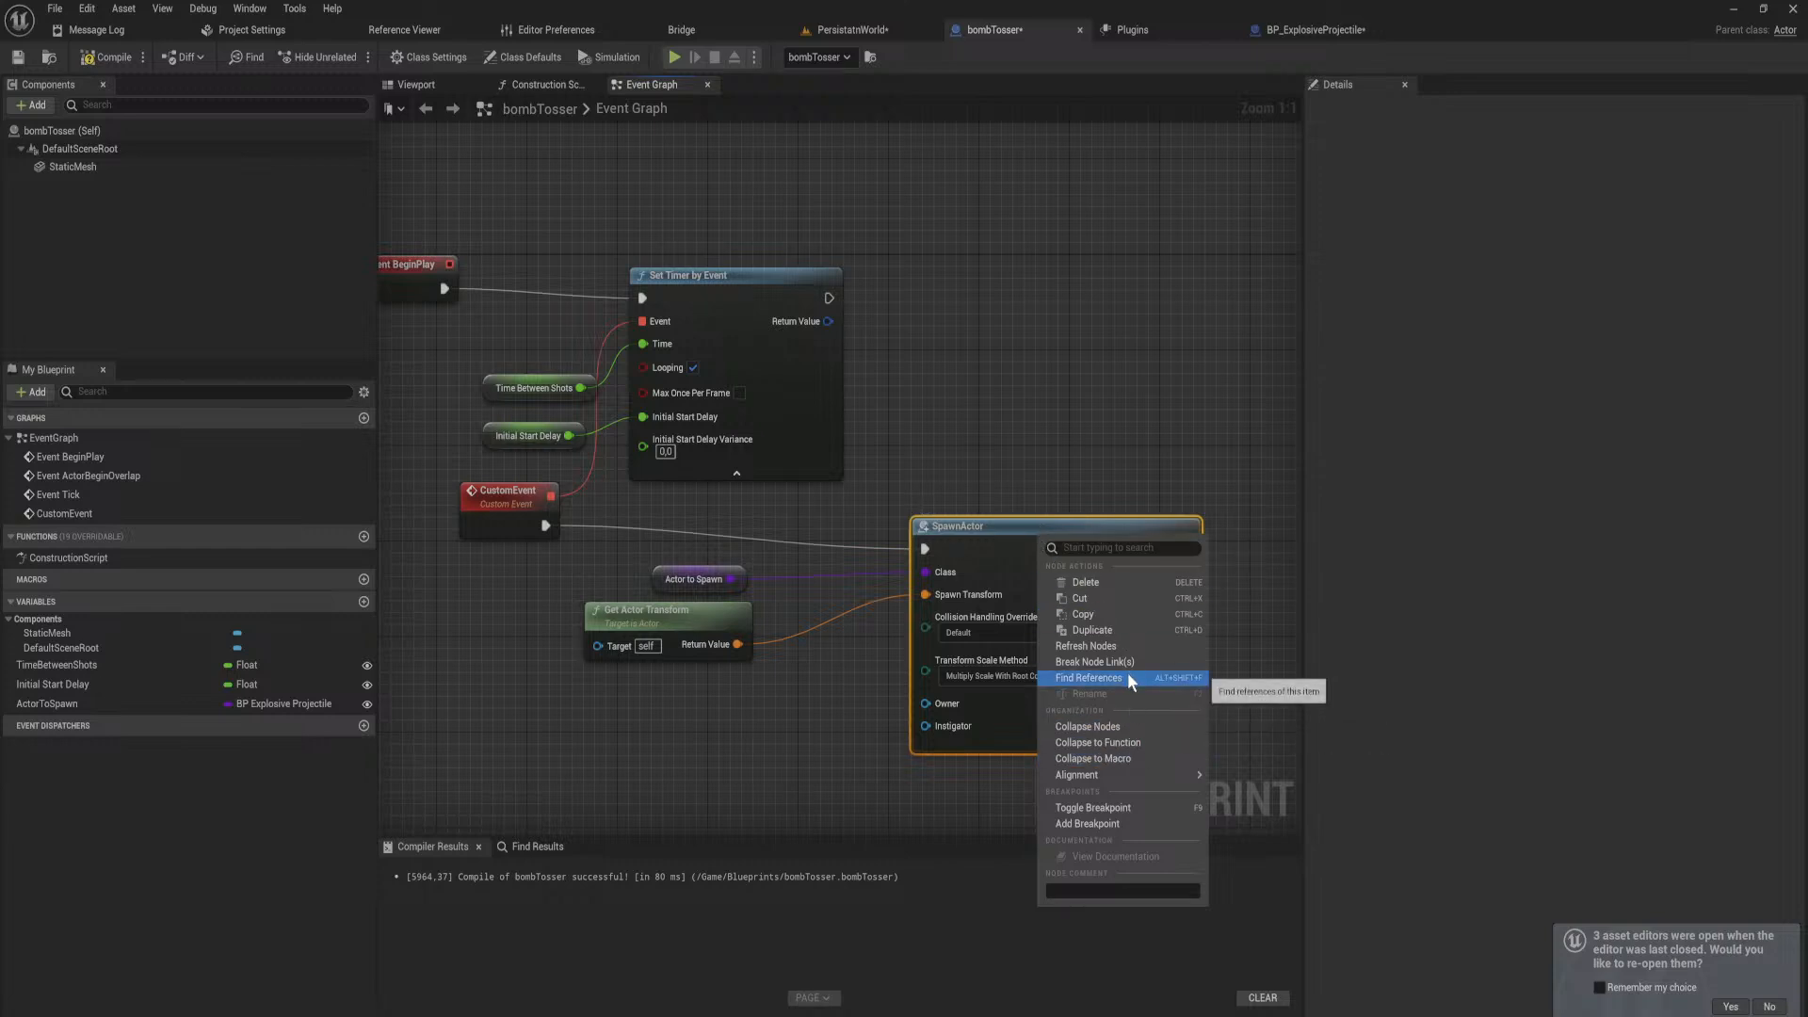
click(1128, 647)
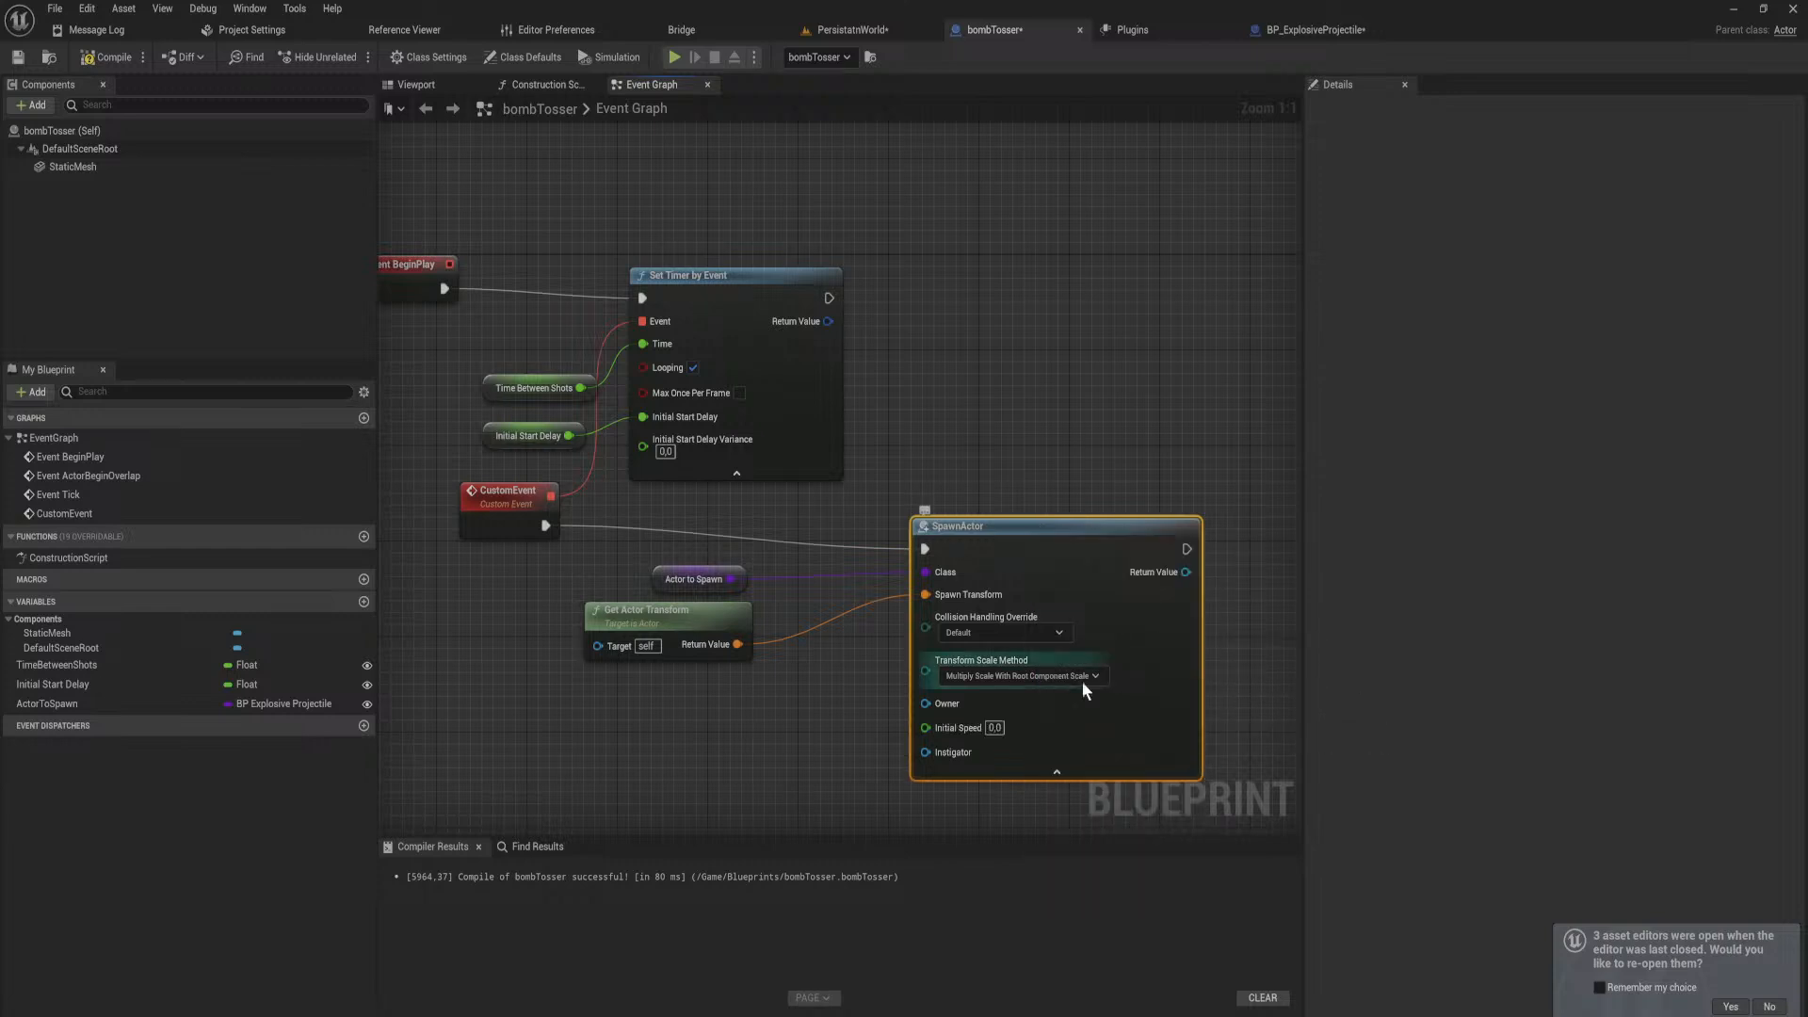
right_click(925, 728)
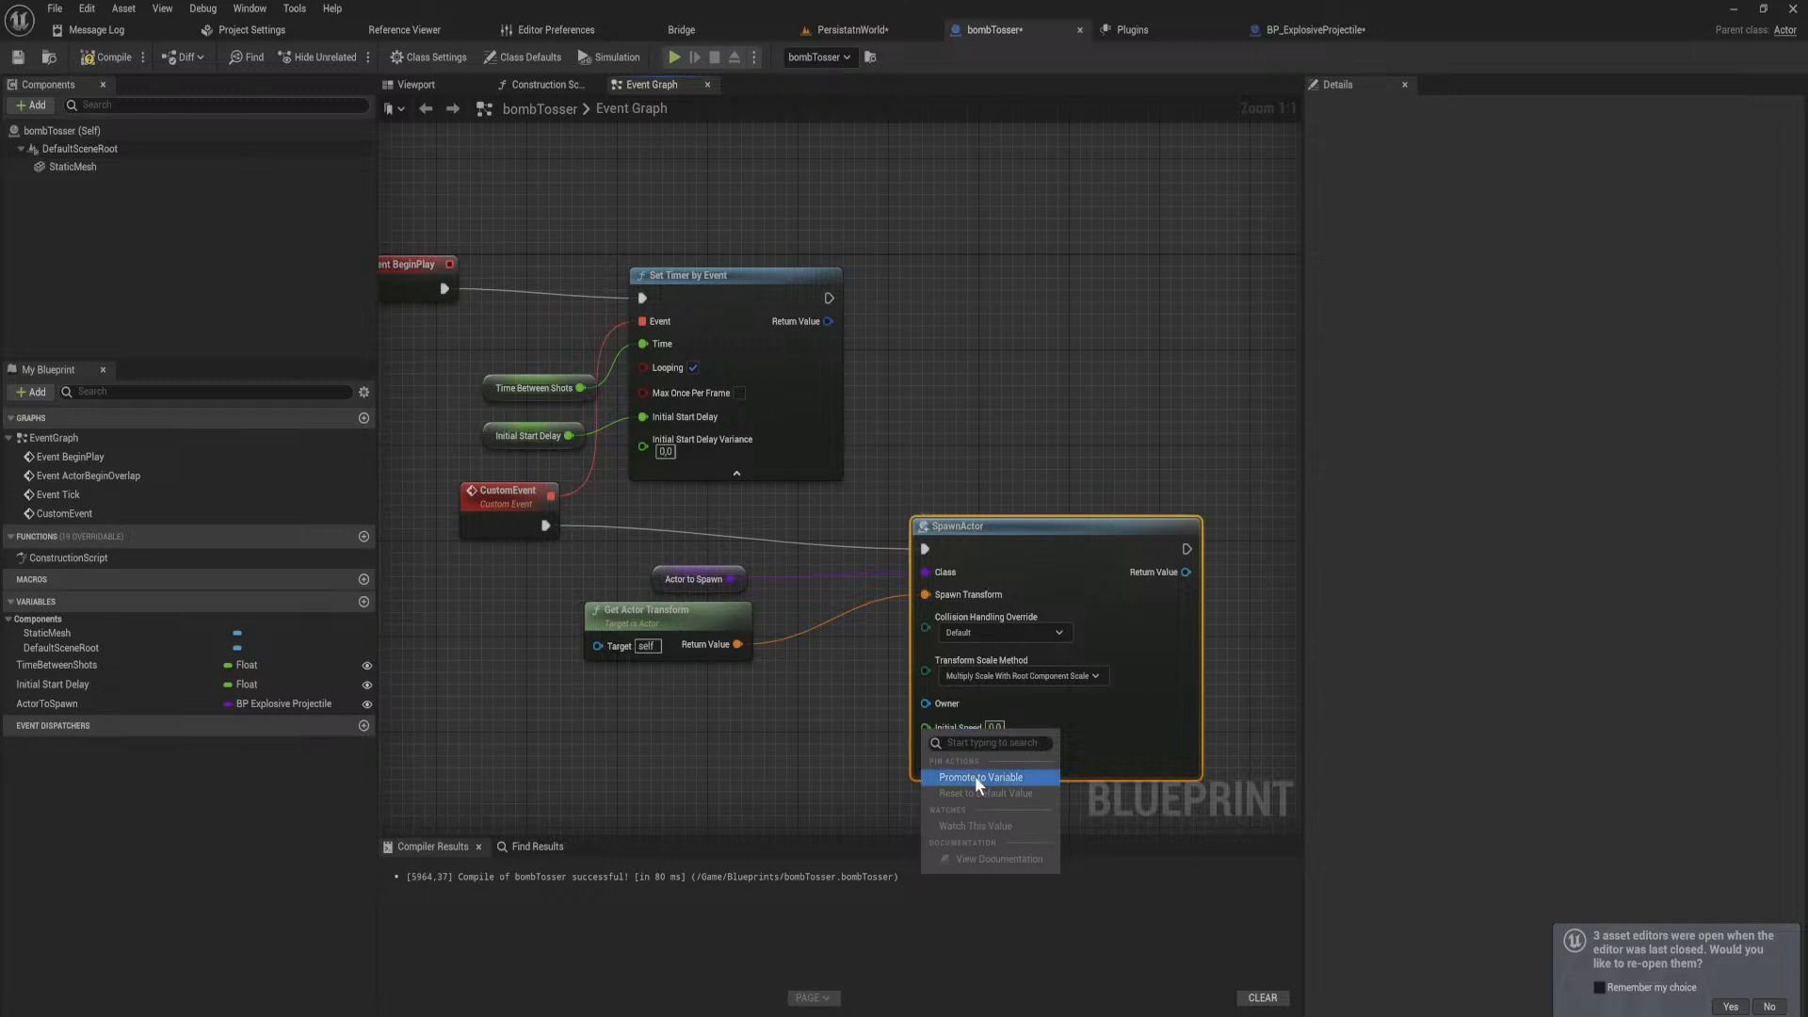
click(1056, 774)
text(Laun)
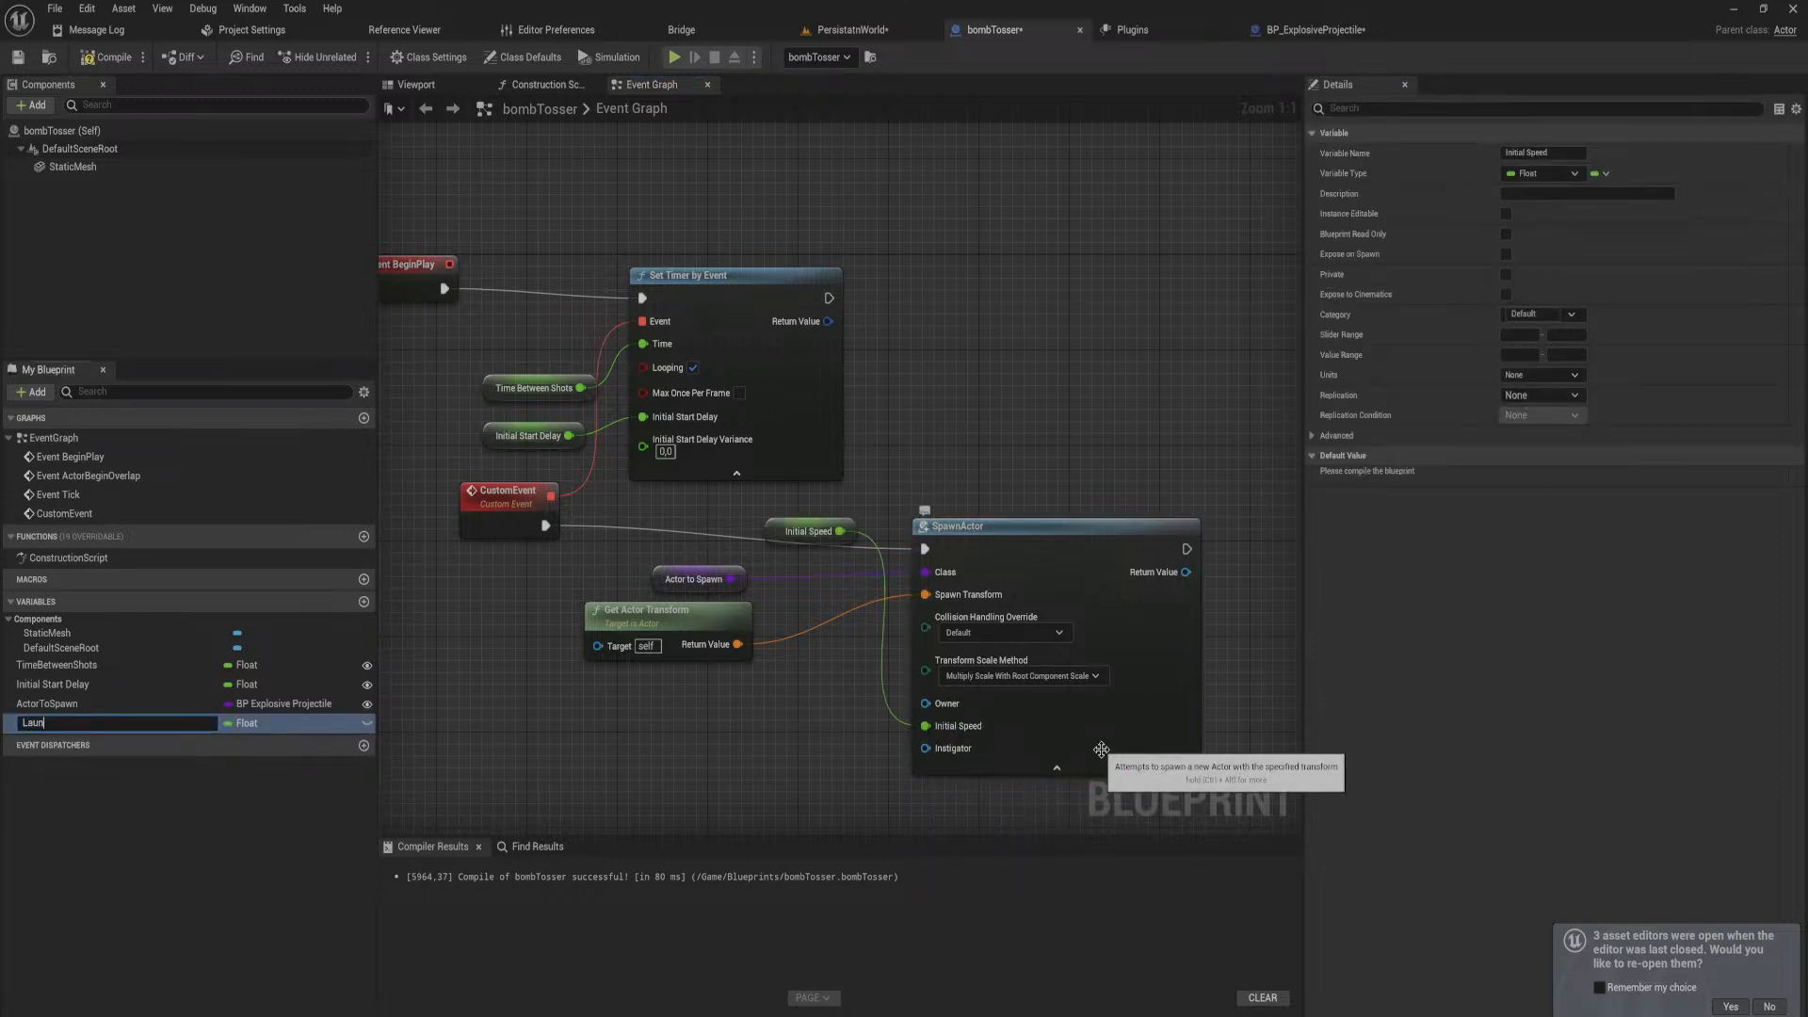
text(chSpped)
key(Return)
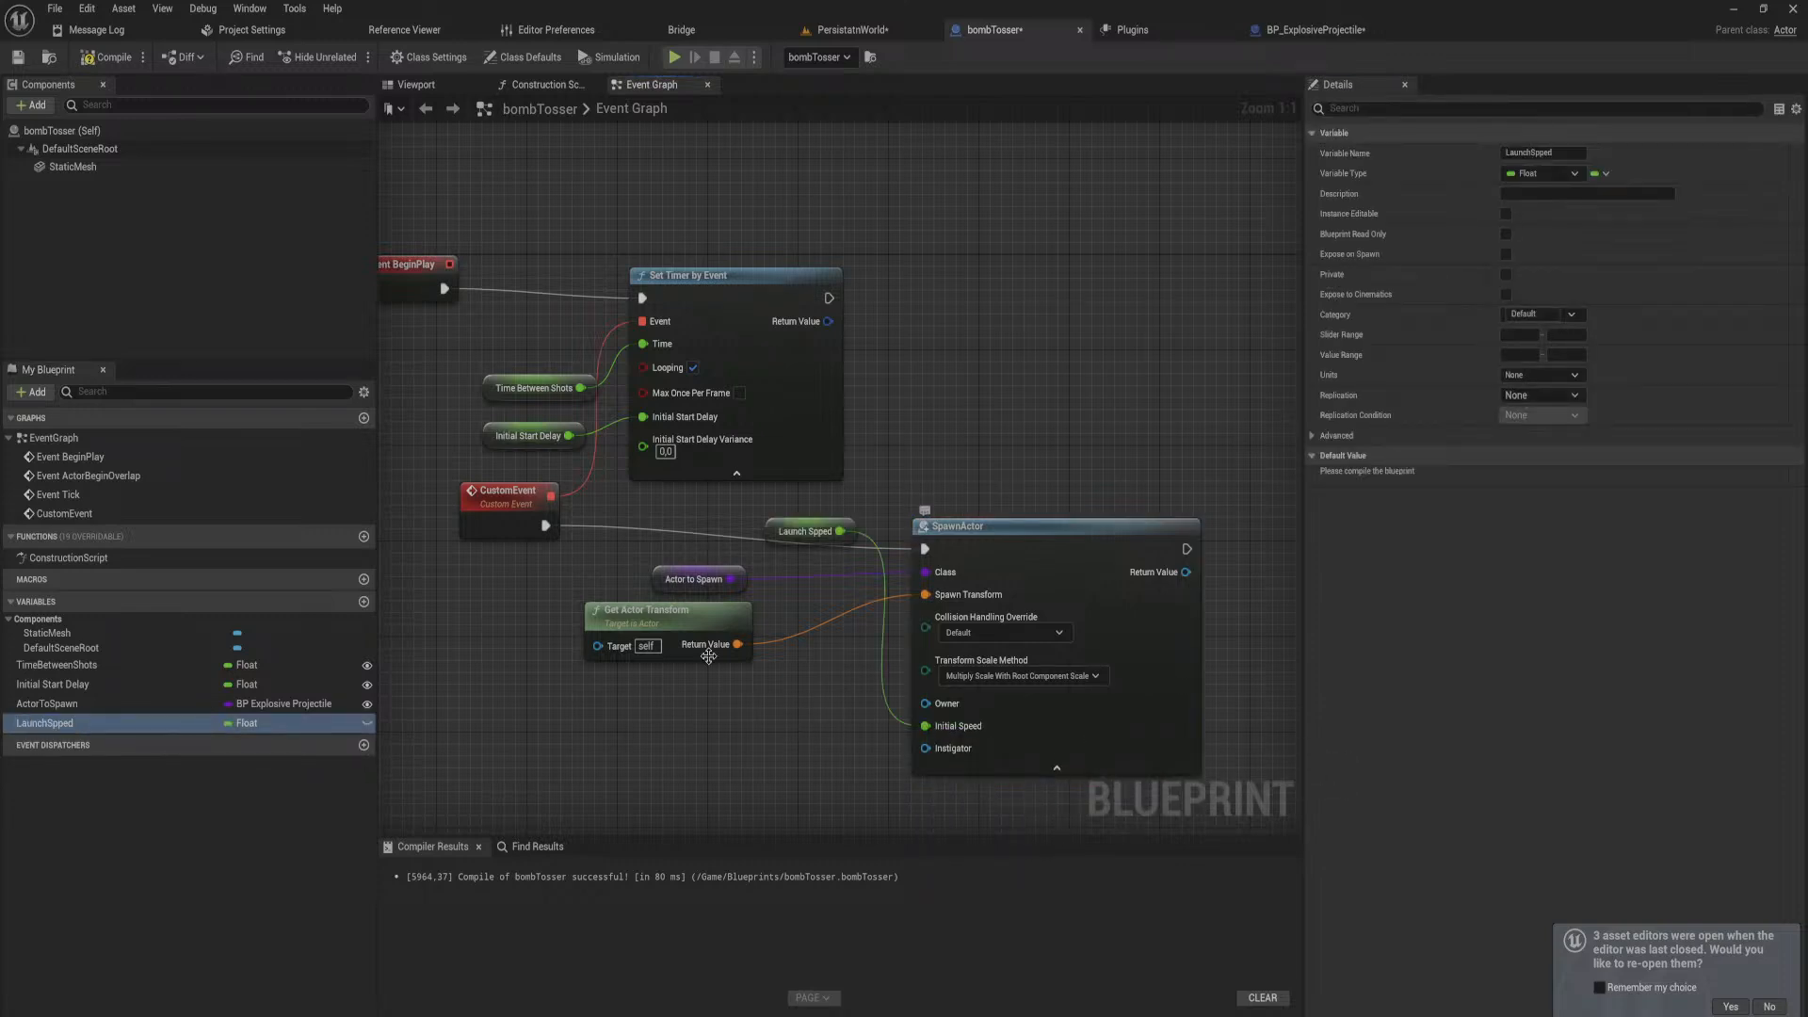
click(89, 721)
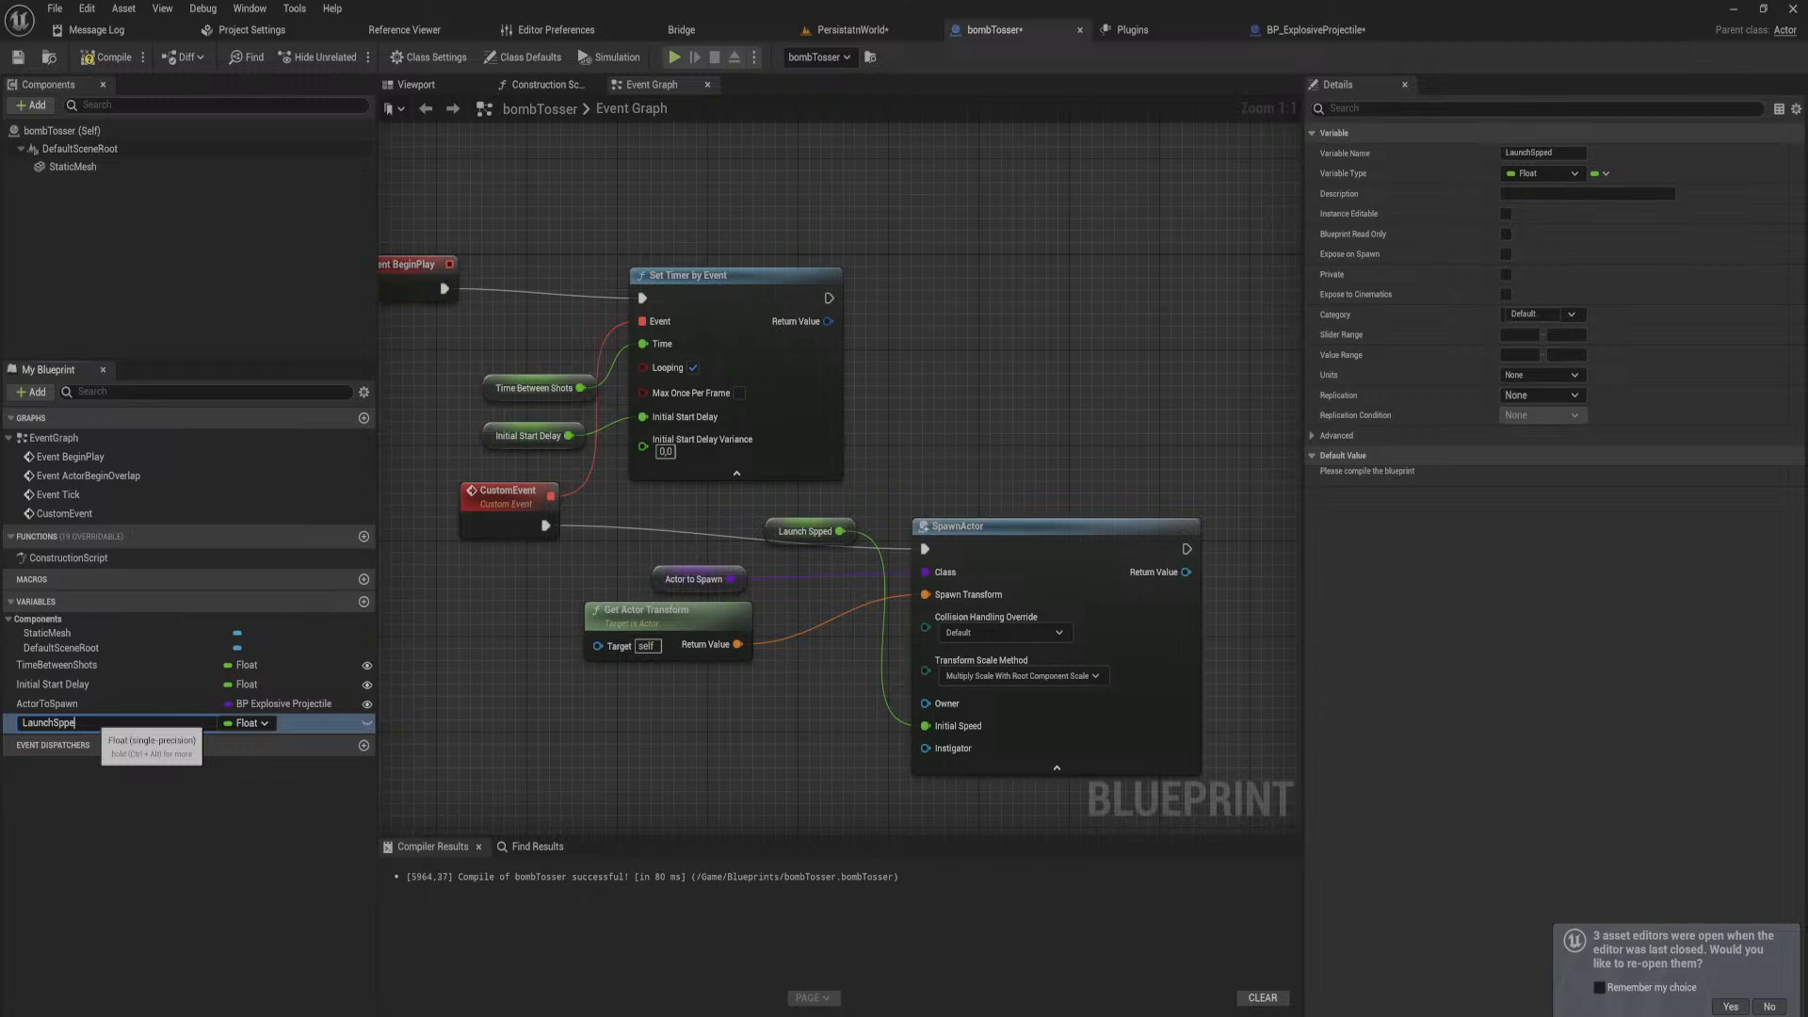
key(Return)
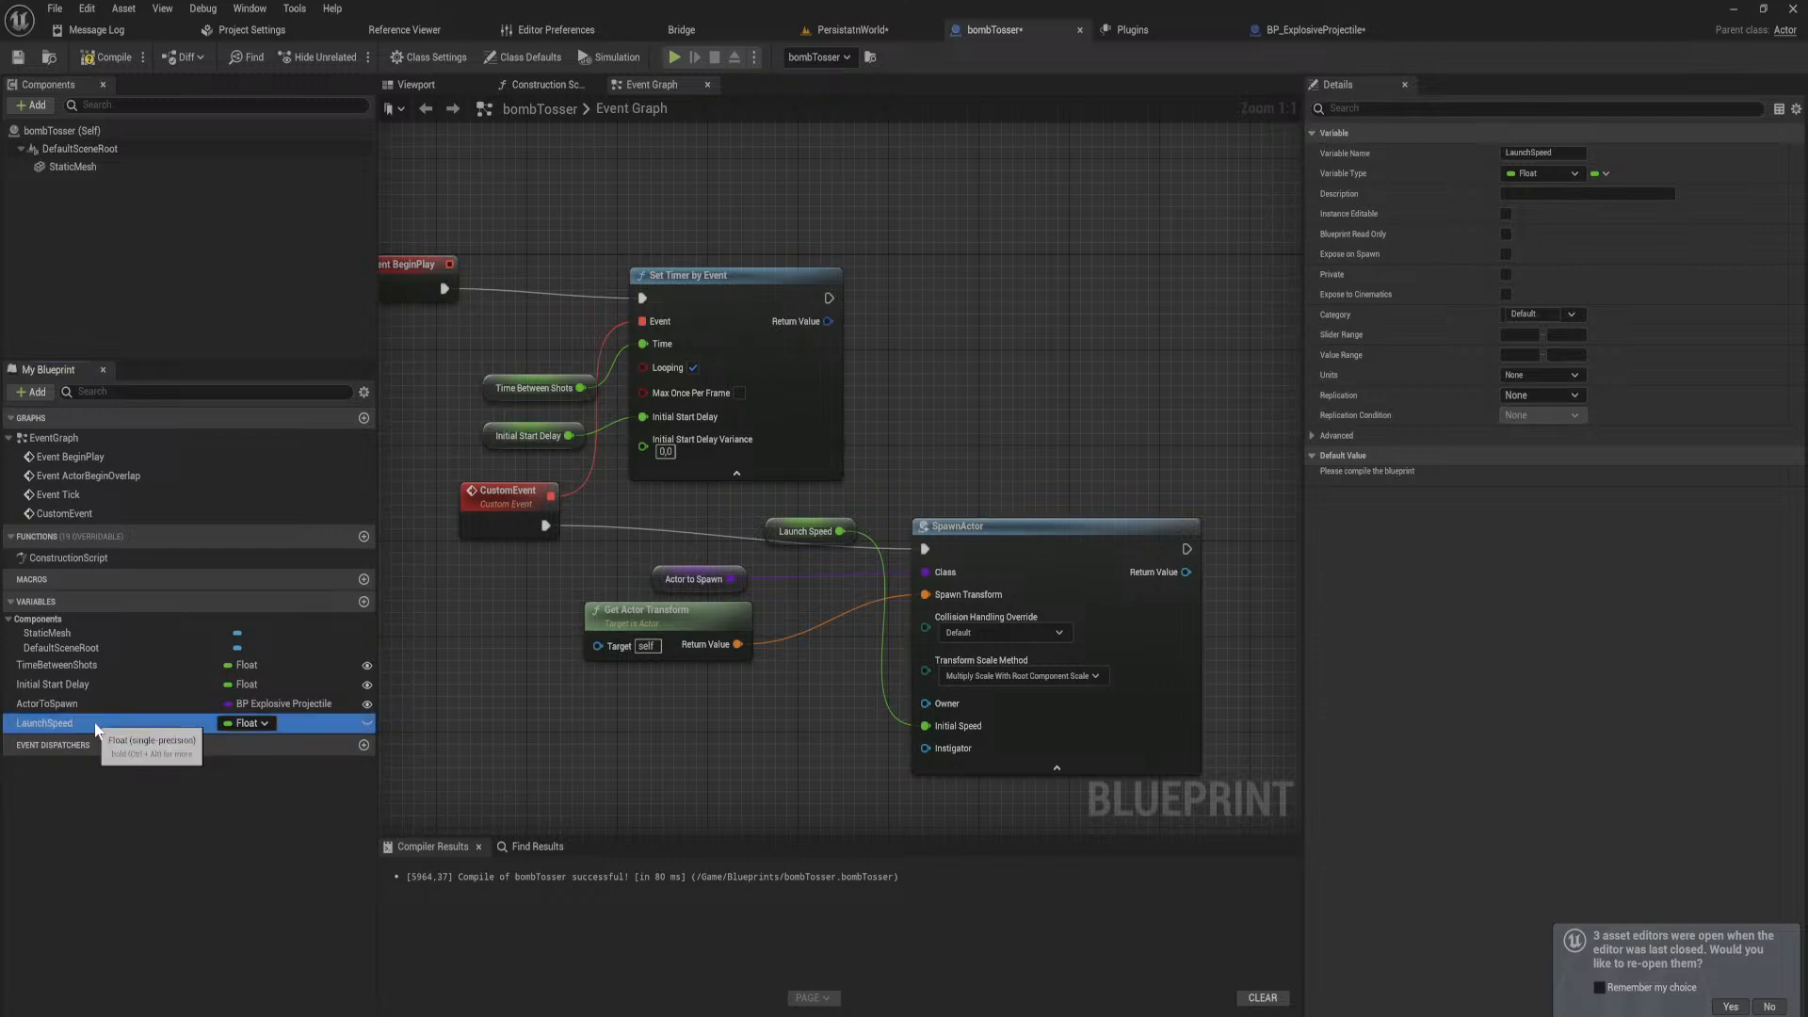
Step: List the LaunchSpeed variable above ActorToSpawn, compile bombTosser, and place the Launch Speed getter beneath Get Actor Transform
drag(96, 728, 87, 702)
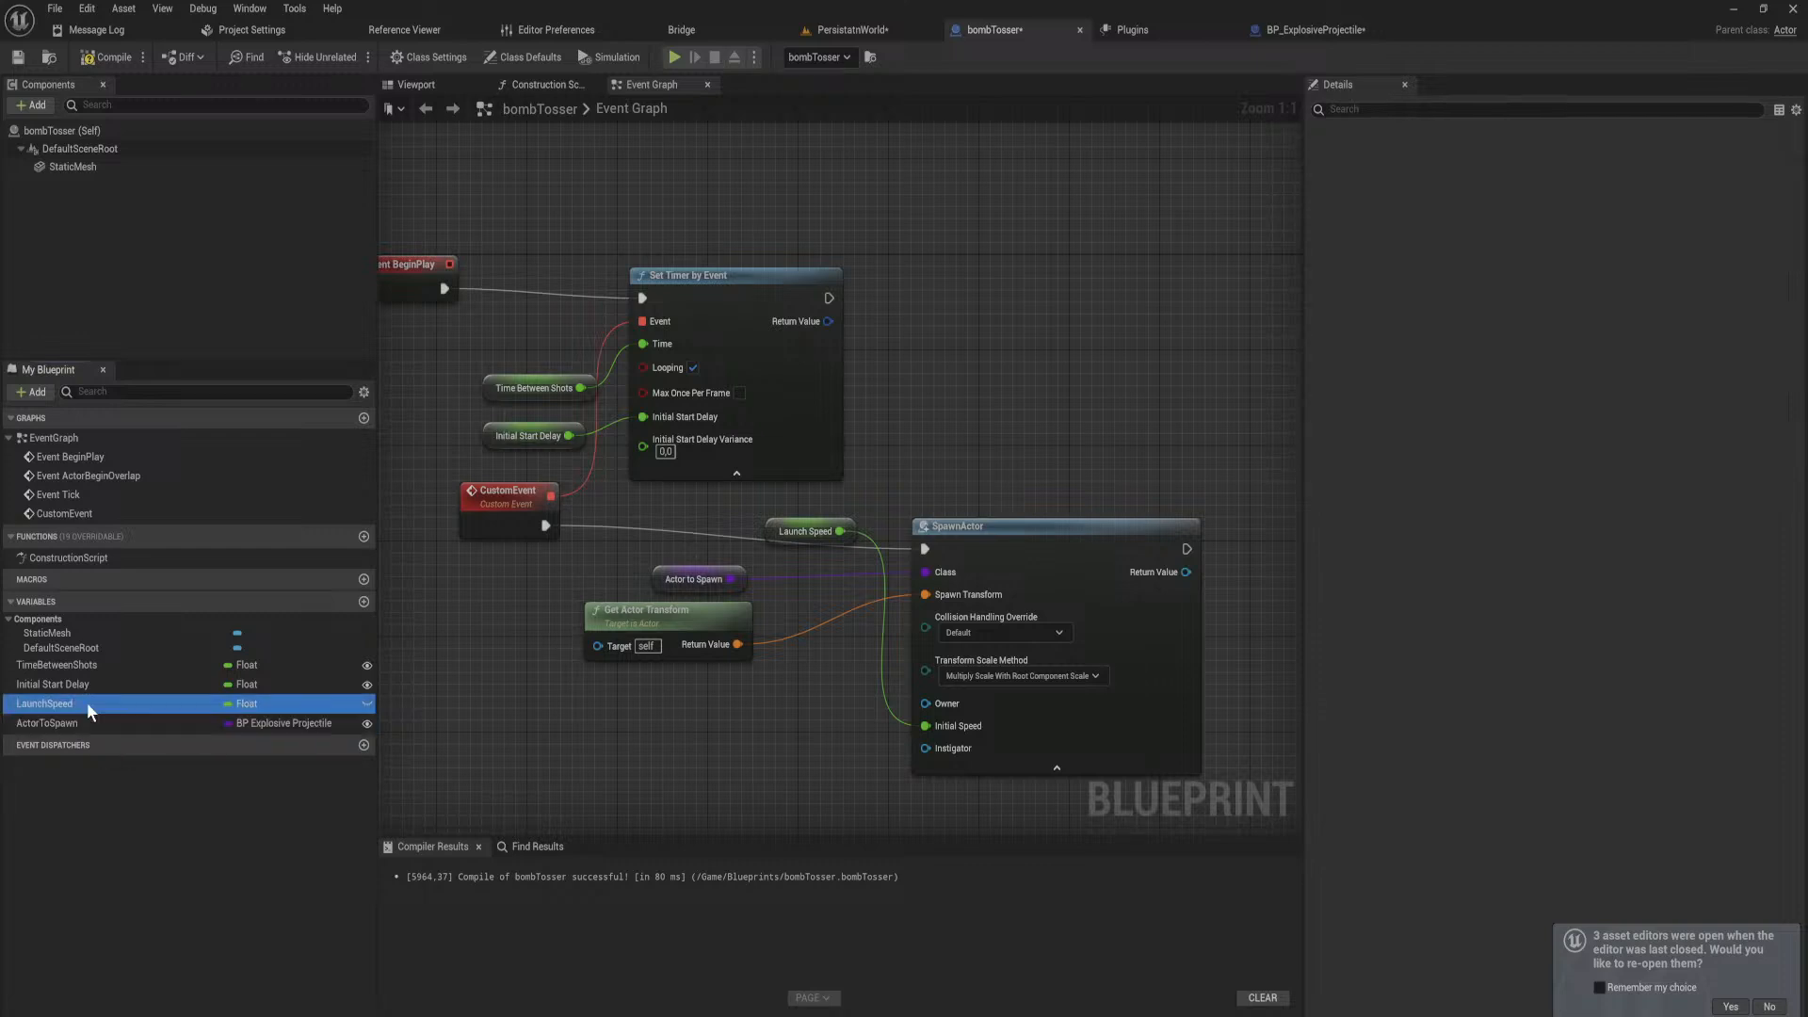
click(106, 57)
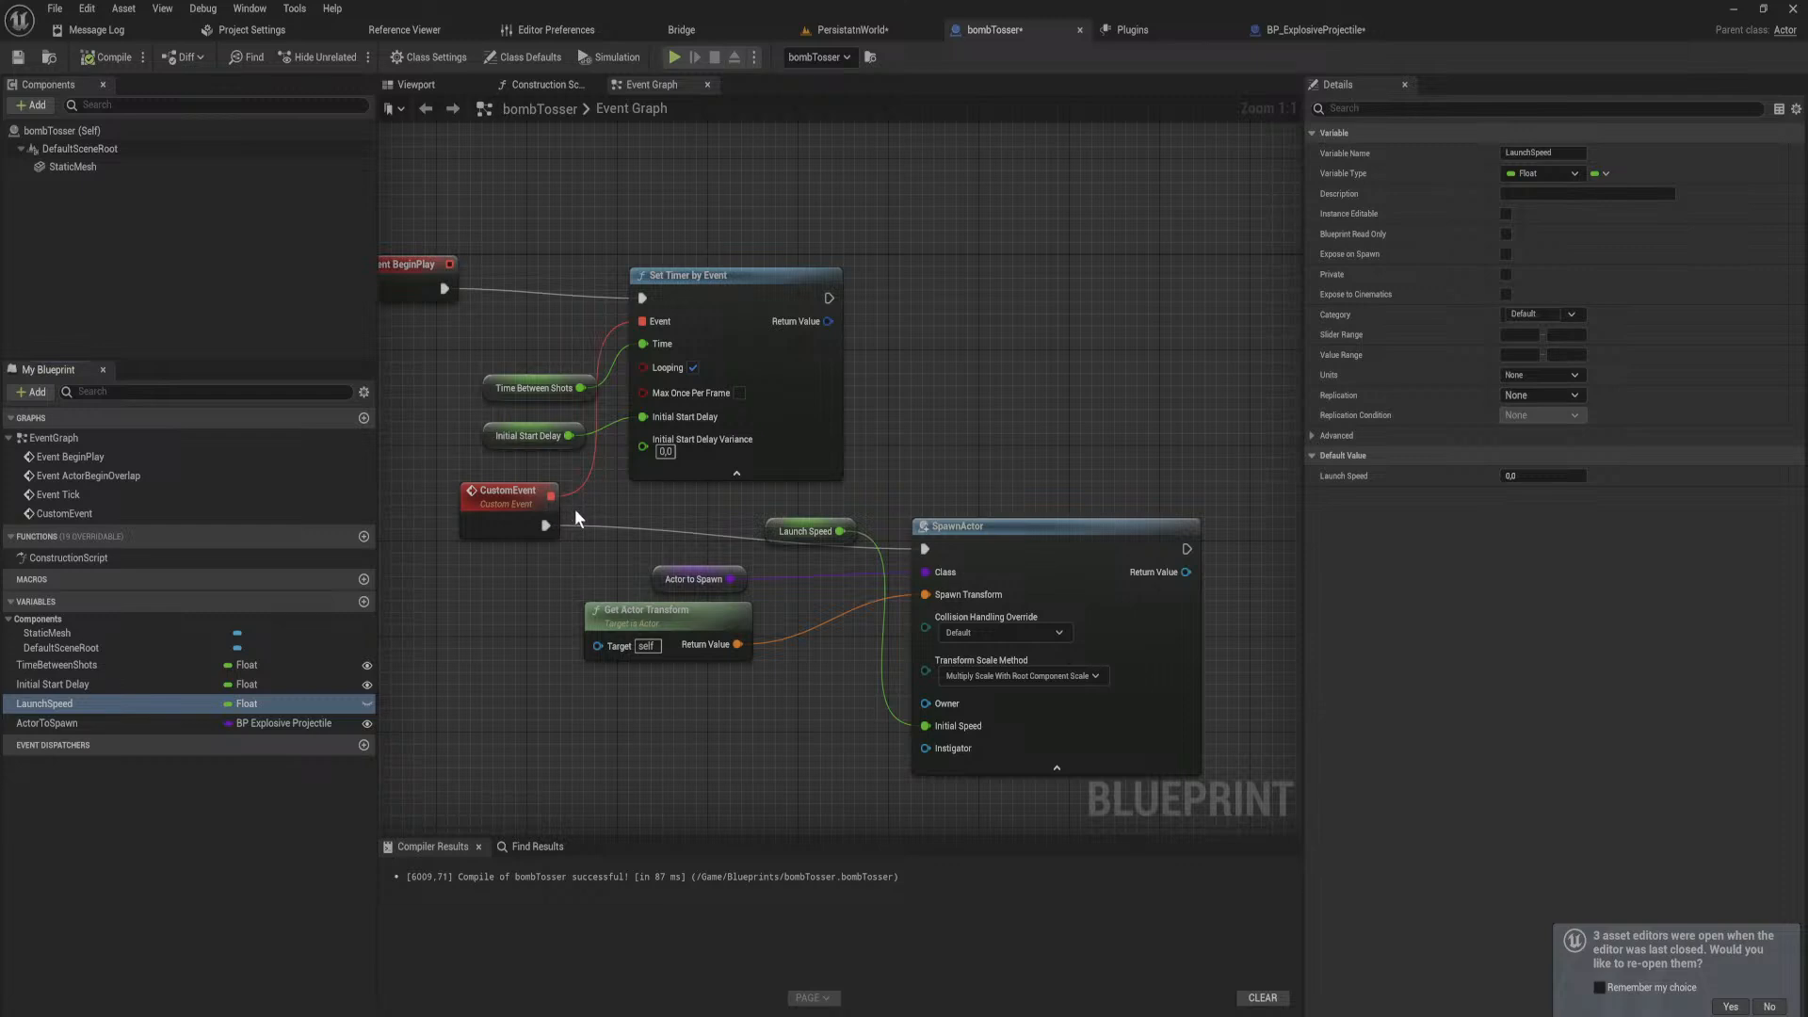
drag(773, 525, 679, 677)
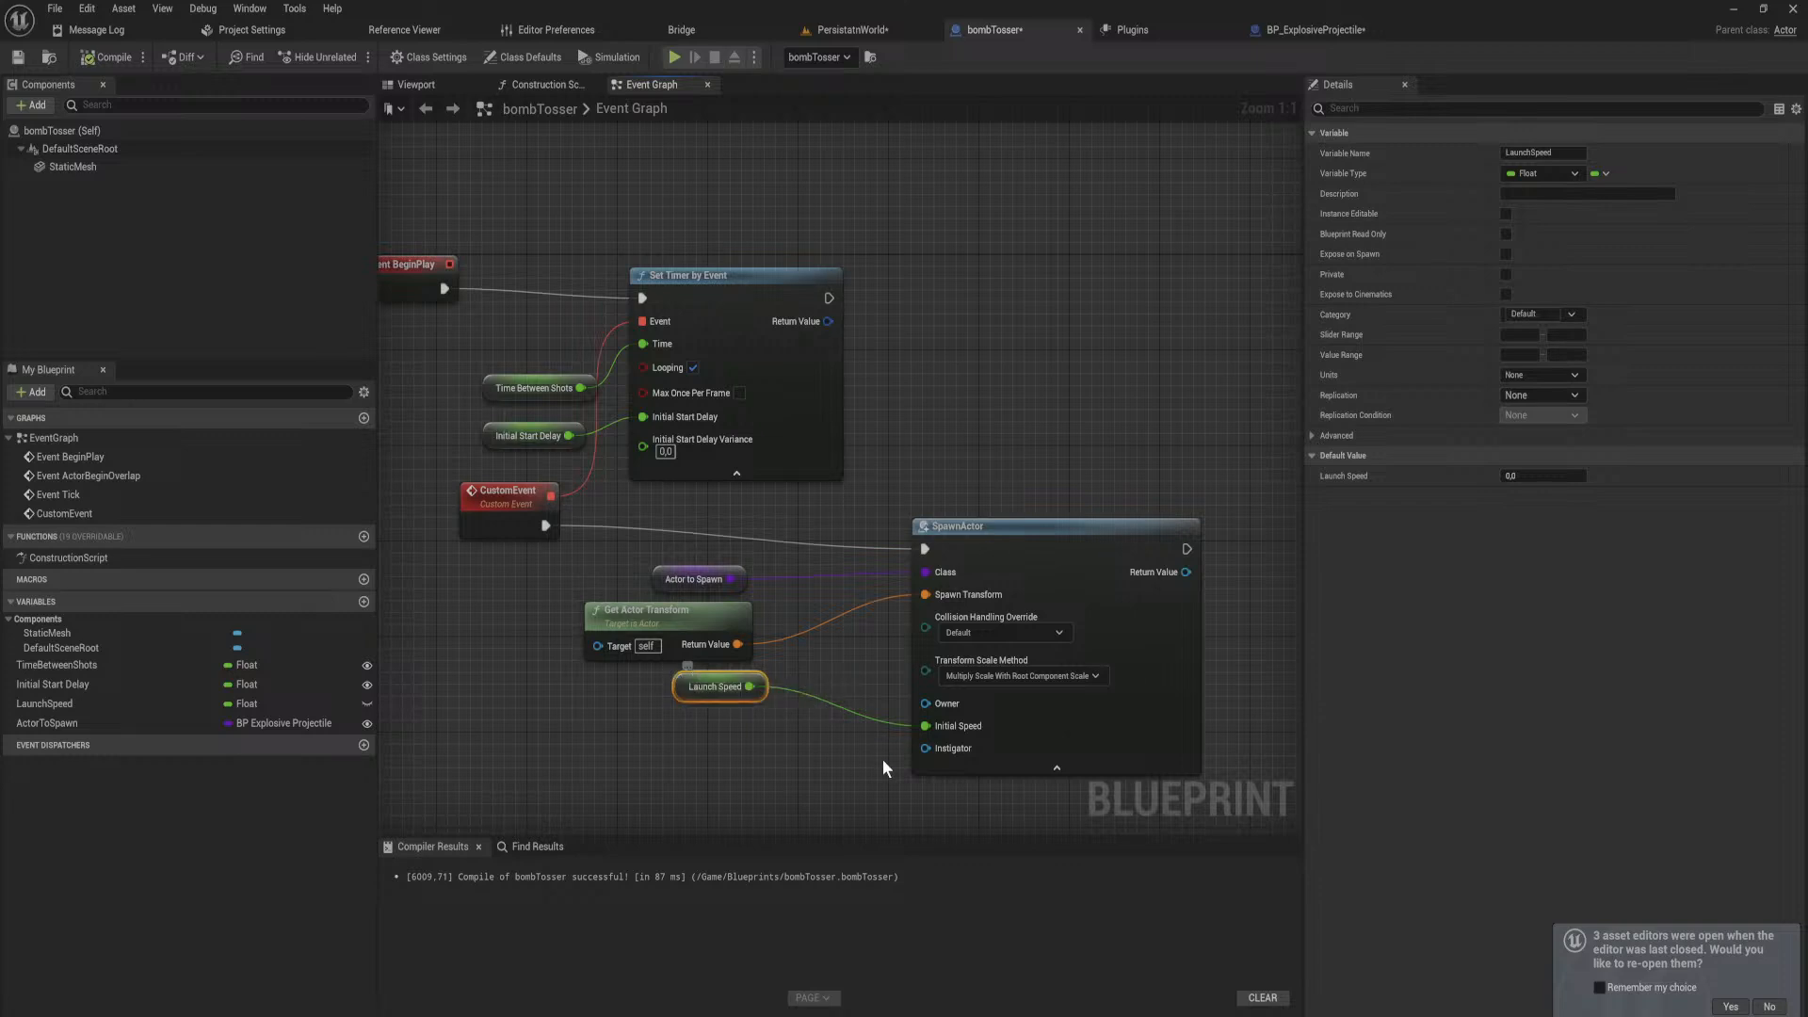
key(alt+Tab)
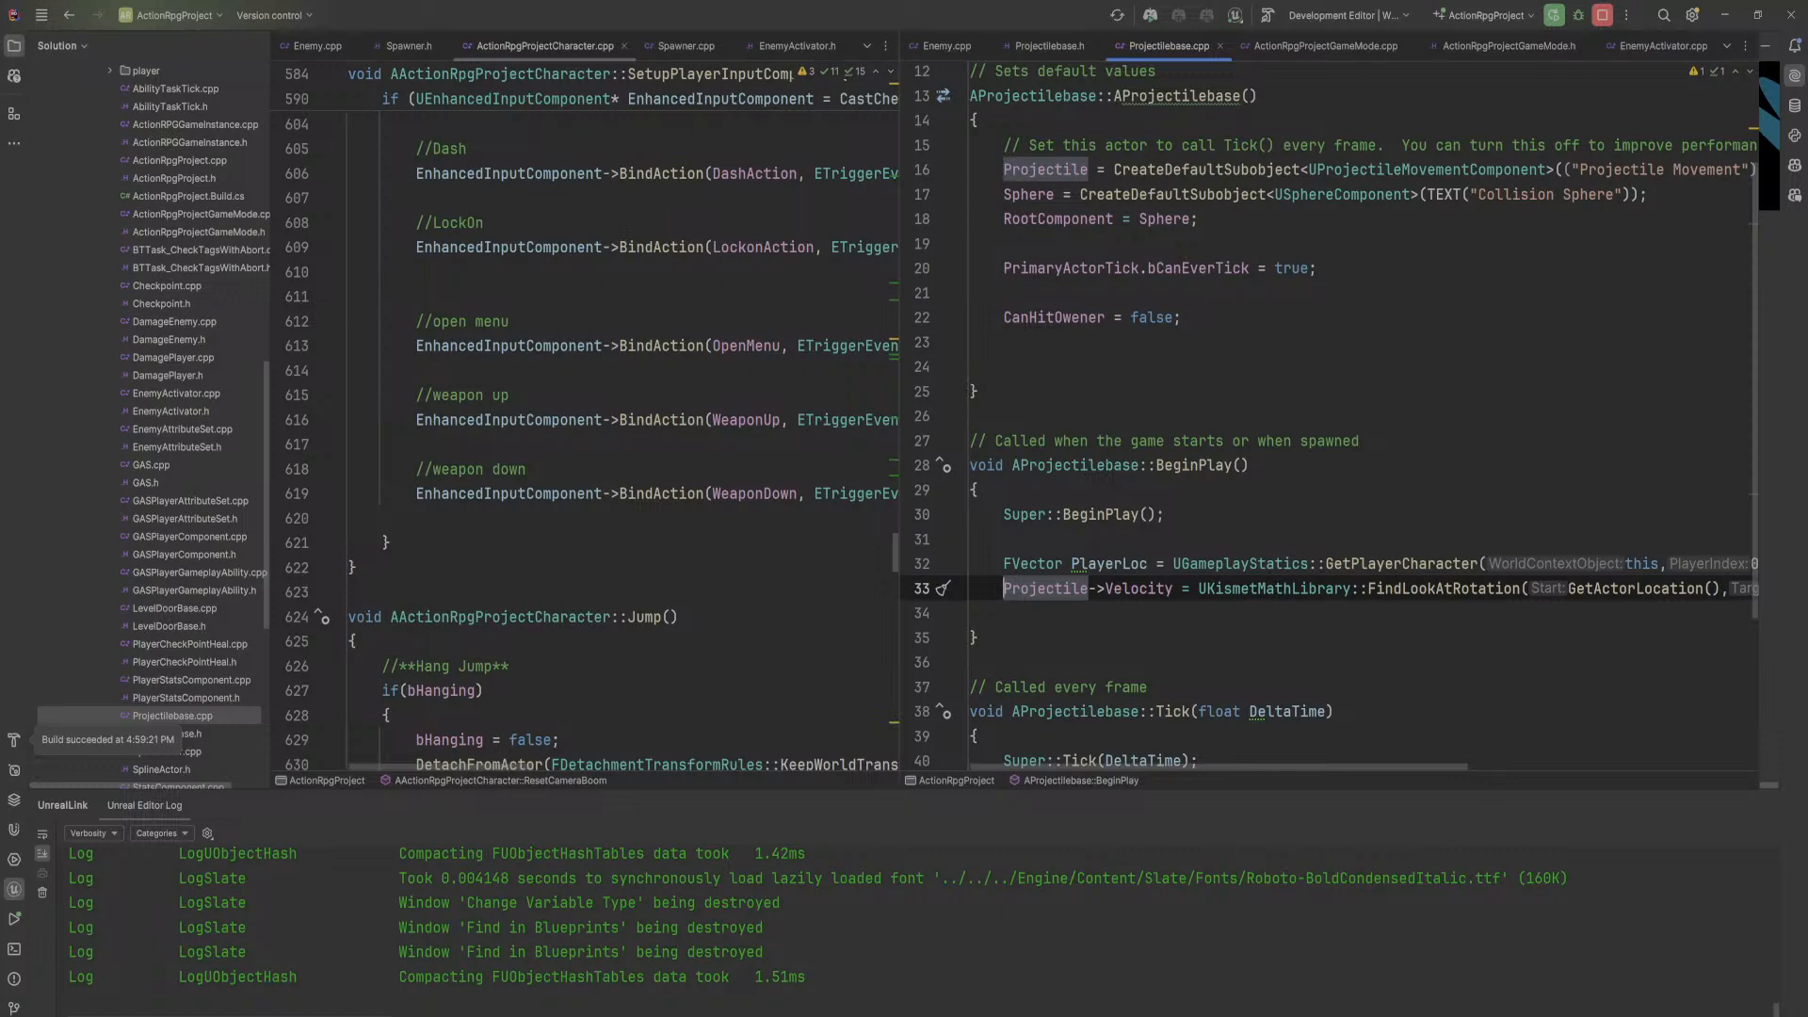
scroll(1331, 415, up, 3)
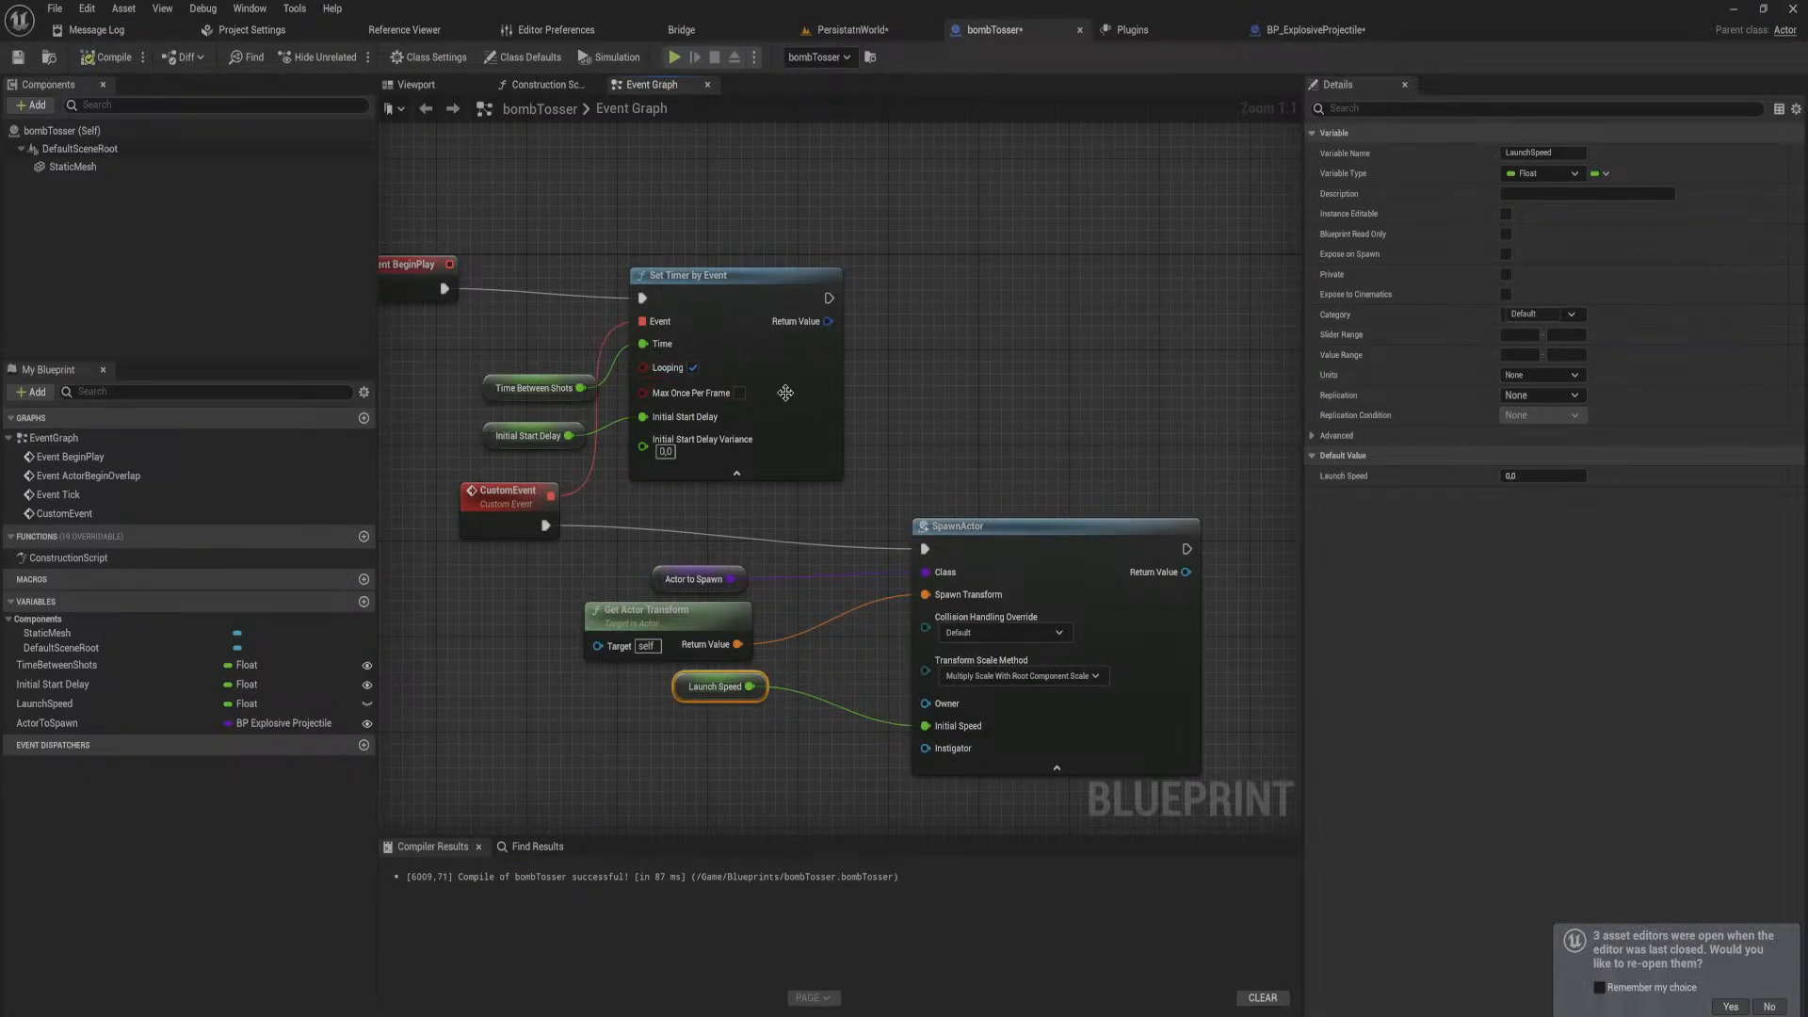
Step: Return to the persistent level, look around the bombTosser's room, and browse the project's Levels content folder
click(833, 30)
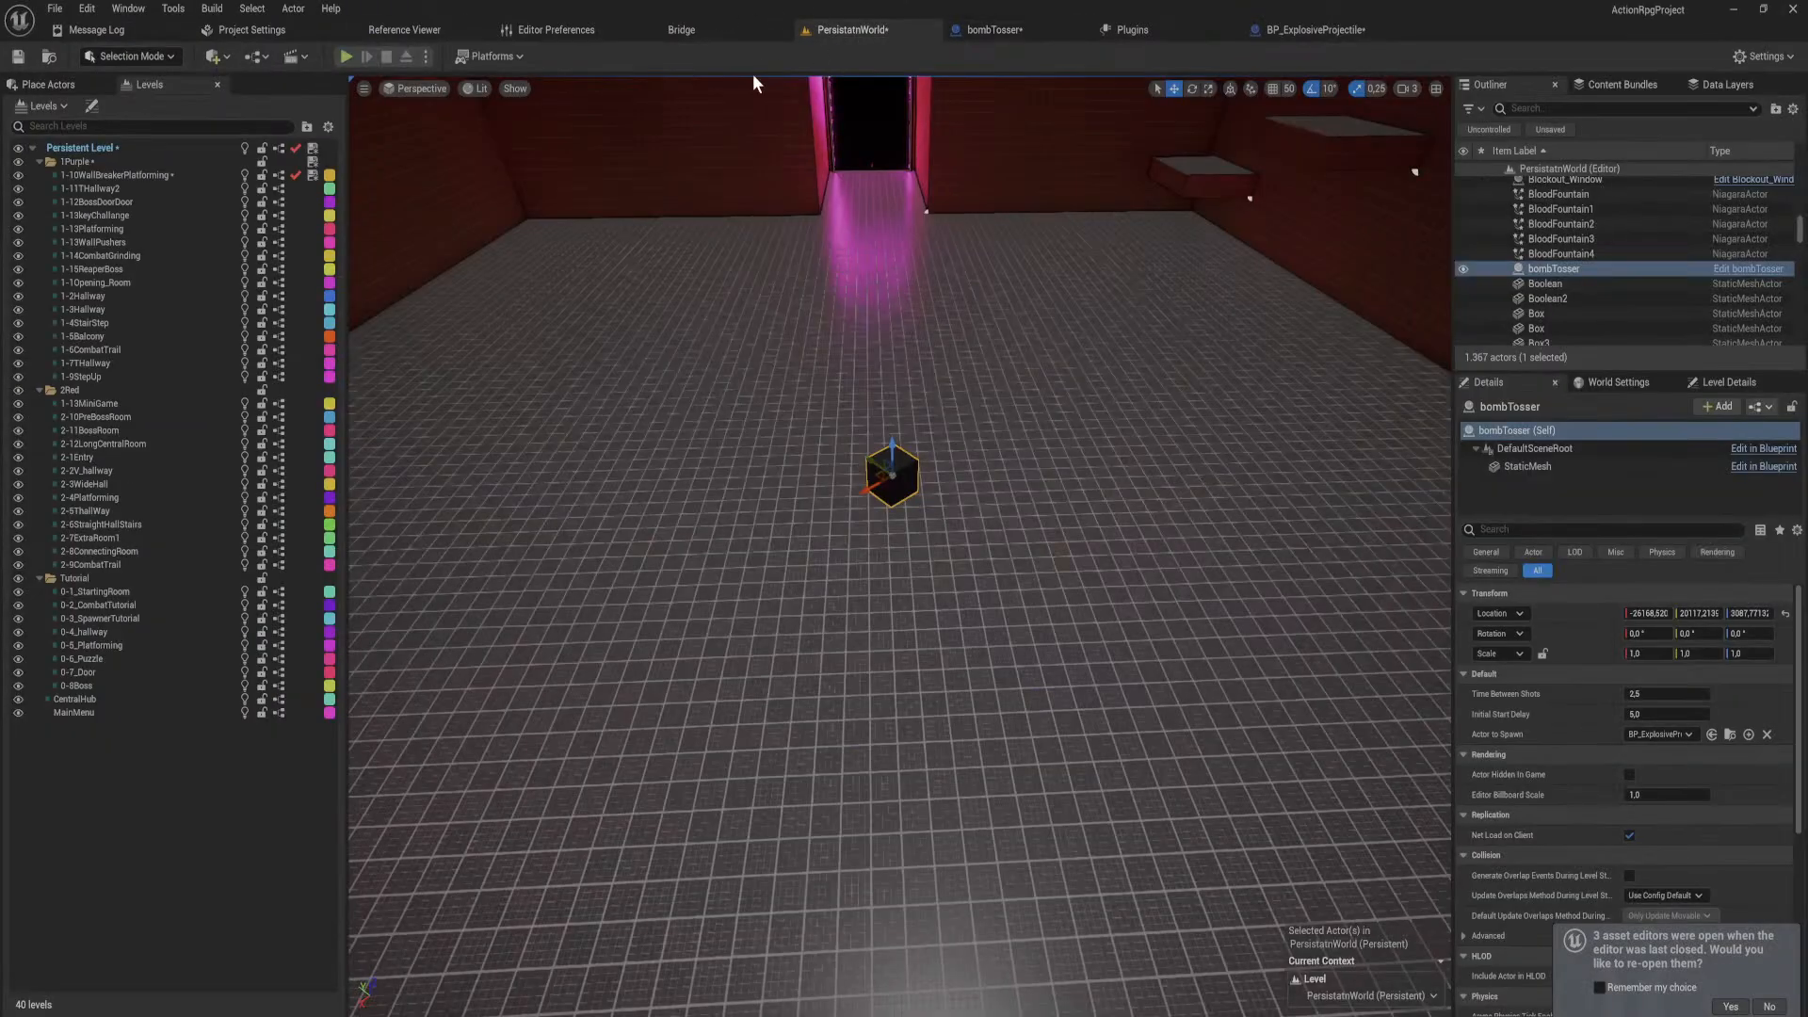
mouse_move(888, 303)
right_down()
mouse_move(888, 207)
mouse_move(941, 311)
mouse_move(847, 335)
mouse_move(848, 242)
mouse_move(885, 336)
right_up()
key(ctrl+space)
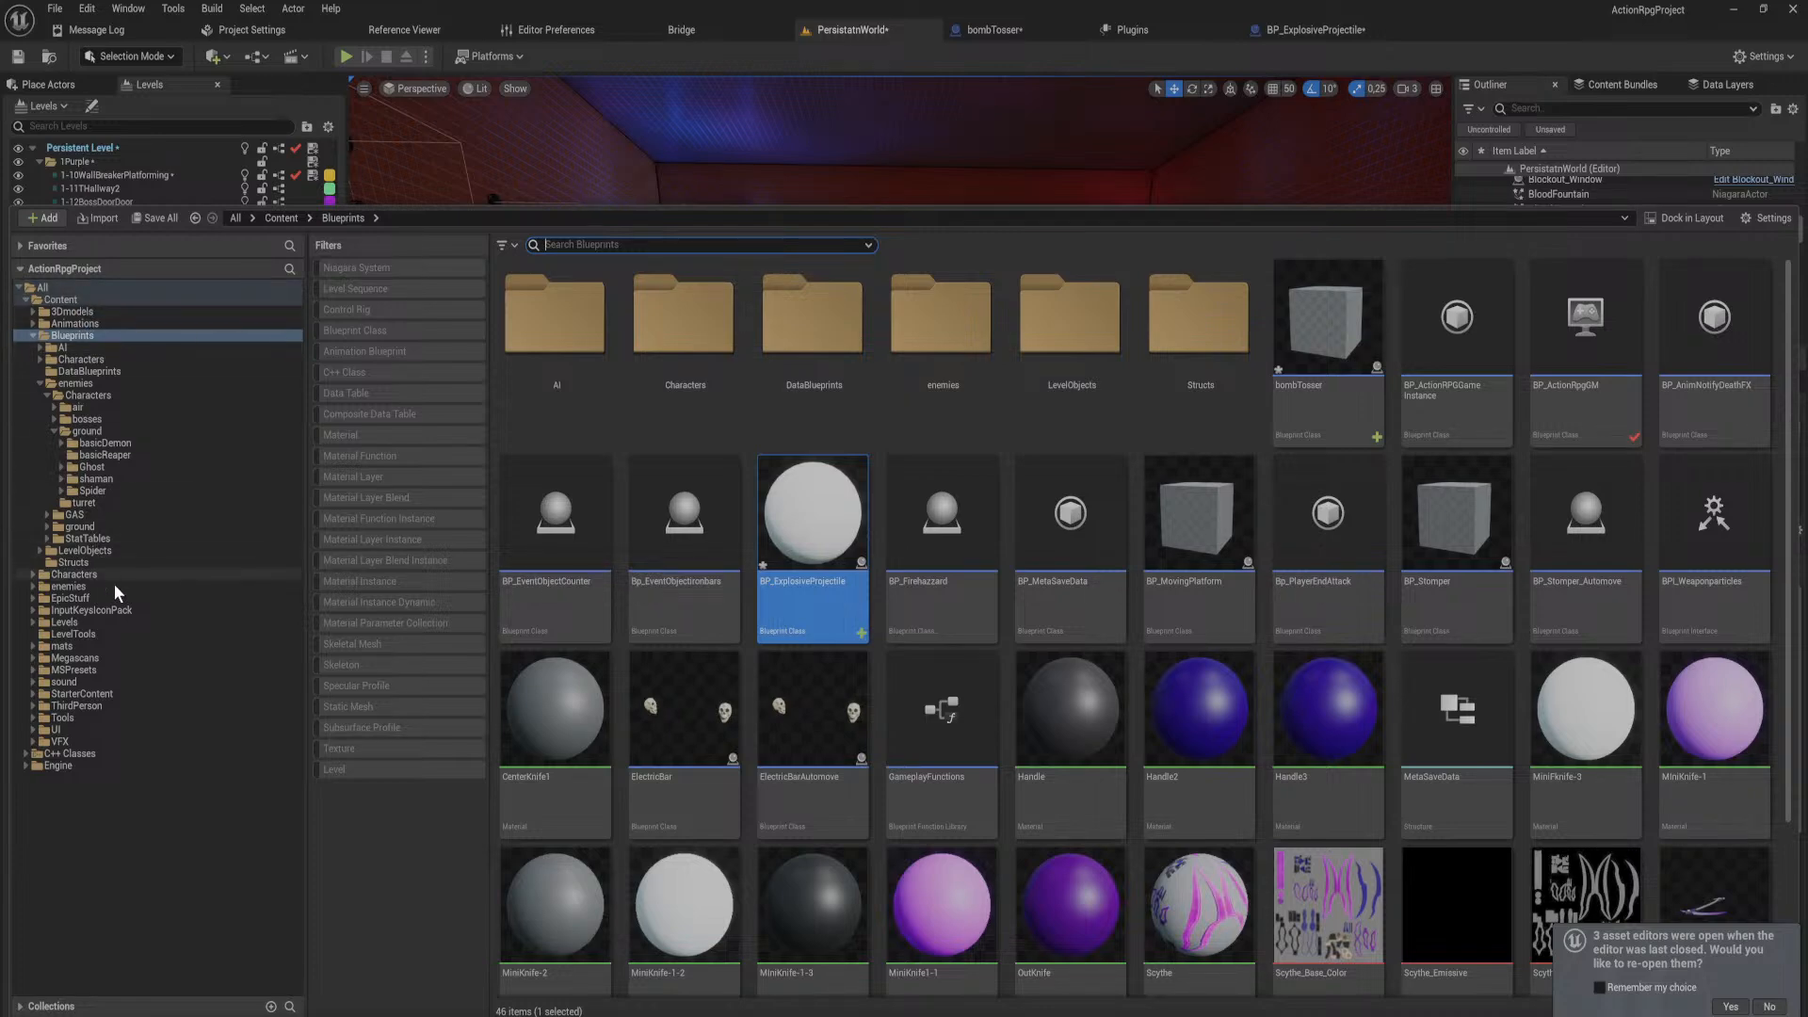
click(96, 621)
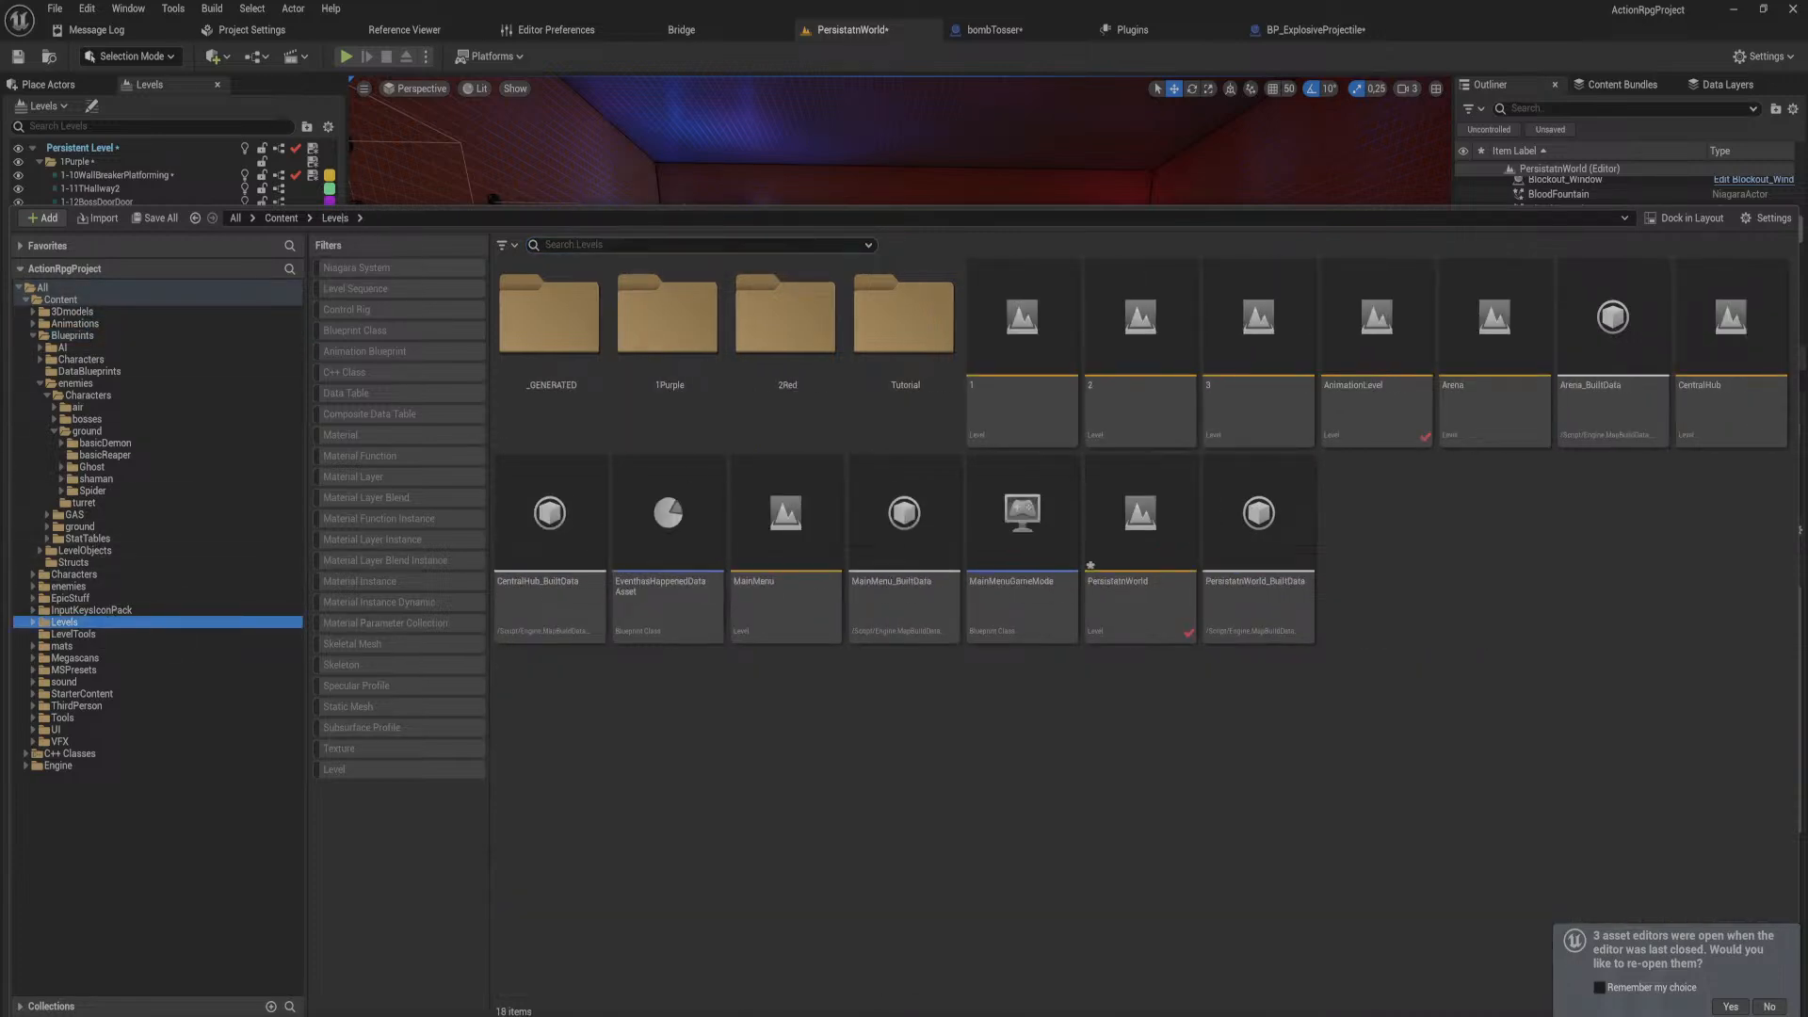
Step: Survey the level layout from above and select the T-shaped hallway mesh in 1-11THallway2
click(910, 193)
key(s)
mouse_move(909, 194)
right_down()
mouse_move(1036, 193)
mouse_move(1036, 376)
mouse_move(951, 395)
mouse_move(932, 376)
mouse_move(884, 173)
right_up()
click(707, 415)
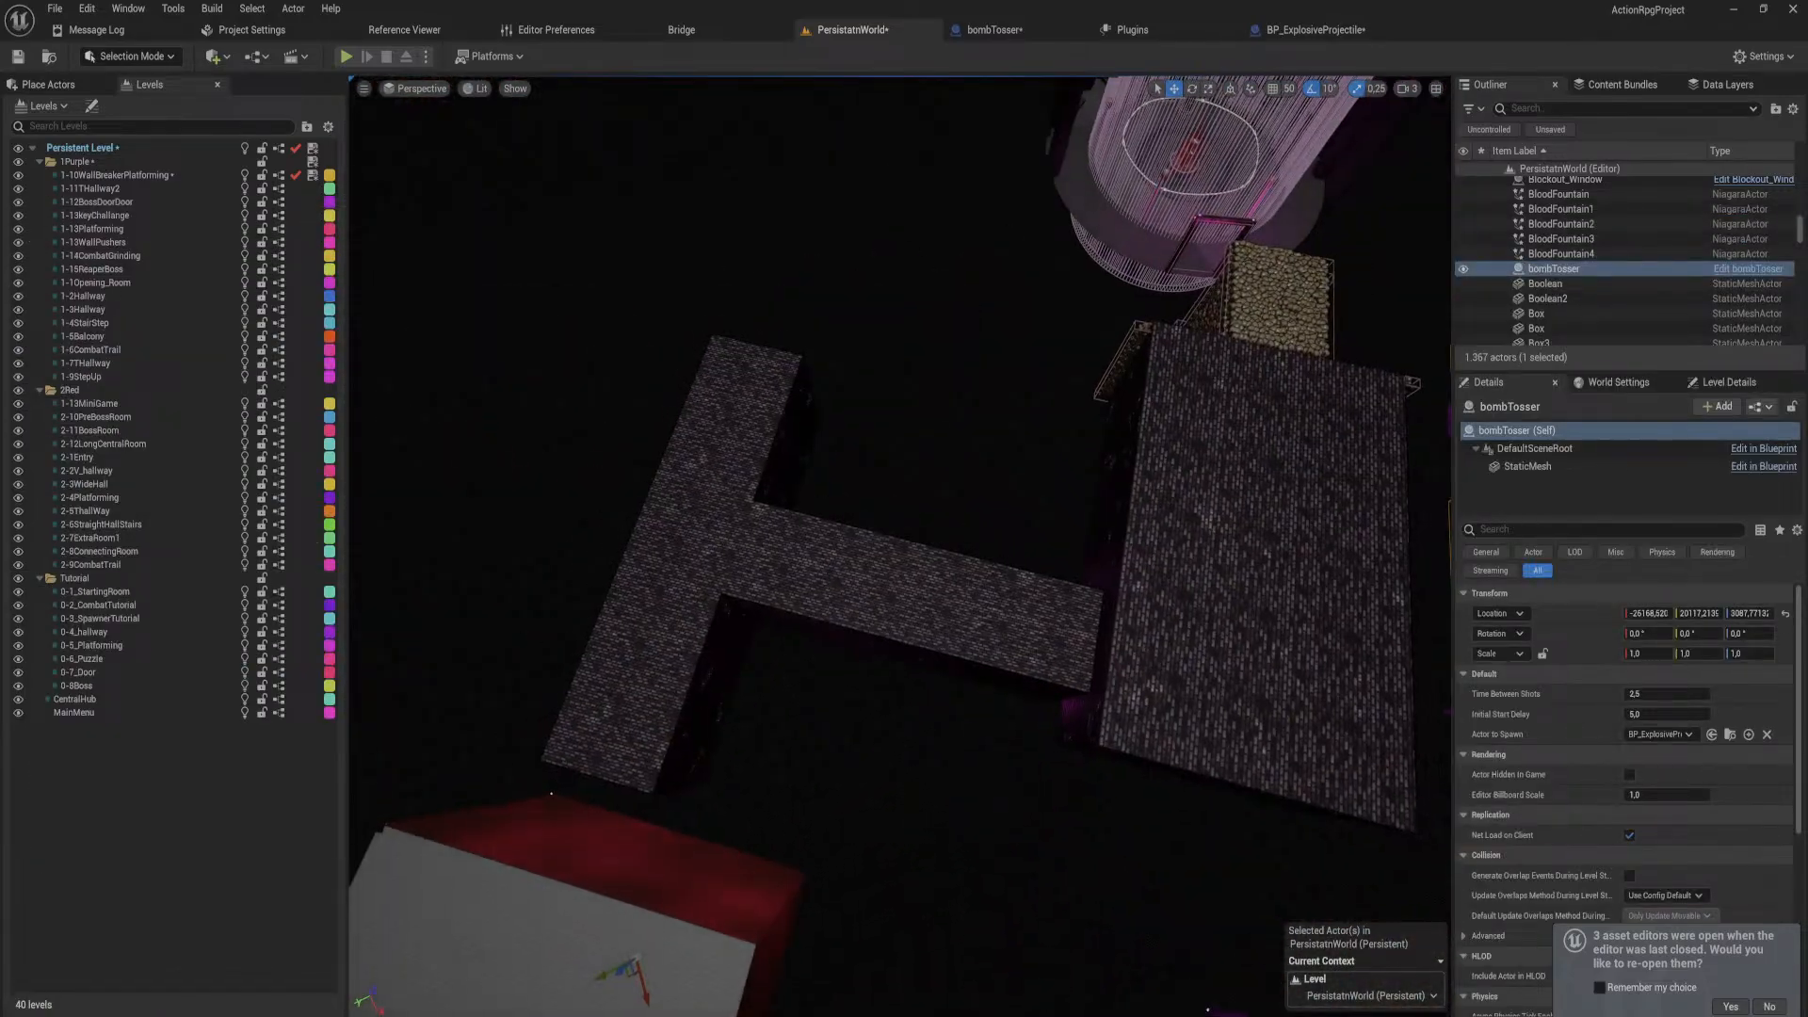
right_drag(1154, 562, 838, 489)
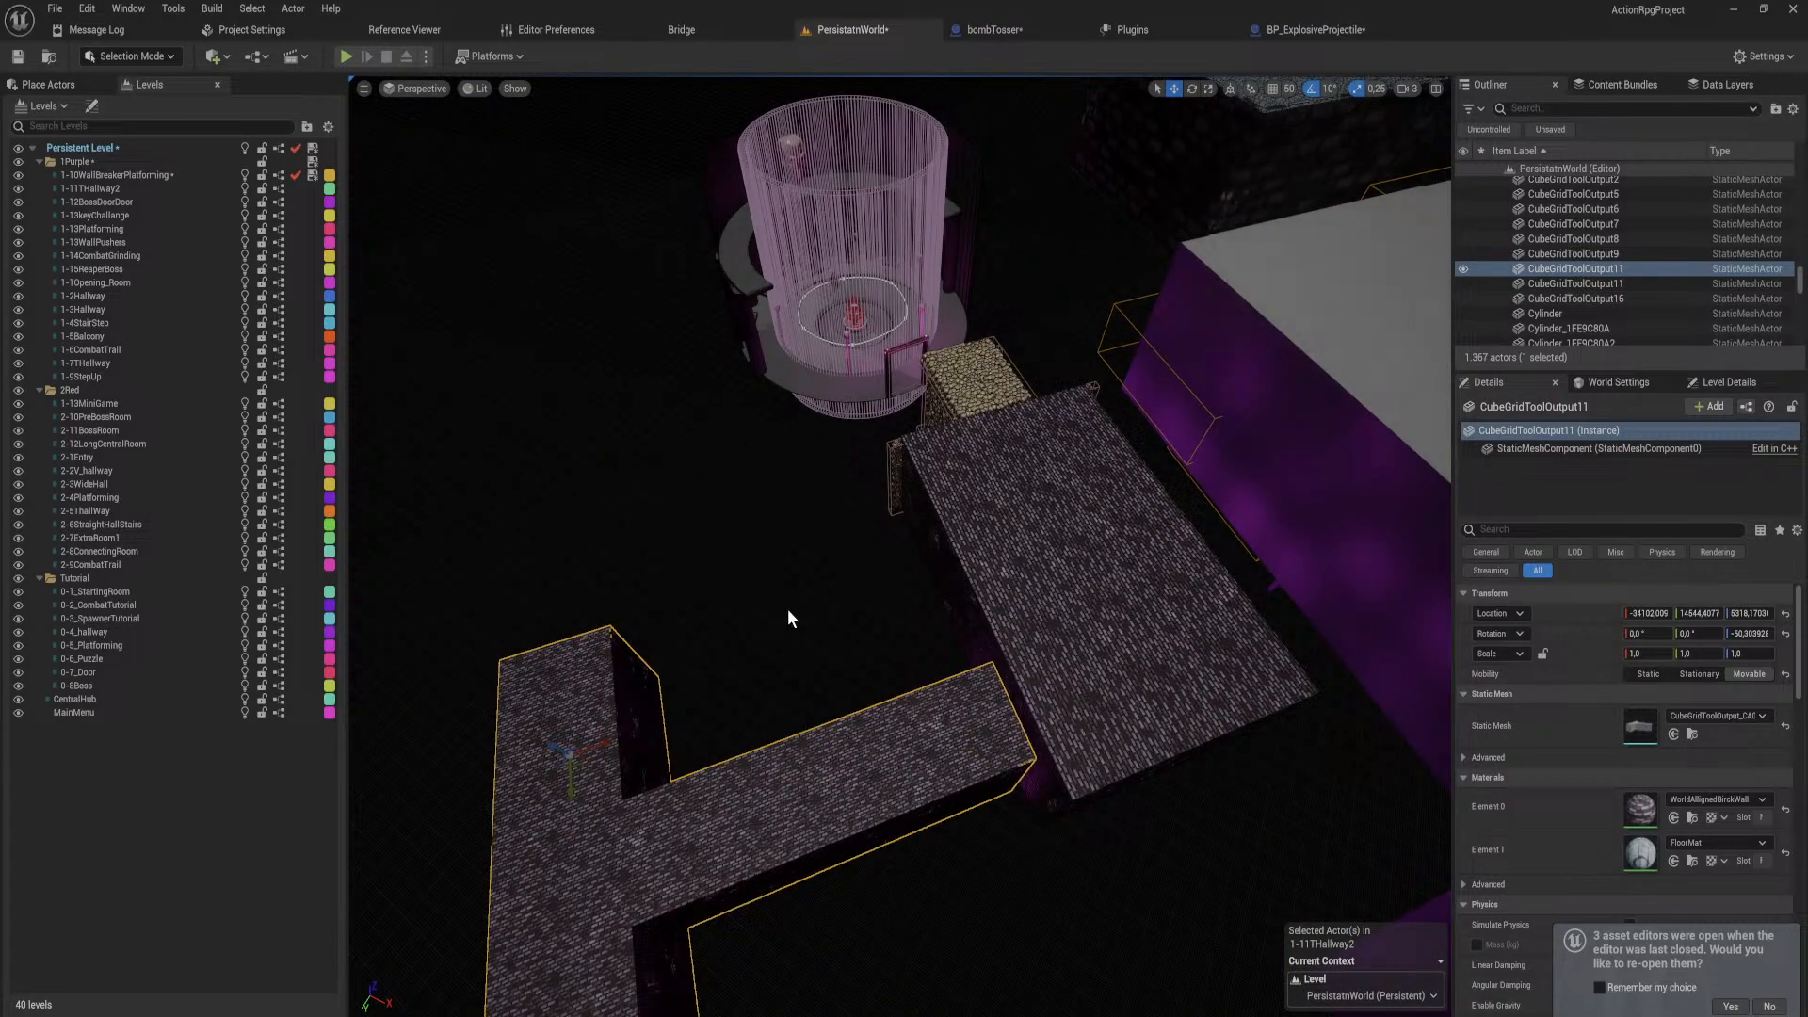
Step: Check which sublevel the wide floor block beside the T-shaped hallway belongs to
right_drag(787, 608, 840, 569)
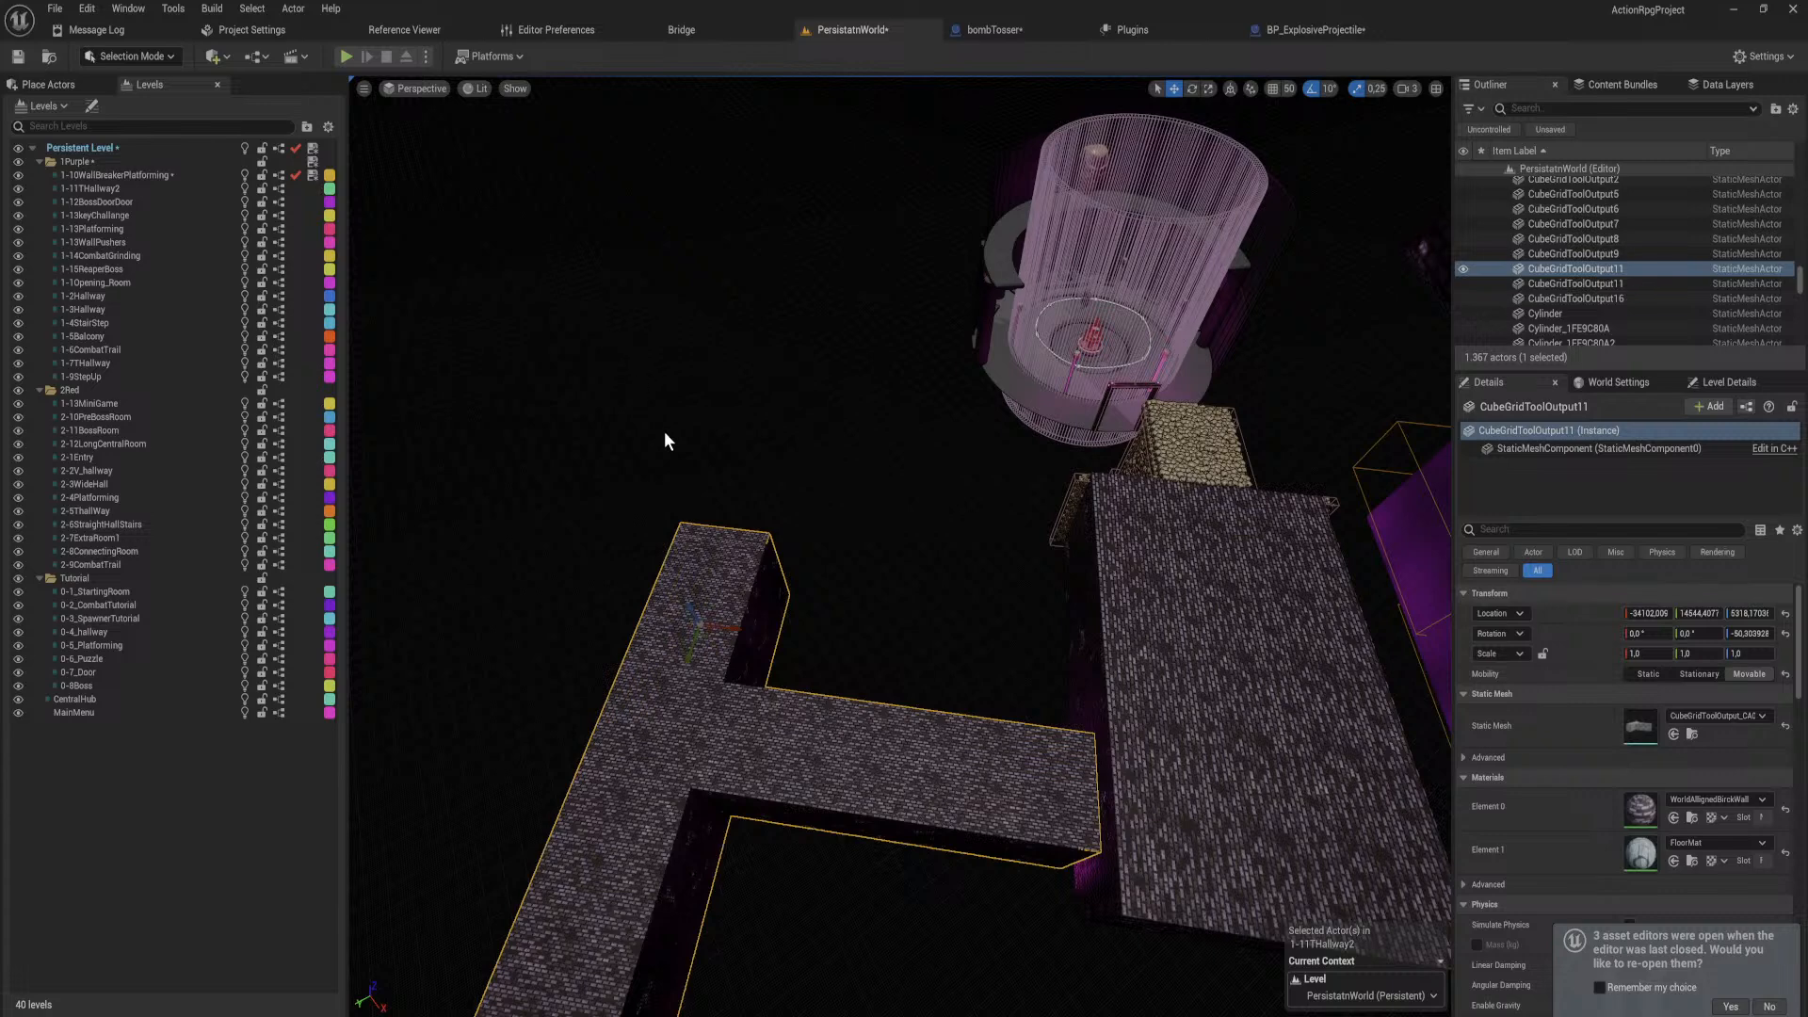
mouse_move(664, 441)
right_down()
mouse_move(701, 439)
mouse_move(659, 441)
right_up()
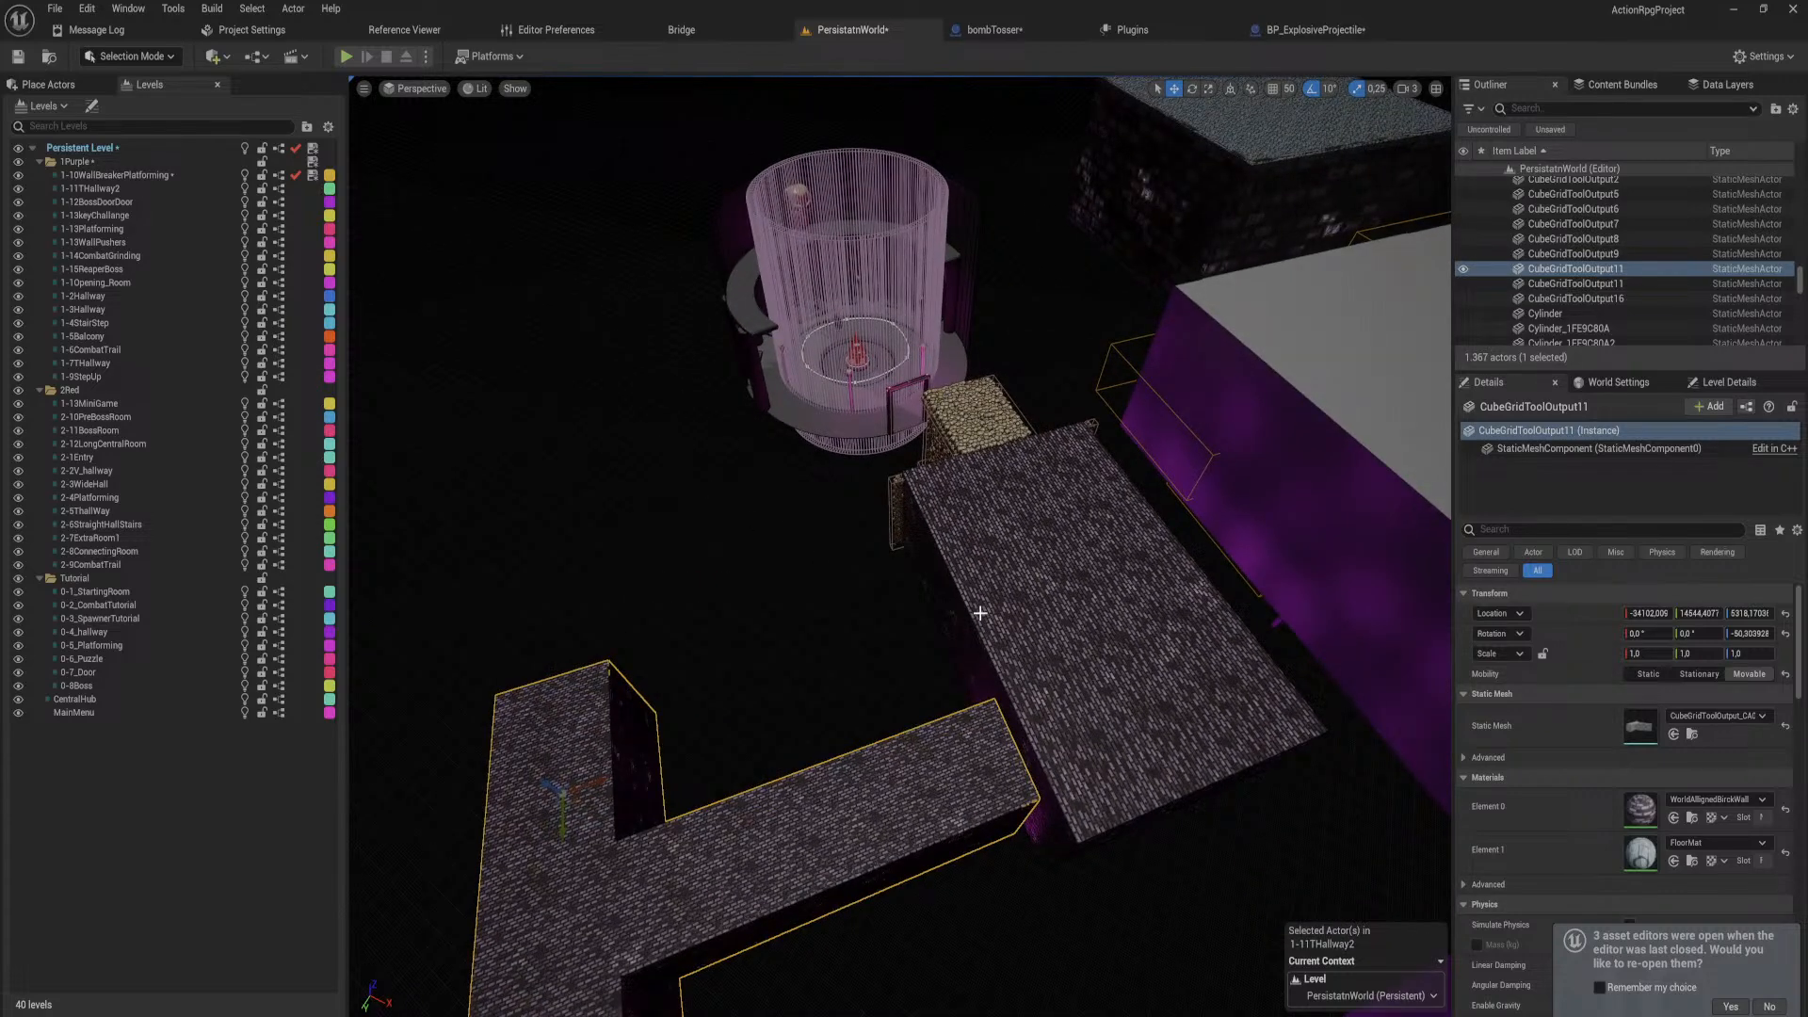
click(1109, 667)
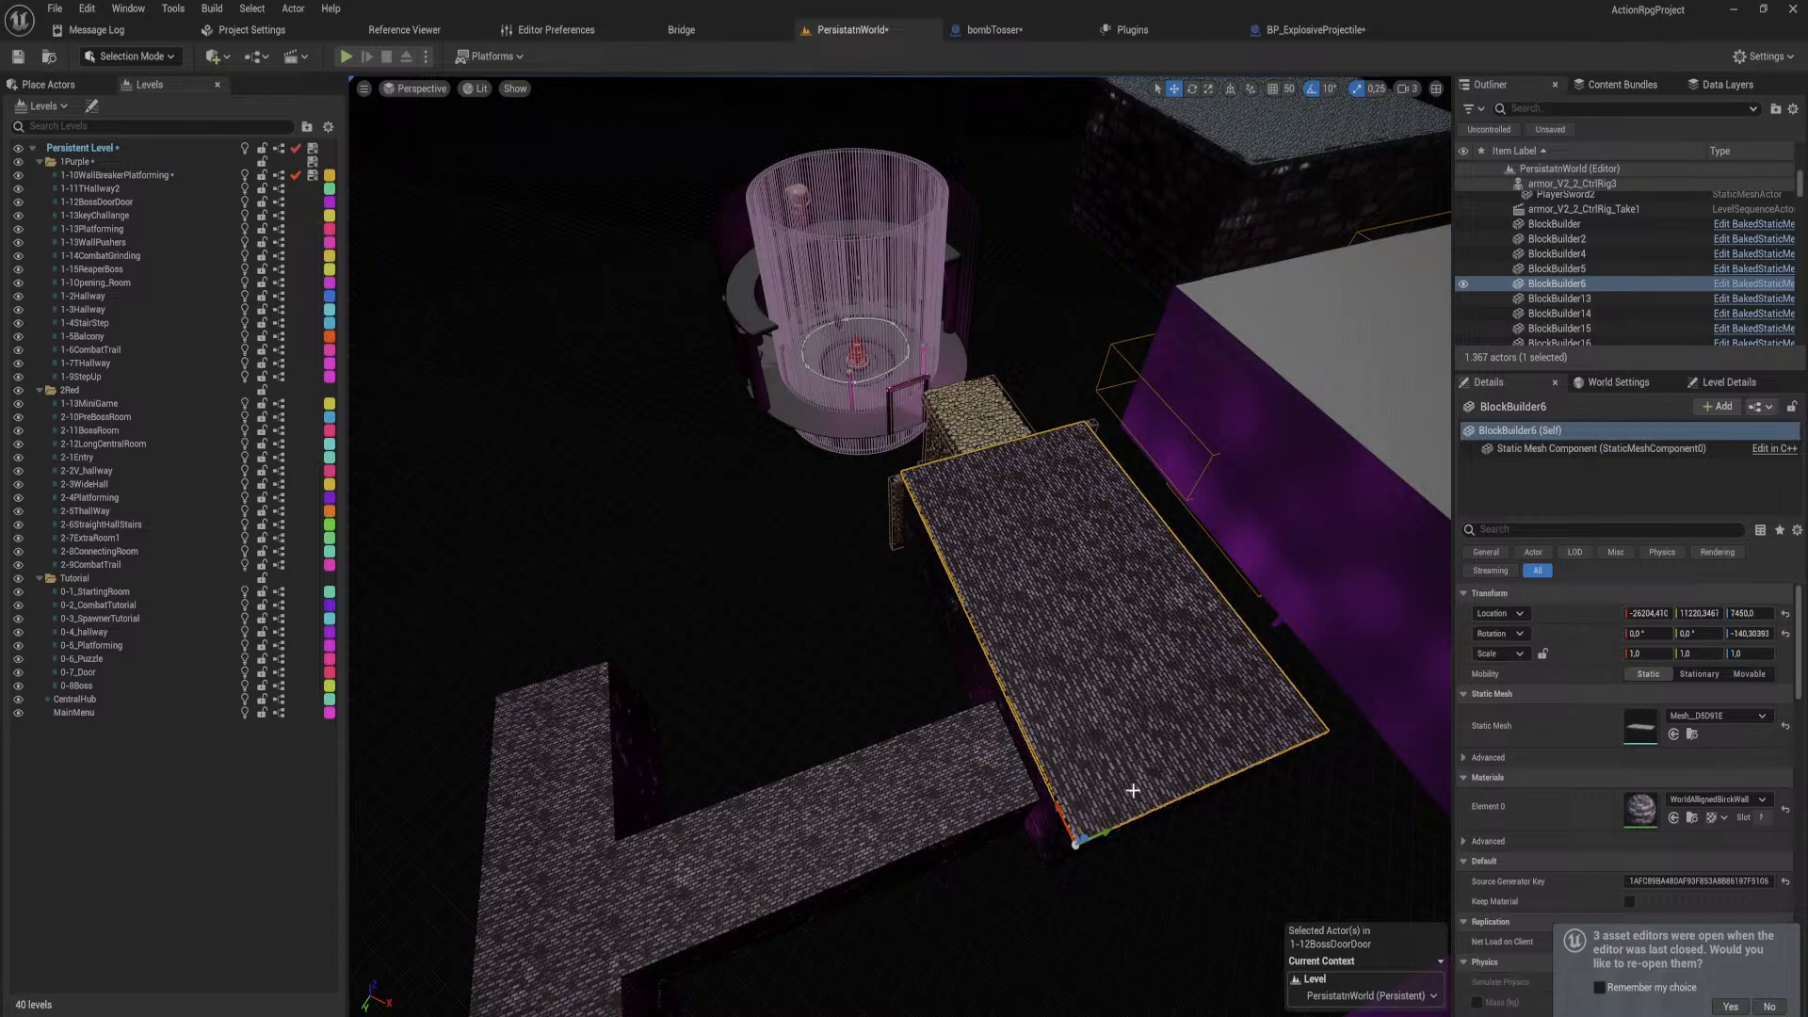
mouse_move(1122, 610)
right_down()
mouse_move(621, 575)
mouse_move(1045, 640)
mouse_move(838, 622)
mouse_move(814, 654)
mouse_move(678, 678)
mouse_move(1132, 631)
right_up()
key(w)
key(w)
key(ctrl+space)
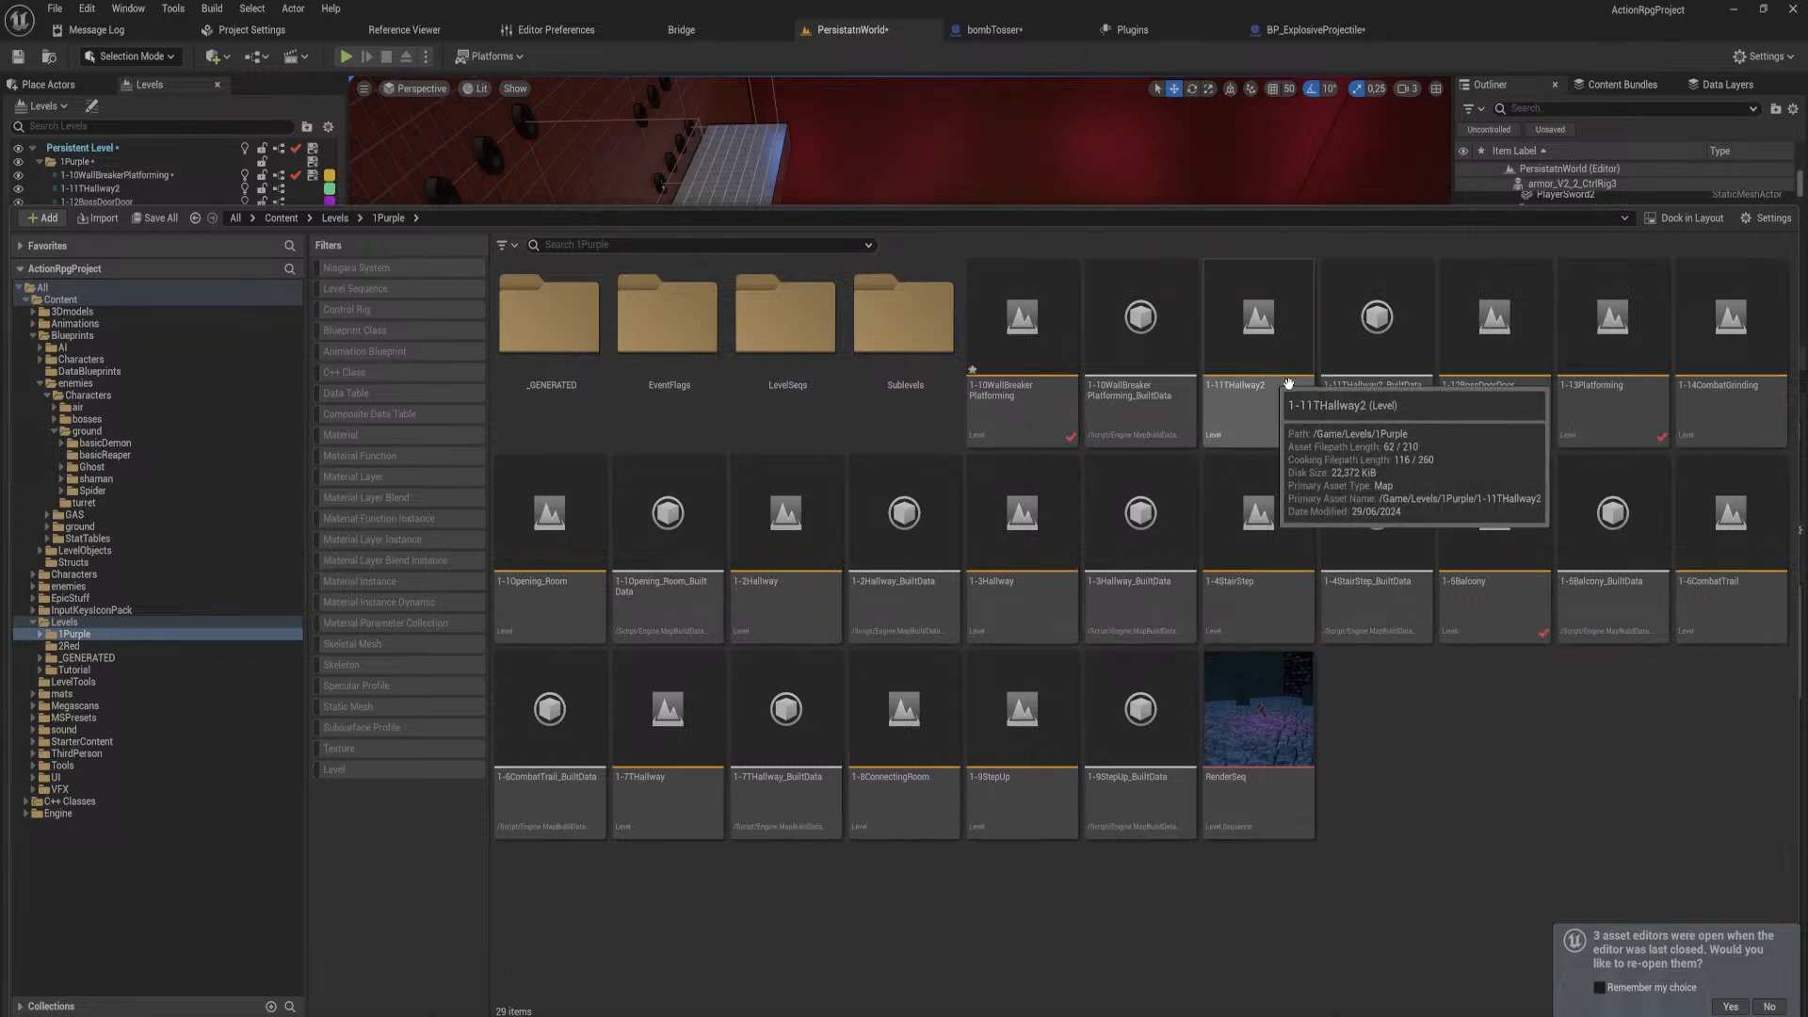
click(1527, 379)
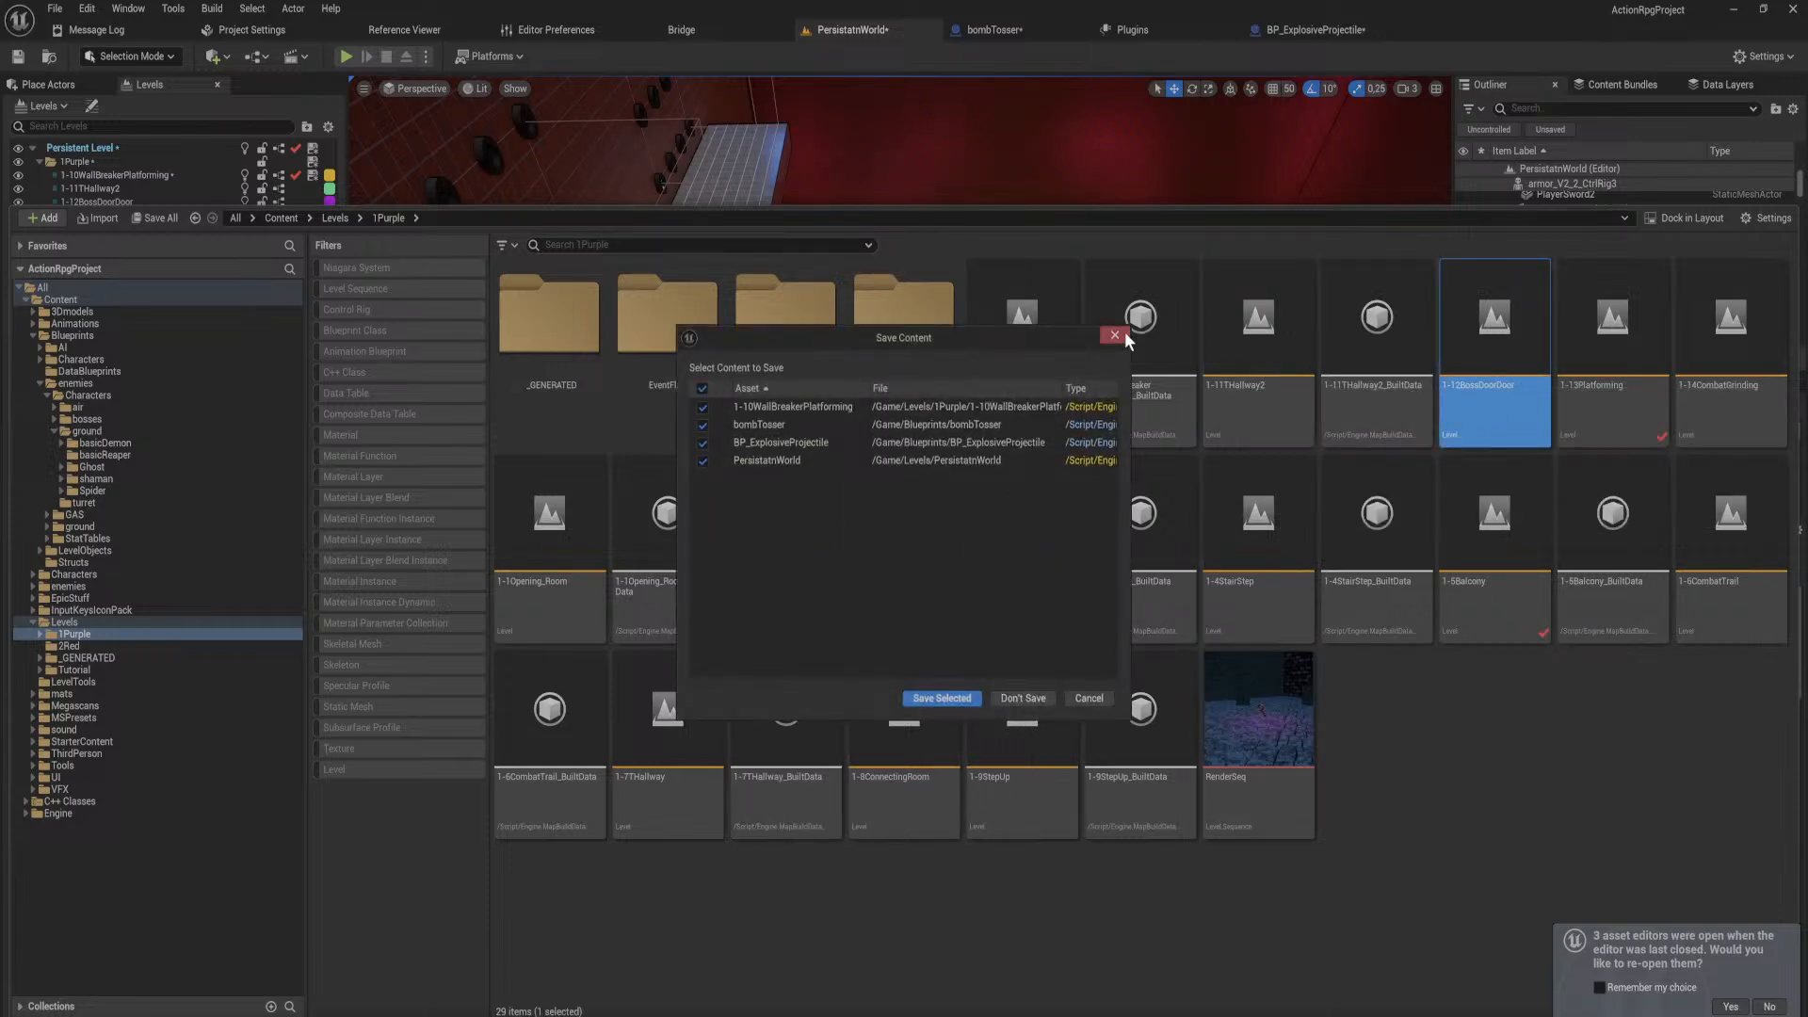
click(1065, 193)
Step: Check the sublevel of the bombTosser room's floor, then open the 1-10WallBreakerPlatforming level, saving all pending assets
click(952, 403)
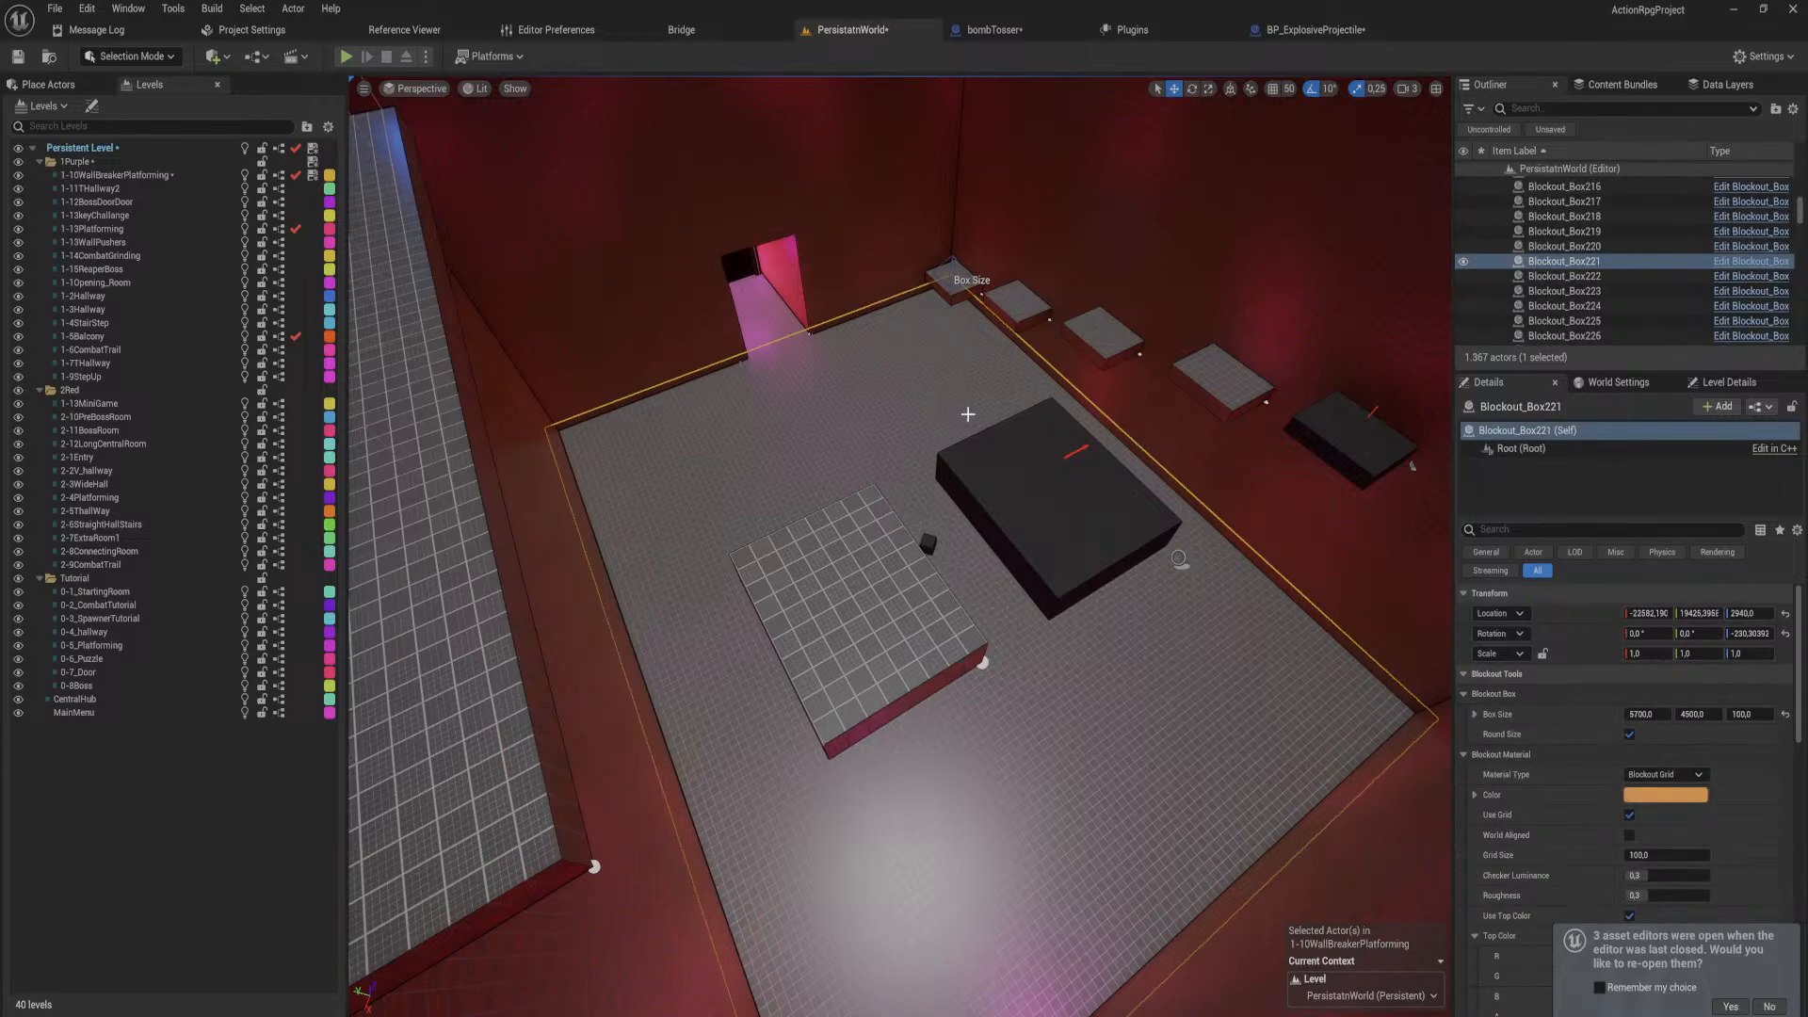
right_drag(1012, 427, 781, 372)
key(ctrl+space)
double_click(1047, 353)
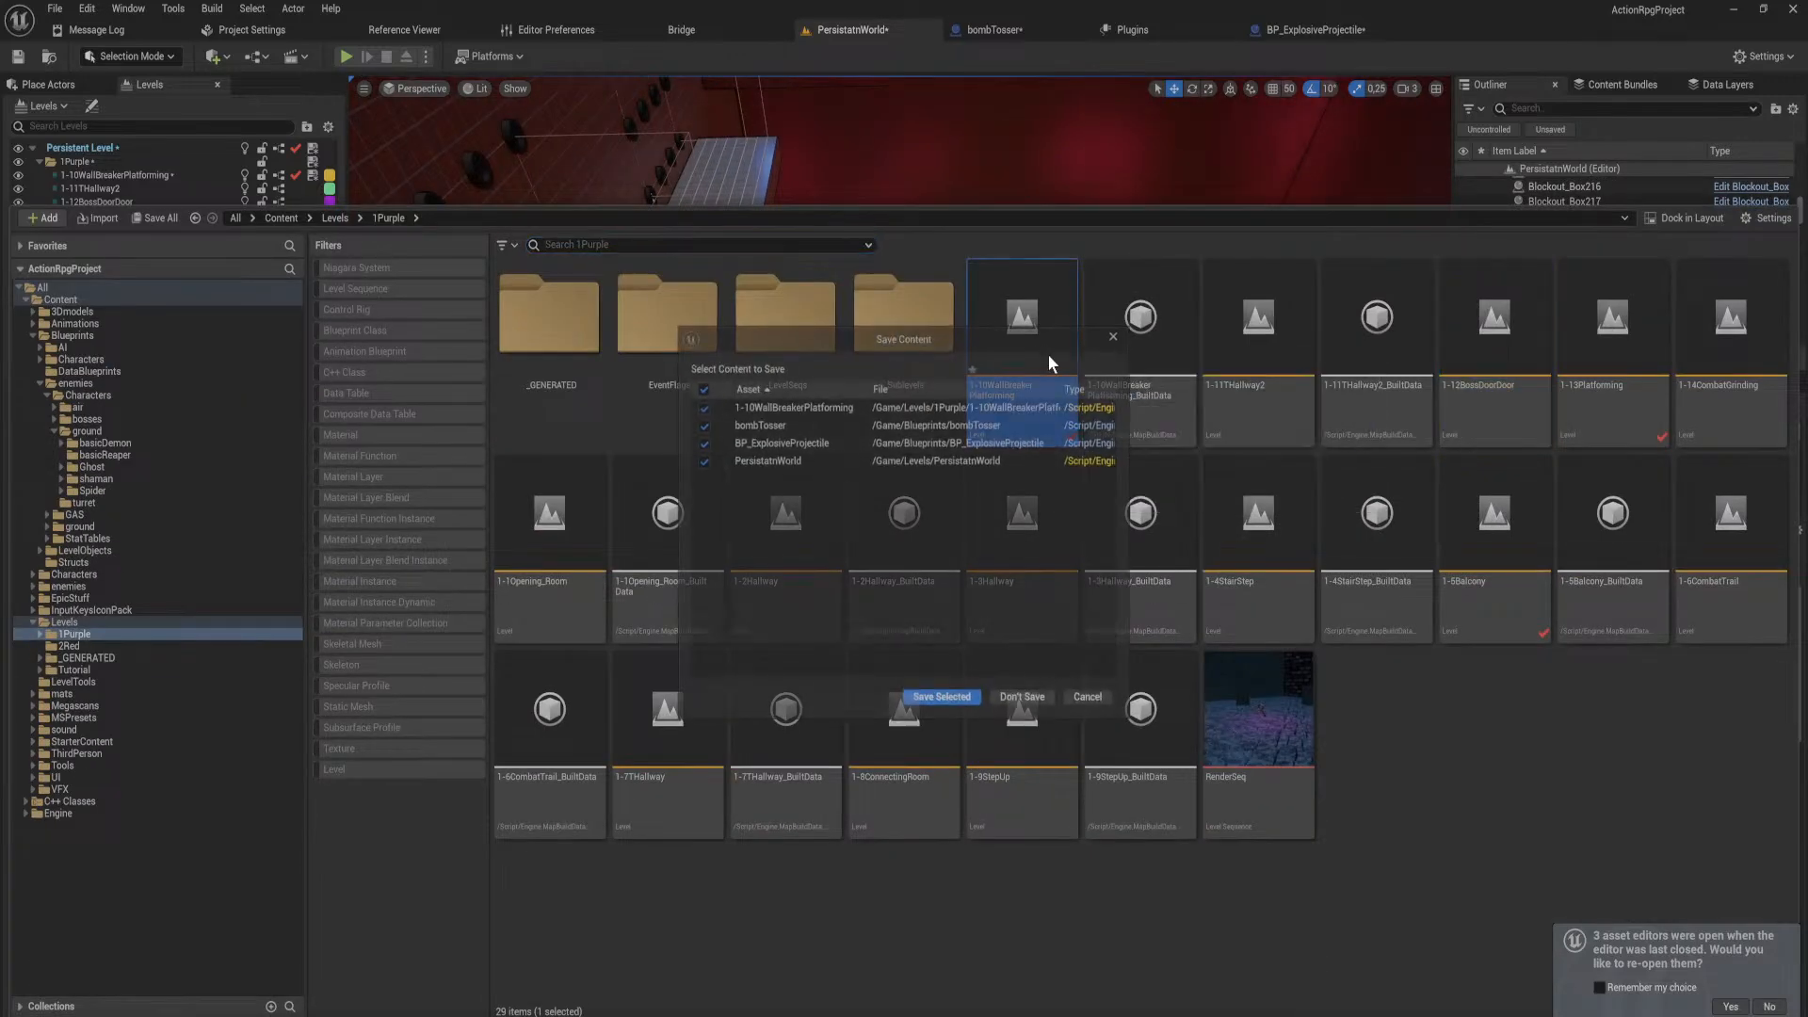
click(941, 699)
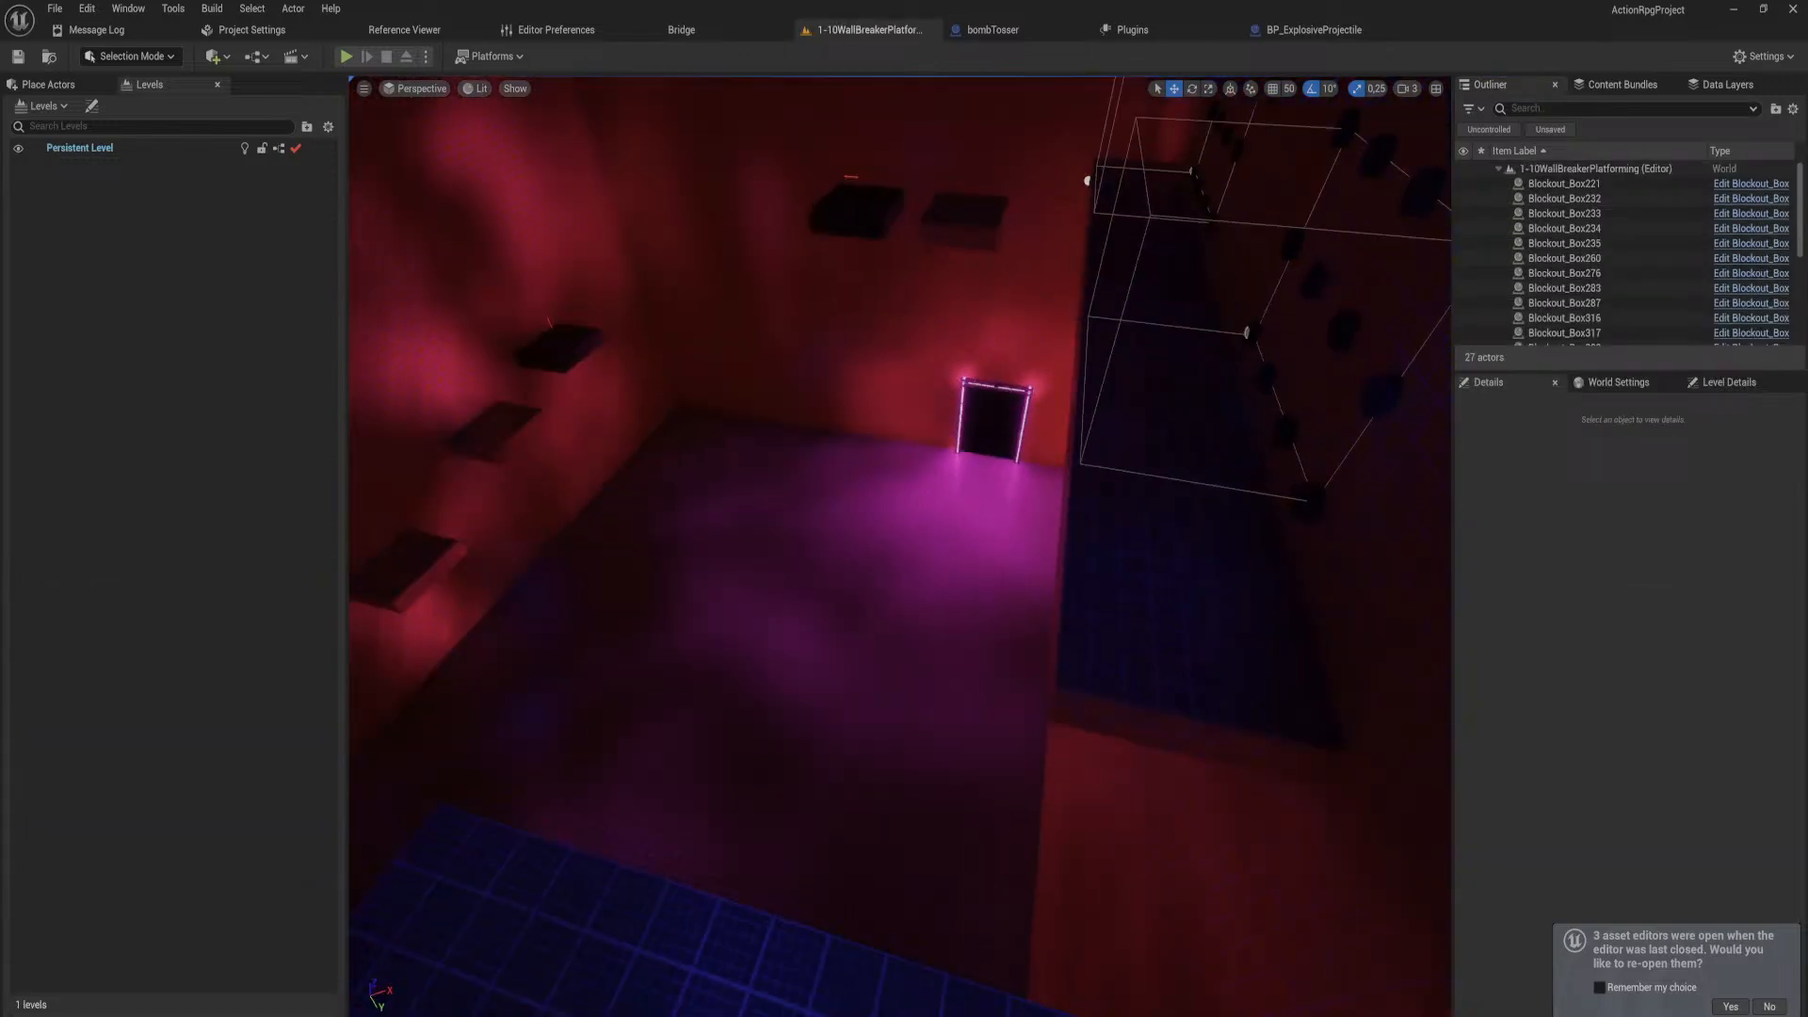
Step: Look through the 1-10WallBreakerPlatforming room for the bombTosser and reopen the PersistatnWorld level from the Levels folder
right_drag(899, 547, 951, 772)
key(w)
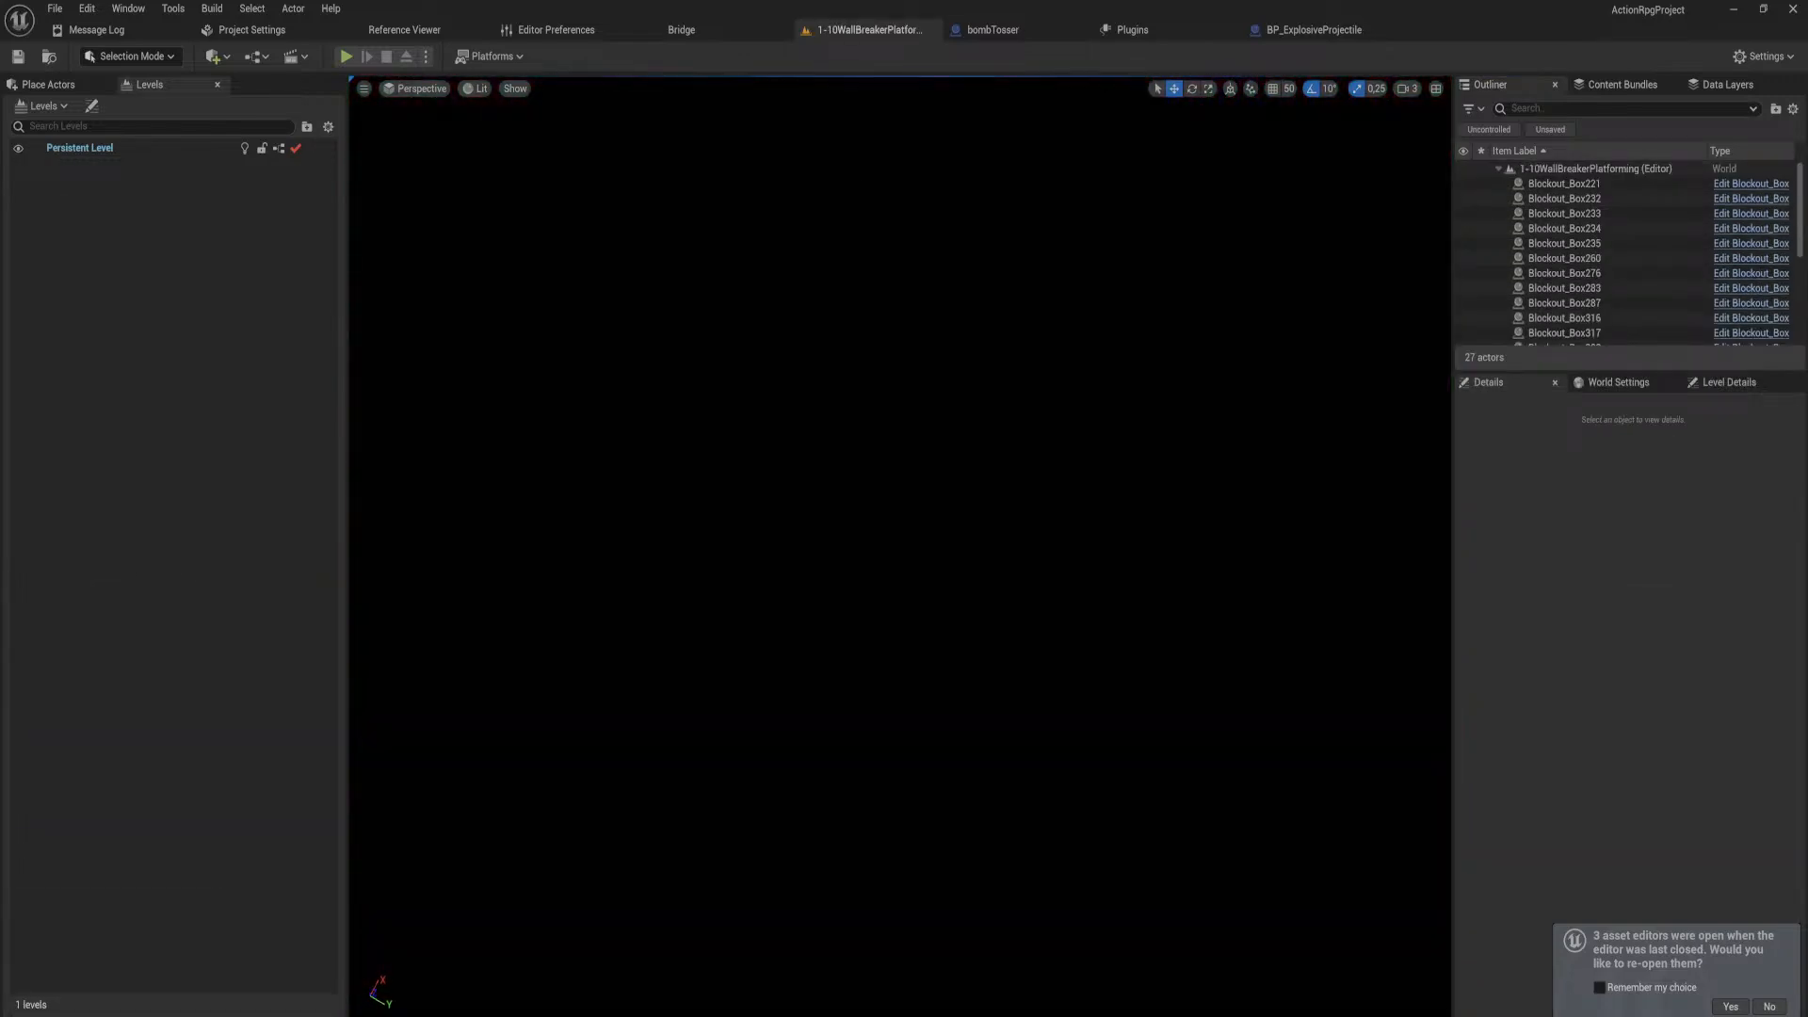
right_drag(900, 546, 923, 471)
key(ctrl+space)
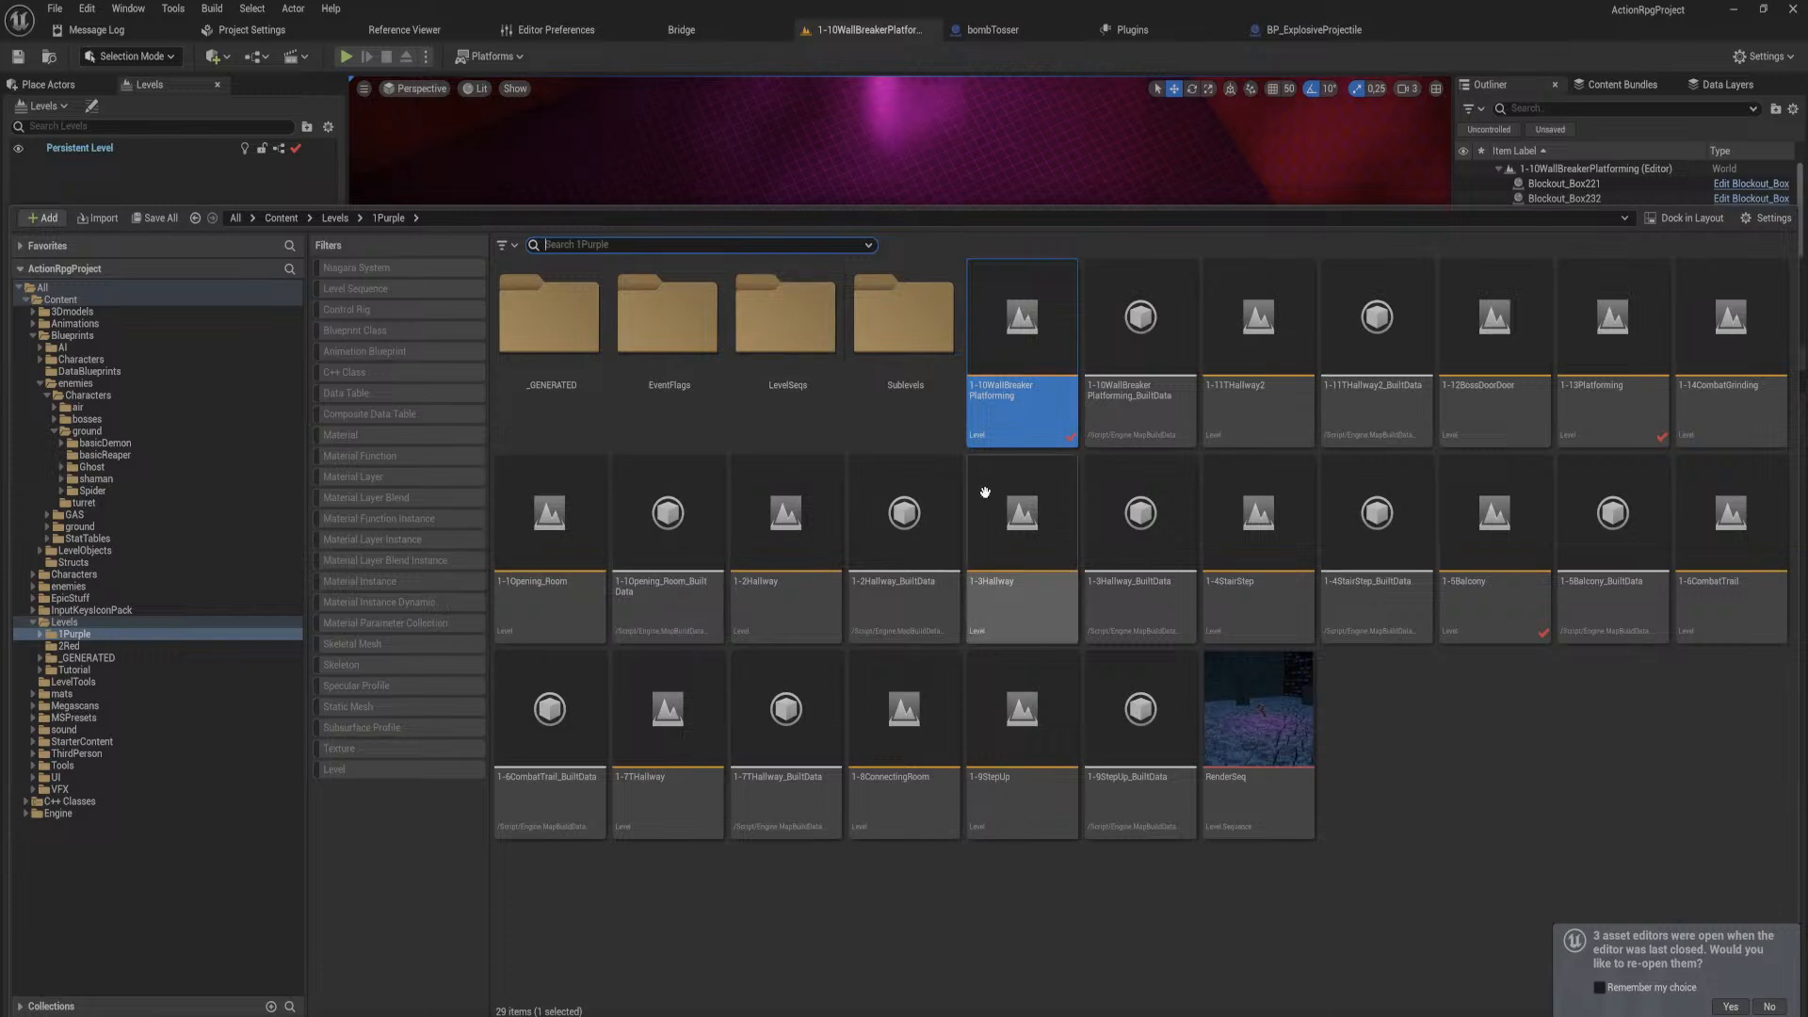
click(64, 622)
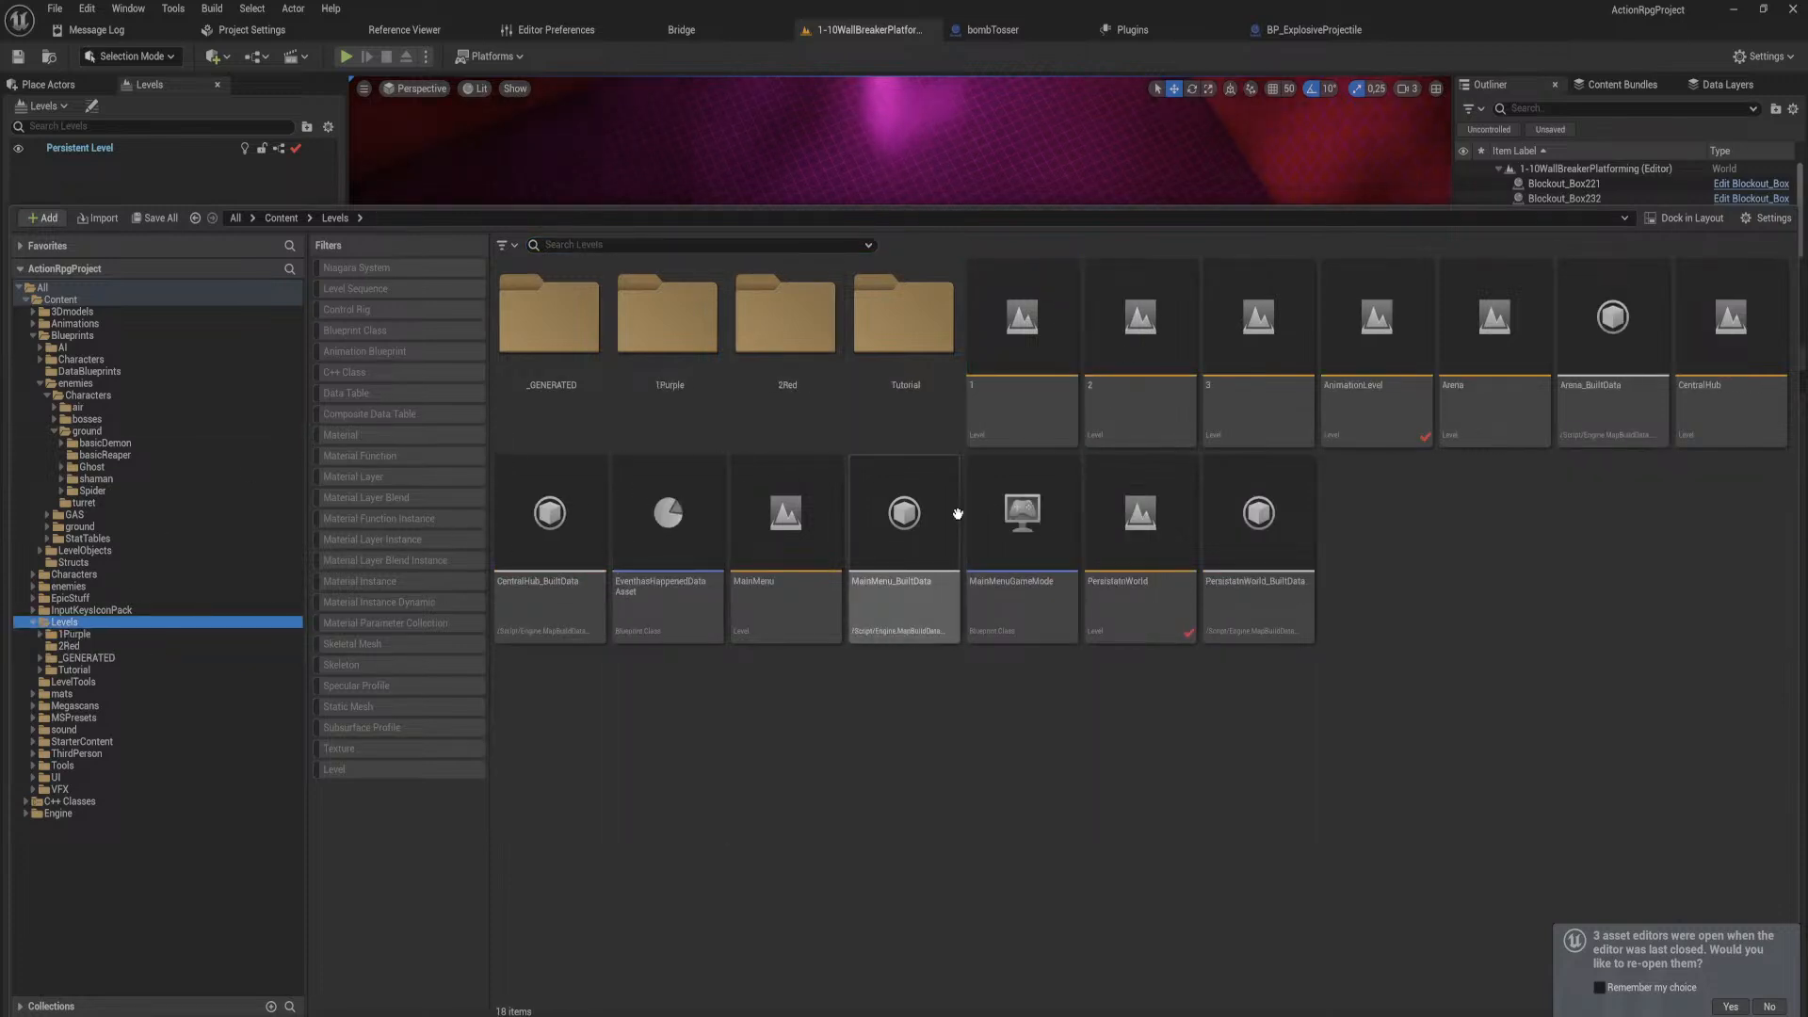
double_click(1162, 565)
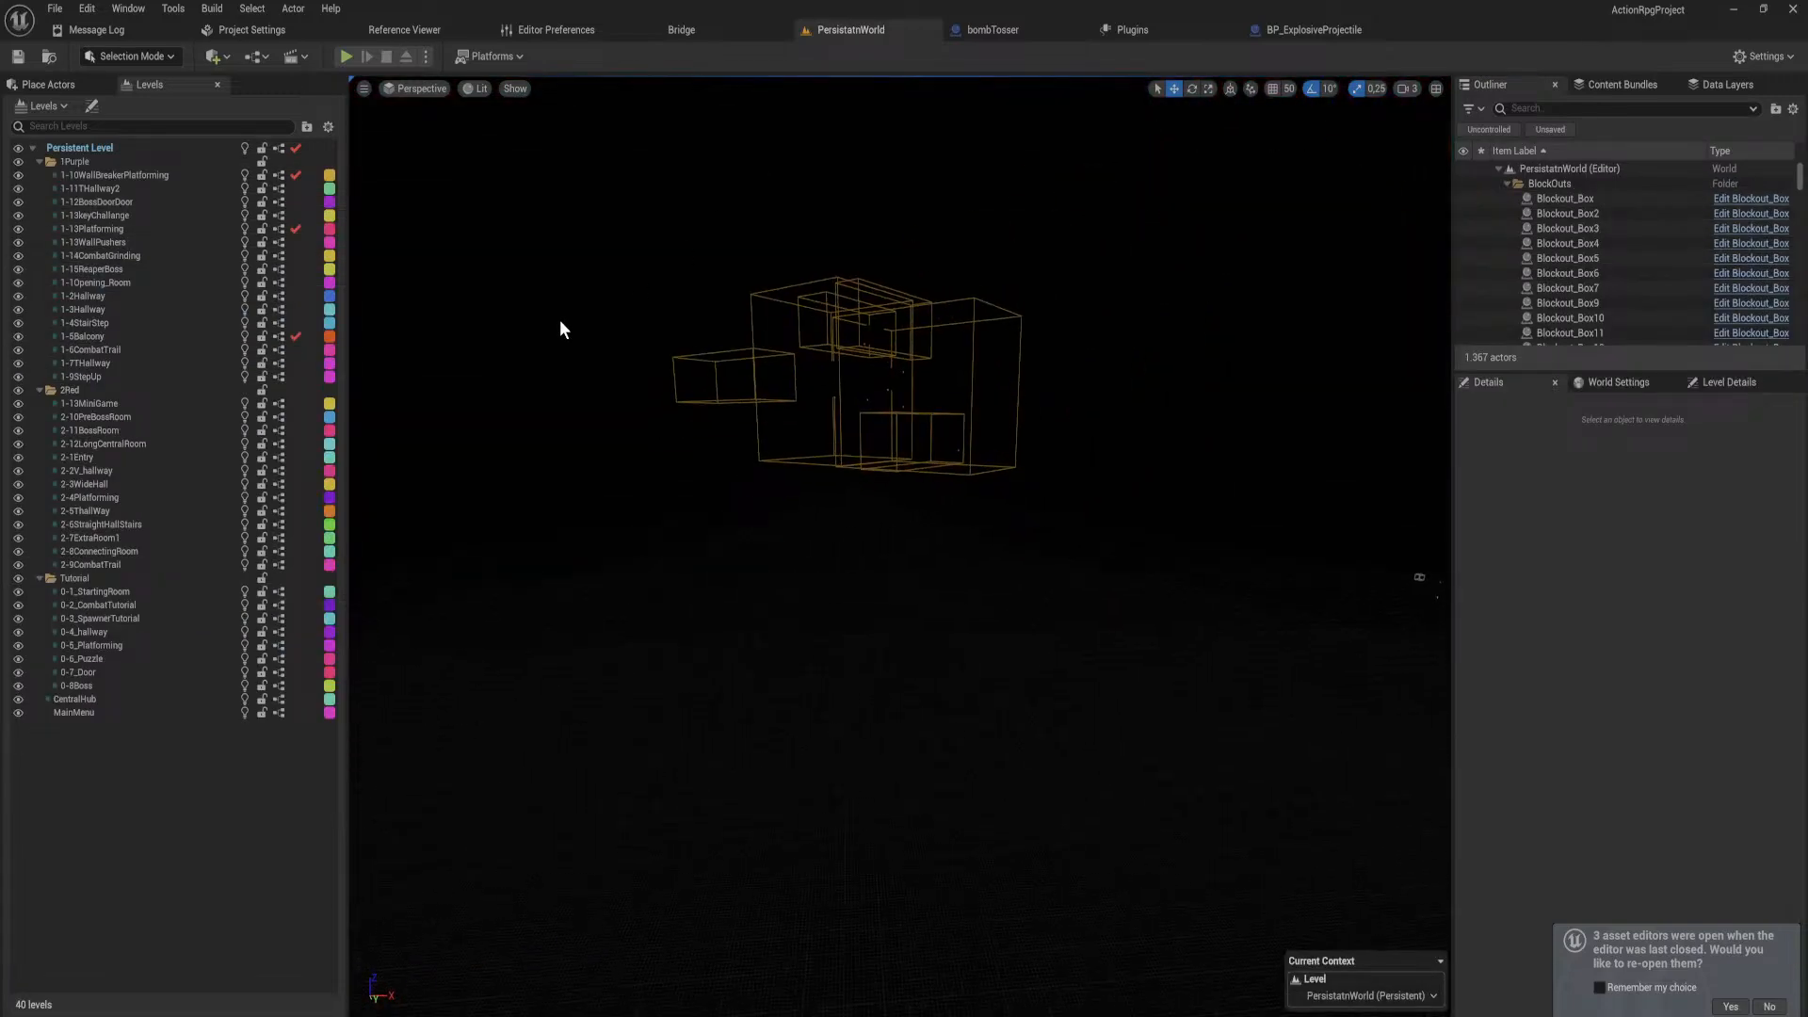
Step: Focus on the 1-13 keyChallangeMainStreaming volume and show the 1Purple sublevels to reach the red room with the bombTosser
click(836, 376)
key(f)
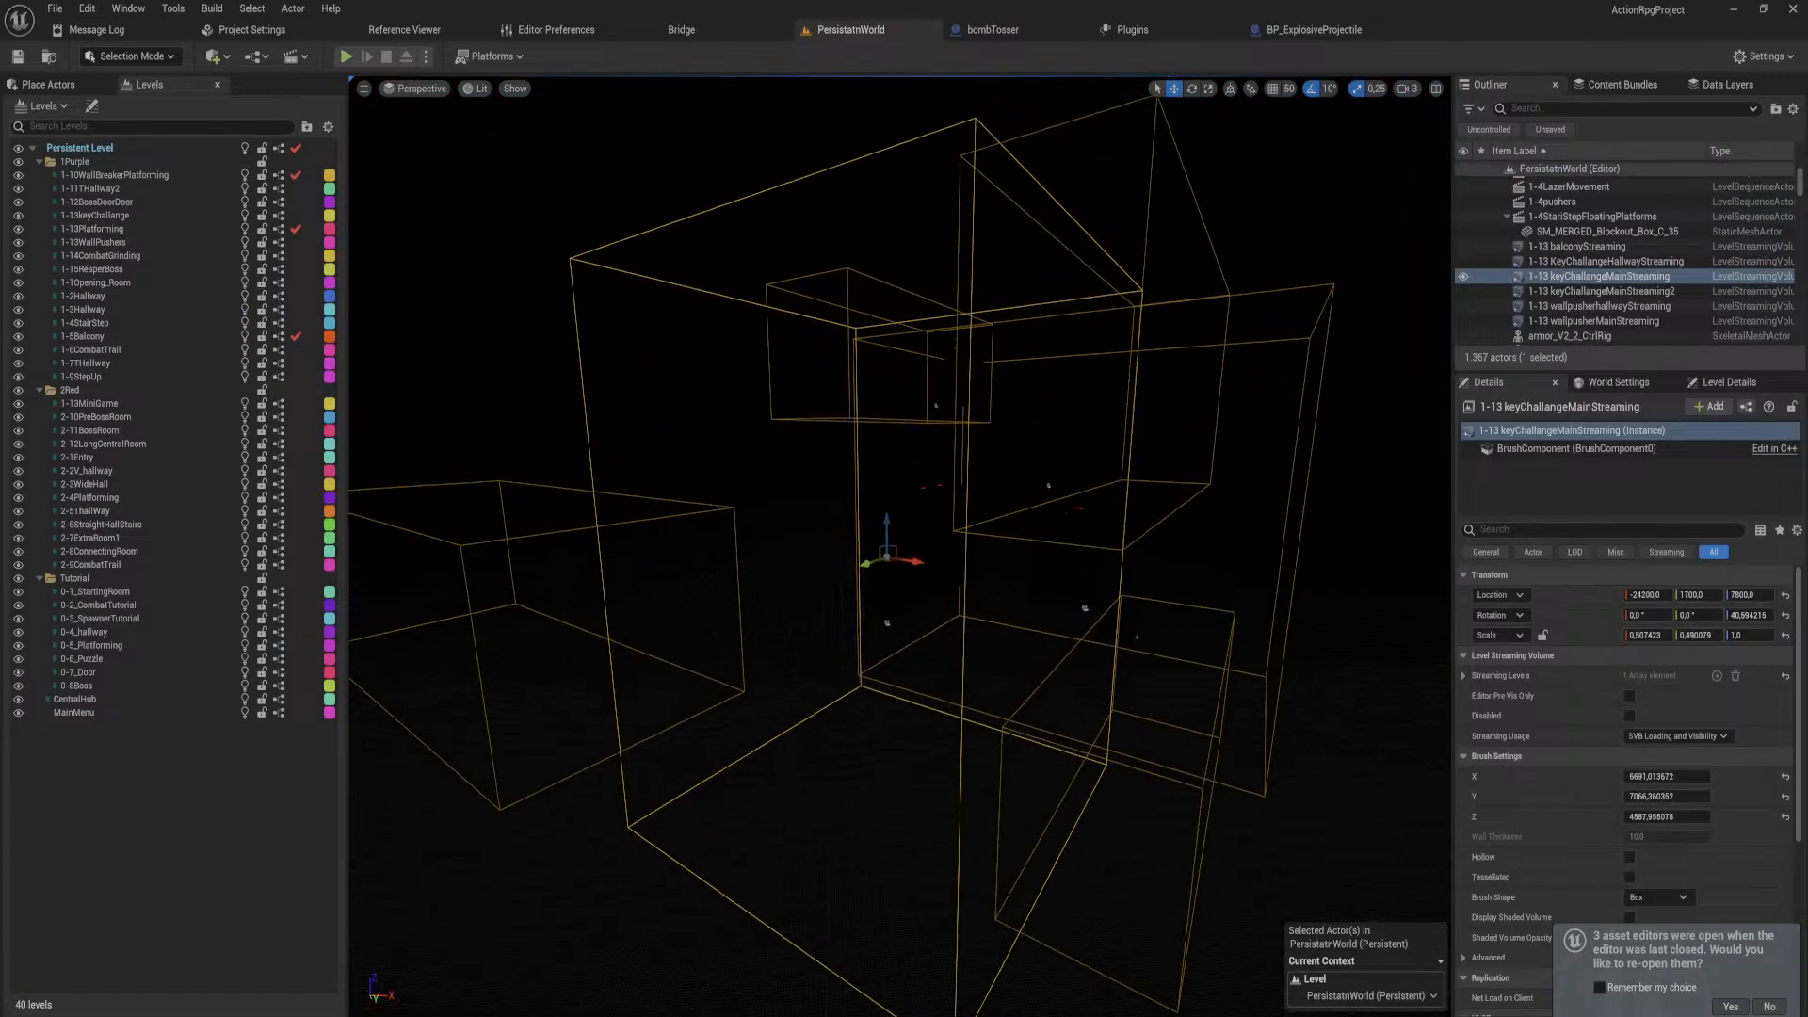
right_drag(899, 546, 781, 574)
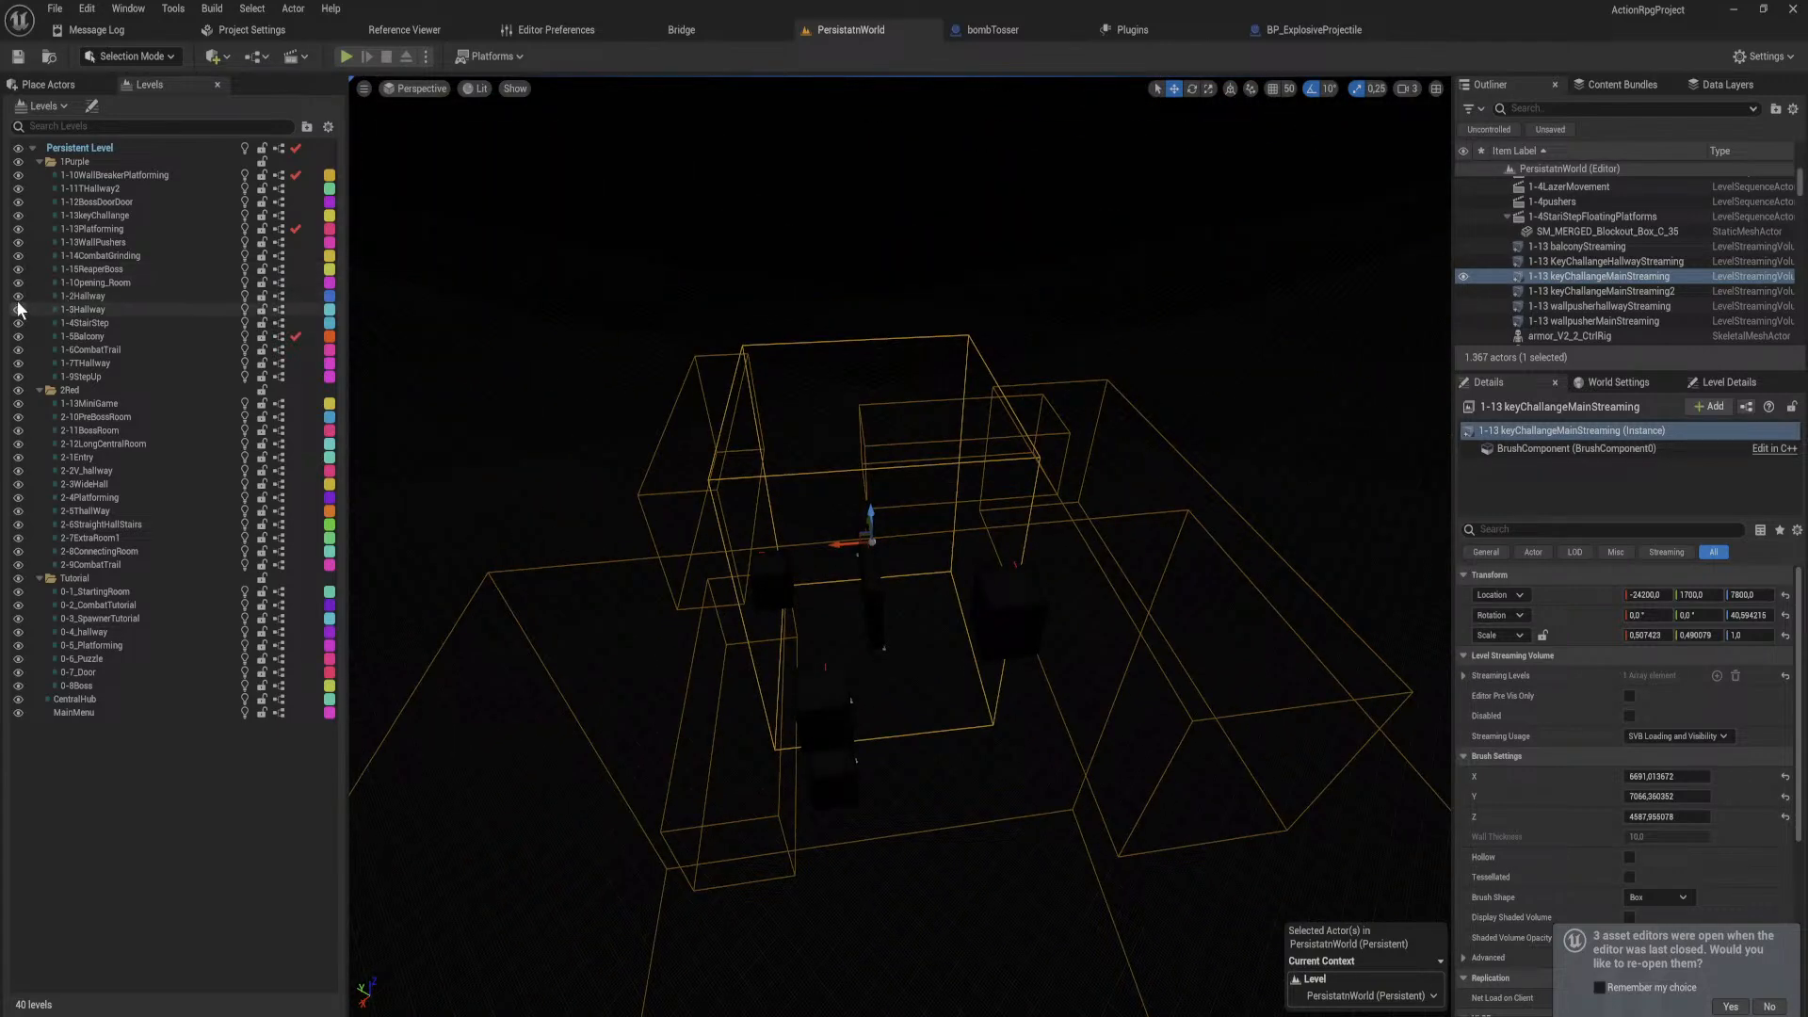
click(20, 164)
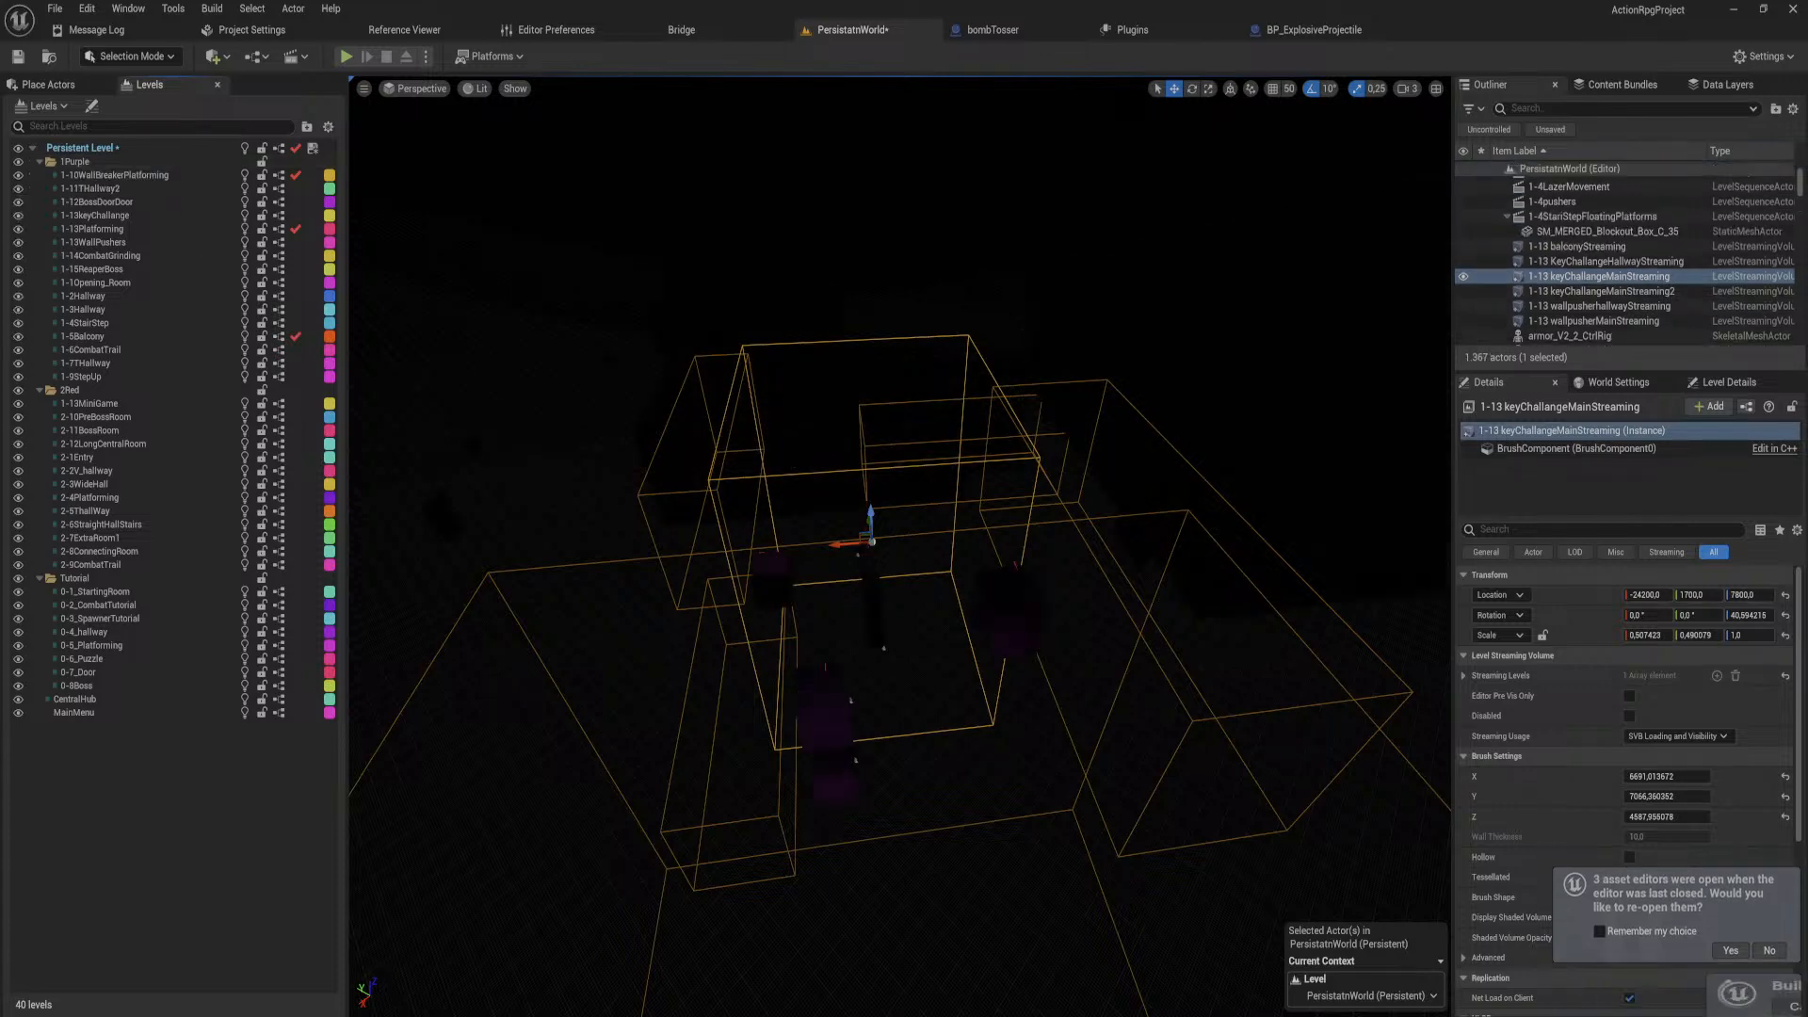
mouse_move(753, 469)
right_down()
mouse_move(932, 469)
mouse_move(951, 377)
mouse_move(999, 363)
mouse_move(829, 377)
mouse_move(847, 659)
mouse_move(791, 593)
mouse_move(867, 556)
mouse_move(961, 593)
mouse_move(1356, 659)
mouse_move(1351, 608)
mouse_move(1365, 622)
mouse_move(1384, 603)
mouse_move(1337, 848)
mouse_move(1225, 772)
mouse_move(1177, 659)
mouse_move(768, 469)
right_up()
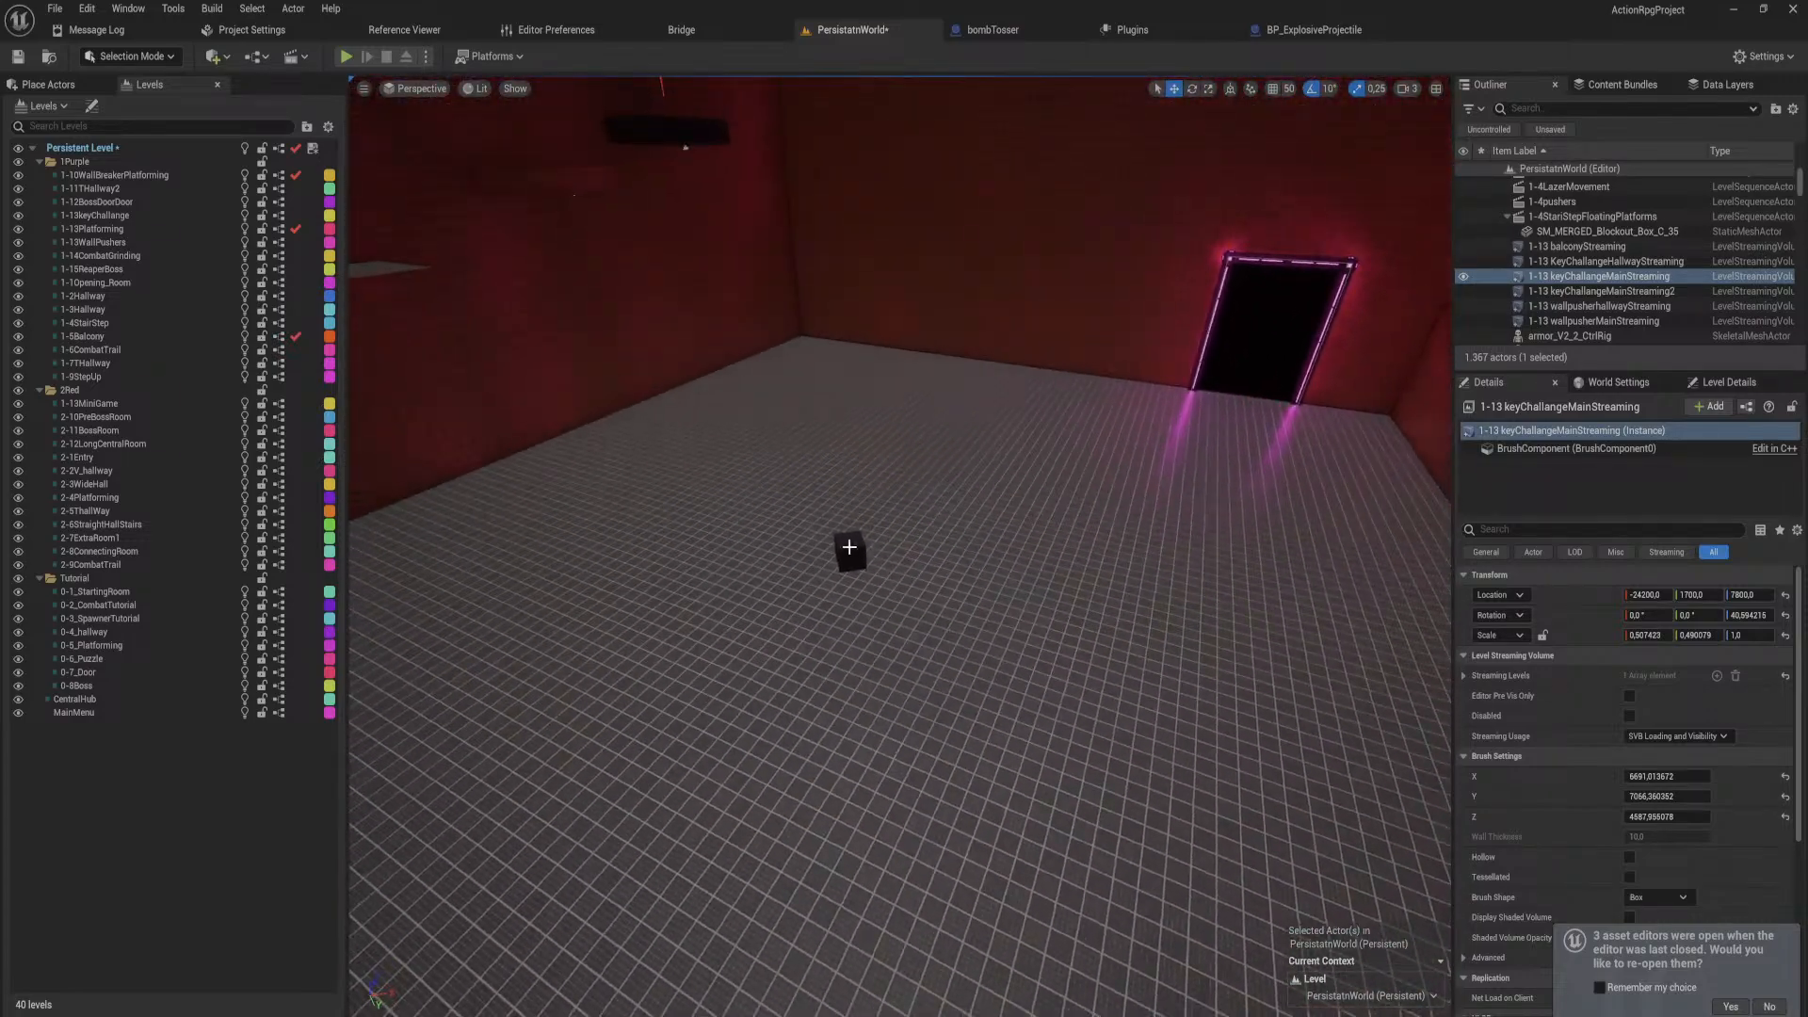
Step: Move the bombTosser actor on the red room's floor into the 1-10WallBreakerPlatforming sublevel
click(847, 549)
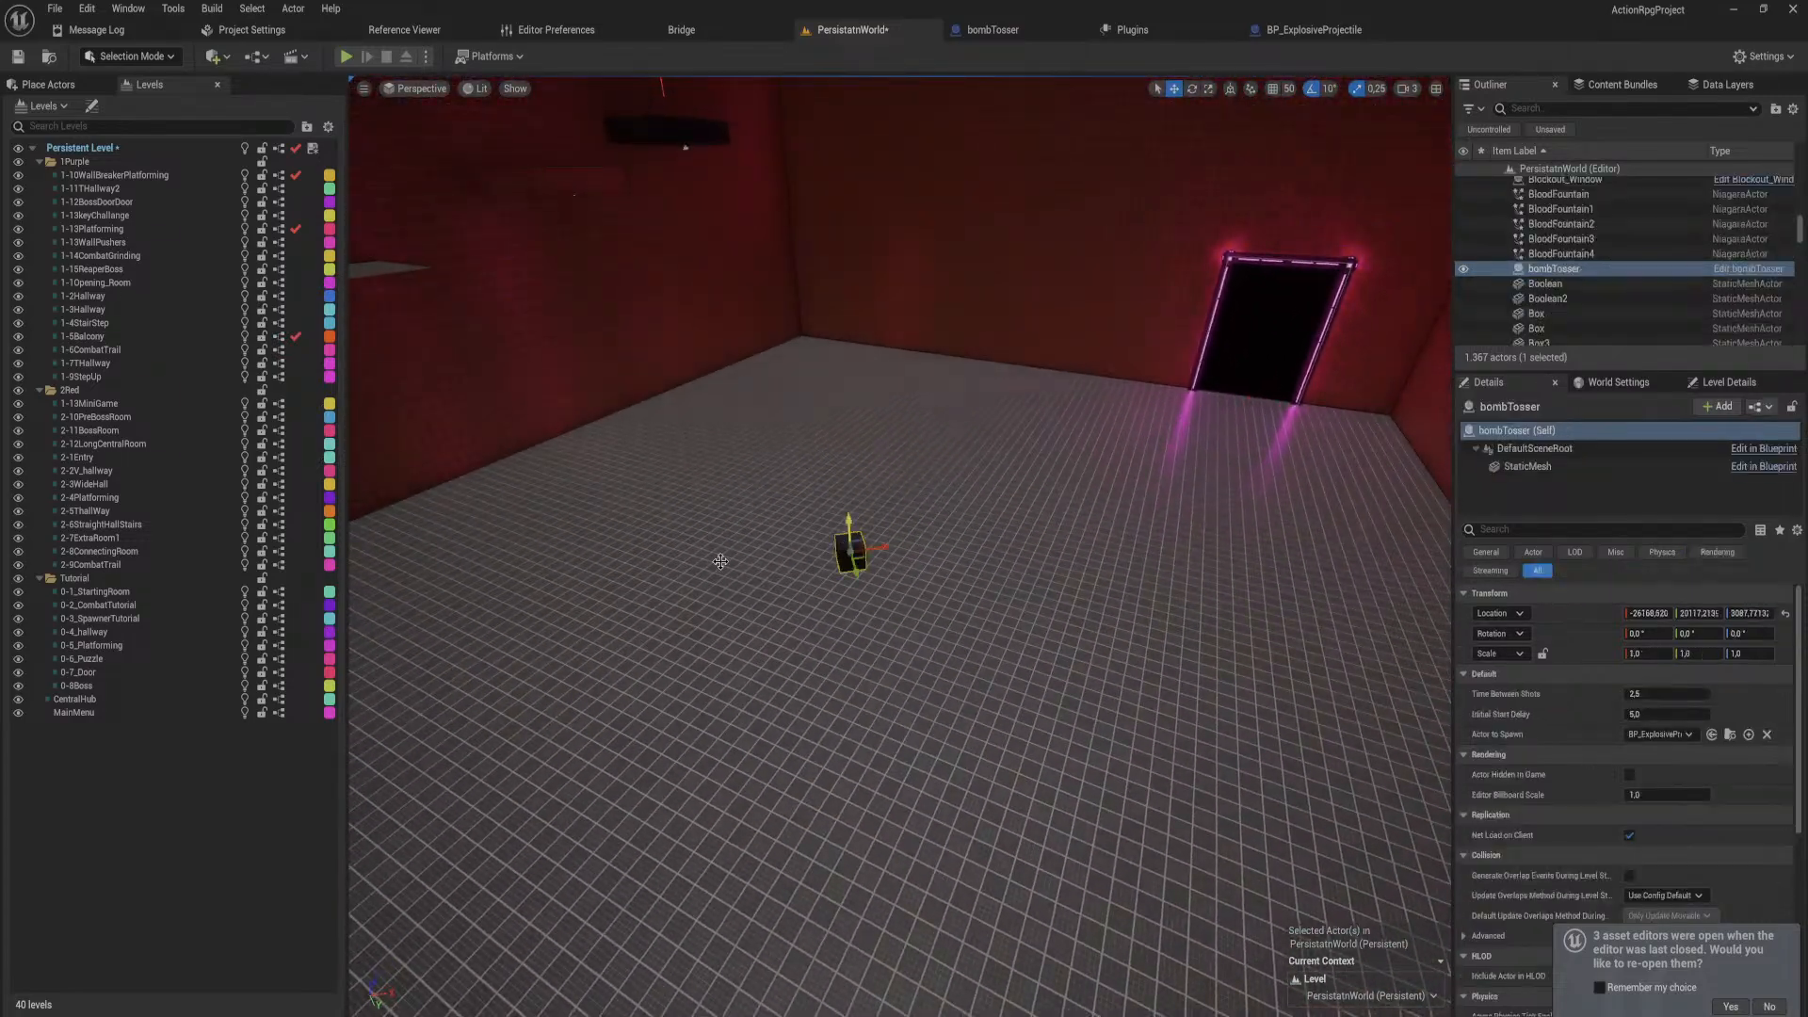
right_click(116, 175)
mouse_move(189, 242)
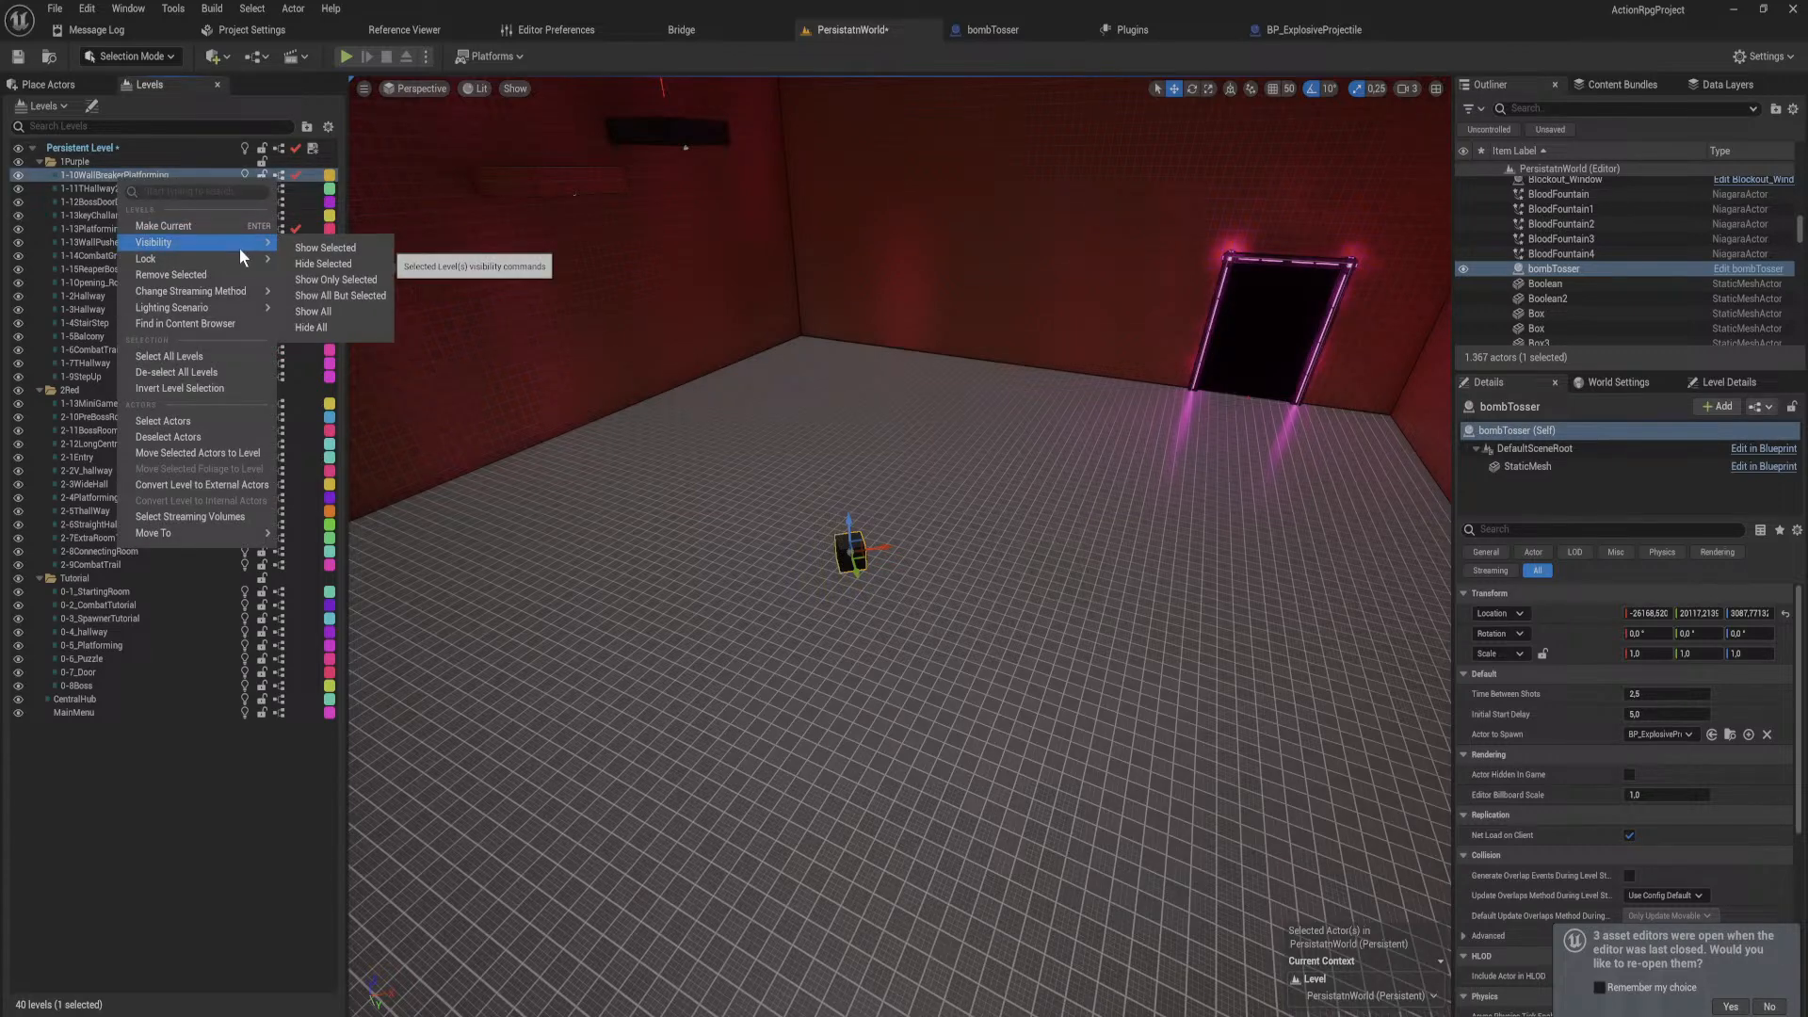
click(236, 454)
right_drag(949, 622, 876, 558)
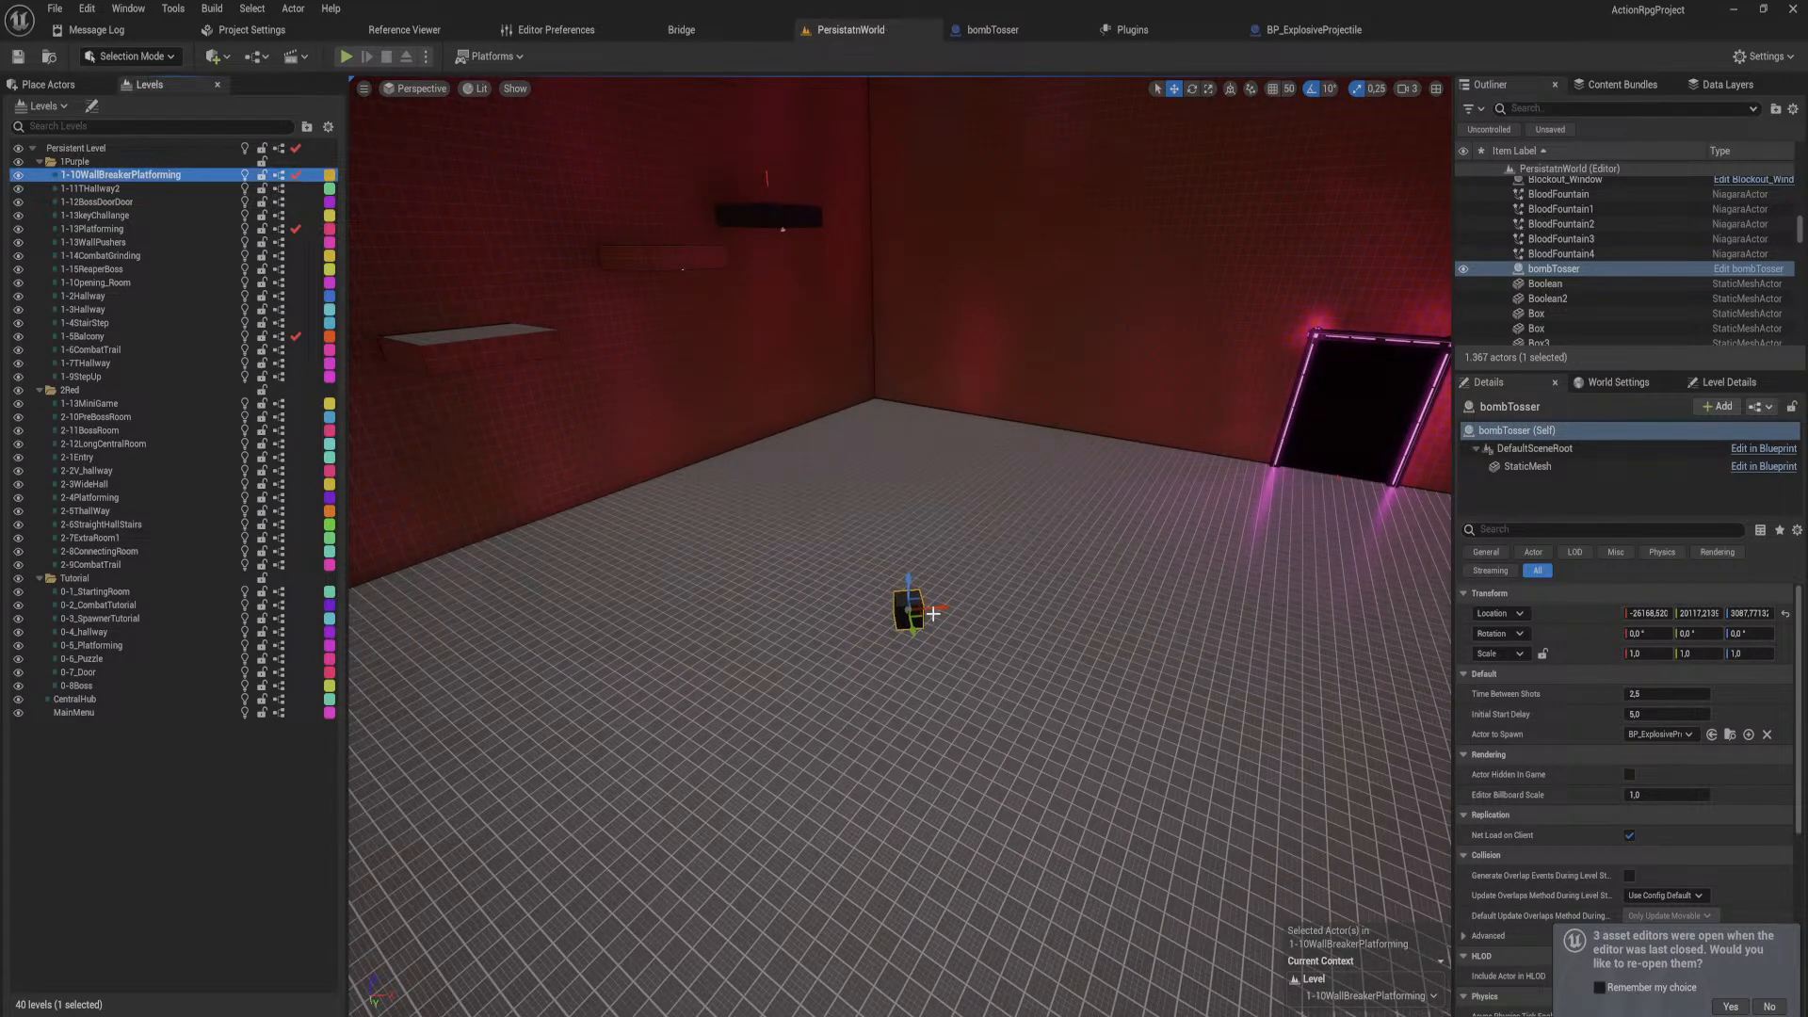
Step: Open the 1-10WallBreakerPlatforming level on its own from the 1Purple folder
key(ctrl+space)
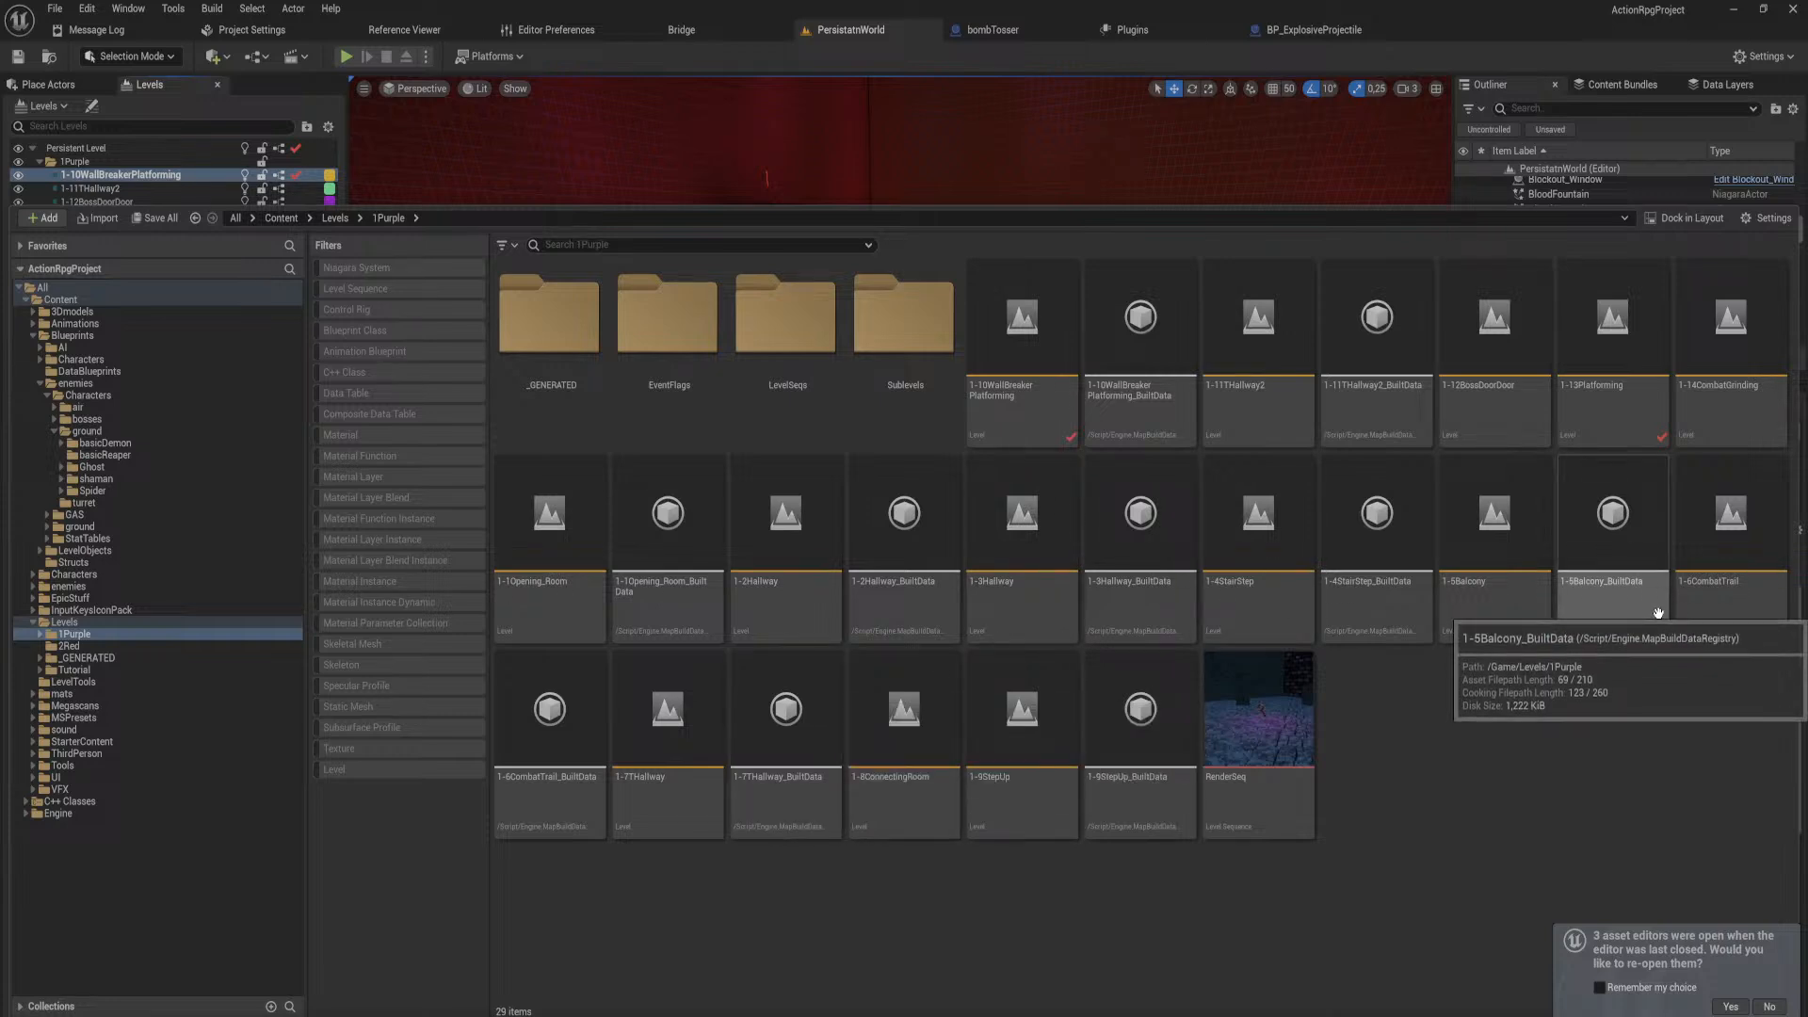
double_click(1070, 337)
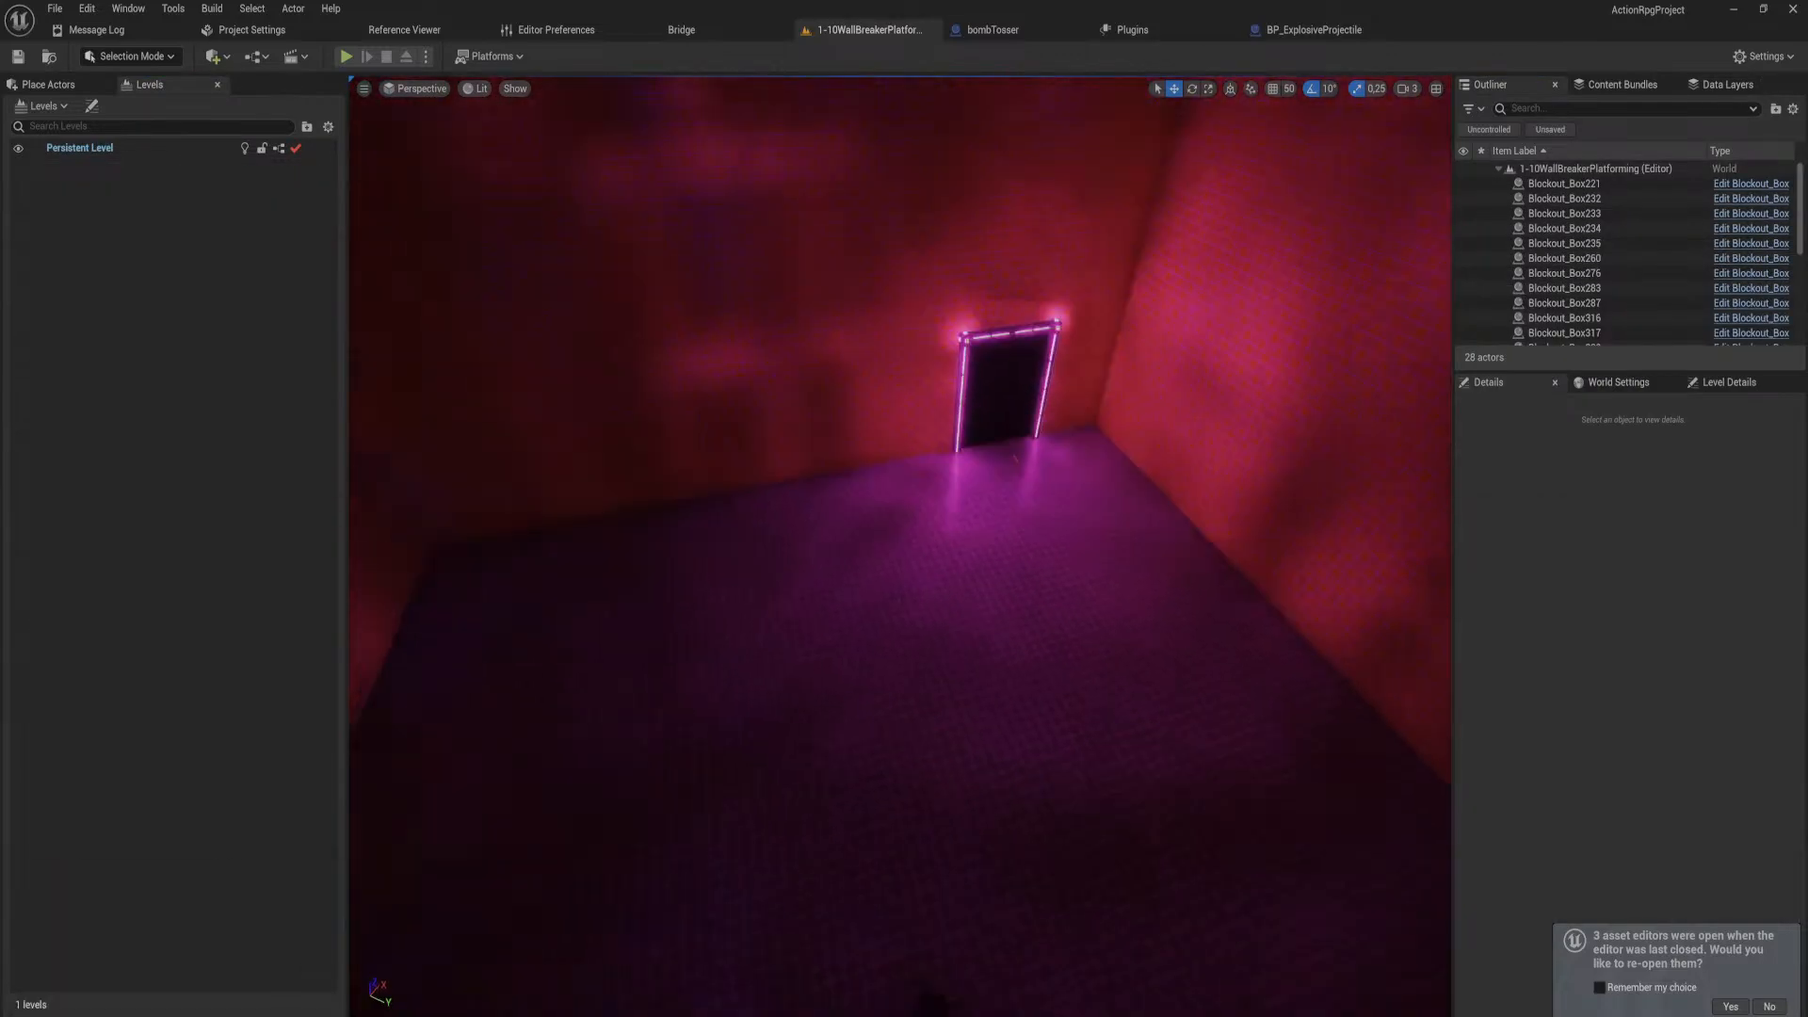
right_drag(951, 232, 1371, 226)
right_drag(935, 511, 874, 525)
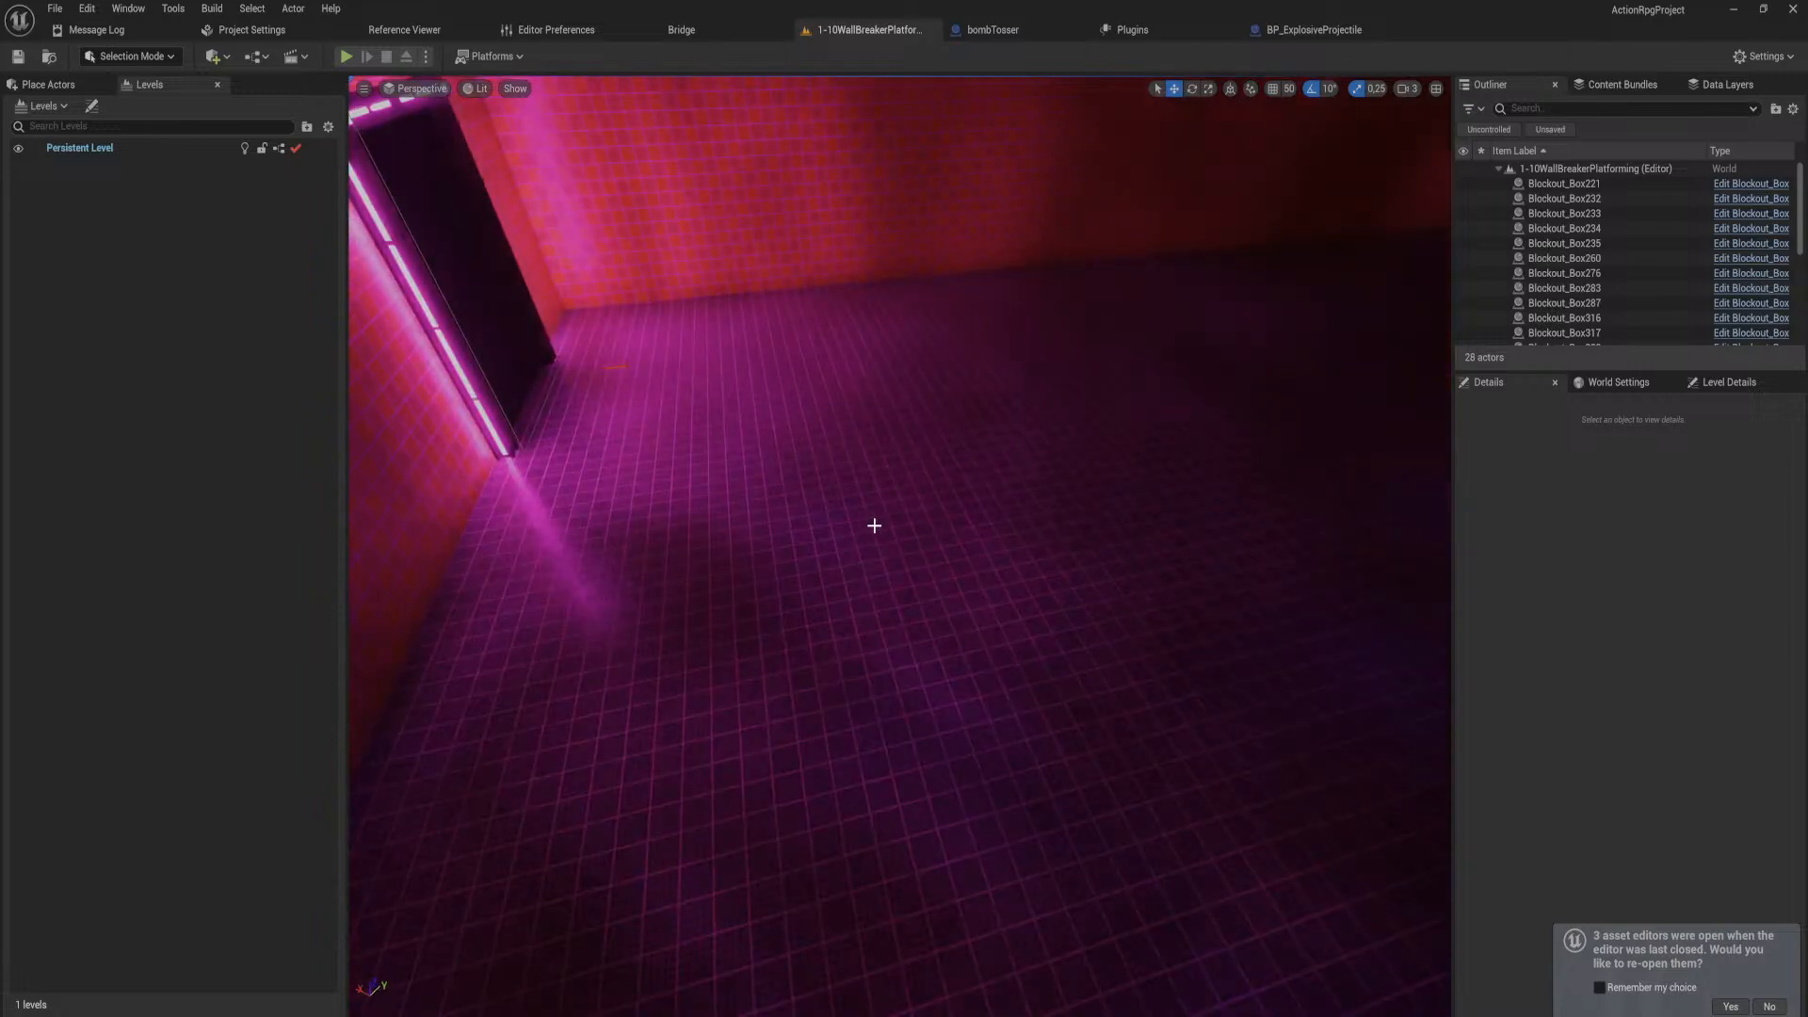
Step: Try to play the level from a spot on the room's floor and stop the session
right_click(782, 443)
click(879, 926)
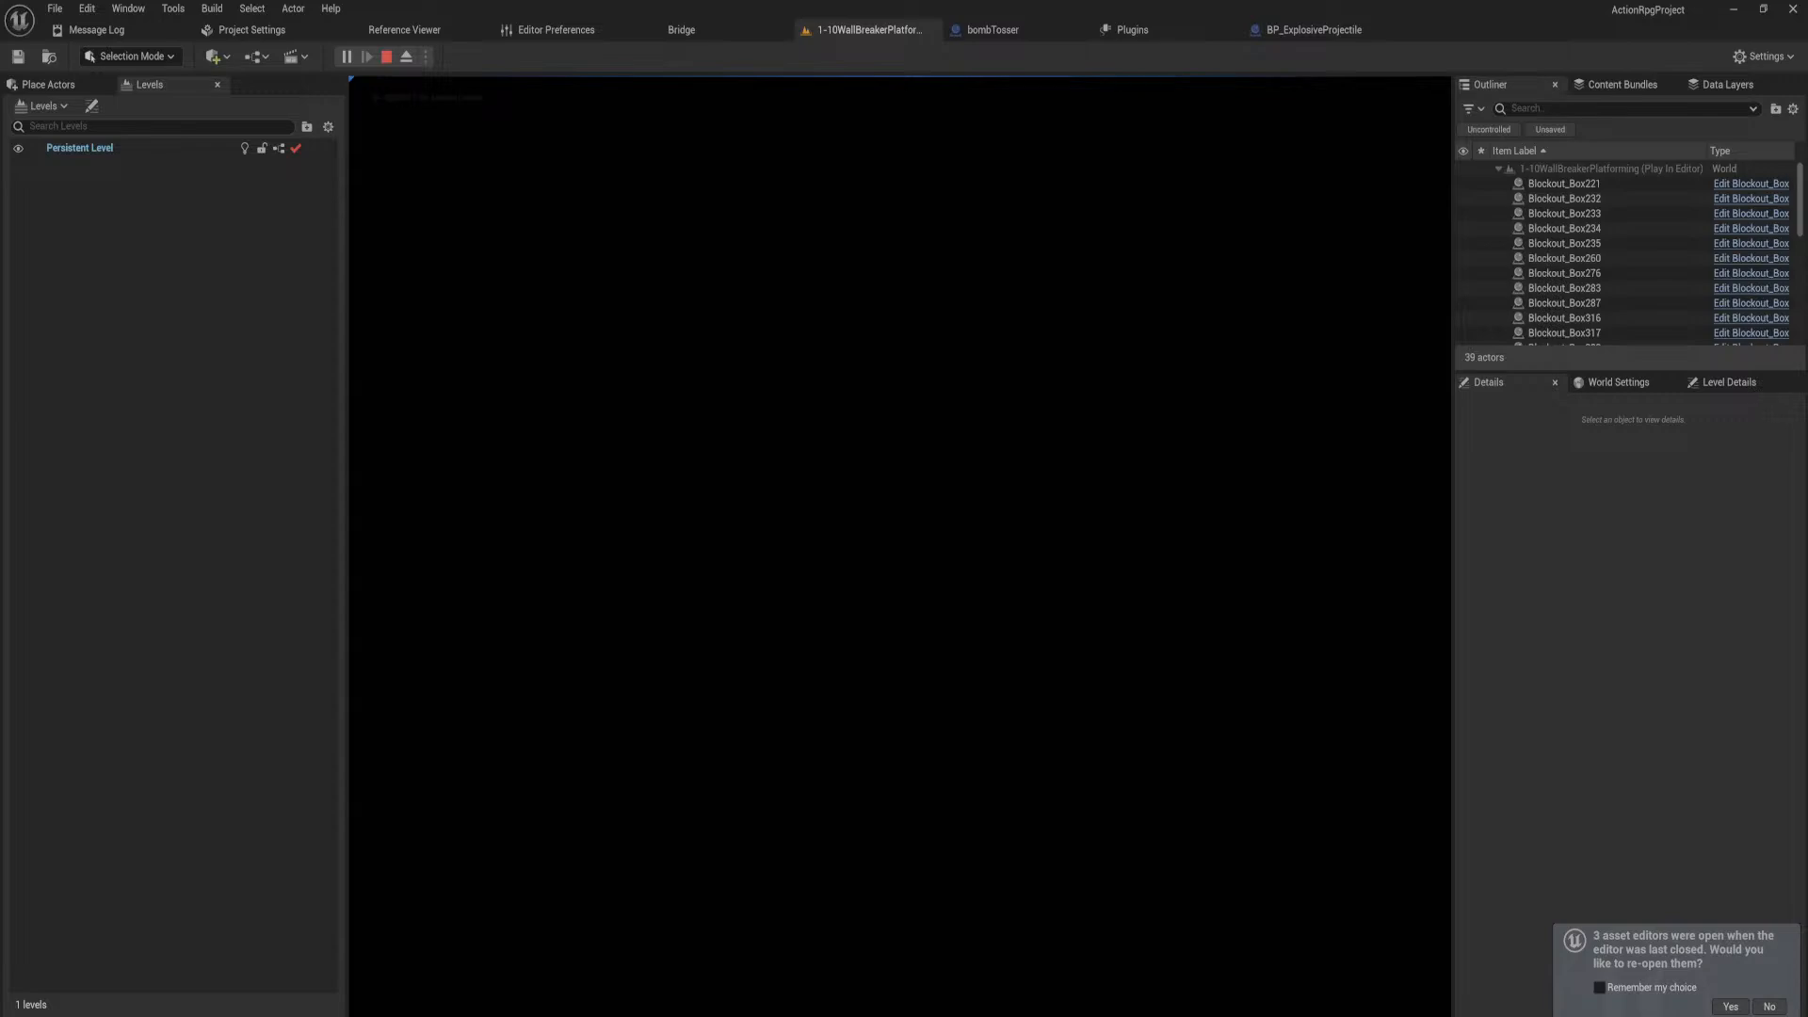
key(Escape)
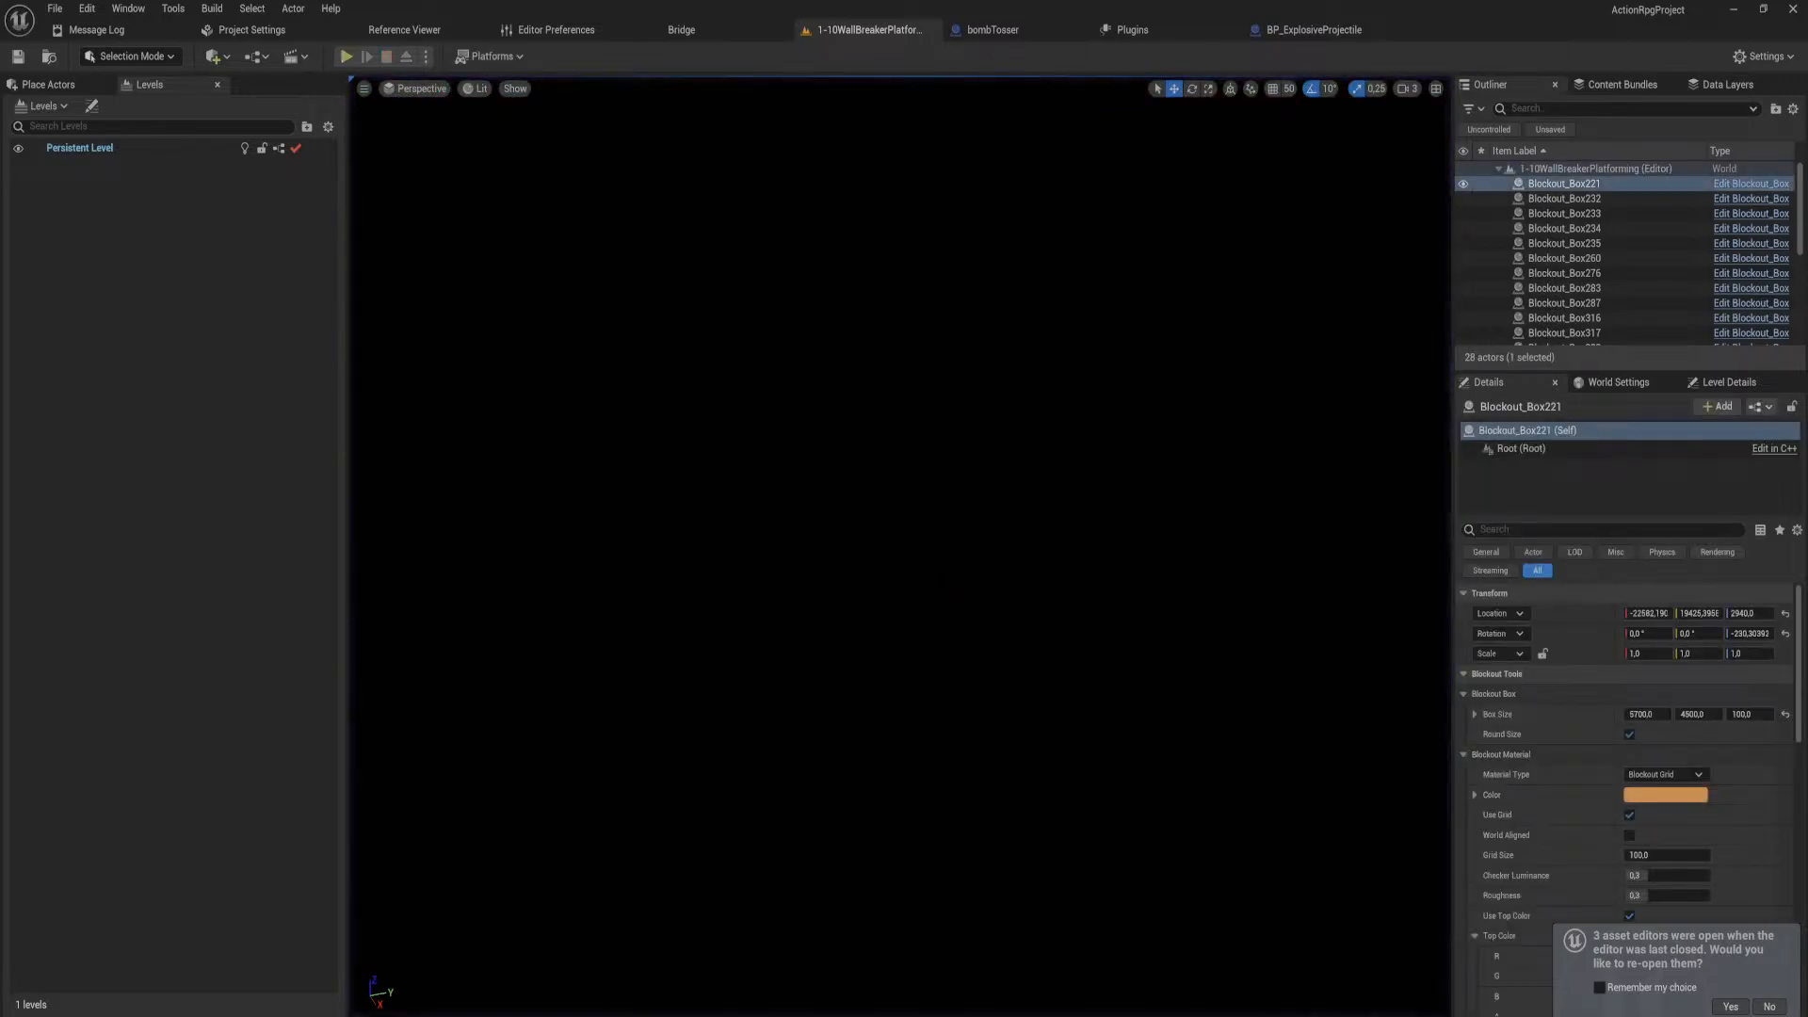
Step: In the world settings, set GameMode Override to BP_ActionRpgGM and Default Pawn Class to BP_ThirdPersonCharacter
right_drag(942, 580, 1411, 509)
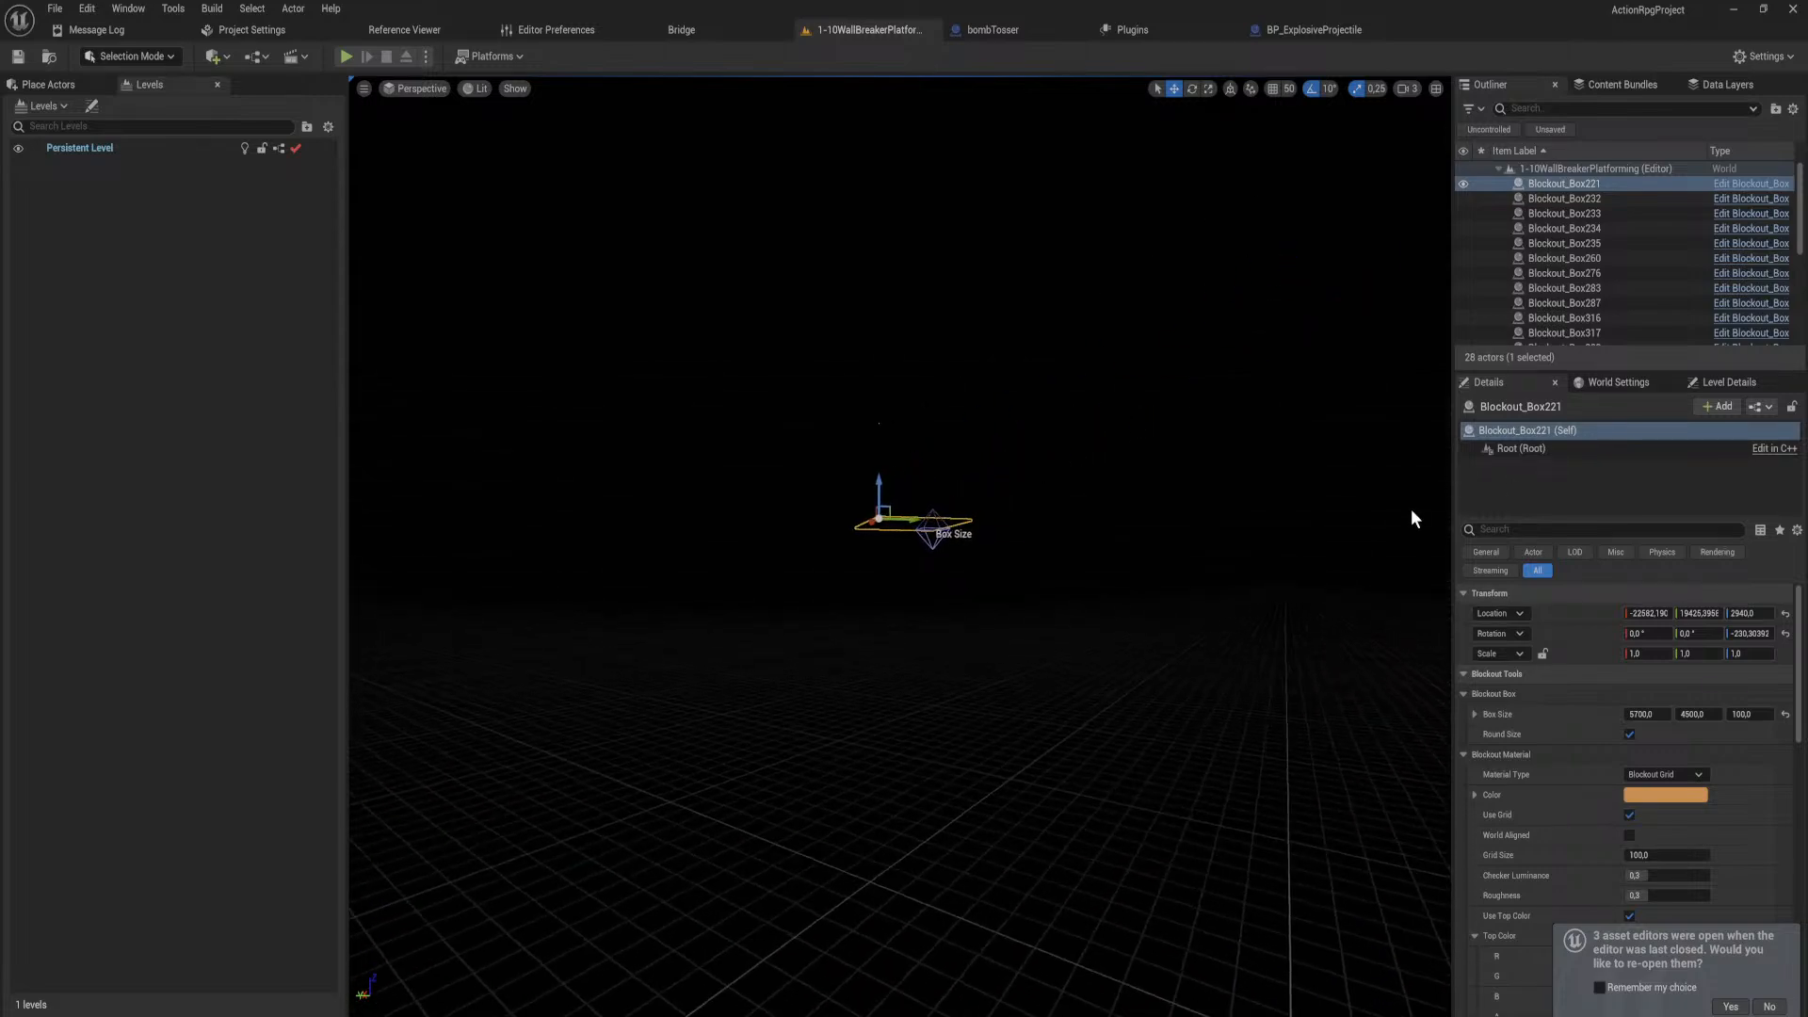
click(1644, 382)
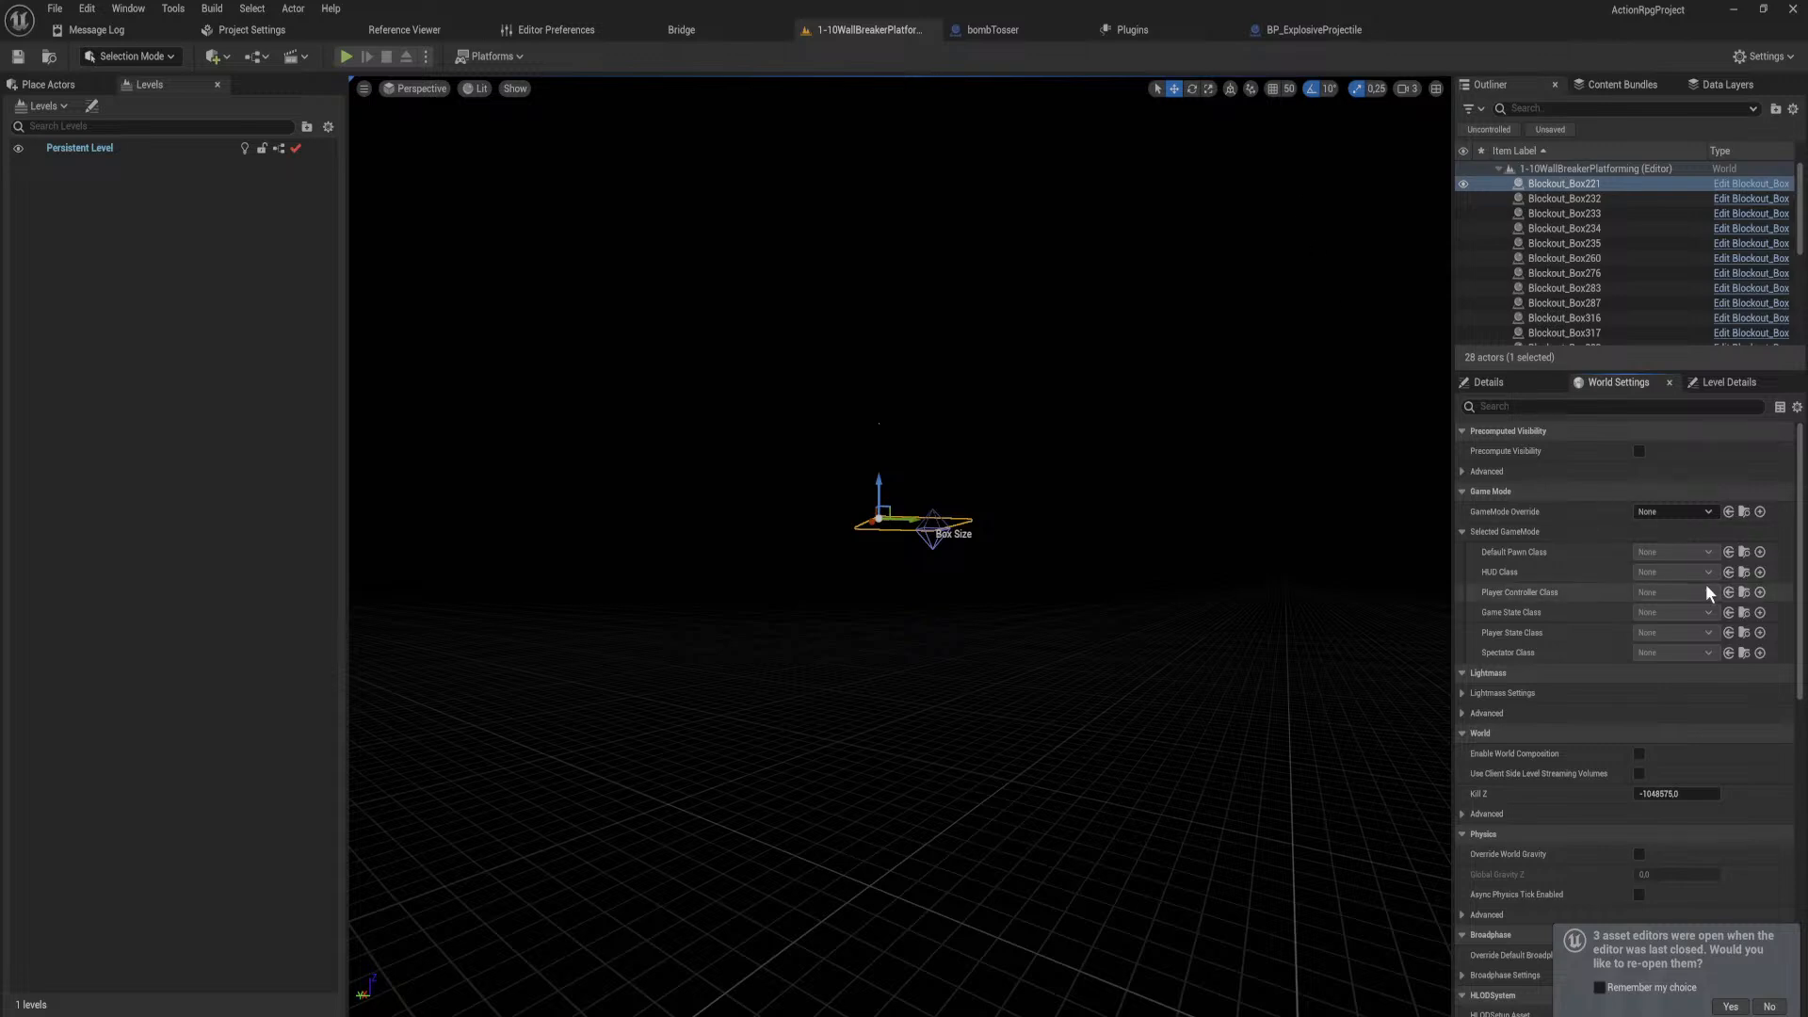
click(1705, 511)
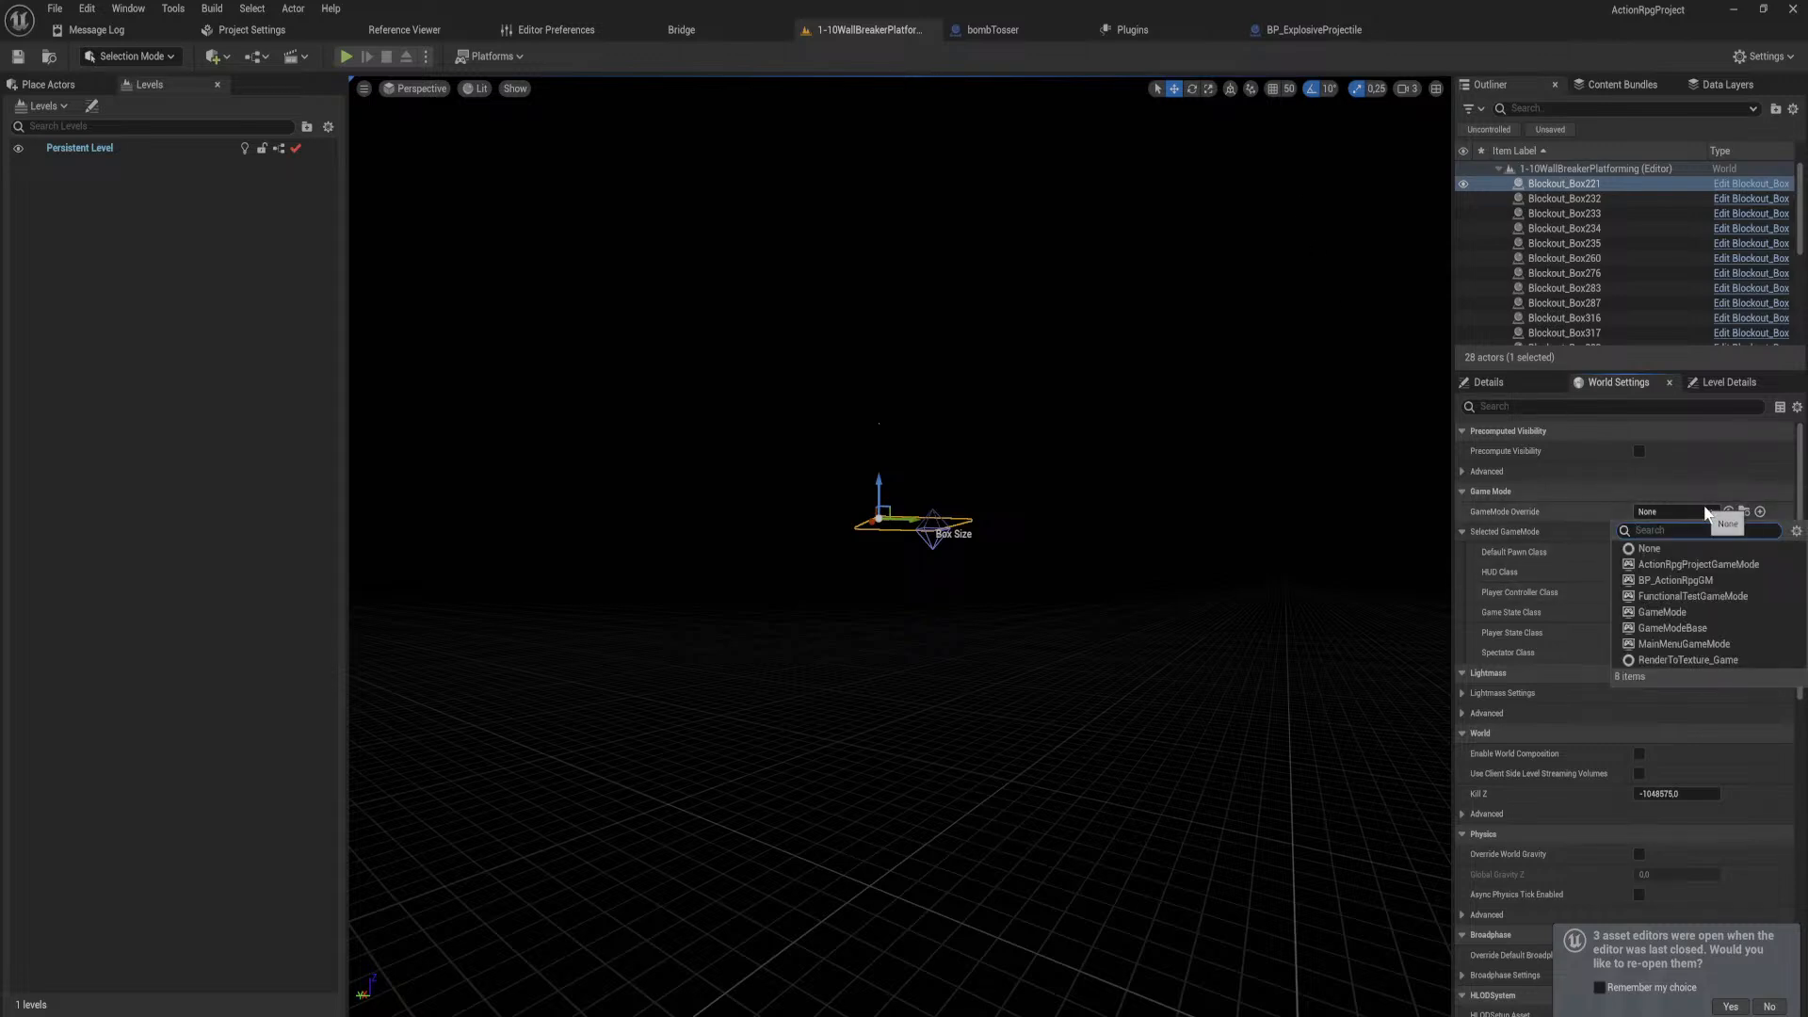
click(1729, 582)
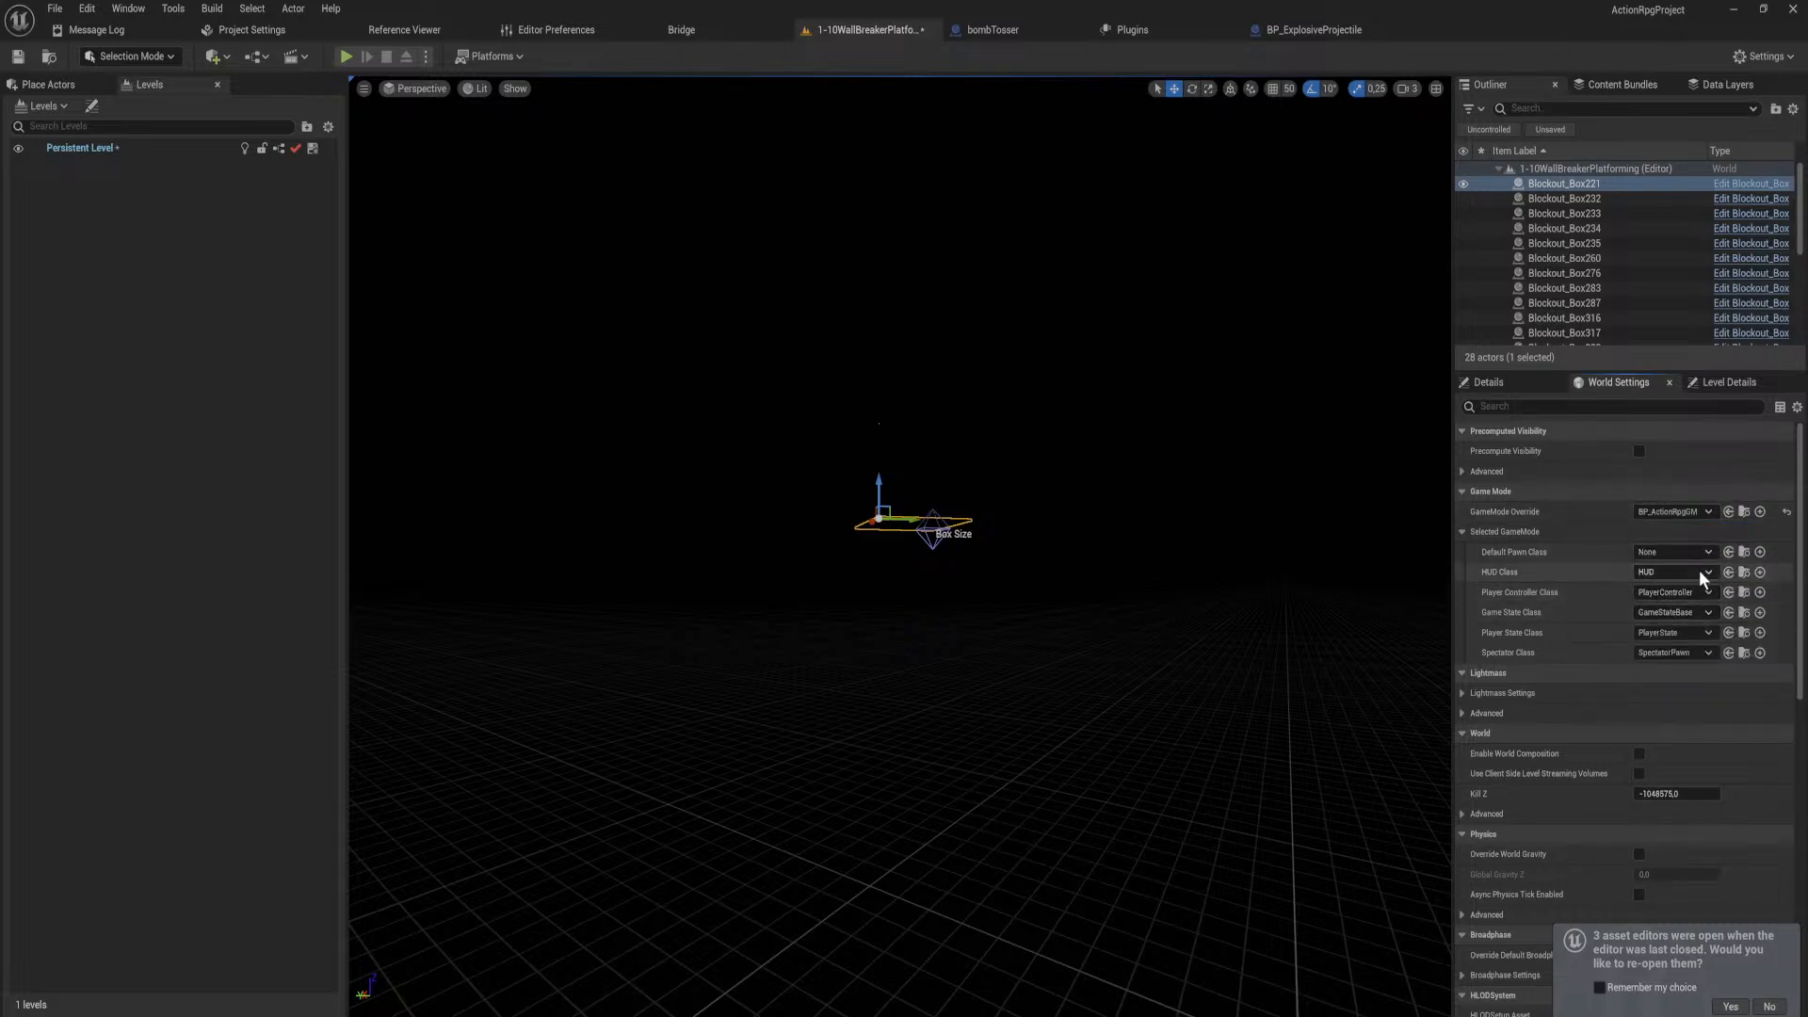
click(1698, 571)
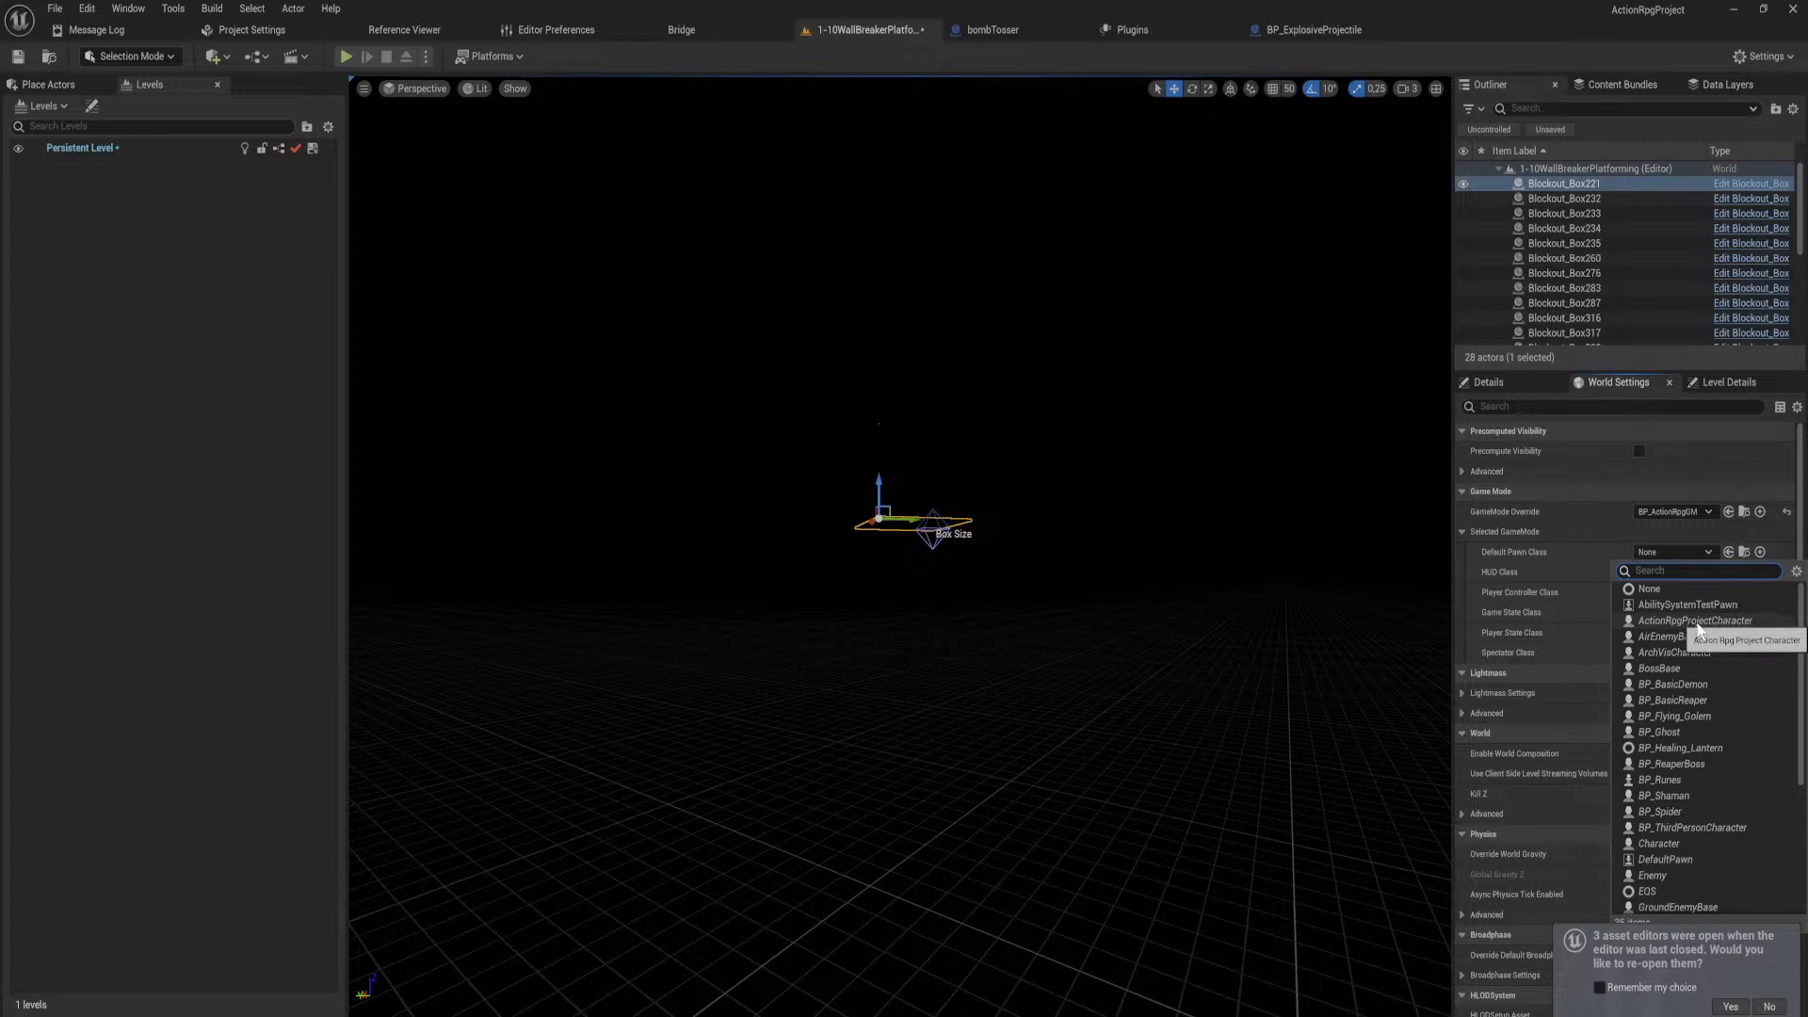
text(bp)
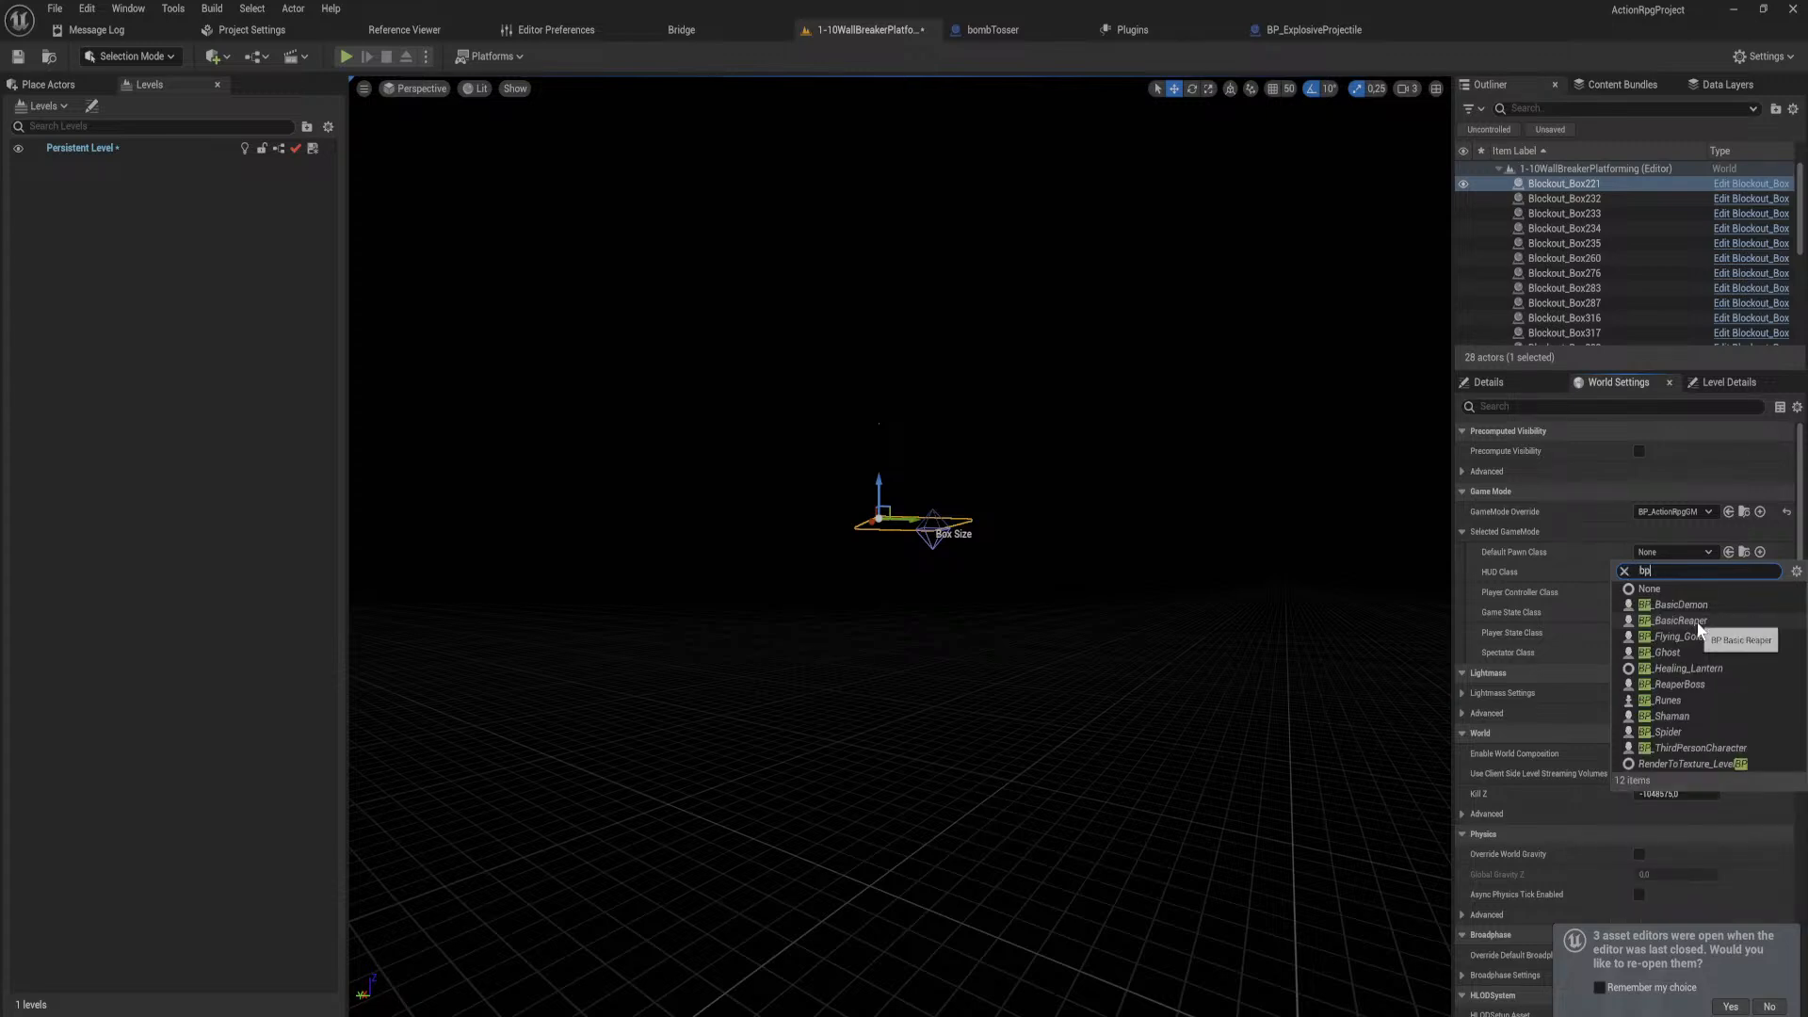
click(1701, 748)
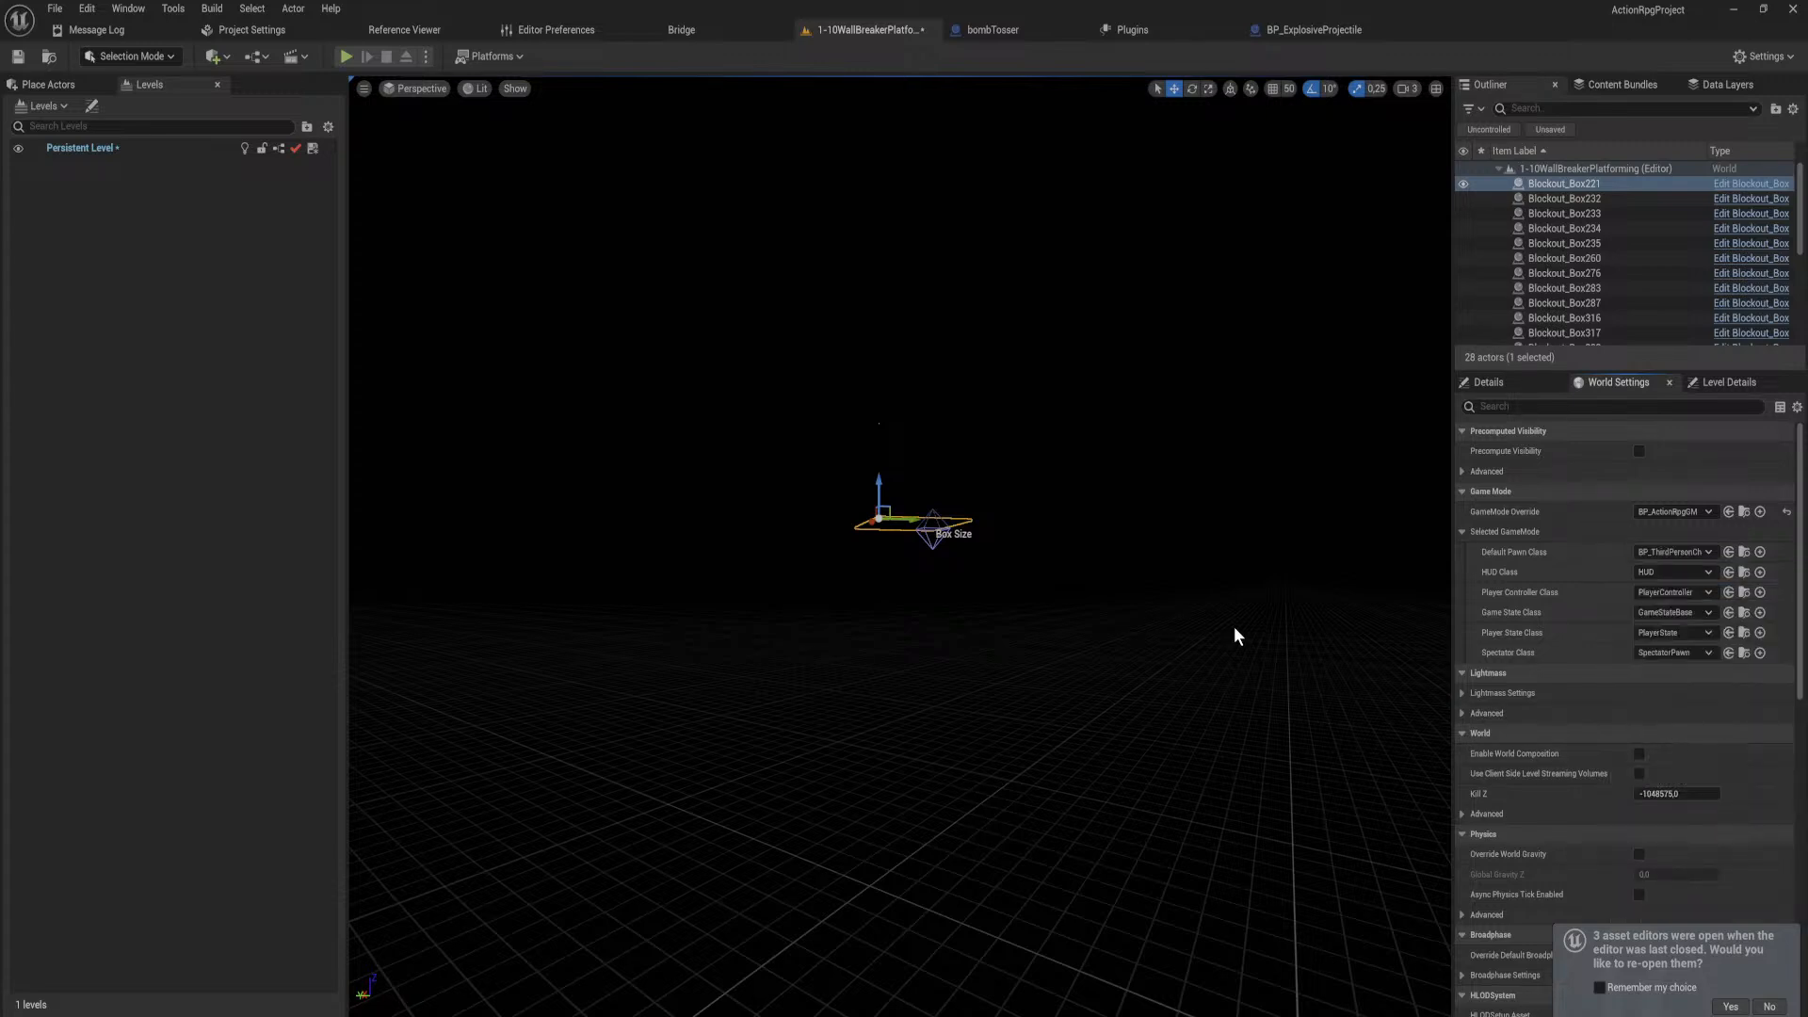
Step: Play the level from a spot on the red room's floor, move the character around the bombTosser and end the session
right_drag(1066, 464, 808, 563)
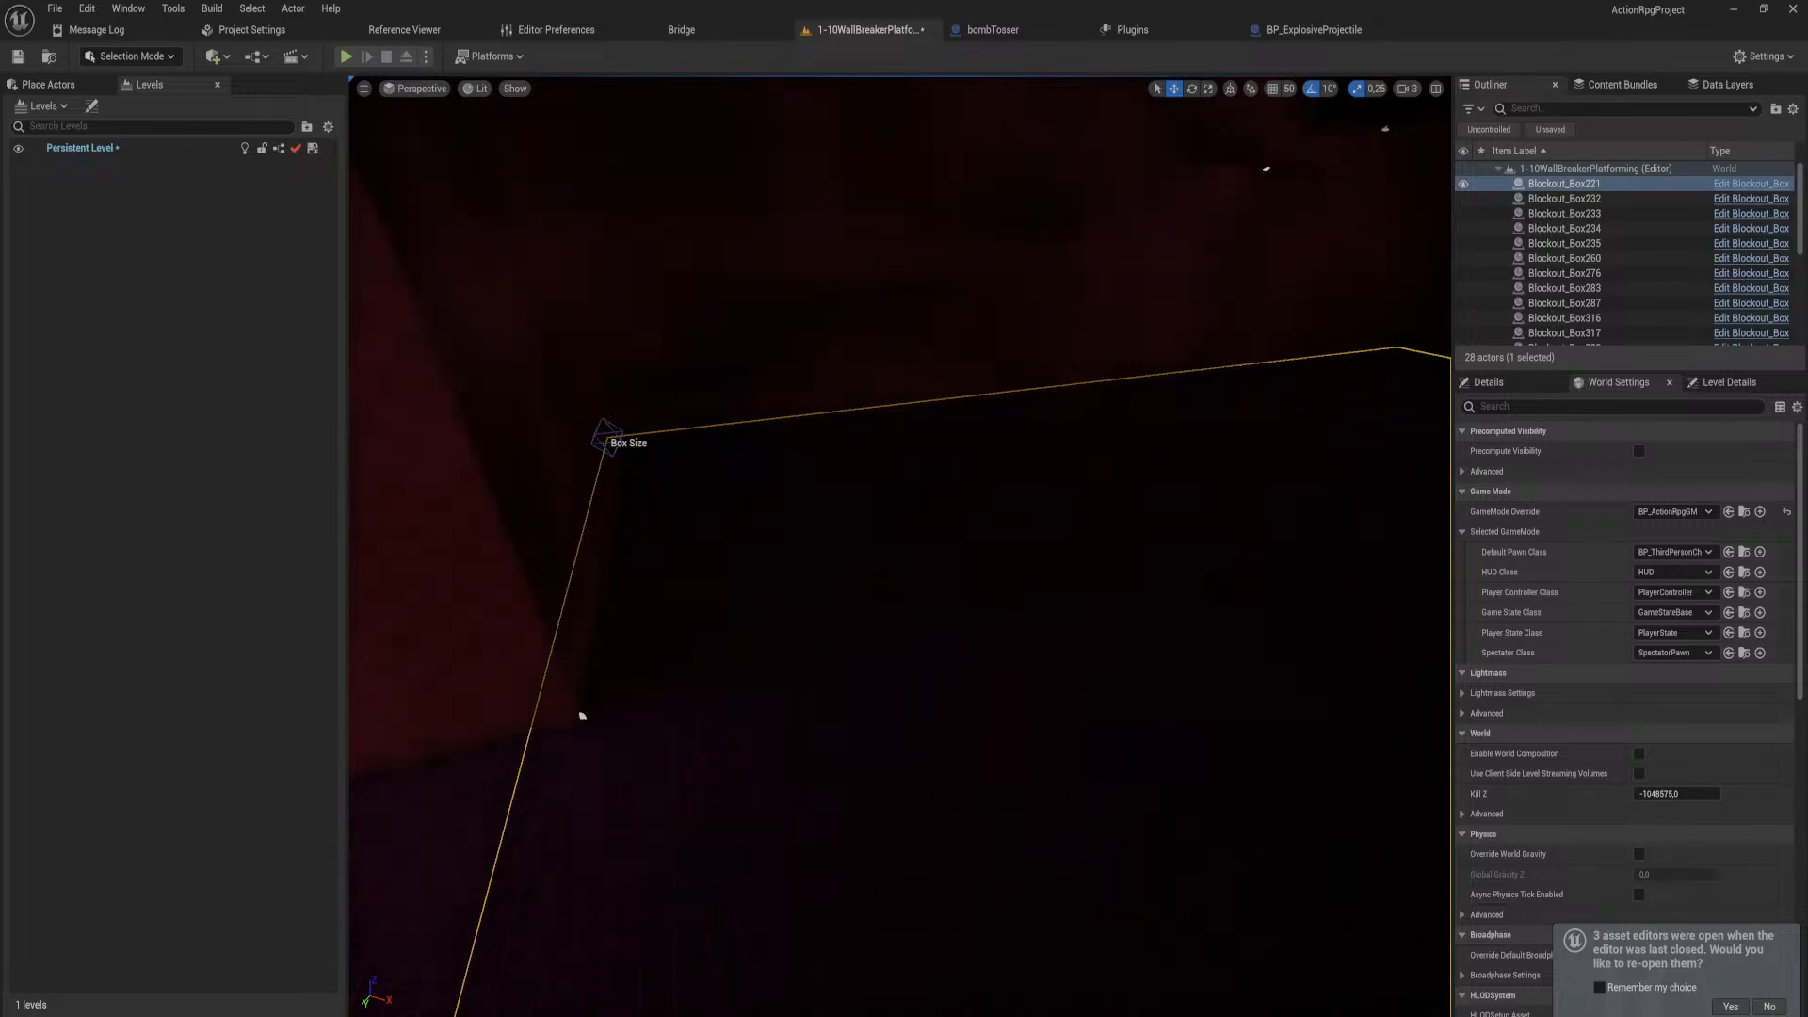
right_click(808, 563)
click(863, 563)
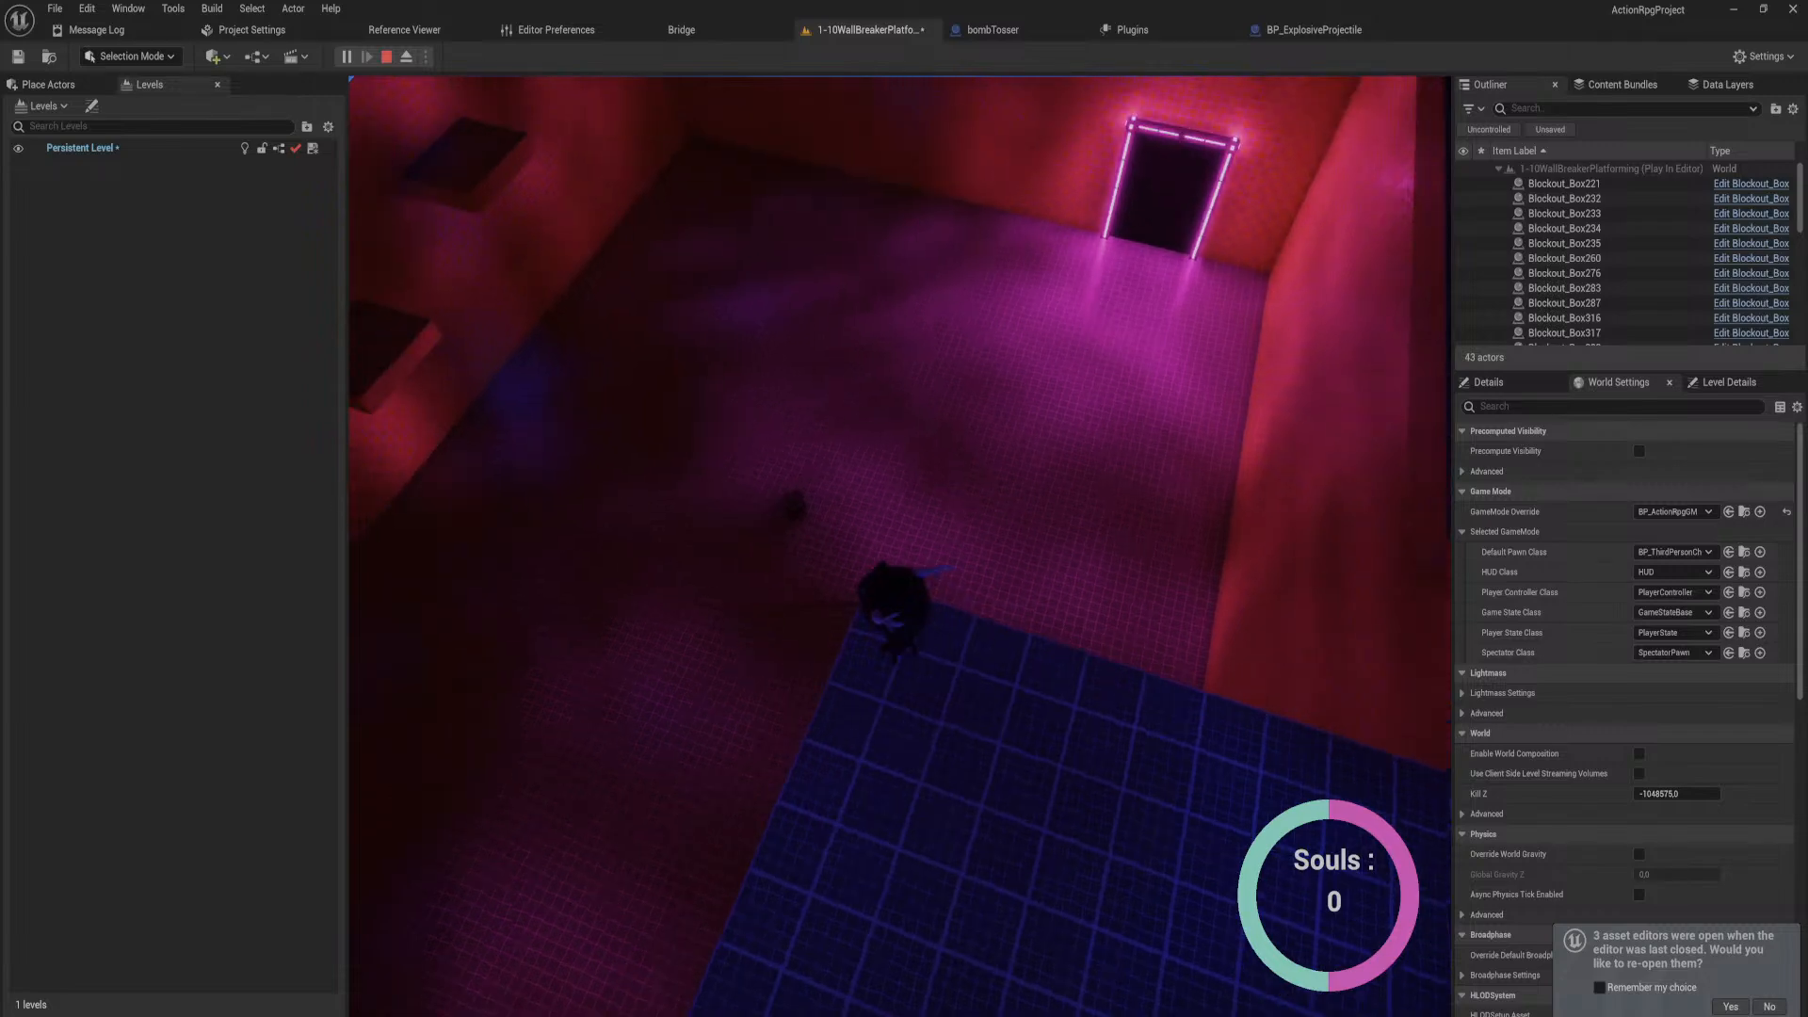
key(space)
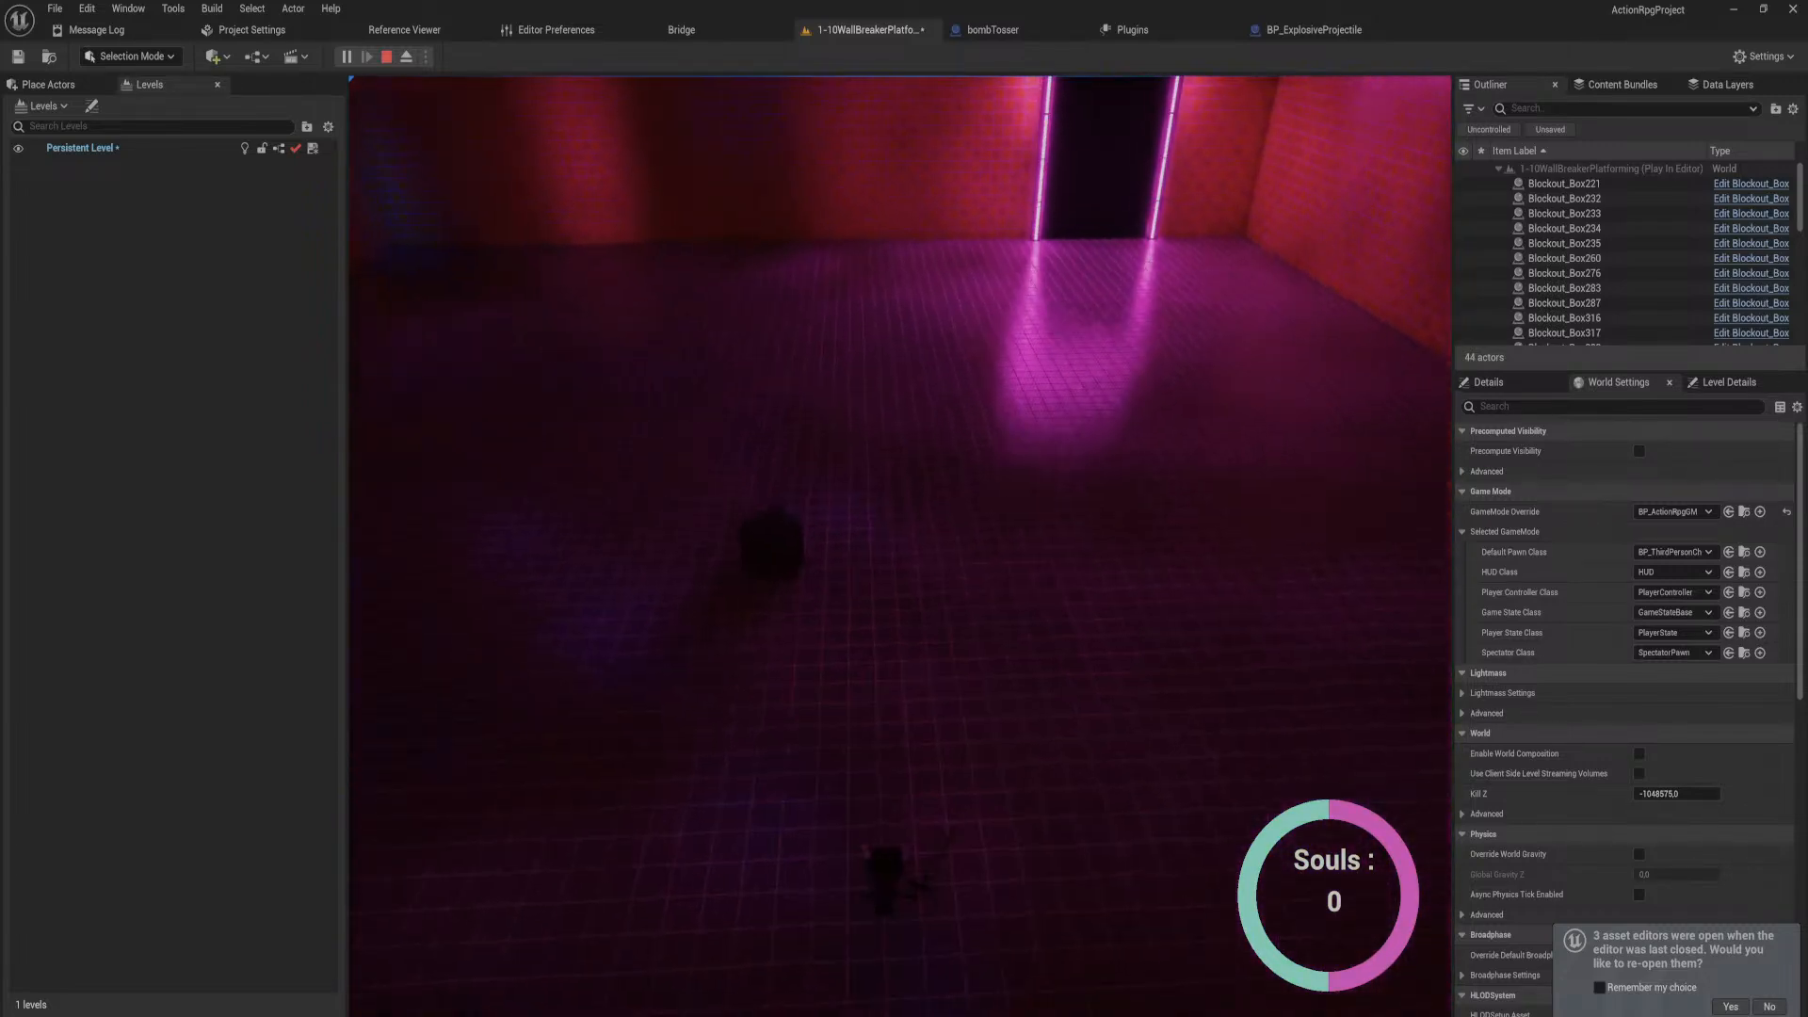
key(d)
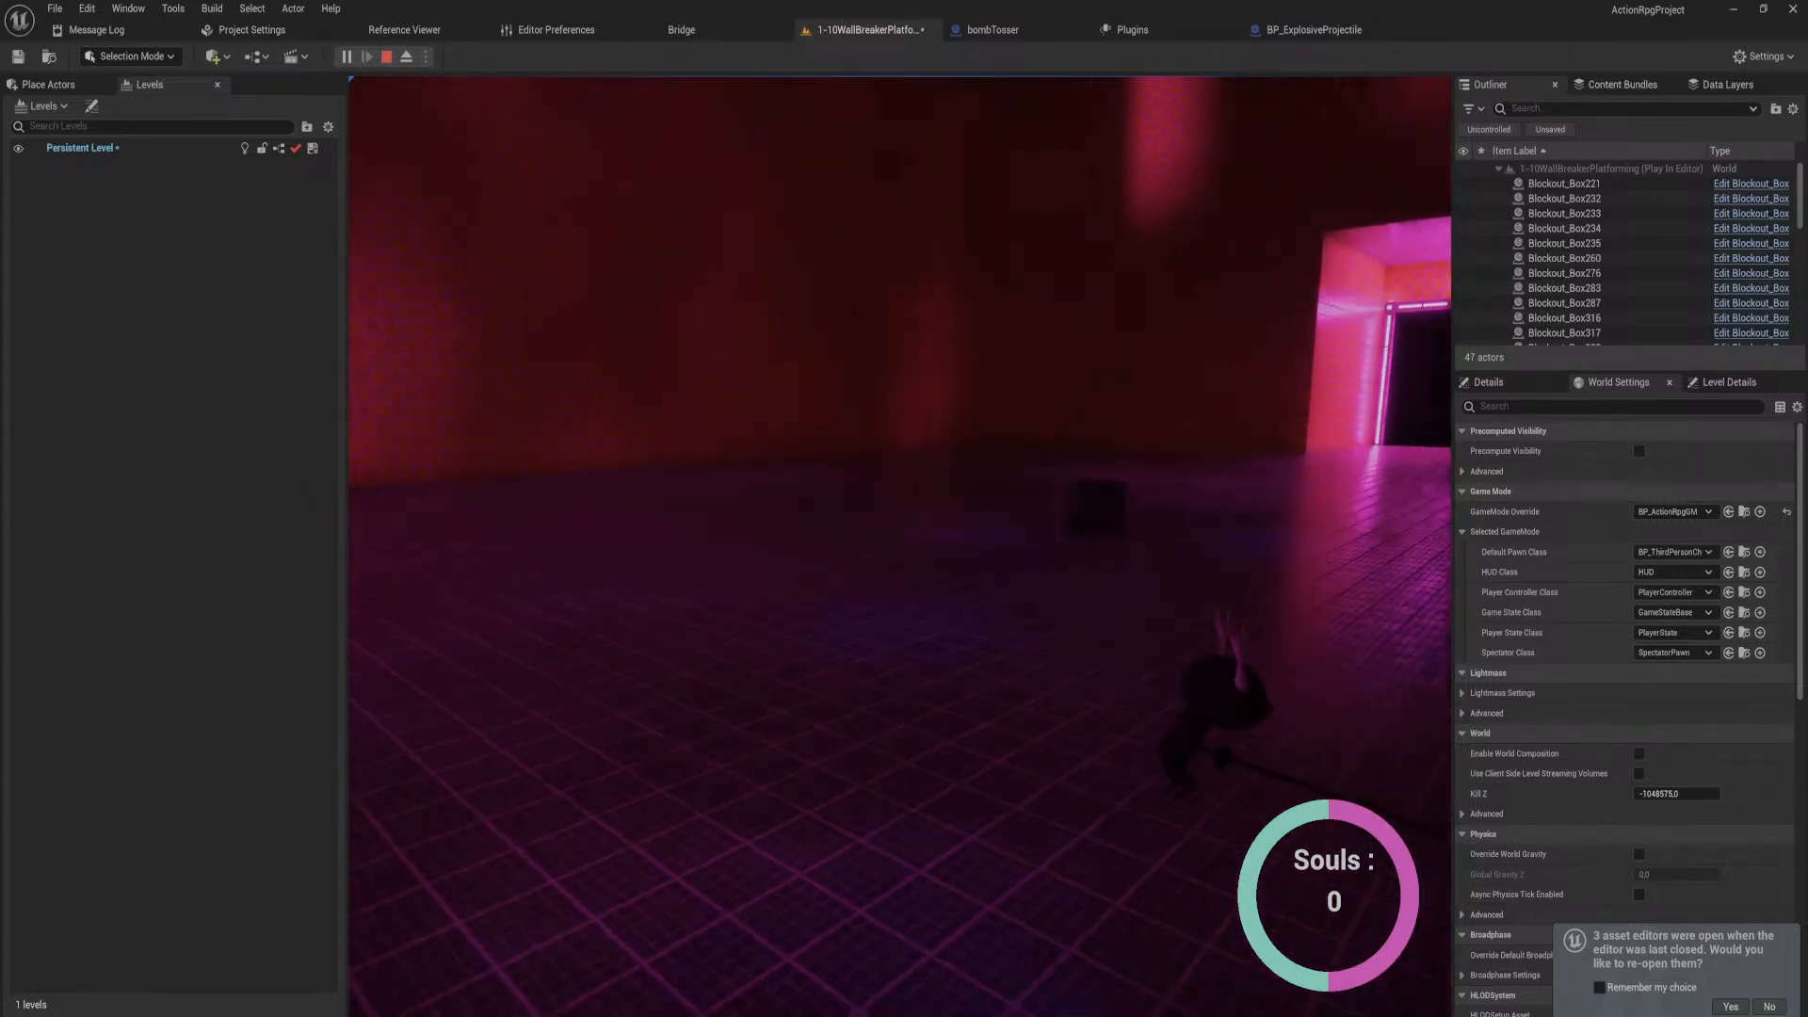
key(Escape)
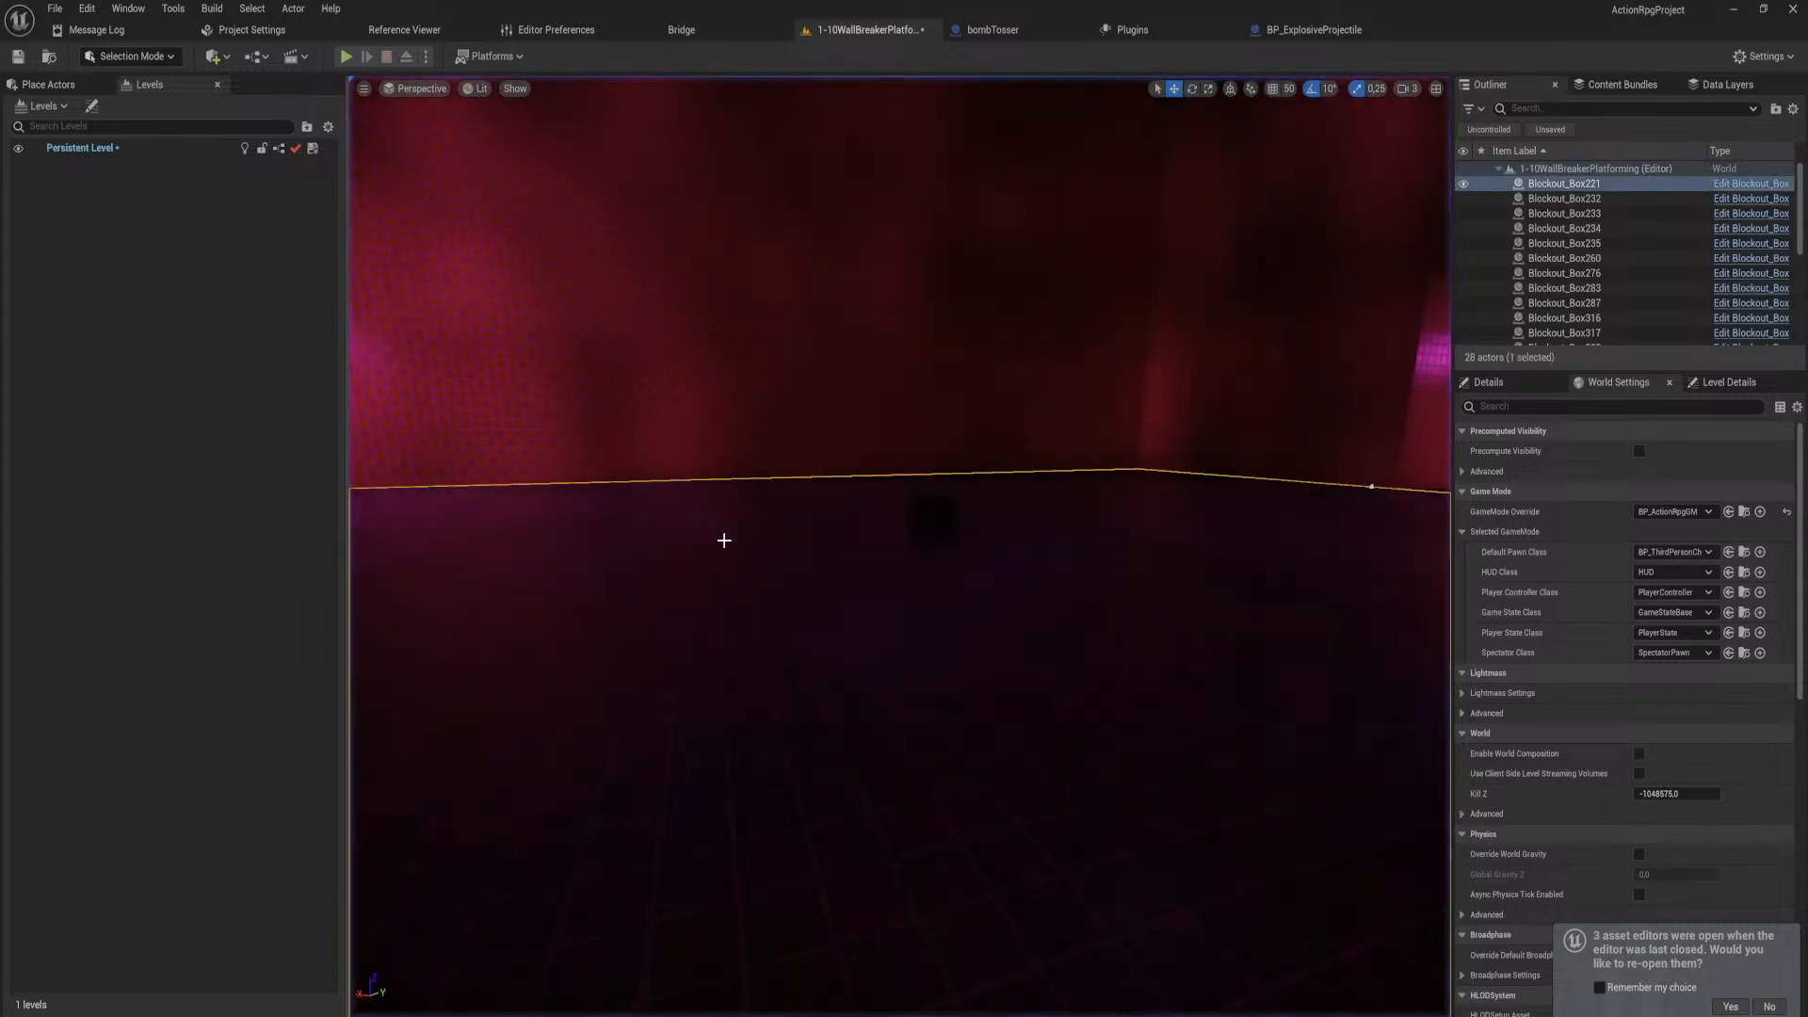
Step: Select the bombTosser actor on the room's floor and open its Blueprint for editing
click(924, 510)
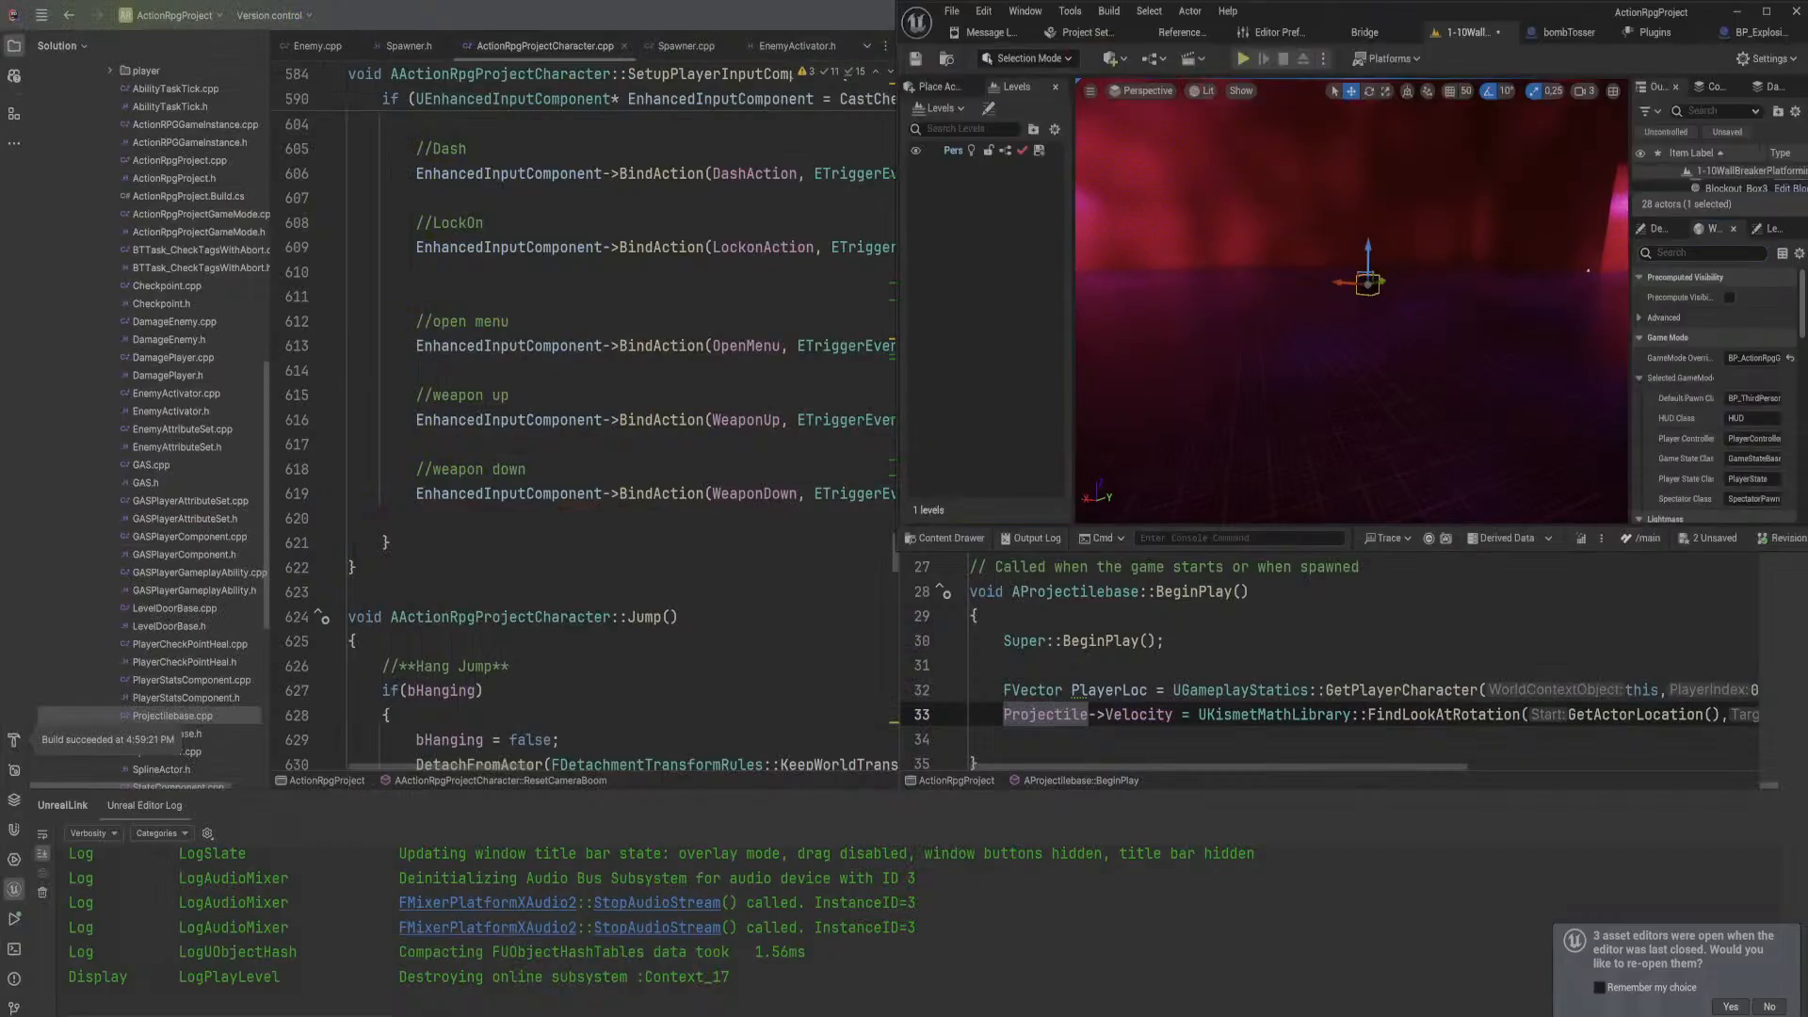
click(1765, 14)
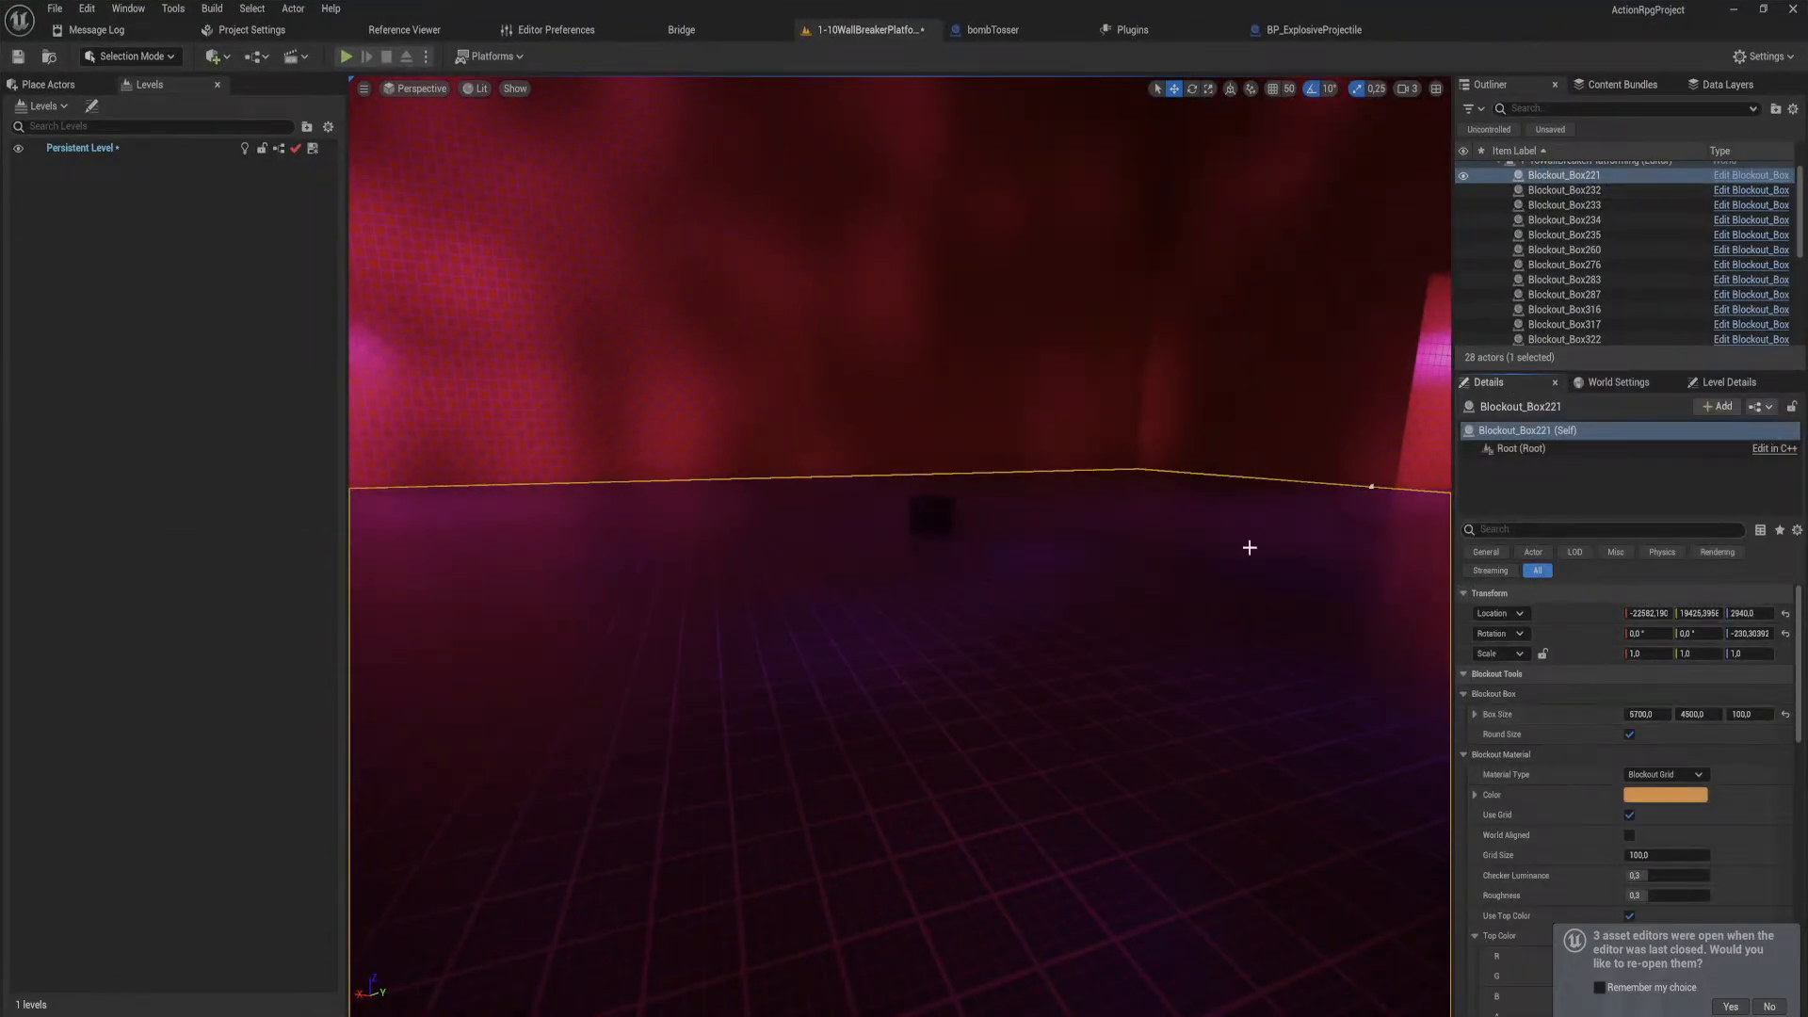
click(942, 510)
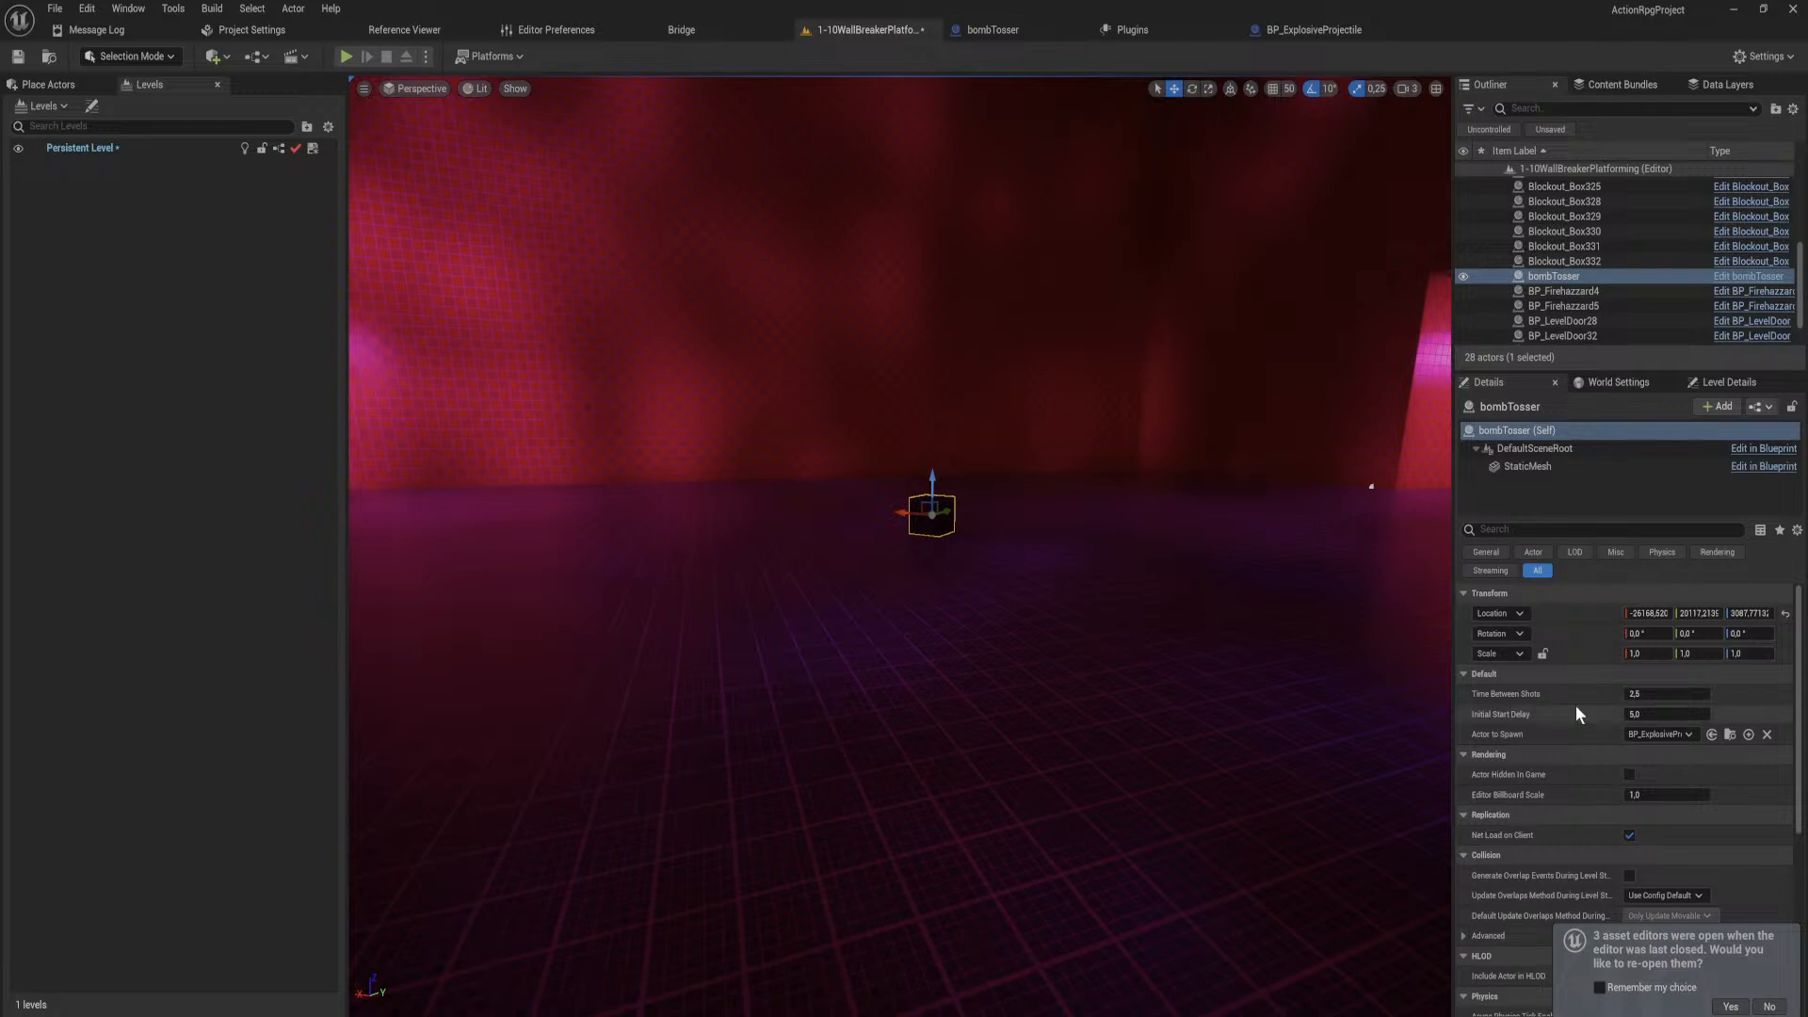
click(1771, 280)
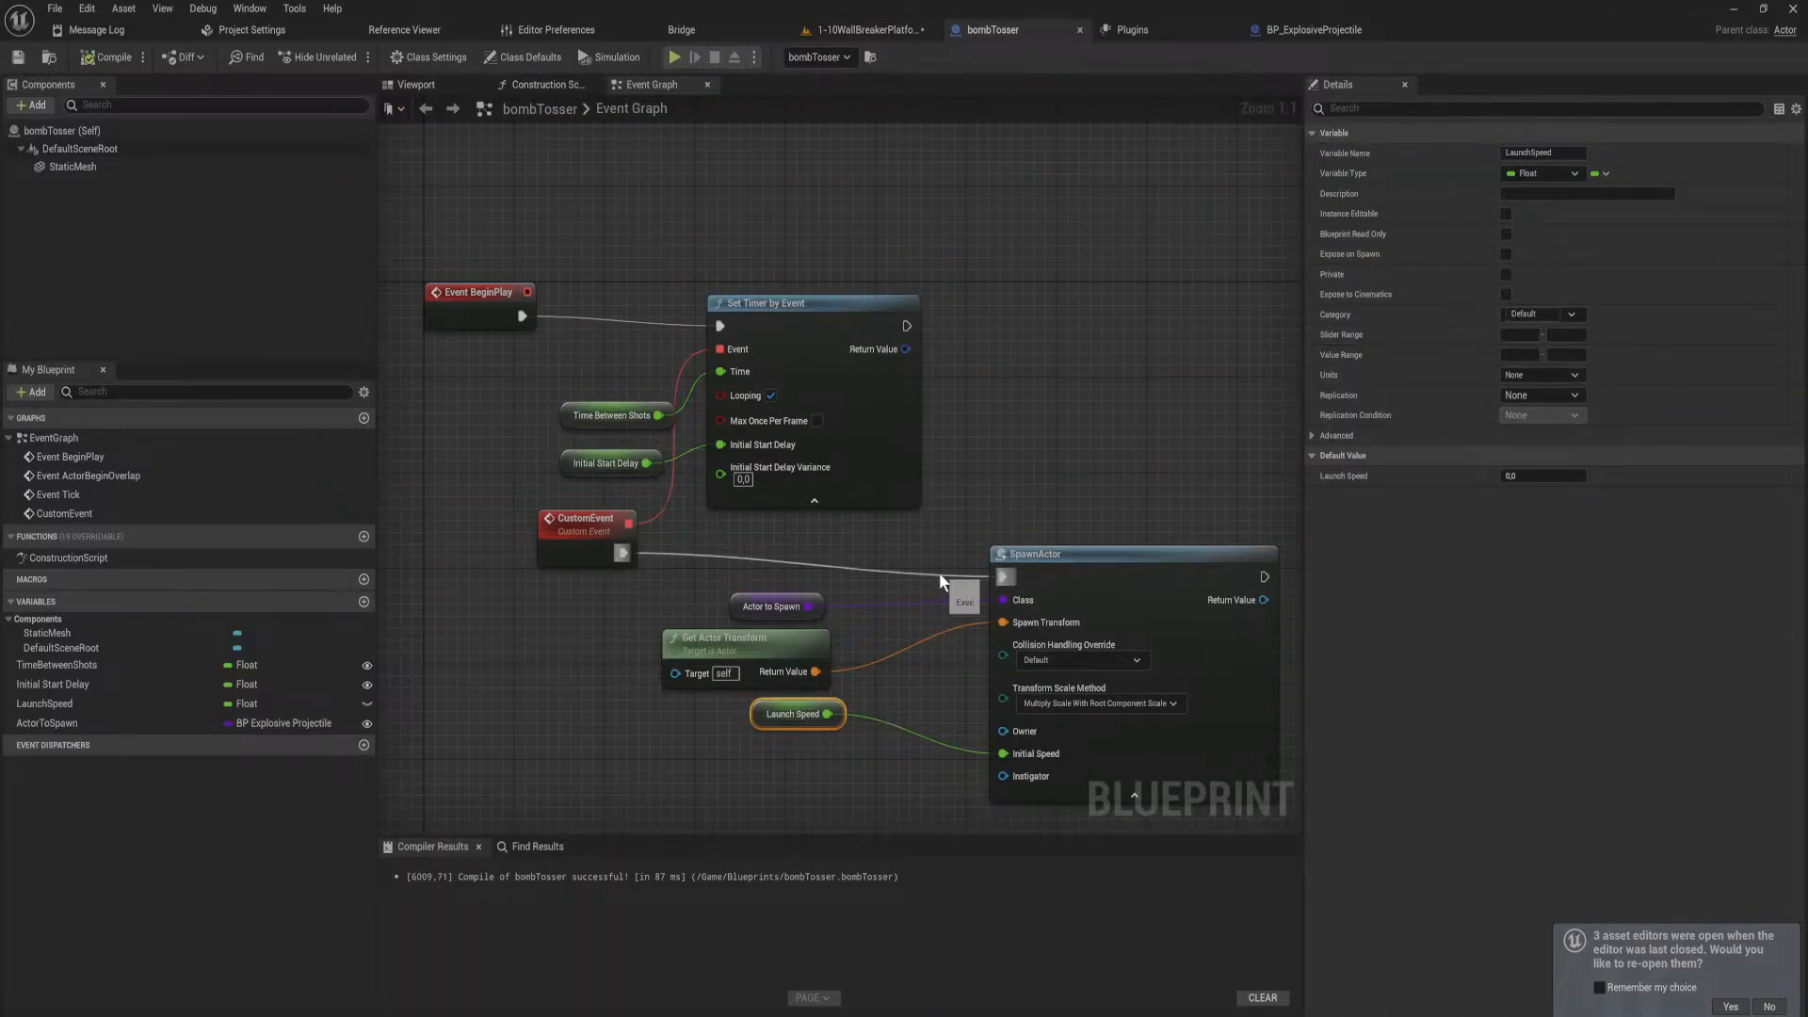
Step: Space the Event BeginPlay, Time Between Shots and Initial Start Delay nodes farther away from the Set Timer by Event node
right_drag(448, 307, 626, 314)
drag(626, 314, 570, 337)
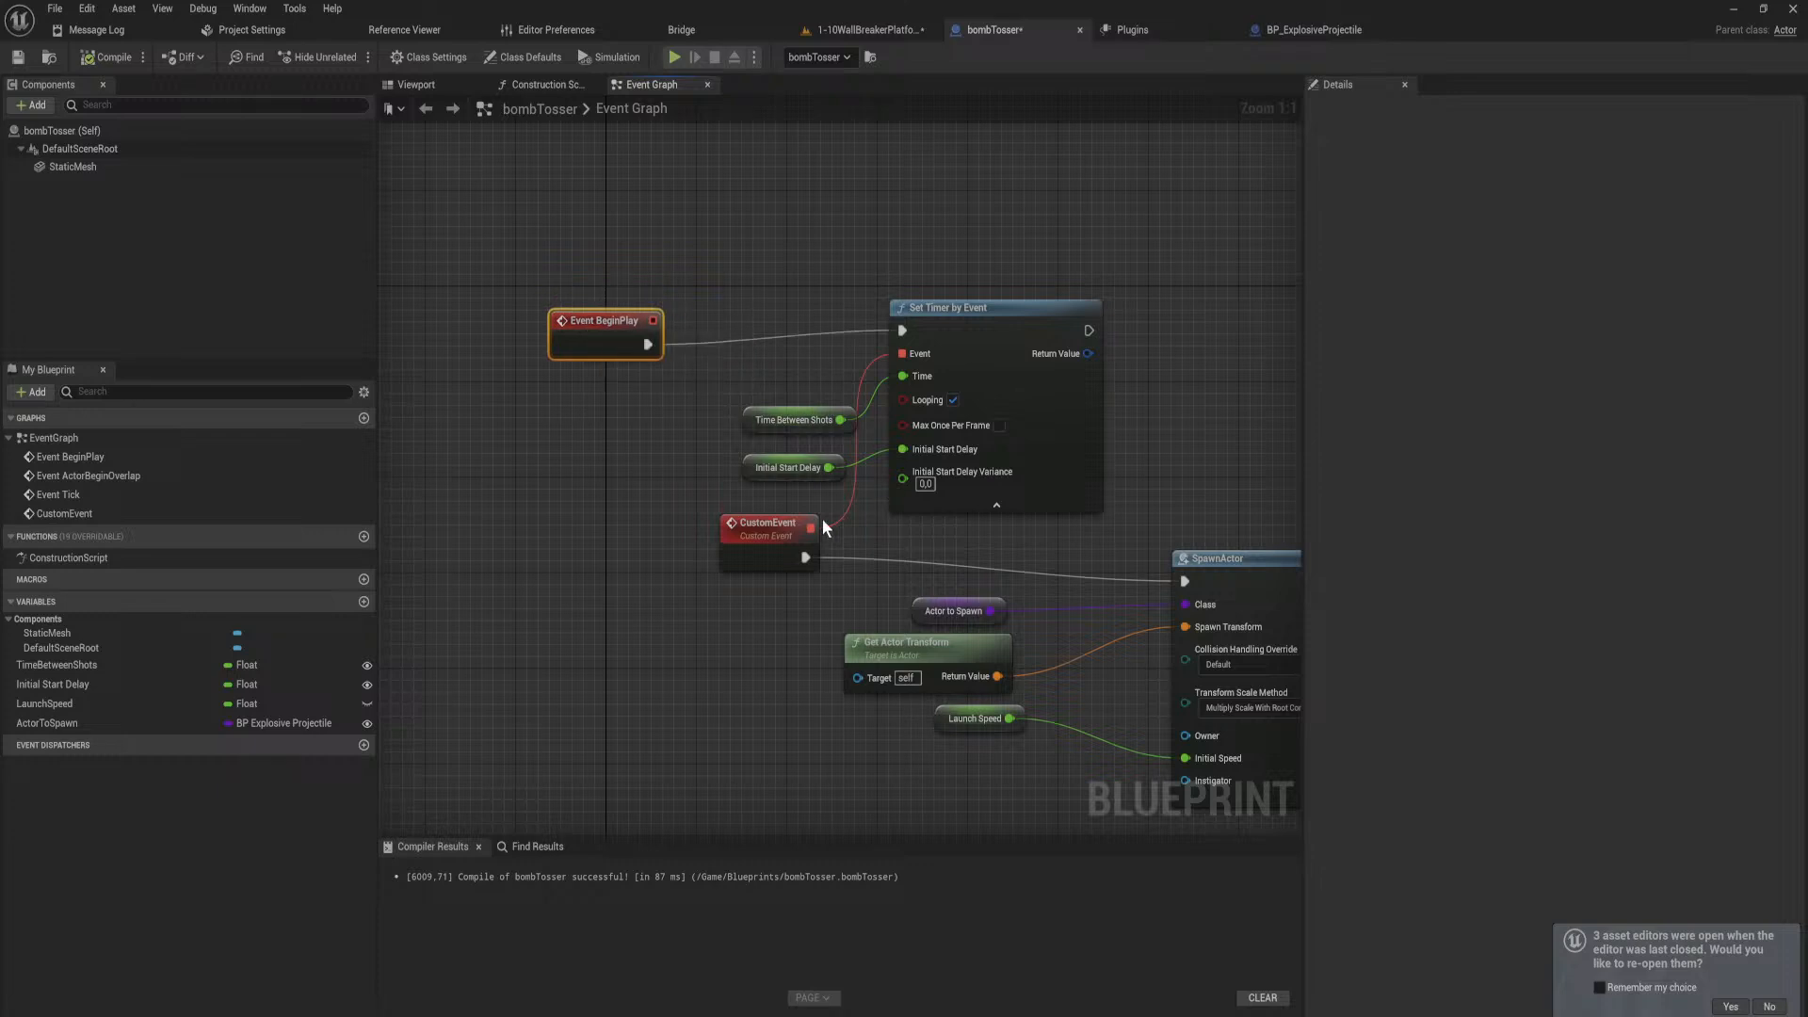
drag(751, 428, 693, 427)
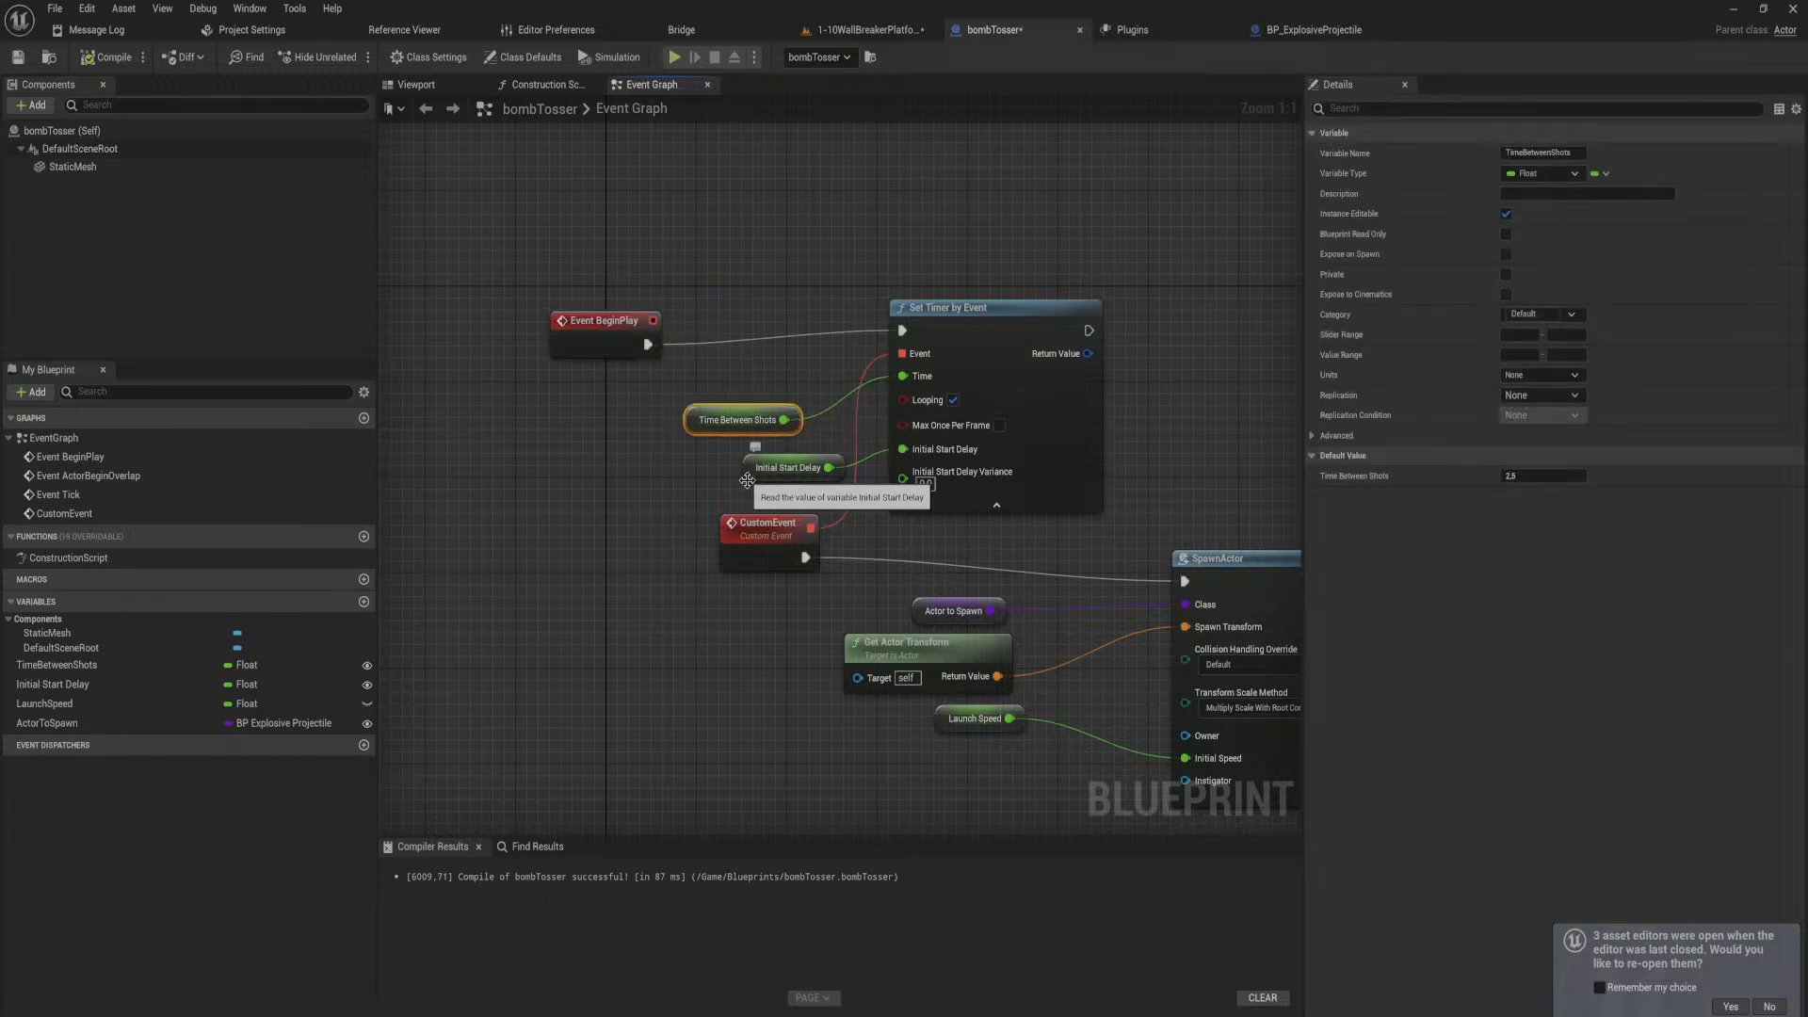
drag(747, 481, 677, 489)
right_drag(868, 548, 704, 434)
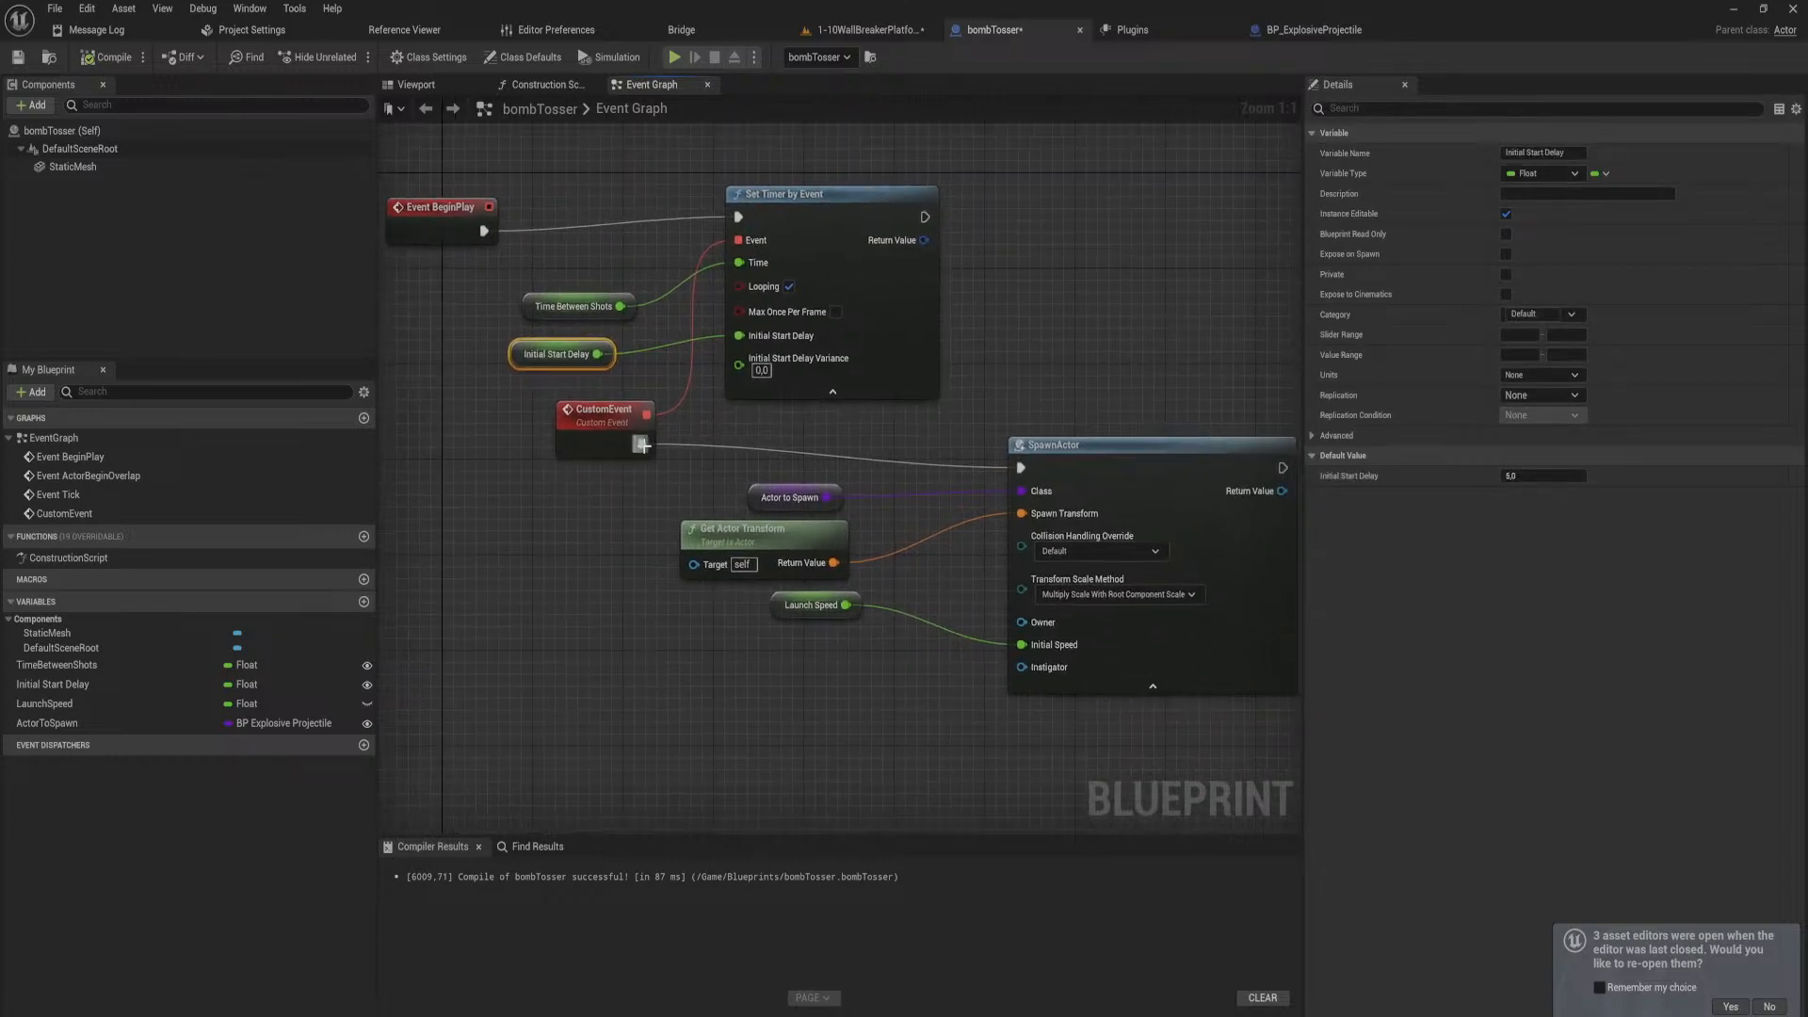
Step: Insert a Print String node between CustomEvent and SpawnActor, and move the nodes feeding SpawnActor clear of it
drag(641, 444, 733, 441)
text(pr)
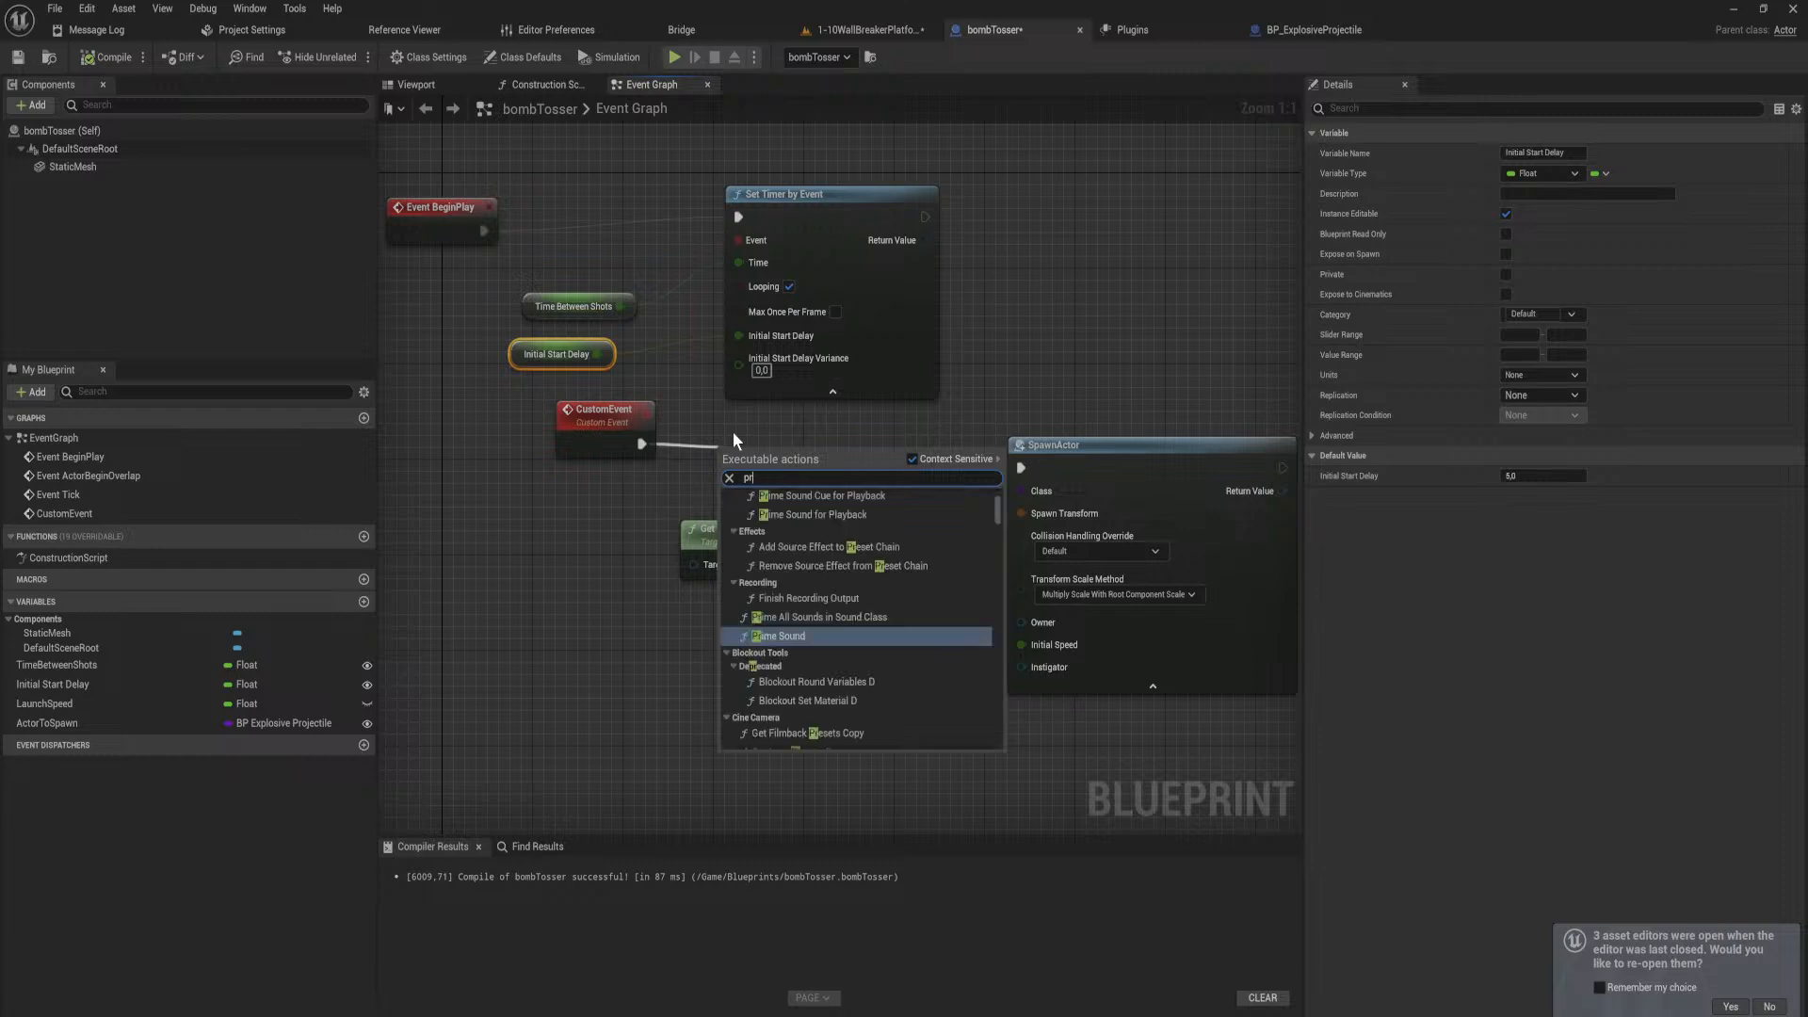
text(int)
key(Return)
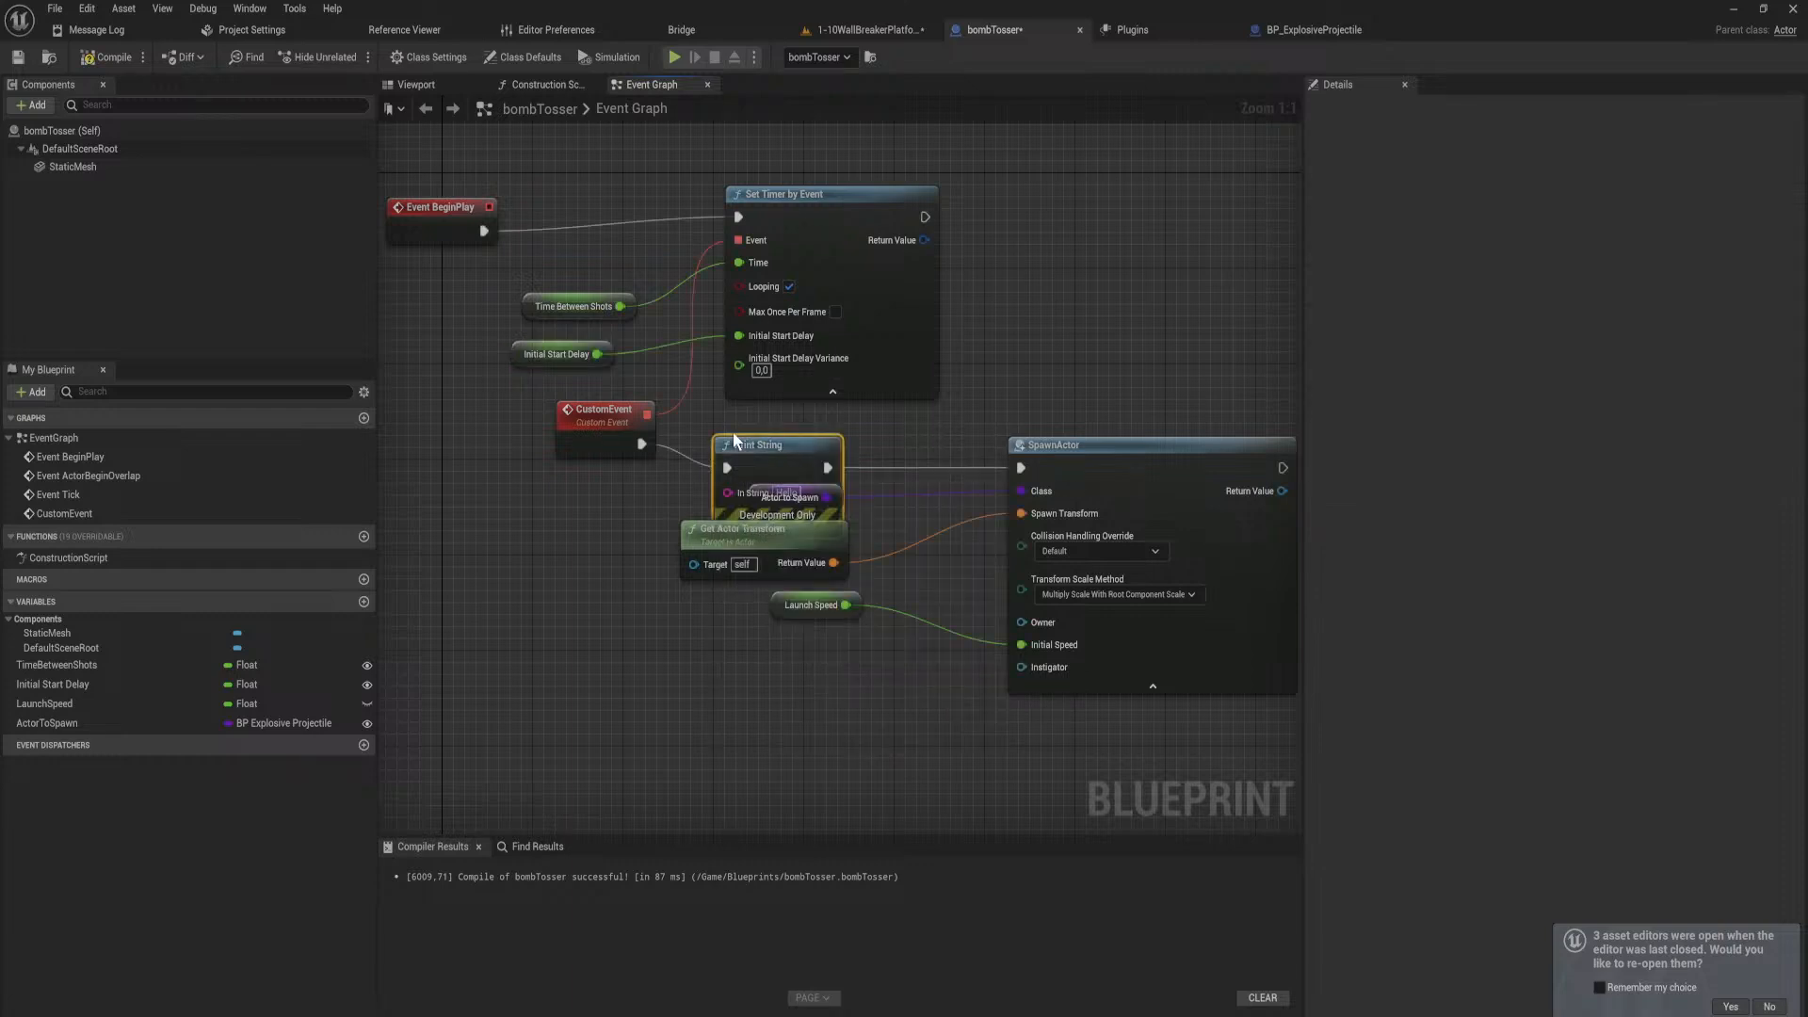
drag(771, 455, 811, 628)
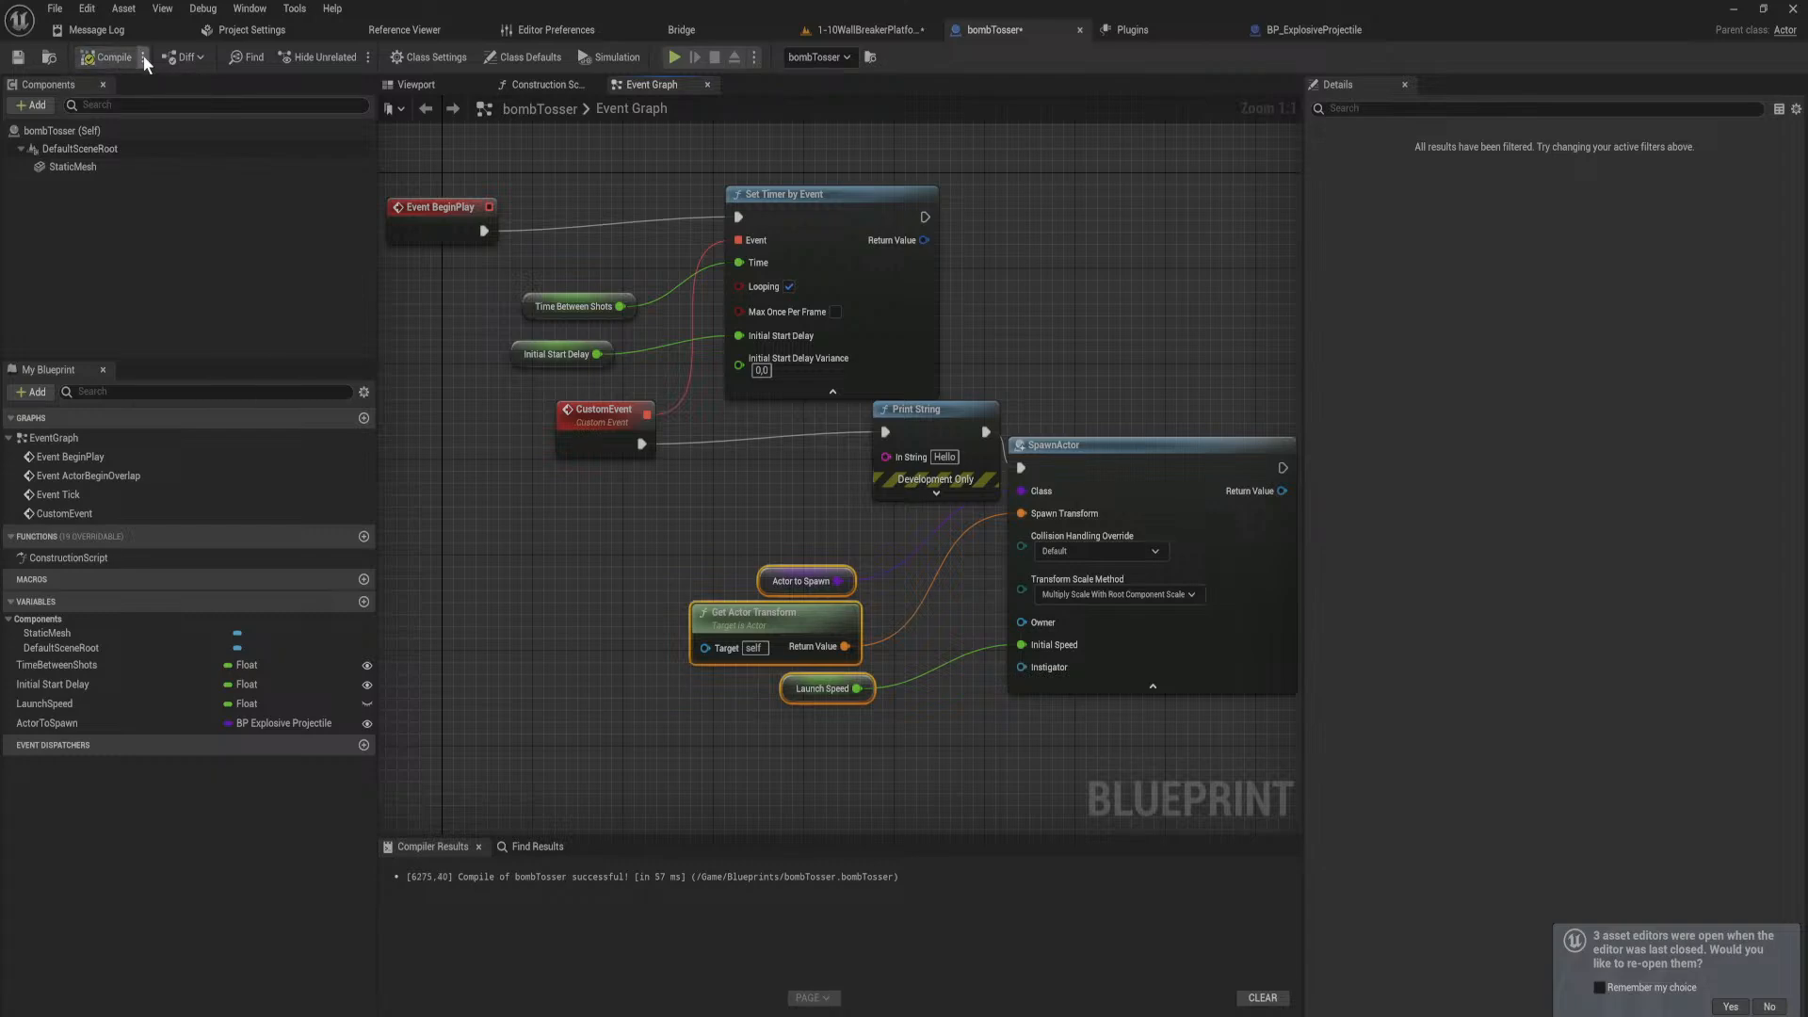
Step: Play the 1-10WallBreakerPlatforming level from the room's floor, then eject from the character to inspect the room with the free camera
click(834, 30)
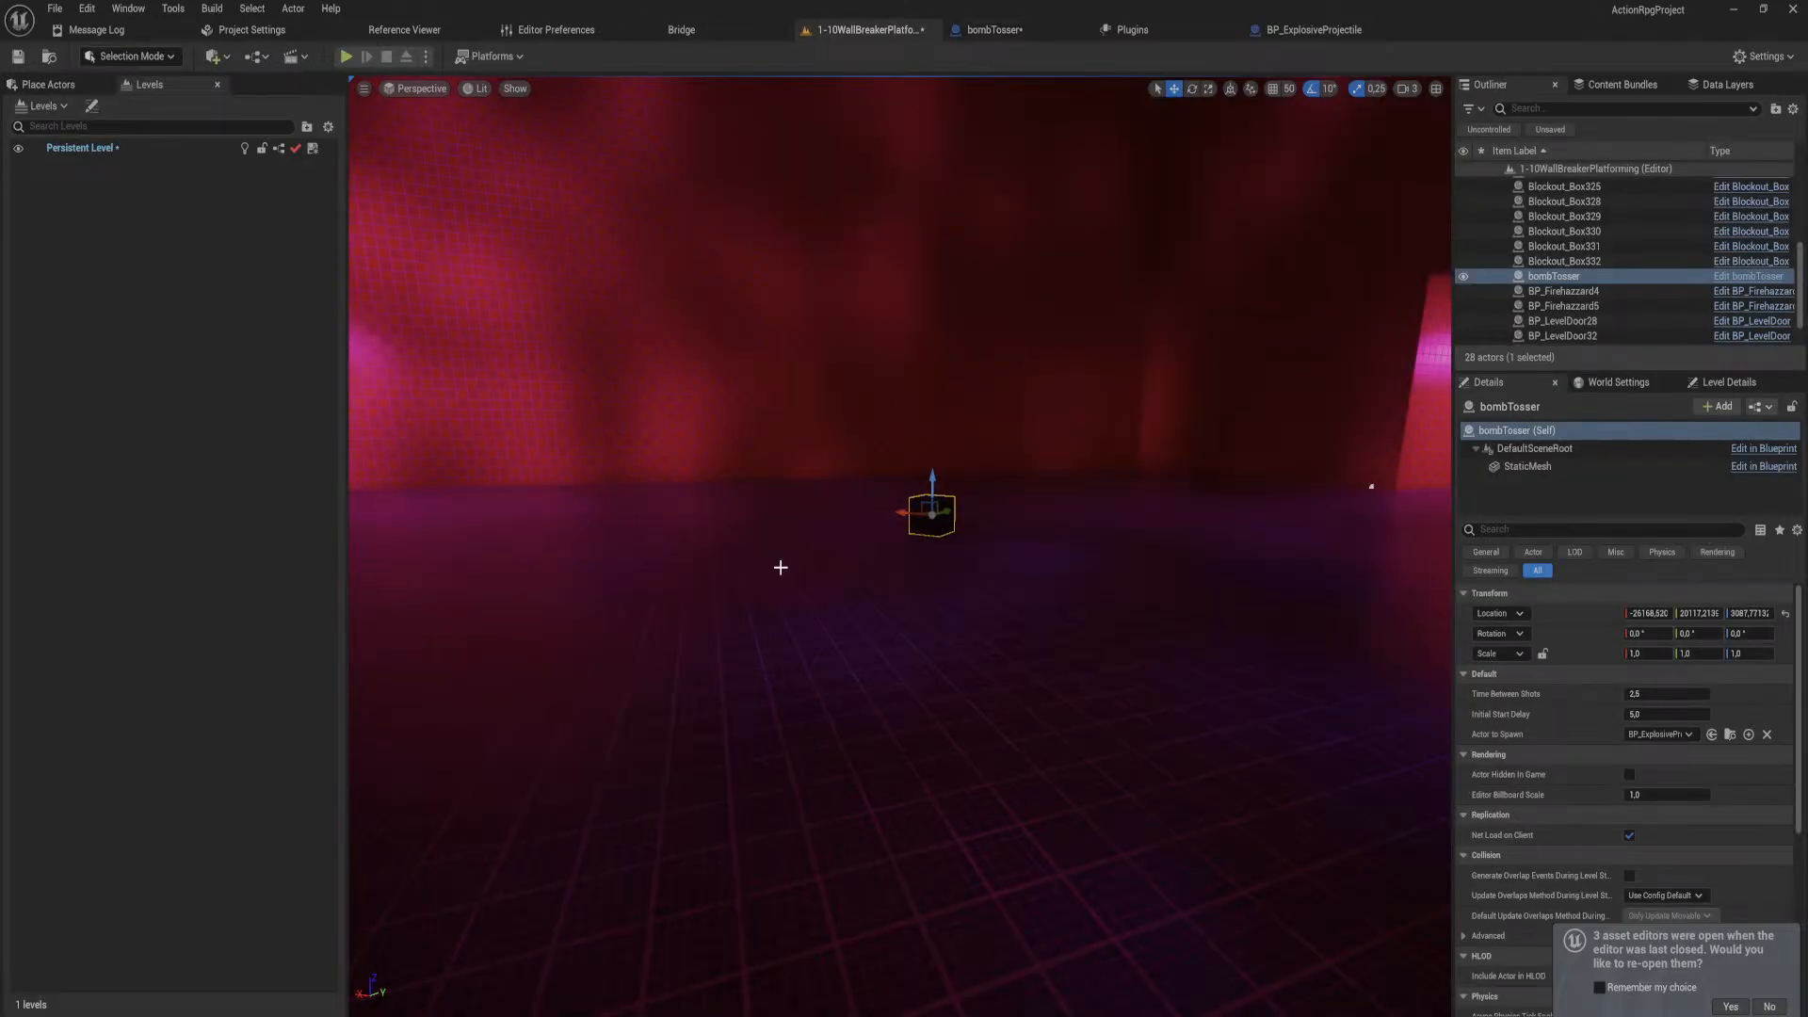
right_click(828, 544)
click(840, 550)
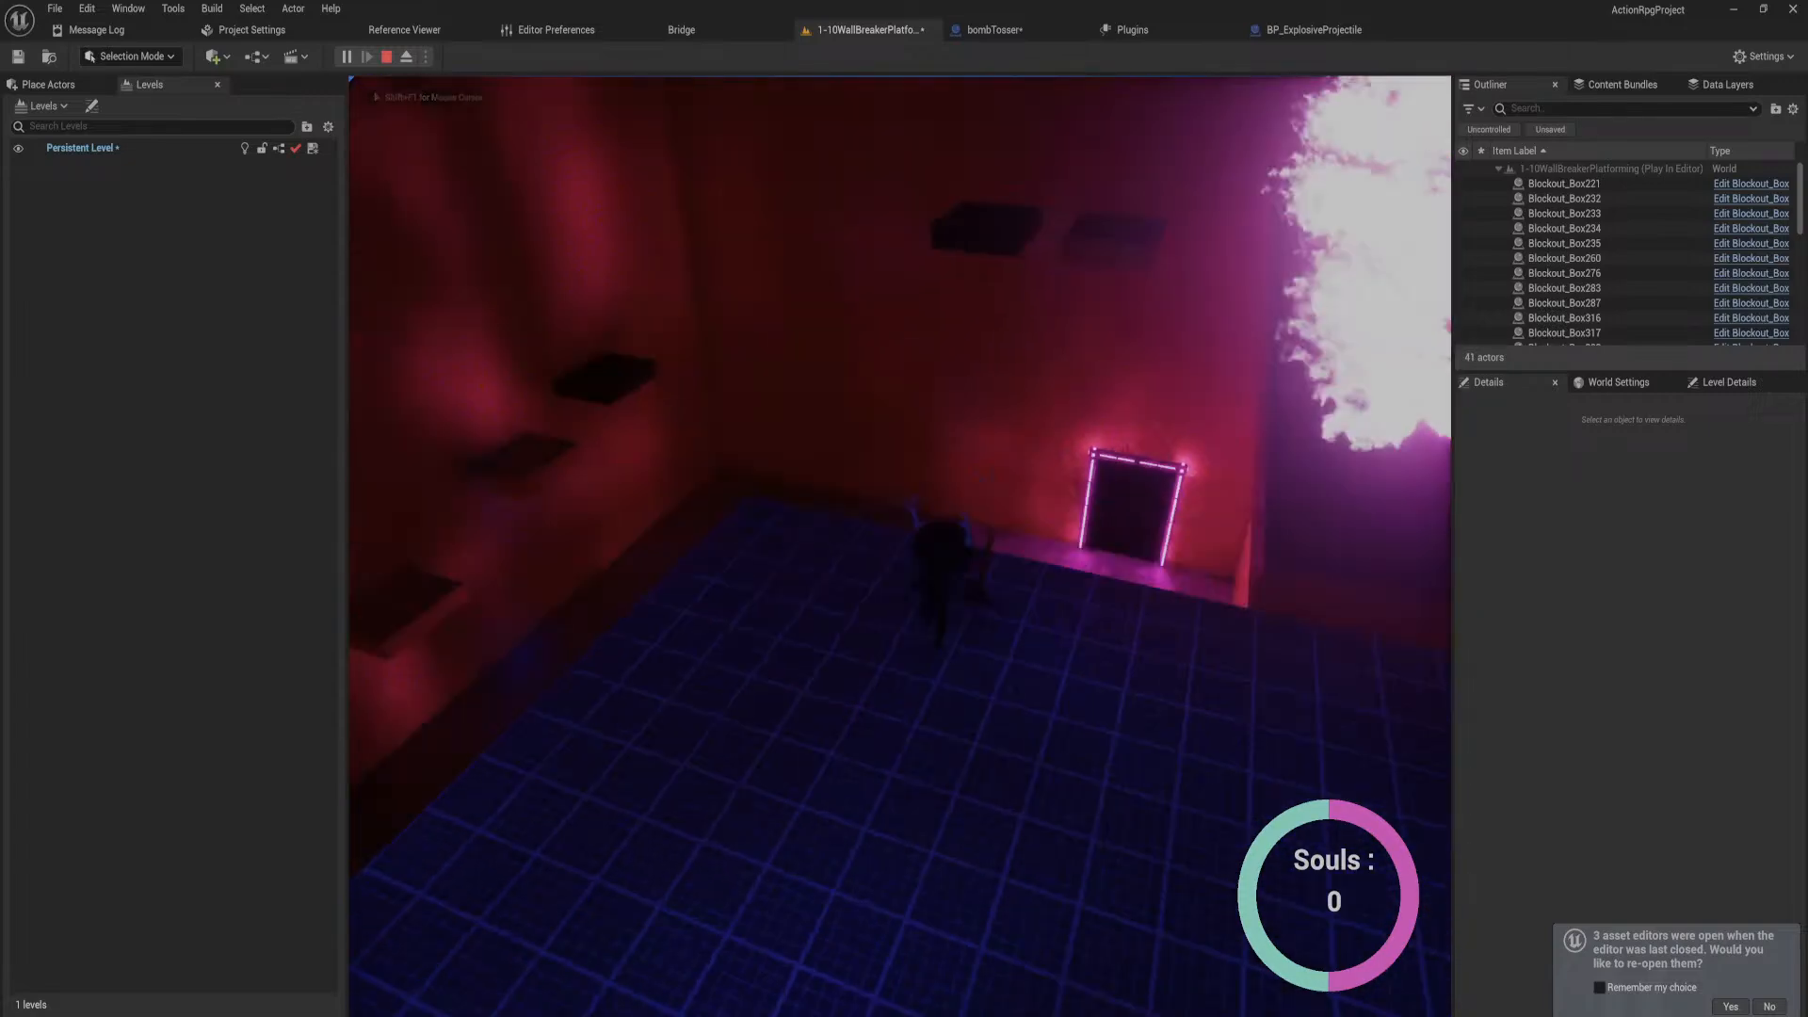
key(w)
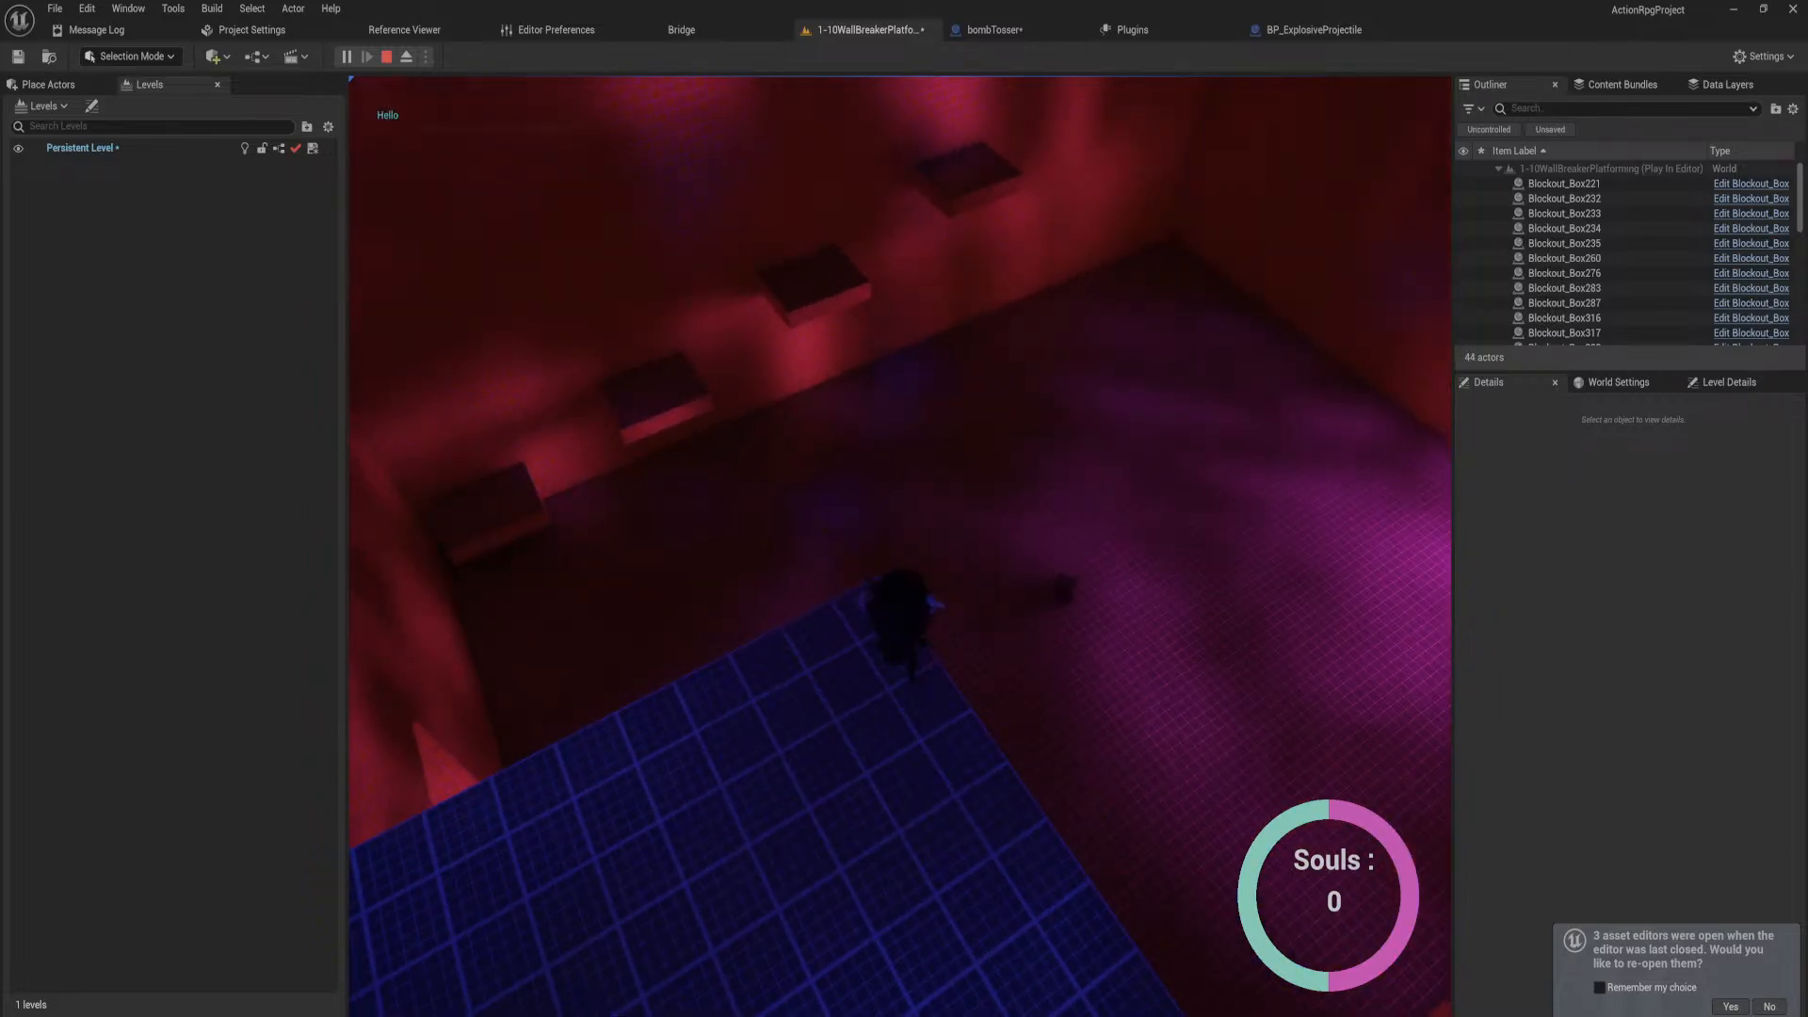
key(F8)
click(807, 694)
right_drag(1022, 630, 1265, 476)
key(w)
key(w)
key(s)
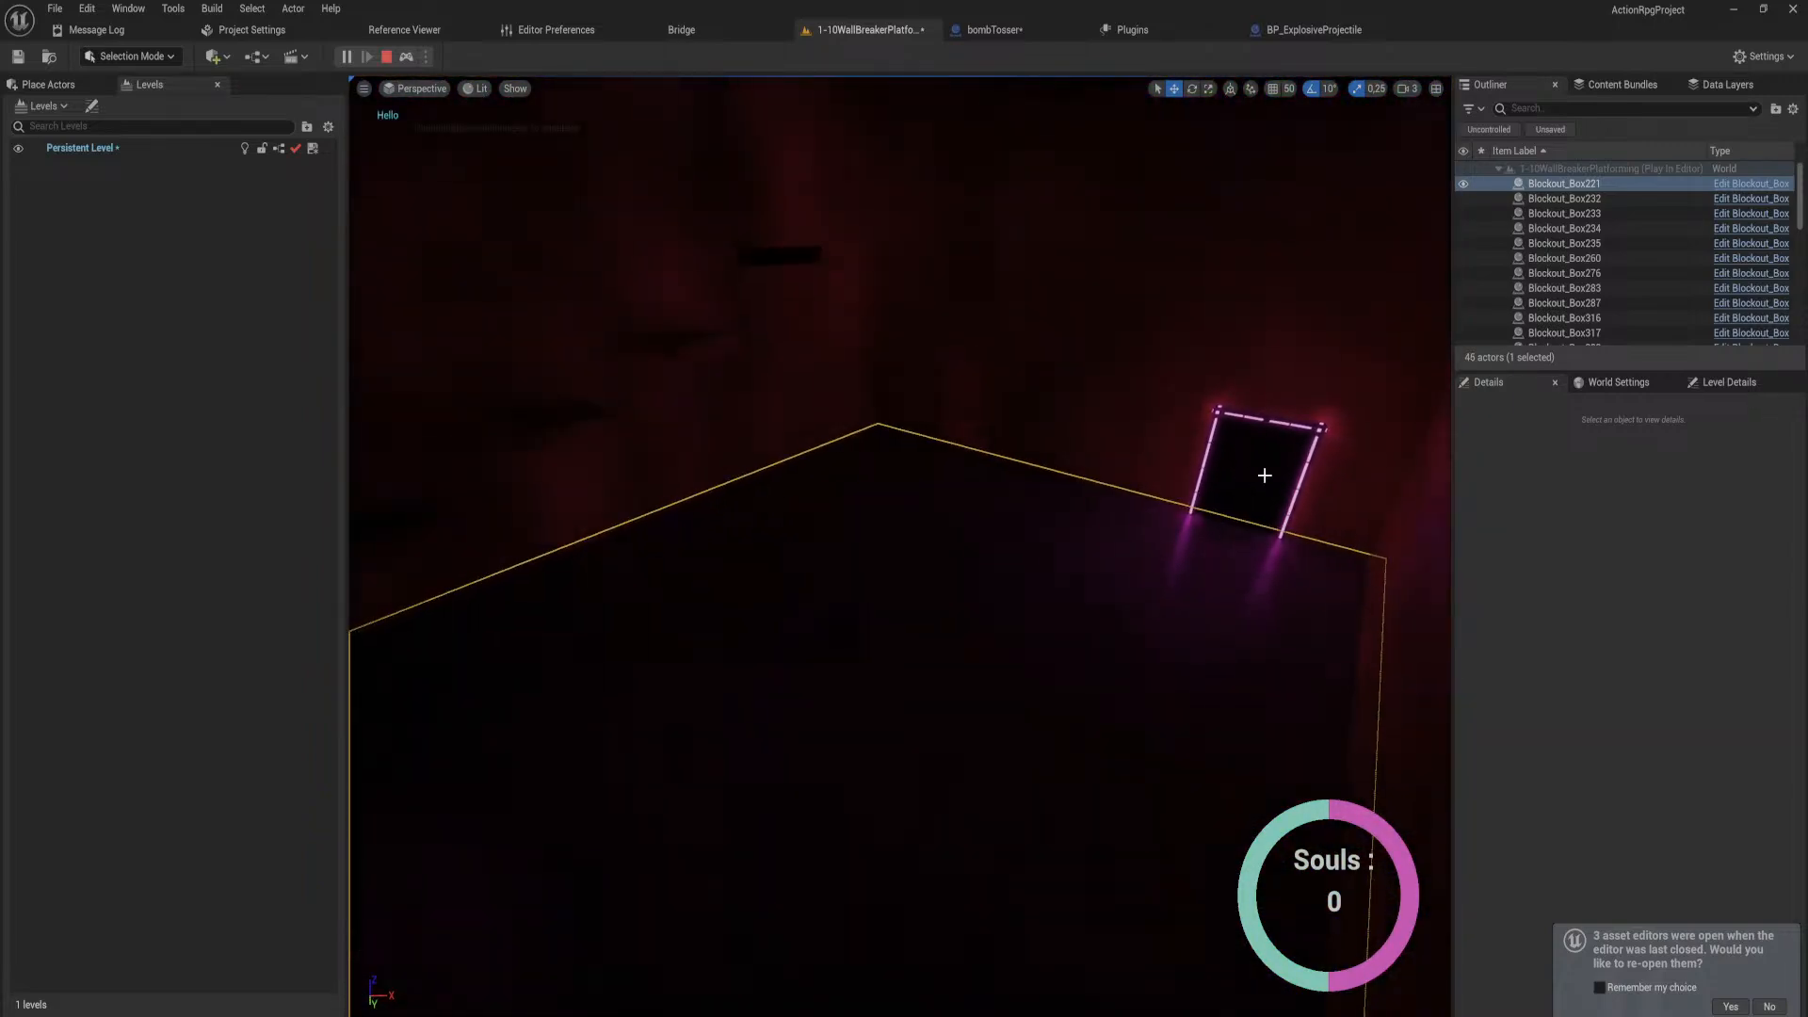
Step: Filter the running level's actors by "ex", focus on BP_ExplosiveProjectile0 to check its position, and end the play session
click(1588, 107)
text(e)
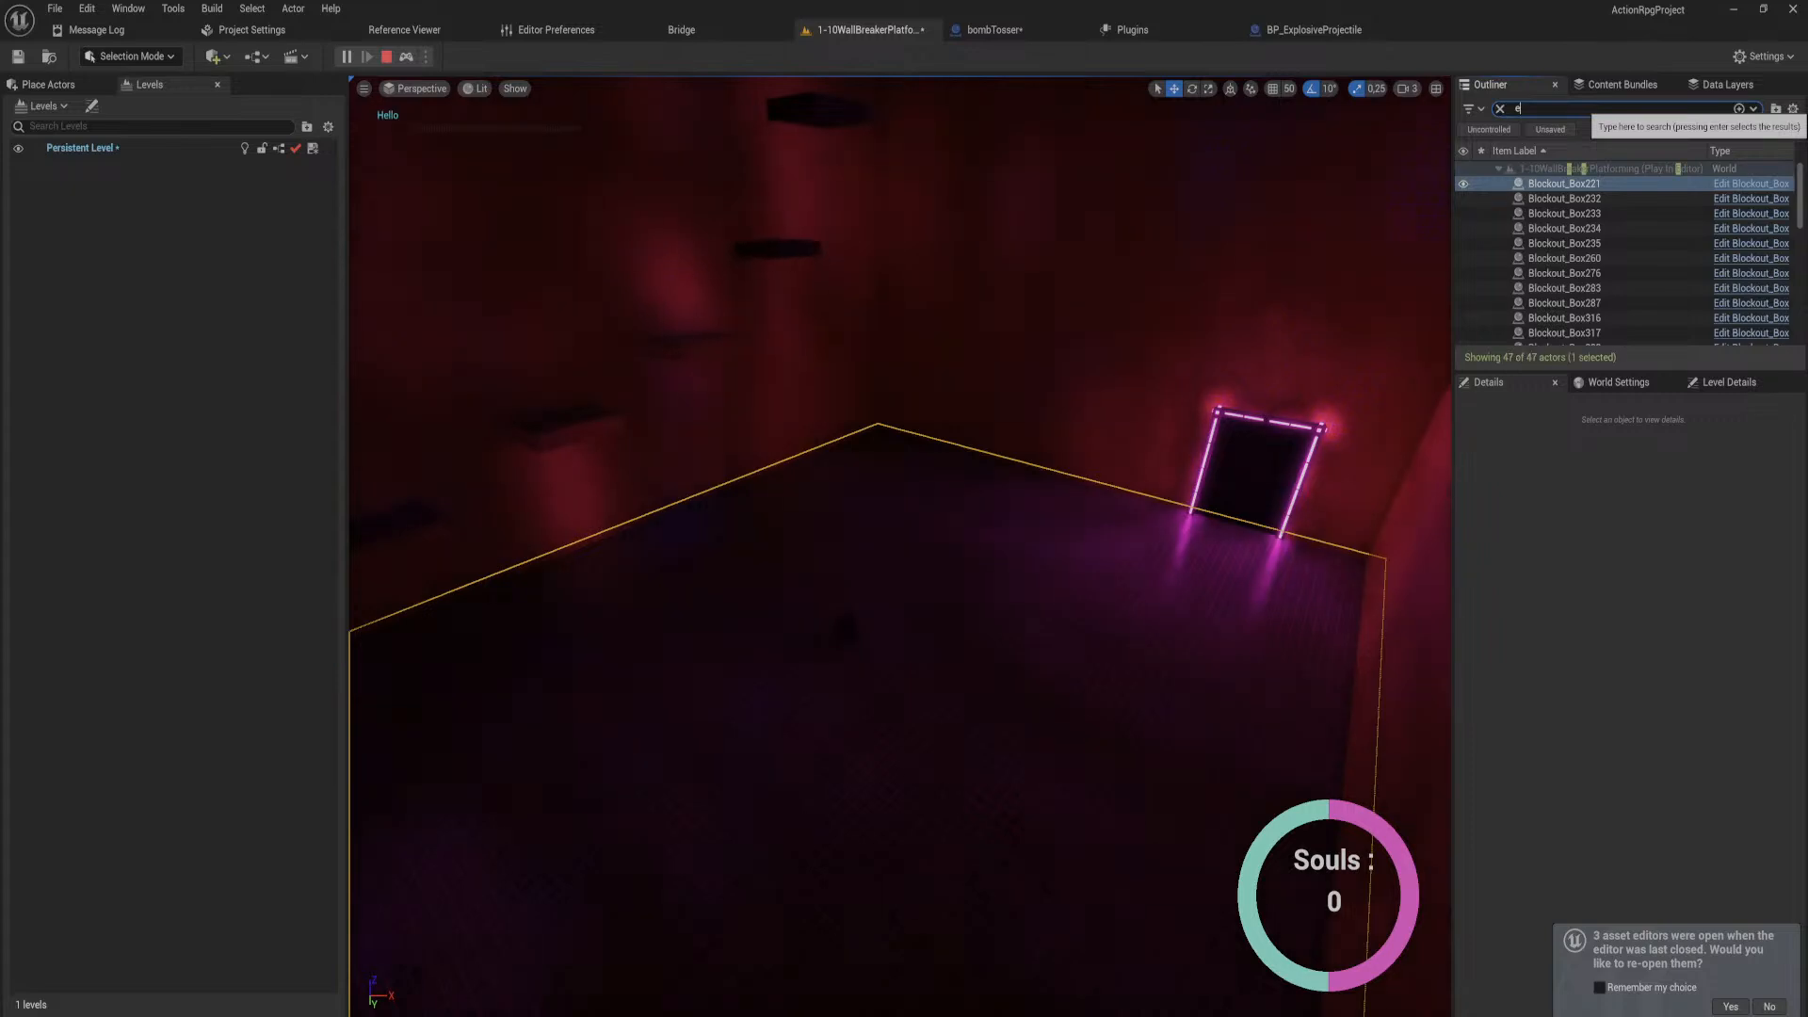
text(x)
click(1620, 185)
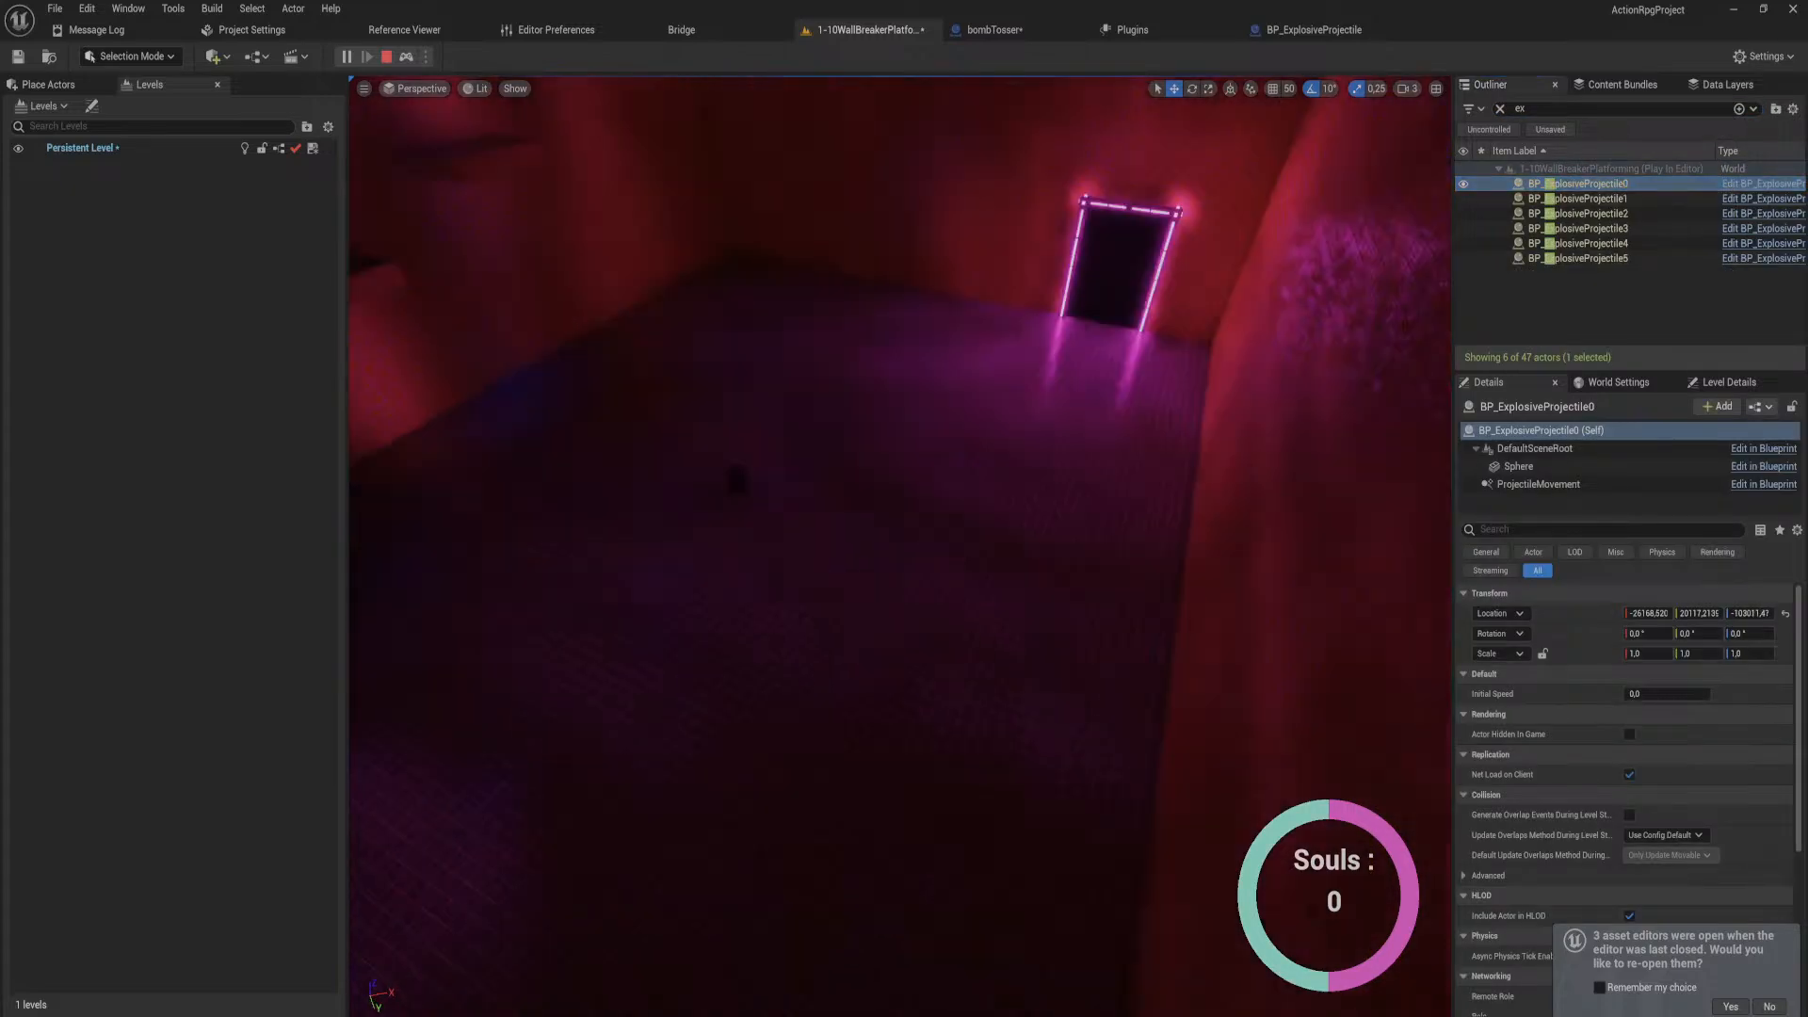
key(f)
right_drag(1115, 420, 1115, 584)
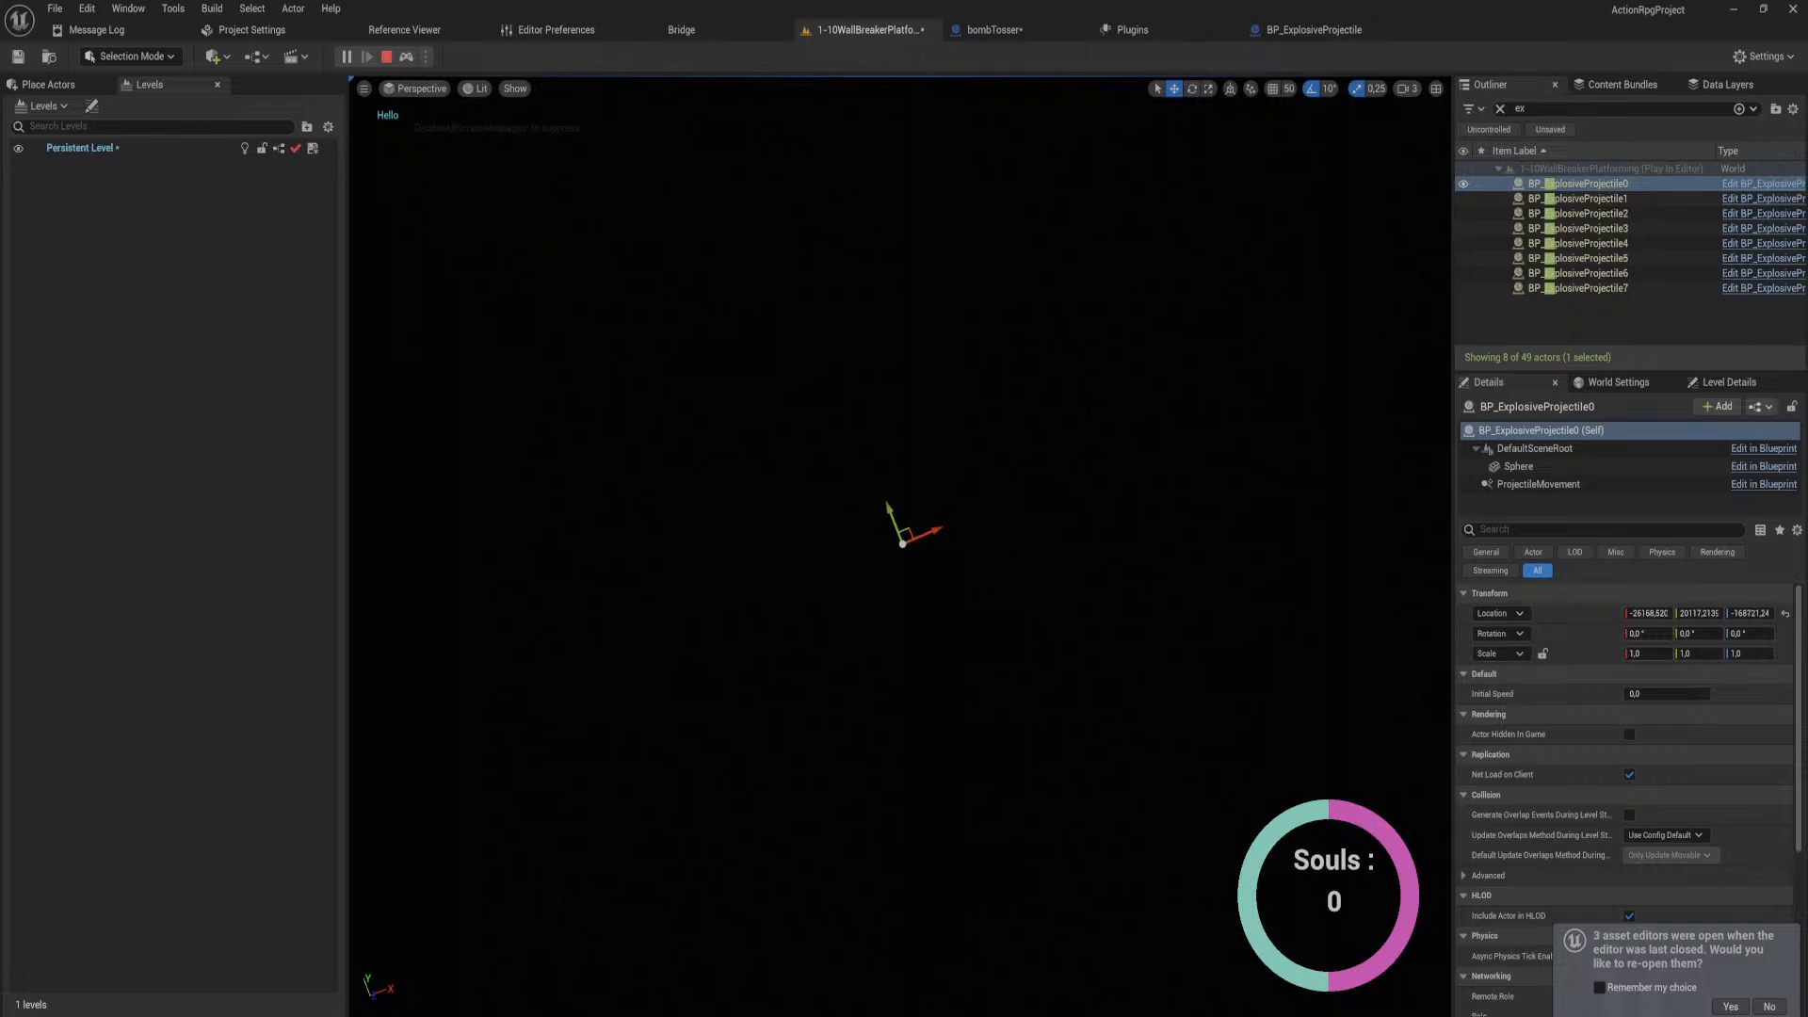
key(Escape)
Step: In the bombTosser Blueprint, make the LaunchSpeed variable instance editable with a default value of 2000 and compile
click(1336, 30)
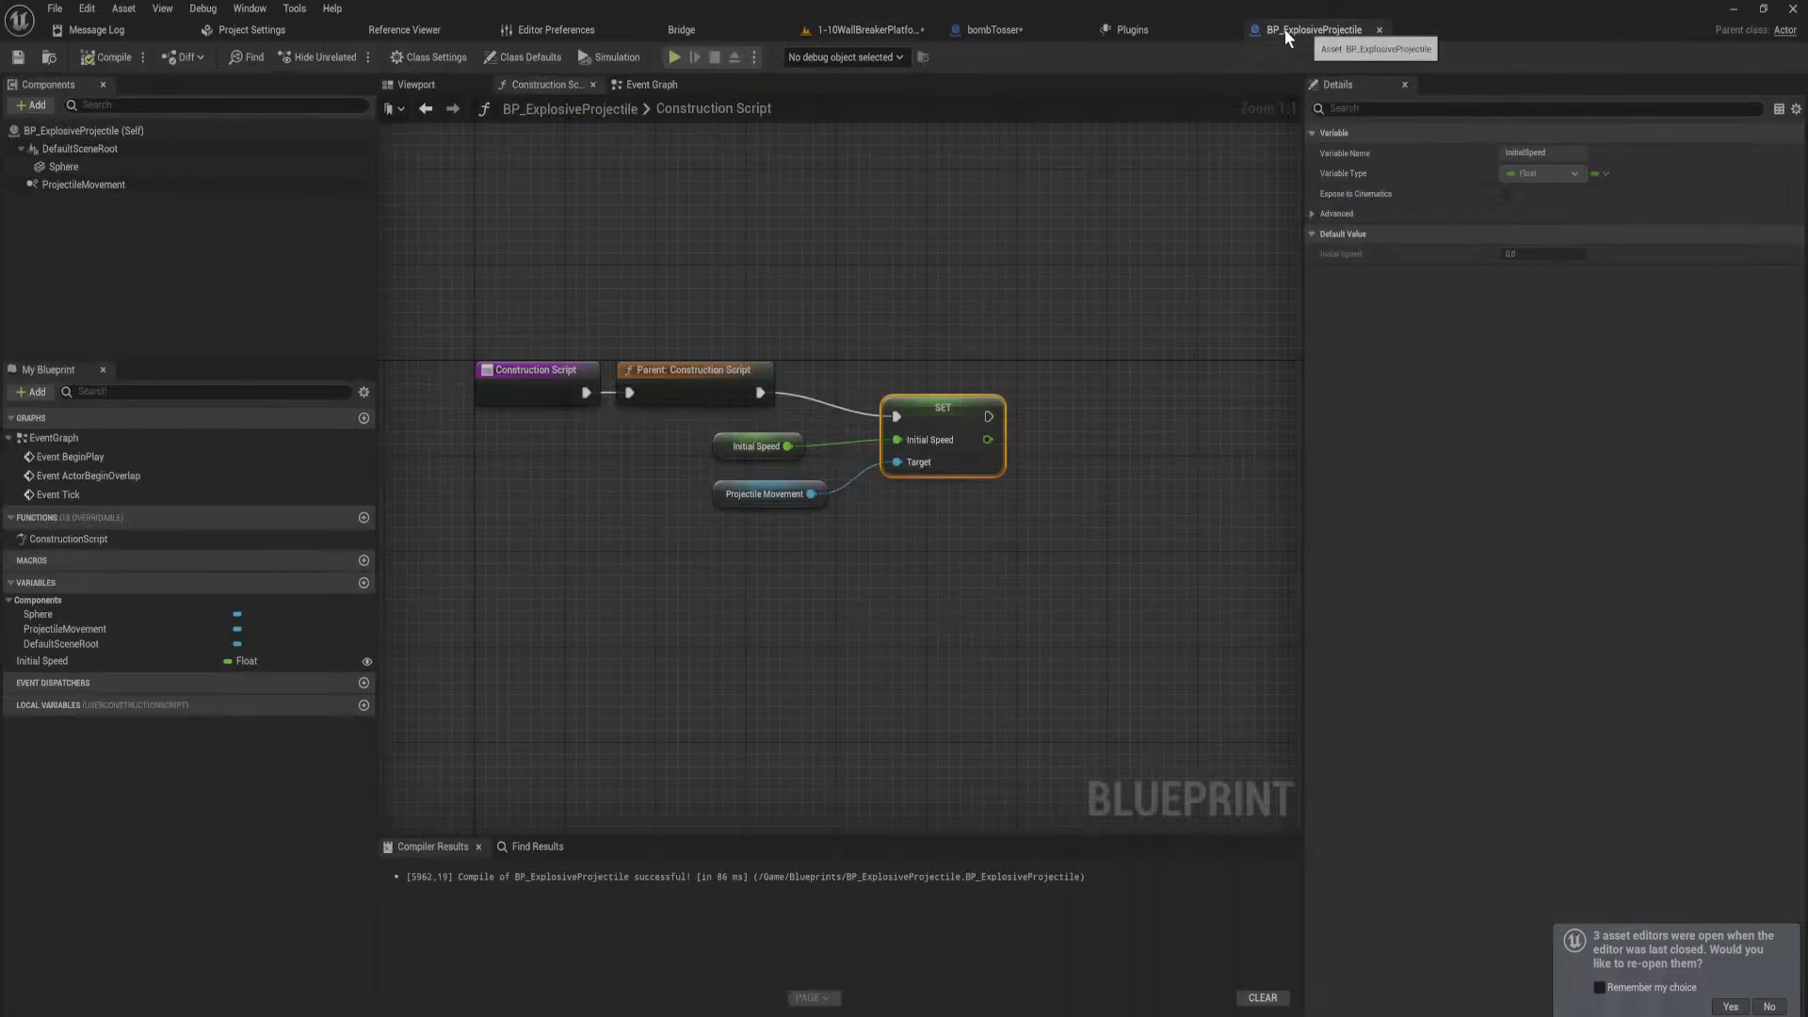
click(993, 33)
click(569, 765)
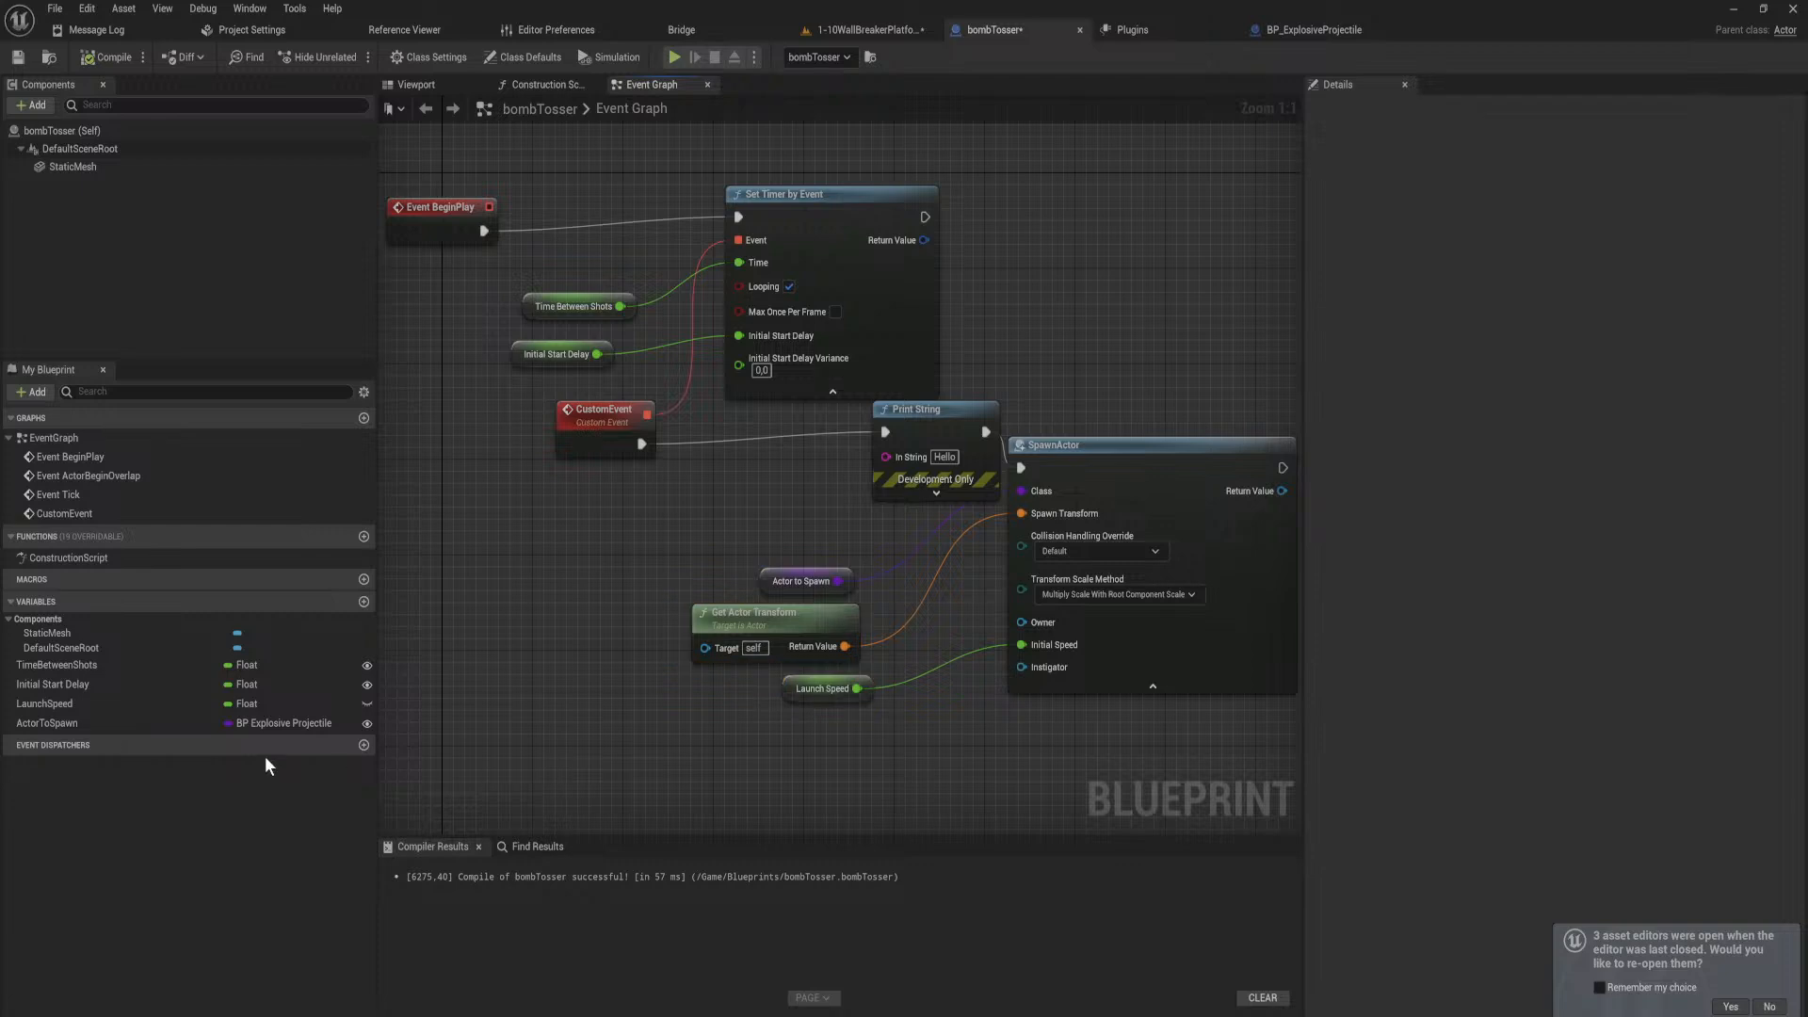
click(792, 697)
click(368, 702)
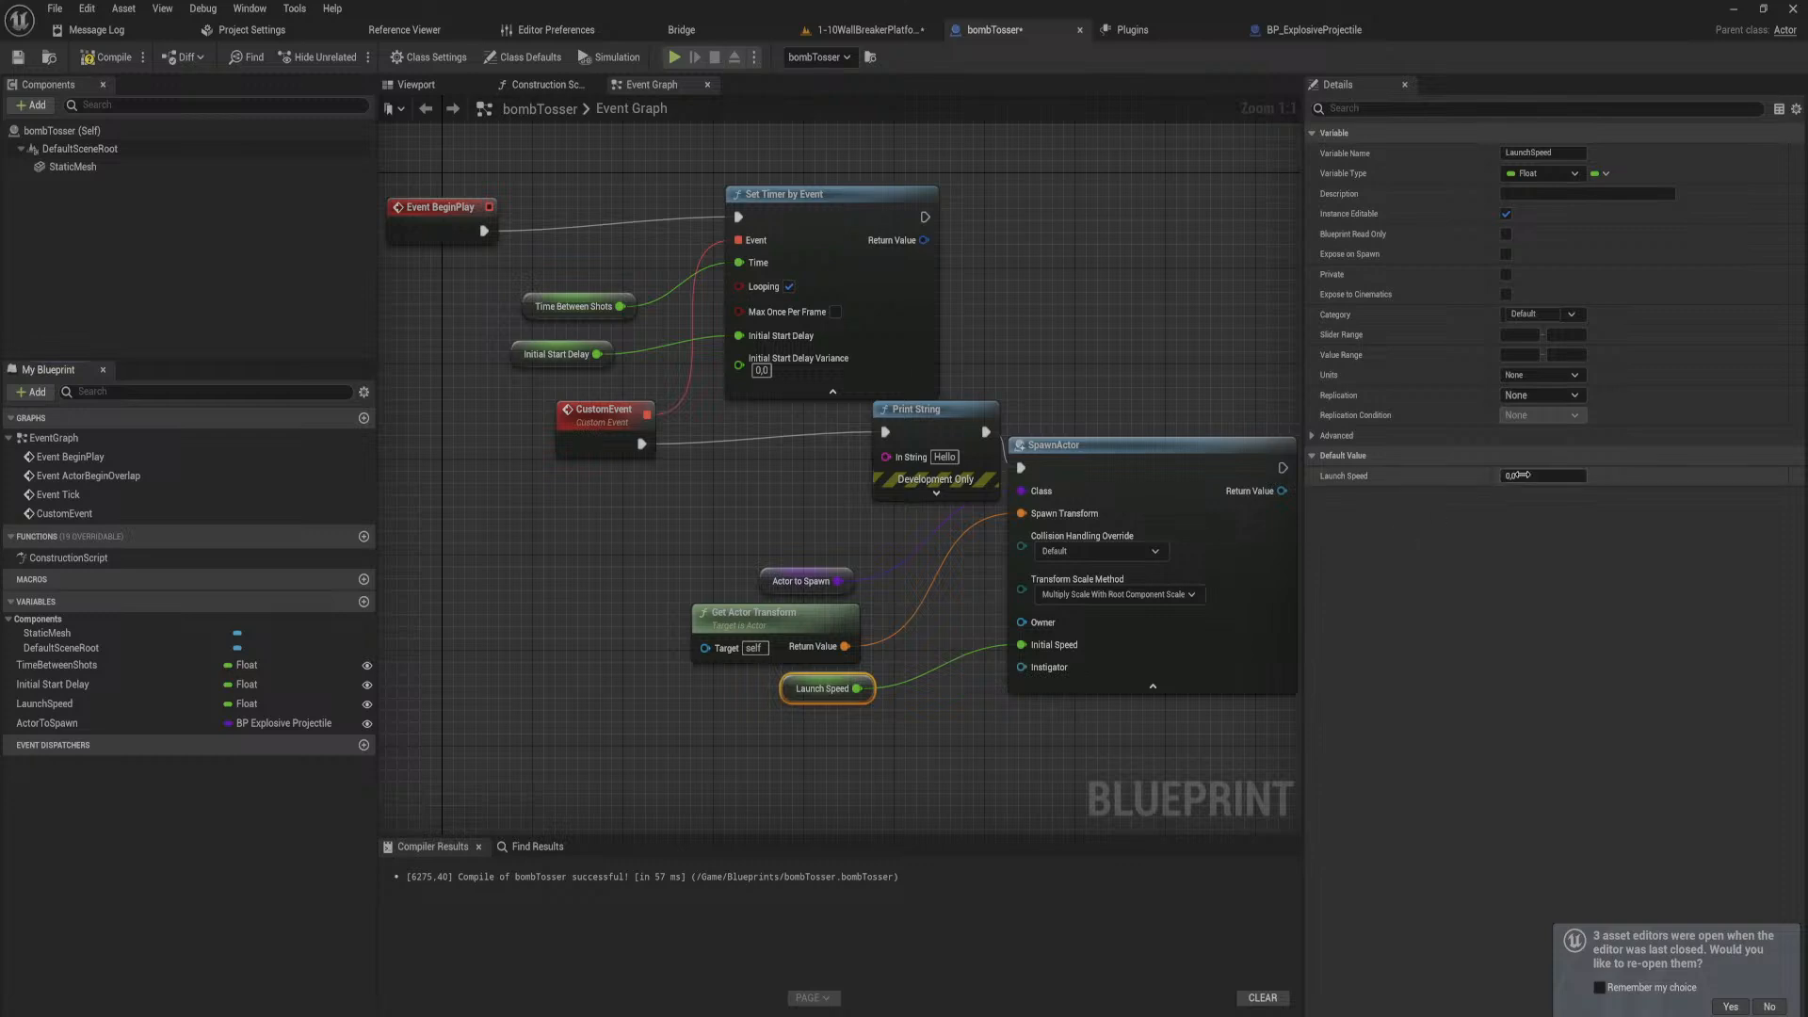
text(2000)
key(Return)
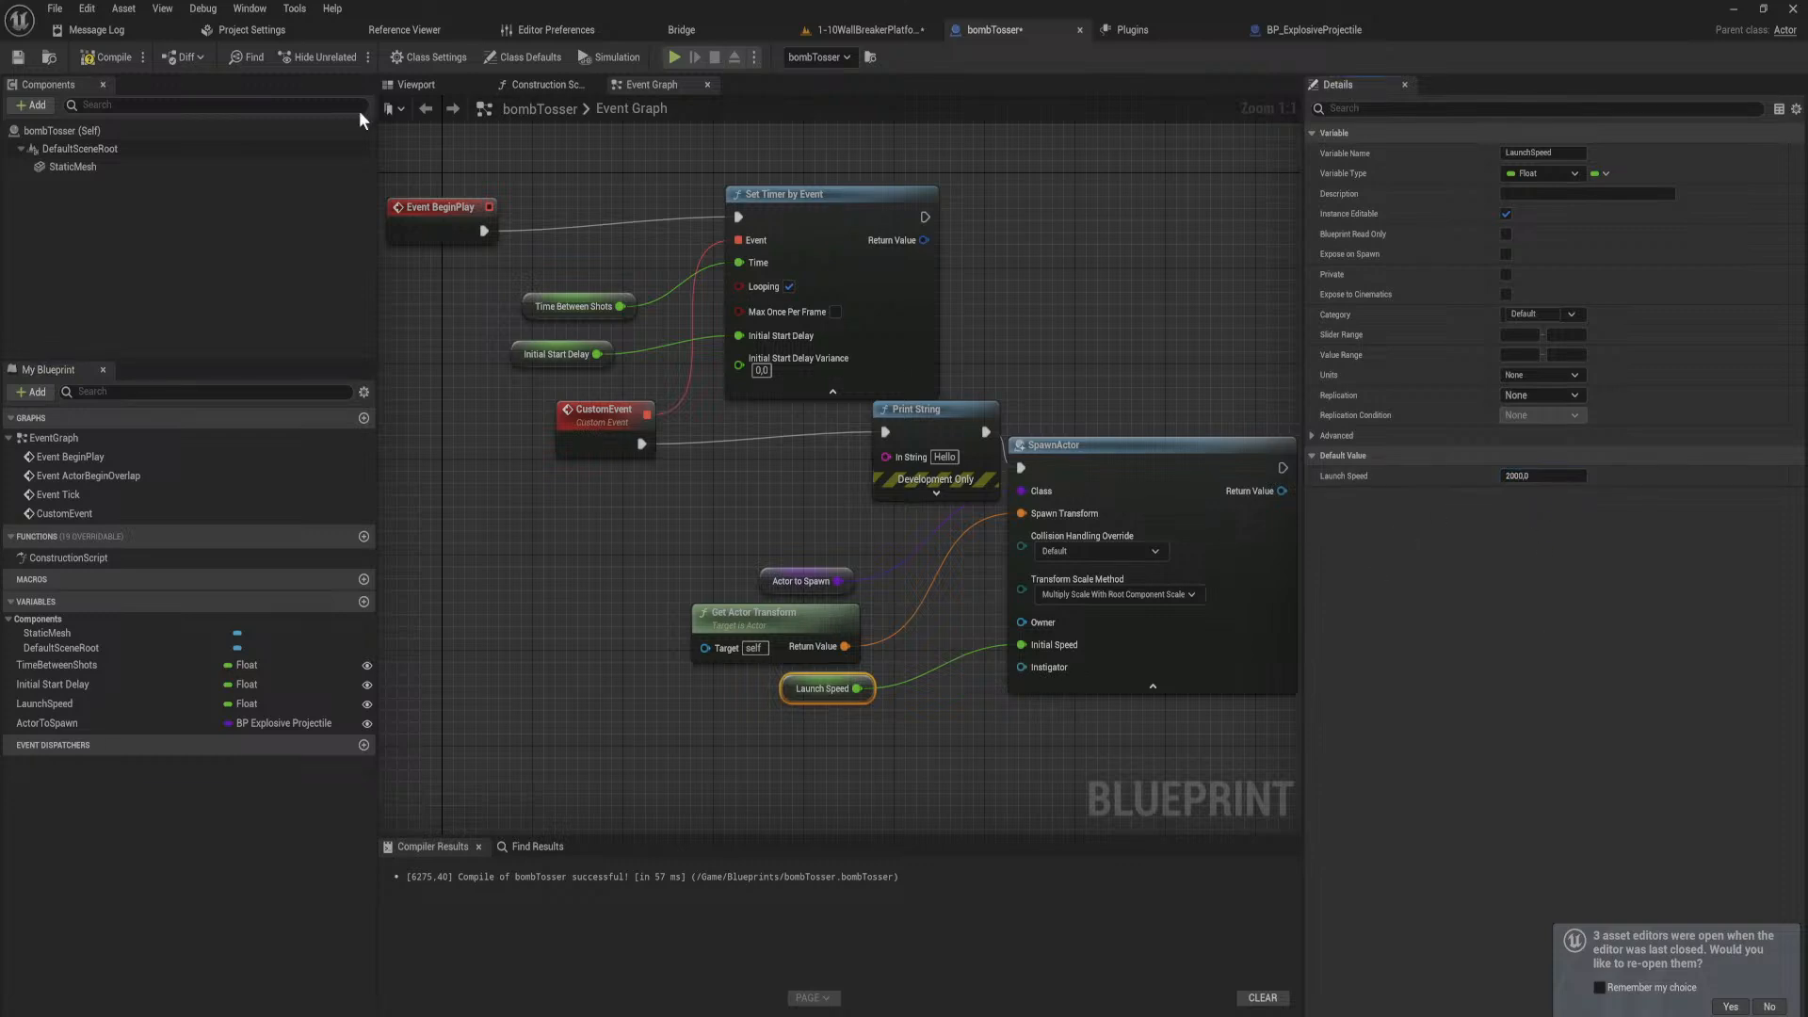
click(145, 48)
Step: Play the 1-10WallBreakerPlatforming level and run around the room's floor near the bombTosser to observe its projectiles
click(862, 29)
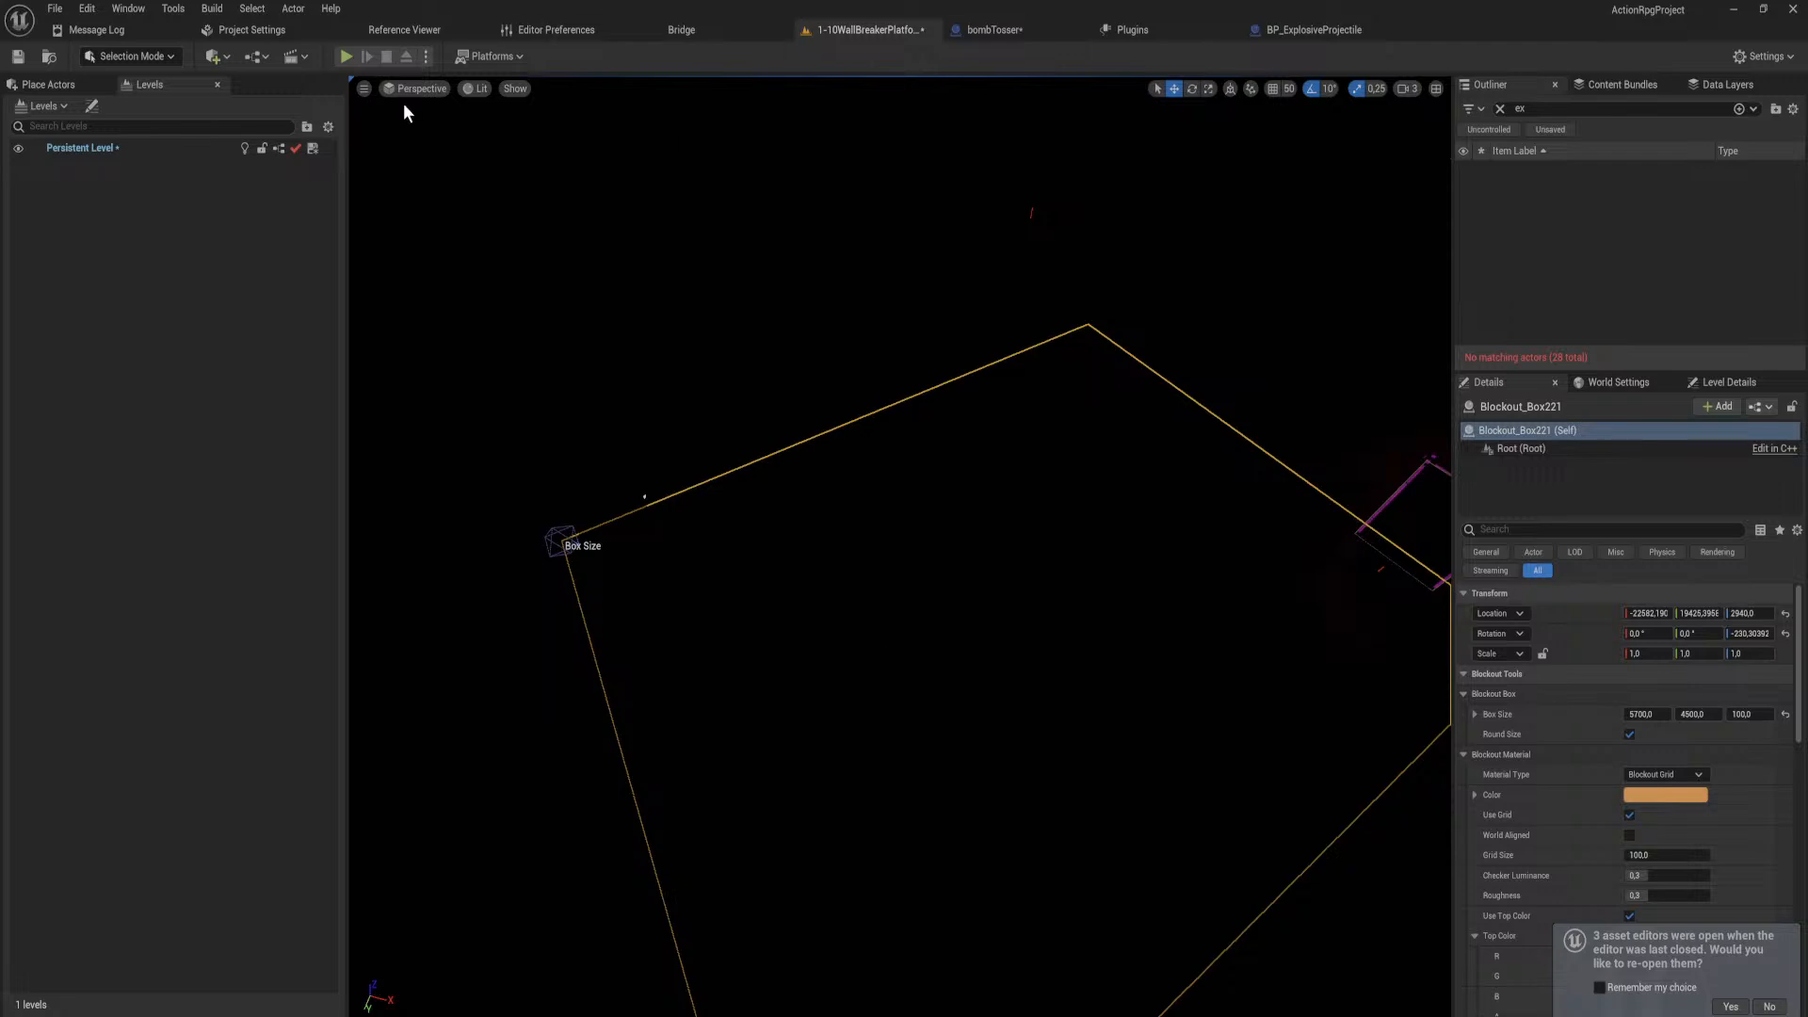
right_click(800, 574)
click(347, 55)
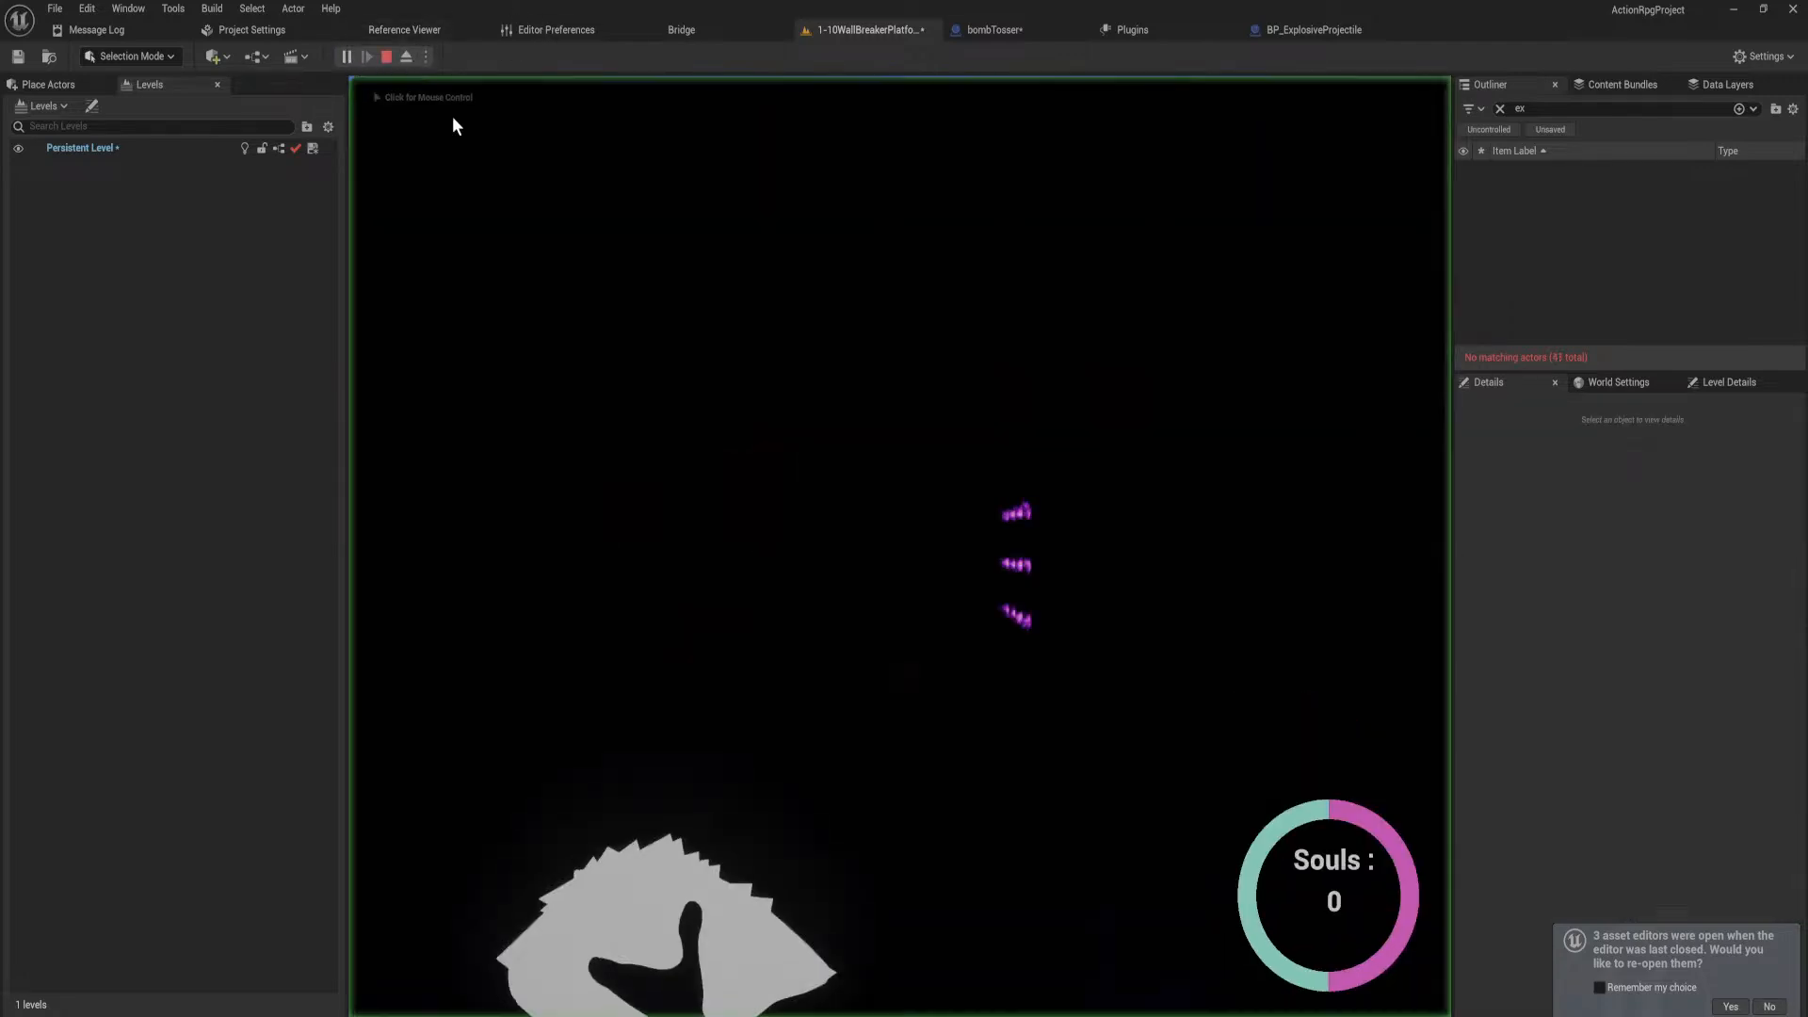
key(w)
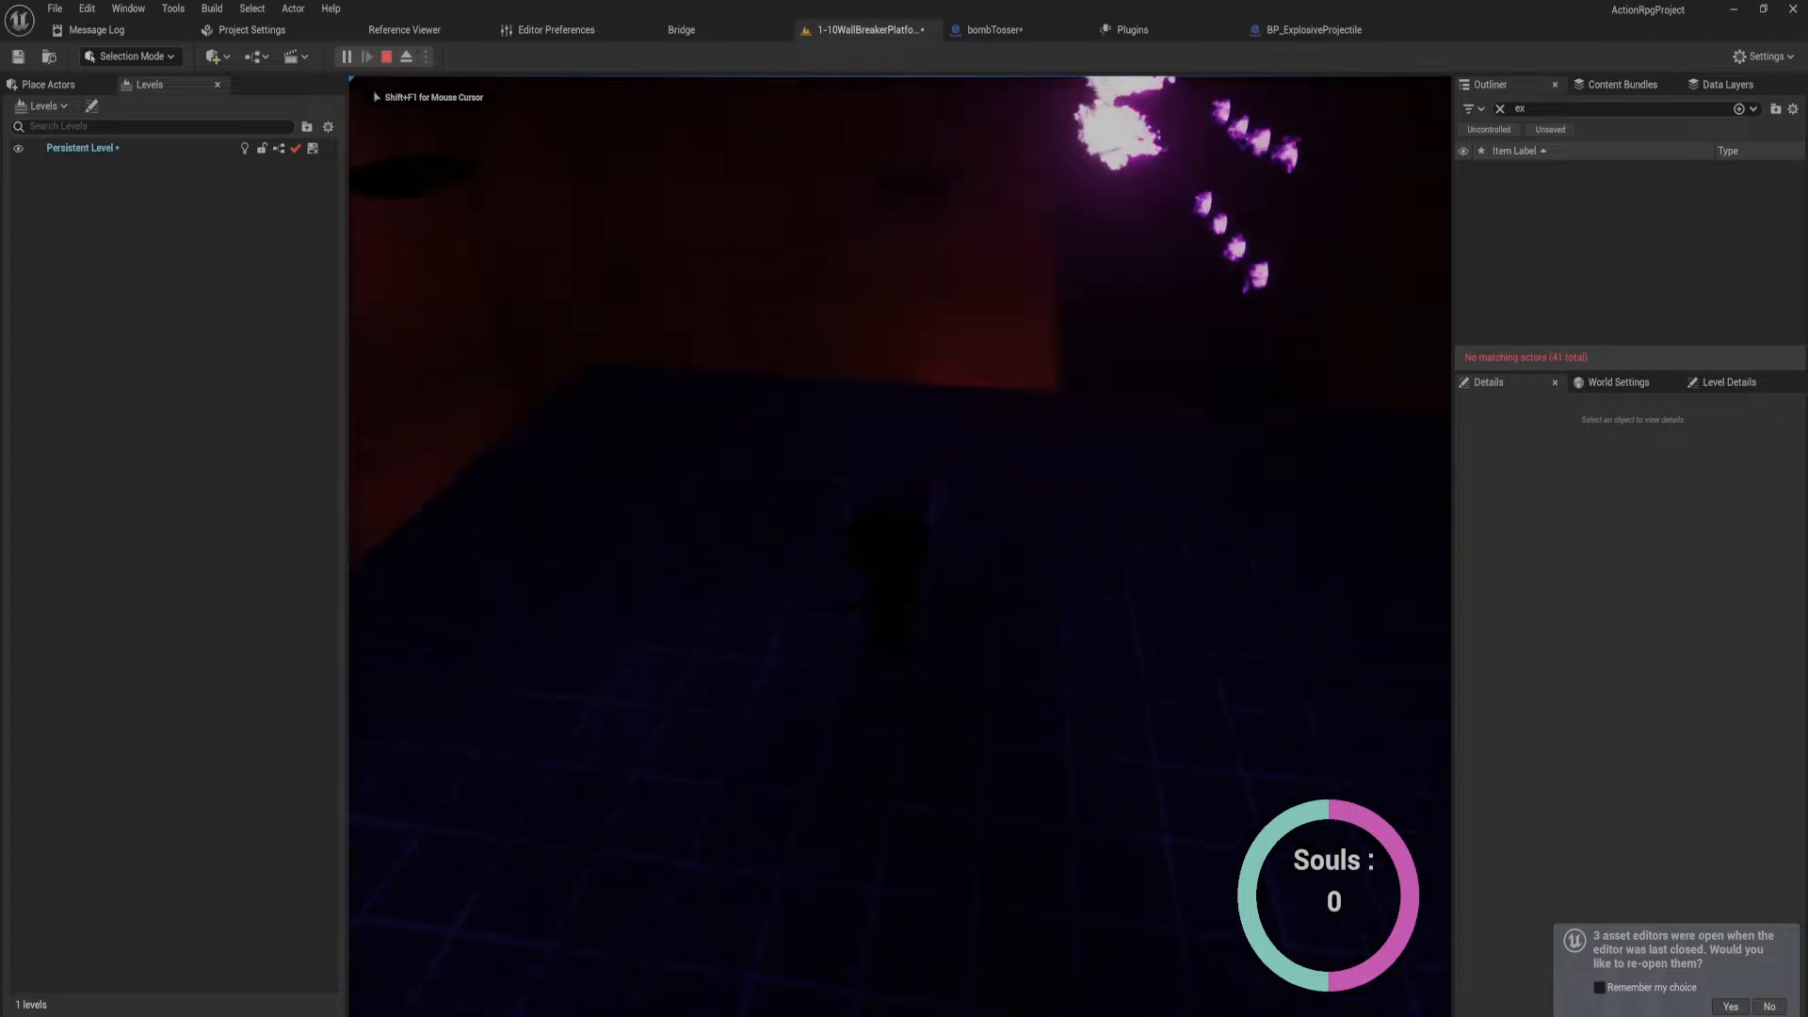
key(w)
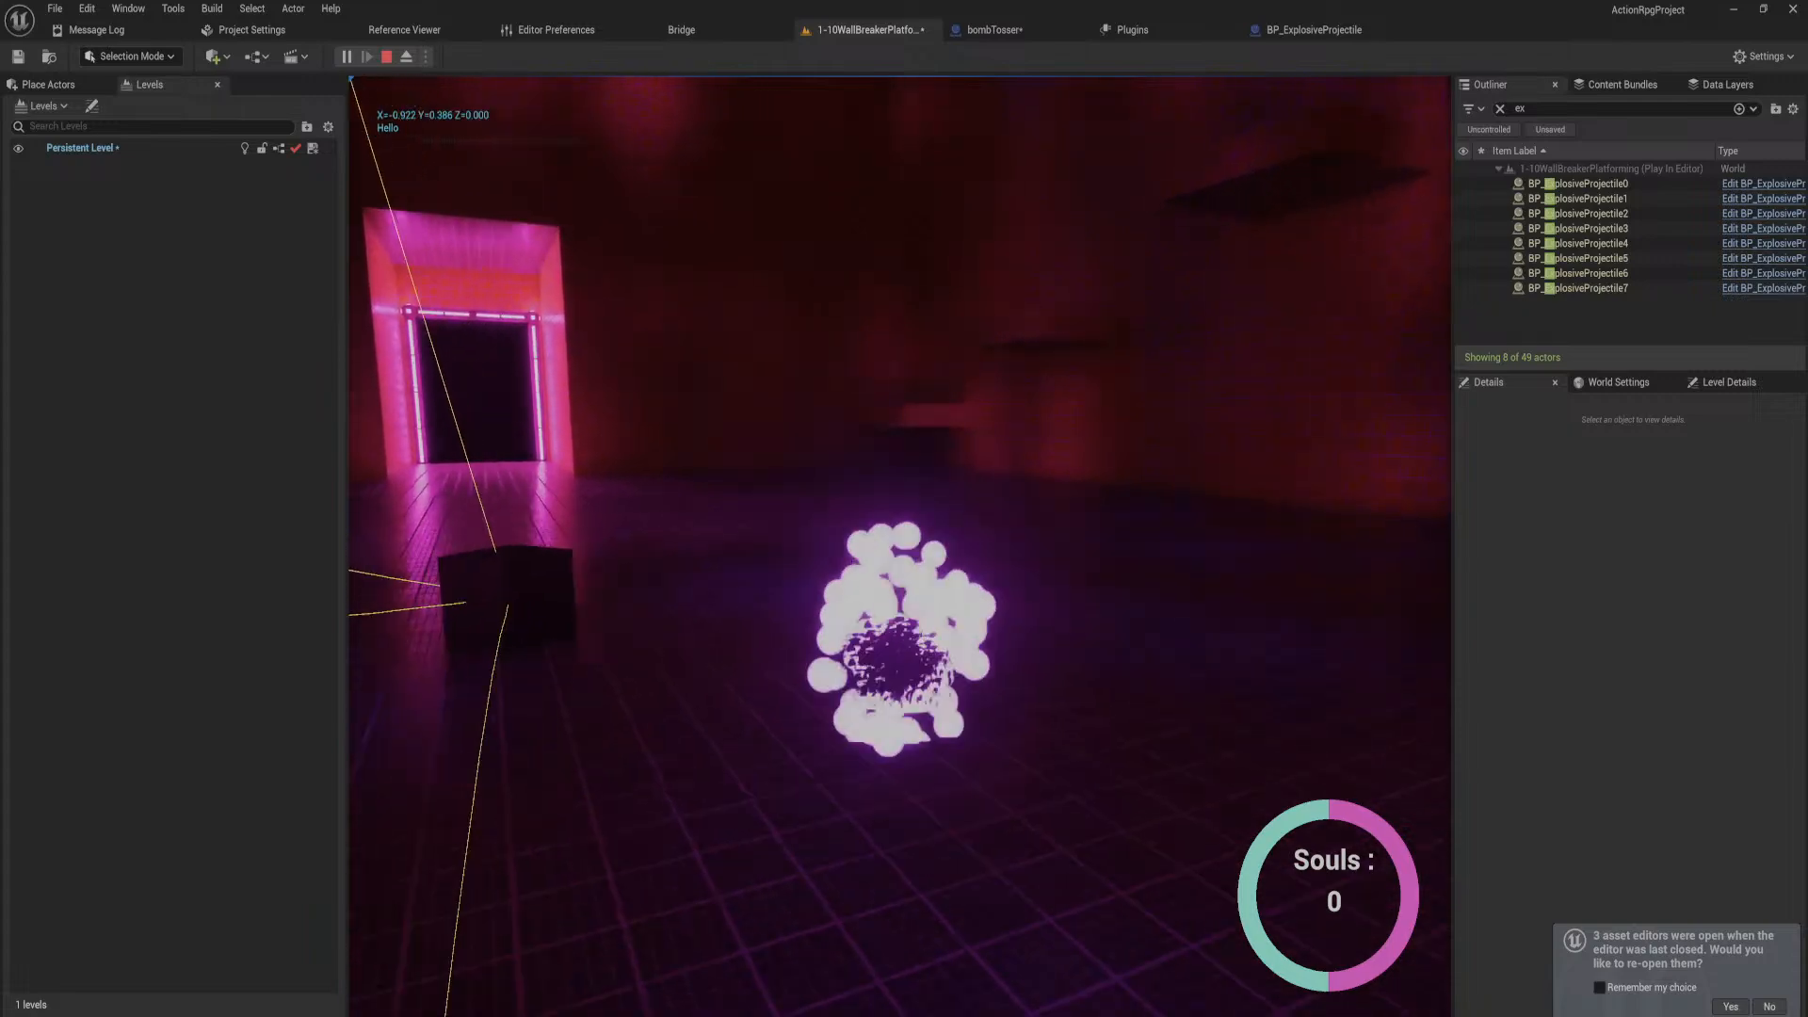
key(s)
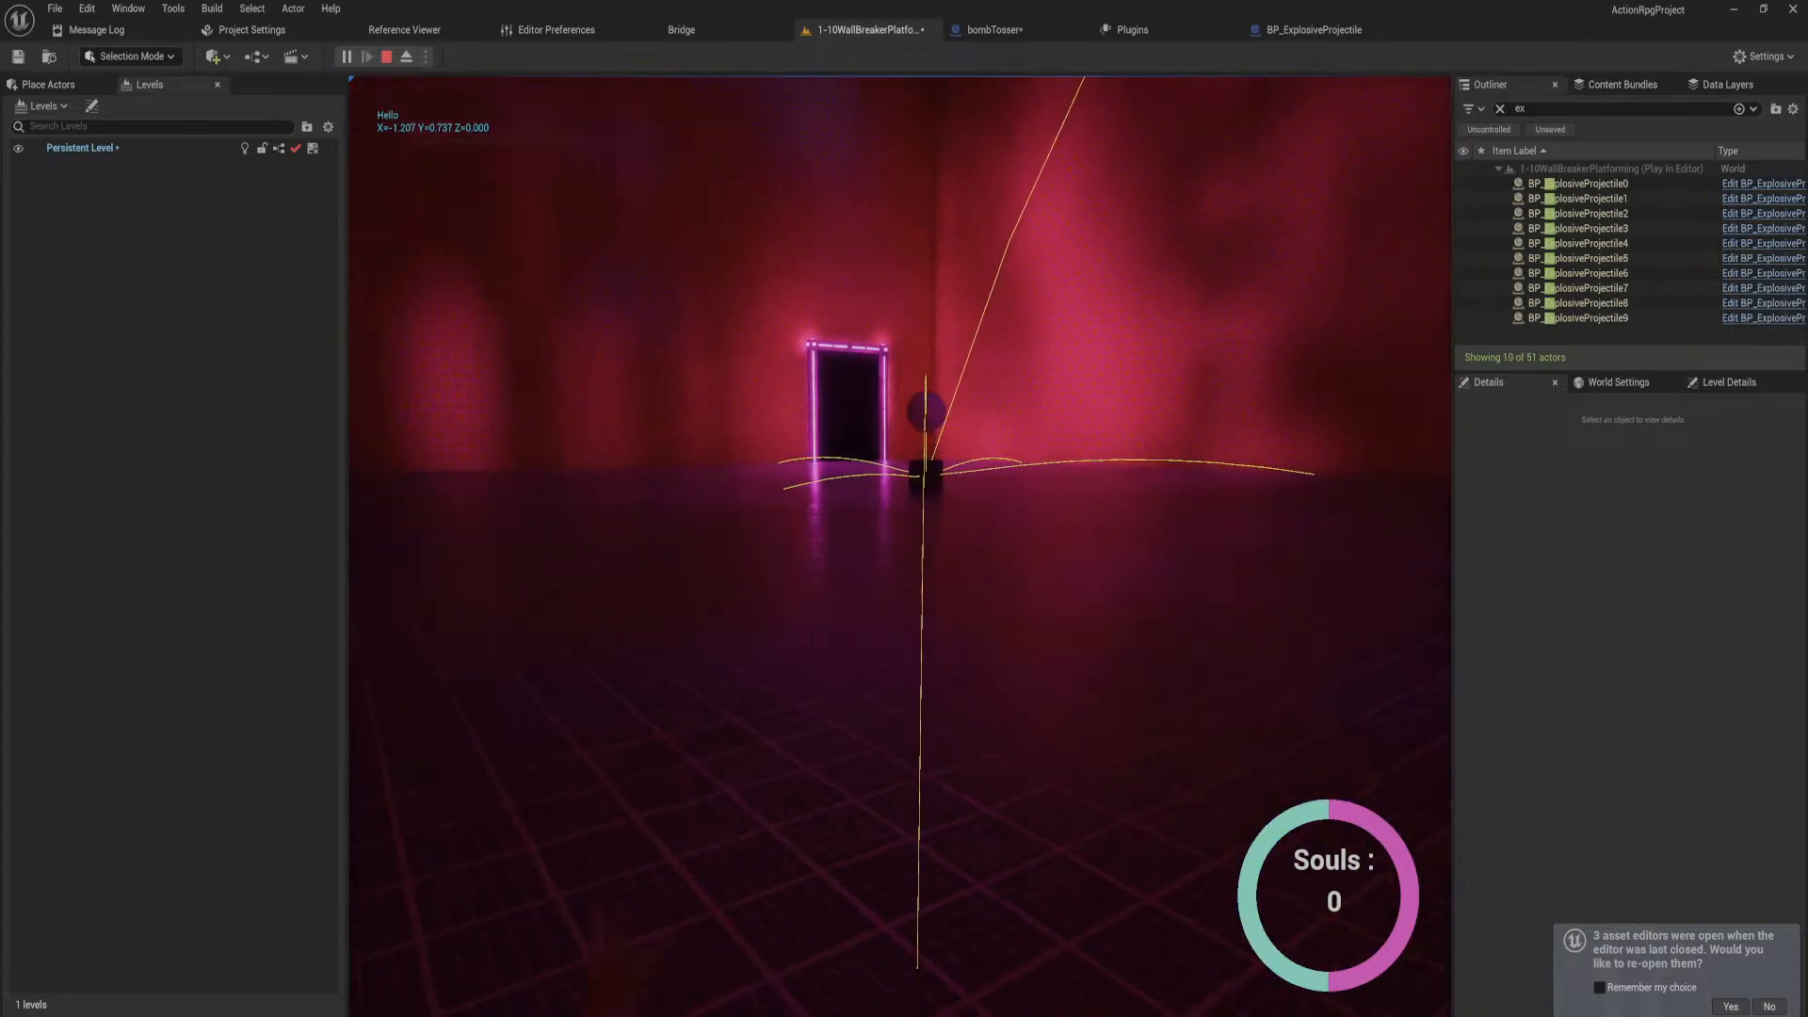
key(w)
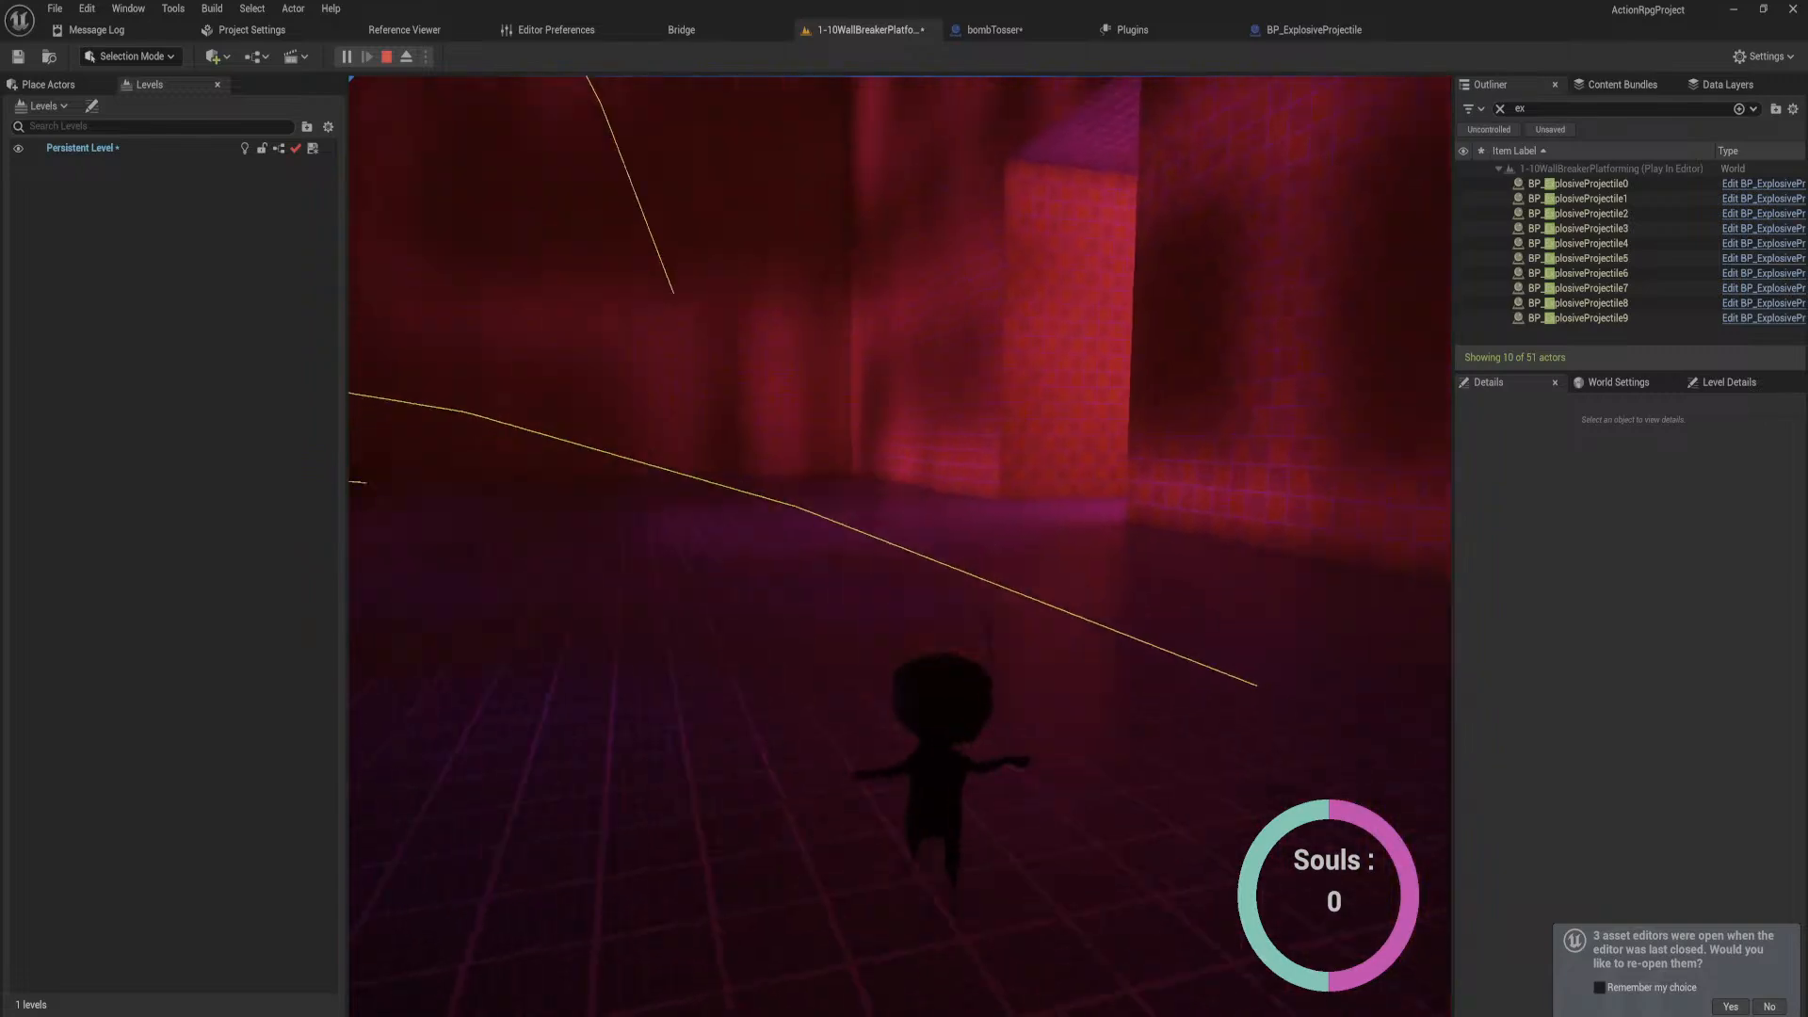
key(w)
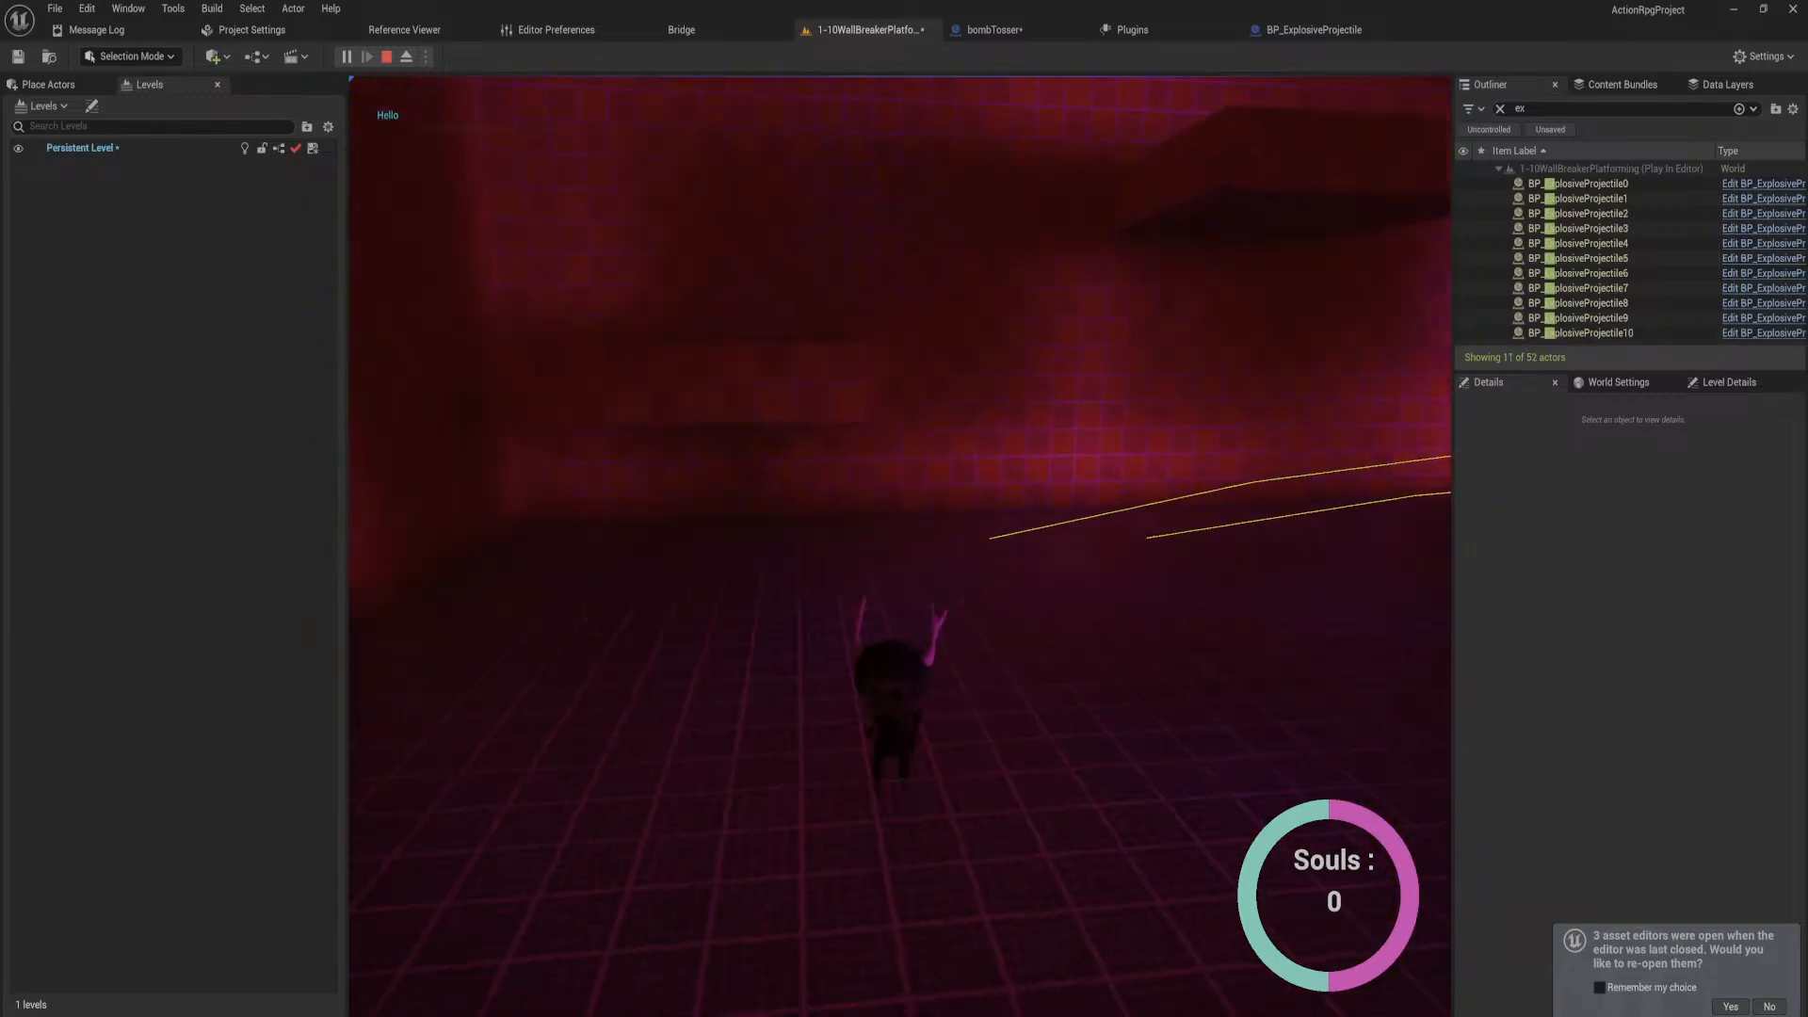
Step: Jump along the lower wall platforms and check the projectile arcs around the bombTosser
key(space)
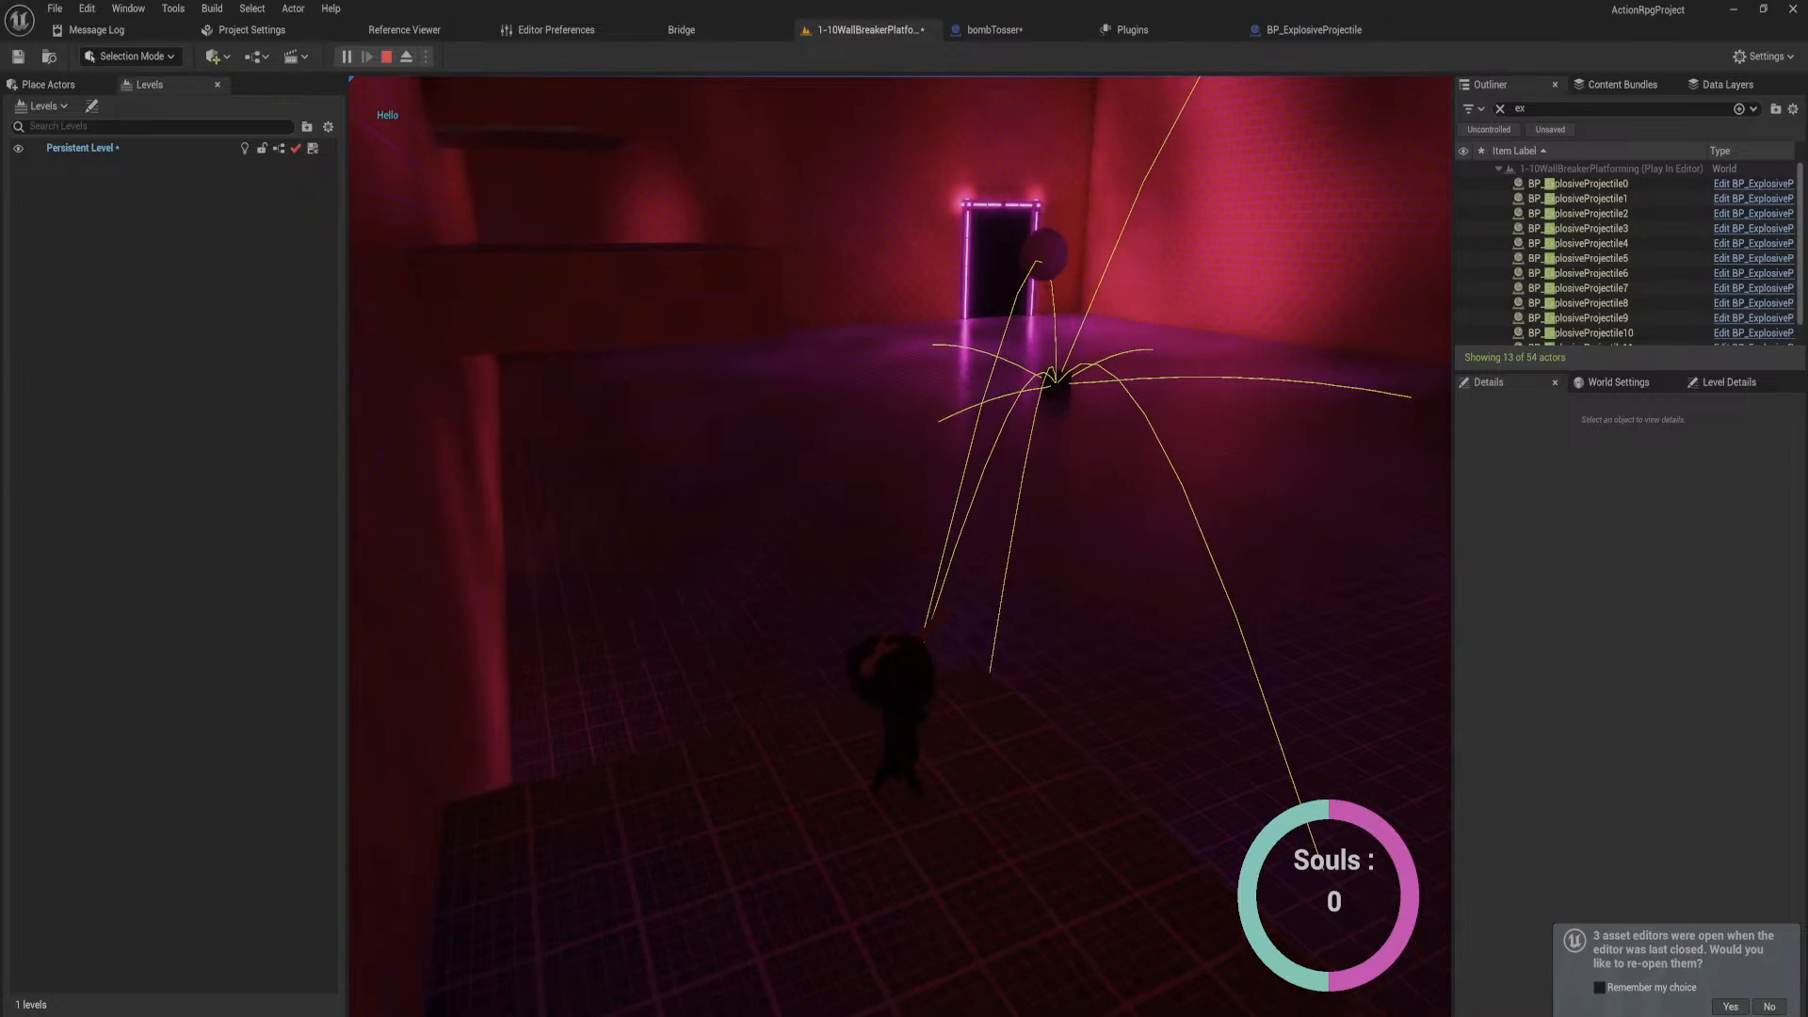
key(s)
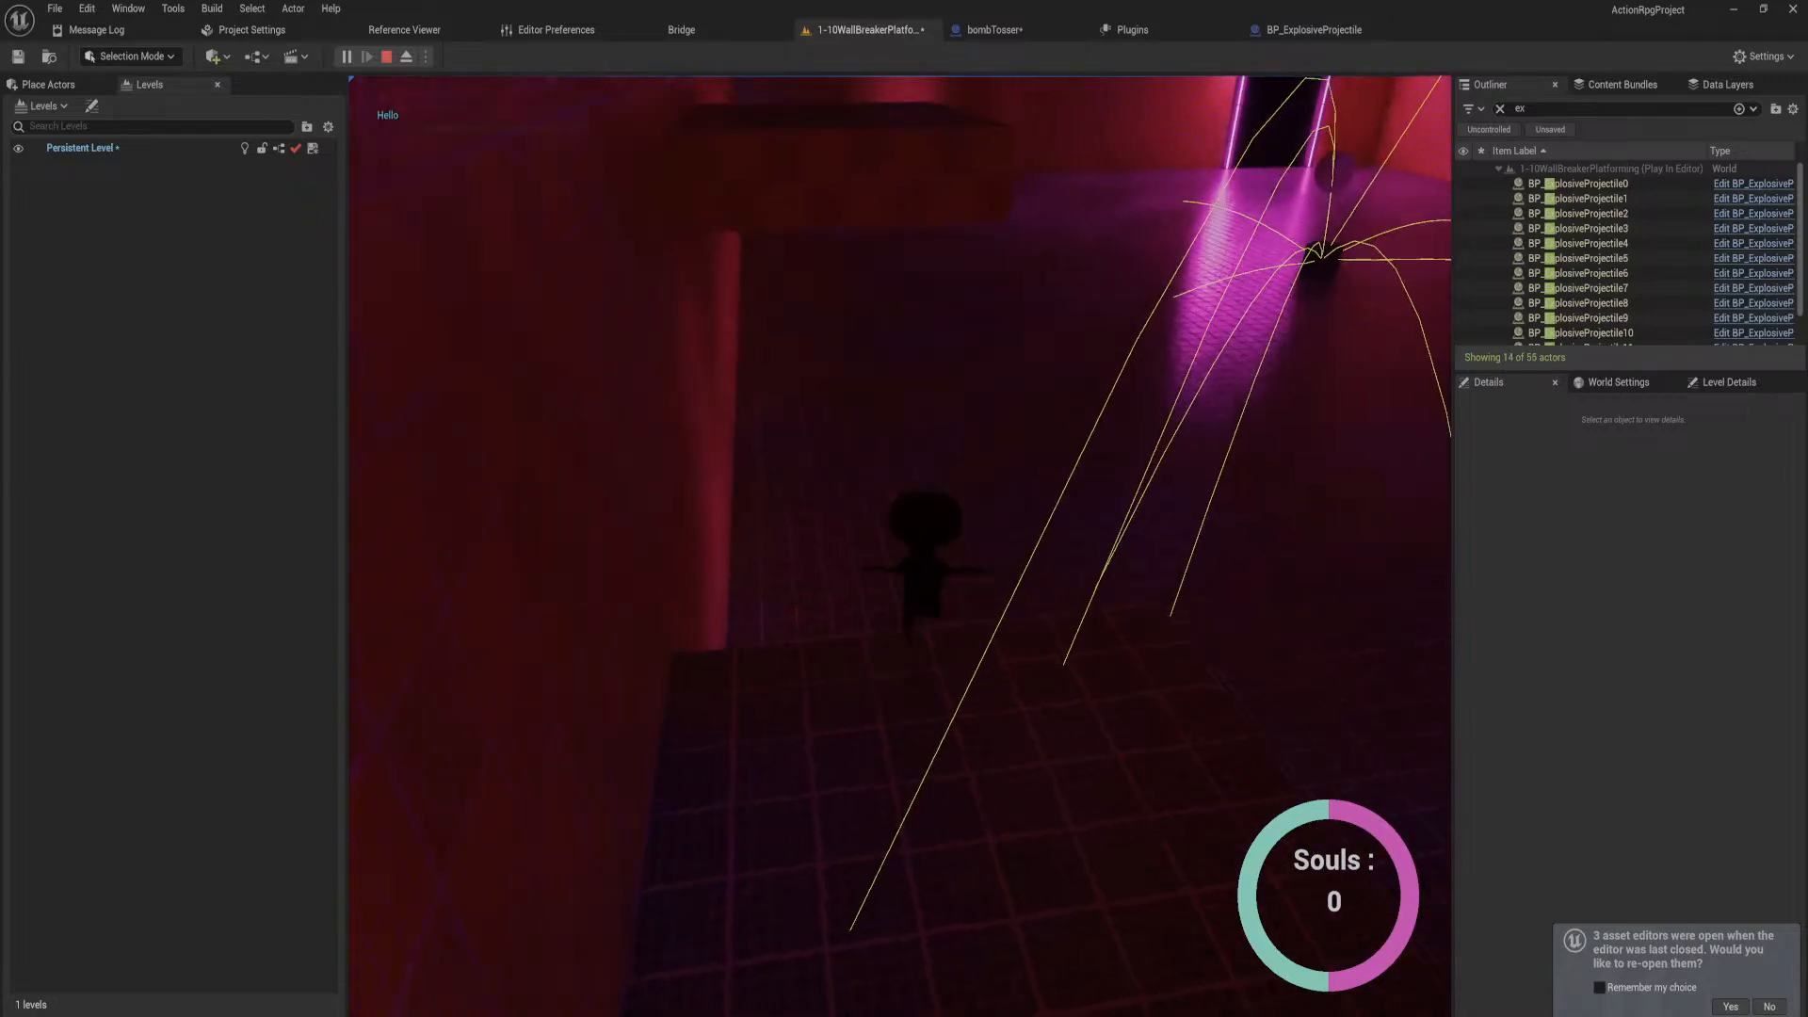
key(space)
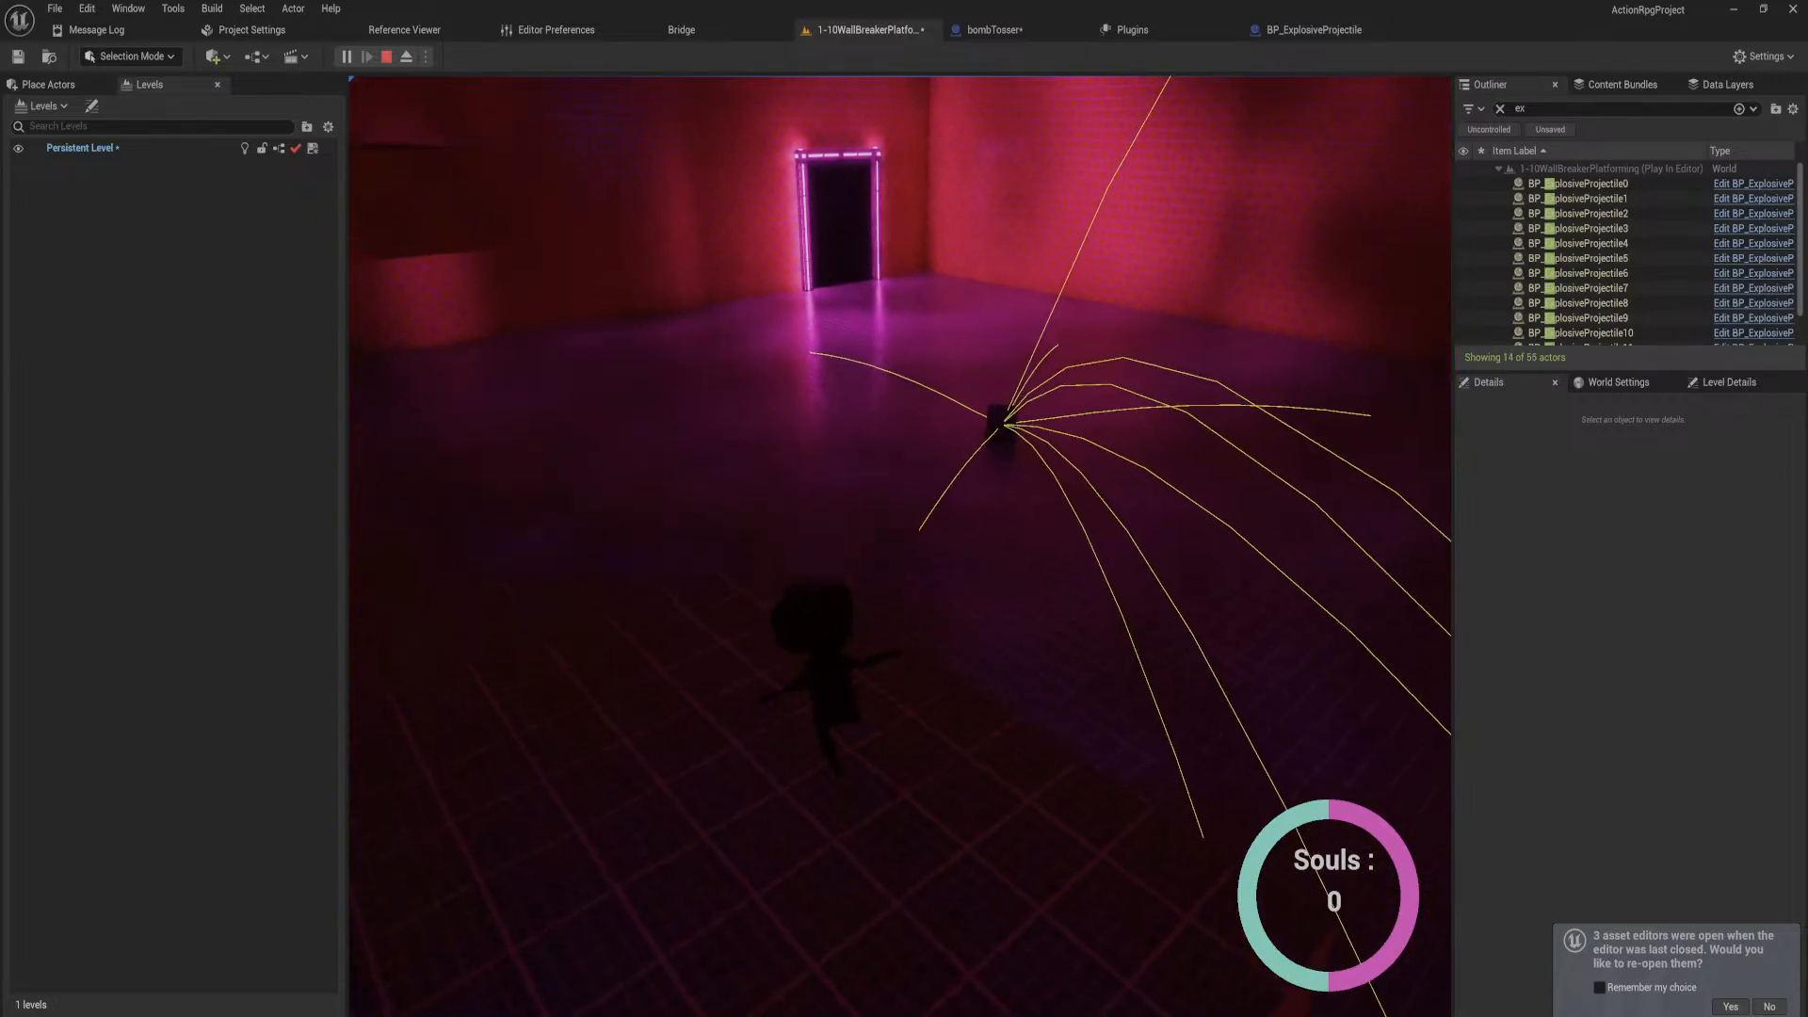
key(w)
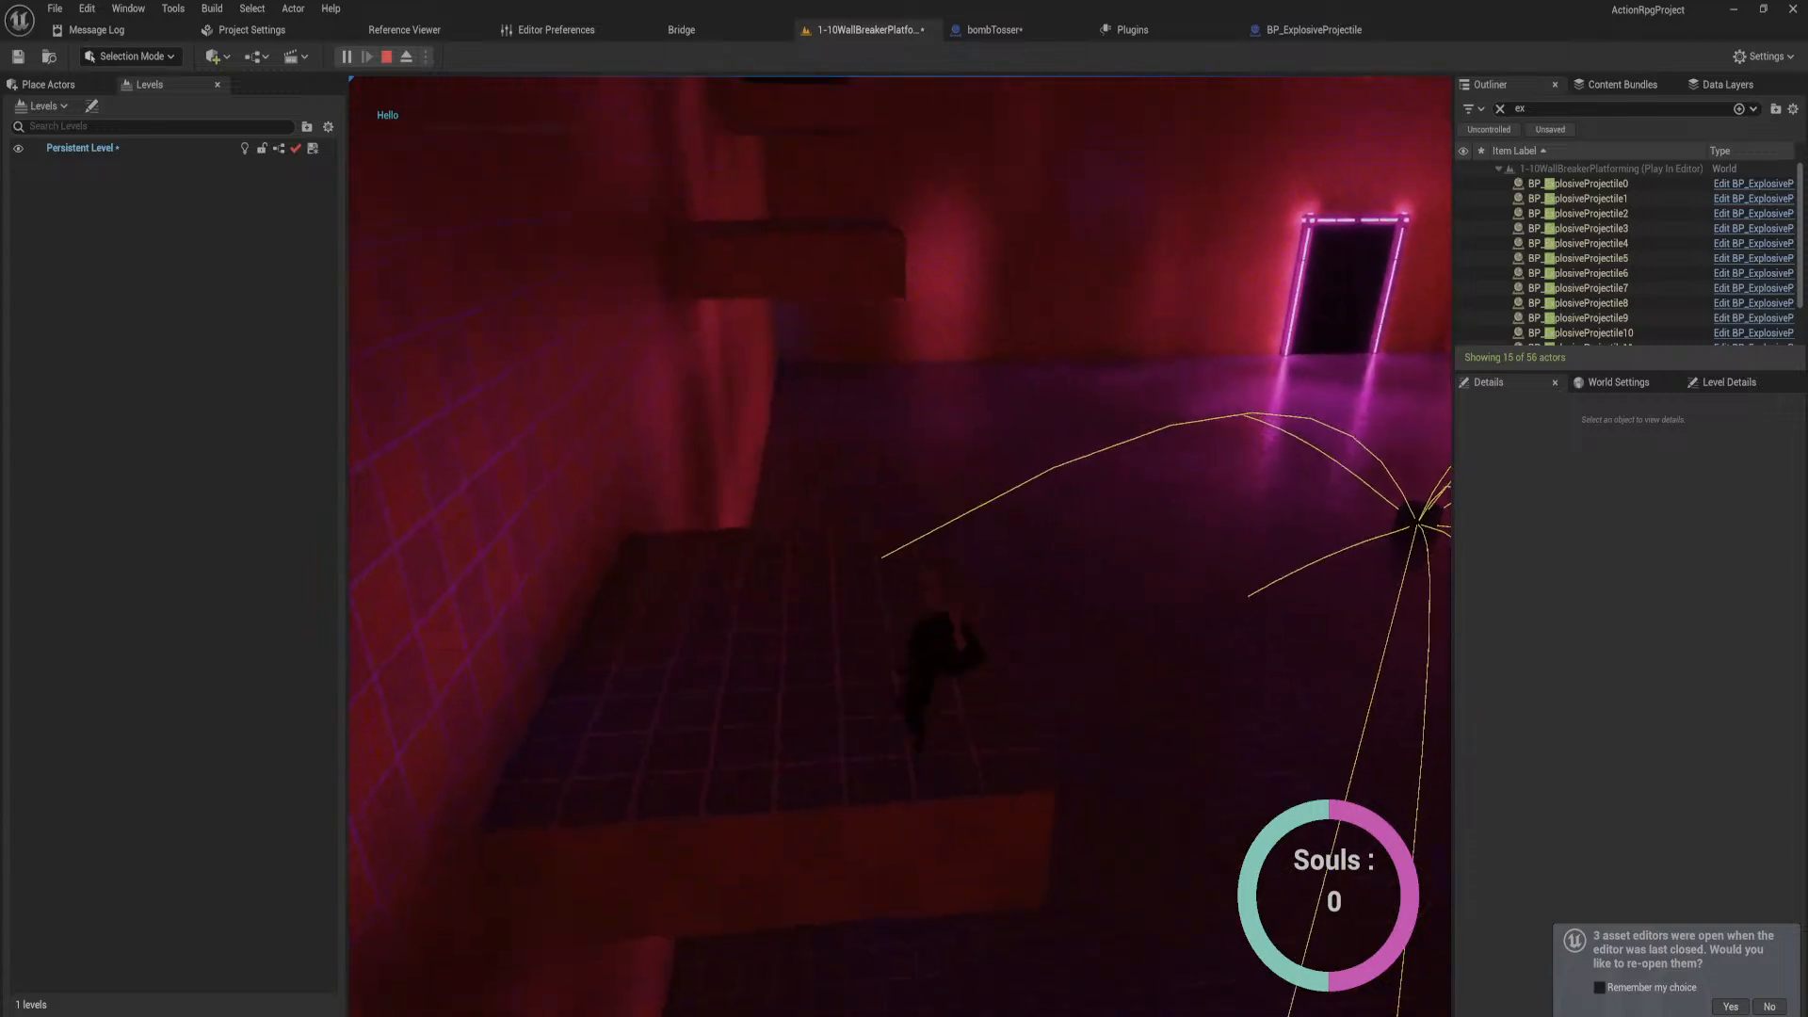
key(w)
key(space)
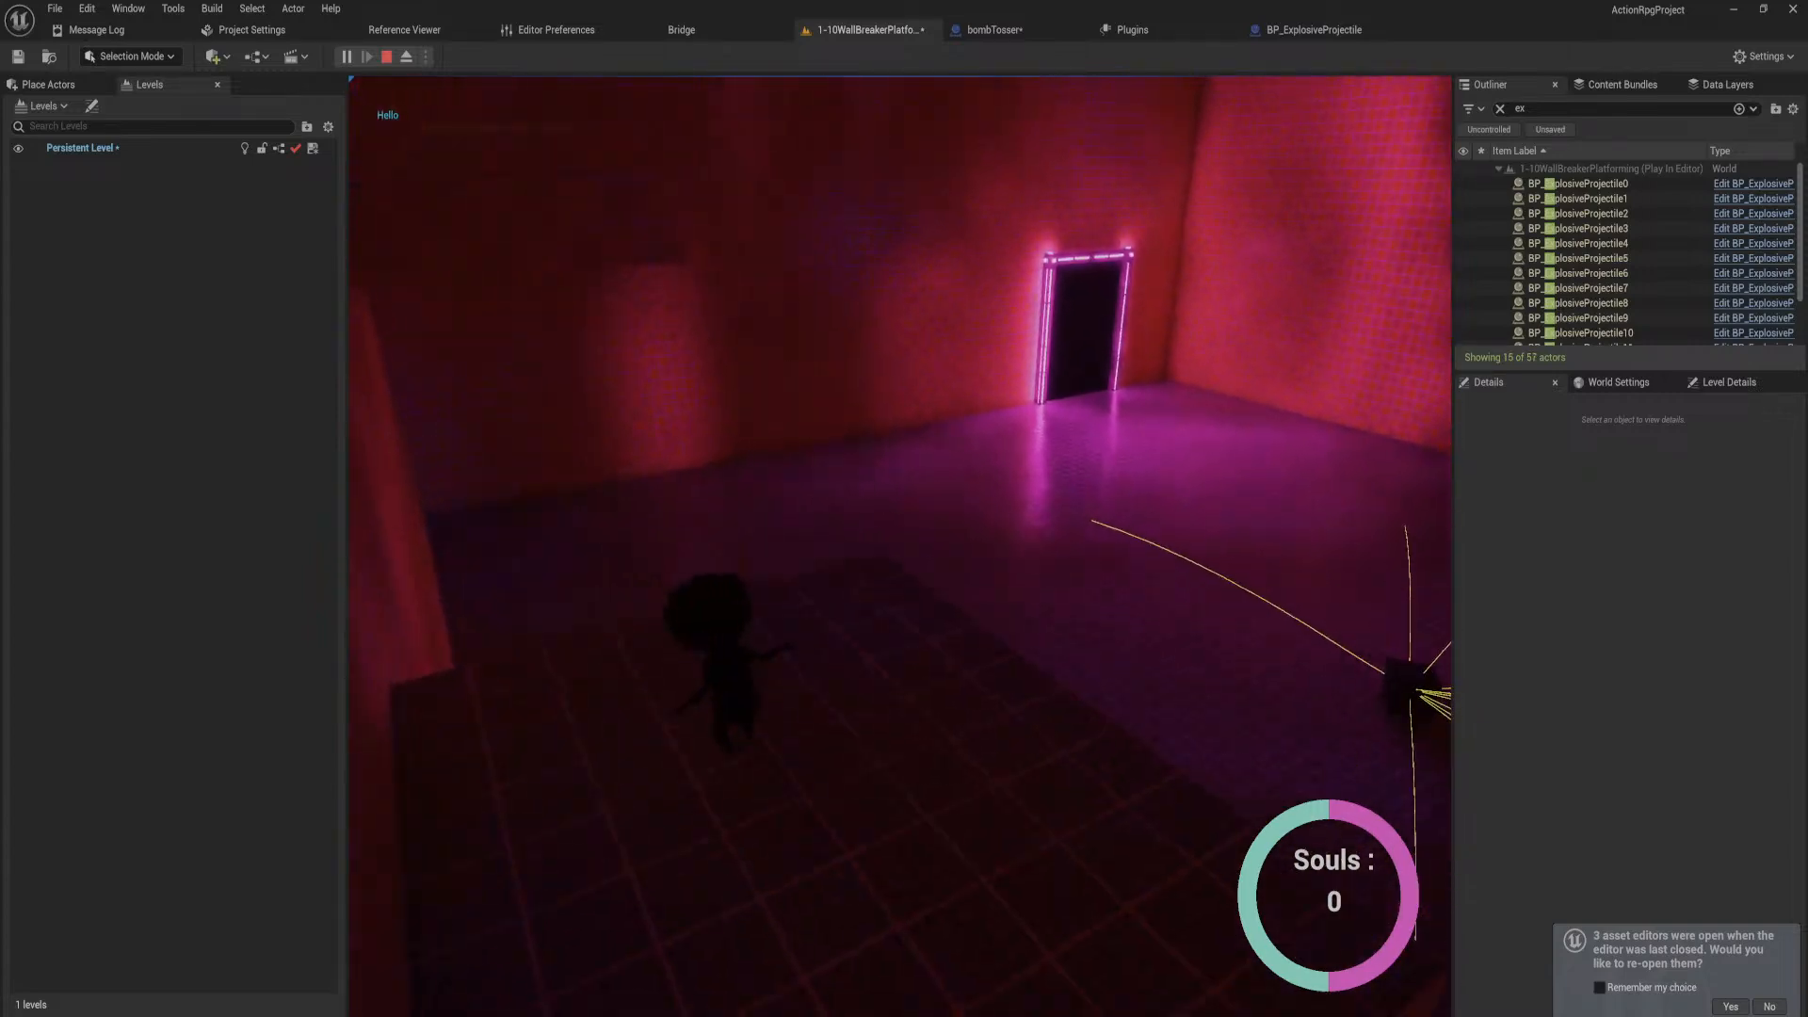
key(space)
key(w)
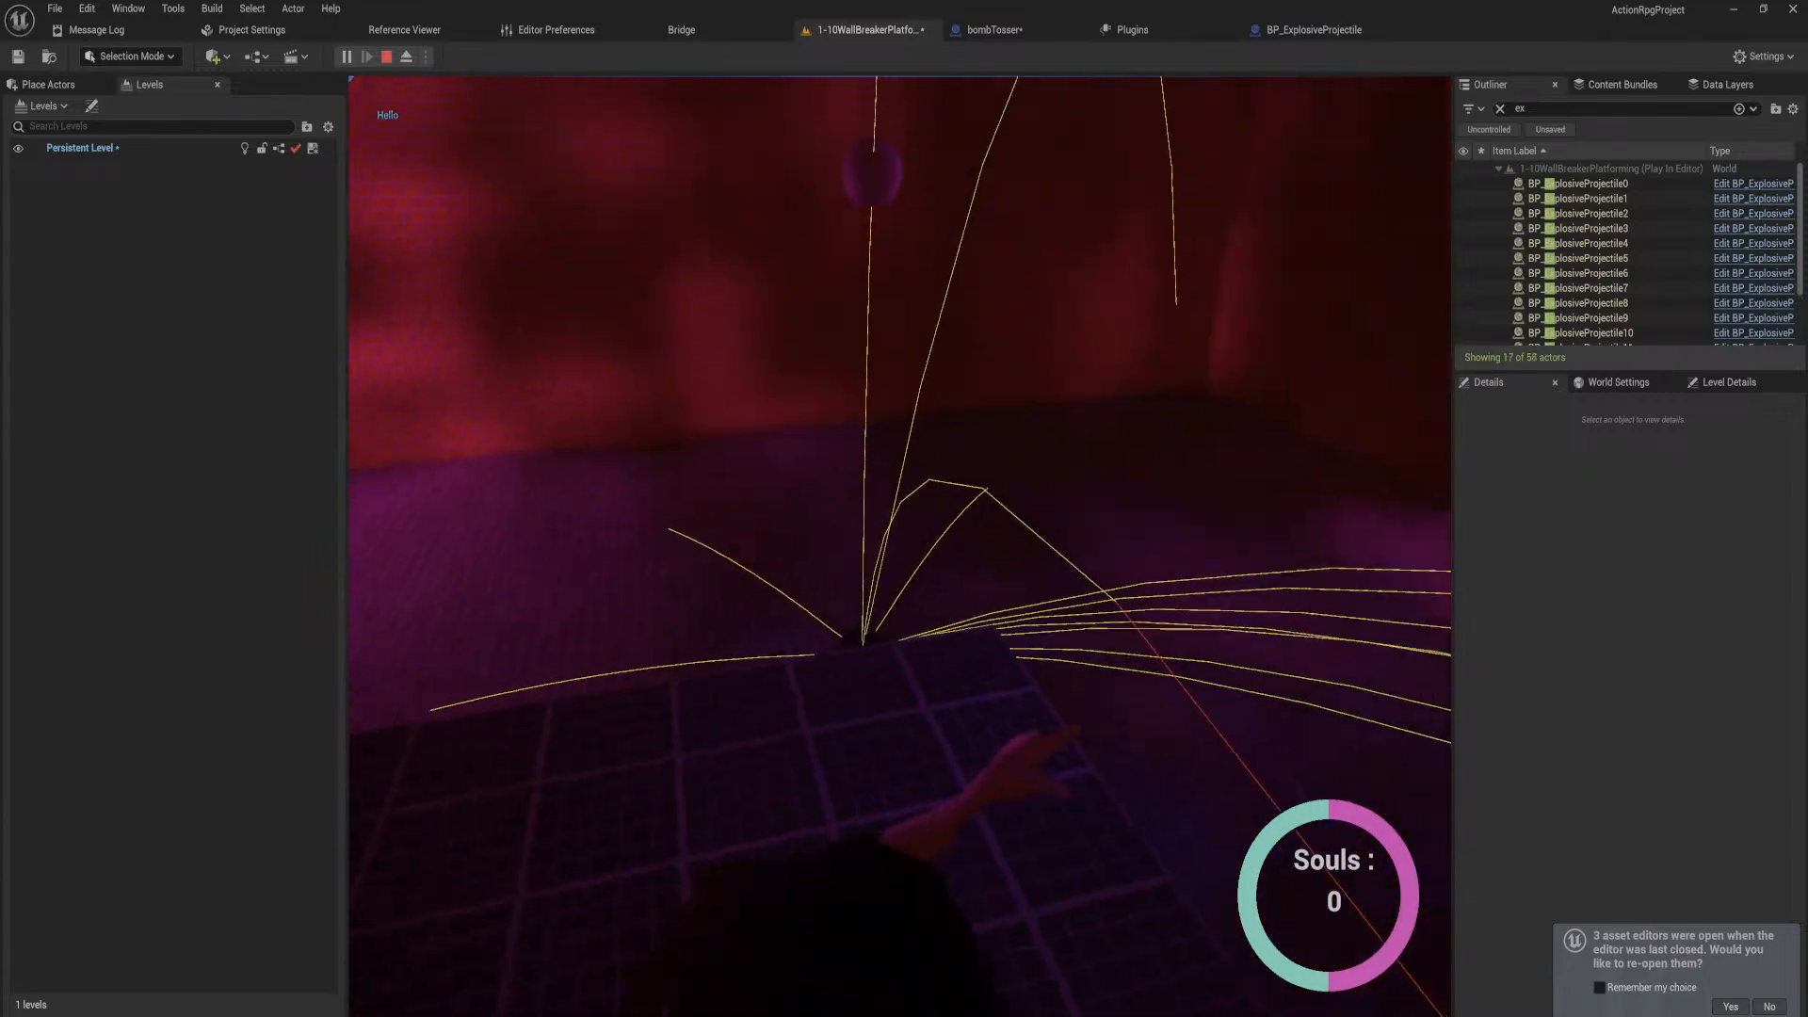
key(w)
key(w)
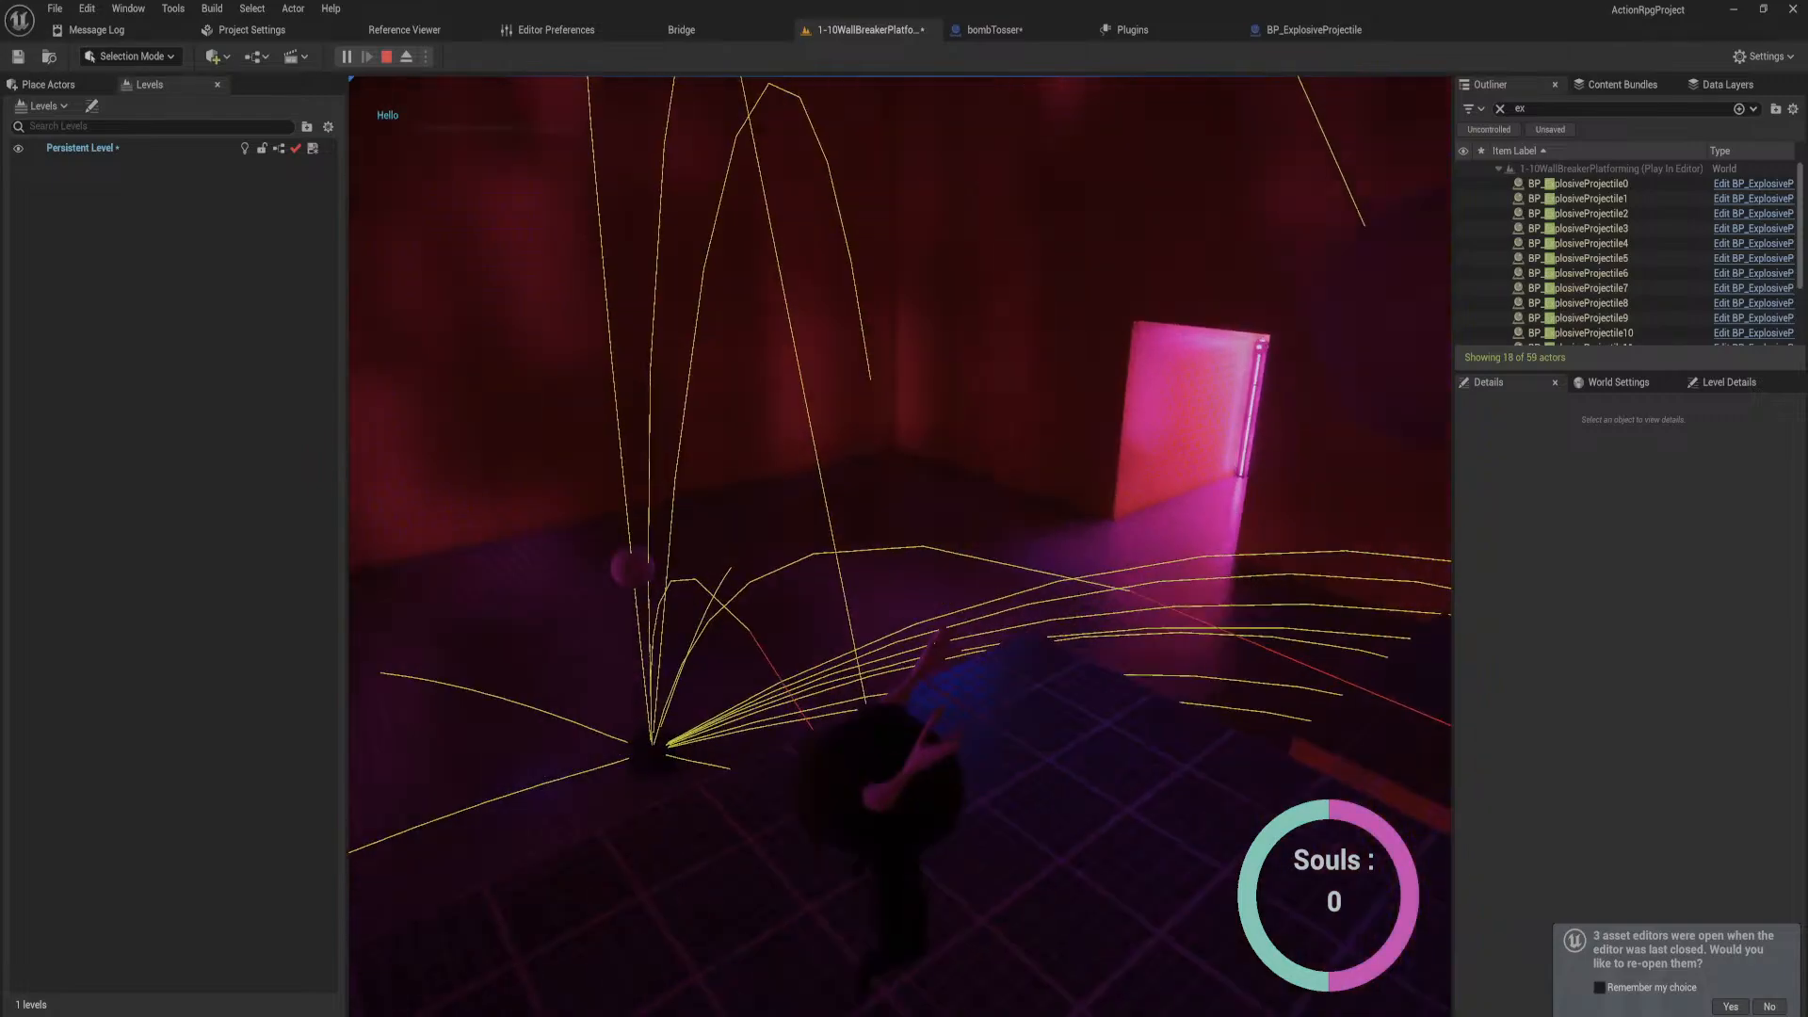
Step: Climb to the higher platforms to compare their height with the projectiles' reach, and end the play session
key(w)
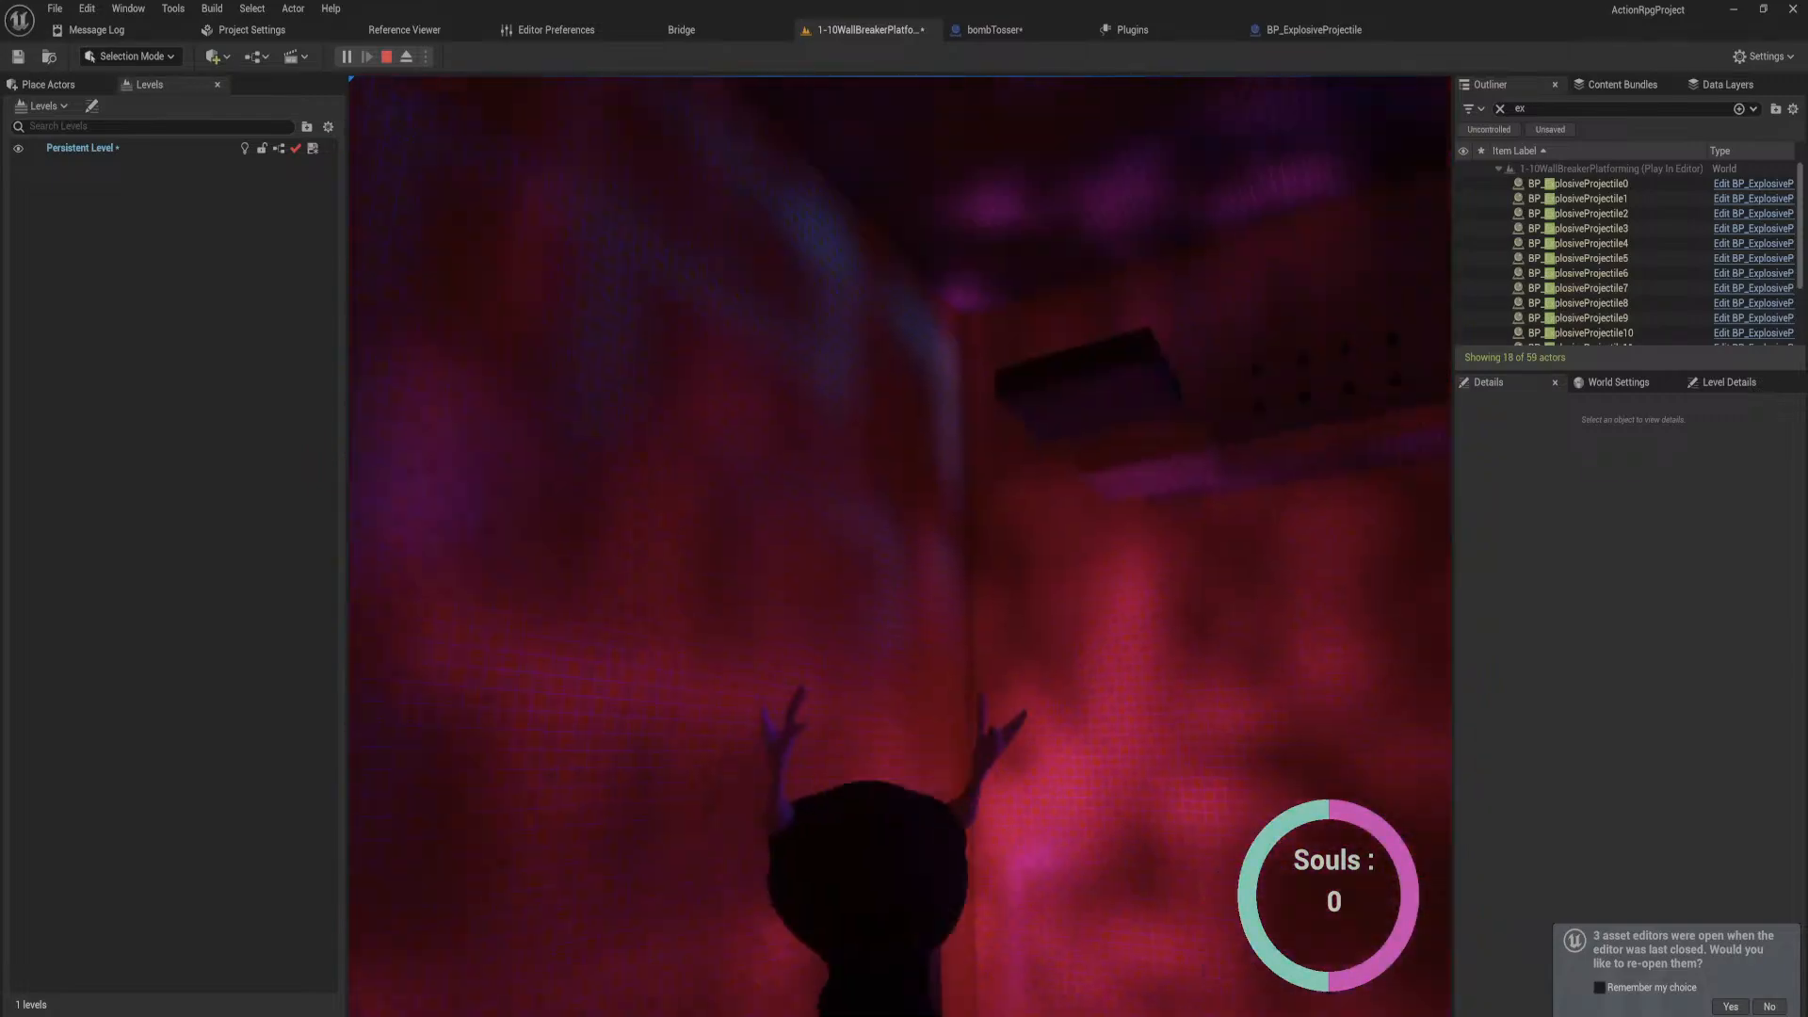
key(w)
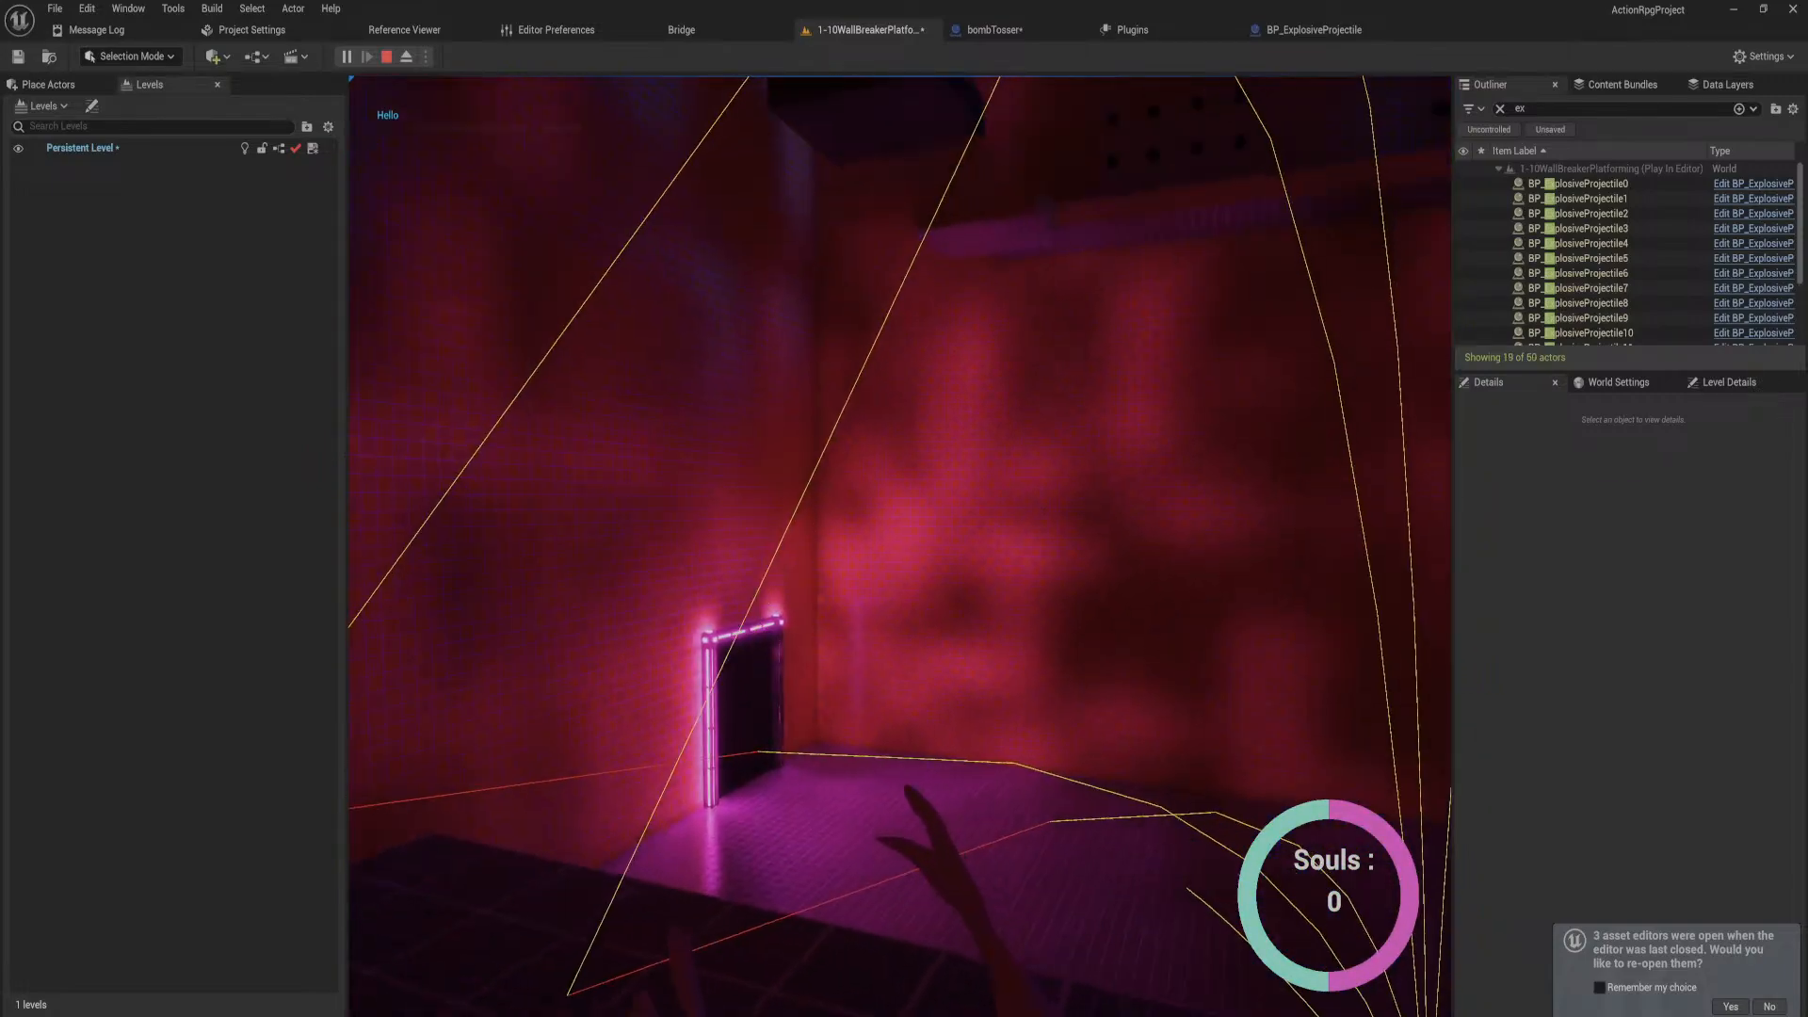
key(w)
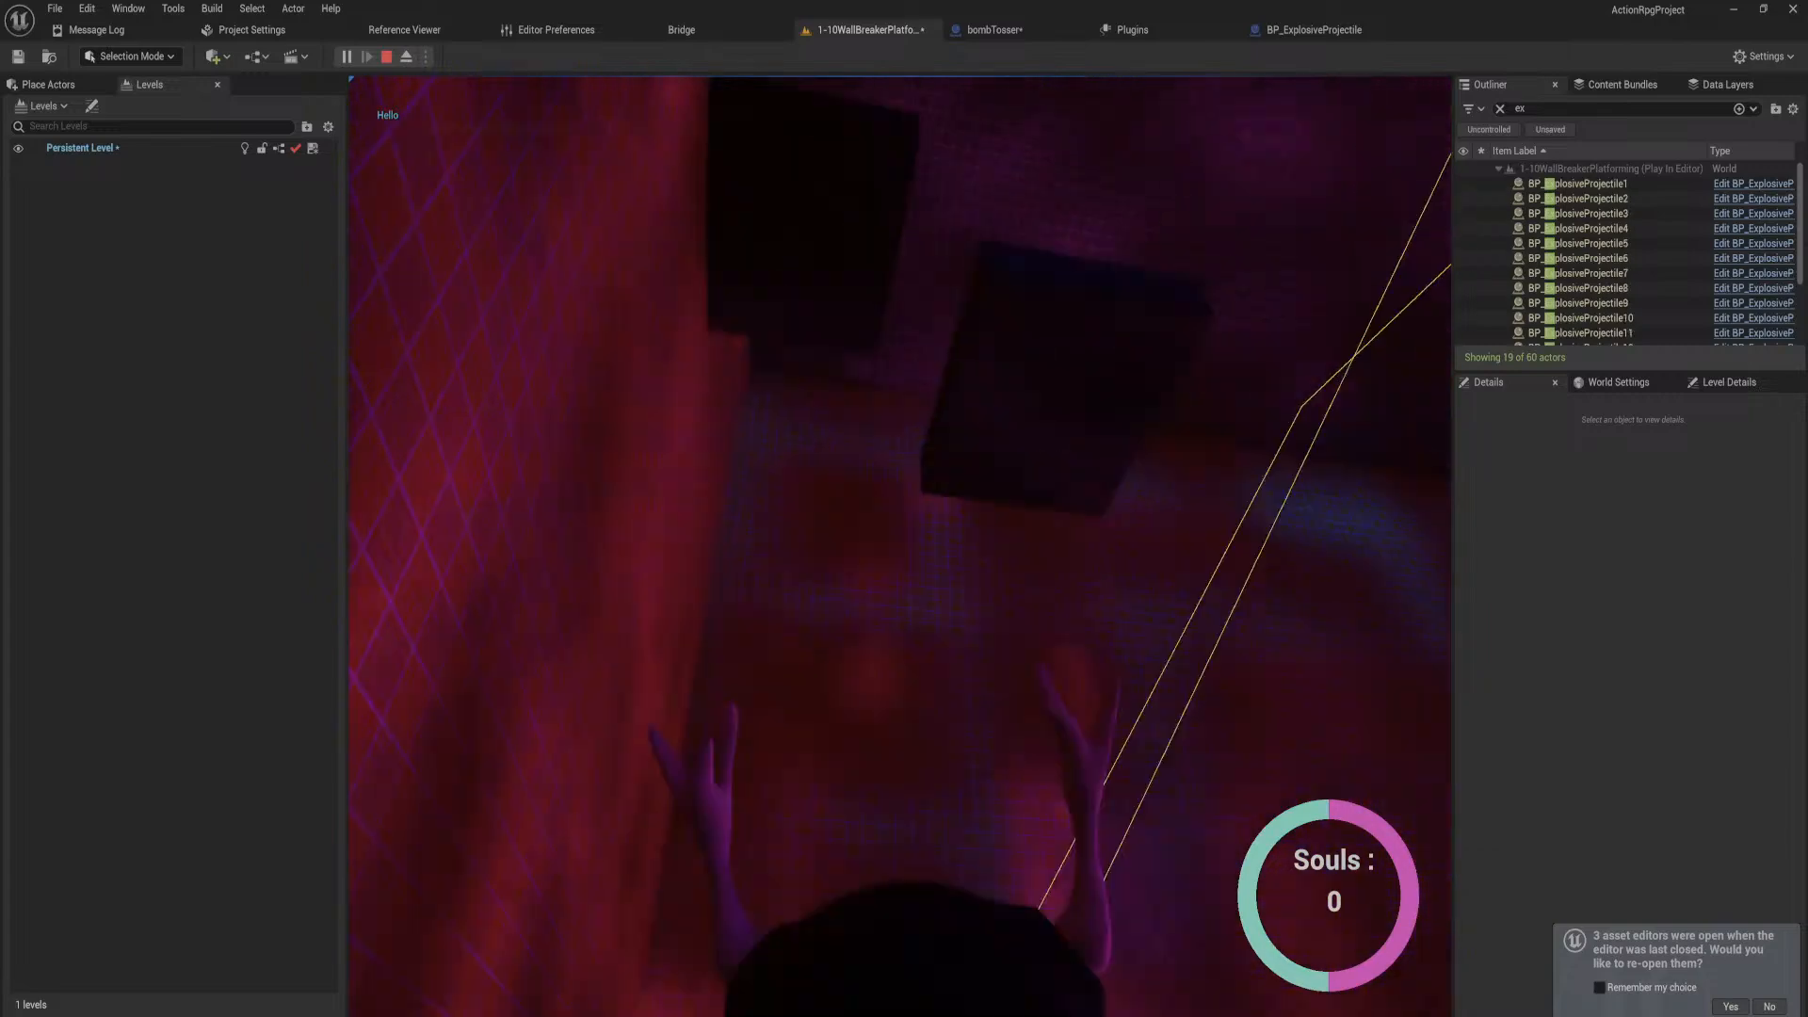
key(w)
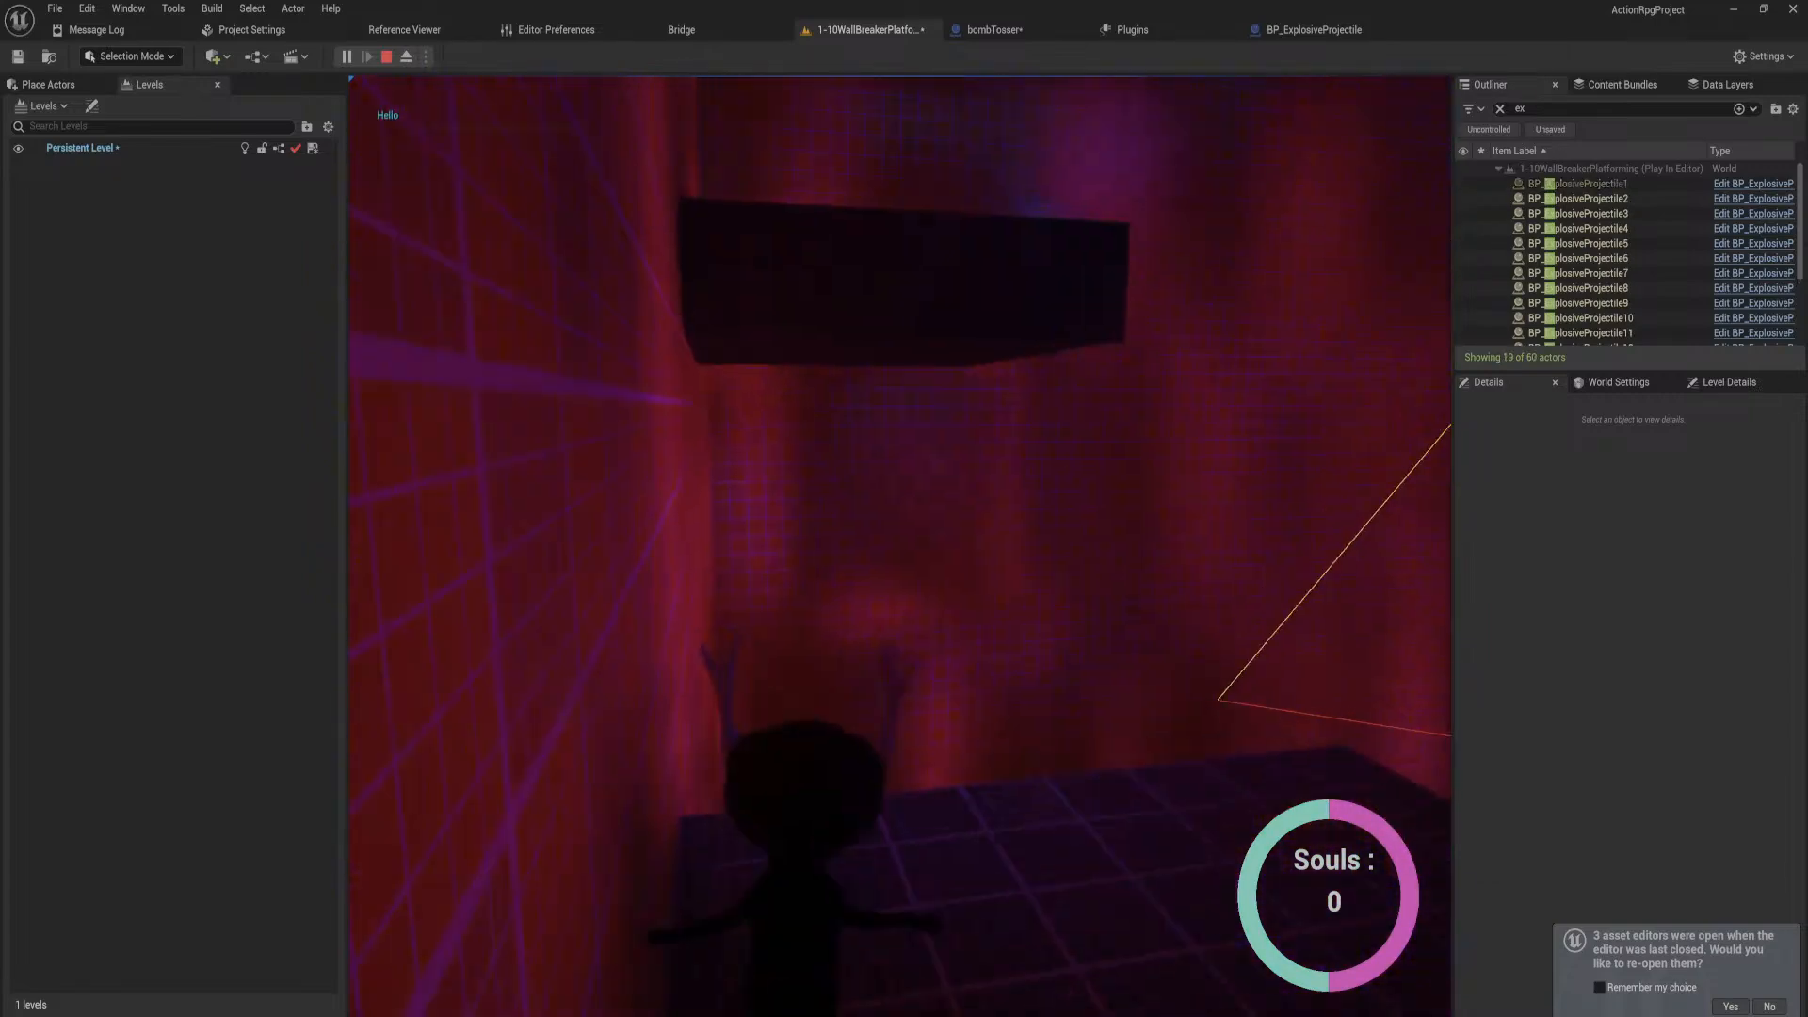
key(space)
key(w)
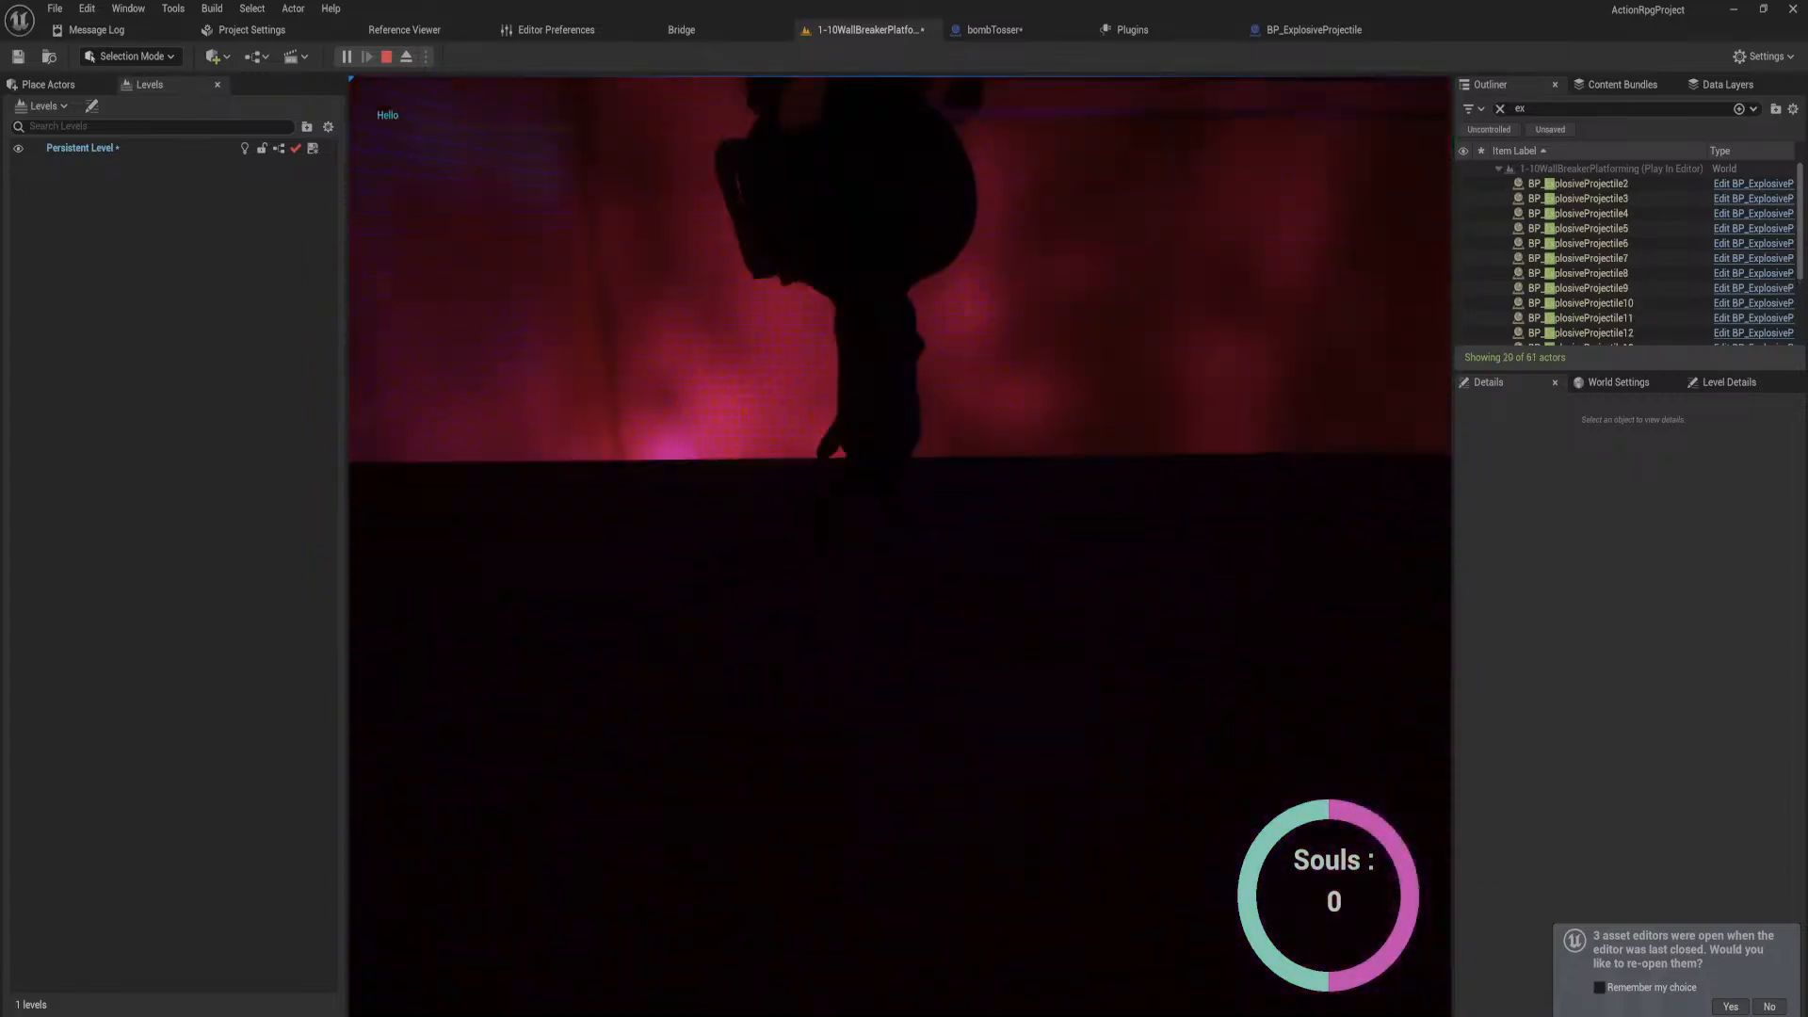
key(space)
key(w)
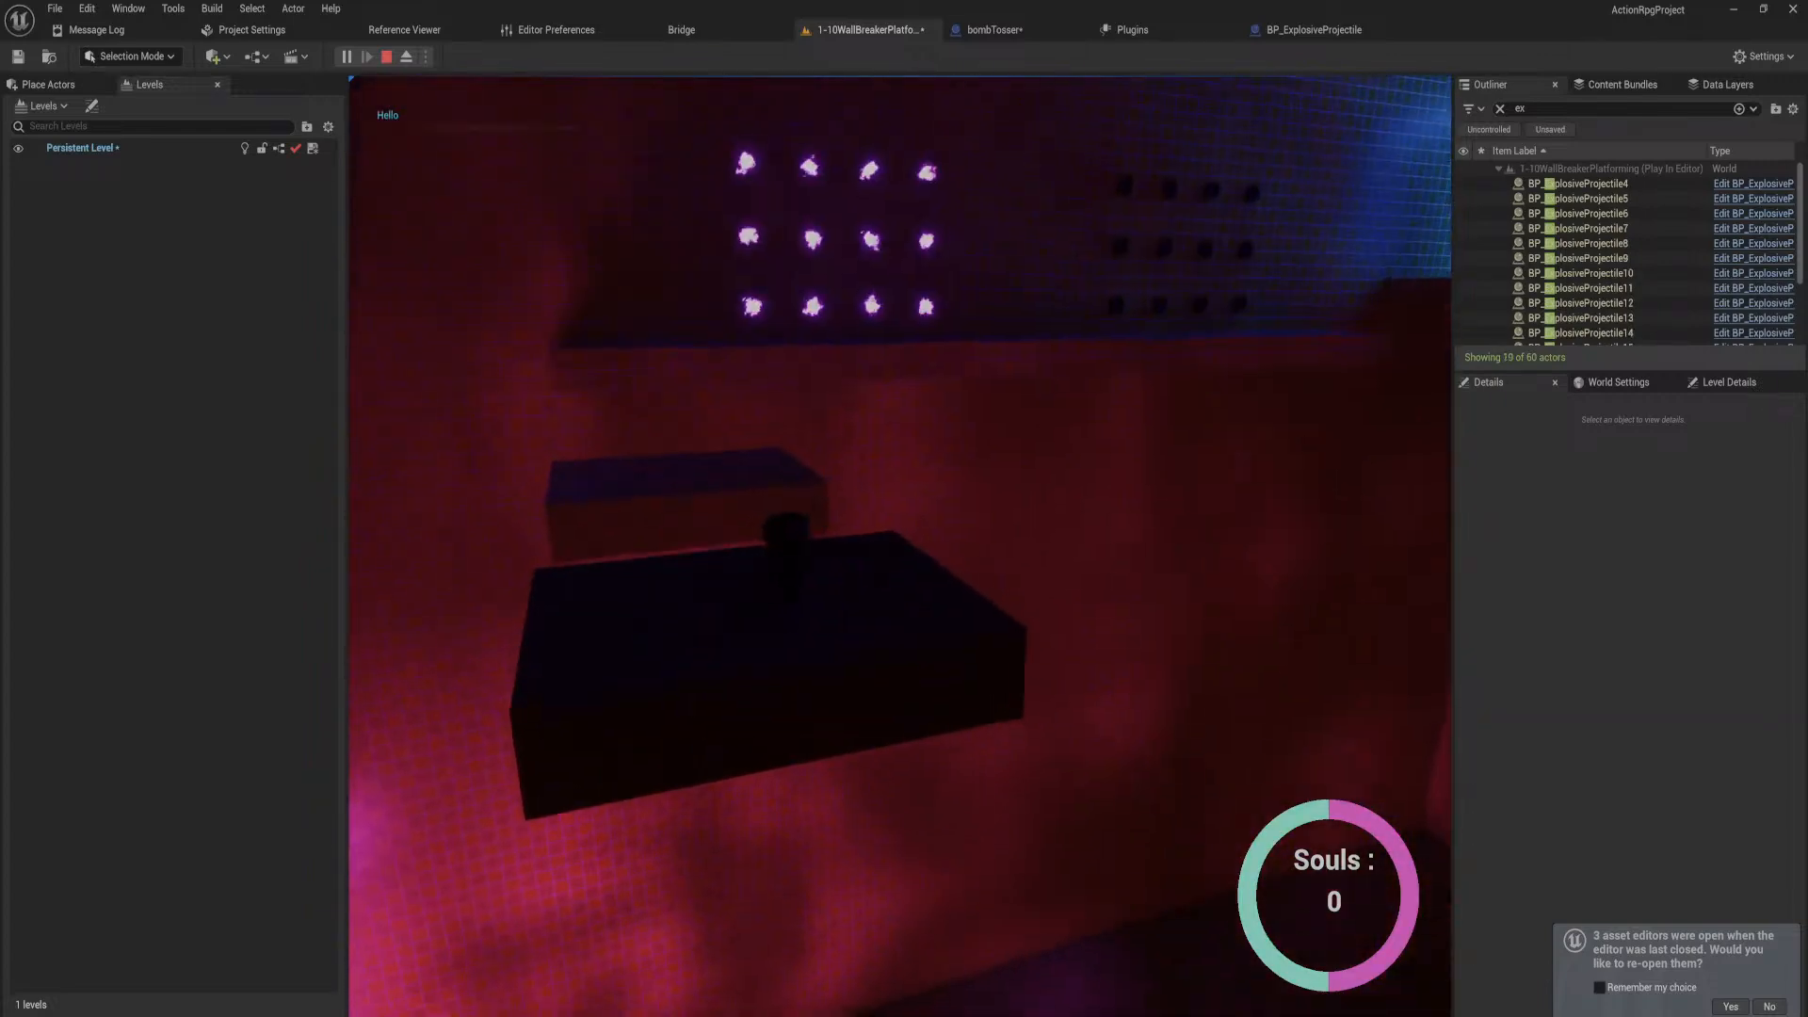
key(w)
key(space)
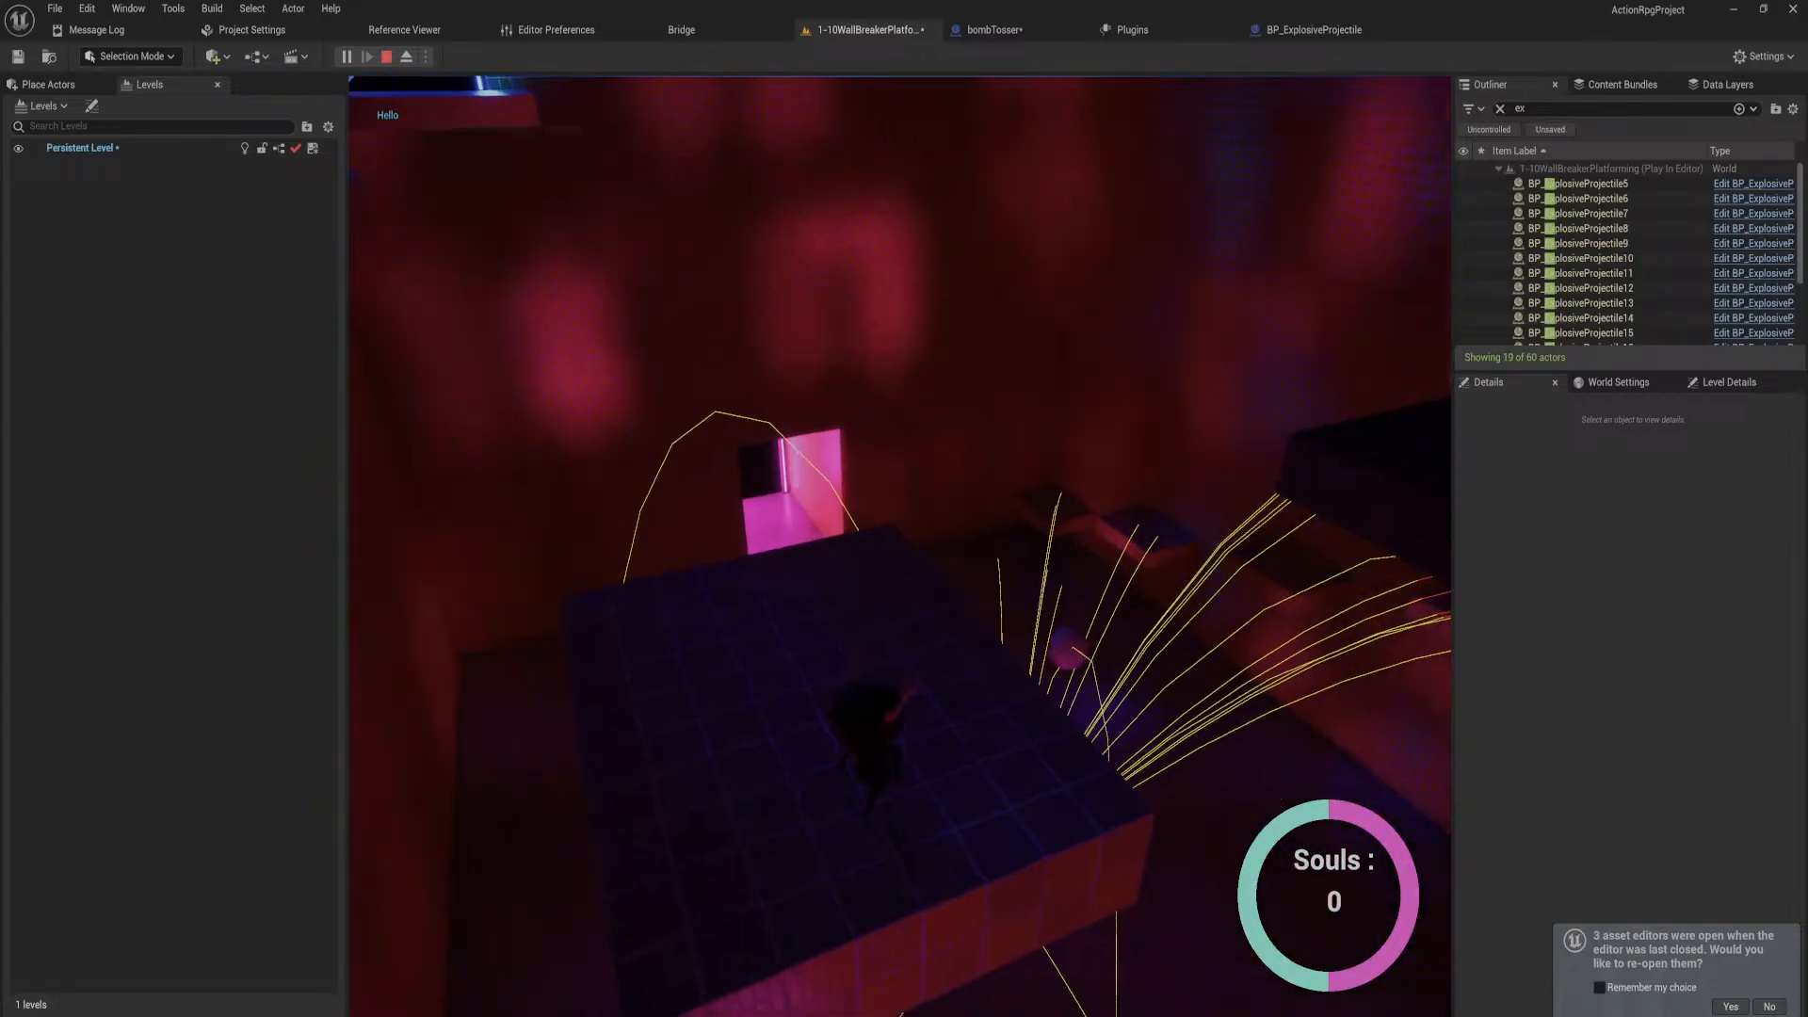
key(Escape)
Step: Set the Launch Speed of the bombTosser placed on the room's floor to 3500 and test the throws in a play session
right_drag(978, 436, 660, 508)
key(w)
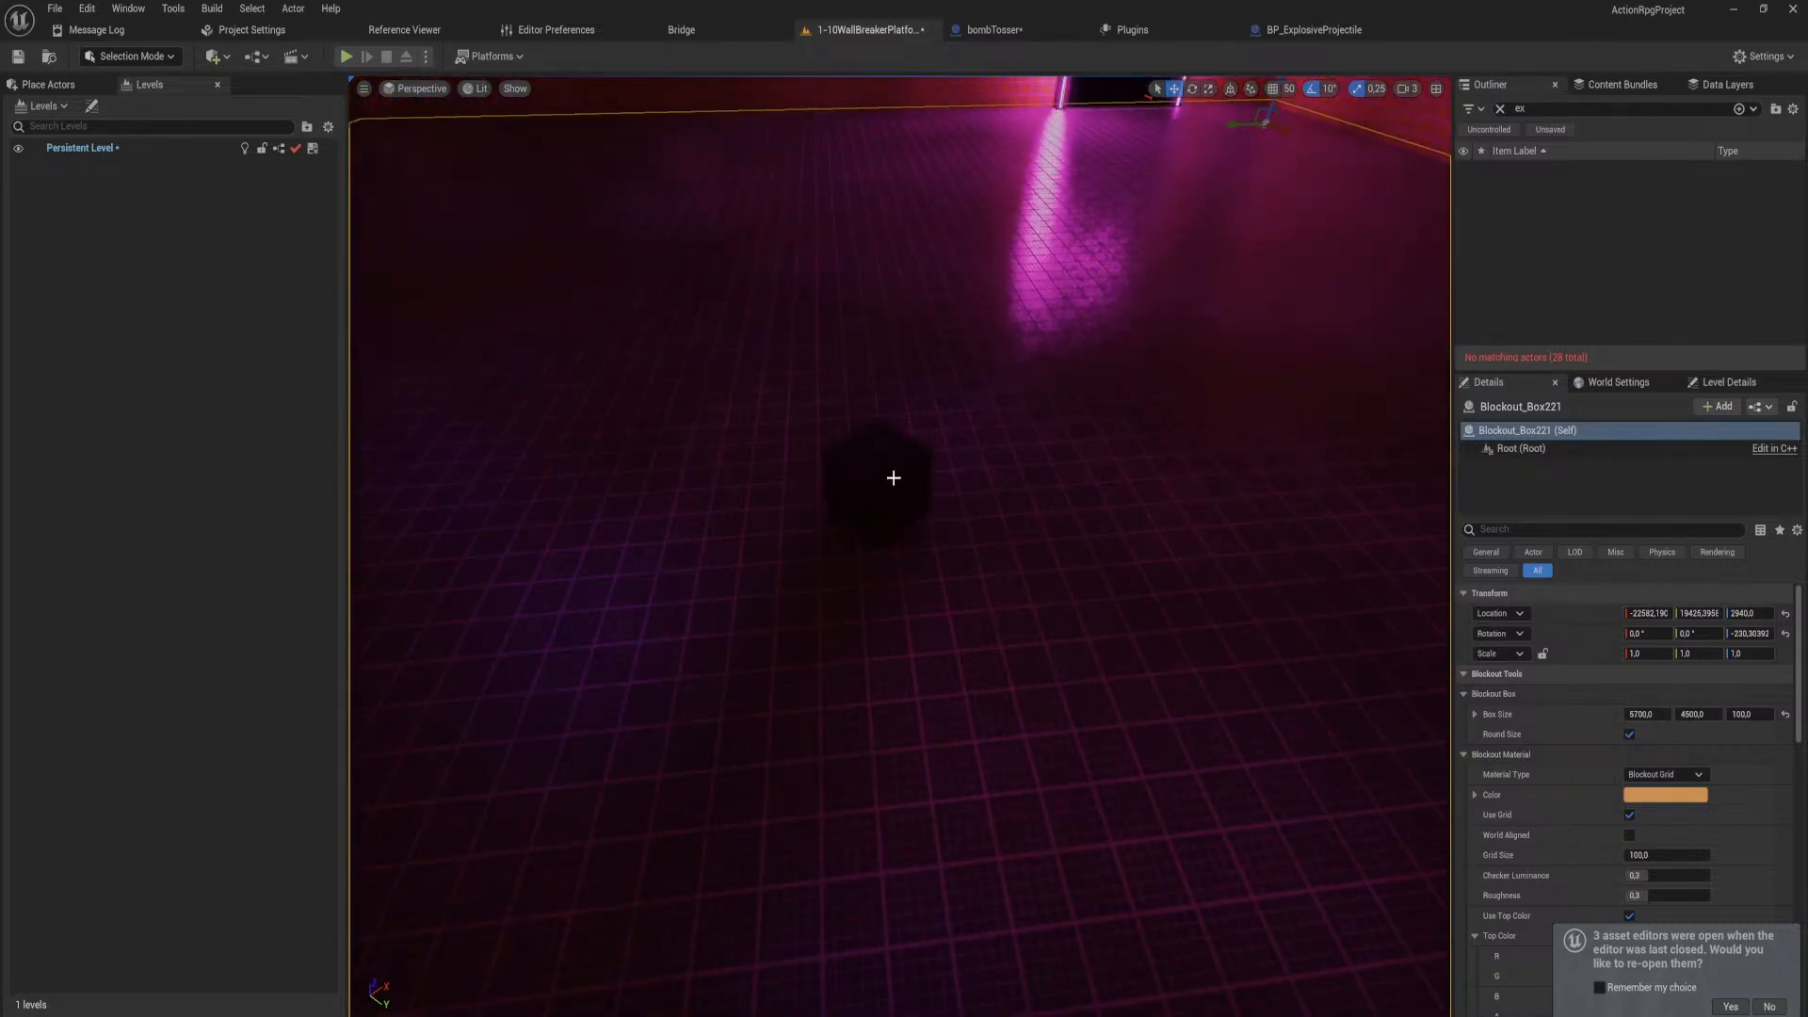
click(894, 476)
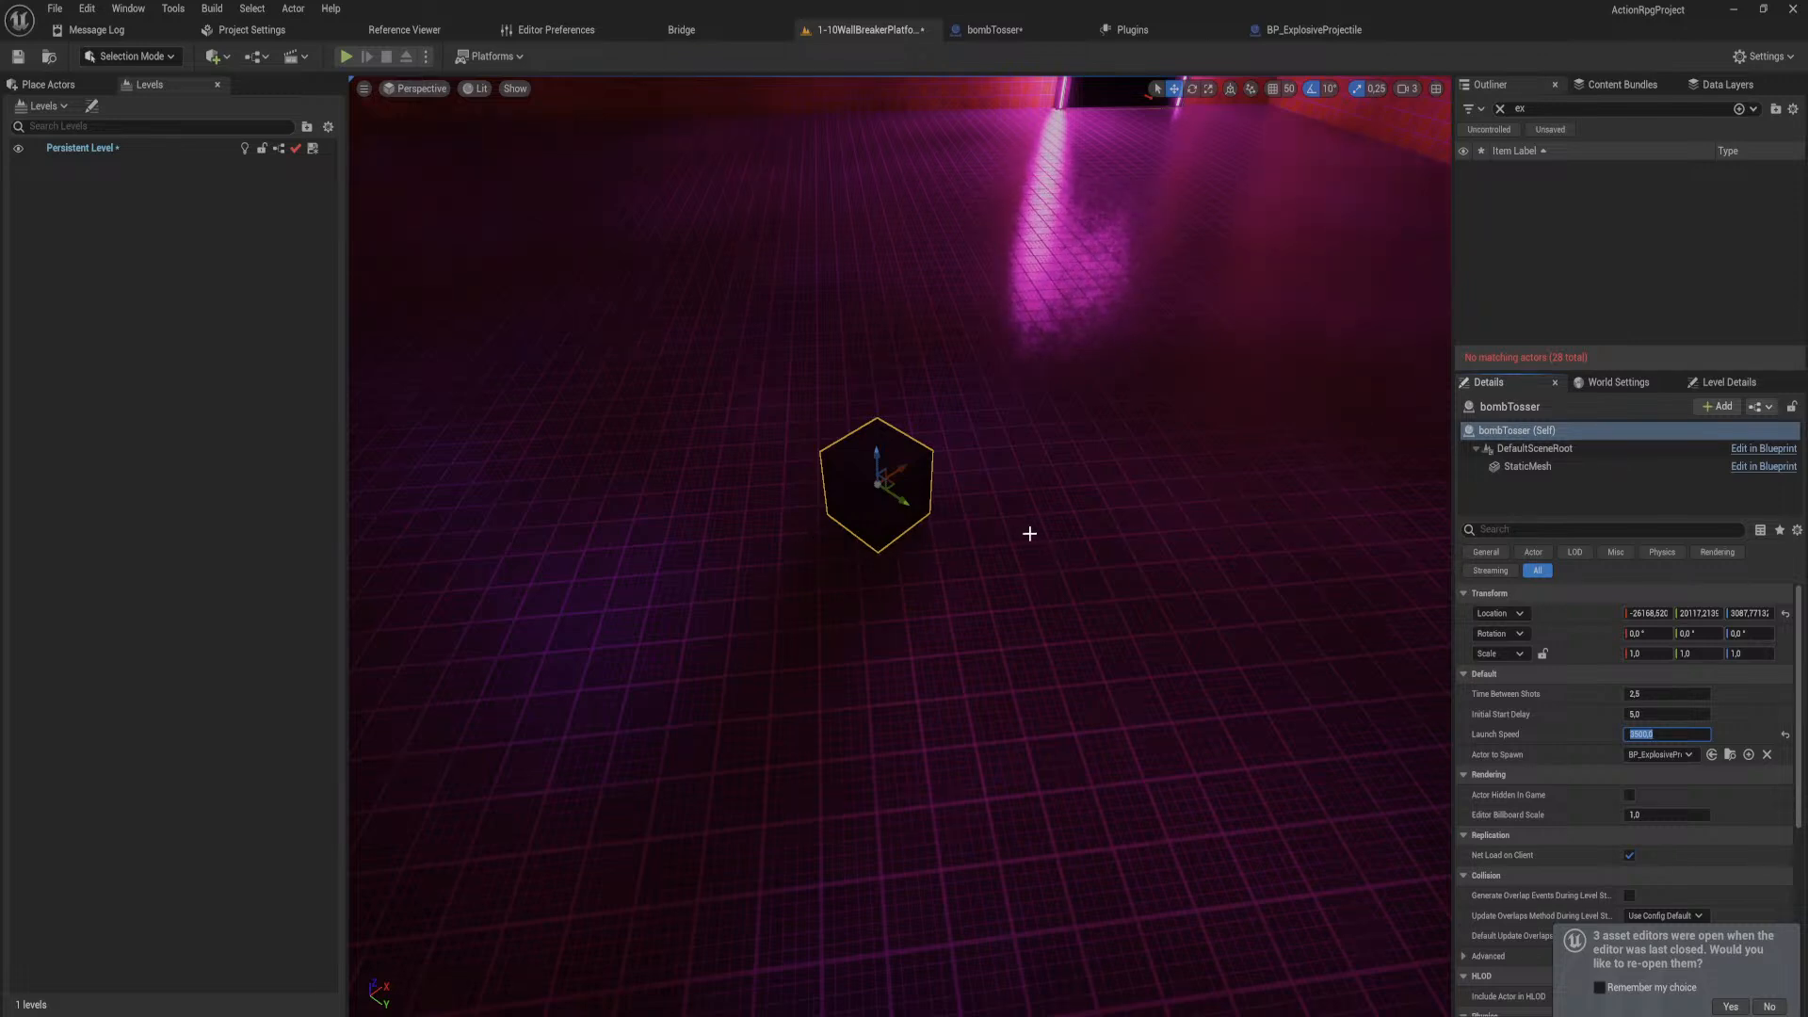
click(347, 58)
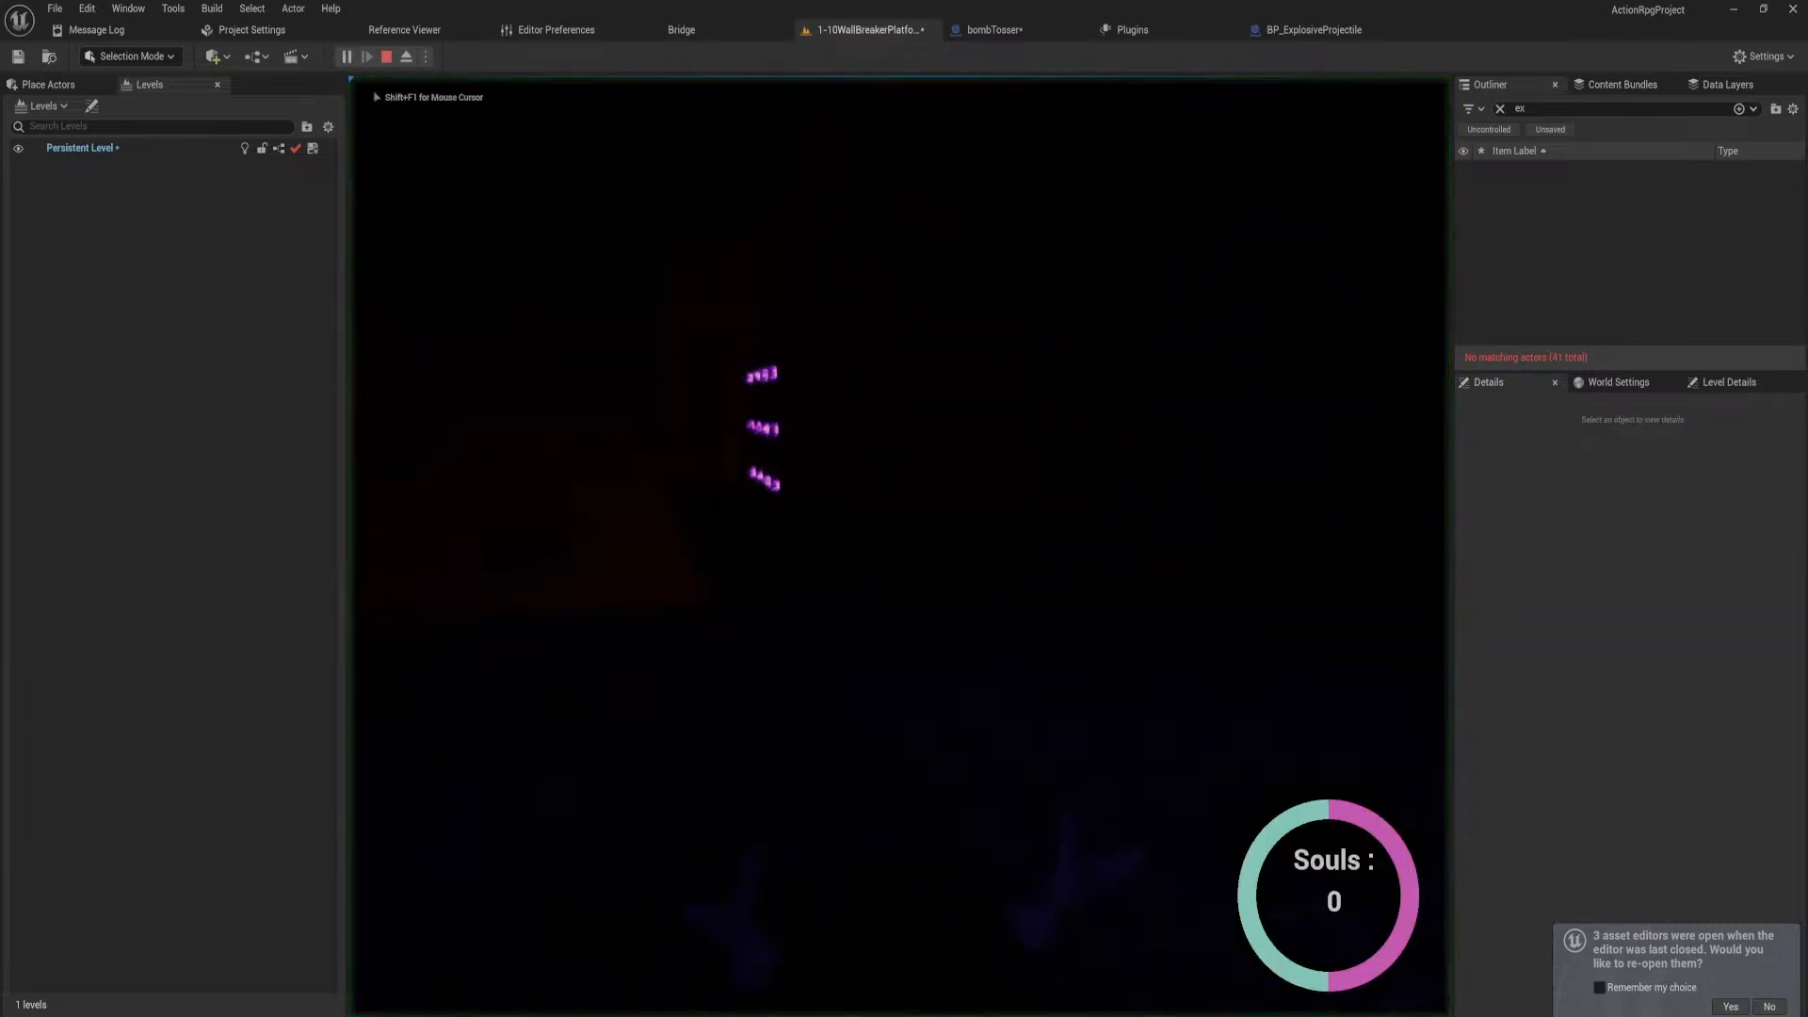
key(w)
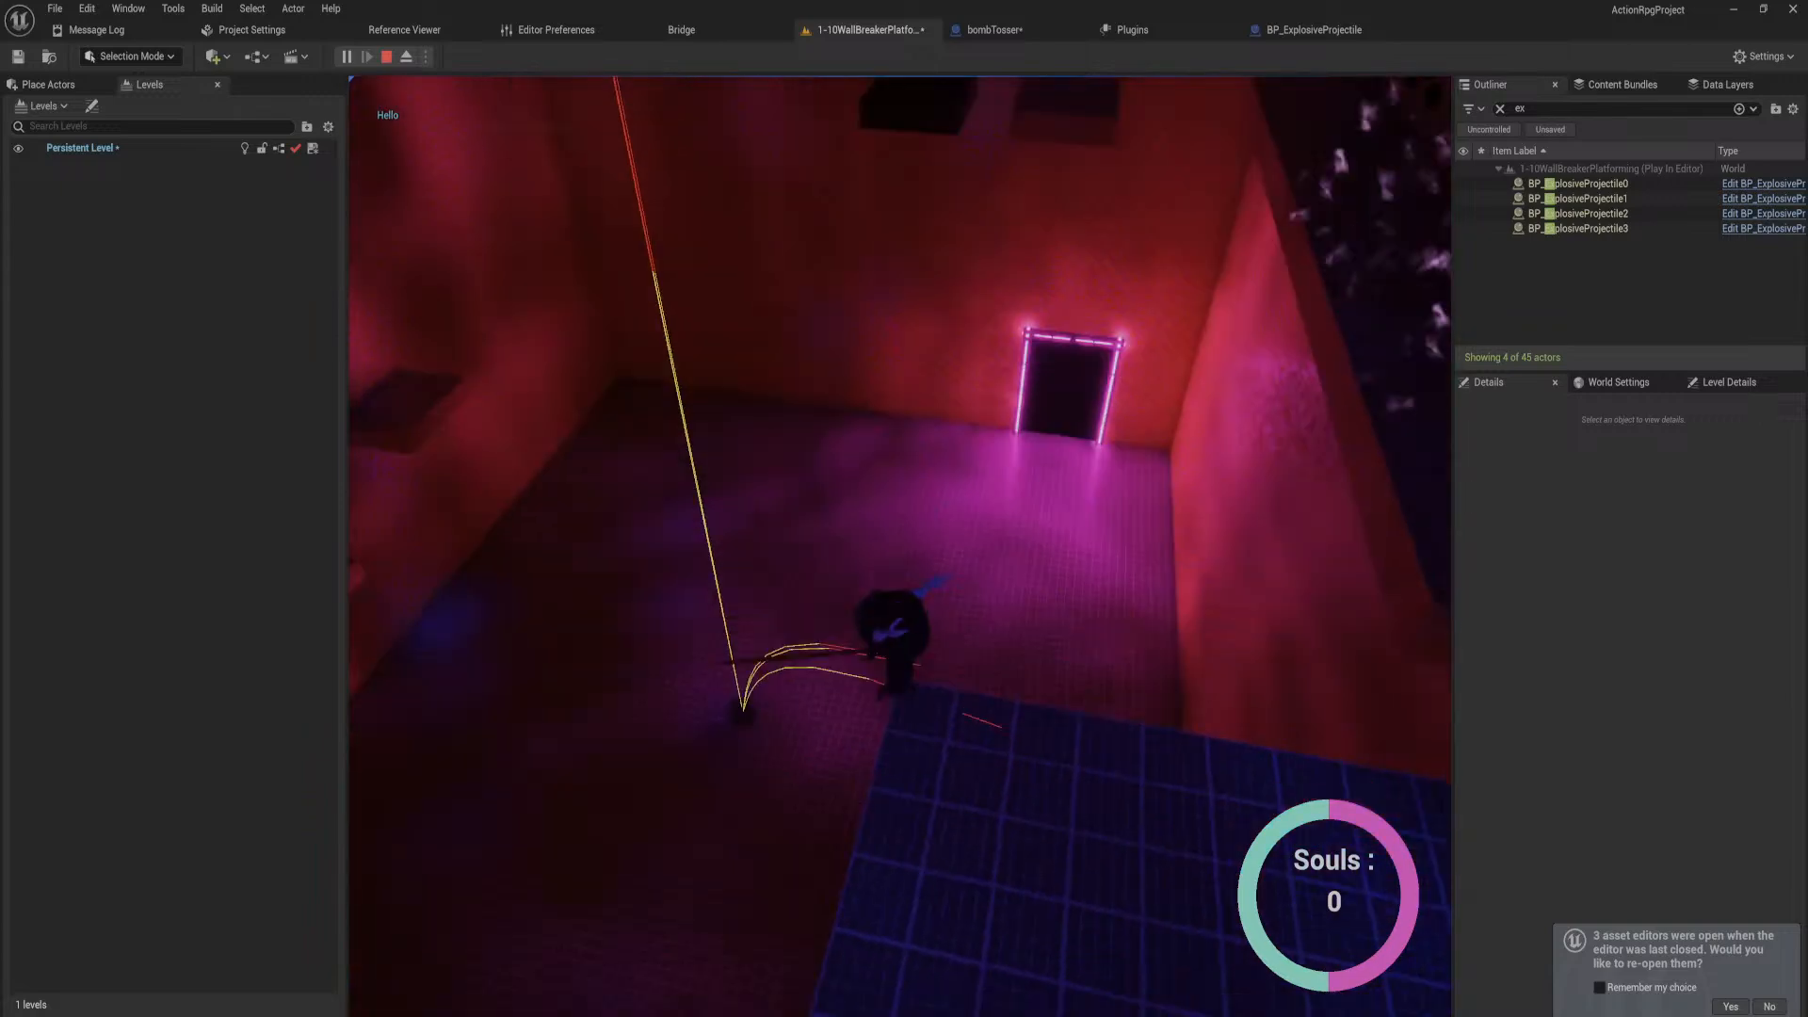
key(s)
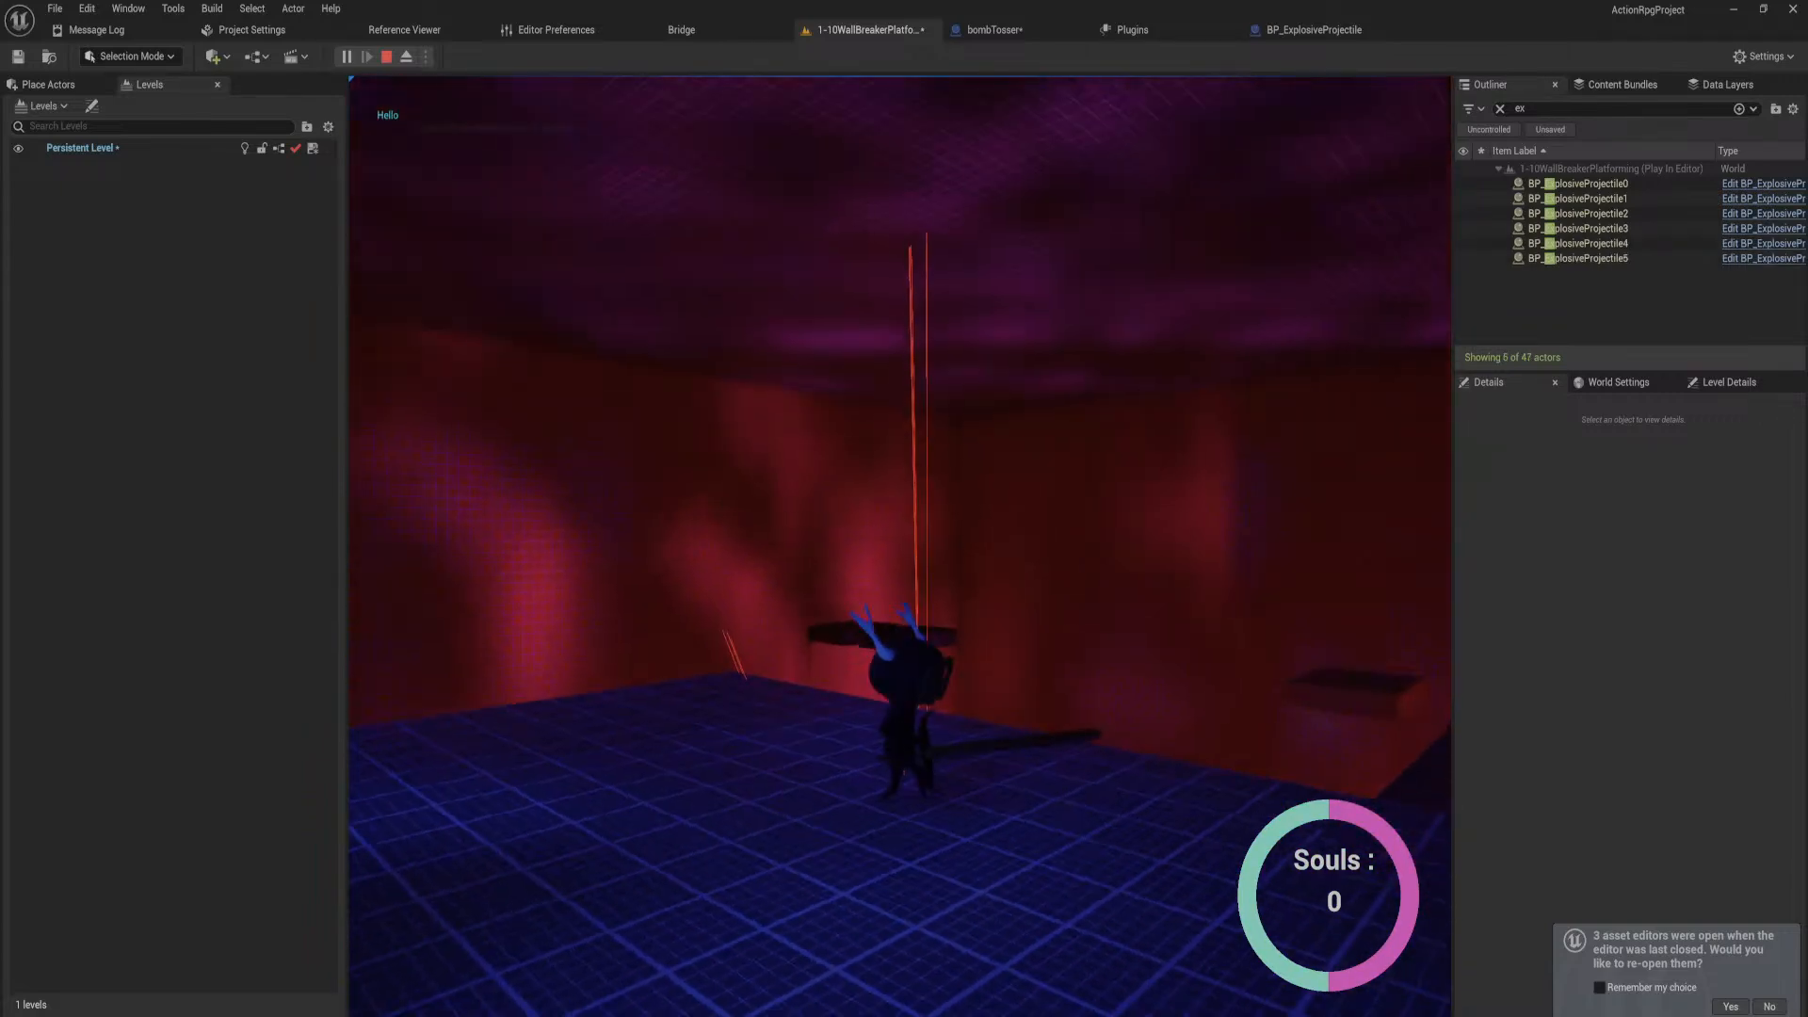
key(Escape)
Step: Set the placed bombTosser's Launch Speed to 3000 and test the throw height in a short play session
key(f)
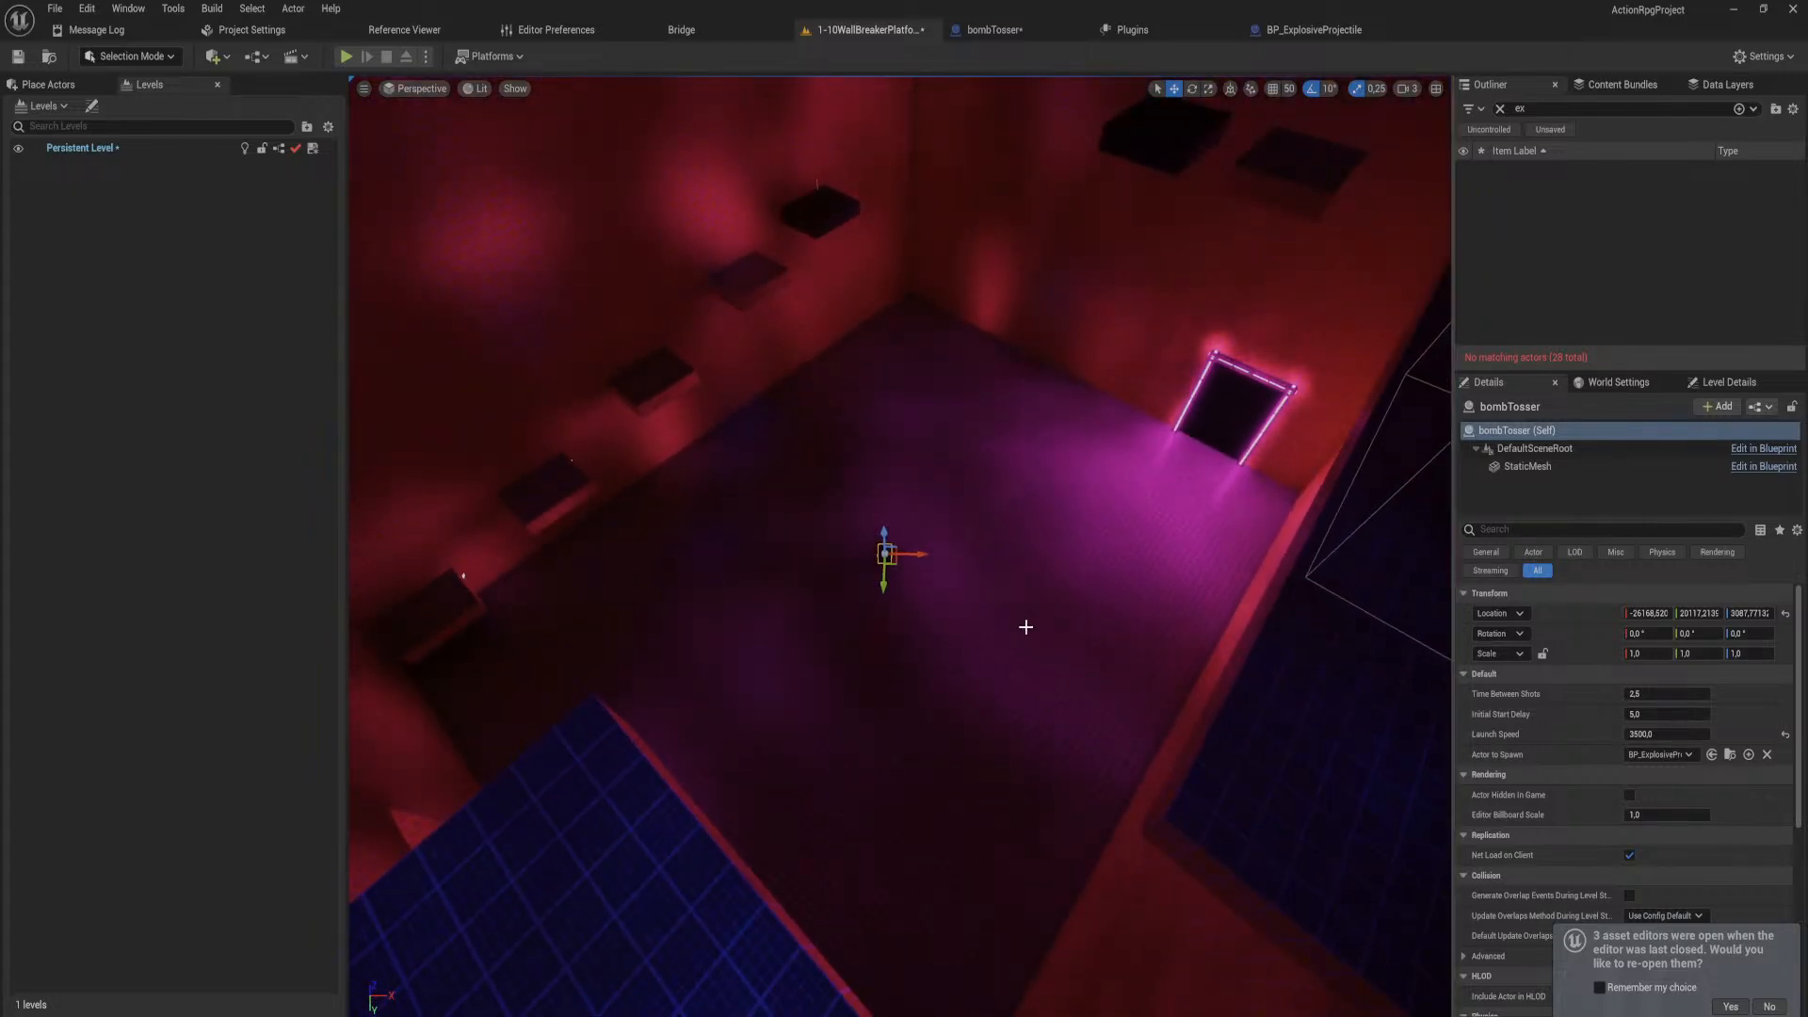
click(895, 553)
click(884, 554)
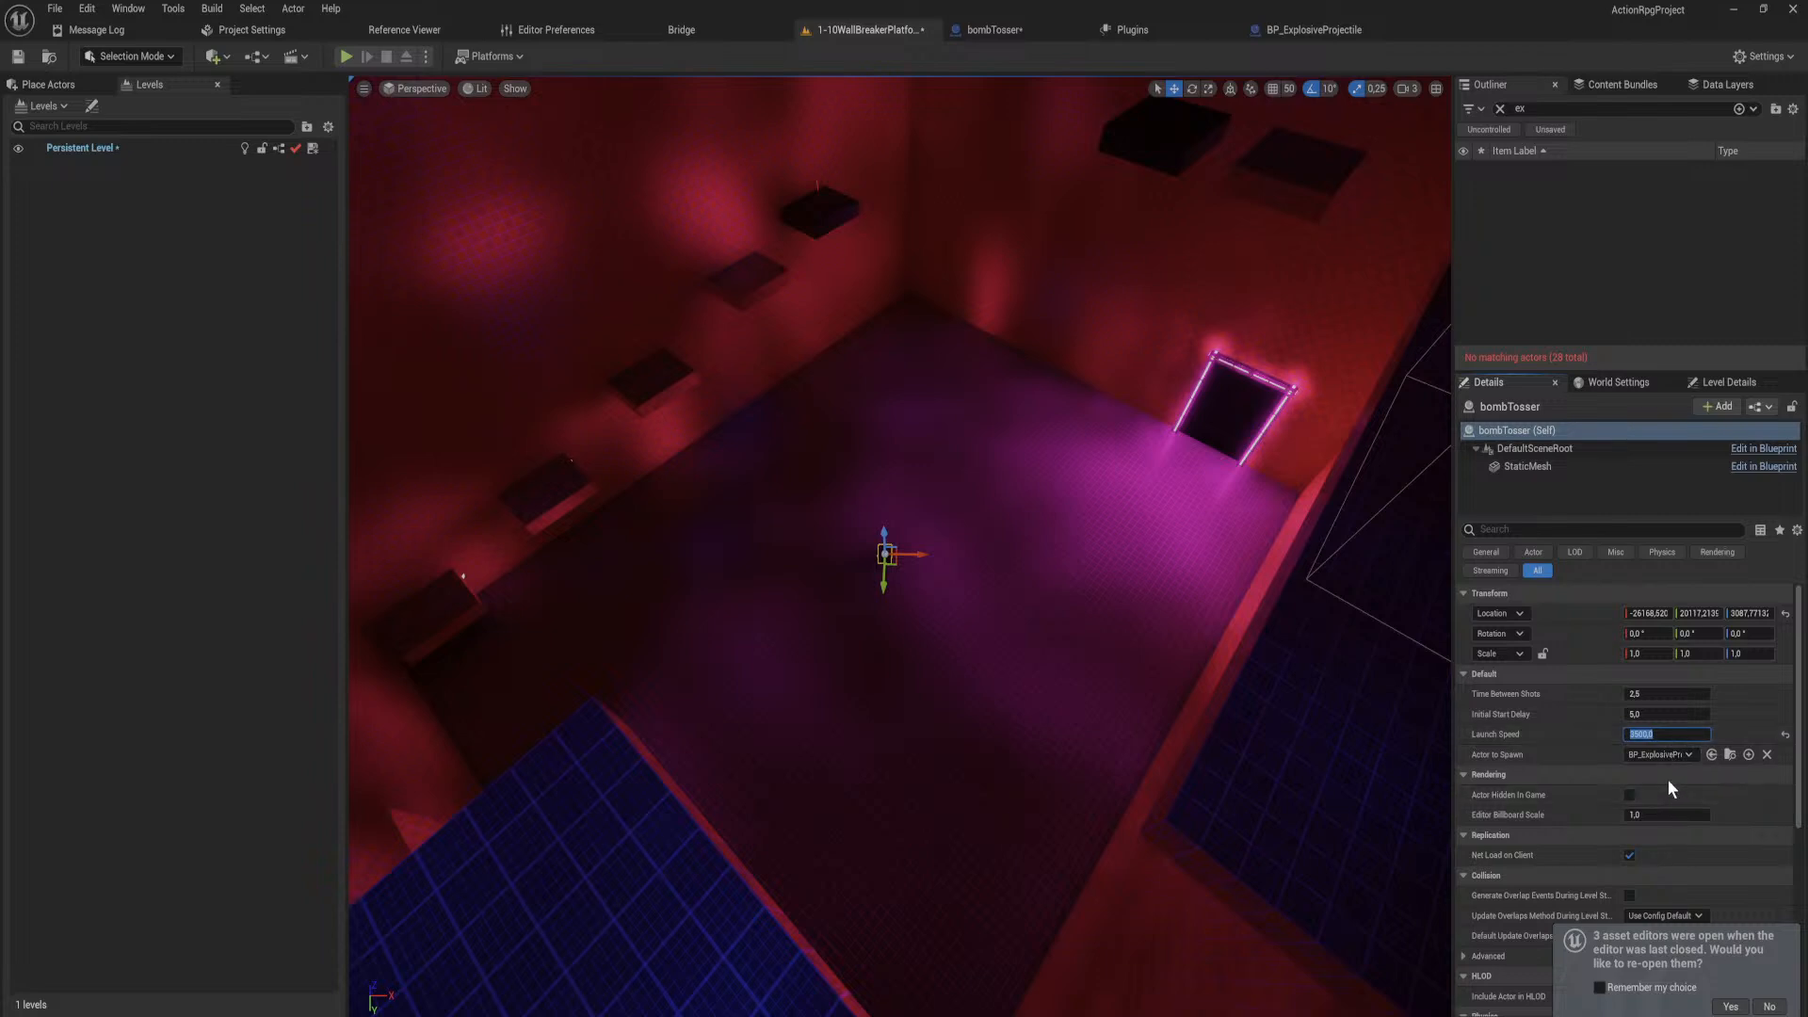
text(3000)
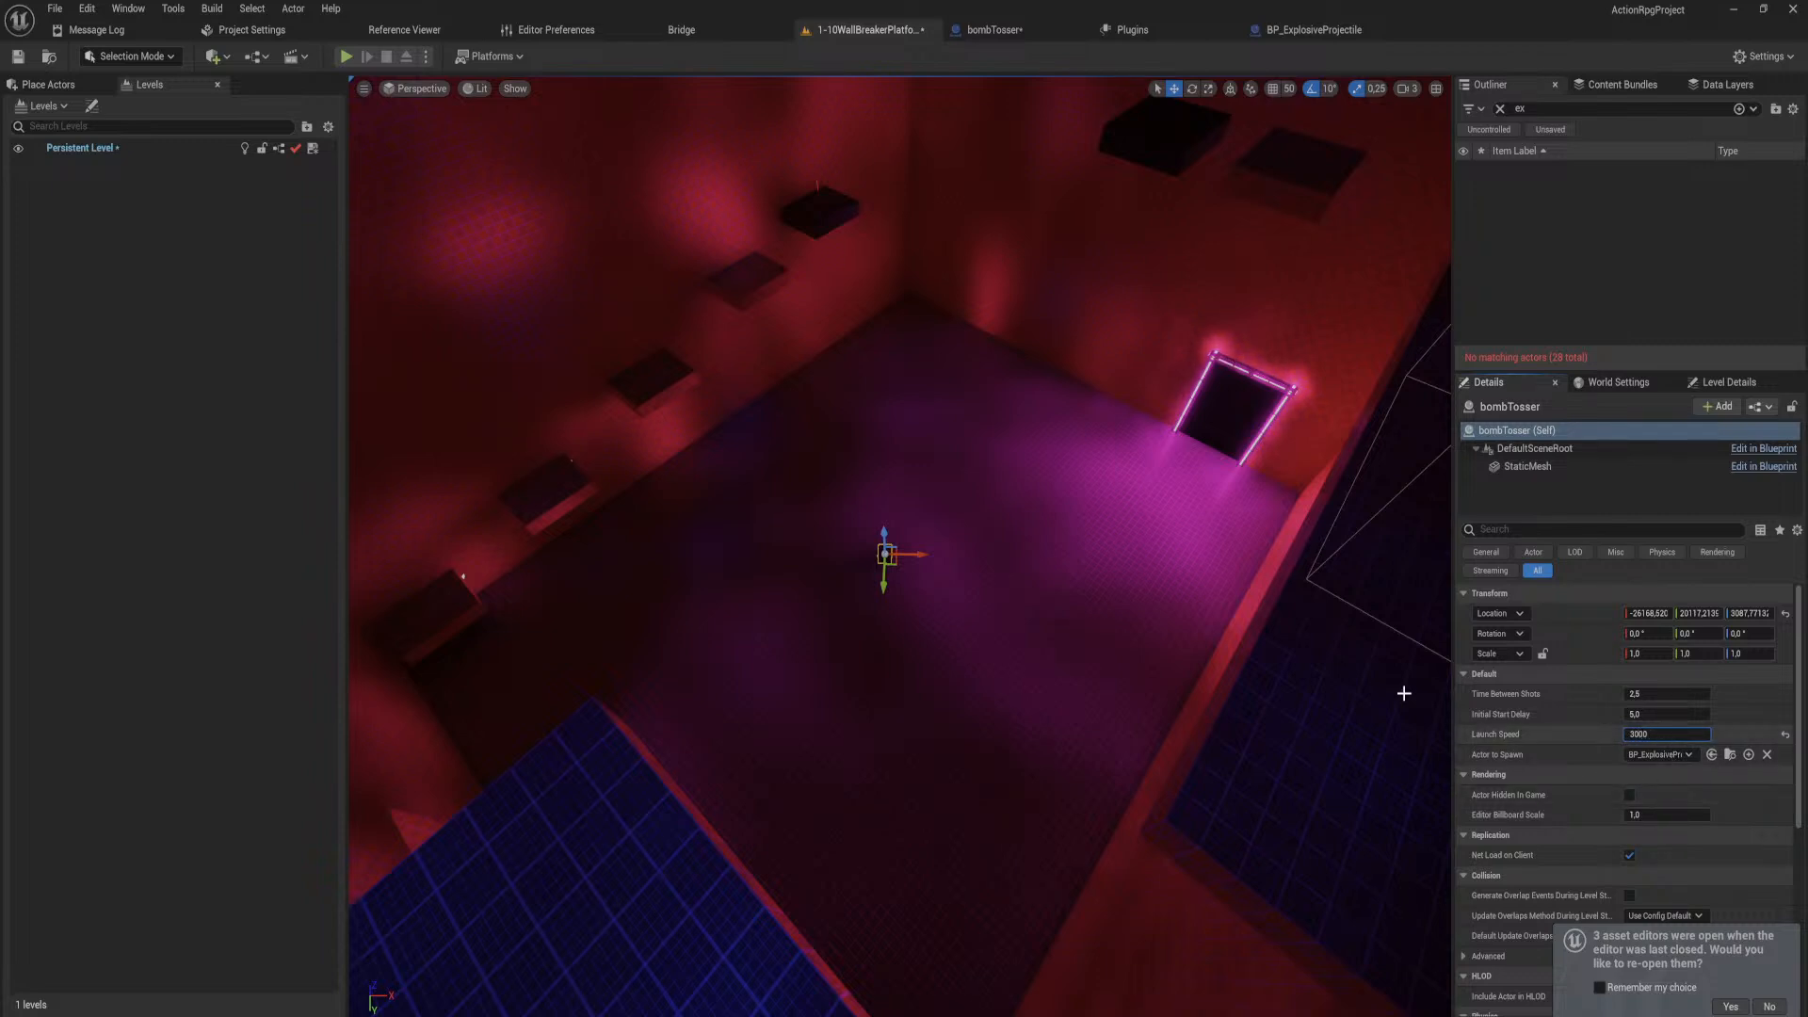
right_drag(1400, 694, 1394, 618)
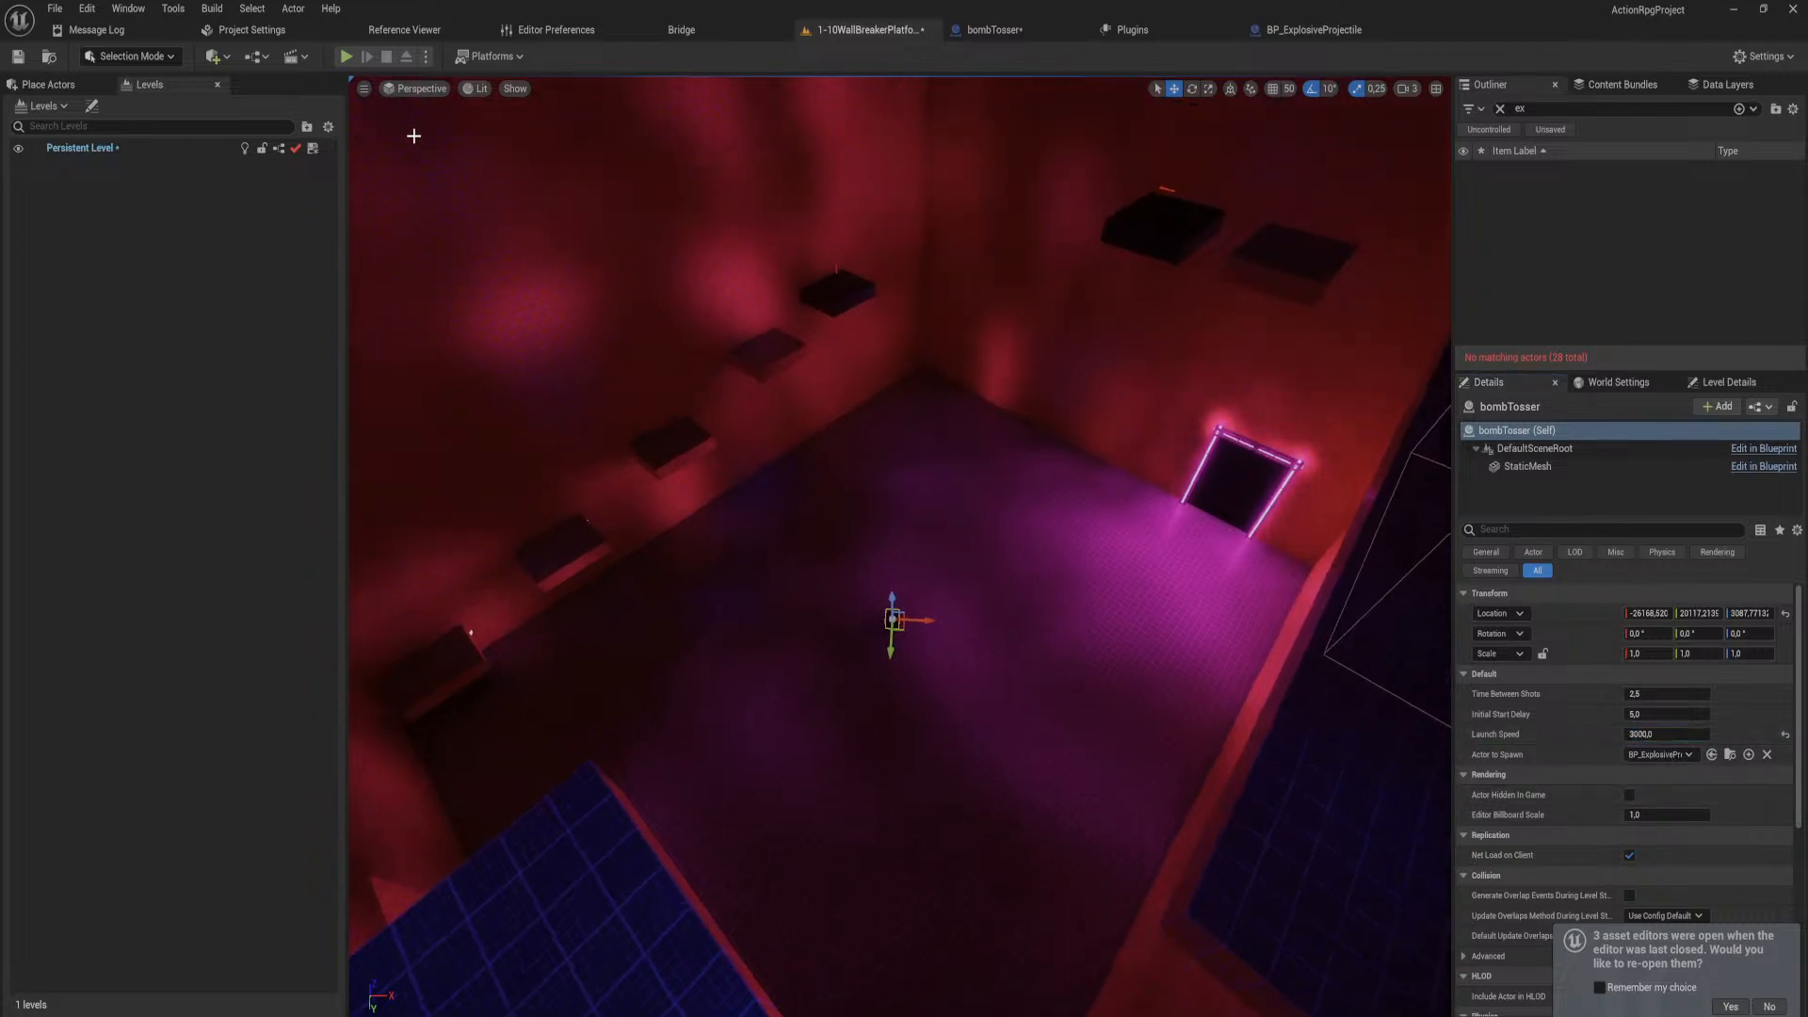
click(346, 56)
key(w)
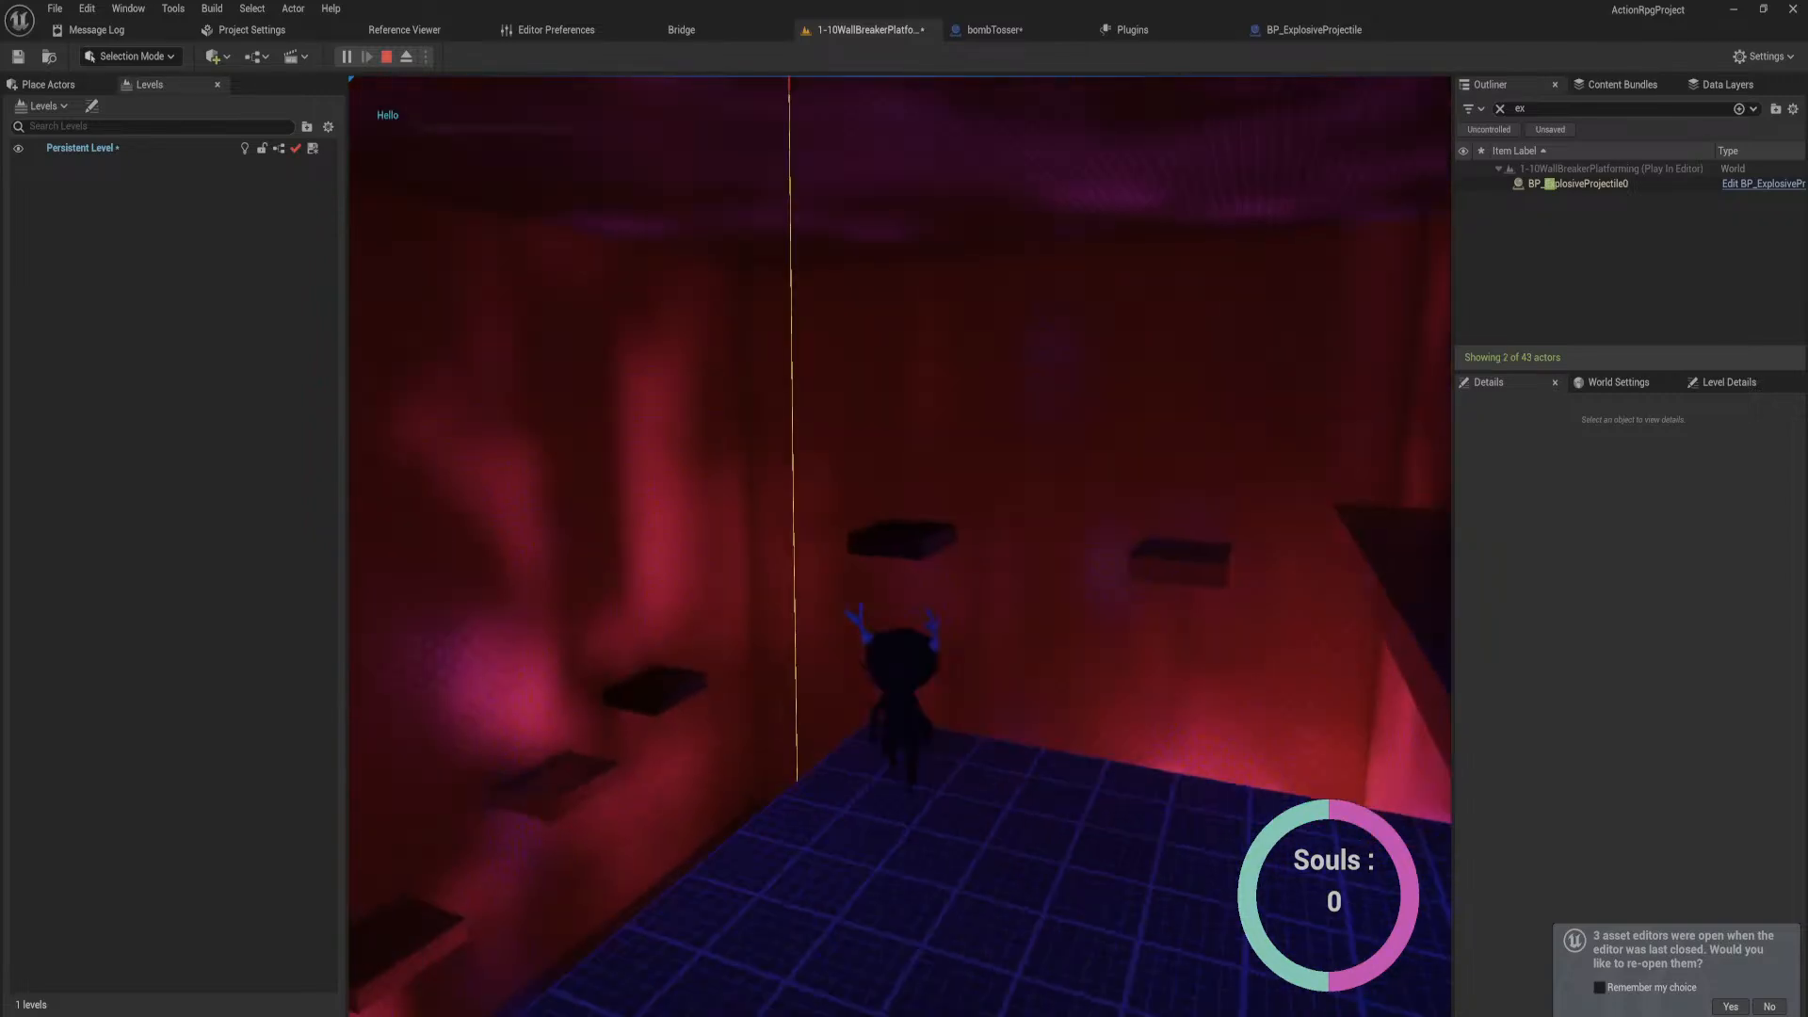
key(Escape)
Step: Set the placed bombTosser's Launch Speed to 2500 and test the throws around the room's platforms in a play session
right_drag(969, 512, 886, 716)
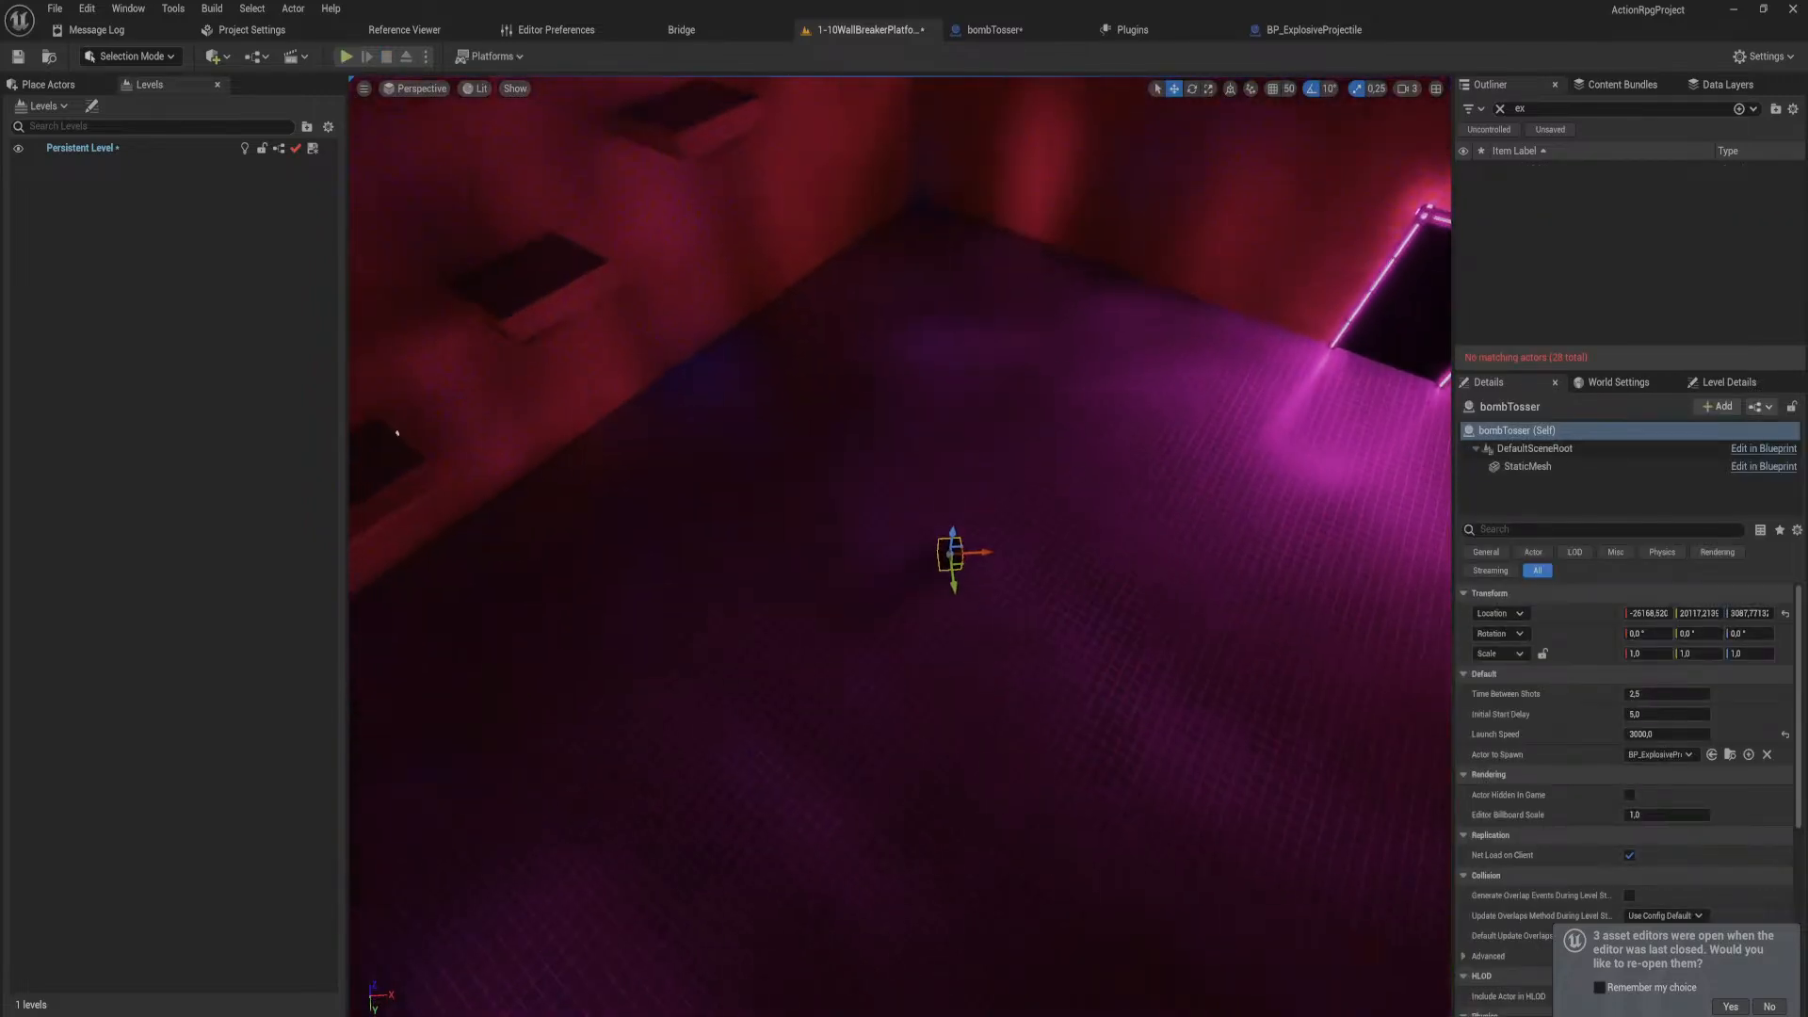
key(w)
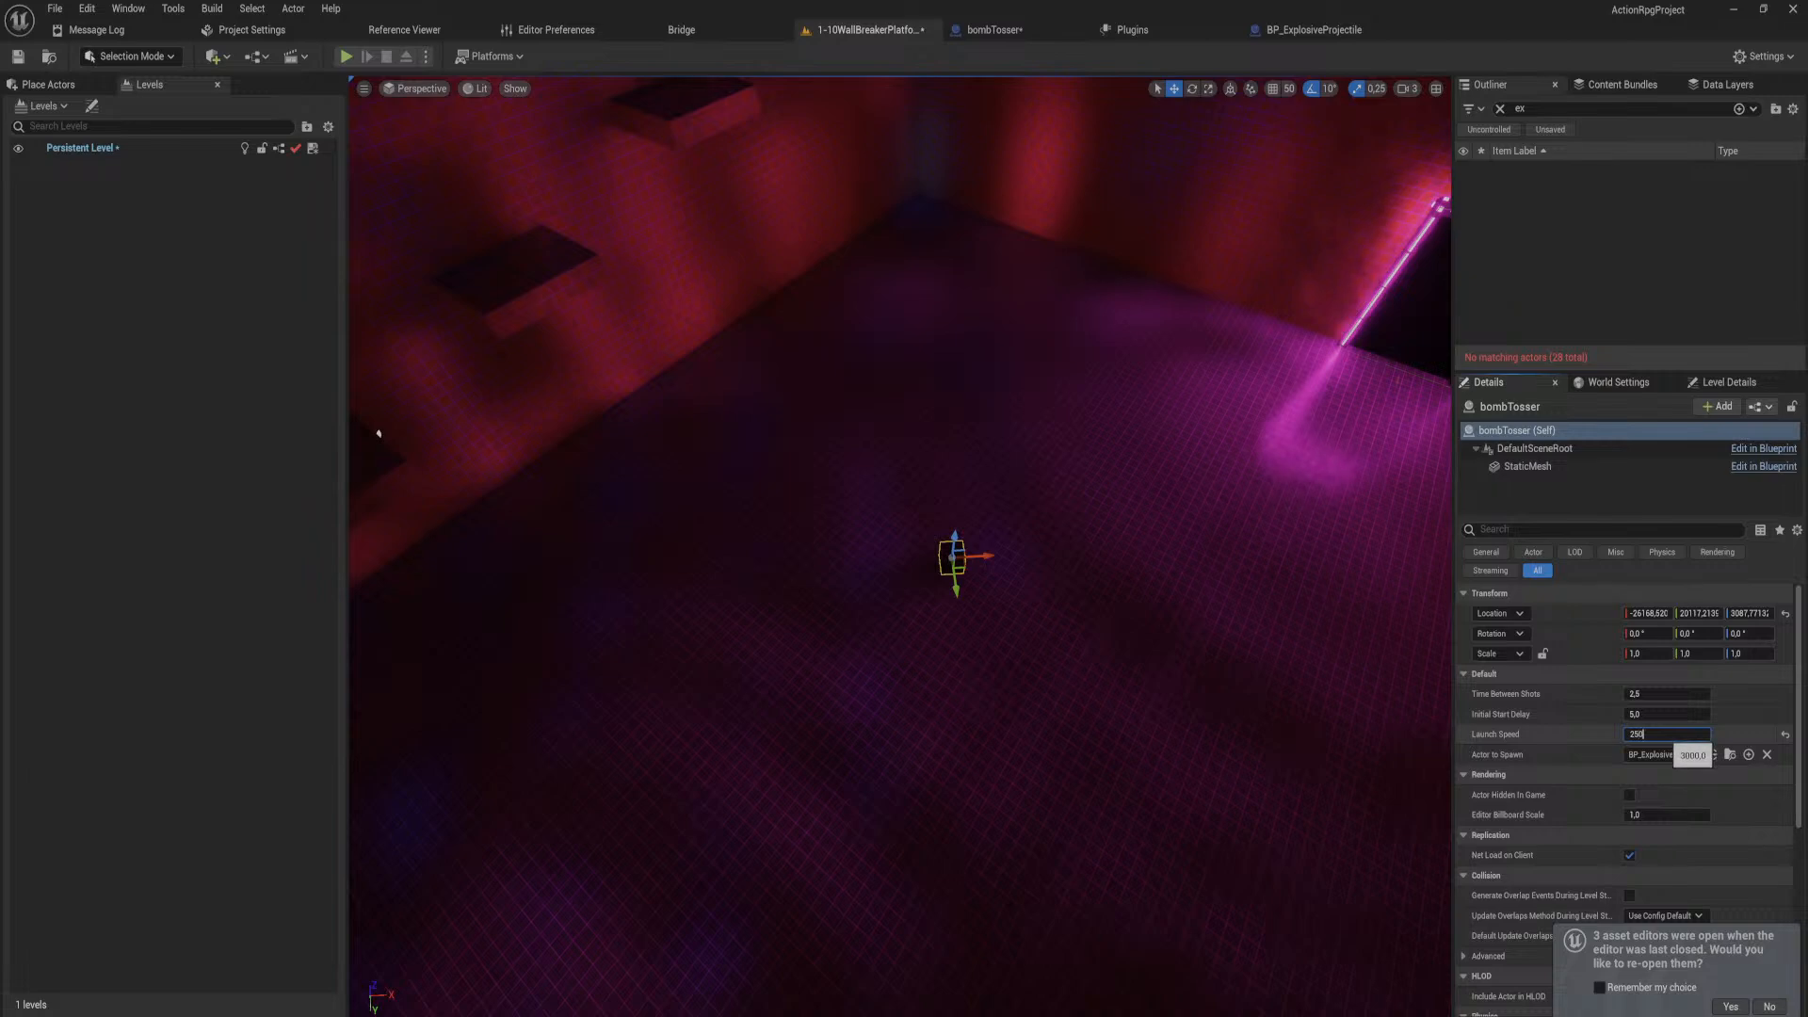
click(348, 55)
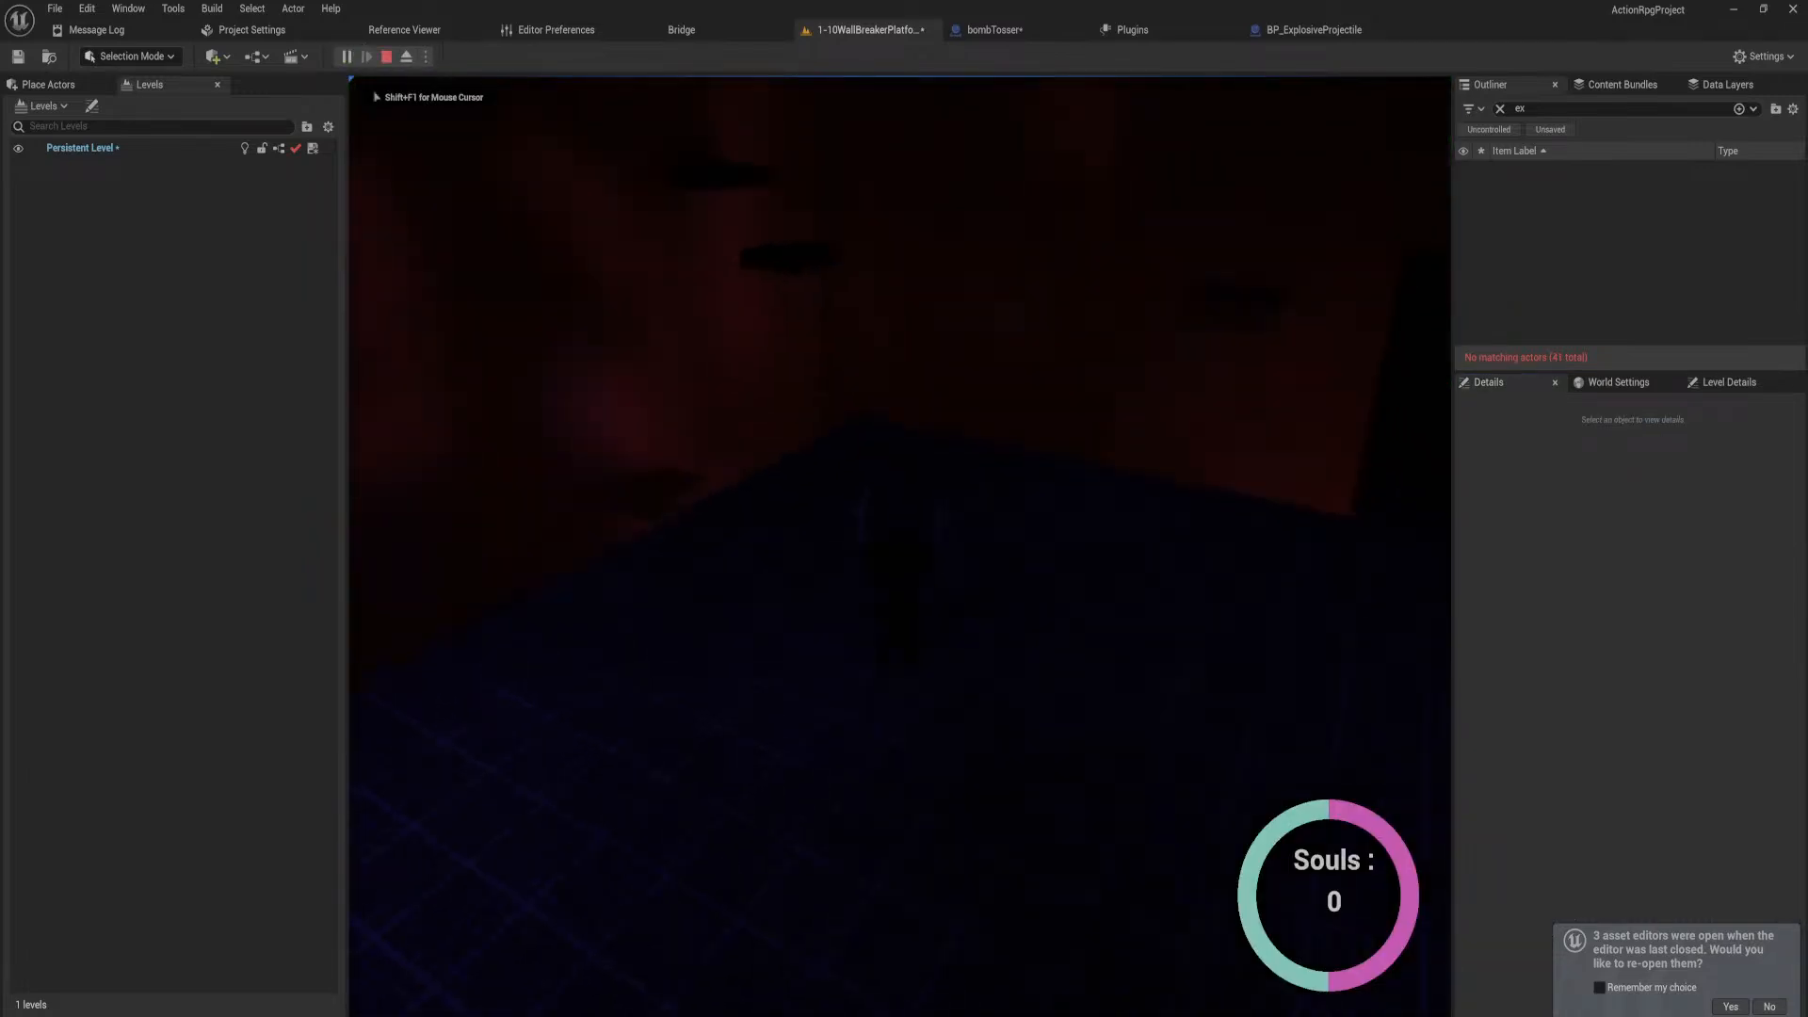
key(w)
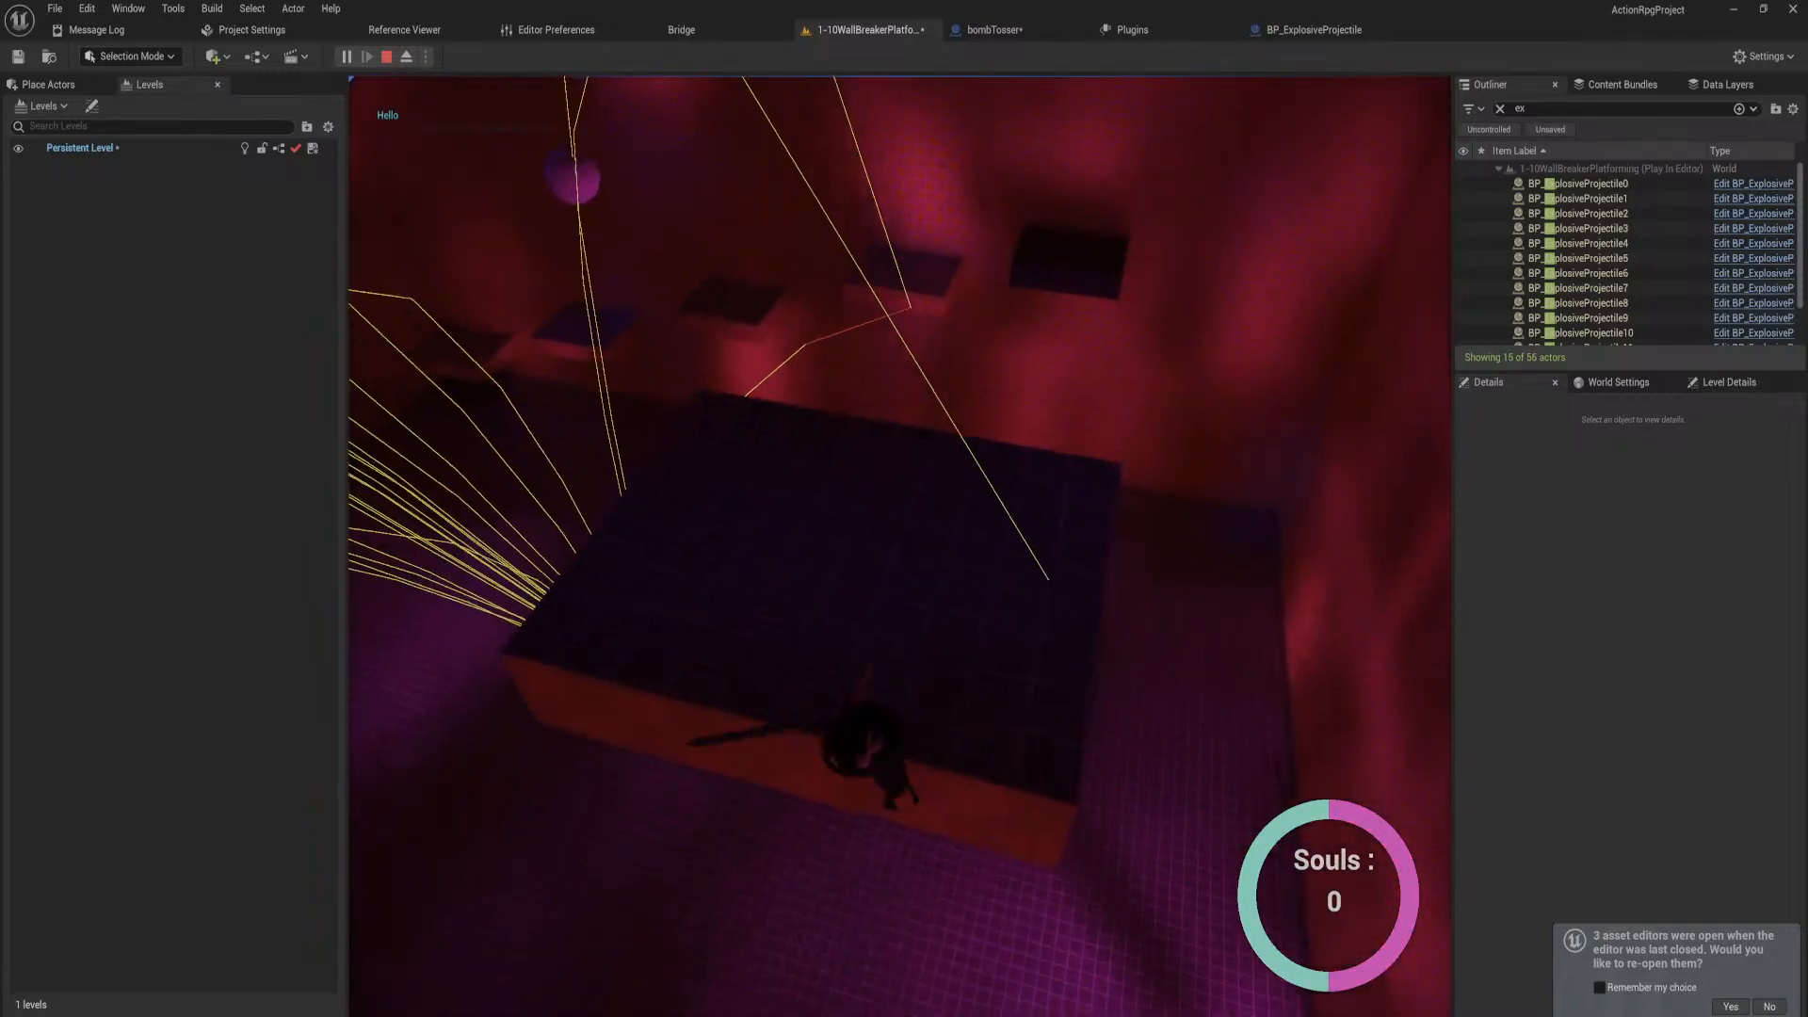
key(Escape)
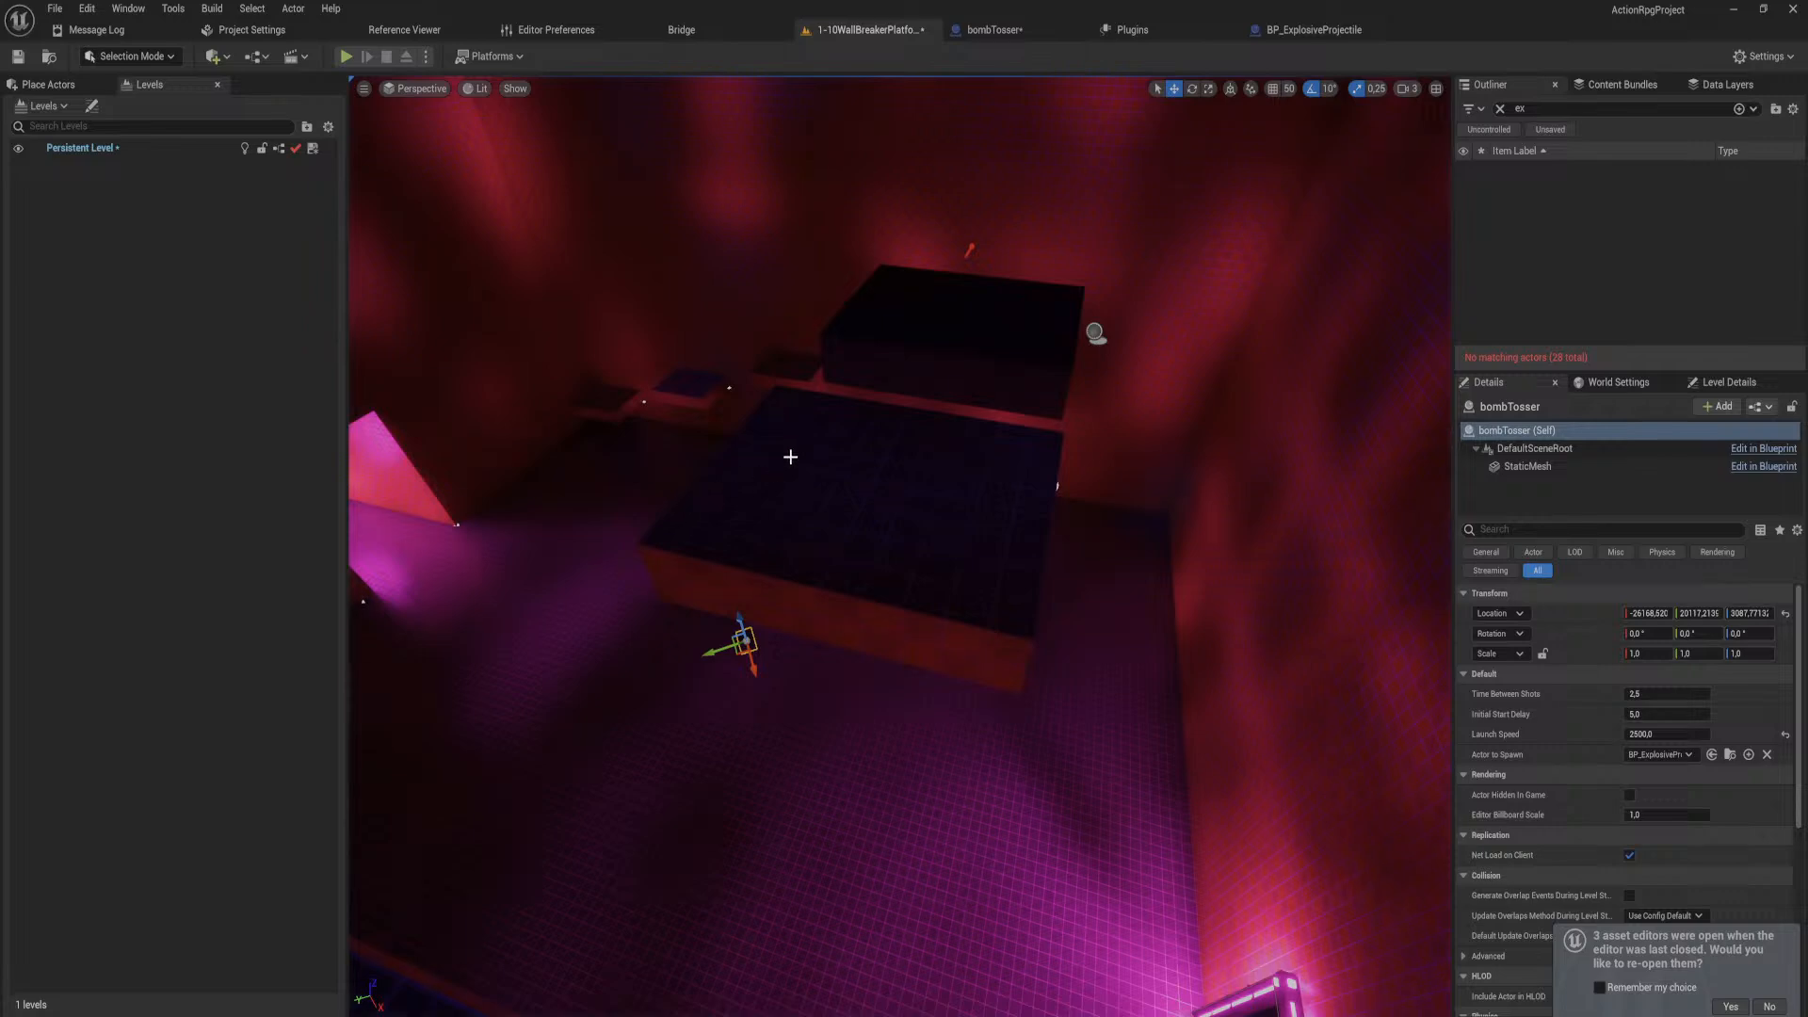
Step: Add a Sphere Collision component with a radius of about 61.6 around the BP_ExplosiveProjectile mesh and compile the blueprint
right_drag(790, 457, 904, 602)
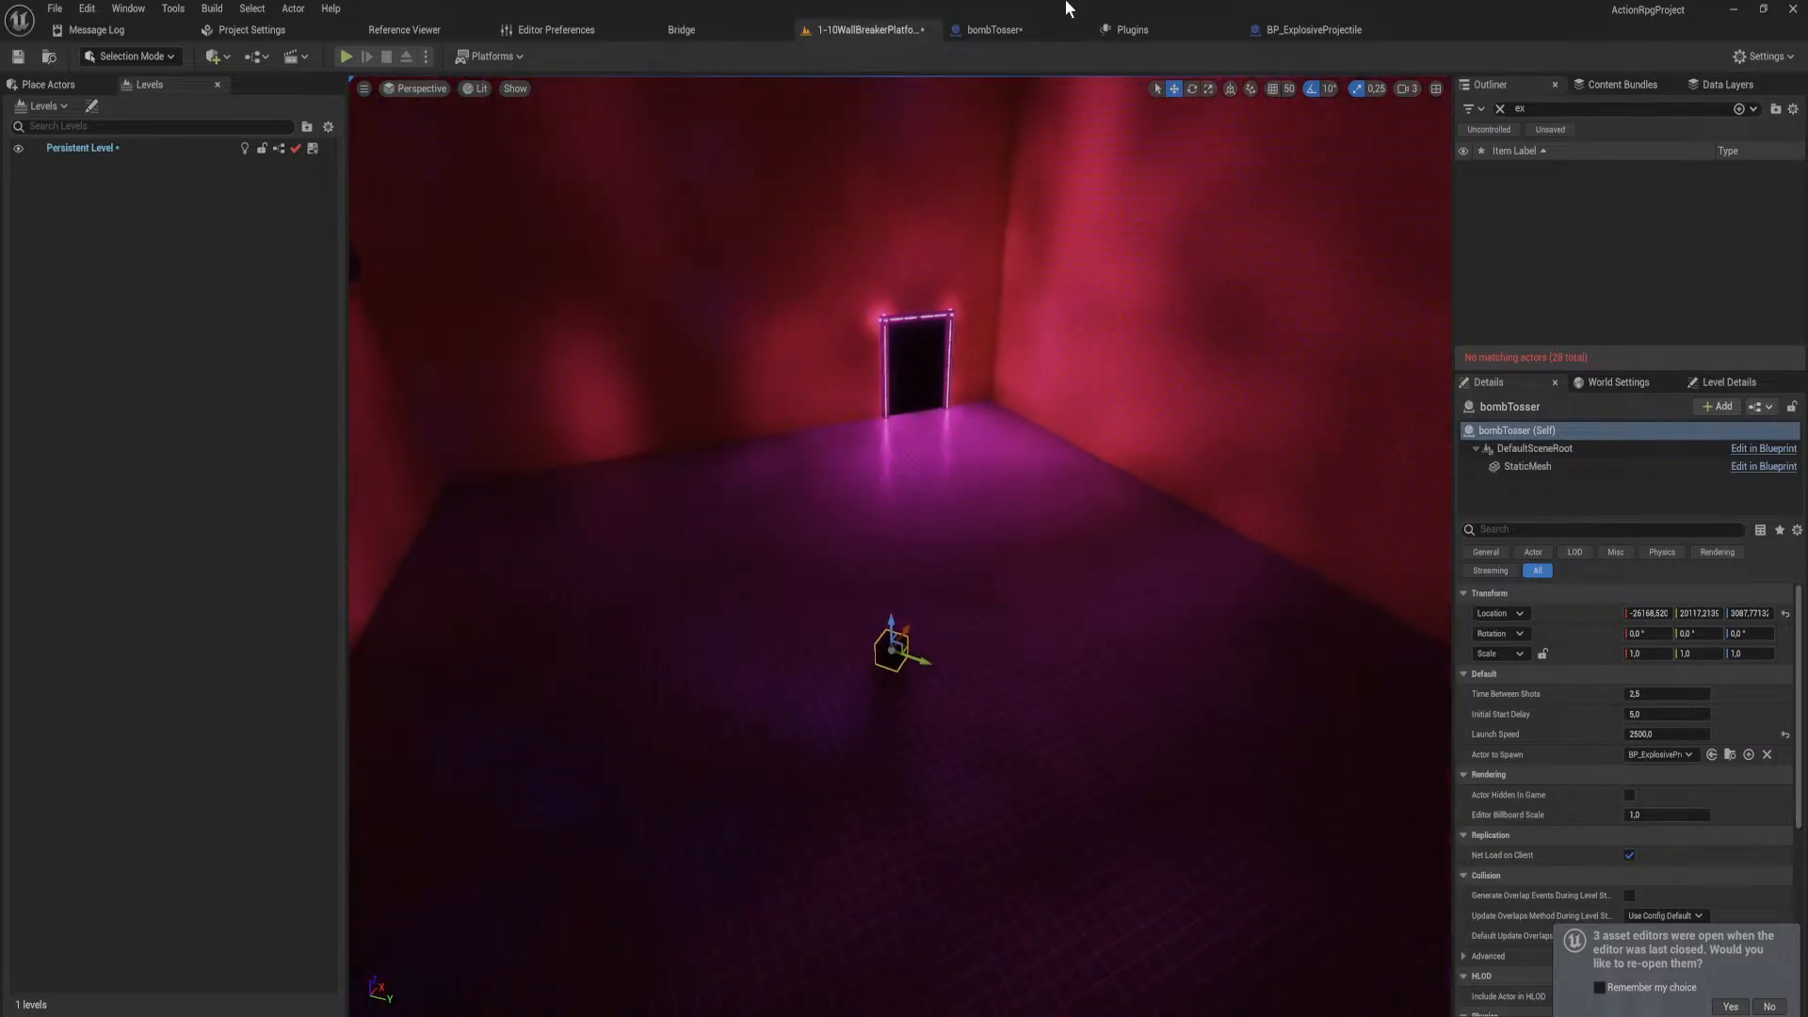
click(1309, 31)
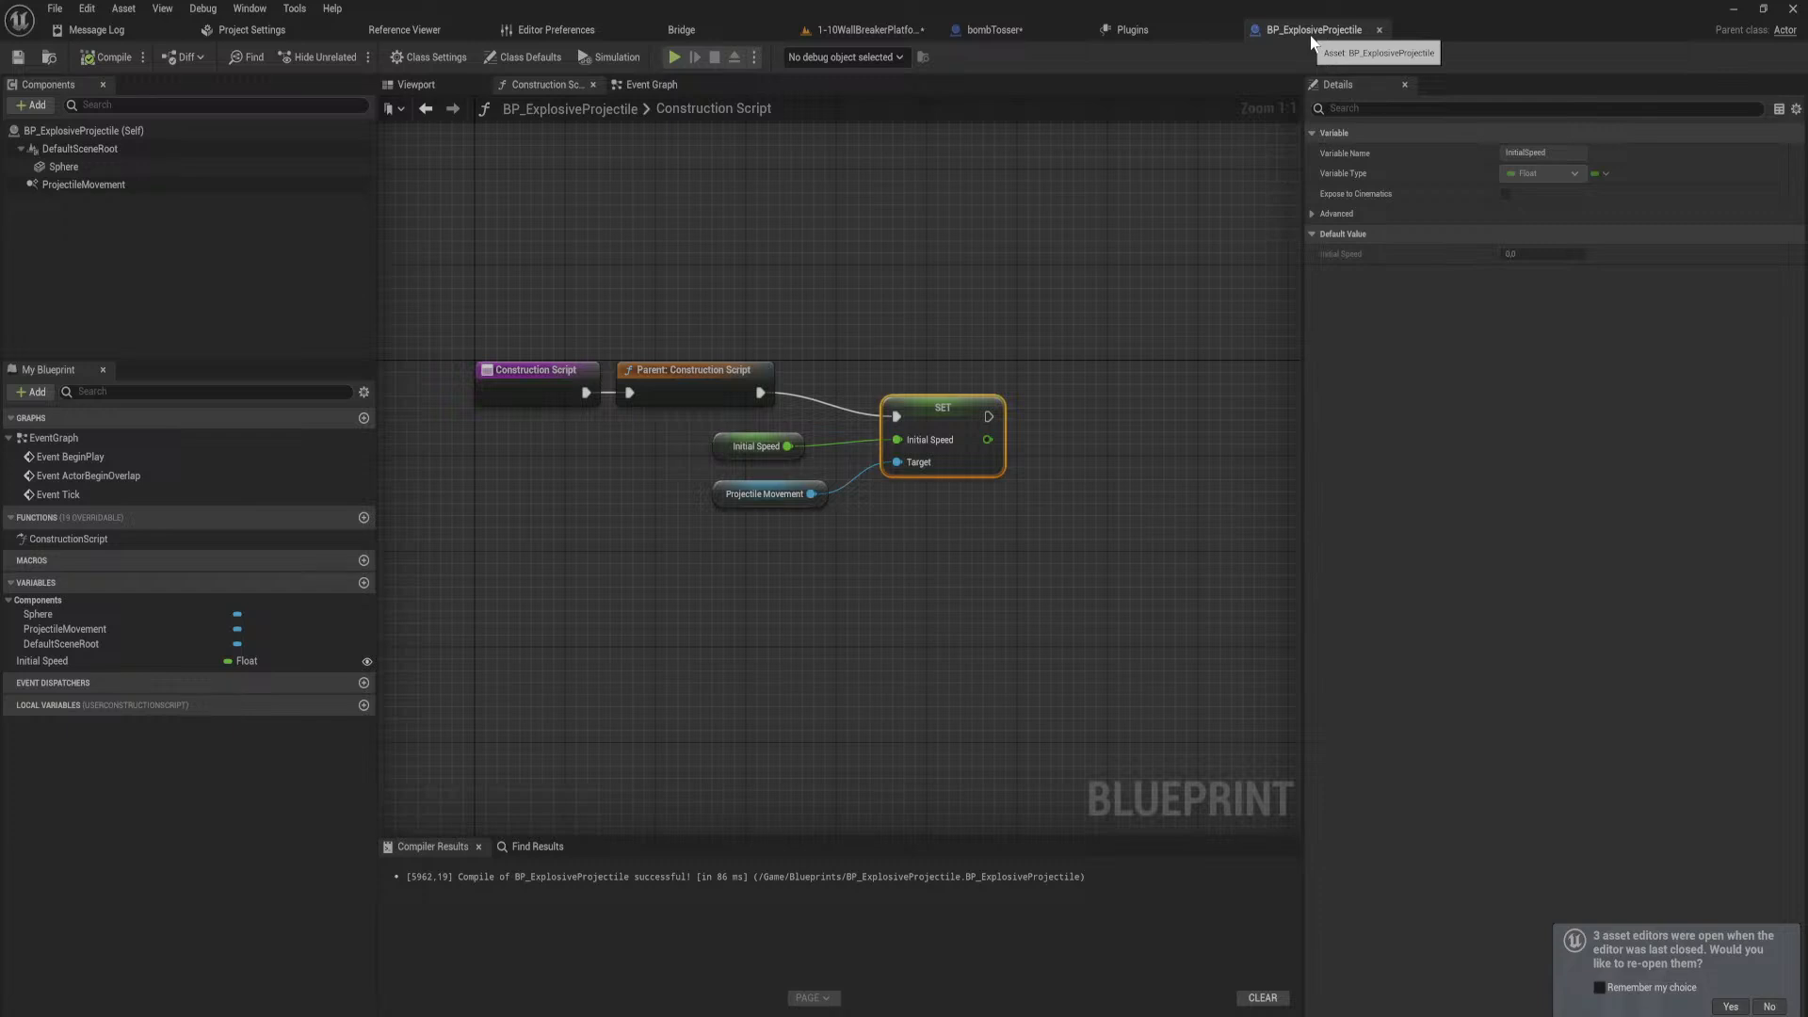
click(659, 85)
right_drag(644, 353, 1163, 469)
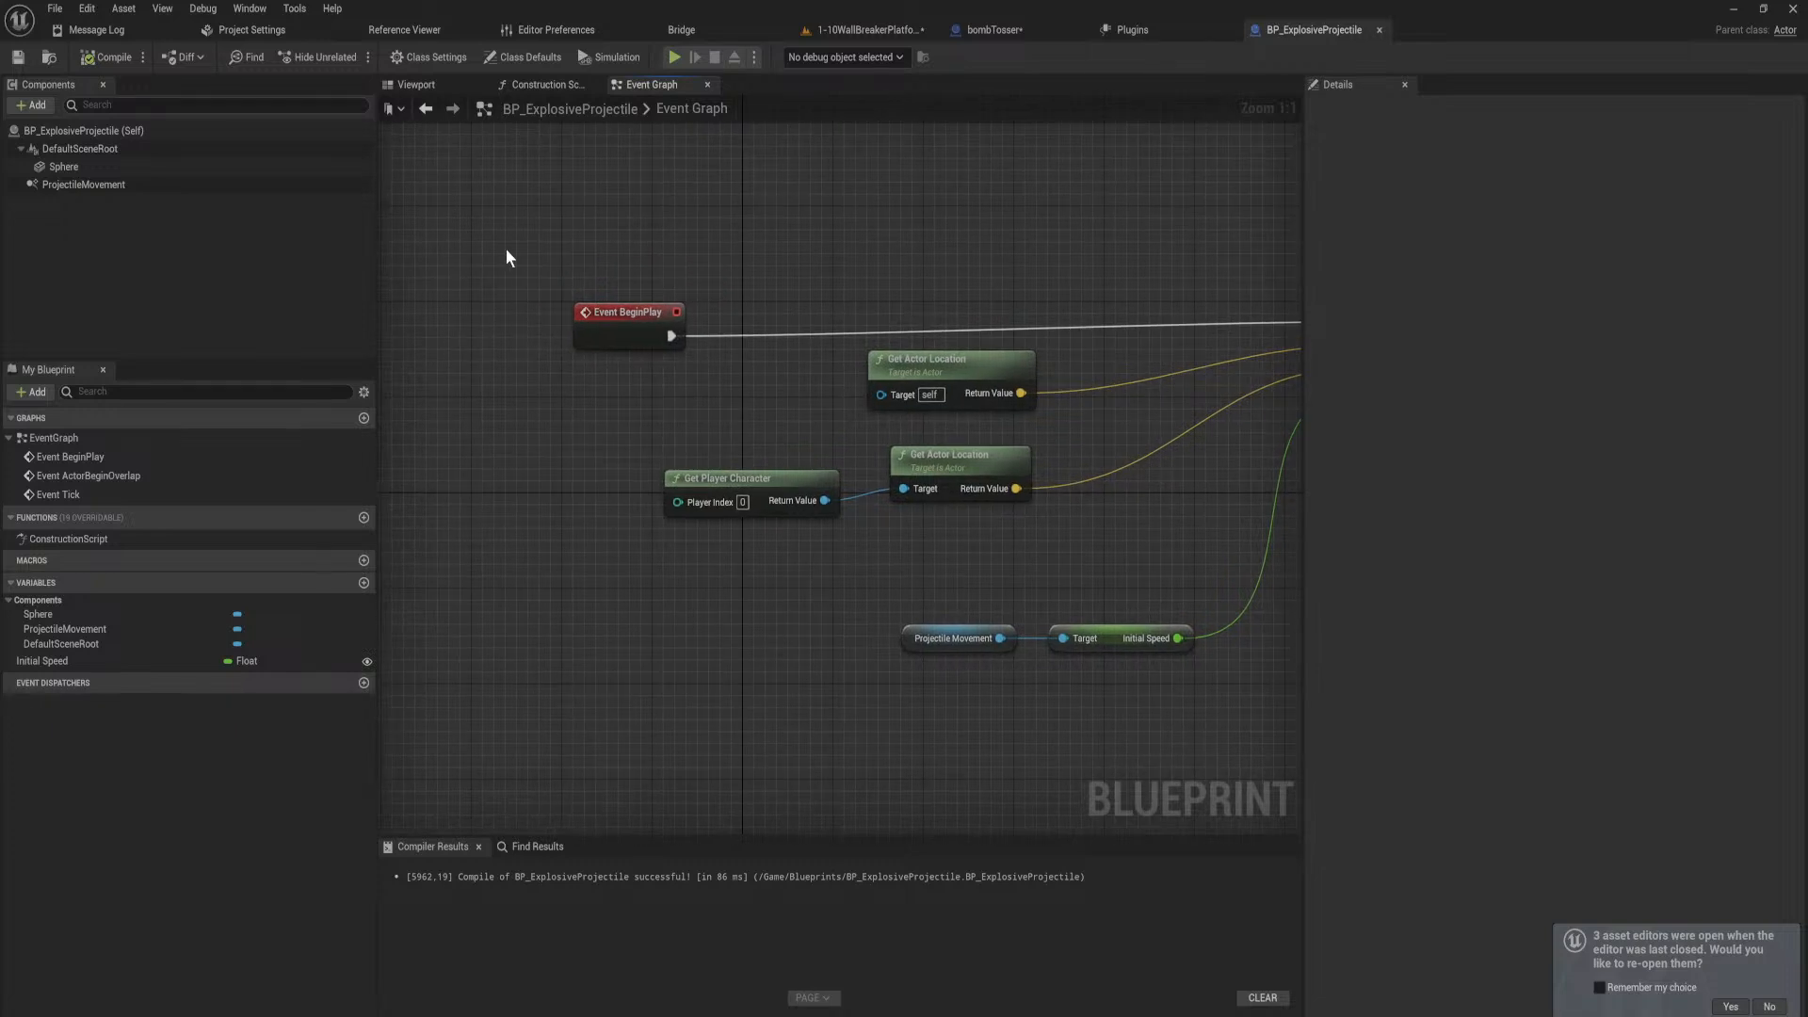
click(419, 84)
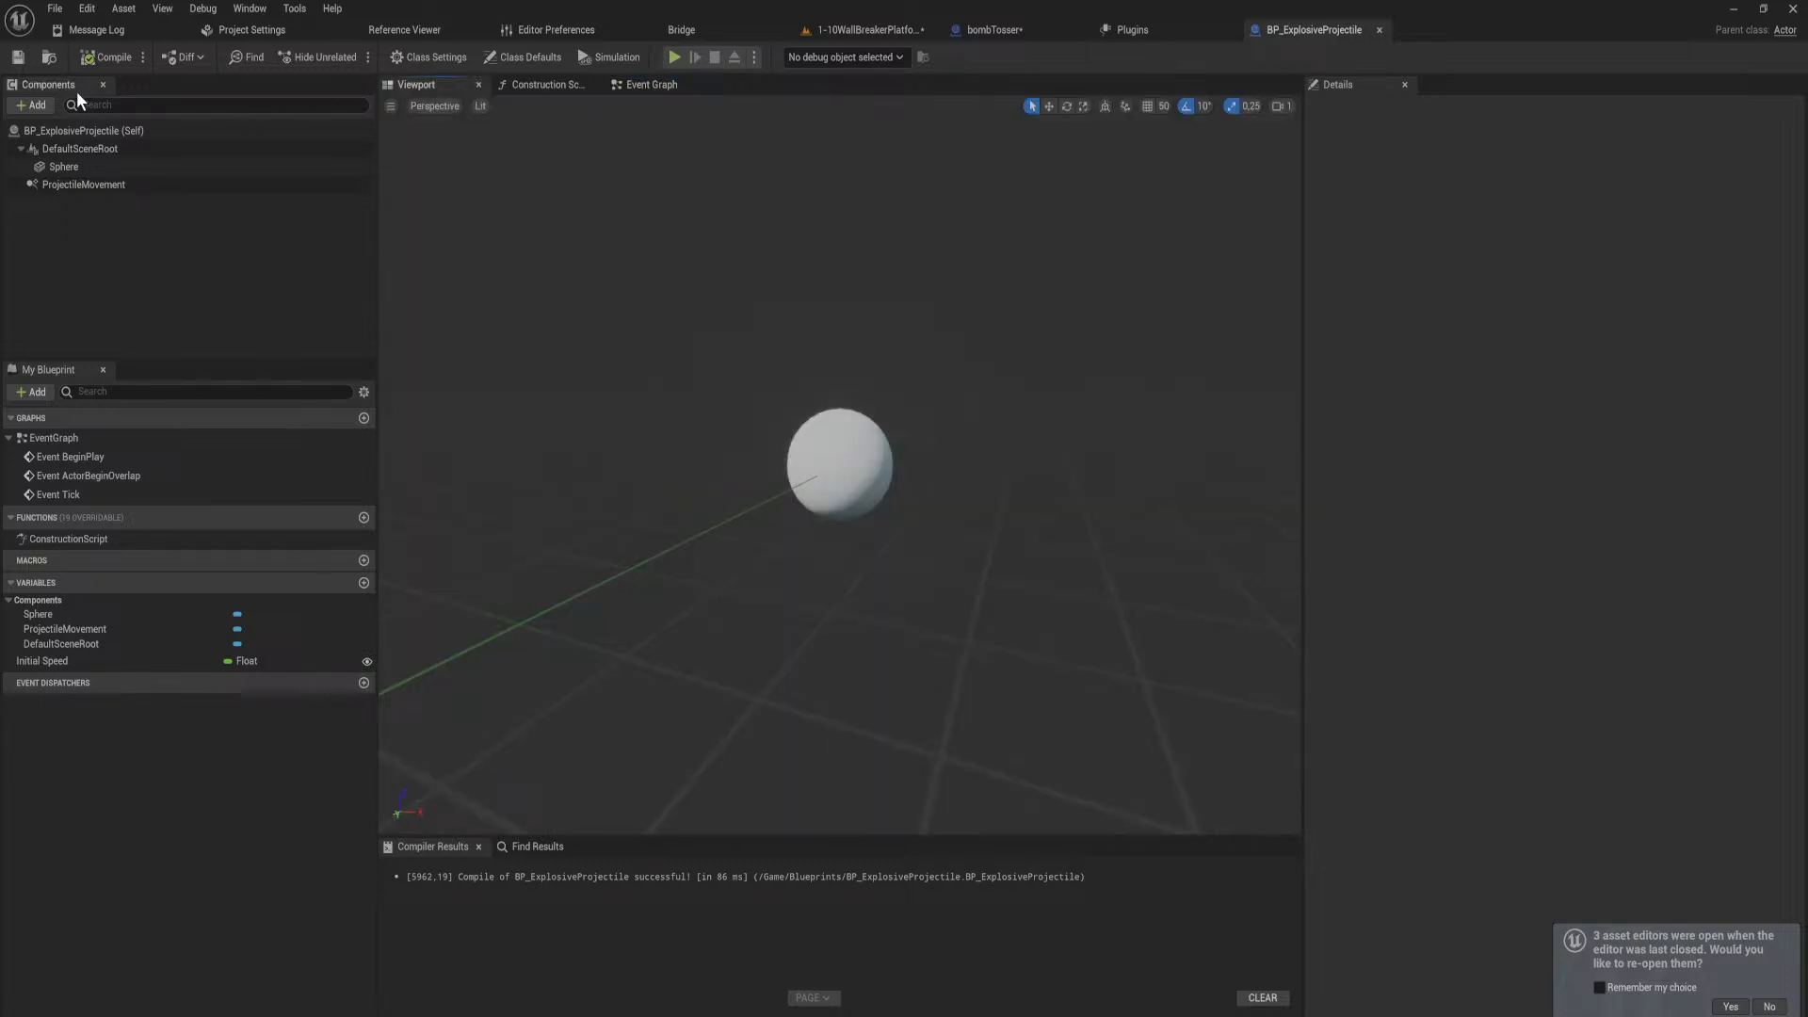
click(31, 105)
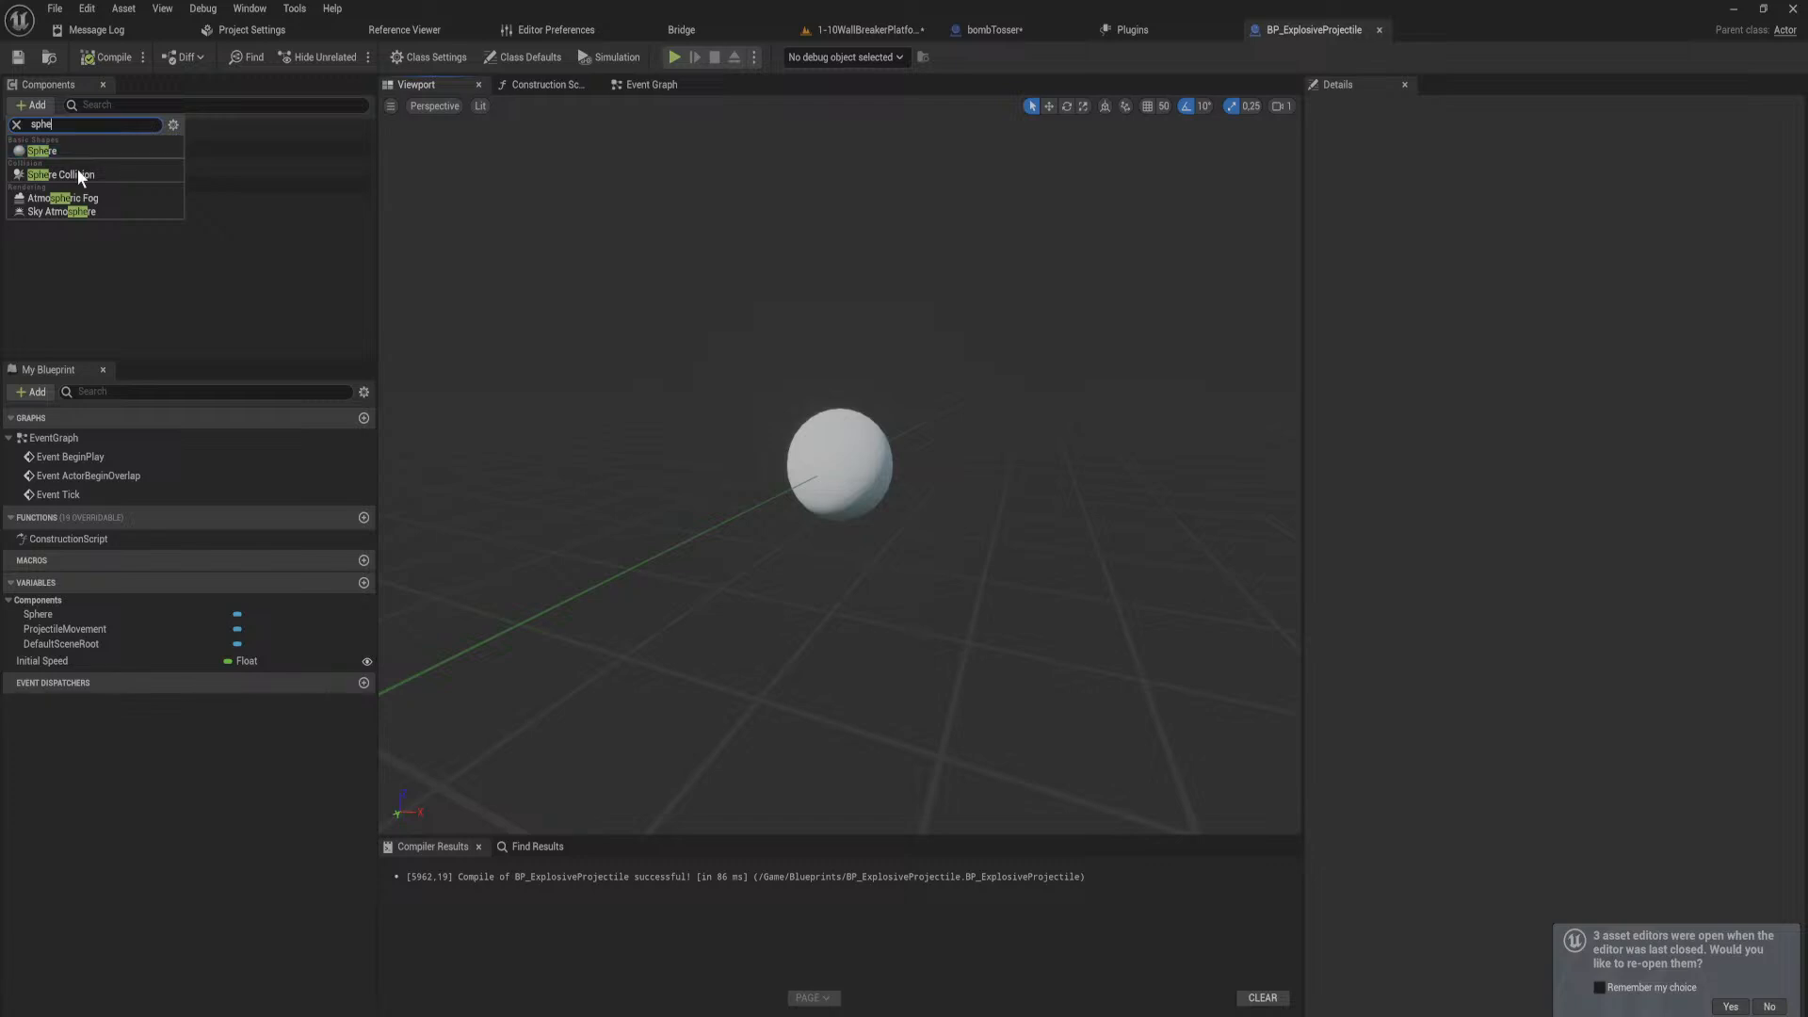
click(88, 176)
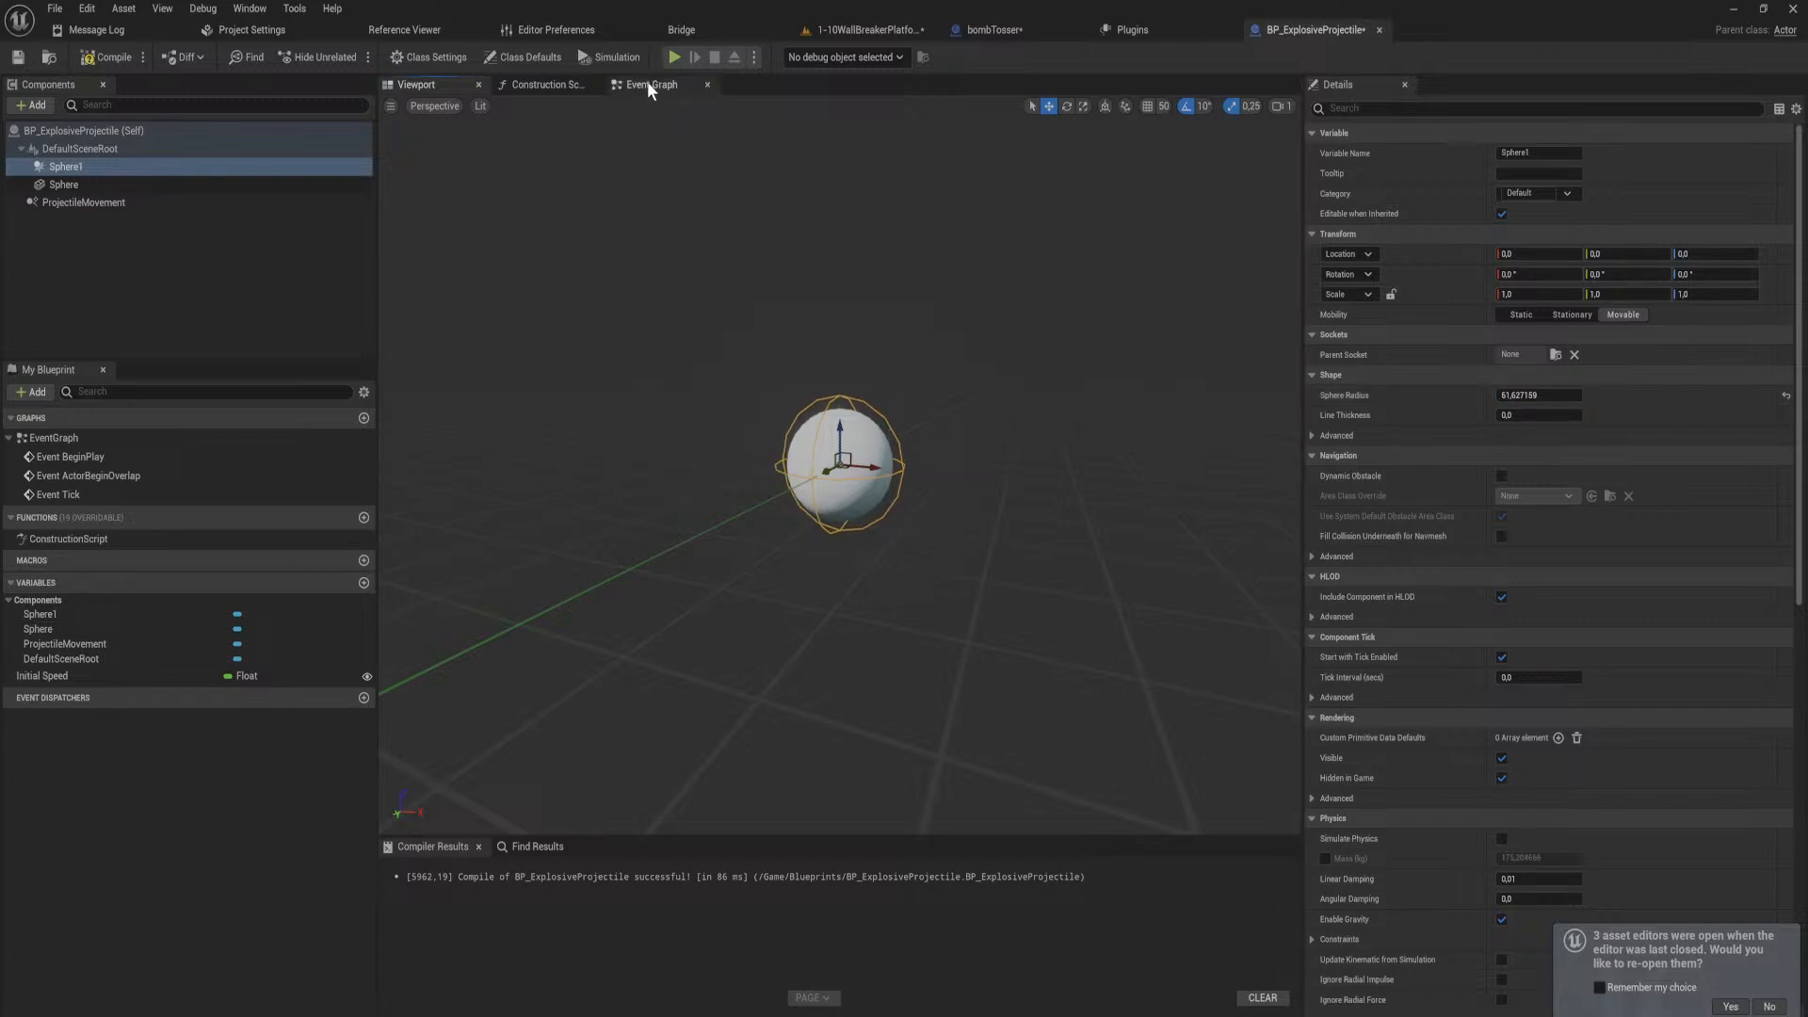
click(104, 55)
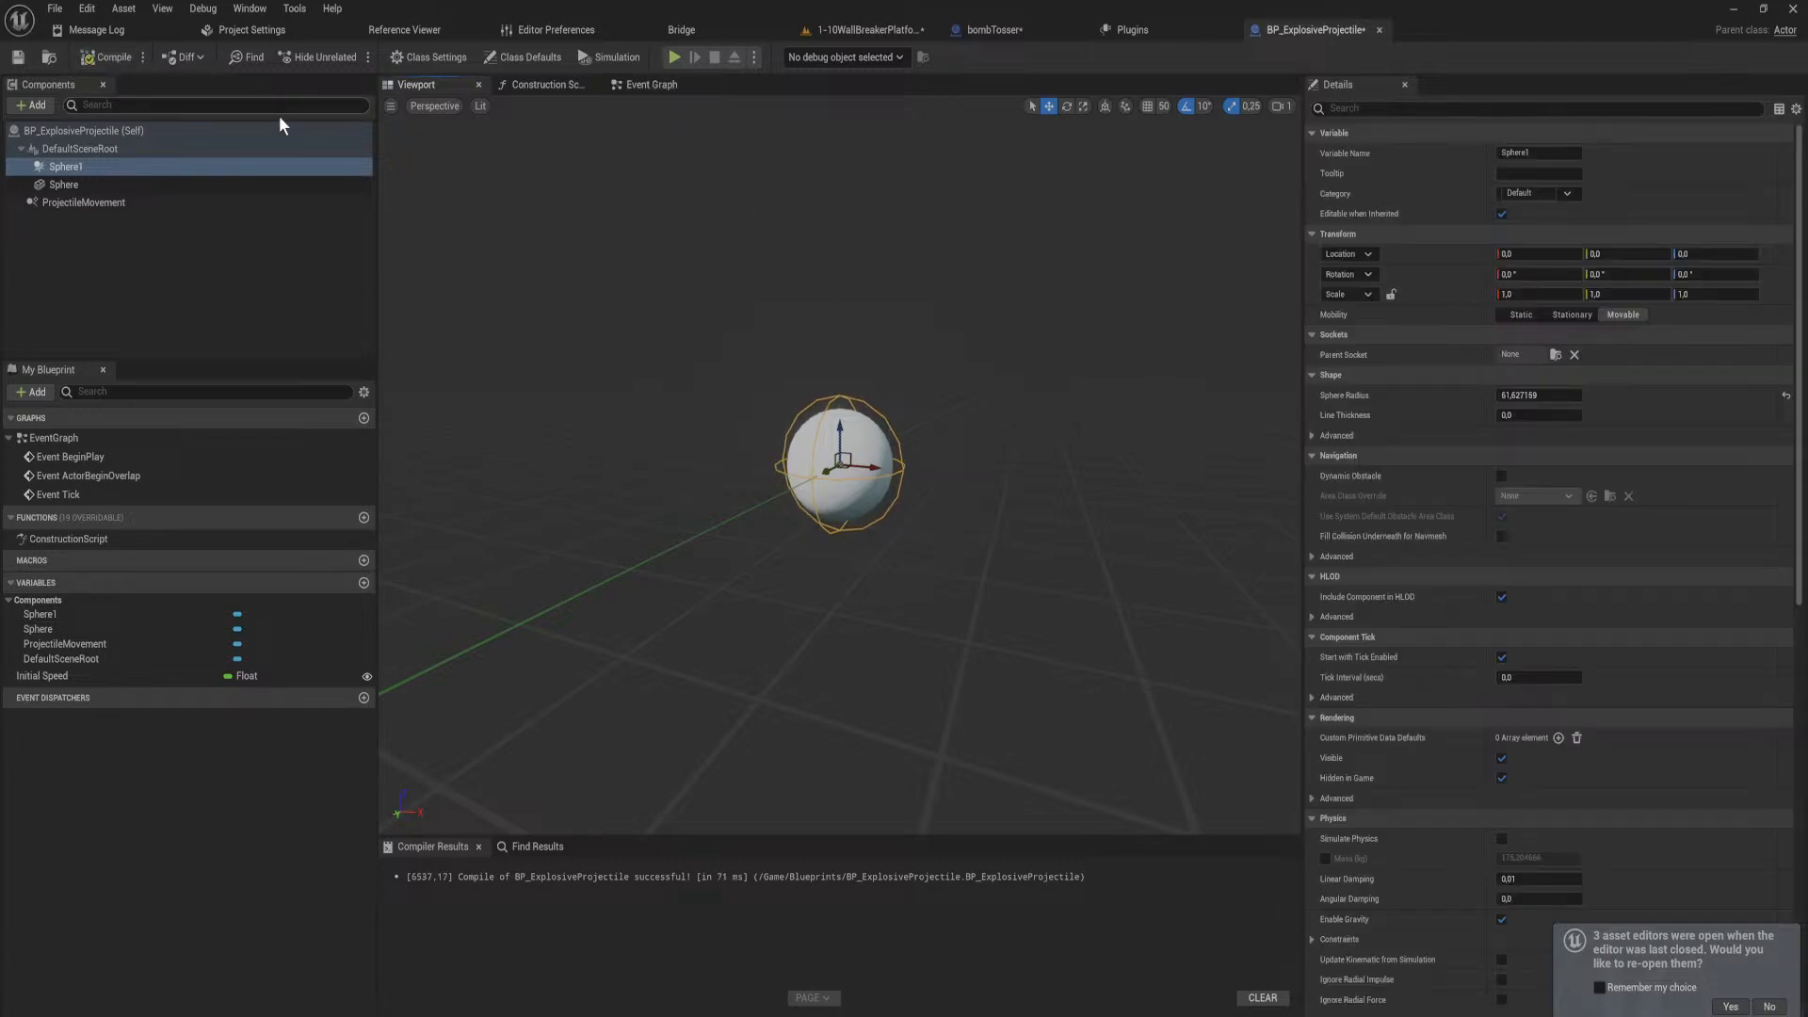
Step: Move the Event ActorBeginOverlap node to free space below the BeginPlay logic in the Event Graph
click(650, 85)
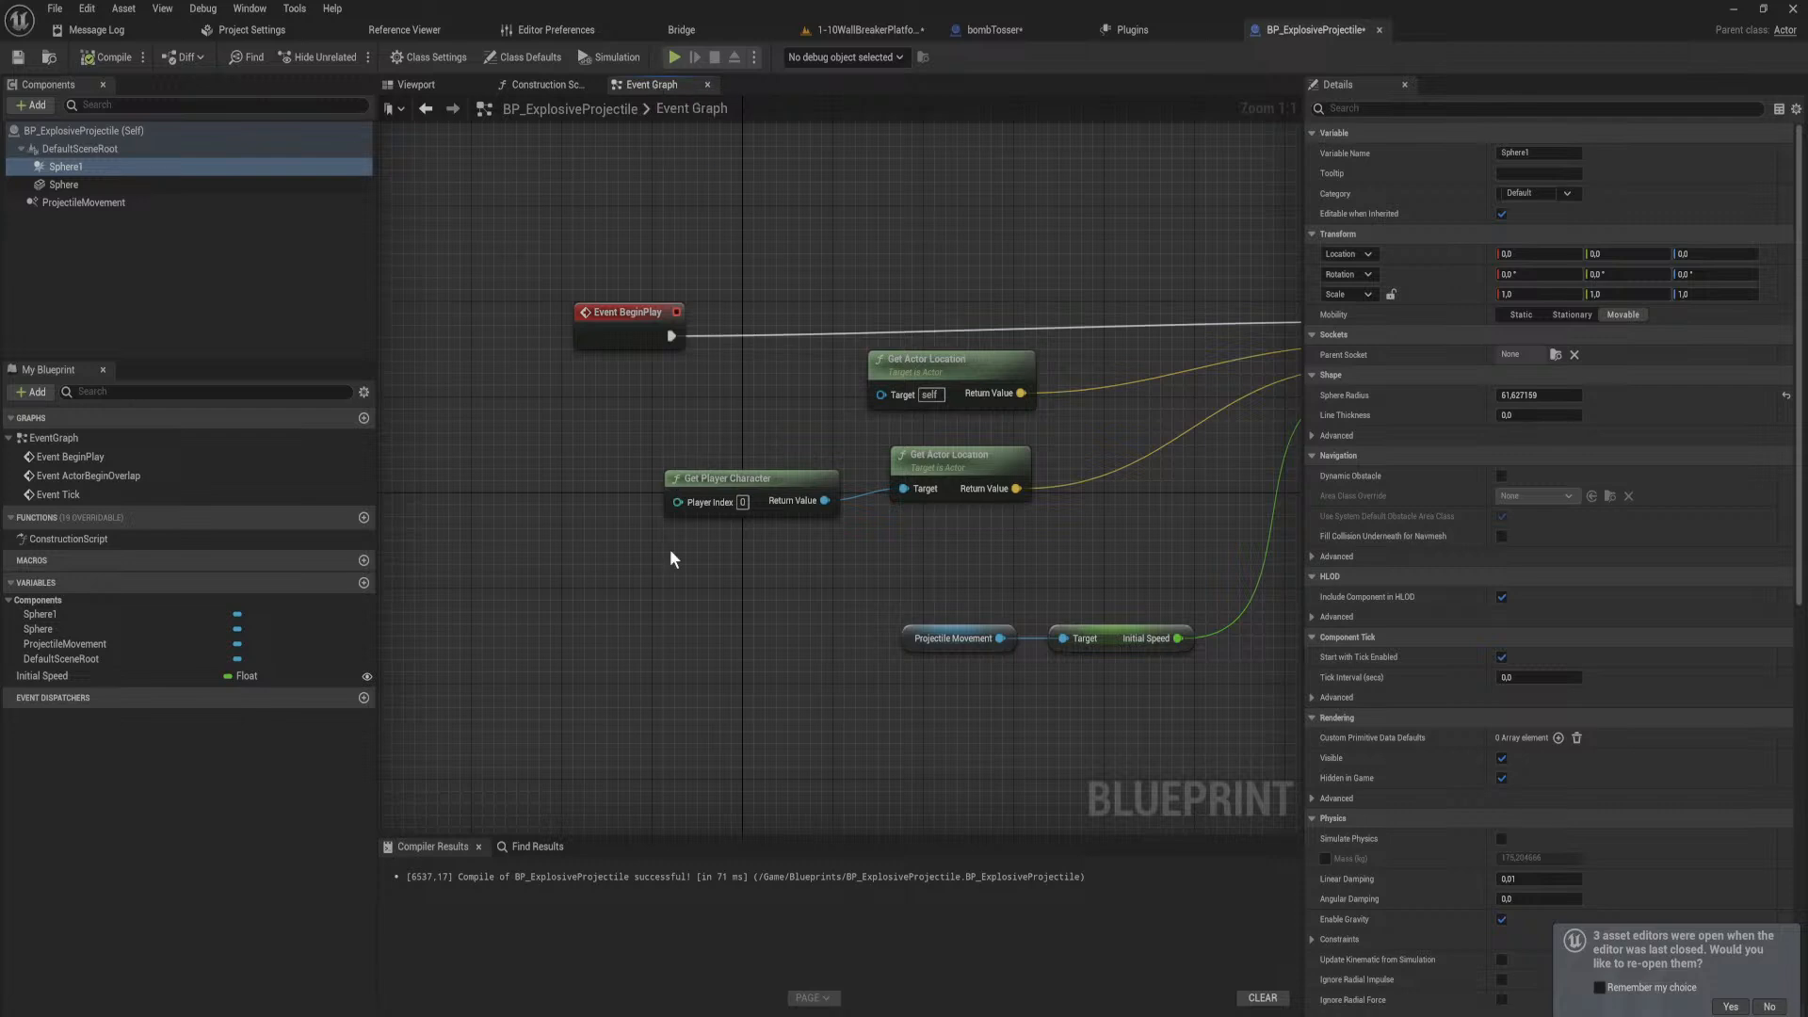
right_drag(676, 728, 772, 501)
right_click(772, 501)
drag(460, 420, 778, 529)
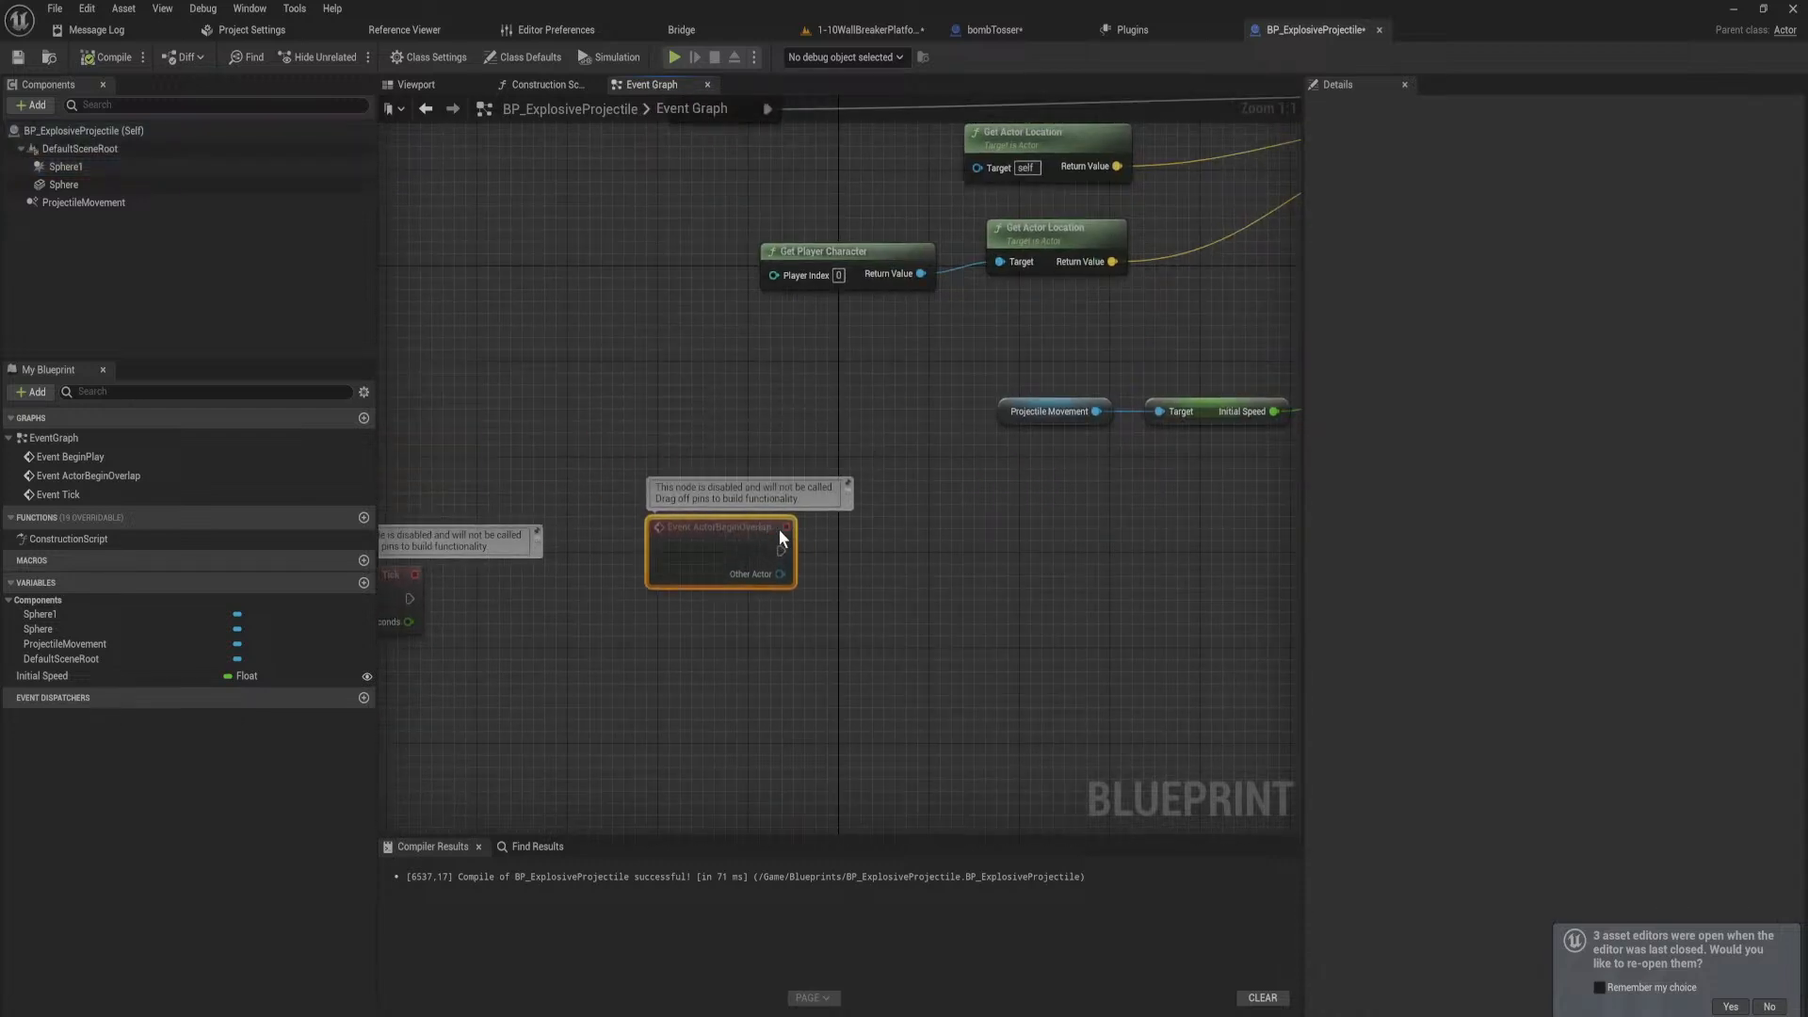
right_drag(880, 556, 804, 495)
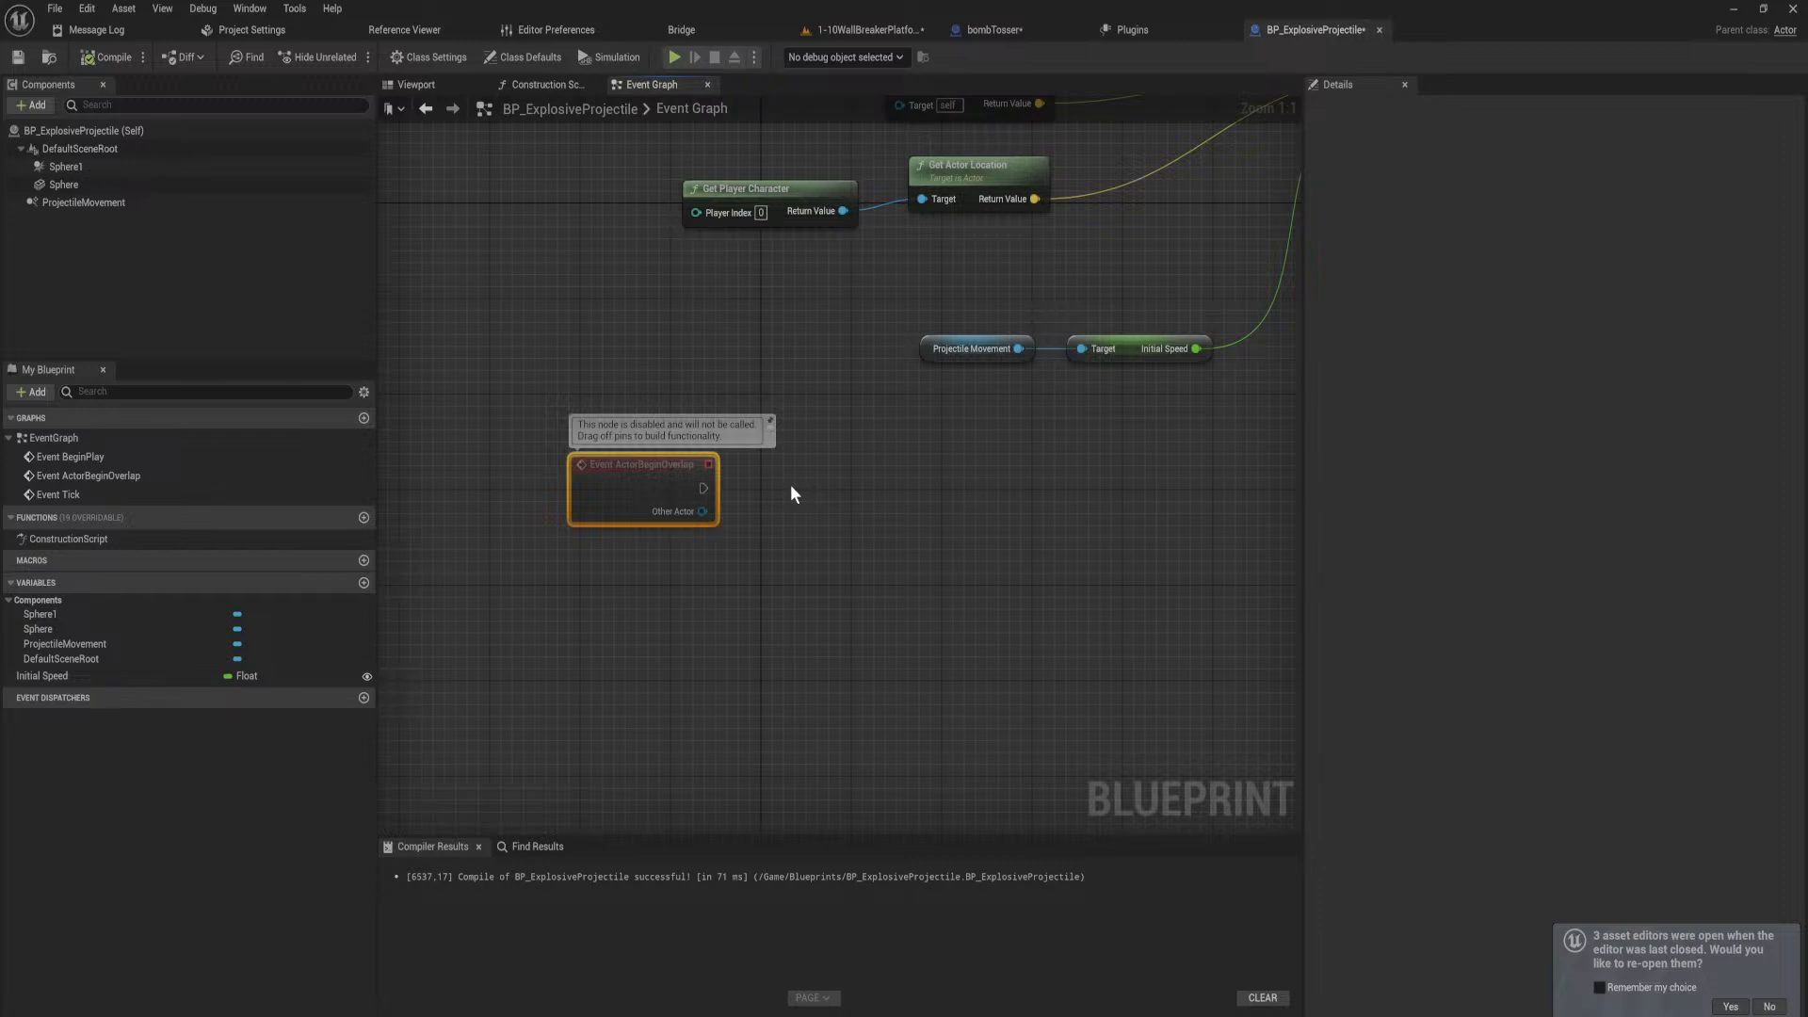
right_drag(766, 488, 676, 431)
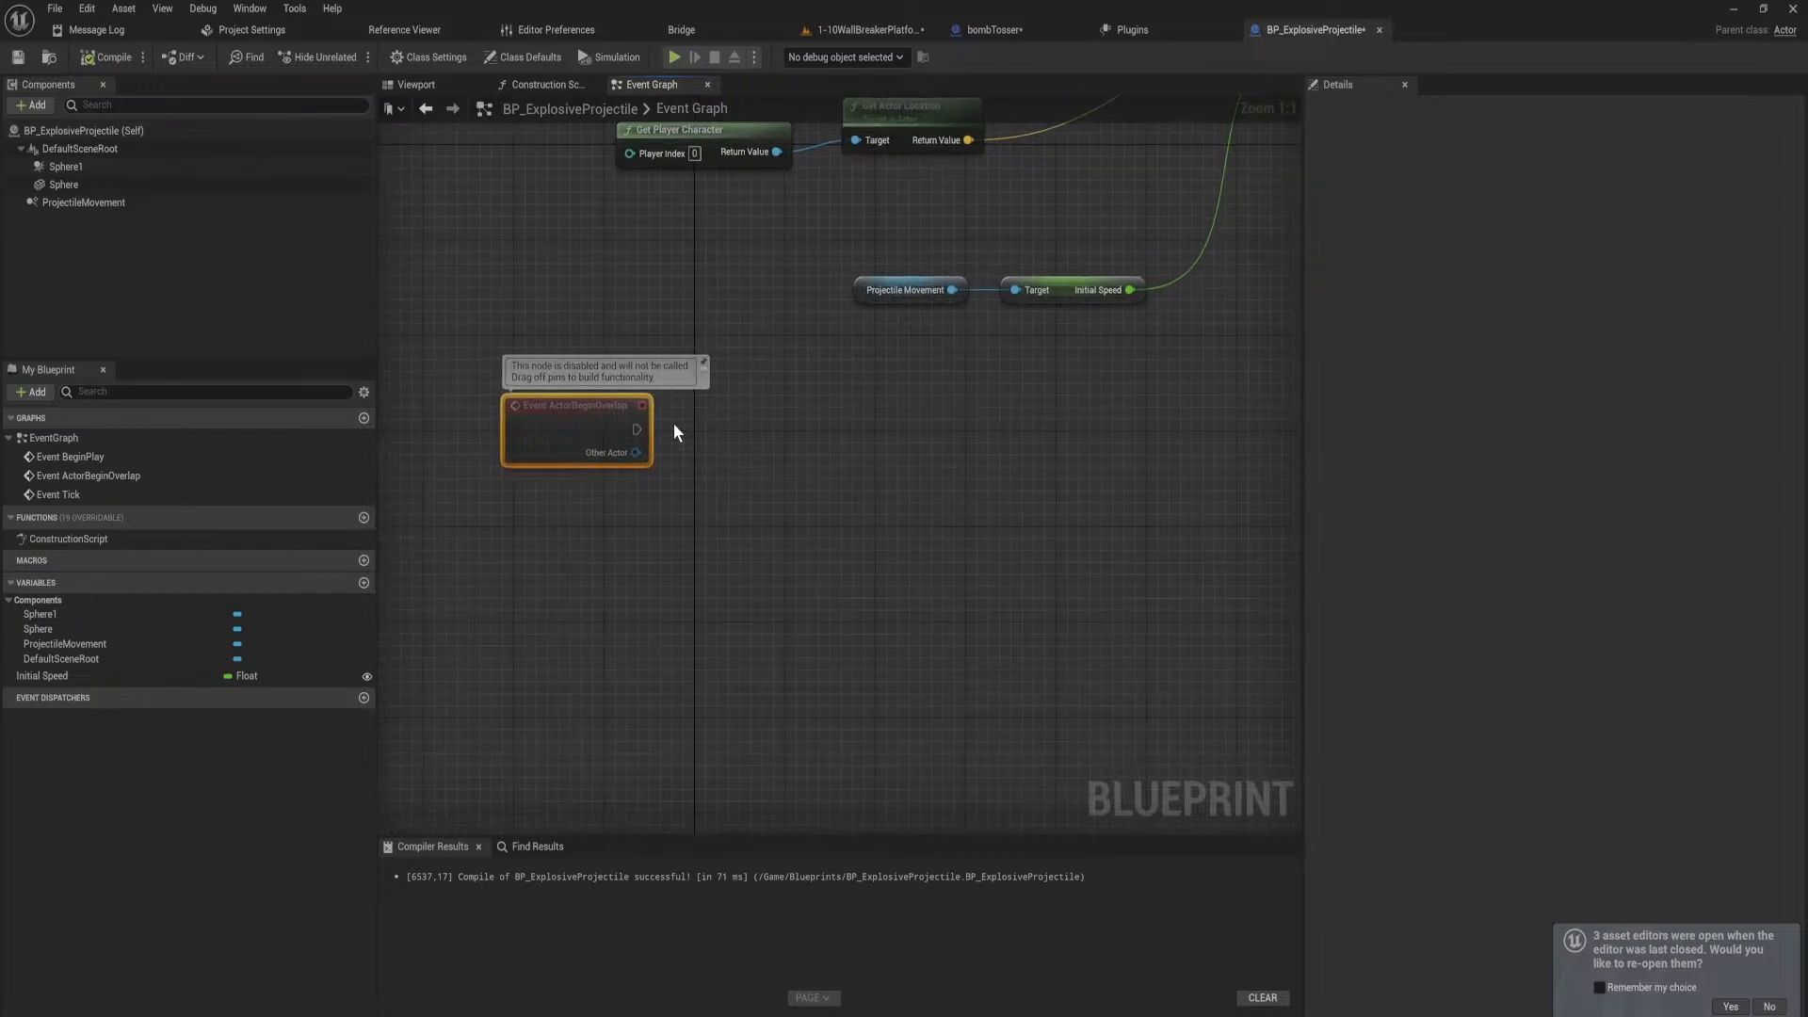
Step: Connect a Sphere Overlap Actors node to Event ActorBeginOverlap and align the two nodes
drag(808, 444, 812, 439)
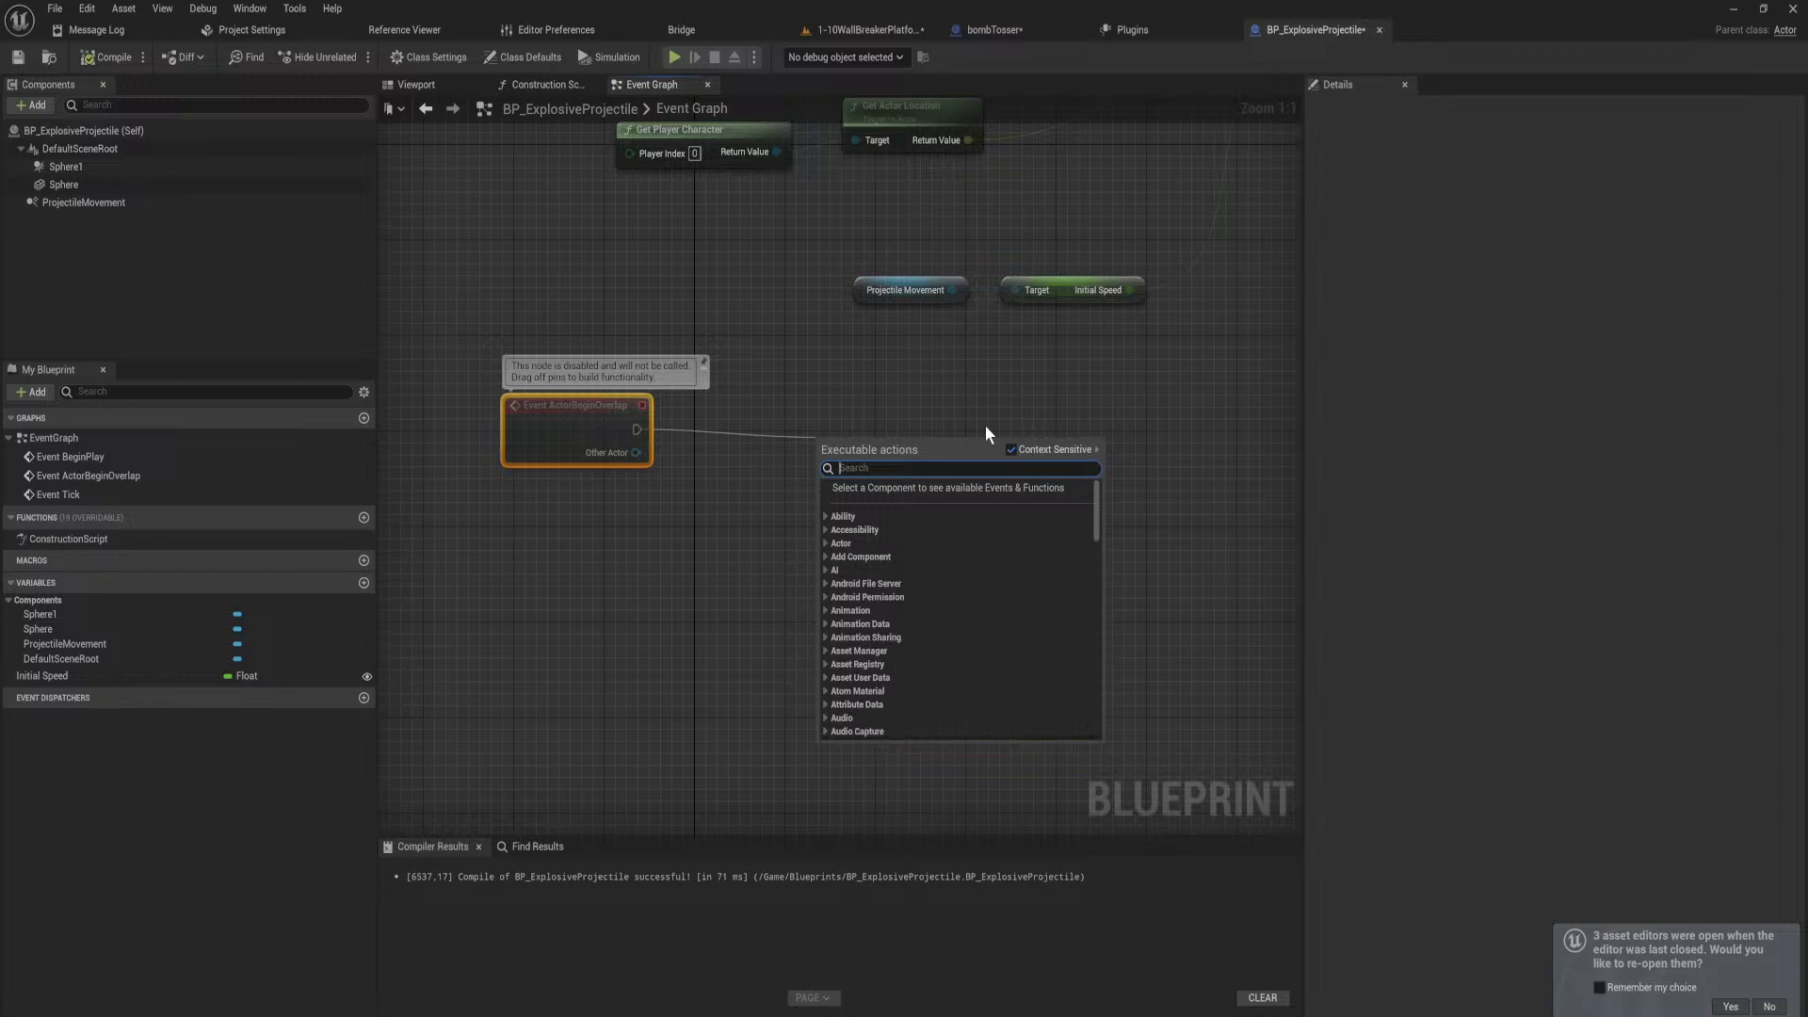
text(pshere)
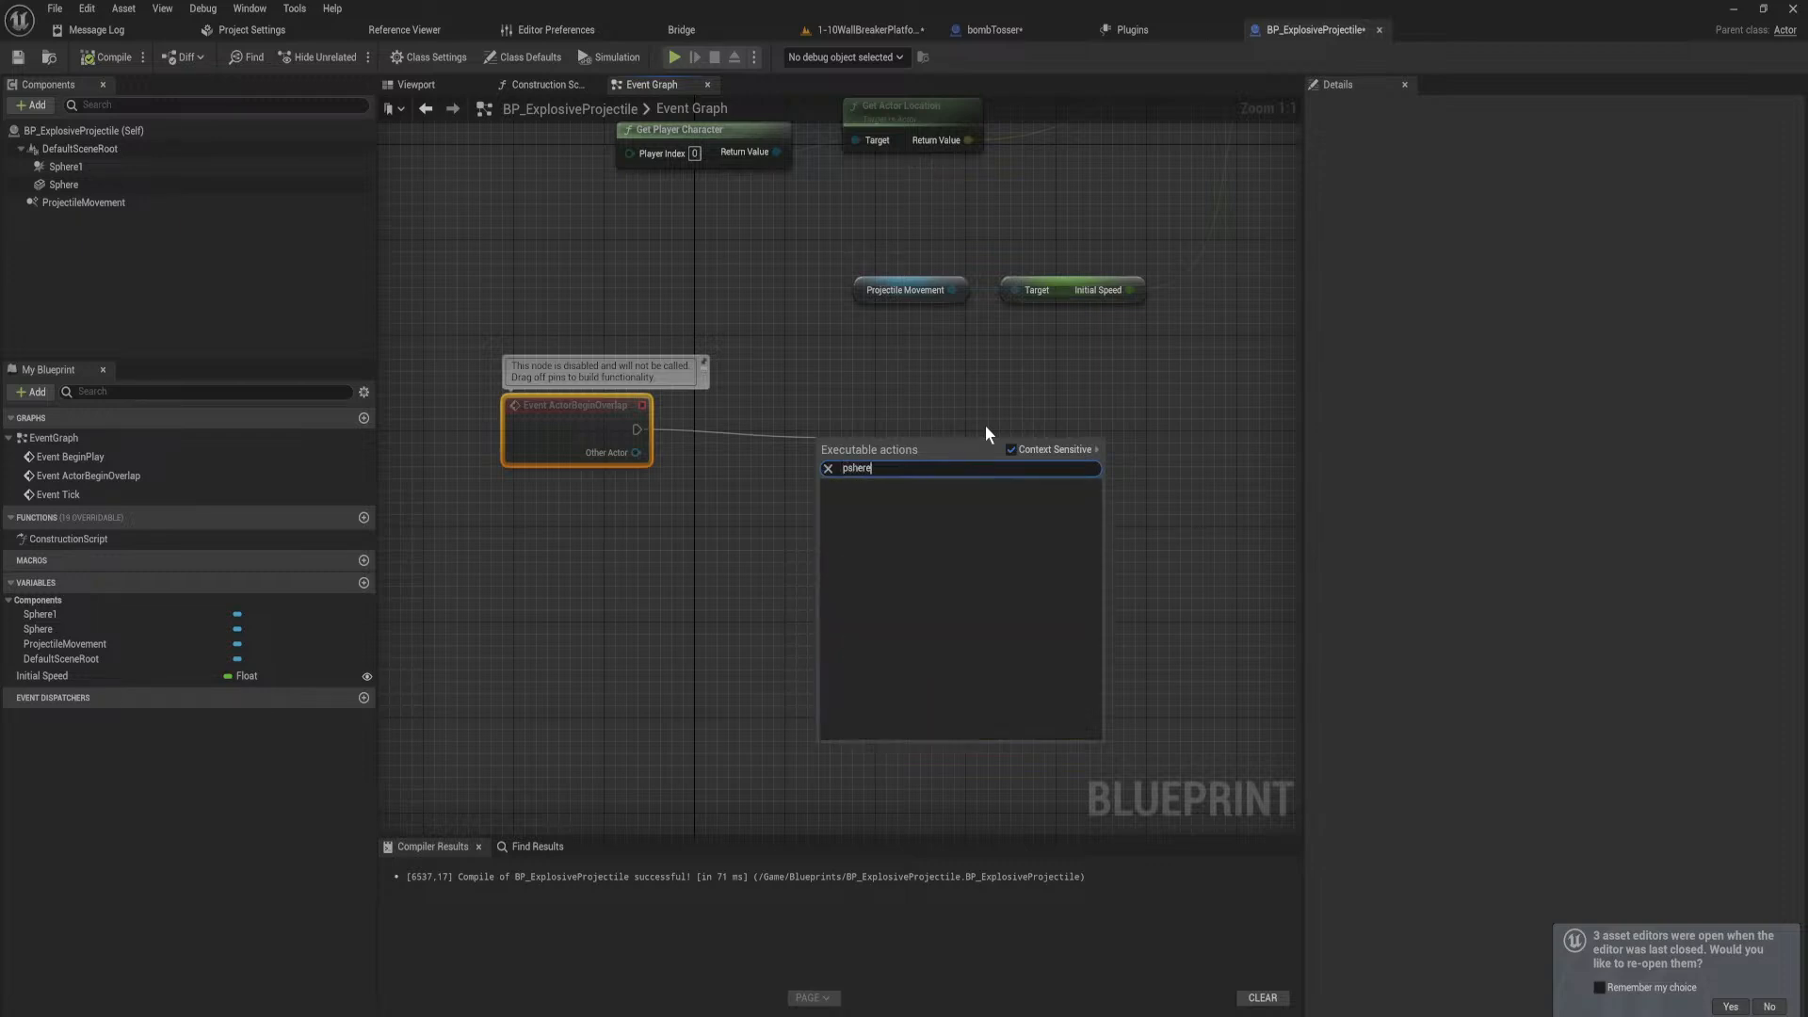
text(here overlap)
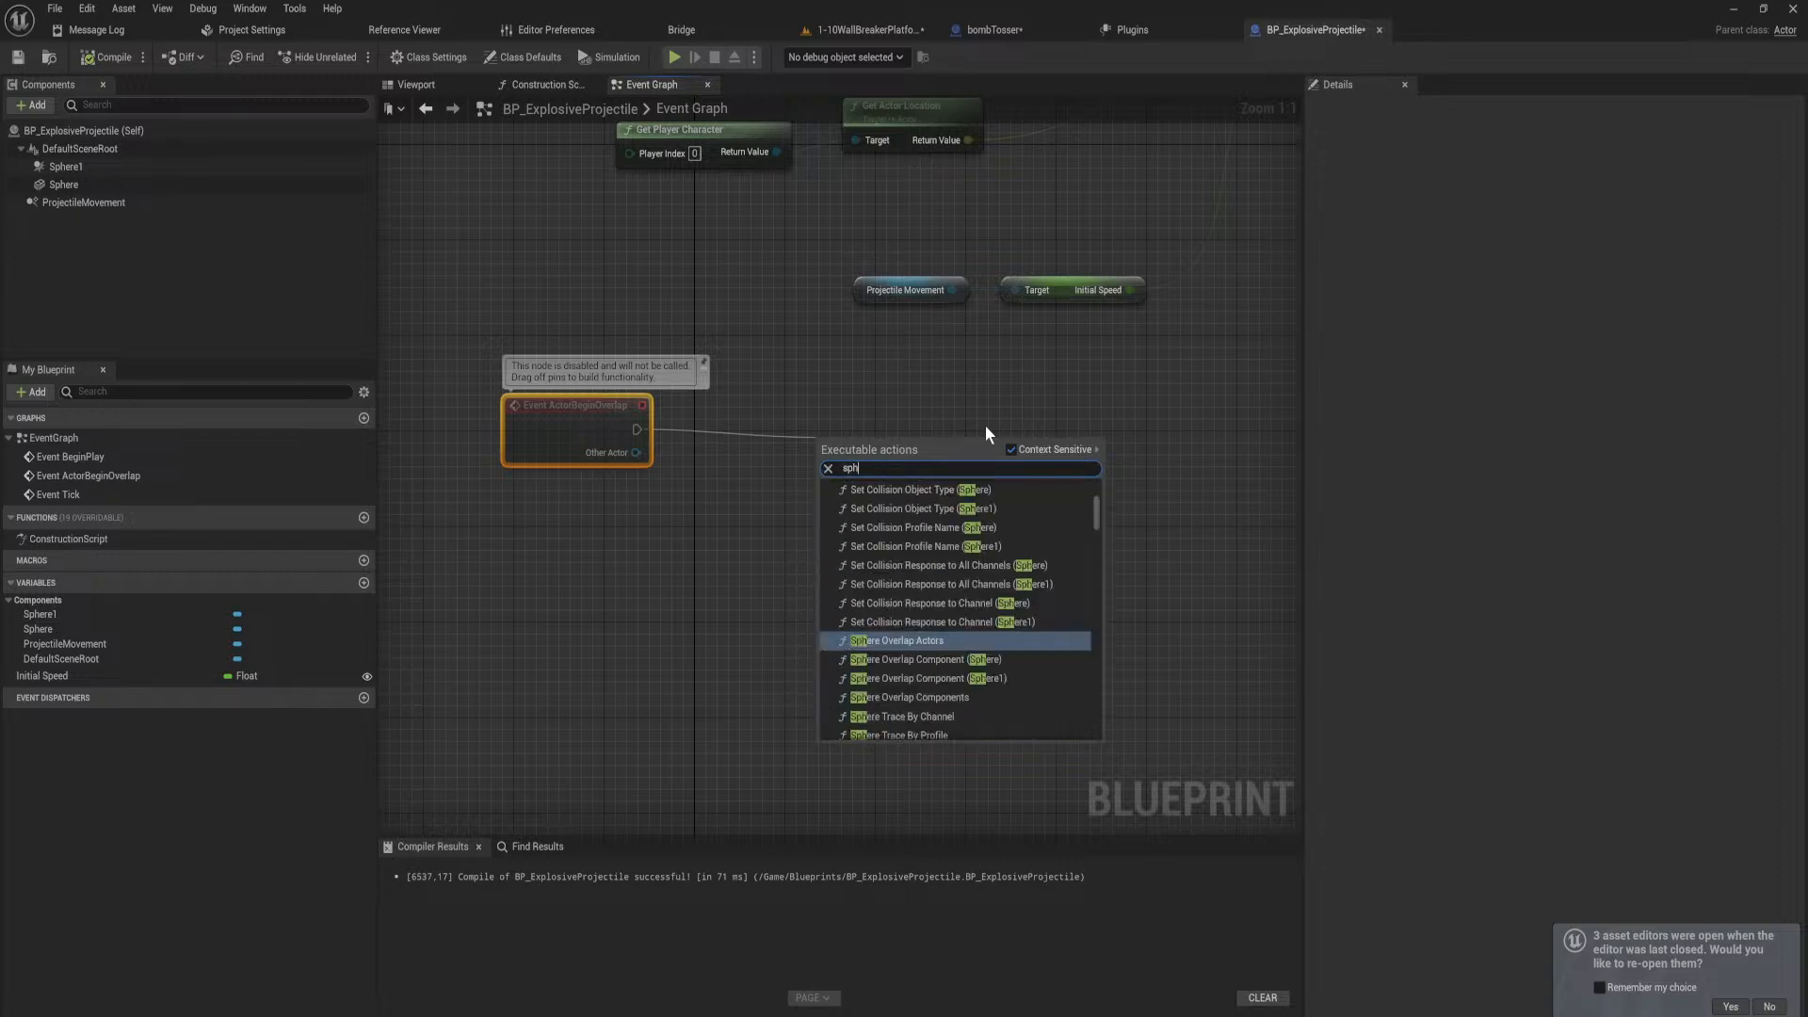
key(Return)
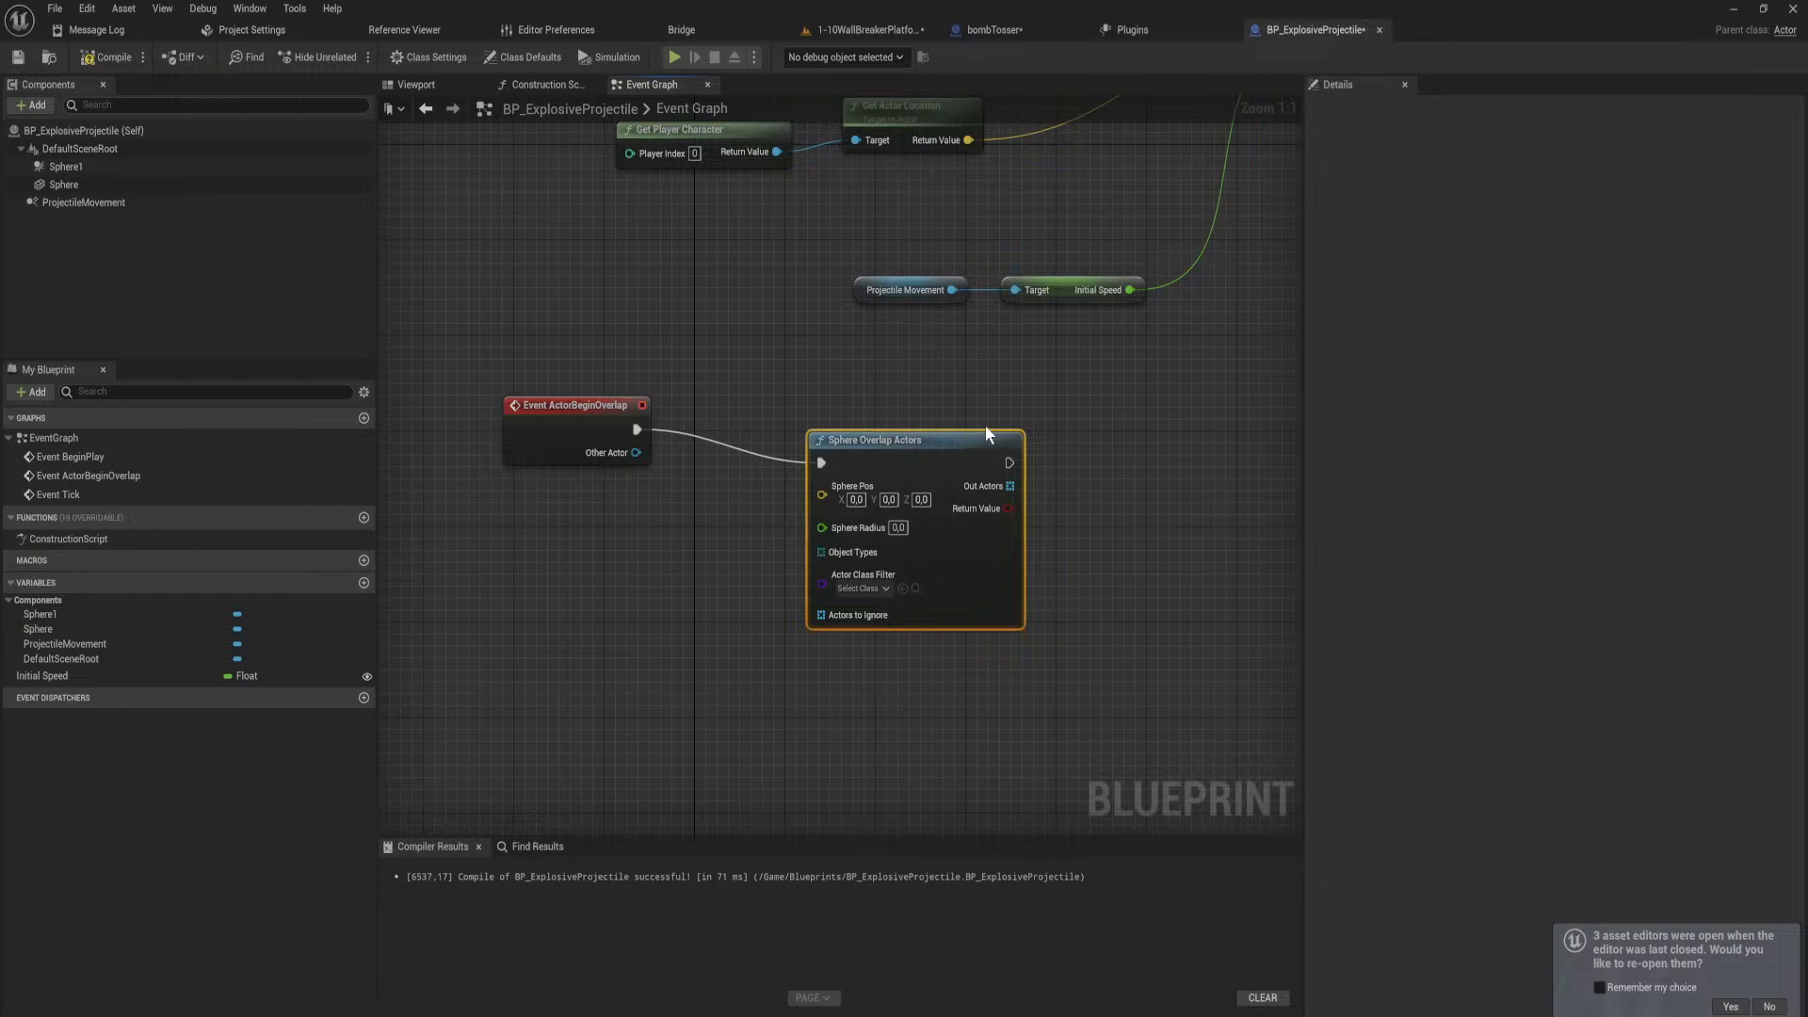
drag(947, 459, 878, 423)
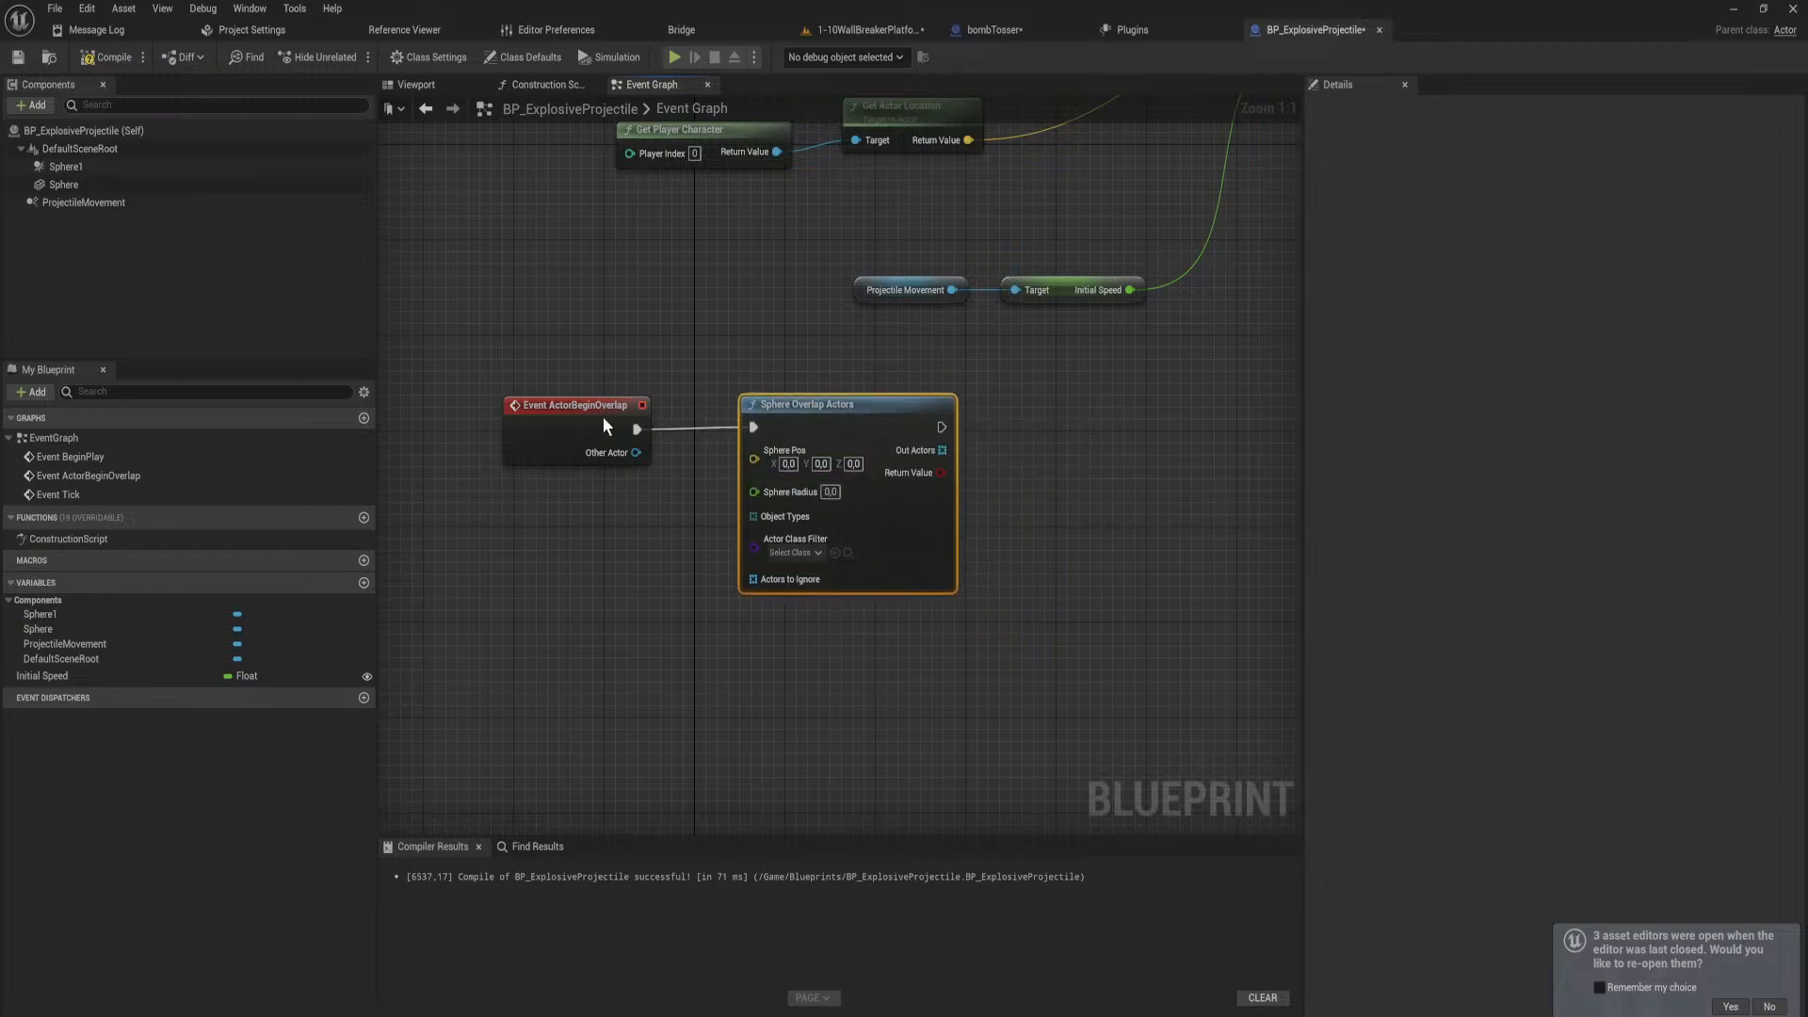
drag(608, 429, 573, 429)
Step: Promote the Sphere Radius input of Sphere Overlap Actors to a variable, and enable Instance Editable and Expose on Spawn
right_click(749, 491)
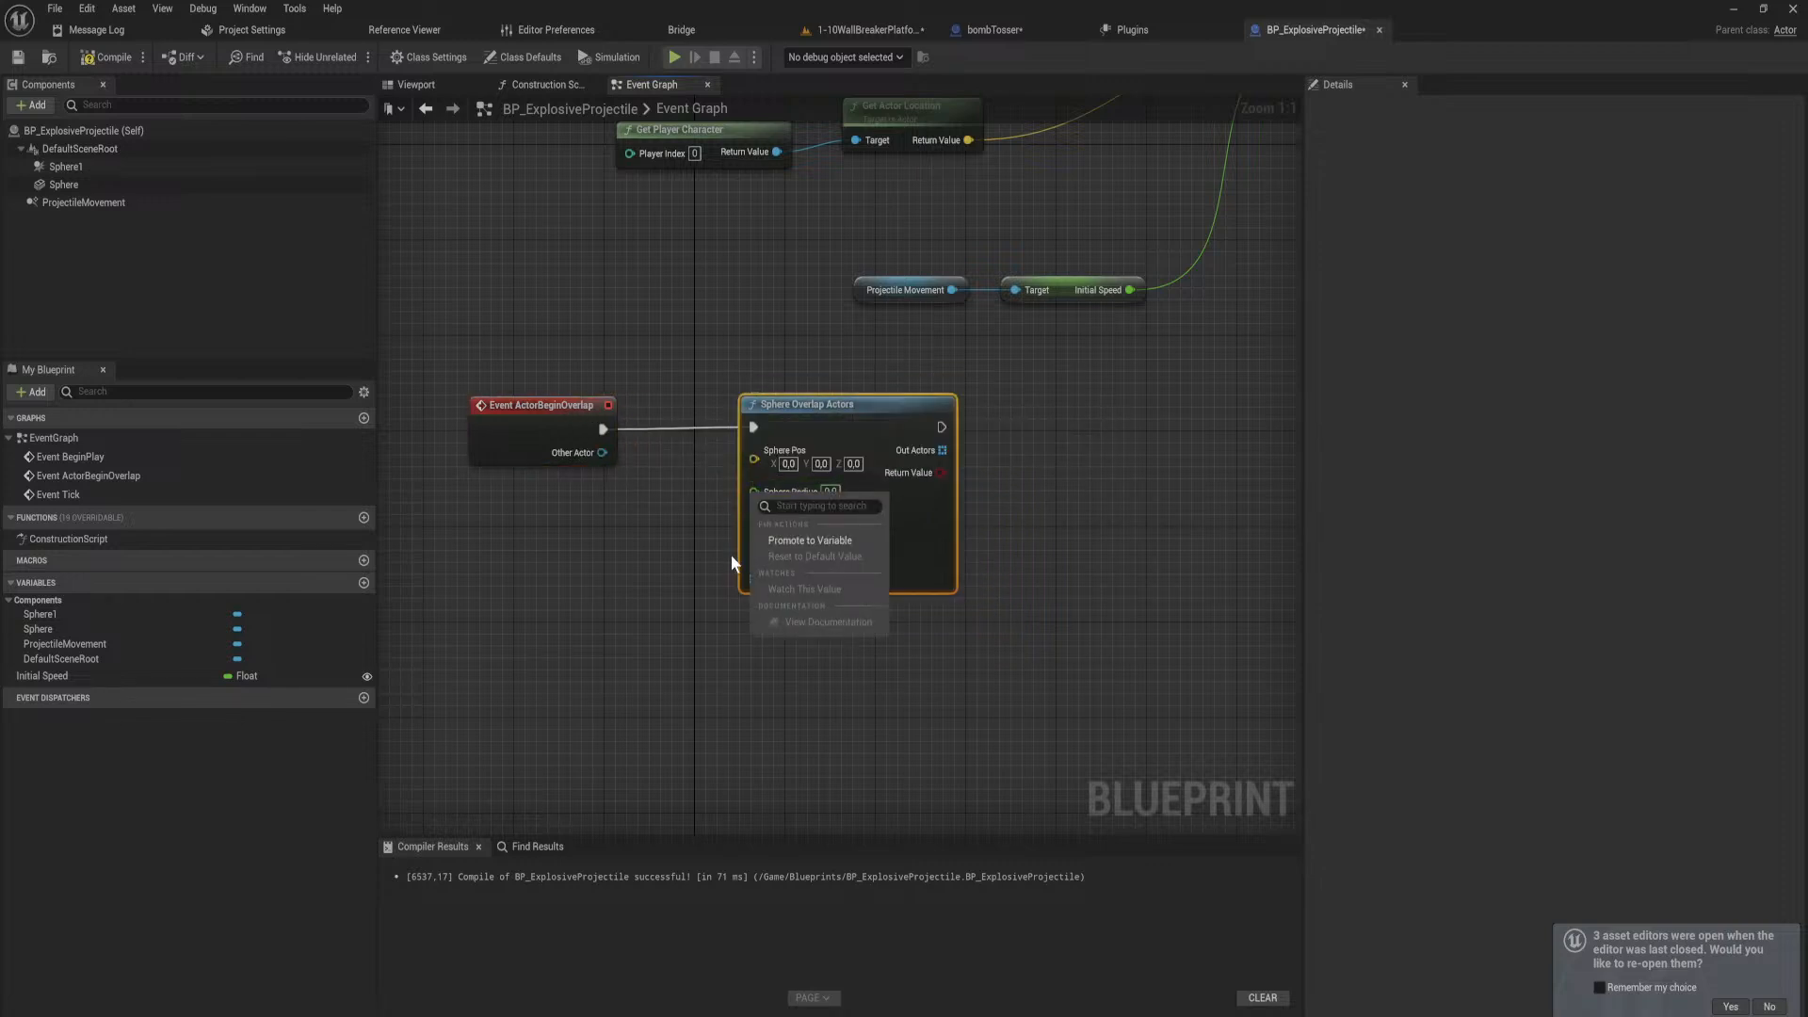
click(827, 547)
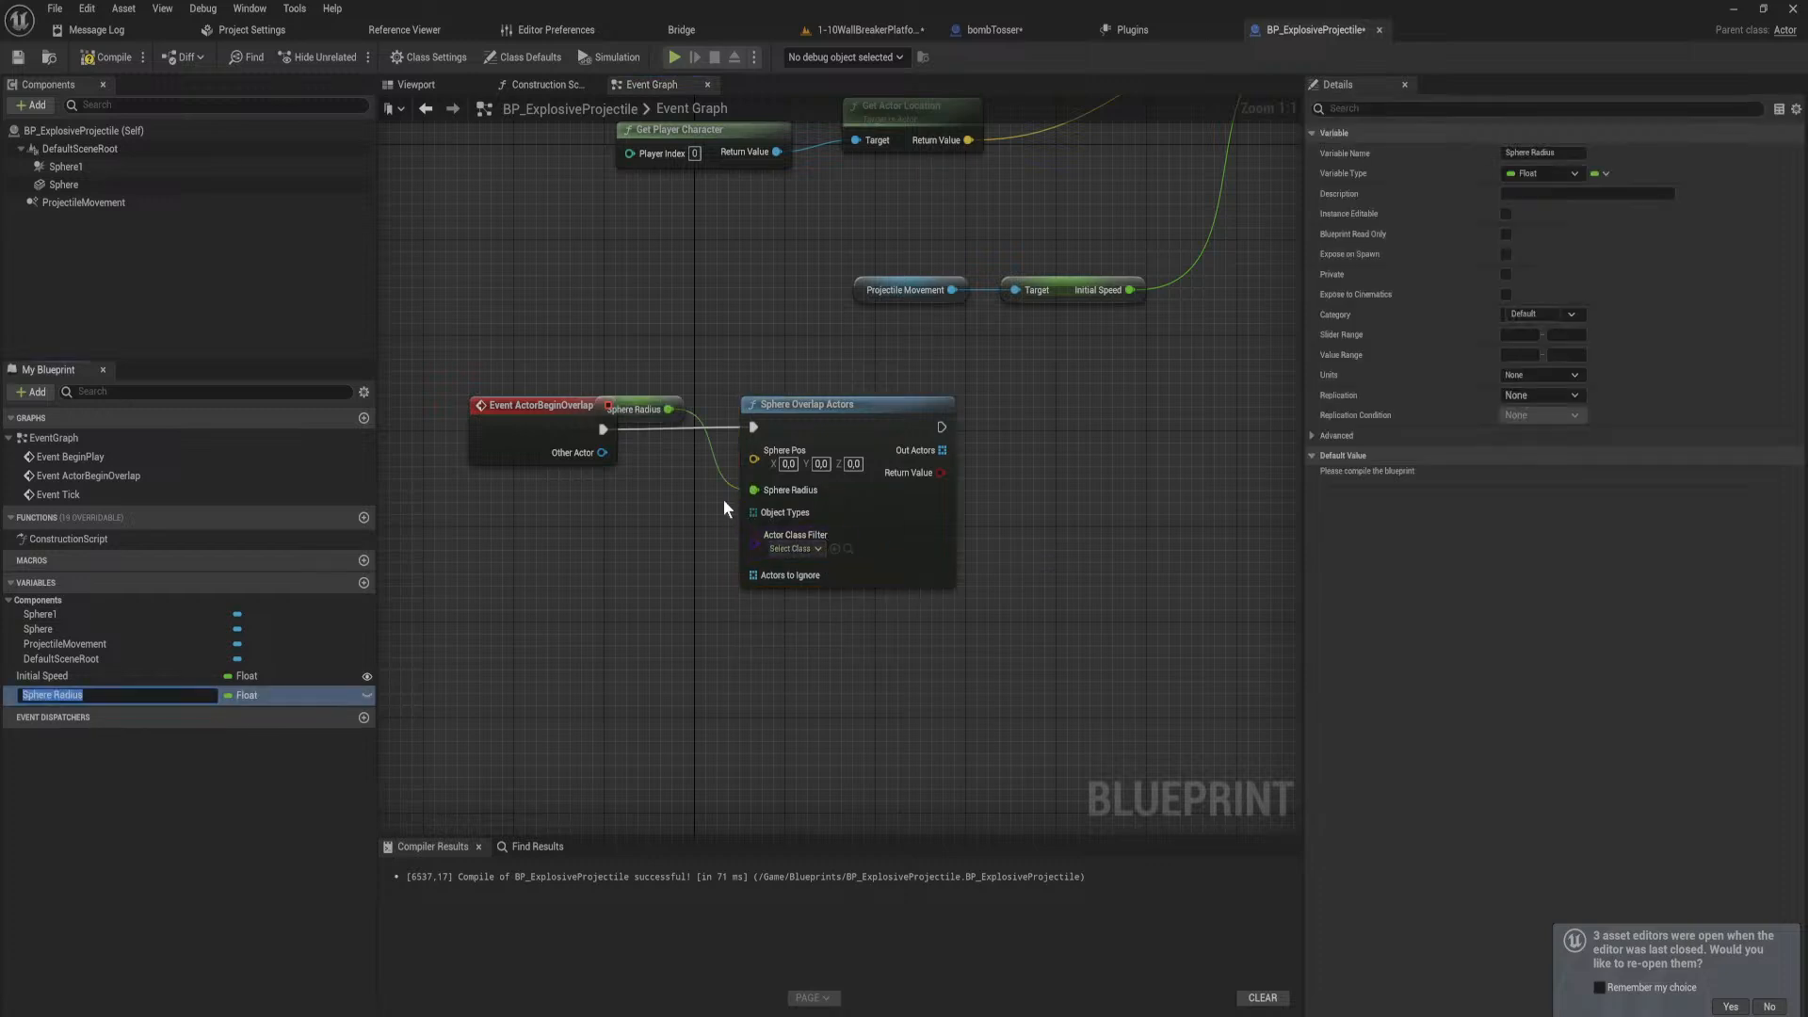
click(1505, 214)
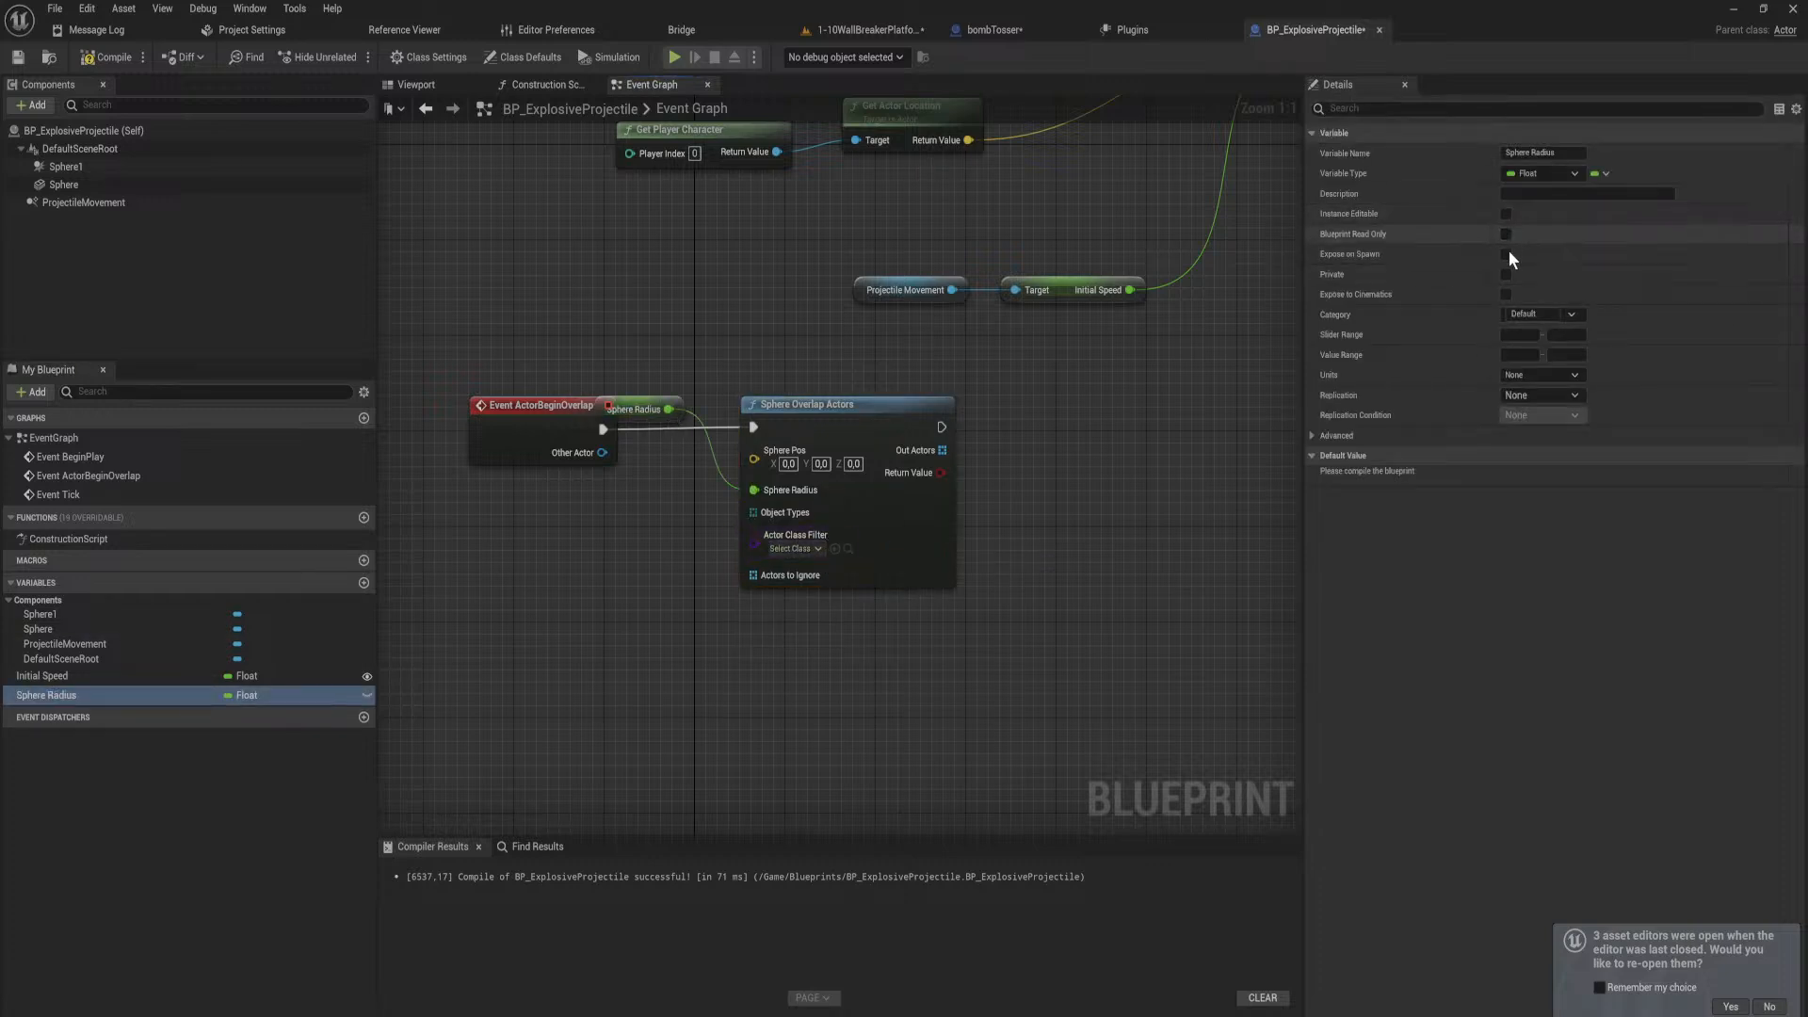
click(1505, 256)
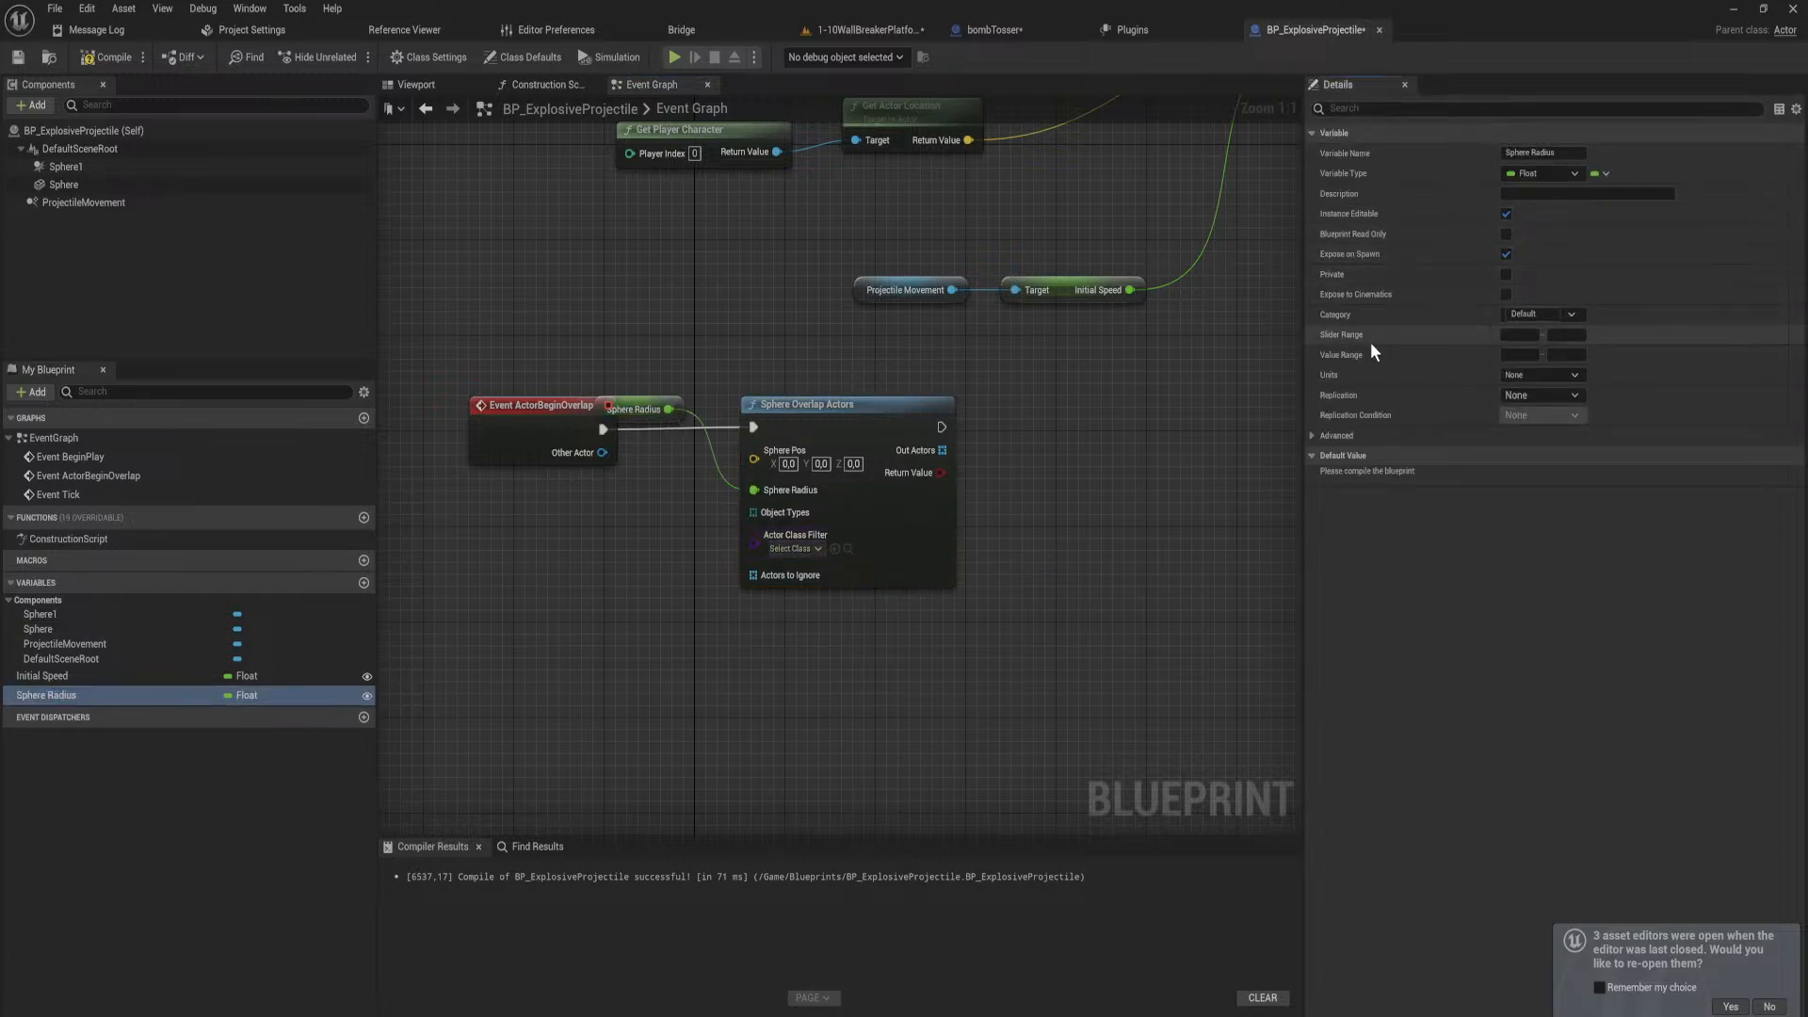
Step: Rename the promoted radius variable ExplodeRadius, place its getter below the overlap event, and compile the blueprint
click(118, 695)
text(E)
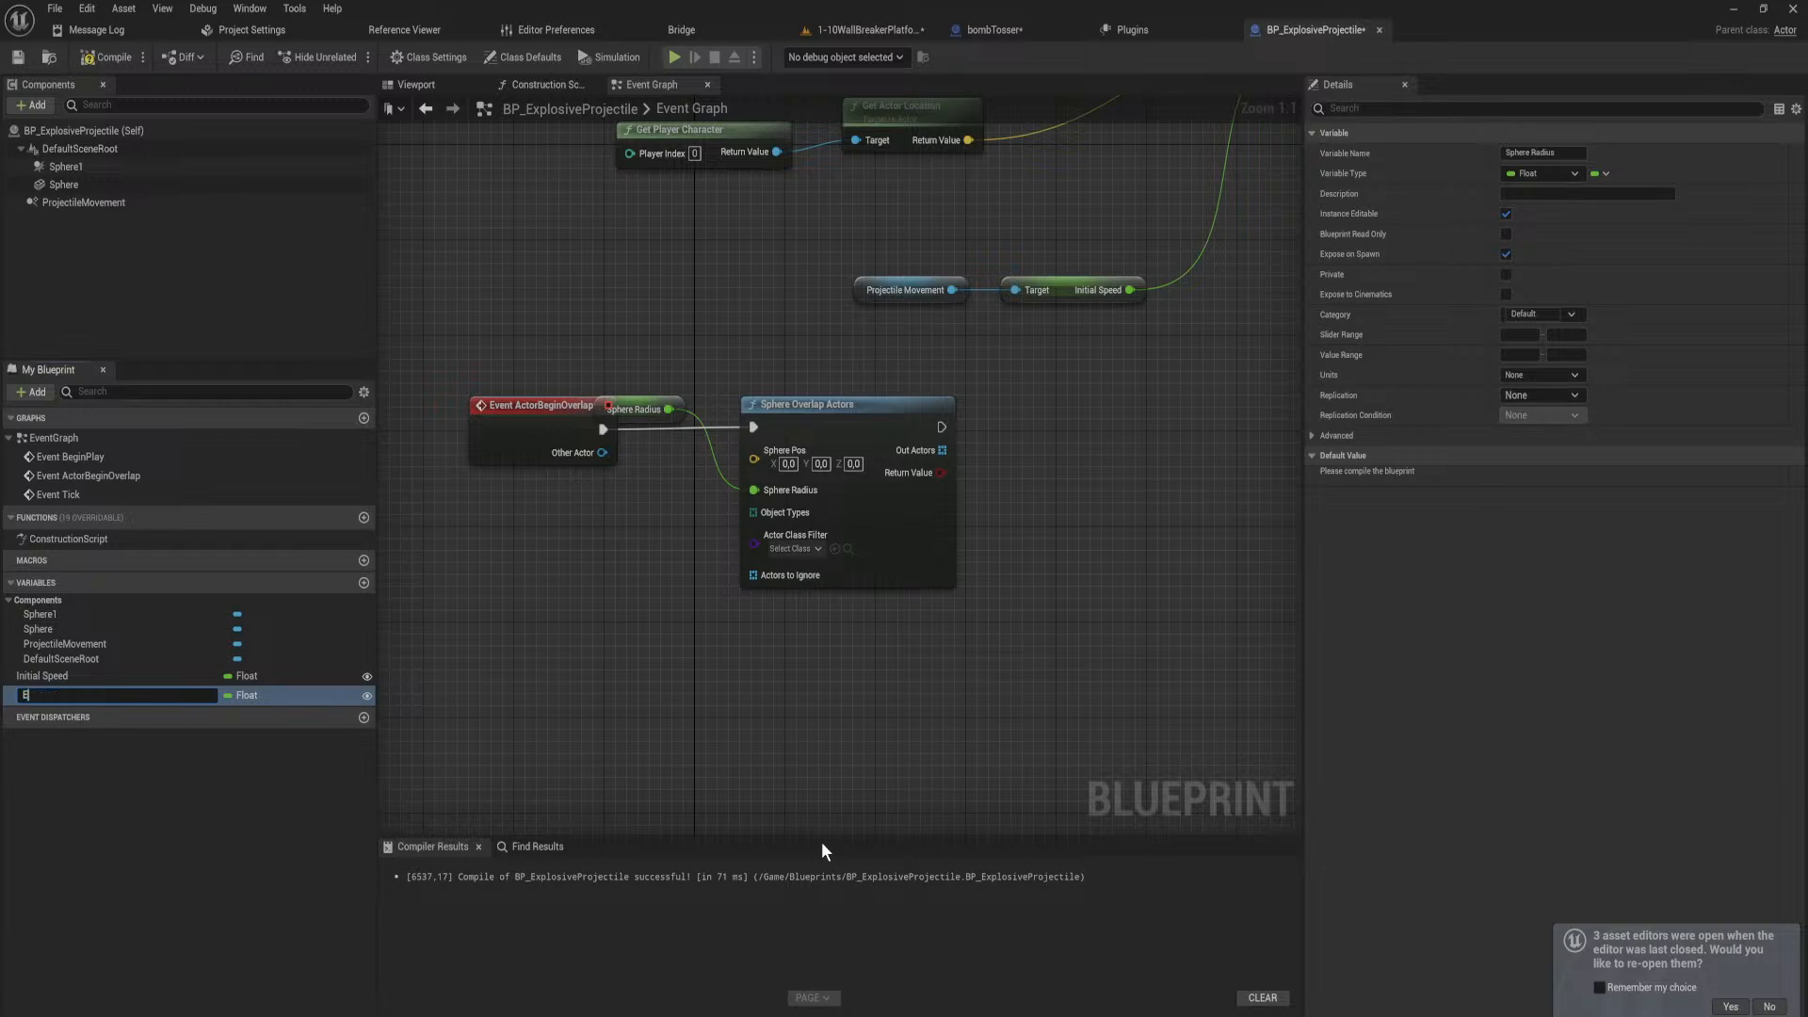
text(xplodeRadius)
key(Return)
click(676, 410)
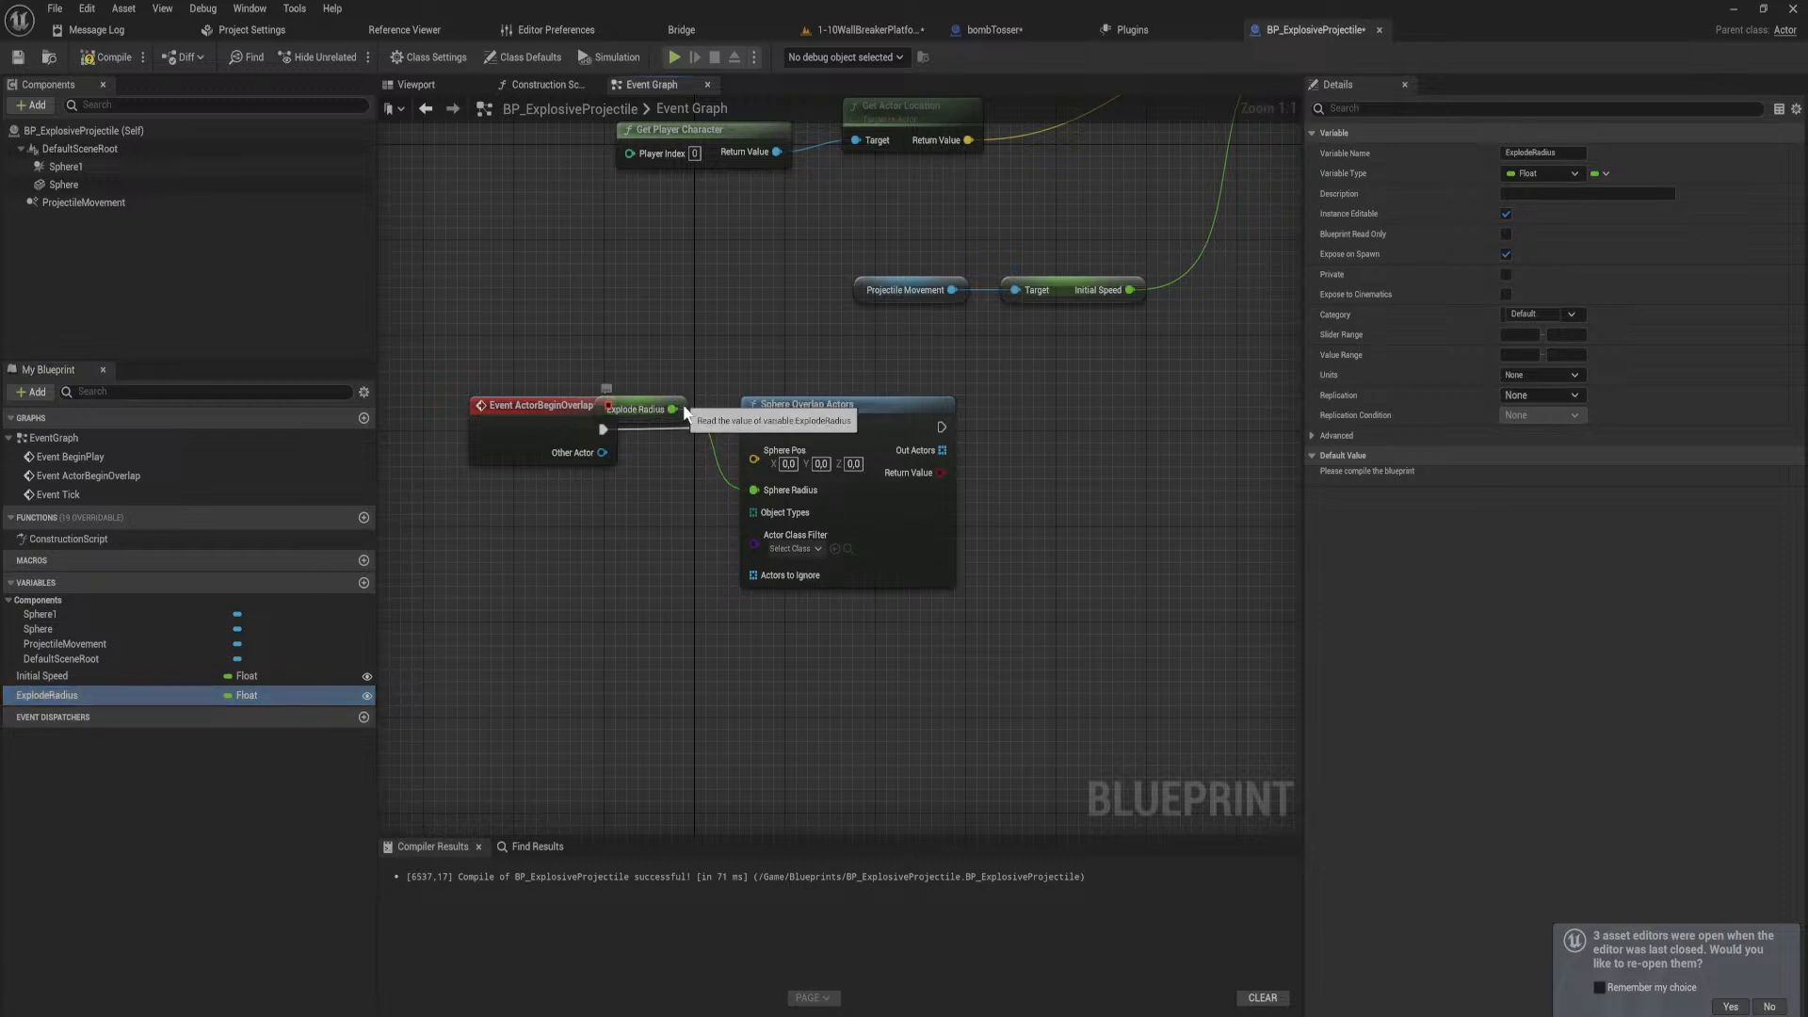
drag(676, 411, 621, 518)
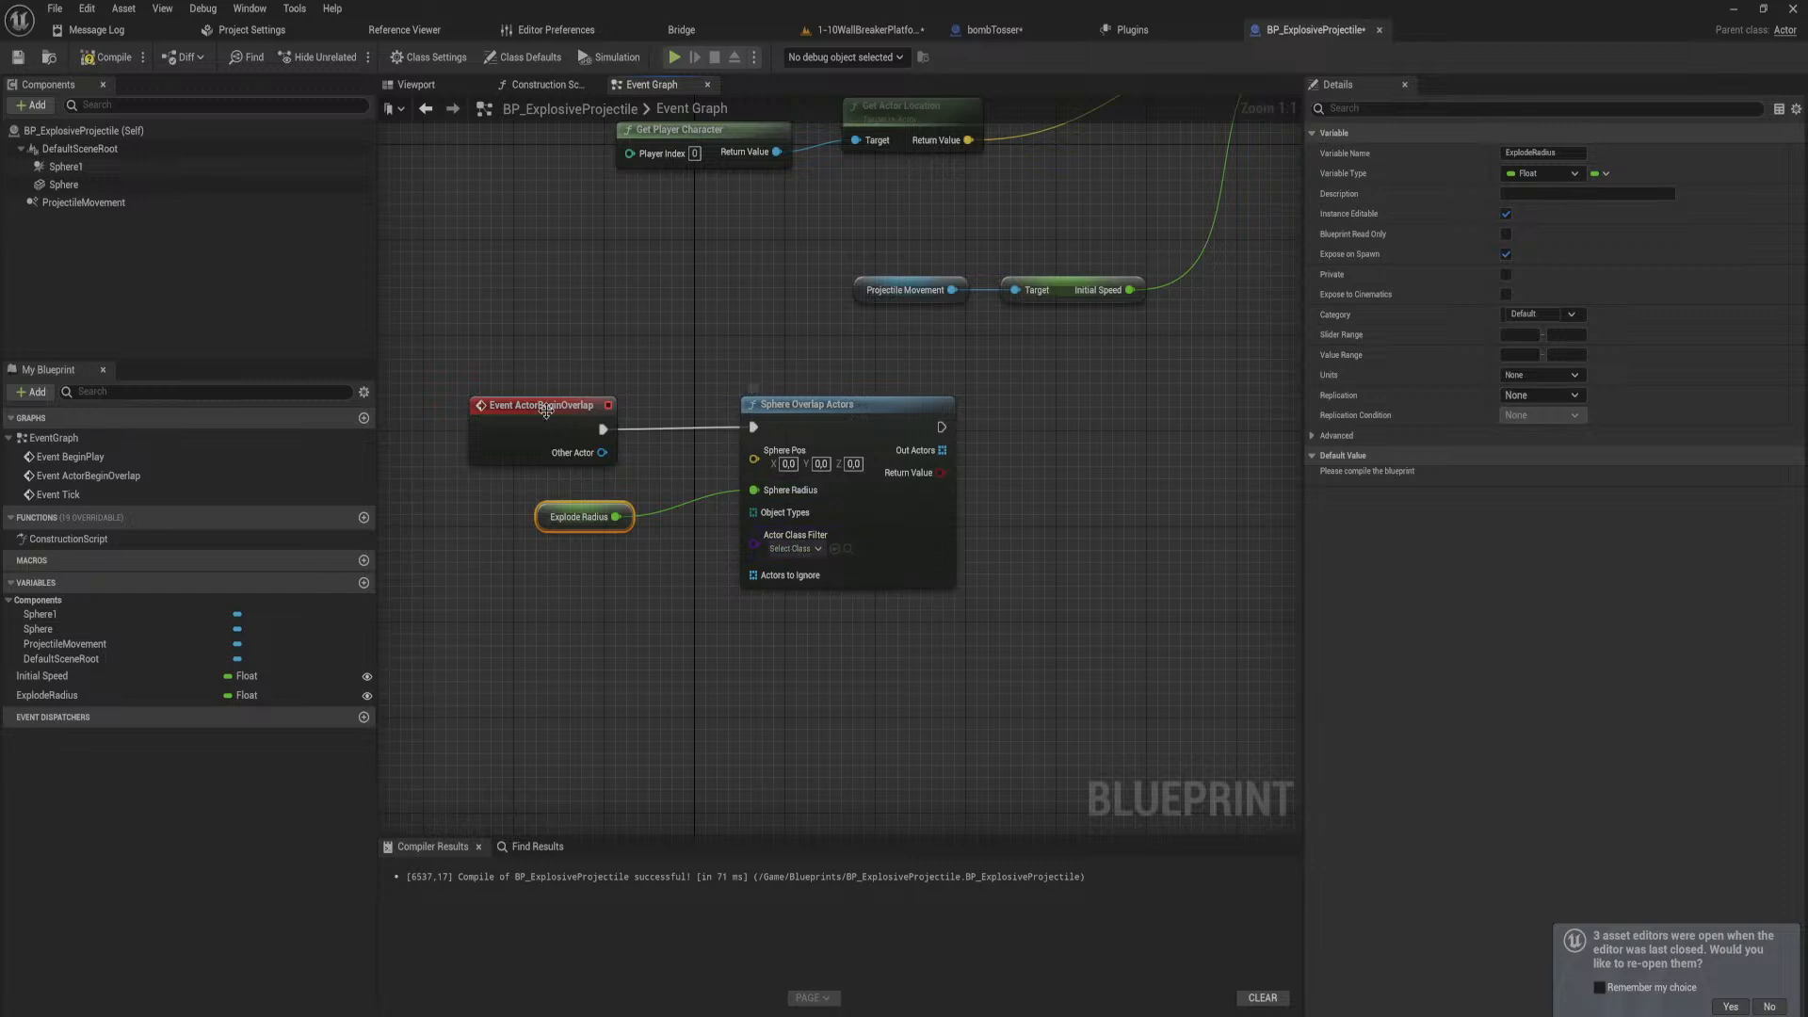
click(113, 57)
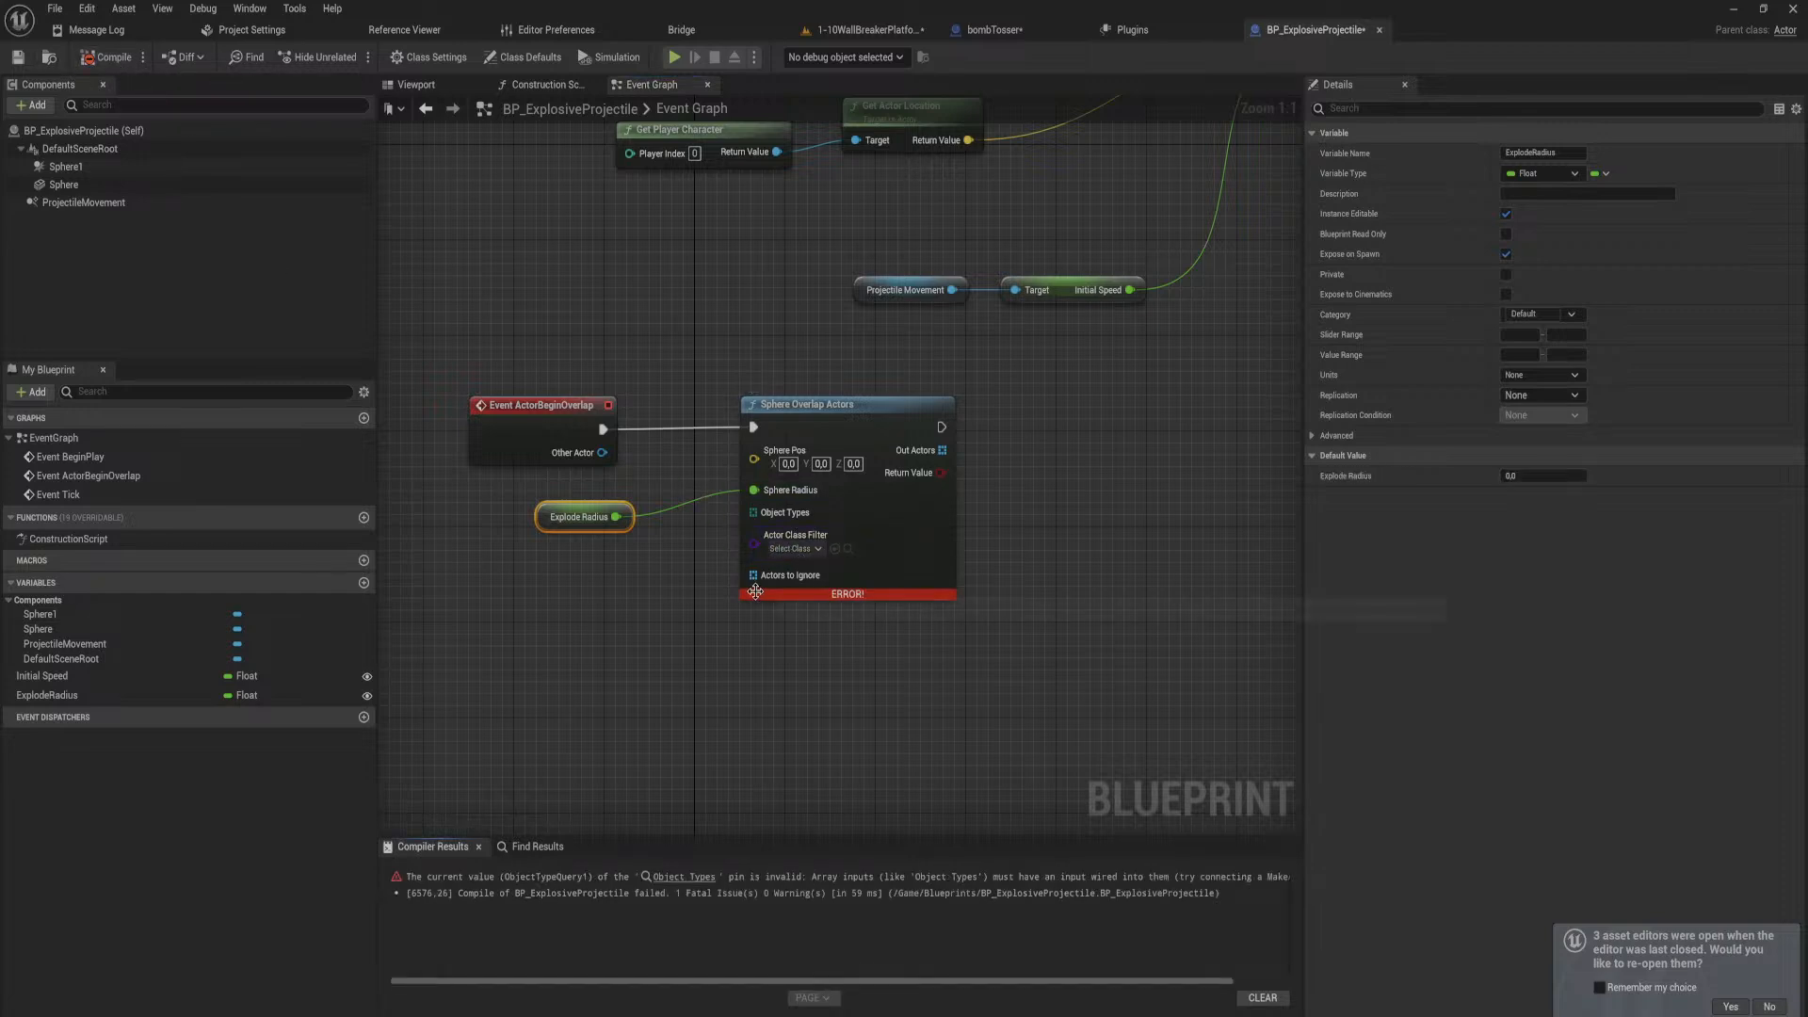
Step: Feed the Object Types input of Sphere Overlap Actors from a Make Array node placed beneath the Explode Radius getter
drag(845, 396, 856, 420)
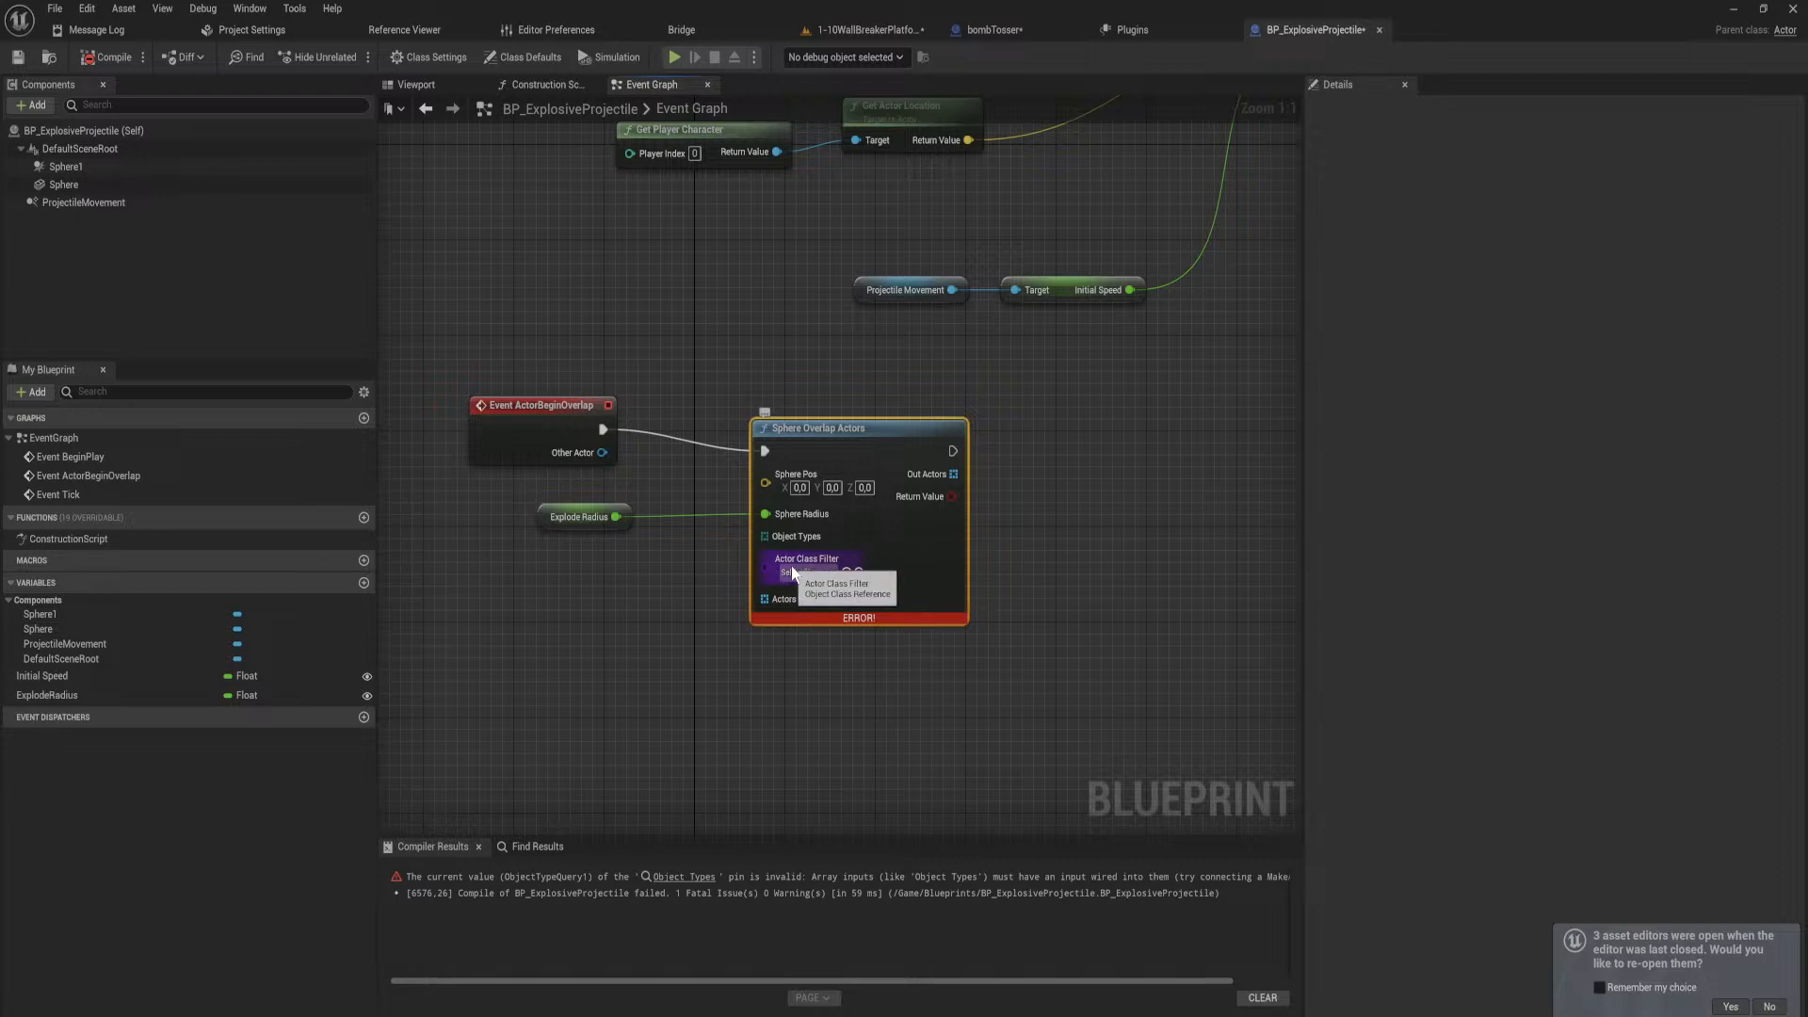
drag(764, 537, 646, 565)
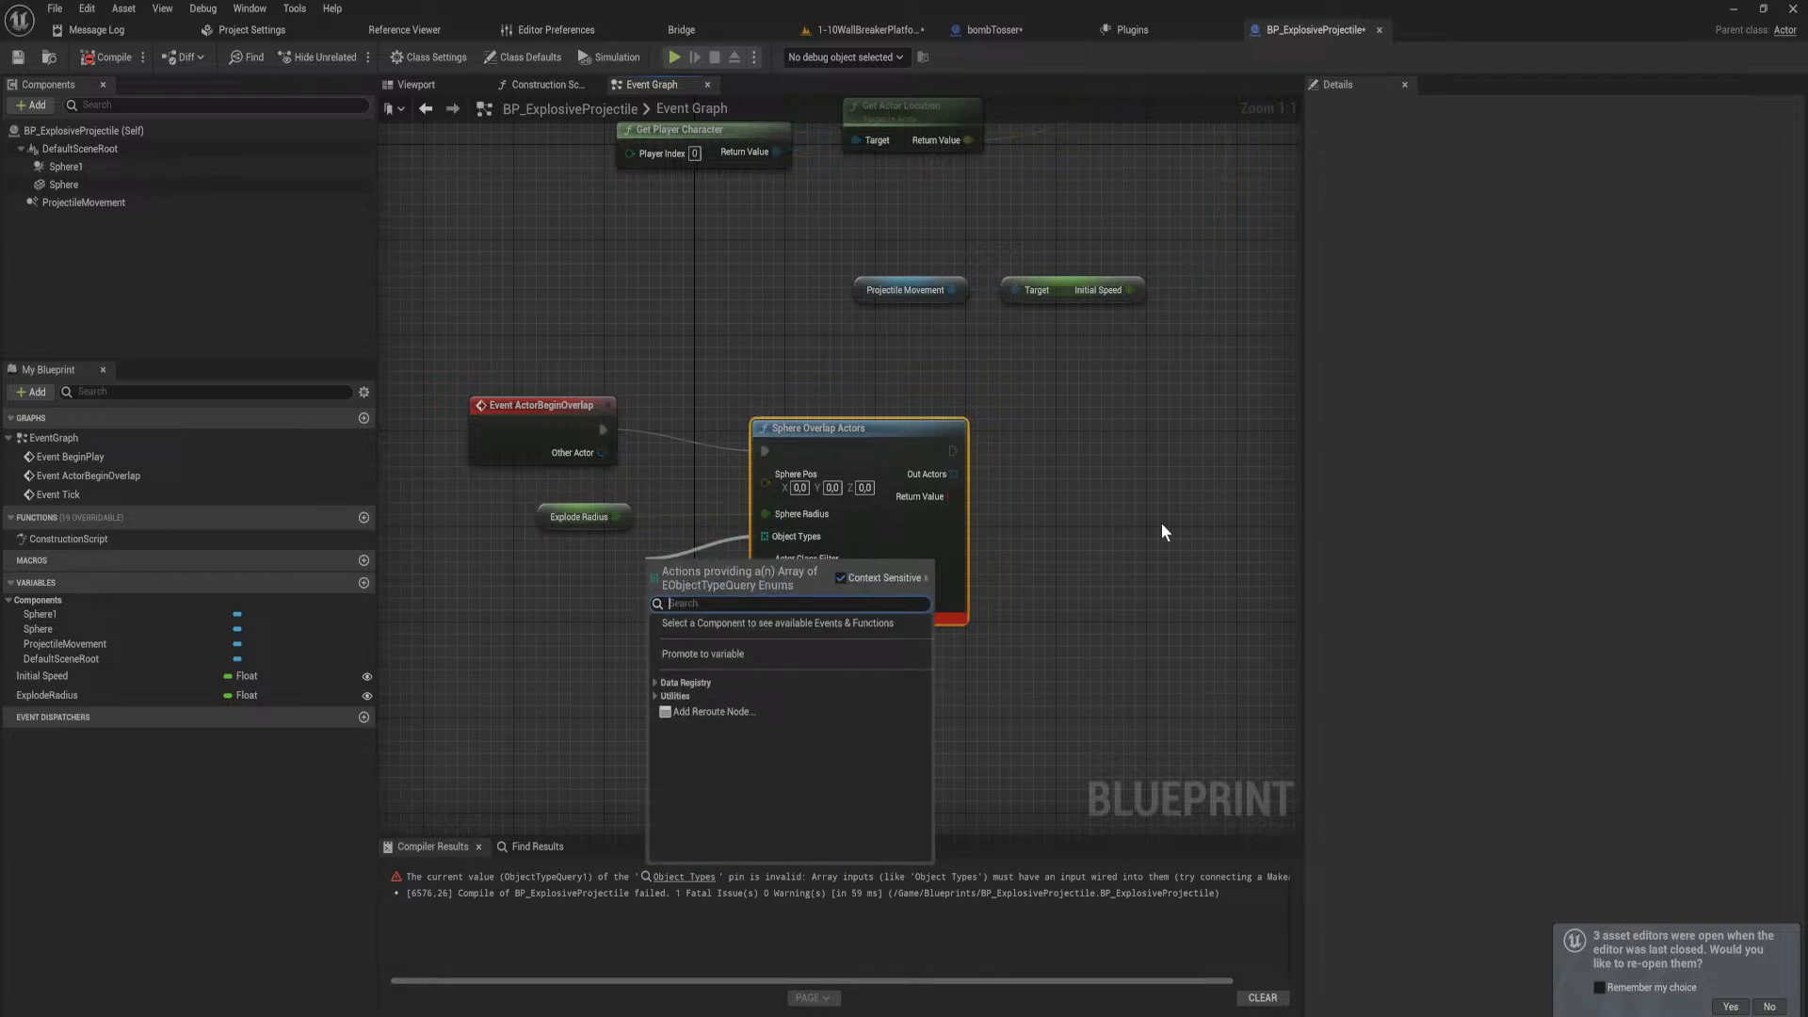
text(make)
key(Return)
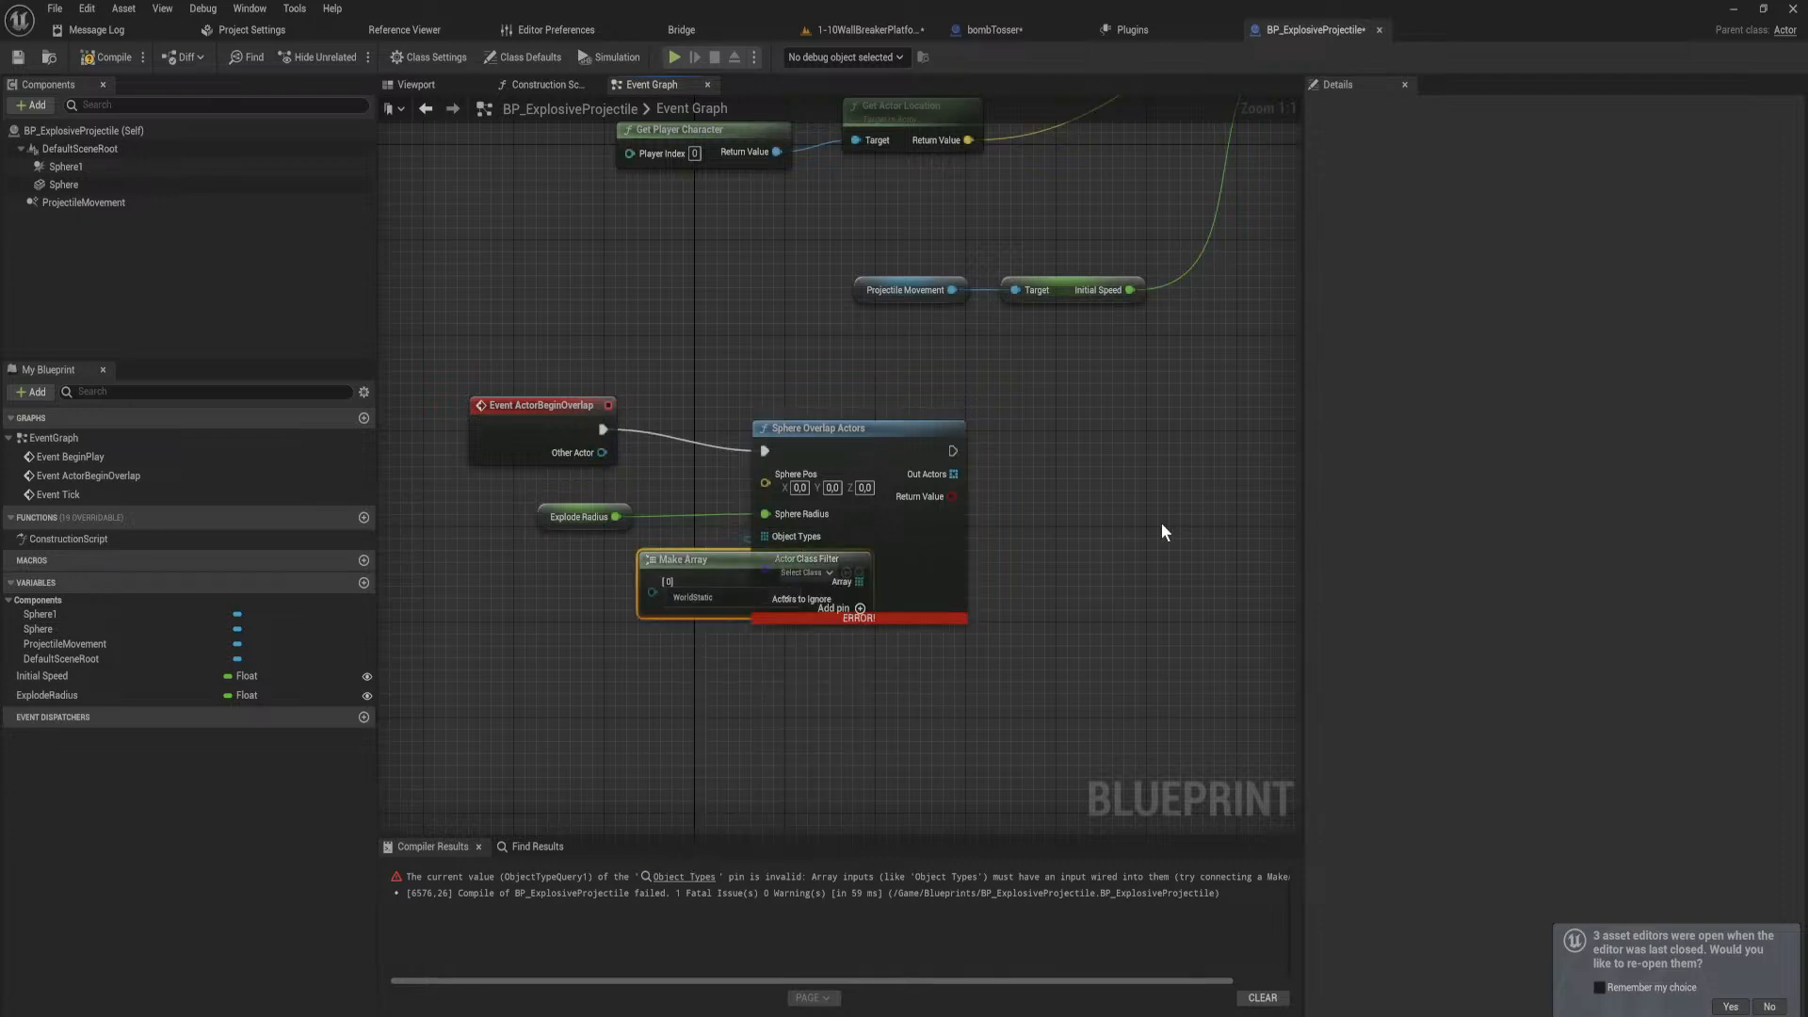
drag(696, 562, 536, 588)
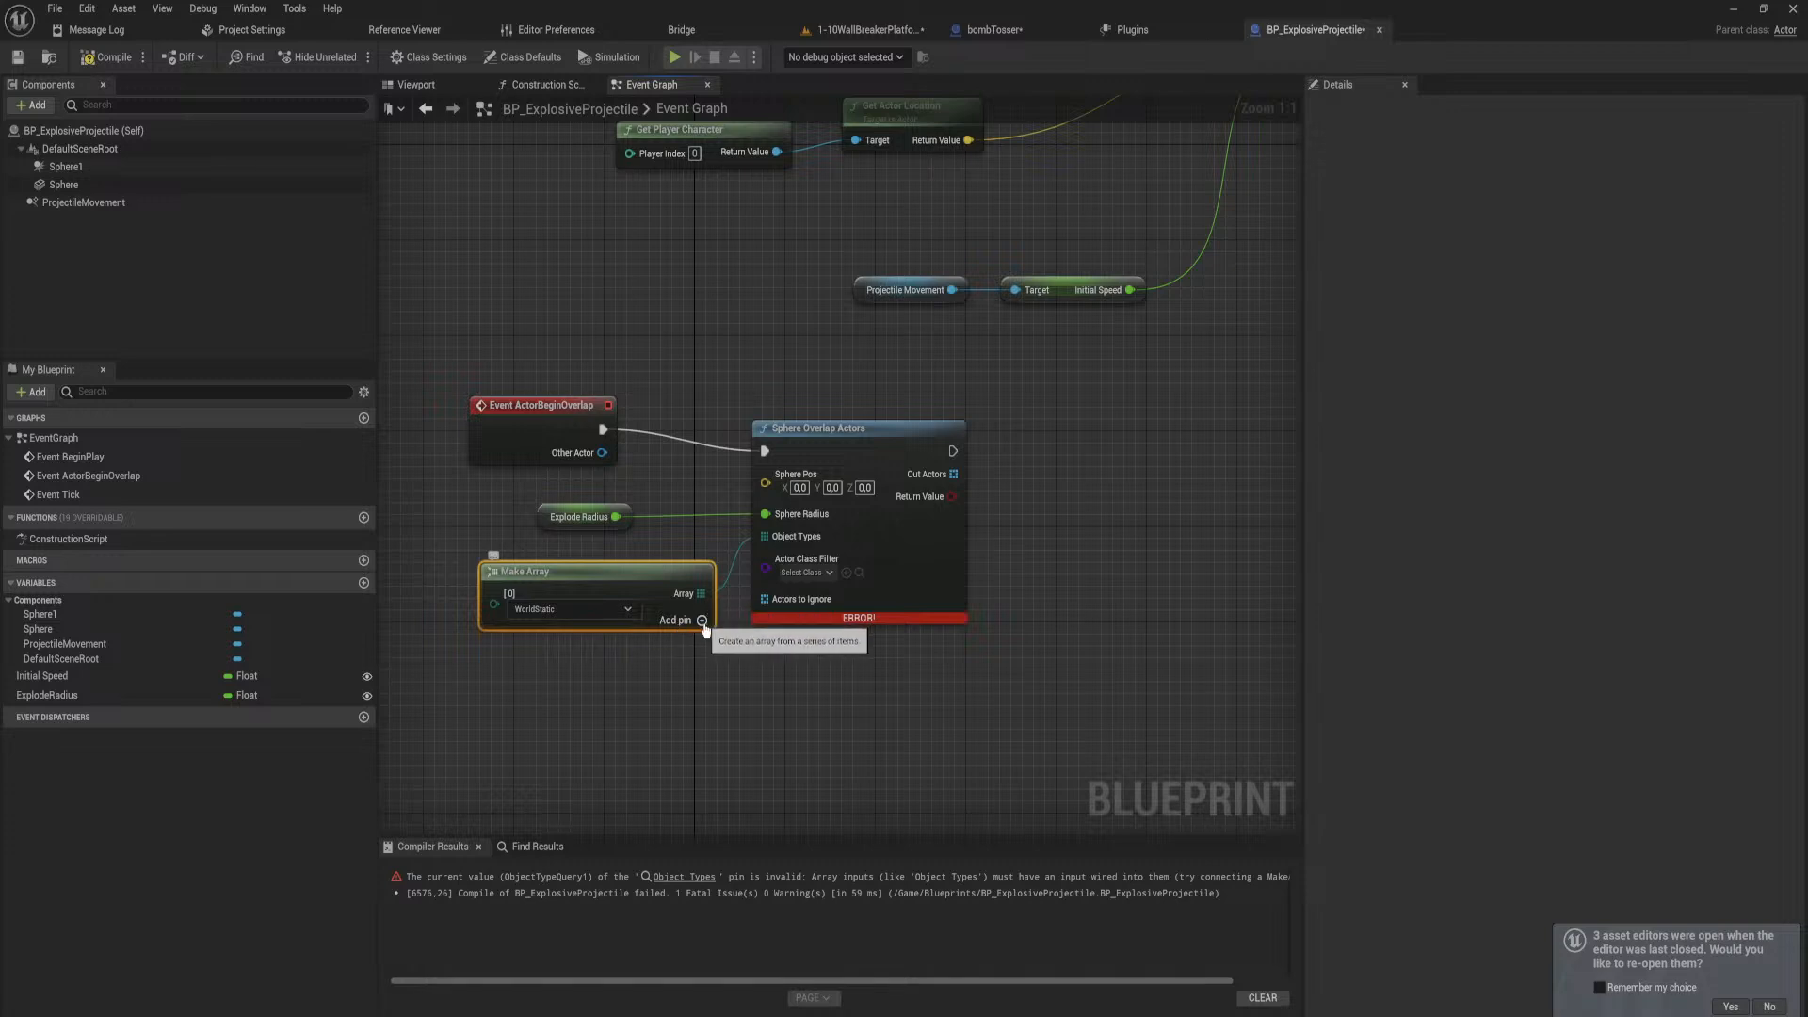
Step: Add two more Make Array entries set to Pawn and Destructible, and move the node farther from Sphere Overlap Actors
click(701, 620)
click(597, 656)
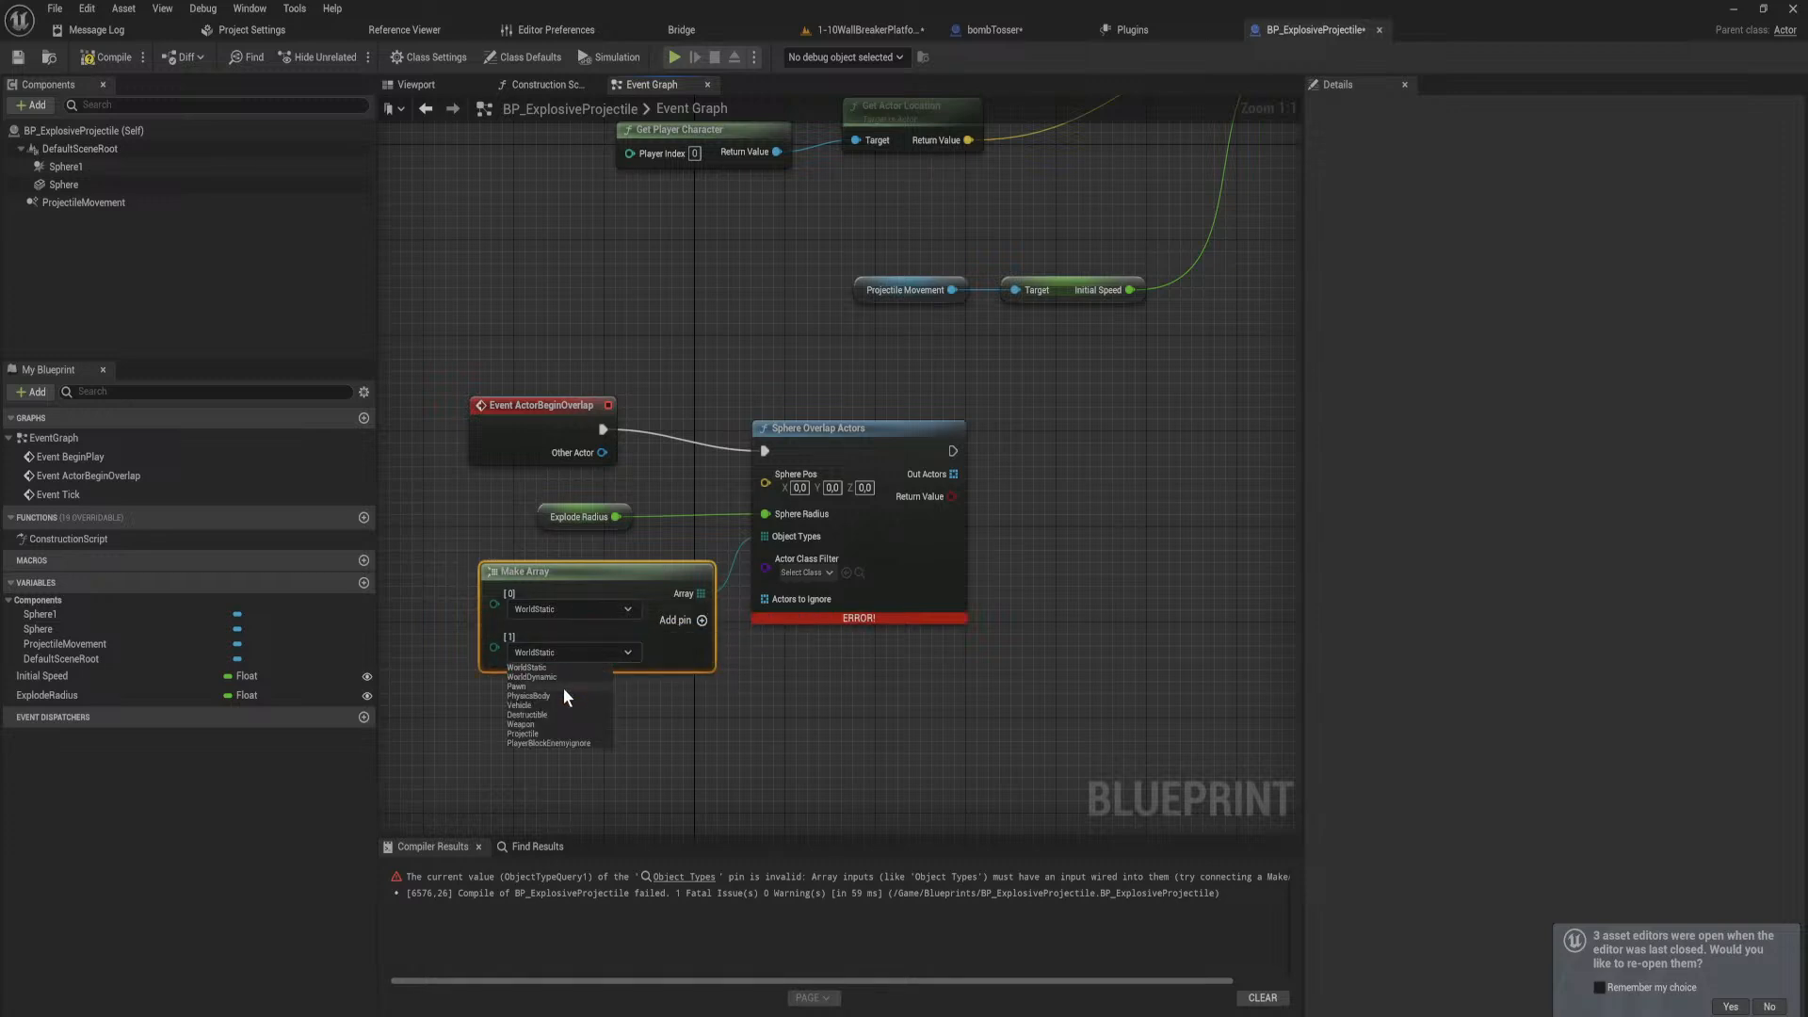
click(565, 686)
click(702, 621)
click(573, 695)
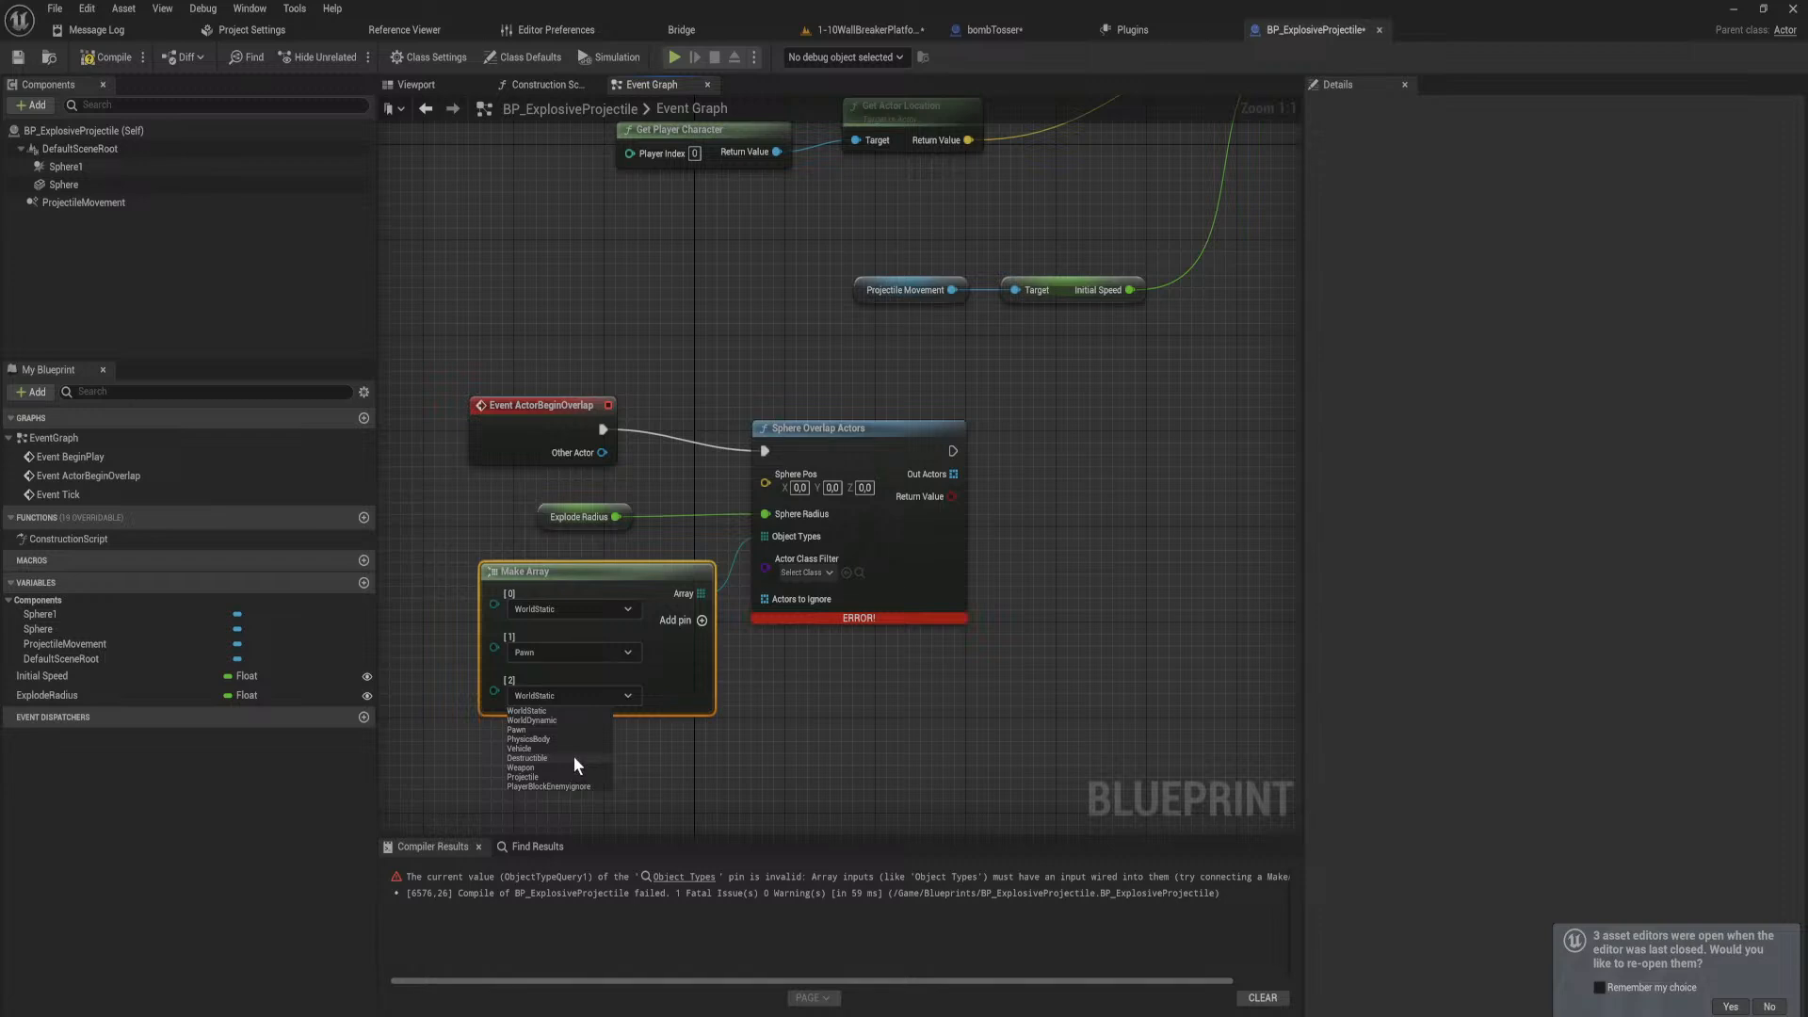
click(577, 765)
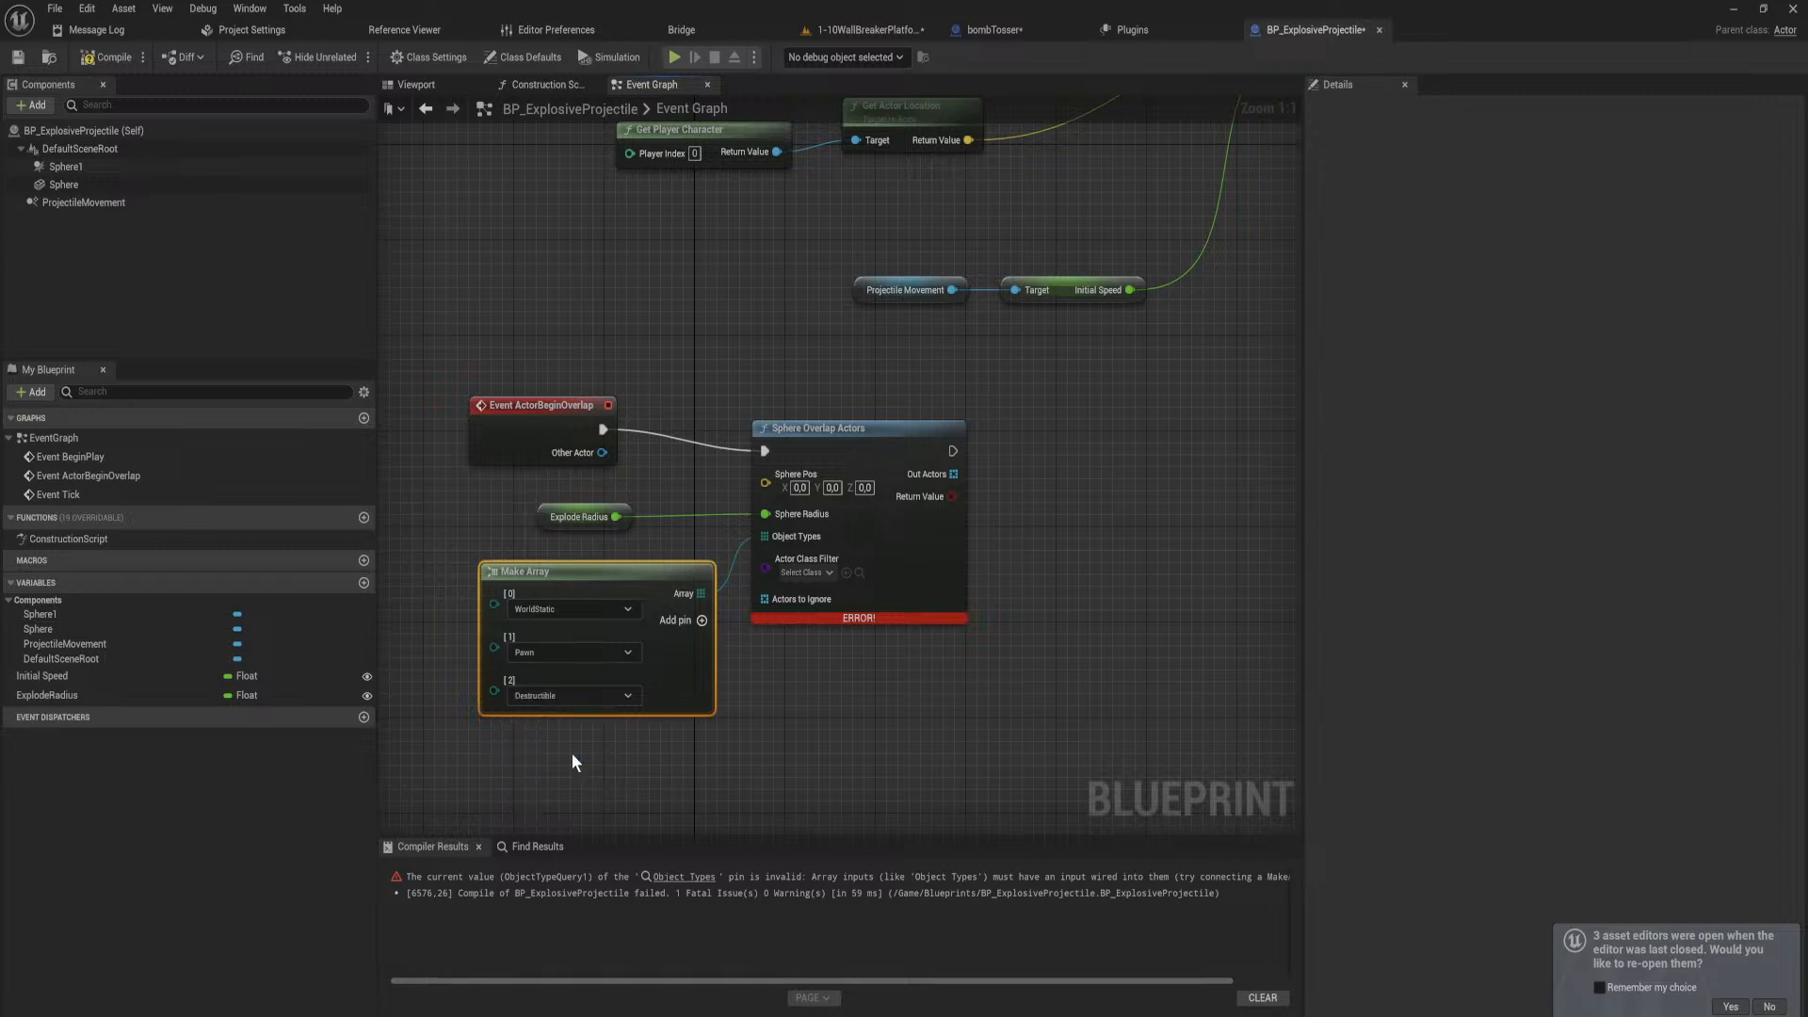
click(577, 749)
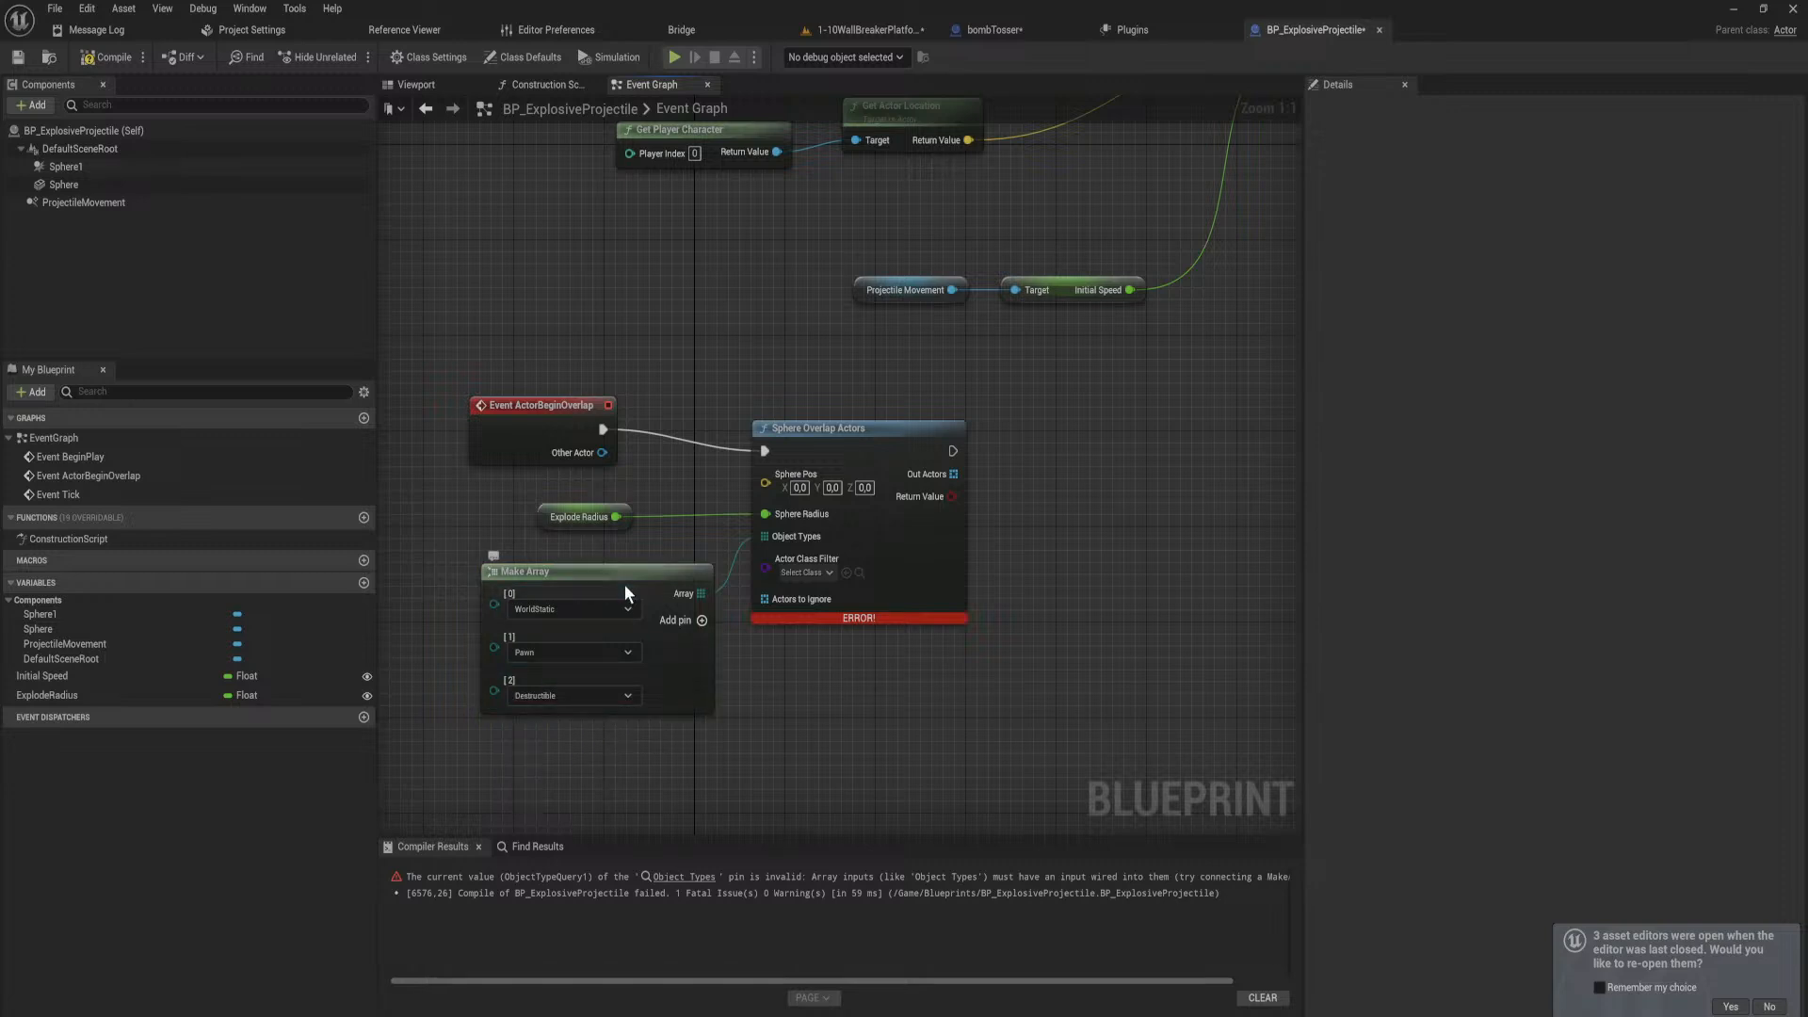
drag(620, 575, 586, 575)
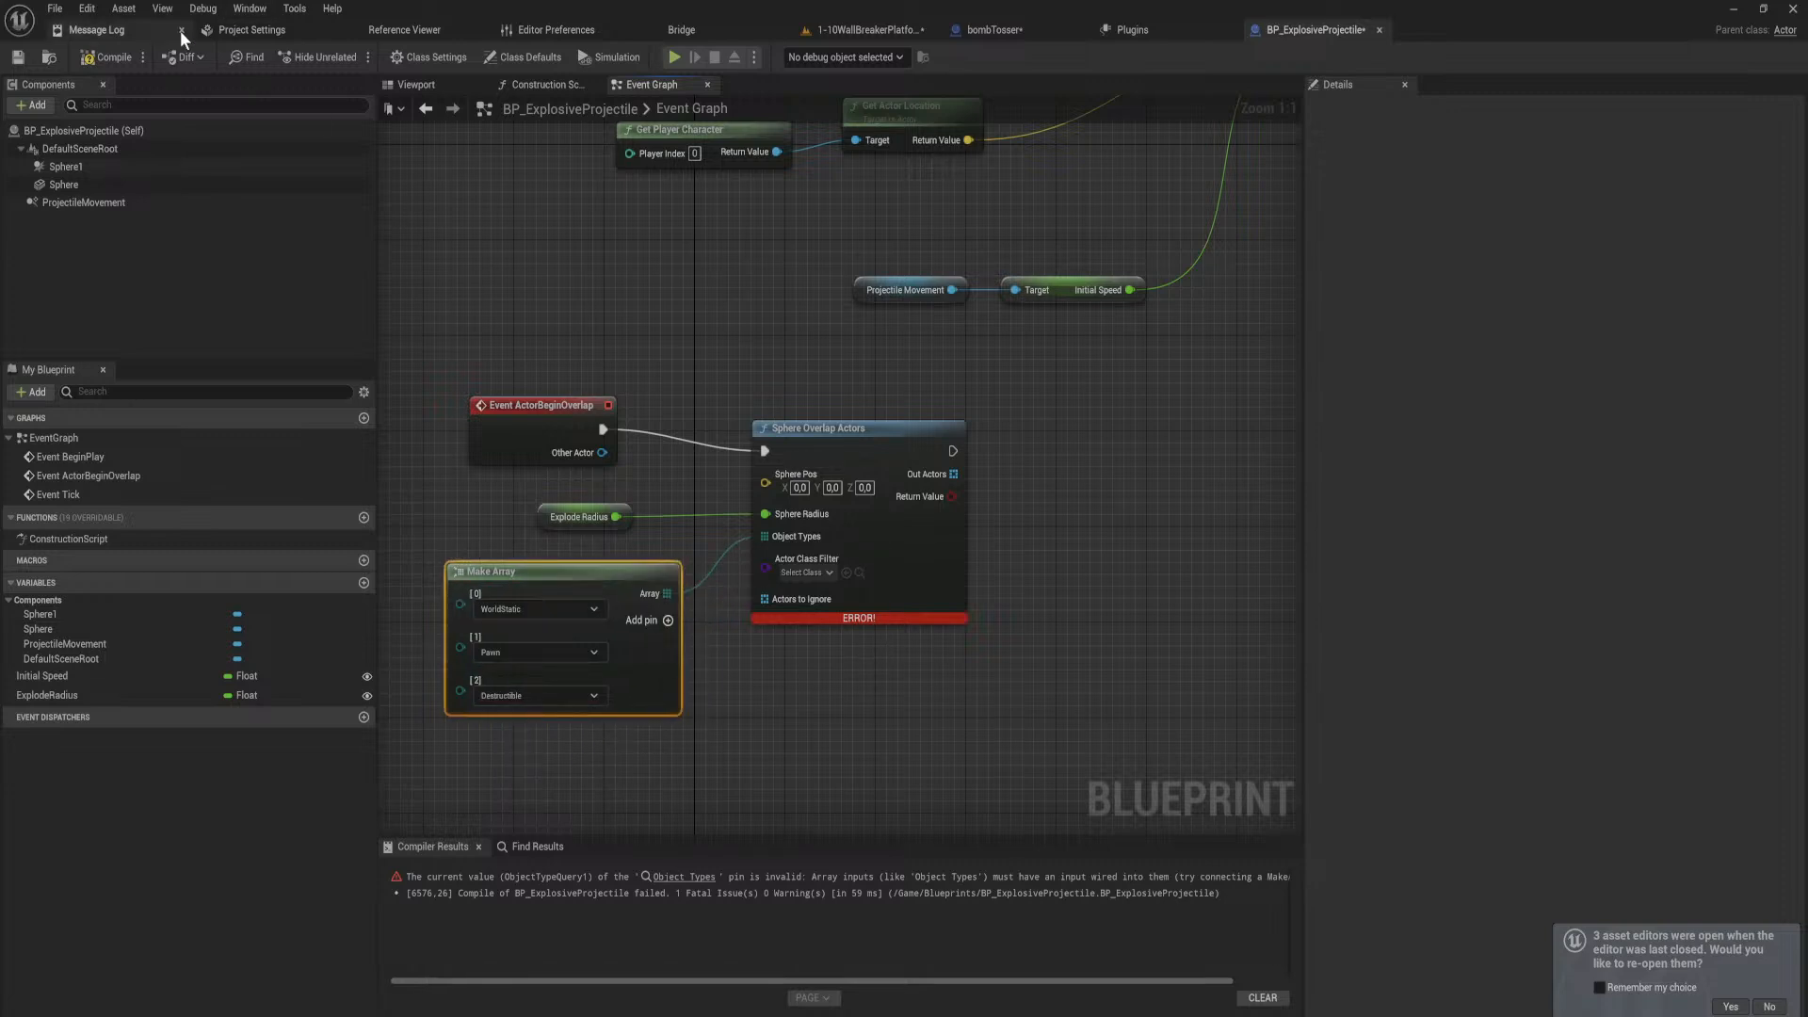
Step: Feed Sphere Pos from a Get Actor Location node placed above the overlap event, and space out the surrounding nodes
drag(848, 431, 995, 431)
right_click(722, 465)
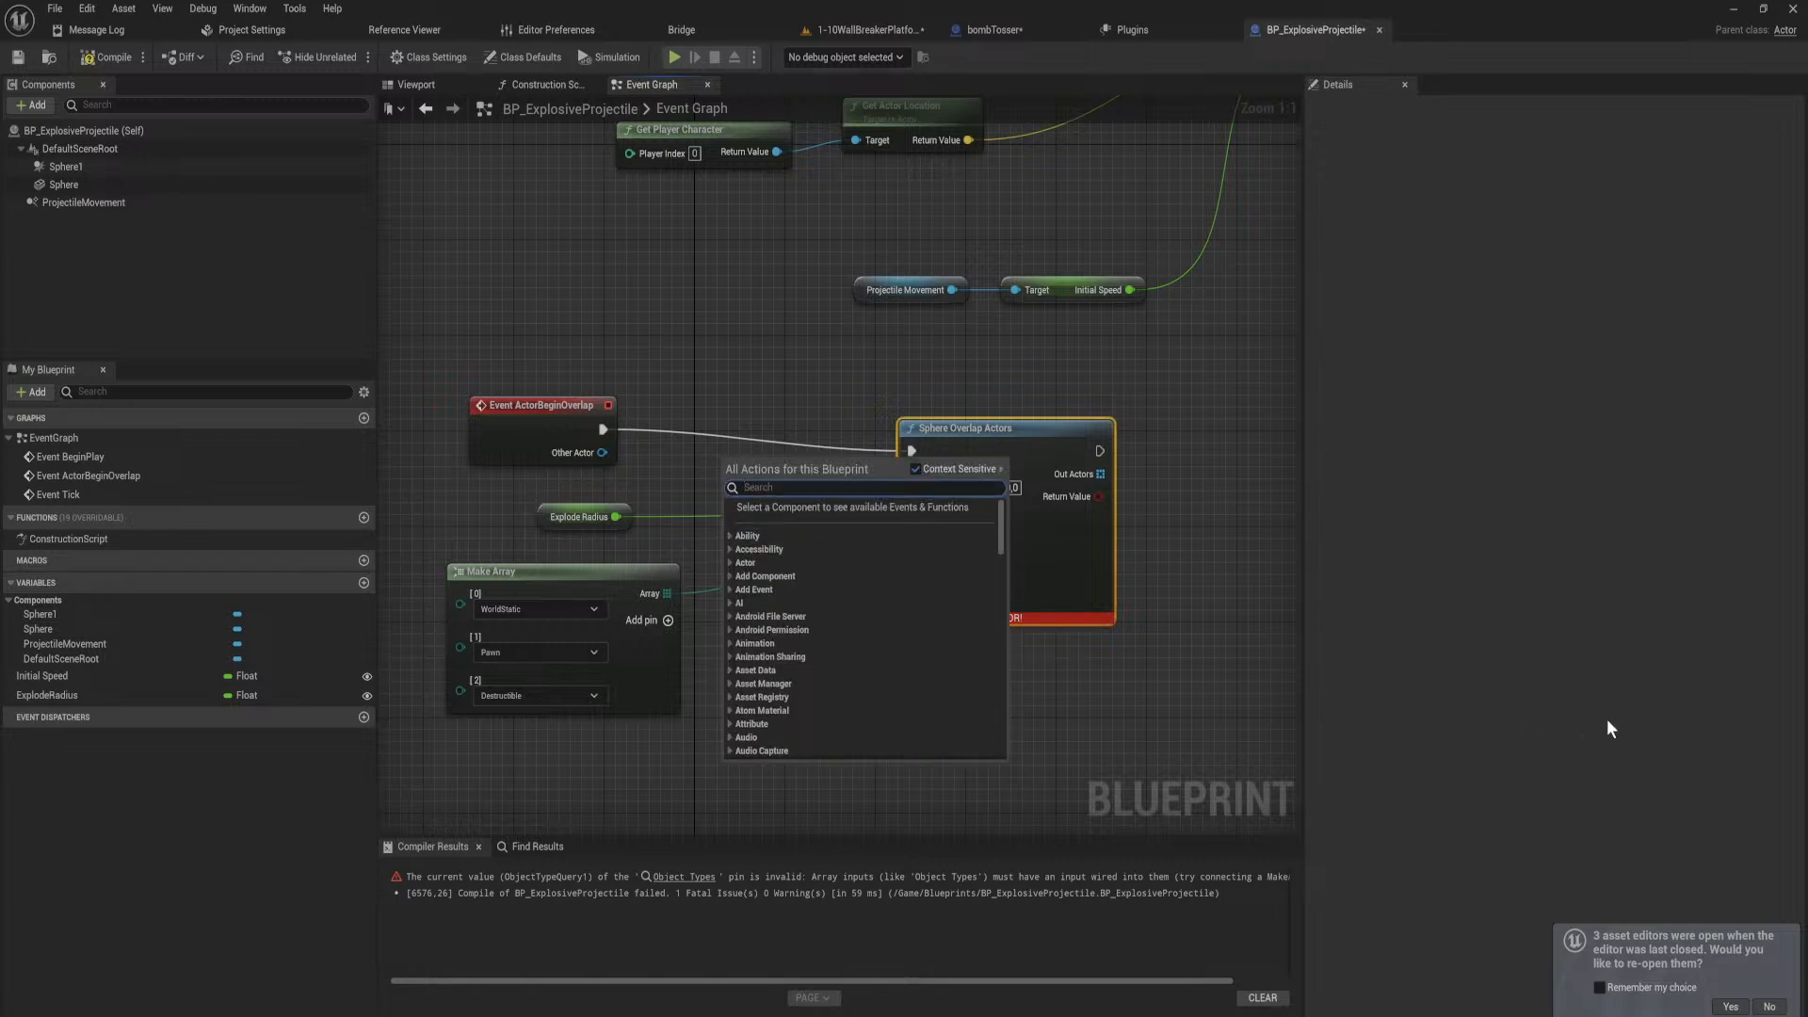
text(get actor loc)
key(Return)
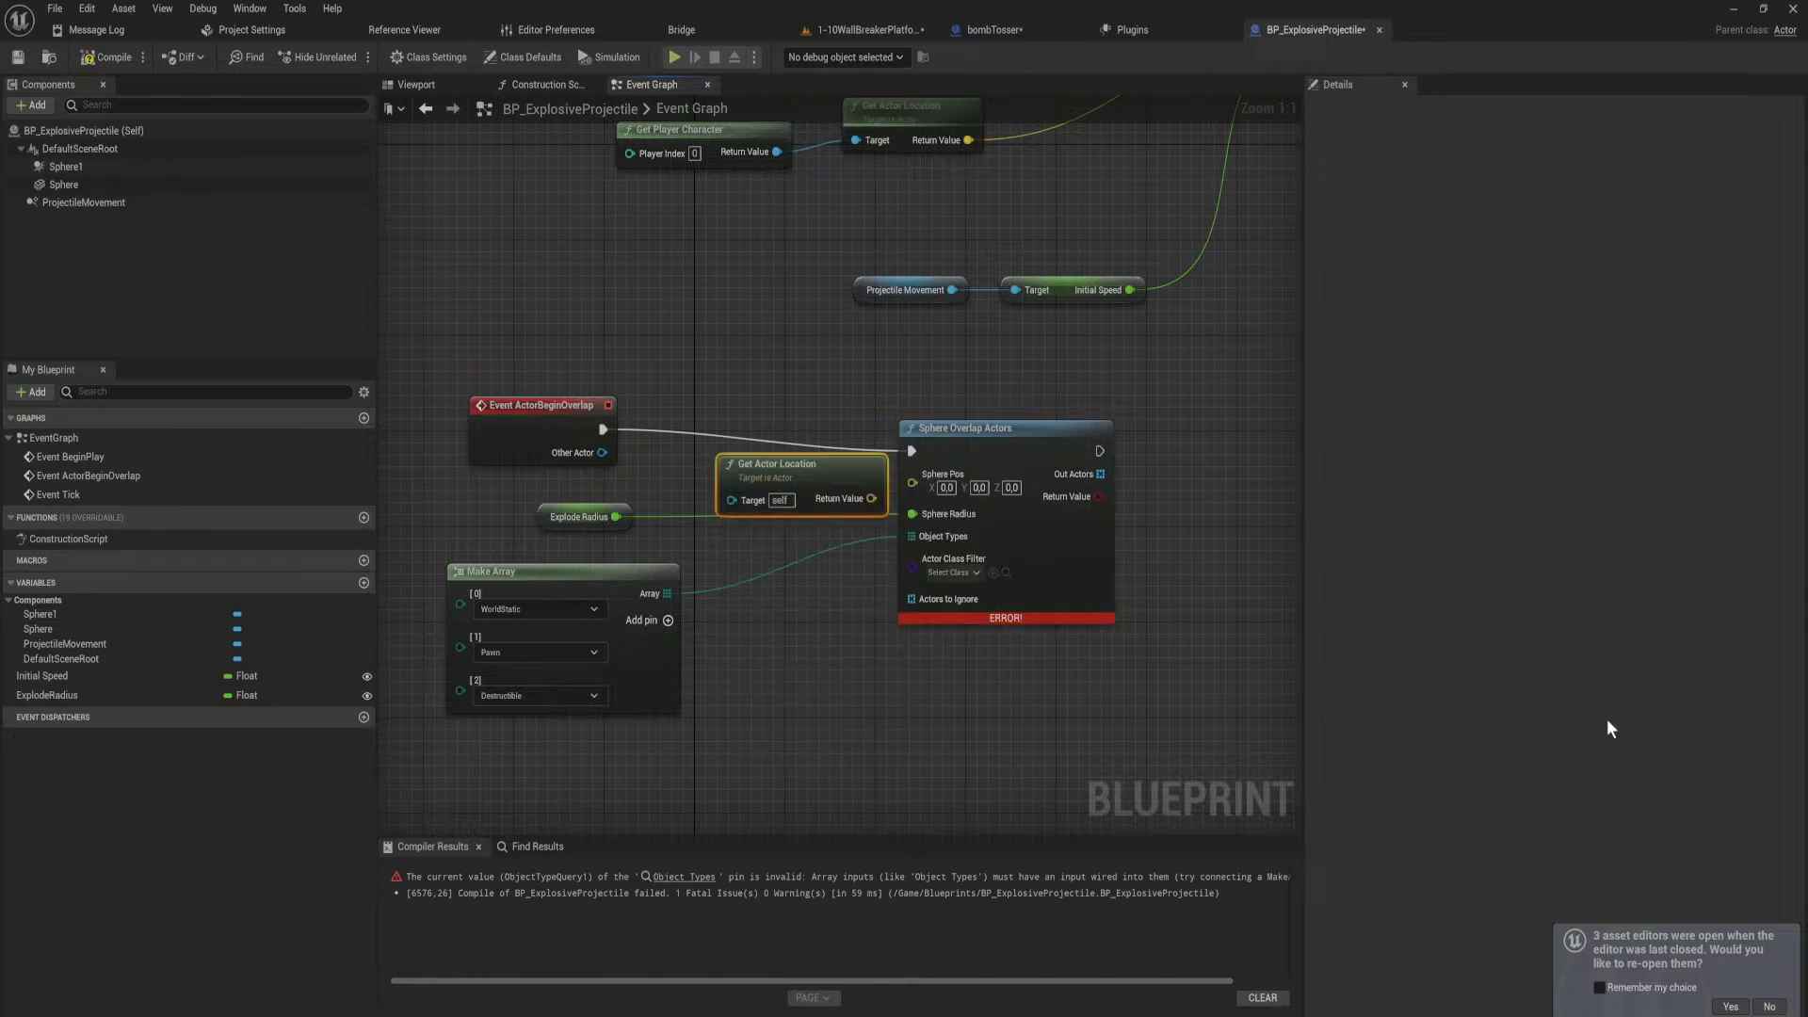
drag(871, 499, 922, 492)
drag(801, 464, 642, 333)
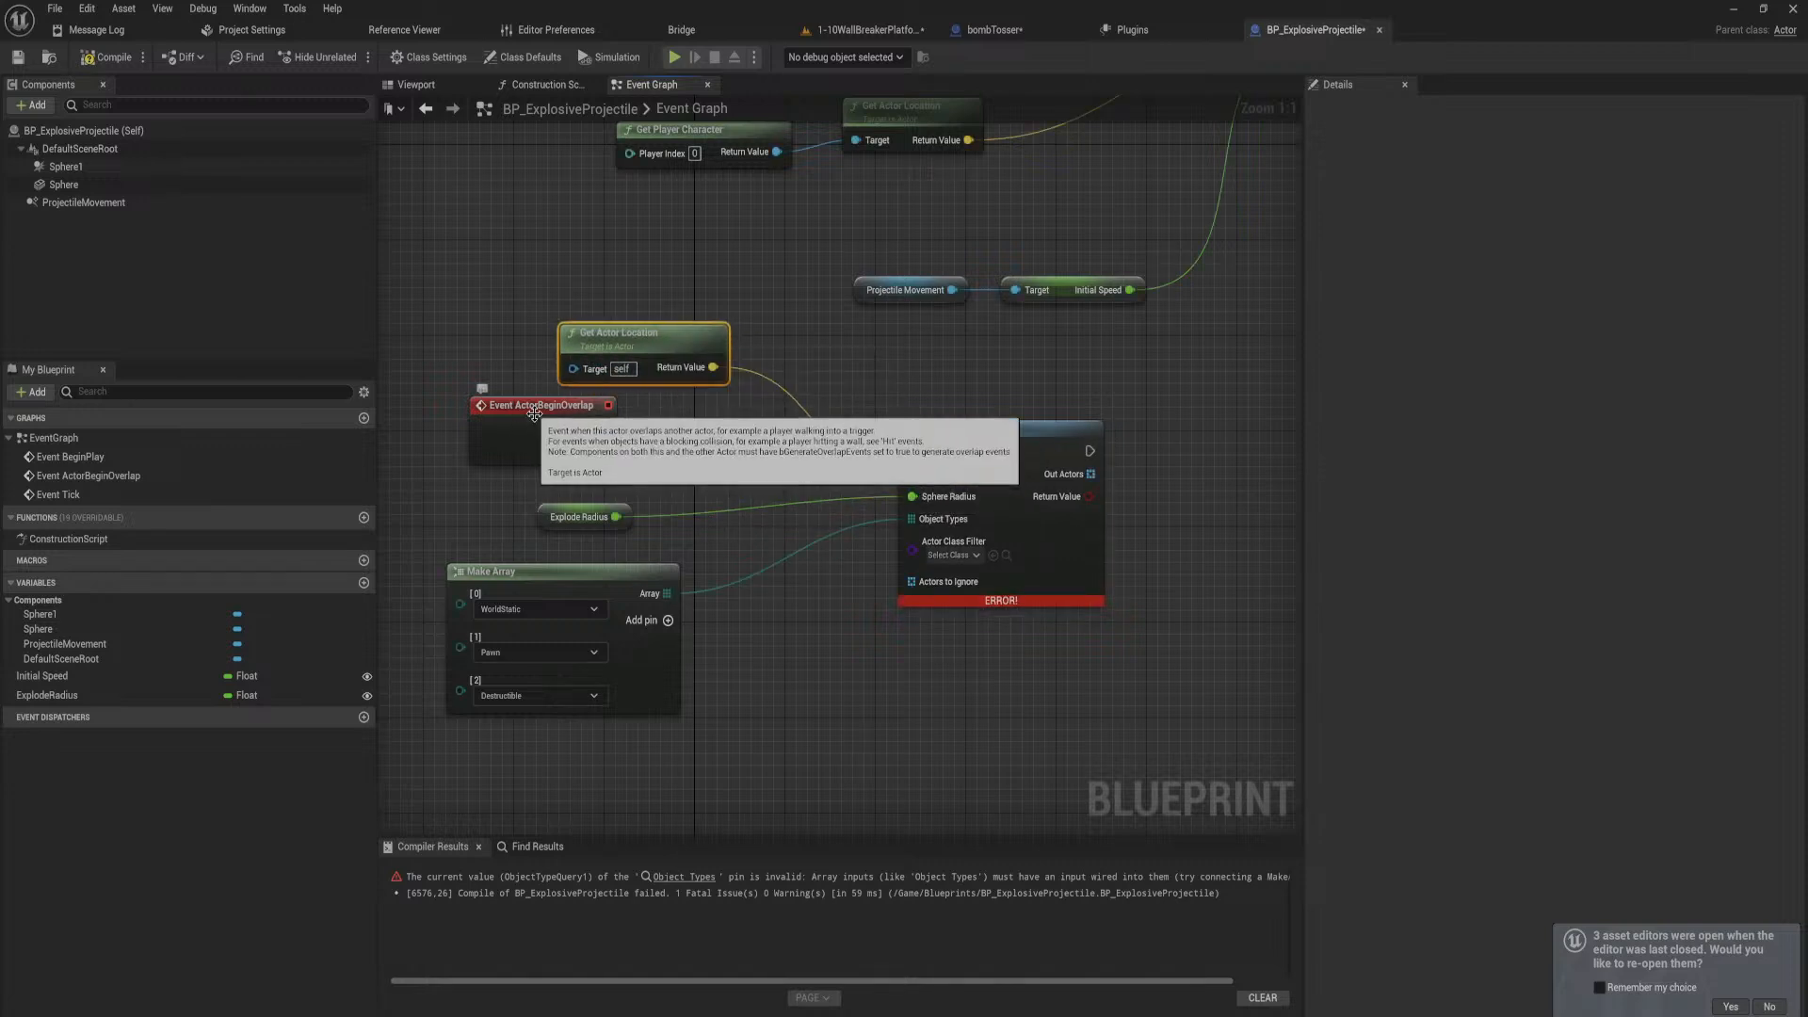
drag(534, 414, 513, 427)
drag(543, 519, 473, 519)
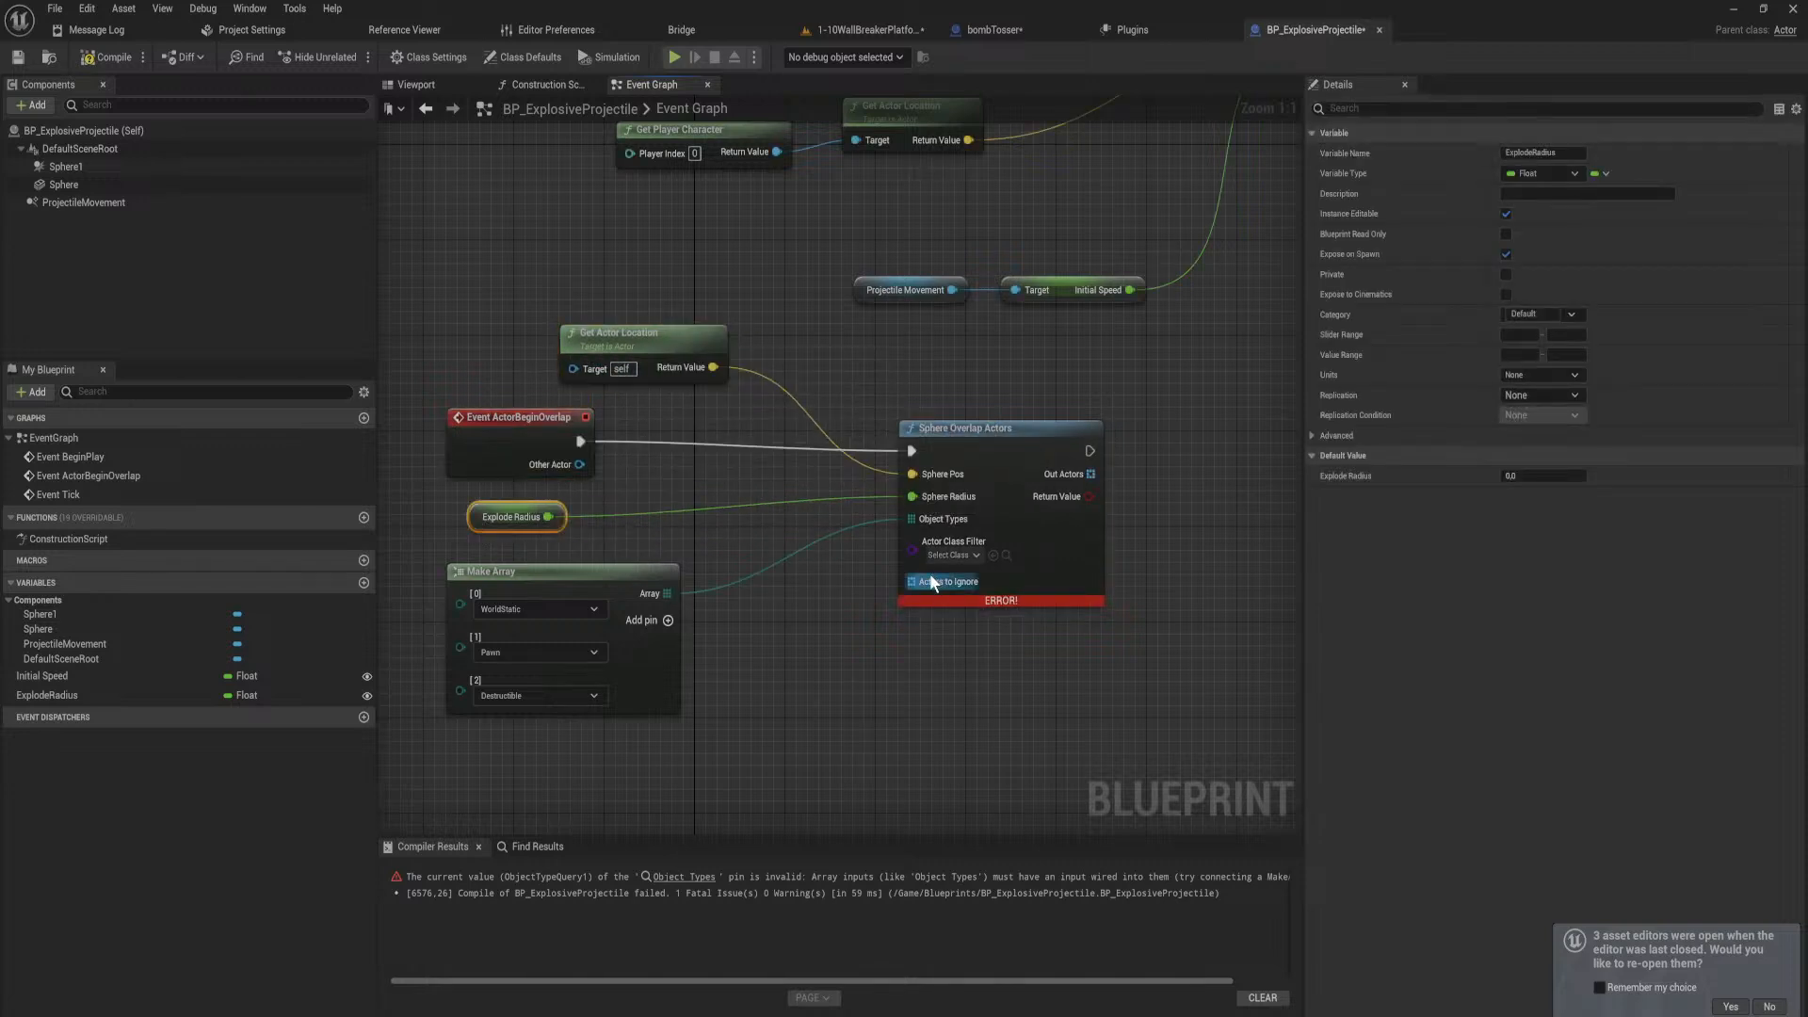
Step: Add a For Each Loop after Sphere Overlap Actors that iterates over its Out Actors array
right_drag(932, 584, 732, 590)
drag(889, 458, 1058, 483)
text(for)
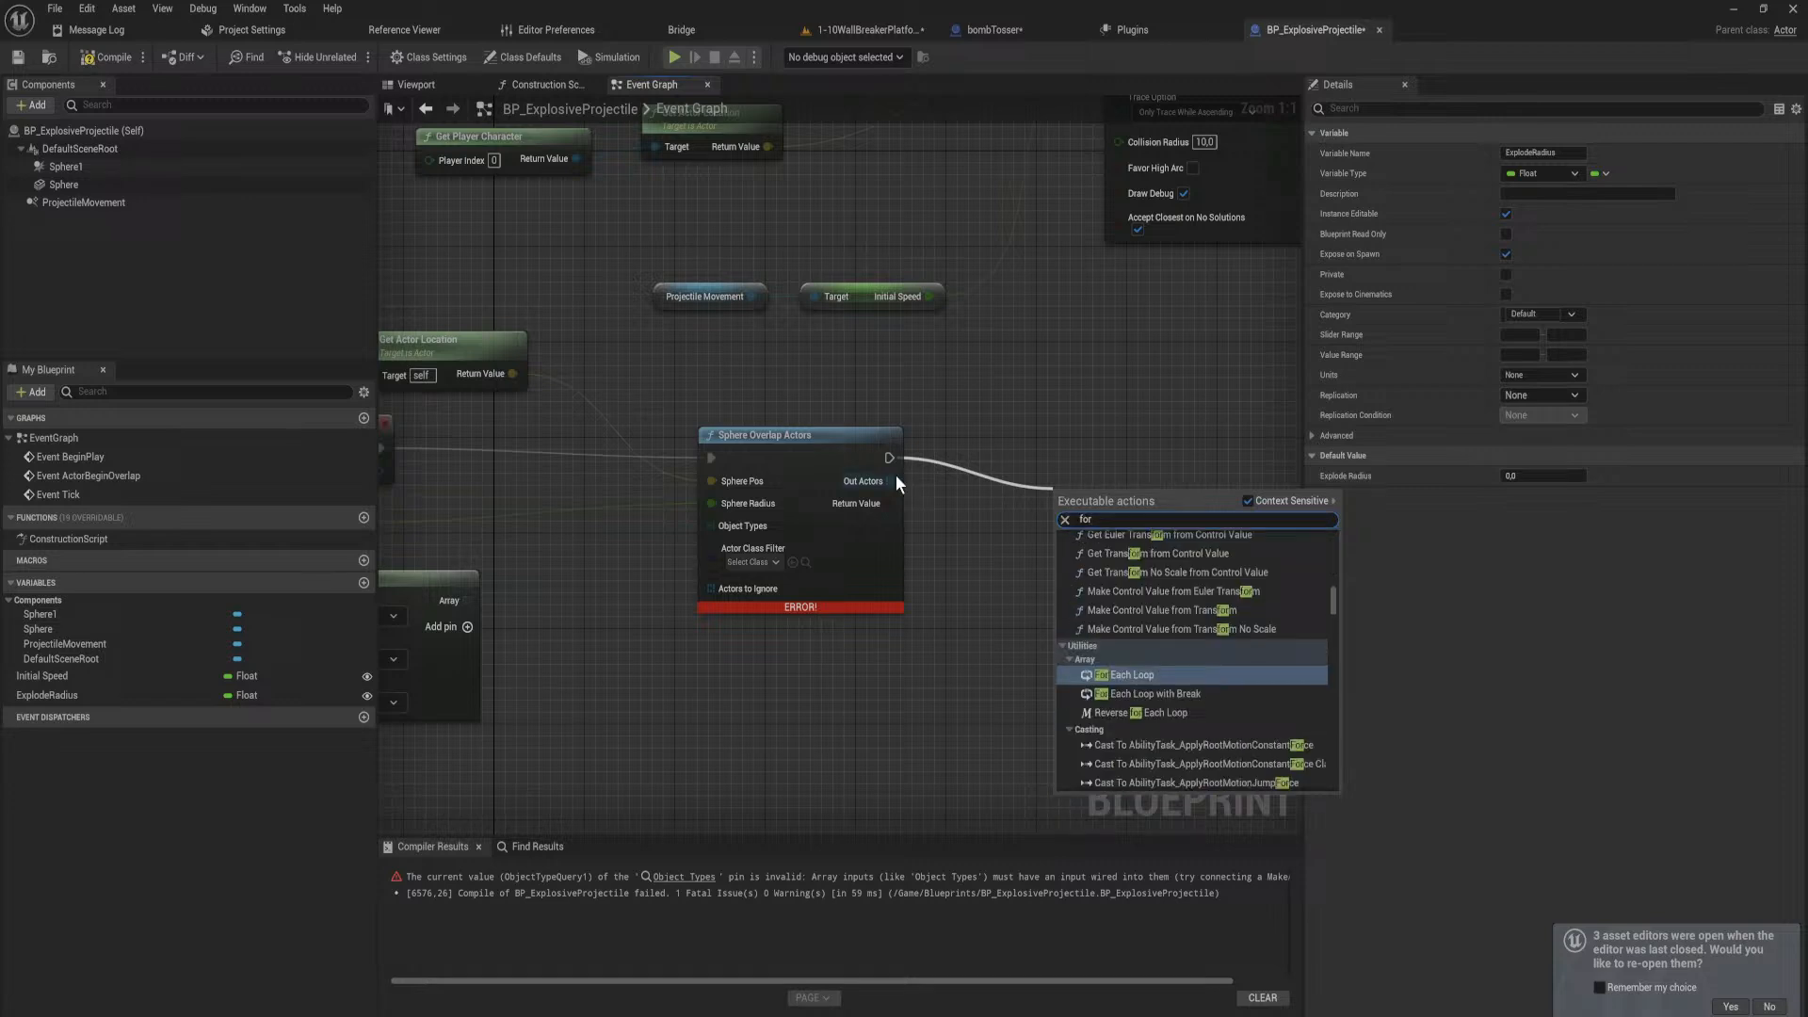
drag(890, 481, 937, 433)
text(for ea)
key(Return)
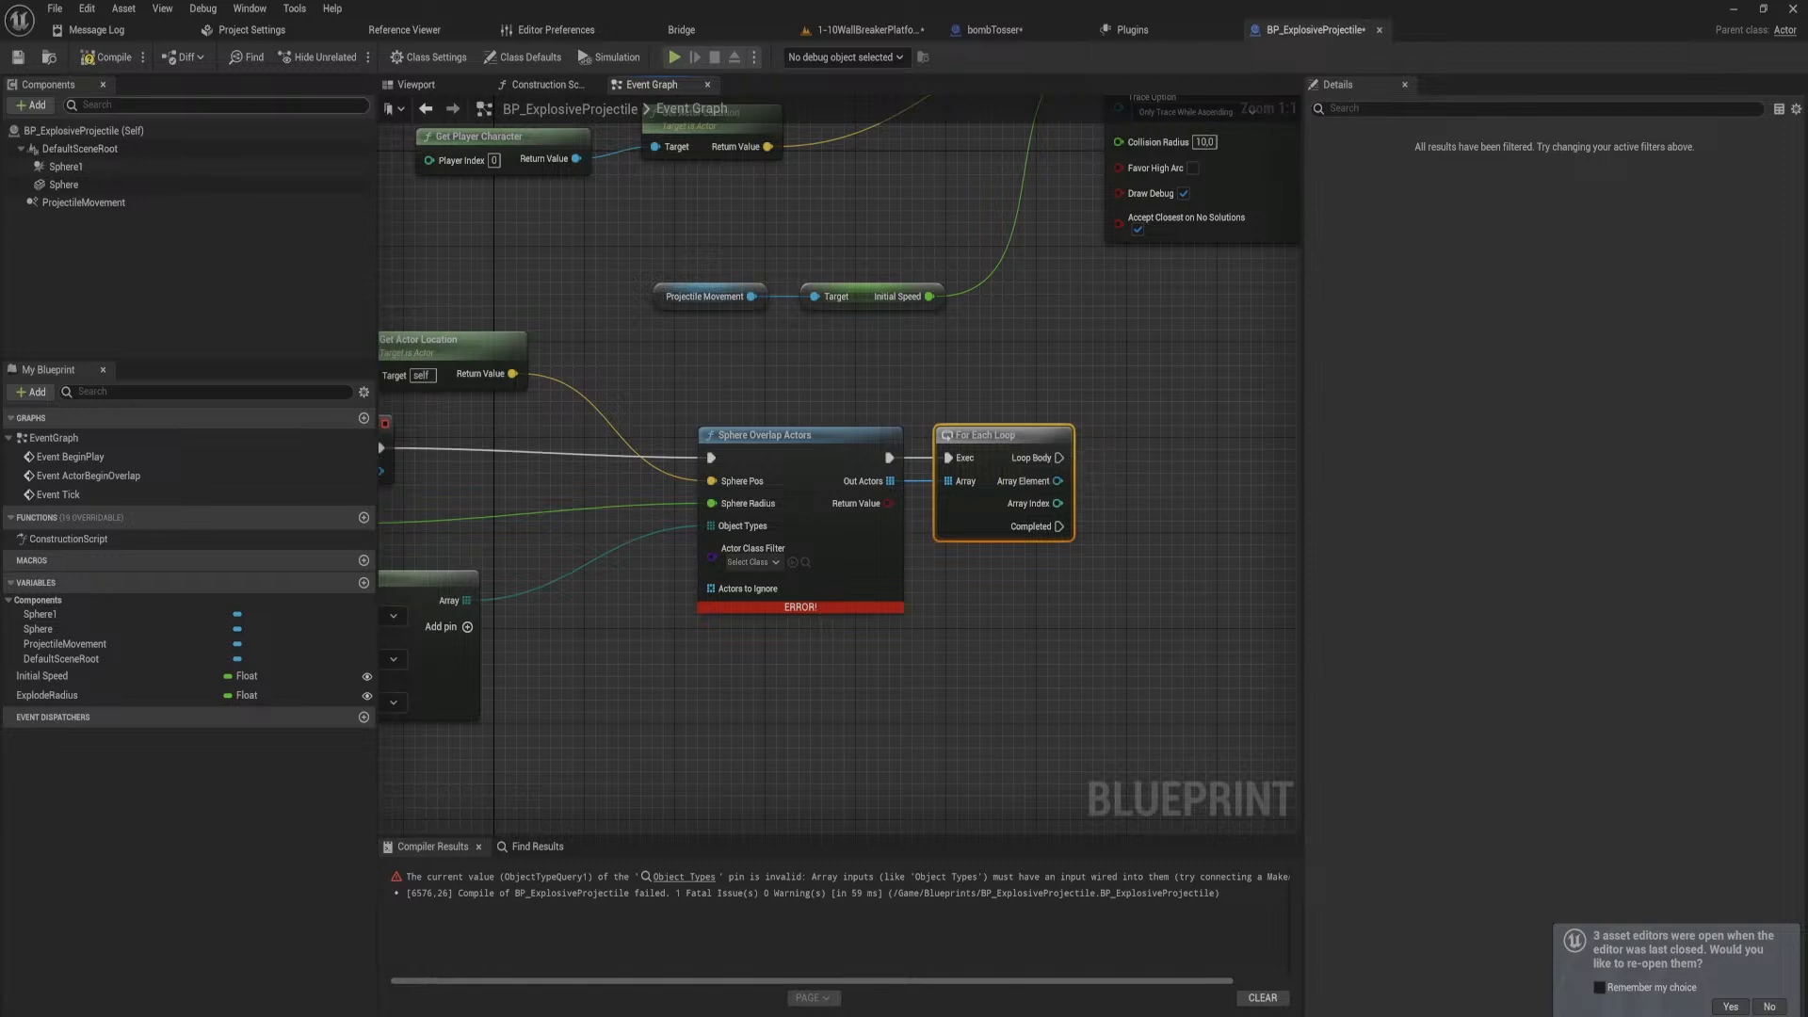
Step: Compile the blueprint and align Sphere Overlap Actors and the For Each Loop with the ActorBeginOverlap event
click(106, 57)
right_drag(1023, 597, 949, 628)
drag(1093, 652, 713, 463)
right_drag(716, 467, 876, 511)
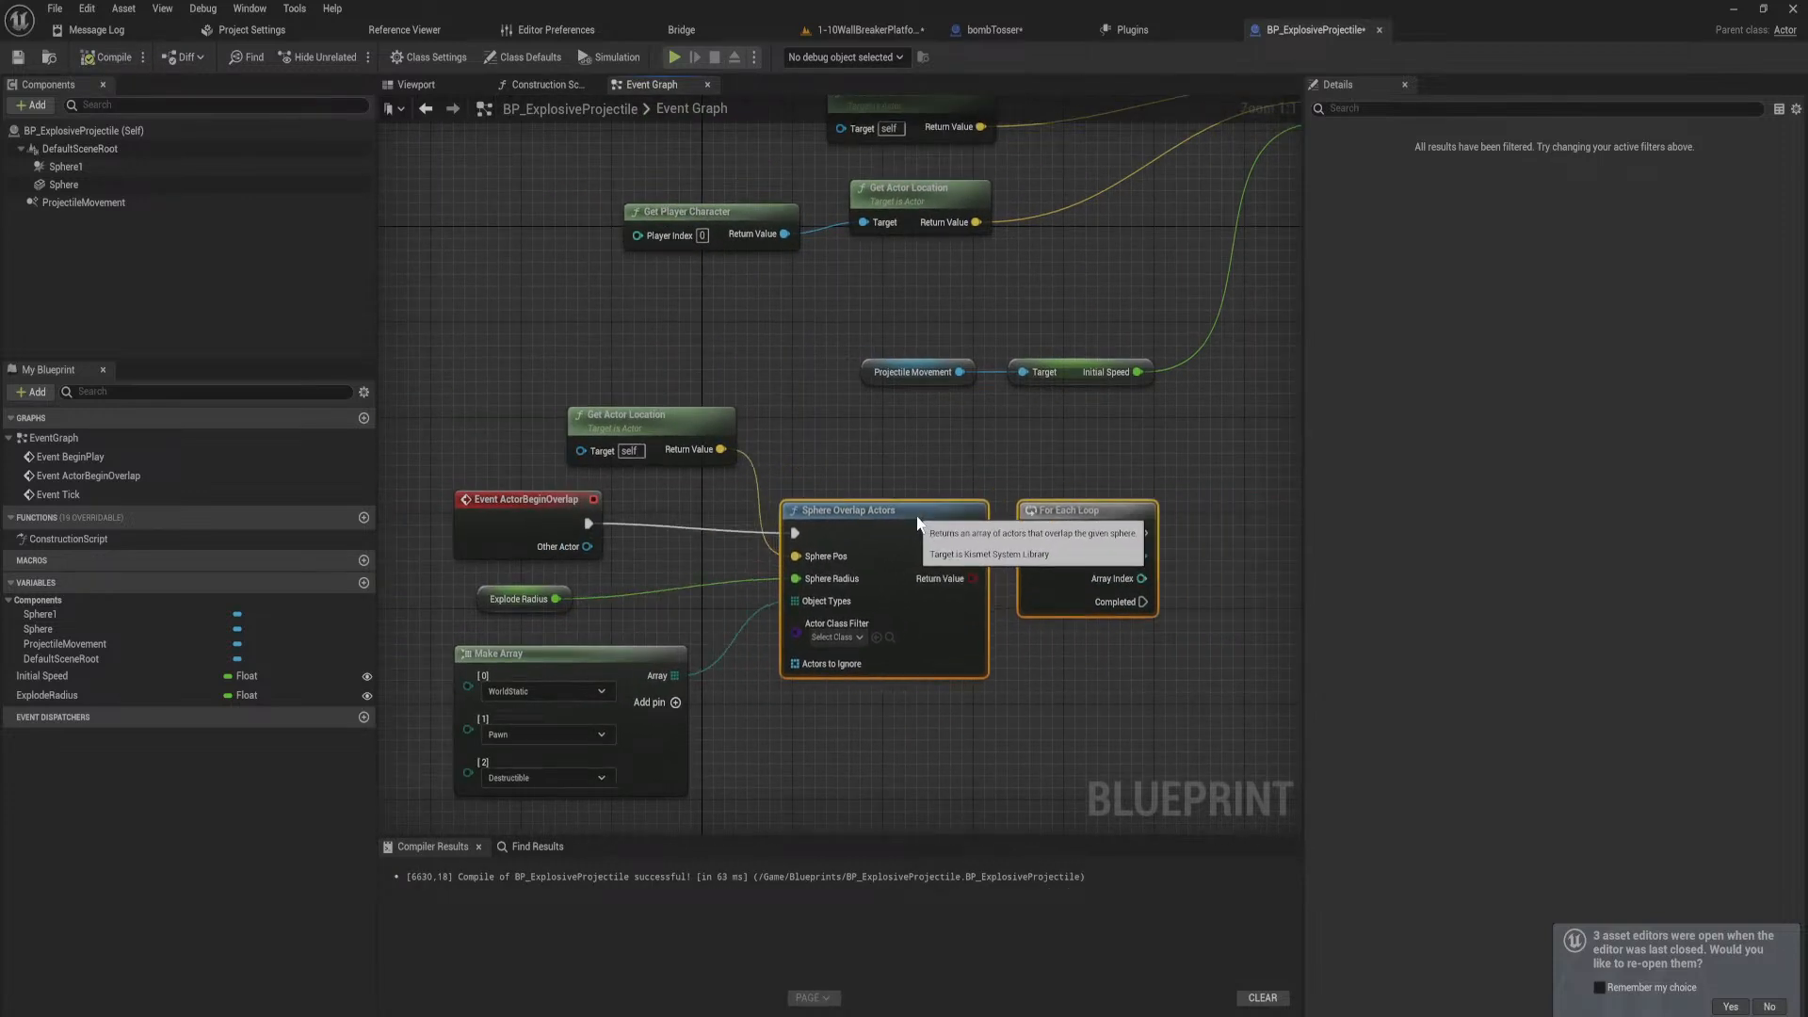
drag(918, 523, 918, 511)
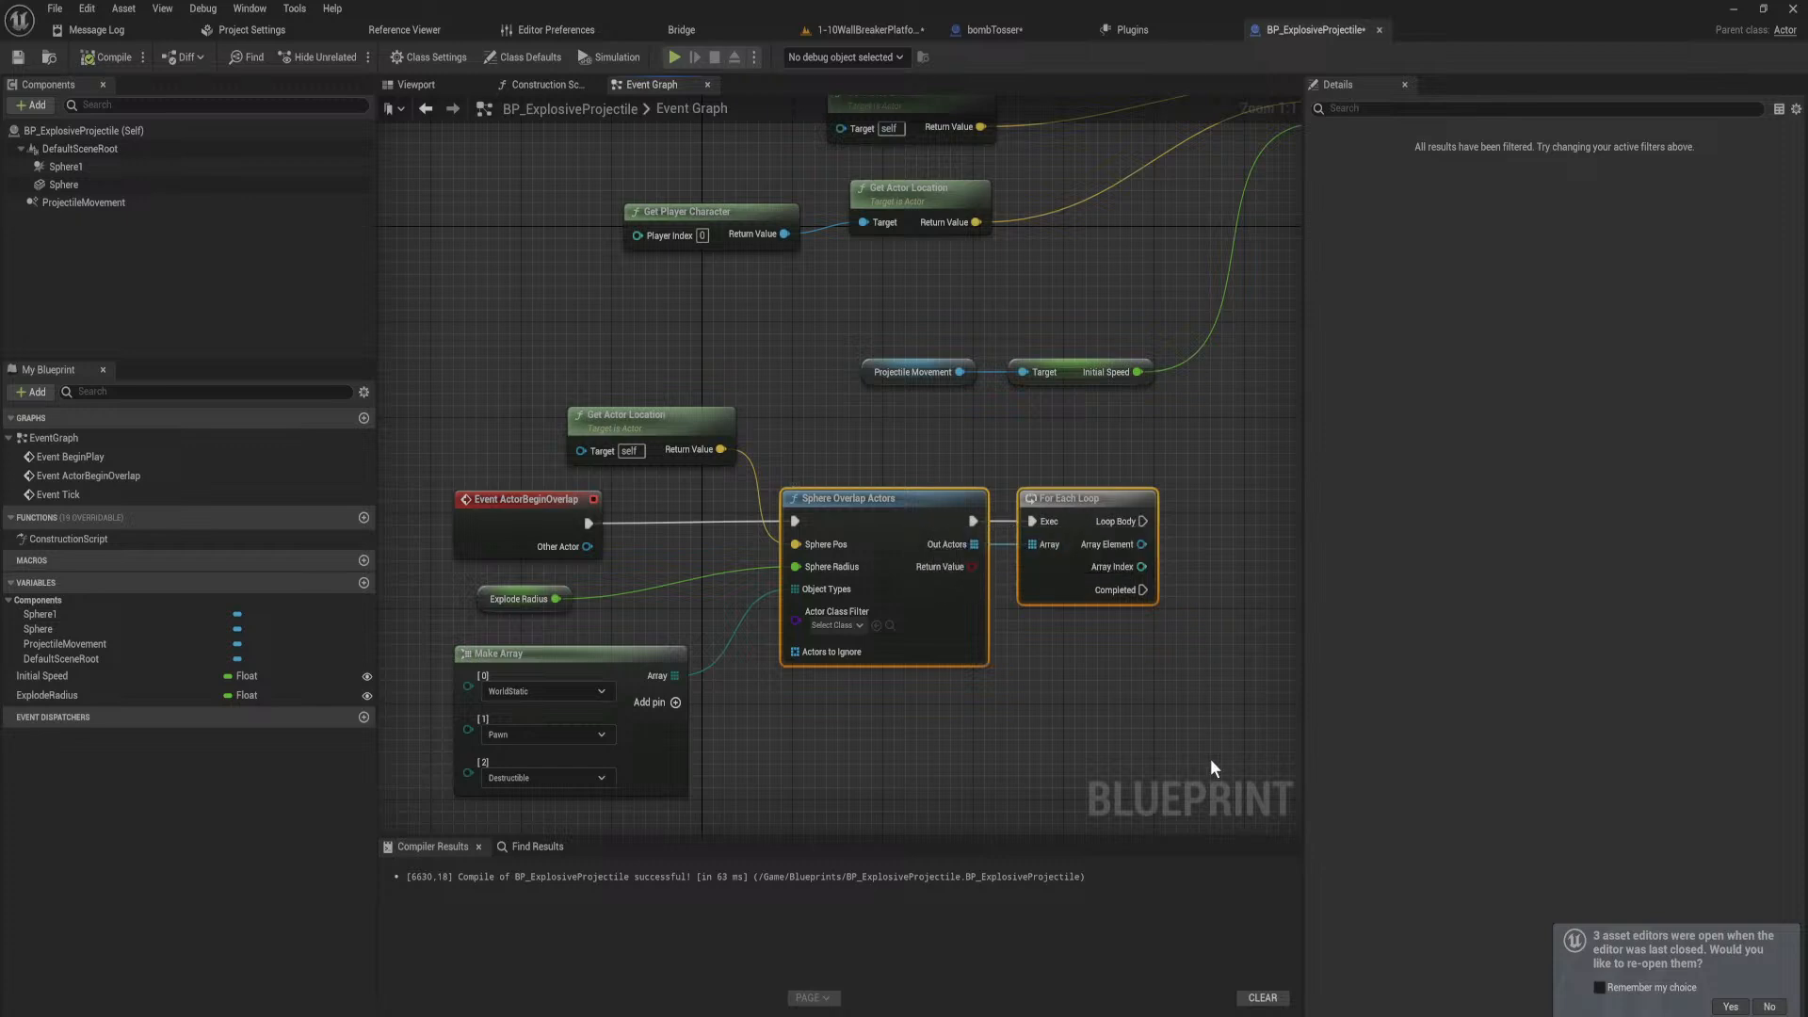
Step: Open BP_ThirdPersonCharacter from the Blueprints/Characters/Player folder and examine the weapon show and hide events in its Event Graph
key(ctrl+space)
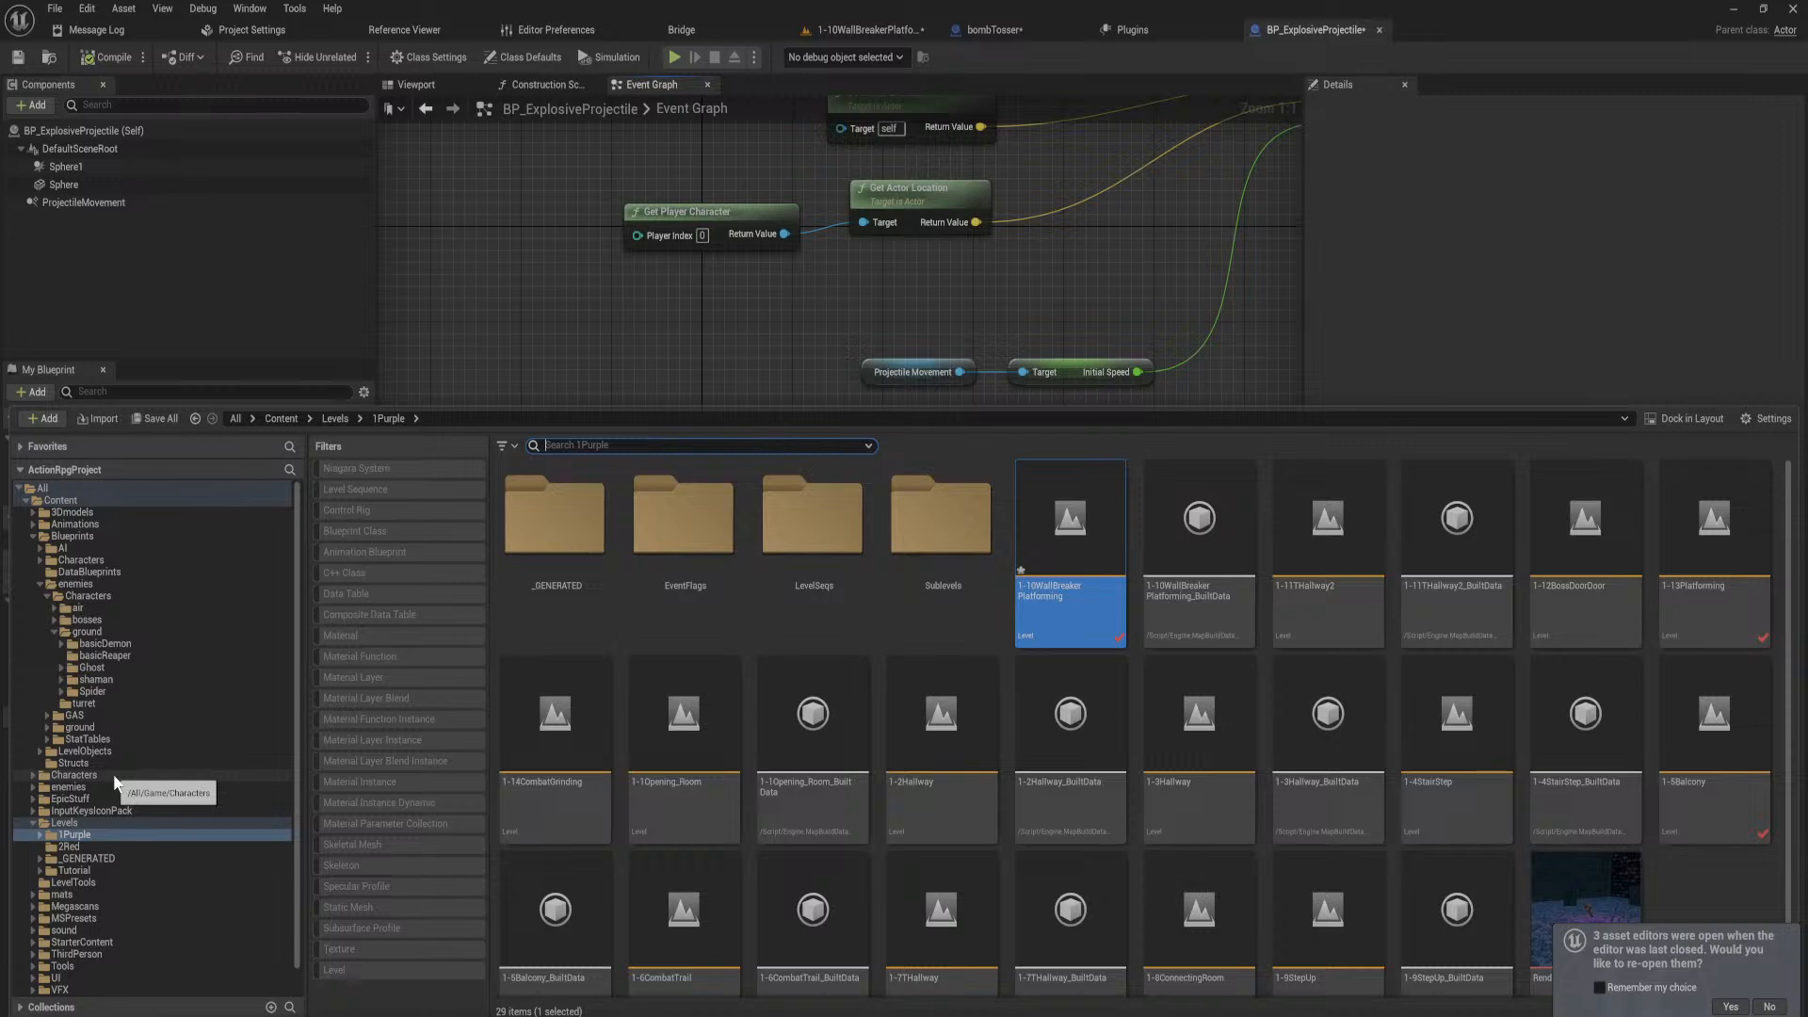
scroll(115, 786, down, 1)
click(80, 927)
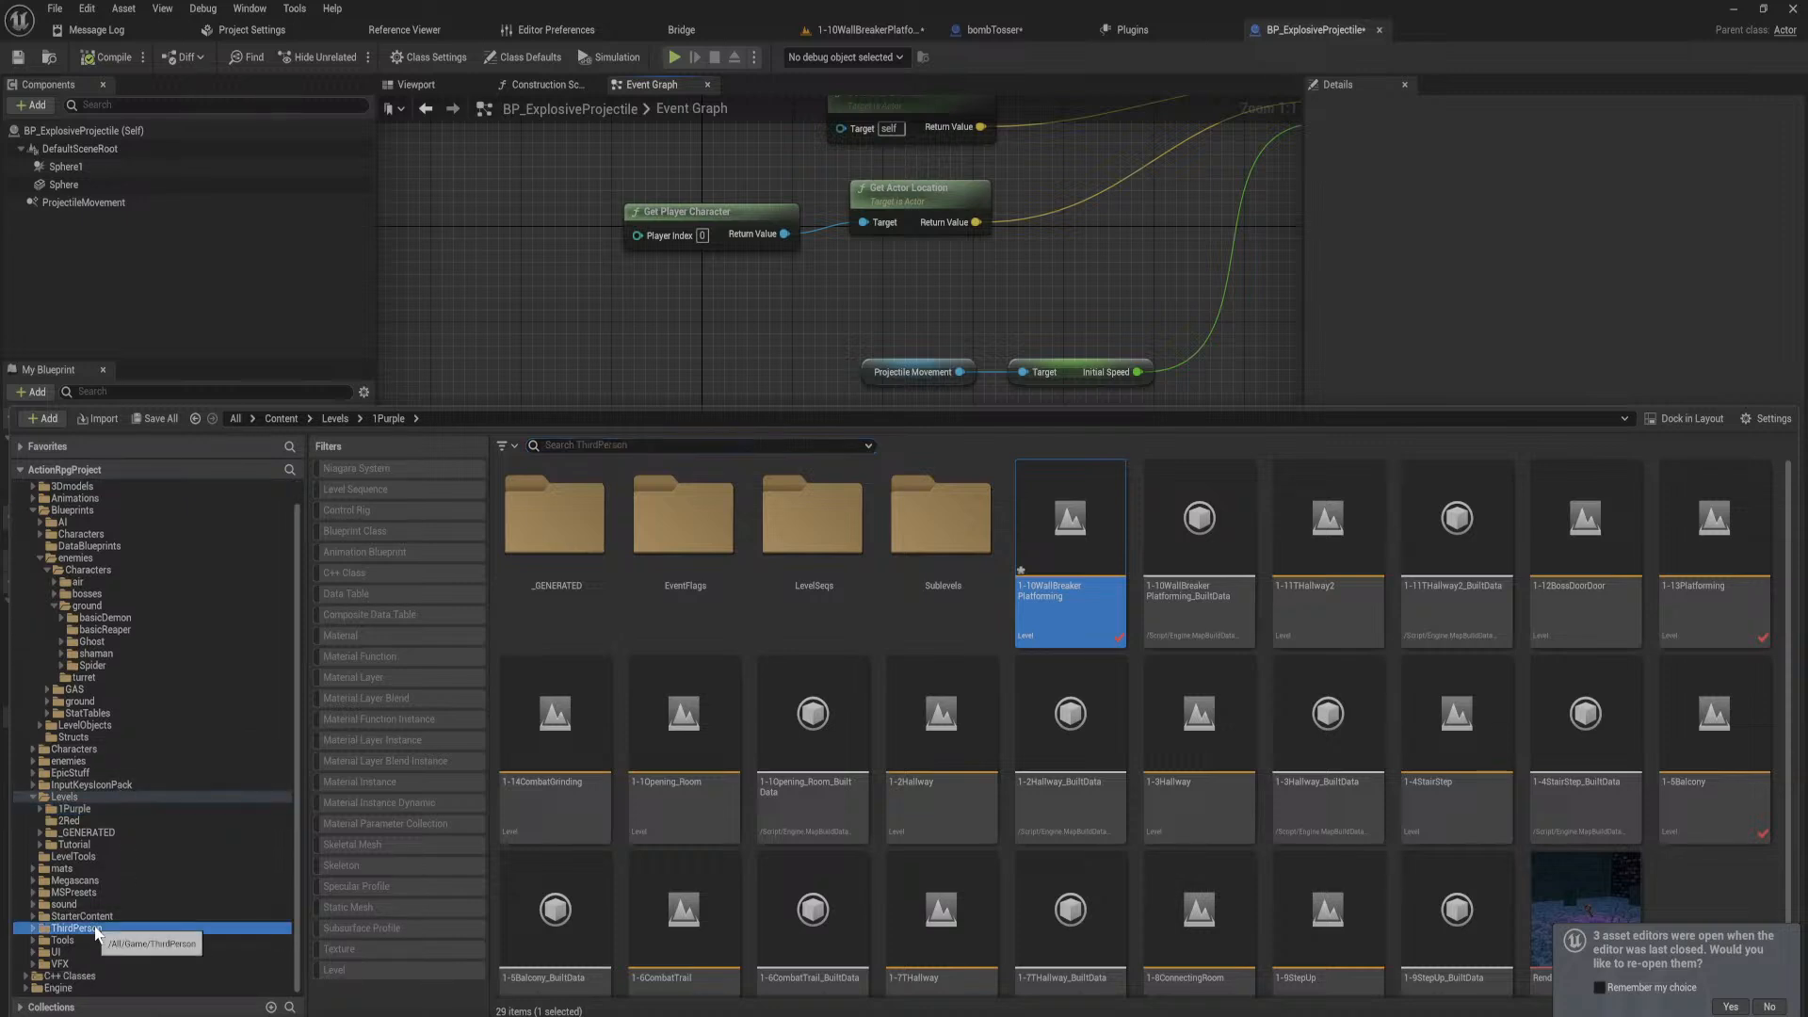
scroll(75, 523, up, 1)
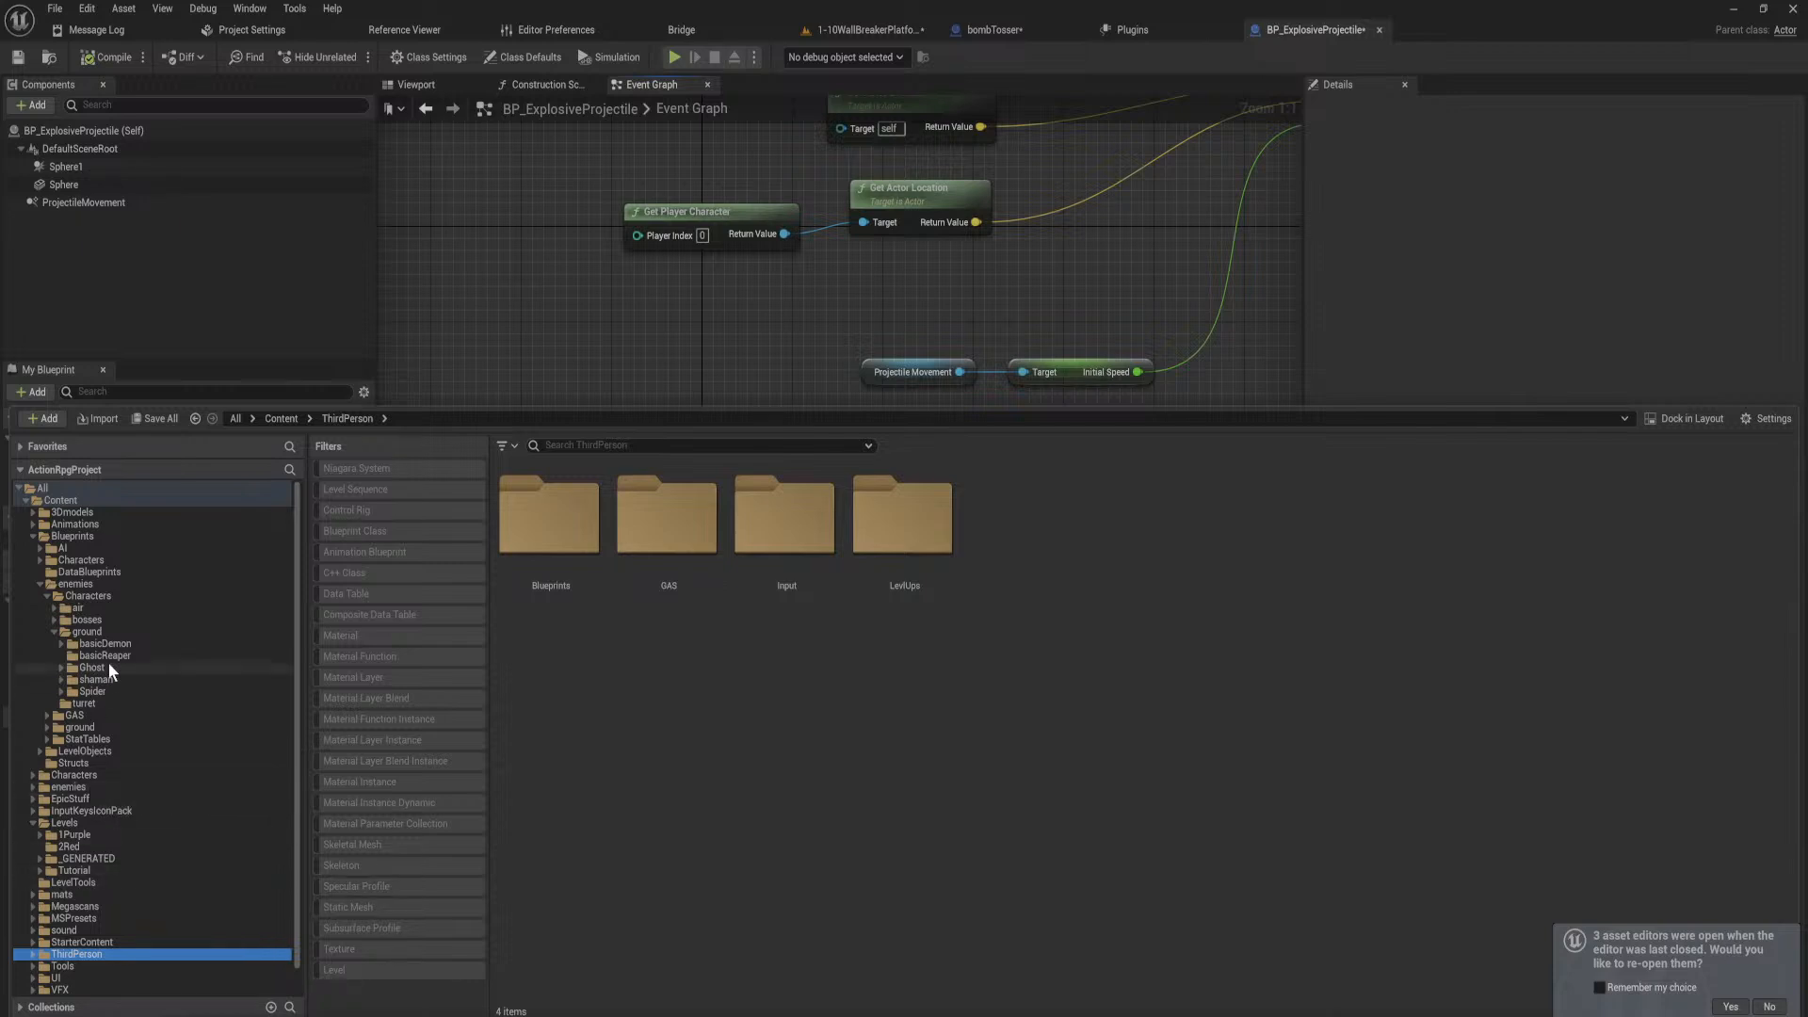
click(83, 561)
double_click(549, 516)
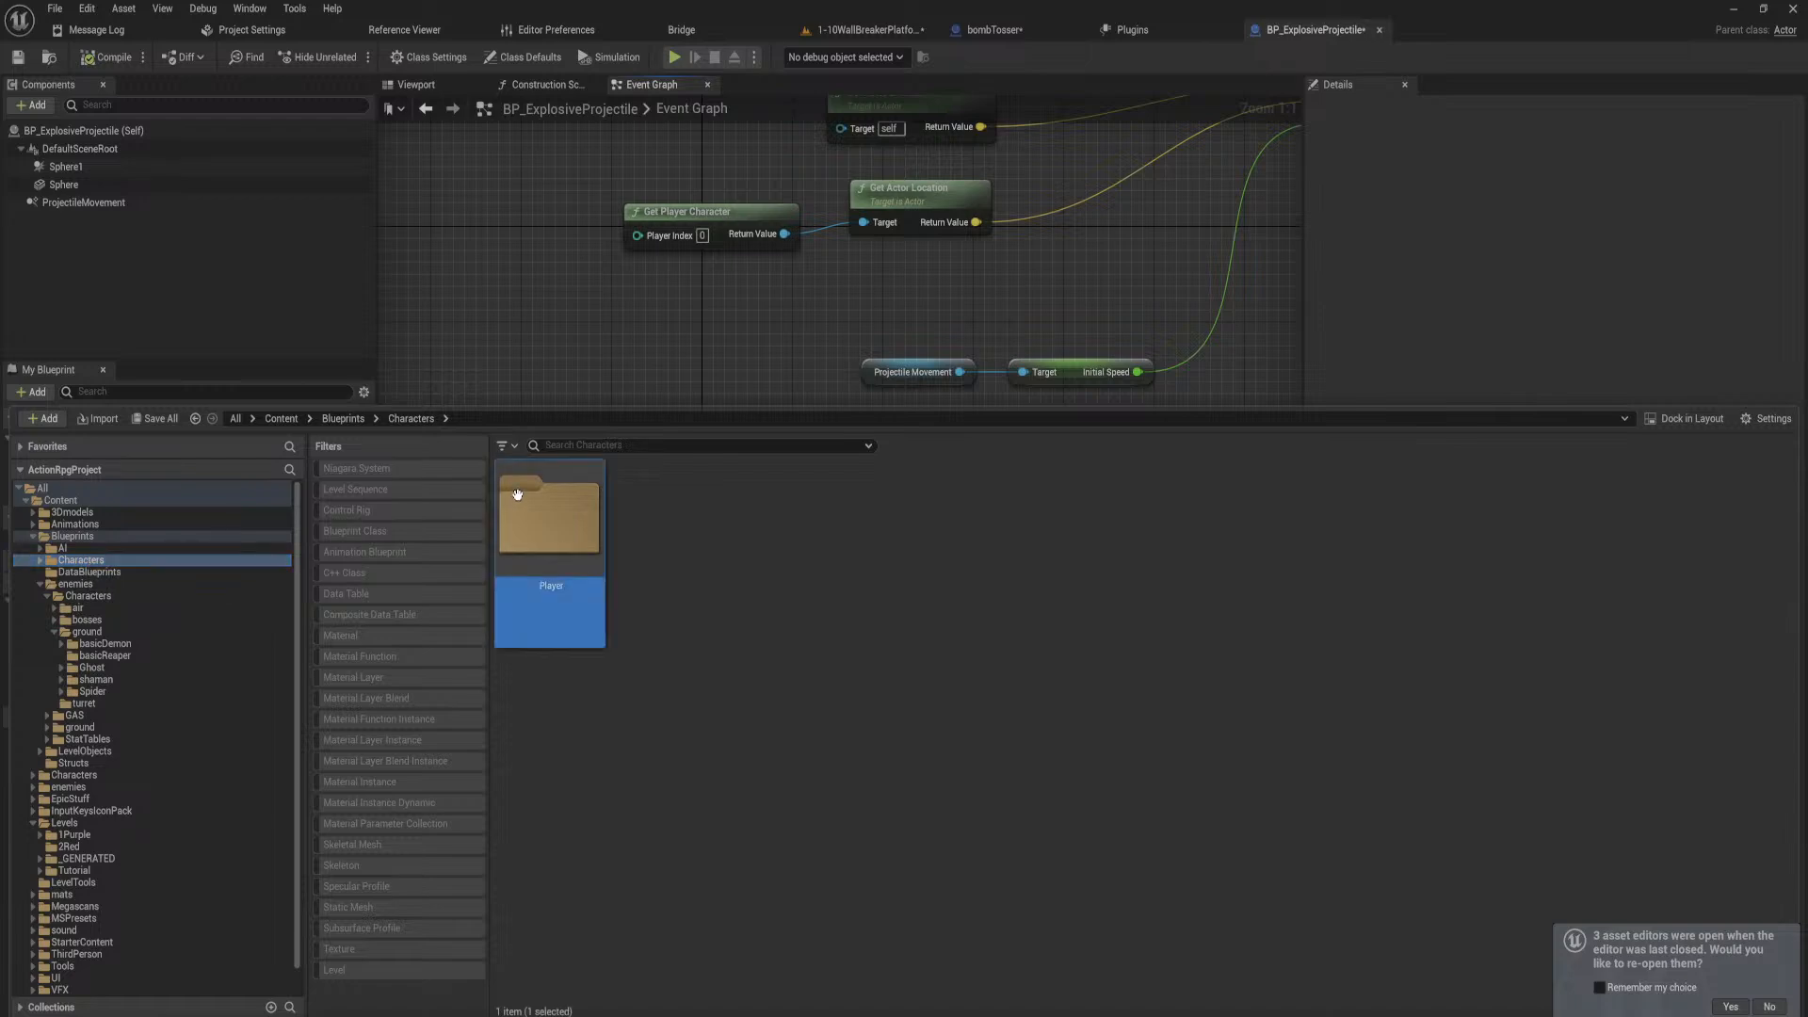
double_click(1226, 552)
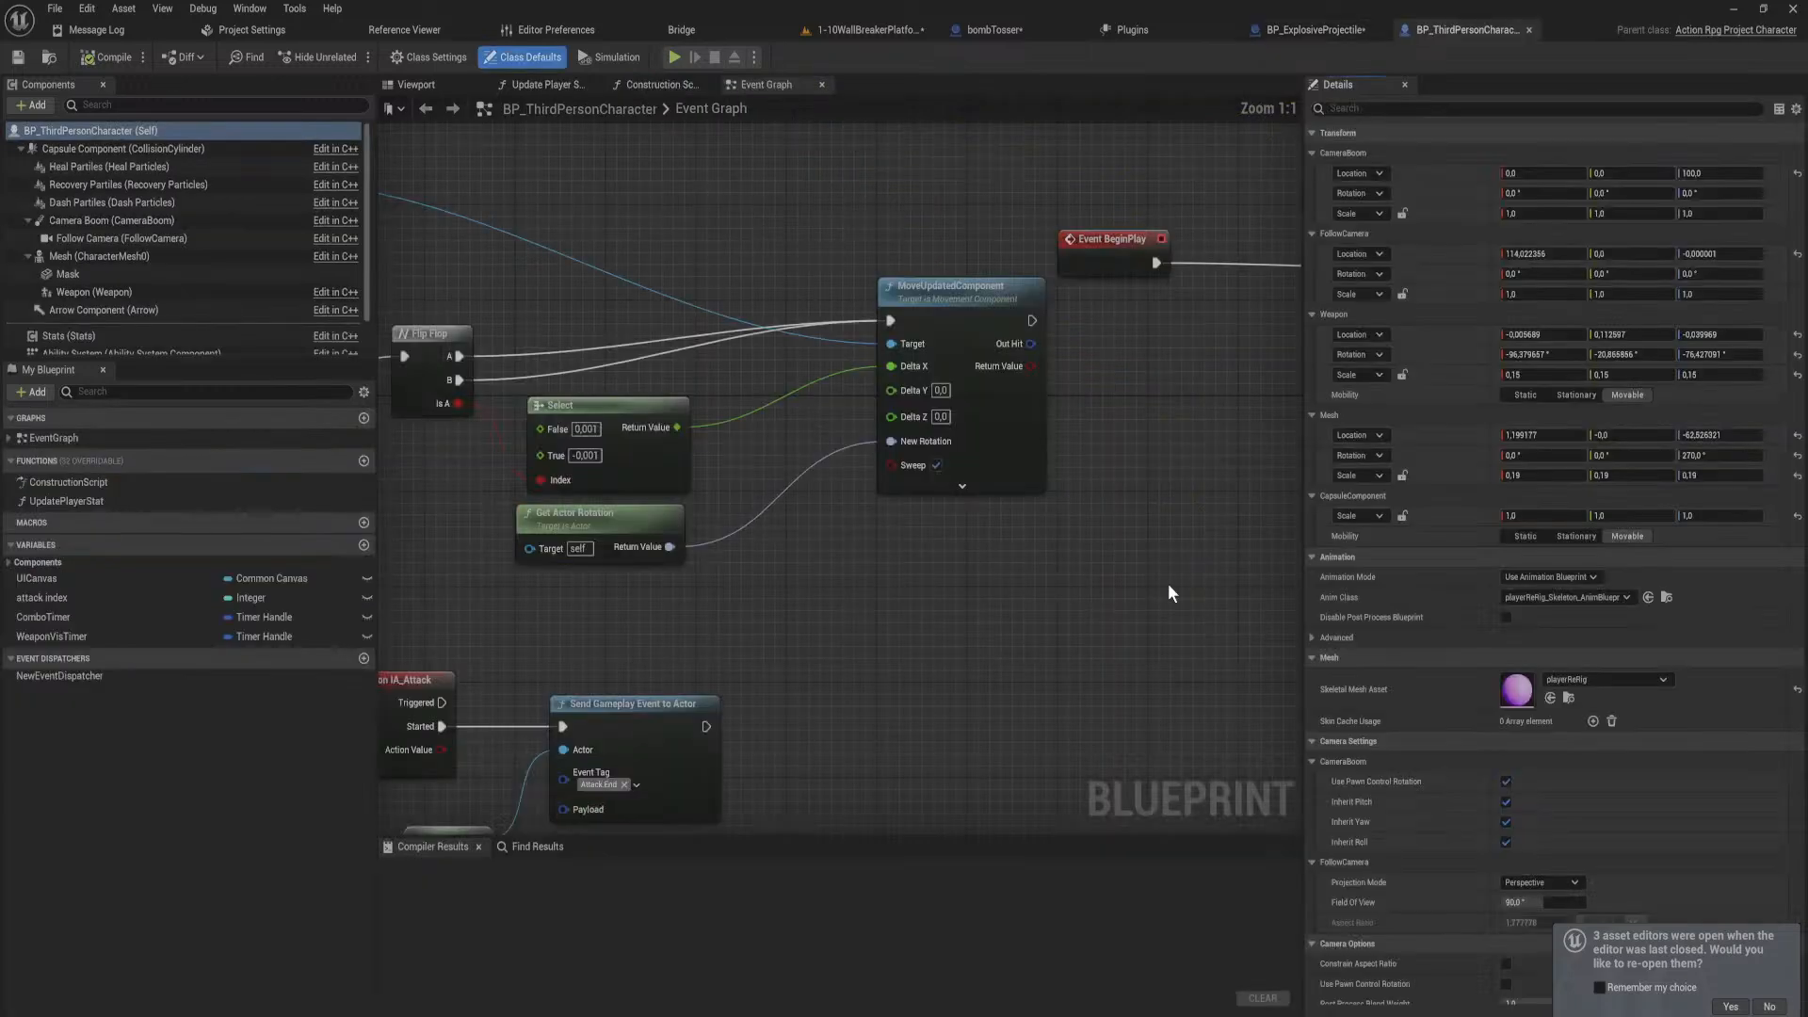
scroll(953, 589, down, 4)
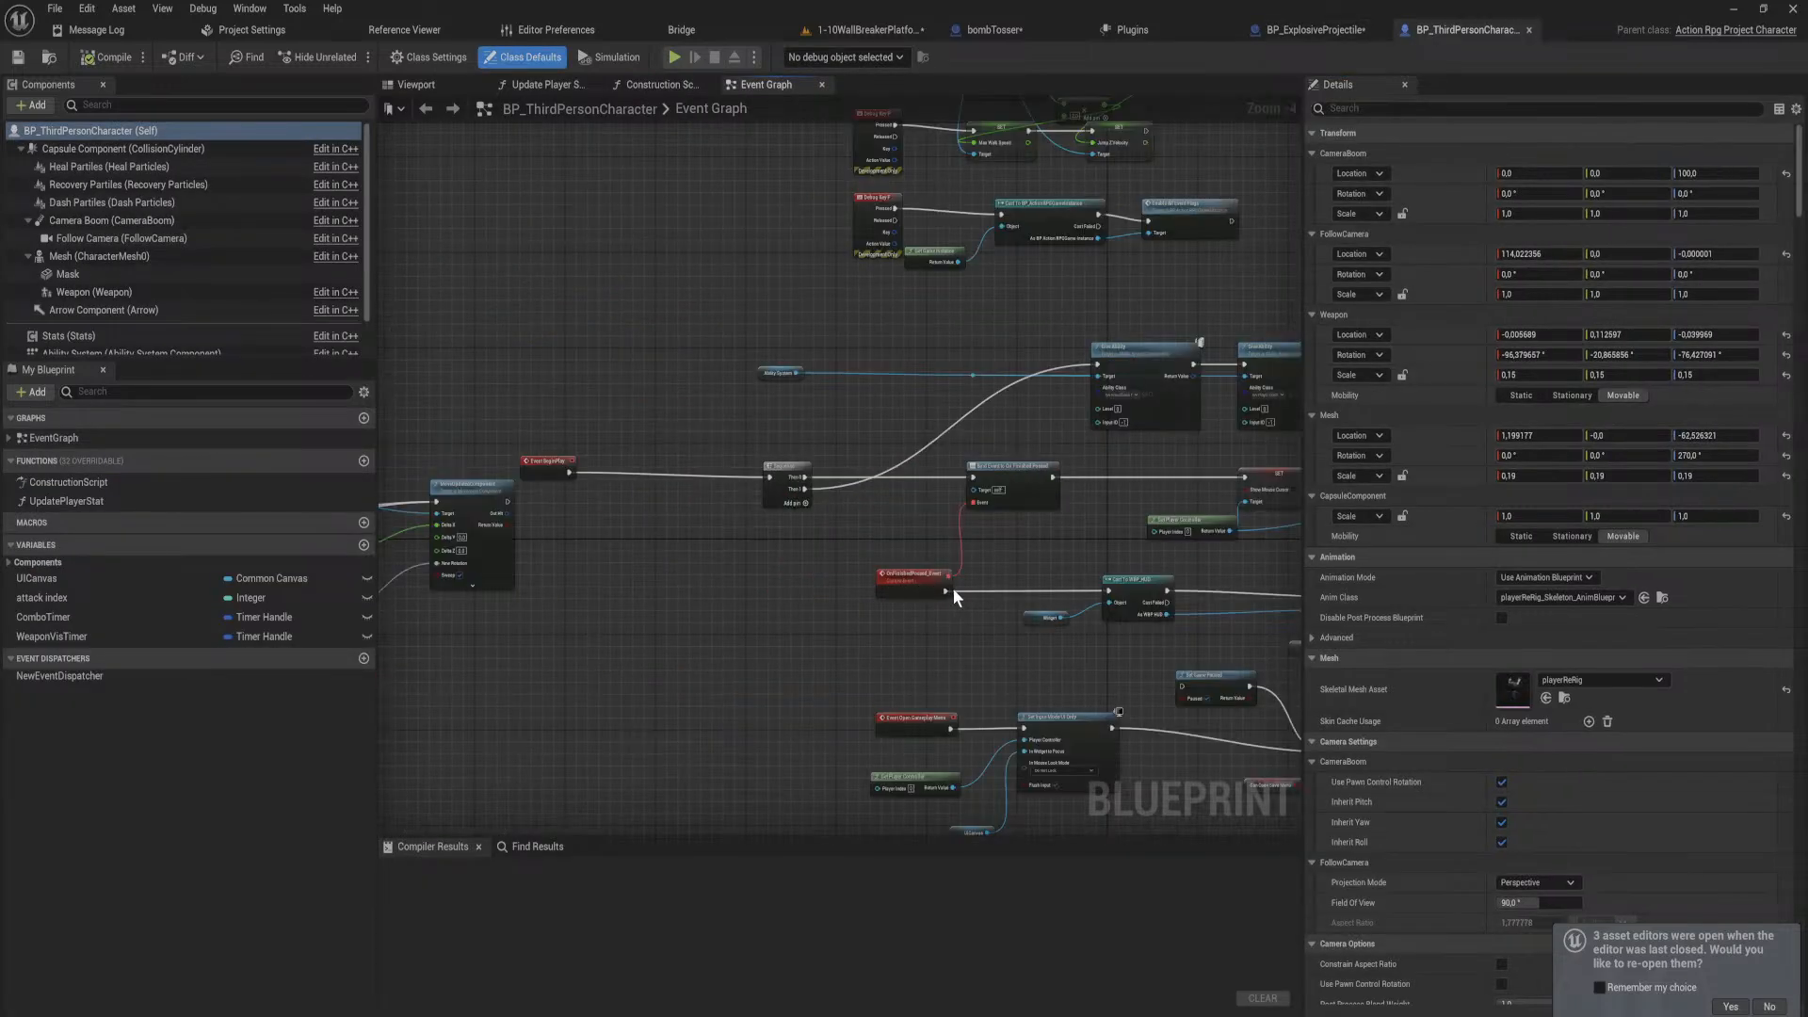
right_drag(953, 589, 622, 229)
right_drag(557, 528, 942, 296)
scroll(959, 392, up, 2)
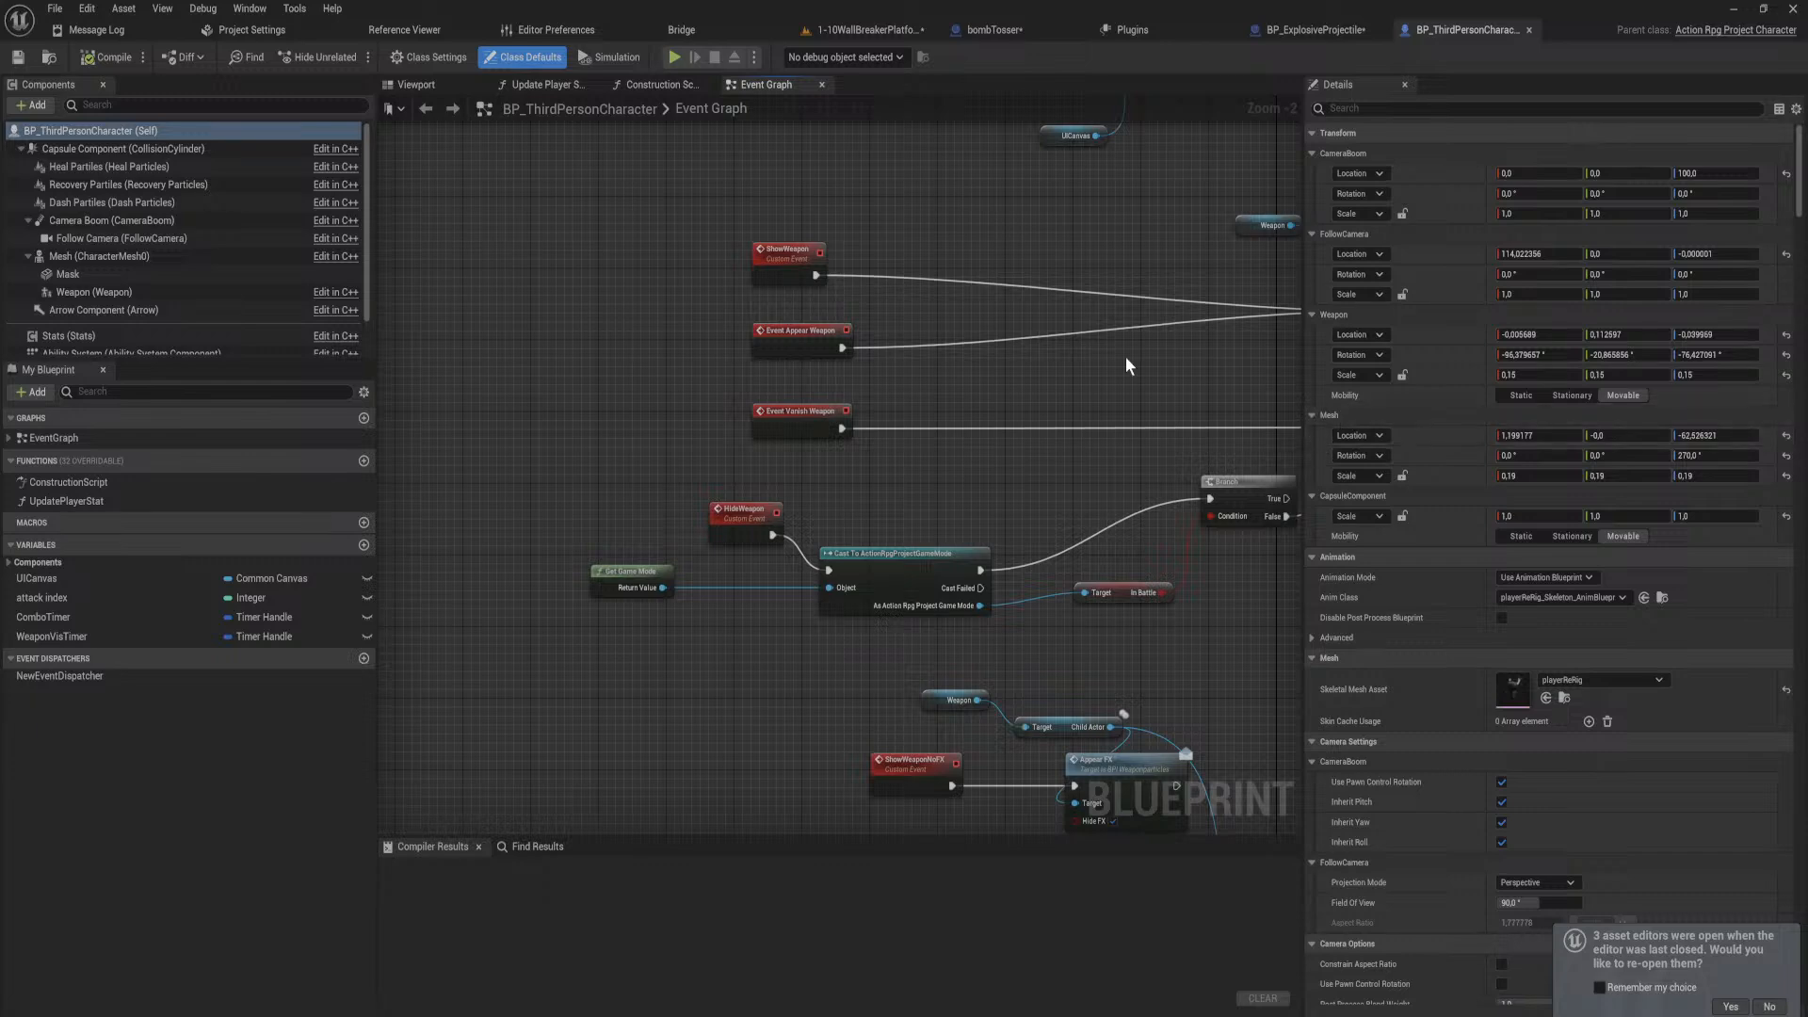
Step: Launch the screen zoom tool and draw a large red rectangle in the empty area below the Get Game Mode node
key(super)
text(zoom)
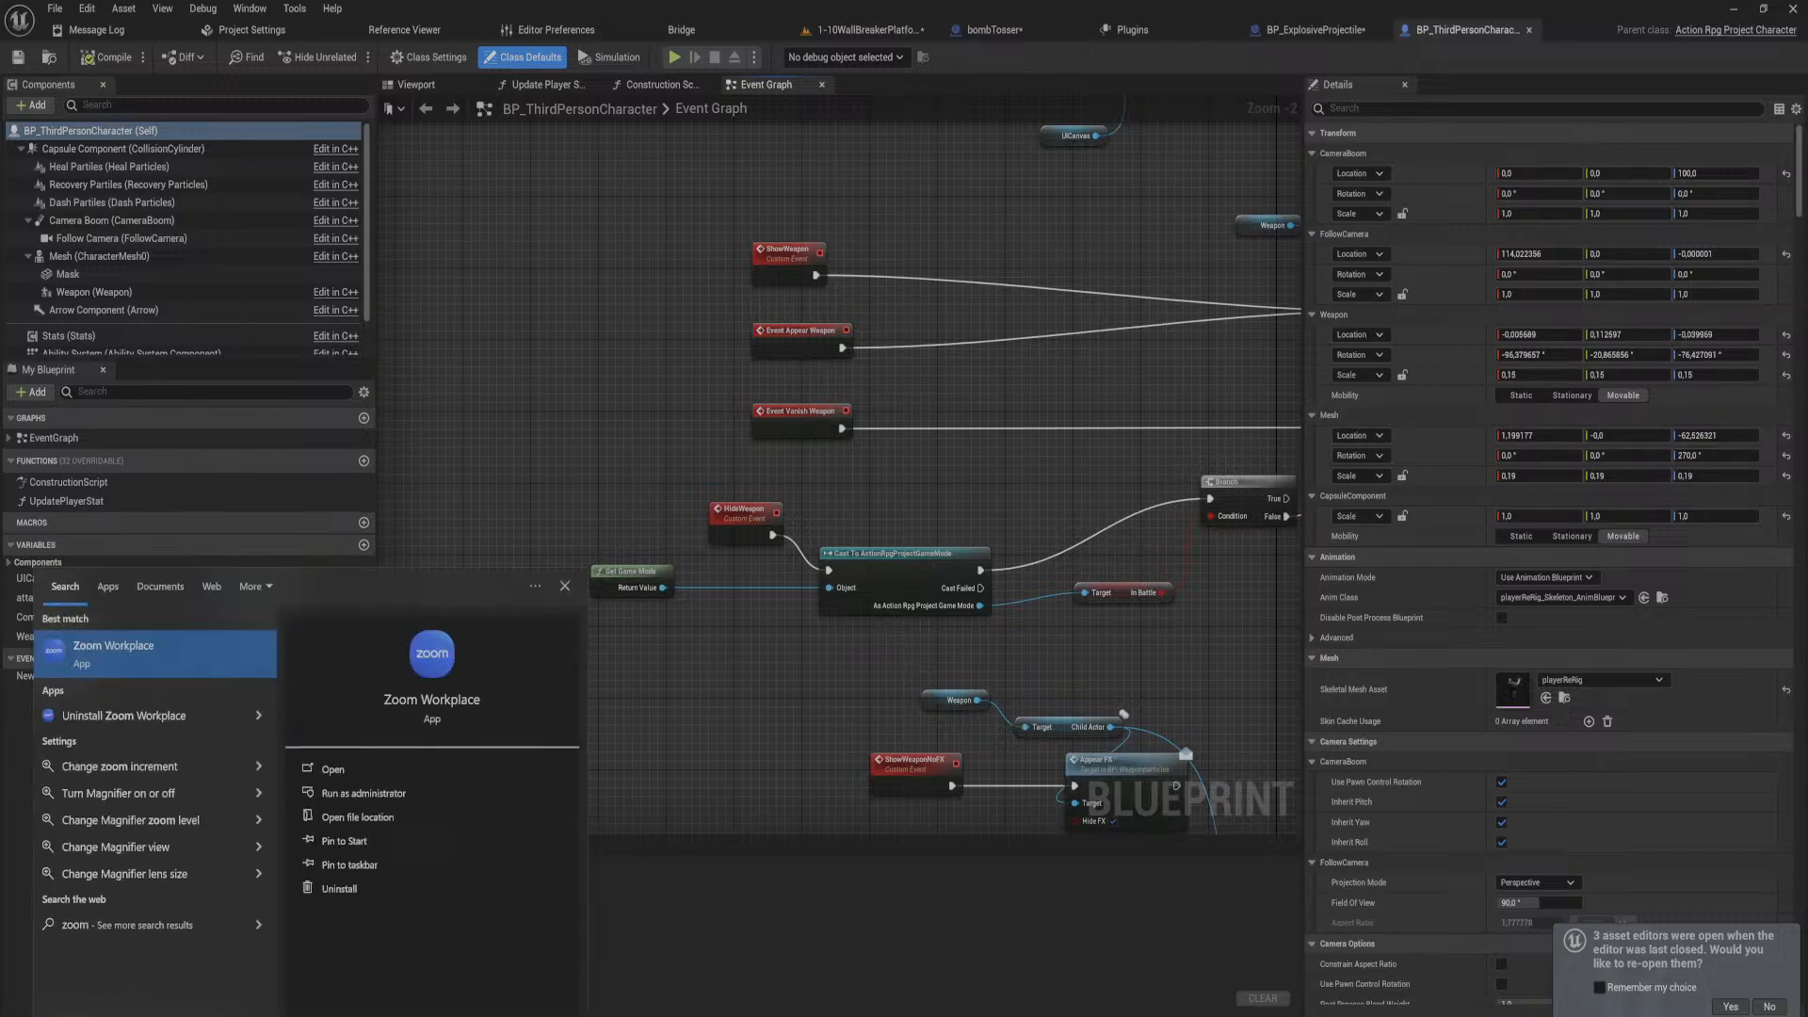
key(Return)
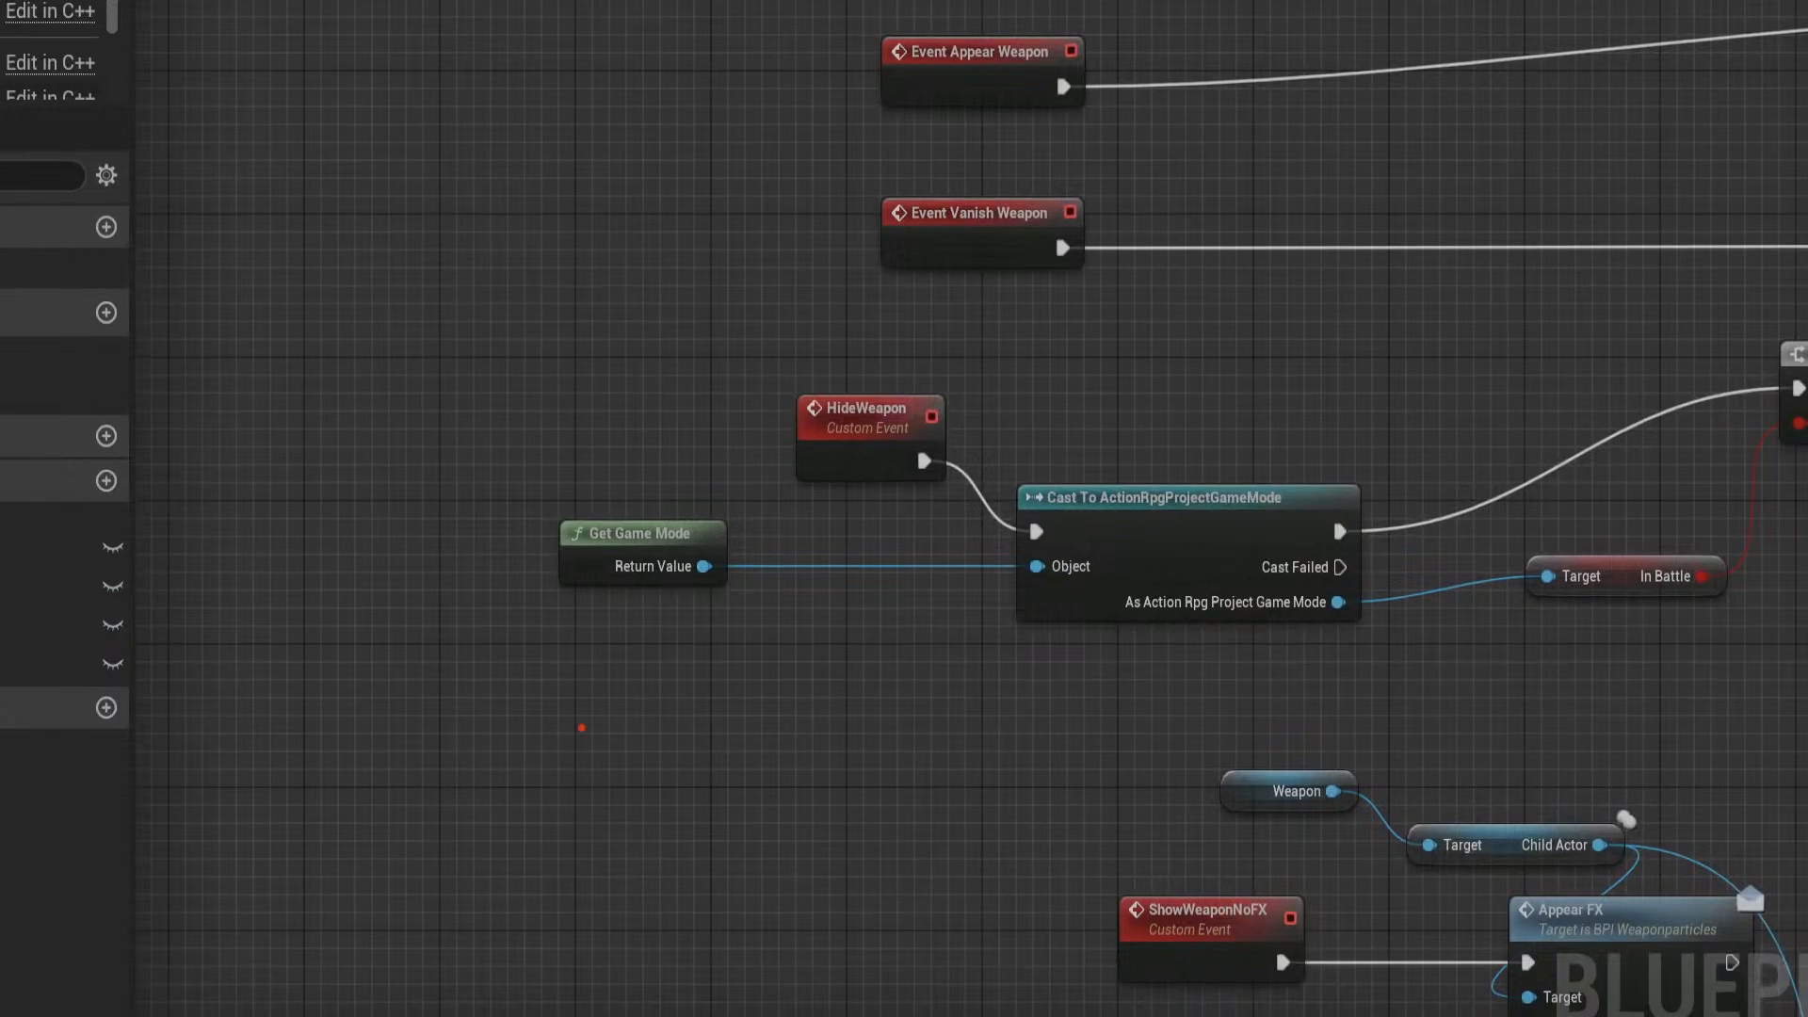
shift+drag(473, 625, 721, 809)
key(e)
mouse_move(434, 614)
ctrl+shift+mouse_down()
mouse_move(981, 957)
mouse_move(1046, 957)
mouse_move(1005, 928)
mouse_move(1001, 943)
ctrl+shift+mouse_up()
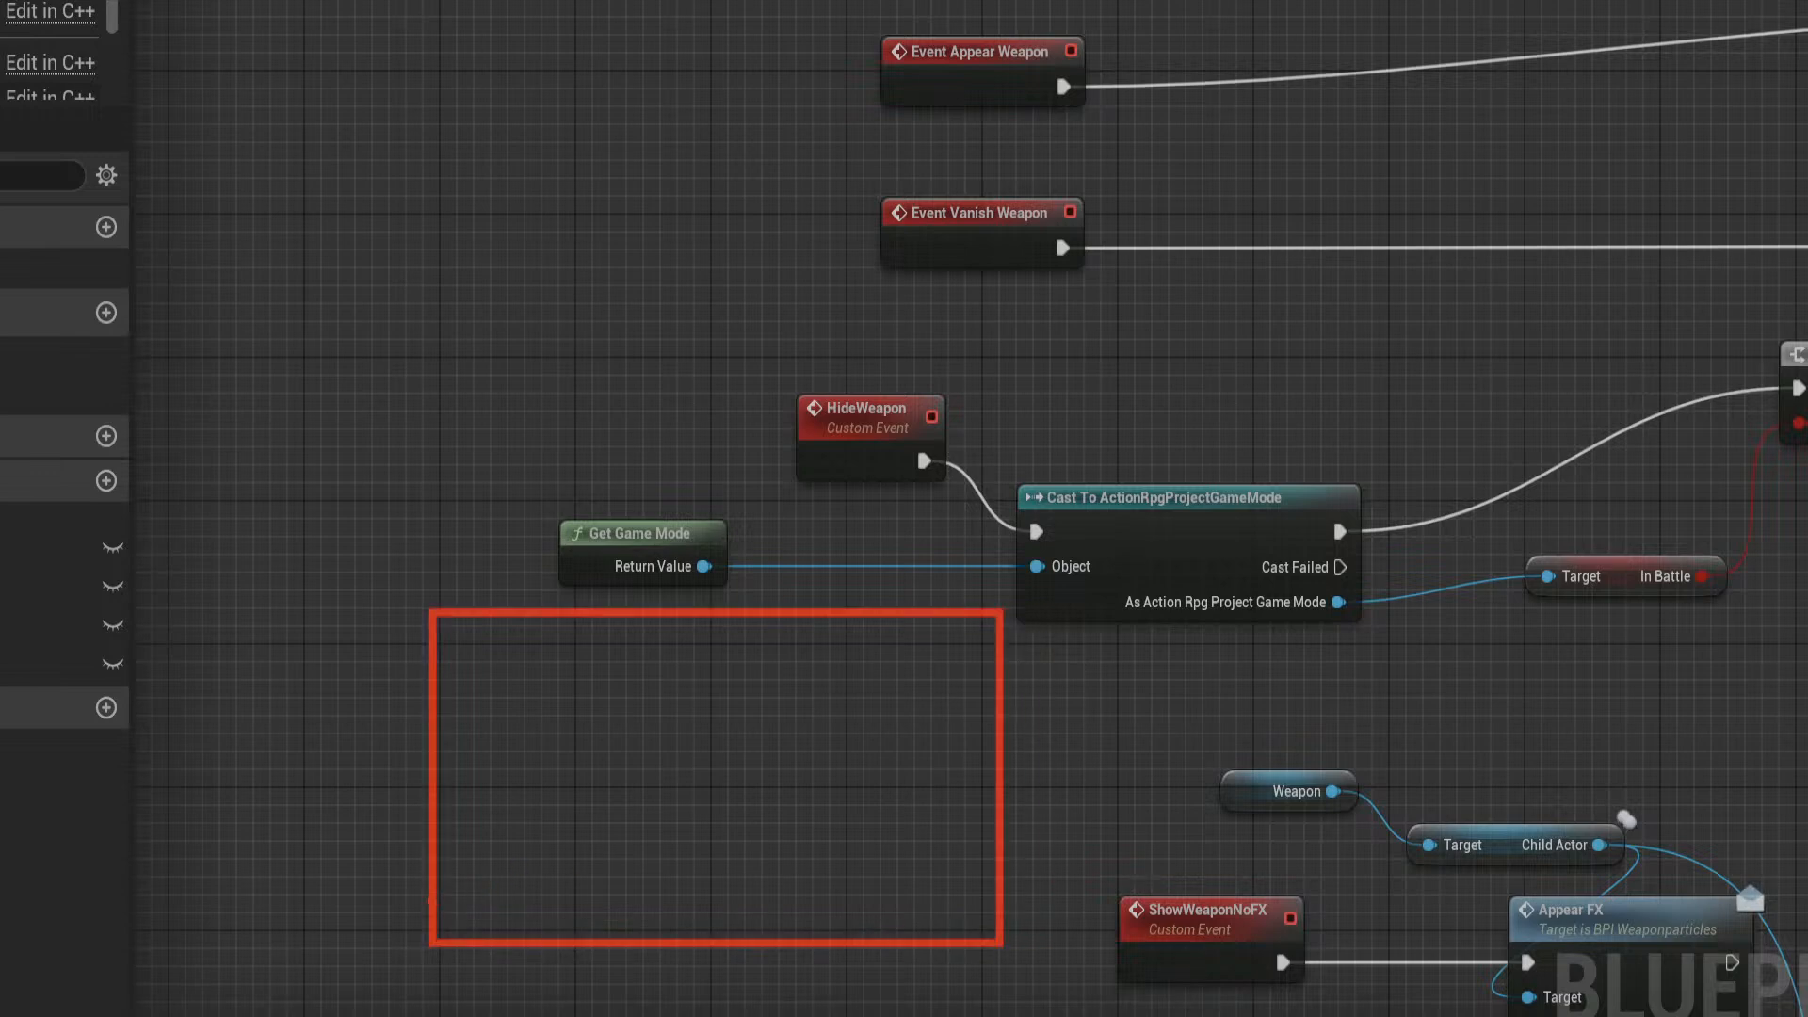
shift+drag(430, 899, 1001, 900)
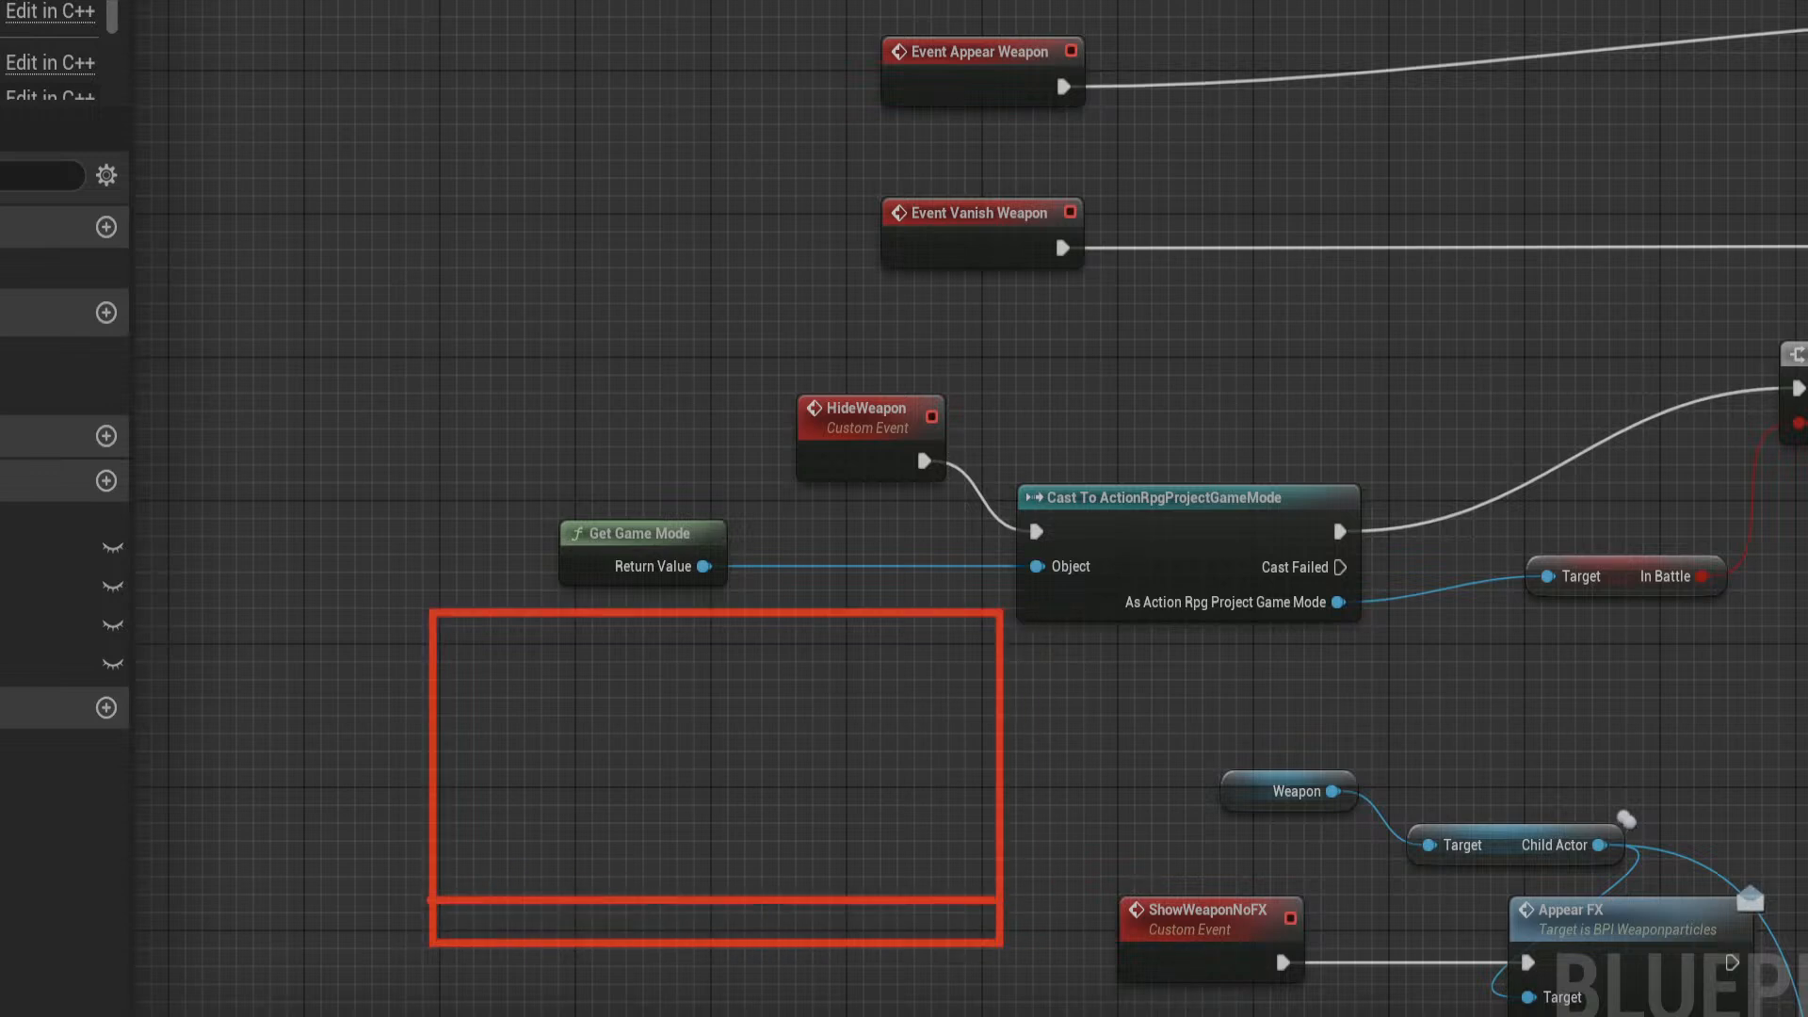
mouse_move(436, 856)
shift+mouse_down()
mouse_move(710, 839)
mouse_move(999, 857)
shift+mouse_up()
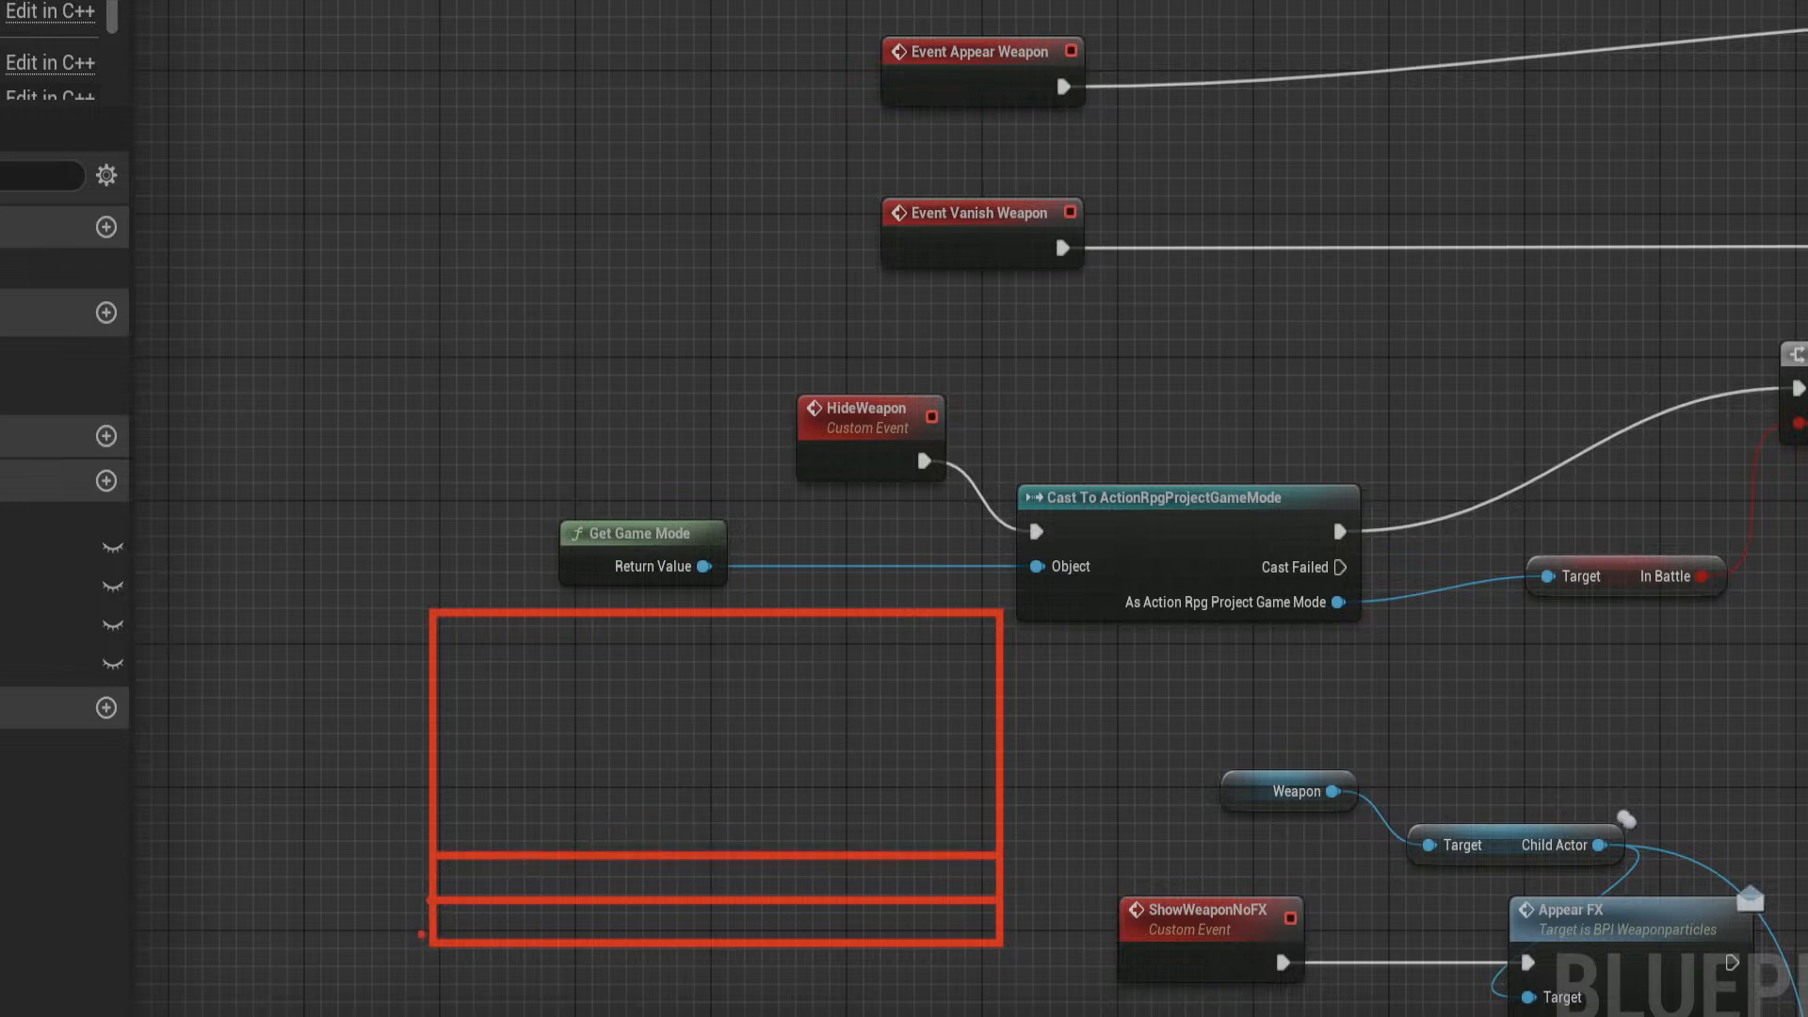
mouse_move(385, 930)
mouse_down()
mouse_move(415, 937)
mouse_move(429, 888)
mouse_move(411, 899)
mouse_up()
shift+drag(428, 809, 1000, 809)
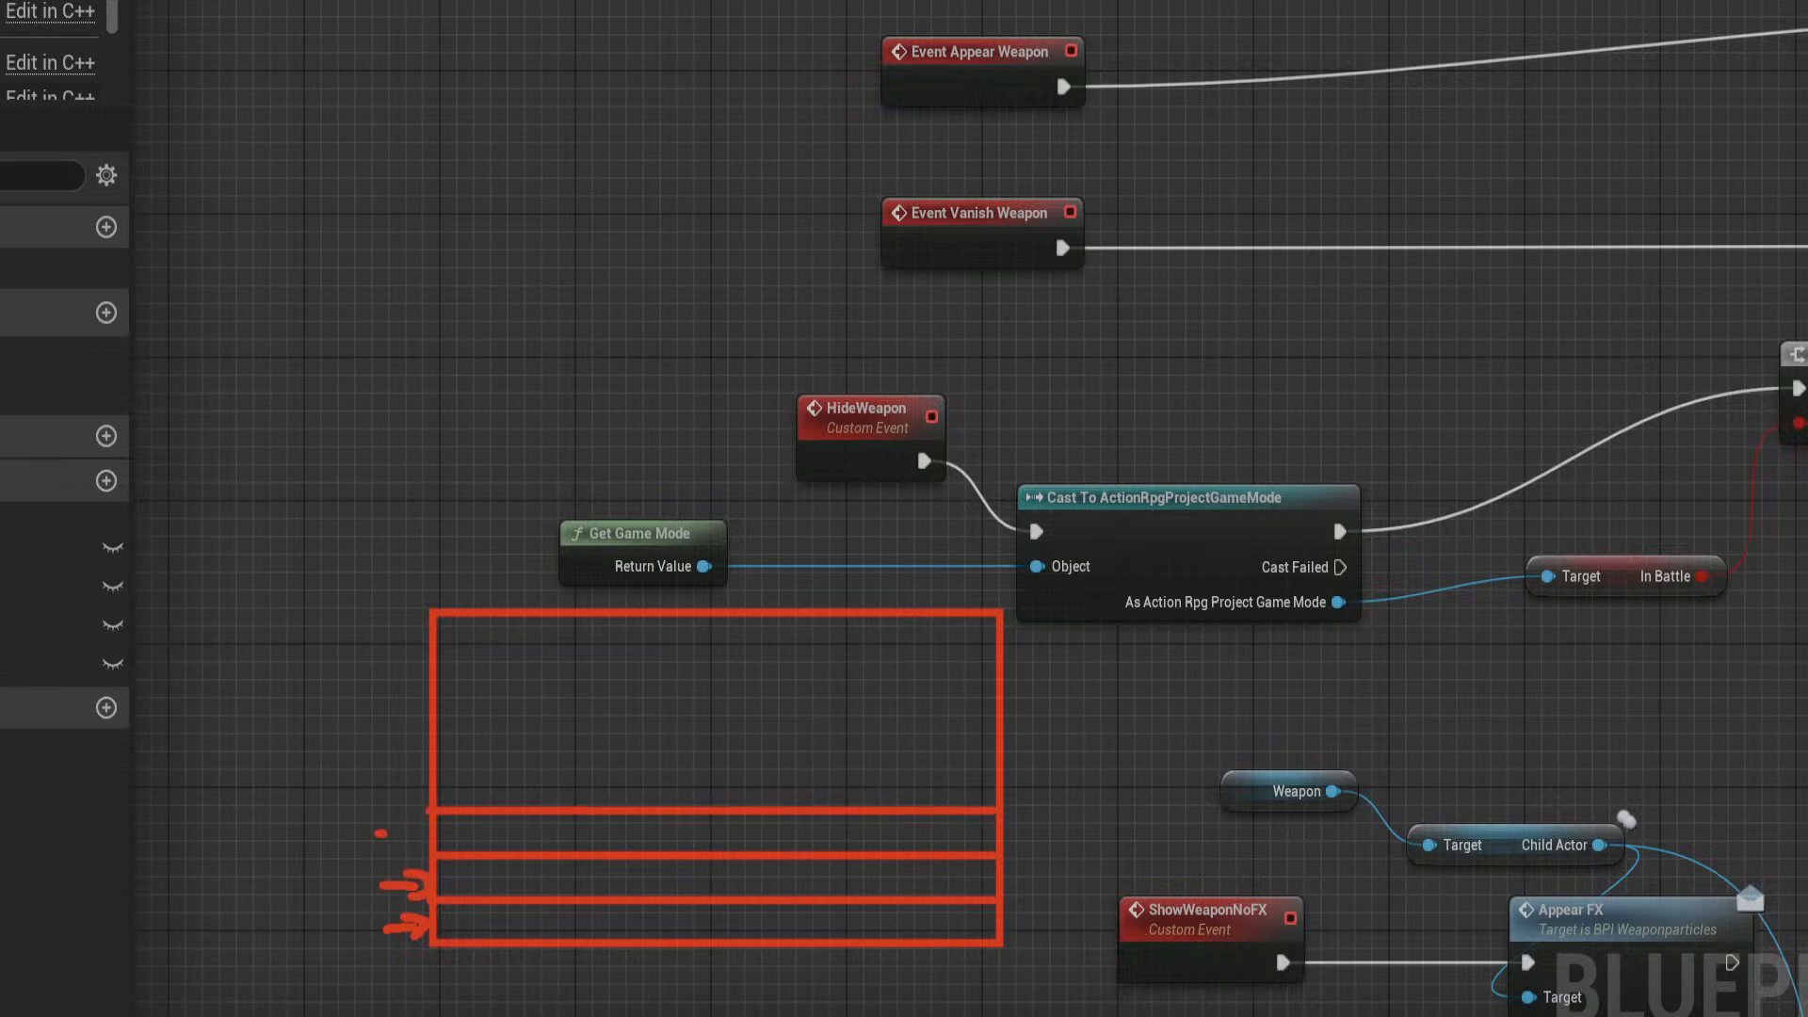
mouse_move(376, 833)
mouse_down()
mouse_move(422, 832)
mouse_move(413, 845)
mouse_up()
key(ctrl+z)
key(ctrl+z)
key(ctrl+z)
key(ctrl+z)
key(ctrl+z)
key(ctrl+z)
key(ctrl+z)
key(ctrl+z)
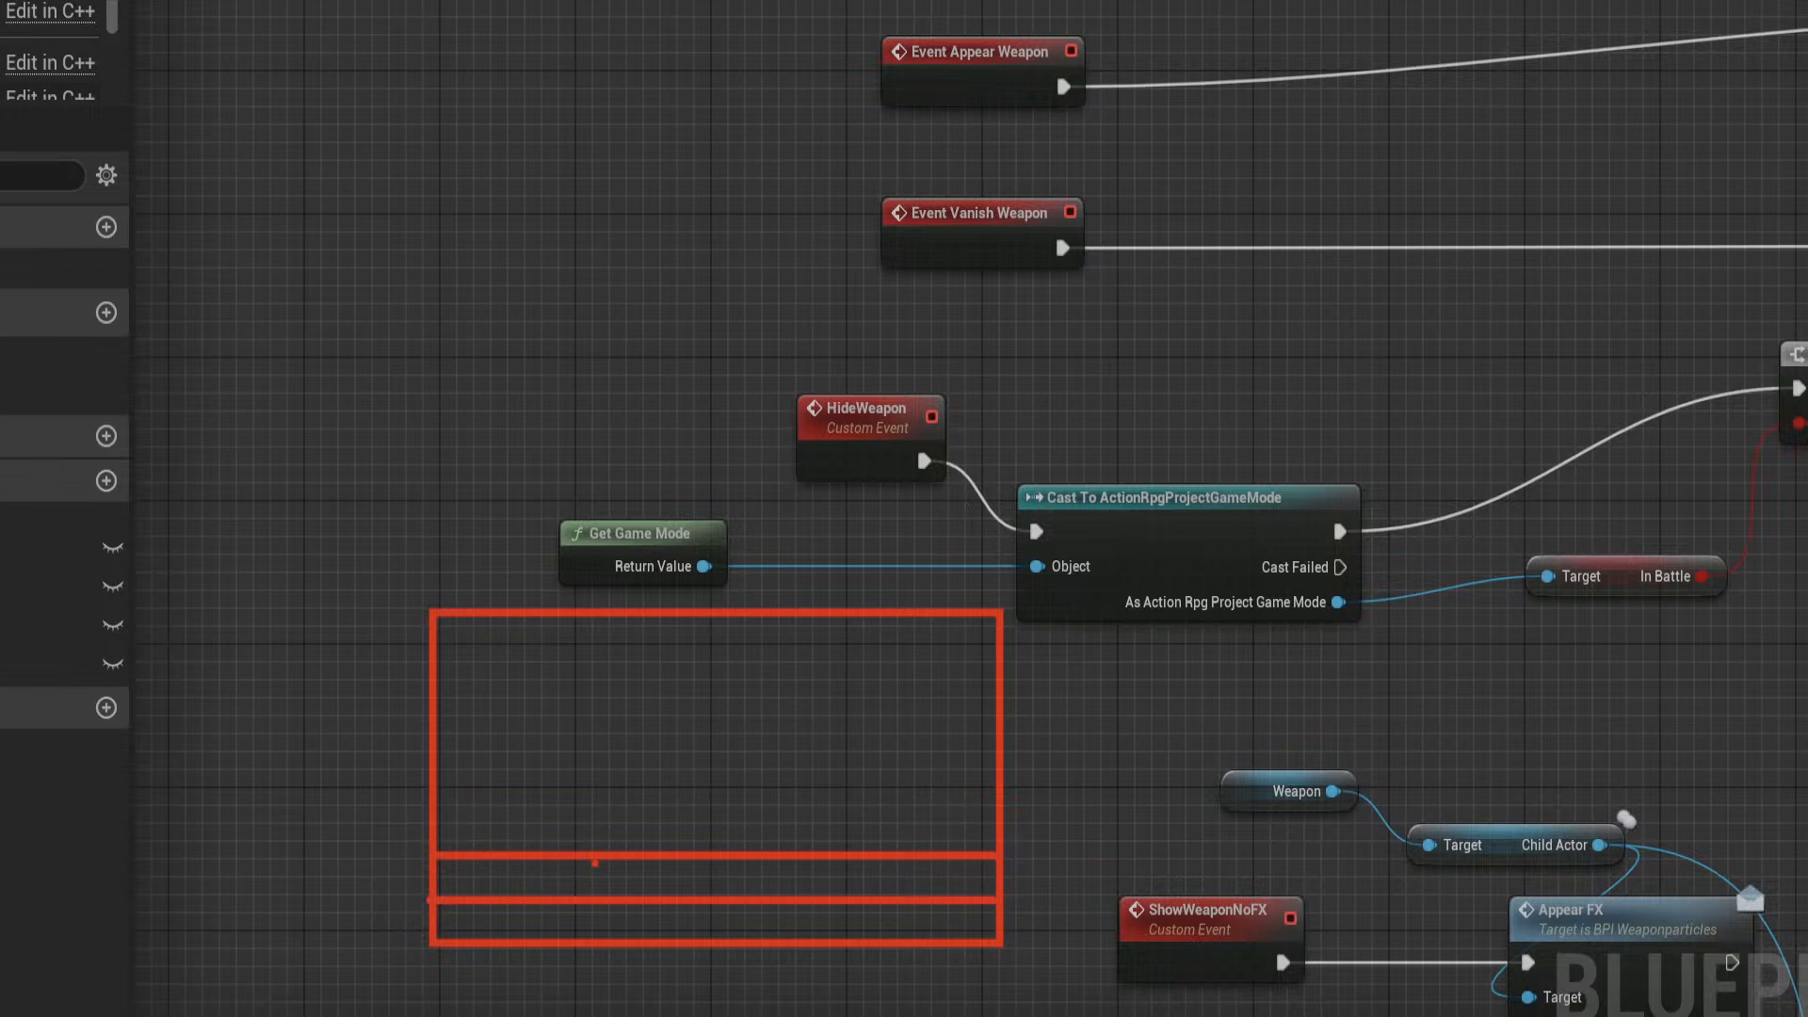
key(ctrl+z)
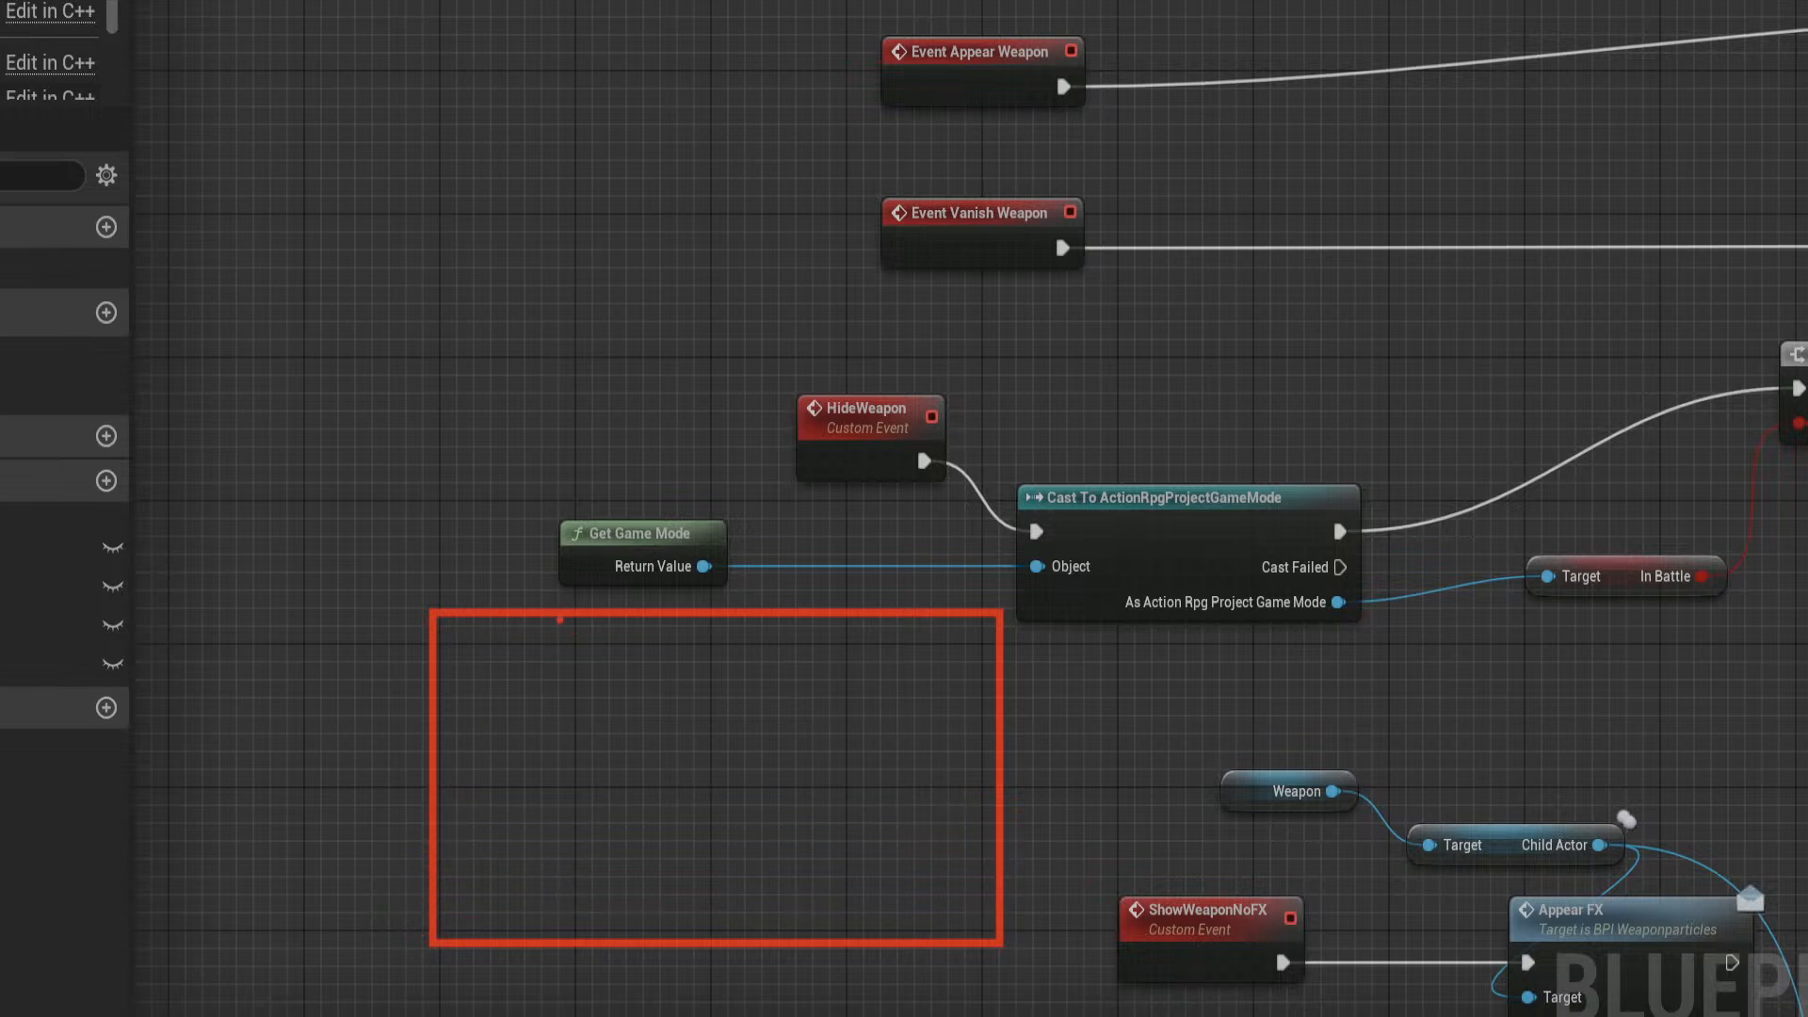
Step: Divide the red rectangle into four columns with three vertical lines
mouse_move(560, 621)
shift+mouse_down()
mouse_move(578, 888)
mouse_move(562, 939)
shift+mouse_up()
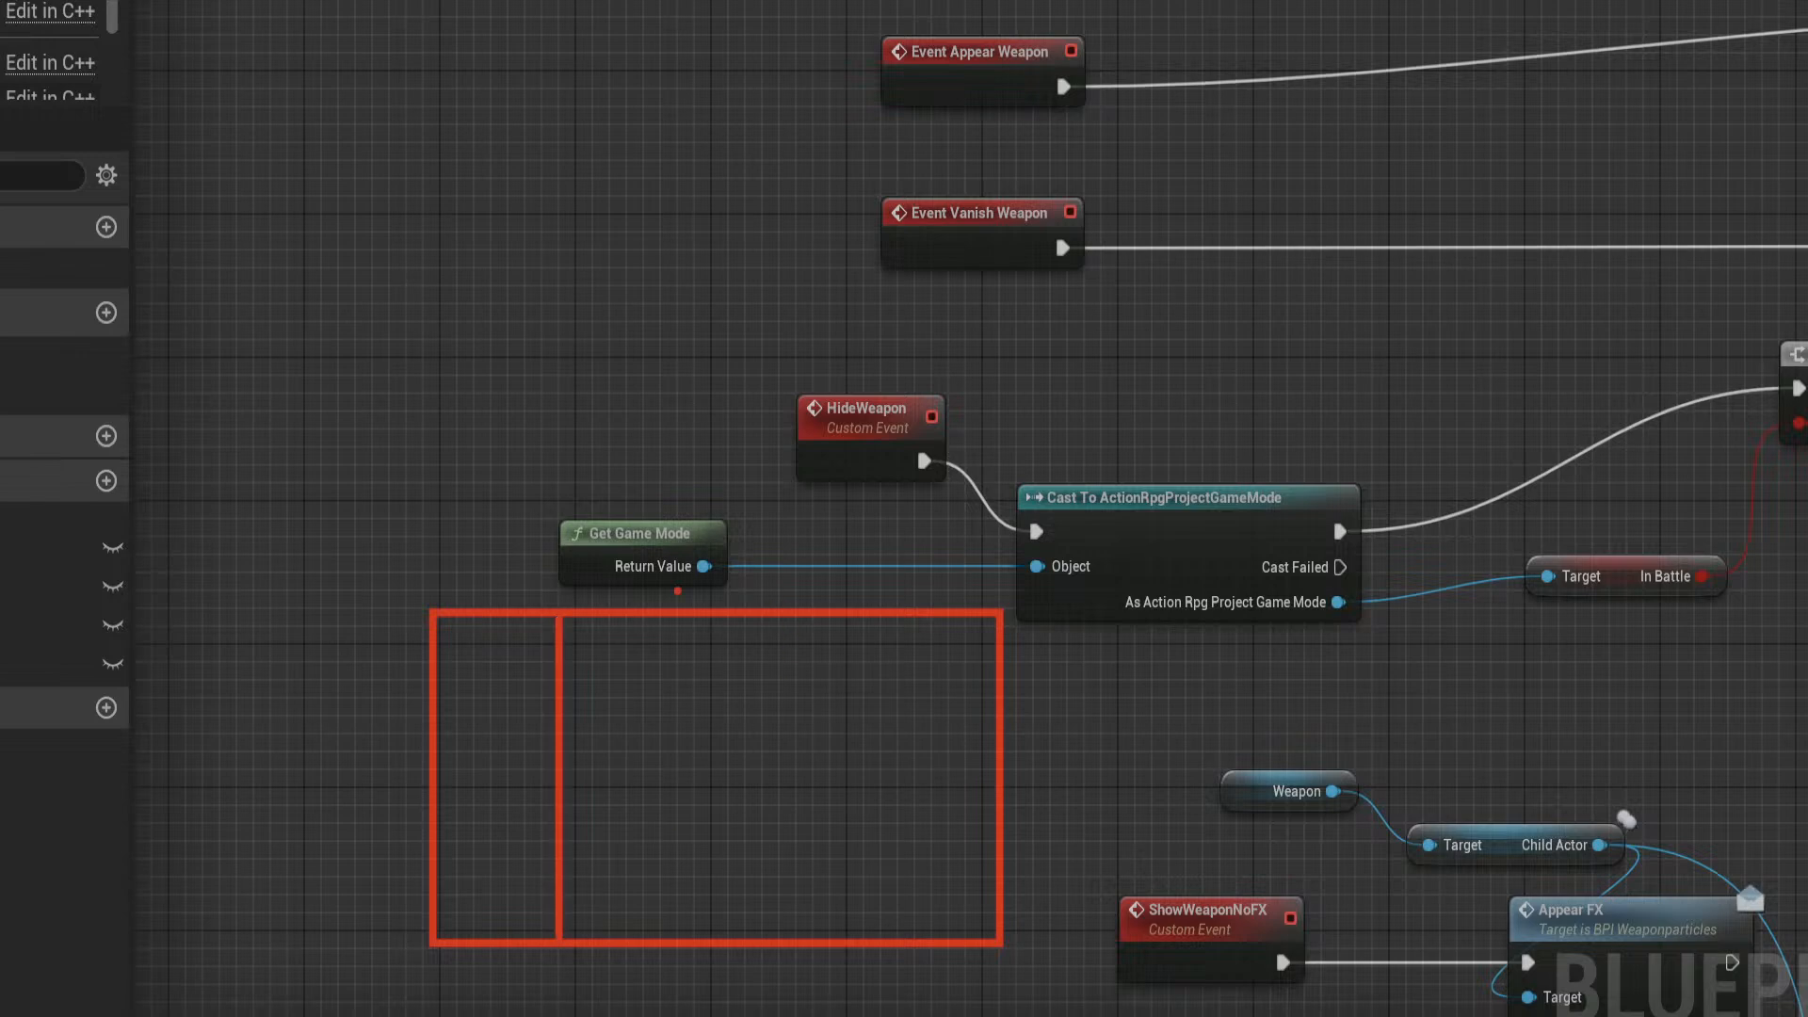
shift+drag(706, 617, 707, 938)
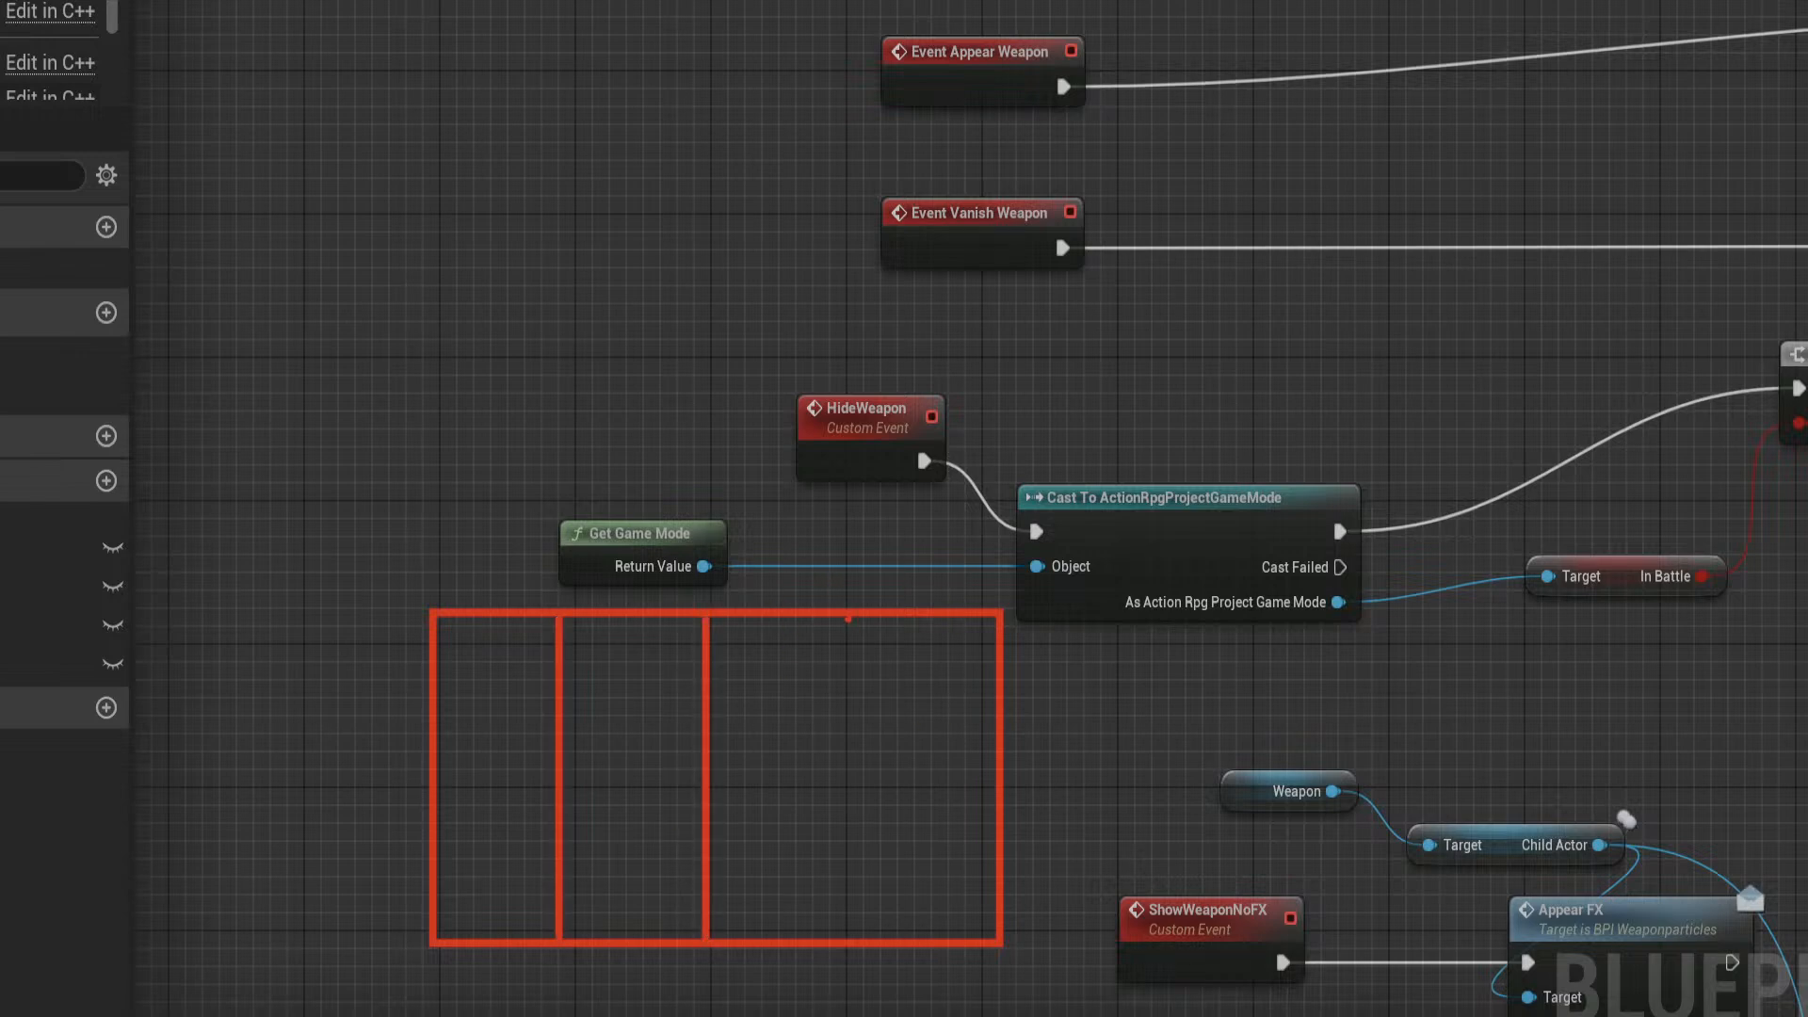
shift+drag(847, 619, 849, 938)
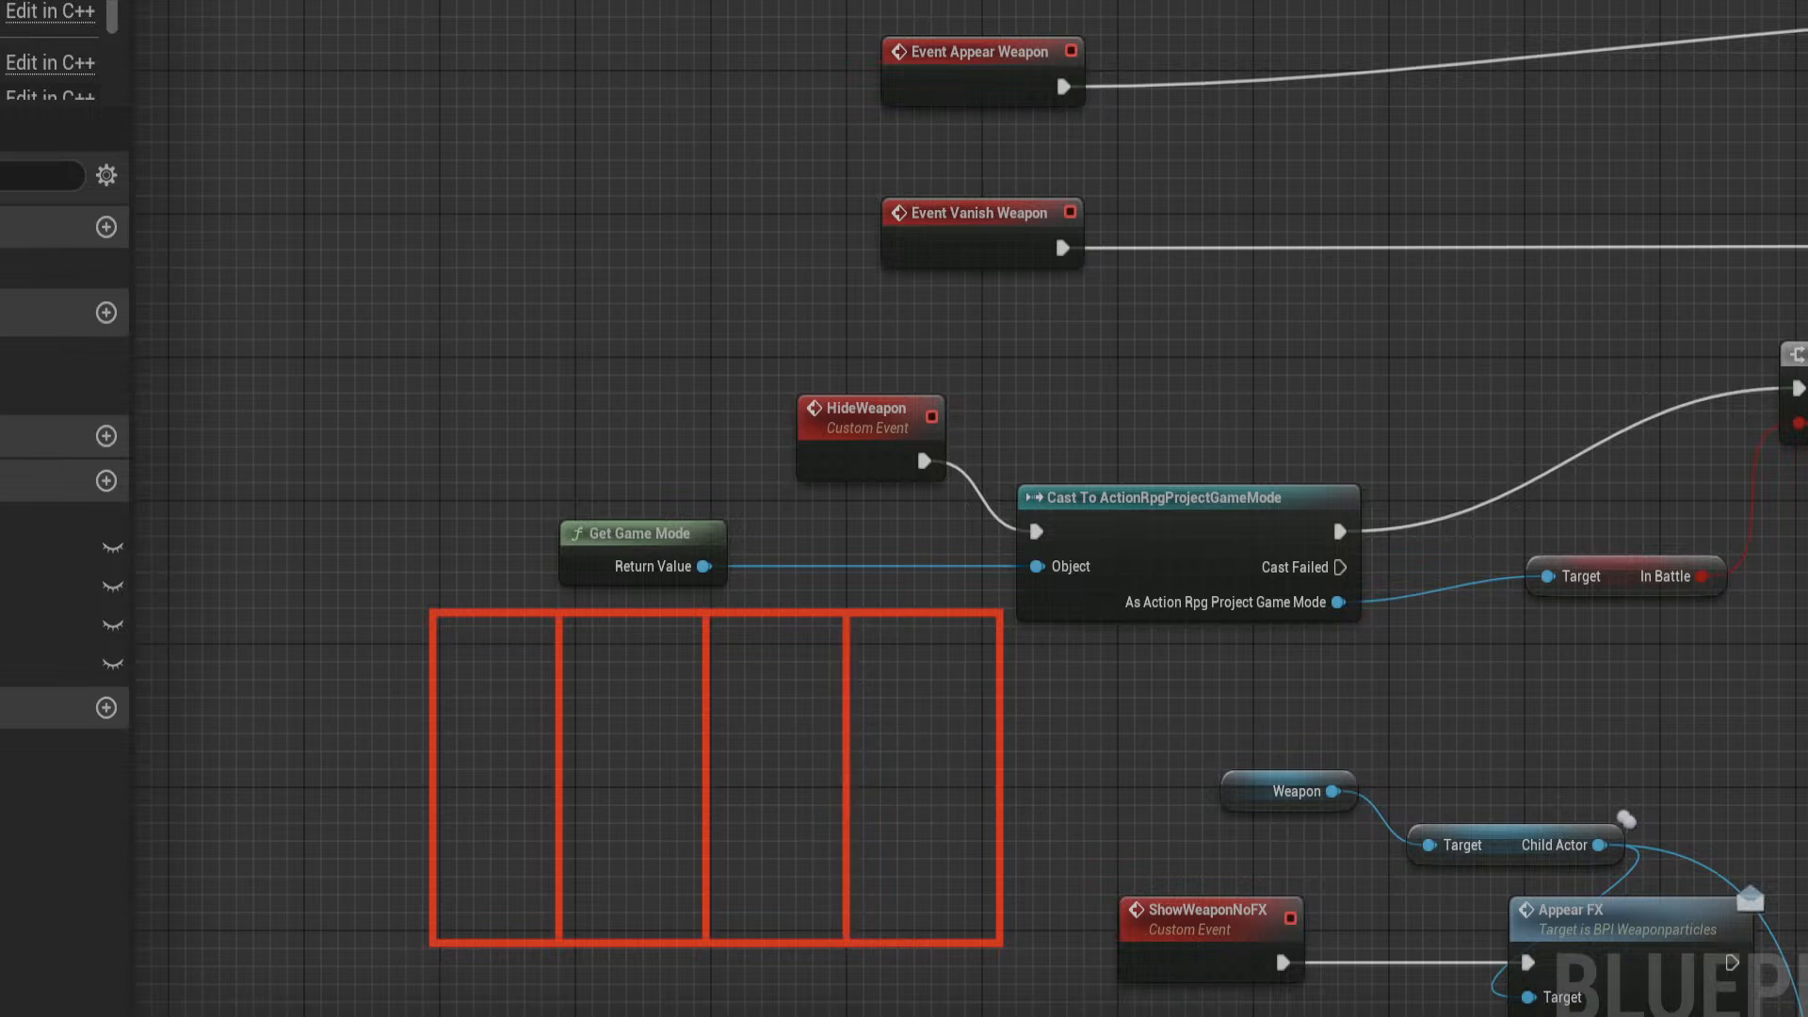
Step: Draw a shallow bar beneath the four columns with a divider near its right end, and write 50% inside it
shift+drag(441, 941, 441, 1010)
shift+drag(440, 1006, 994, 1006)
shift+drag(990, 1005, 990, 942)
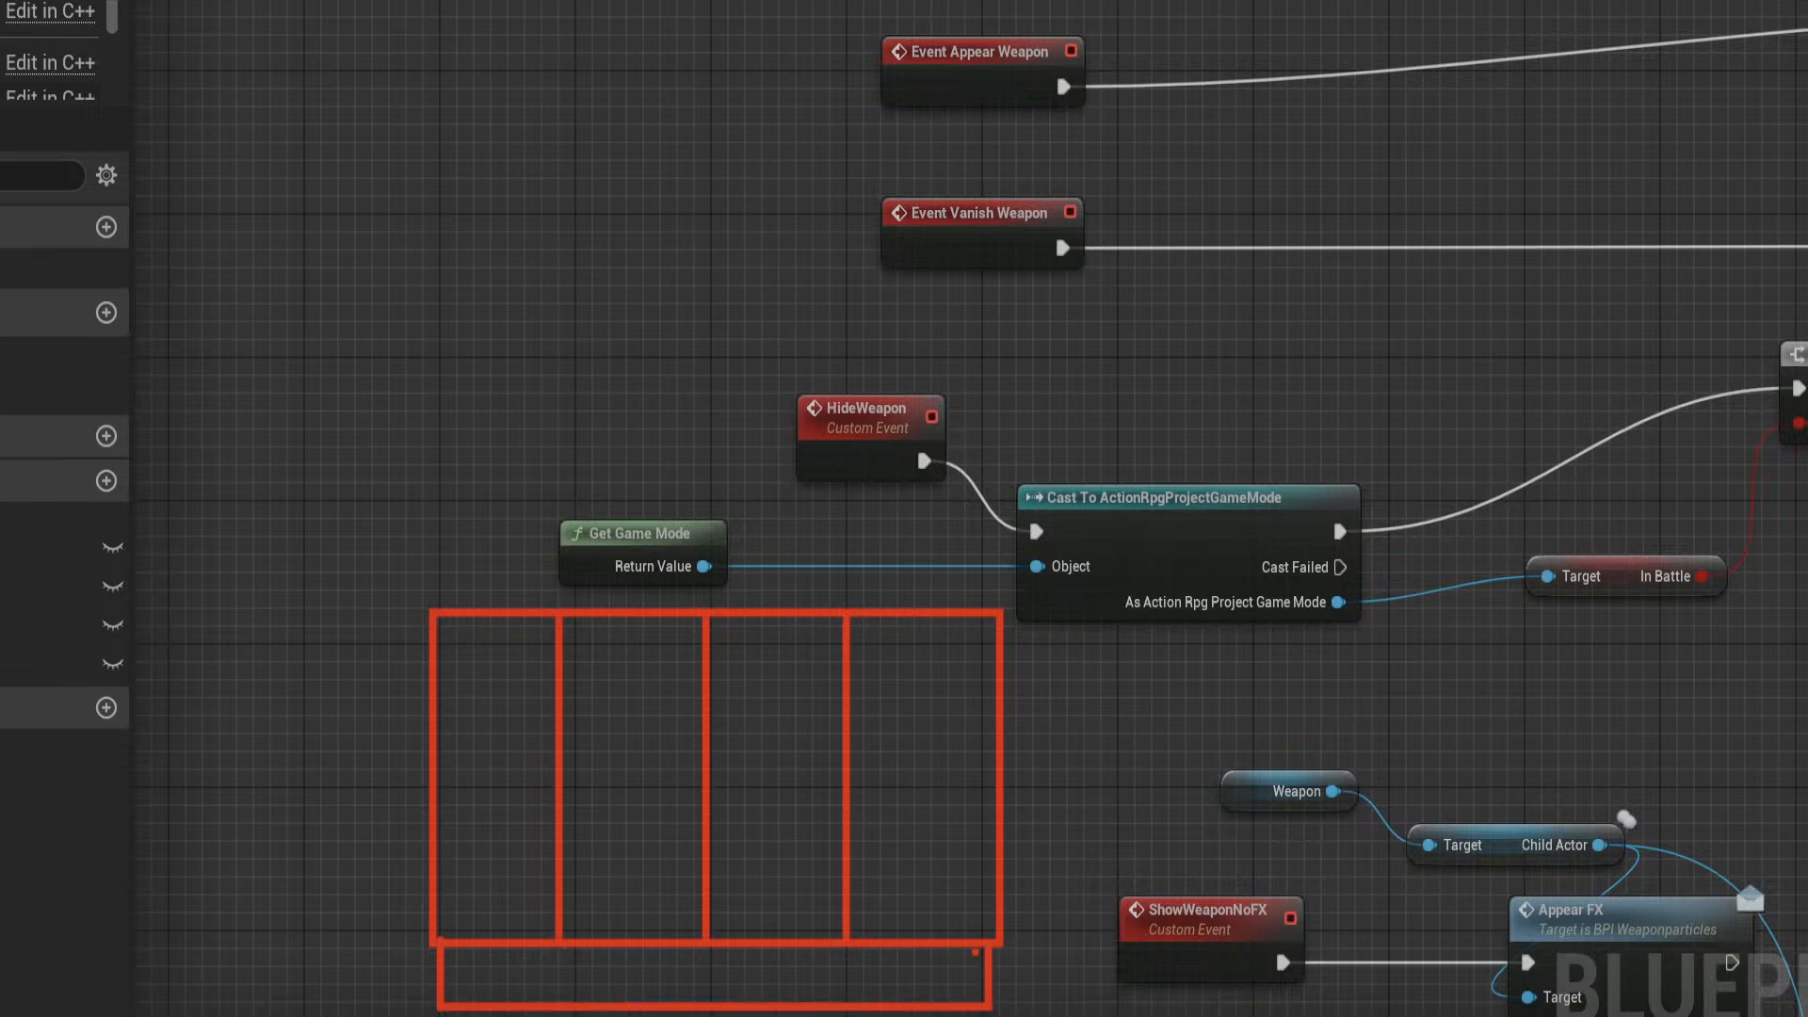
shift+drag(921, 941, 920, 1007)
mouse_move(669, 975)
mouse_down()
mouse_move(701, 954)
mouse_move(719, 986)
mouse_move(746, 961)
mouse_move(787, 965)
mouse_up()
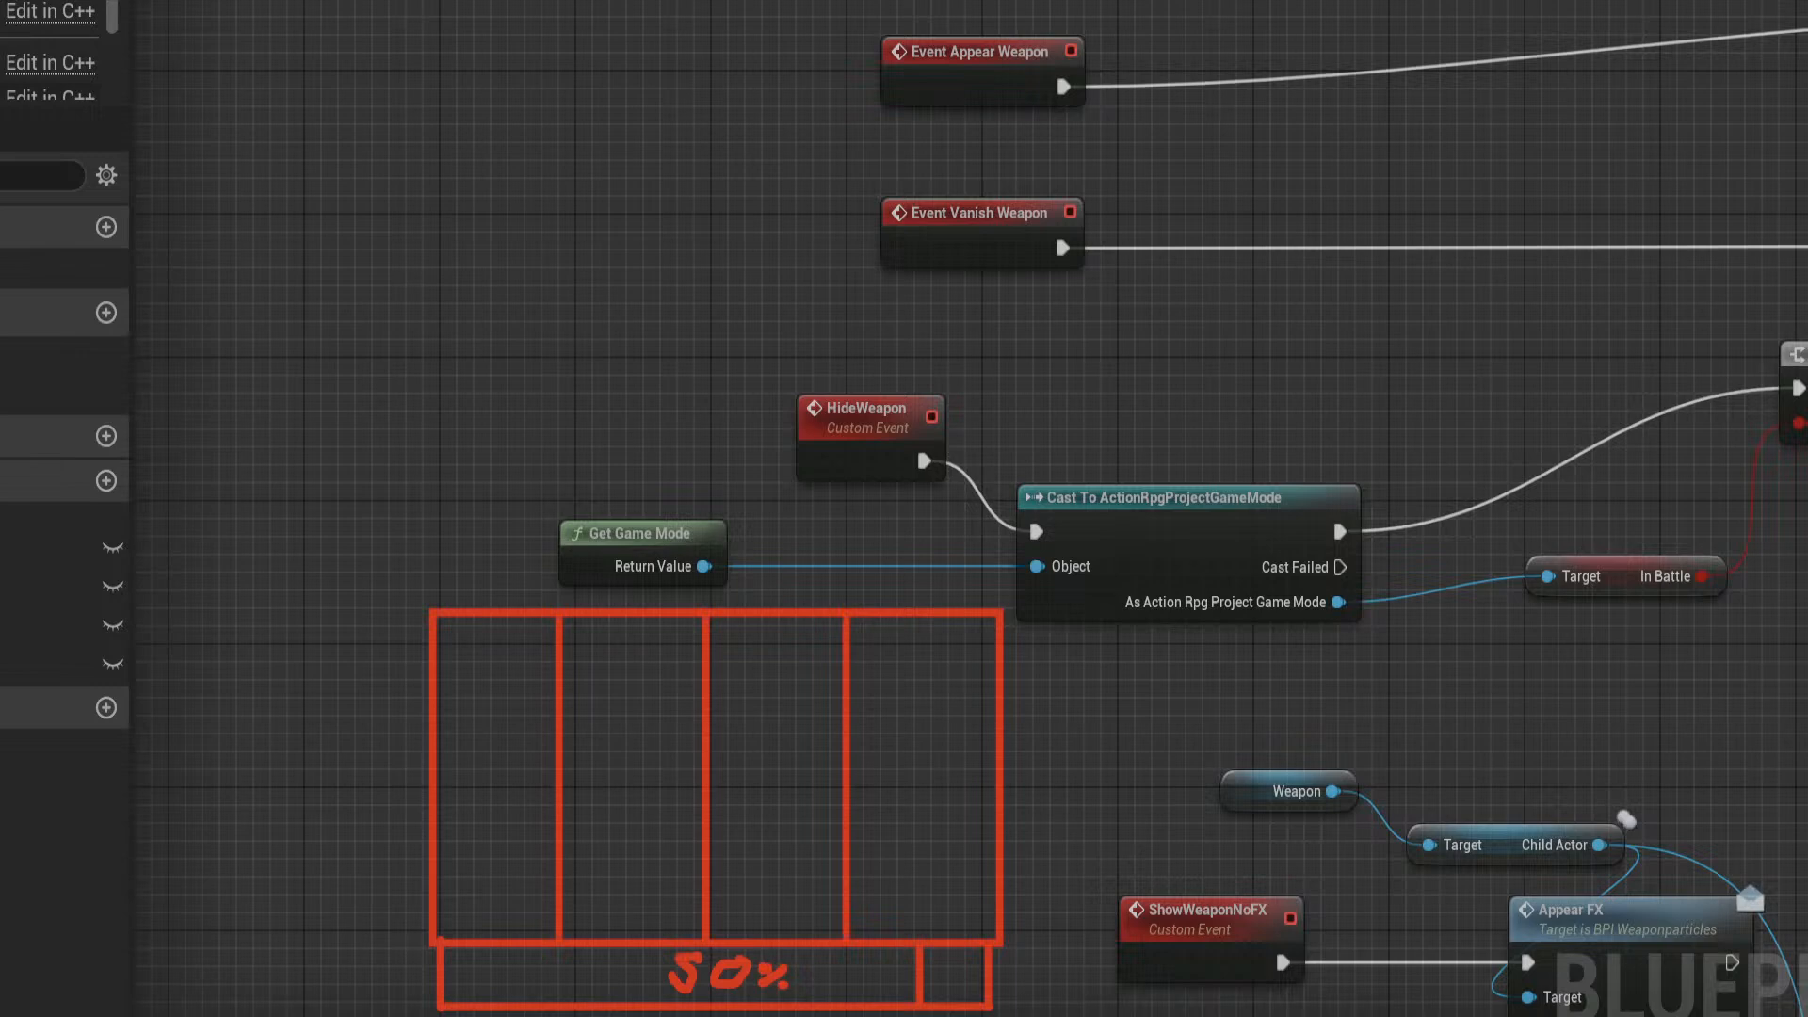
drag(785, 976, 789, 987)
Step: Section off the lower part of the first column, write 25% in it, and draw a downward arrow above the column
drag(436, 842, 556, 841)
mouse_move(455, 878)
mouse_down()
mouse_move(491, 906)
mouse_move(524, 881)
mouse_move(530, 913)
mouse_move(520, 902)
mouse_up()
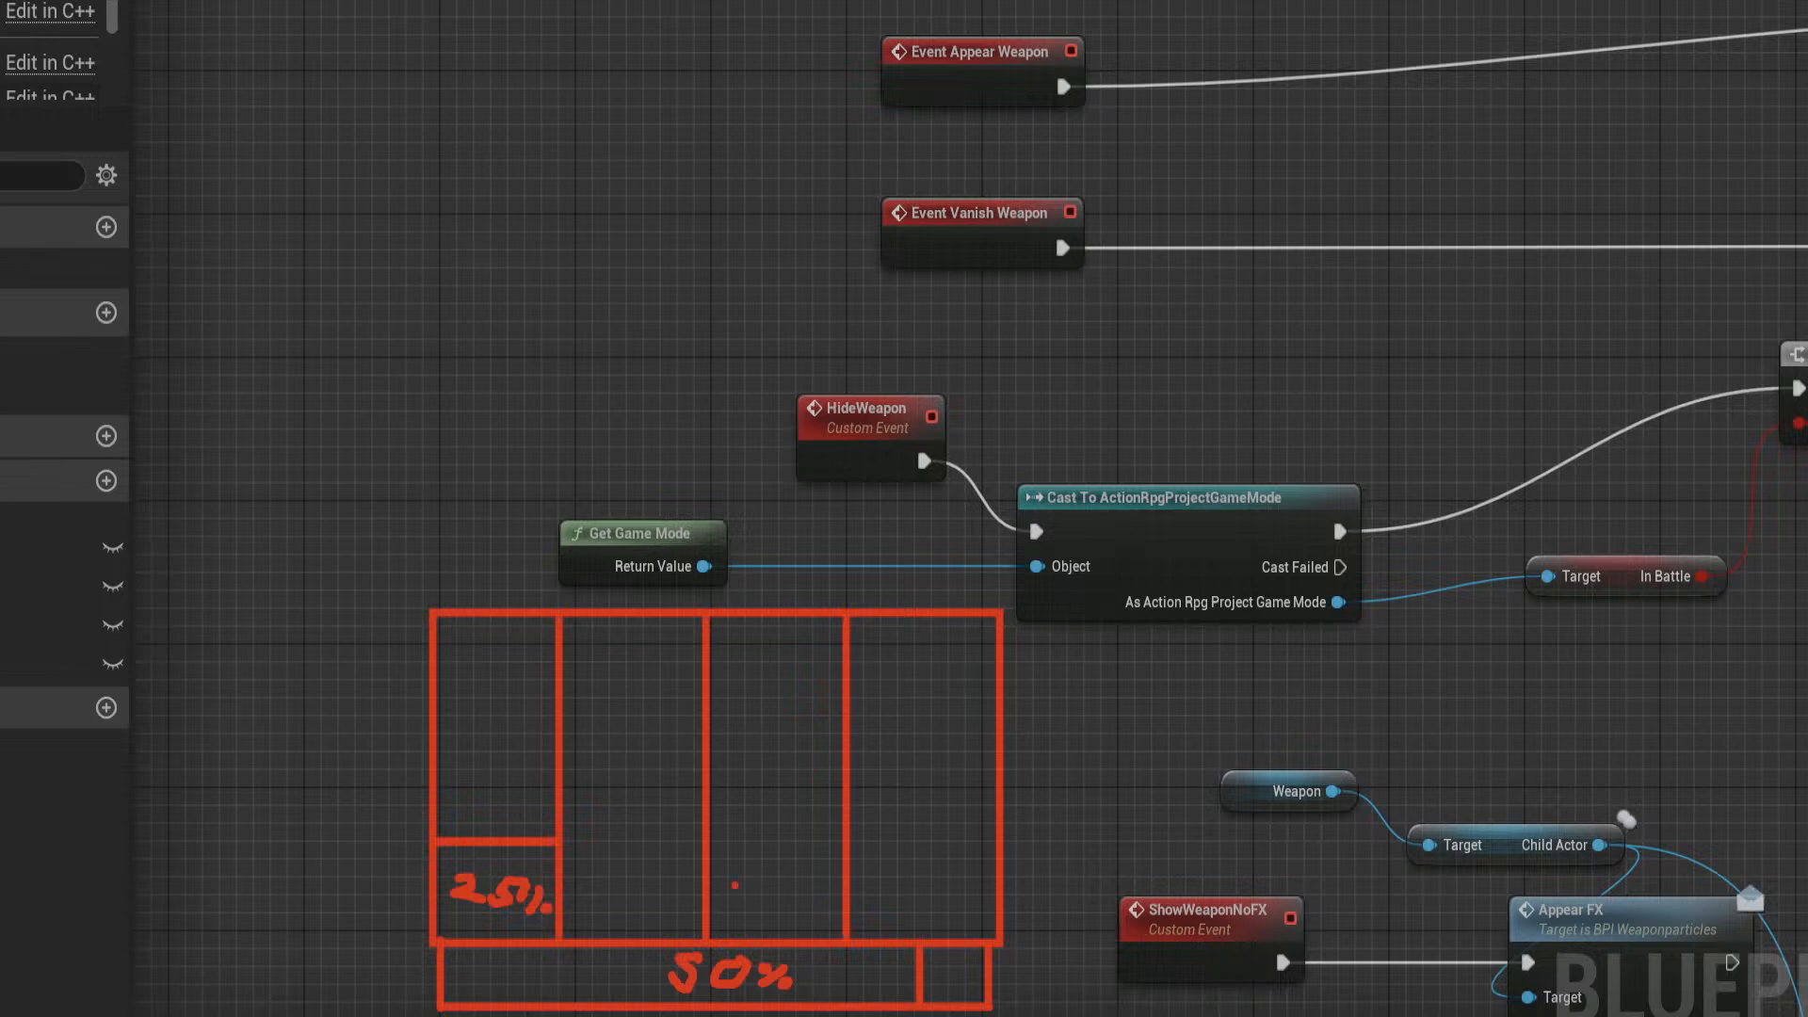
drag(493, 518, 489, 590)
Step: Section off a thin strip at the foot of the second column and write 10% in it
mouse_move(565, 623)
mouse_down()
mouse_move(717, 698)
mouse_move(984, 912)
mouse_up()
key(ctrl+z)
mouse_move(560, 903)
mouse_down()
mouse_move(706, 903)
mouse_move(605, 927)
mouse_move(688, 914)
mouse_up()
click(668, 918)
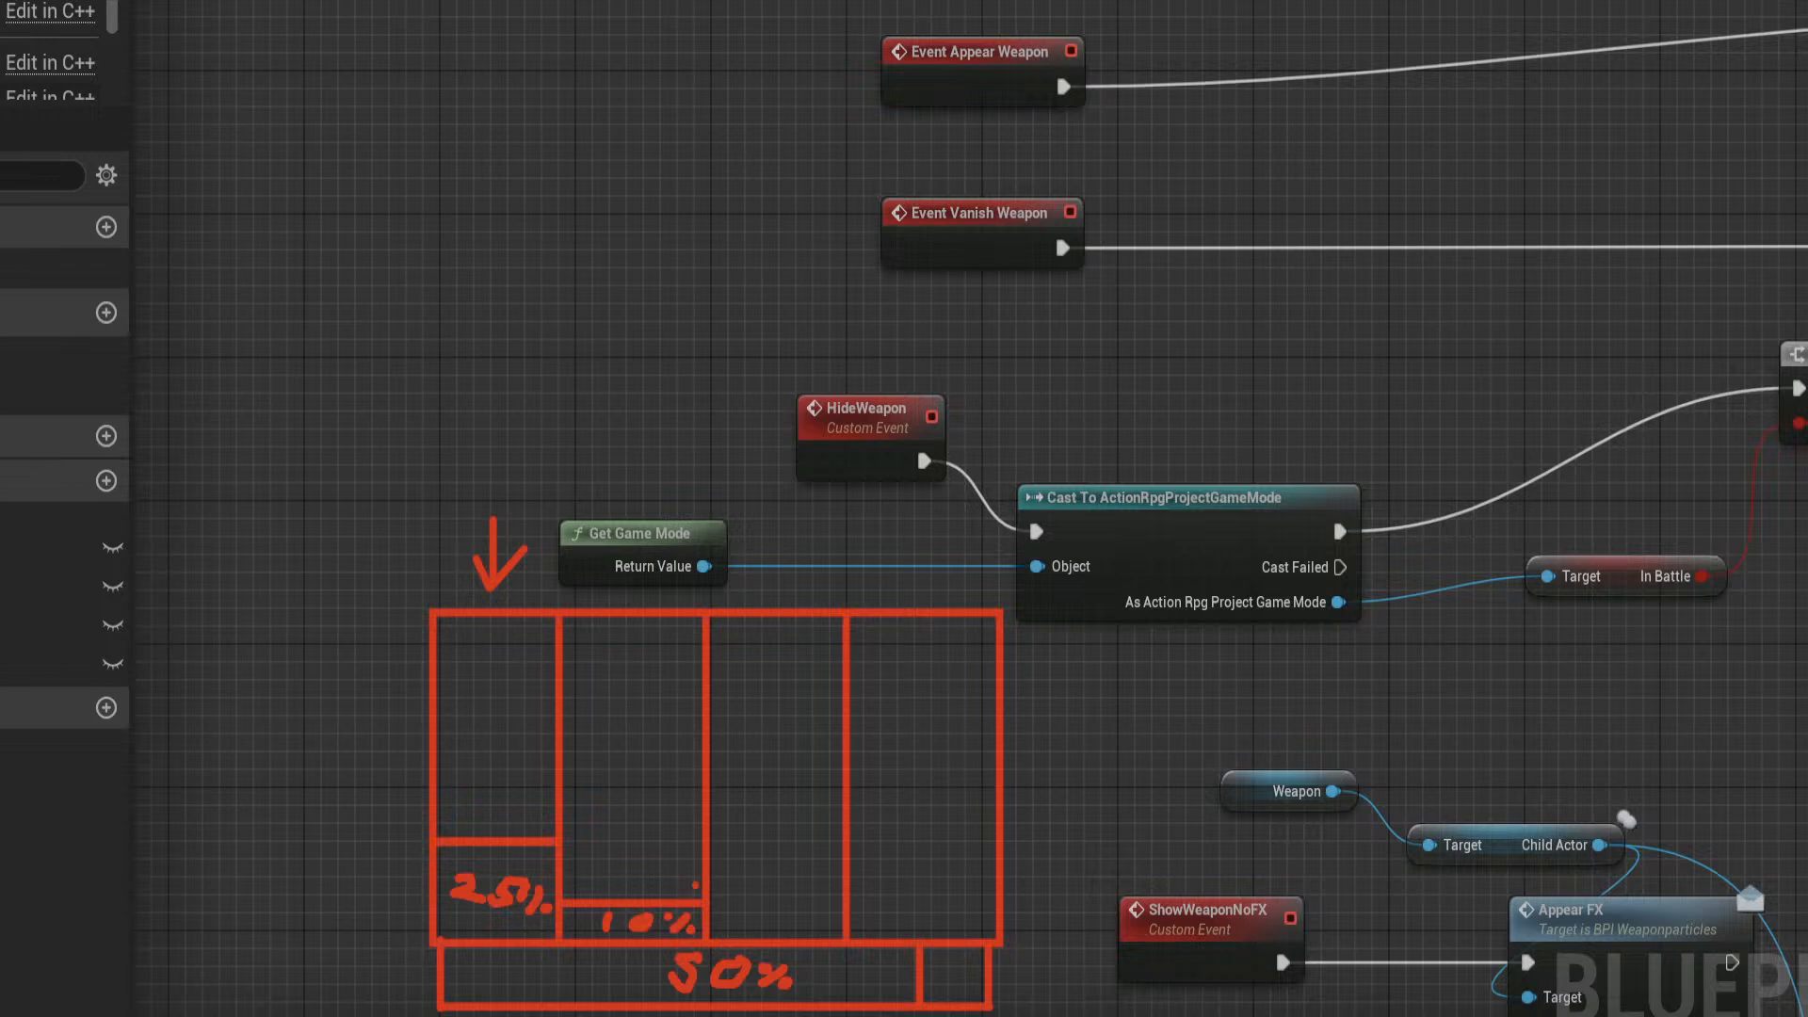
Step: Section off a thin strip at the foot of the third column and frame the whole diagram with a green rectangle
drag(704, 923, 847, 921)
drag(339, 489, 1039, 1016)
key(ctrl+z)
drag(276, 435, 1041, 1016)
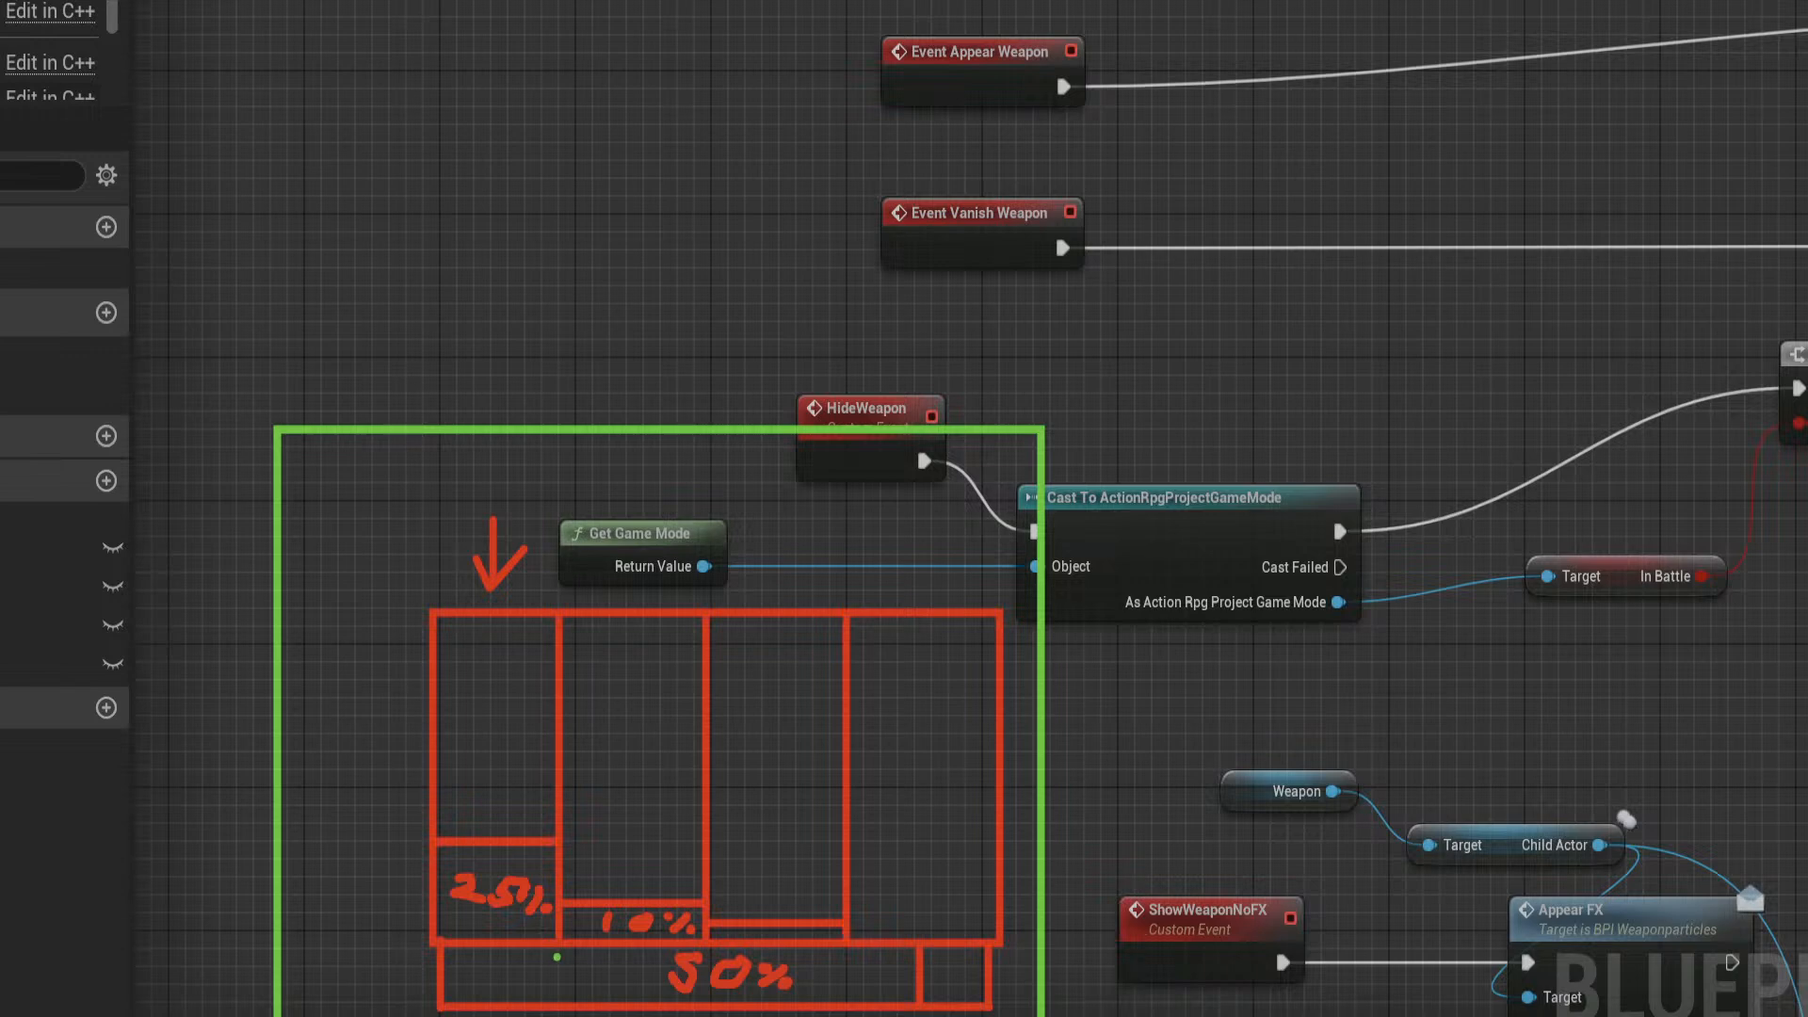
Step: Undo the annotations back to the four plain columns with the 50% bar, and close the drawing overlay
key(ctrl+z)
key(ctrl+z)
key(ctrl+z)
key(ctrl+z)
key(ctrl+z)
key(ctrl+z)
key(ctrl+z)
key(ctrl+z)
key(ctrl+z)
key(ctrl+z)
key(ctrl+z)
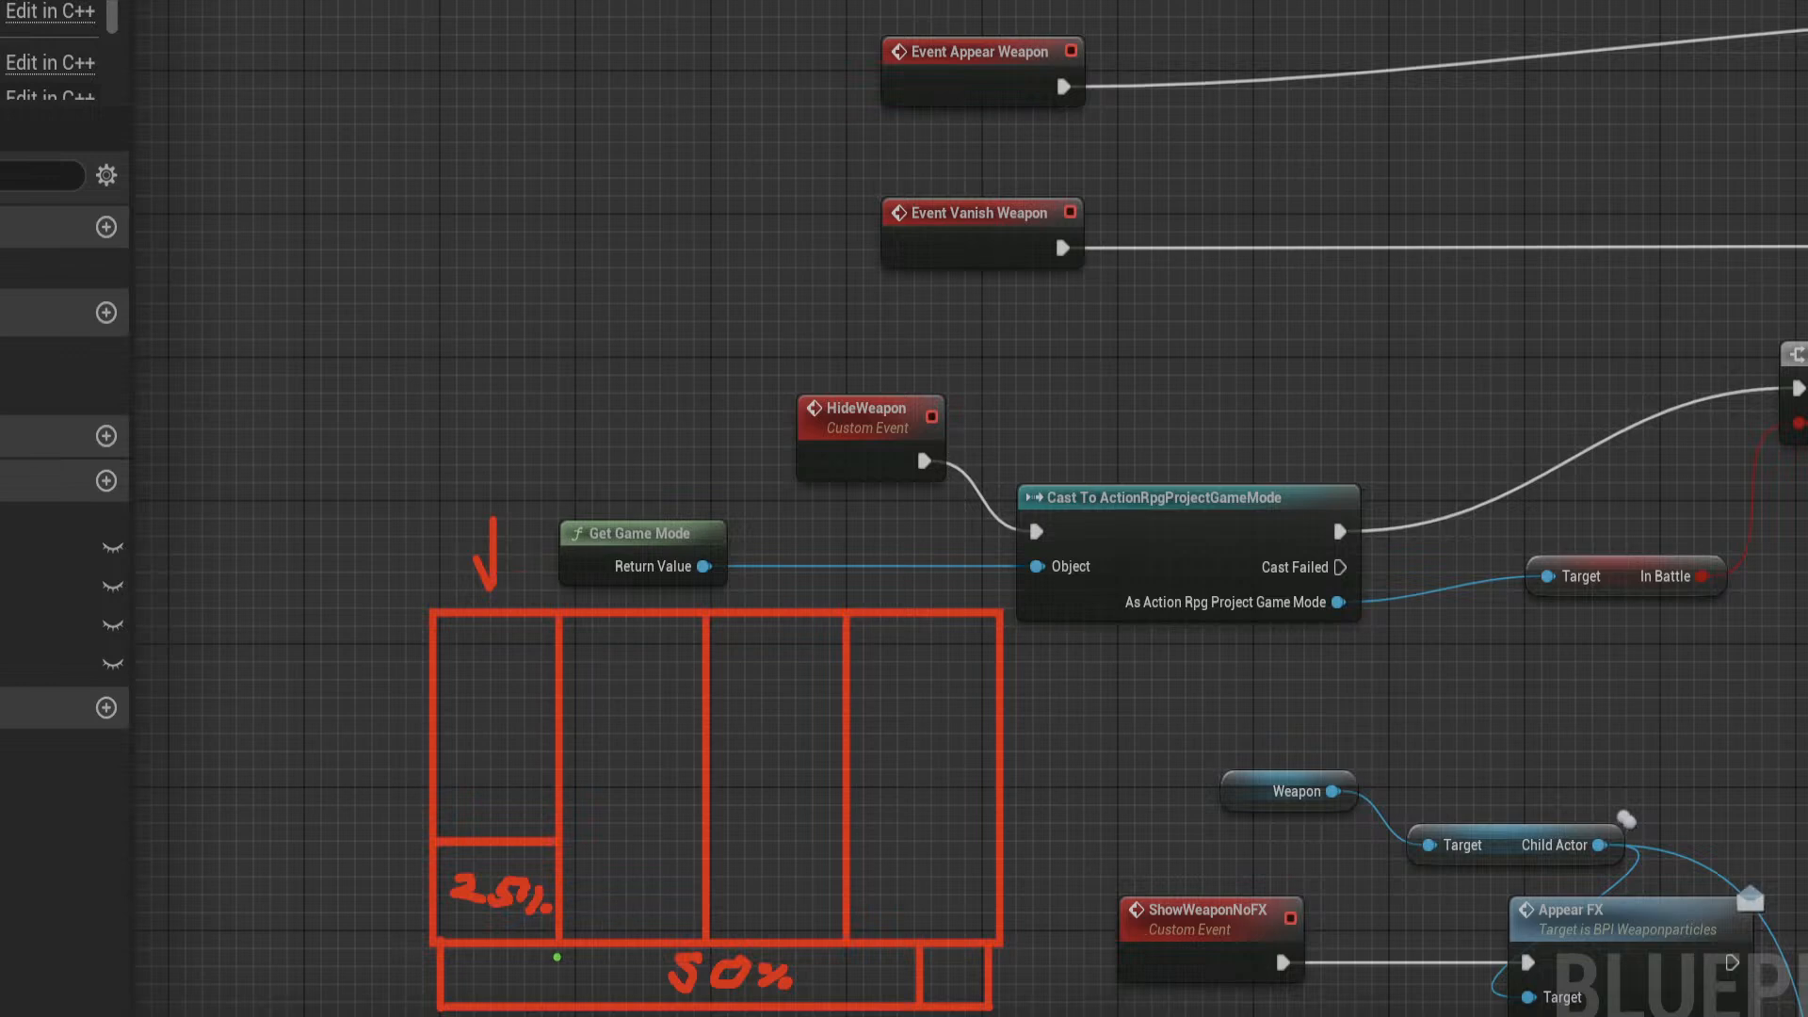
key(ctrl+z)
key(ctrl+z)
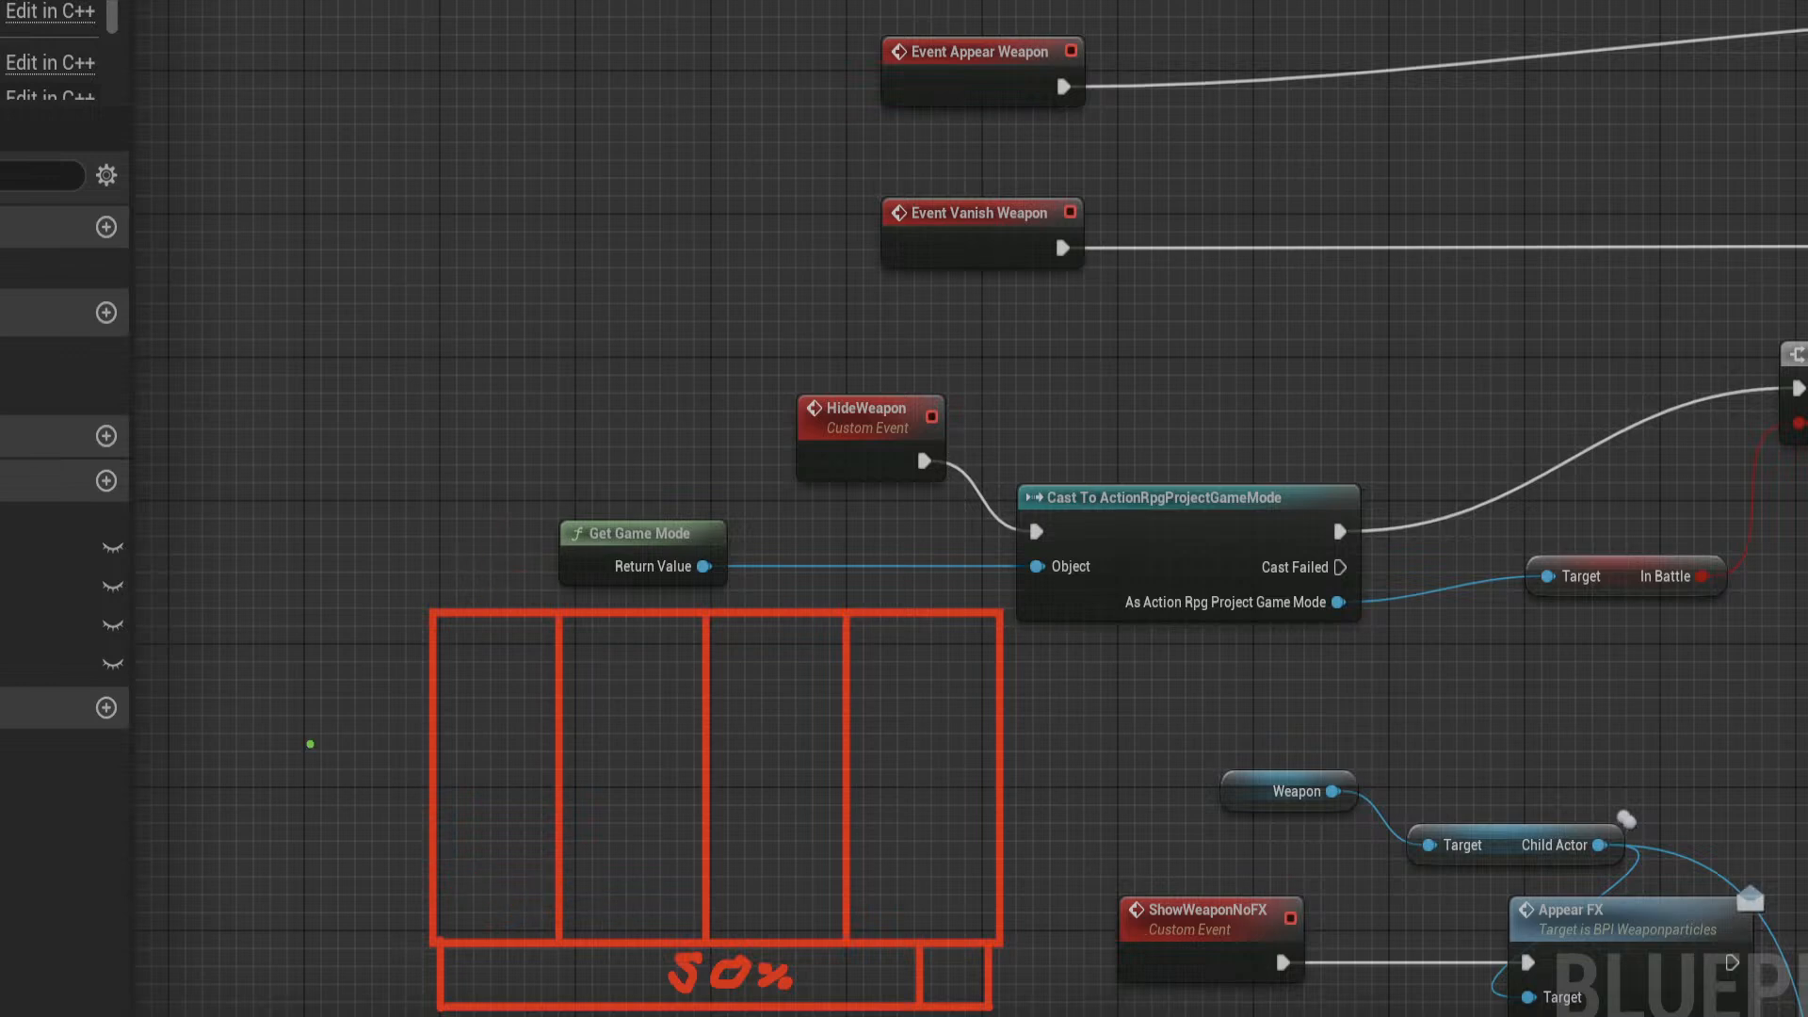
key(Escape)
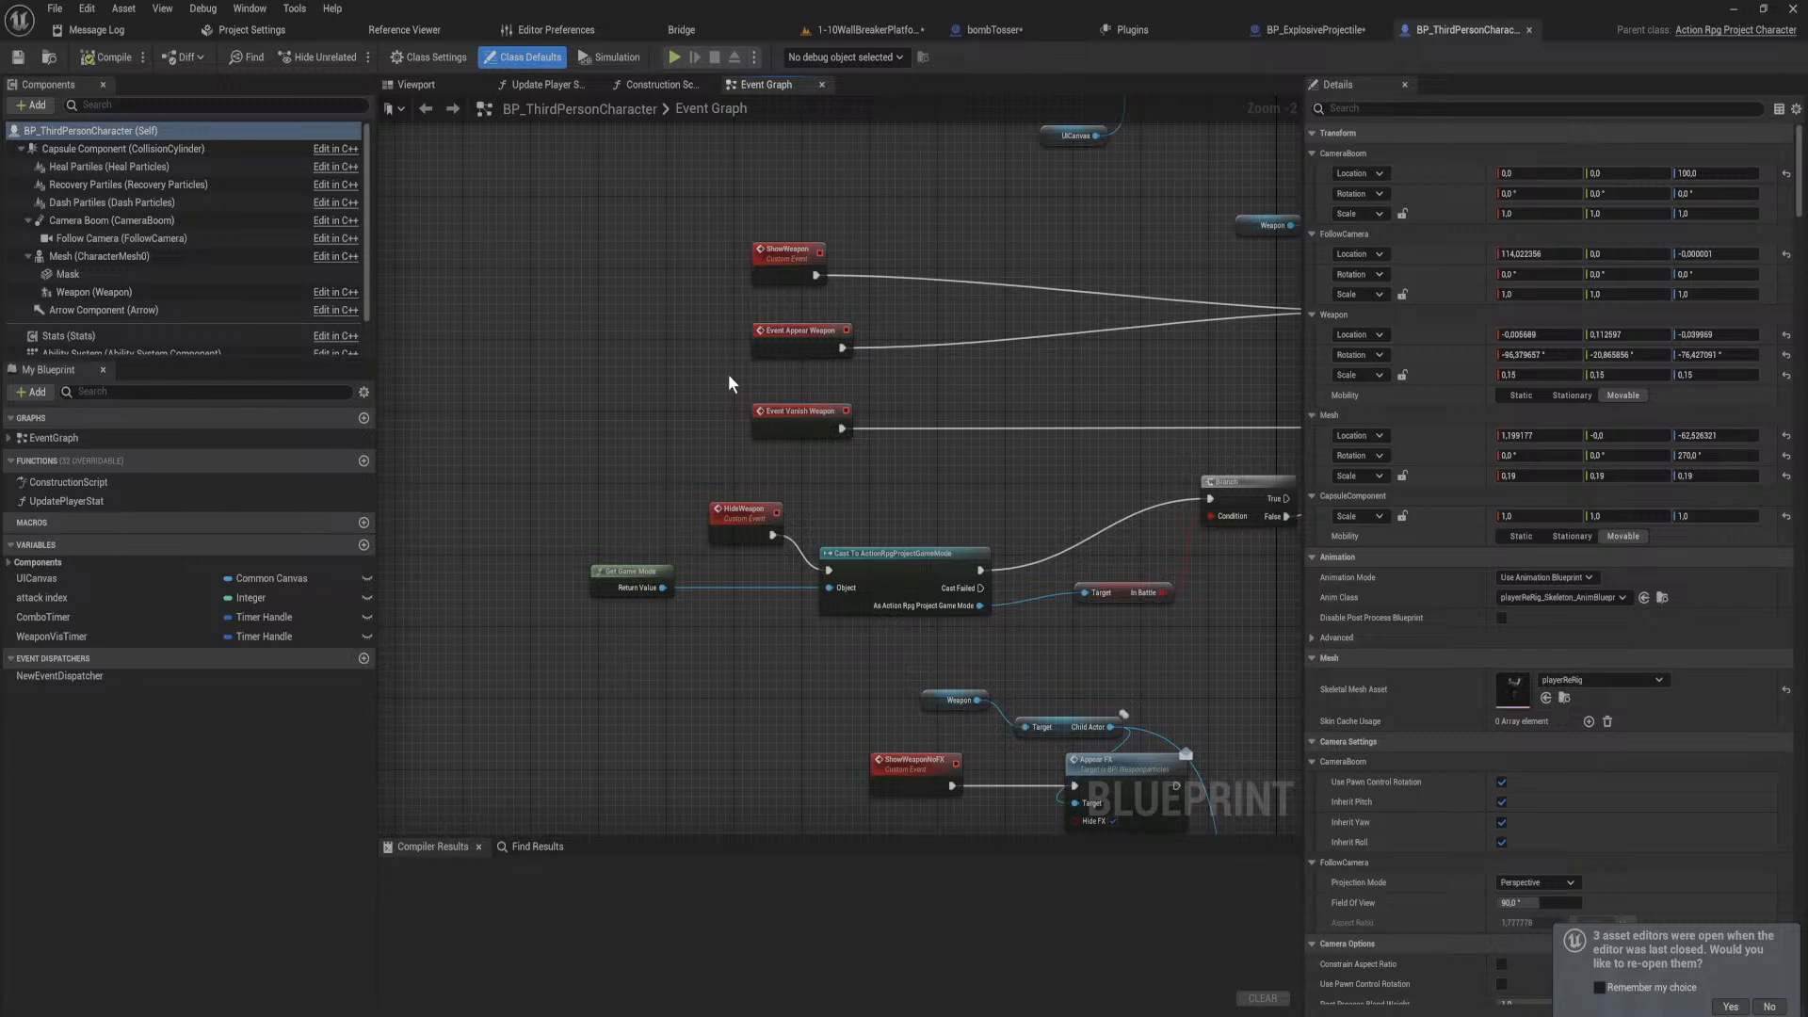
Step: Switch to the 1-10WallBreakerPlatforming level and survey the red room's platforms around the bombTosser
click(866, 21)
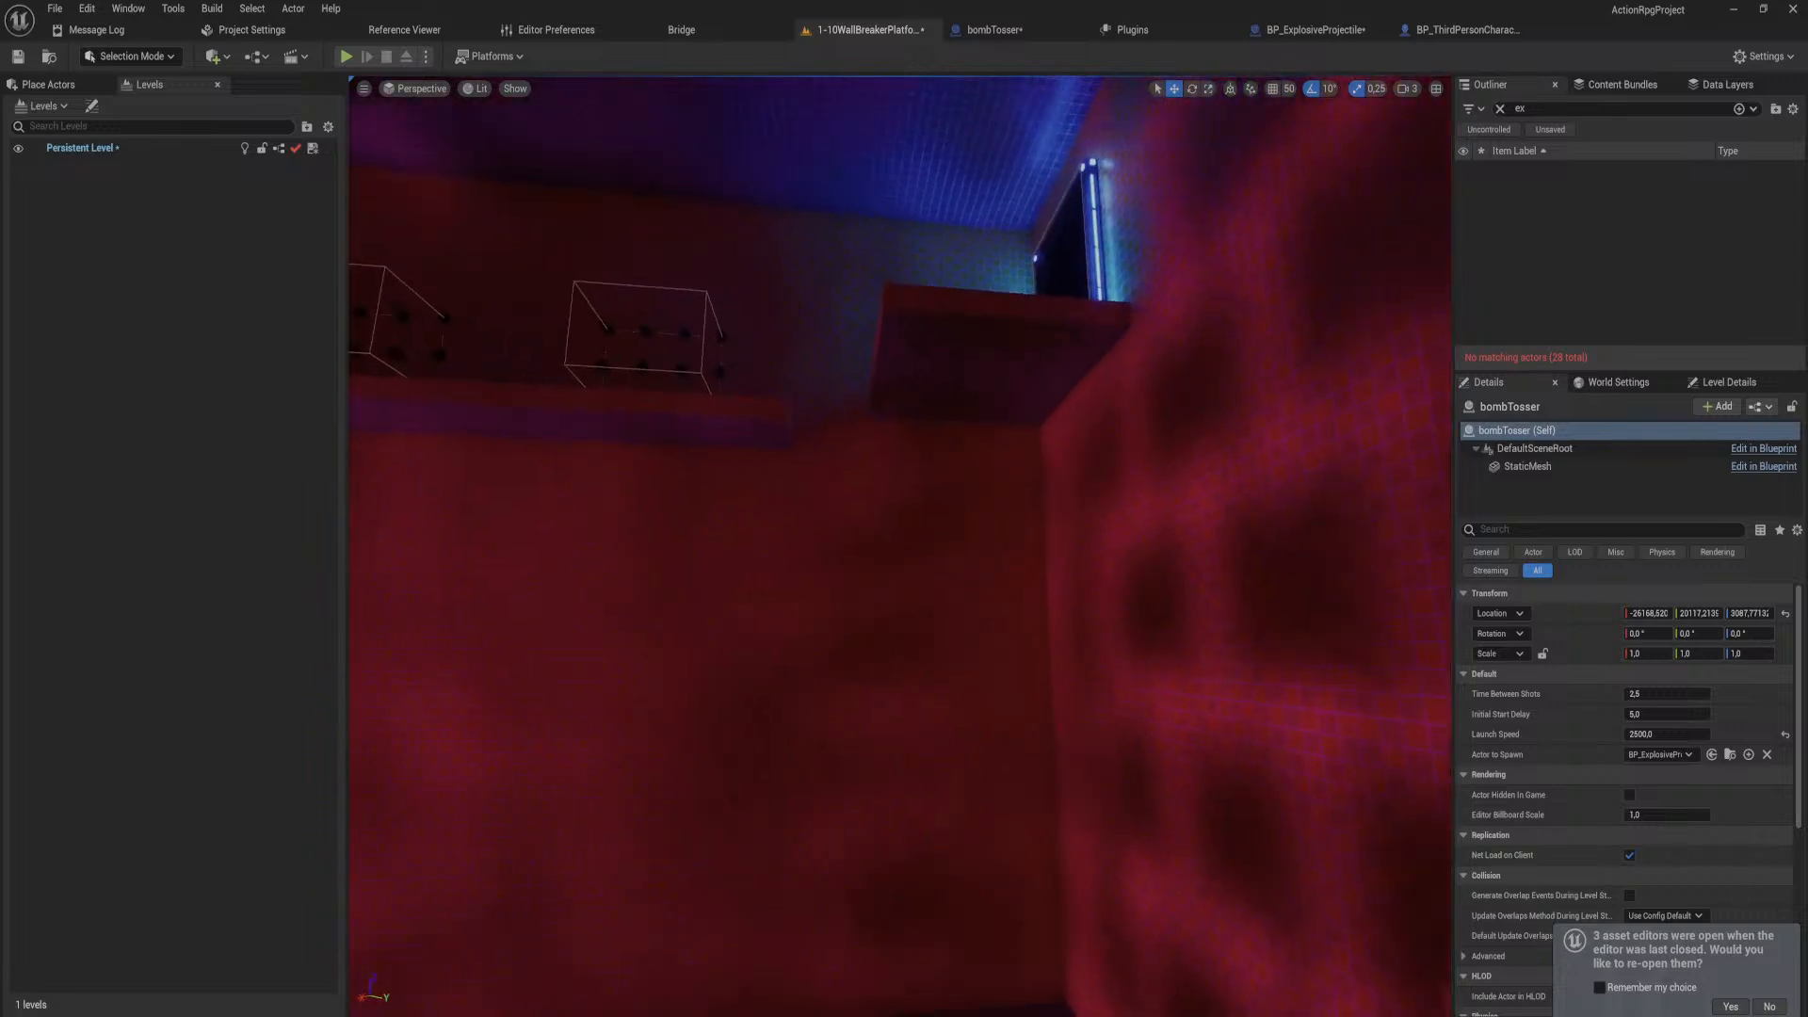
right_drag(1051, 297, 891, 364)
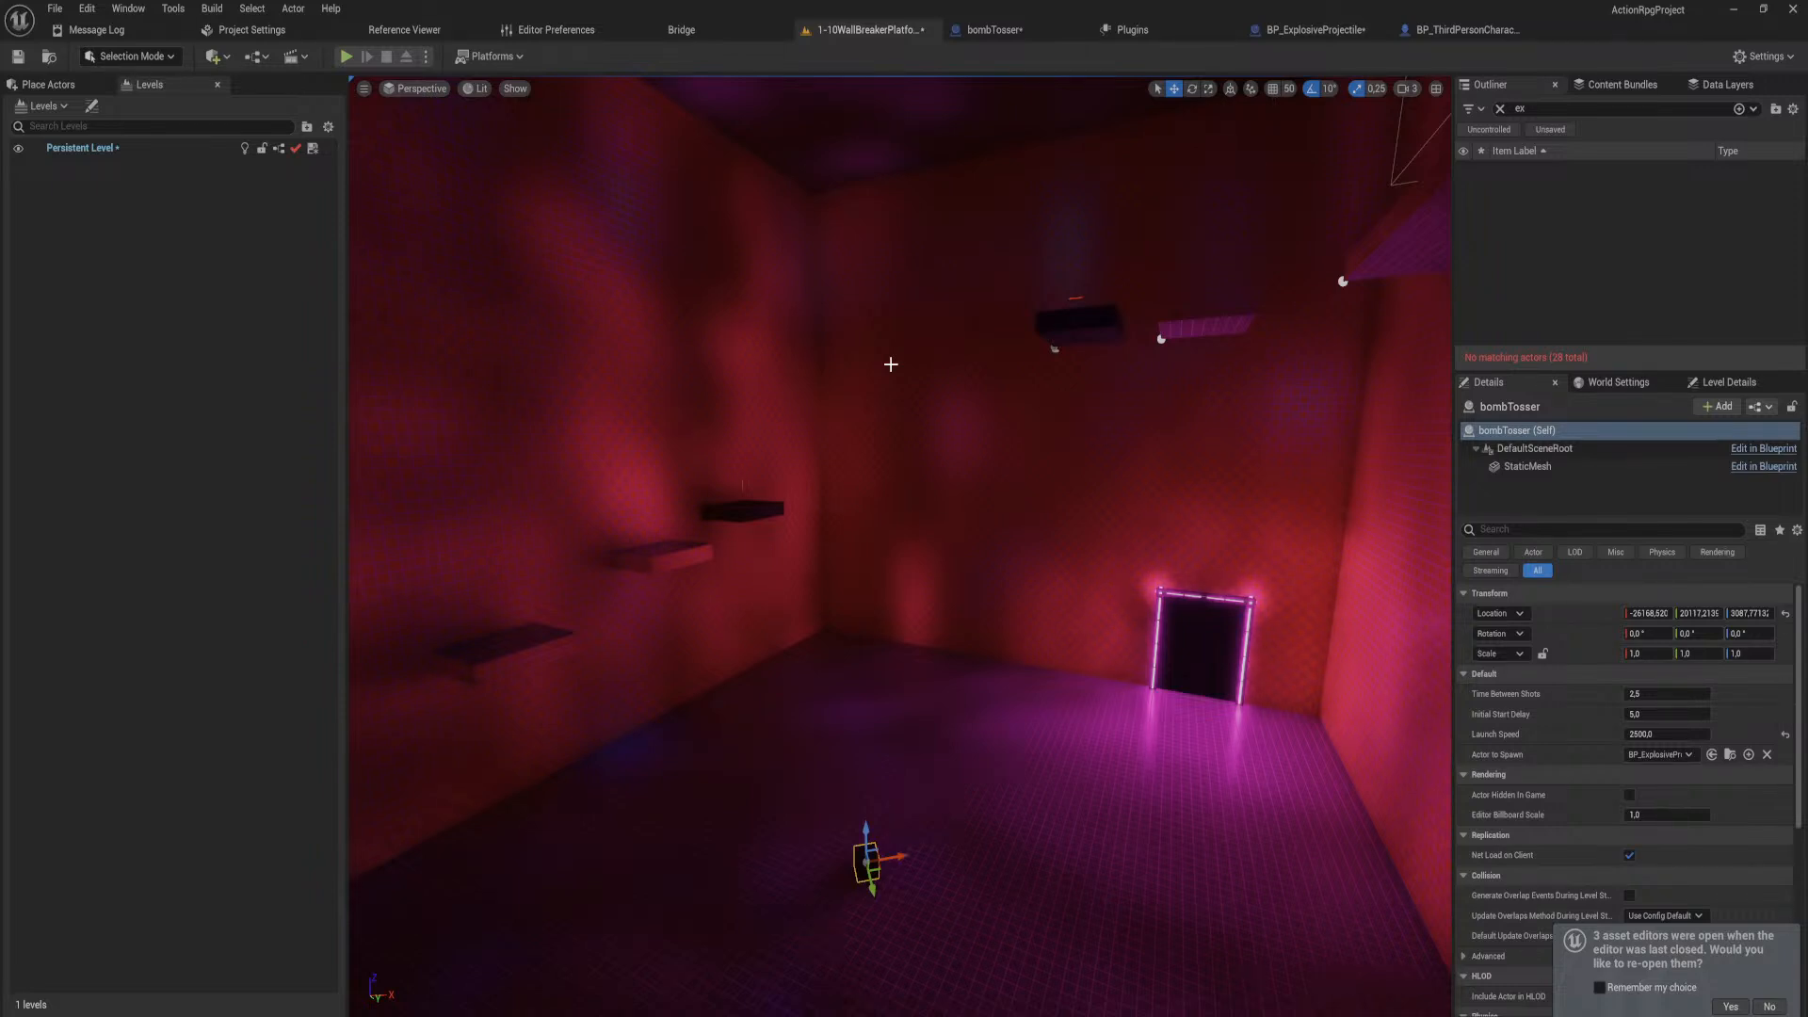
mouse_move(854, 430)
right_down()
mouse_move(948, 431)
mouse_move(854, 430)
right_up()
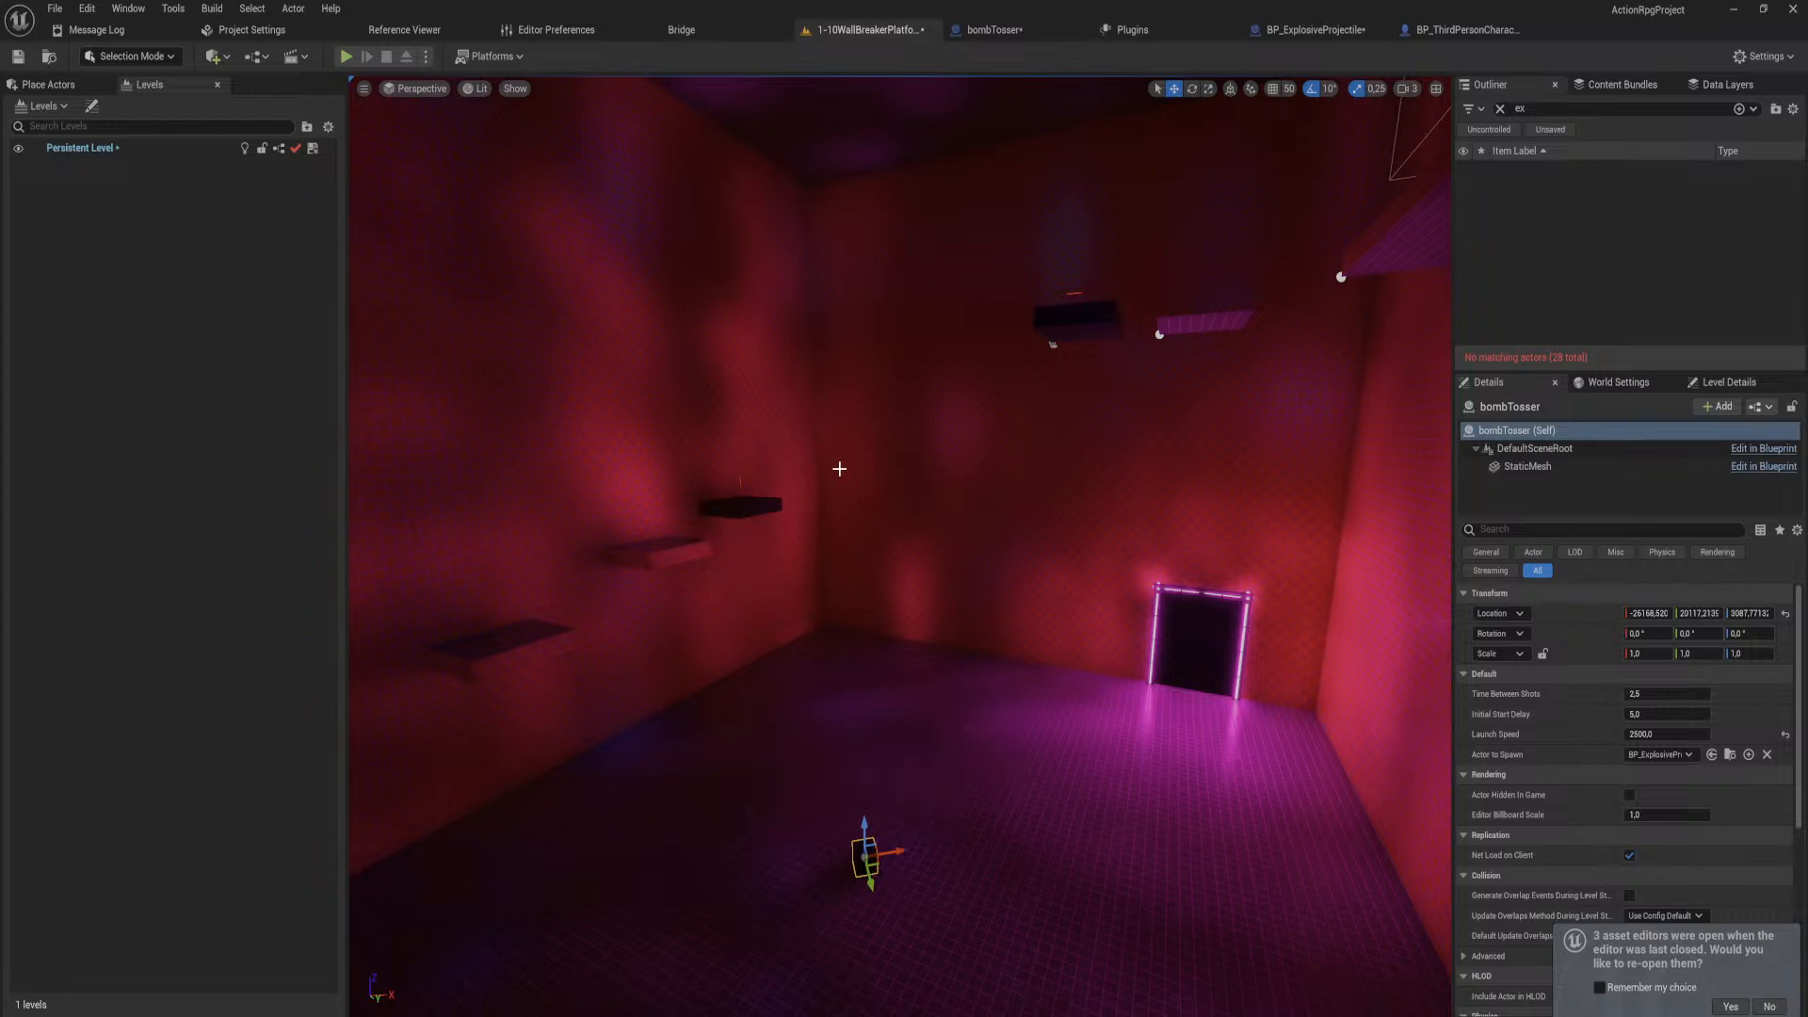
mouse_move(916, 523)
right_down()
mouse_move(857, 567)
mouse_move(622, 629)
mouse_move(940, 541)
right_up()
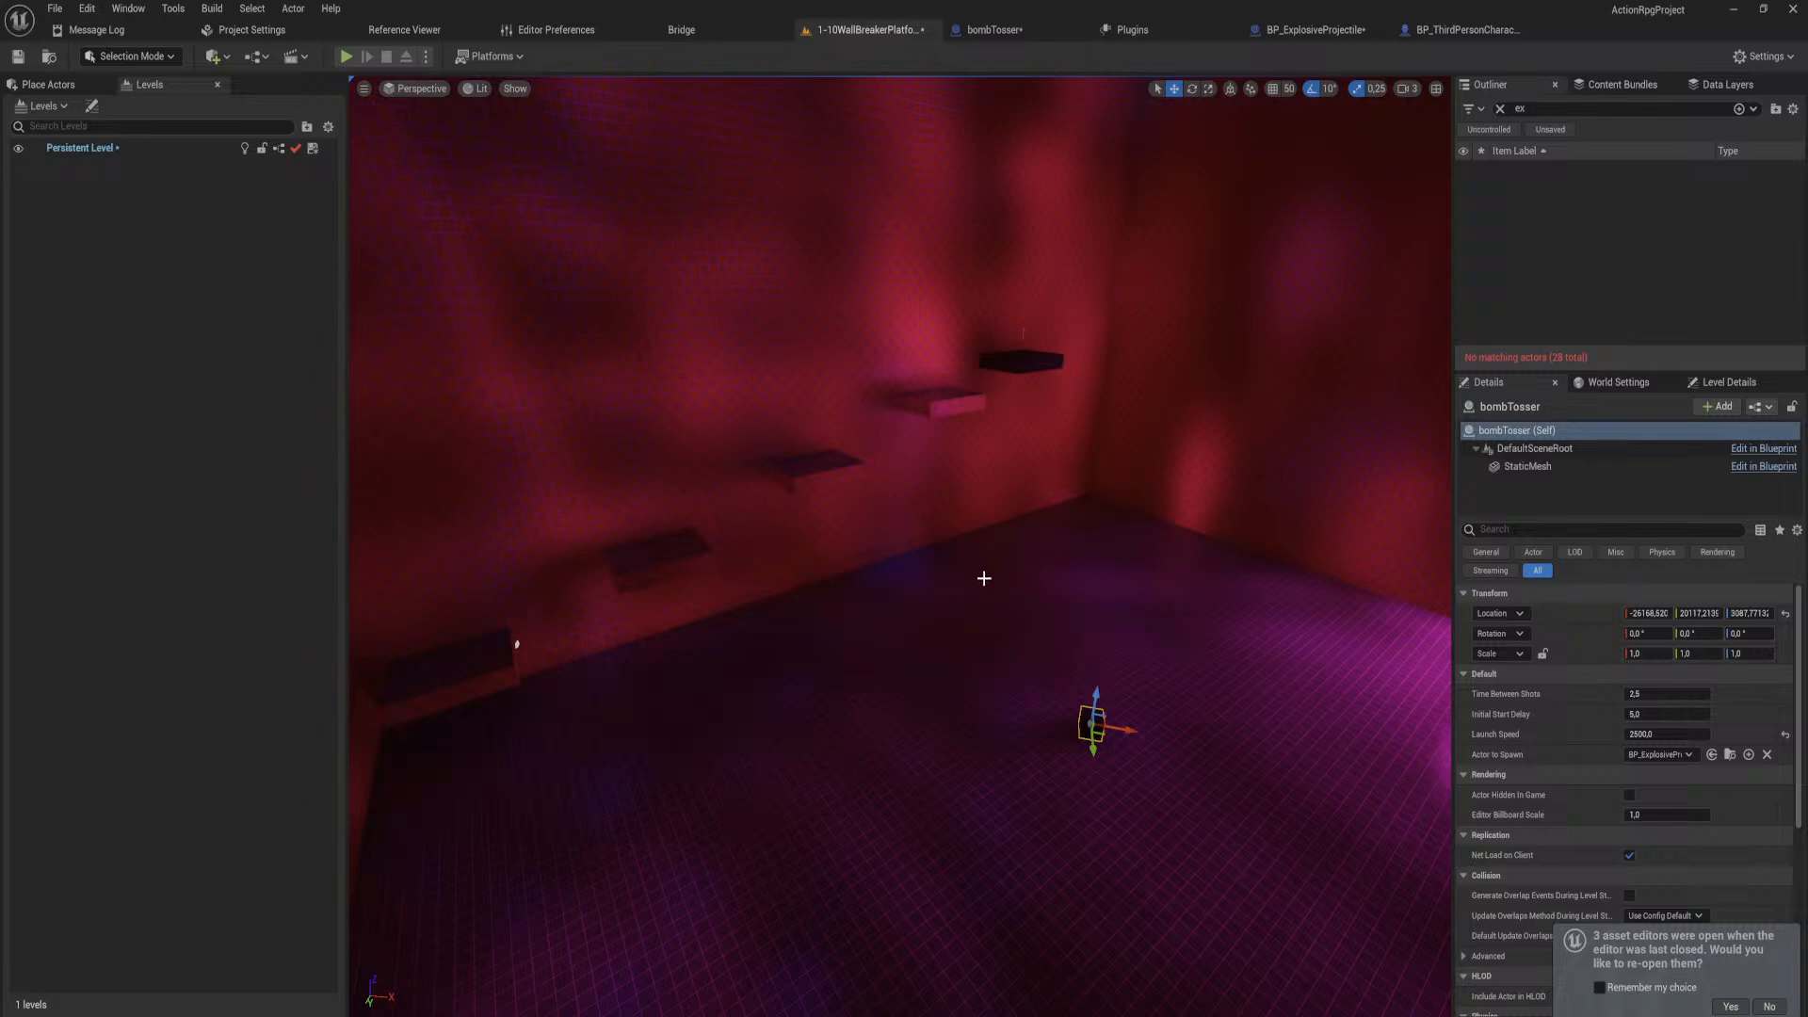
right_drag(983, 579, 1168, 659)
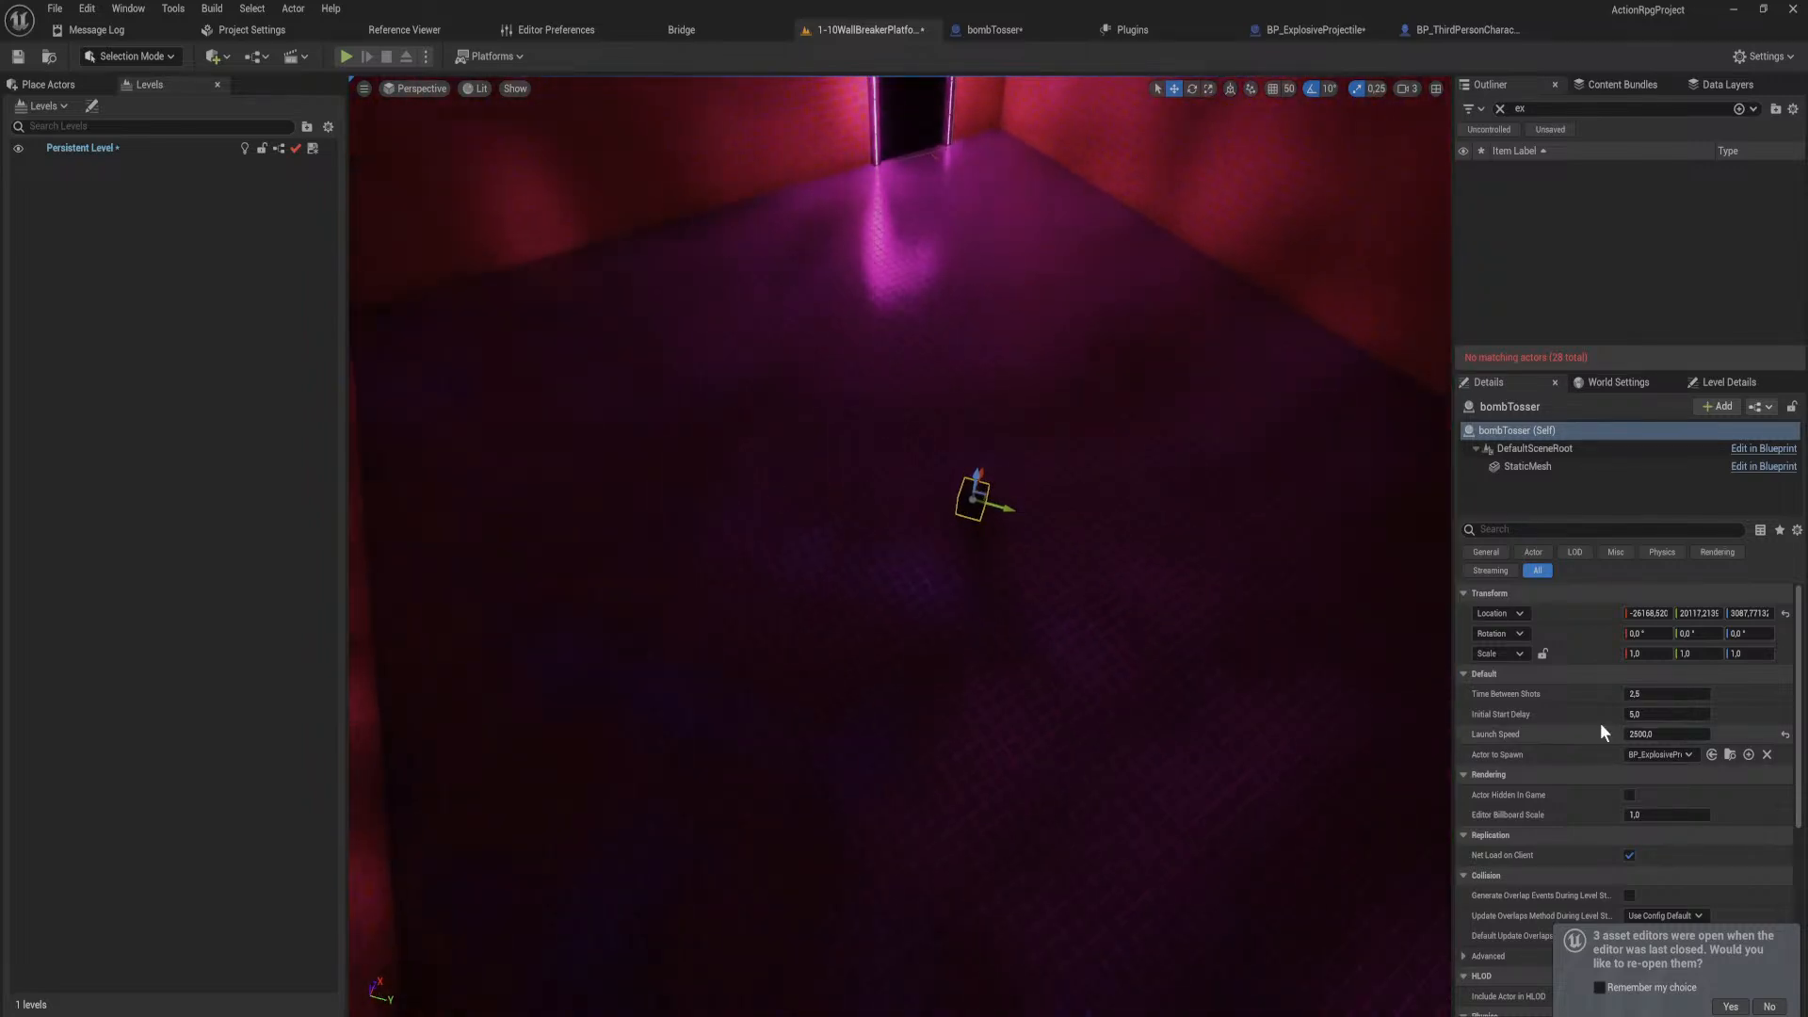
right_drag(676, 285, 433, 283)
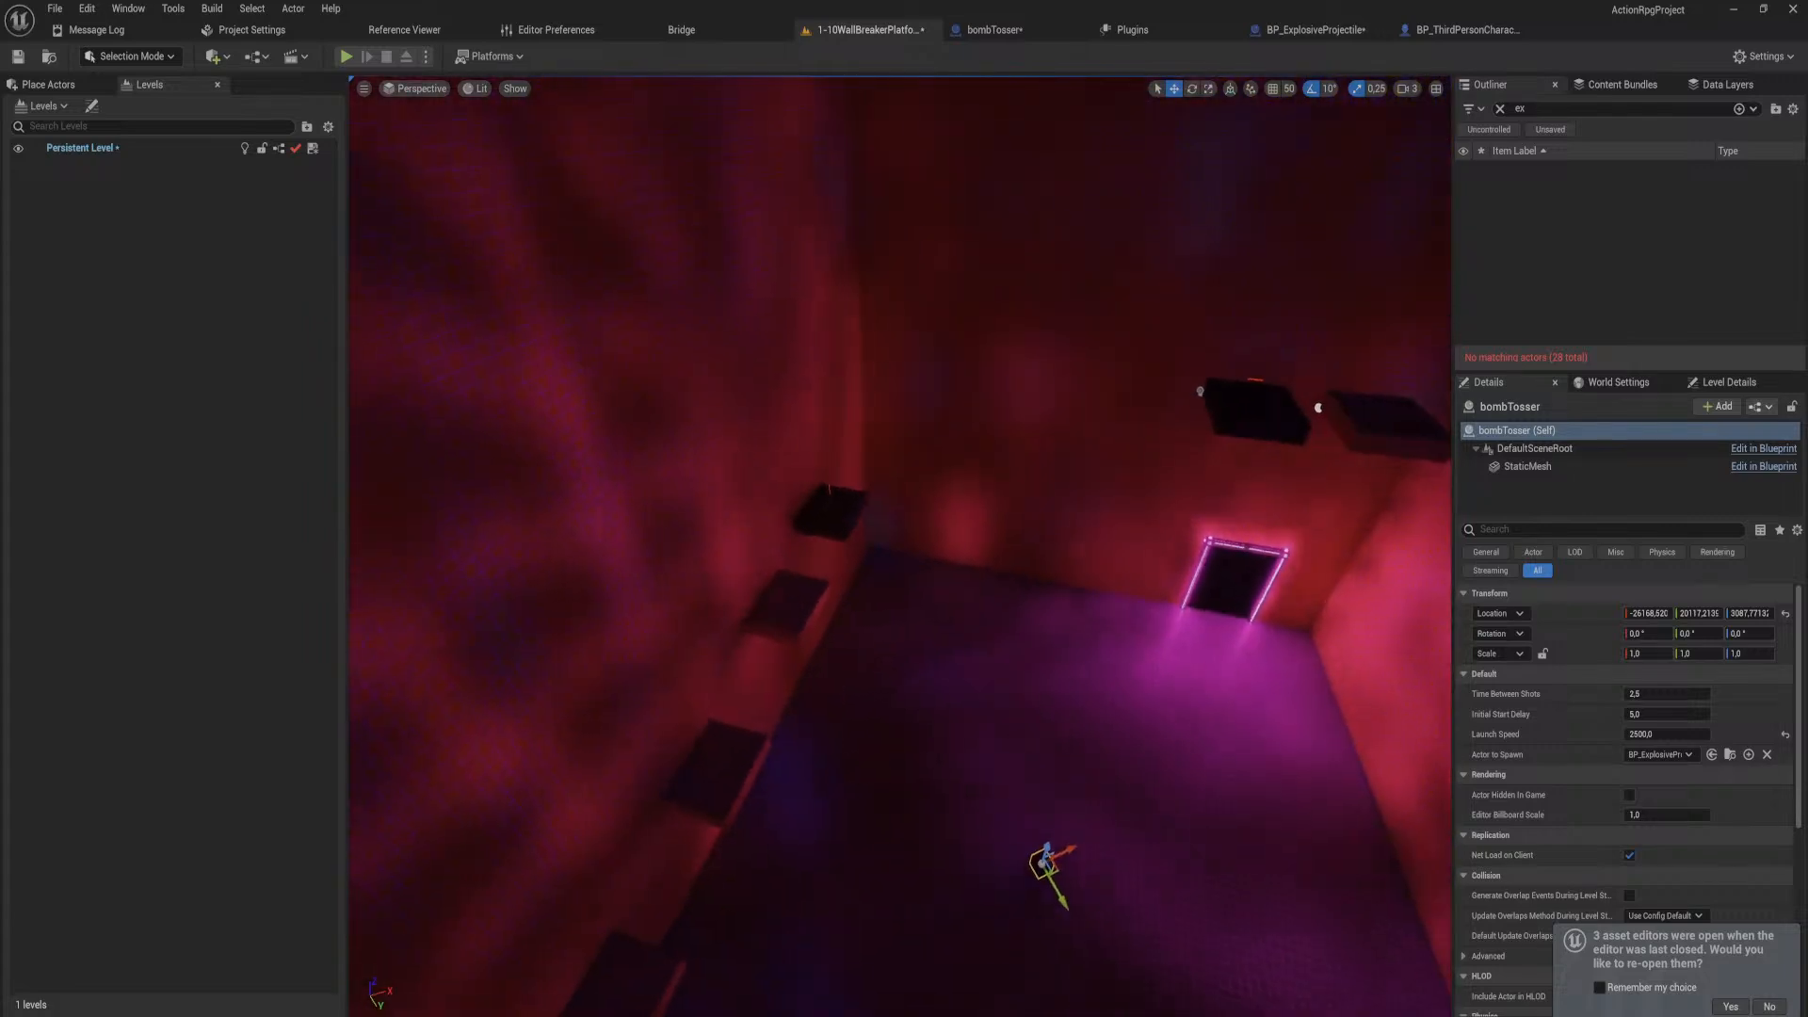
Step: Set the distance to travel of BP_MovingPlatform22, the last platform along the wall, to 1000
click(838, 508)
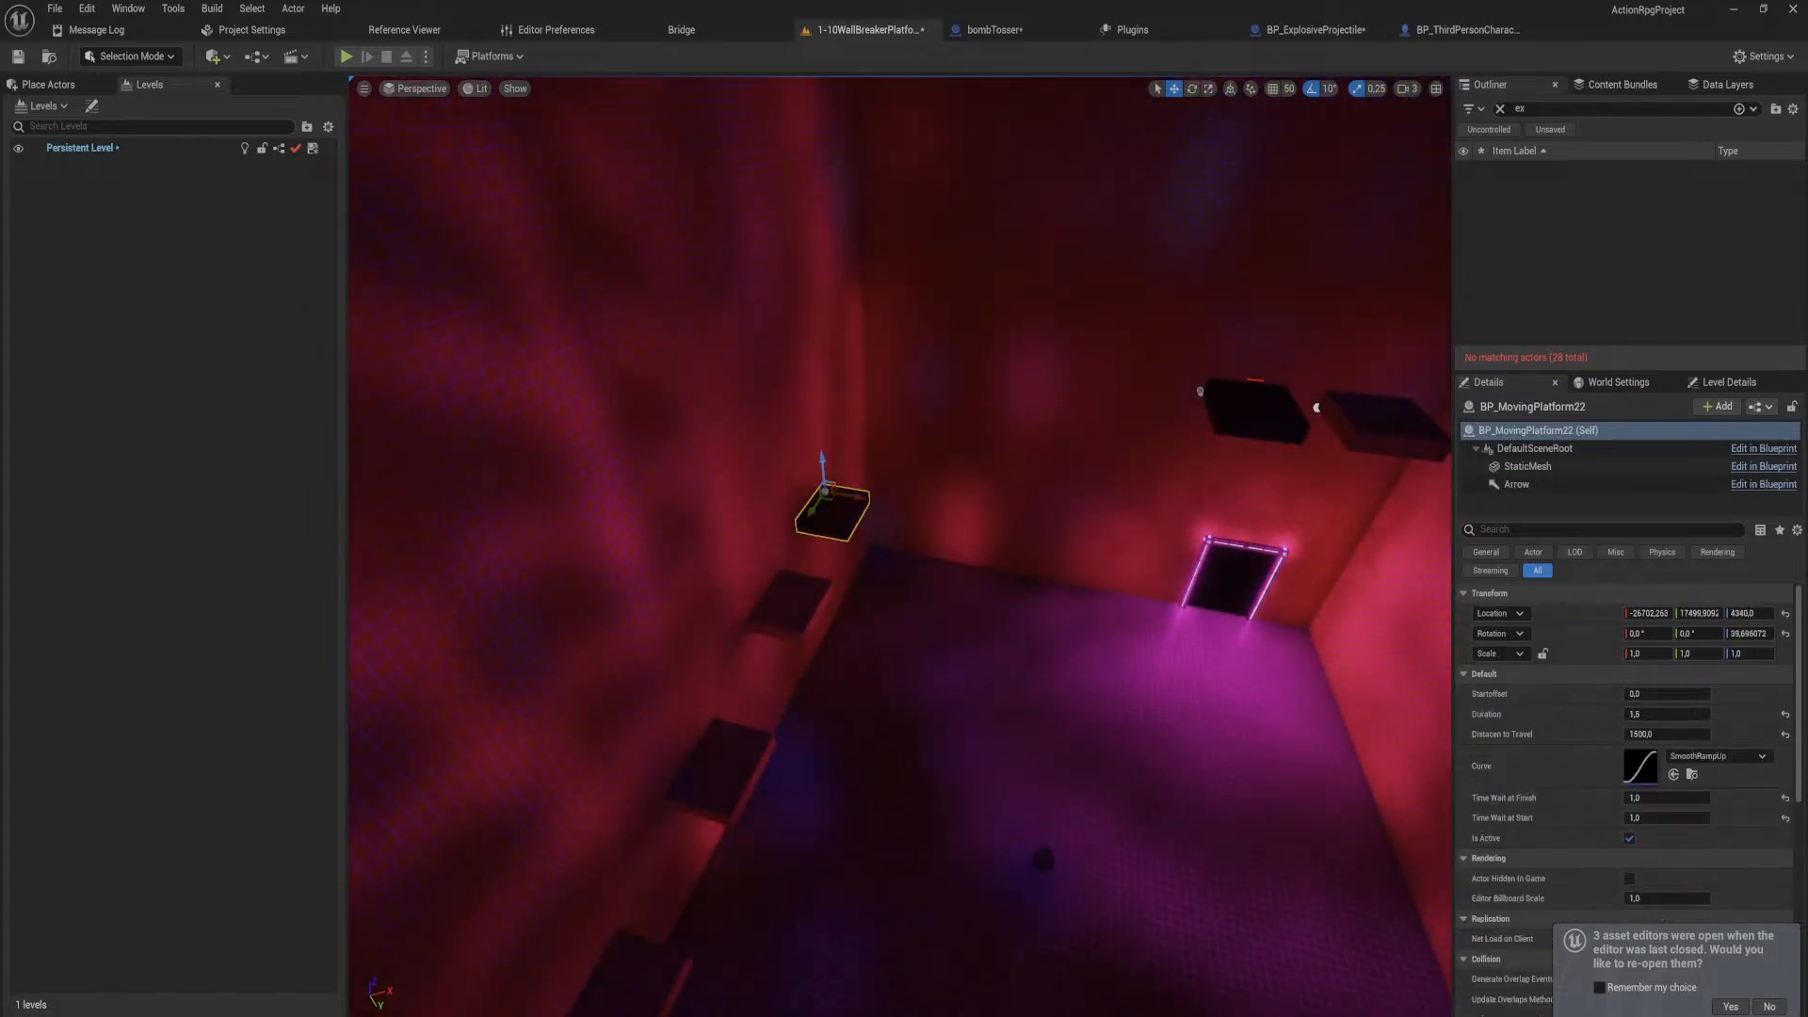
click(1241, 441)
click(831, 490)
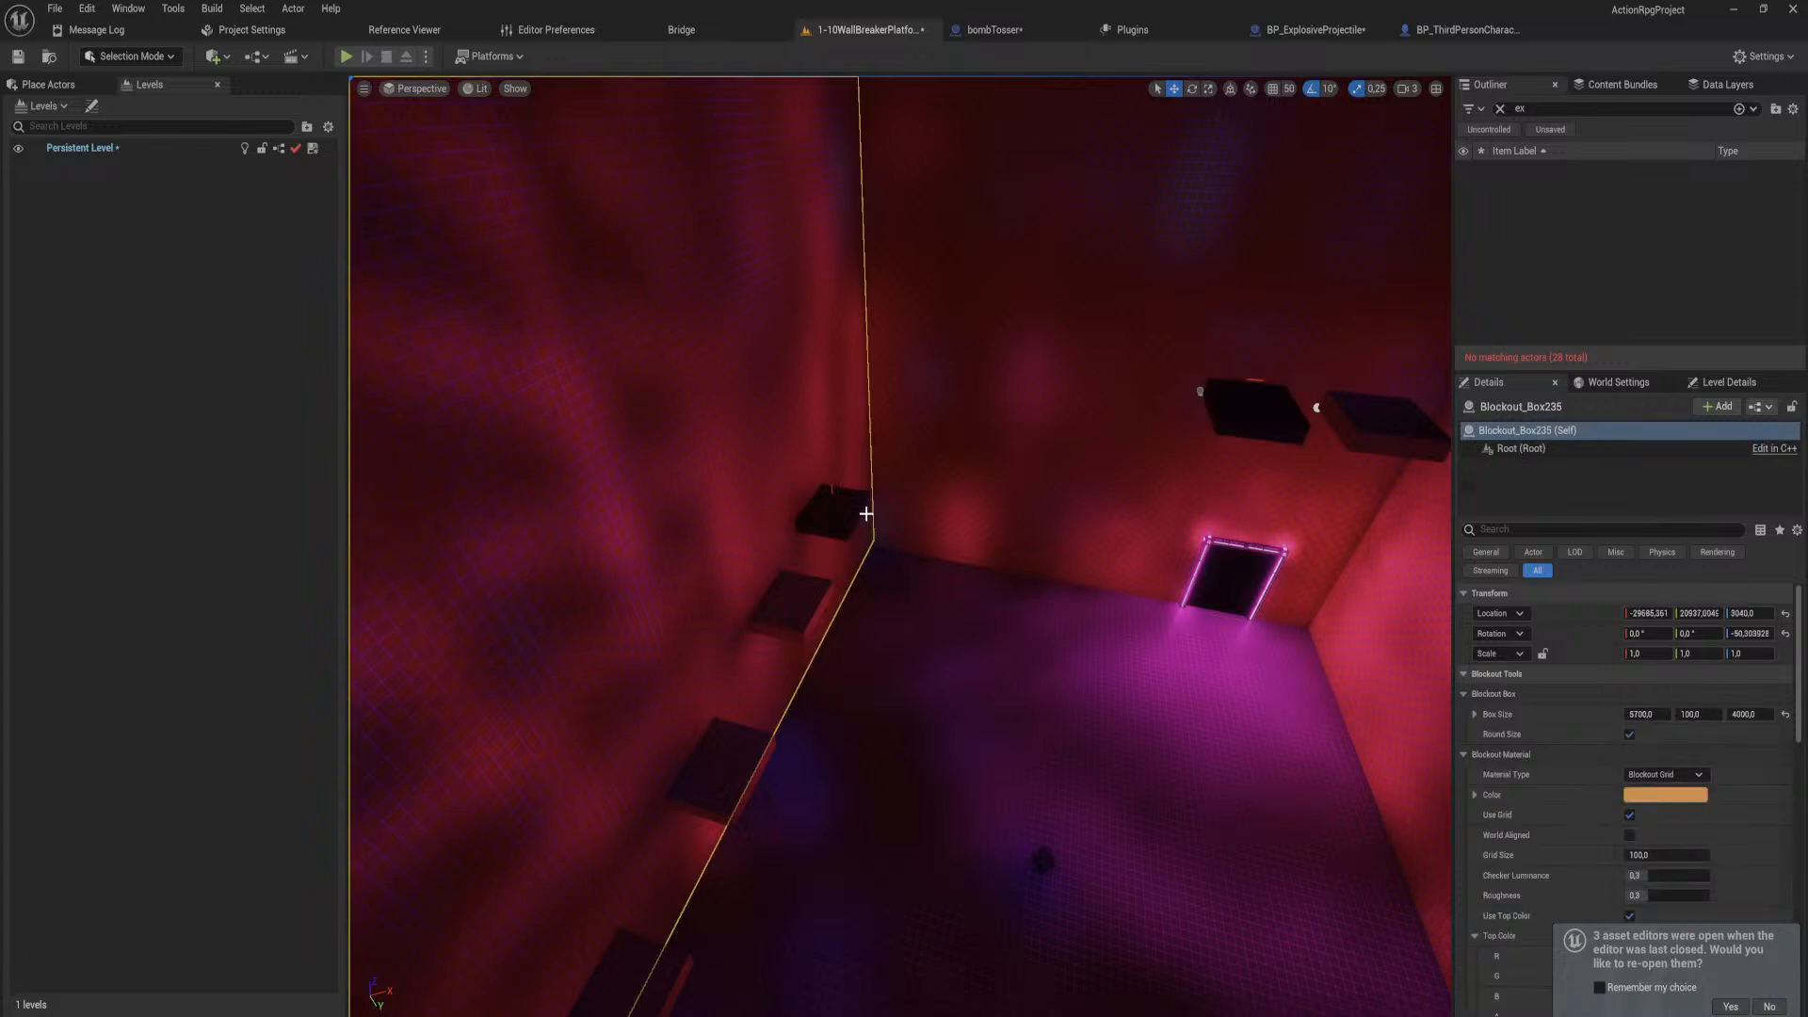
click(841, 512)
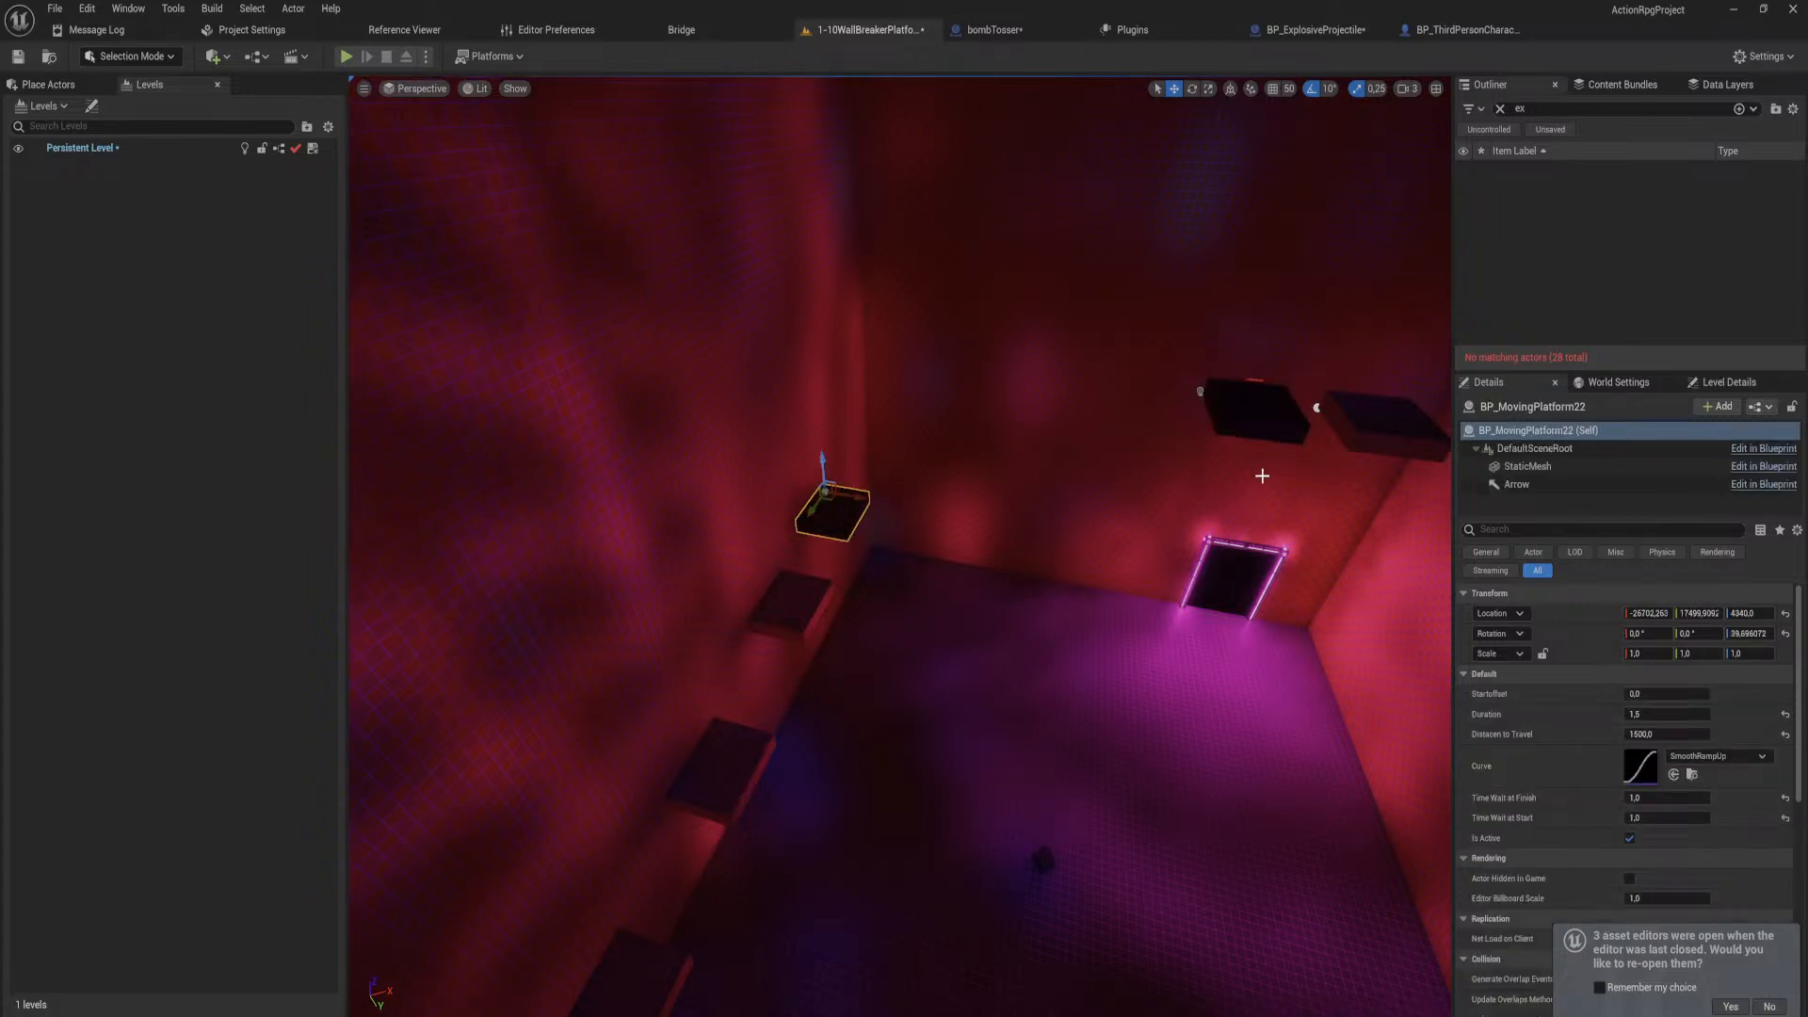
right_drag(1212, 475, 1212, 465)
key(w)
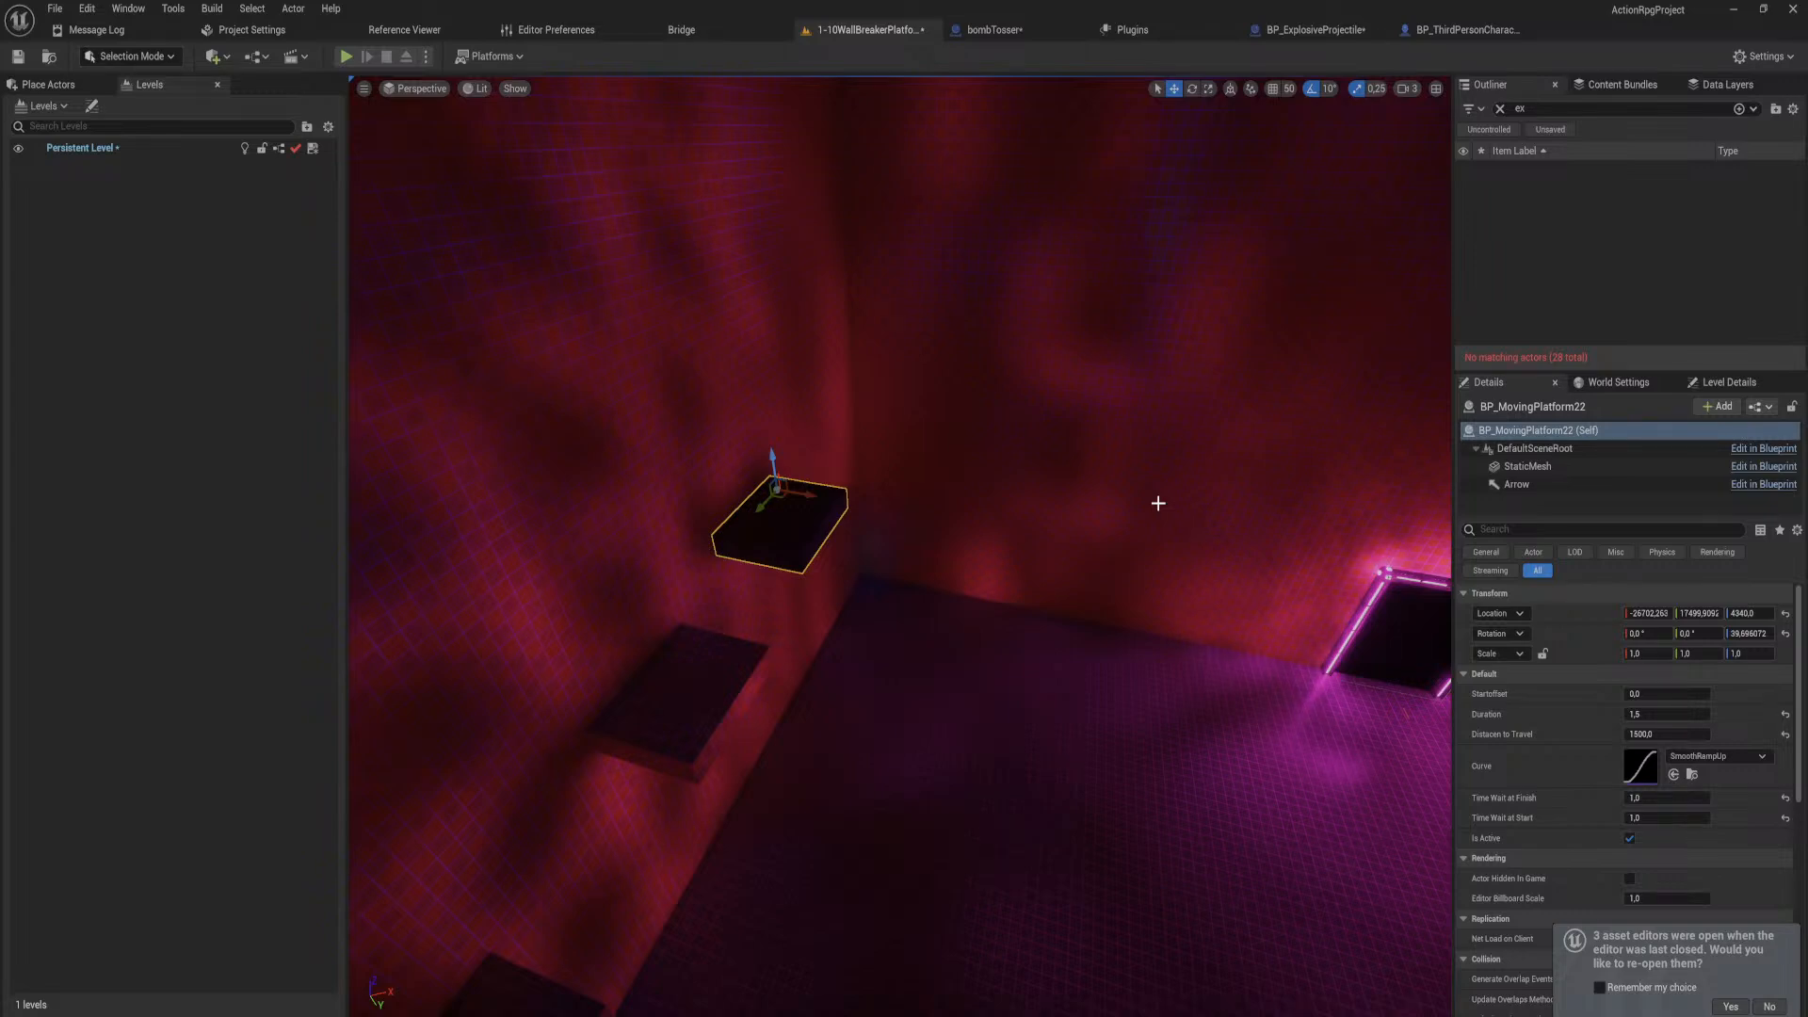
click(1648, 734)
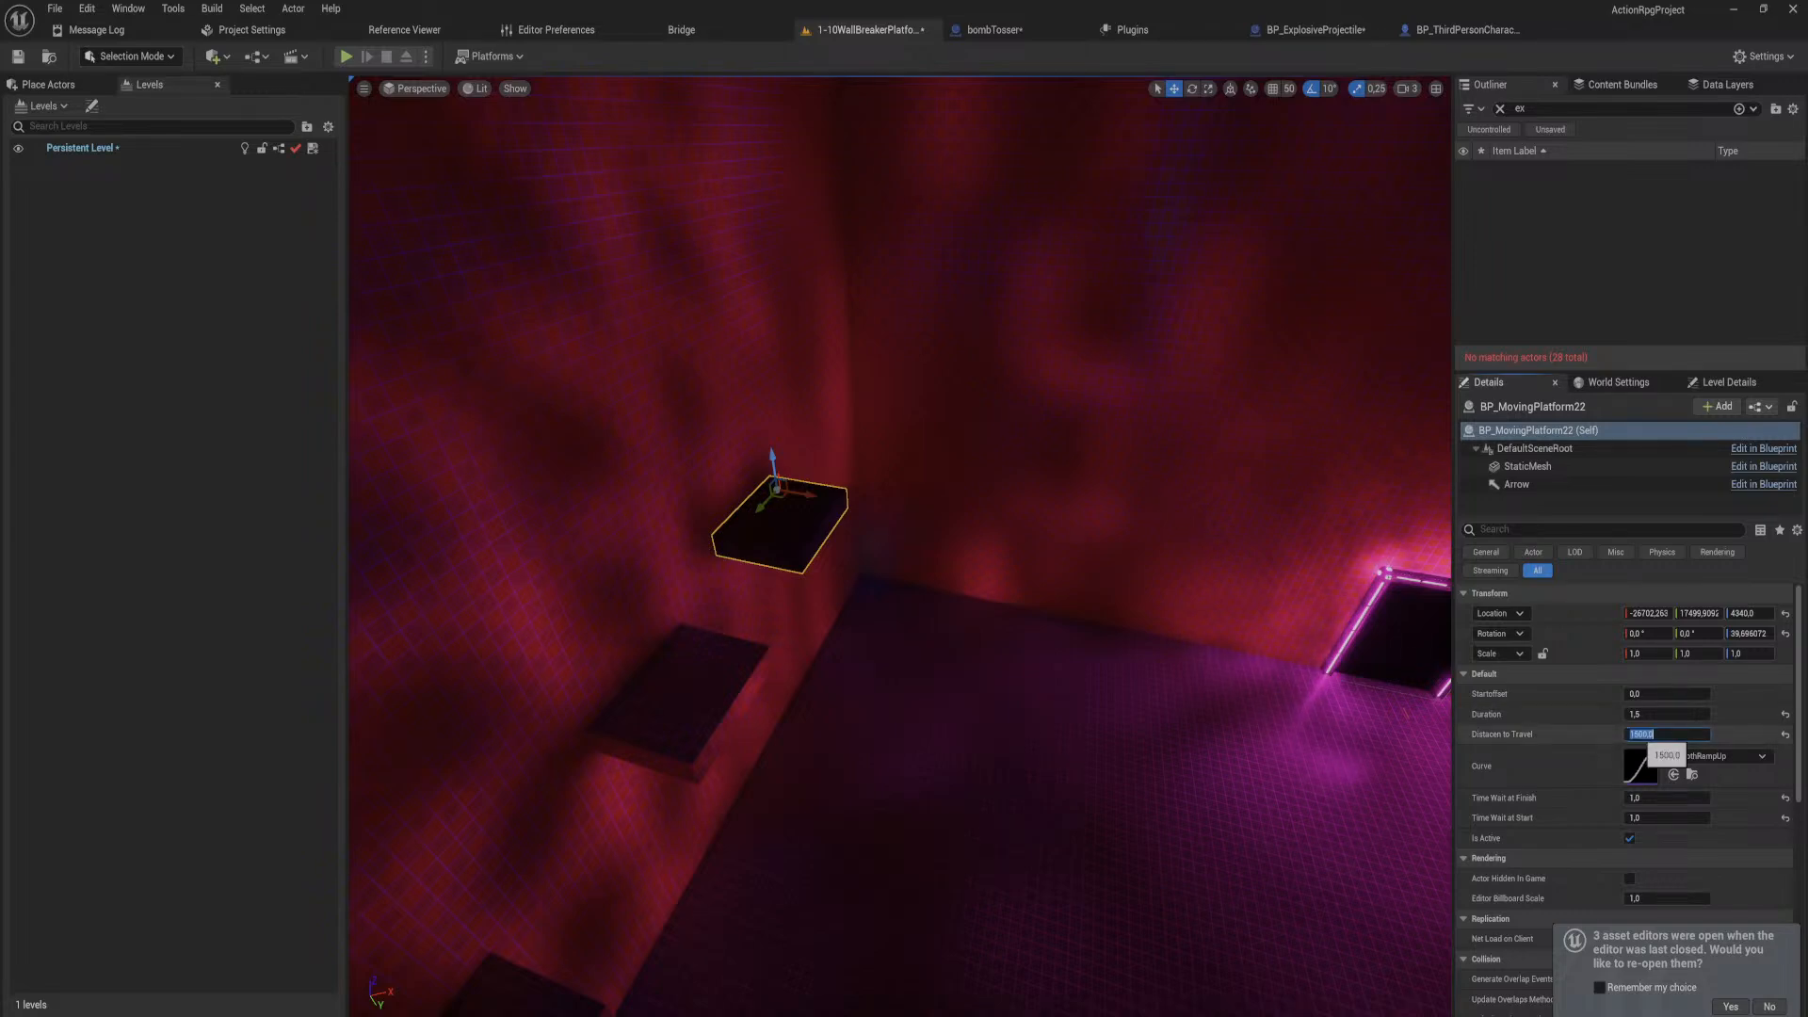
text(1000)
key(Return)
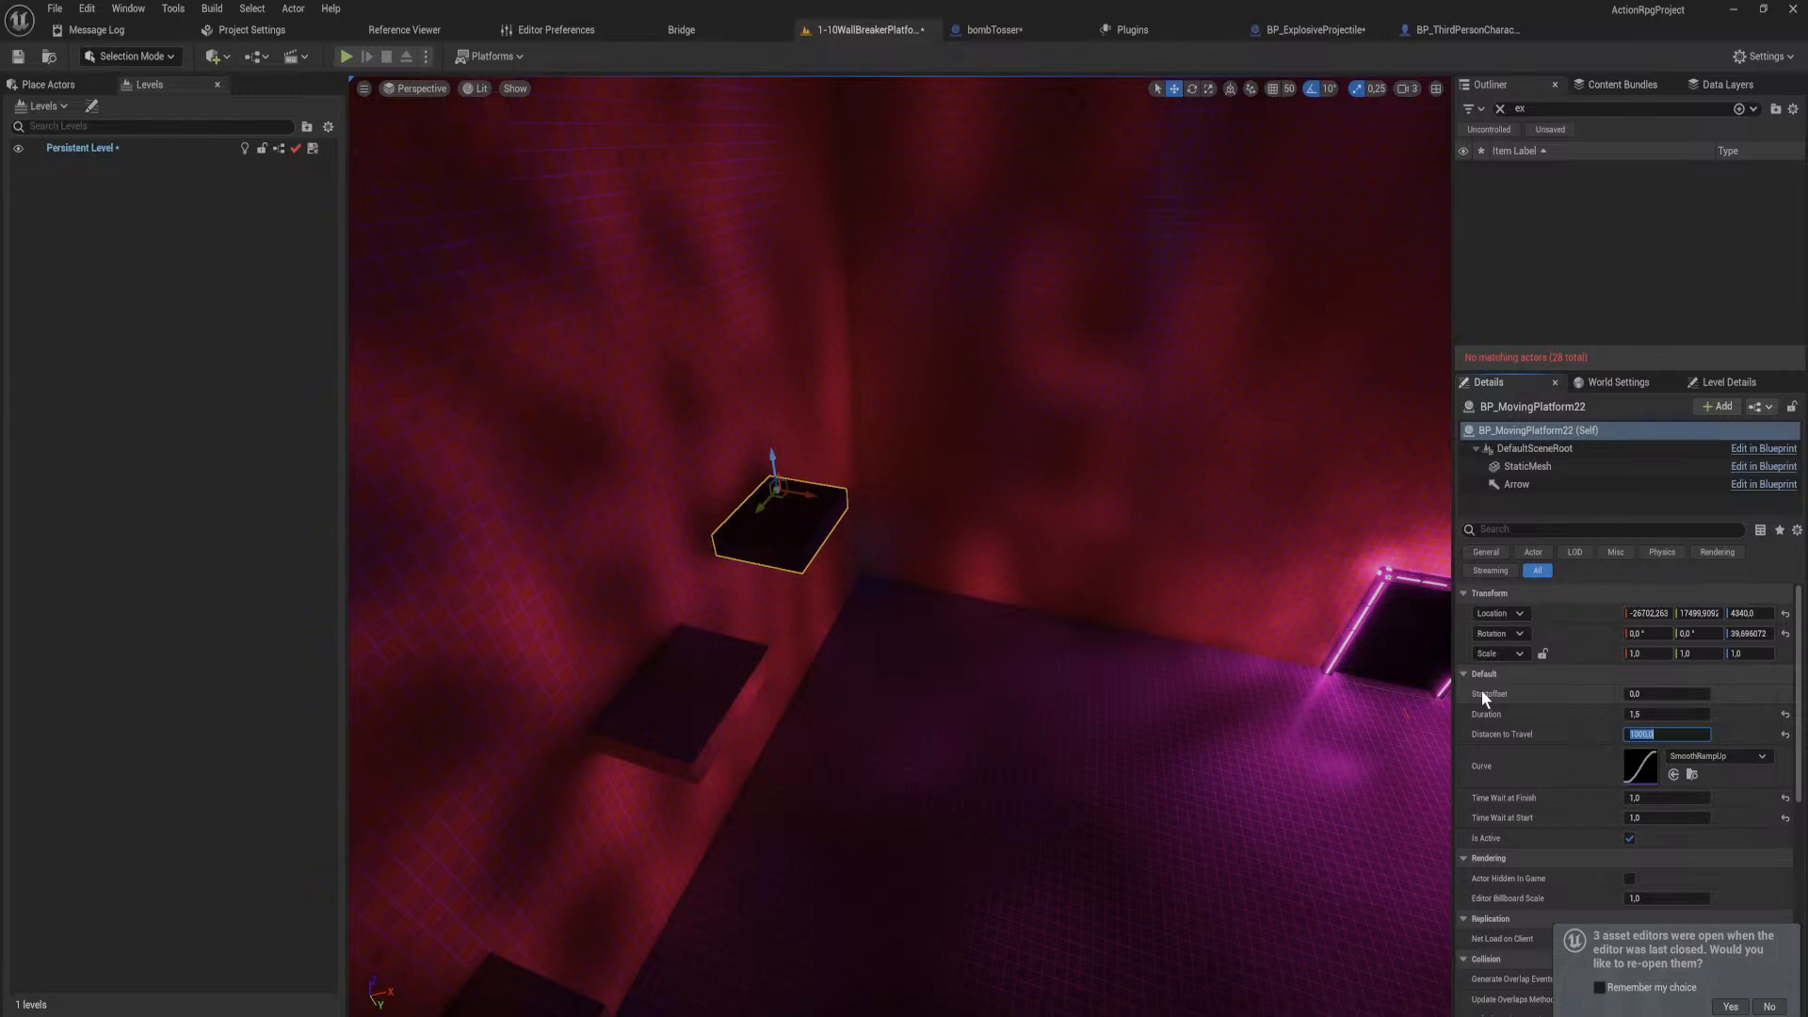
Step: Set the movement duration of BP_MovingPlatform22 to 3
right_drag(1130, 537, 1017, 476)
key(w)
right_drag(1224, 584, 1271, 588)
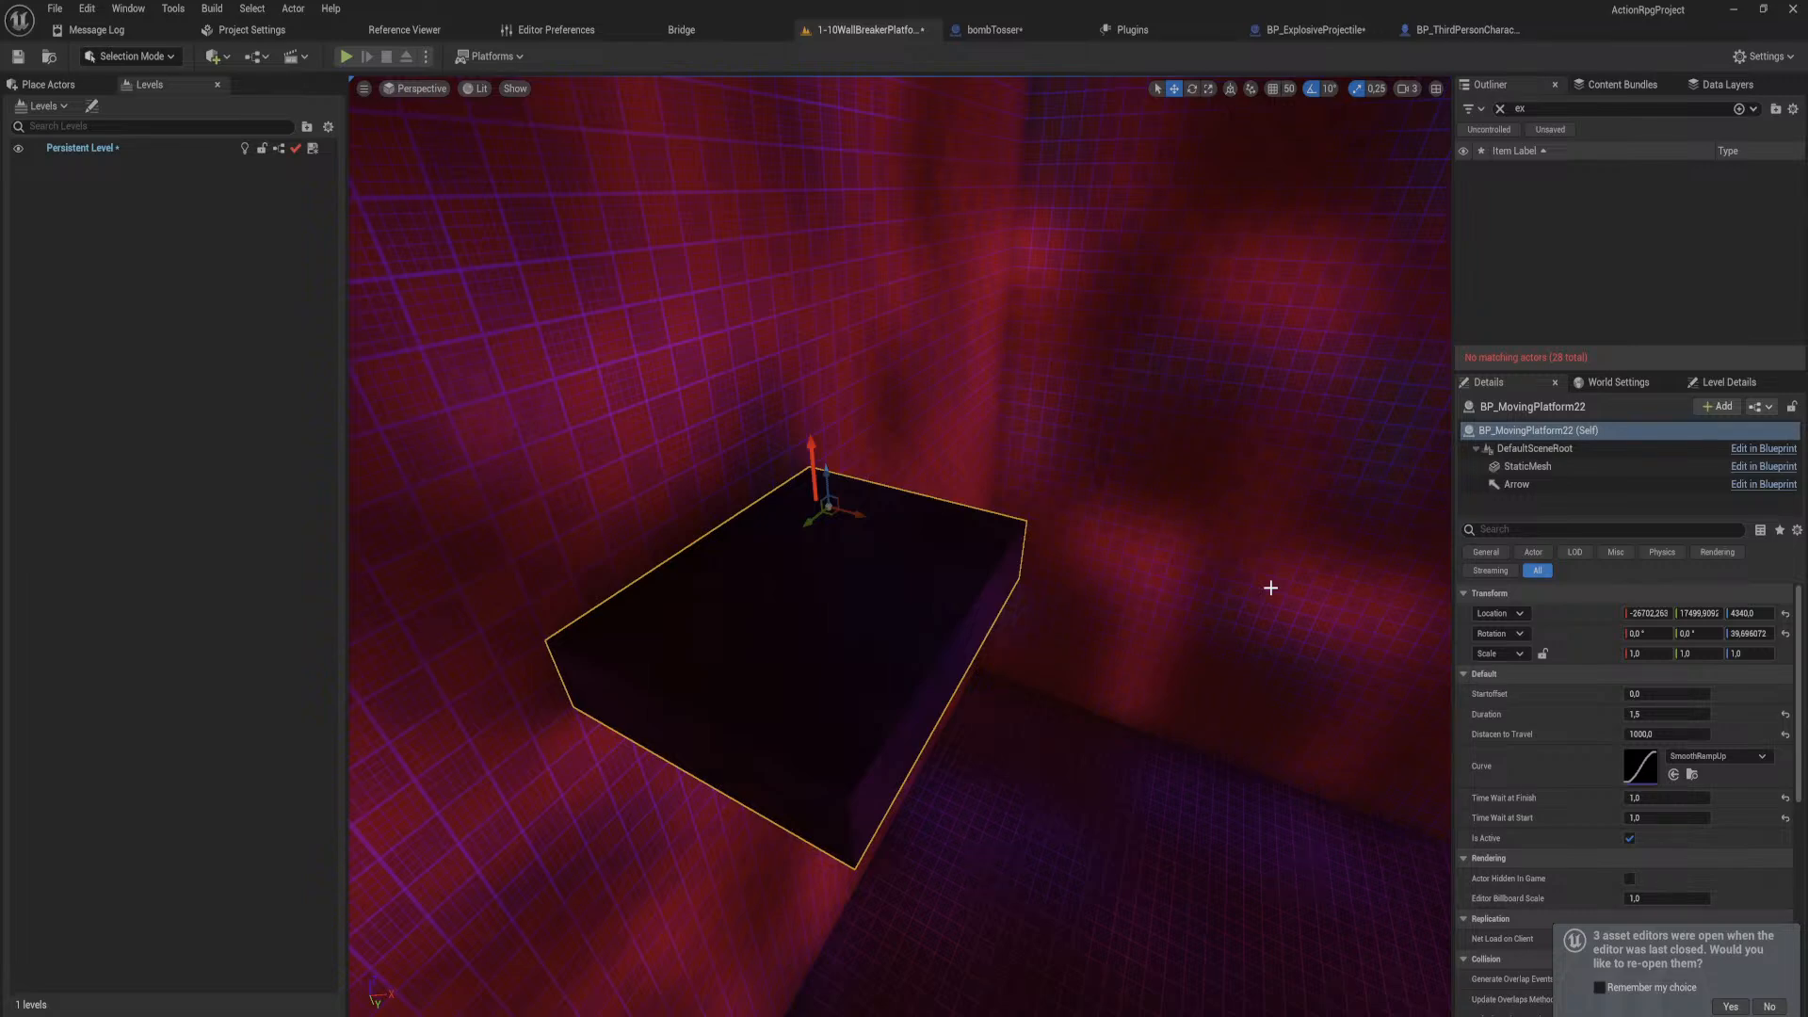
right_drag(762, 458, 801, 494)
key(s)
key(d)
right_drag(1234, 602, 1154, 577)
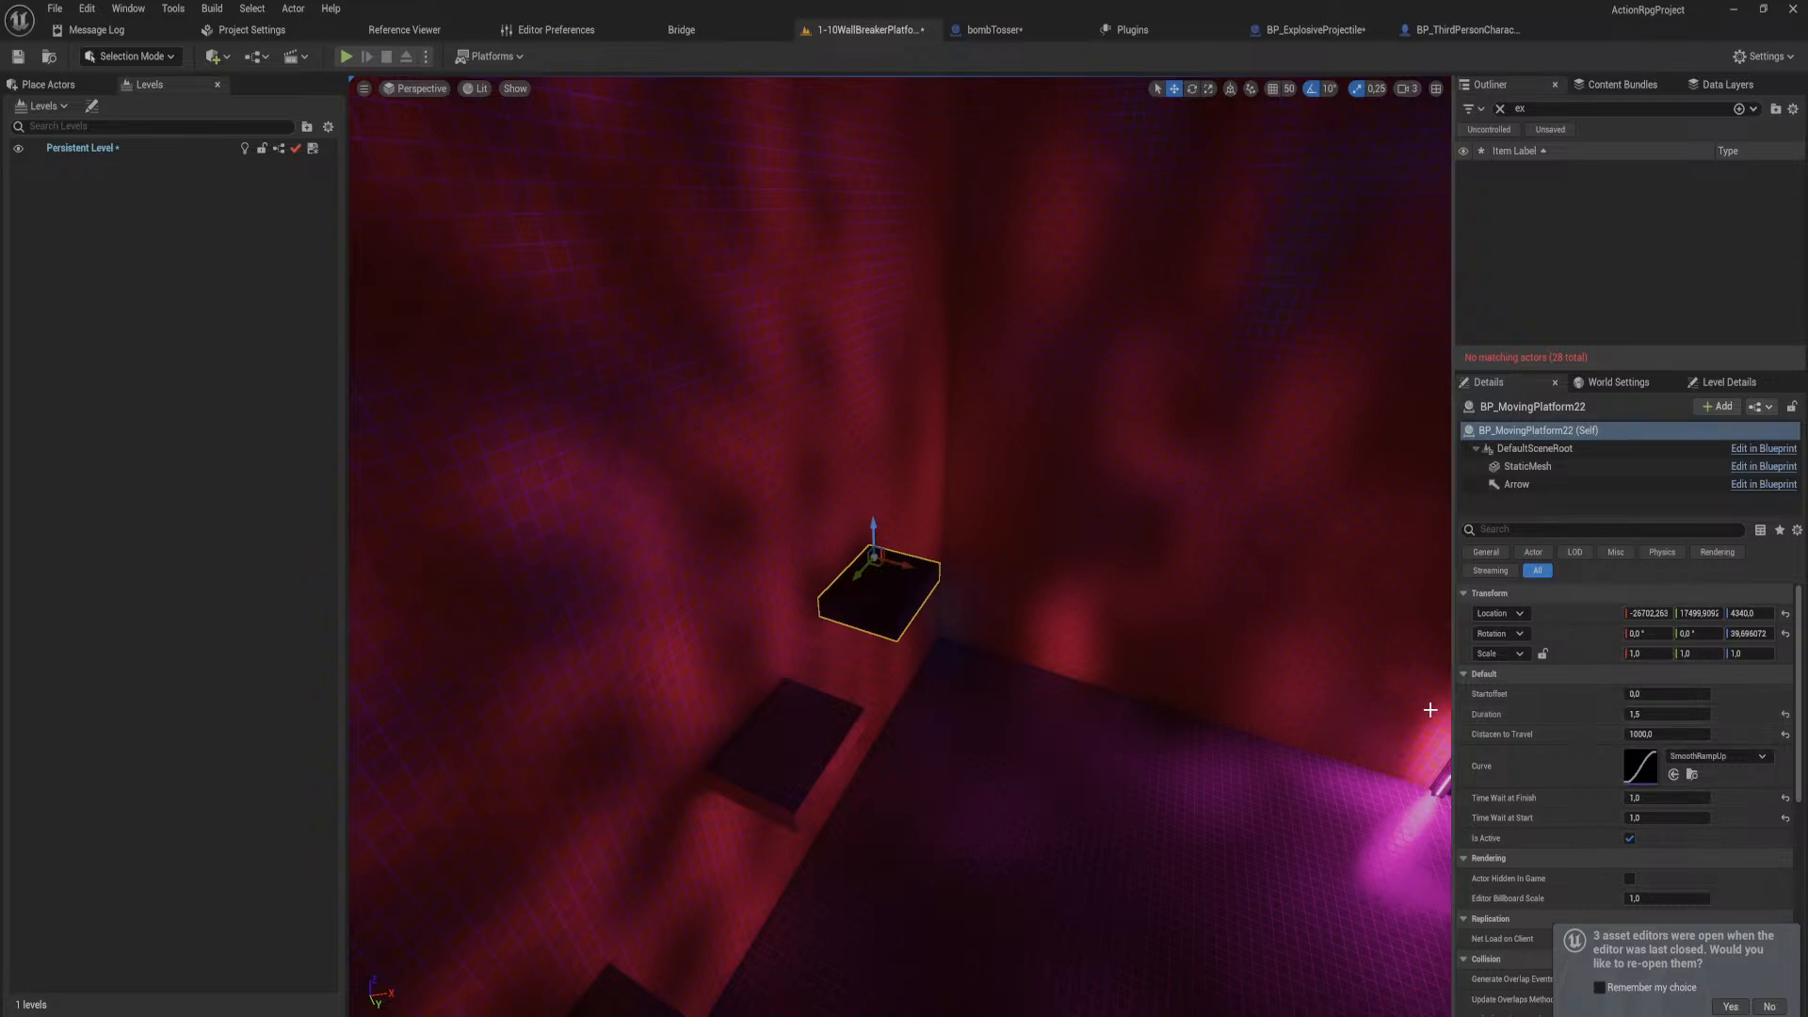
right_drag(1225, 626, 1225, 626)
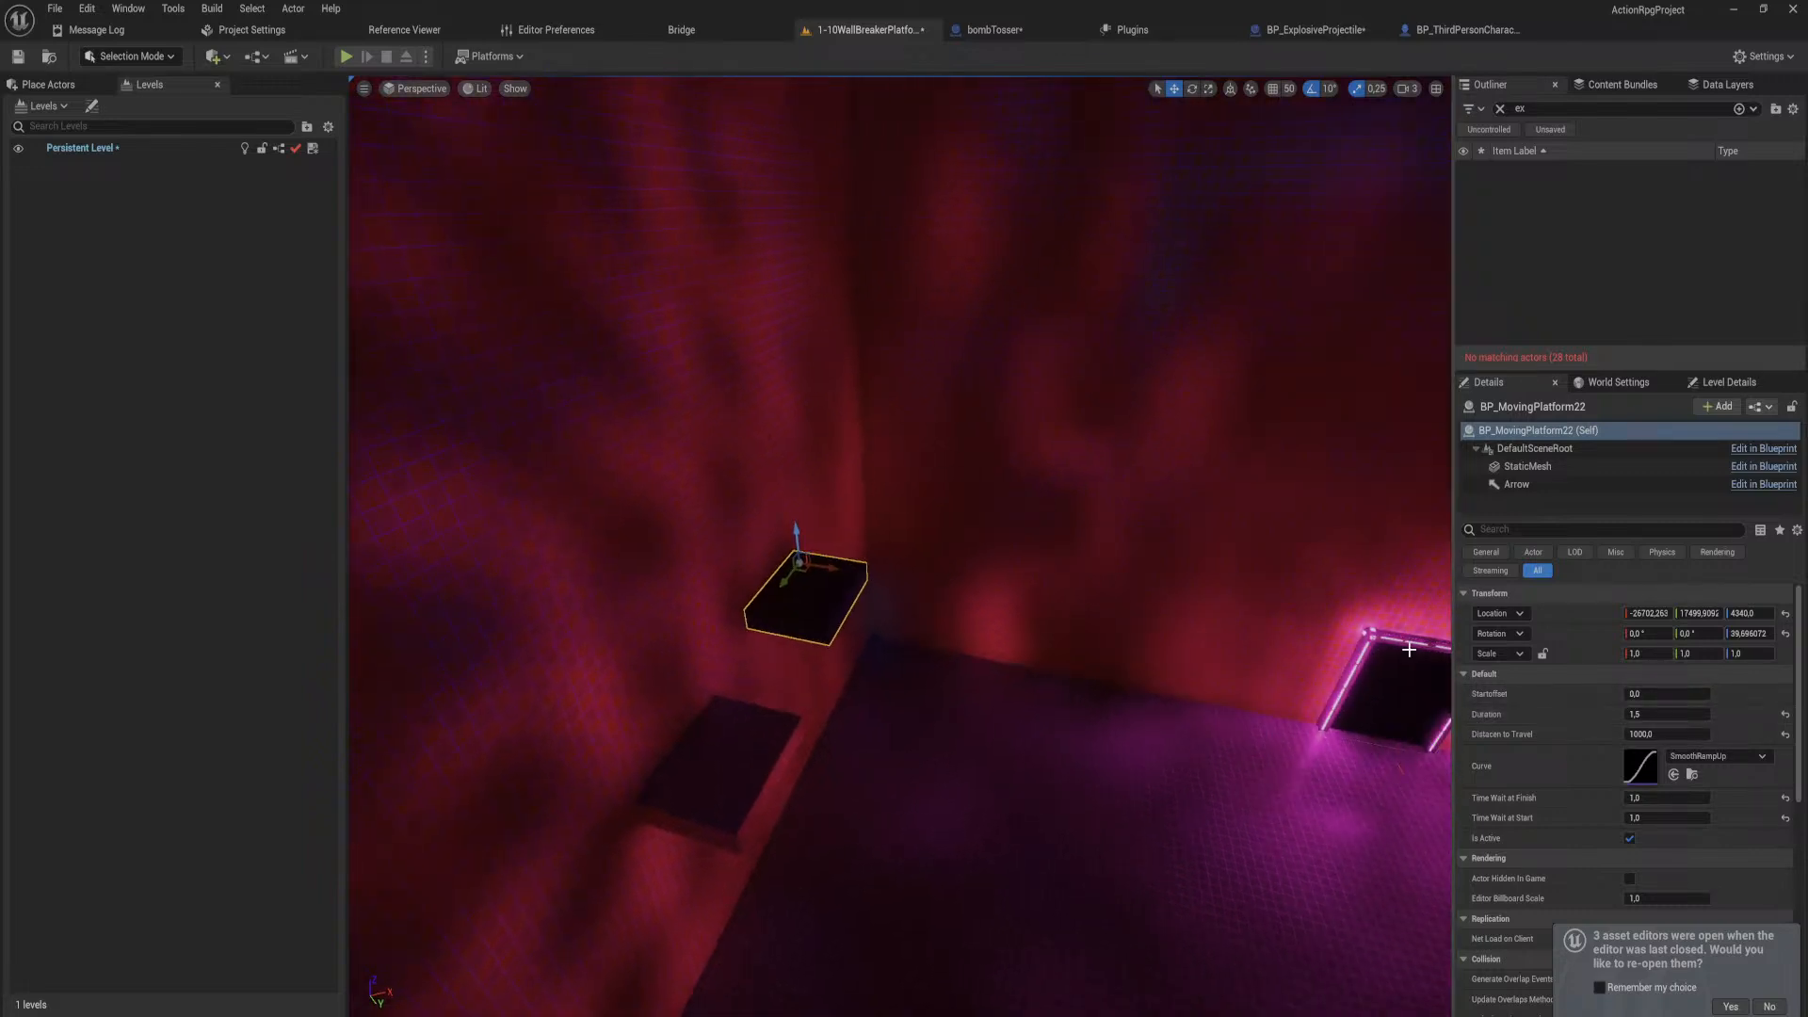
click(1667, 714)
text(3)
key(Return)
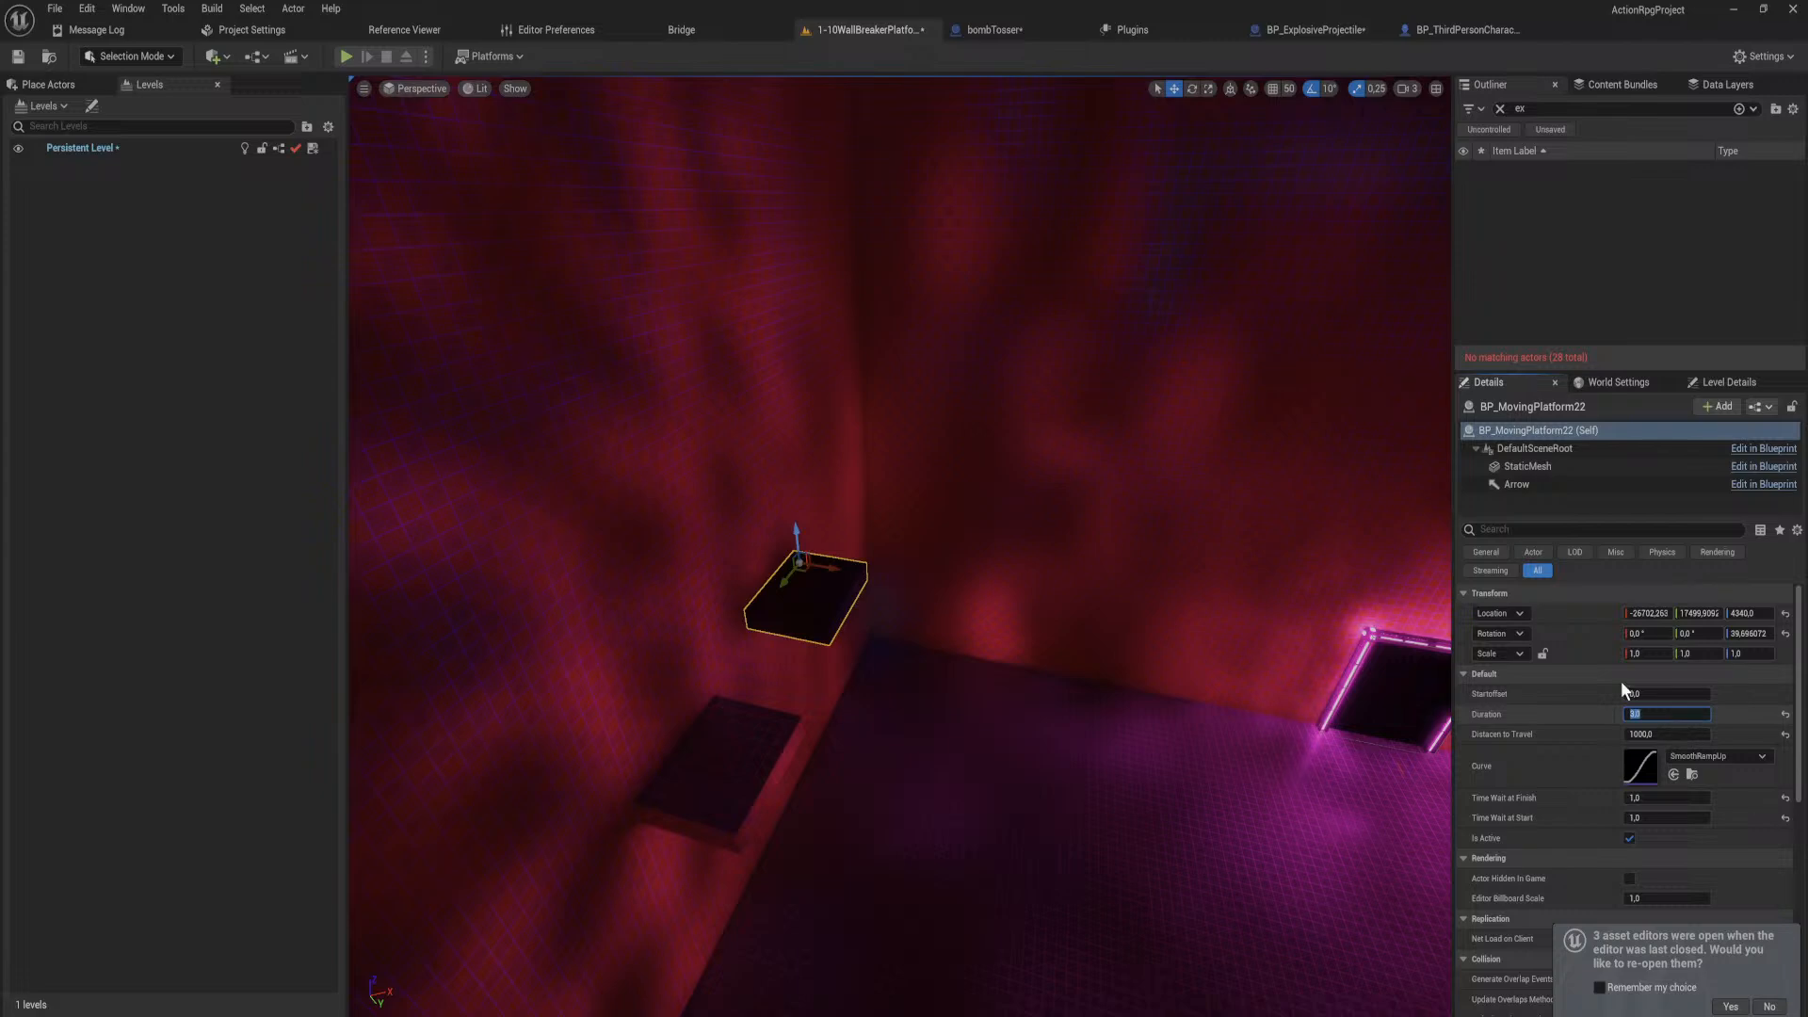
Step: Set the movement duration of BP_MovingPlatform23, the high platform near the glowing doorway, to 4
right_drag(1293, 640, 1293, 641)
key(s)
right_drag(1264, 500, 1263, 500)
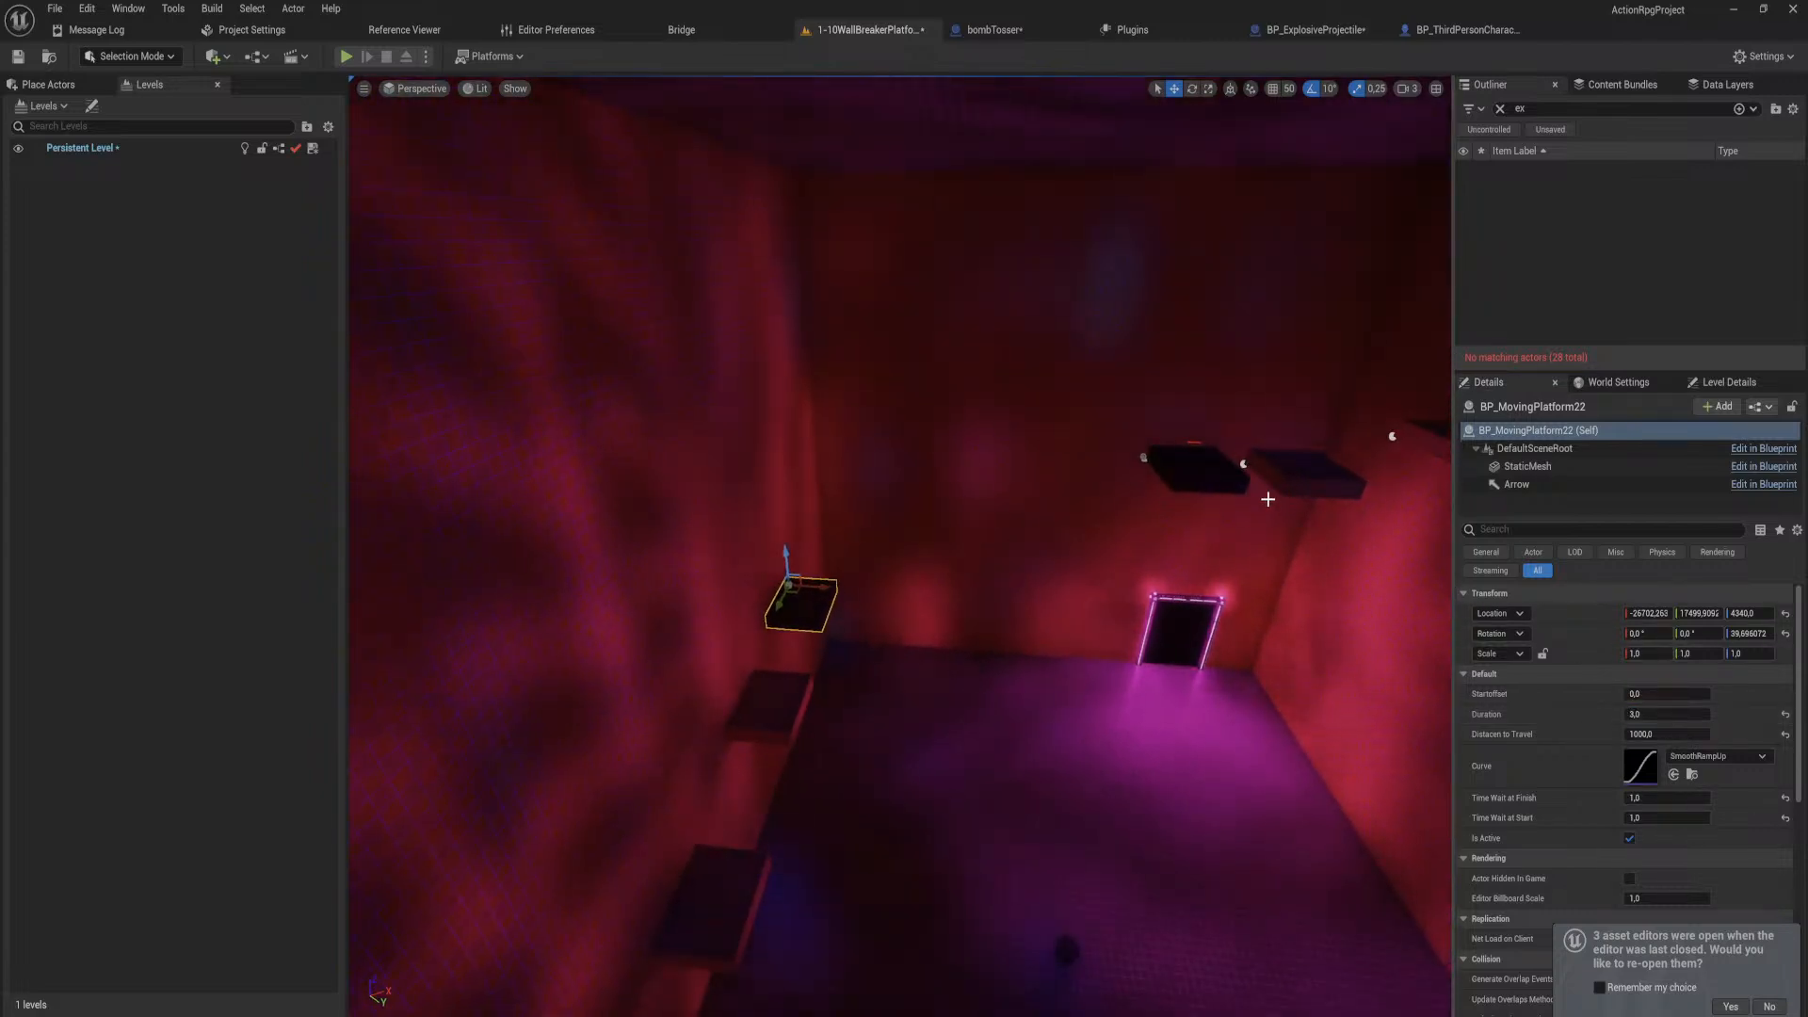
click(1215, 475)
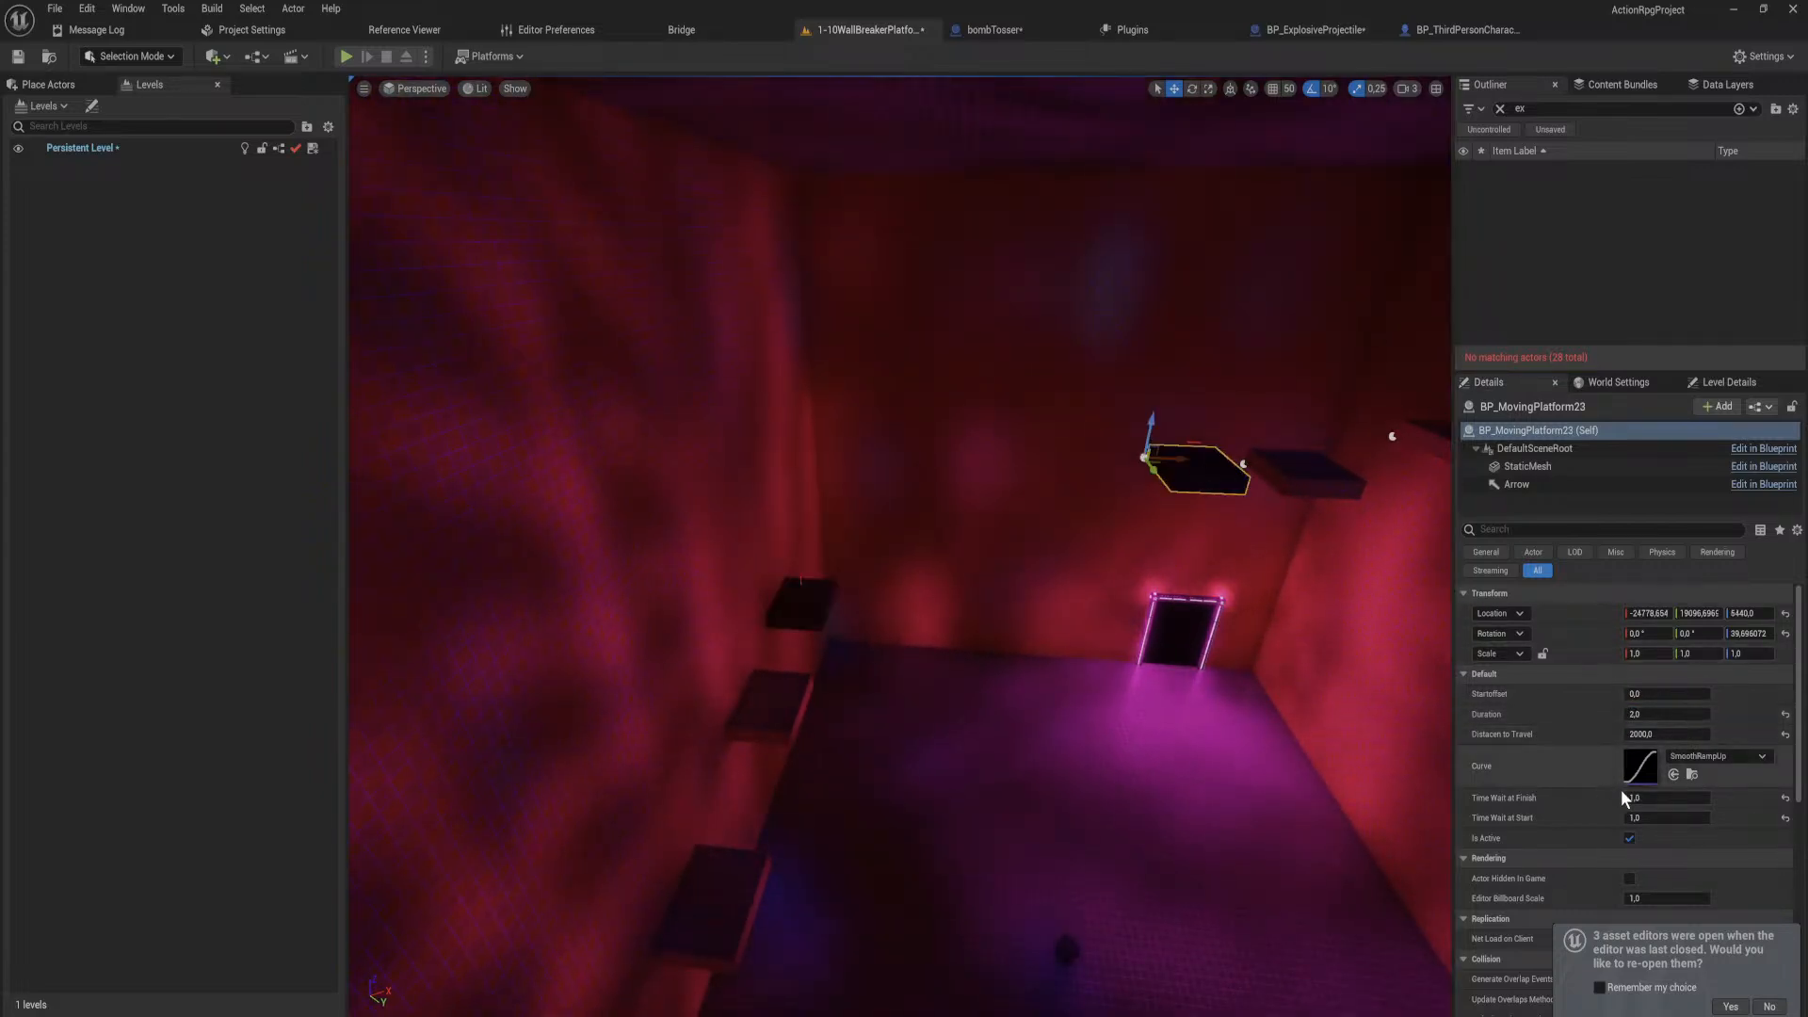
click(1634, 714)
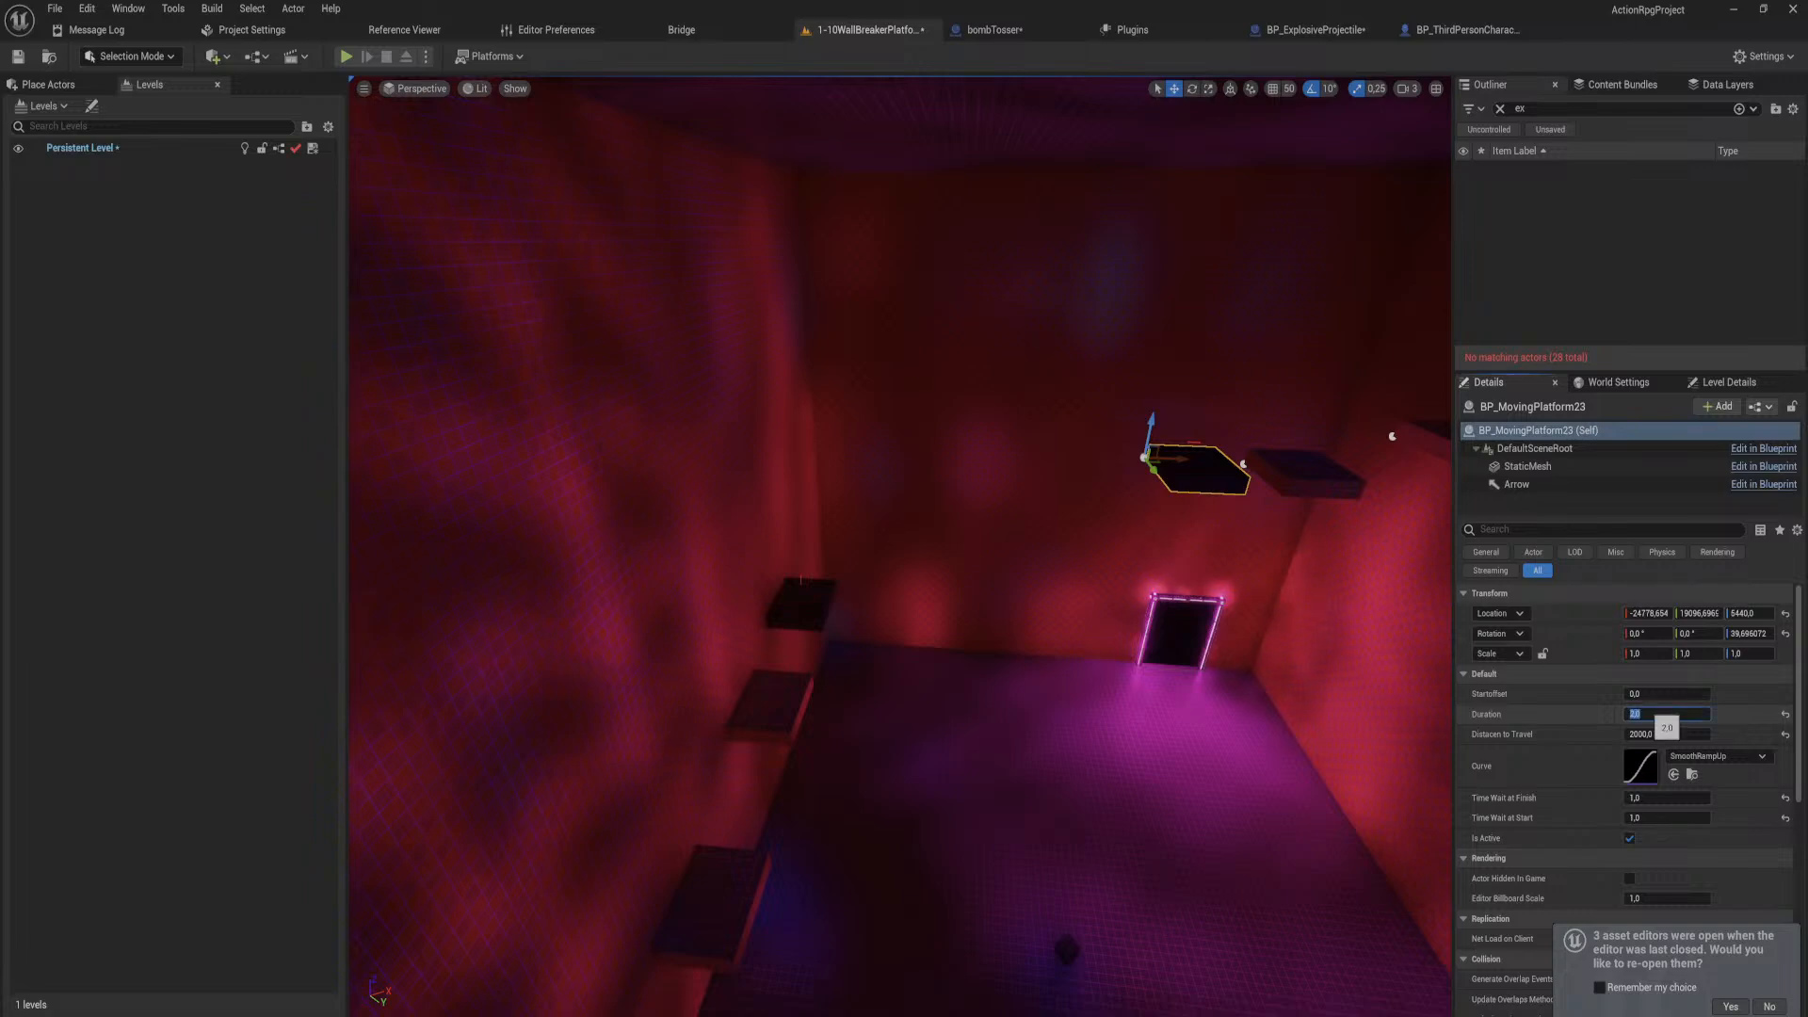
Step: Start a play test from the blue-lit floor ledge overlooking the red room
right_drag(1348, 700, 1348, 701)
key(w)
right_drag(957, 653, 921, 633)
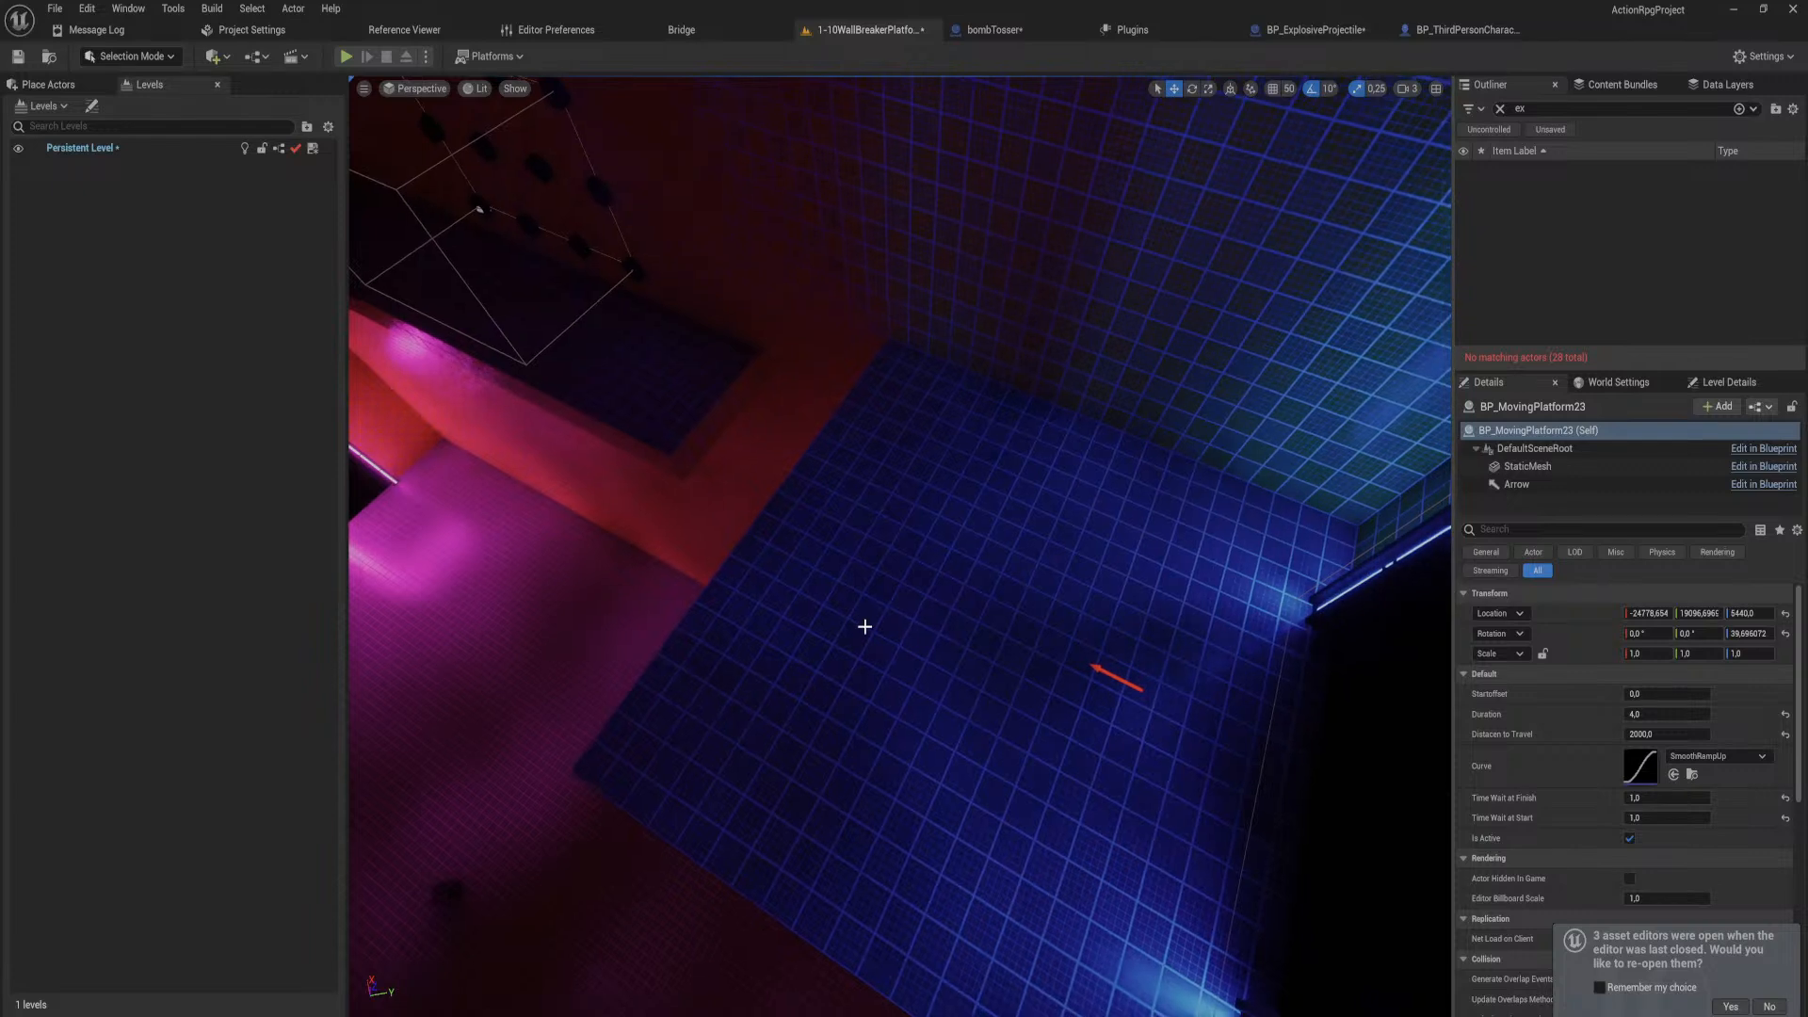
right_click(860, 626)
click(926, 617)
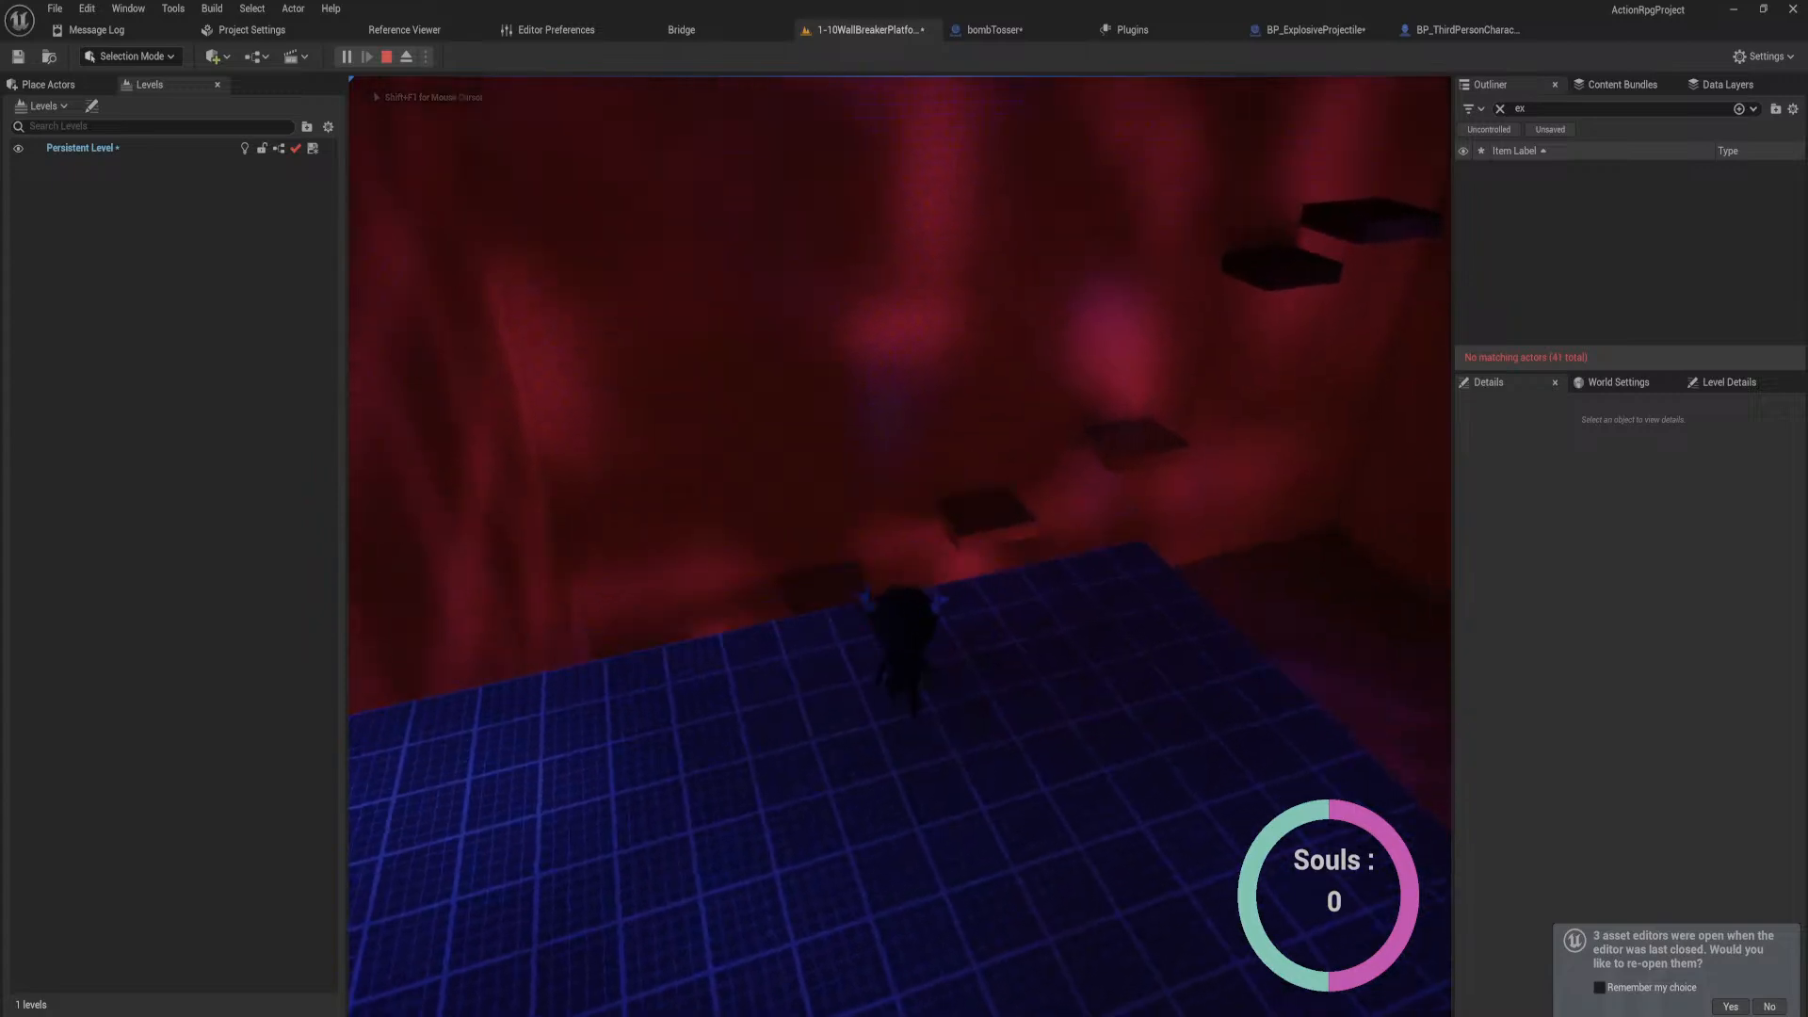
Step: Play-test the room by jumping the character down from the ledge and up along the wall platforms while projectiles are launched
key(w)
key(space)
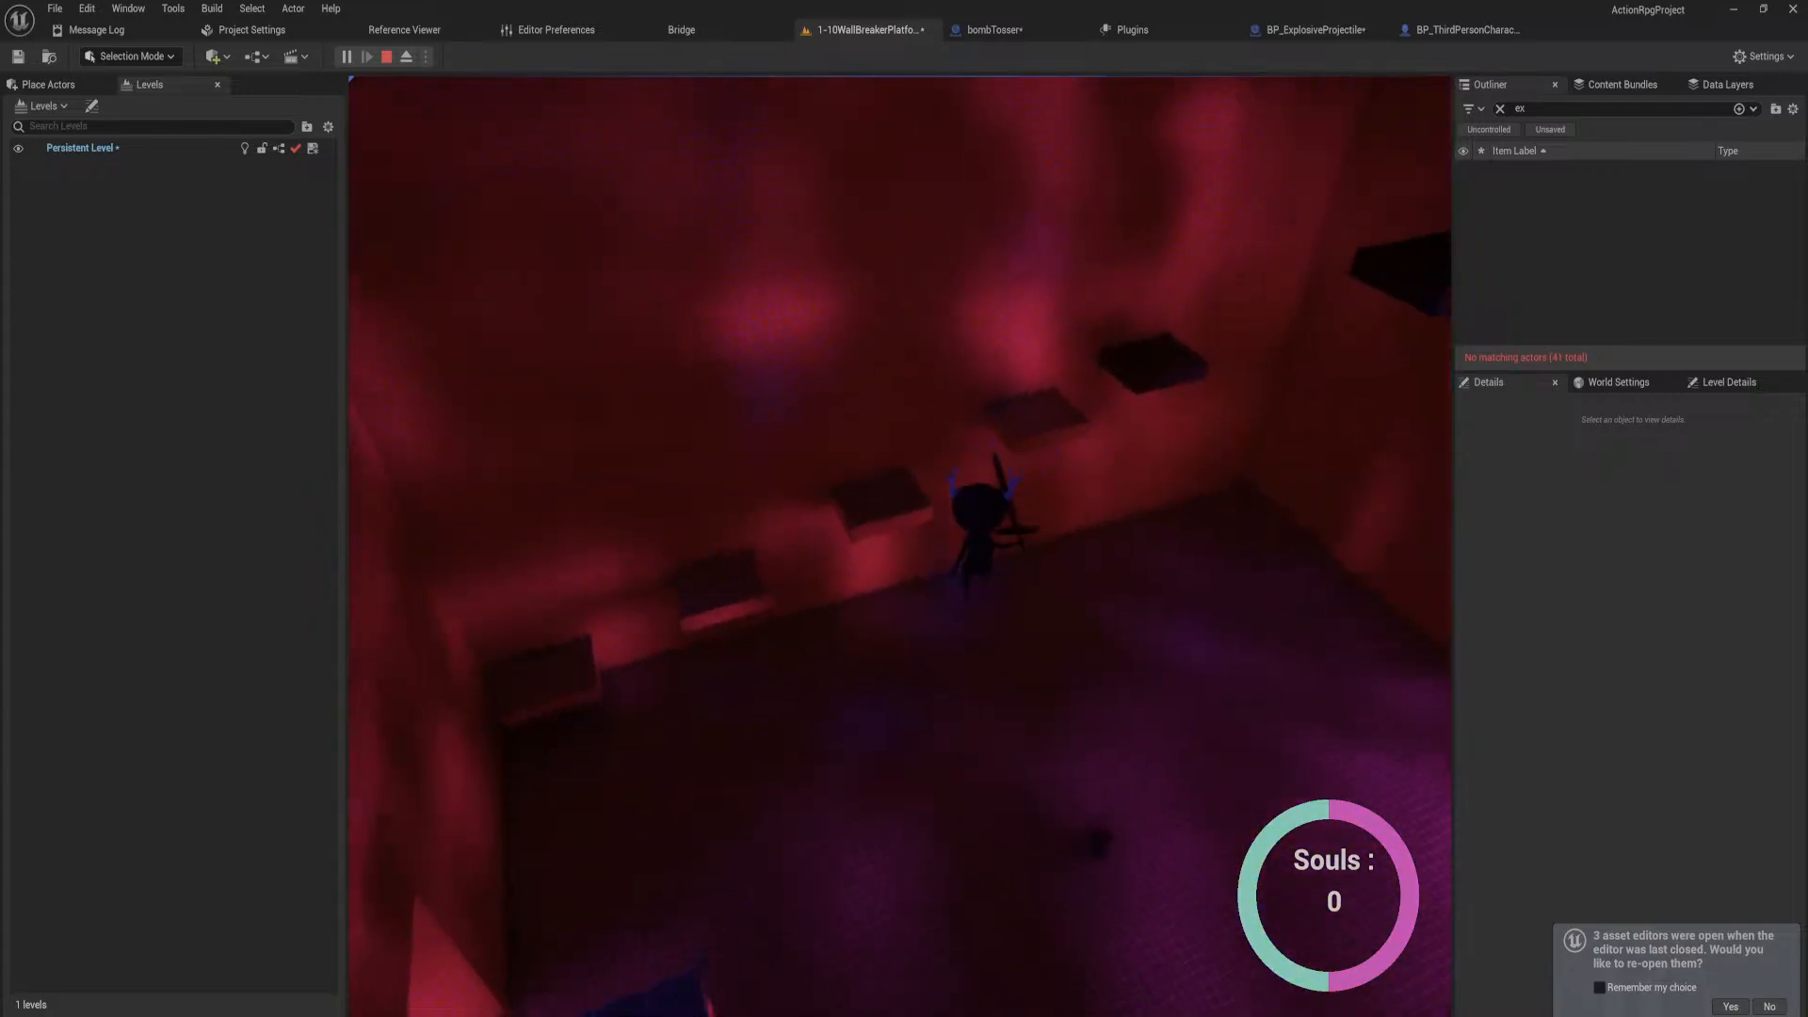
key(w)
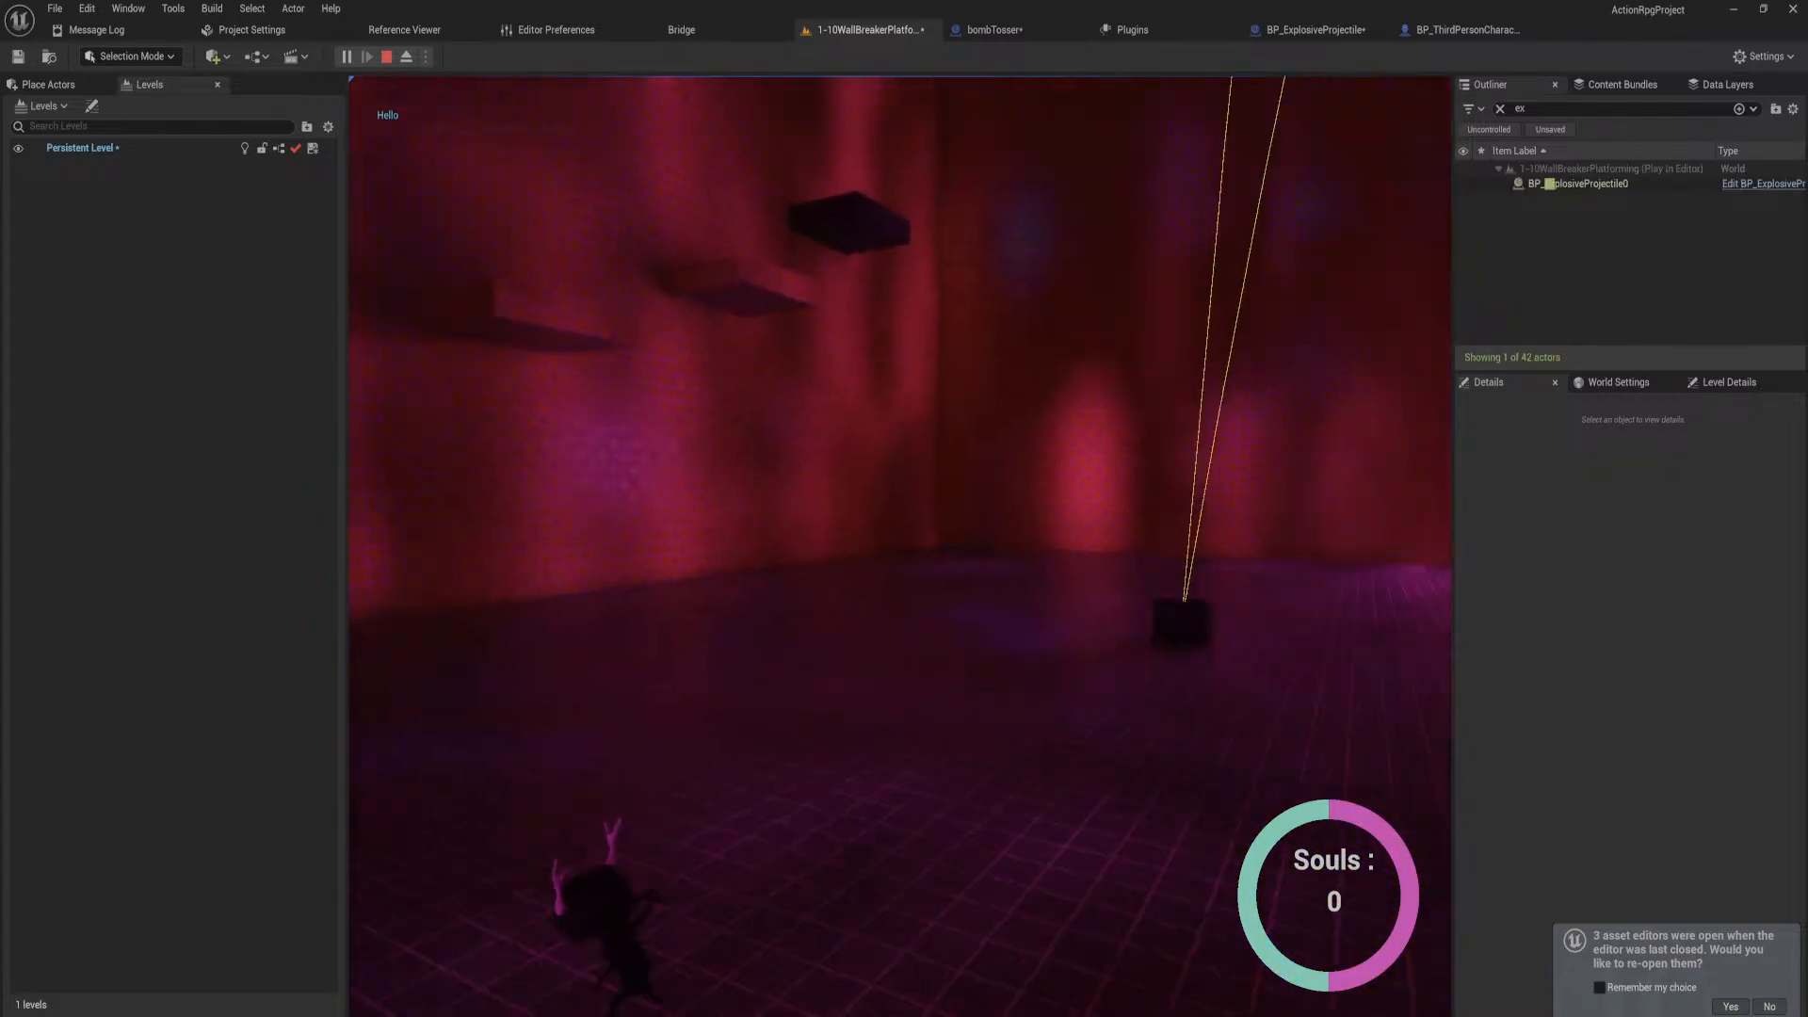
key(w)
key(space)
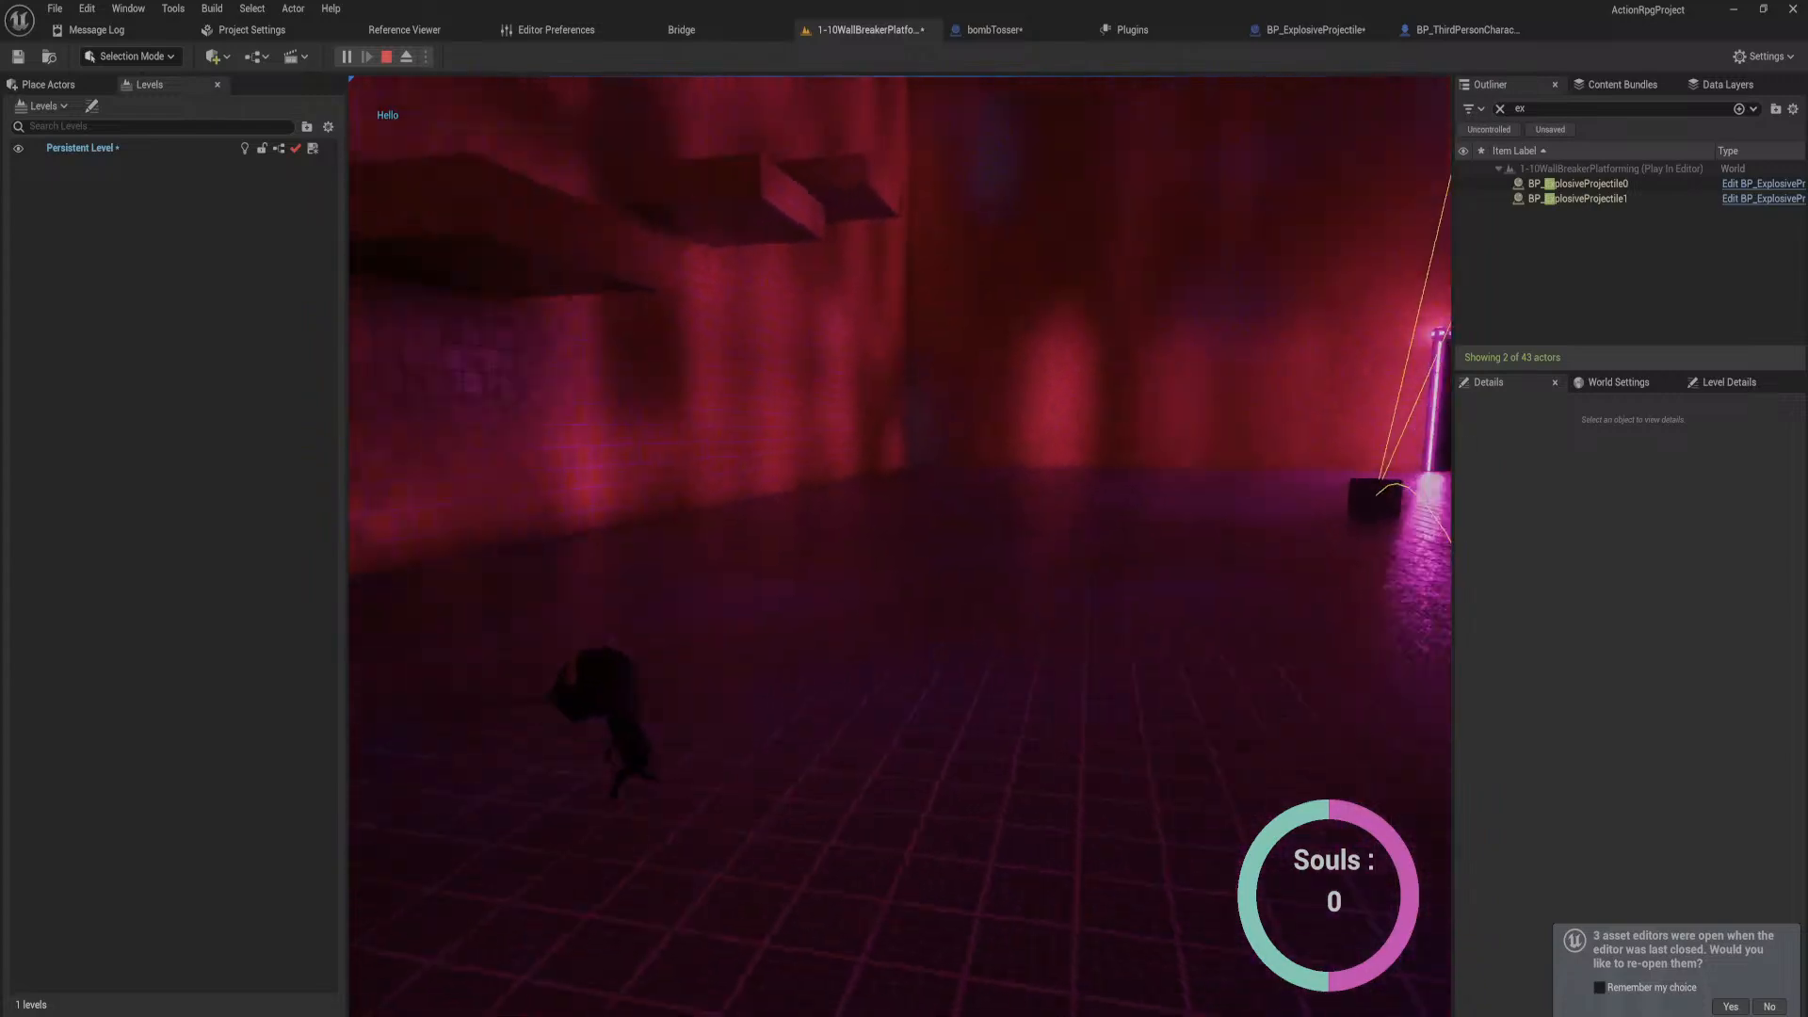
key(w)
key(space)
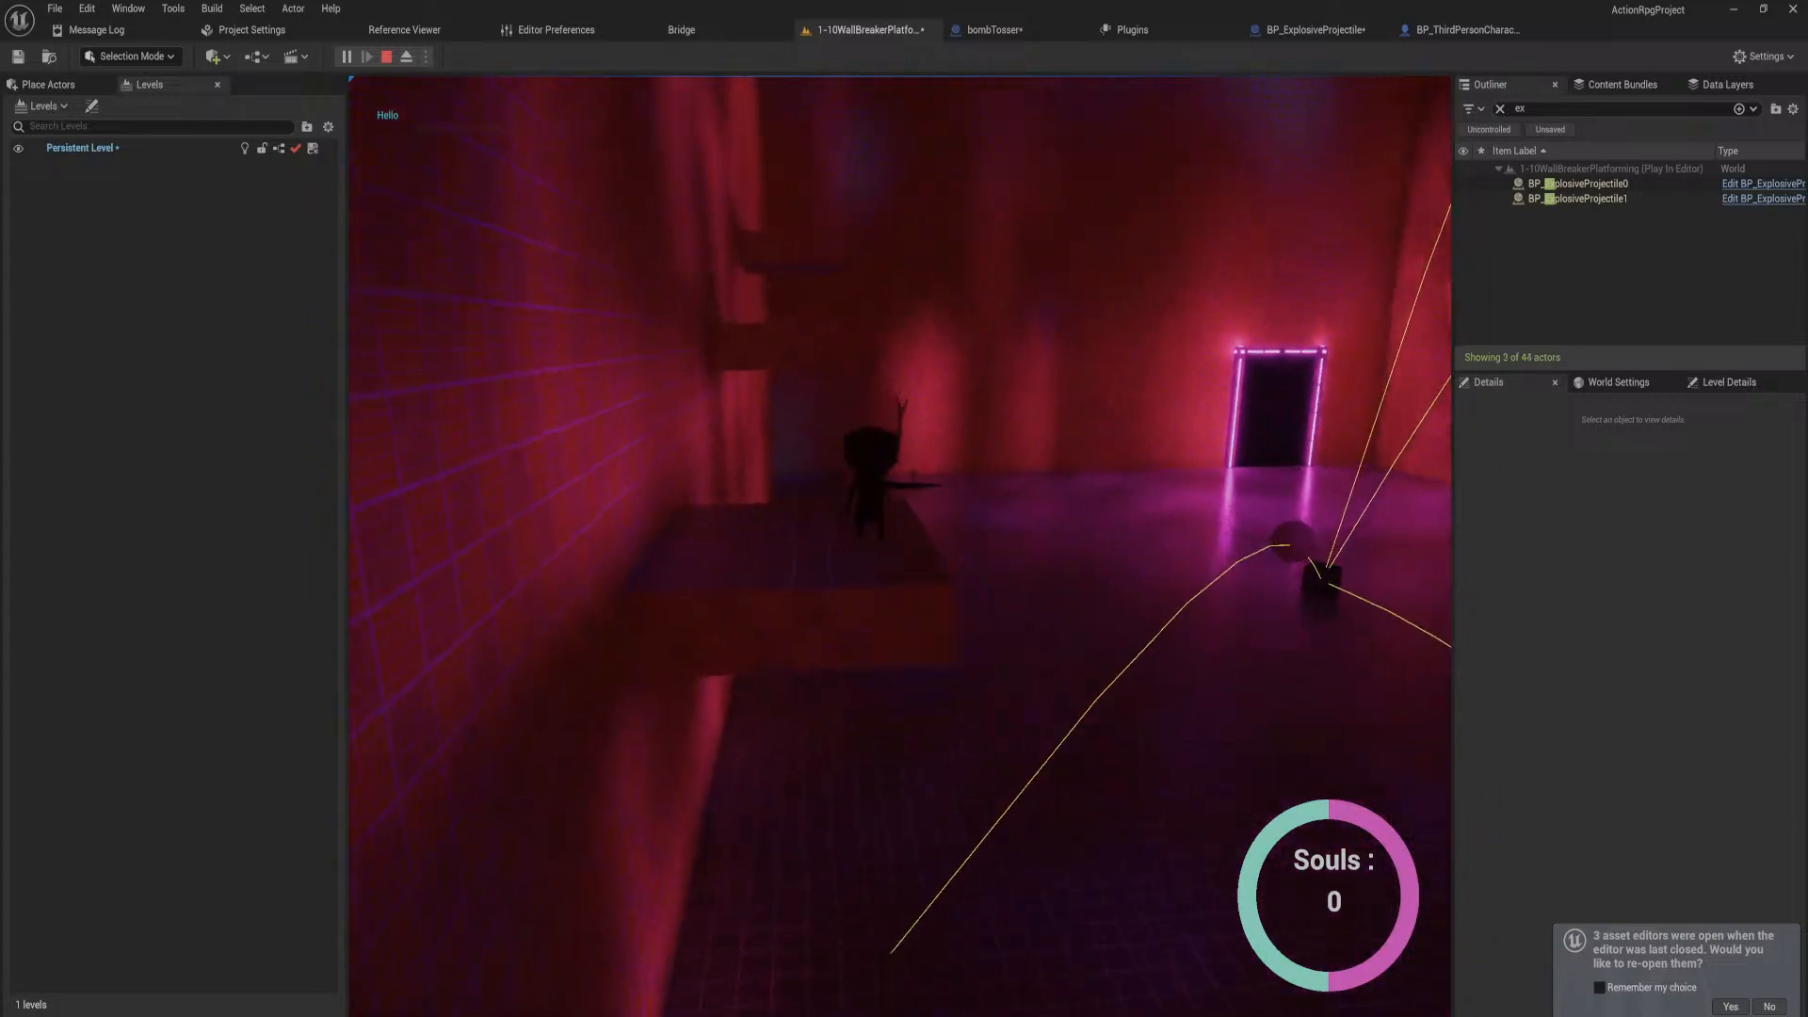
key(w)
key(space)
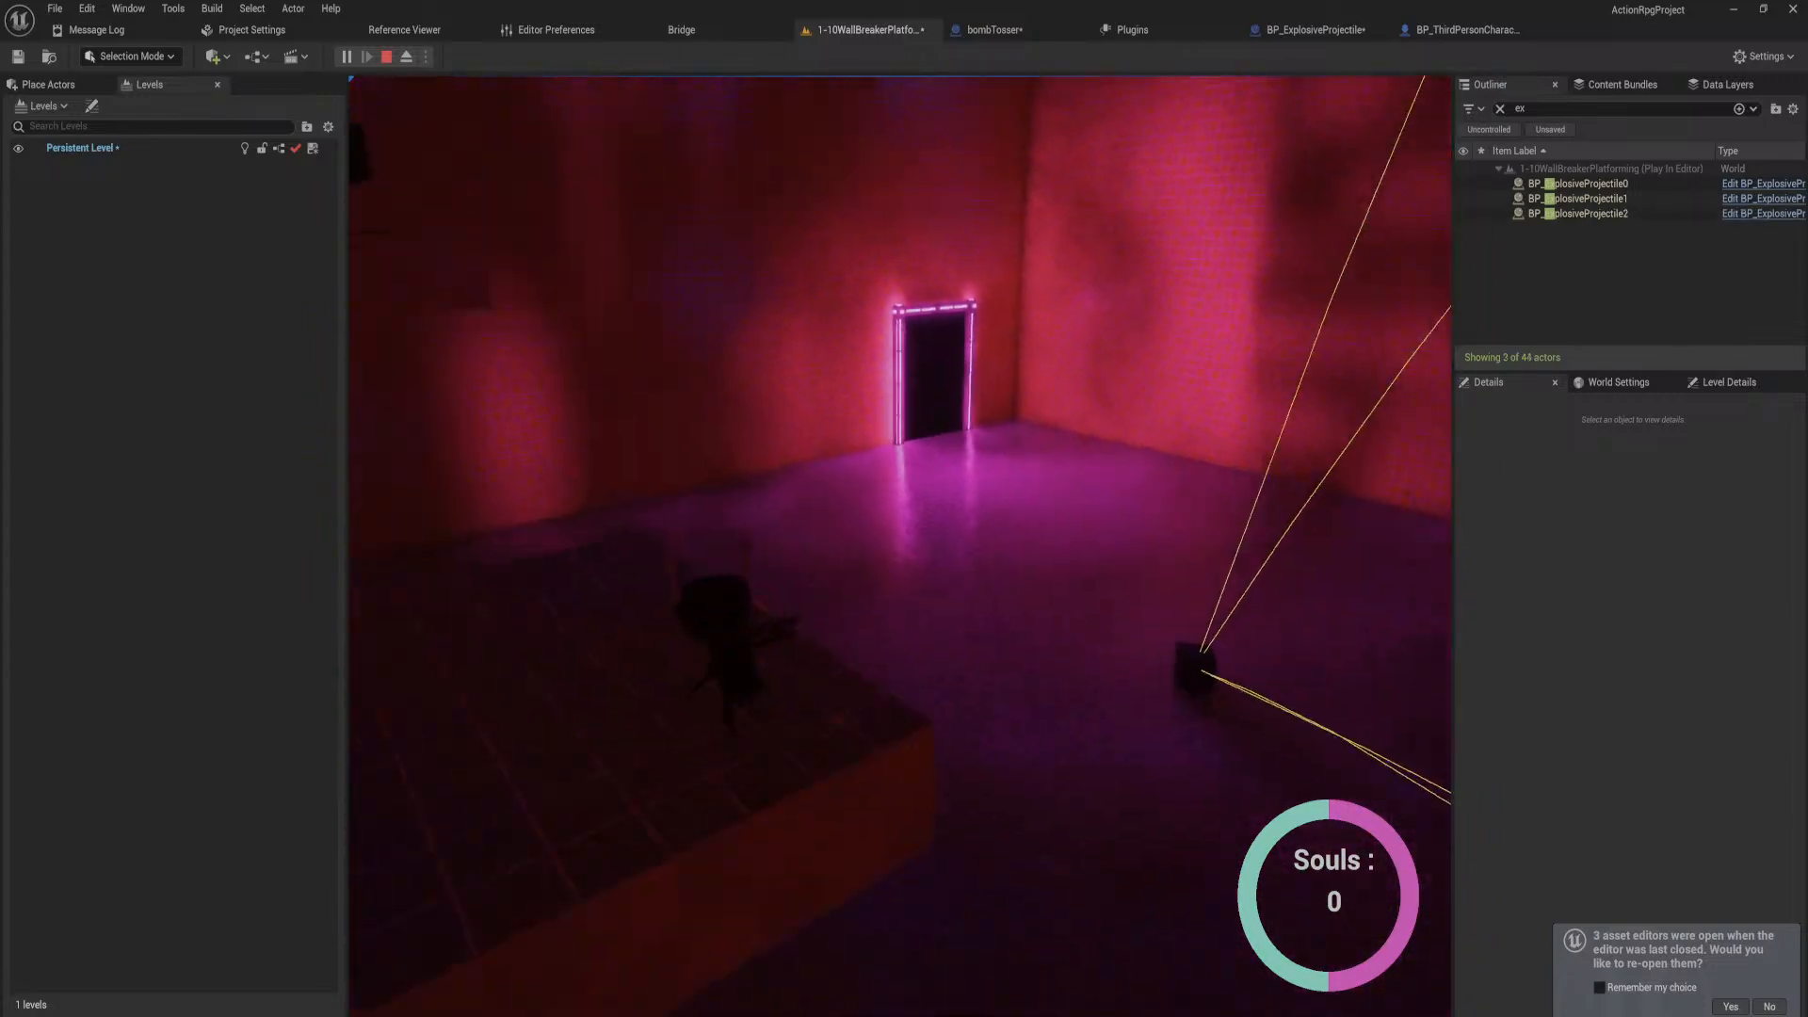
key(w)
key(space)
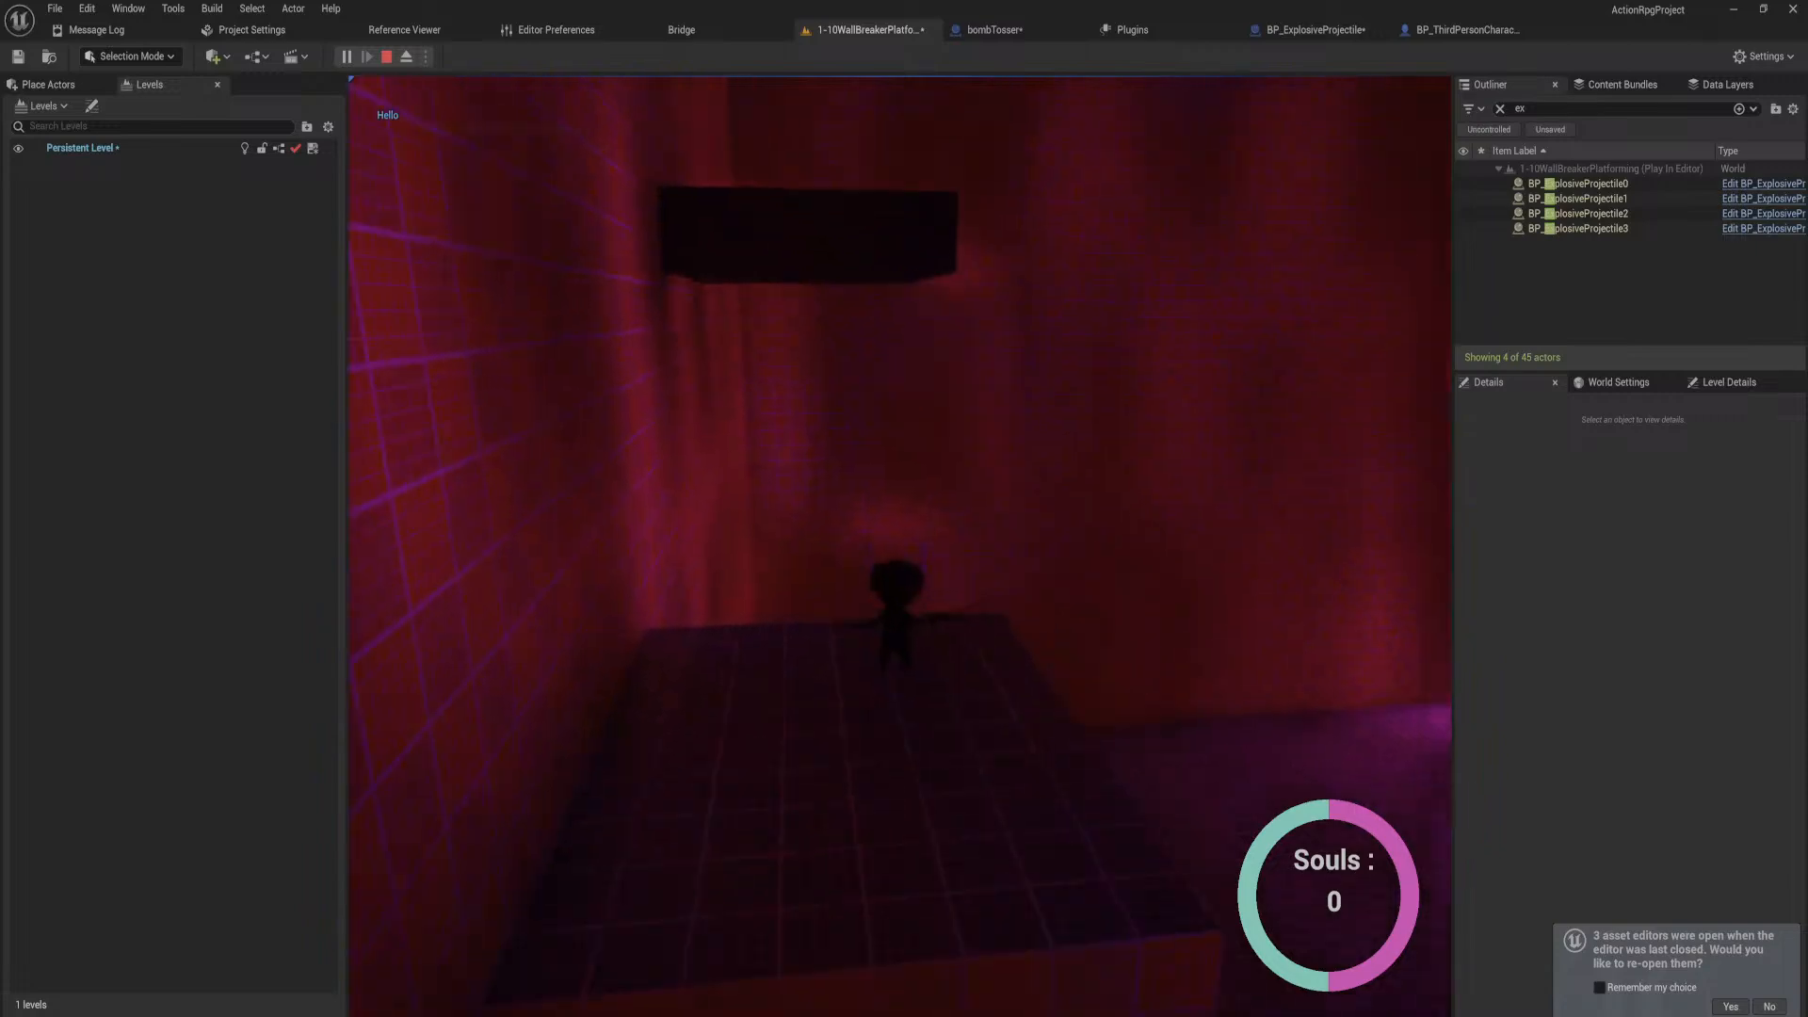
key(space)
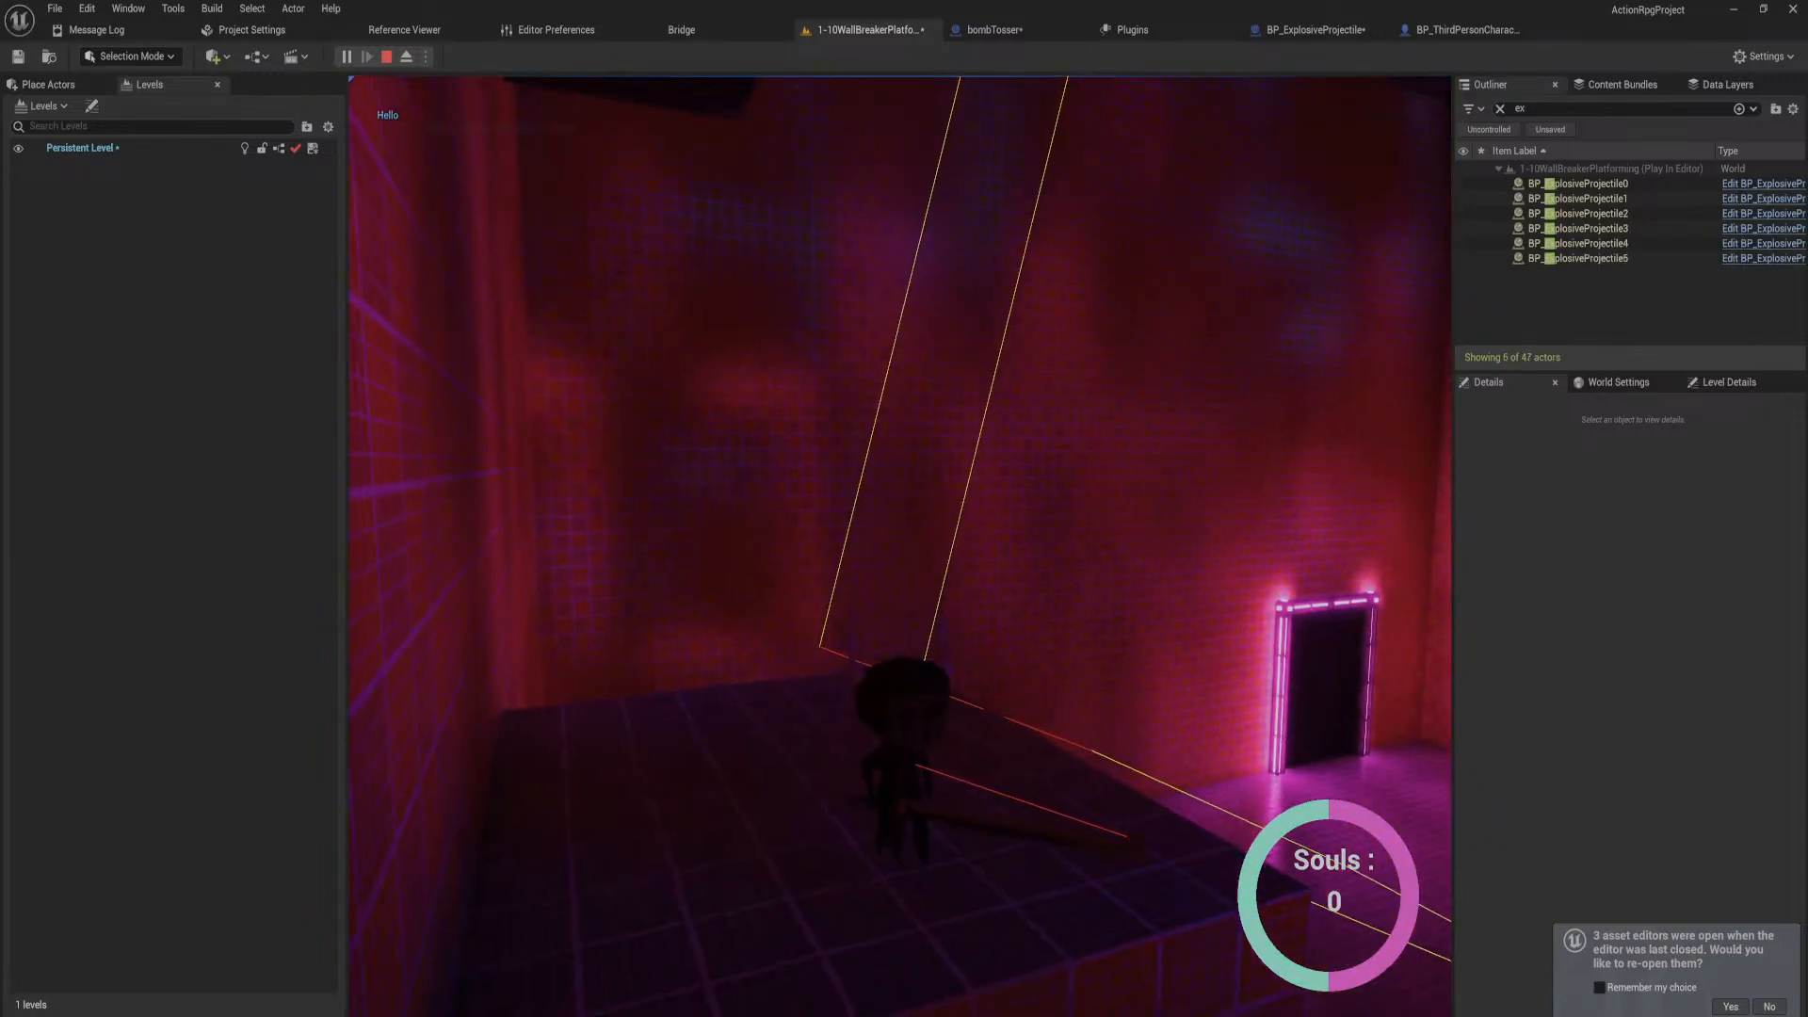
Step: Play-test jumping and dashing across the wall platforms from the corner block while projectiles are launched
key(w)
key(space)
key(space)
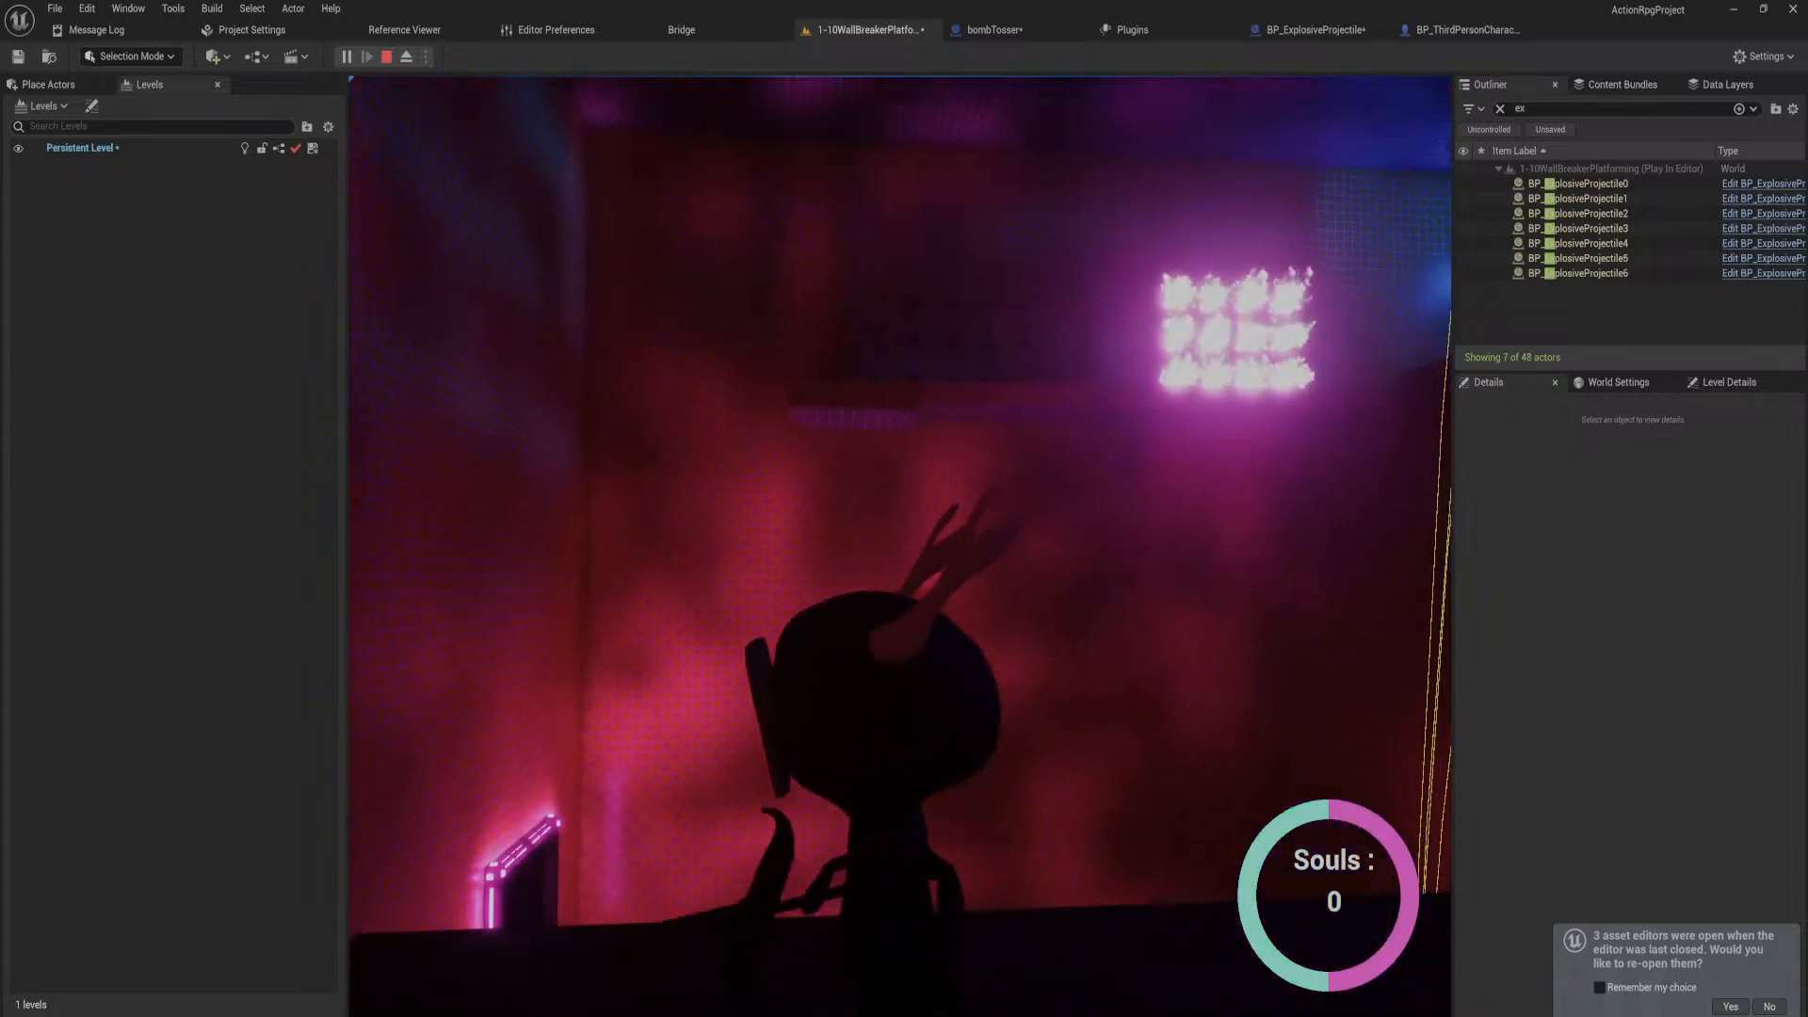
key(w)
key(space)
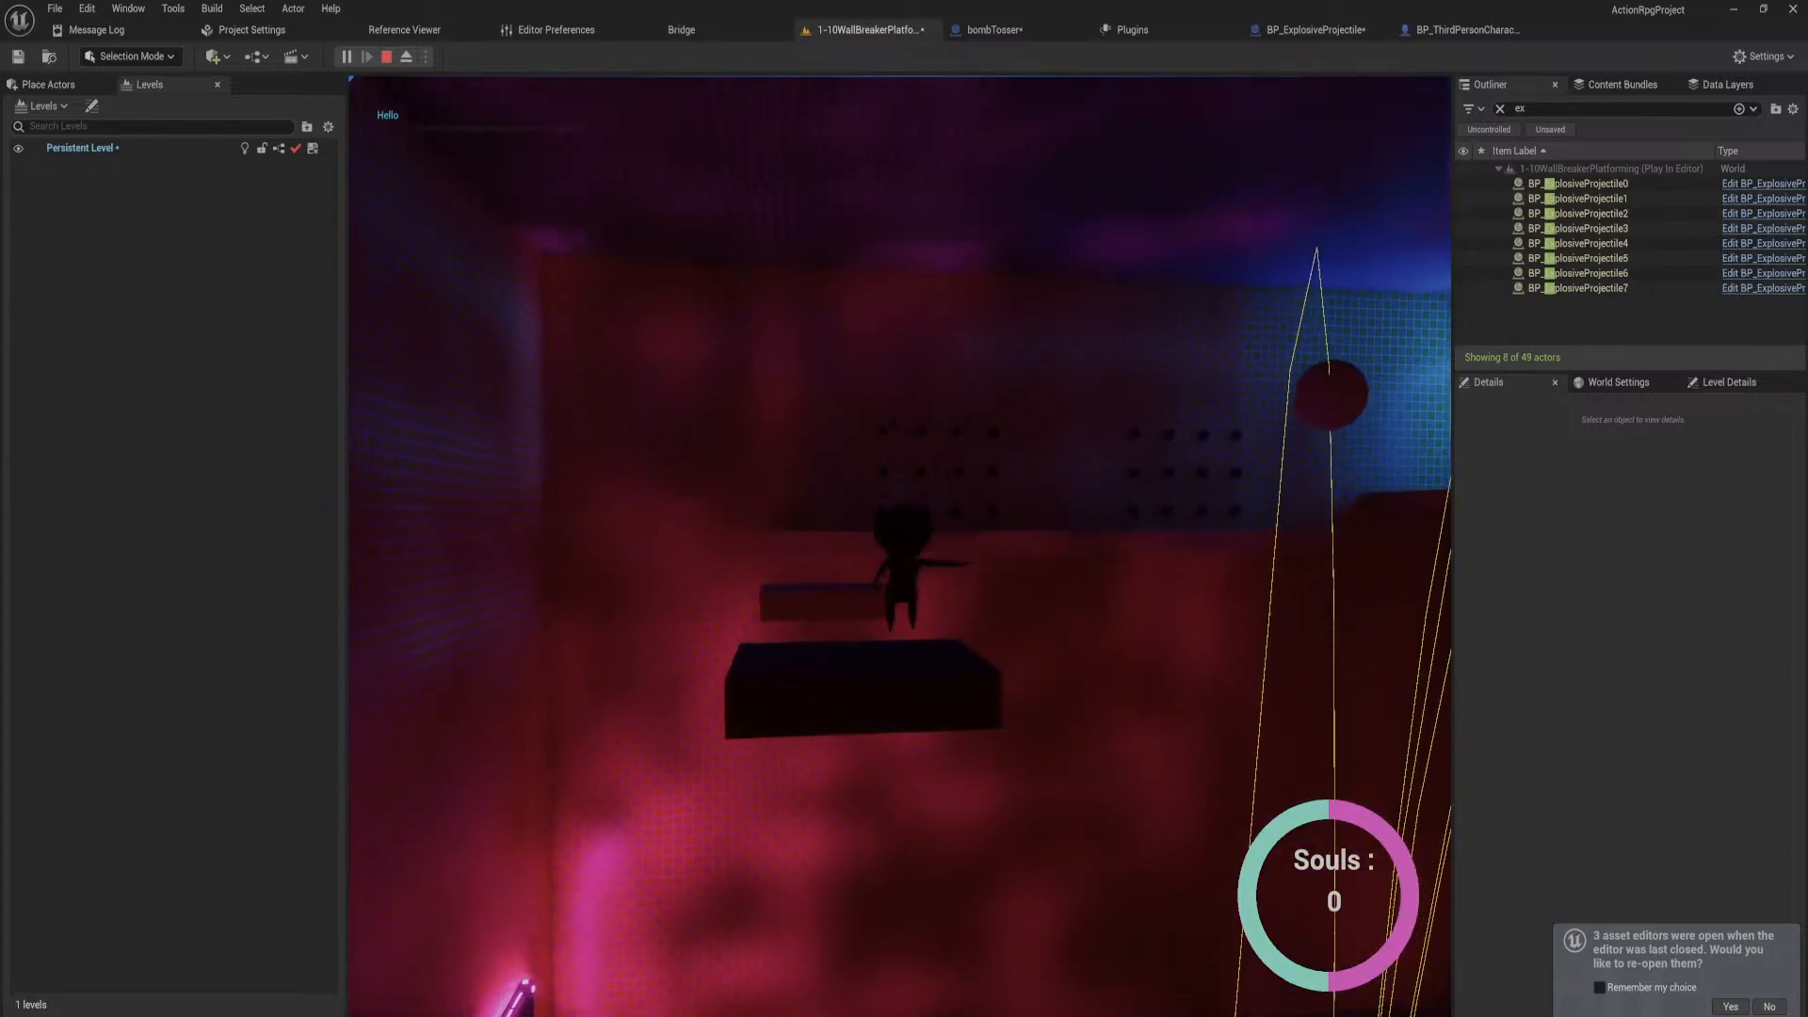
key(shift)
key(w)
key(shift)
key(shift)
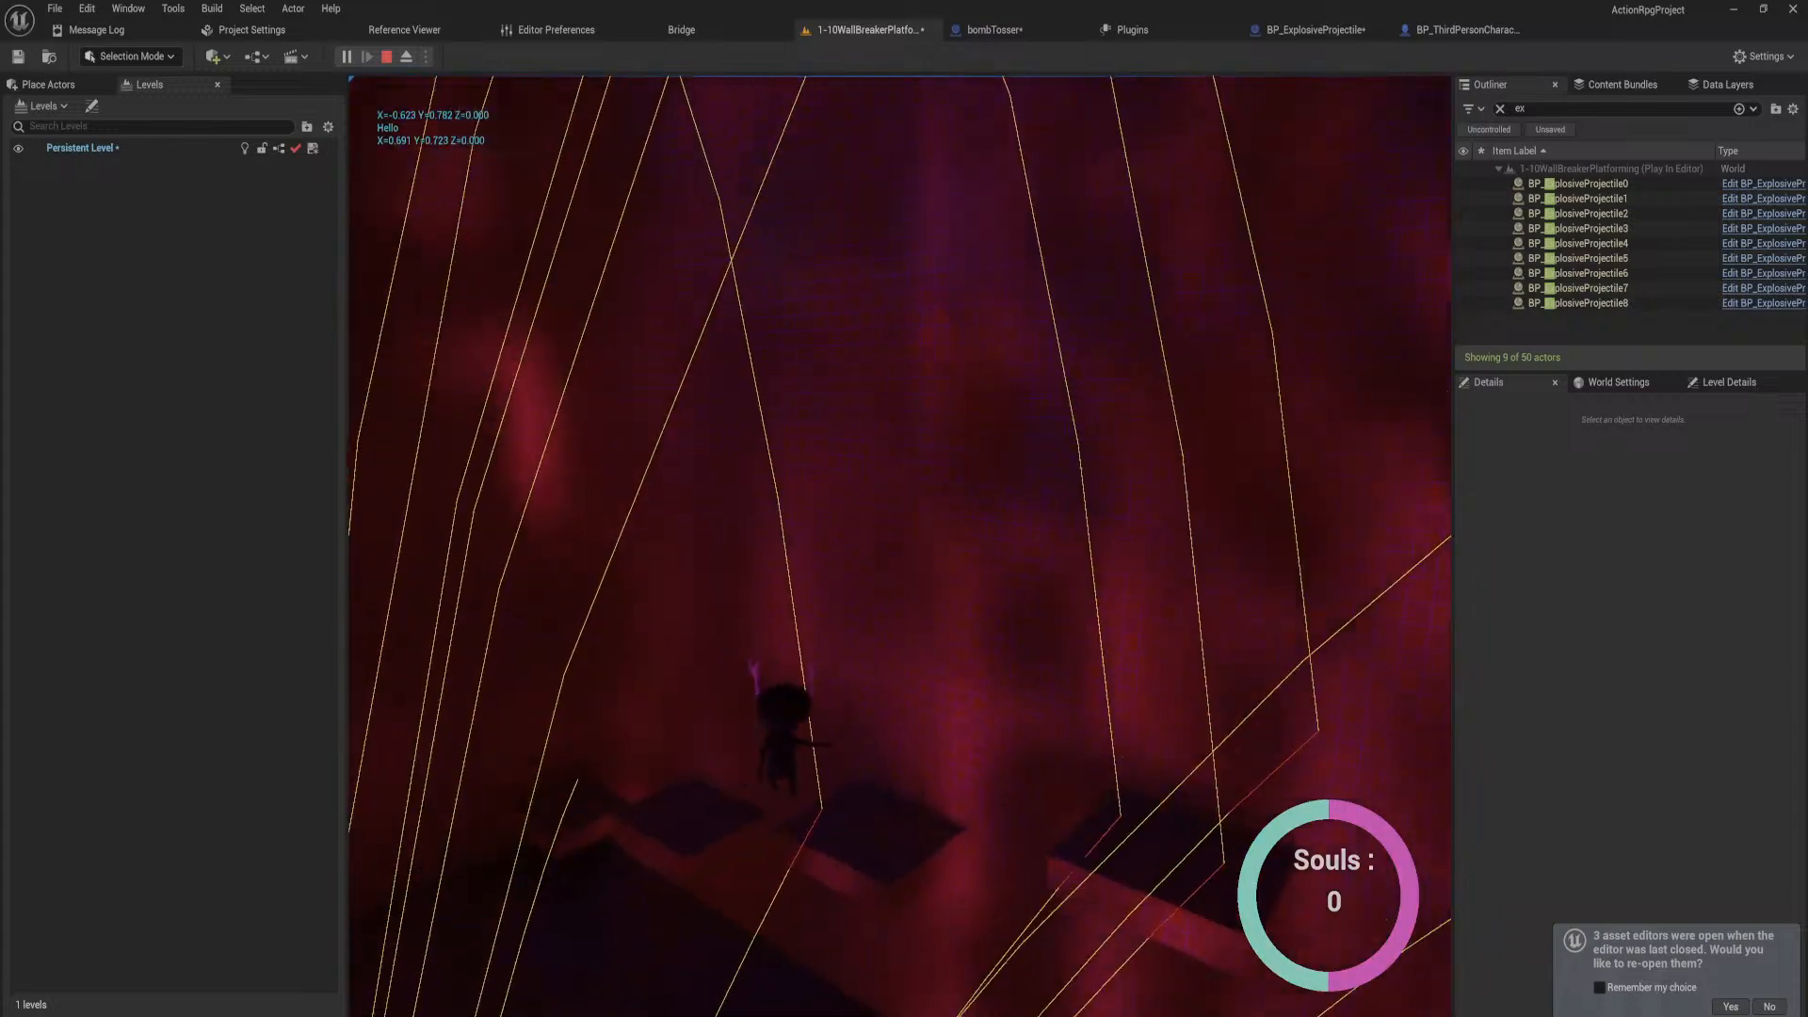
key(shift)
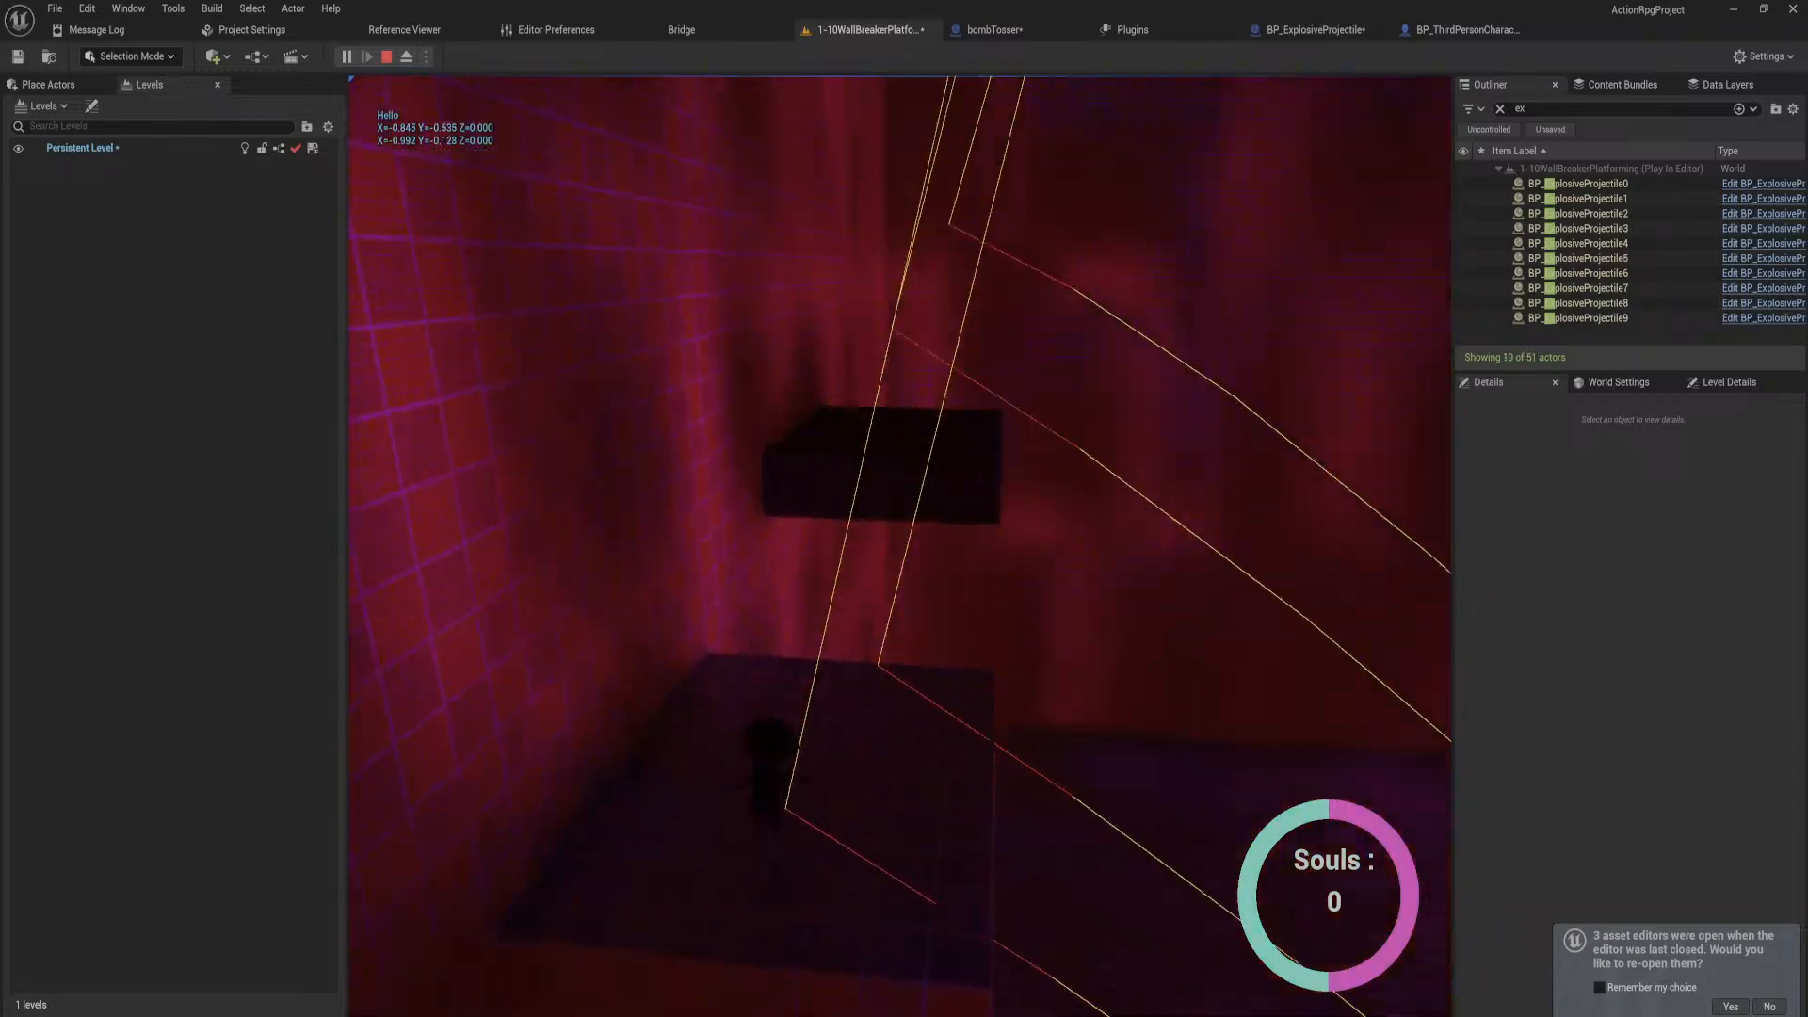
Step: Play-test climbing the moving platforms again from the corner block, past the flame traps to the ledge at the blue-lit doorway
key(space)
key(w)
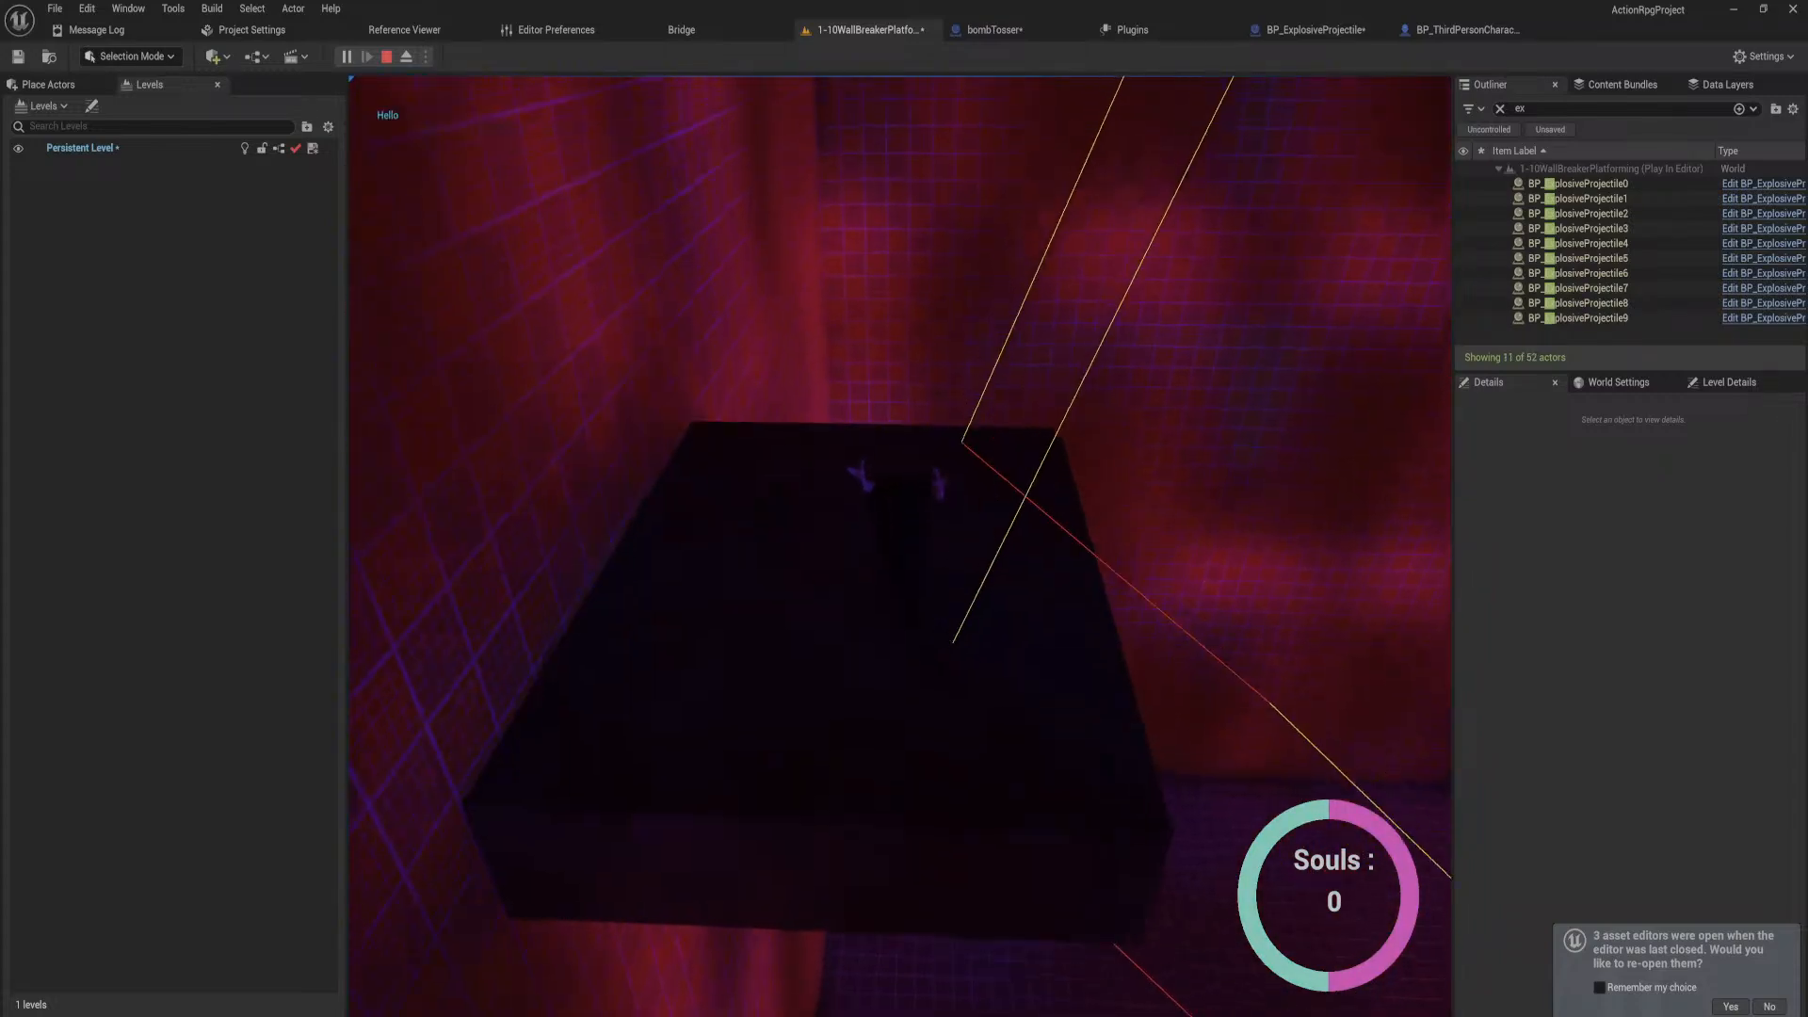
key(w)
key(space)
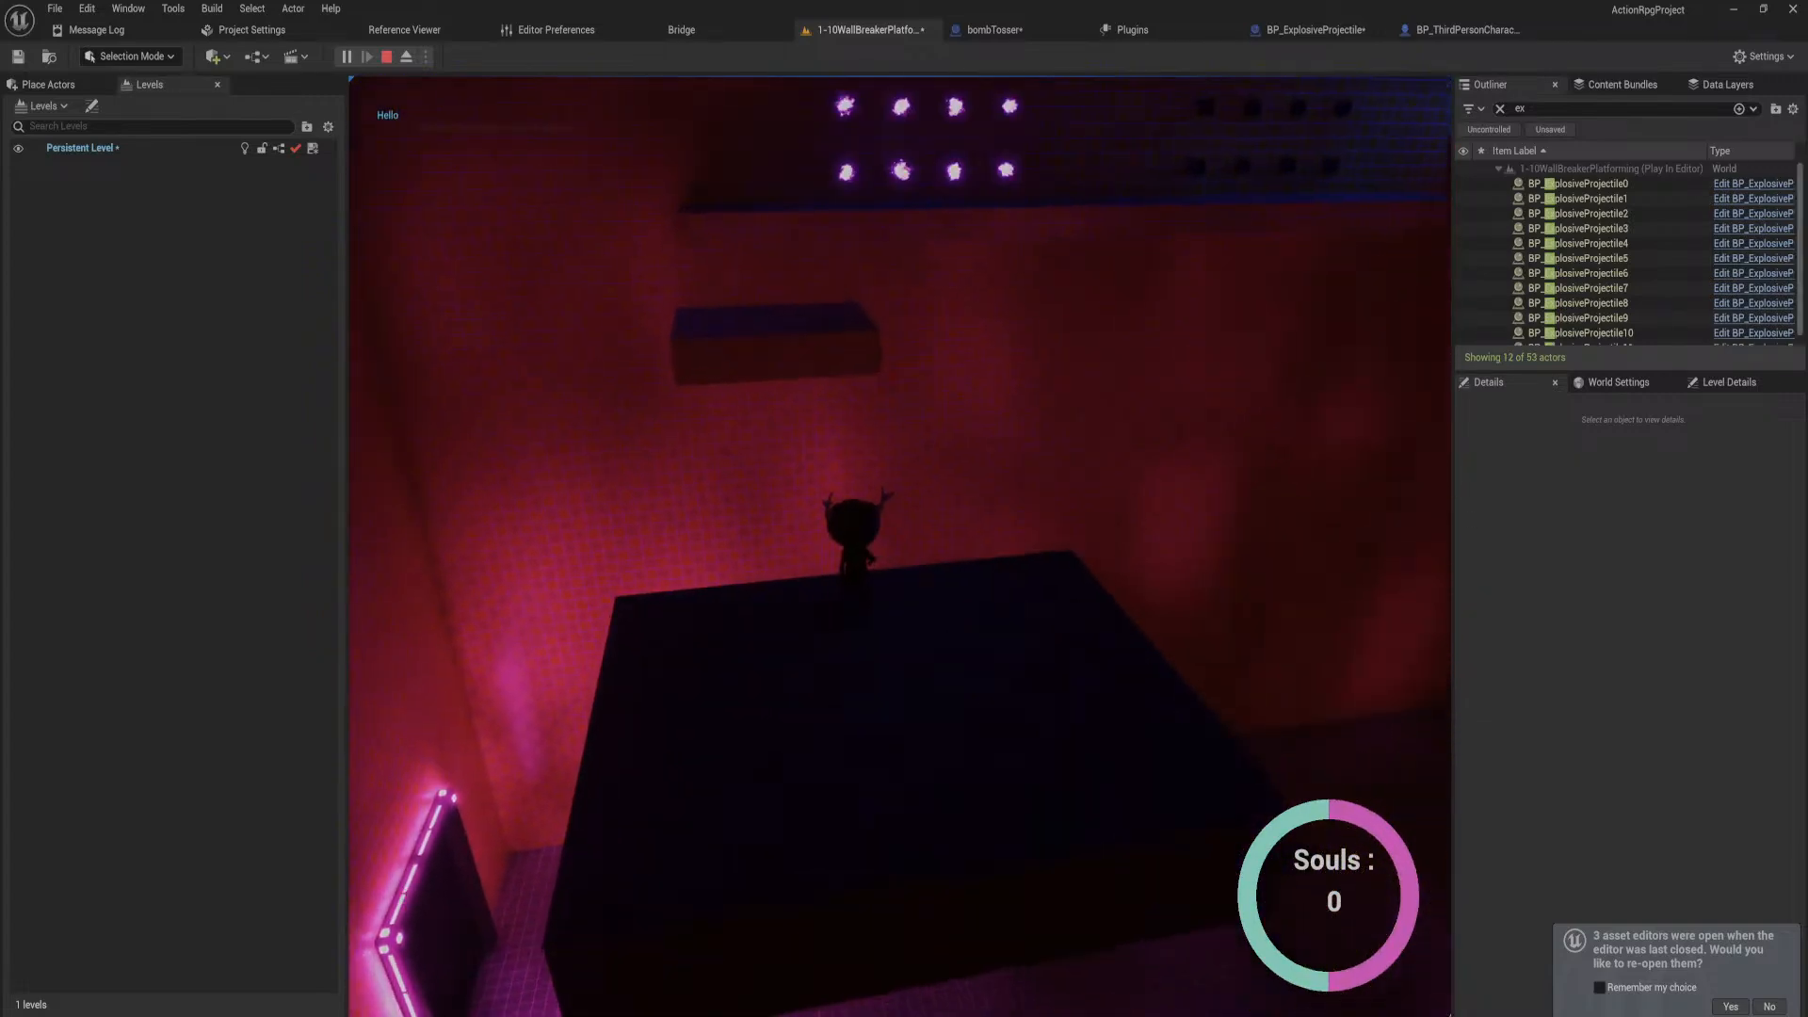
key(w)
key(space)
key(space)
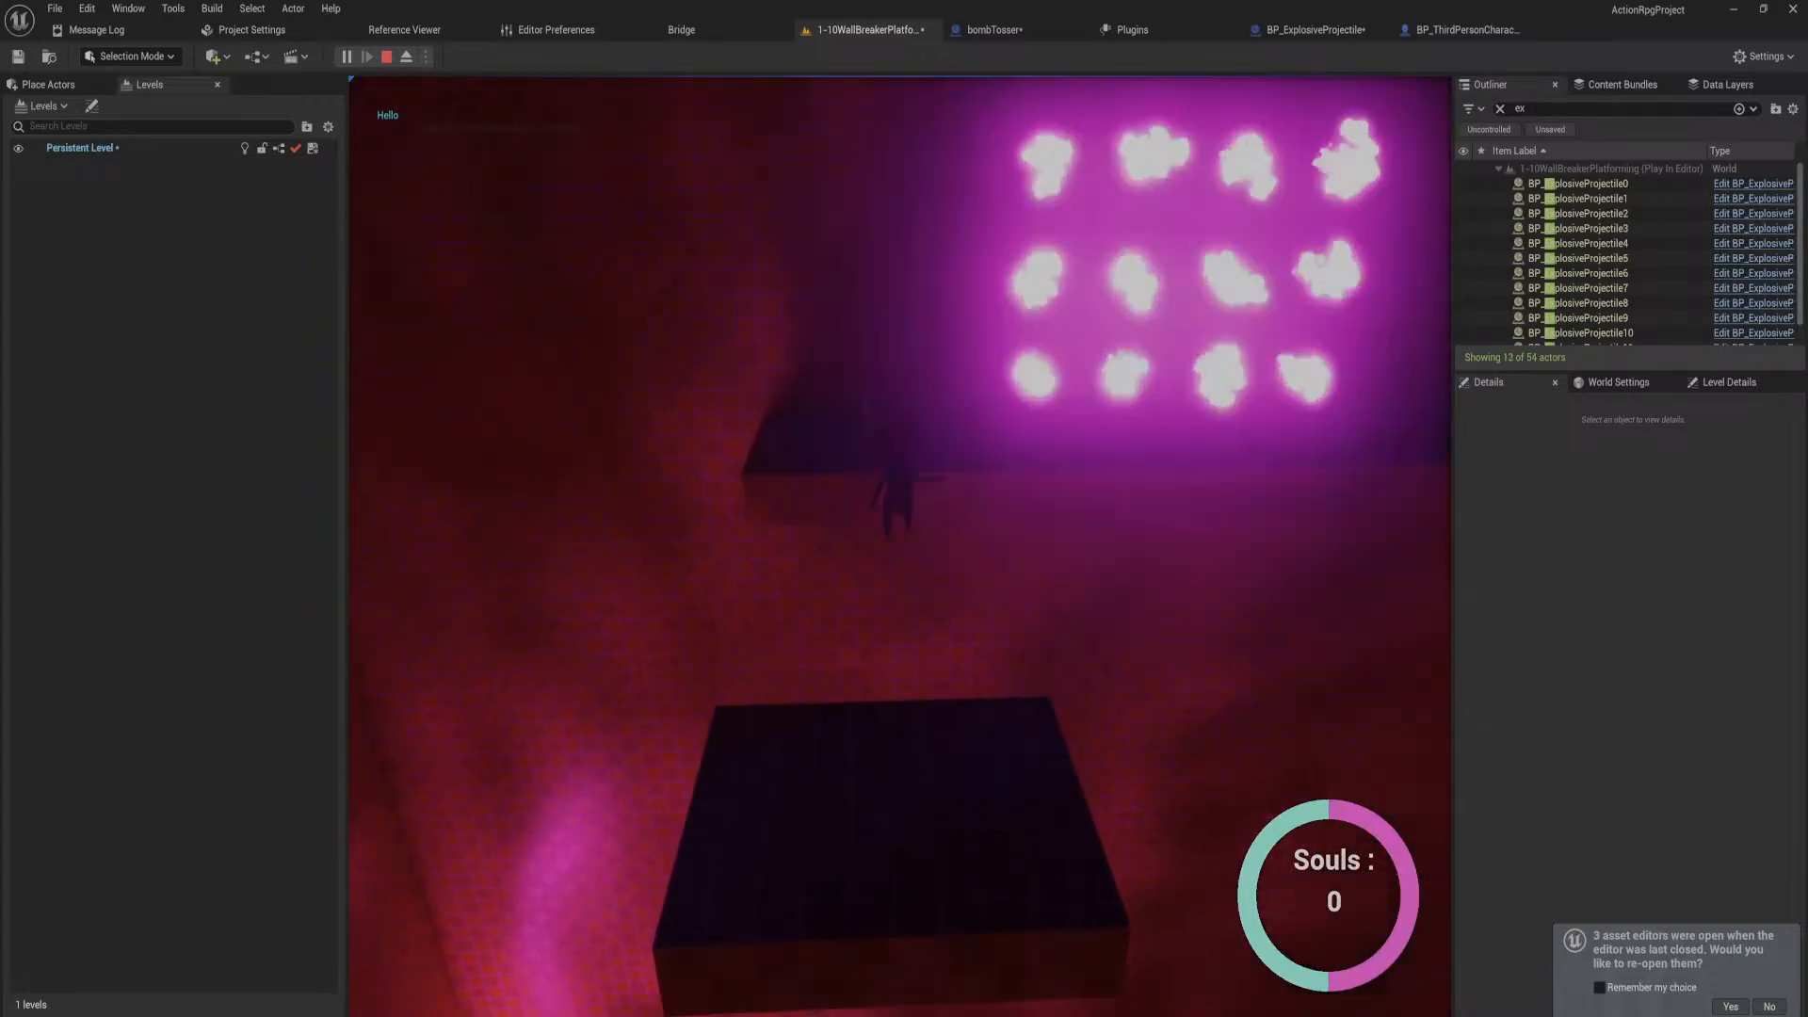
key(w)
key(space)
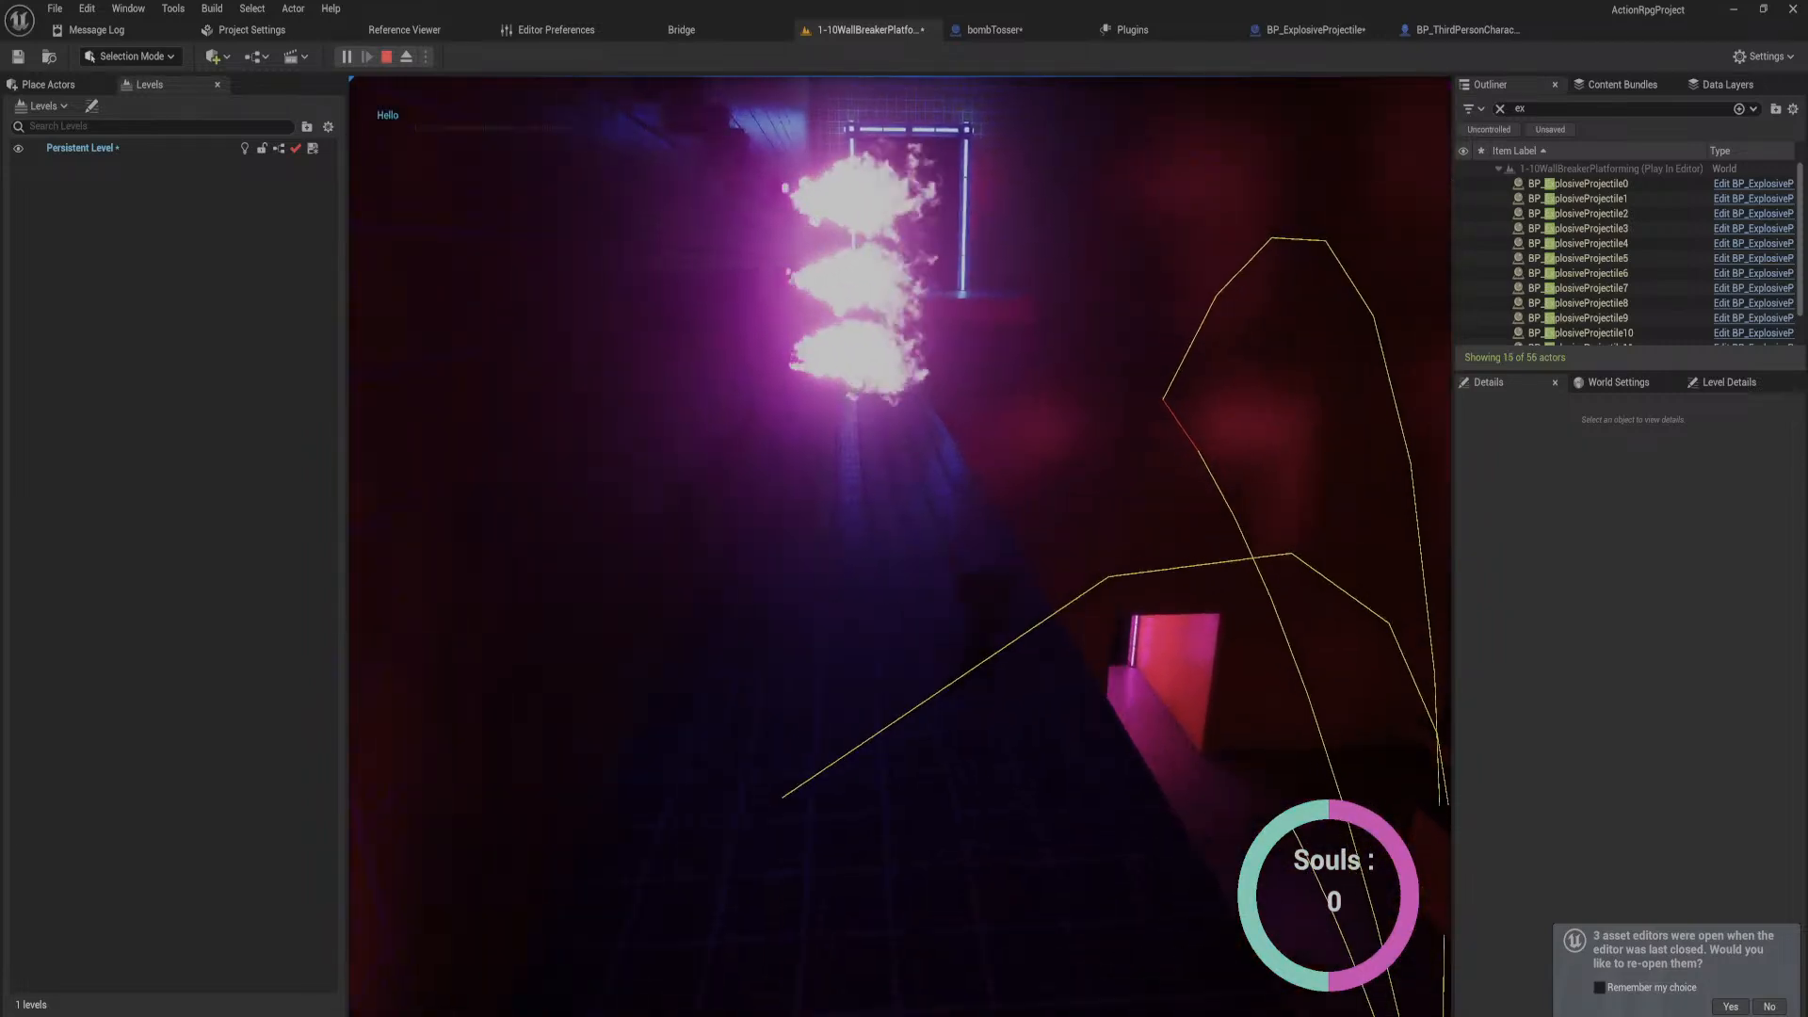
key(w)
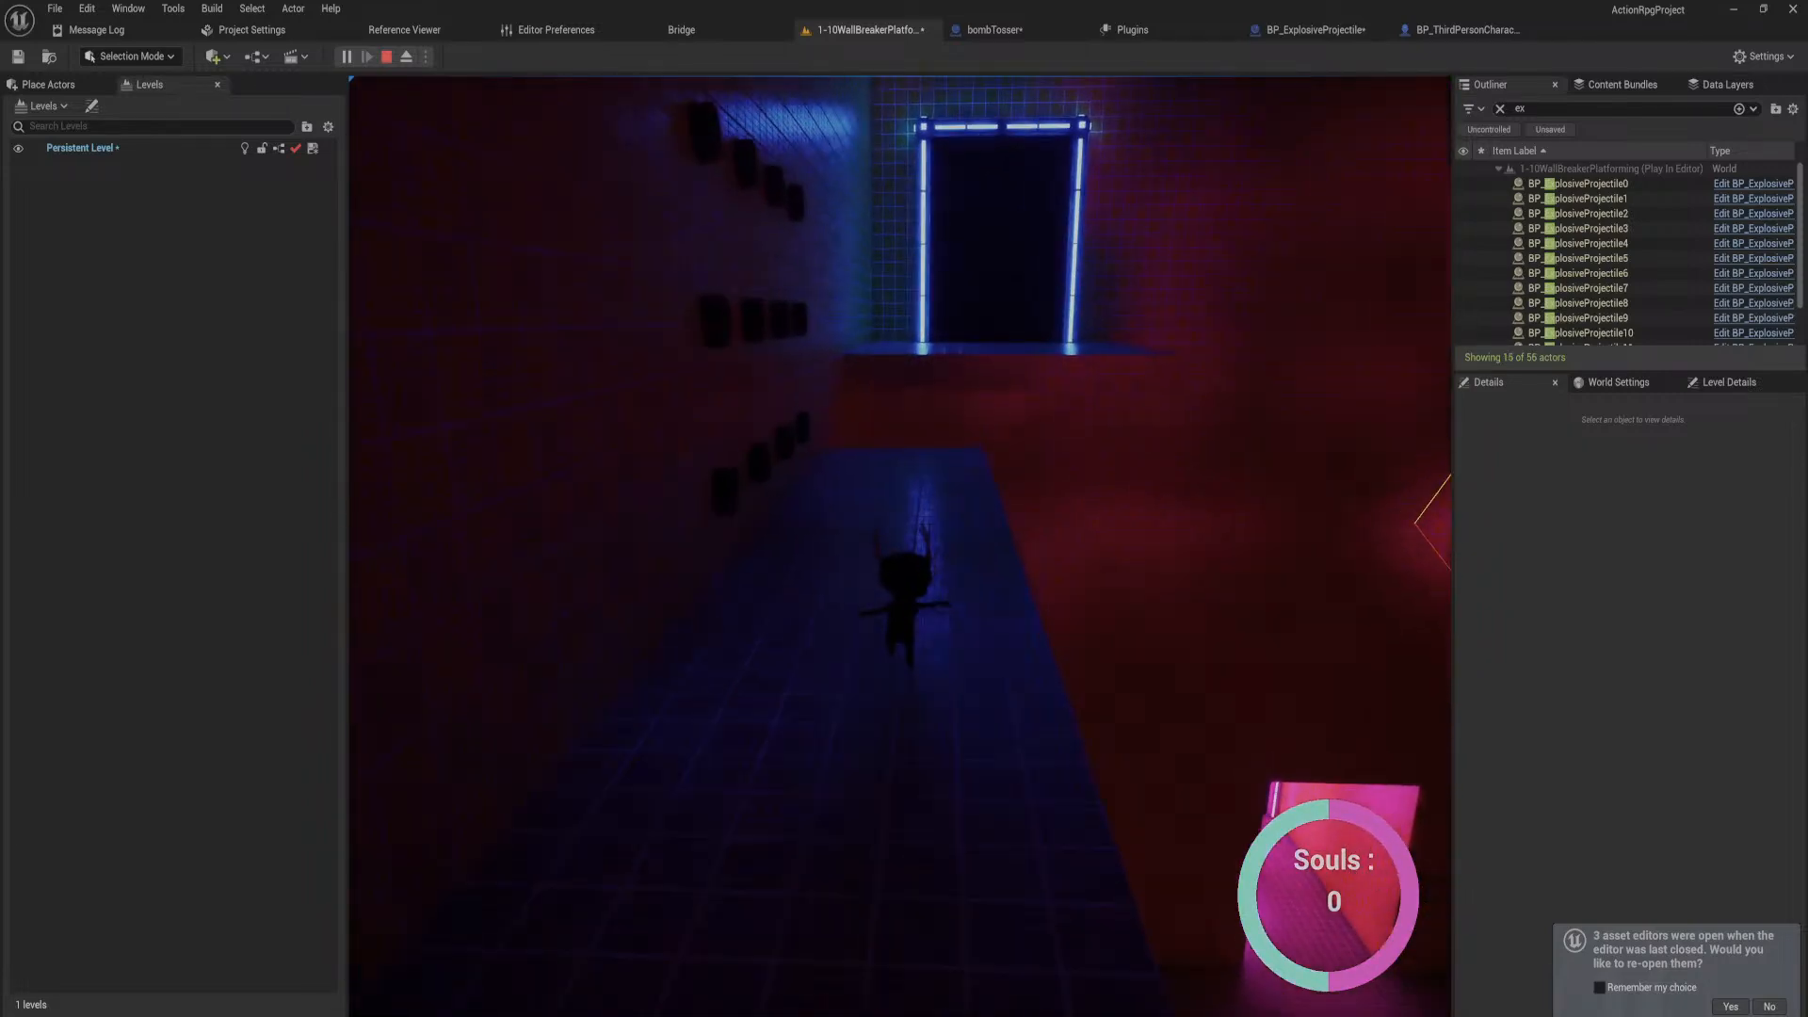
key(w)
key(space)
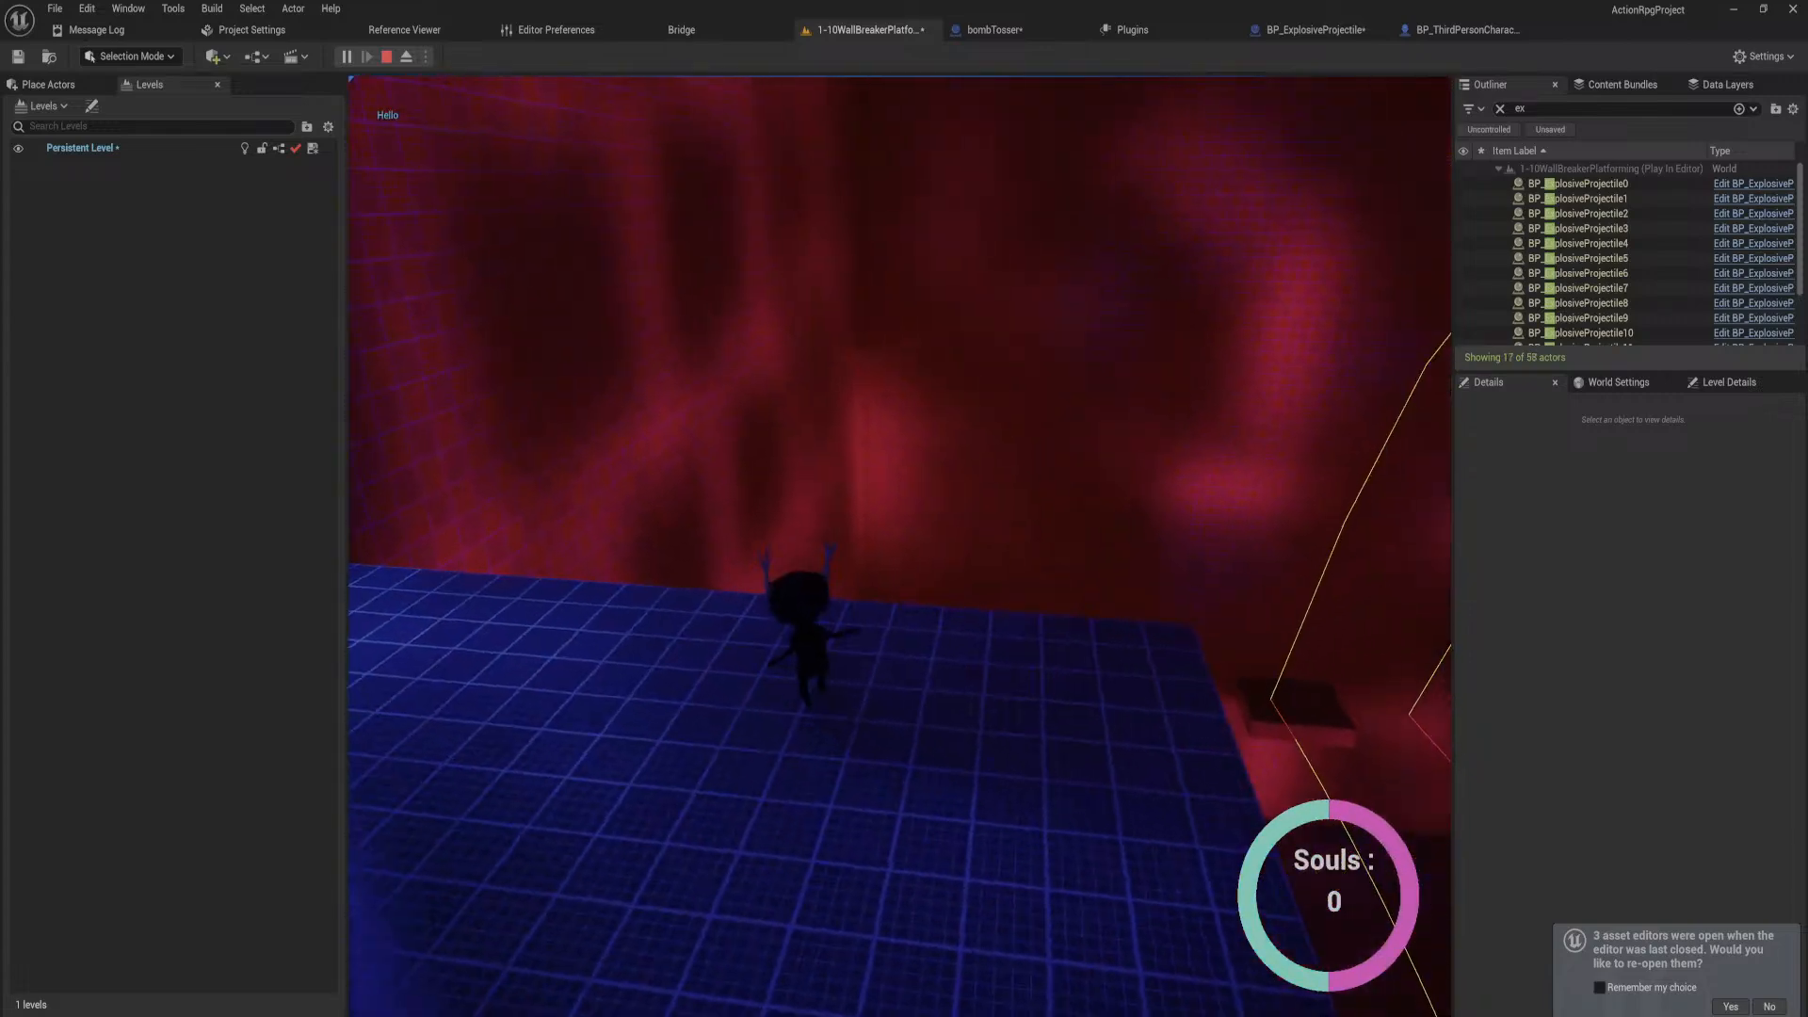
Step: Stop the play test and inspect the room's floor and wall platforms in the level view
key(Escape)
right_drag(1308, 602, 1394, 640)
key(w)
mouse_move(1080, 530)
right_down()
mouse_move(1243, 753)
mouse_move(1079, 530)
right_up()
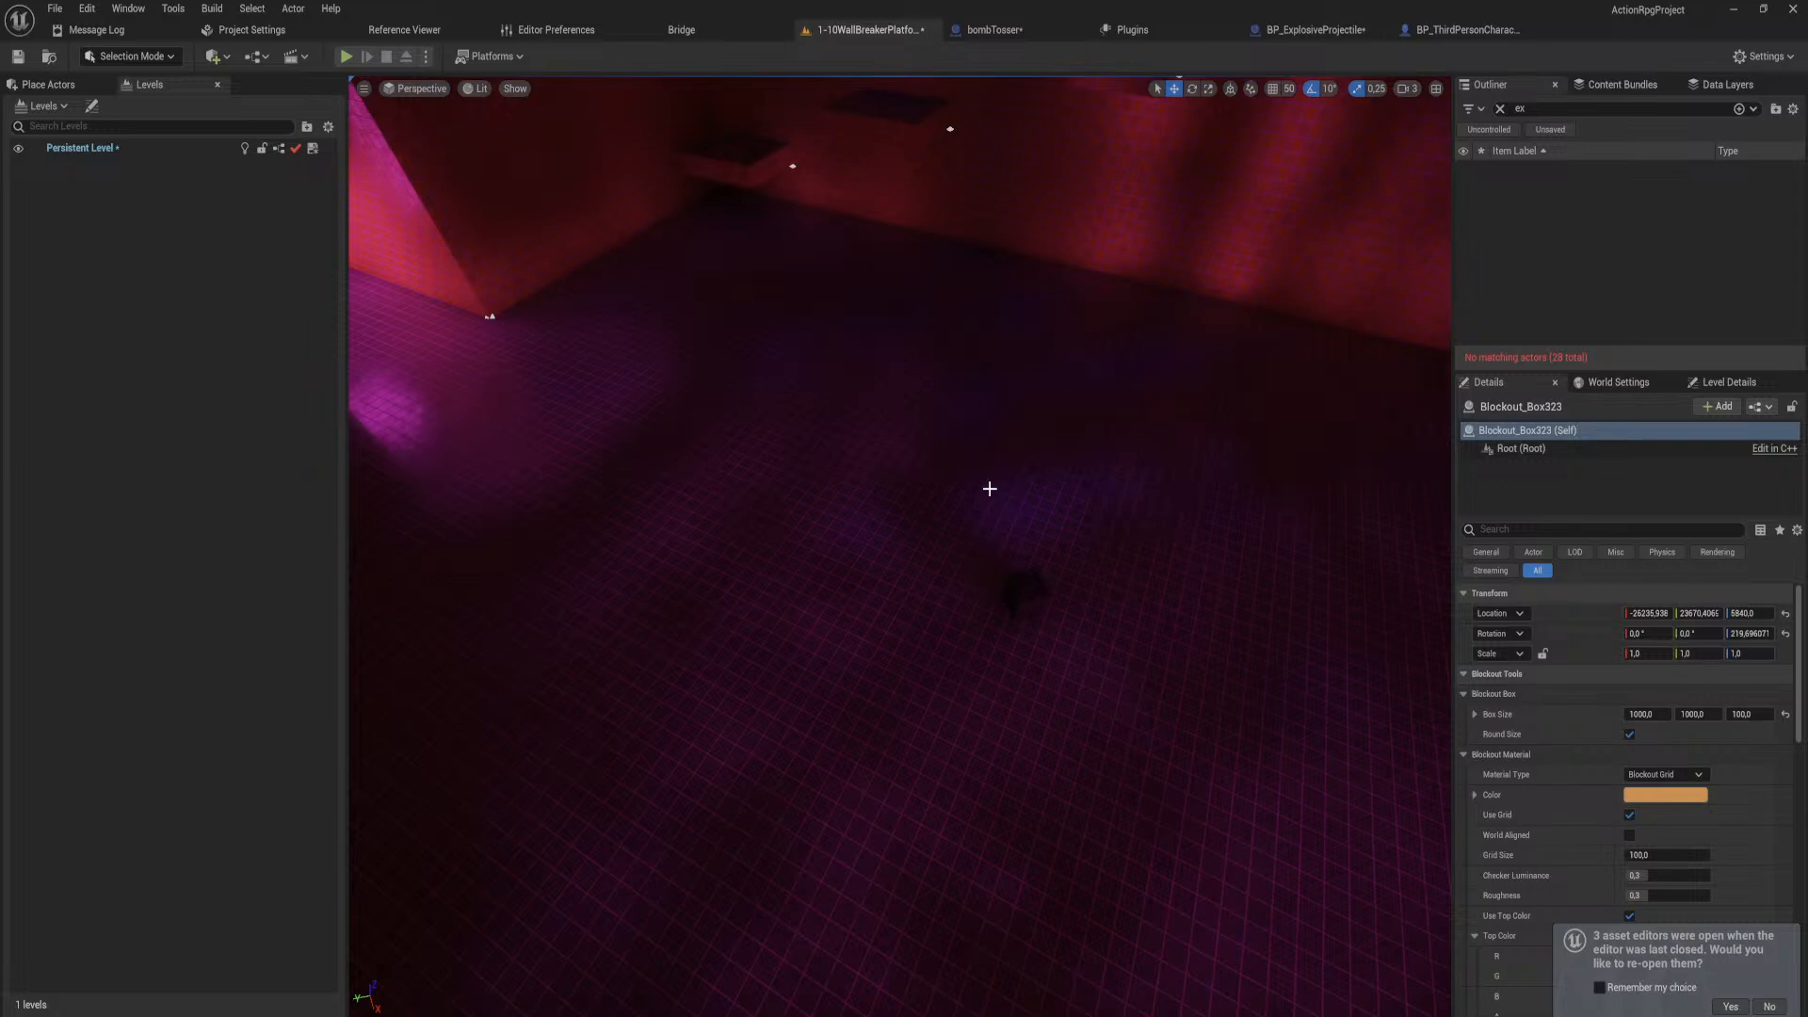
right_drag(990, 489, 1013, 722)
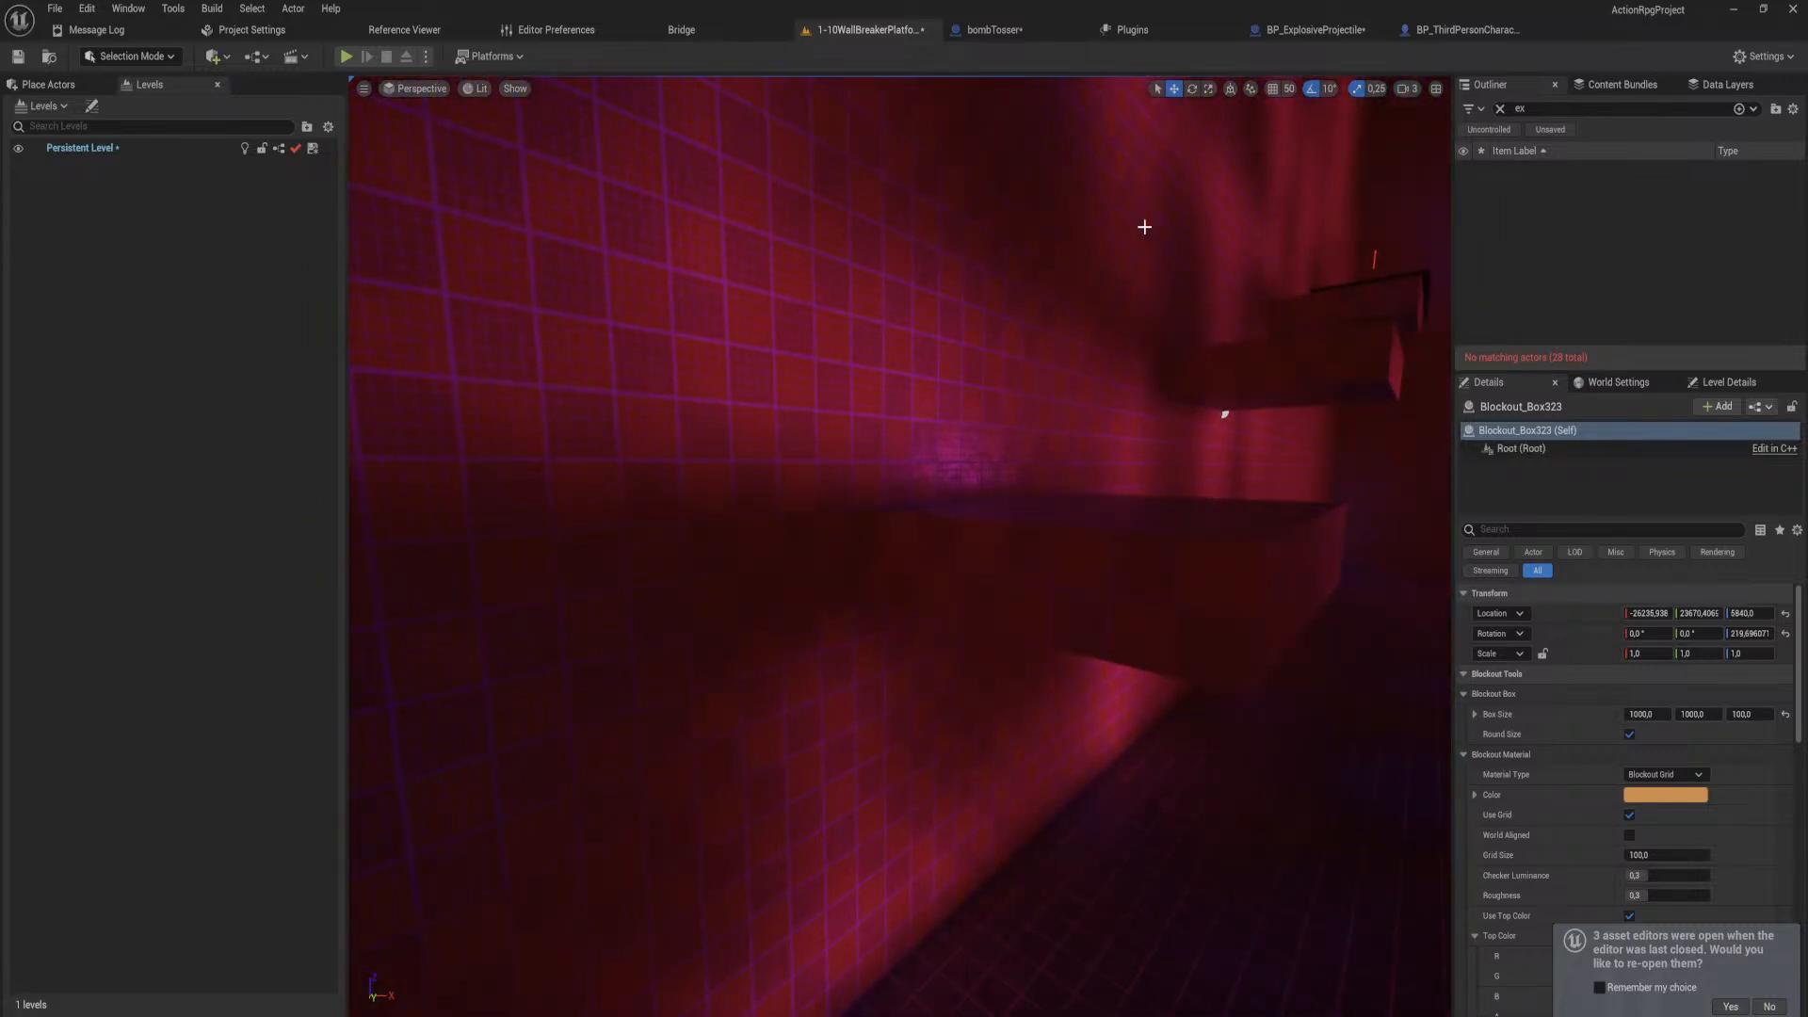
Step: Open BP_ThirdPersonCharacter and look through its event graph down to the weapon visibility events
click(1444, 30)
right_drag(1119, 571, 772, 374)
right_drag(720, 639, 1048, 316)
scroll(1048, 315, down, 3)
right_drag(1201, 395, 879, 821)
right_drag(957, 464, 1300, 816)
right_drag(617, 652, 1023, 576)
scroll(1023, 577, up, 2)
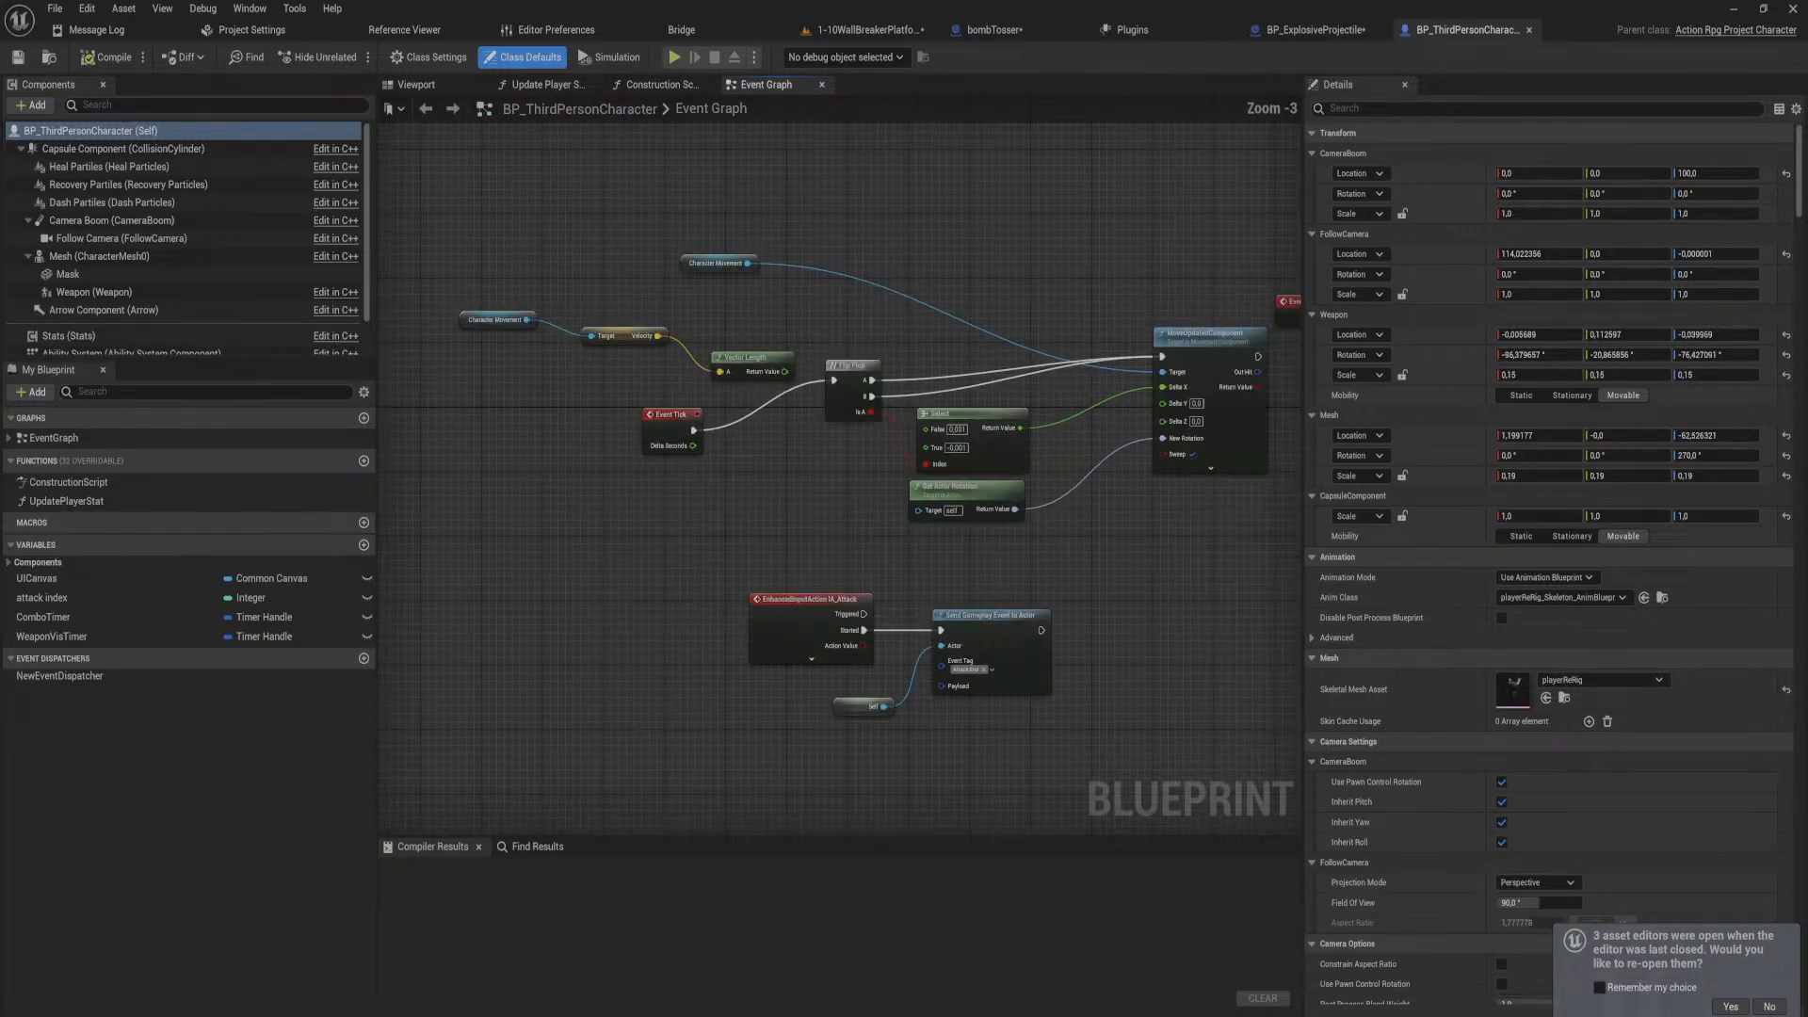
right_drag(1121, 539, 707, 726)
right_drag(1060, 569, 637, 685)
right_drag(960, 373, 378, 834)
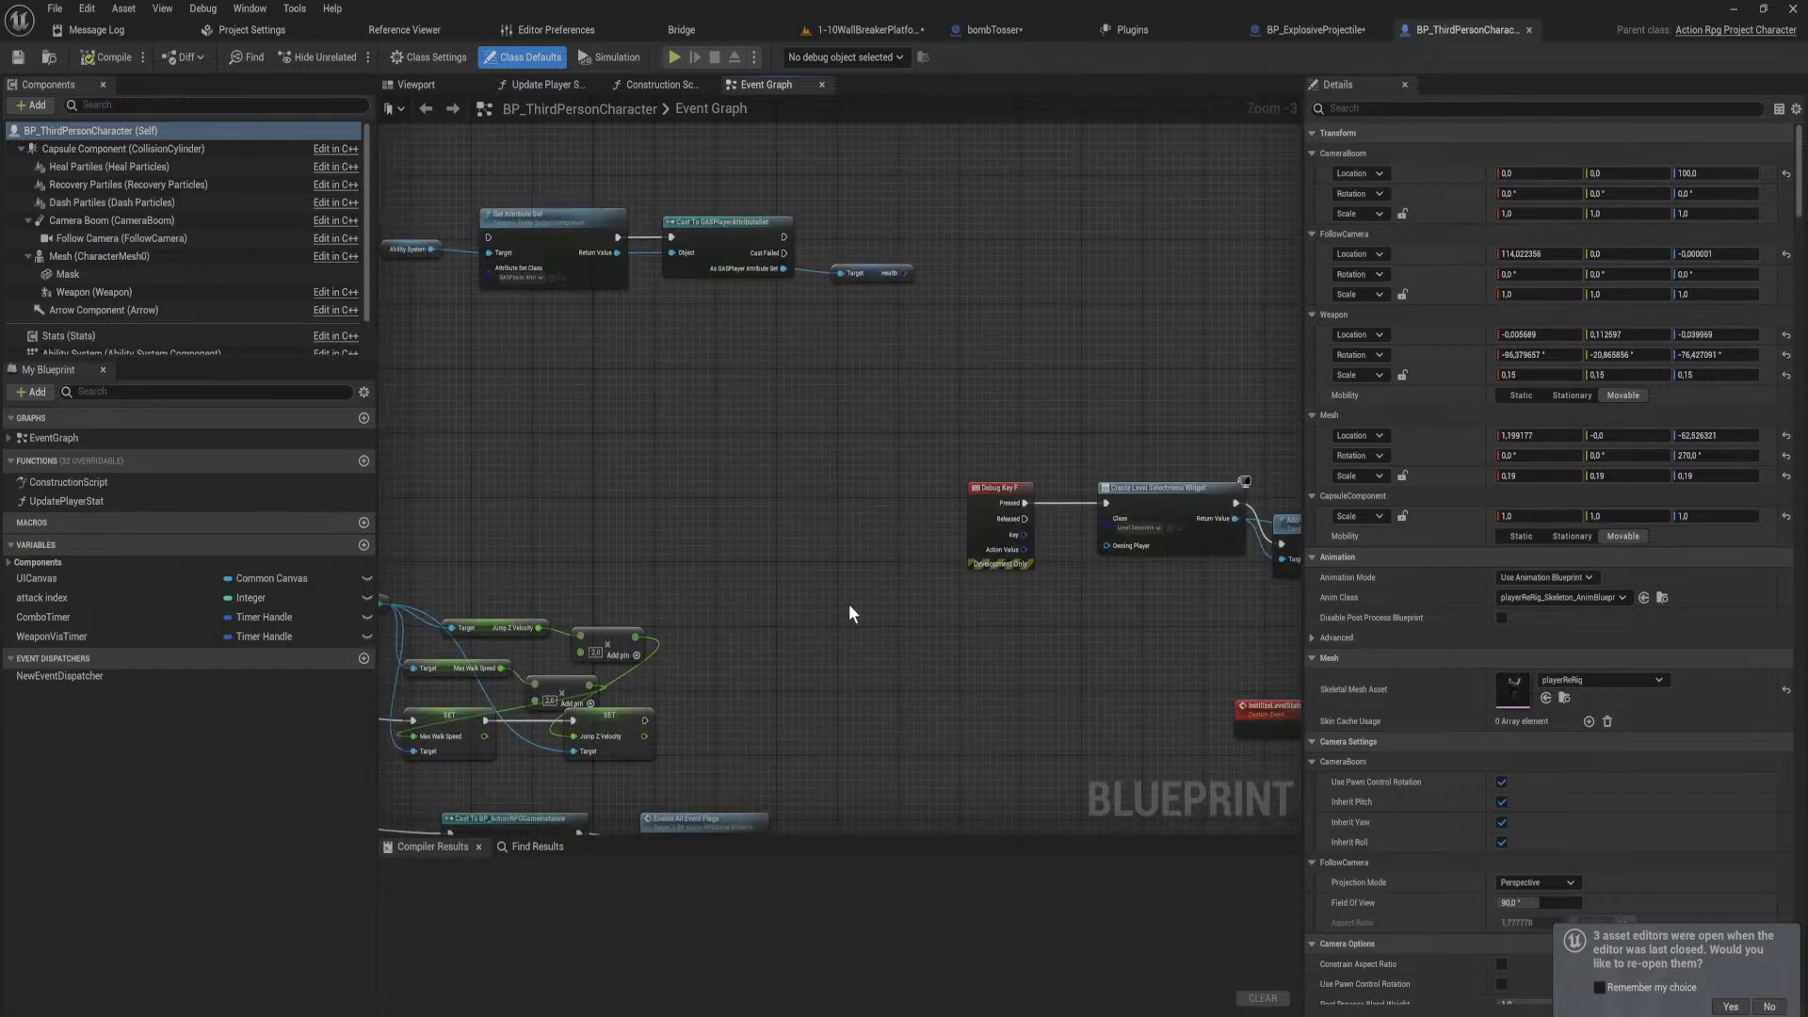
right_drag(1252, 533, 533, 386)
scroll(856, 585, down, 2)
right_drag(635, 554, 379, 593)
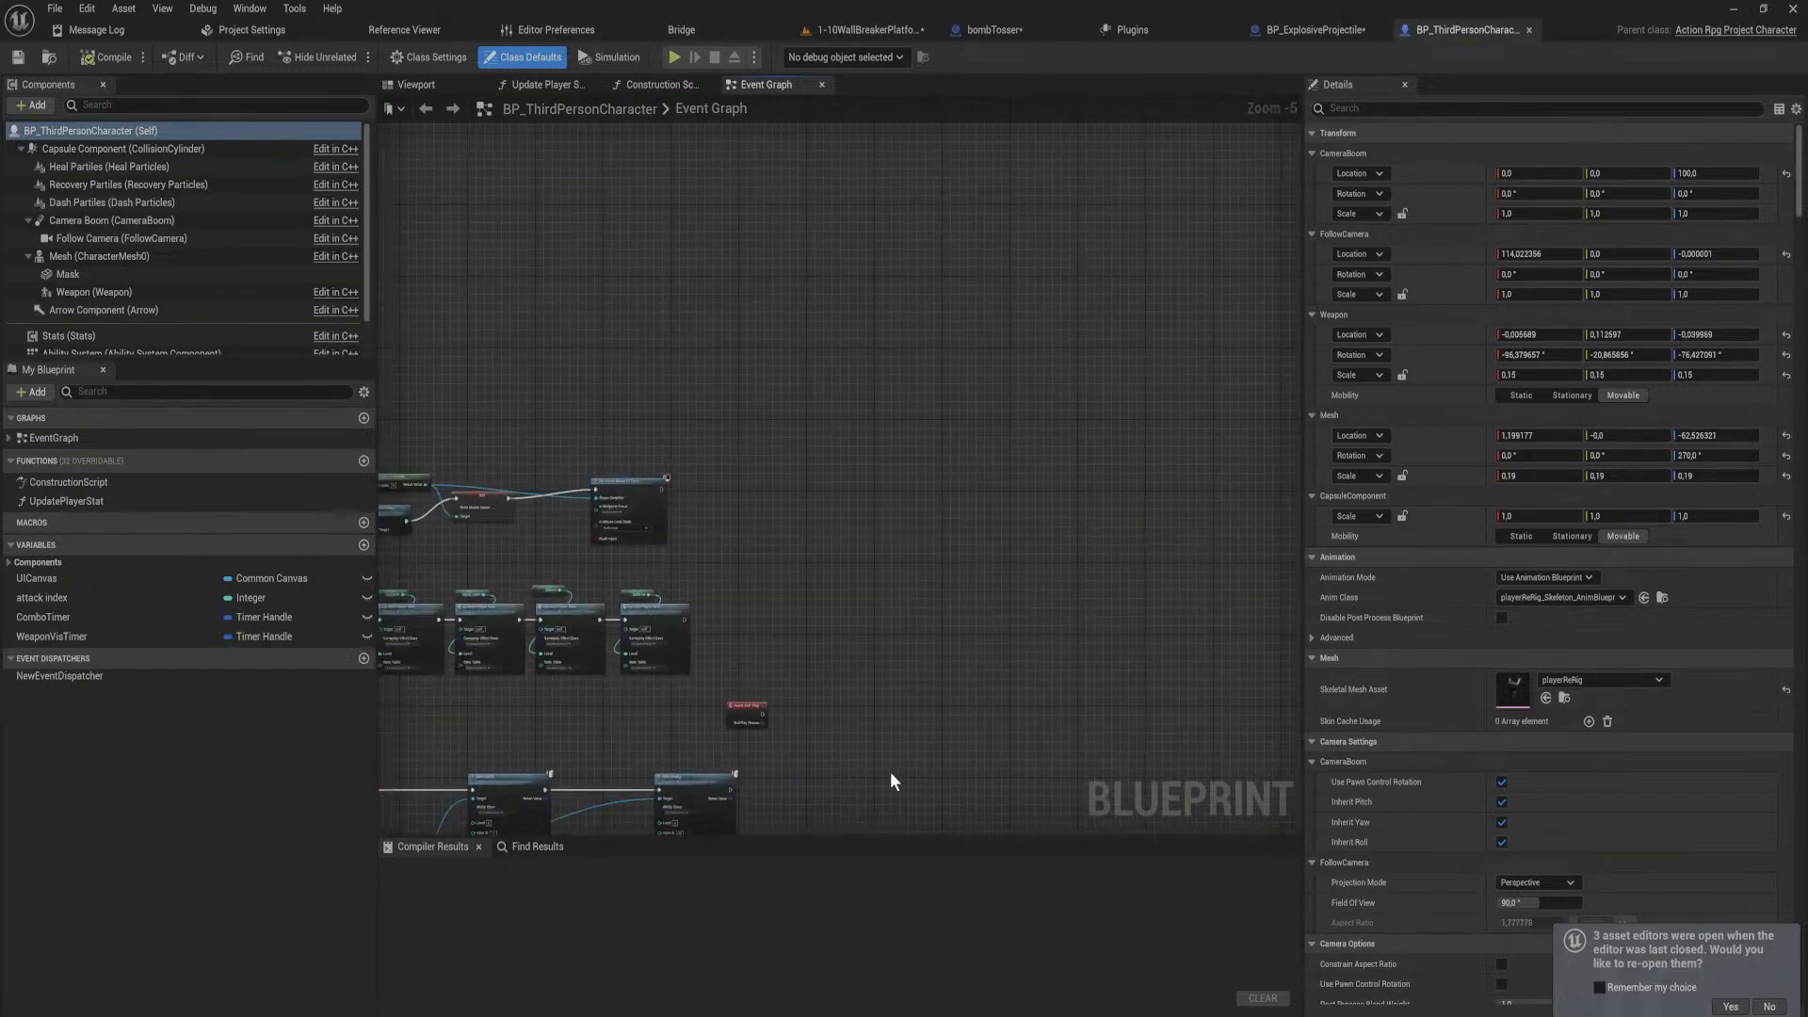
right_drag(892, 779, 1218, 104)
right_drag(1224, 380, 1299, 337)
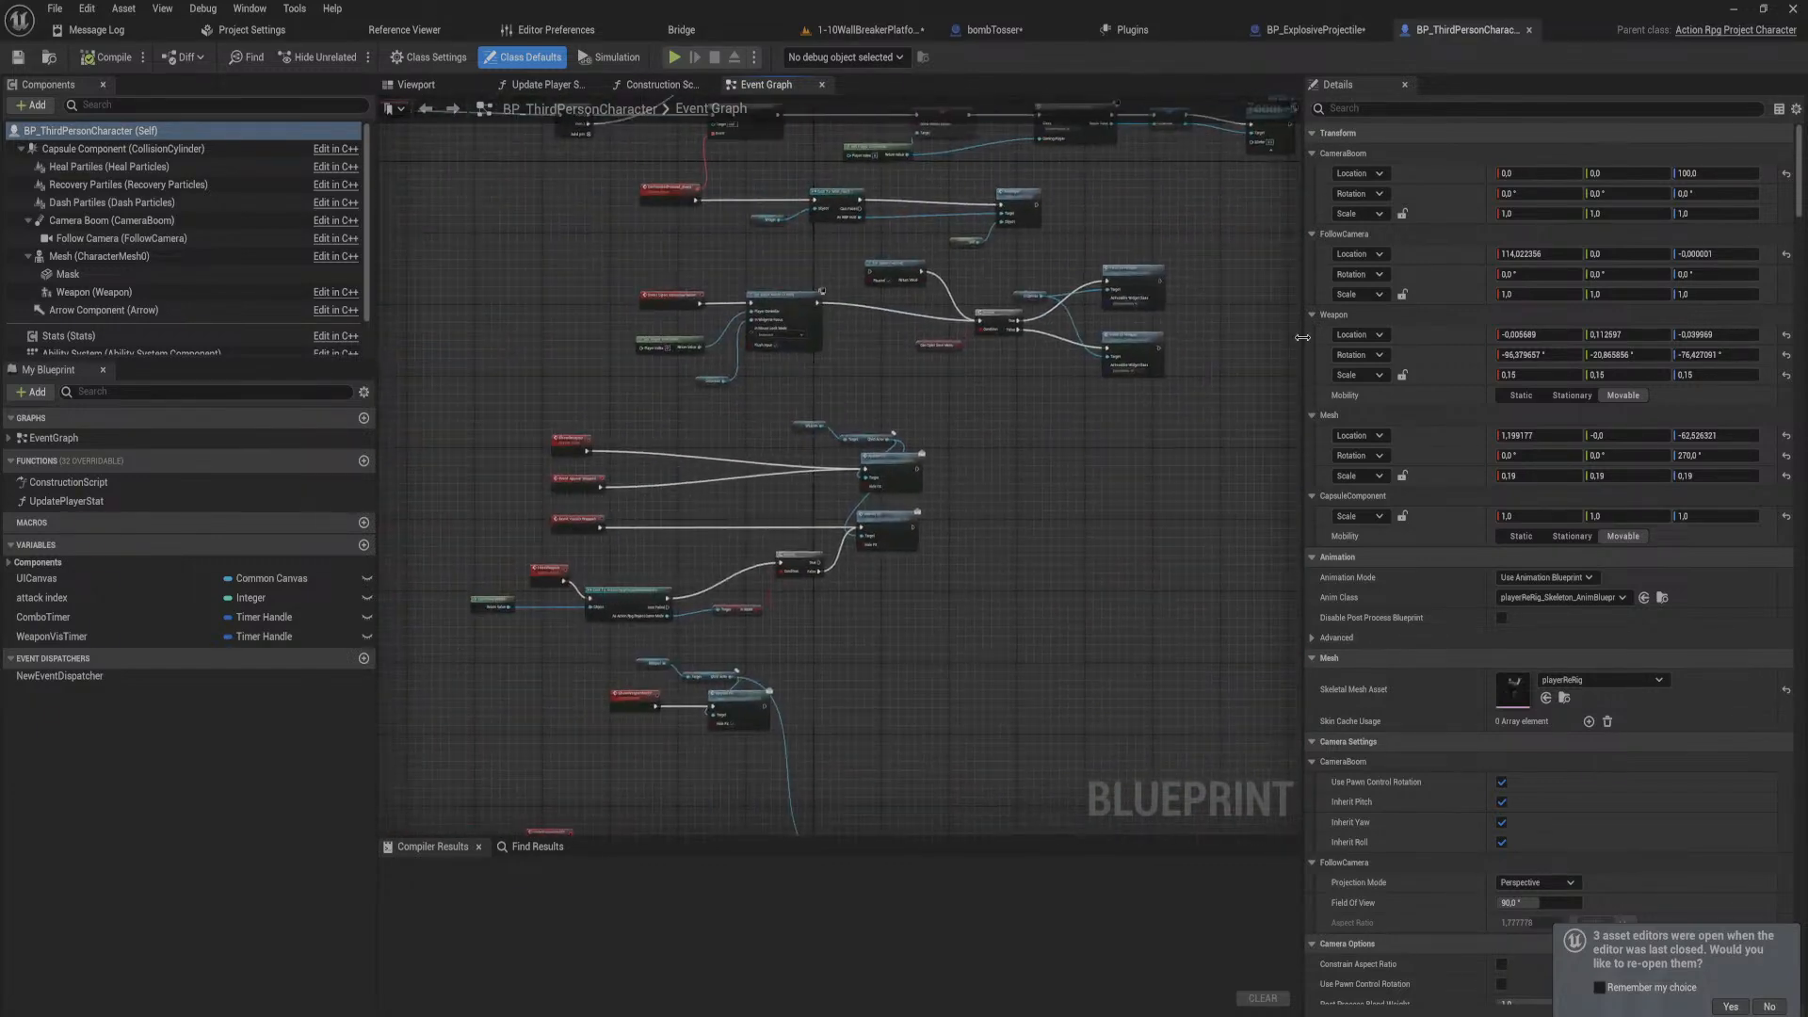
right_drag(855, 558, 1121, 294)
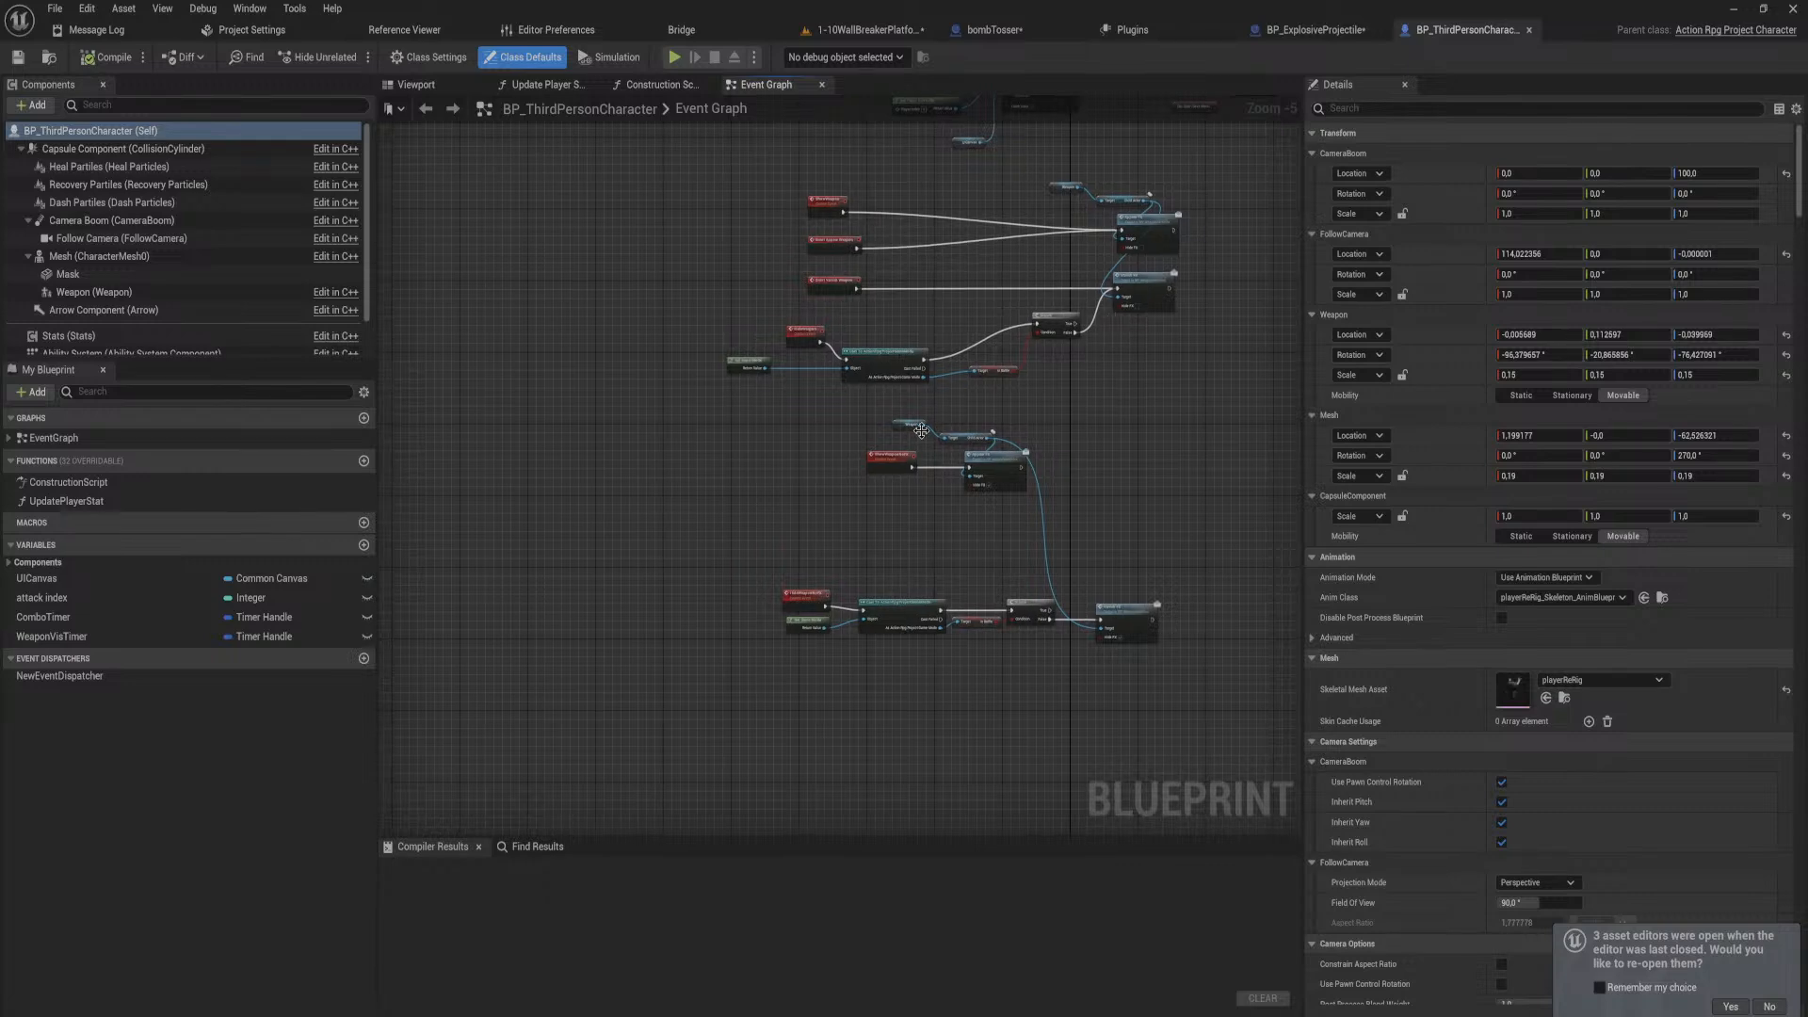
scroll(938, 610, up, 2)
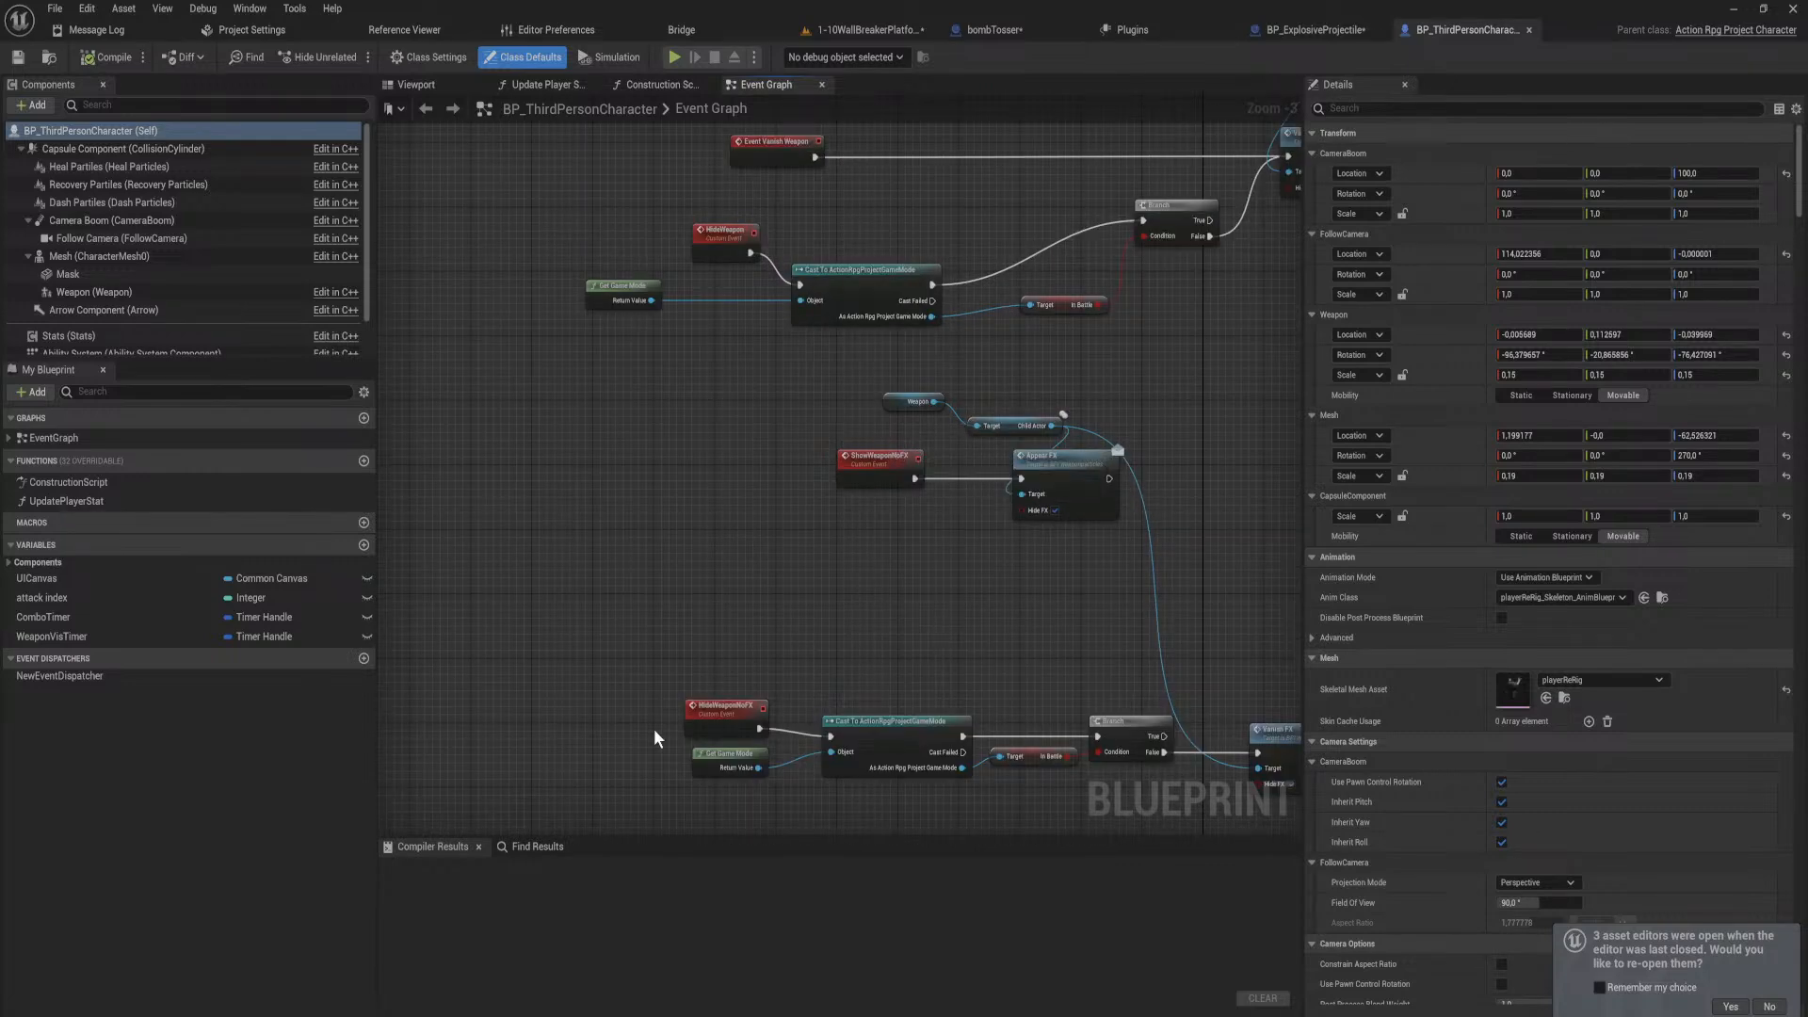
Step: Shift the HideWeaponNoFX event and its Get Game Mode node slightly down and away from the cast node
drag(632, 643, 731, 778)
mouse_move(740, 714)
mouse_down()
mouse_move(739, 755)
mouse_move(731, 731)
mouse_up()
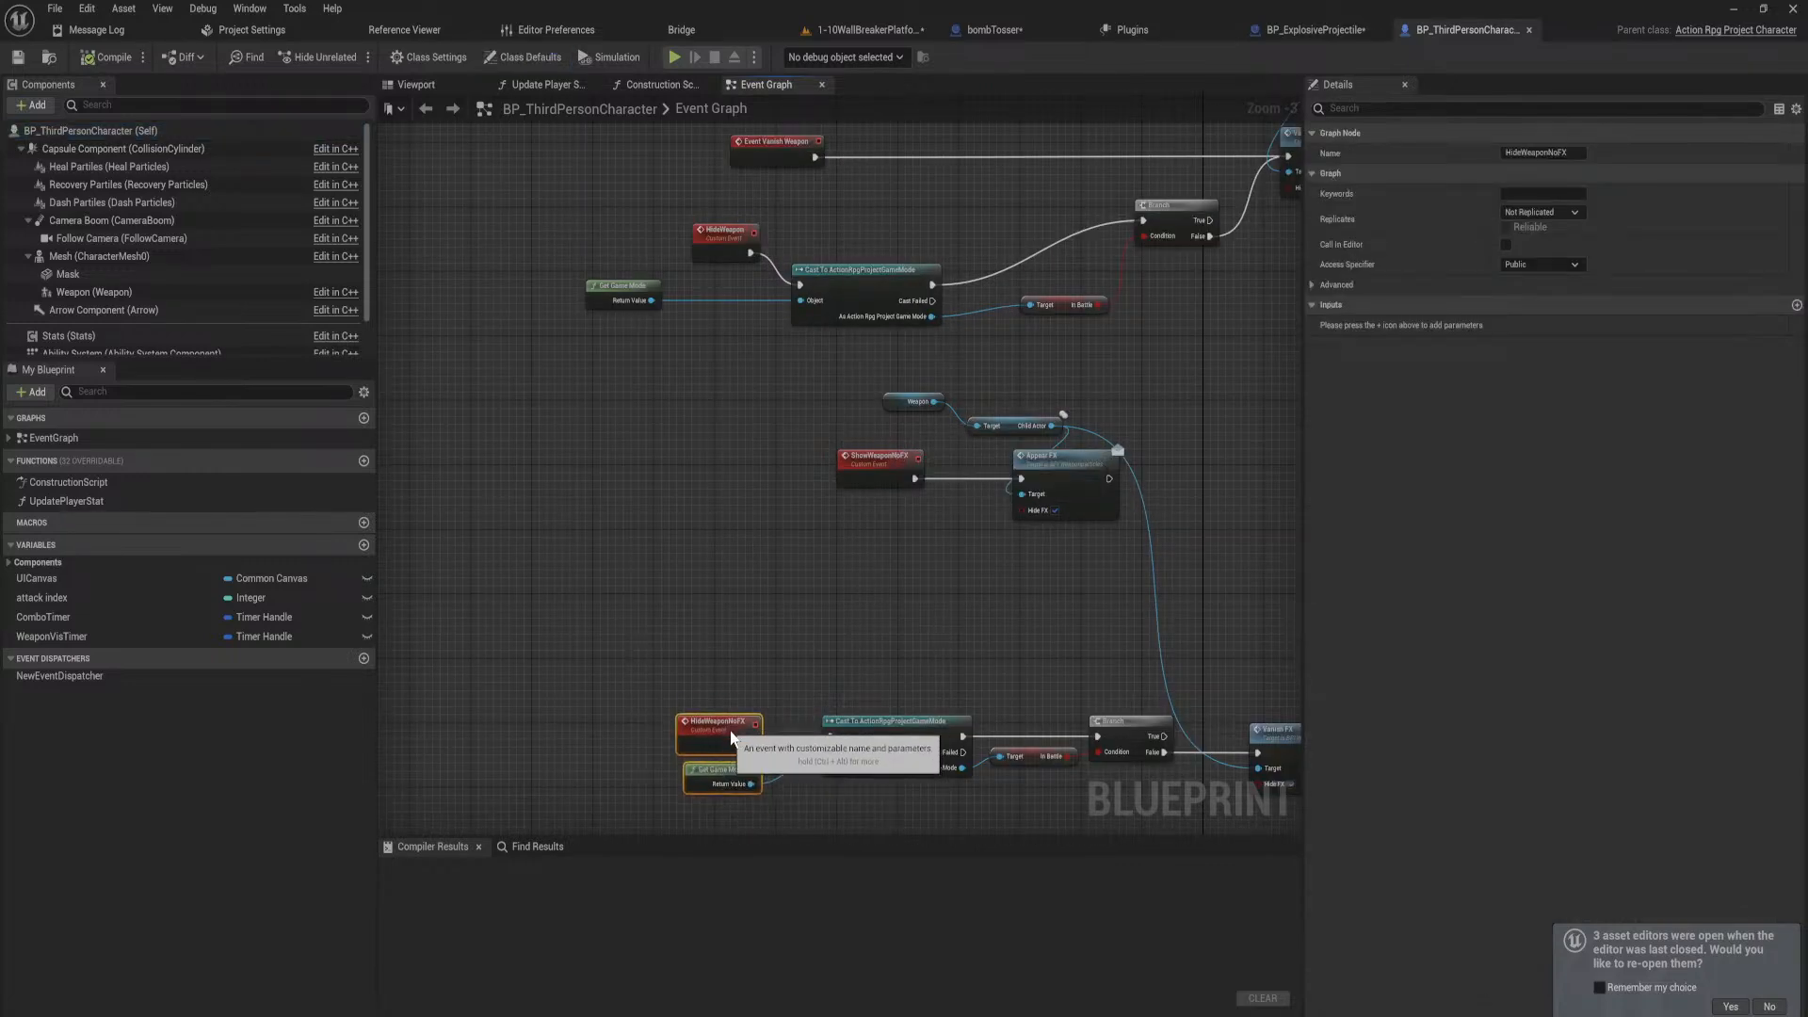
right_drag(734, 737, 880, 392)
scroll(774, 544, up, 1)
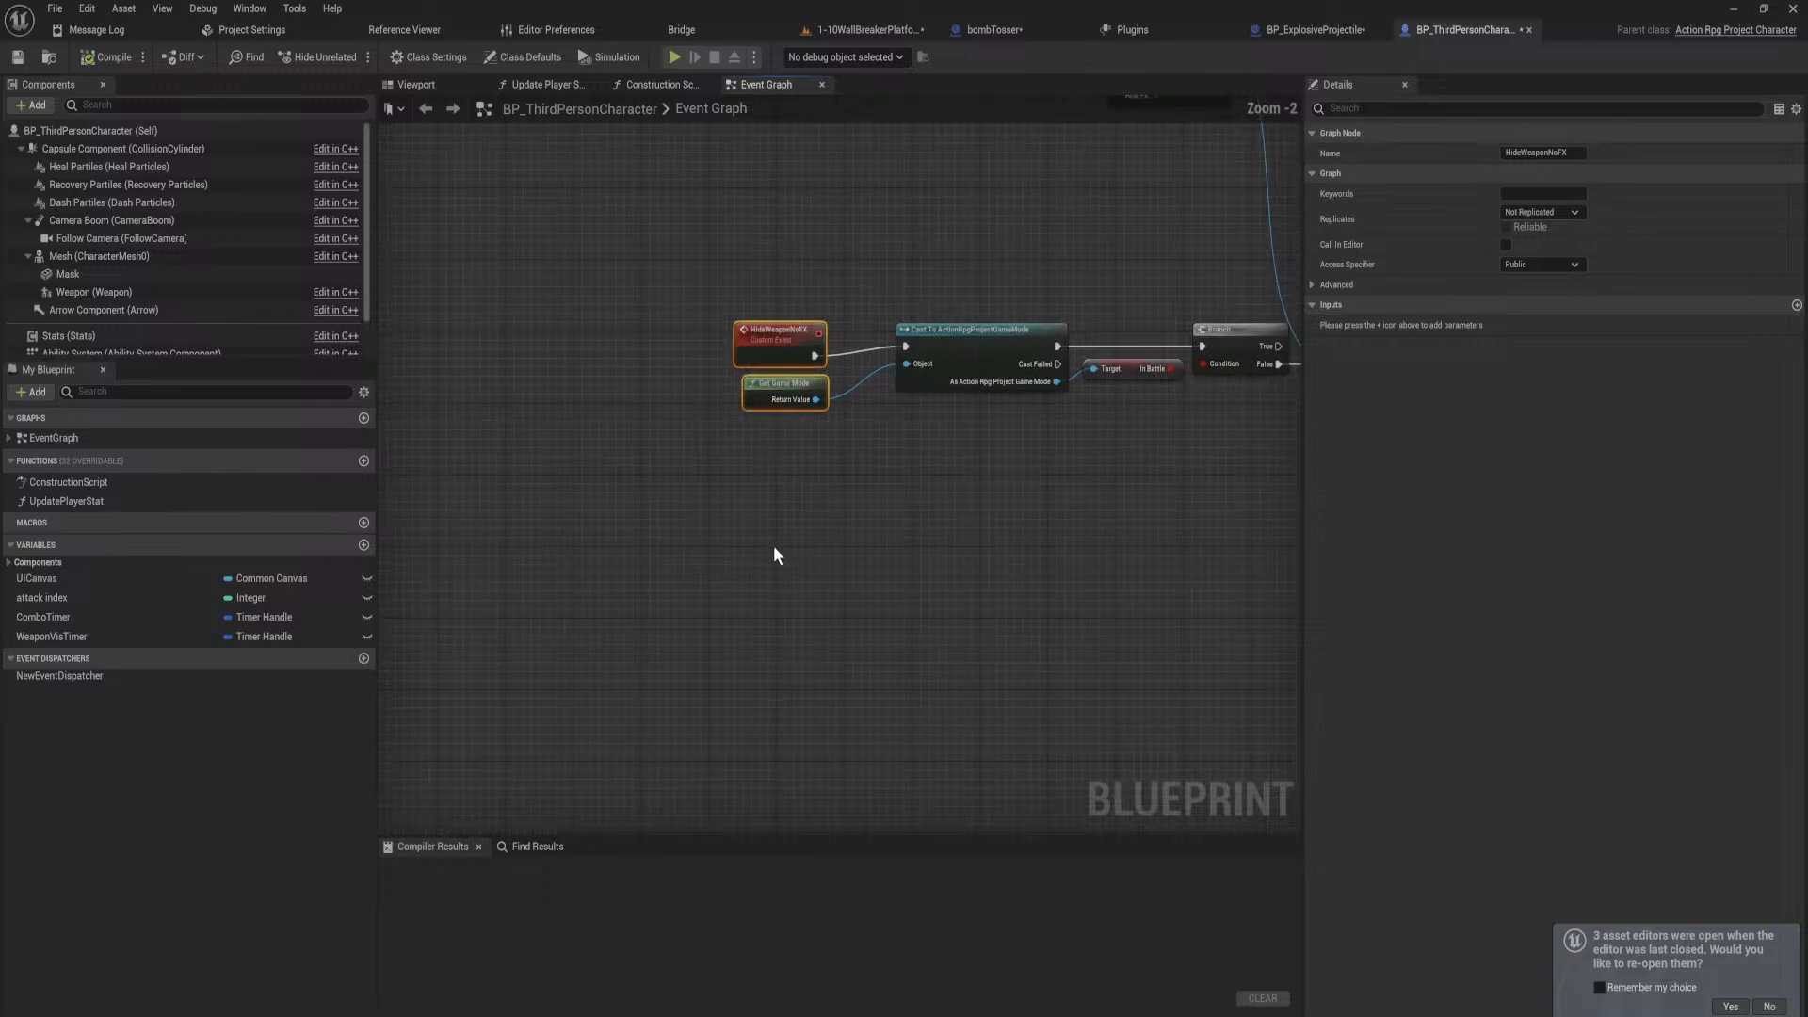
Step: Add an Event AnyDamage node in the empty graph area below the HideWeaponNoFX chain
right_click(818, 578)
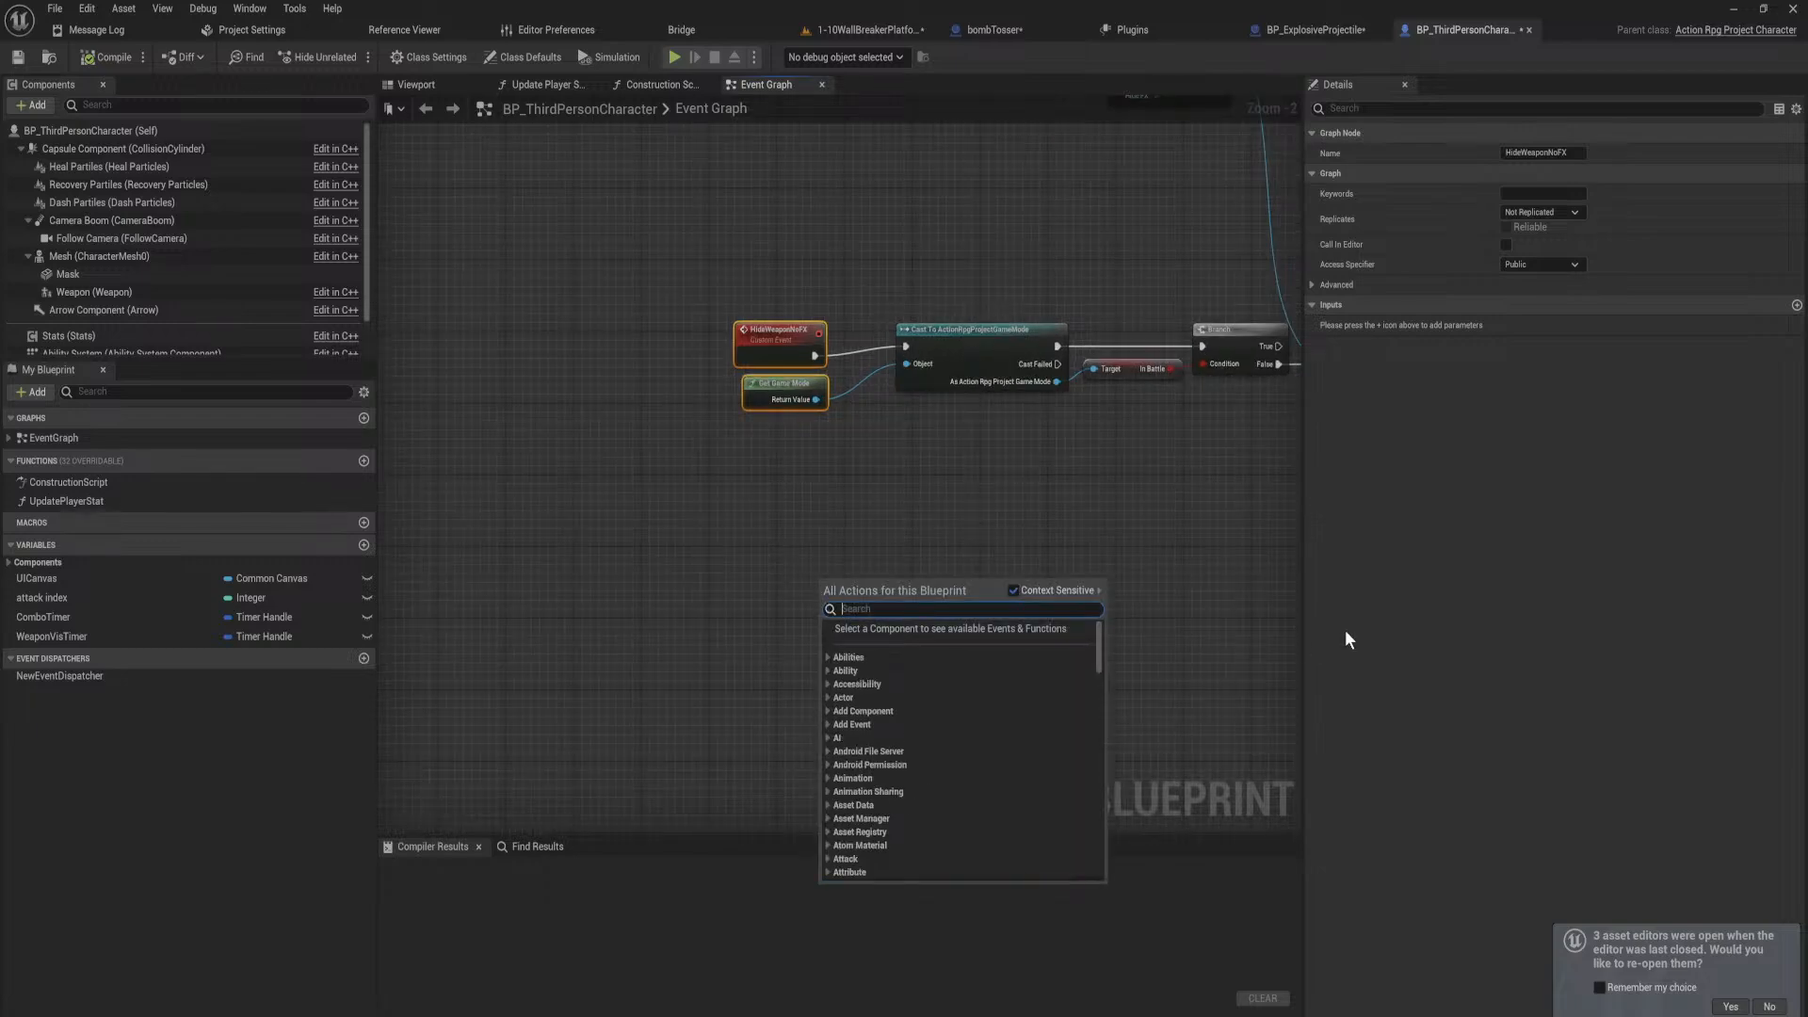
text(damage)
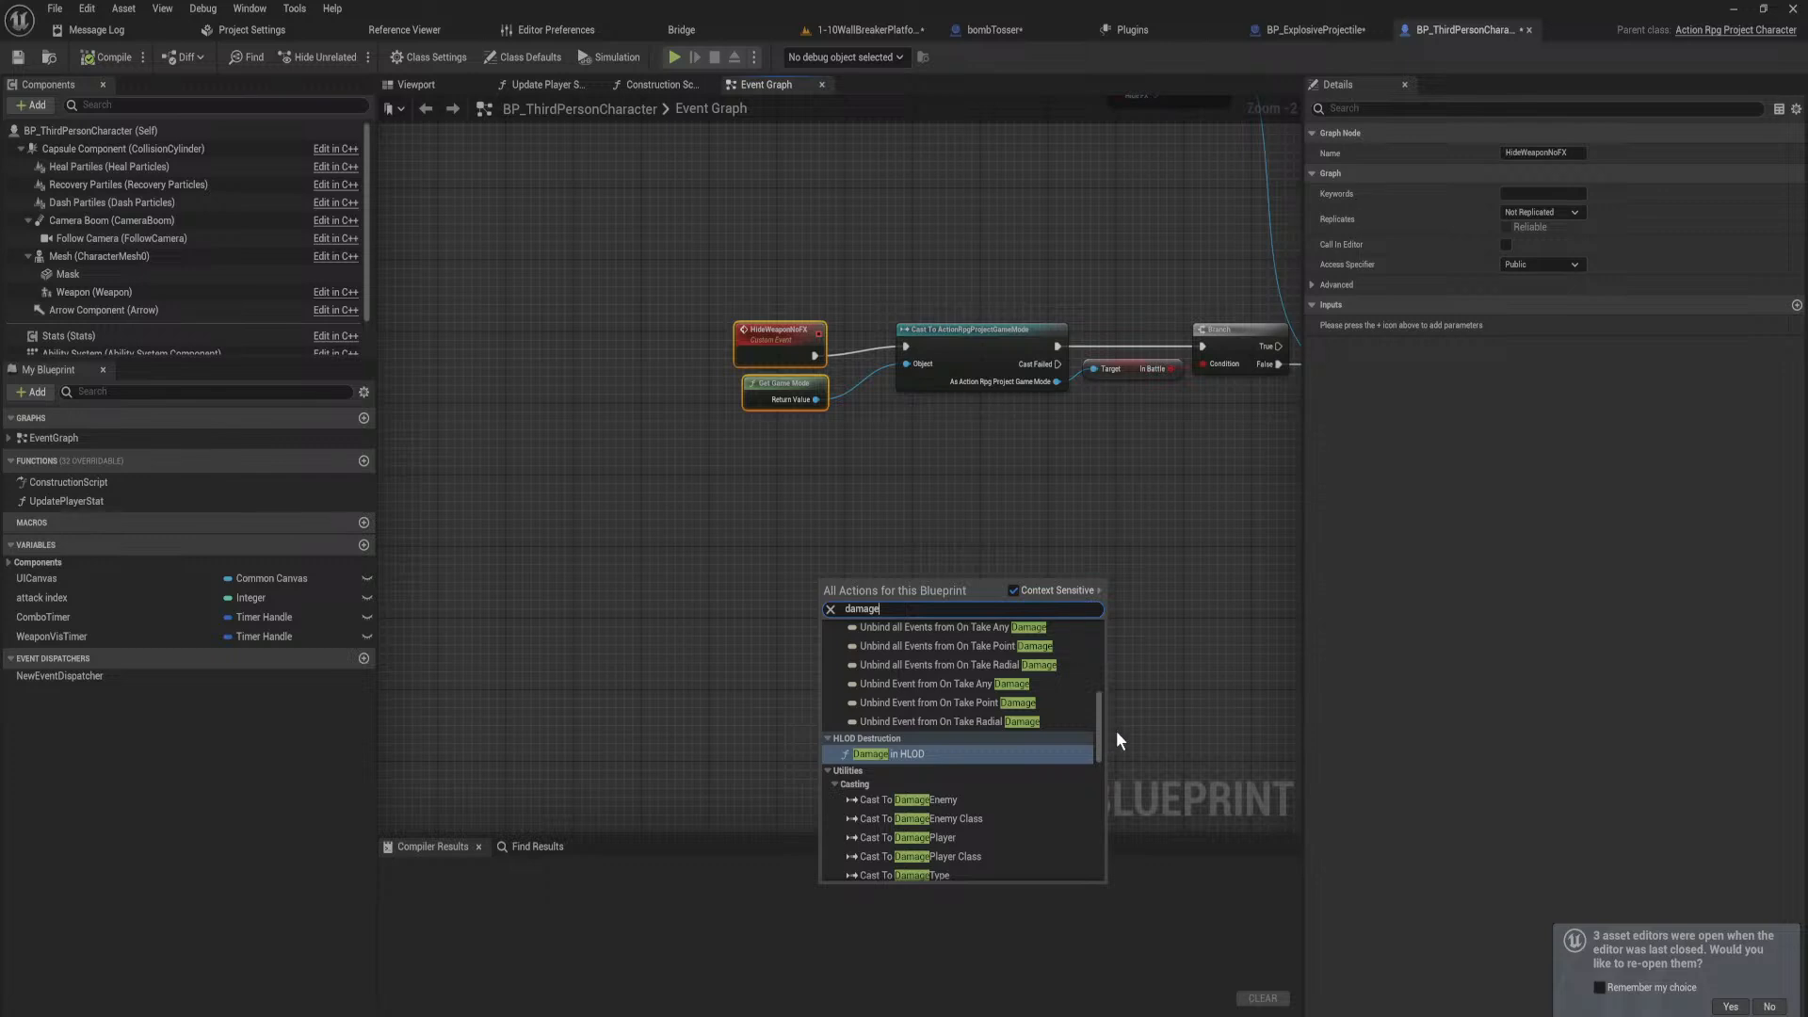
scroll(1117, 732, down, 2)
scroll(1117, 733, up, 2)
drag(1094, 717, 1094, 646)
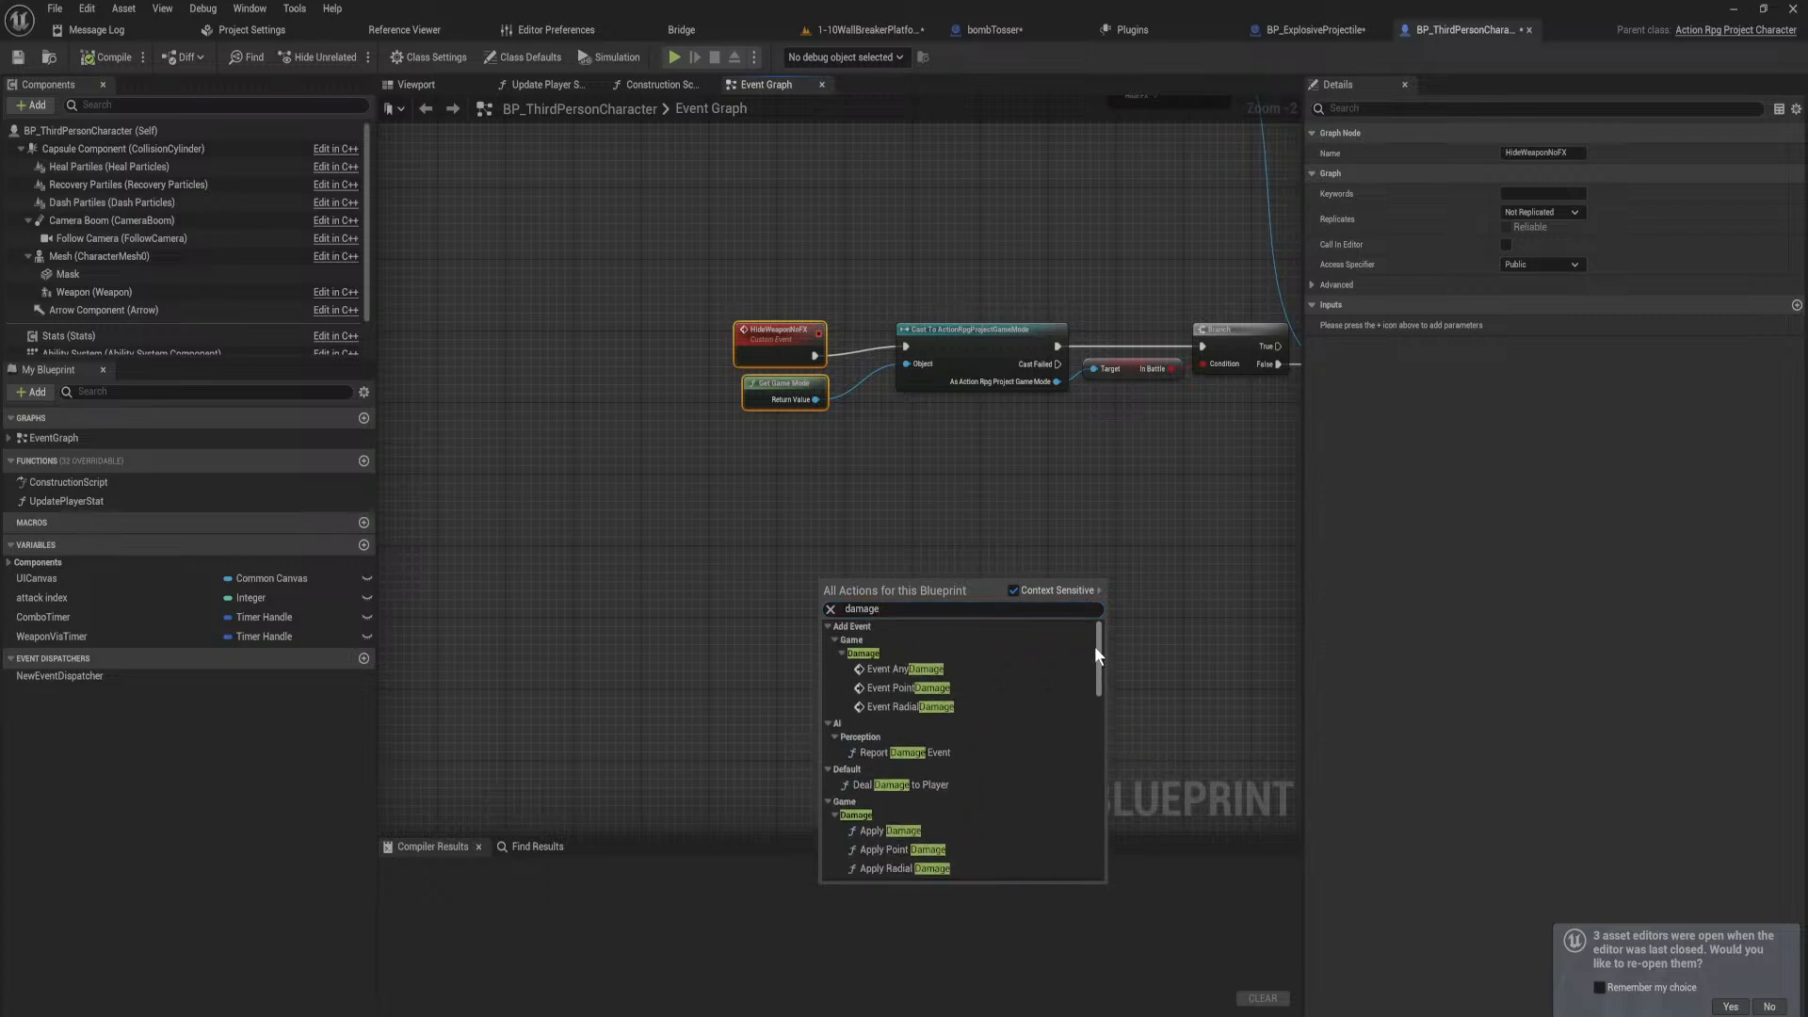
click(972, 677)
scroll(942, 692, up, 2)
right_drag(951, 623, 766, 670)
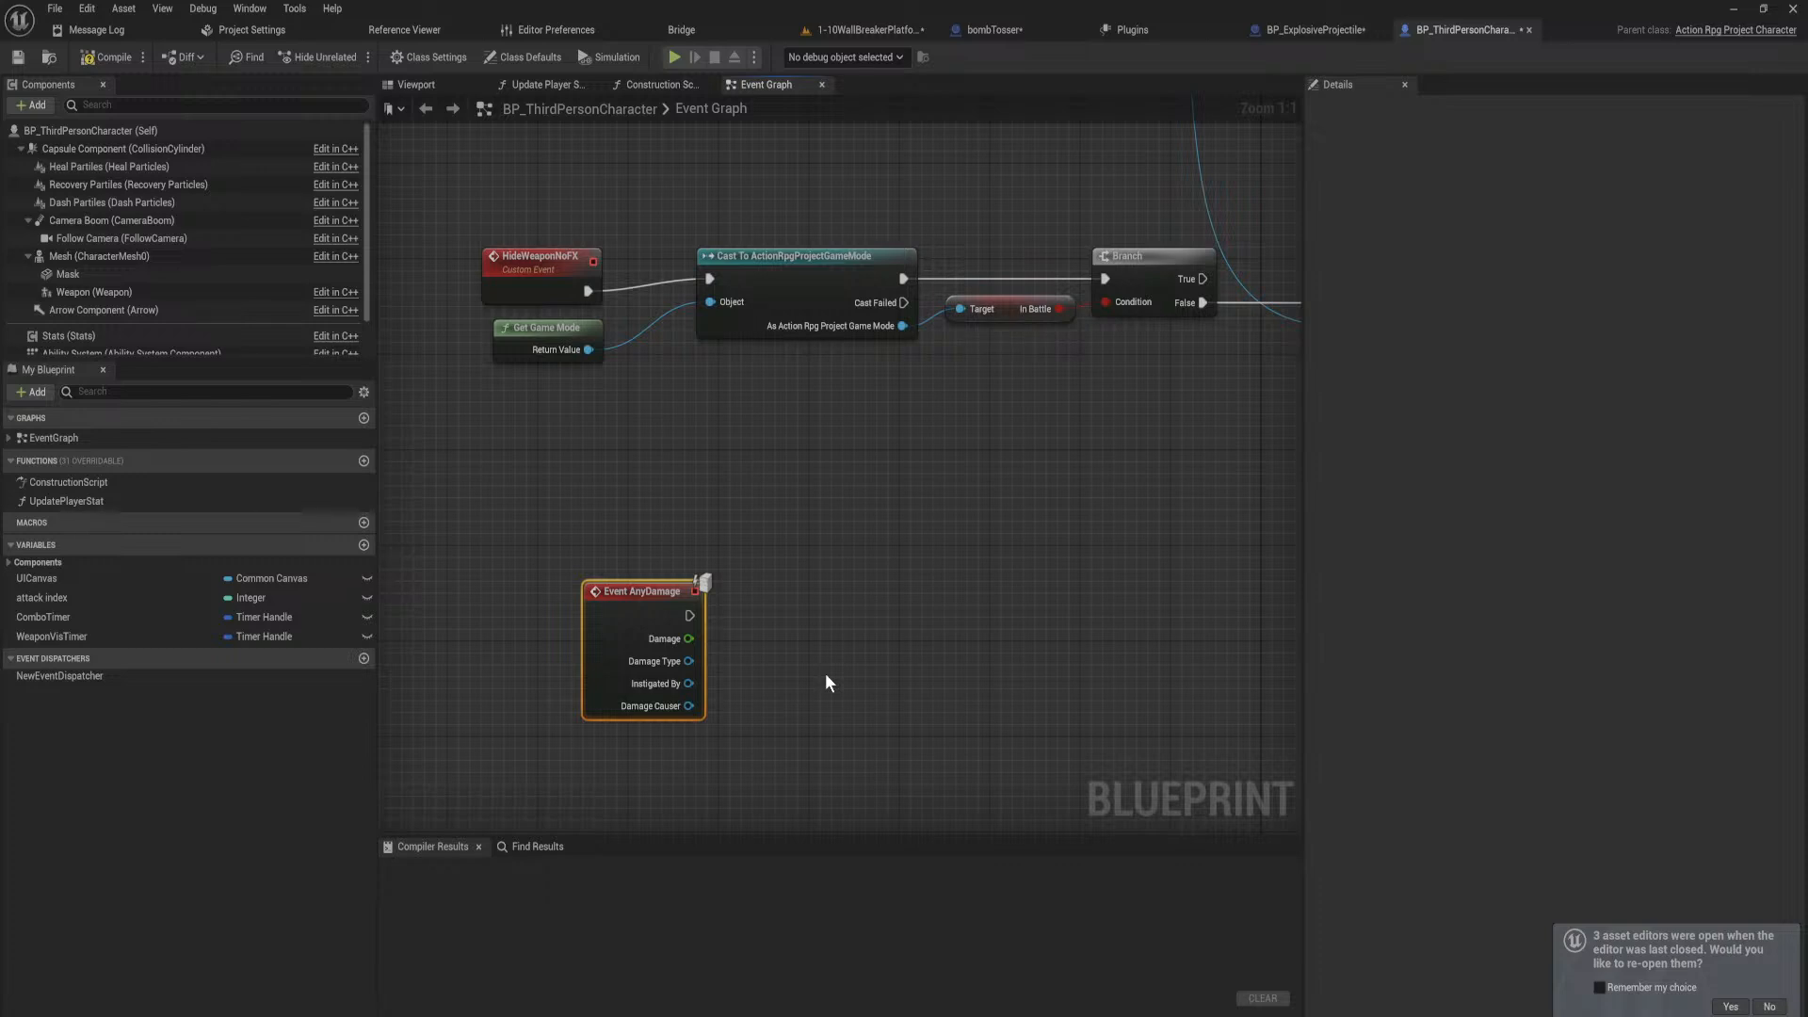
right_drag(815, 612, 841, 495)
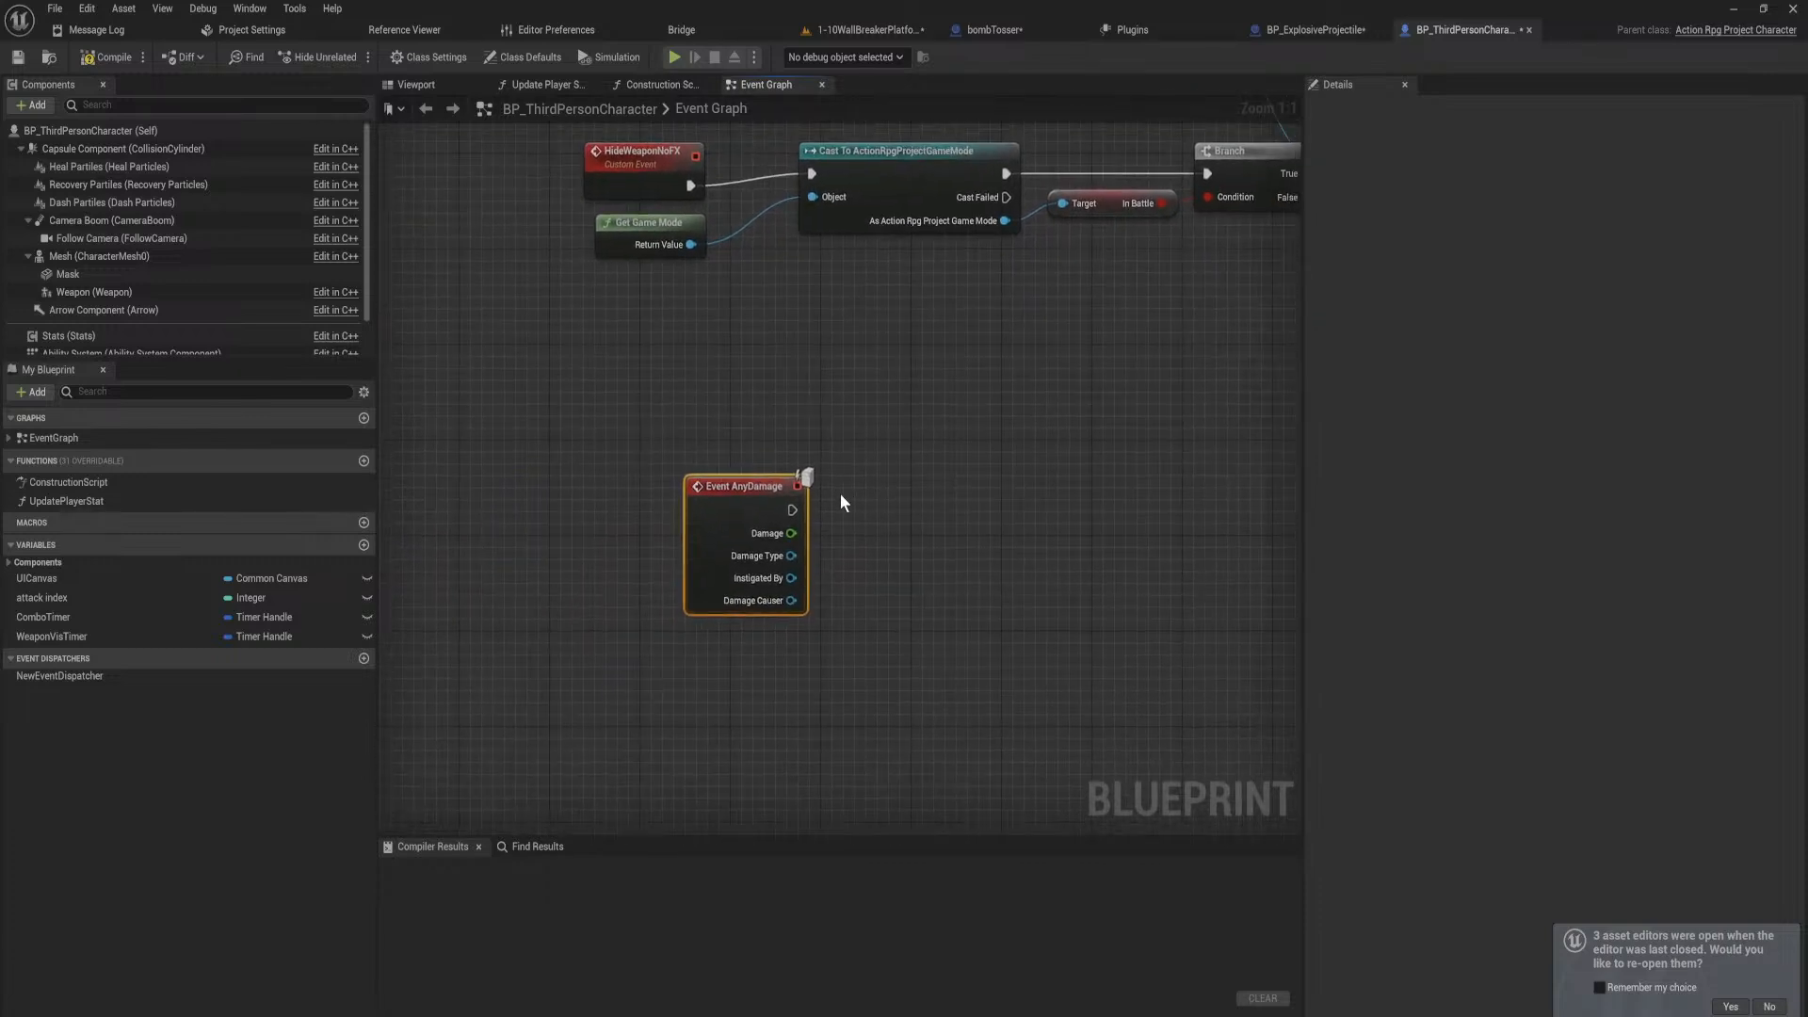
right_drag(964, 511, 817, 508)
scroll(817, 508, down, 1)
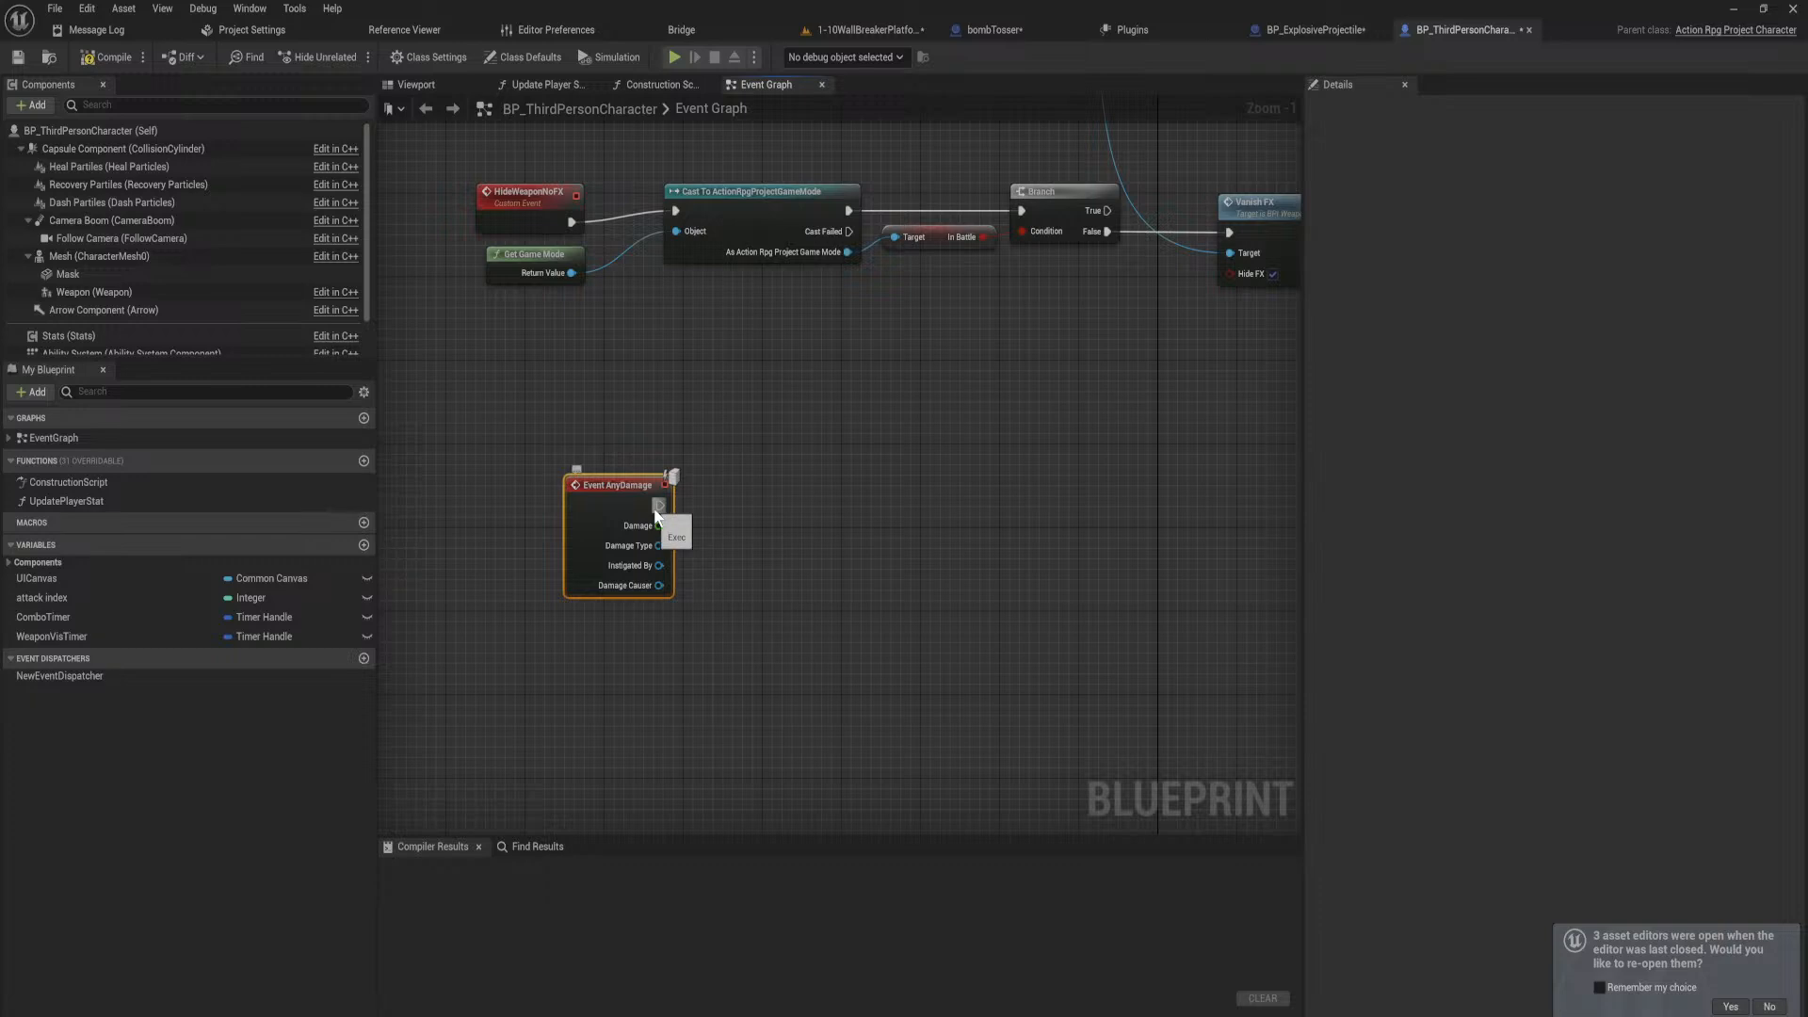
drag(659, 506, 885, 508)
click(921, 478)
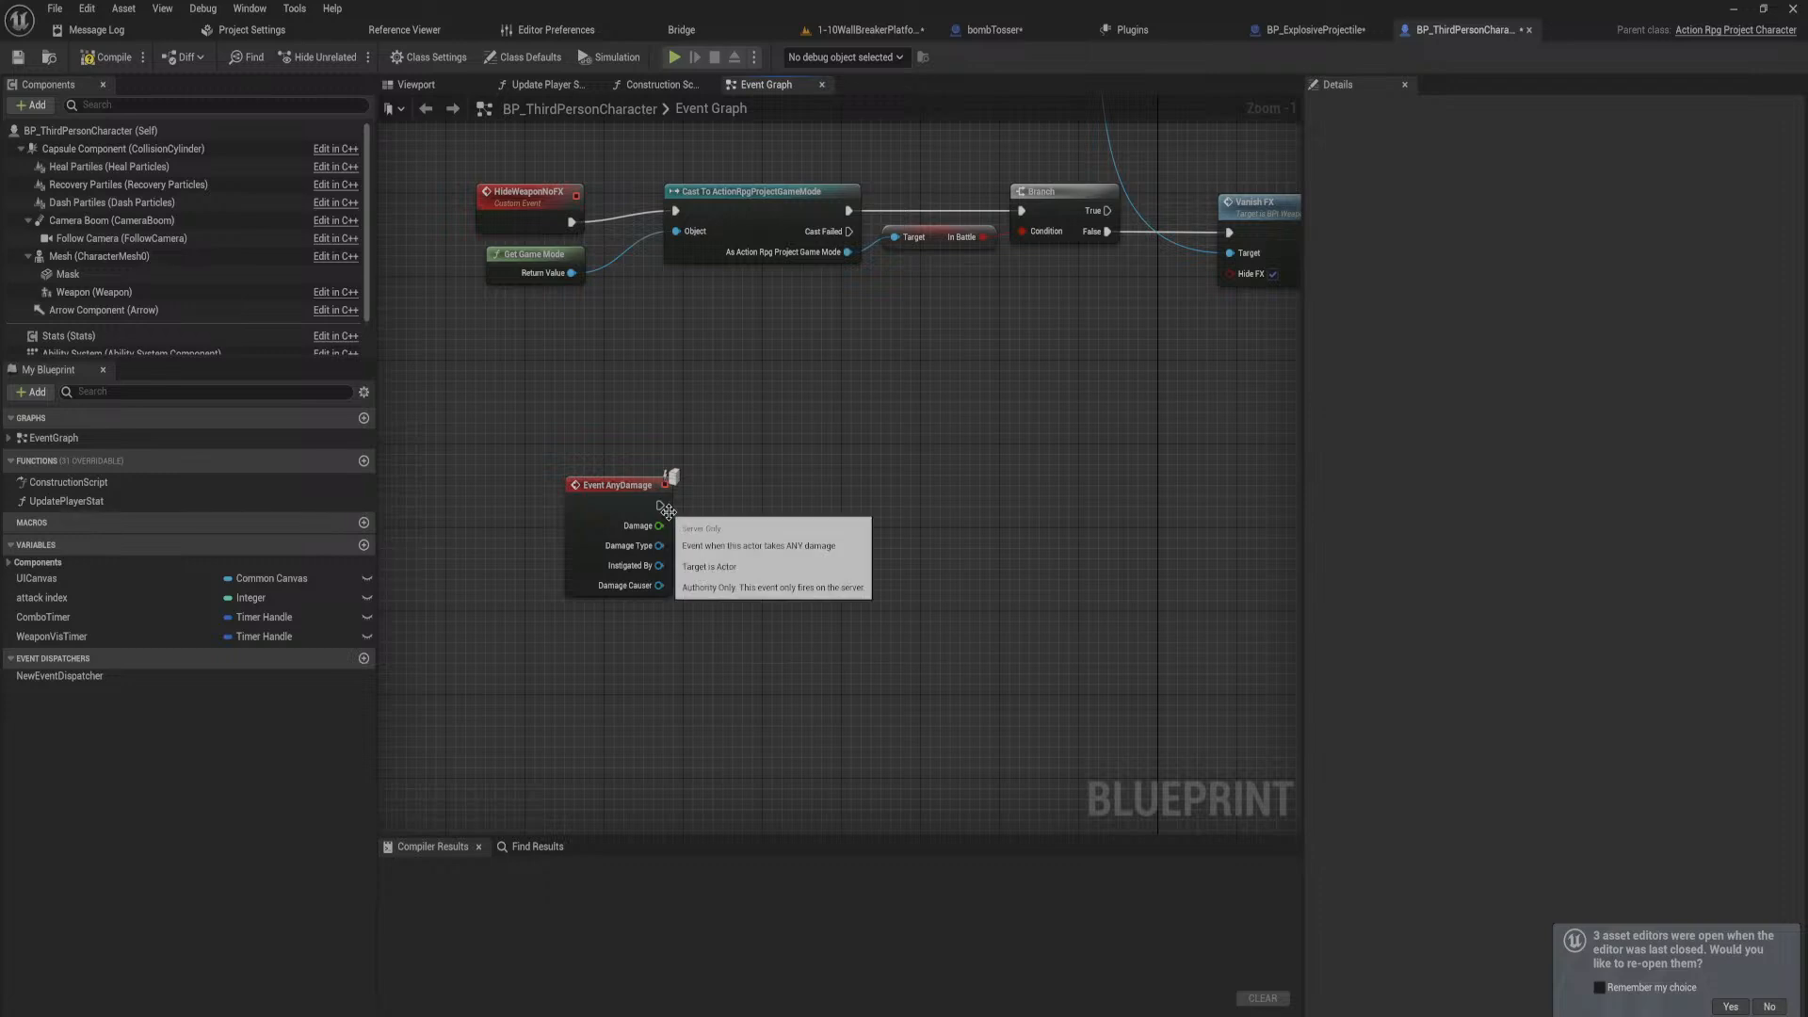
drag(659, 505, 799, 511)
click(697, 492)
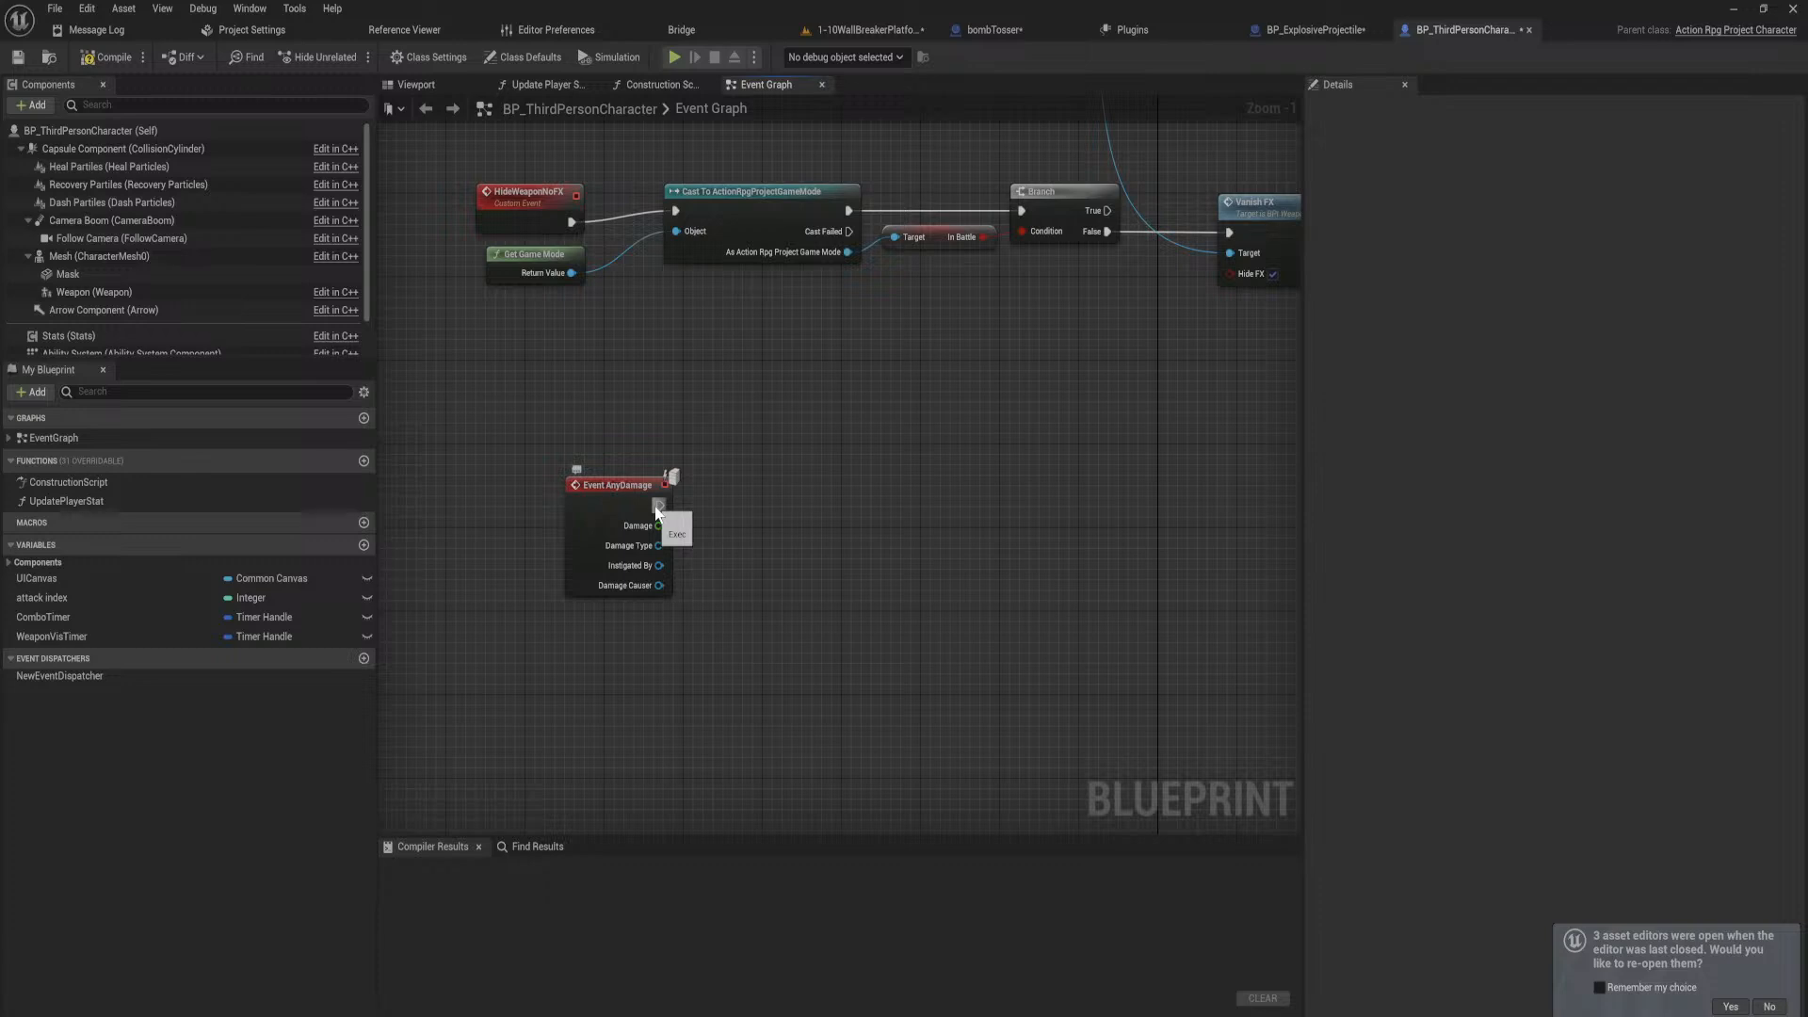
drag(654, 583, 730, 569)
click(725, 537)
right_drag(693, 487, 628, 432)
scroll(751, 489, up, 1)
drag(575, 424, 829, 414)
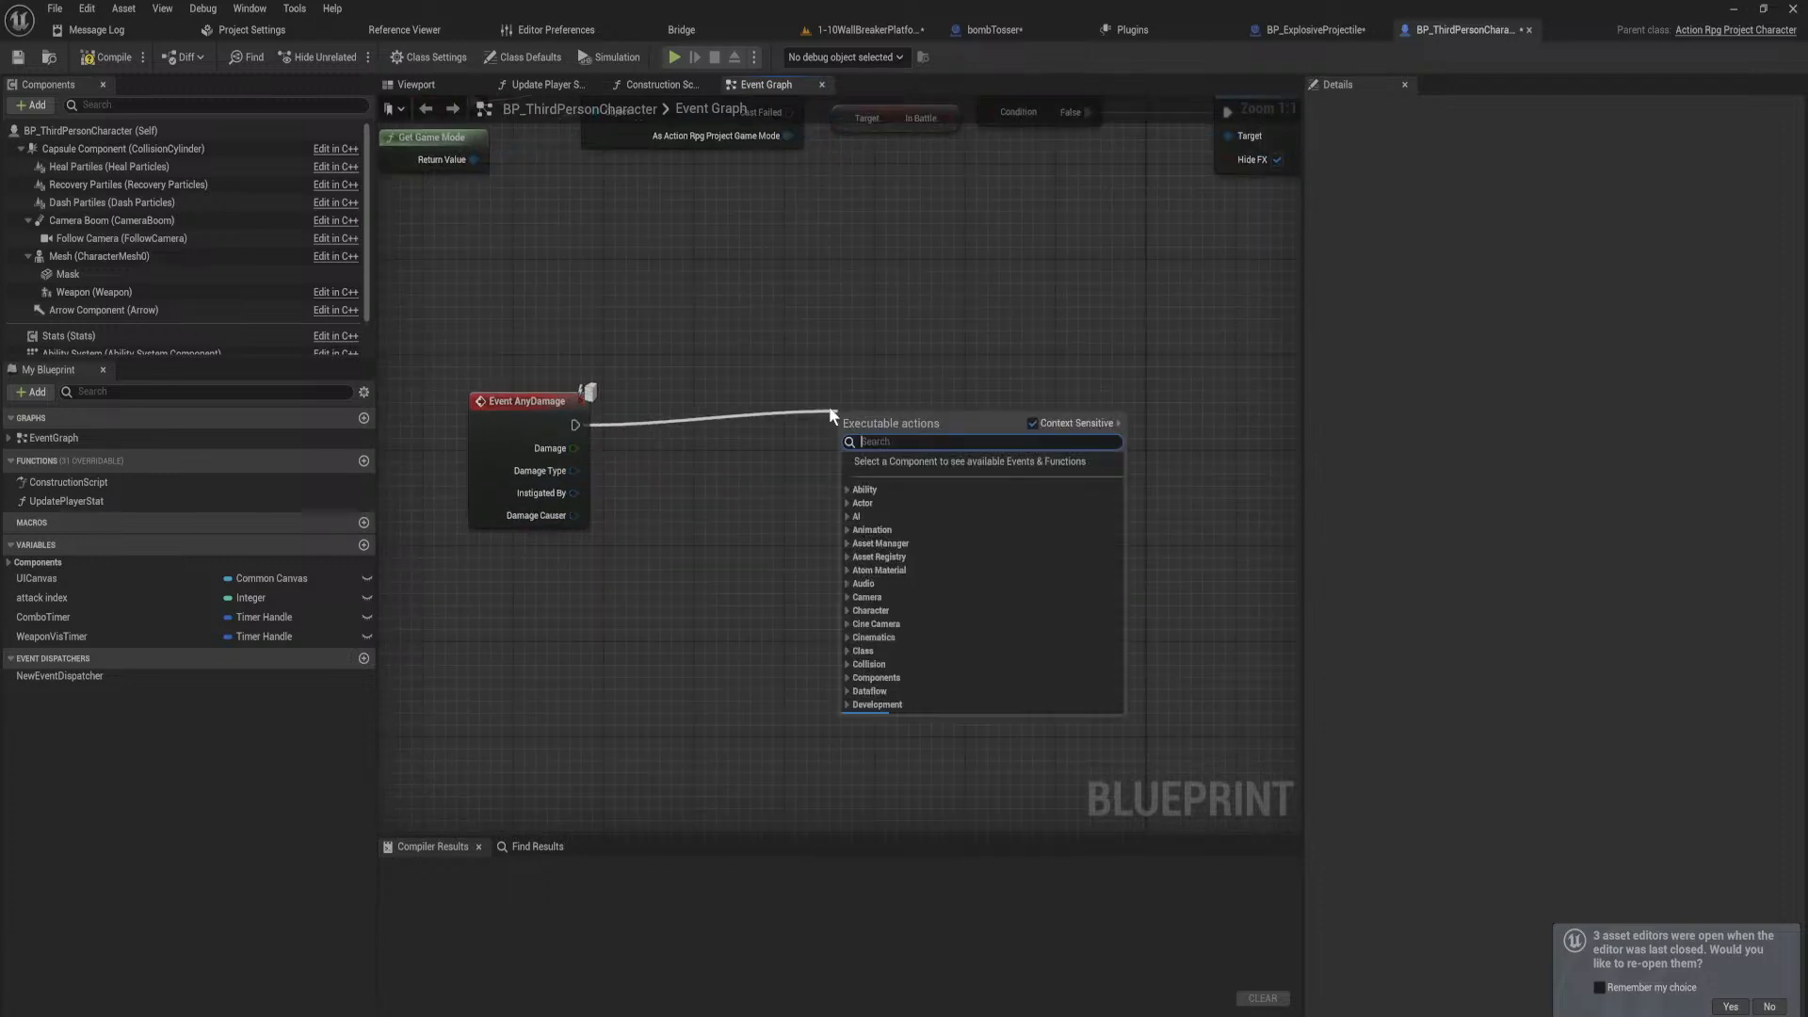
click(706, 424)
drag(575, 425, 881, 440)
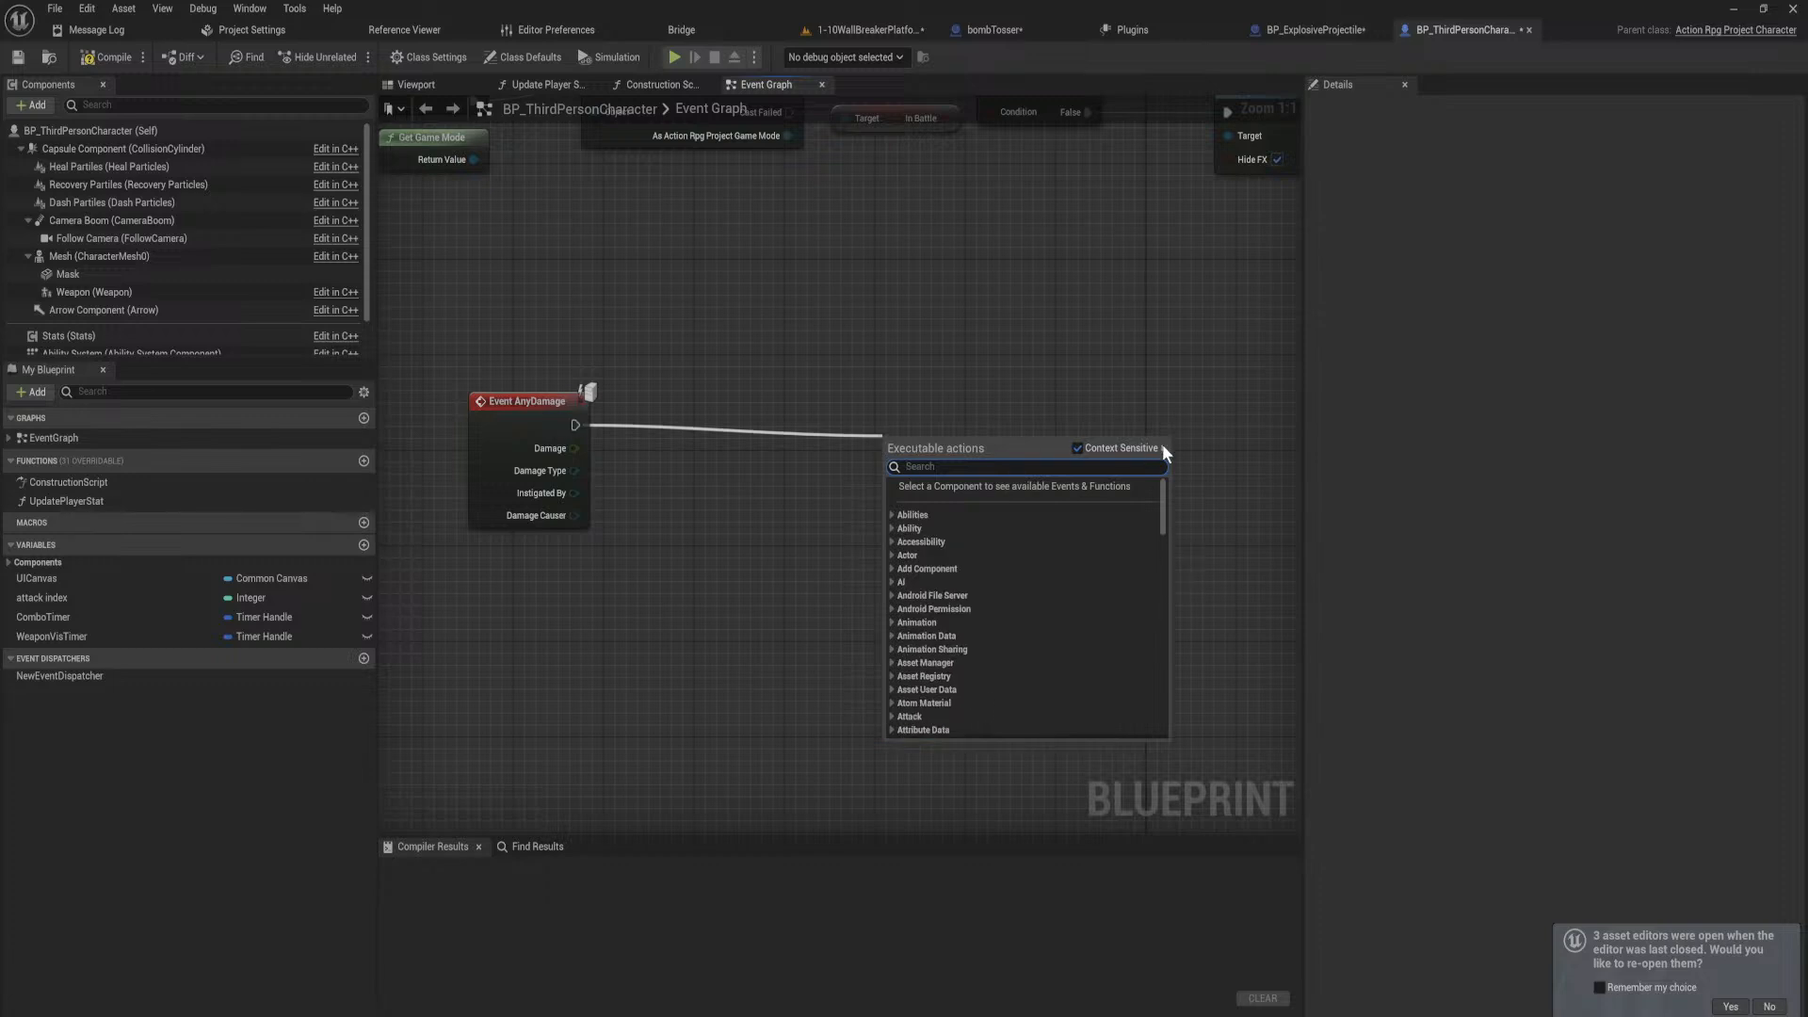
text(apply game)
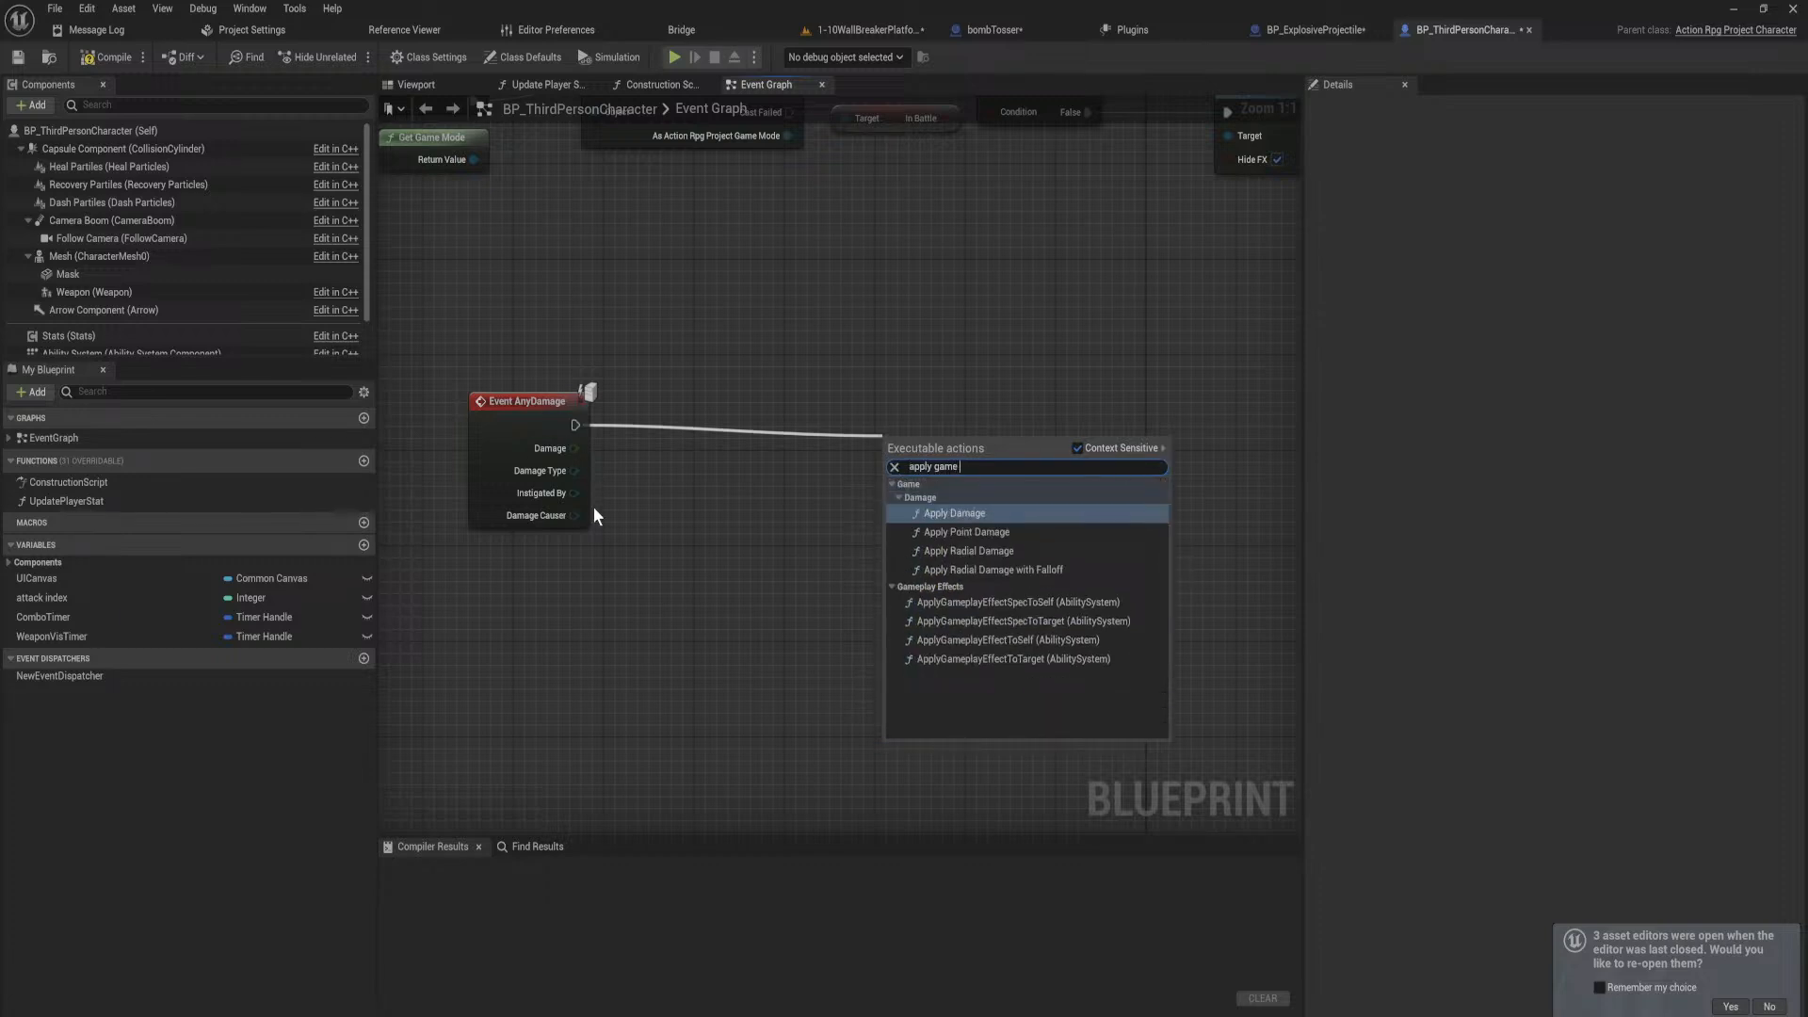
Step: Add a Get Ability System Component node fed by the Damage Causer output of Event AnyDamage
drag(577, 515, 731, 517)
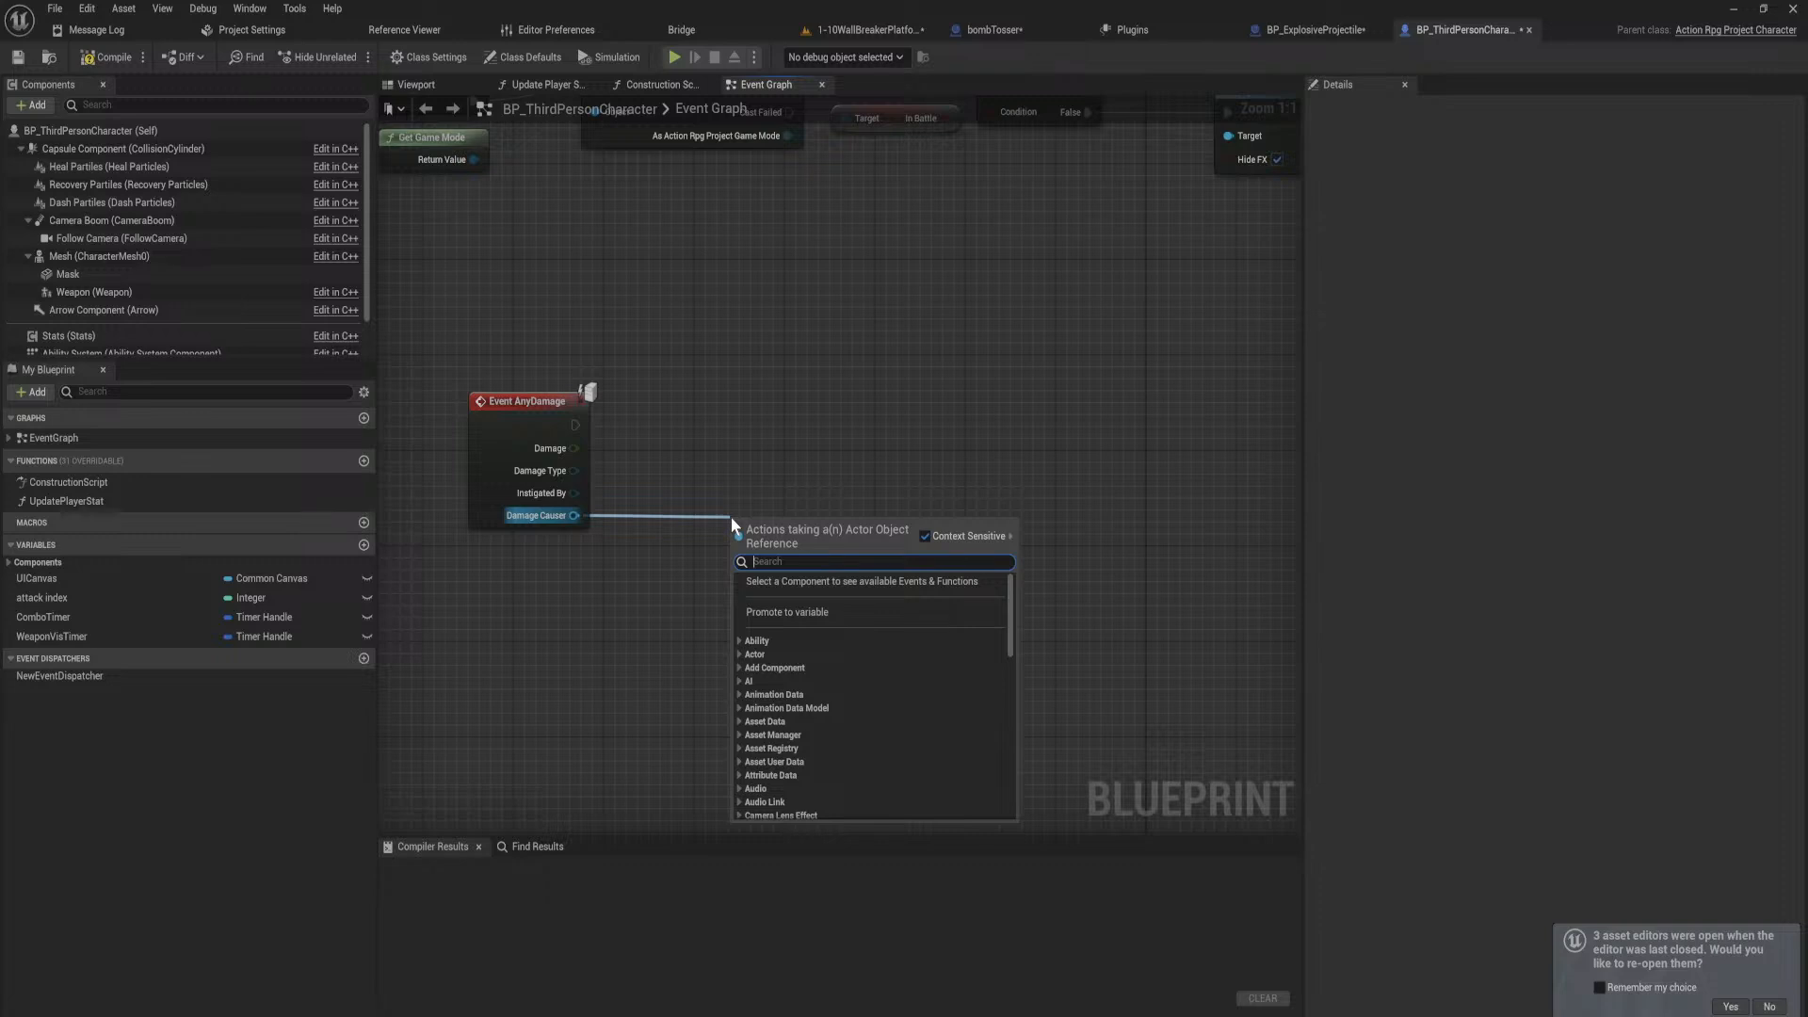
text(get ability)
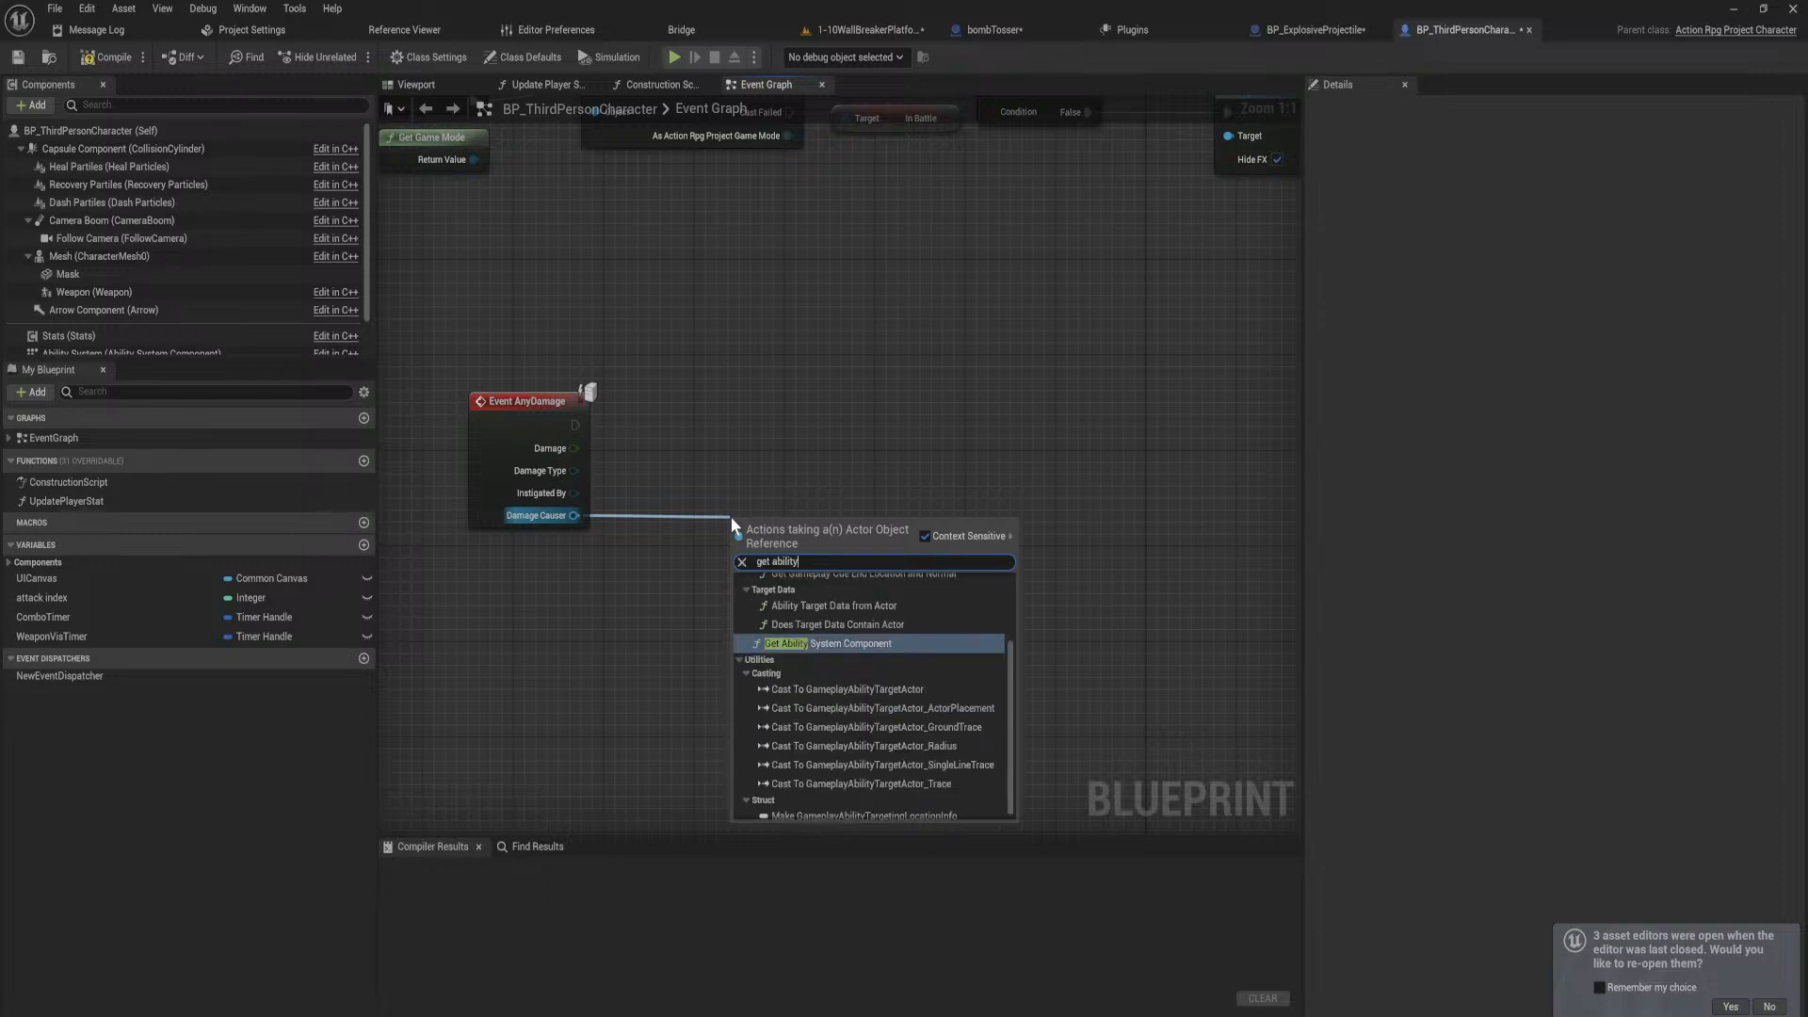
key(Return)
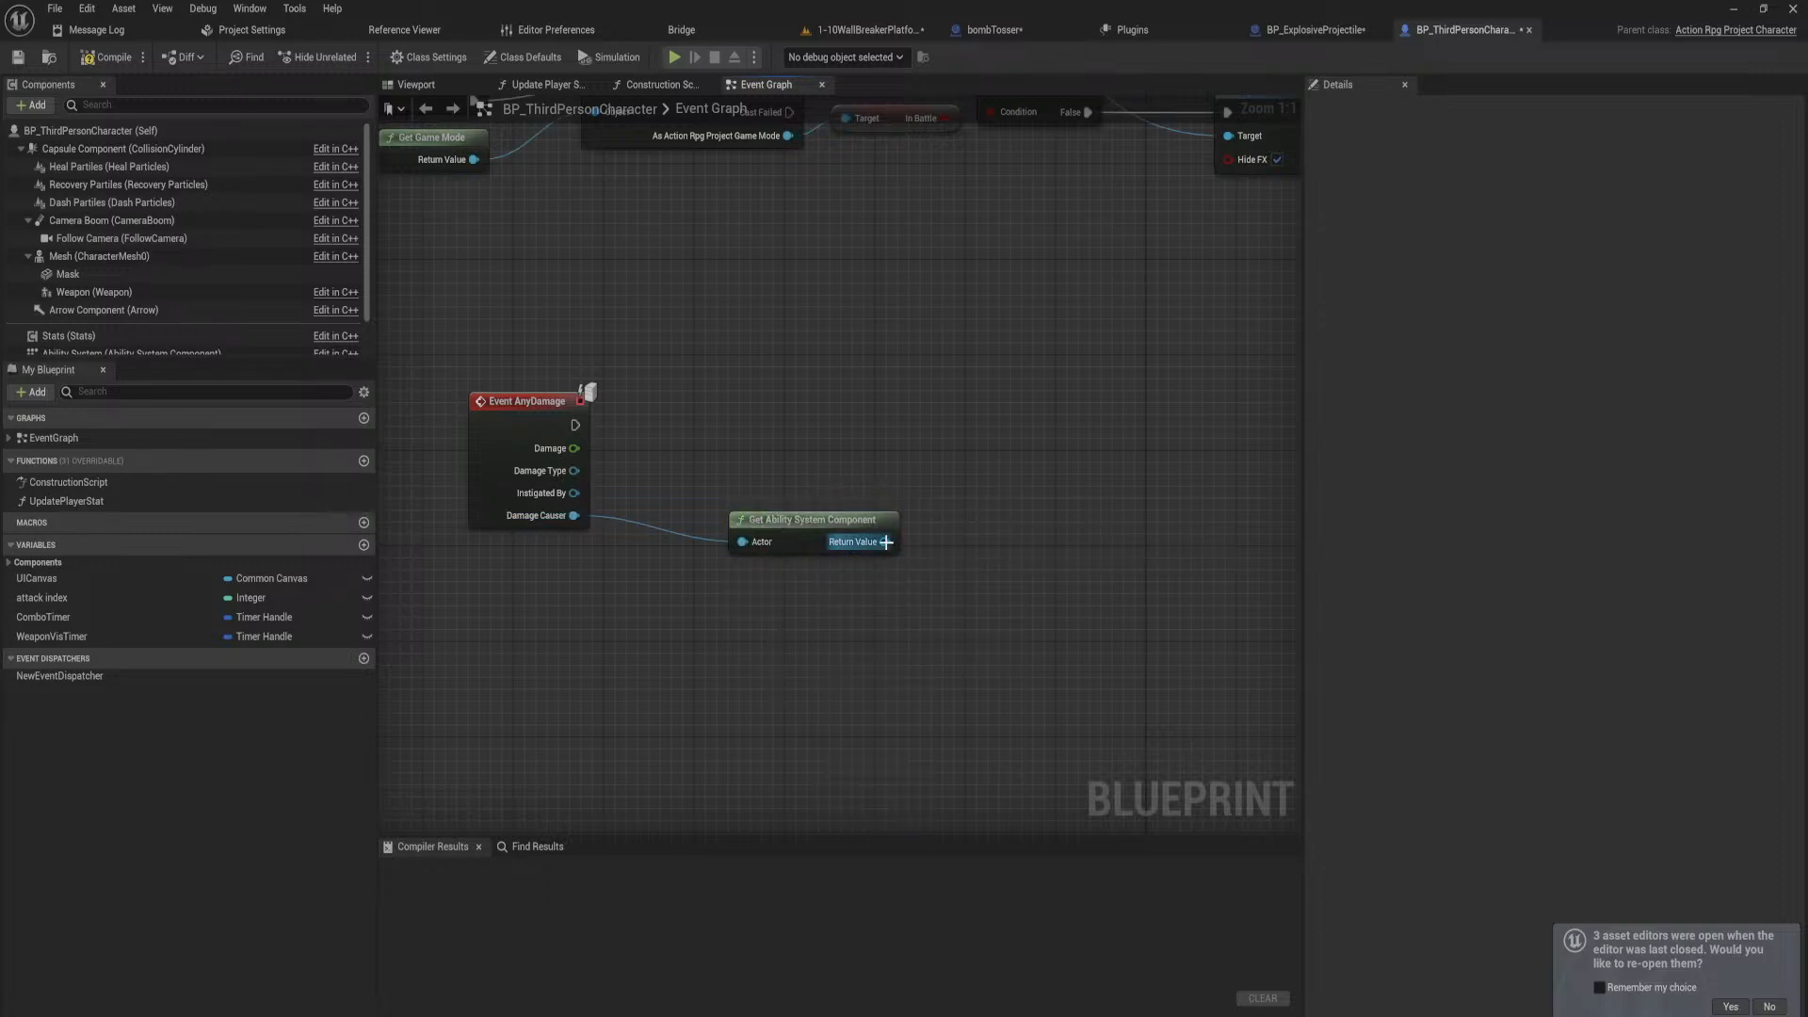
Step: Add an ApplyGameplayEffectToTarget node whose first Target is fed by Get Ability System Component's return value
drag(886, 542, 942, 487)
text(apply gam)
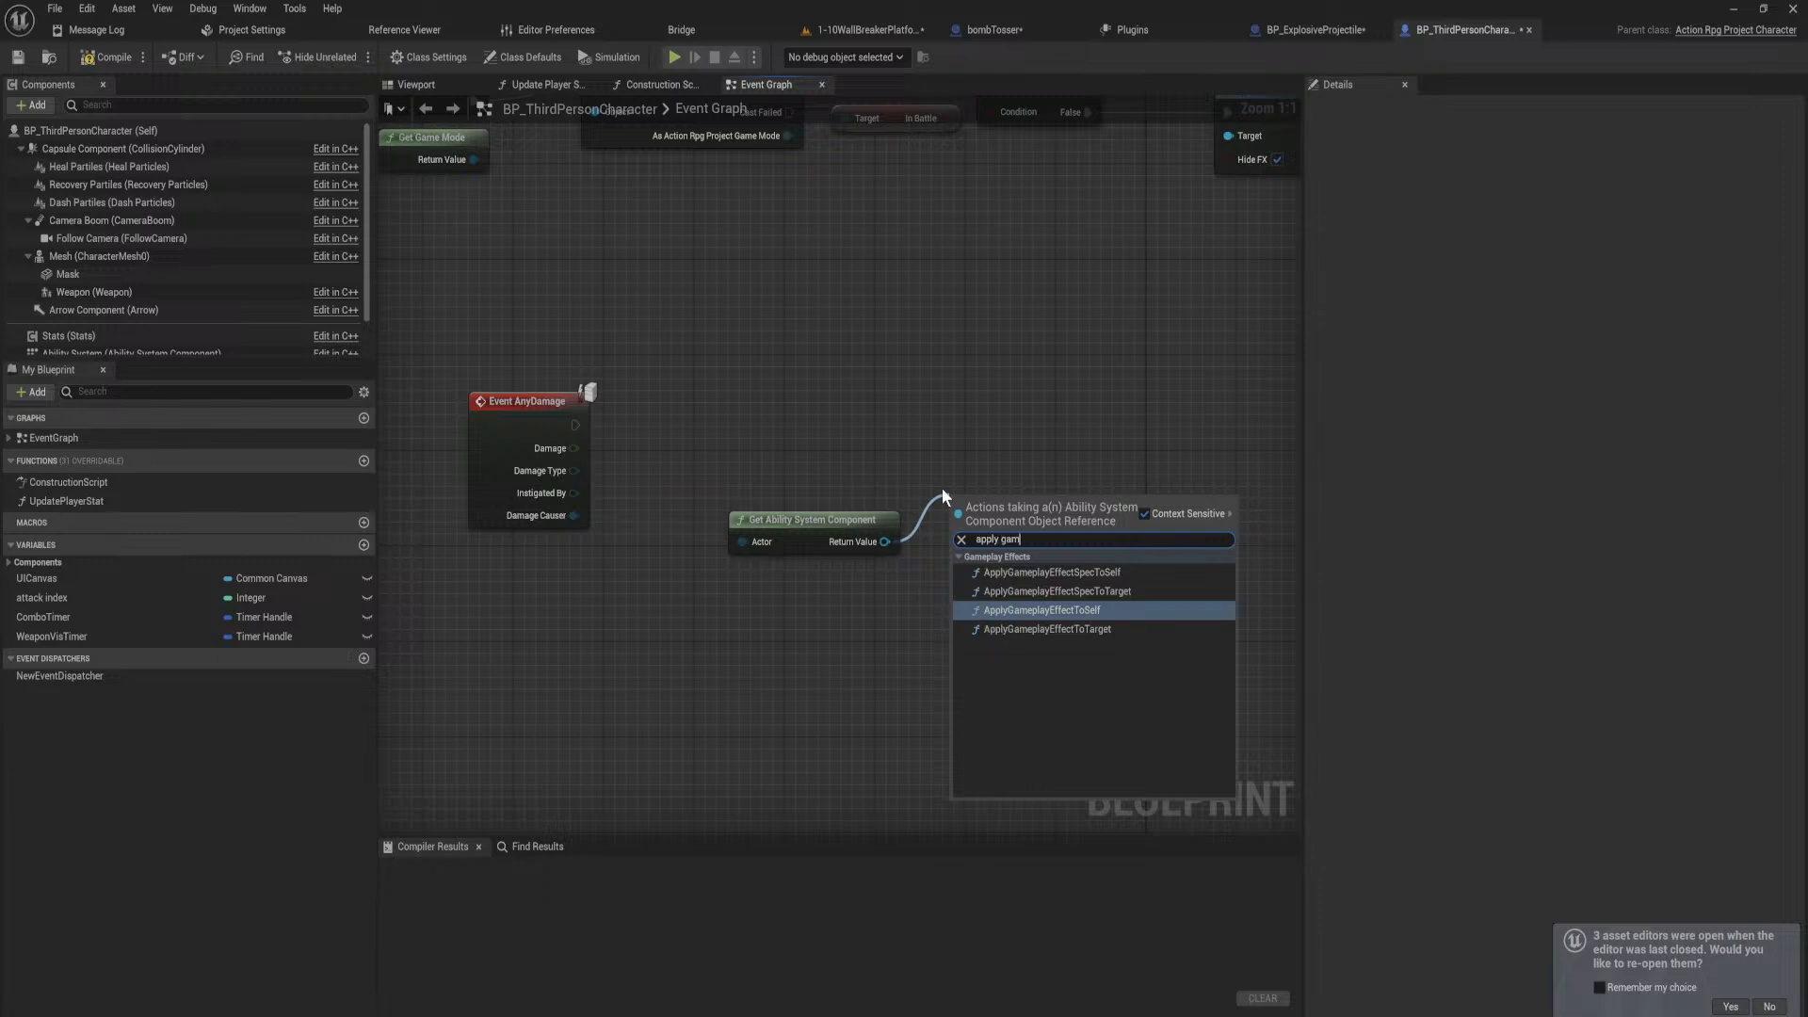
text(epl)
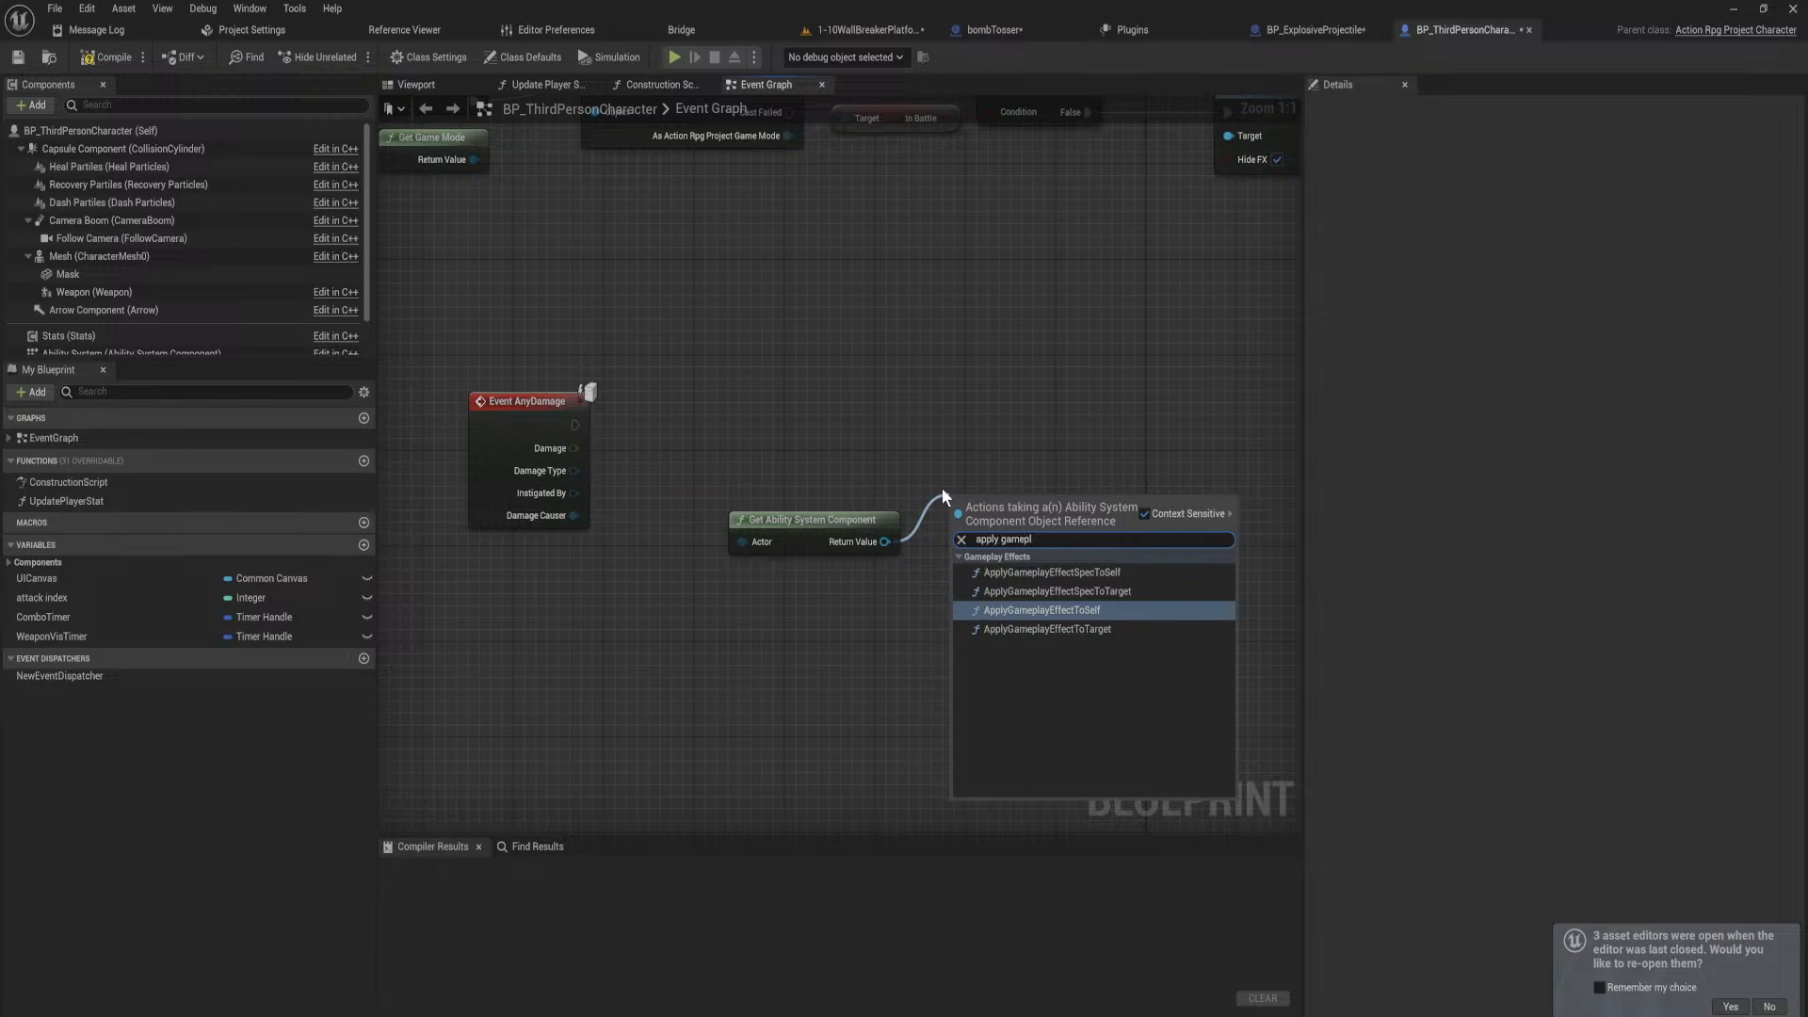
click(1139, 628)
drag(1060, 528, 1093, 456)
alt+click(995, 486)
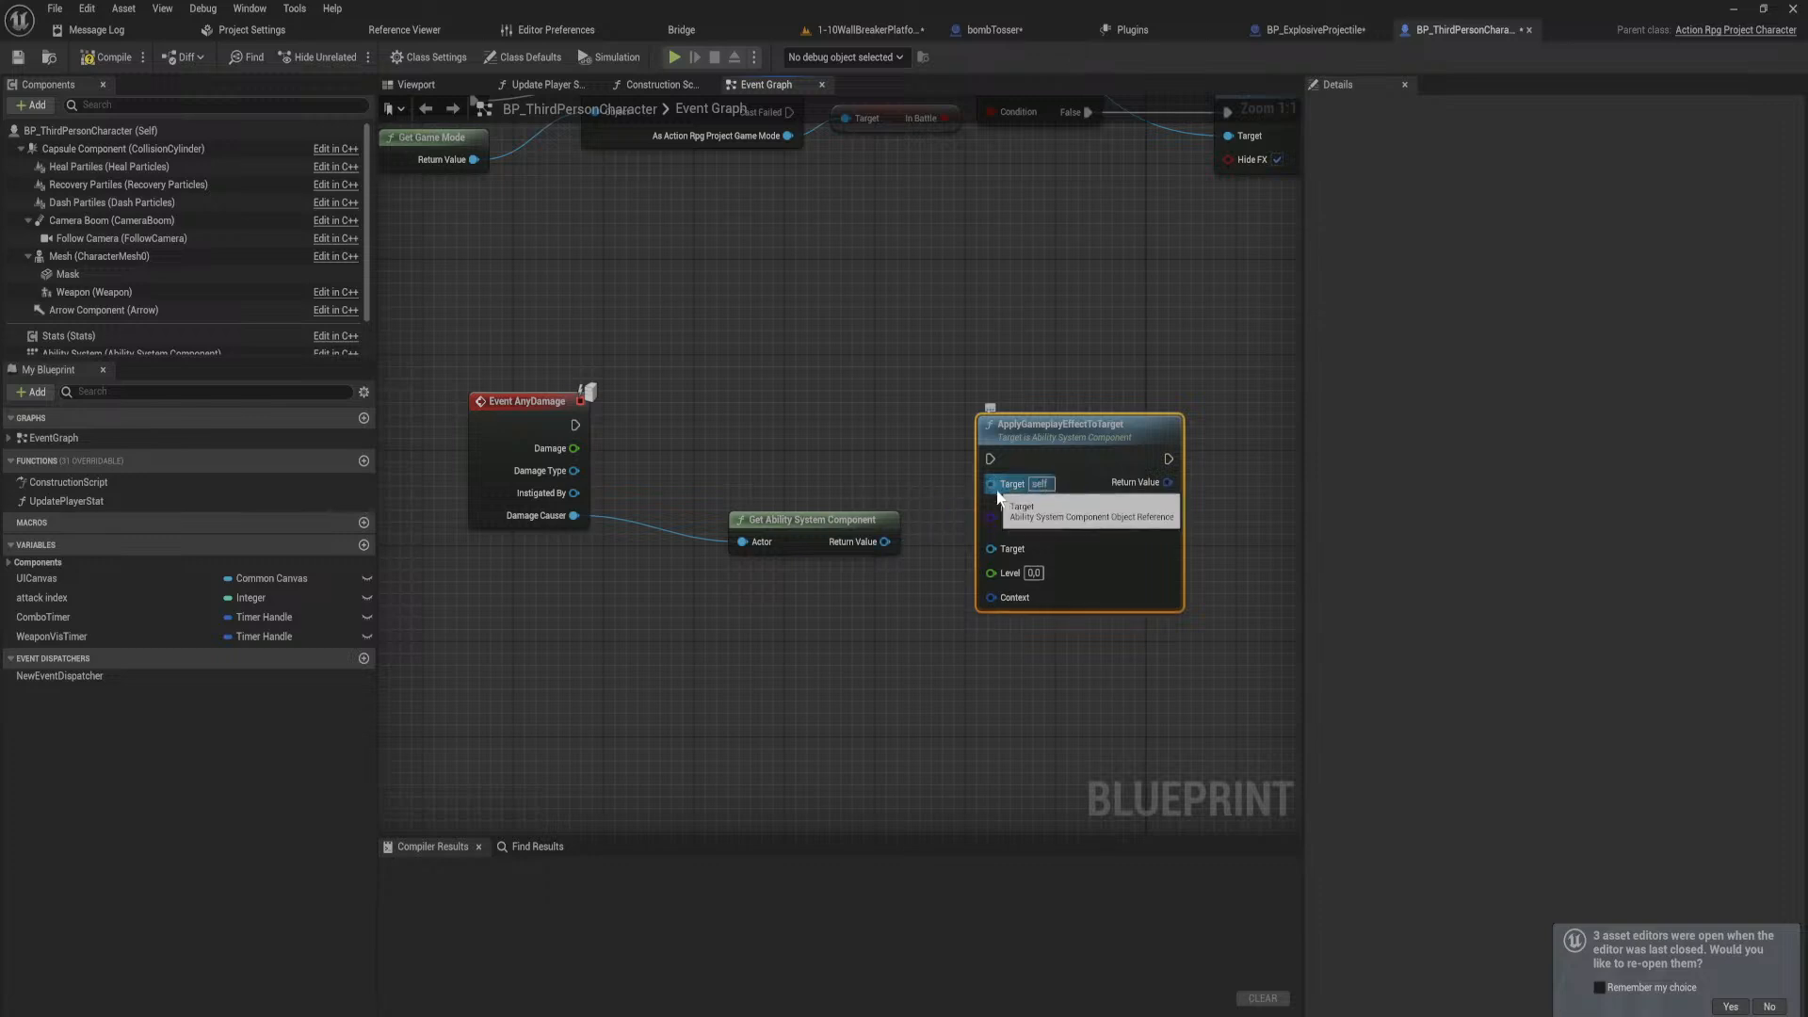
drag(885, 541, 991, 483)
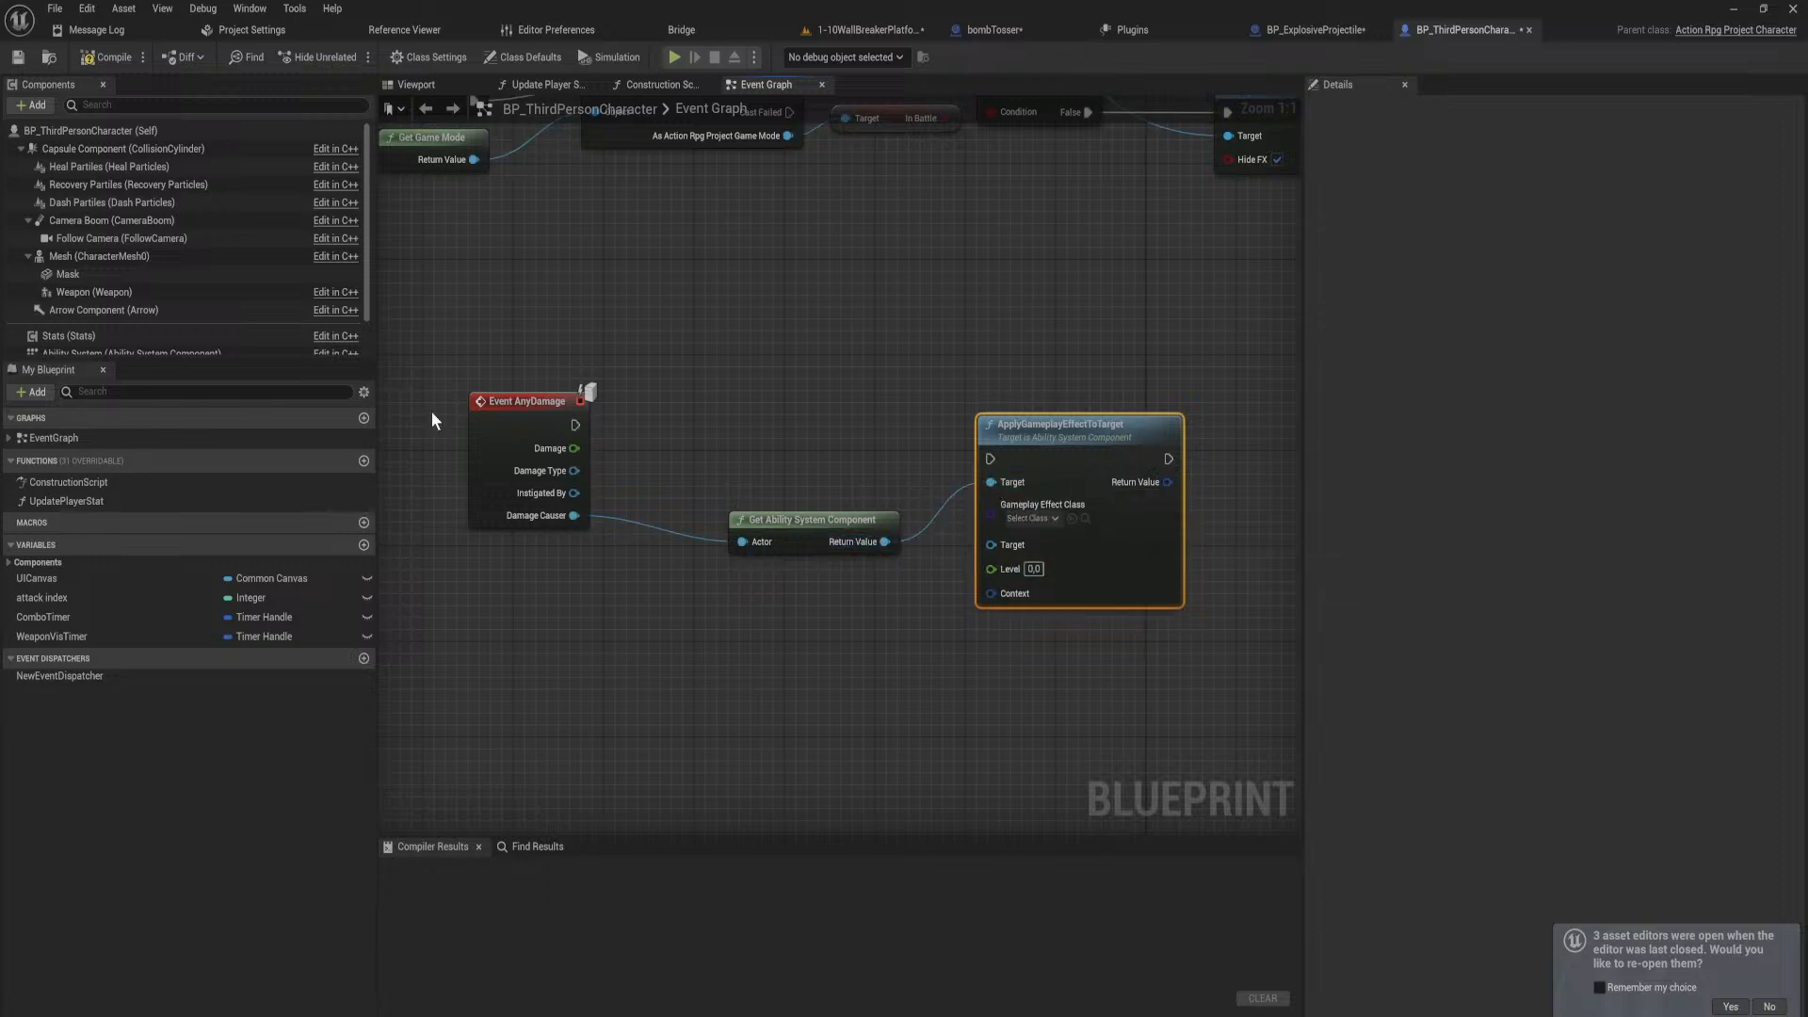
Step: Wire the character's Ability System component into the second Target of ApplyGameplayEffectToTarget and shift Get Ability System Component clear of it
scroll(128, 324, down, 2)
drag(90, 303, 998, 547)
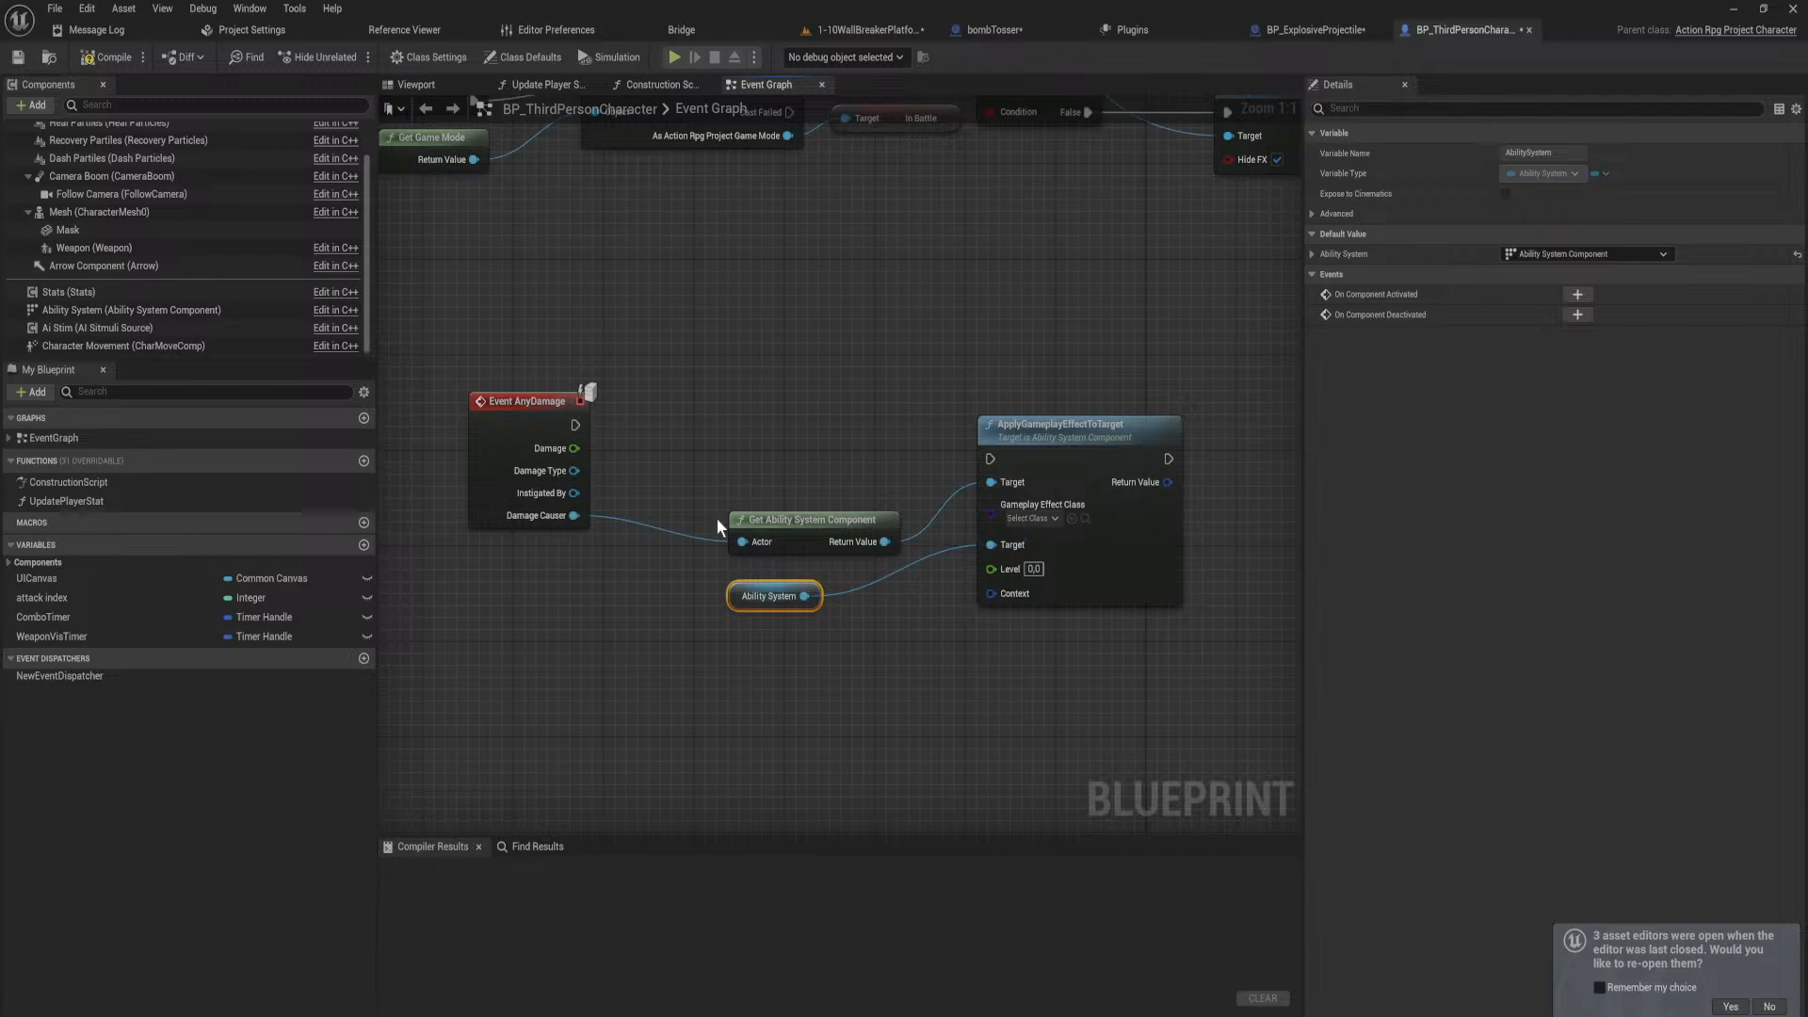
drag(873, 523, 839, 511)
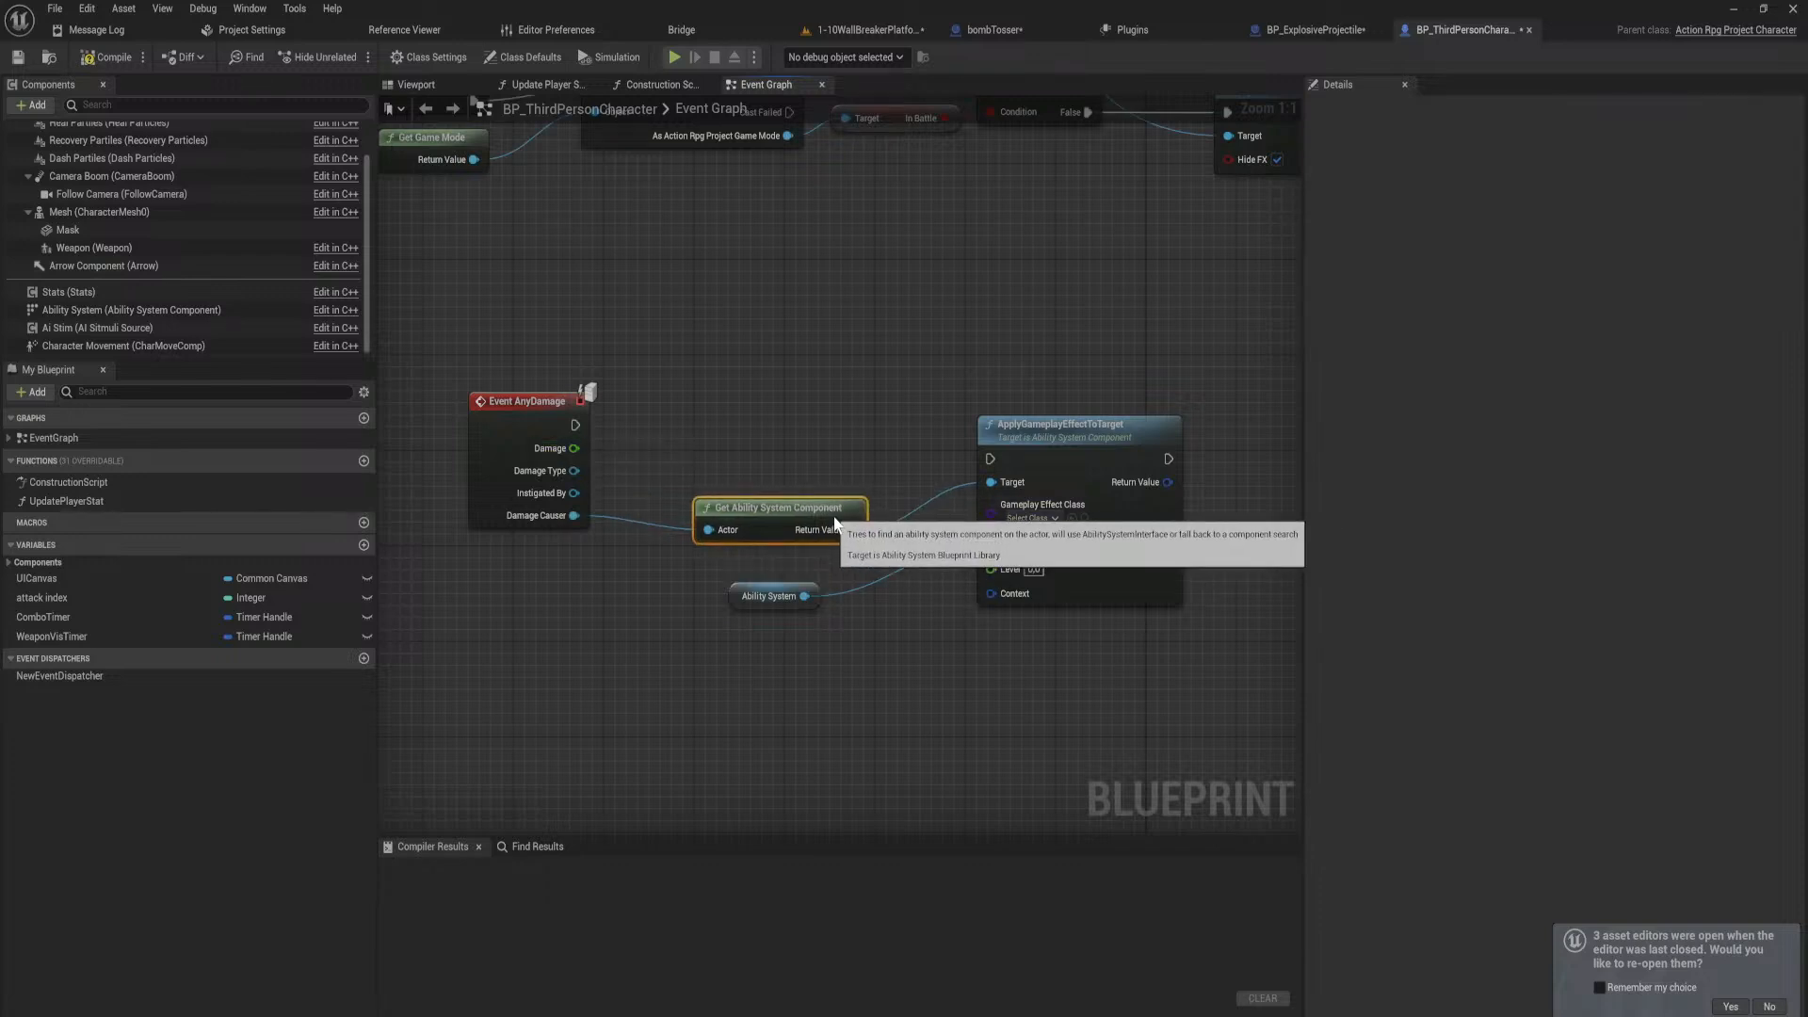
Step: Set the Gameplay Effect Class to GE_EnemyToPlayerDamage and connect Event AnyDamage's execution output to ApplyGameplayEffectToTarget
click(1030, 518)
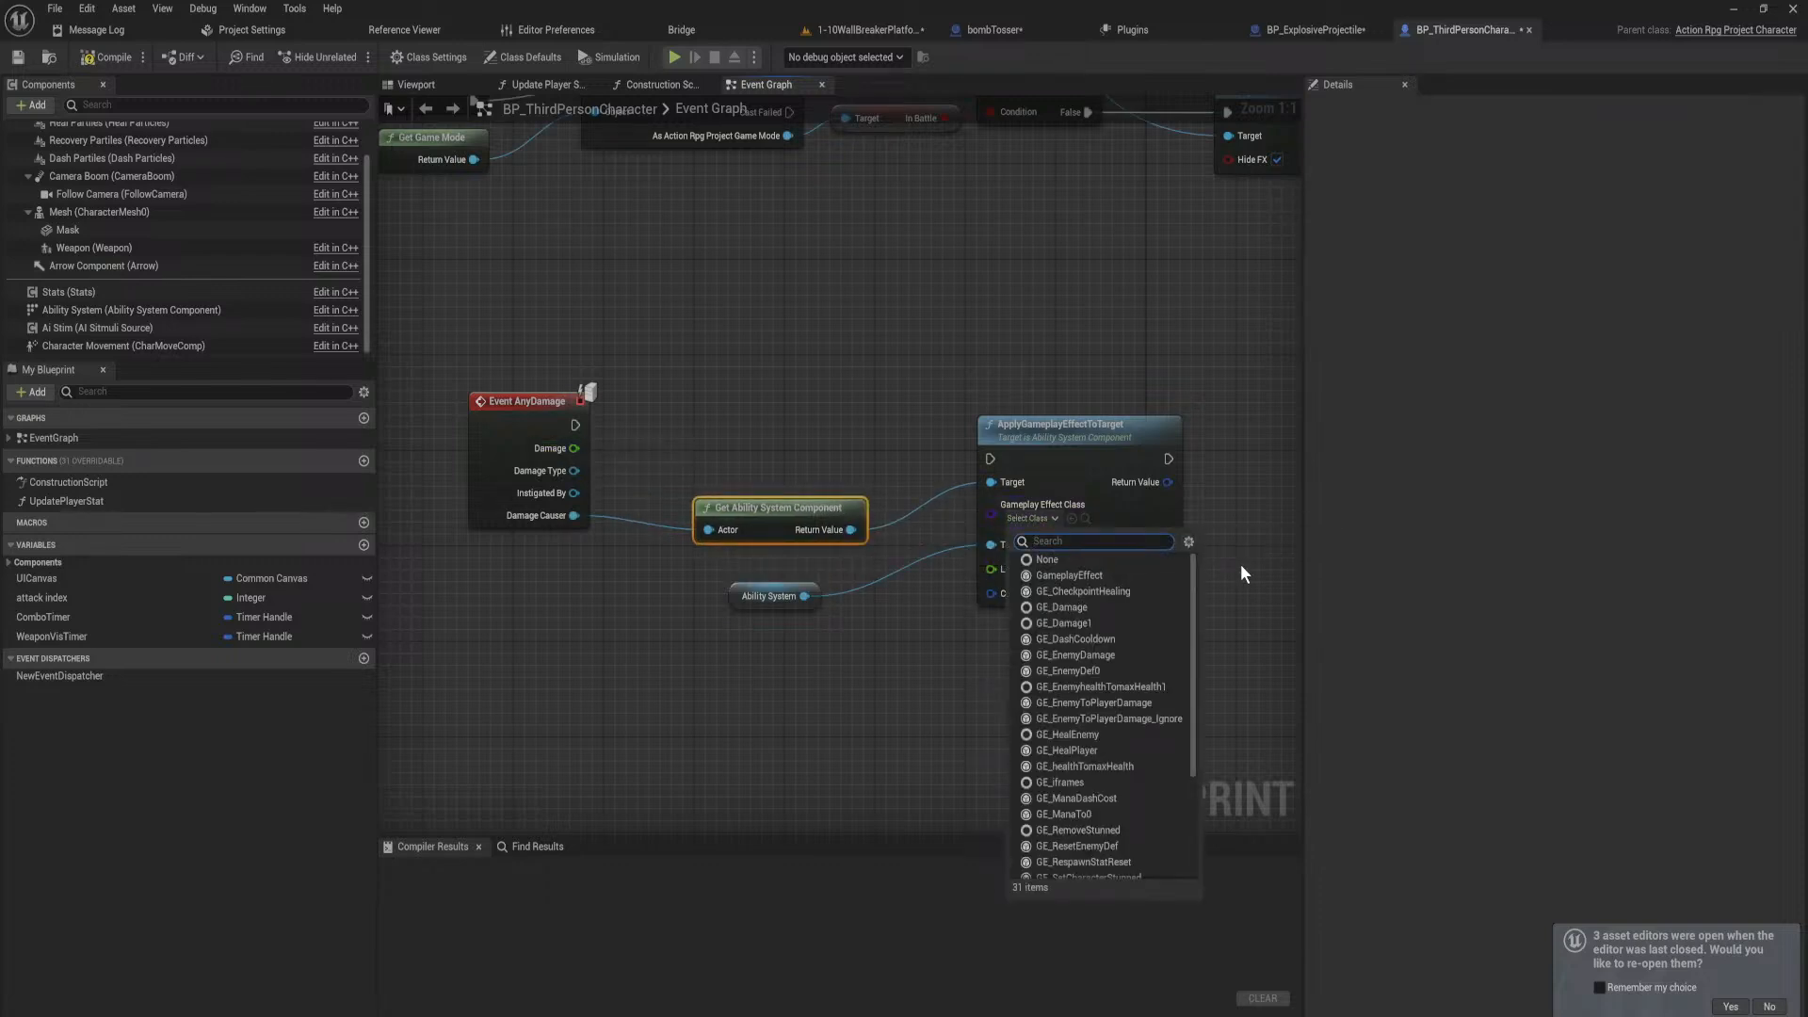
text(damage)
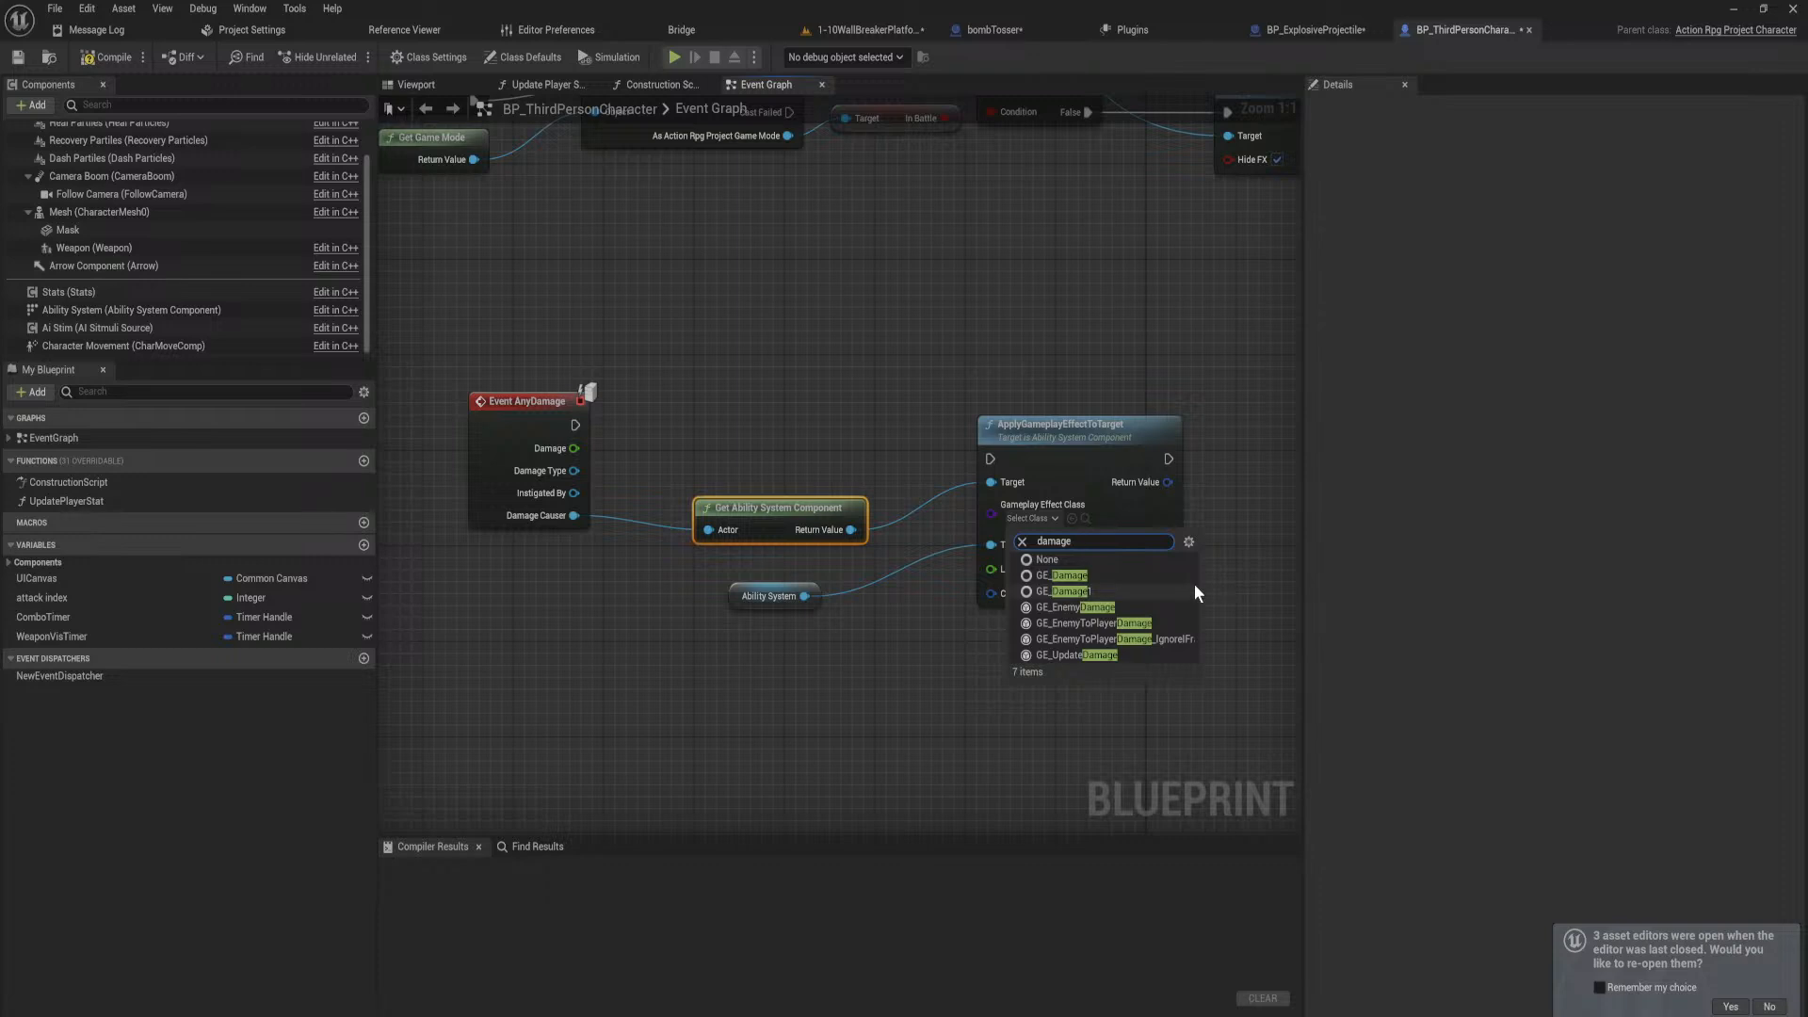
click(1140, 624)
drag(1117, 450, 1095, 450)
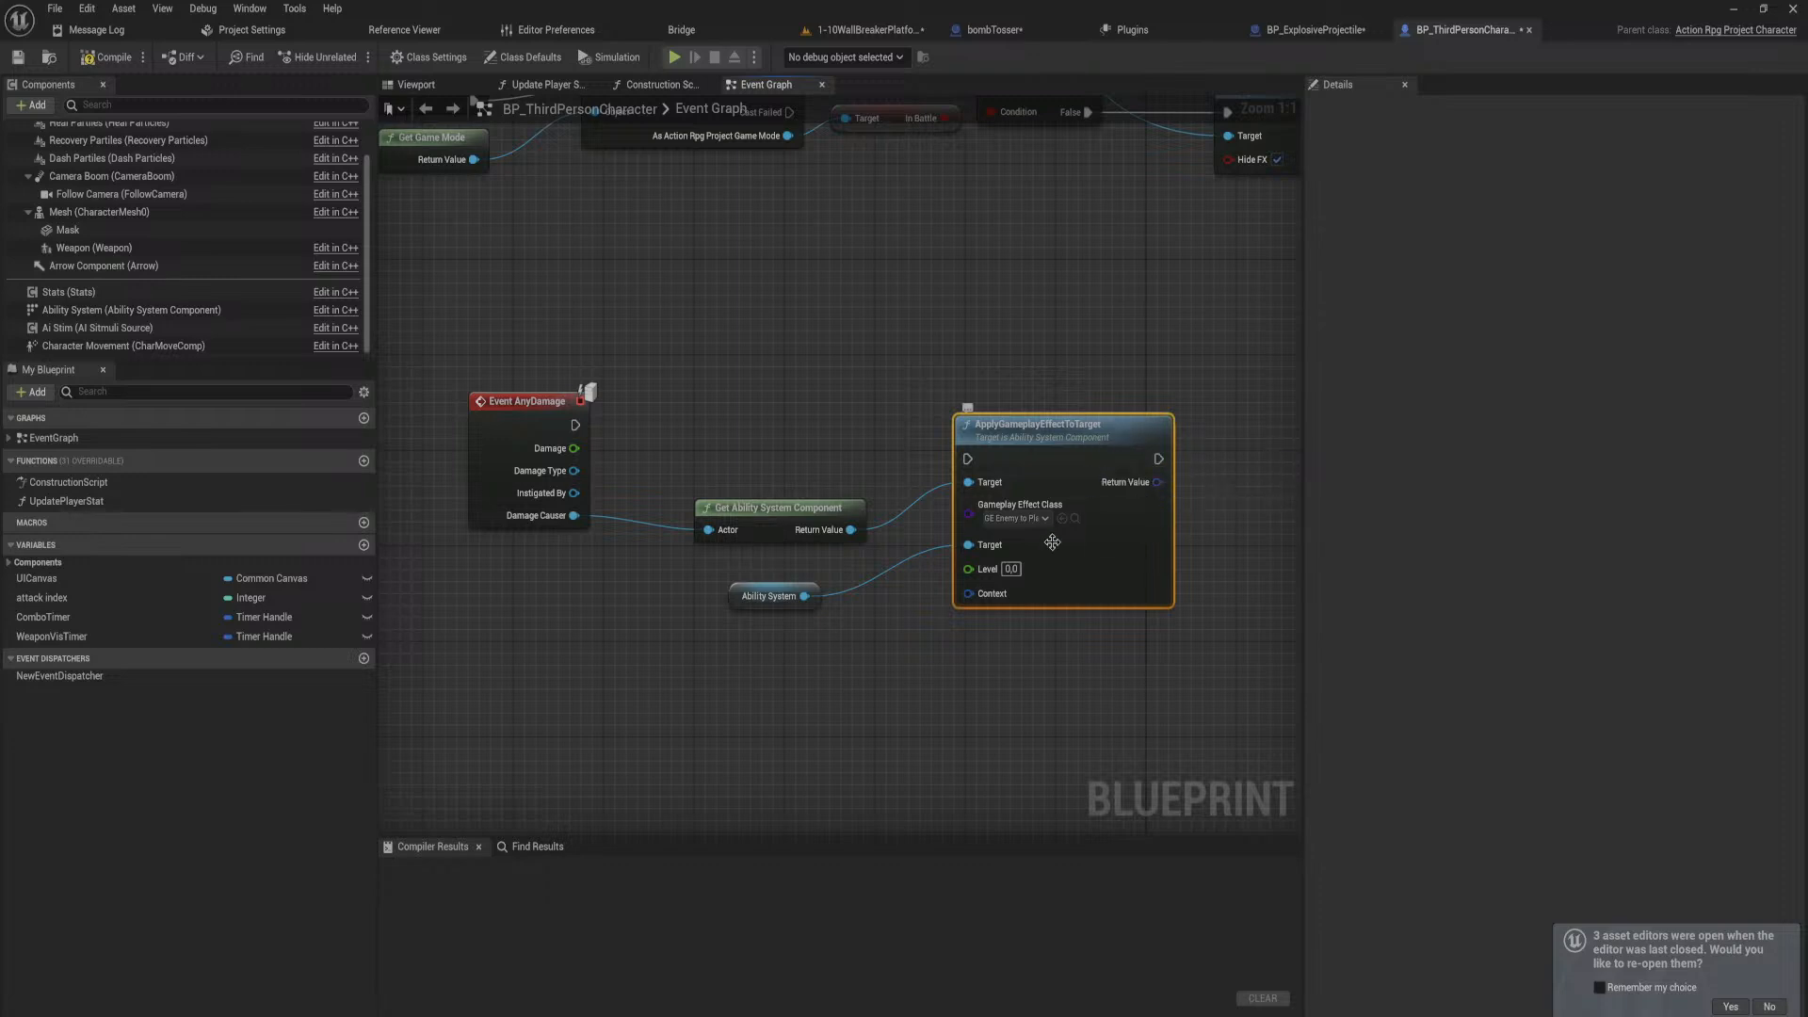
drag(967, 458, 575, 425)
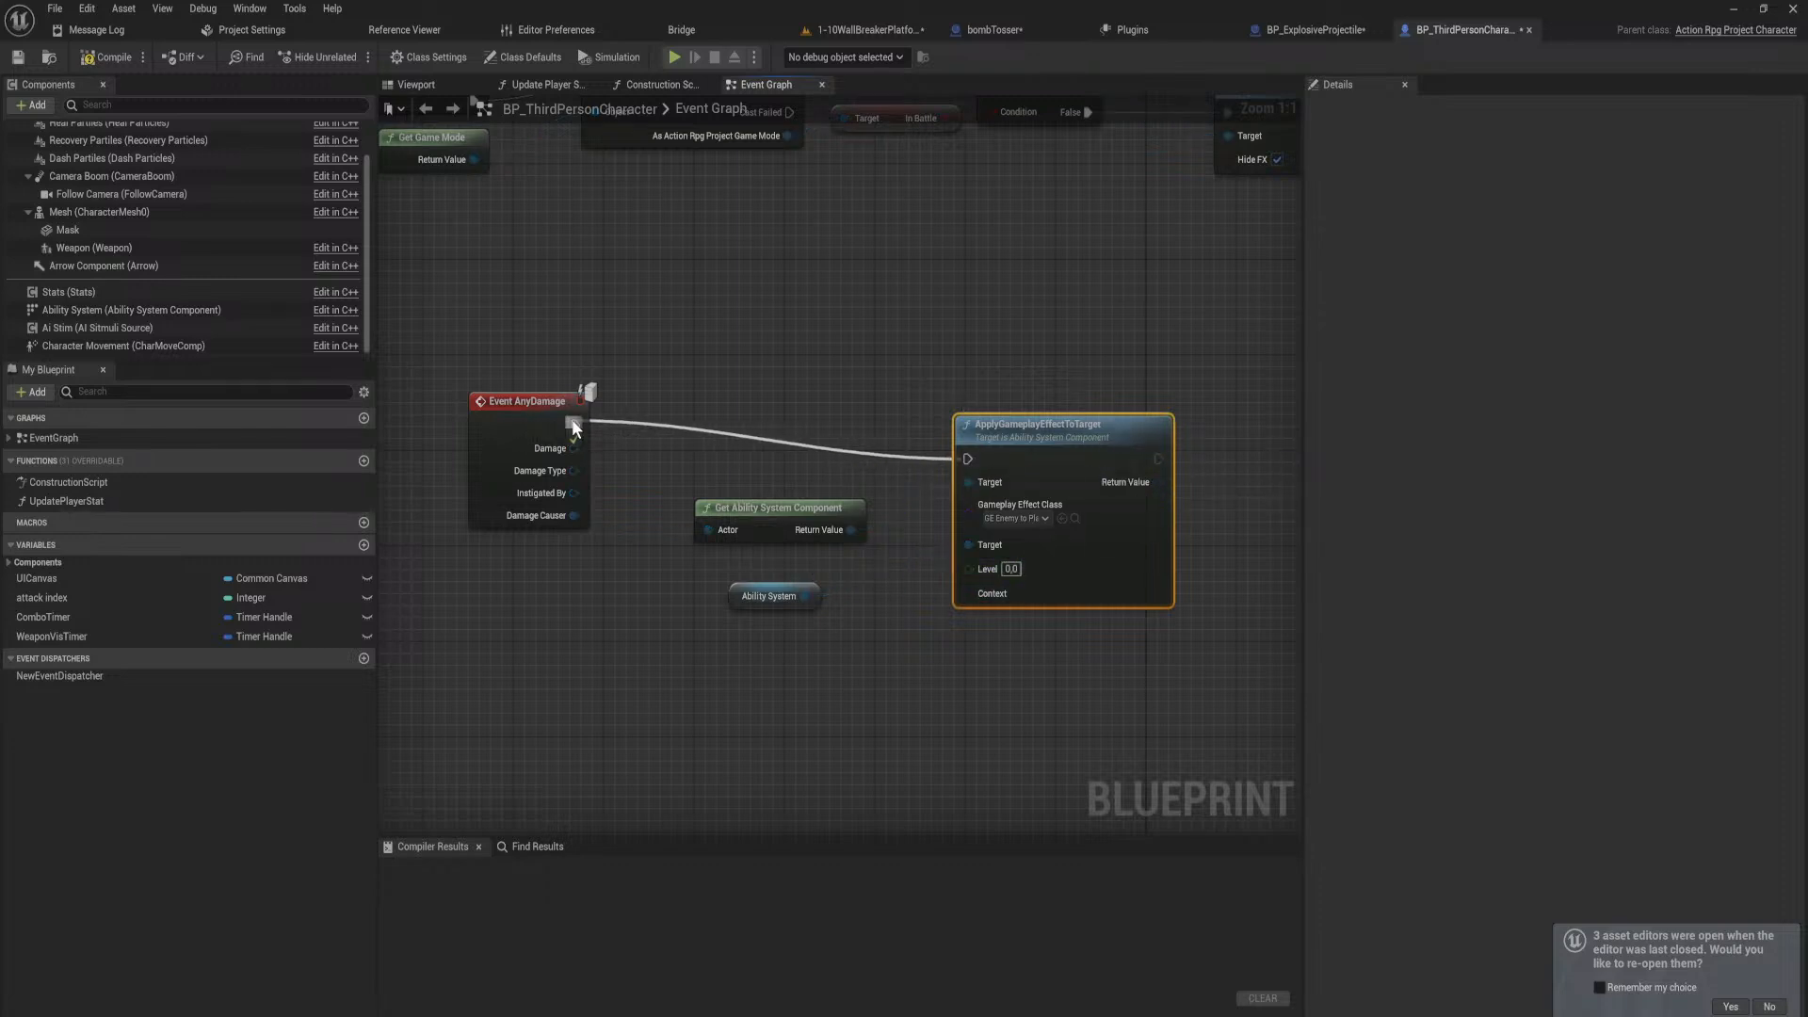
click(928, 629)
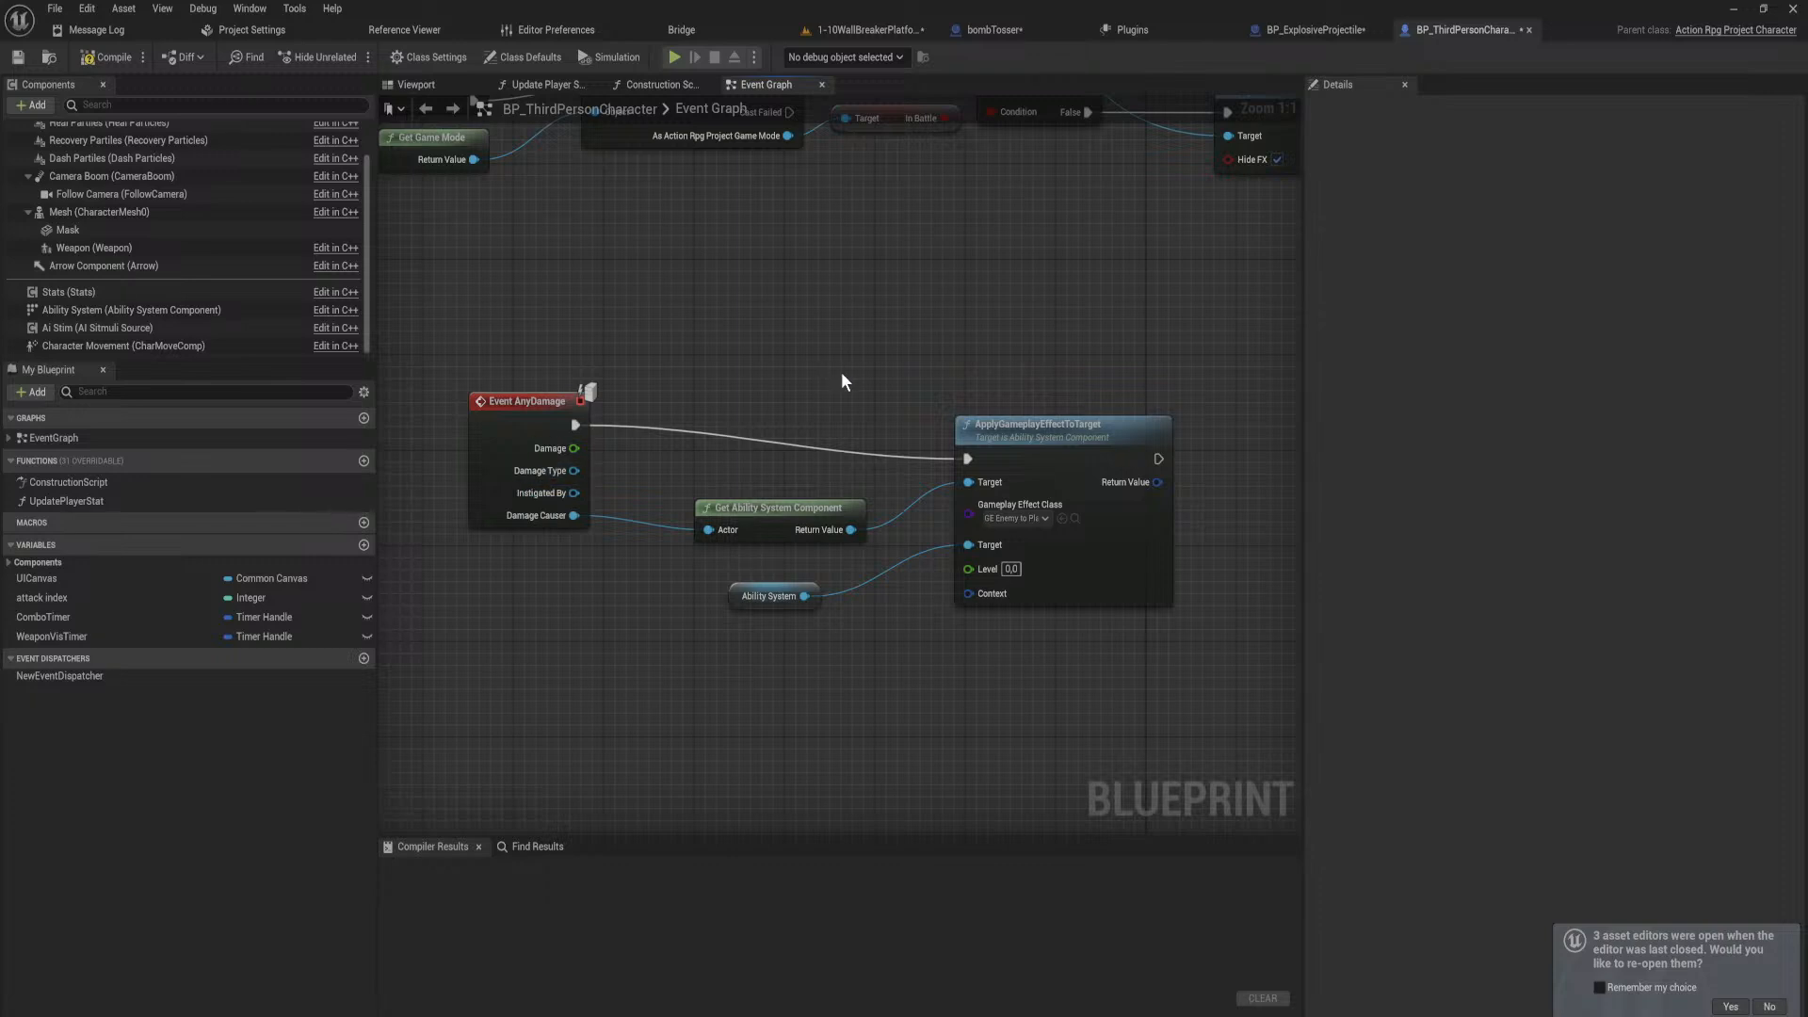
Step: Align ApplyGameplayEffectToTarget level with Event AnyDamage and gather the two ability system nodes closely between them
drag(1022, 457, 990, 434)
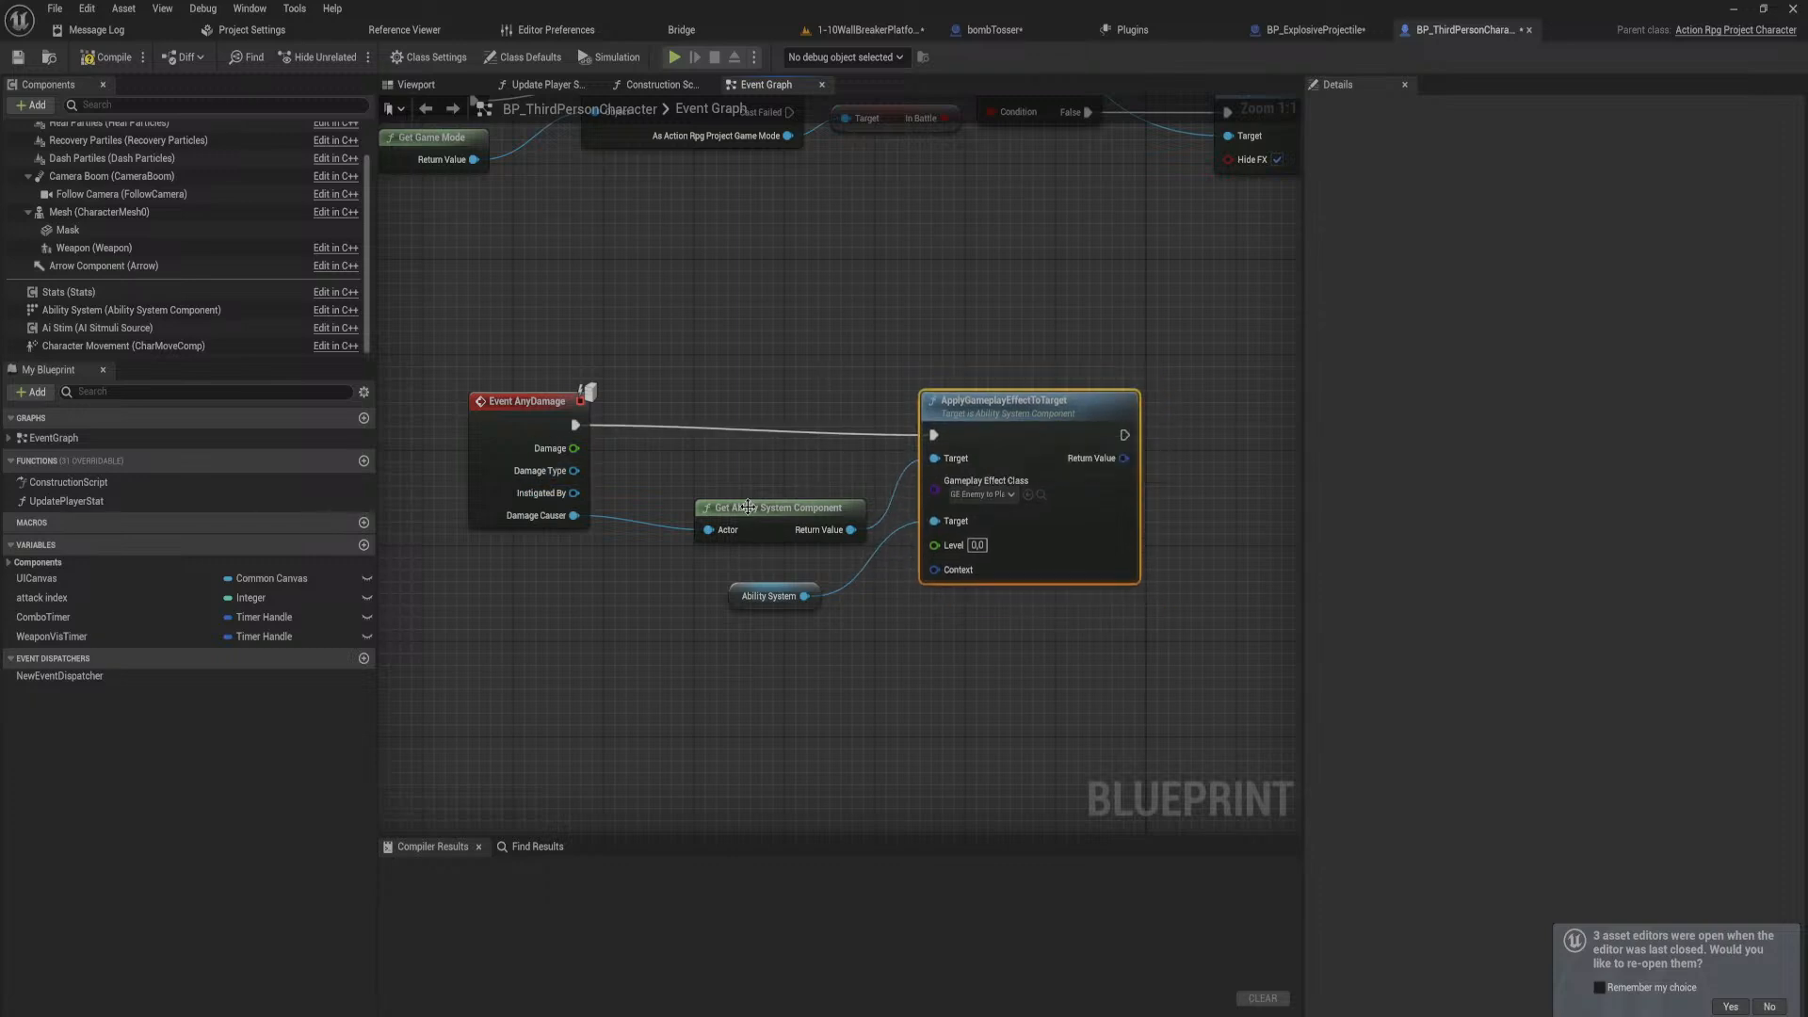
drag(747, 507, 666, 507)
drag(1032, 429, 987, 418)
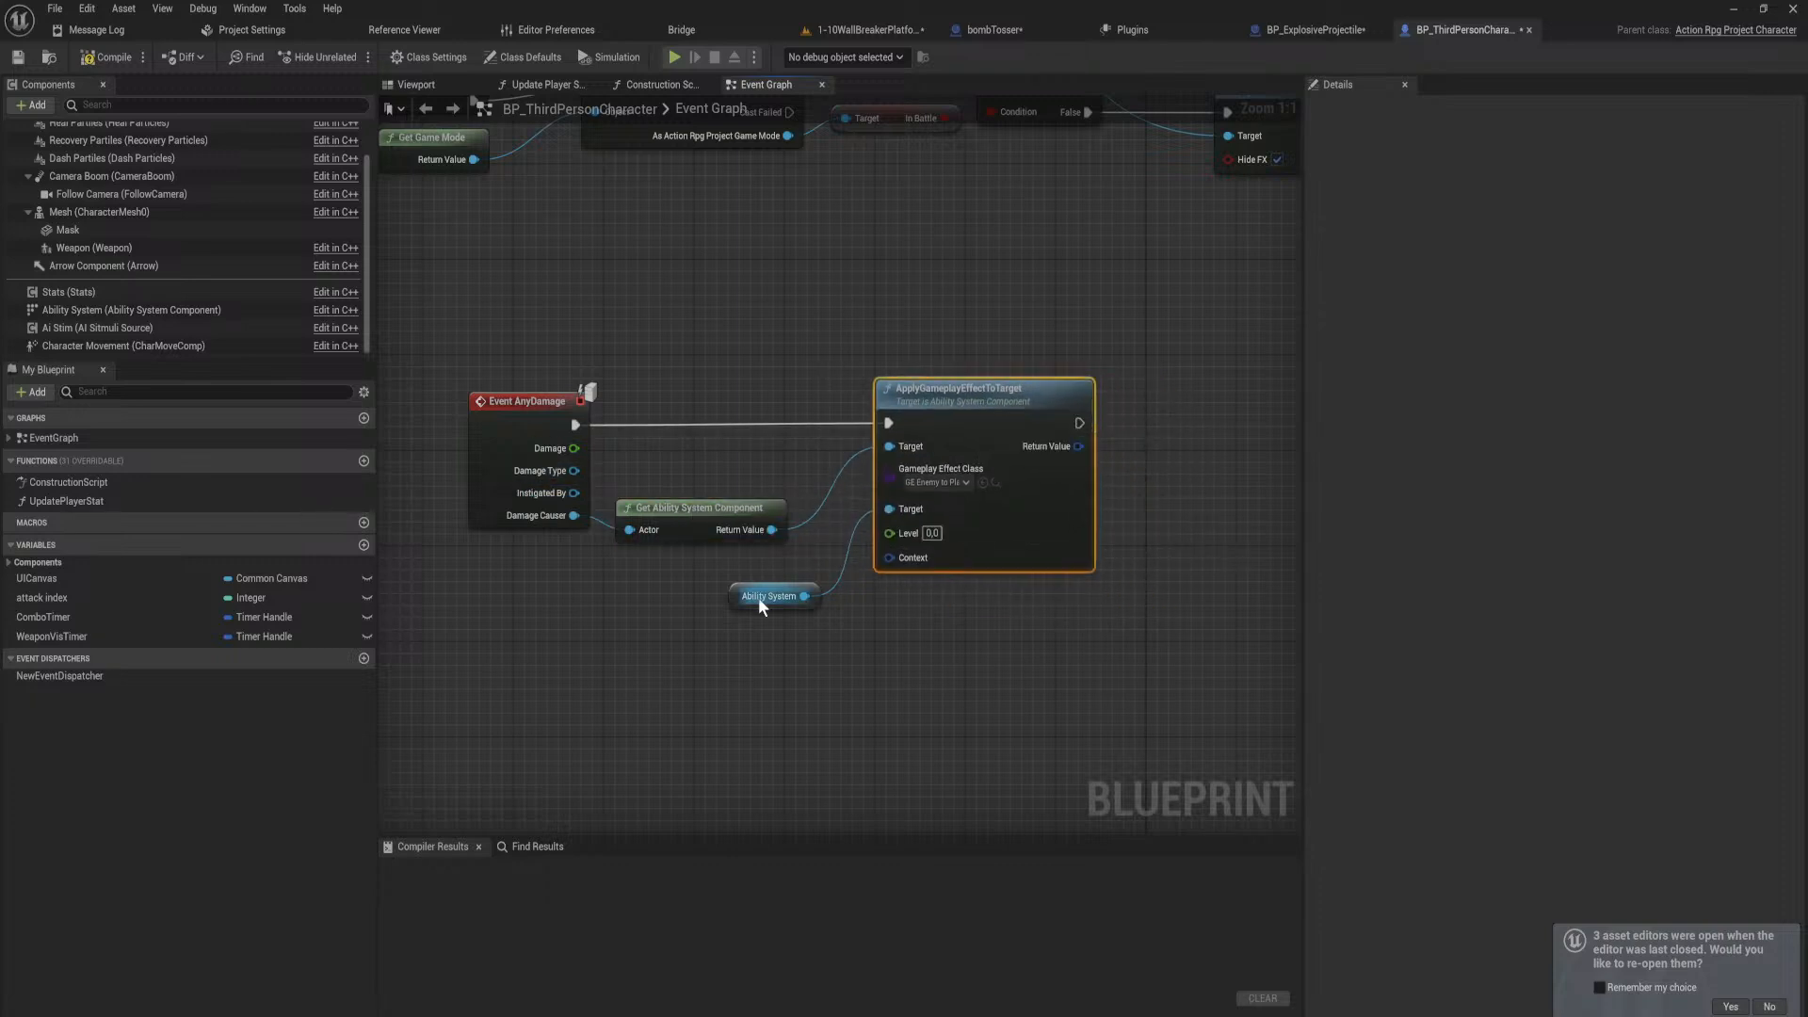
drag(736, 595, 699, 558)
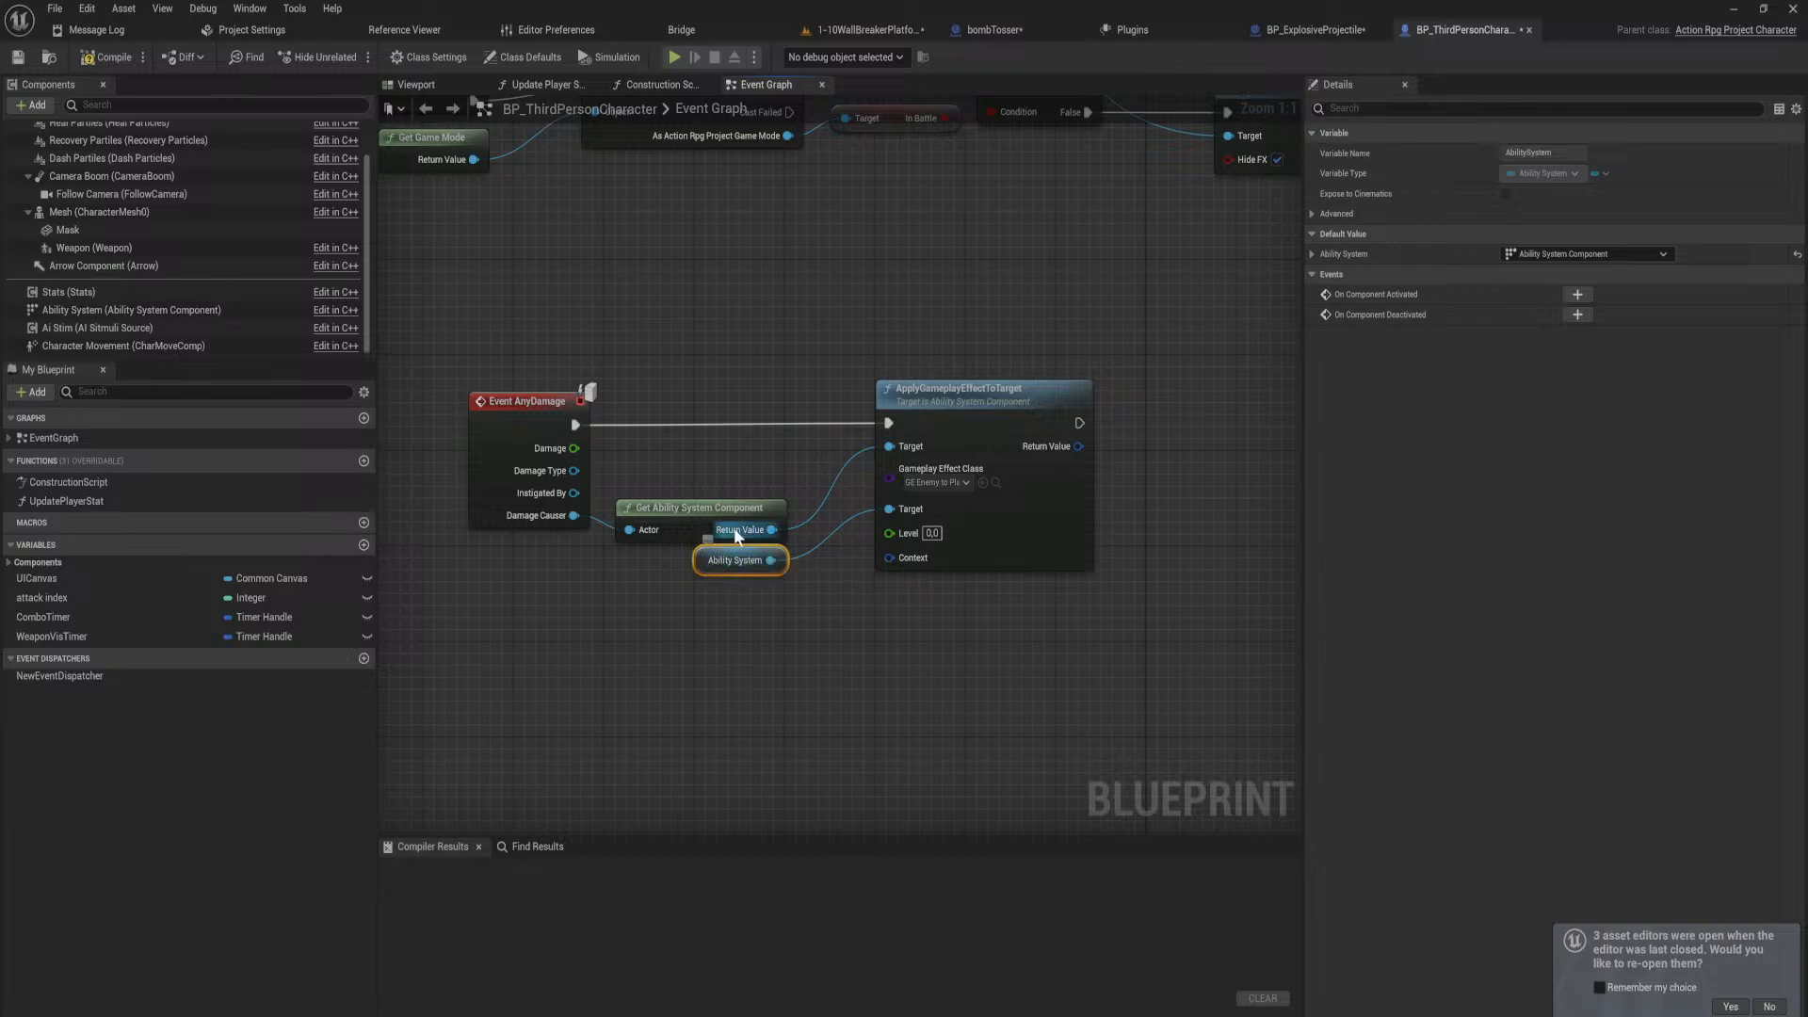
right_drag(1075, 471, 918, 516)
drag(922, 468, 1085, 460)
click(671, 612)
drag(622, 609, 836, 702)
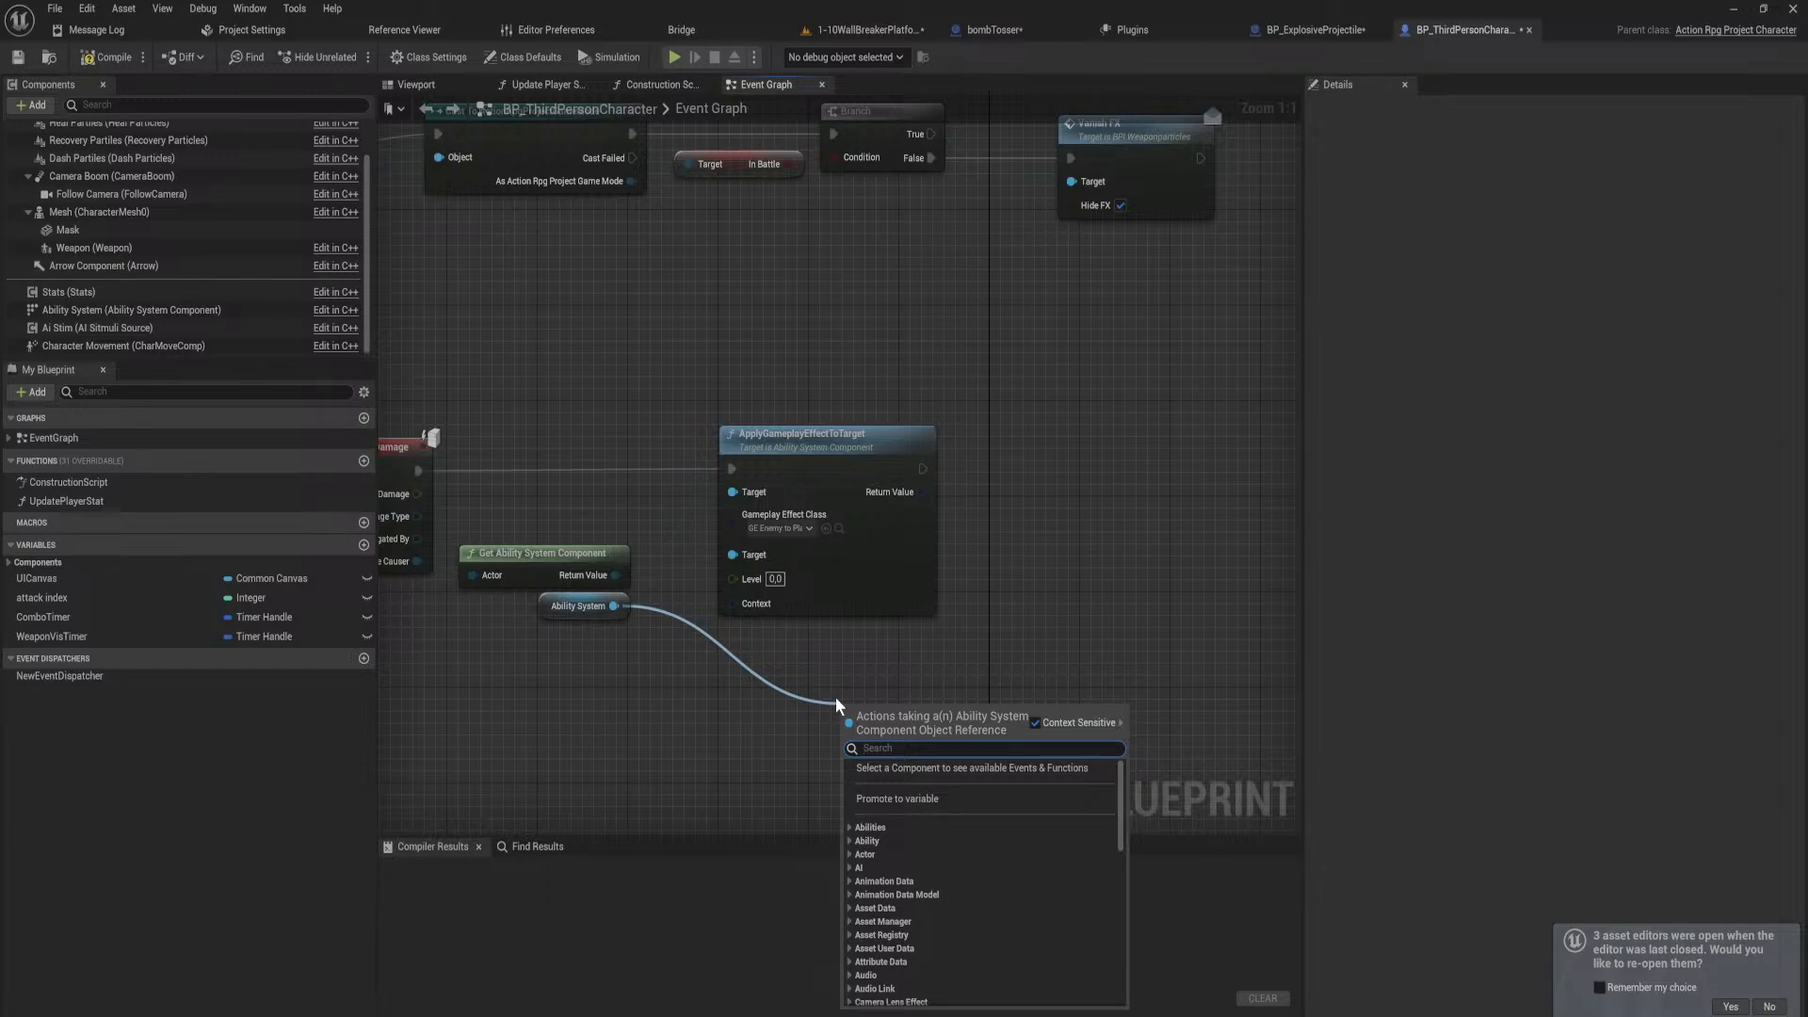
right_drag(1144, 442, 1041, 460)
Step: Browse the gameplay abilities and gameplay effects in the enemies GAS folder for the ability that damages the player
key(ctrl+space)
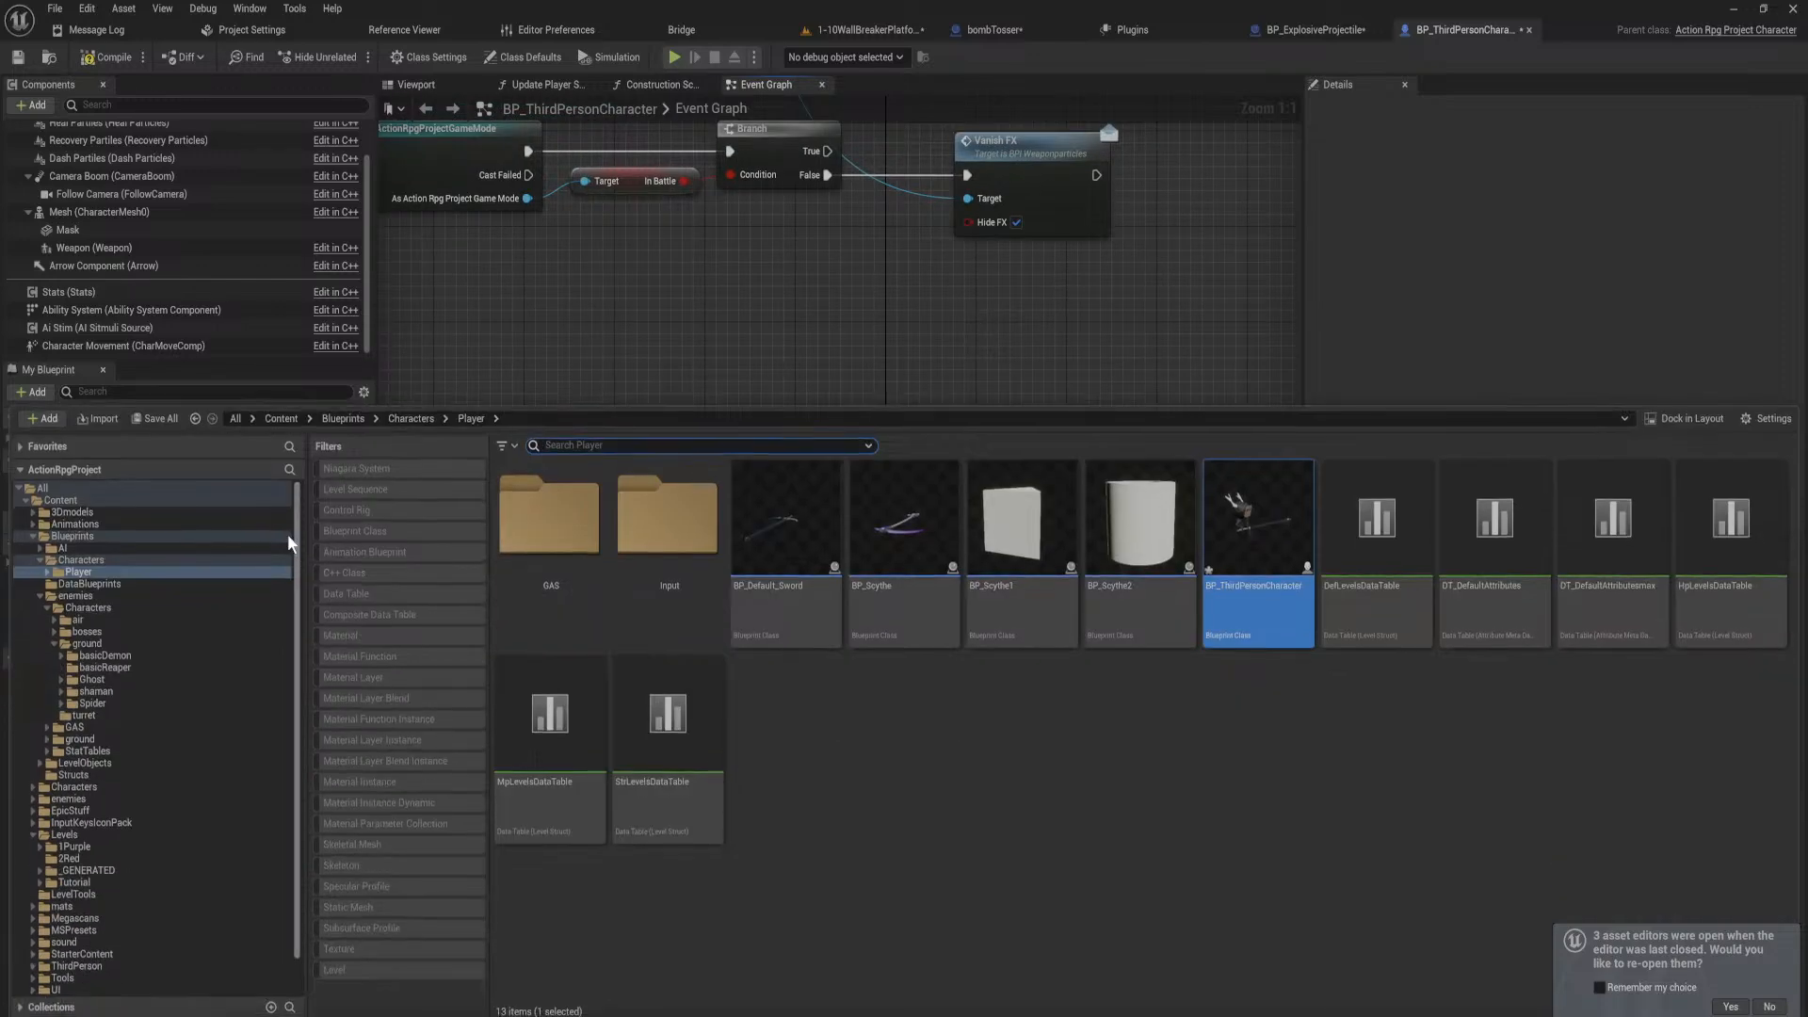
click(117, 727)
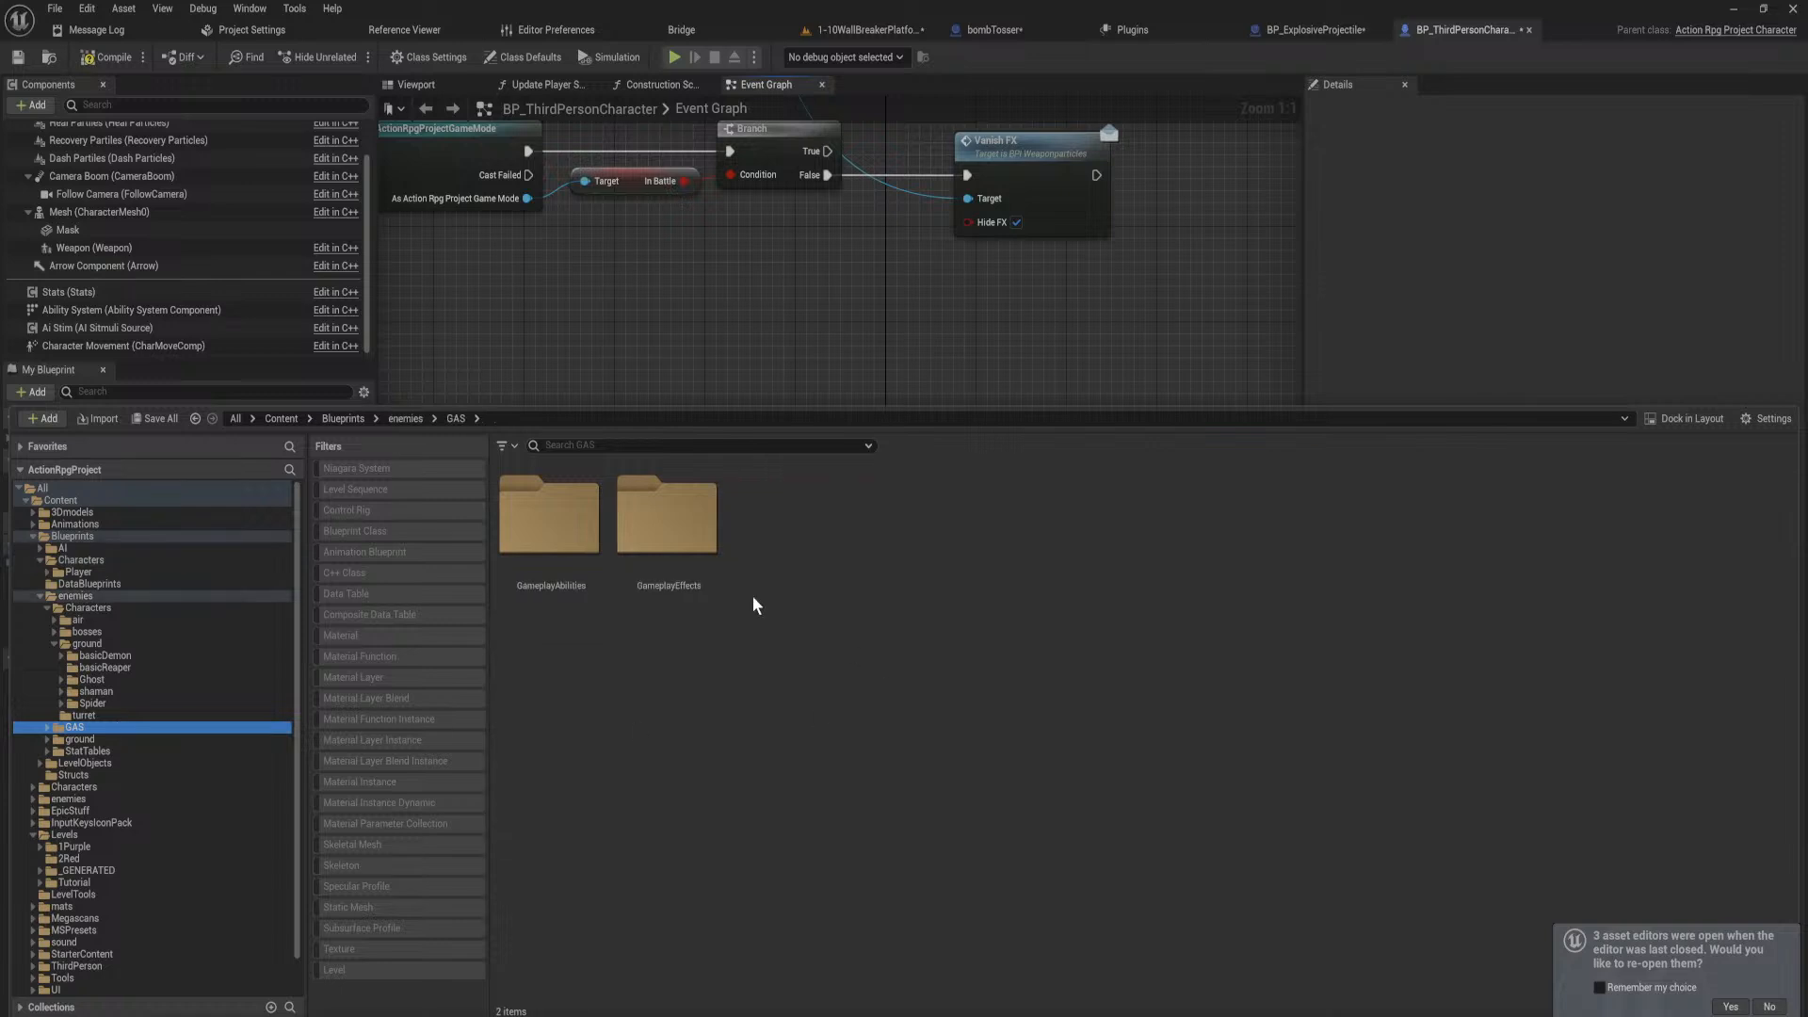
double_click(567, 534)
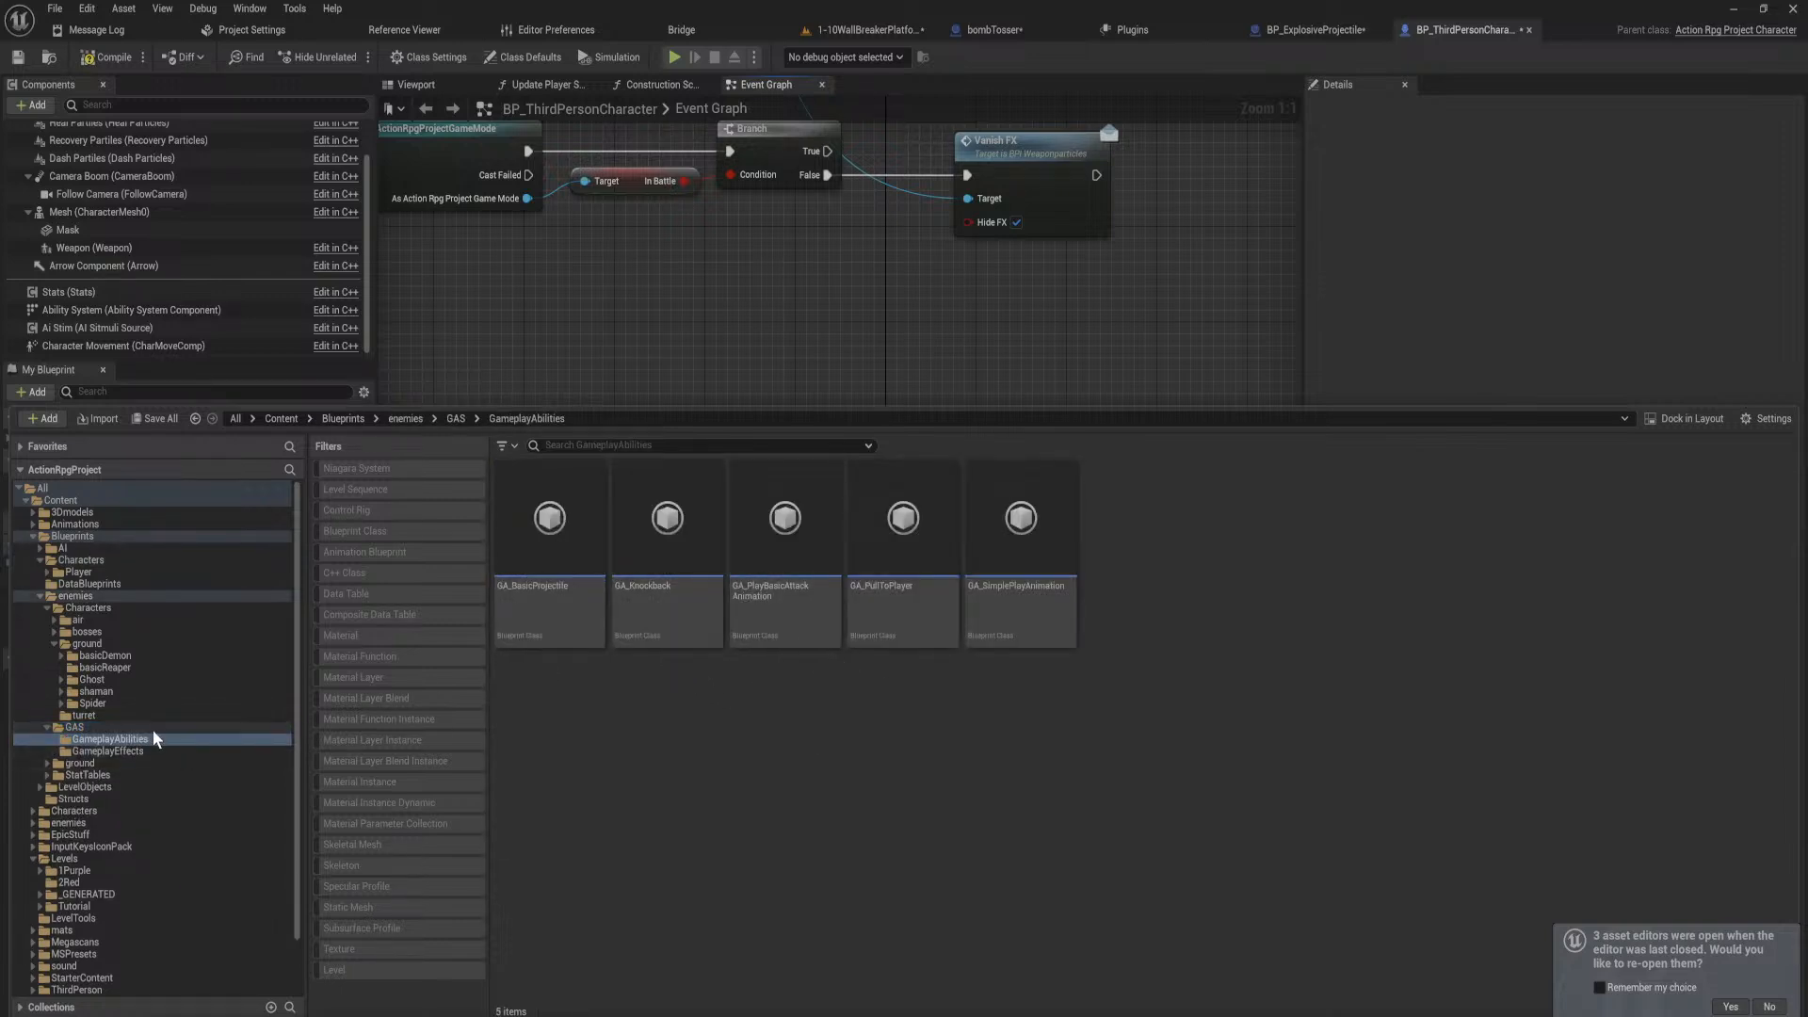
click(141, 750)
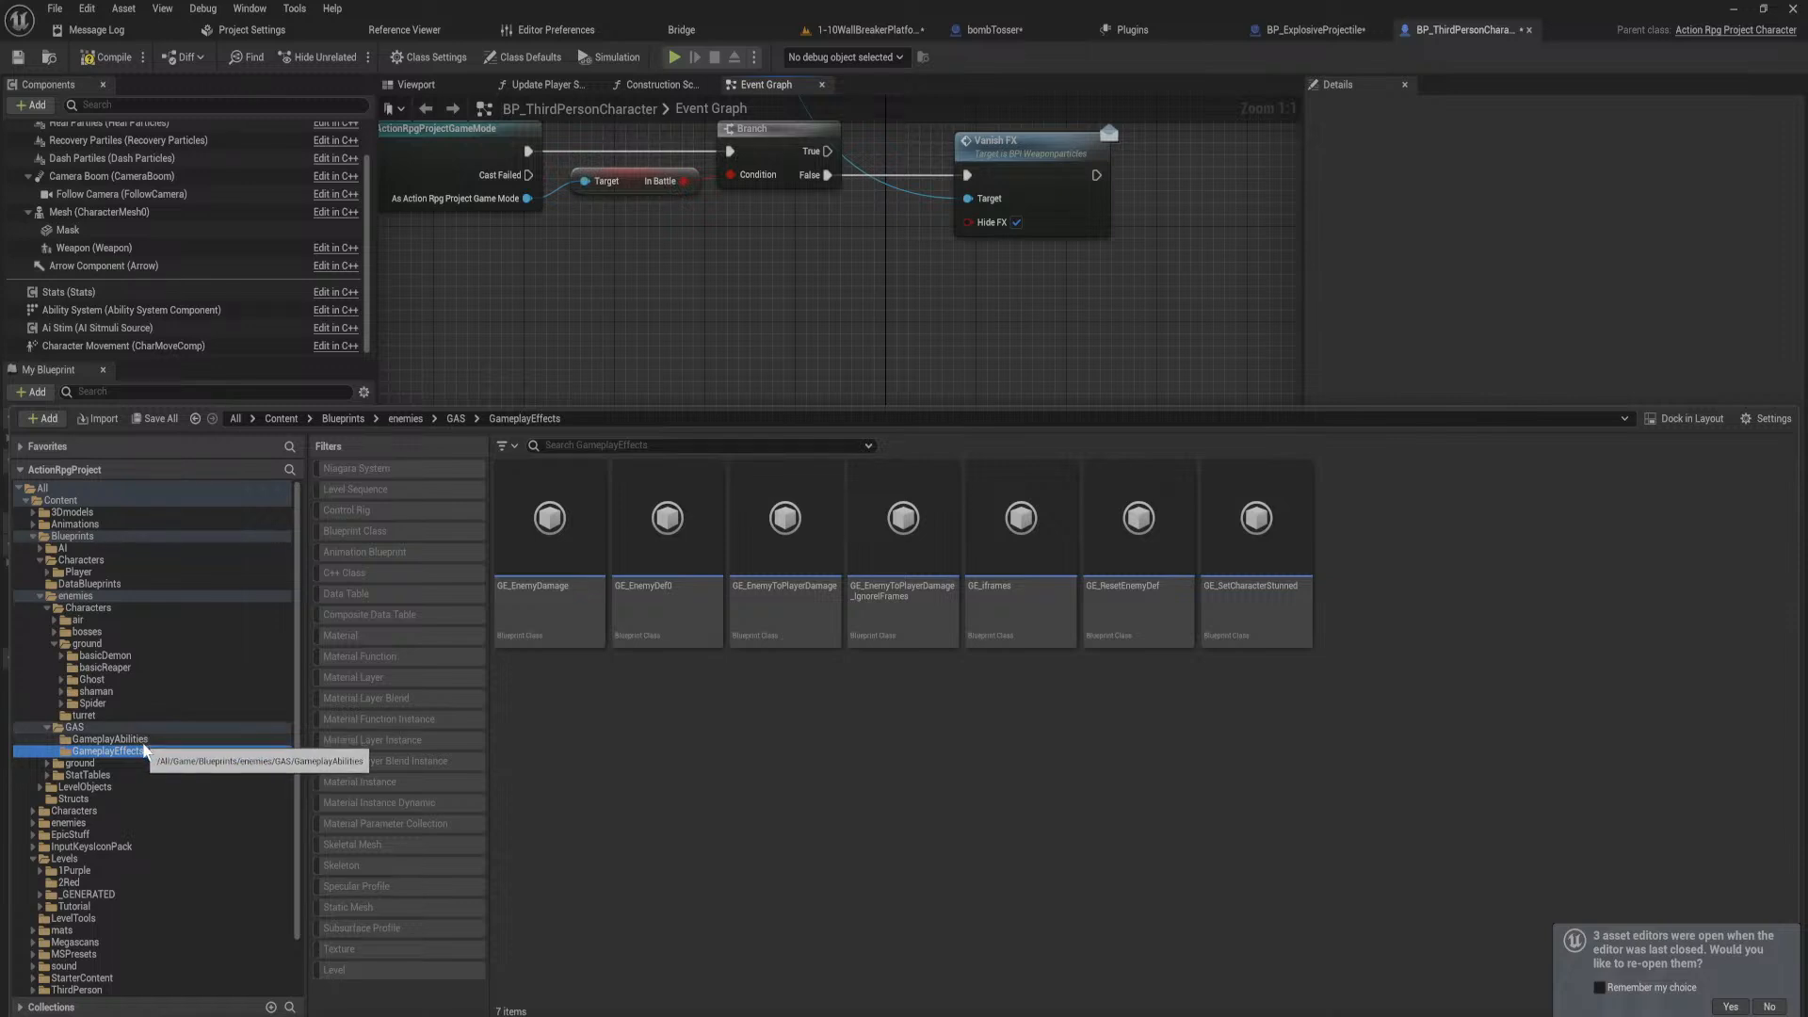
click(142, 740)
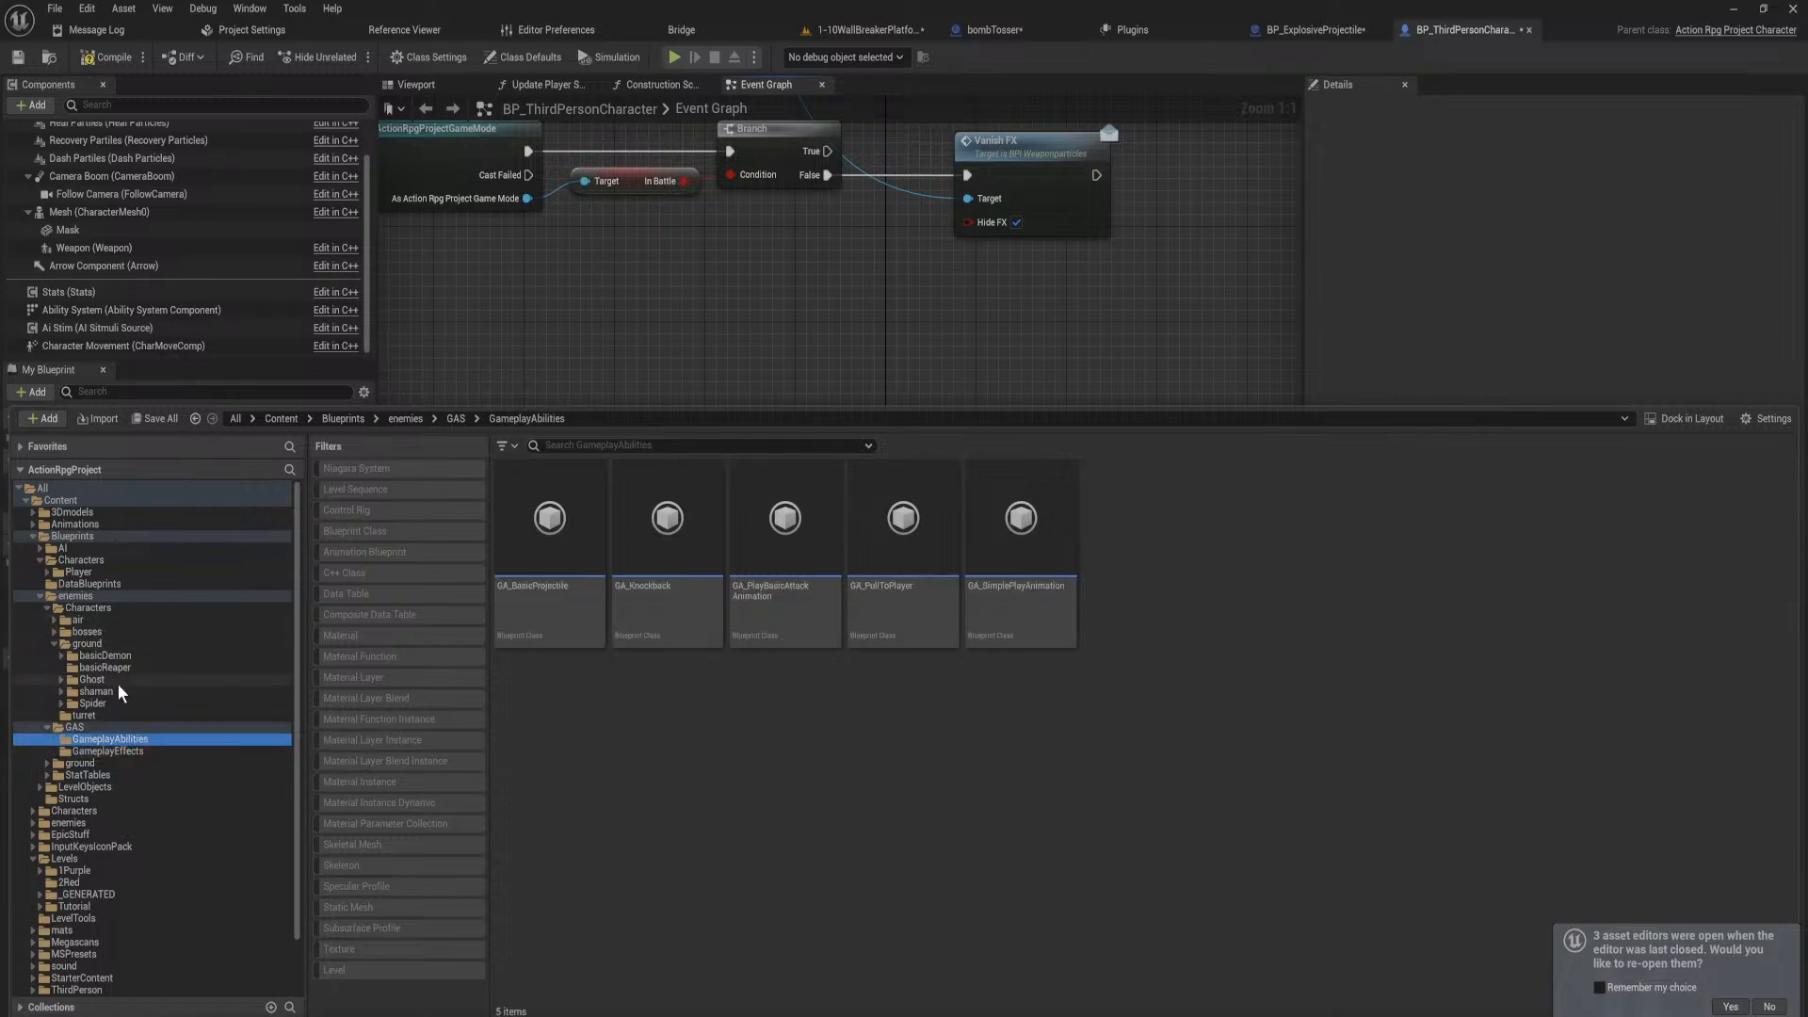
click(556, 623)
click(638, 623)
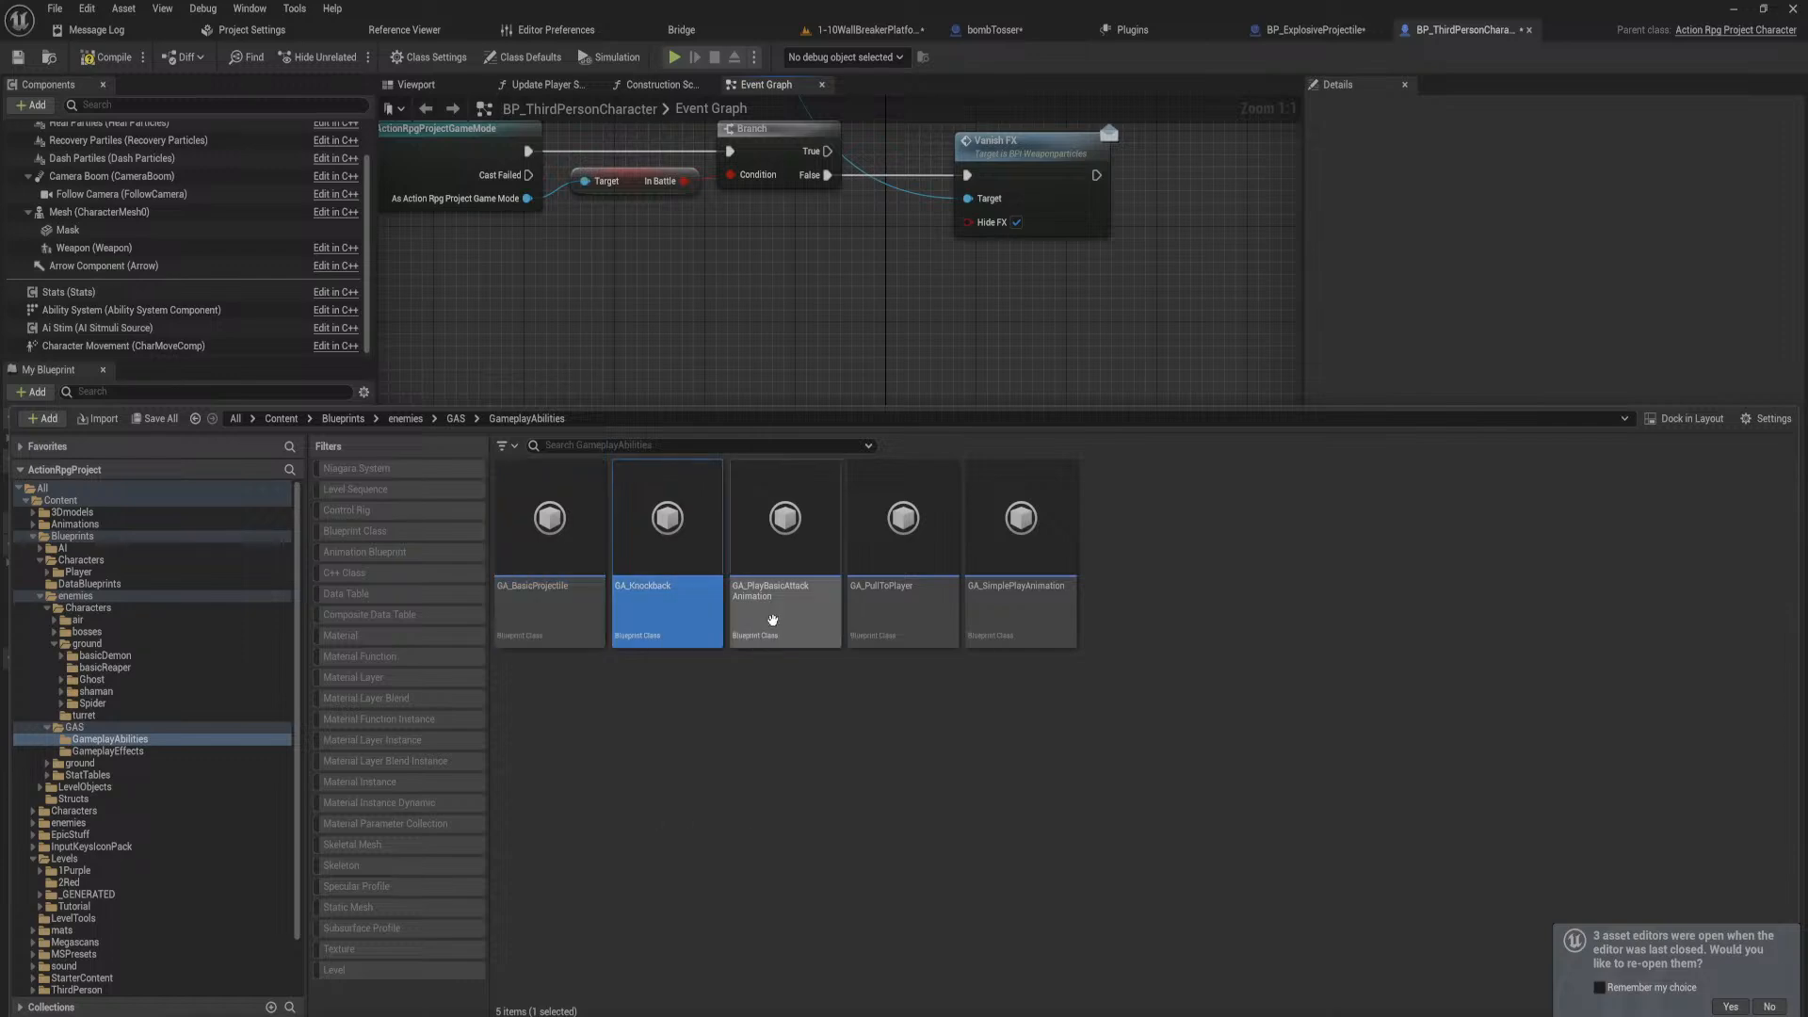
click(784, 616)
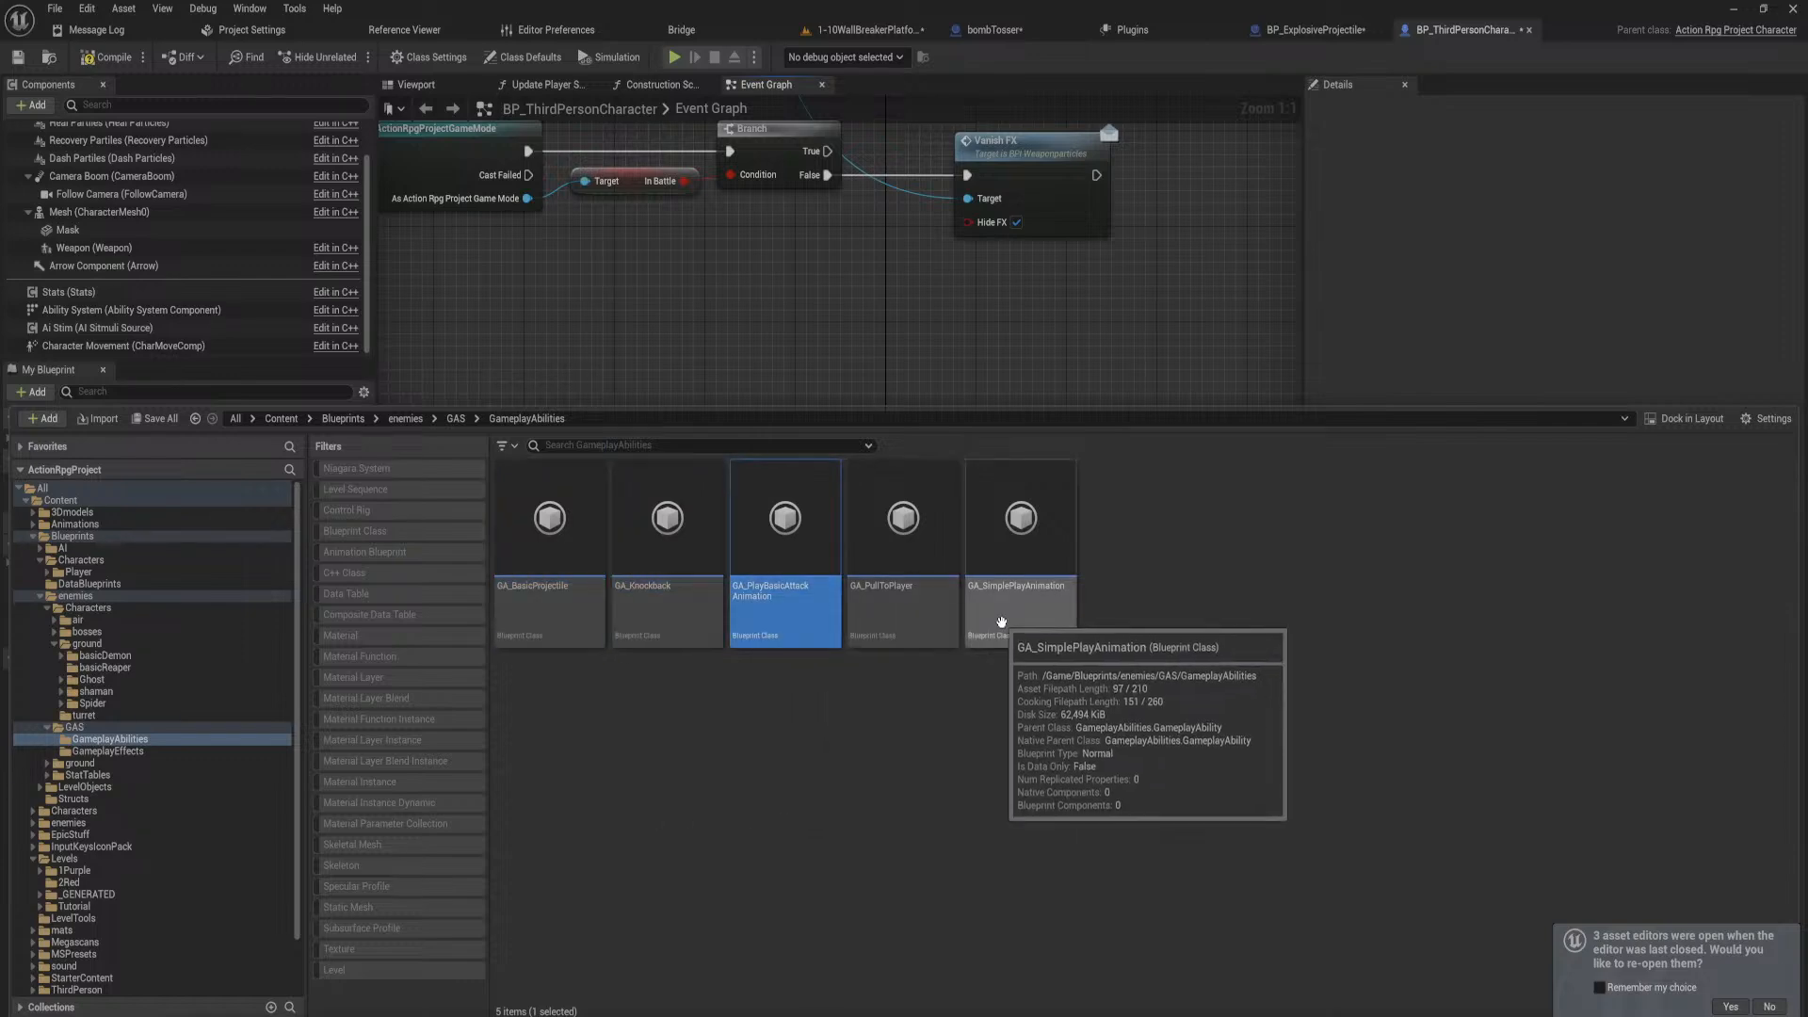
Step: Open GA_SimplePlayAnimation and look through its event graph for damage logic
double_click(1013, 617)
scroll(953, 629, down, 1)
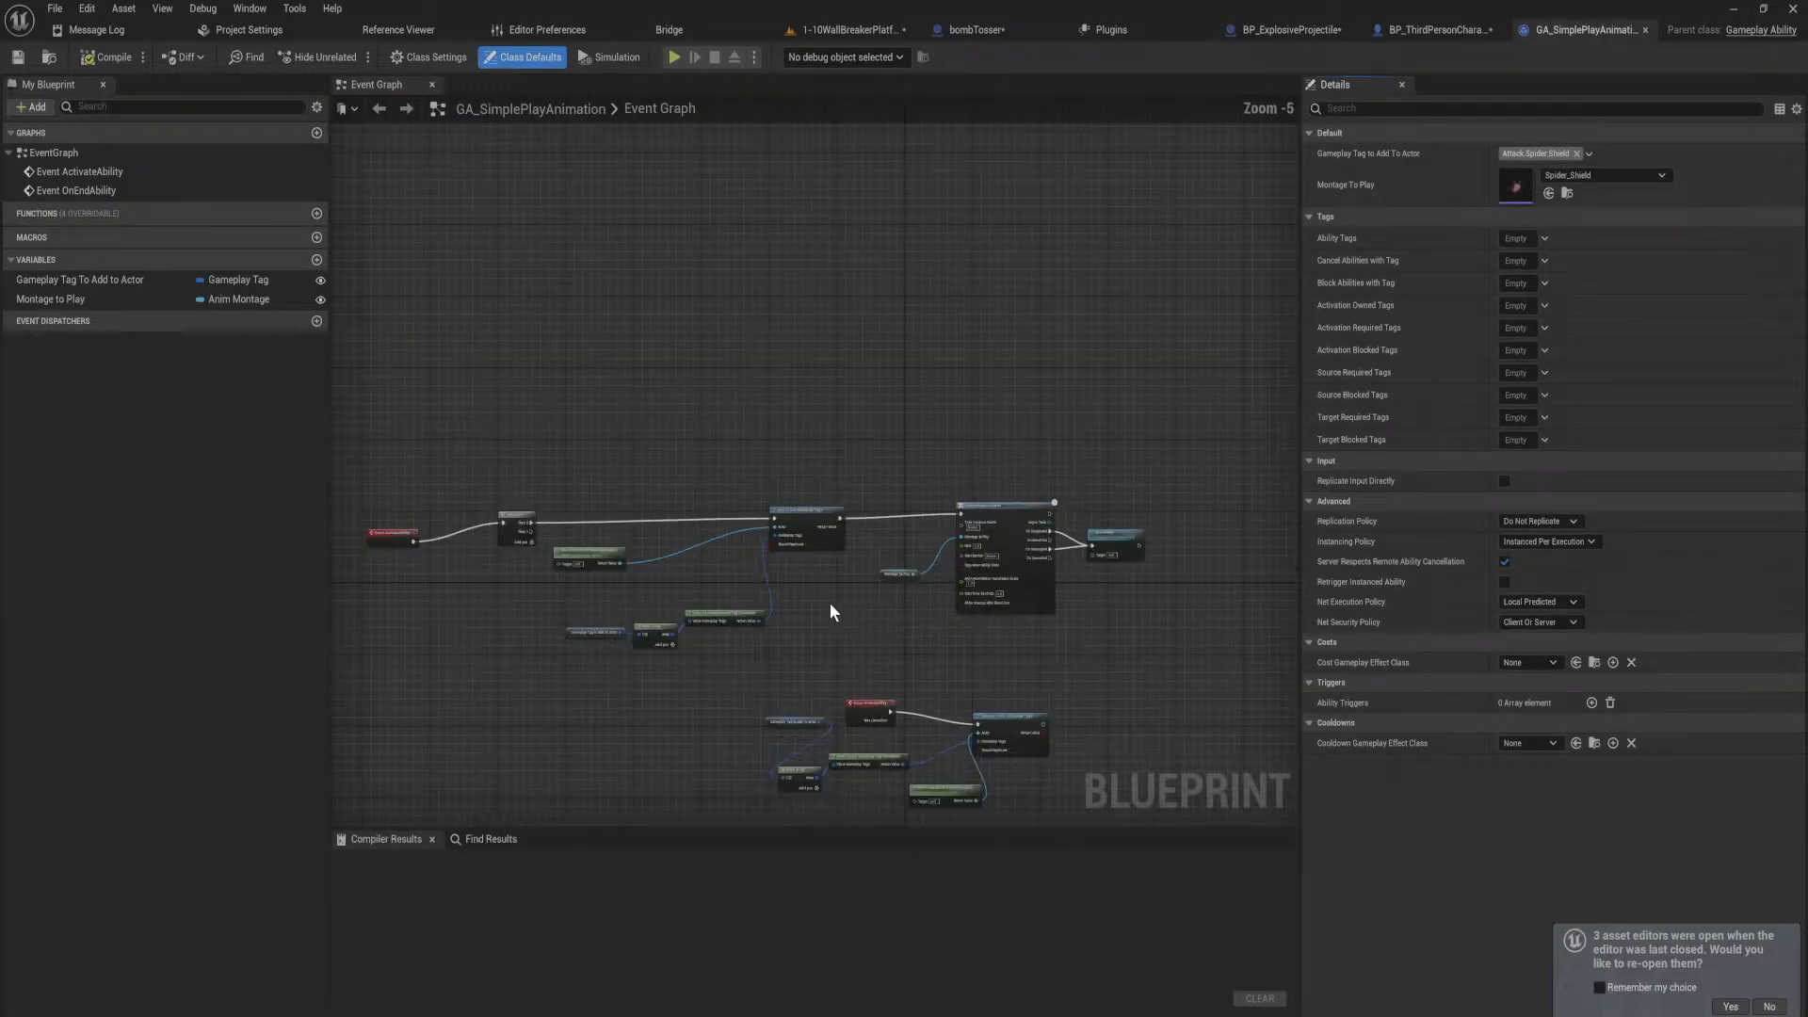
scroll(815, 604, up, 2)
right_drag(816, 604, 668, 341)
scroll(1158, 581, up, 1)
right_drag(776, 416, 840, 624)
scroll(1255, 634, down, 1)
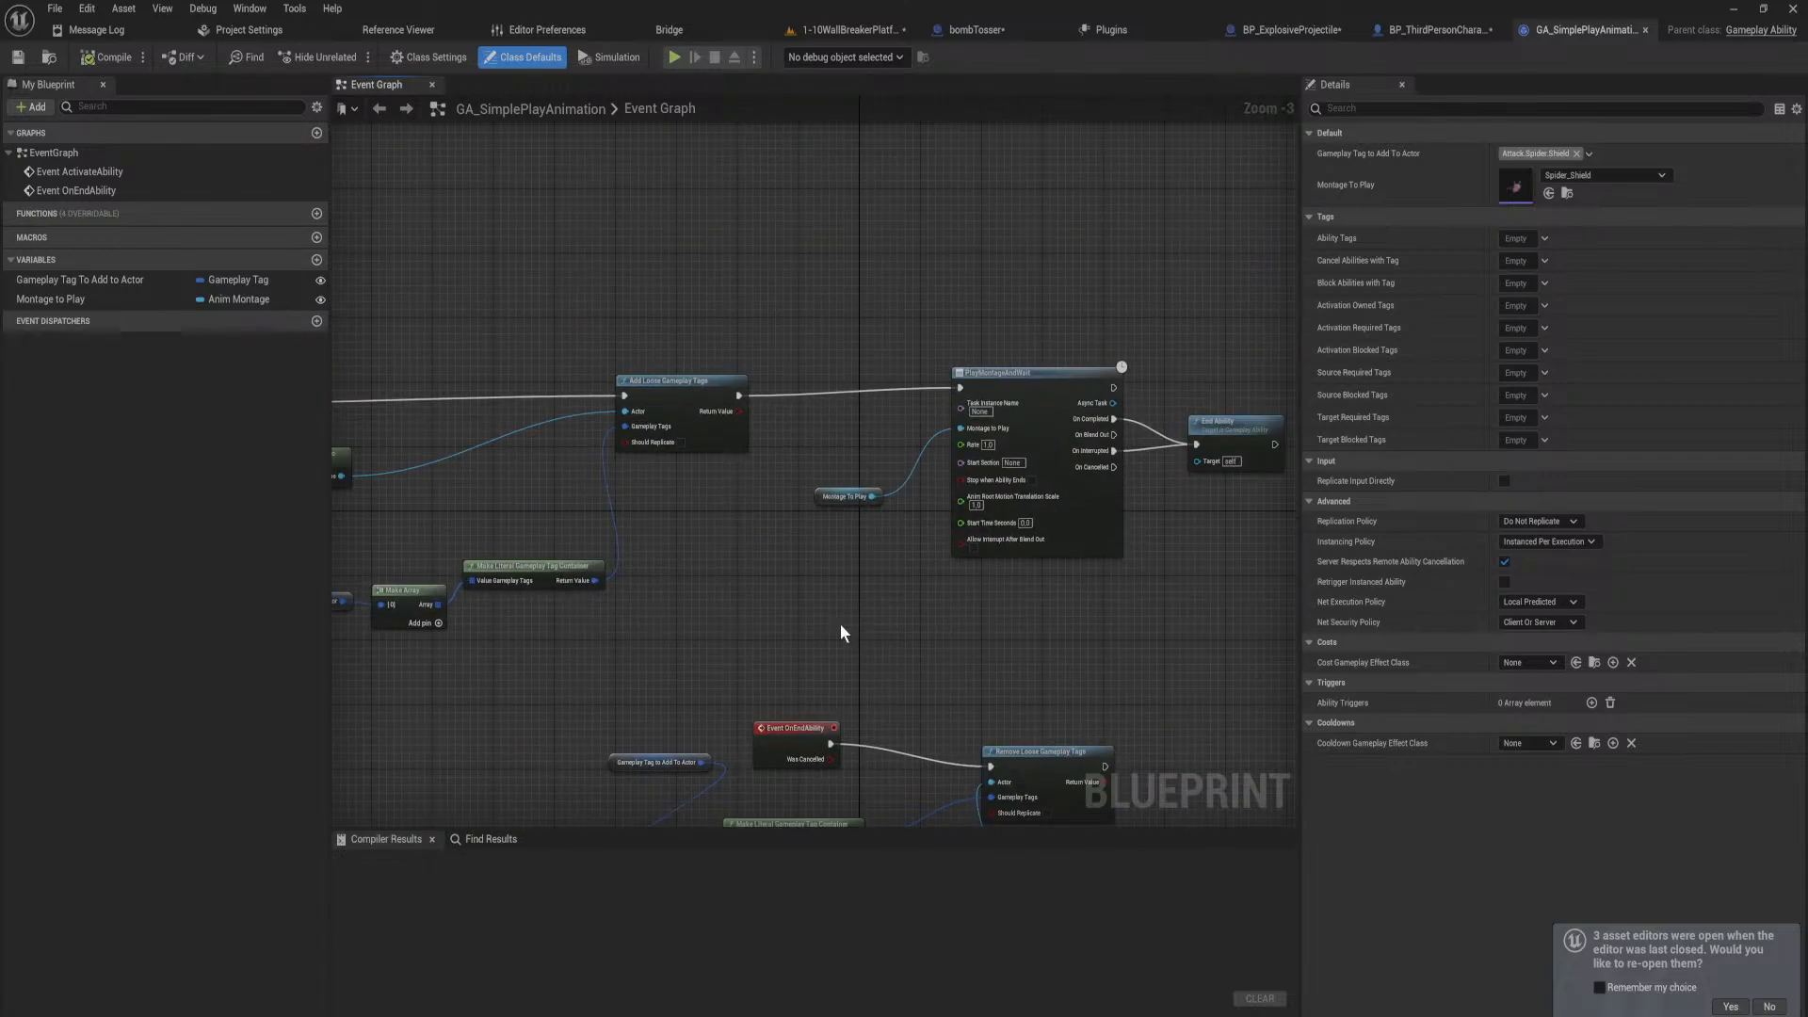
Step: Open GA_PlayBasicAttackAnimation and follow its event graph to the waitforandDealDamage event and its Wait Gameplay Event node
key(ctrl+space)
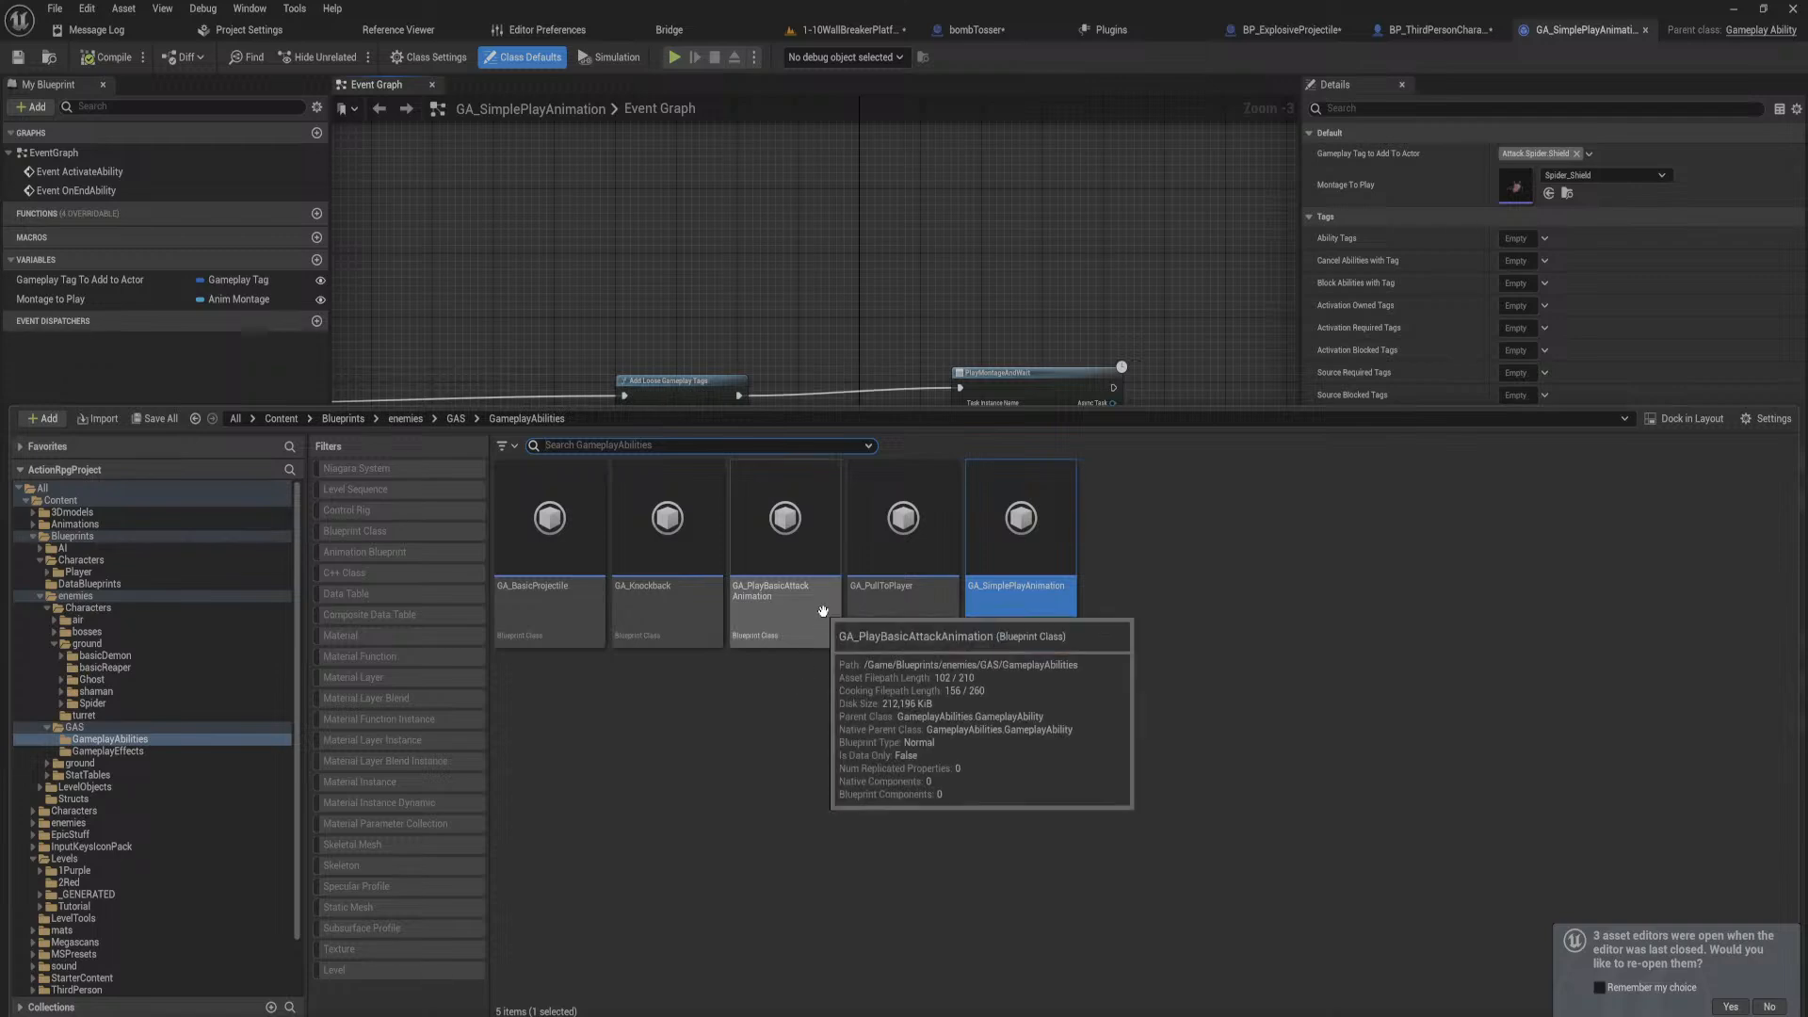
click(803, 588)
double_click(805, 586)
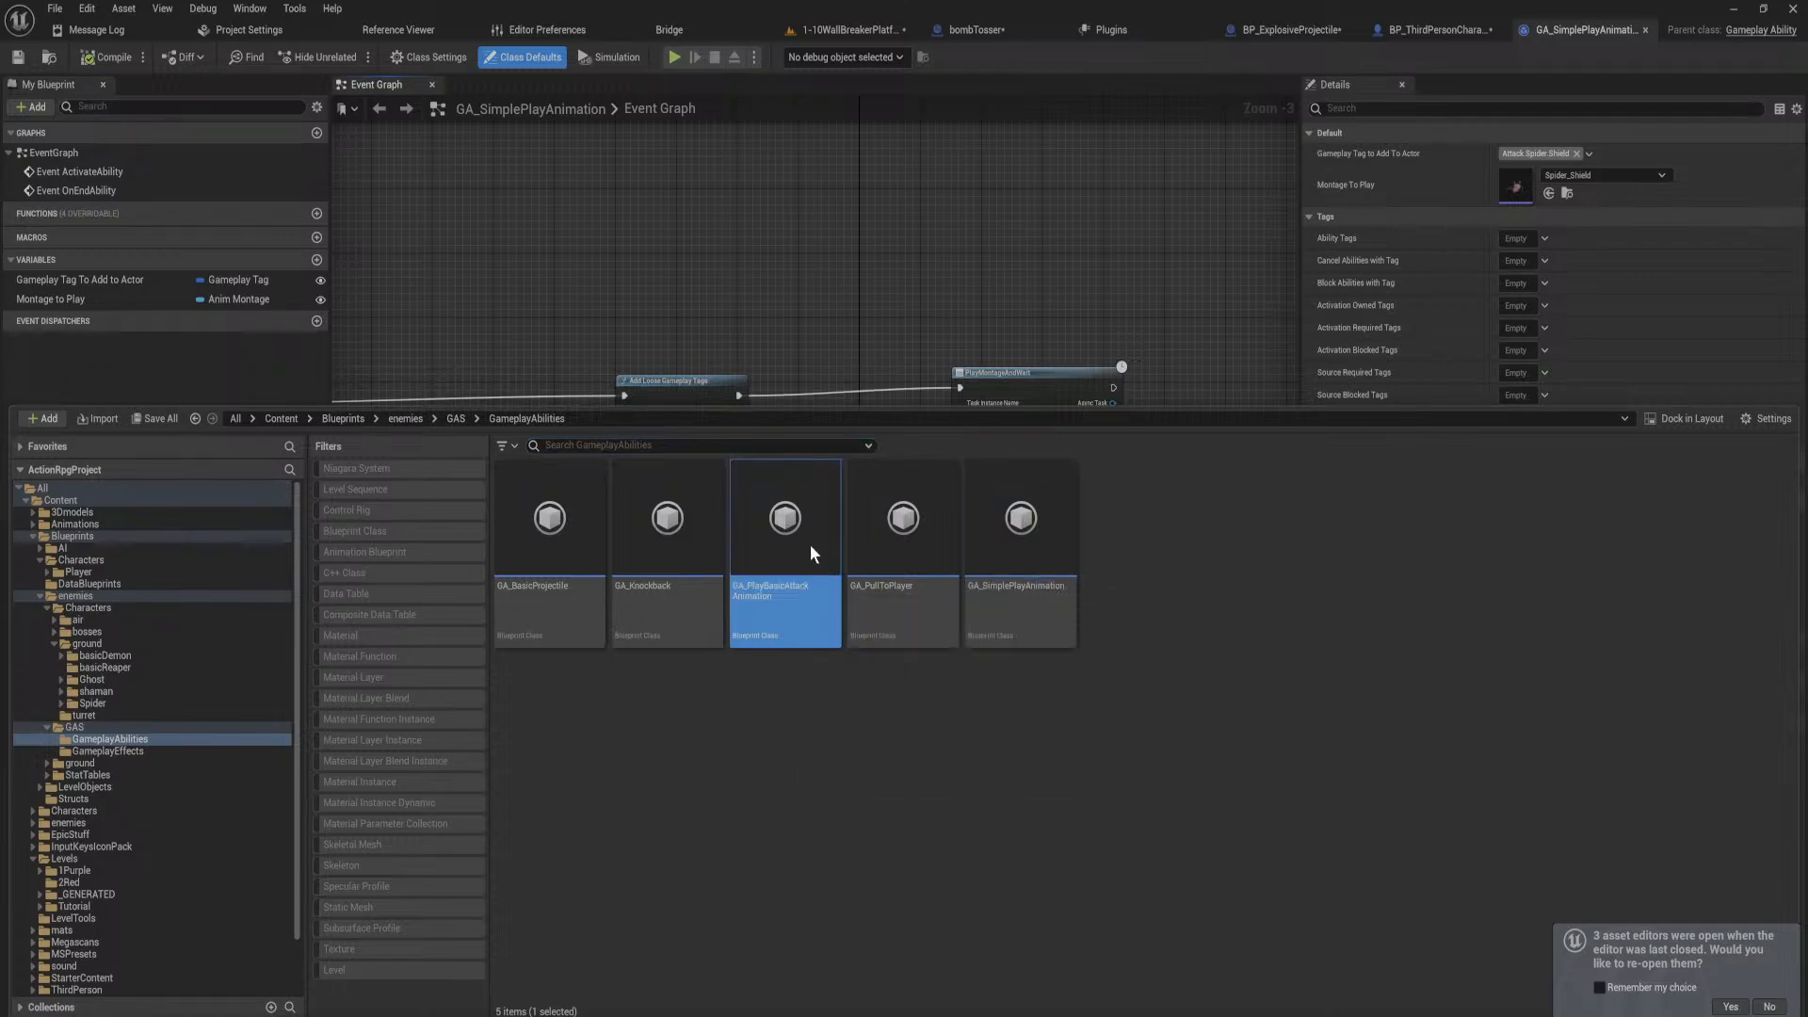
right_drag(1028, 558, 731, 579)
scroll(731, 579, up, 2)
right_drag(927, 608, 248, 640)
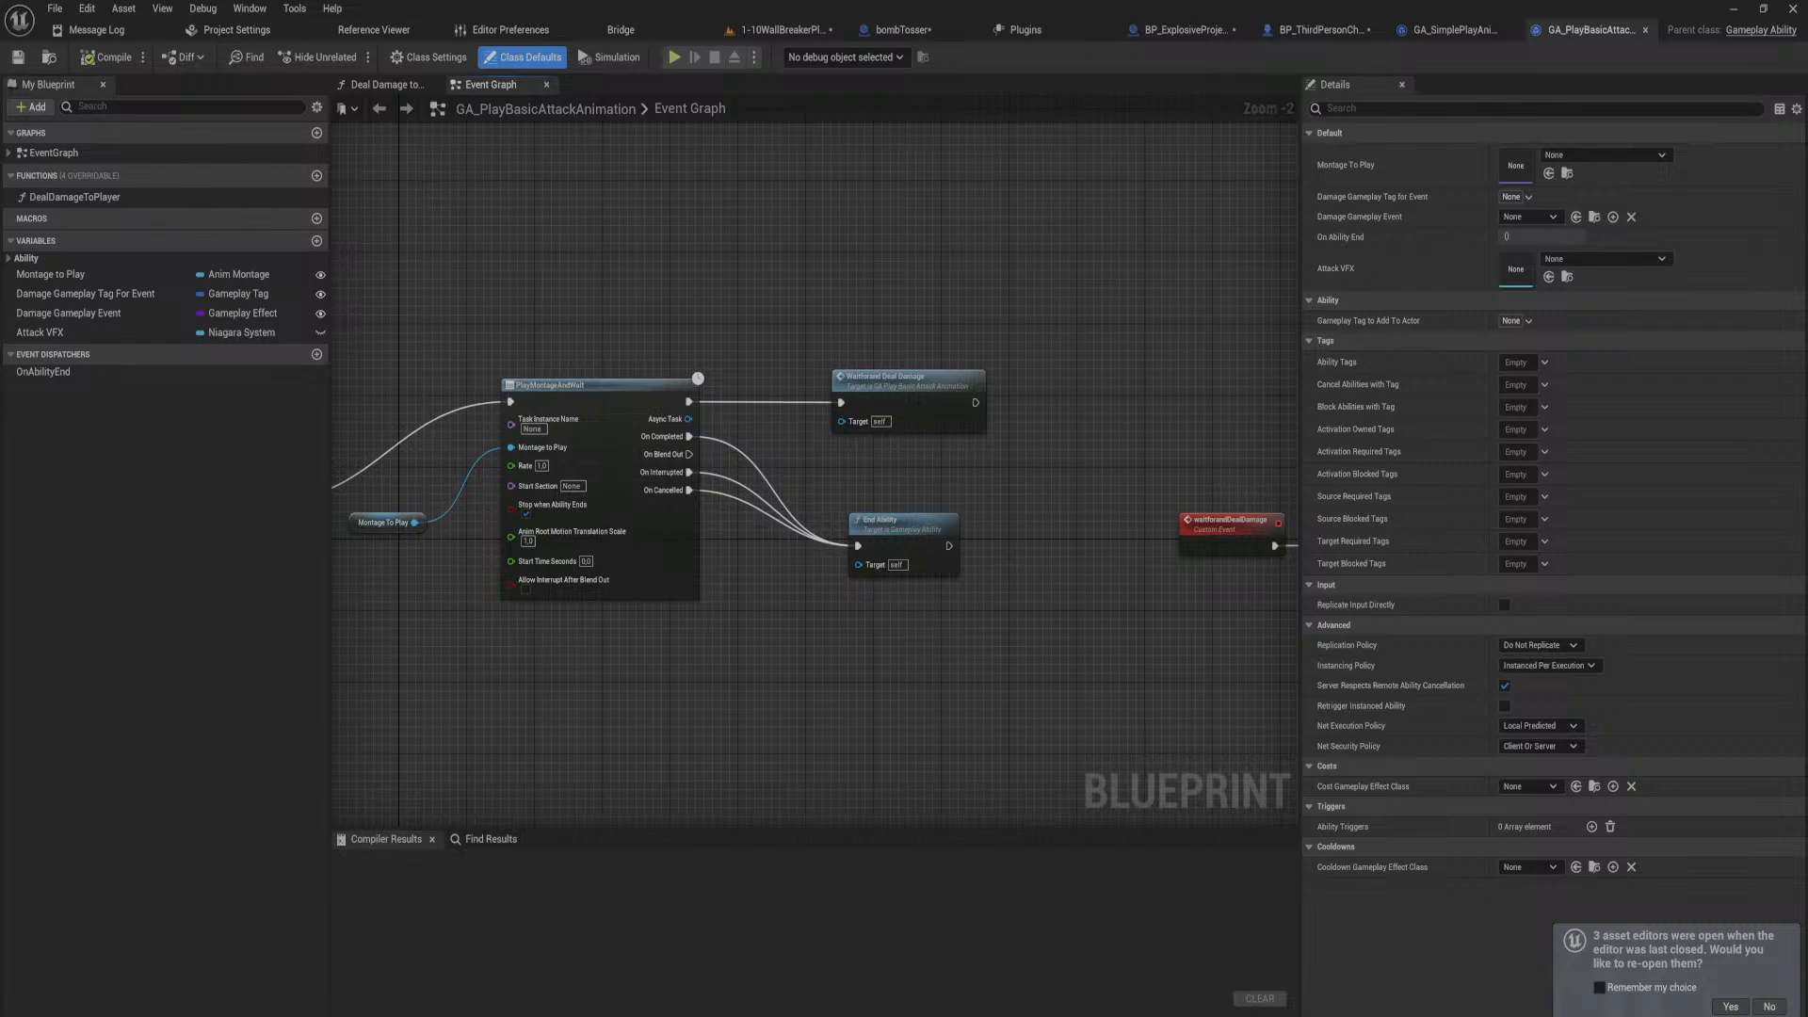
double_click(887, 385)
right_drag(1017, 583, 461, 568)
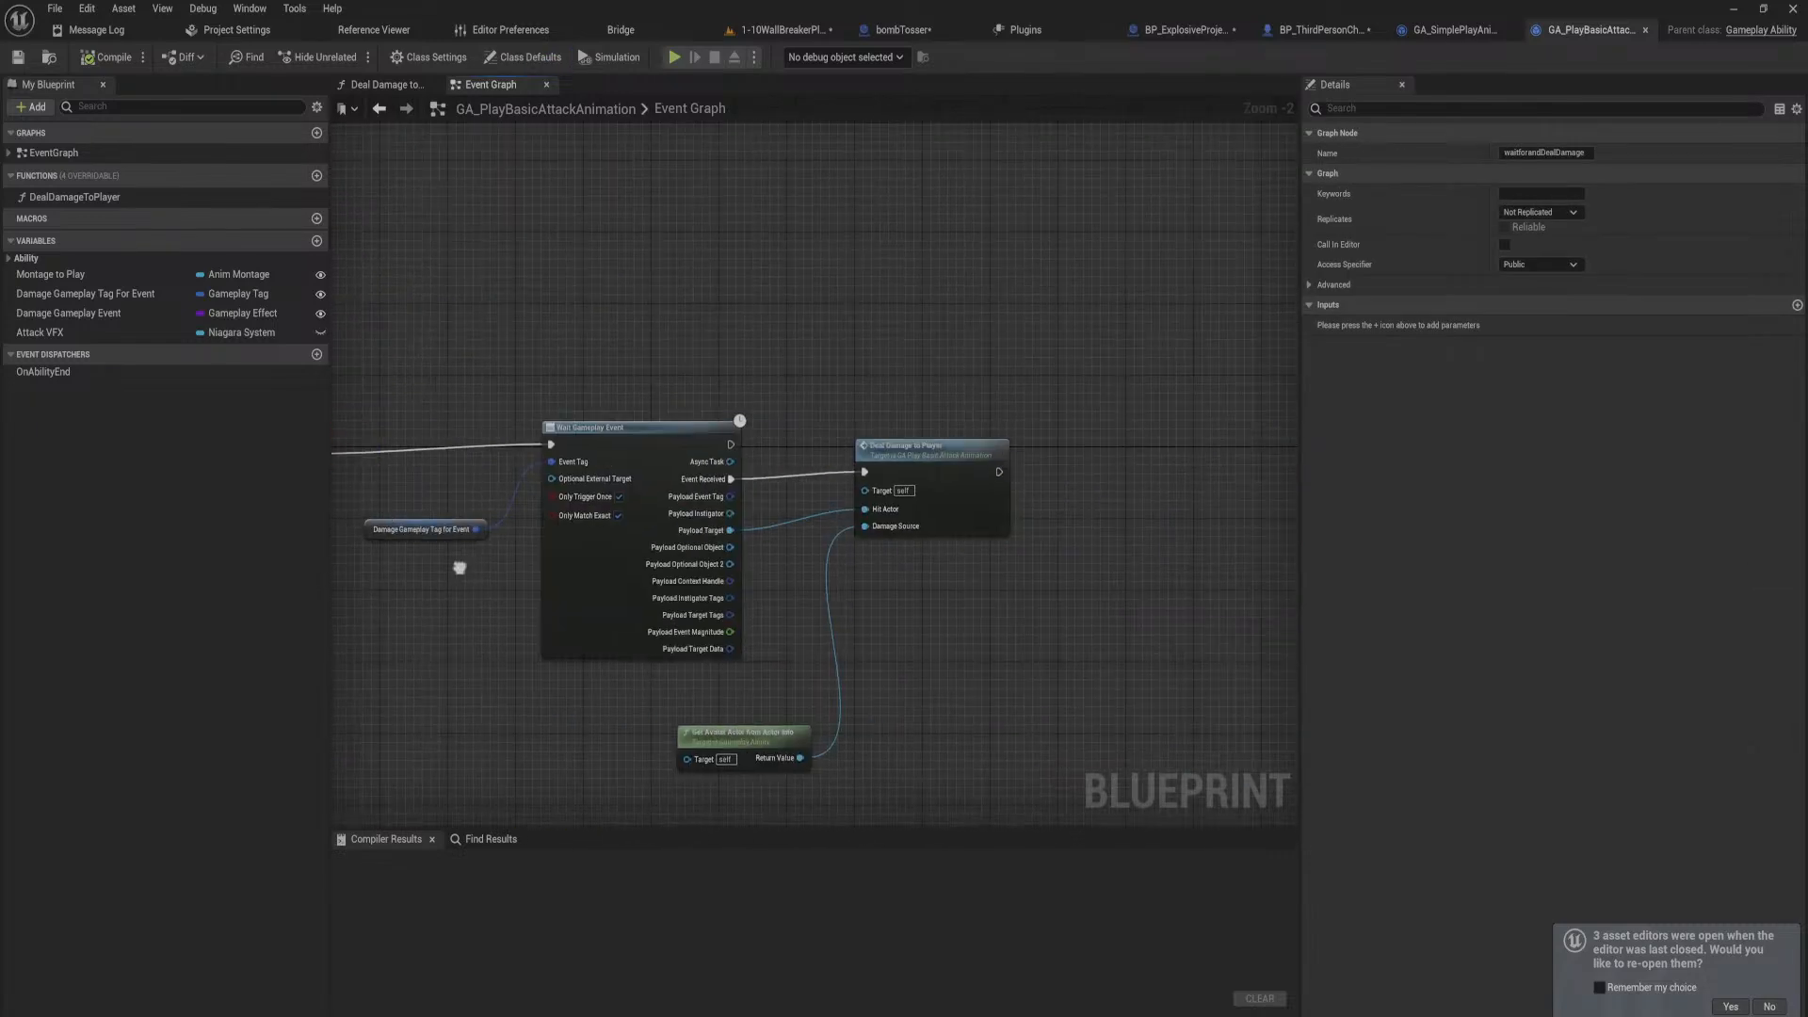
right_drag(451, 634, 549, 613)
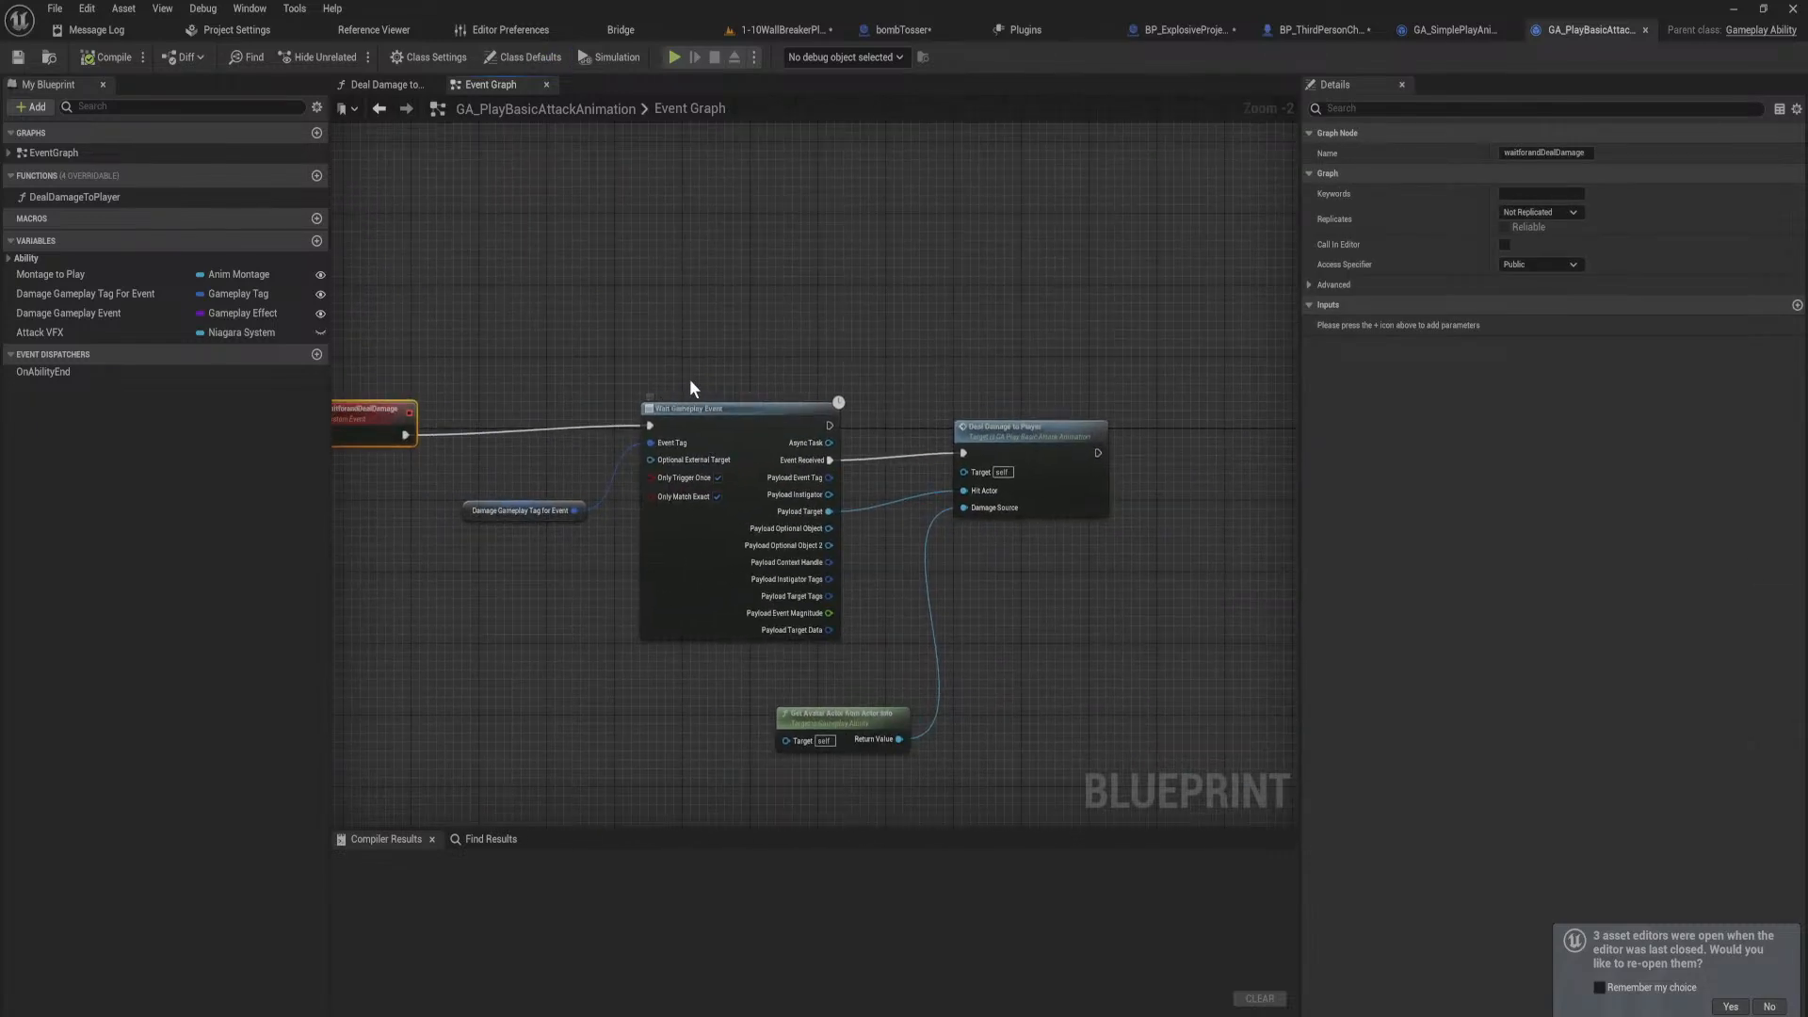
drag(691, 381, 489, 597)
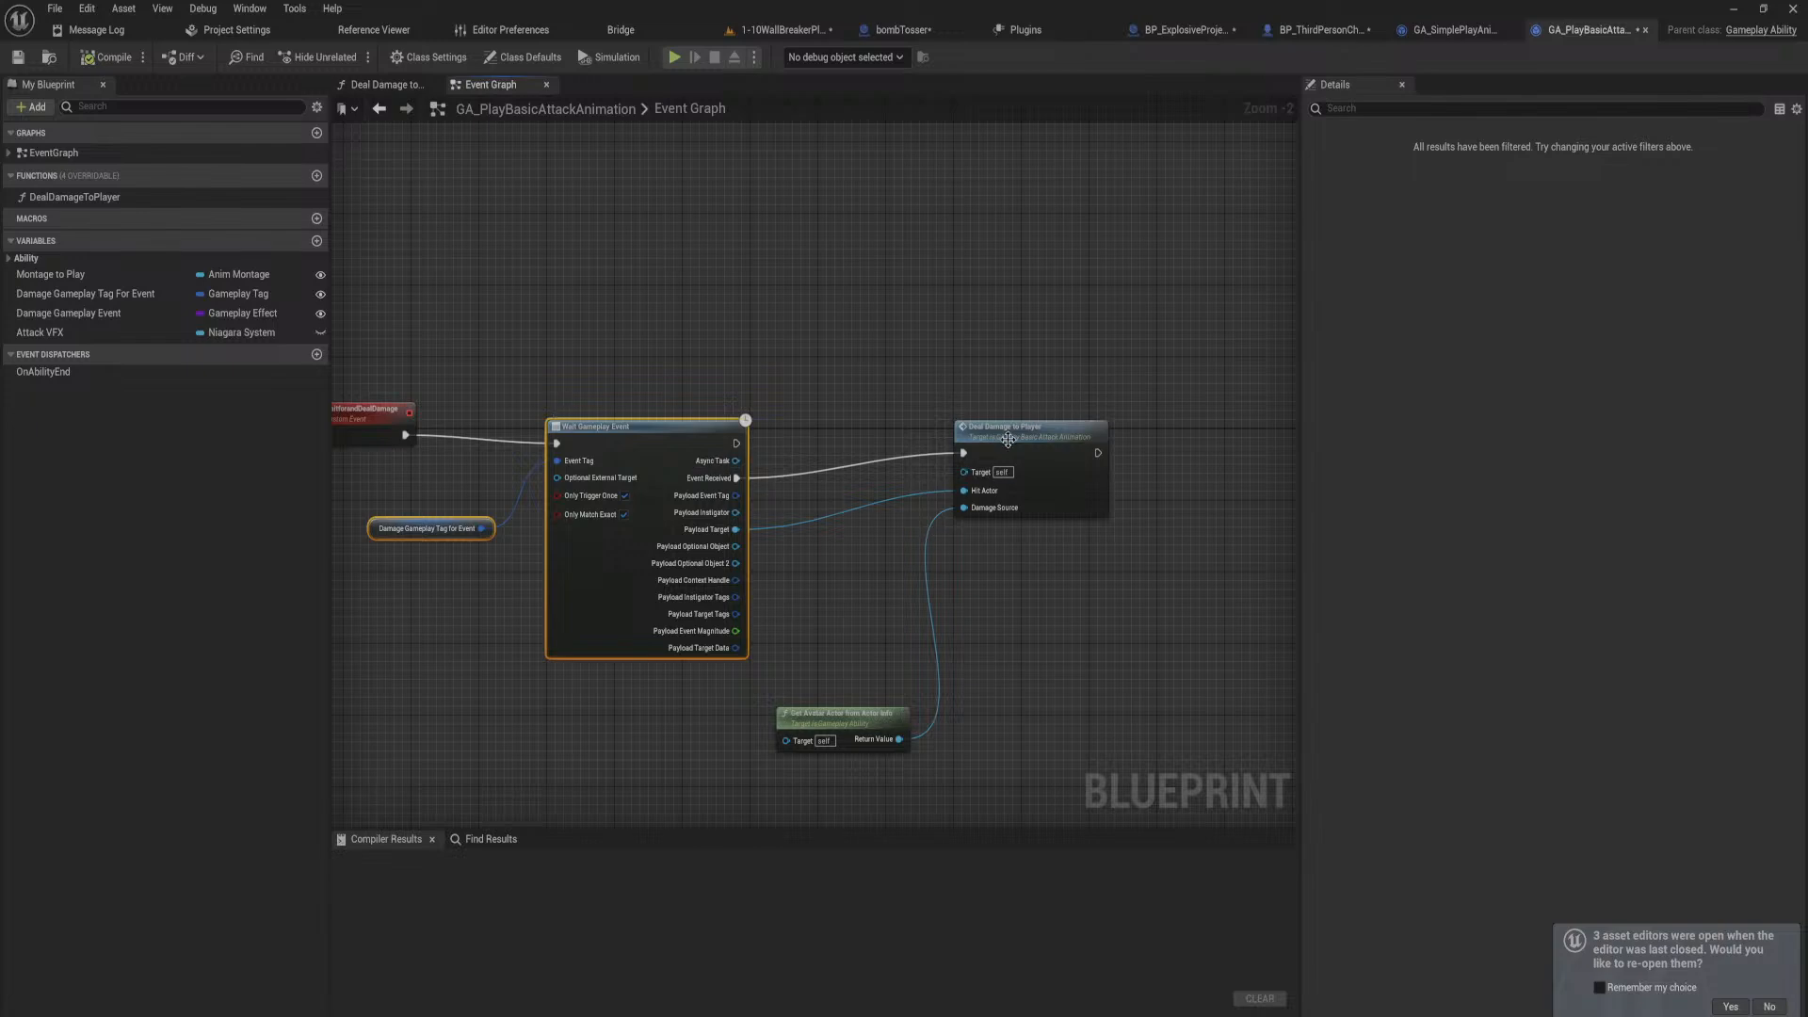
Step: Open the Deal Damage to Player function and examine its node chain through to the kill actor call
double_click(998, 506)
right_drag(958, 592, 754, 502)
click(799, 433)
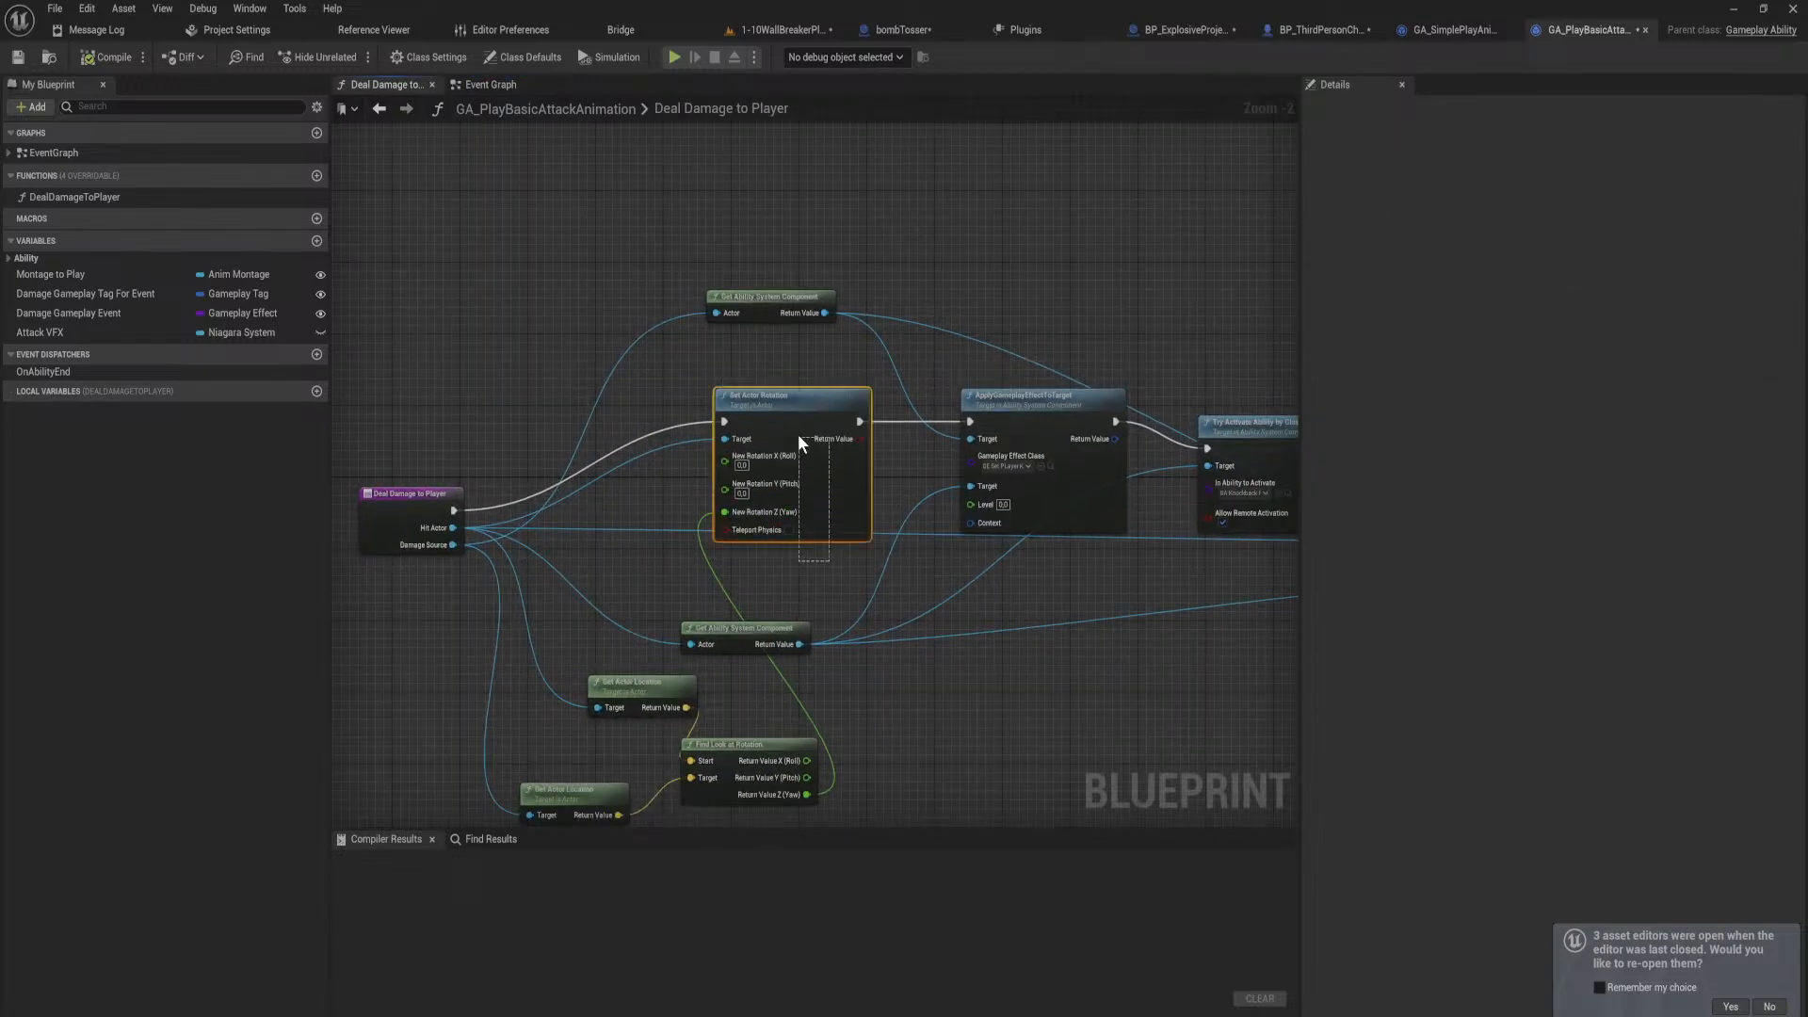
drag(814, 416, 813, 410)
scroll(918, 556, down, 1)
right_drag(1092, 610, 387, 477)
scroll(885, 523, down, 1)
right_drag(1004, 525, 543, 557)
scroll(914, 568, up, 1)
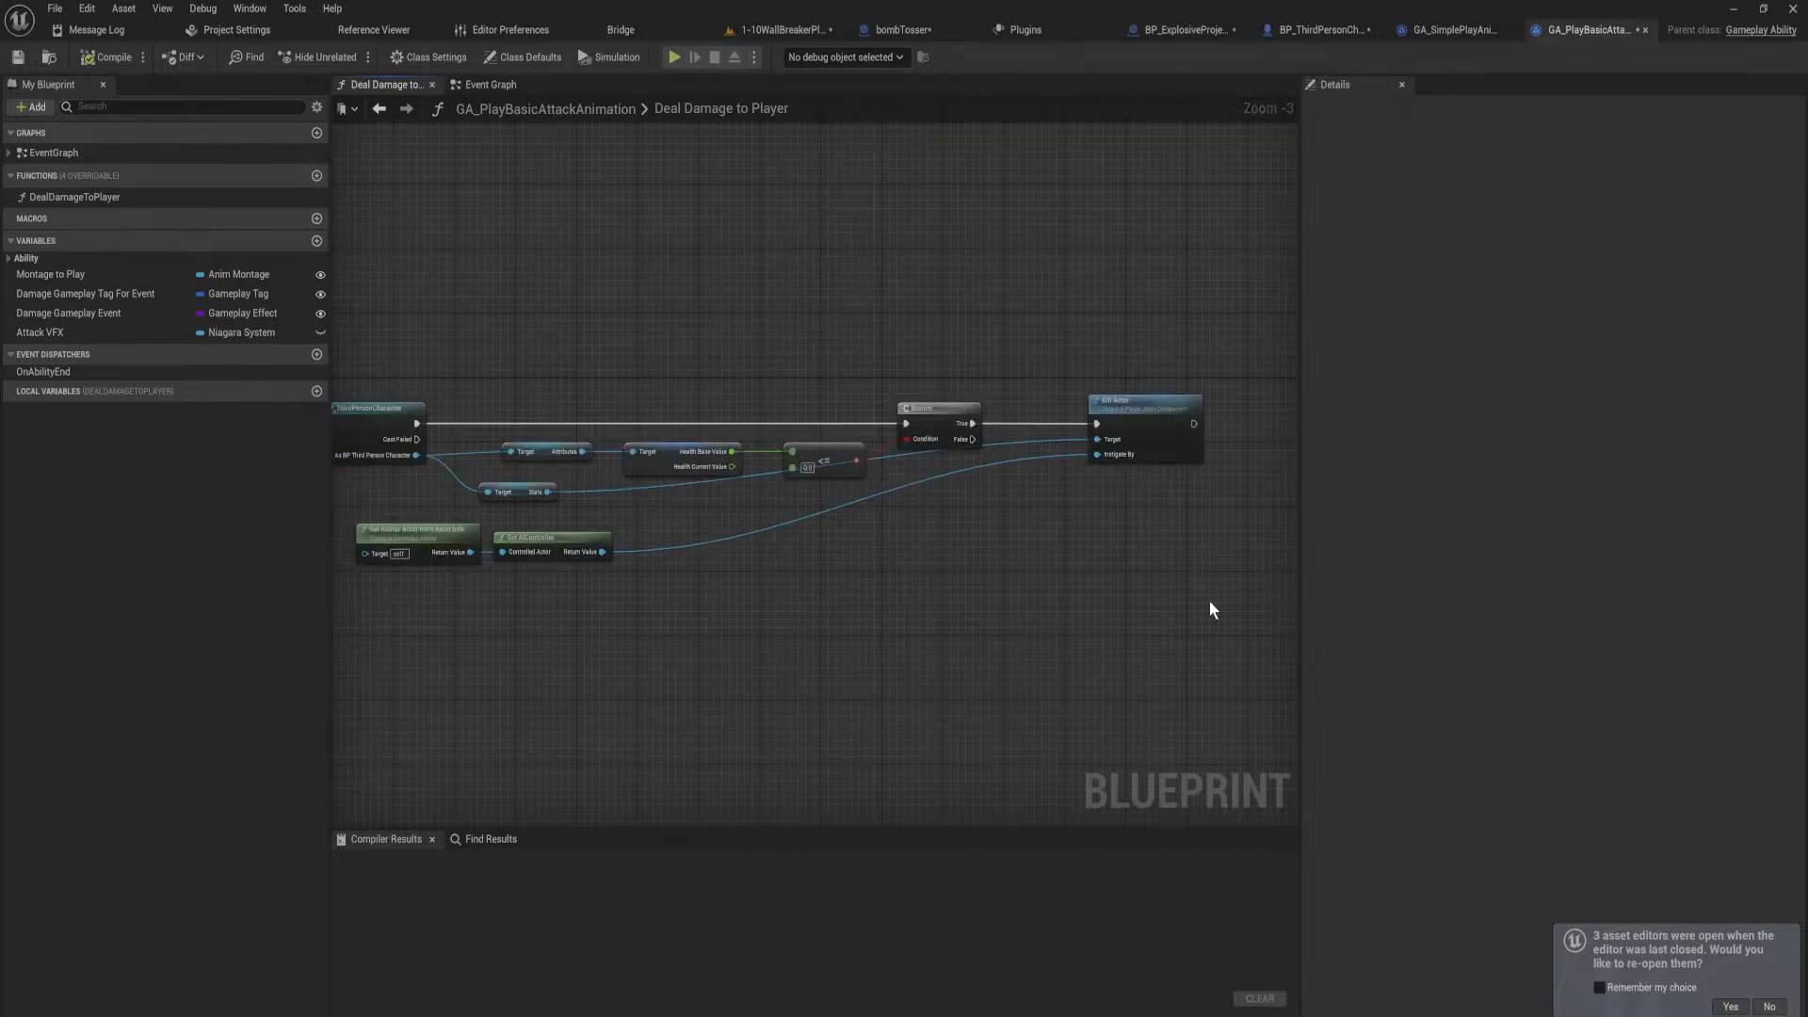
Step: Copy the Deal Damage to Player nodes into BP_ThirdPersonCharacter's graph beside the damage chain and connect Event AnyDamage's execution output to Set Actor Rotation
drag(1207, 599, 503, 195)
shift+drag(780, 748, 452, 652)
click(1315, 30)
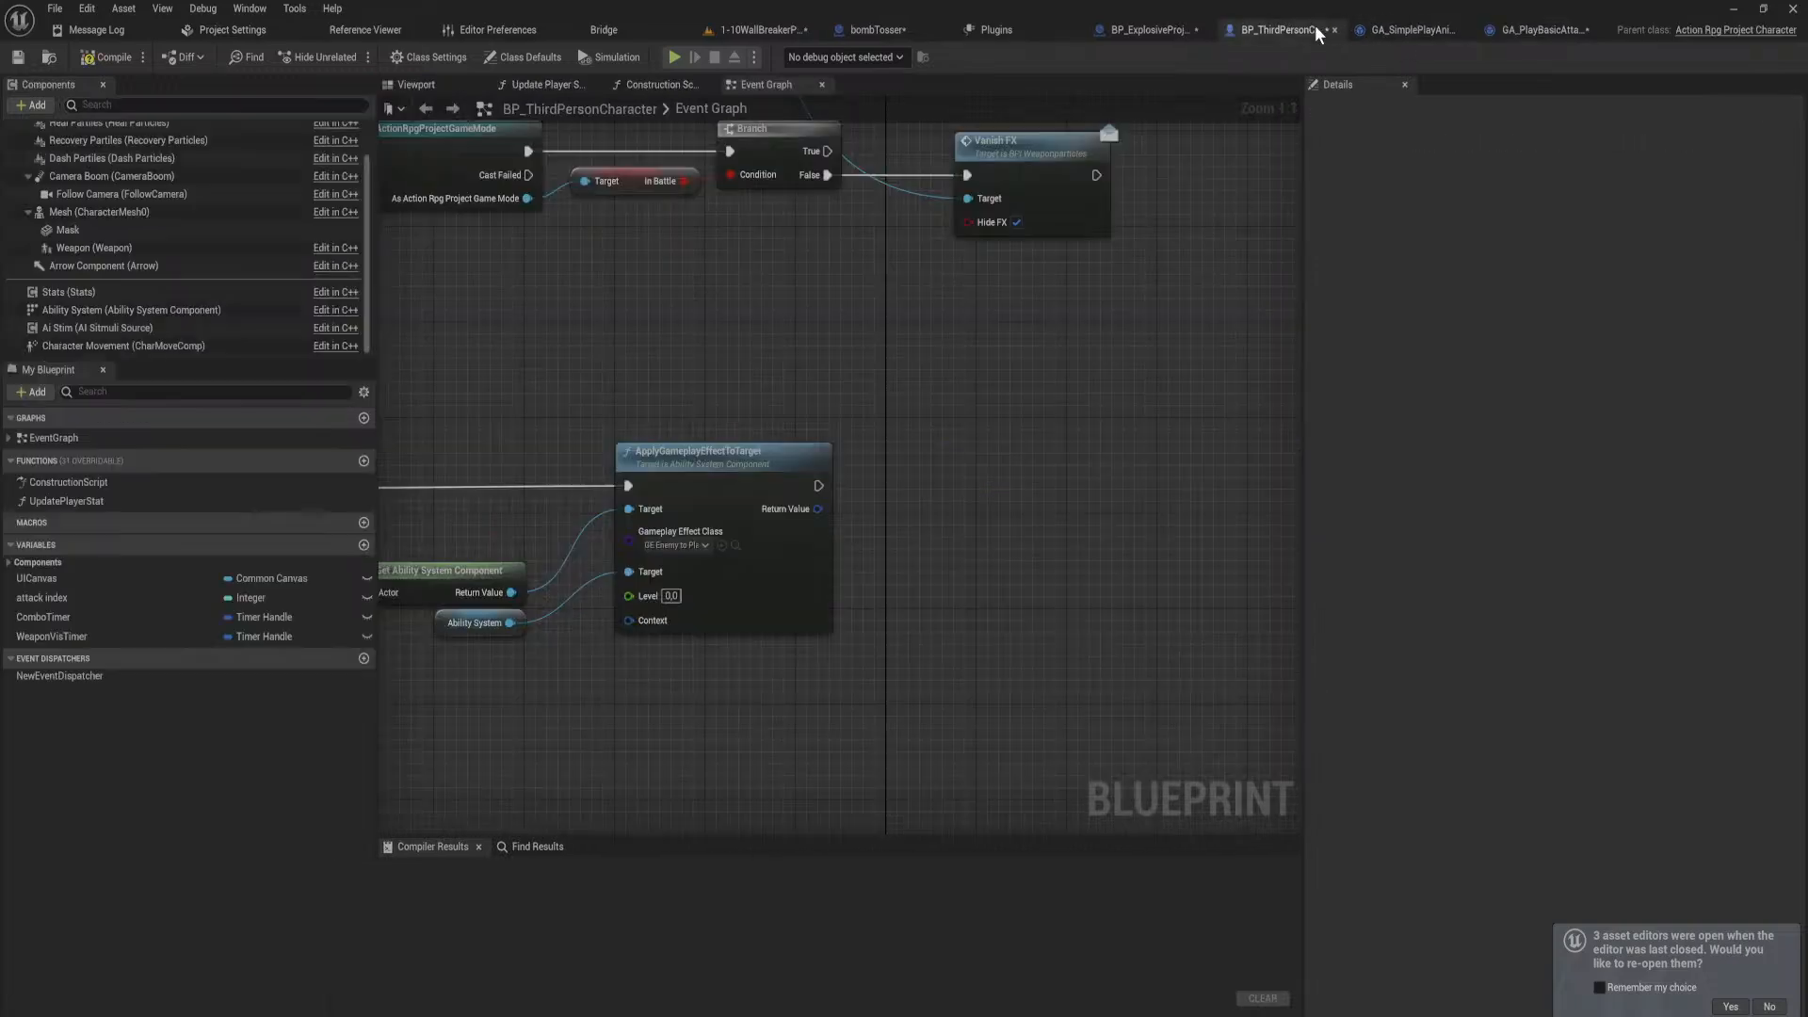
right_drag(650, 541, 908, 473)
scroll(964, 476, down, 1)
right_drag(1177, 471, 900, 472)
key(ctrl+v)
drag(648, 360, 956, 431)
right_drag(956, 432, 1162, 373)
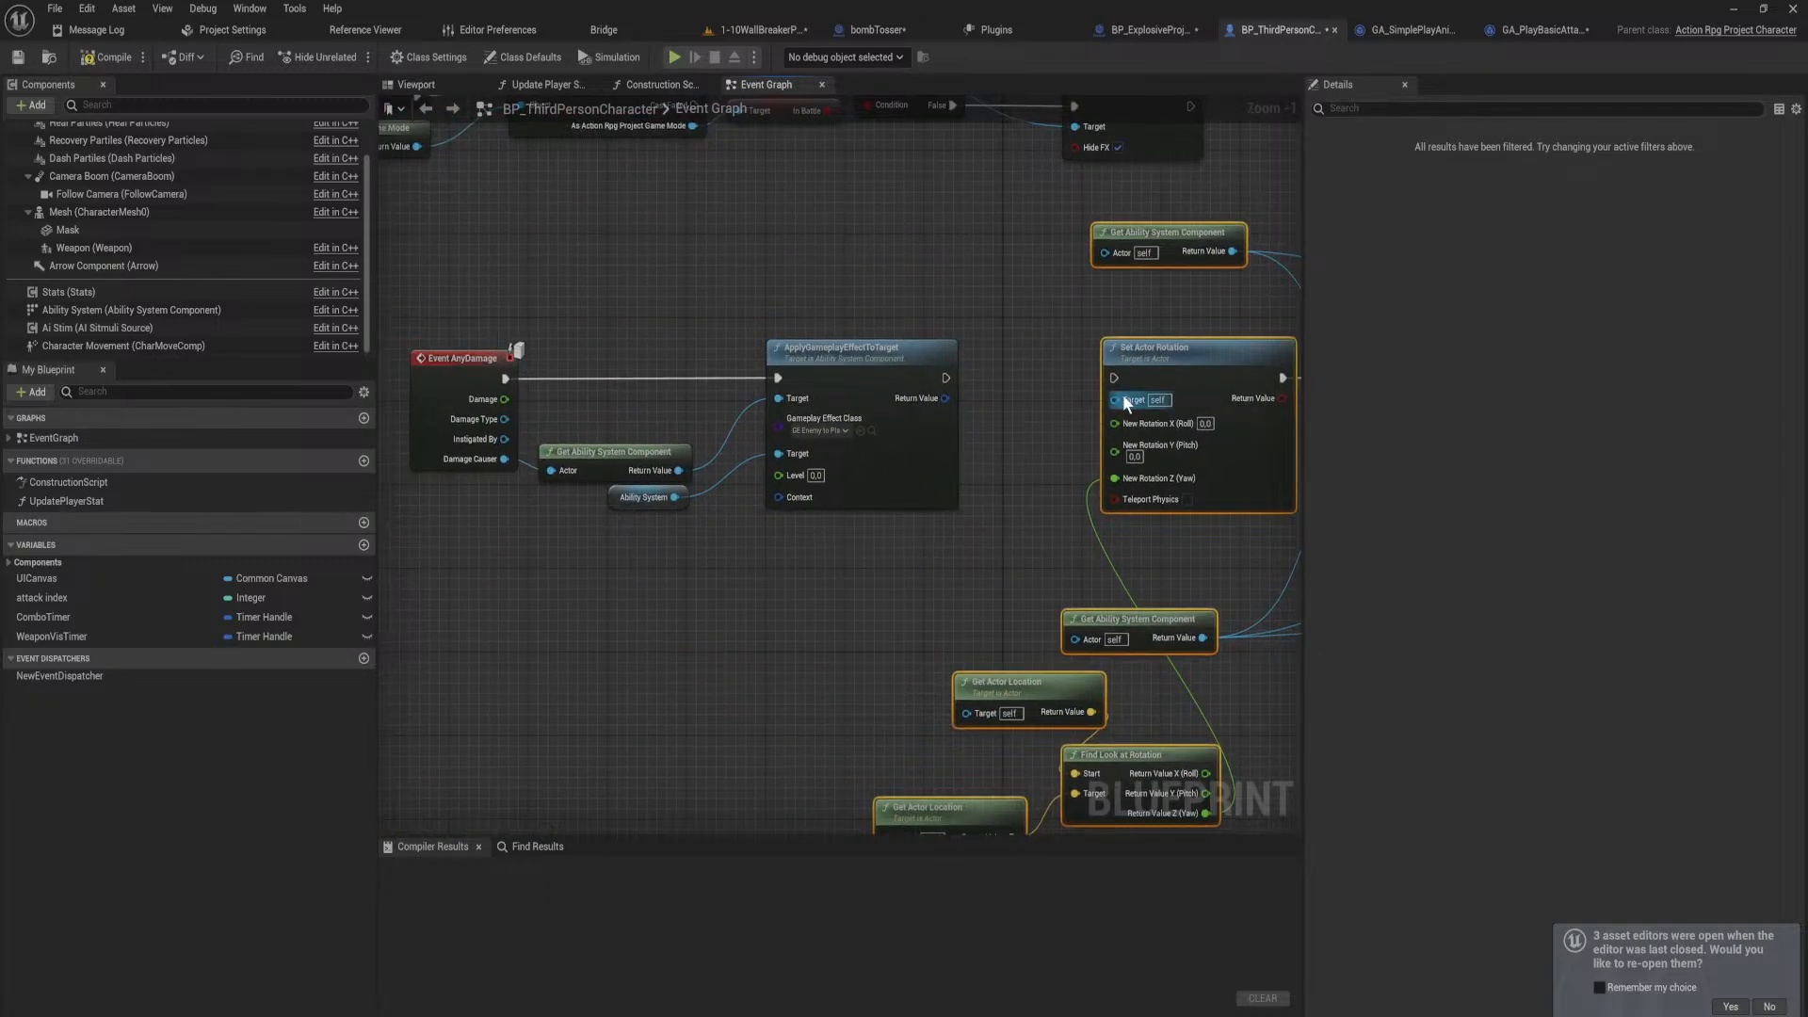
drag(1114, 377, 506, 378)
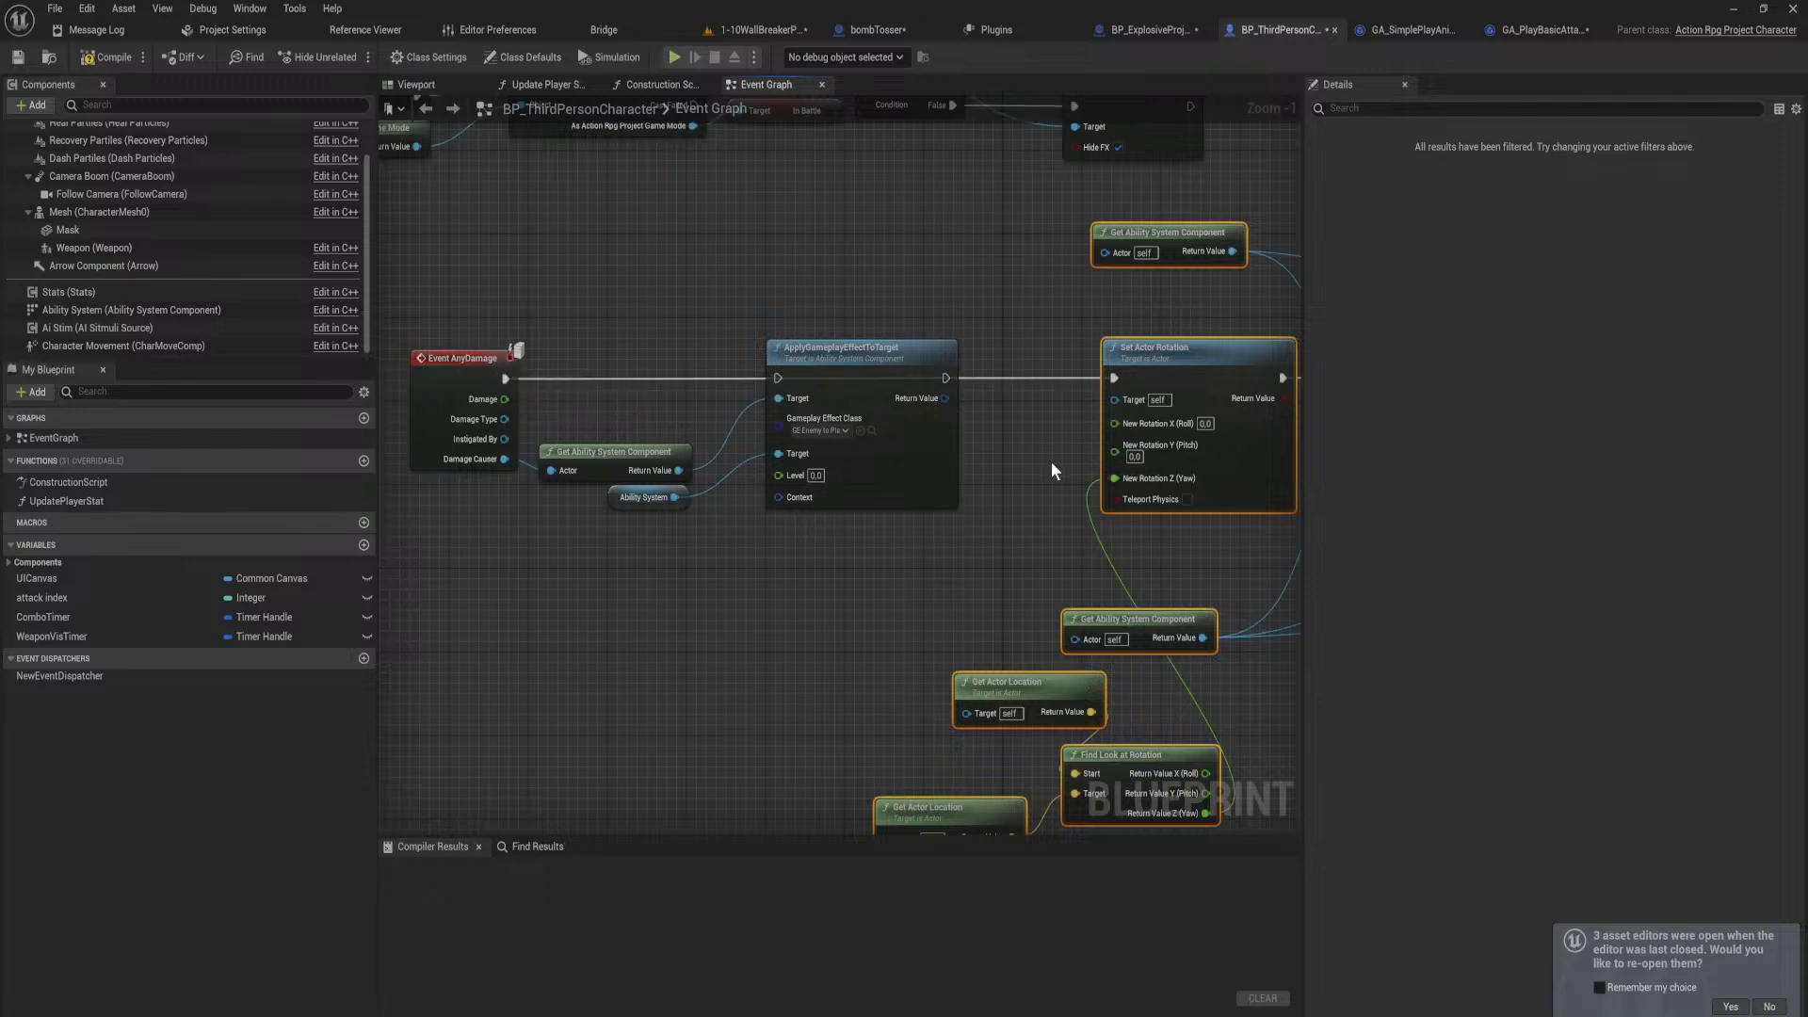
Step: Delete the old ApplyGameplayEffectToTarget node between Event AnyDamage and Set Actor Rotation, and move the Ability System variable node lower
right_drag(1051, 461, 808, 474)
click(766, 510)
click(659, 494)
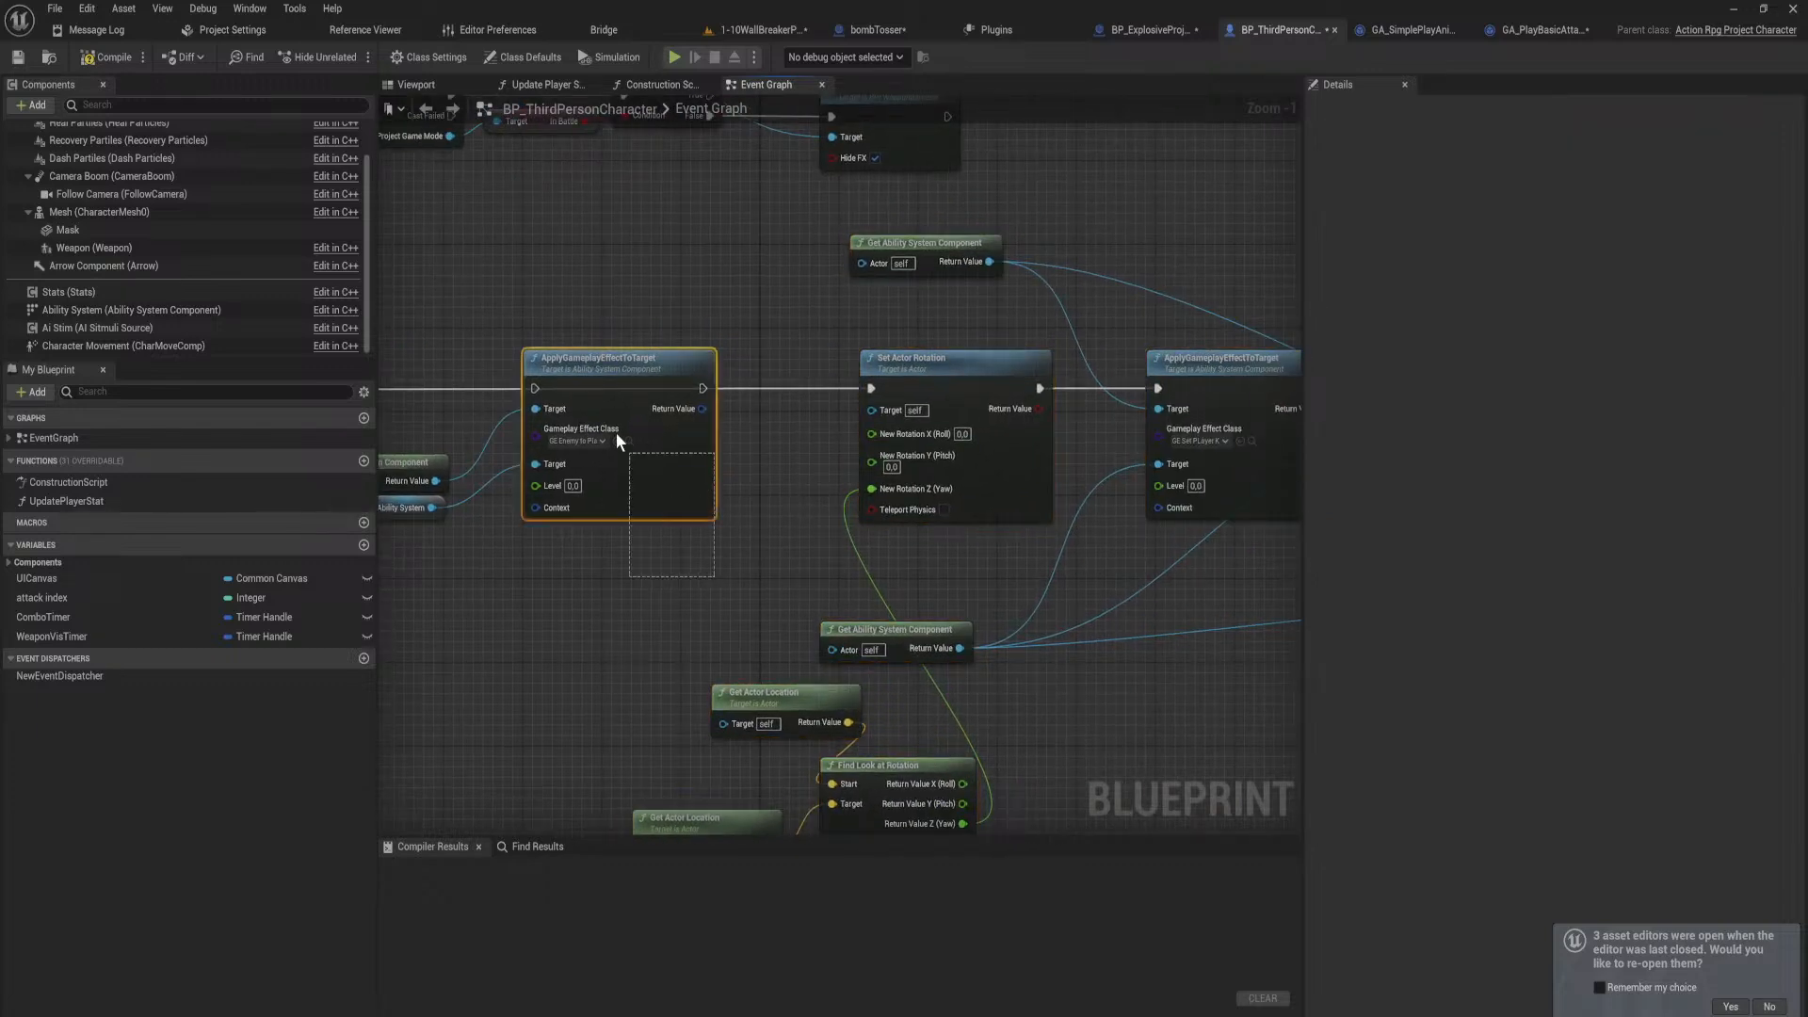
right_drag(652, 492, 763, 469)
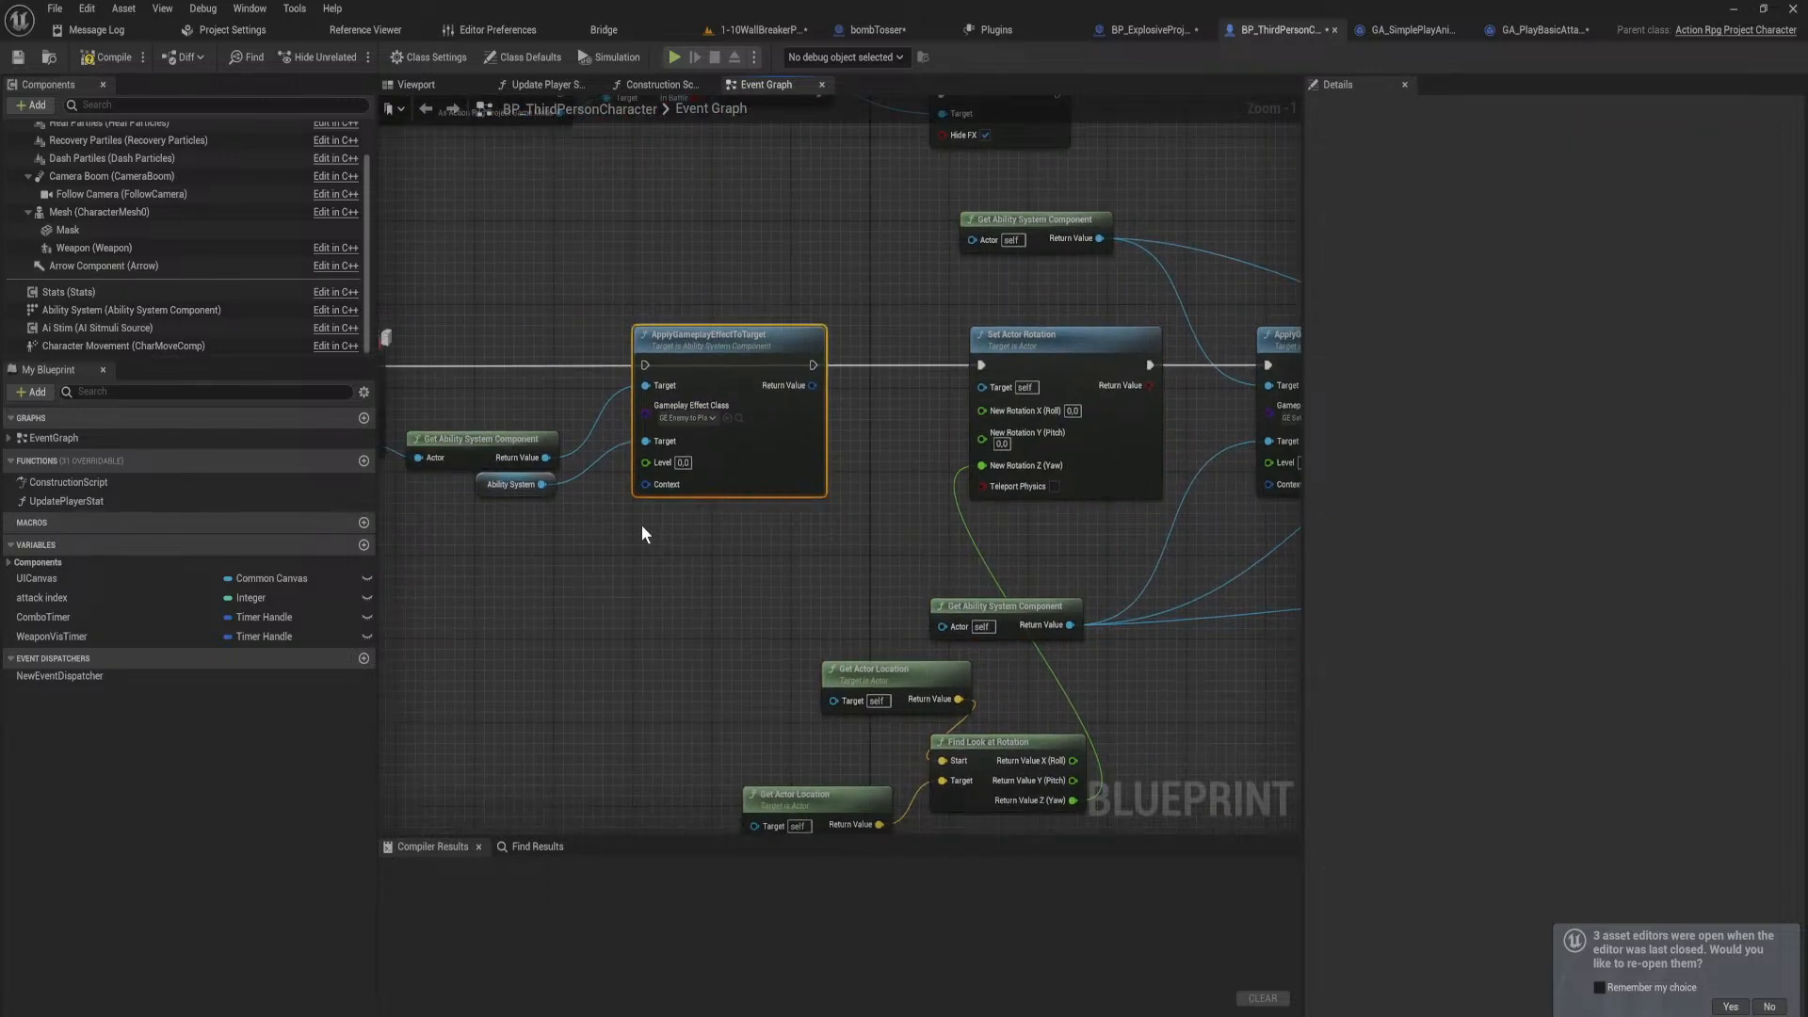
key(Delete)
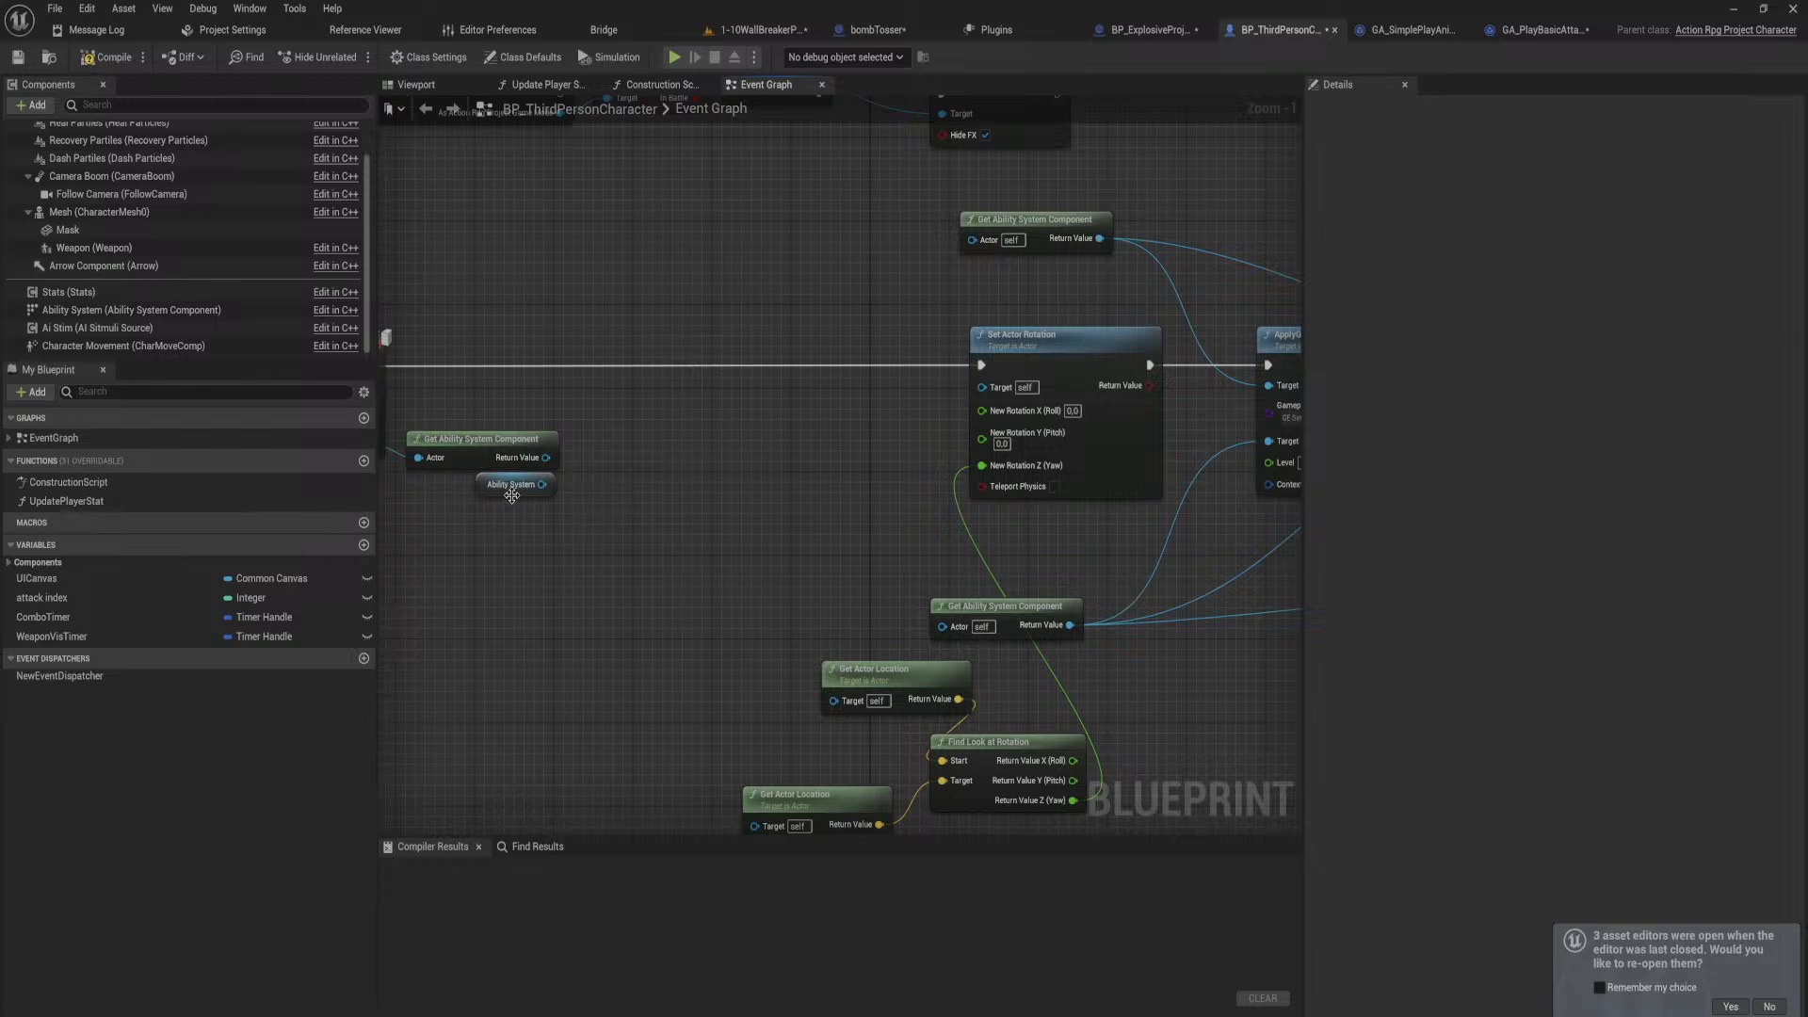
drag(484, 493, 498, 565)
right_drag(755, 531, 549, 547)
scroll(814, 504, down, 1)
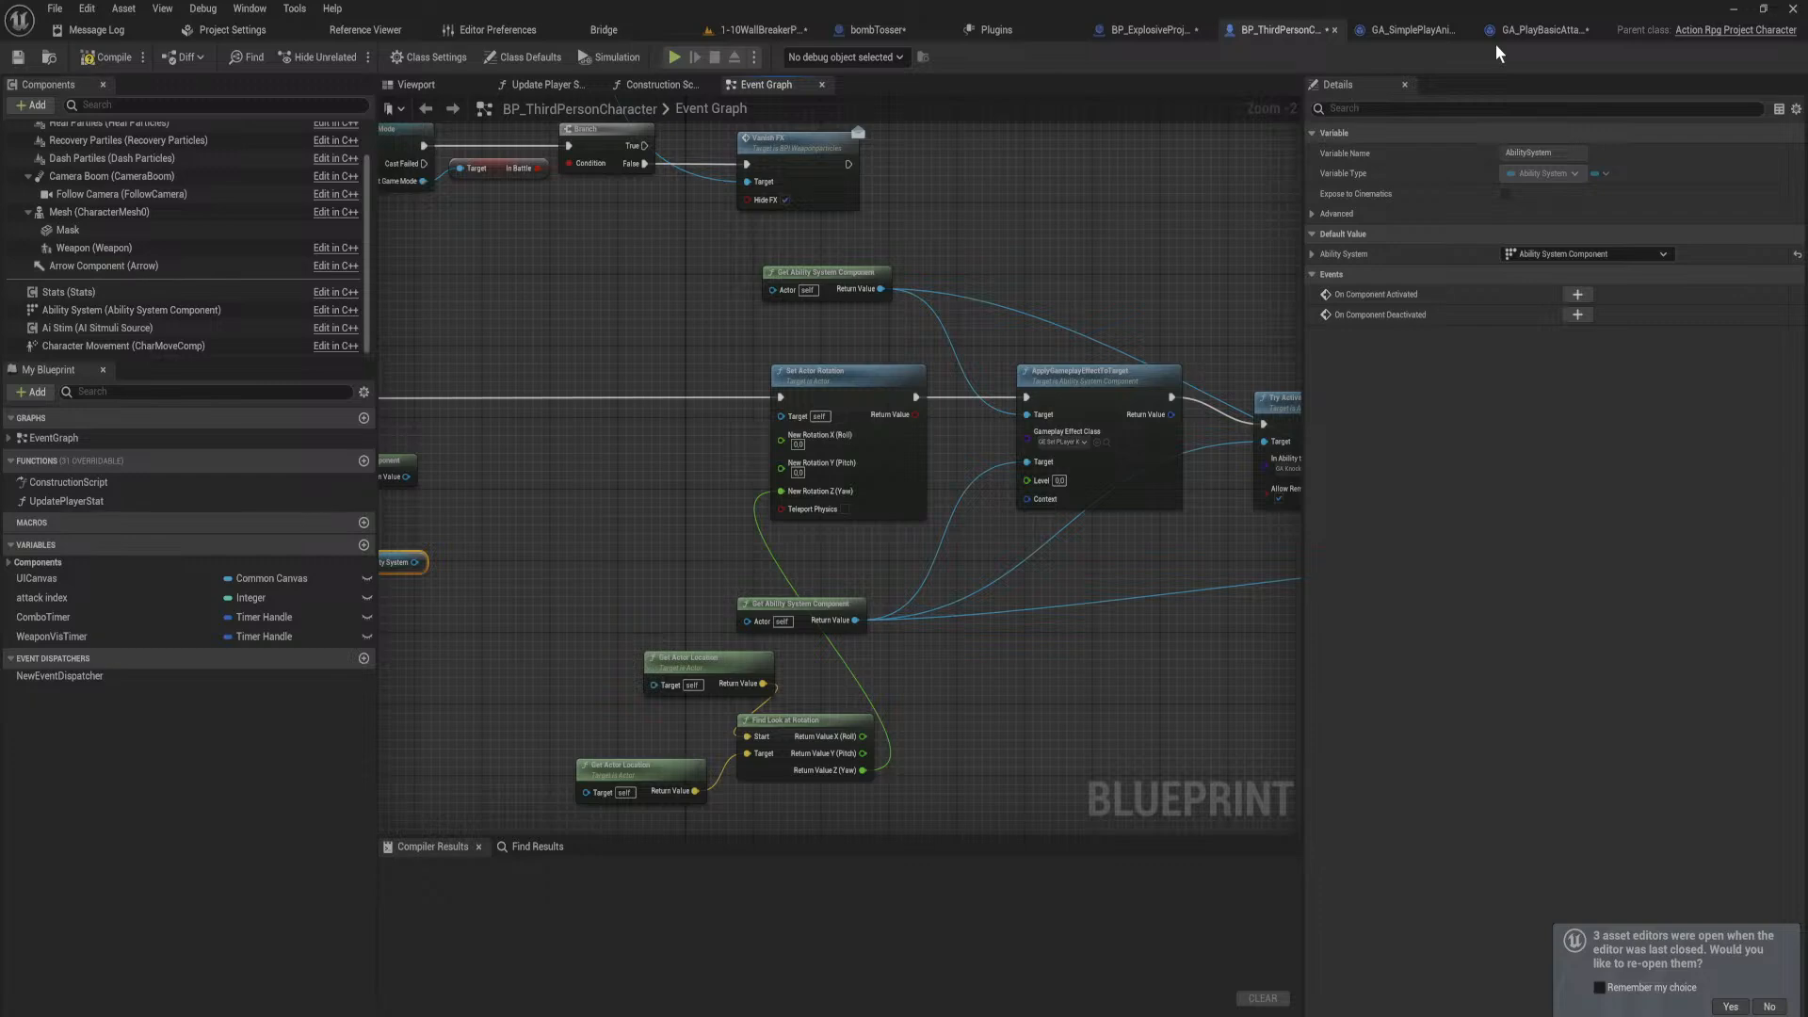
Step: Using Deal Damage to Player in GA_PlayBasicAttackAnimation as reference, connect the upper Get Ability System Component's Actor input to Event AnyDamage's Damage Causer in BP_ThirdPersonCharacter
click(1540, 29)
right_drag(854, 516, 927, 529)
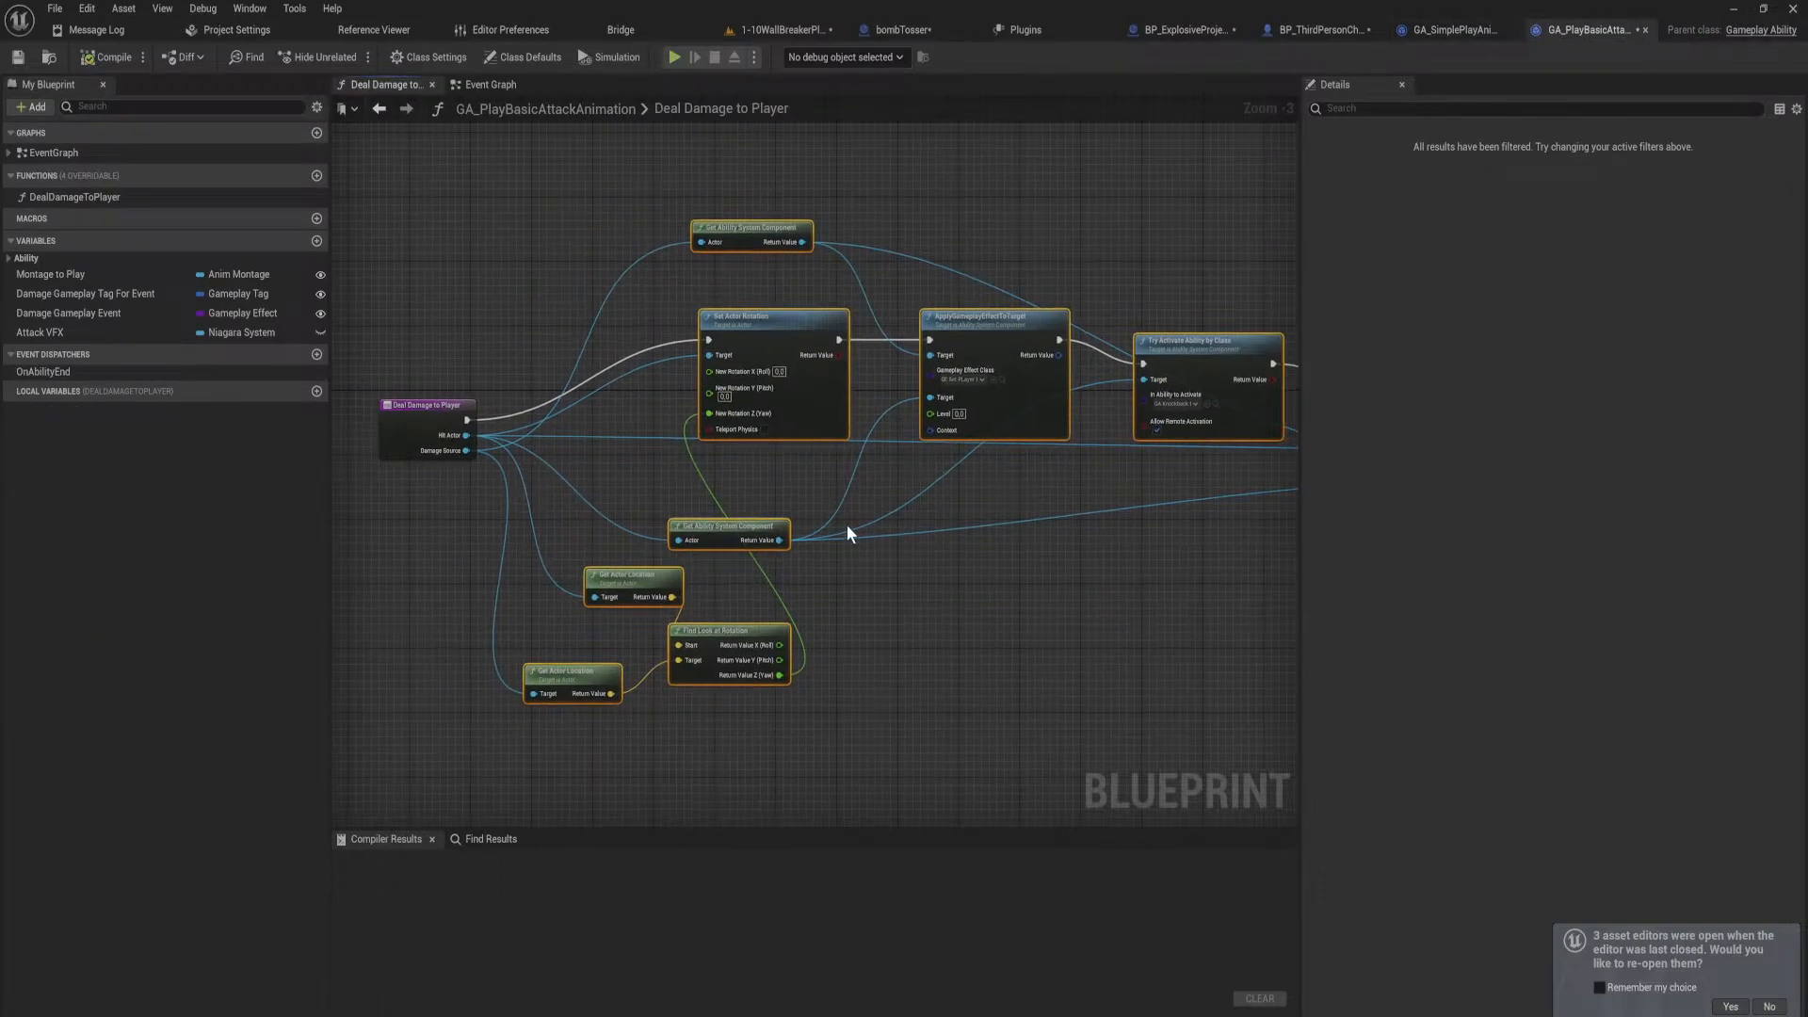
click(1321, 36)
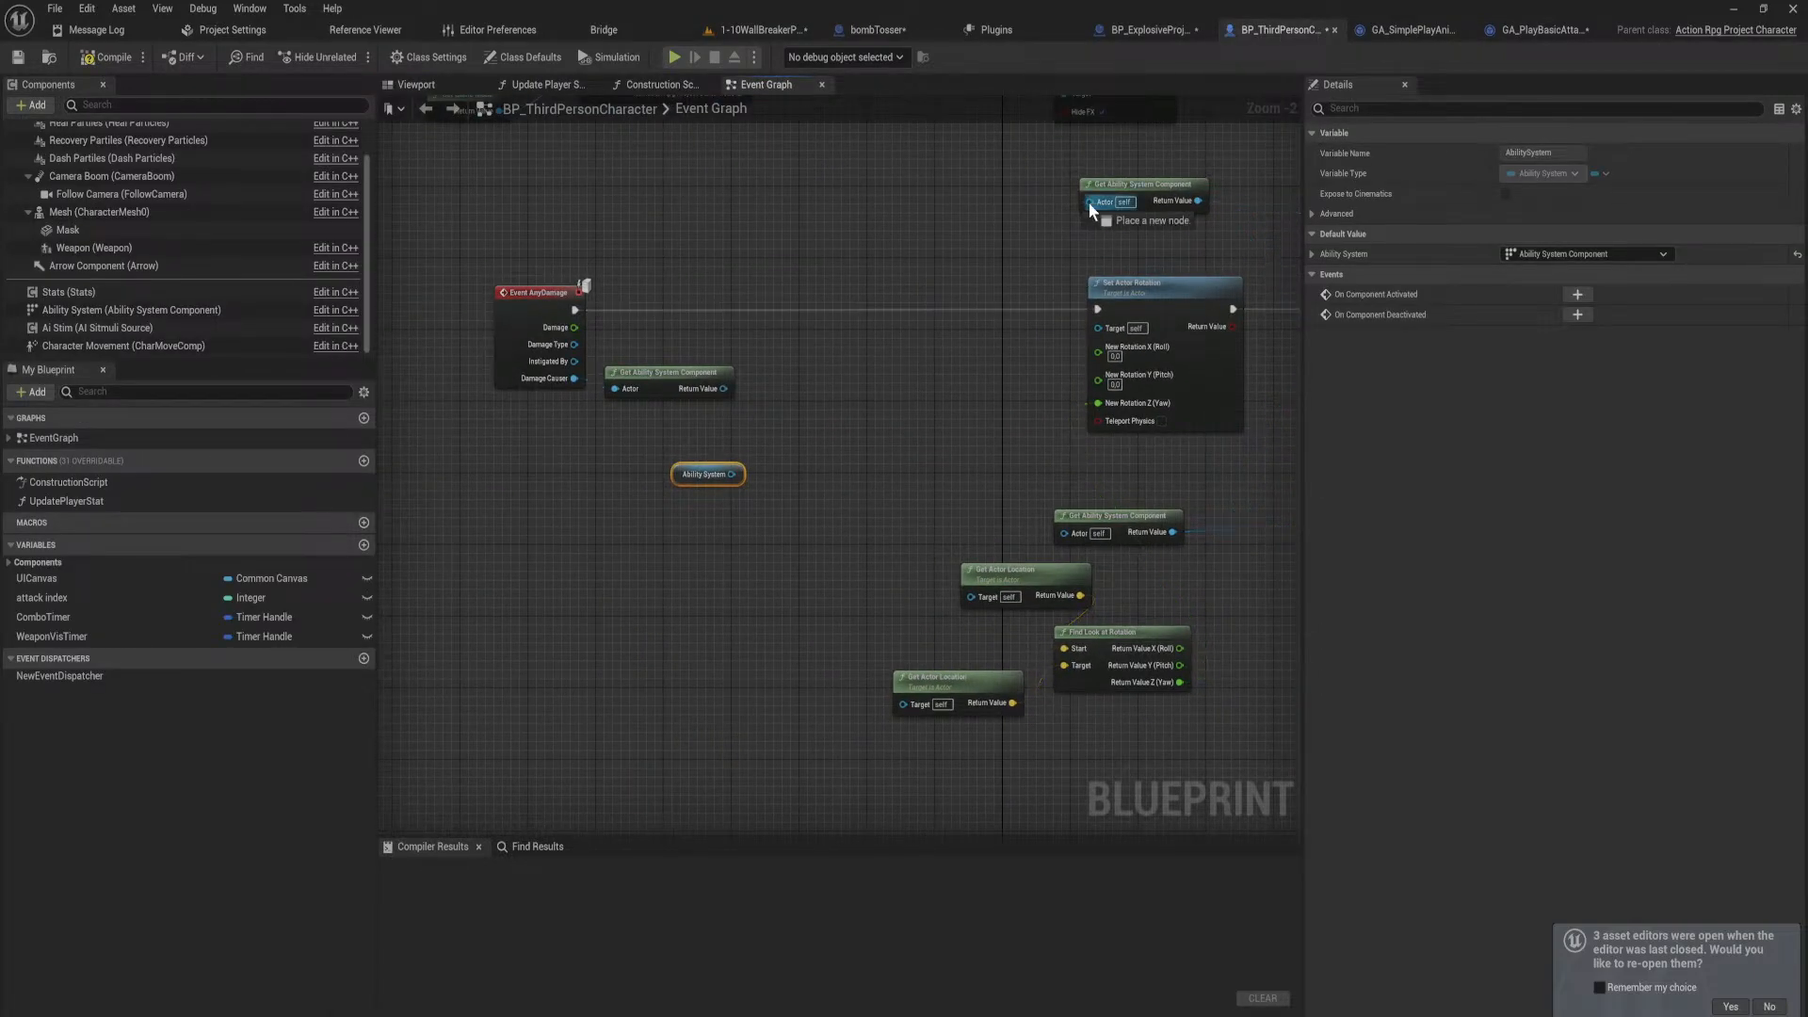
drag(1089, 201, 572, 377)
right_drag(657, 398, 384, 403)
Step: Compare the Deal Damage to Player input wiring in GA_PlayBasicAttackAnimation and examine GA_SimplePlayAnimation's event graph
click(1533, 32)
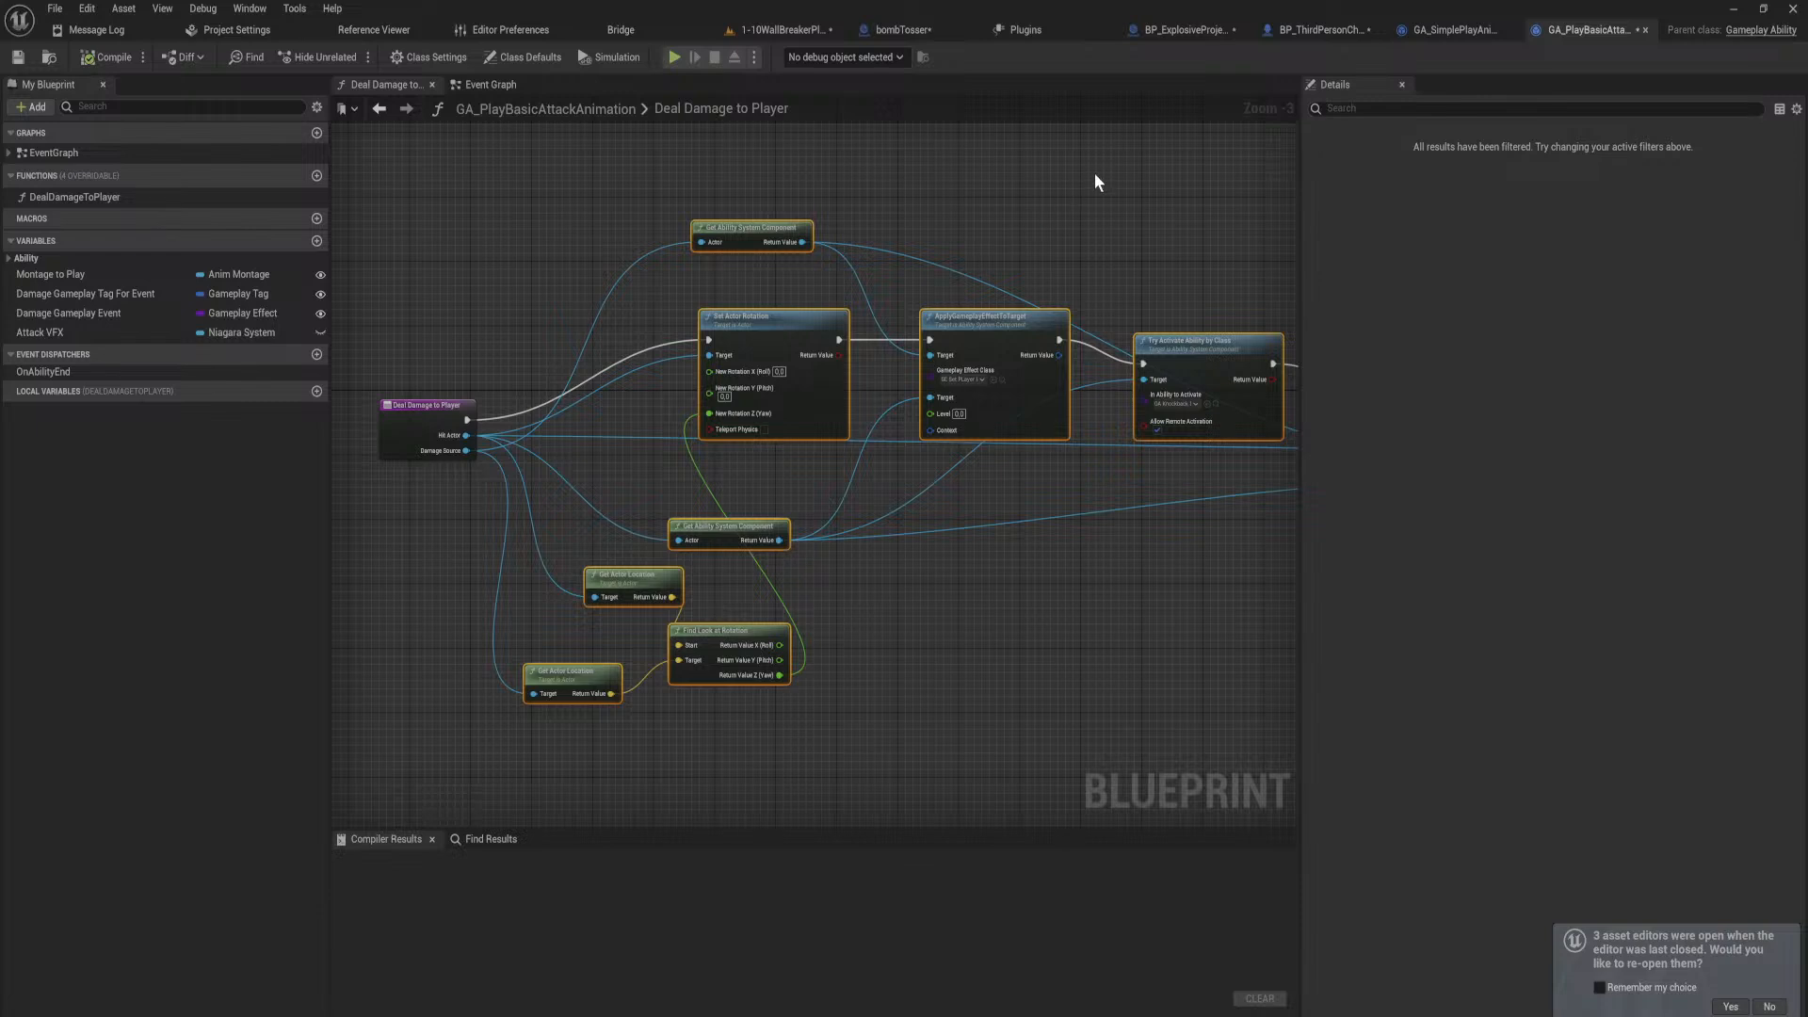
click(1455, 30)
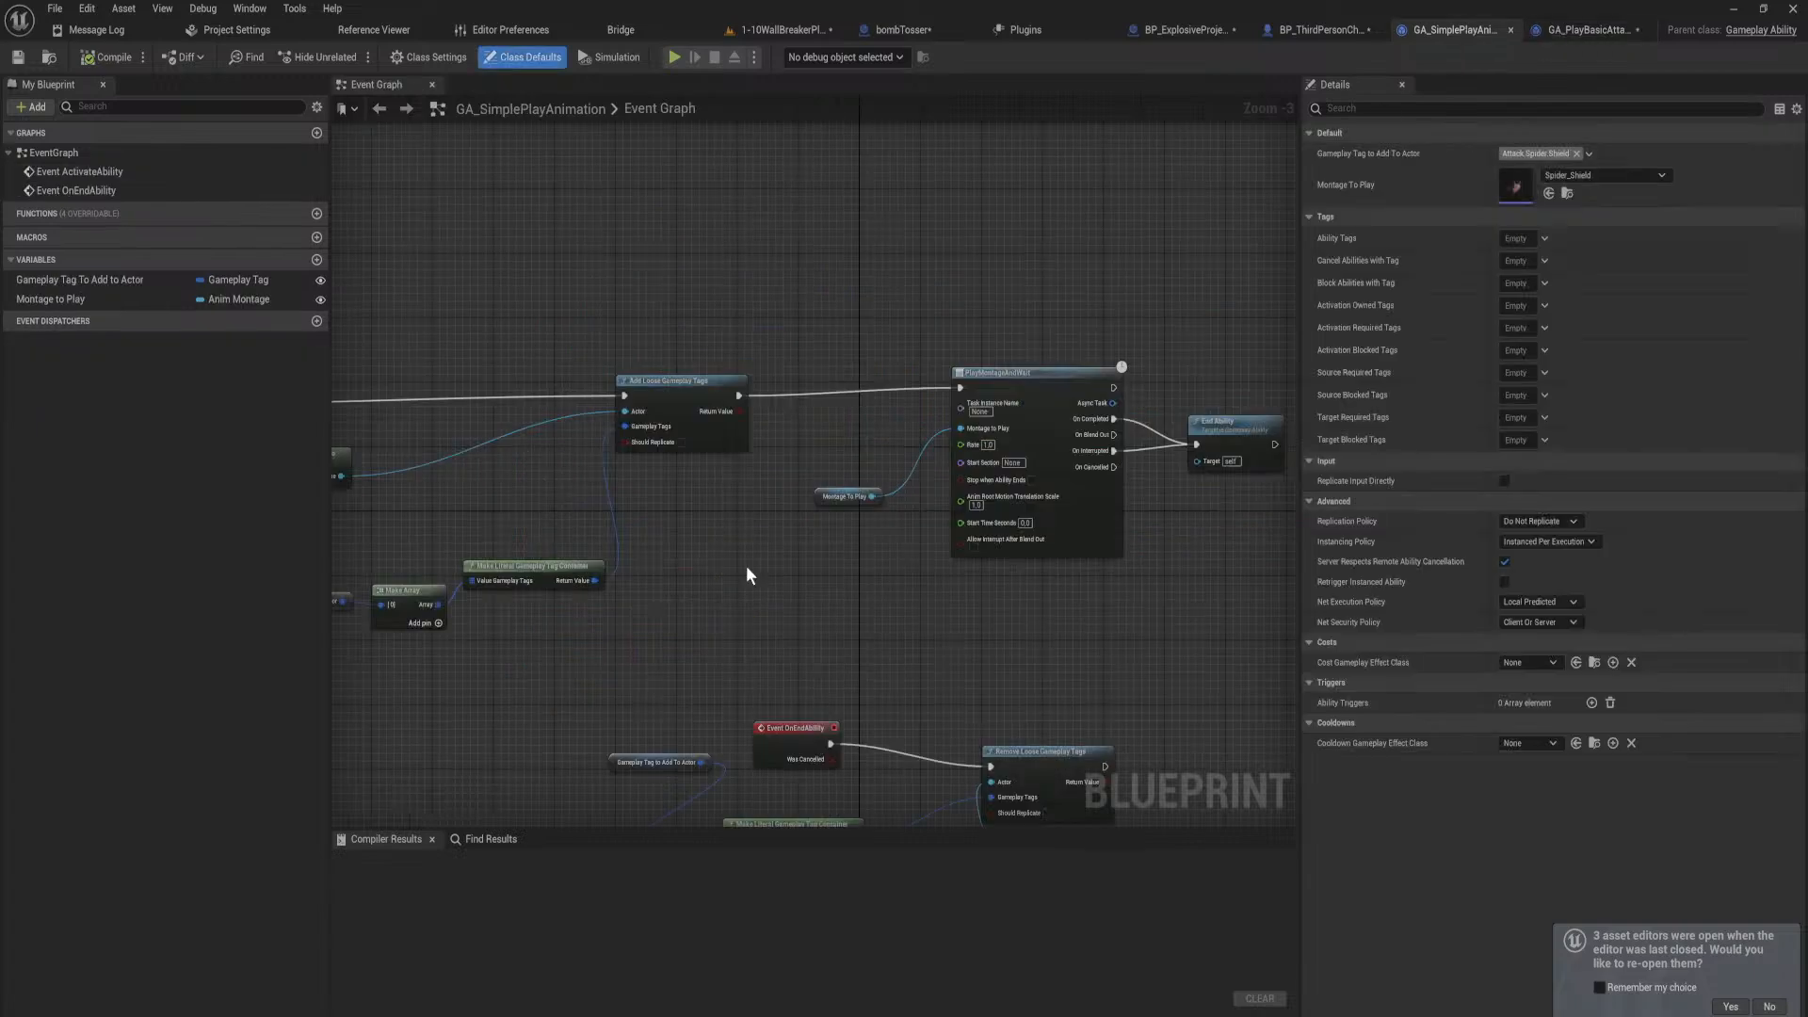
right_drag(747, 565, 1176, 459)
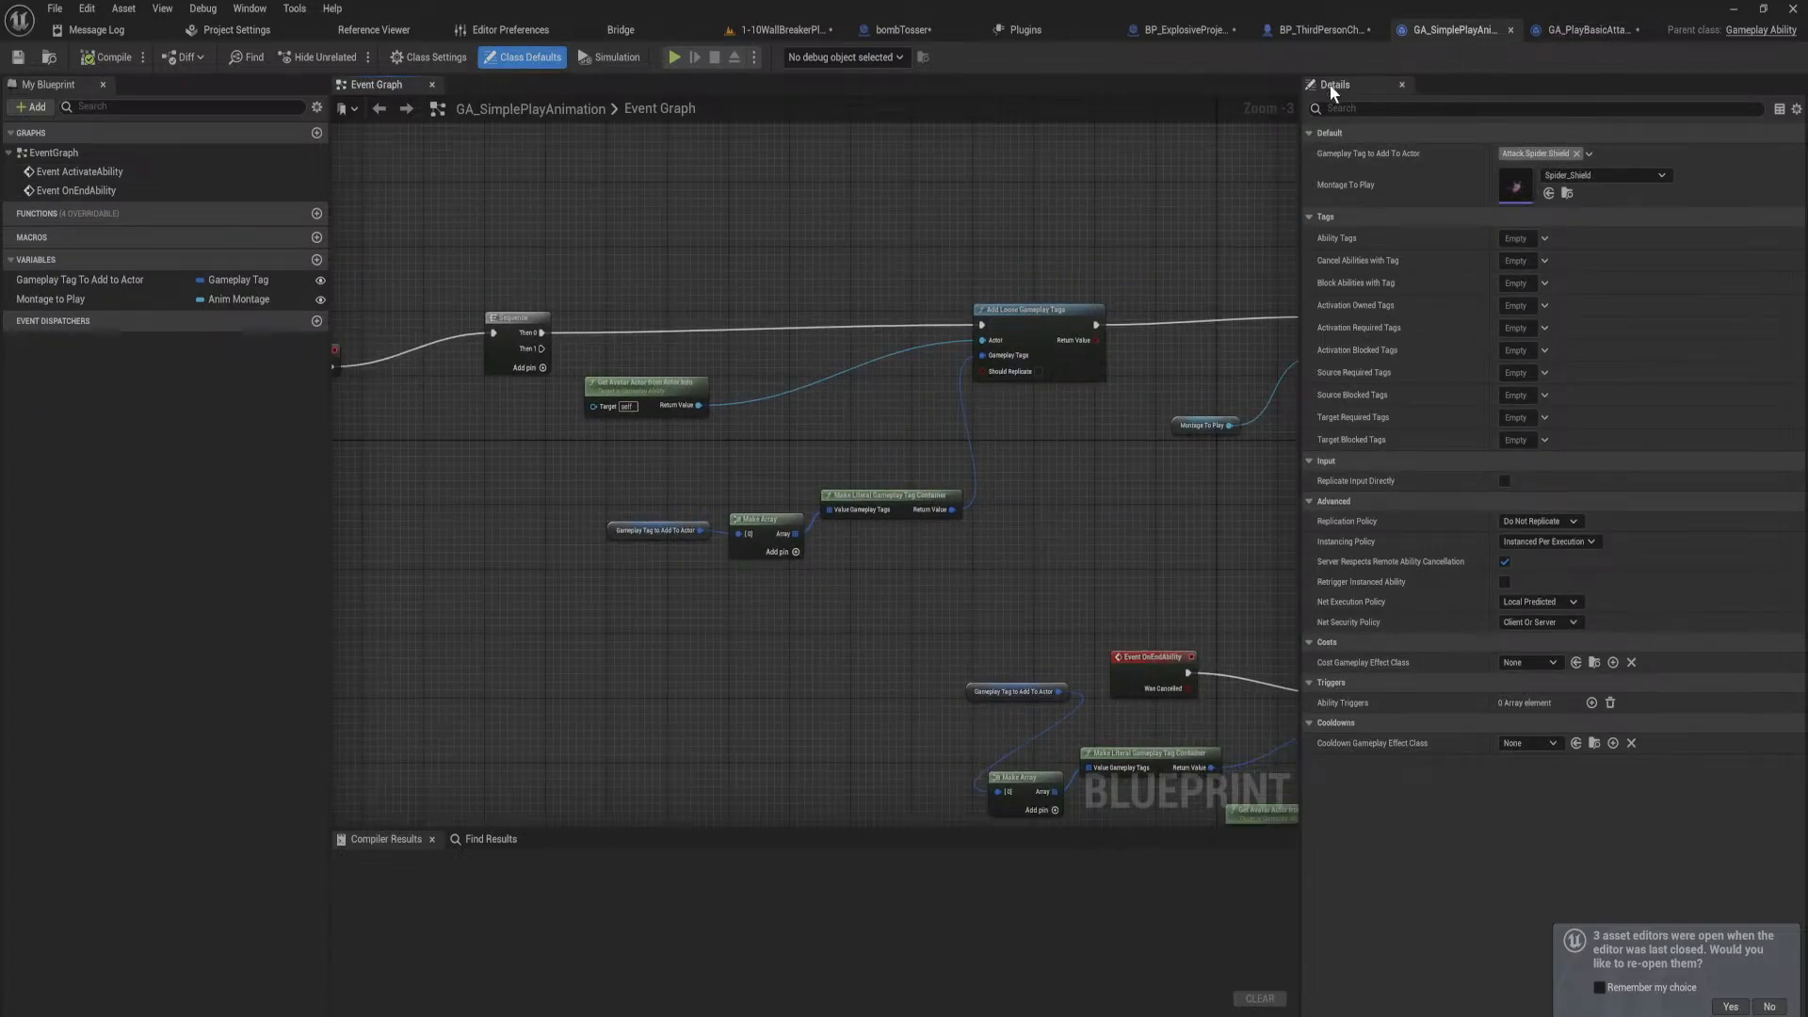
Step: In BP_ThirdPersonCharacter's Event Graph, delete the unused Ability System node and space out the Get Actor Location node feeding Find Look at Rotation's Start
click(1298, 31)
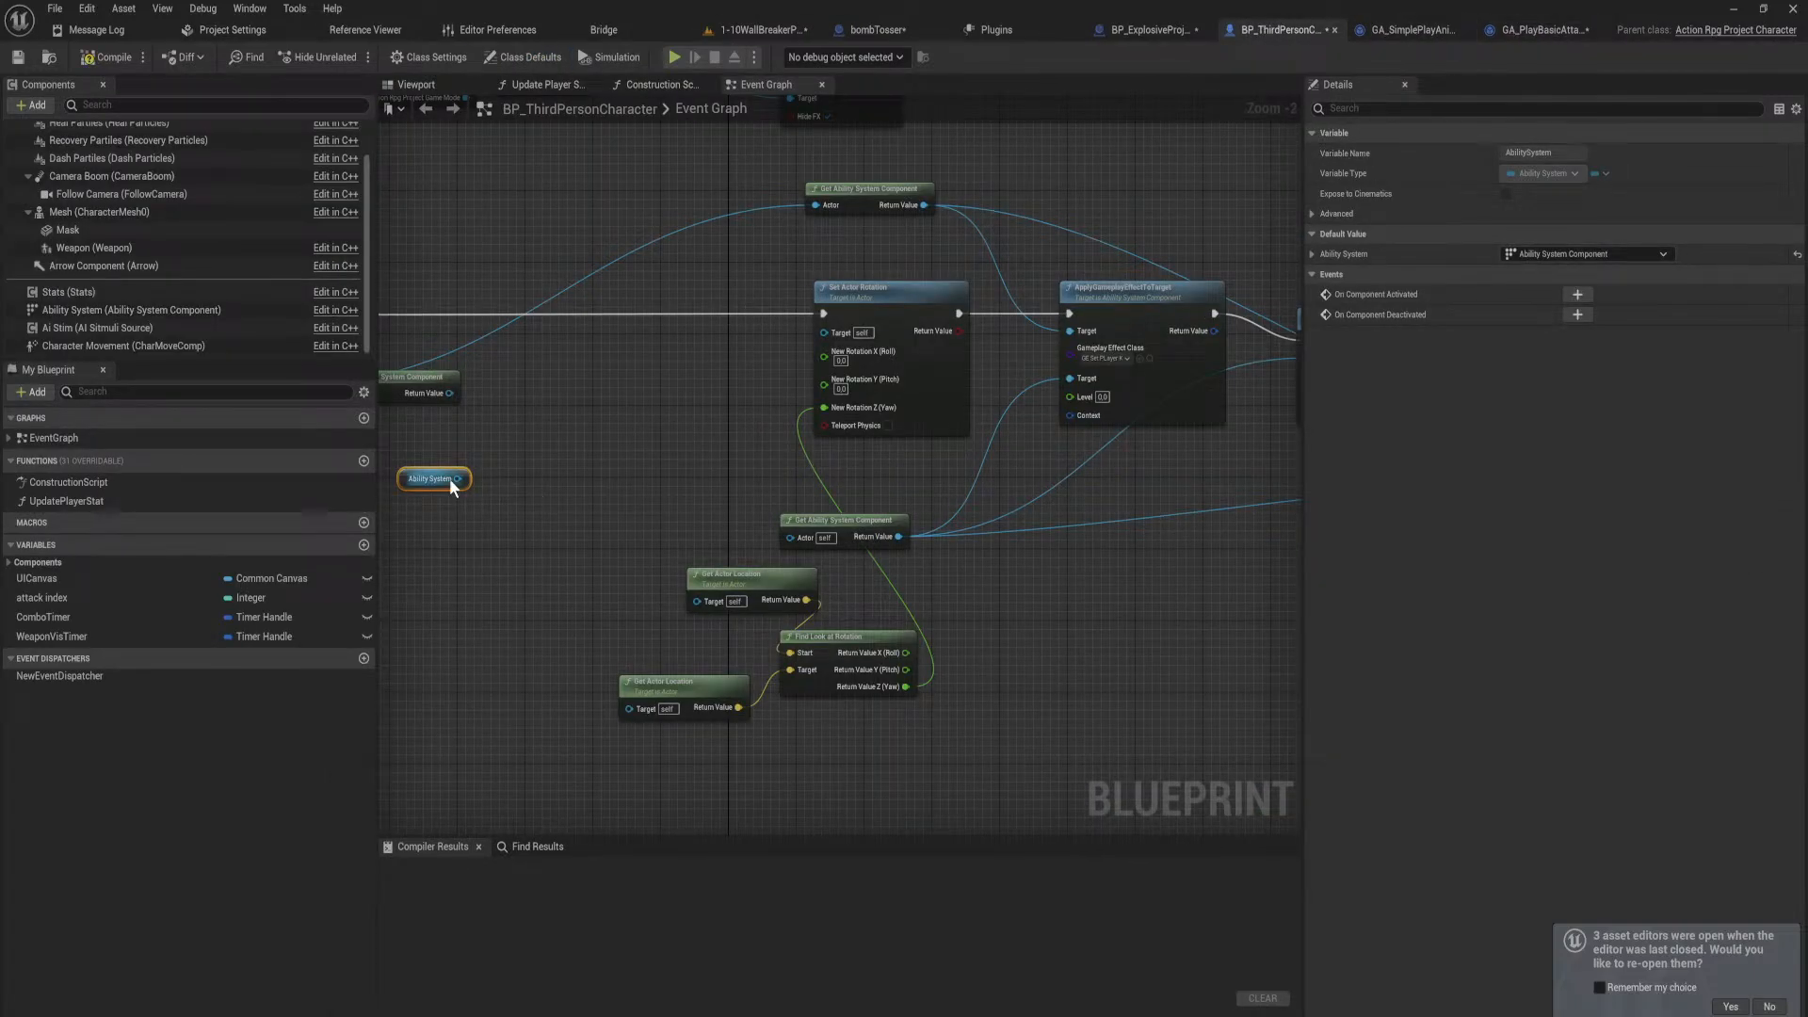
drag(458, 478, 593, 454)
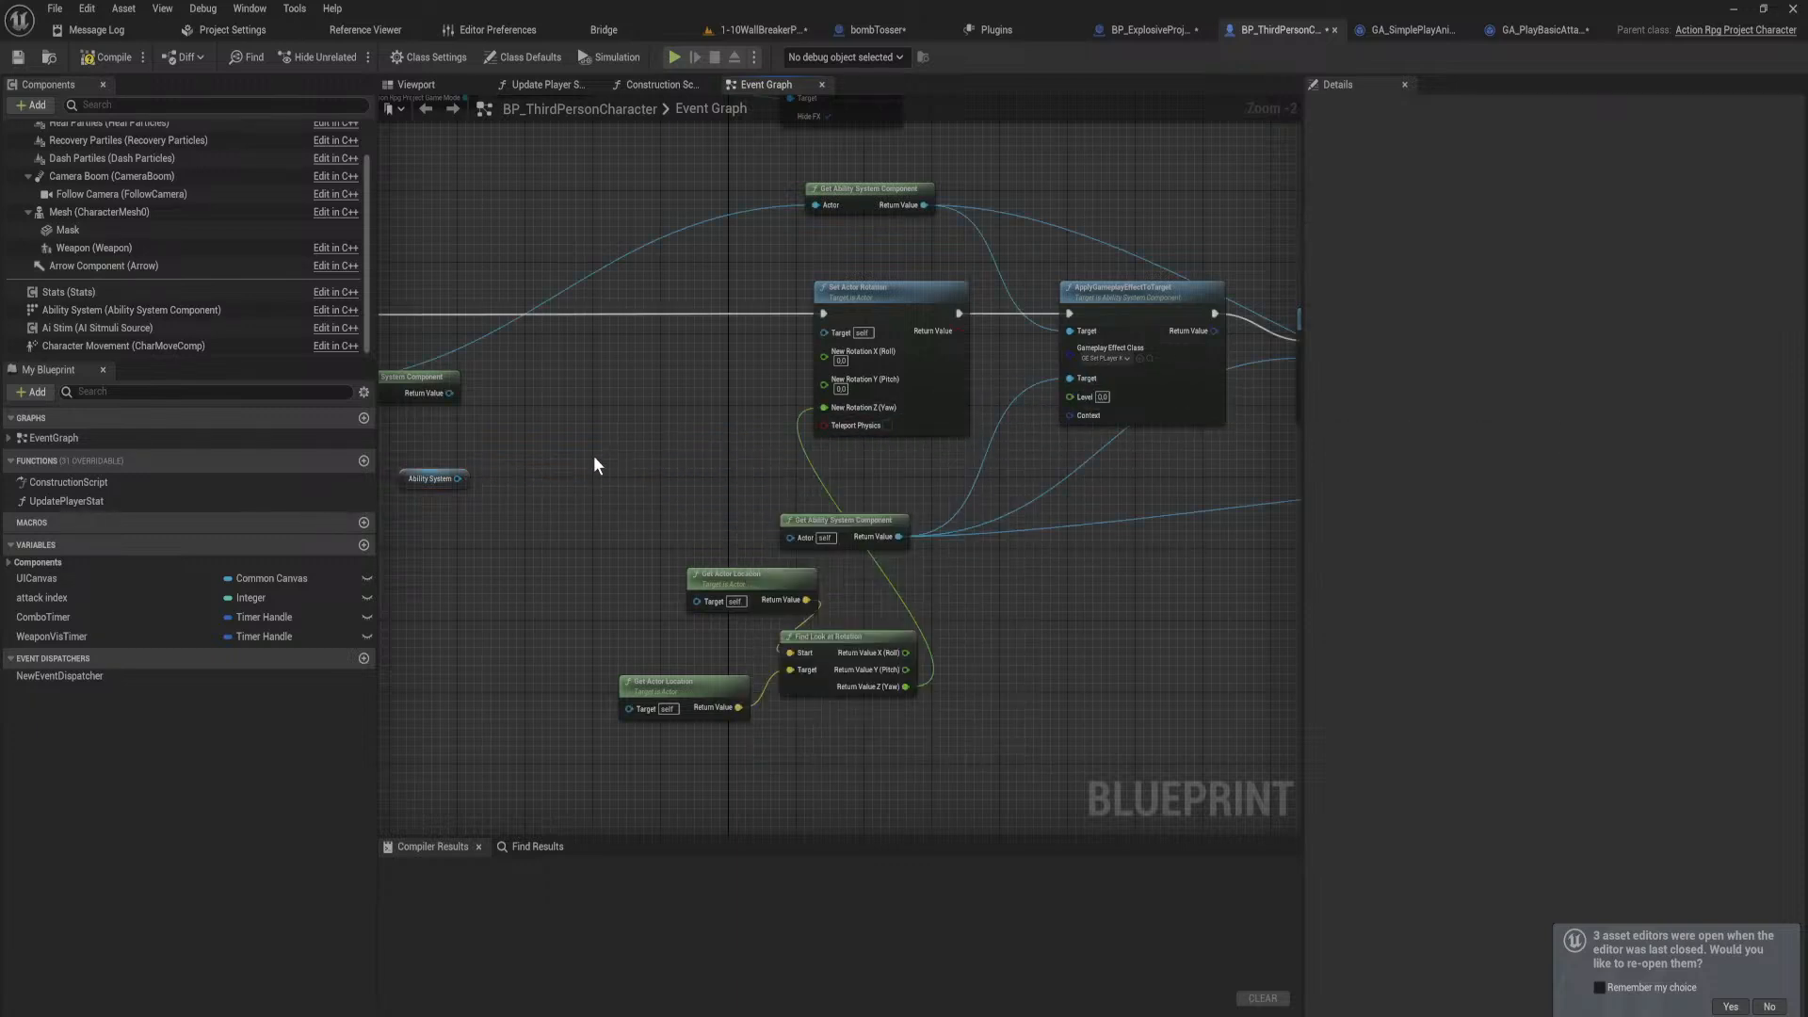
key(Delete)
right_drag(777, 535, 785, 490)
drag(725, 529, 648, 528)
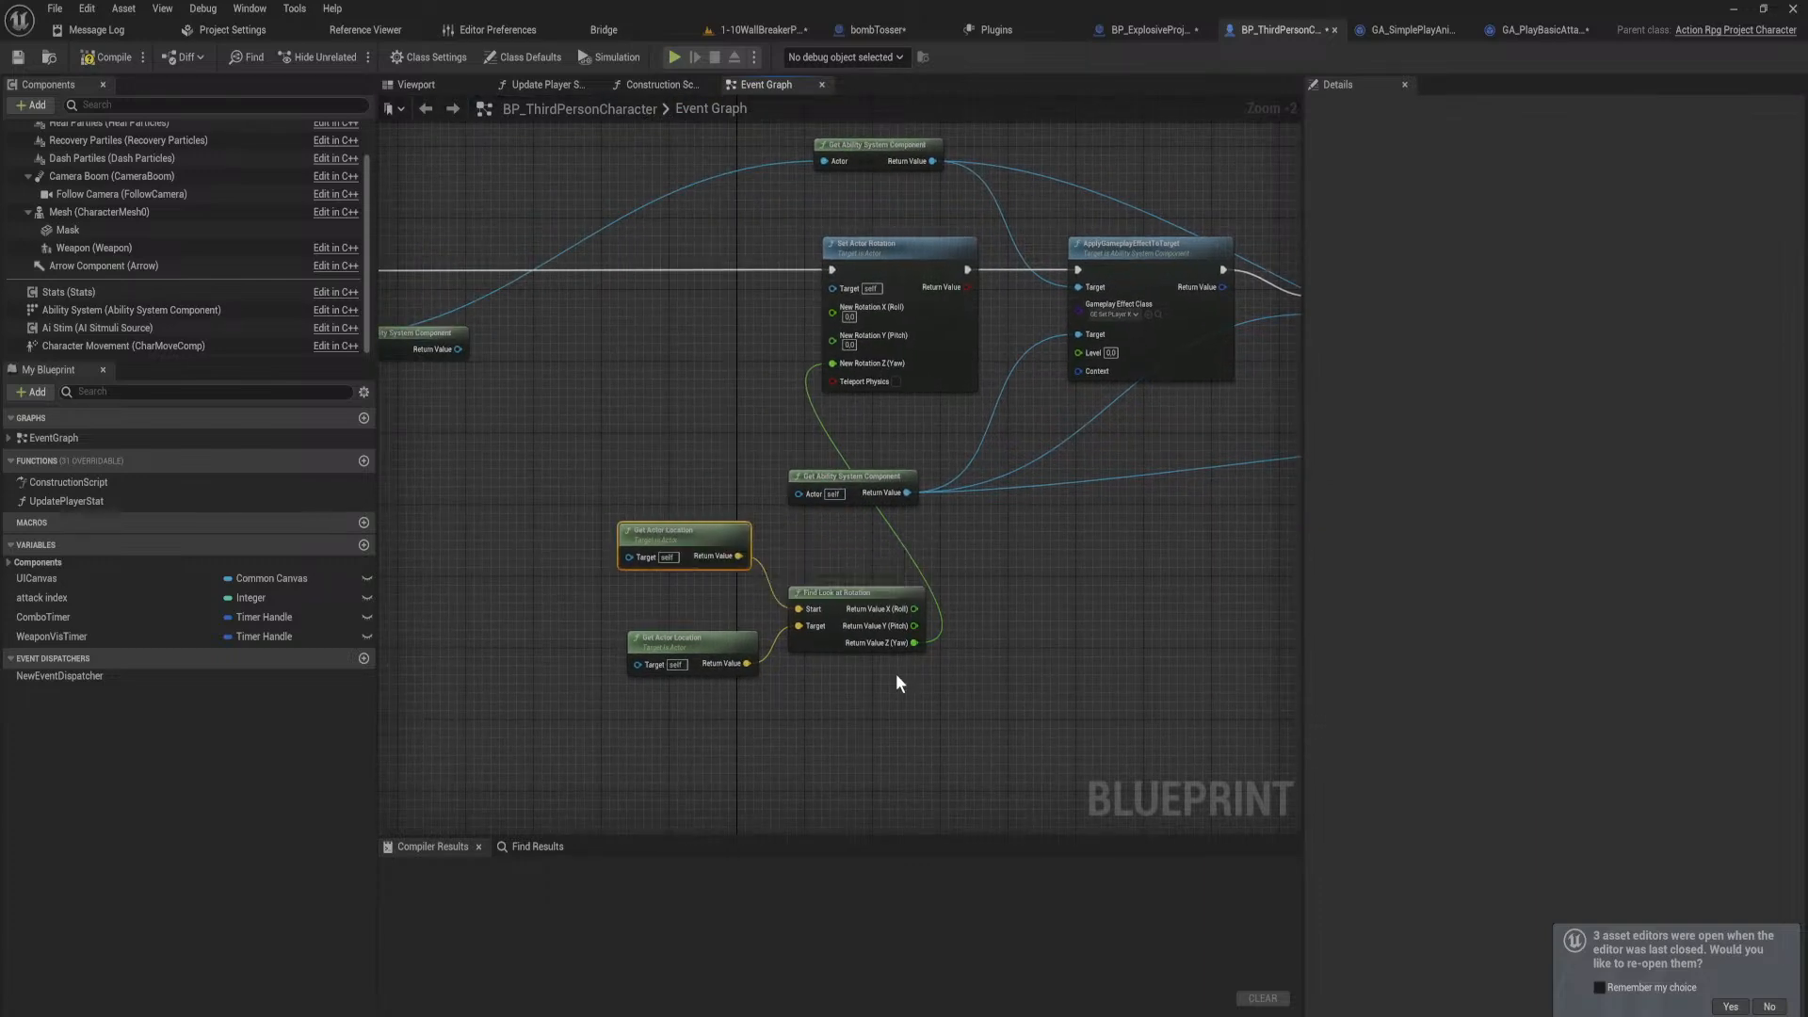
Step: Connect Event AnyDamage's Damage Causer to the lower Get Actor Location's Target and delete the Get Ability System Component node beside the event
right_drag(655, 557, 929, 585)
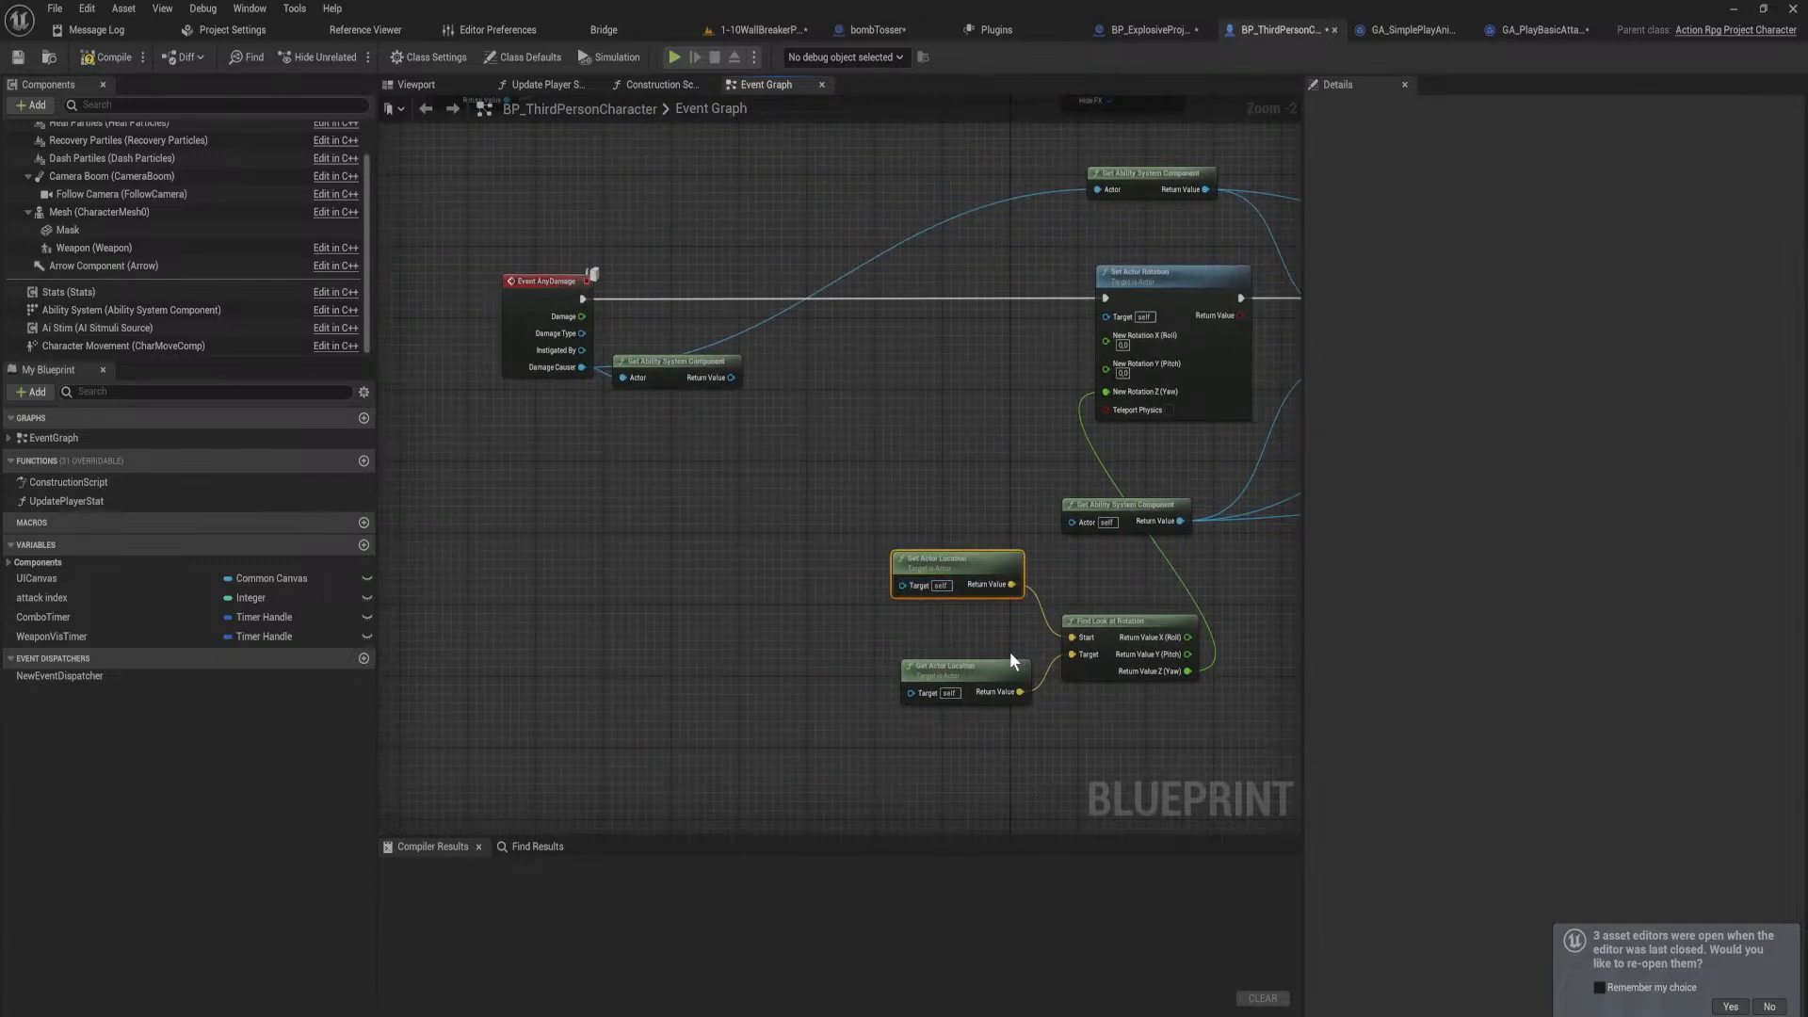
click(1563, 29)
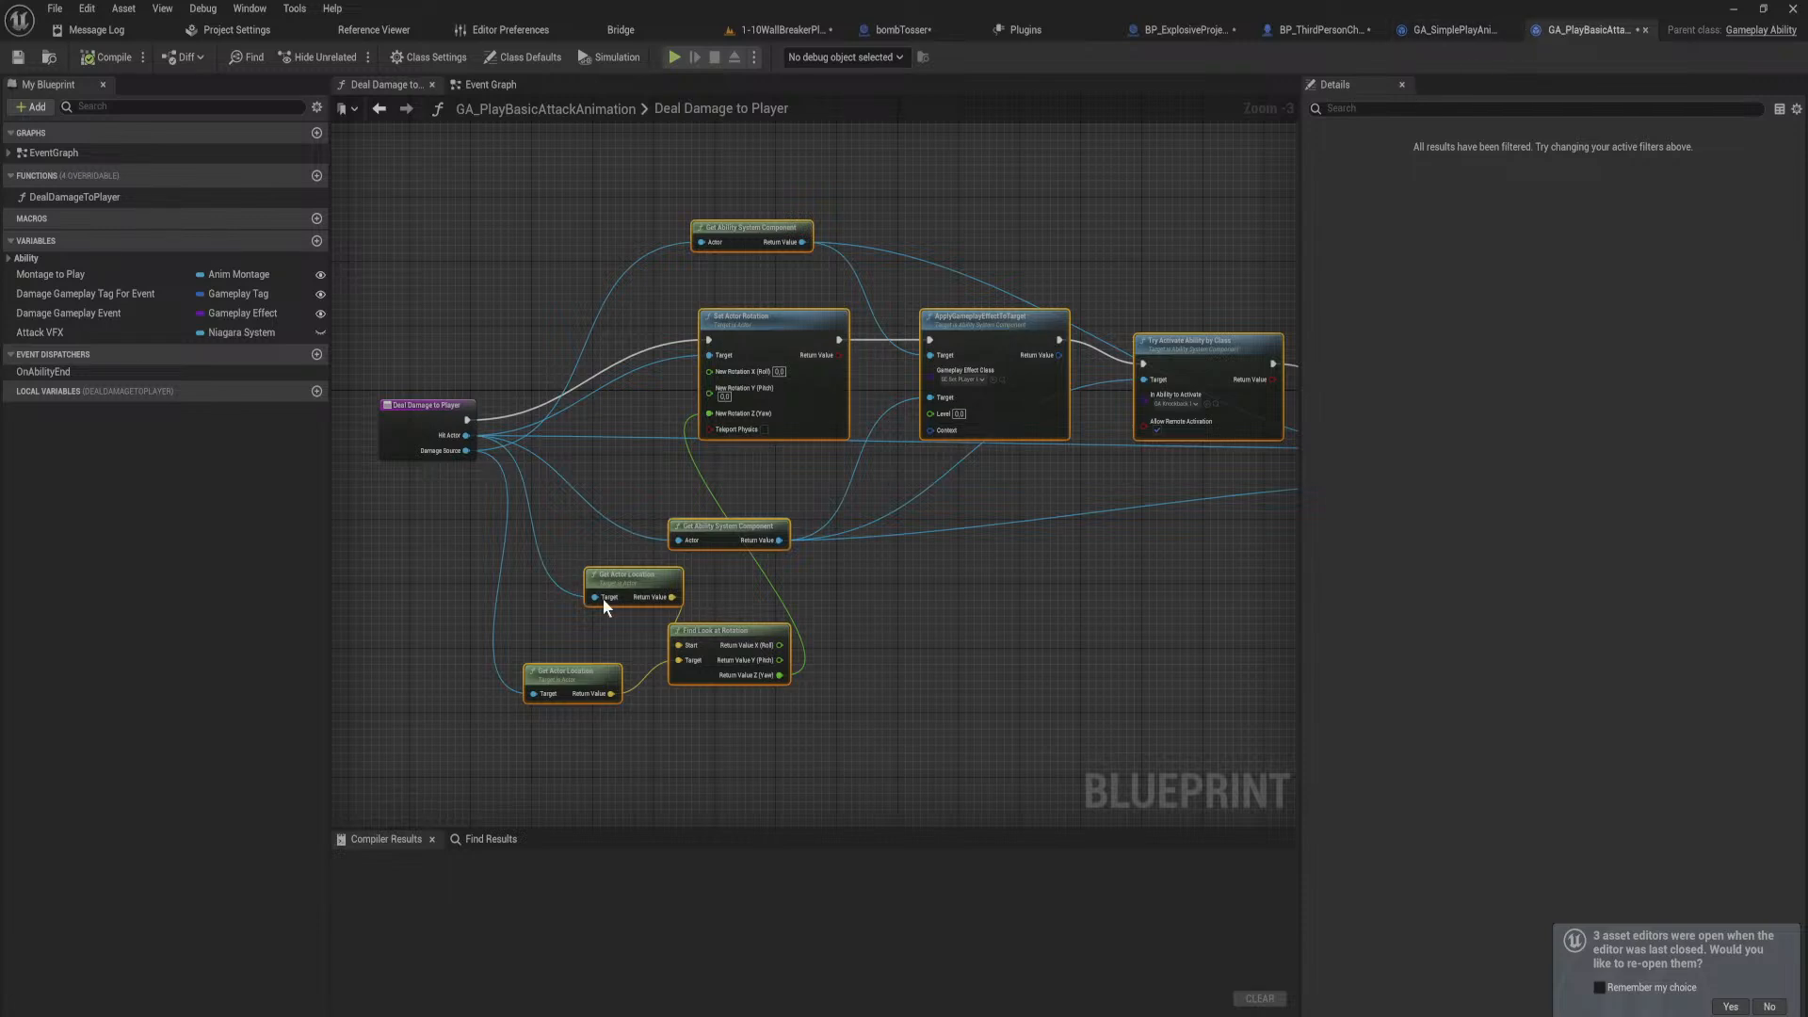
click(1331, 30)
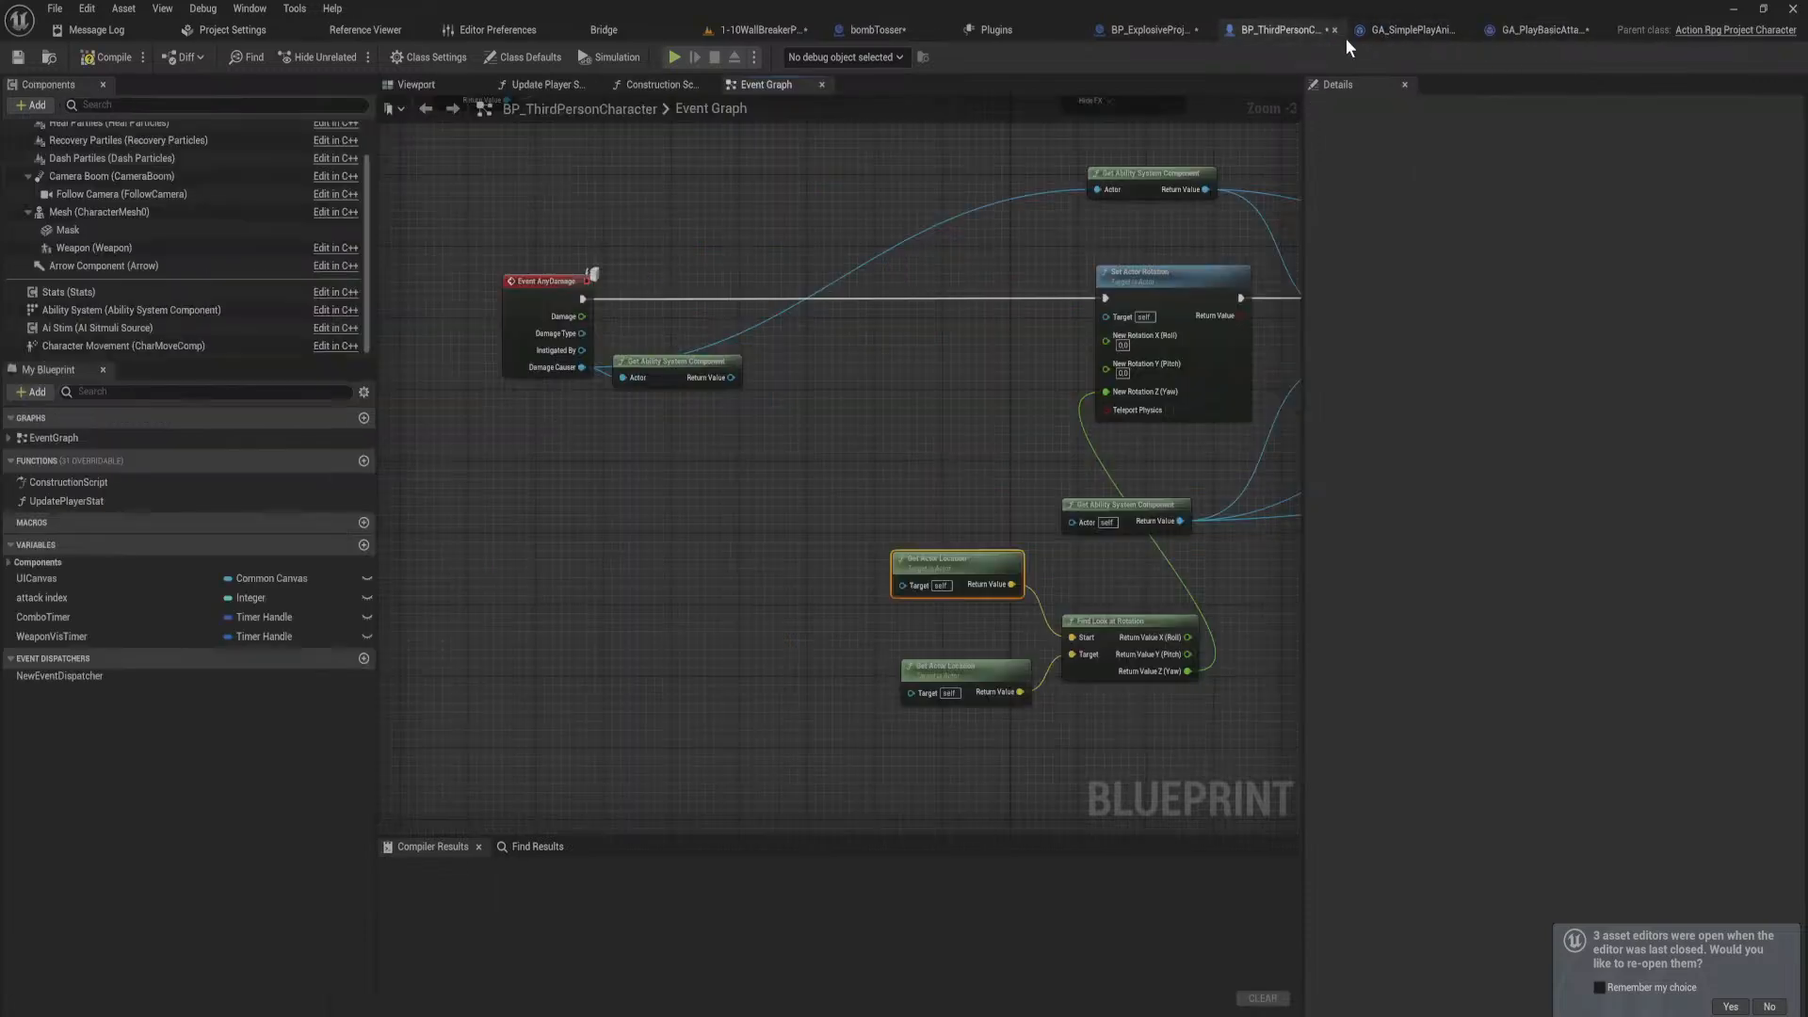
drag(910, 693, 579, 364)
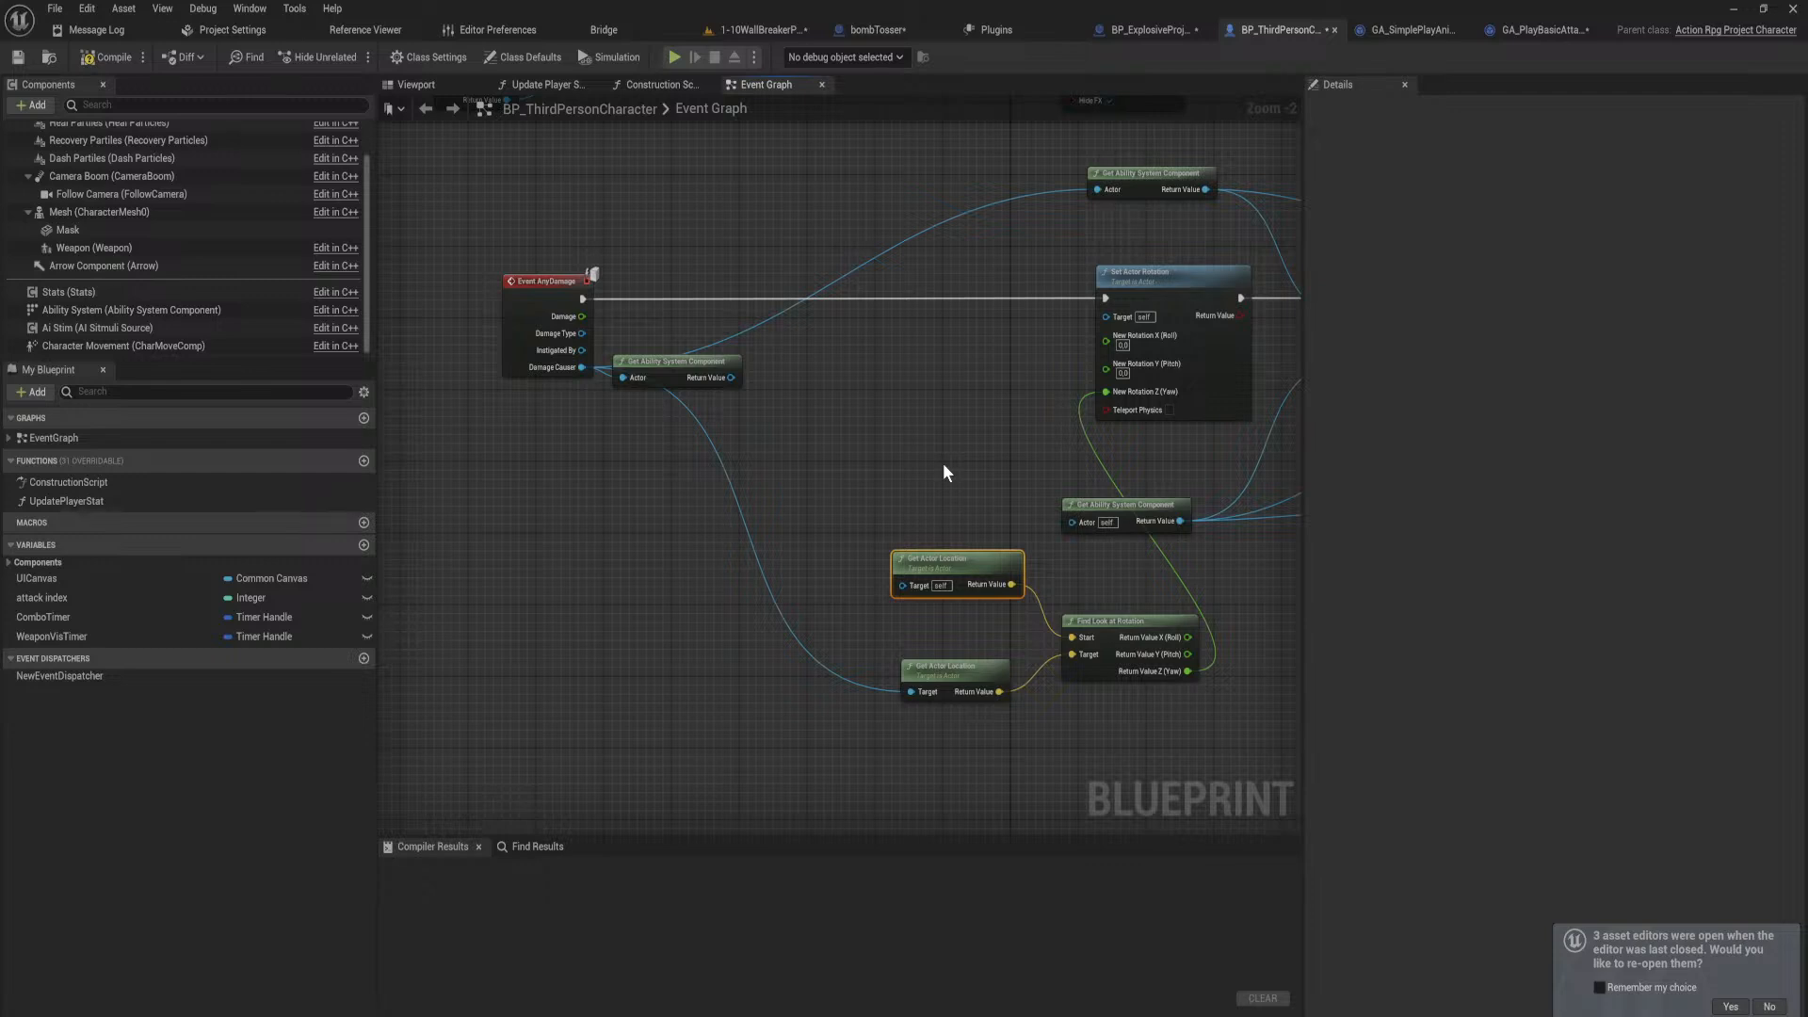
click(674, 380)
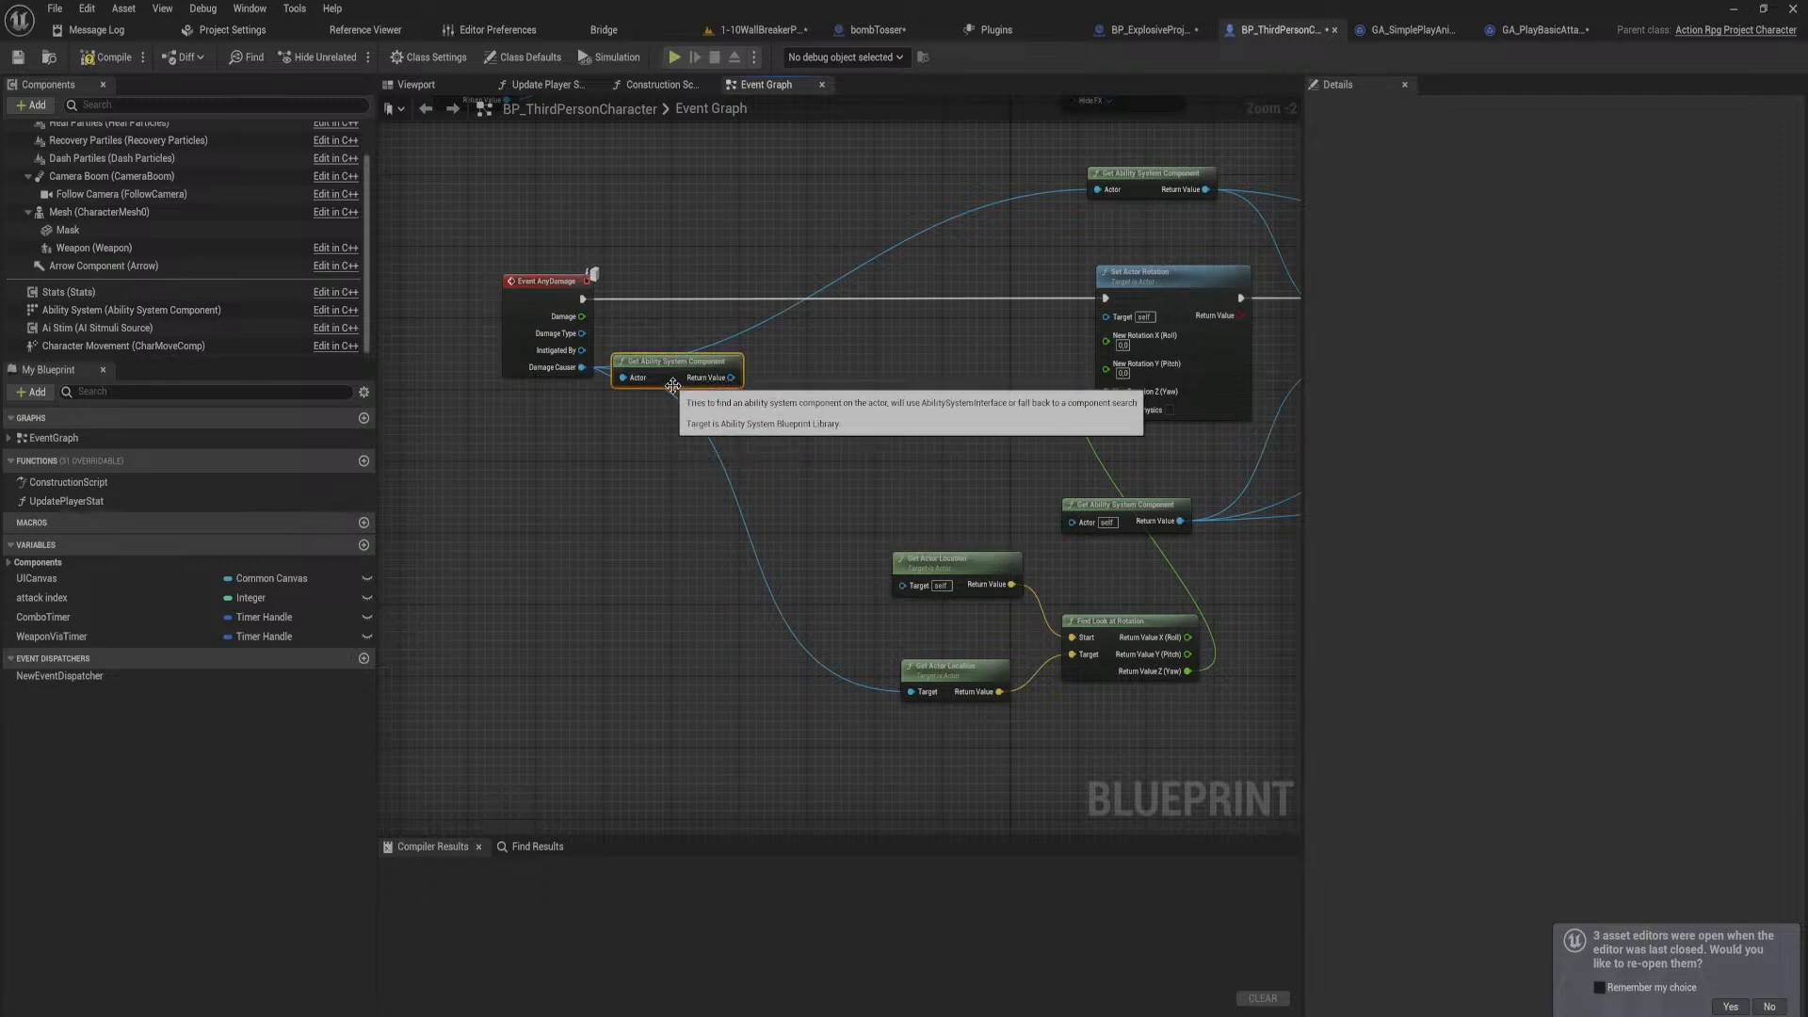
key(Delete)
Step: Move the Damage Gameplay Event effect node and everything after it closer to and level with Try Activate Ability by Class
right_drag(904, 452, 776, 458)
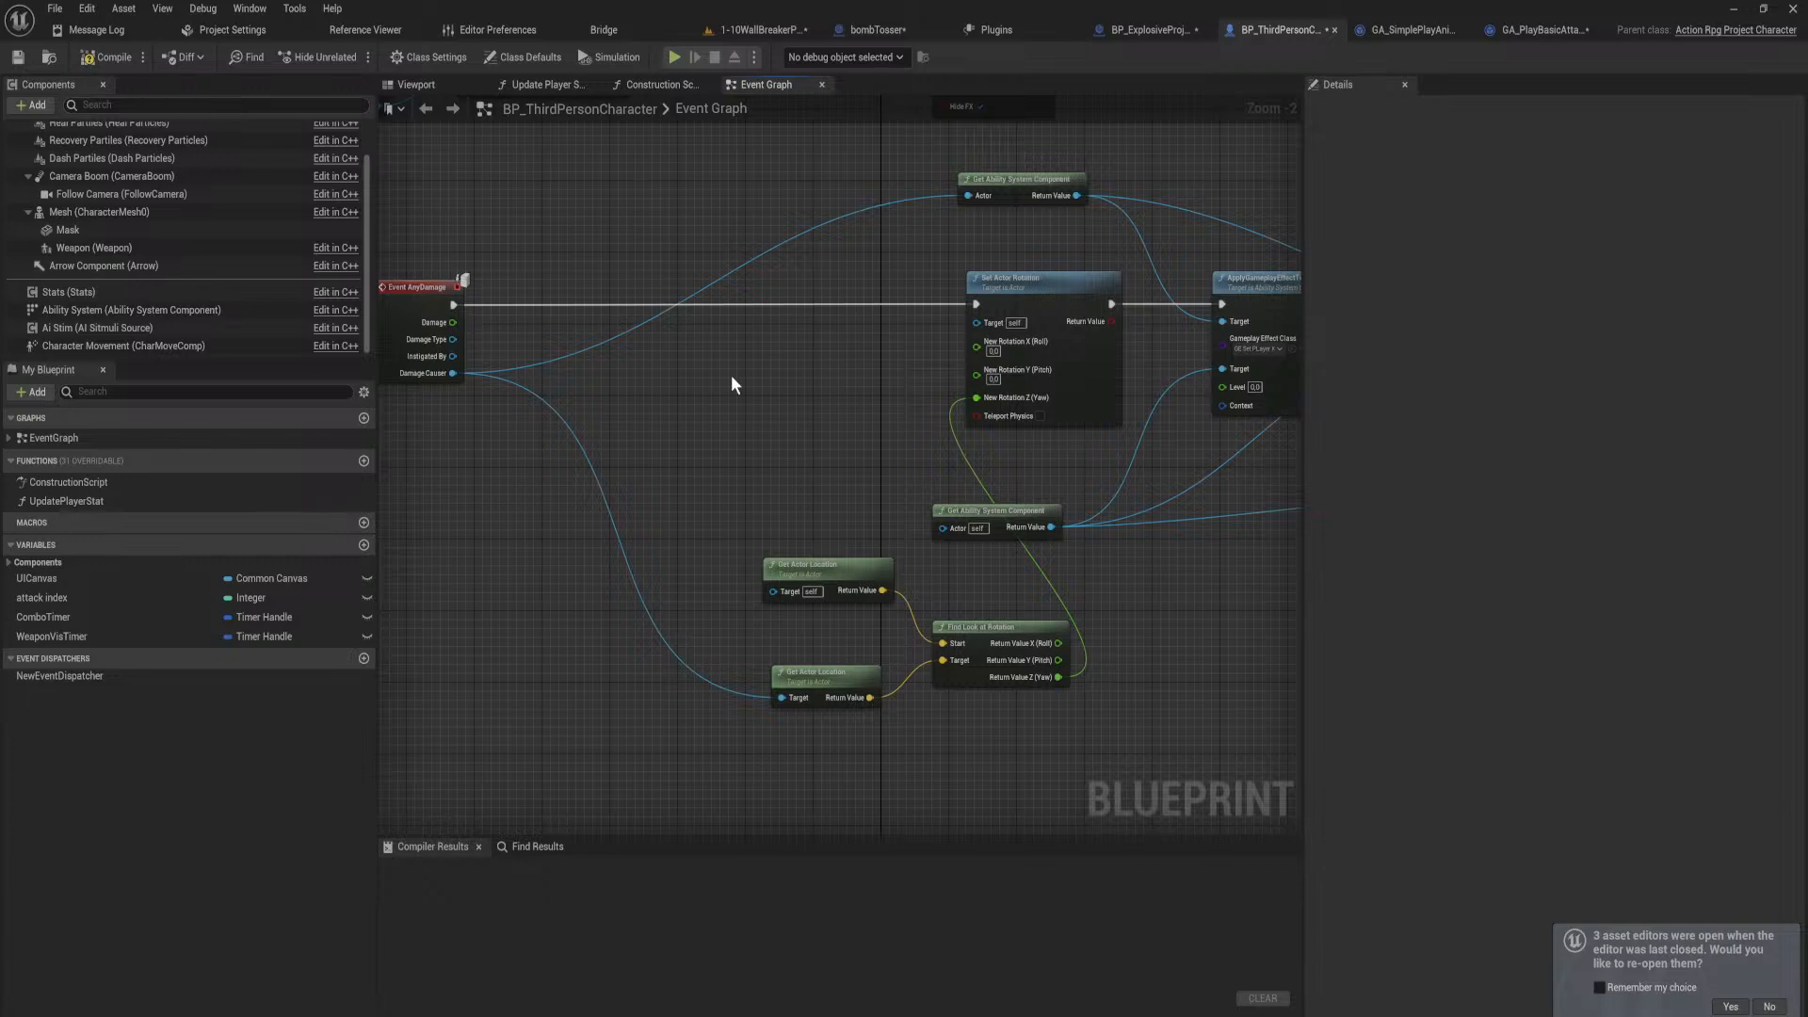
right_drag(731, 377, 649, 414)
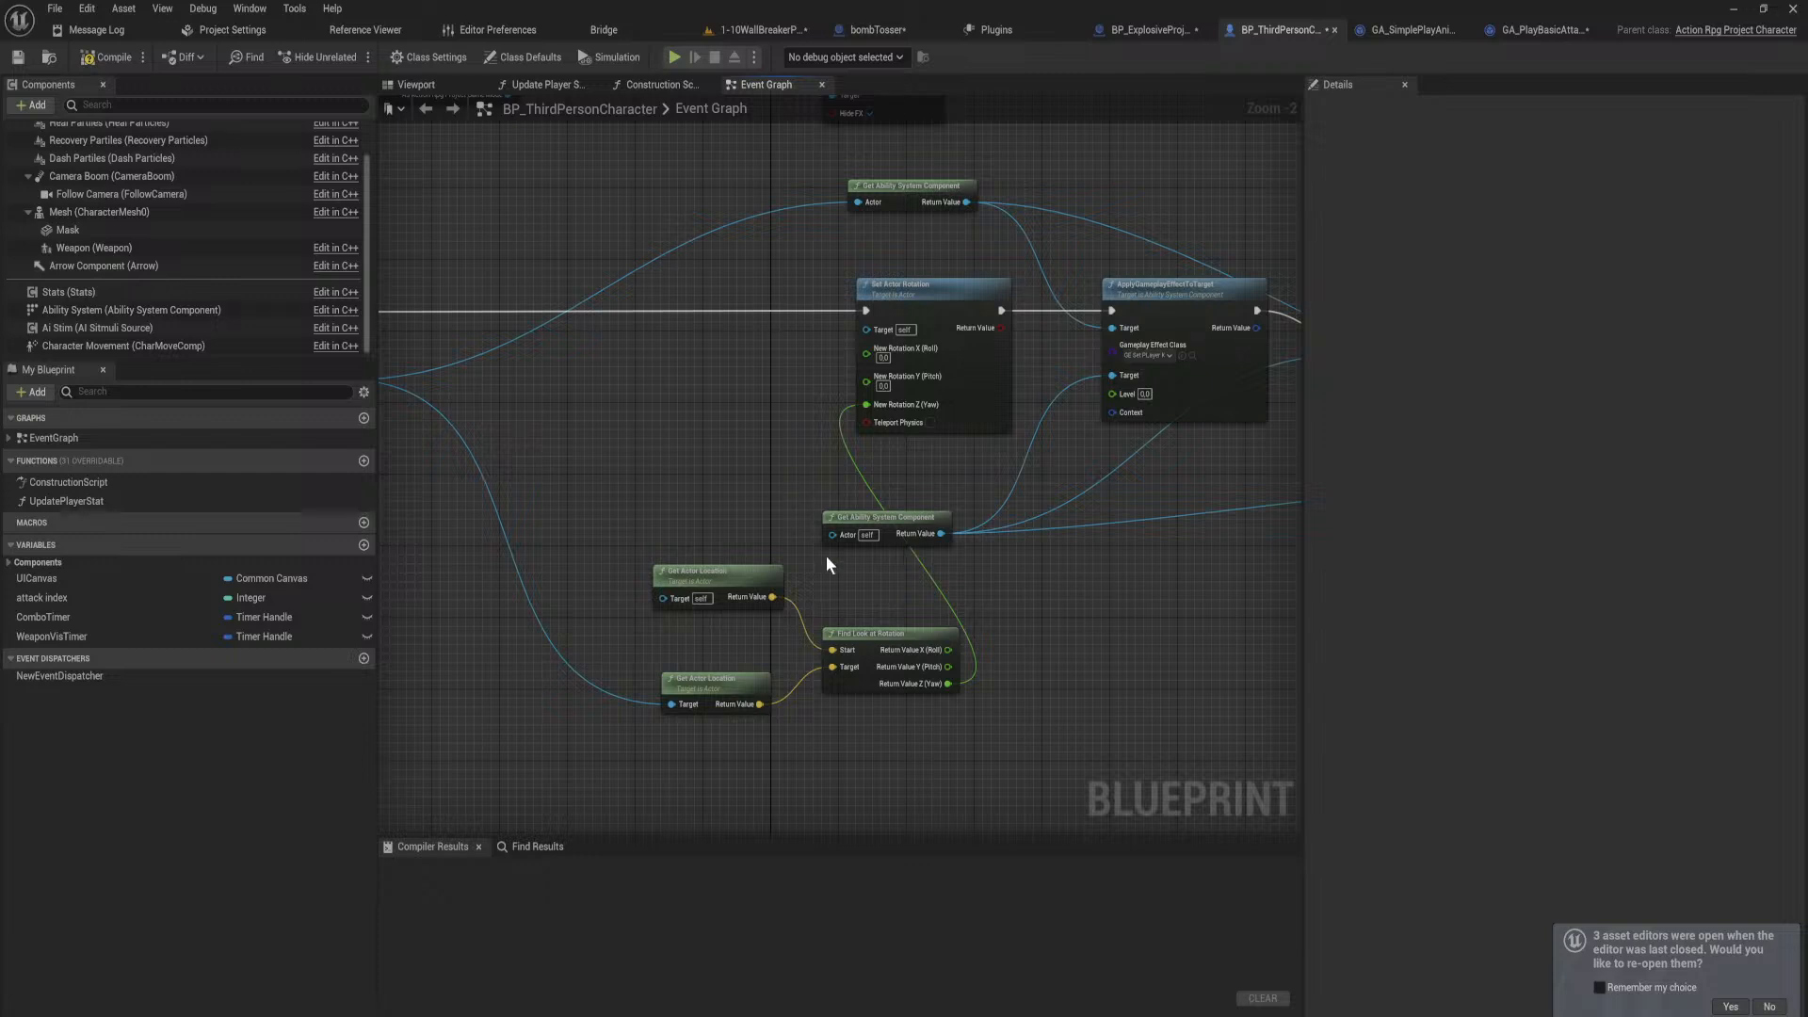
right_drag(826, 555, 482, 540)
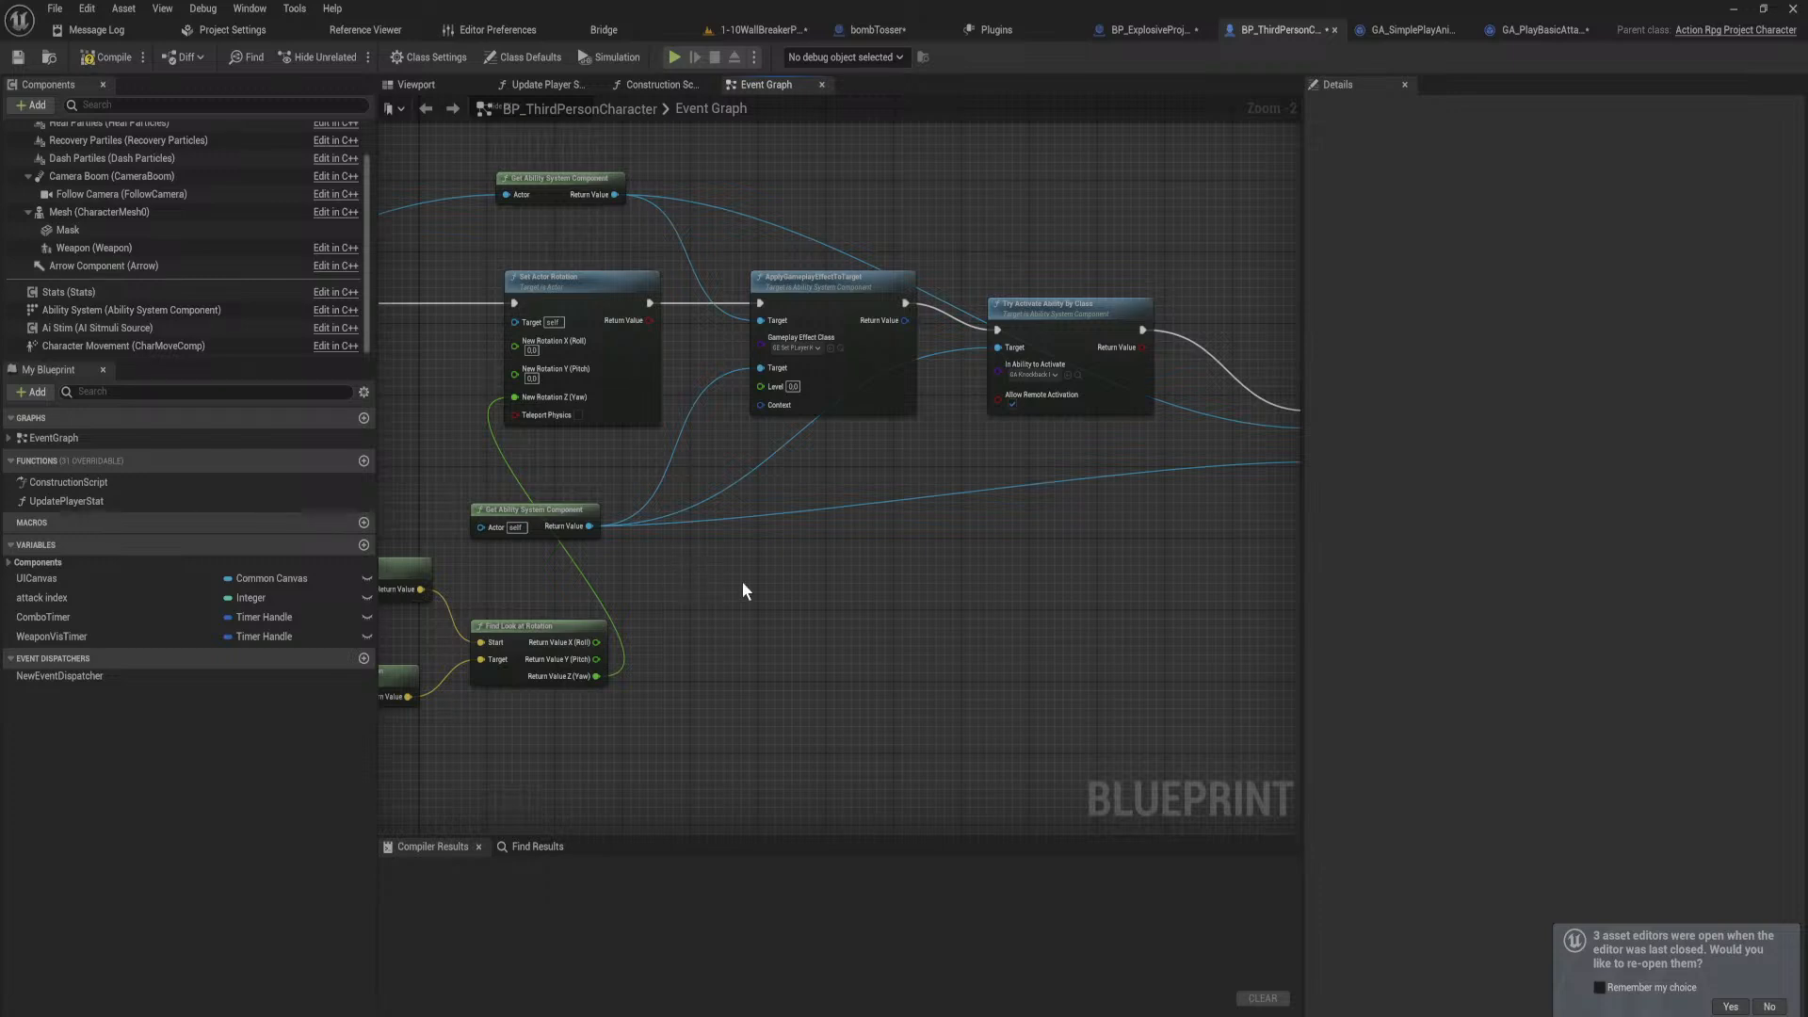
right_drag(867, 569, 42, 668)
scroll(1021, 640, down, 2)
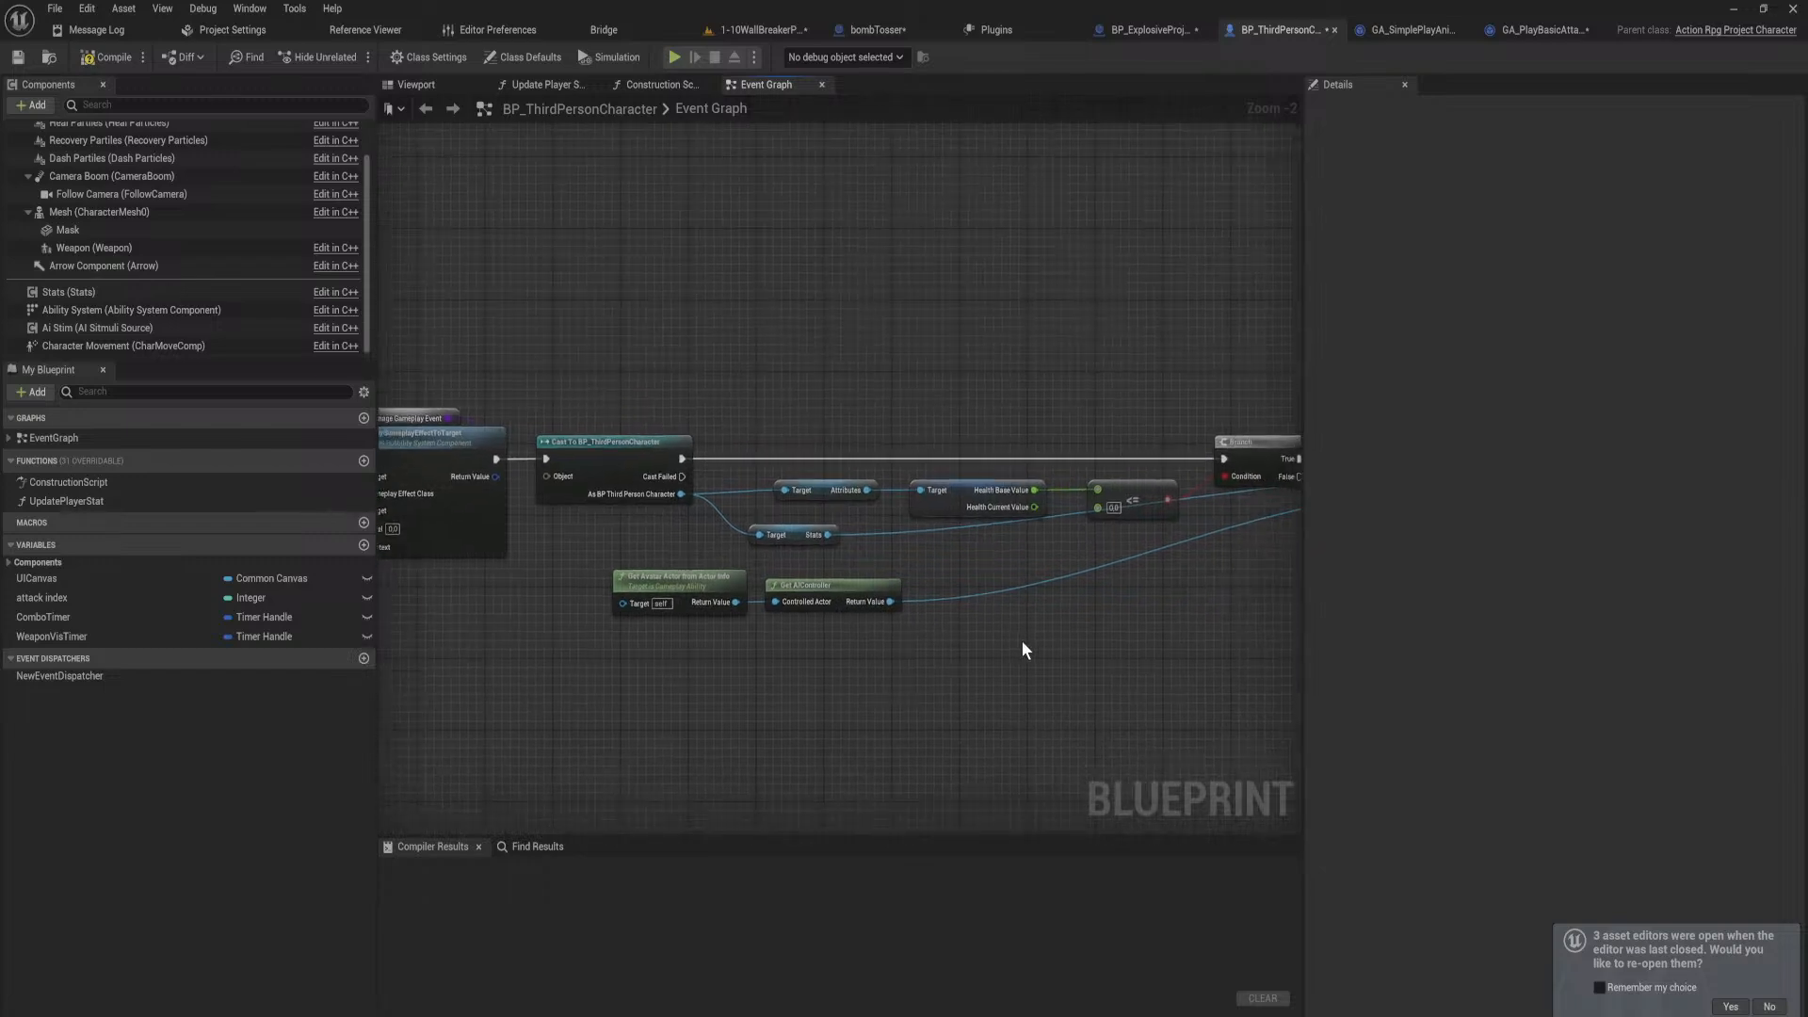
drag(1144, 700, 461, 416)
right_drag(462, 416, 892, 455)
drag(920, 528, 864, 476)
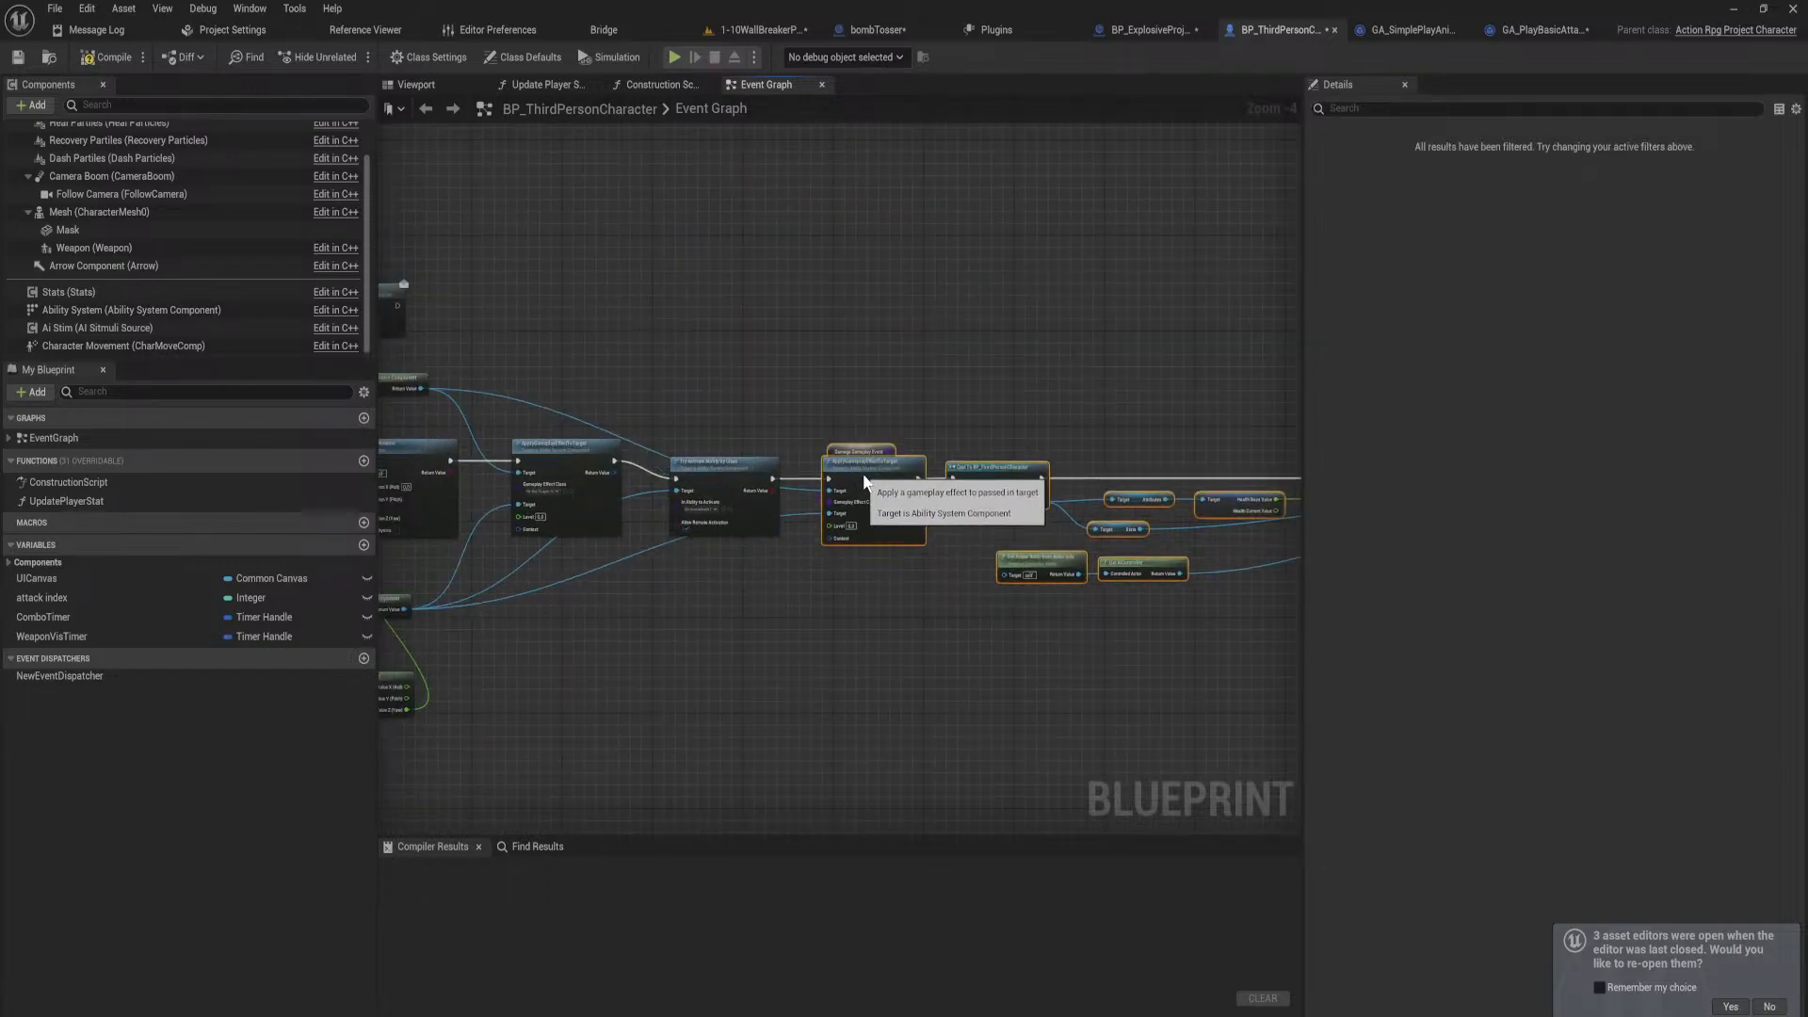
Step: Reposition the self-targeted Get Ability System Component node just below the first ApplyGameplayEffectToTarget node
right_drag(644, 598, 972, 589)
scroll(639, 624, up, 2)
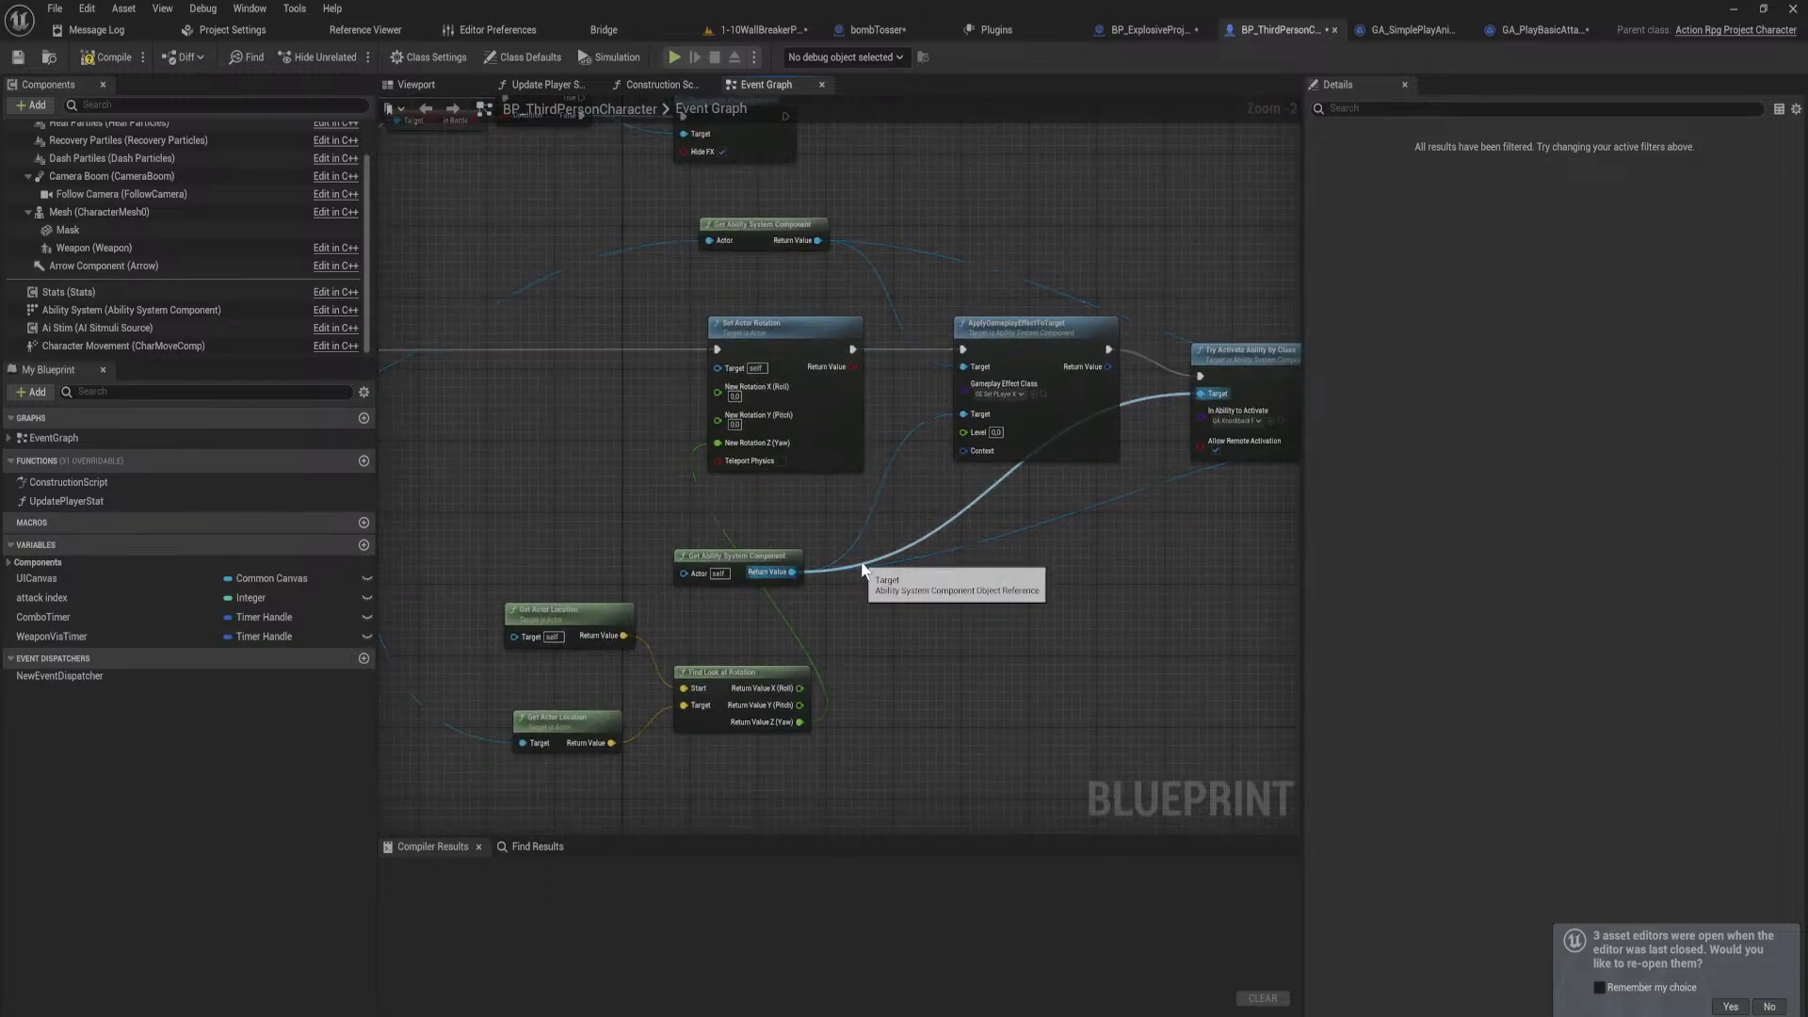
drag(759, 561, 919, 534)
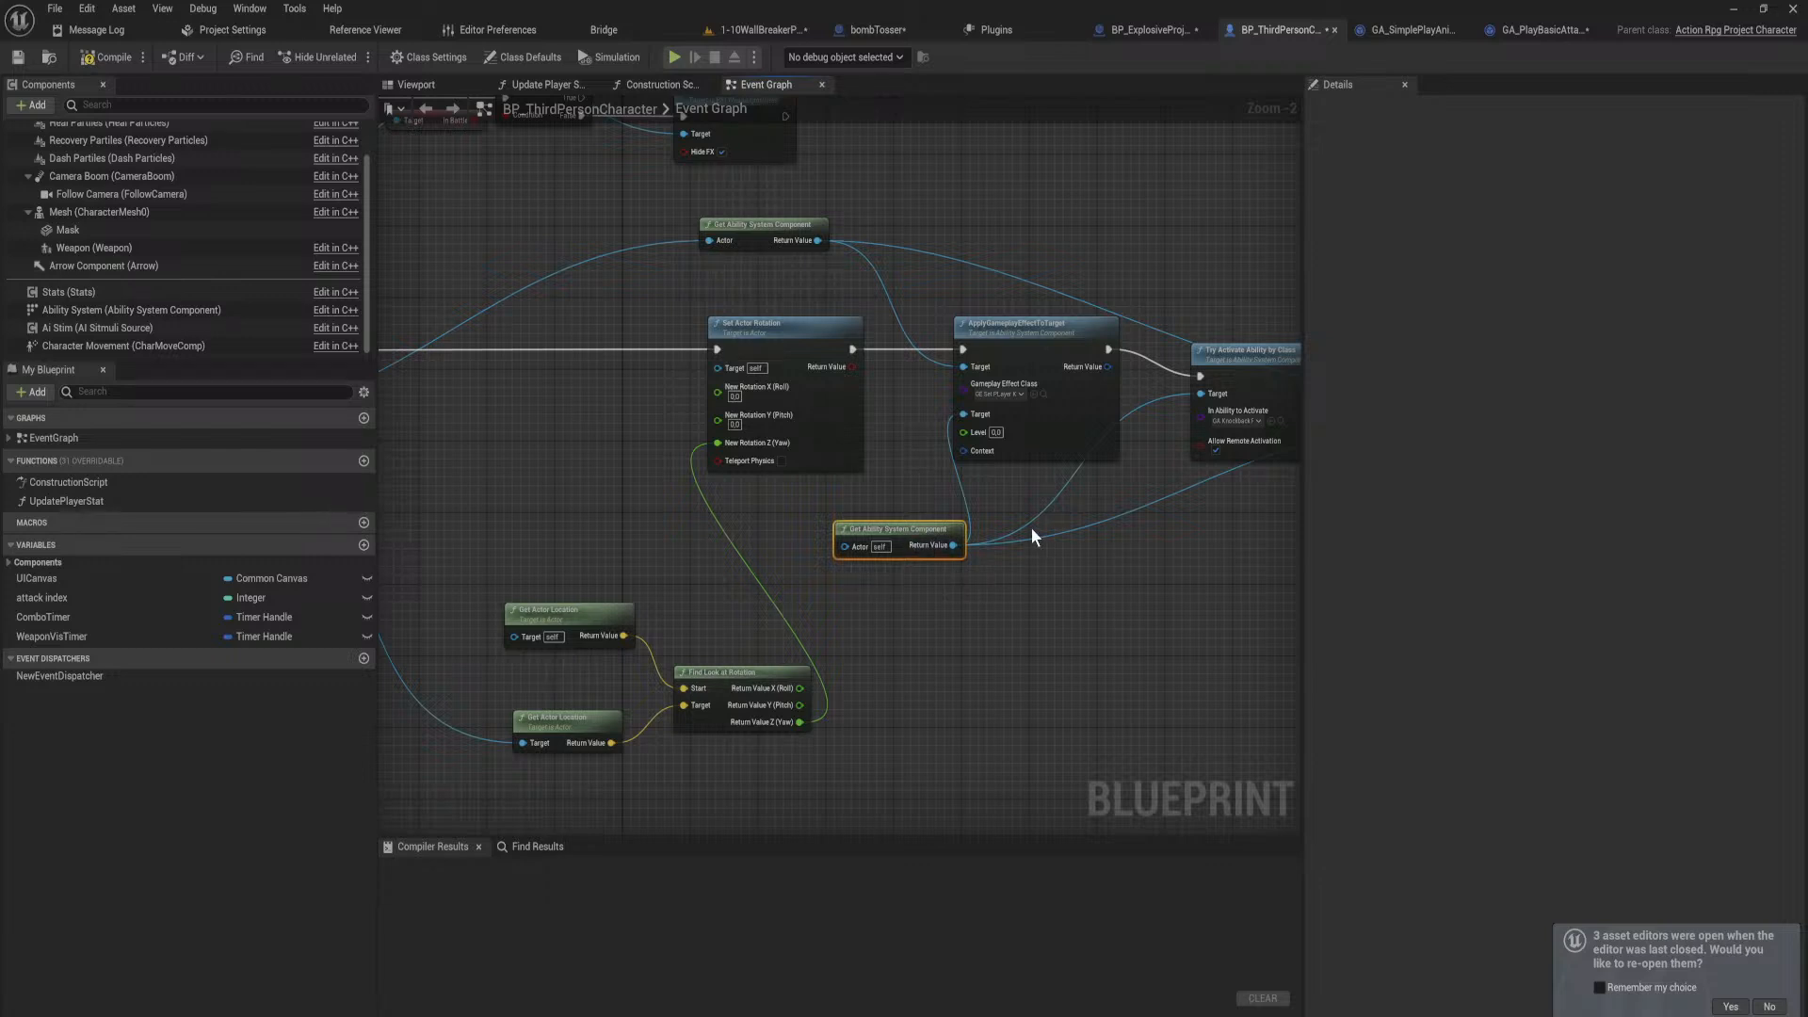
right_drag(1000, 571, 1098, 557)
click(965, 585)
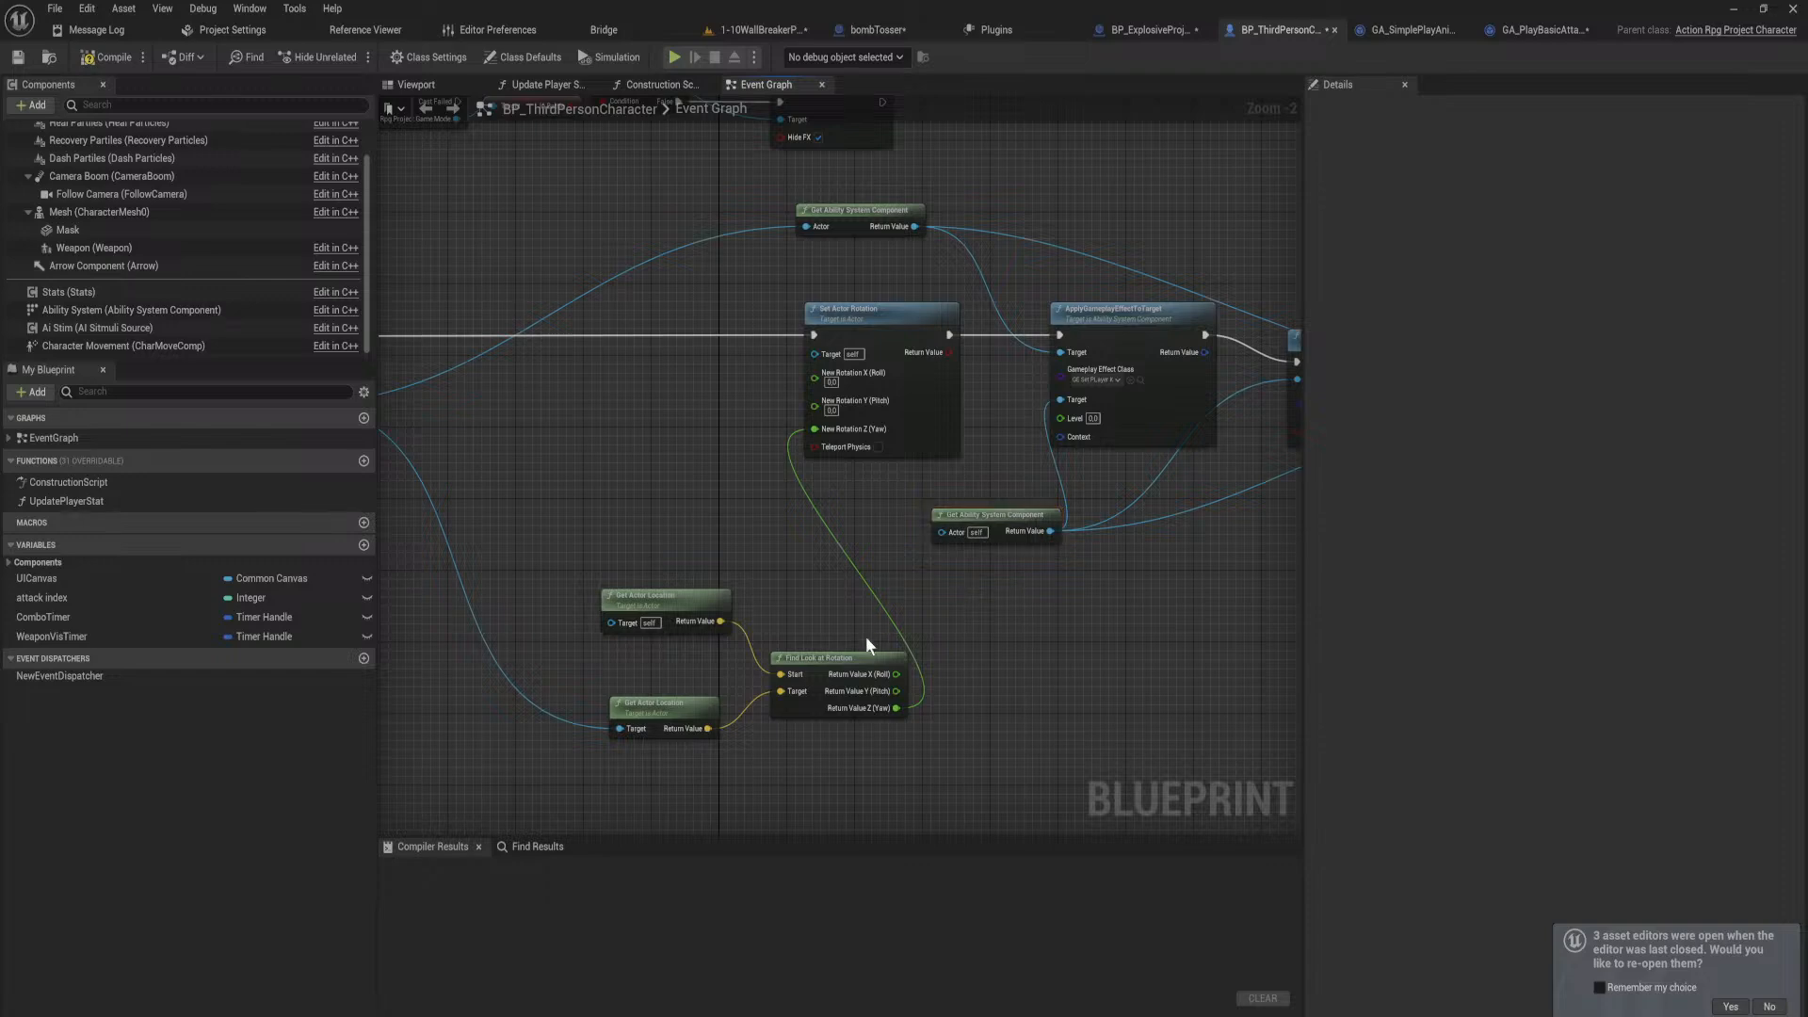
Step: Group both Get Actor Location nodes and Find Look at Rotation compactly between Event AnyDamage and Set Actor Rotation
scroll(881, 654, up, 1)
right_drag(887, 664, 1190, 586)
drag(1177, 729, 842, 495)
drag(1141, 599, 989, 278)
click(989, 275)
drag(808, 195, 825, 261)
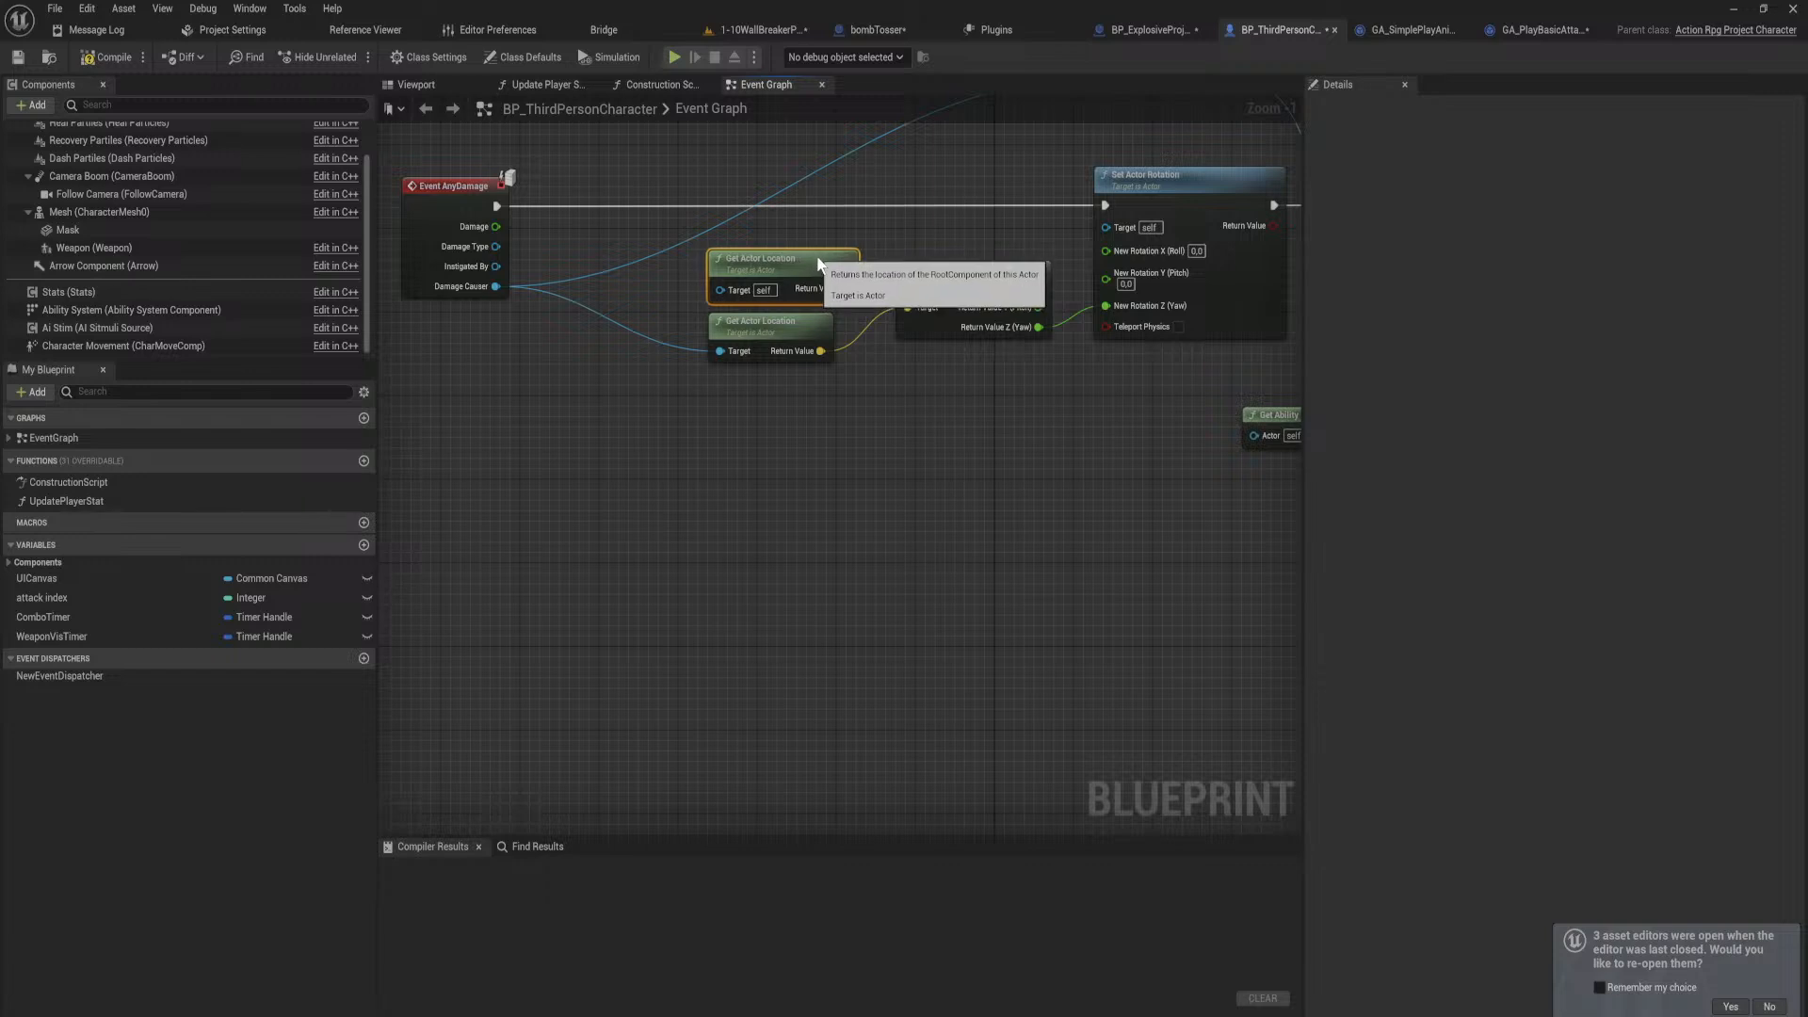
drag(988, 432, 759, 273)
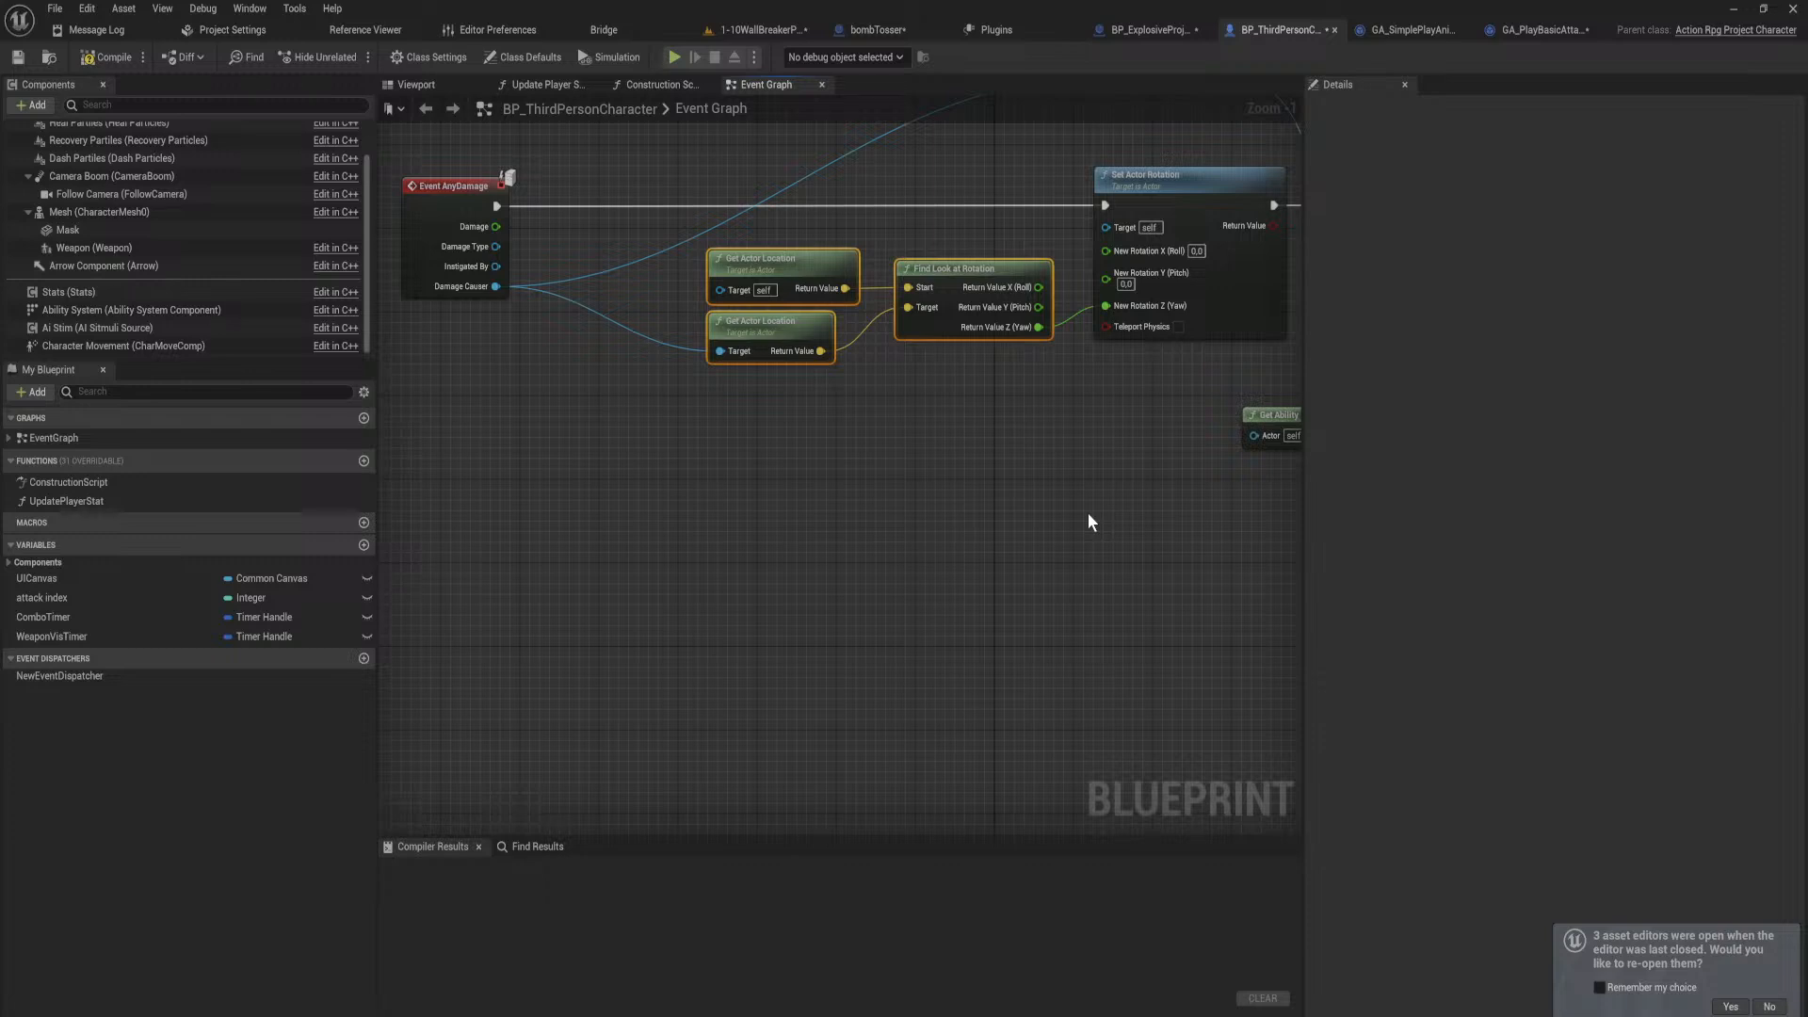
Step: Detach GA_PlayBasicAttackAnimation's Deal Damage to Player graph into its own window for reference, and return to BP_ThirdPersonCharacter
right_drag(1139, 500, 726, 593)
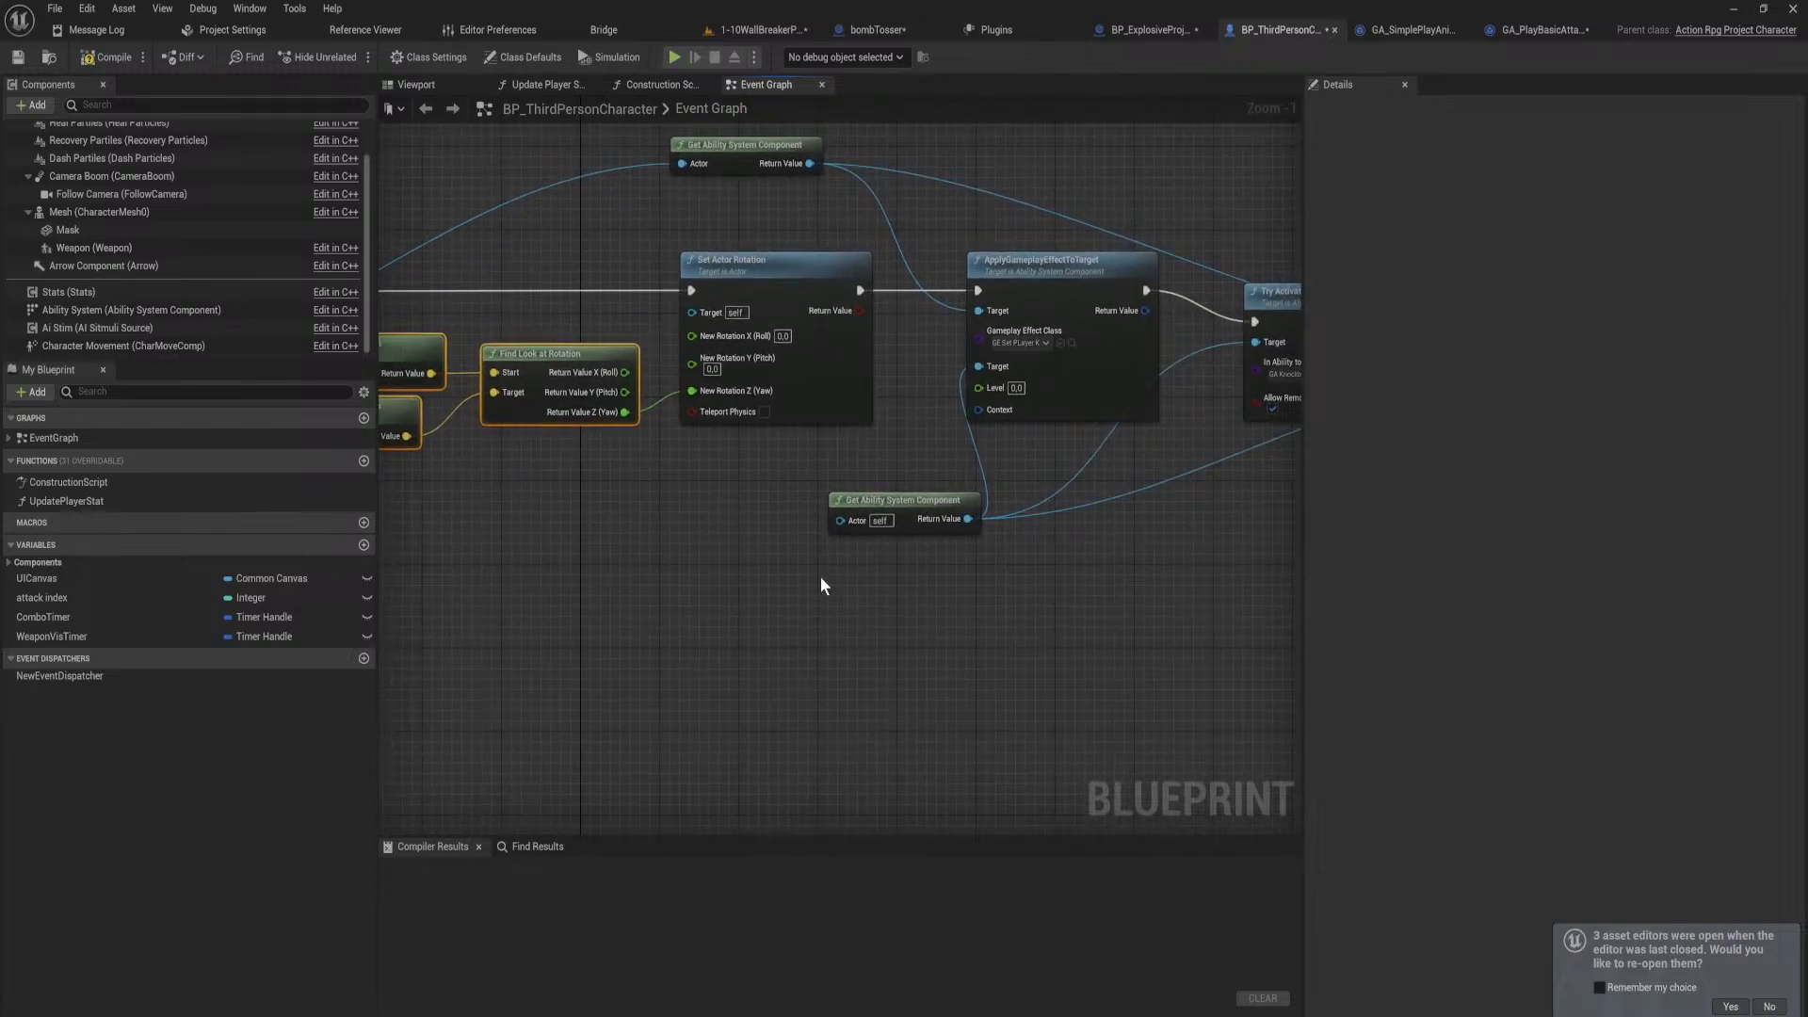
right_drag(1042, 512, 561, 589)
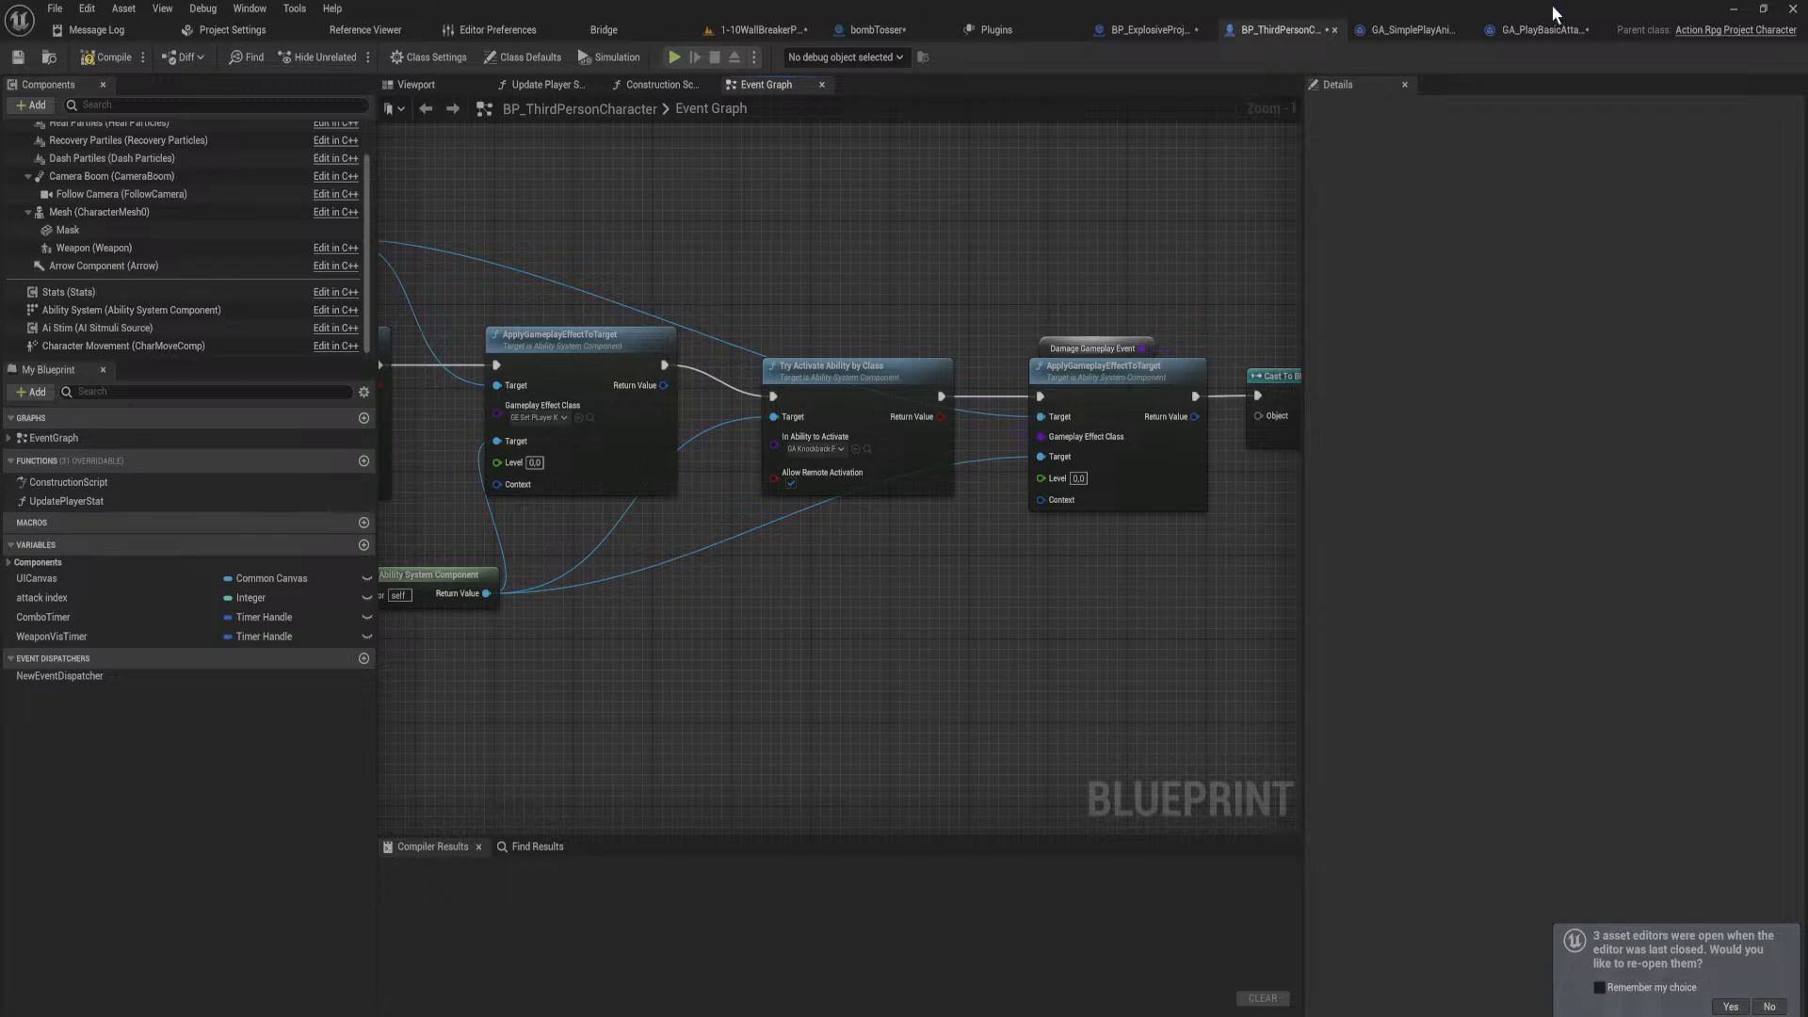
click(1549, 29)
right_drag(1055, 552, 573, 569)
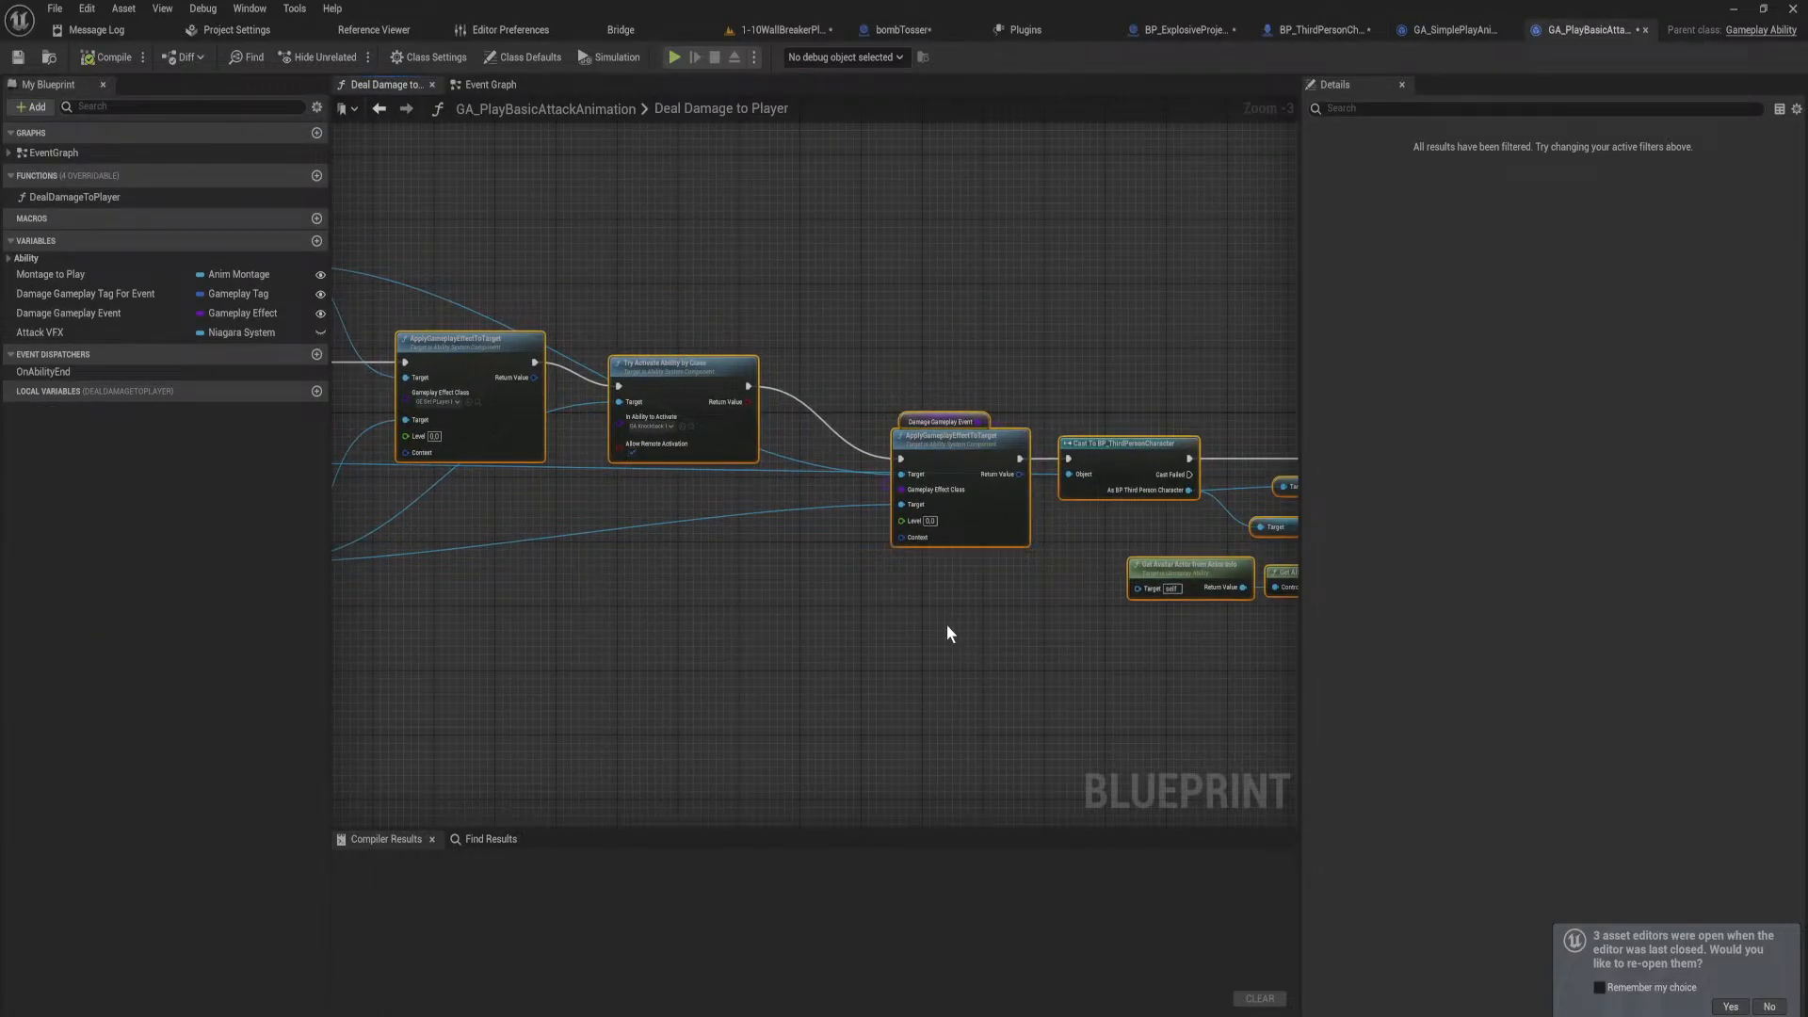
right_drag(947, 624, 1219, 509)
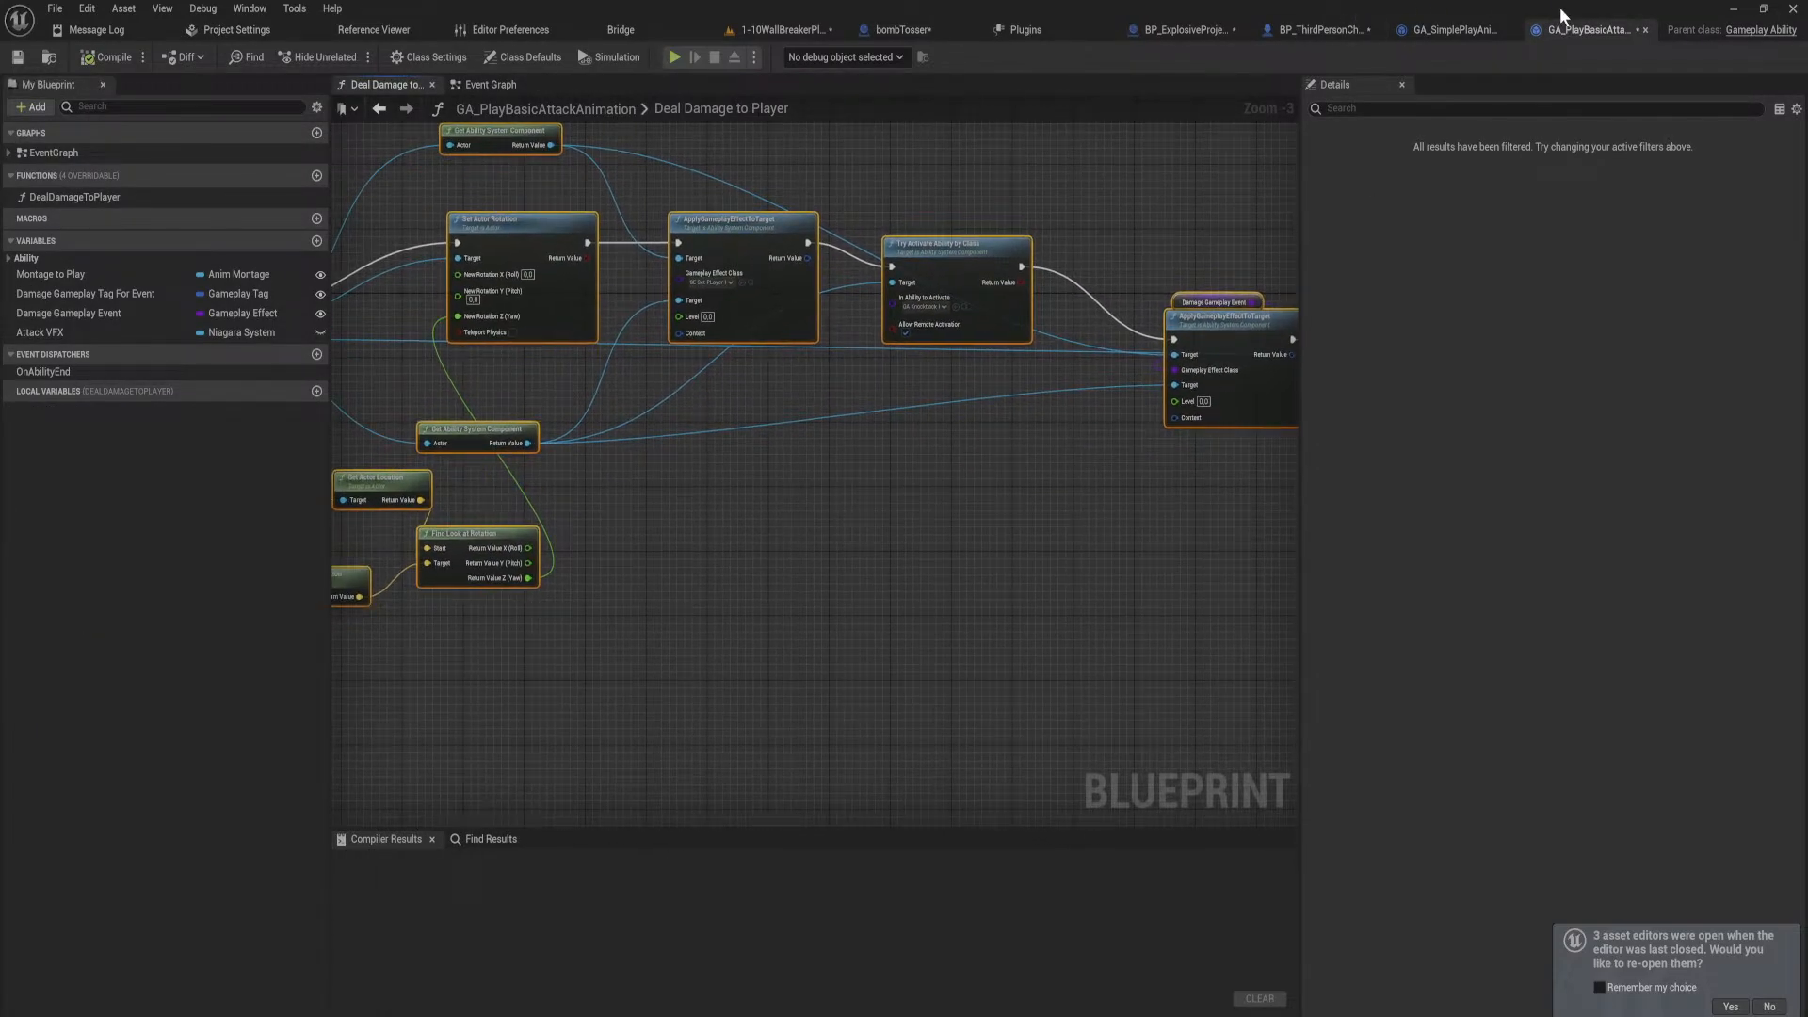
drag(1559, 12, 1026, 489)
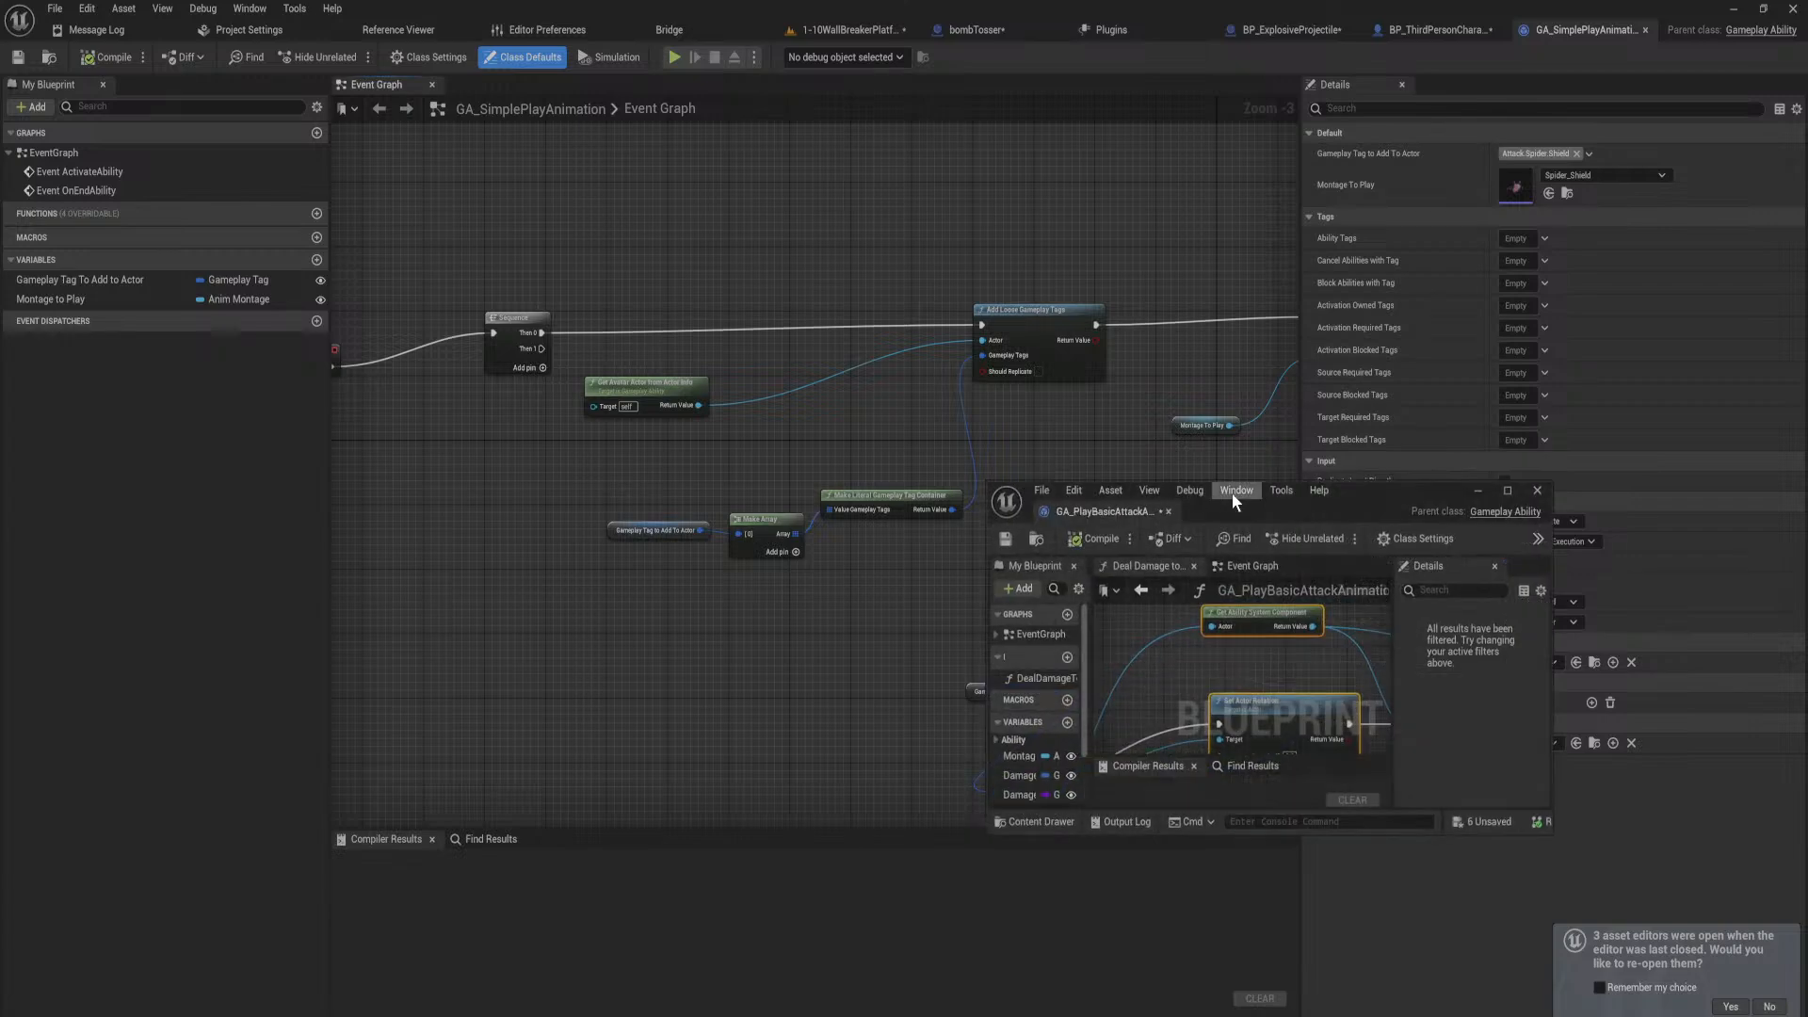
drag(1361, 504, 0, 602)
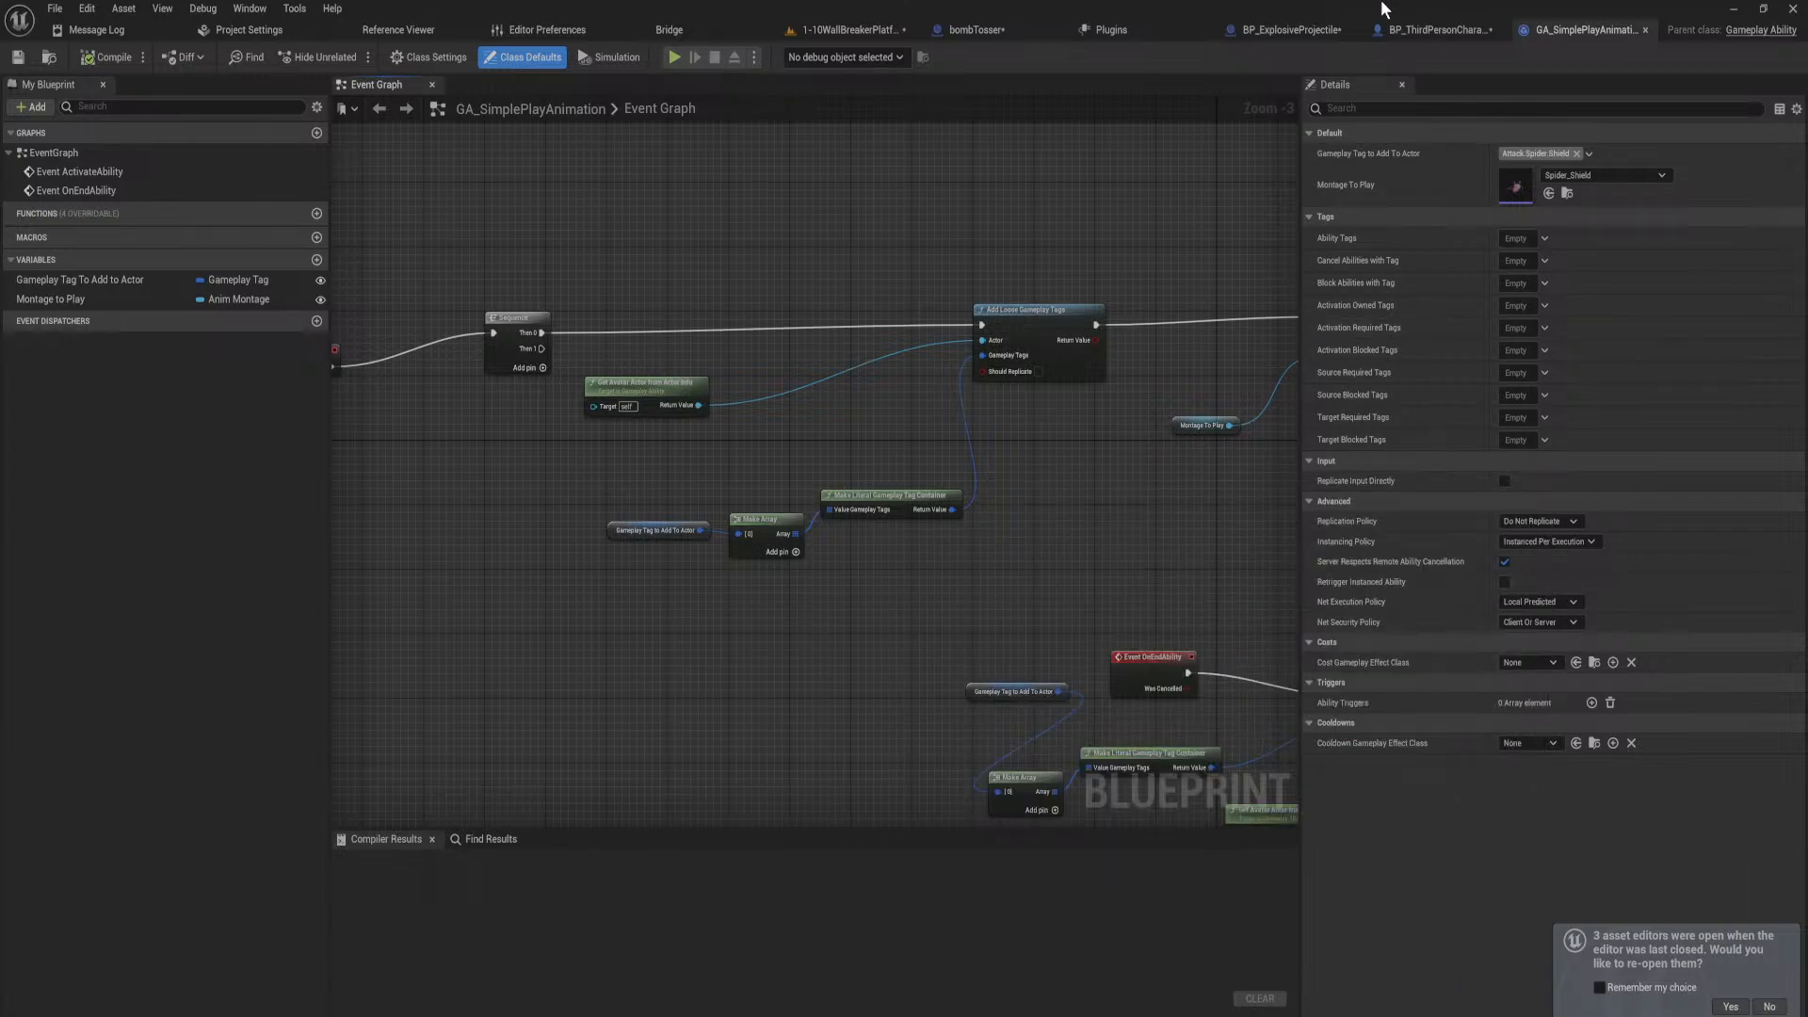
click(1319, 29)
click(1417, 30)
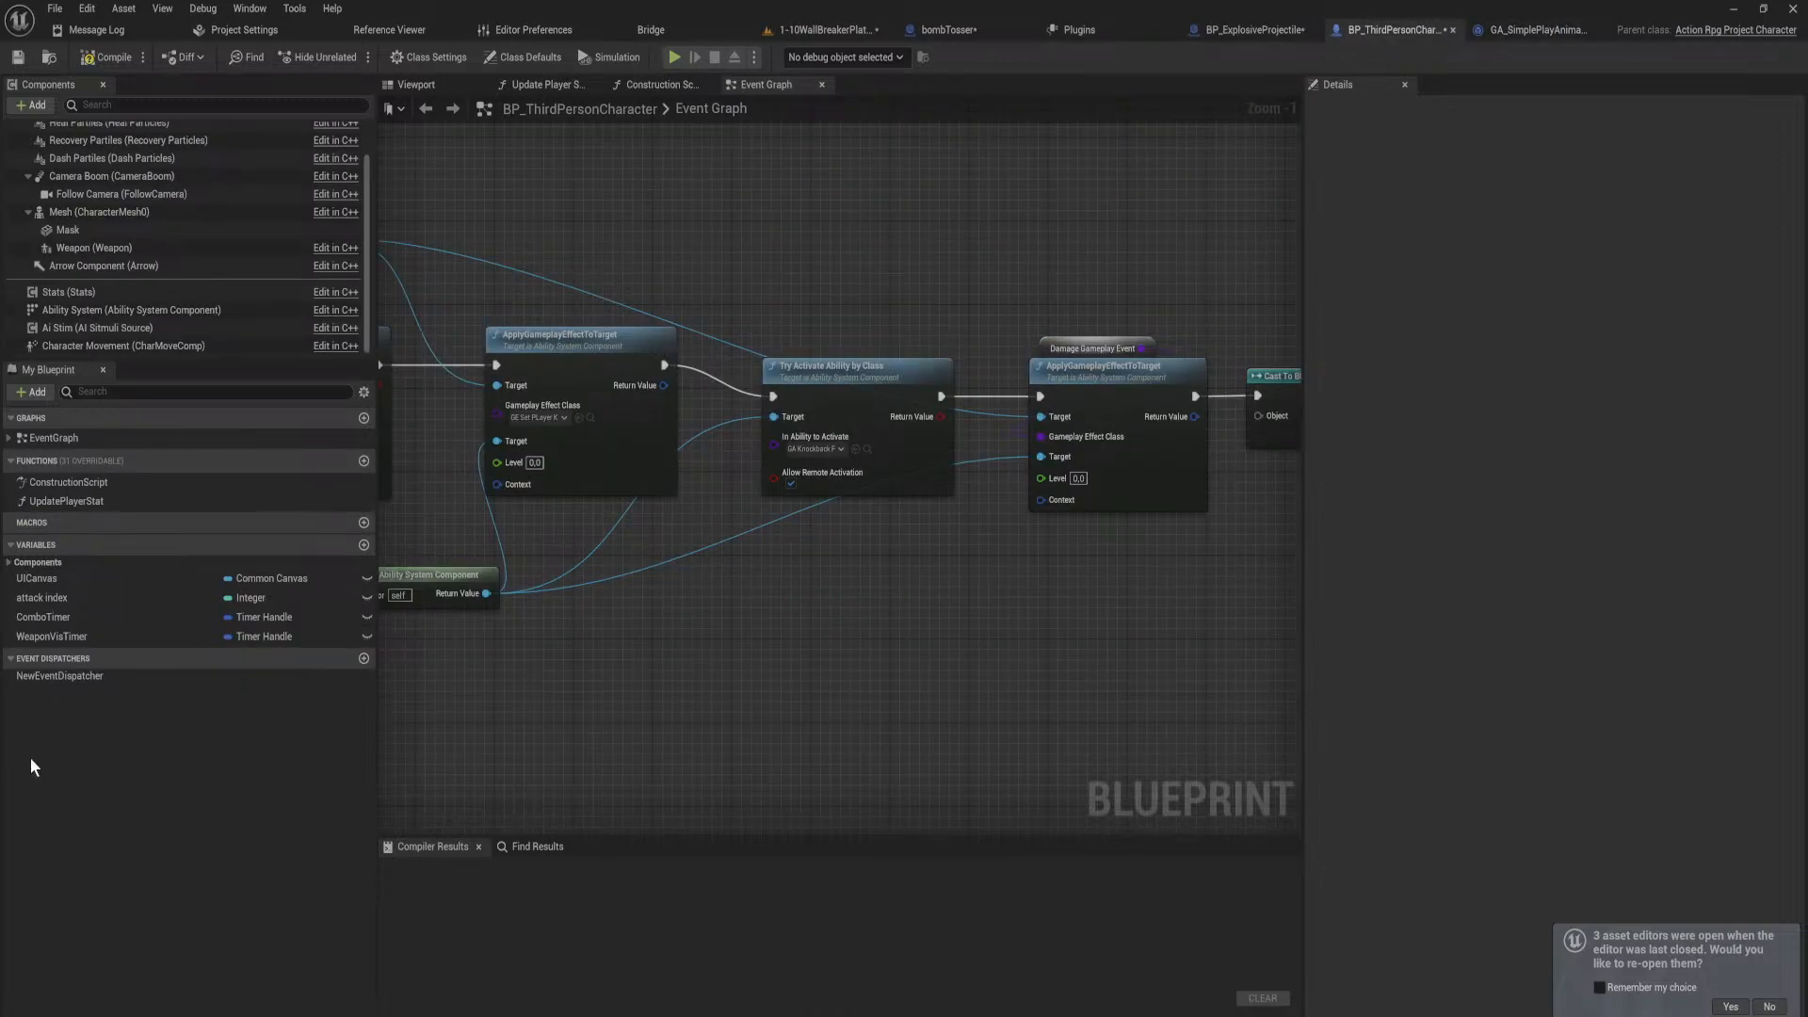
Step: Delete the Cast To BP_ThirdPersonCharacter node and connect the last ApplyGameplayEffectToTarget's execution output directly to the Branch
right_drag(807, 623, 1089, 596)
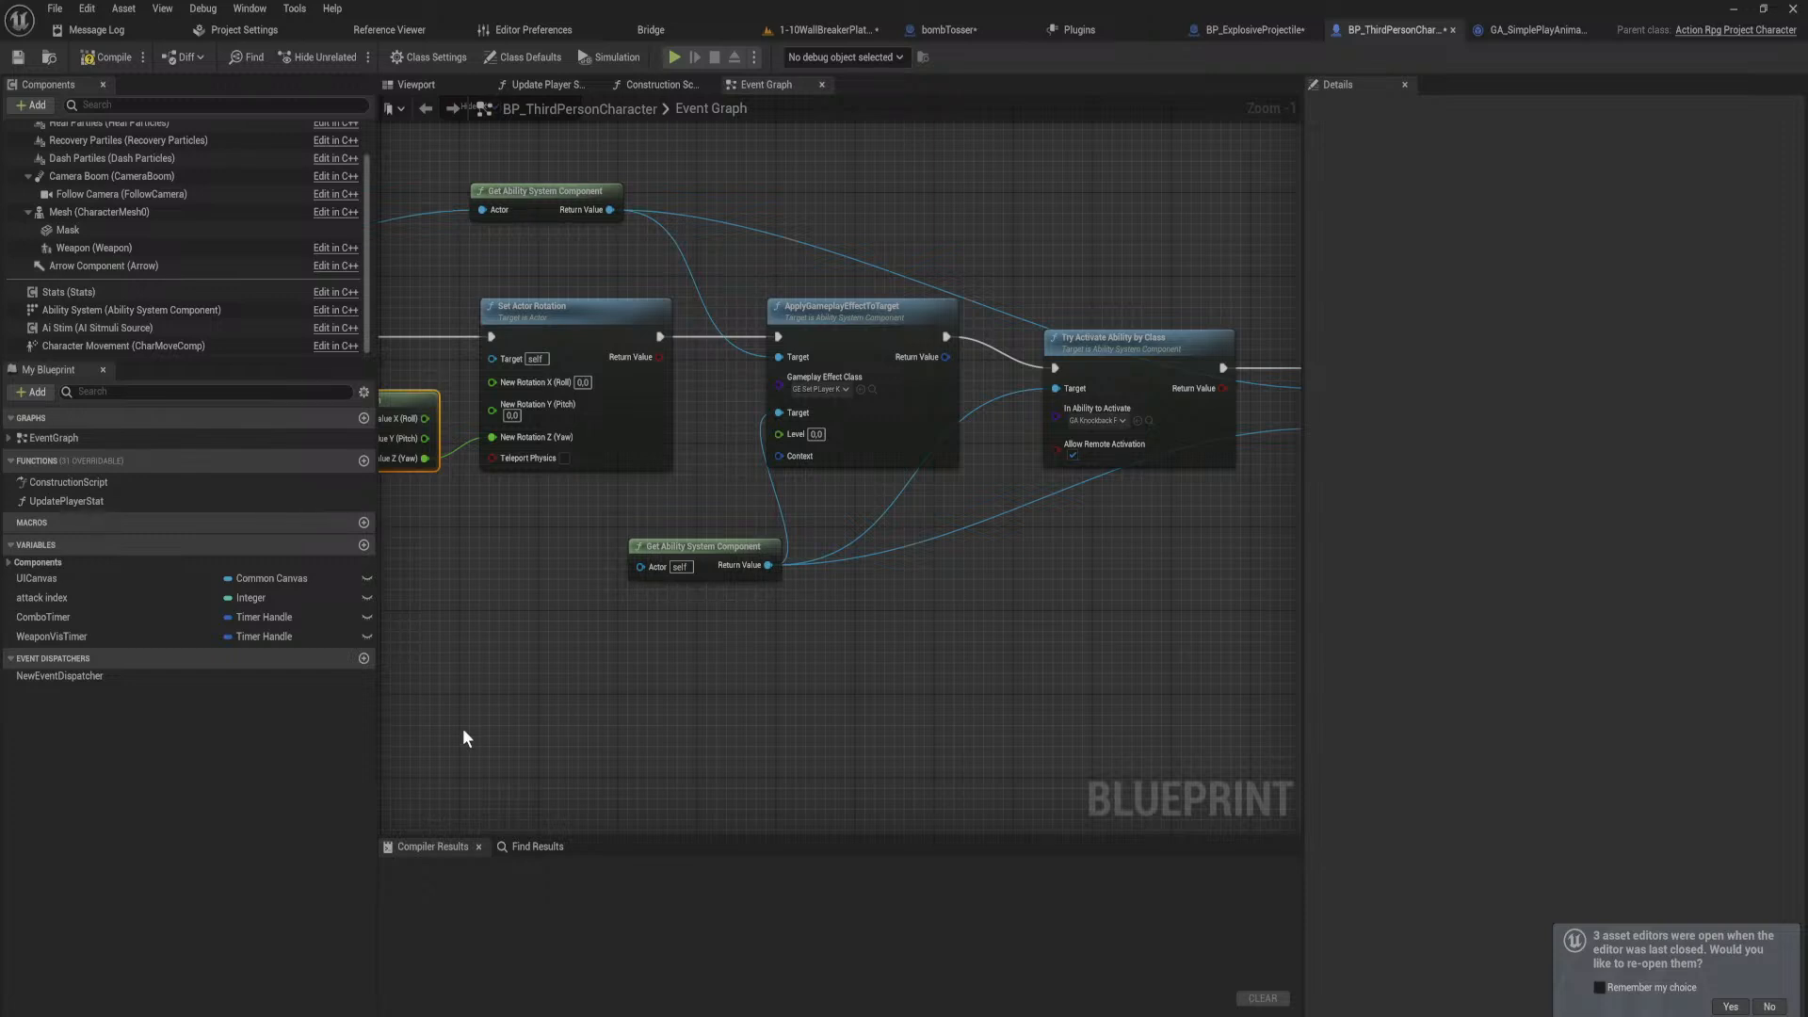
right_drag(464, 730, 181, 774)
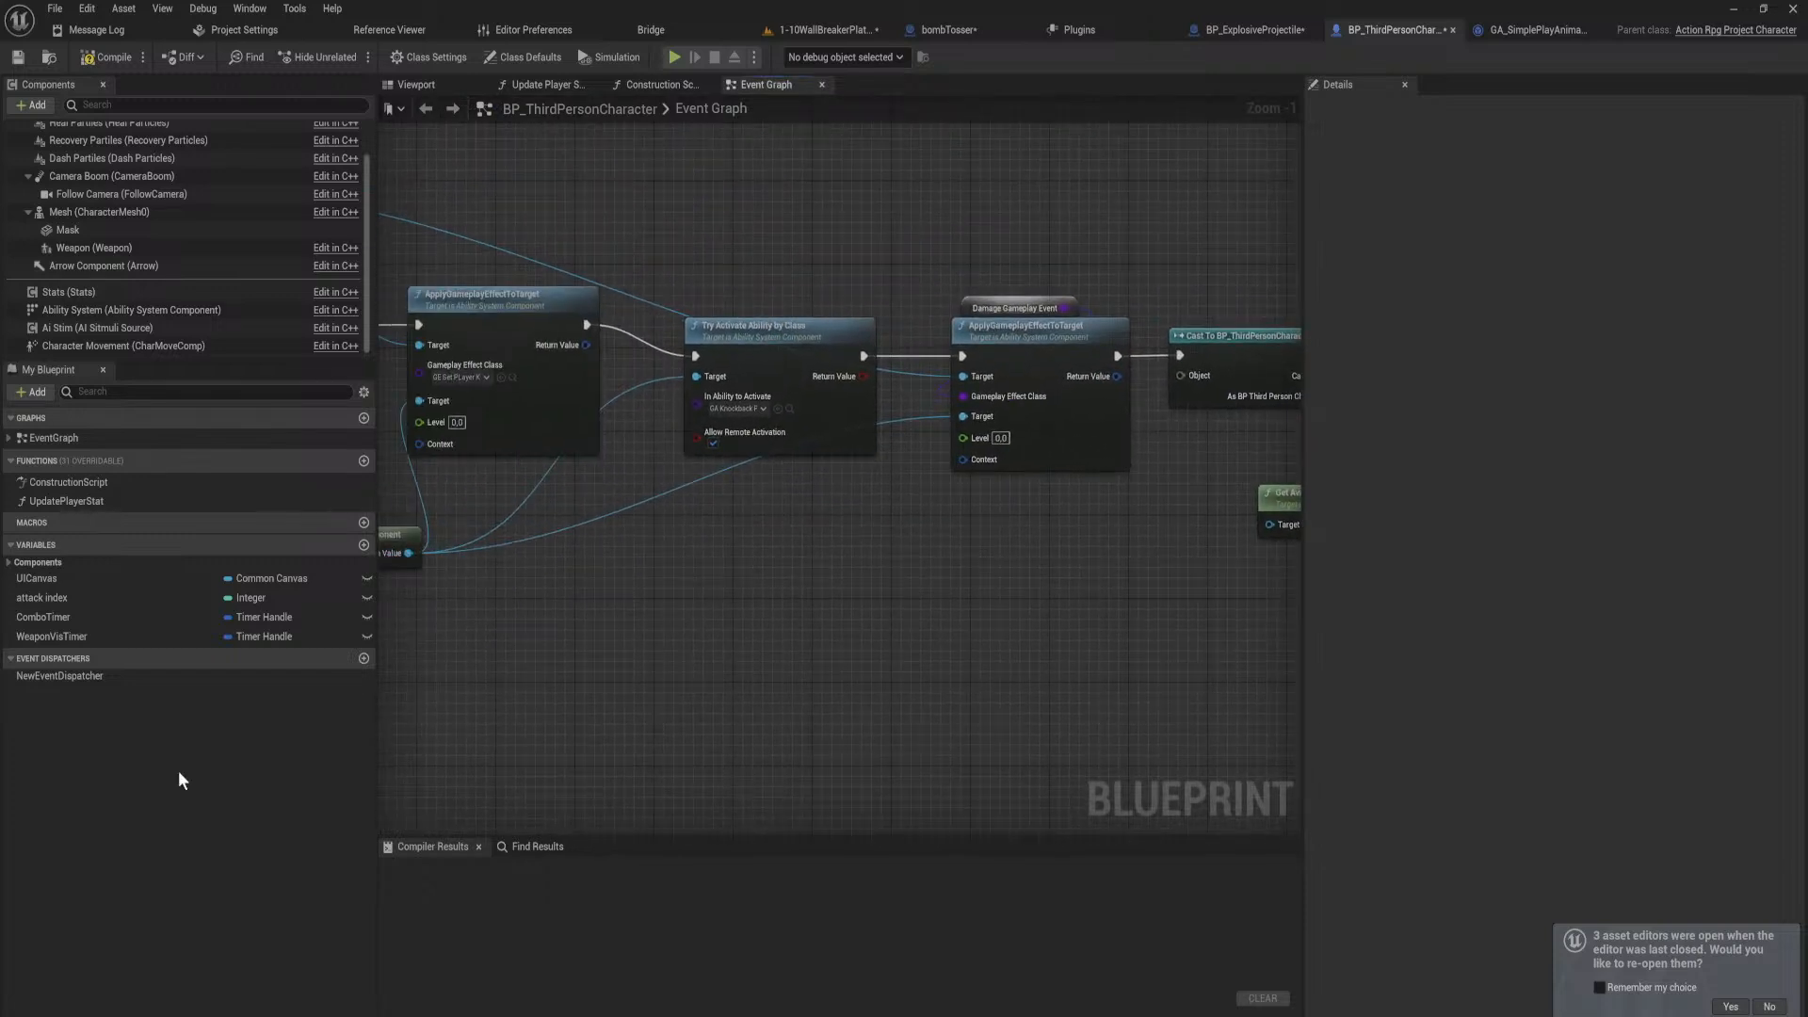
right_drag(851, 714, 794, 710)
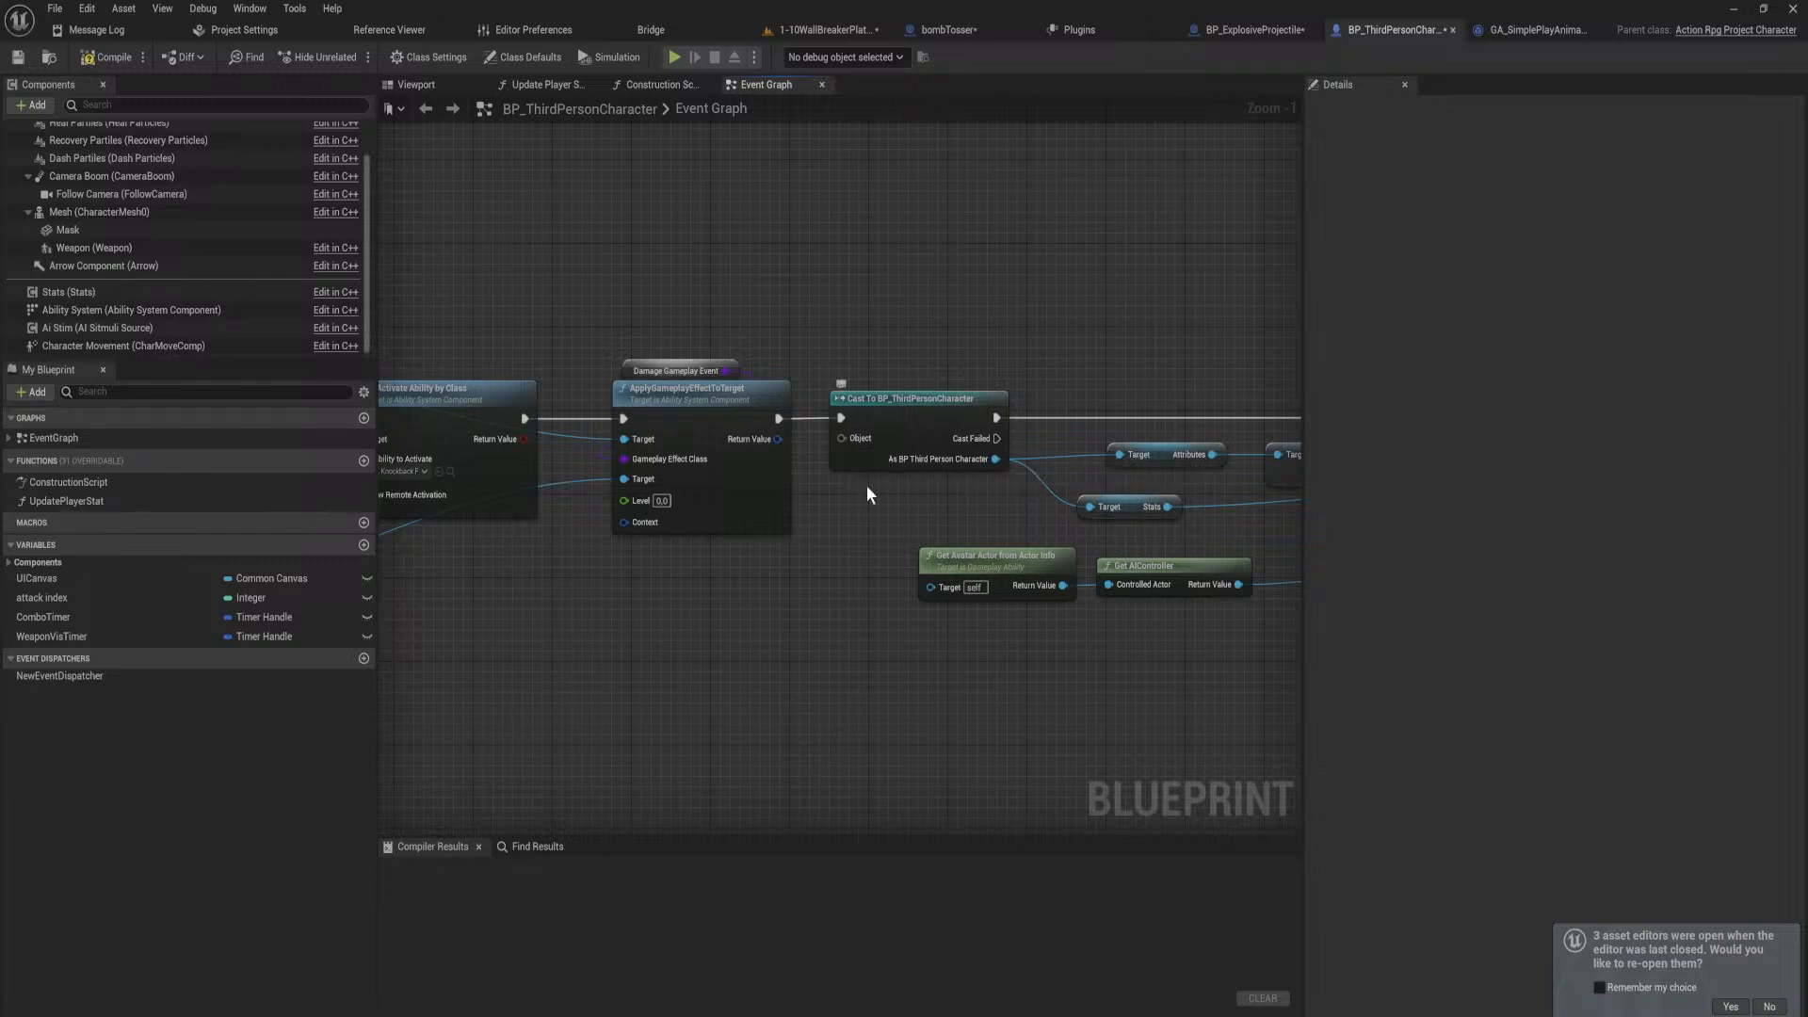
right_drag(868, 486, 617, 556)
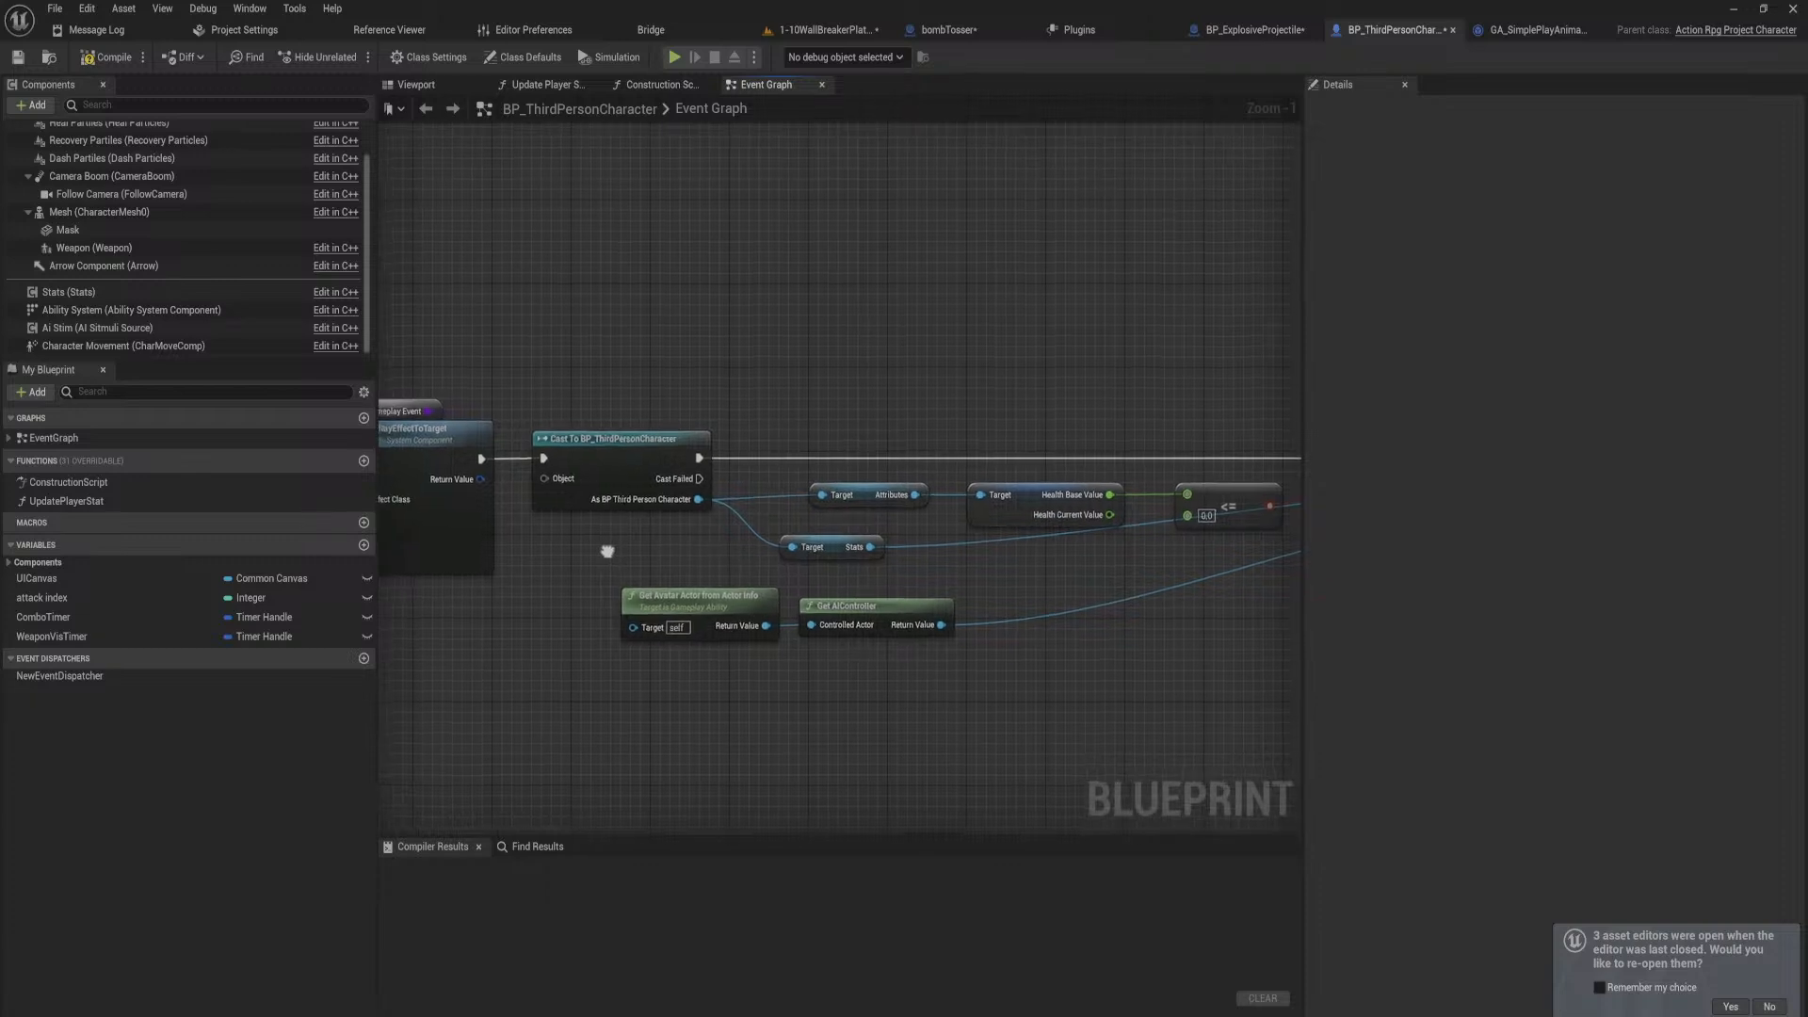
right_drag(617, 555, 555, 553)
click(563, 501)
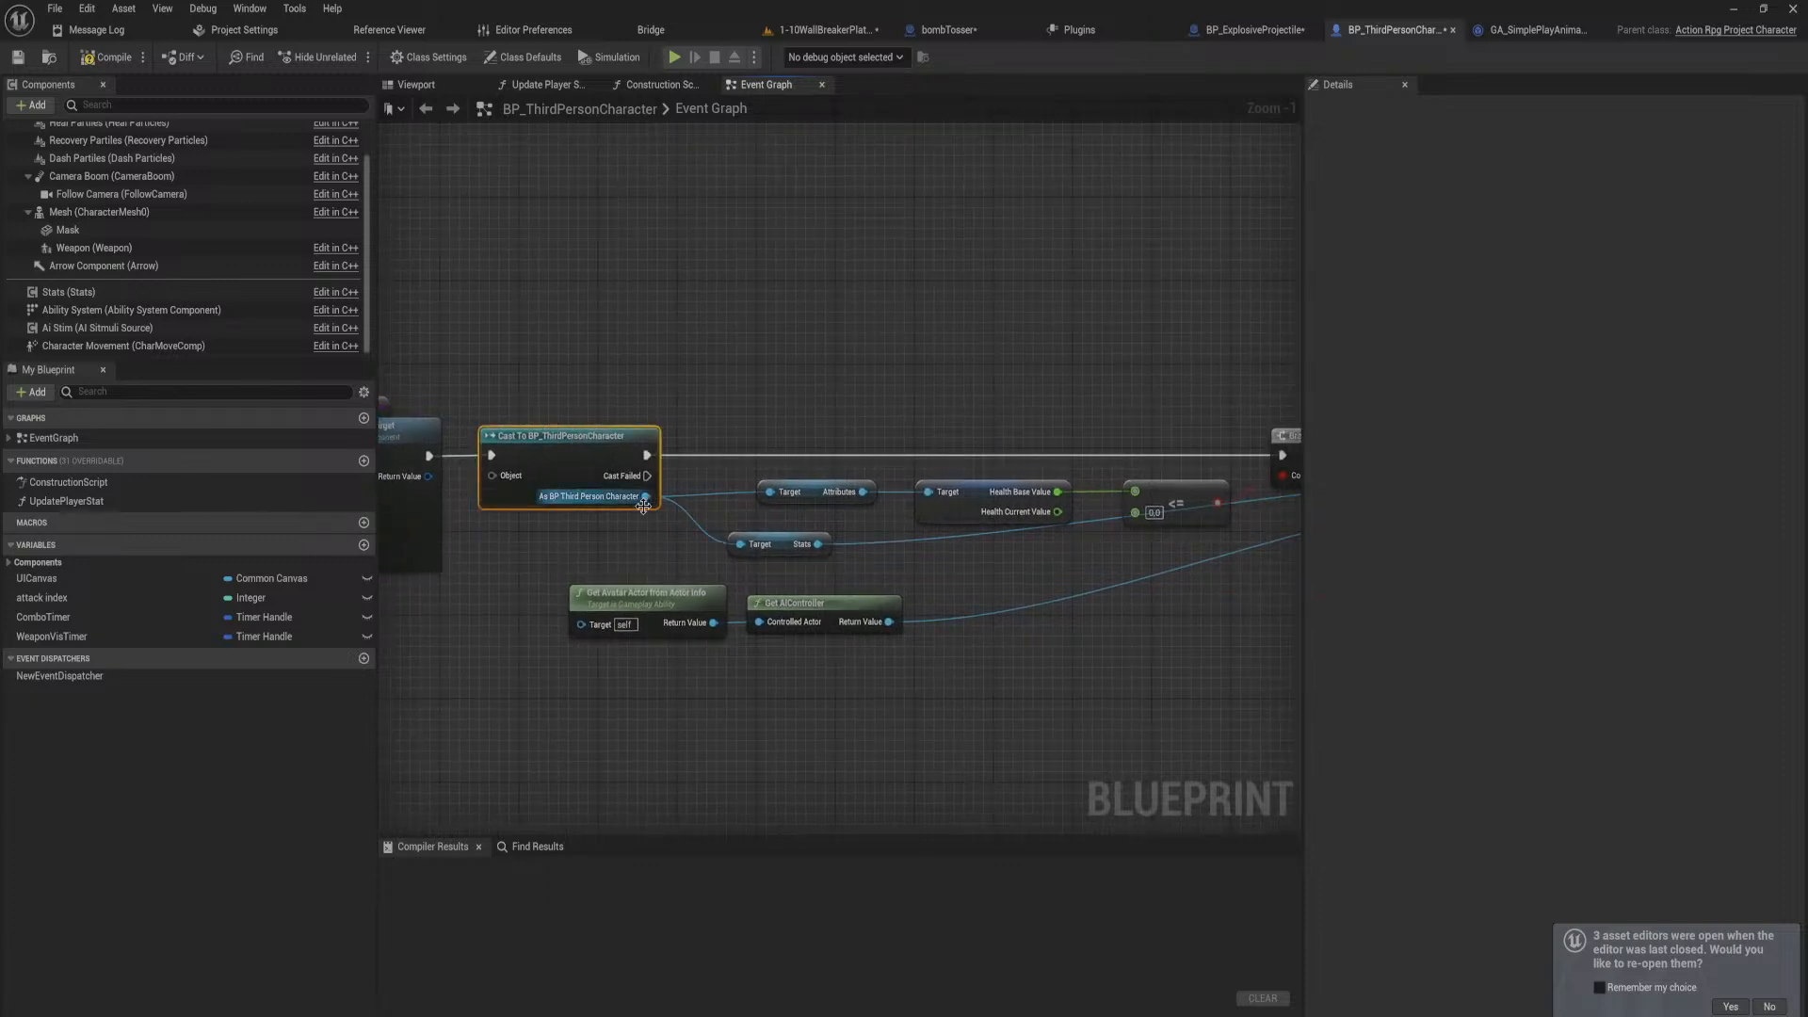
key(Delete)
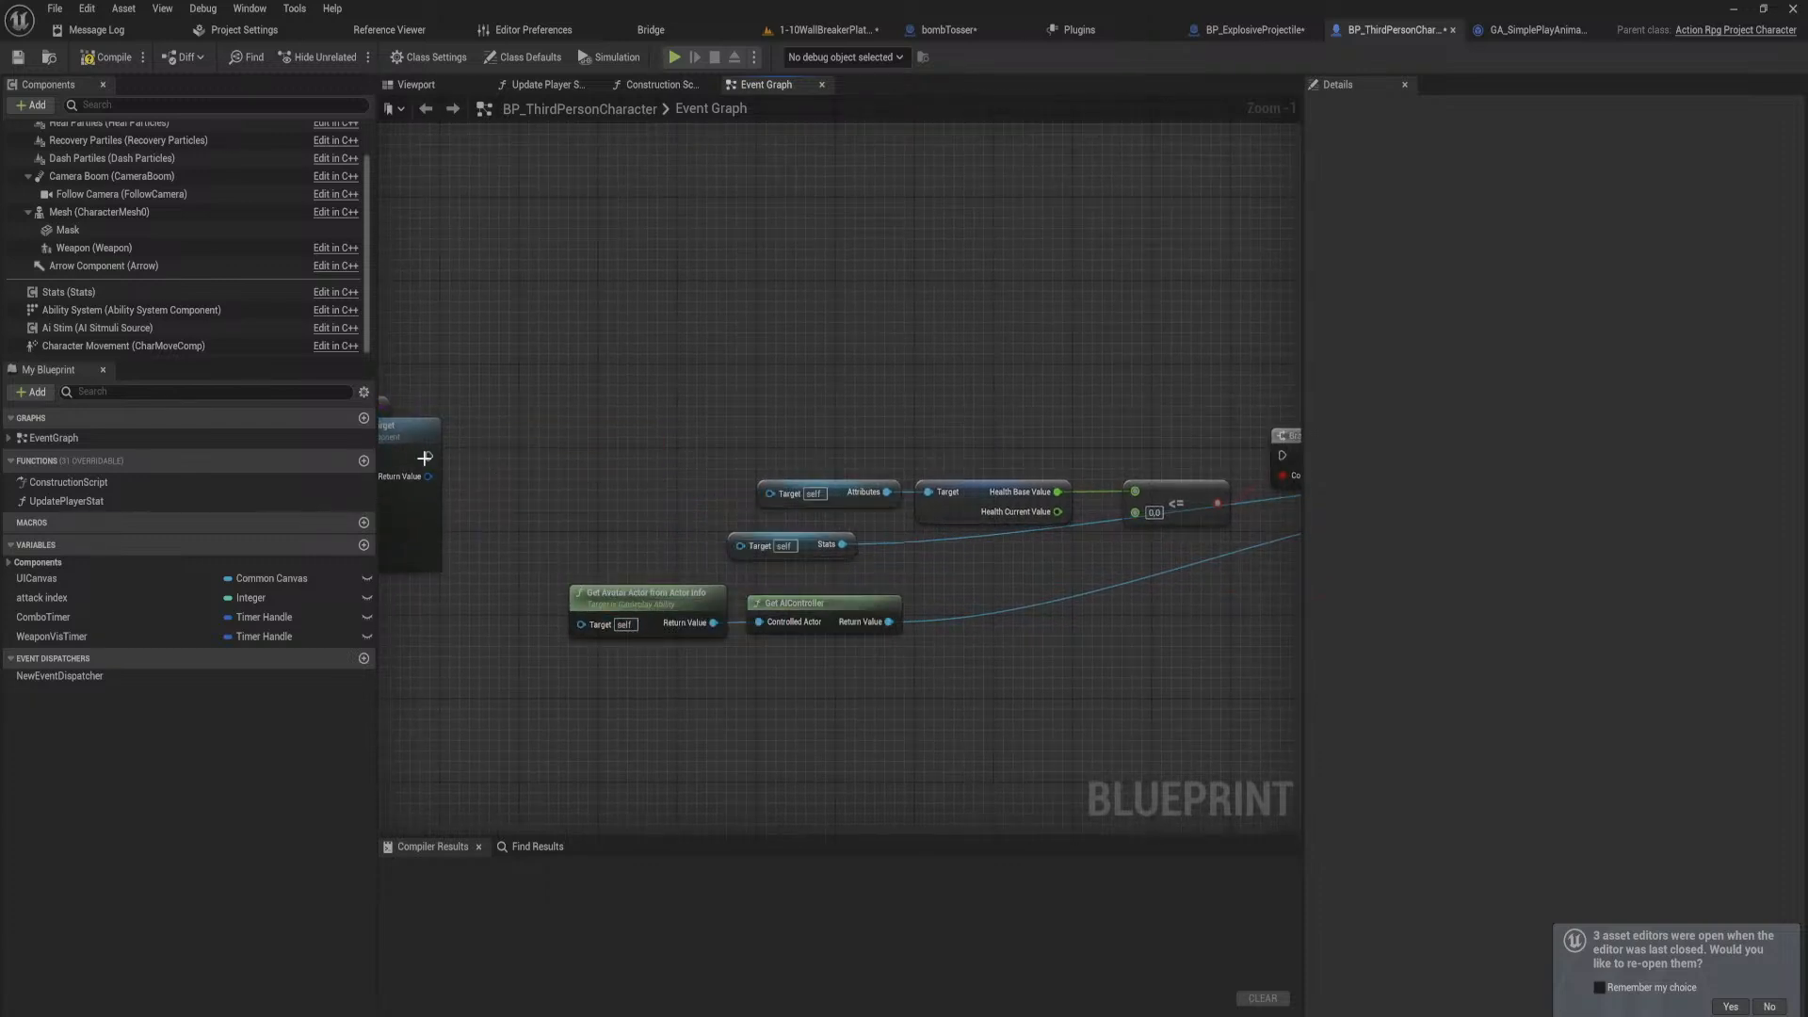
drag(428, 455, 1209, 456)
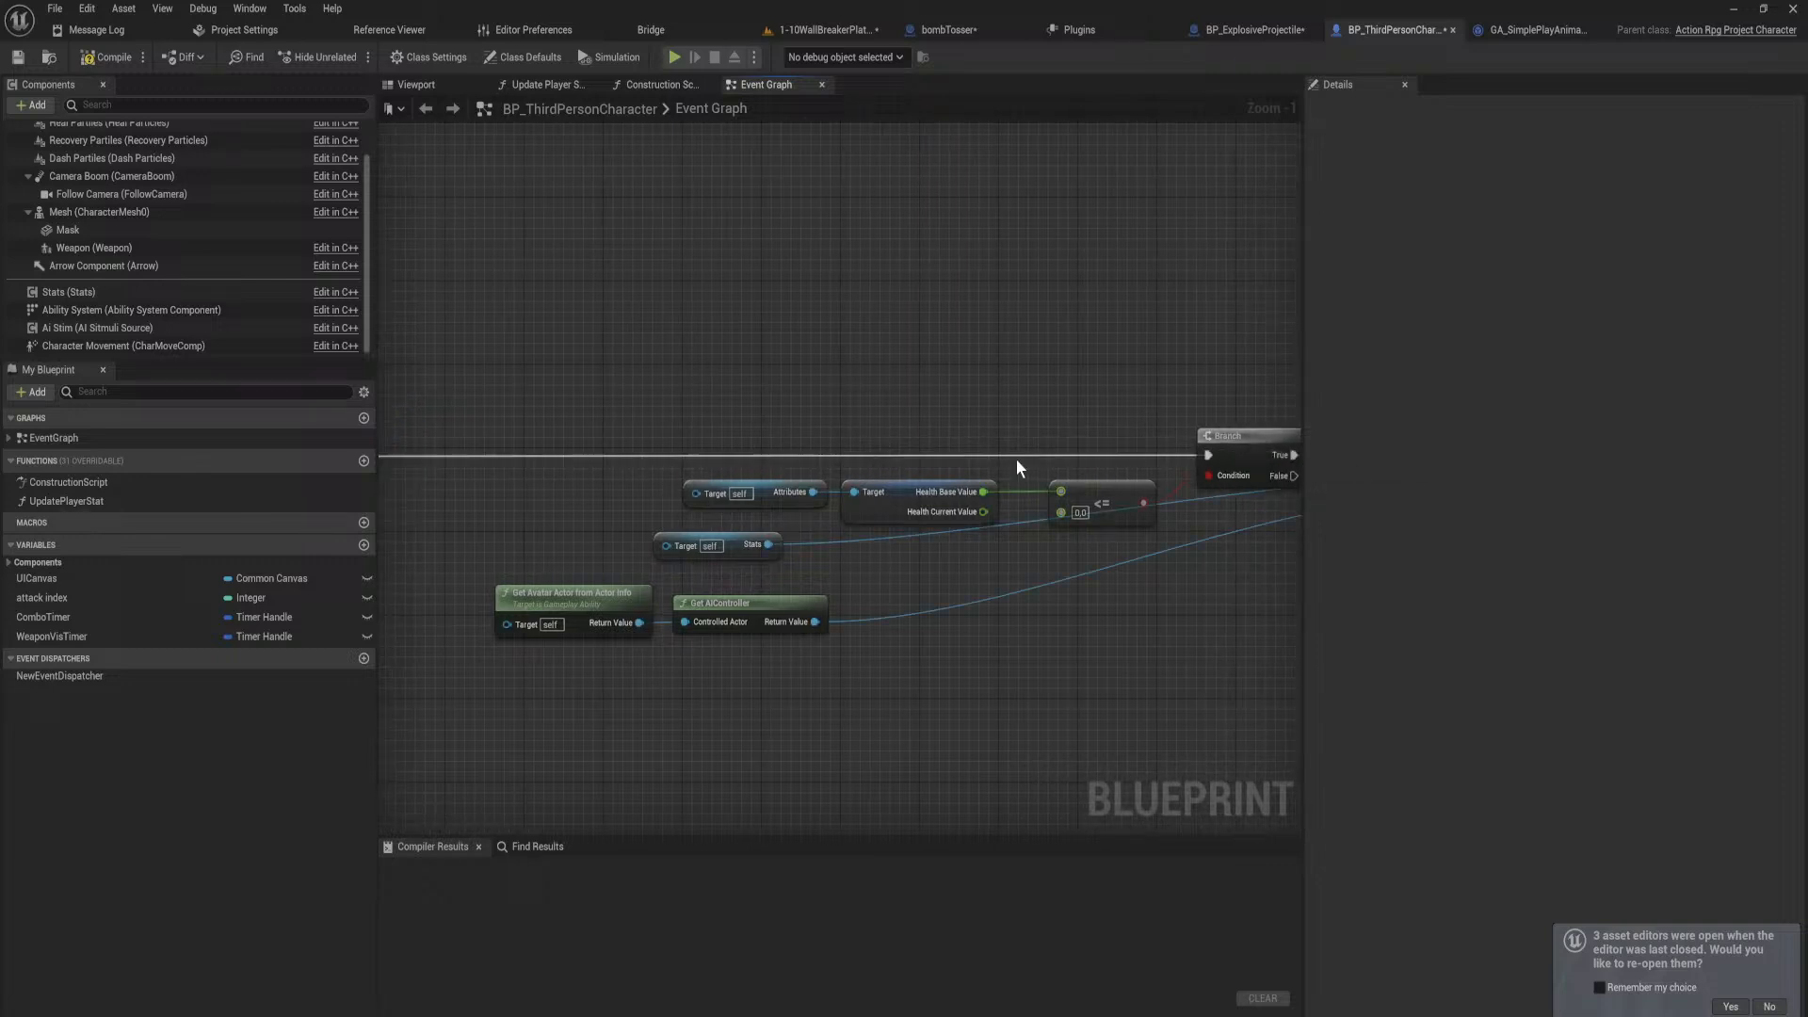
Step: Compile the Blueprint and add a Self reference connected to the Attributes node's Target
click(105, 58)
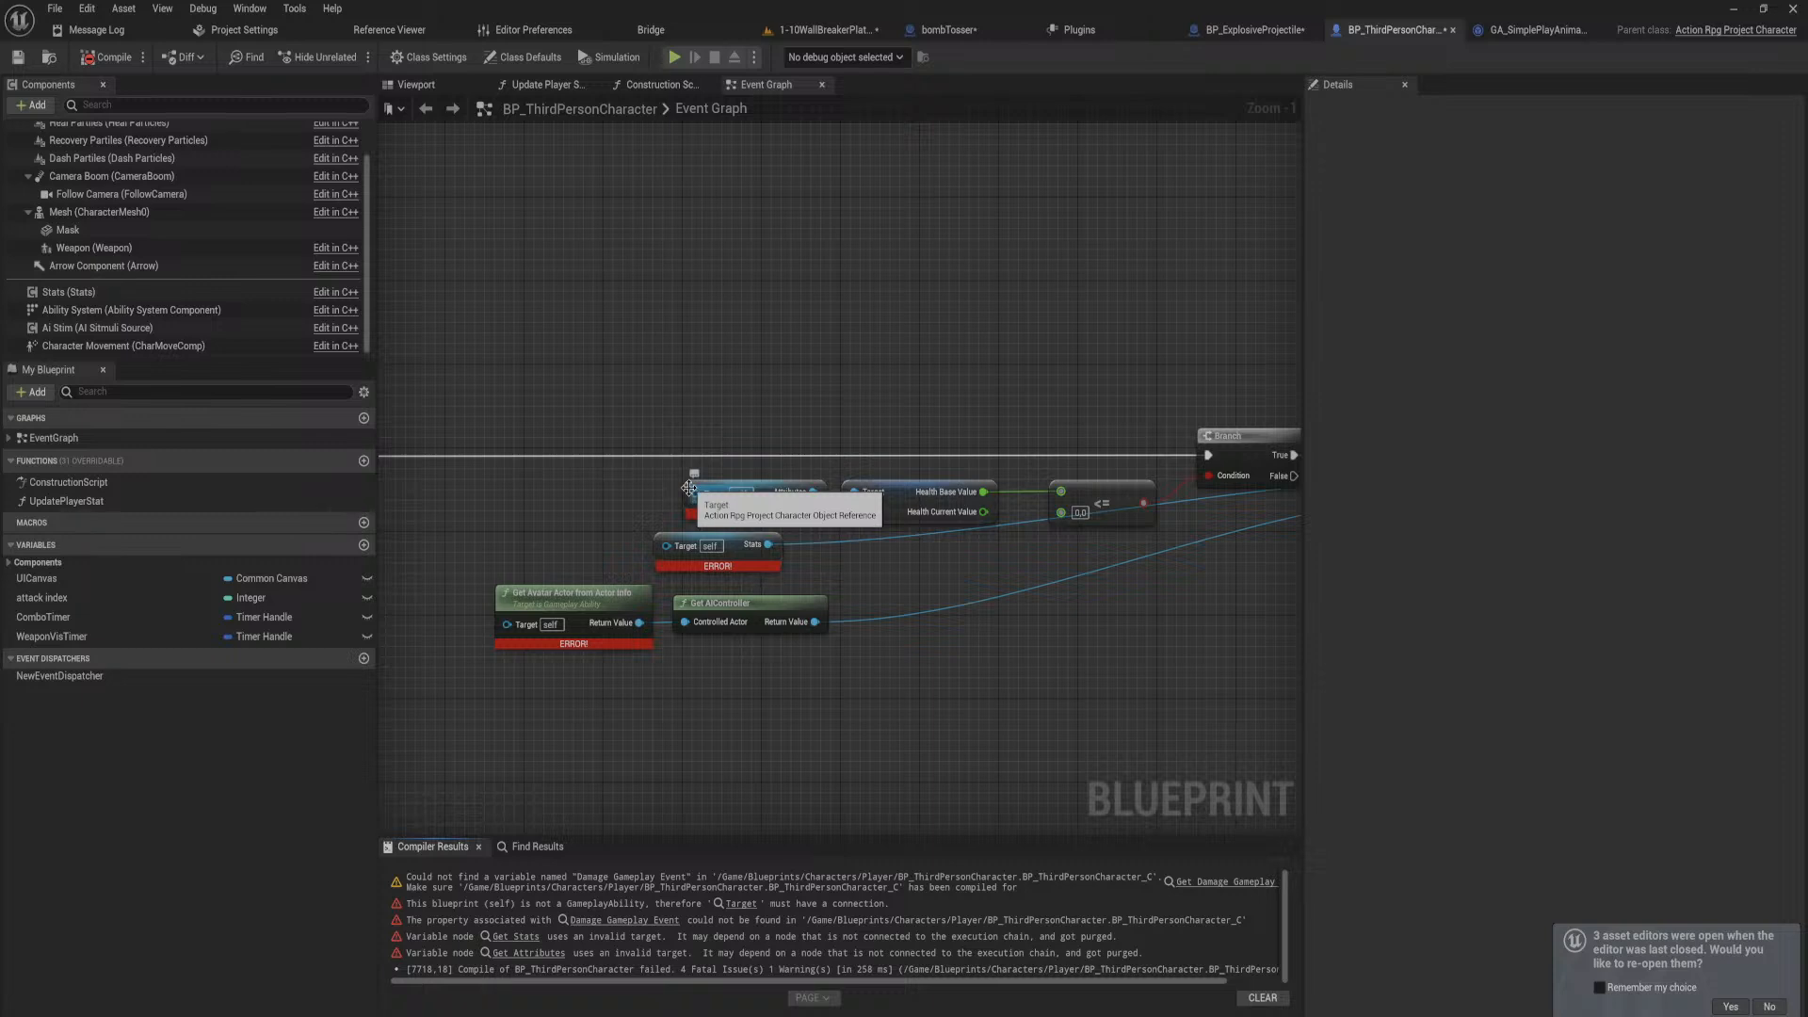
drag(694, 494, 583, 501)
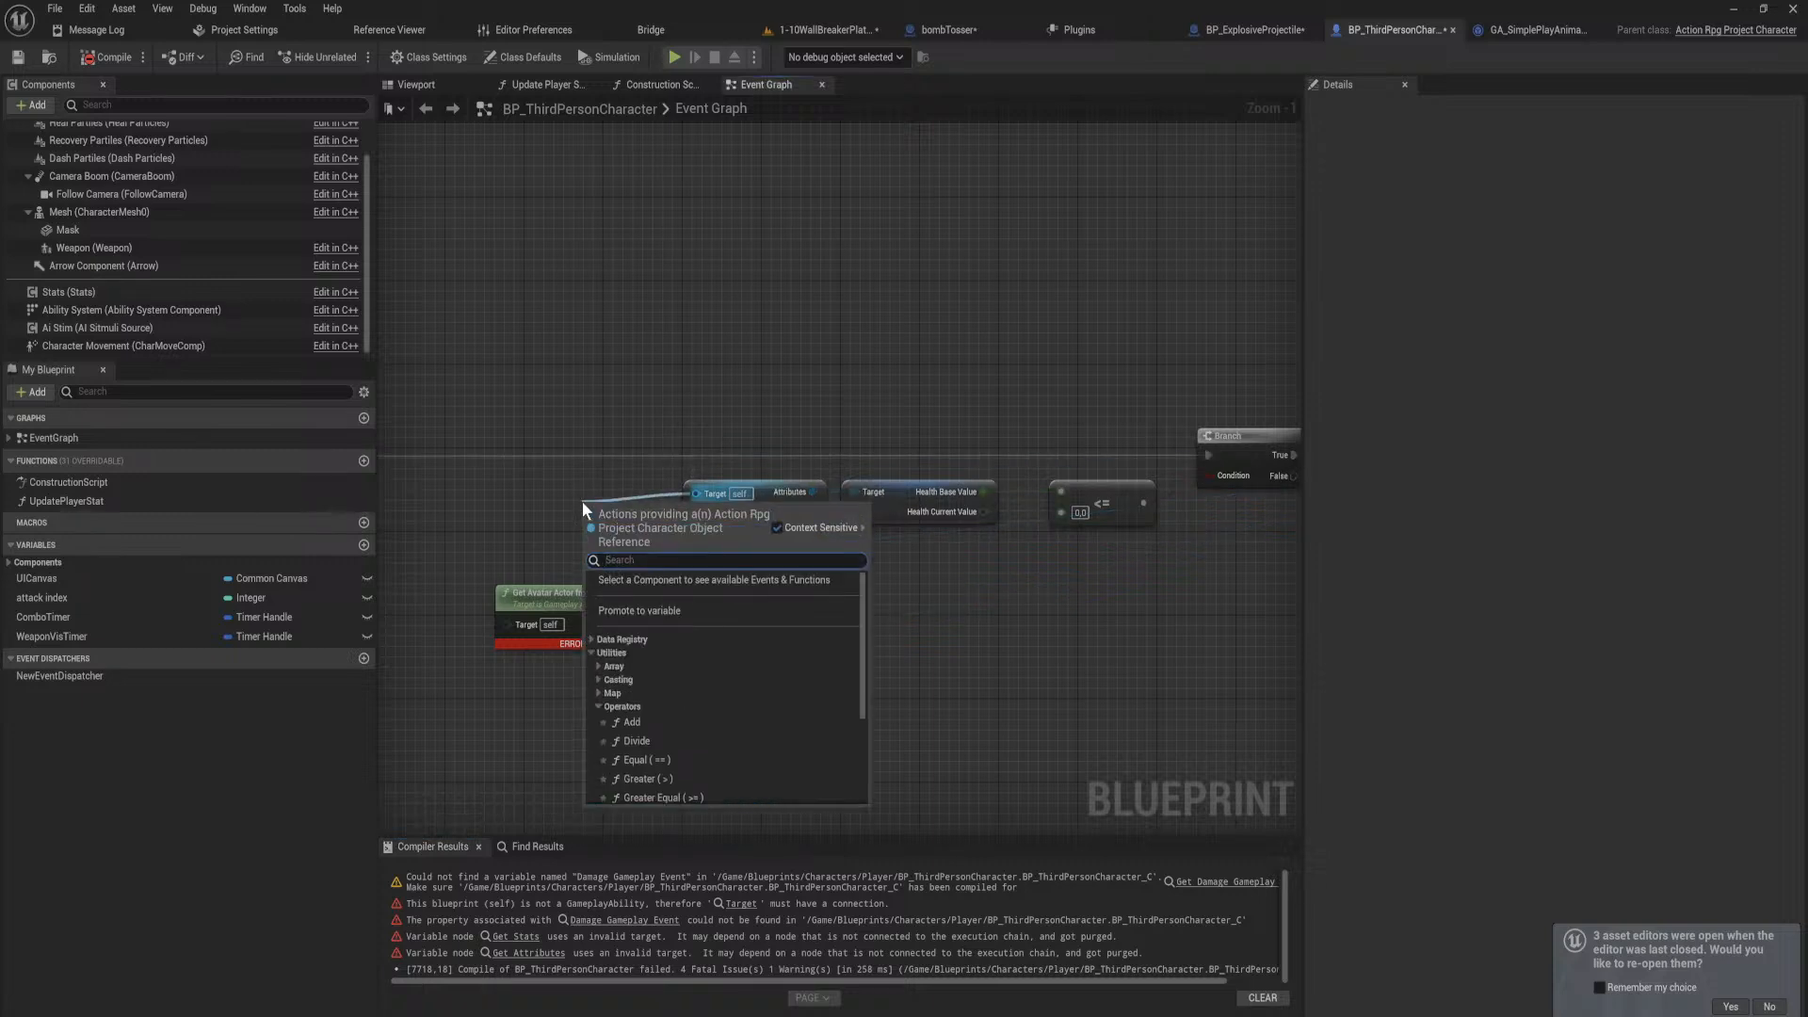
text(self)
key(Return)
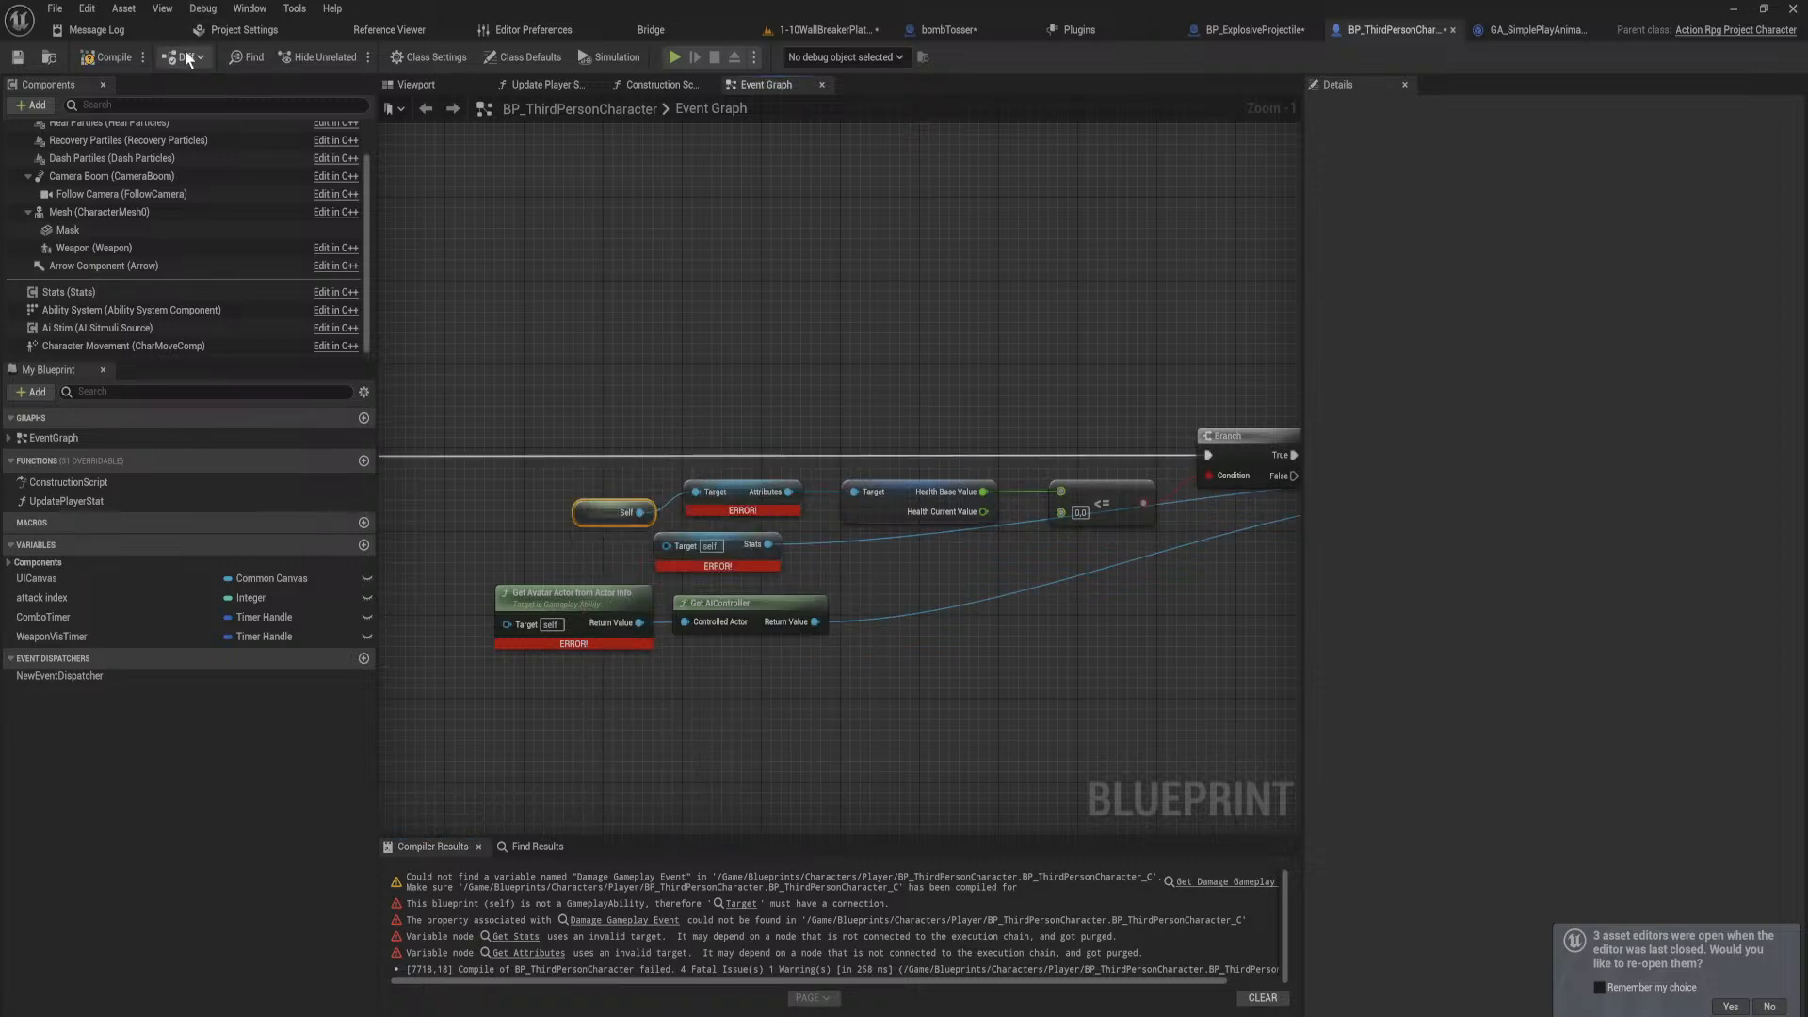
Step: Compile the Blueprint and connect the Self reference to the Stats node's Target
click(110, 49)
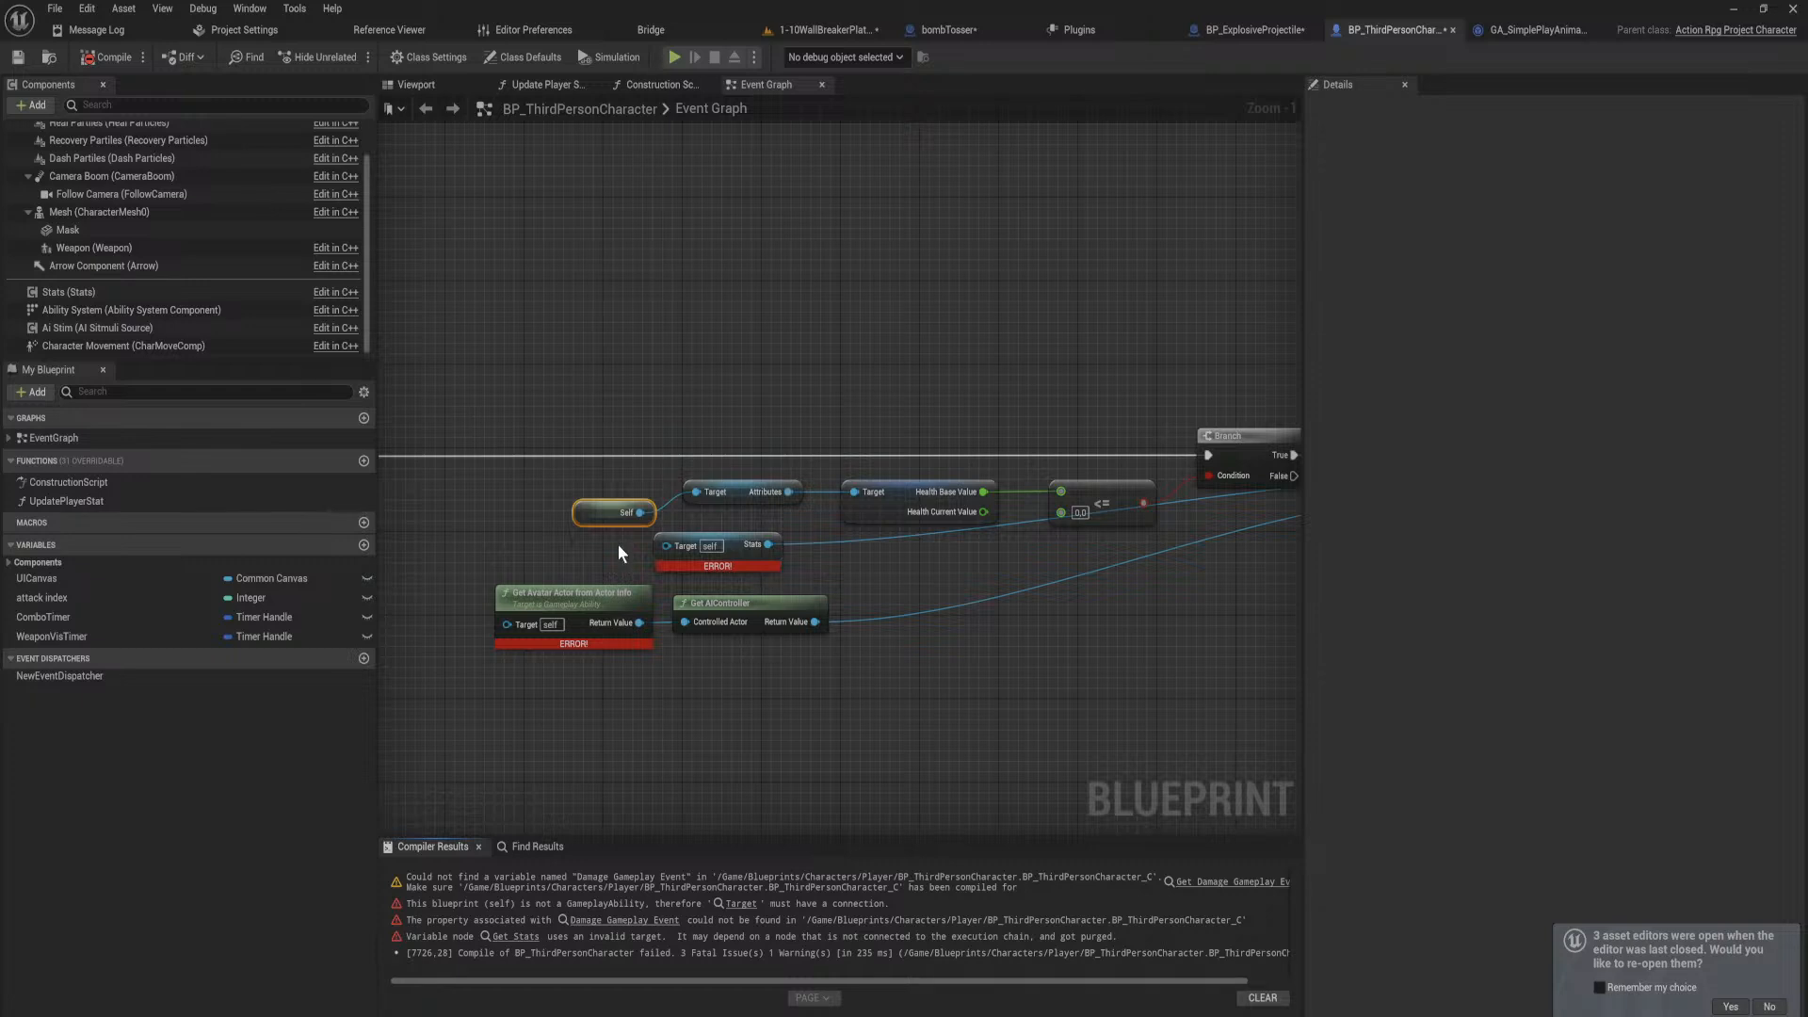
drag(641, 513, 667, 544)
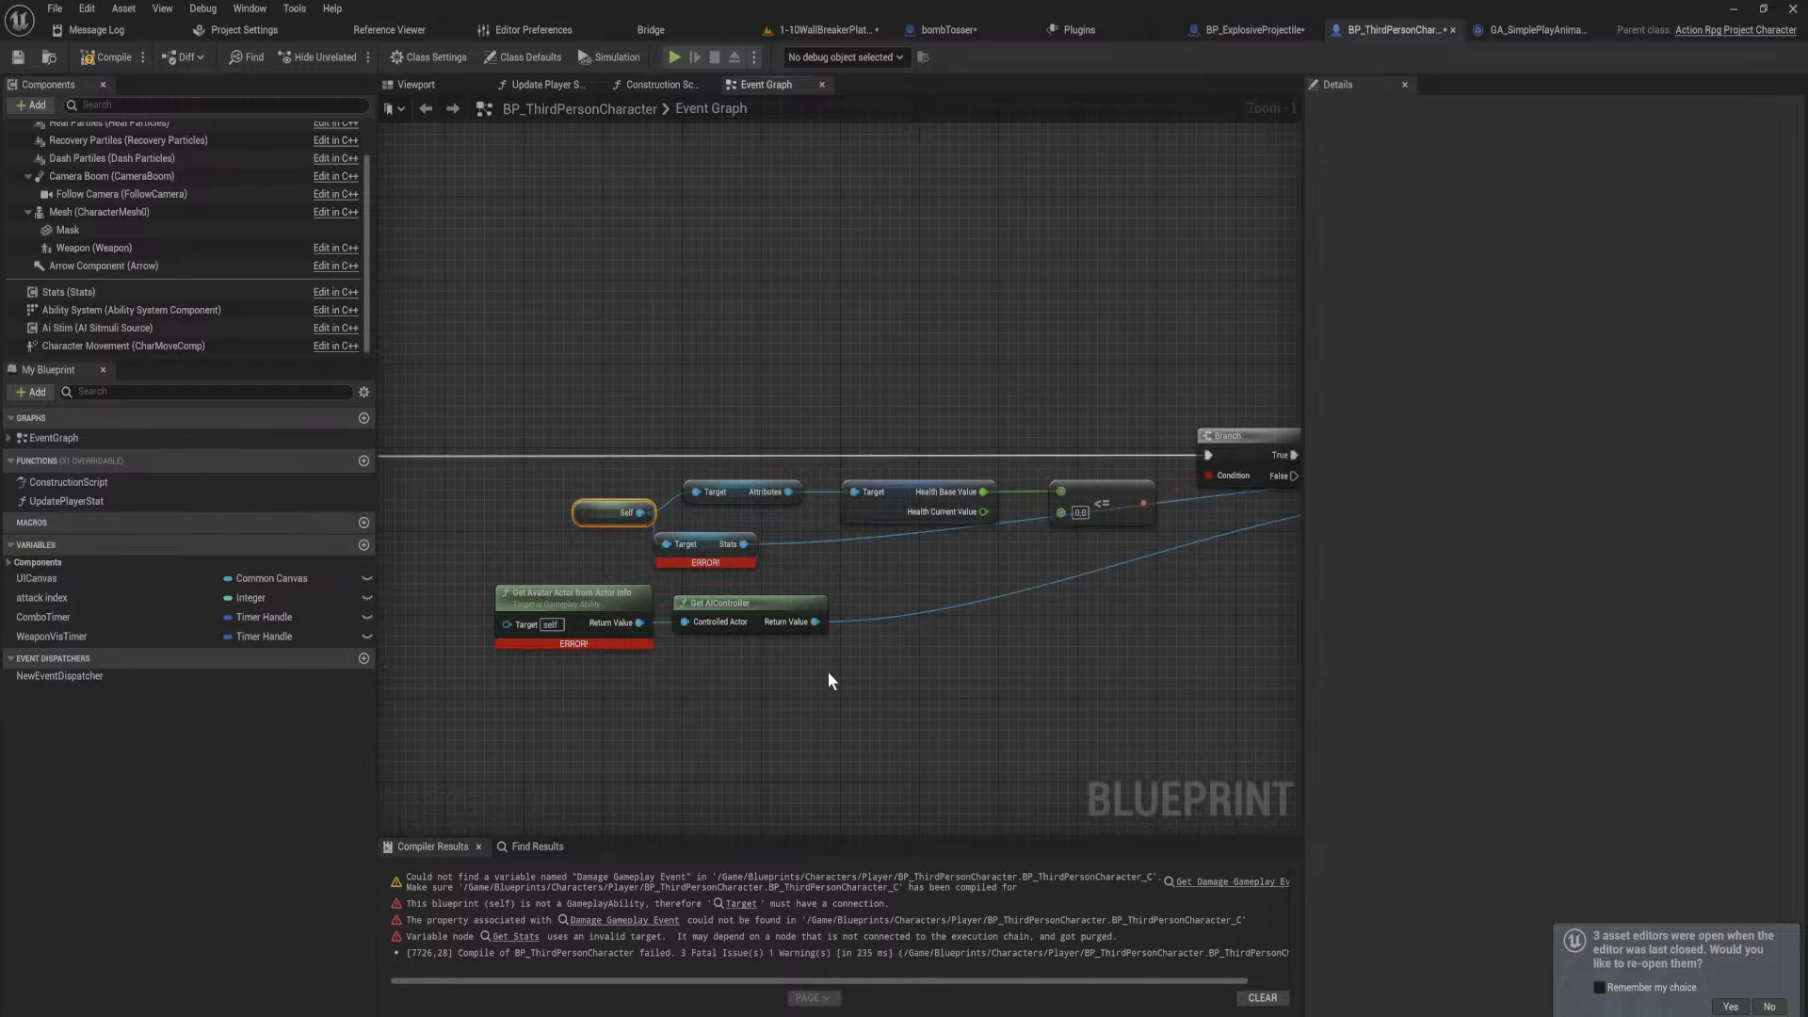
Step: Delete the Get Avatar Actor from Actor Info node that feeds Get AIController
right_drag(828, 672, 1018, 660)
right_drag(669, 632, 915, 616)
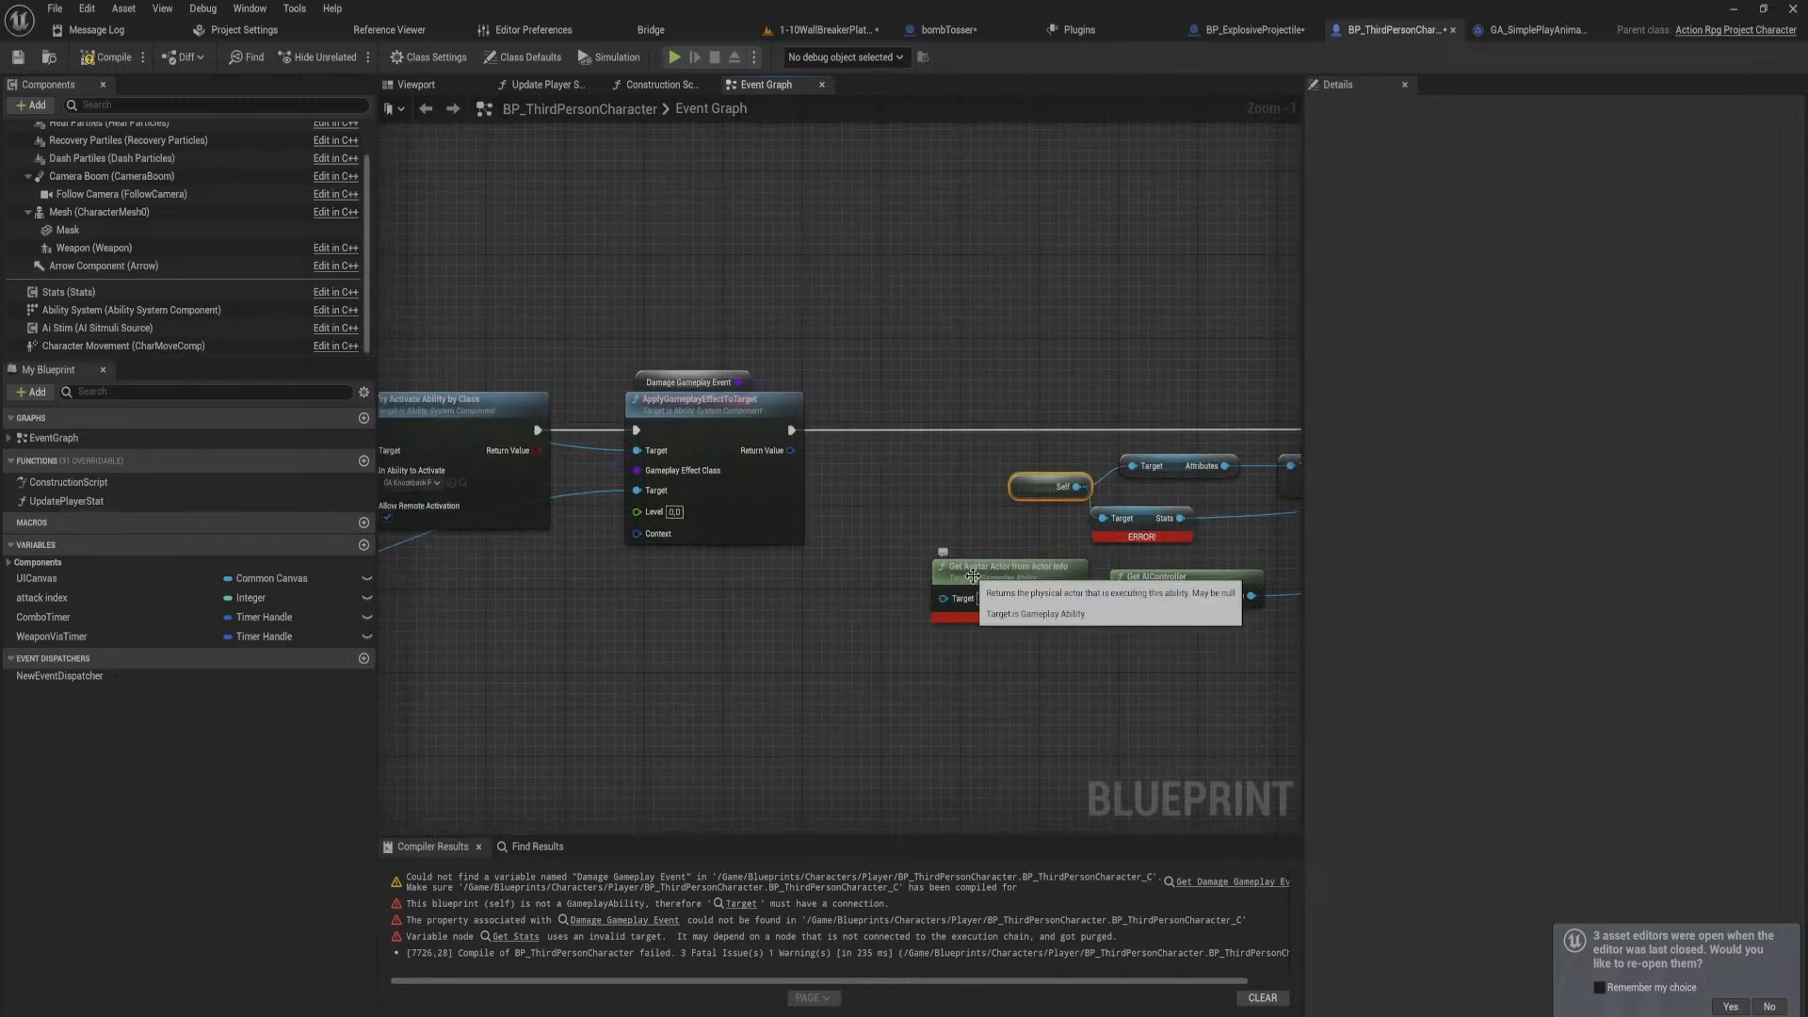
drag(944, 599, 565, 641)
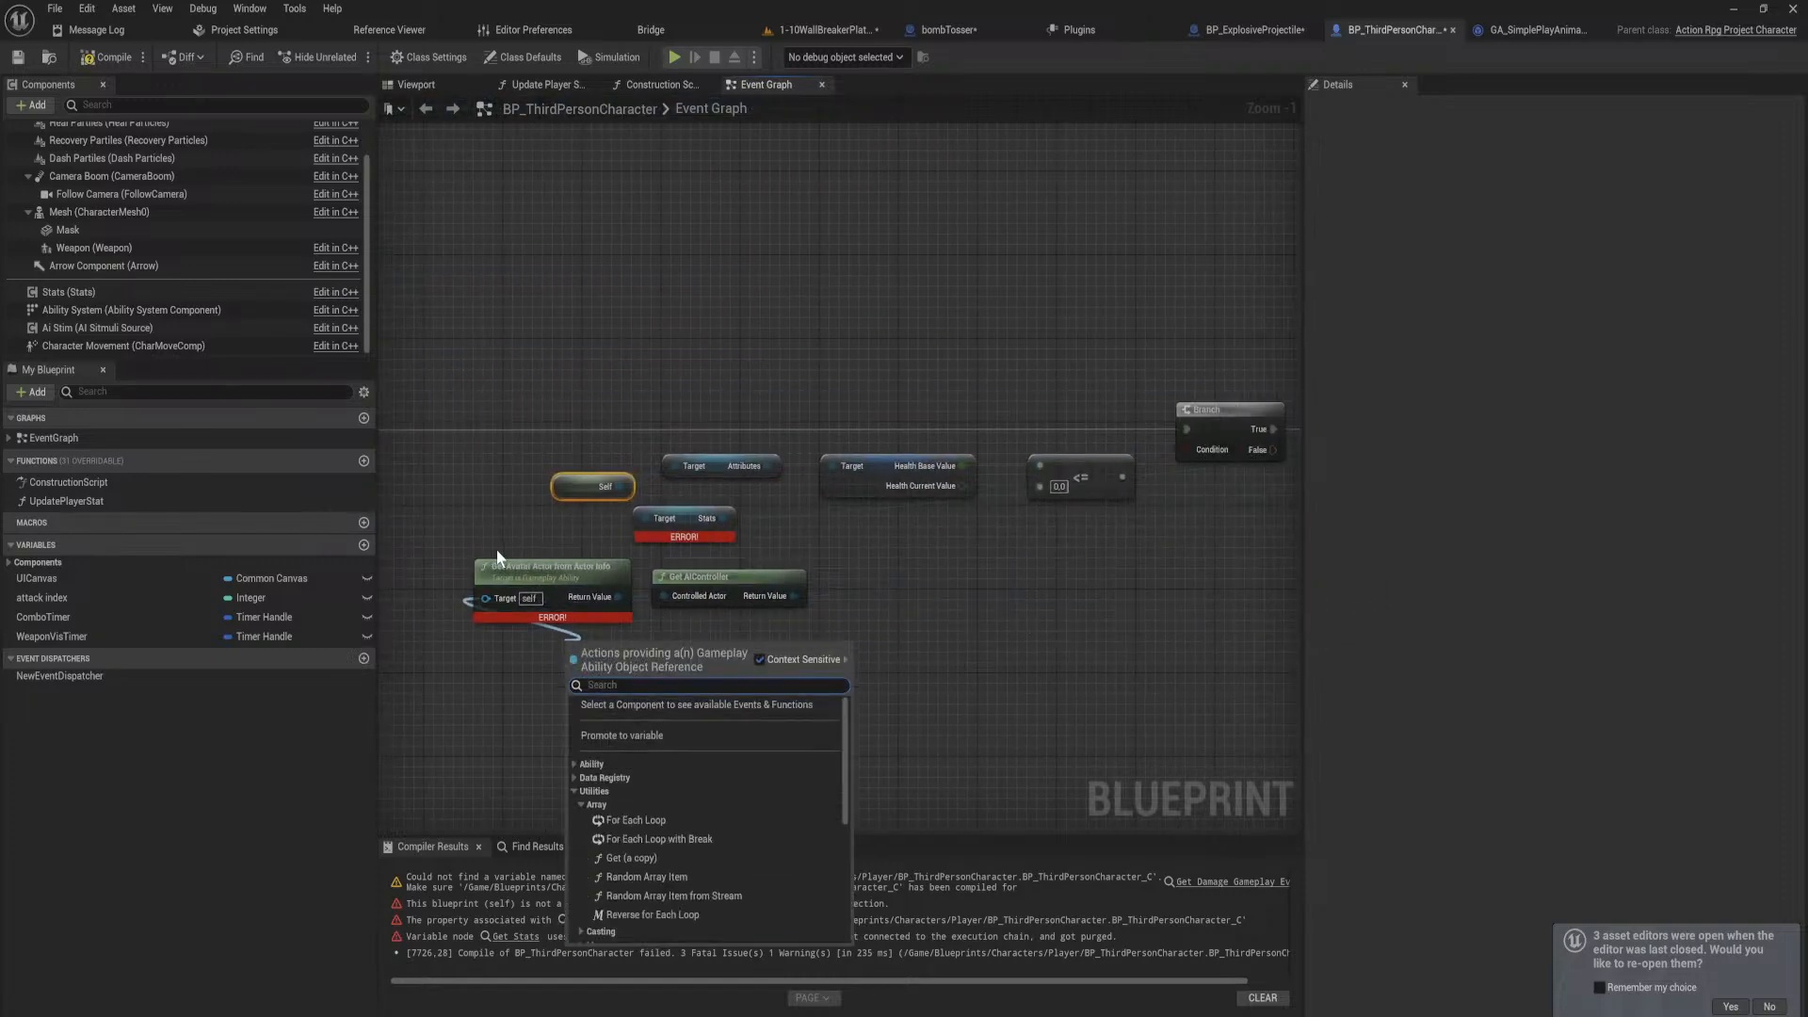
click(509, 565)
Step: Connect Event AnyDamage's Instigated By output to Kill Actor's Instigate By input and delete the Get AIController node
right_drag(766, 629, 1046, 619)
drag(943, 584, 525, 459)
right_drag(501, 482, 1226, 525)
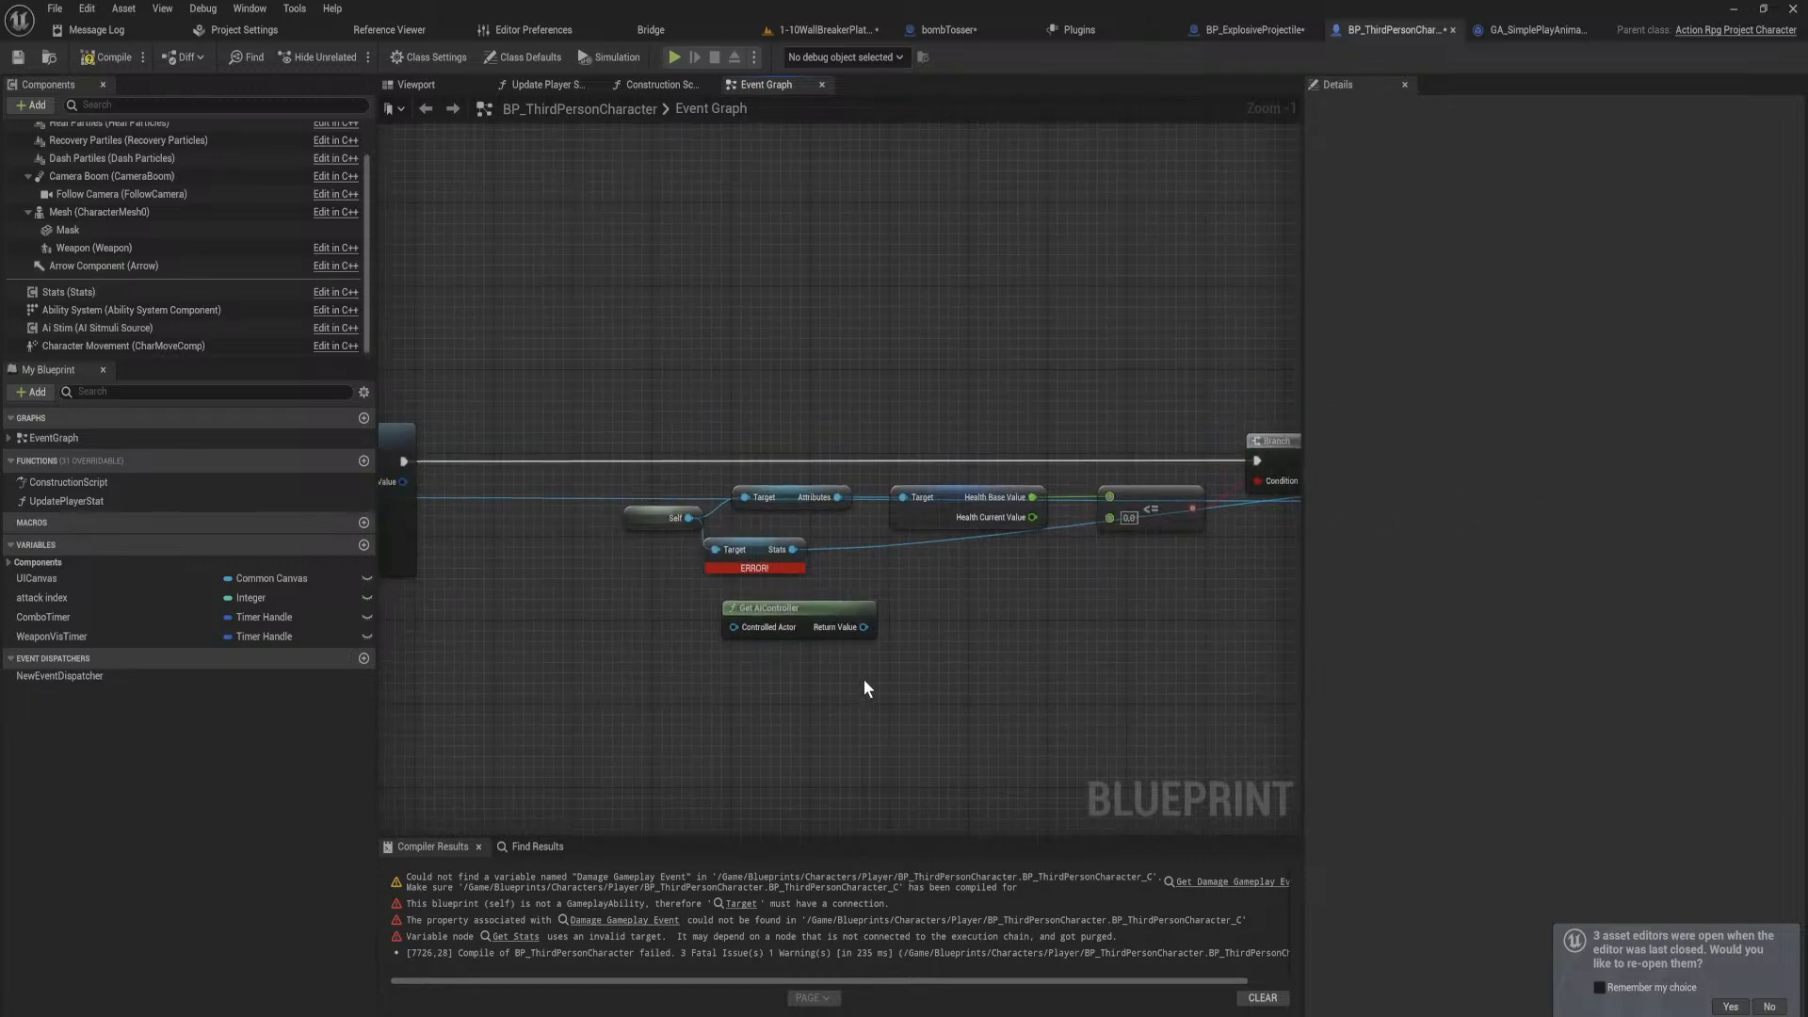
click(852, 612)
key(Delete)
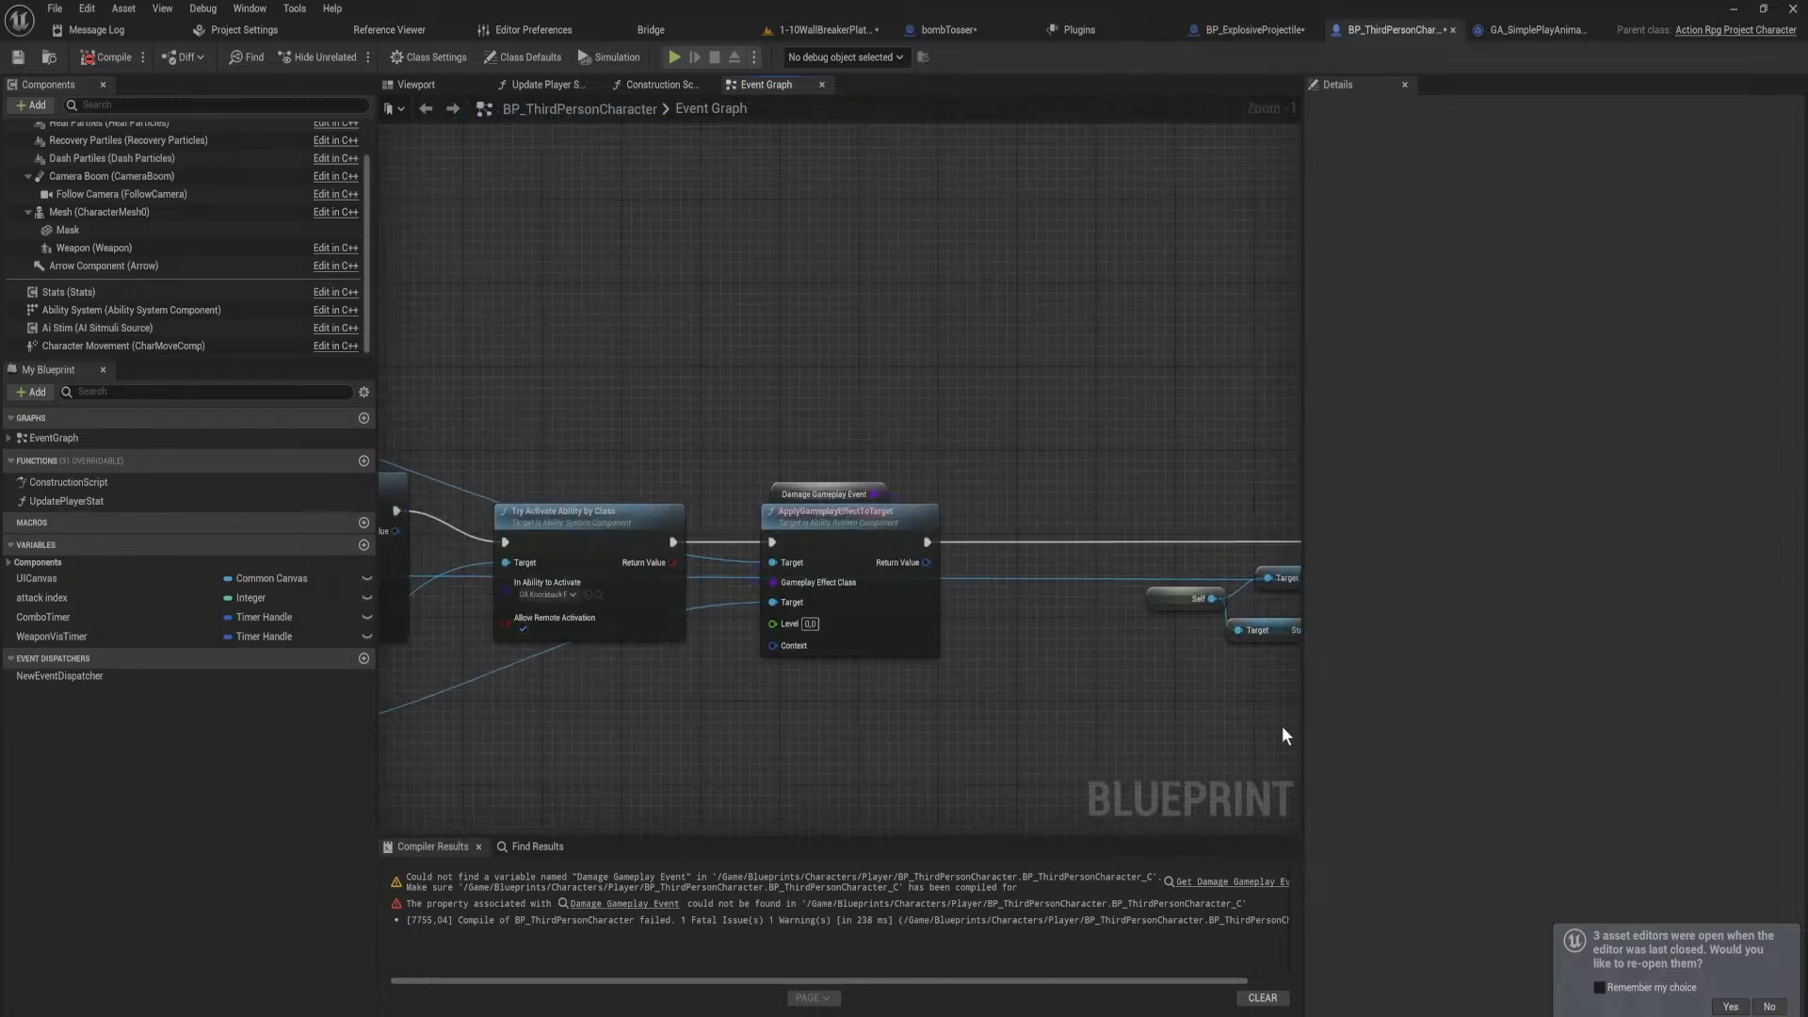
Step: Locate the Damage Gameplay Event node from its compiler error and delete it
click(621, 905)
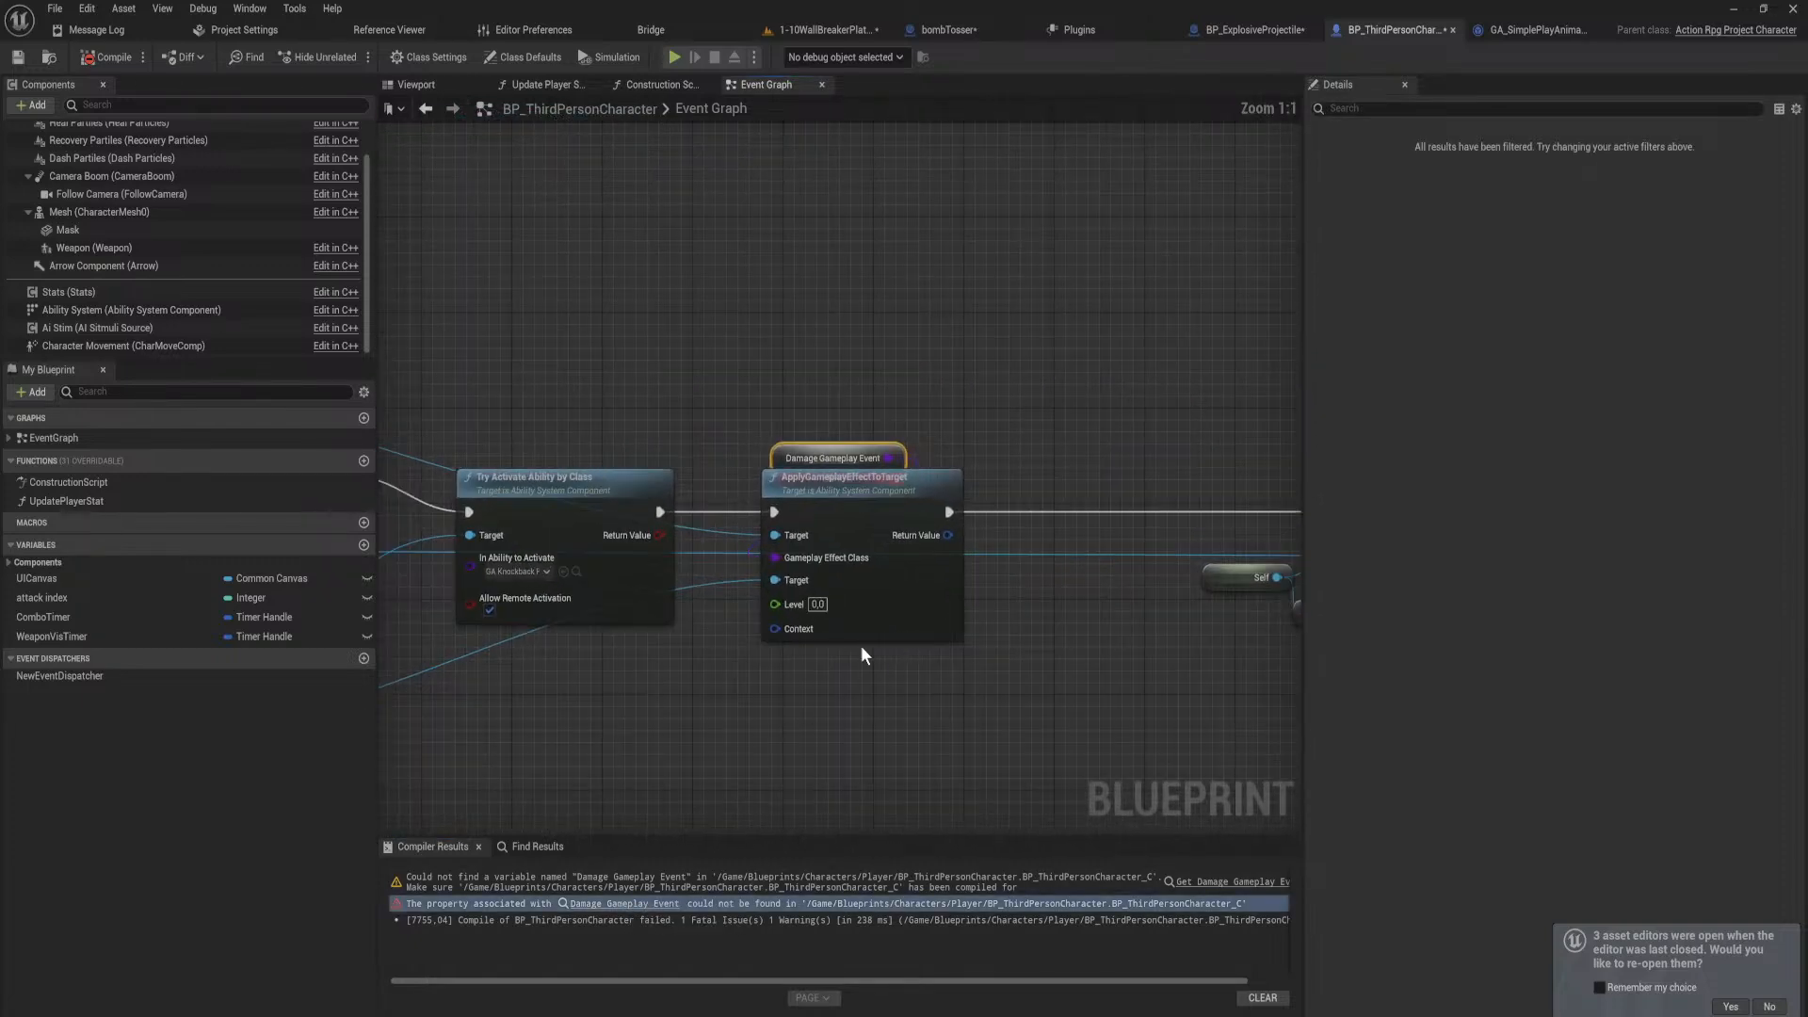
scroll(861, 646, down, 2)
scroll(843, 692, up, 1)
right_drag(784, 637, 849, 649)
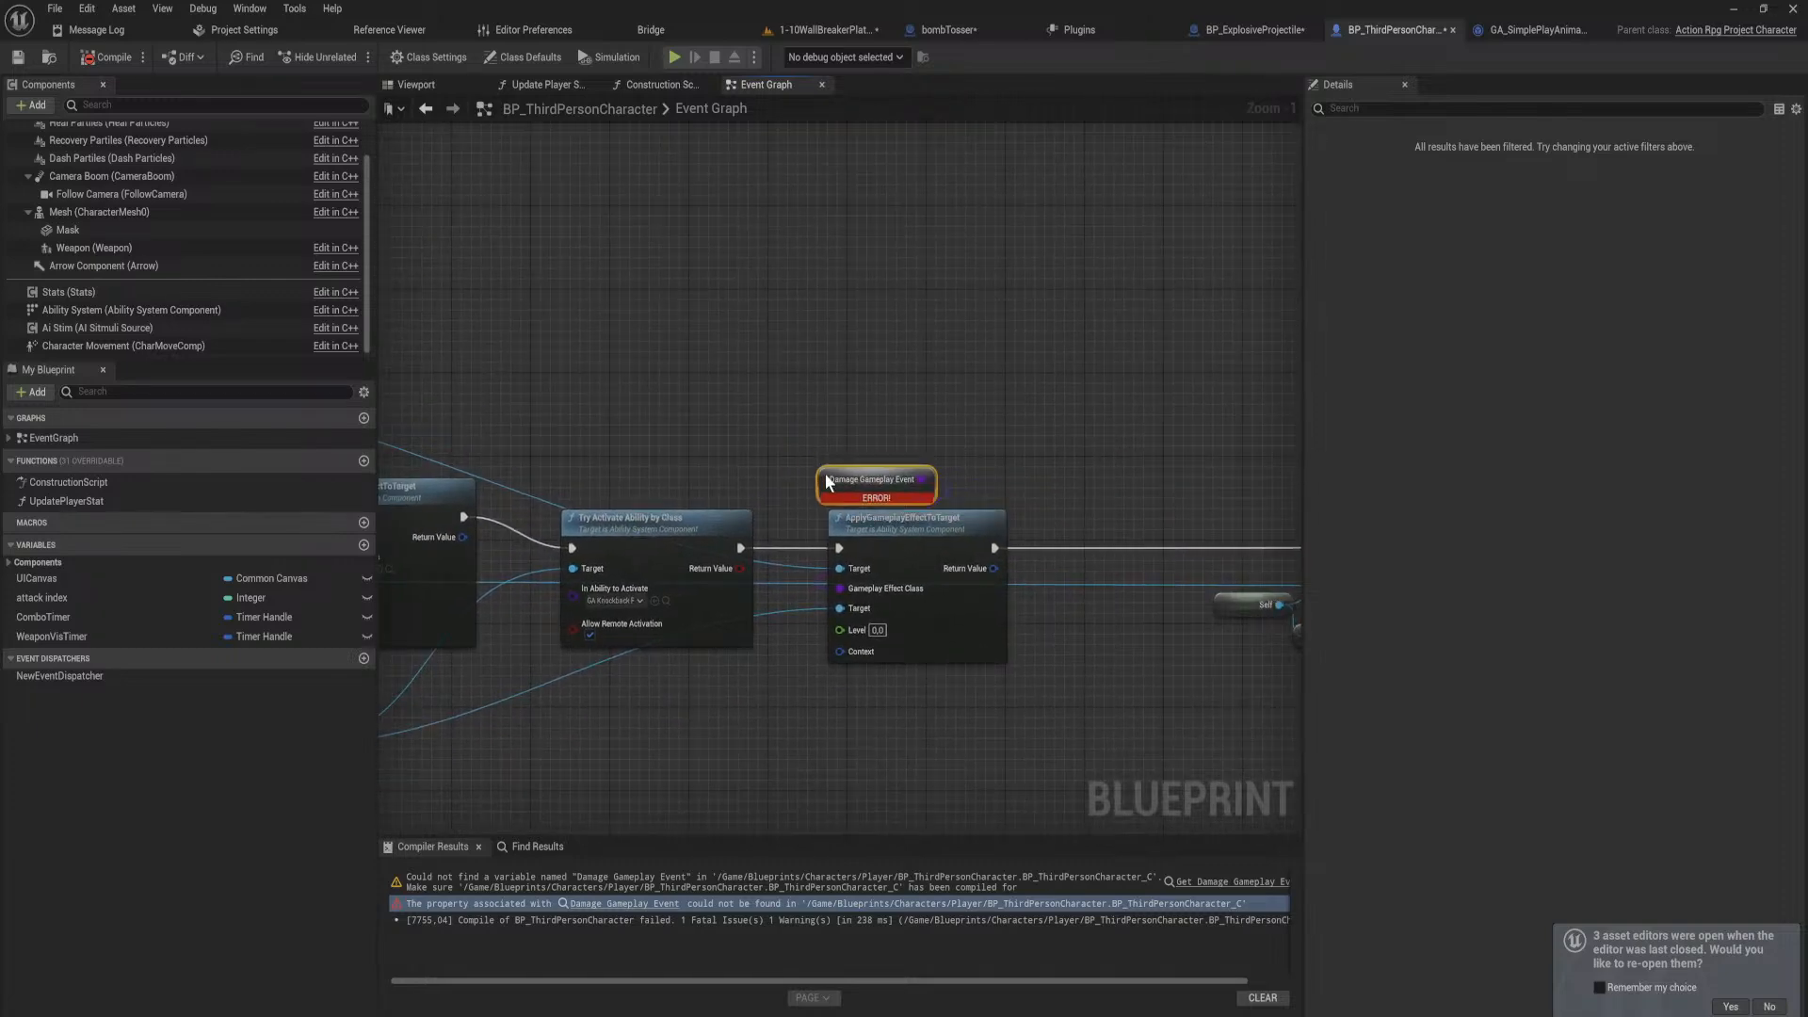
drag(827, 481, 836, 481)
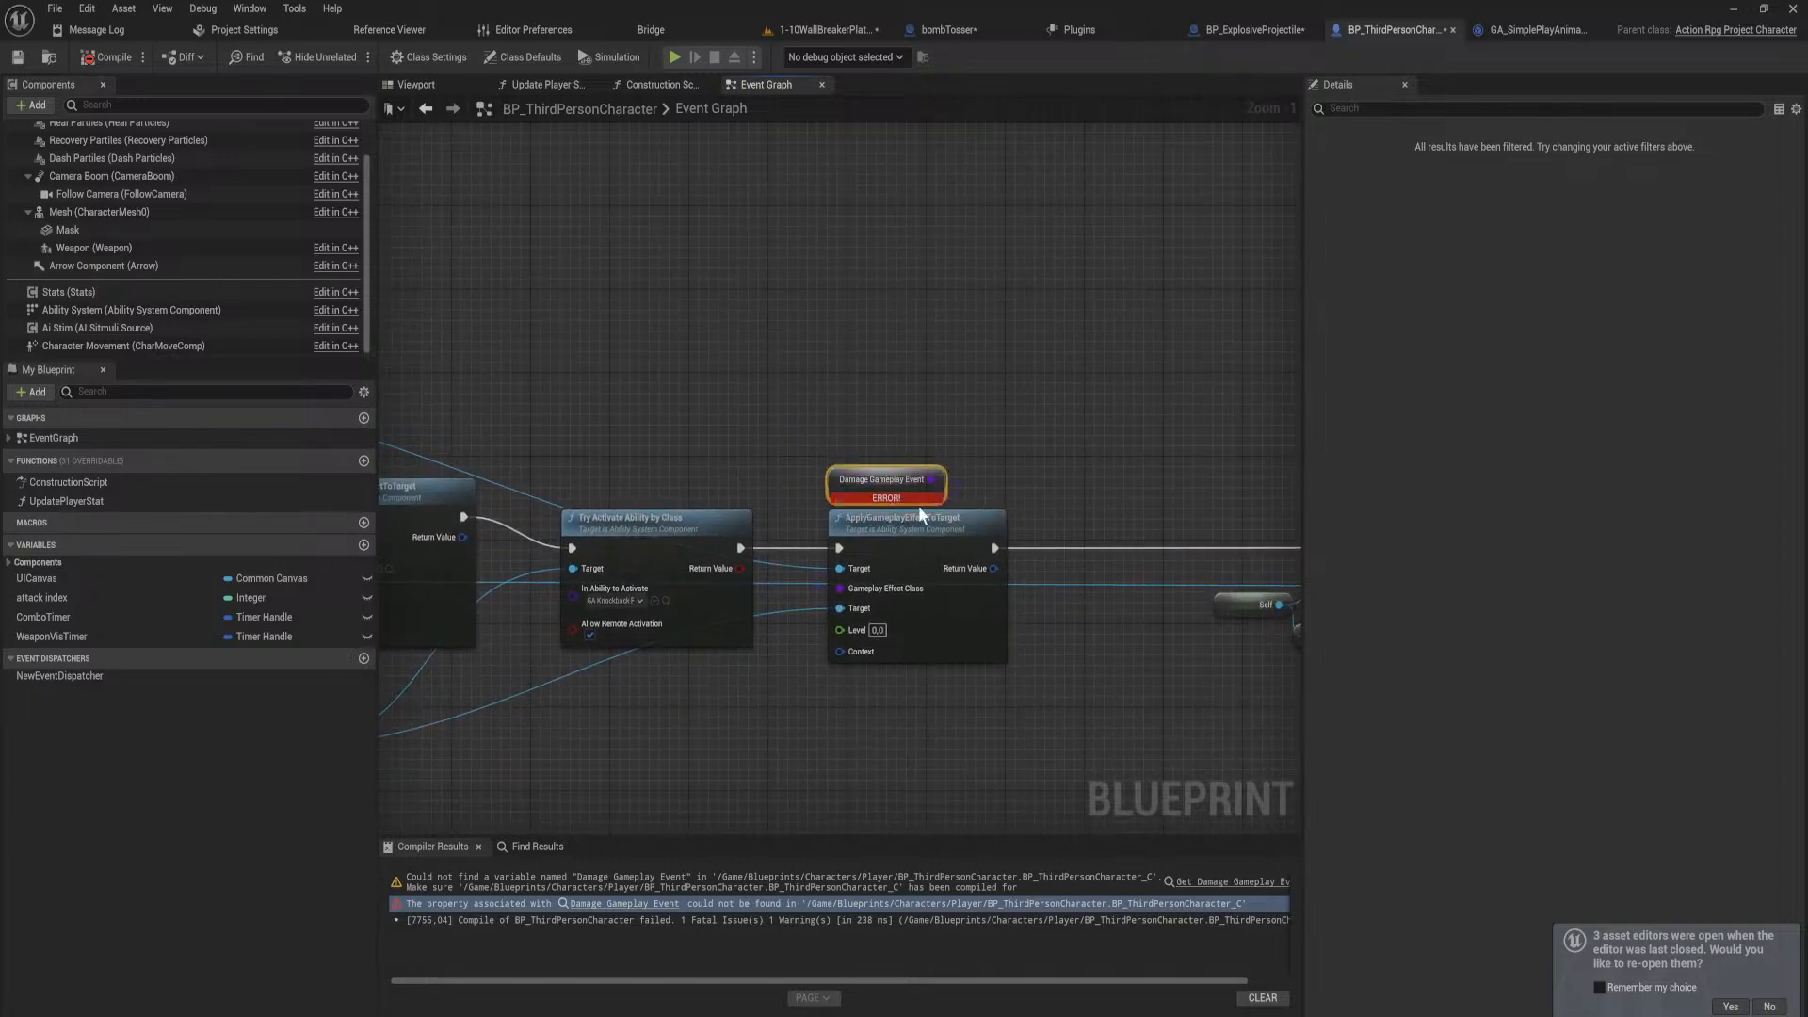
mouse_move(778, 532)
right_down()
mouse_move(1128, 535)
mouse_move(782, 549)
right_up()
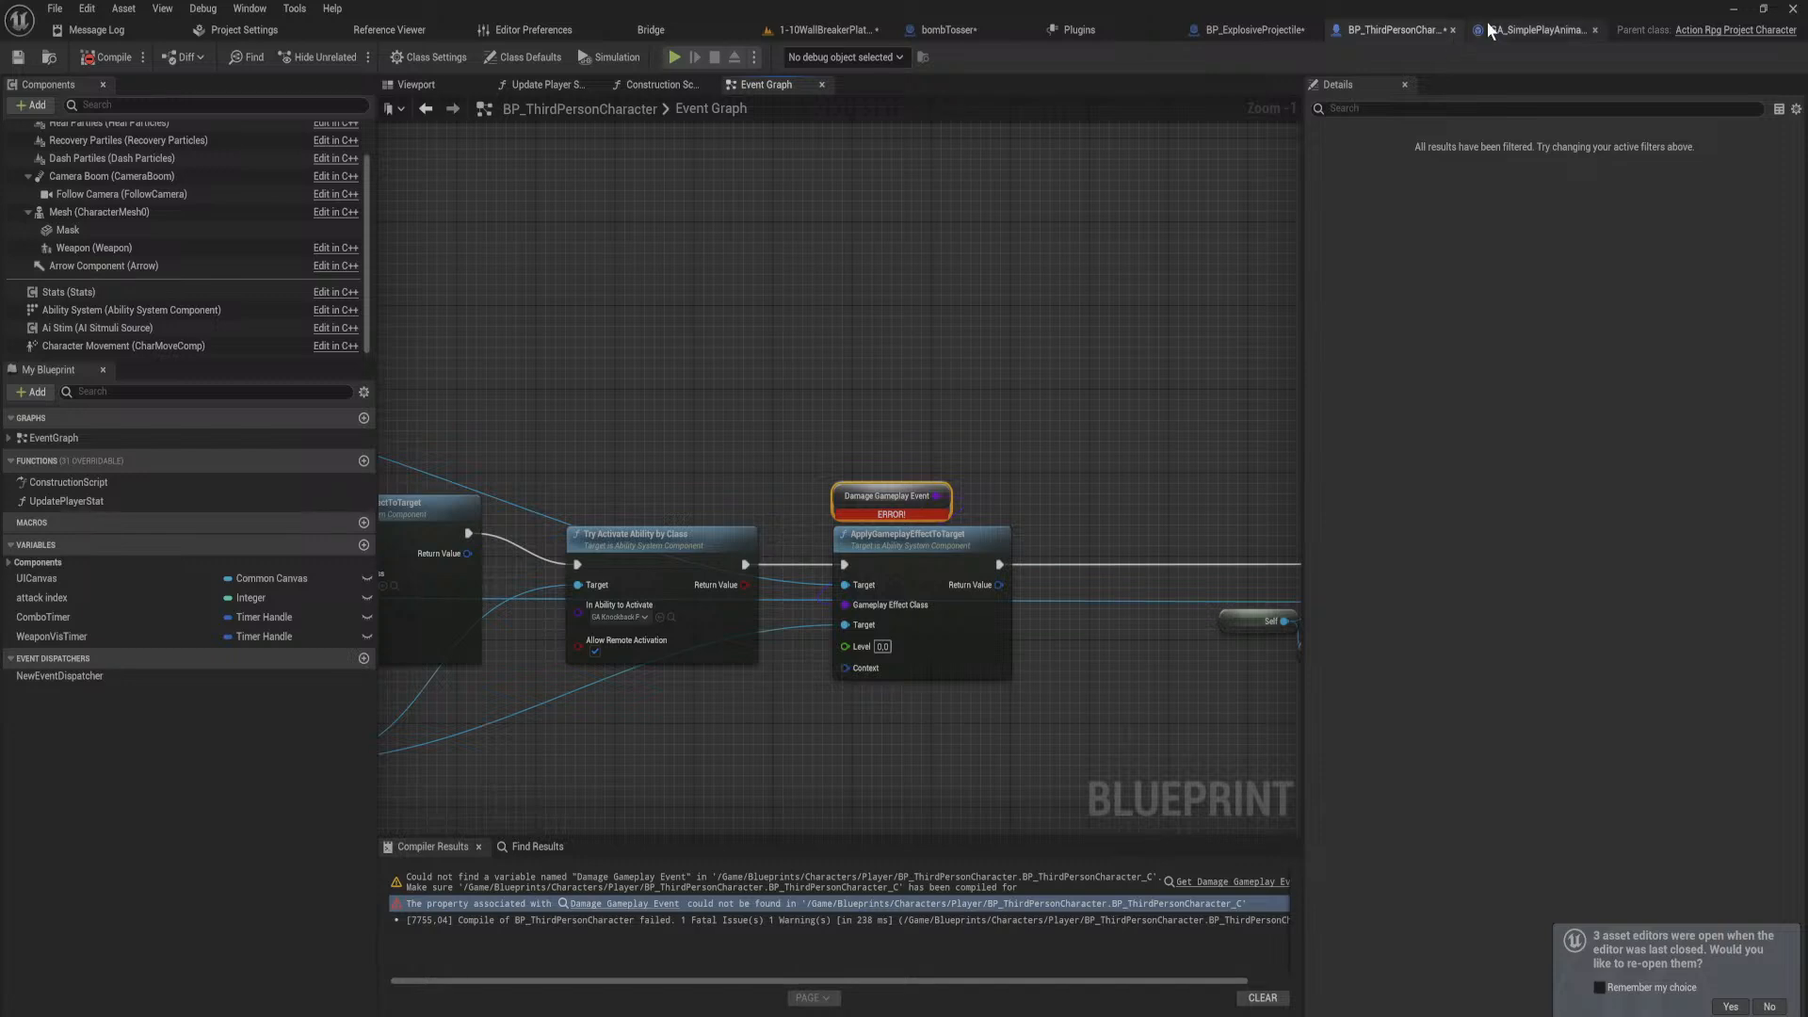
key(Delete)
Step: Set the last ApplyGameplayEffectToTarget node's Gameplay Effect Class to GE_EnemyToPlayerDamage
click(885, 617)
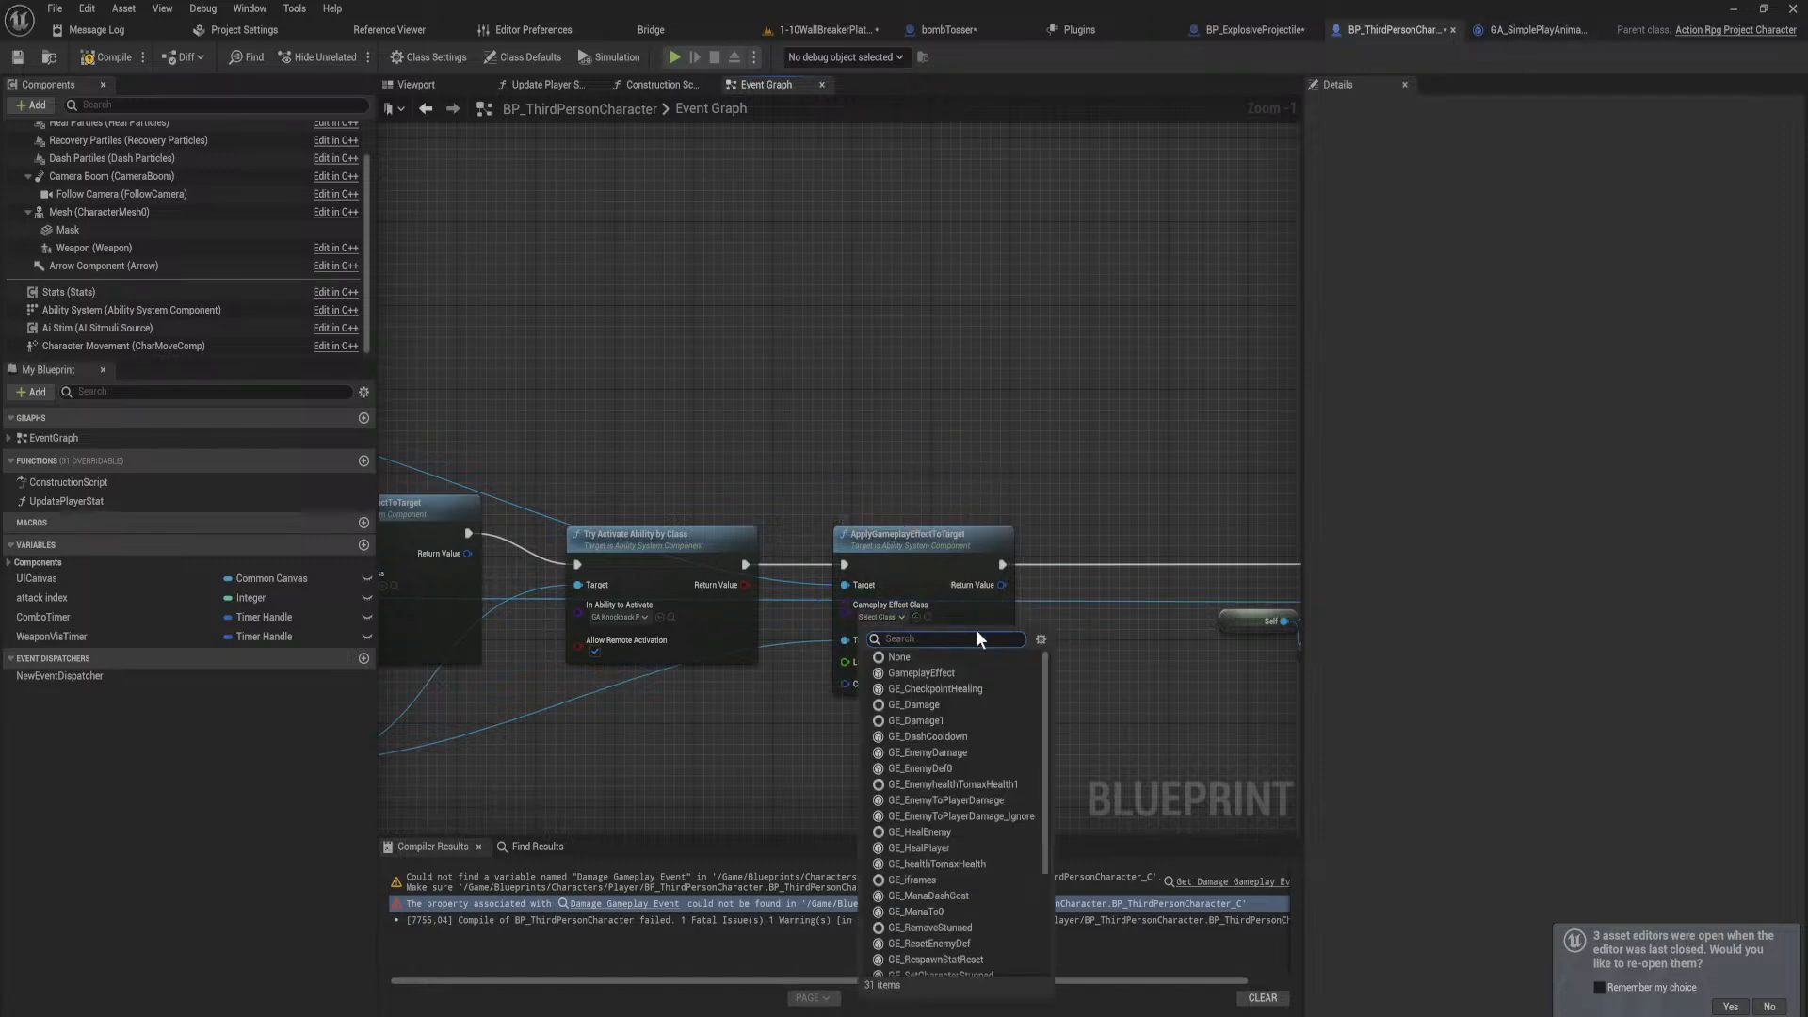
text(enemy)
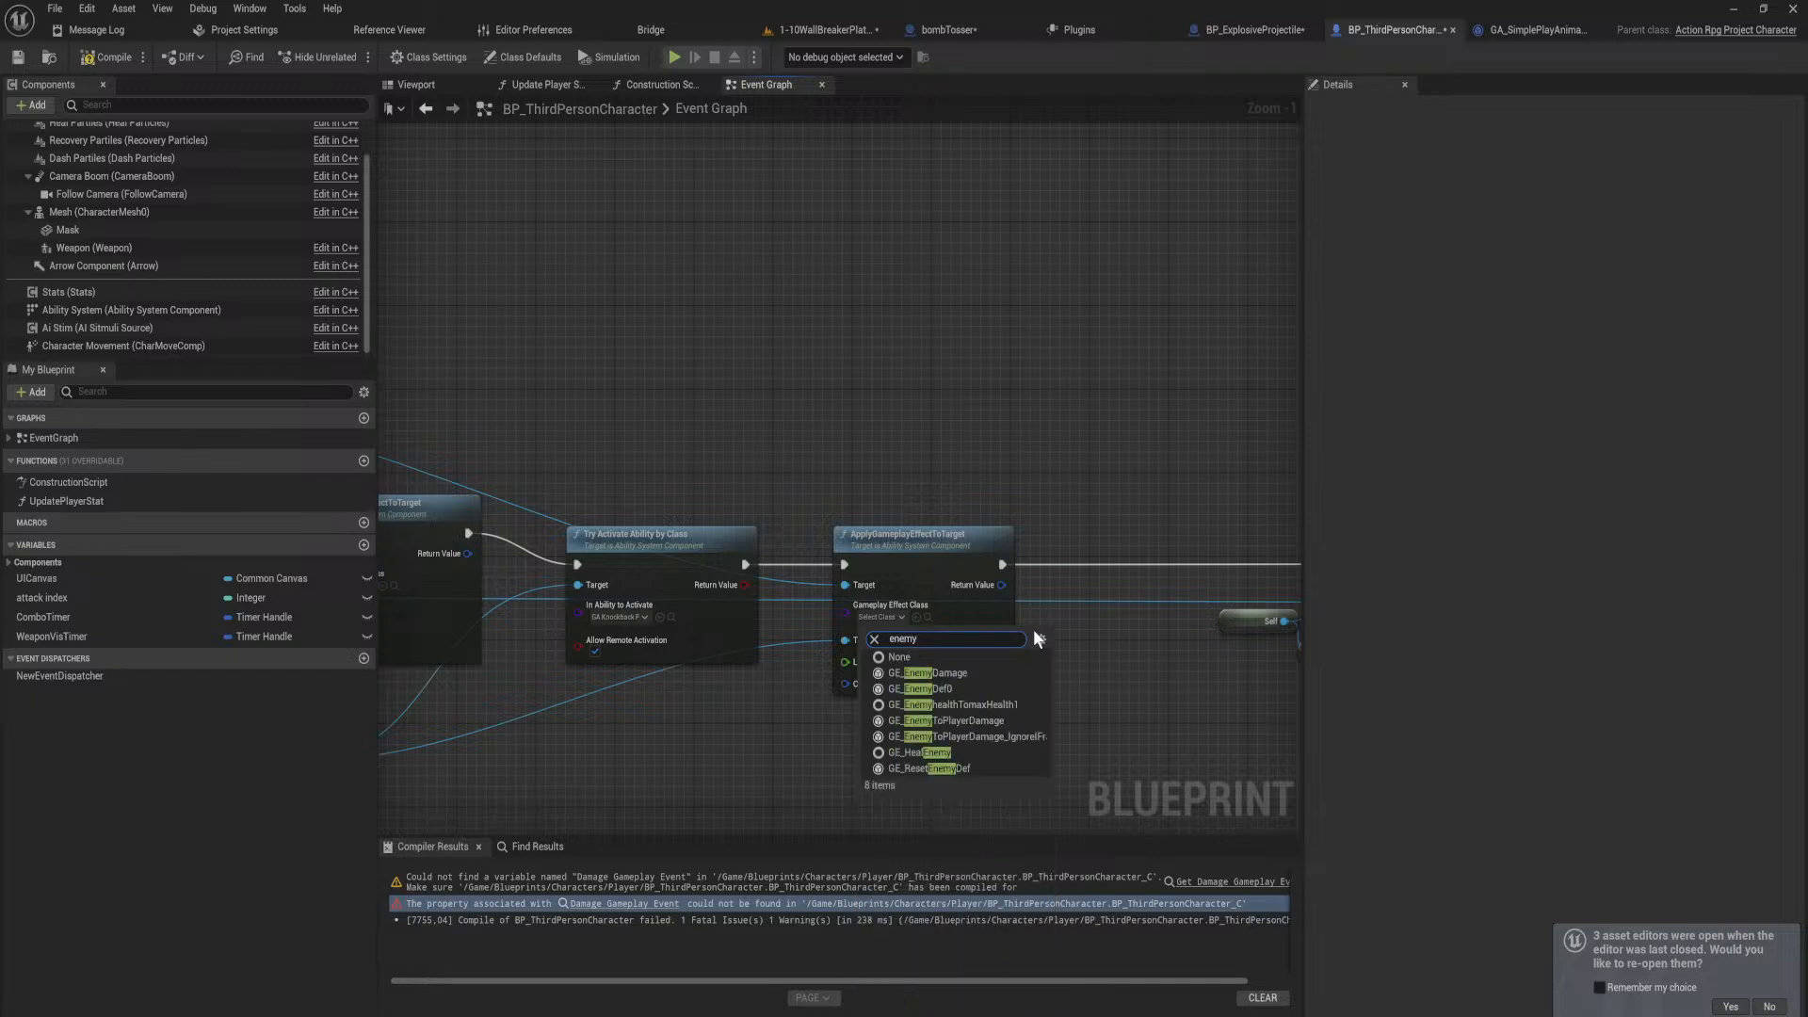
click(998, 721)
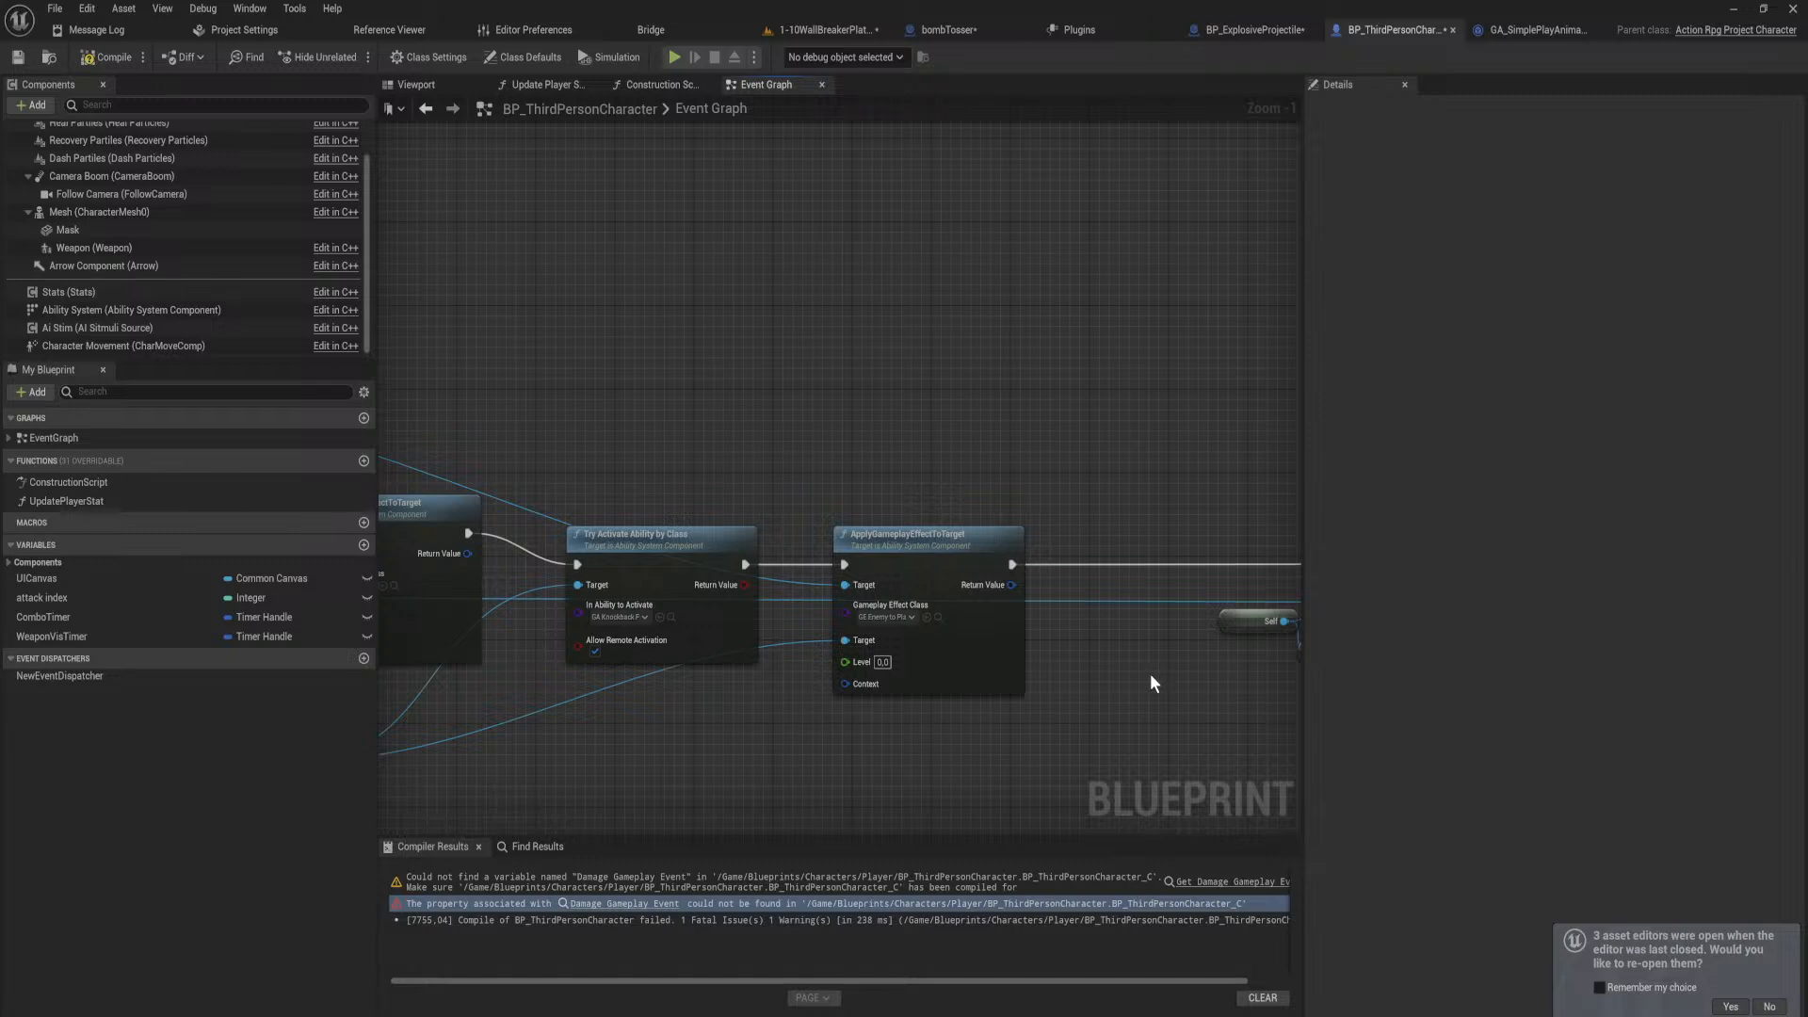
Step: Check the damage chain through to Kill Actor and compile BP_ThirdPersonCharacter
right_drag(1111, 704, 824, 709)
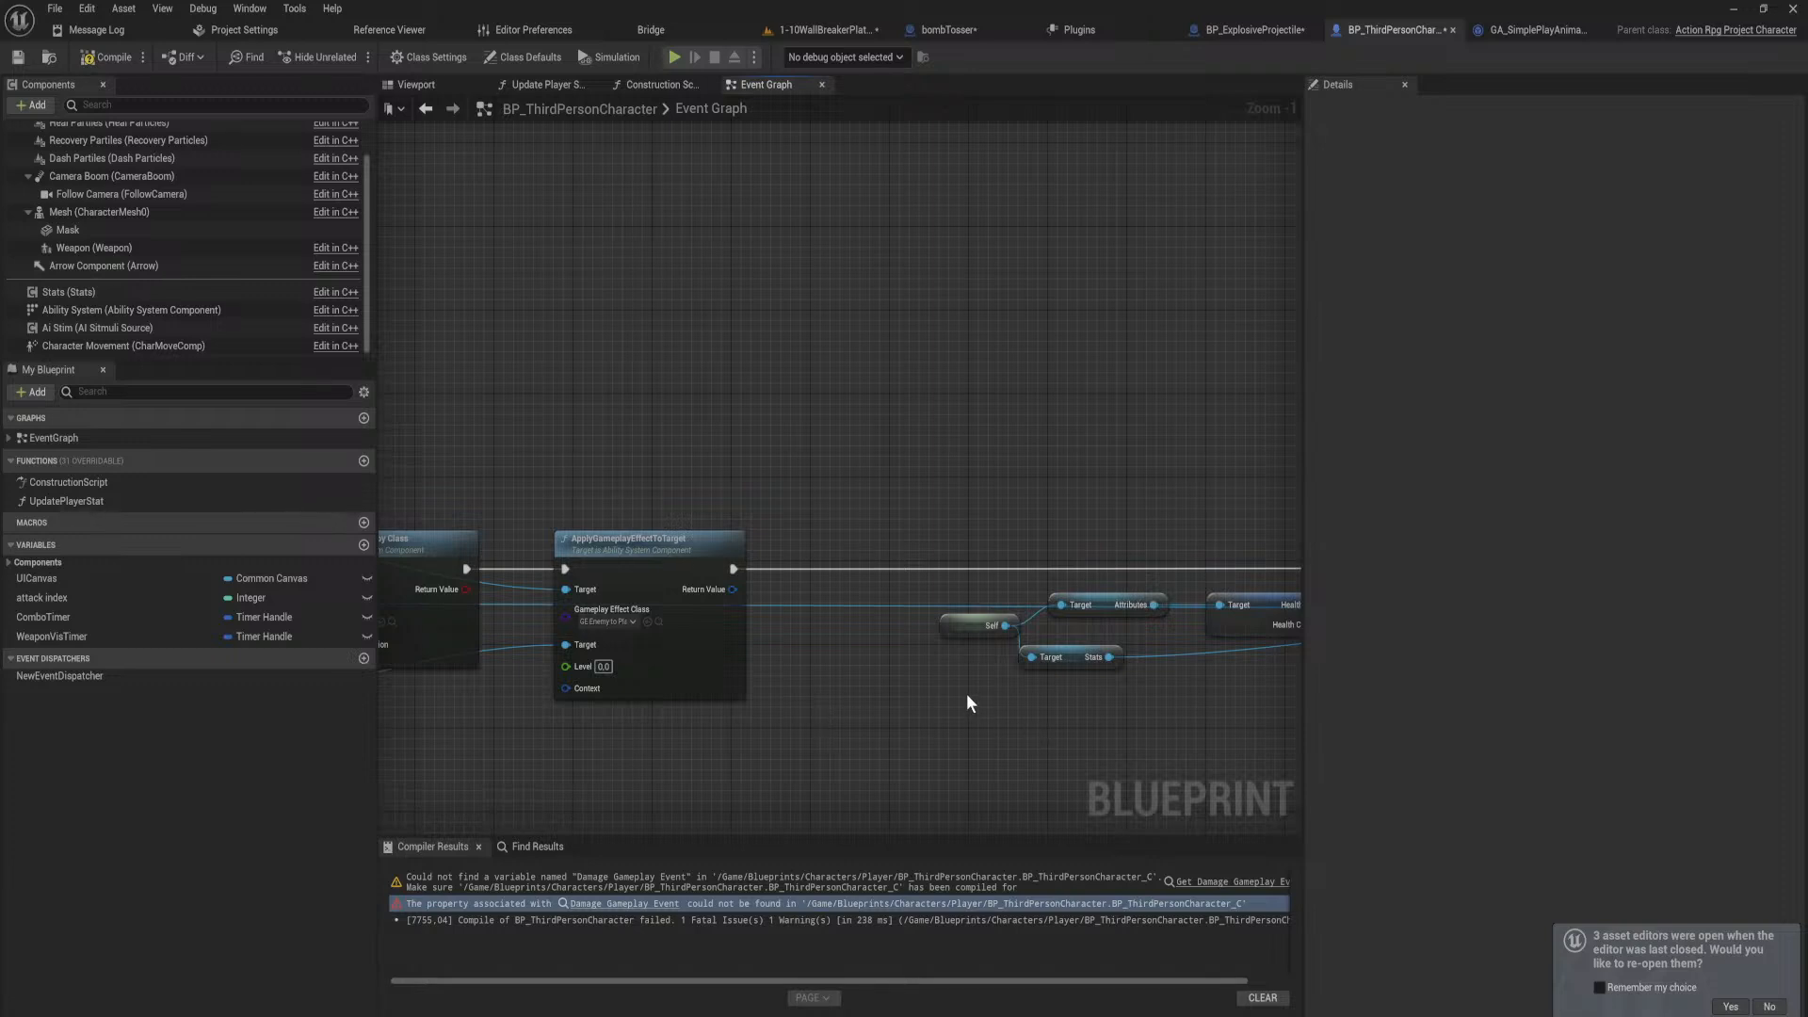
right_drag(967, 695, 434, 638)
right_drag(923, 724, 464, 706)
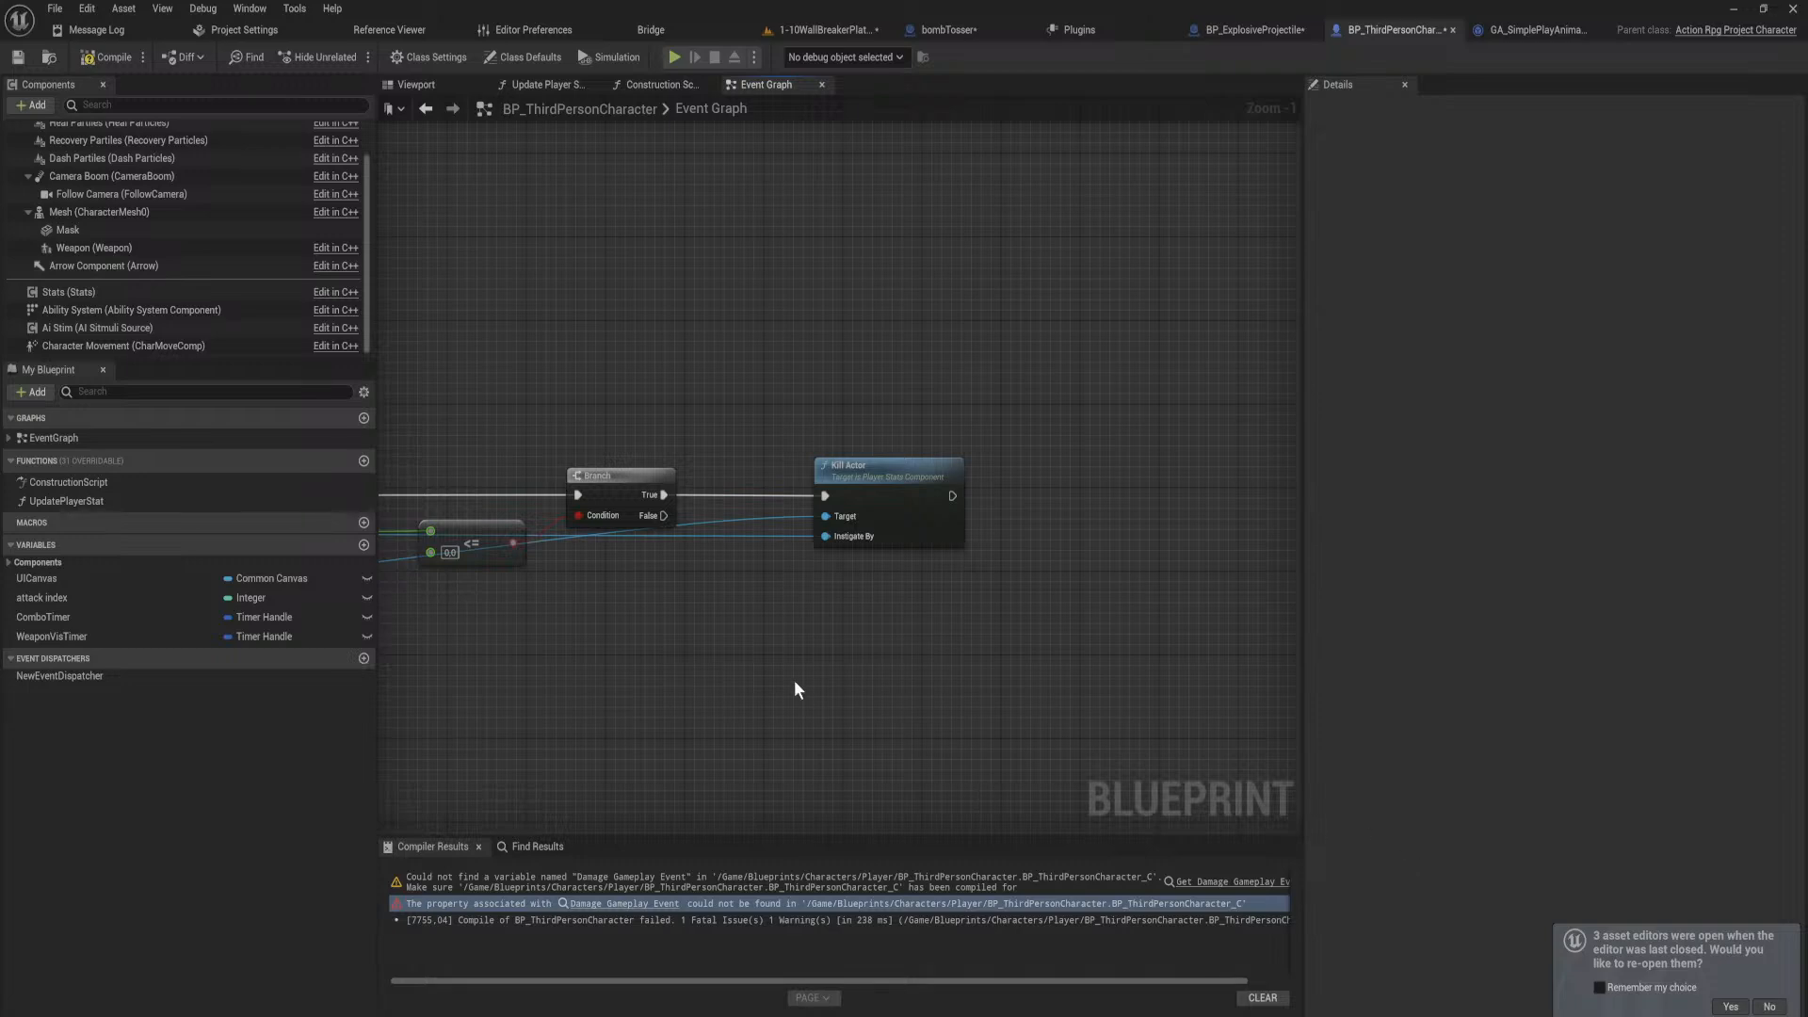
right_drag(794, 680, 874, 663)
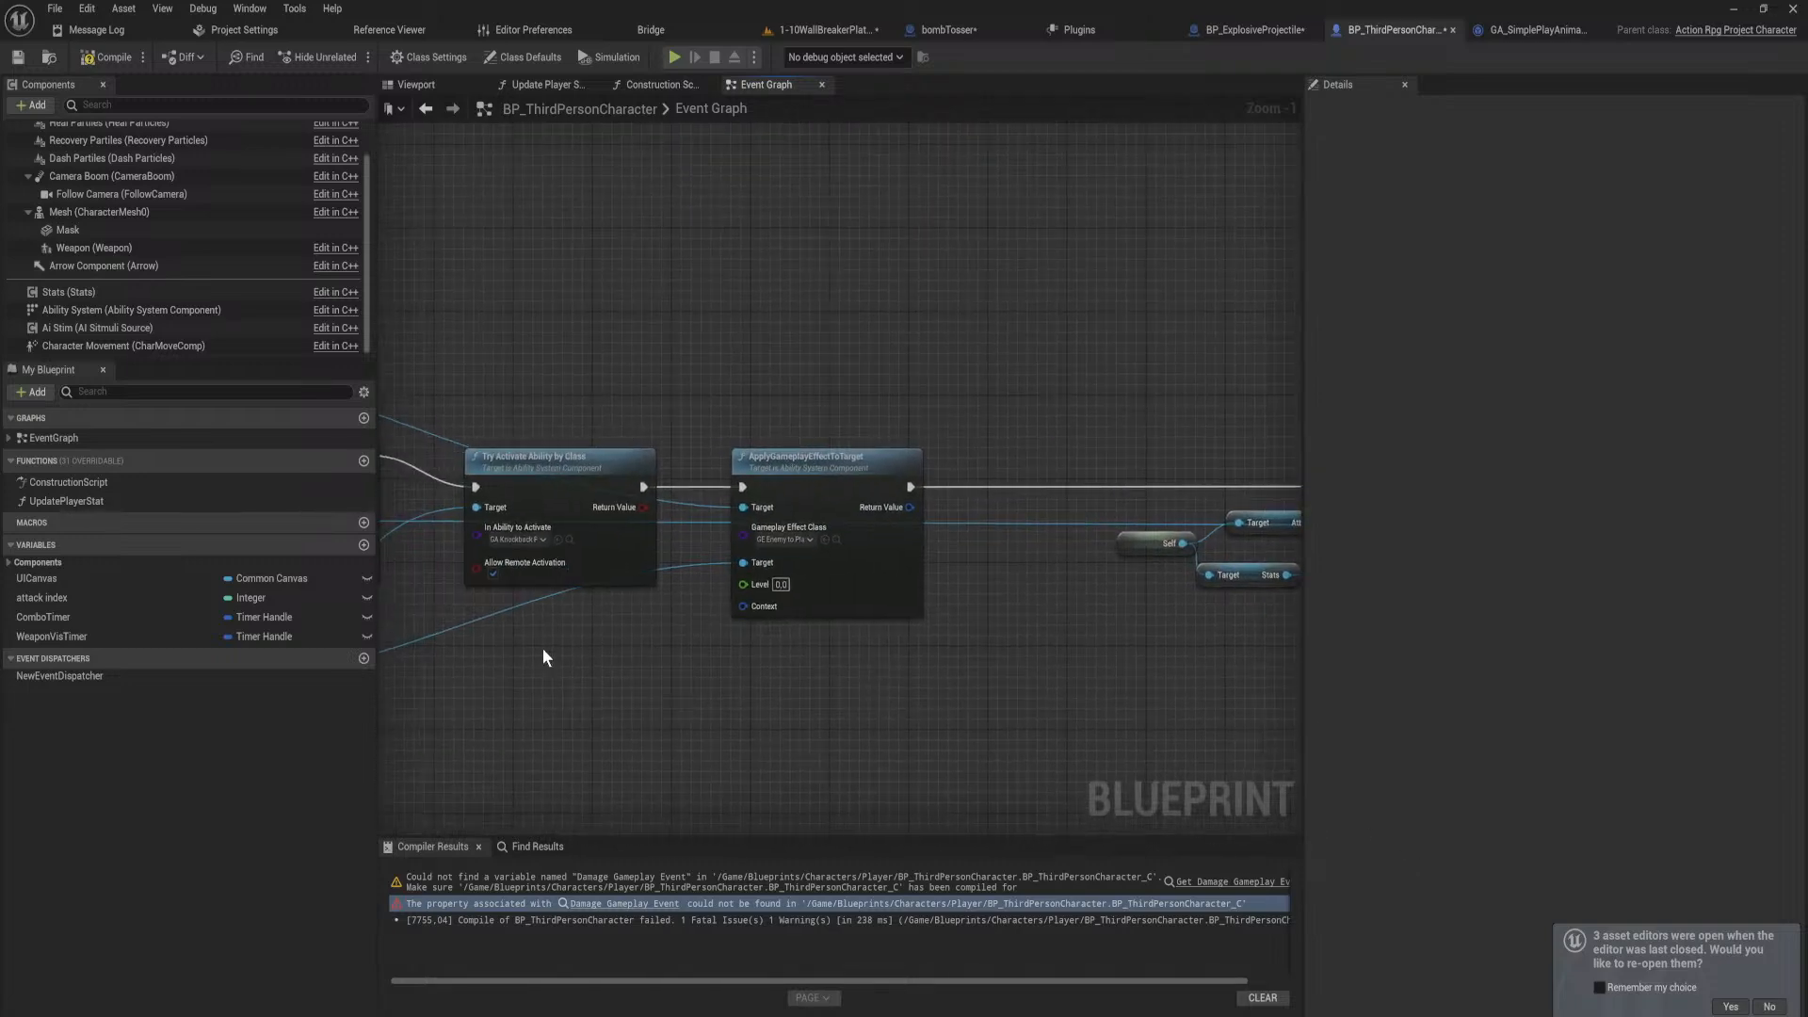
right_drag(424, 626, 1206, 689)
click(113, 58)
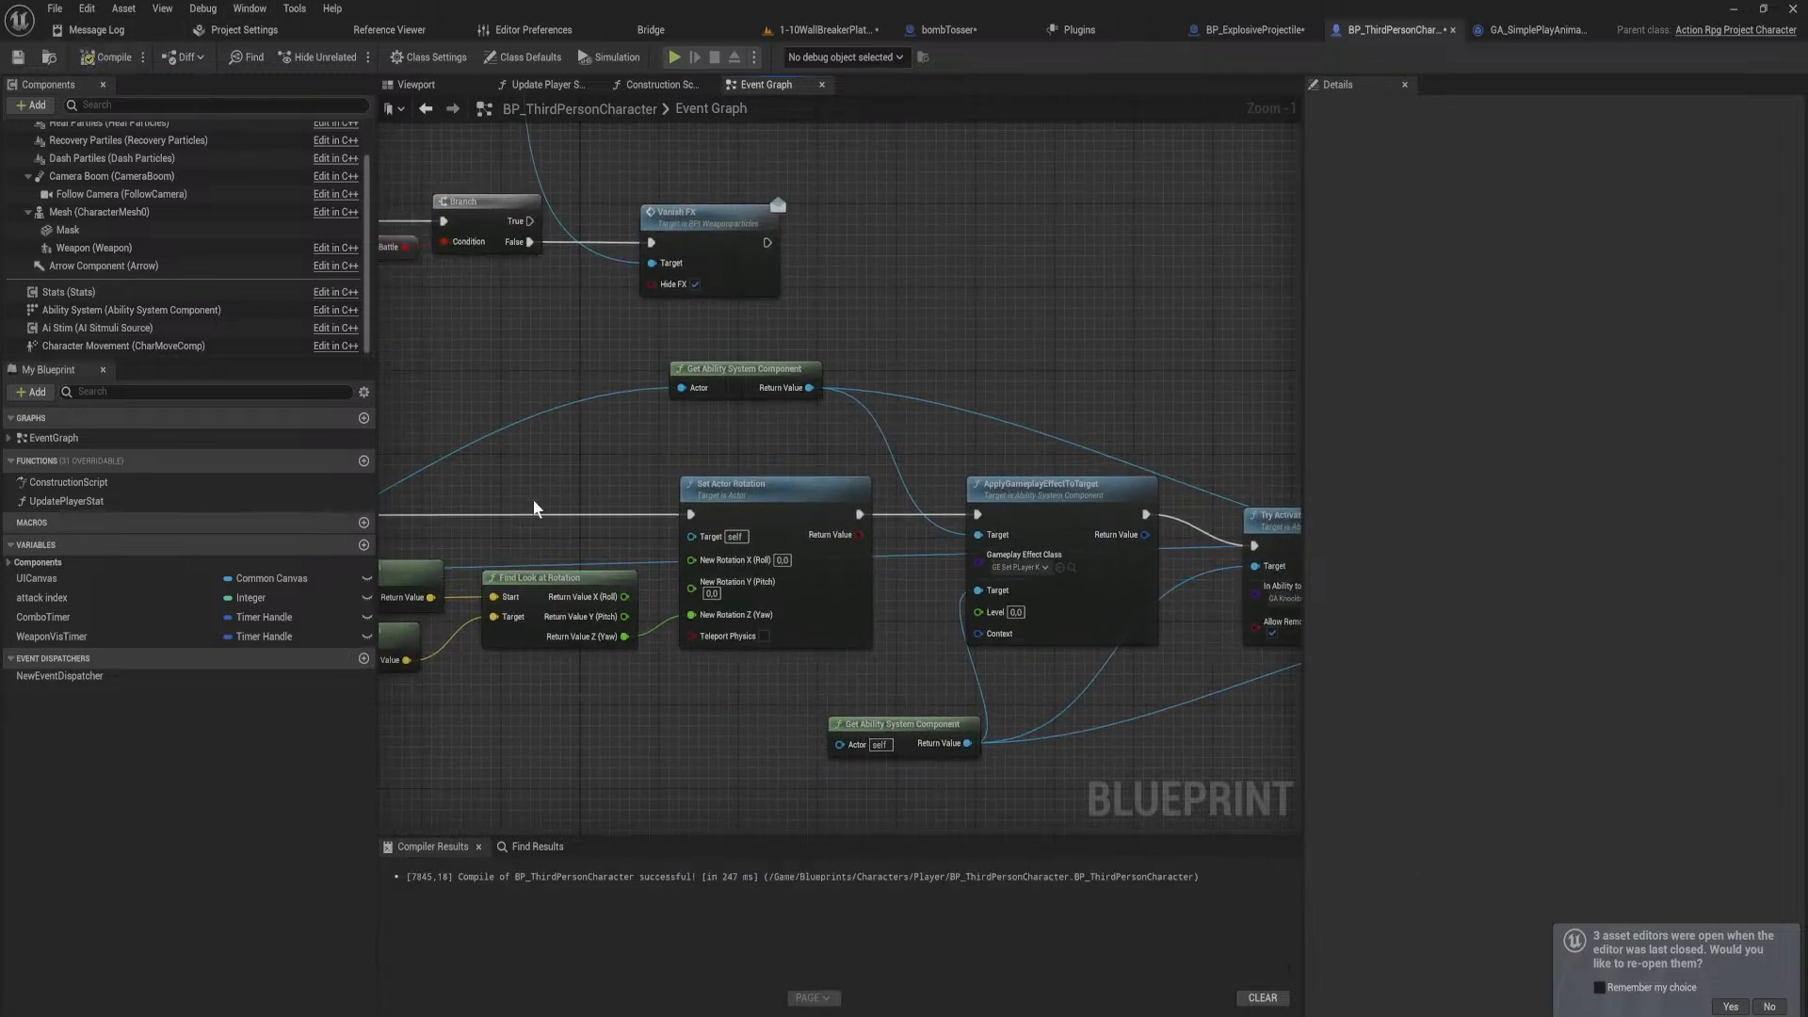
Step: Move the Self, Attributes, Stats and health check nodes together closer to the last ApplyGameplayEffectToTarget node
right_drag(468, 621, 1253, 600)
right_drag(1168, 650, 664, 624)
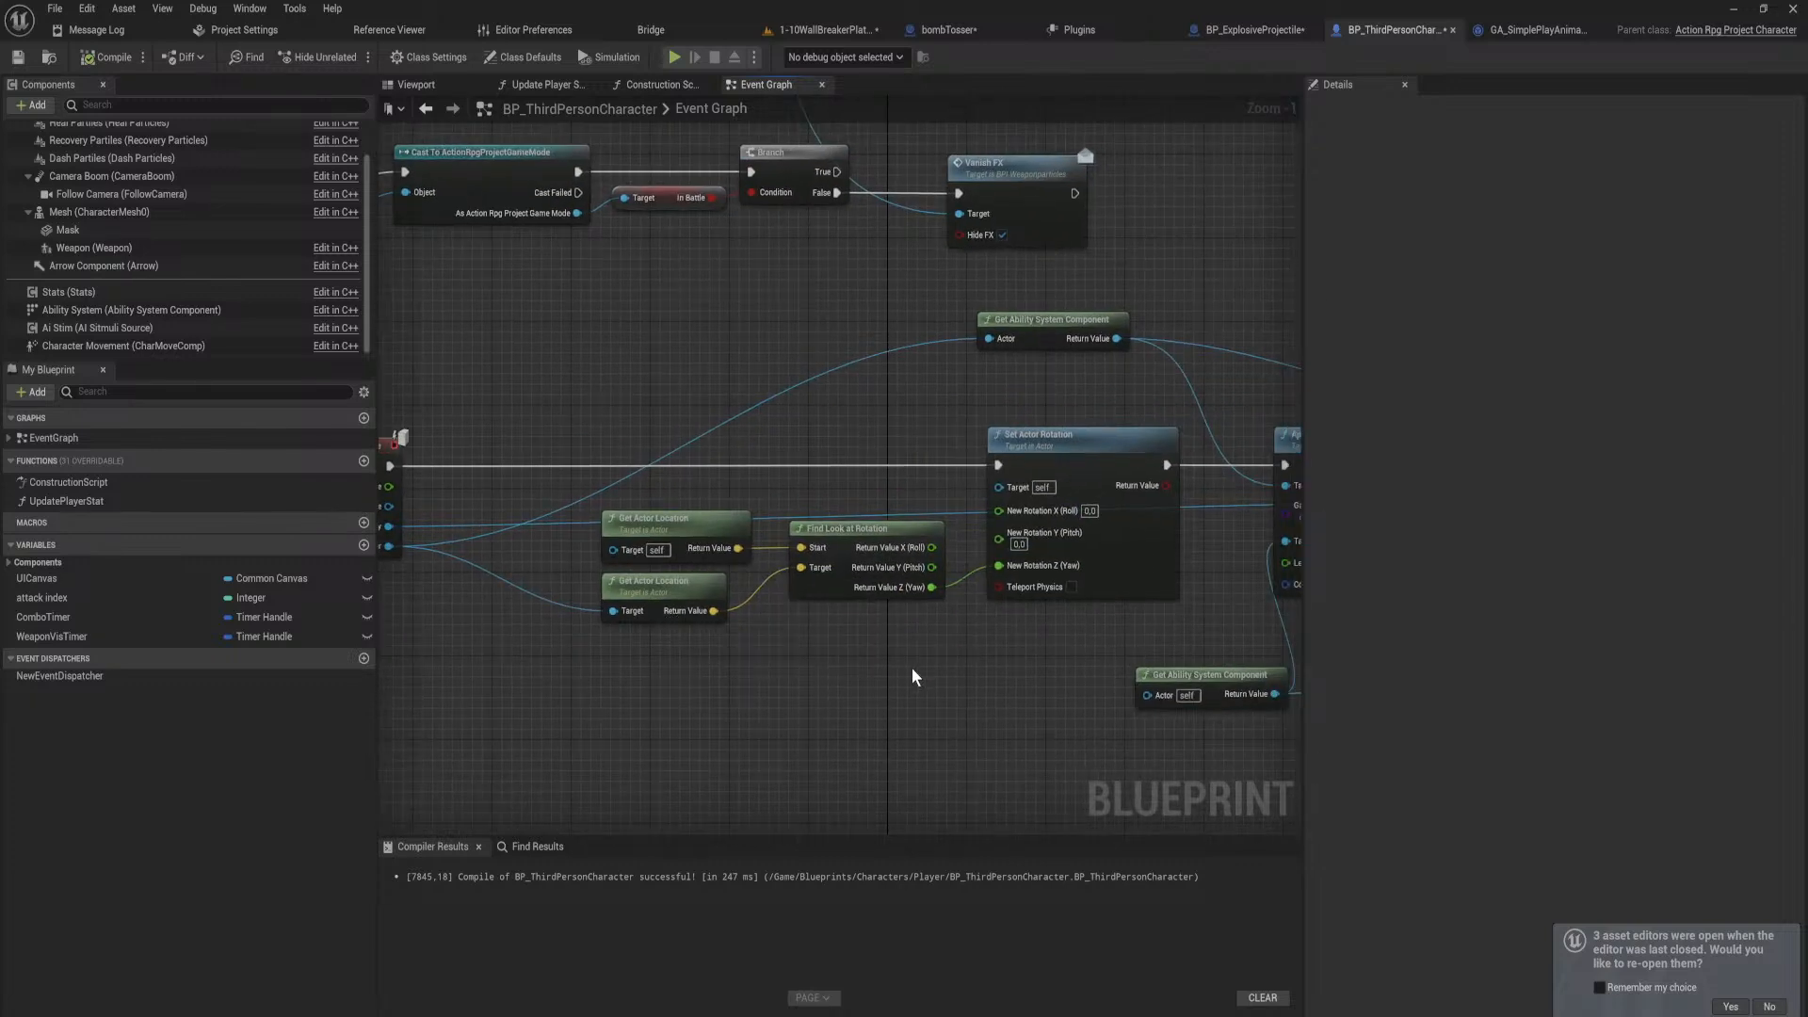
scroll(912, 676, down, 1)
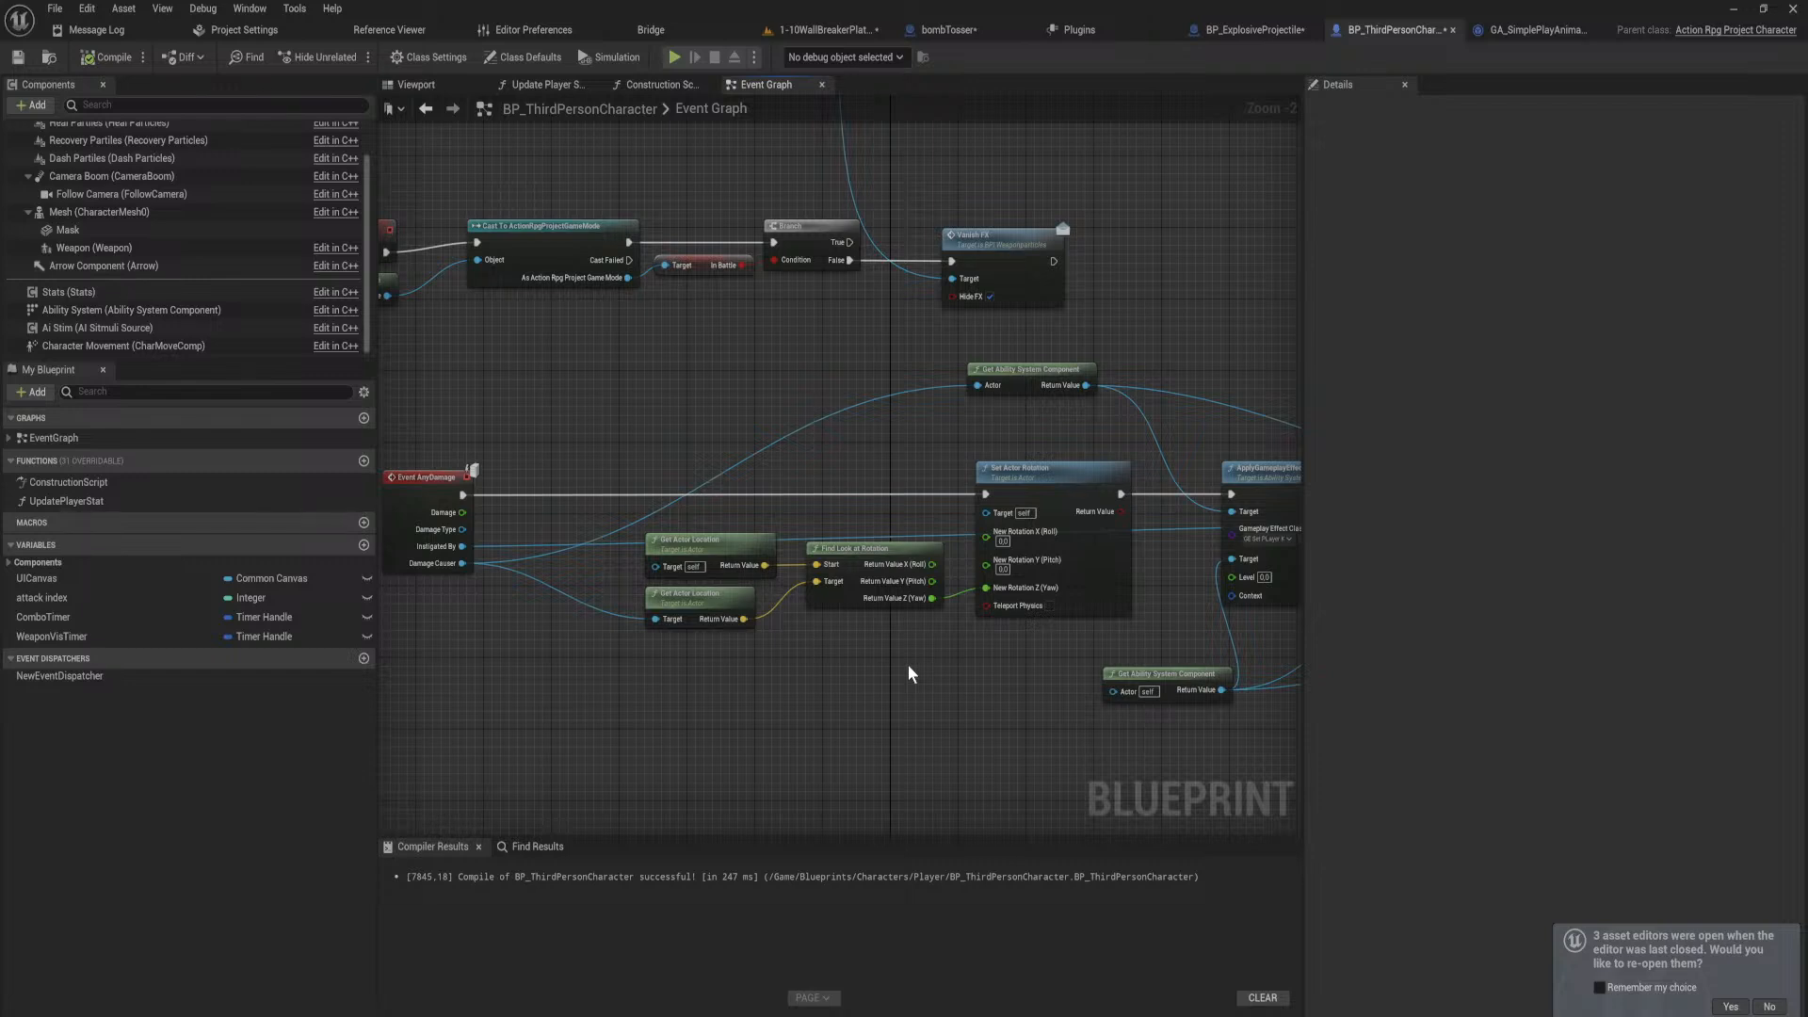
right_drag(908, 674, 571, 646)
mouse_move(1224, 615)
mouse_down()
mouse_move(484, 467)
mouse_move(398, 432)
mouse_move(414, 431)
mouse_up()
right_drag(465, 424, 1074, 489)
drag(1250, 580, 1086, 585)
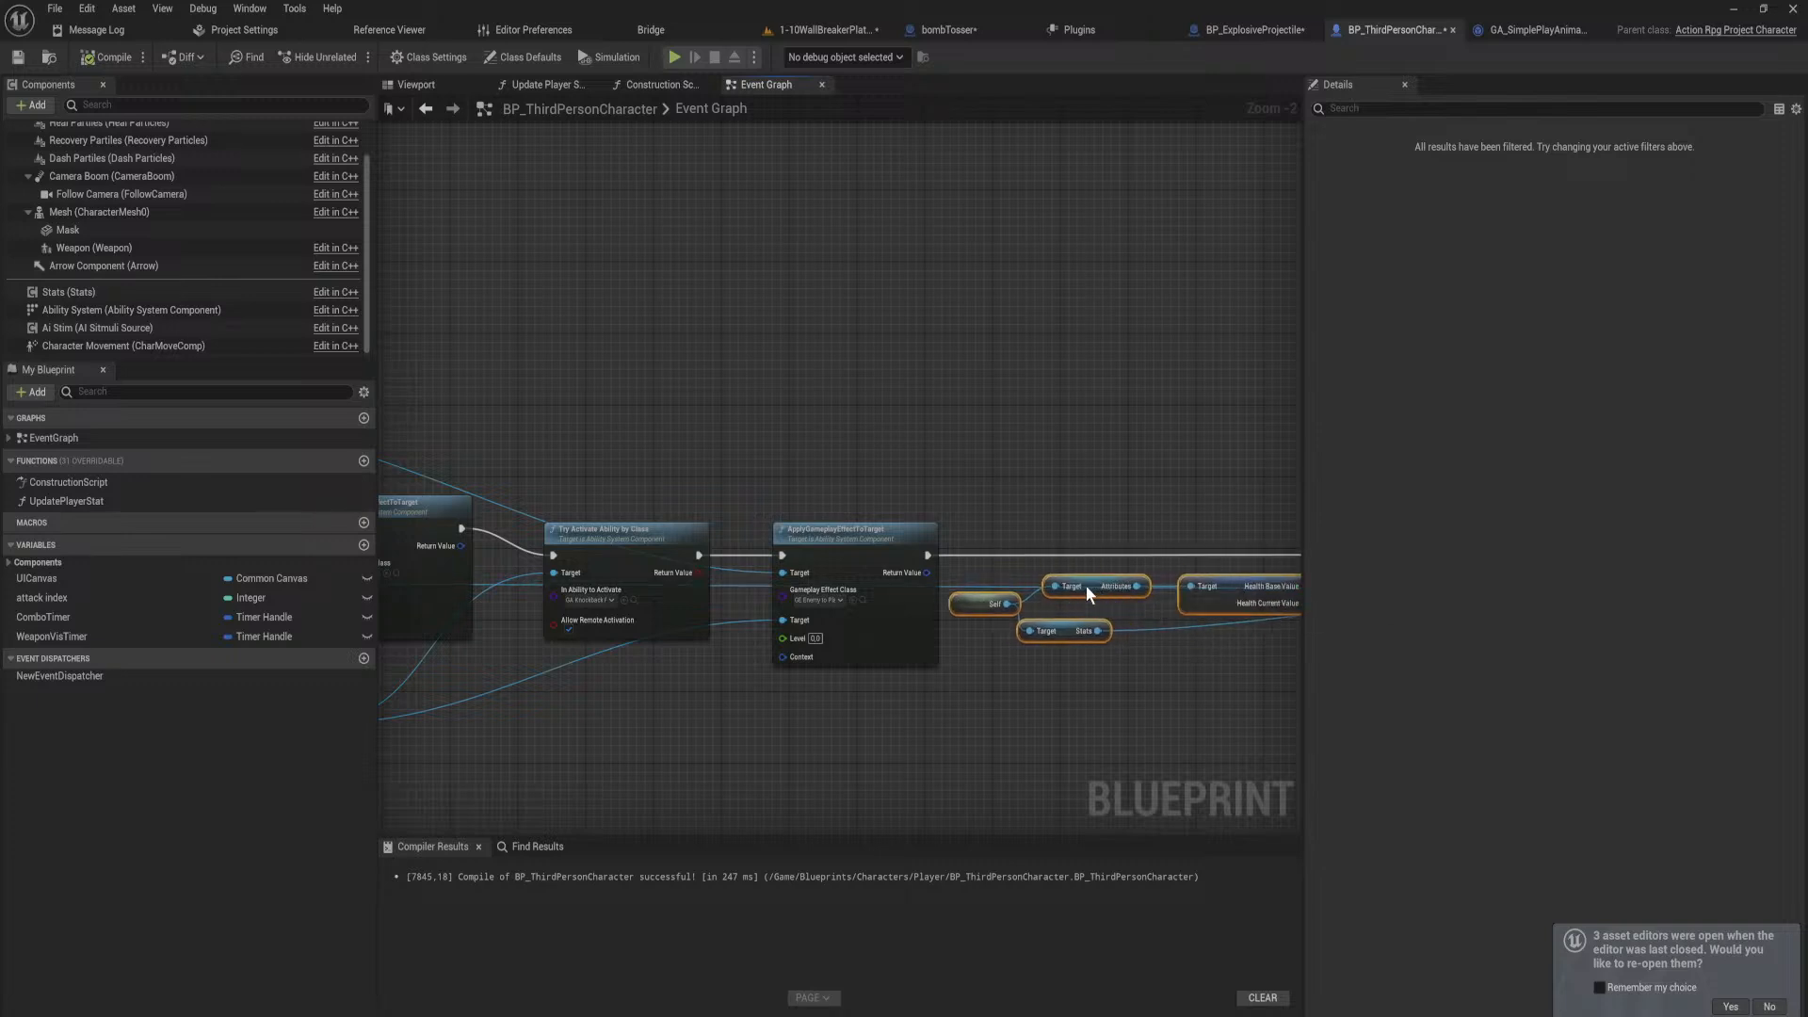
click(1064, 706)
Step: Move the Kill Actor and Branch nodes closer to the health comparison
right_drag(1184, 706, 546, 647)
scroll(622, 676, up, 1)
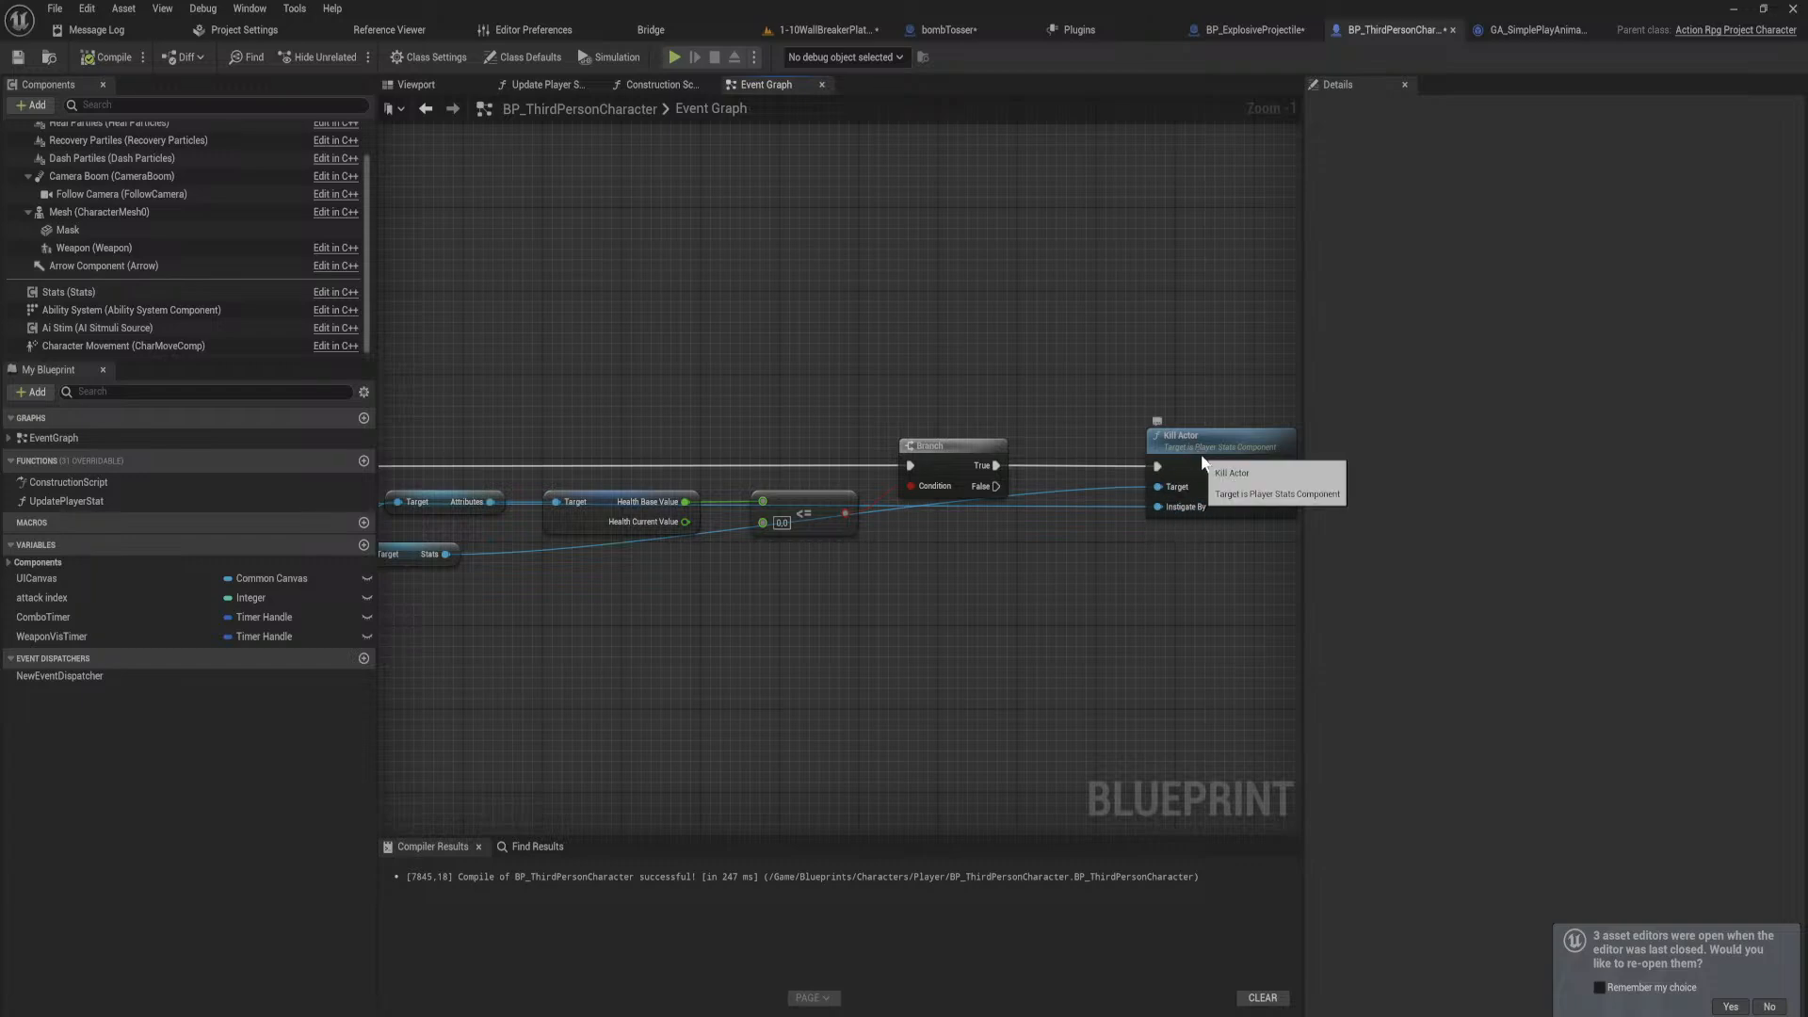
drag(1206, 449, 1097, 459)
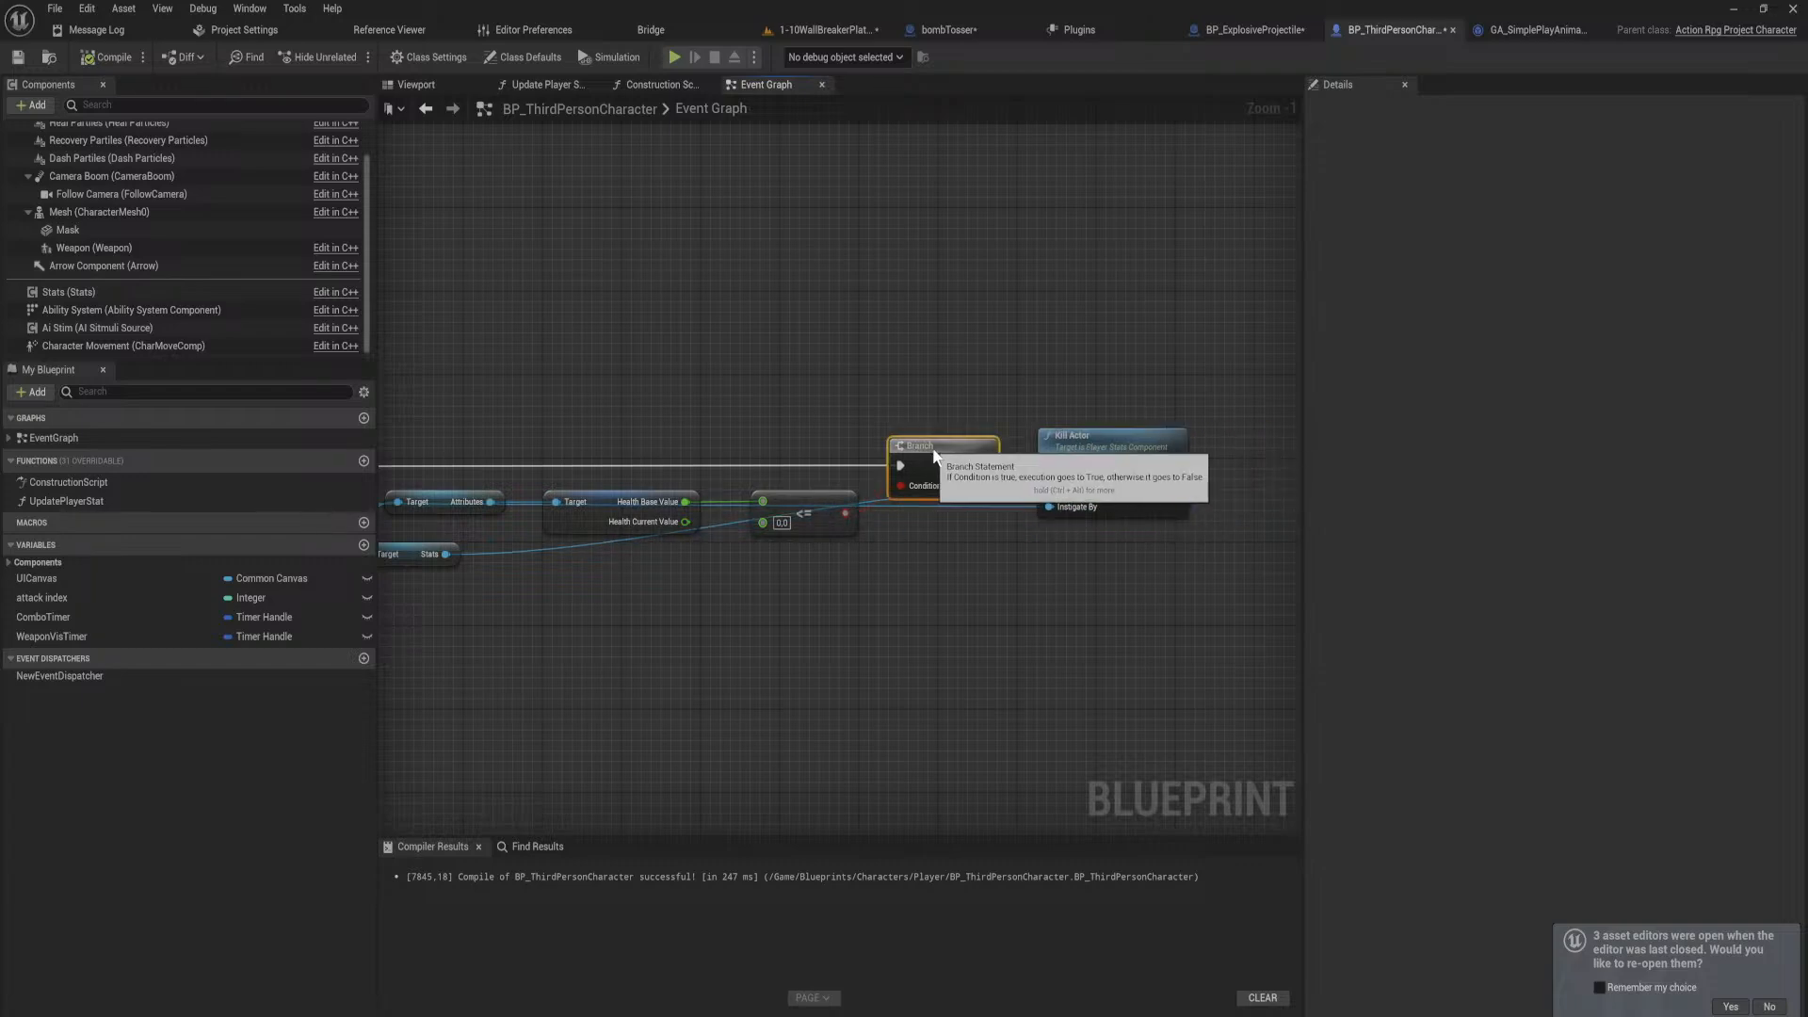
drag(928, 448, 906, 447)
Step: Look back over the Event AnyDamage chain and switch to the For Each Loop in BP_ExplosiveProjectile's Event Graph
right_drag(459, 614, 1262, 617)
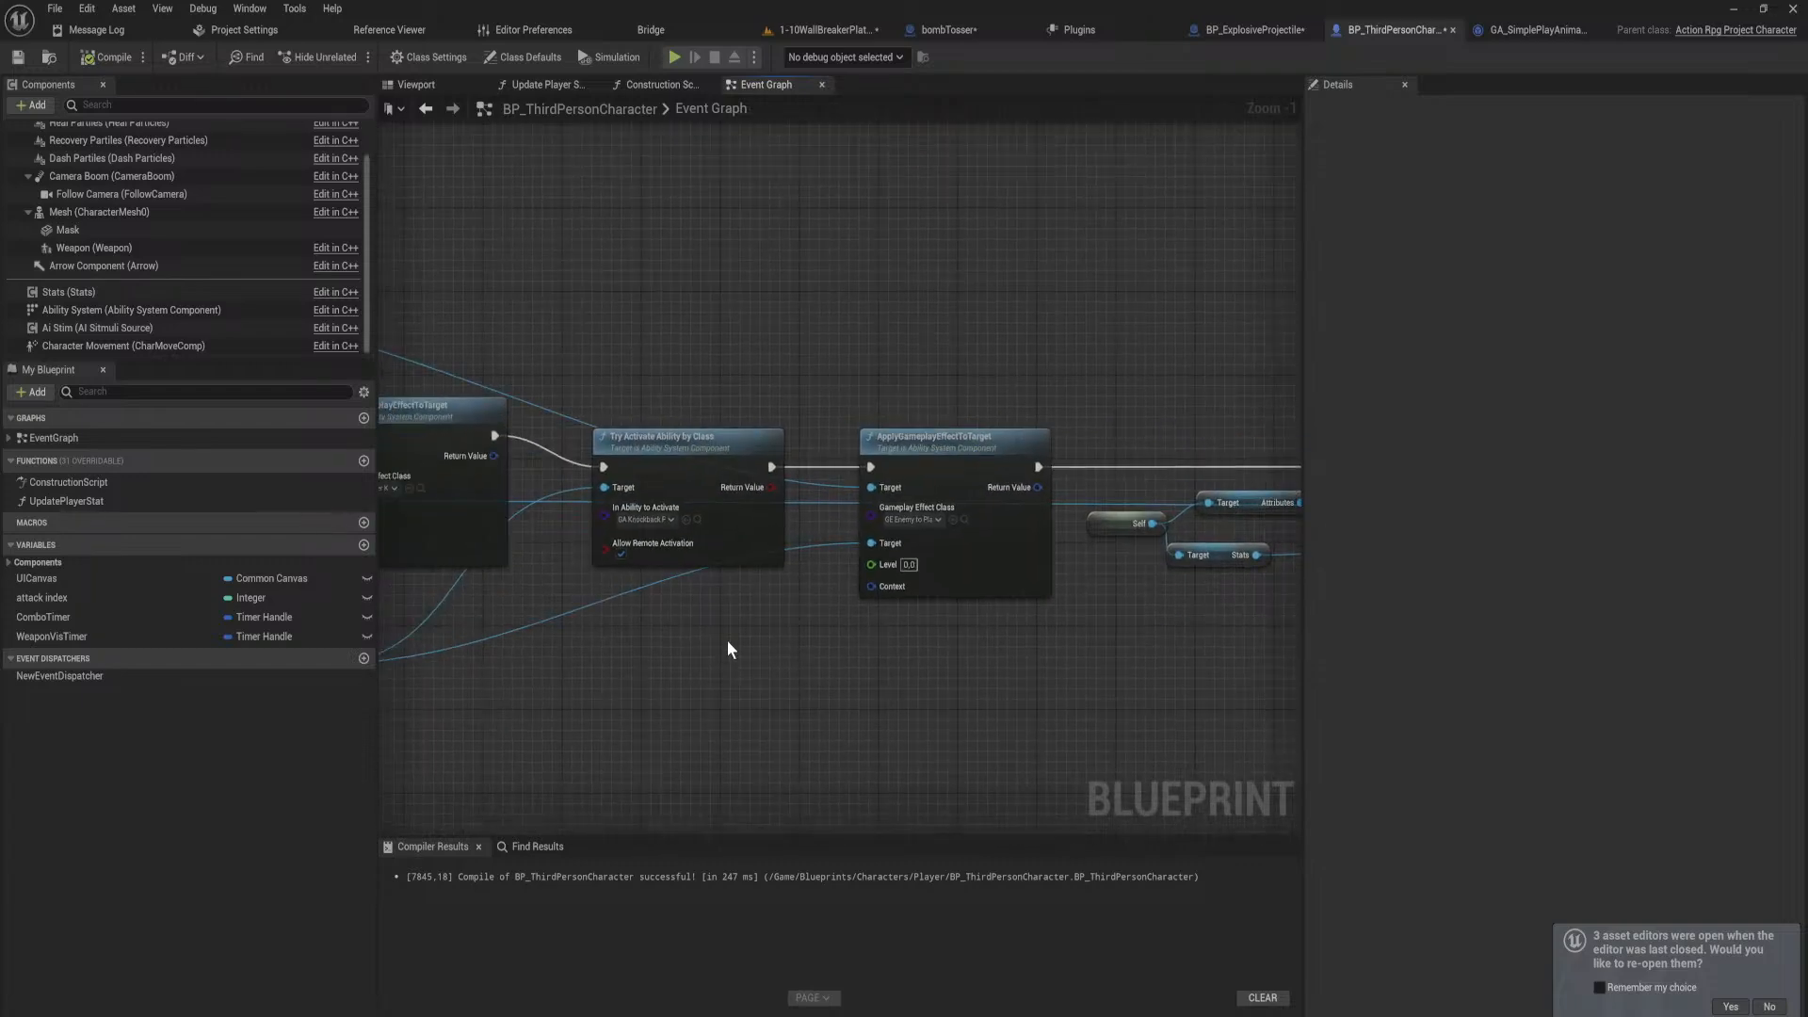
right_drag(499, 671, 1300, 617)
right_drag(685, 594, 1114, 608)
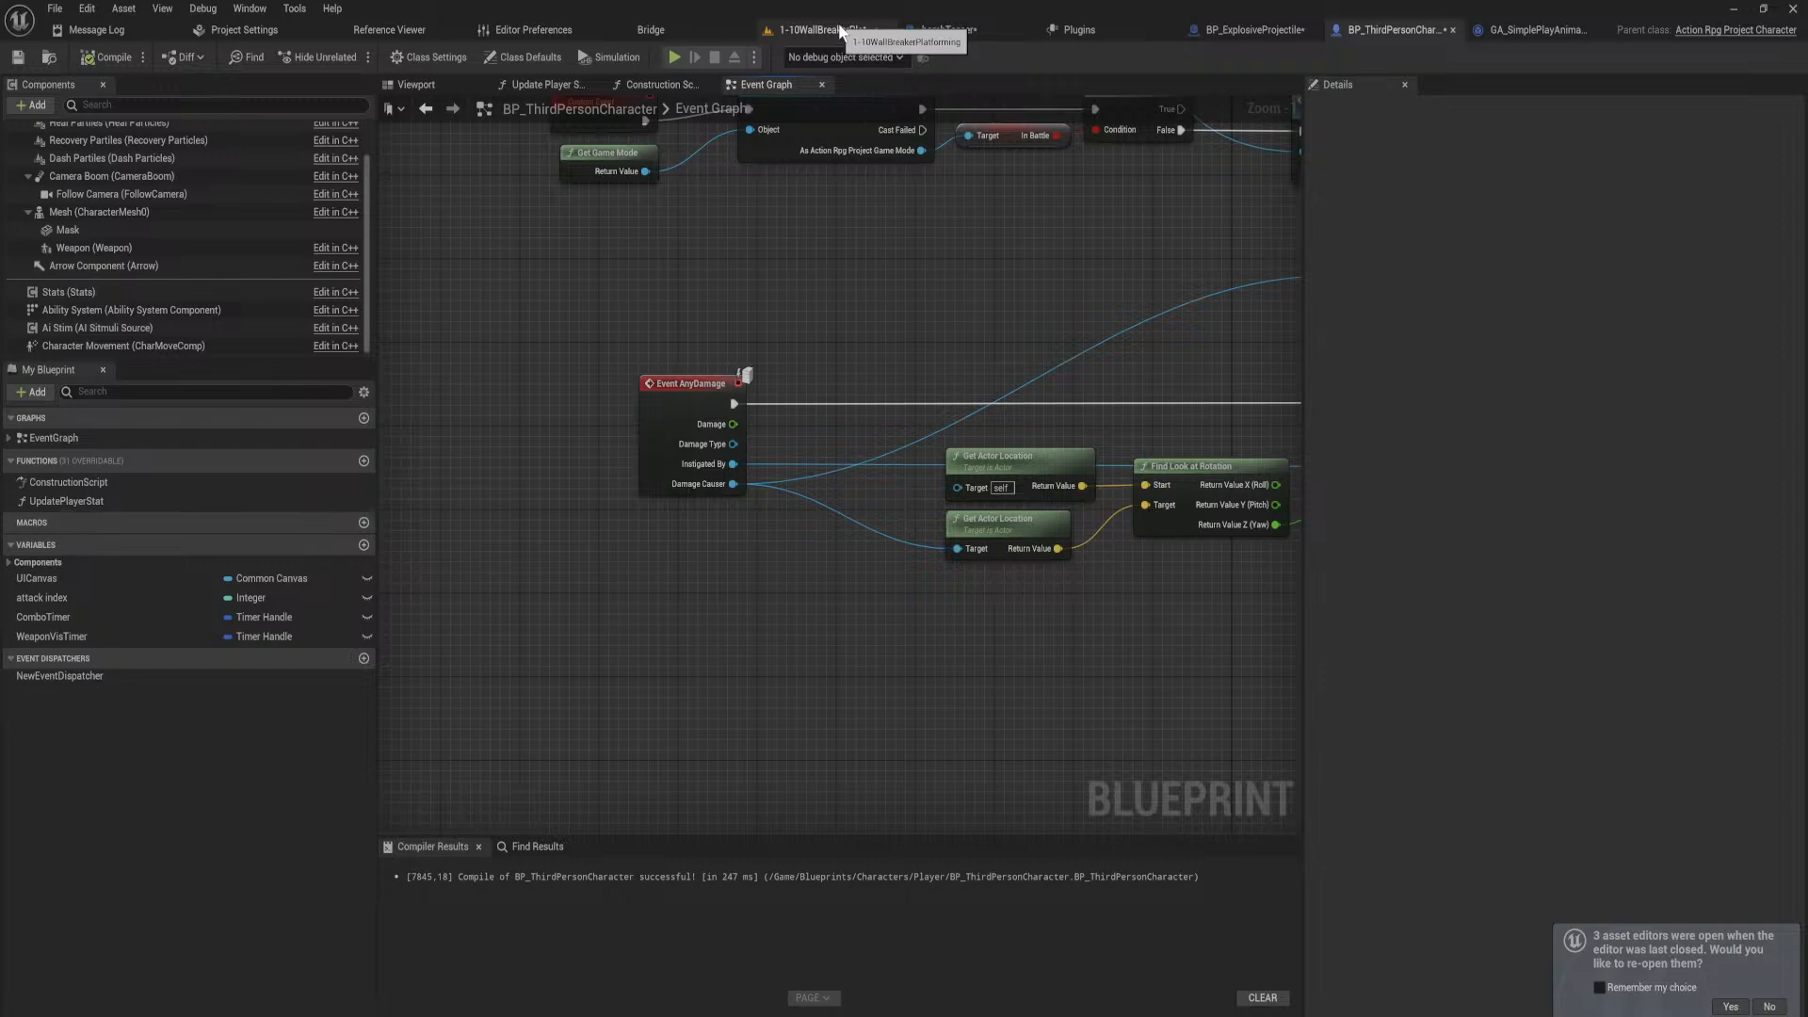
right_drag(1205, 311, 815, 255)
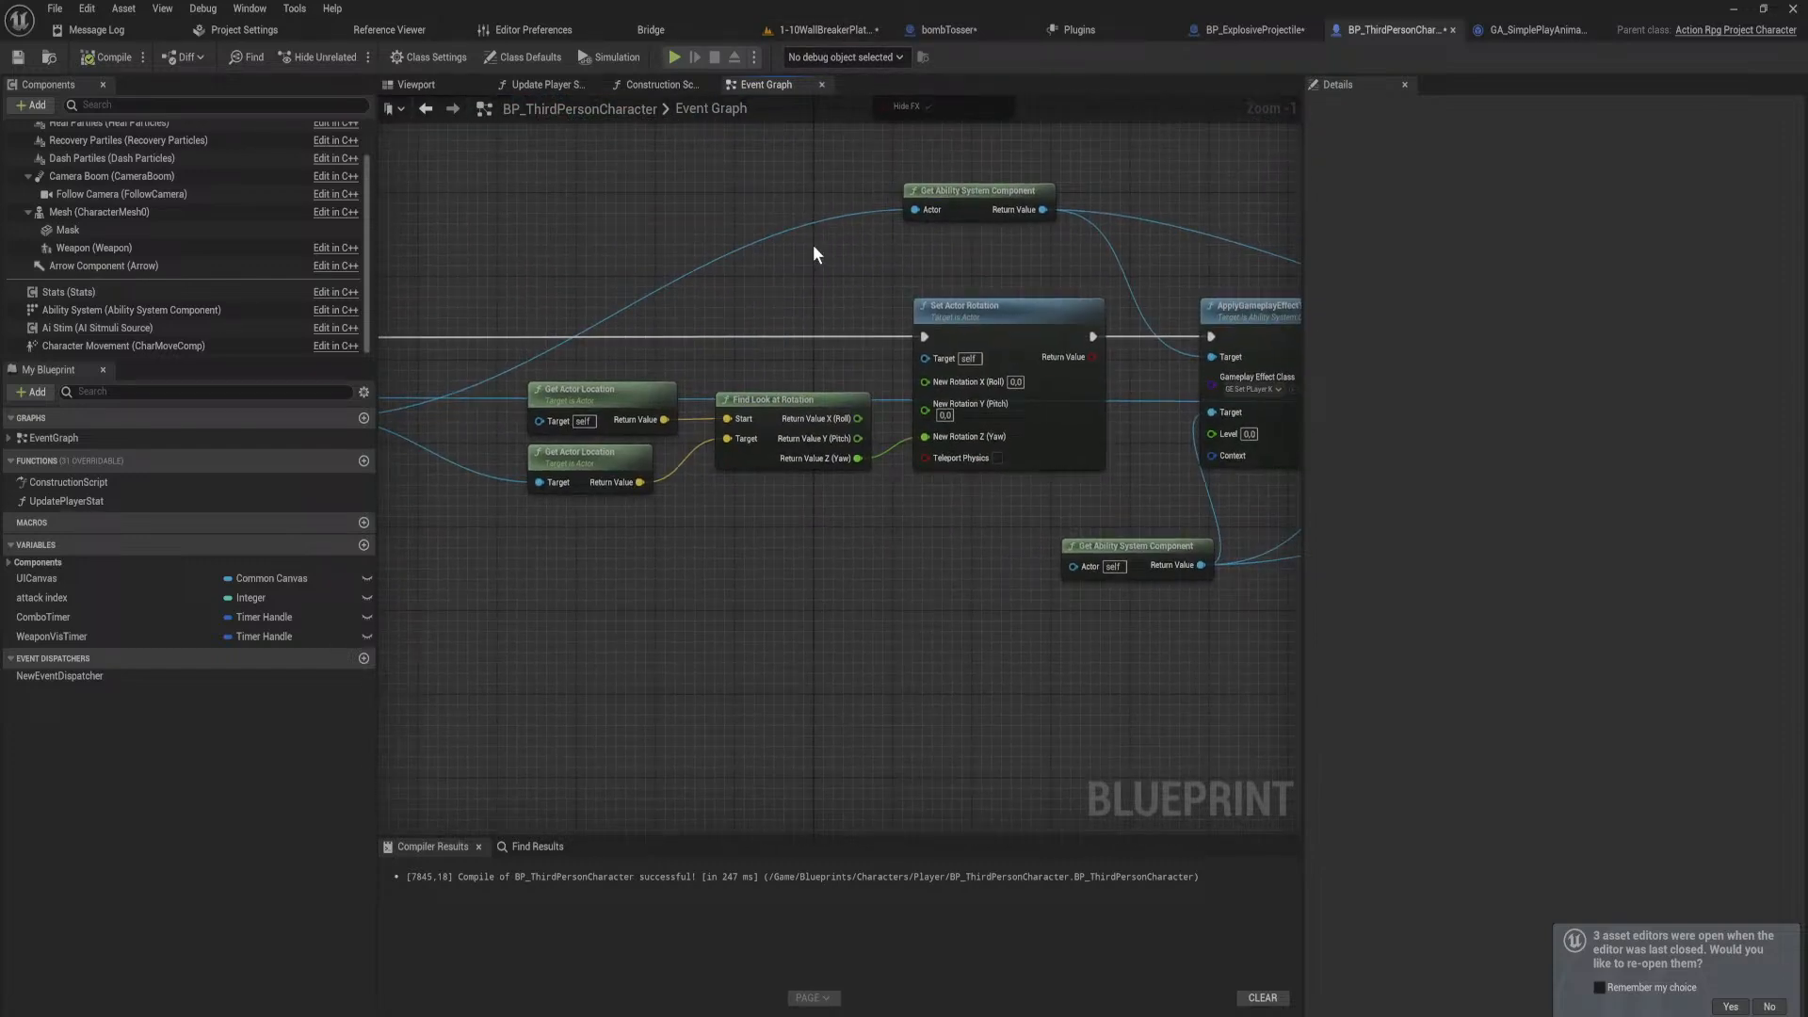
click(1222, 37)
right_drag(927, 306, 818, 416)
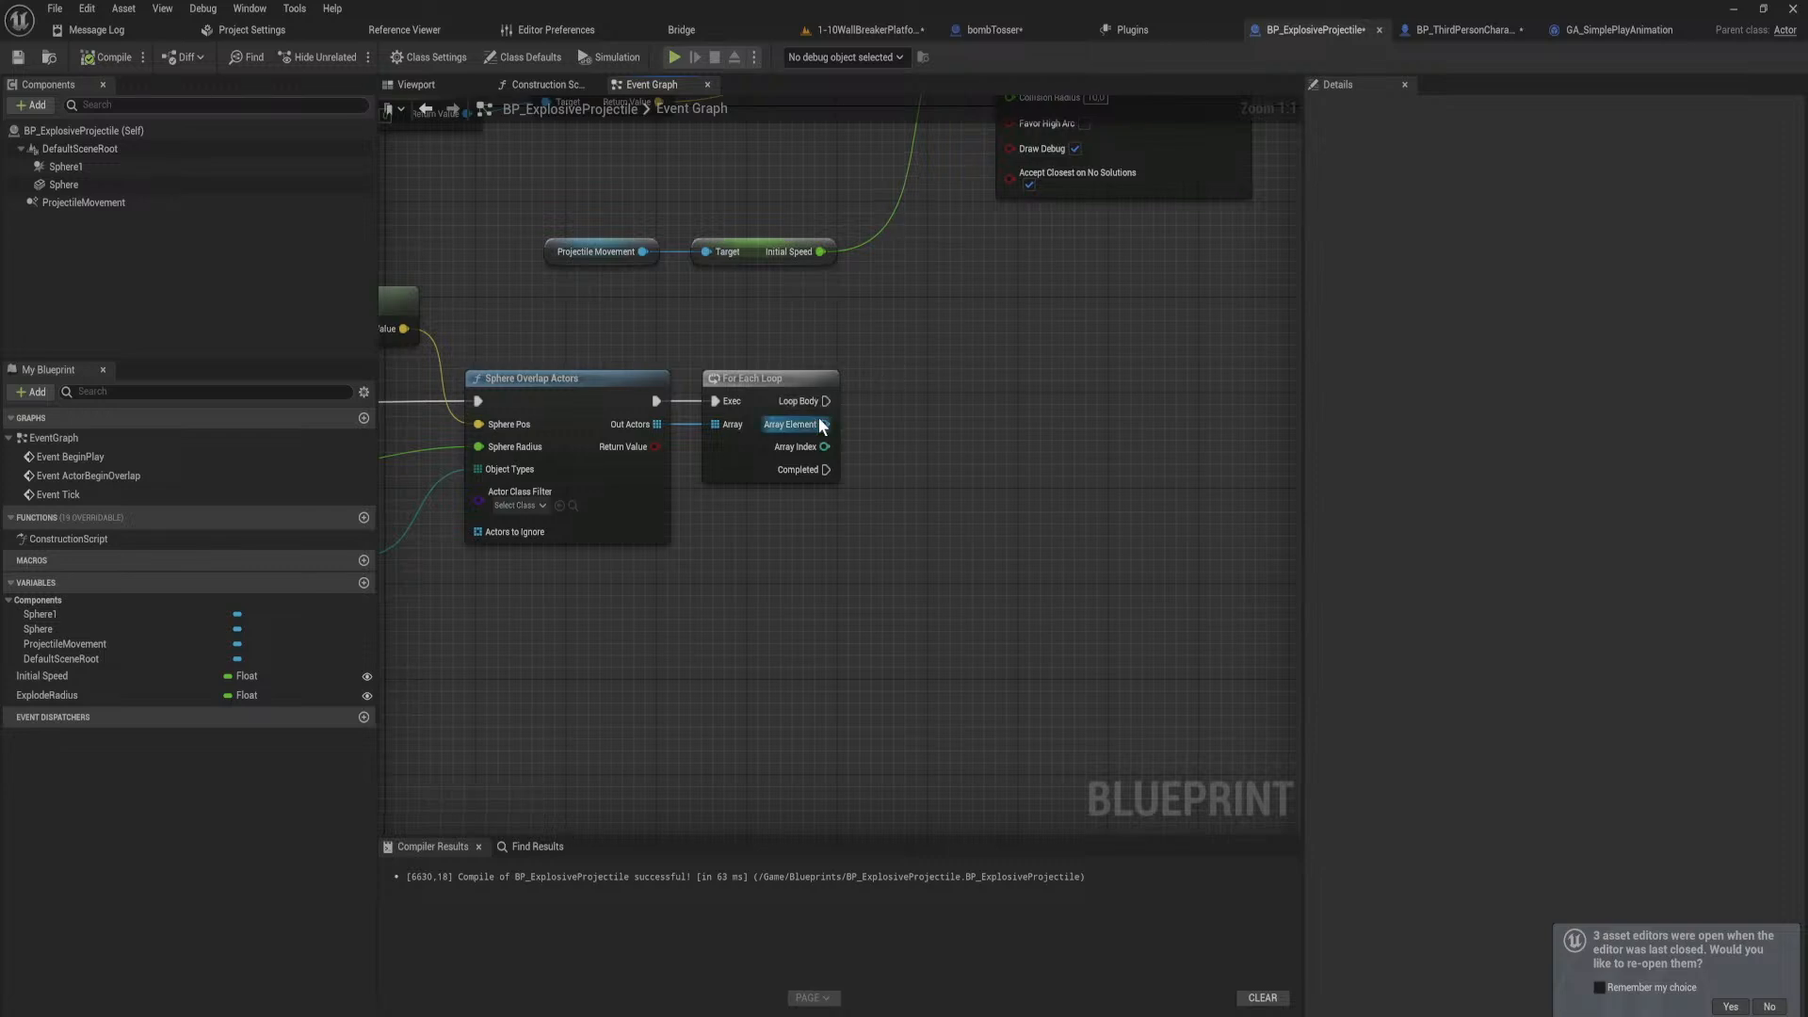
Step: Add an Apply Damage node after the For Each Loop, with Array Element as Damaged Actor and Loop Body driving its execution
drag(819, 425, 1033, 434)
text(apply gam)
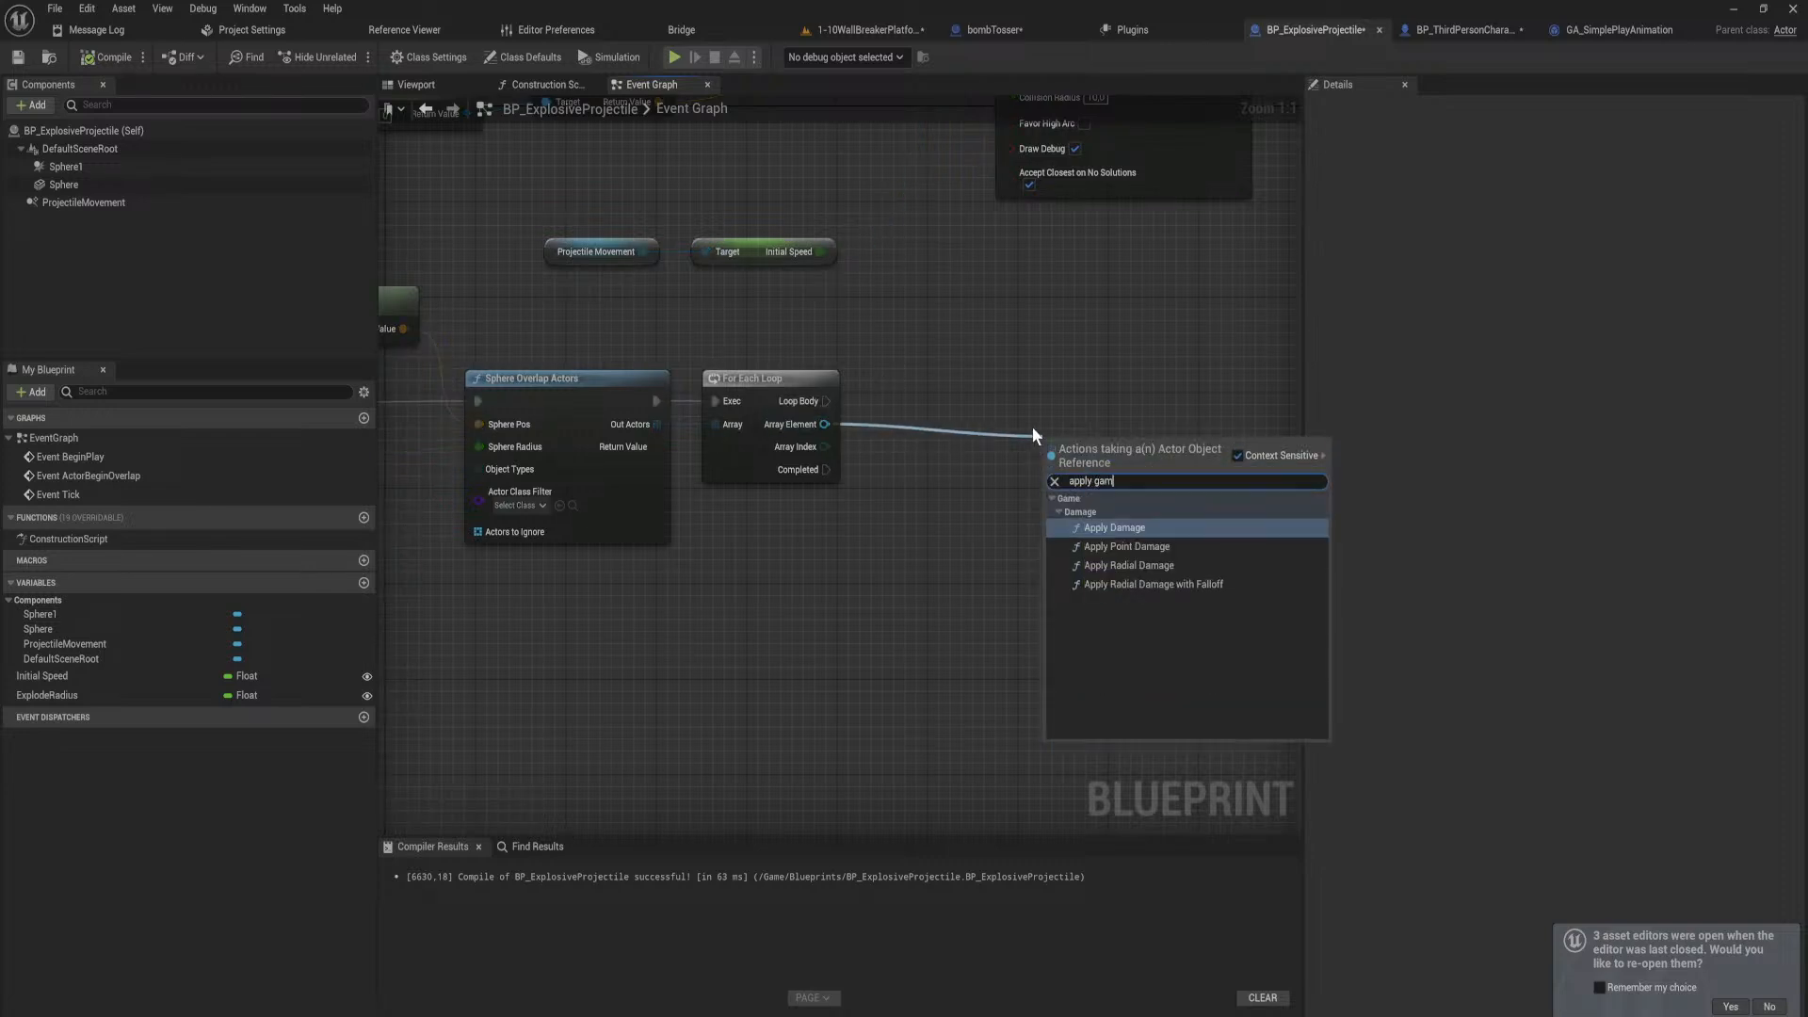
key(Return)
drag(1106, 449, 1049, 409)
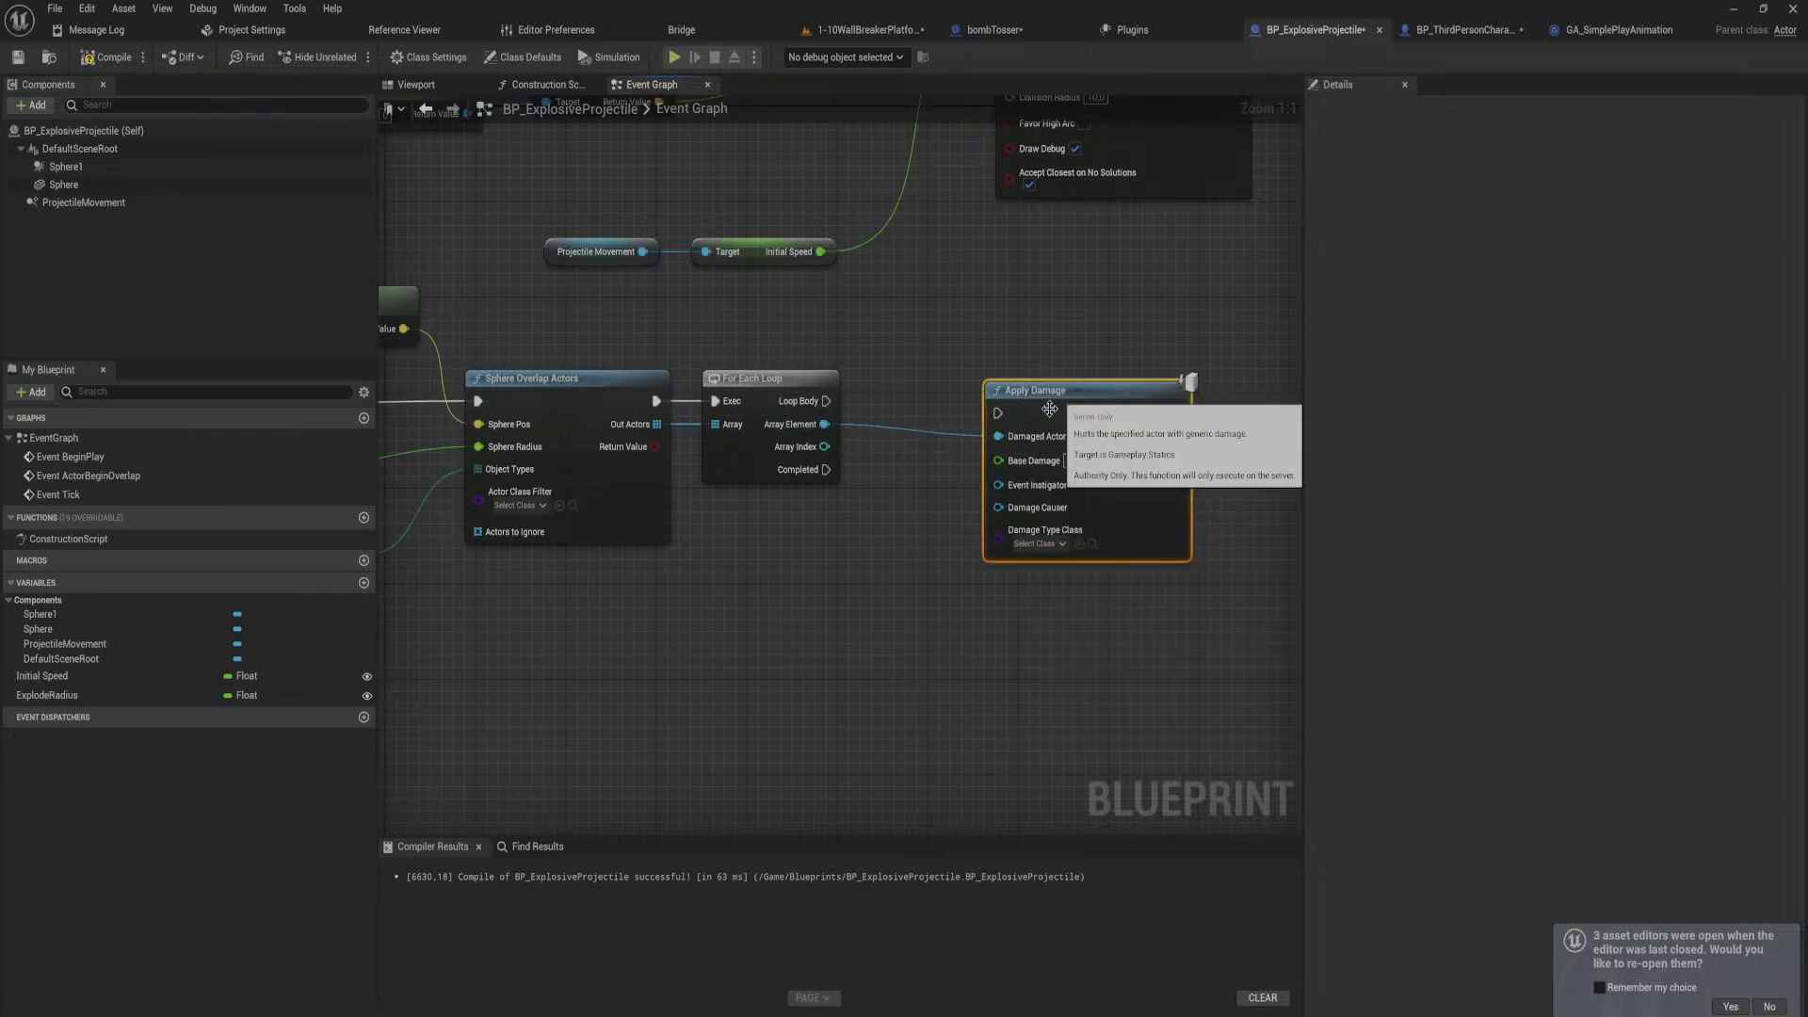
drag(824, 403, 1000, 416)
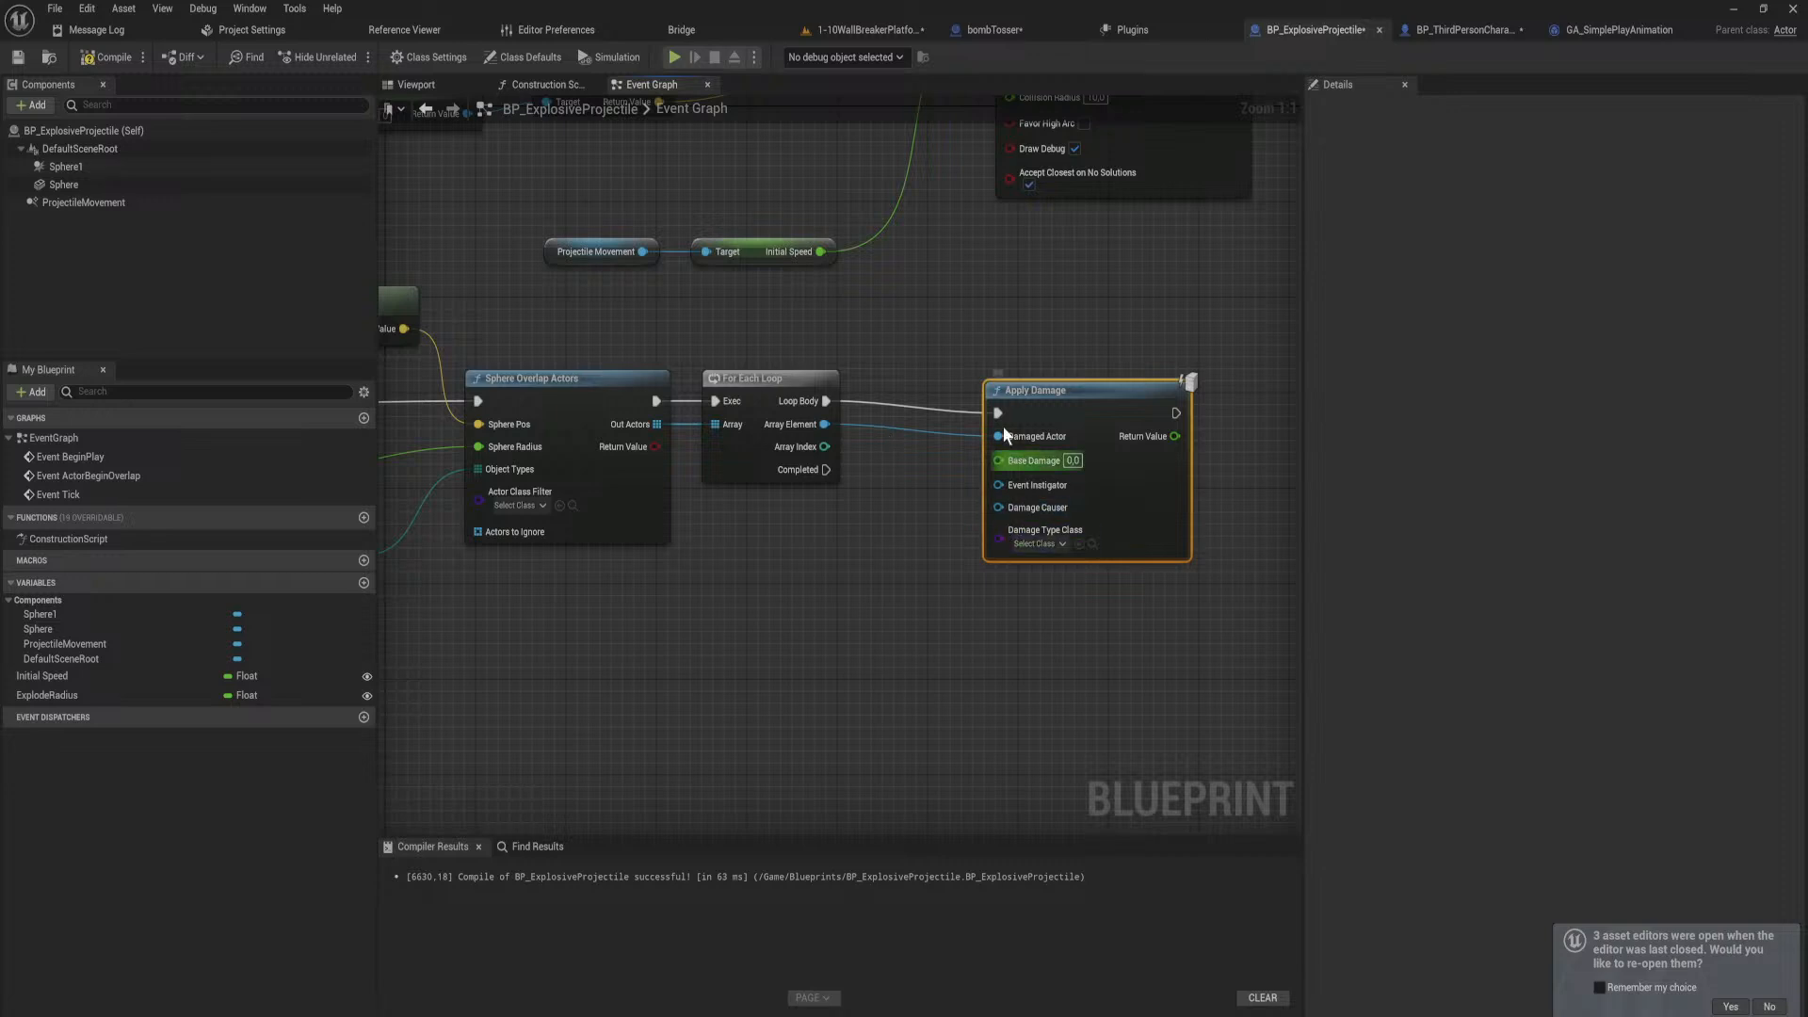
Step: Add an Apply Radial Damage node to the For Each Loop's Loop Body and delete the Apply Damage node
drag(826, 401, 958, 359)
text(apply)
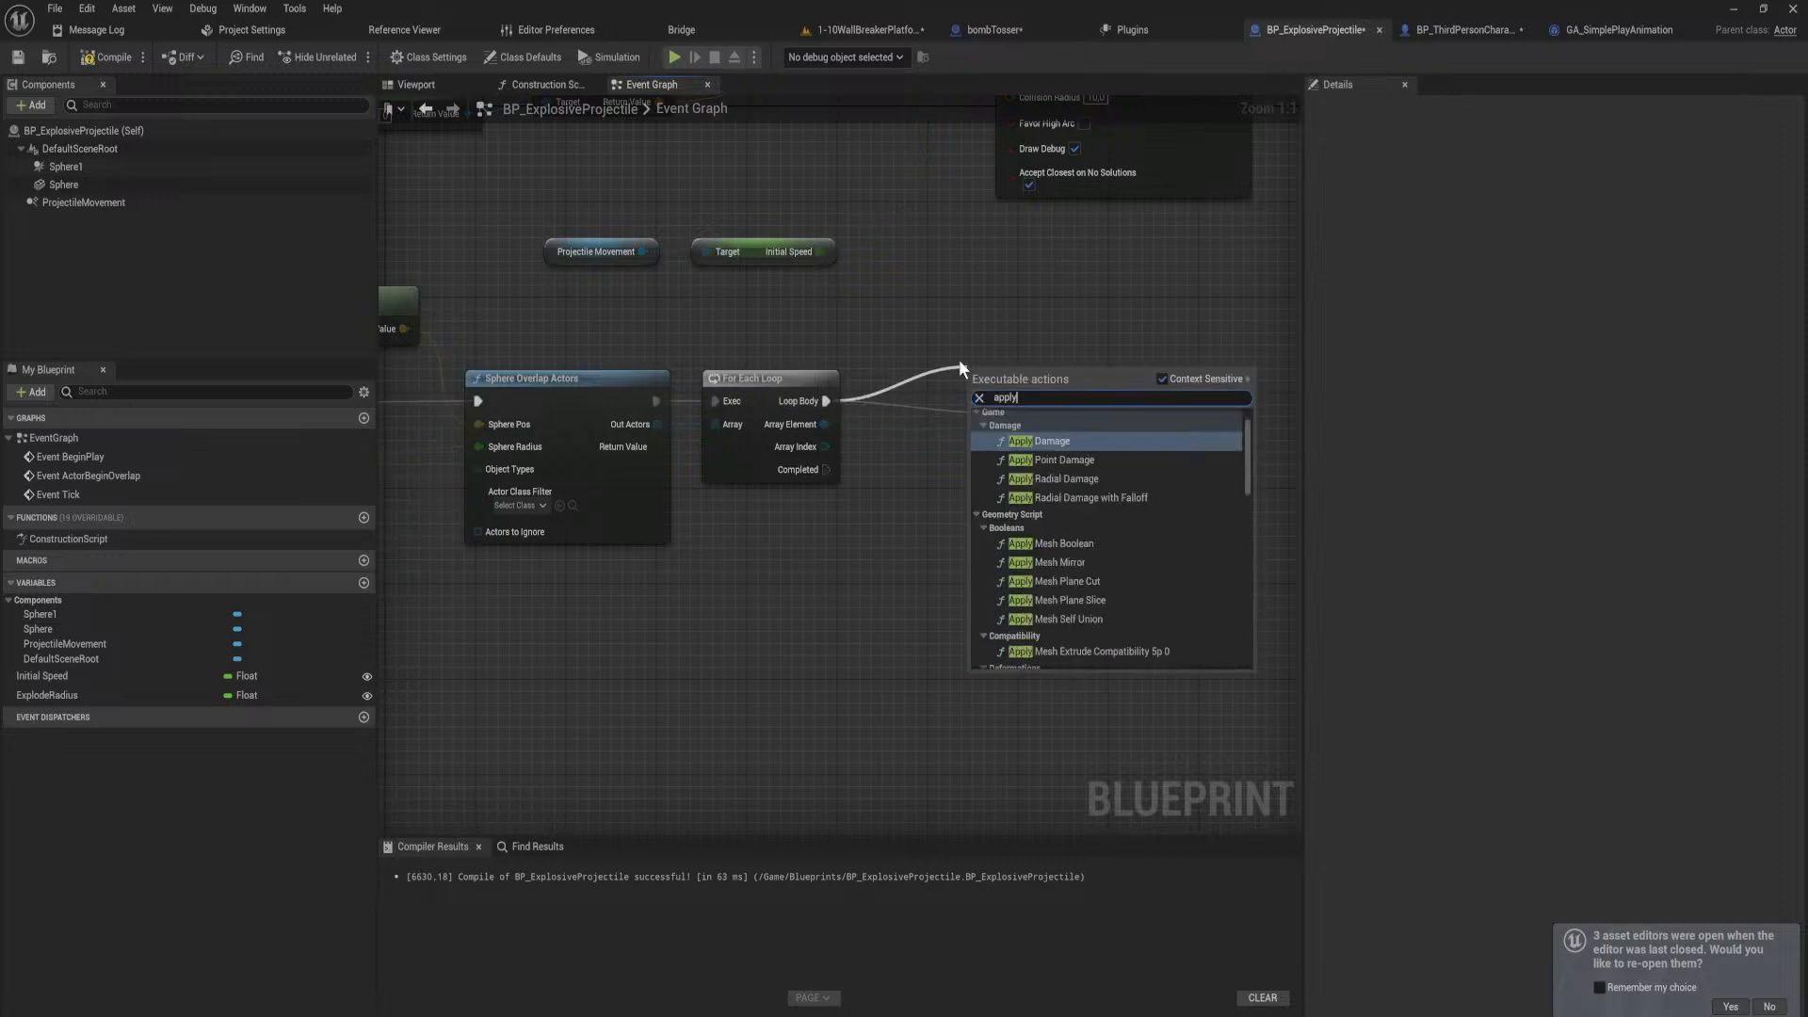
text( ra)
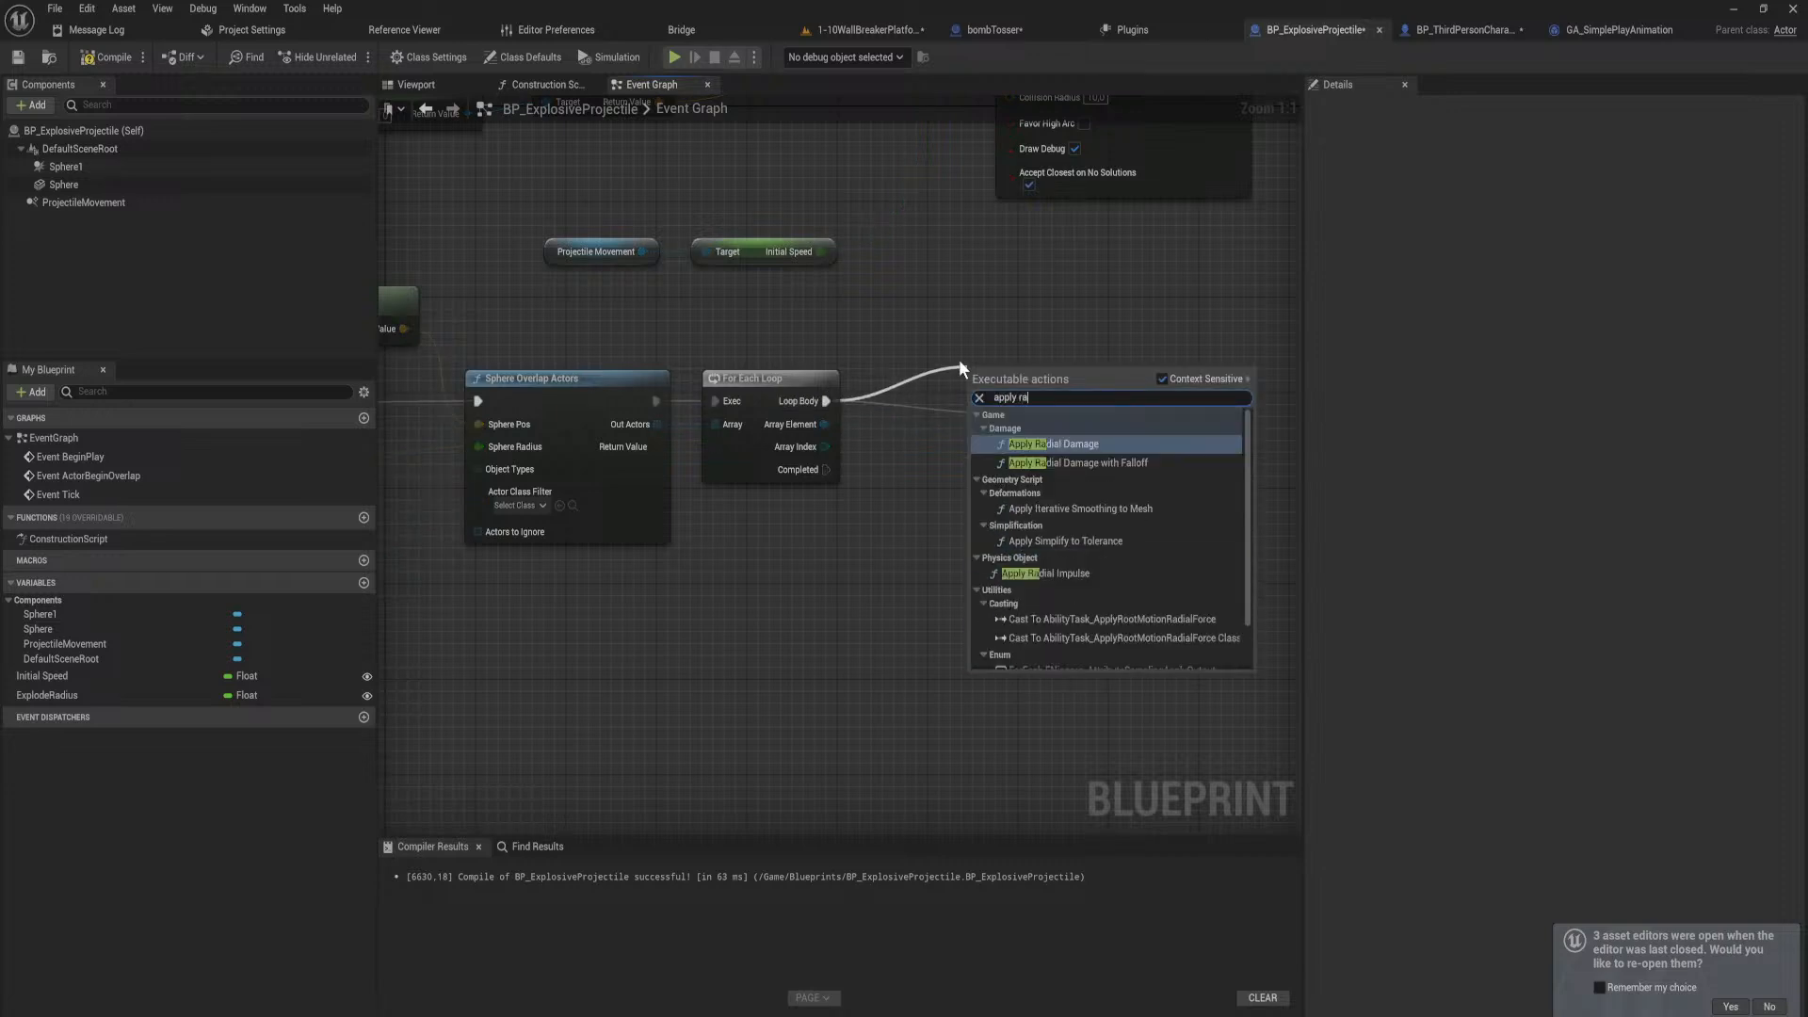
key(Return)
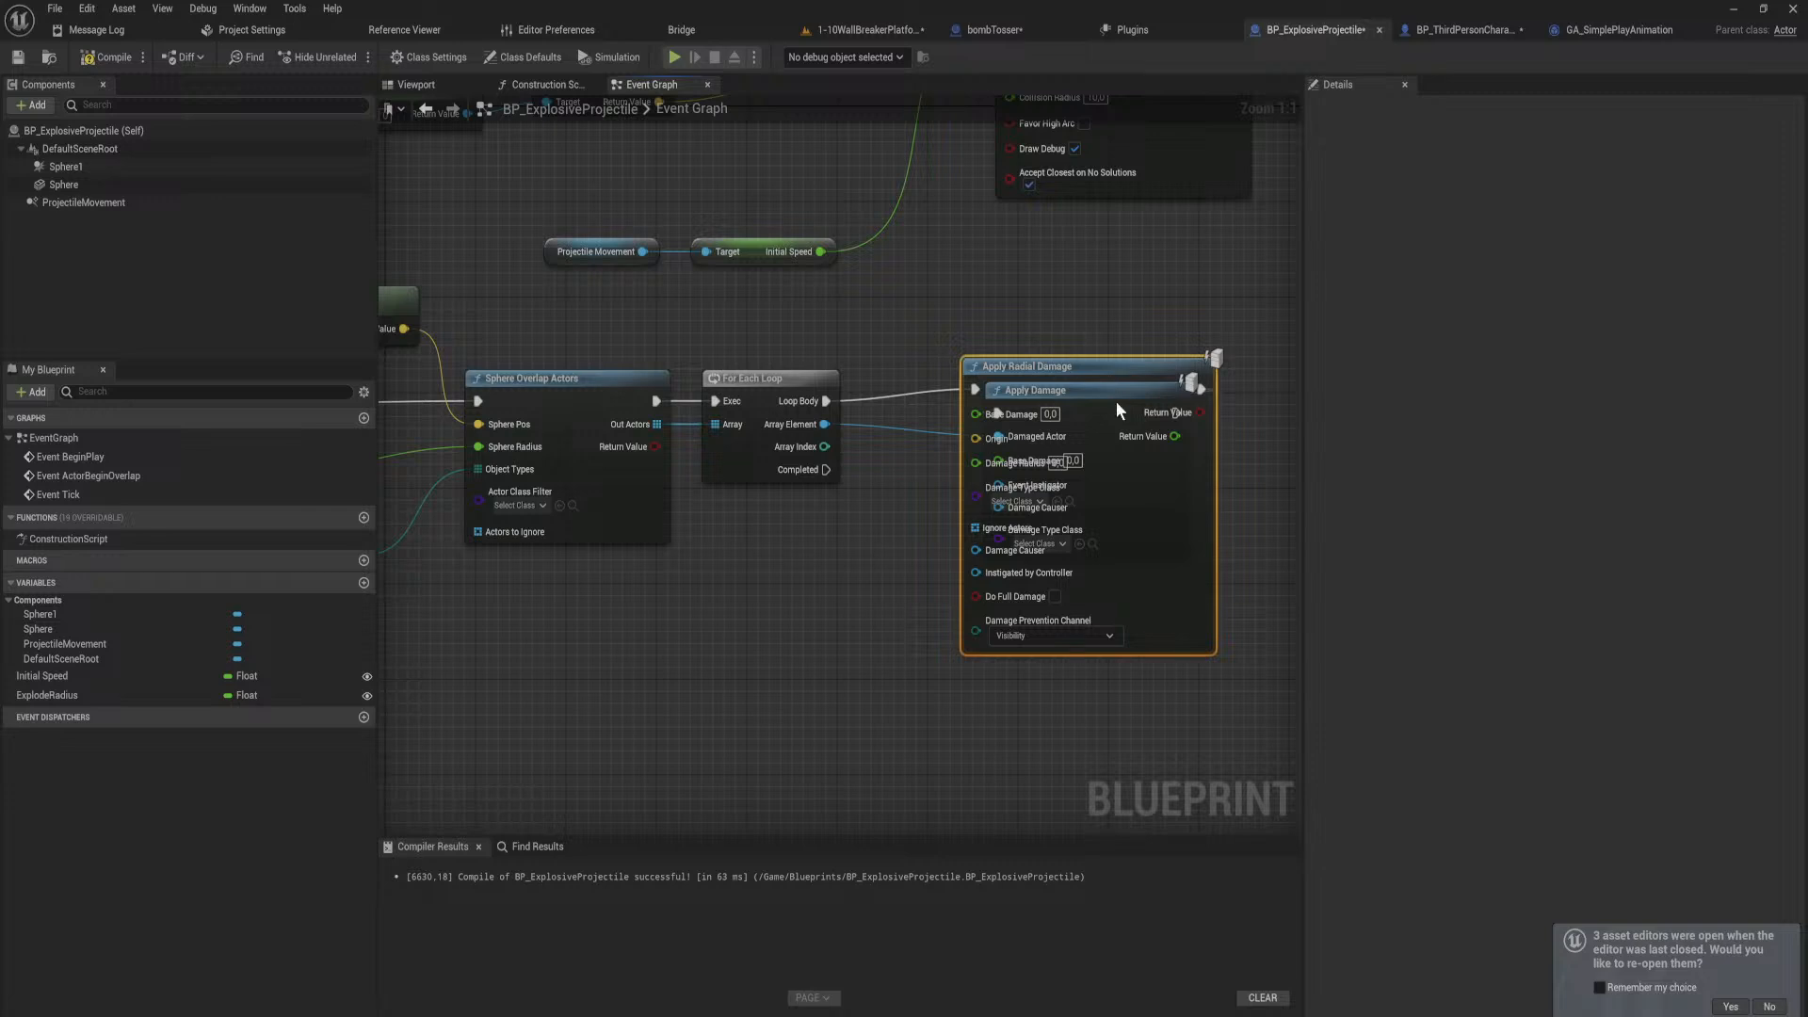
mouse_move(1103, 406)
mouse_down()
mouse_move(1033, 533)
mouse_move(1047, 548)
mouse_move(1108, 393)
mouse_up()
click(1085, 389)
key(Delete)
Step: Connect Get Actor Location's Return Value to Apply Radial Damage's Origin
right_drag(404, 336, 658, 318)
drag(658, 311, 1252, 421)
right_drag(1238, 424, 893, 476)
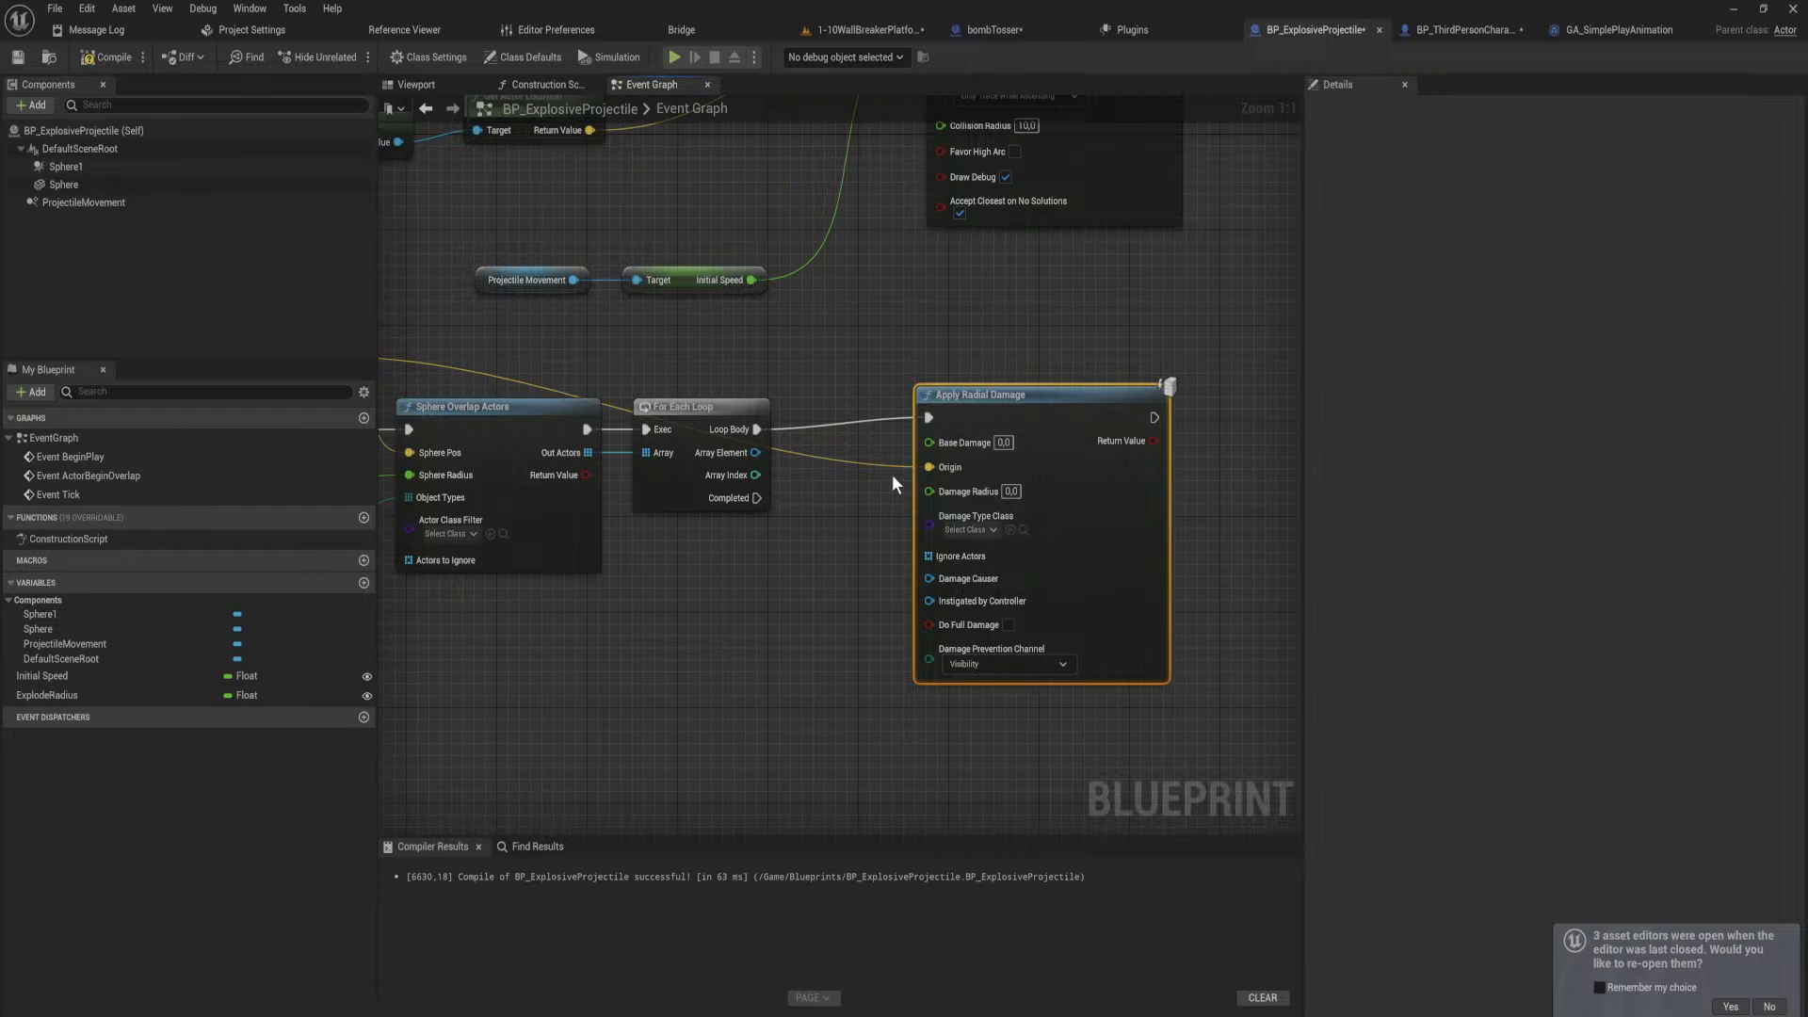
Step: Move the Get Actor Location node below Make Array and compile BP_ExplosiveProjectile
right_drag(720, 378, 1059, 358)
drag(567, 318, 510, 724)
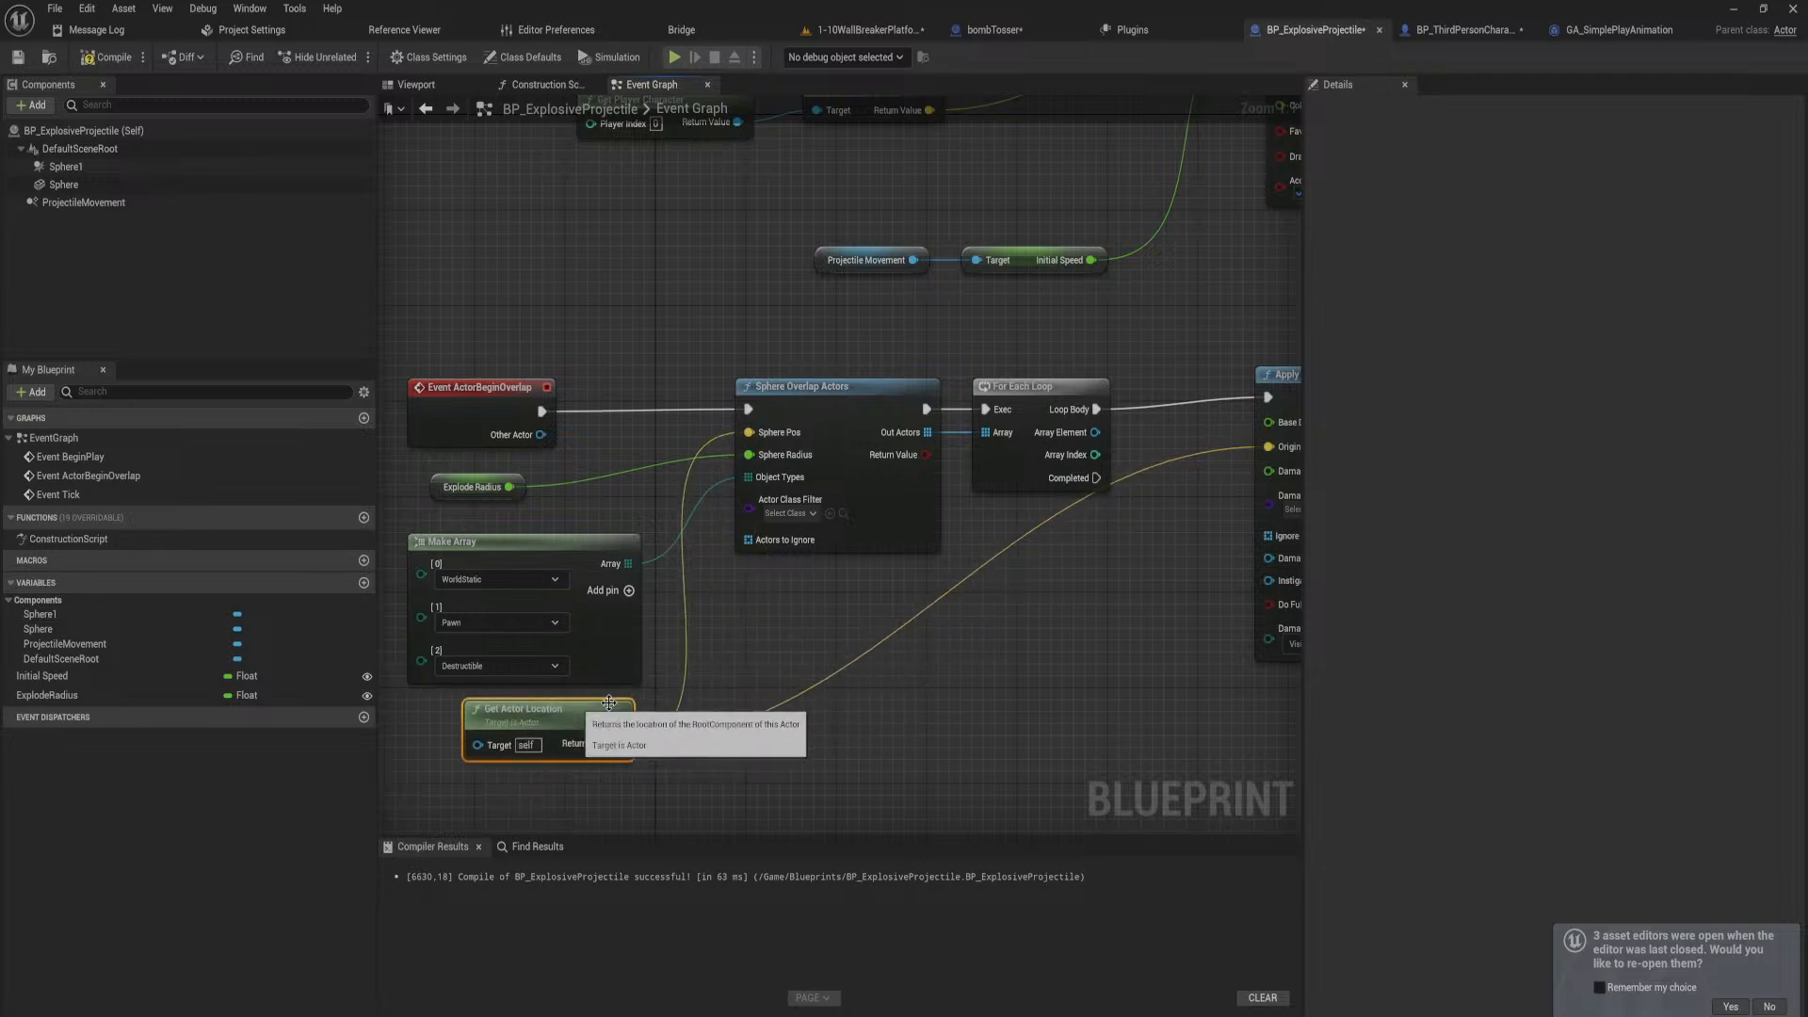
right_drag(723, 367, 523, 380)
click(104, 58)
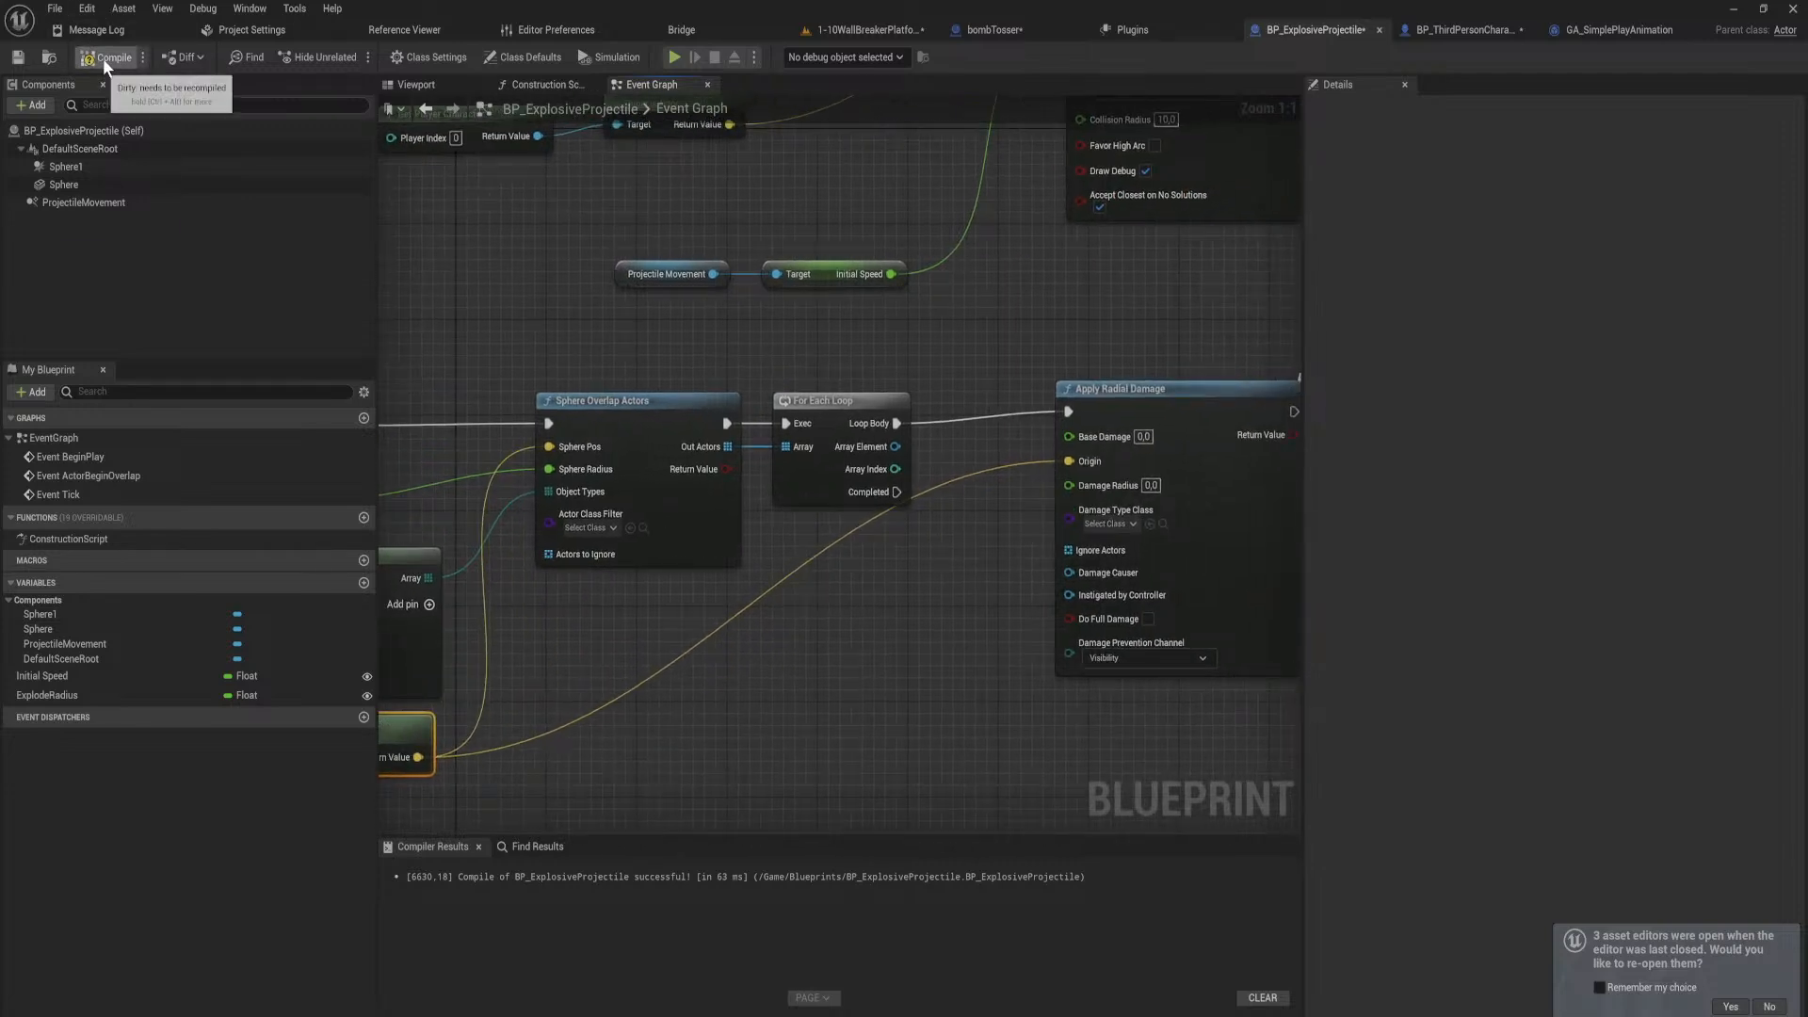
Step: Move the Apply Radial Damage node so its execution input lines up with the For Each Loop's Loop Body output
right_drag(853, 529, 631, 515)
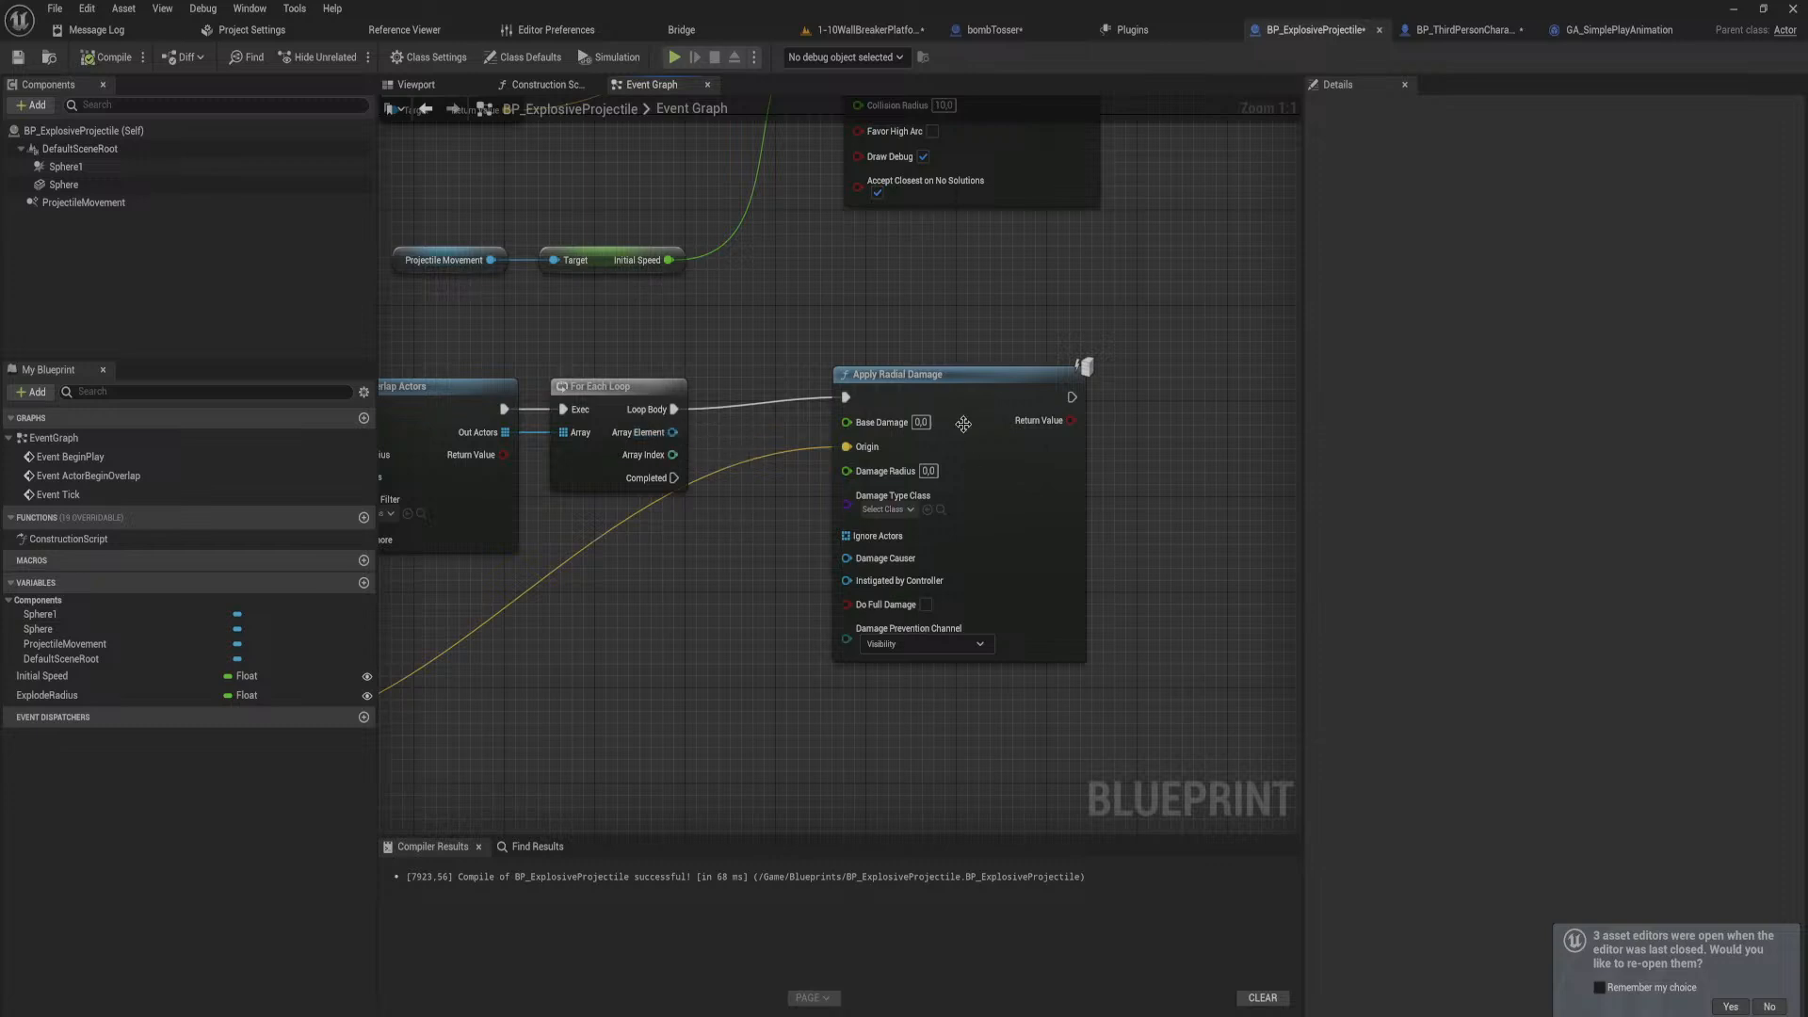
drag(927, 380, 983, 392)
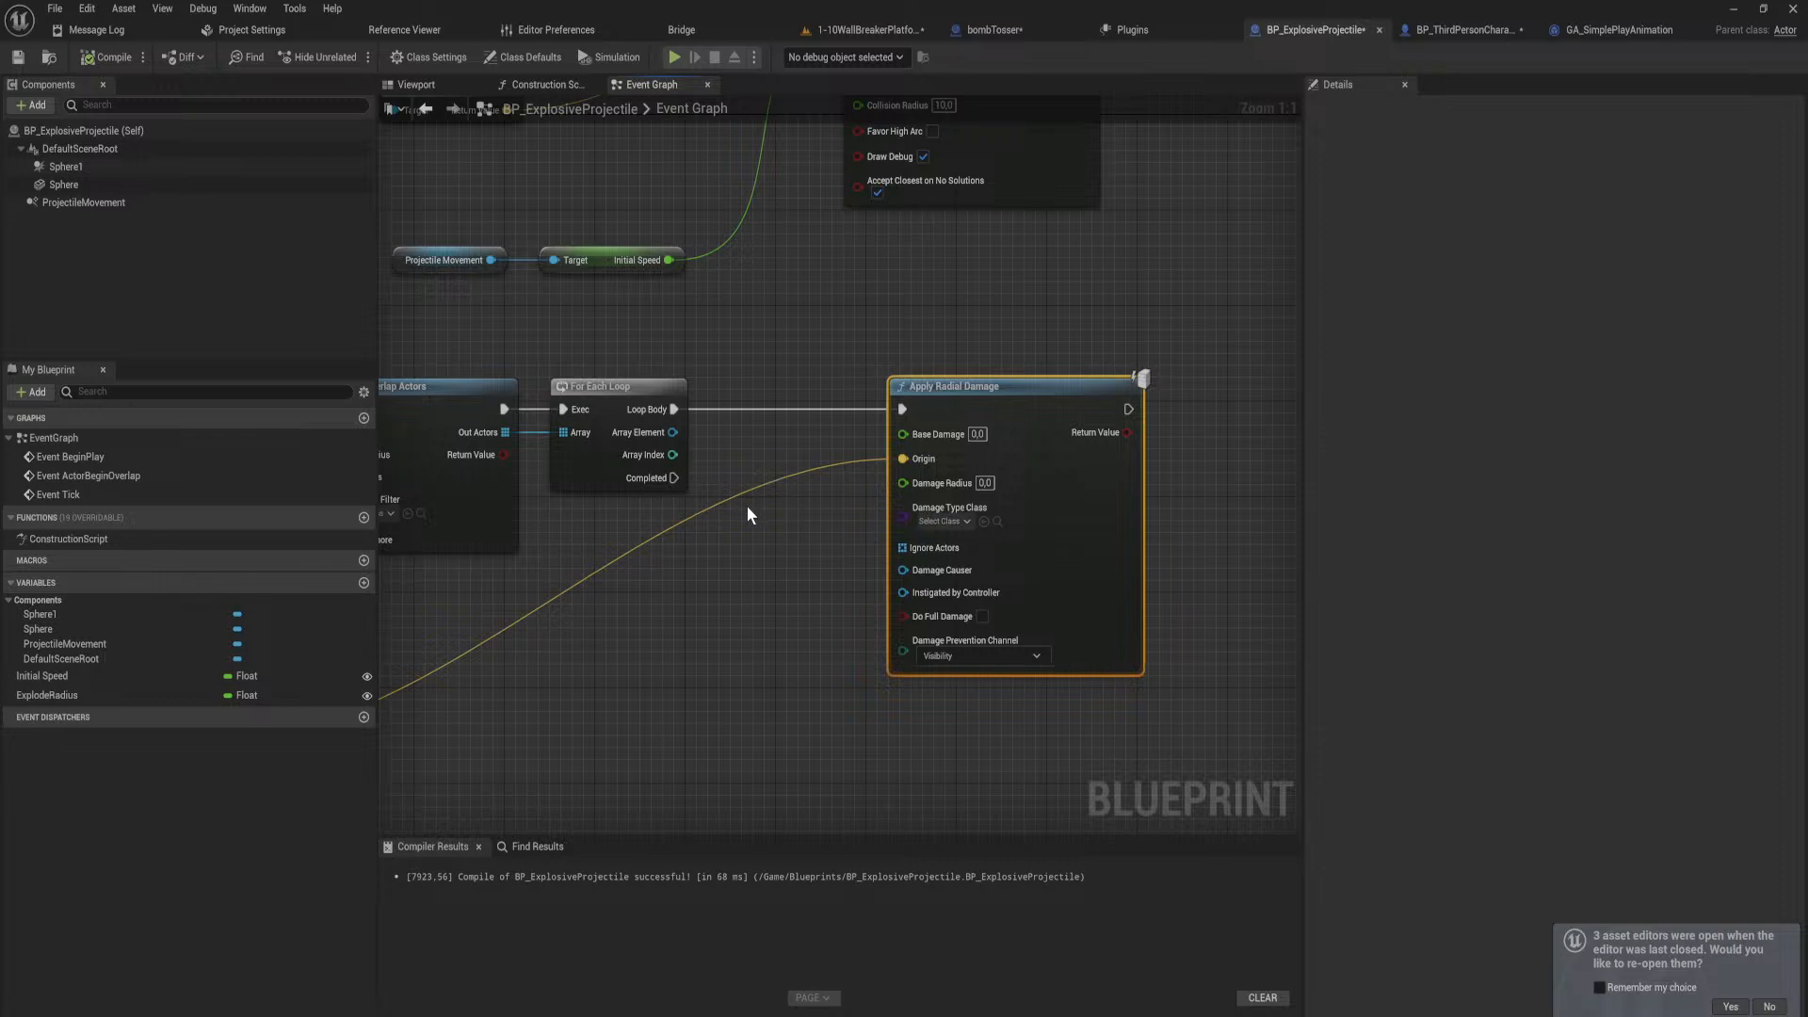
right_drag(642, 504, 706, 524)
Step: Promote Apply Radial Damage's Base Damage input to an instance-editable variable exposed on spawn, and place its getter just below the execution wire
right_click(978, 453)
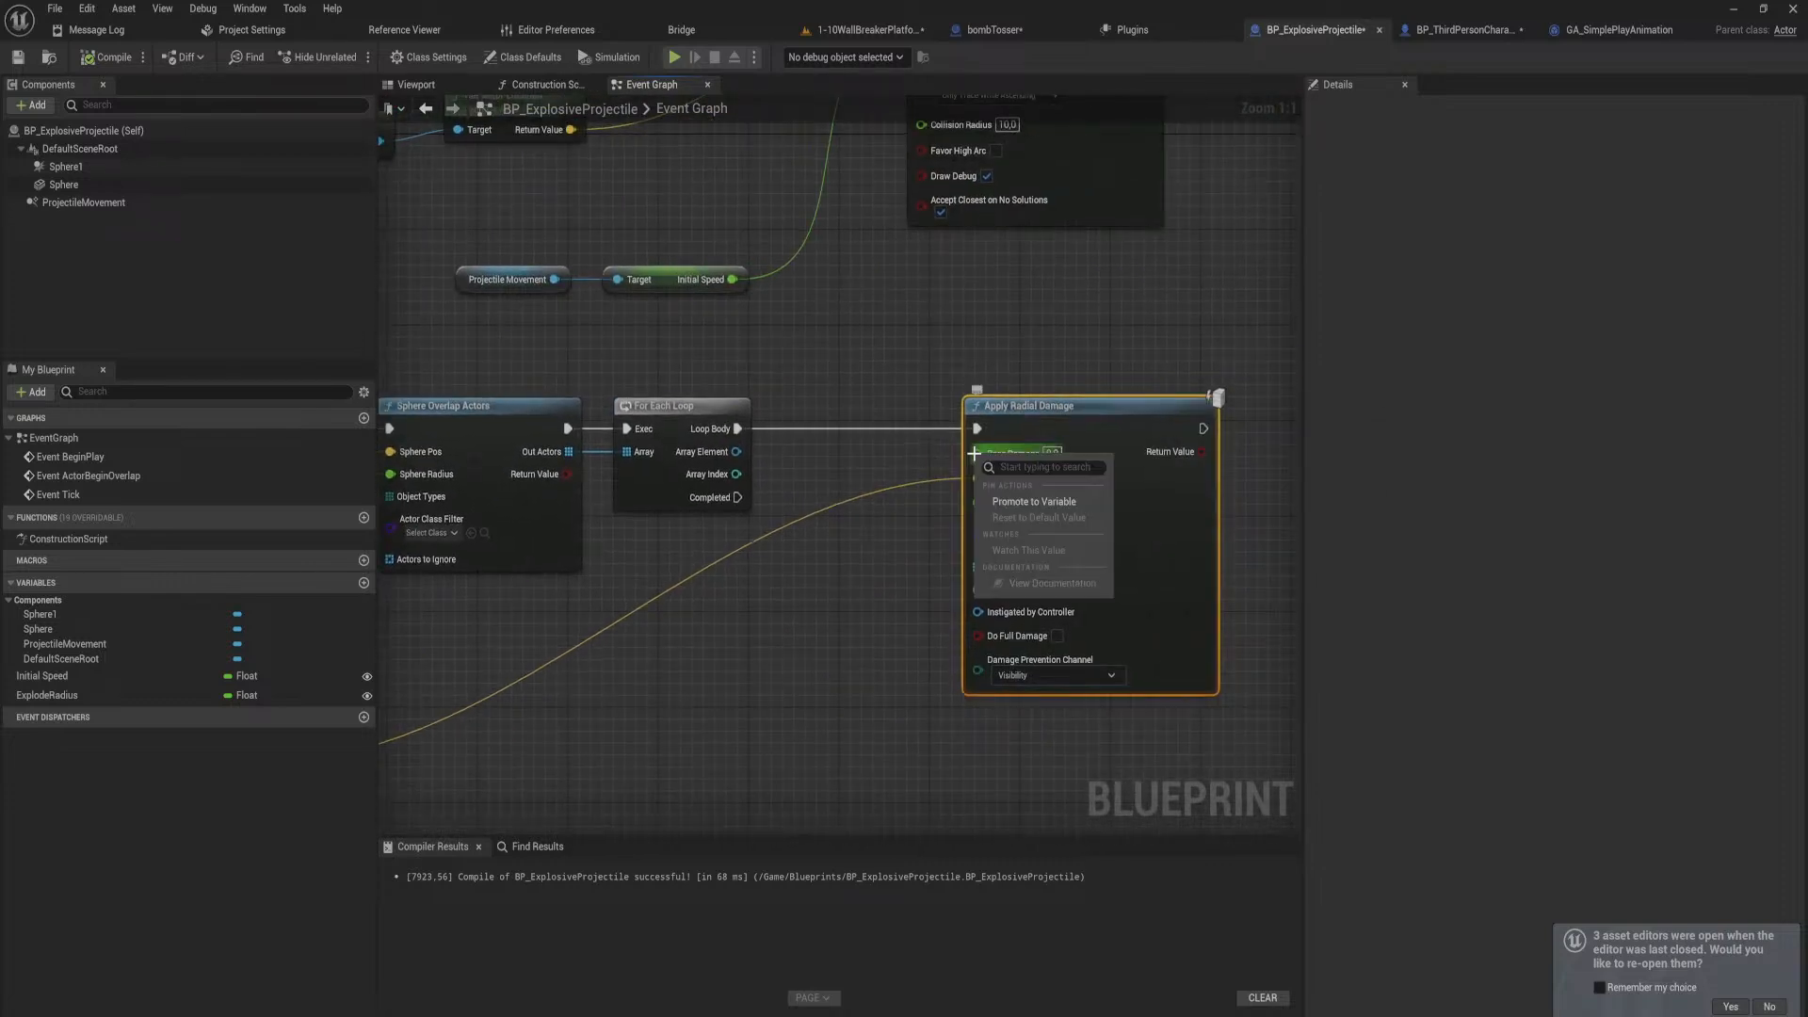
click(1036, 502)
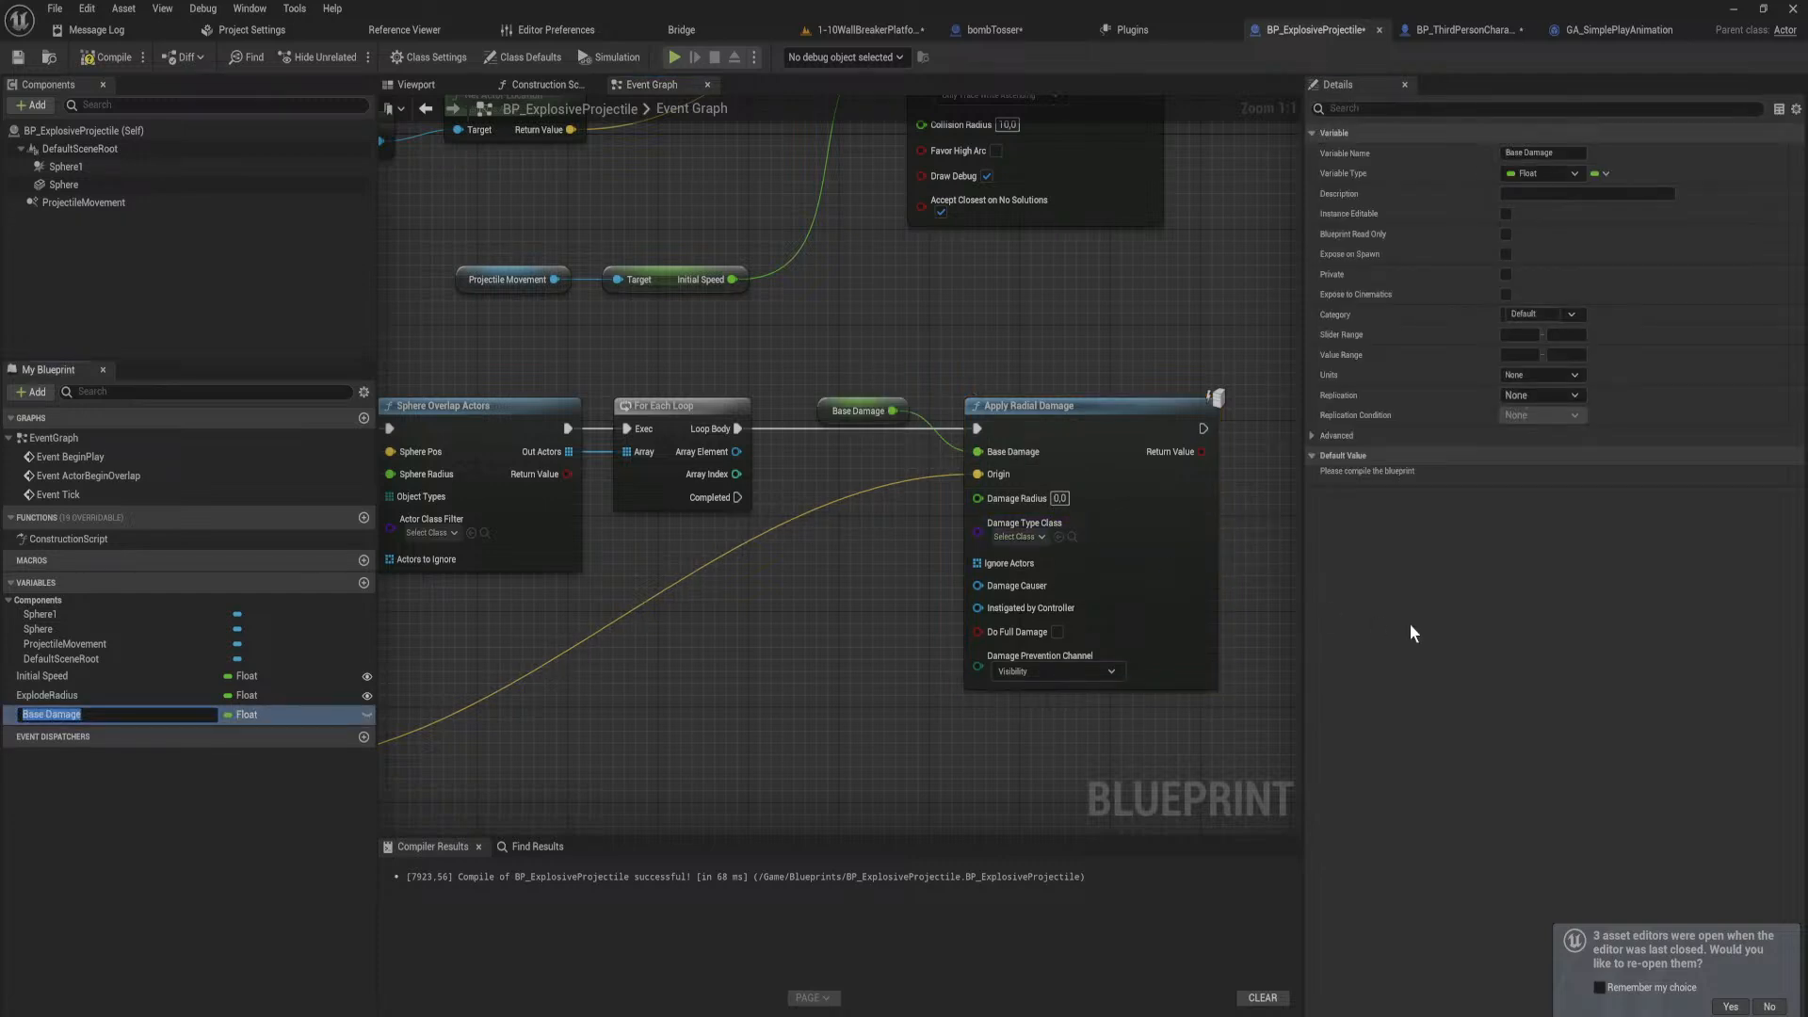
click(366, 715)
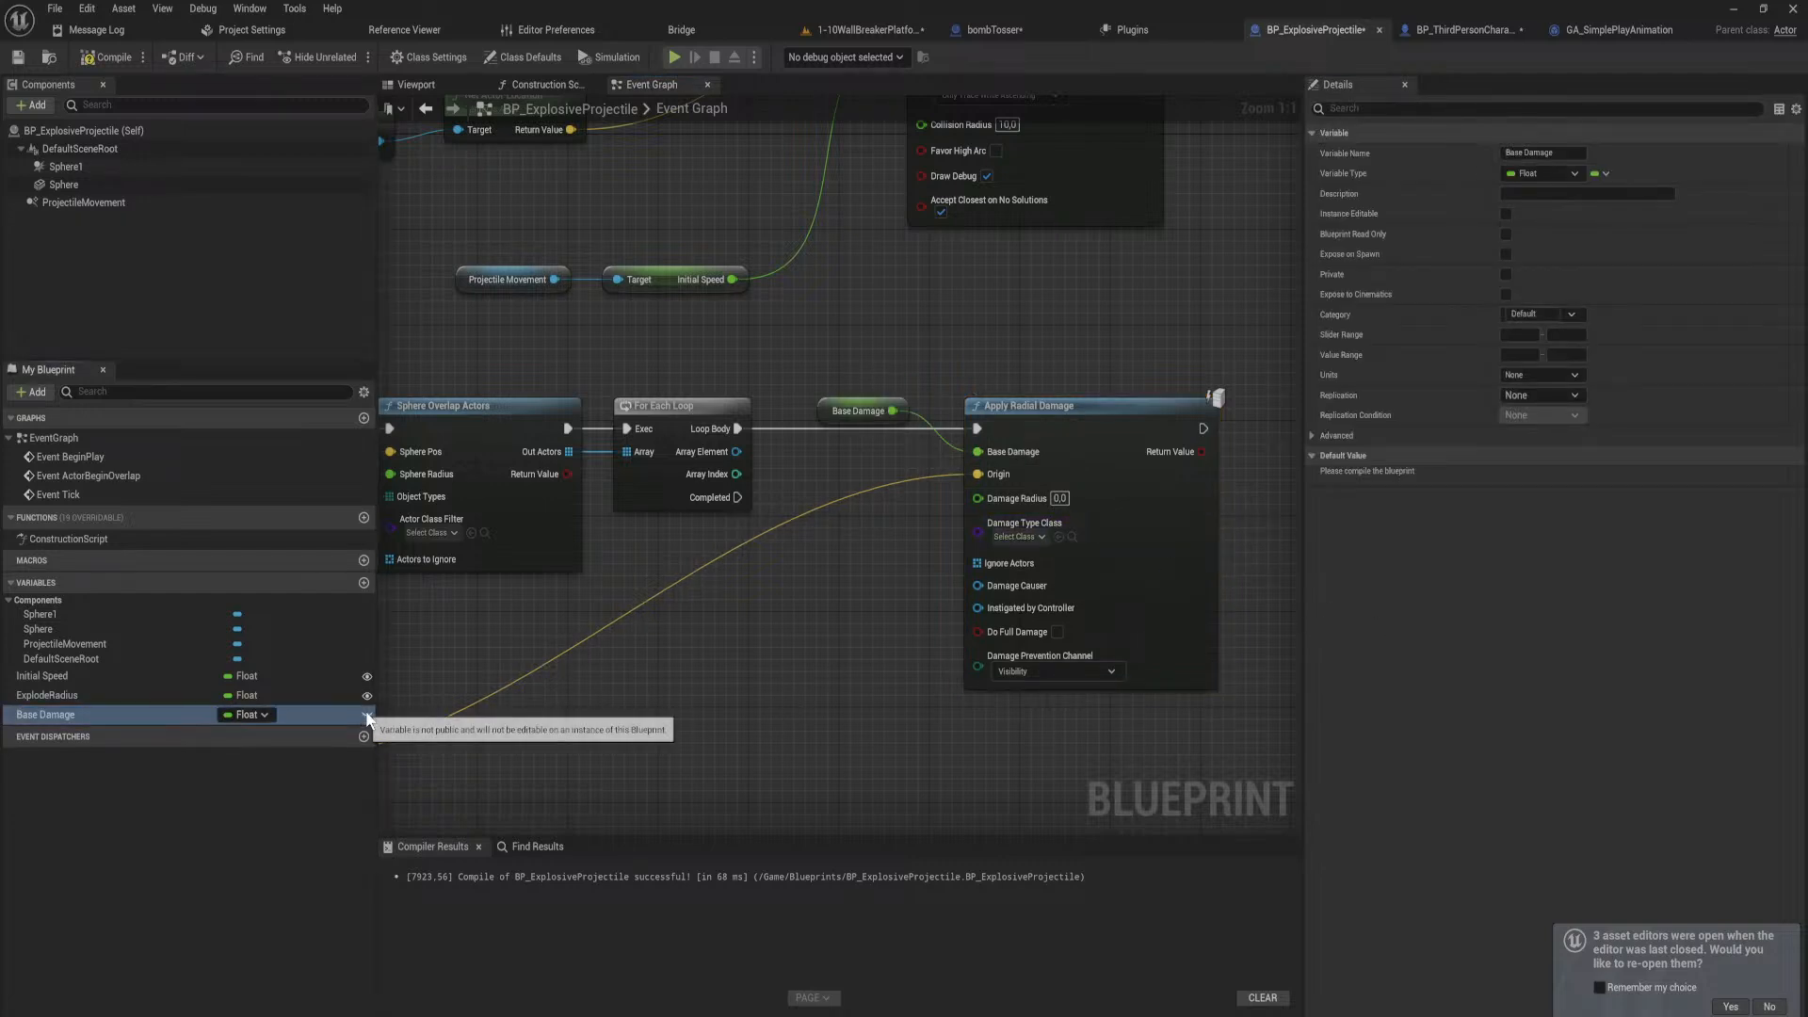
click(1505, 254)
drag(826, 415, 779, 461)
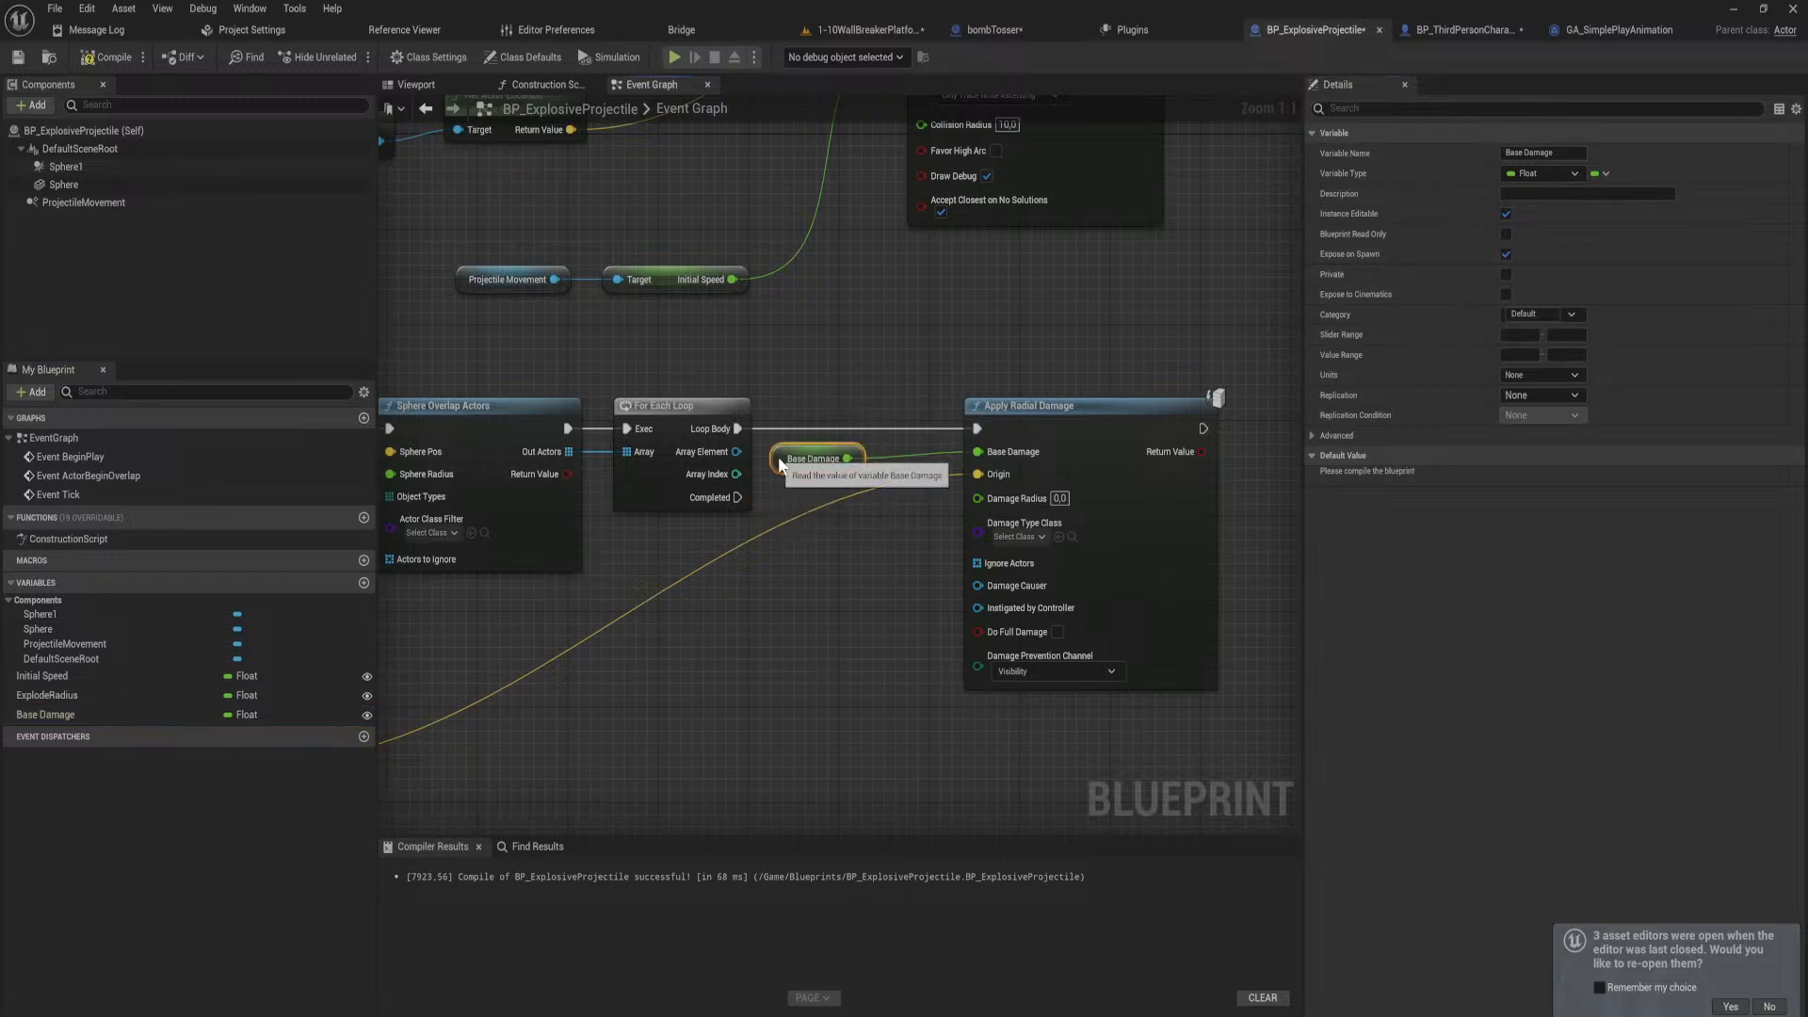
Step: Promote the Damage Radius input to an instance-editable variable and stack both damage getters below the Origin wire
click(1060, 499)
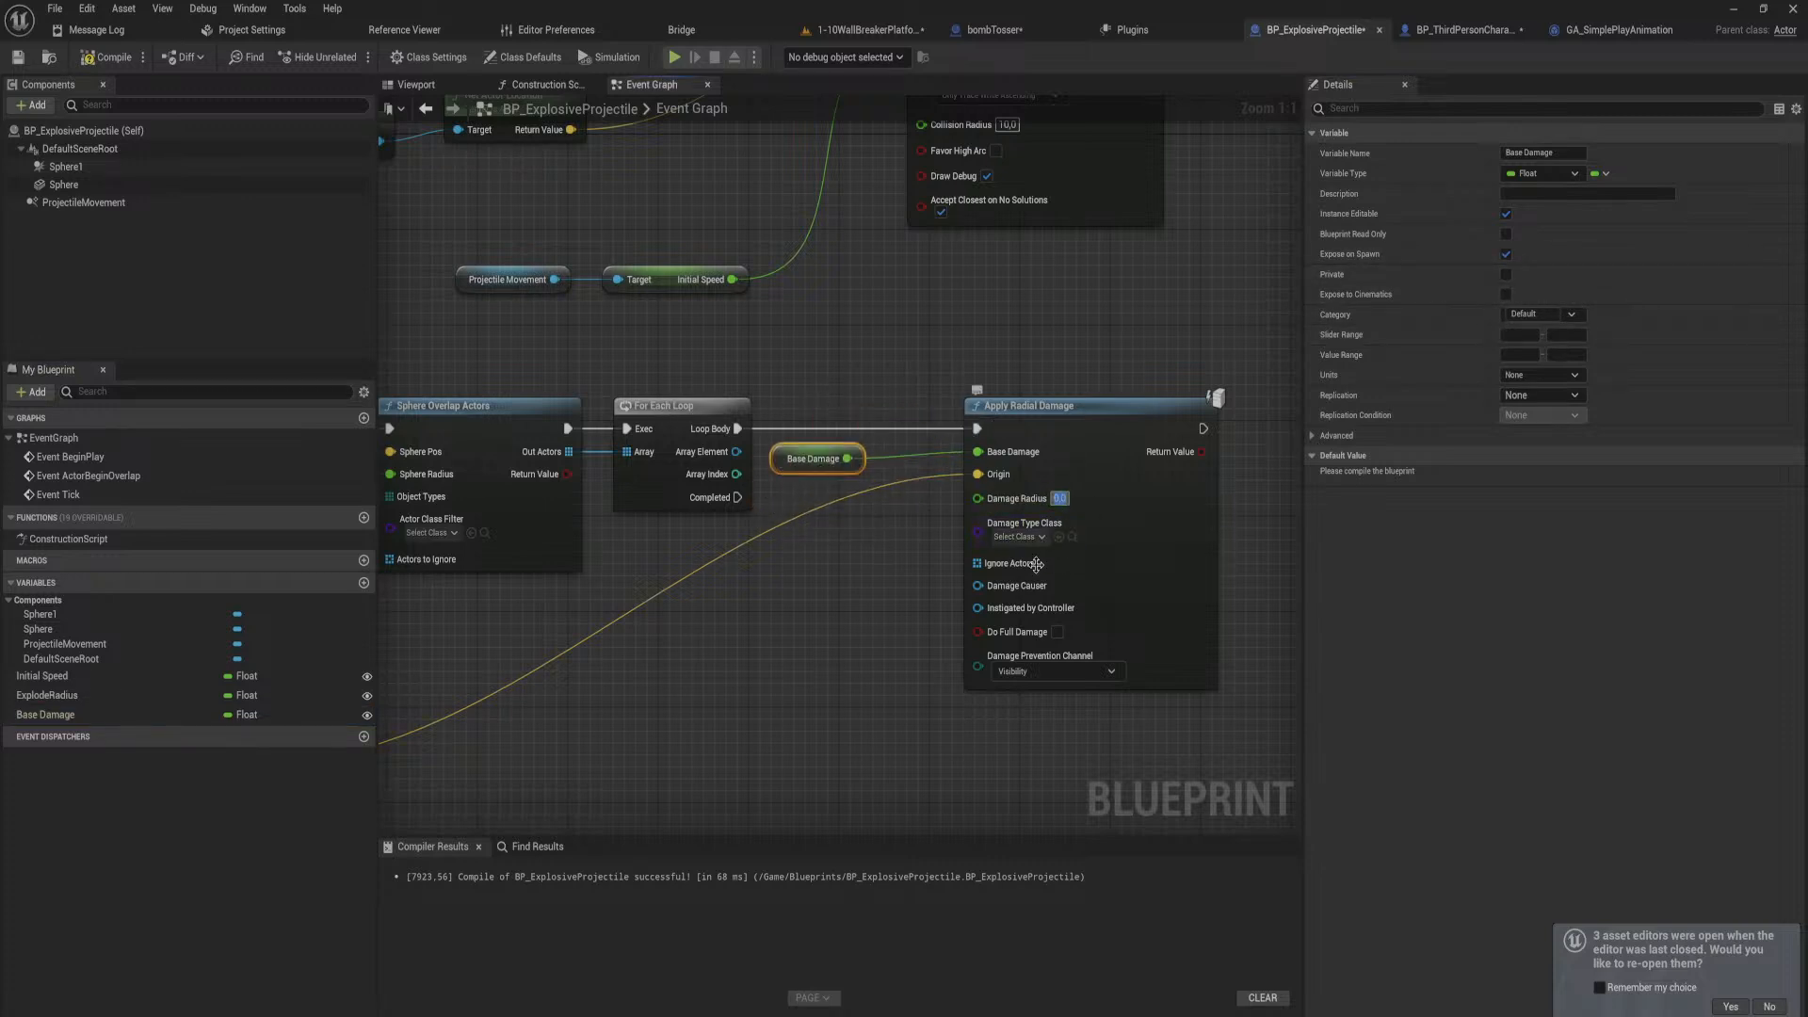
right_click(979, 500)
click(1036, 546)
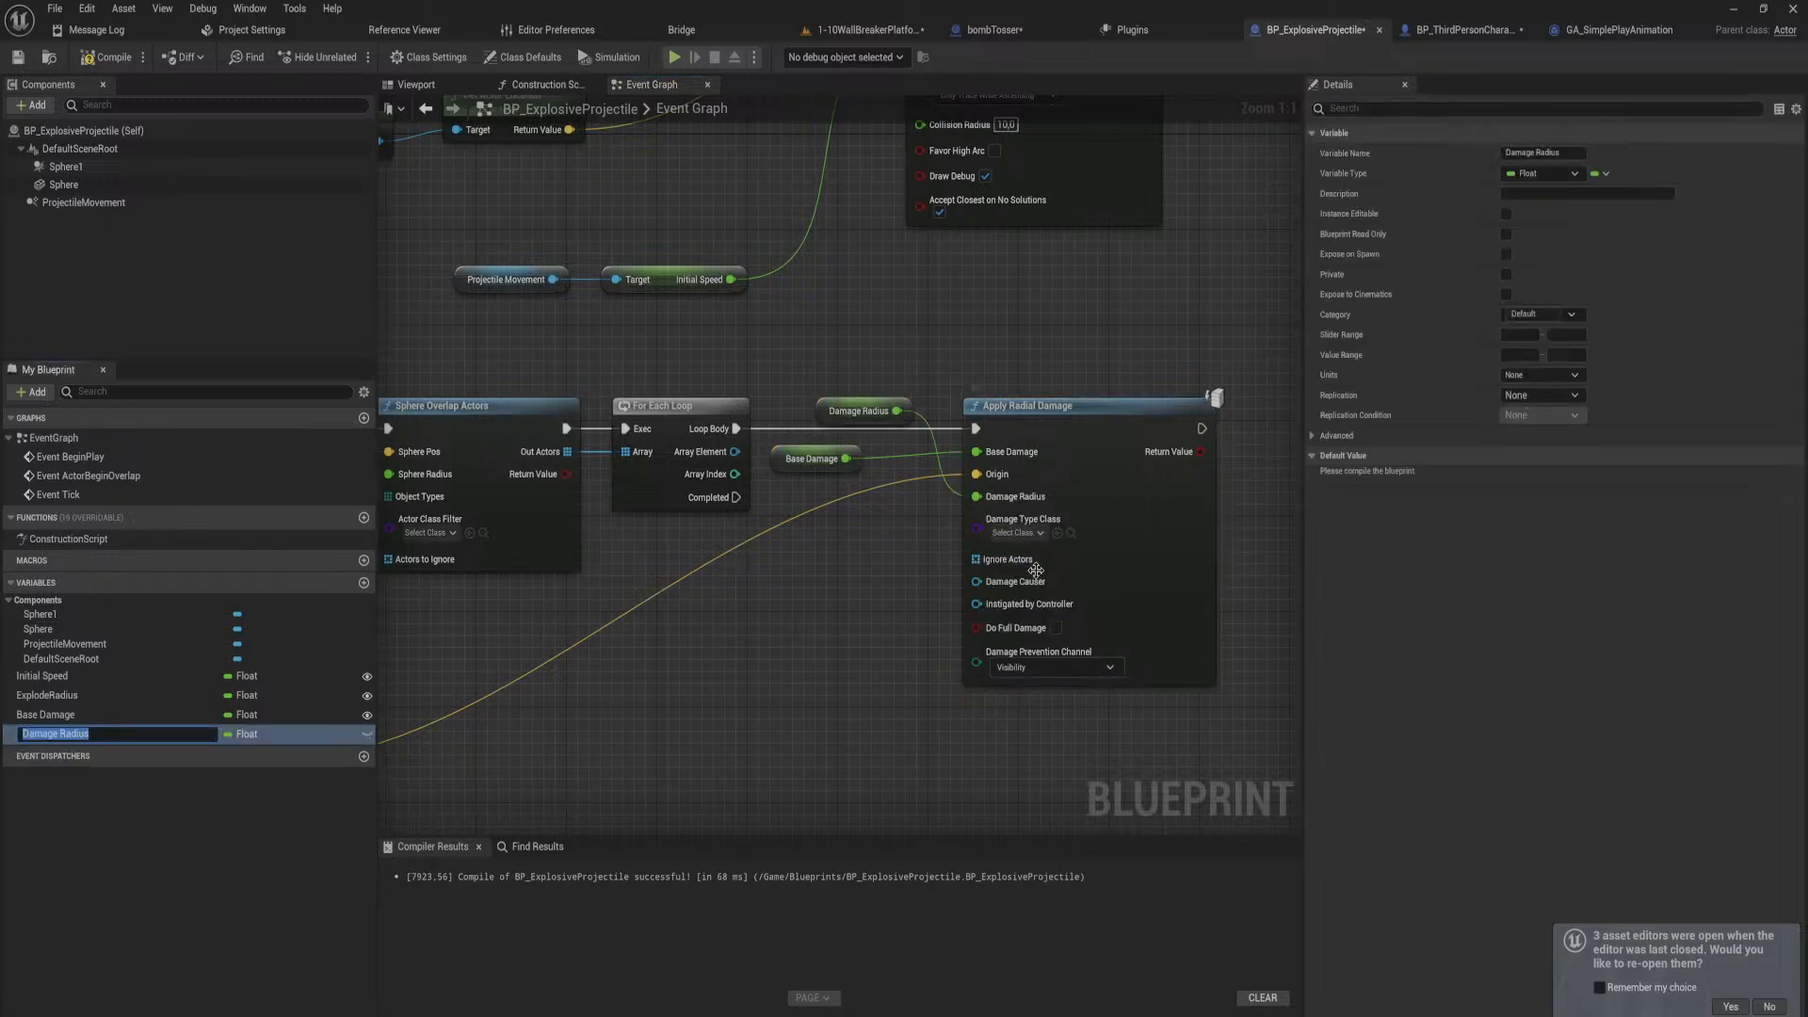
click(366, 733)
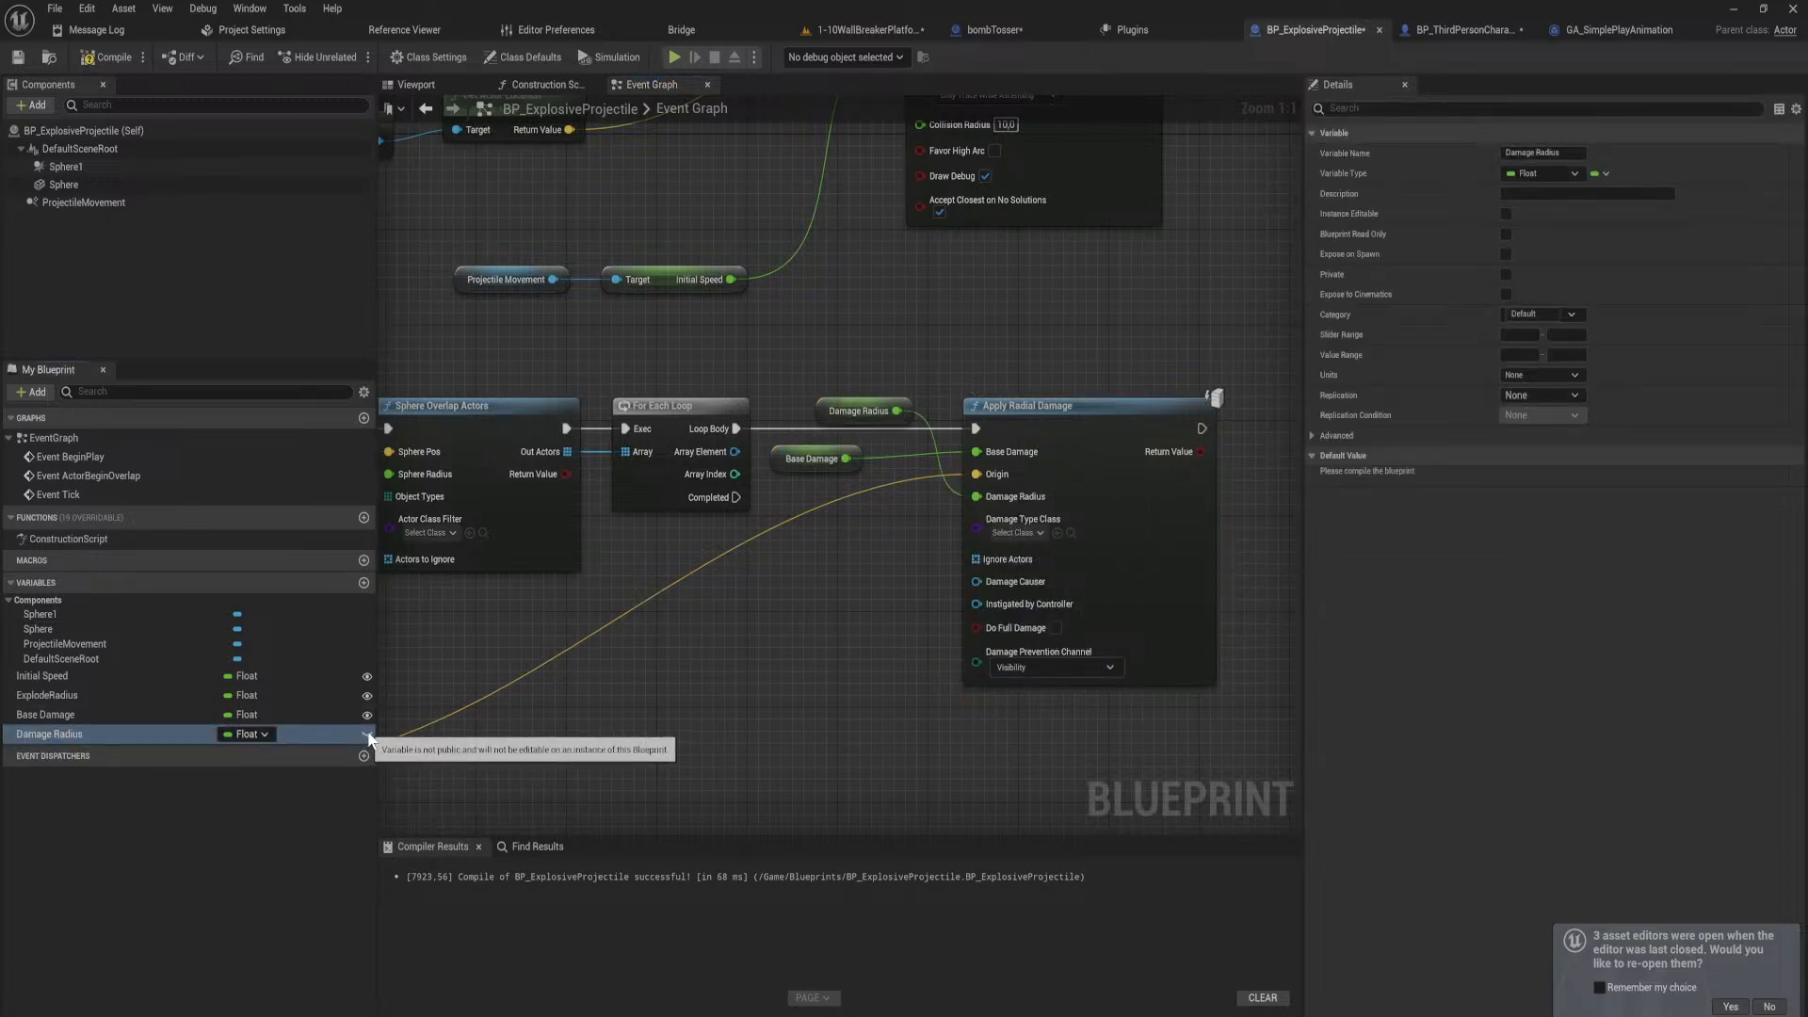
drag(822, 425, 767, 496)
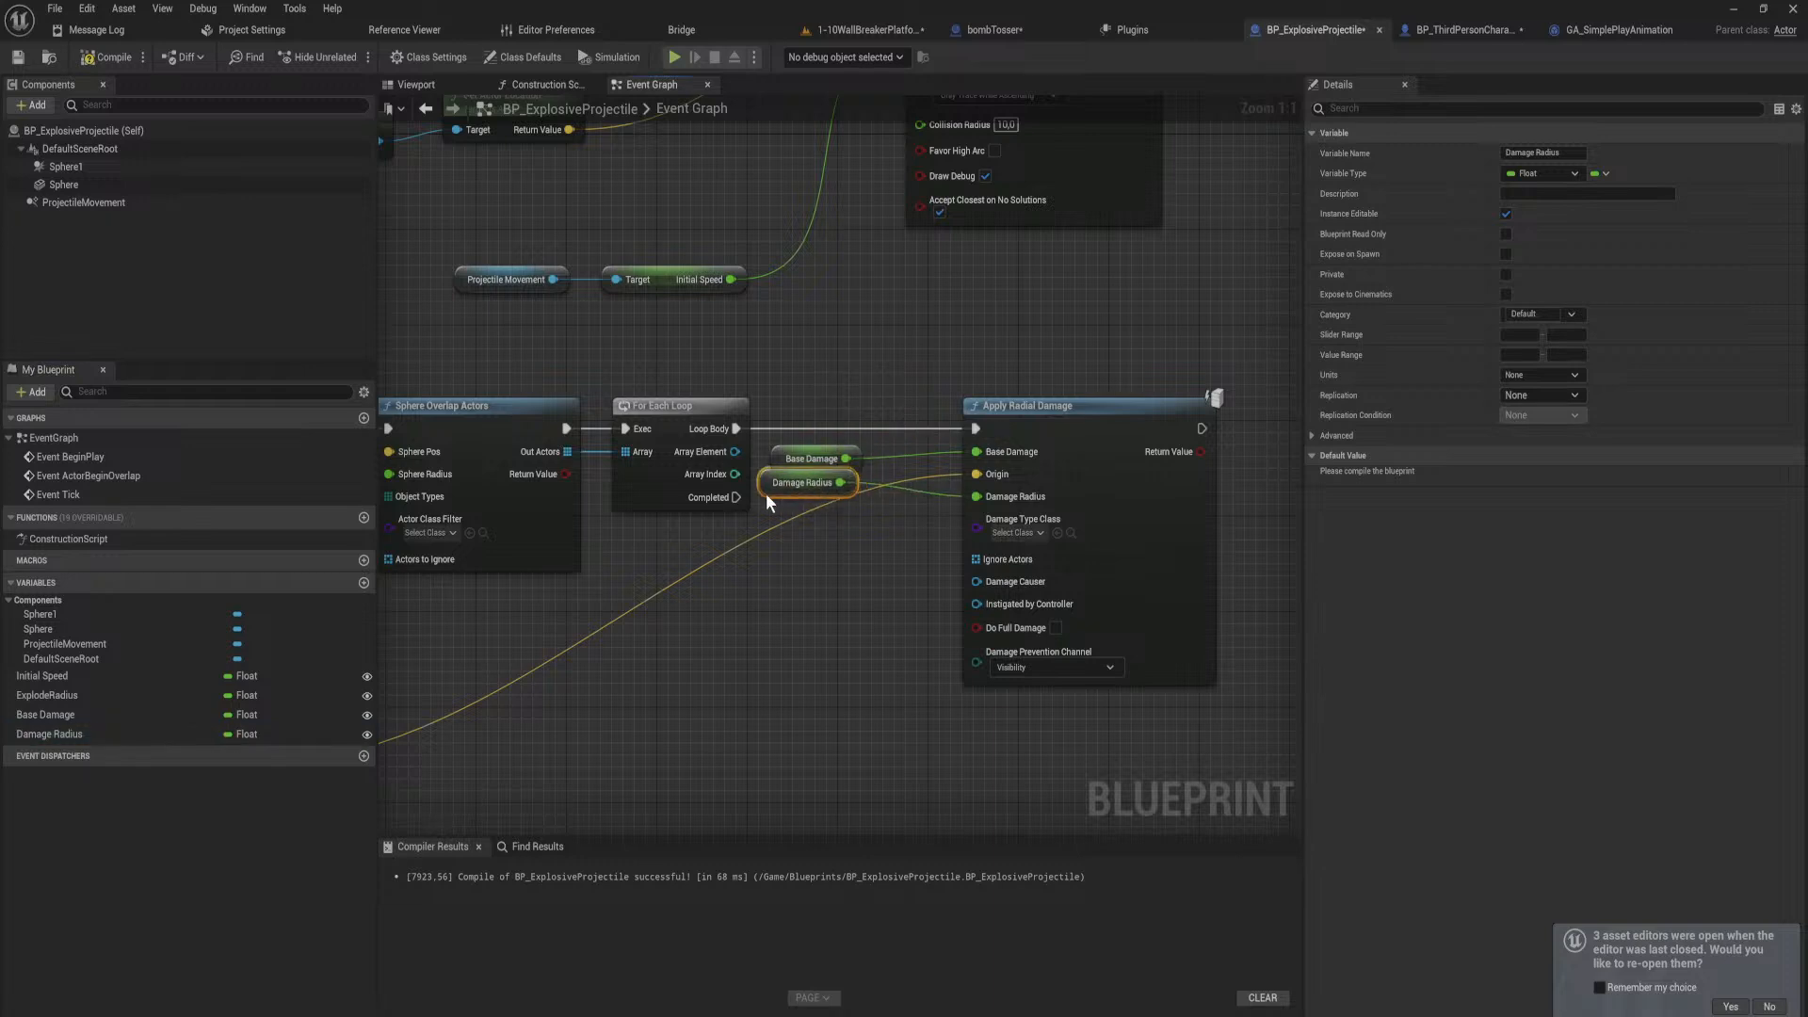
drag(823, 559, 788, 542)
click(945, 721)
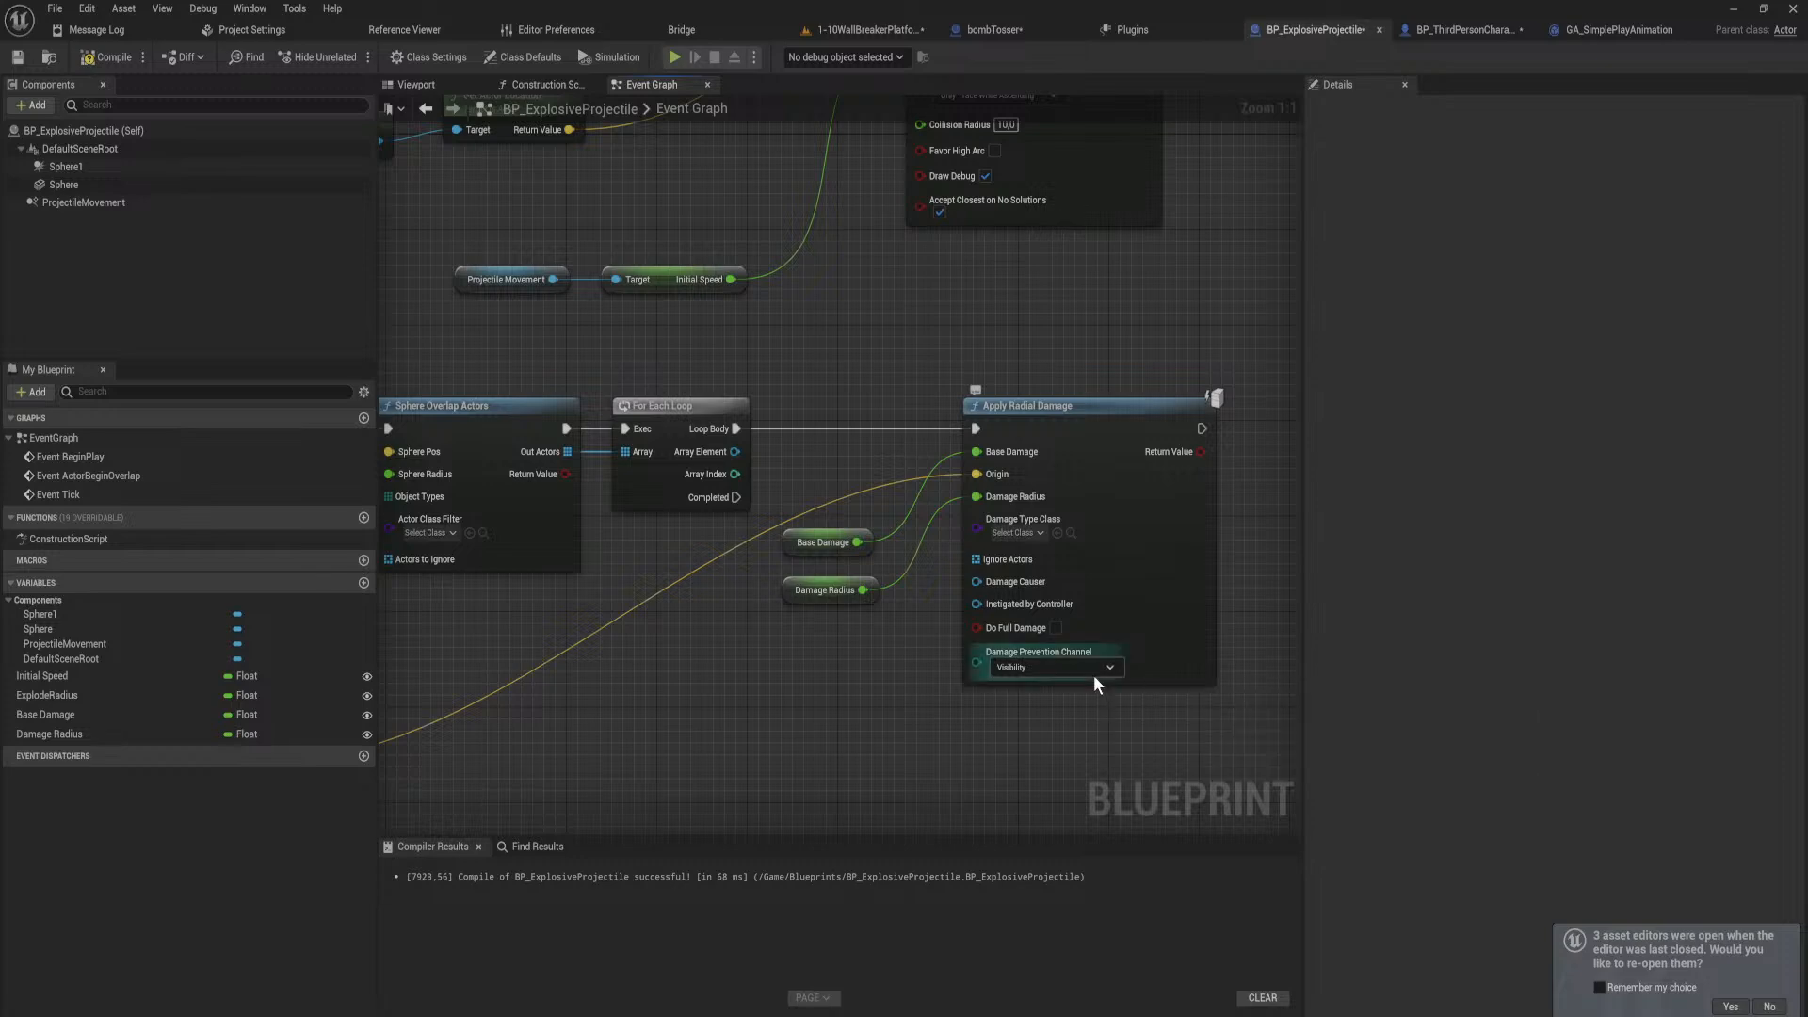
Step: Check the overlap damage chain through Apply Radial Damage and compile BP_ExplosiveProjectile
right_drag(1096, 678, 1576, 529)
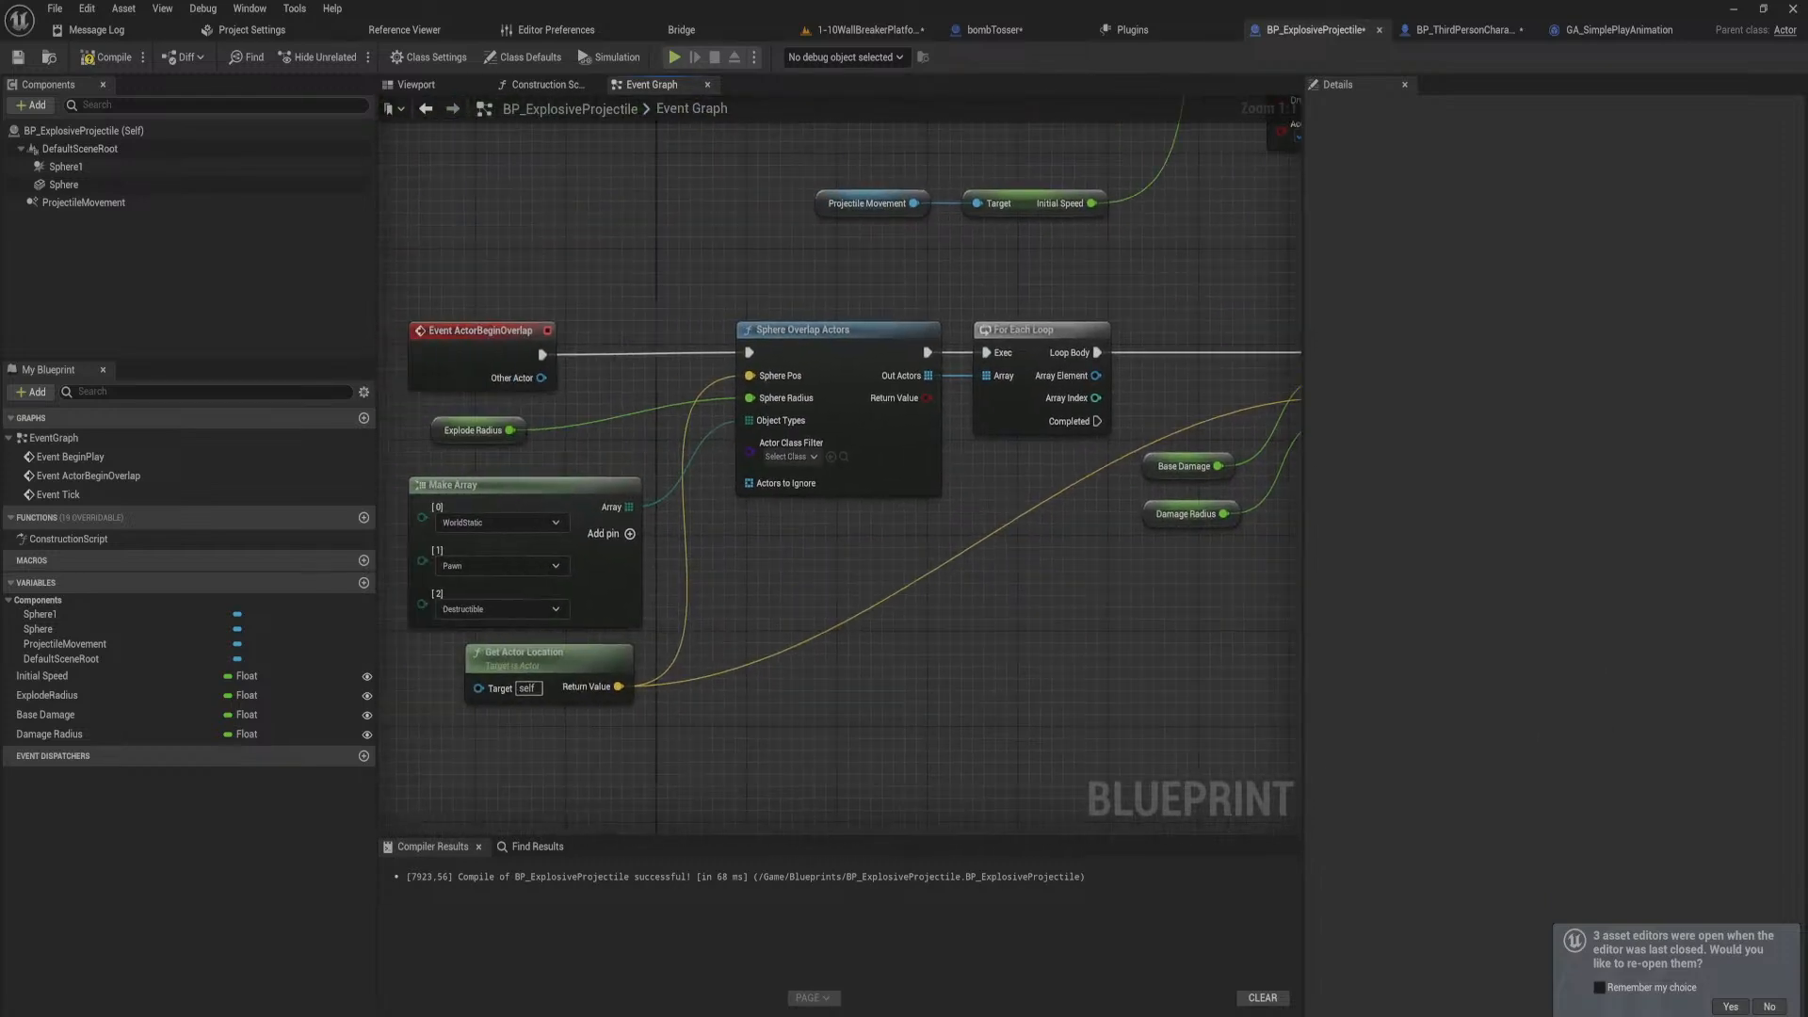
right_drag(1056, 592, 670, 645)
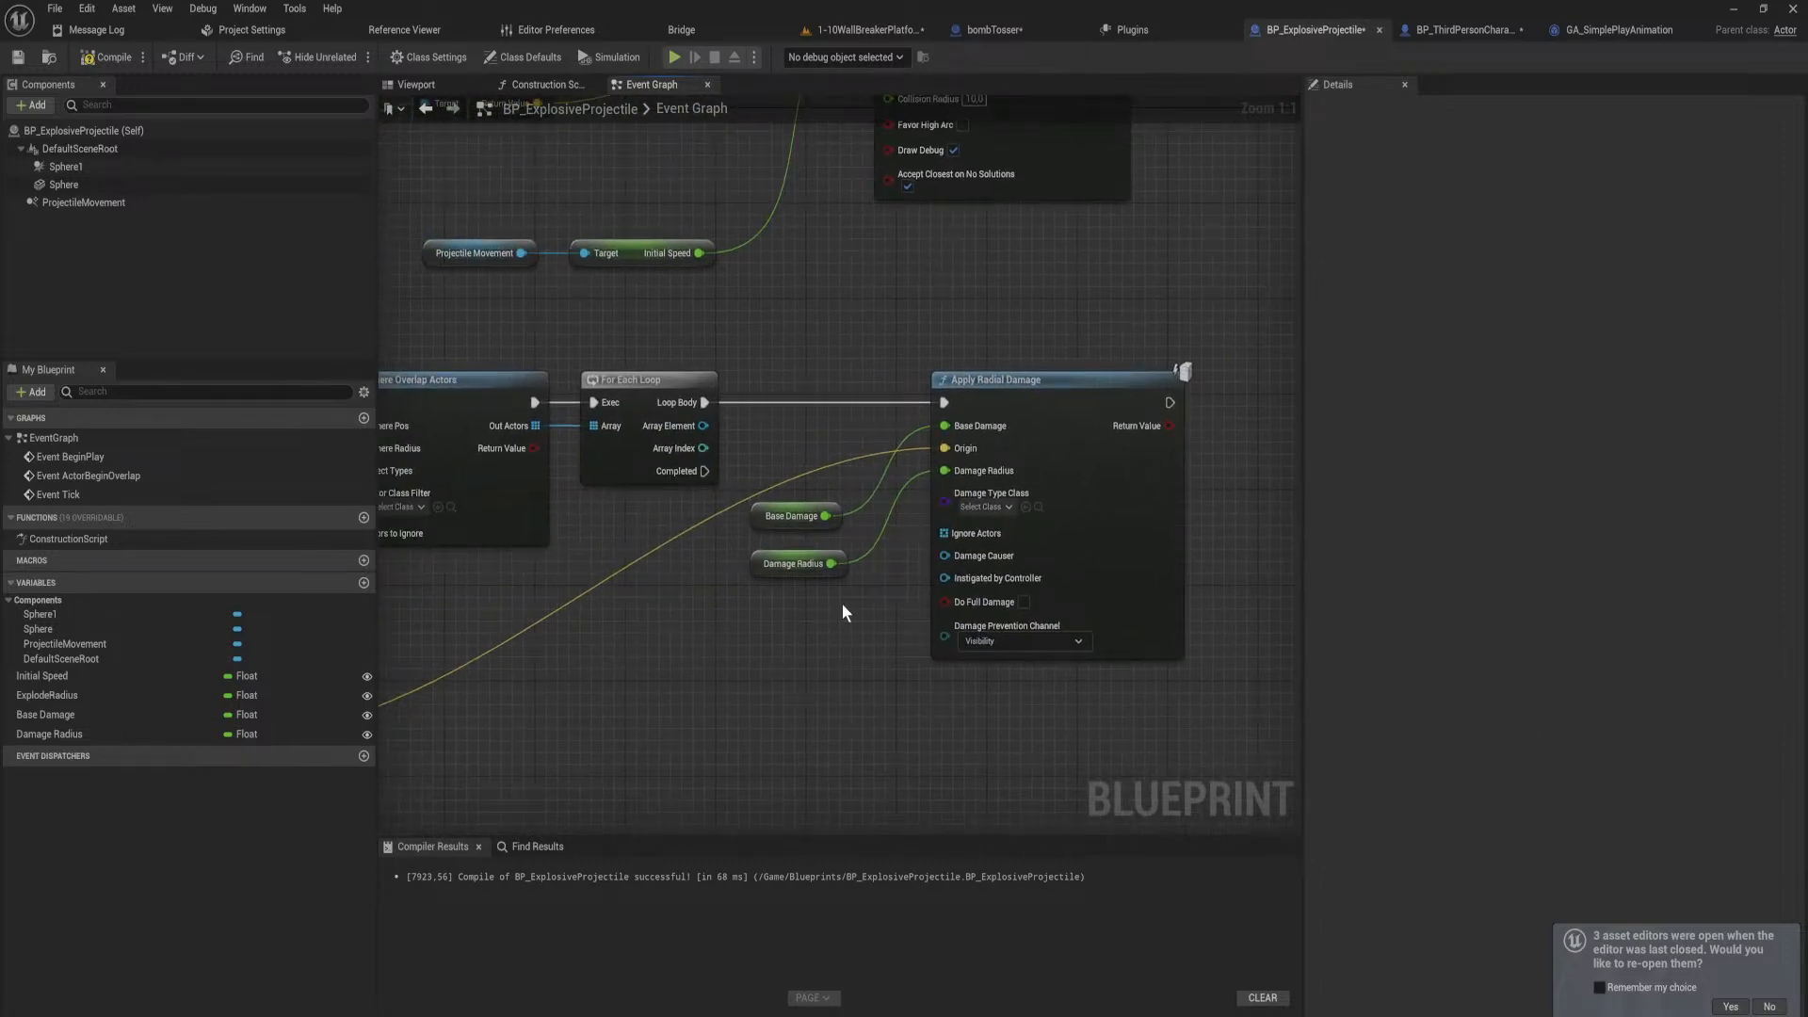
click(1063, 388)
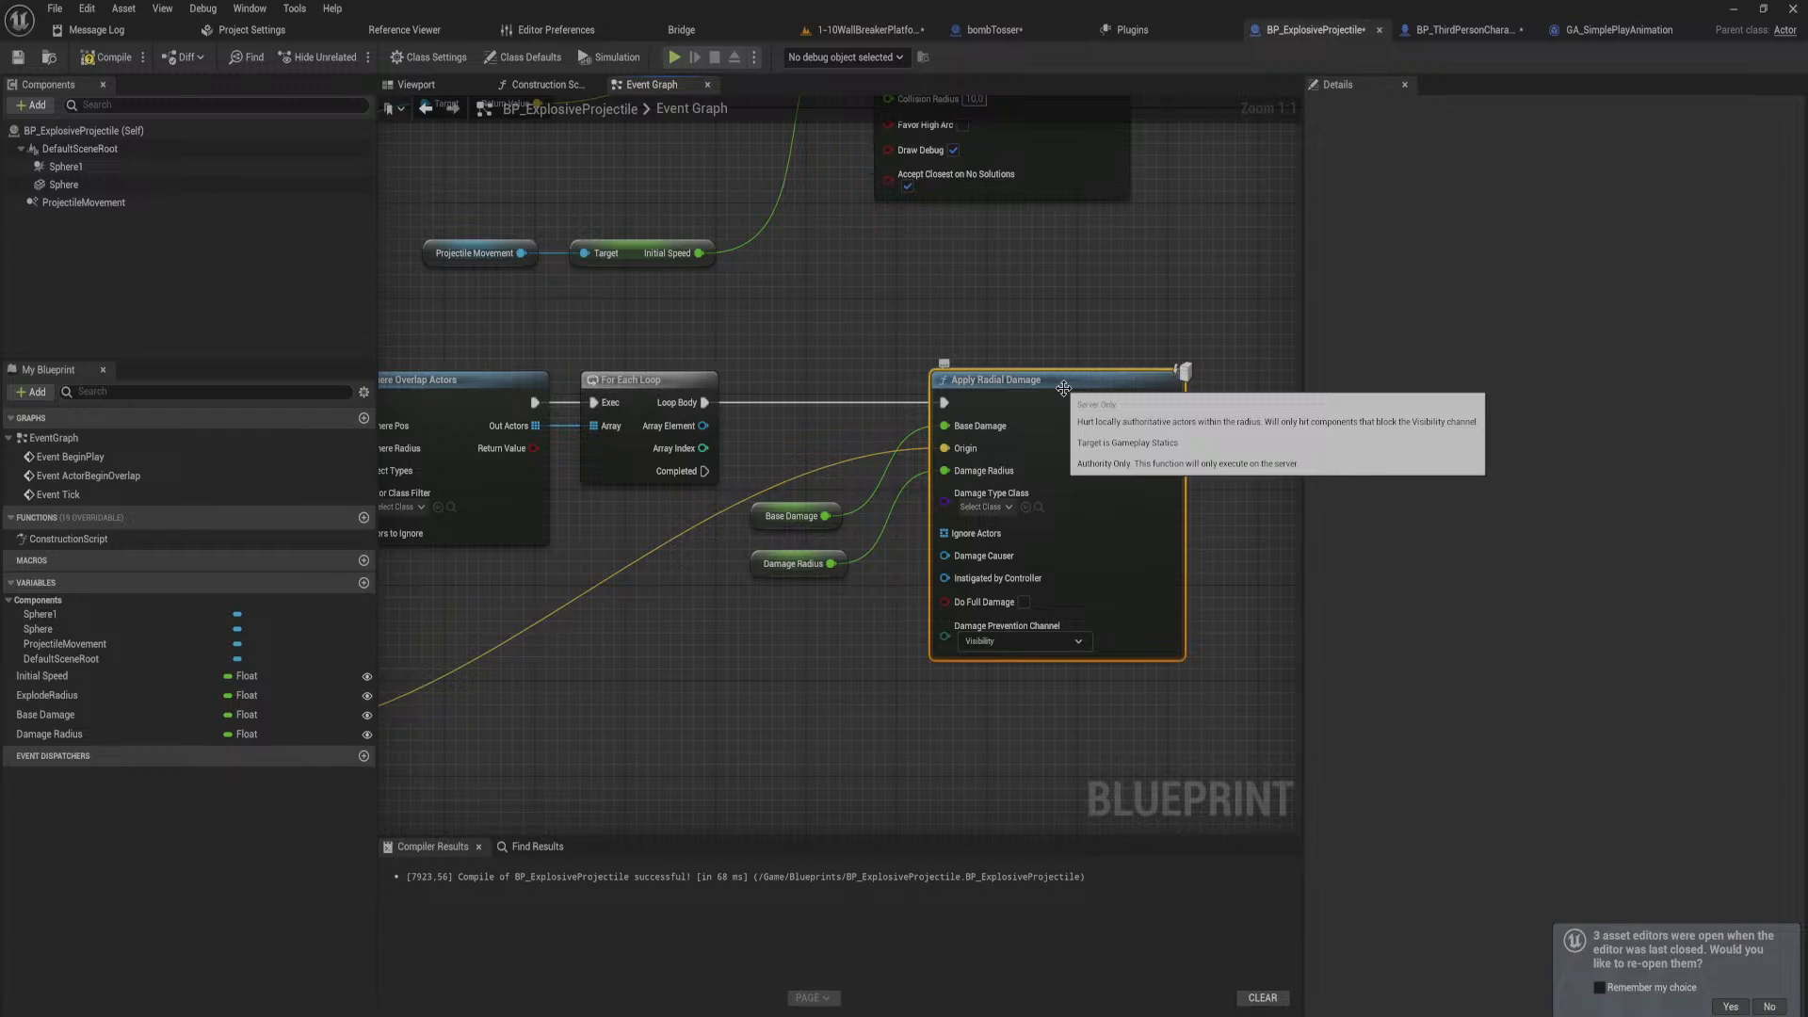
click(106, 56)
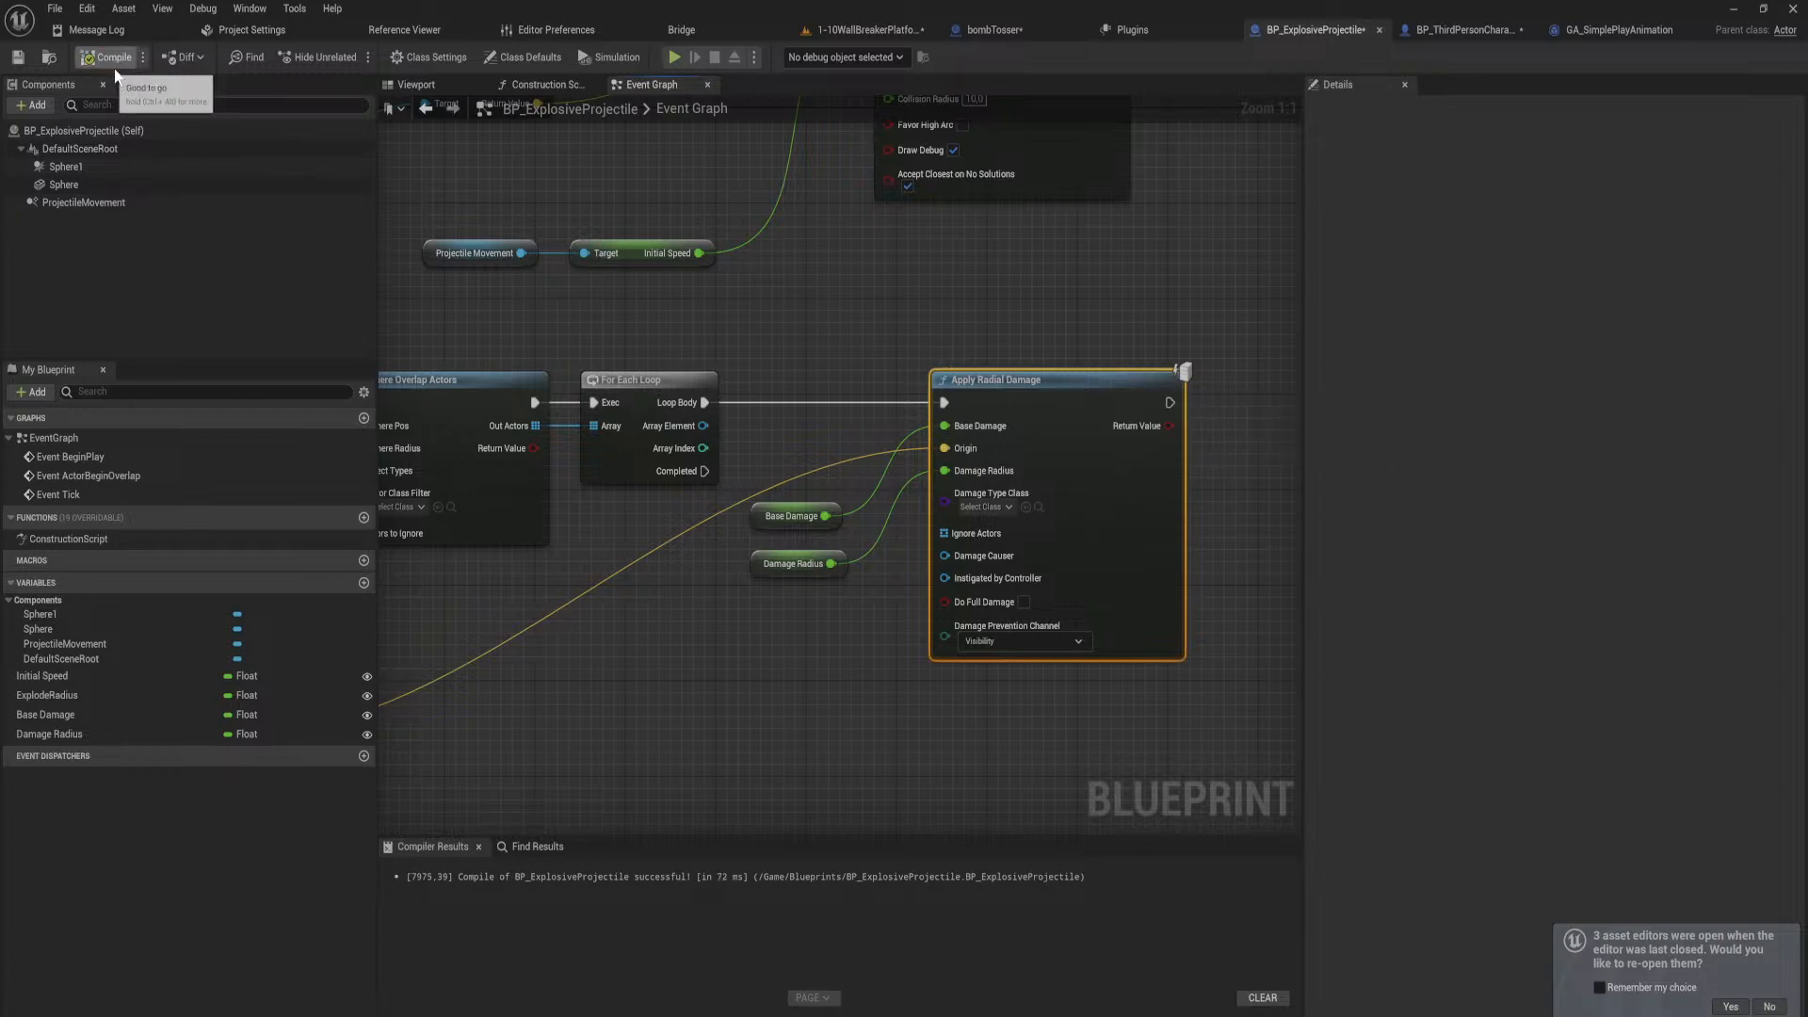
right_drag(658, 386, 656, 271)
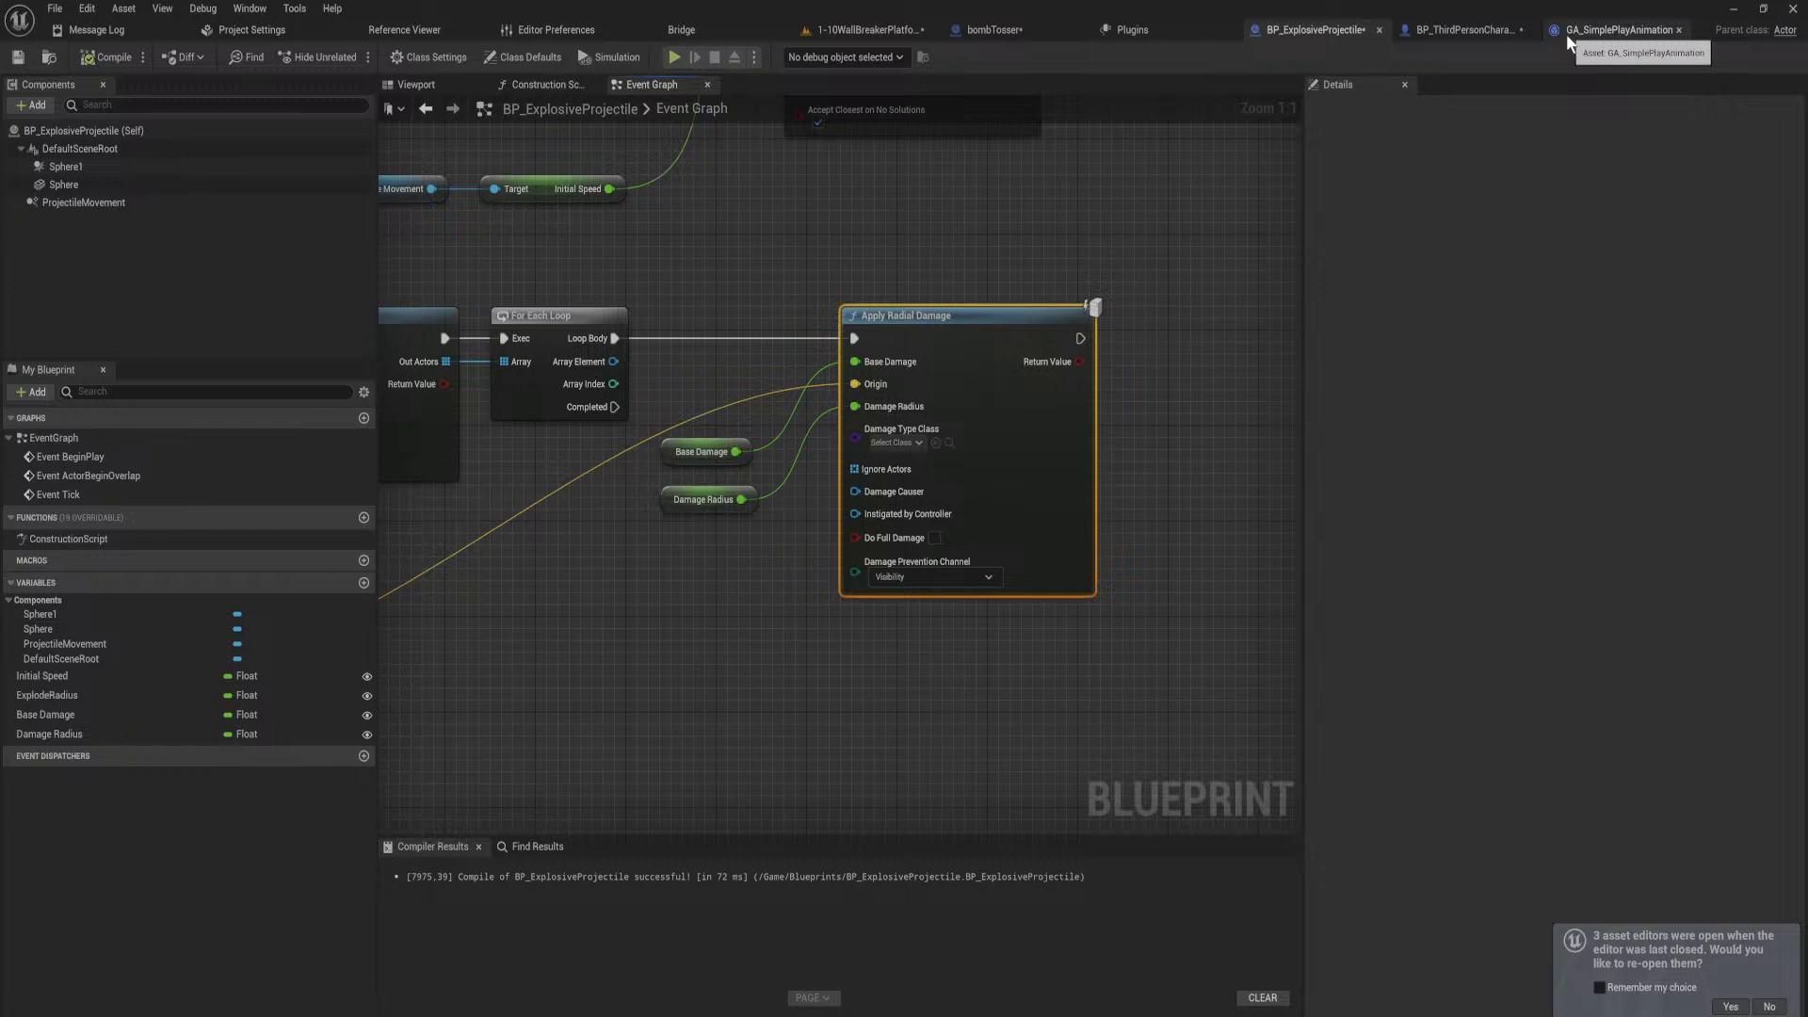
Step: Refresh the SpawnActor node in the bombTosser event graph so it picks up the projectile's newly exposed variable
click(990, 29)
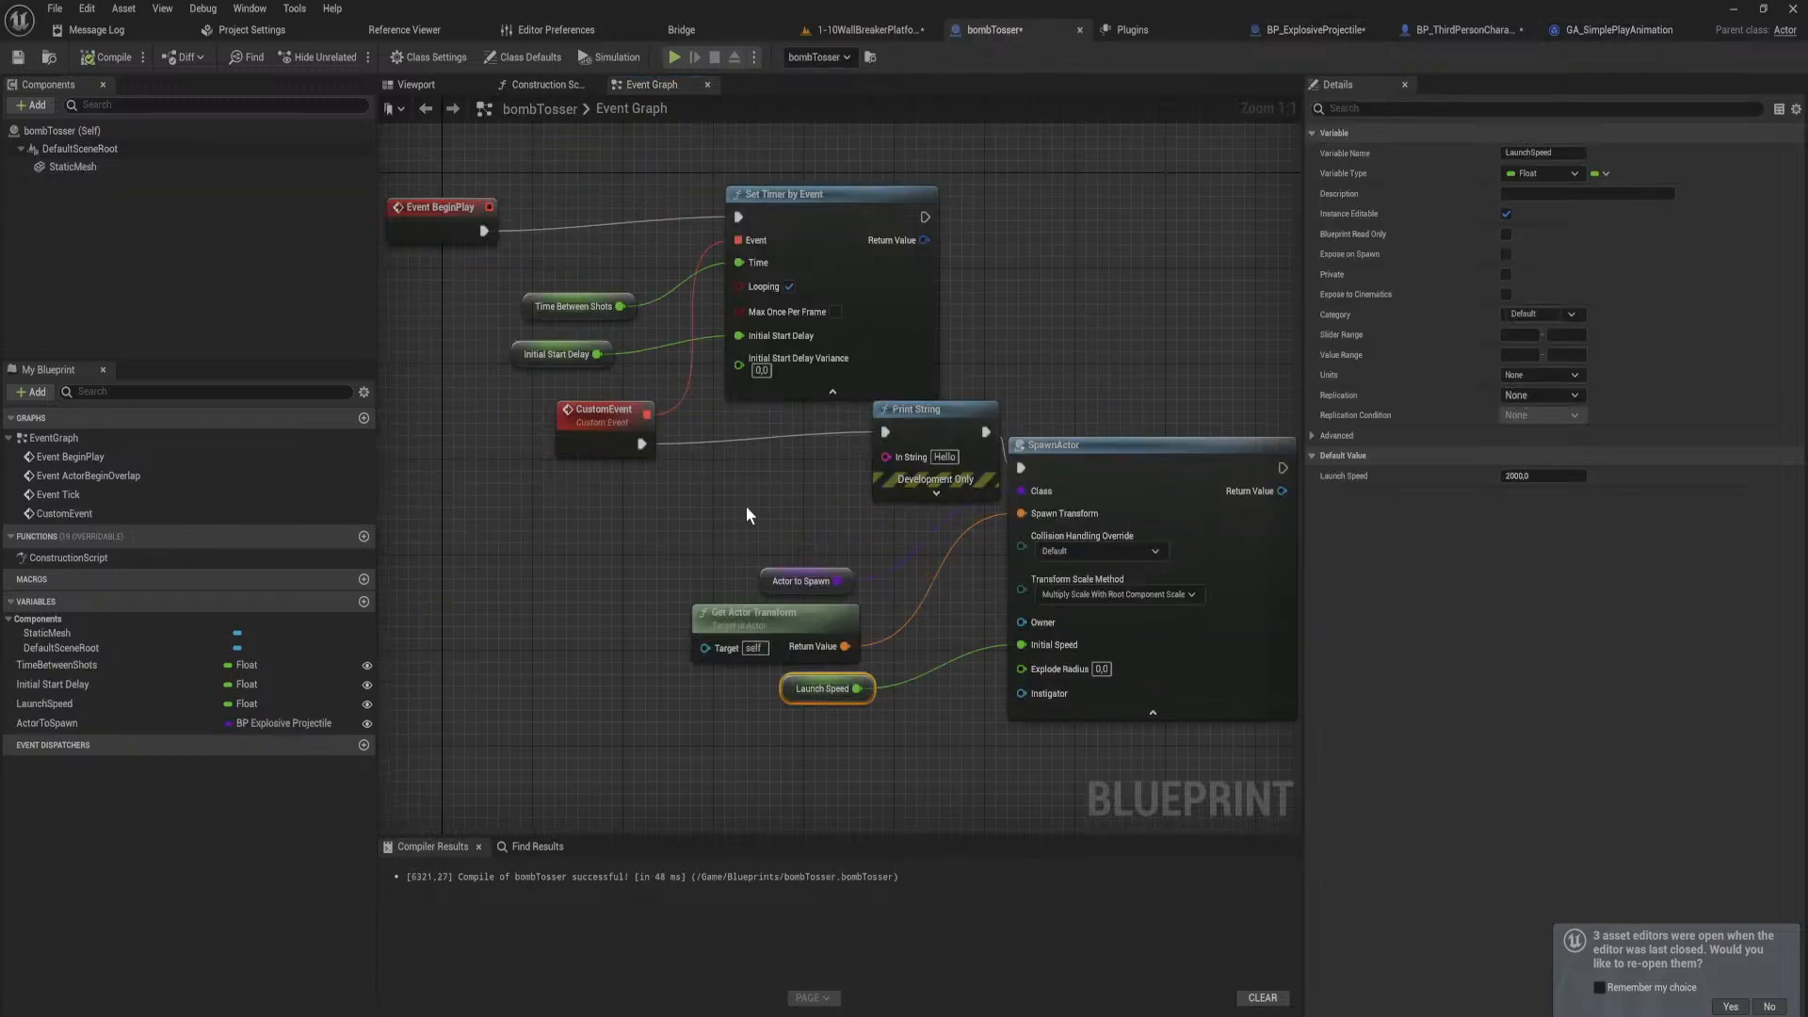
right_click(1128, 485)
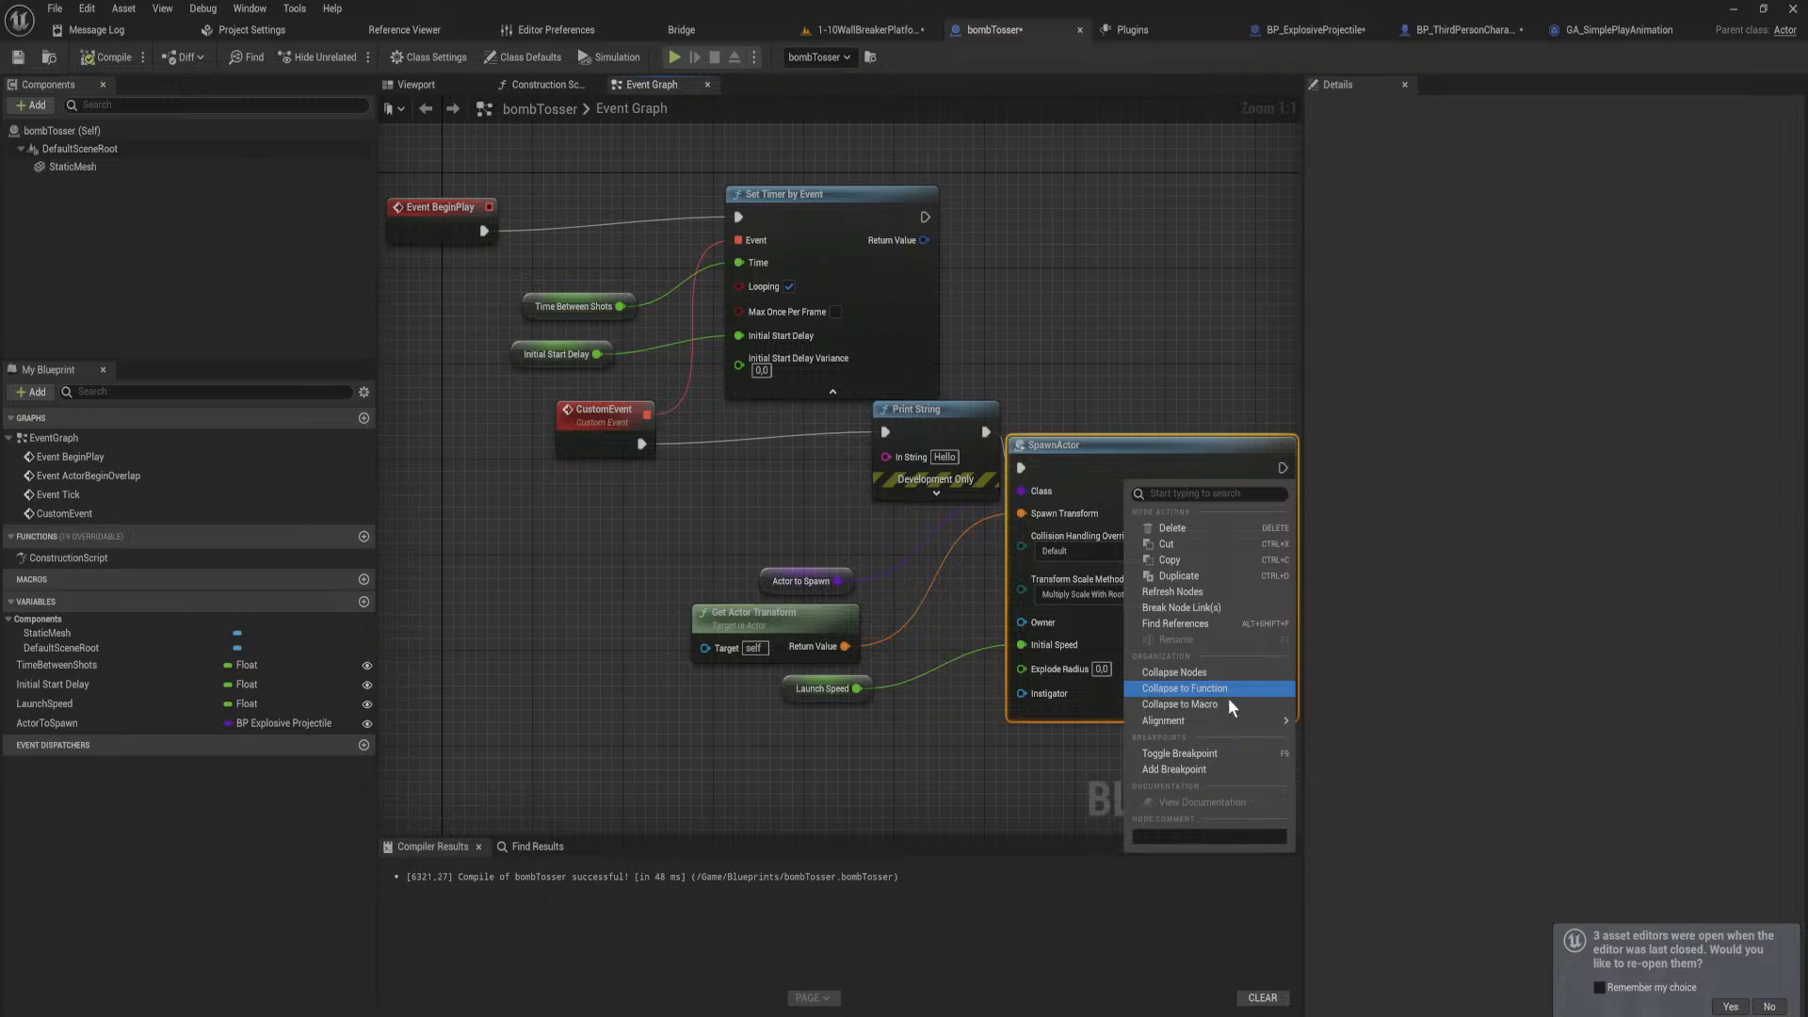
click(1202, 592)
right_drag(1202, 591, 1146, 457)
Step: Promote SpawnActor's Explode Radius input to an instance-editable variable and place its getter below Launch Speed
right_click(966, 535)
click(1014, 582)
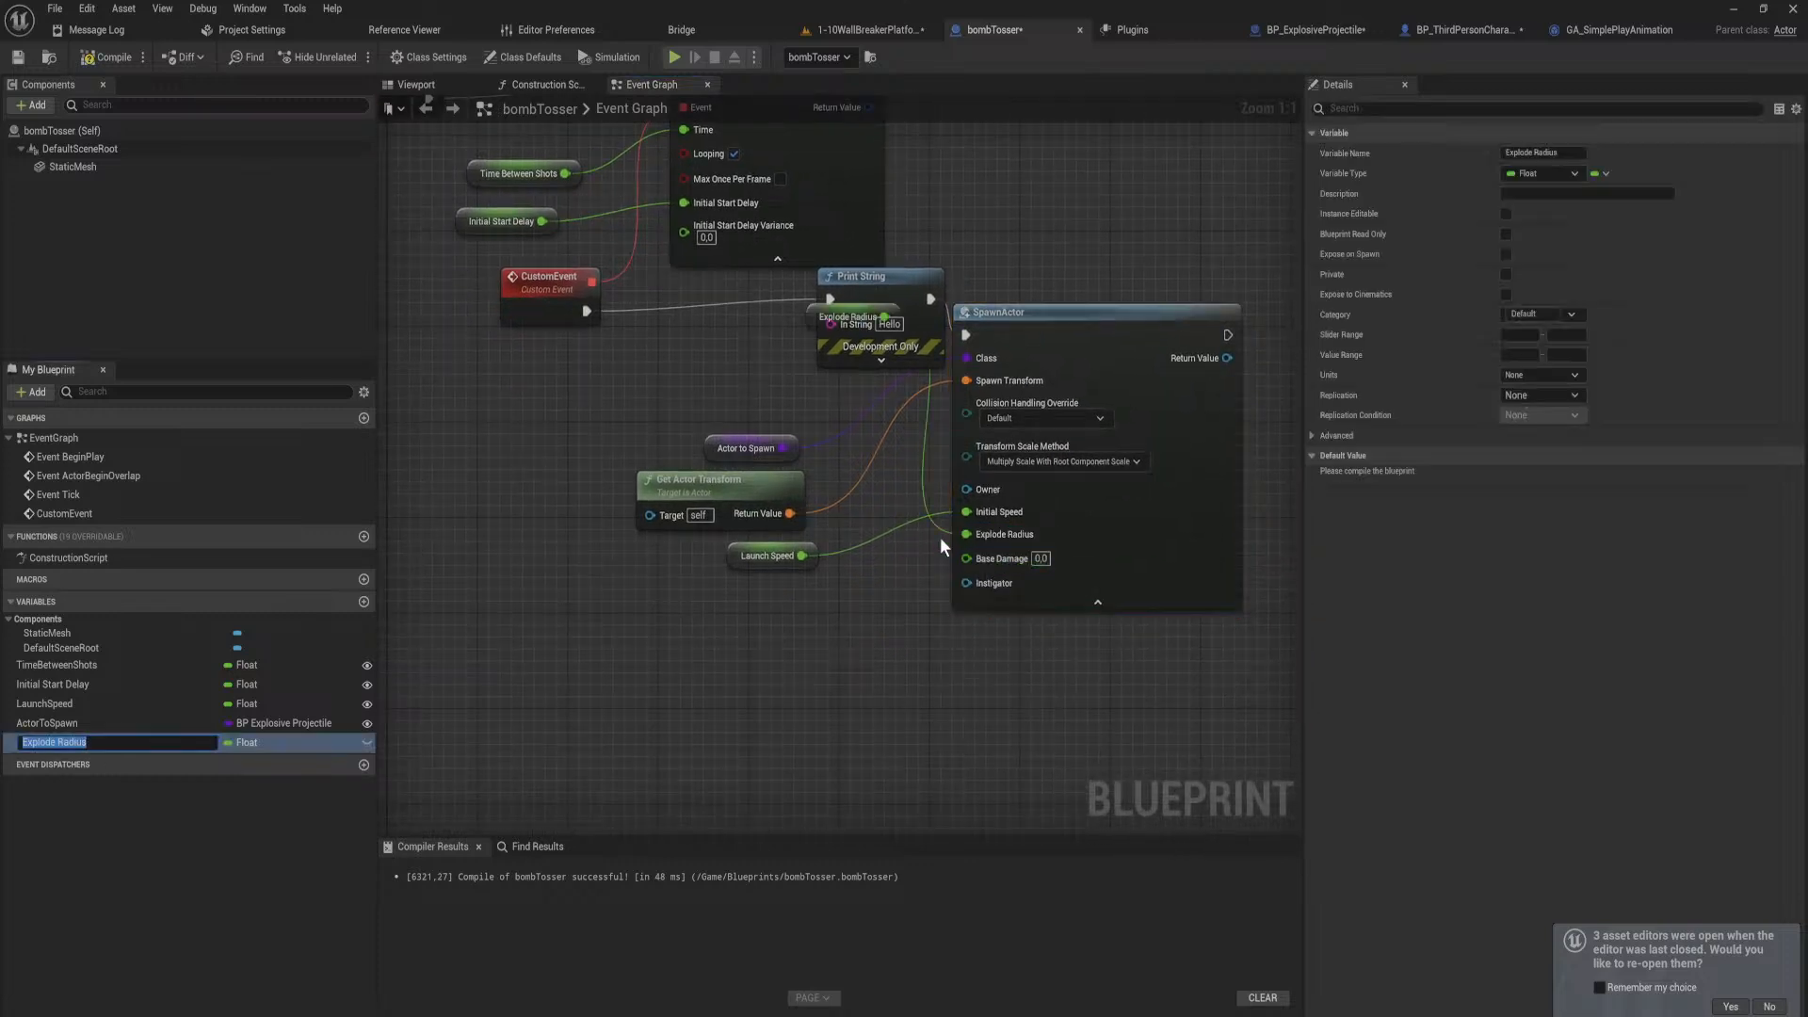
click(748, 617)
drag(748, 620, 748, 607)
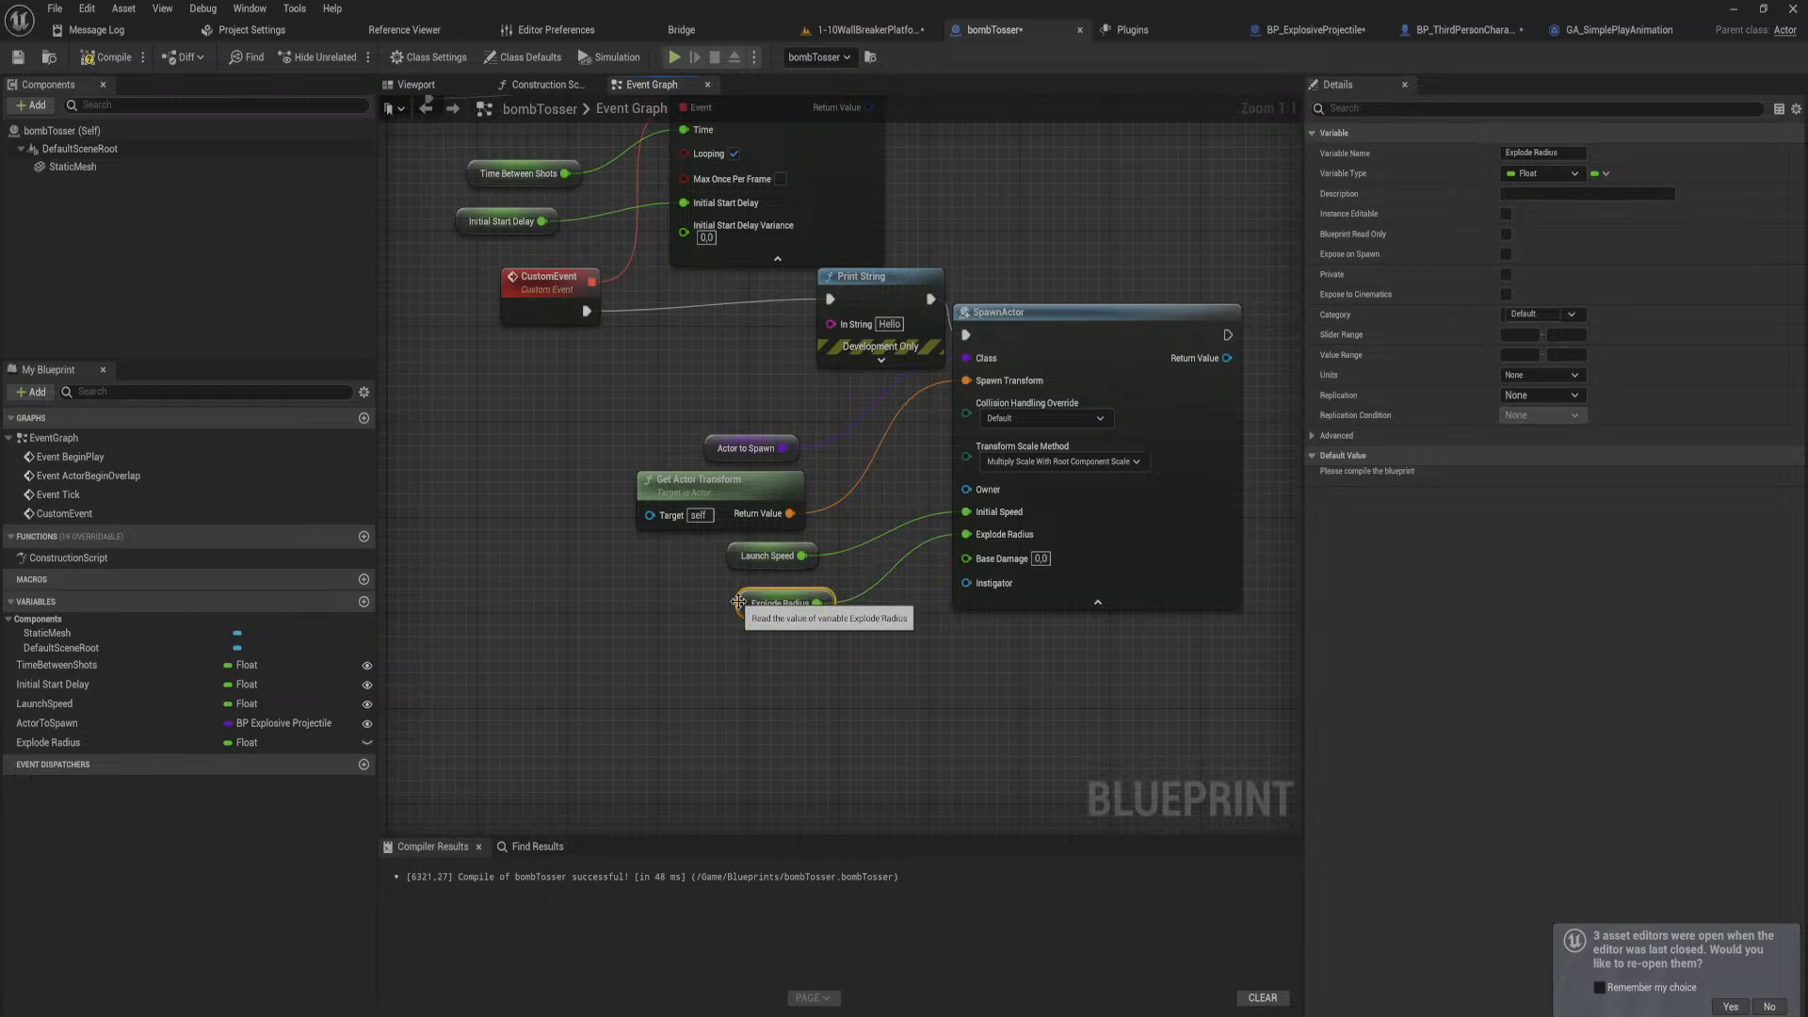
click(367, 743)
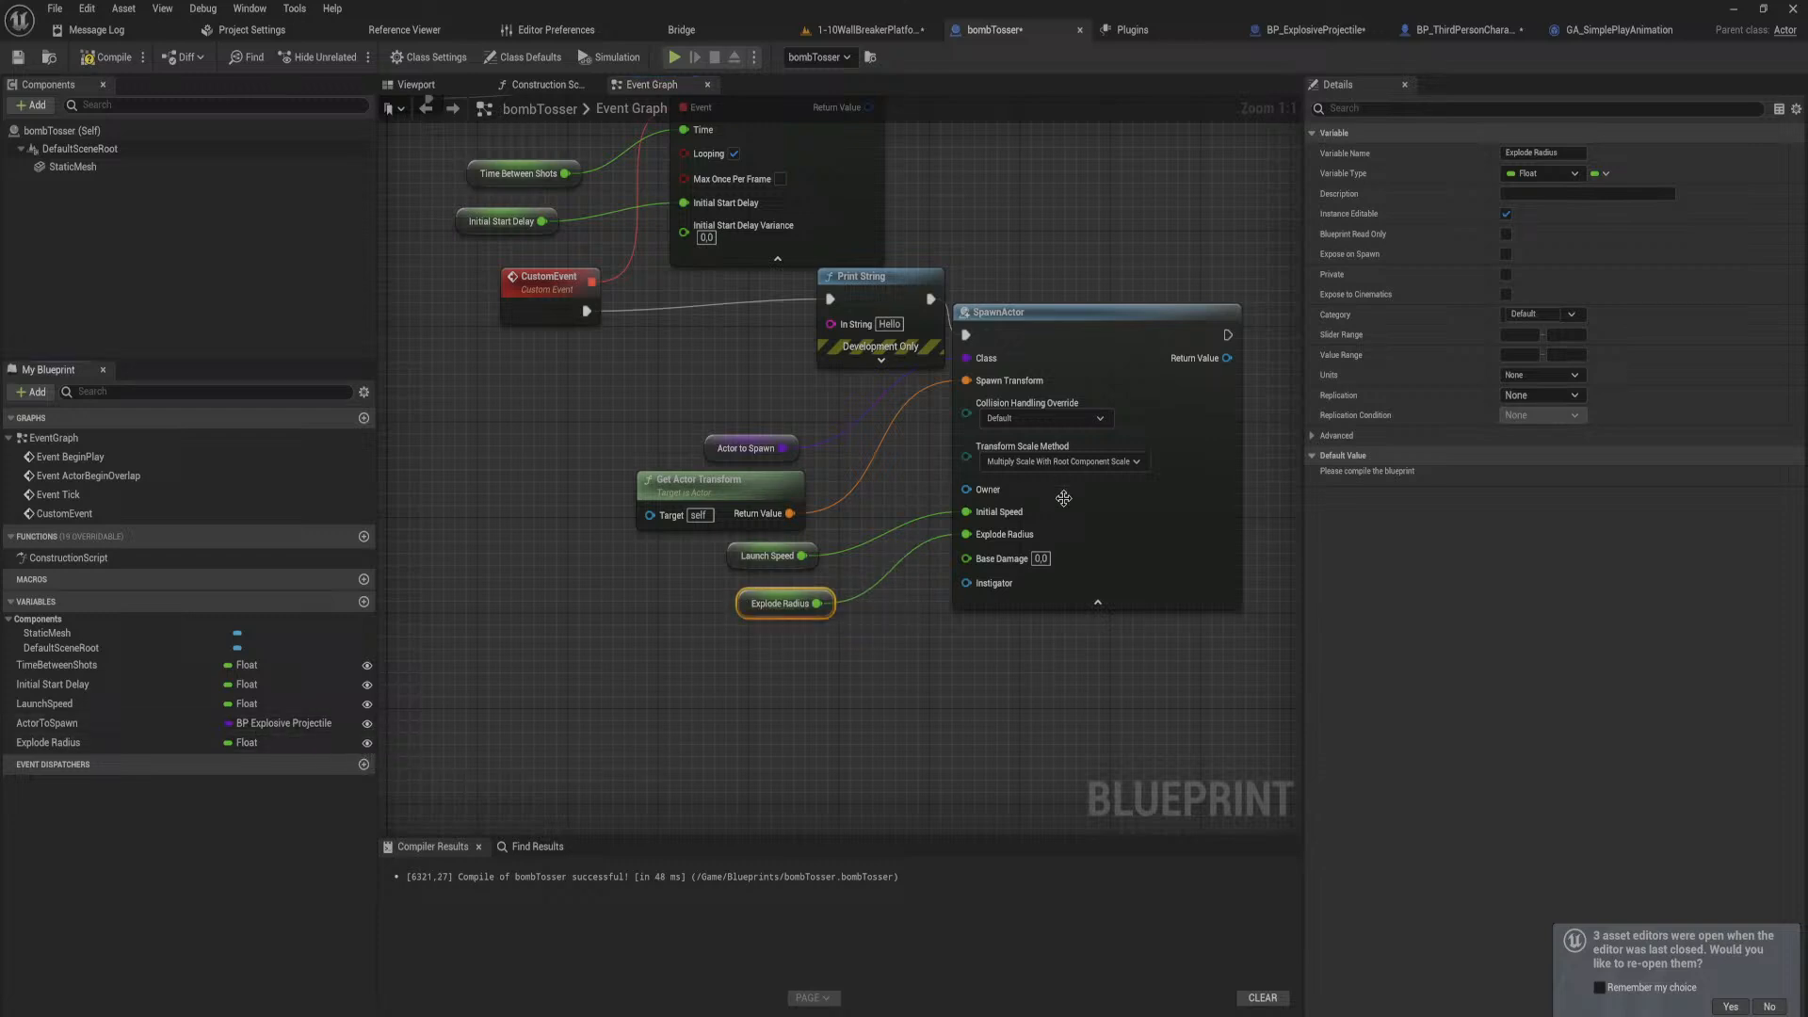
Step: Promote SpawnActor's Base Damage input to an instance-editable variable and compile bombTosser
right_click(964, 558)
click(1036, 609)
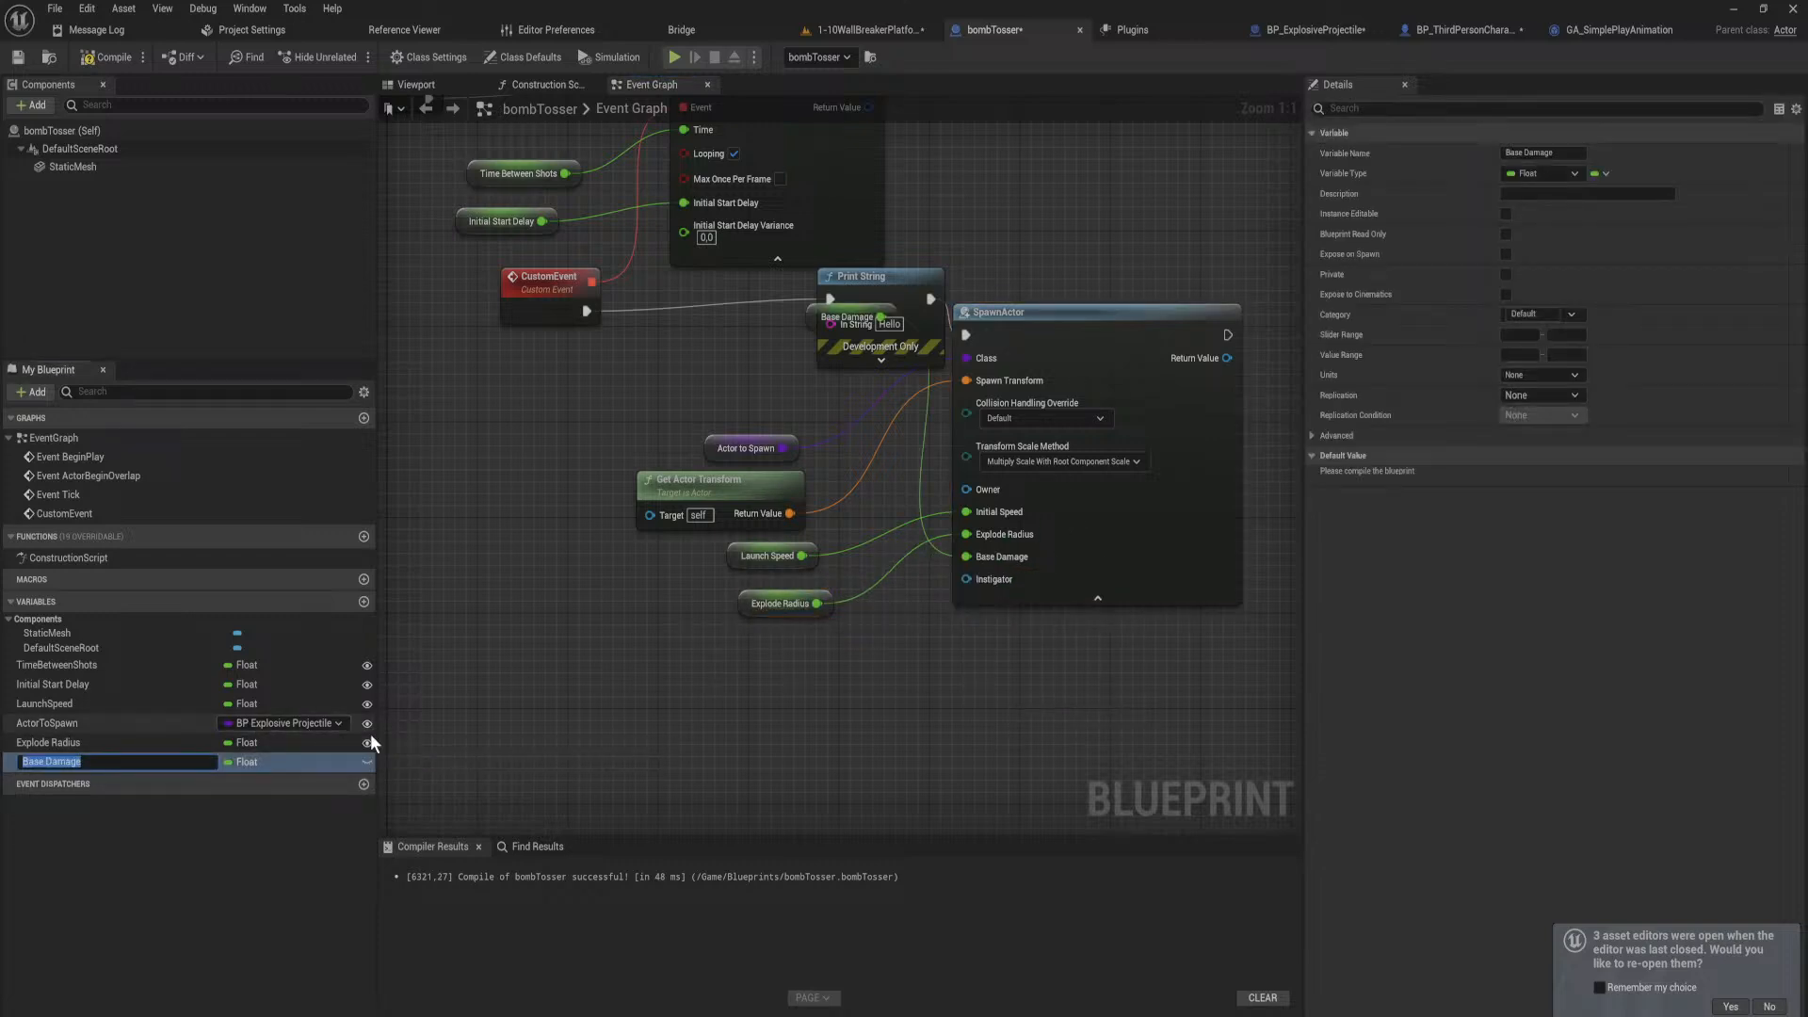
click(122, 740)
click(104, 58)
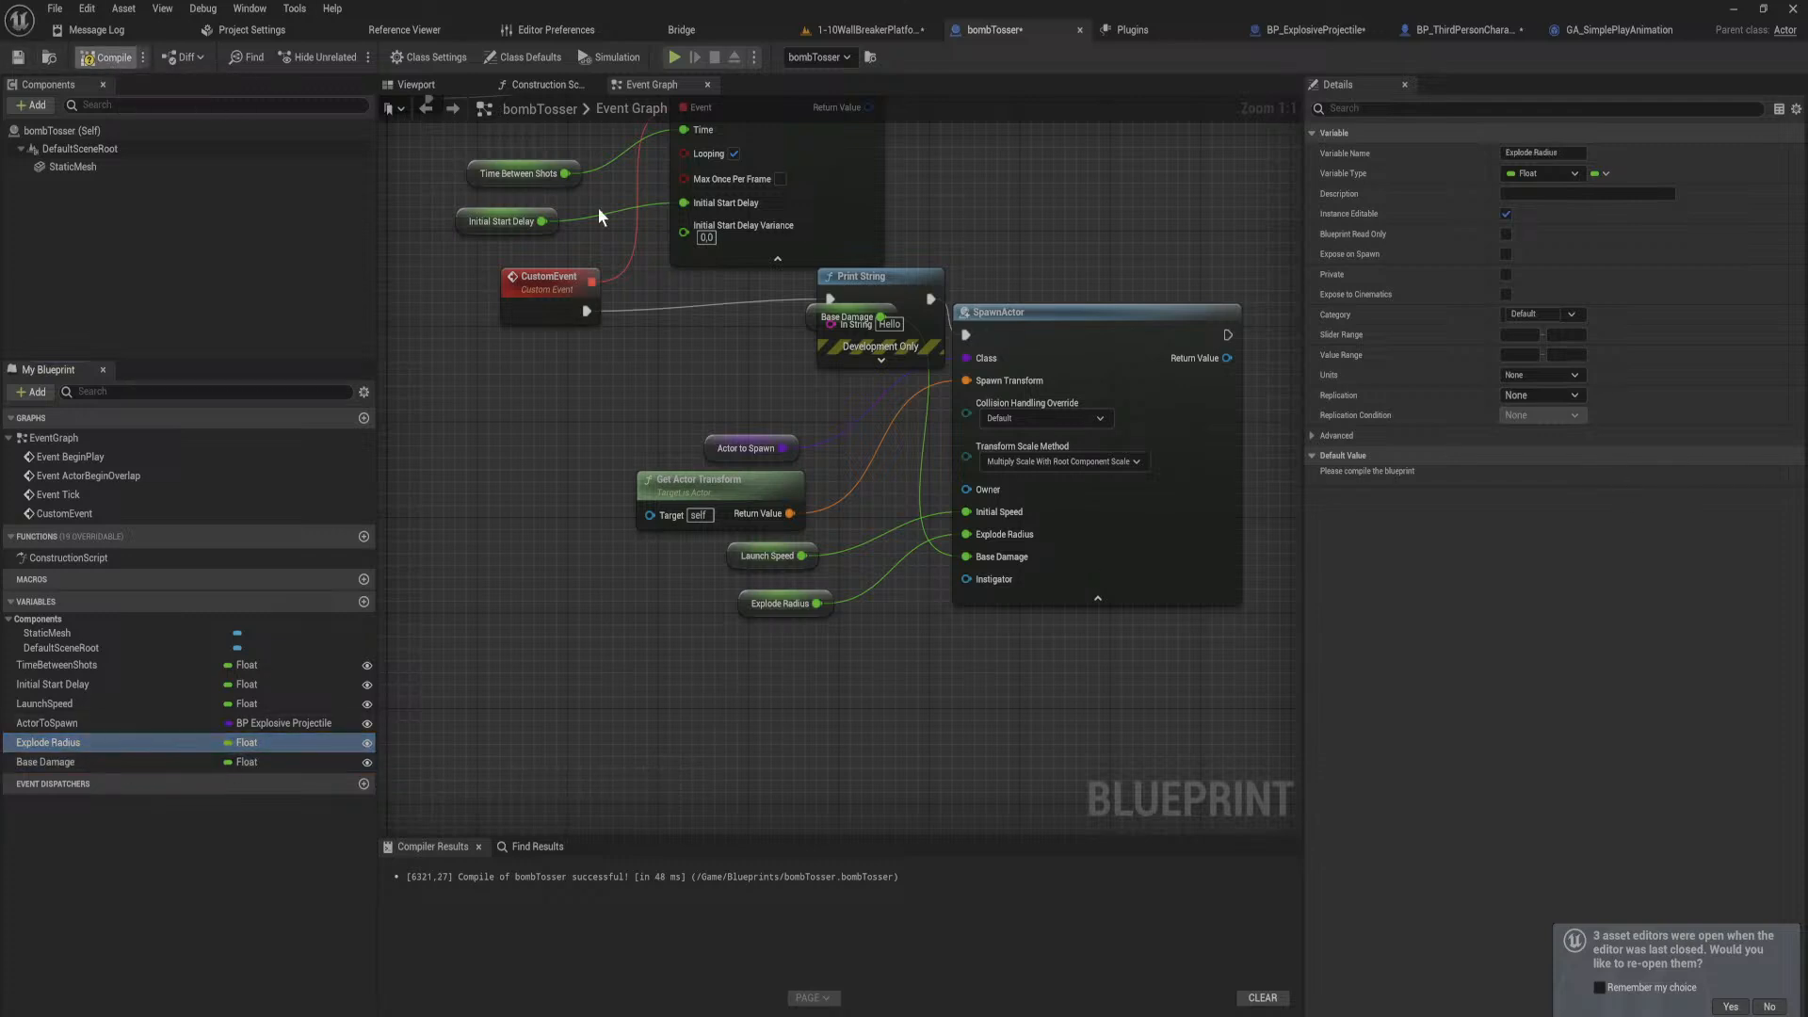
Step: Set the default value of bombTosser's Explode Radius variable to 200
text(200)
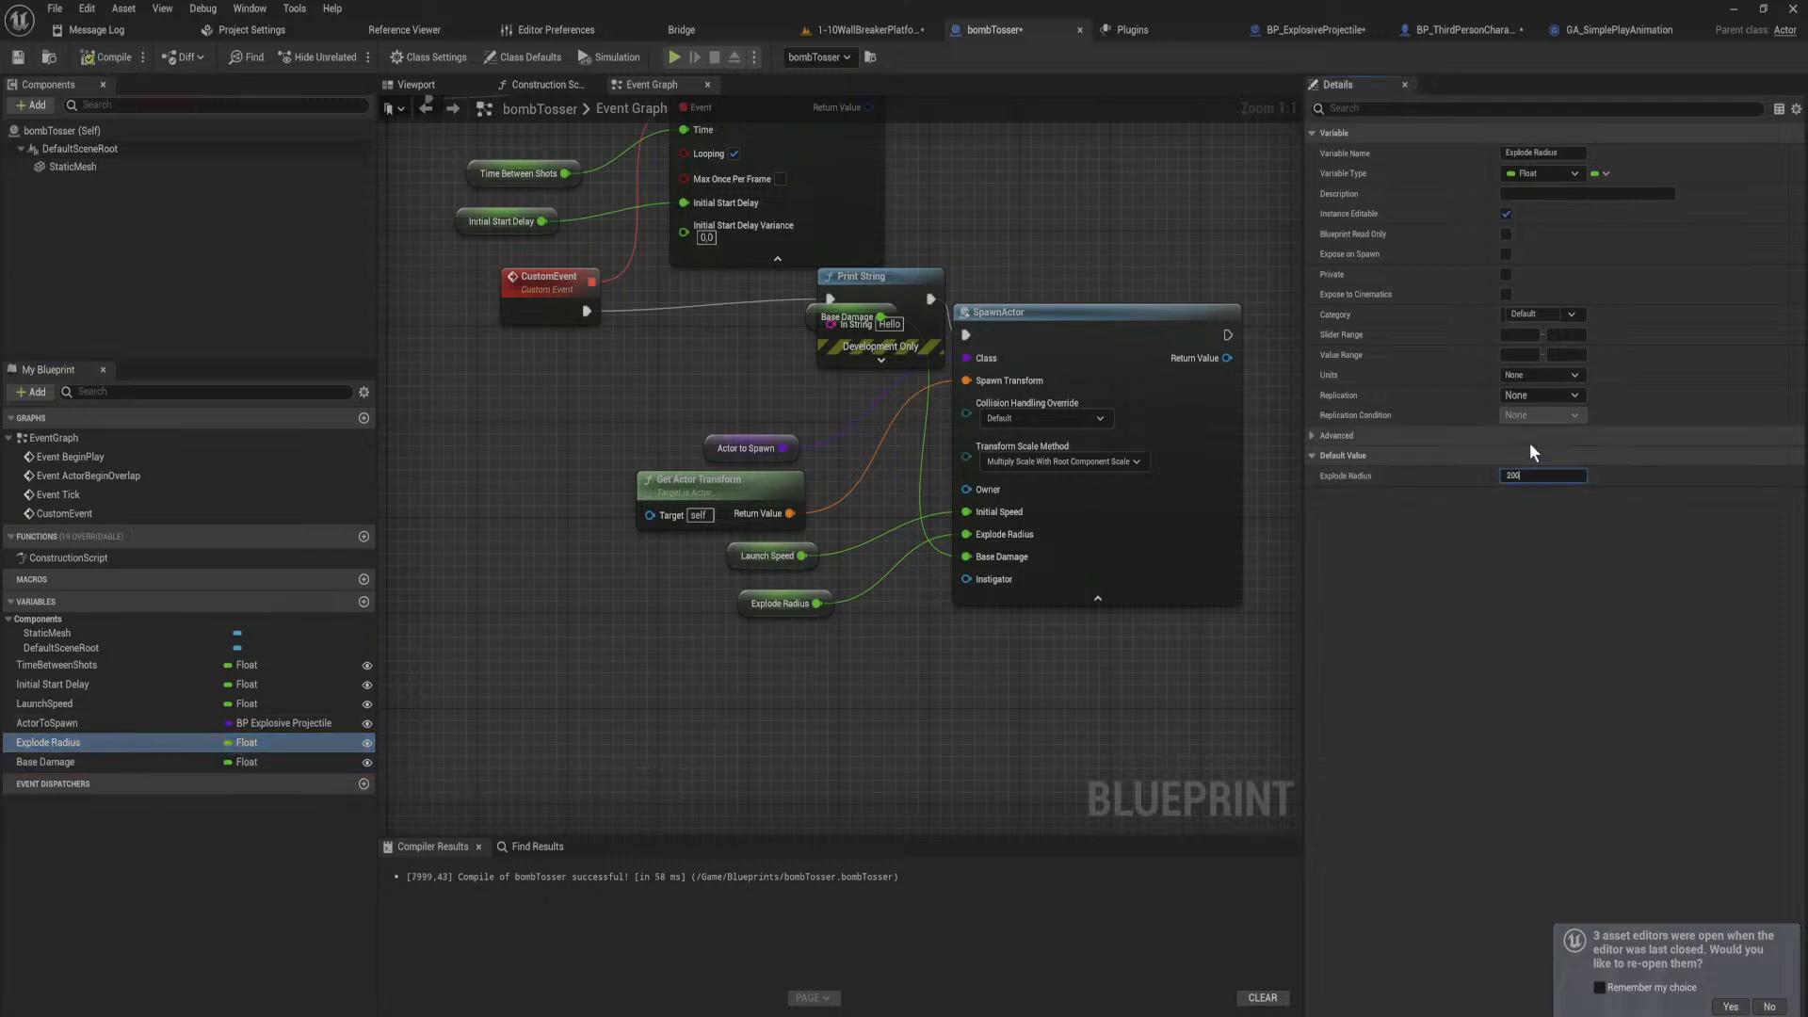
key(Return)
click(137, 765)
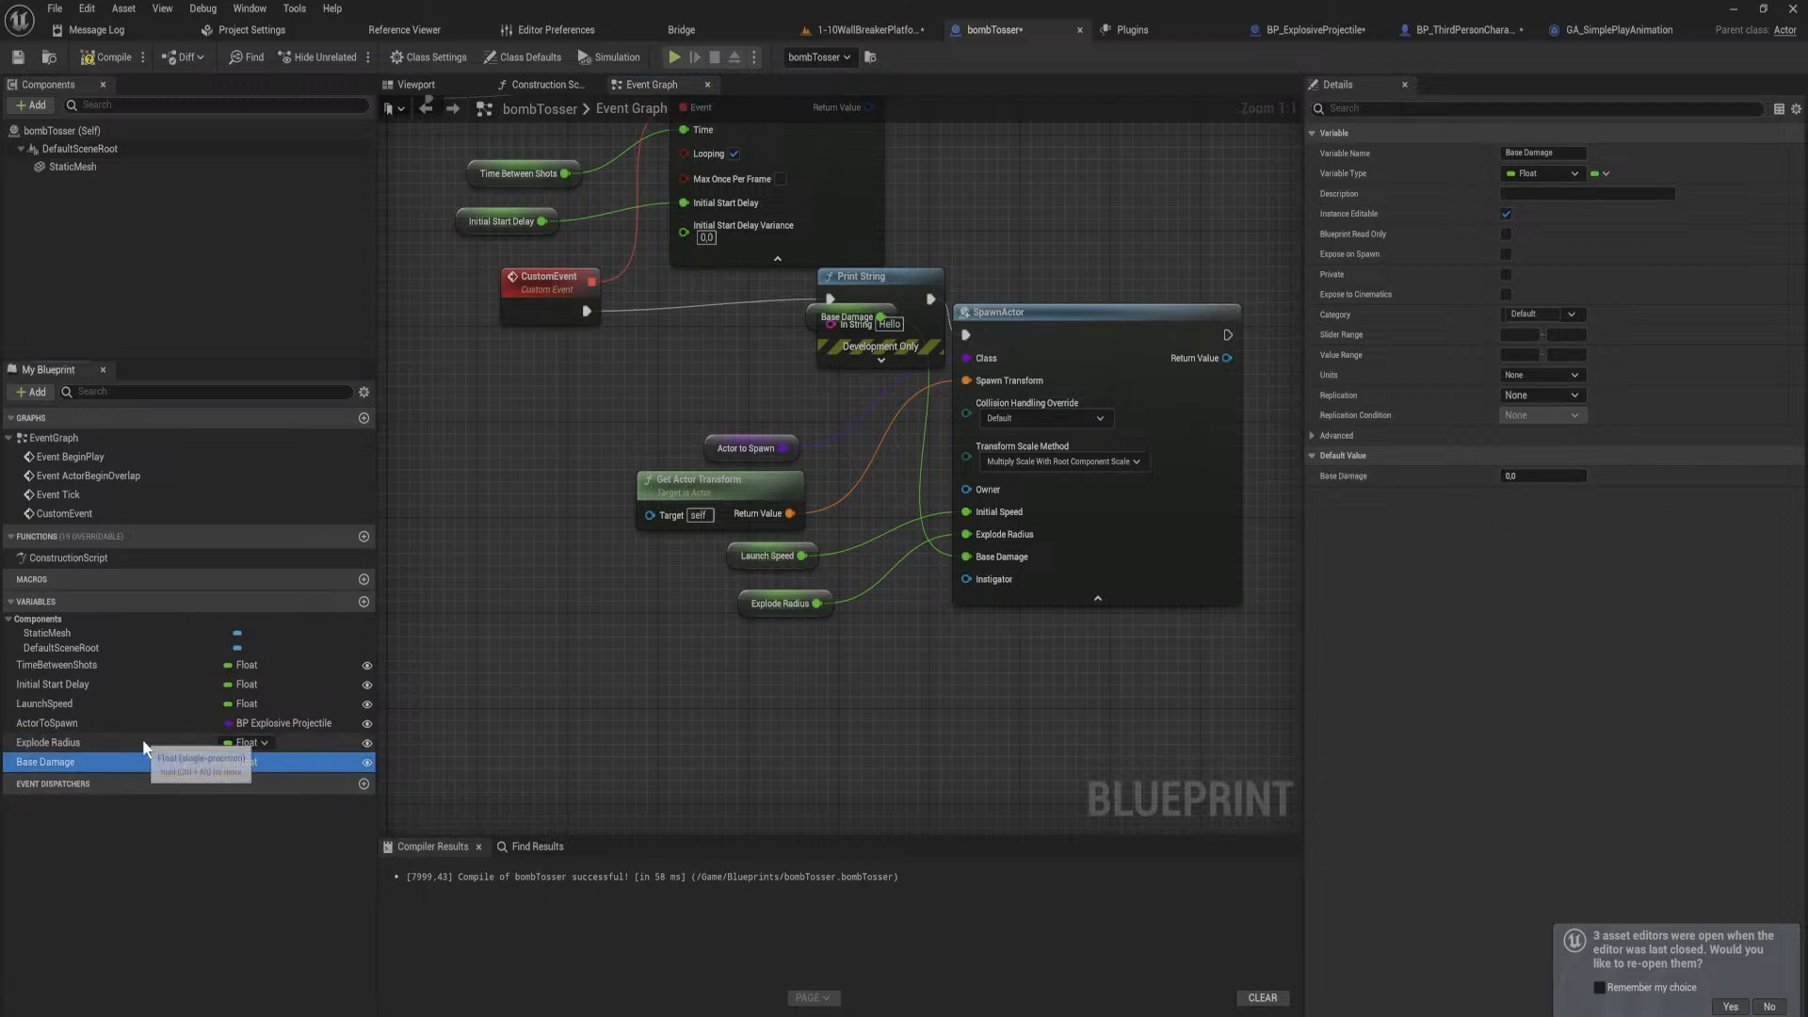
click(56, 742)
click(1517, 473)
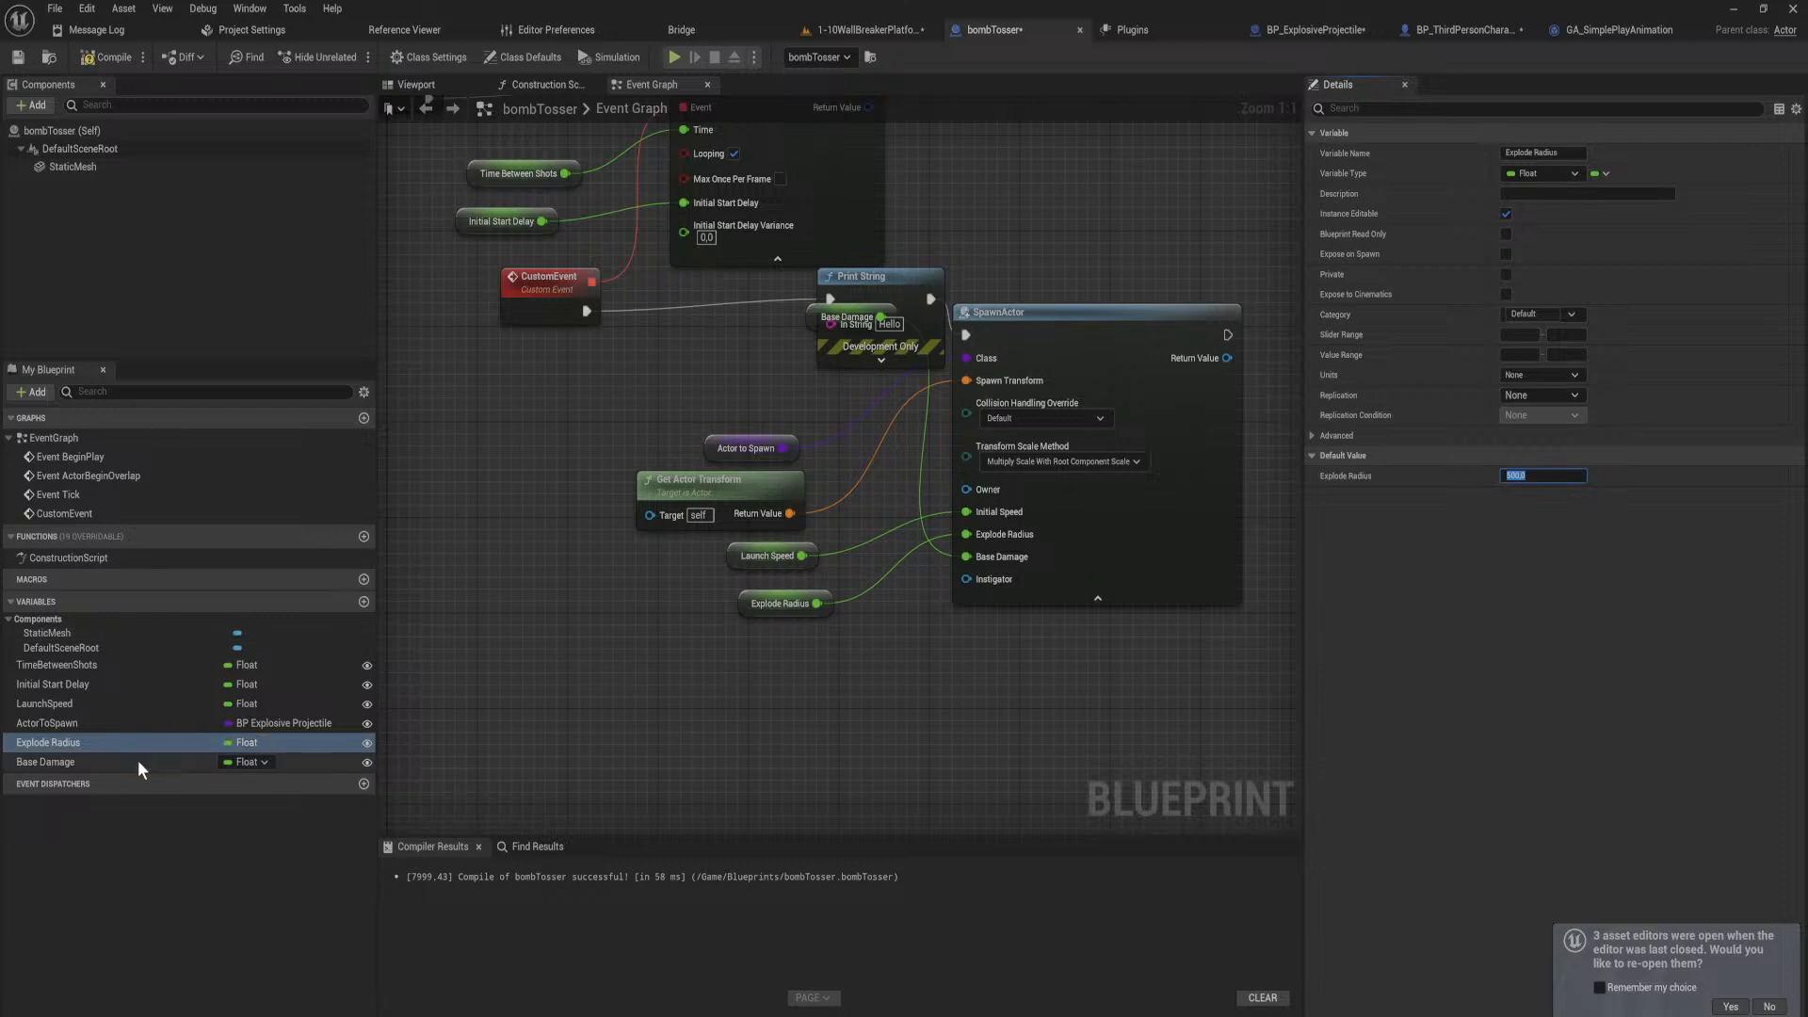
Step: Set the default value of bombTosser's Base Damage variable to 10 and compile the blueprint
click(138, 760)
click(1537, 473)
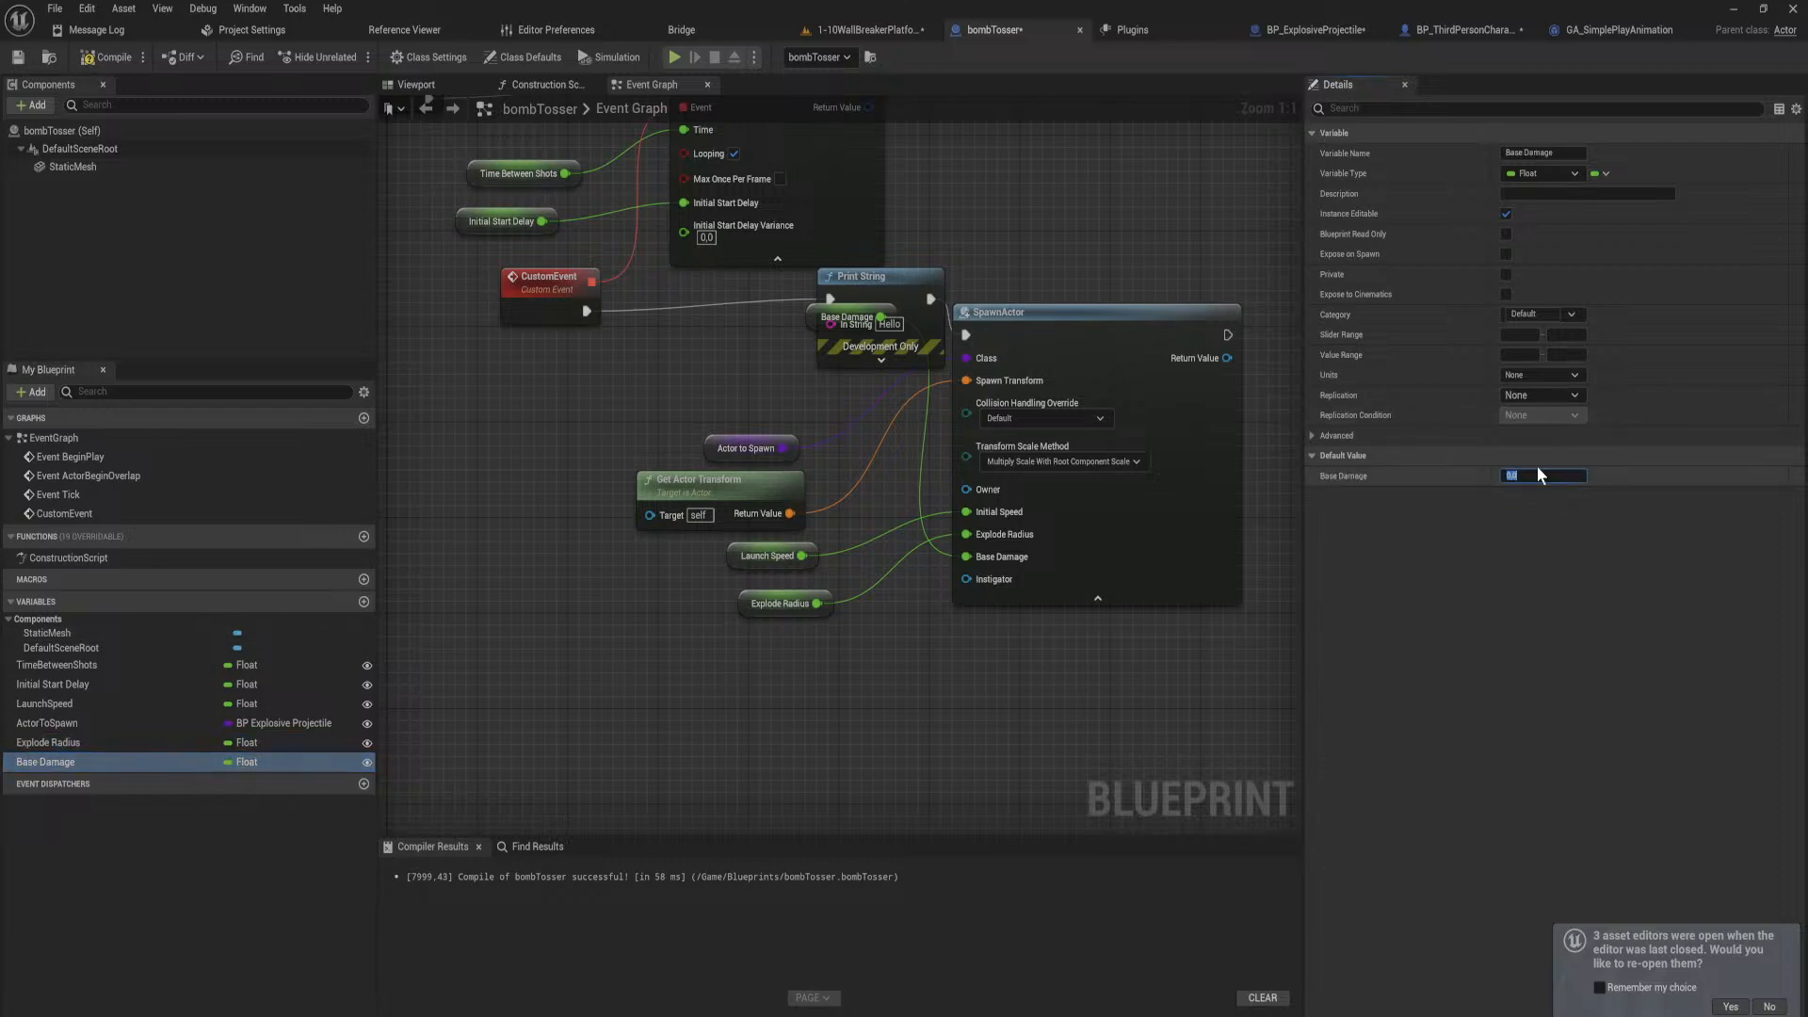
text(10)
key(Return)
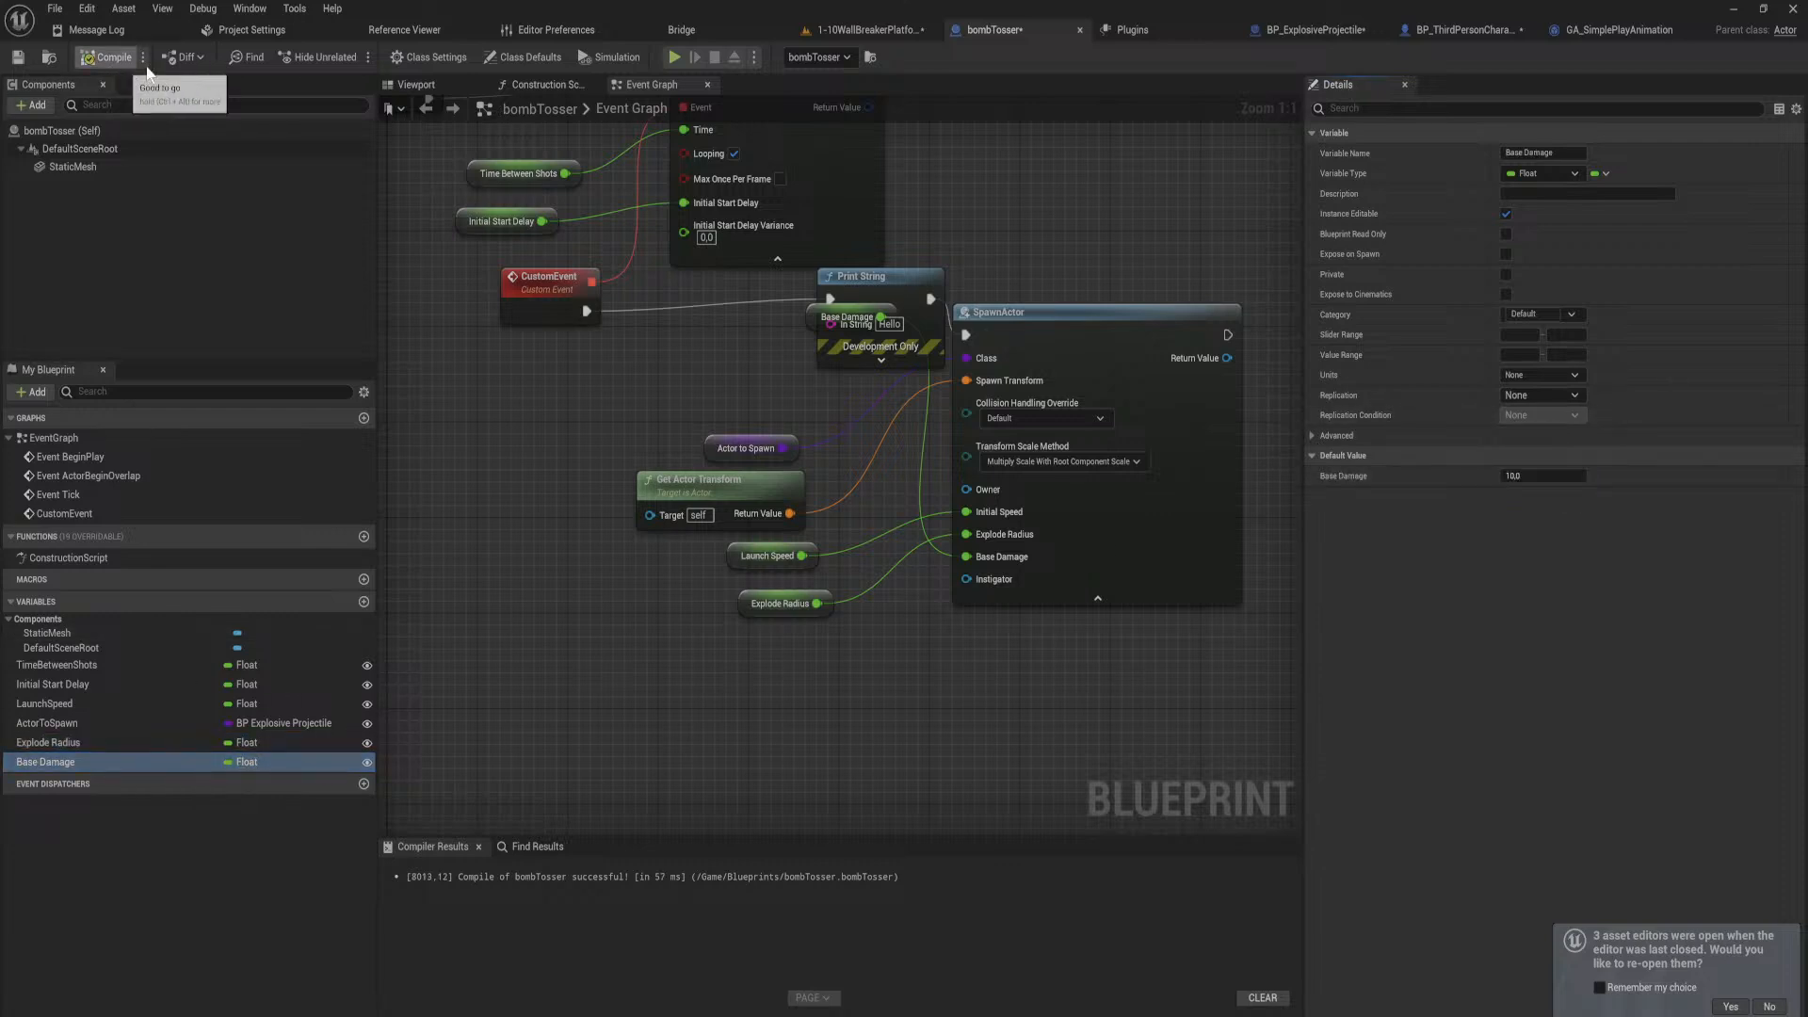
Step: Play-test the level by running the character around bombTosser while it fires explosive projectiles, and end the session
click(890, 26)
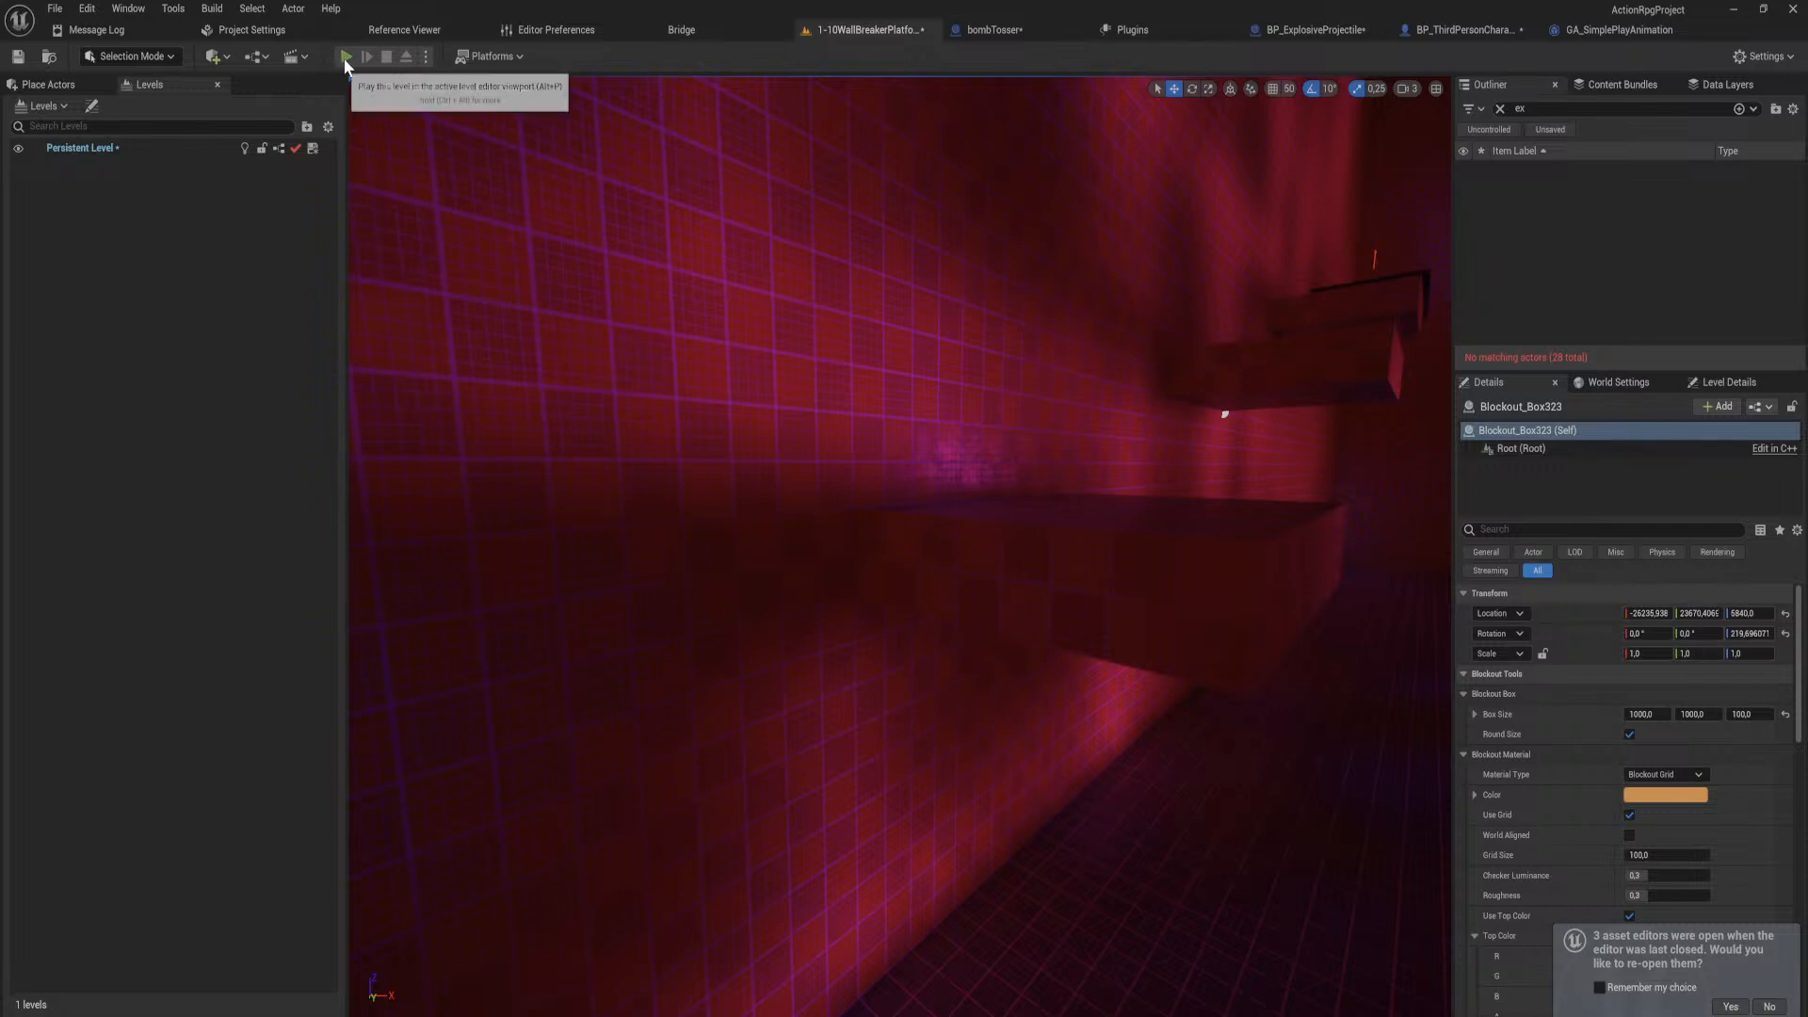
click(346, 58)
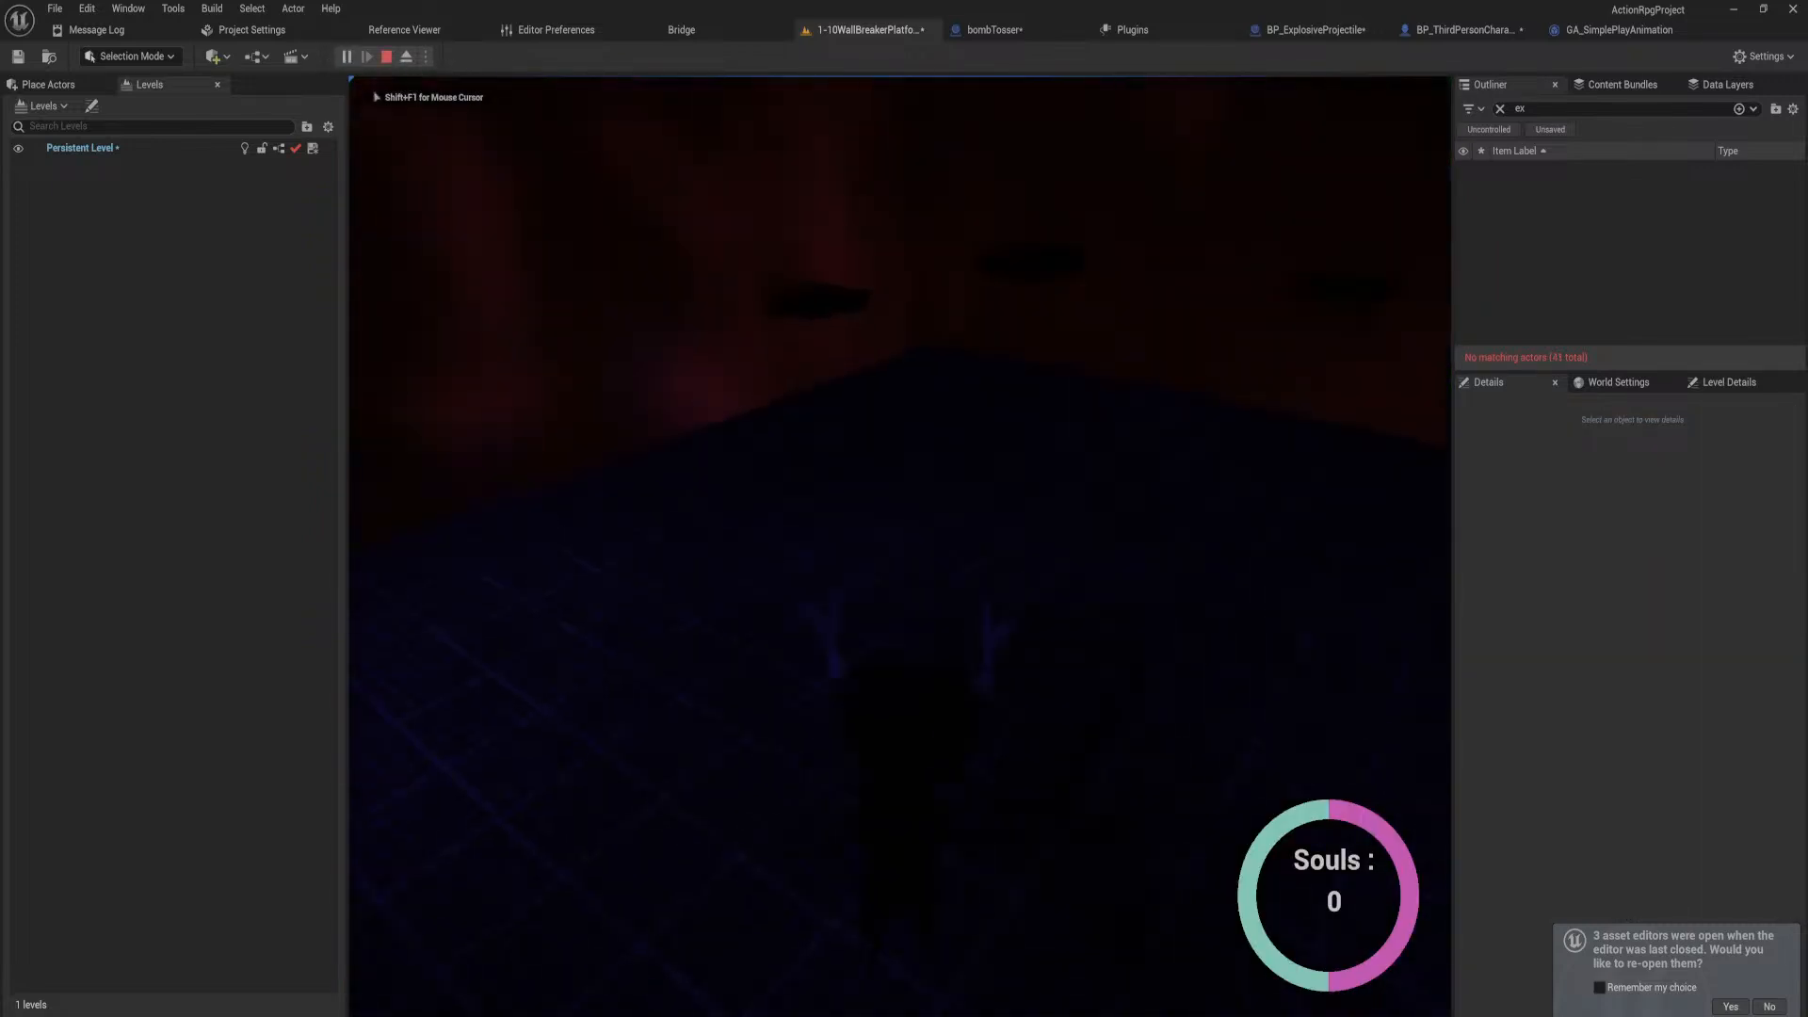
key(w)
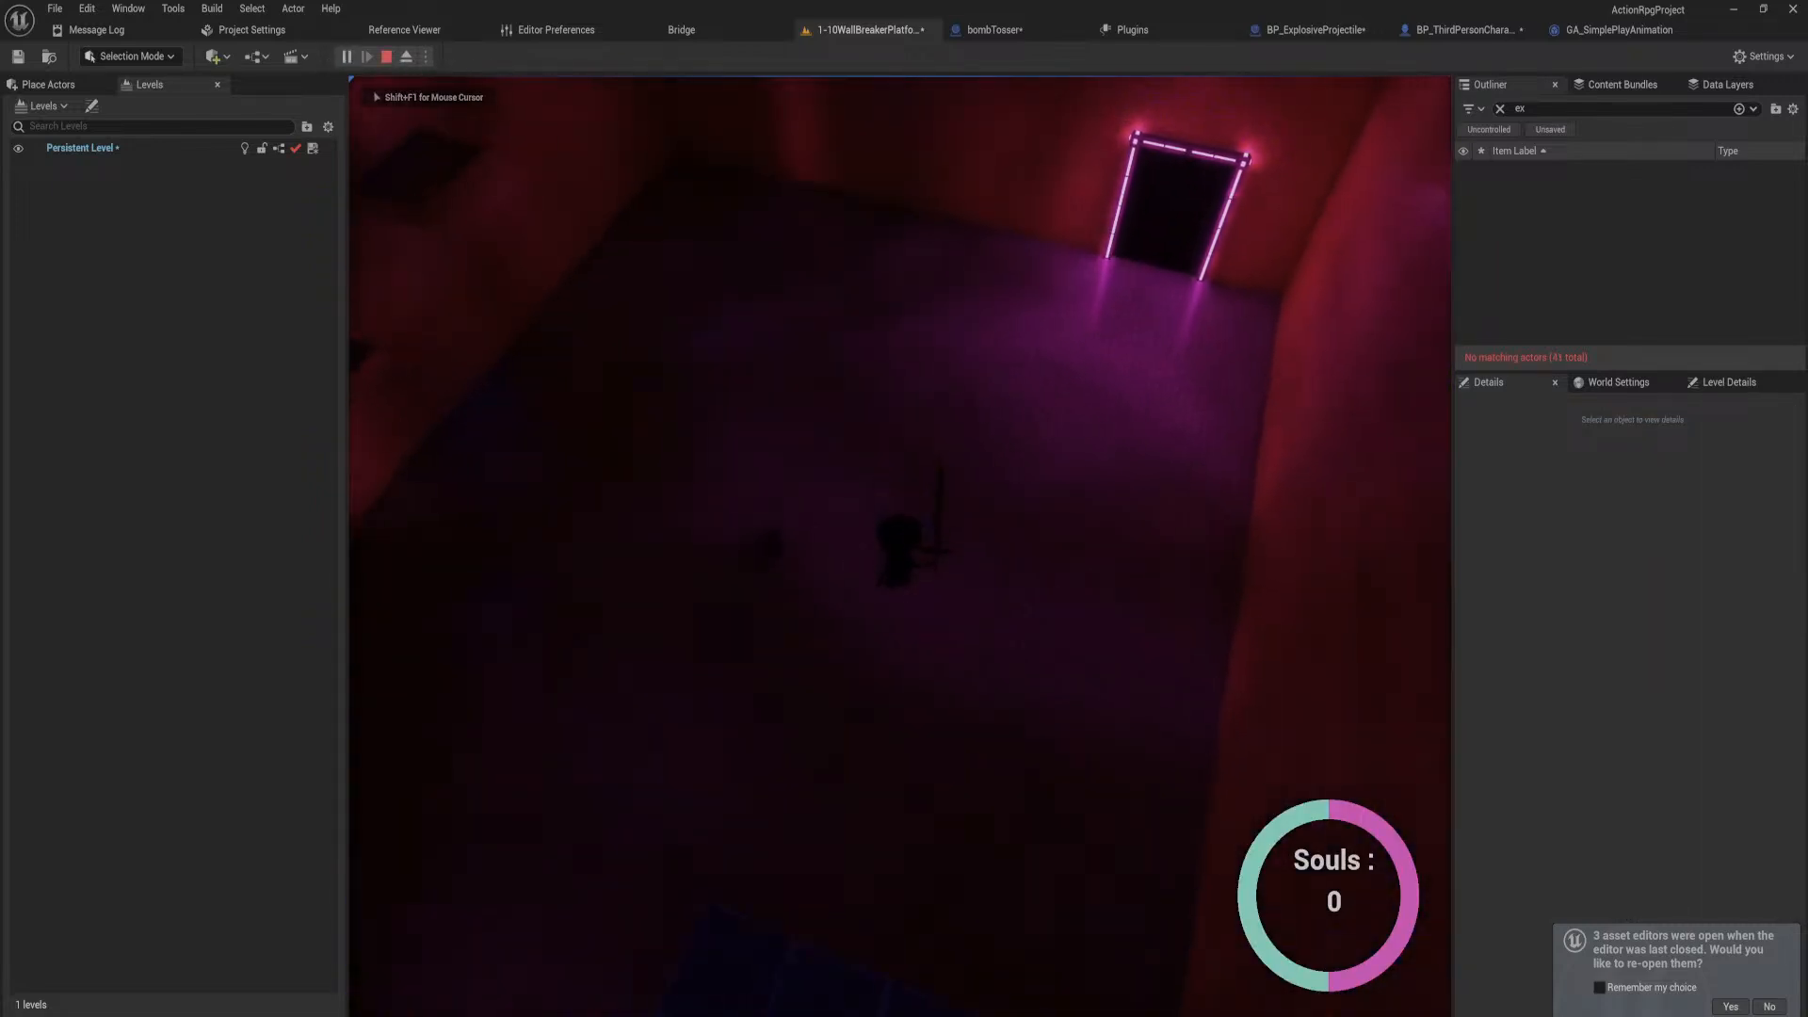
key(s)
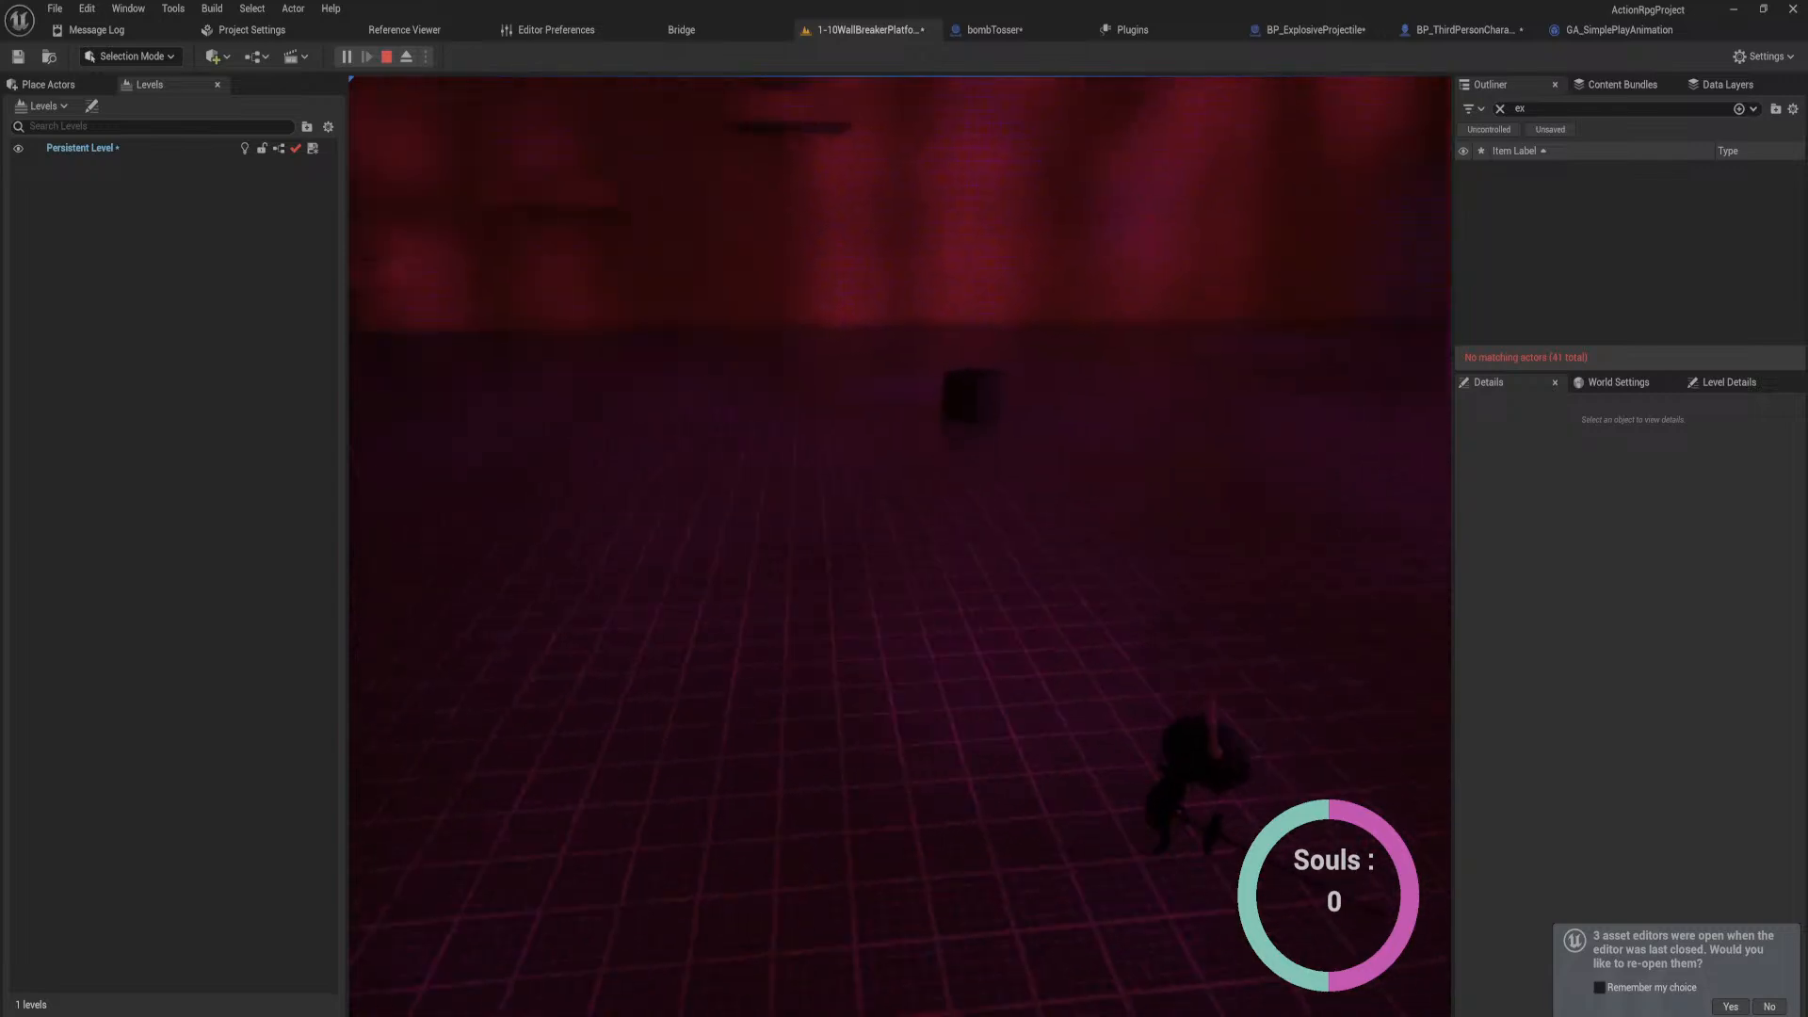
key(w)
key(e)
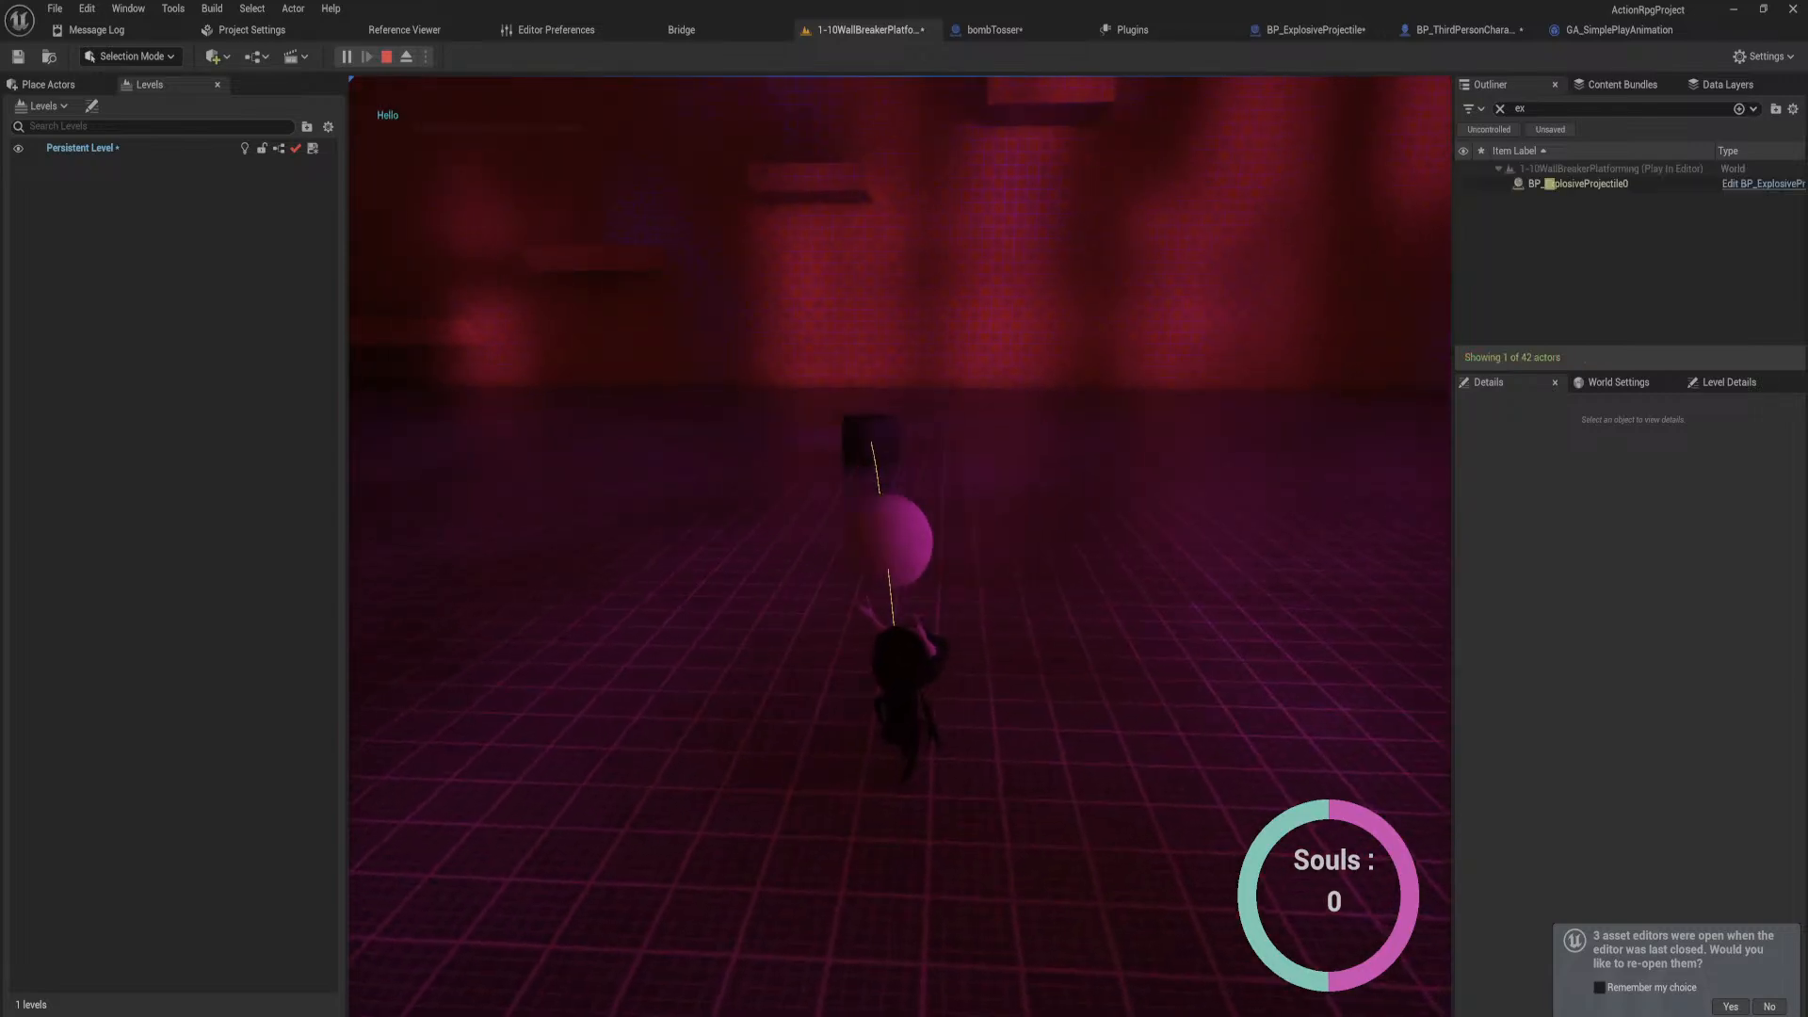
key(s)
key(d)
key(w)
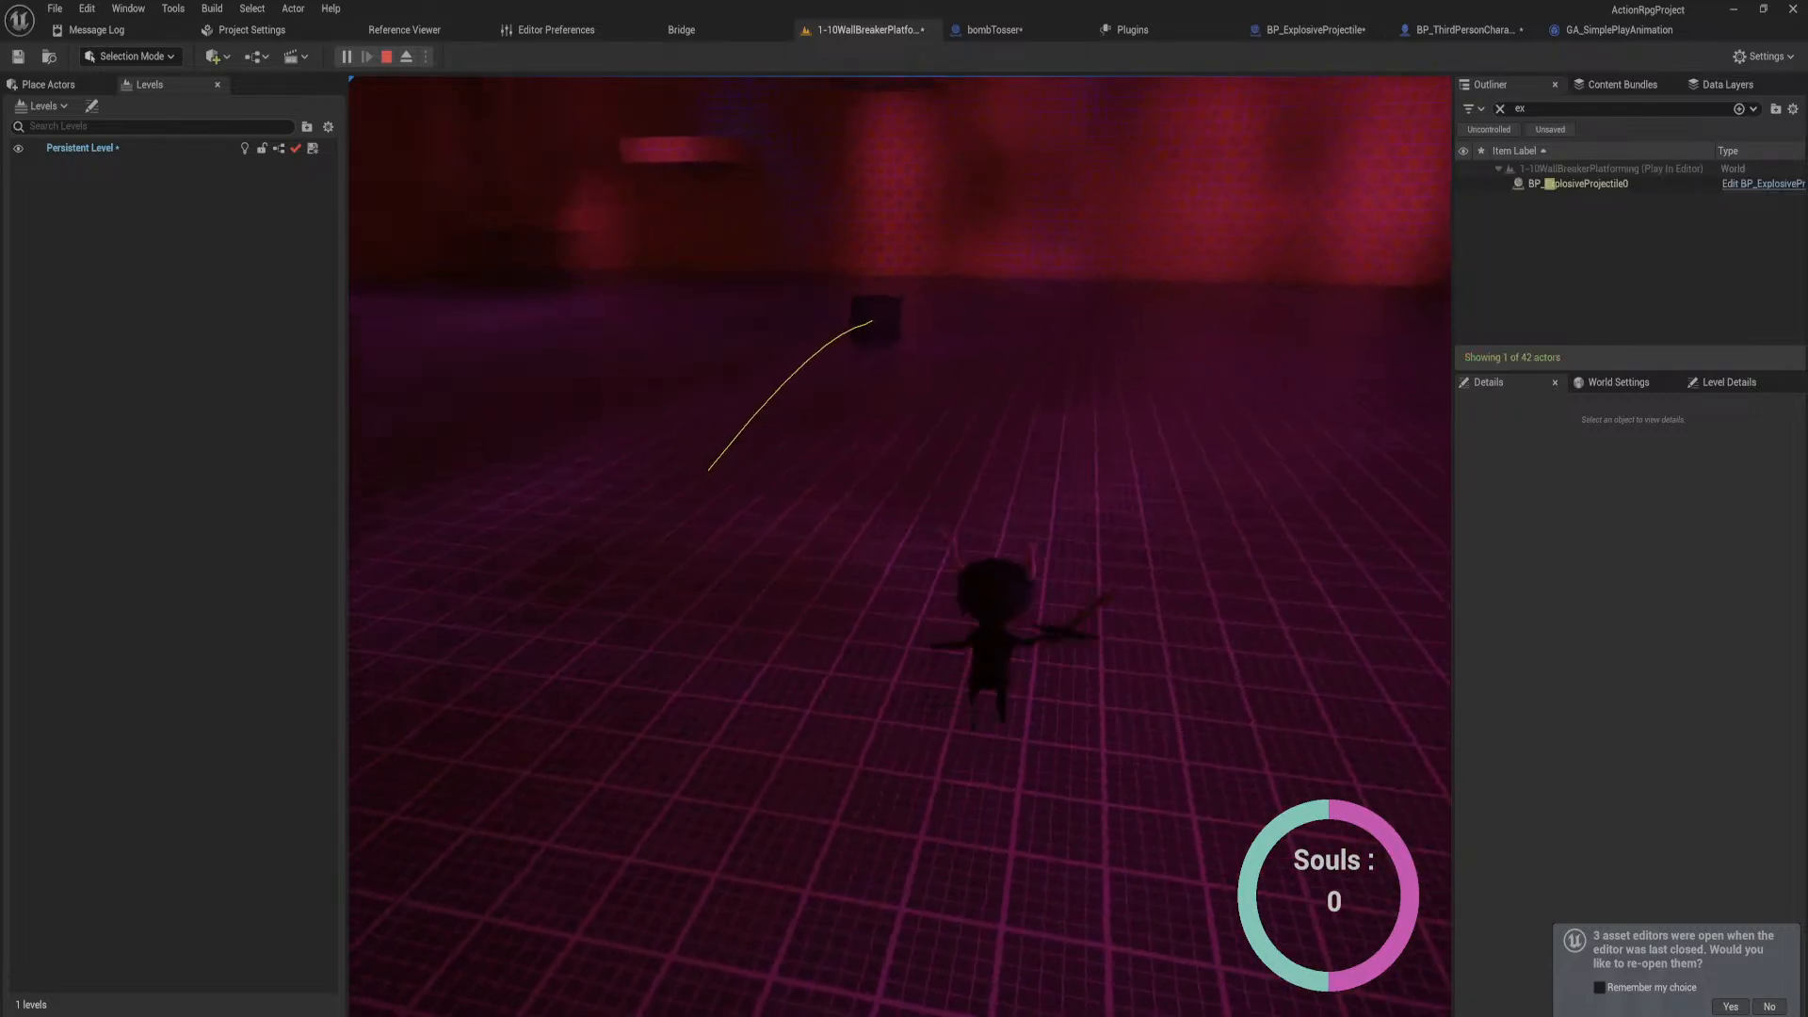
key(e)
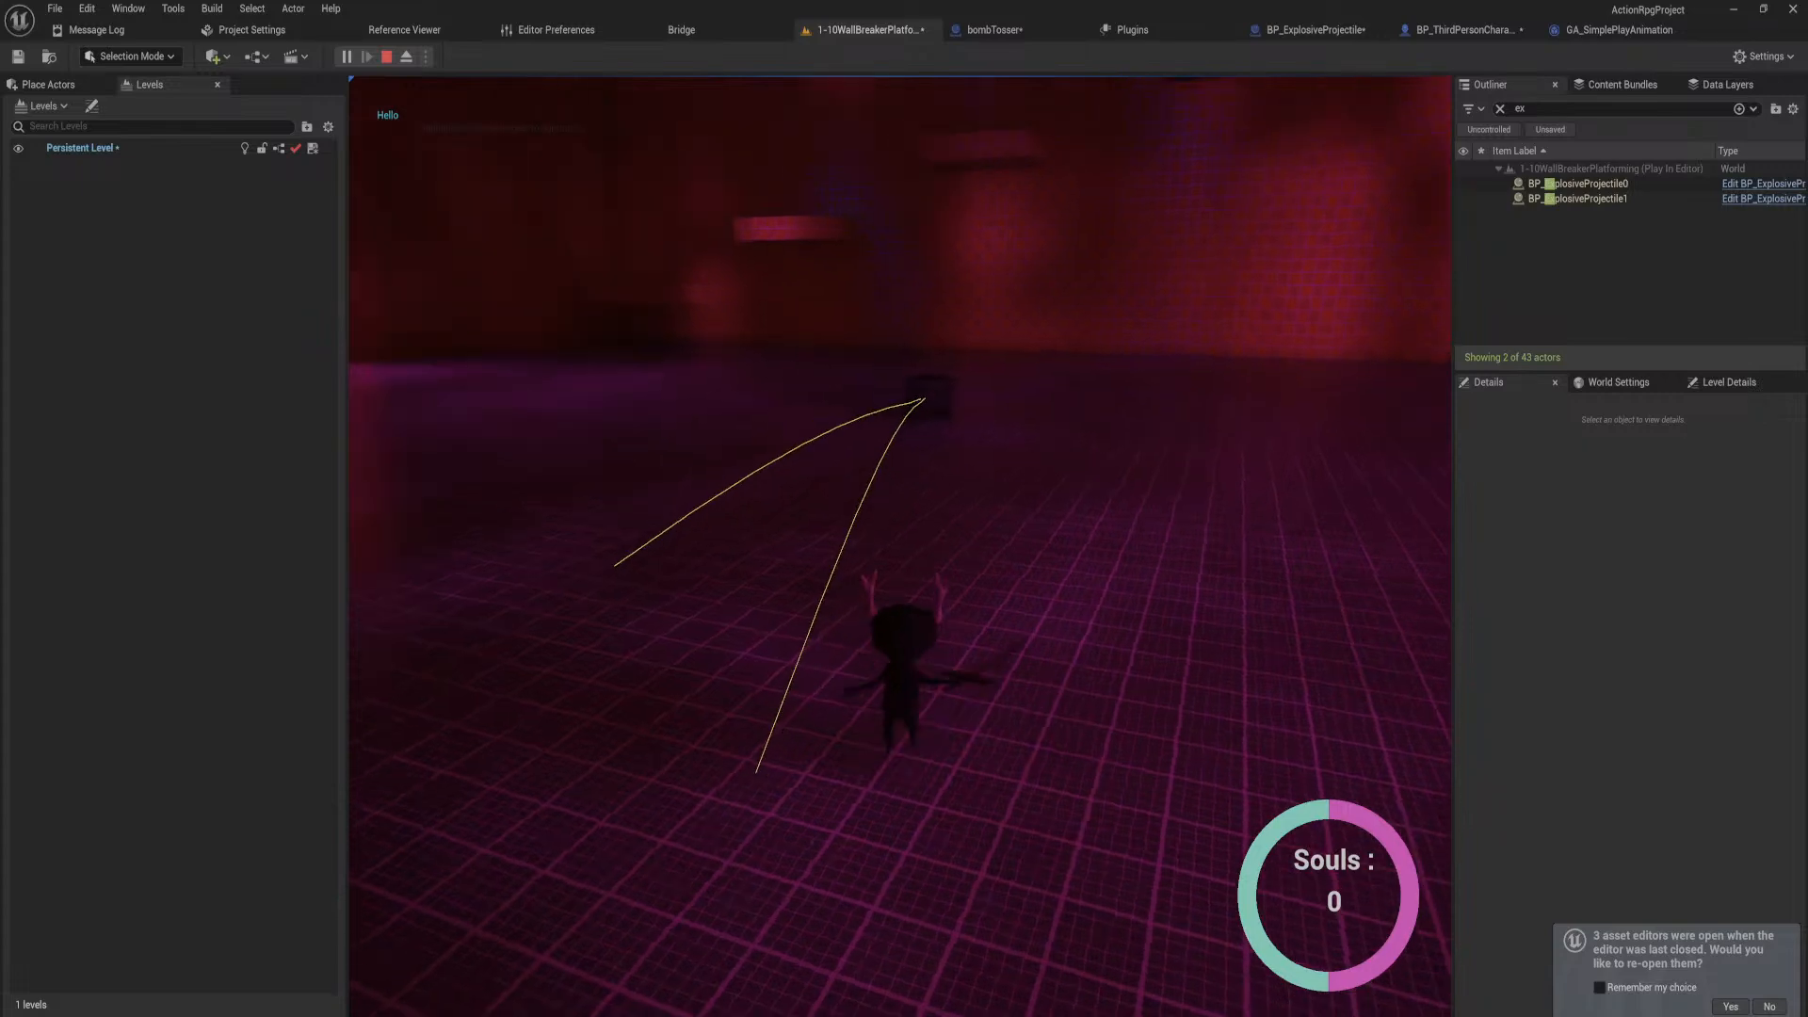
key(e)
key(s)
key(a)
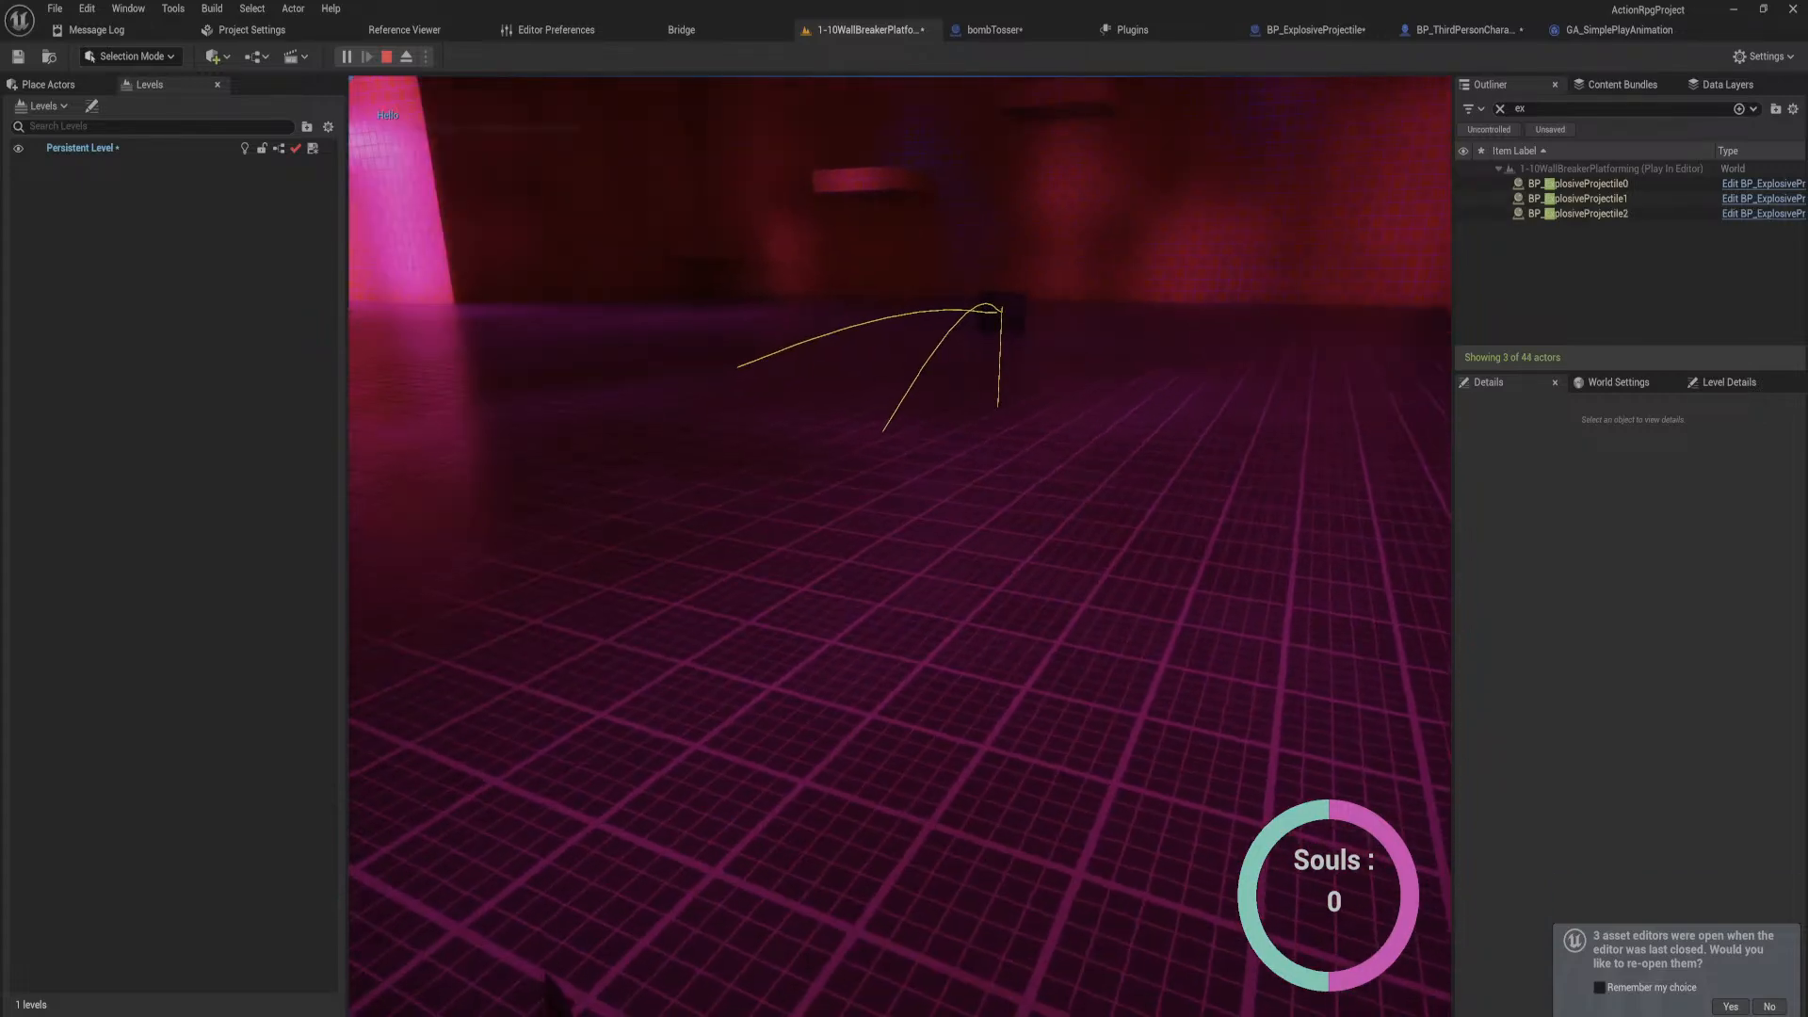
key(w)
key(e)
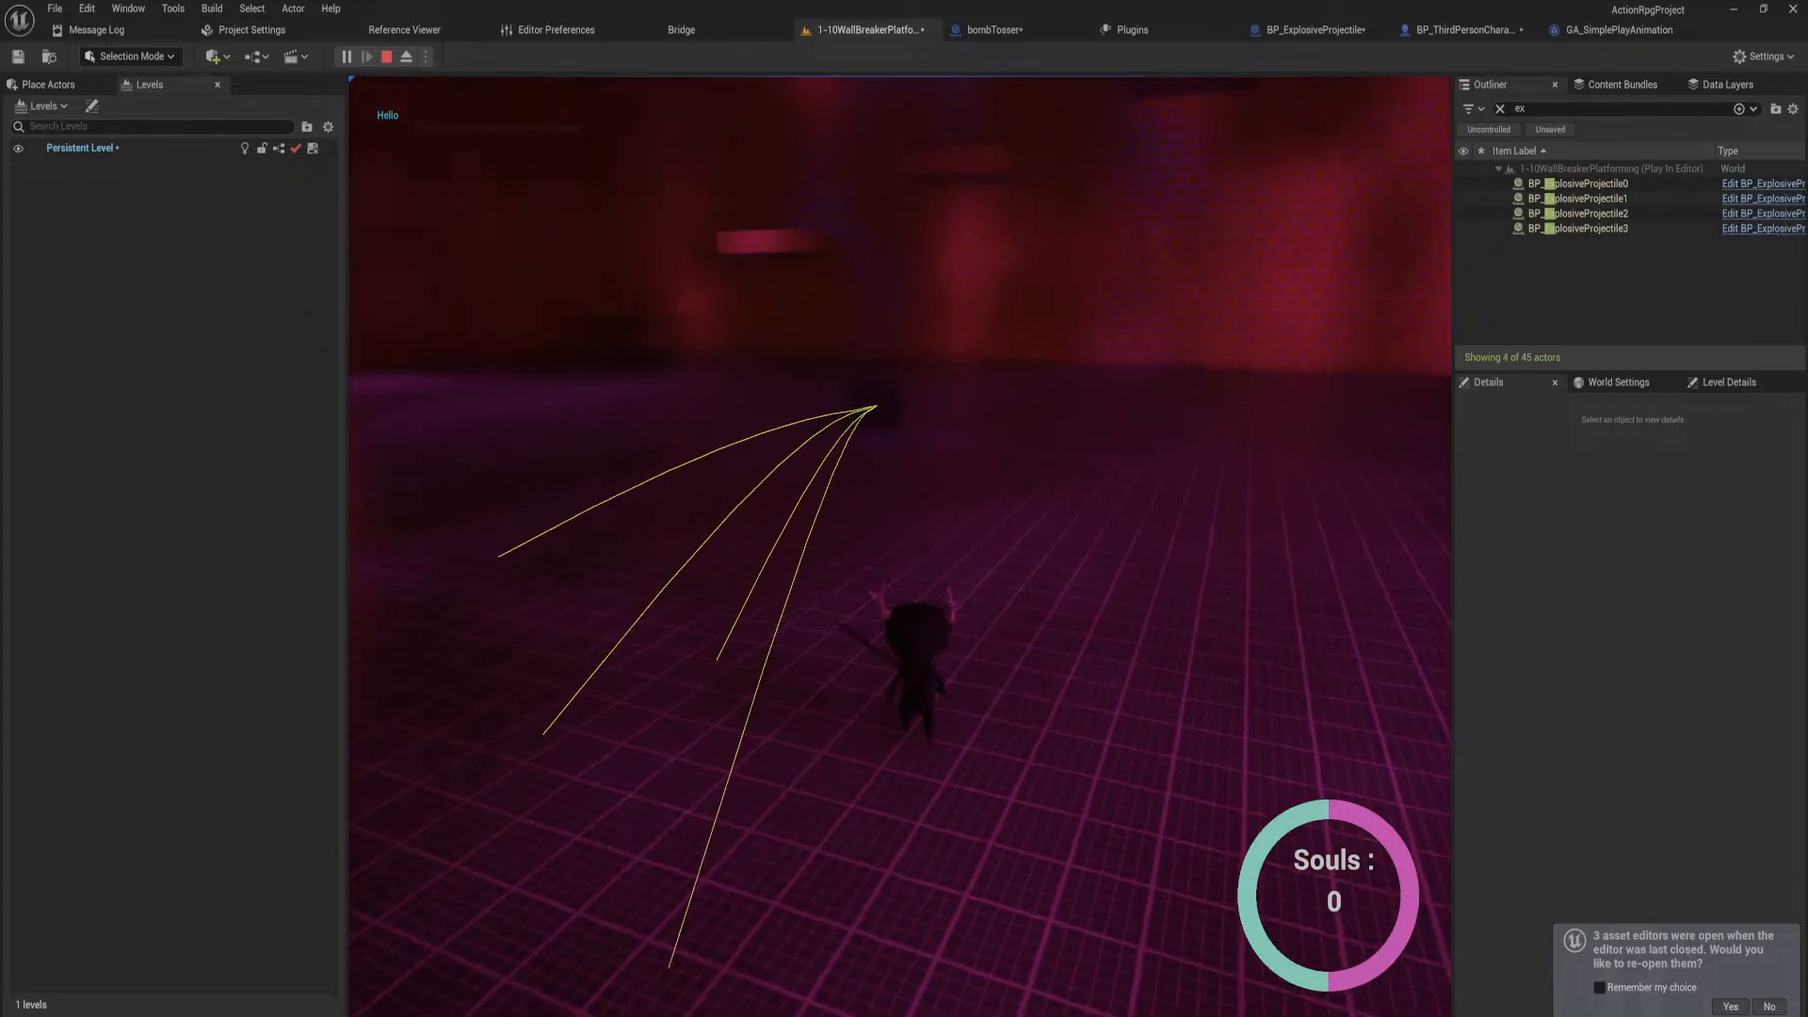
key(Escape)
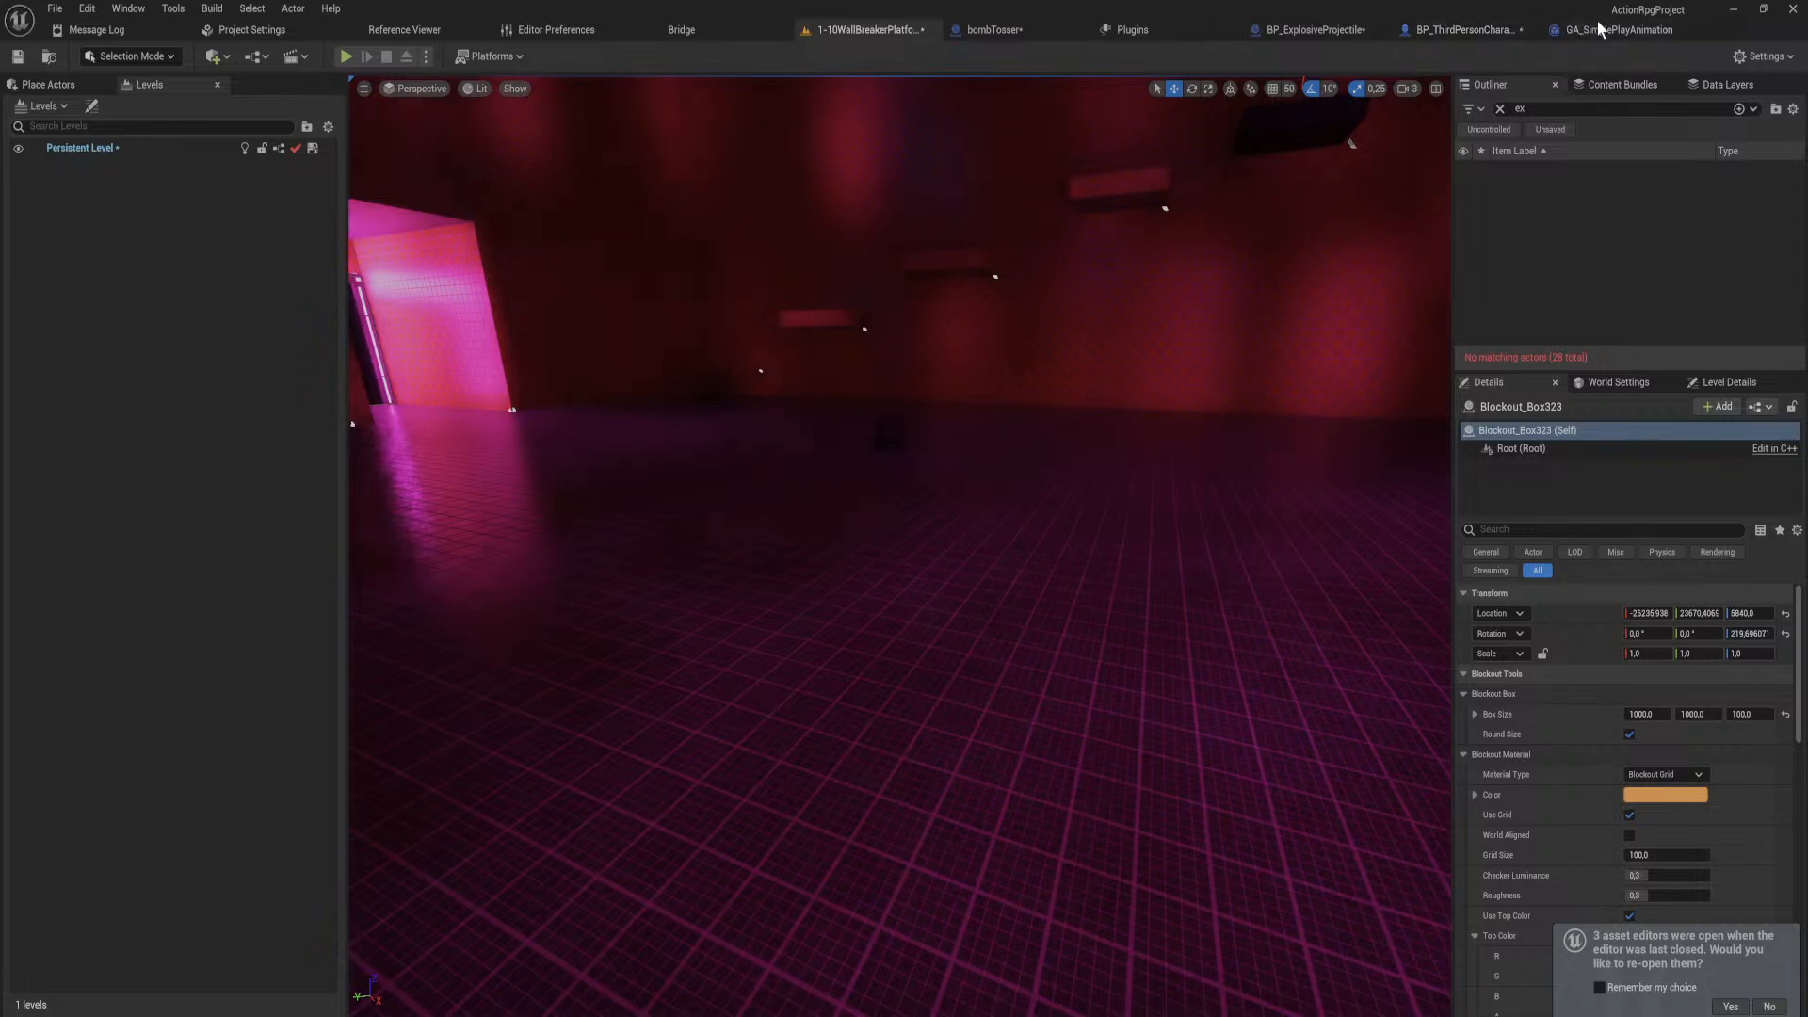
Step: In BP_ExplosiveProjectile, insert a Print String after Event ActorBeginOverlap that prints Other Actor's display name, and compile
click(1601, 29)
click(1425, 32)
click(1266, 30)
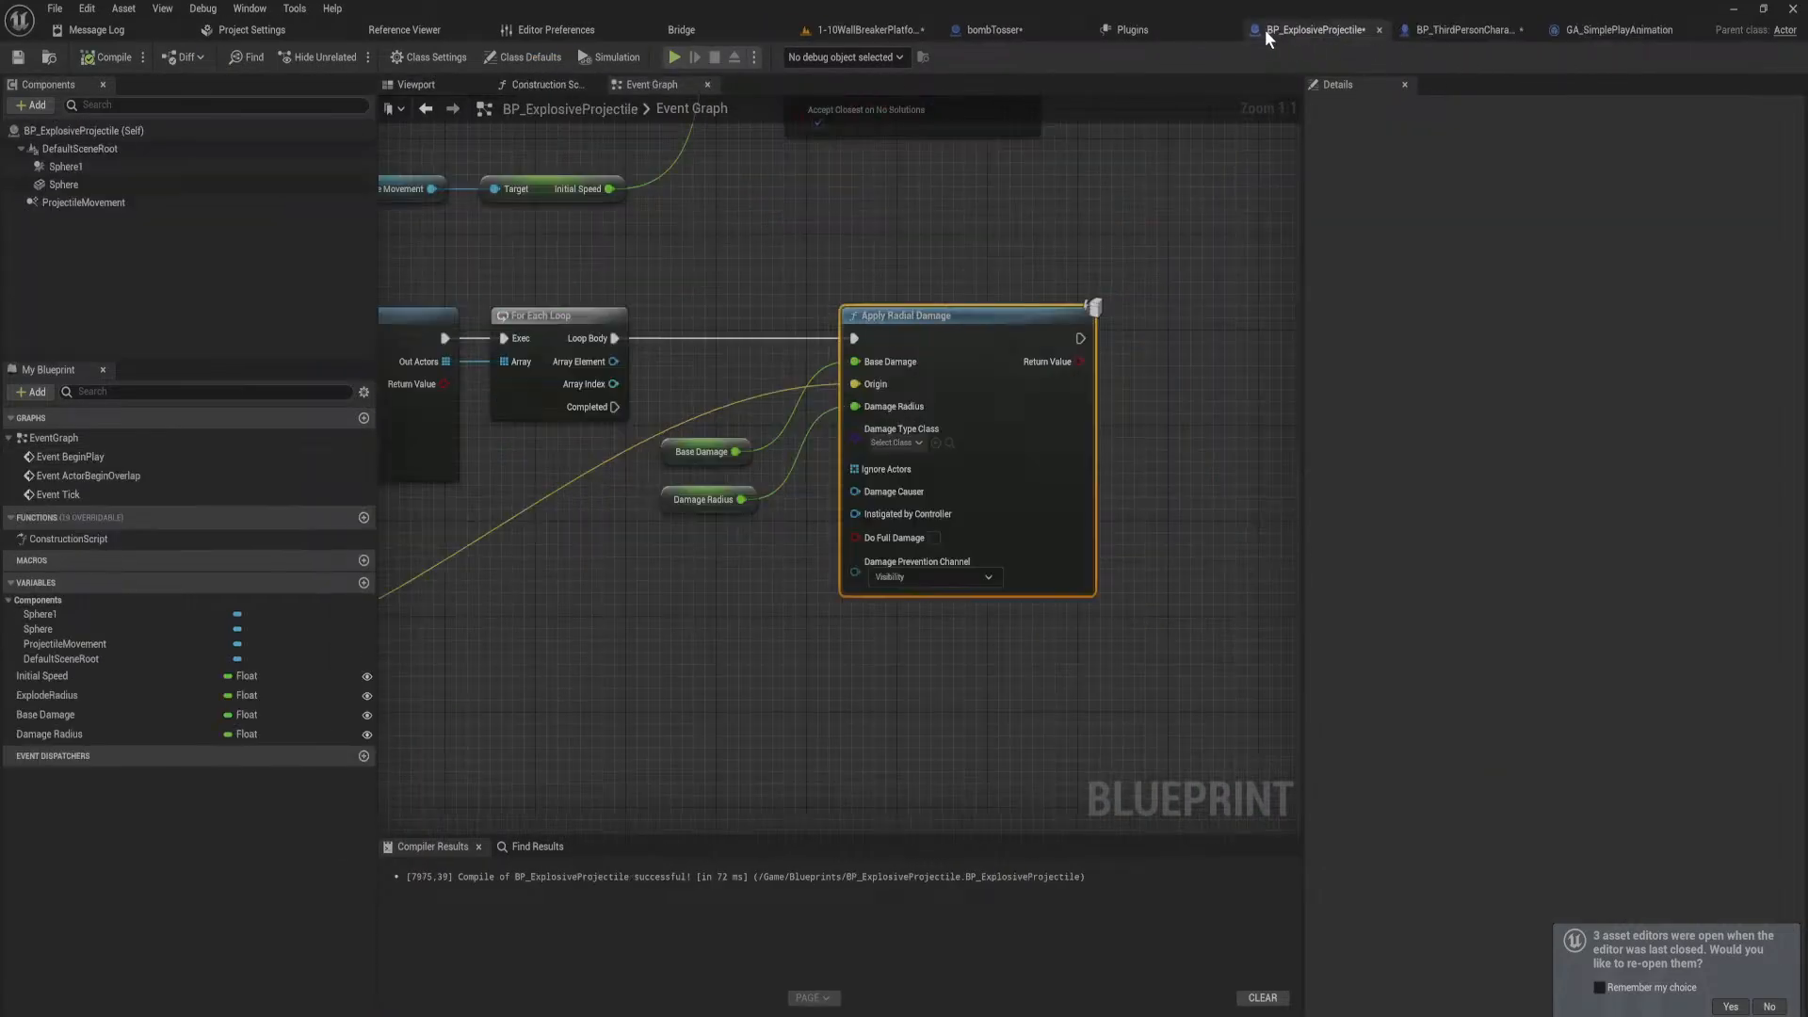
click(425, 85)
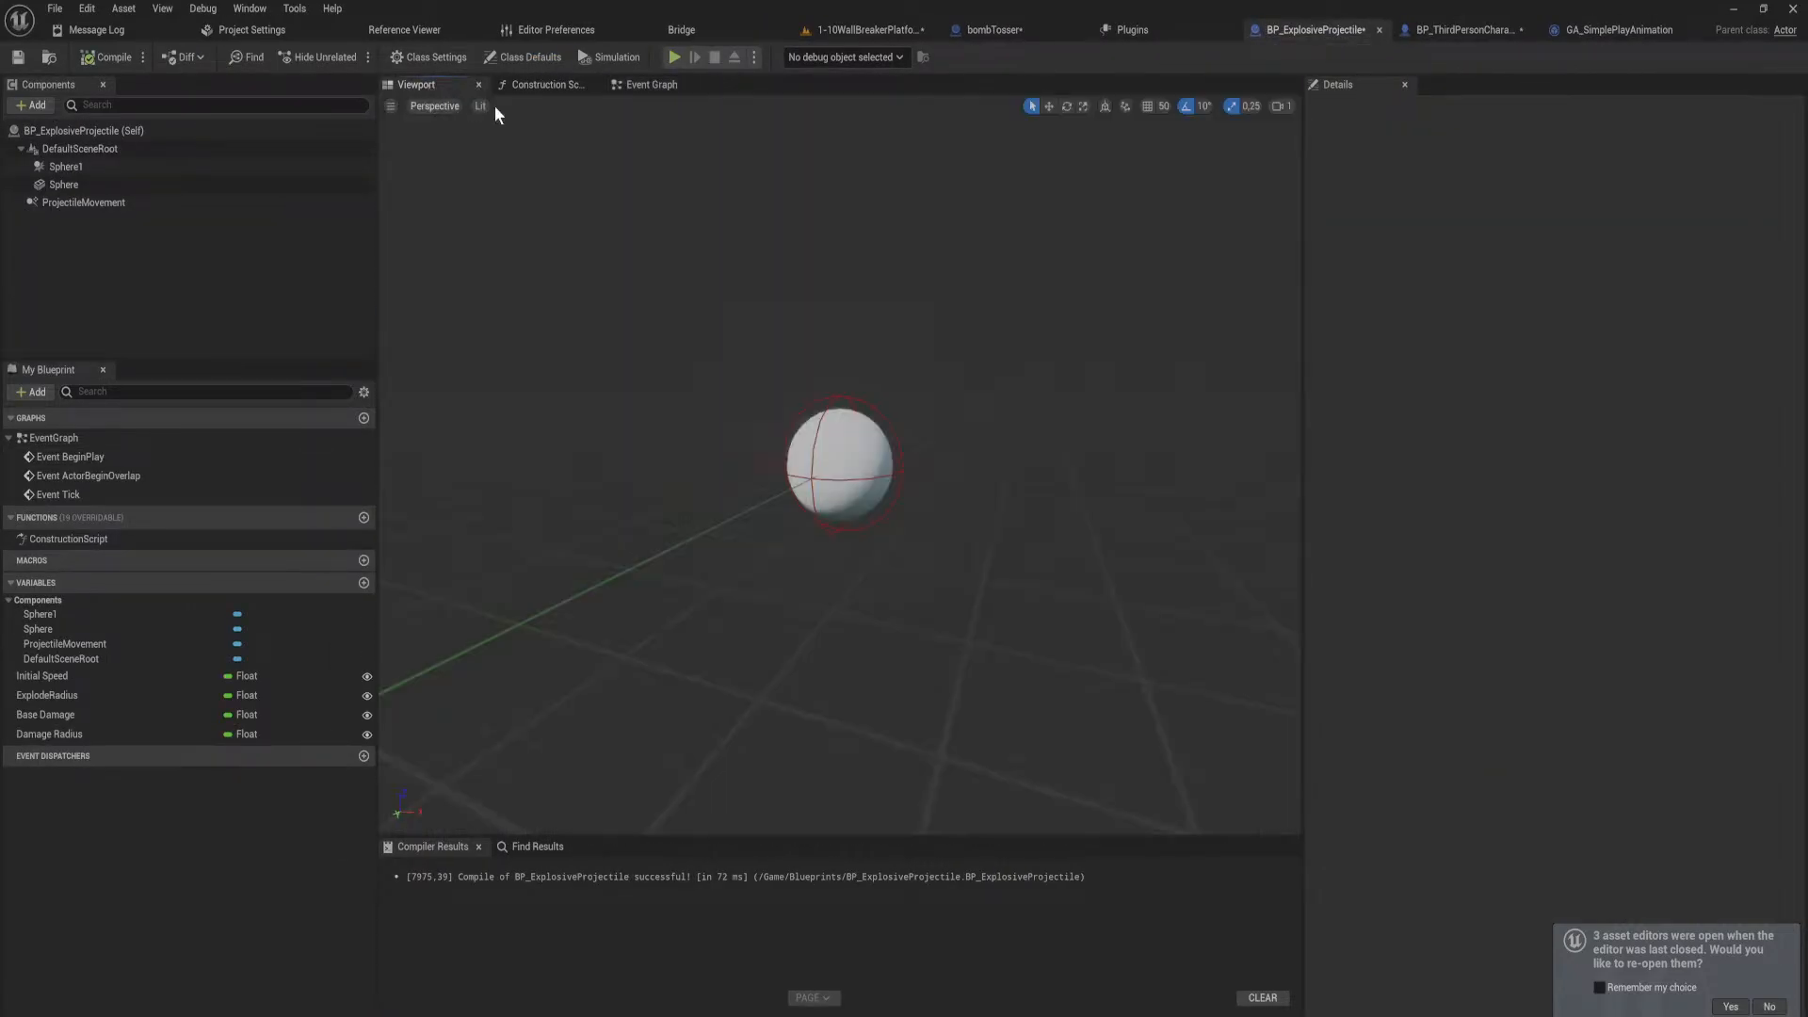
click(641, 86)
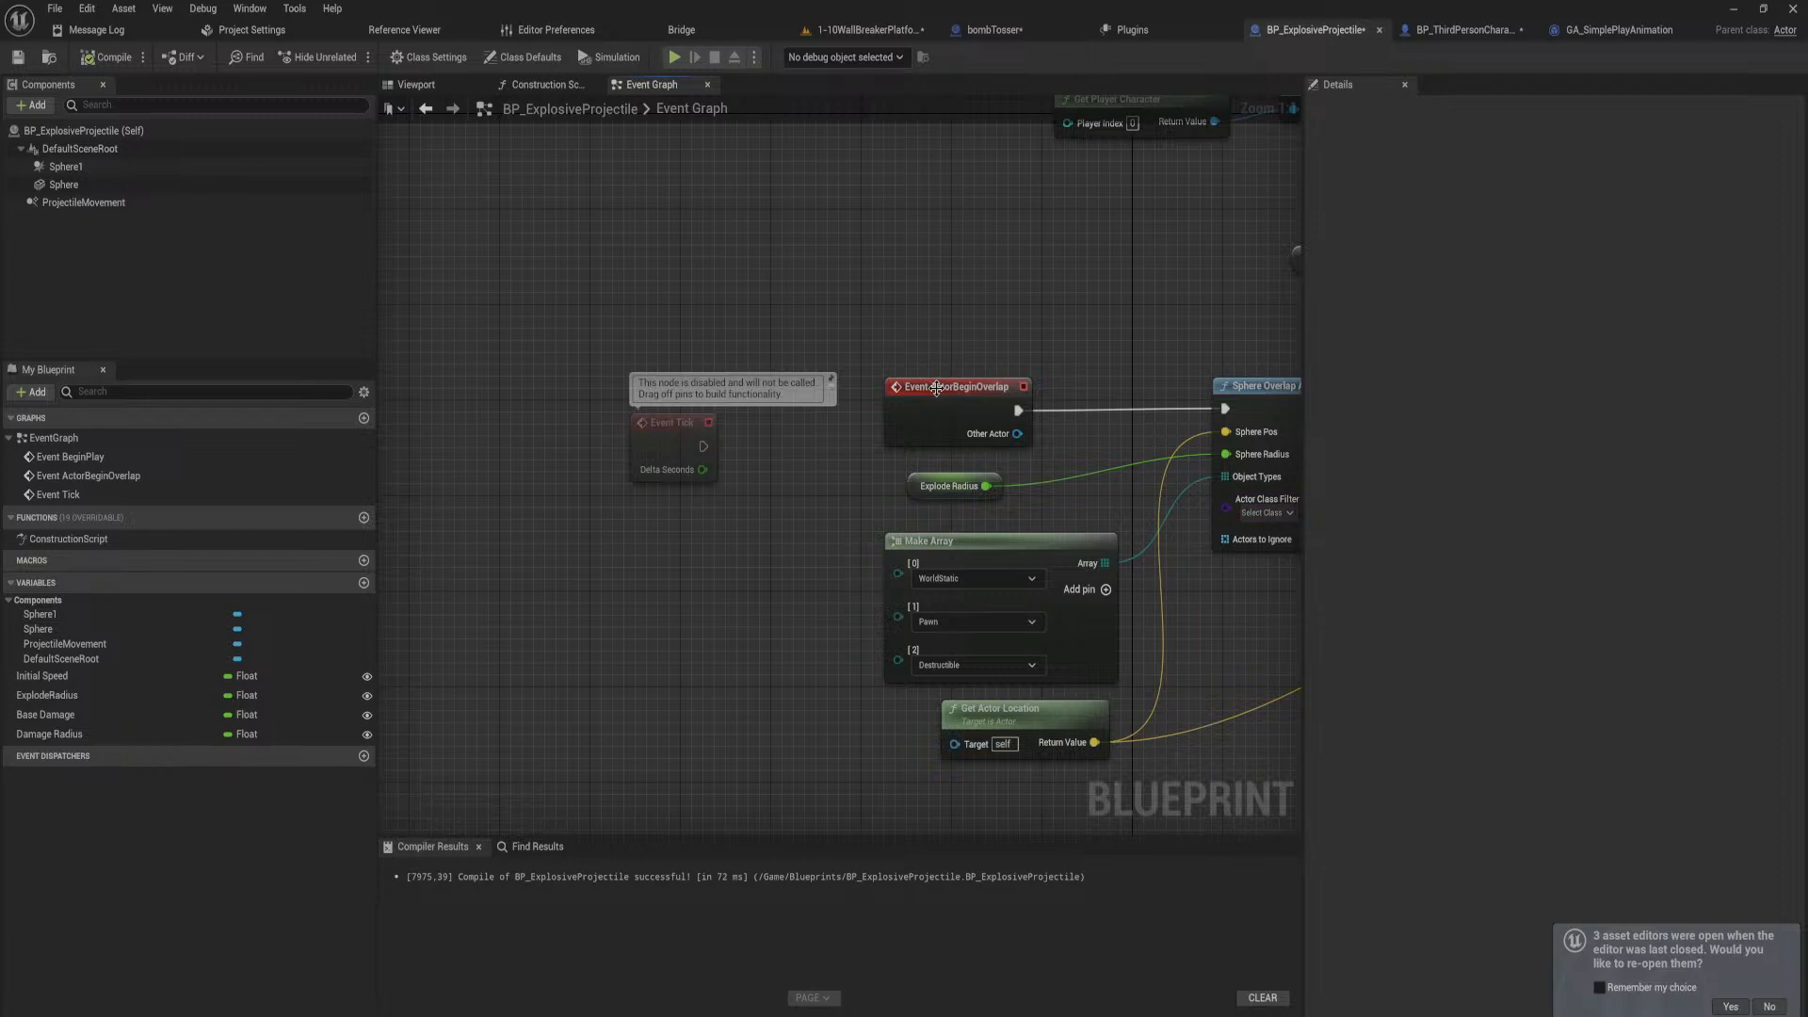
drag(936, 388, 979, 386)
text(print)
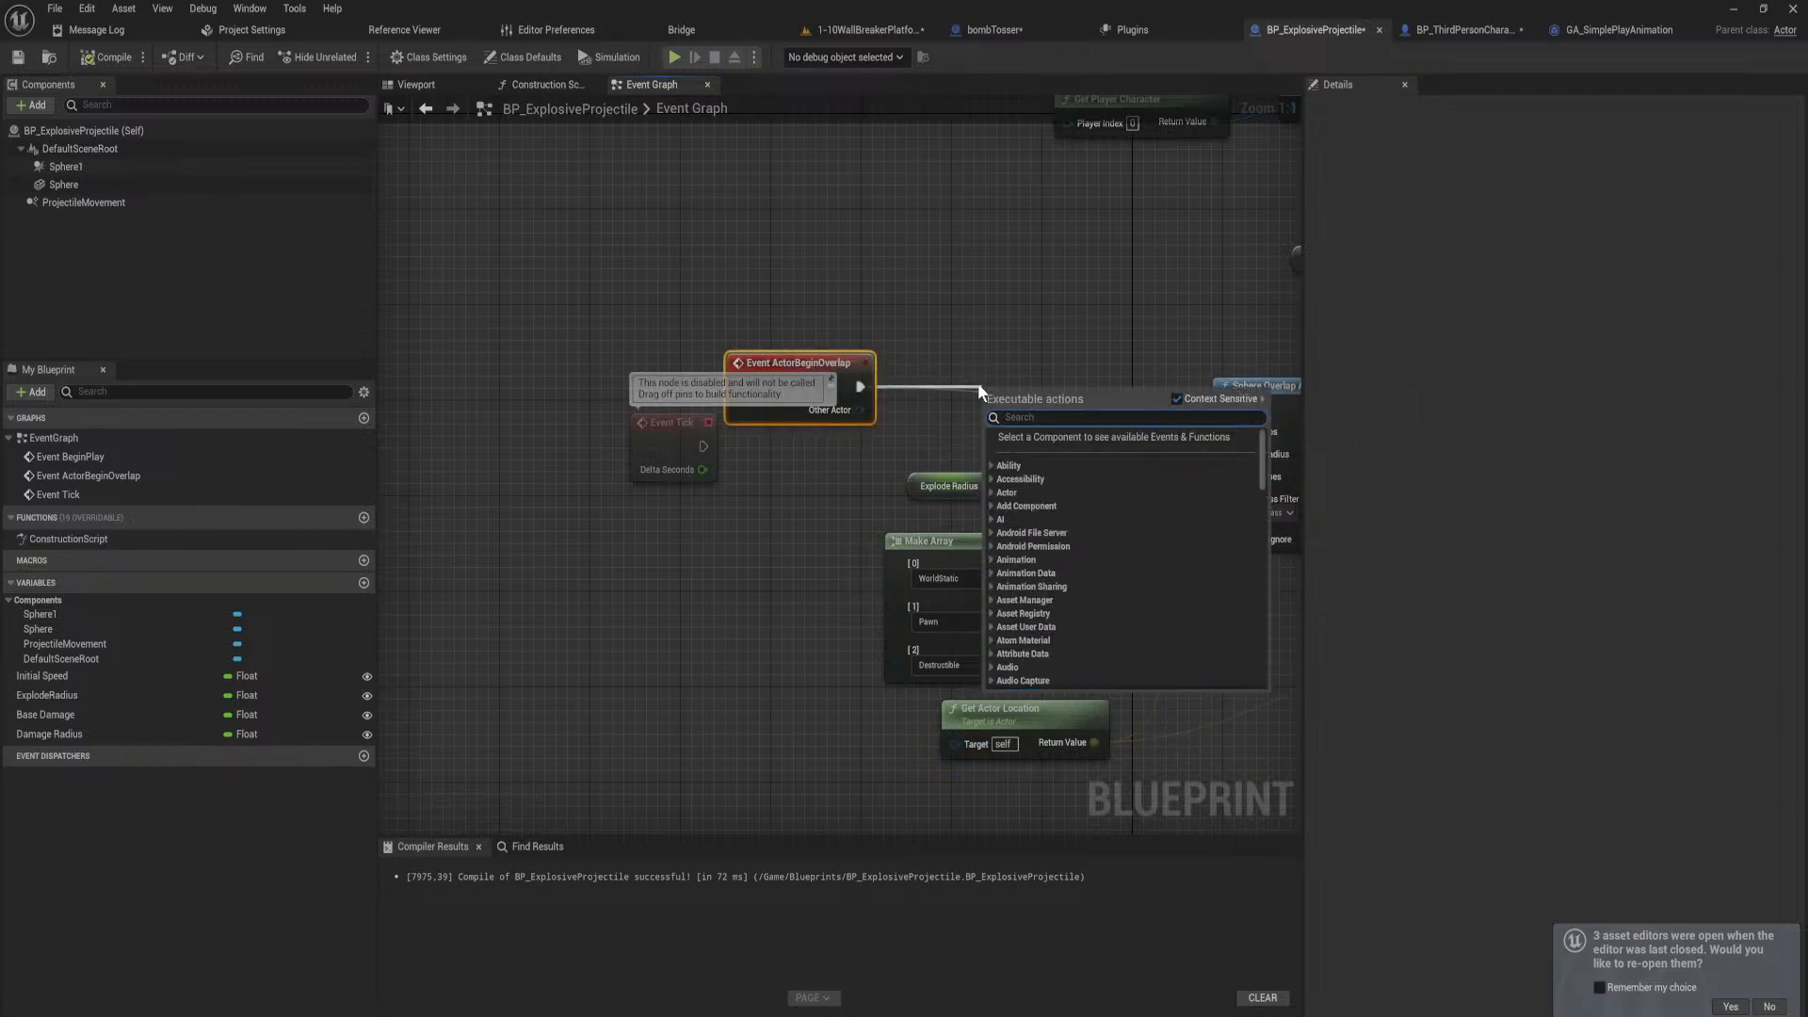
key(BackSpace)
key(BackSpace)
key(BackSpace)
key(BackSpace)
key(BackSpace)
text(rint)
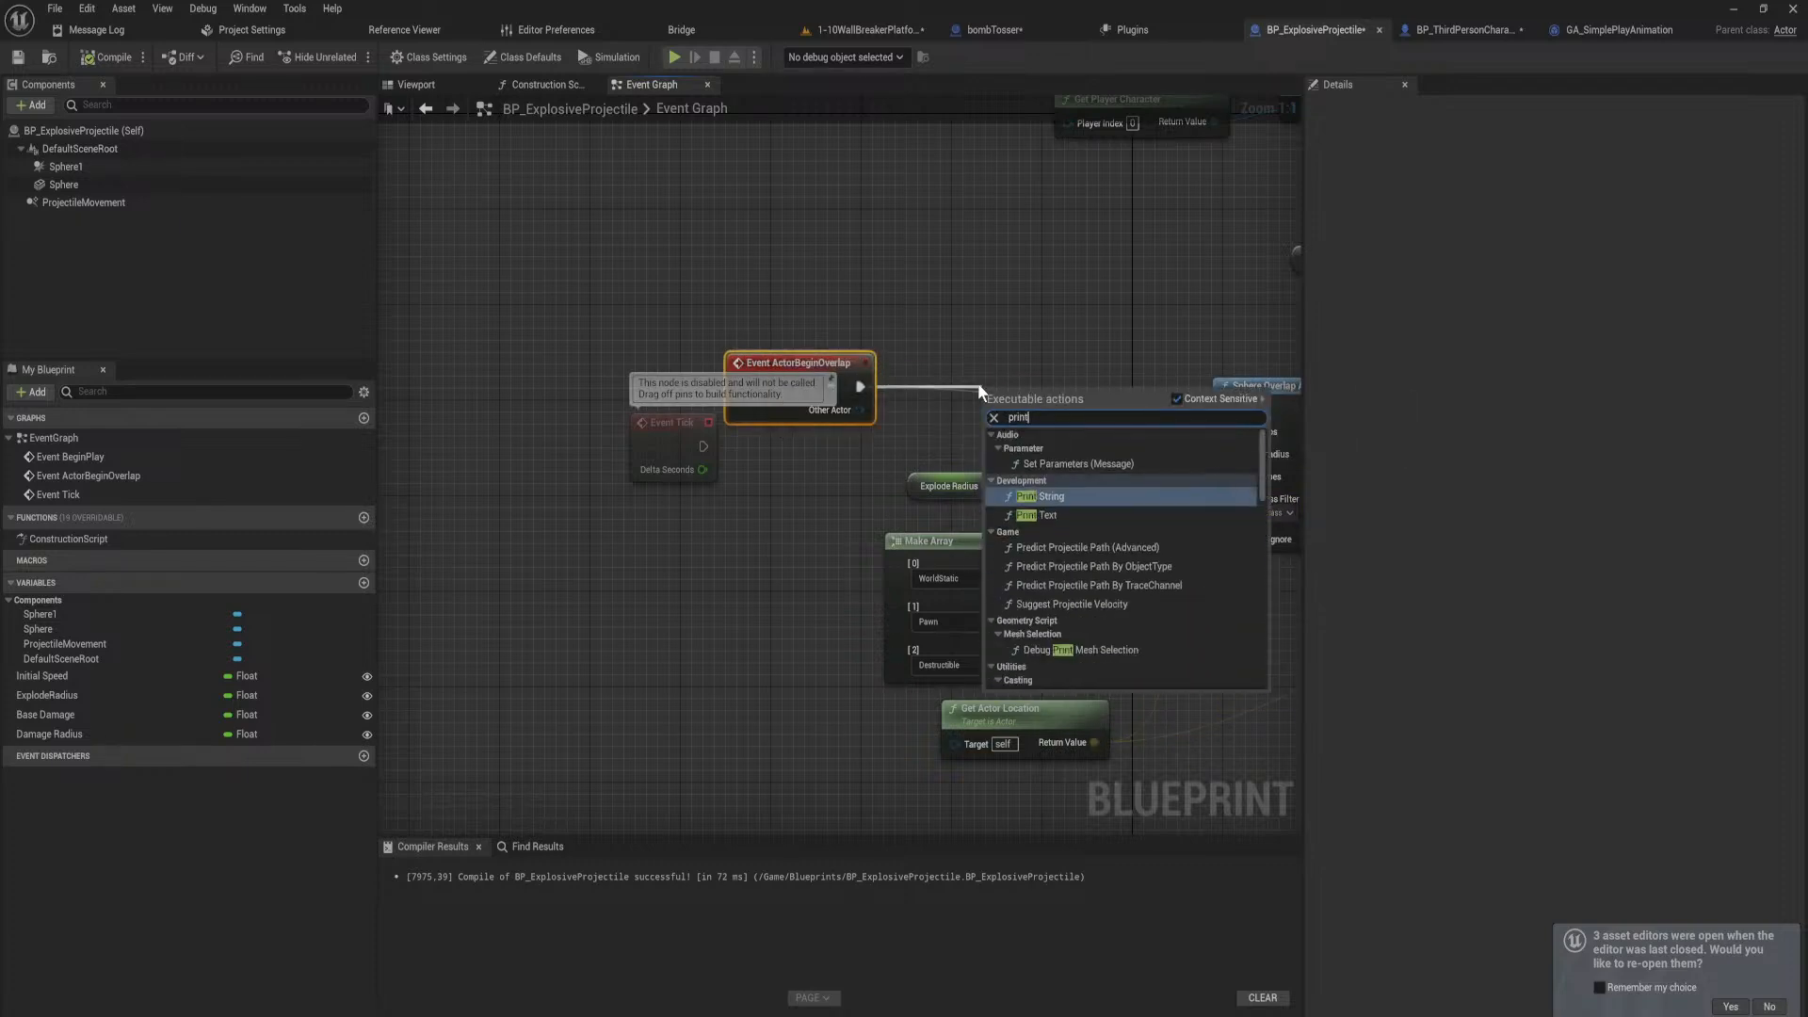
key(Return)
drag(858, 409, 987, 433)
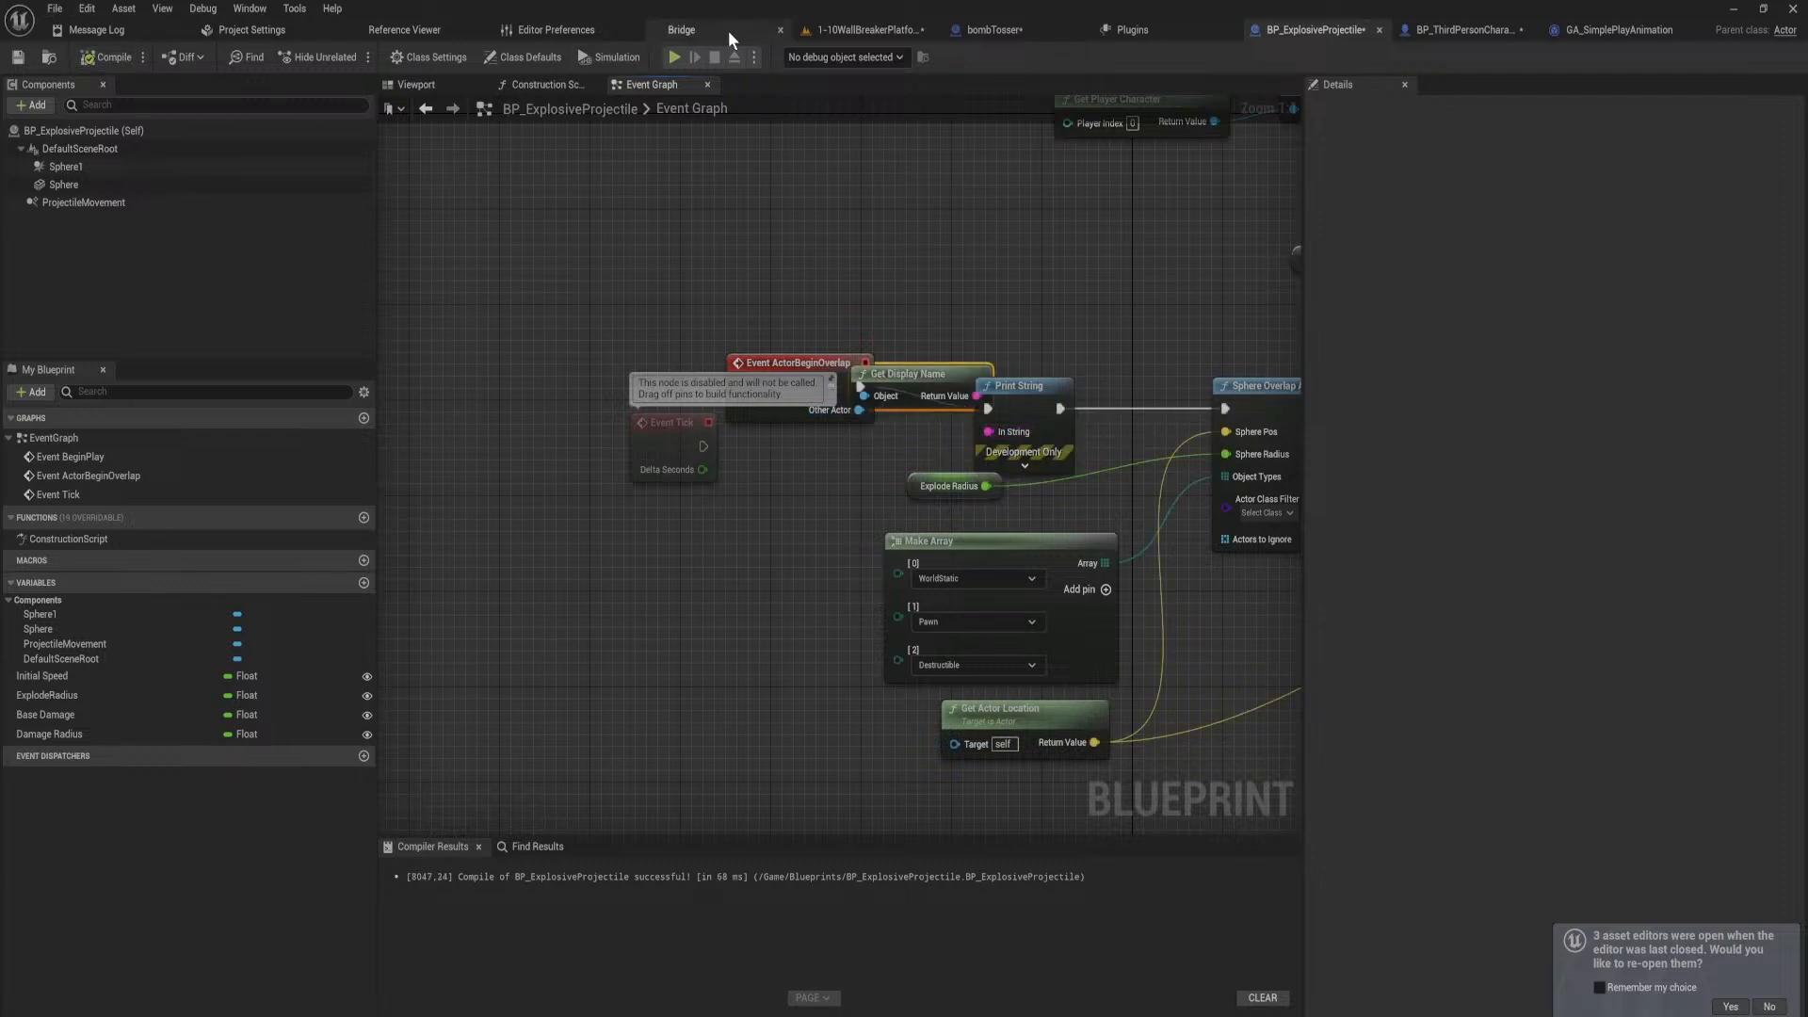
Step: Play-test the level near bombTosser to read which actors the projectile overlaps, and end the session
click(827, 33)
click(347, 57)
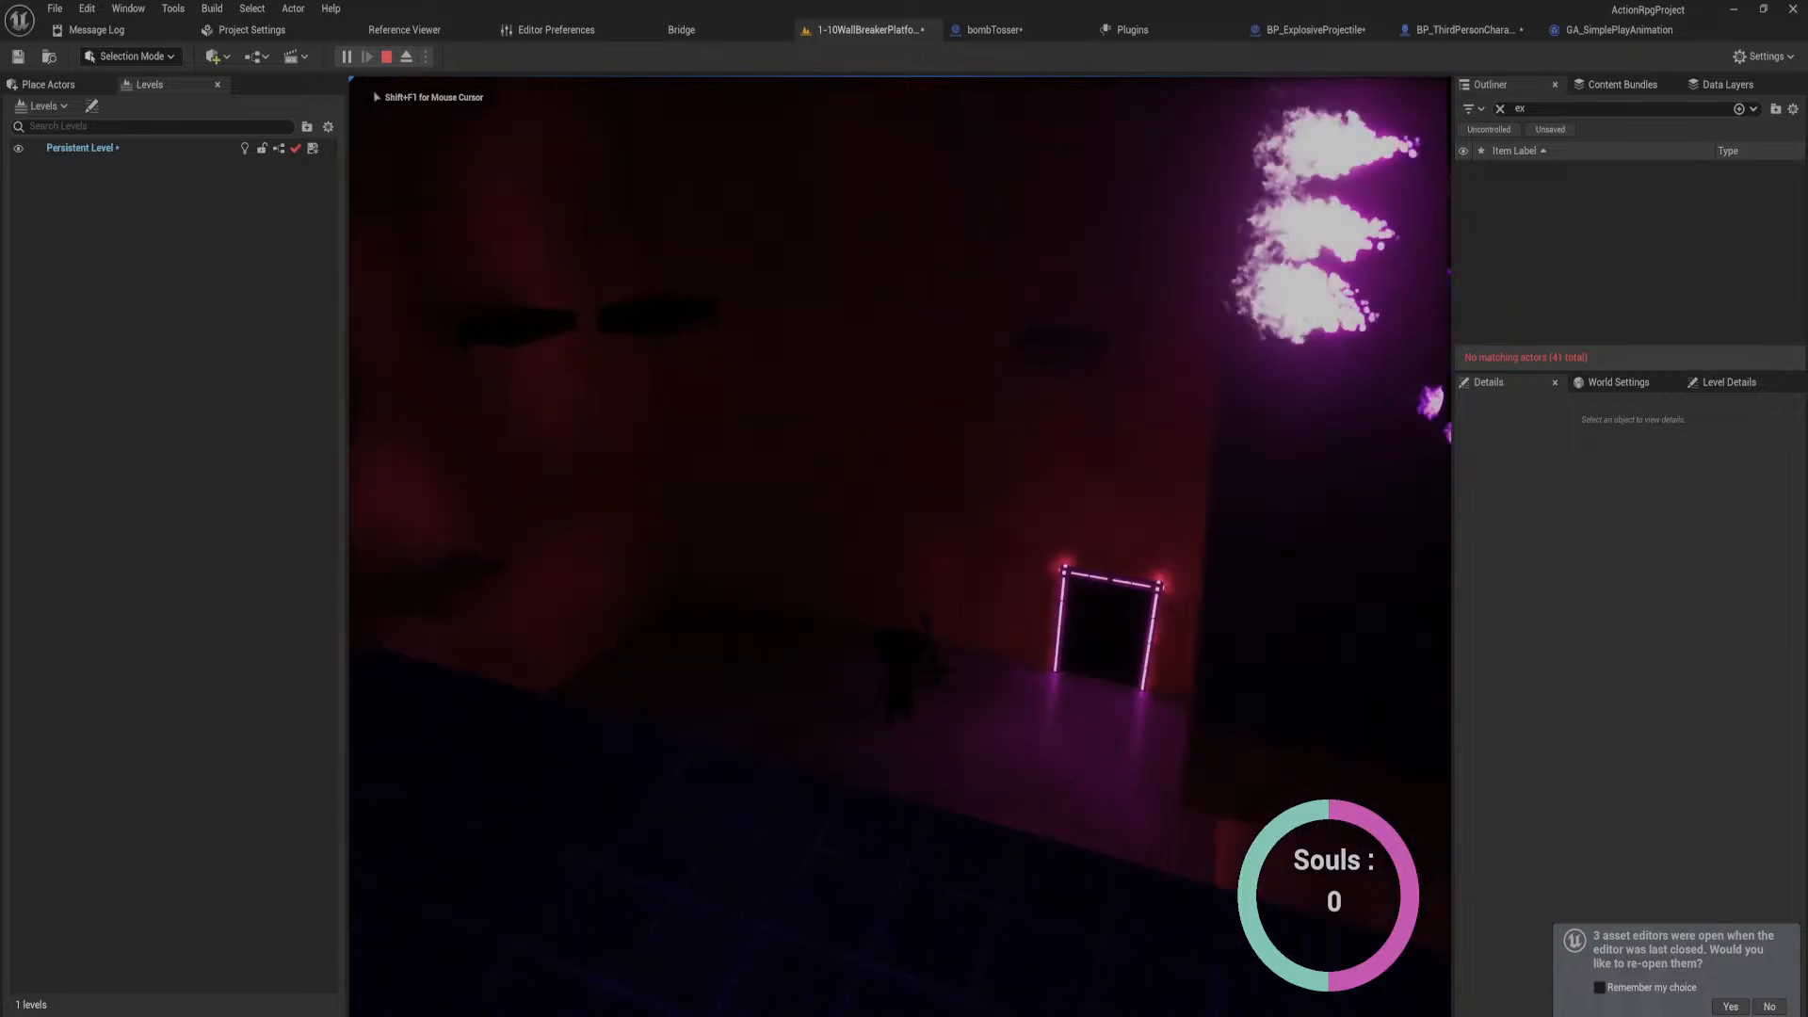
key(w)
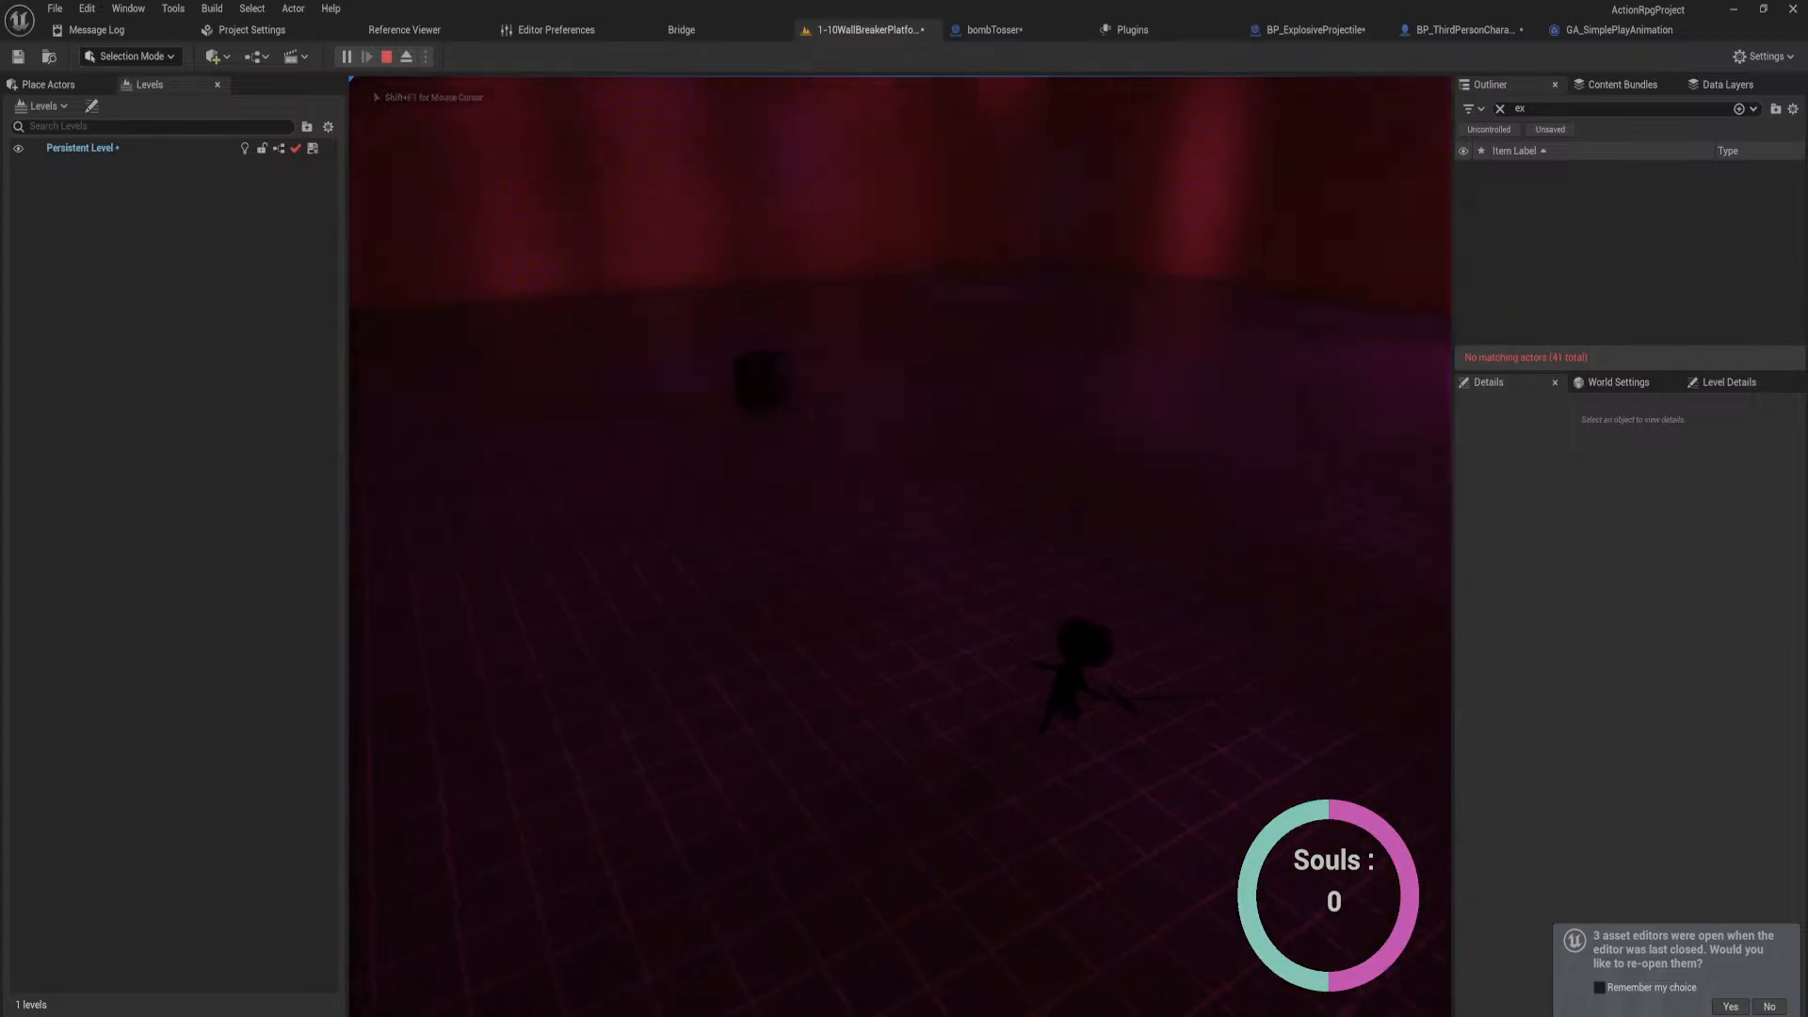
key(s)
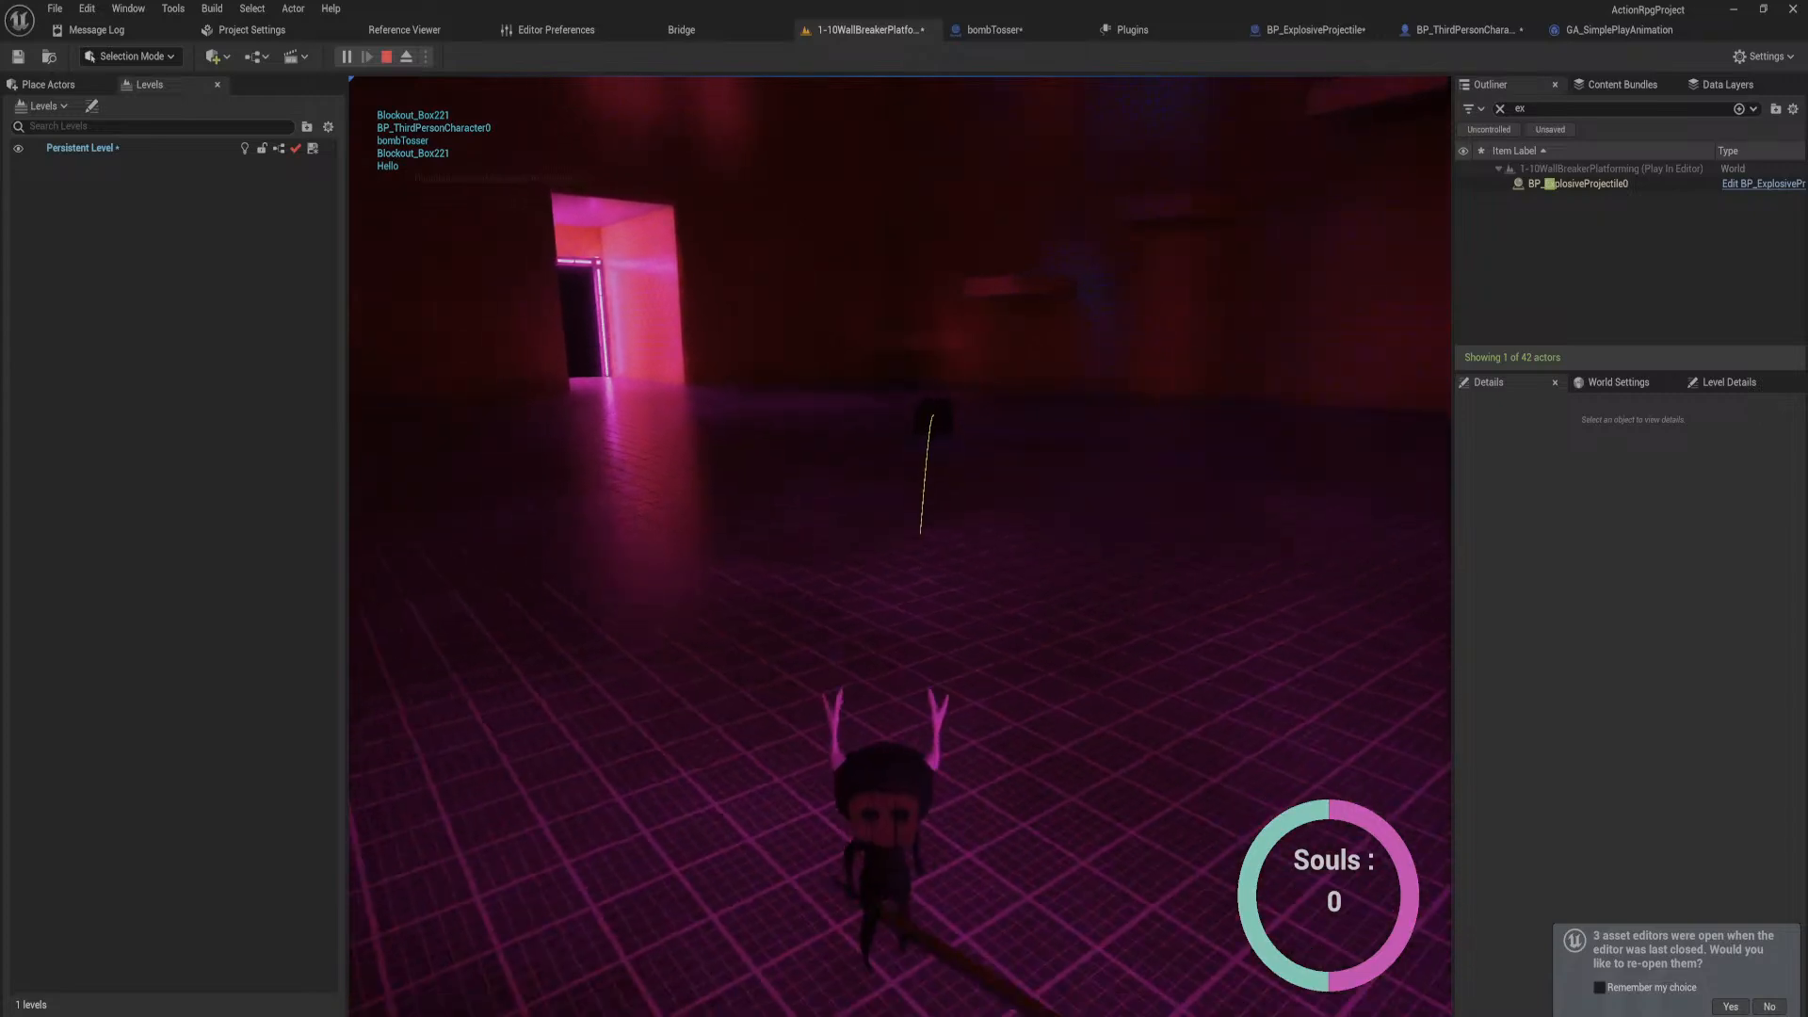
key(w)
key(Escape)
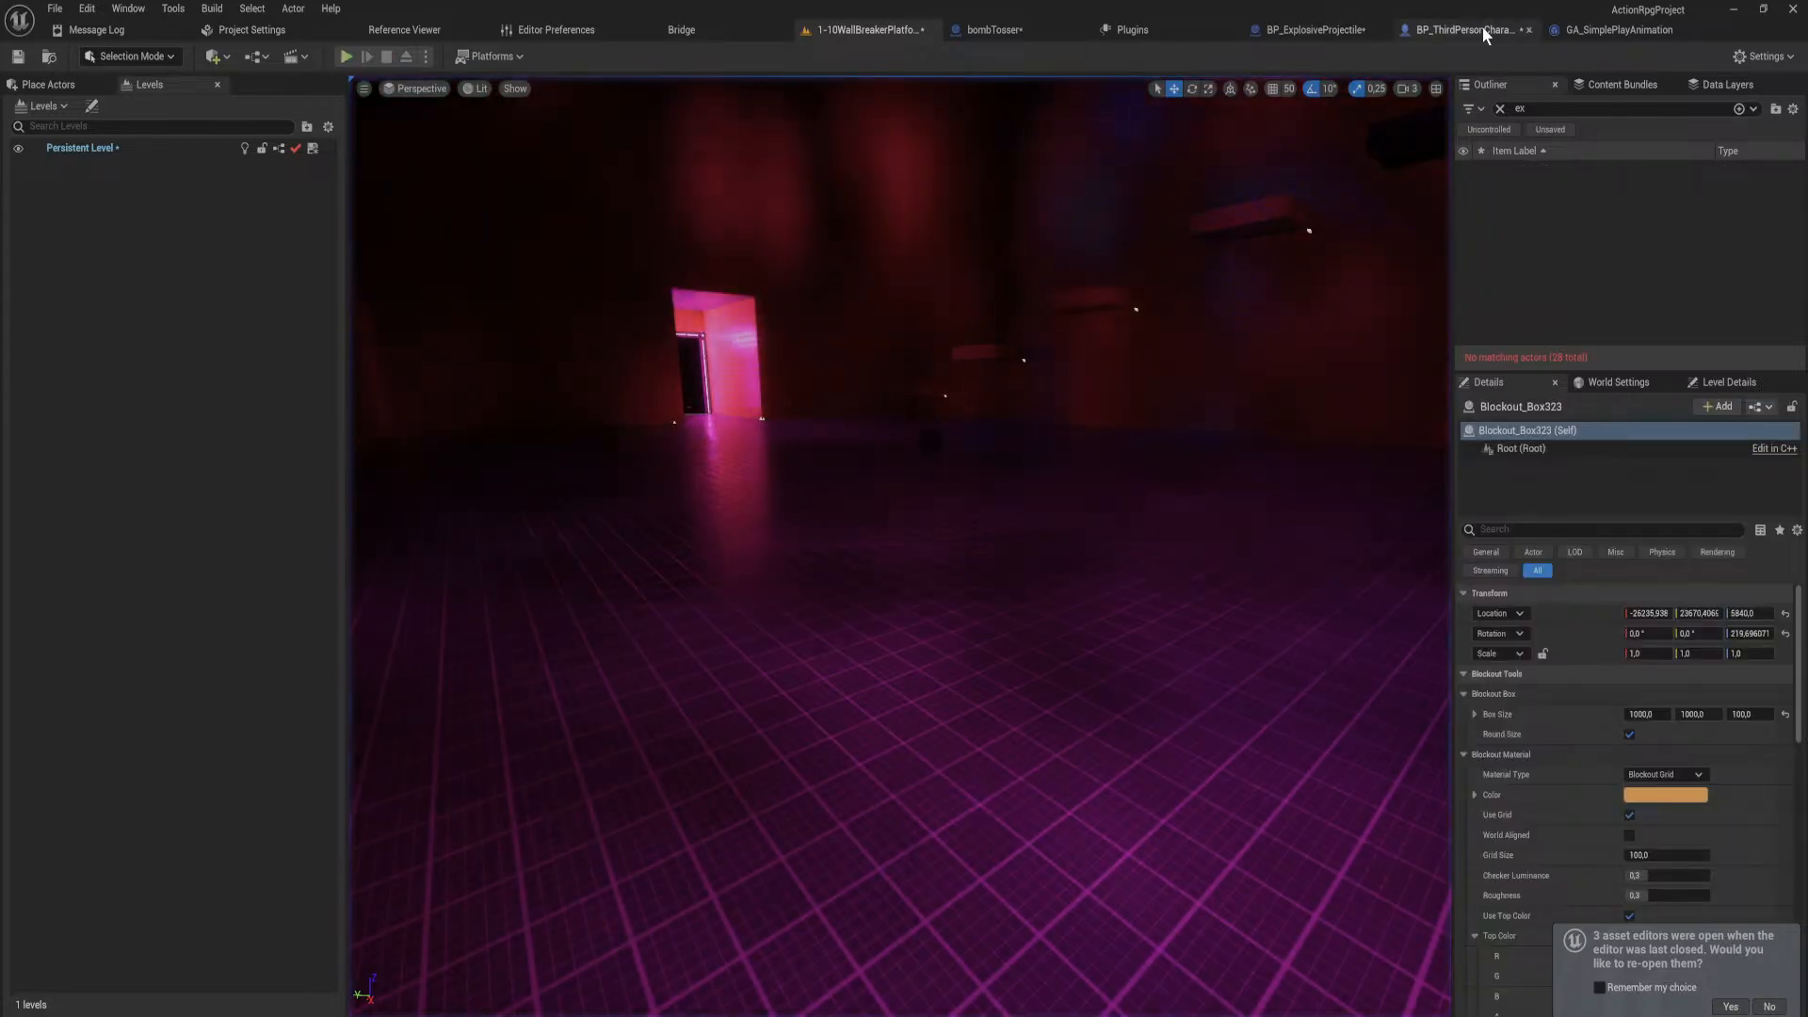
Step: Spread out the Event ActorBeginOverlap, Get Display Name and Event Tick nodes in BP_ExplosiveProjectile's event graph
click(1307, 30)
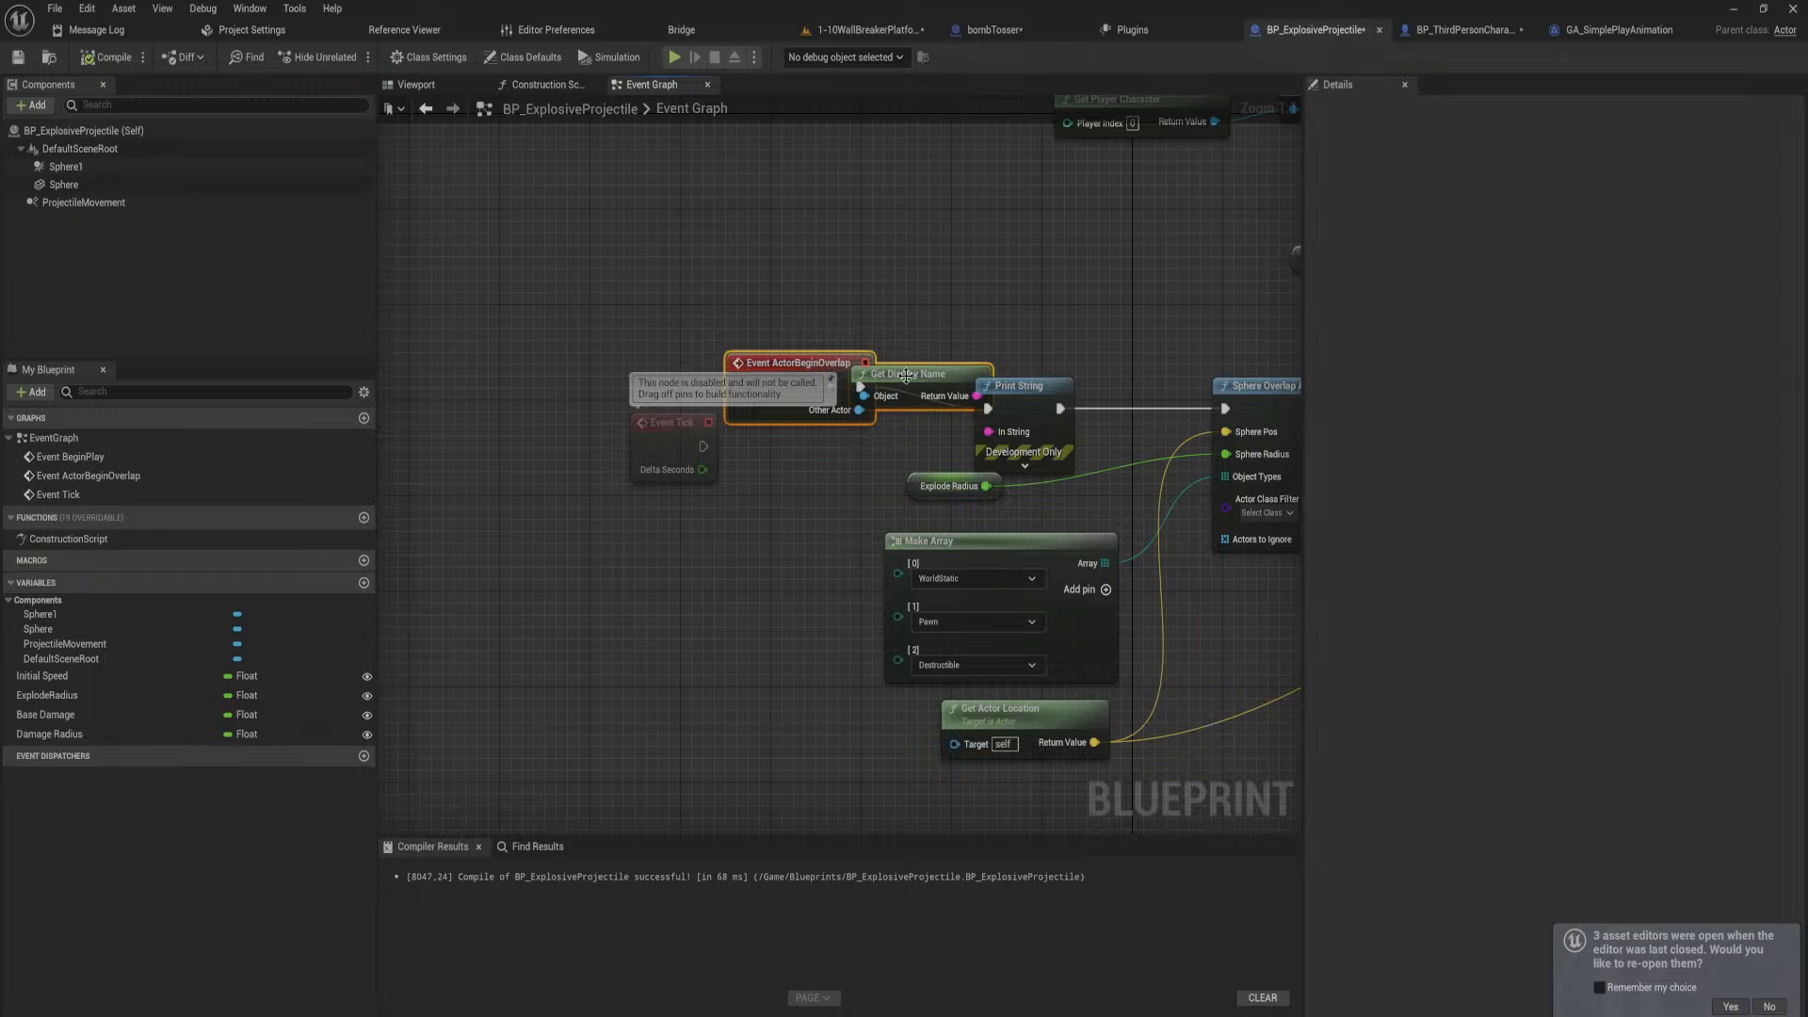
drag(906, 375, 799, 369)
drag(665, 433, 501, 539)
drag(797, 381, 787, 415)
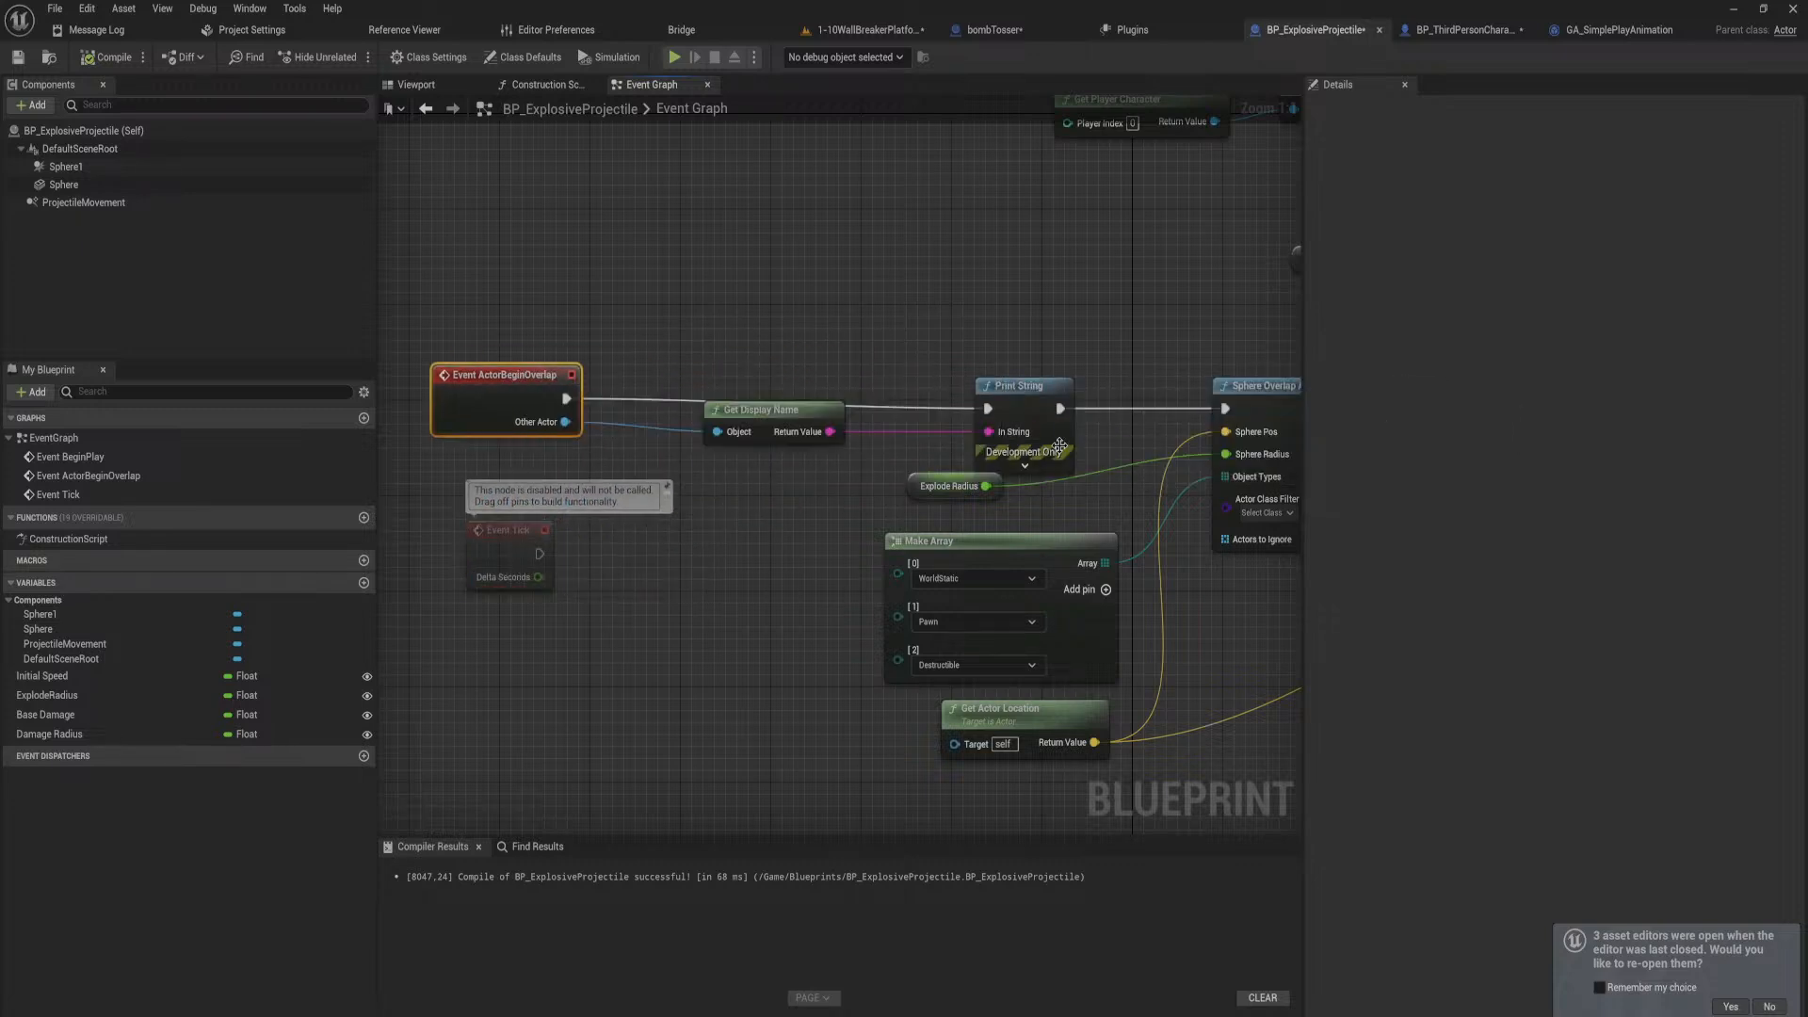
Step: Move the Make Array, Get Actor Location and Get Display Name nodes farther from Sphere Overlap Actors
right_drag(1060, 436, 728, 397)
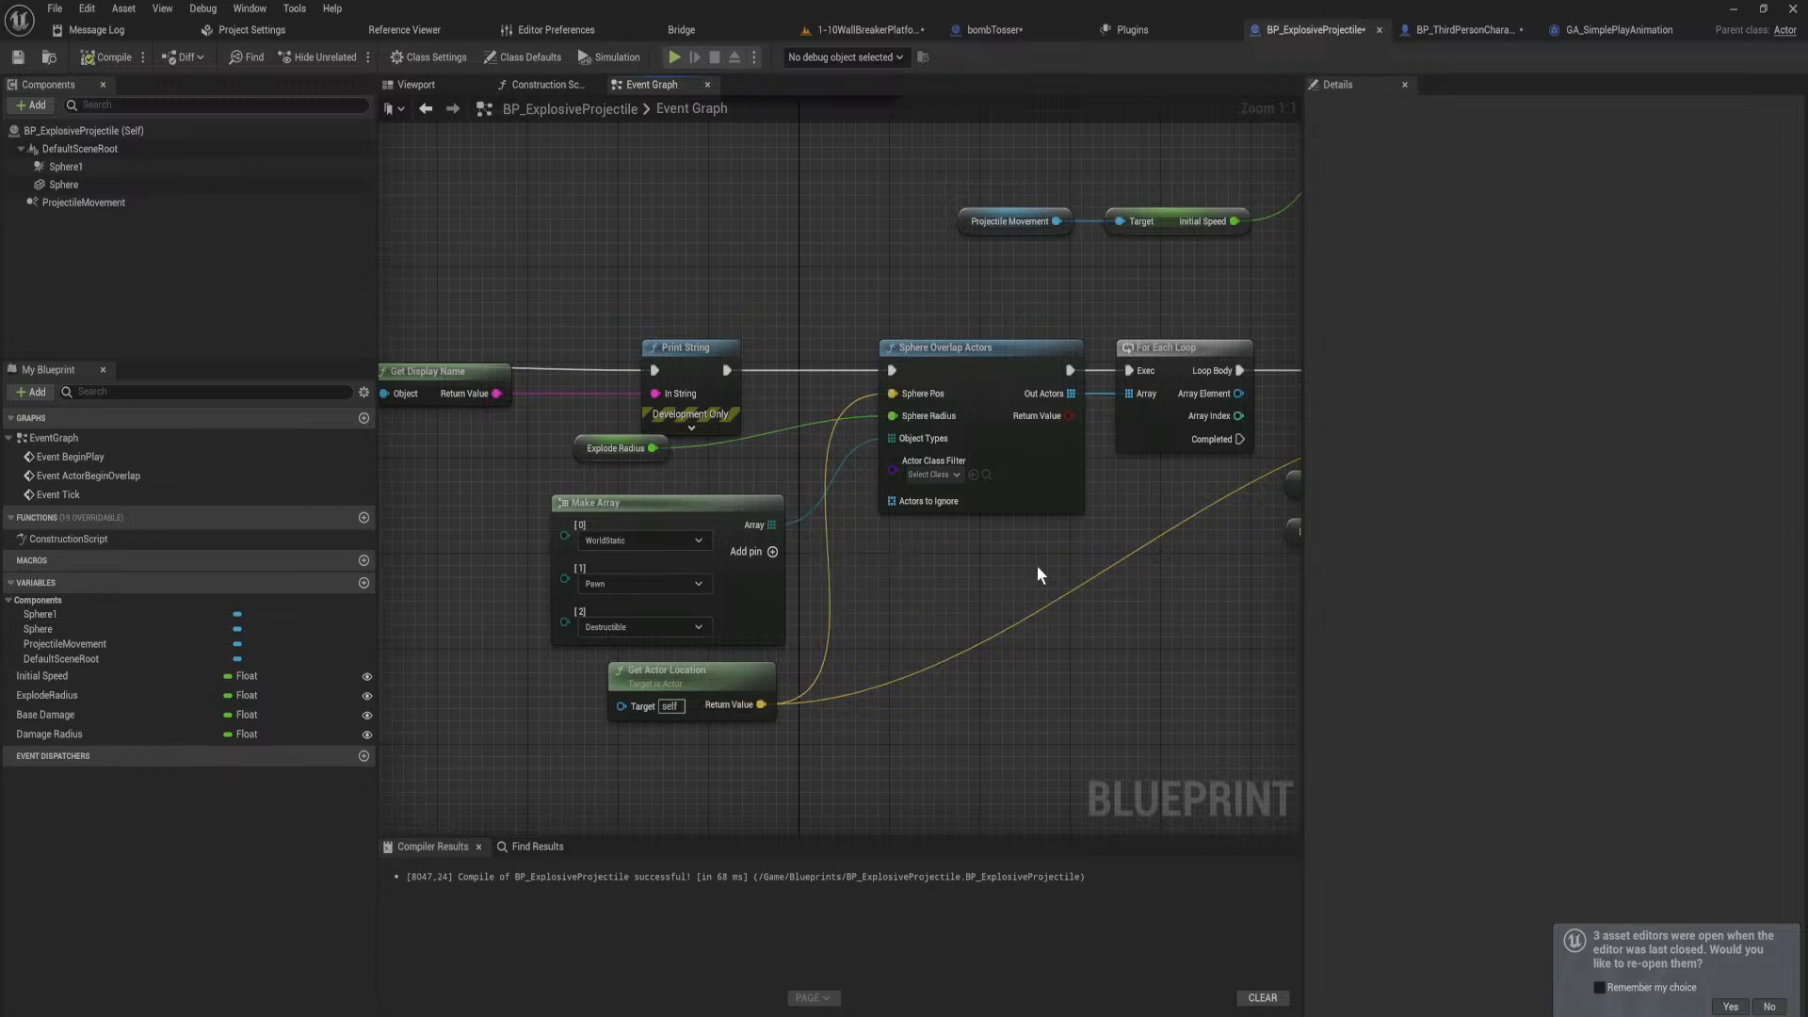
right_drag(1055, 561, 1144, 478)
drag(928, 704, 692, 494)
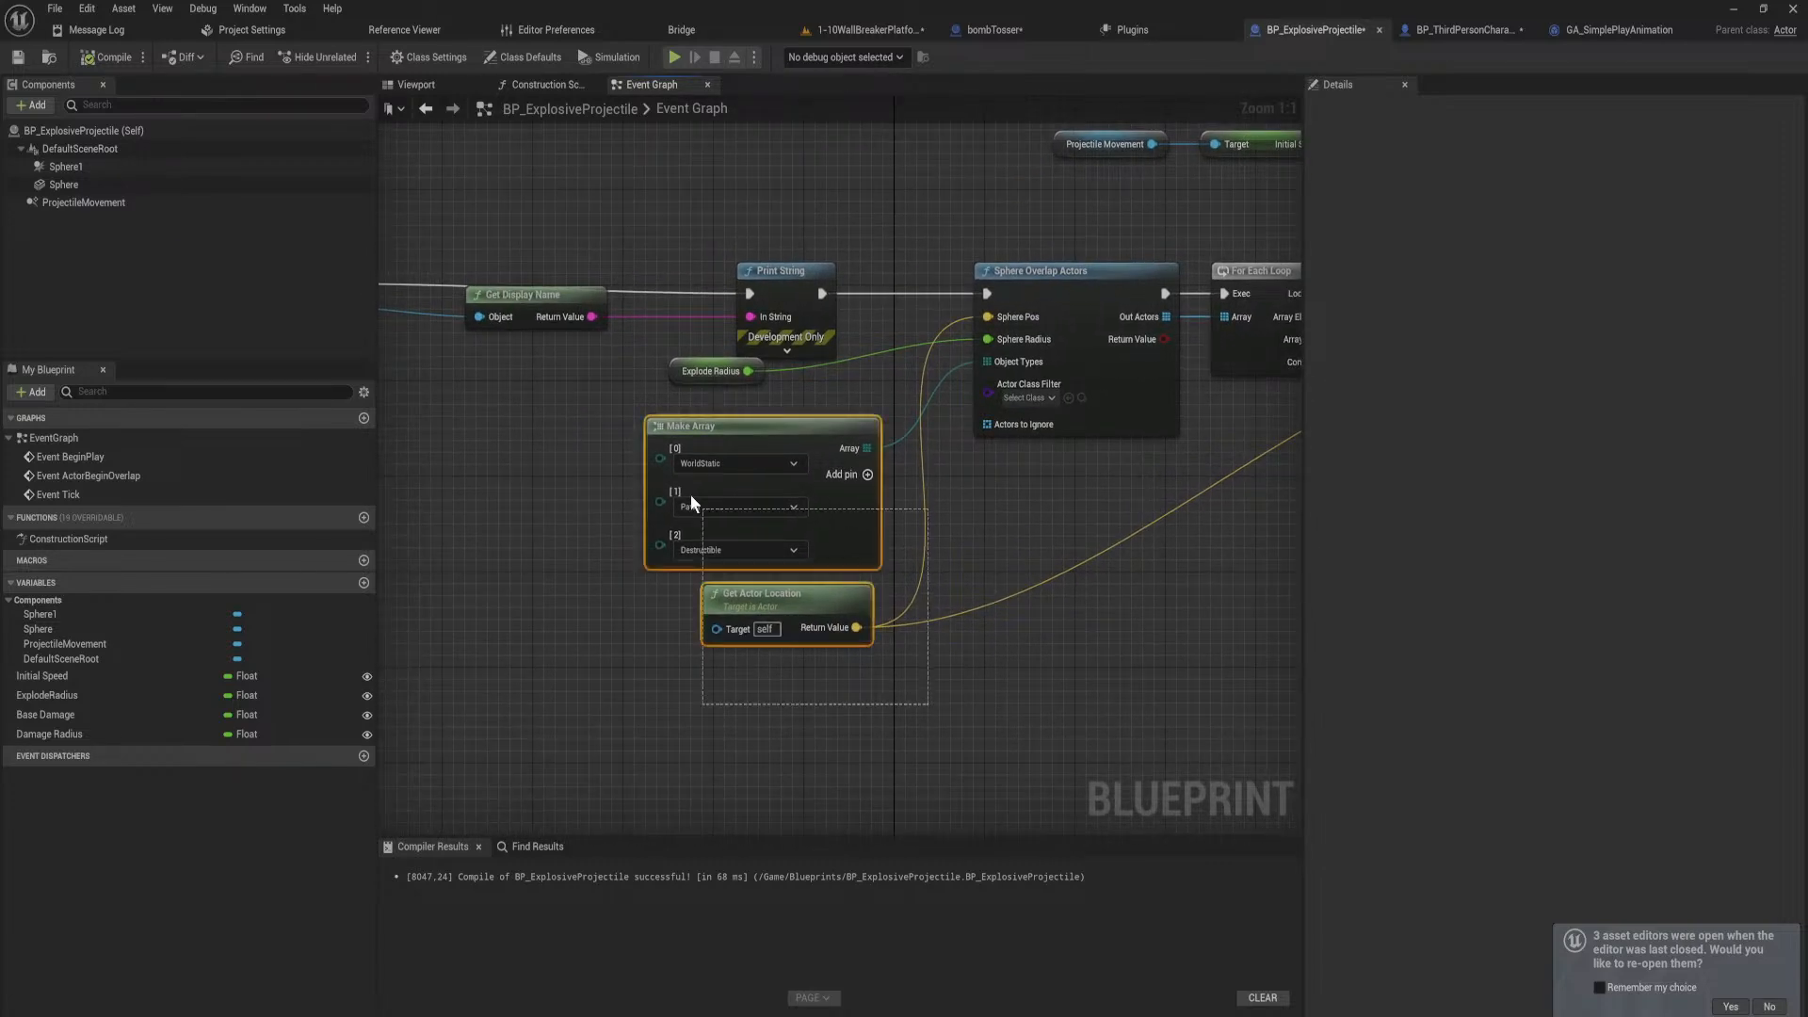
drag(802, 429, 655, 476)
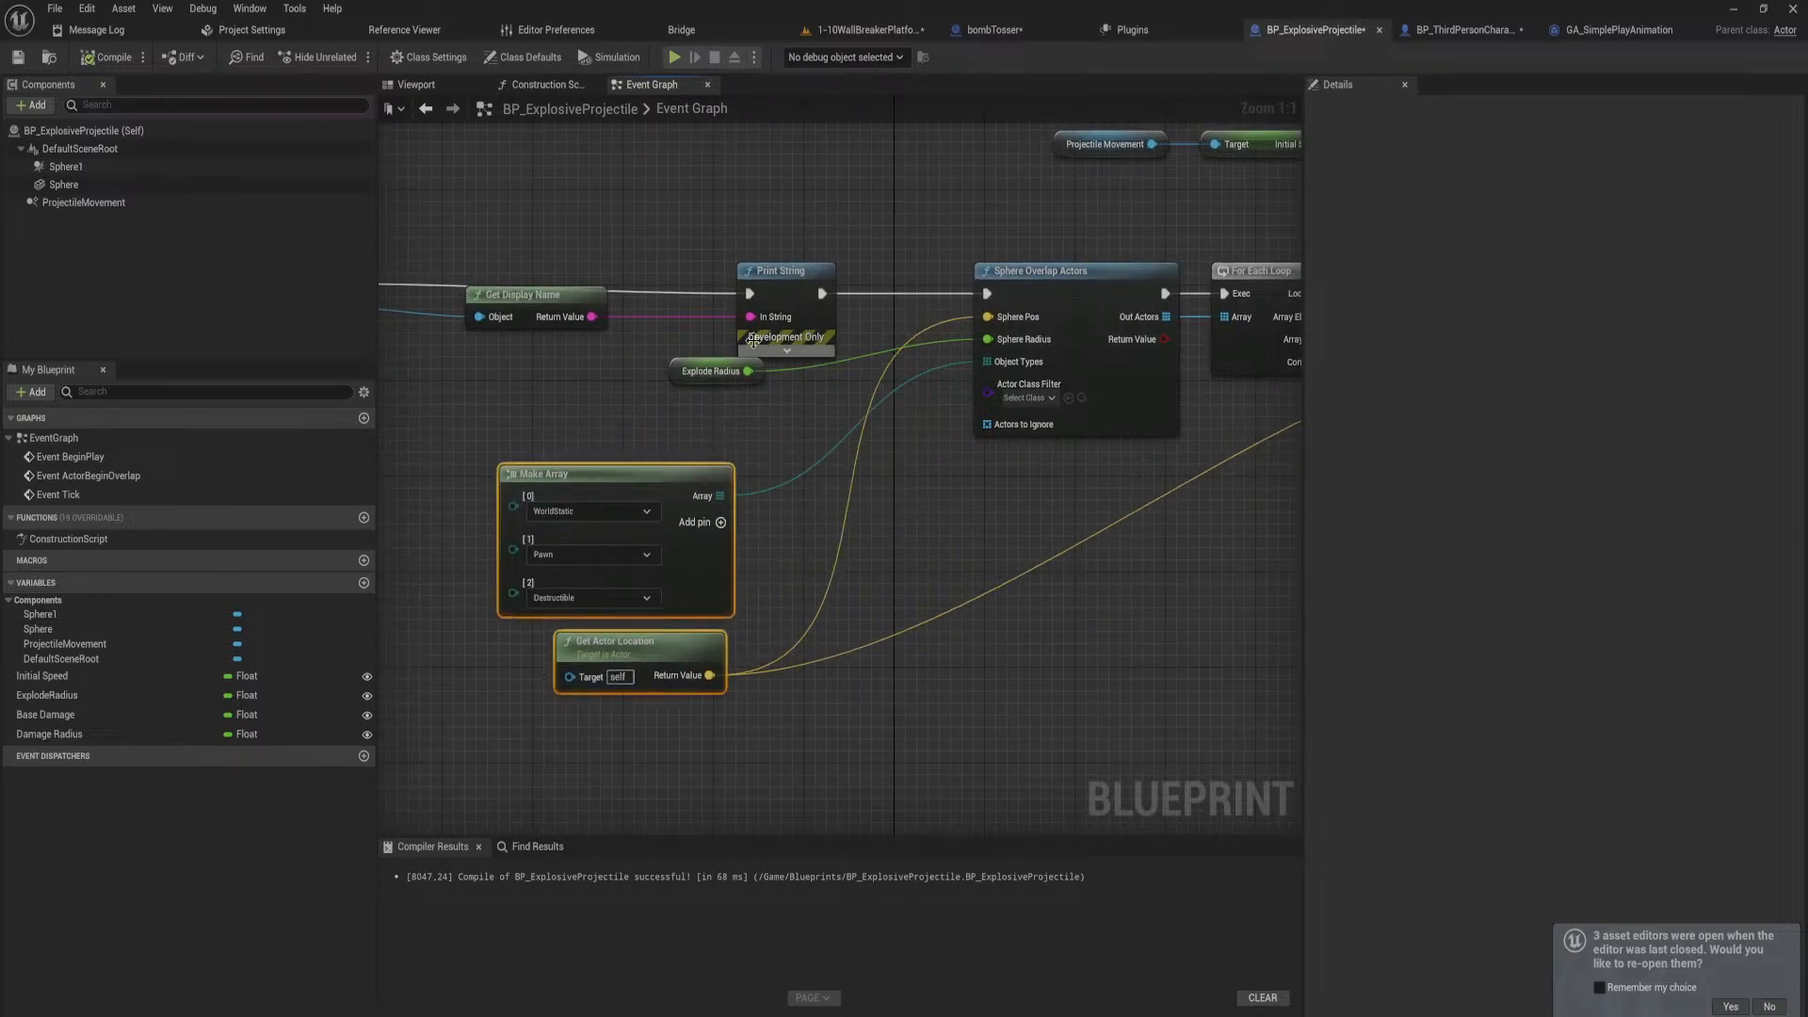
drag(545, 301, 487, 325)
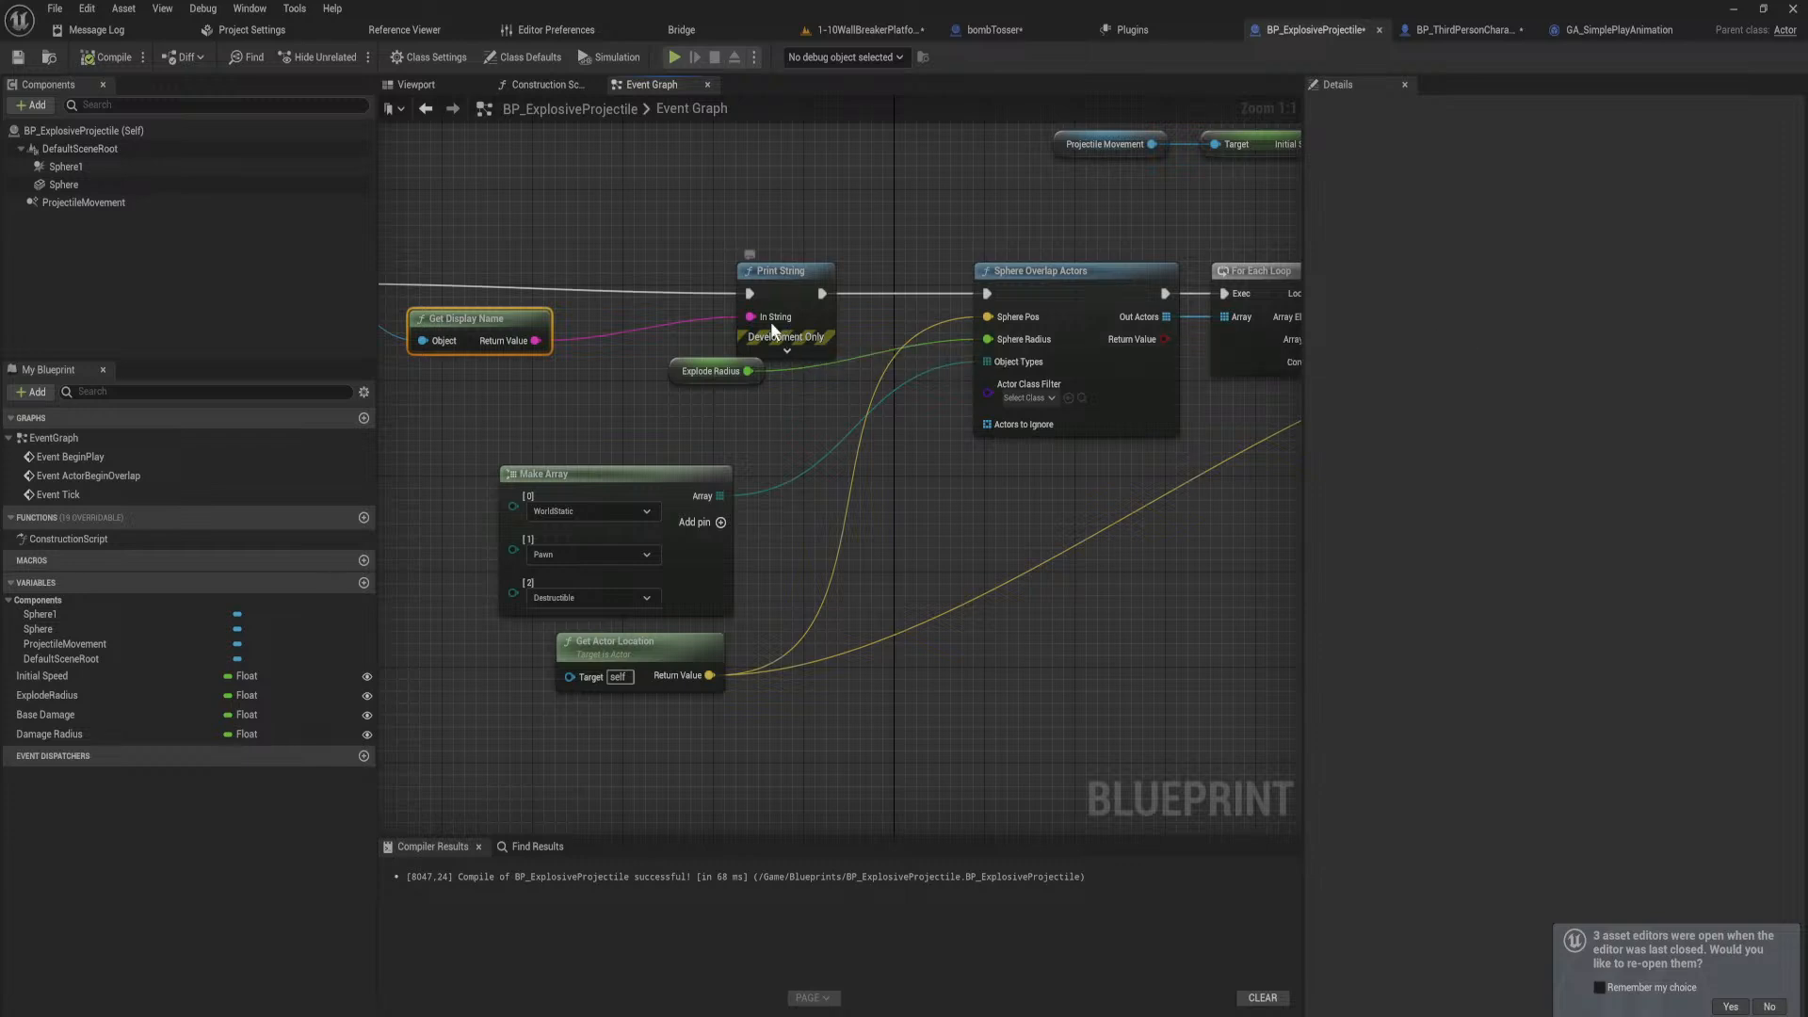
Step: Disconnect Get Display Name from Other Actor and wire Event ActorBeginOverlap directly into Sphere Overlap Actors, bypassing Print String
right_drag(513, 354, 677, 374)
alt+click(591, 350)
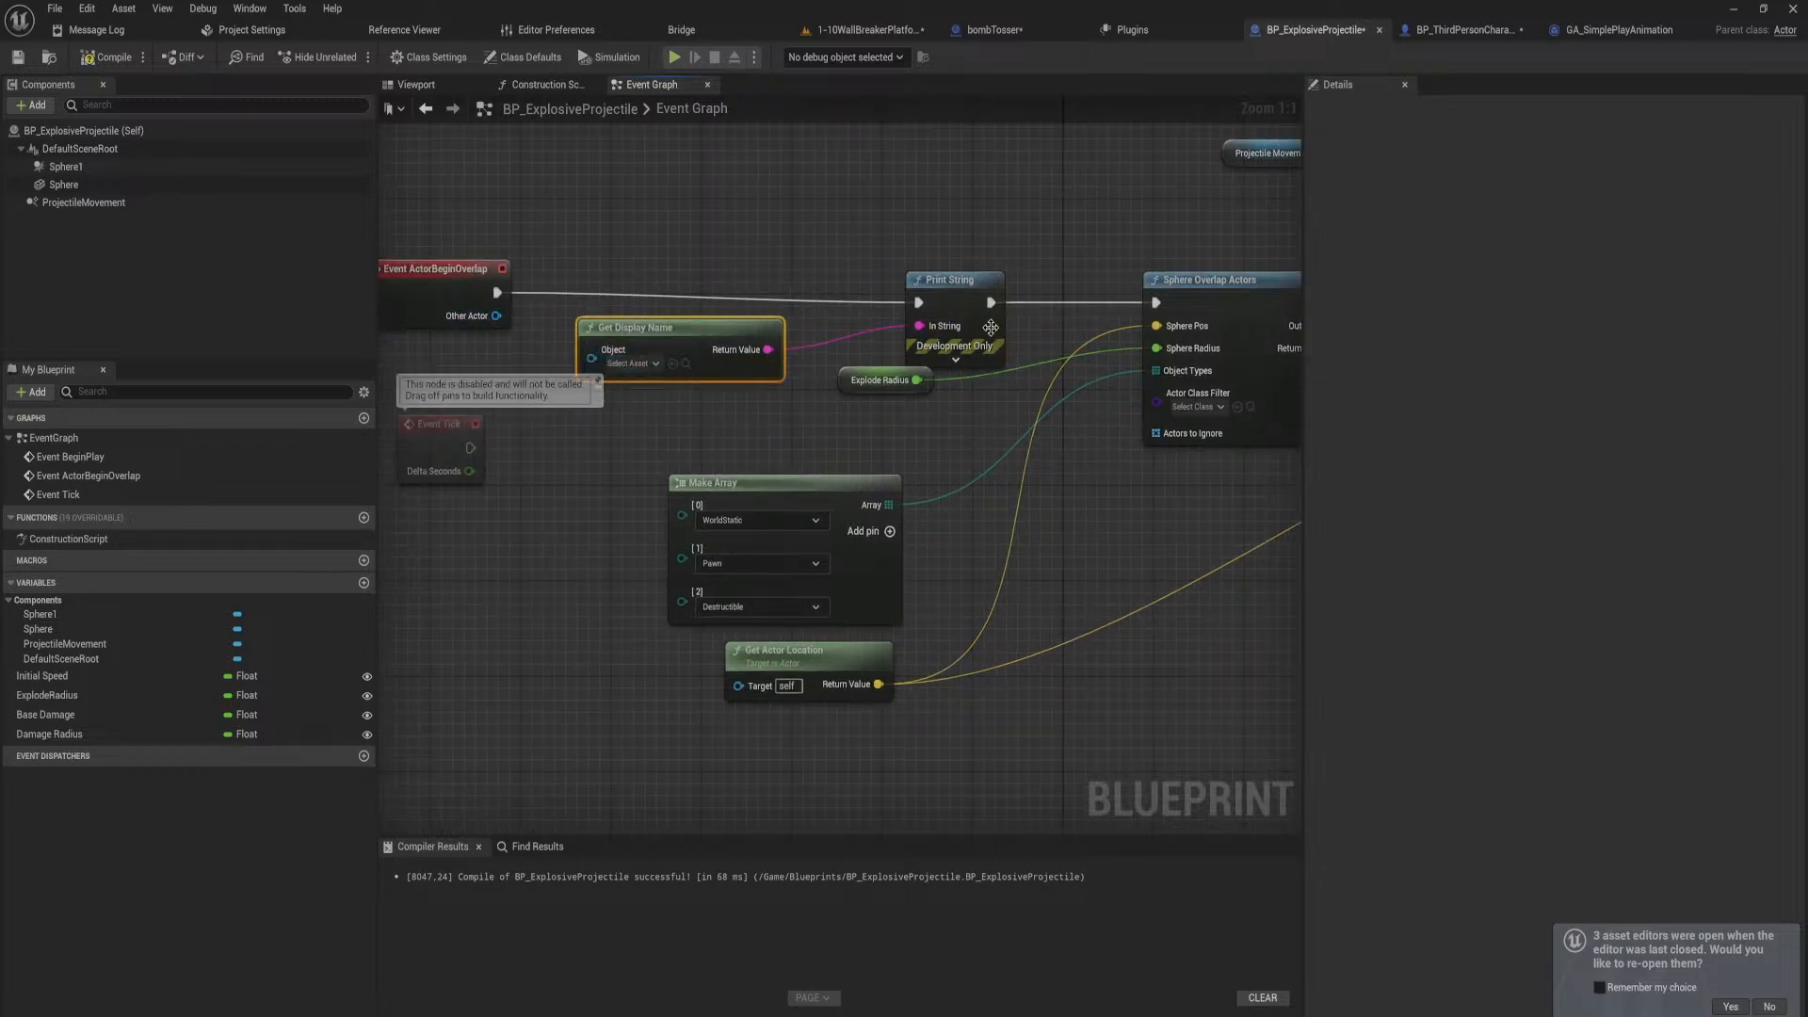
drag(497, 293, 781, 299)
drag(1145, 303, 1167, 301)
Step: Move the detached Print String and Get Display Name nodes between For Each Loop and Apply Radial Damage
right_drag(942, 278, 596, 390)
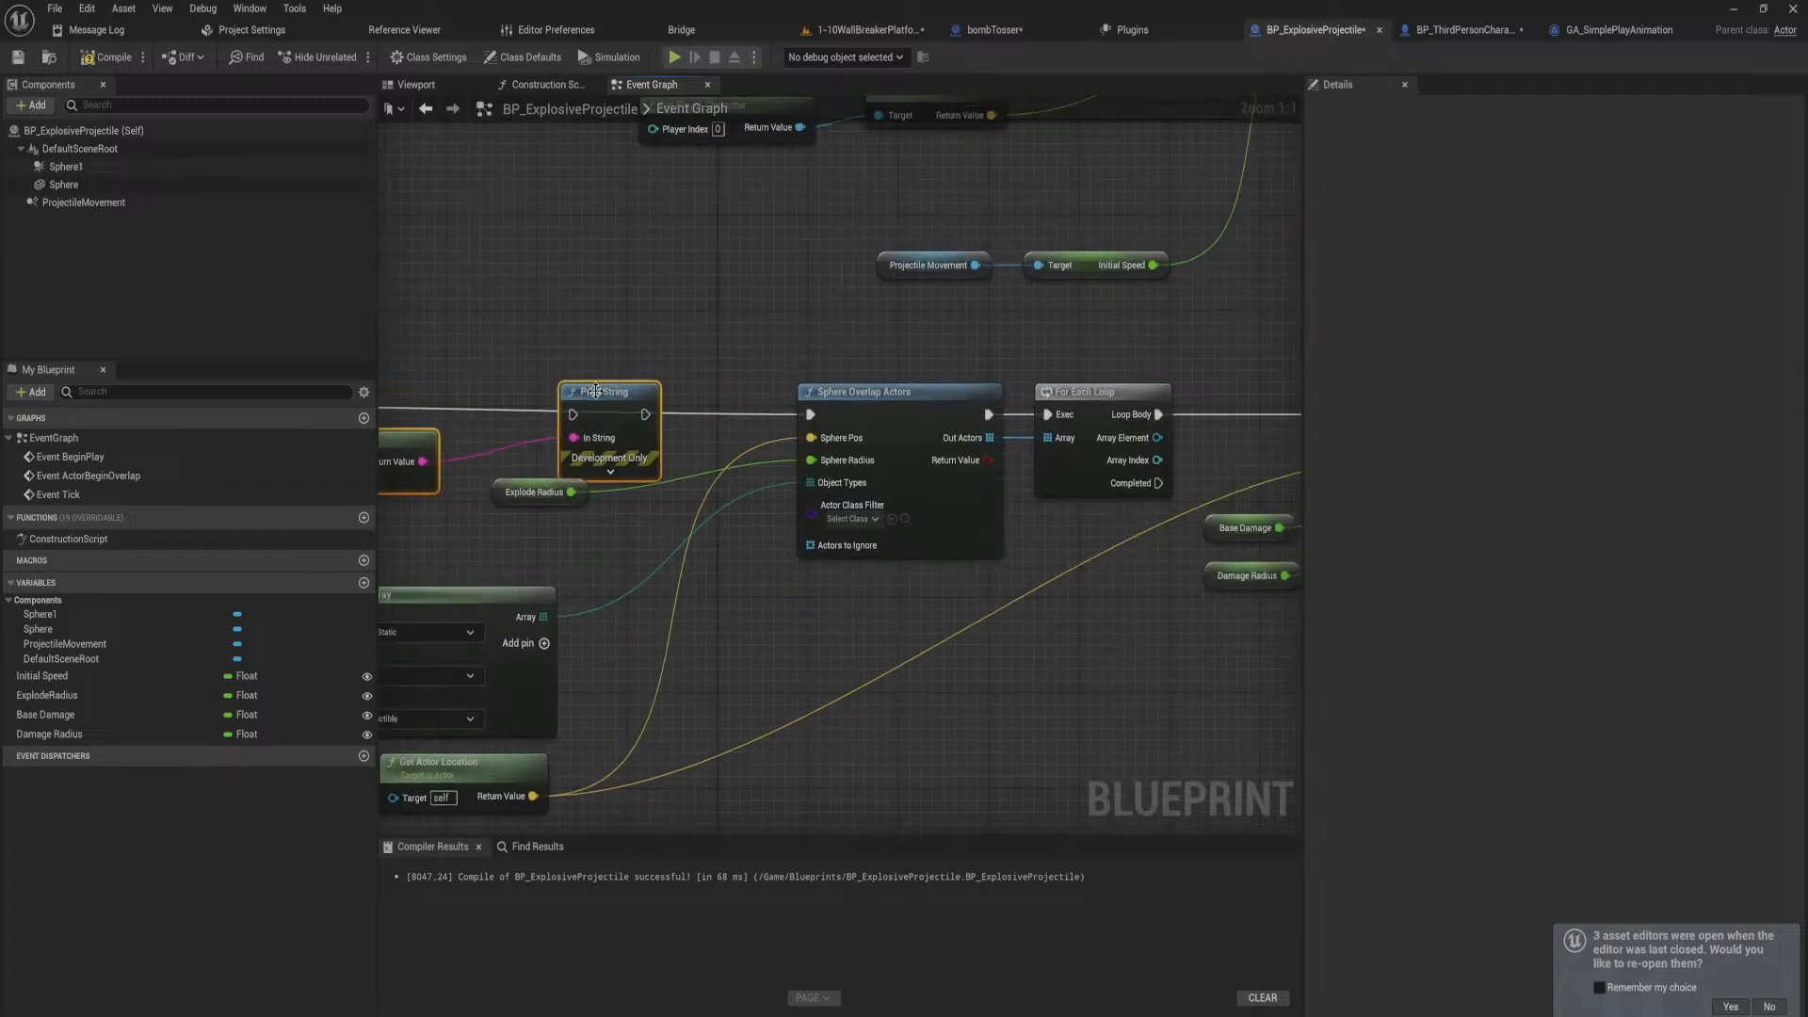
drag(597, 390, 1243, 323)
right_drag(1243, 323, 745, 348)
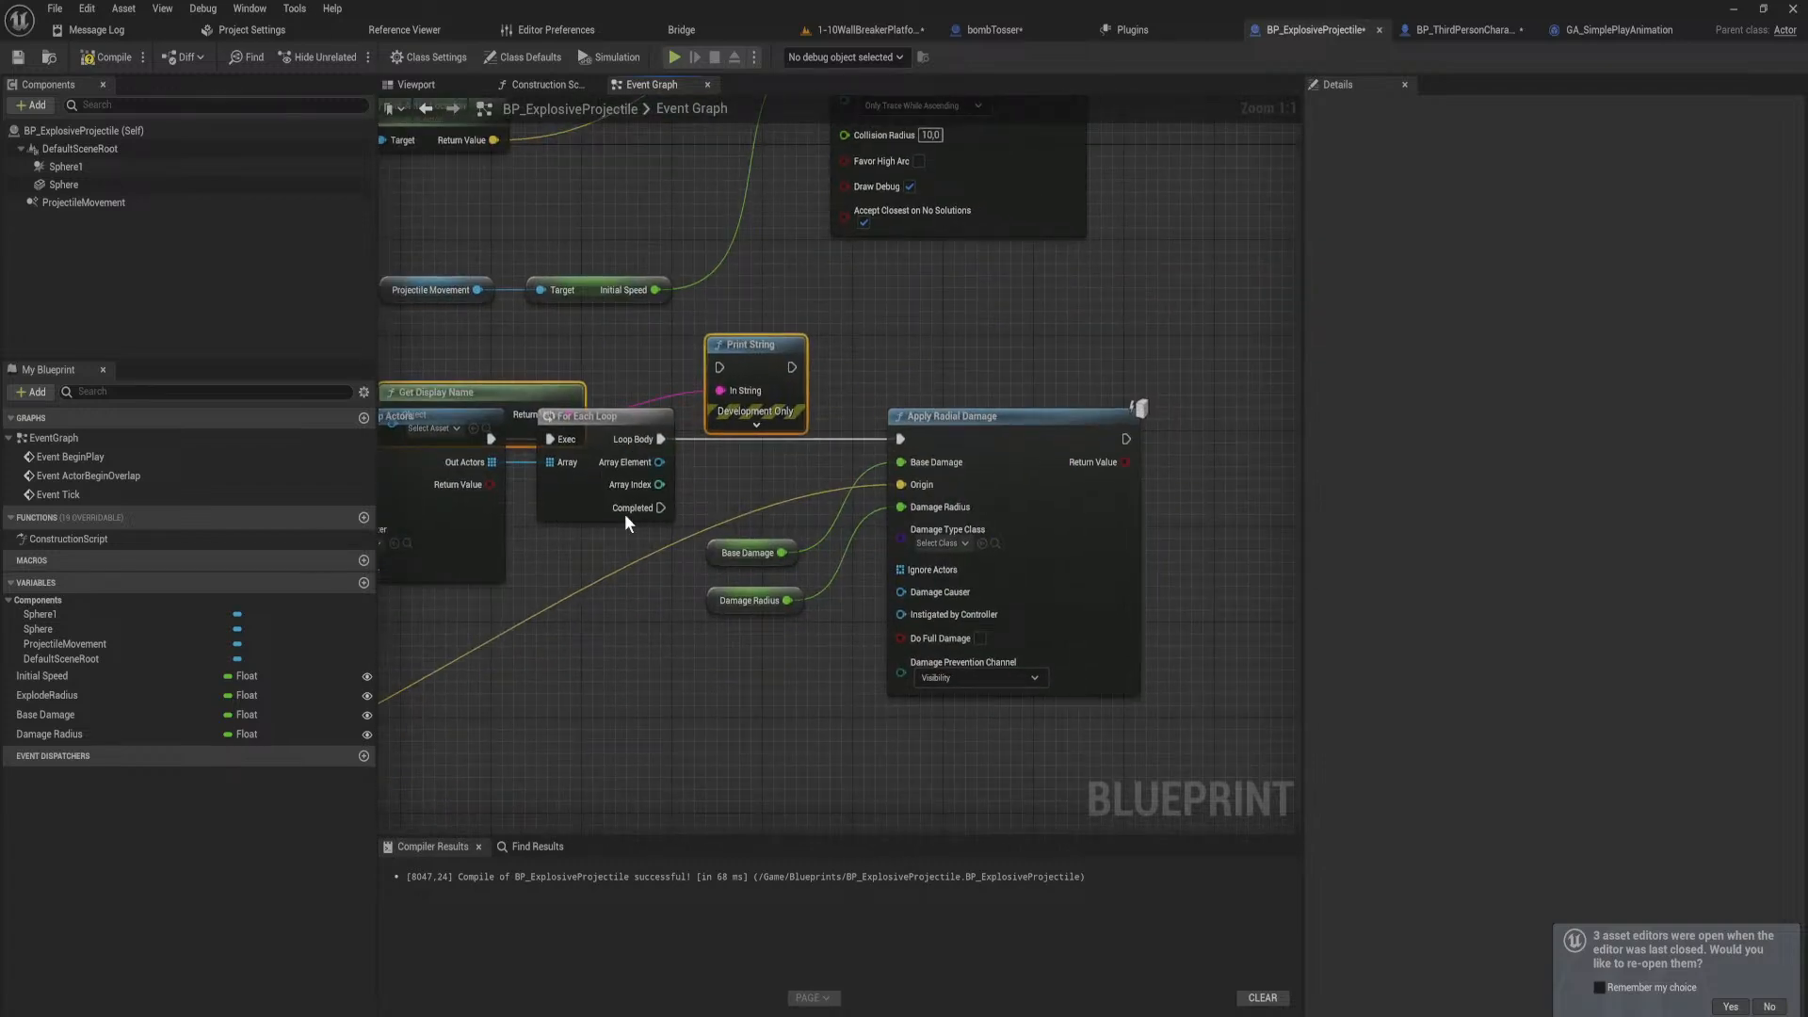
Step: Move Explode Radius, Sphere Overlap Actors and For Each Loop closer to Event ActorBeginOverlap
right_drag(625, 522, 1031, 465)
drag(977, 526, 566, 366)
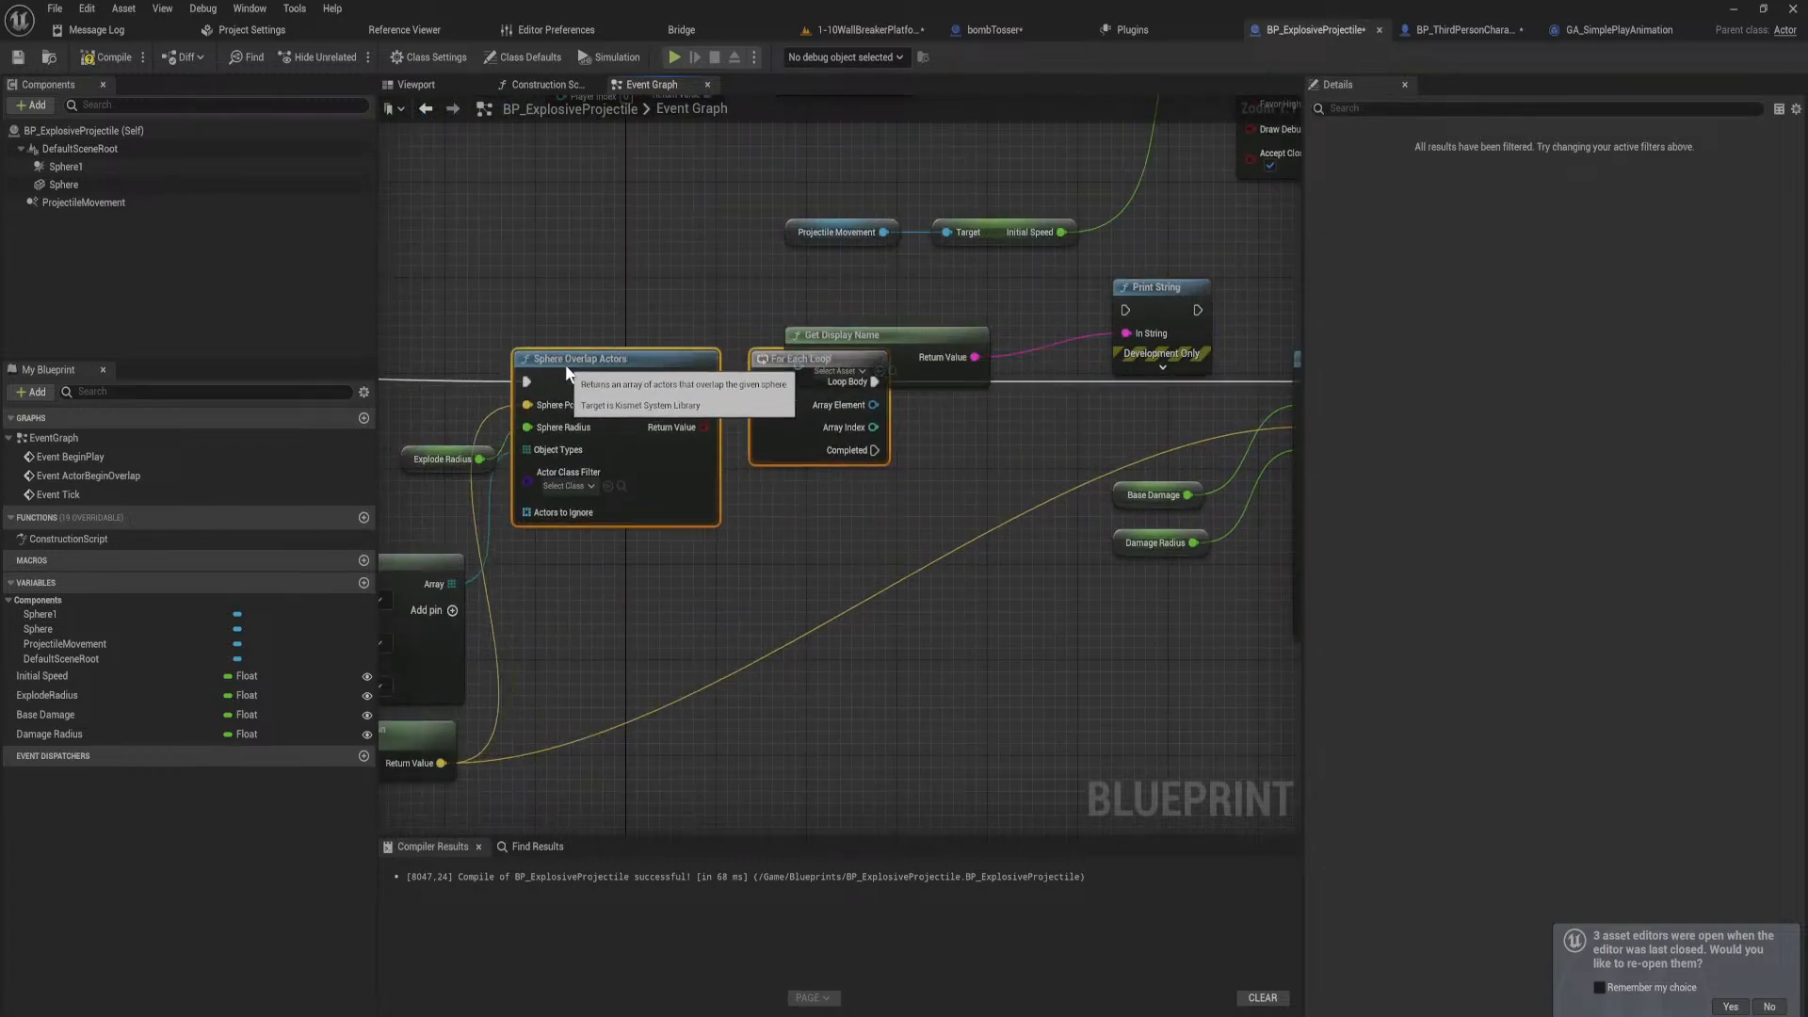
right_drag(566, 366, 977, 353)
drag(826, 435, 592, 449)
right_drag(1134, 521, 797, 528)
drag(899, 526, 654, 412)
right_drag(653, 412, 1021, 360)
drag(1038, 314, 812, 304)
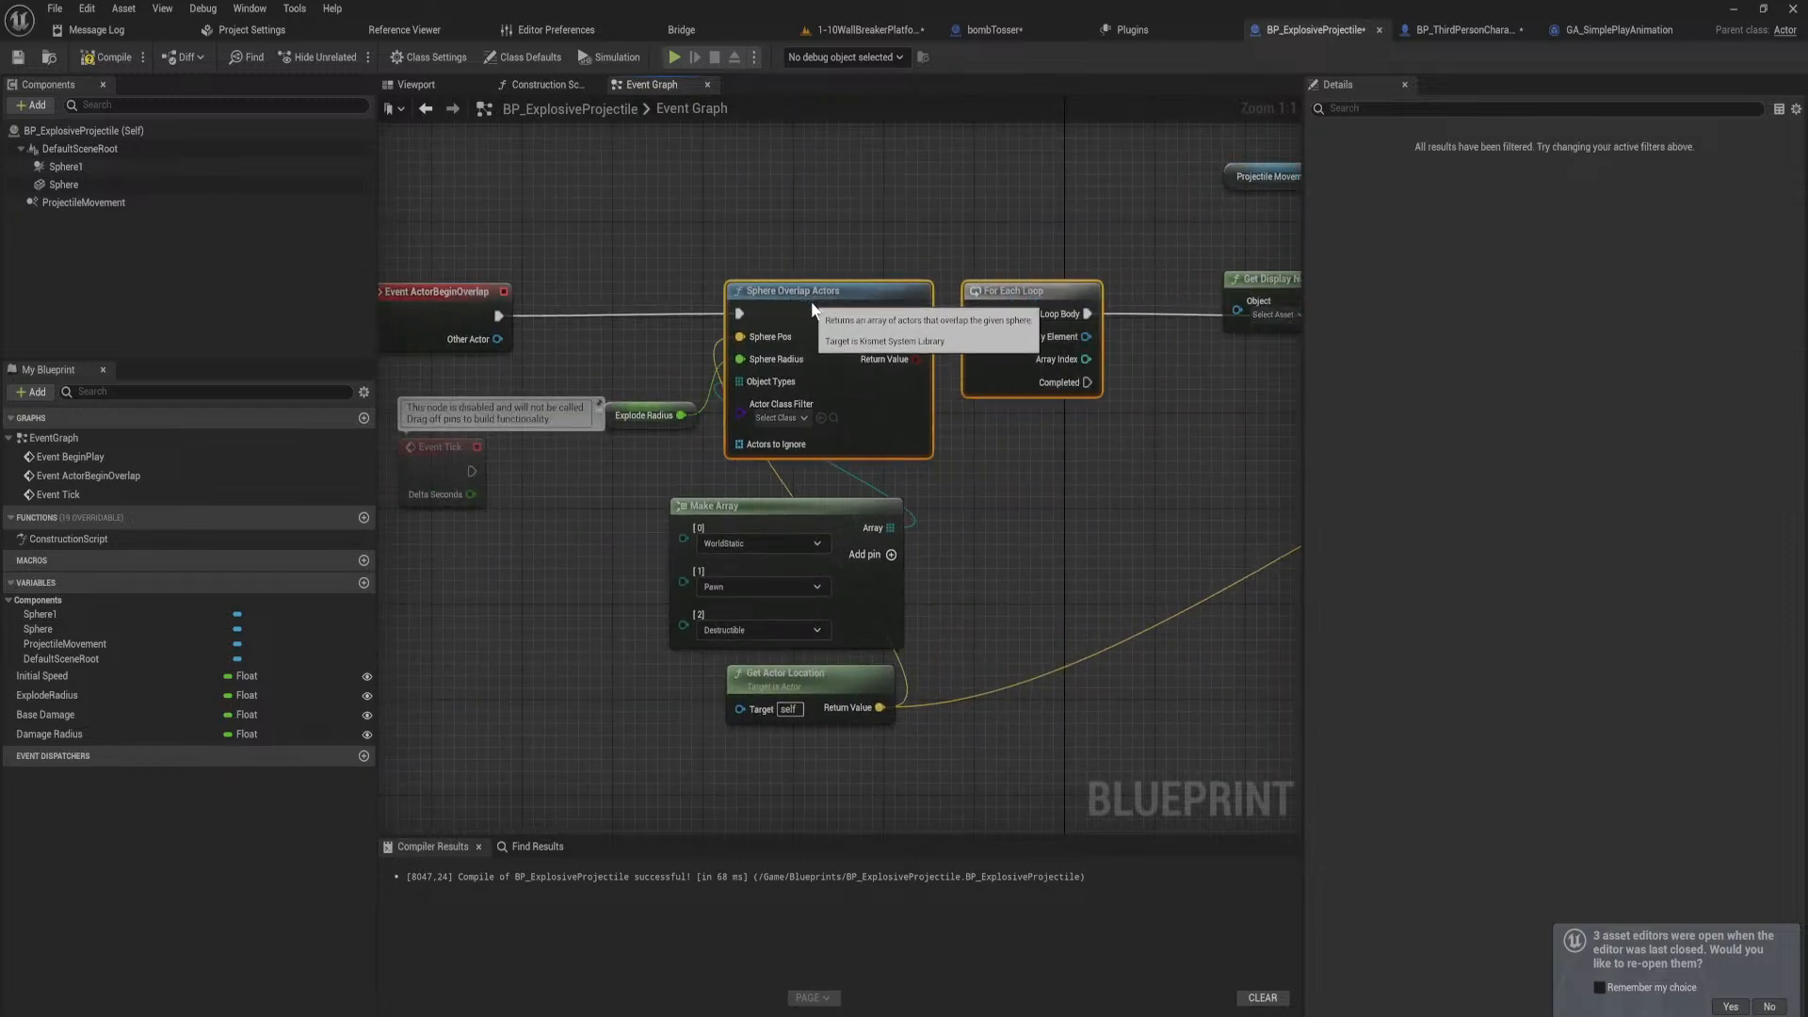
Step: Print each Array Element's display name by wiring Print String between the For Each Loop body and Apply Radial Damage
right_drag(1017, 512, 614, 601)
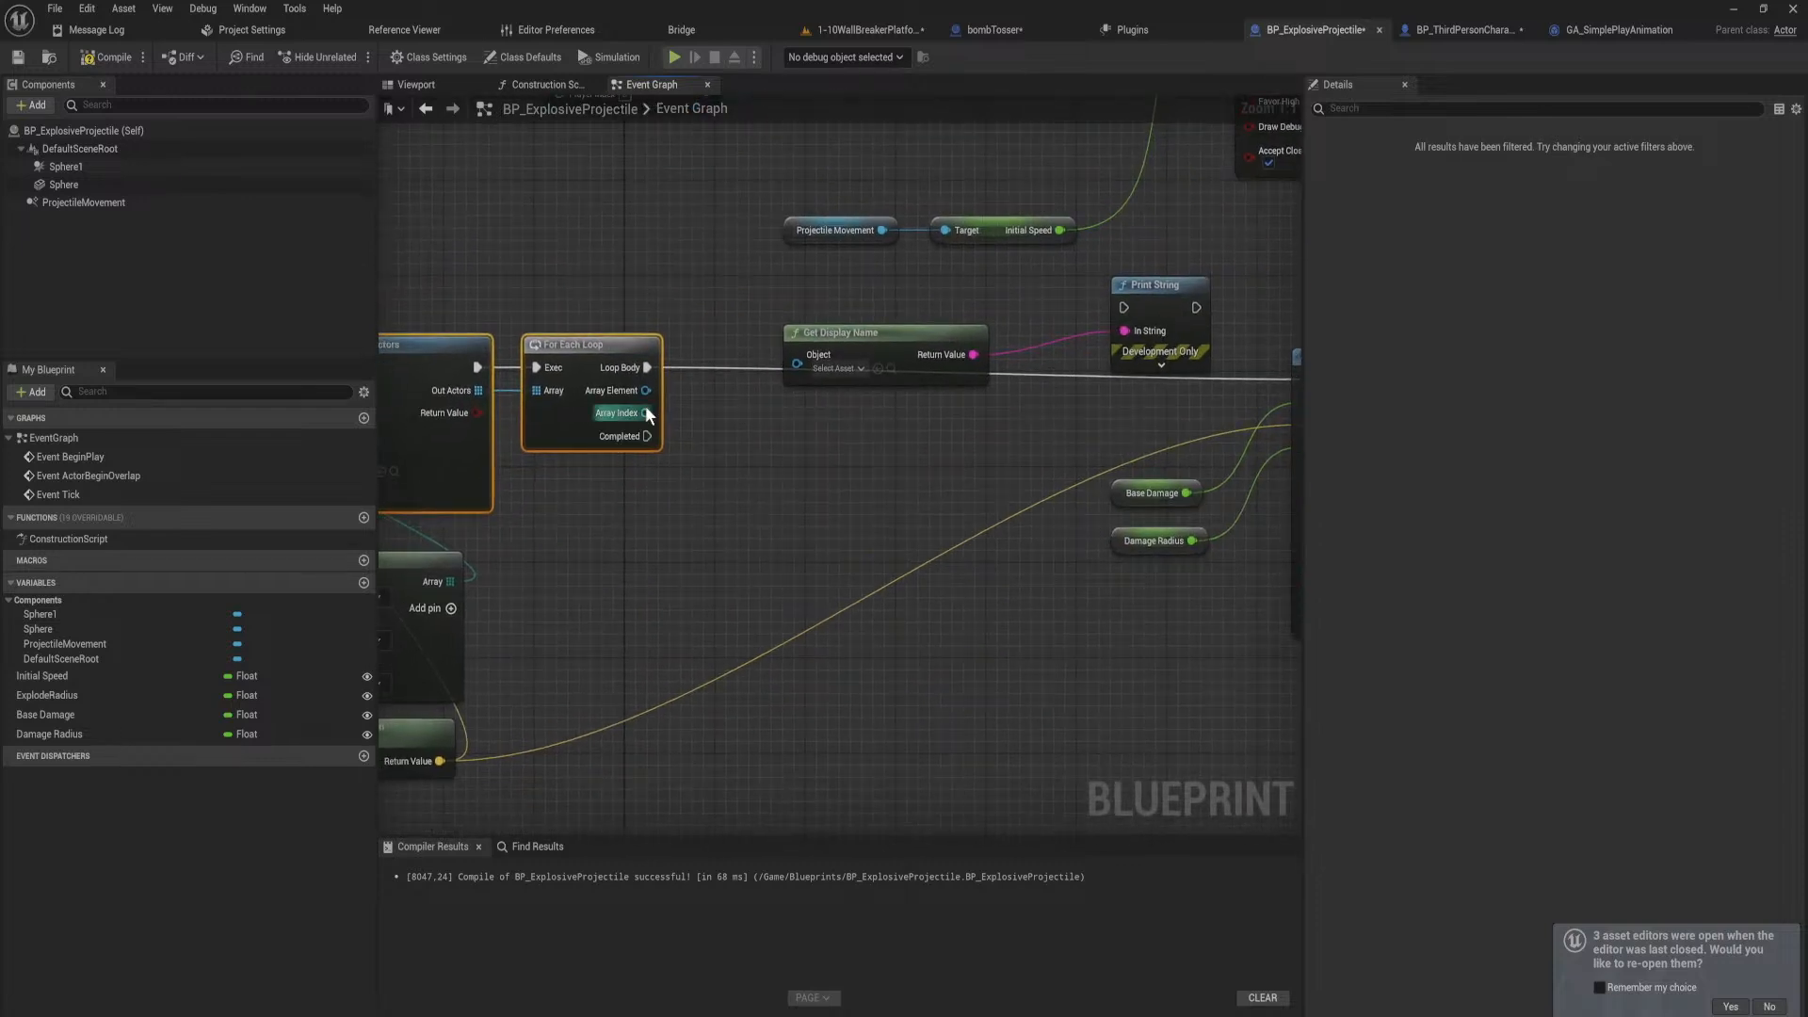
drag(646, 390, 1127, 310)
right_drag(1126, 311, 646, 331)
drag(704, 333, 838, 425)
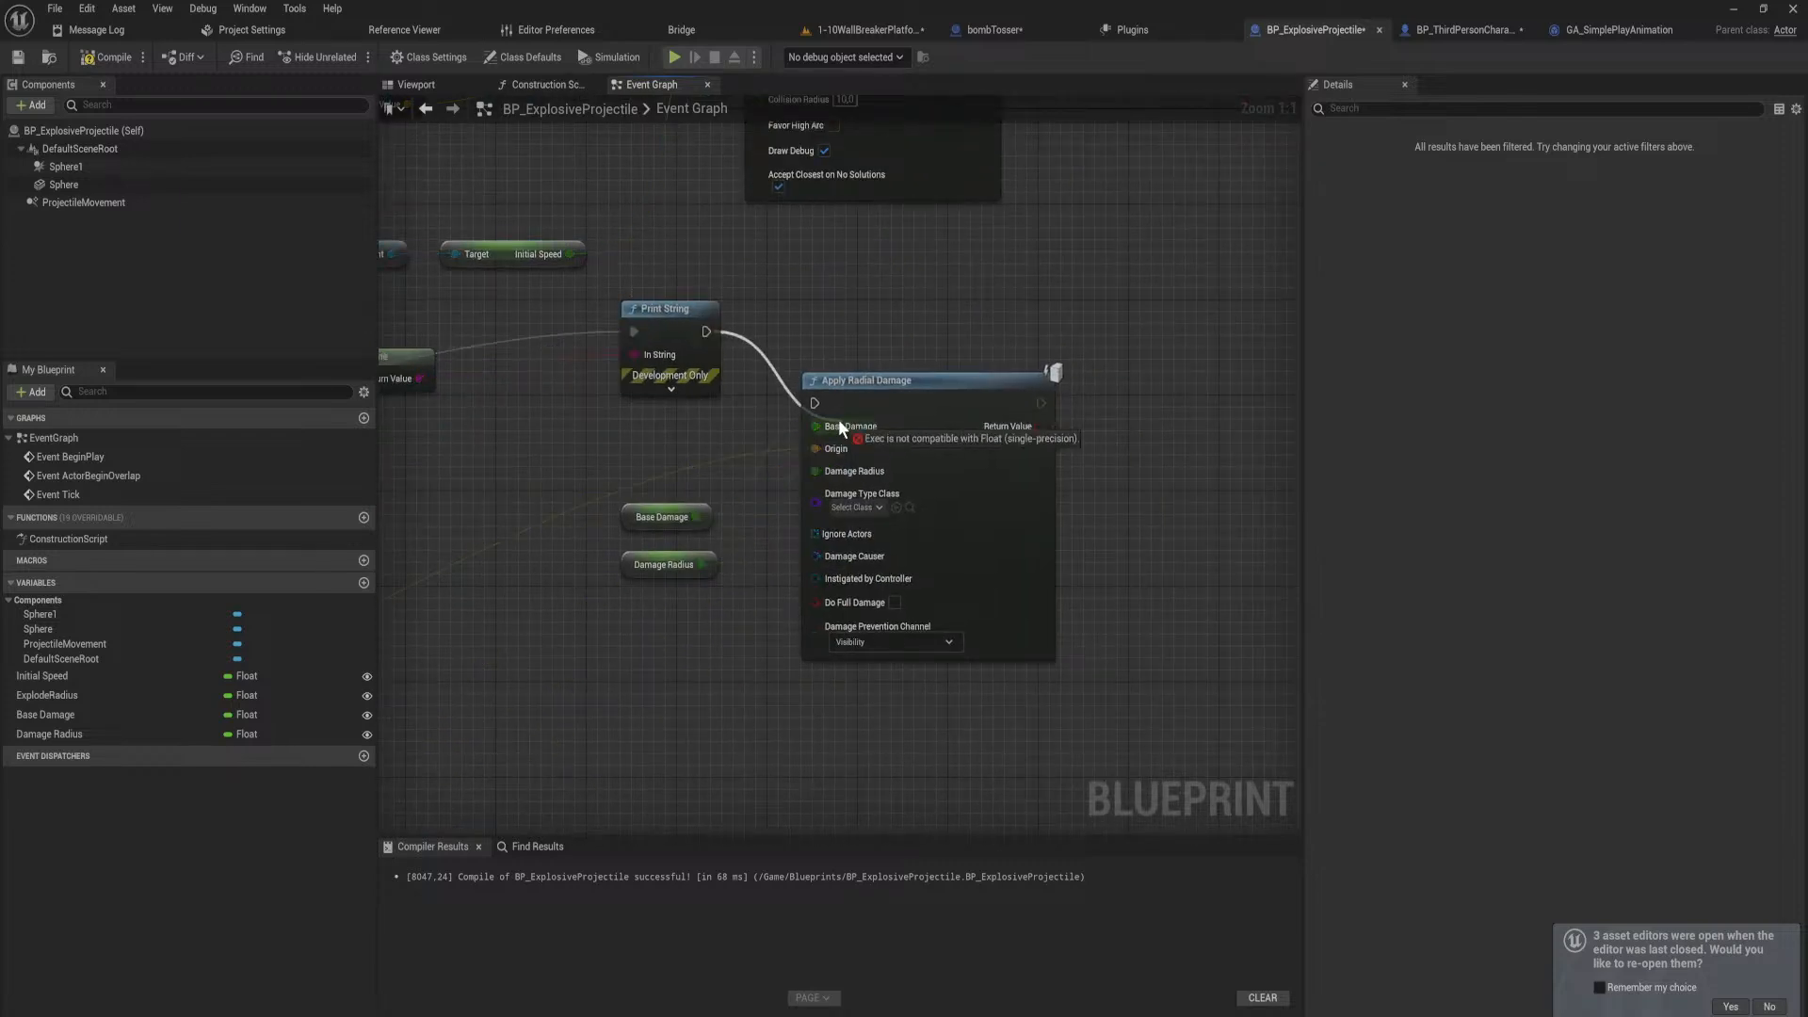
Step: Align Print String and Get Display Name beside For Each Loop and compile BP_ExplosiveProjectile
right_drag(676, 405, 1093, 431)
drag(1100, 348, 927, 394)
click(1019, 361)
click(128, 60)
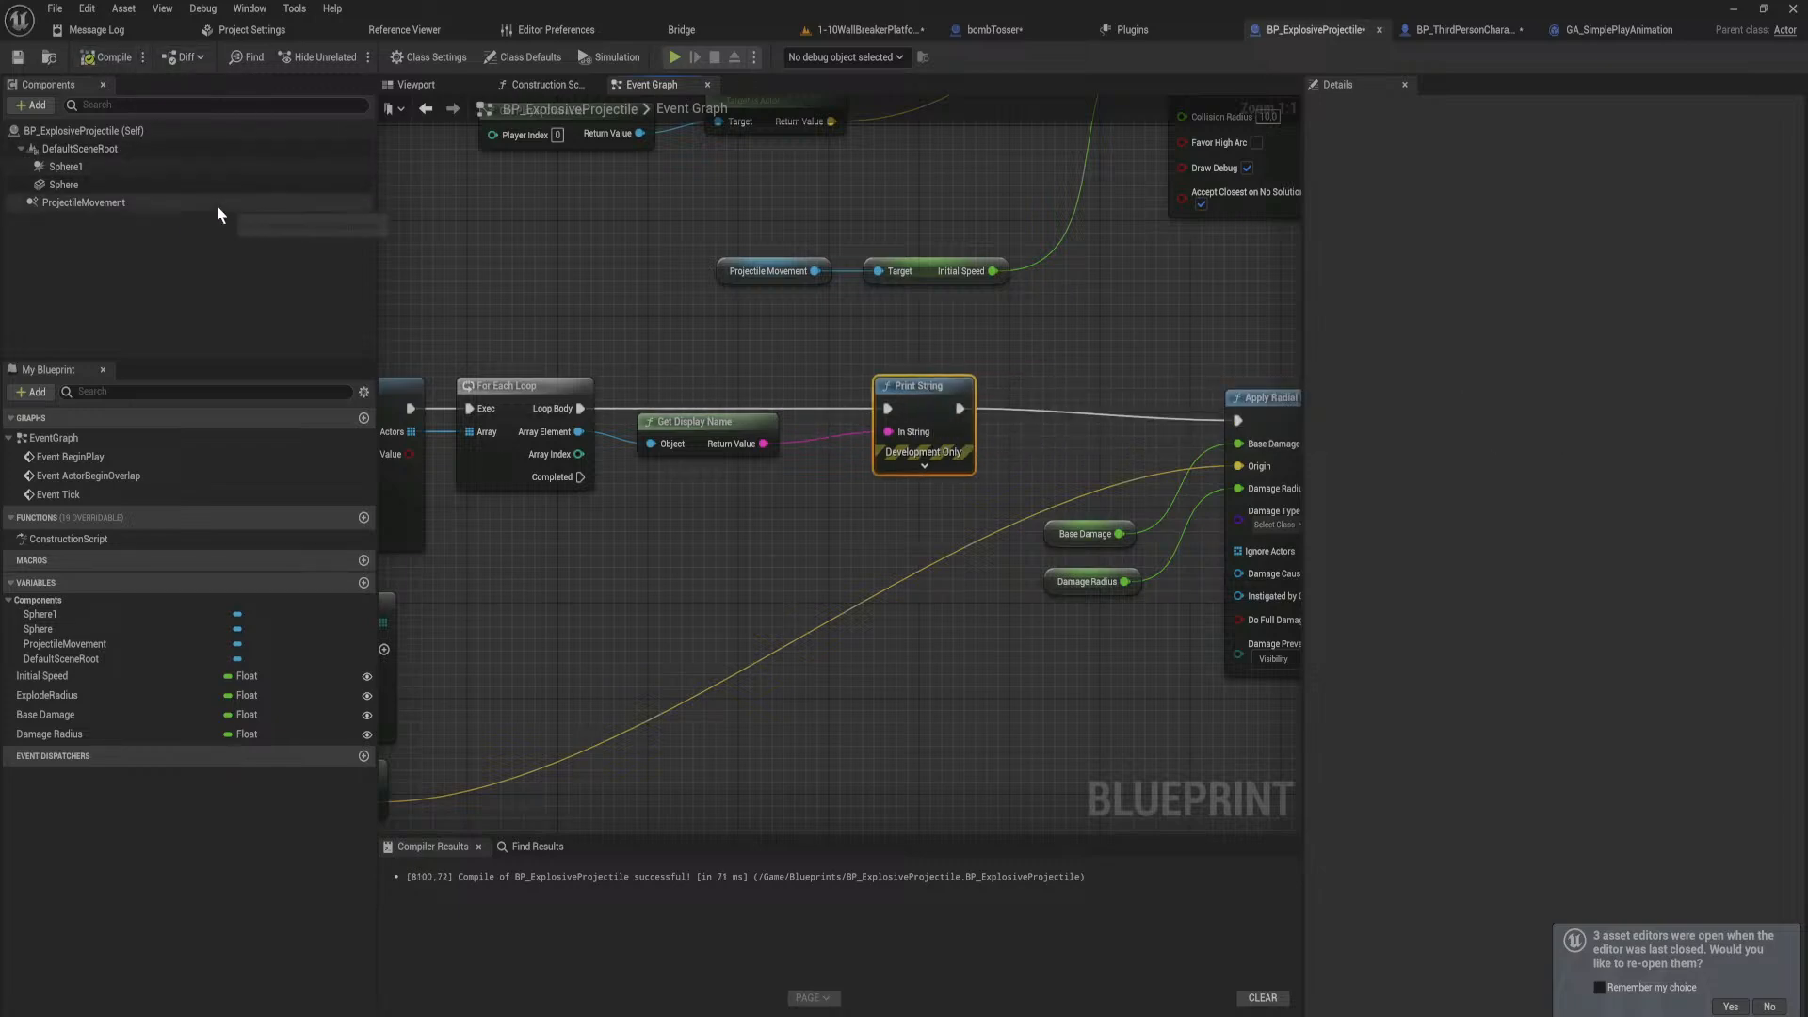
Step: Play-test the 1-10WallBreakerPlatforming level to check which actor names the explosive projectile prints
click(859, 29)
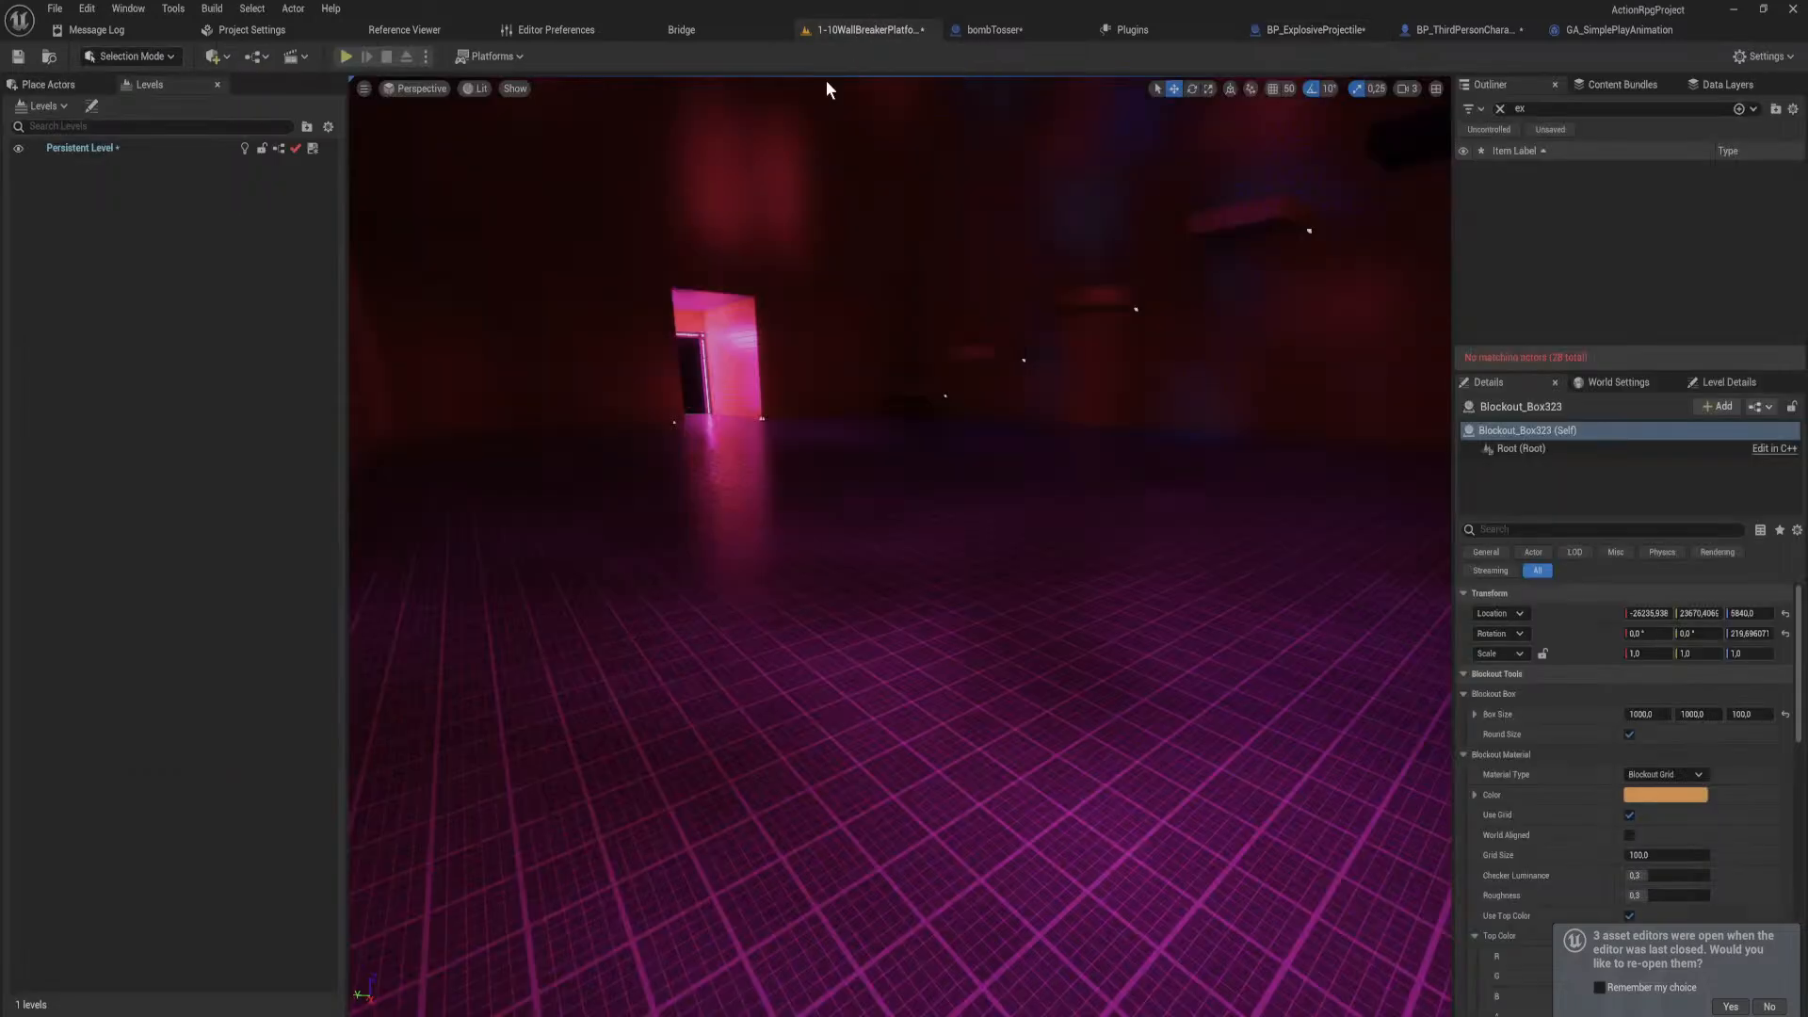
right_drag(813, 309, 813, 309)
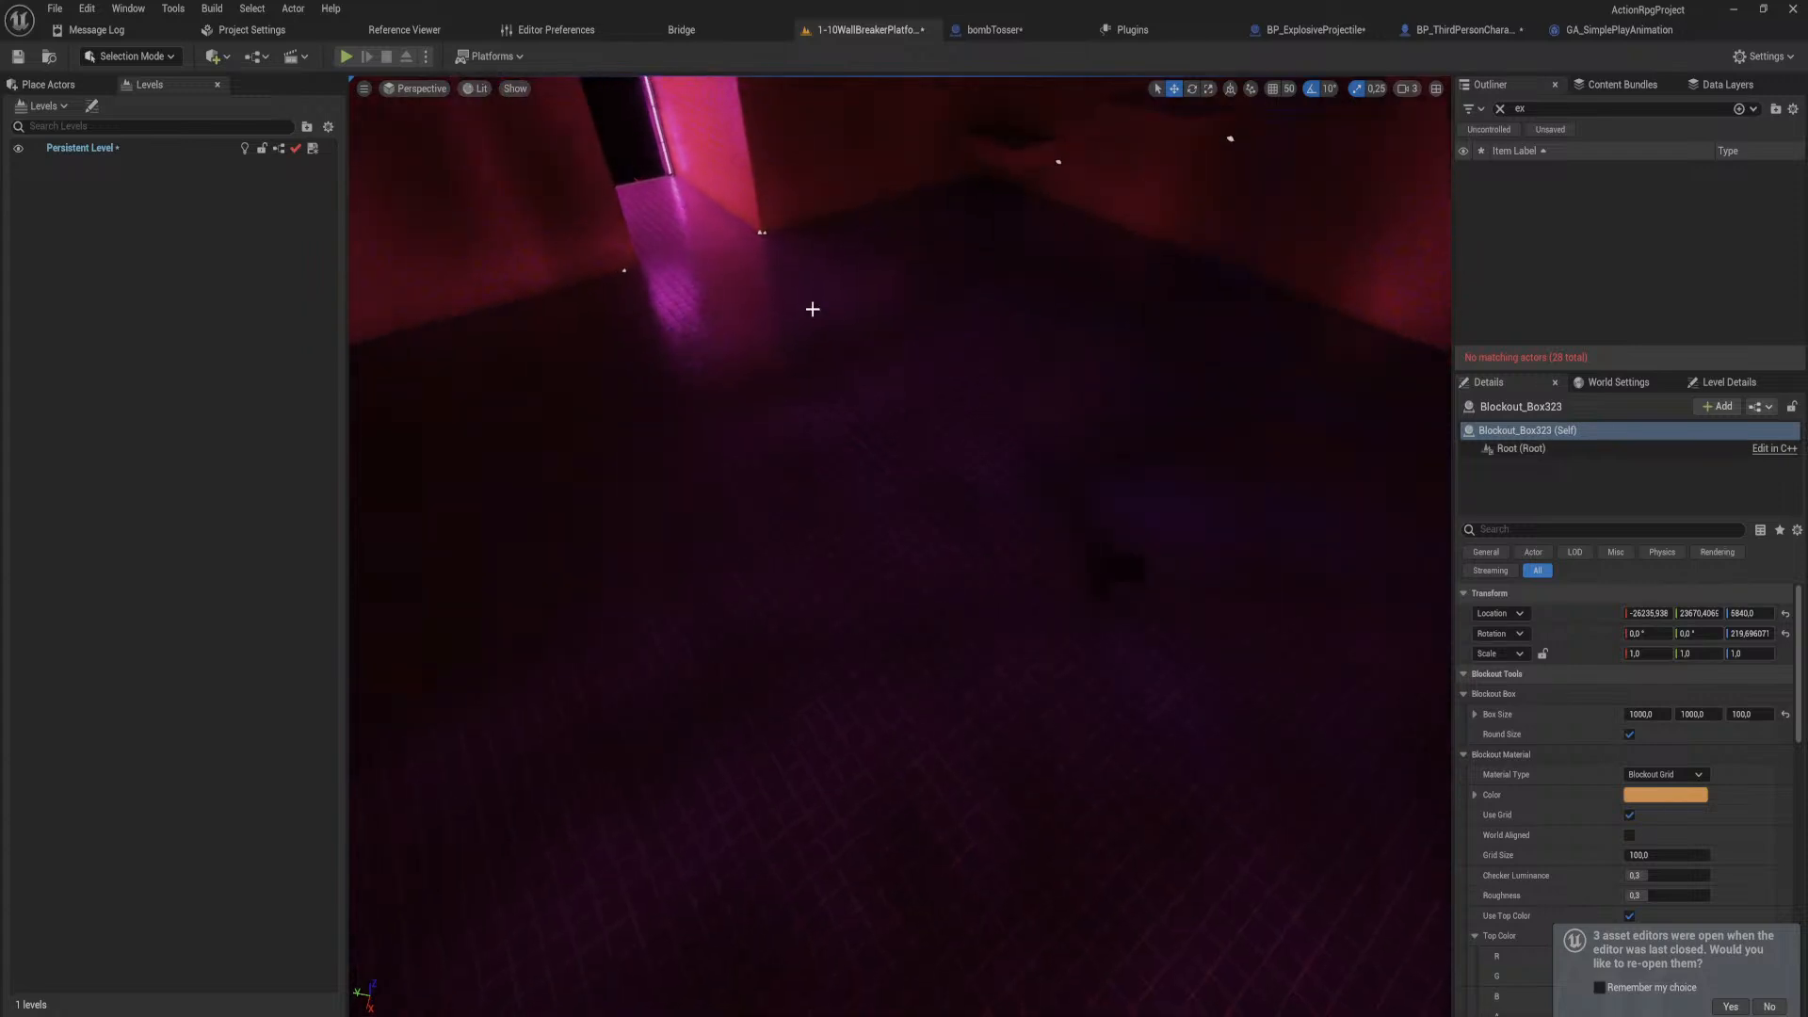
click(346, 57)
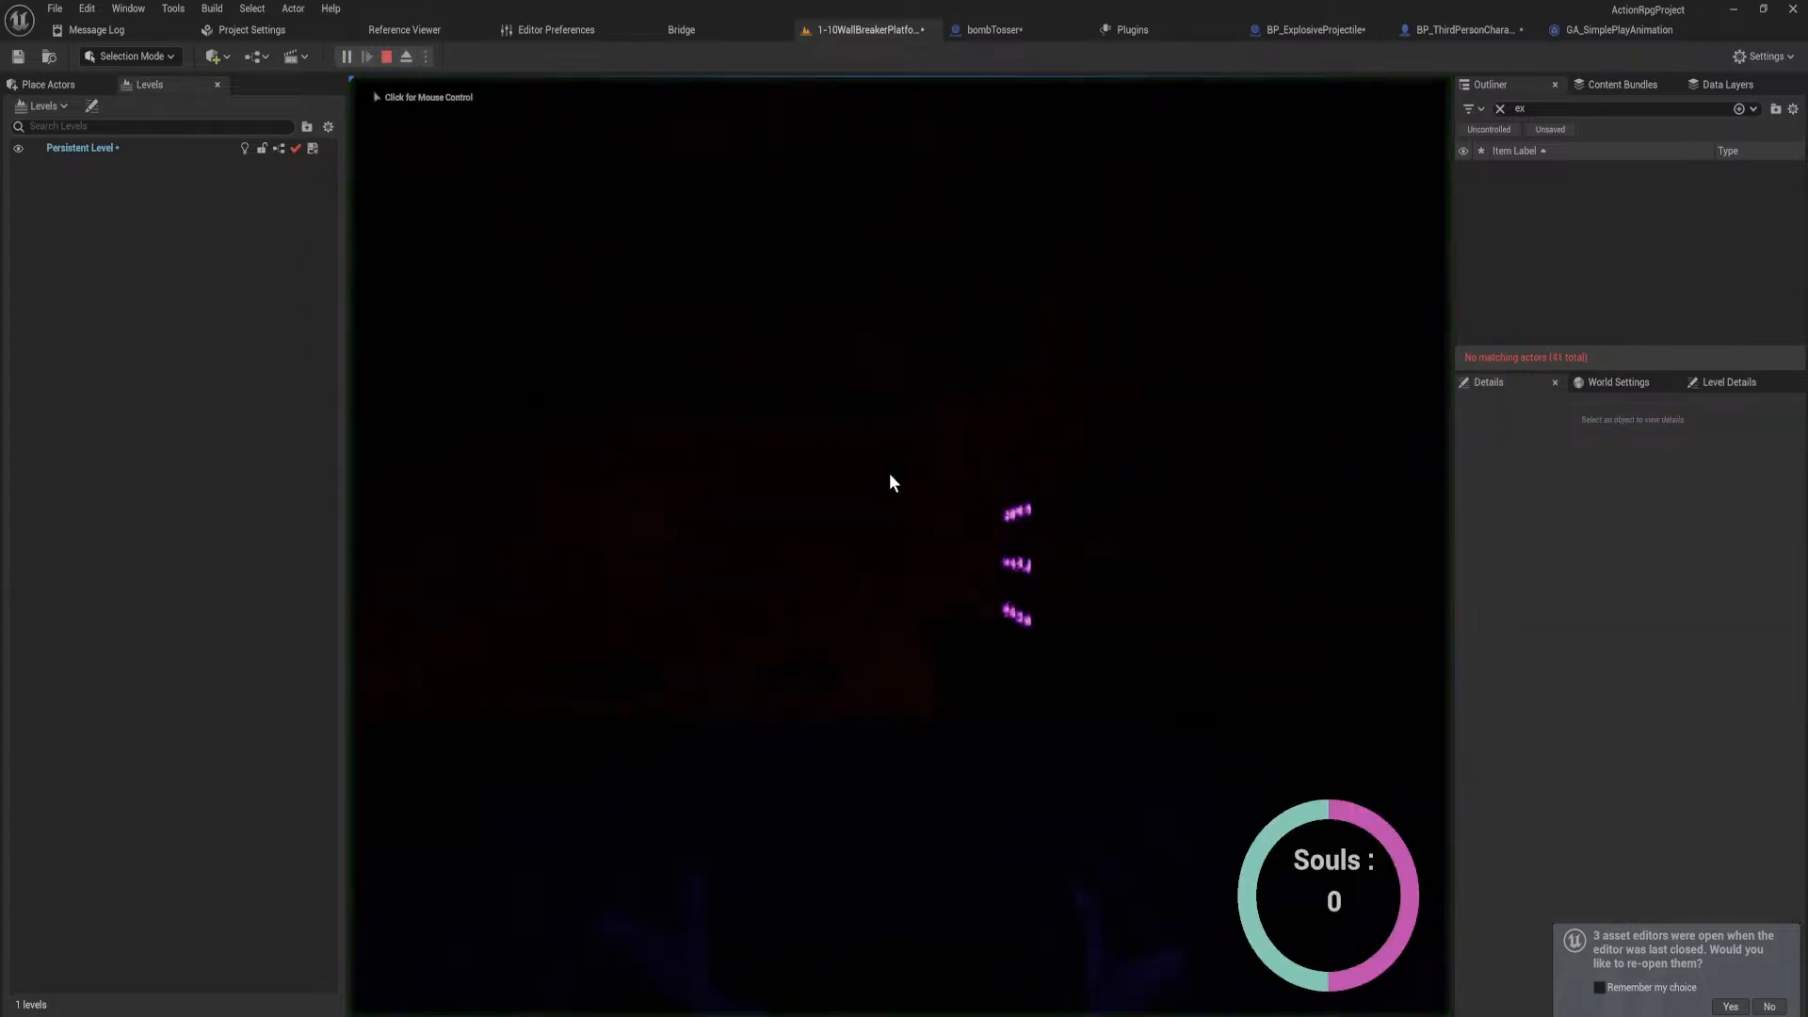
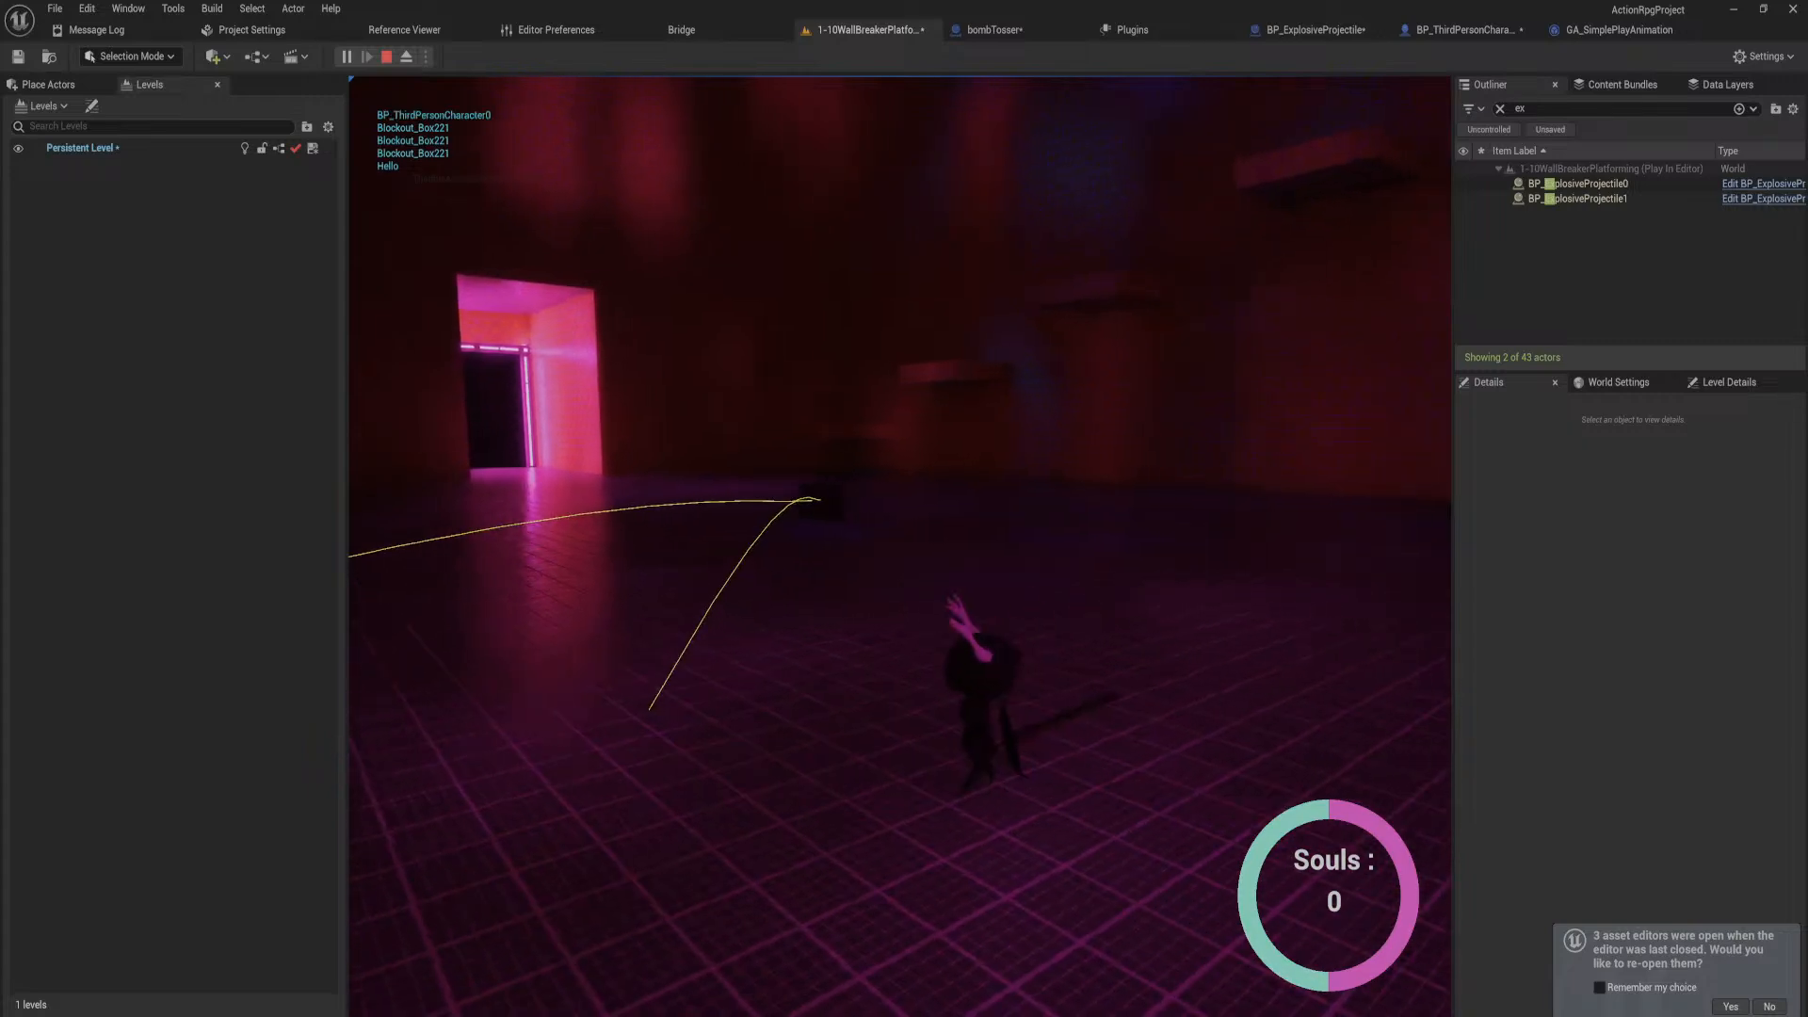
key(Escape)
Step: Delete the Print String and Get Display Name nodes between For Each Loop and Apply Radial Damage in BP_ExplosiveProjectile
click(1467, 27)
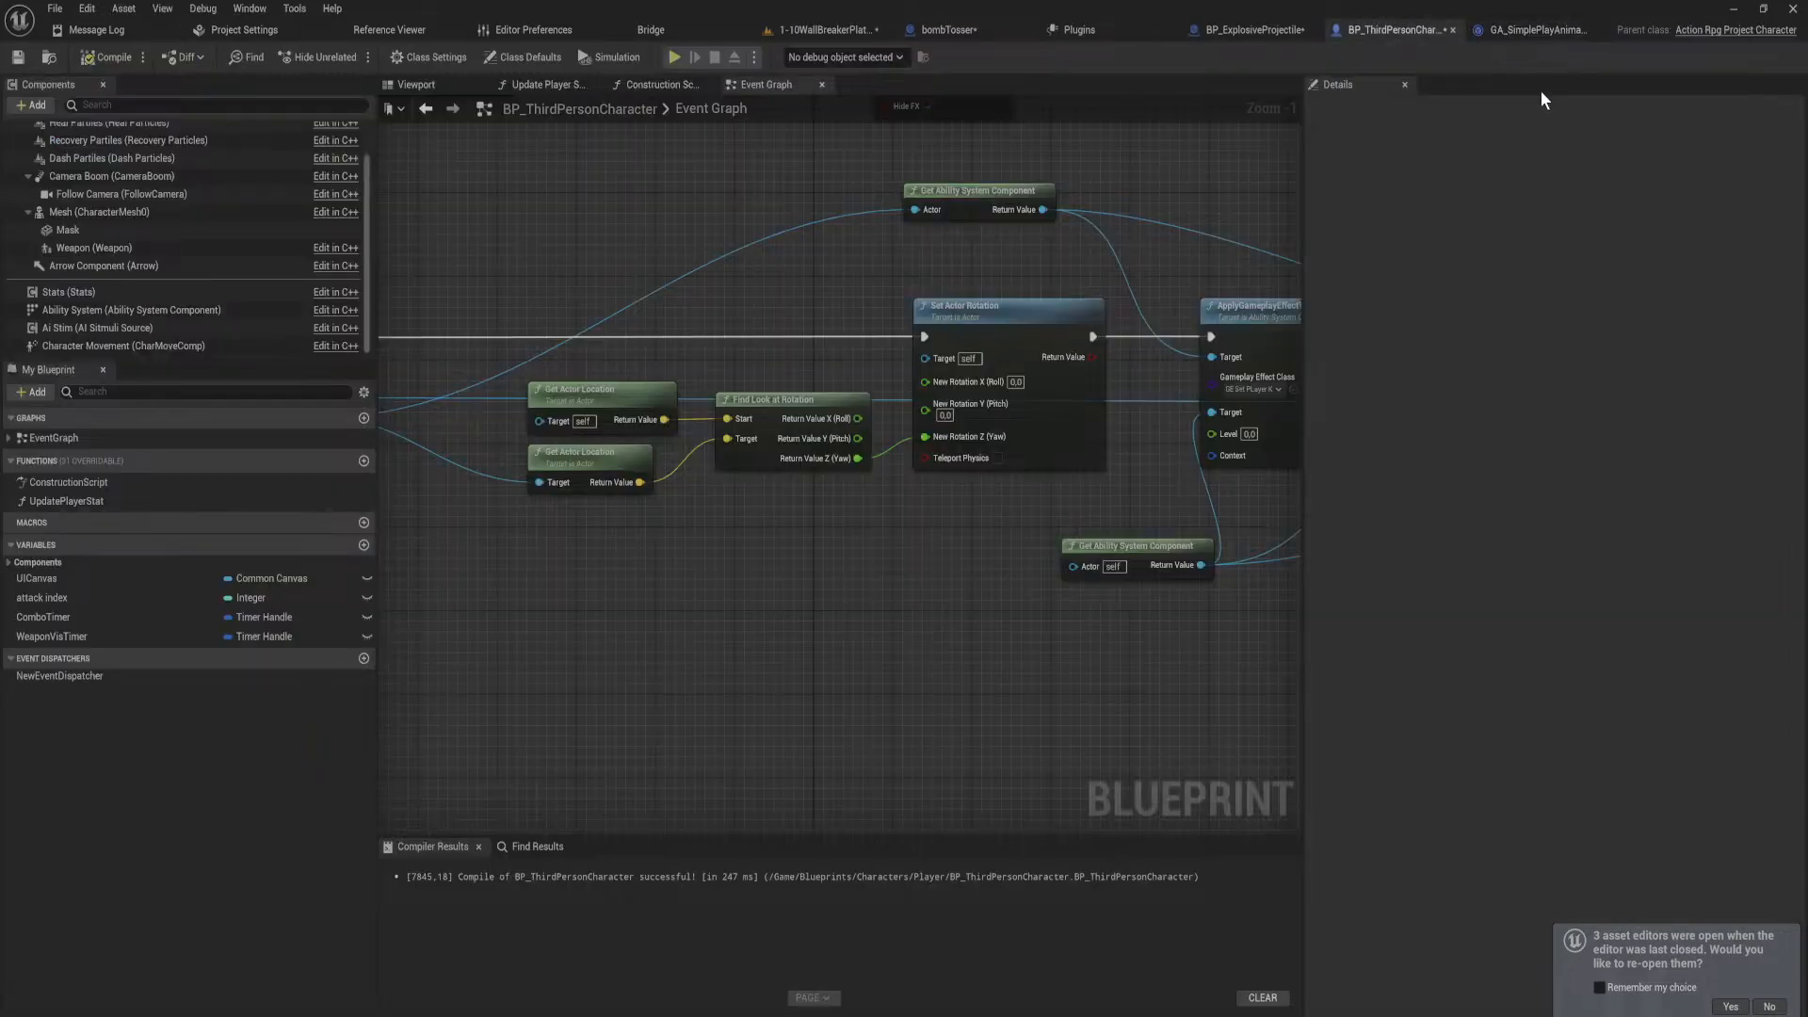
click(1540, 29)
click(1326, 28)
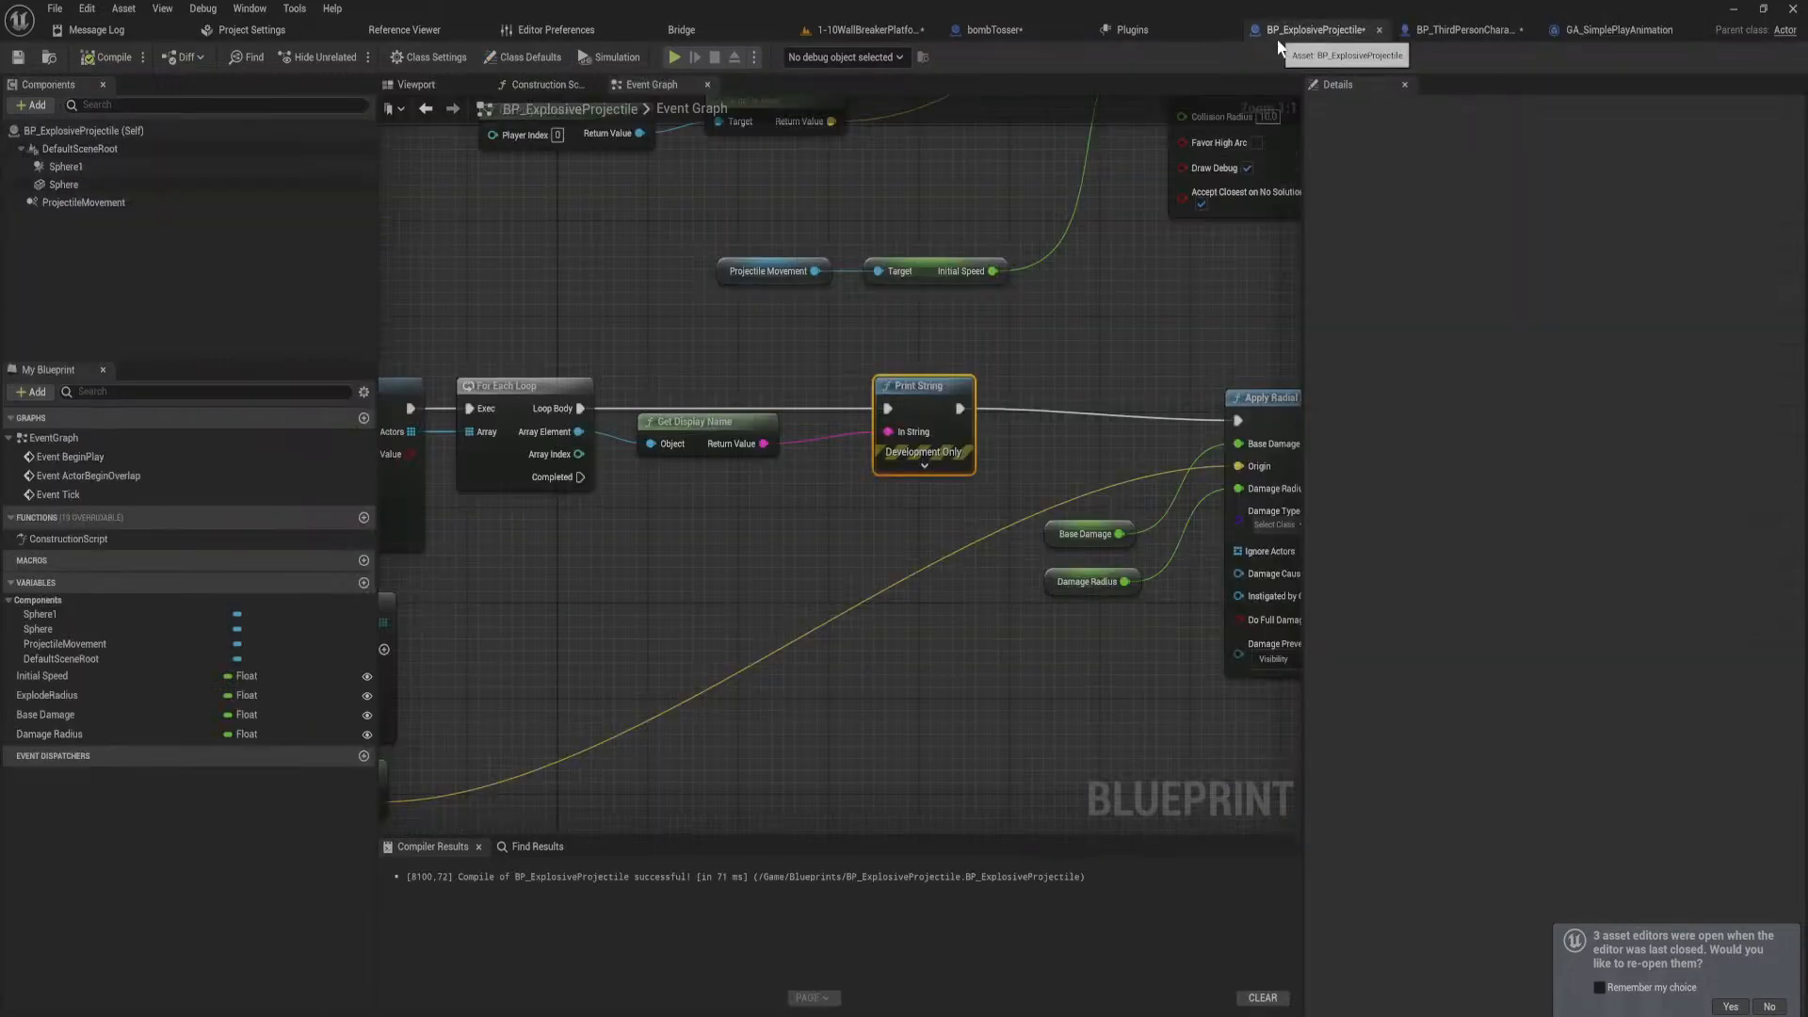
right_drag(727, 417, 1127, 427)
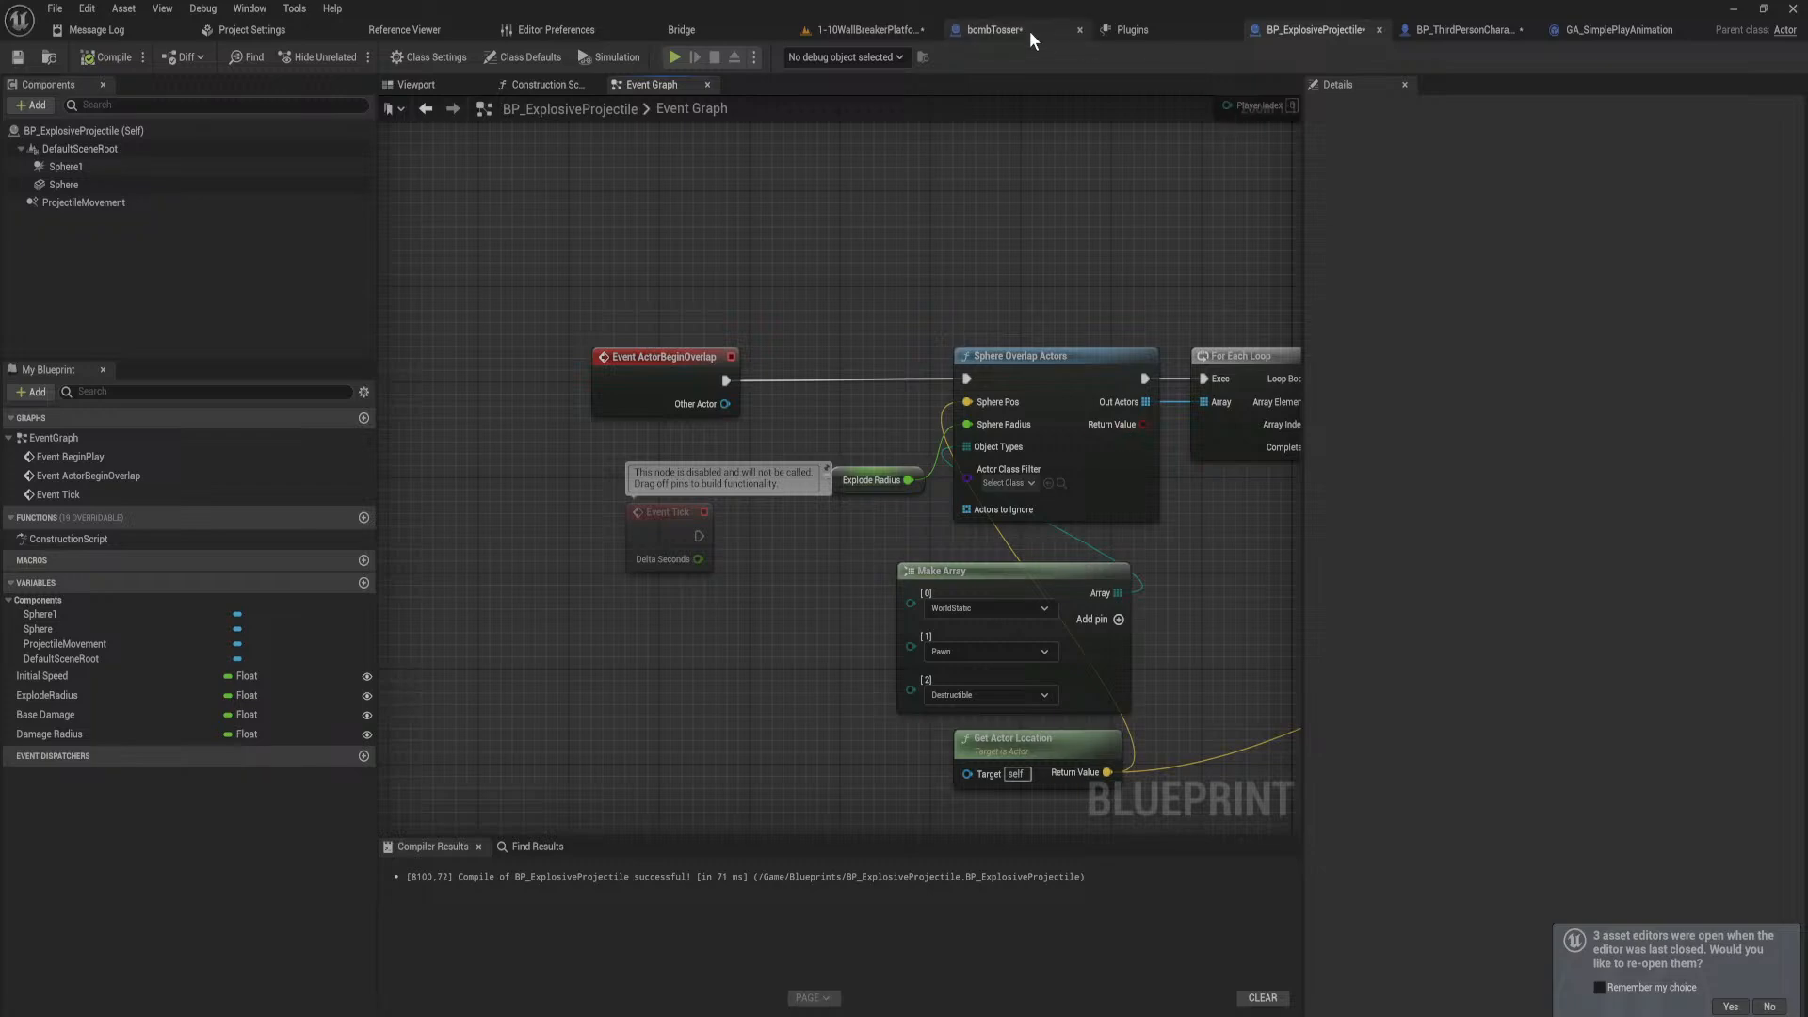
right_drag(1133, 278, 379, 430)
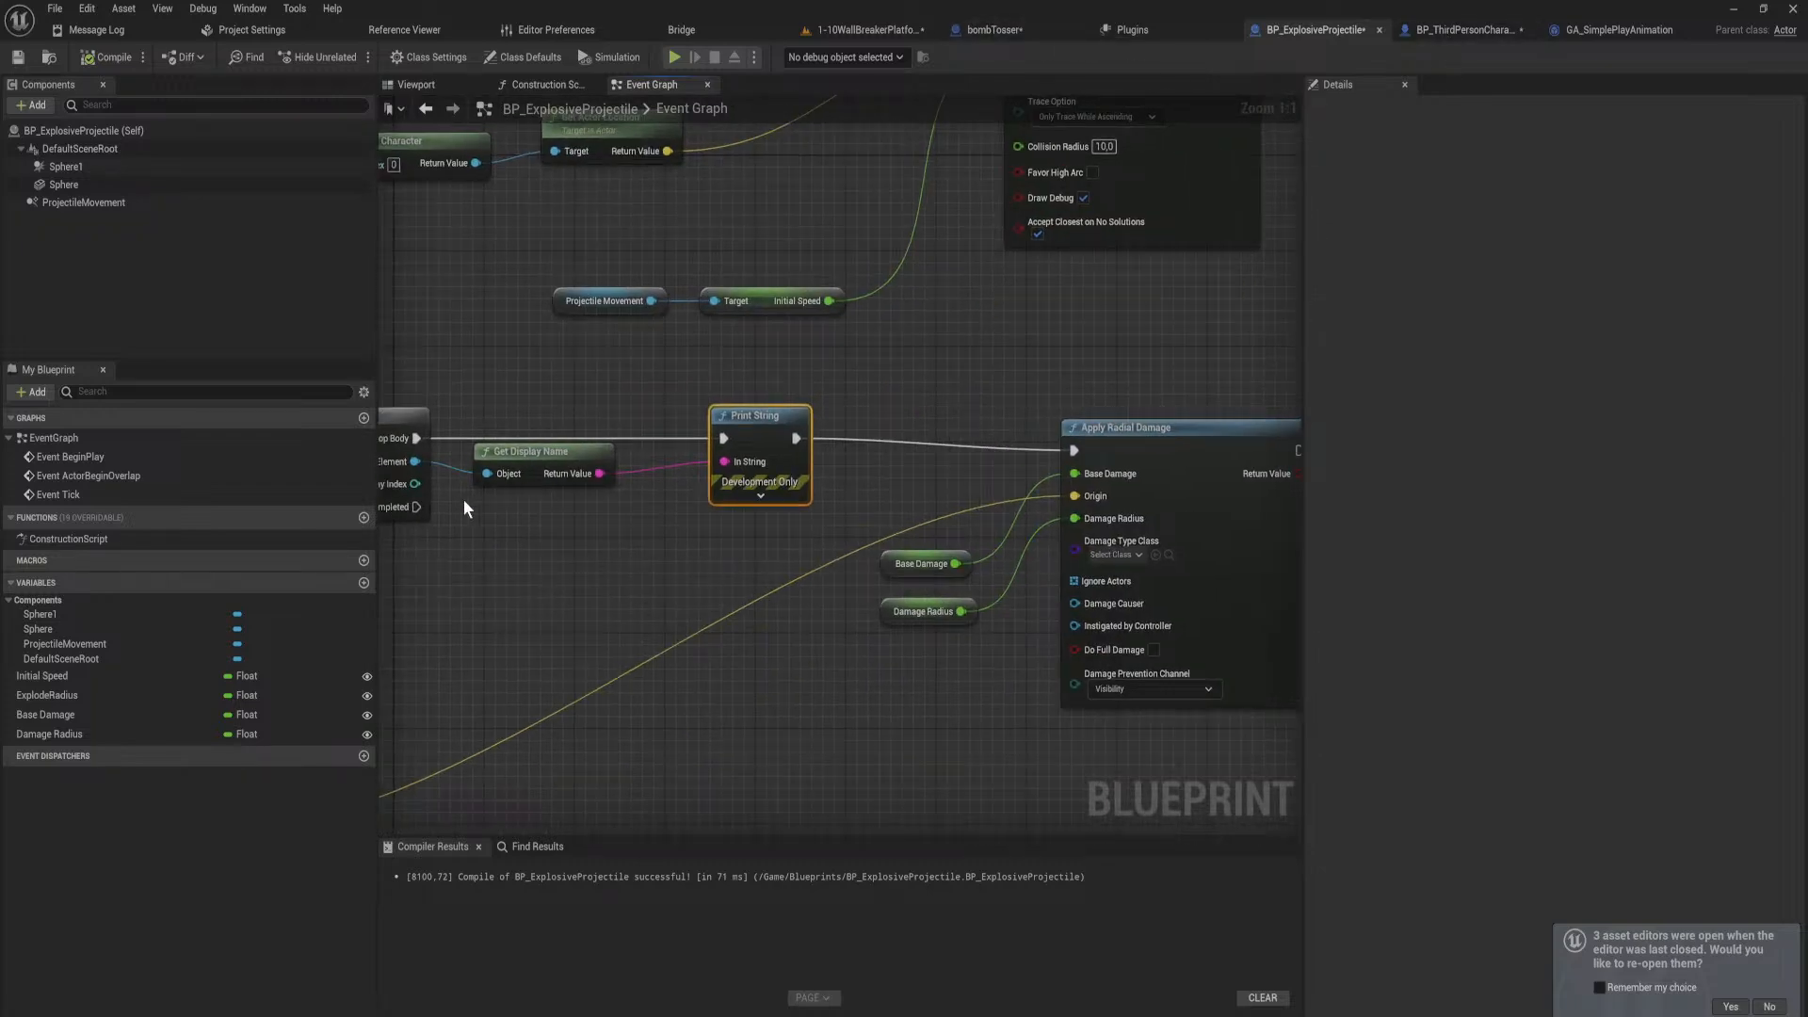
key(Delete)
click(565, 451)
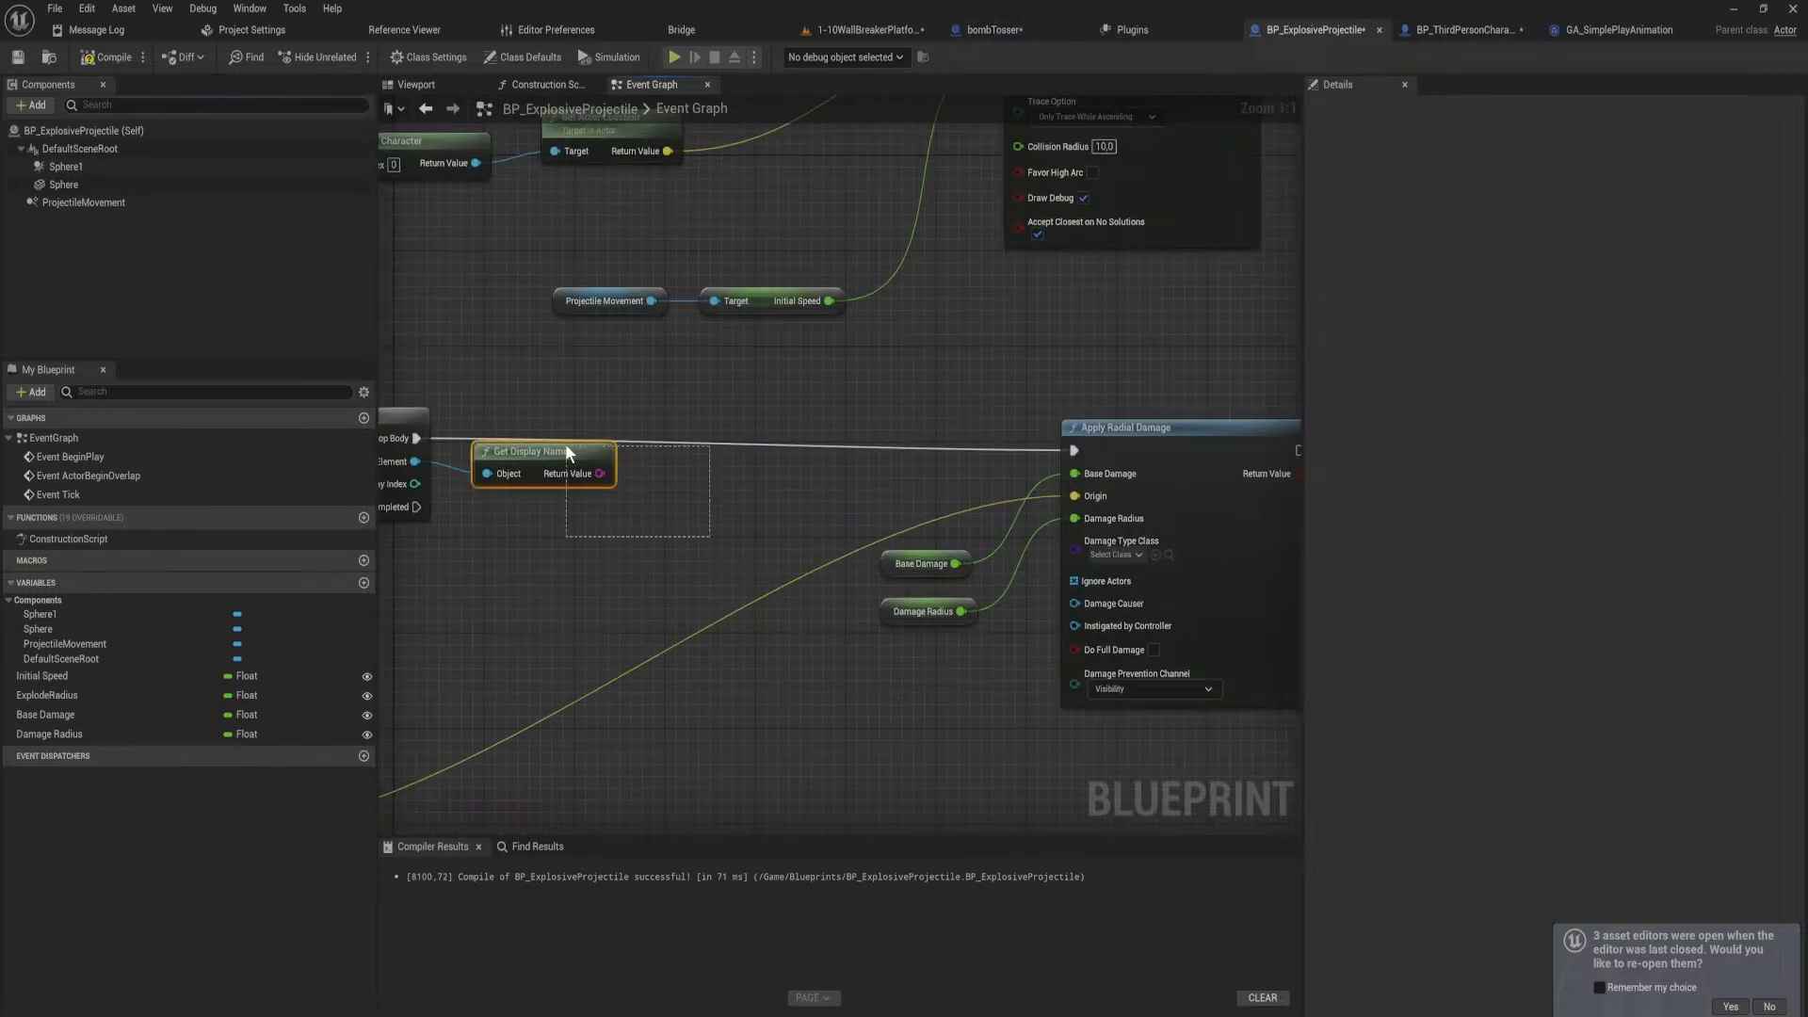
Step: Insert a Print String between Event AnyDamage and Set Actor Rotation in BP_ThirdPersonCharacter, placing it above the Get Actor Location nodes
click(1428, 28)
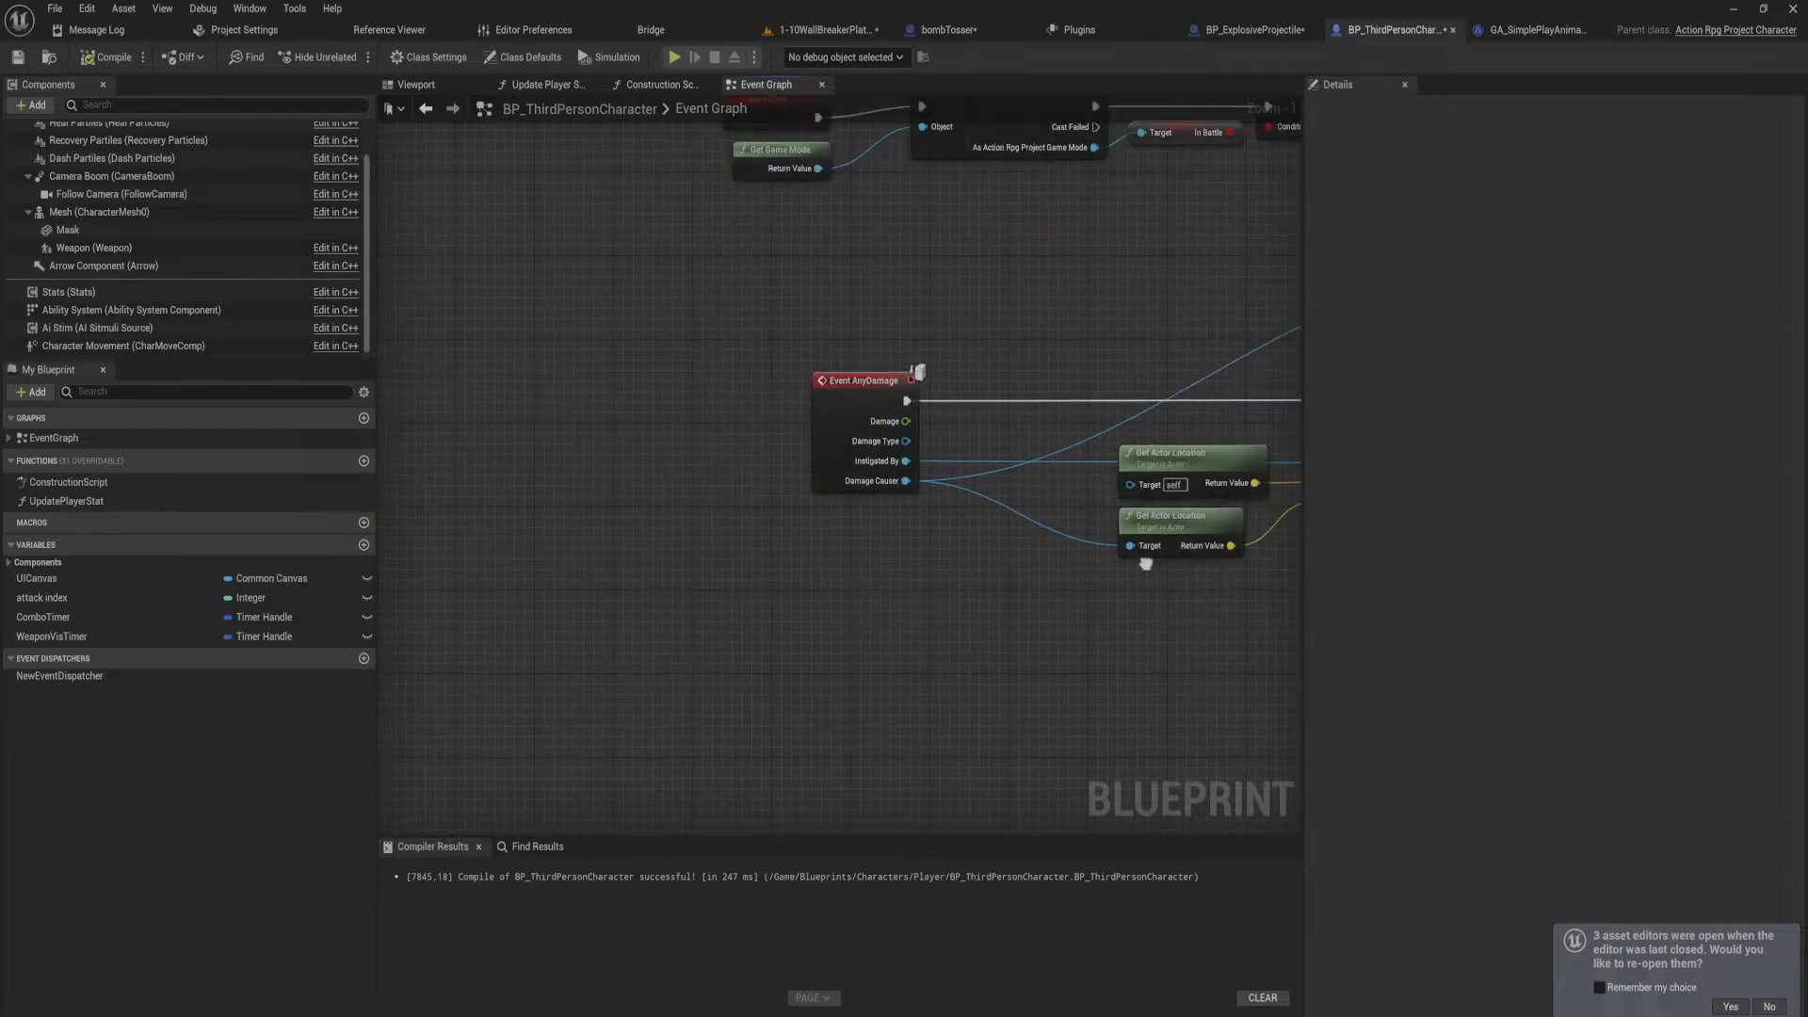
drag(808, 423, 1013, 417)
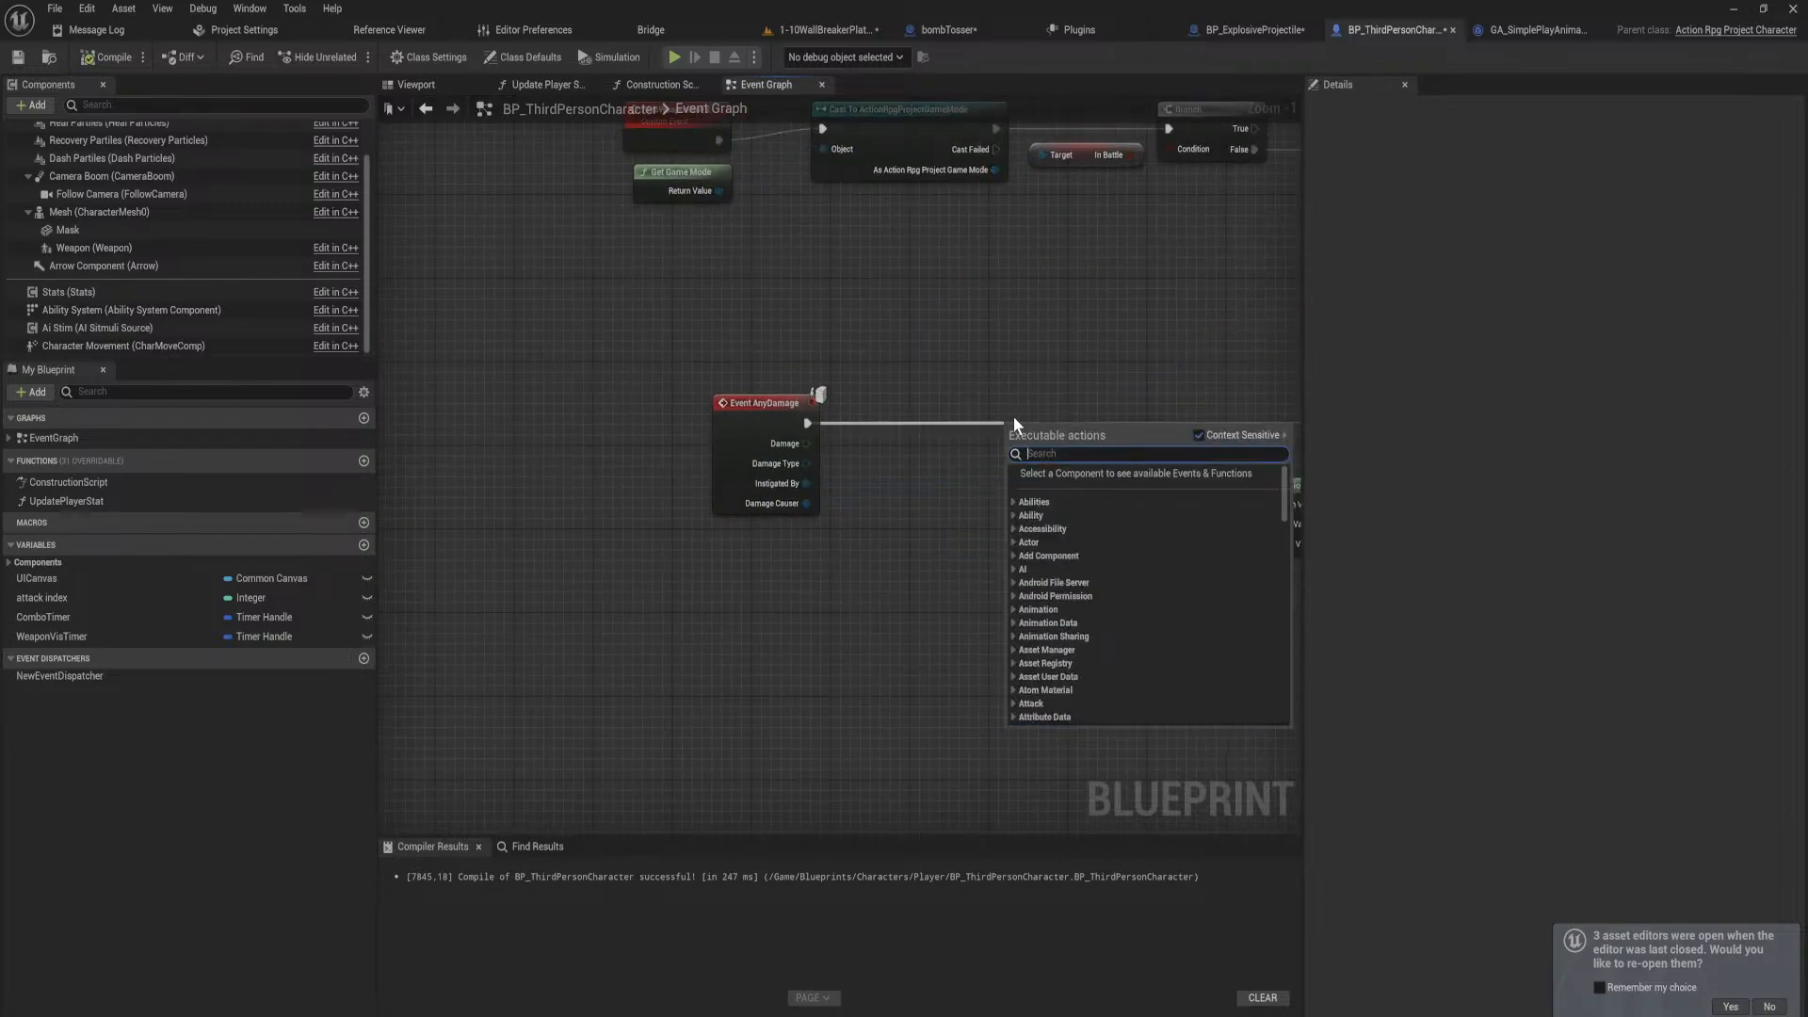
click(1087, 392)
right_drag(1088, 394, 781, 349)
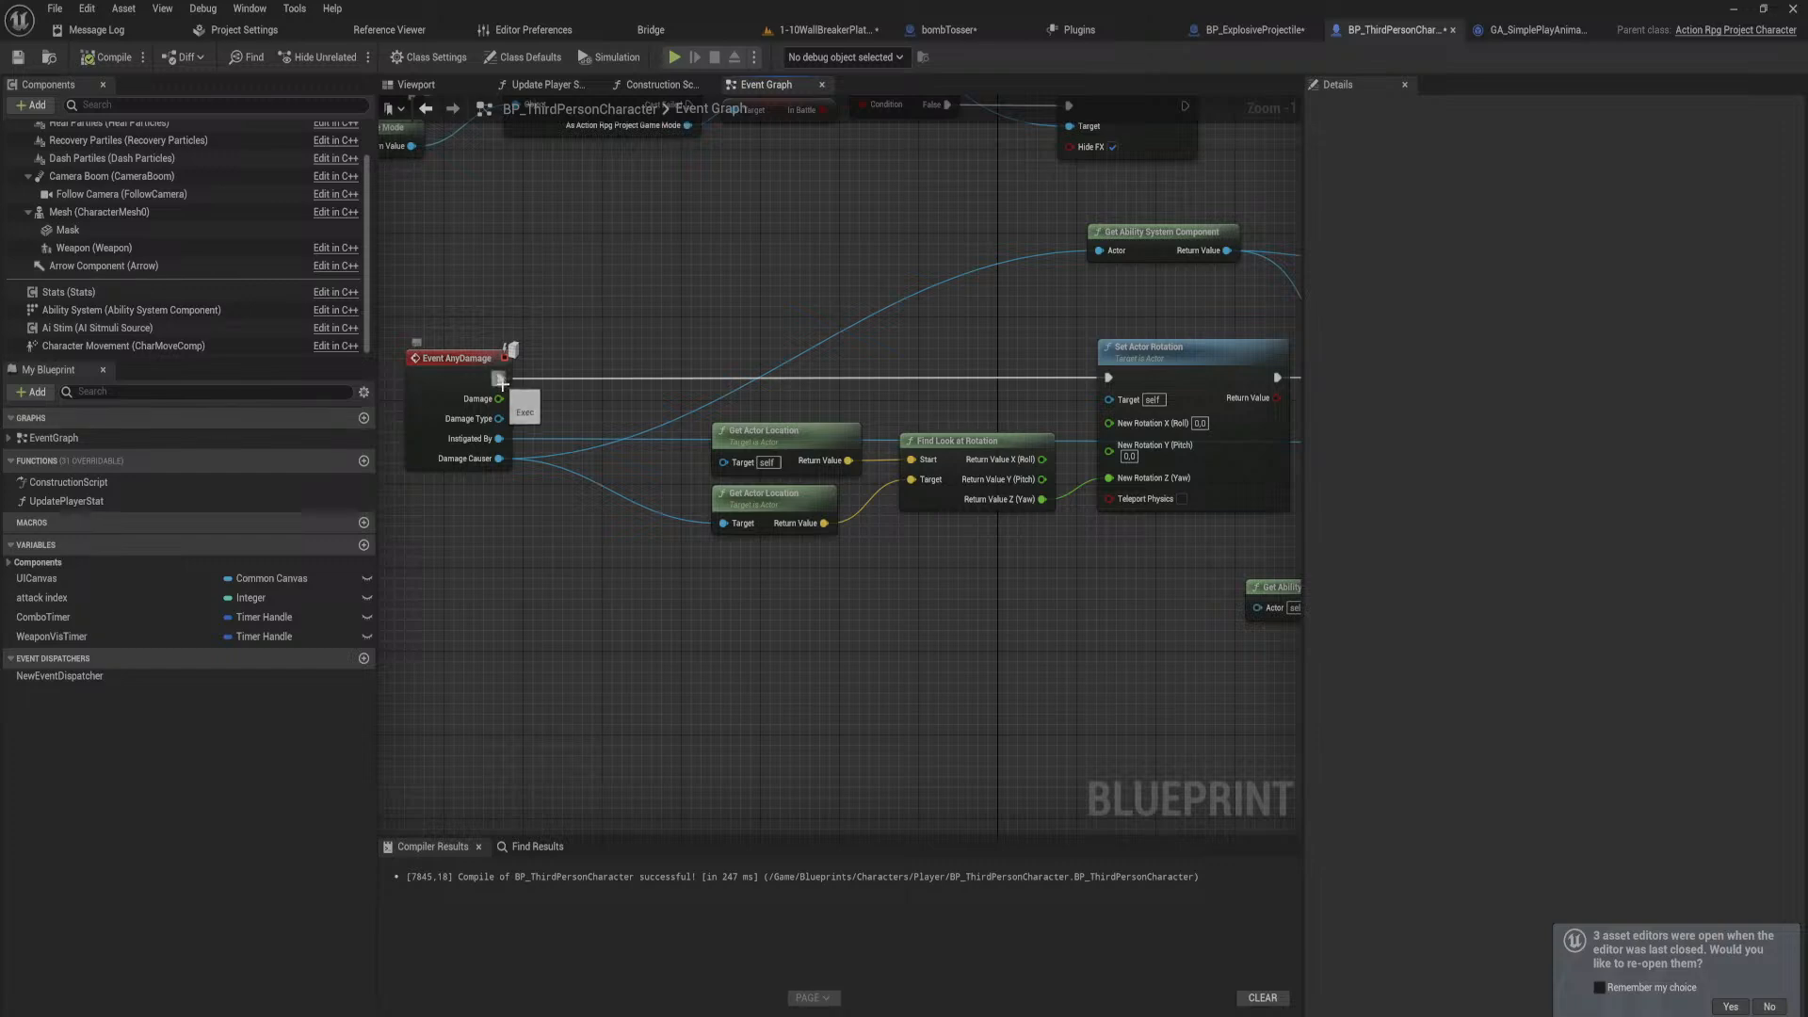
drag(506, 379, 695, 377)
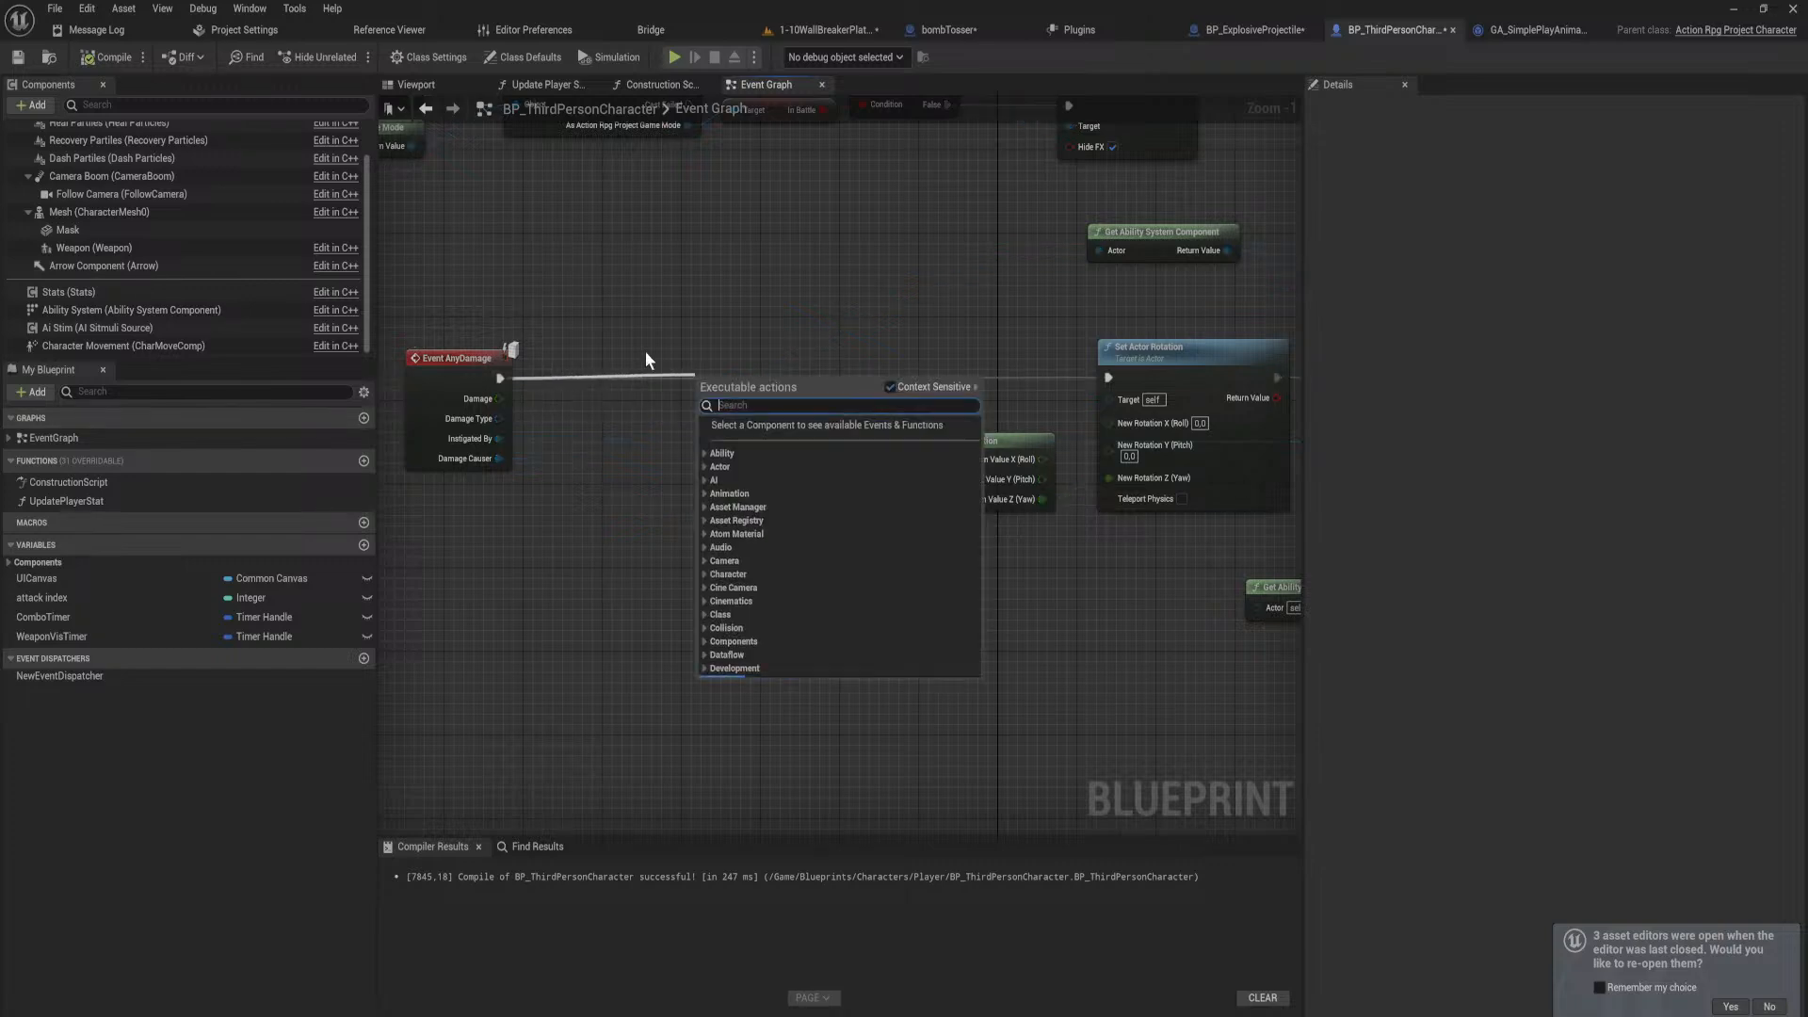
text(print)
key(Return)
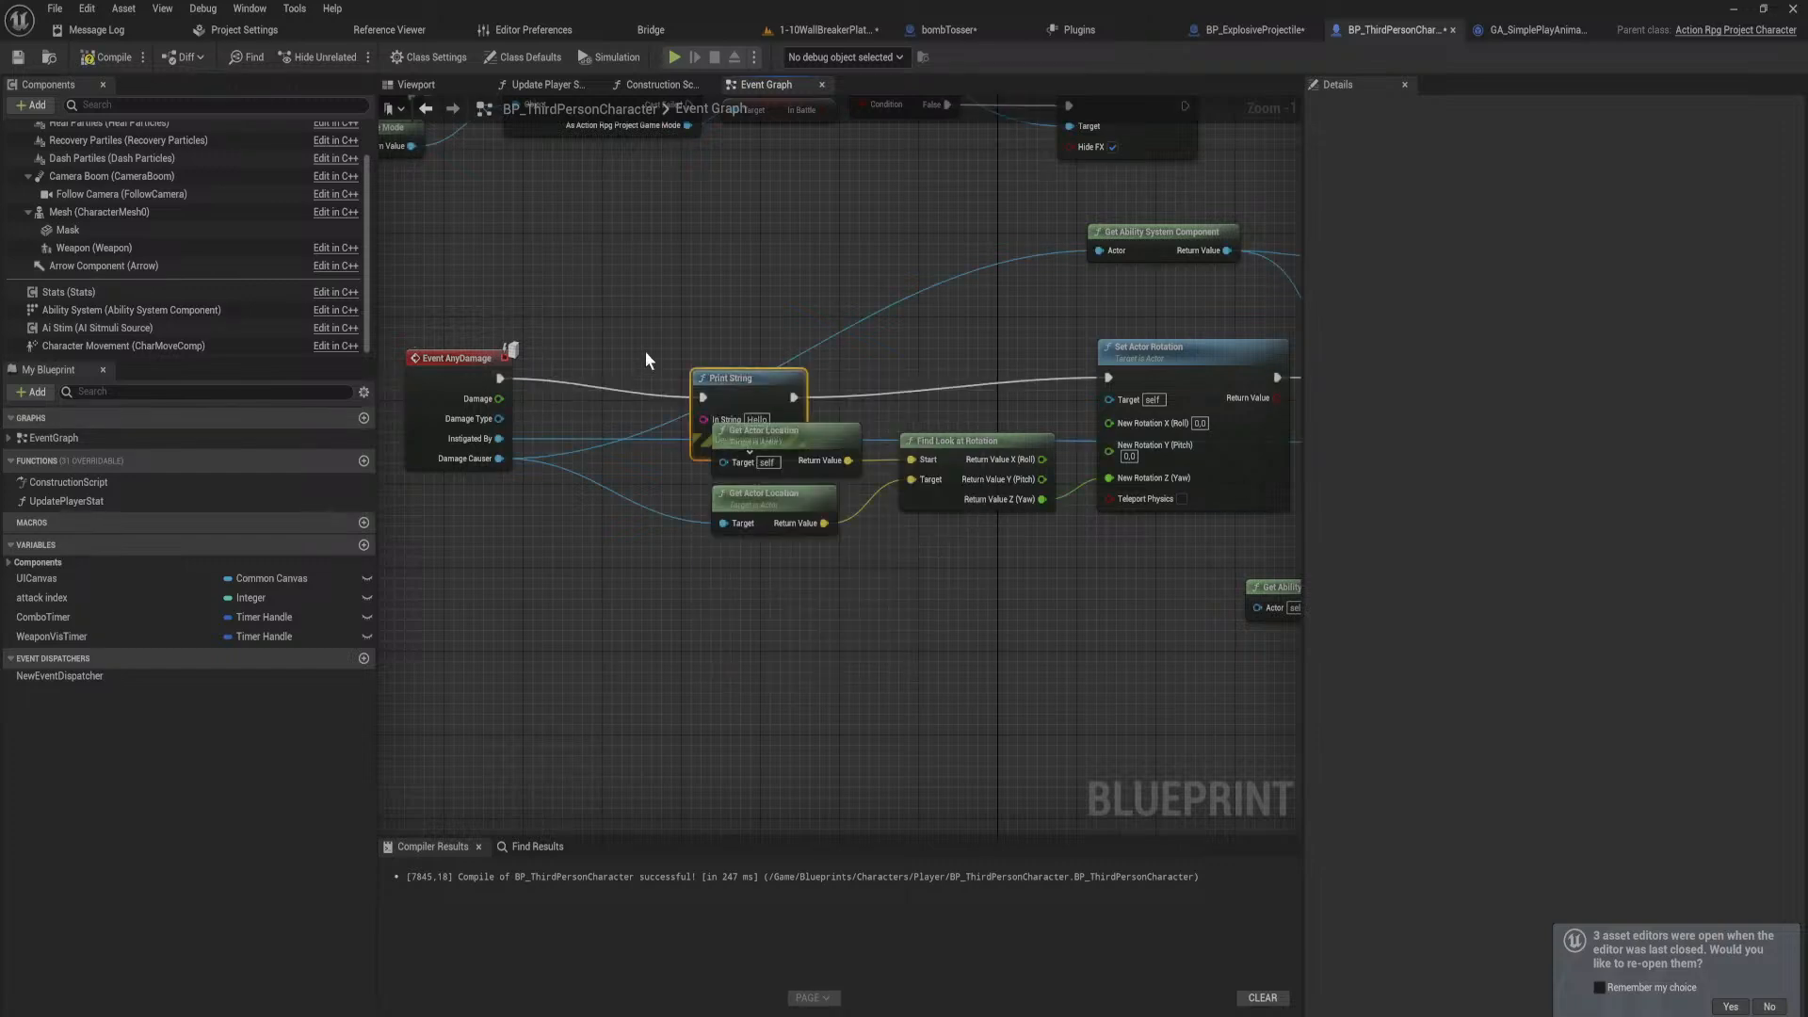
drag(749, 381, 729, 313)
right_drag(1294, 367, 527, 297)
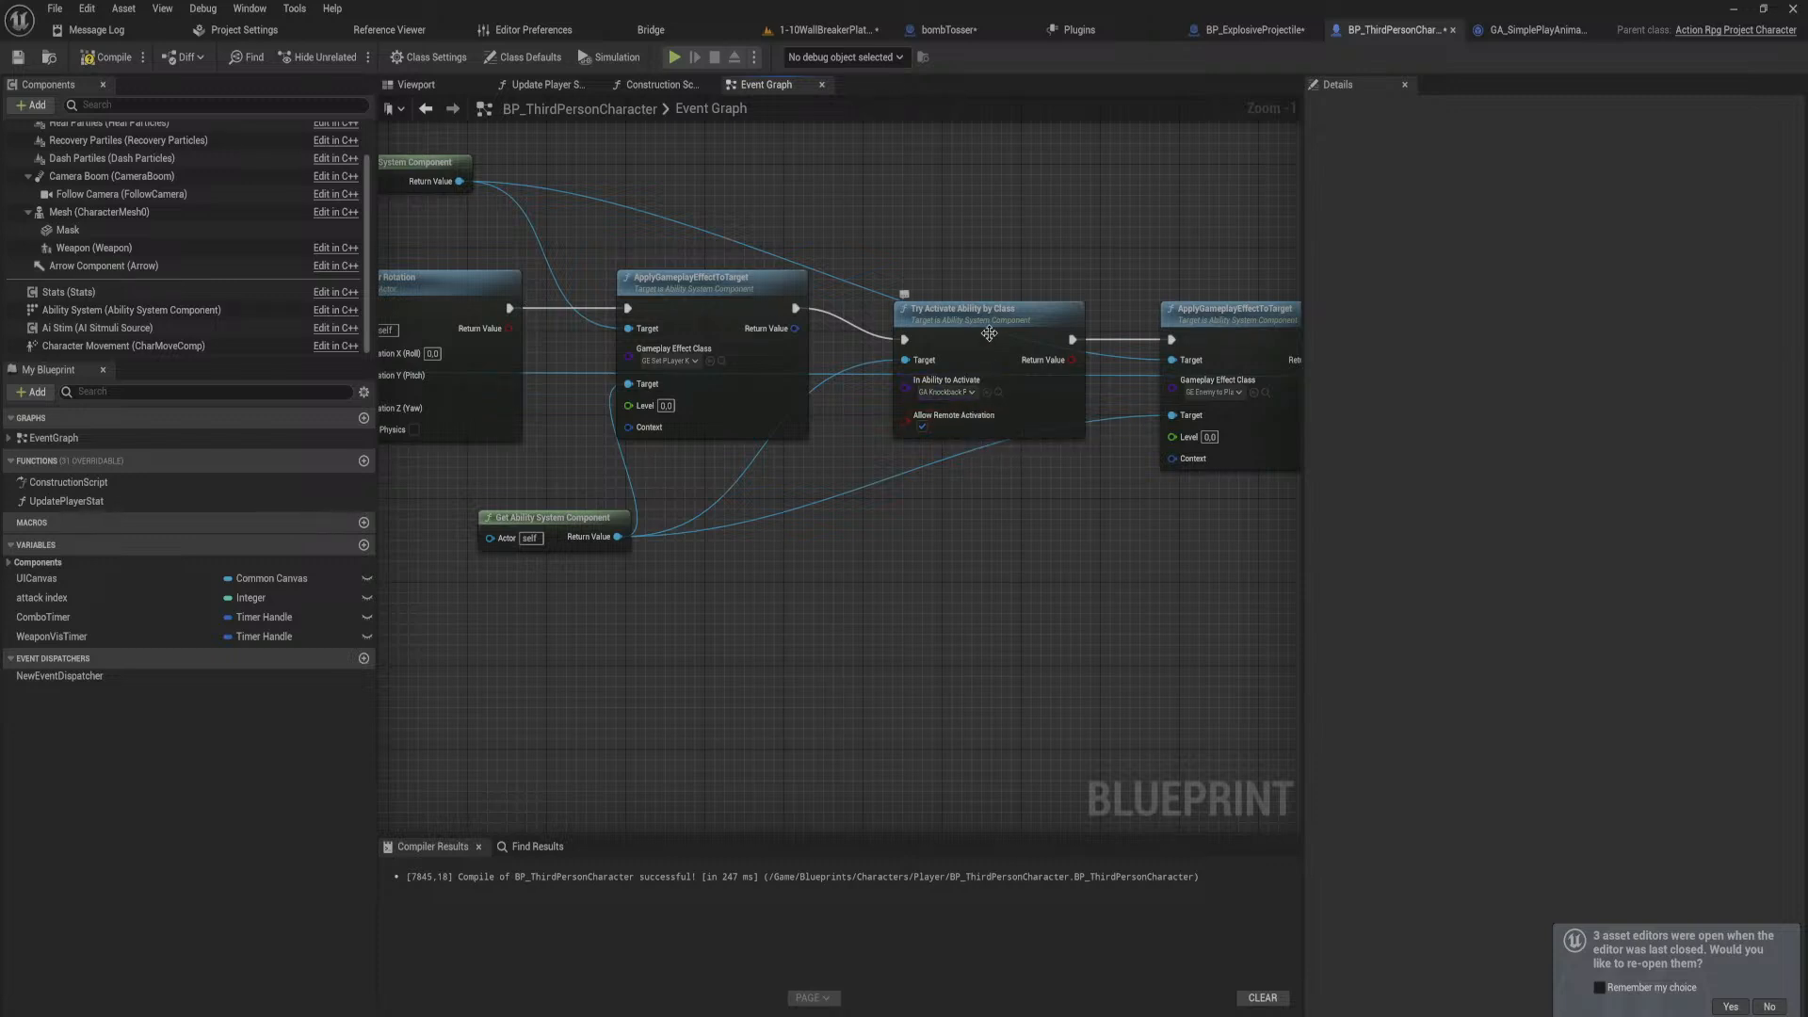
click(965, 429)
right_drag(807, 521, 1112, 519)
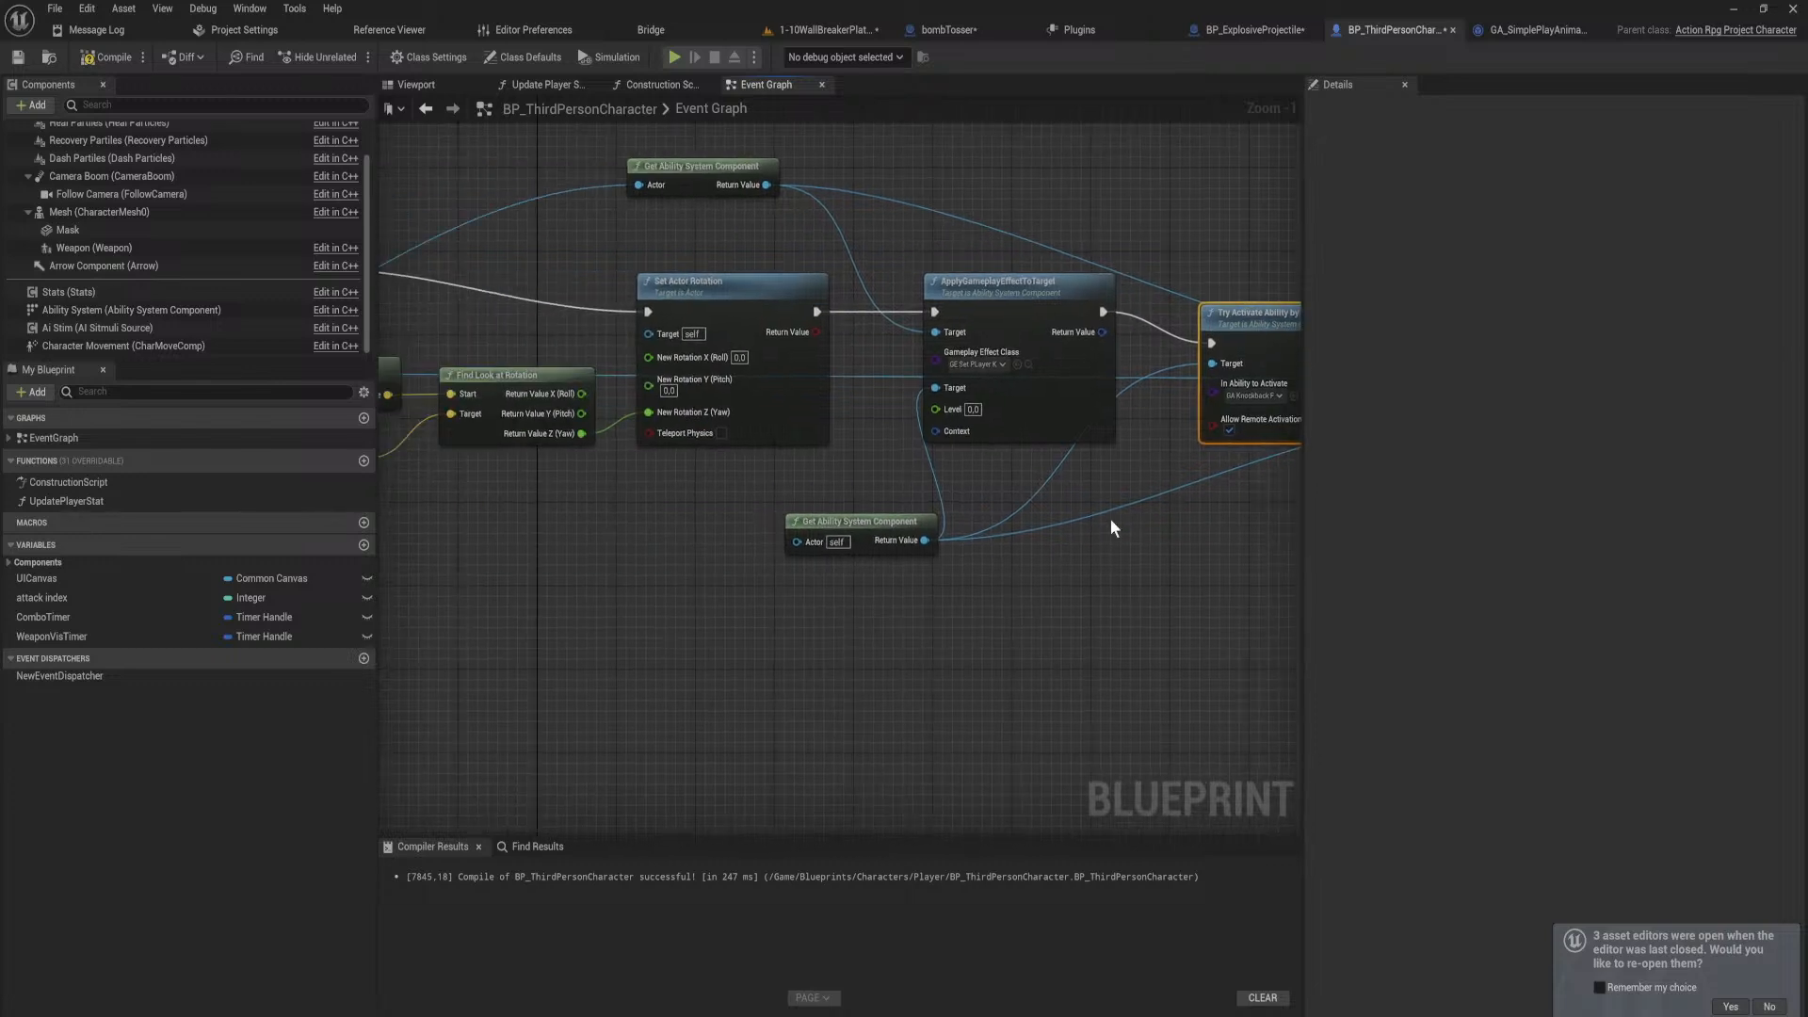
Step: Play-test the level, moving the character around the bomb tosser to check whether projectile hits trigger the damage print
click(843, 29)
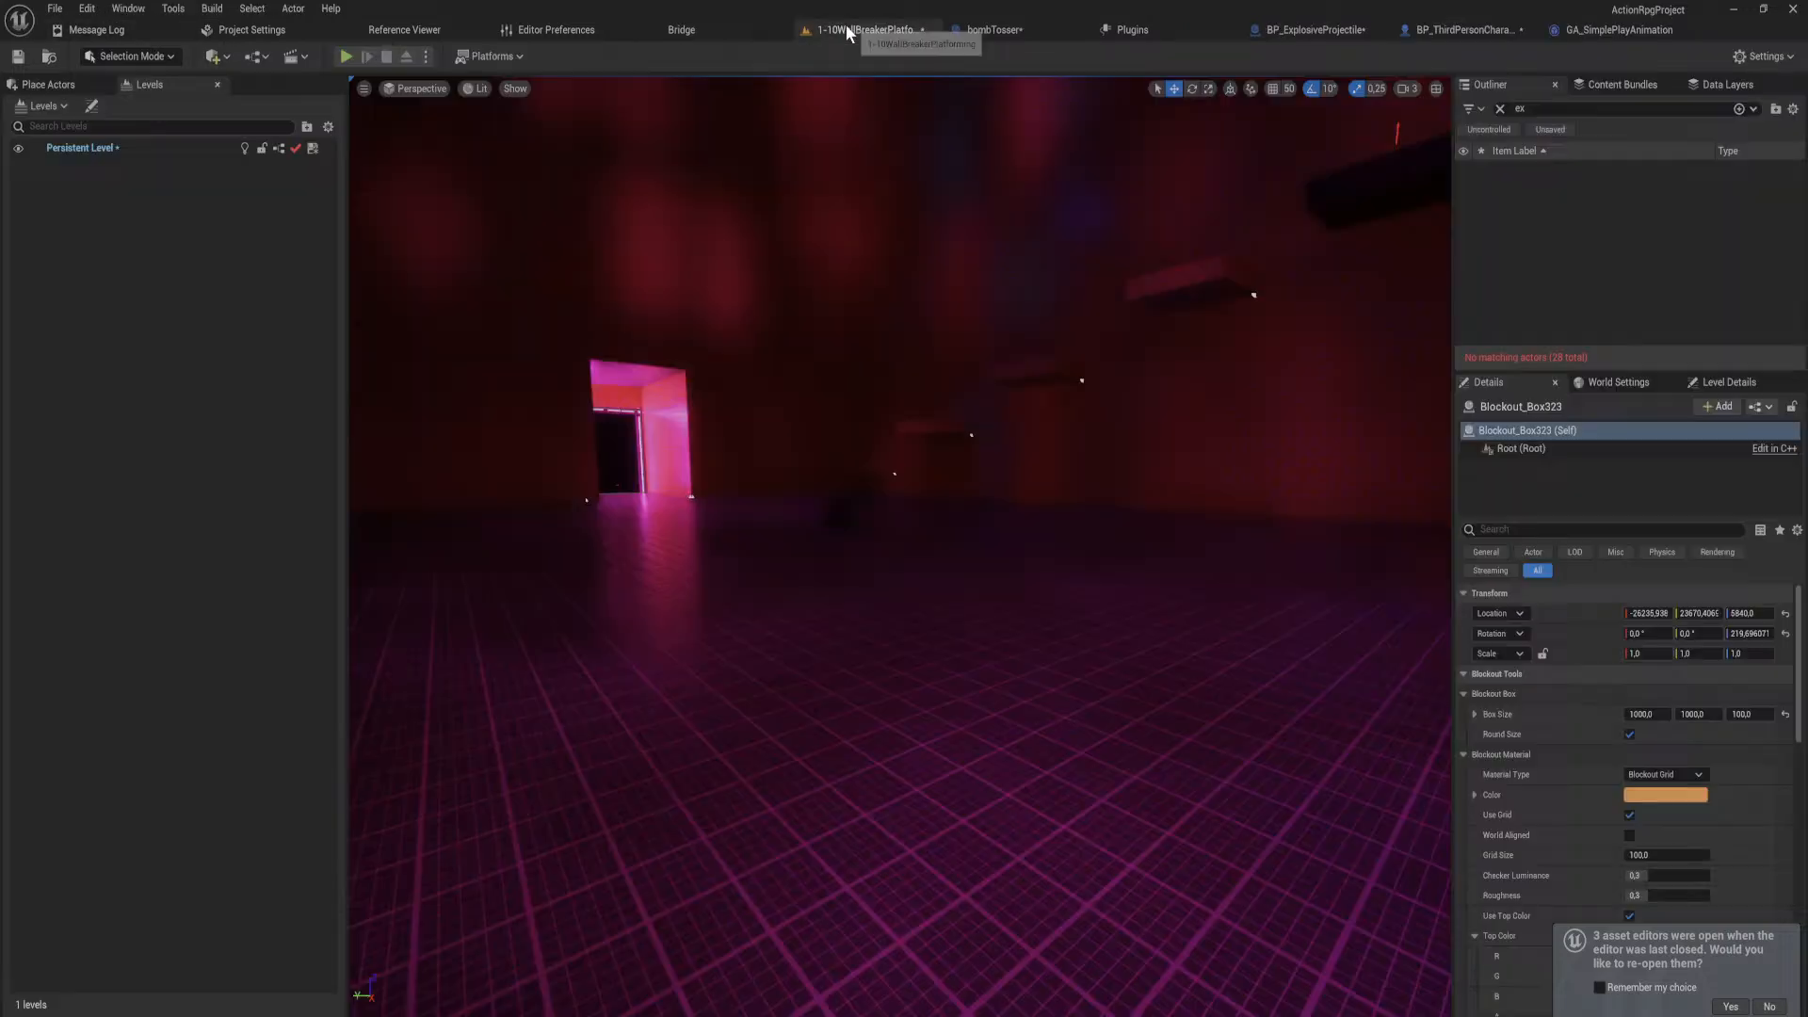
click(346, 56)
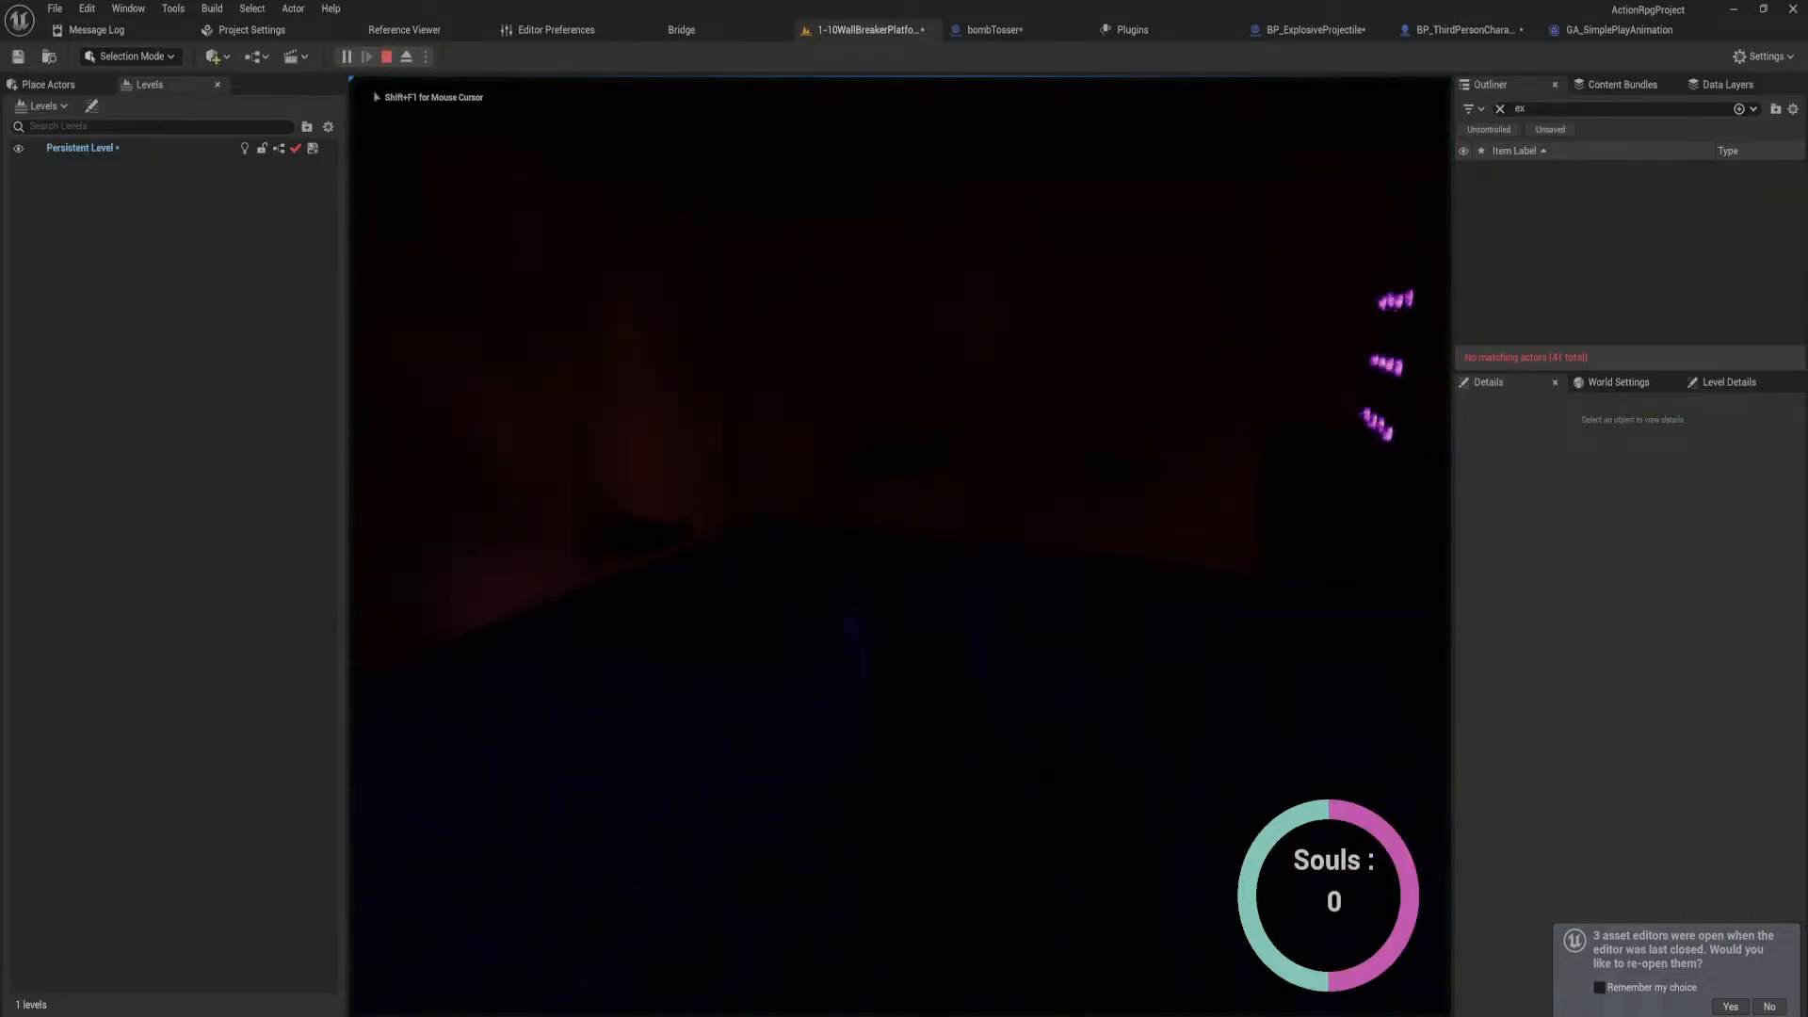
key(w)
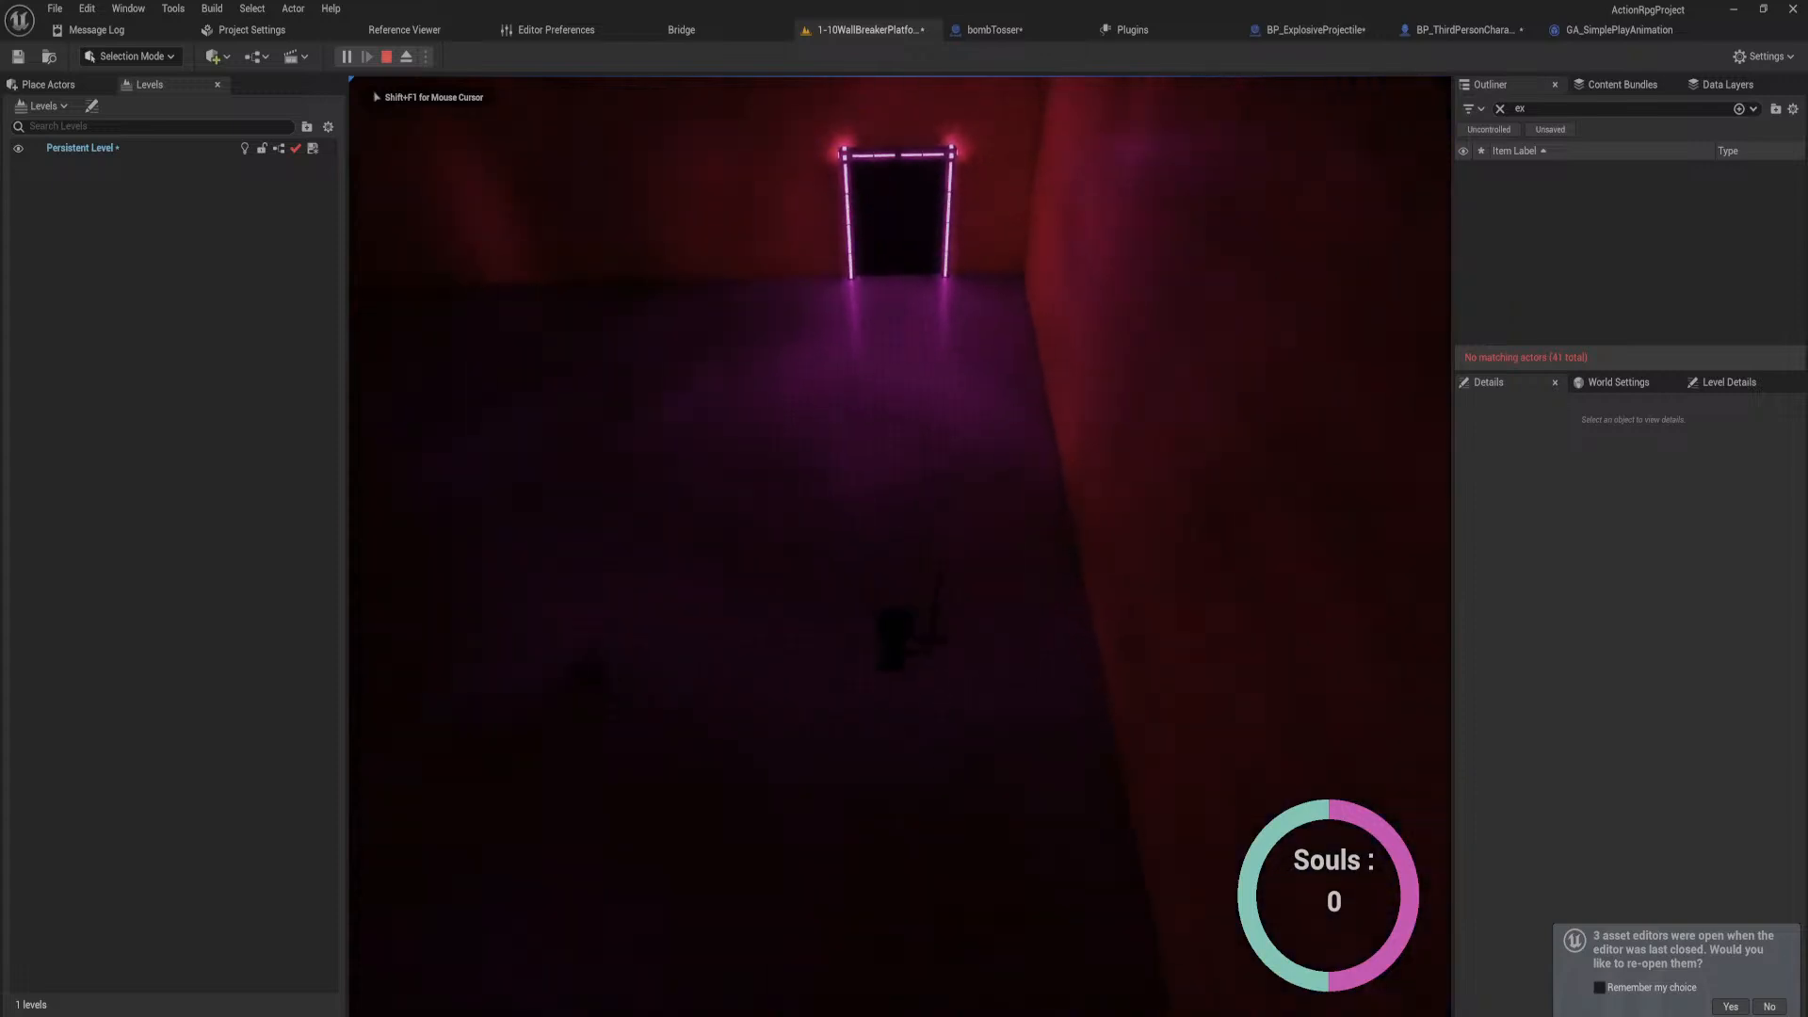
key(w)
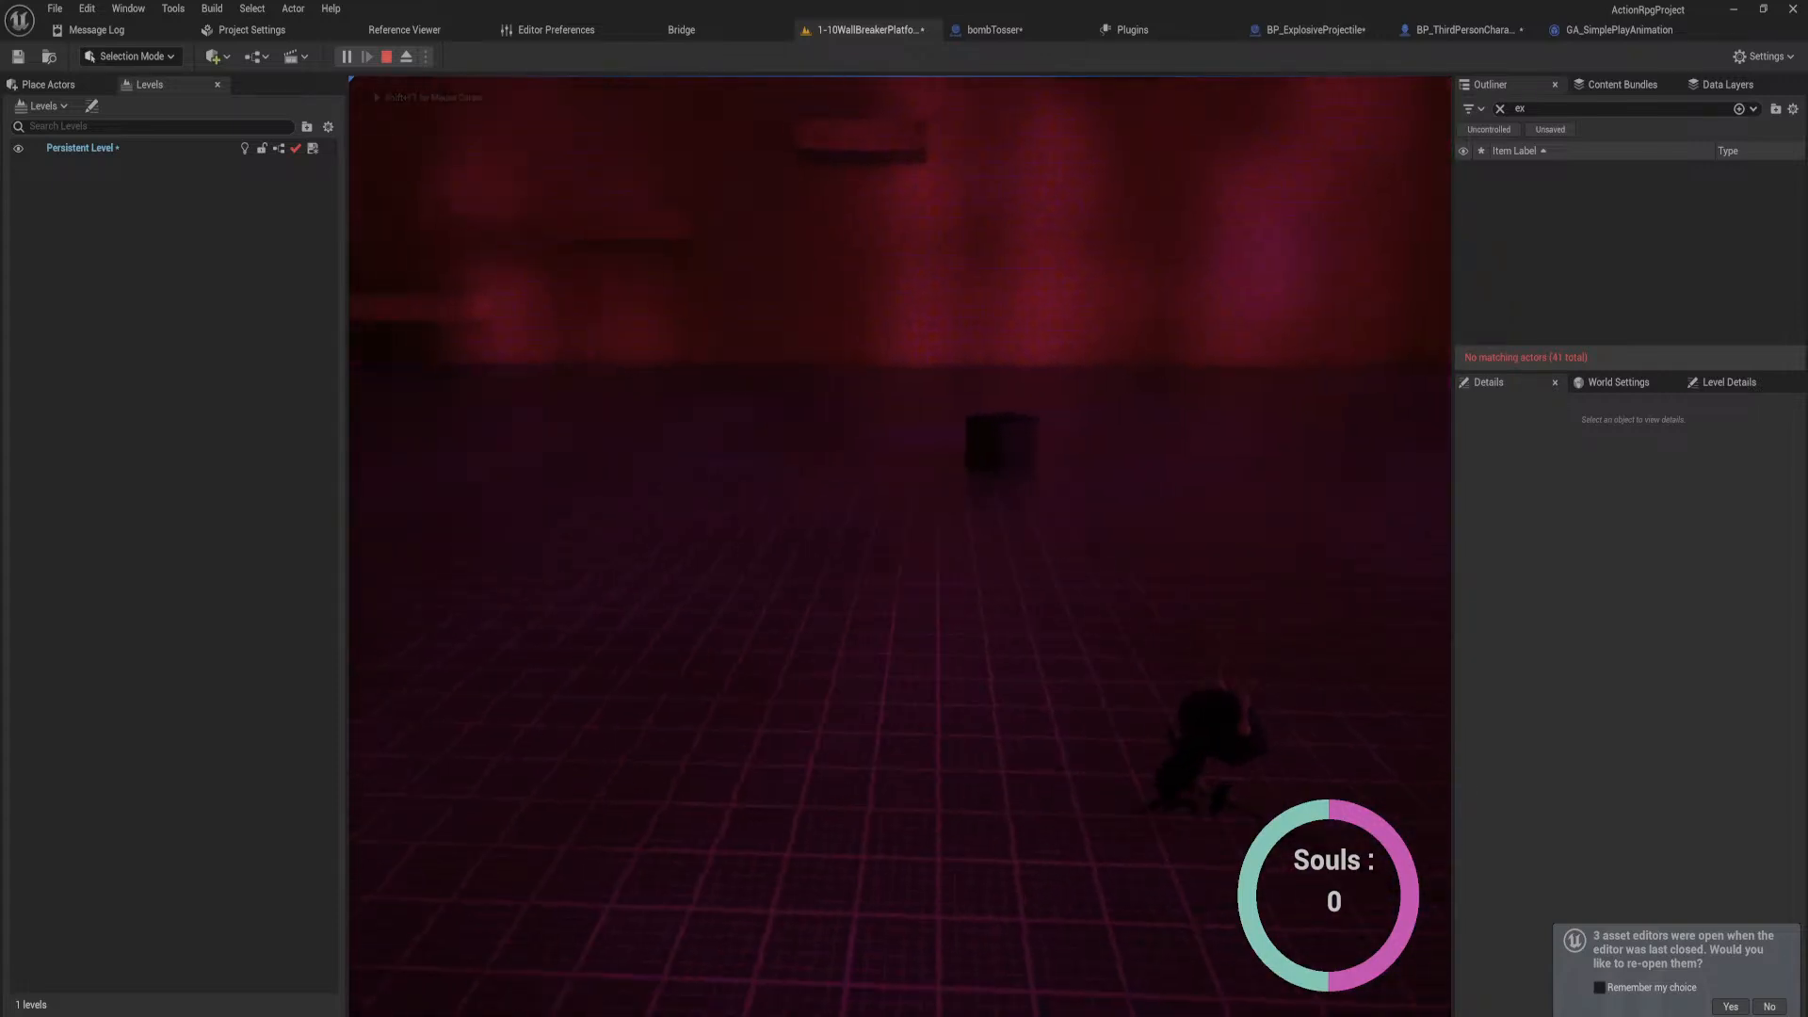
key(a)
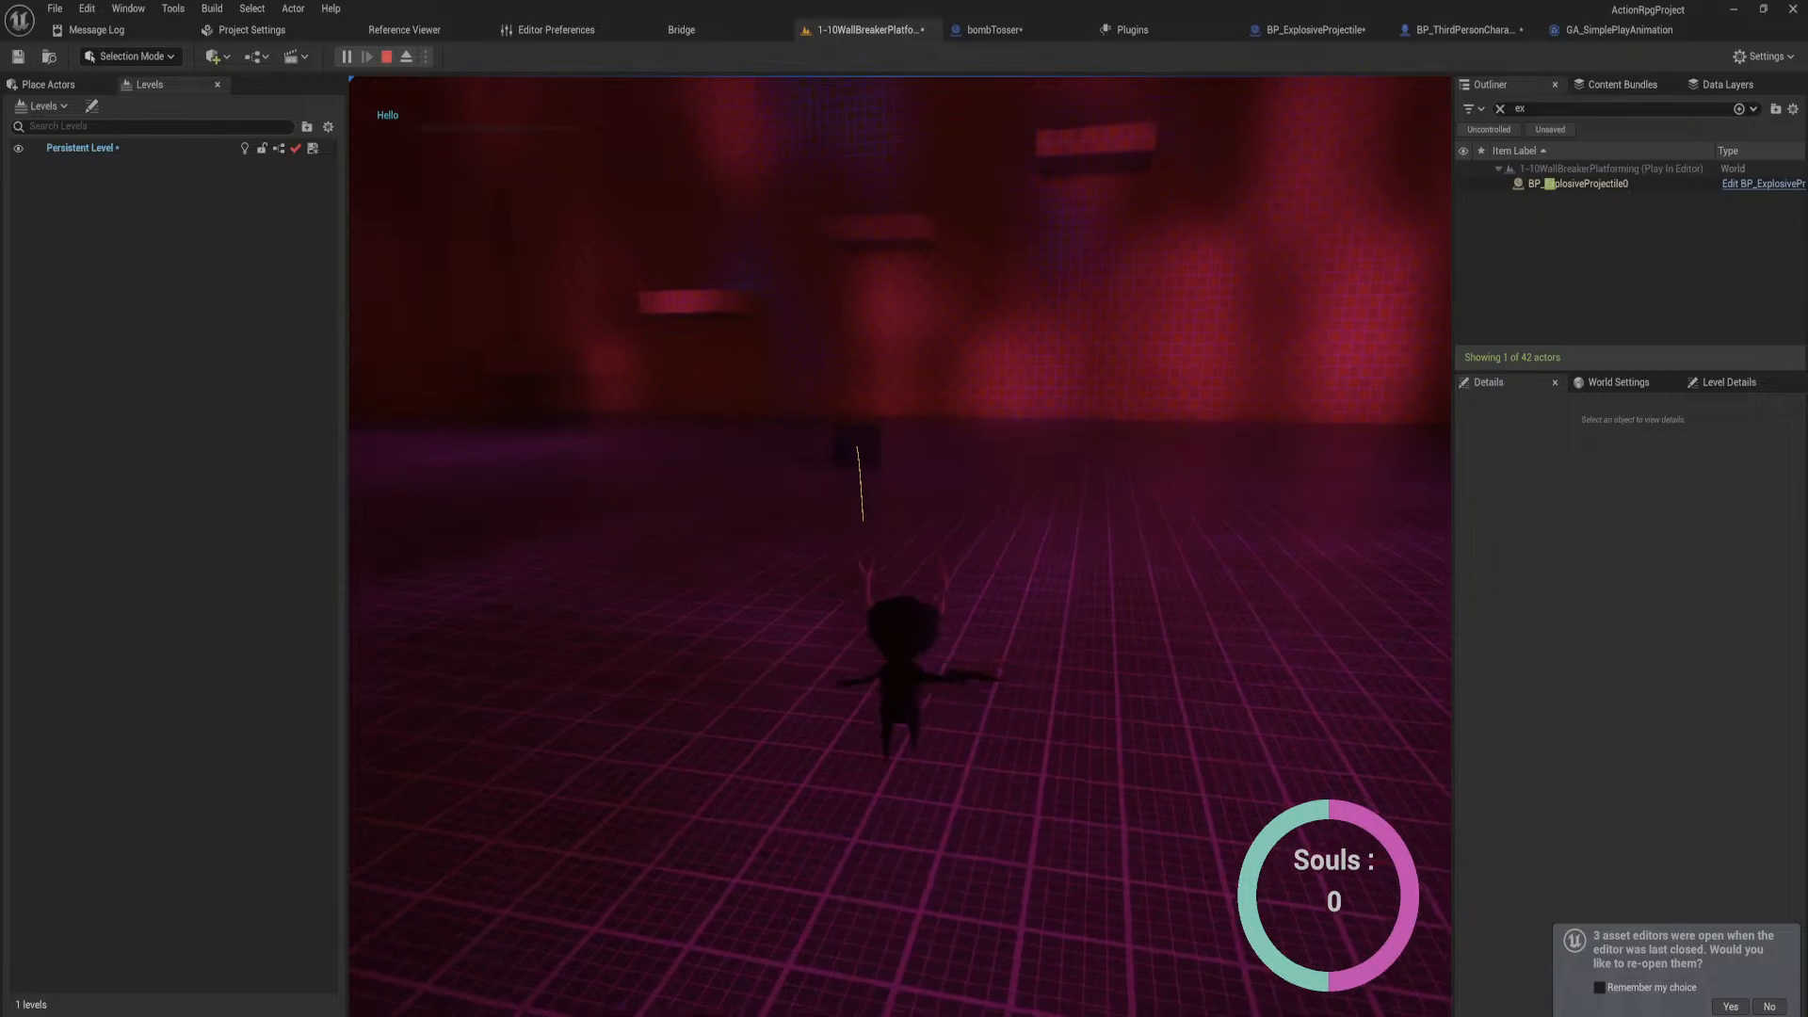
key(d)
key(d)
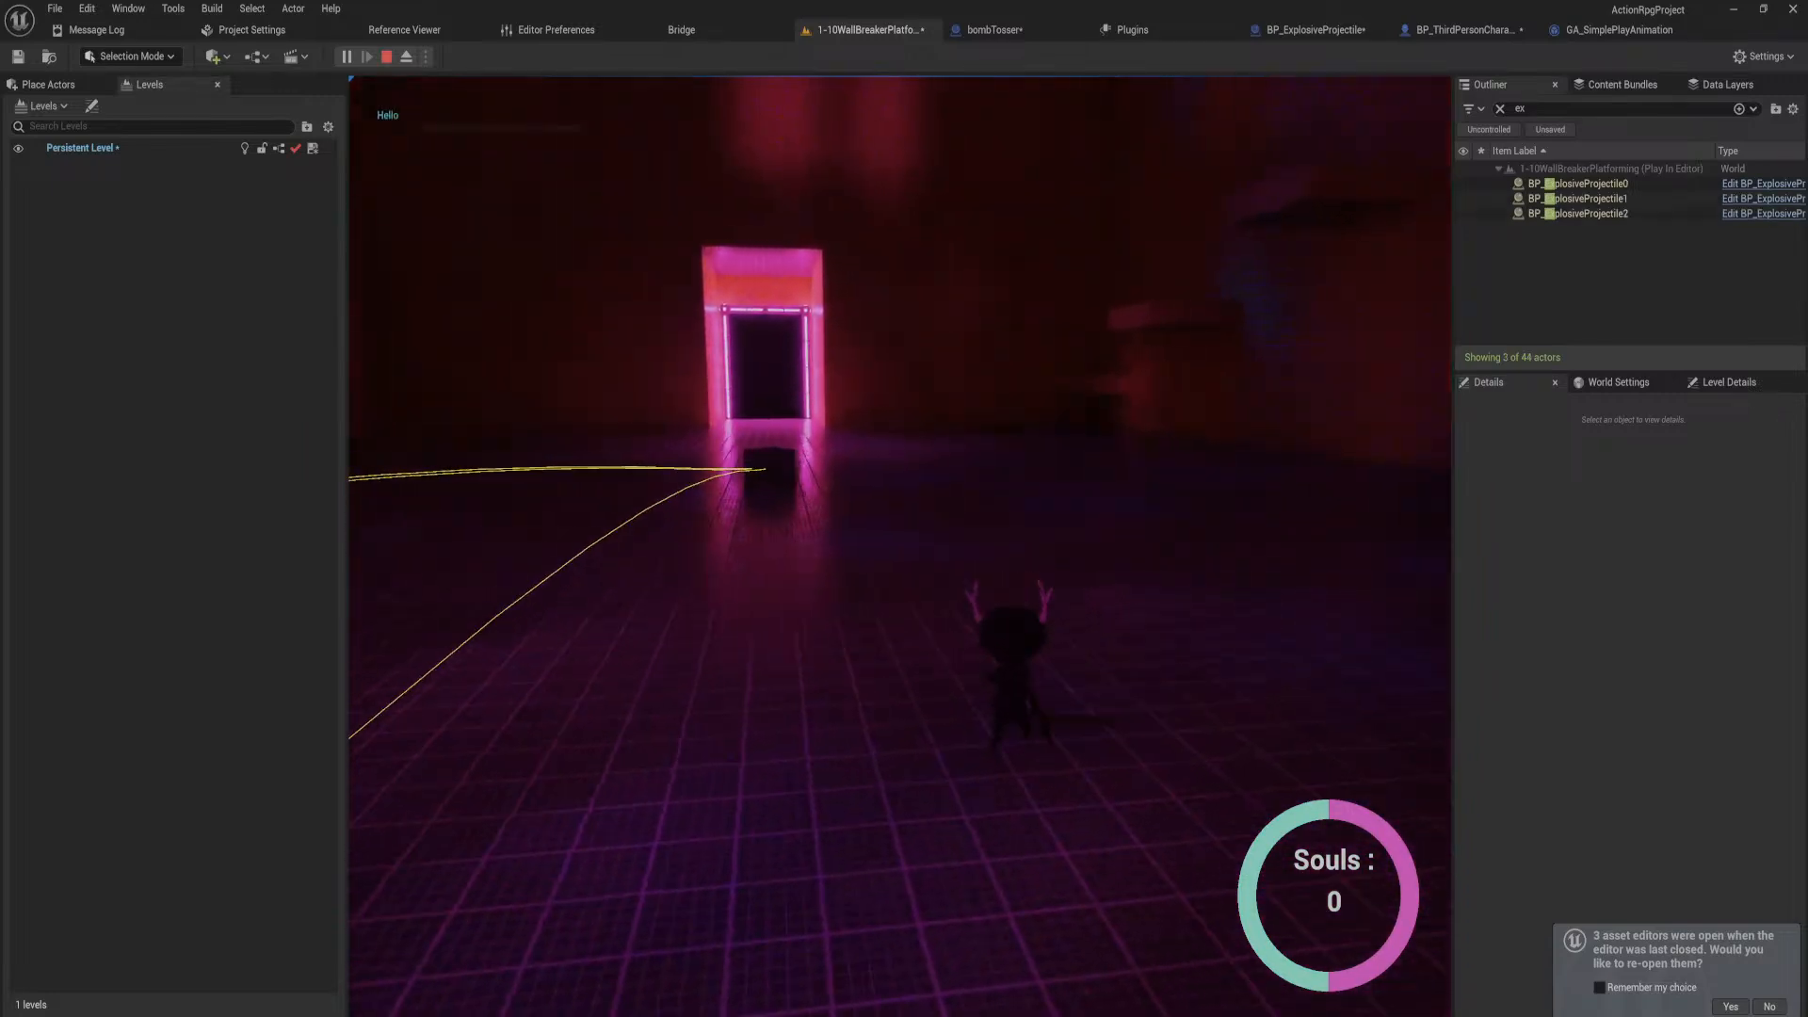
key(F8)
Step: Wire CustomEvent directly to SpawnActor in bombTosser and delete the Print String between them
click(994, 29)
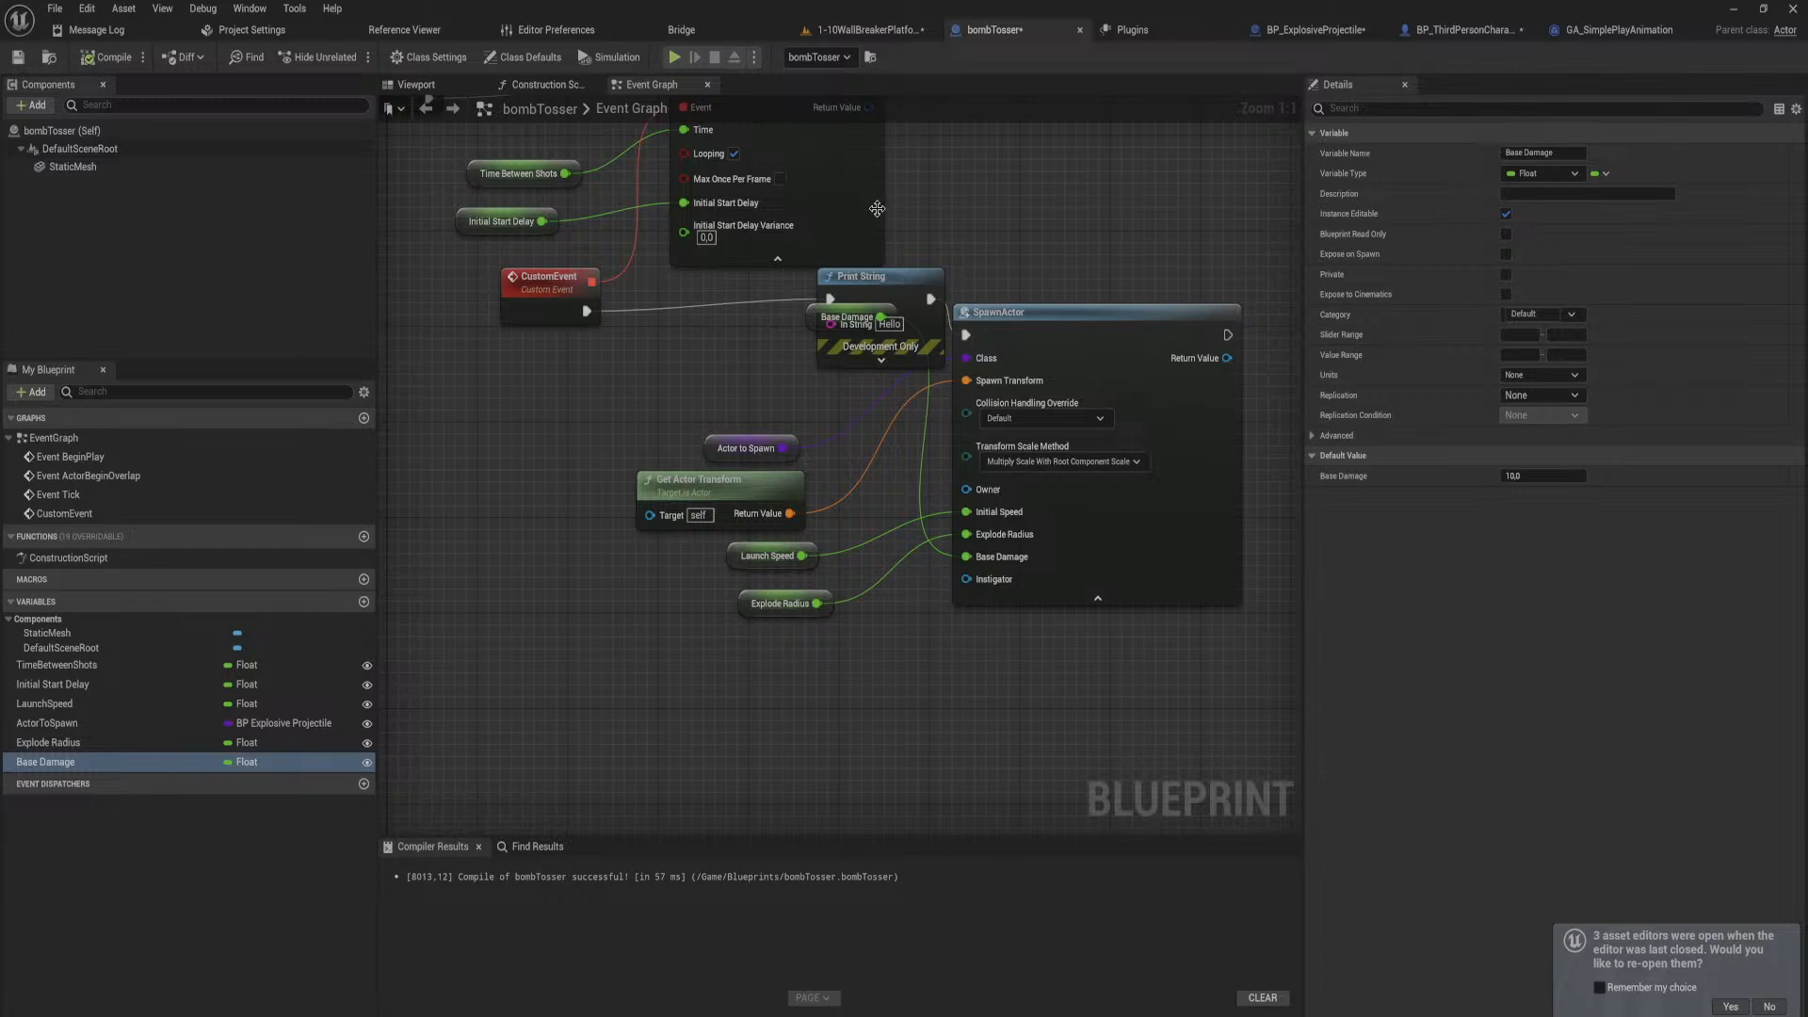
drag(907, 283, 685, 307)
right_drag(682, 368, 810, 416)
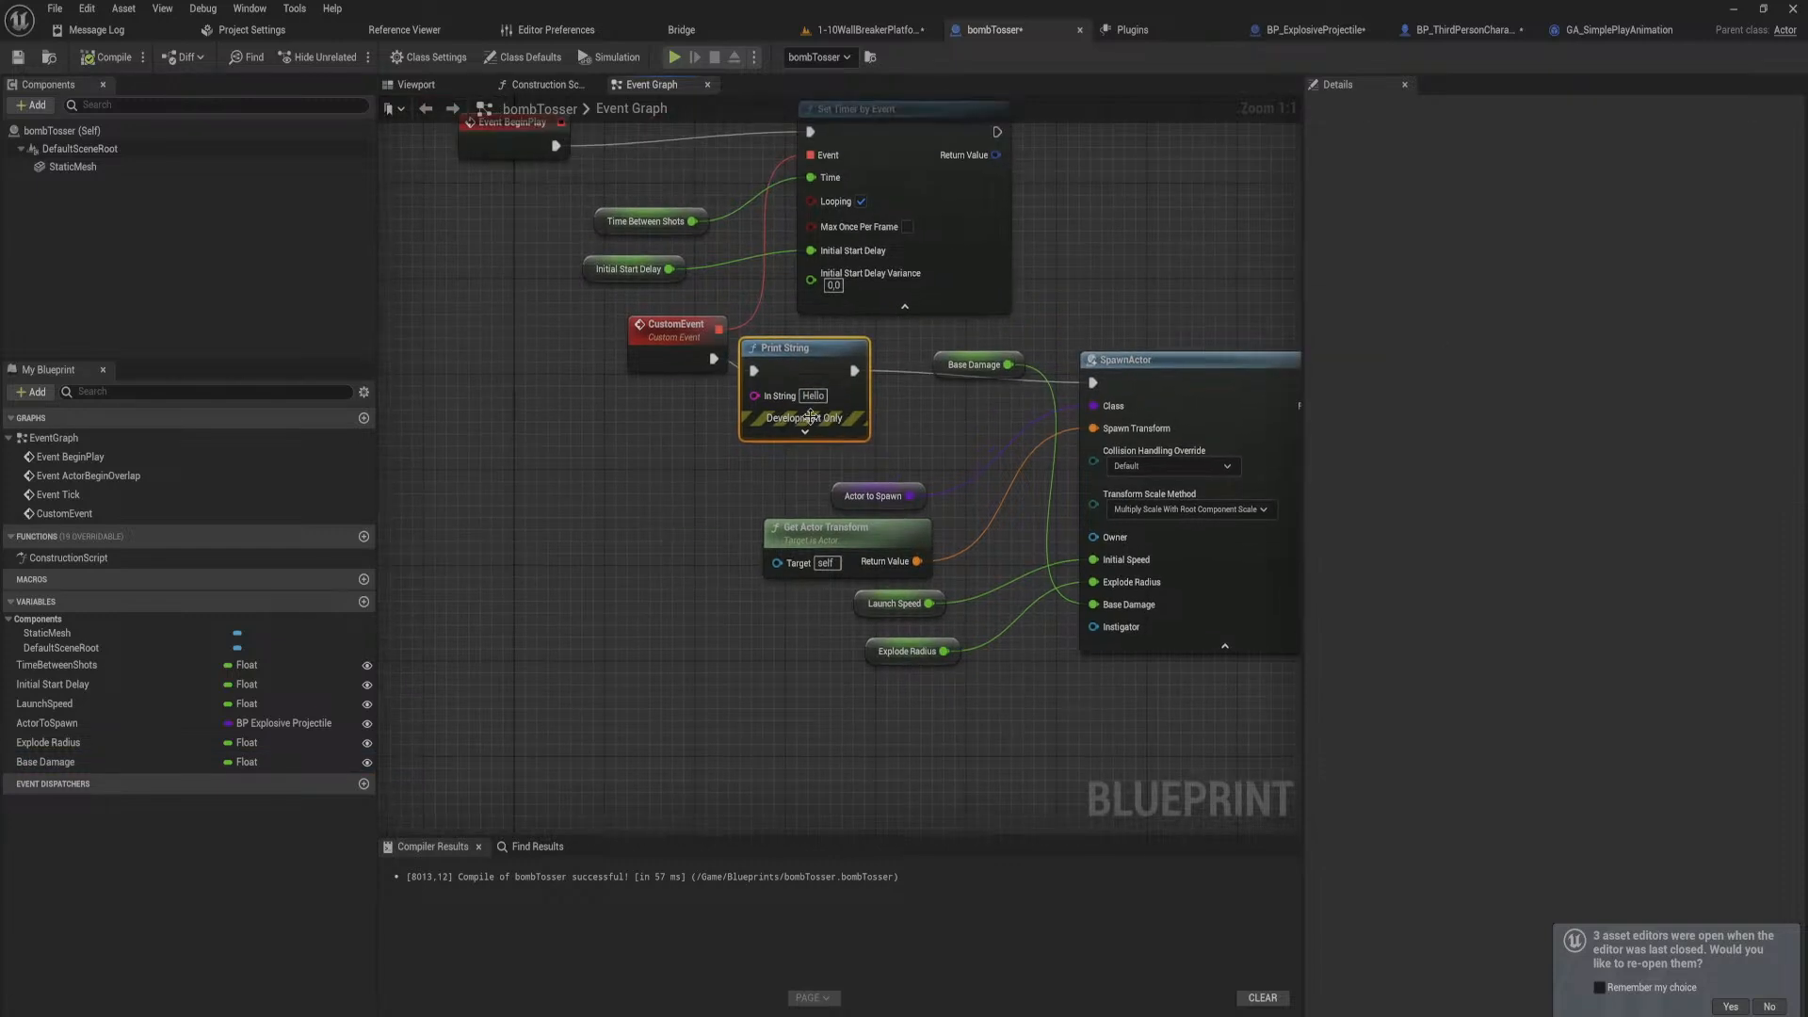
drag(712, 361, 1090, 382)
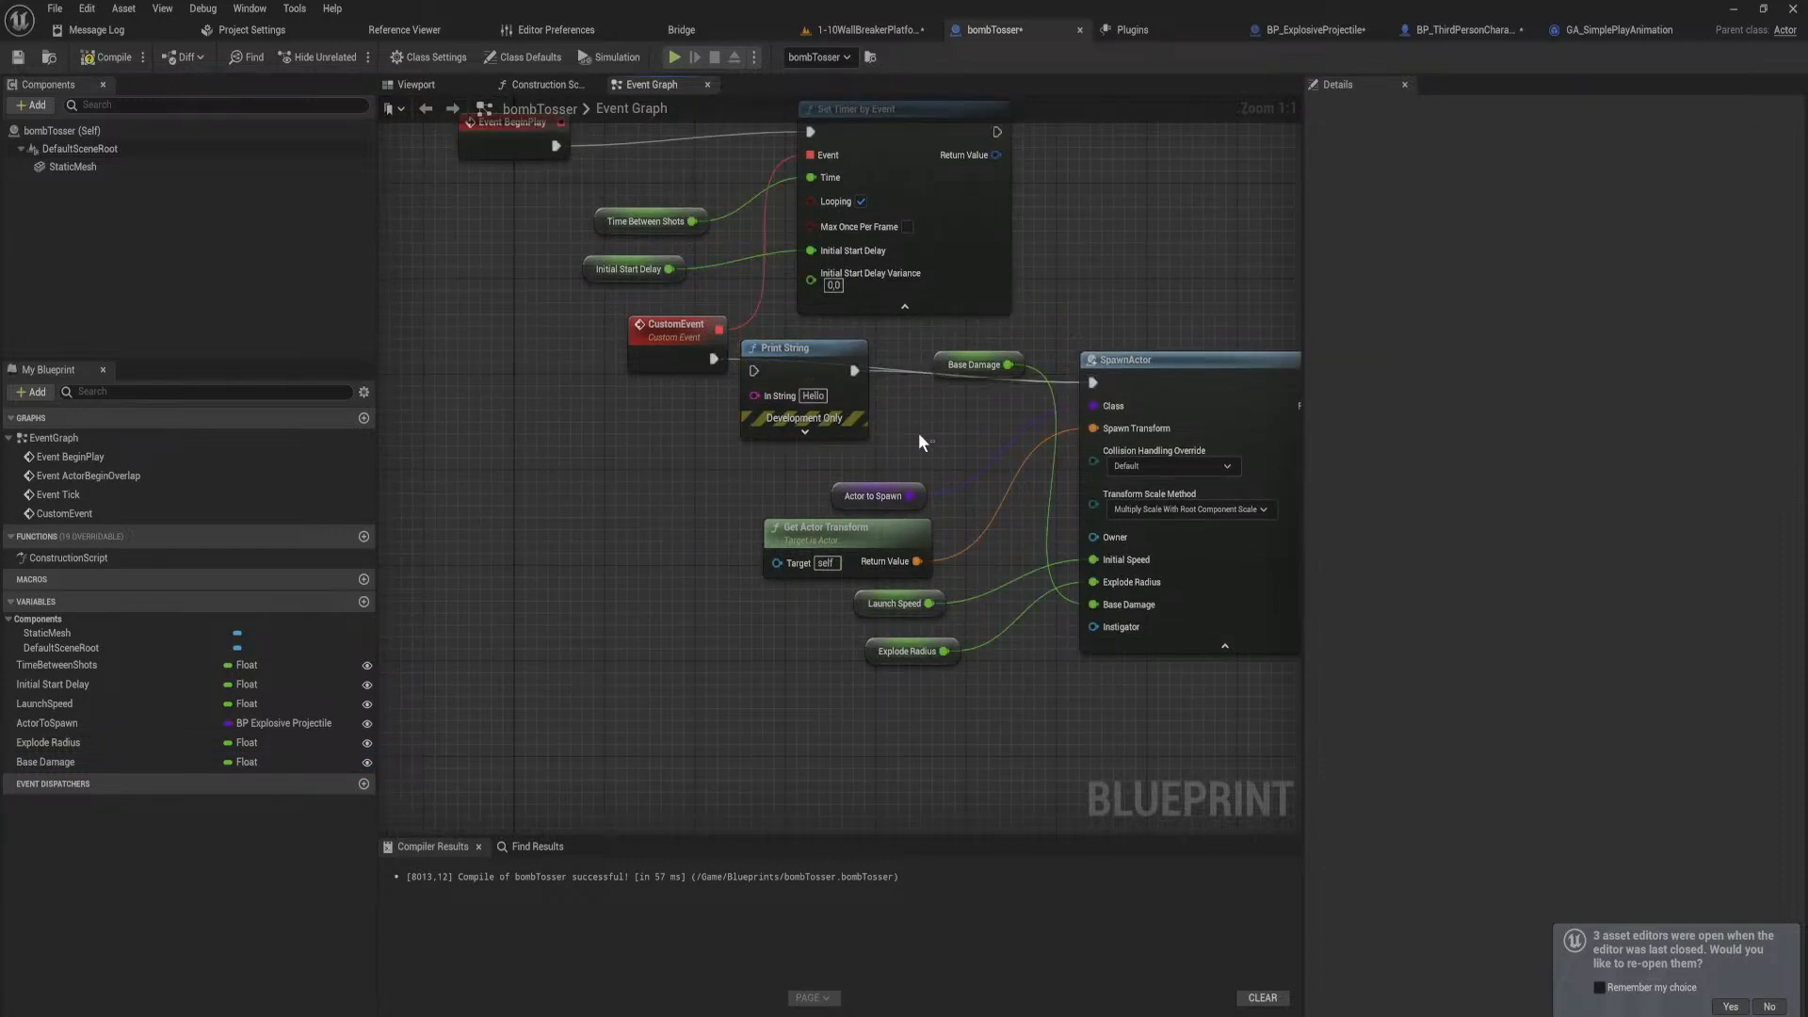
key(Delete)
Step: Move the Base Damage and Damage Radius nodes in BP_ExplosiveProjectile farther away from Apply Radial Damage
click(1315, 30)
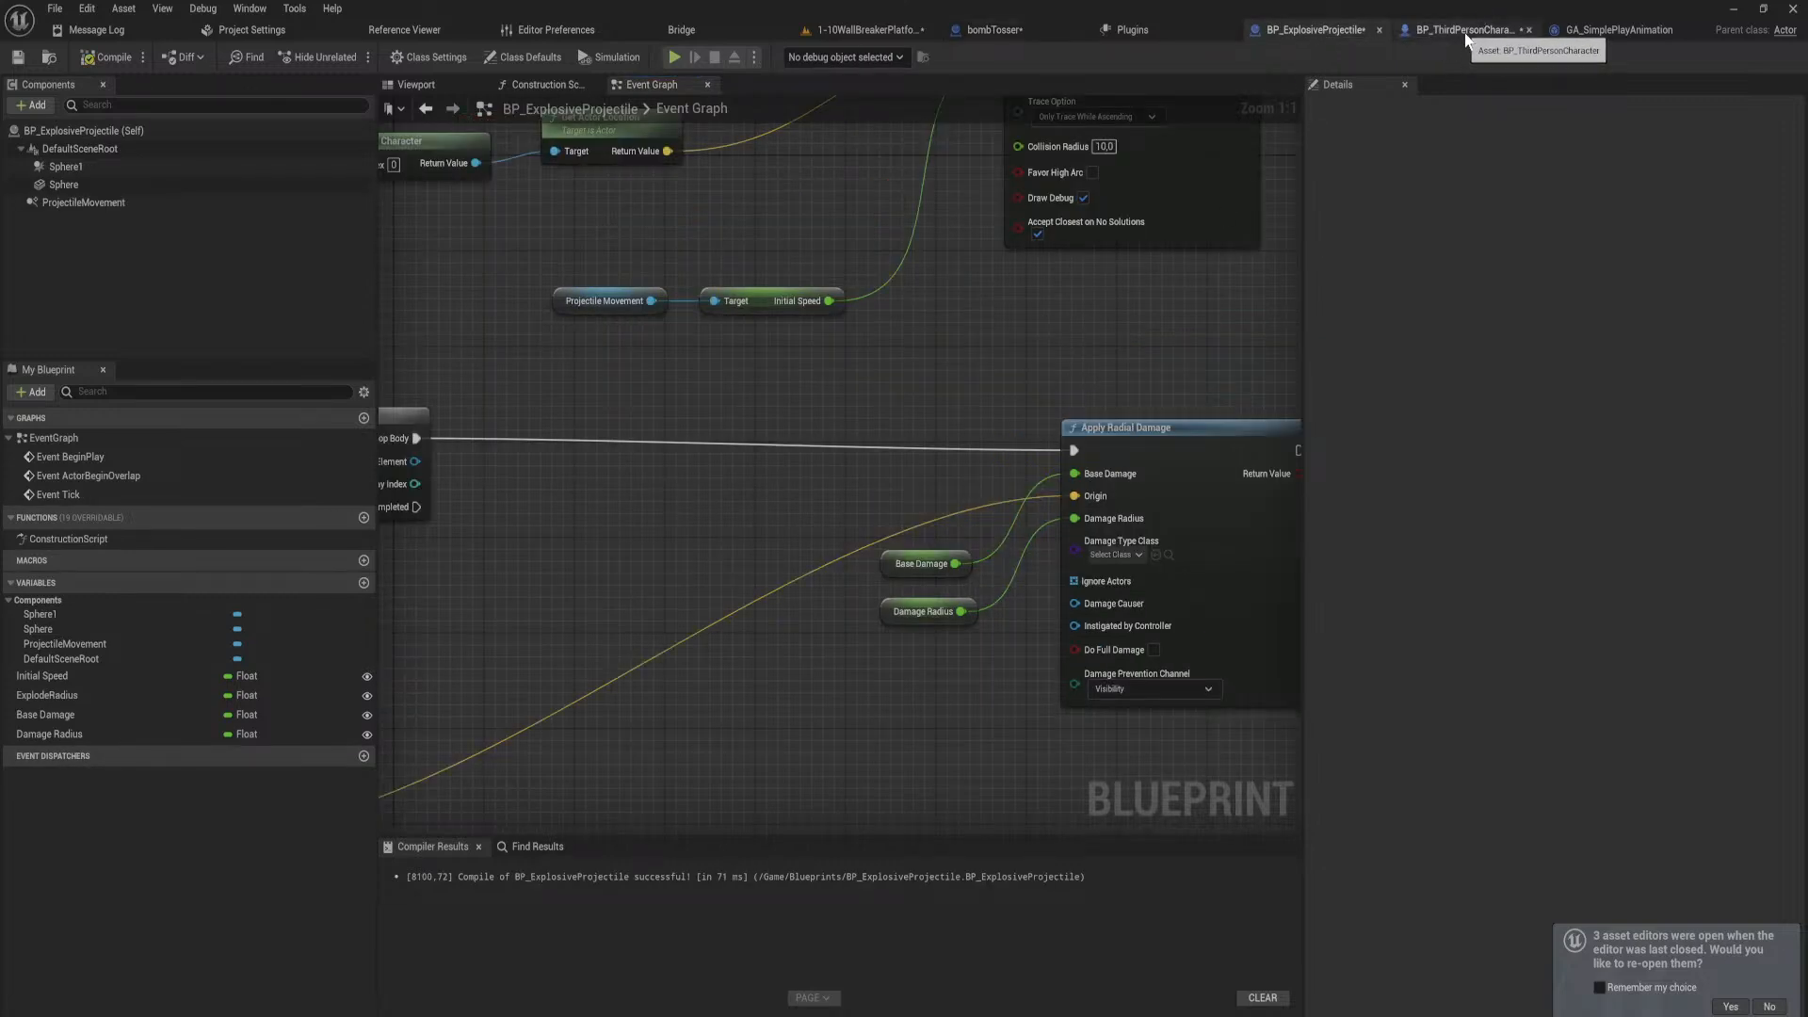
right_drag(1069, 410, 910, 311)
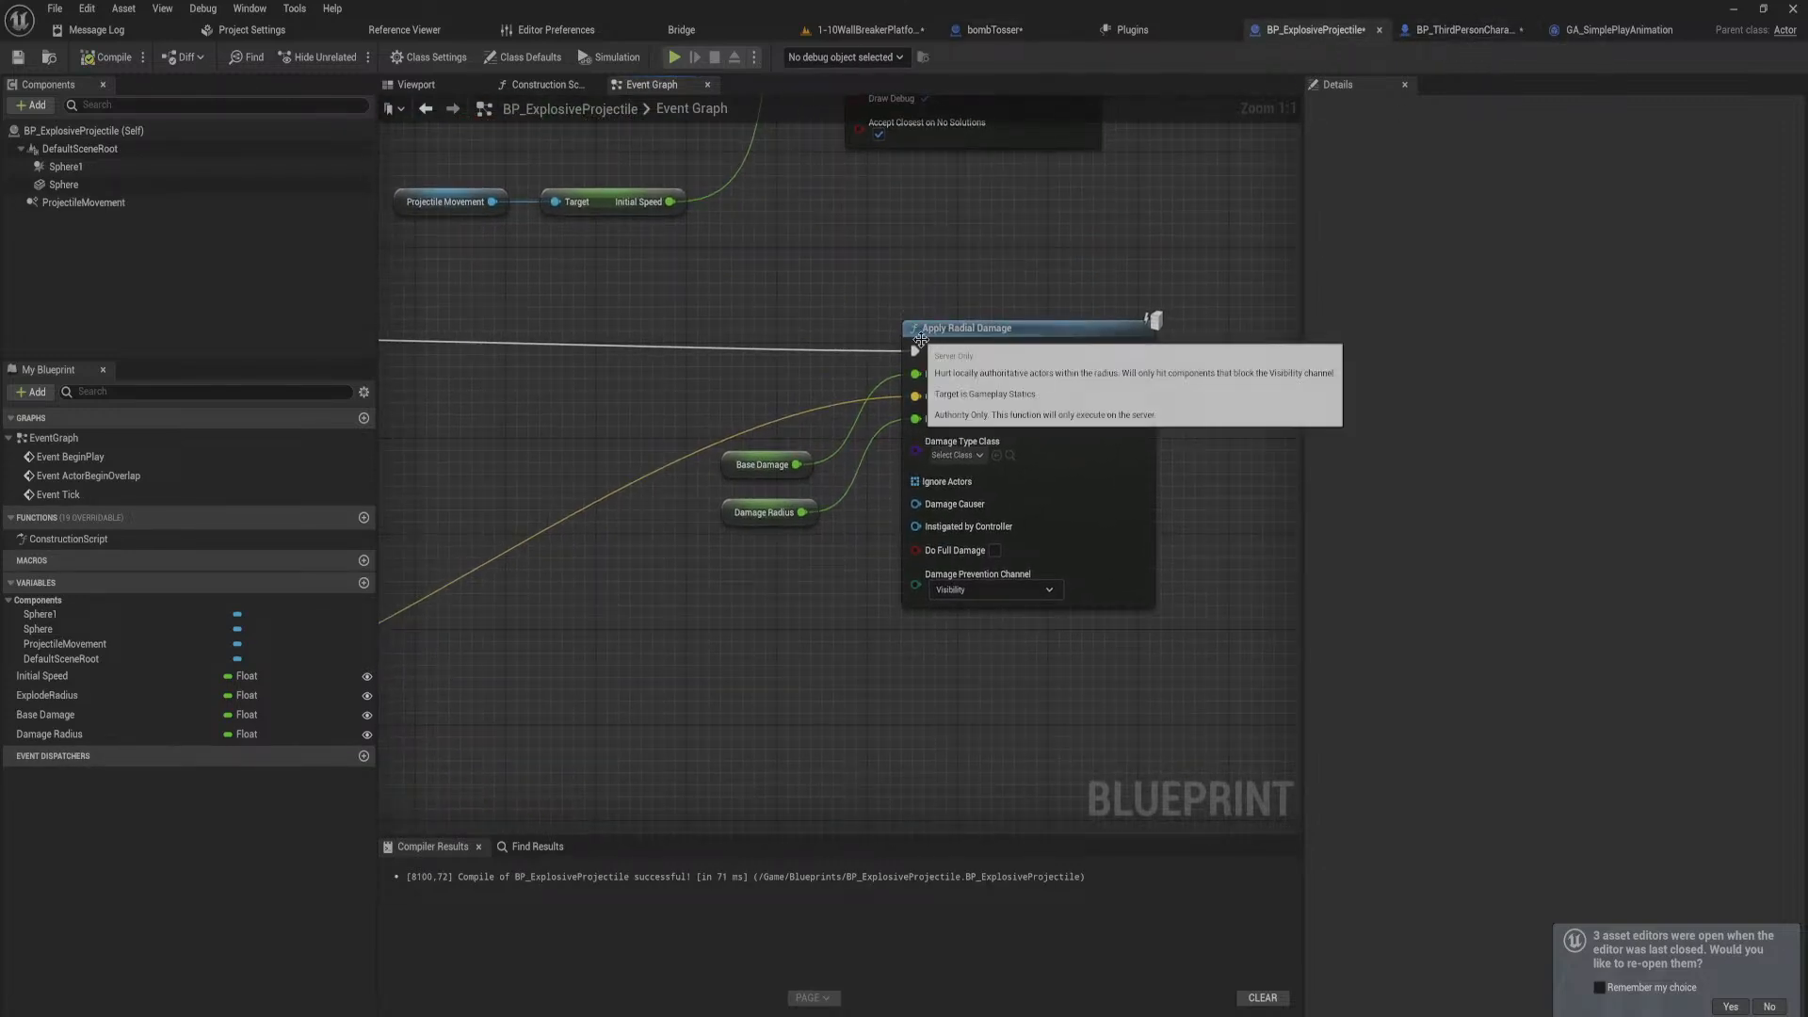
right_drag(631, 544, 726, 613)
drag(835, 641, 841, 502)
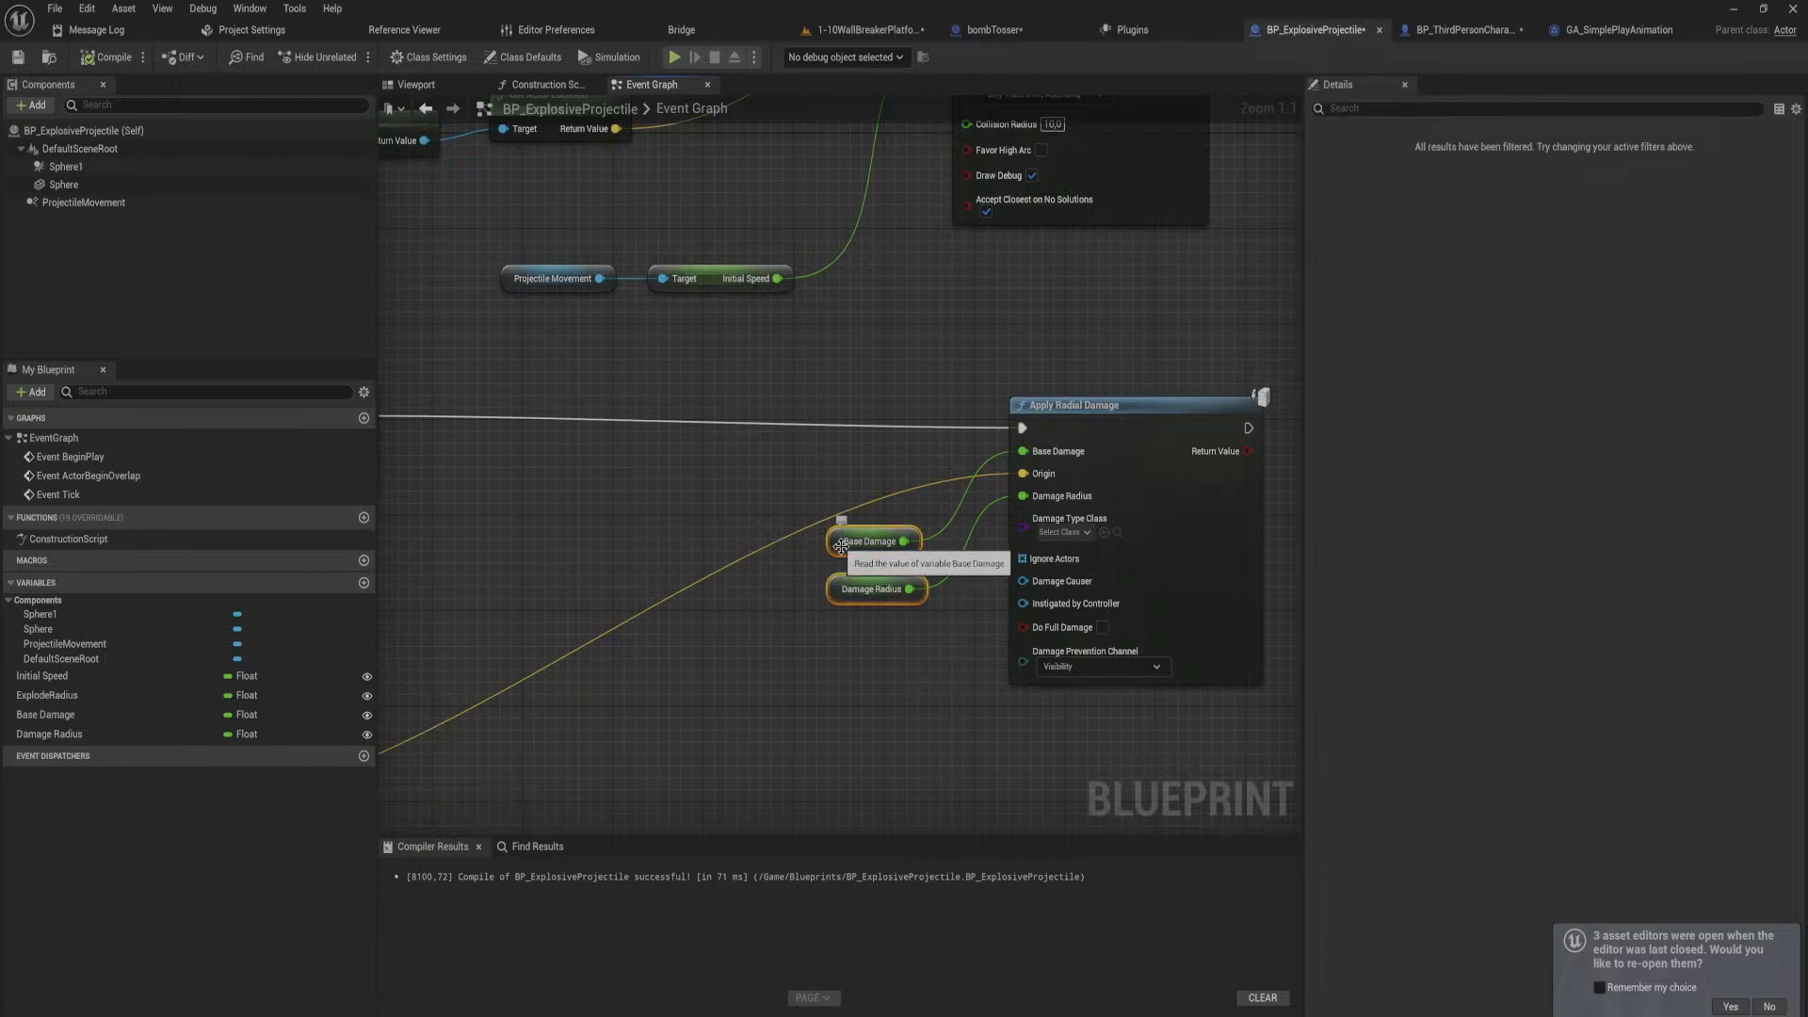
drag(840, 565, 738, 596)
click(803, 623)
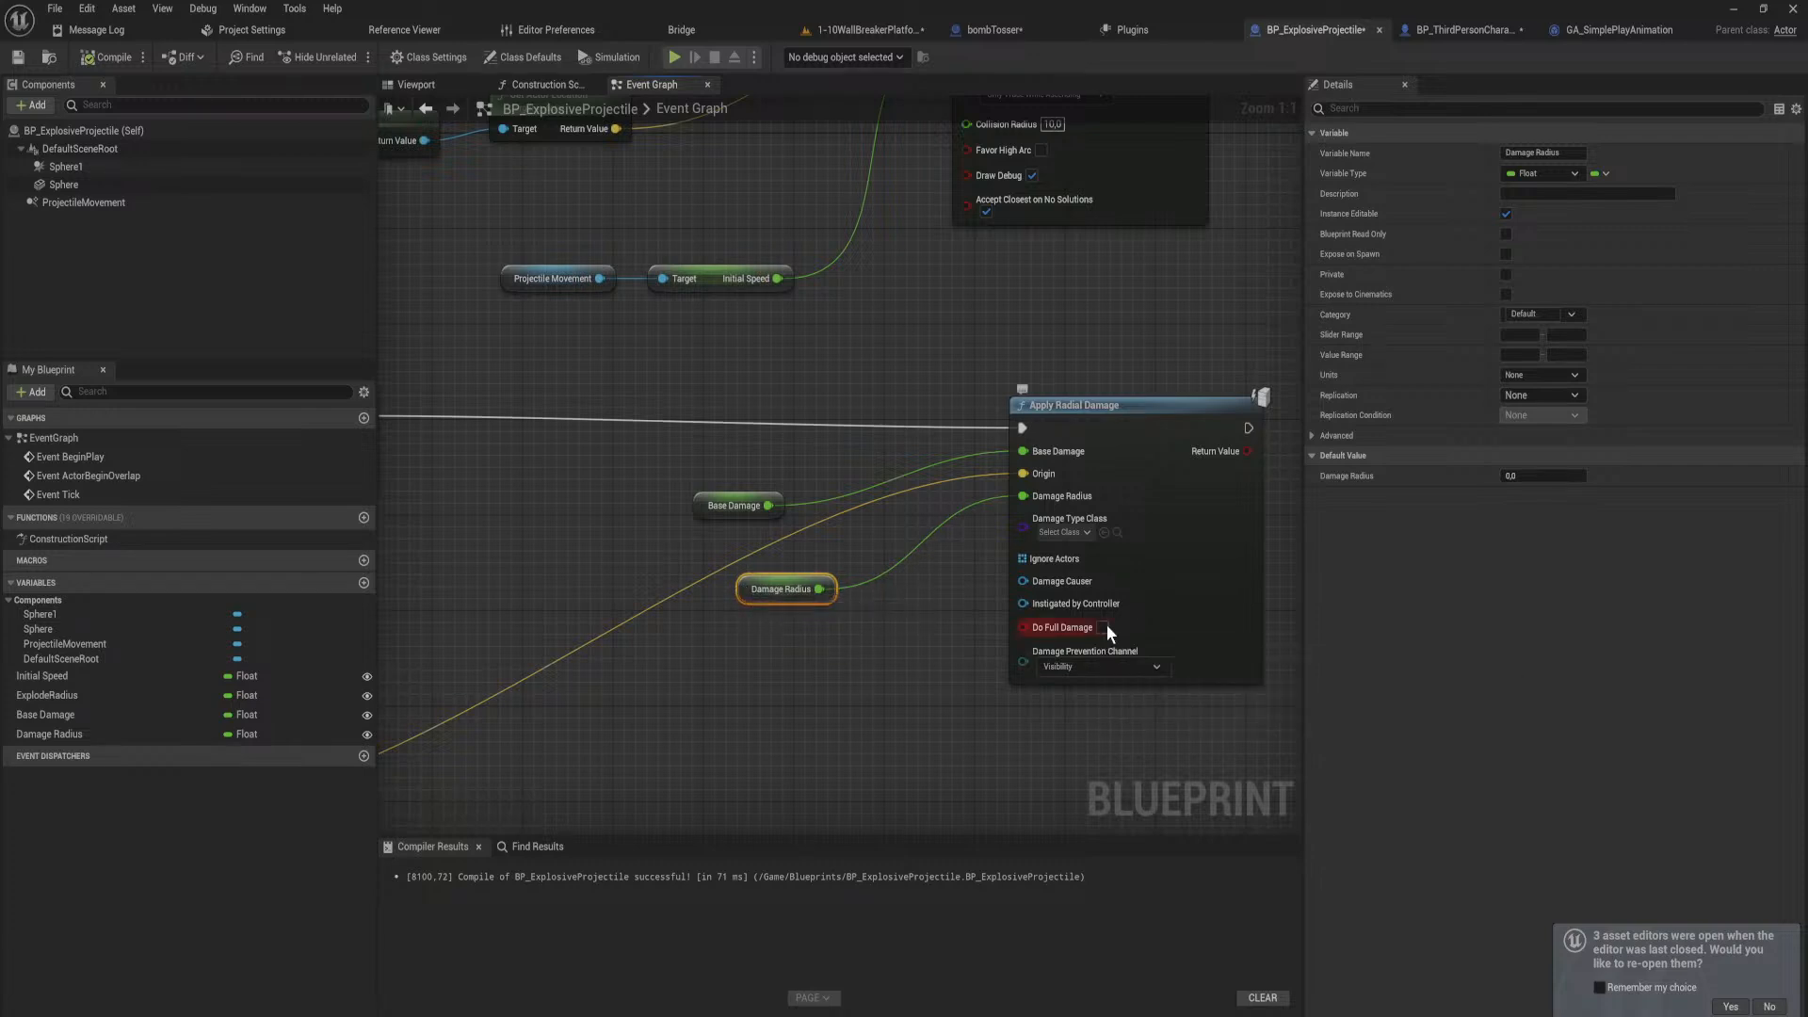
Step: Trigger Apply Radial Damage directly from Event ActorBeginOverlap, bypassing Sphere Overlap Actors and For Each Loop, and compile BP_ExplosiveProjectile
right_drag(569, 544, 798, 511)
scroll(855, 512, down, 1)
drag(798, 509, 1023, 398)
click(781, 510)
right_drag(789, 434, 1110, 426)
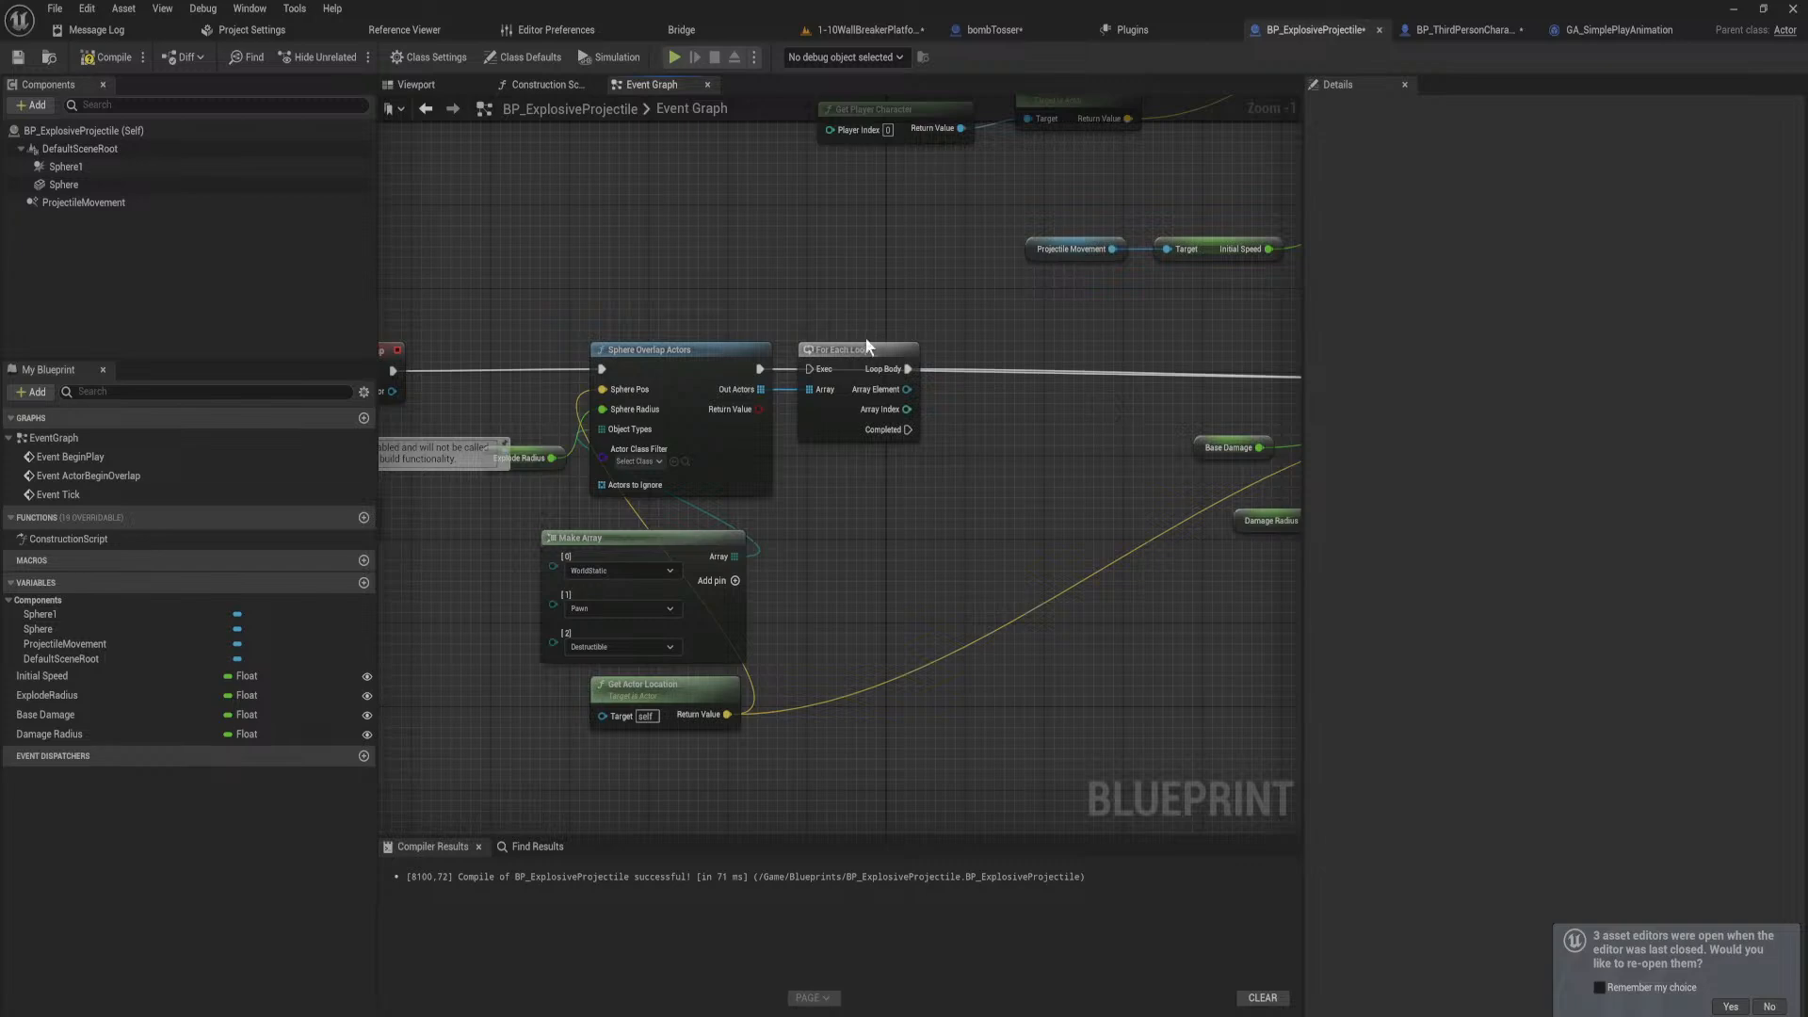
drag(867, 344, 959, 369)
right_drag(1098, 430, 668, 475)
drag(1147, 431, 532, 423)
right_drag(1077, 565, 592, 510)
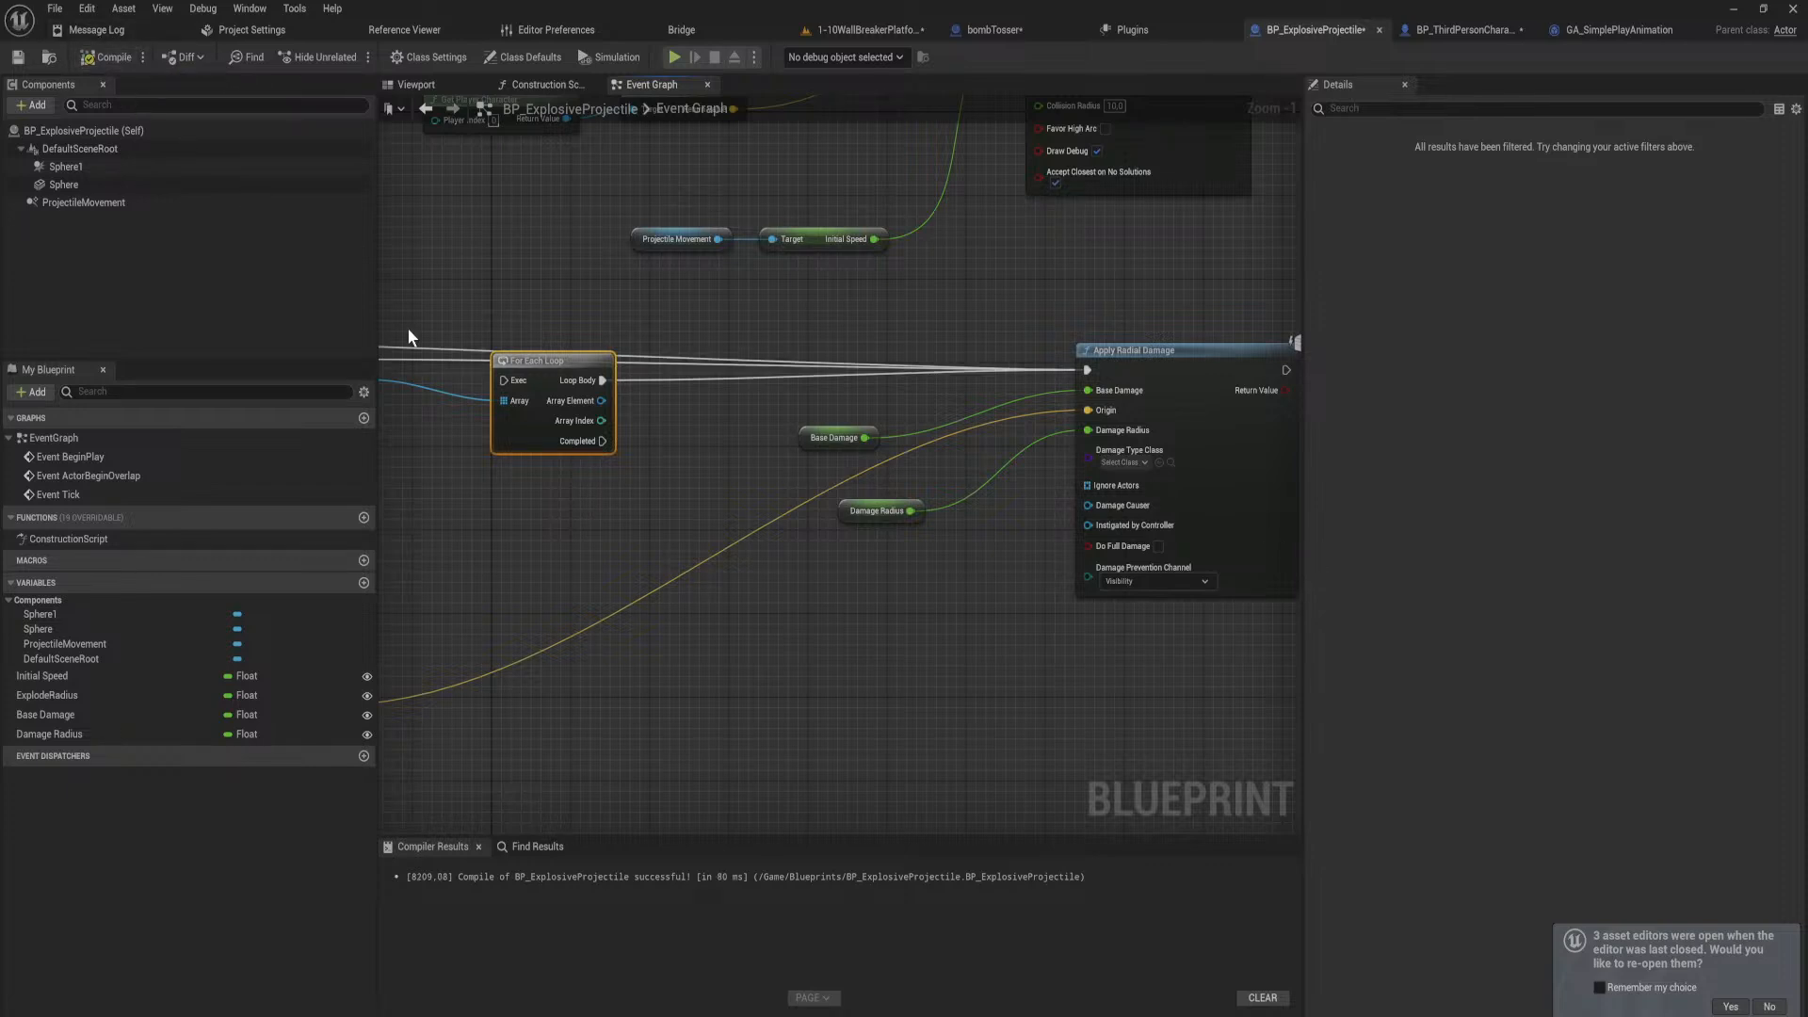
right_drag(407, 325, 856, 313)
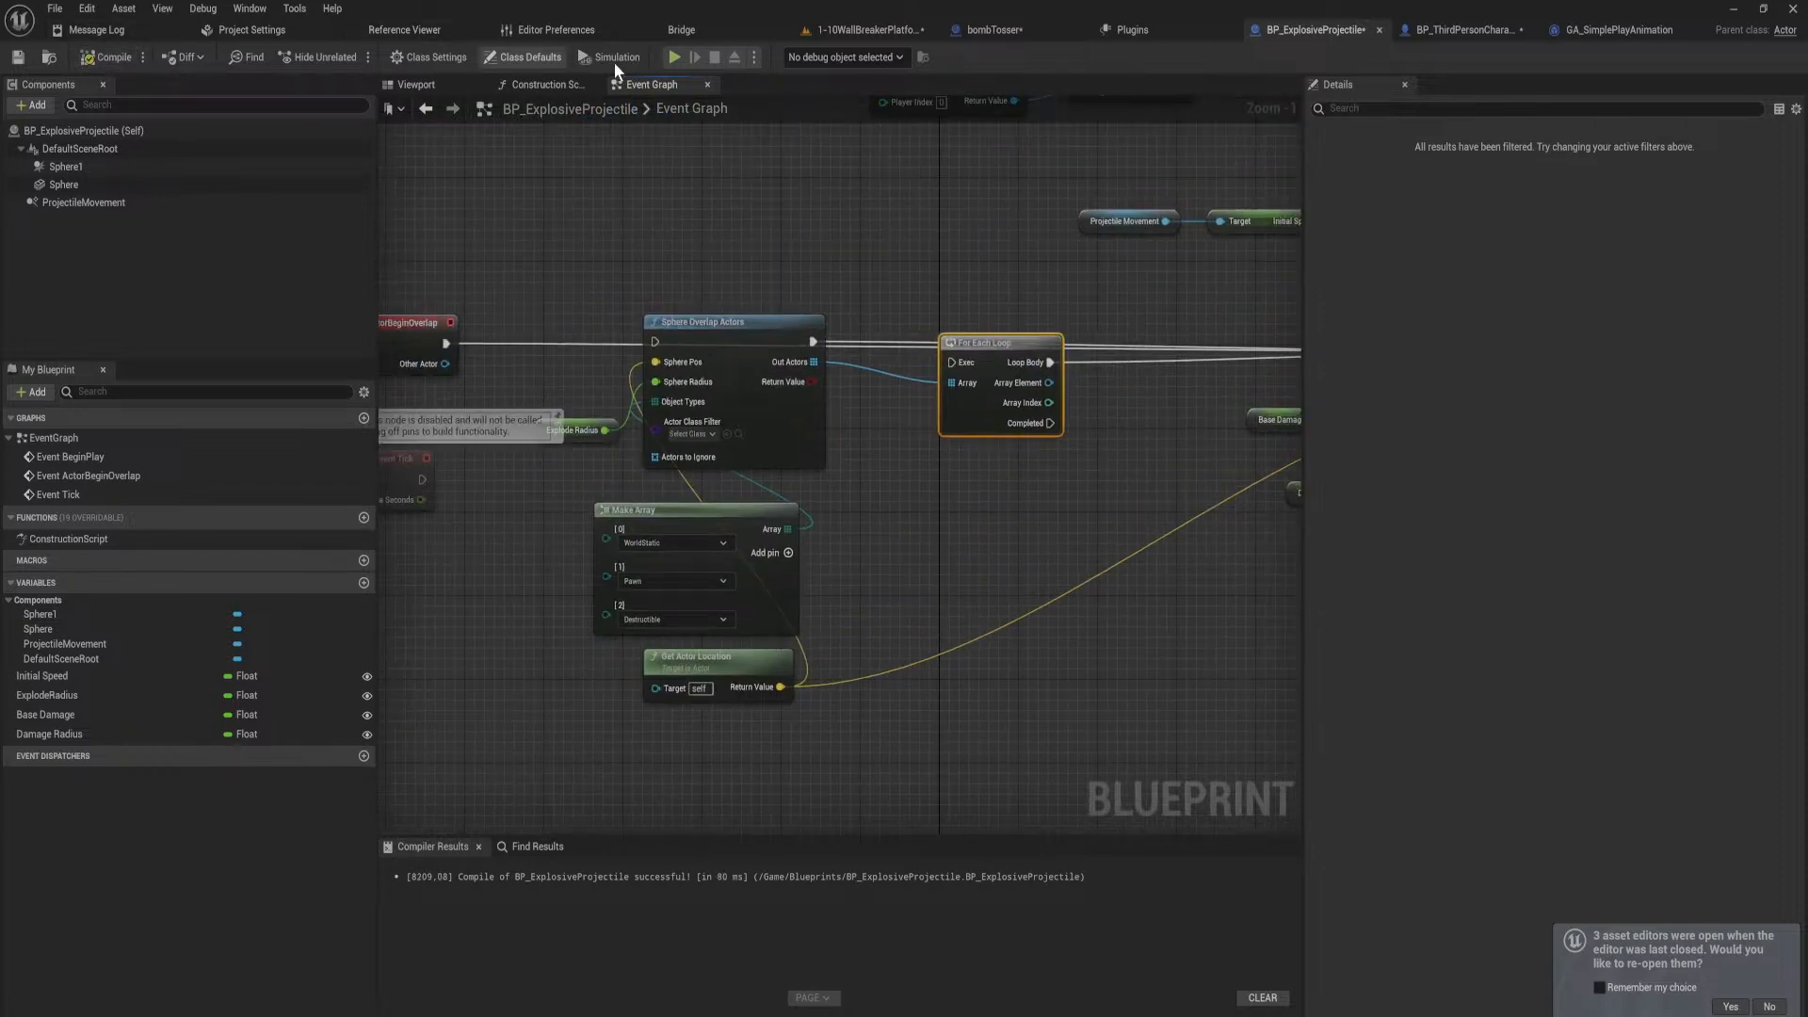
Step: Play-test the level, running the character toward the bomb tosser to check whether the directly triggered radial damage registers
click(871, 32)
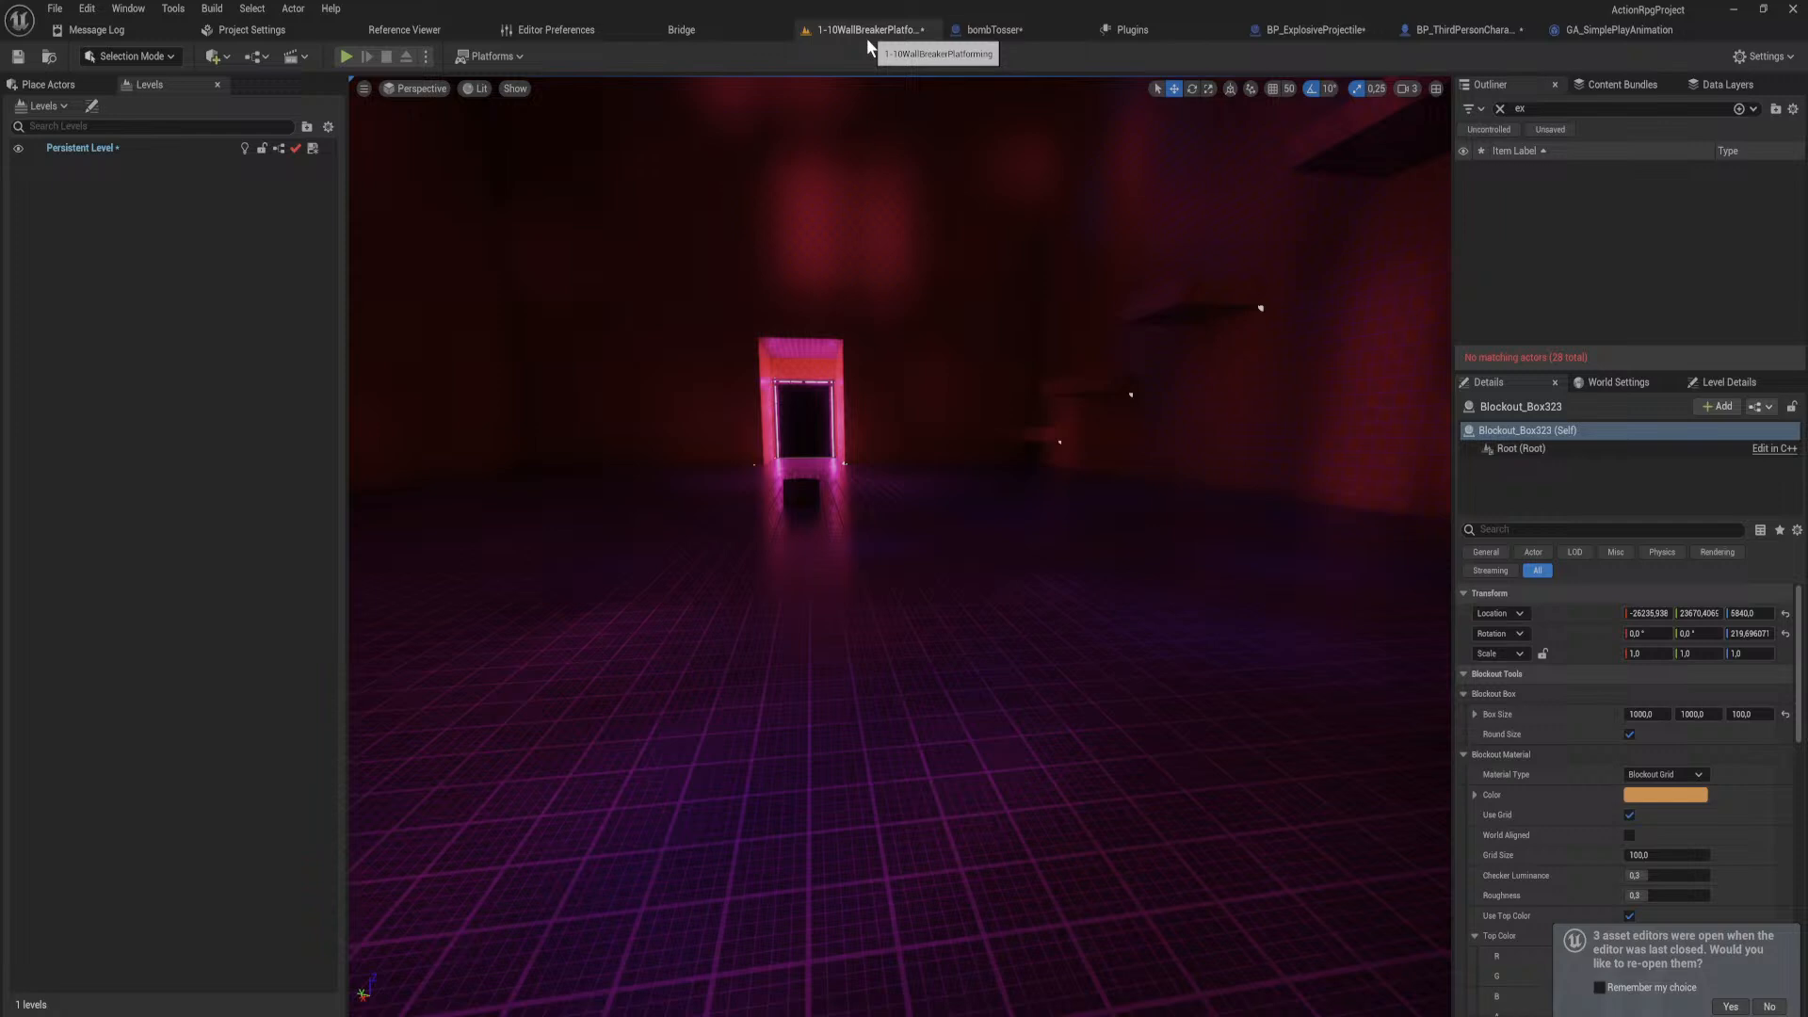
click(344, 56)
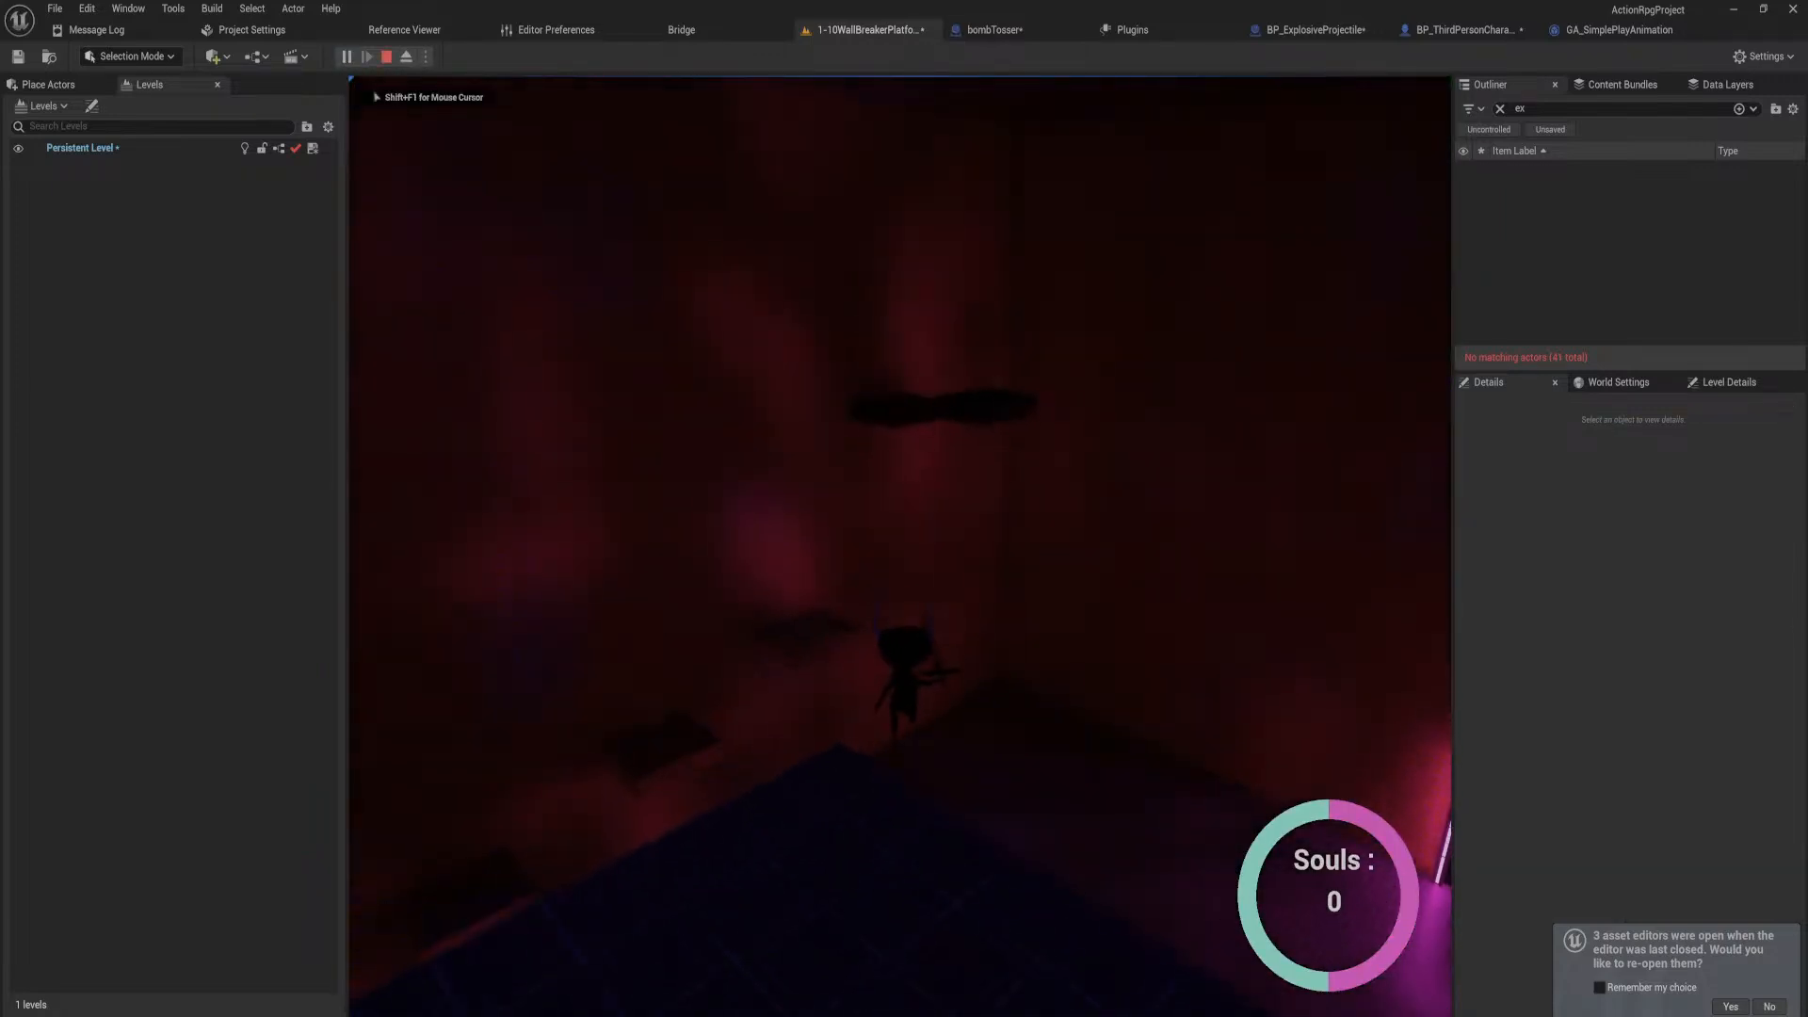
key(w)
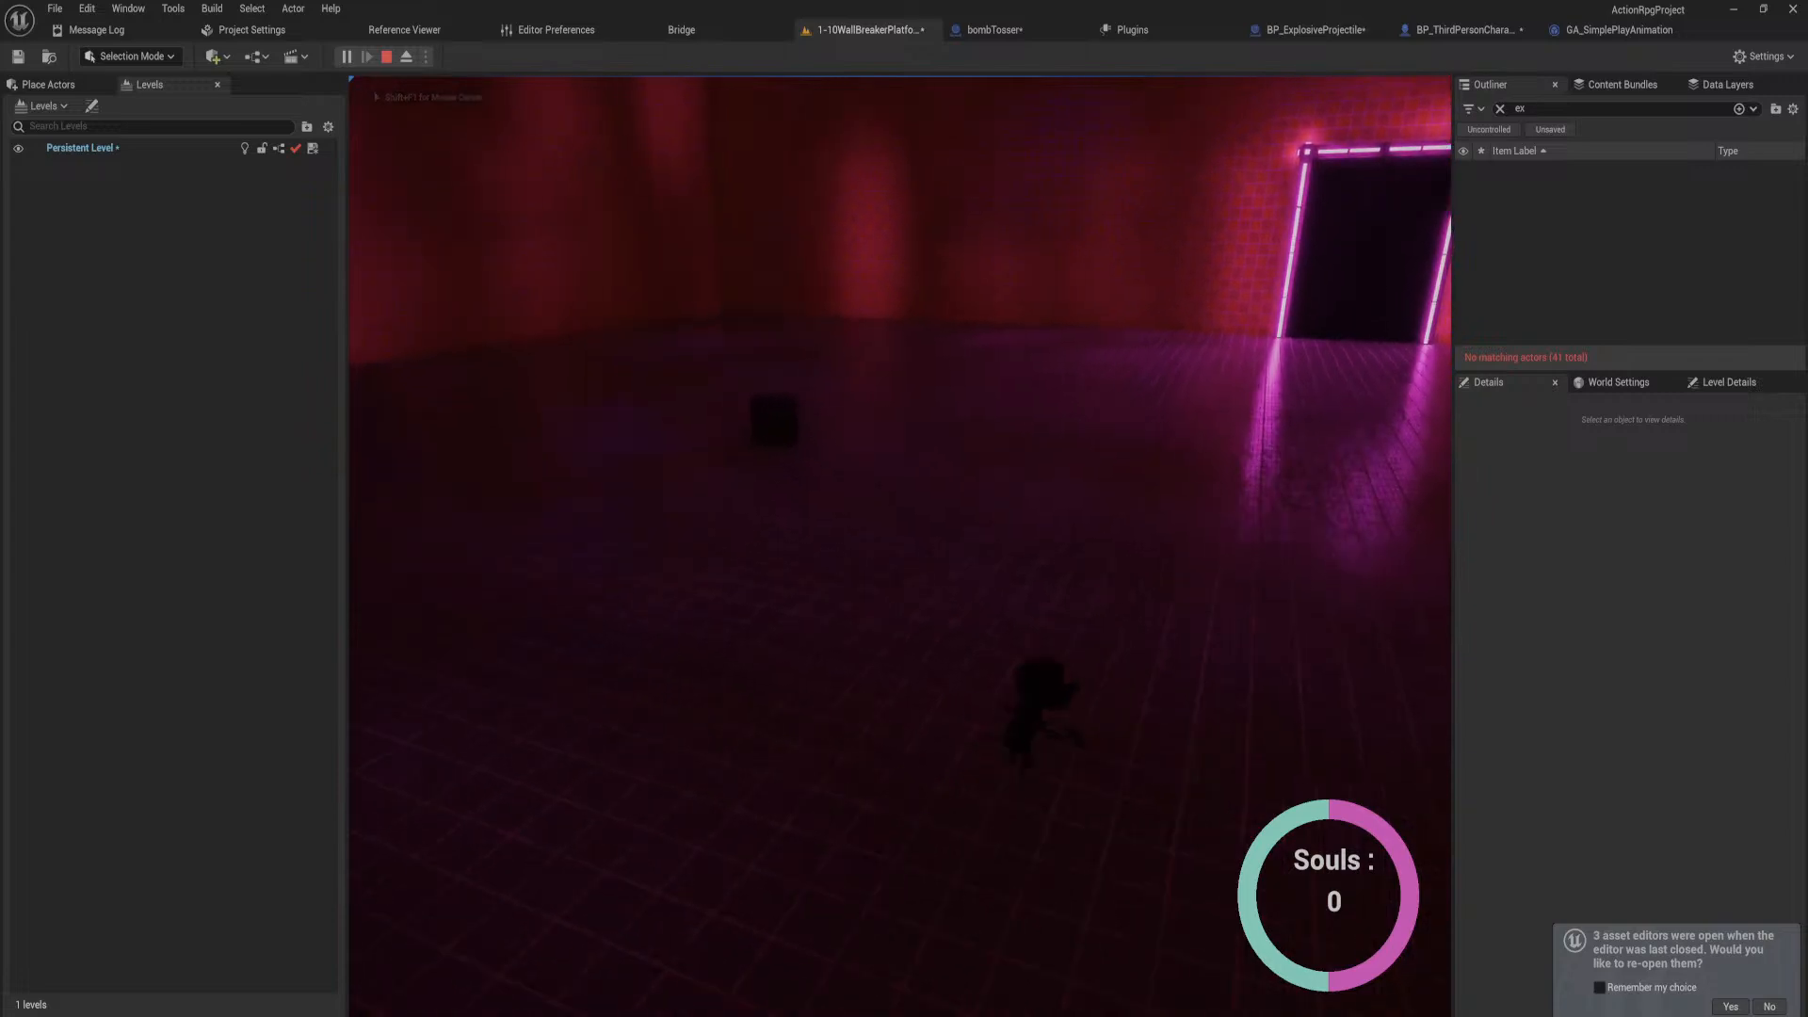
key(w)
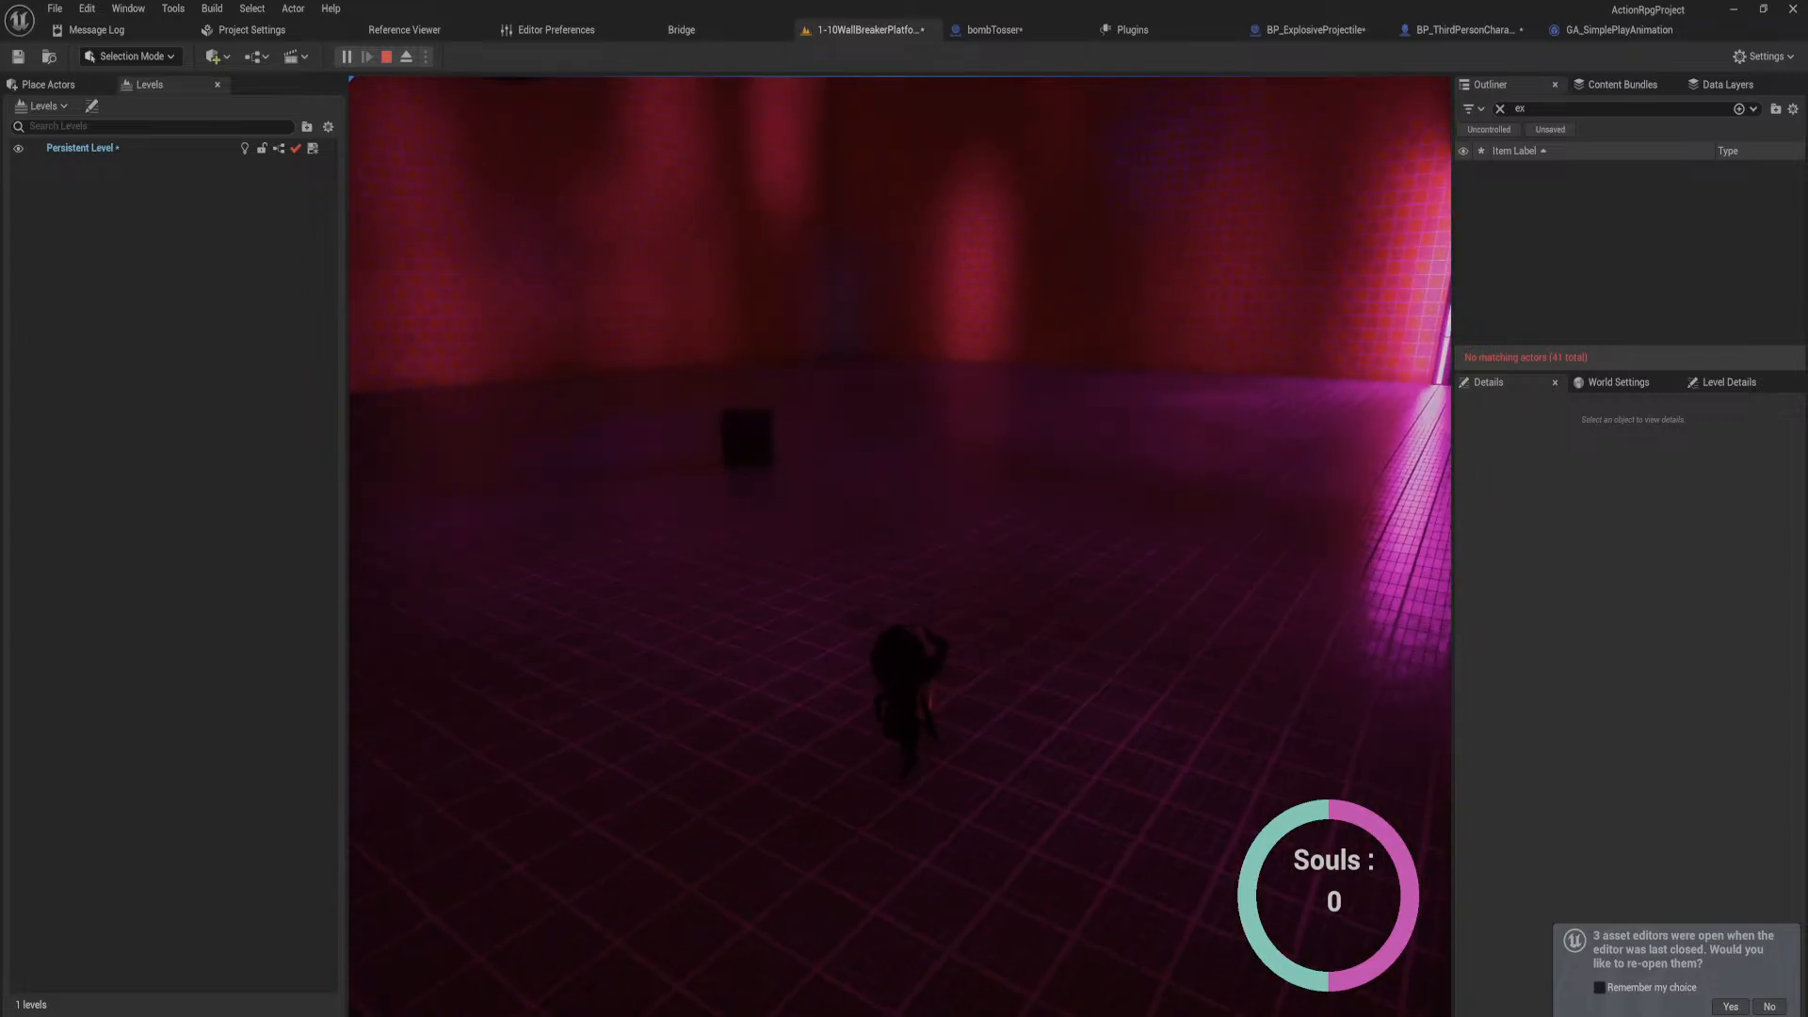
key(Escape)
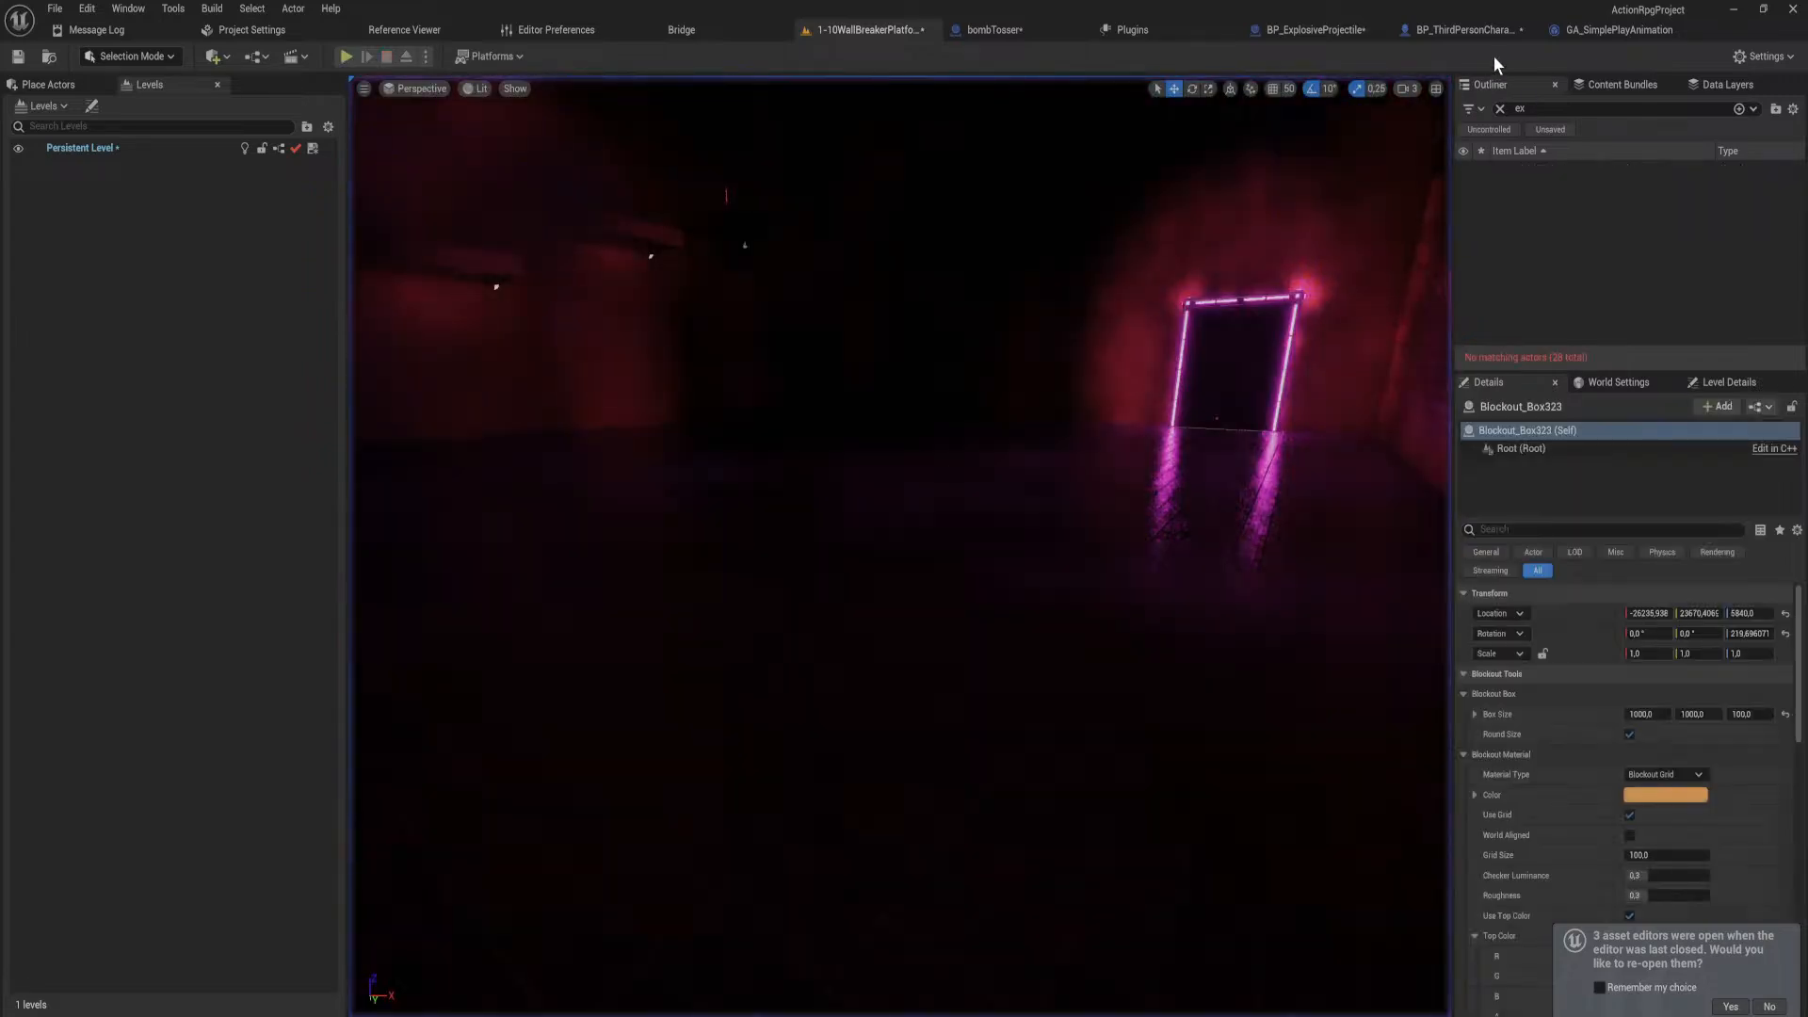
Step: Move the Sphere Overlap Actors node group and For Each Loop below the overlap execution wire in BP_ExplosiveProjectile
click(1620, 29)
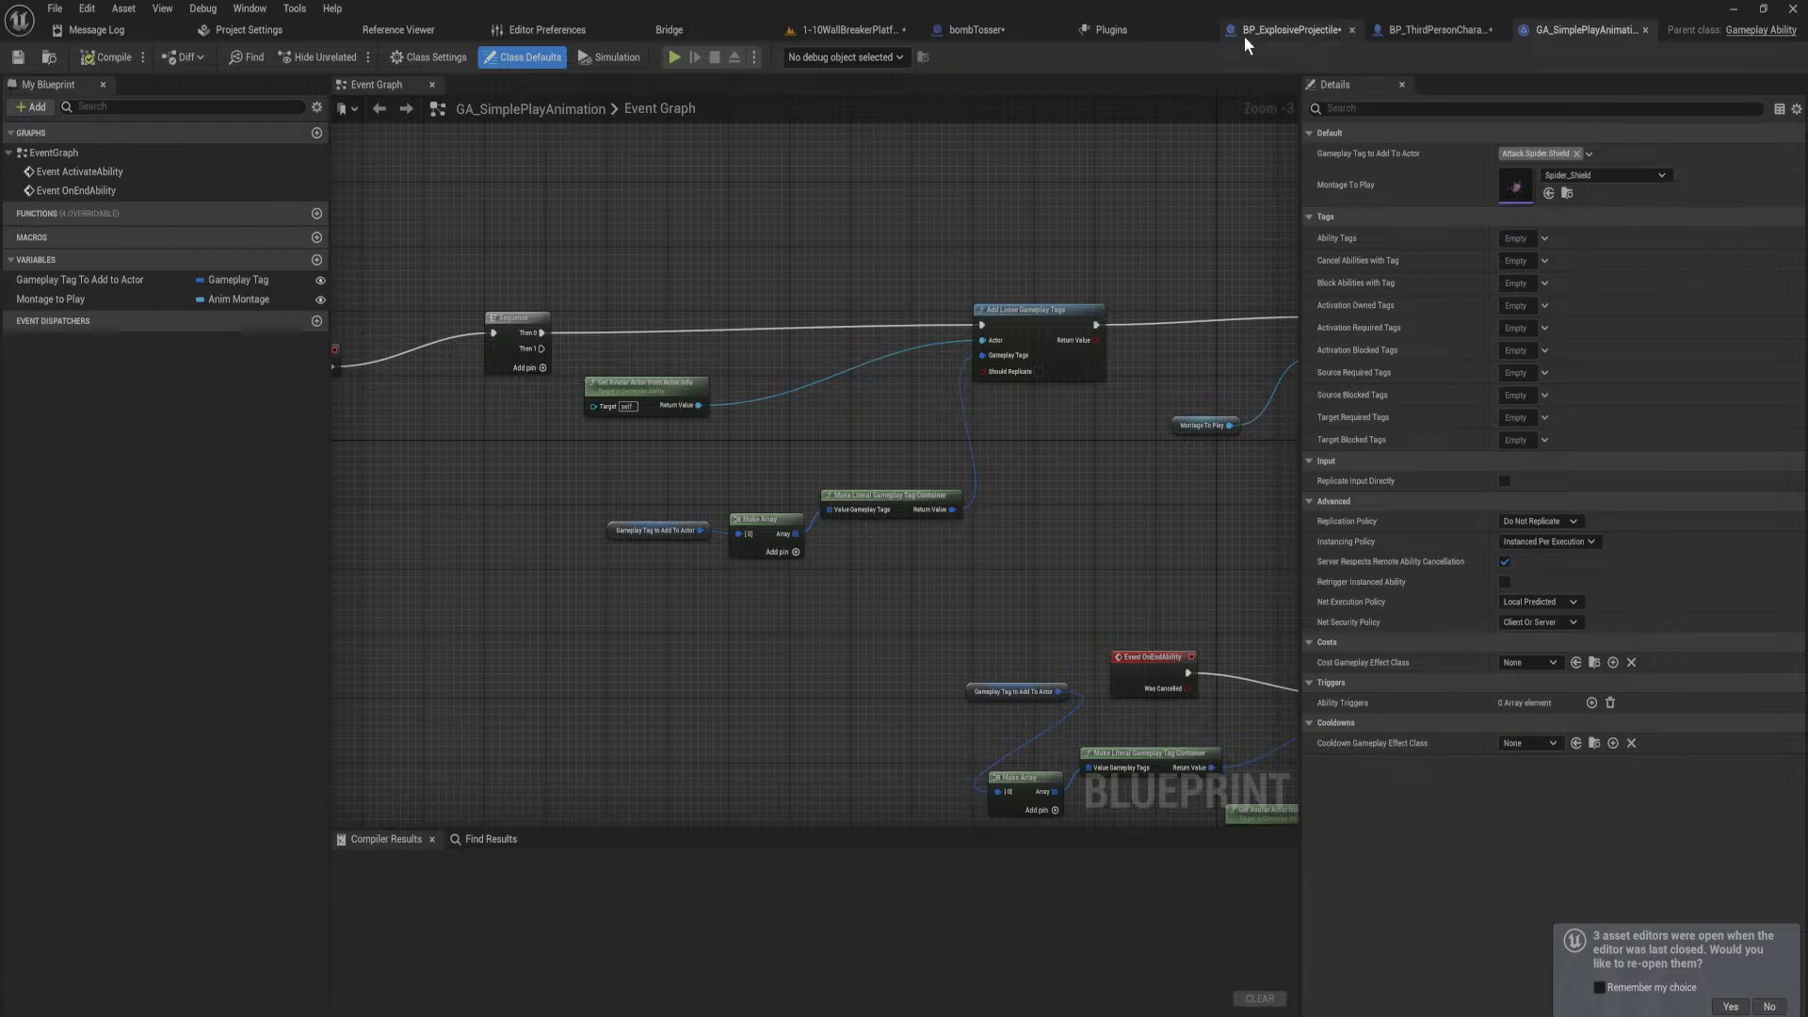
click(1286, 30)
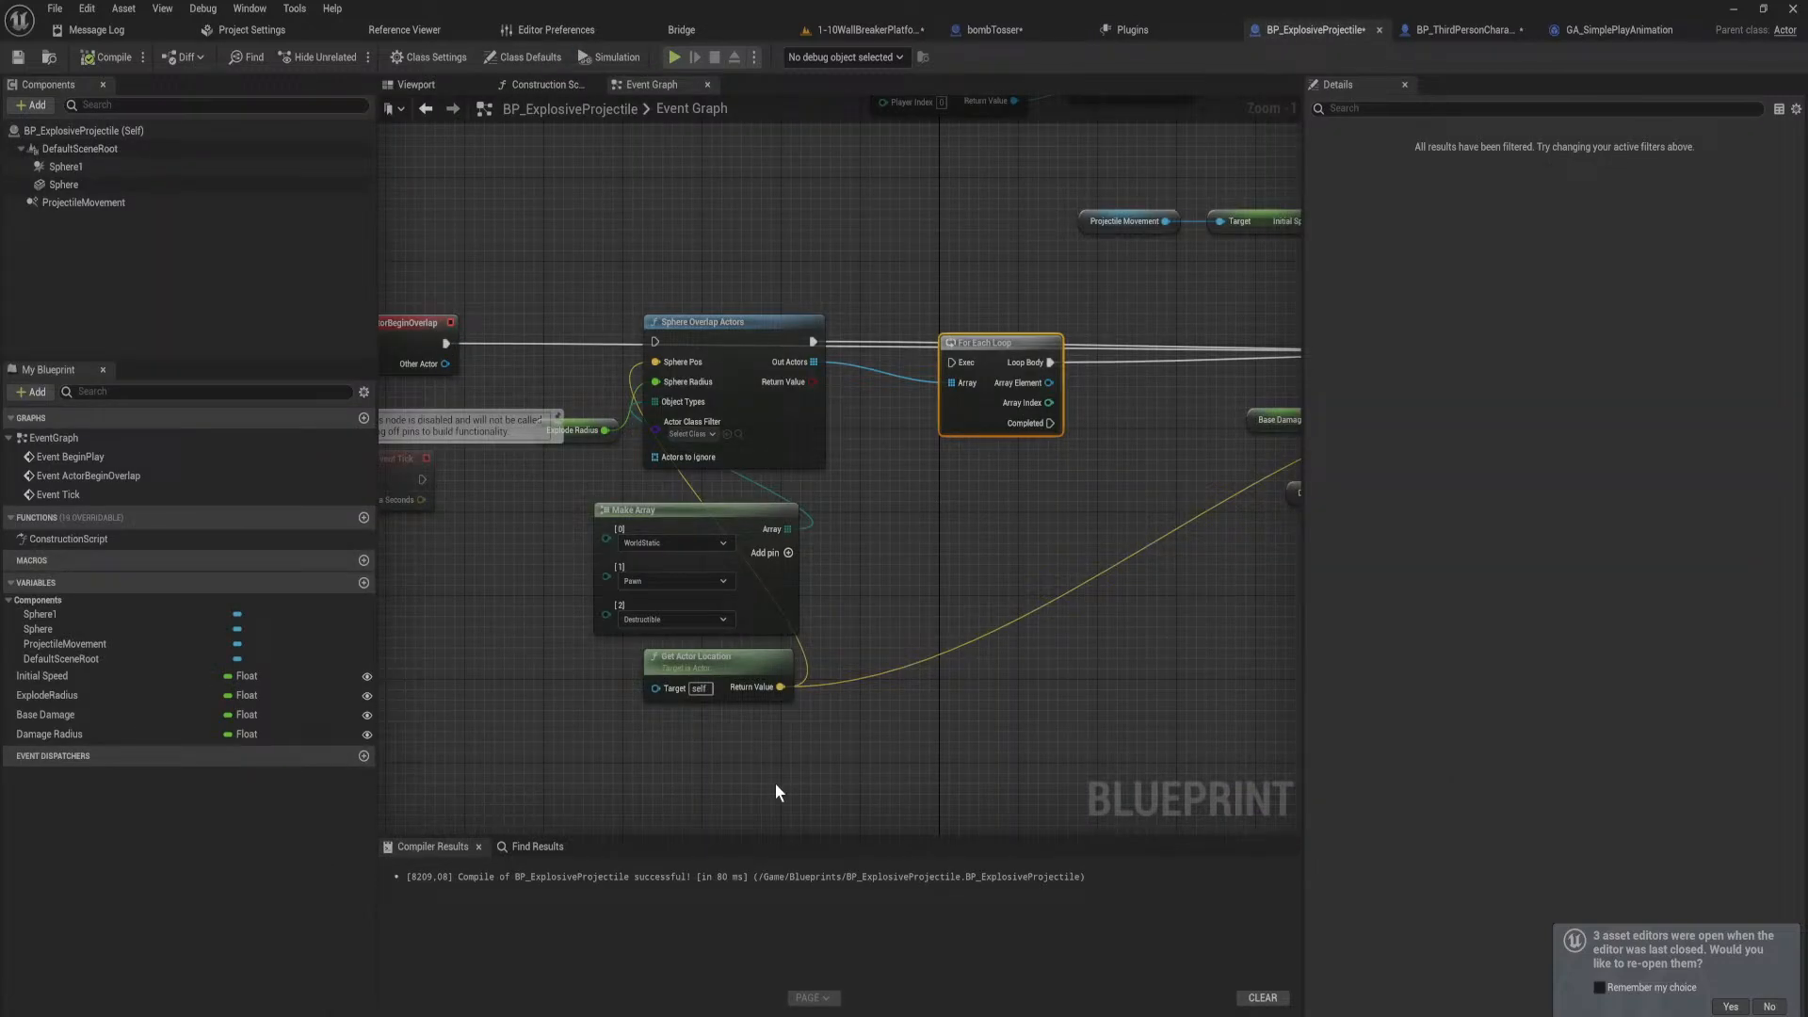
drag(778, 779, 591, 337)
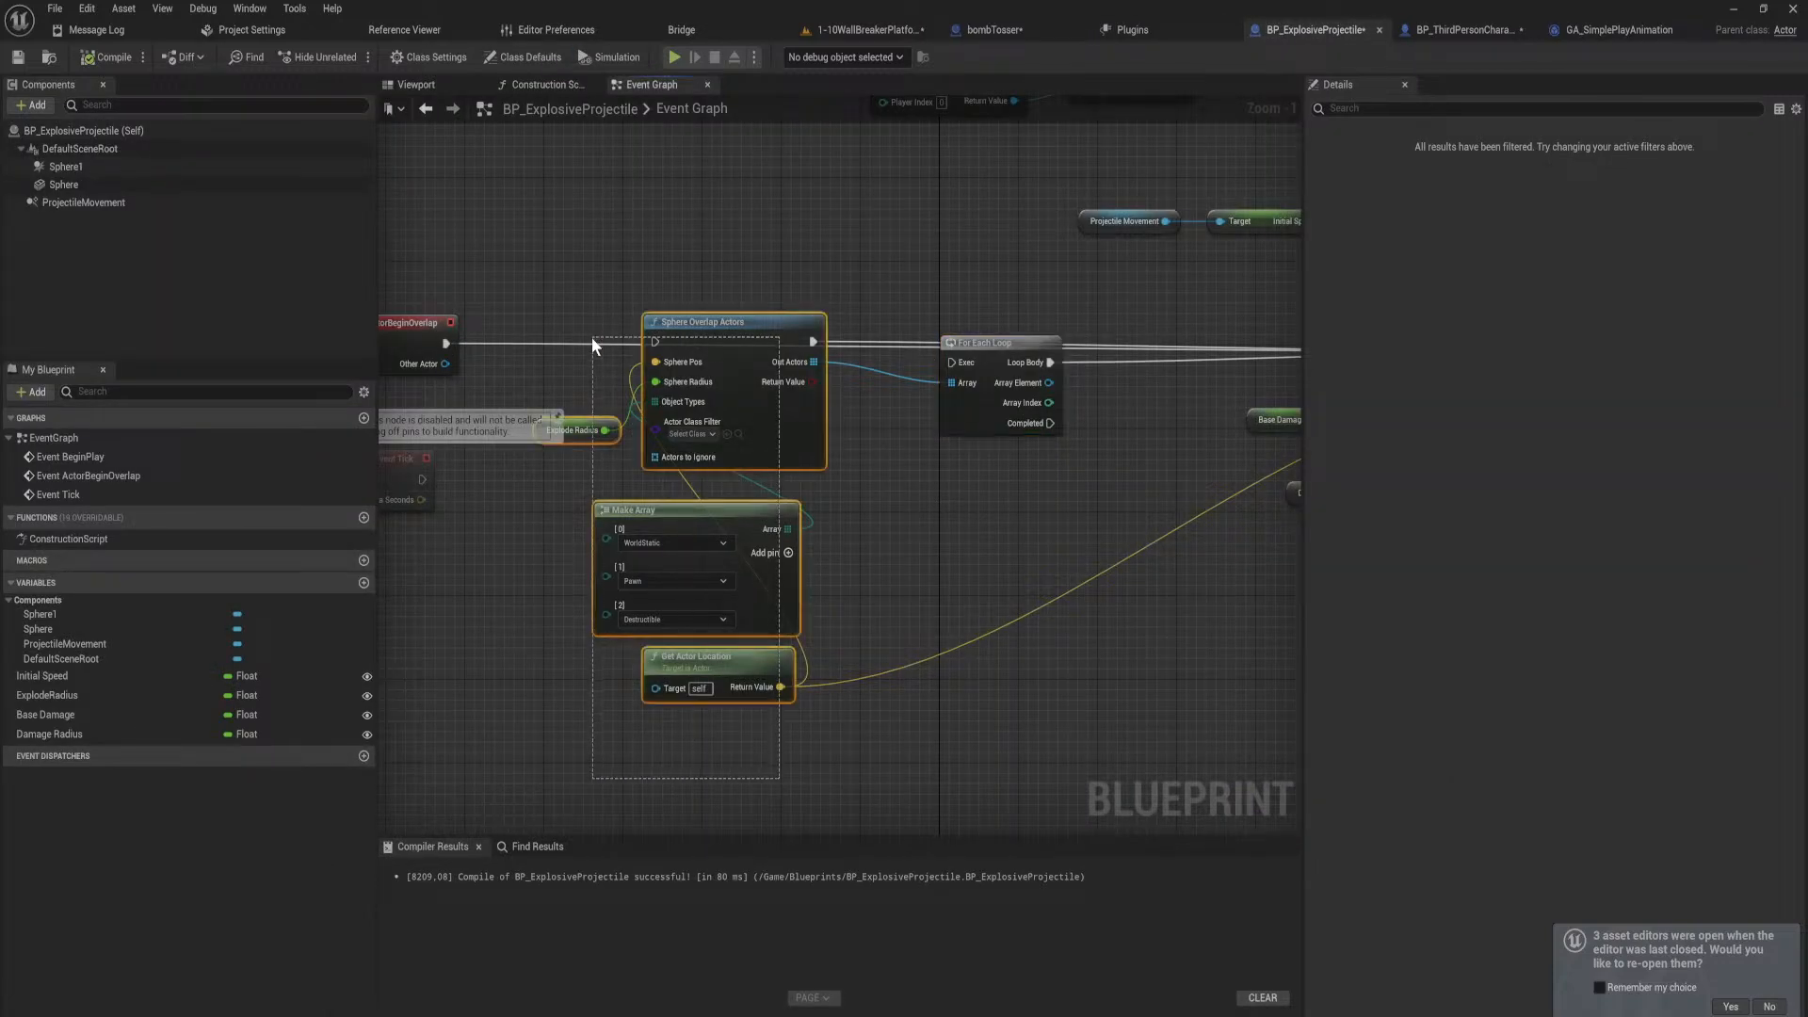
shift+click(990, 349)
drag(990, 348, 901, 609)
right_drag(1101, 523, 746, 477)
right_drag(1110, 593, 1023, 601)
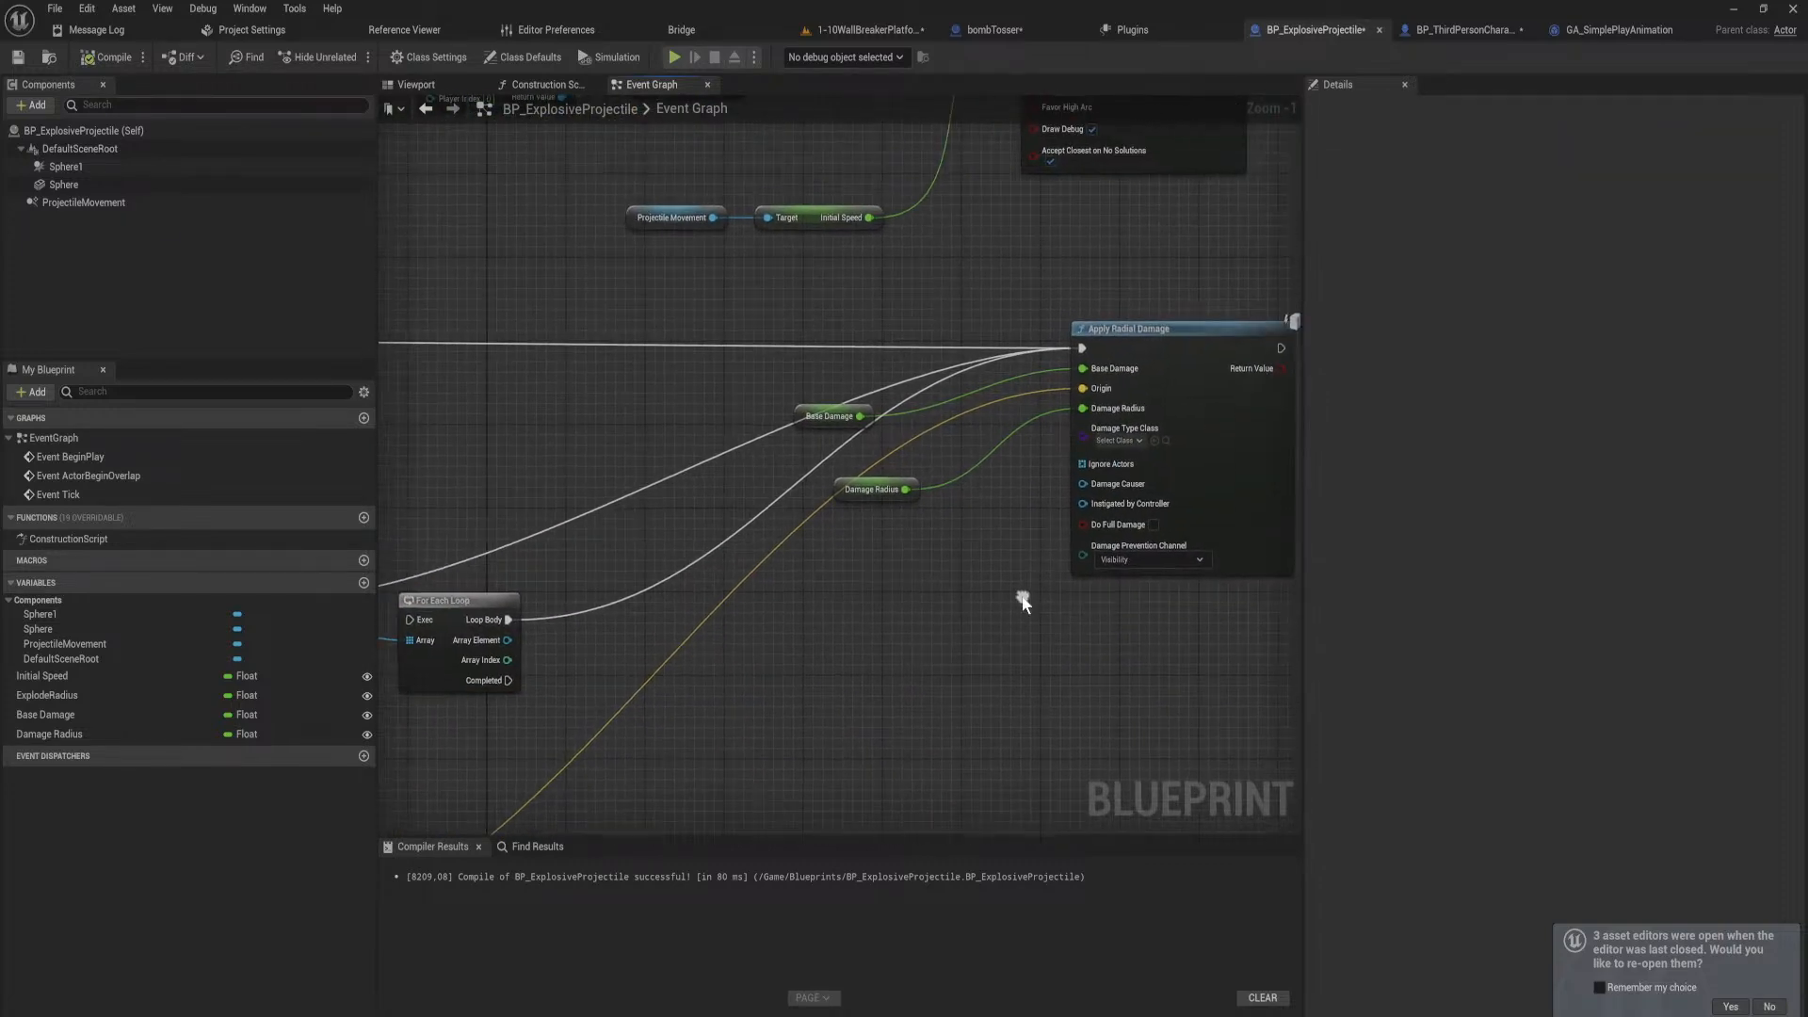
Step: Inspect the Damage Radius variable in BP_ExplosiveProjectile, bombTosser's Explode Radius variable, and the settings of the bombTosser placed in the level
click(100, 734)
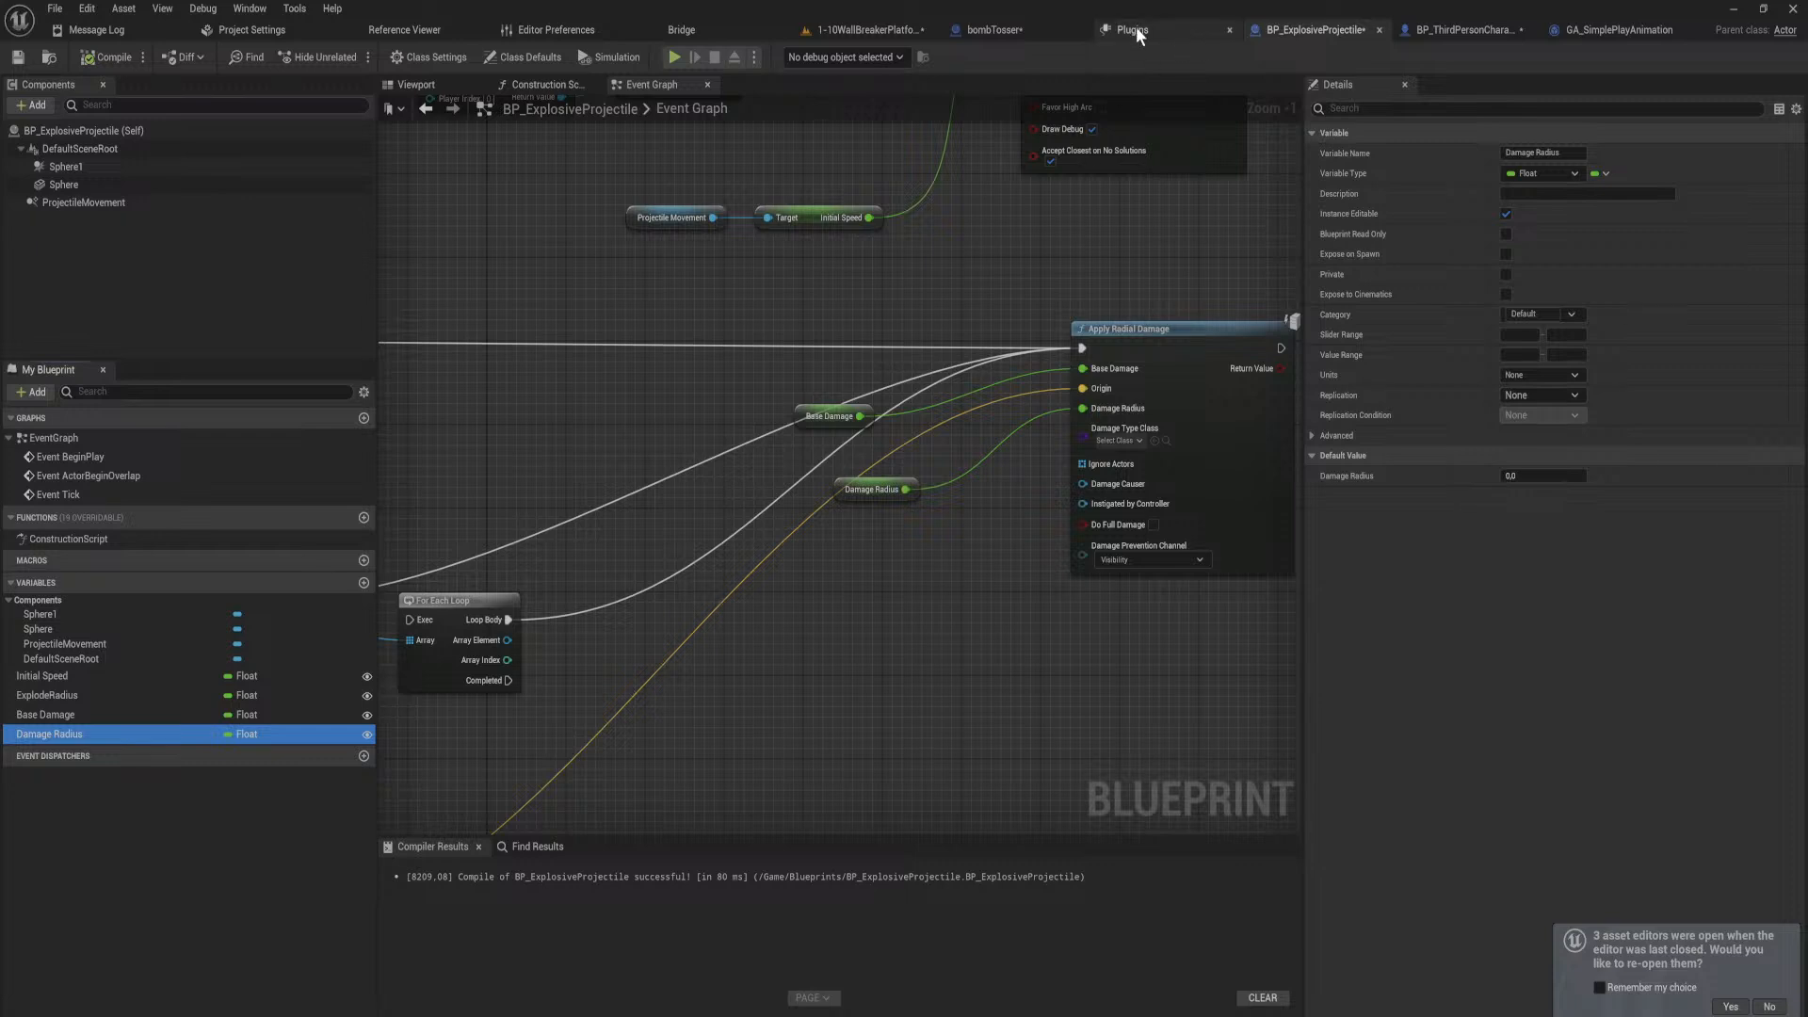
click(1027, 34)
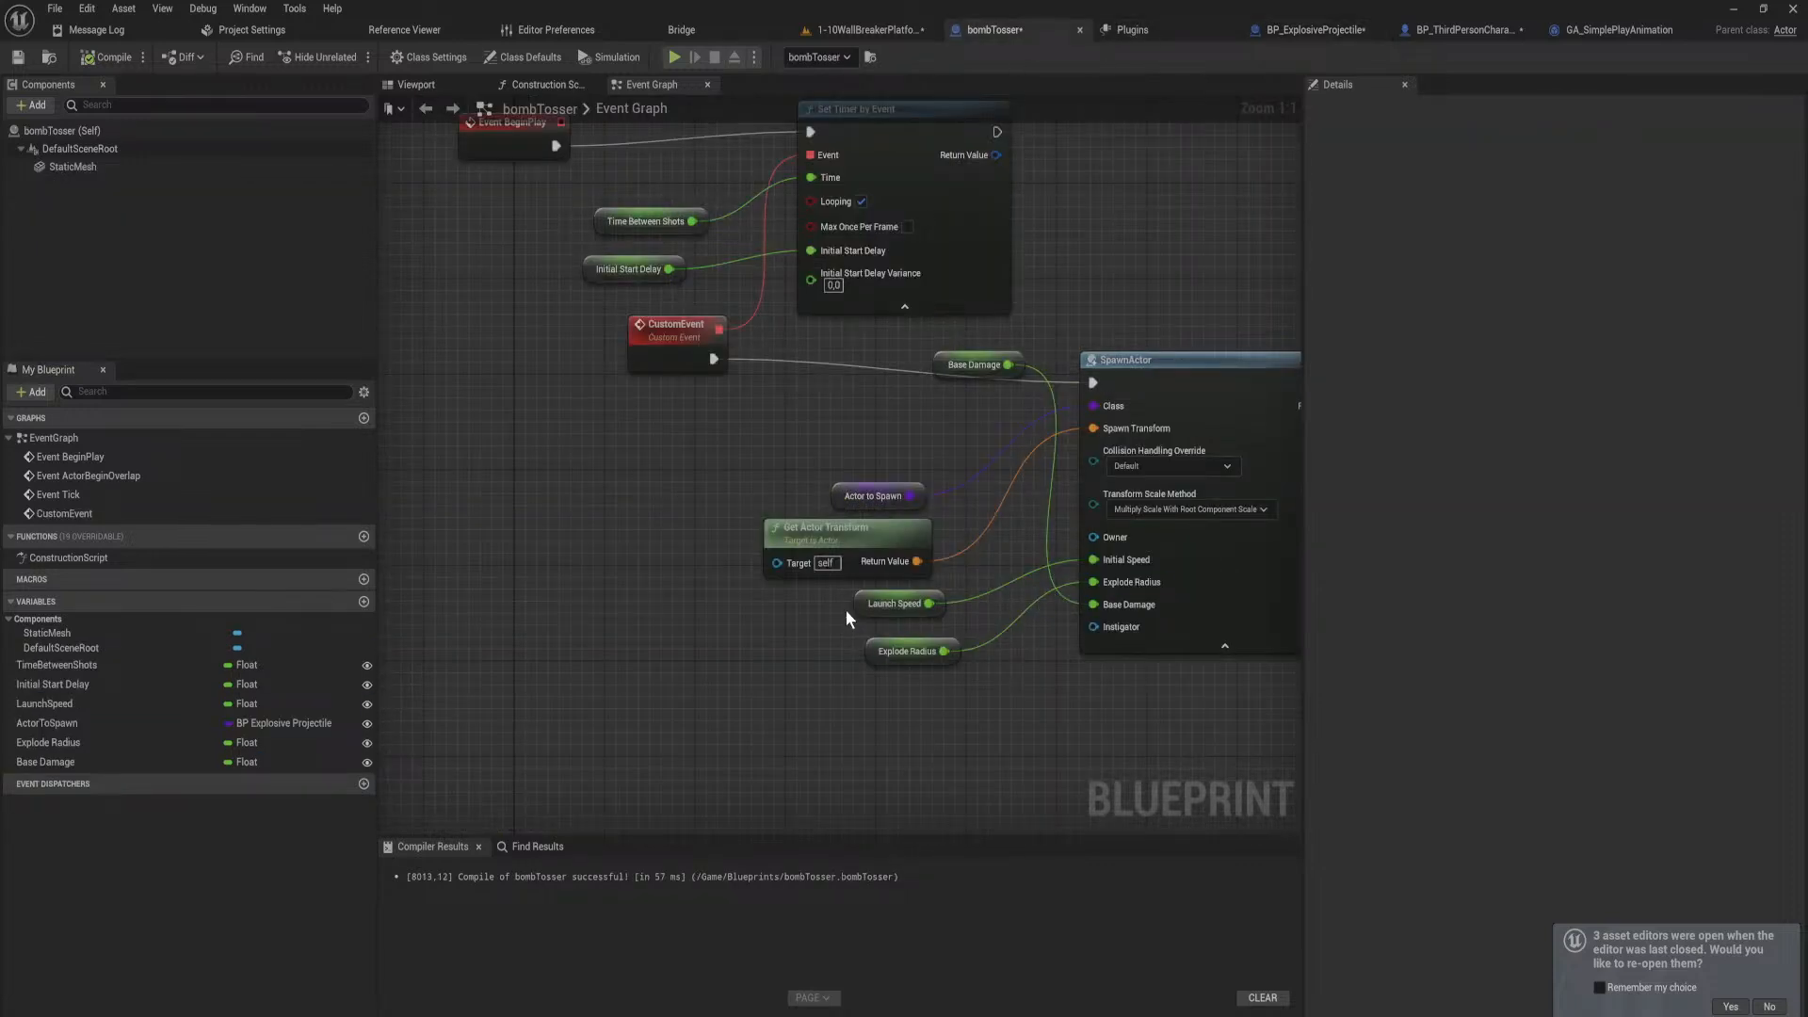
click(885, 651)
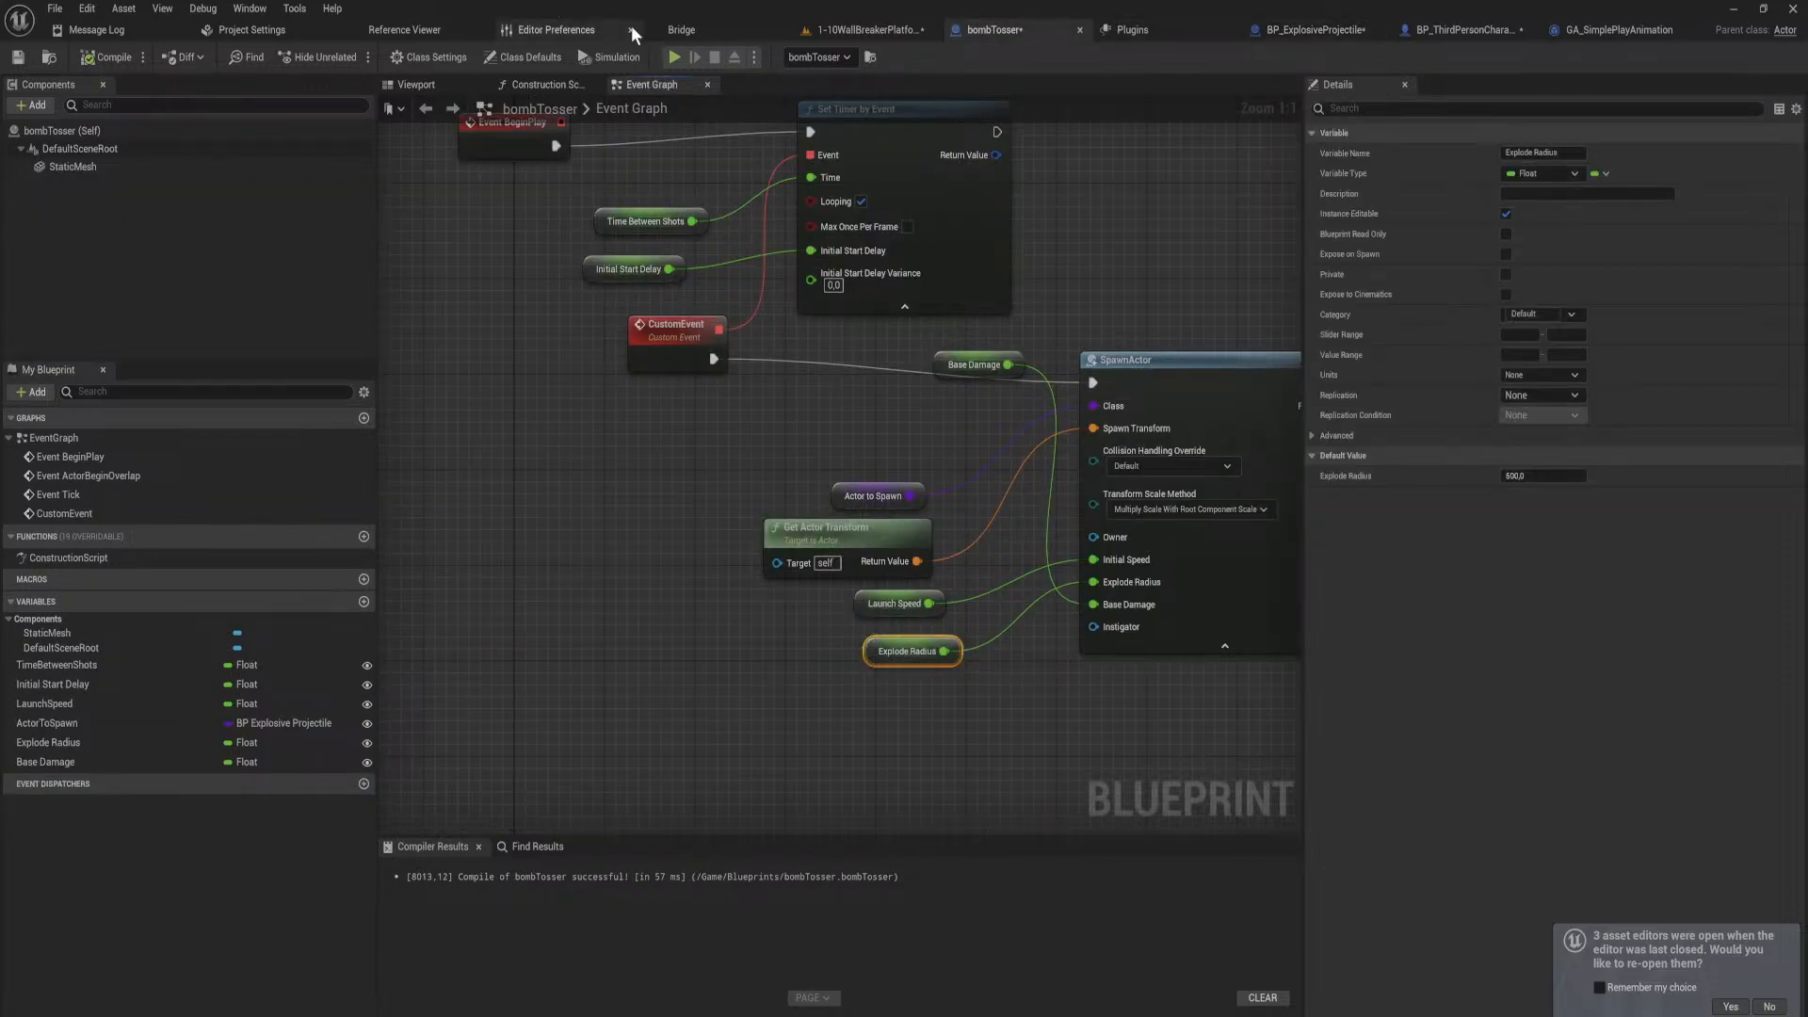
click(862, 29)
click(773, 449)
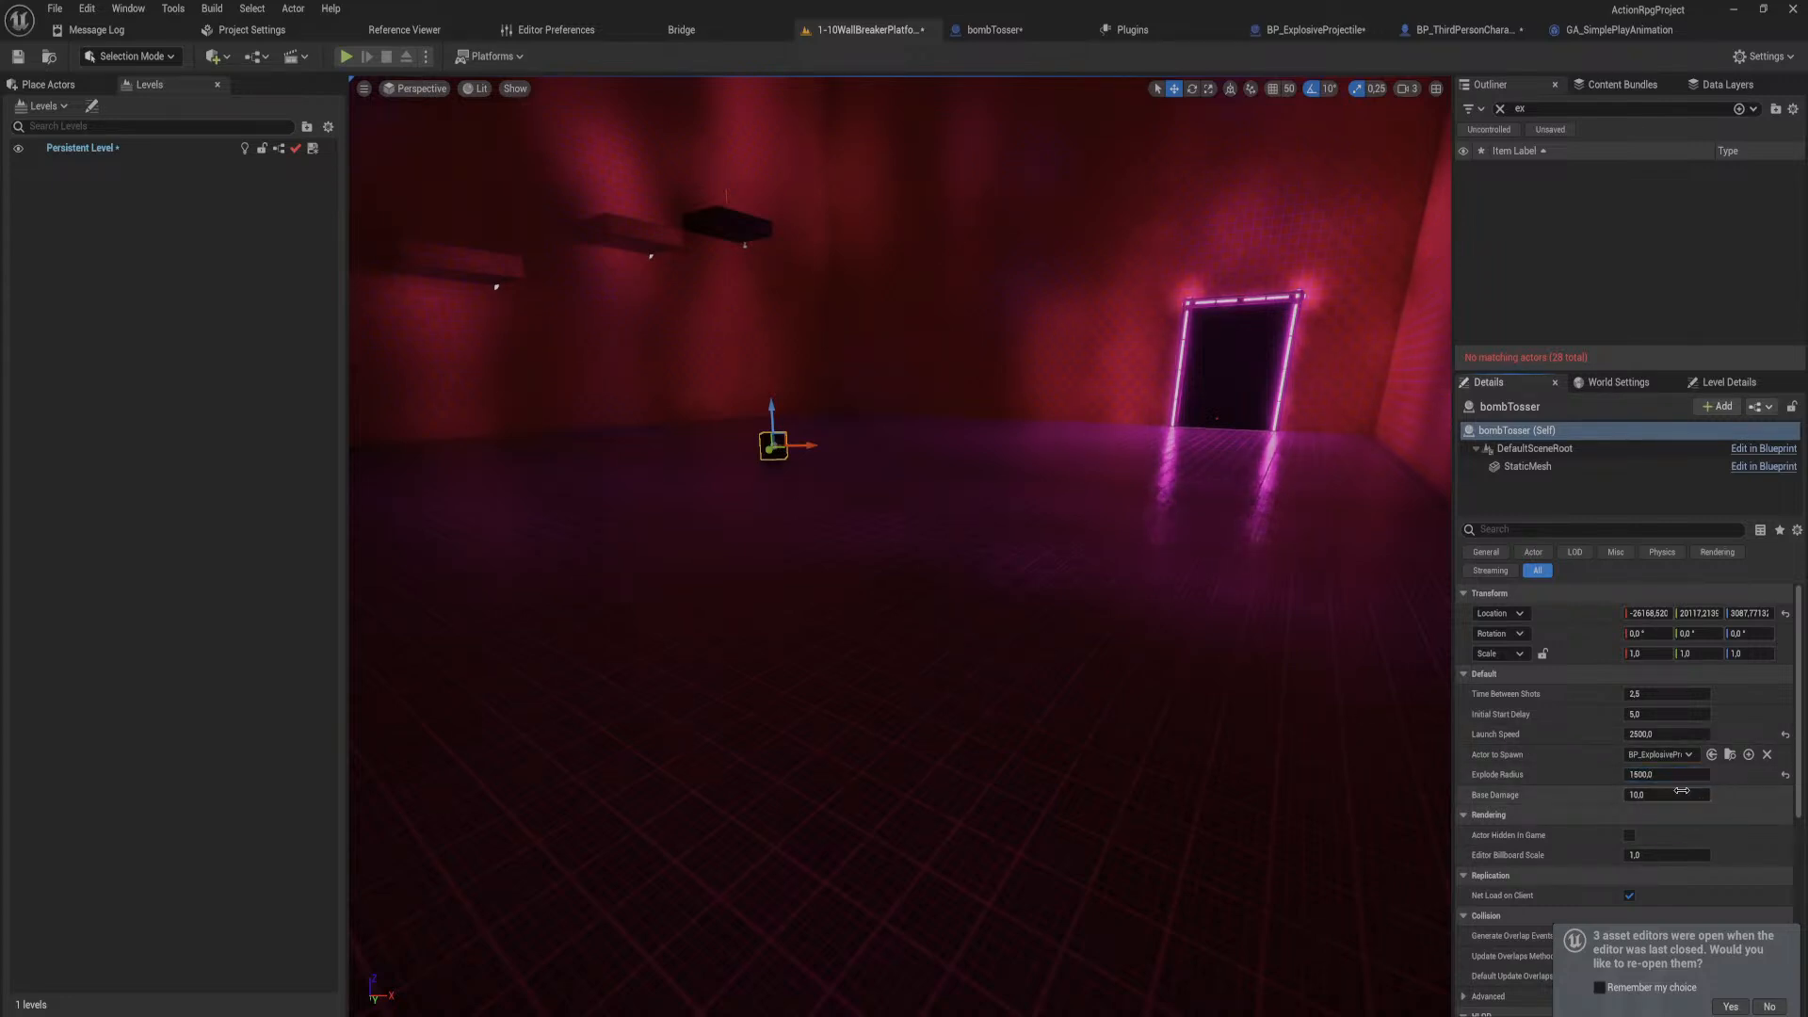
Step: Play-test the level again, moving the character near the bomb tosser to check for damage
click(344, 56)
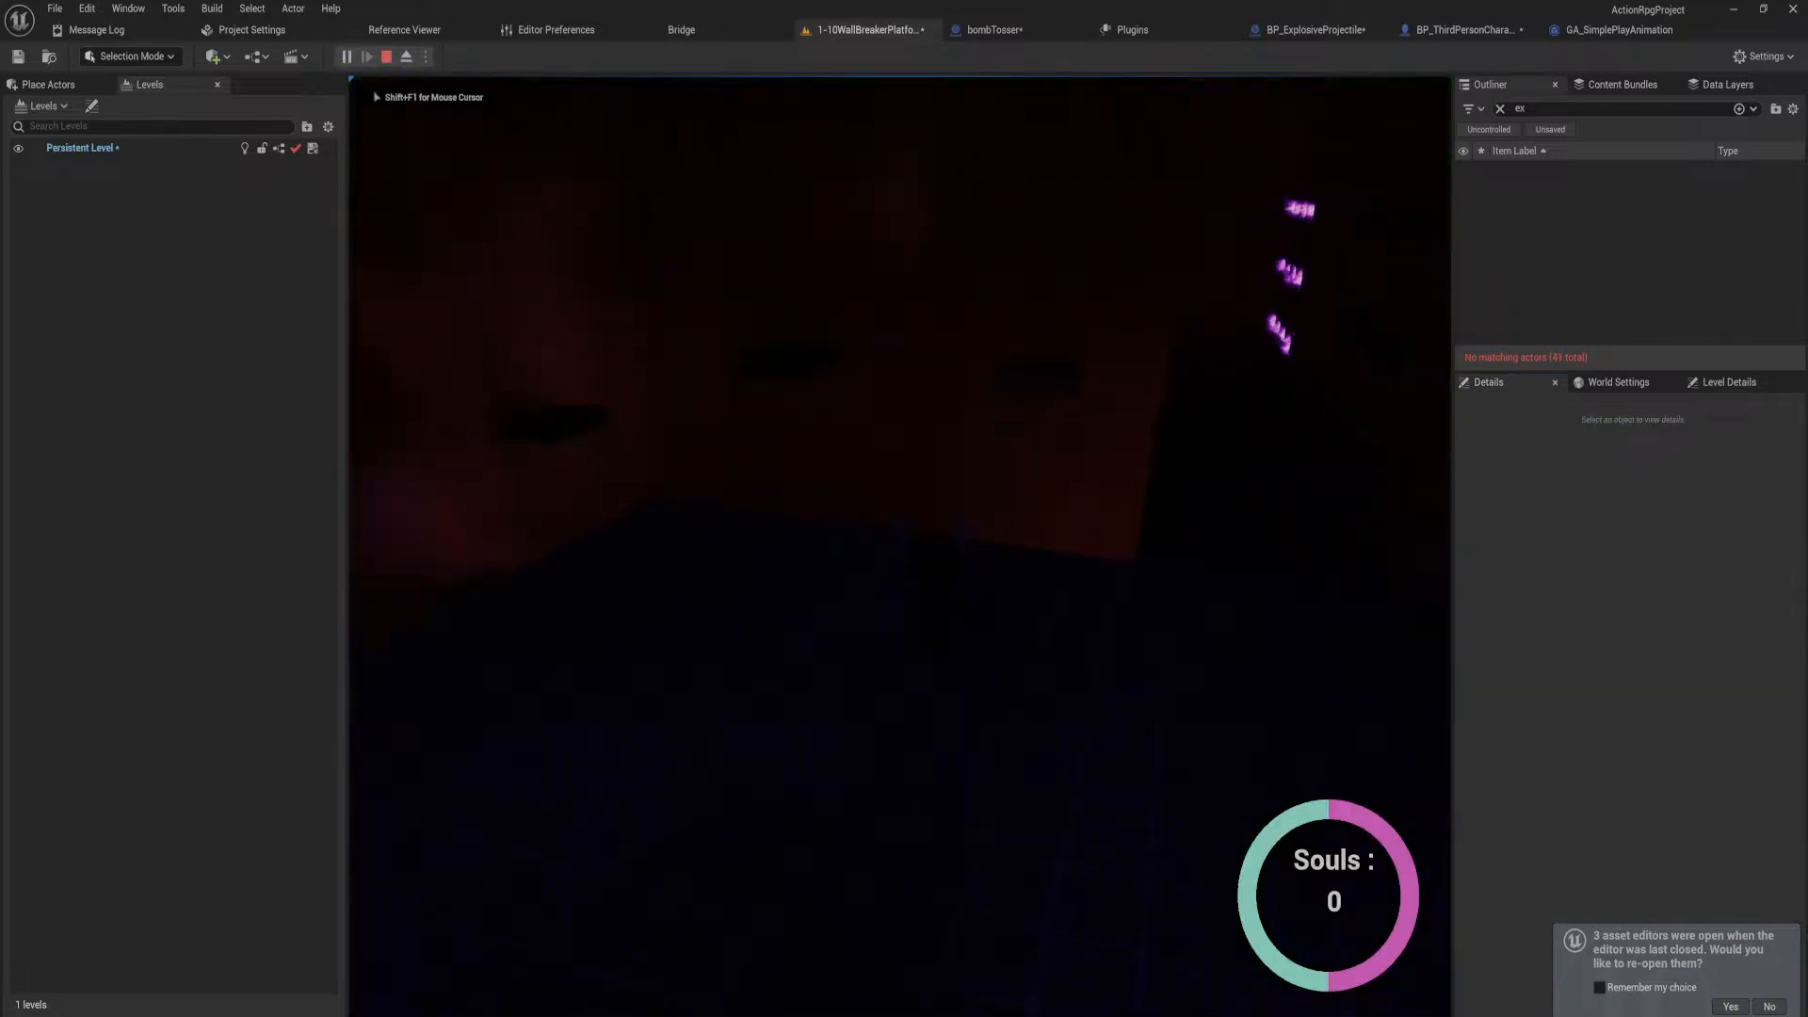
key(w)
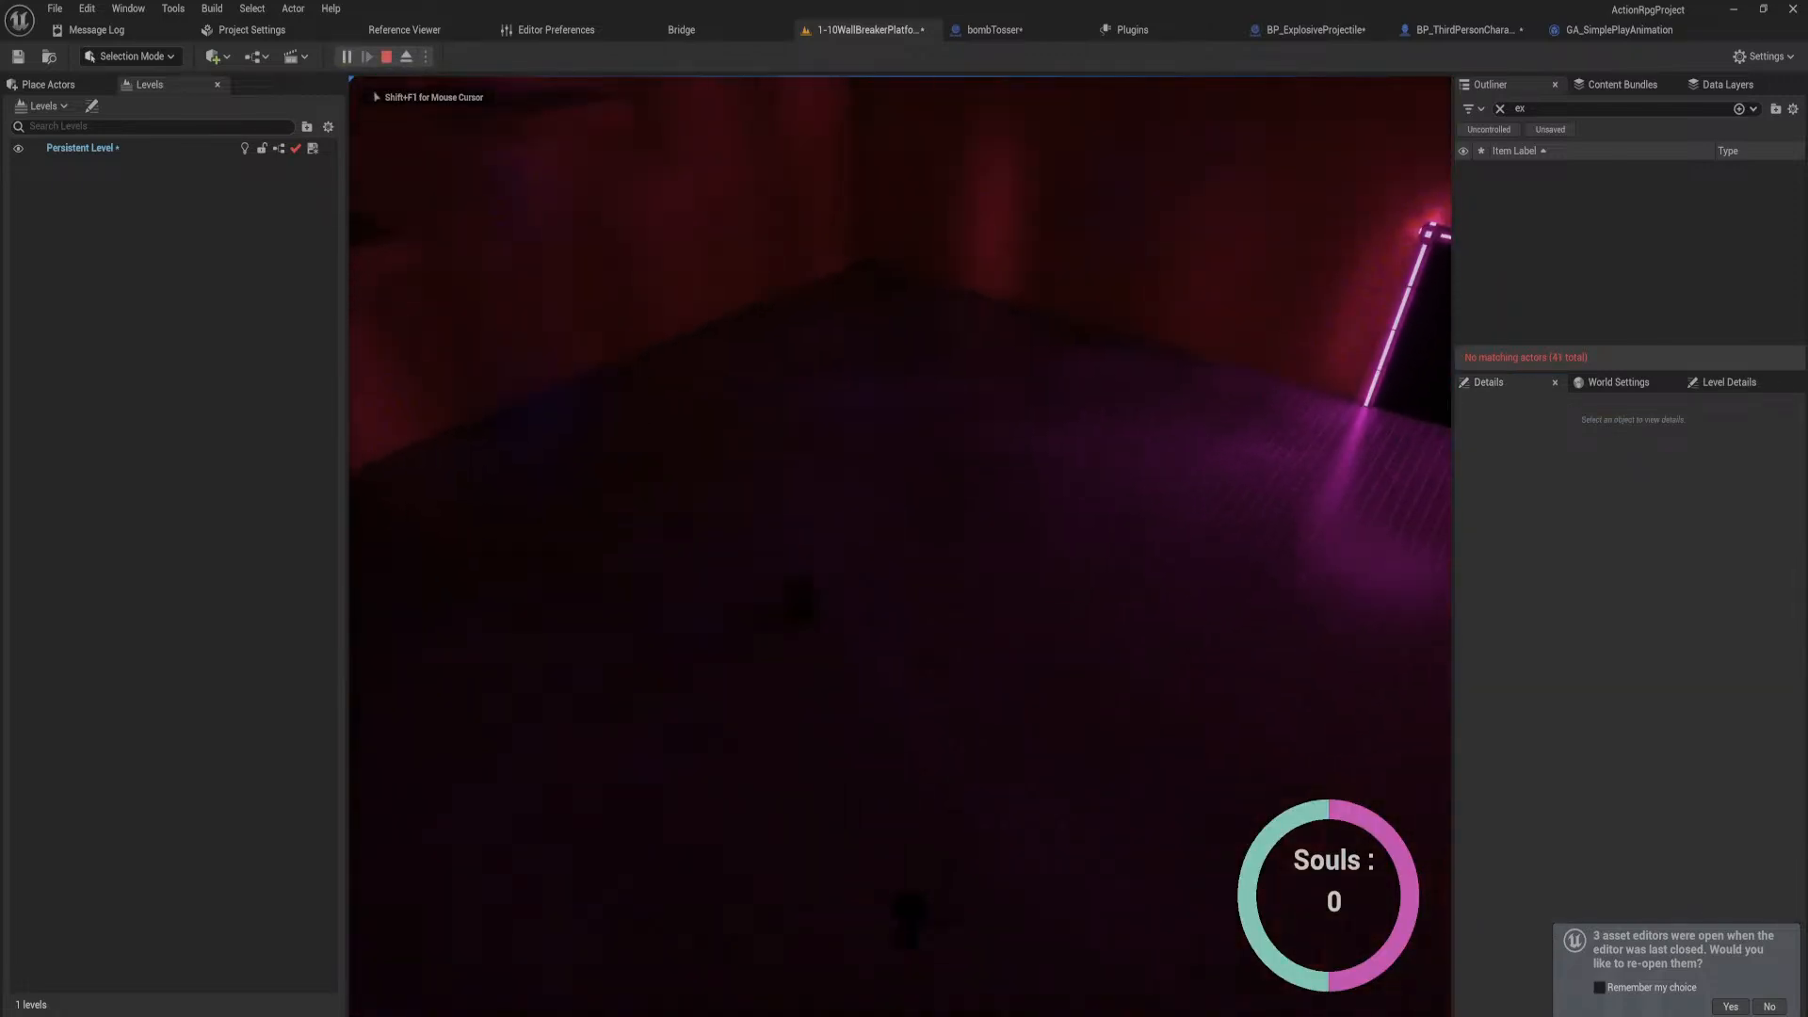
key(w)
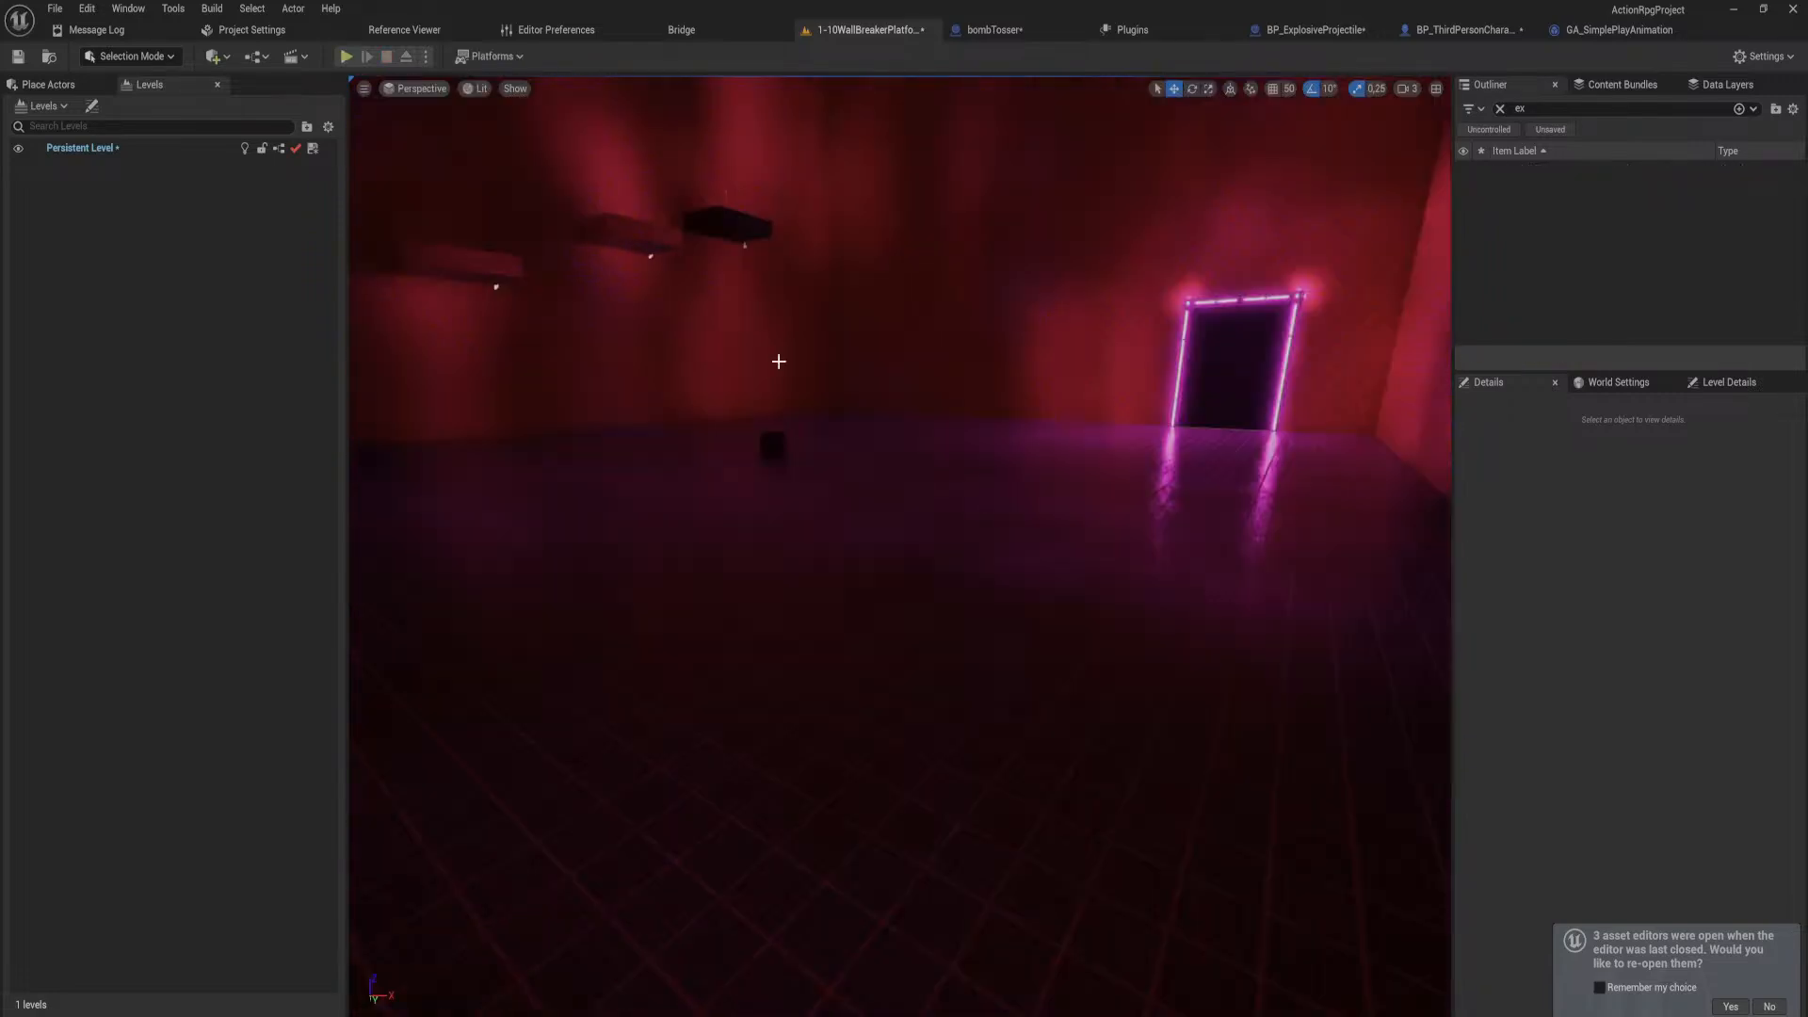
key(Escape)
Step: Examine the Damage Prevention Channel options on Apply Radial Damage in BP_ExplosiveProjectile
click(1315, 30)
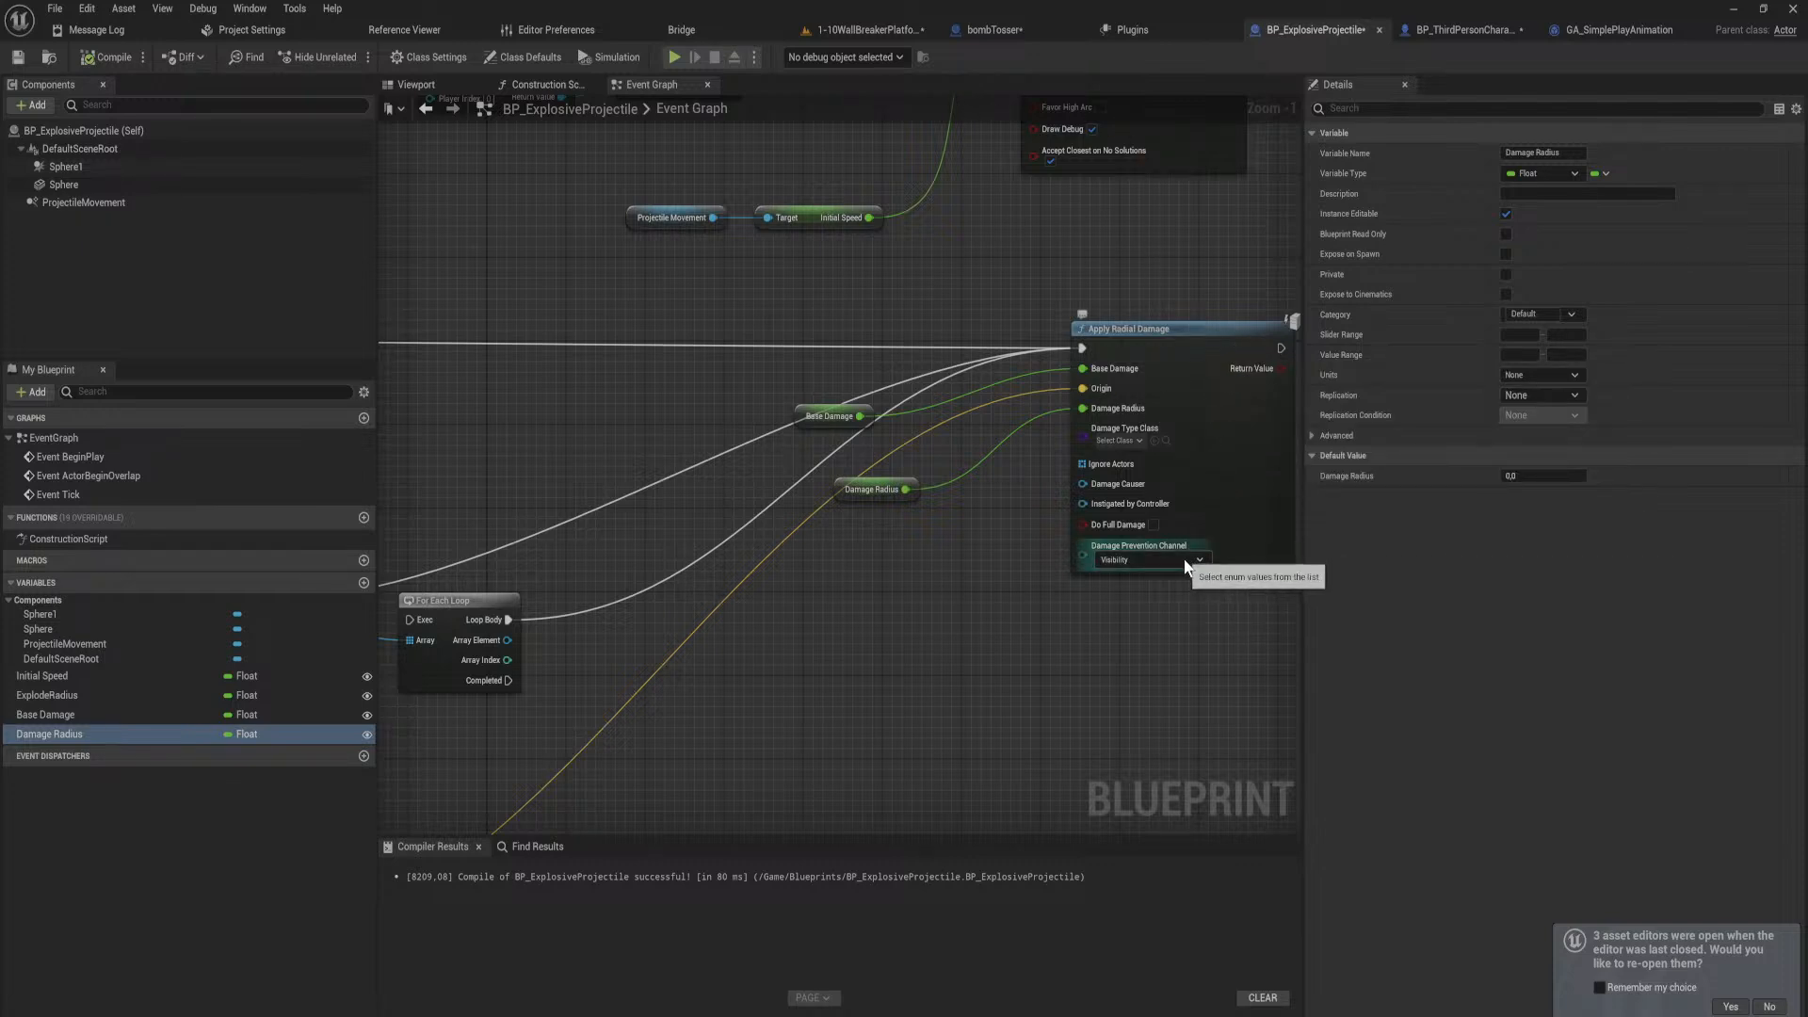
right_drag(1175, 576, 1012, 567)
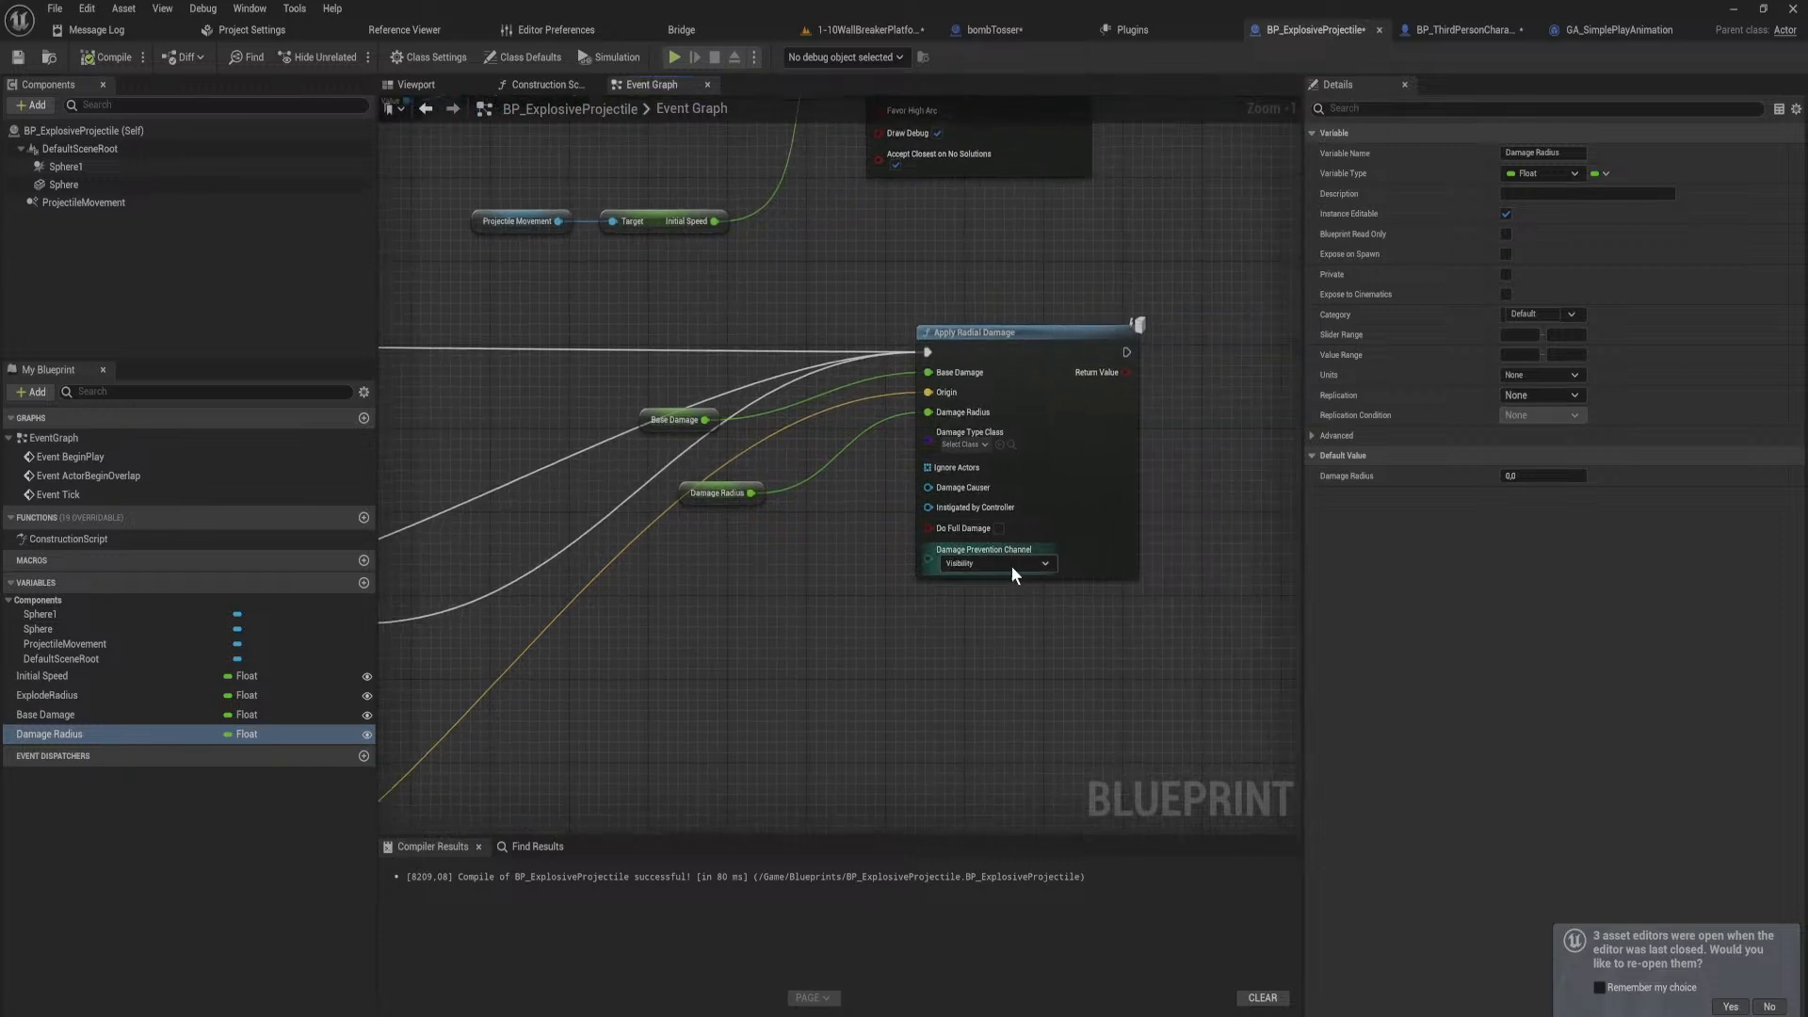
click(1011, 566)
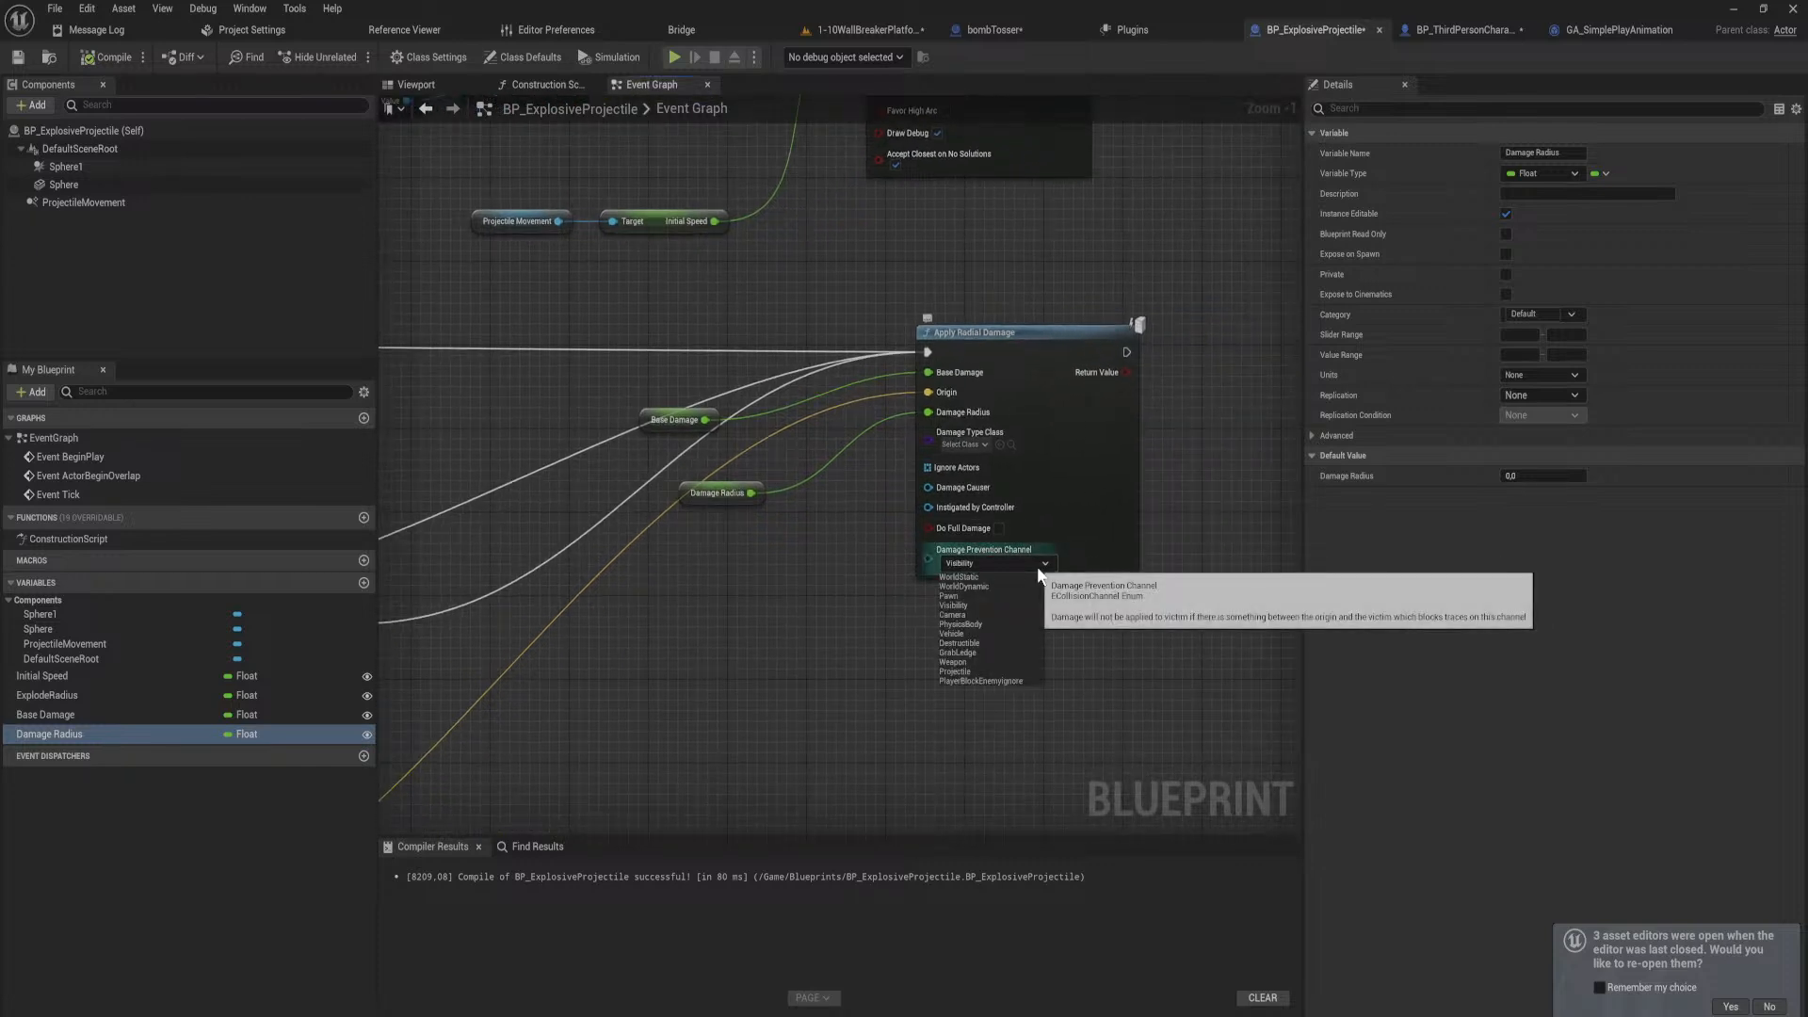
click(1013, 566)
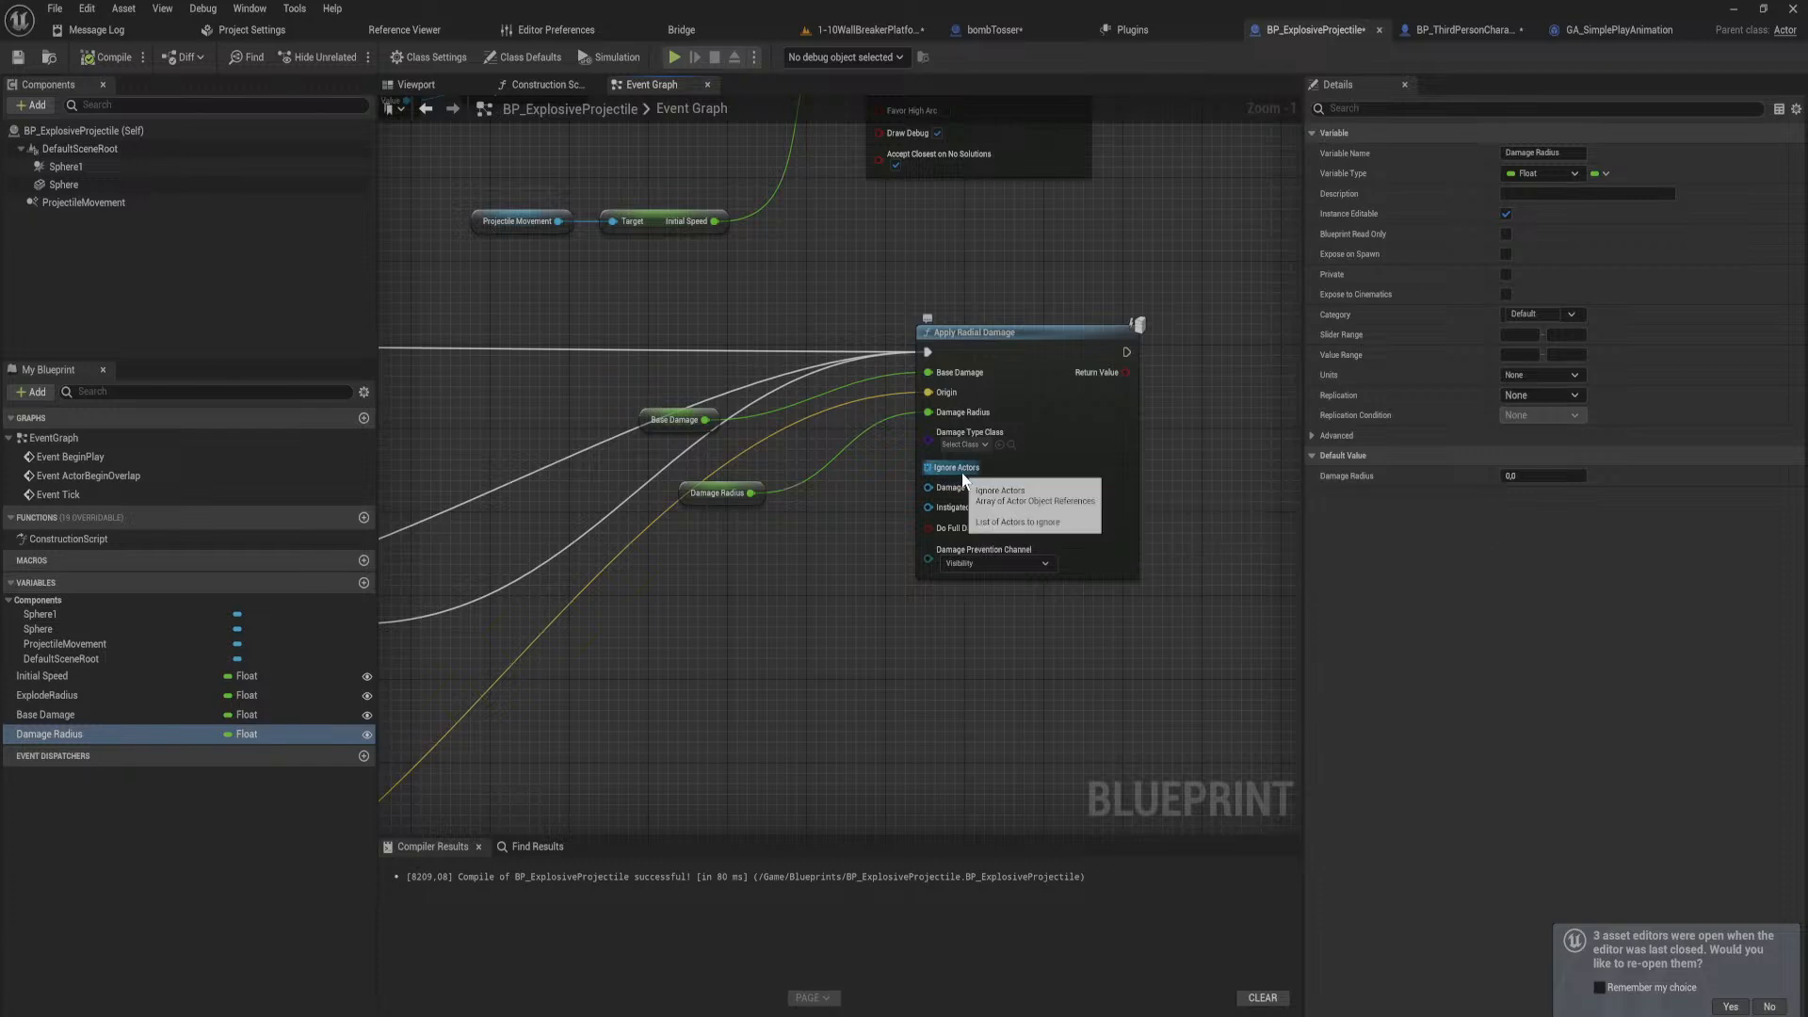
Step: Connect a Self reference to the Damage Causer input of Apply Radial Damage, space it away from the node, and compile
right_drag(742, 540, 788, 517)
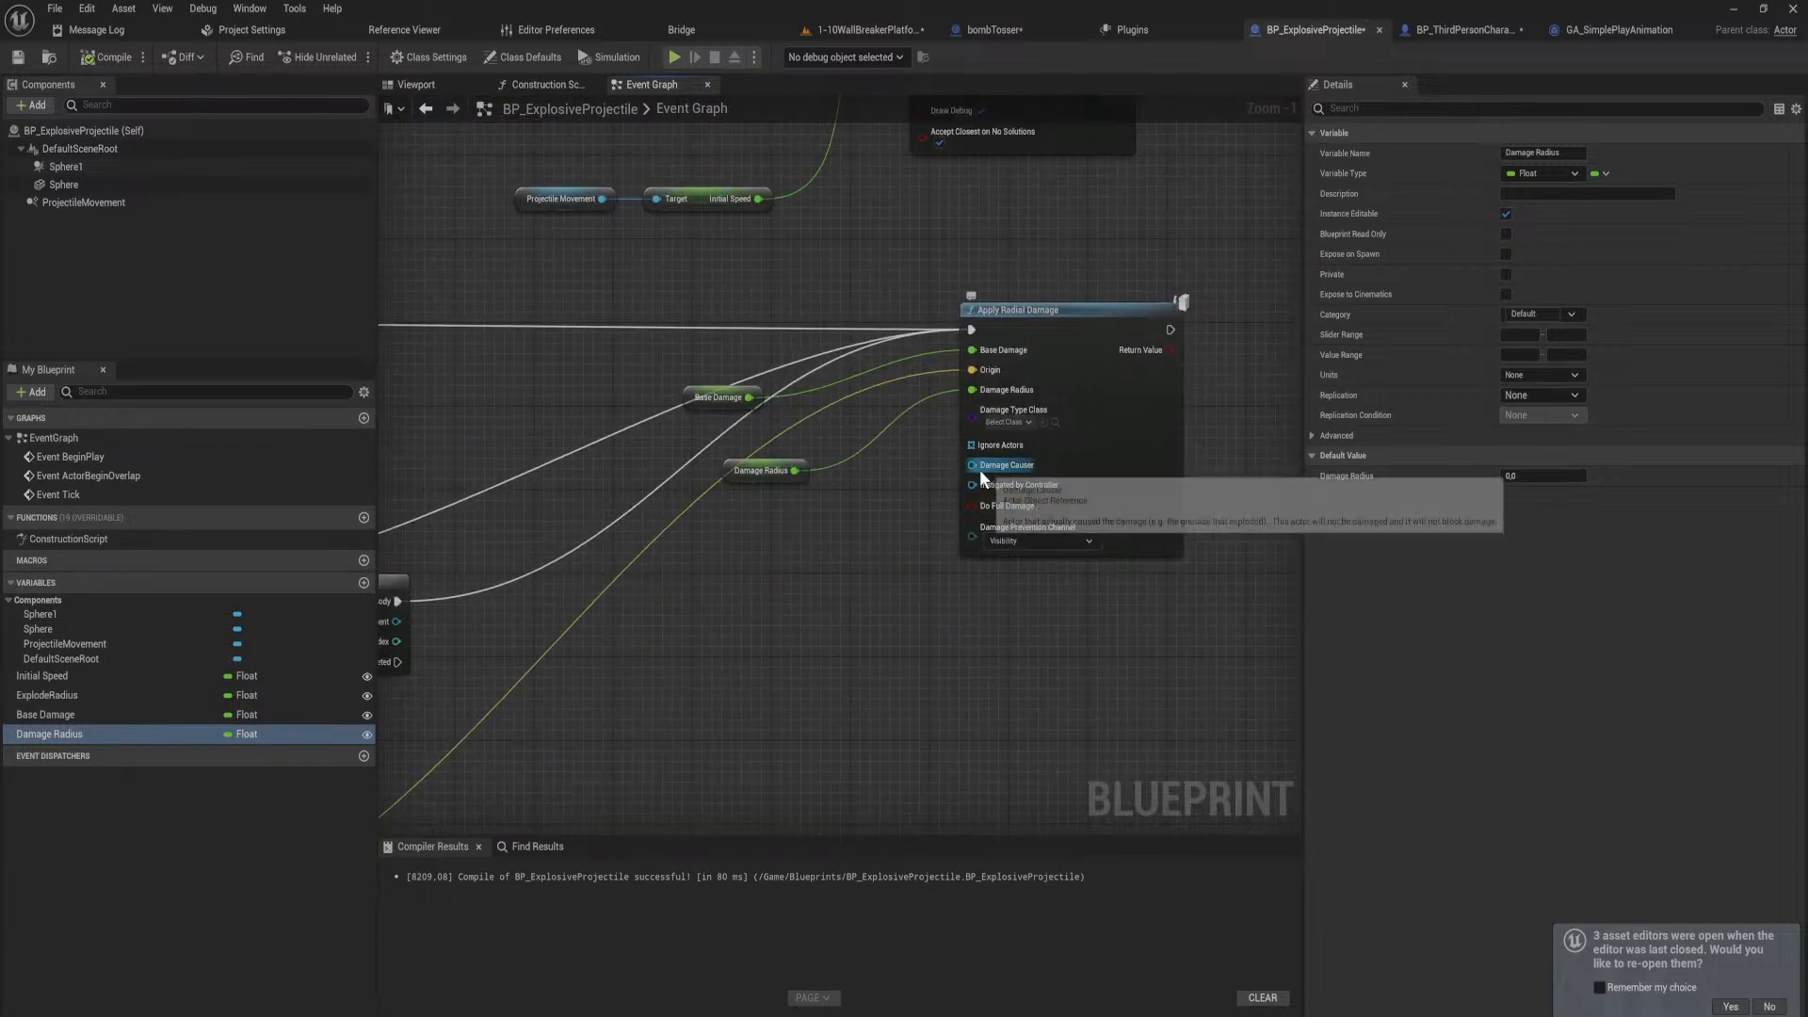
right_drag(902, 505, 1017, 471)
drag(992, 459, 868, 530)
text(seld)
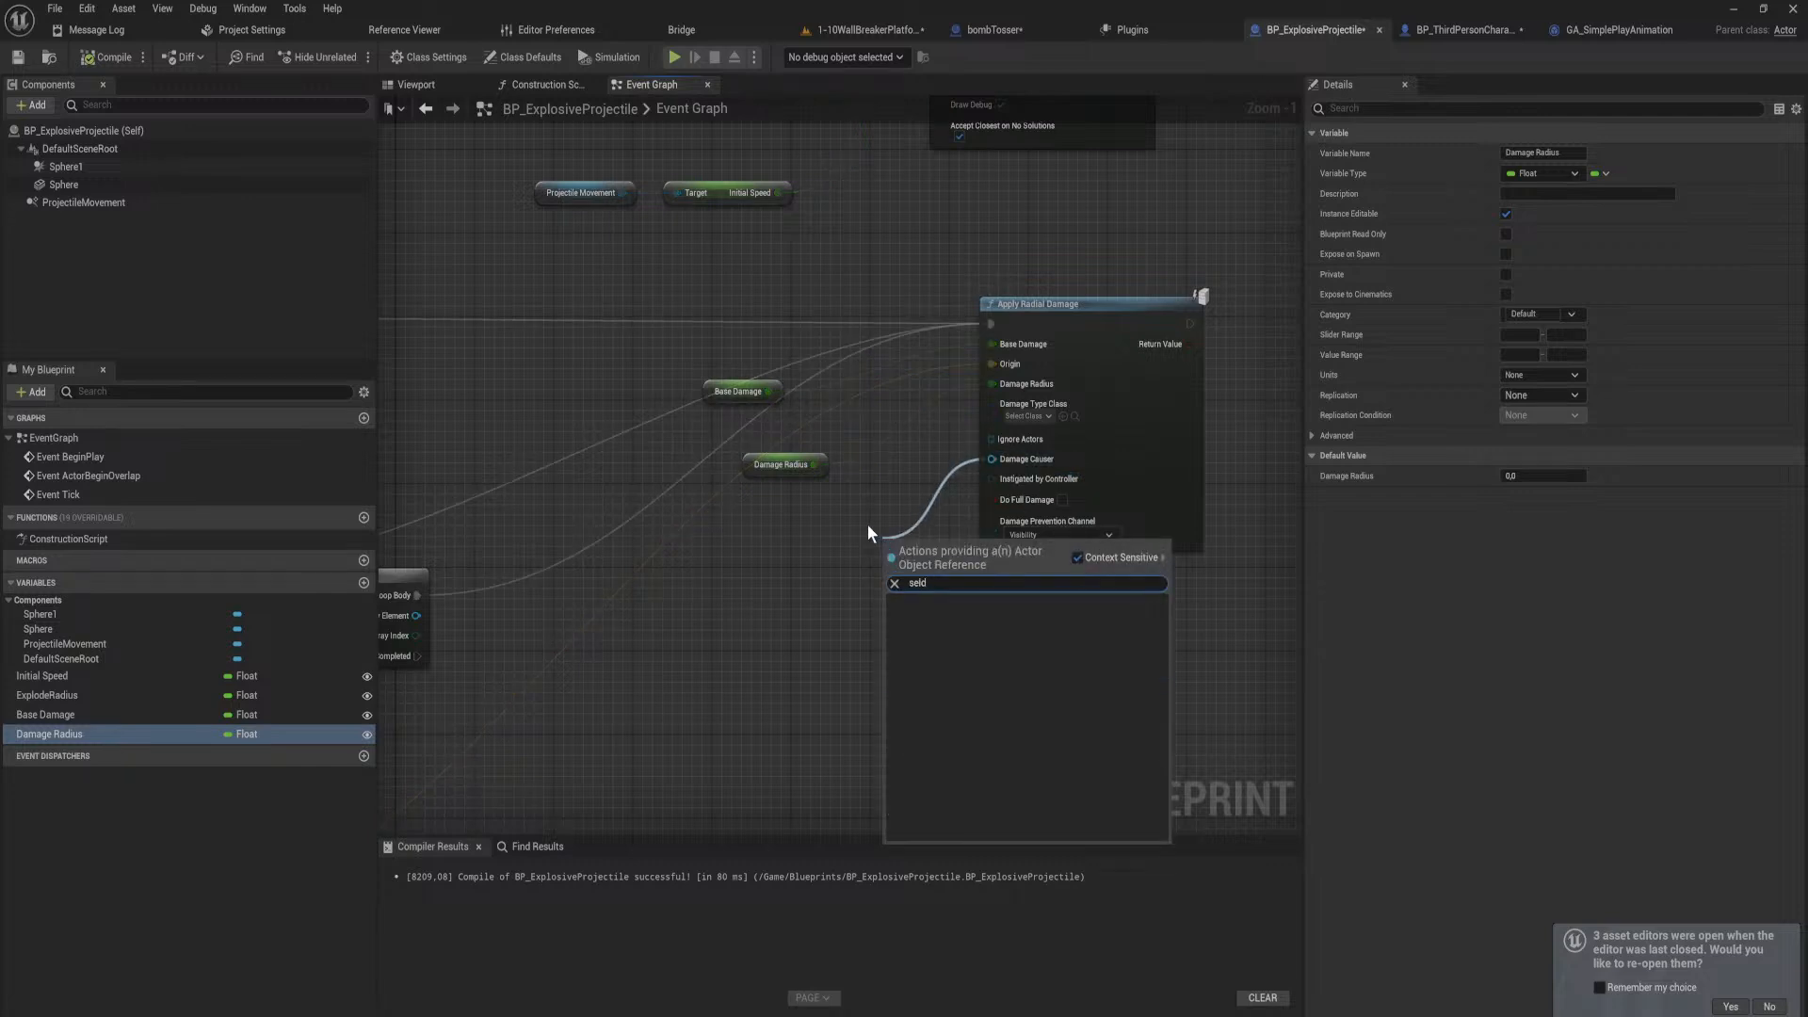
key(BackSpace)
text(f)
key(Return)
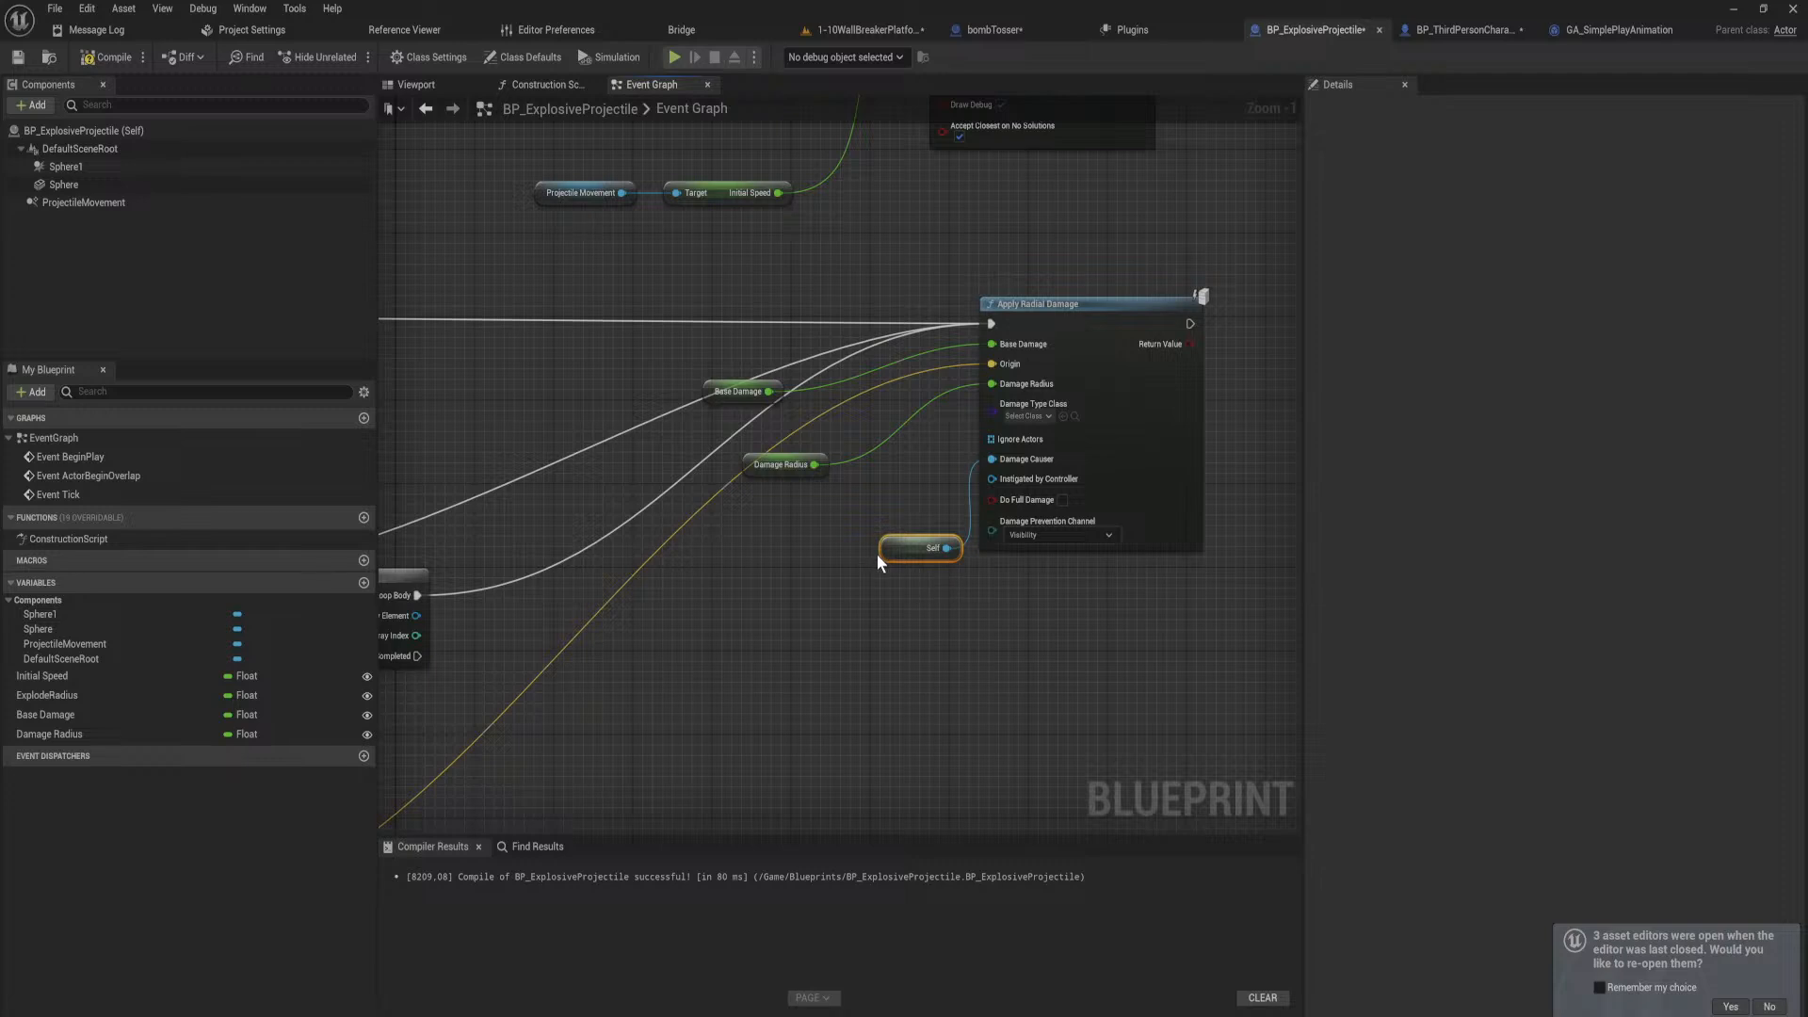
drag(878, 558, 818, 558)
click(99, 57)
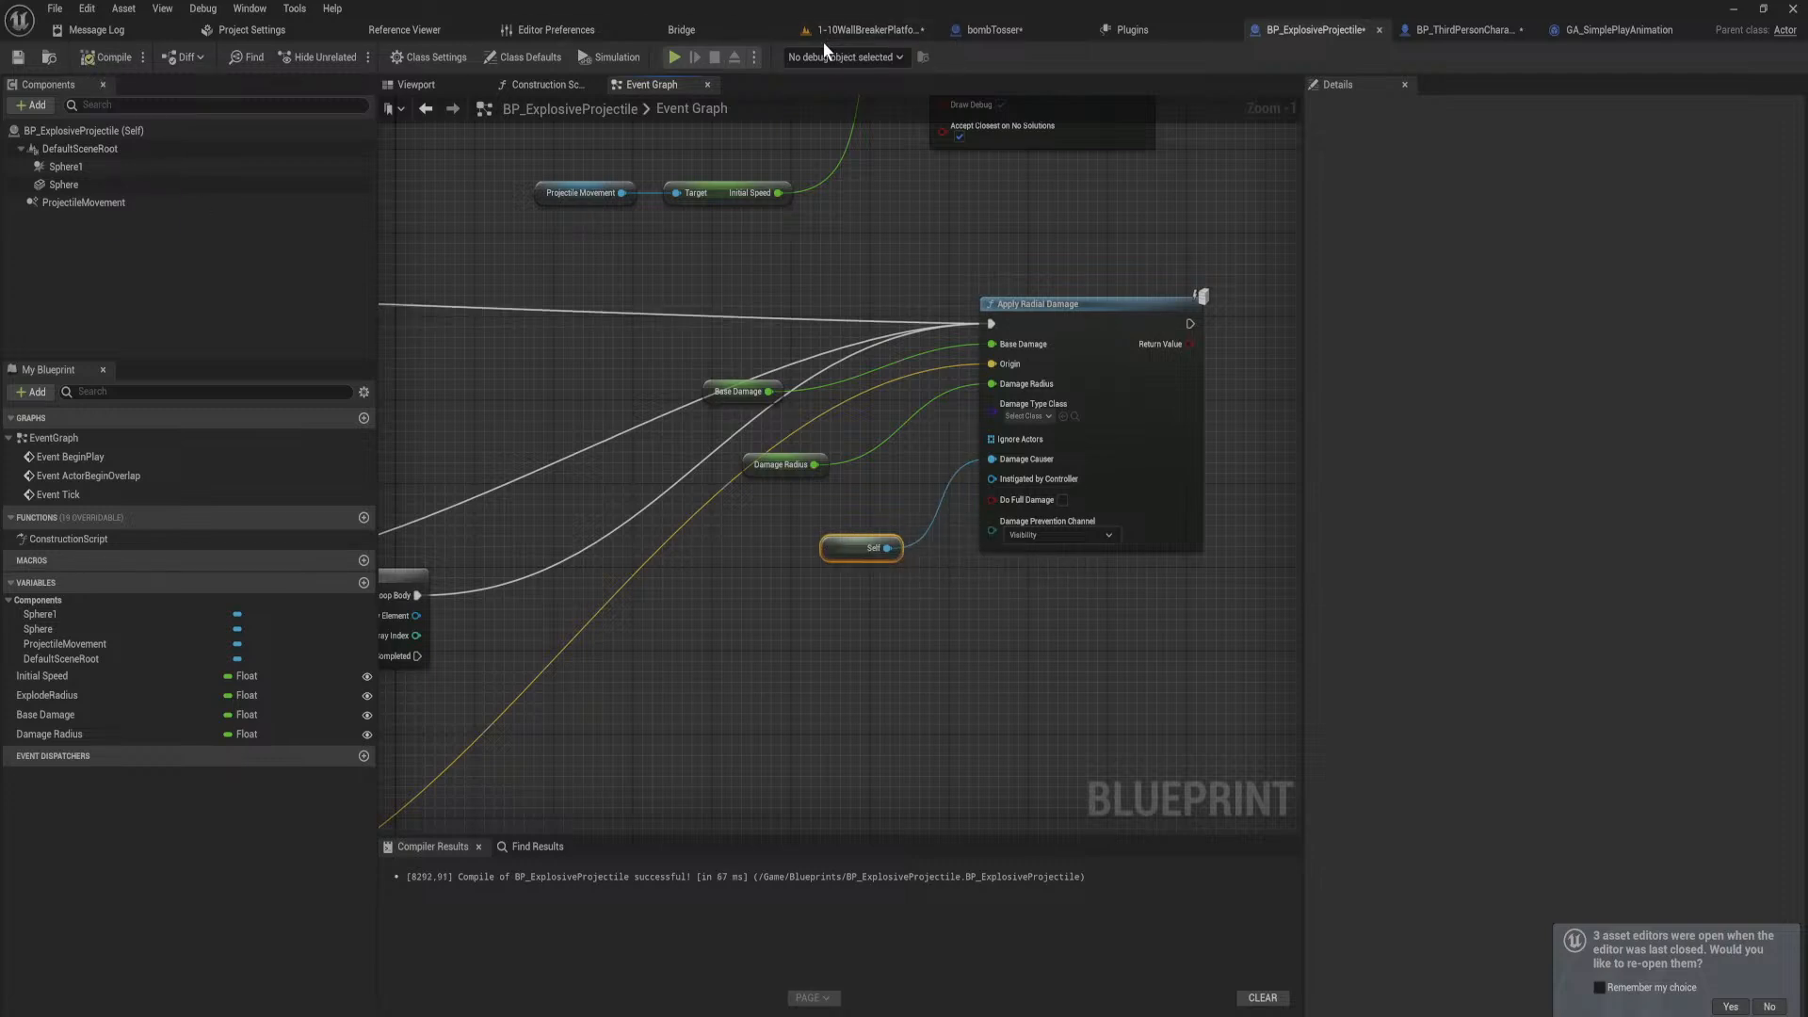
Step: Add an Ability System component to BP_ExplosiveProjectile
click(34, 105)
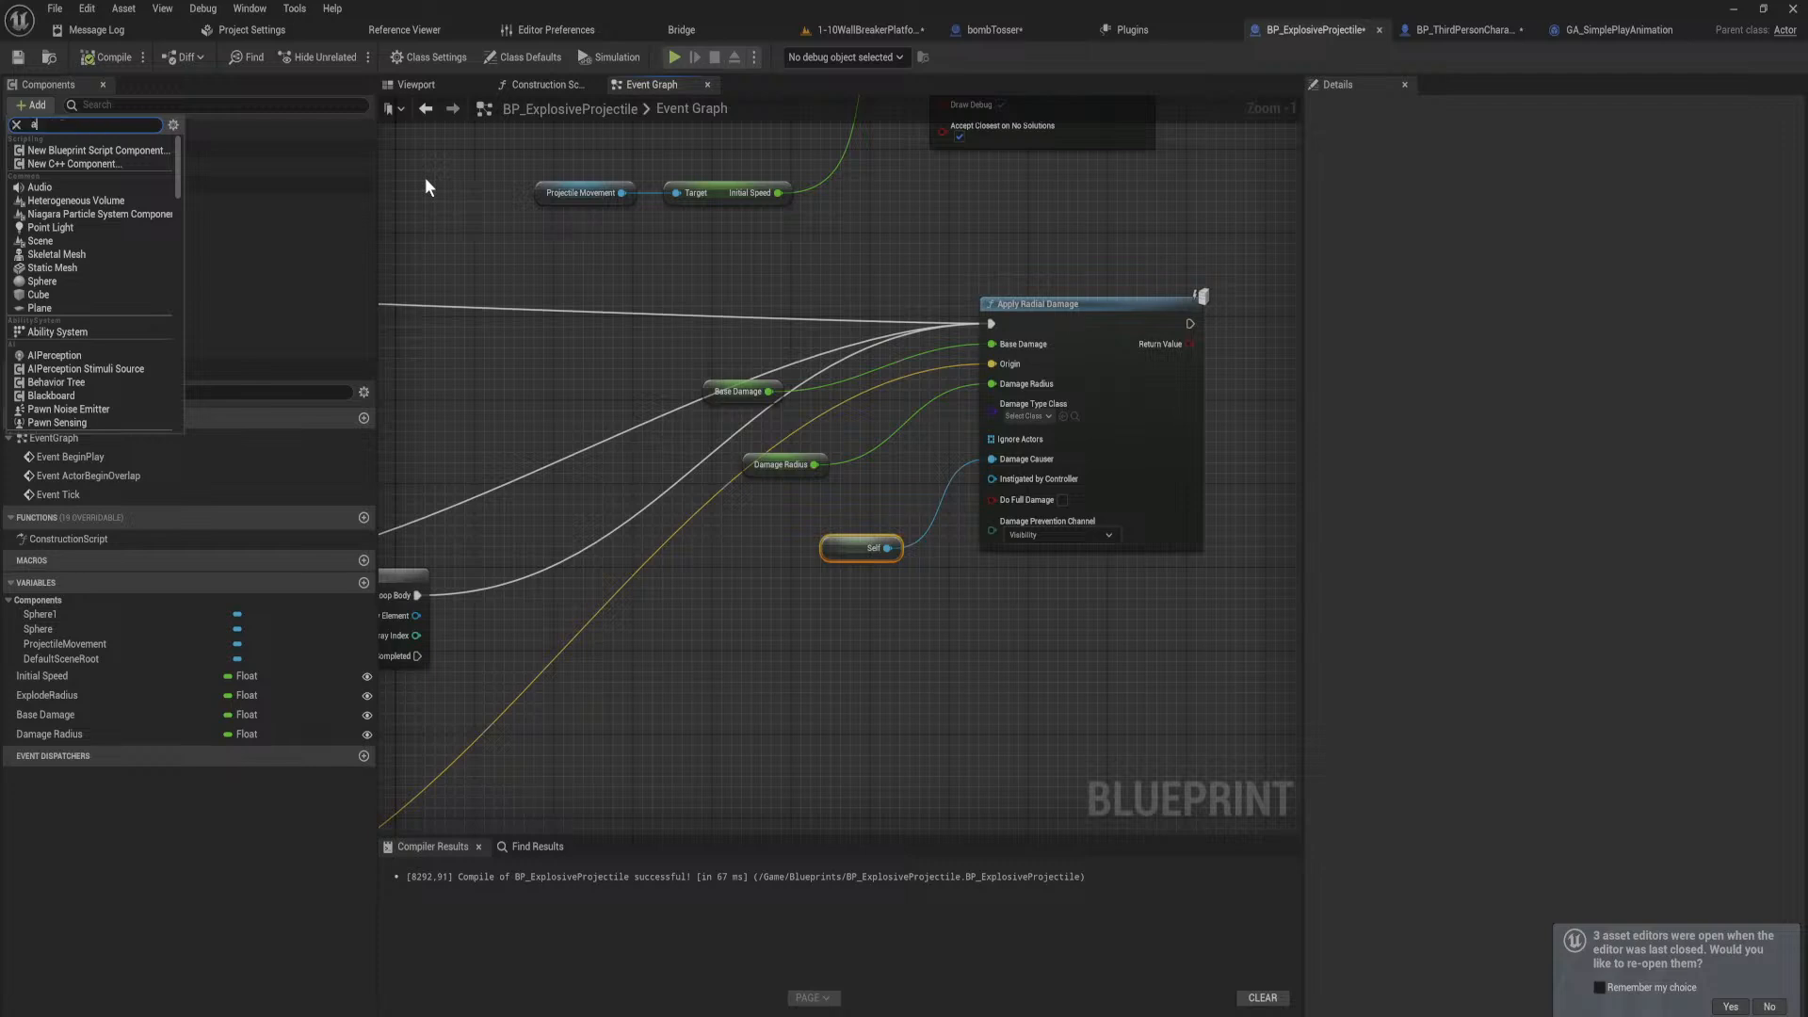
text(abilty)
key(ctrl+a)
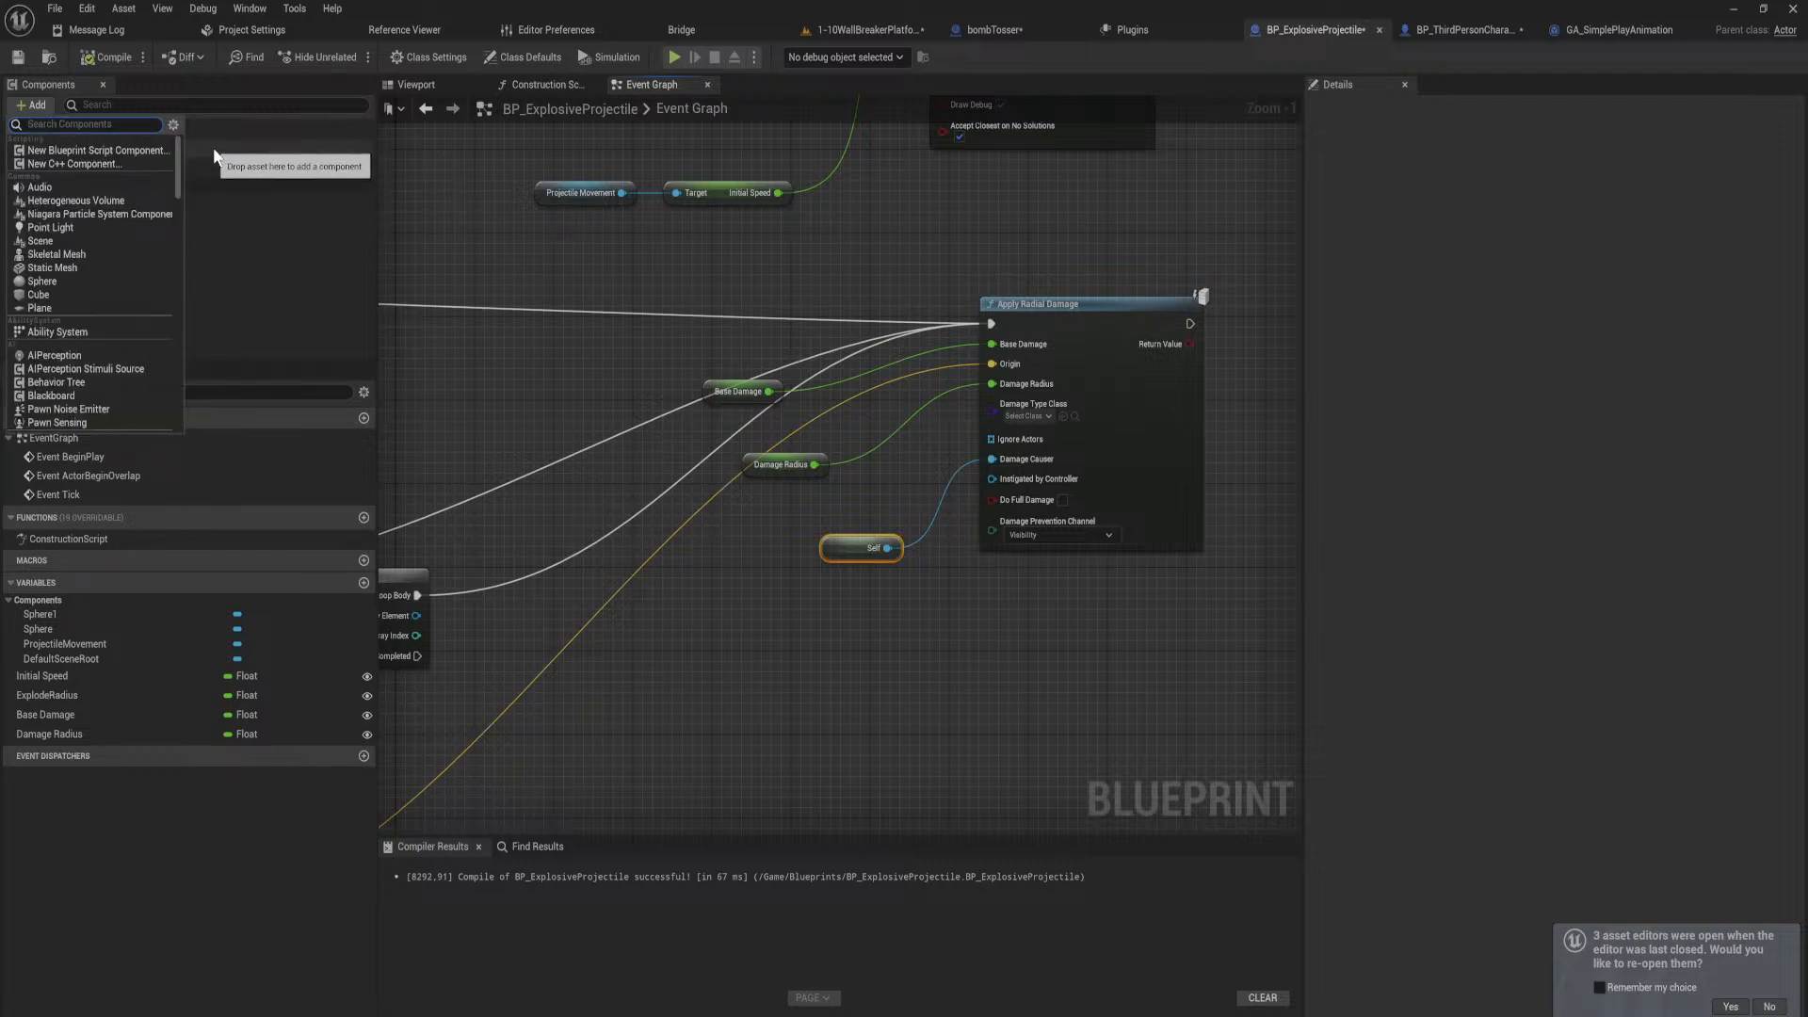
text(ability)
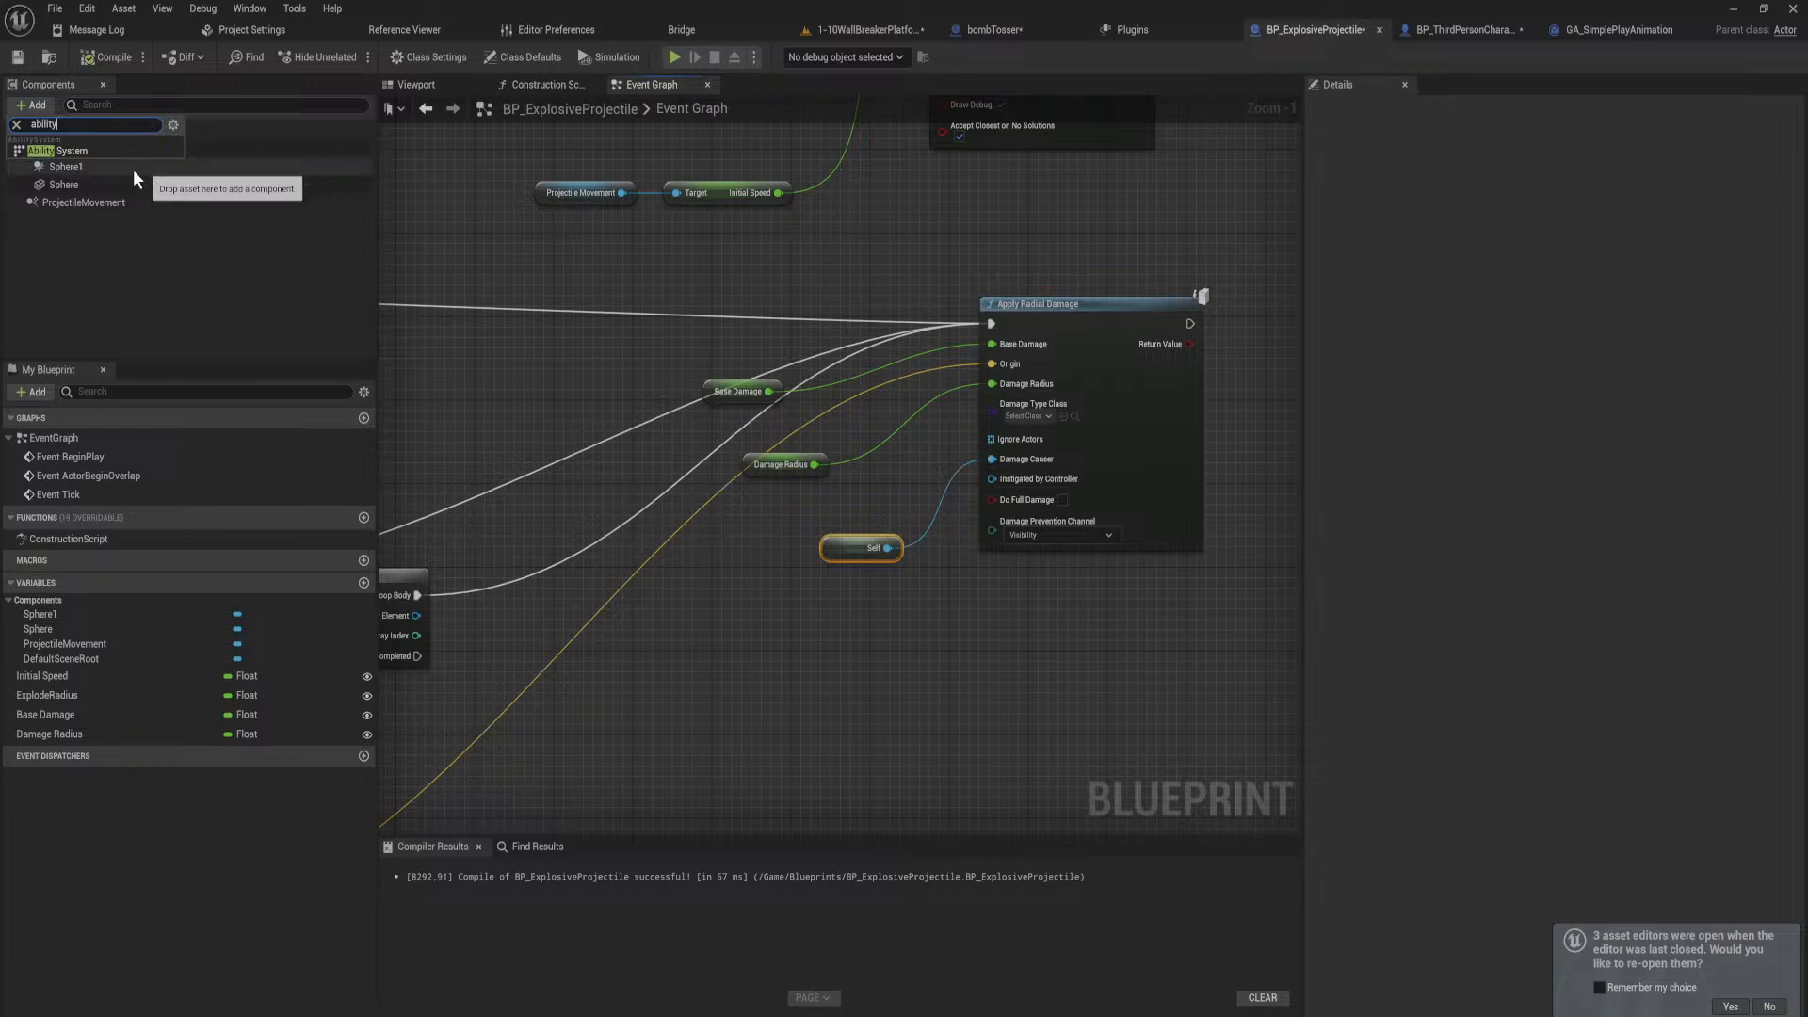
click(95, 151)
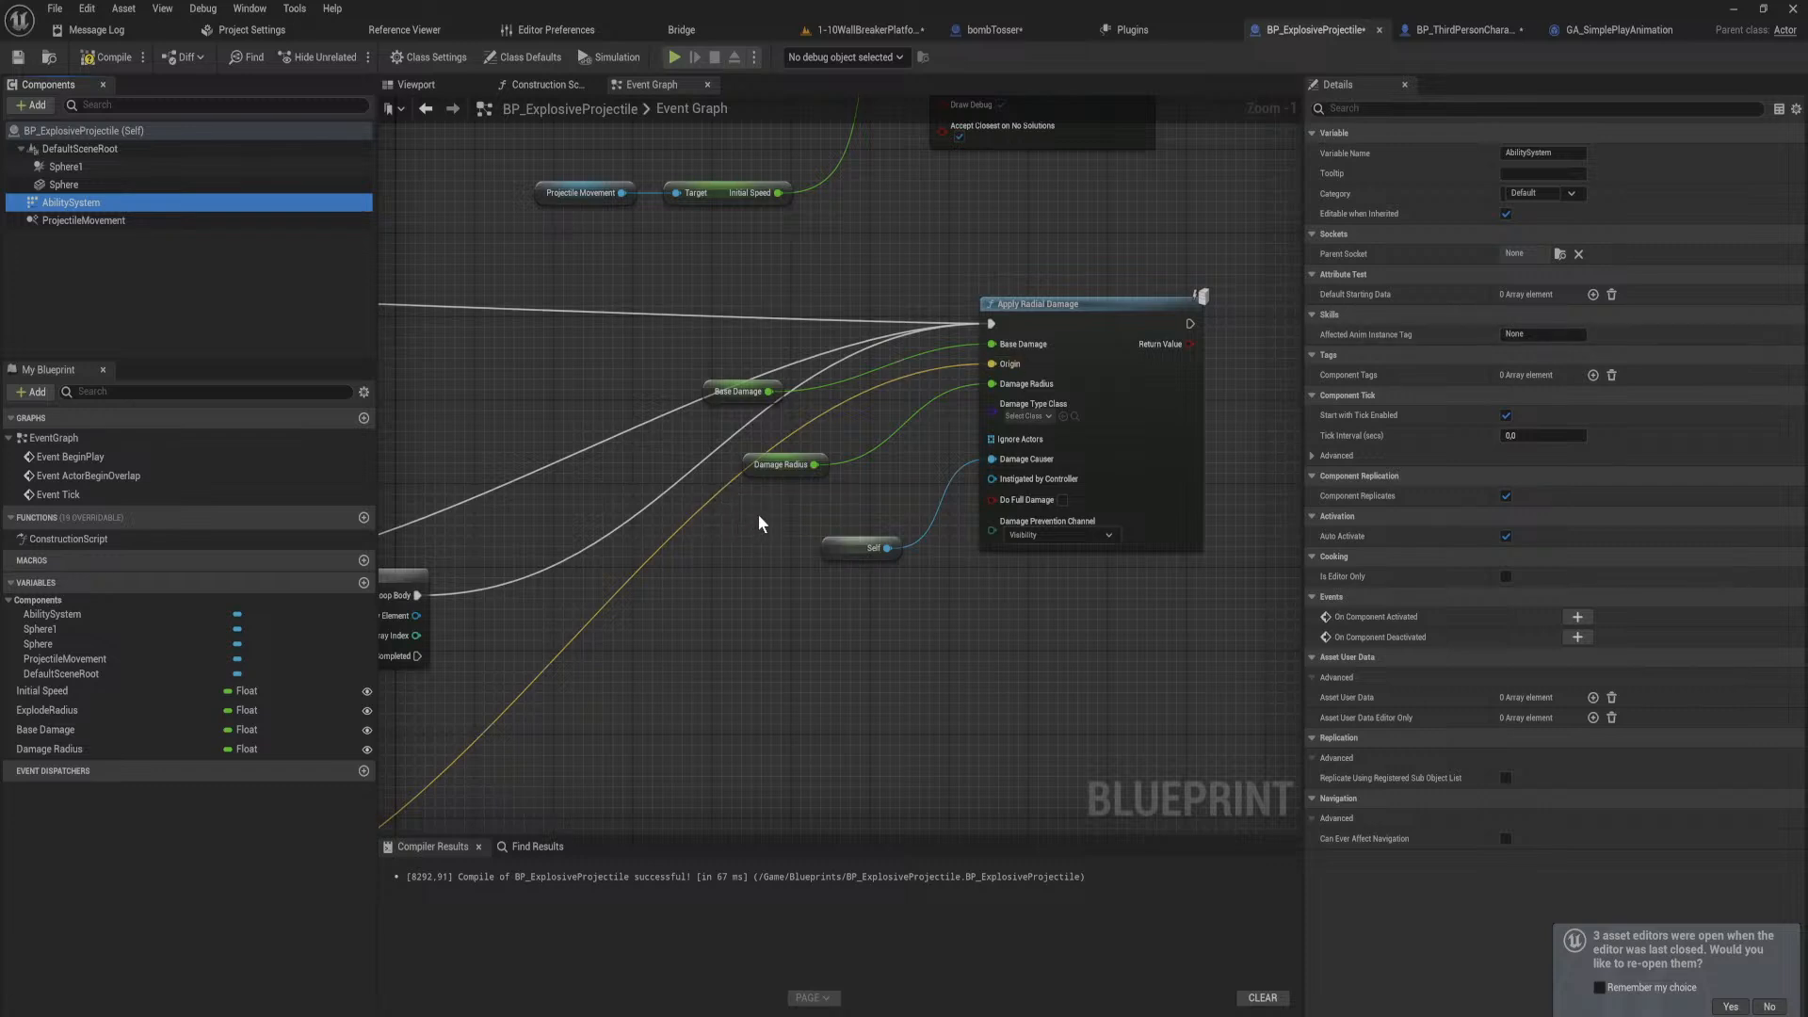
Step: Move the Base Damage and Damage Radius nodes closer to Apply Radial Damage
drag(733, 391, 834, 423)
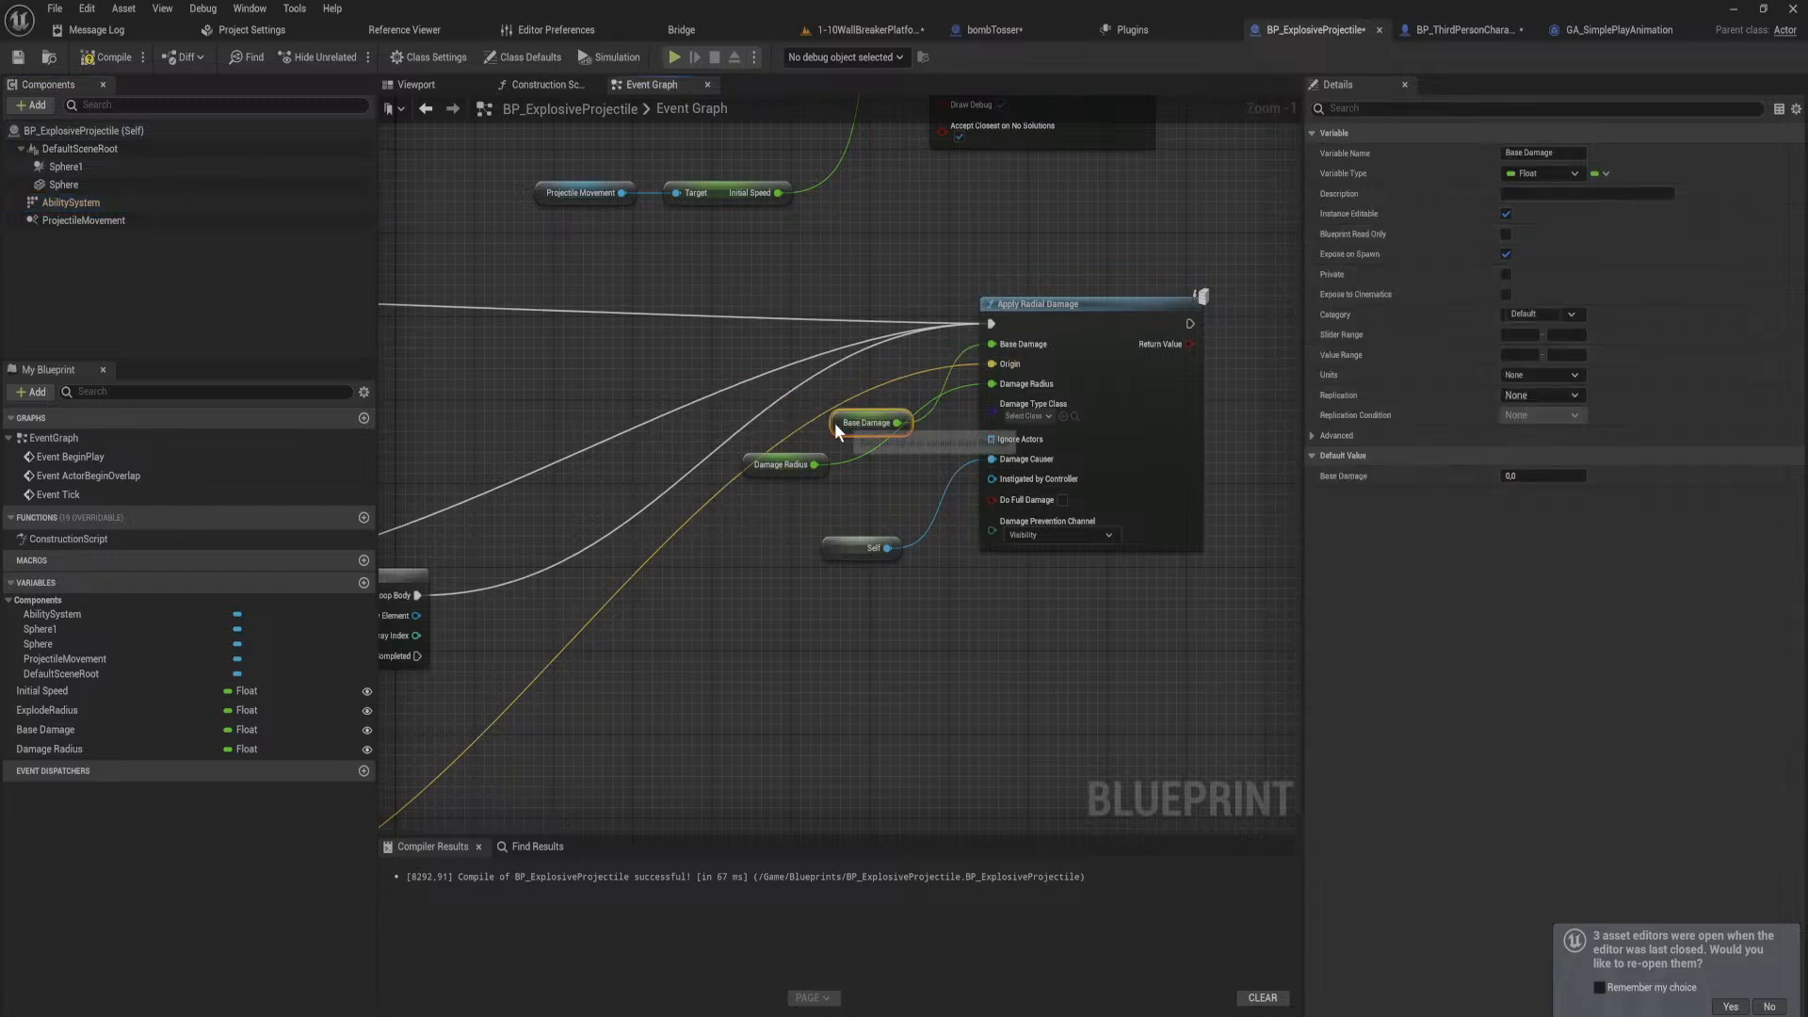
drag(749, 468, 802, 461)
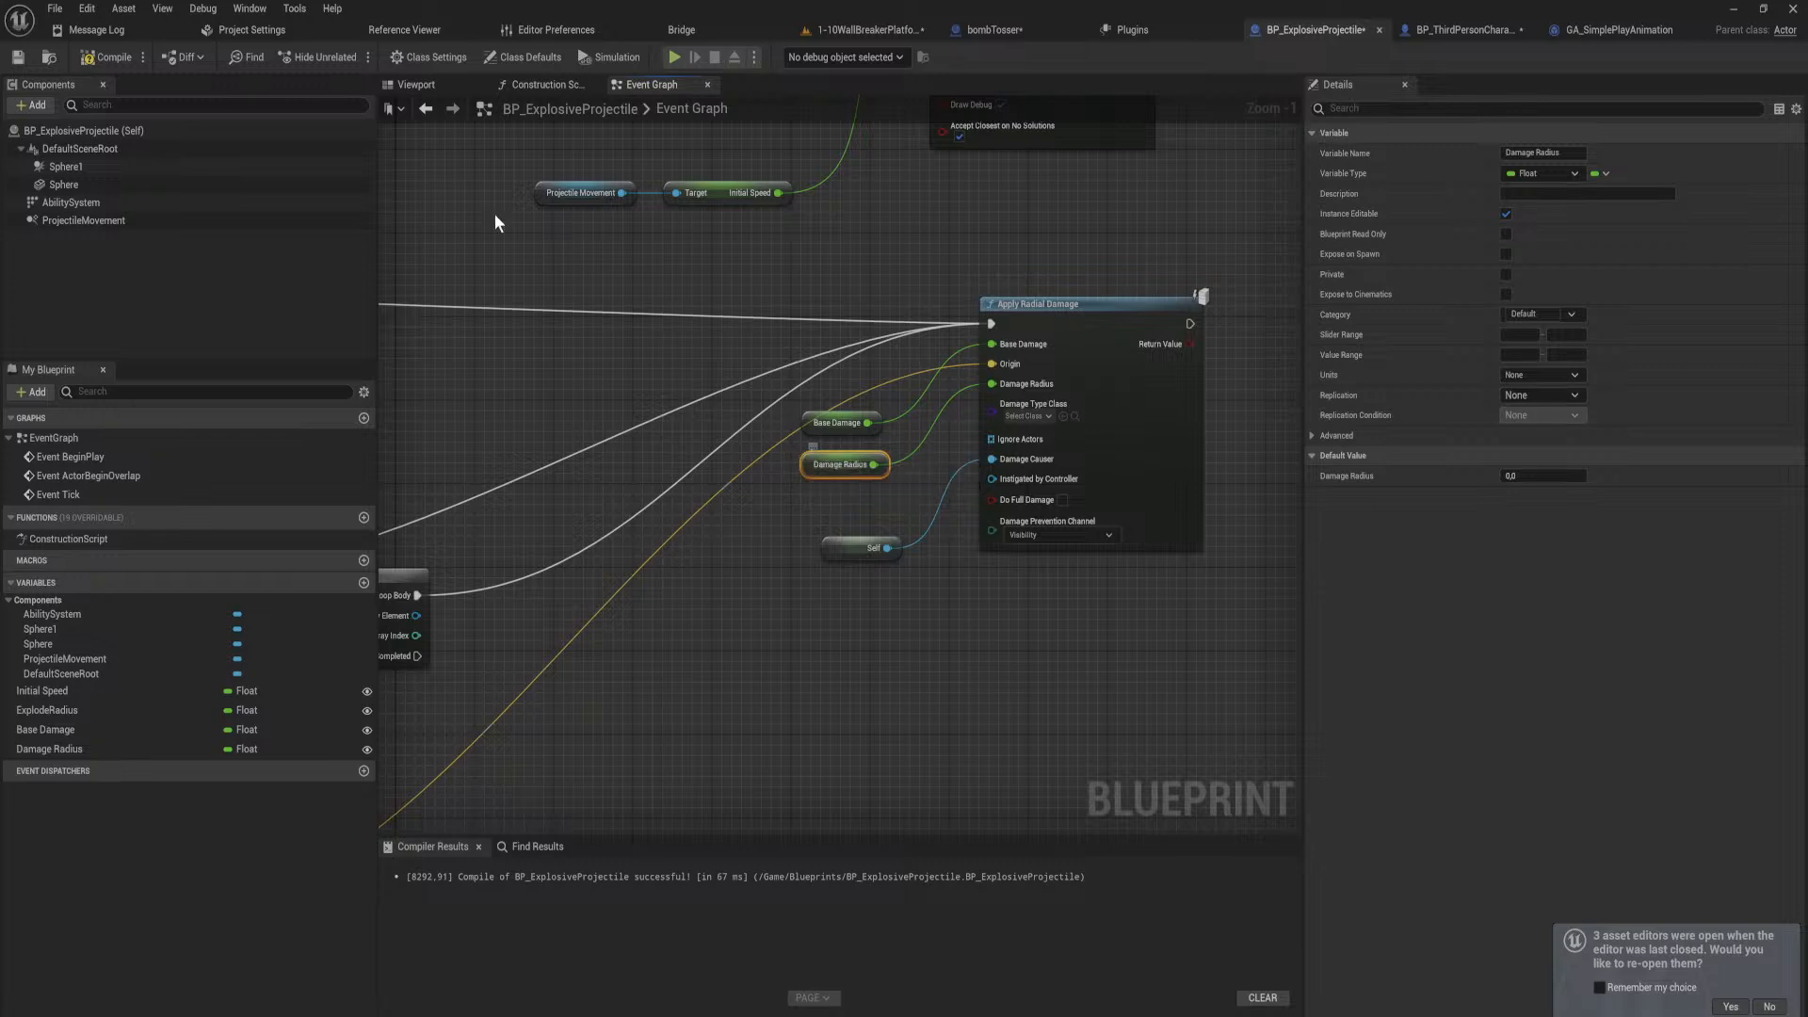
Step: Add a default starting data entry to the AbilitySystem component with GASPlayerAttributeSet attributes and the DT_DefaultAttributesDemon table
click(101, 203)
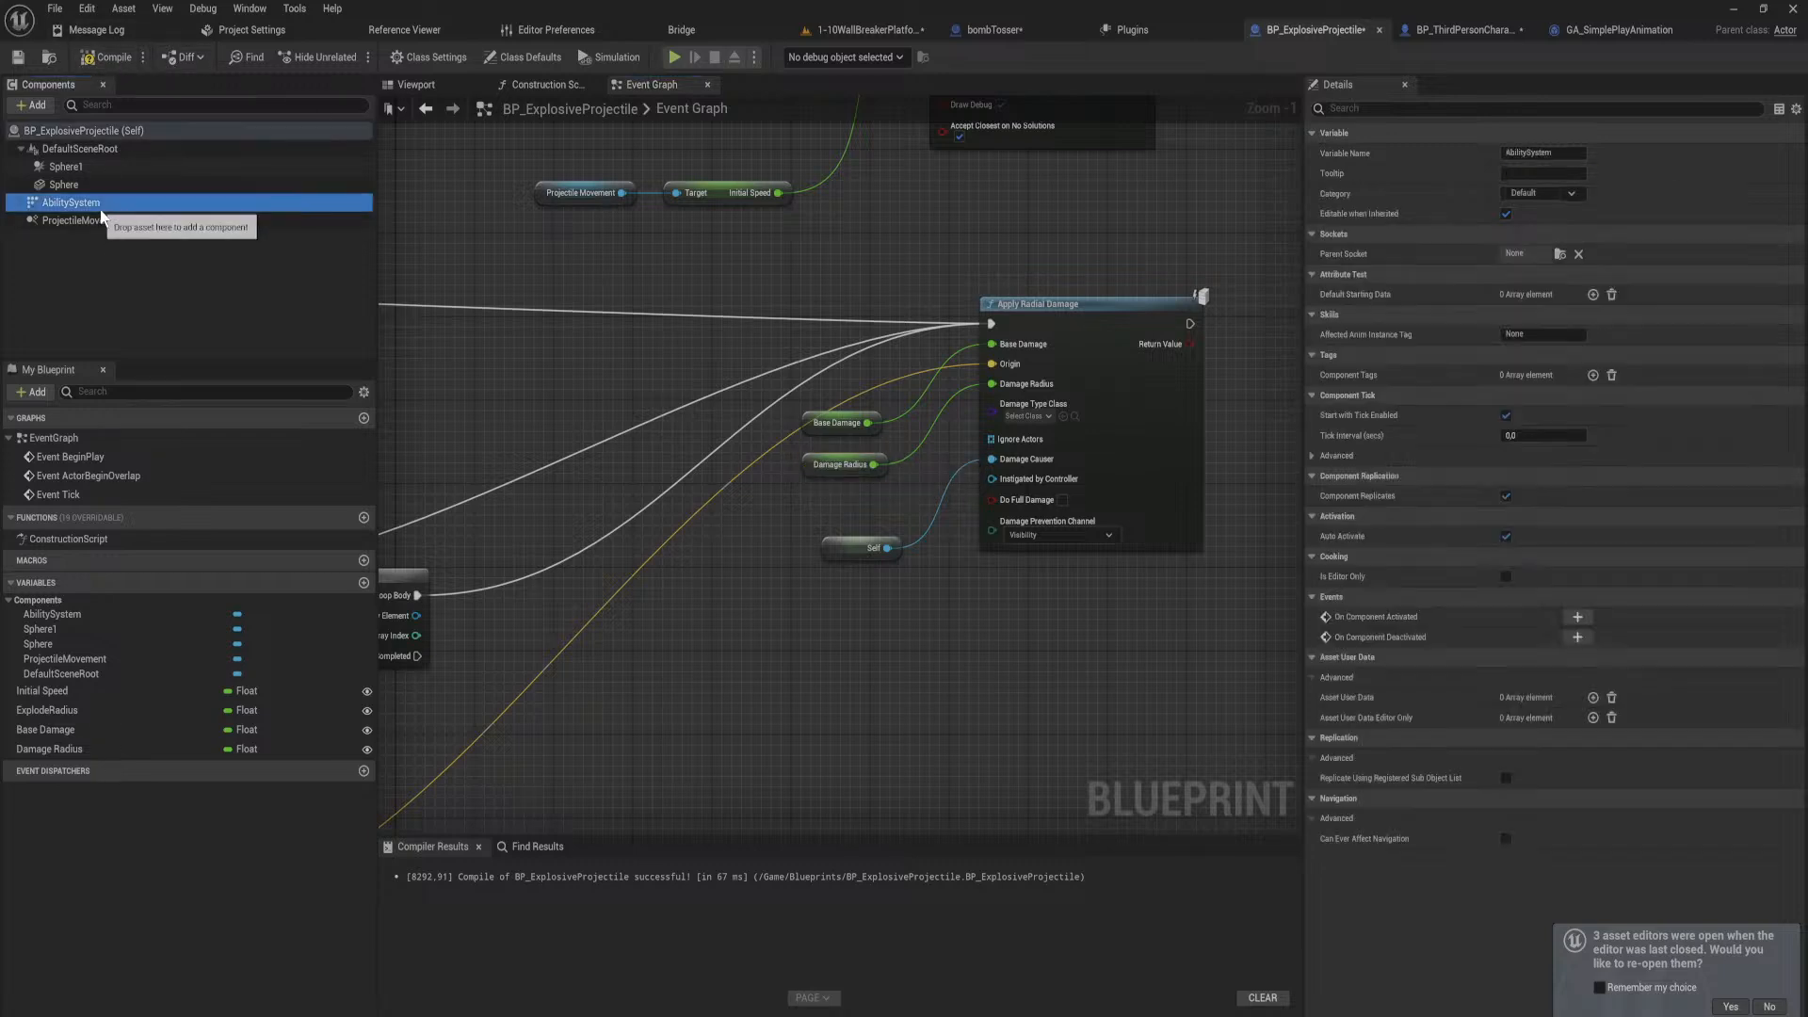
click(1591, 294)
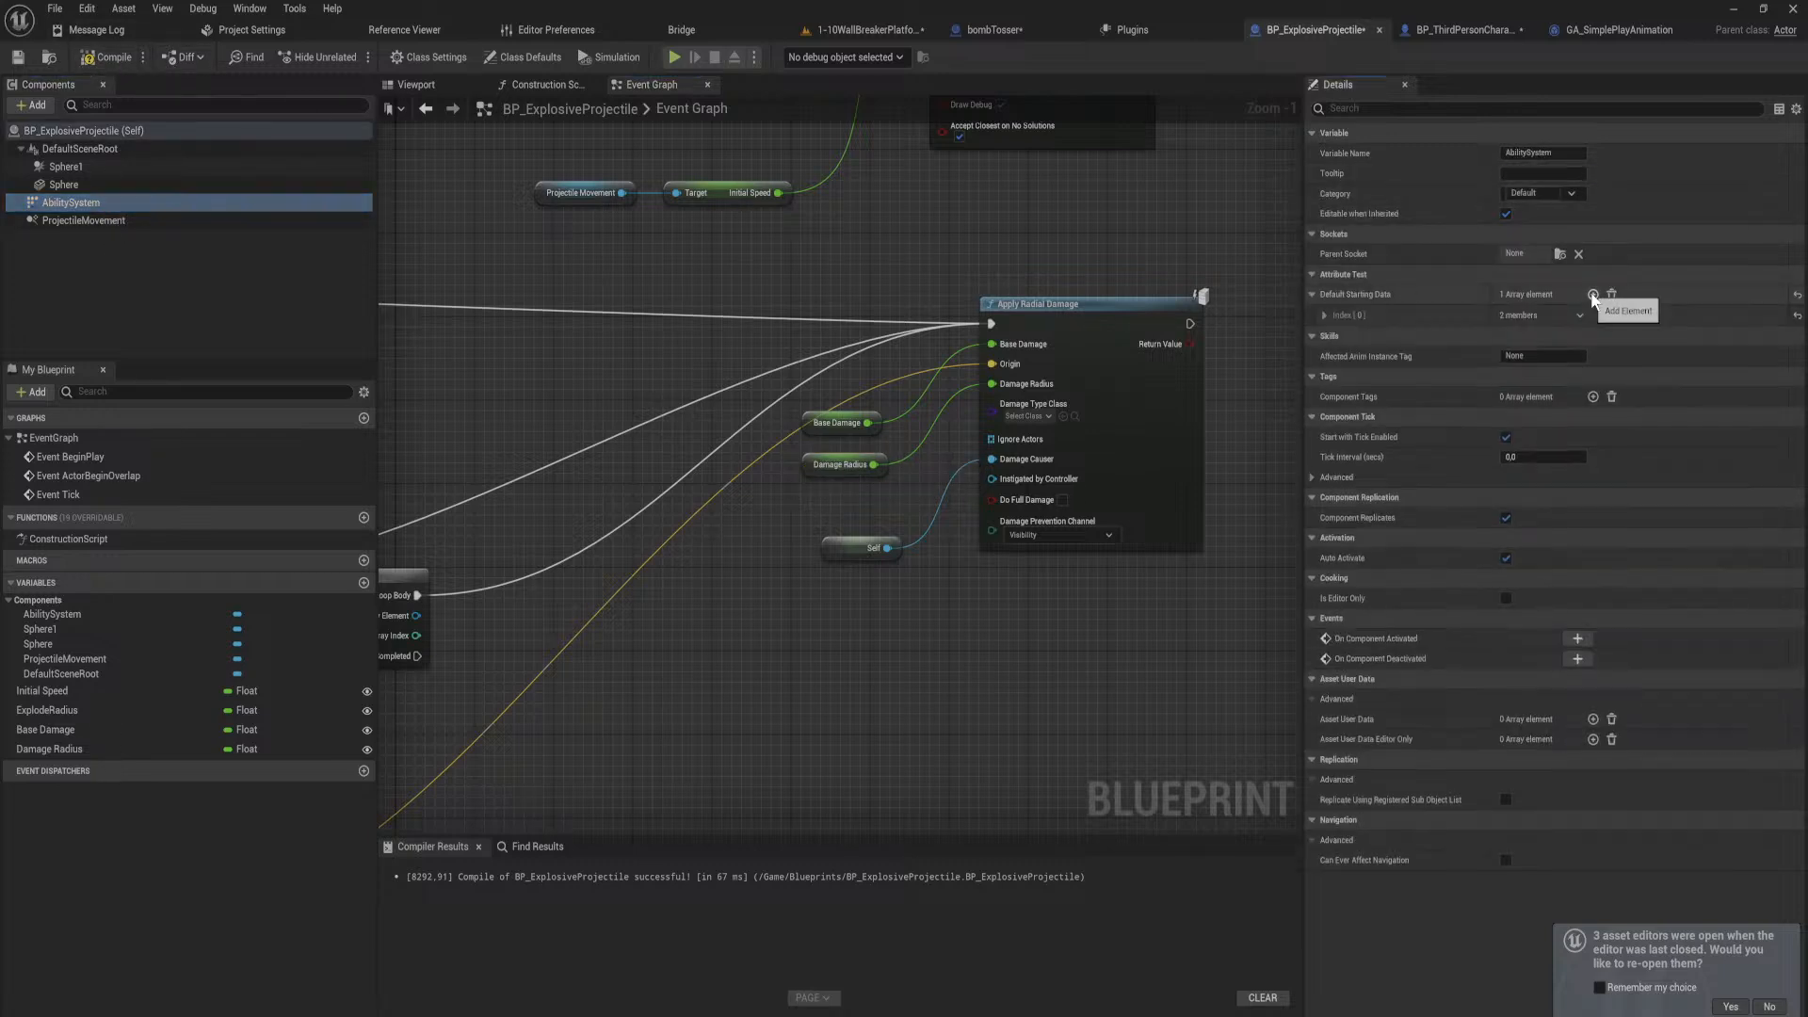
click(1324, 315)
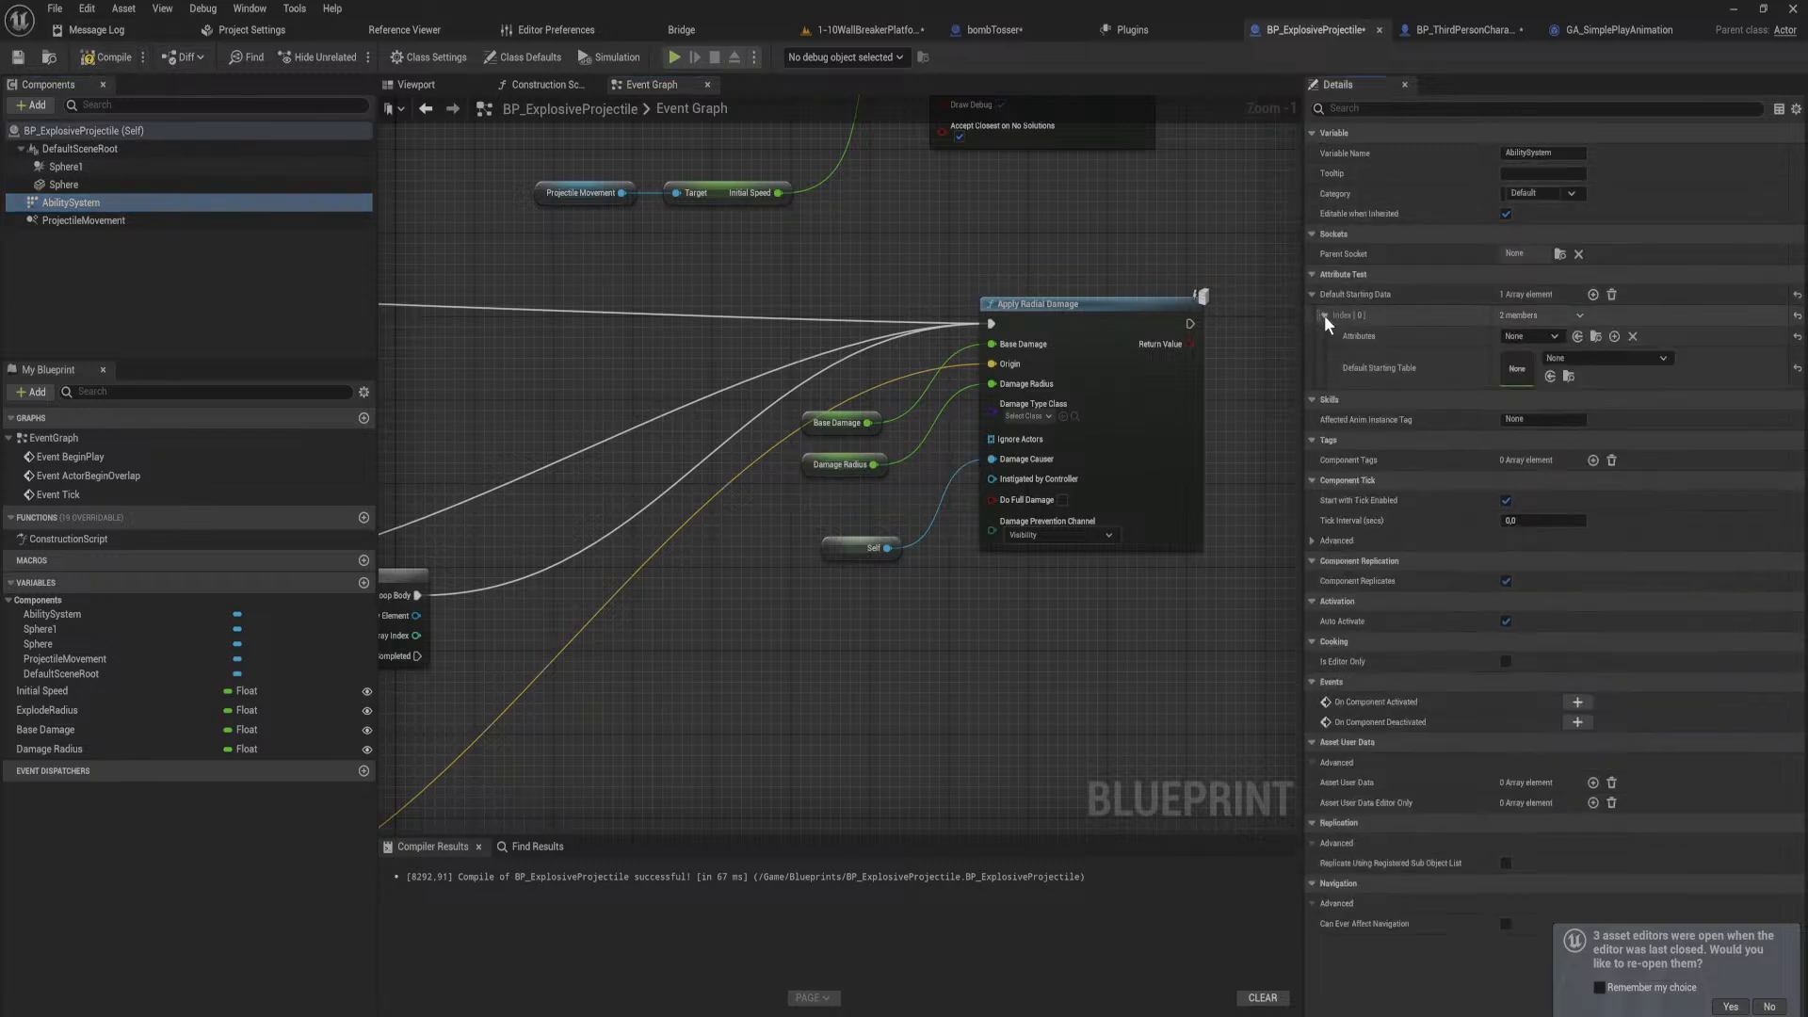
click(1535, 336)
click(1591, 437)
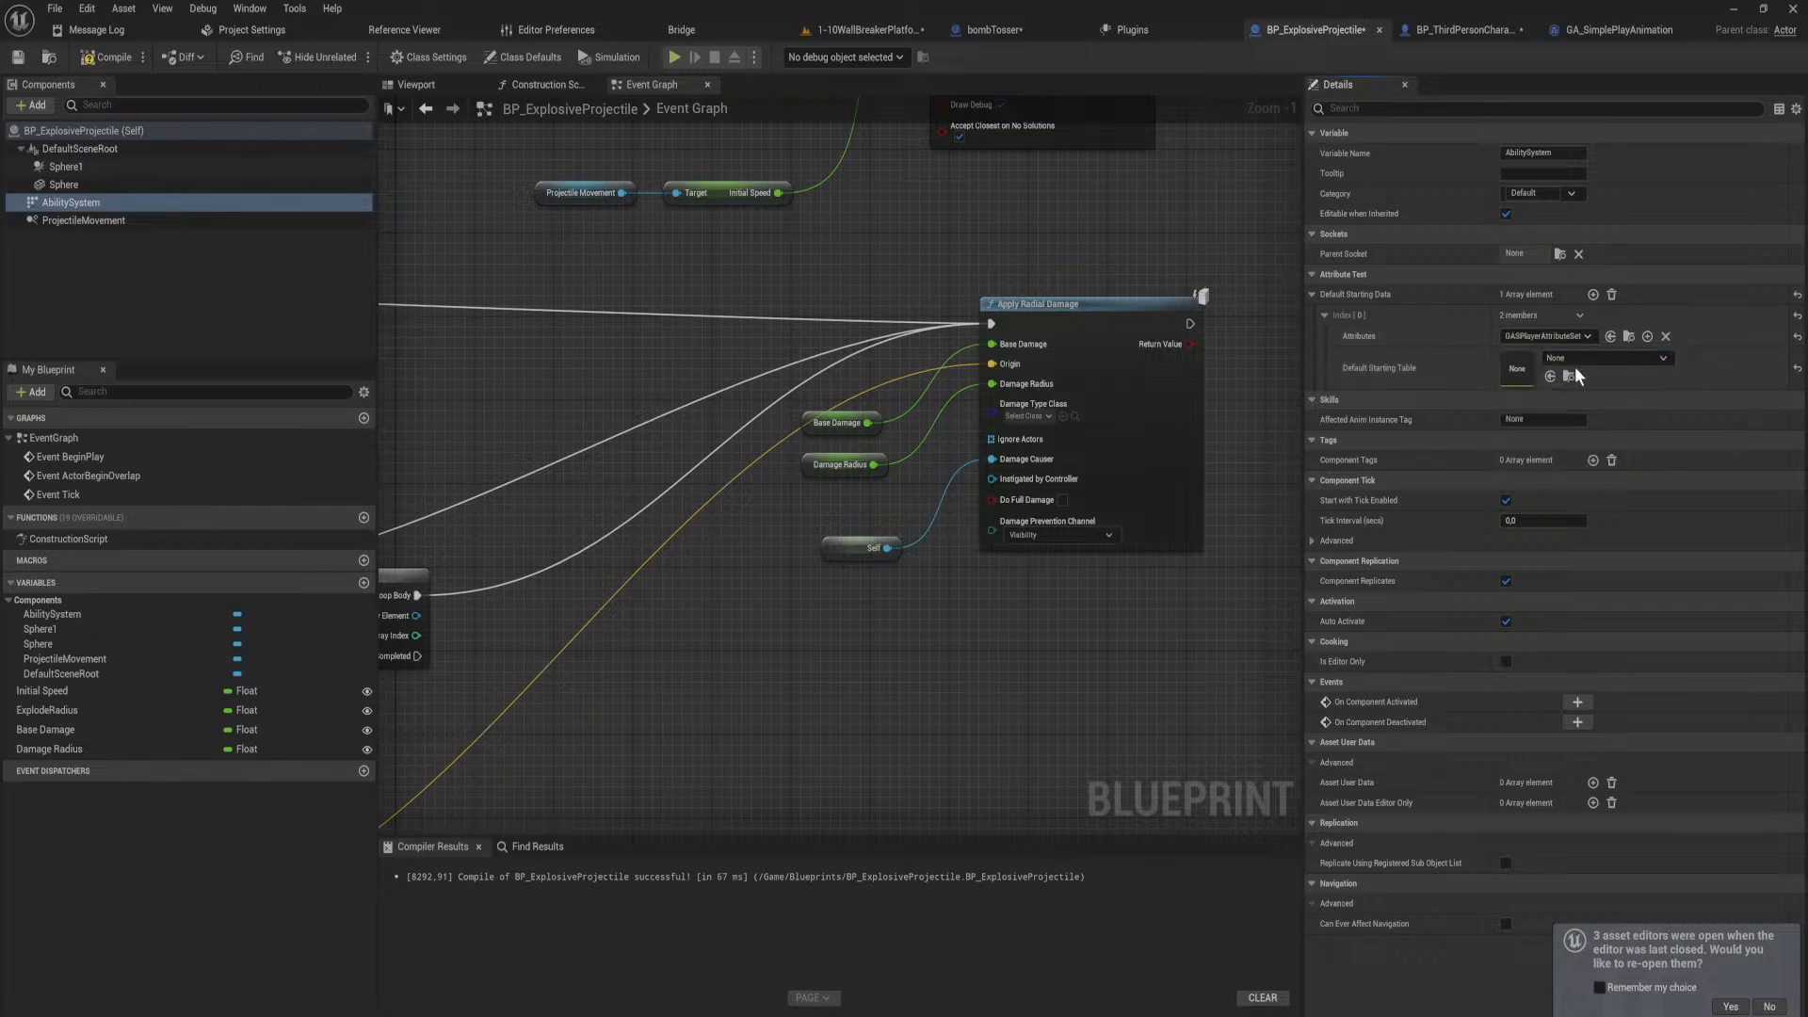
click(1574, 364)
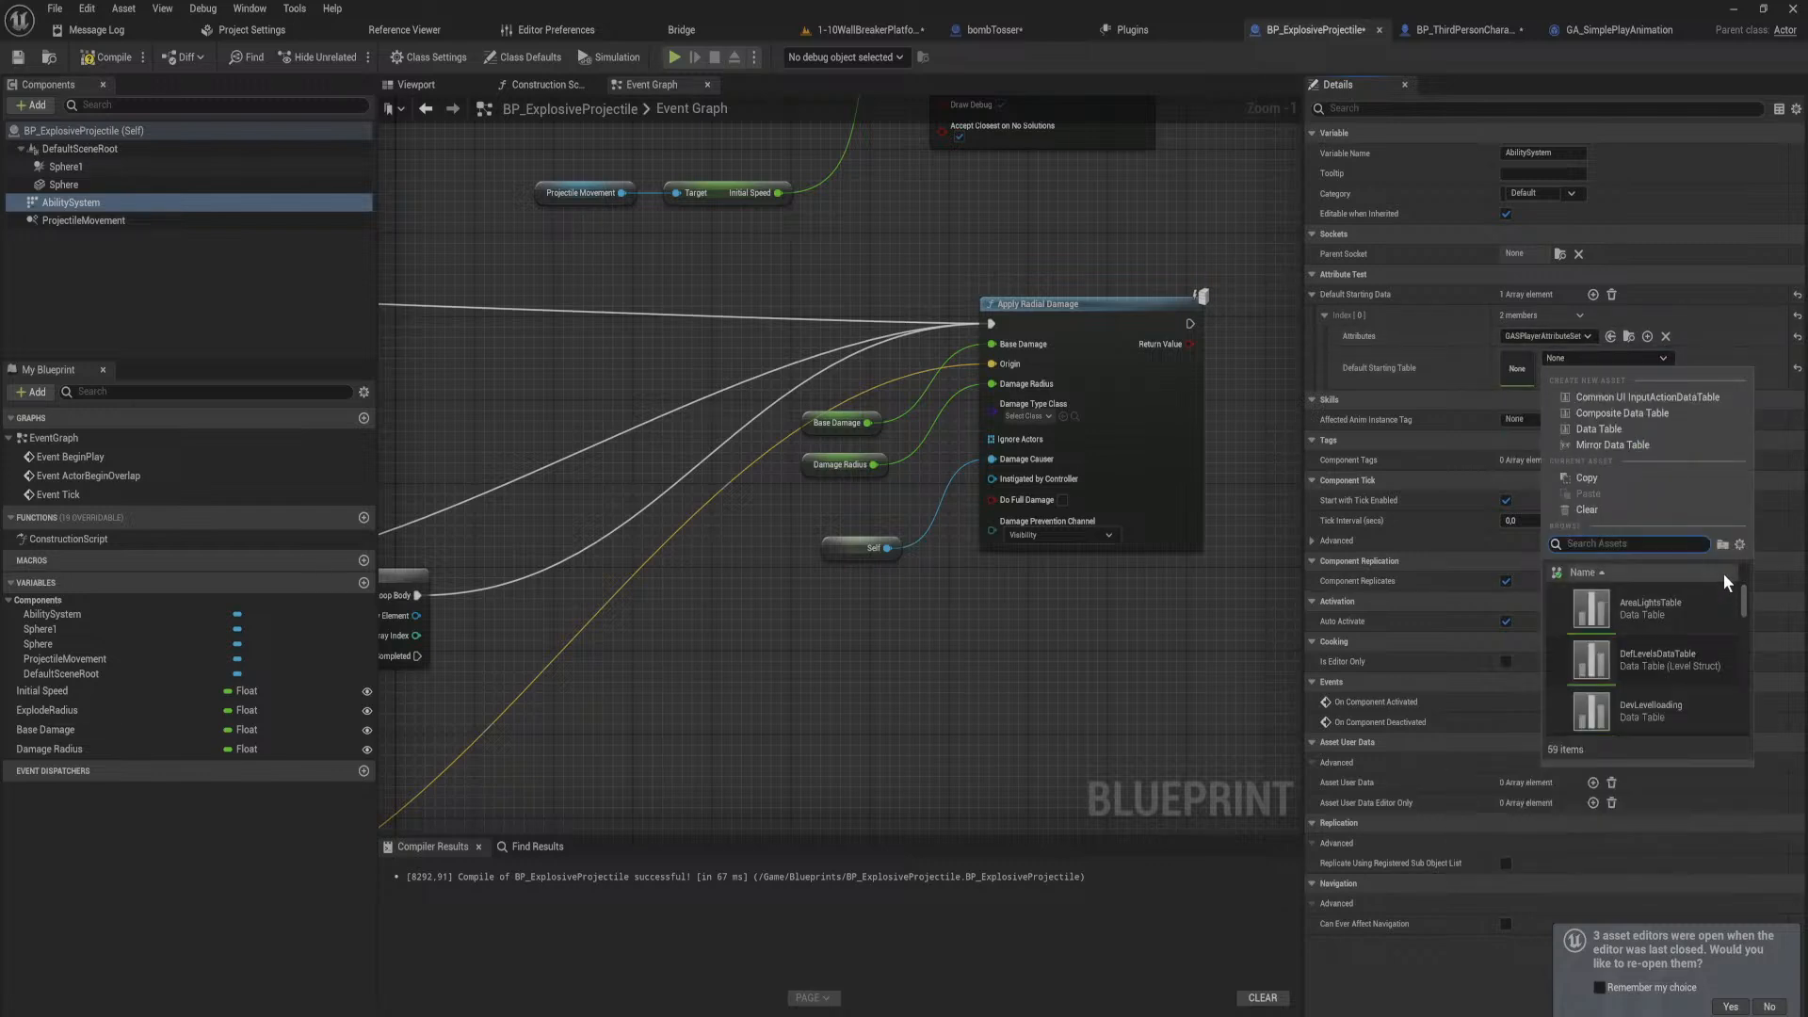
text(demon)
click(1700, 610)
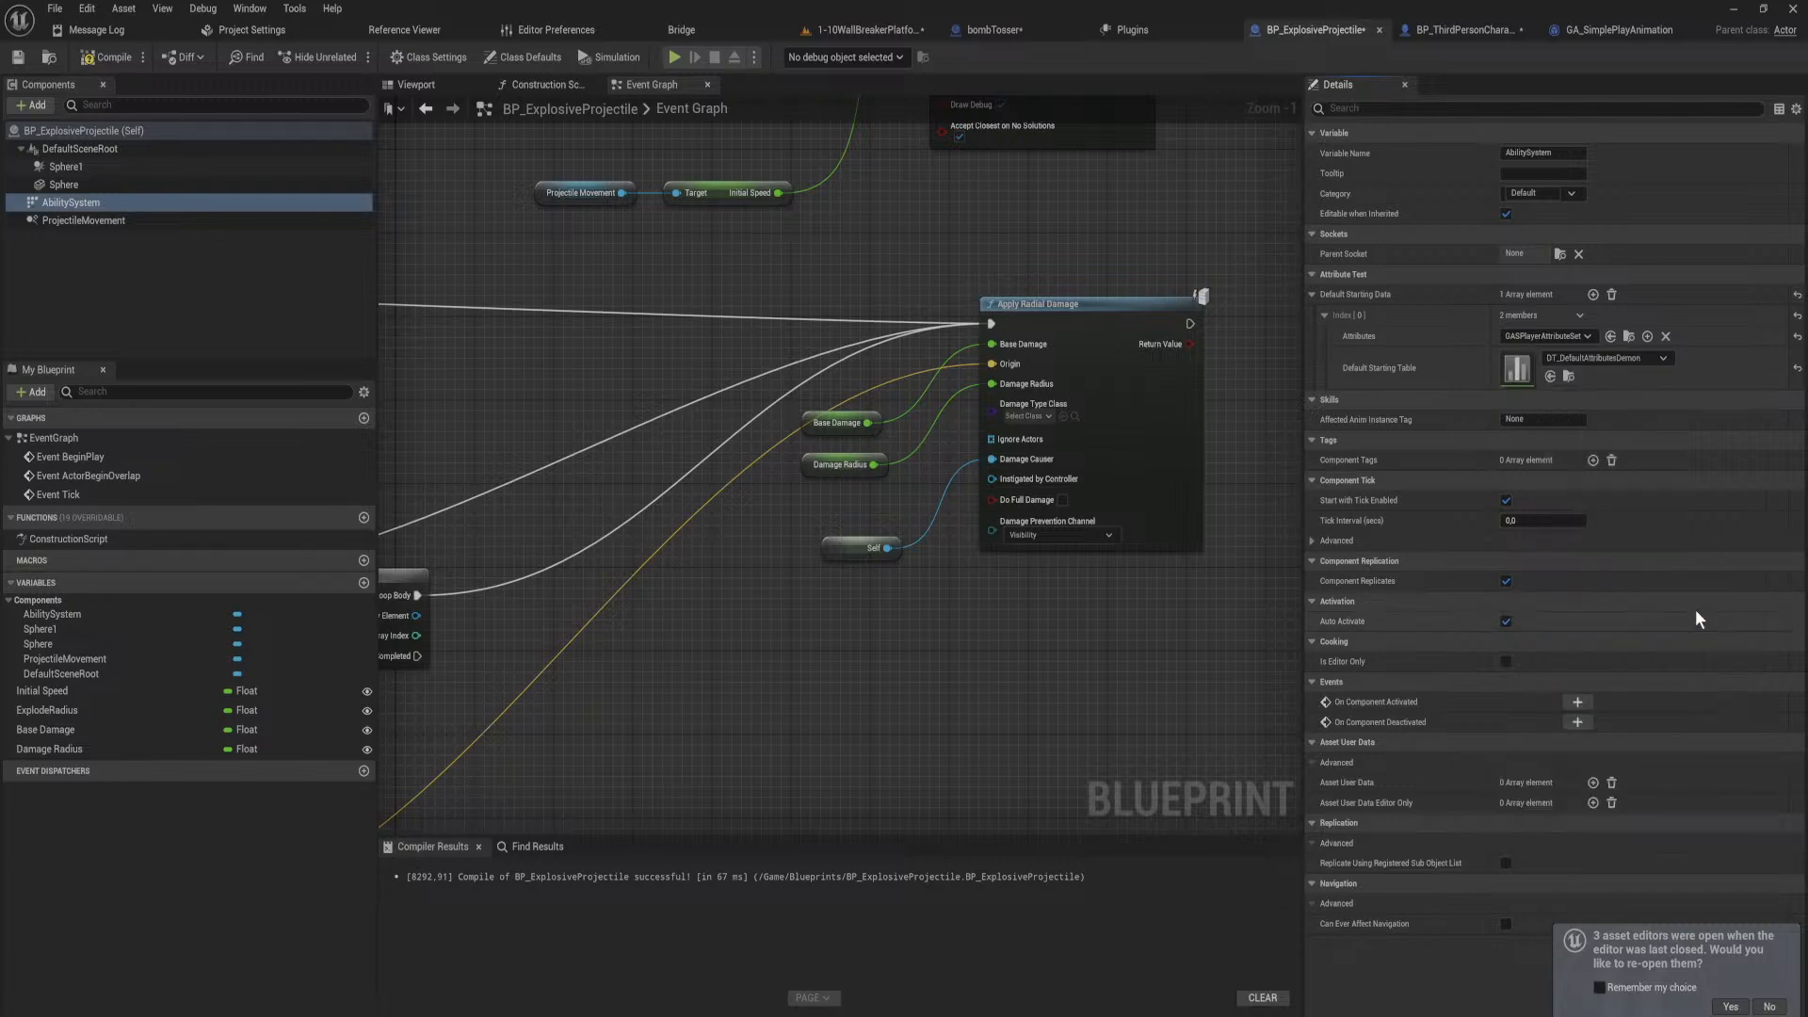
Step: Play-test the level by running the character up to the bomb tosser to check whether its projectile deals damage
click(861, 29)
key(alt+p)
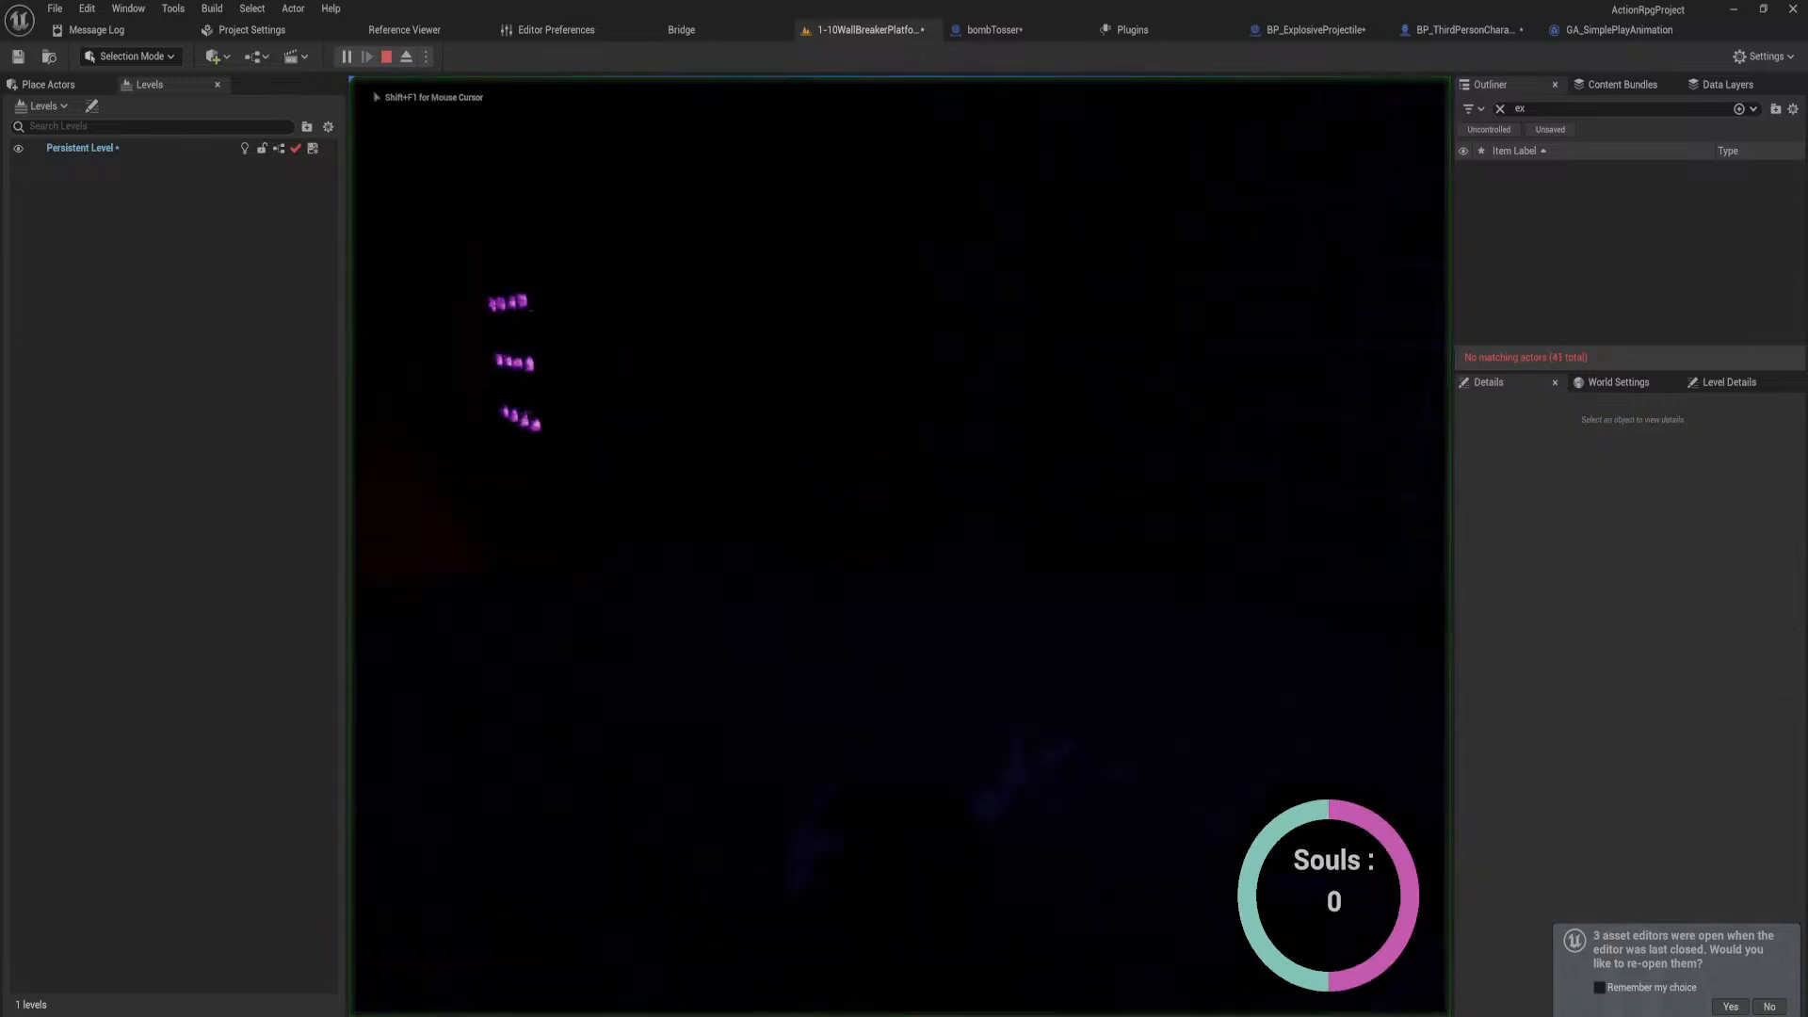
key(w)
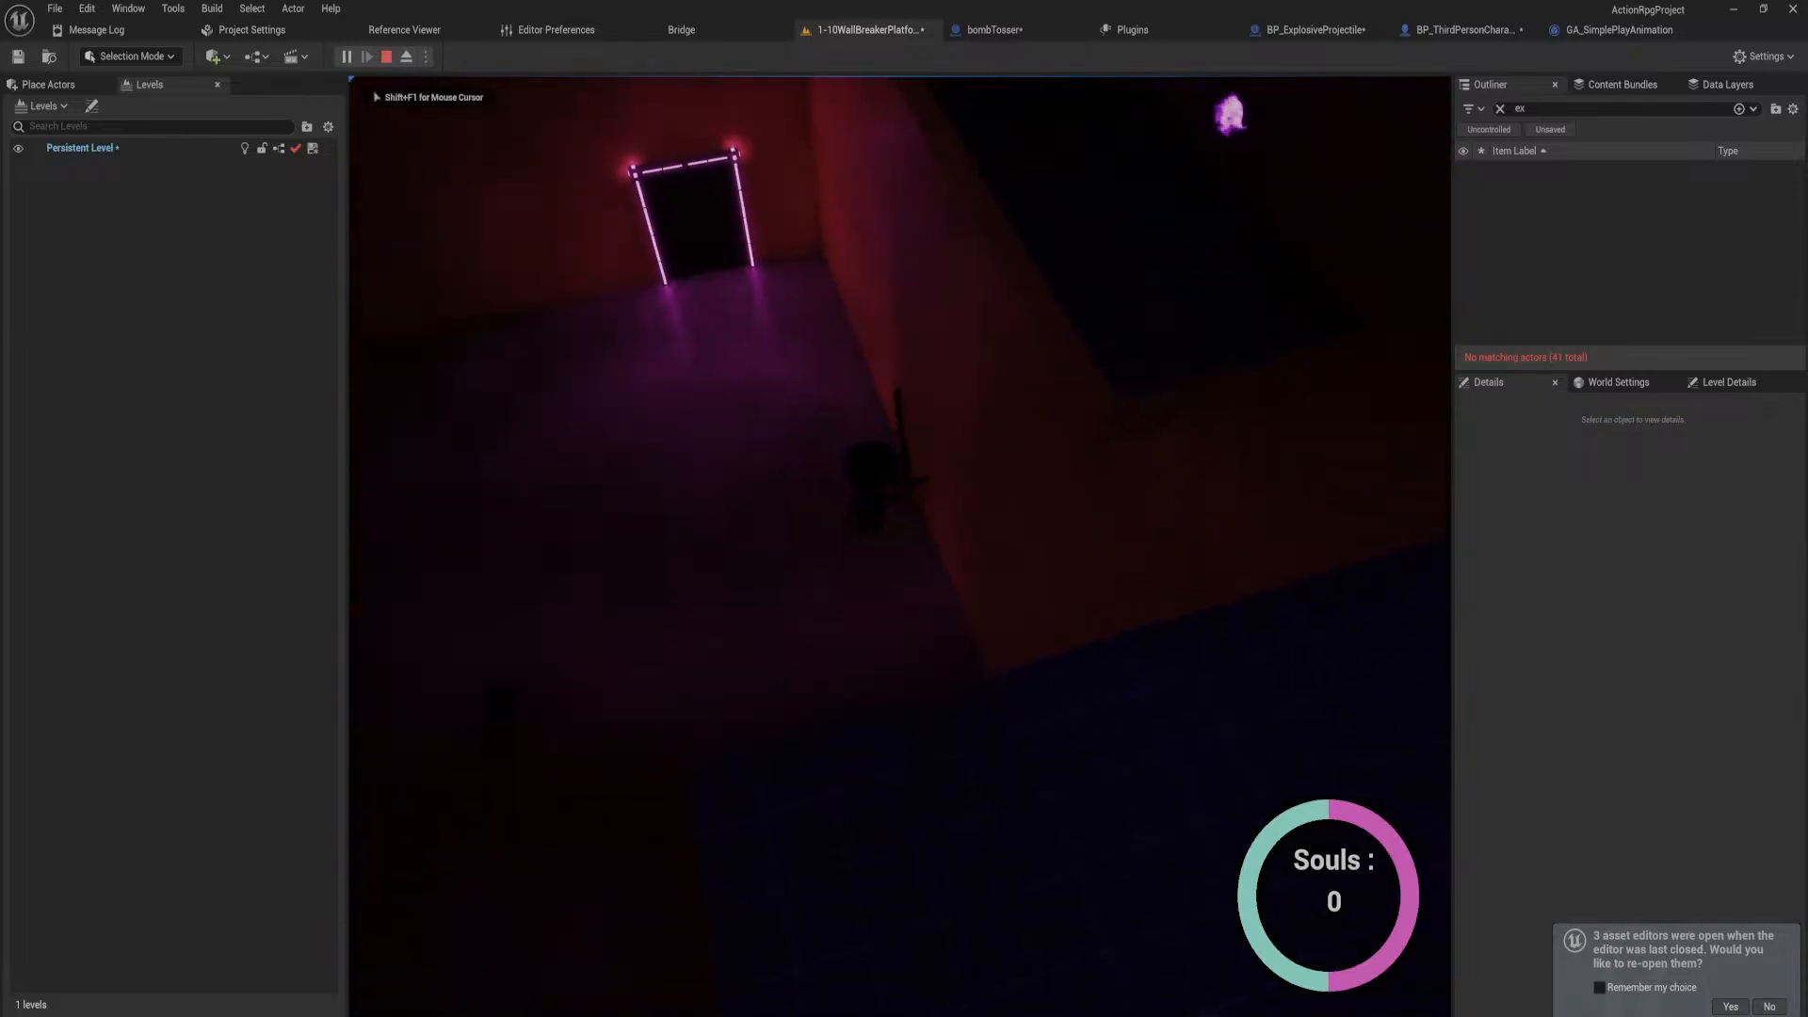
key(w)
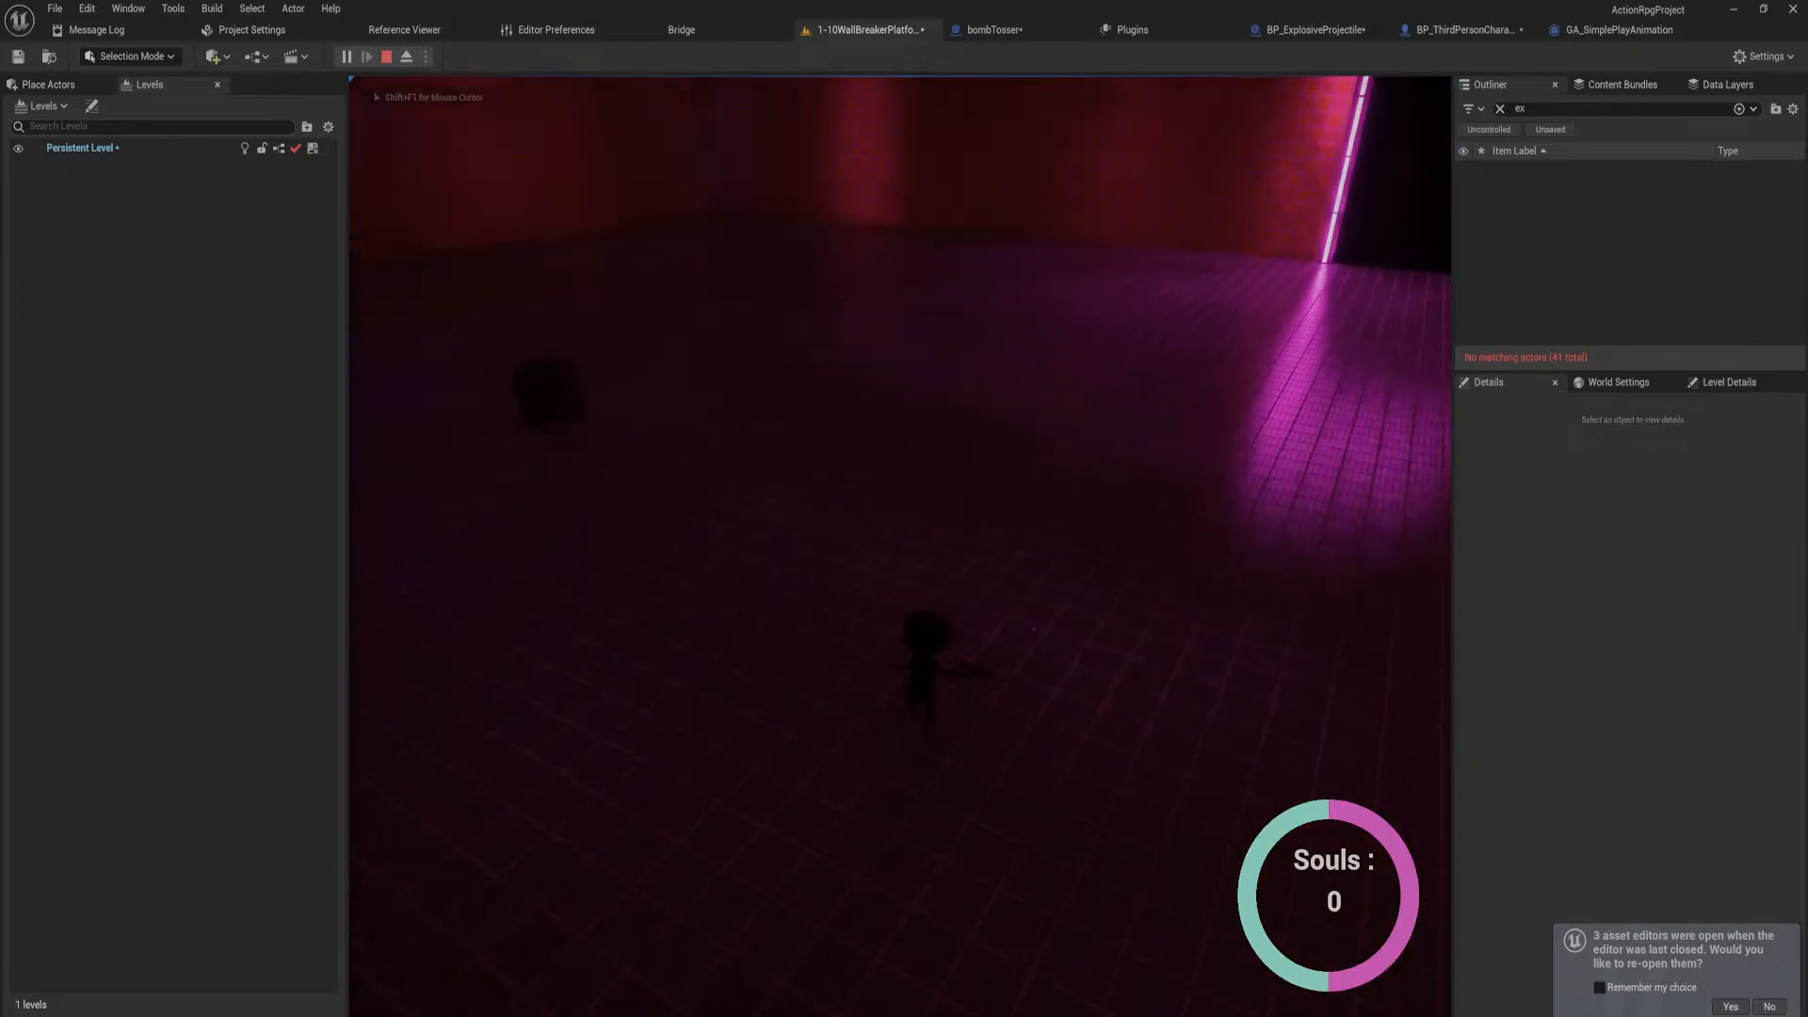
key(w)
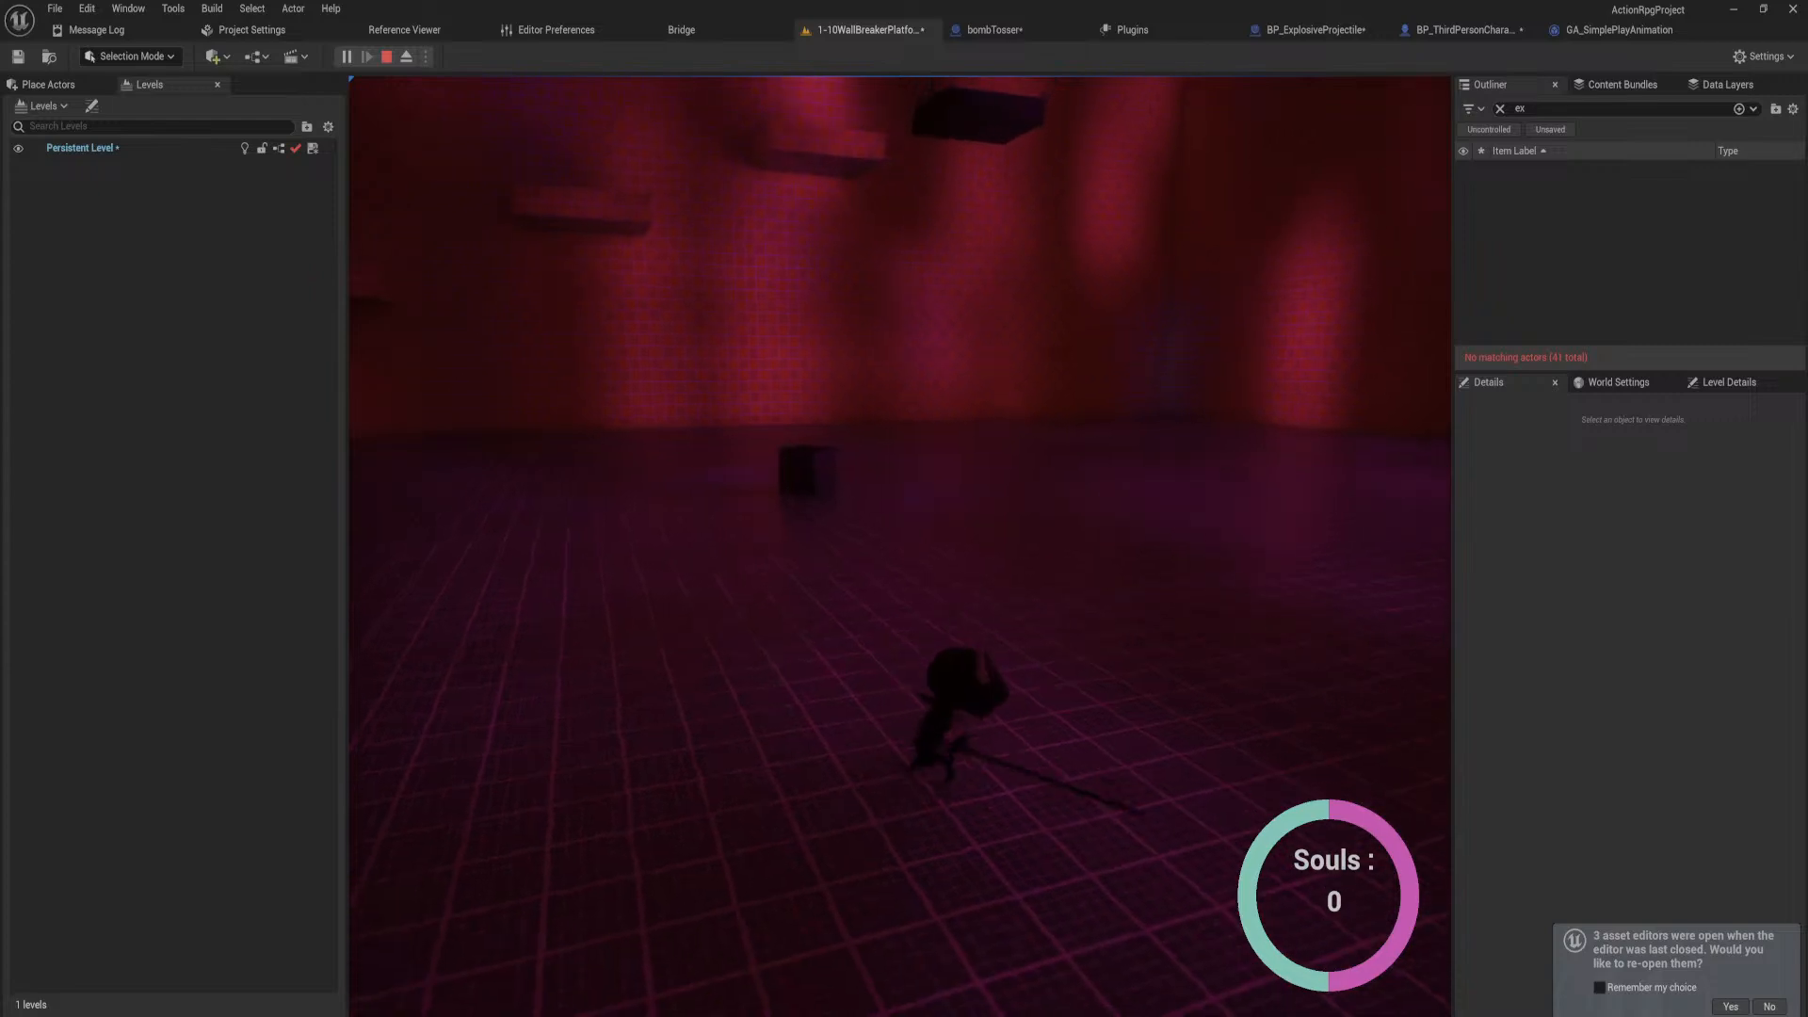
key(w)
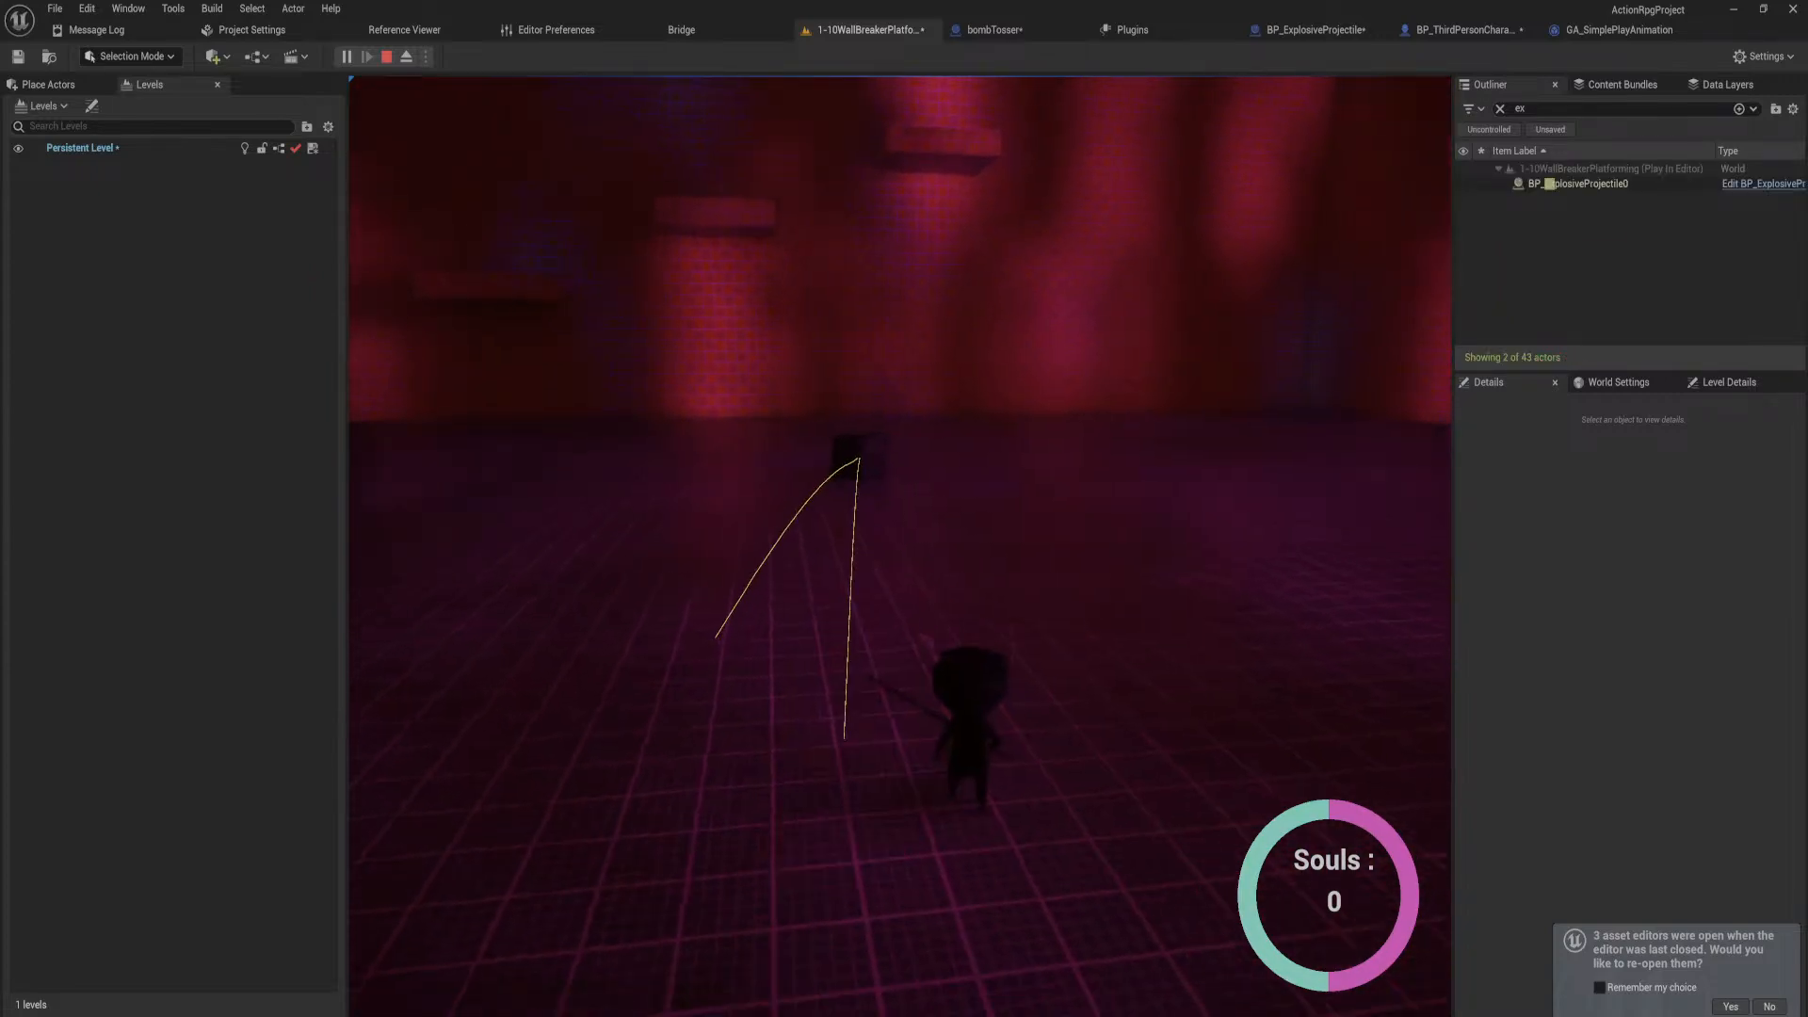
key(Escape)
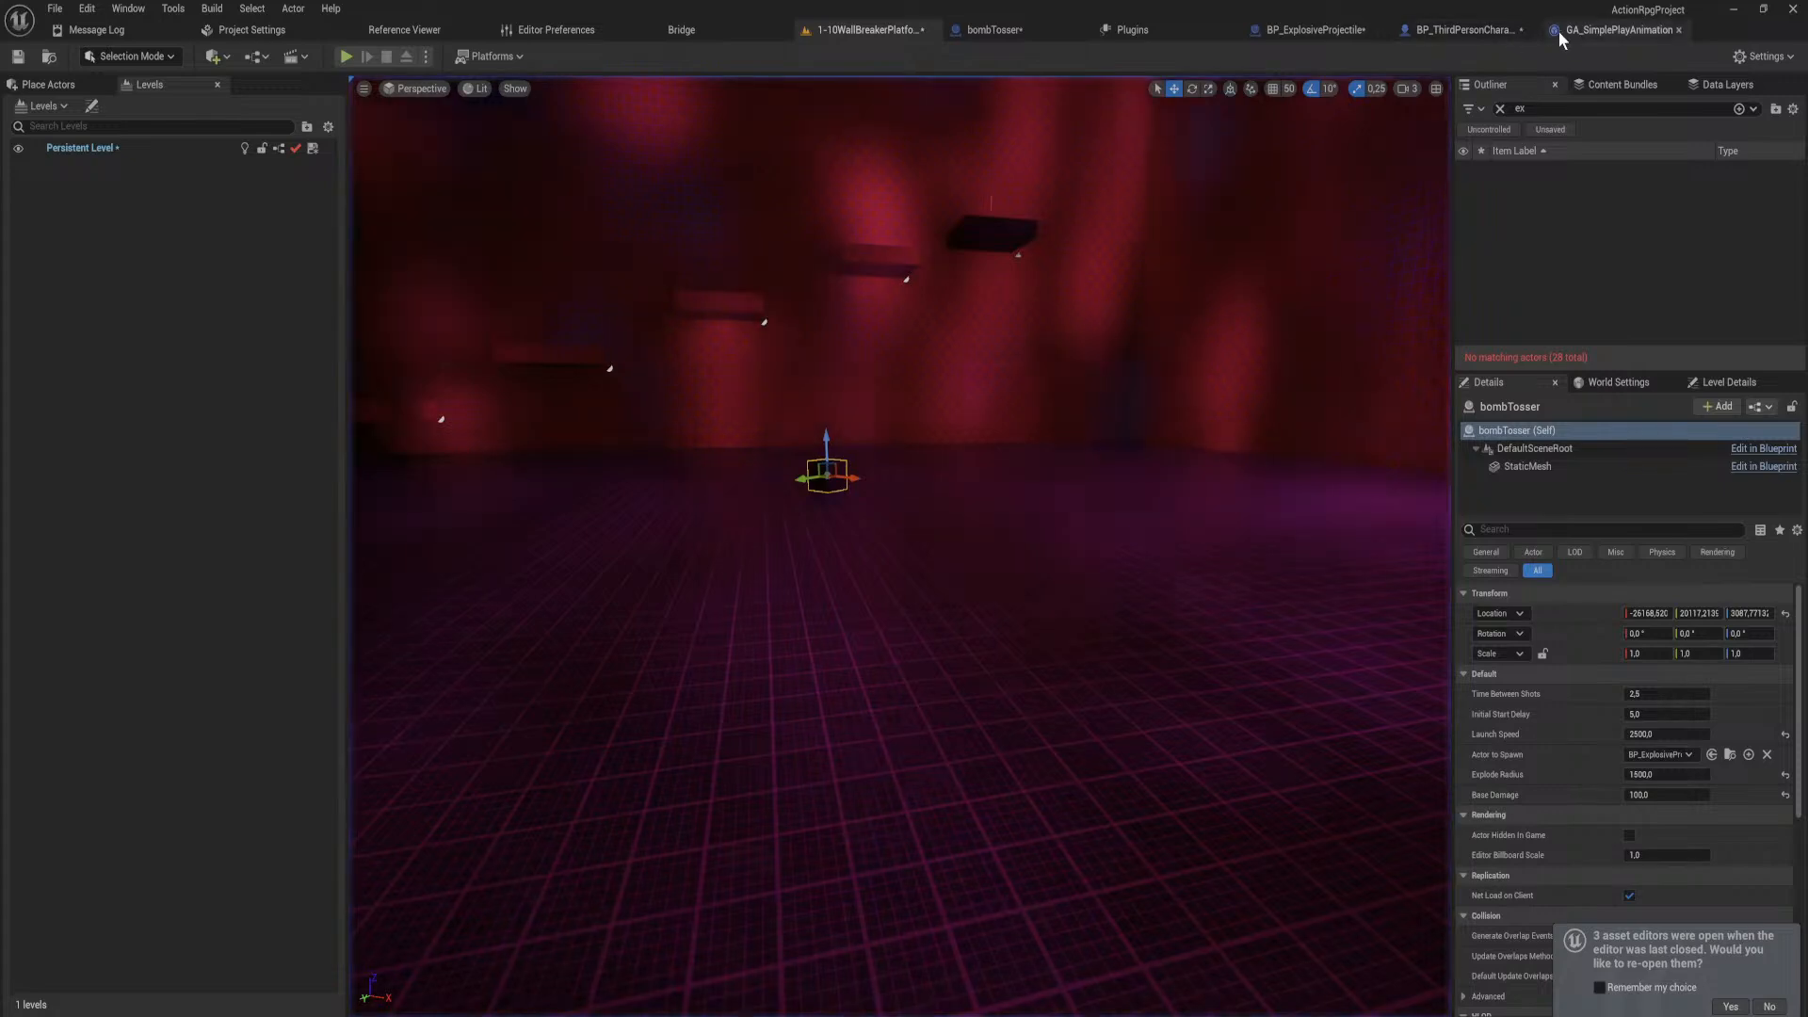
Step: Move the Print String node following Event AnyDamage slightly higher in the BP_ThirdPersonCharacter event graph
click(1461, 29)
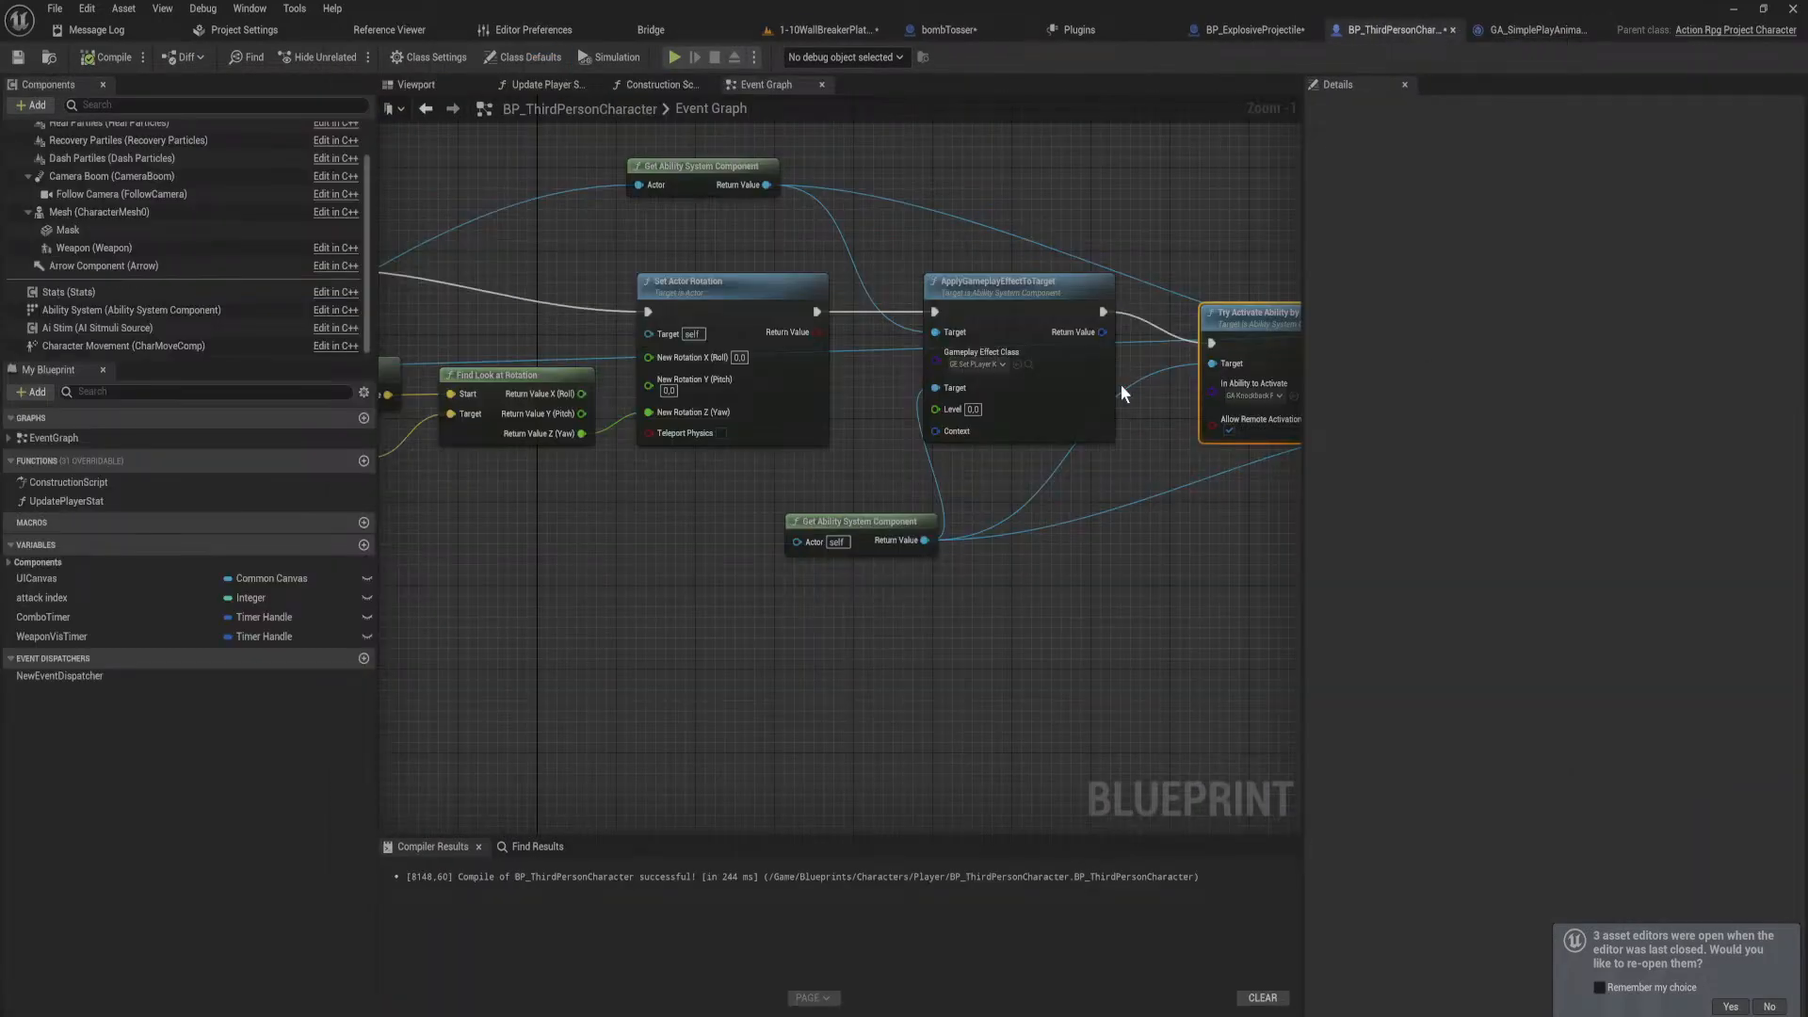
right_drag(1141, 543, 1726, 617)
drag(856, 342, 866, 299)
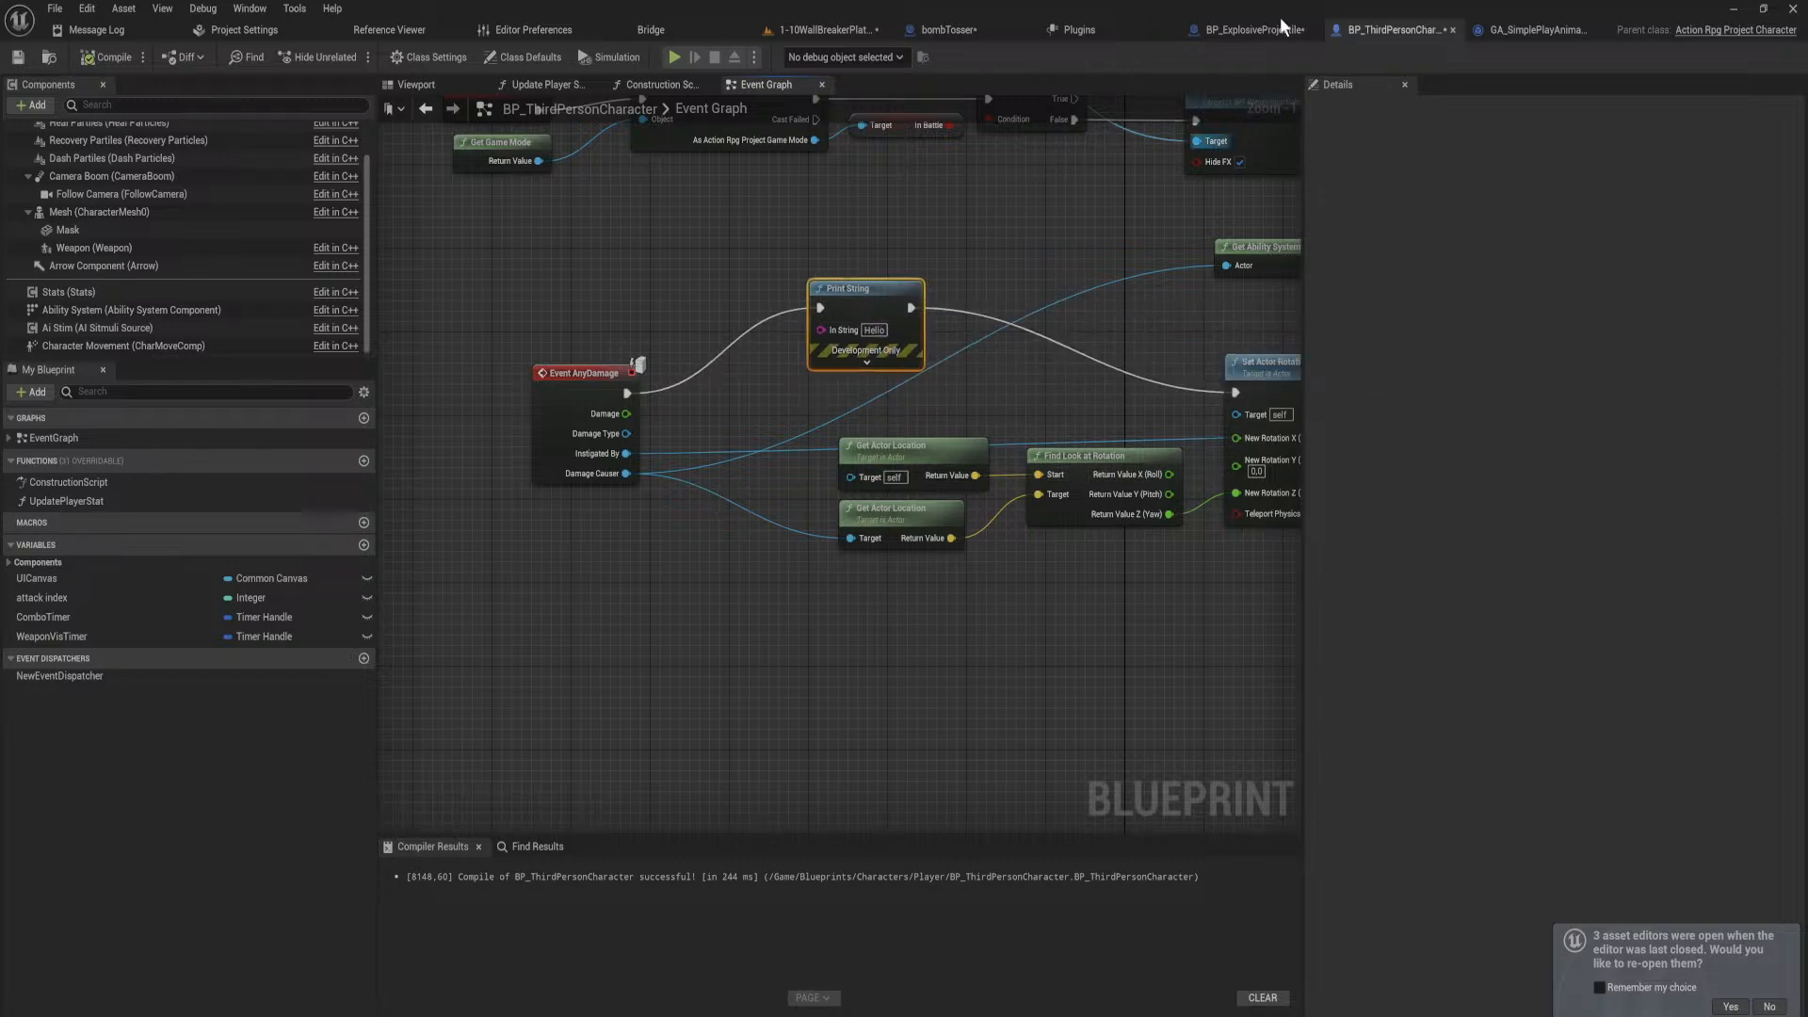
Step: Add an Apply Damage node in BP_ExplosiveProjectile, with the For Each Loop's Array Element as its Damaged Actor
click(1257, 29)
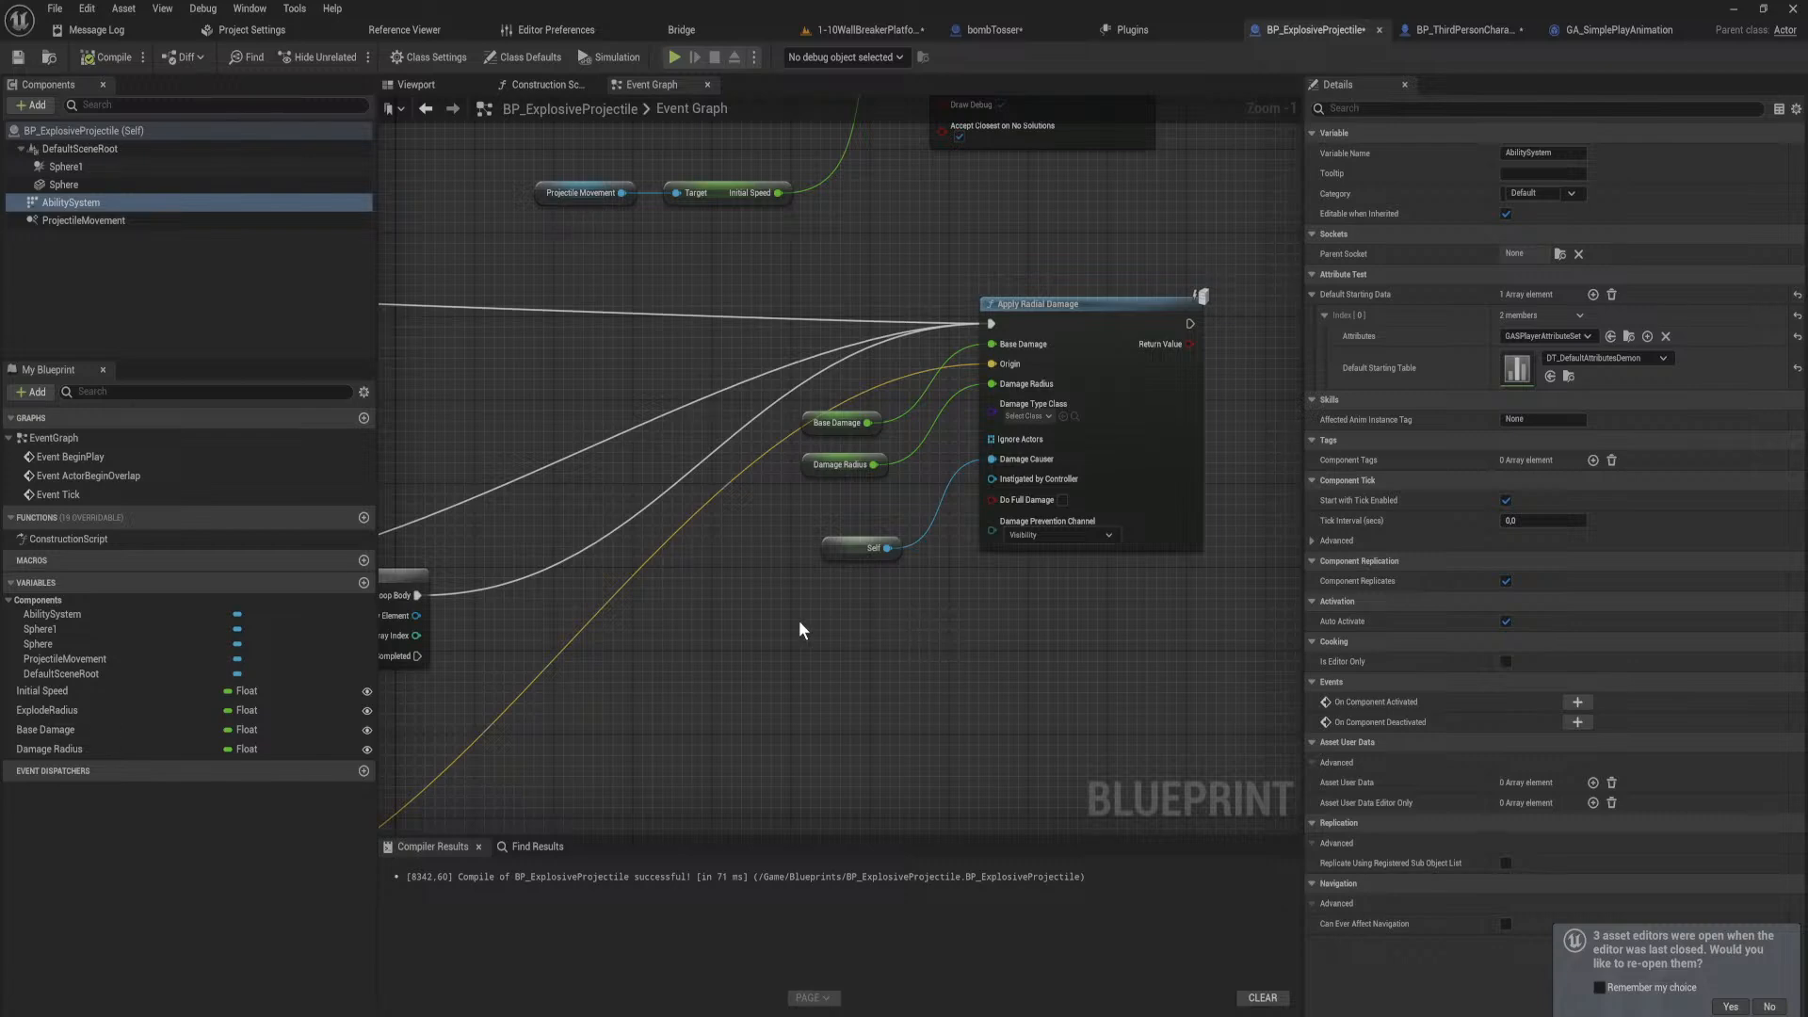
right_drag(771, 612, 1455, 491)
drag(1105, 492, 1326, 496)
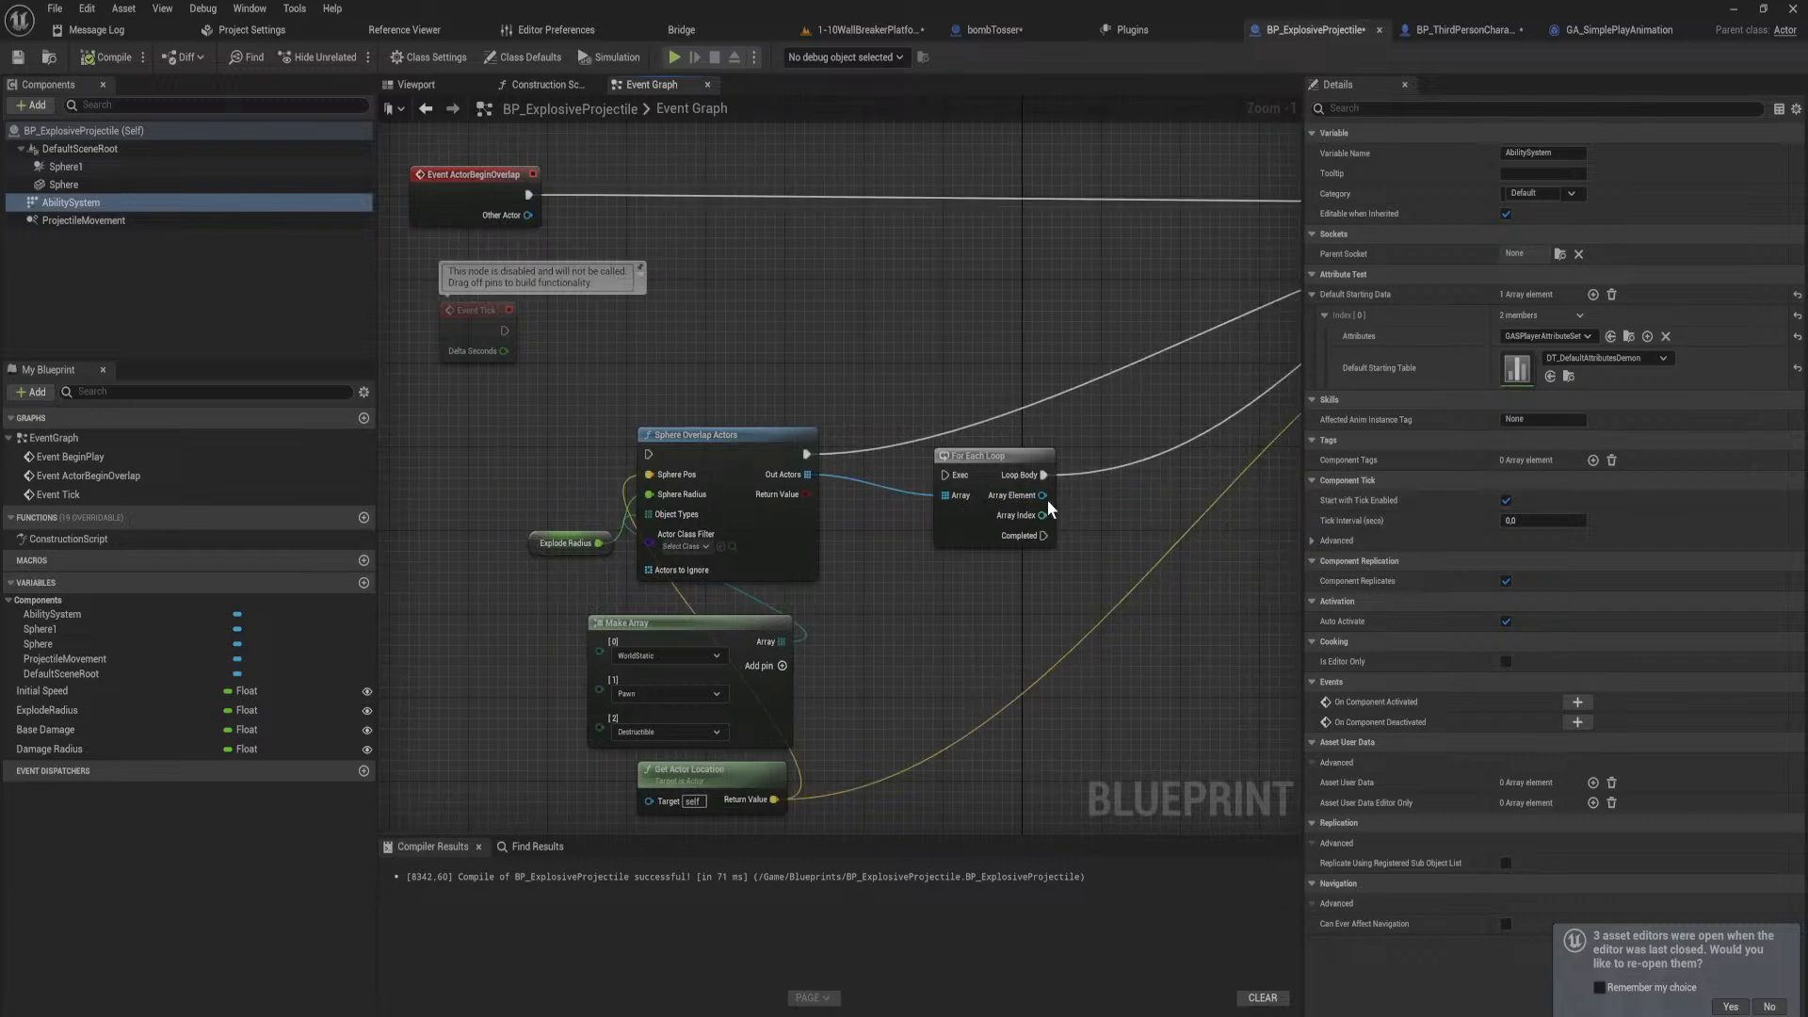
drag(1042, 495, 1188, 499)
text(apply damage)
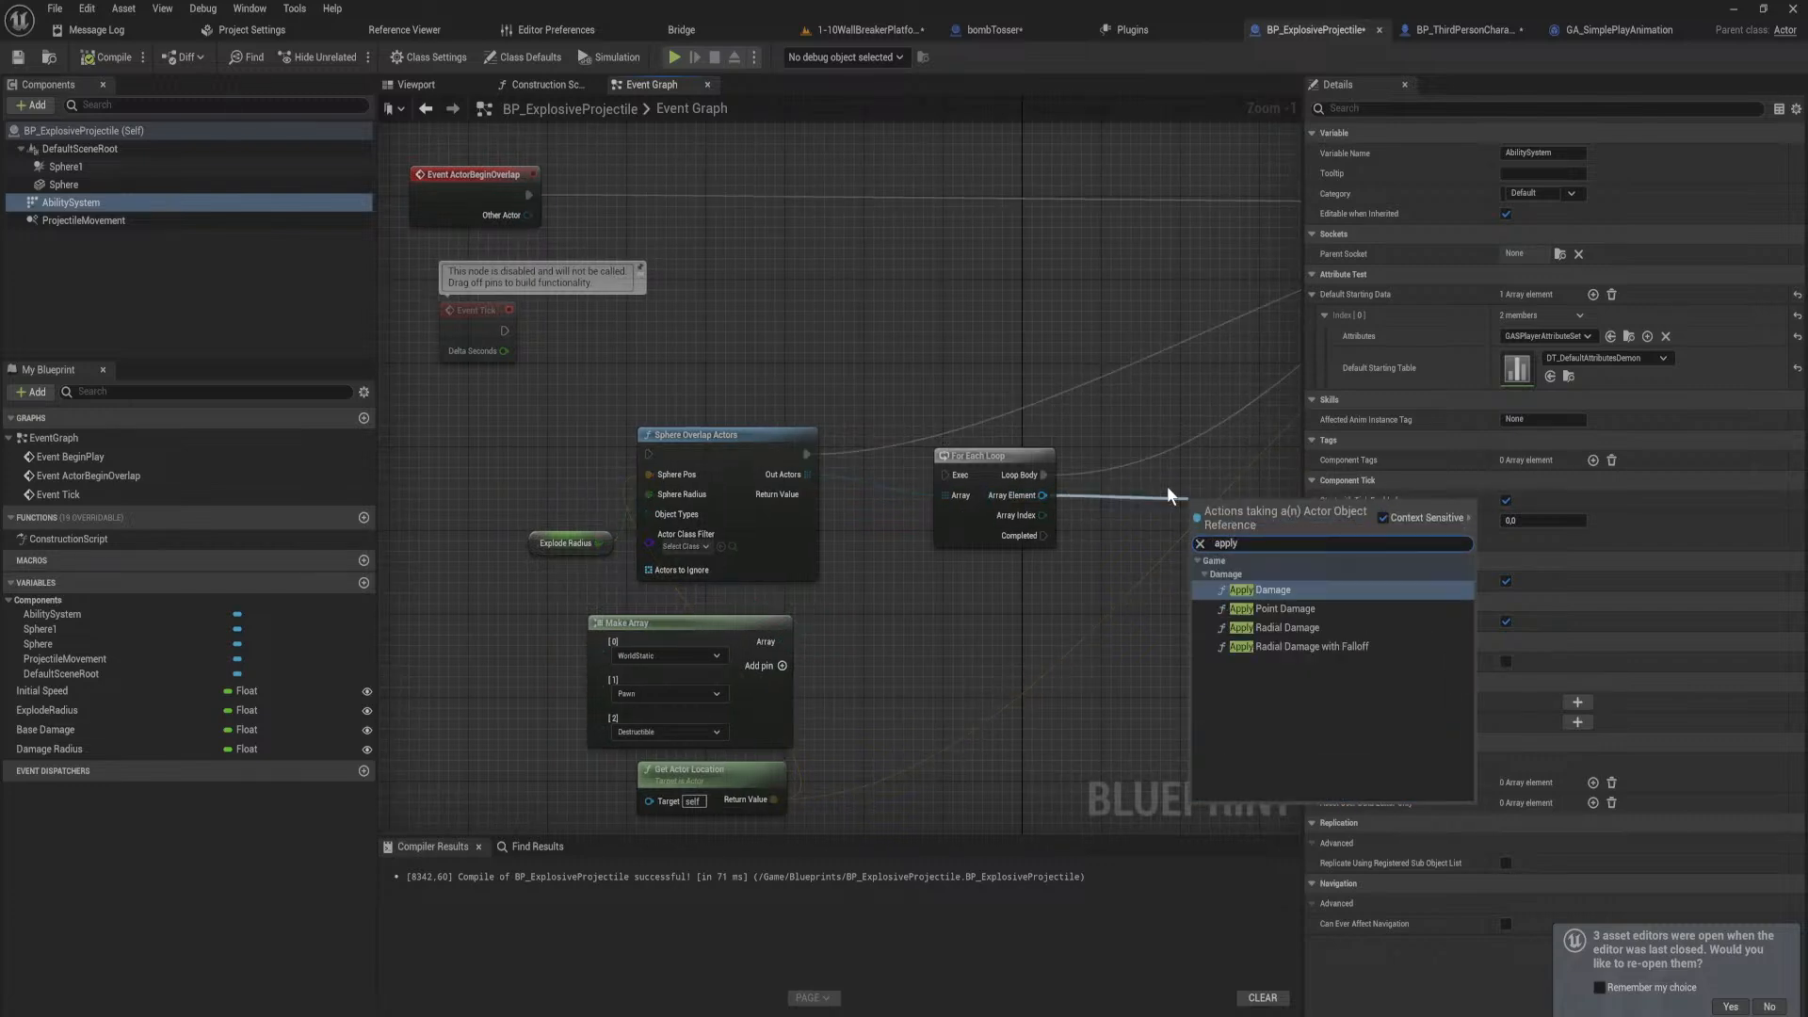
key(Return)
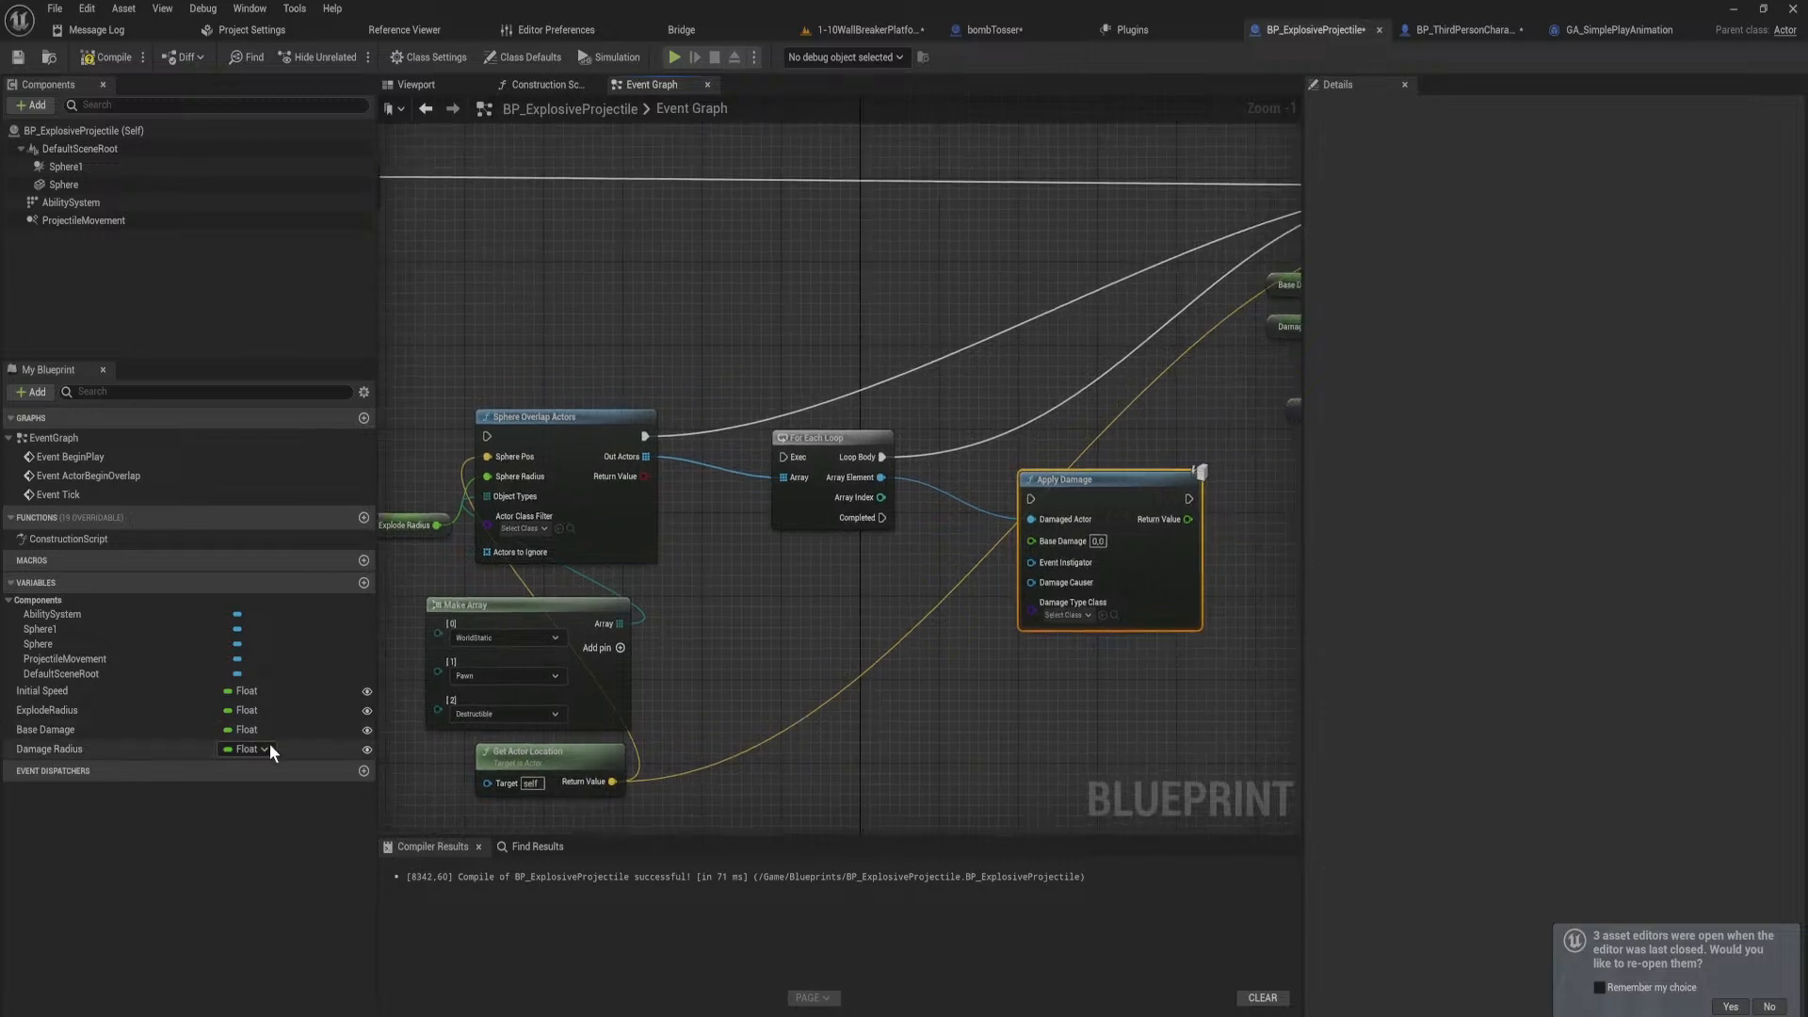
Step: Connect the Base Damage variable and the Self reference to the Base Damage and Damage Causer inputs of Apply Damage
drag(111, 730, 1036, 545)
right_drag(1126, 645, 829, 661)
drag(1053, 425, 731, 593)
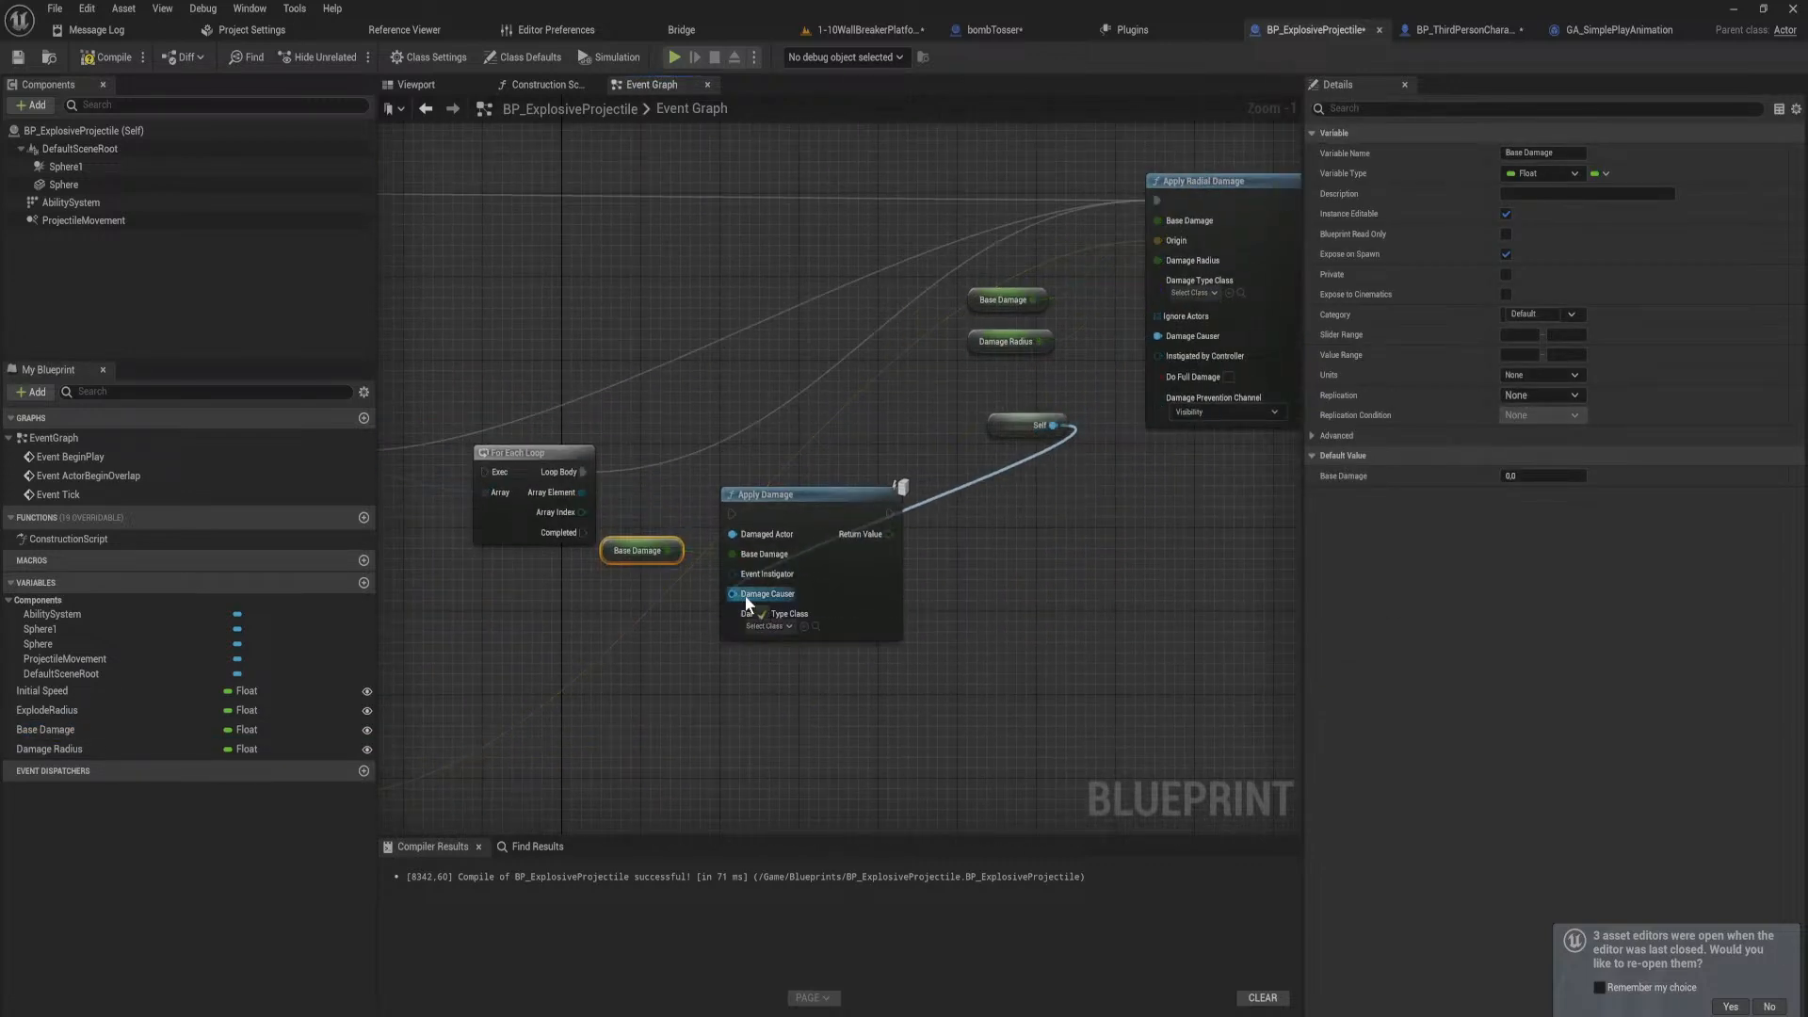
Step: Wire execution from Event ActorBeginOverlap through Sphere Overlap Actors and the For Each Loop body to Apply Damage, and compile
right_drag(718, 503, 1024, 482)
drag(1025, 489, 888, 451)
right_drag(790, 443, 924, 471)
drag(923, 483, 789, 460)
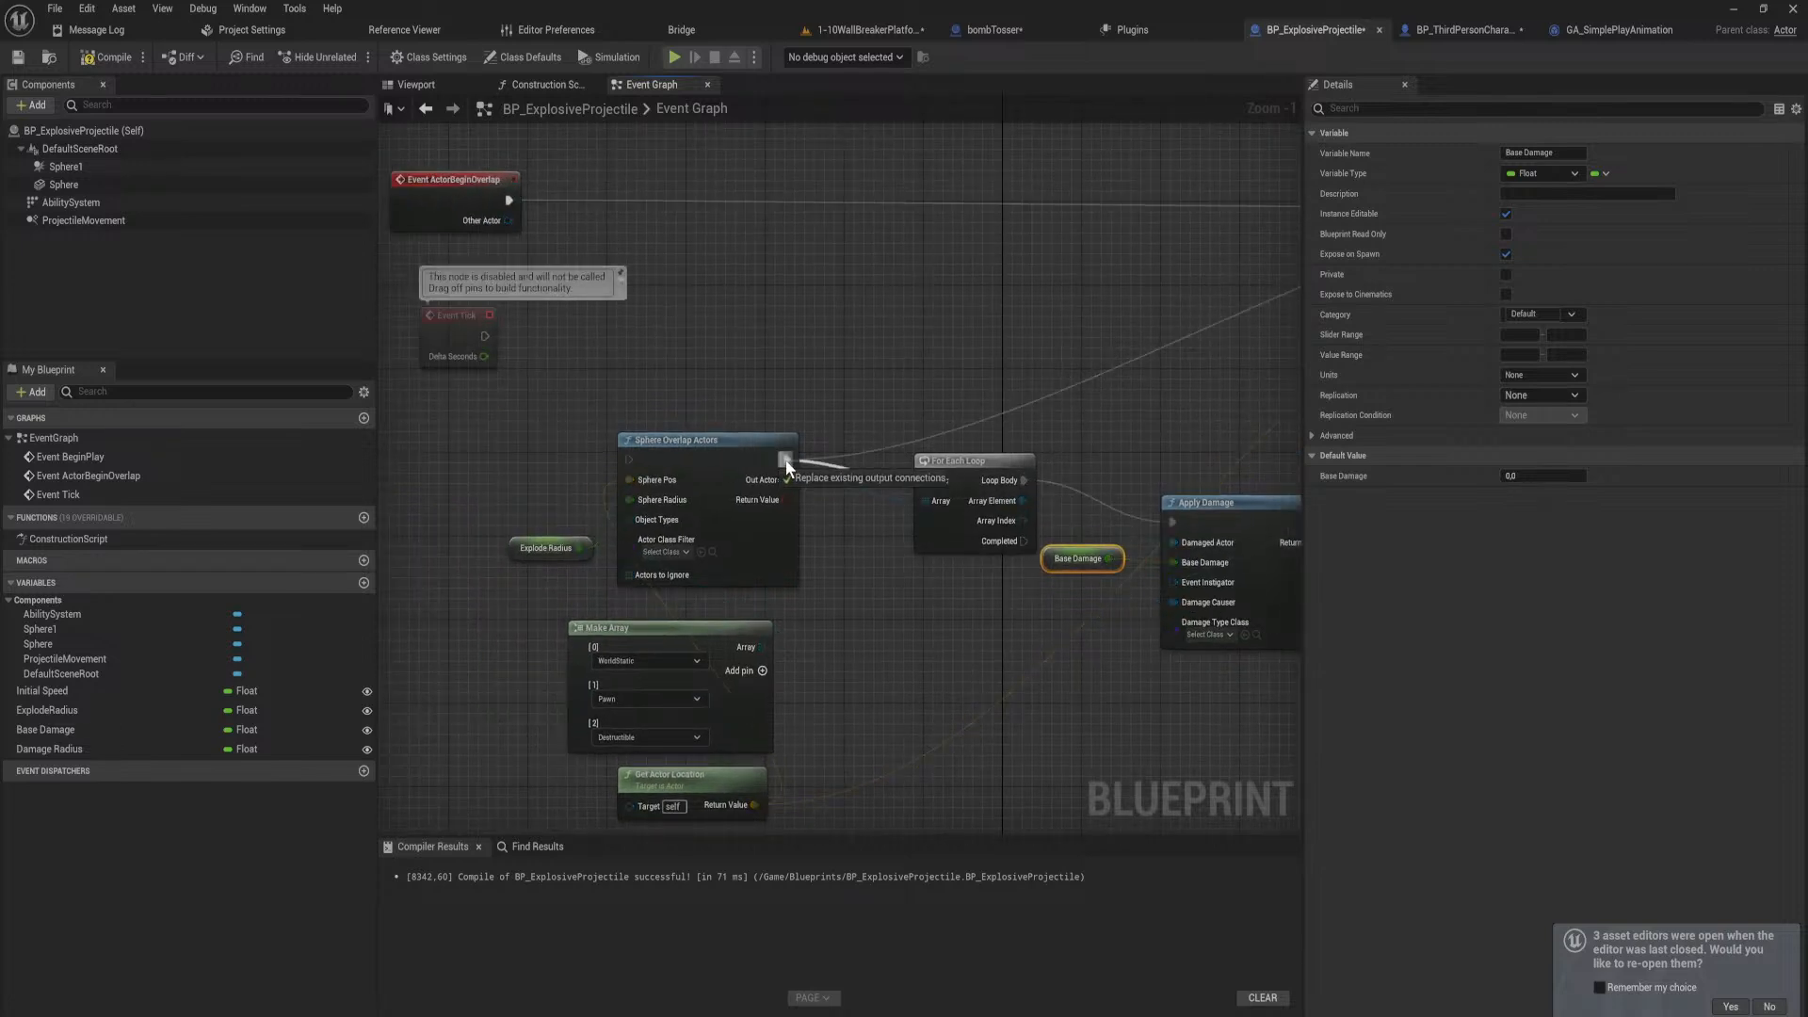
drag(628, 460, 509, 201)
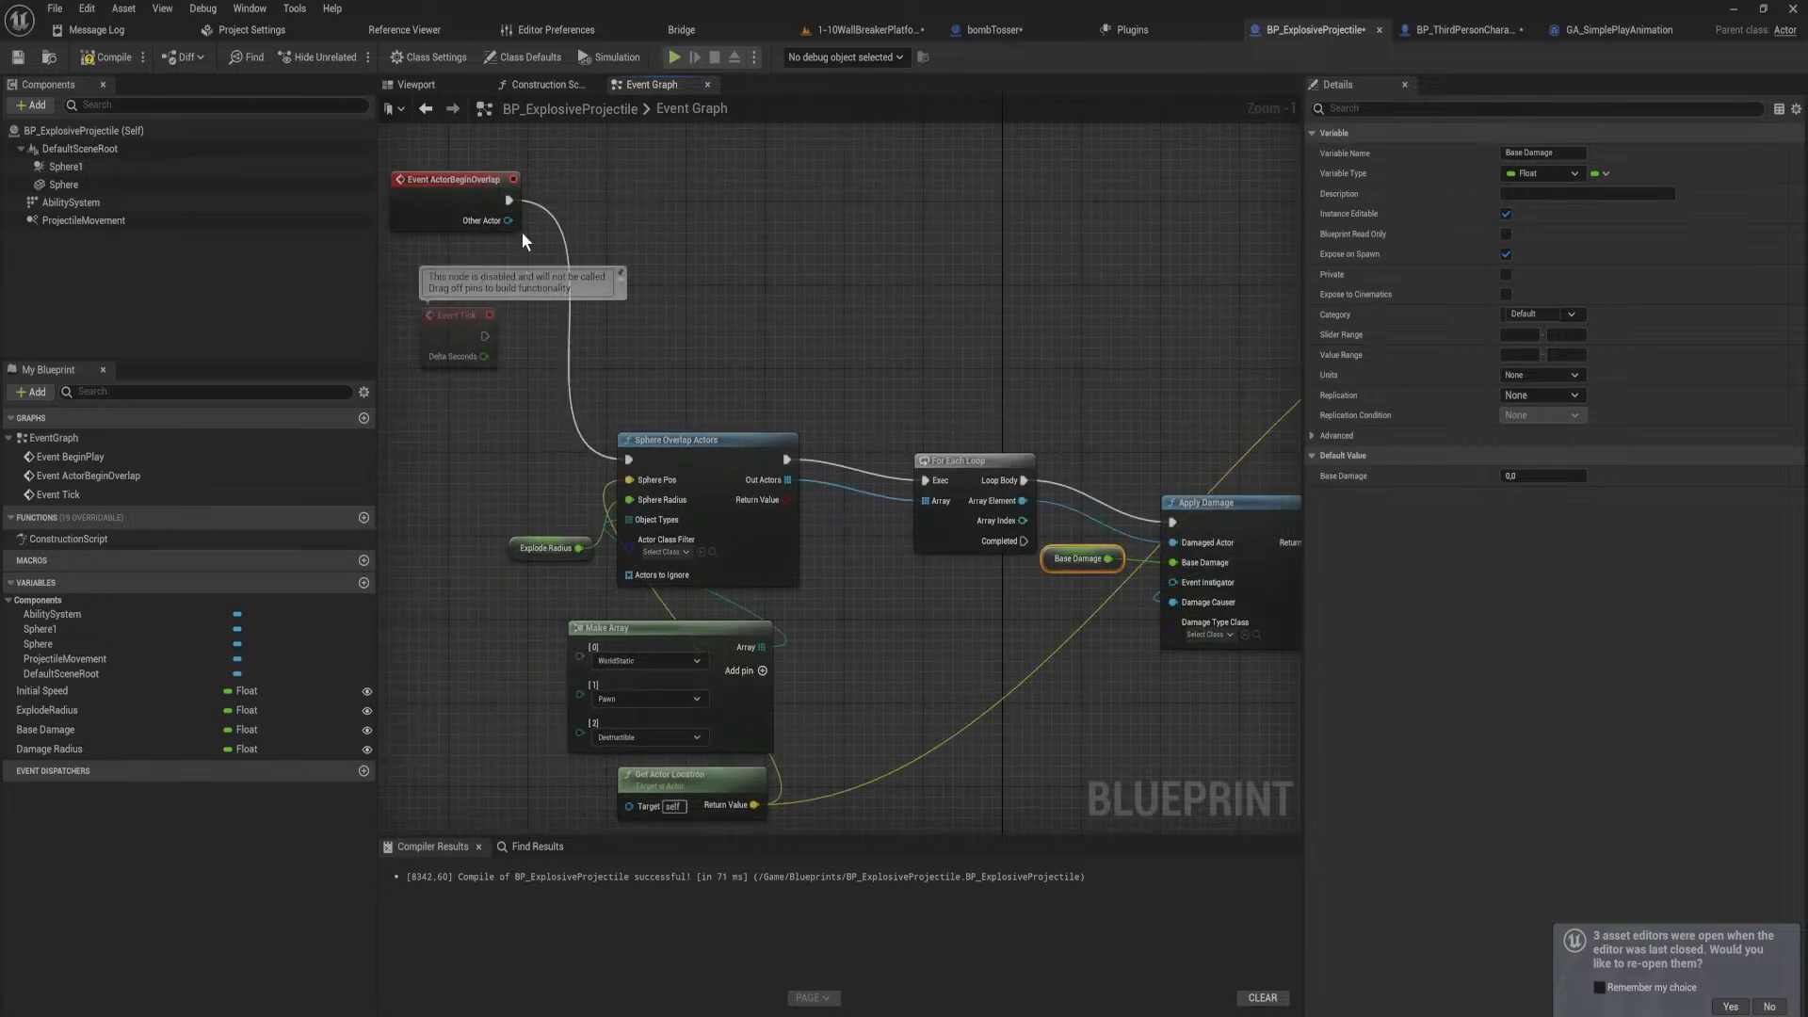
click(107, 57)
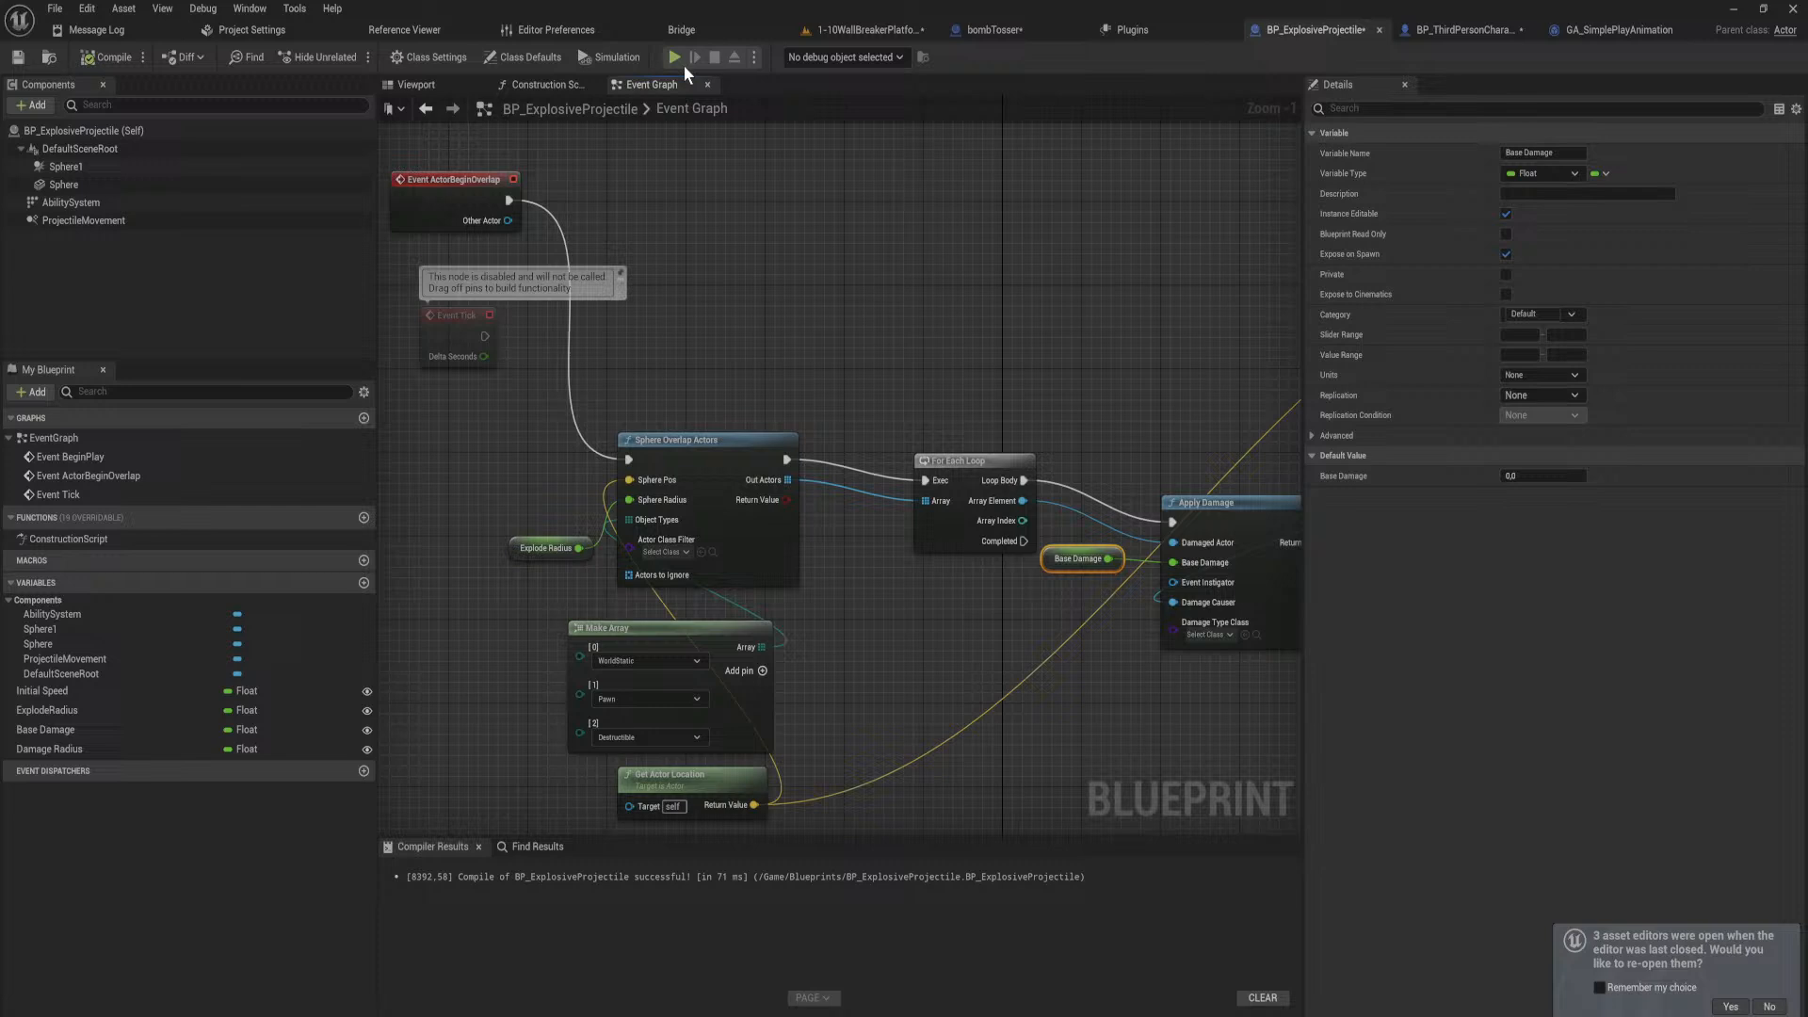
Step: Play-test the level near the bomb tosser to check the per-actor Apply Damage on the player
click(890, 32)
click(347, 54)
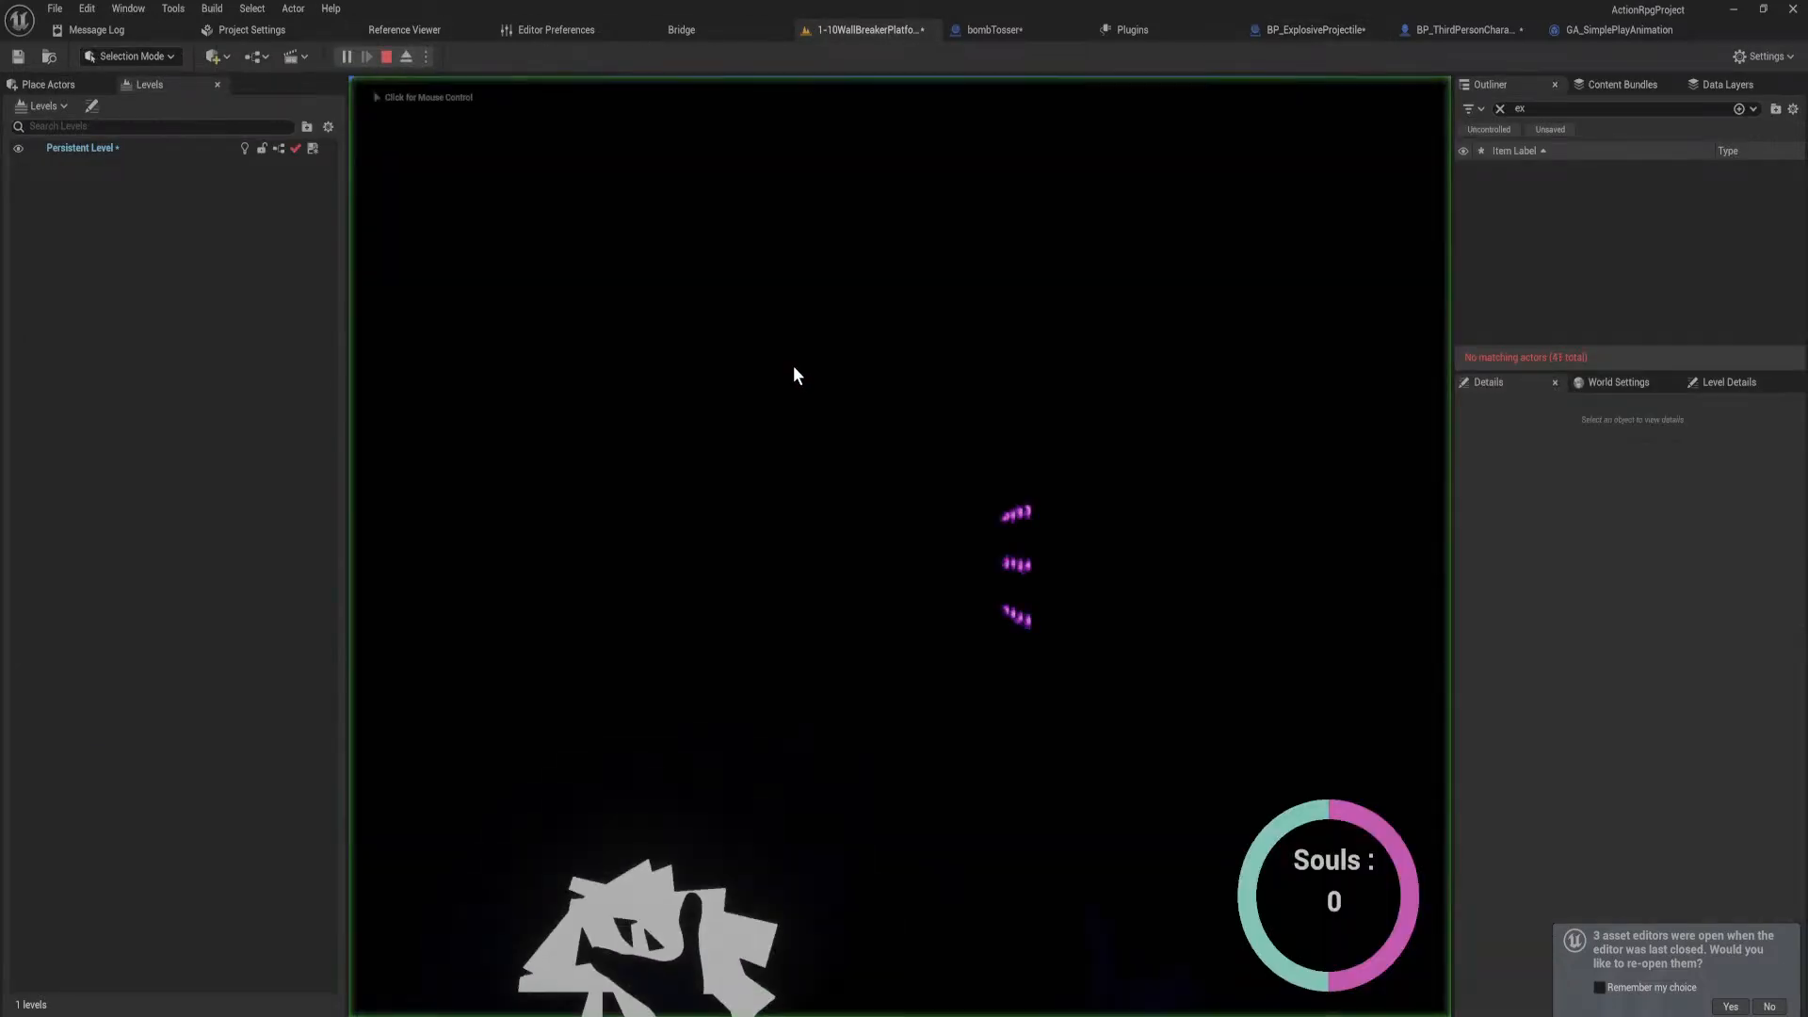
key(w)
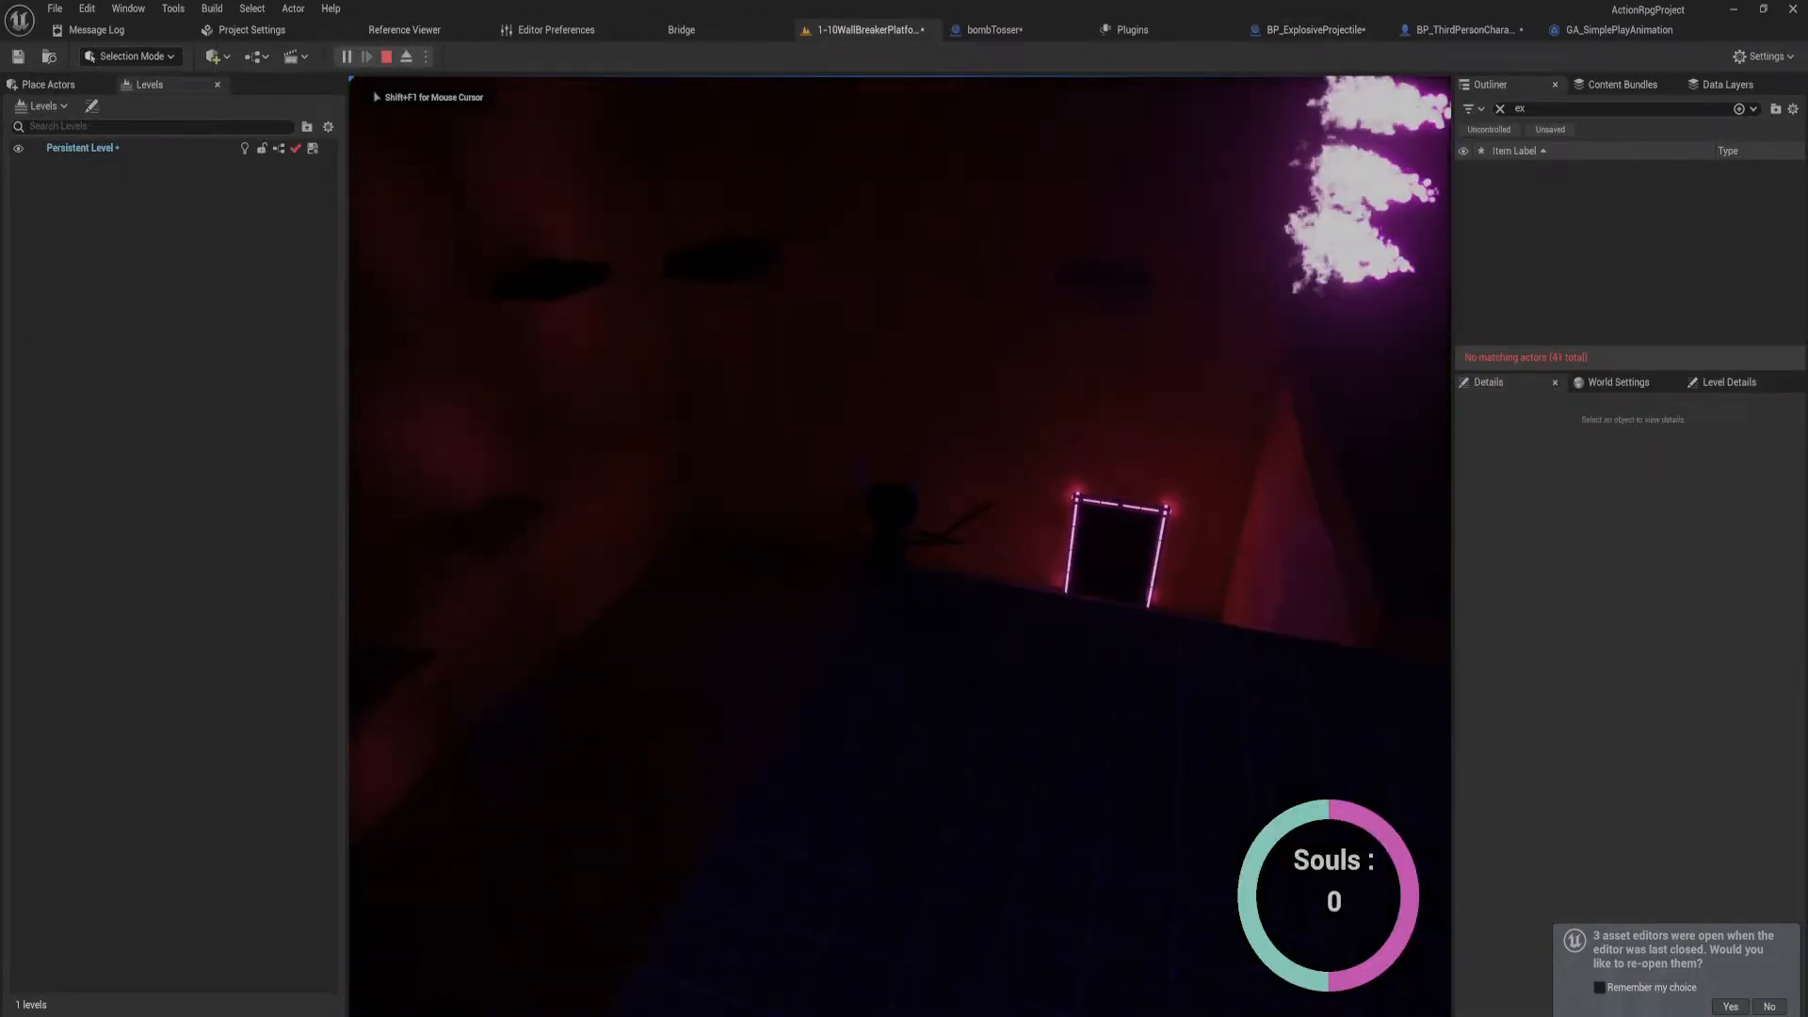
key(w)
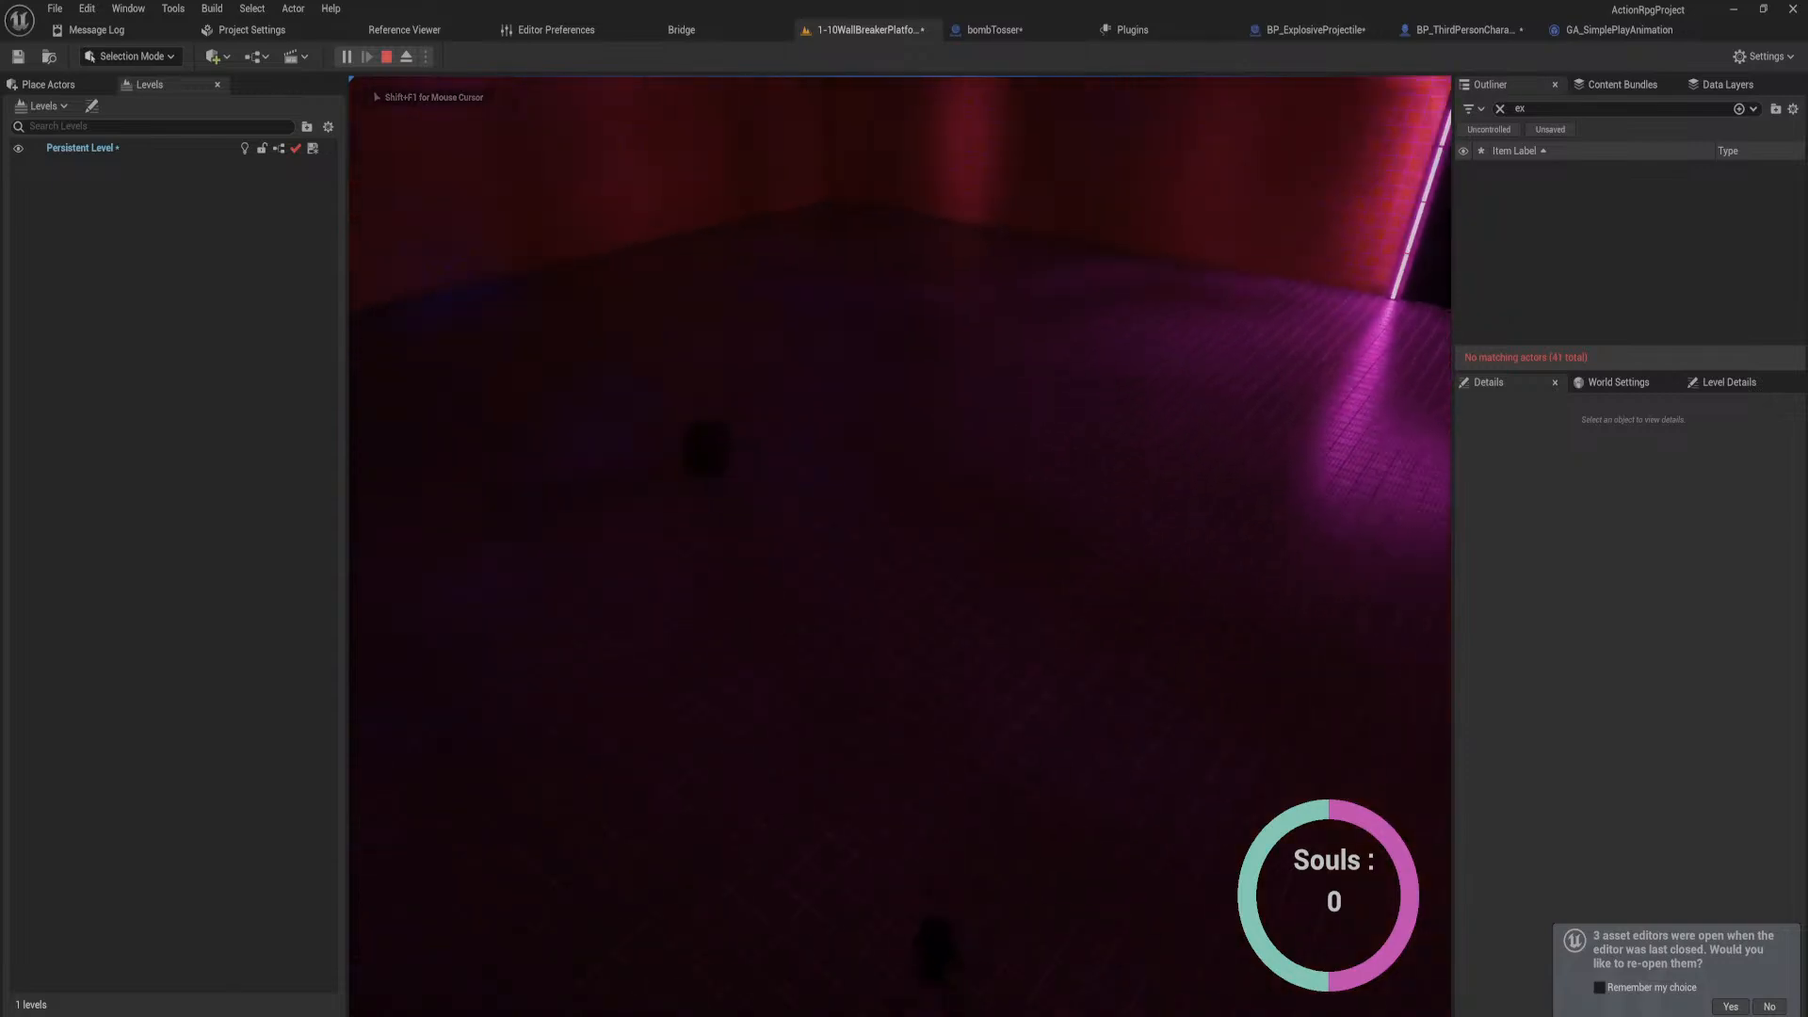
key(w)
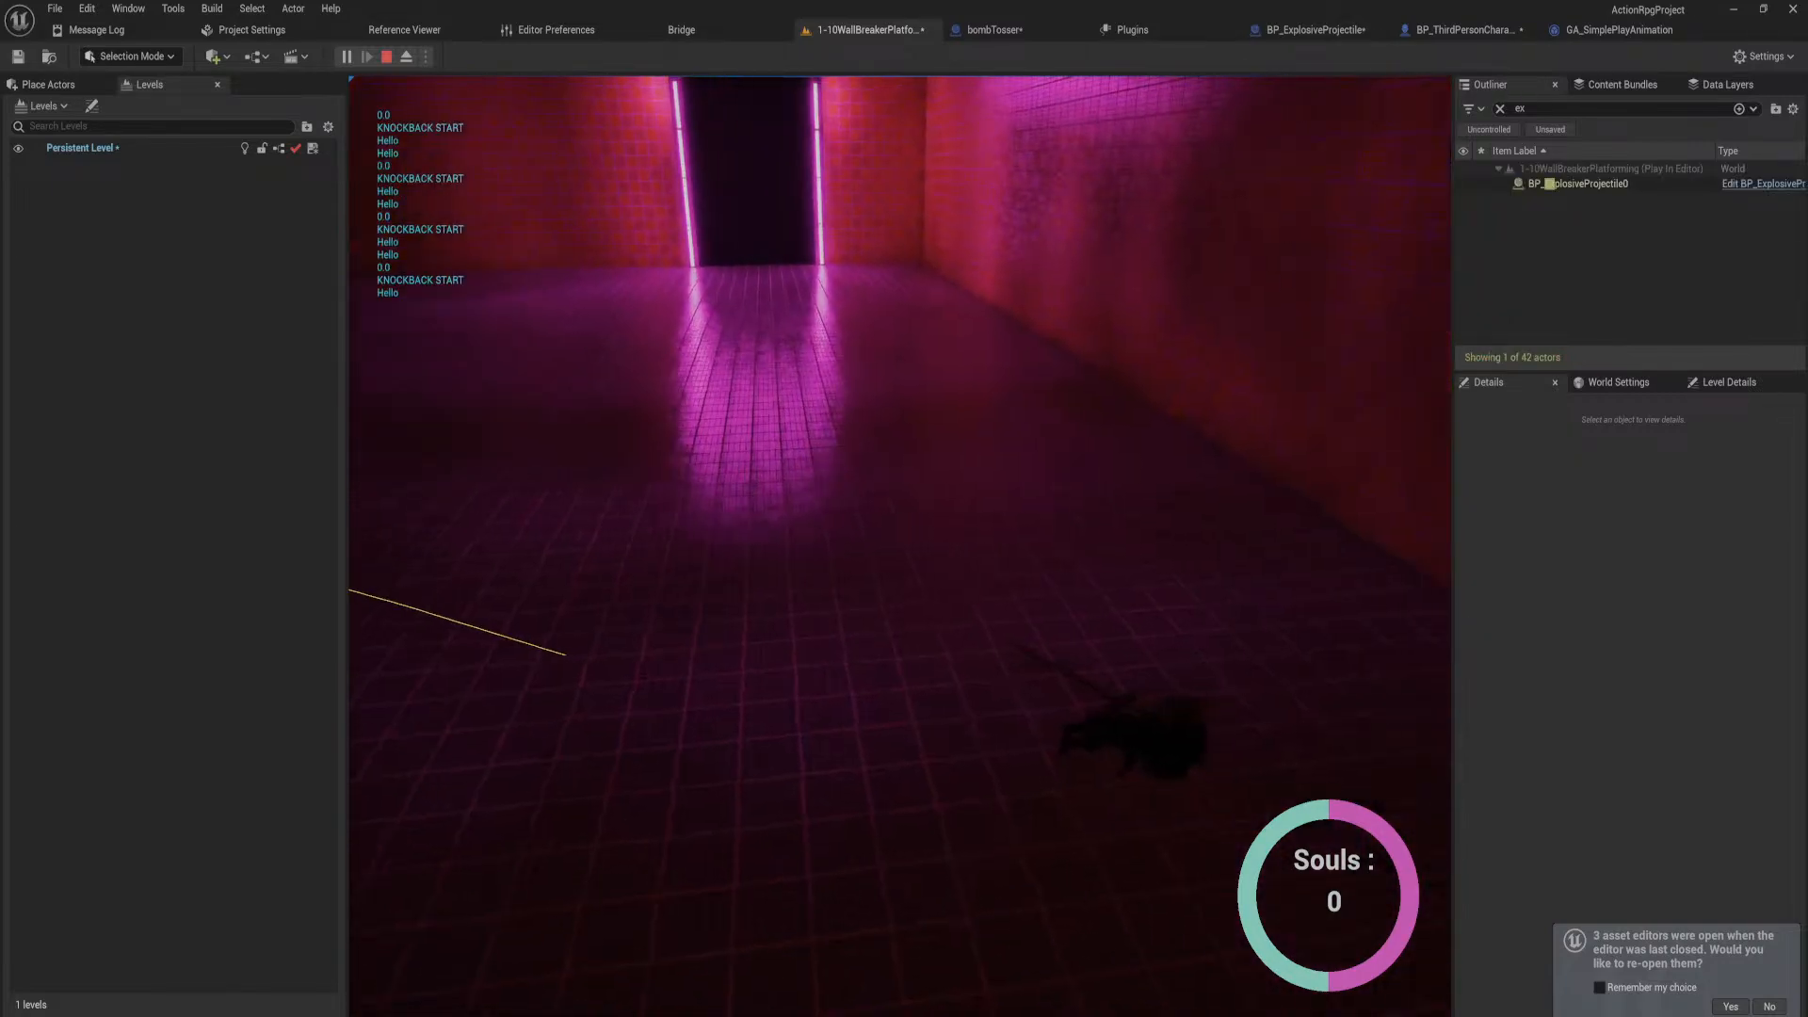
key(Escape)
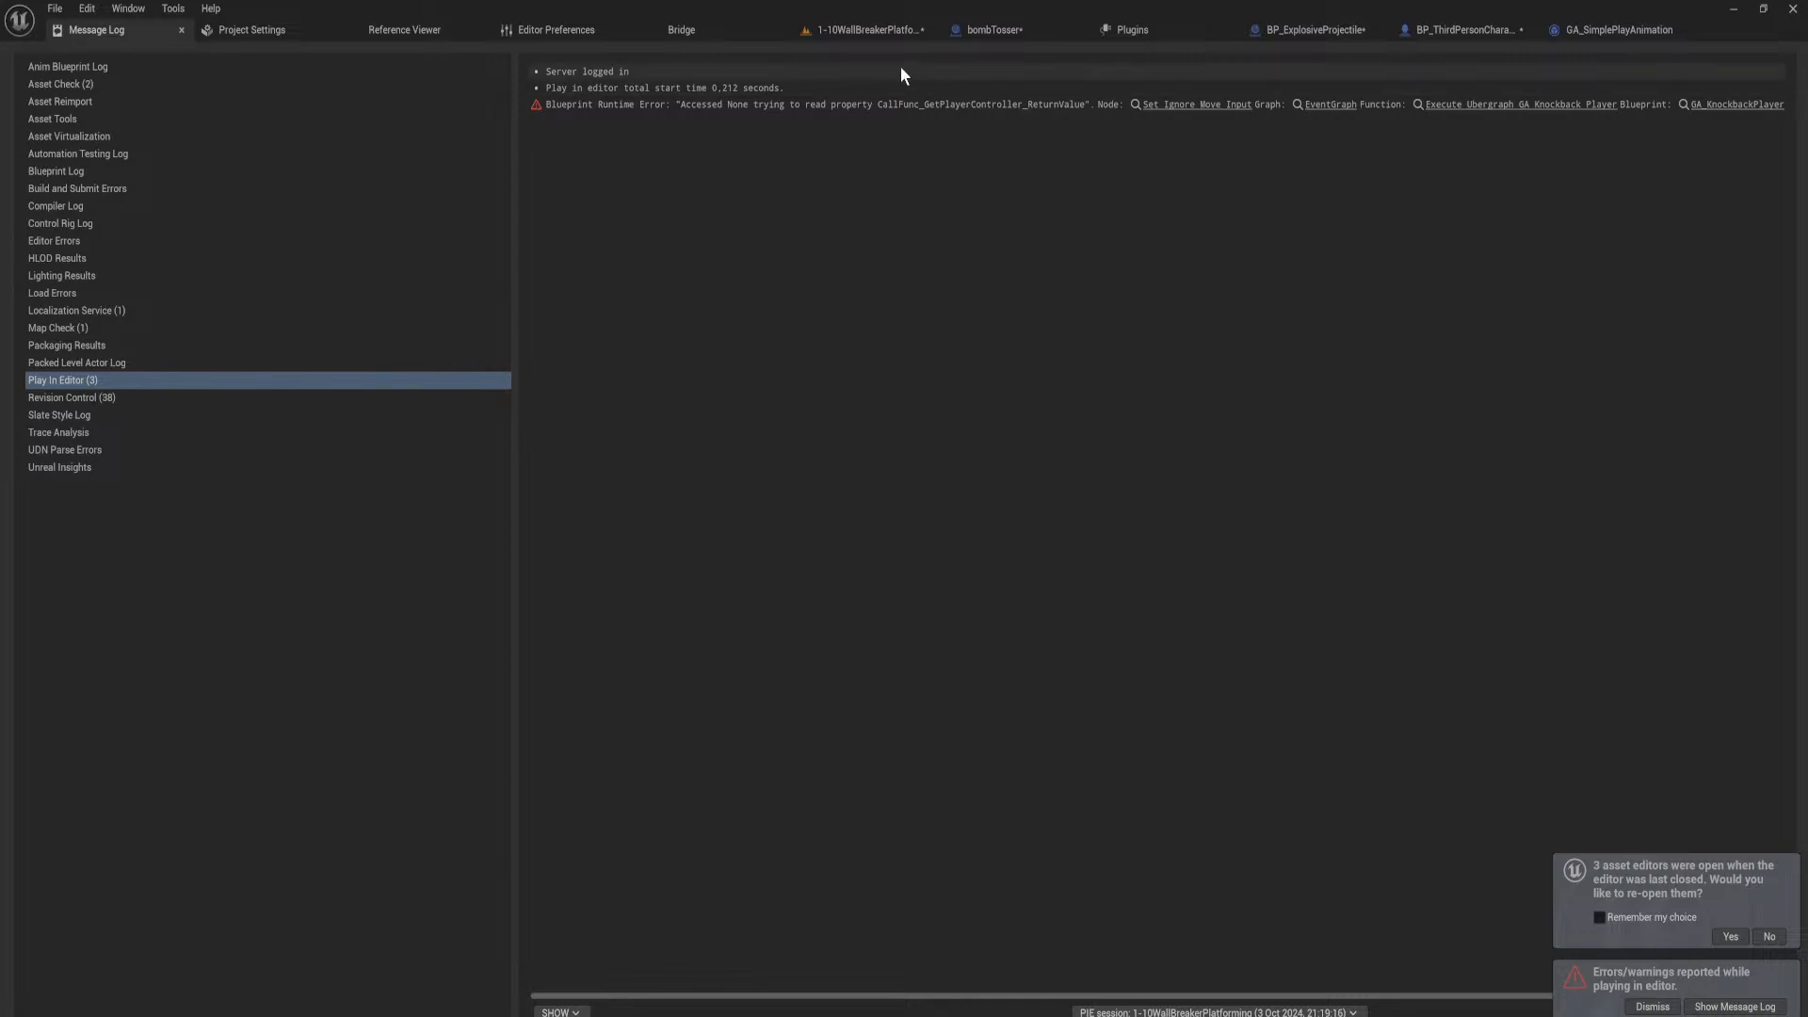
Step: Move the Make Array node in BP_ExplosiveProjectile clear of the Get Actor Location wire
click(1309, 30)
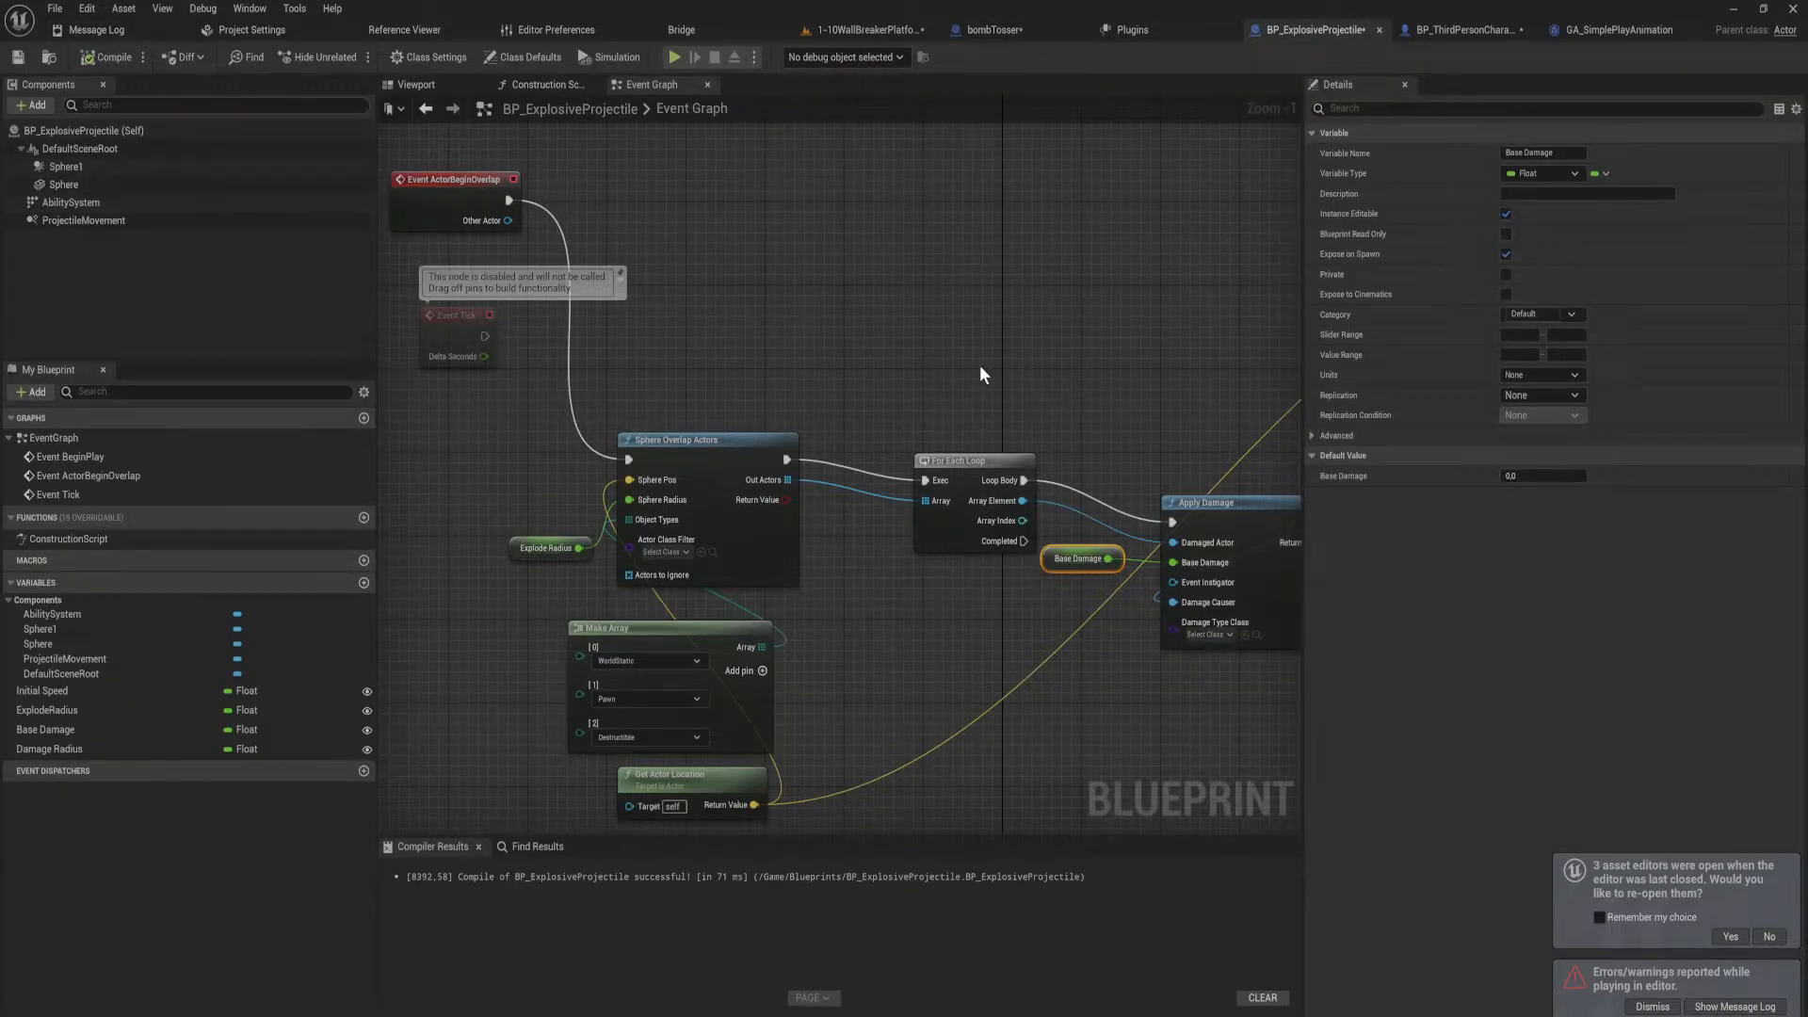
drag(749, 659, 533, 660)
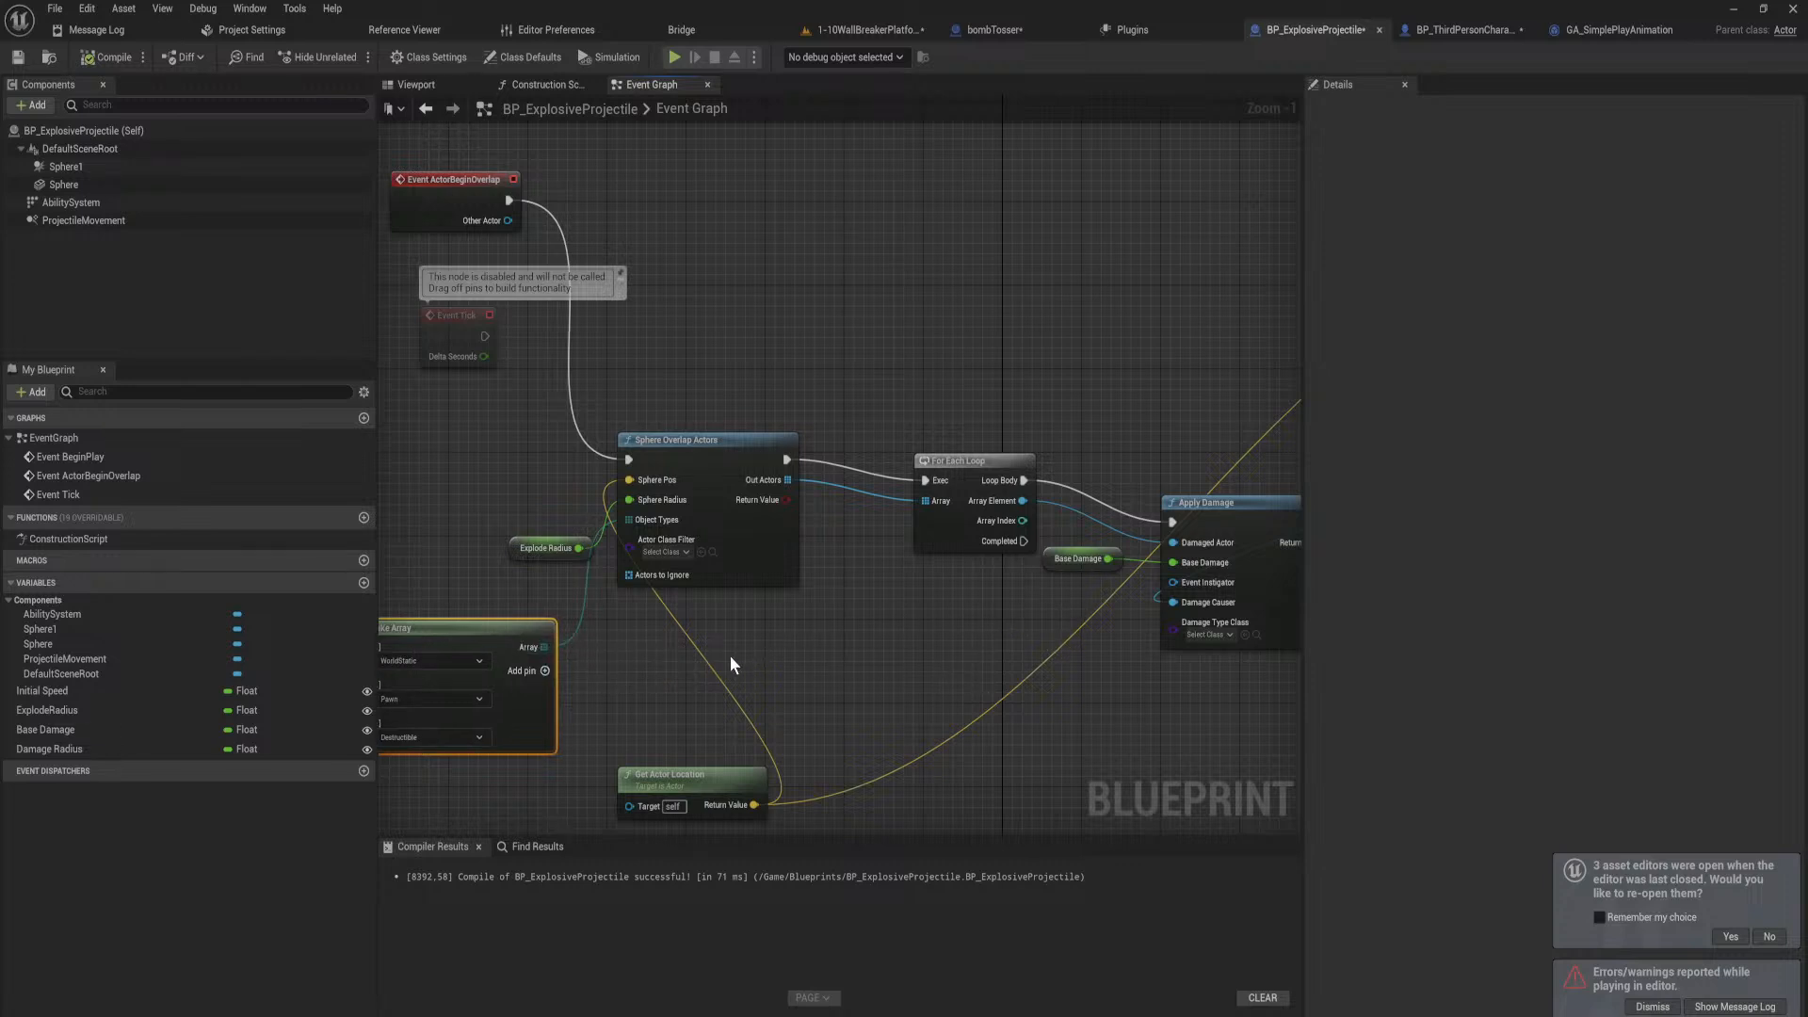
right_drag(733, 665, 895, 537)
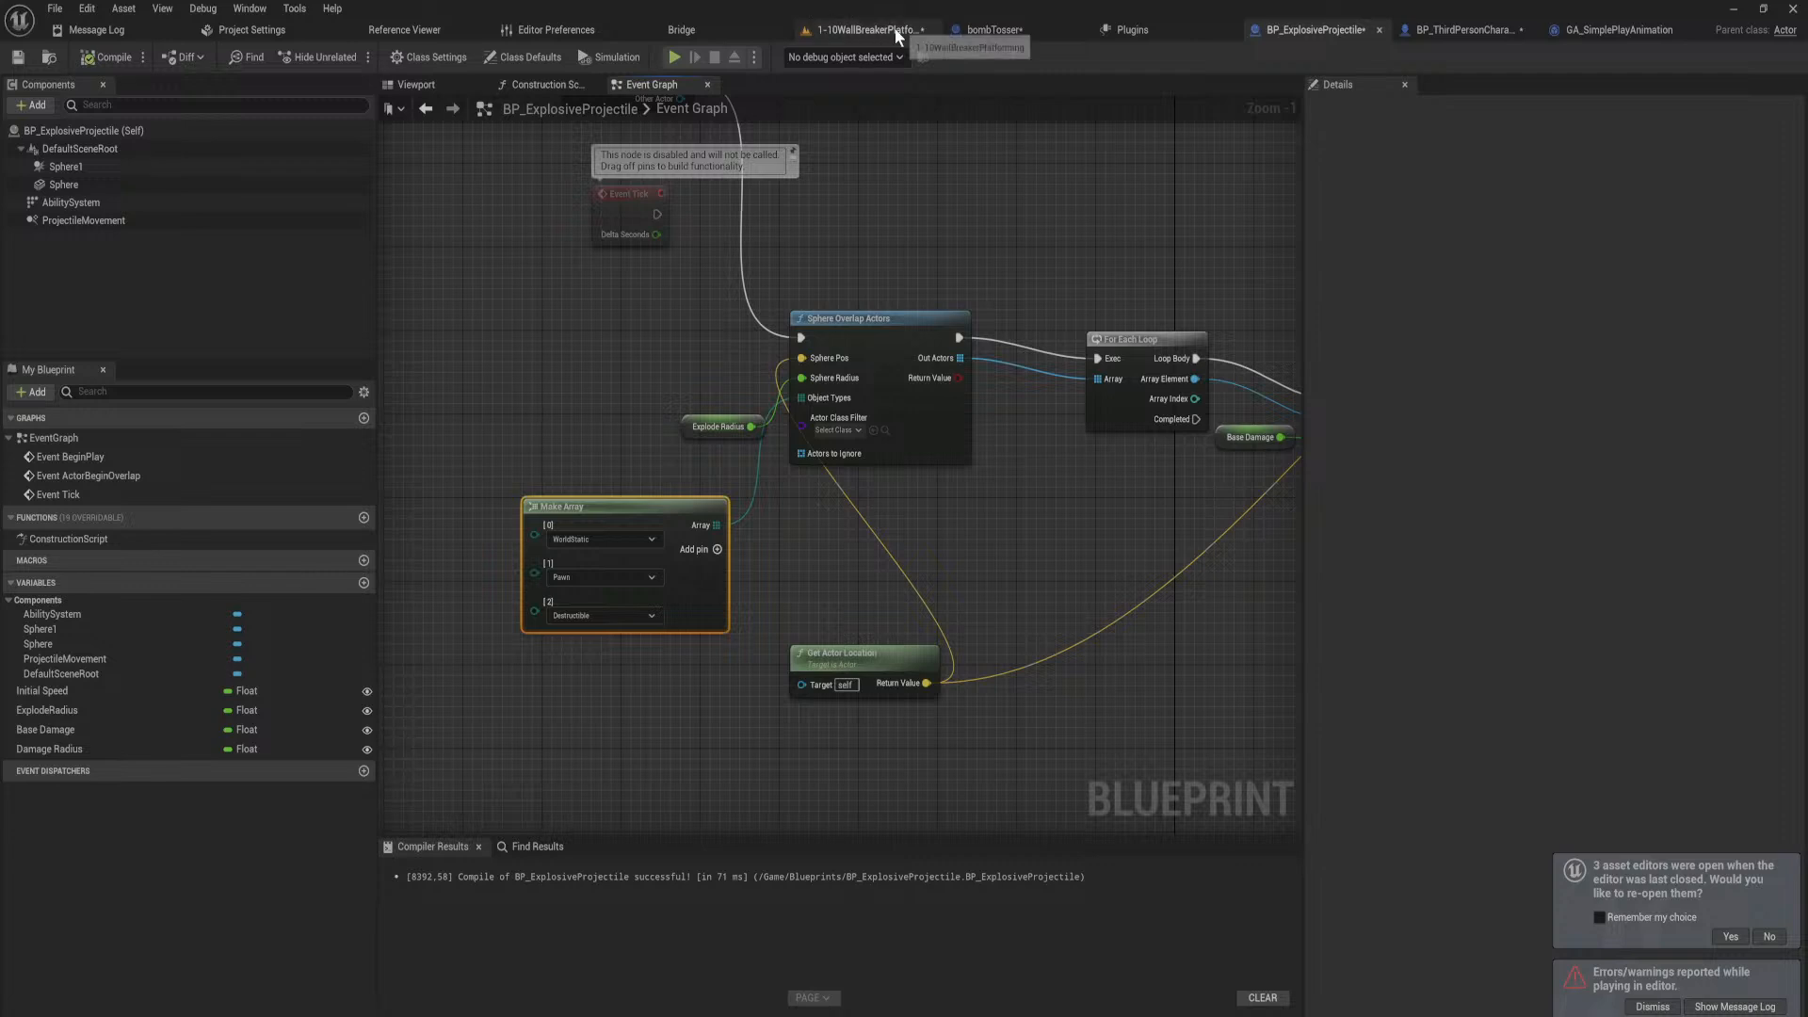
Step: Set the Explode Radius of the bombTosser in the level to 200
click(867, 30)
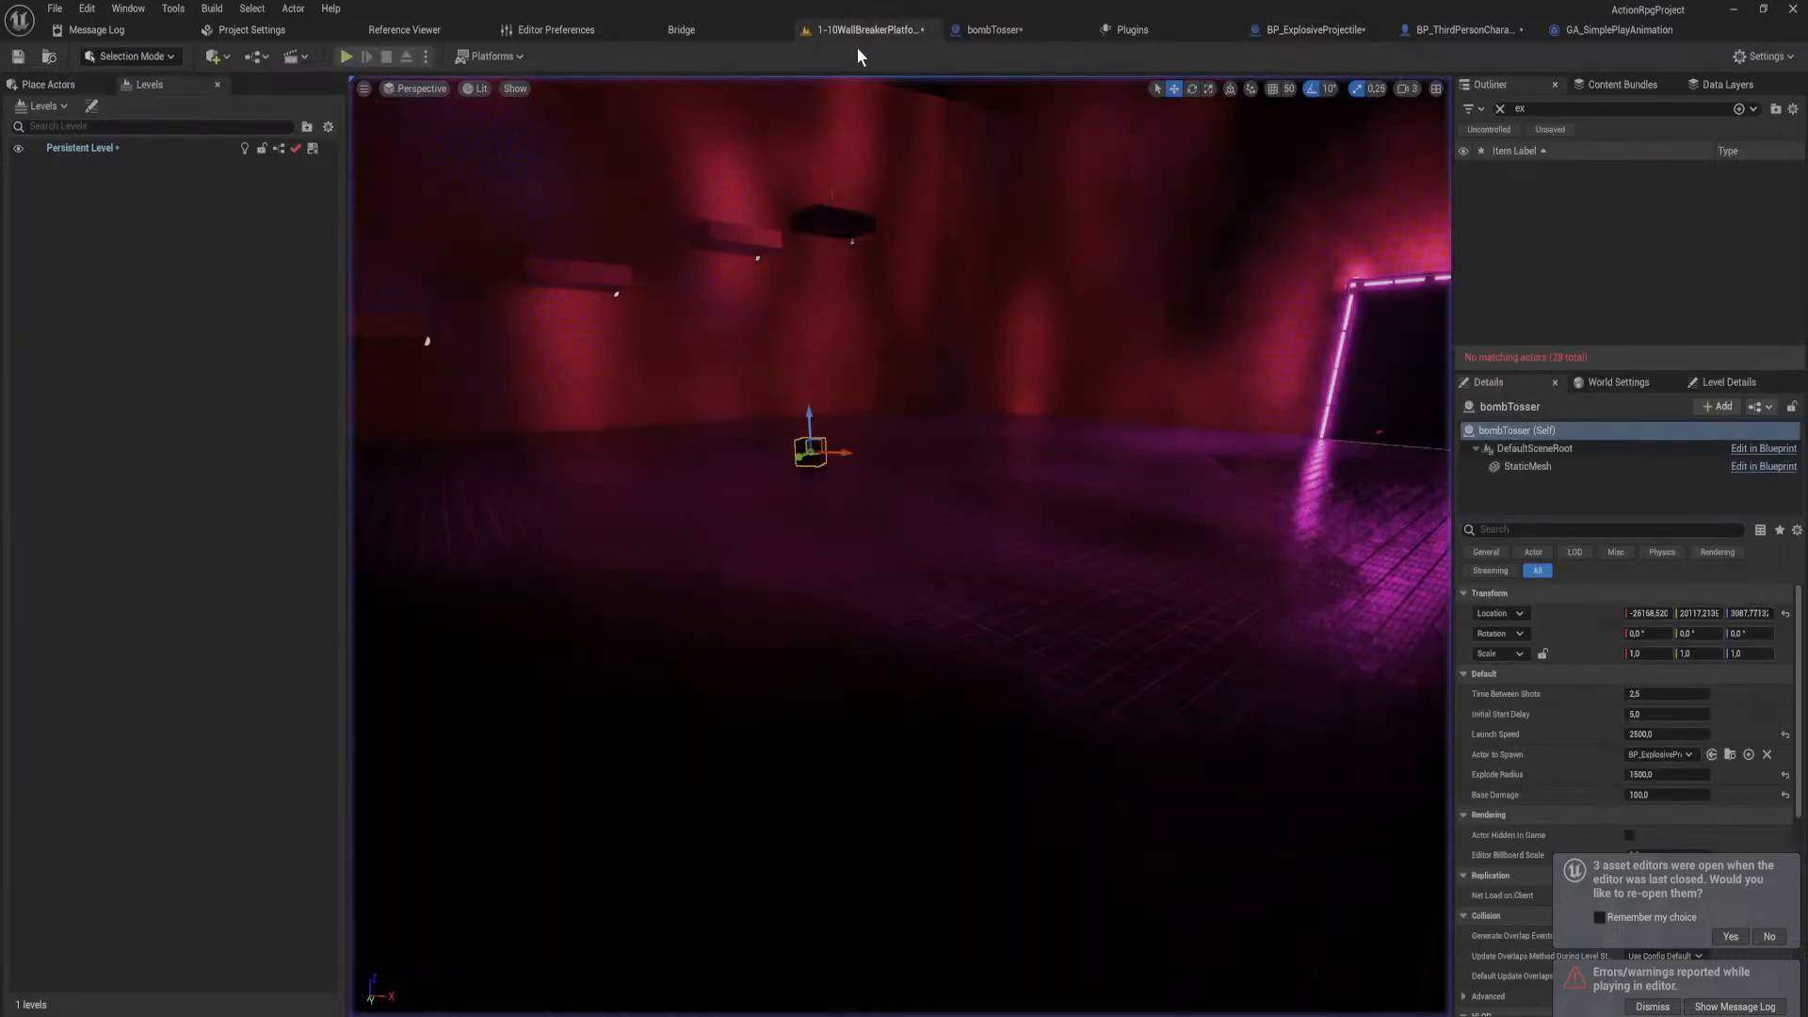
click(1664, 775)
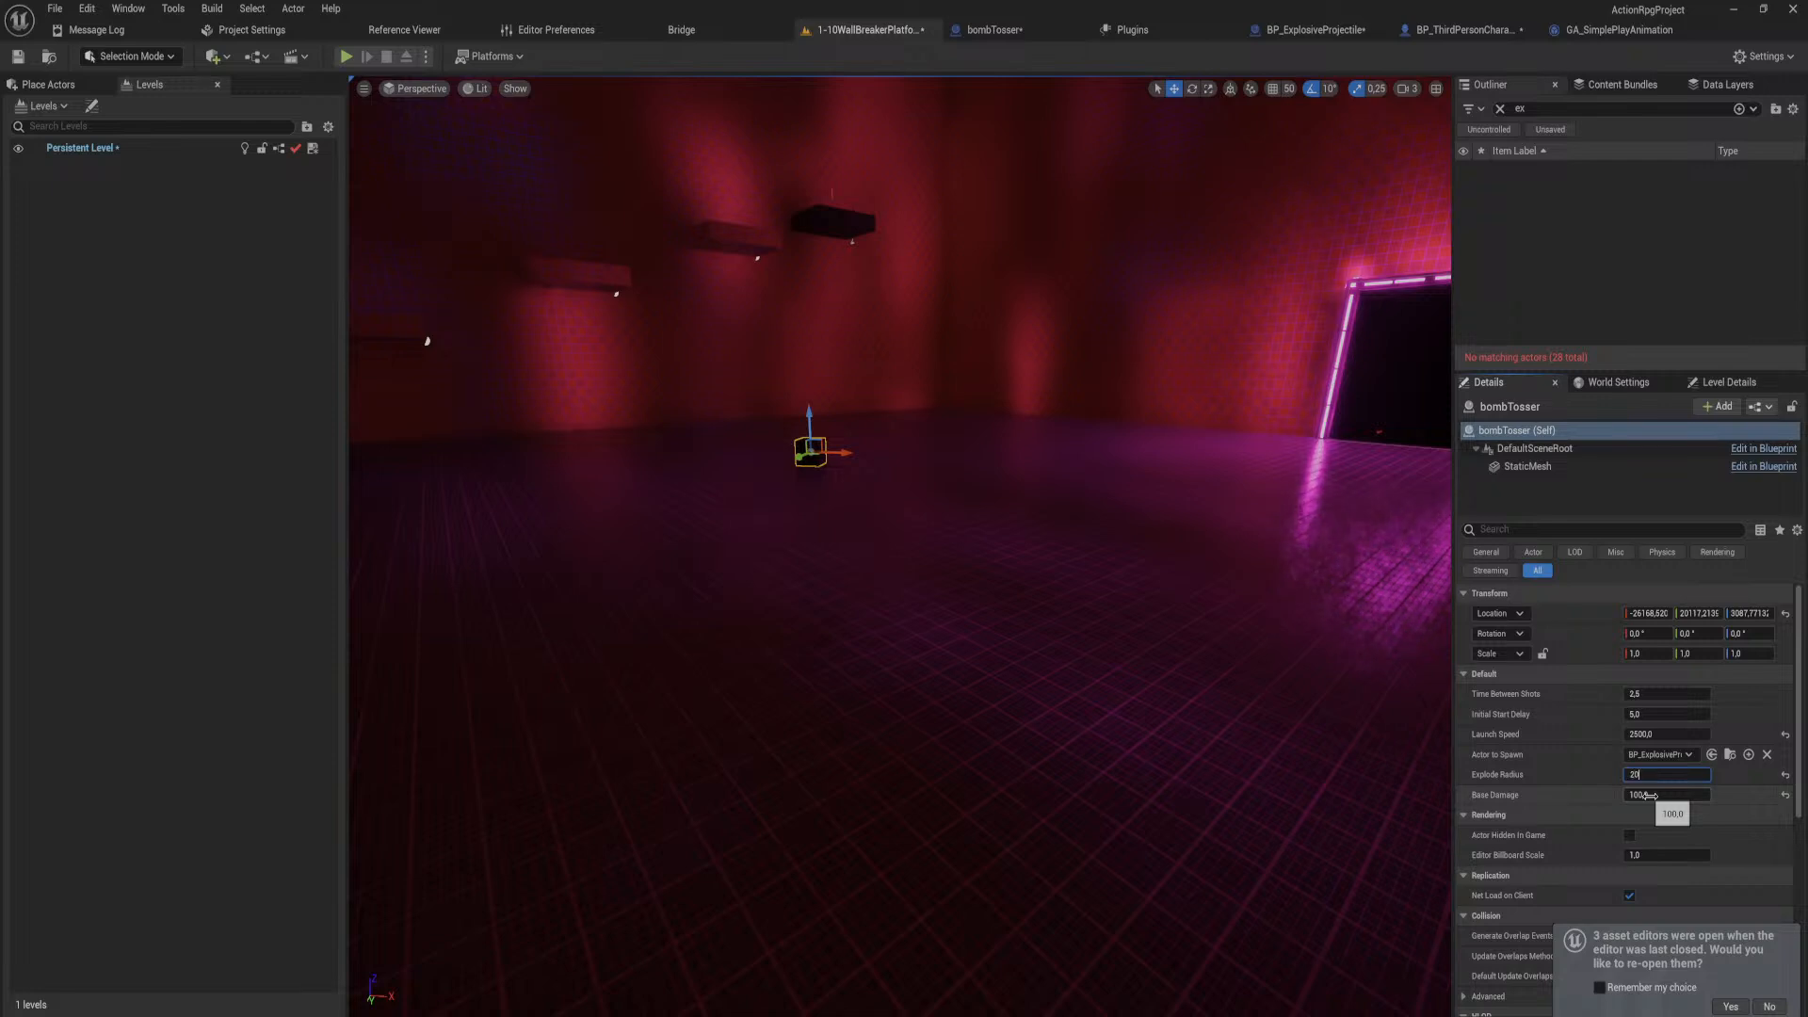
key(Return)
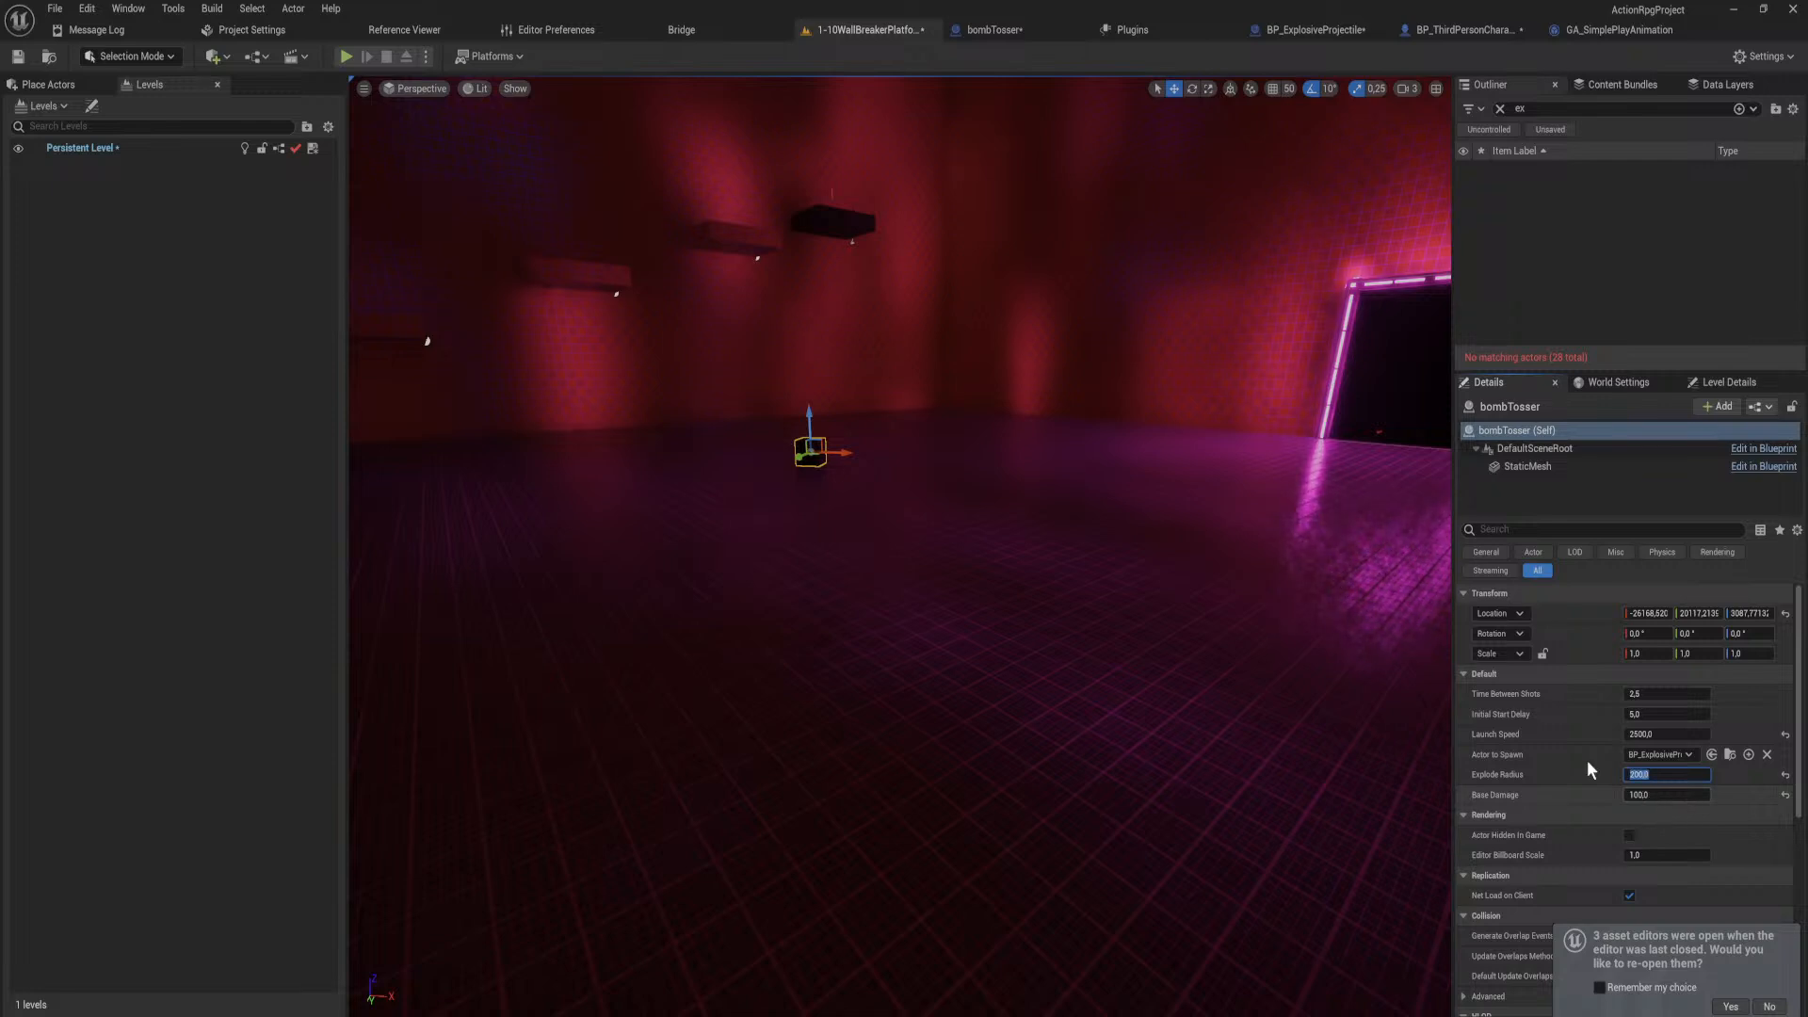
Step: Play-test the level around the bomb tosser to check projectile damage with the 200 Explode Radius
click(347, 56)
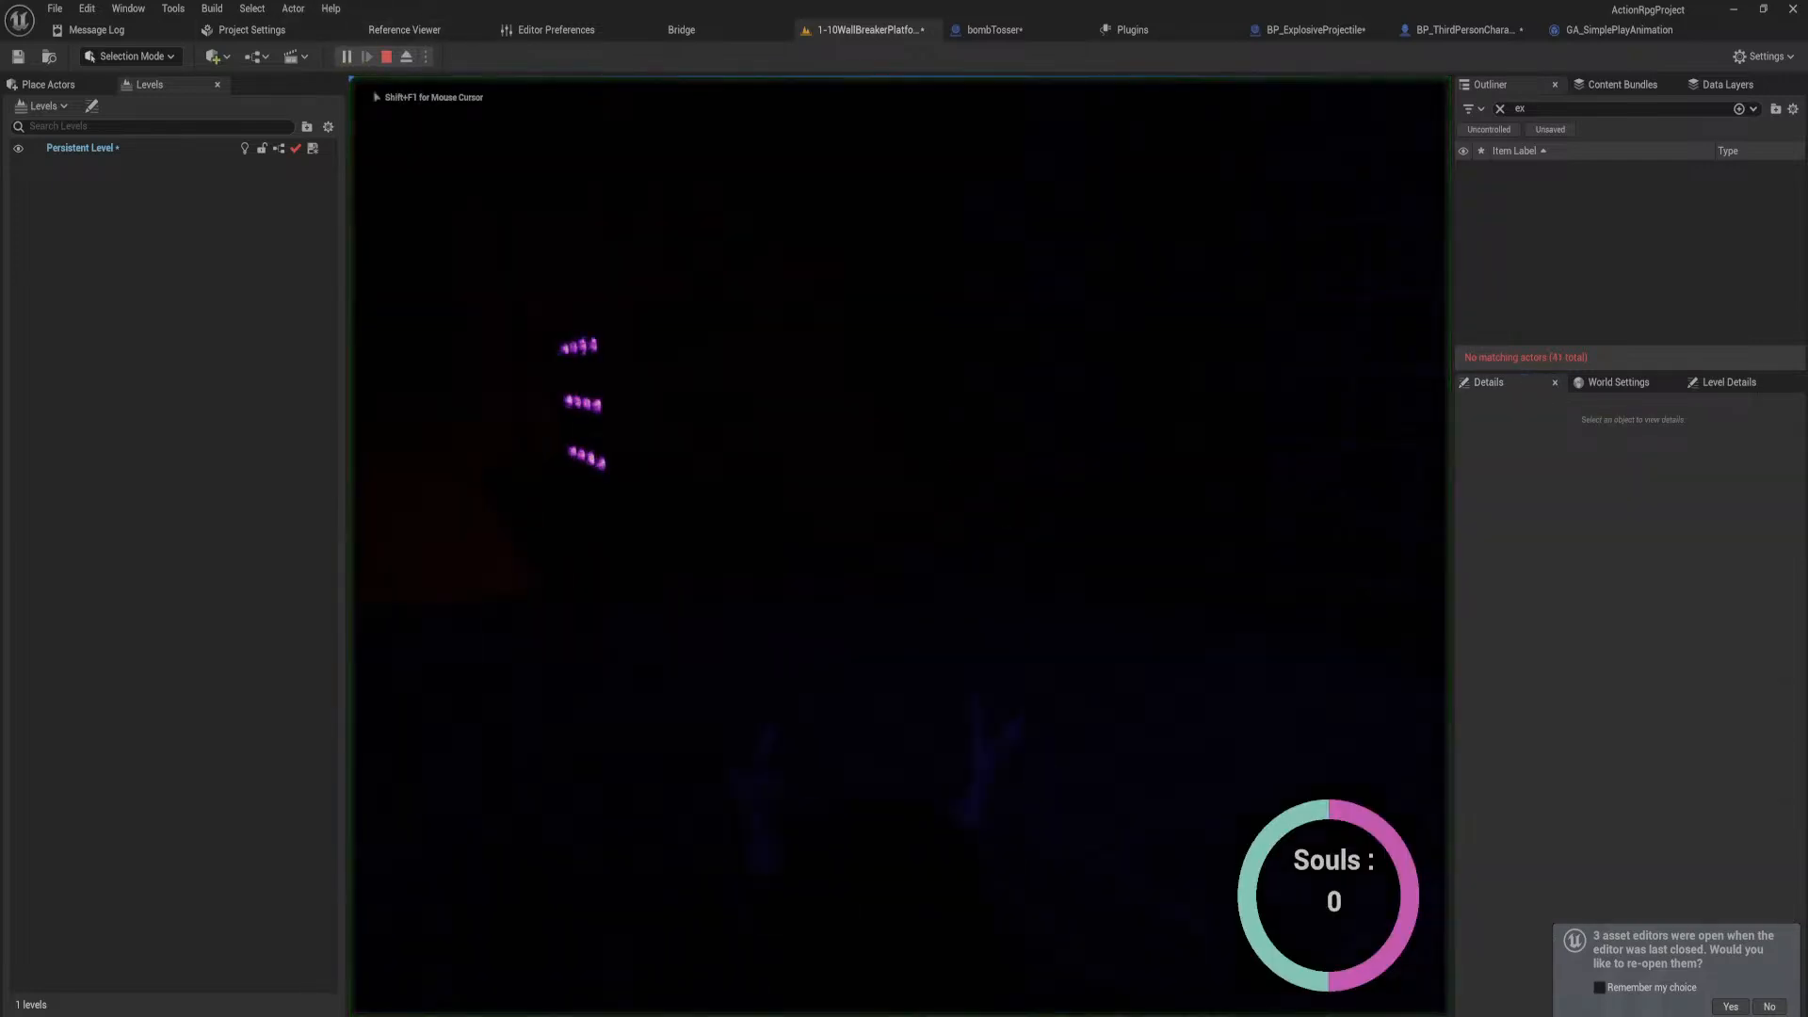
key(w)
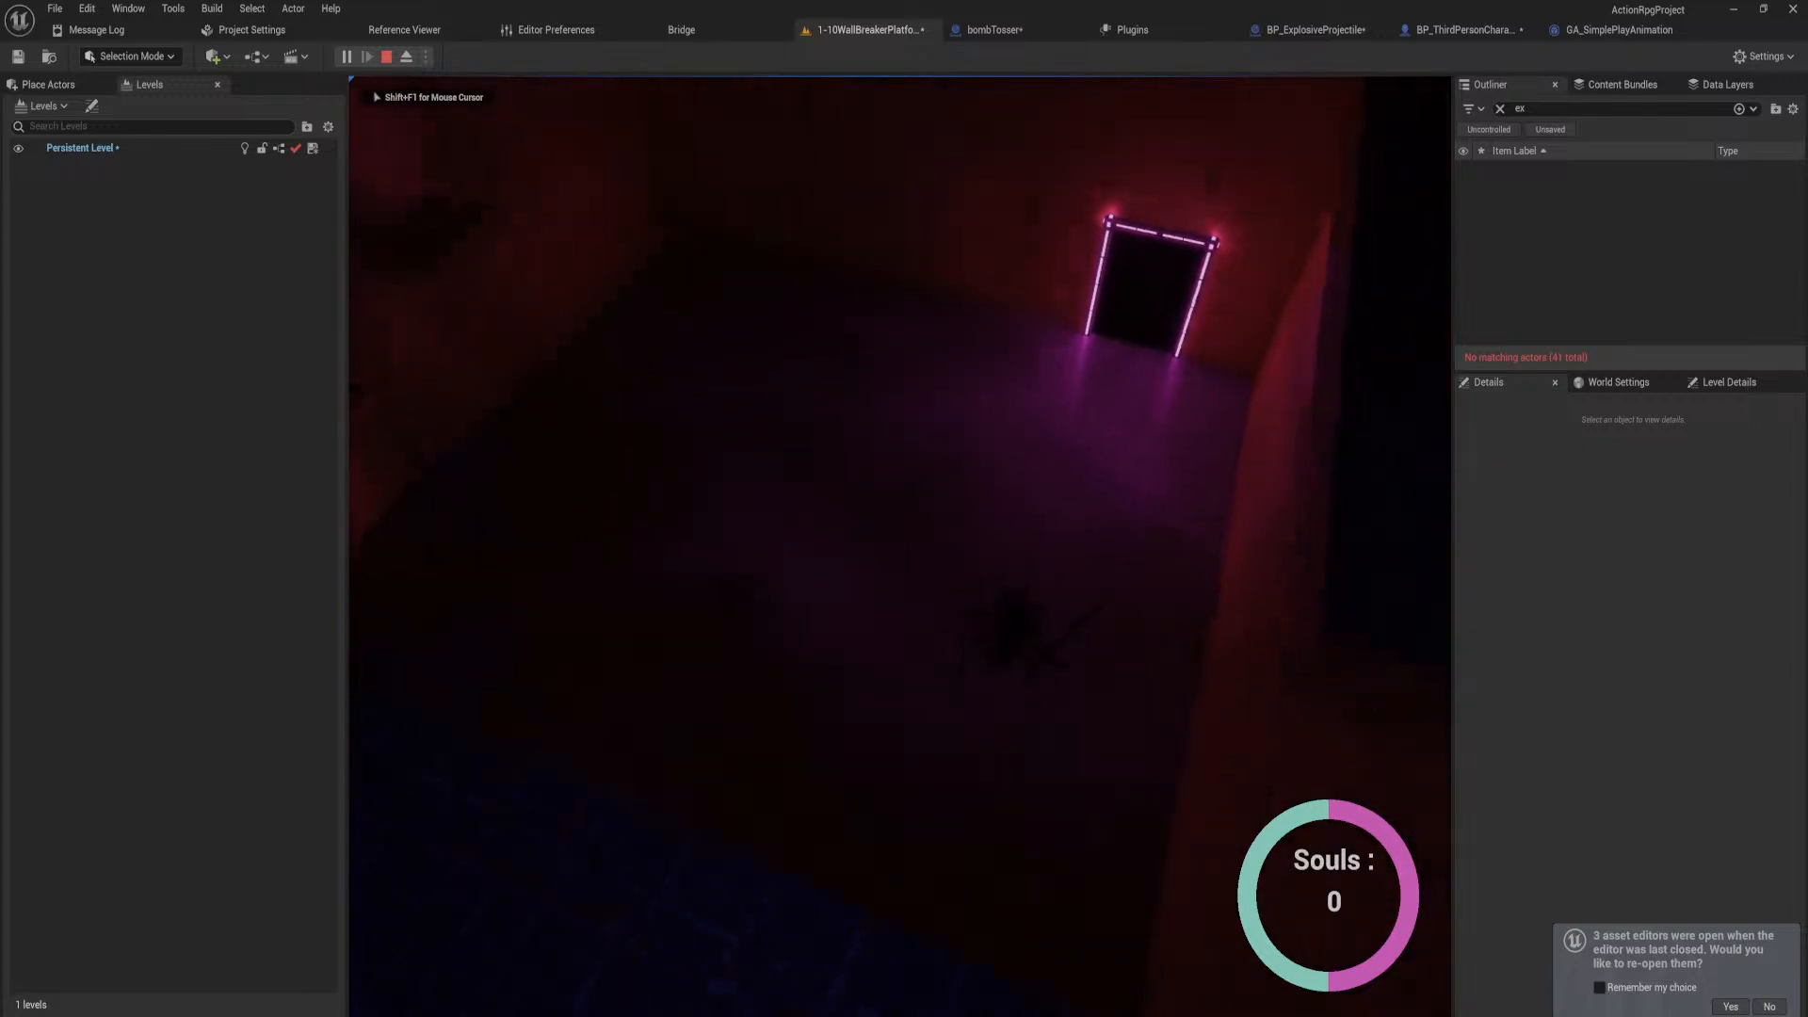
key(w)
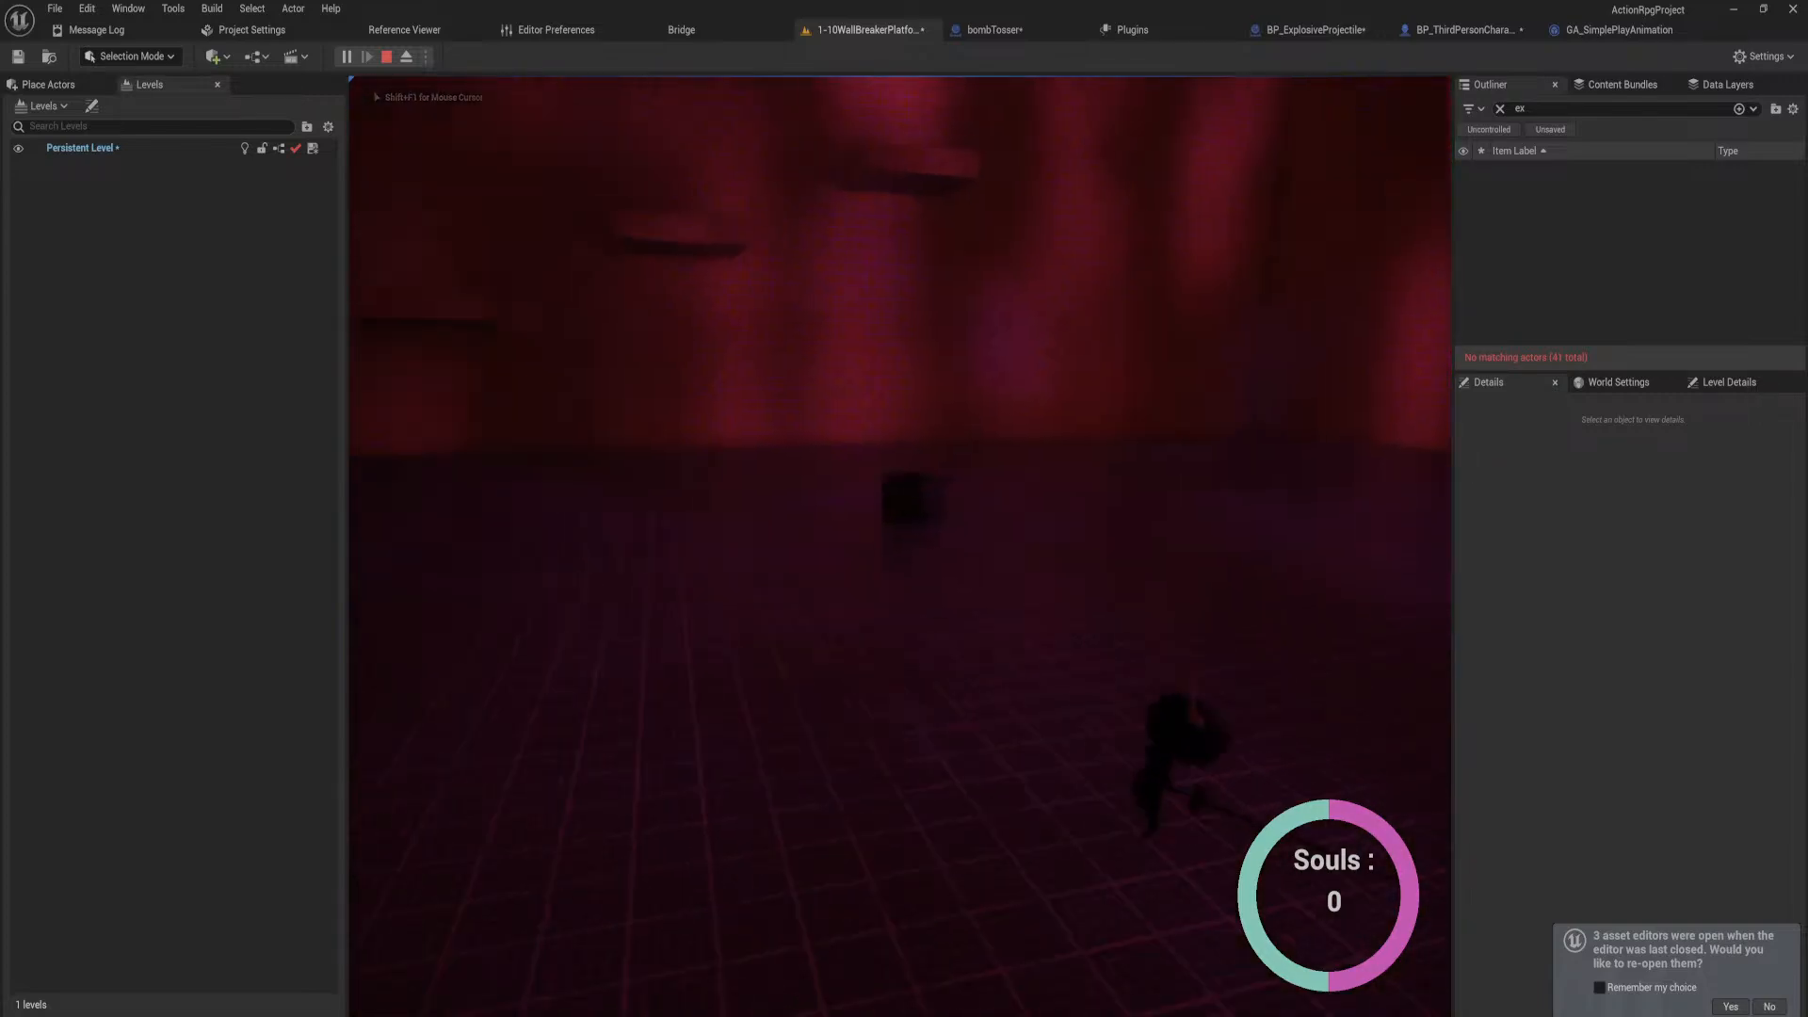
key(d)
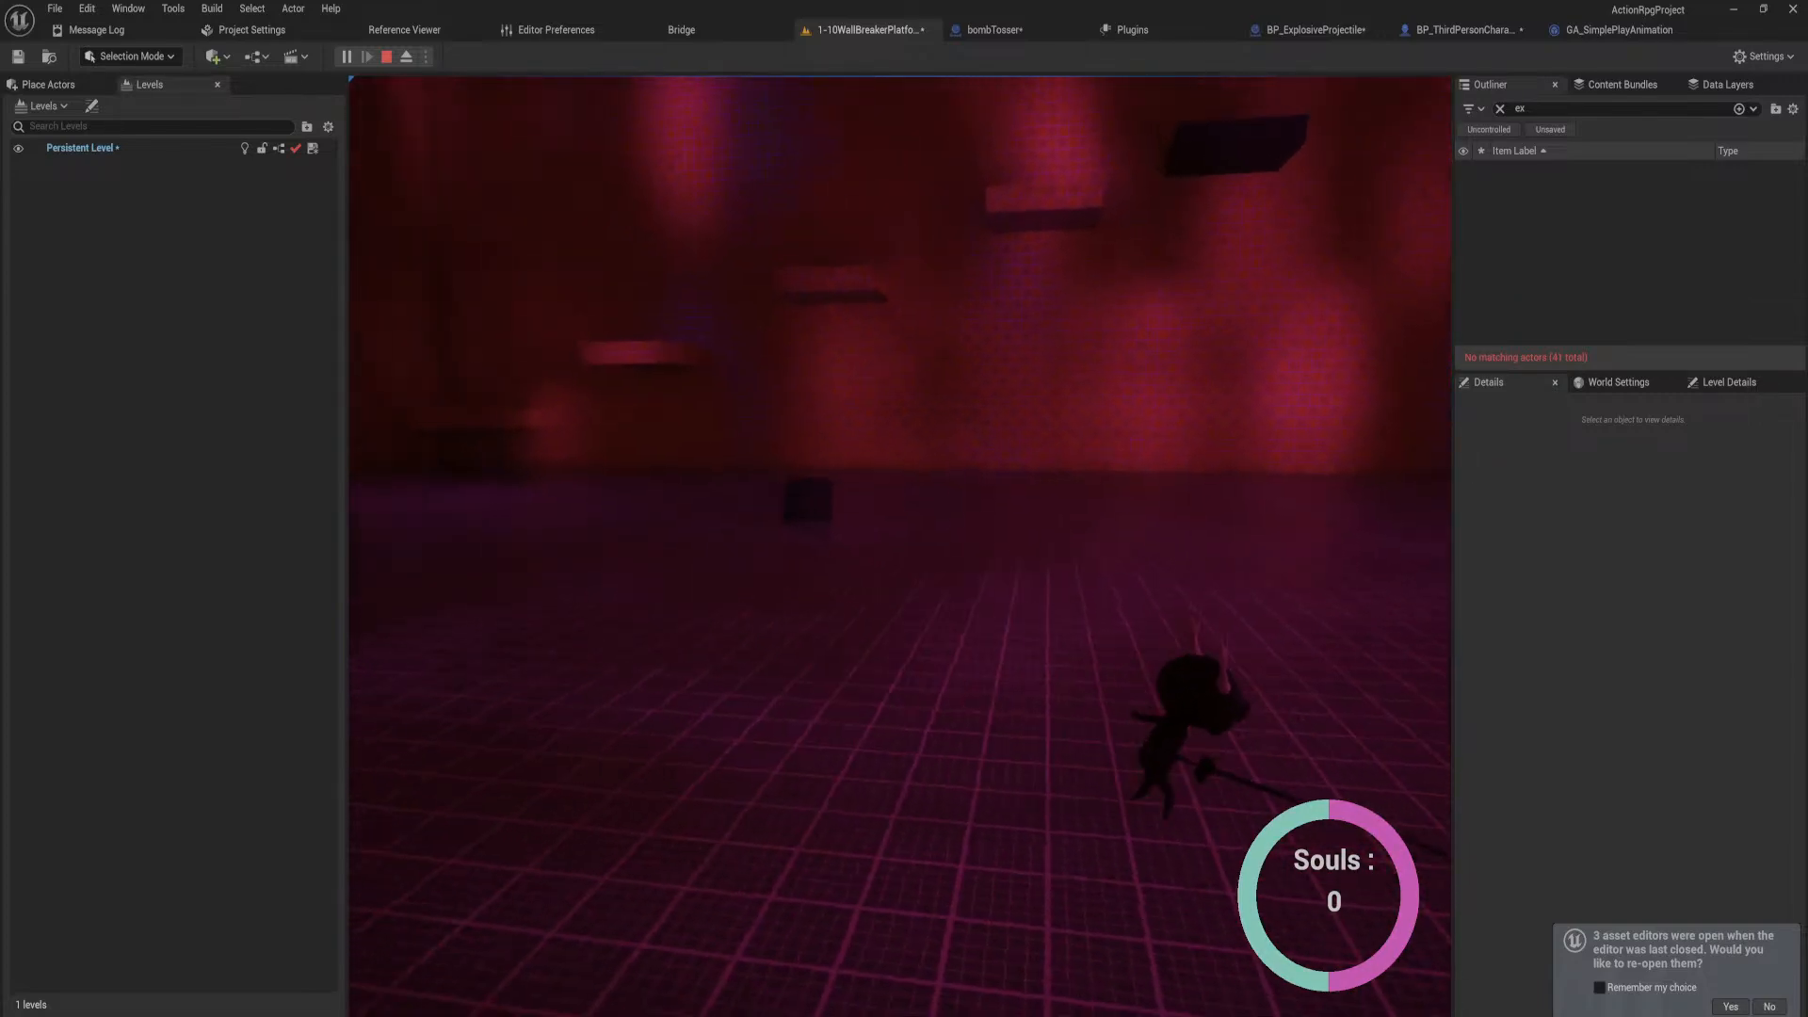
key(w)
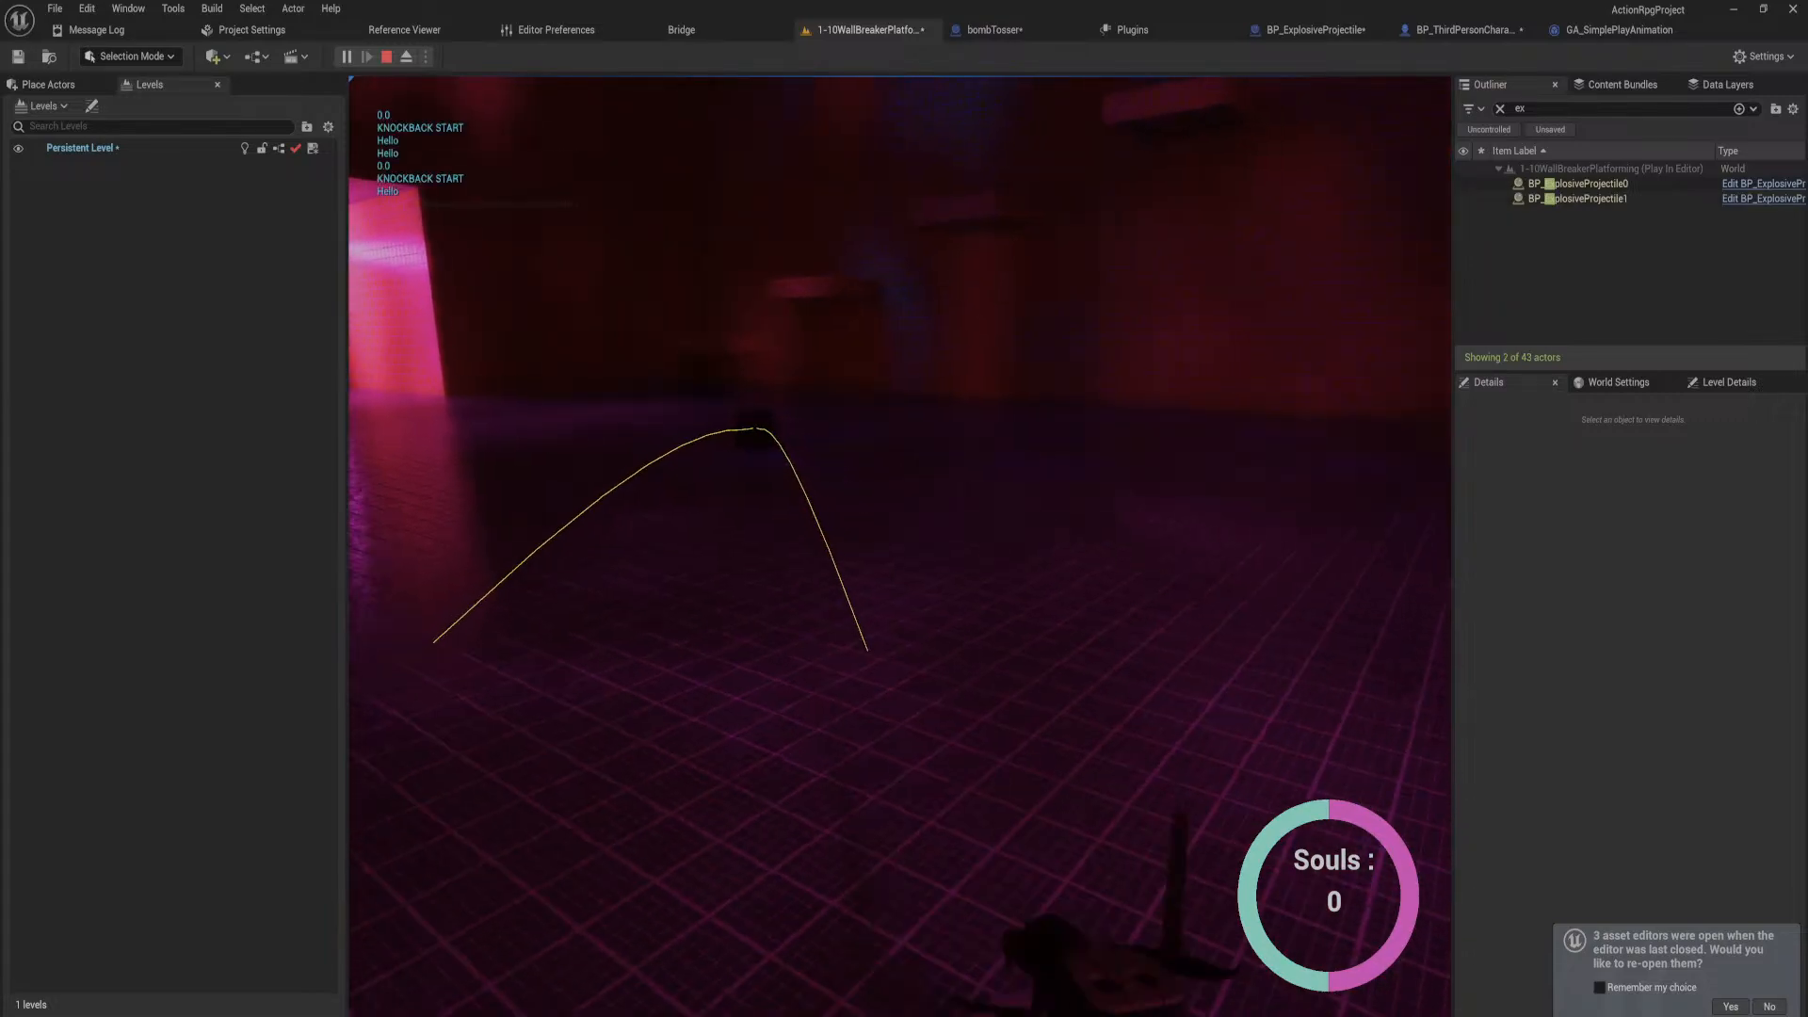
key(s)
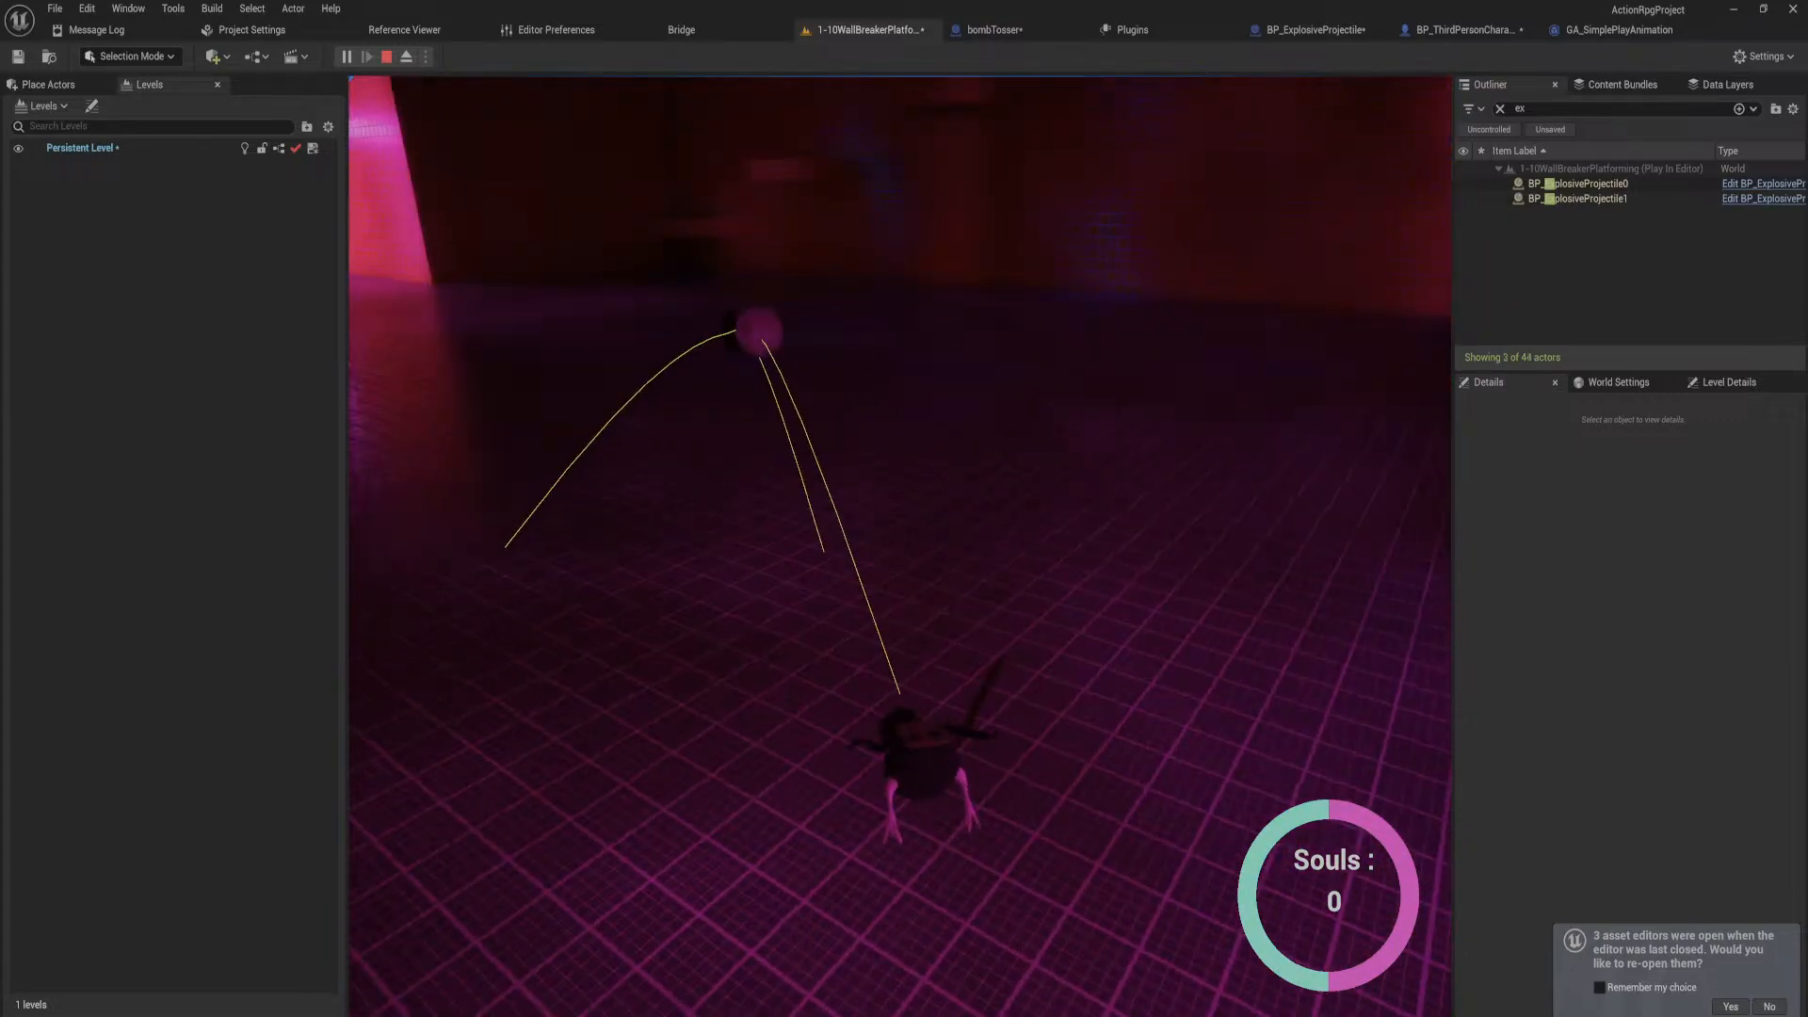
key(s)
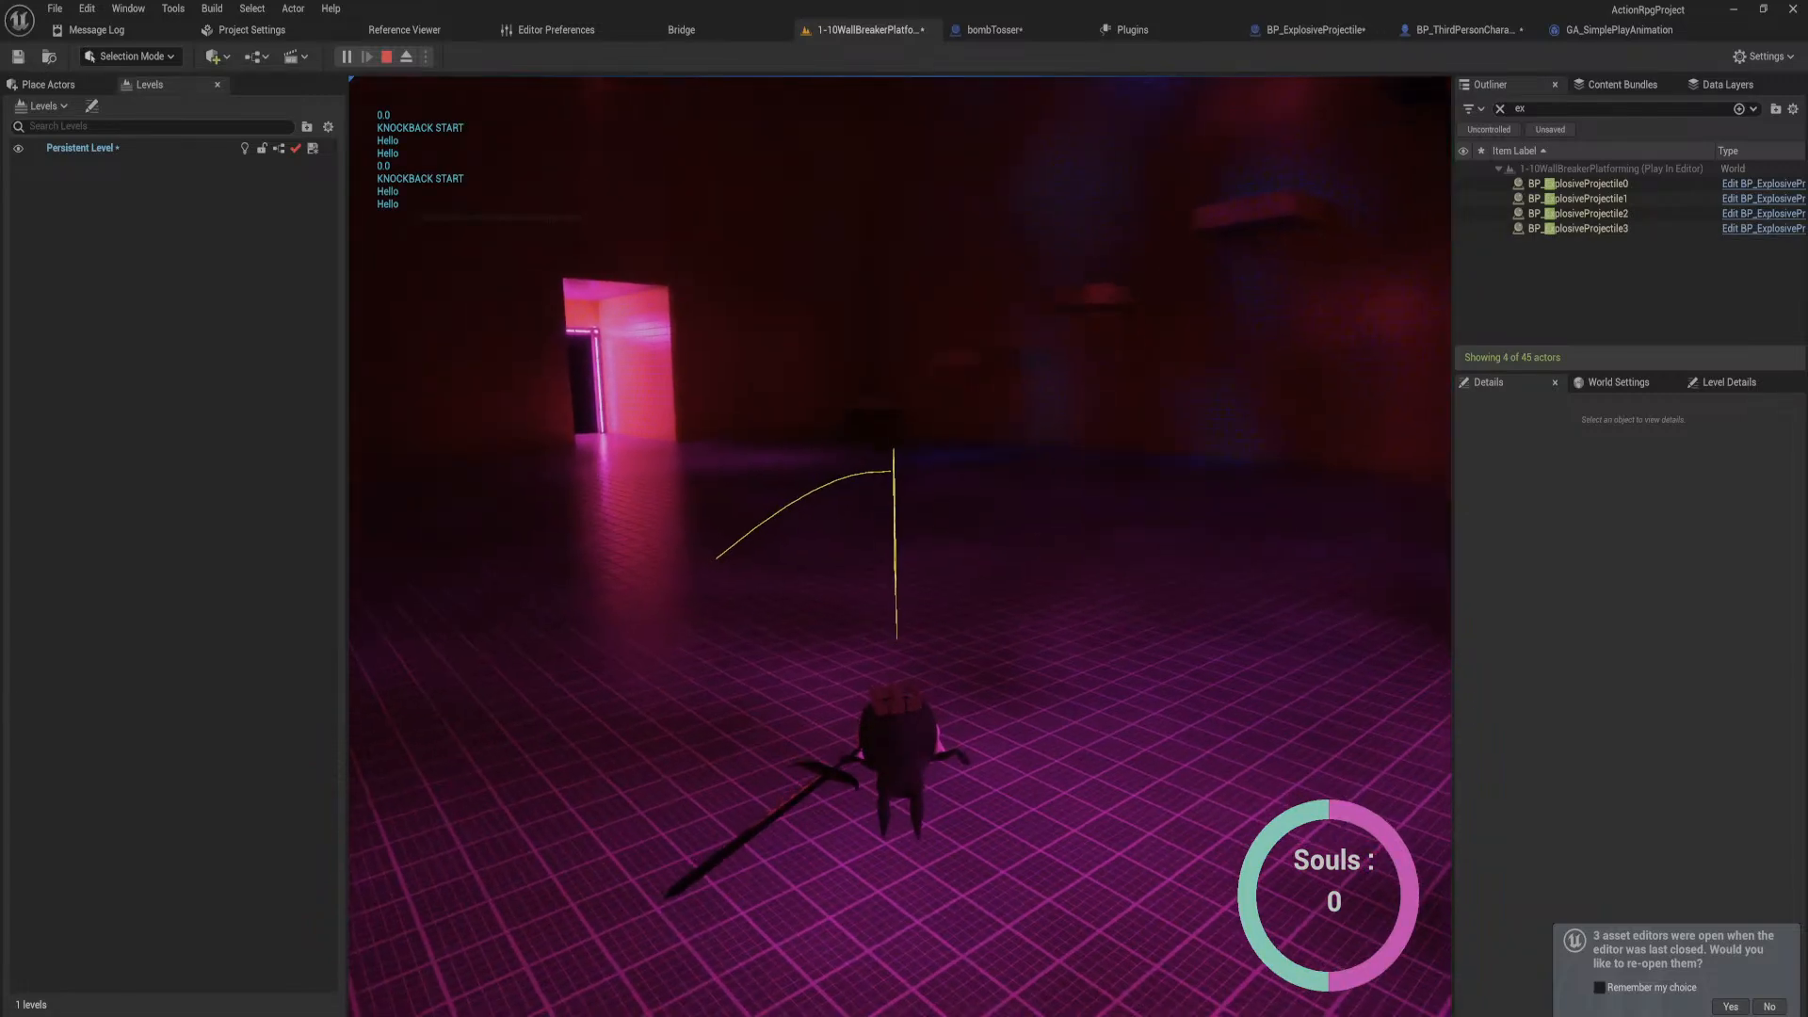
key(shift+F1)
key(Escape)
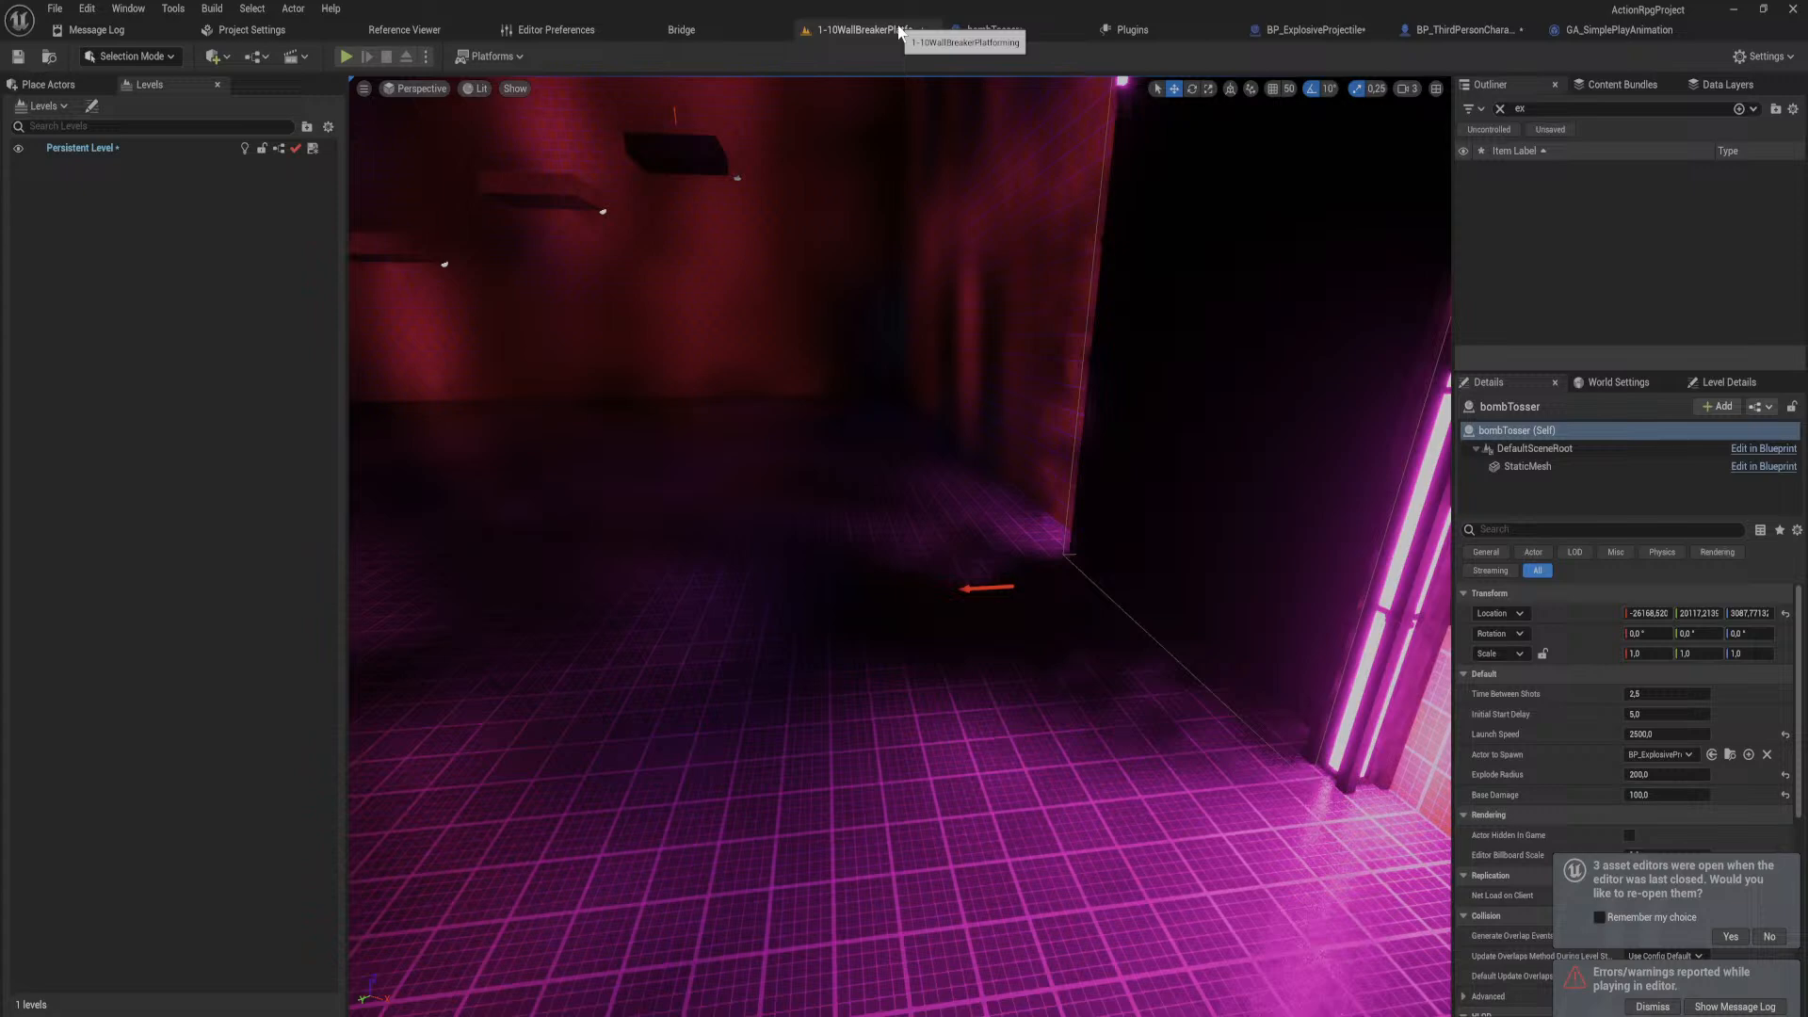
Step: Review the bomb tosser in the level and the event graphs of bombTosser, BP_ExplosiveProjectile and BP_ThirdPersonCharacter
click(884, 29)
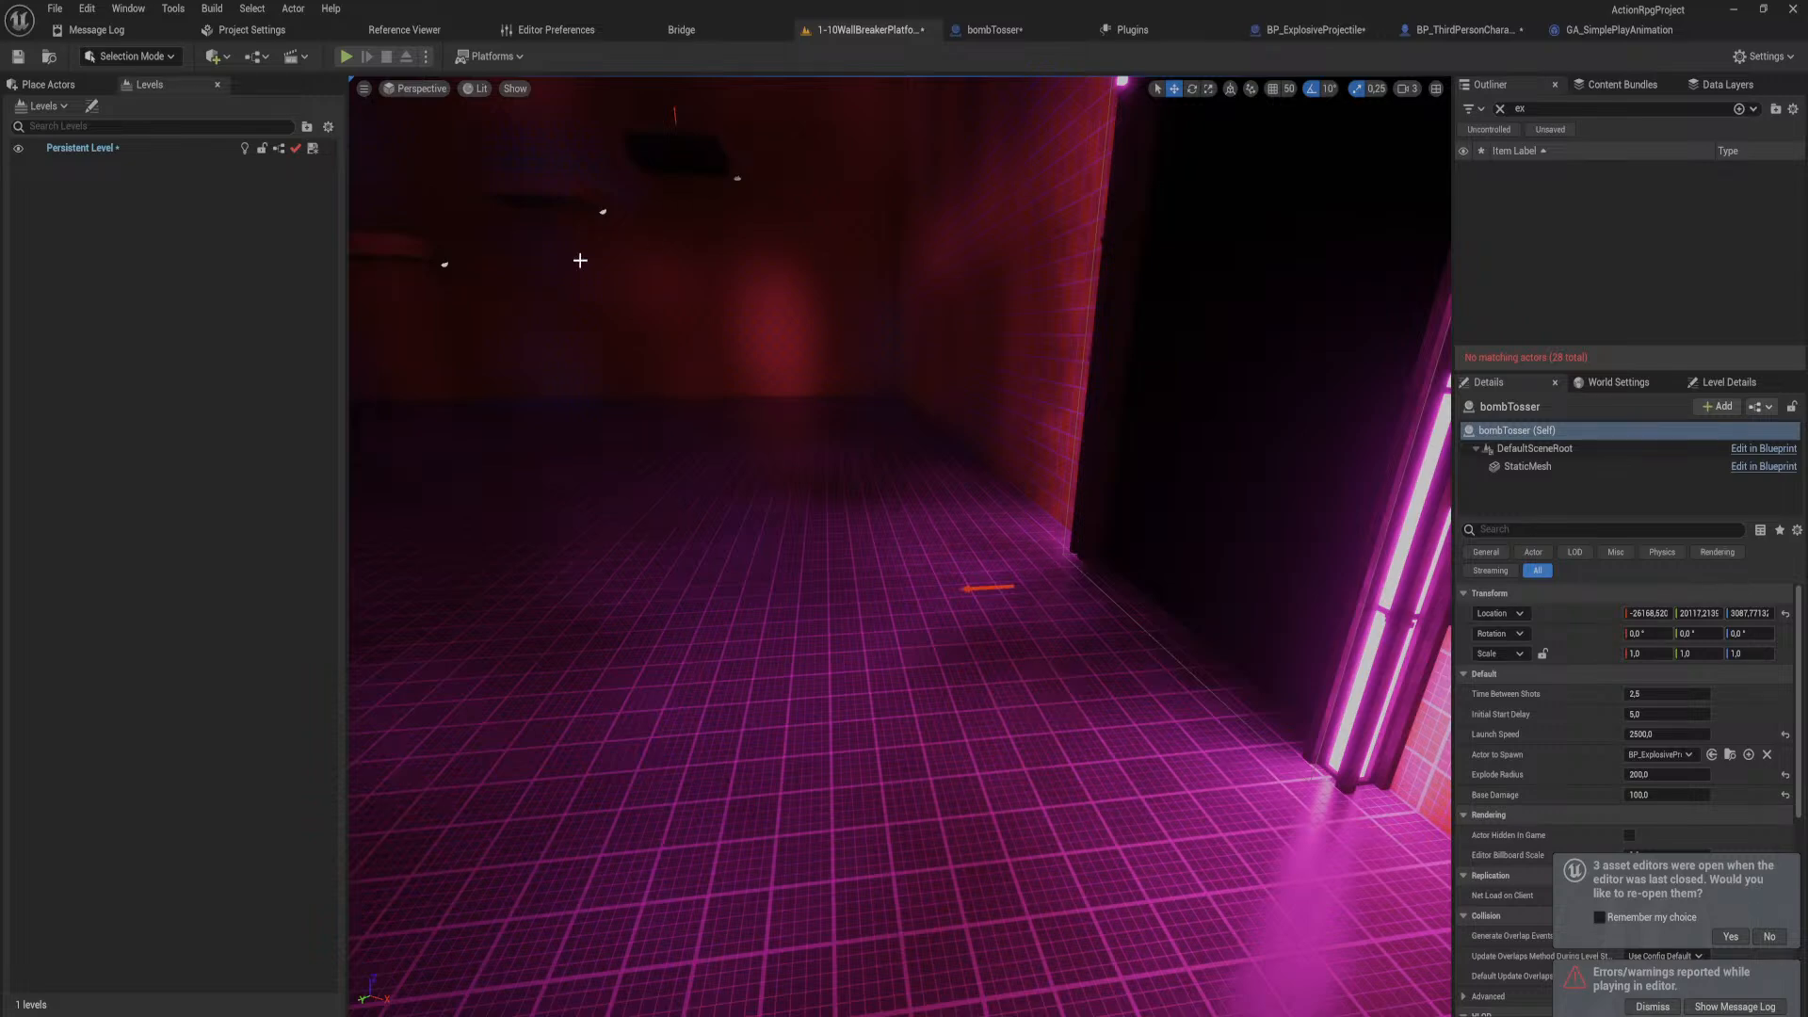
key(f)
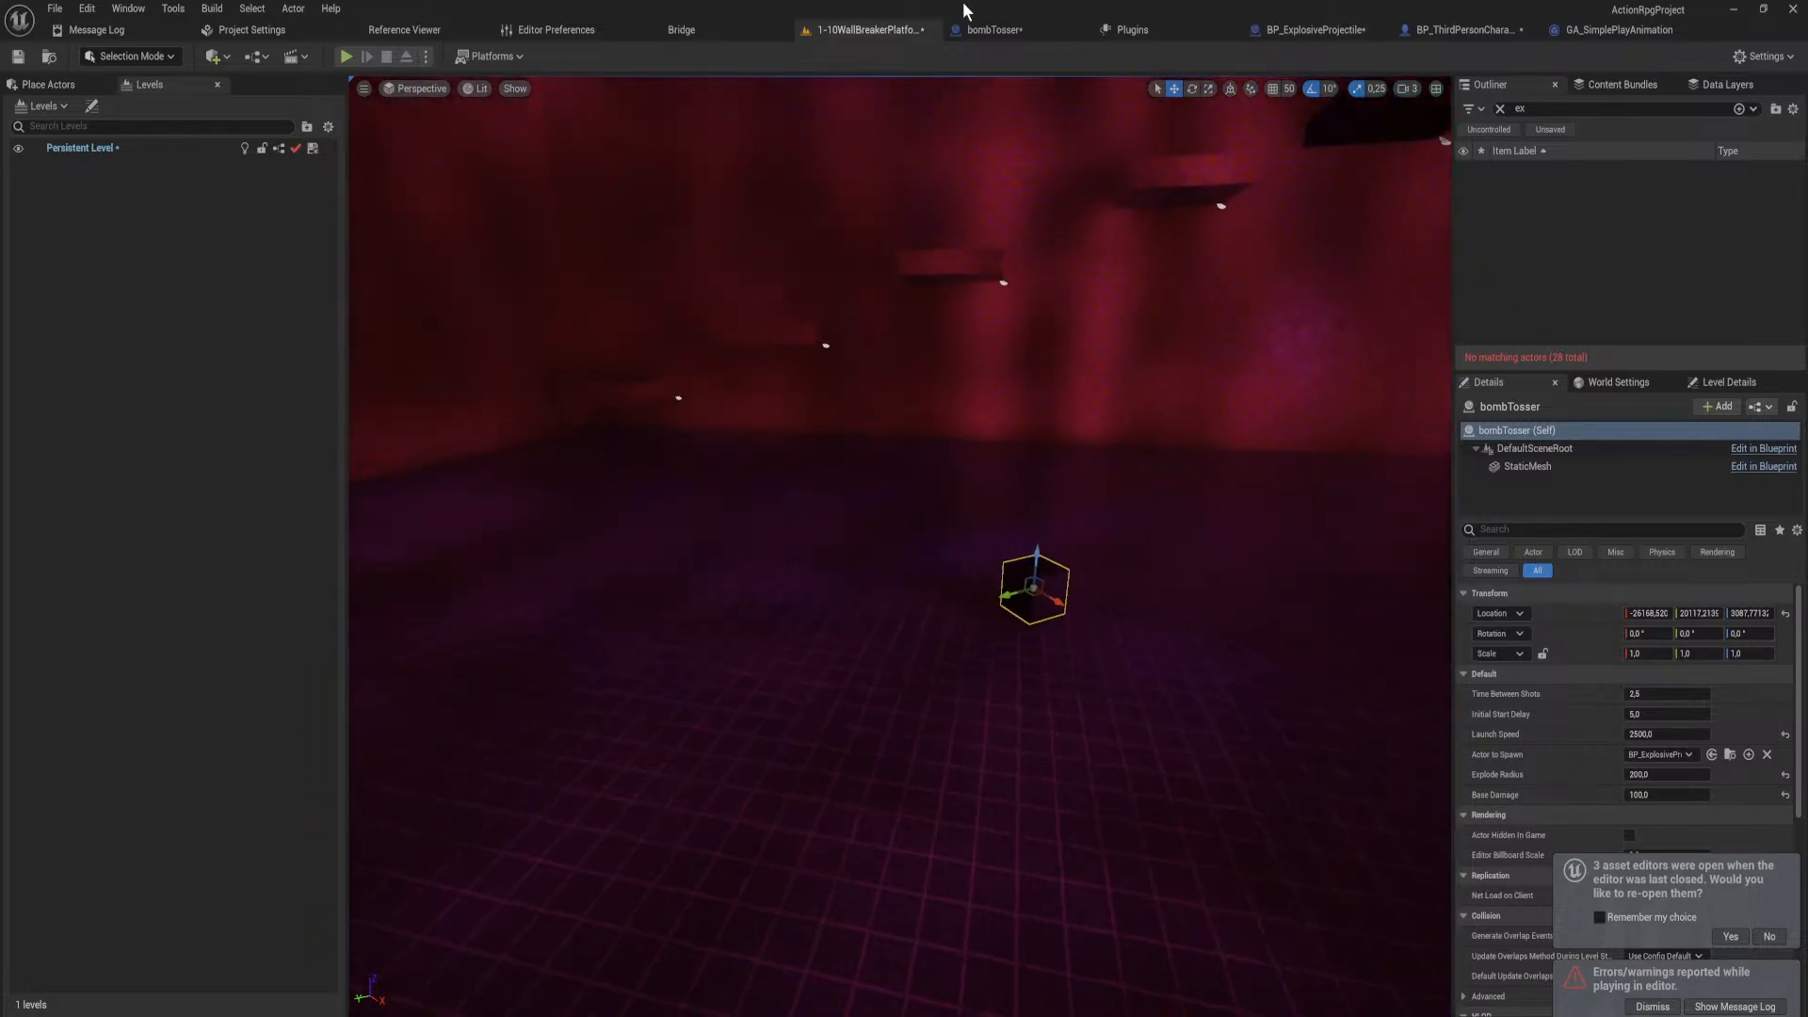
click(1026, 29)
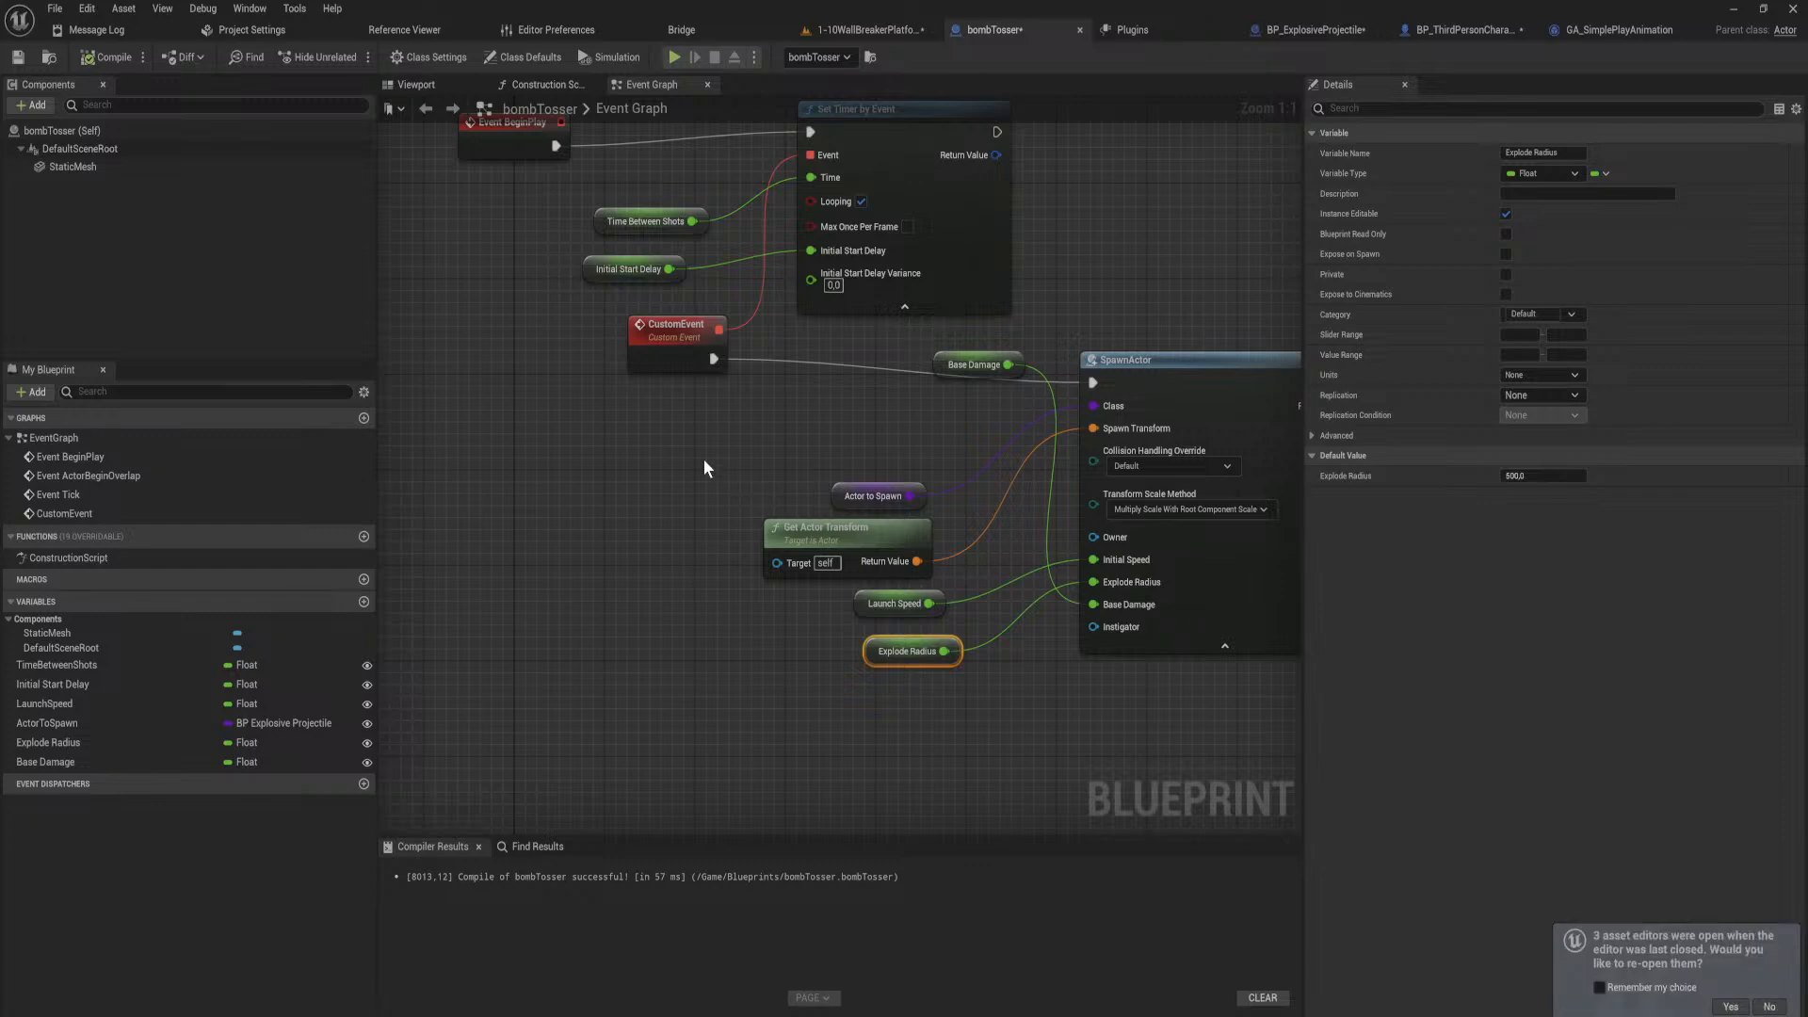
click(1318, 31)
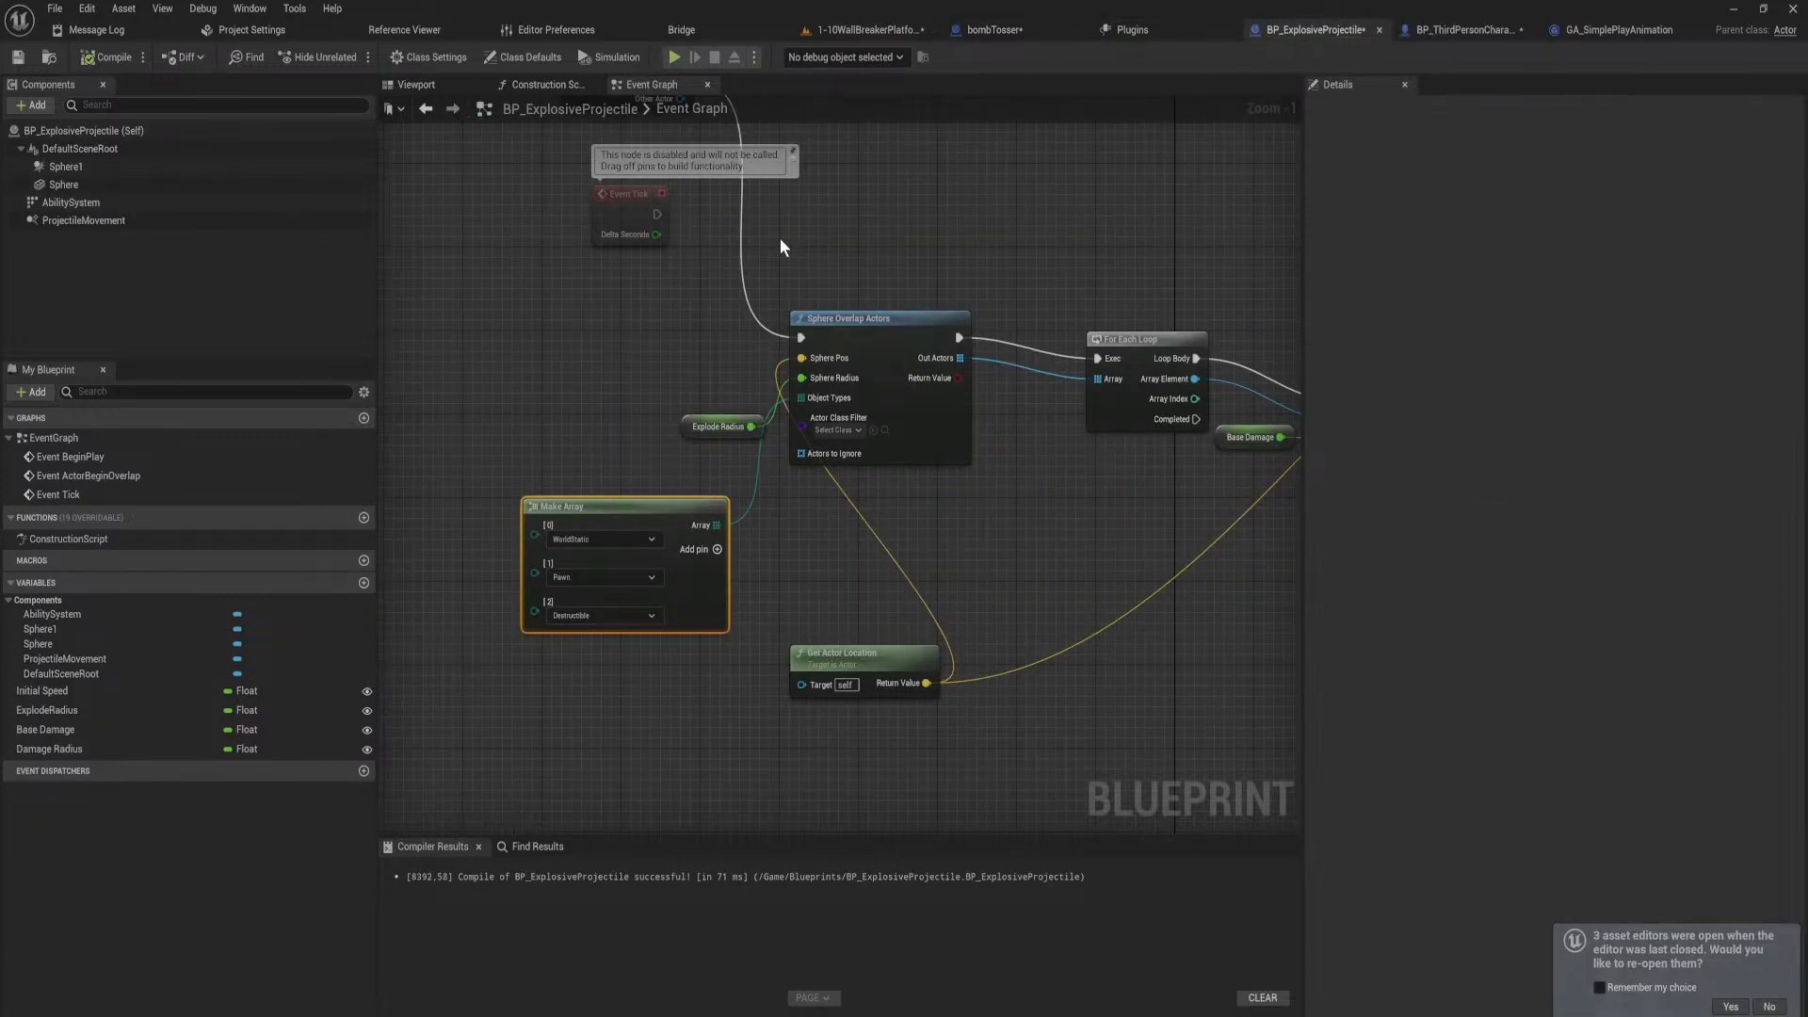
right_drag(780, 247, 890, 420)
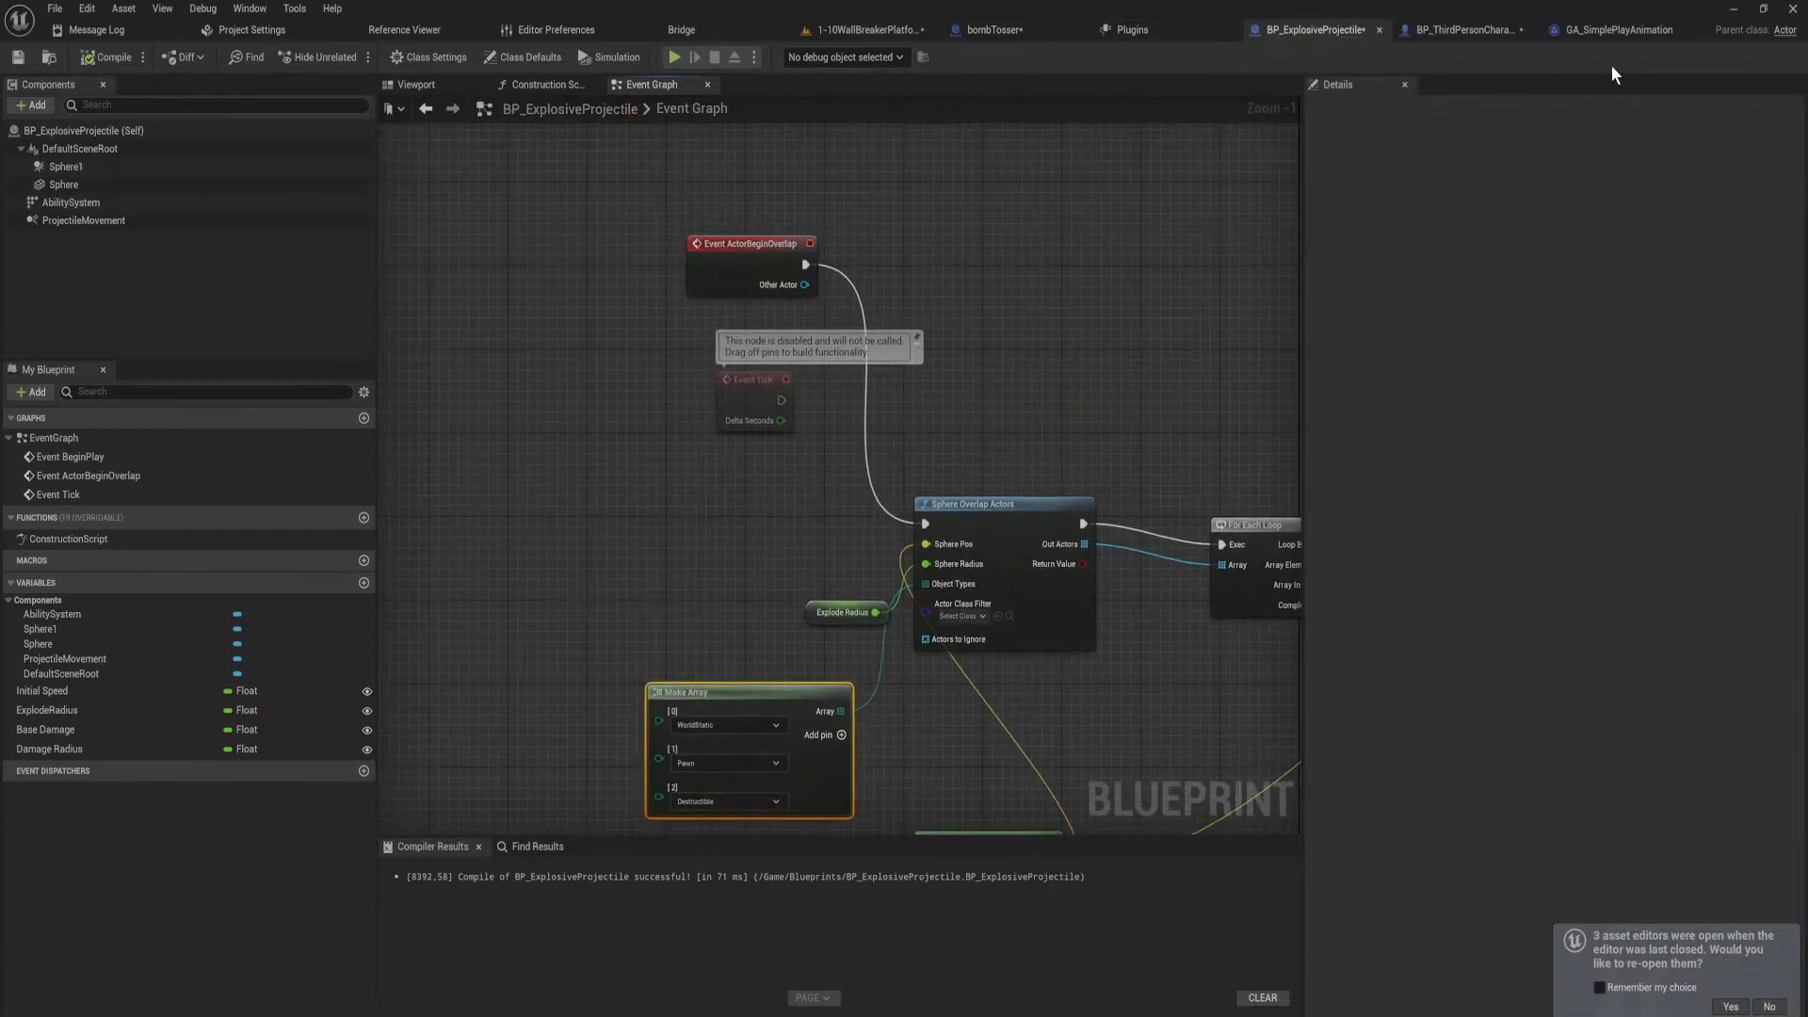
click(1465, 29)
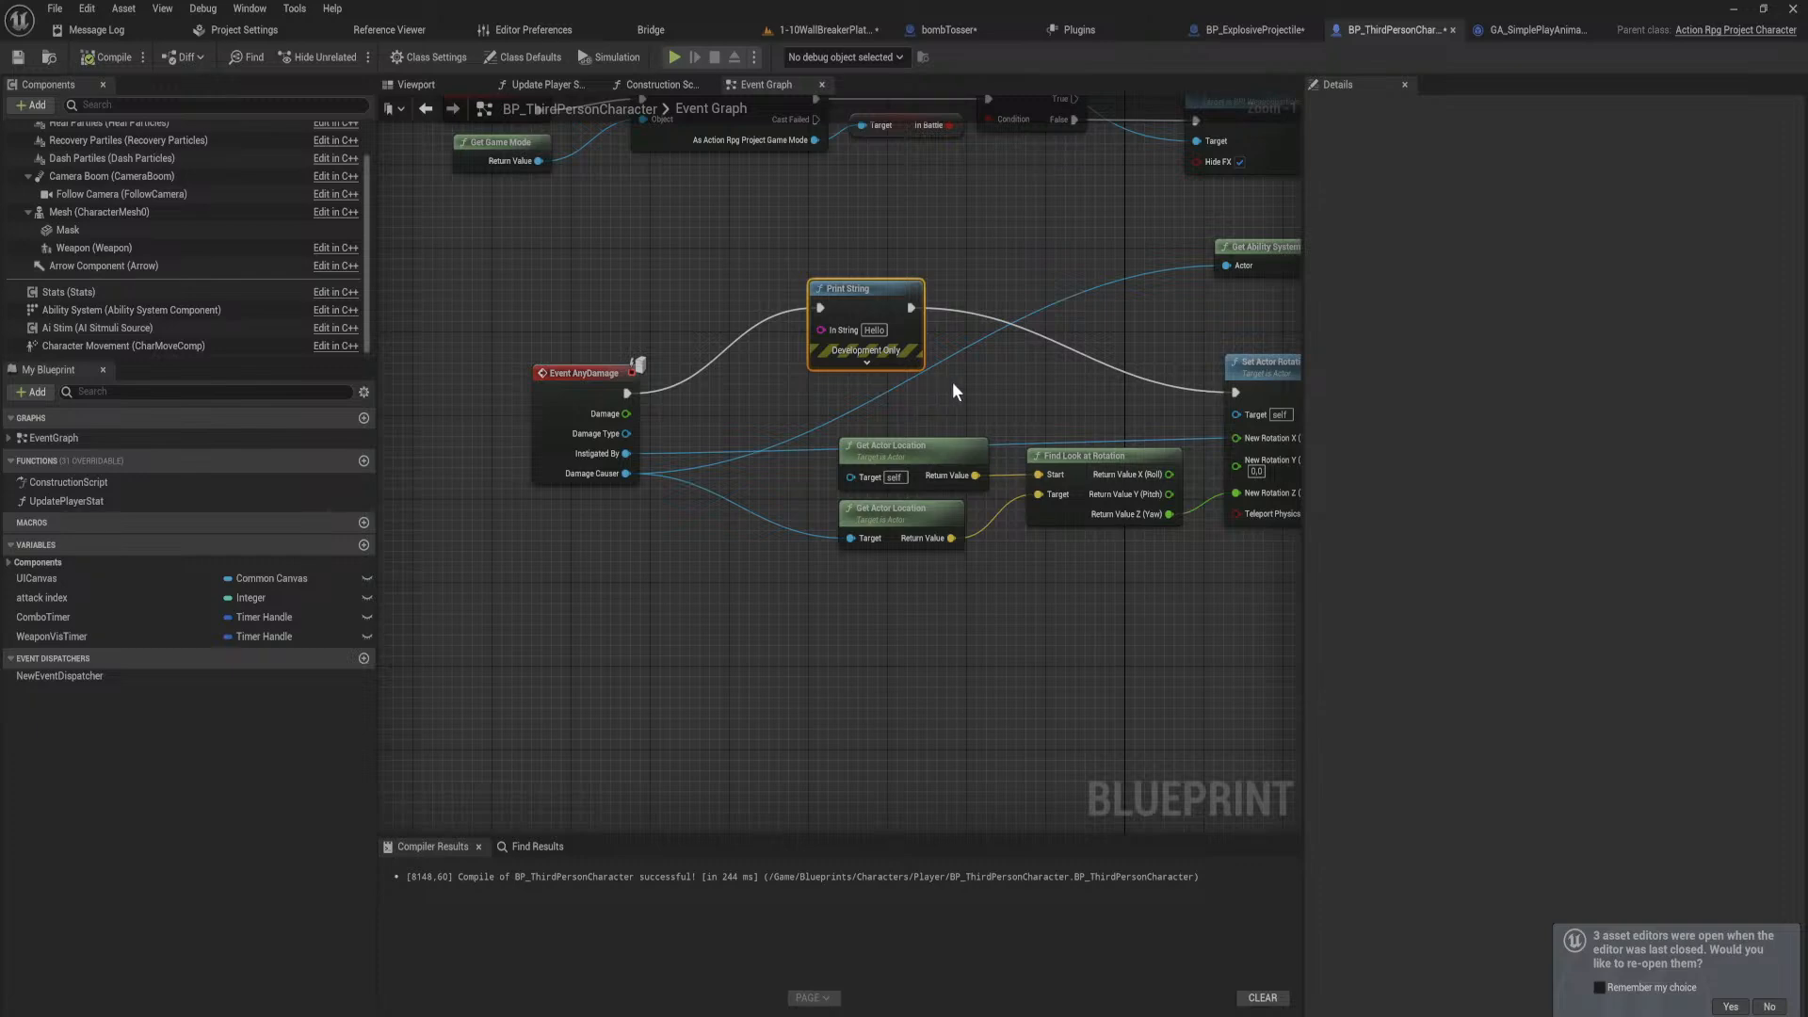
right_drag(955, 389, 1006, 502)
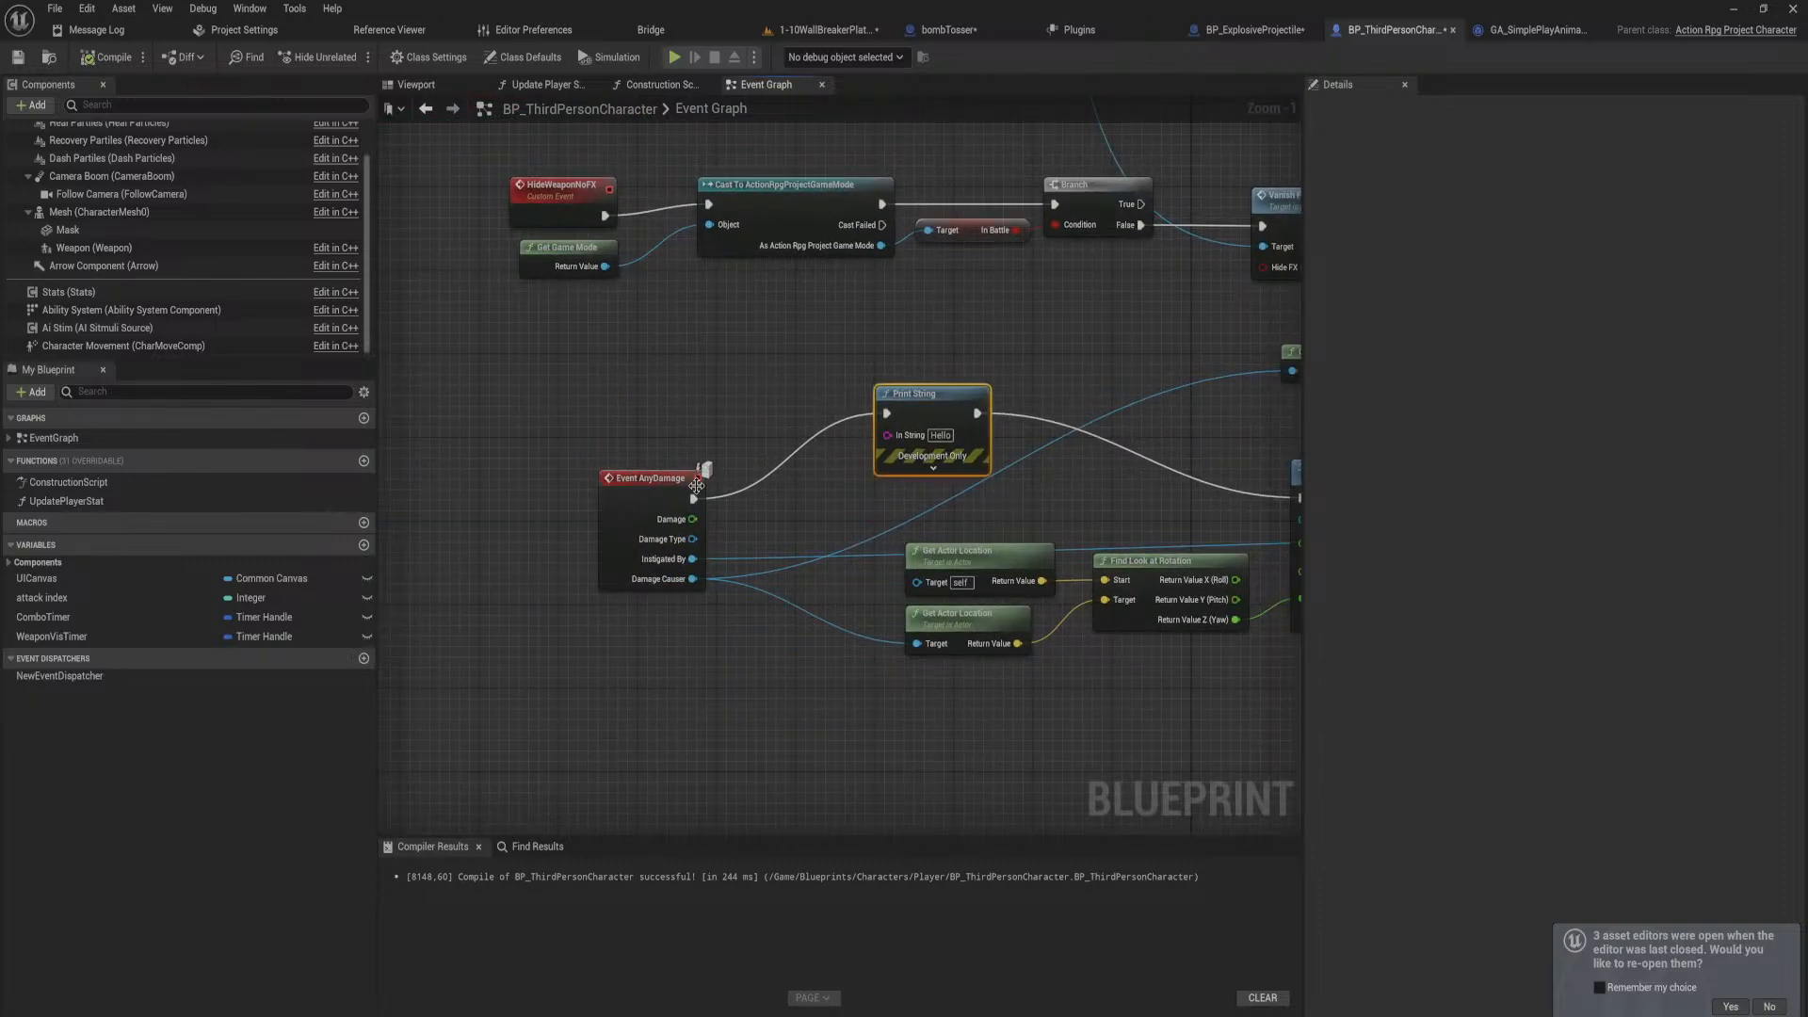
click(951, 29)
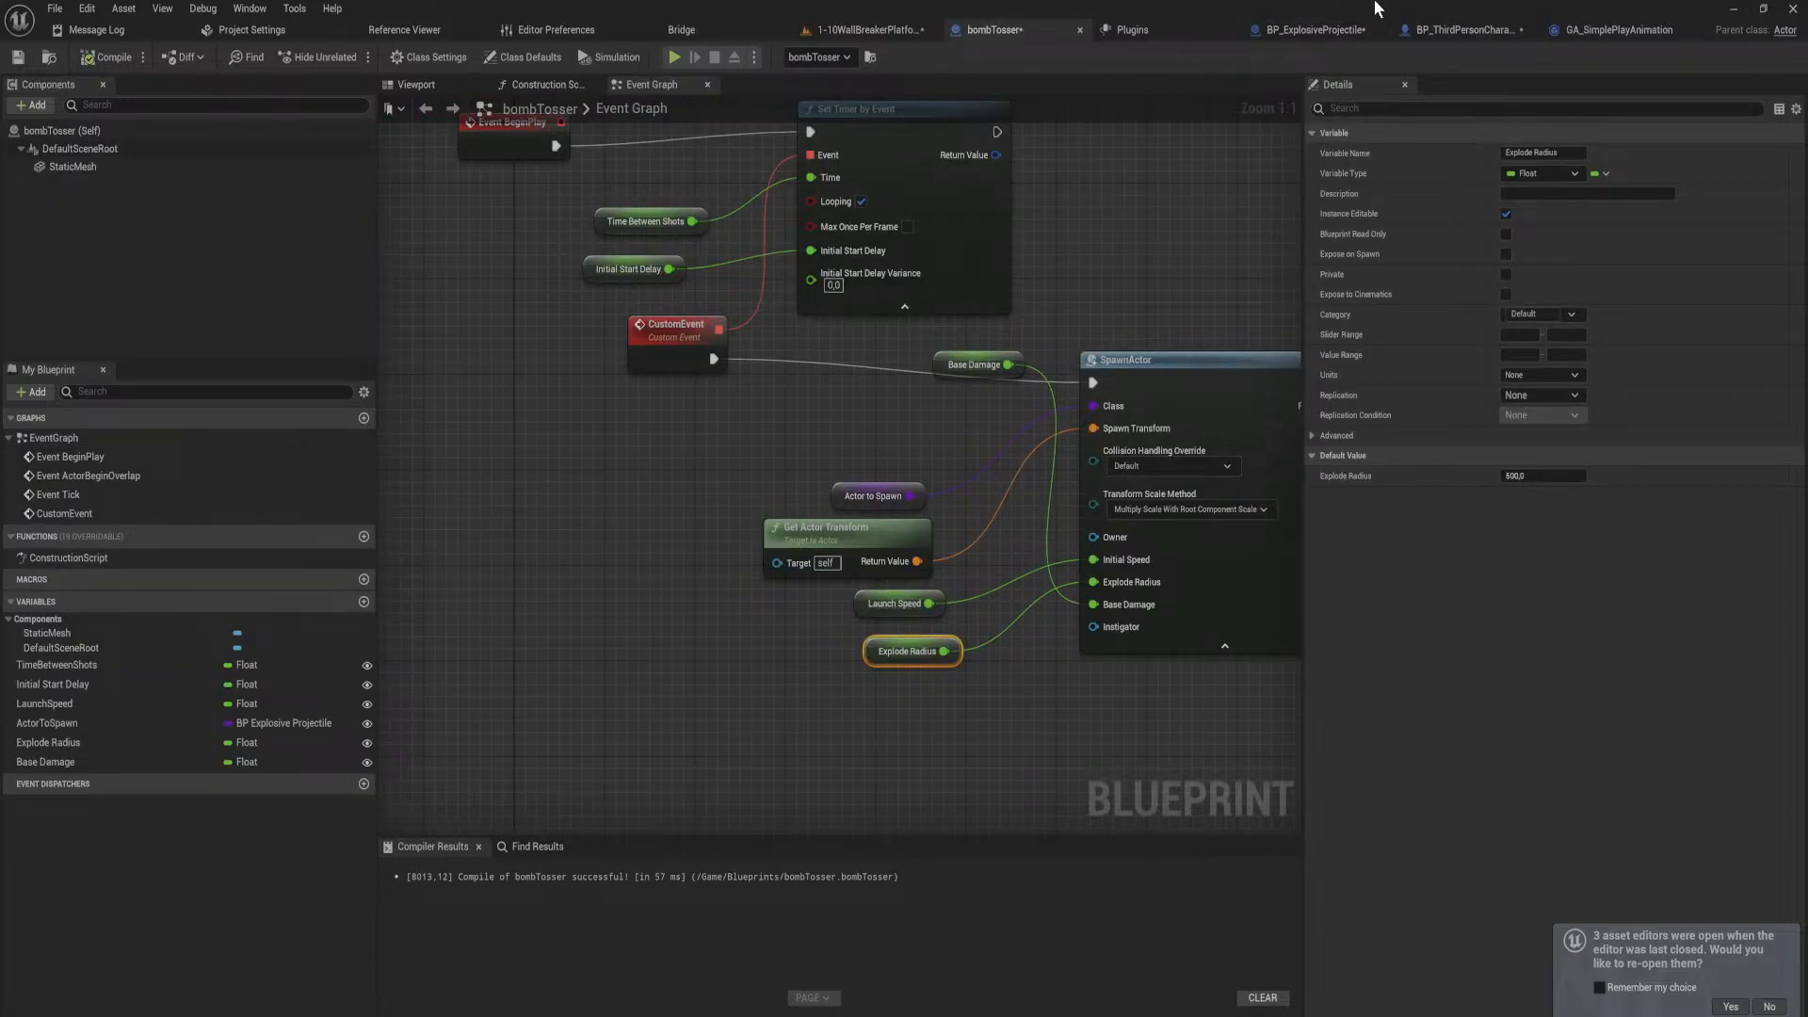
Step: In the BP_ExplosiveProjectile graph, move Event Tick out of the way and place Event ActorBeginOverlap level with Sphere Overlap Actors
click(1313, 29)
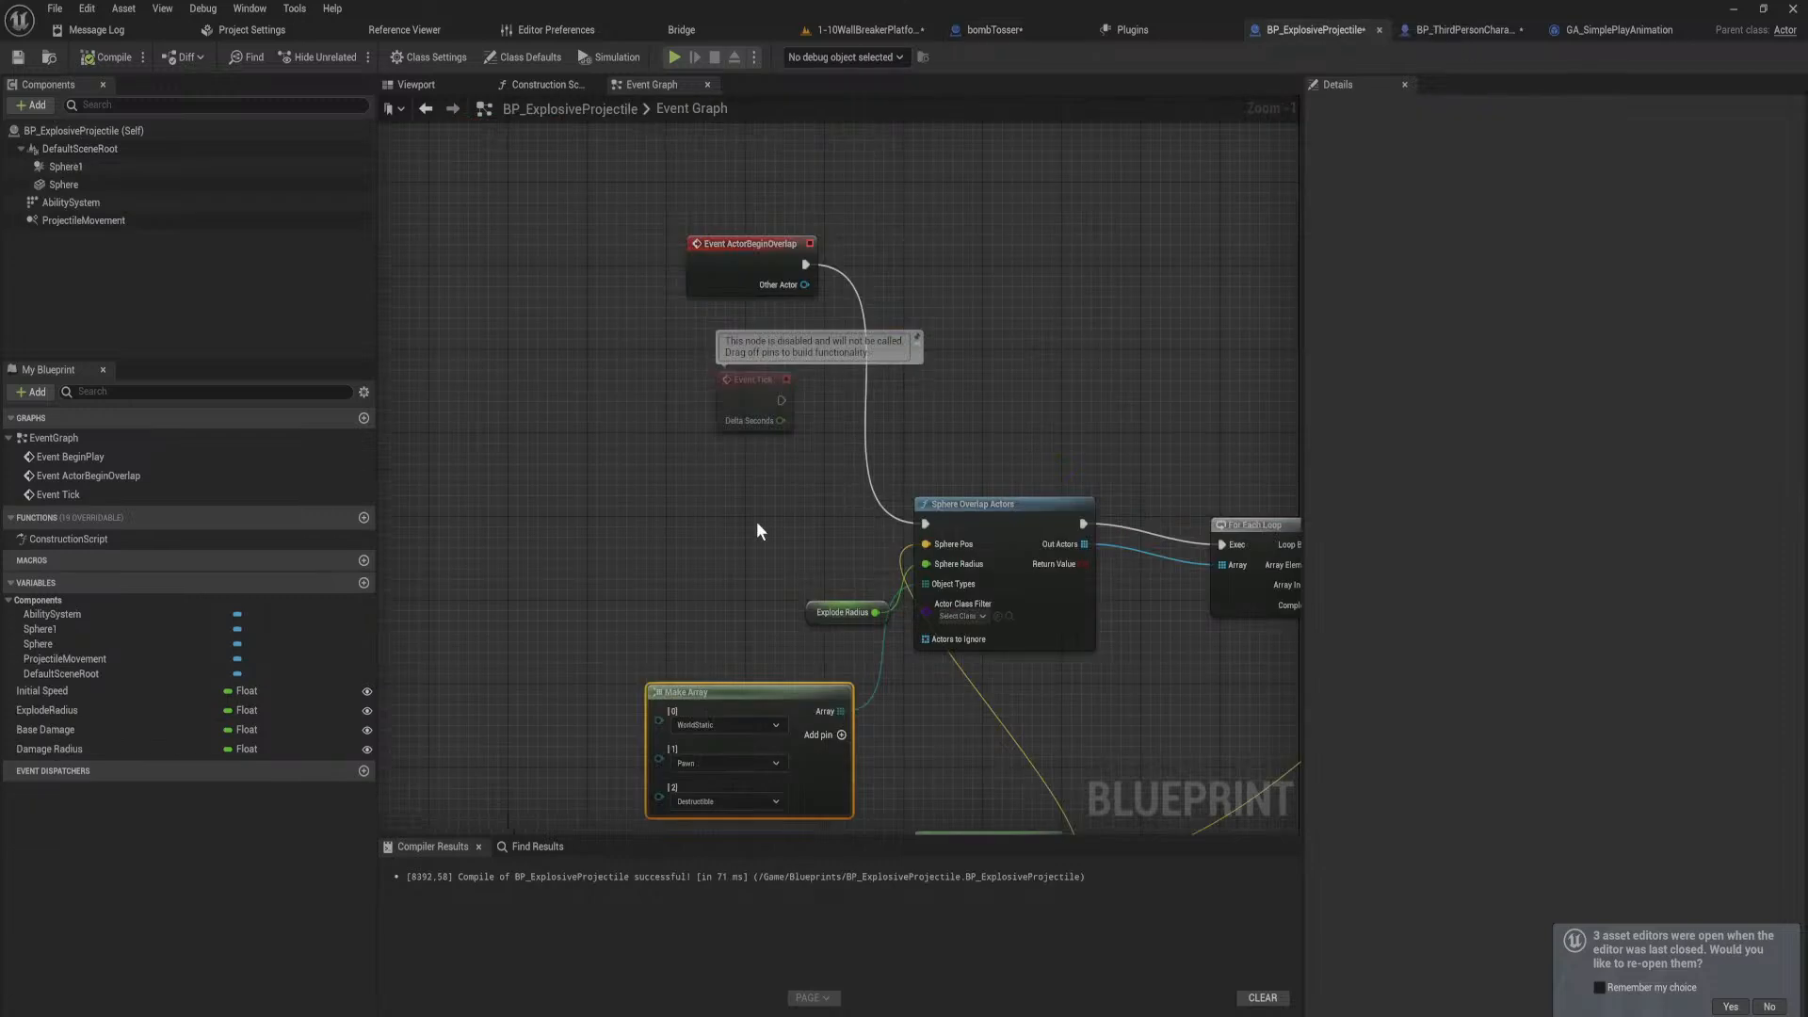
right_drag(867, 524, 950, 420)
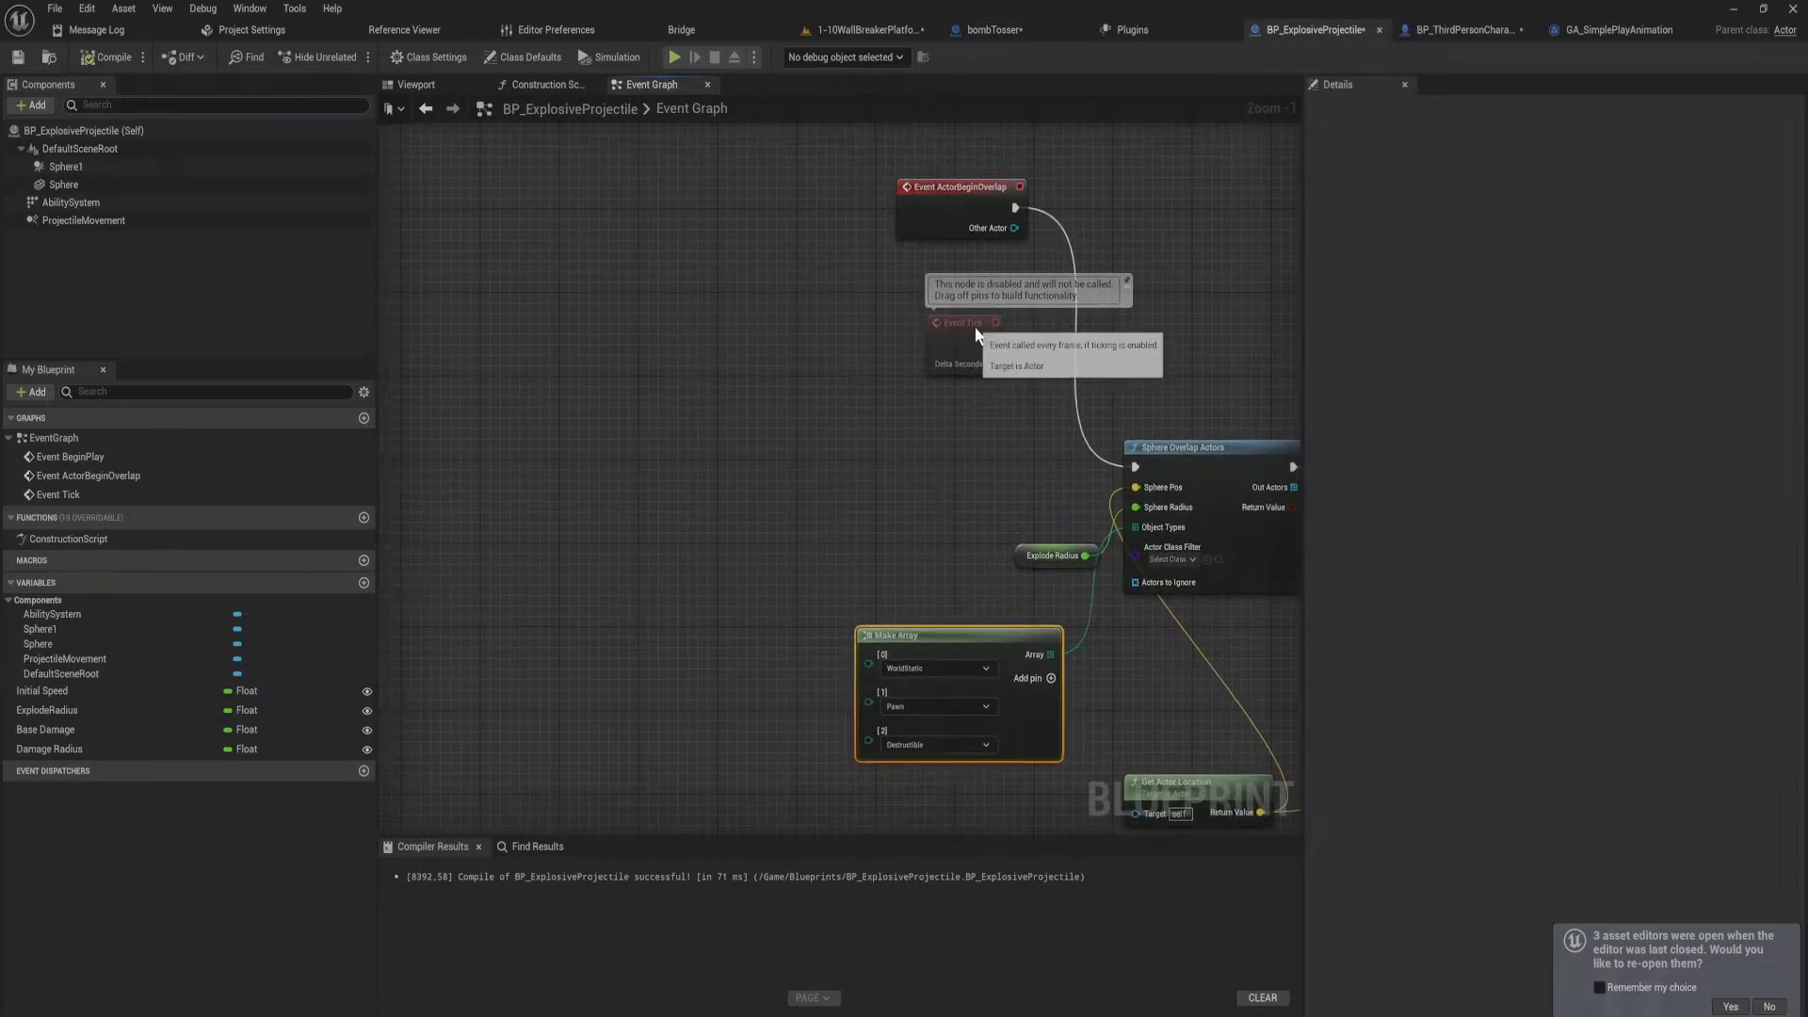
drag(977, 331, 630, 347)
right_drag(951, 577, 787, 473)
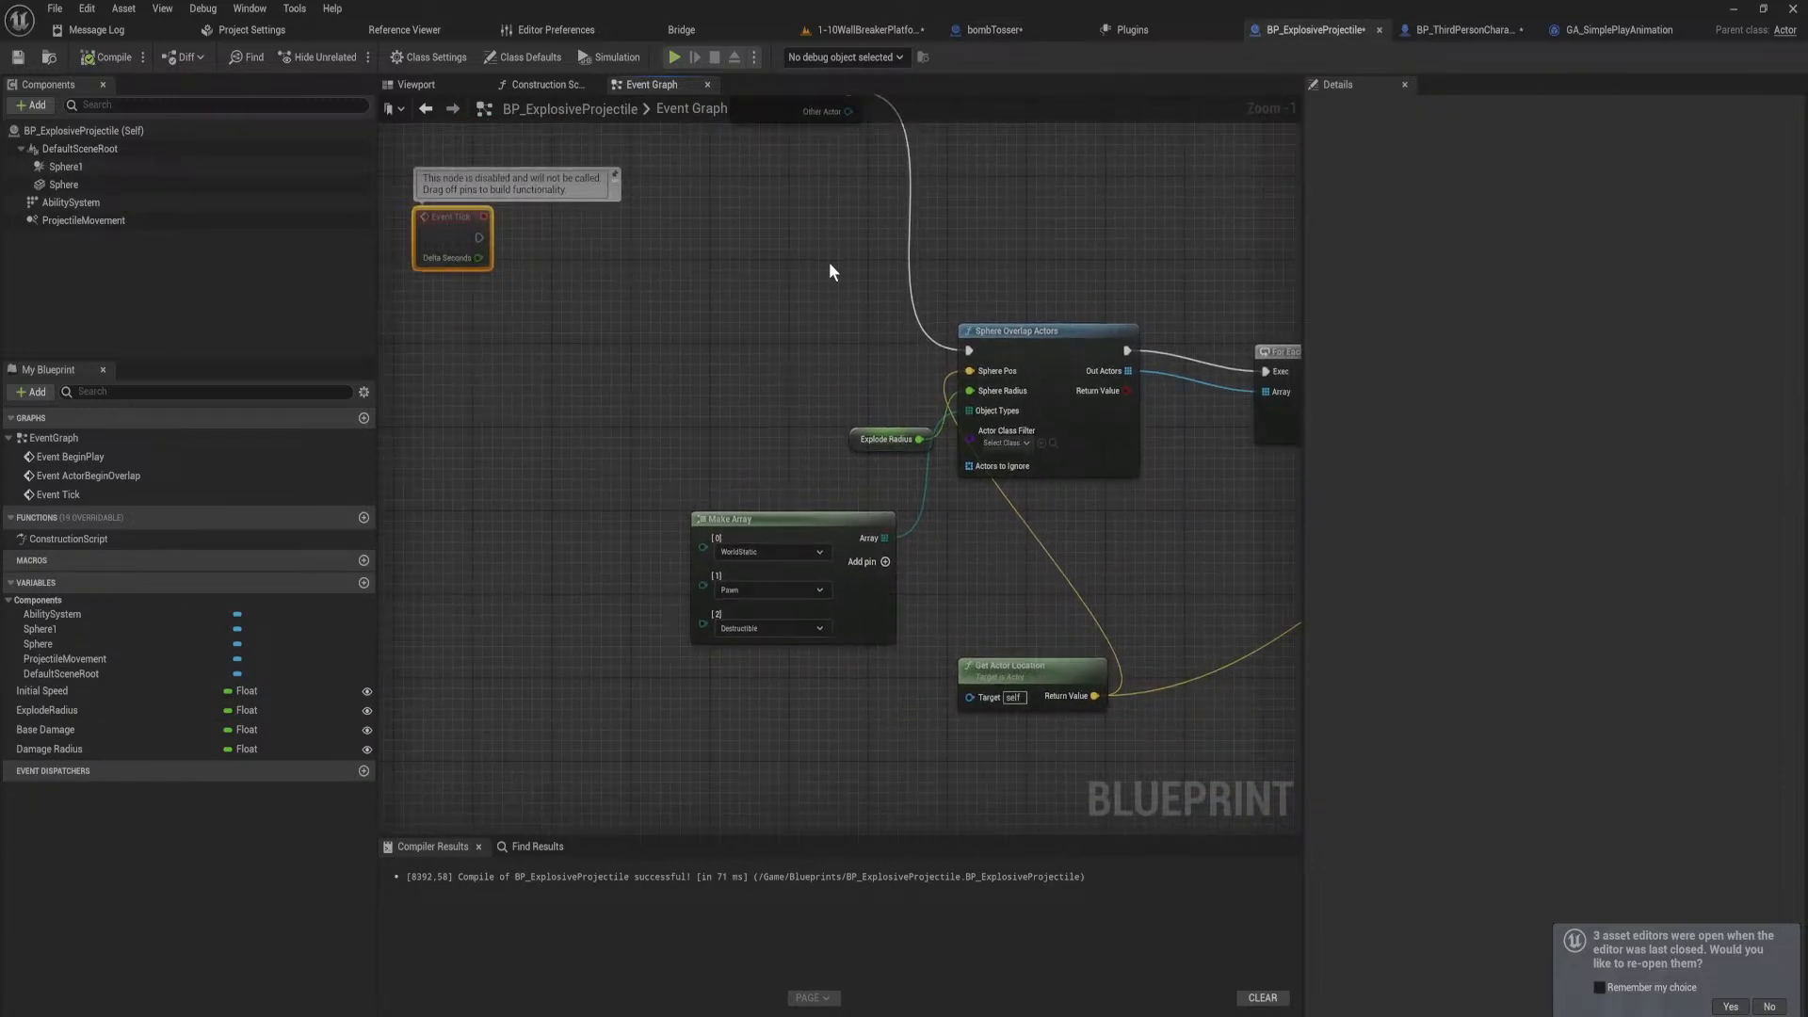
right_drag(830, 273, 821, 367)
drag(788, 181, 671, 427)
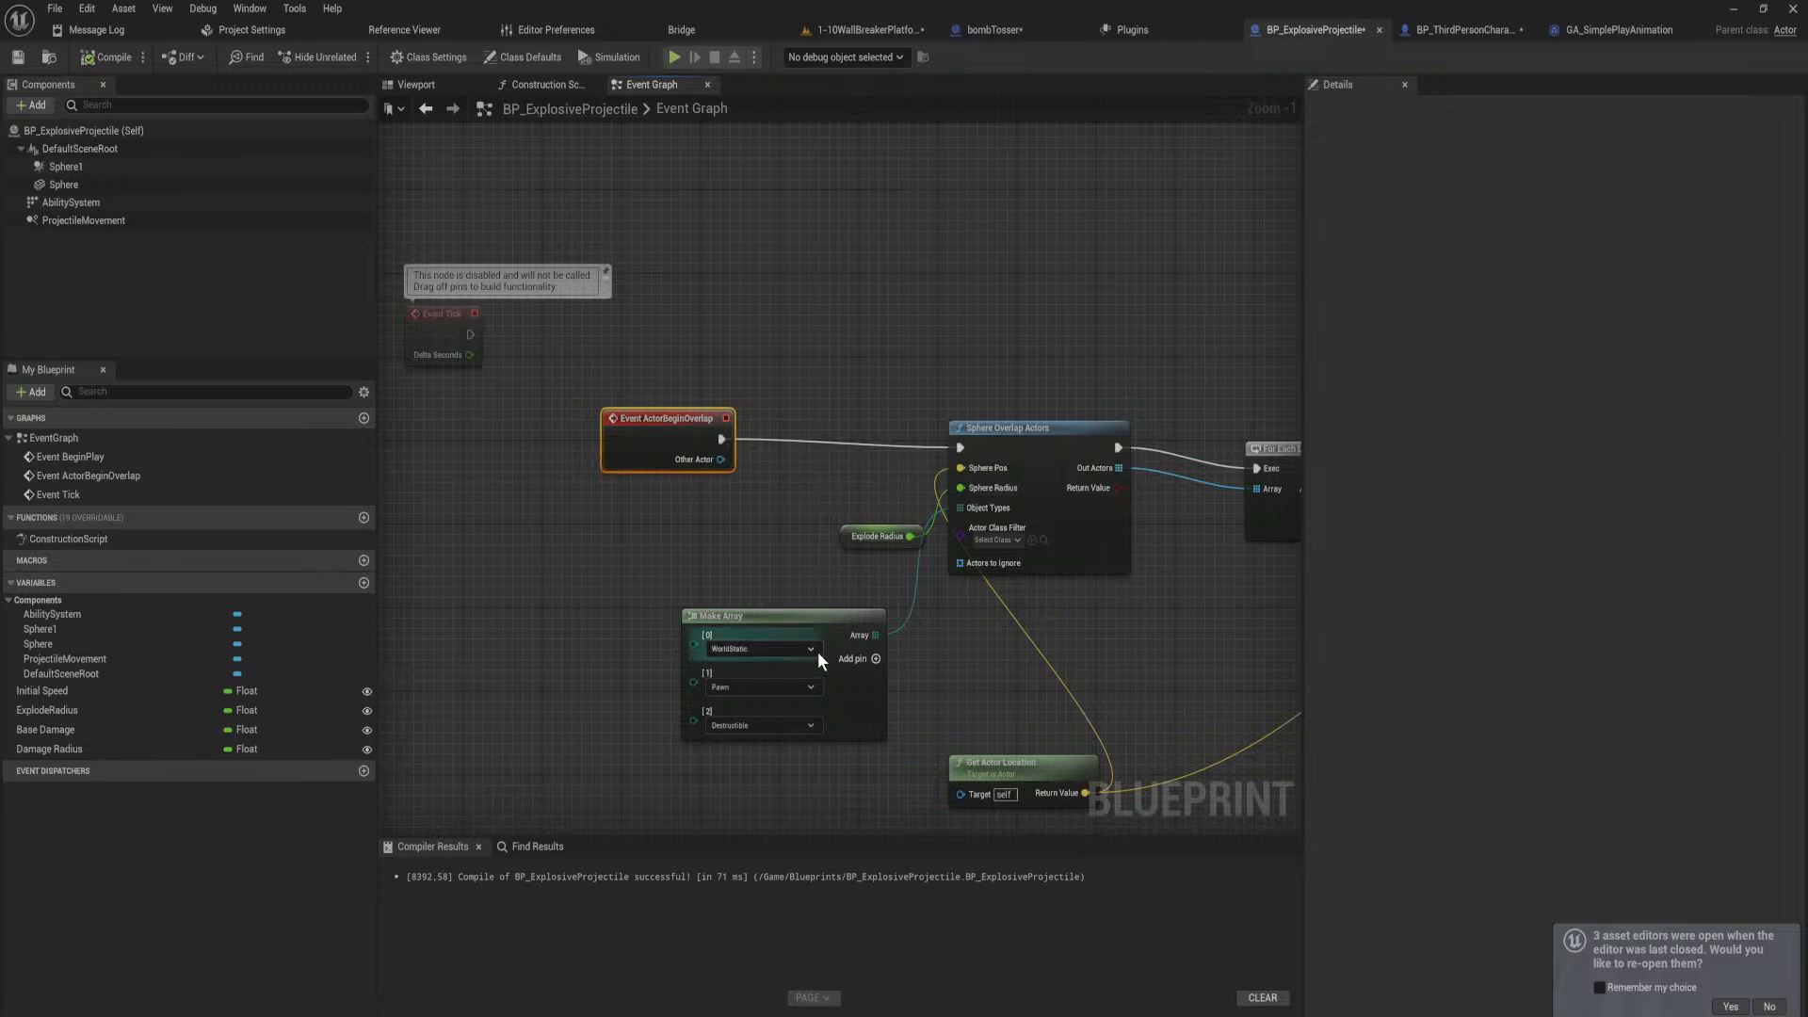
Step: Shift the Make Array and Event ActorBeginOverlap nodes further left of Sphere Overlap Actors to space out the wiring
drag(819, 659, 708, 648)
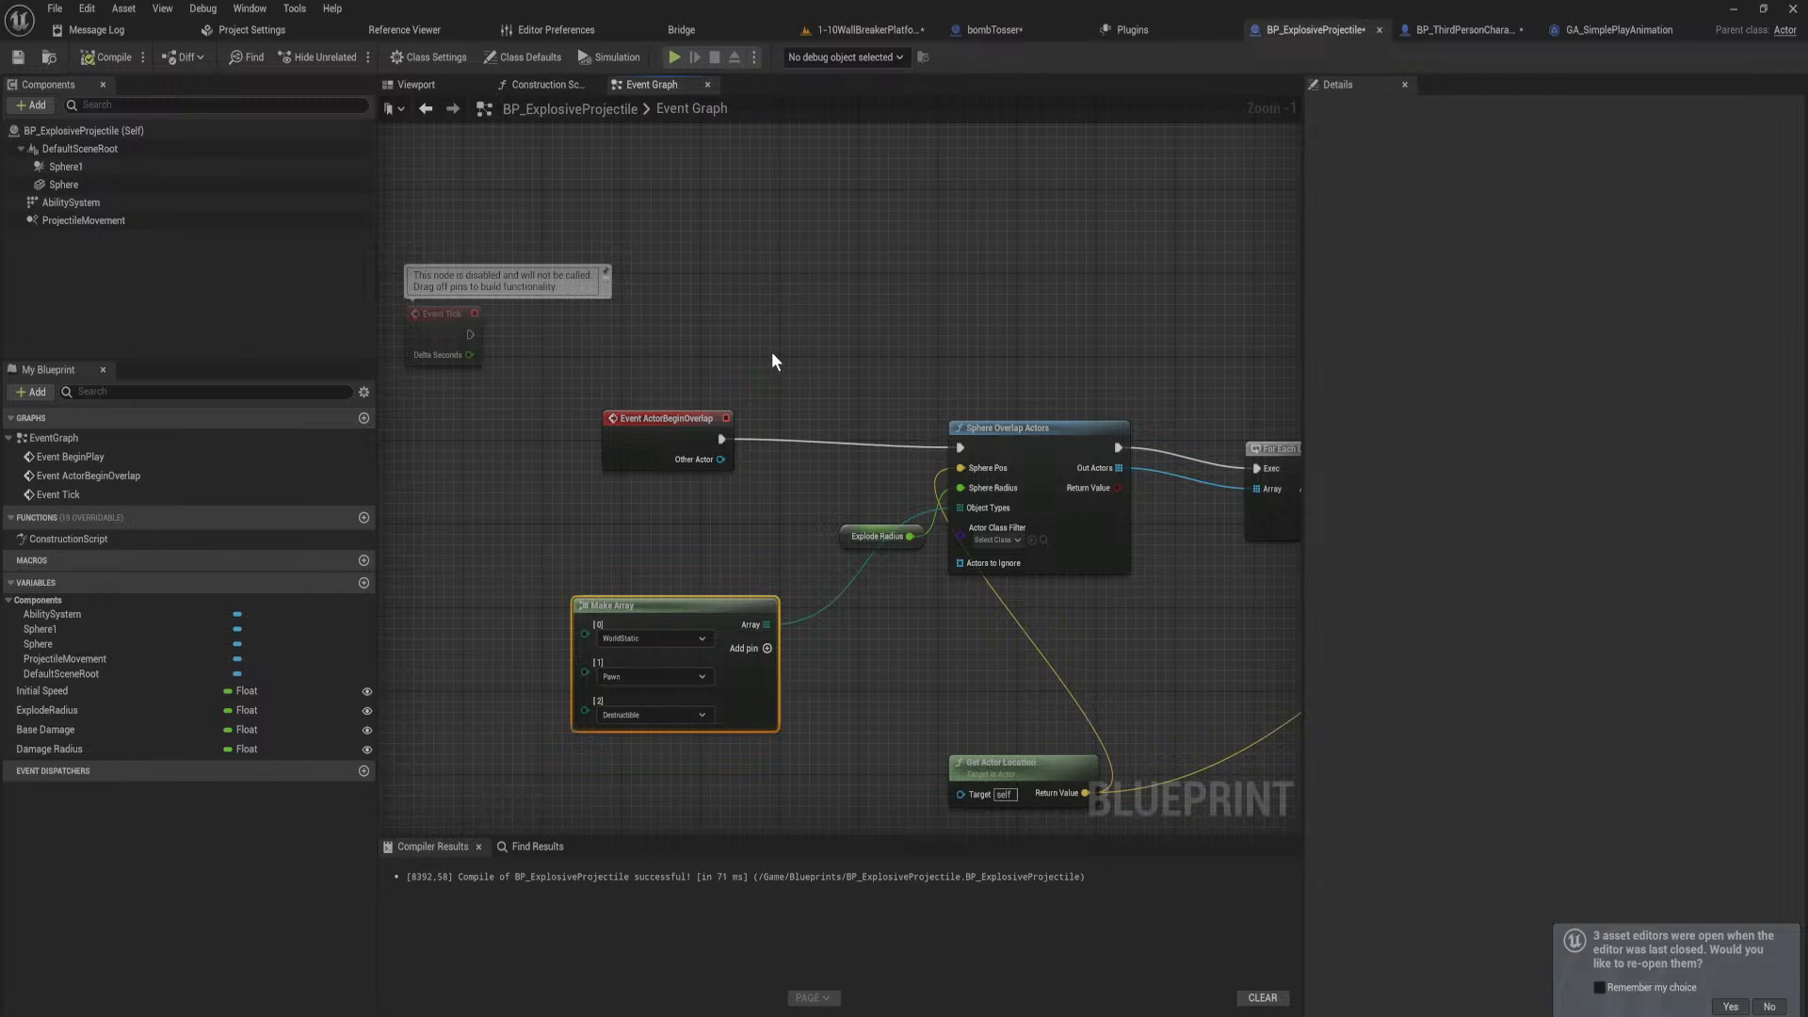
right_drag(682, 309, 554, 245)
scroll(640, 314, down, 2)
drag(612, 344, 563, 359)
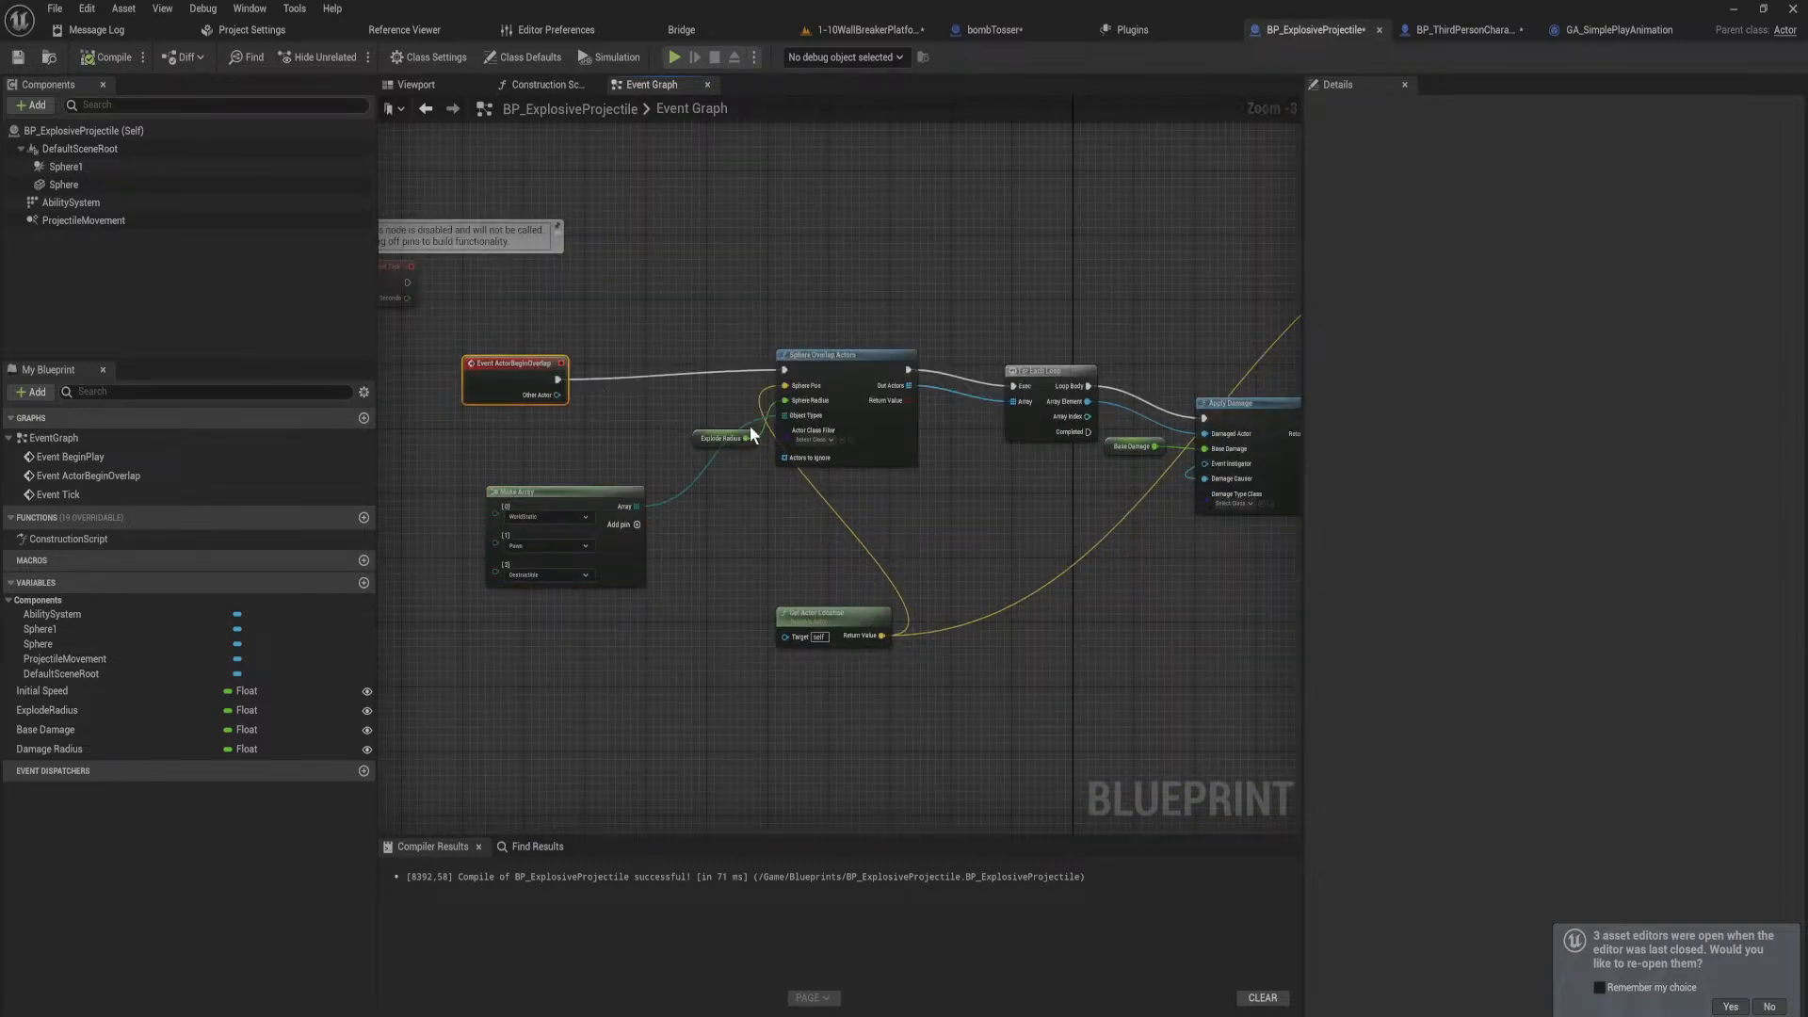
click(417, 85)
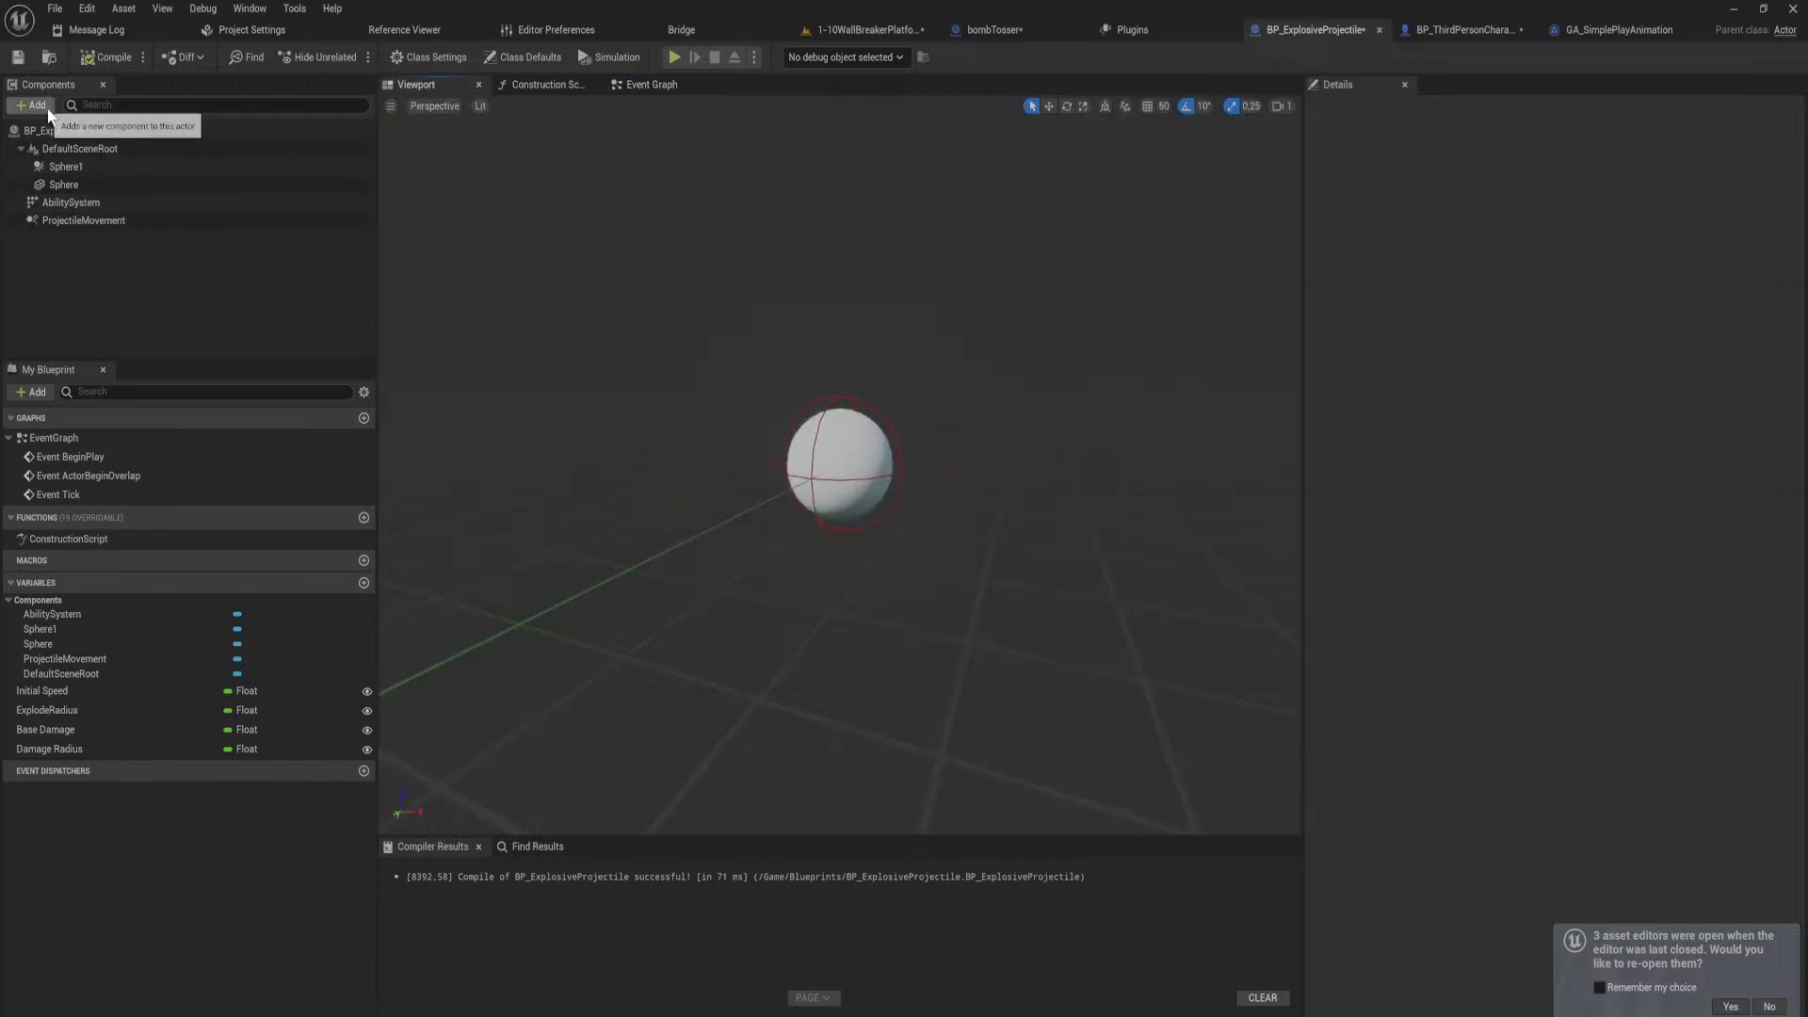
click(94, 184)
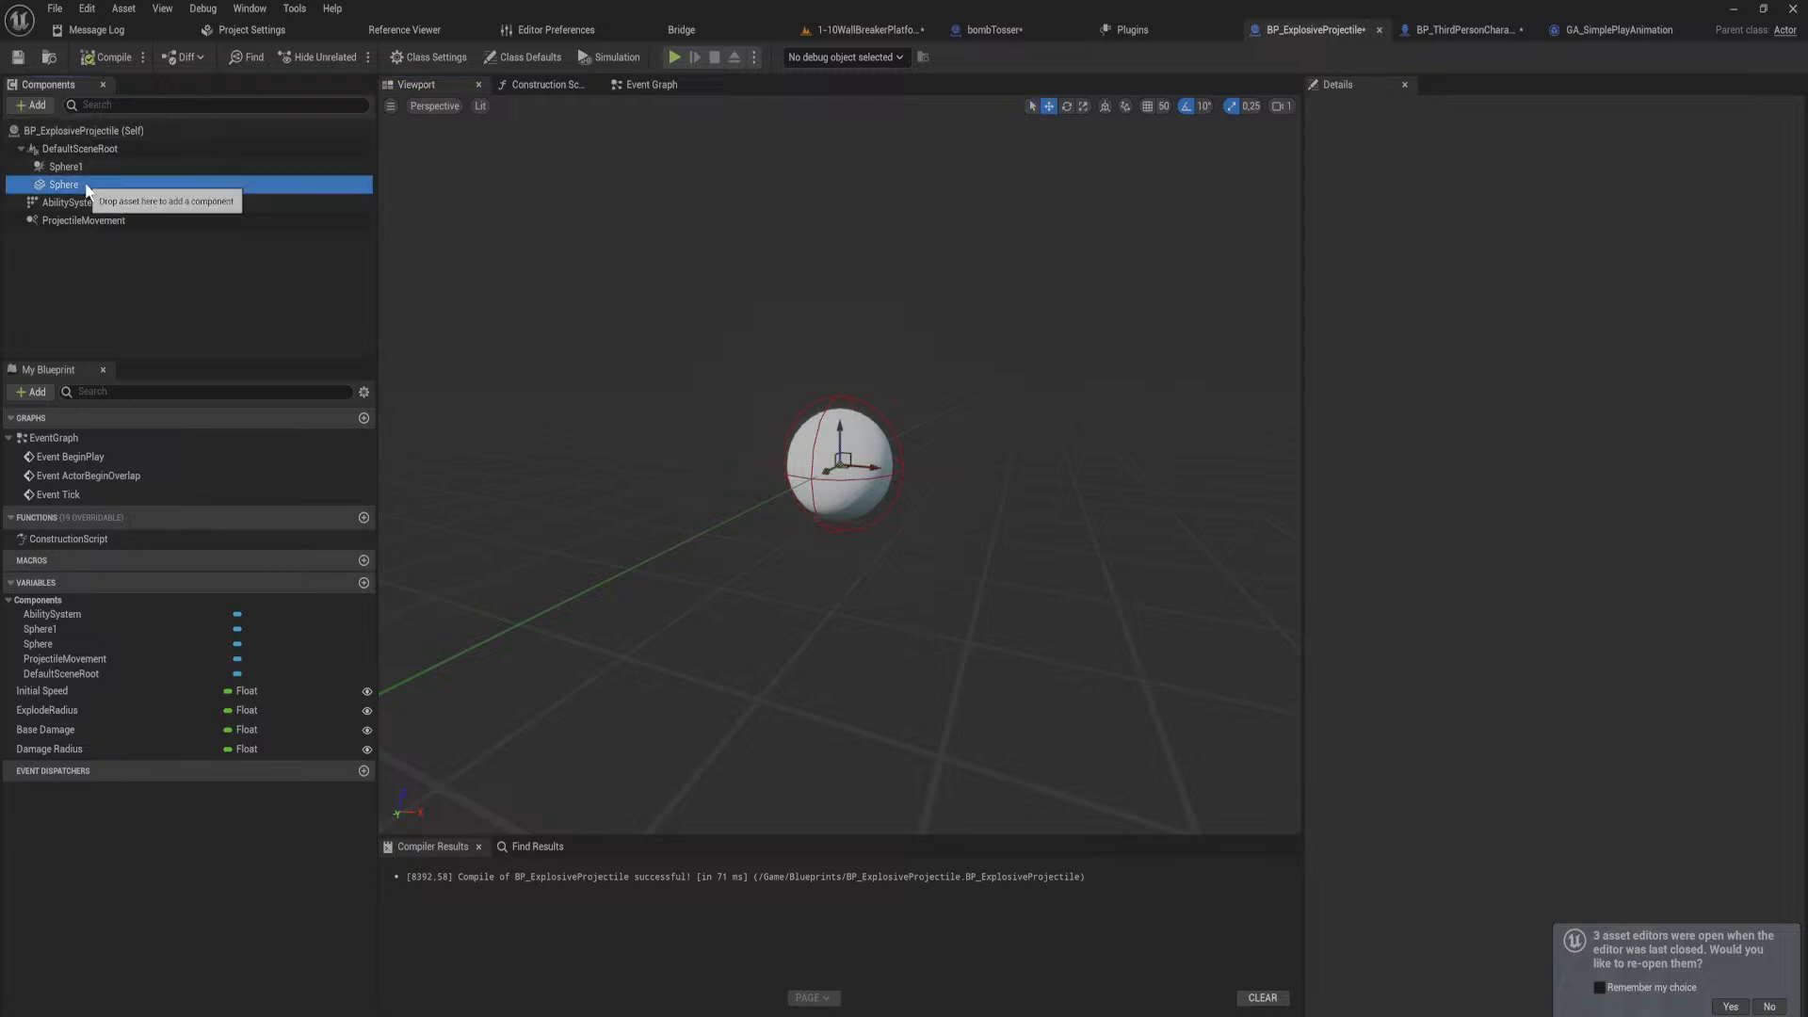
click(32, 105)
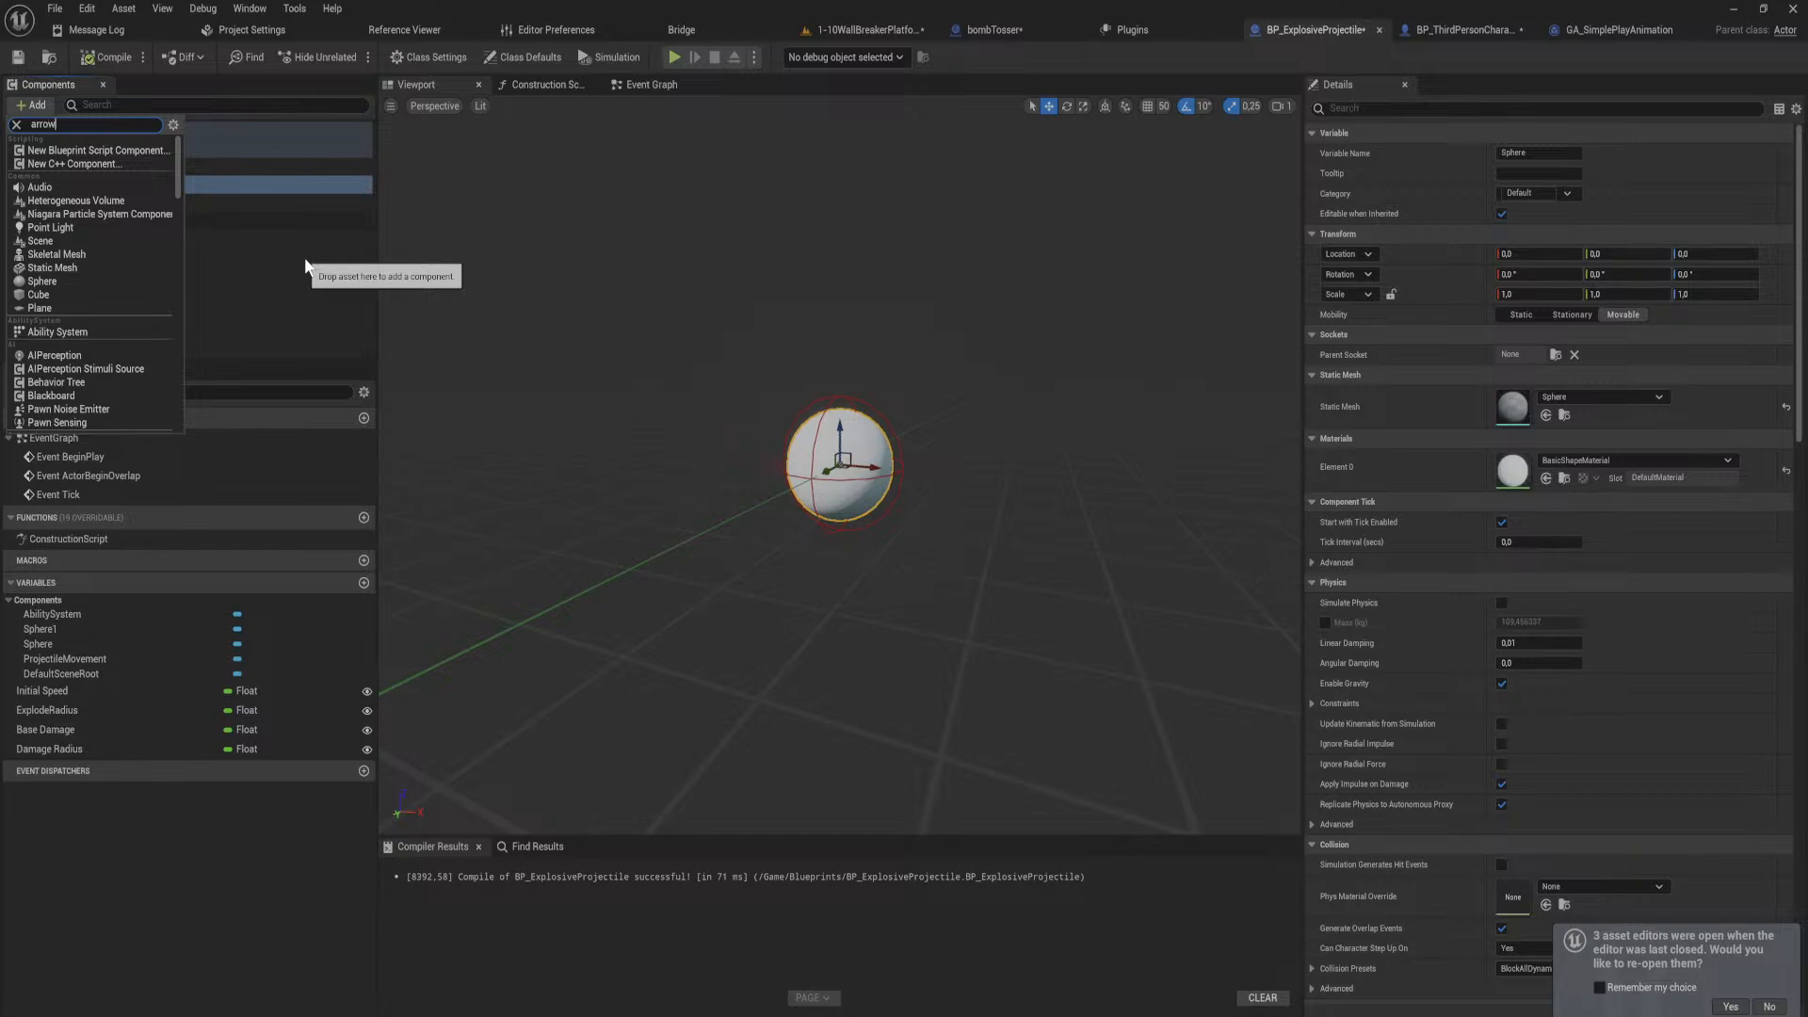
key(BackSpace)
text(scene)
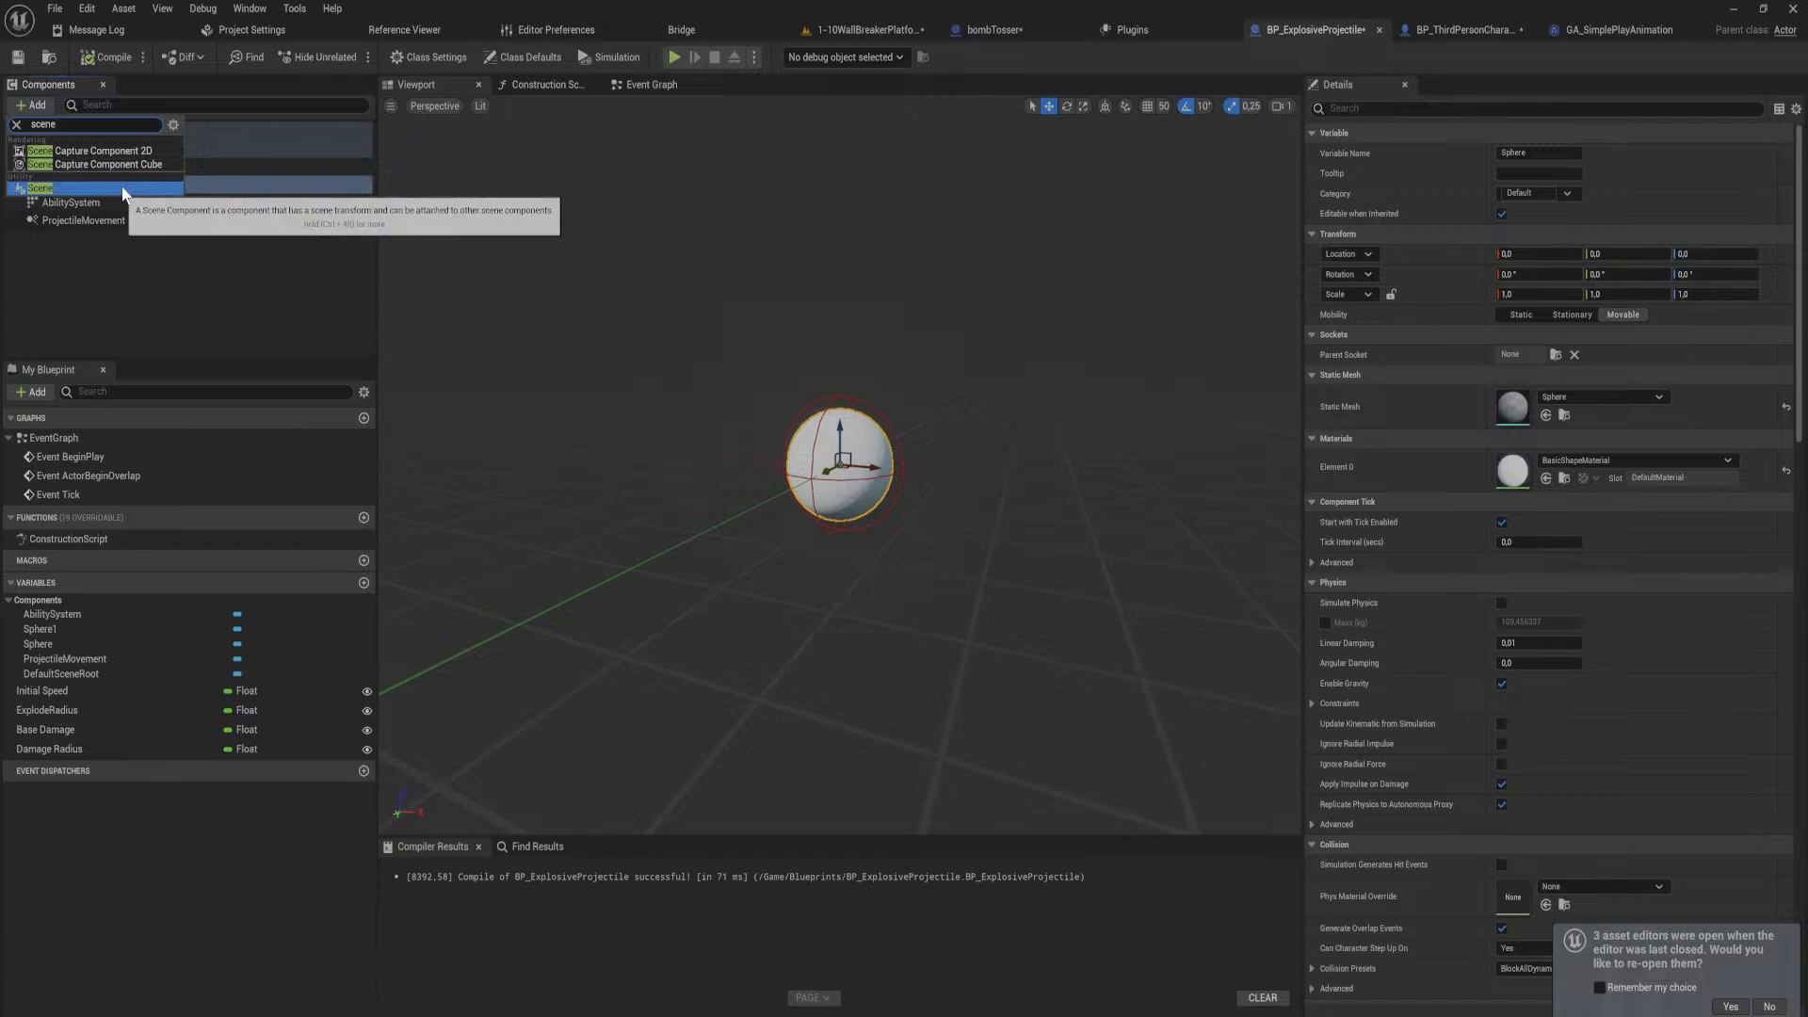
click(124, 180)
click(156, 272)
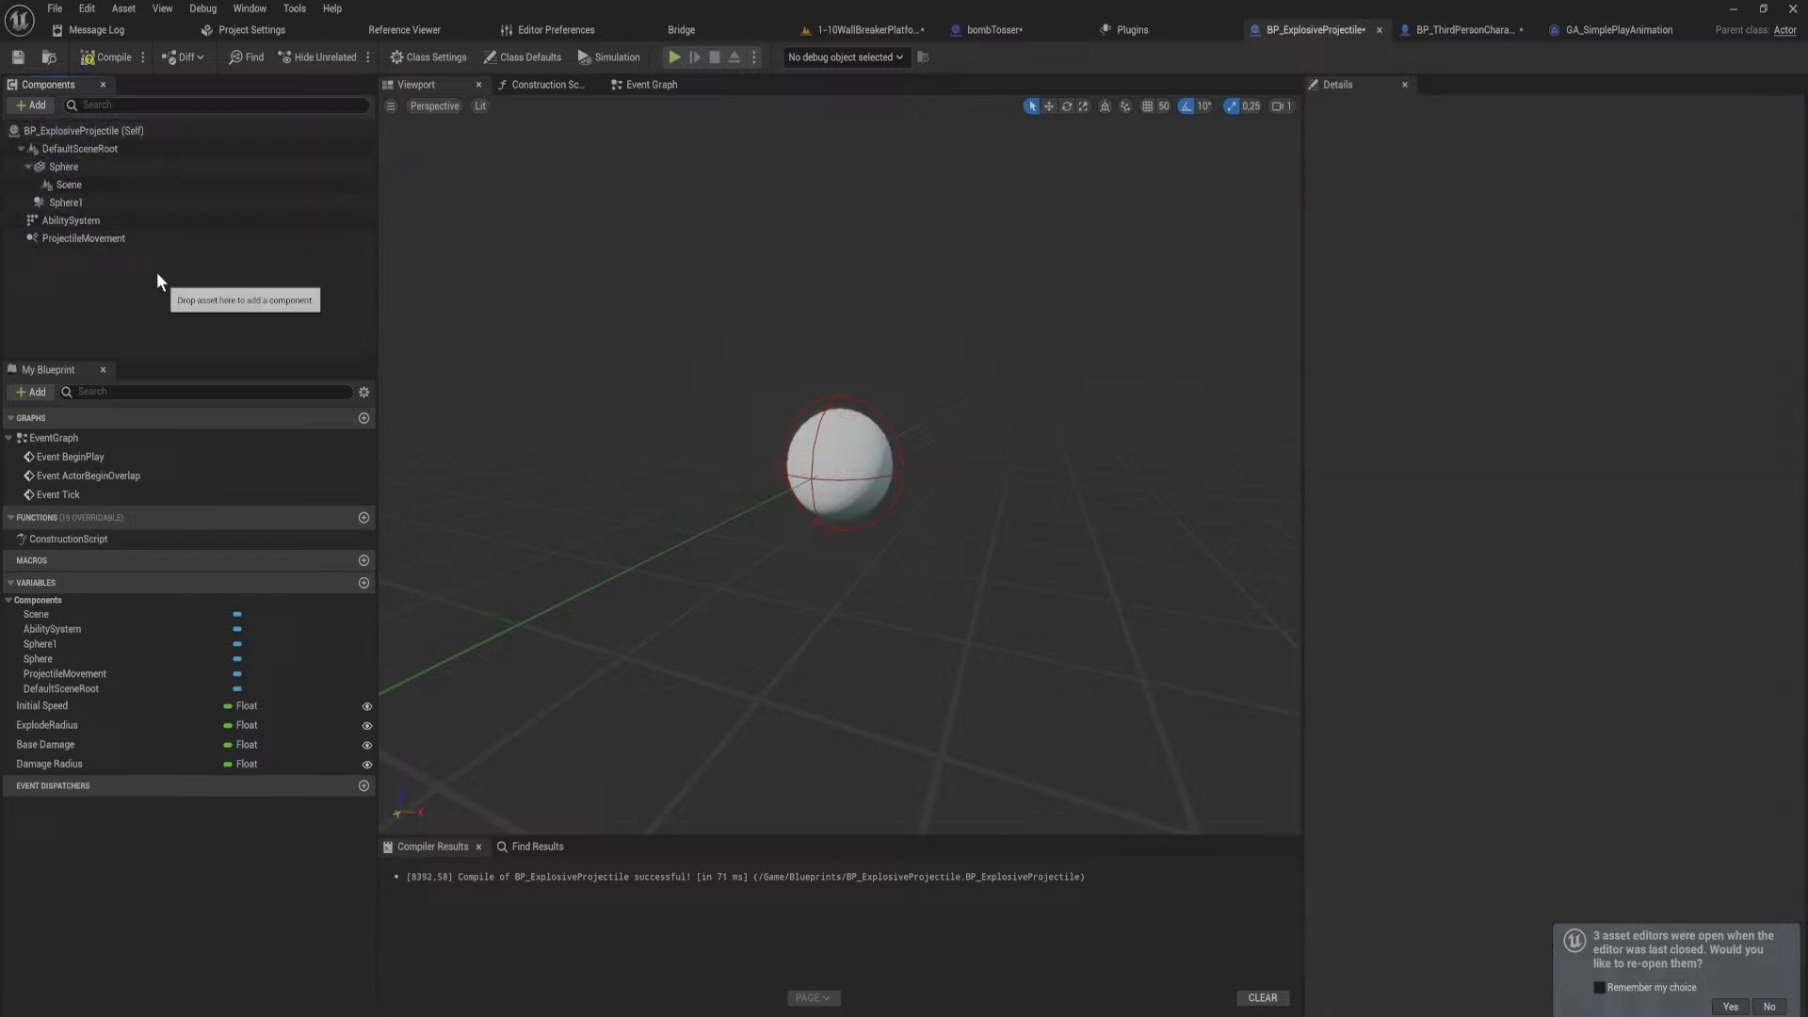
click(67, 187)
mouse_move(67, 187)
mouse_down()
mouse_move(60, 134)
mouse_move(66, 170)
mouse_up()
click(96, 183)
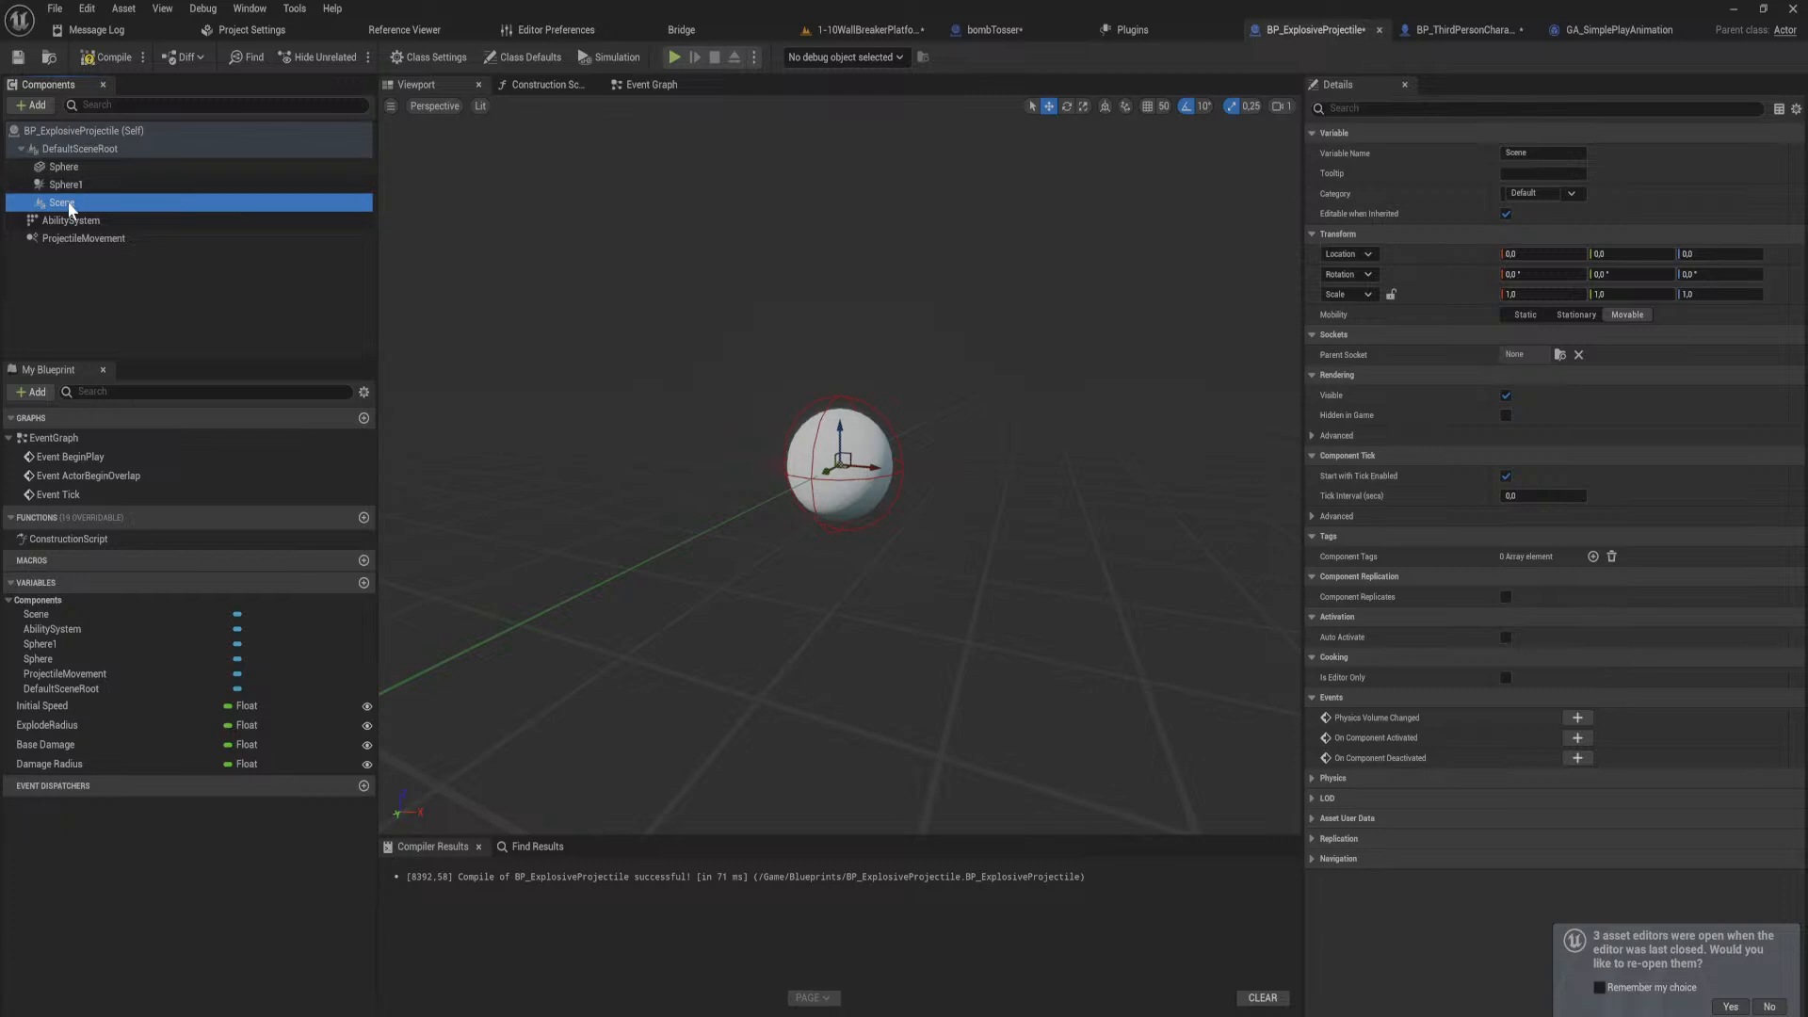
drag(840, 440, 850, 343)
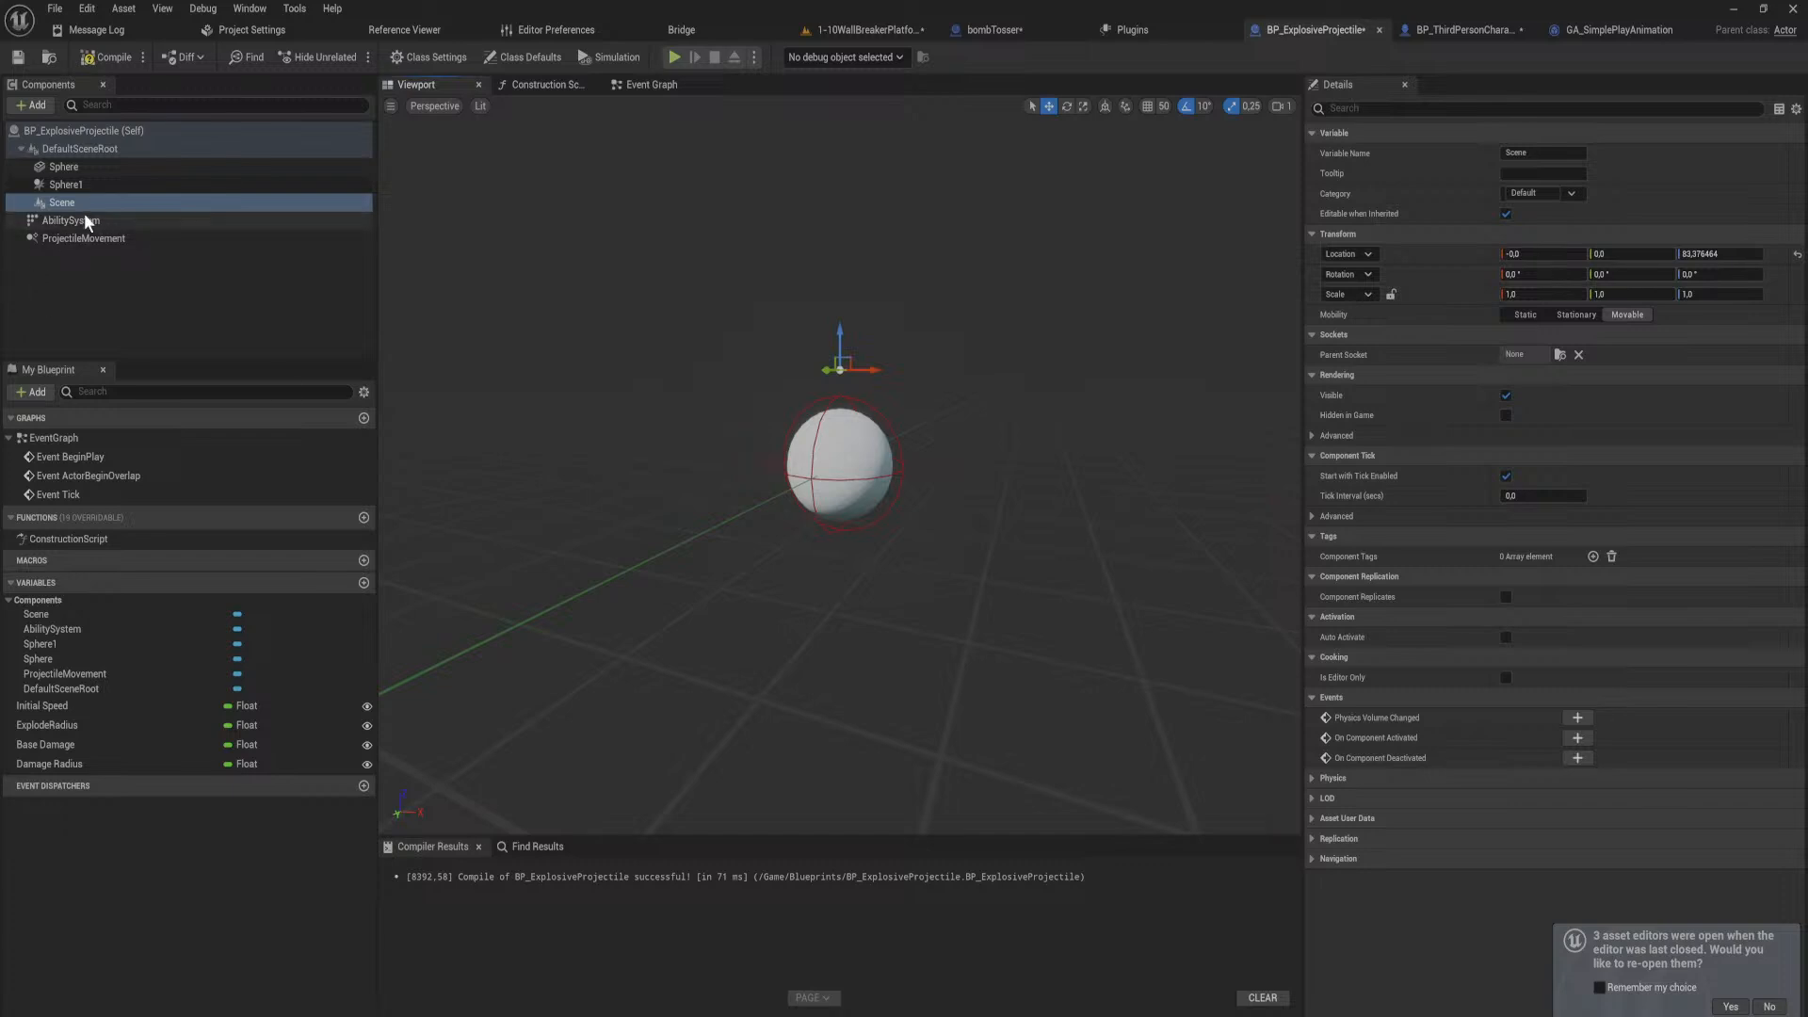
key(Delete)
Step: Add a Scene component under bombTosser's DefaultSceneRoot and raise it above the cube to a Z location of about 143
click(997, 31)
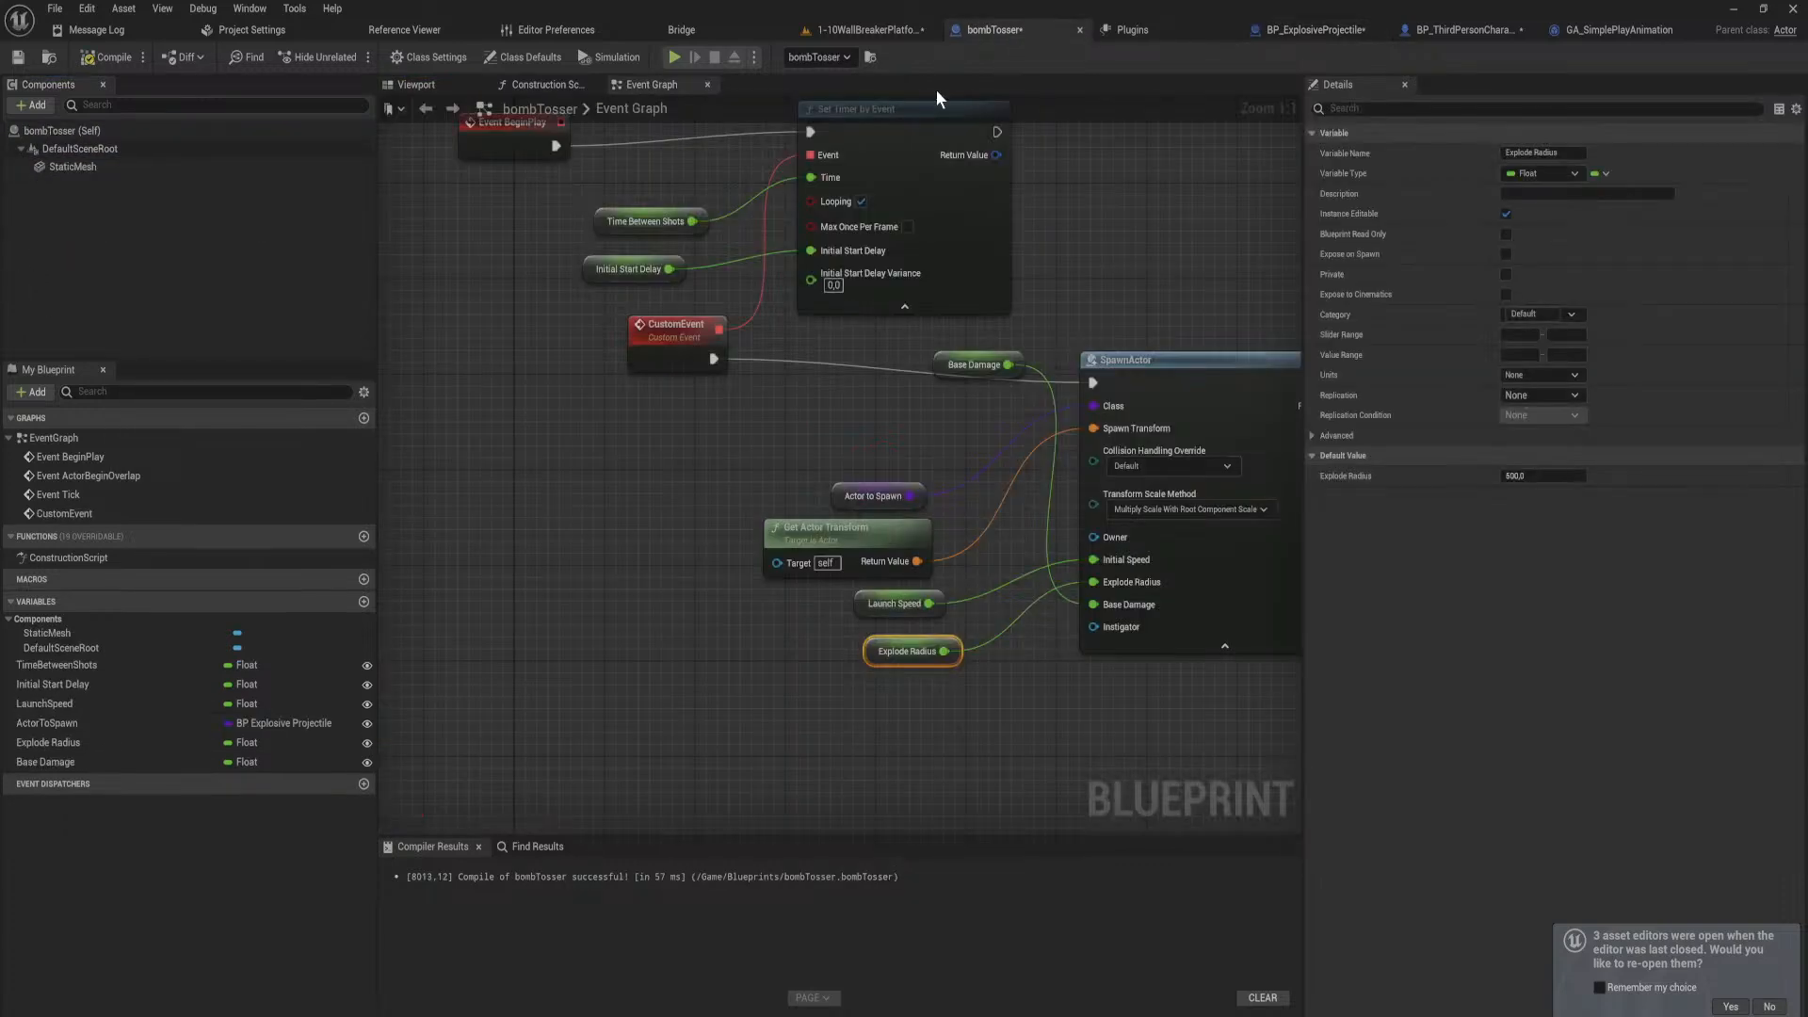
click(416, 84)
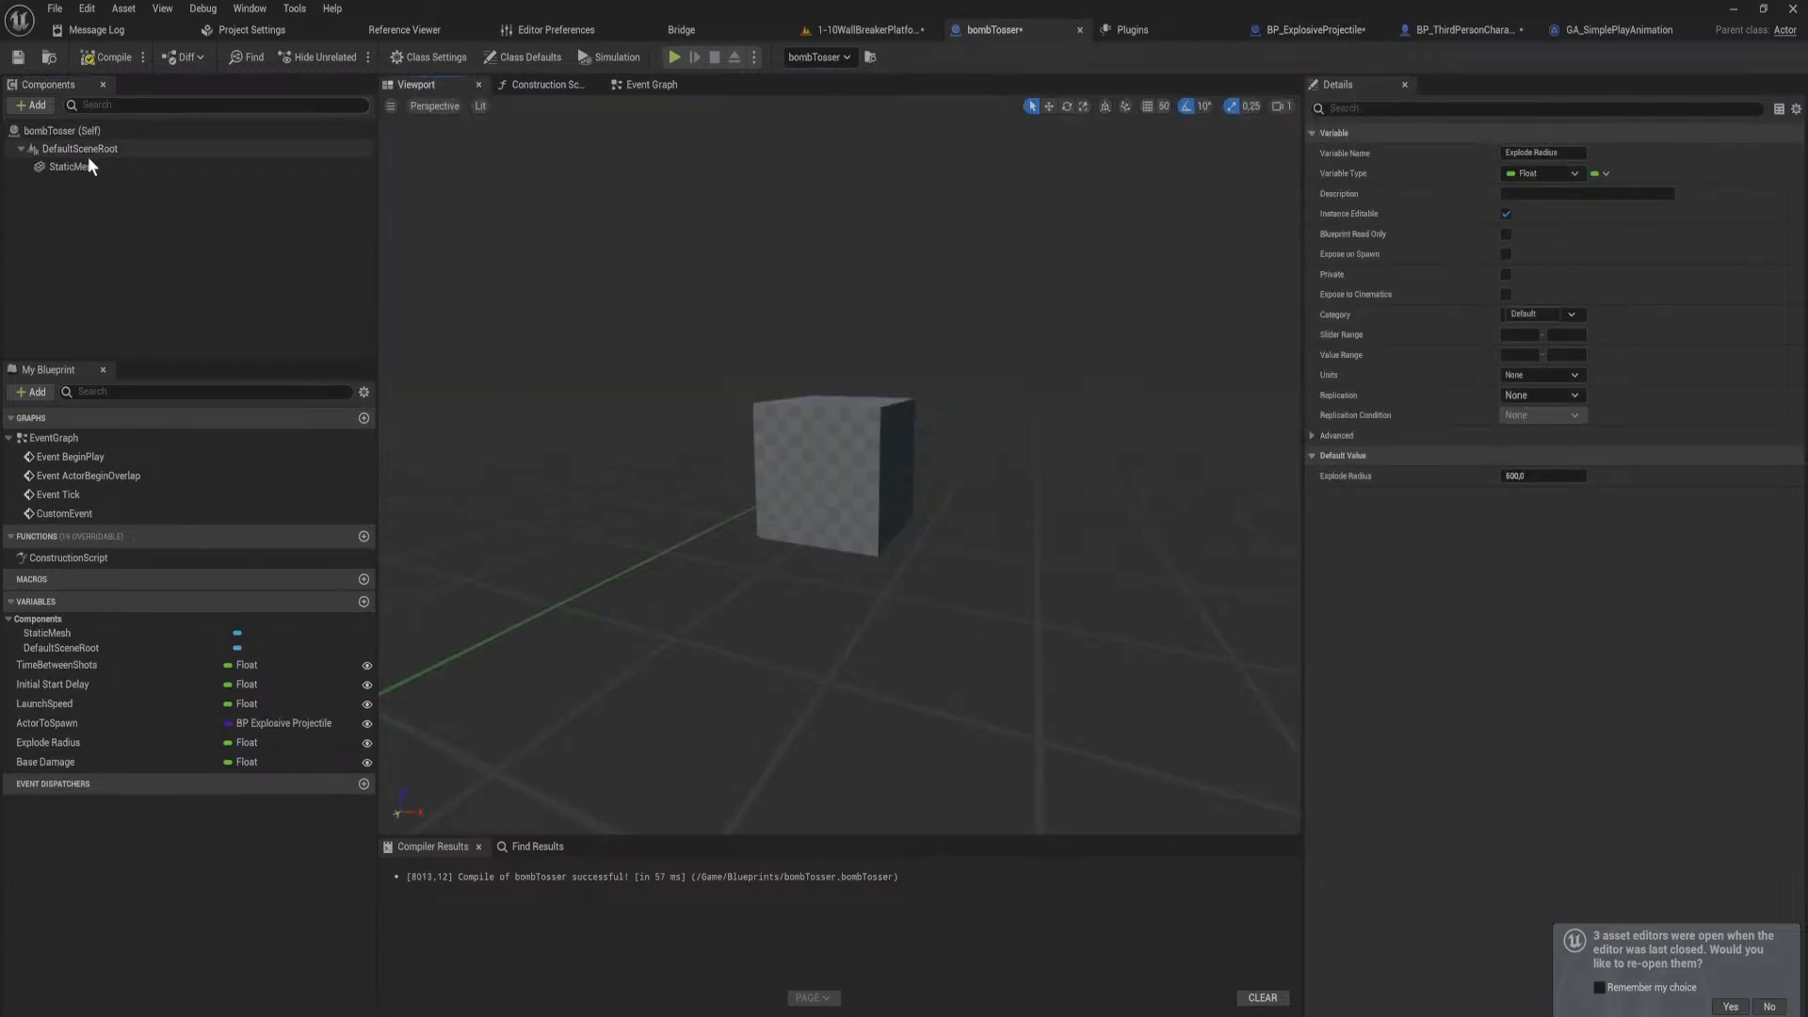
click(36, 105)
text(s)
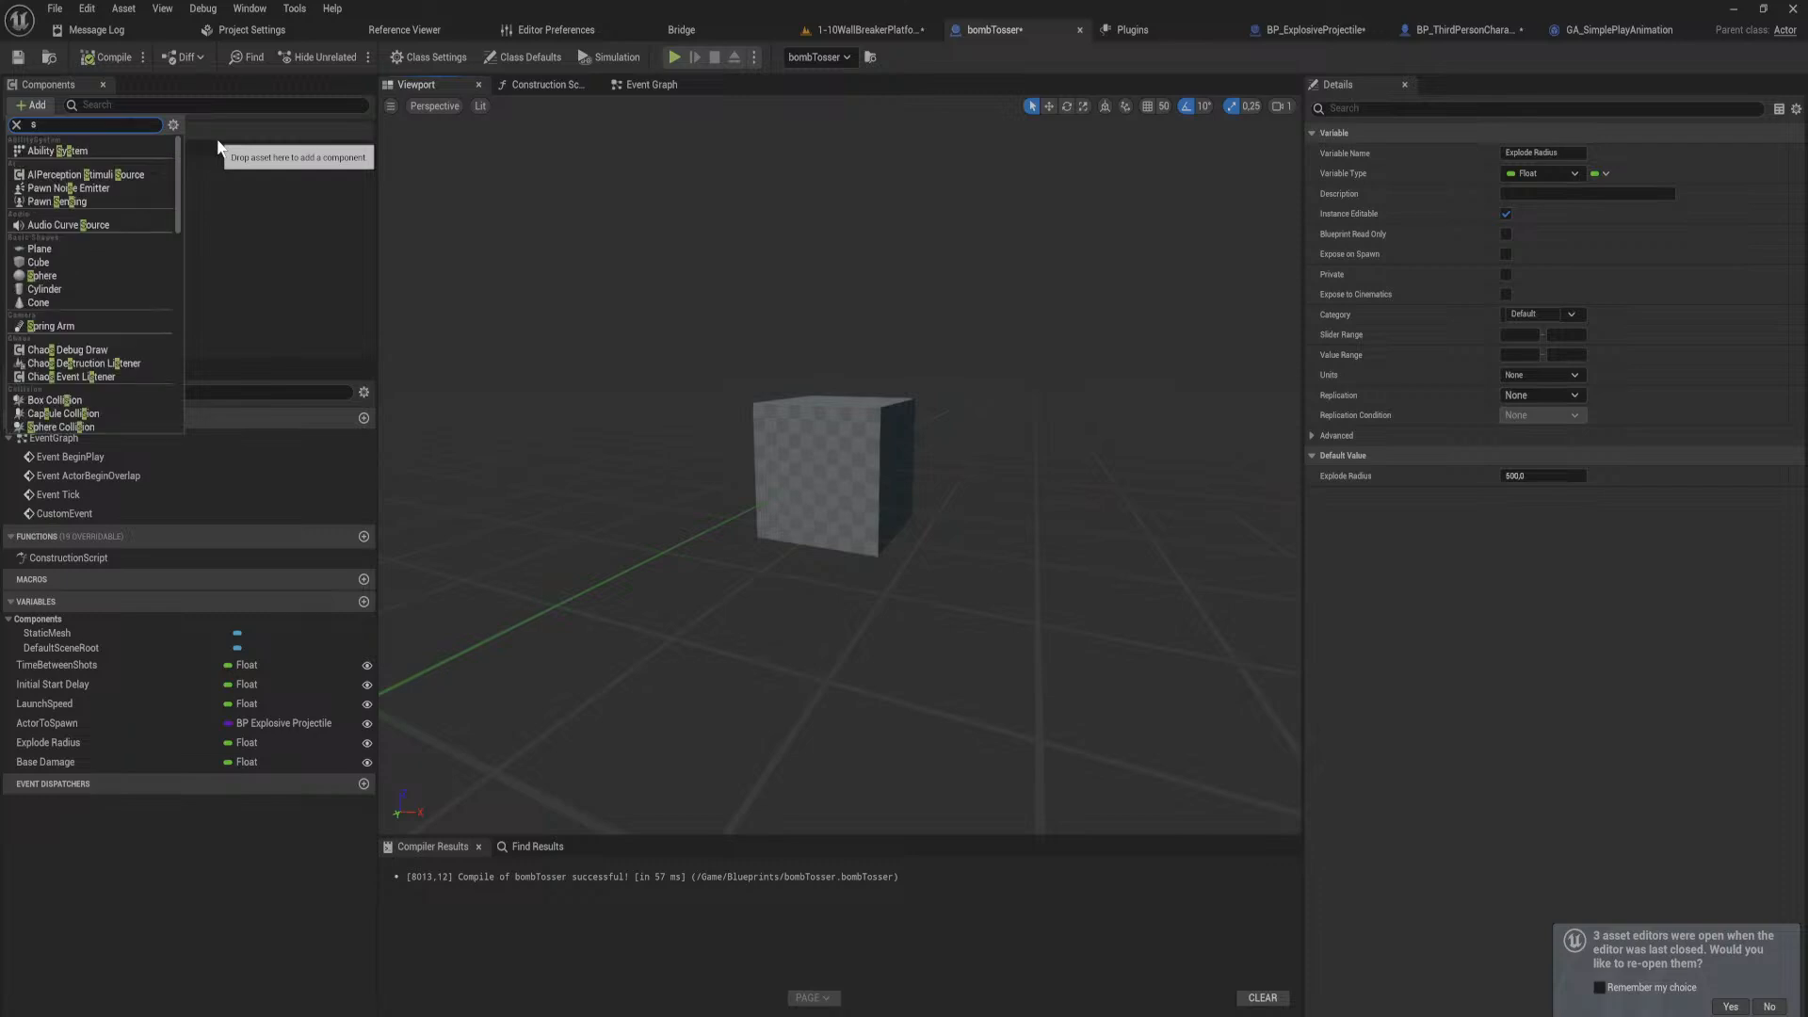
text(cen)
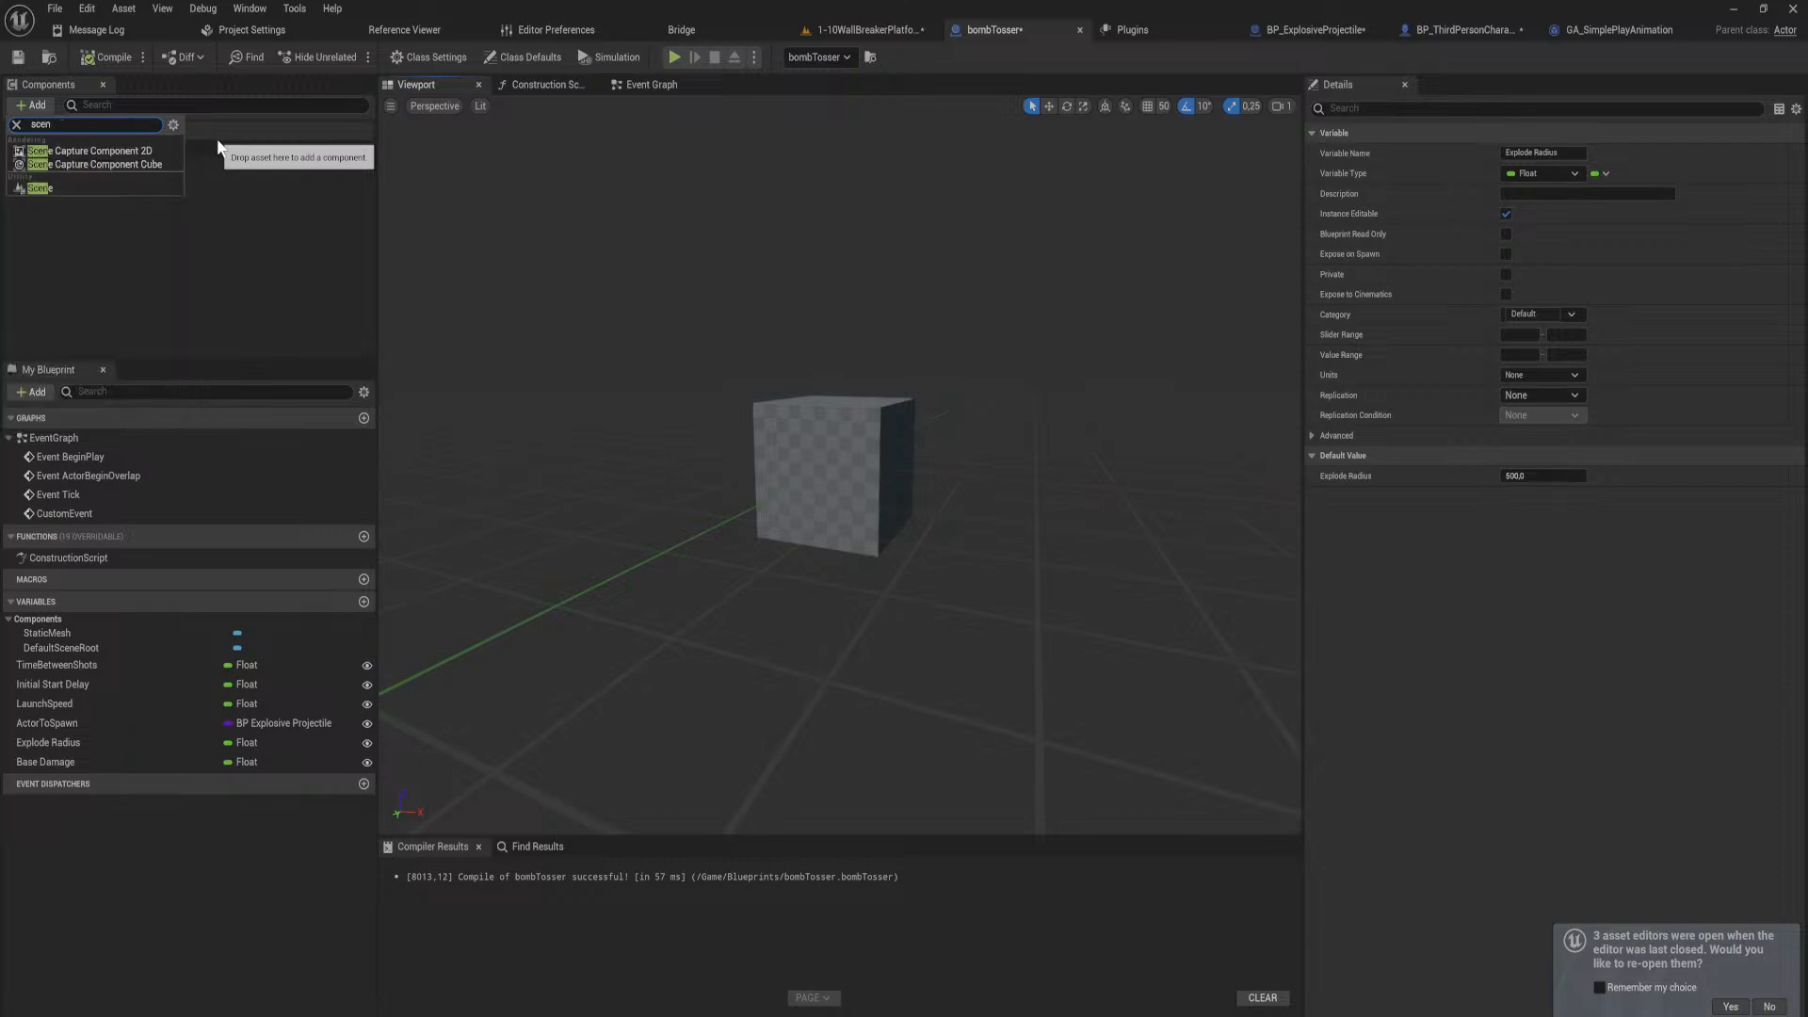
click(62, 187)
drag(83, 179, 62, 151)
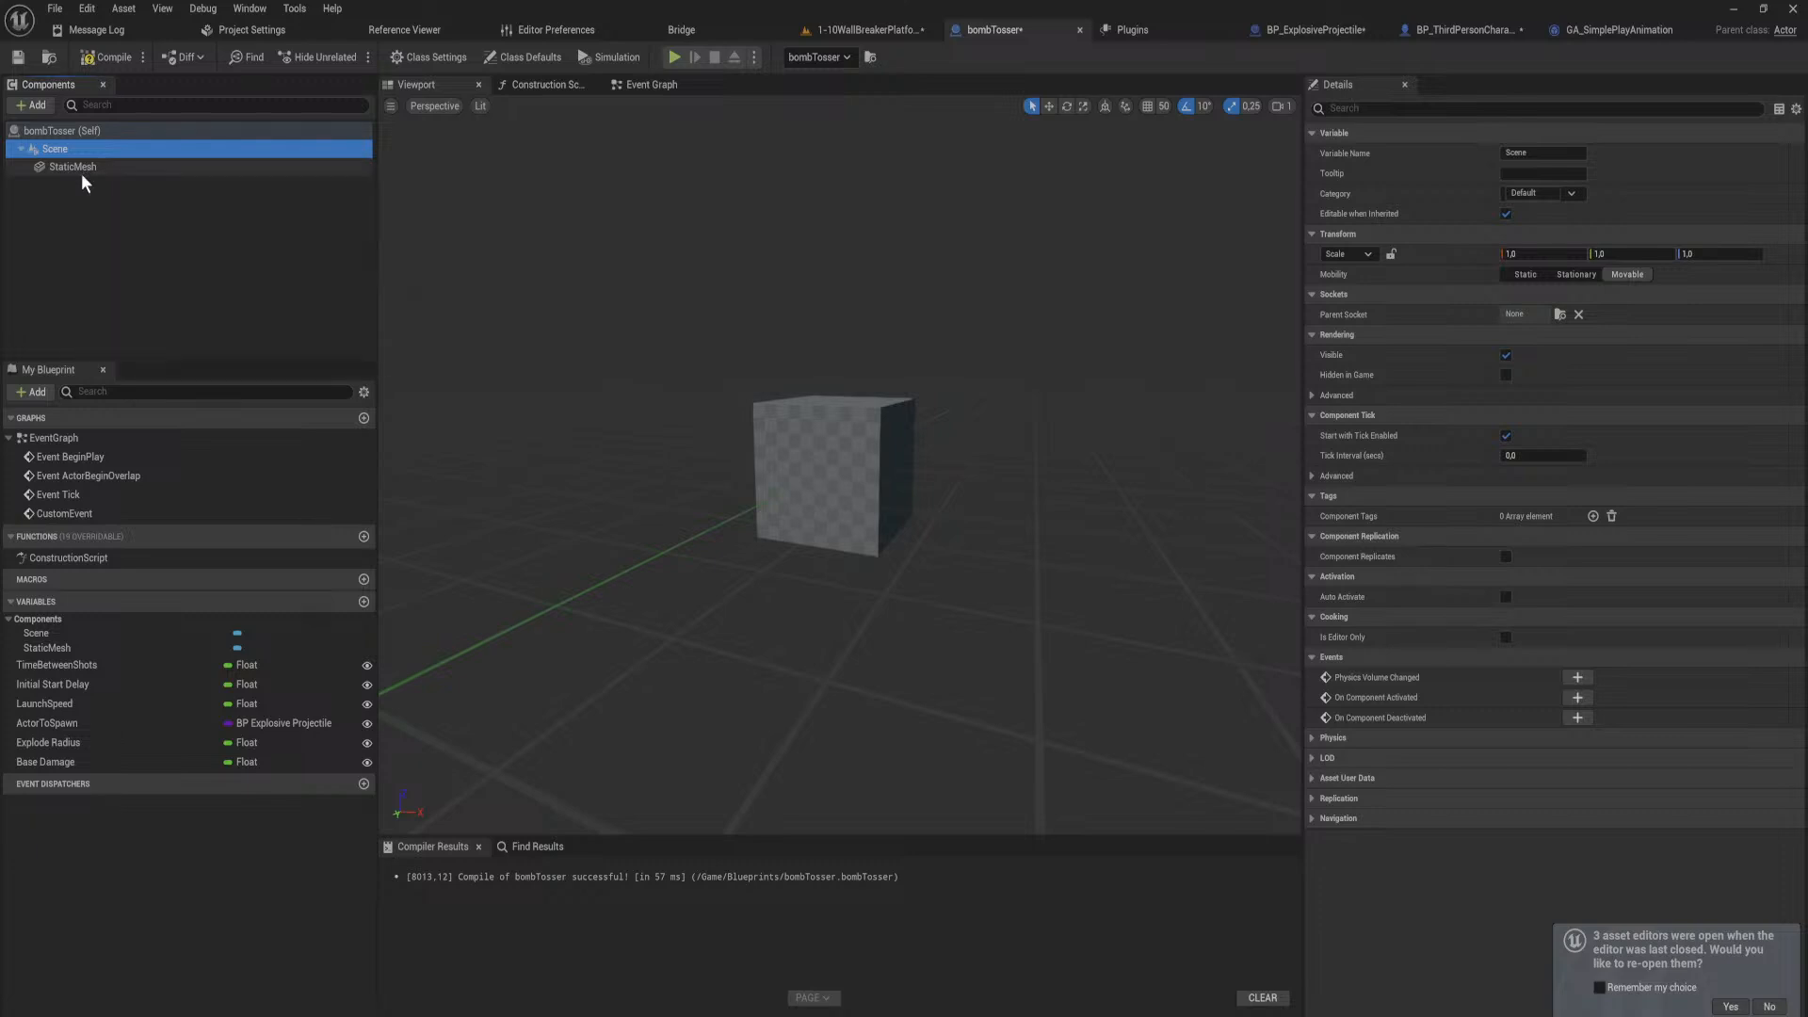
key(ctrl+z)
drag(842, 428, 841, 269)
click(652, 85)
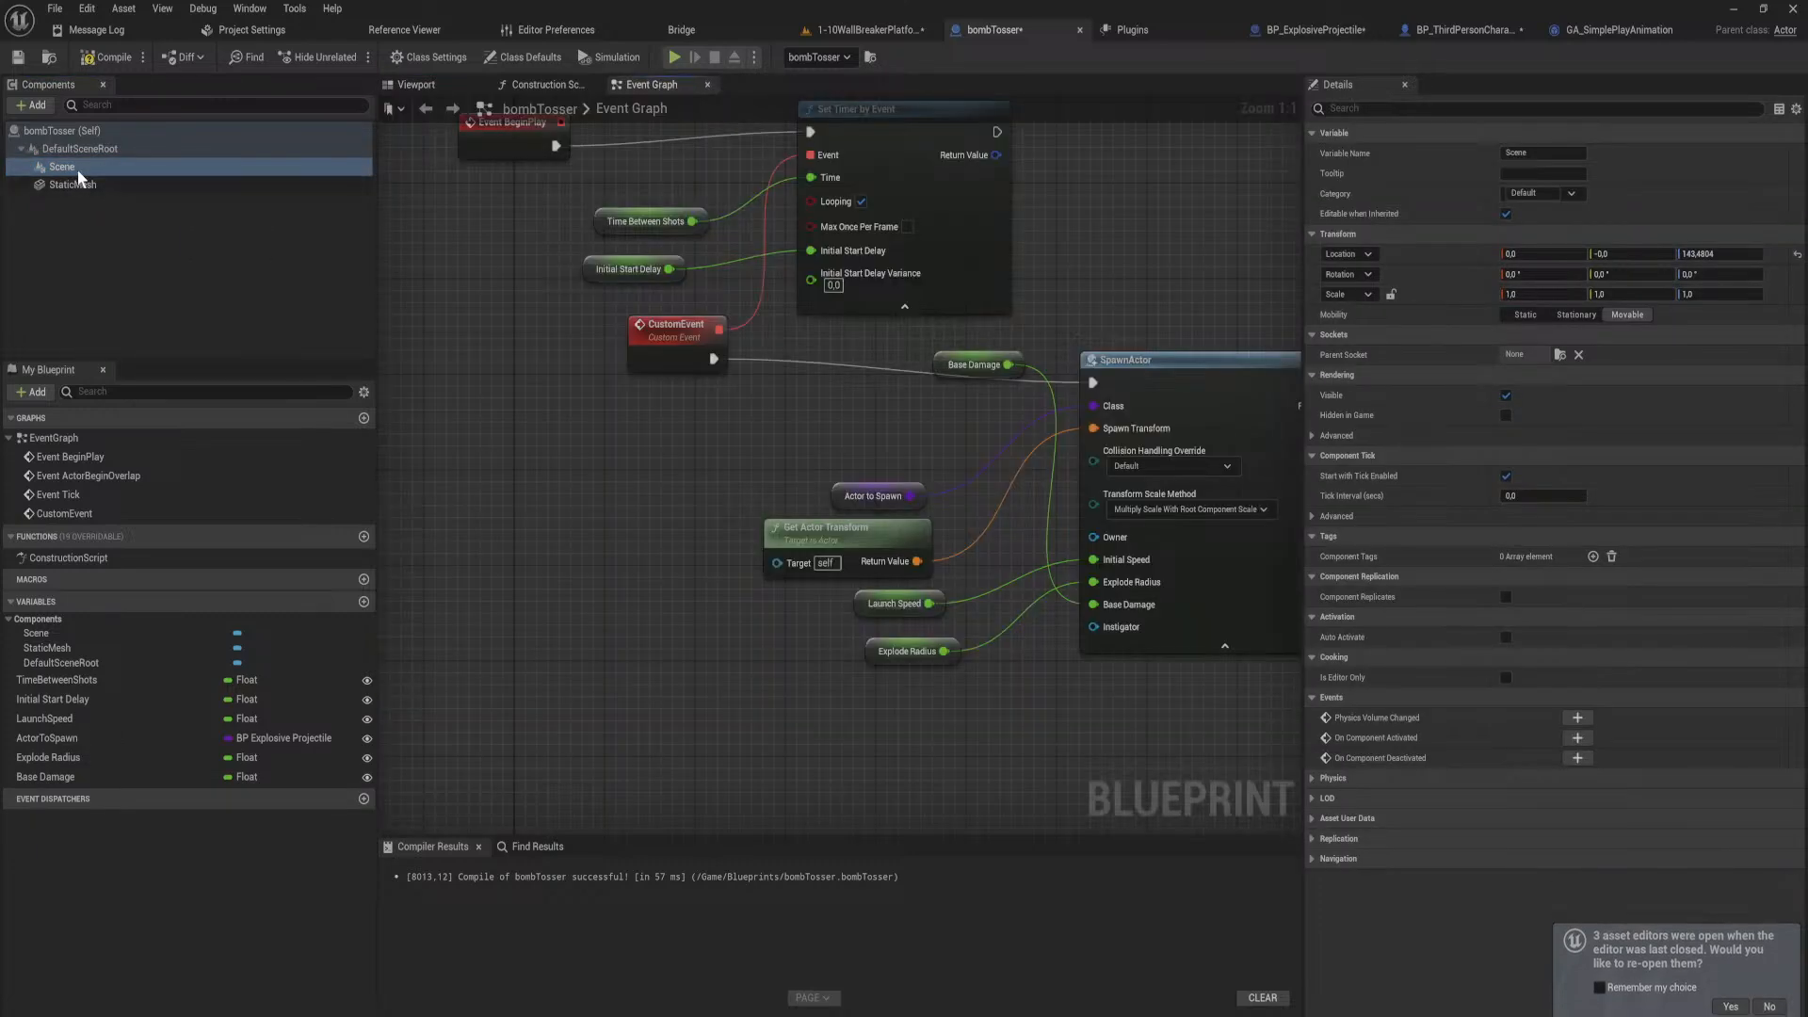
Step: In bombTosser's graph, feed SpawnActor's Spawn Transform from the Scene component's Get World Transform, replacing the Get Actor Transform node
drag(62, 166, 556, 543)
drag(625, 545, 766, 601)
text(get world tra)
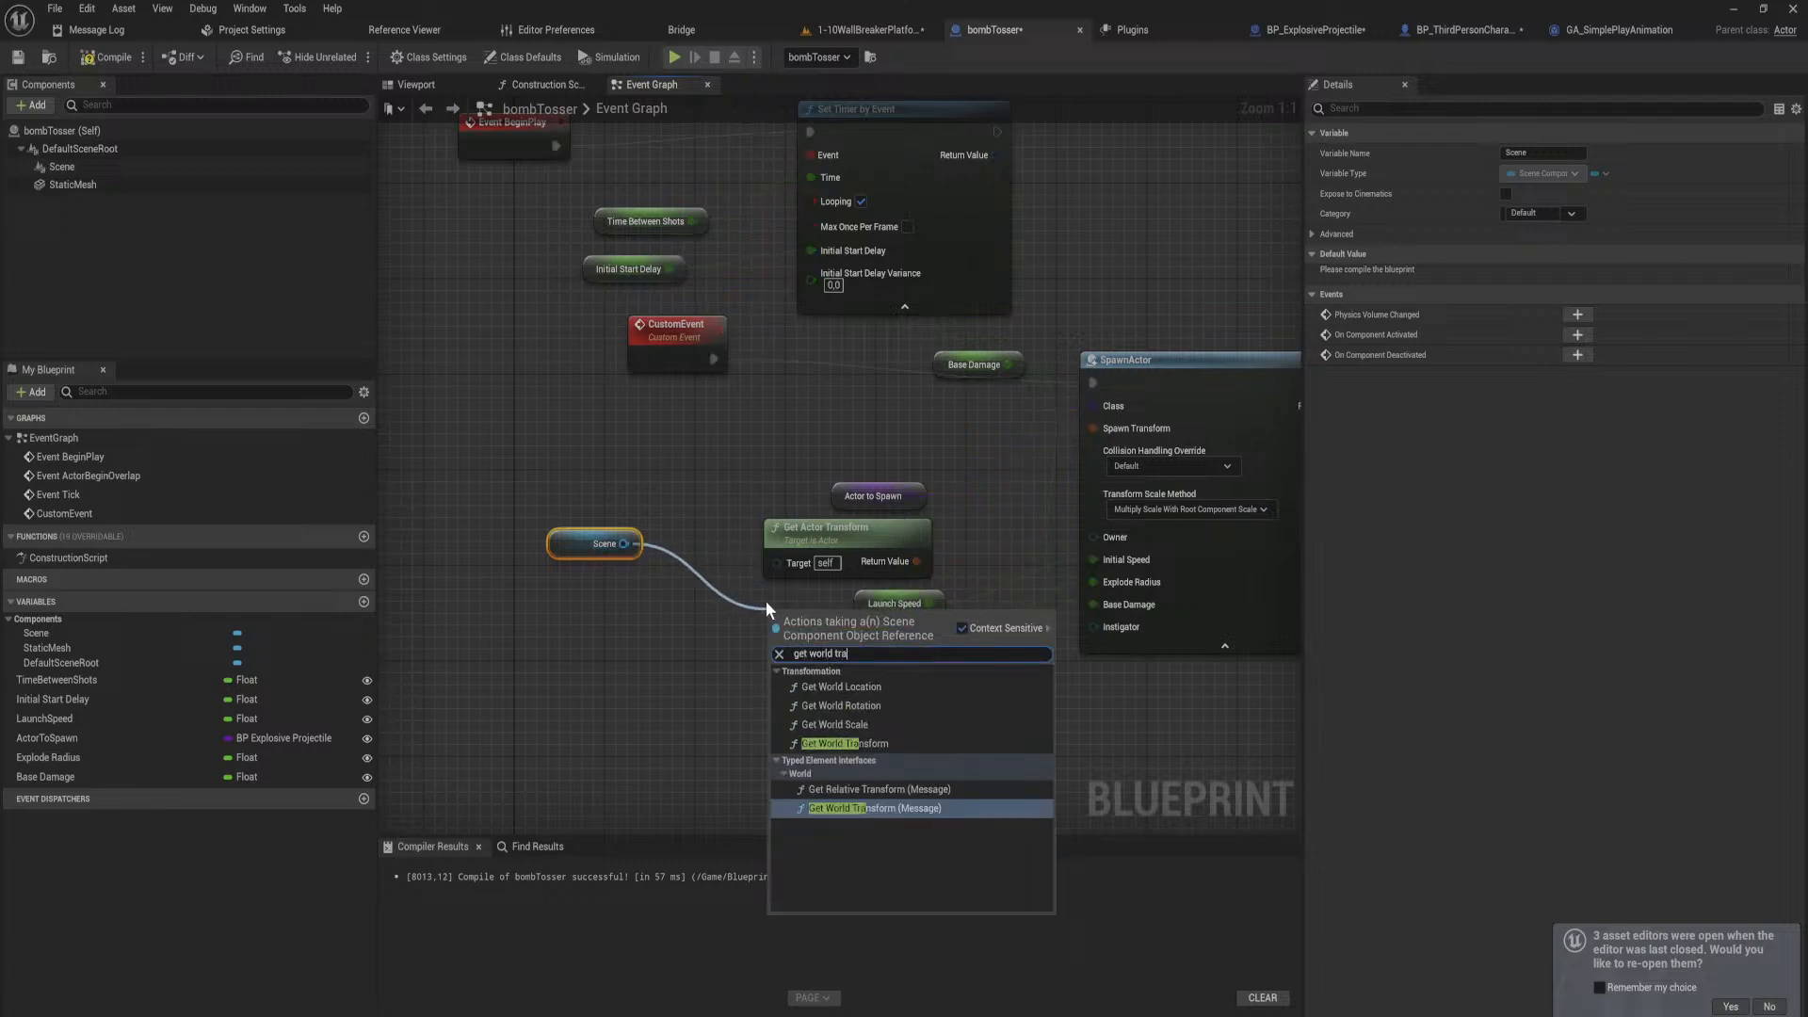
click(898, 743)
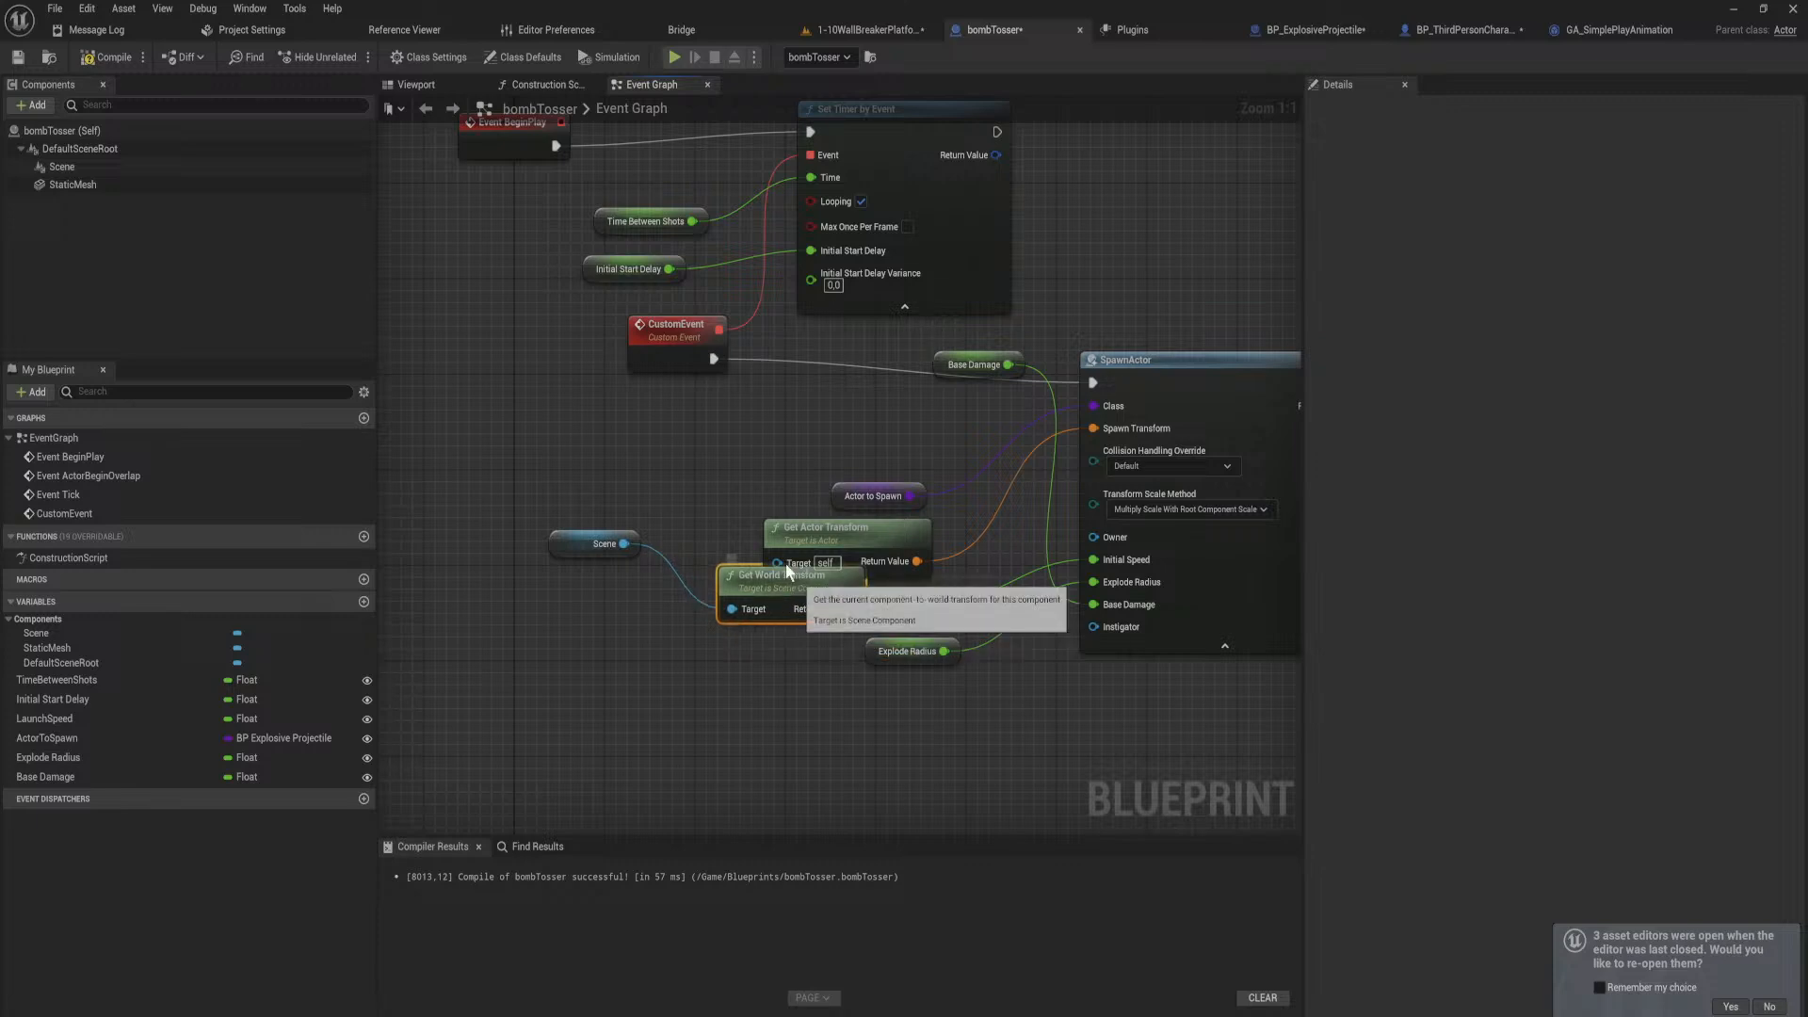
drag(785, 569, 1093, 428)
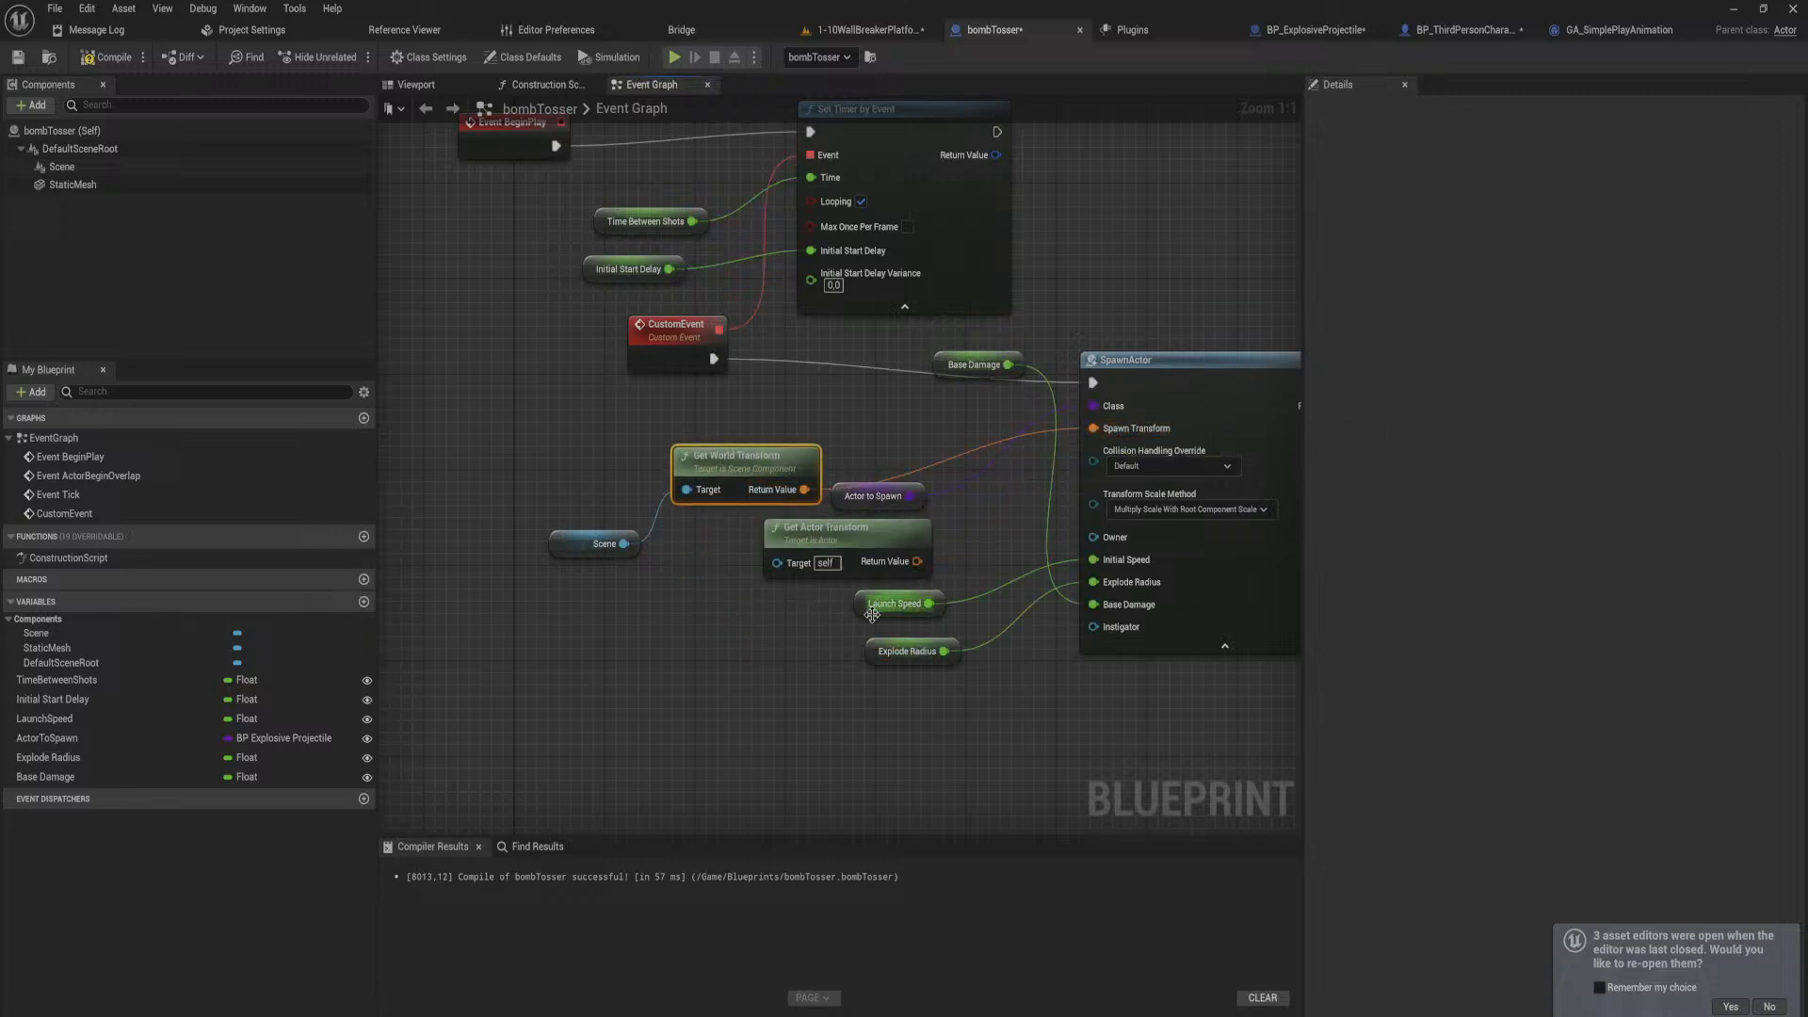
click(782, 542)
key(Delete)
drag(769, 469, 791, 530)
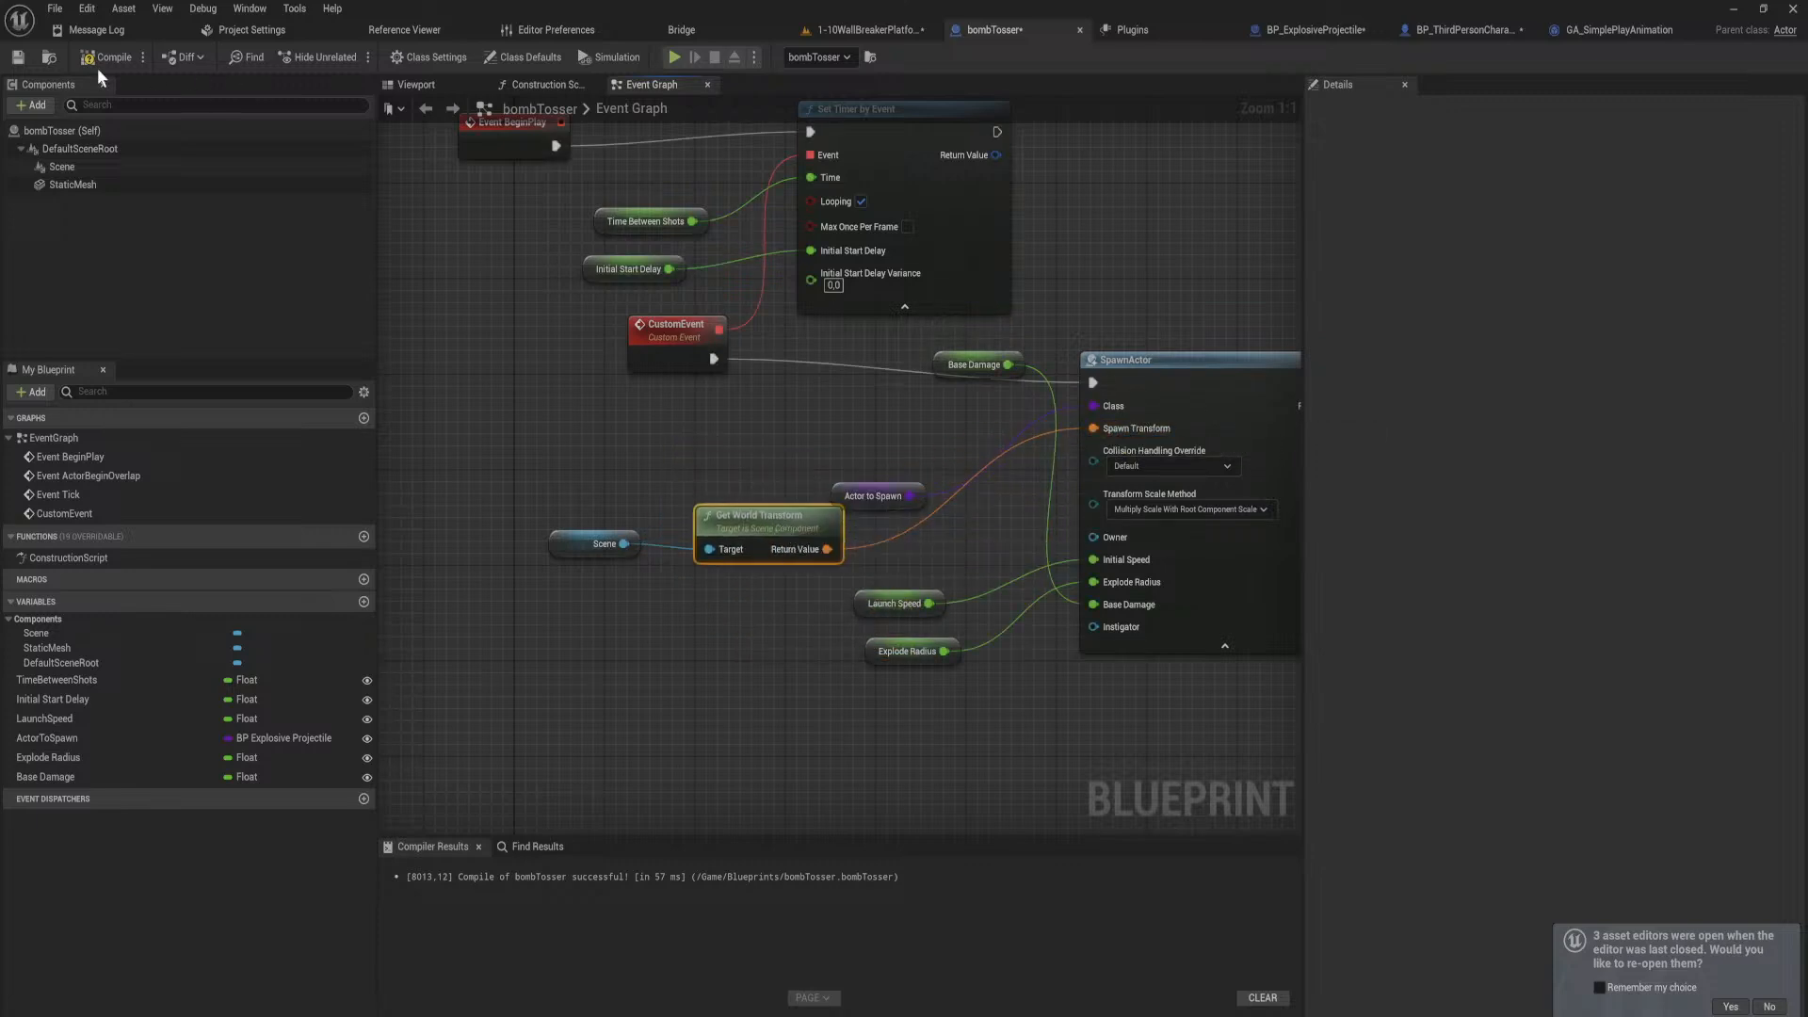
Step: Open BP_ExplosiveProjectile's Event Graph at the For Each Loop that follows Sphere Overlap Actors
click(1319, 31)
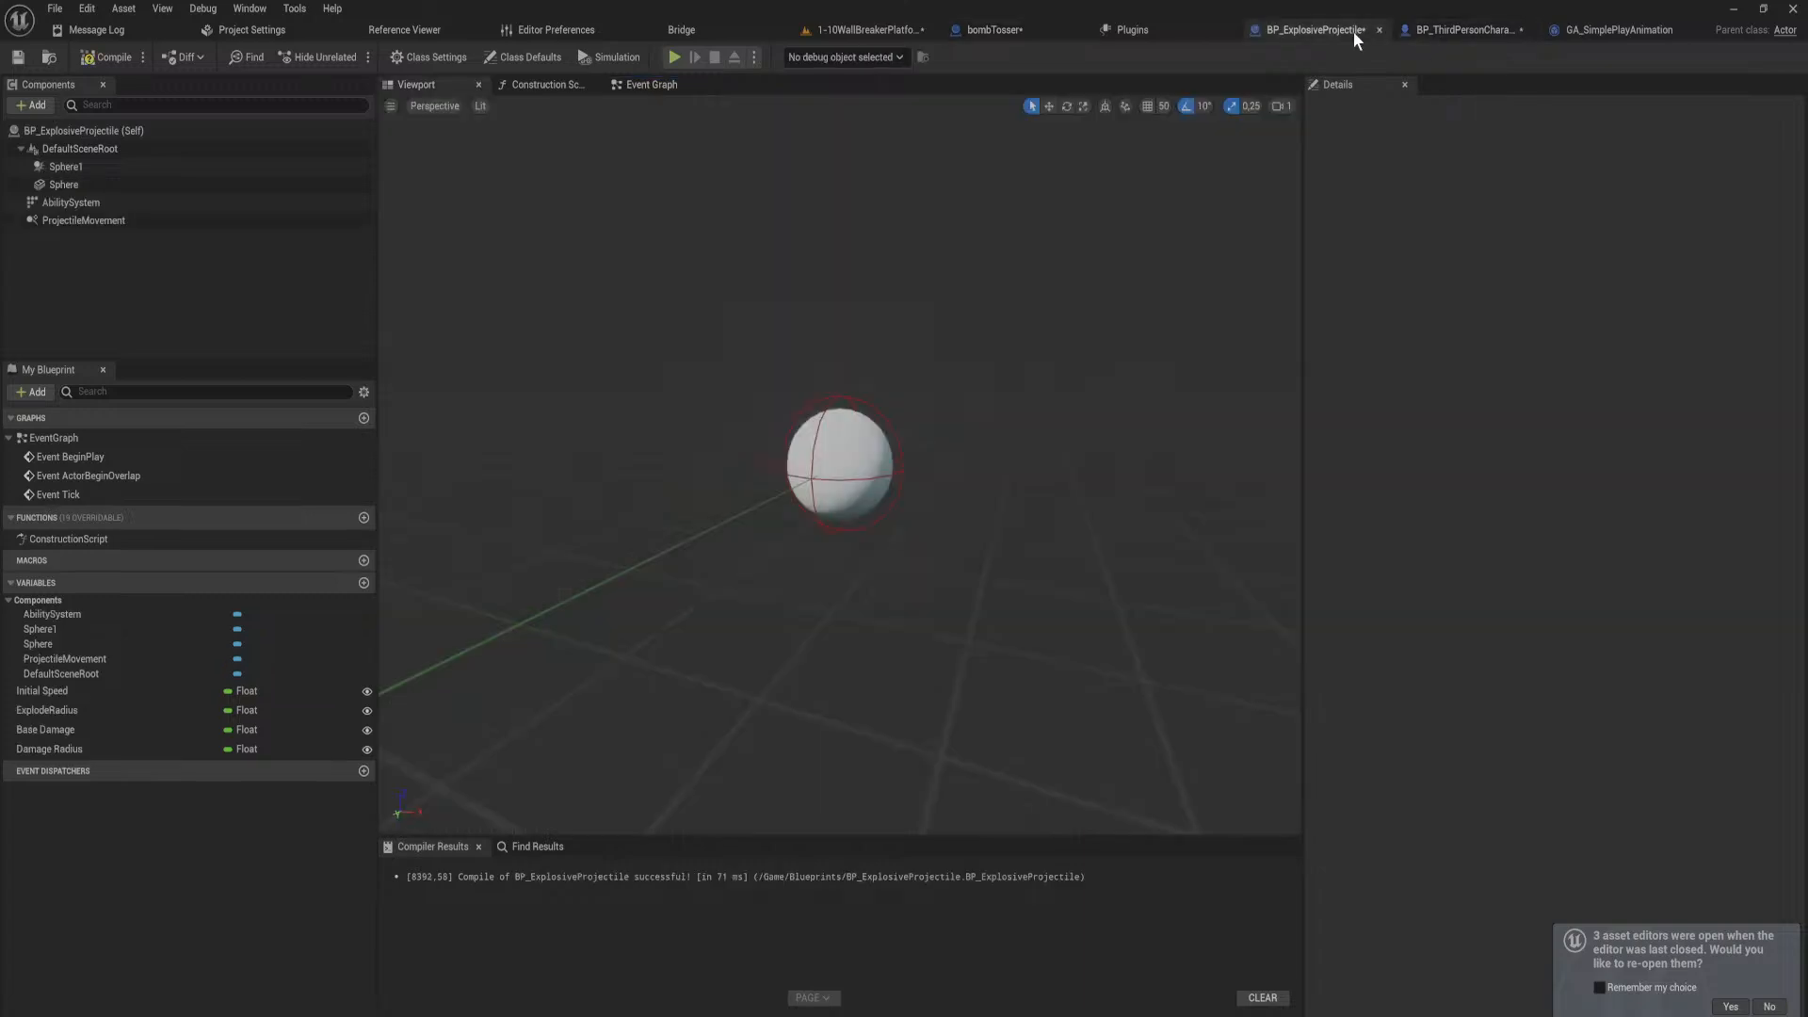
click(1469, 30)
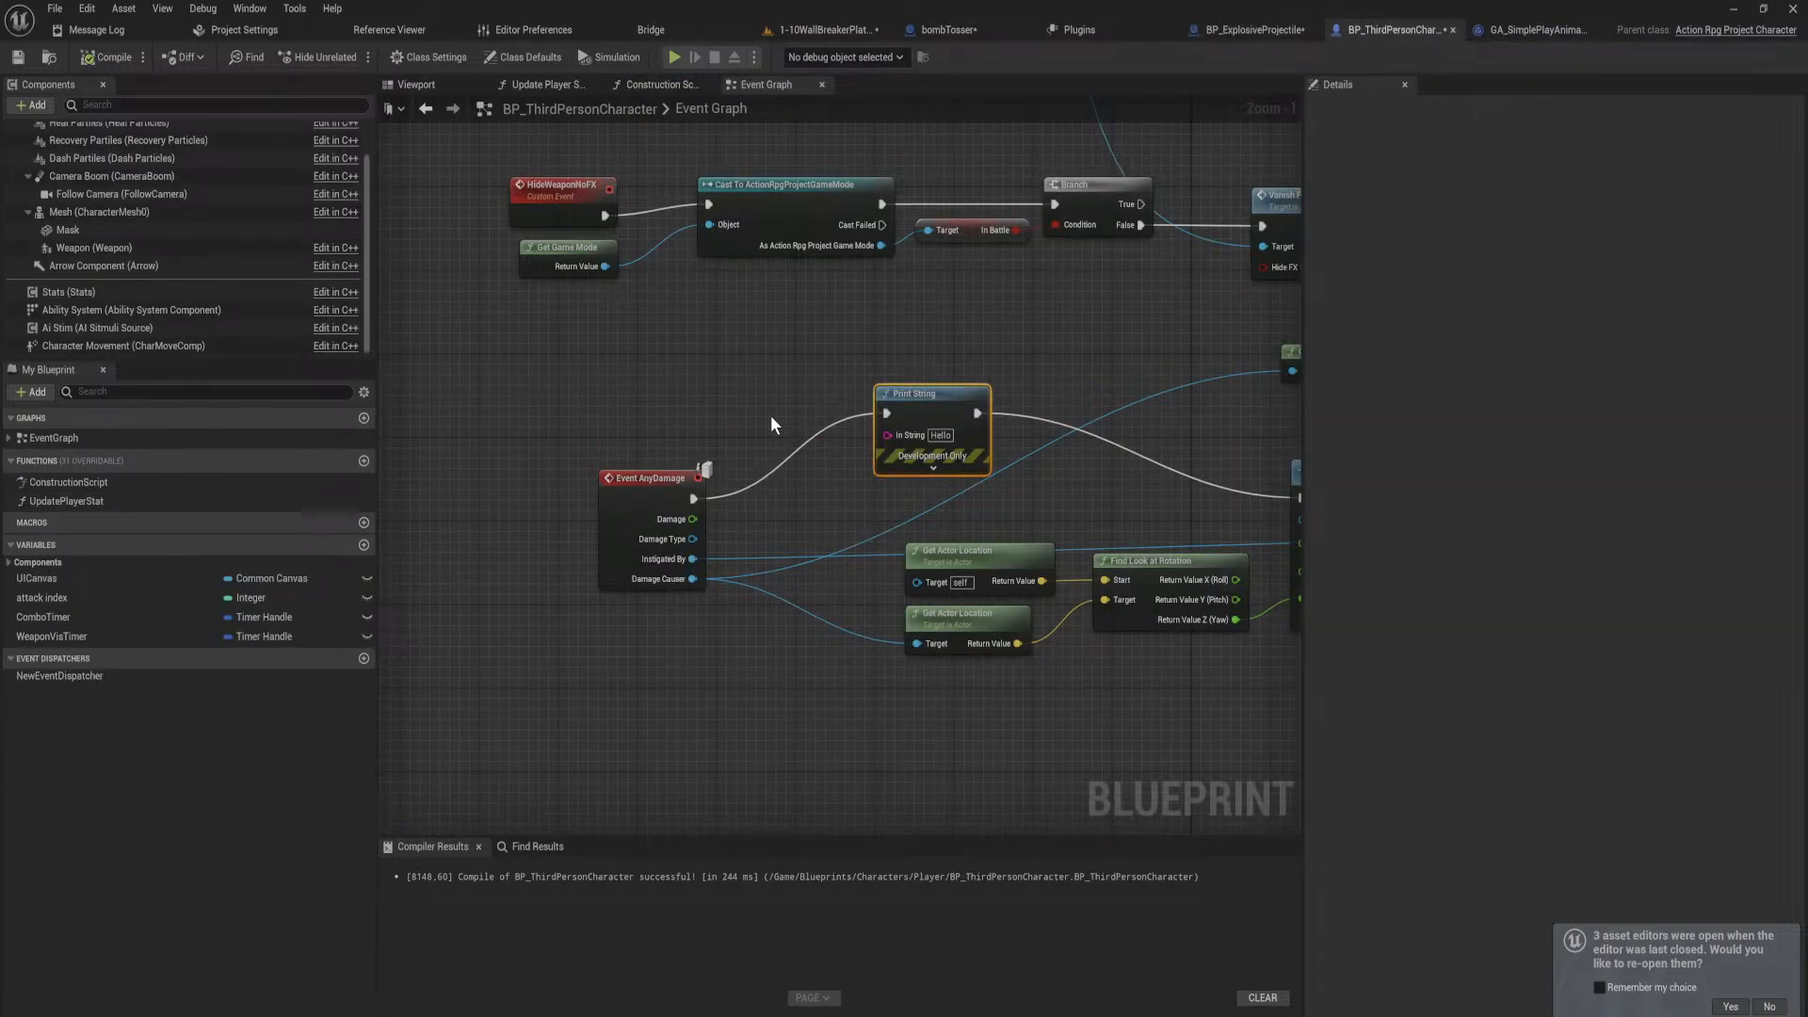
click(1246, 29)
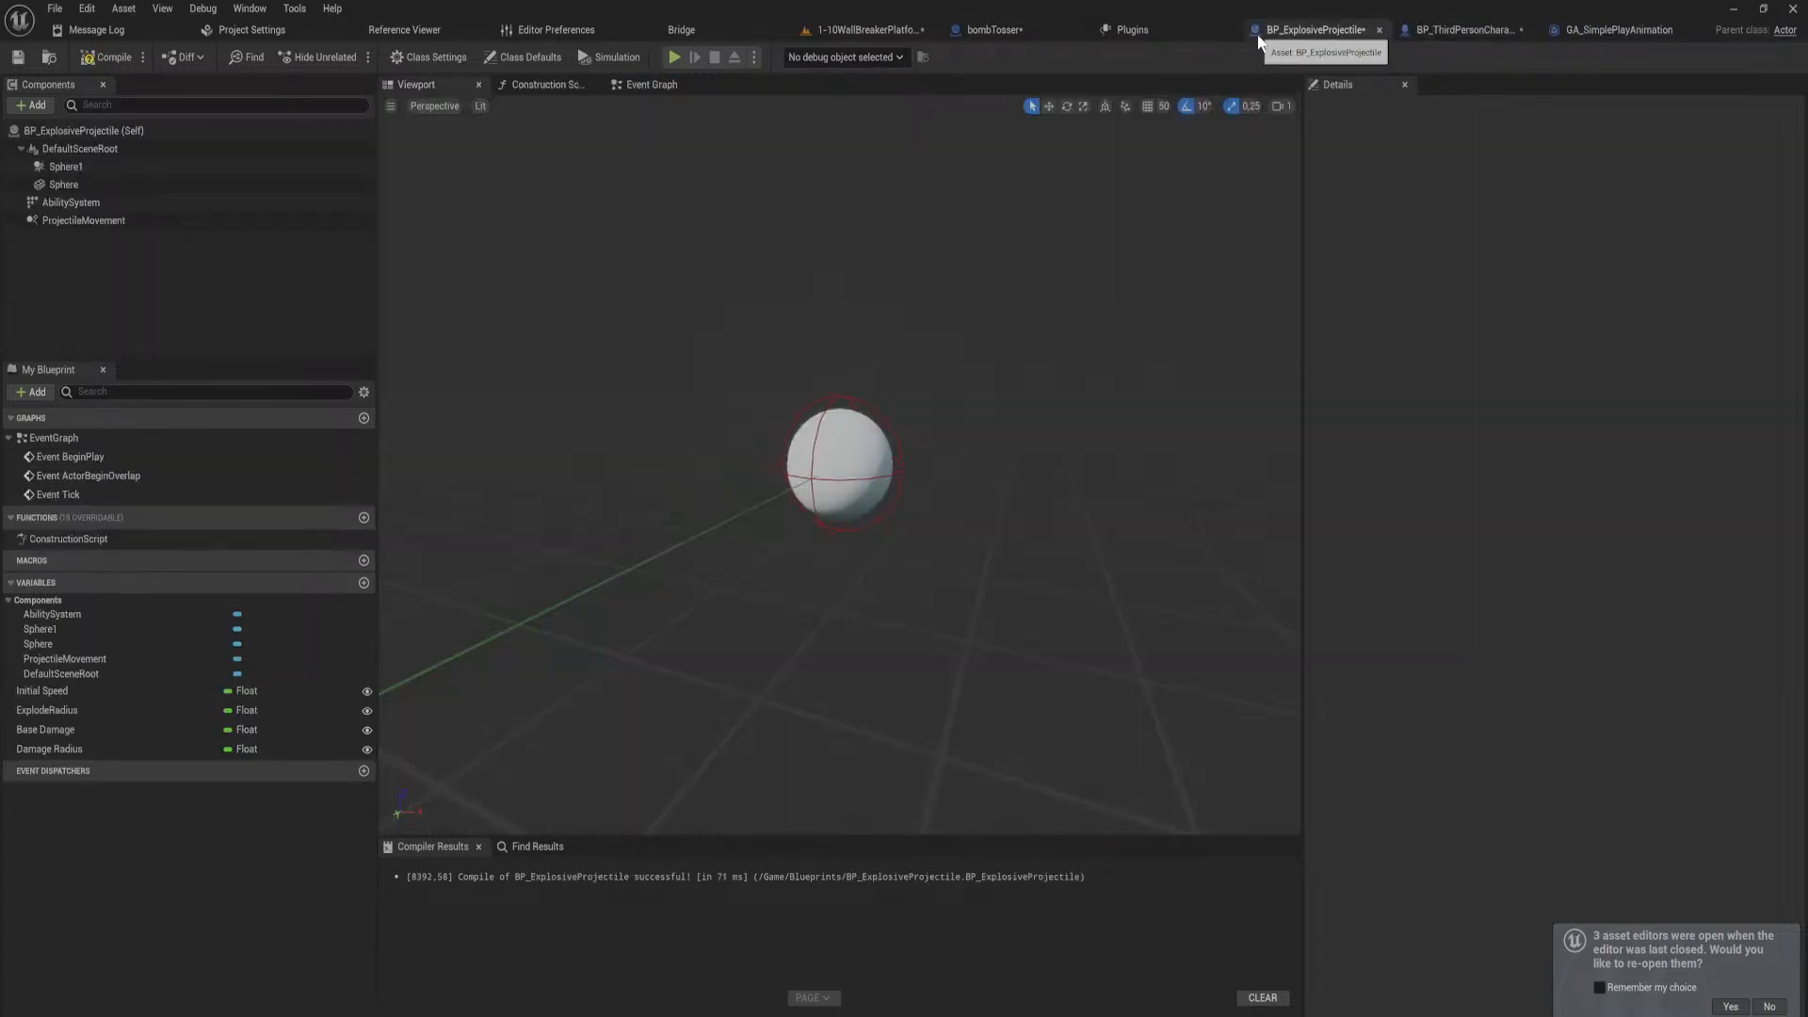
click(652, 85)
click(789, 379)
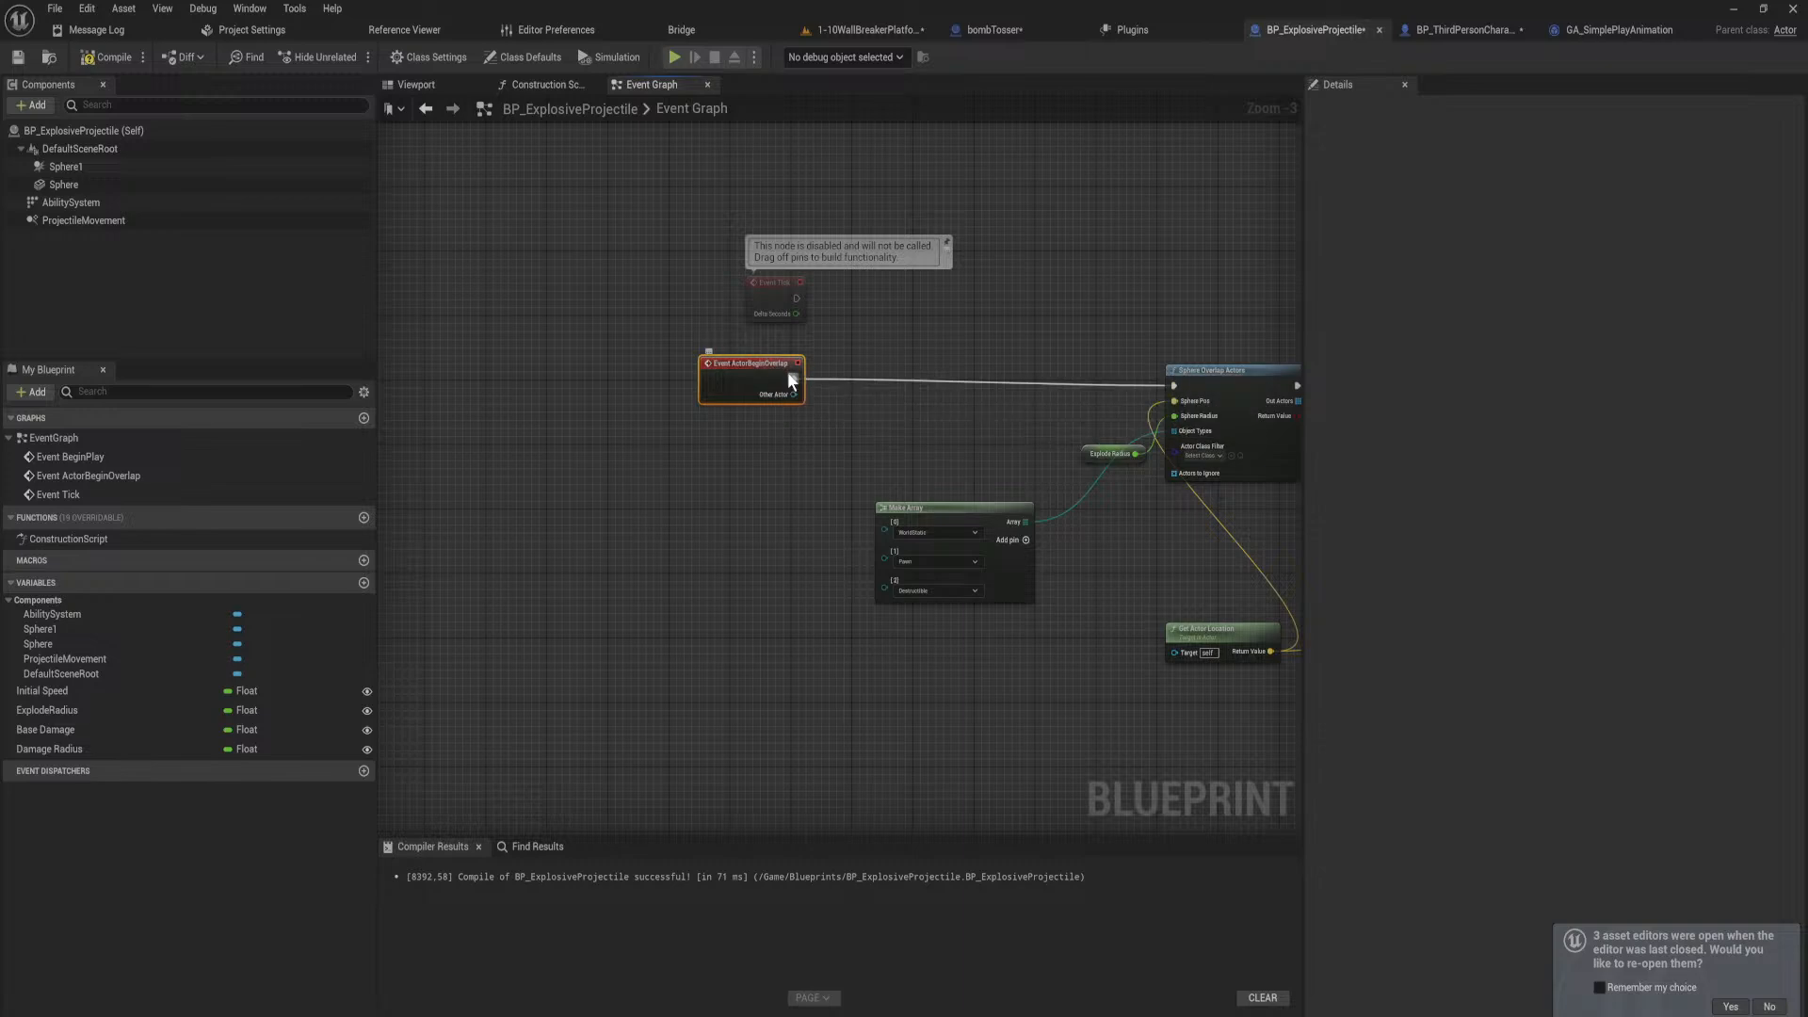
drag(789, 375, 943, 379)
click(898, 360)
right_drag(1020, 349, 423, 268)
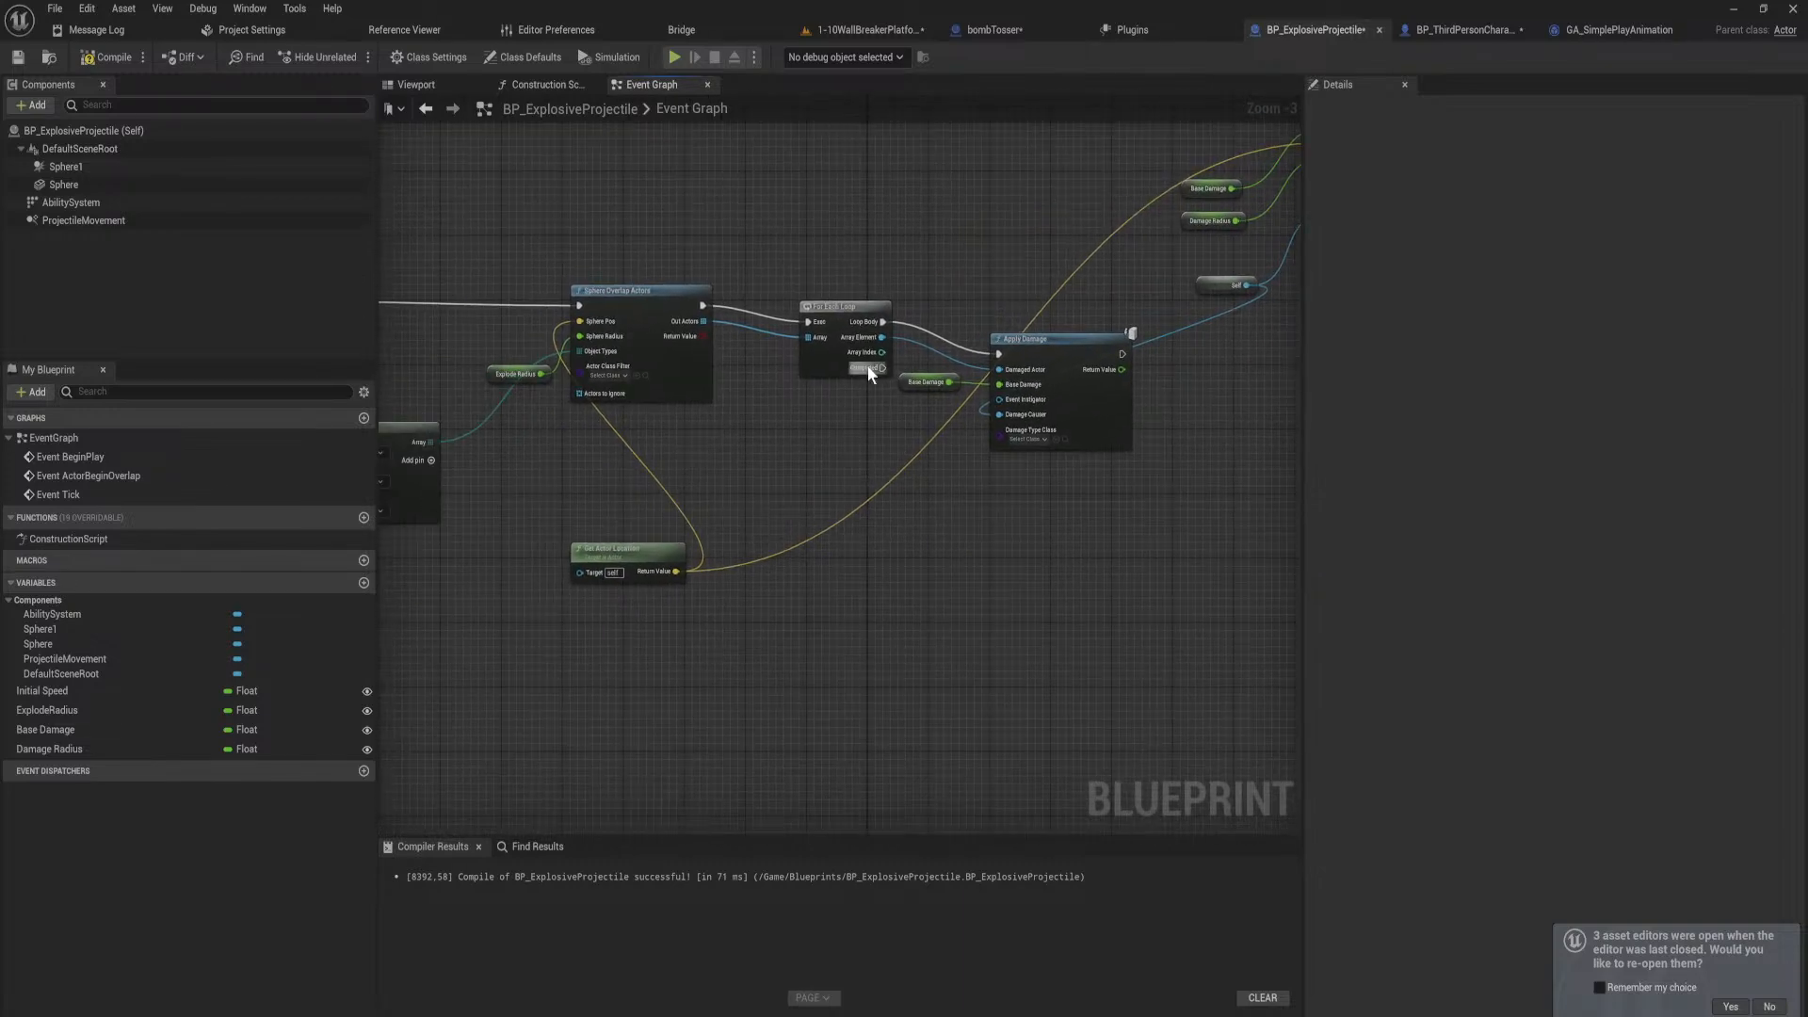
Step: Add Spawn System Attached on the For Each Loop's Completed output, with SimpleExplosion as its System Template
drag(883, 368, 940, 477)
text(spawn nia)
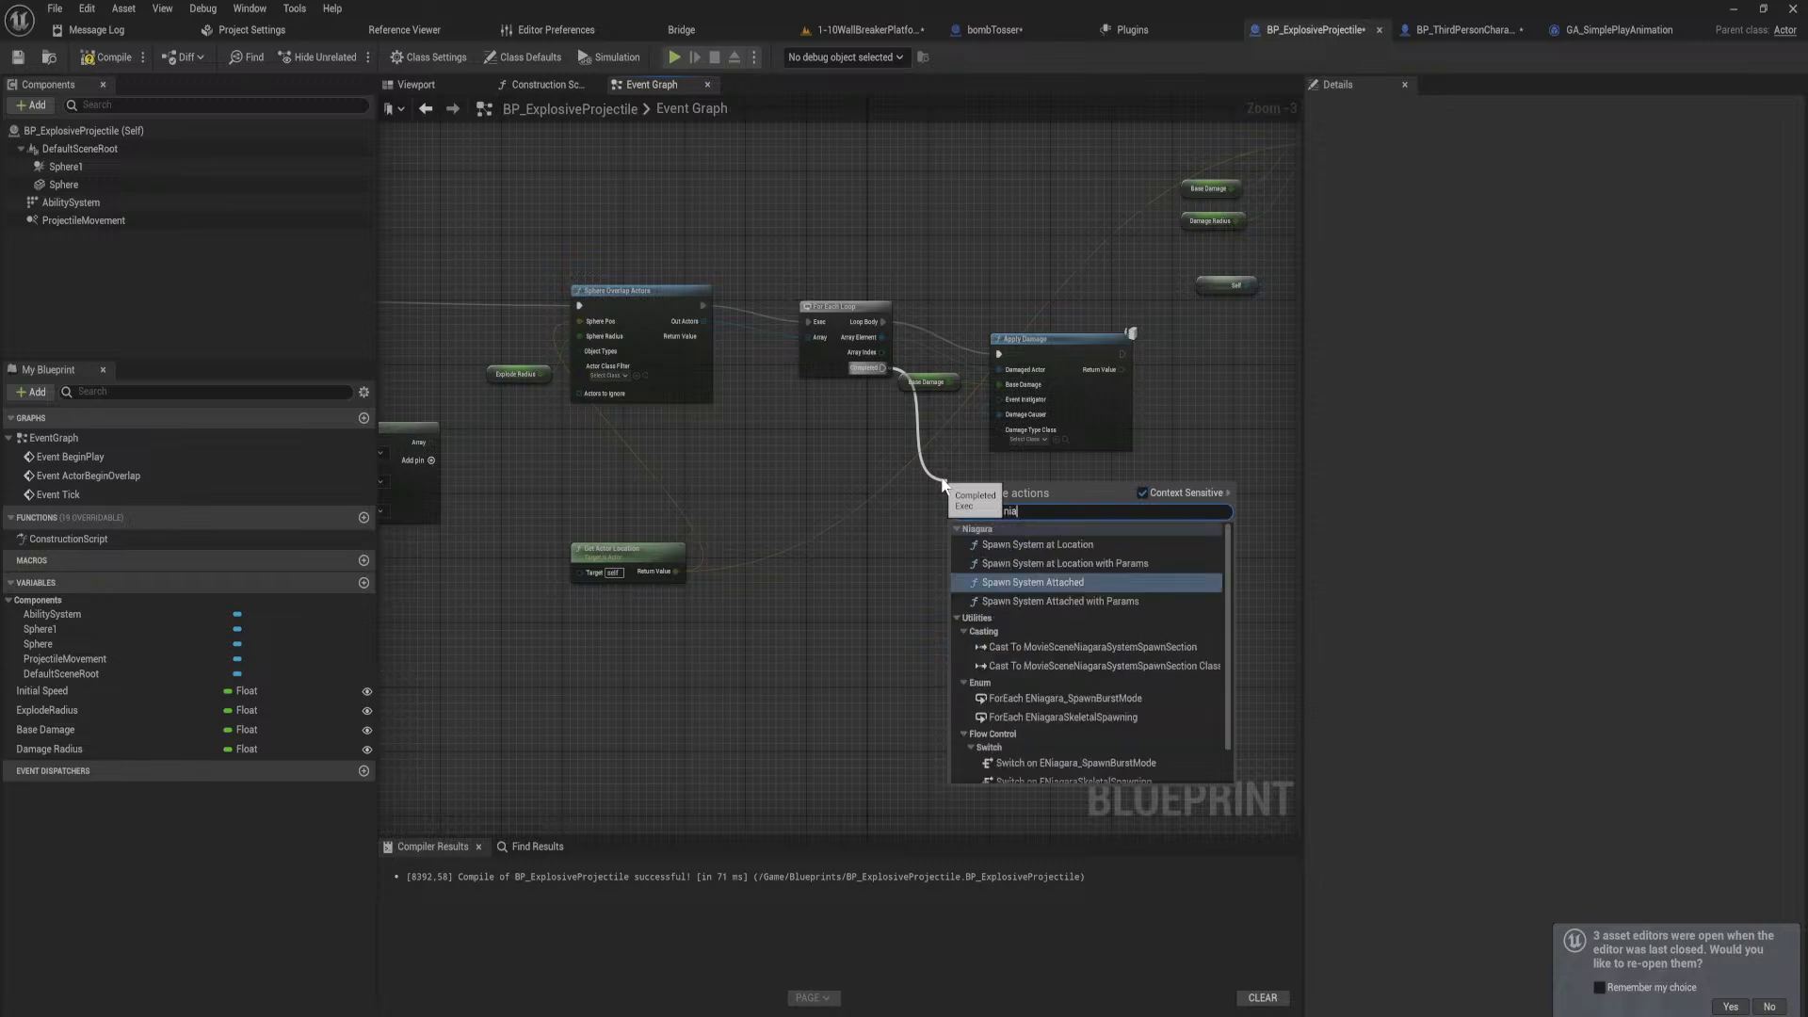
key(Return)
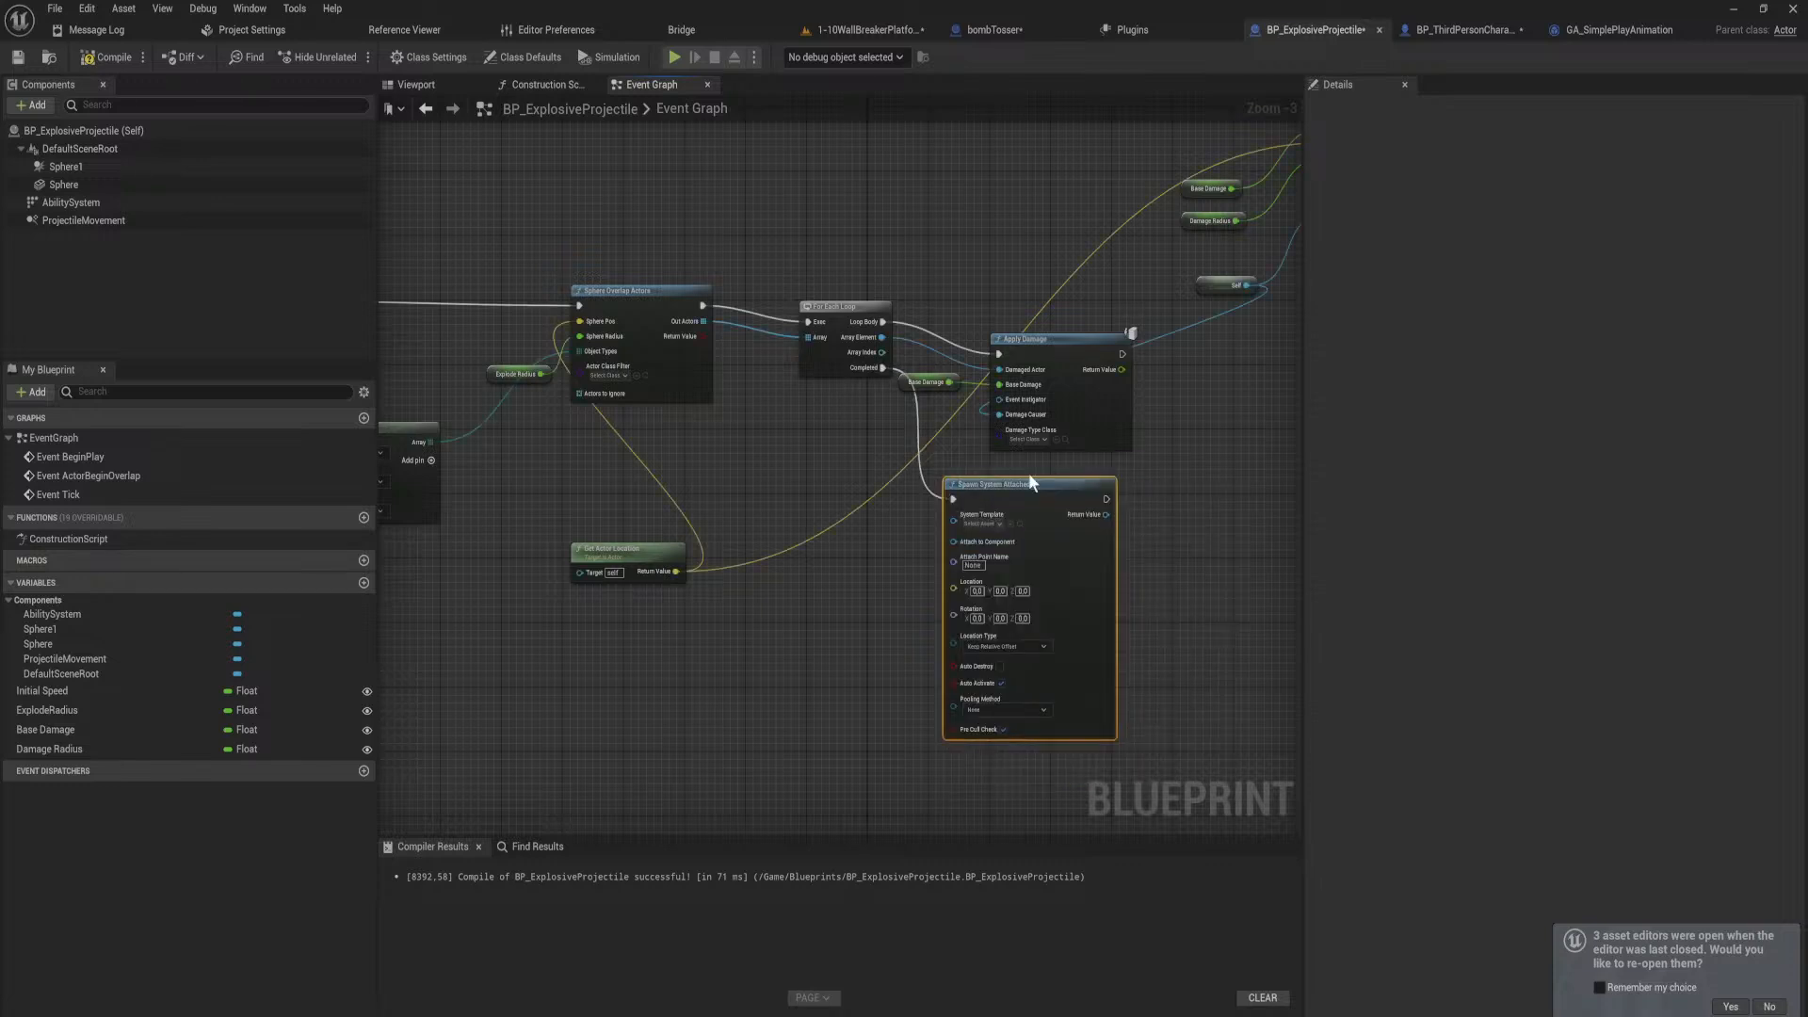
scroll(1004, 498, up, 3)
click(981, 543)
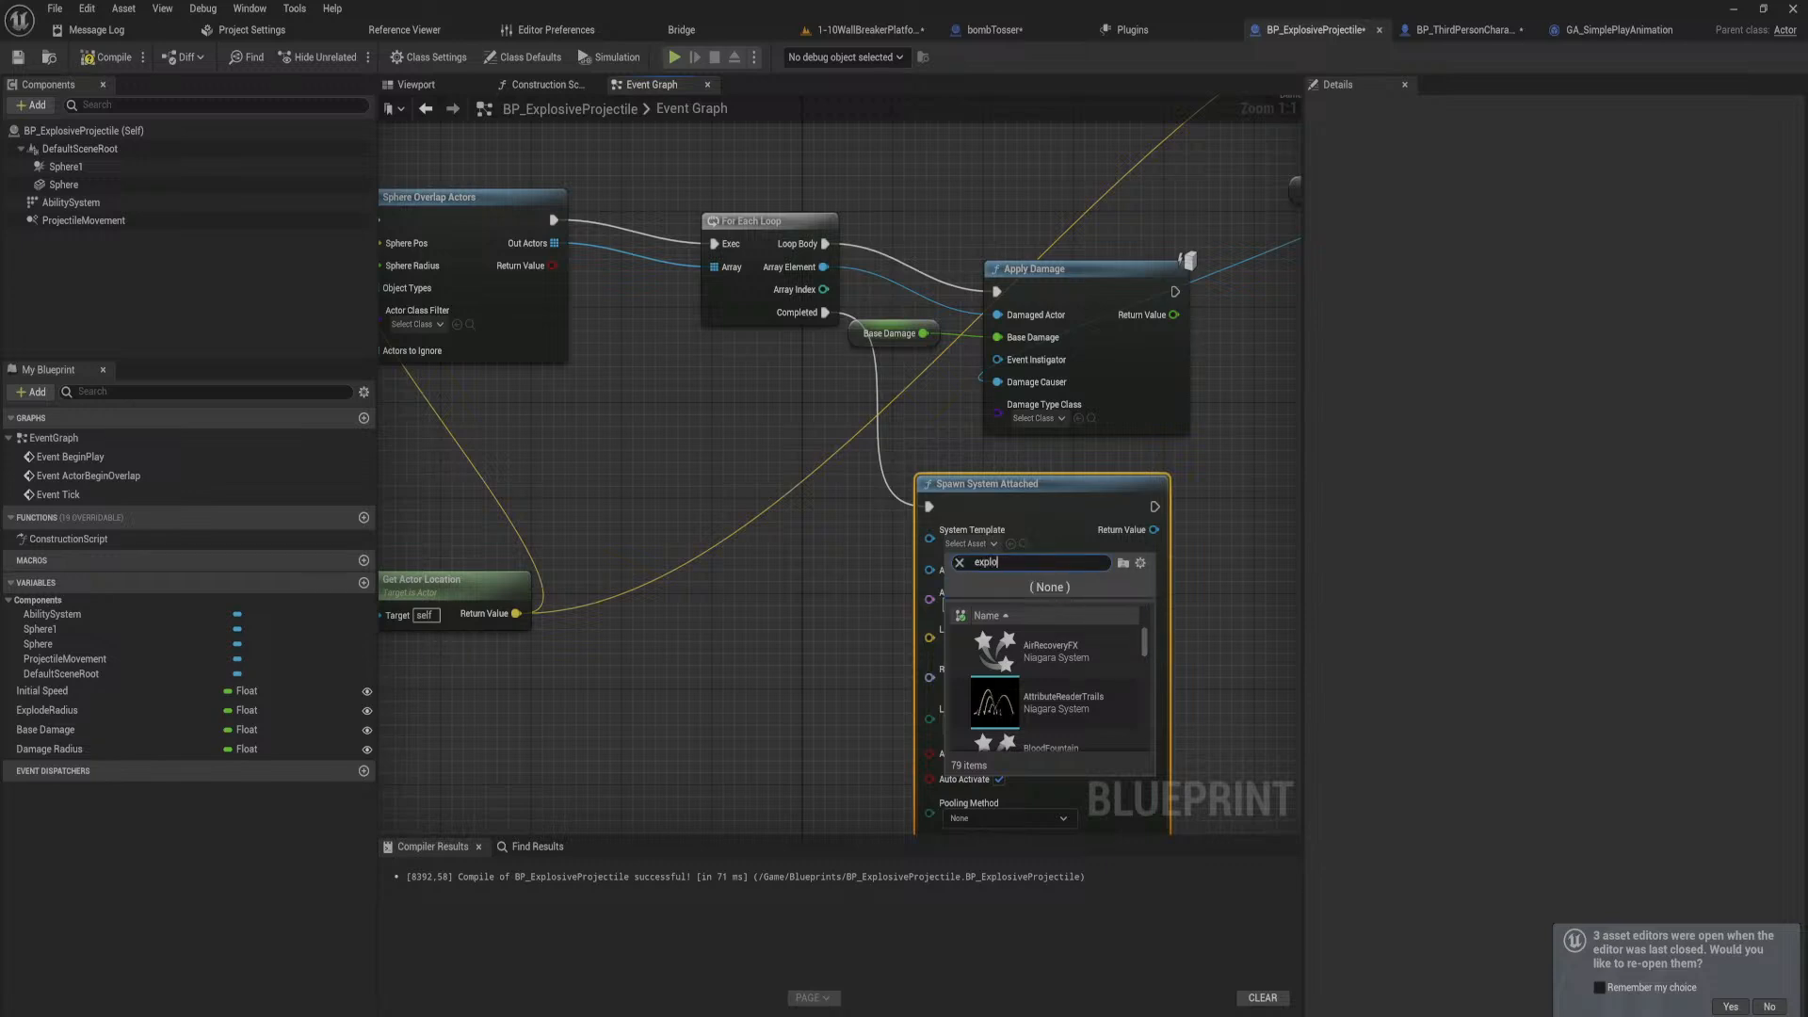
scroll(1087, 638, down, 3)
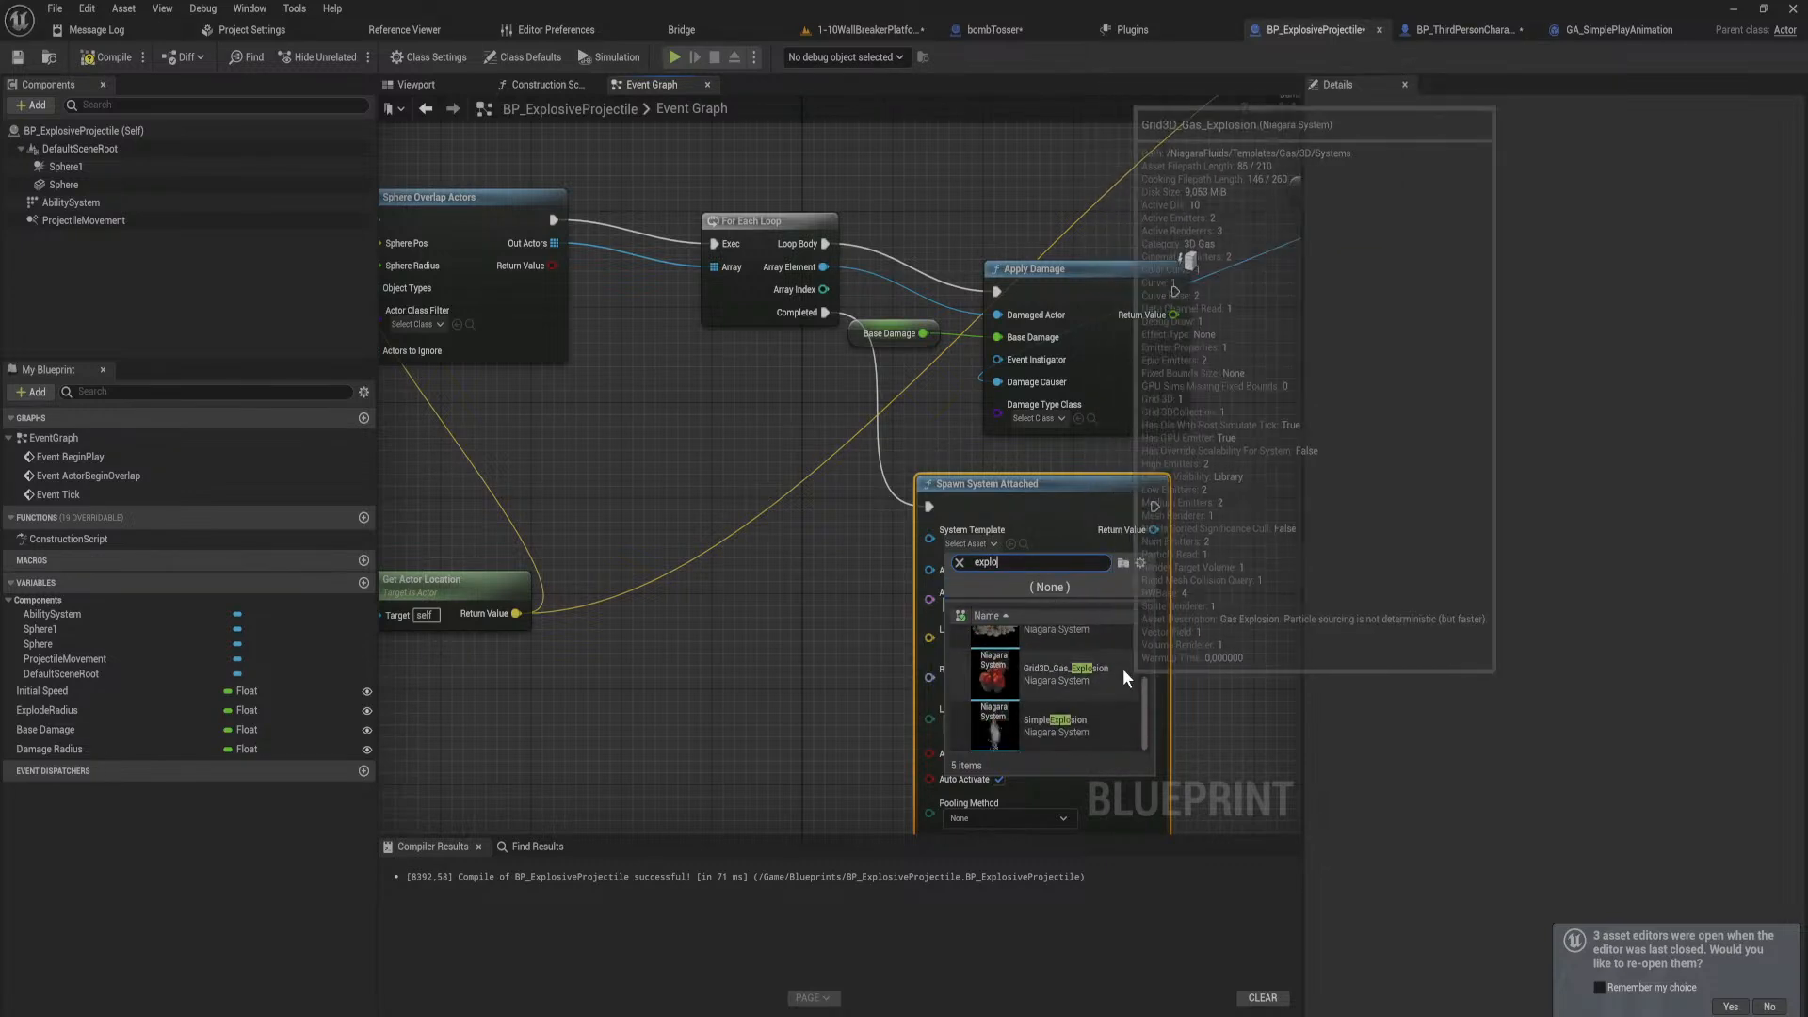
click(1115, 720)
Step: Locate the SimpleExplosion asset, preview it in the Niagara editor, and return to the BP_ExplosiveProjectile graph
click(1036, 545)
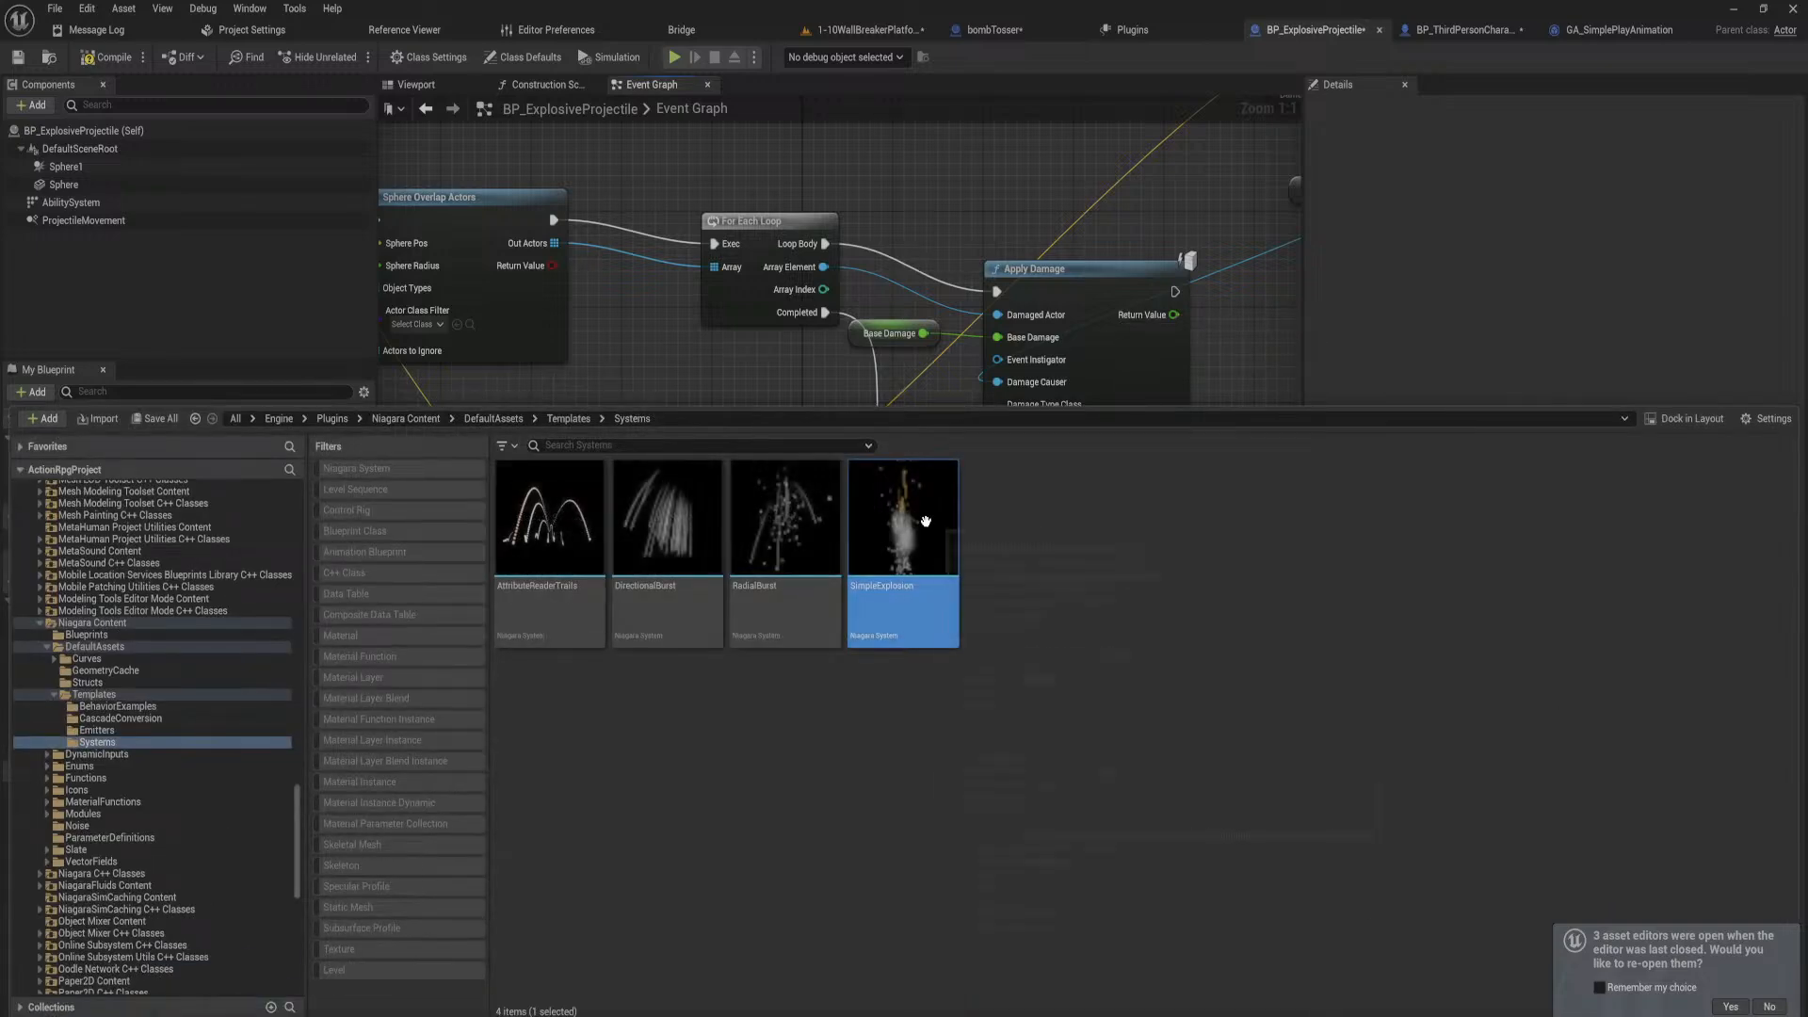
key(Return)
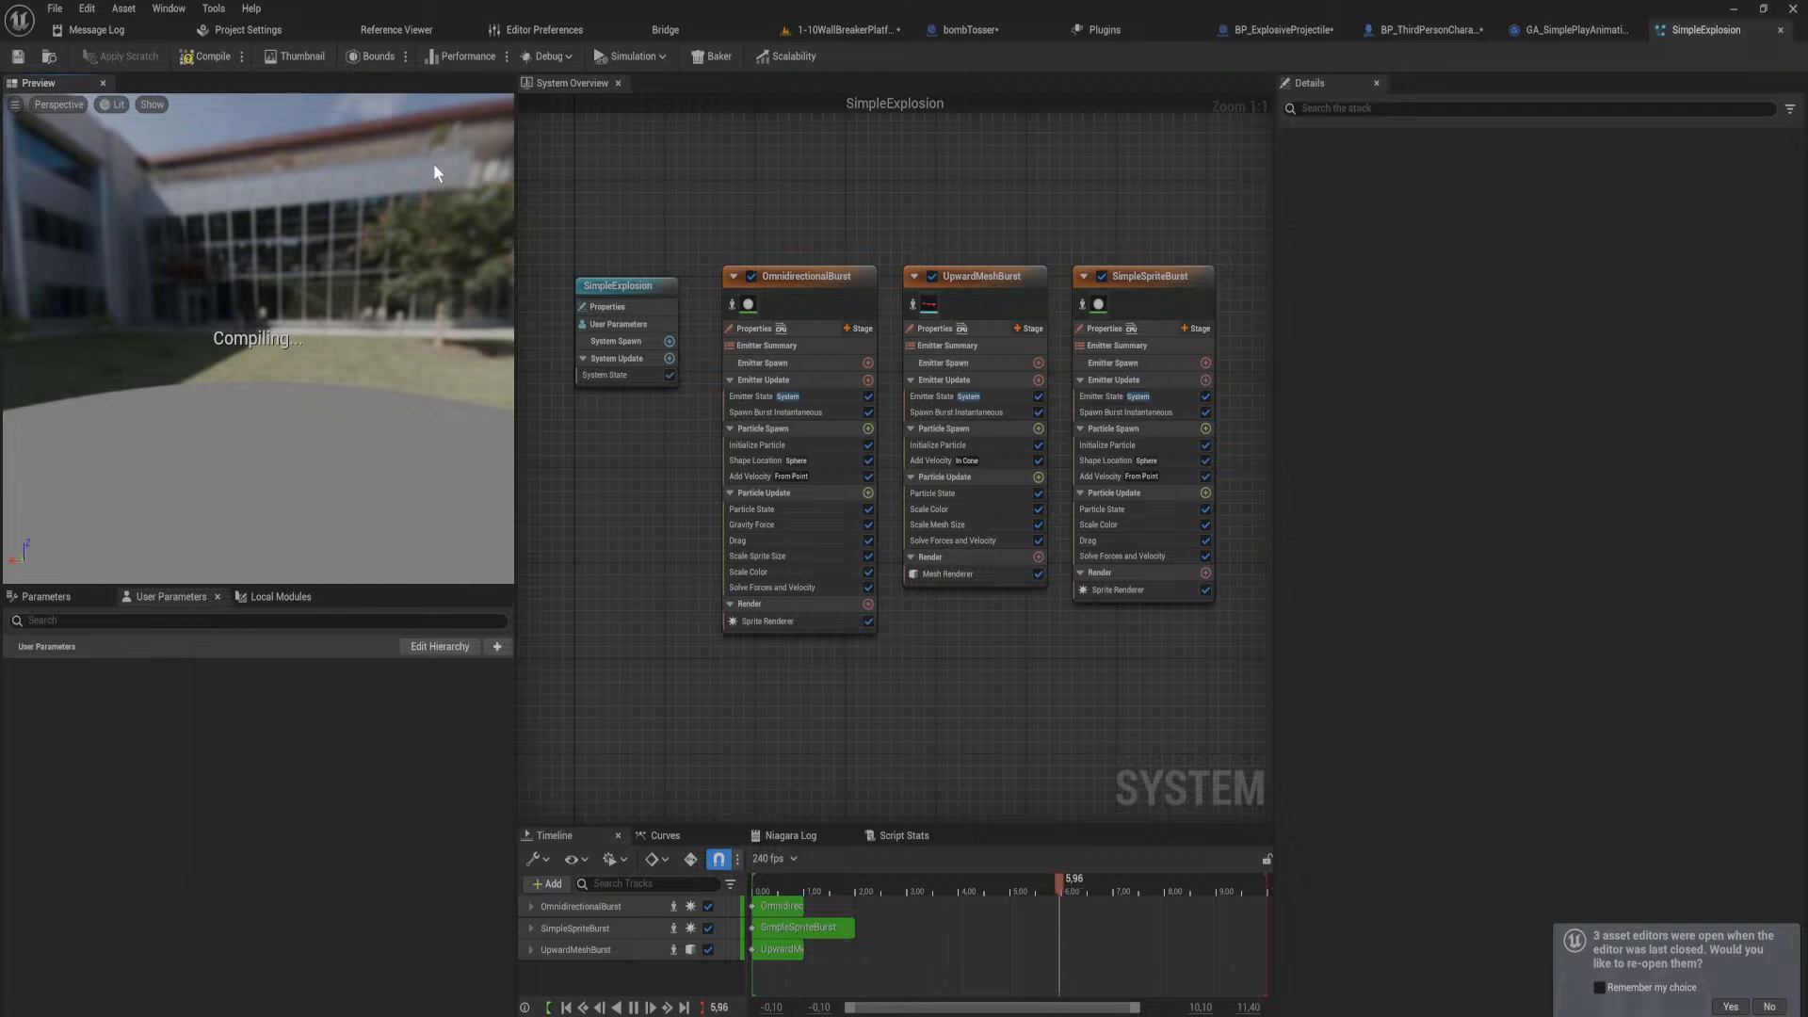
click(847, 30)
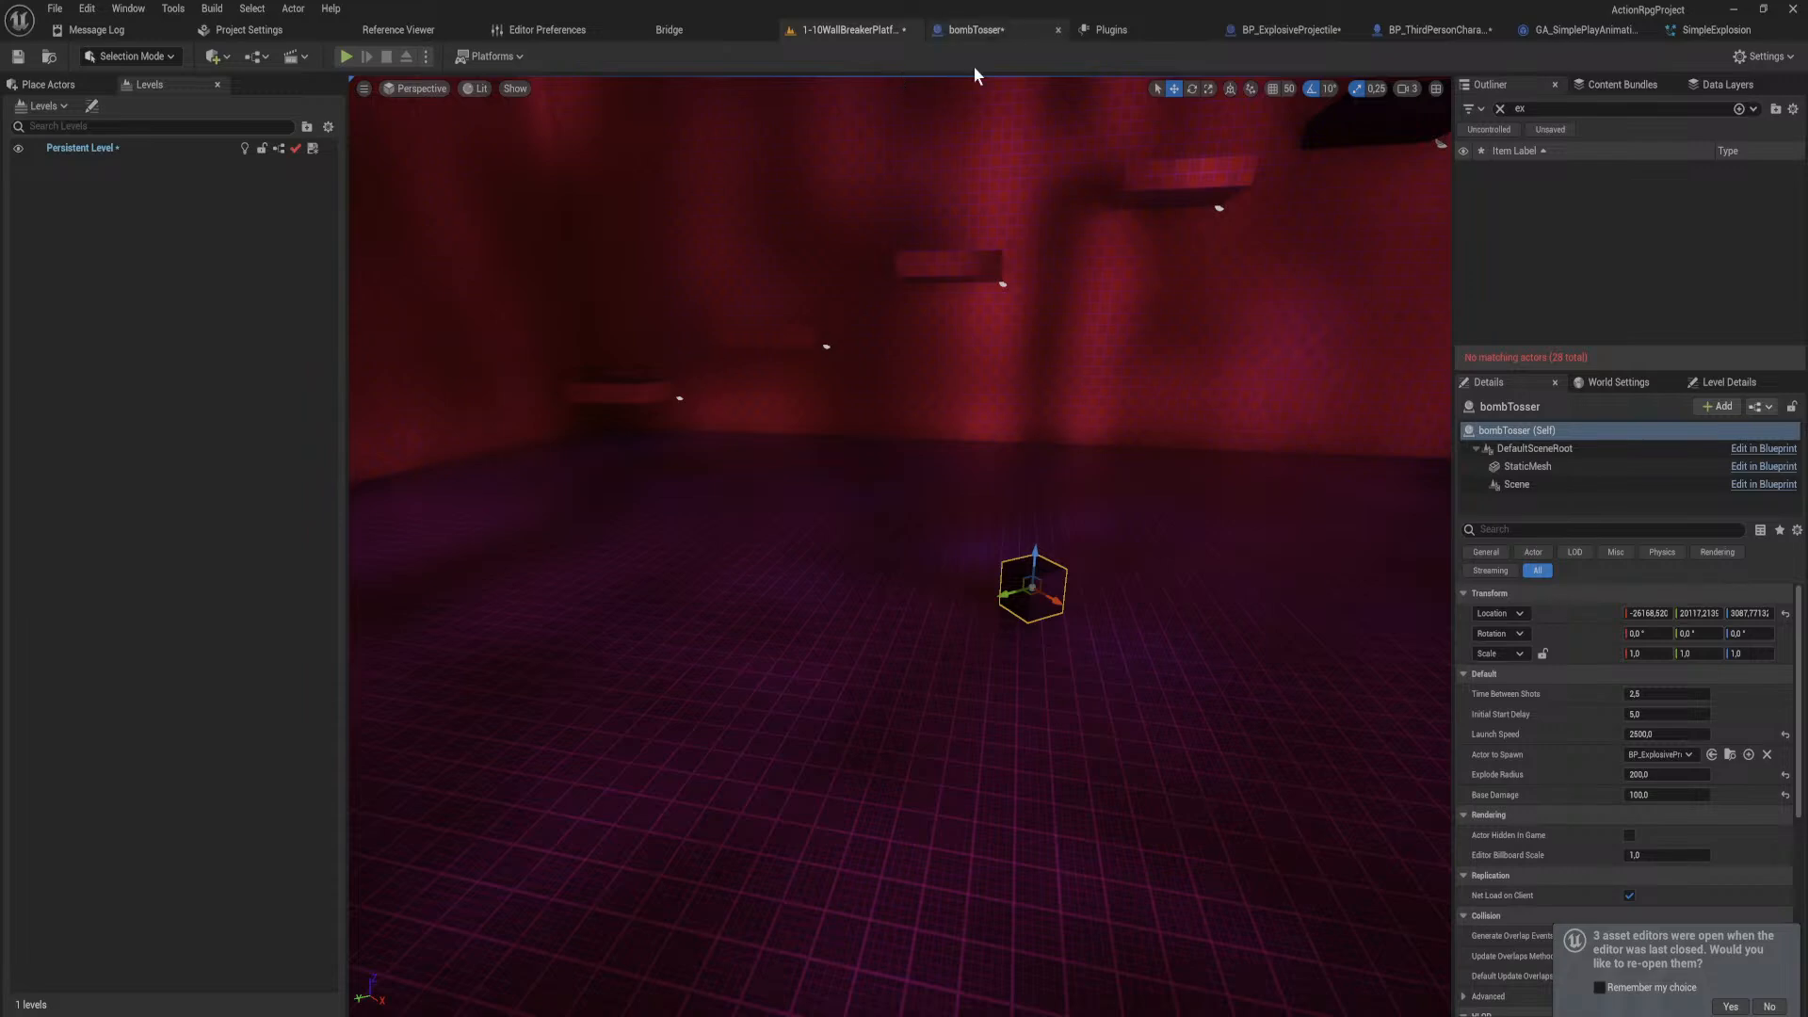
click(1282, 30)
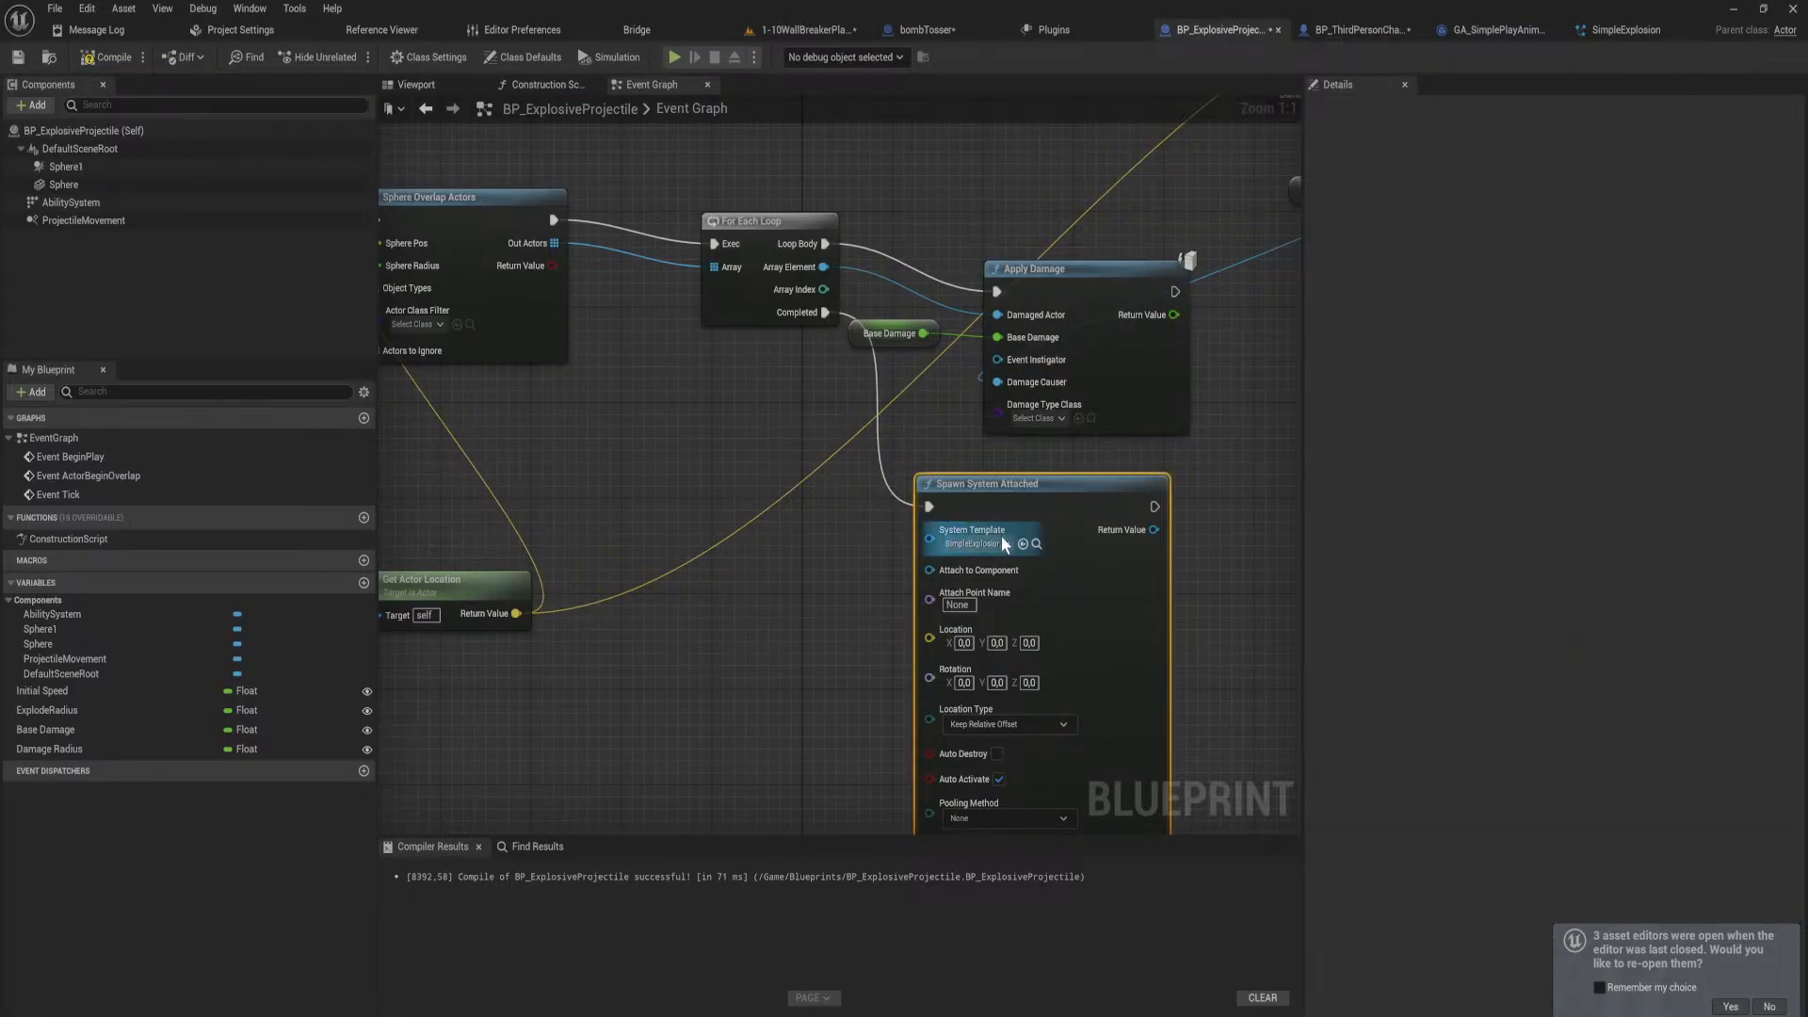
Step: Add a Get Actor Location node beside Spawn System Attached in the explosive projectile's graph
right_drag(895, 573, 888, 408)
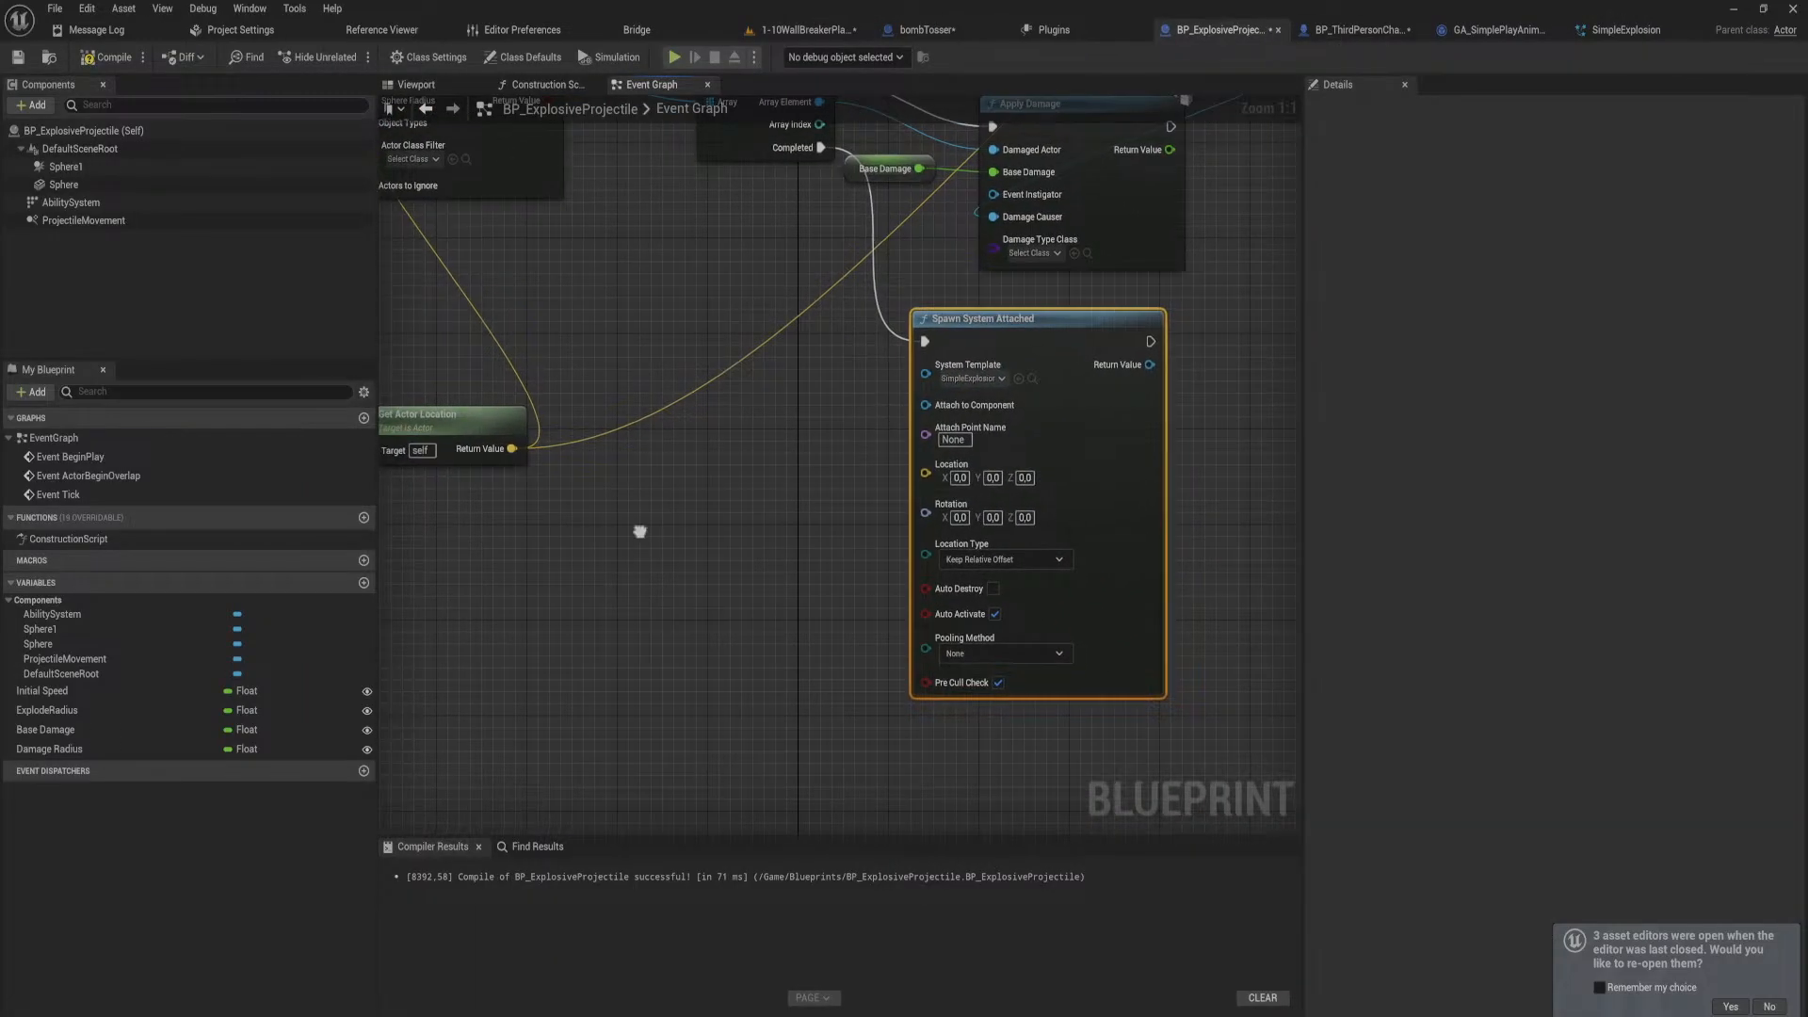
scroll(1043, 658, down, 3)
right_drag(638, 529, 739, 524)
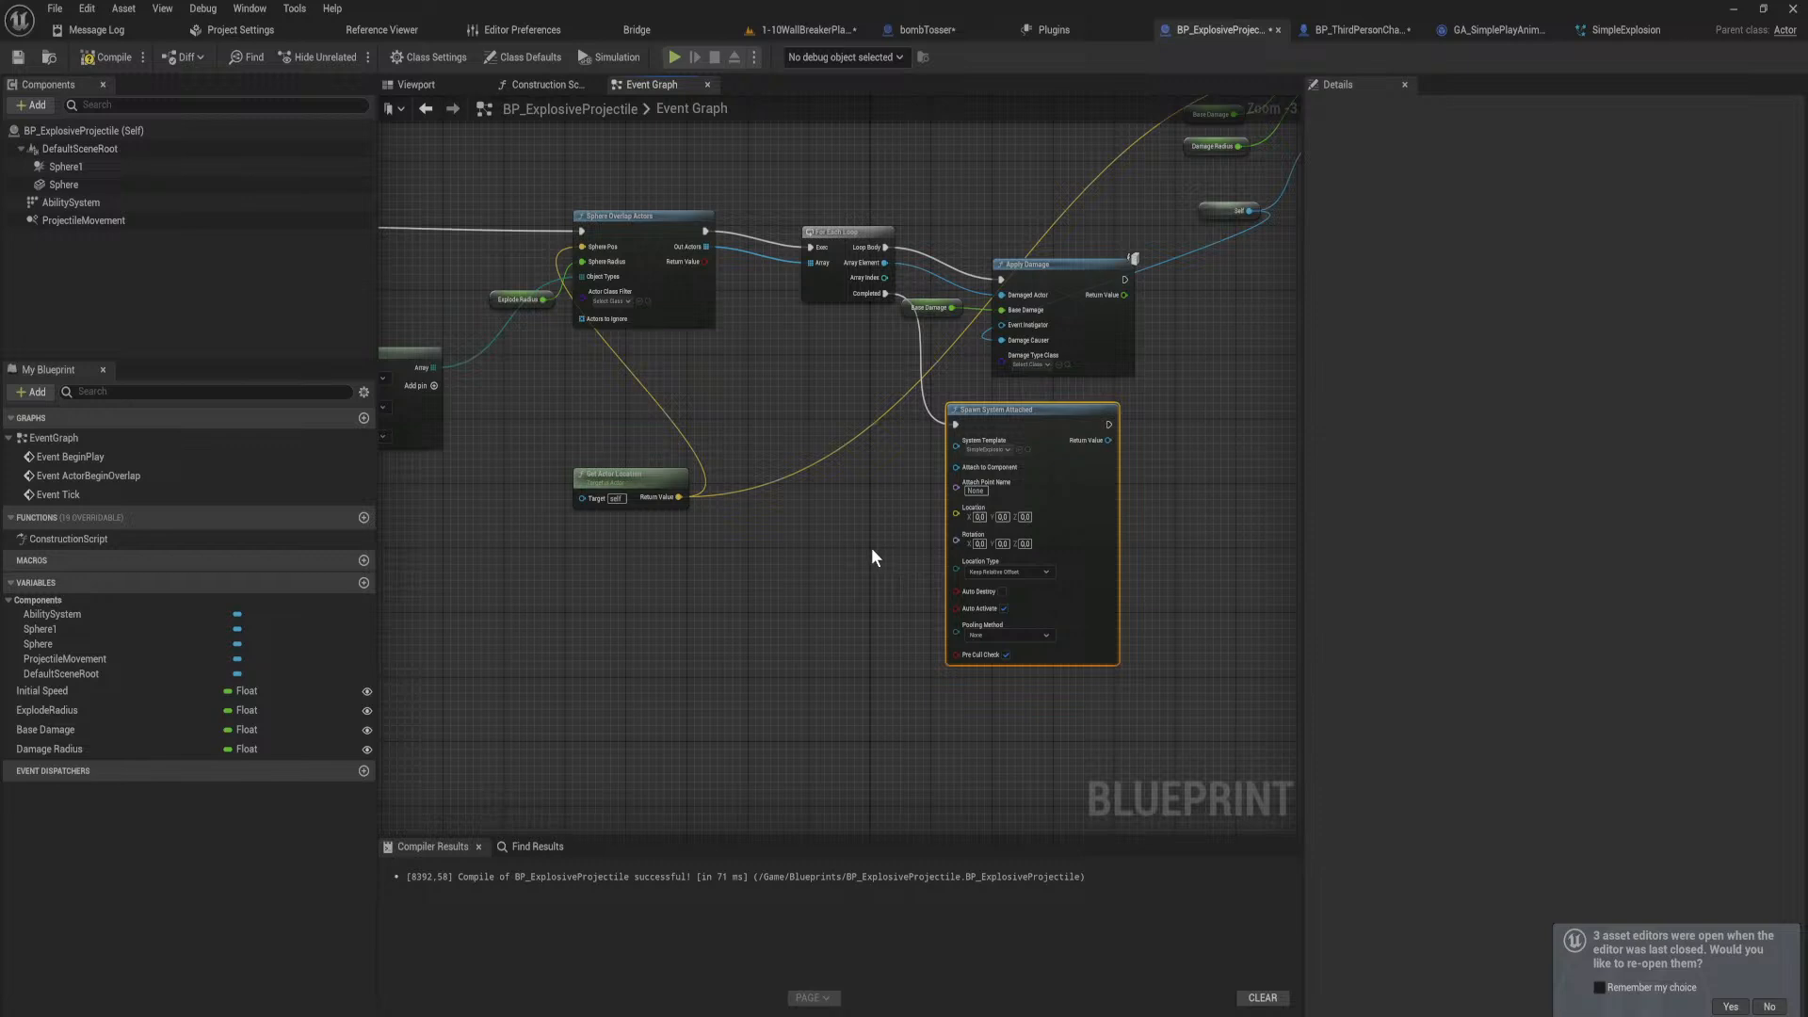
right_click(838, 546)
text(get actor lo)
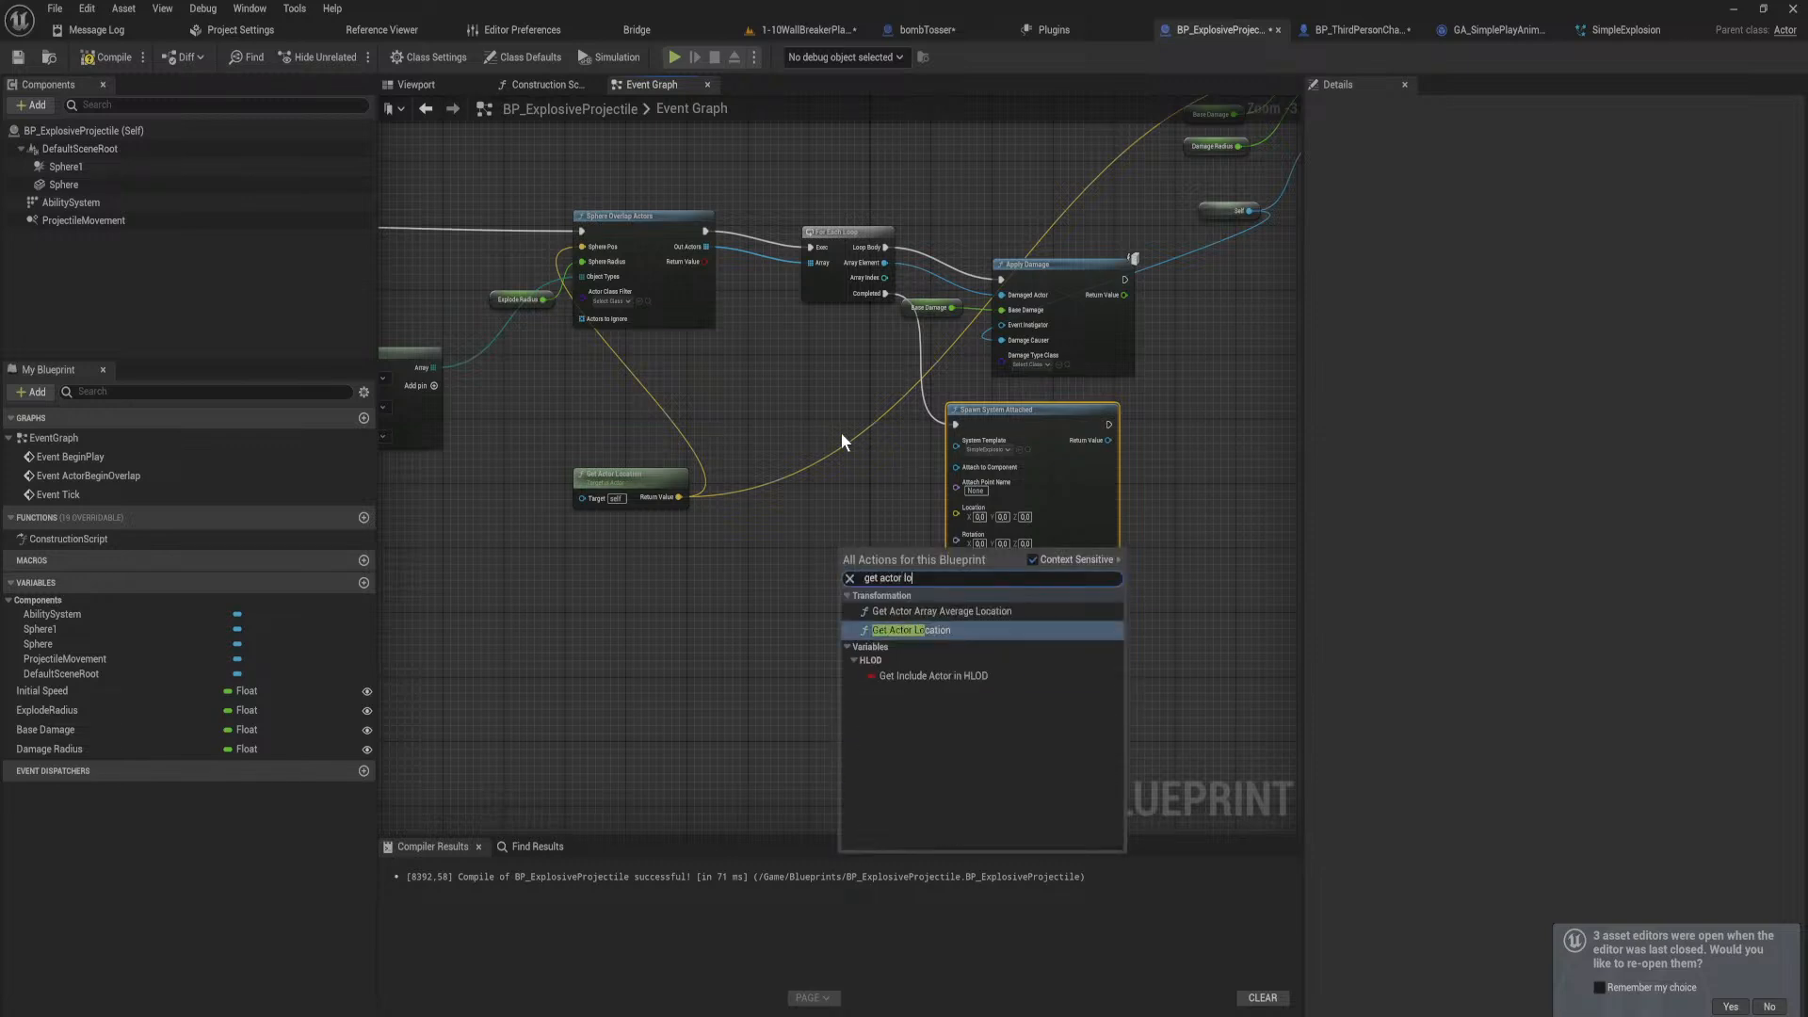
key(Return)
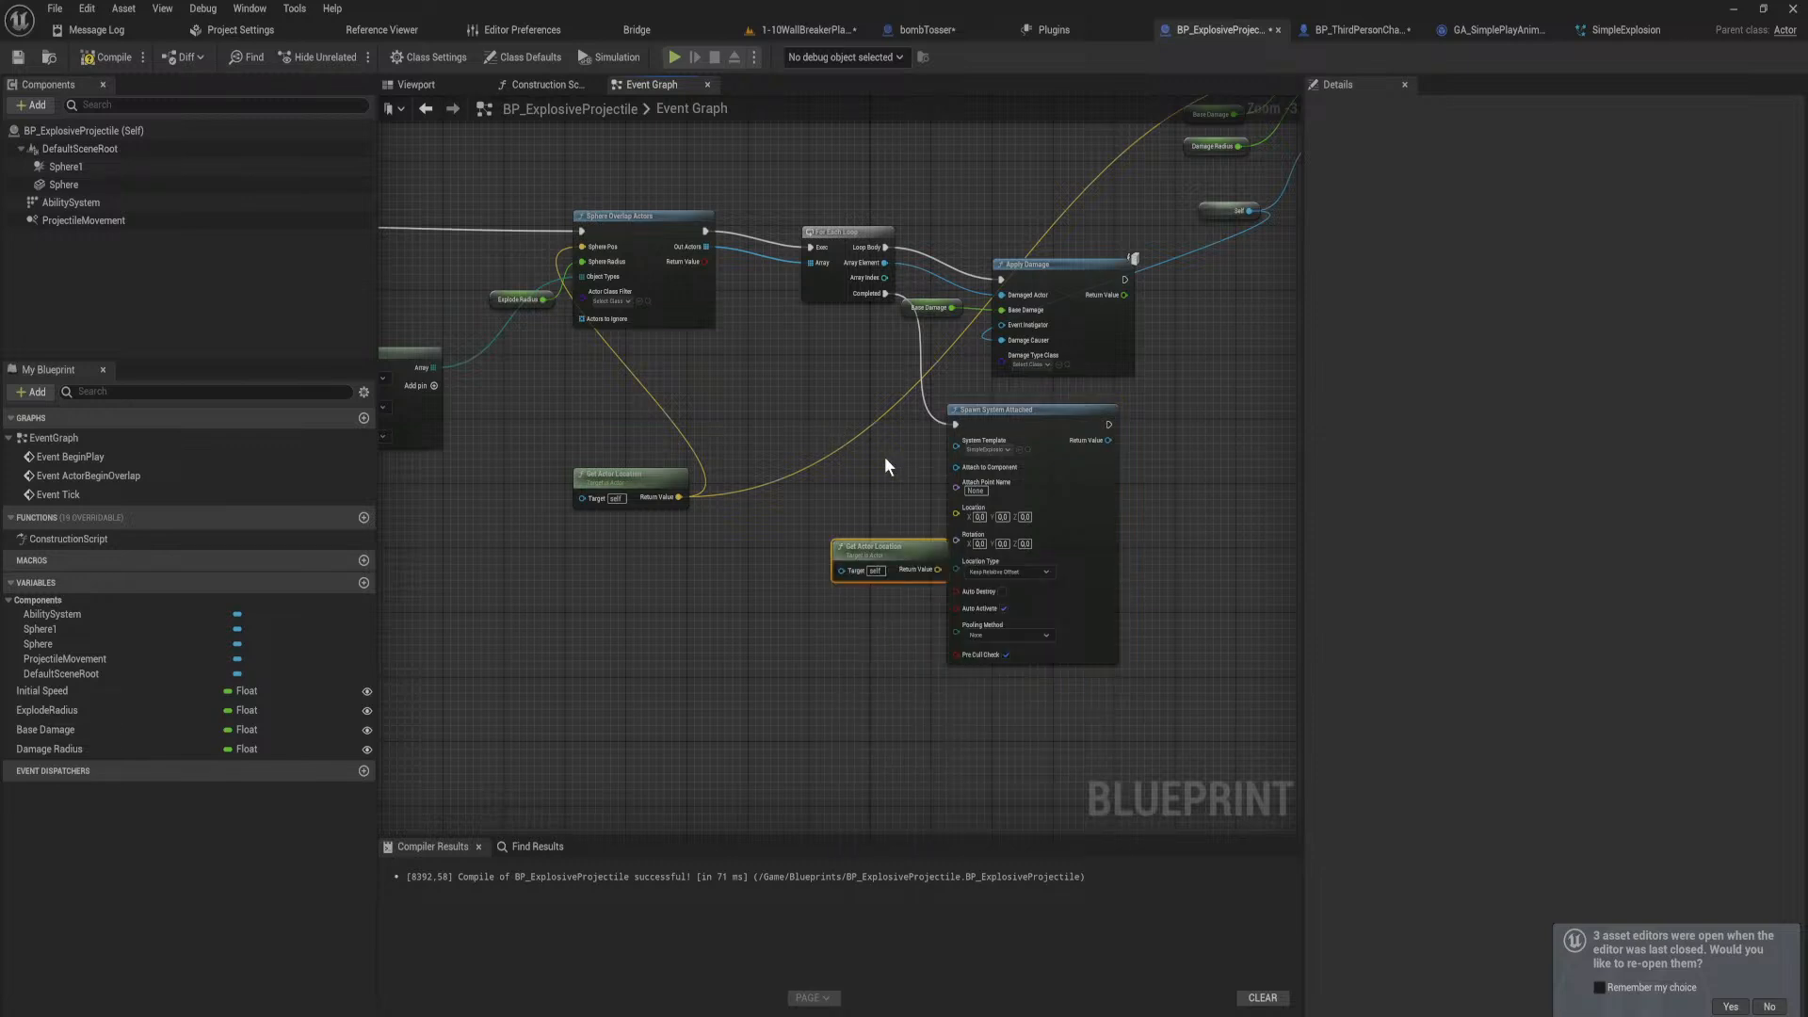
scroll(901, 593, up, 2)
mouse_move(919, 548)
mouse_down()
mouse_move(800, 507)
mouse_move(985, 501)
mouse_move(915, 521)
mouse_up()
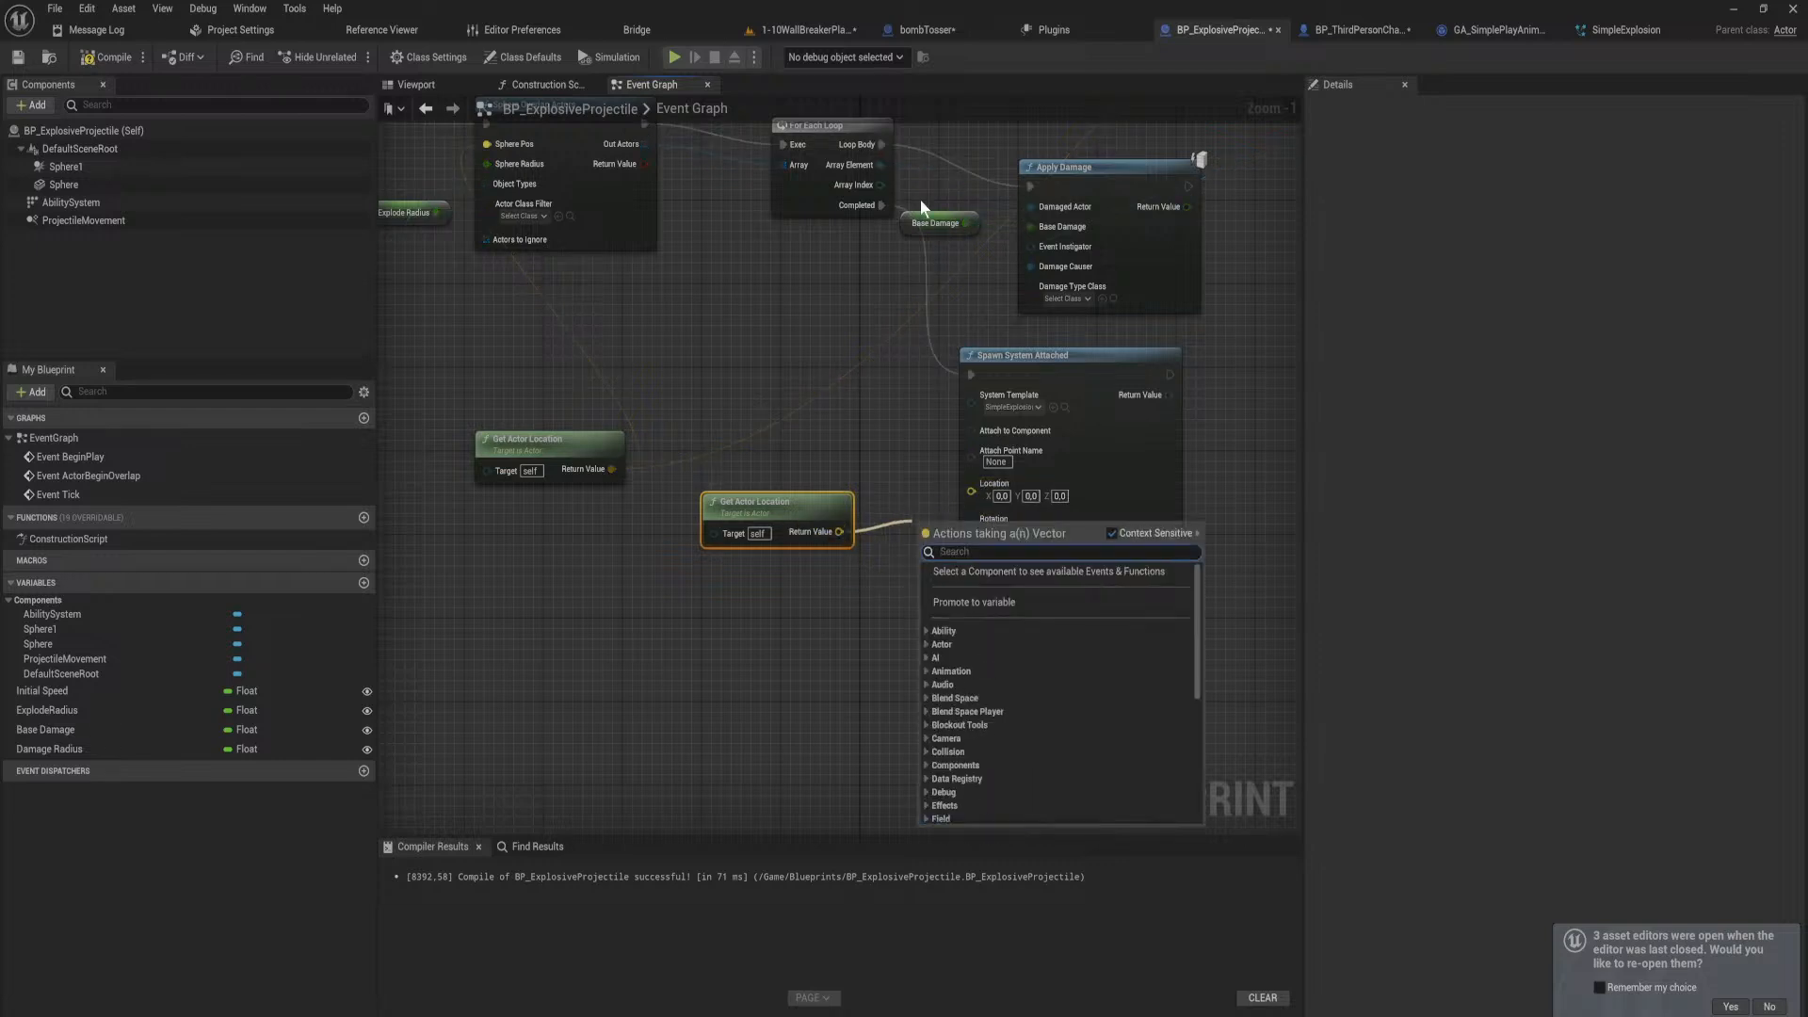
click(882, 317)
Step: Replace Spawn System Attached with Spawn System at Location on the loop's Completed output, using SimpleExplosion as its System Template
drag(881, 207, 941, 339)
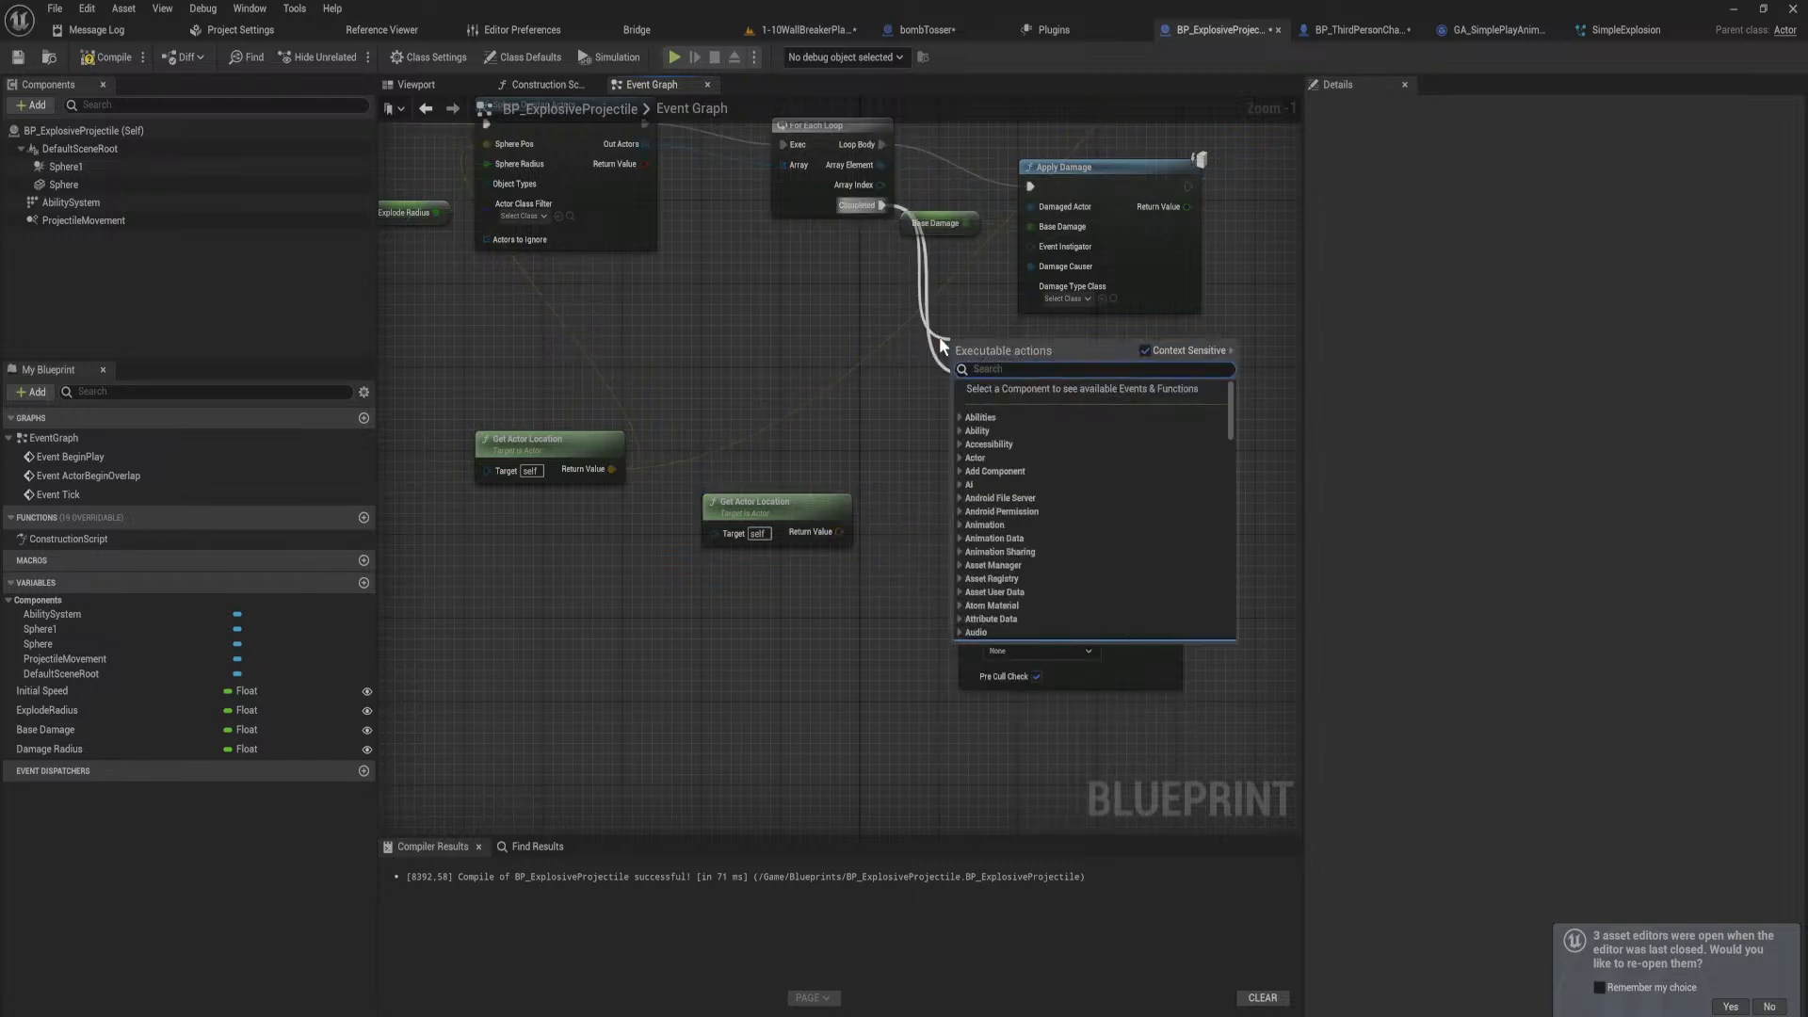
text(spawn system)
key(Up)
key(Up)
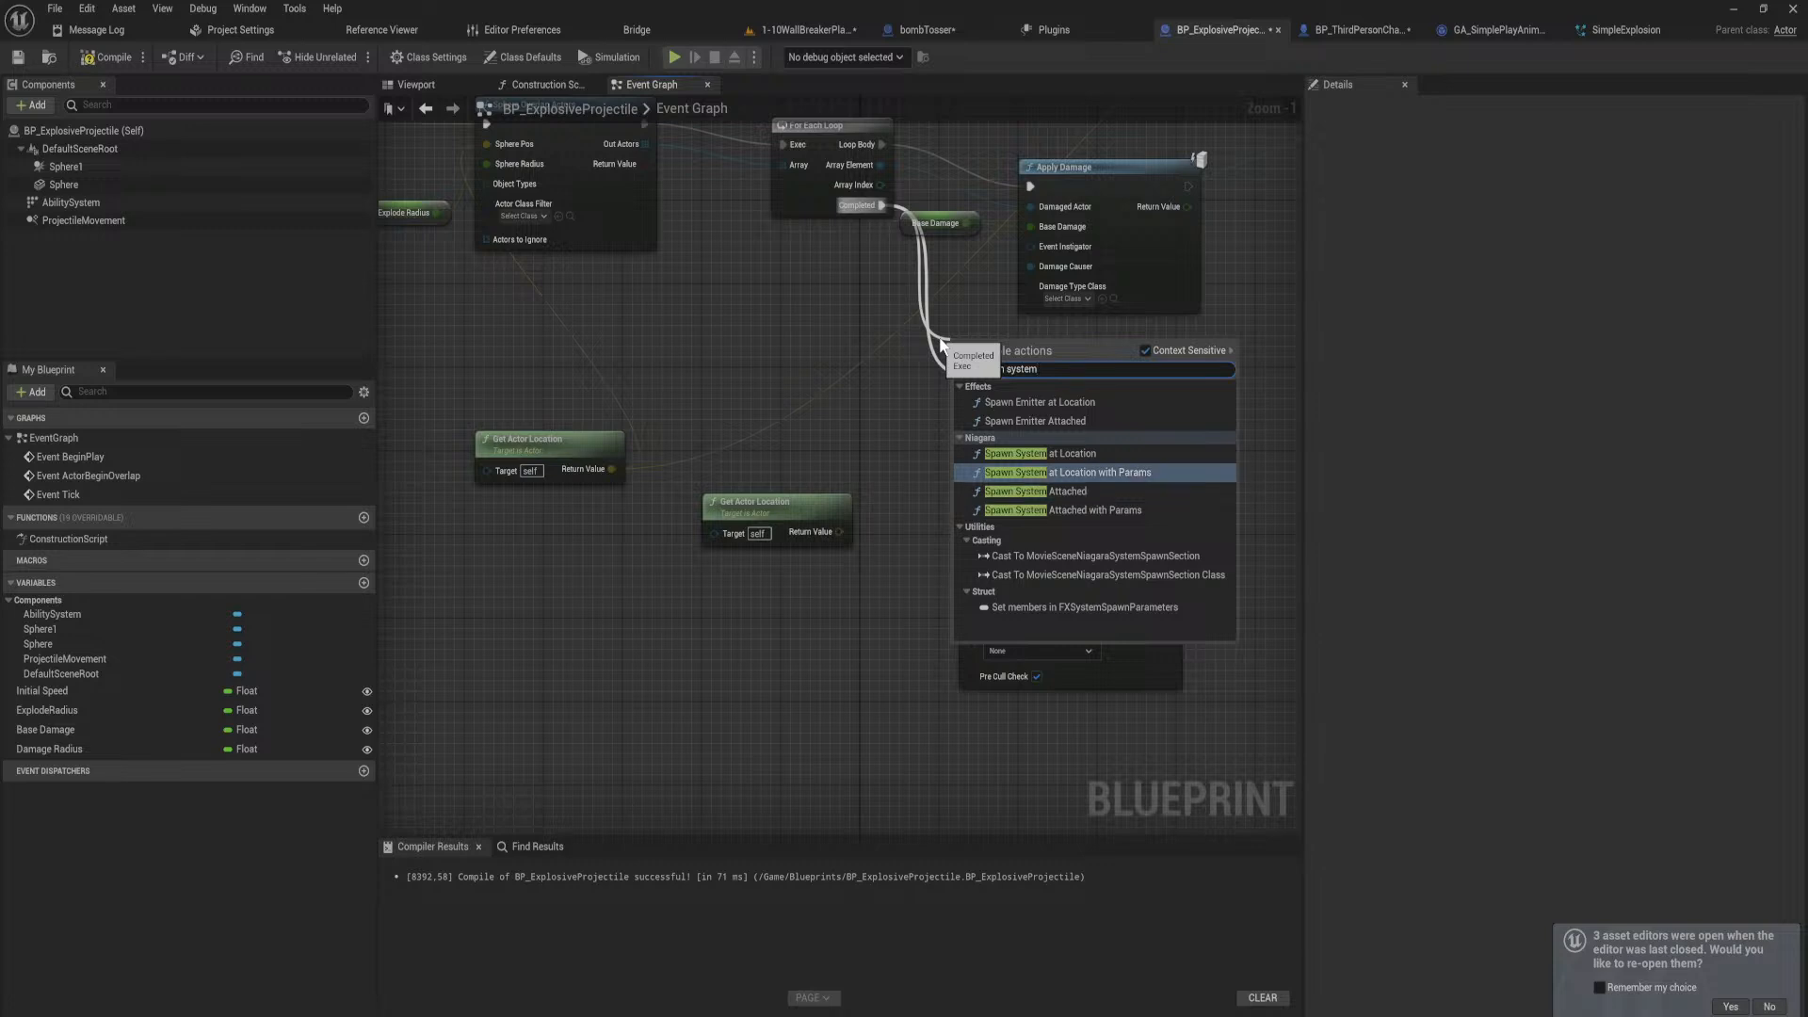
key(Return)
drag(1221, 691, 1155, 667)
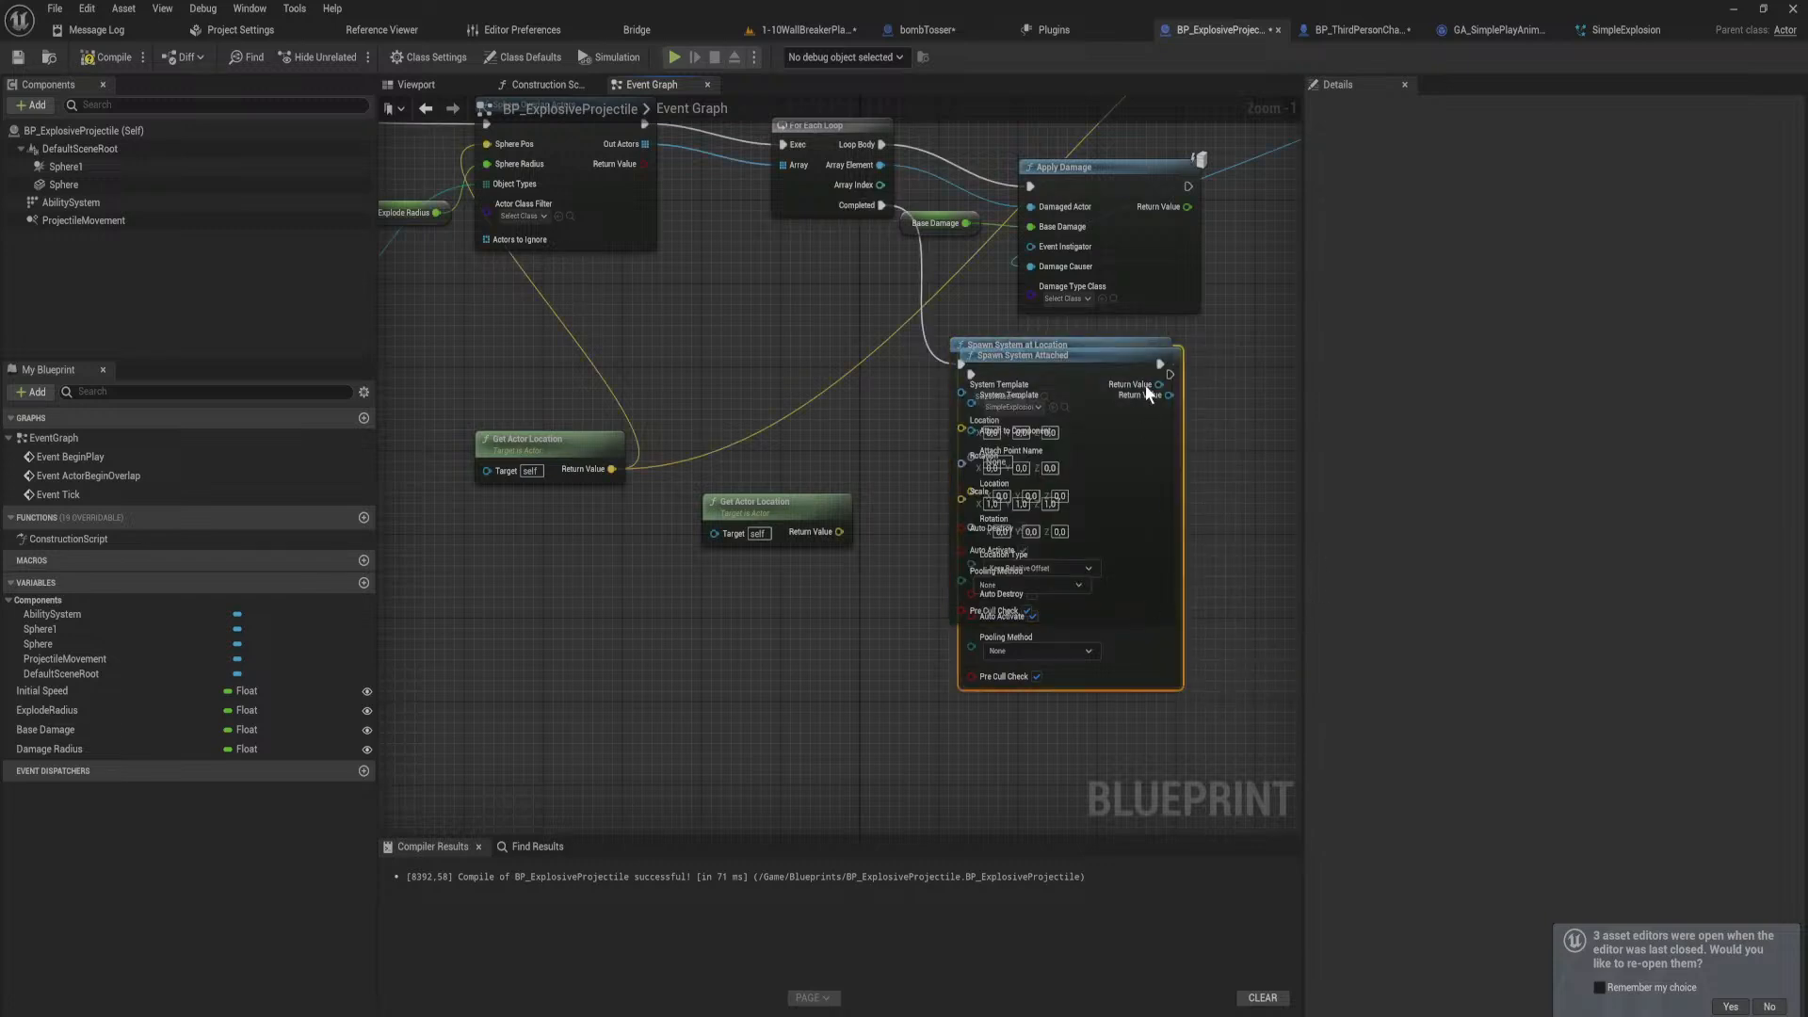
drag(1175, 468, 1291, 571)
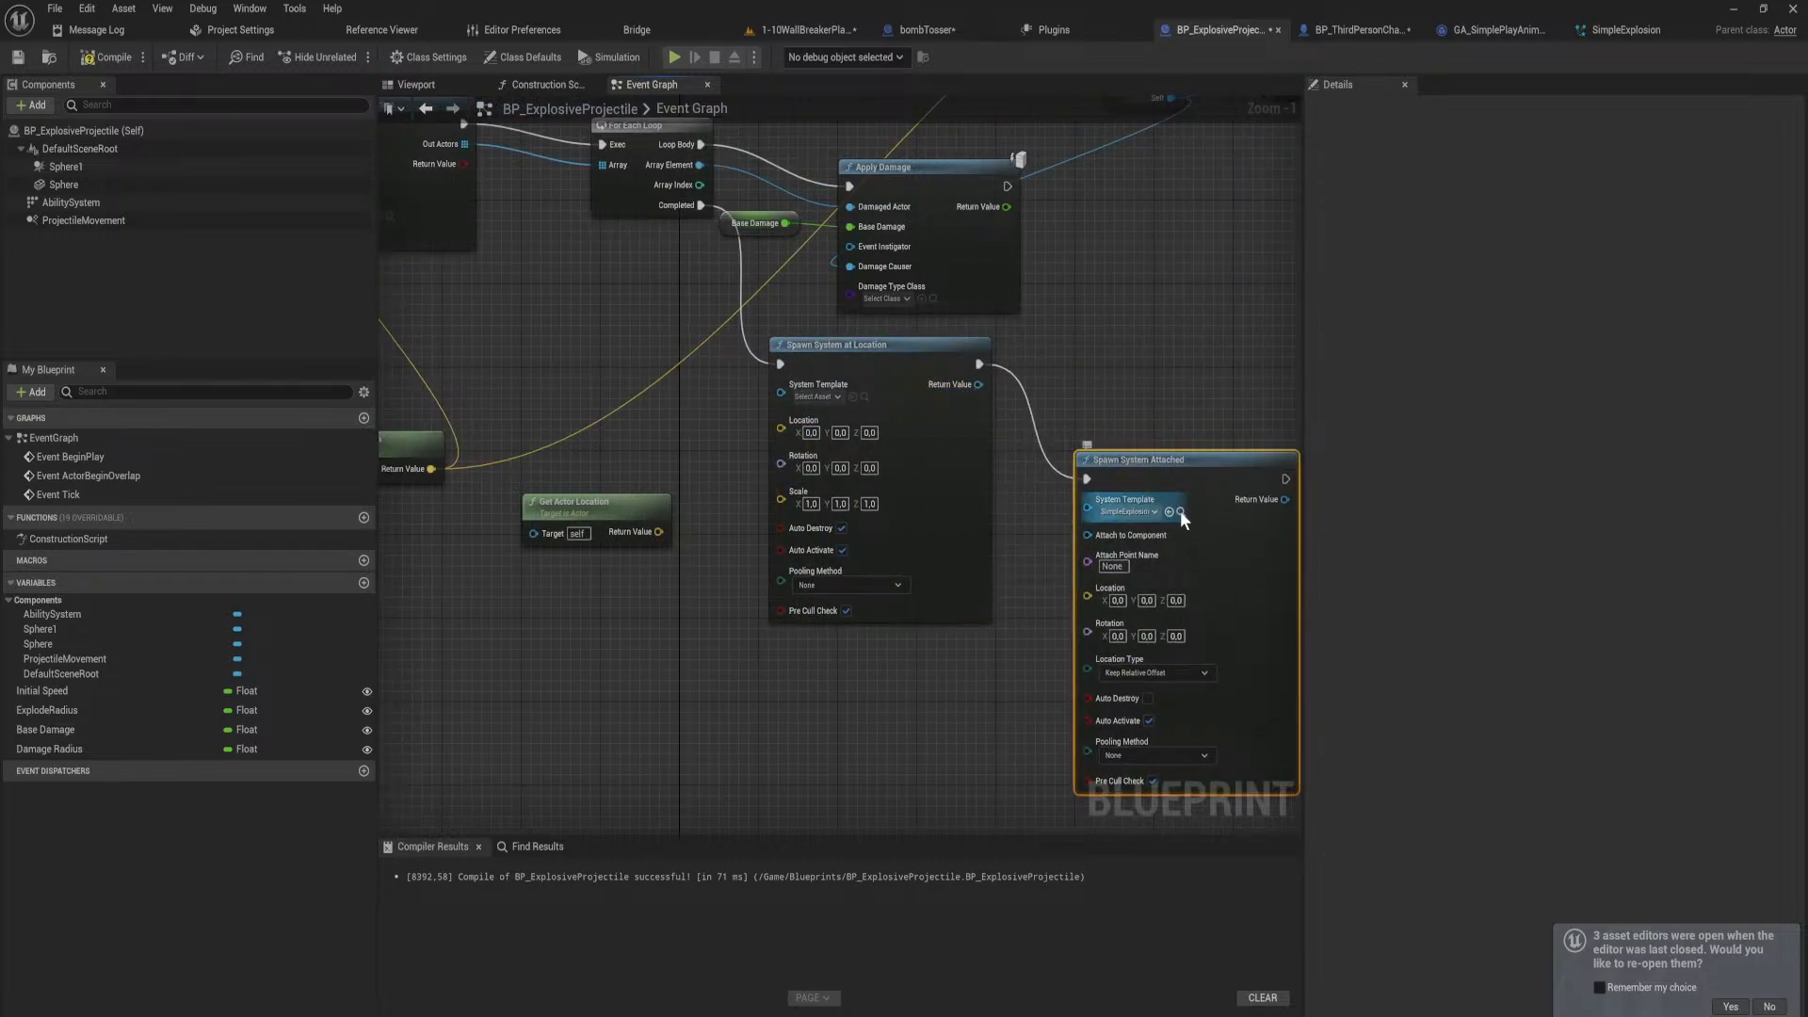
click(854, 397)
drag(1205, 416, 1154, 541)
key(Delete)
Step: Connect Get Actor Location to the Location of Spawn System at Location, follow it with Destroy Actor, and compile the blueprint
drag(659, 531, 794, 428)
drag(888, 359, 1082, 435)
text(de)
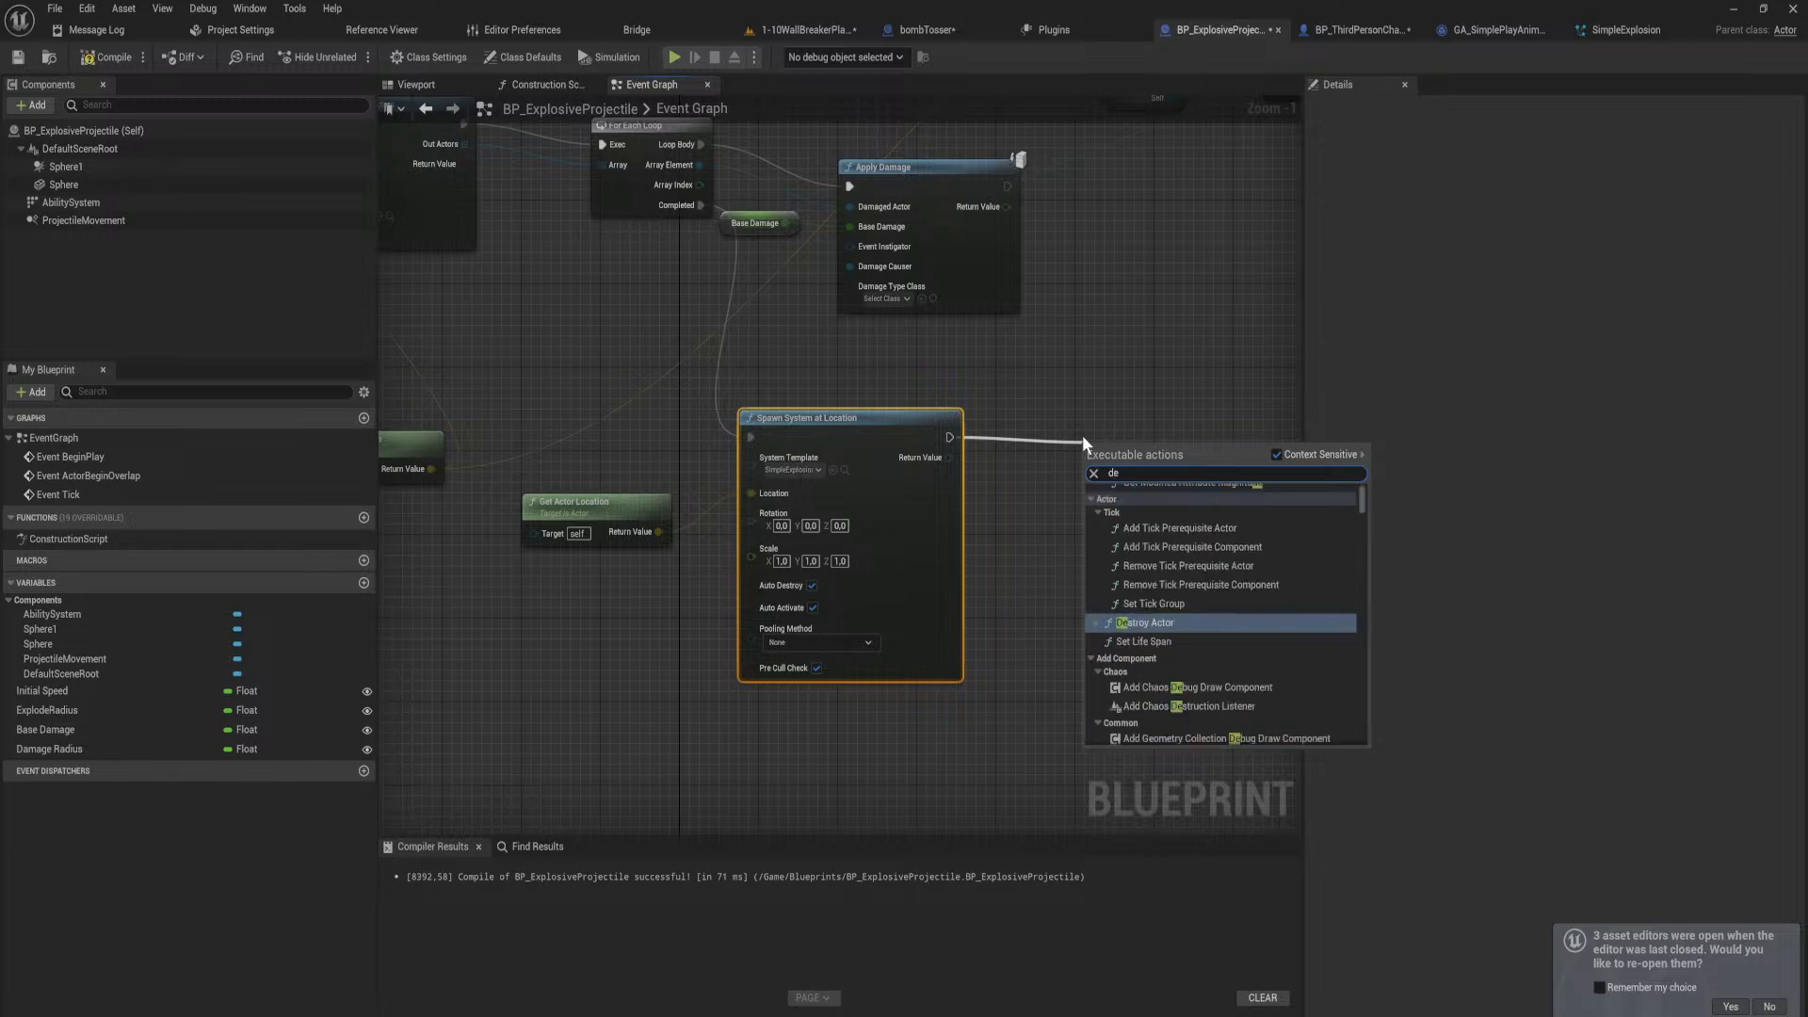
text(str)
key(Return)
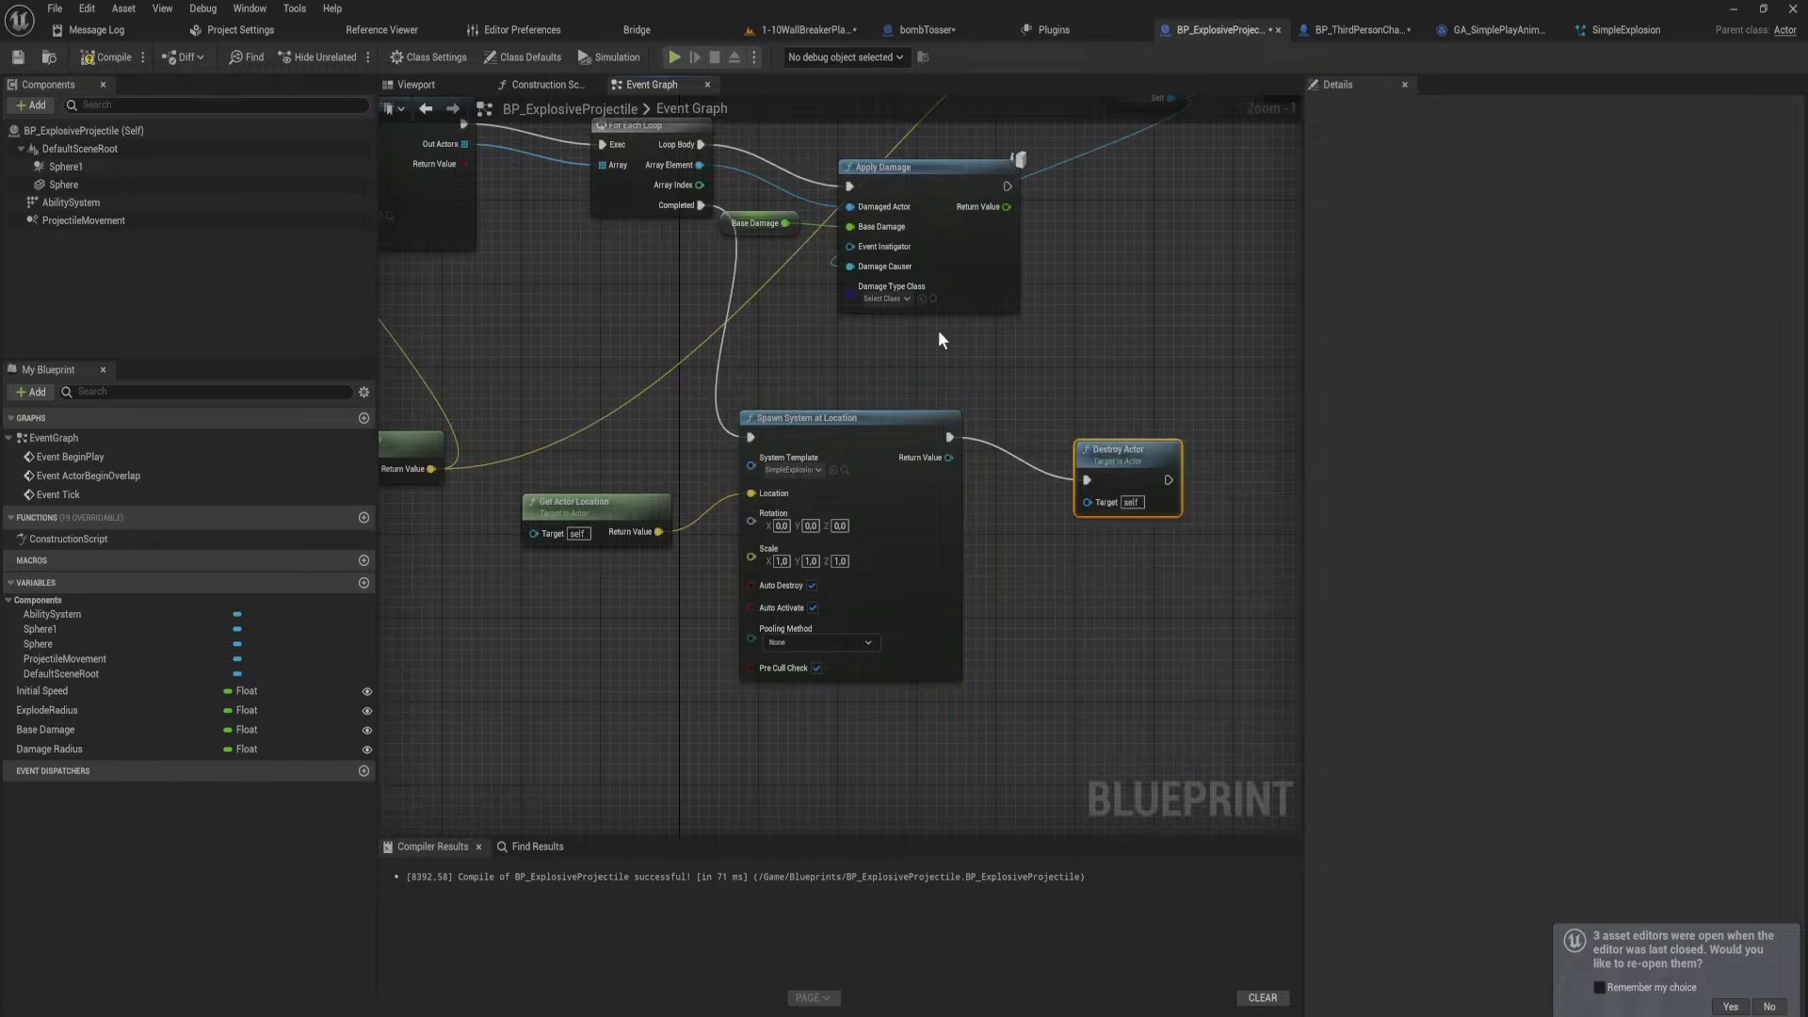
click(106, 57)
Step: Play-test the 1-10WallBreakerPlatforming level, moving the character towards the bomb tosser to check the explosion effect and damage
click(1601, 29)
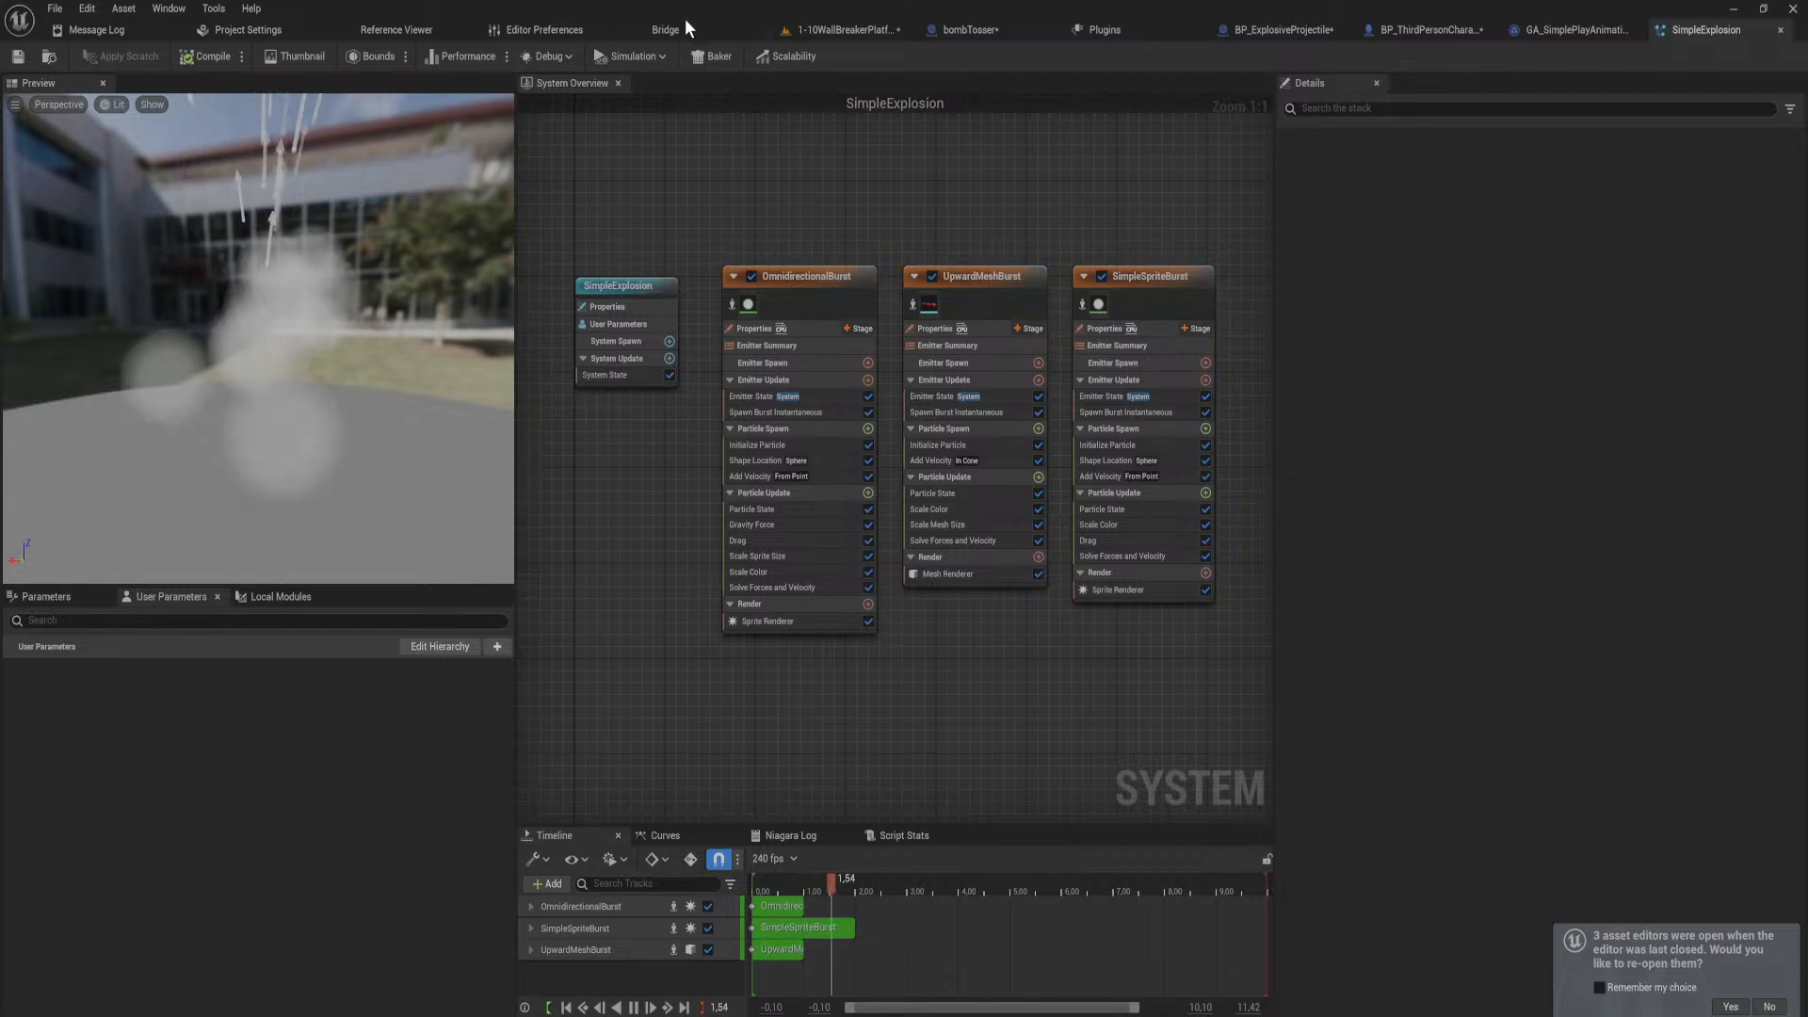
click(834, 29)
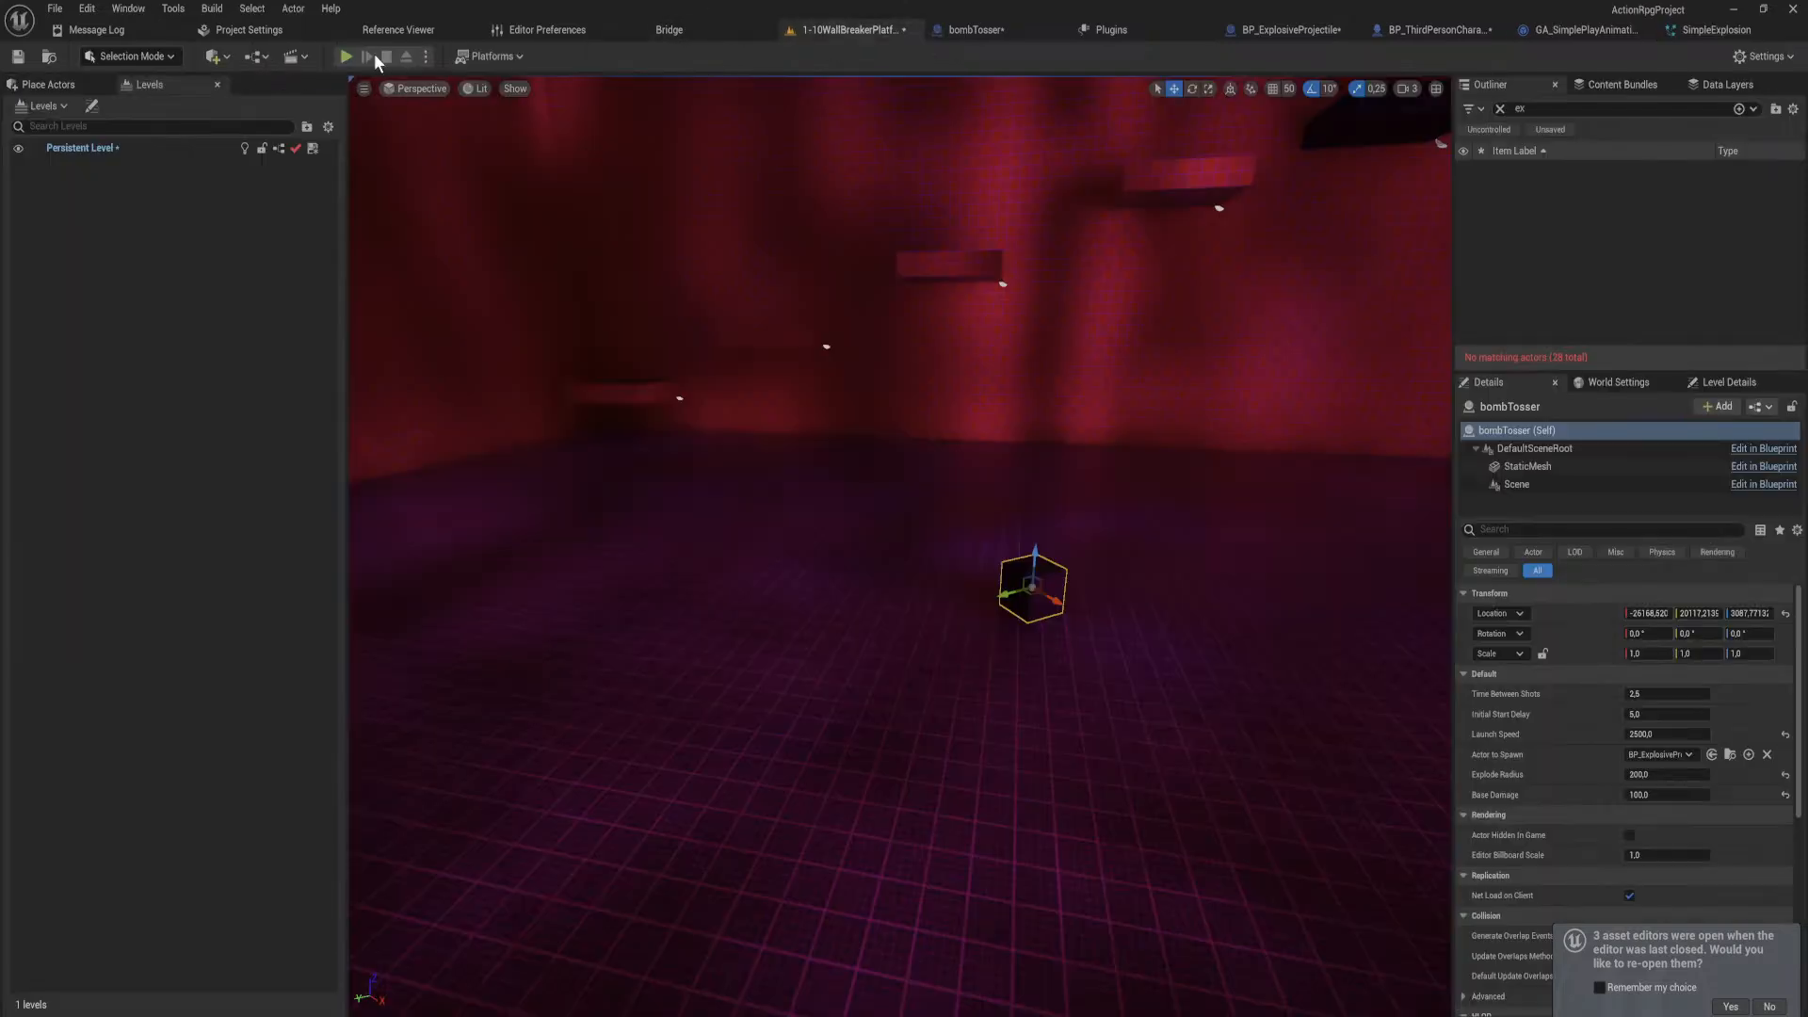
click(347, 56)
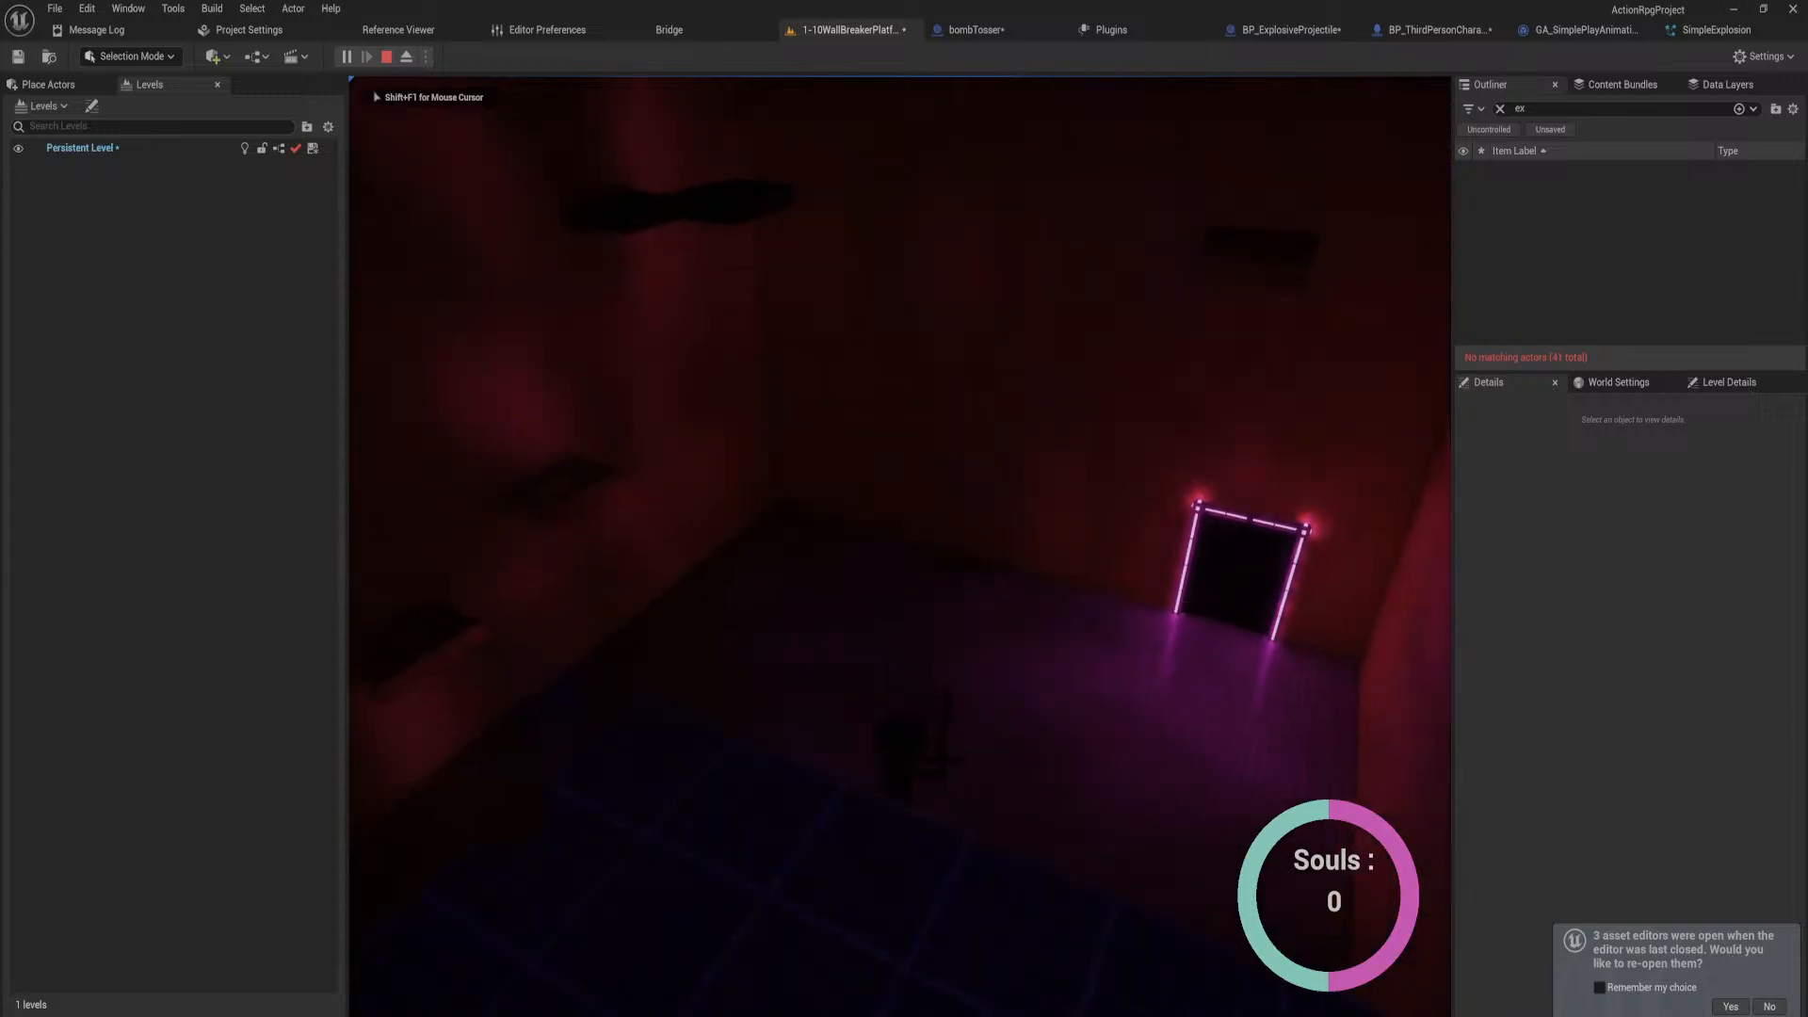
key(w)
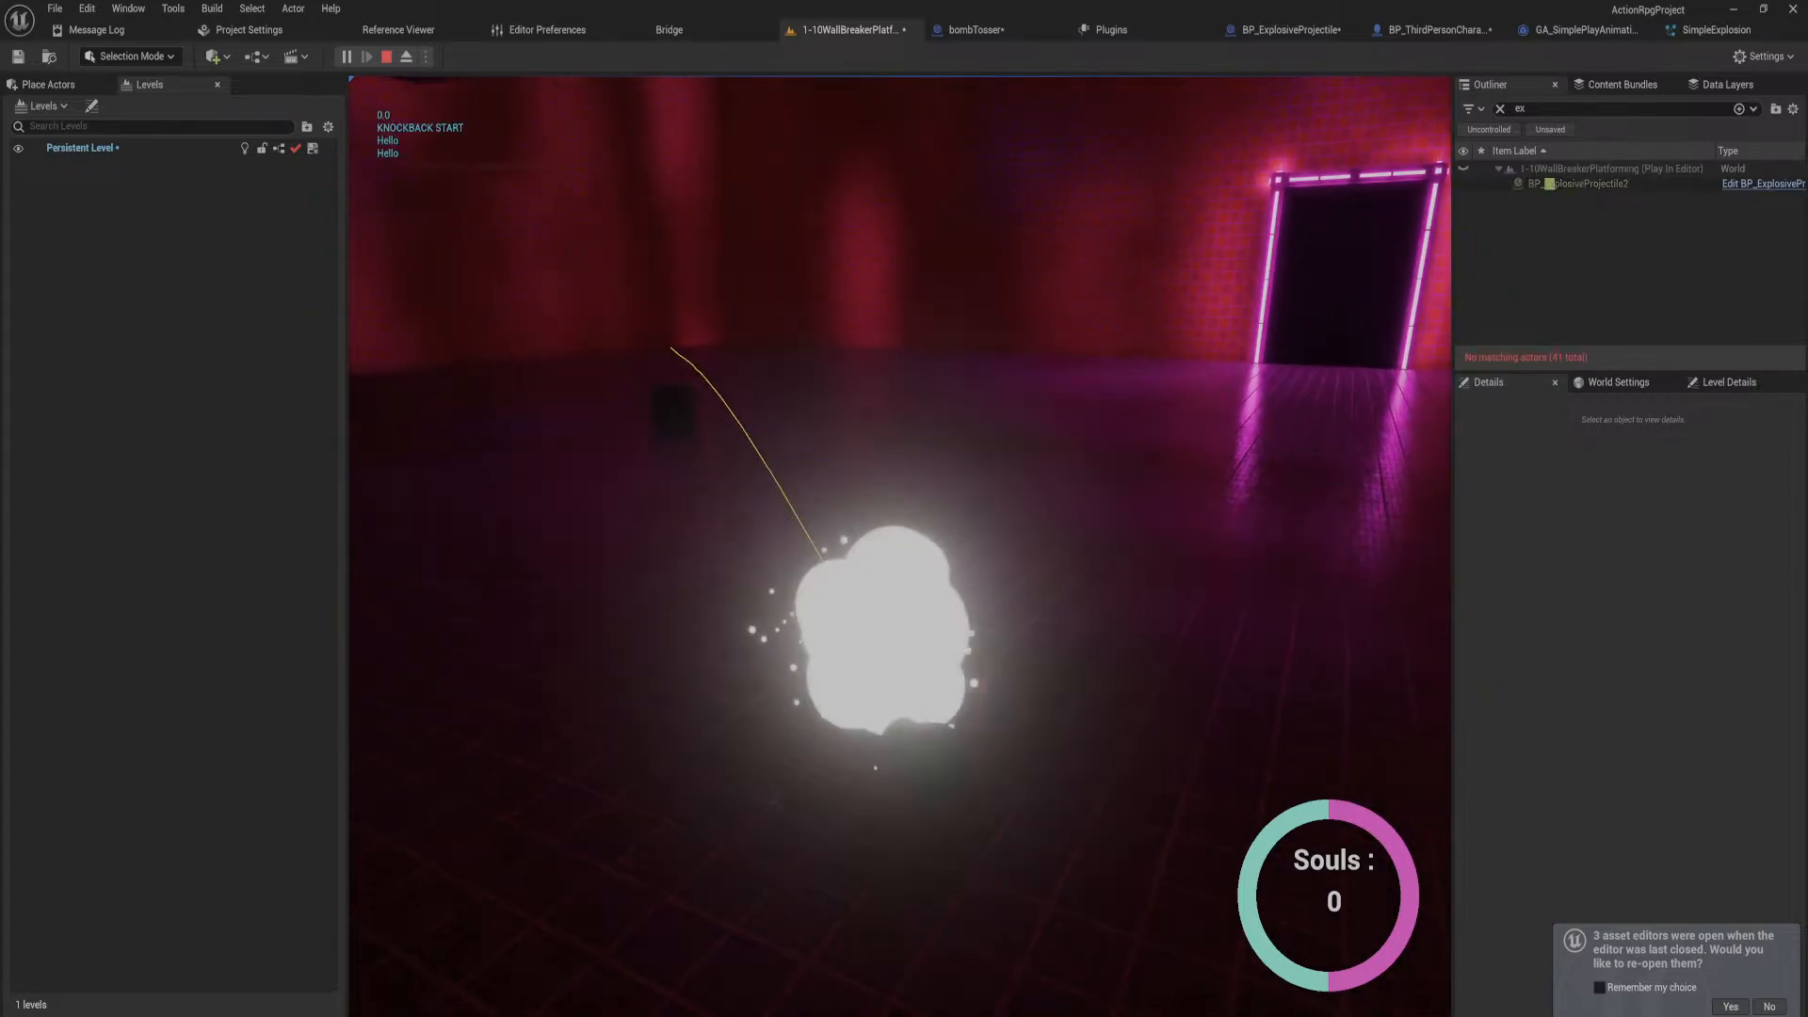
key(Escape)
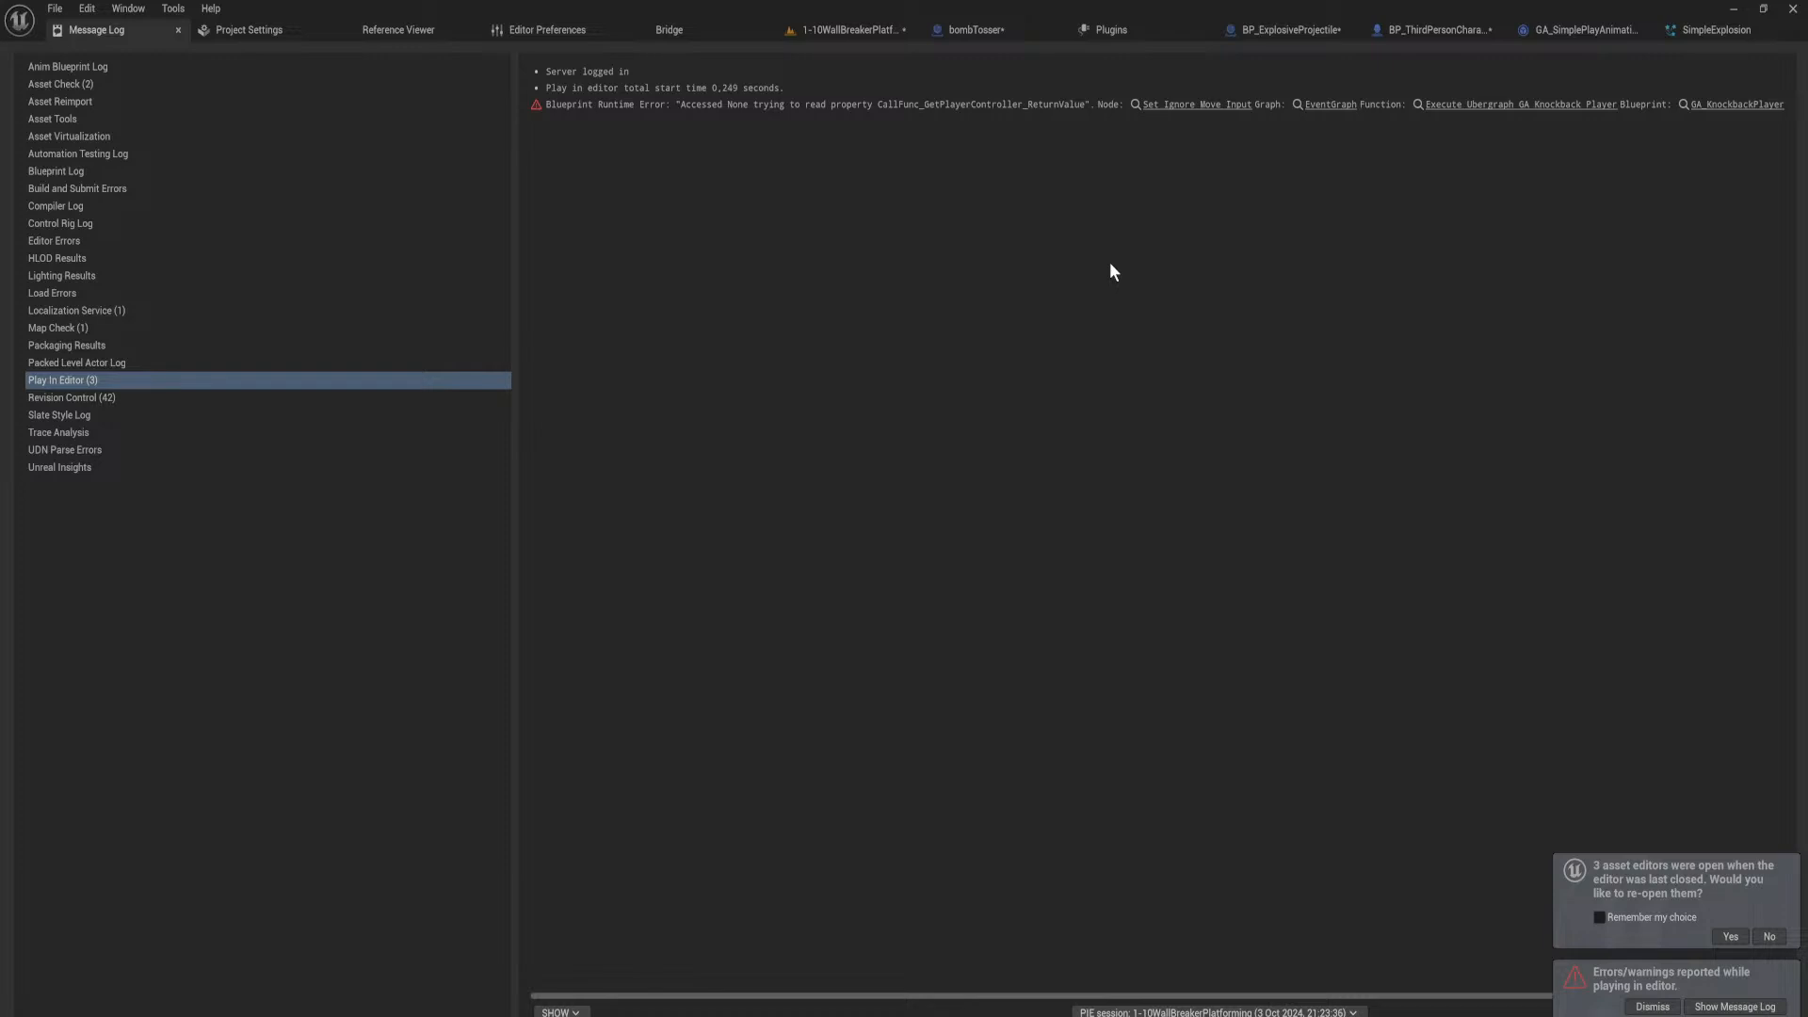
Step: Open the gameplay effect assigned to the ApplyGameplayEffectToTarget node in BP_ThirdPersonCharacter's event graph
click(850, 36)
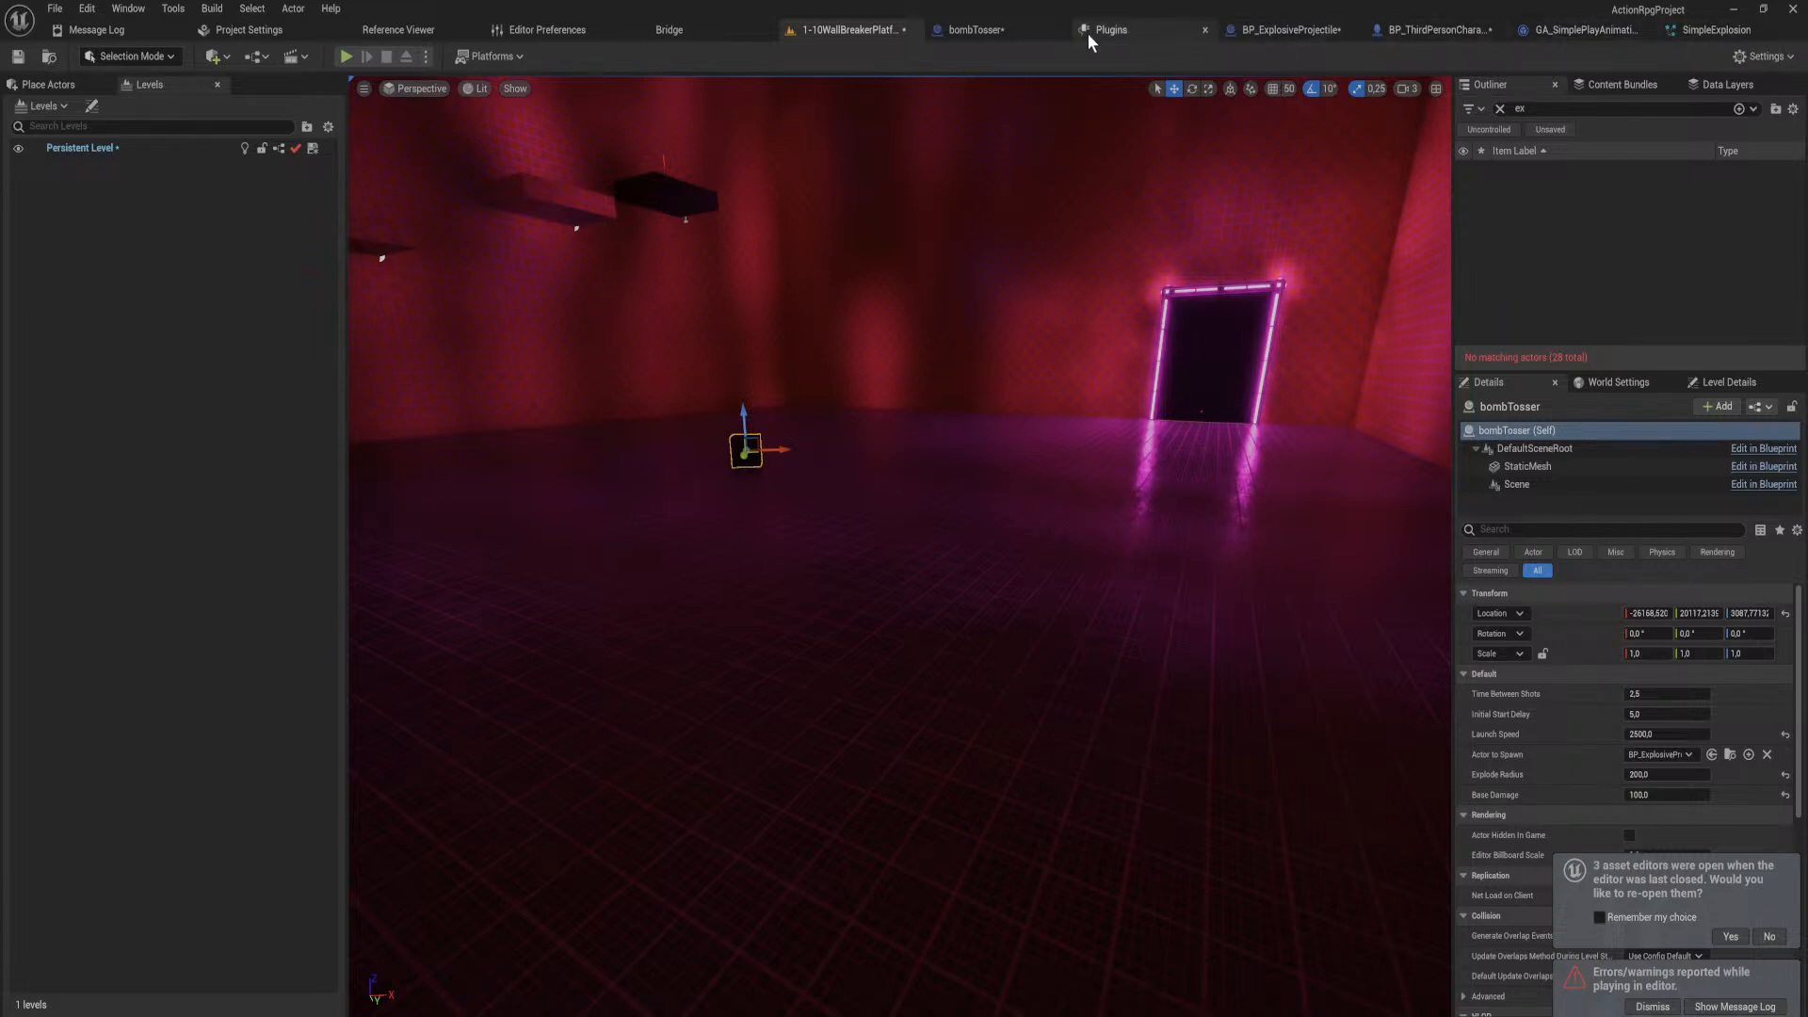
click(1686, 28)
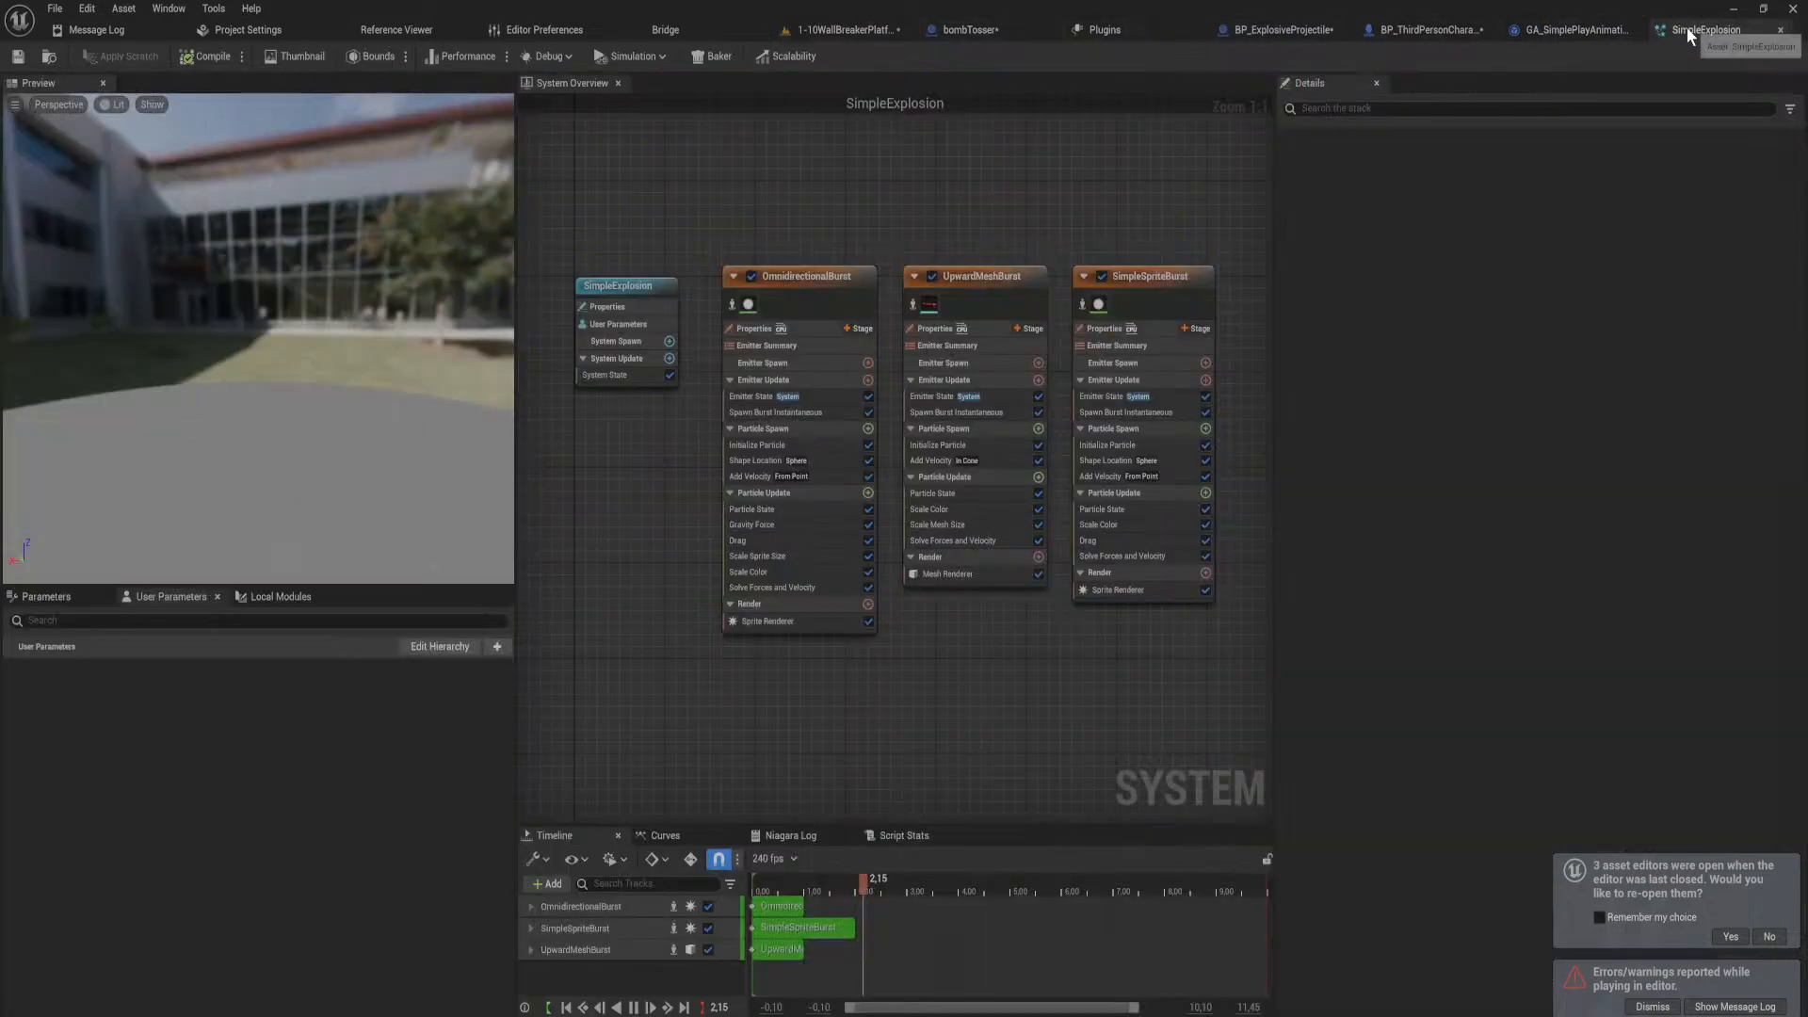
click(1399, 23)
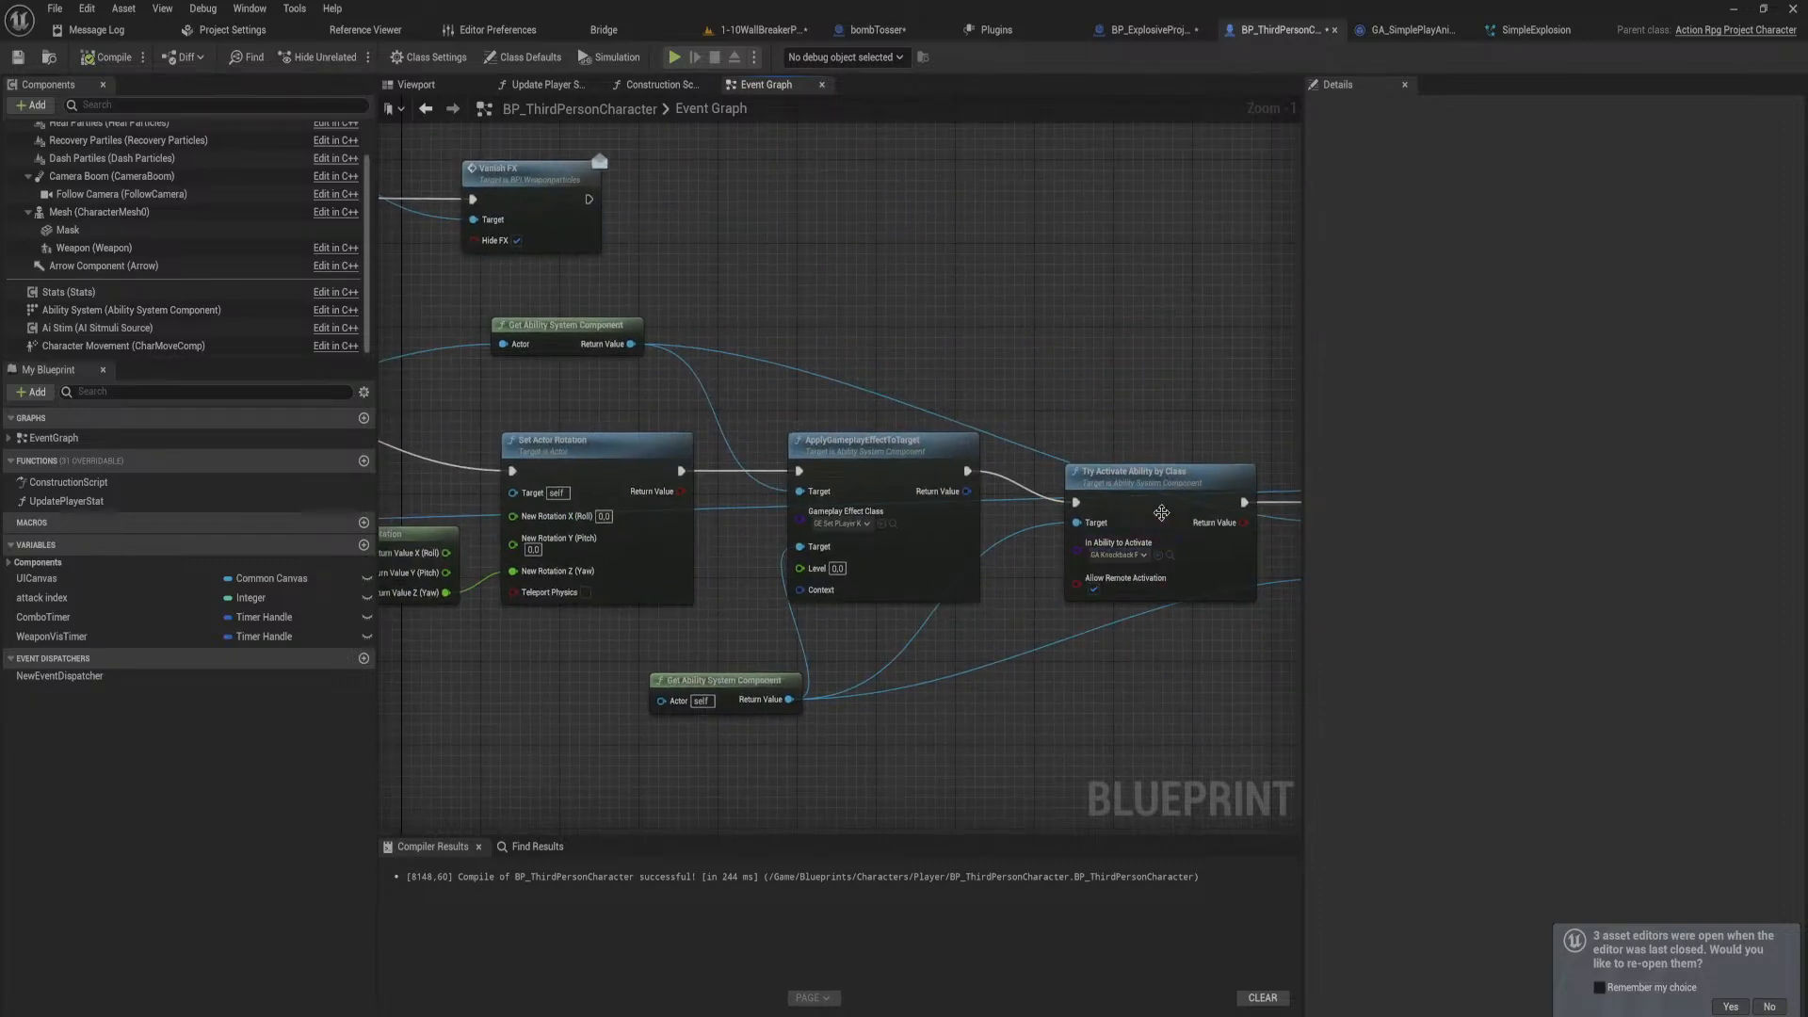
scroll(882, 613, up, 1)
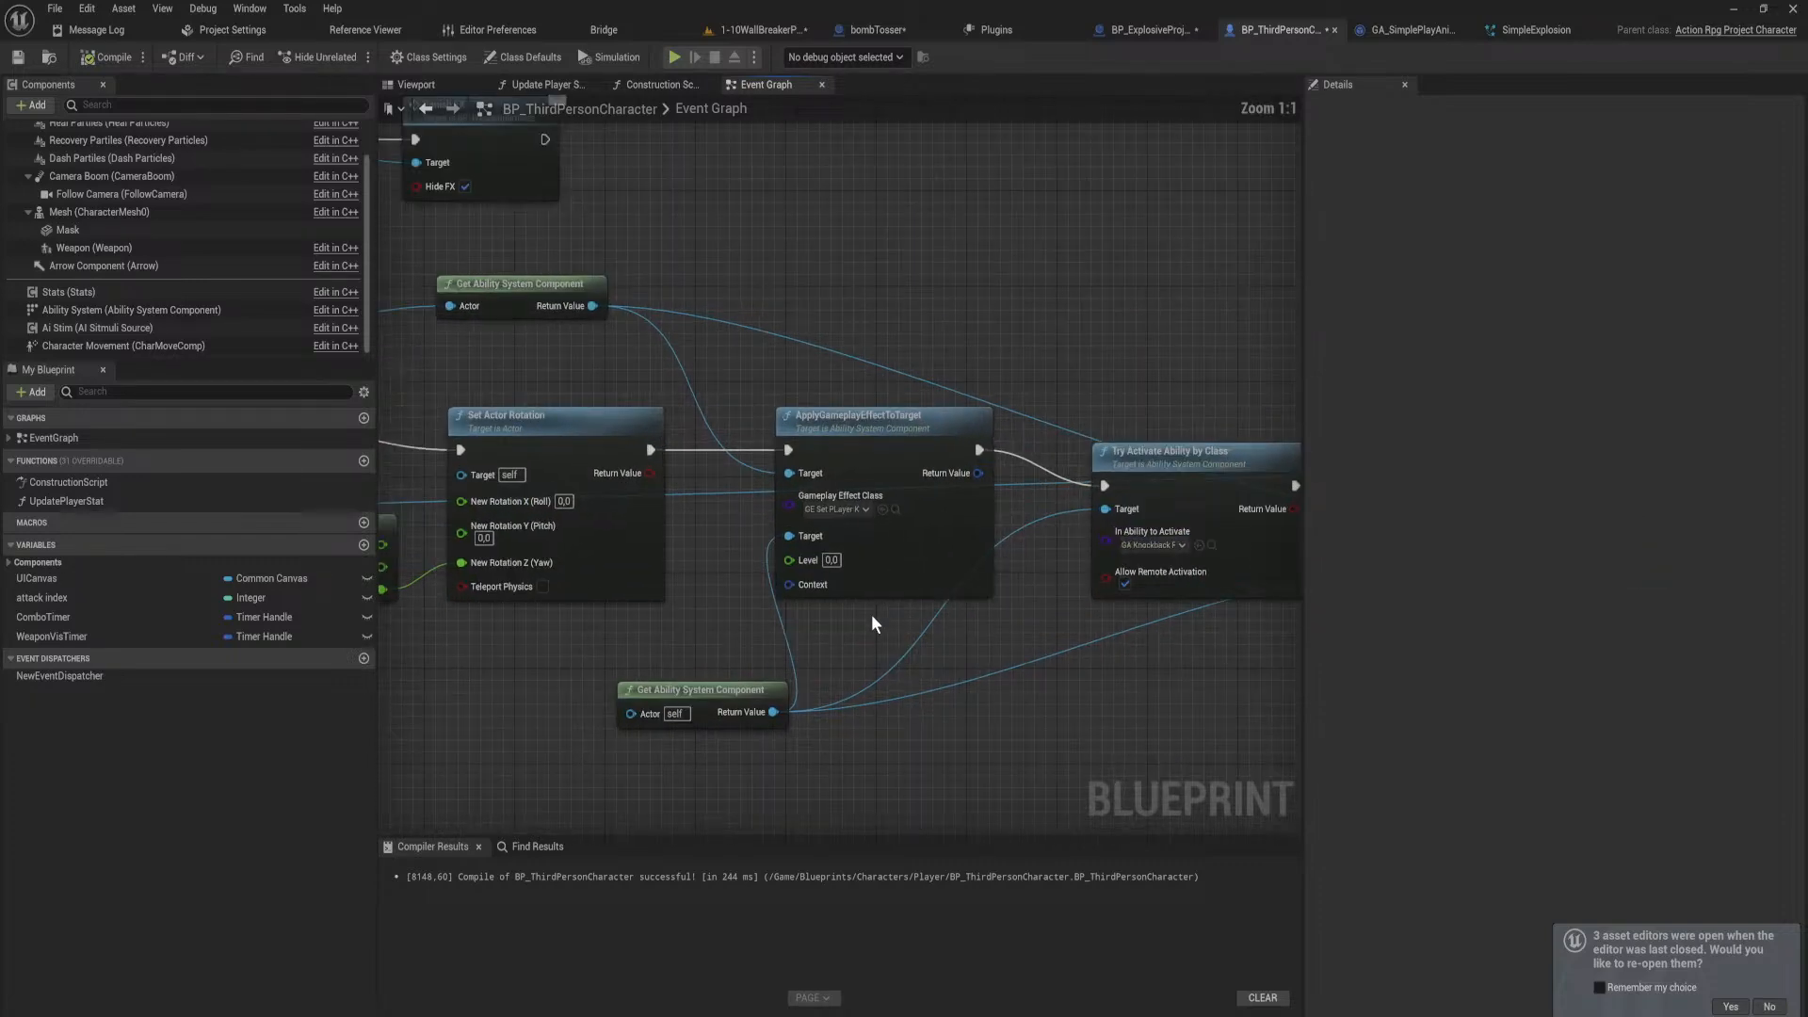
click(895, 509)
double_click(785, 729)
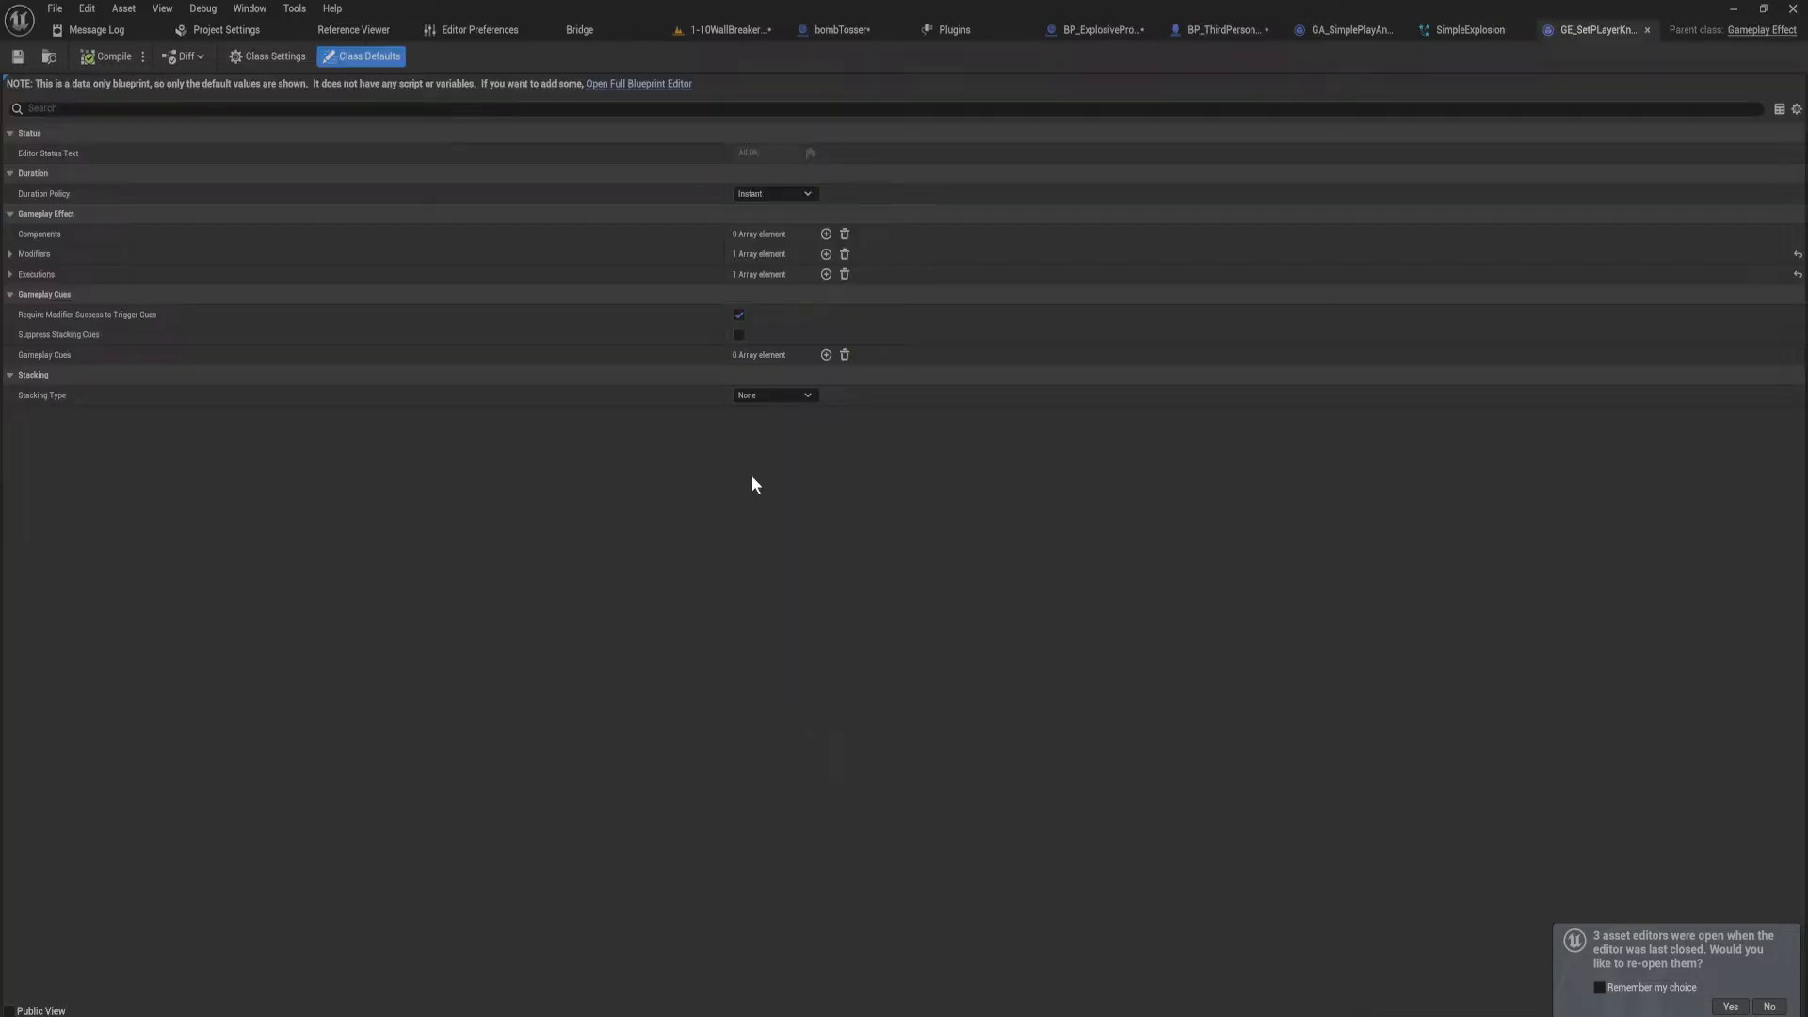
Step: Expand the Modifiers and Executions of the player knockback gameplay effect and remove all elements from its Executions array
click(10, 254)
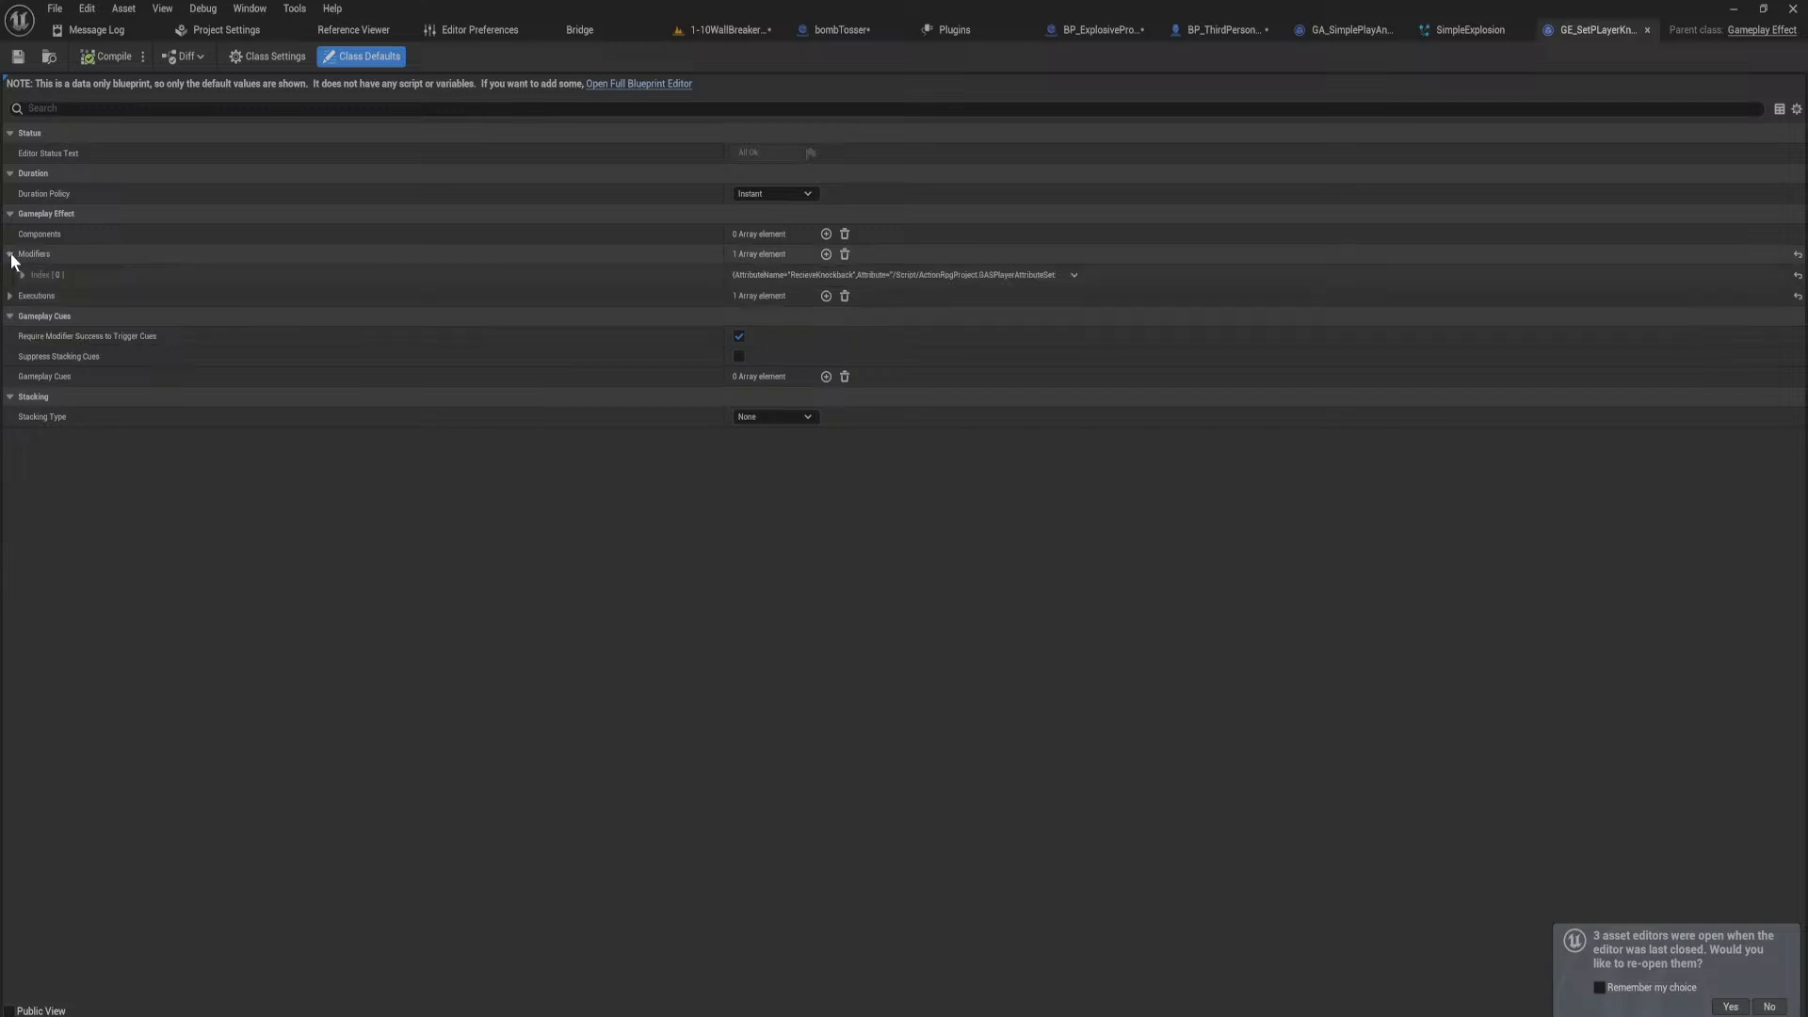
click(20, 274)
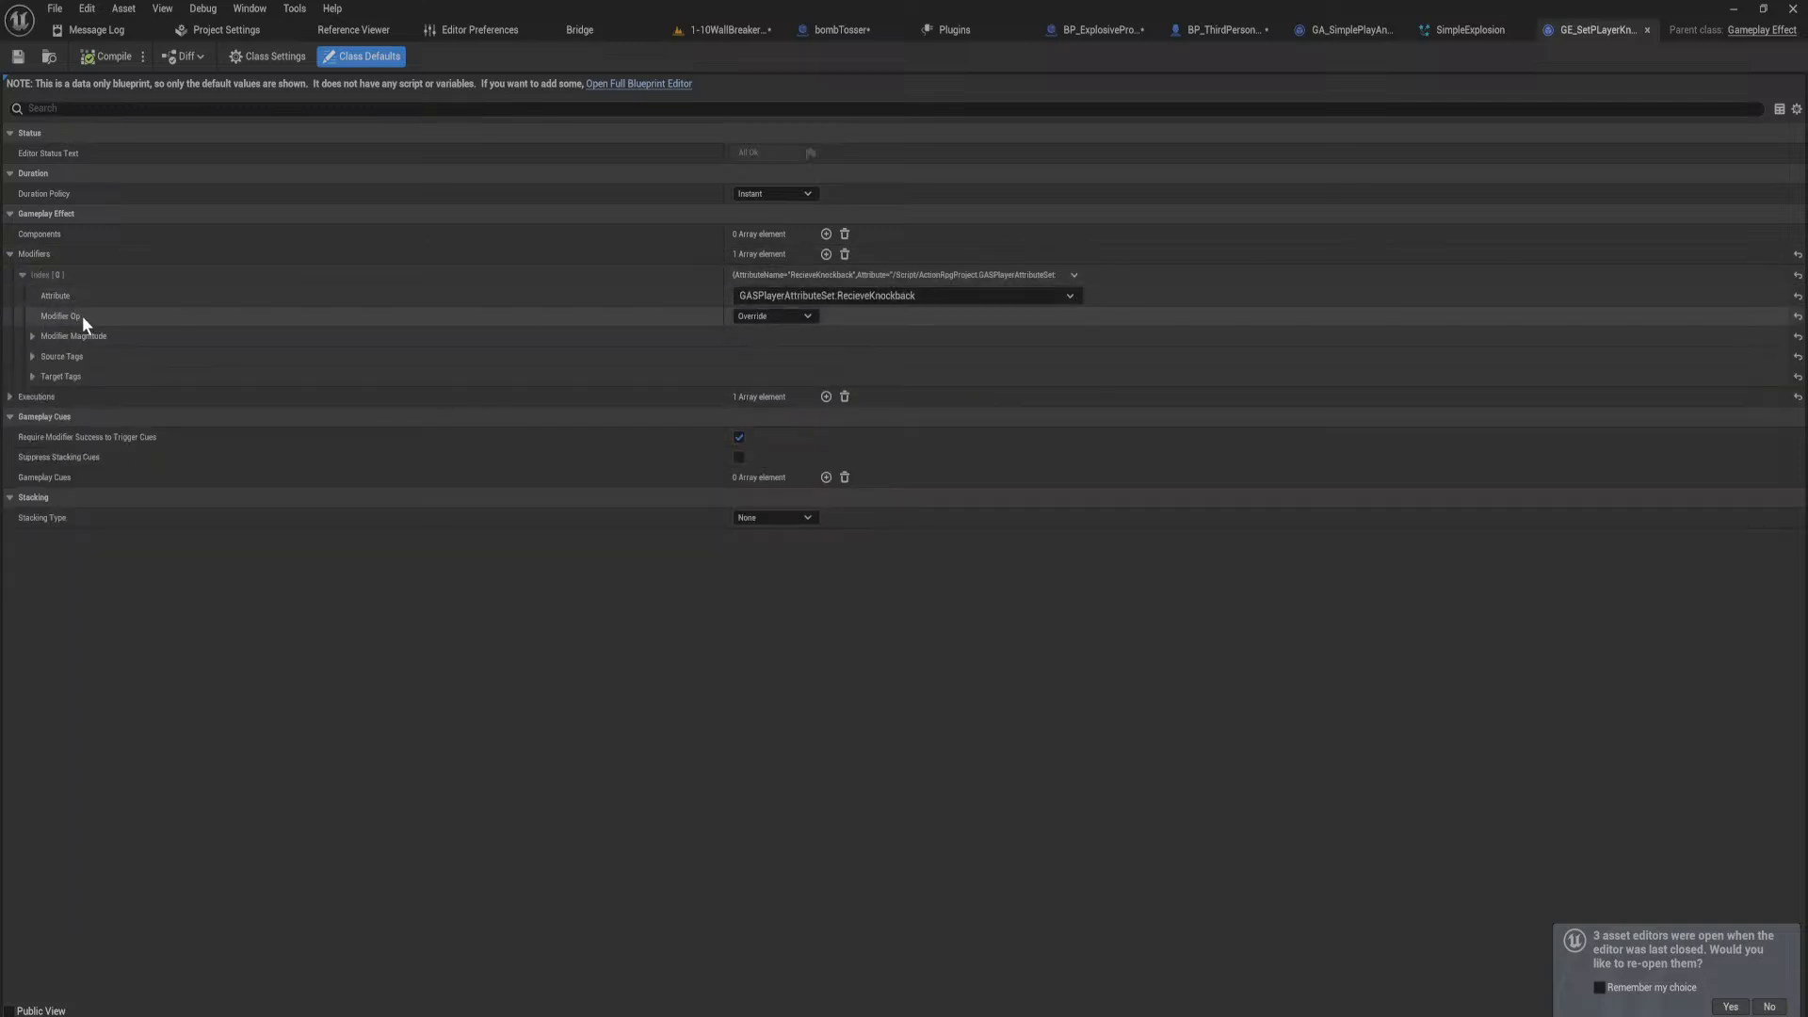
click(10, 397)
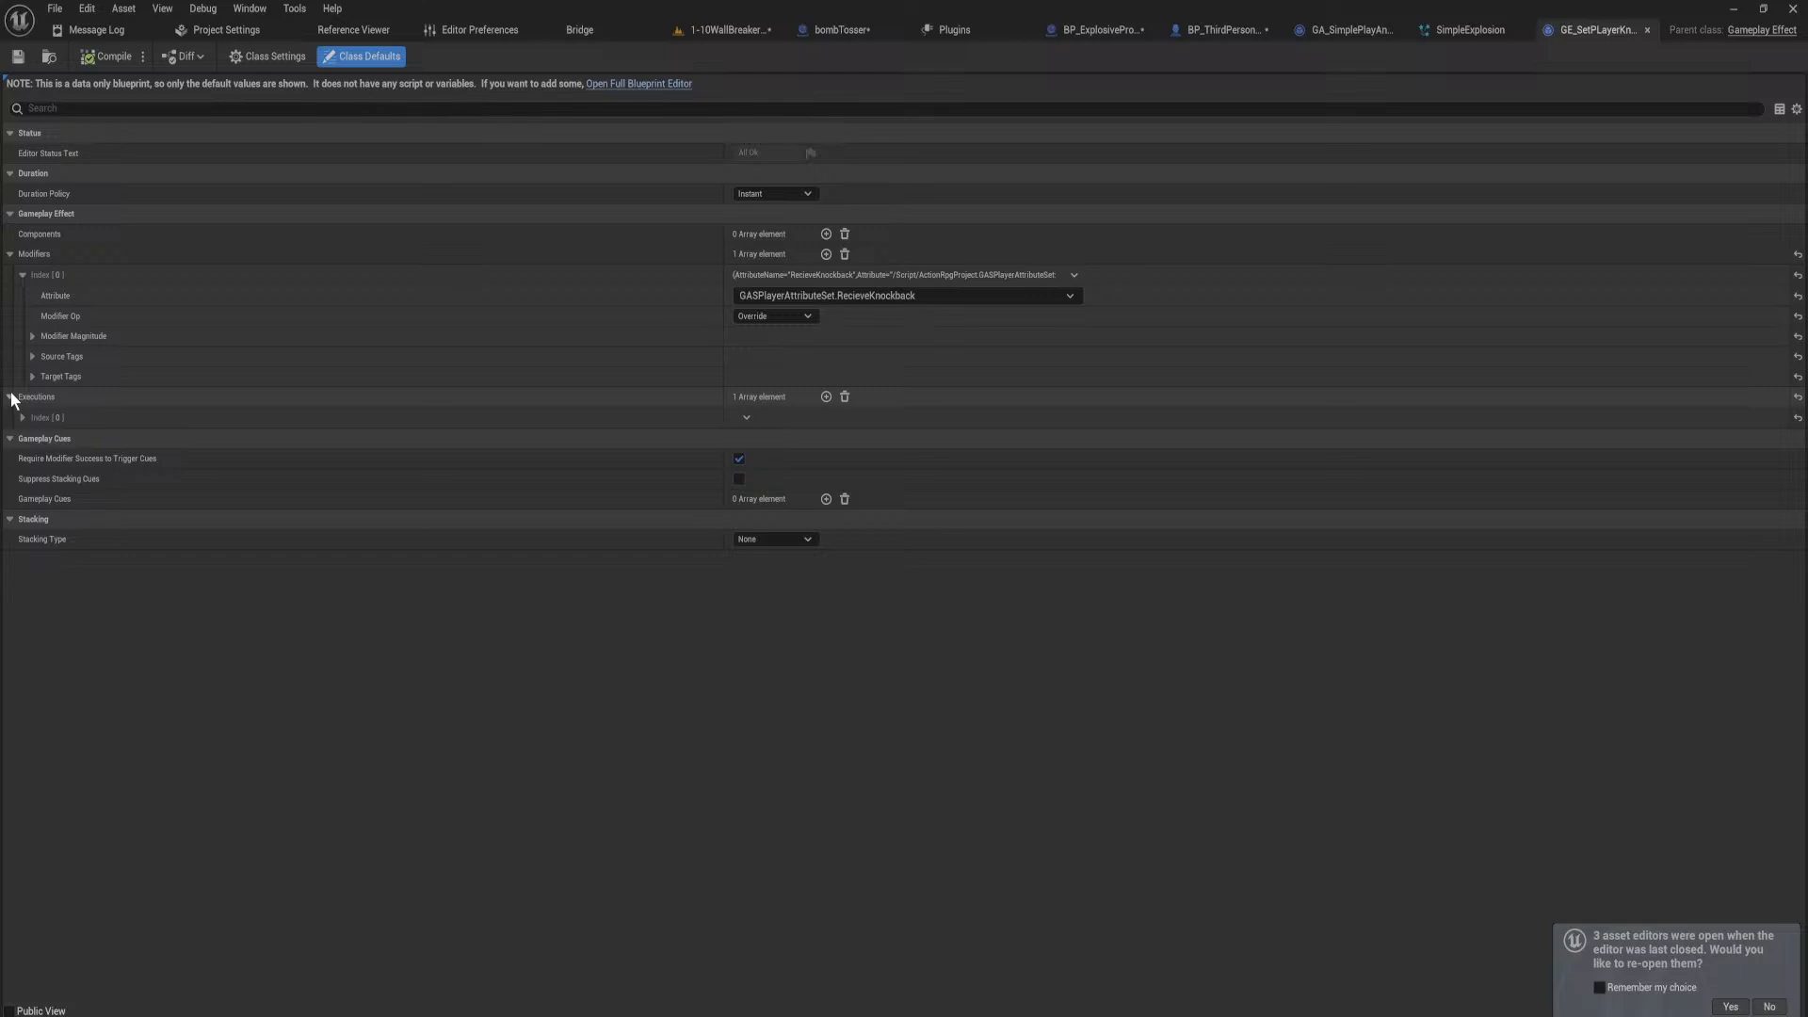
click(22, 418)
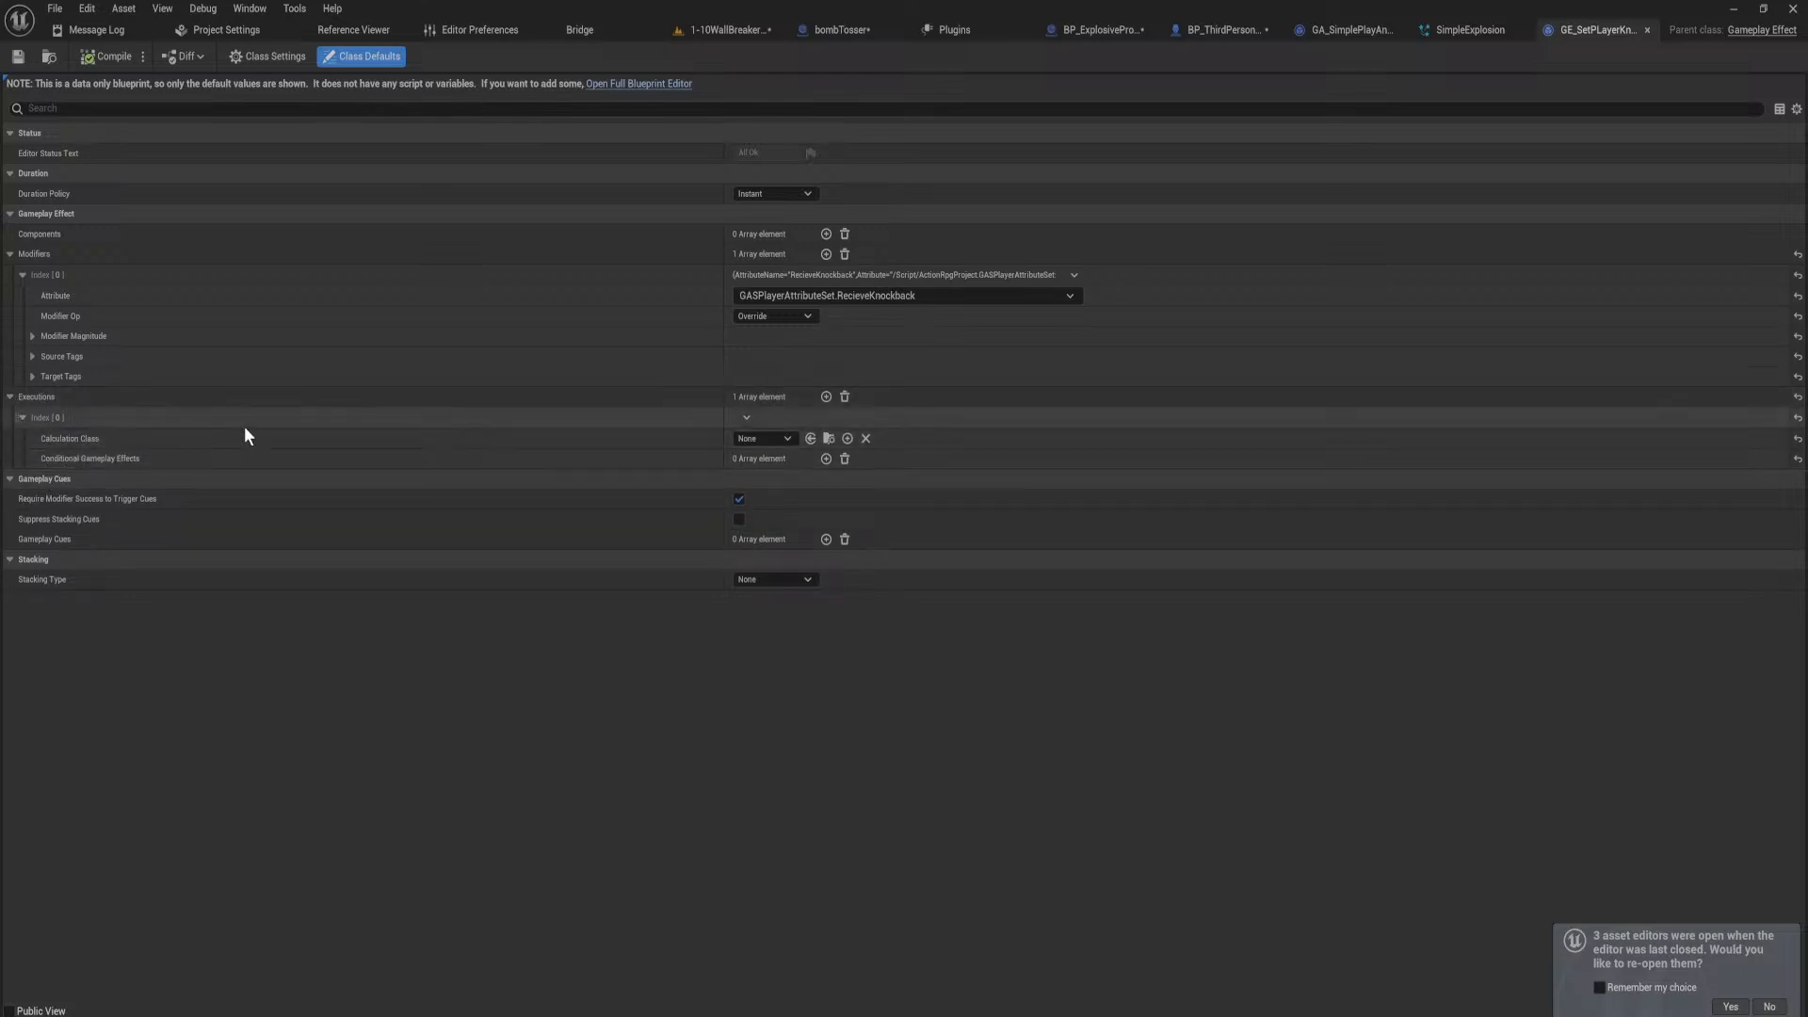
click(845, 397)
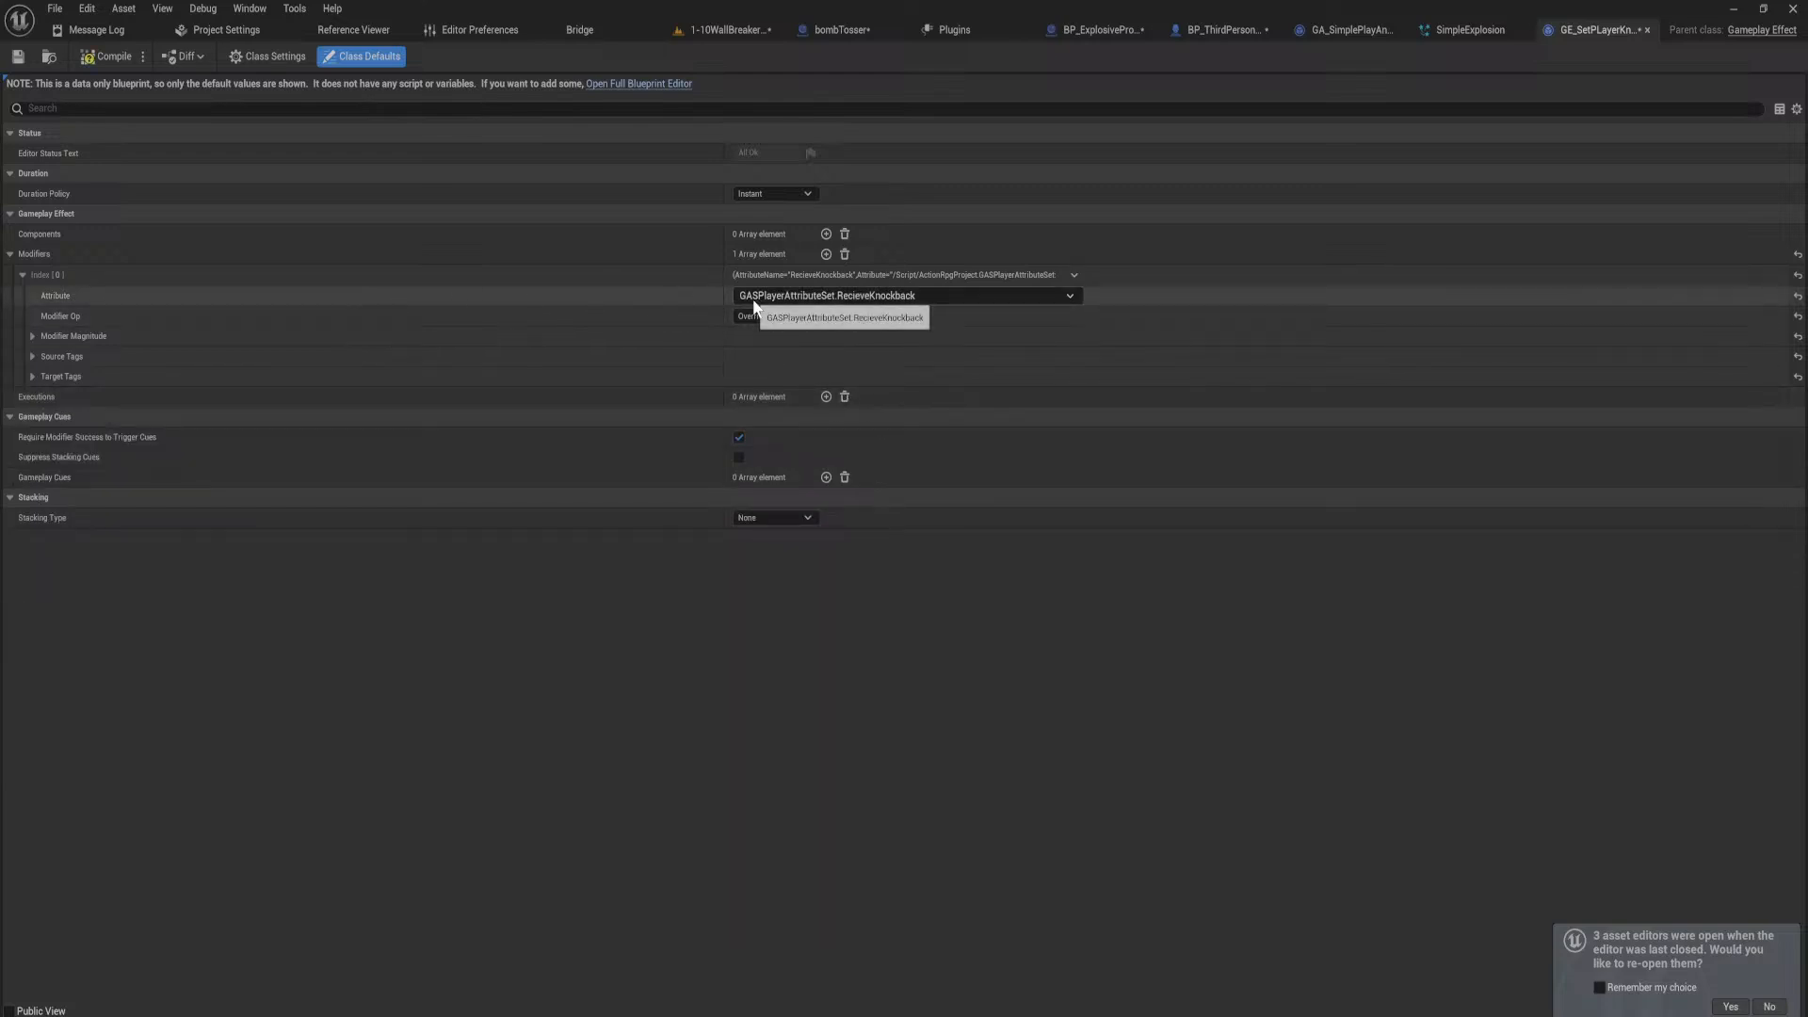
Step: Examine the RecieveKnockback modifier's attribute-based magnitude down to its backing attribute
click(32, 336)
click(44, 375)
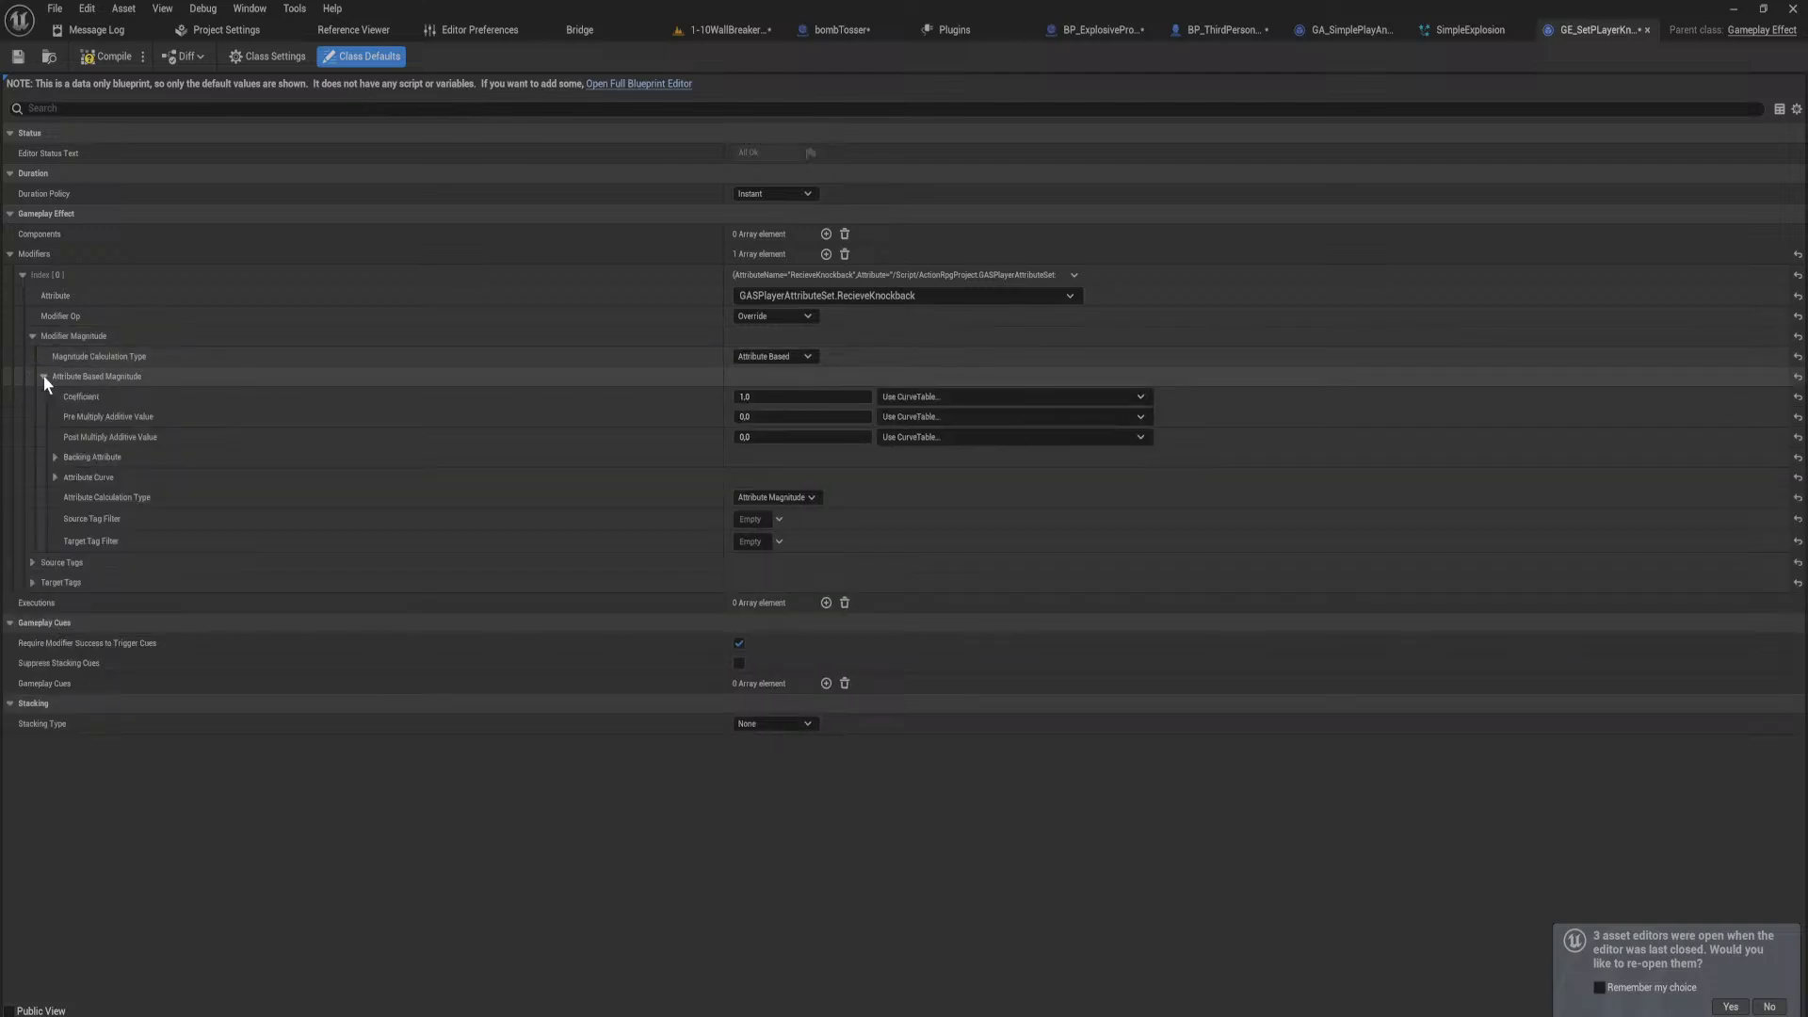
click(55, 456)
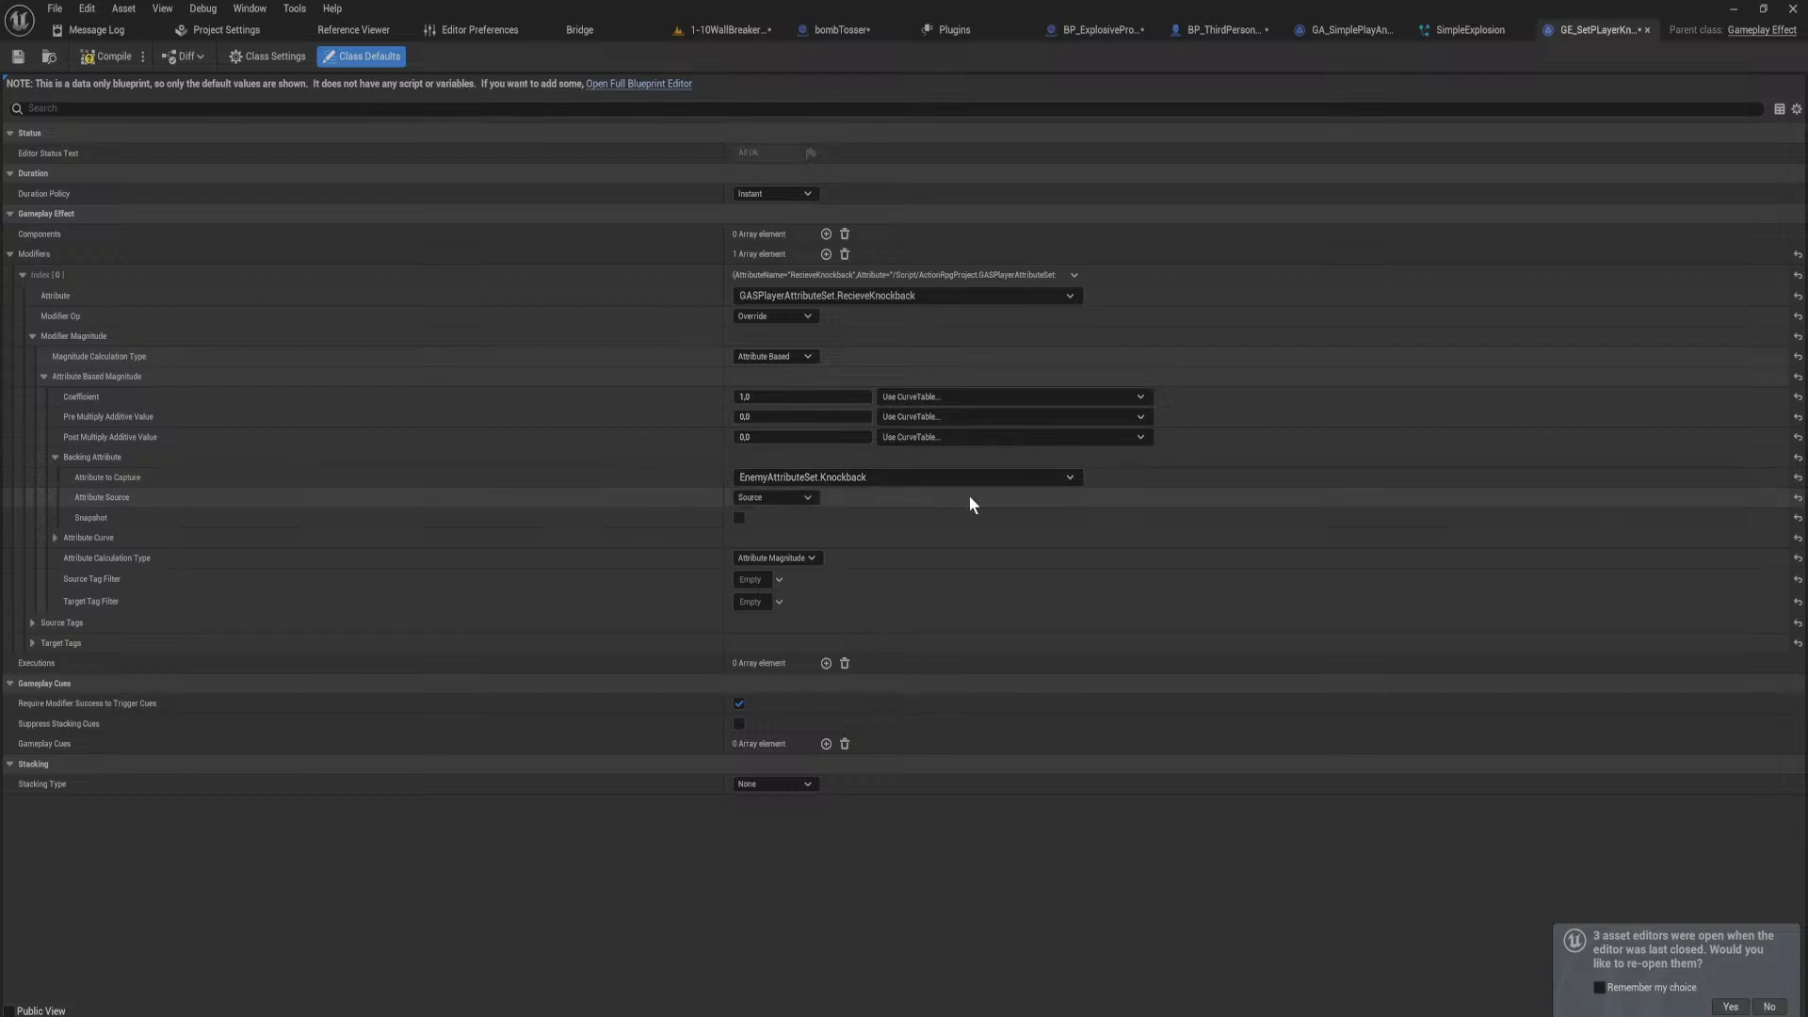
Step: In BP_ThirdPersonCharacter's event graph, rearrange the self Get Ability System Component and Try Activate Ability by Class nodes around ApplyGameplayEffectToTarget
click(1092, 30)
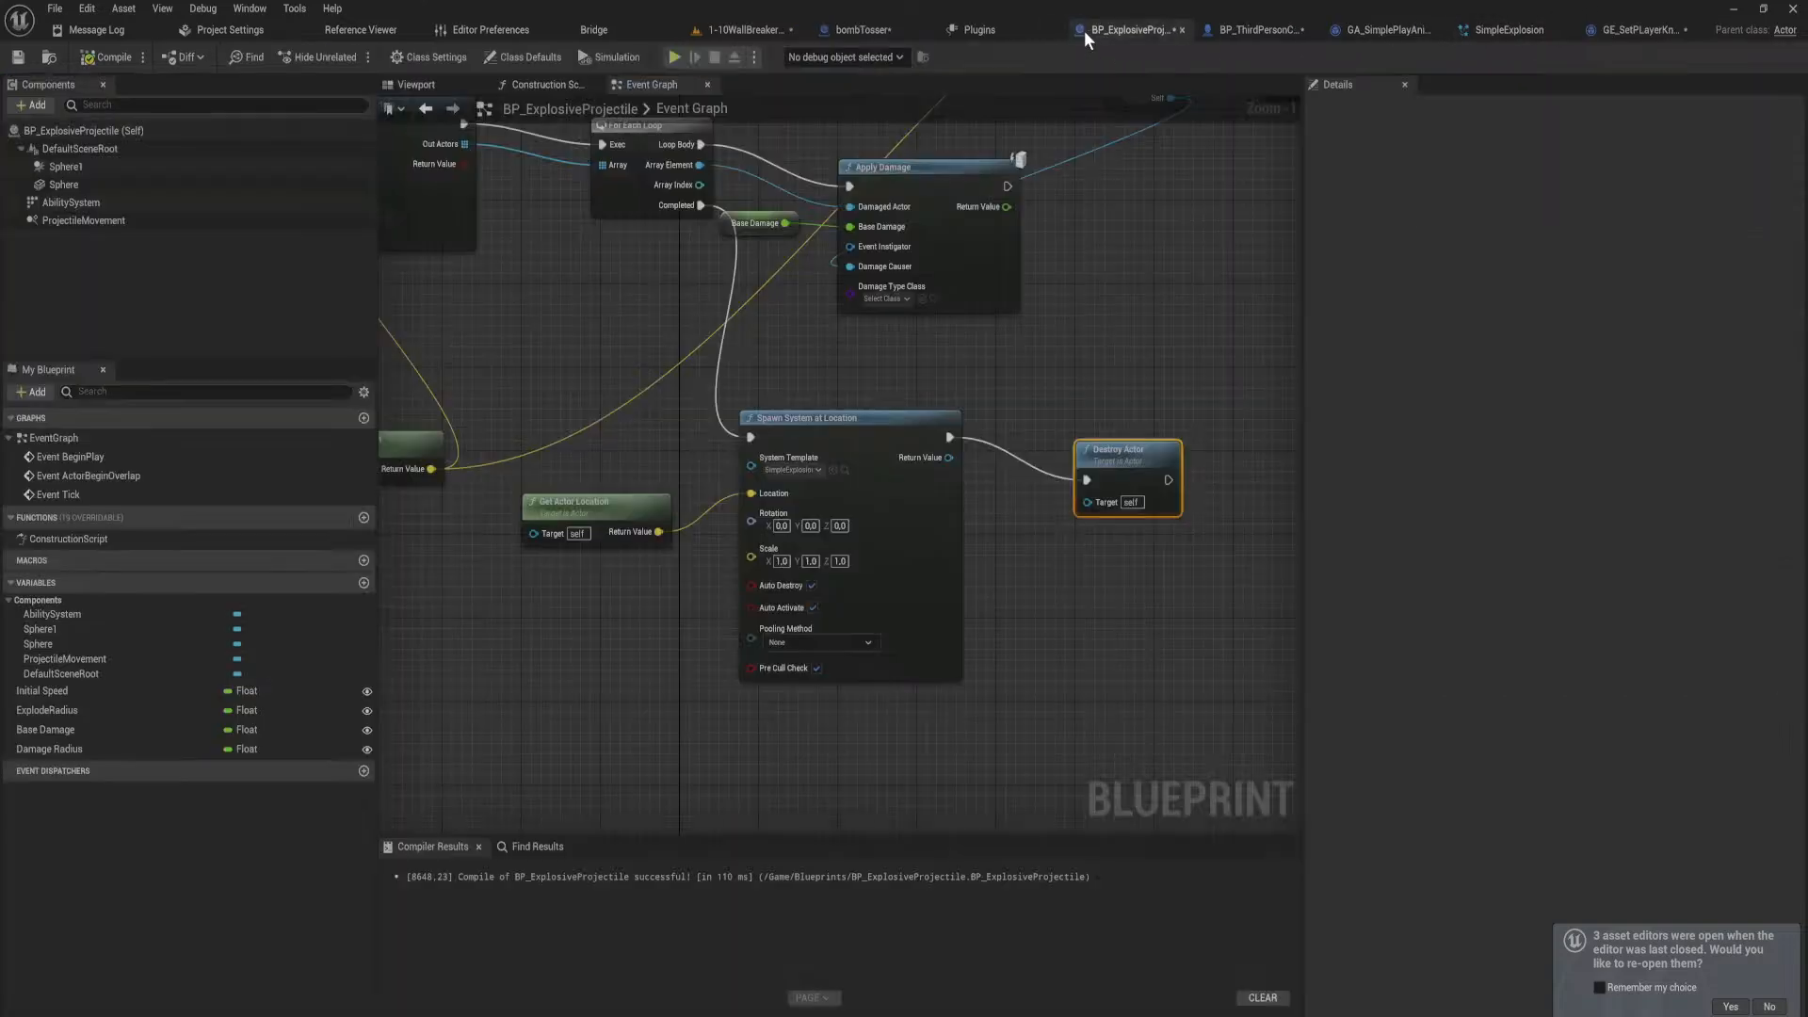
click(1253, 29)
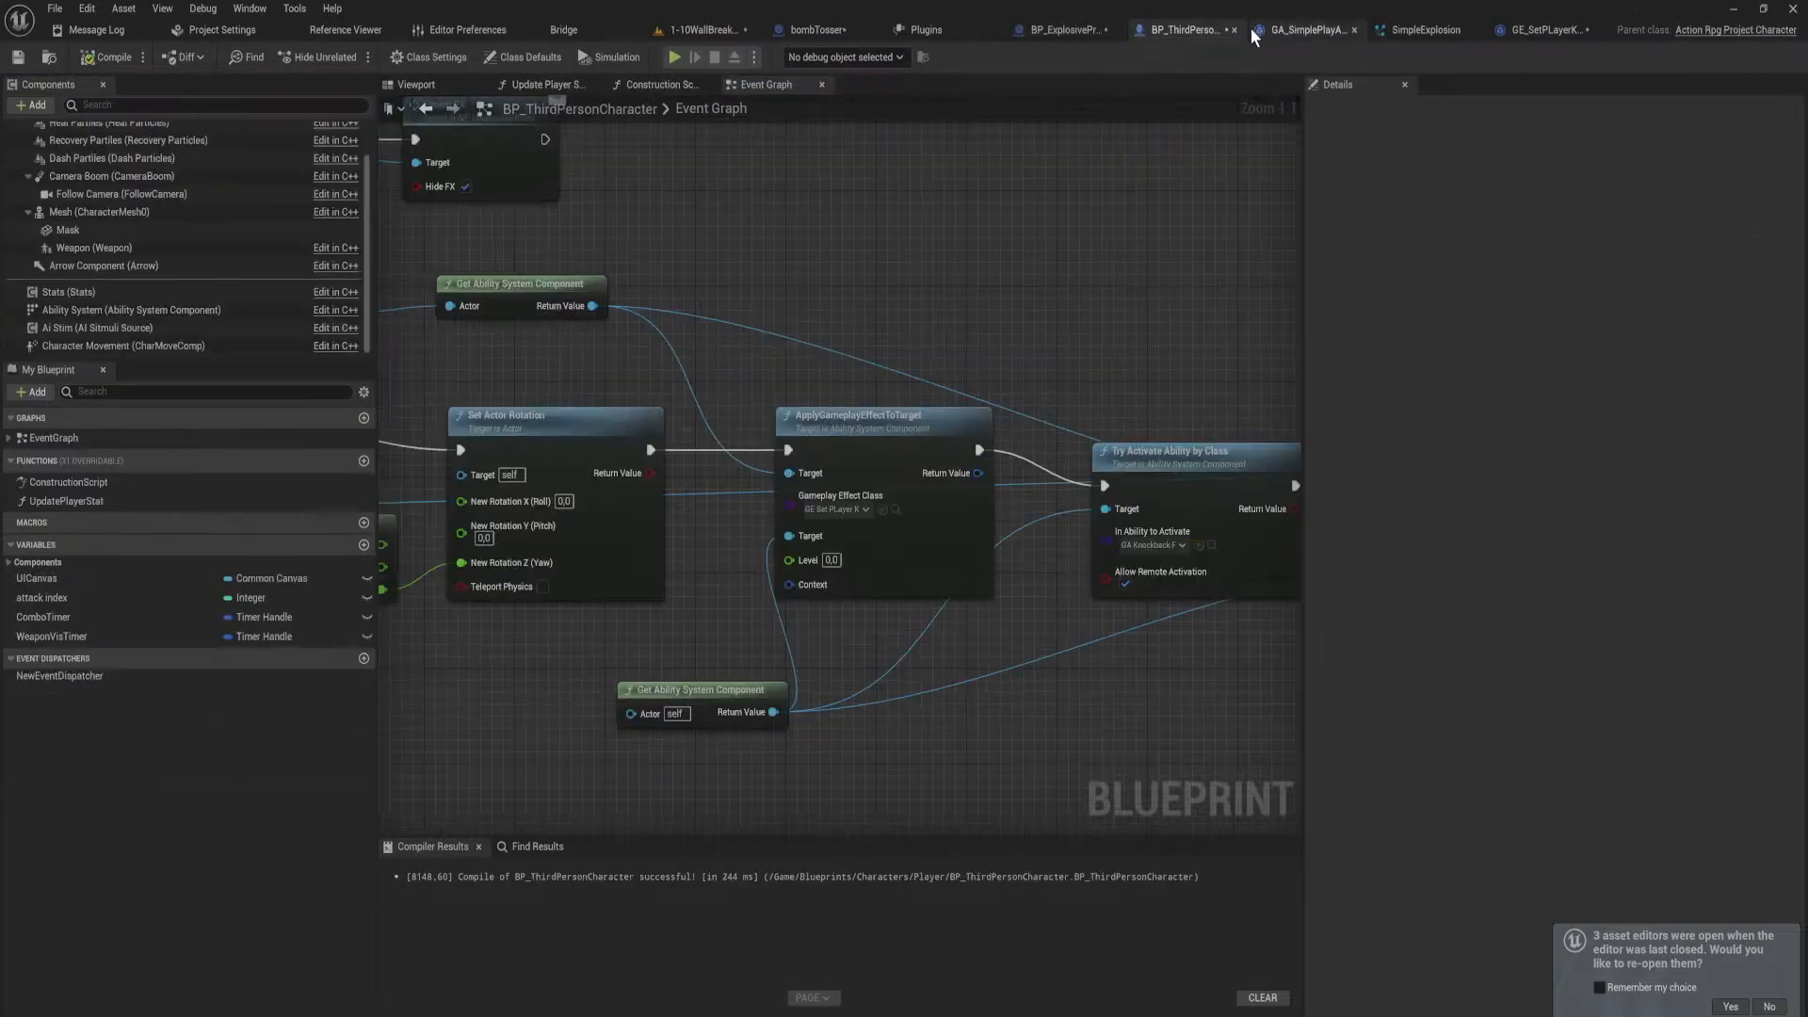
right_drag(837, 602, 714, 547)
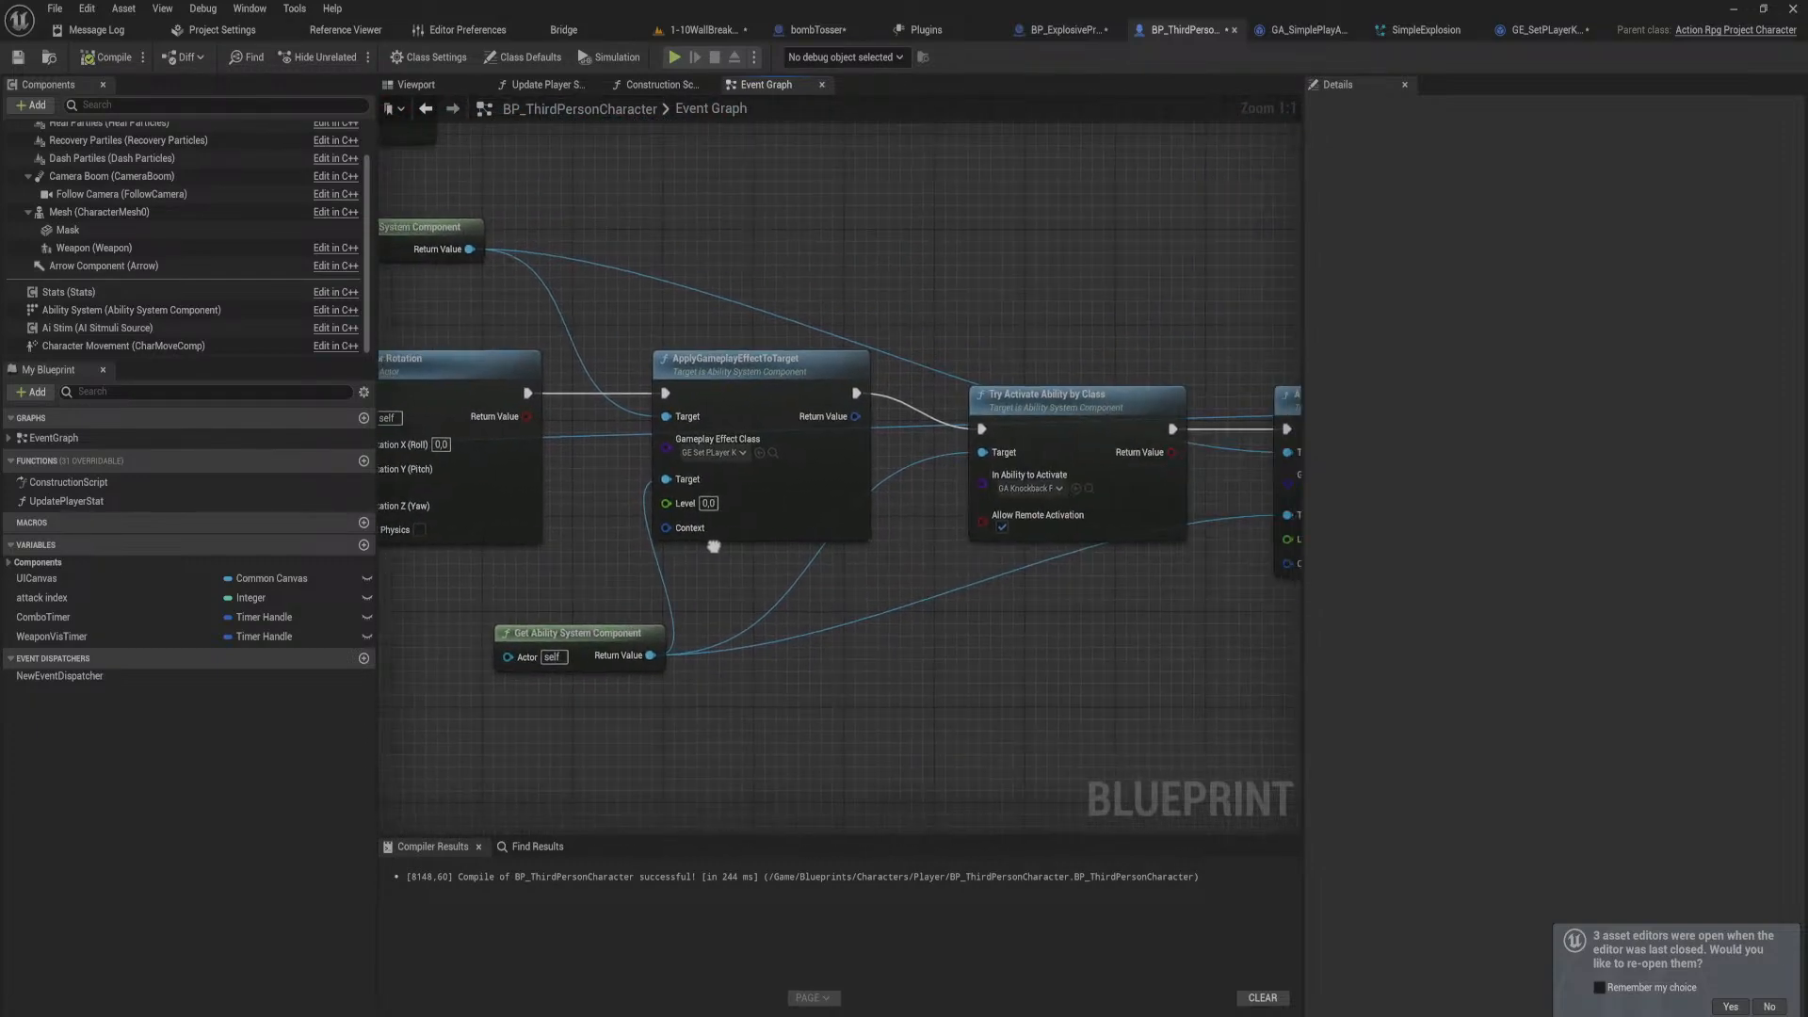
drag(621, 639, 531, 640)
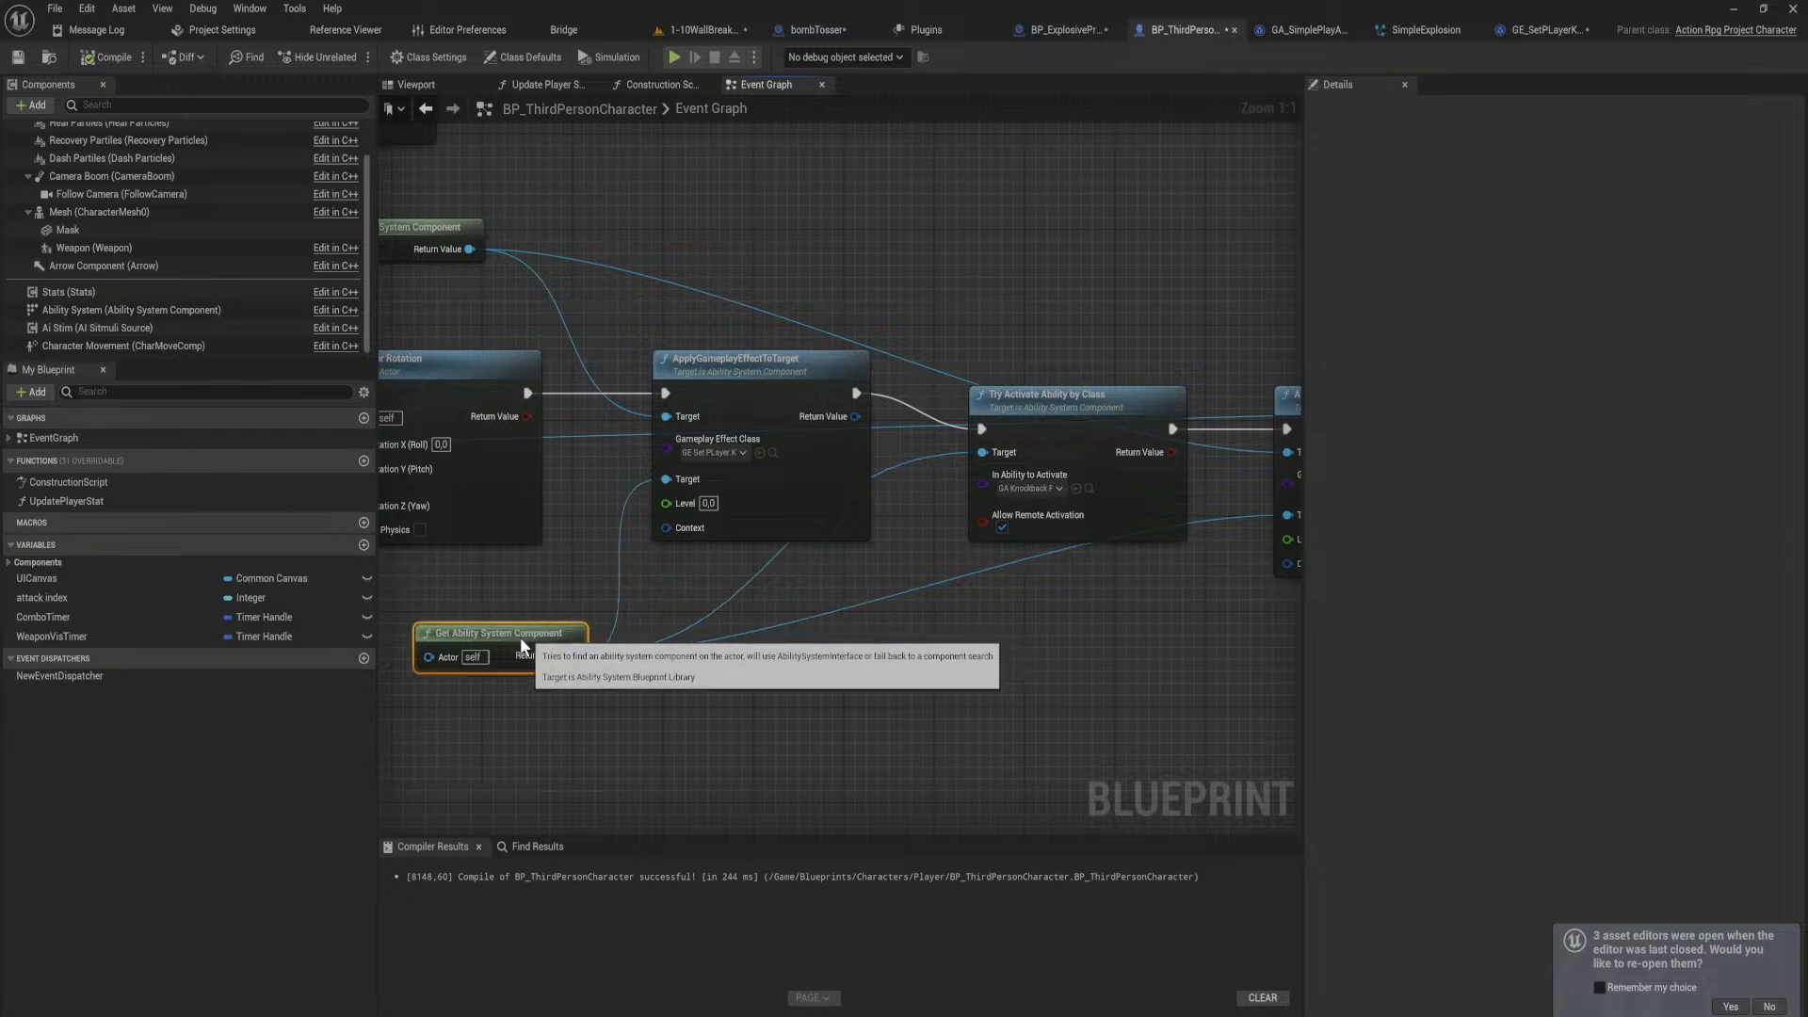
drag(1076, 411, 1074, 387)
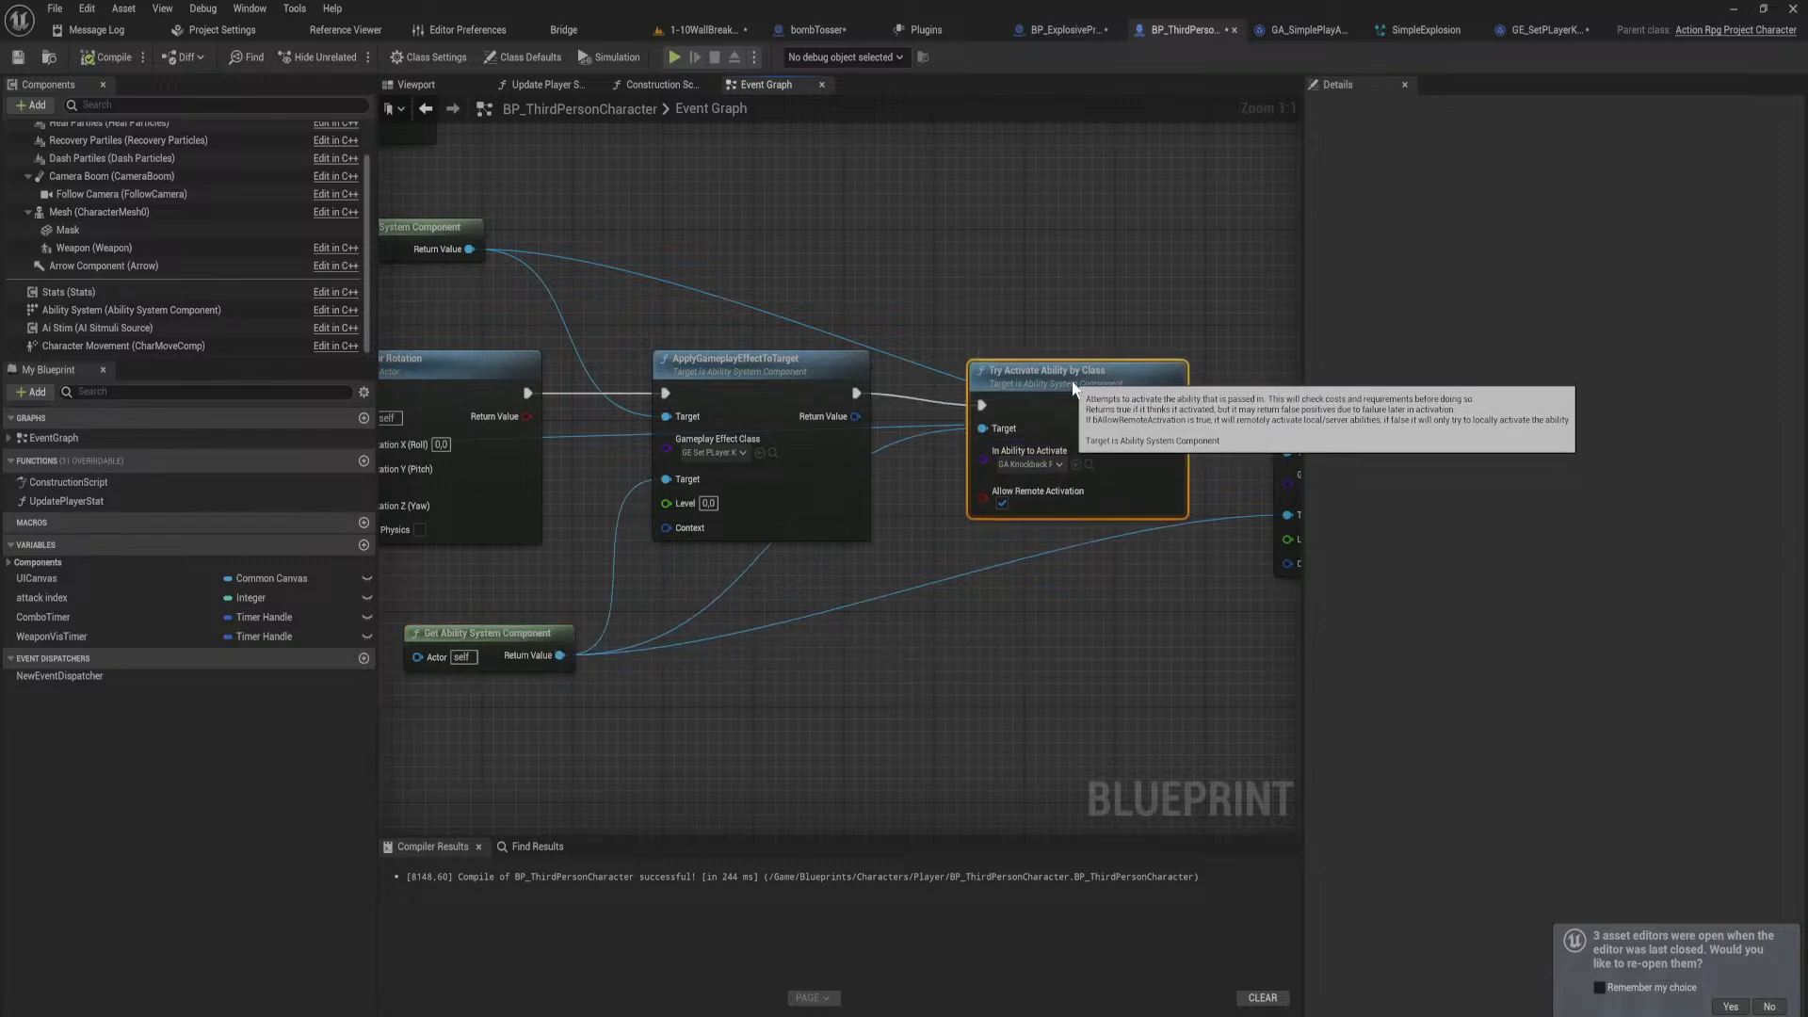
Step: Add a Get Attribute Set node from the damage causer's ability system component, above ApplyGameplayEffectToTarget, with EnemyAttributeSet as its class
right_drag(678, 627, 461, 608)
right_drag(622, 545, 1756, 578)
right_drag(921, 548, 302, 563)
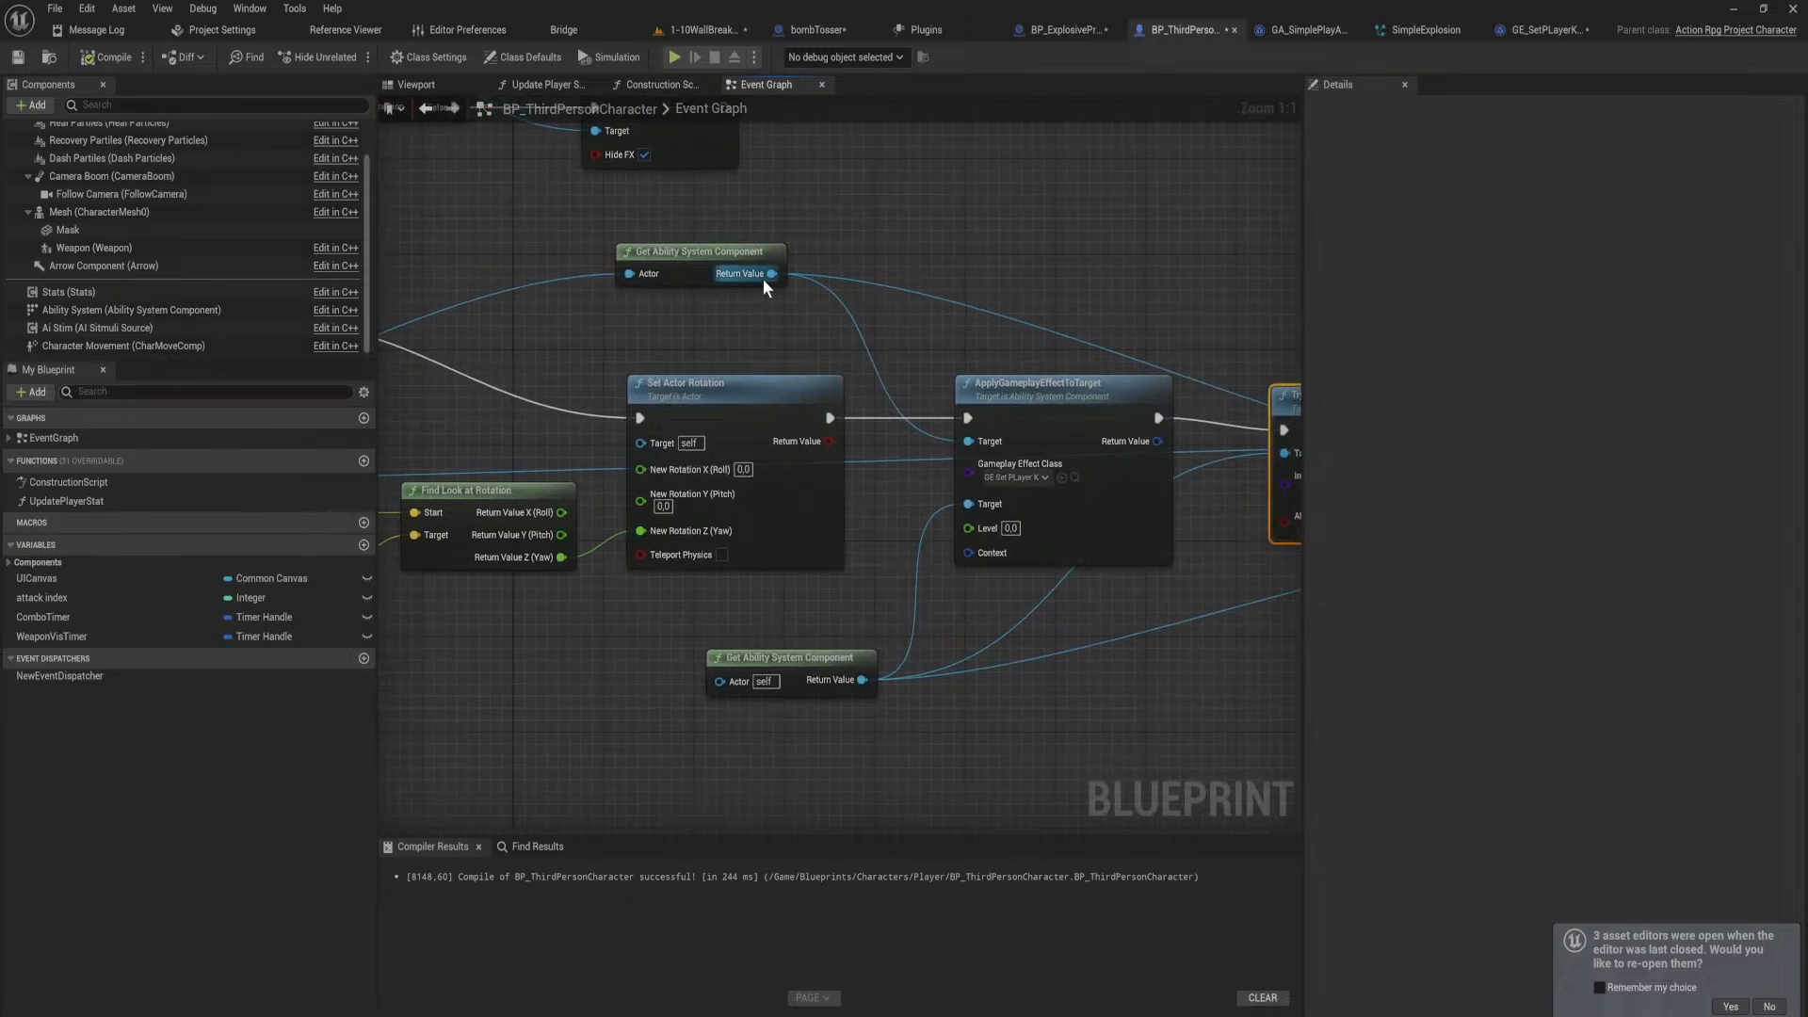
drag(763, 278, 908, 300)
text(get attribute)
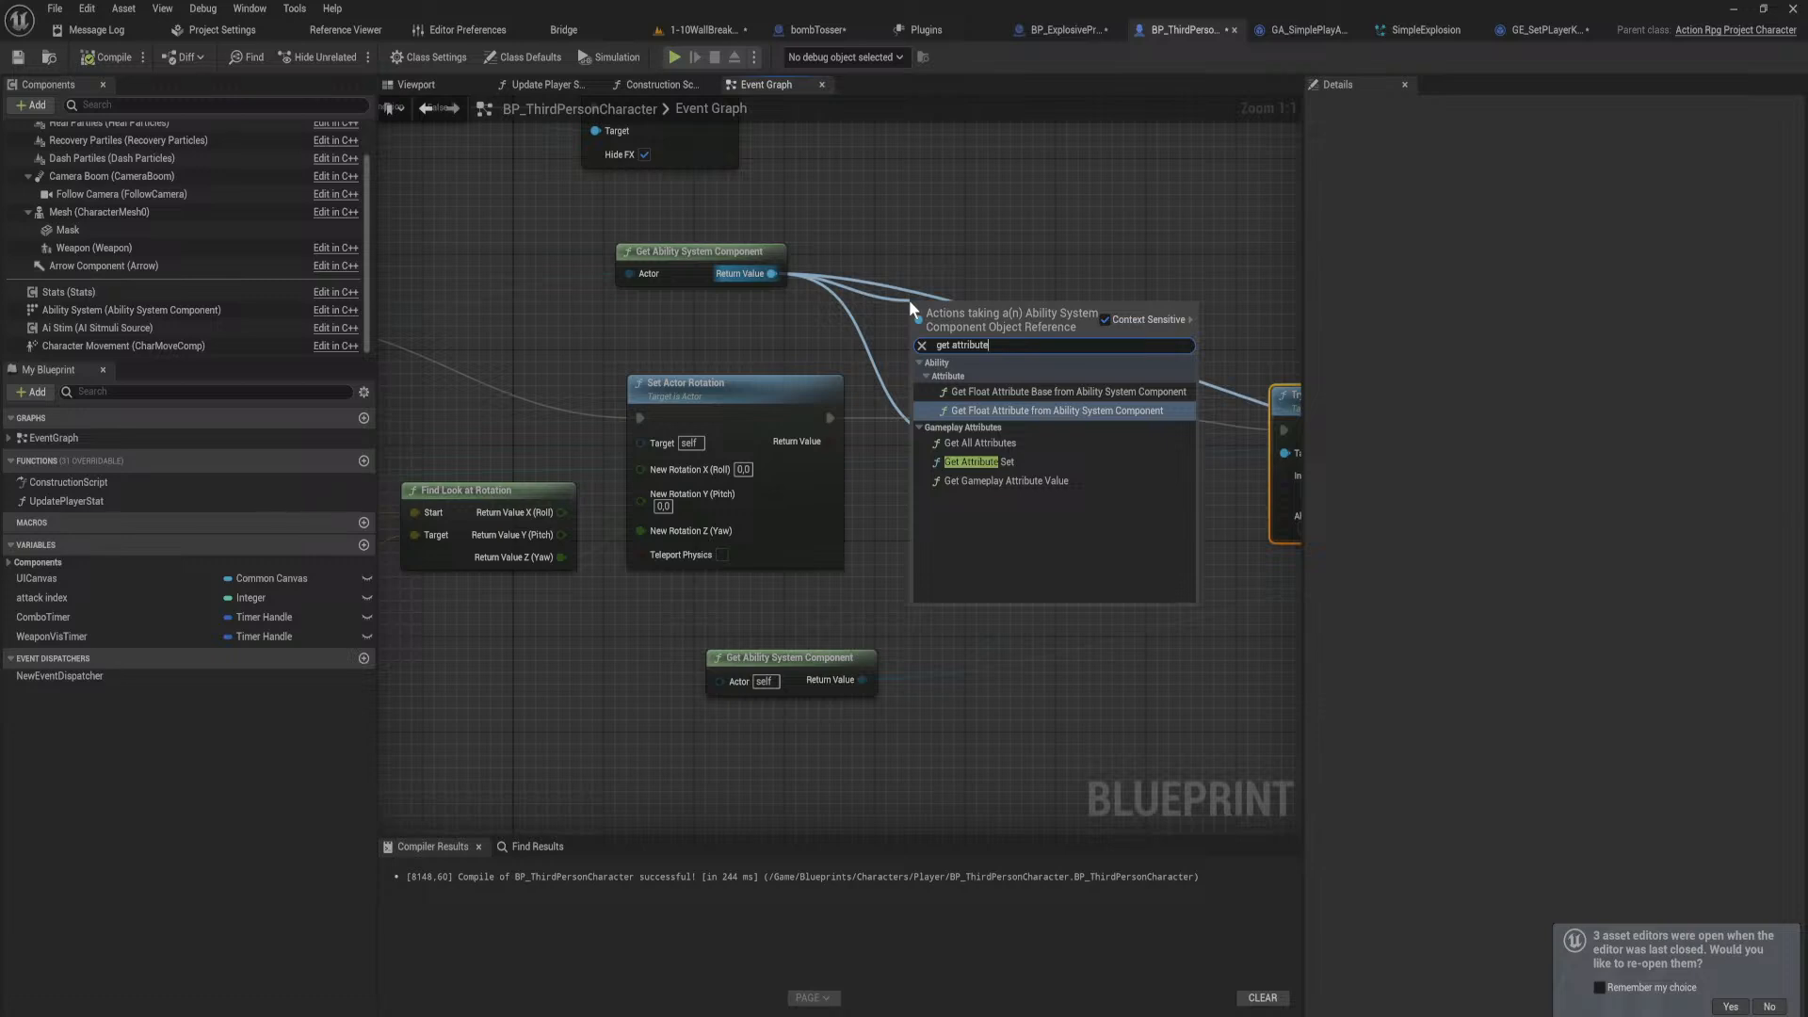
key(Down)
key(Down)
key(Return)
drag(953, 300, 919, 205)
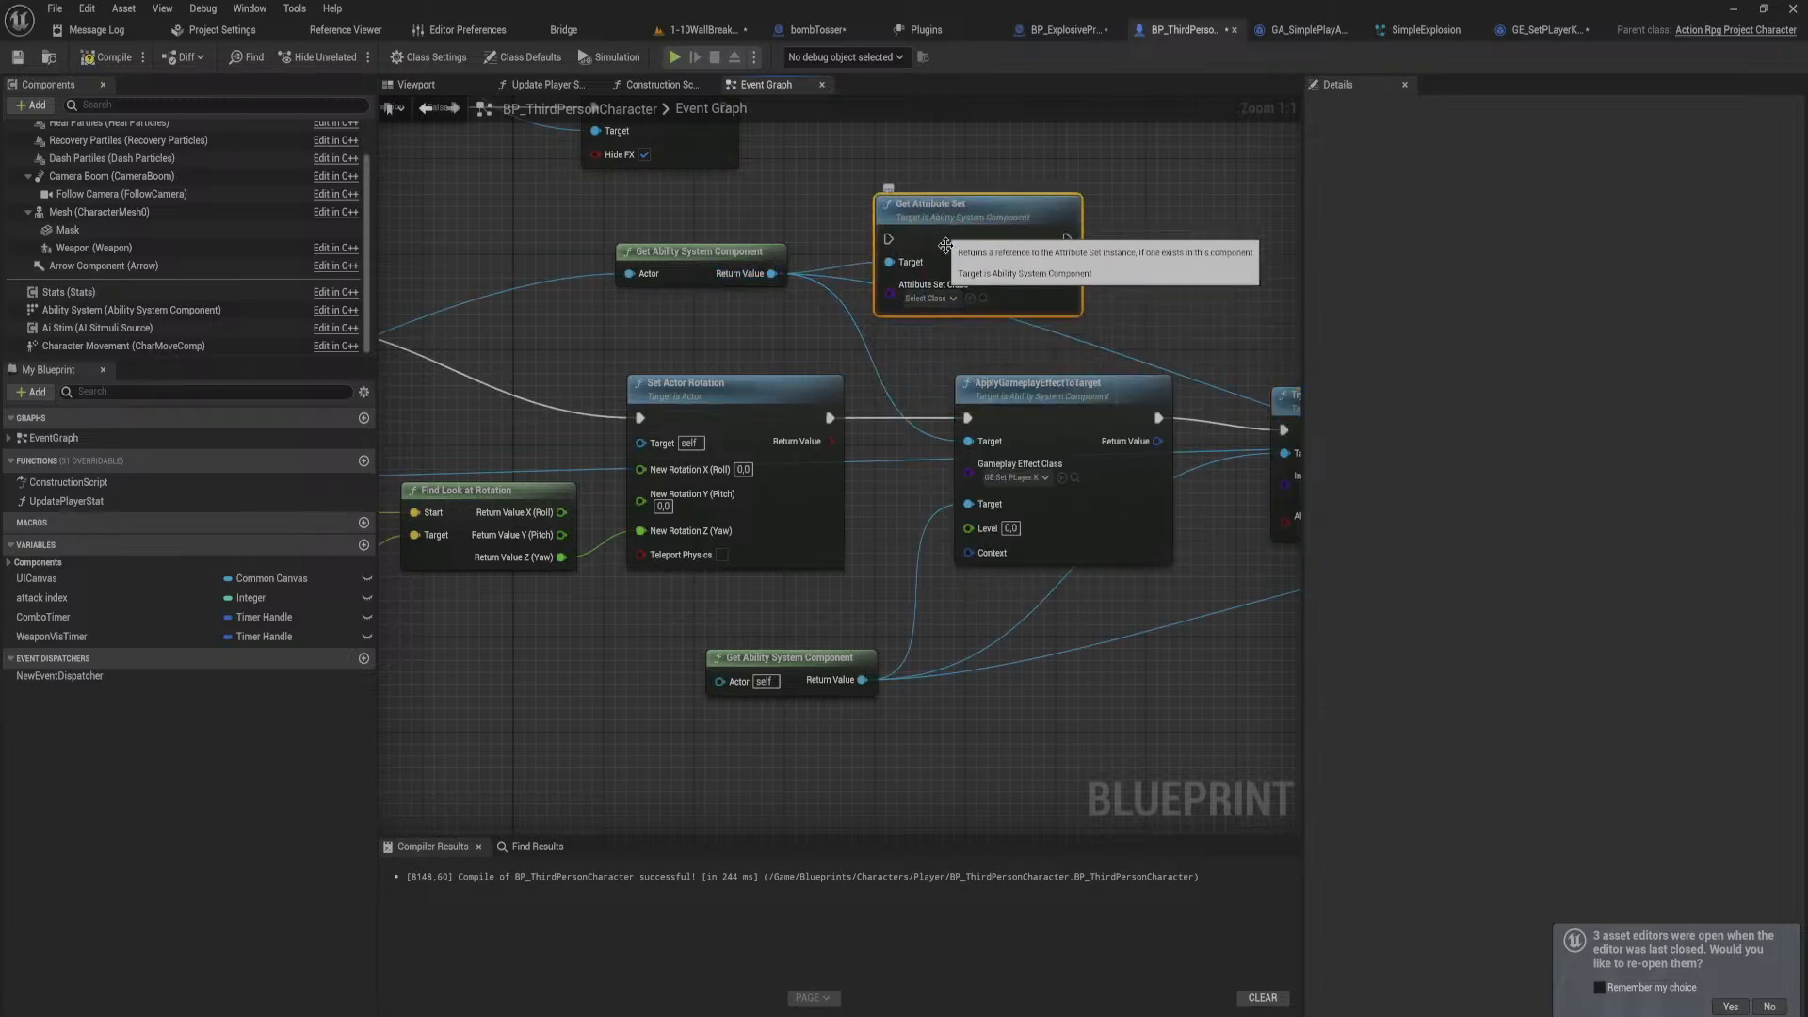
click(929, 298)
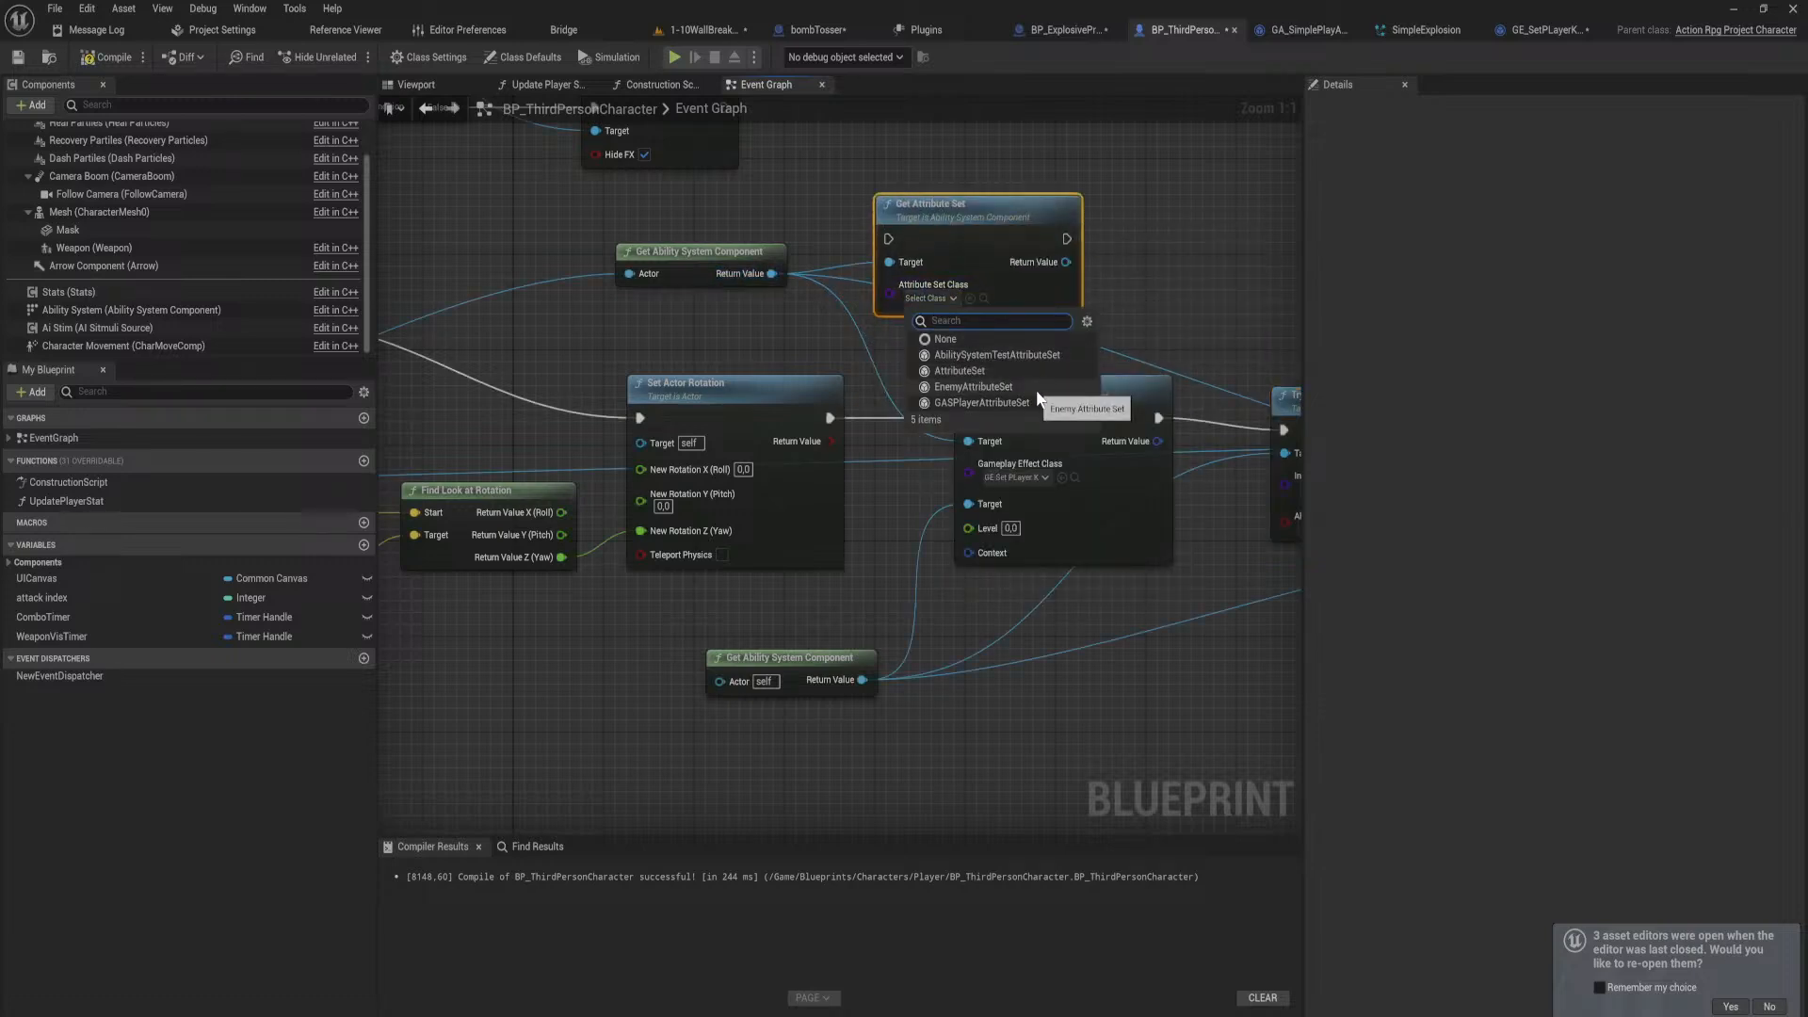
click(1037, 394)
Step: Search the actions available from Get Attribute Set's Return Value for an attribute or knockback getter
right_drag(1126, 309, 908, 315)
drag(859, 267, 935, 278)
text(get)
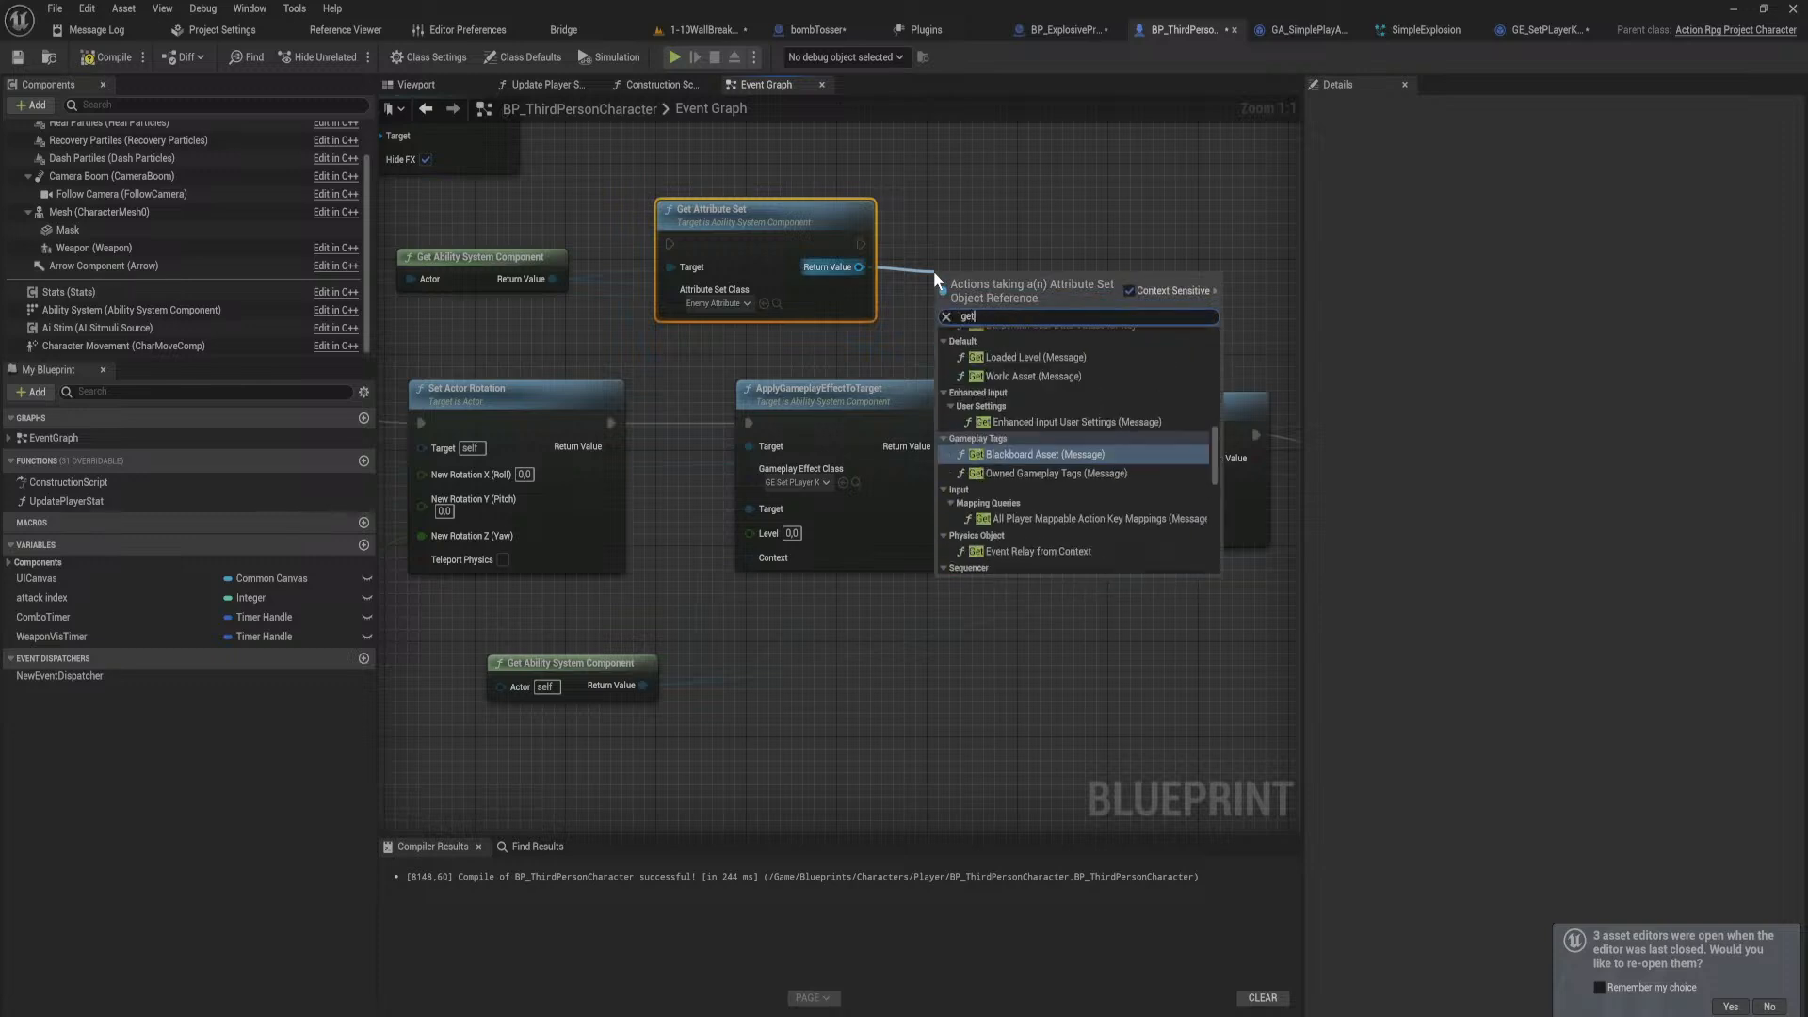
text( att)
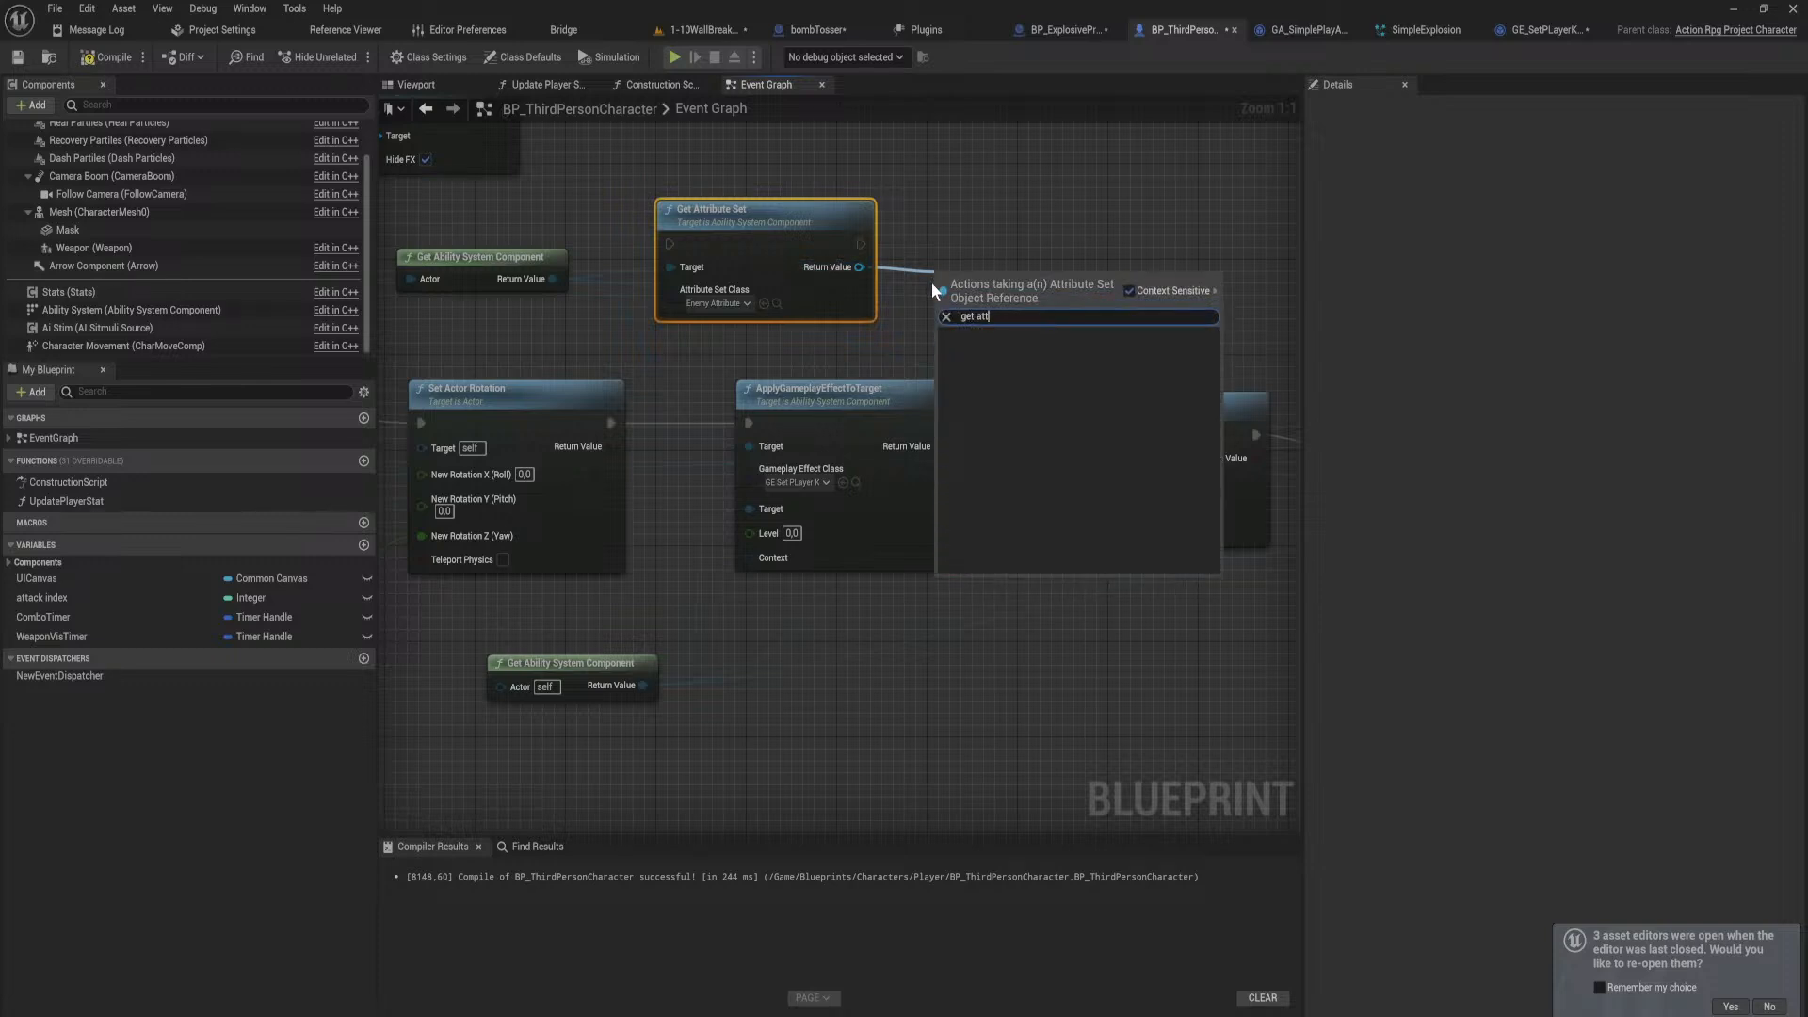
key(BackSpace)
key(BackSpace)
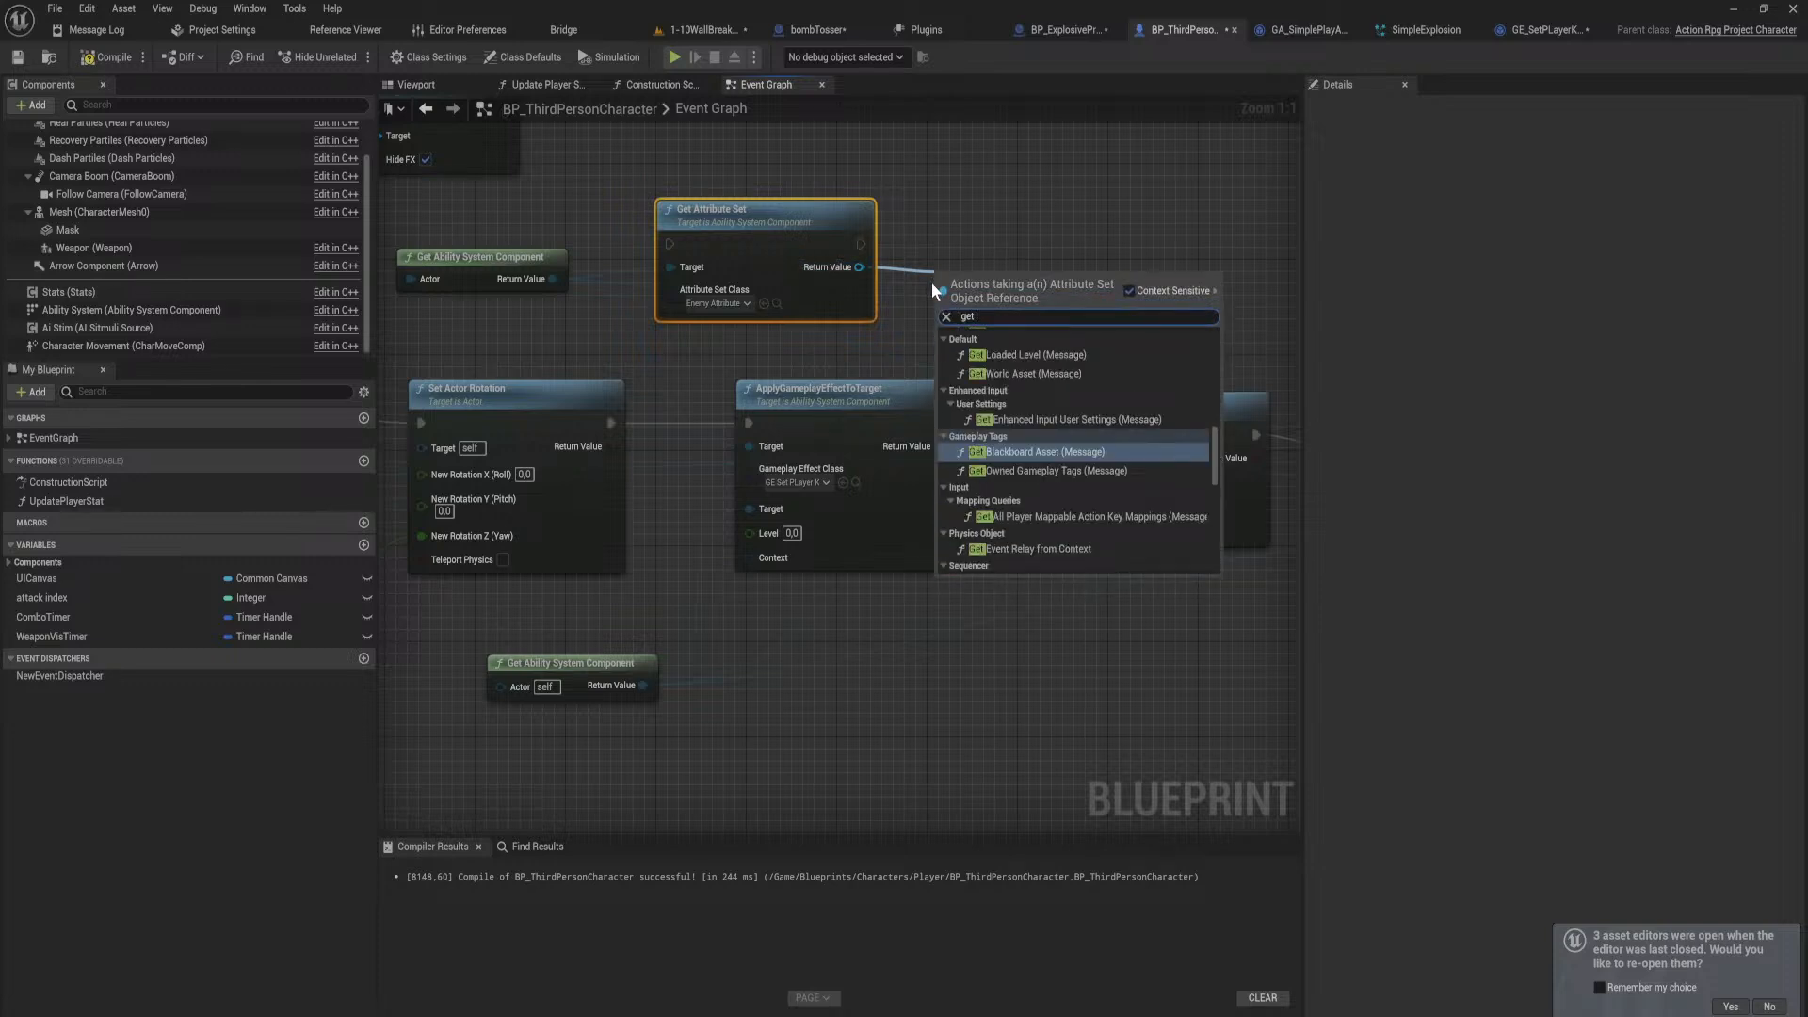
text(knock)
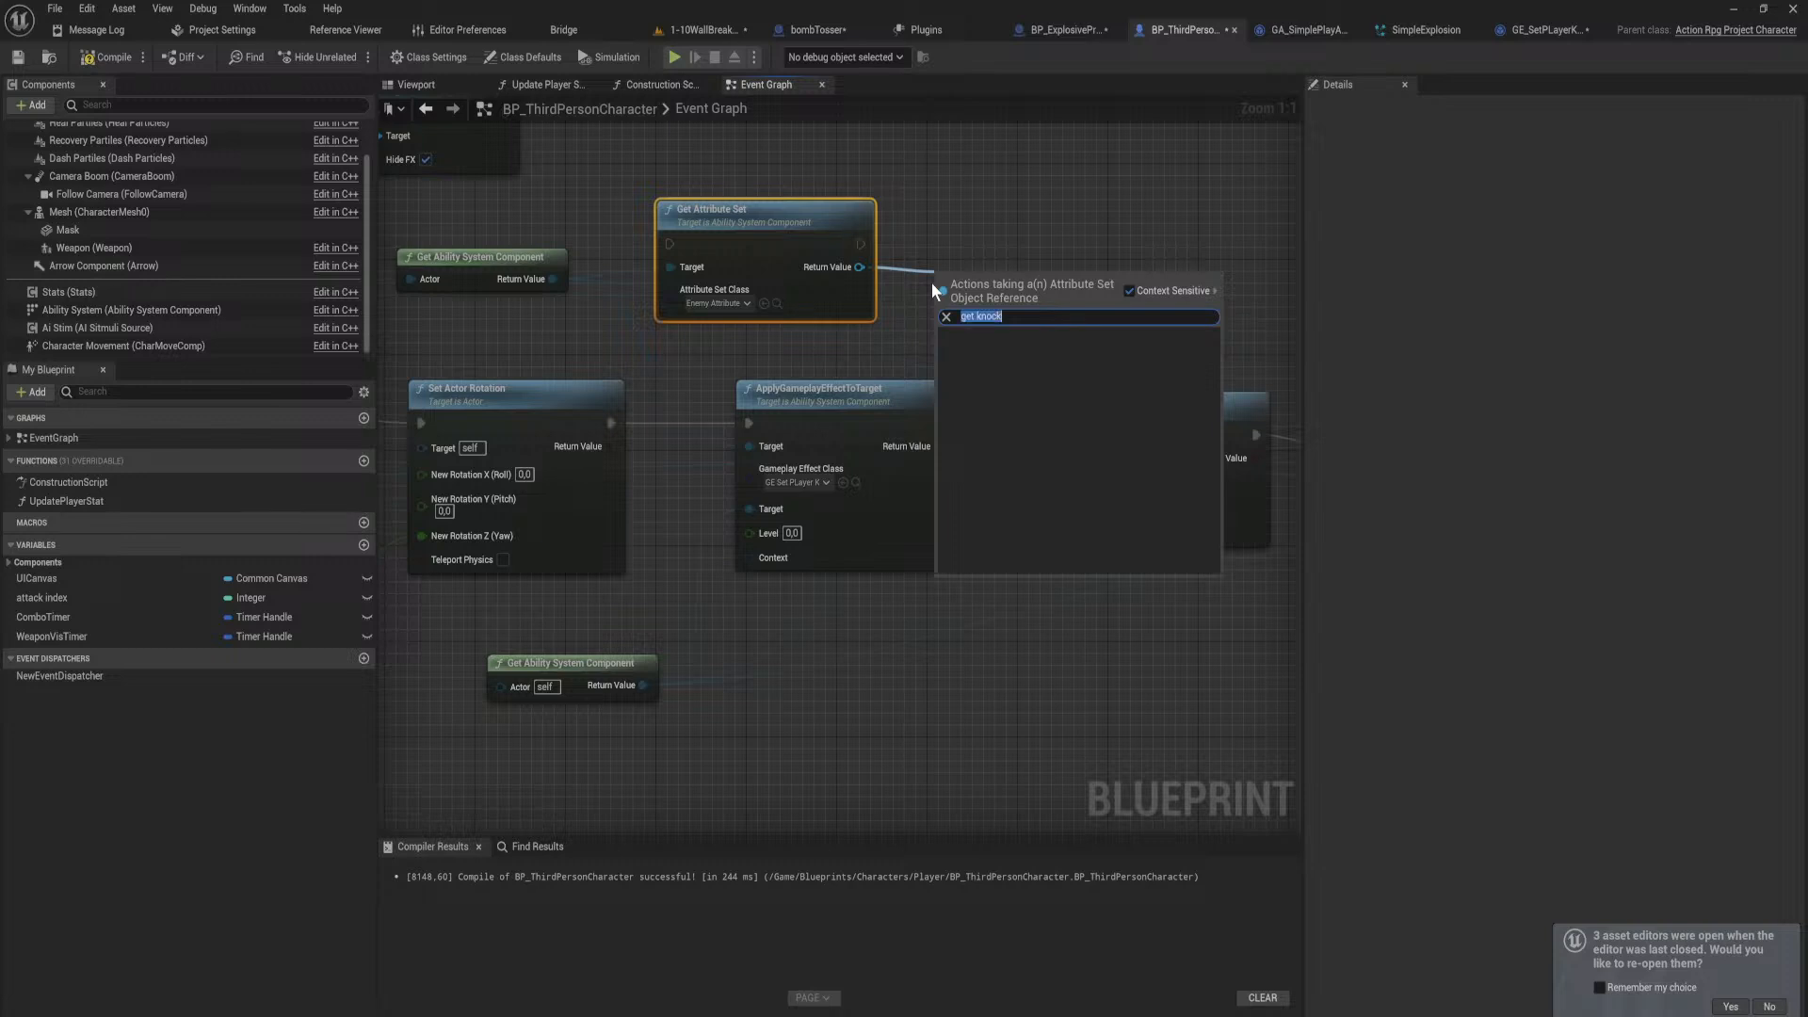
text(get att)
key(BackSpace)
key(BackSpace)
key(BackSpace)
key(BackSpace)
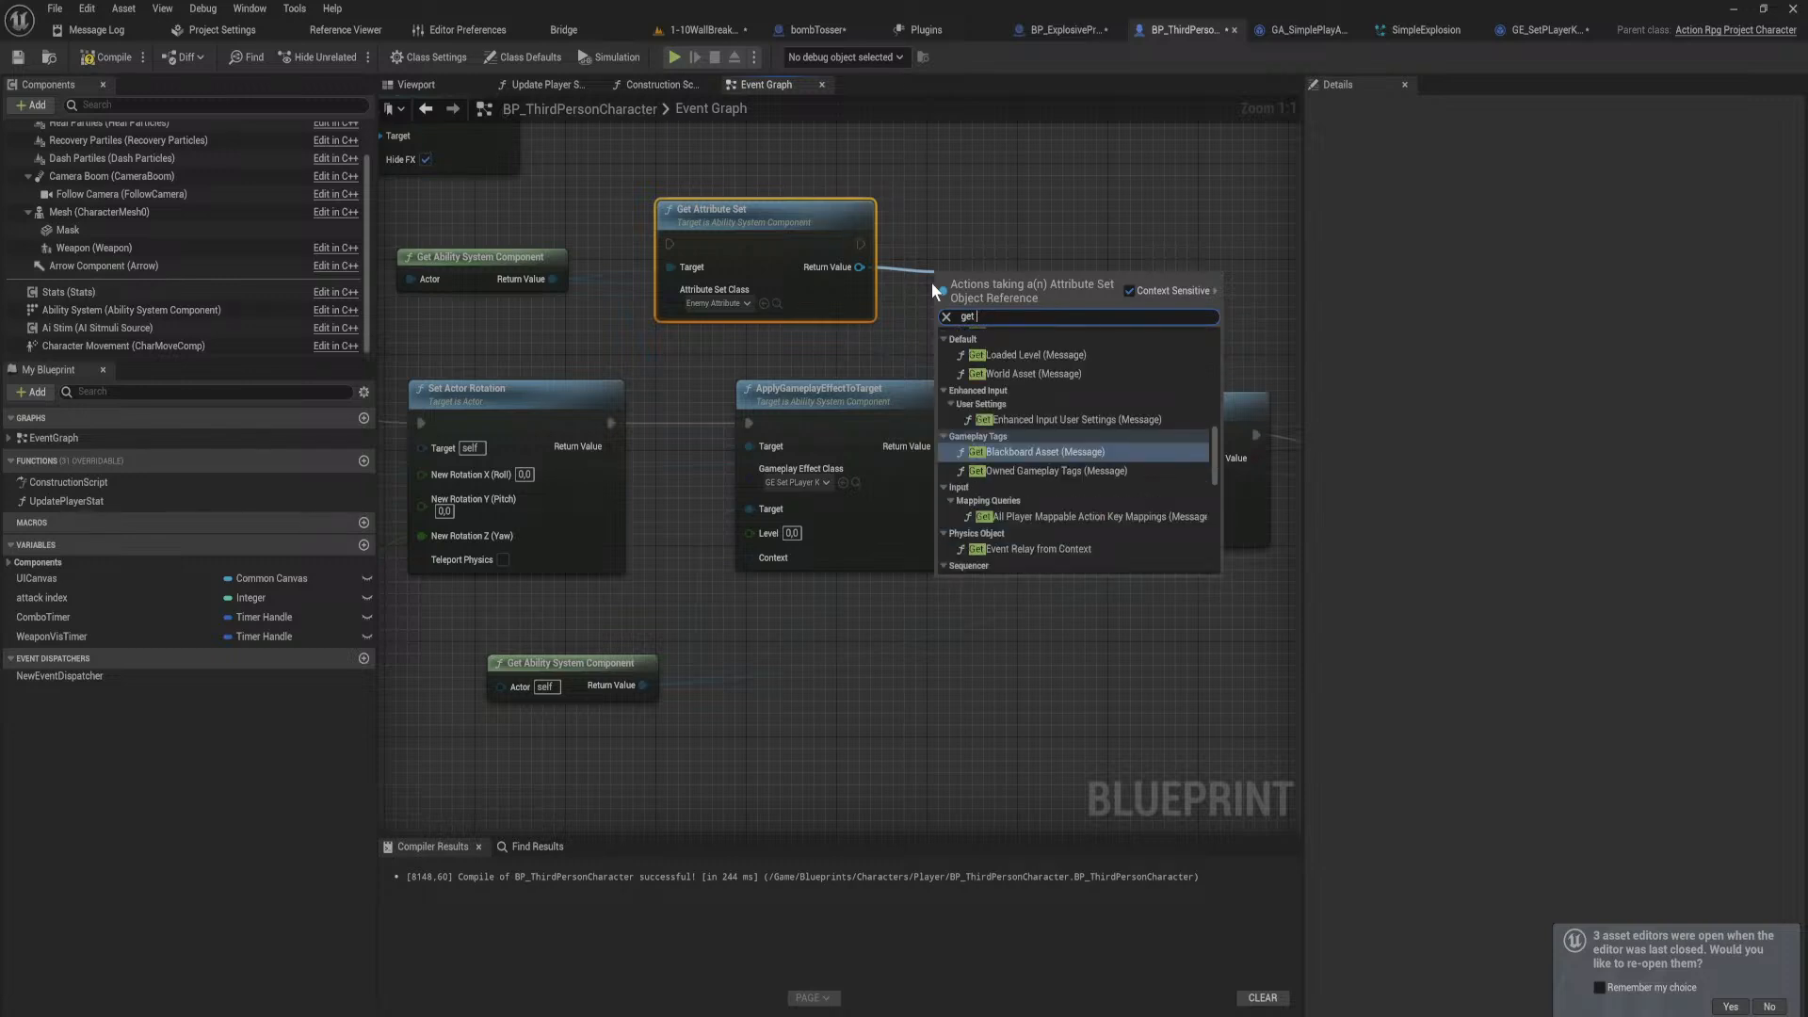
click(912, 287)
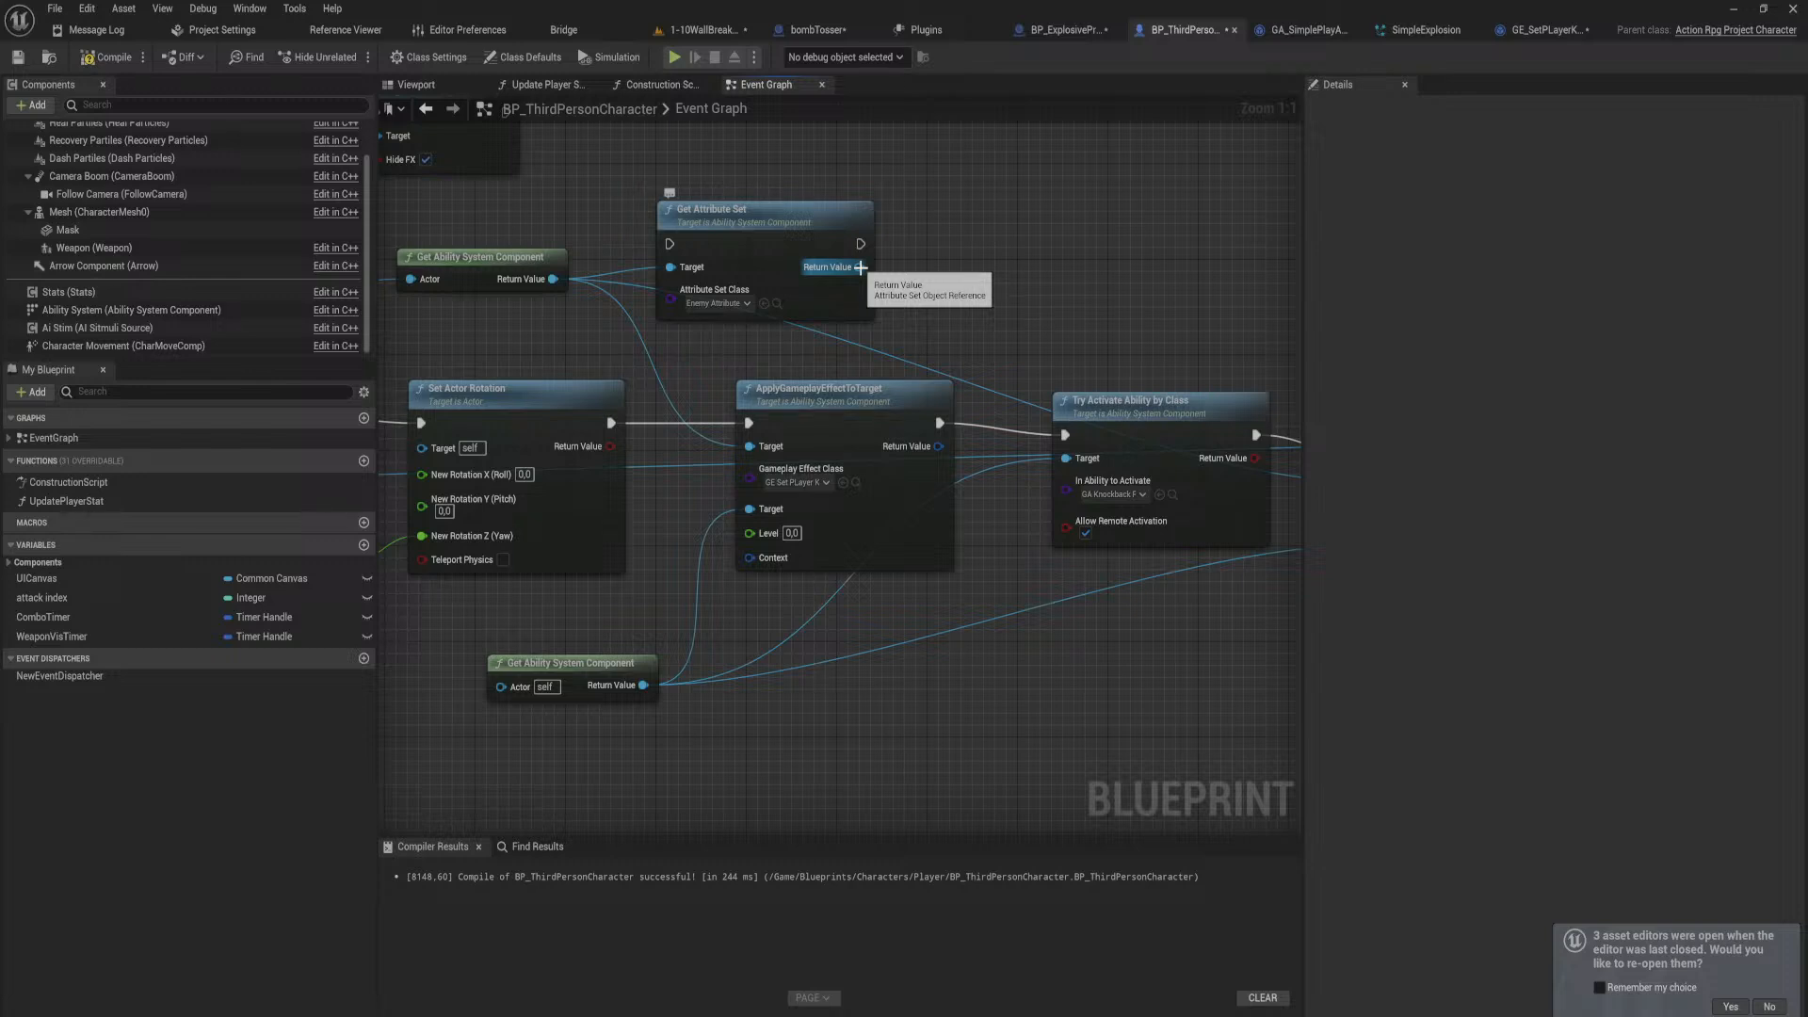
Step: Look through the full list of get functions offered for the attribute set reference
drag(860, 268, 914, 275)
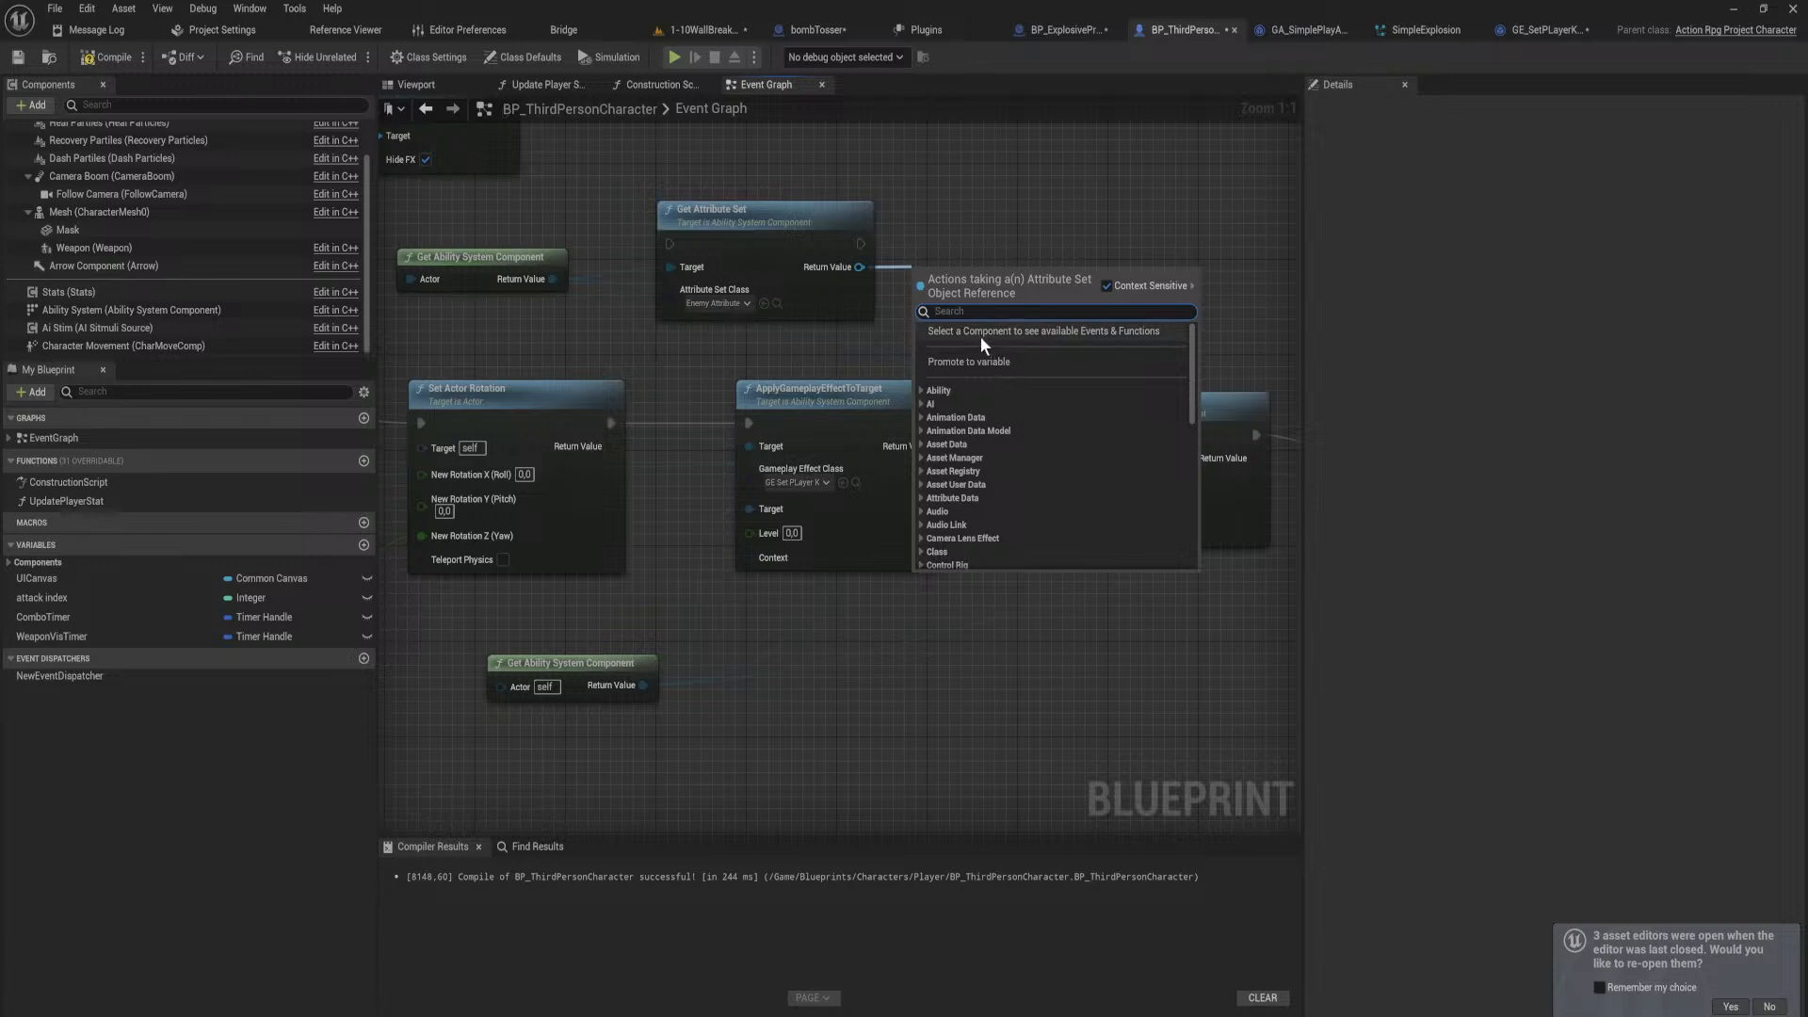
text(get)
scroll(1088, 433, up, 10)
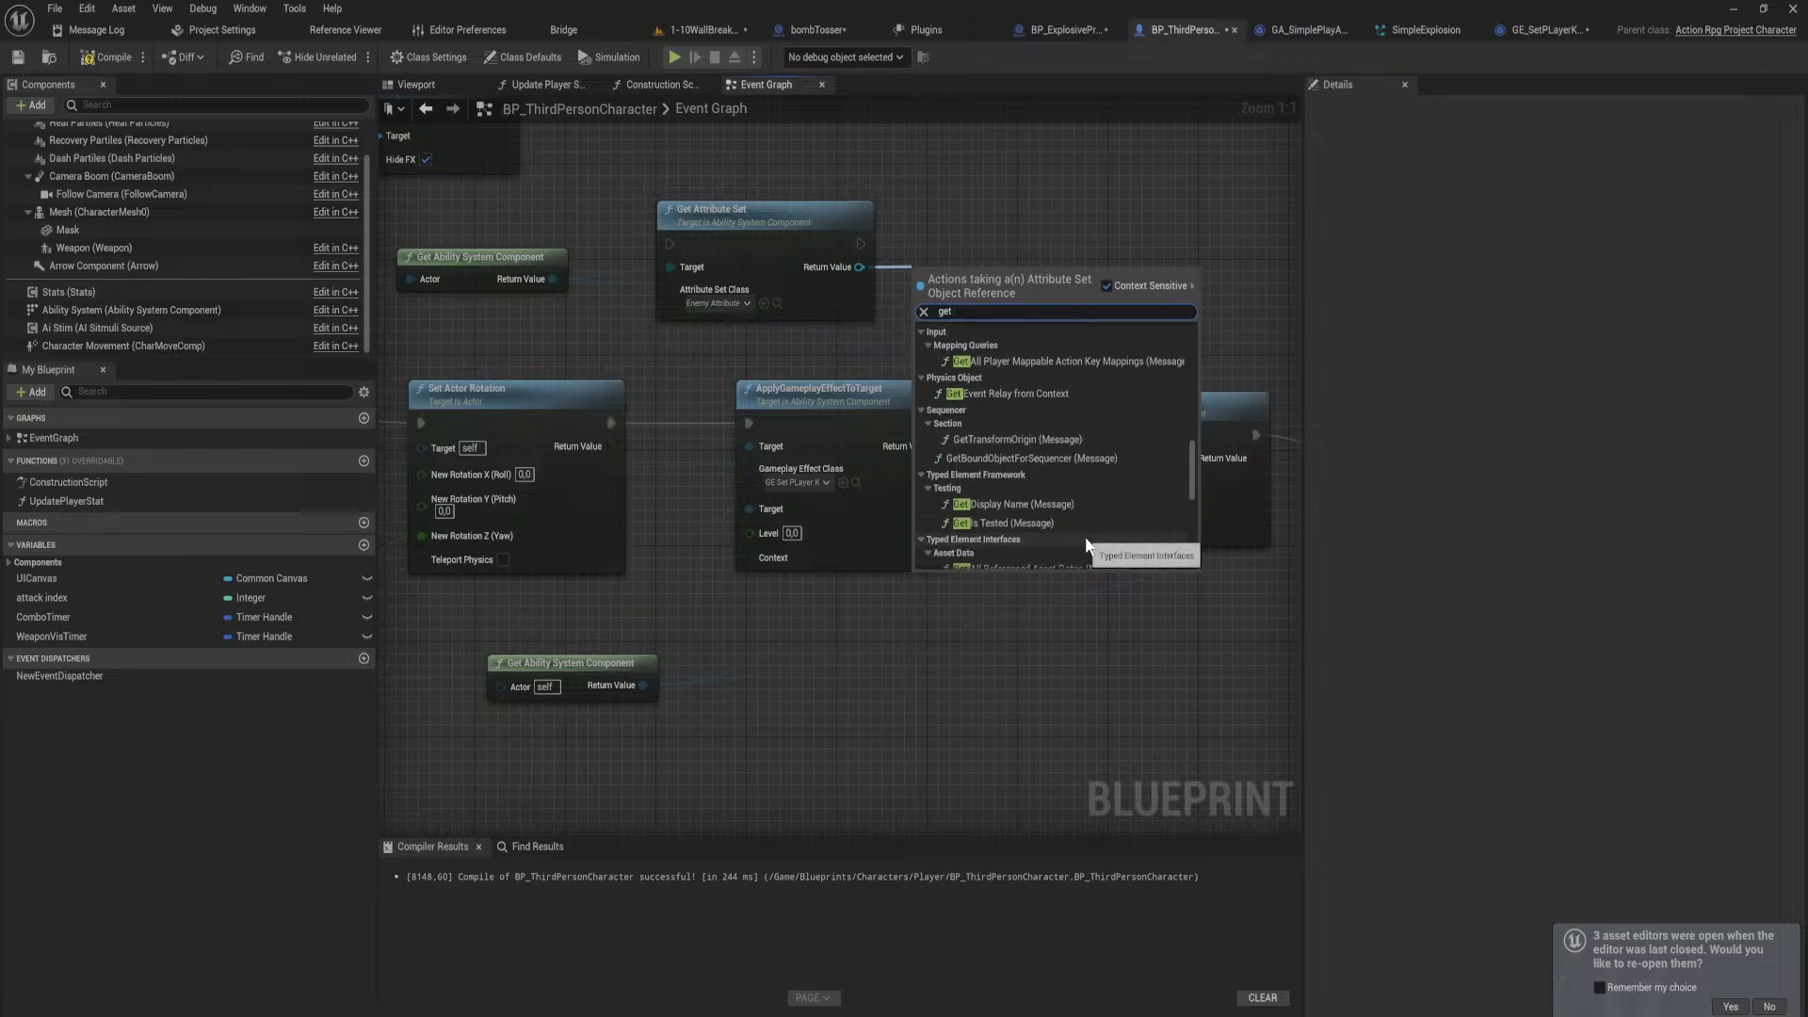
scroll(1087, 545, down, 10)
scroll(1088, 545, down, 5)
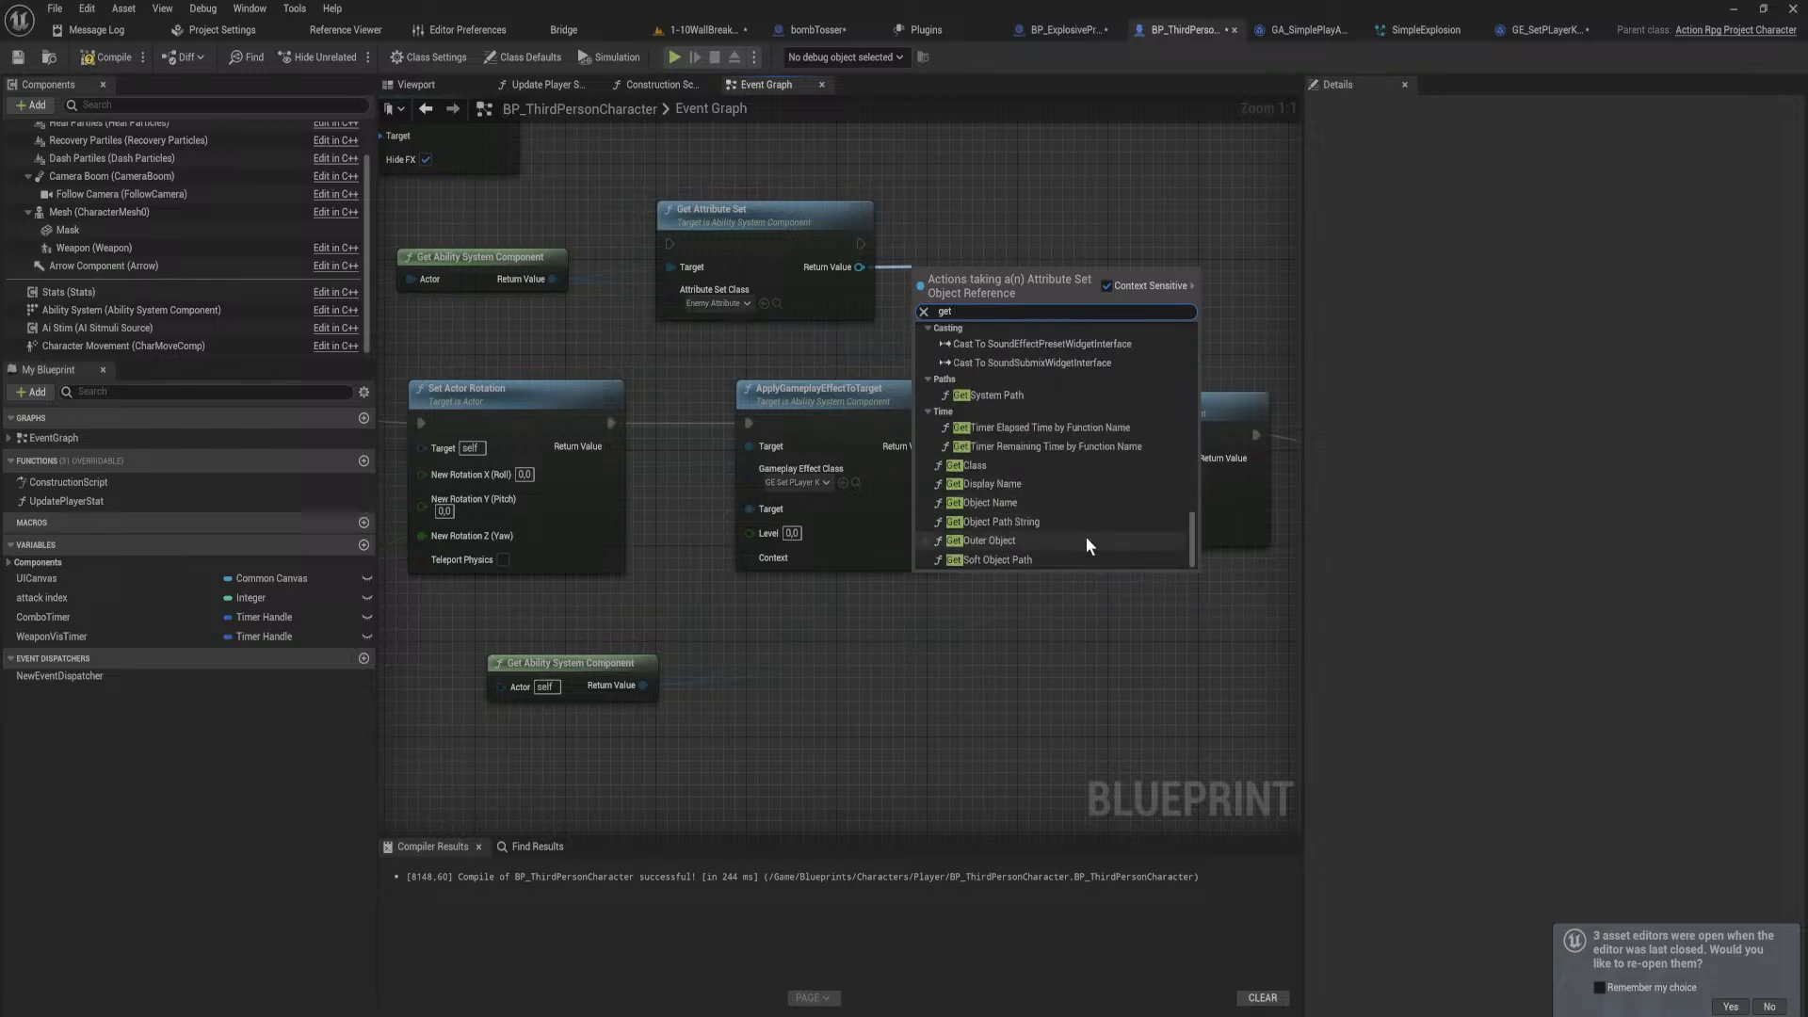
click(693, 355)
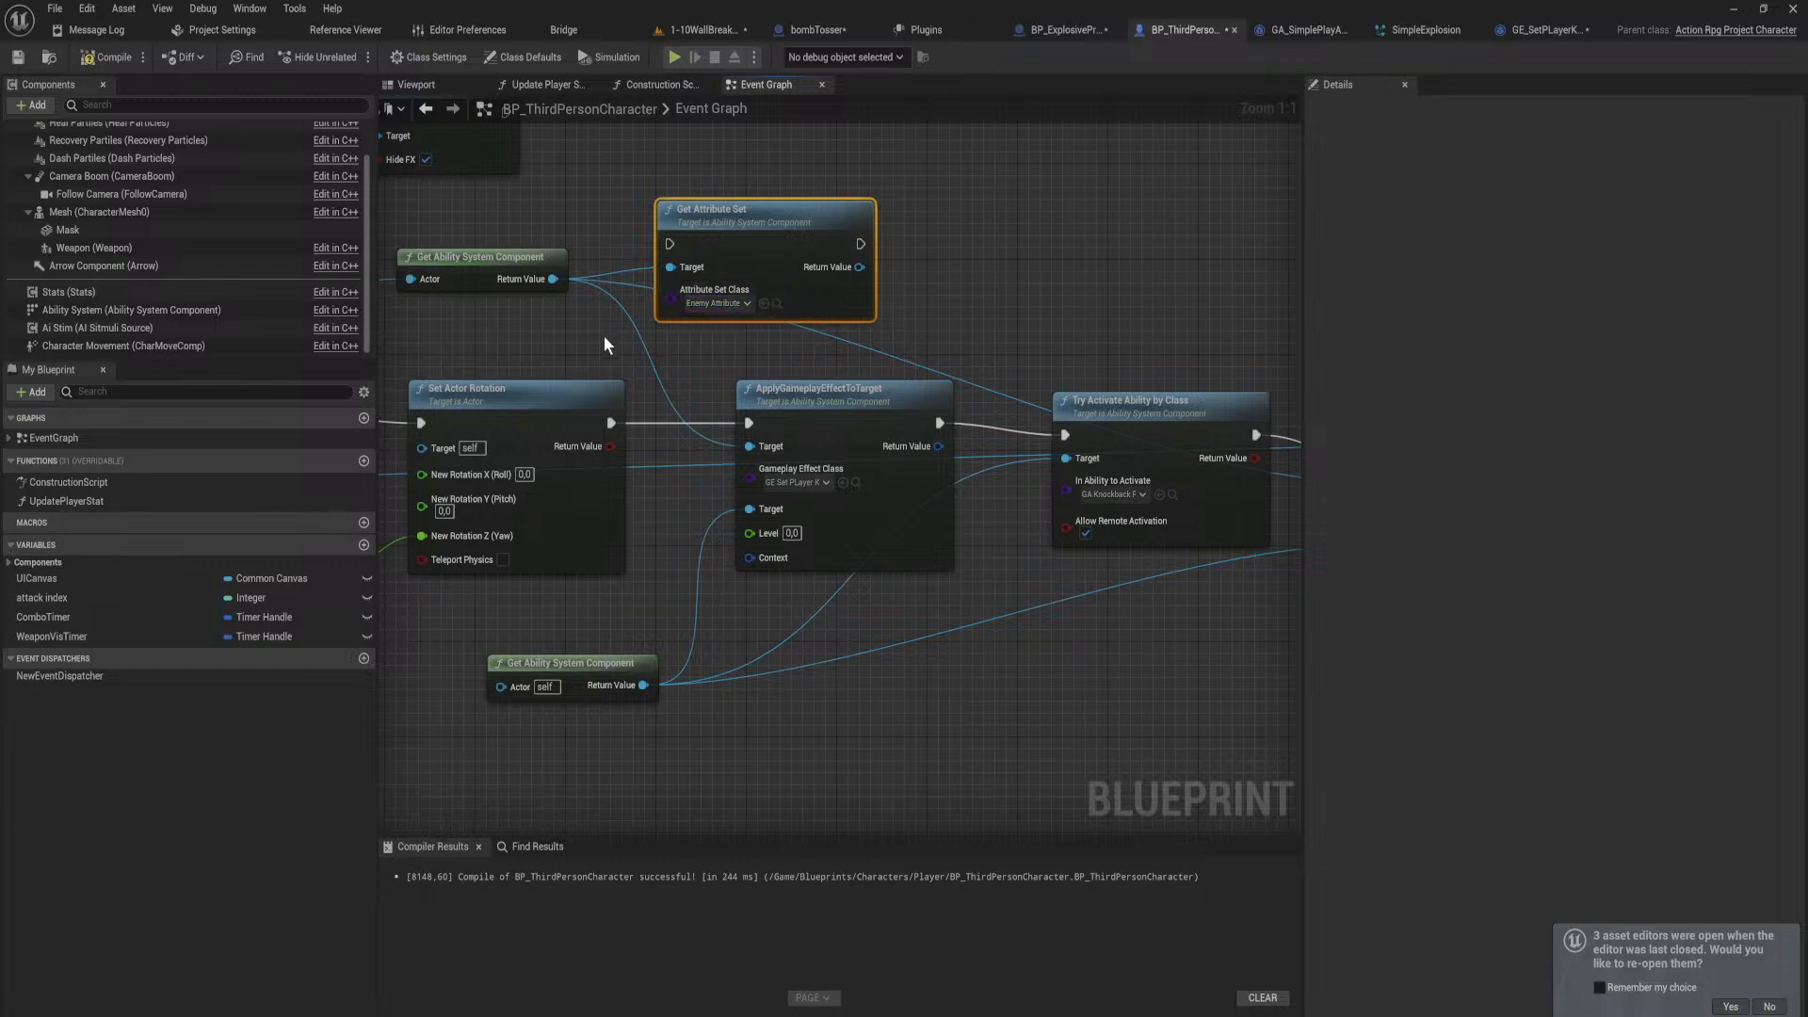
Step: Cast the Return Value of Get Attribute Set to EnemyAttributeSet
right_drag(604, 337, 1301, 296)
scroll(1053, 360, down, 2)
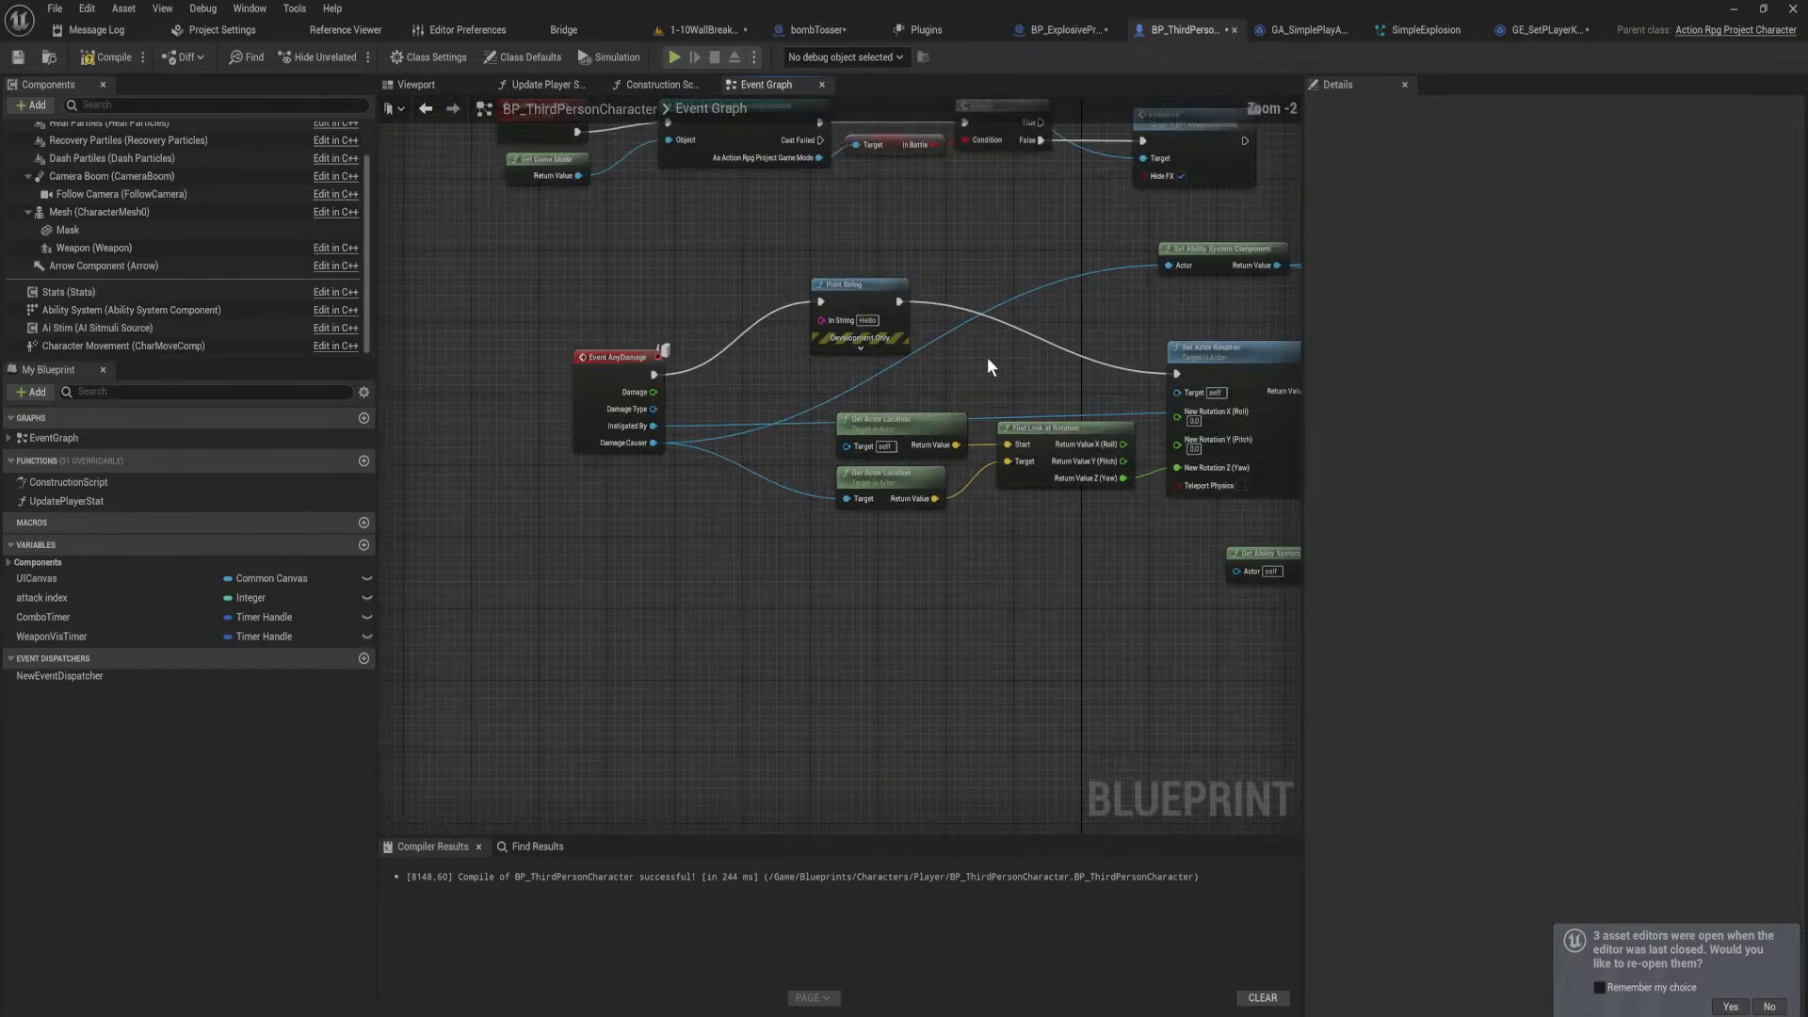
scroll(988, 358, down, 1)
right_drag(1062, 359, 621, 413)
scroll(772, 423, up, 3)
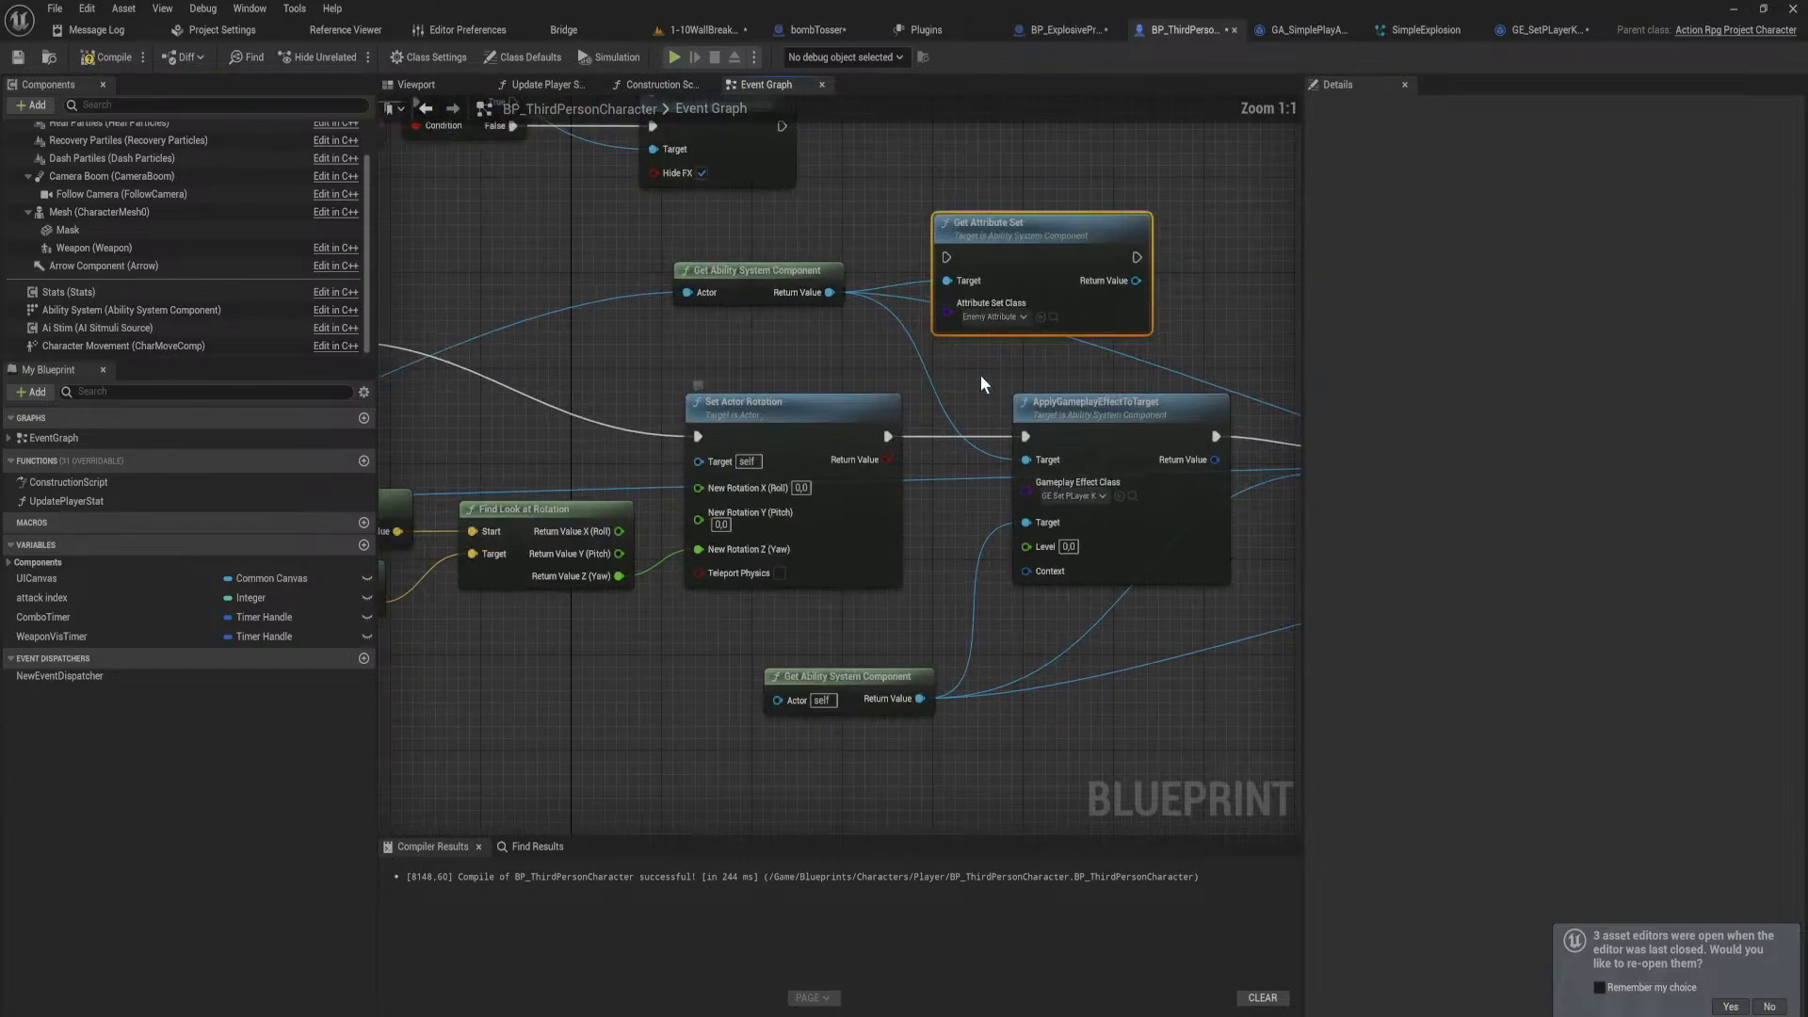
right_drag(980, 384, 668, 385)
drag(713, 354, 822, 367)
text(cas)
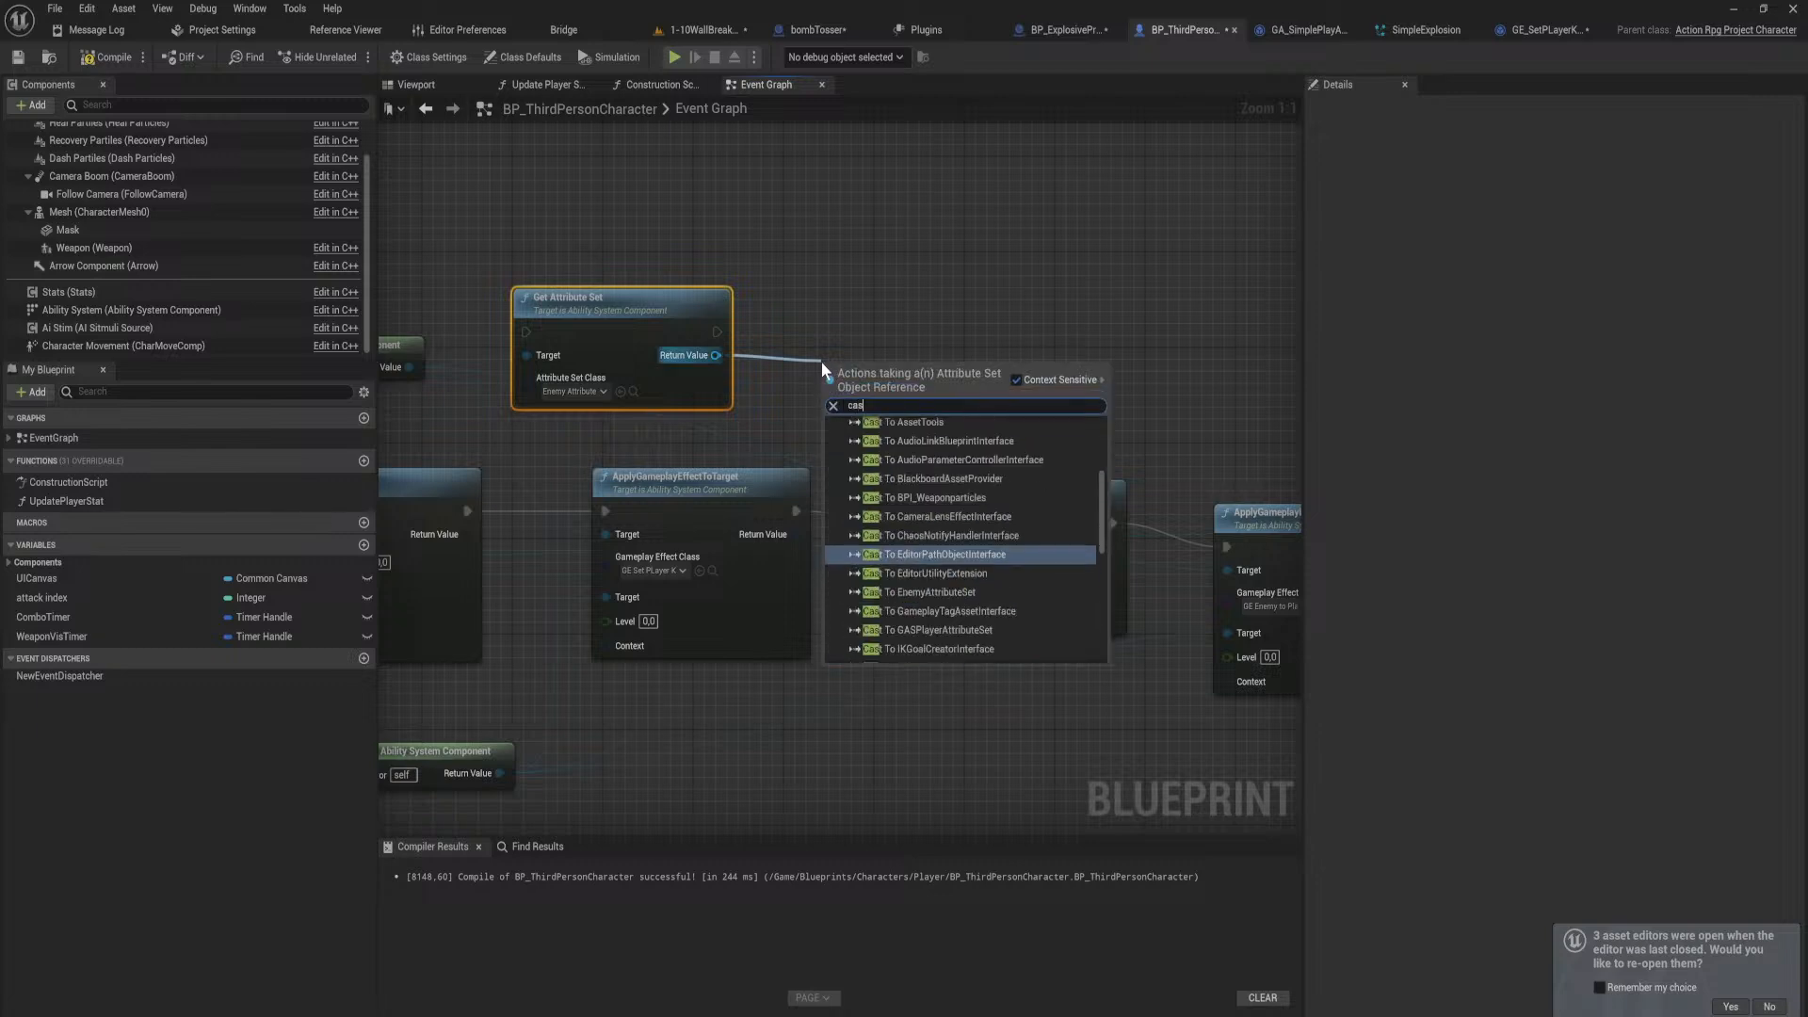
text(t to)
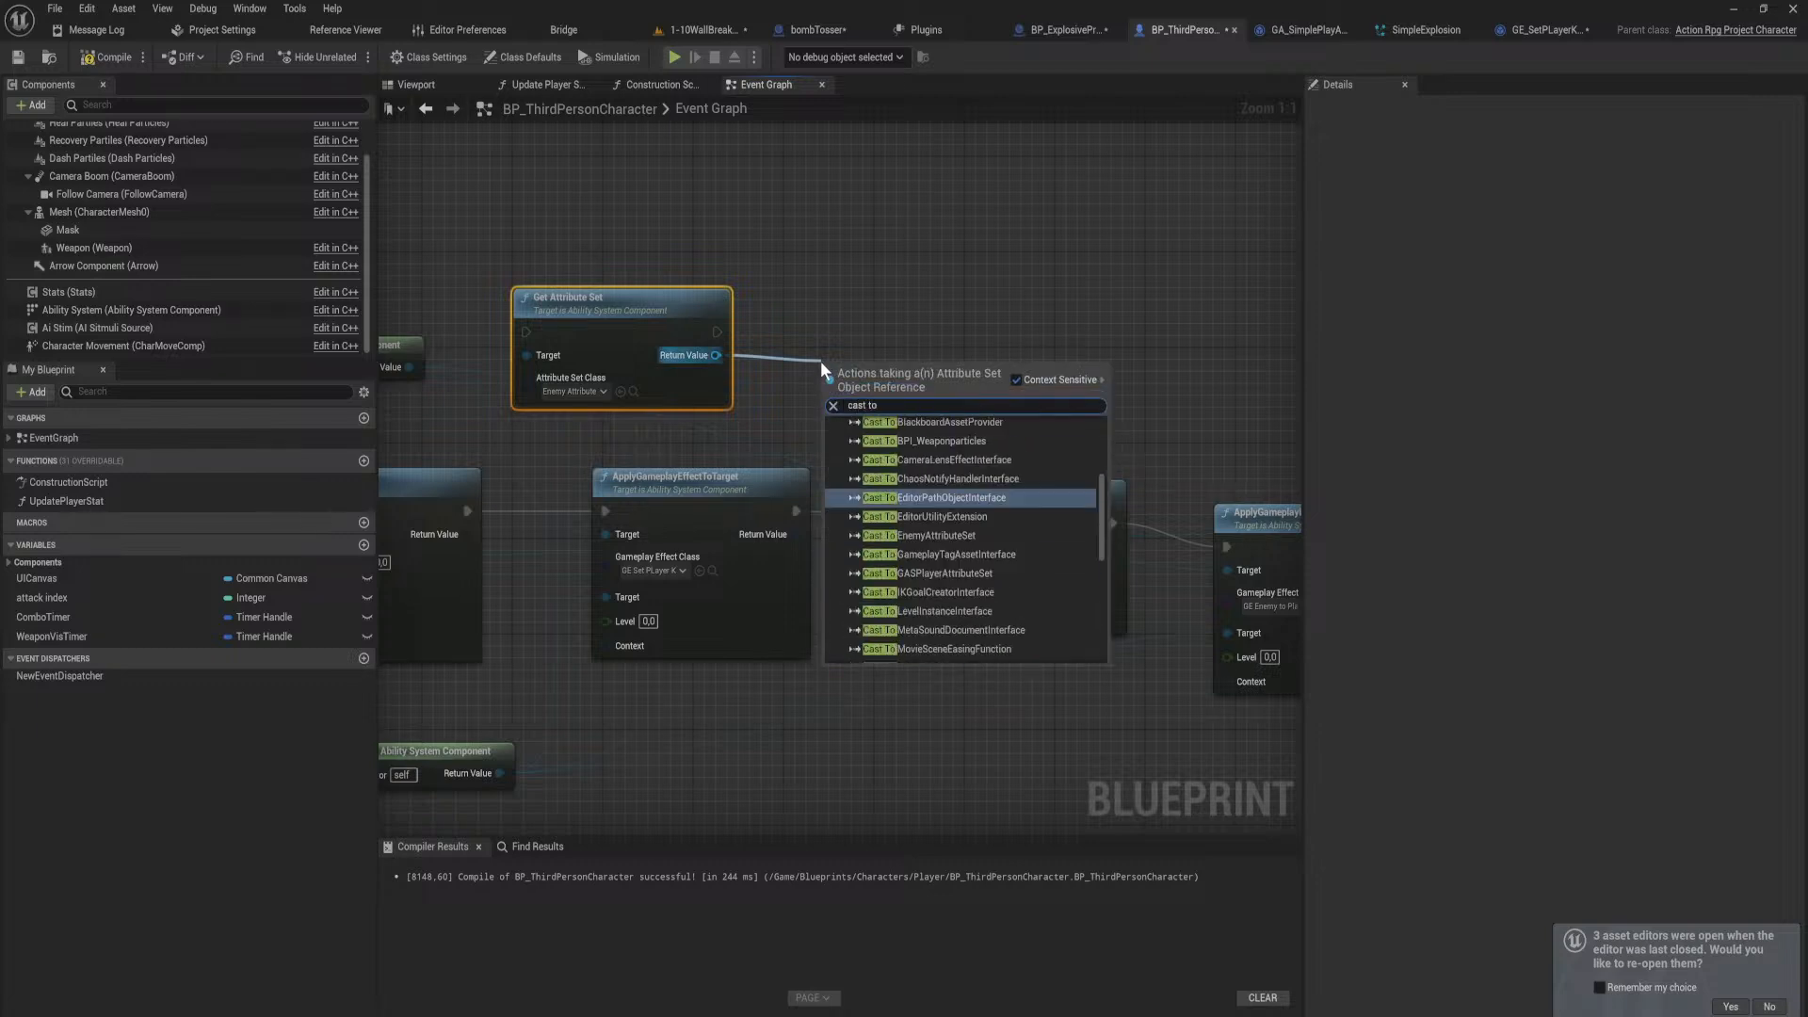
text(enemy)
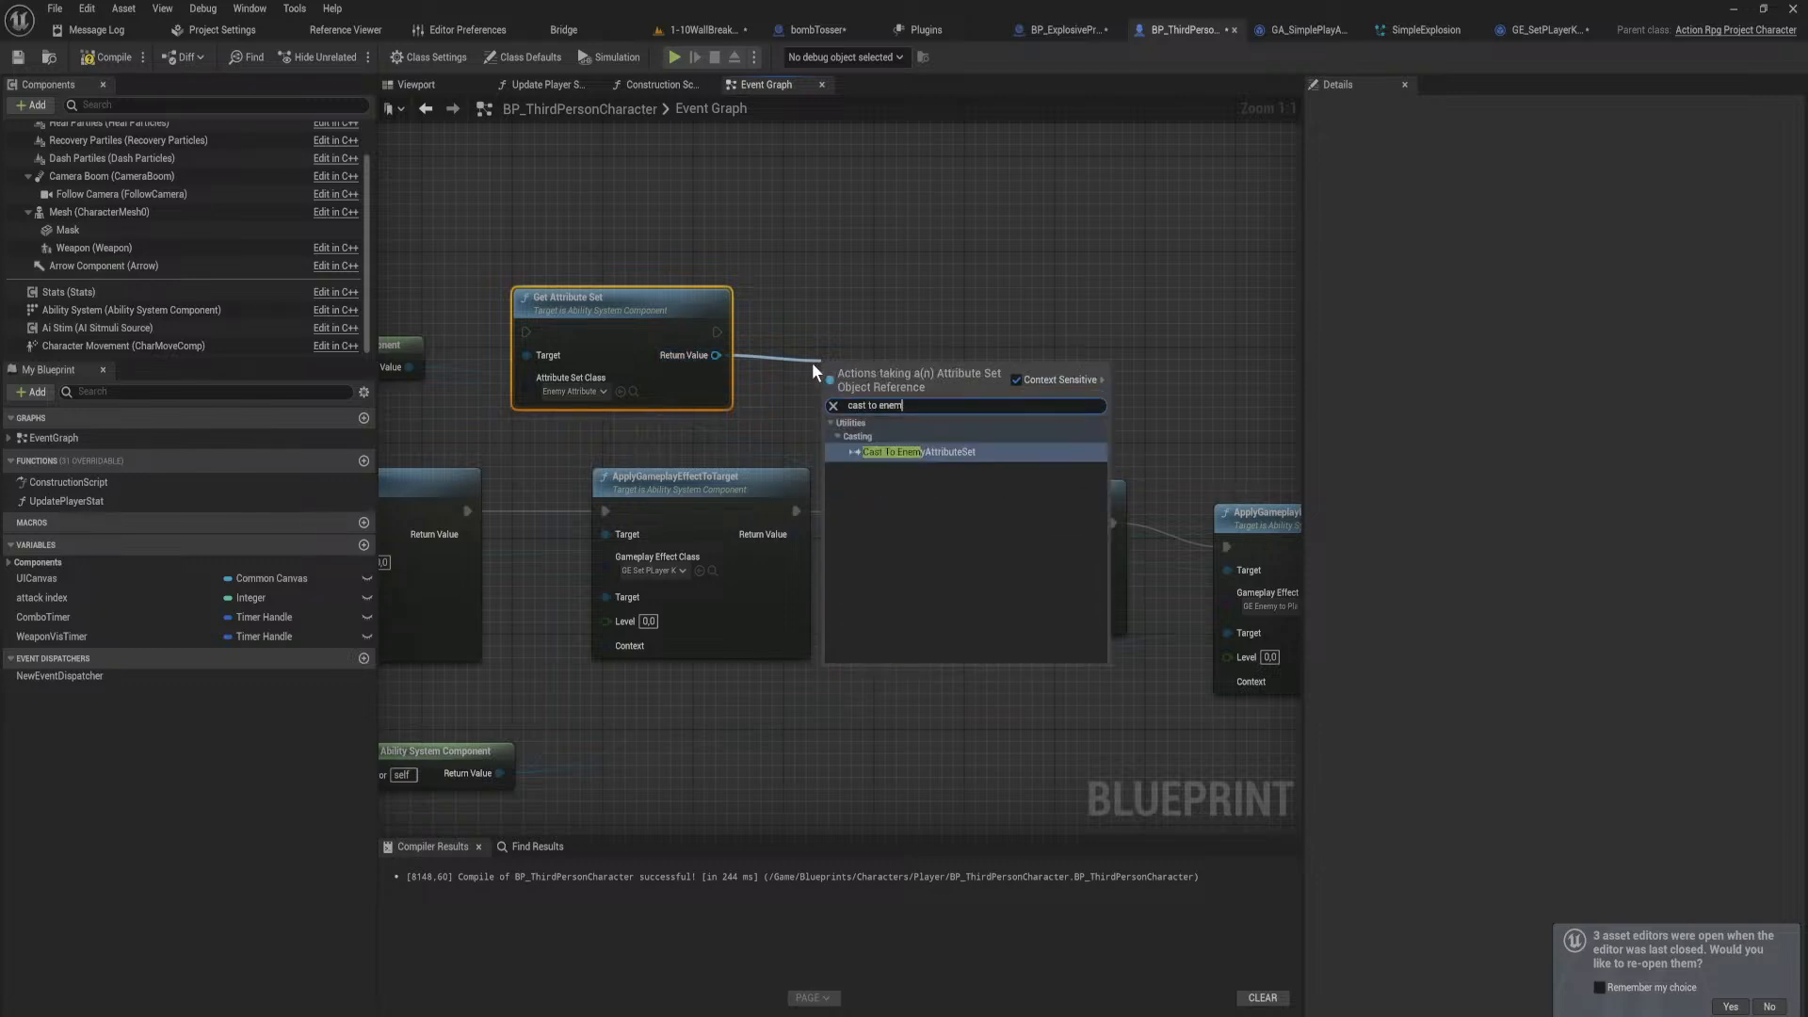
key(Return)
Step: Get Knockback from the As Enemy Attribute Set output and split its struct pin into base and current values
drag(980, 439, 1042, 439)
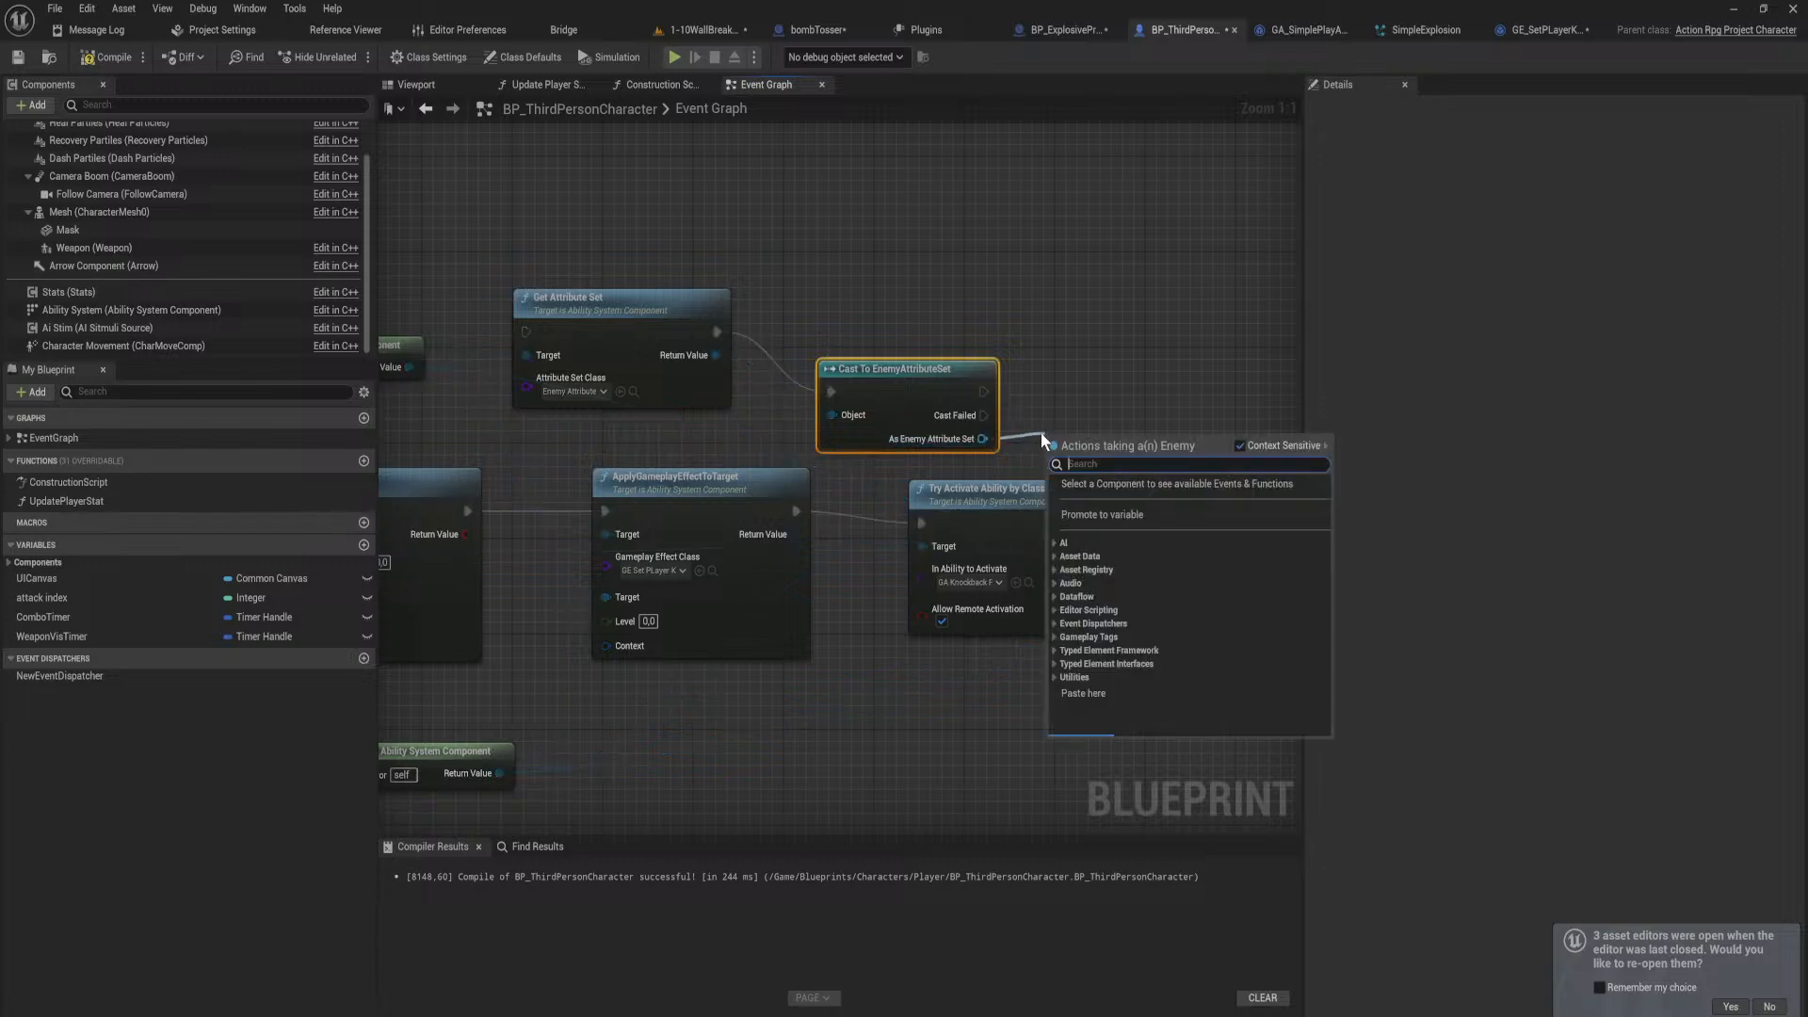
text(knock)
key(Return)
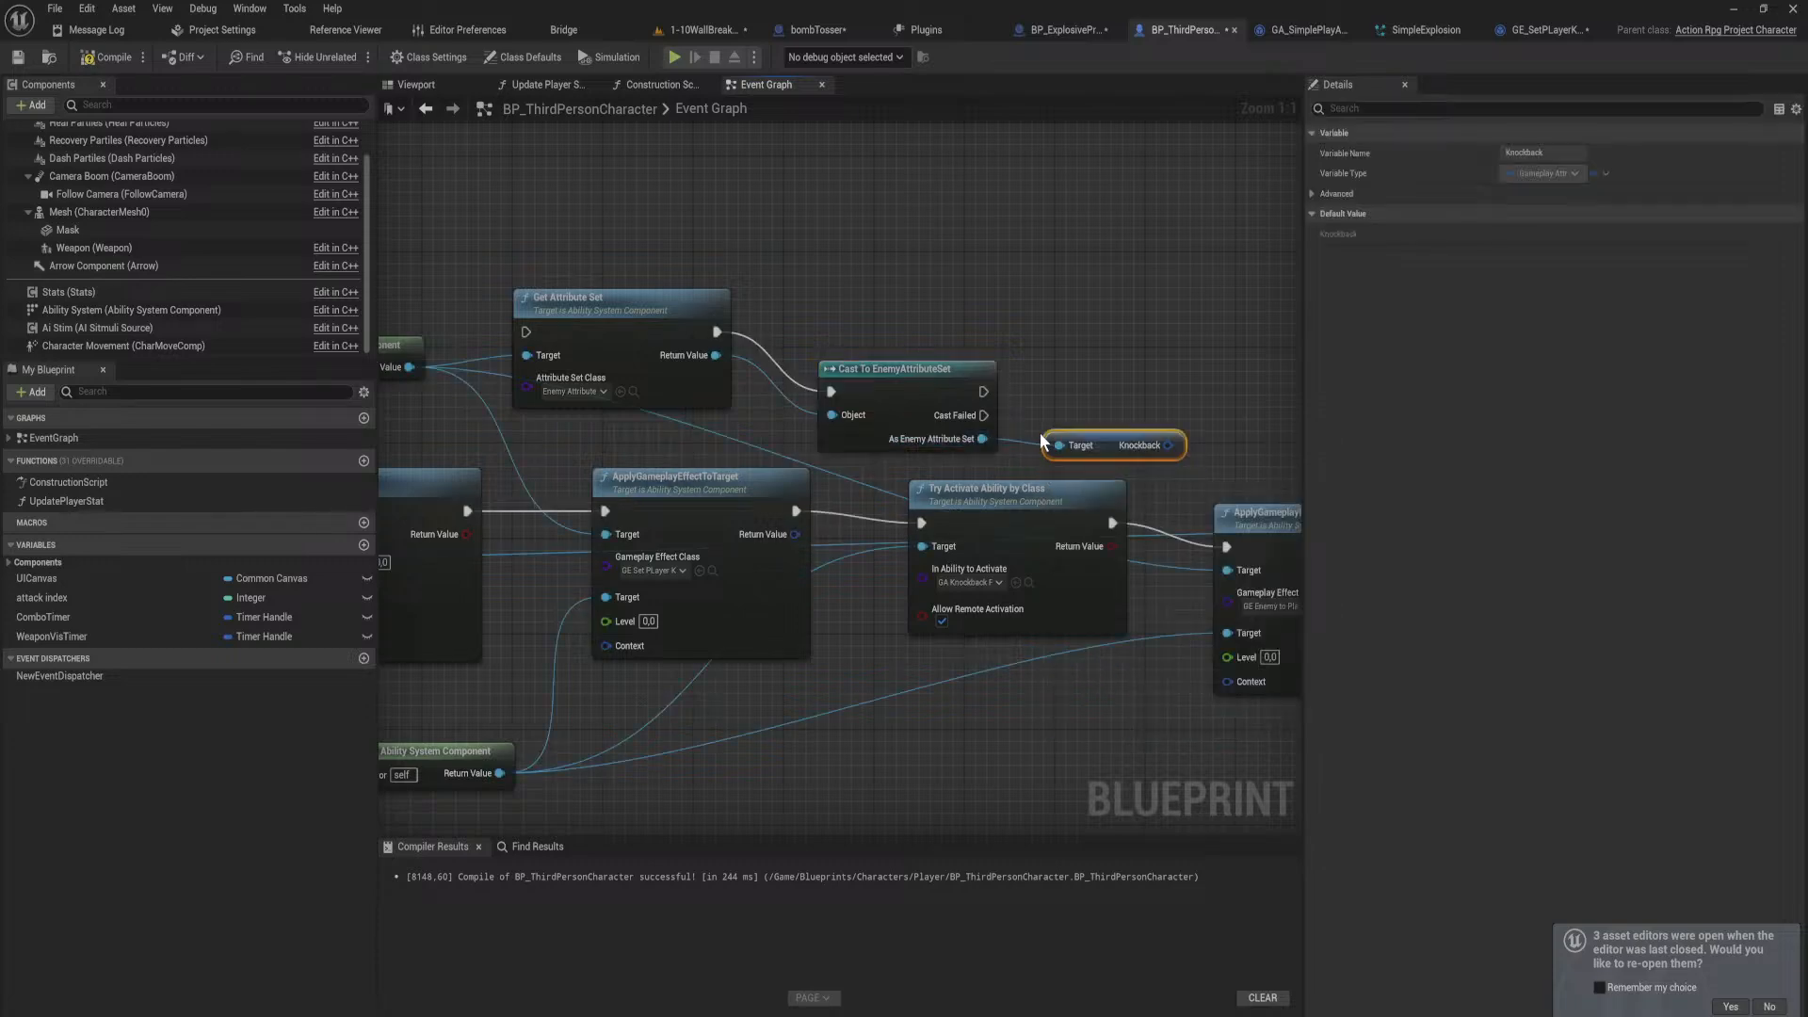
right_click(1173, 457)
click(1222, 516)
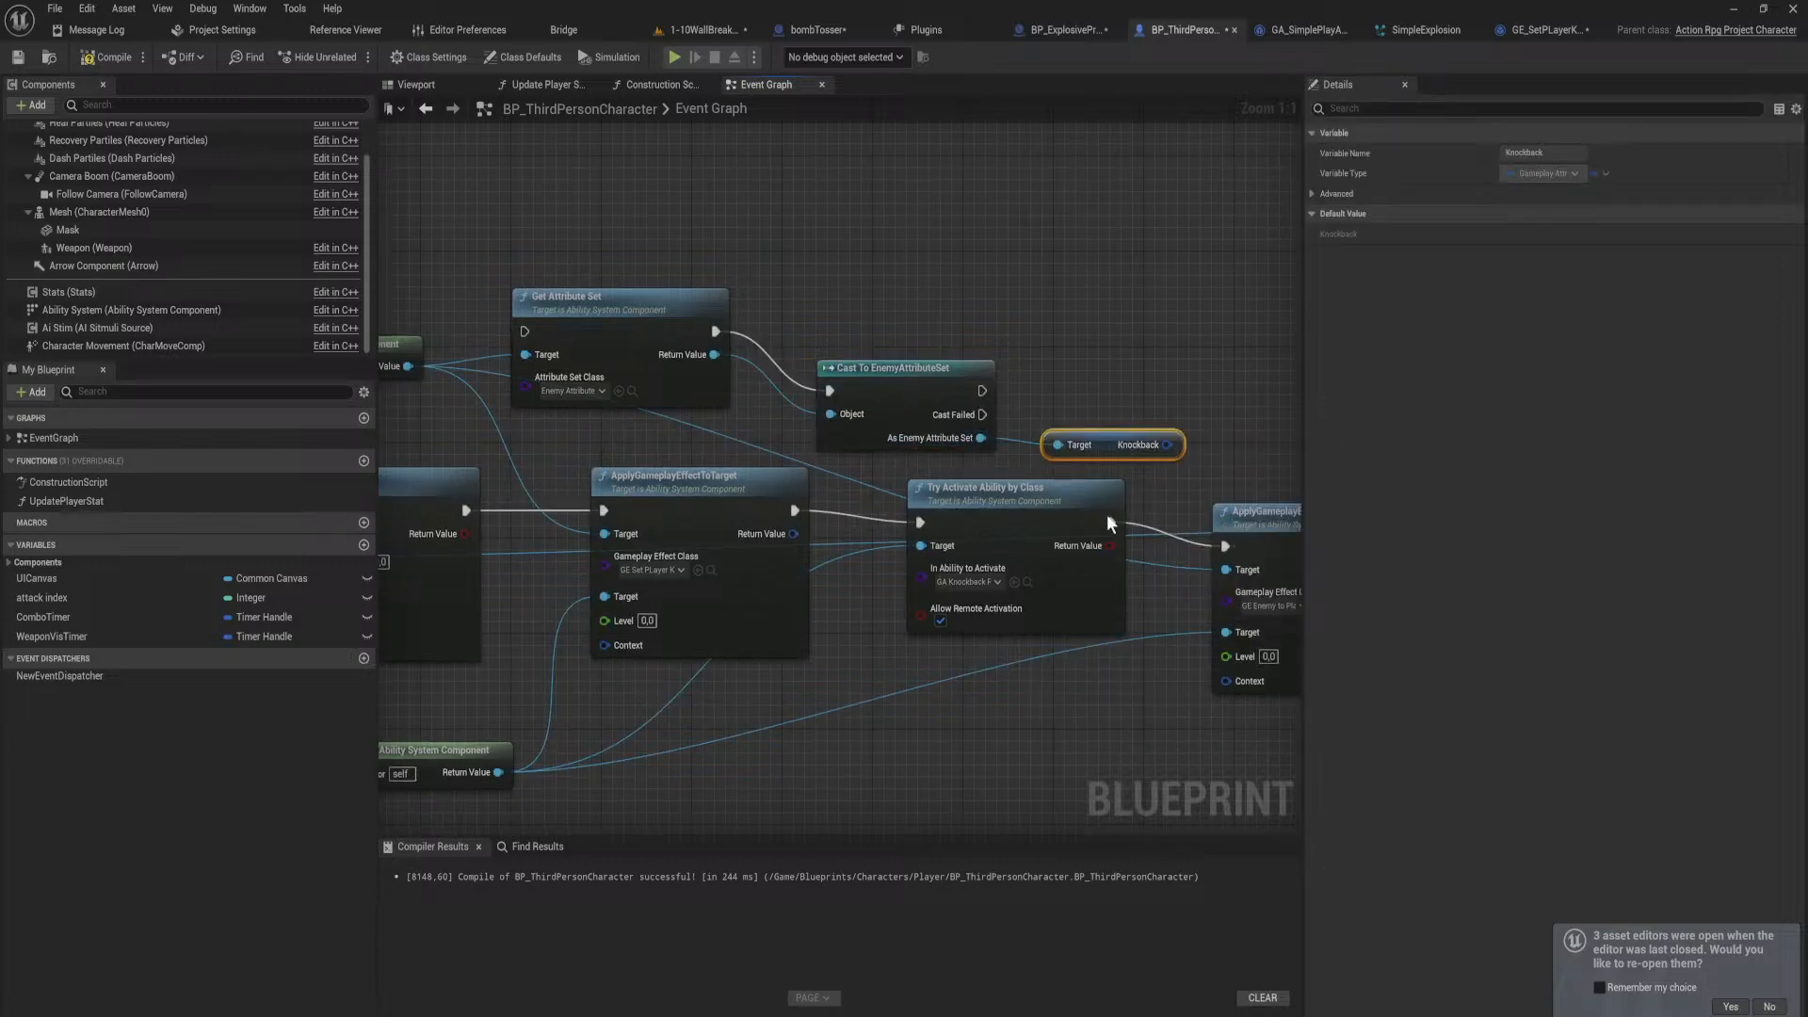
Step: Connect Event AnyDamage's execution output directly to Get Attribute Set, leaving Print String out of the chain
right_drag(452, 471, 1224, 494)
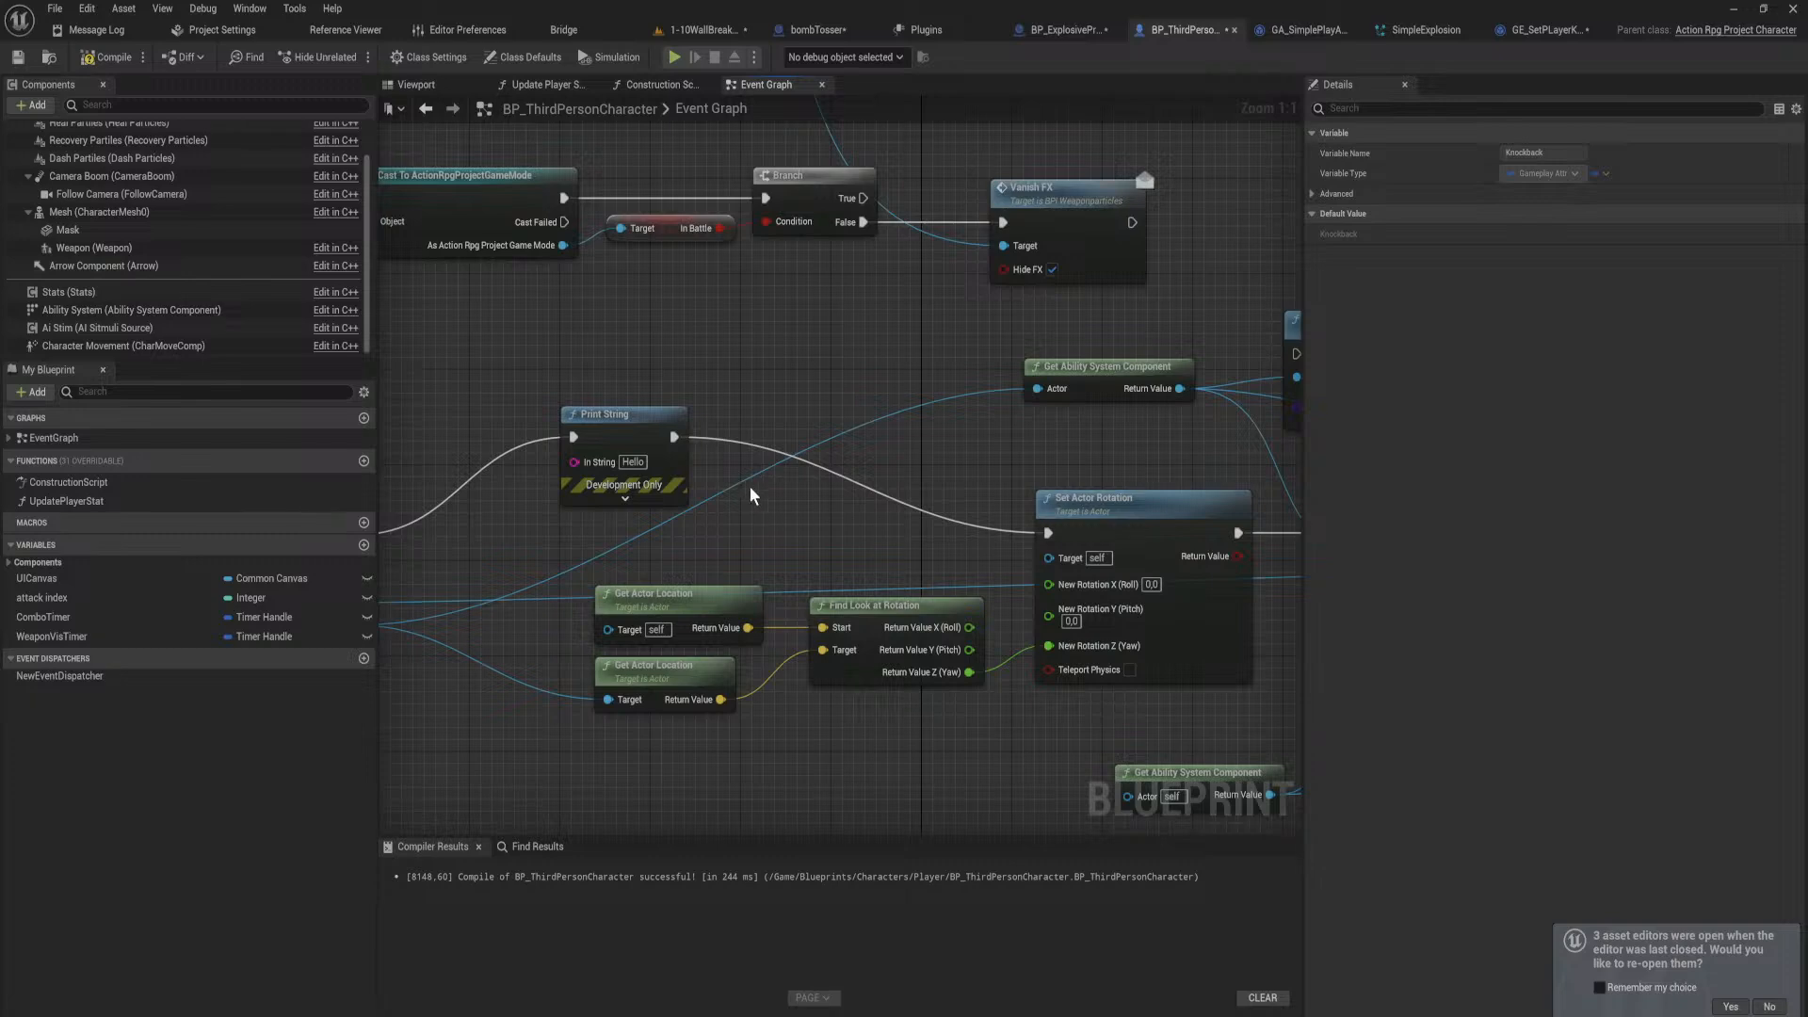
scroll(754, 494, down, 2)
drag(577, 449, 1041, 388)
right_drag(1041, 387, 629, 343)
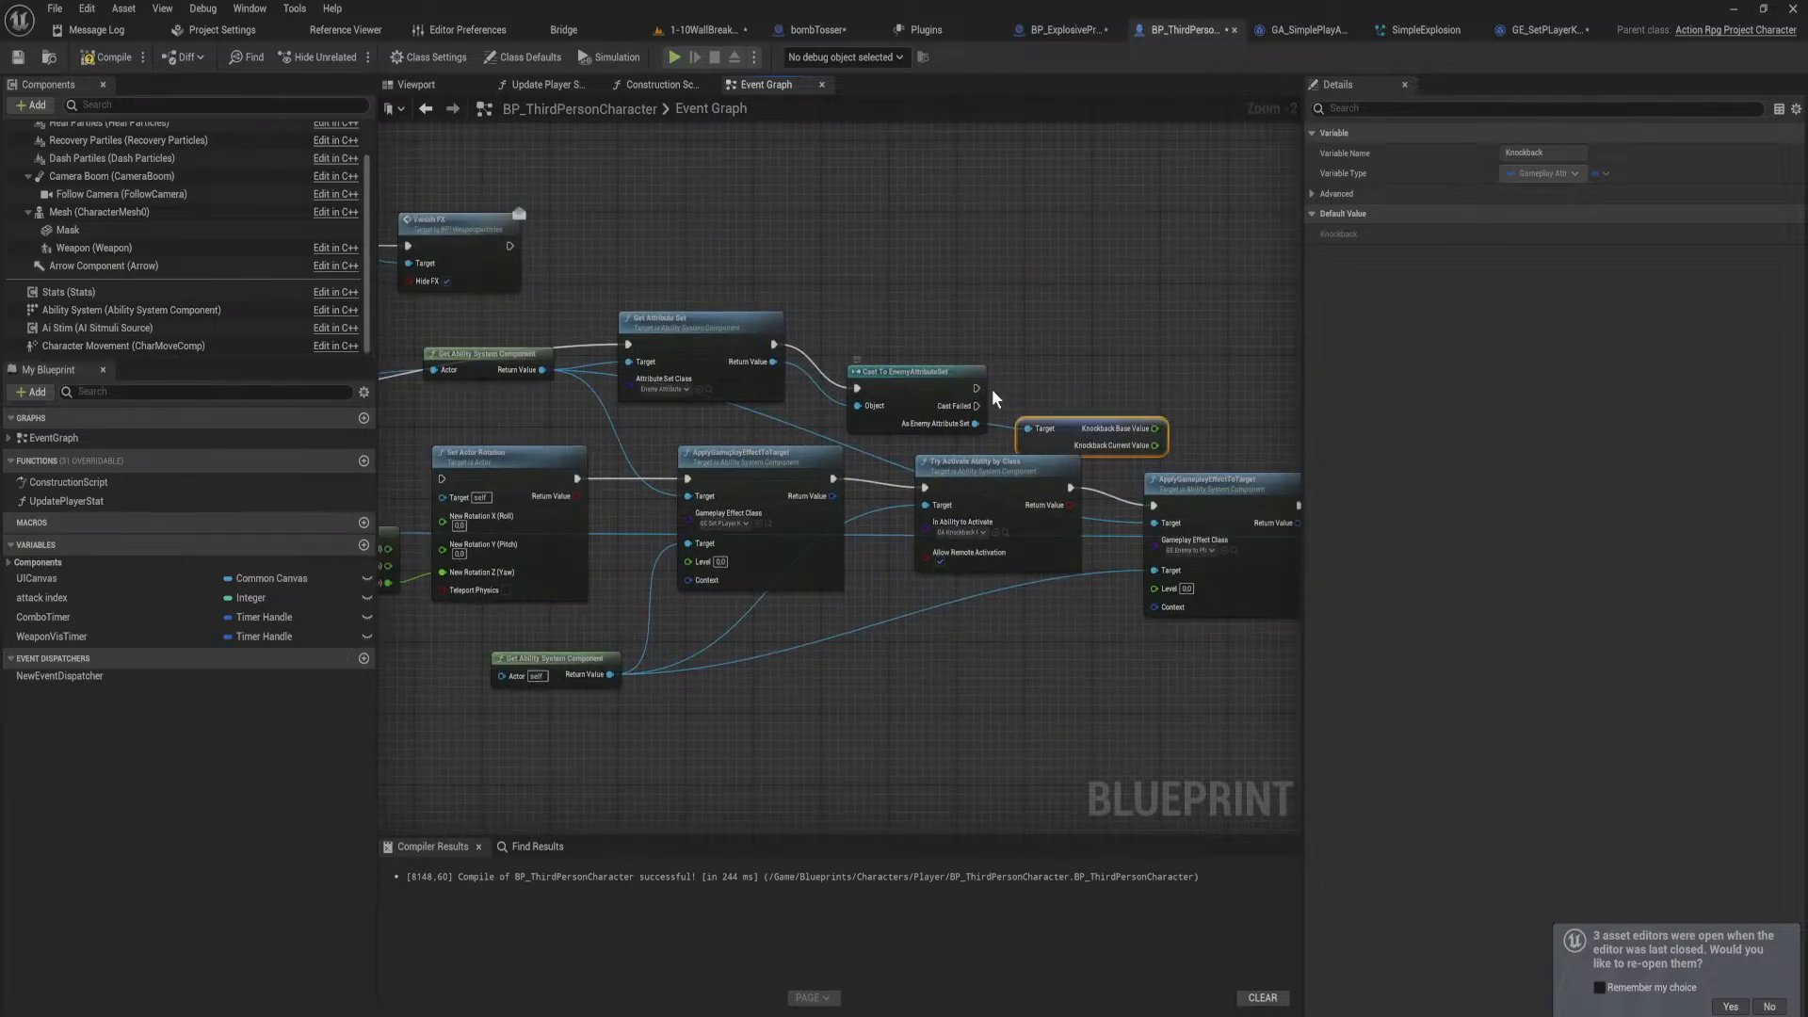
right_drag(669, 409, 934, 424)
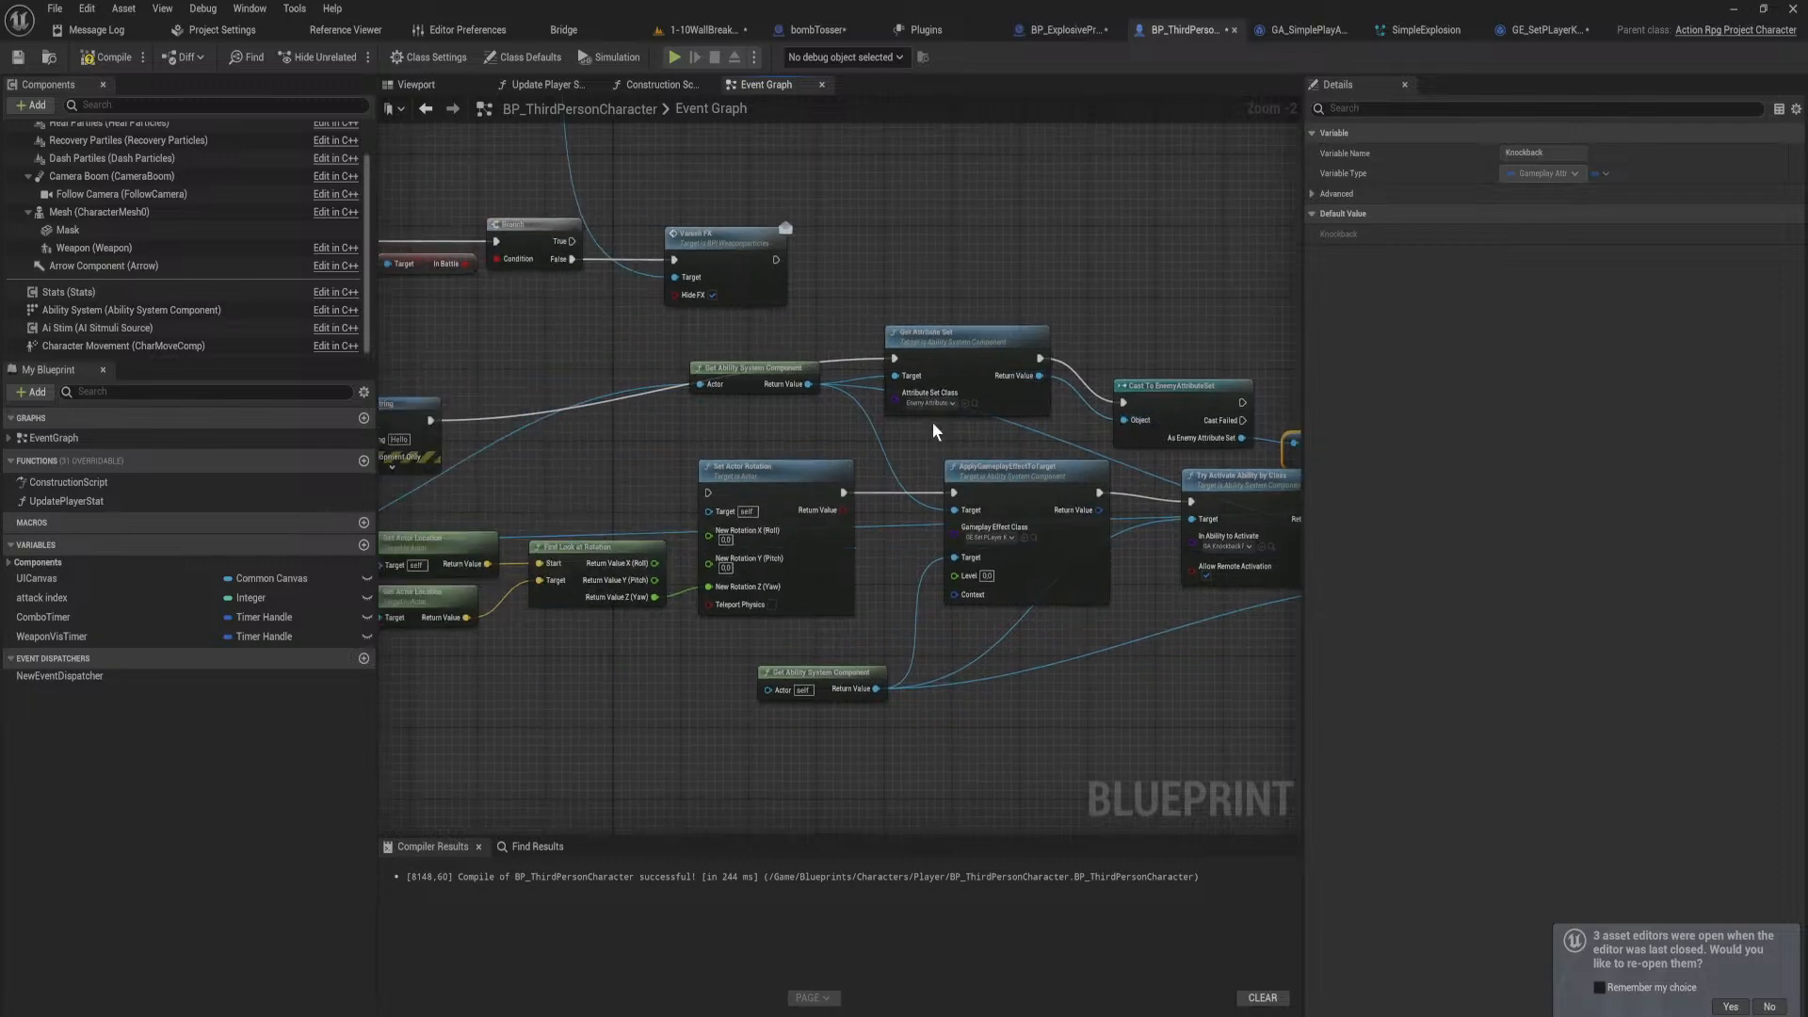
right_drag(451, 412, 738, 408)
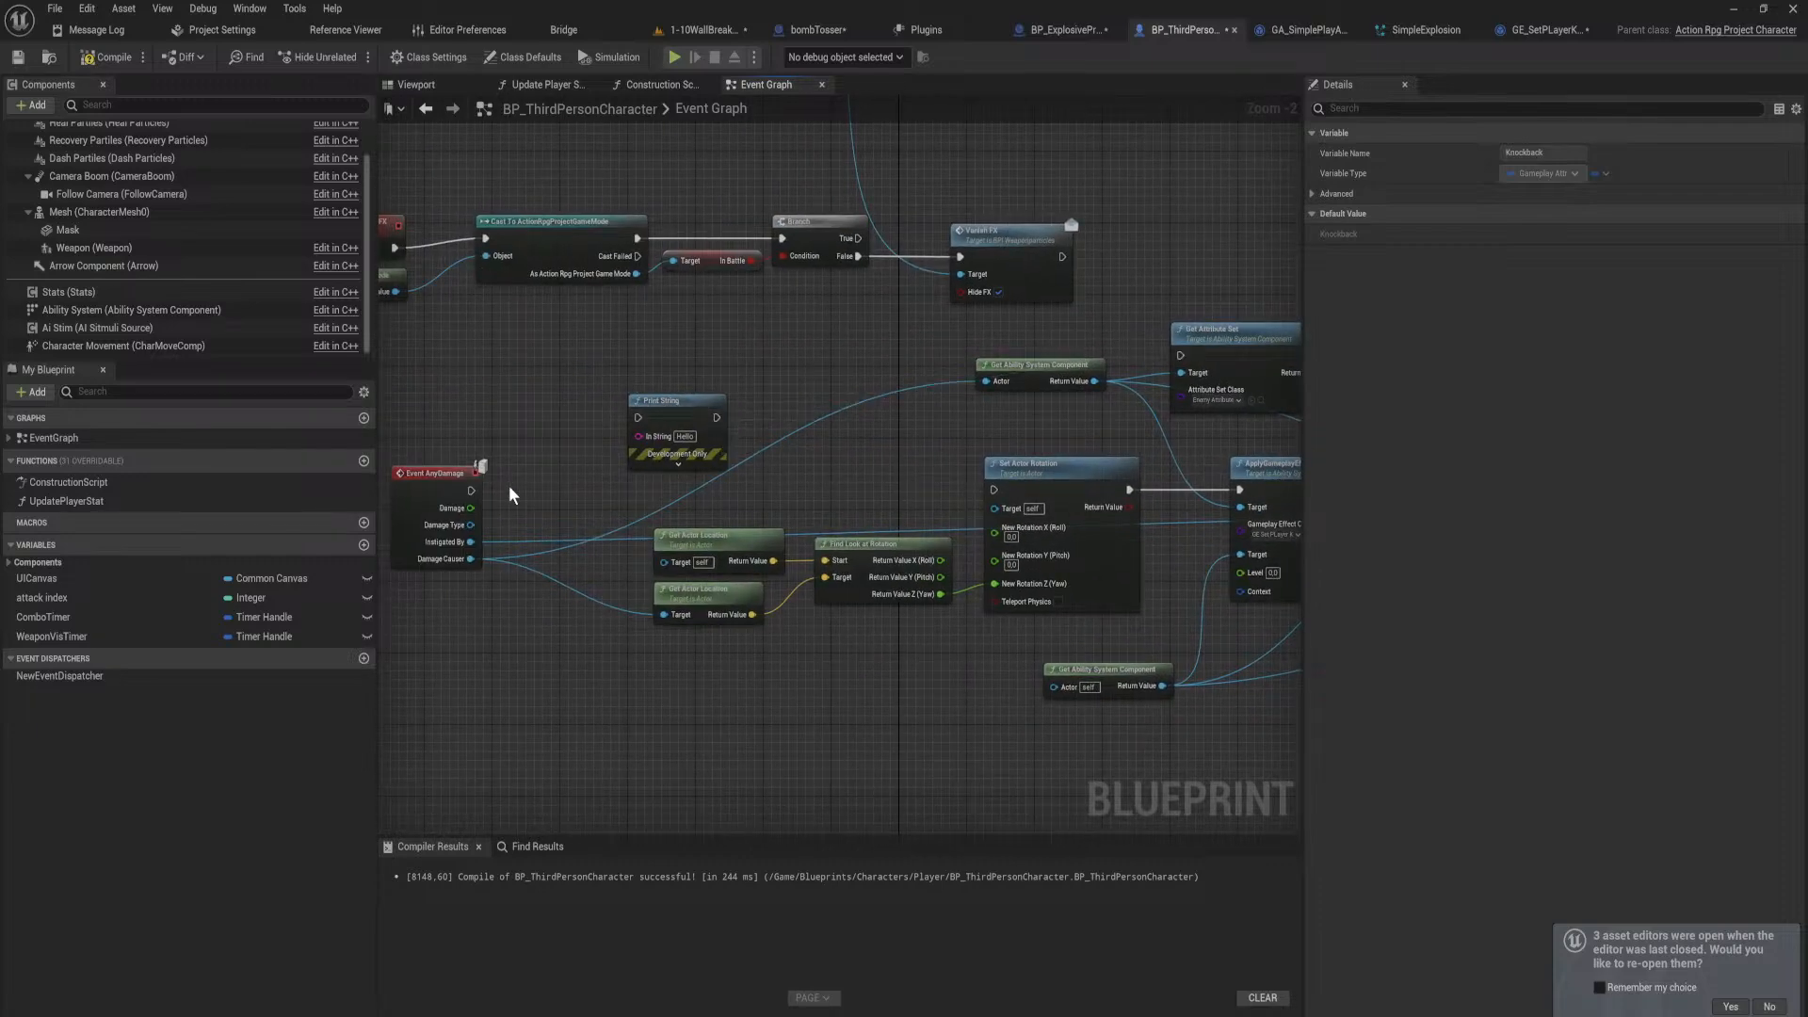
drag(476, 489, 1181, 354)
right_drag(1183, 355, 756, 315)
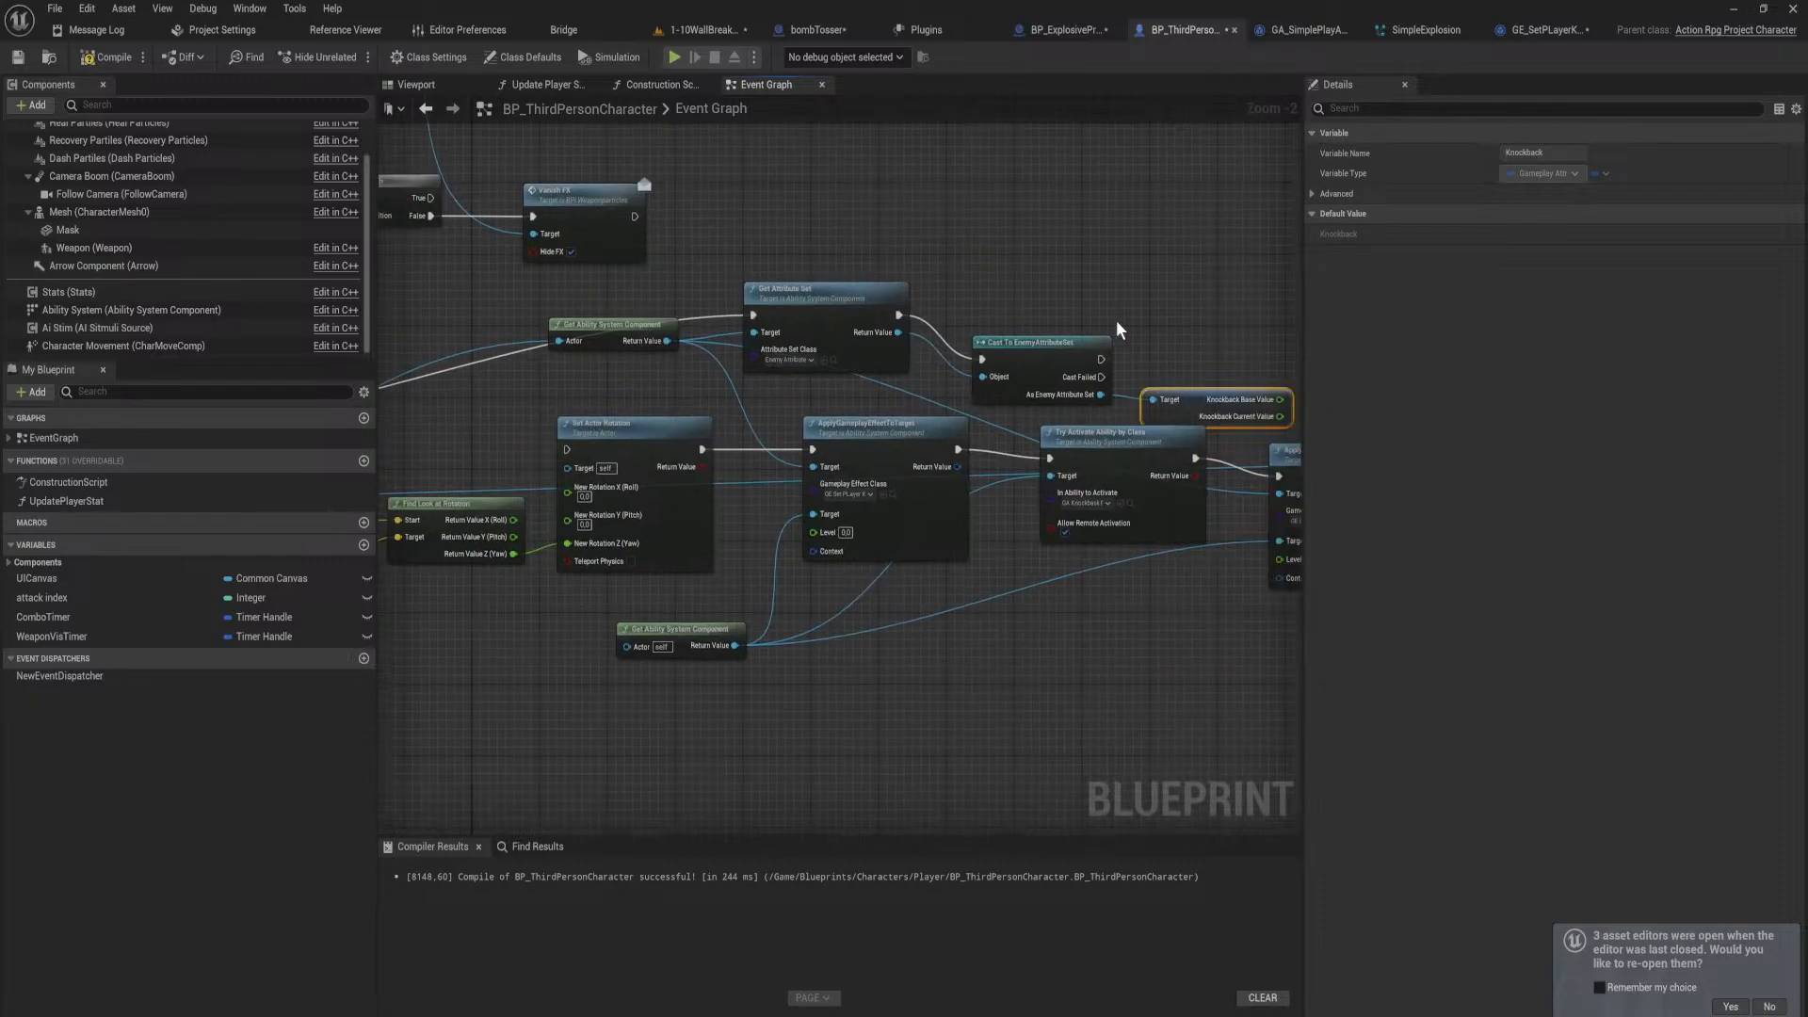
Step: Move the attribute set, cast and Knockback nodes beside Event AnyDamage, and the damage caller's Get Ability System Component node below the event
drag(601, 374, 592, 399)
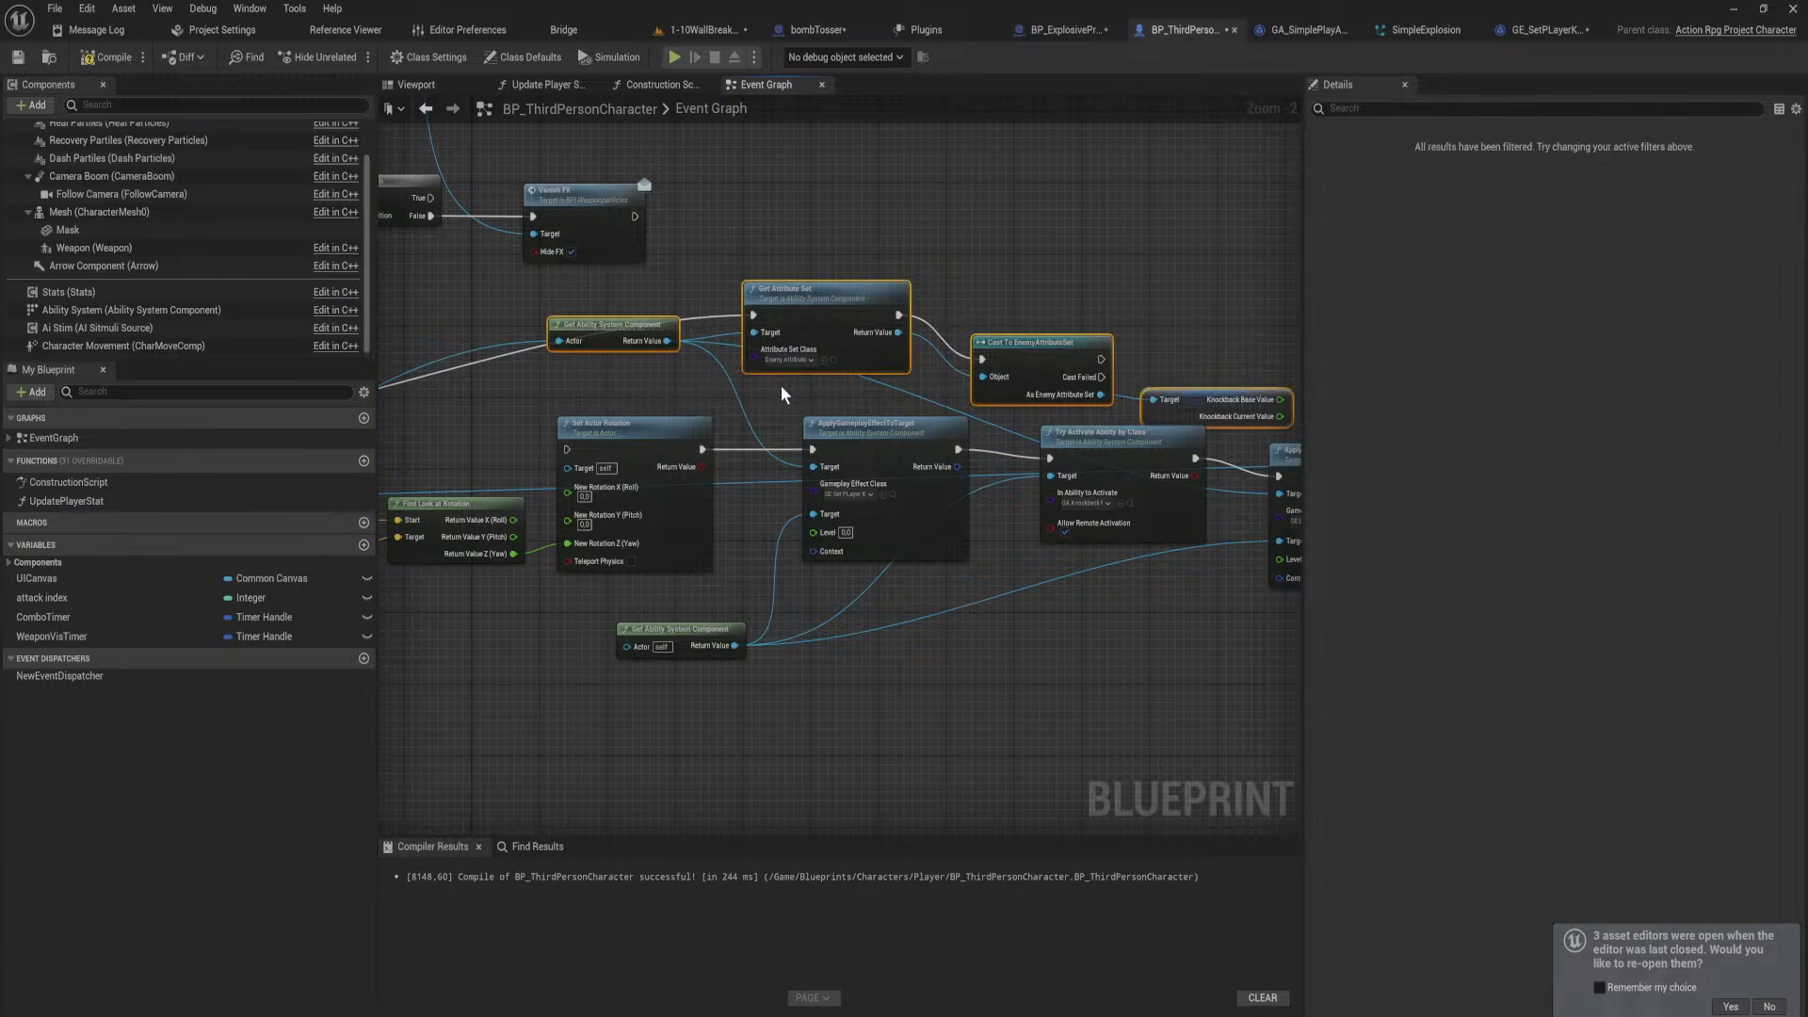
right_drag(783, 396, 1121, 411)
drag(1143, 302, 524, 303)
right_drag(523, 308, 868, 308)
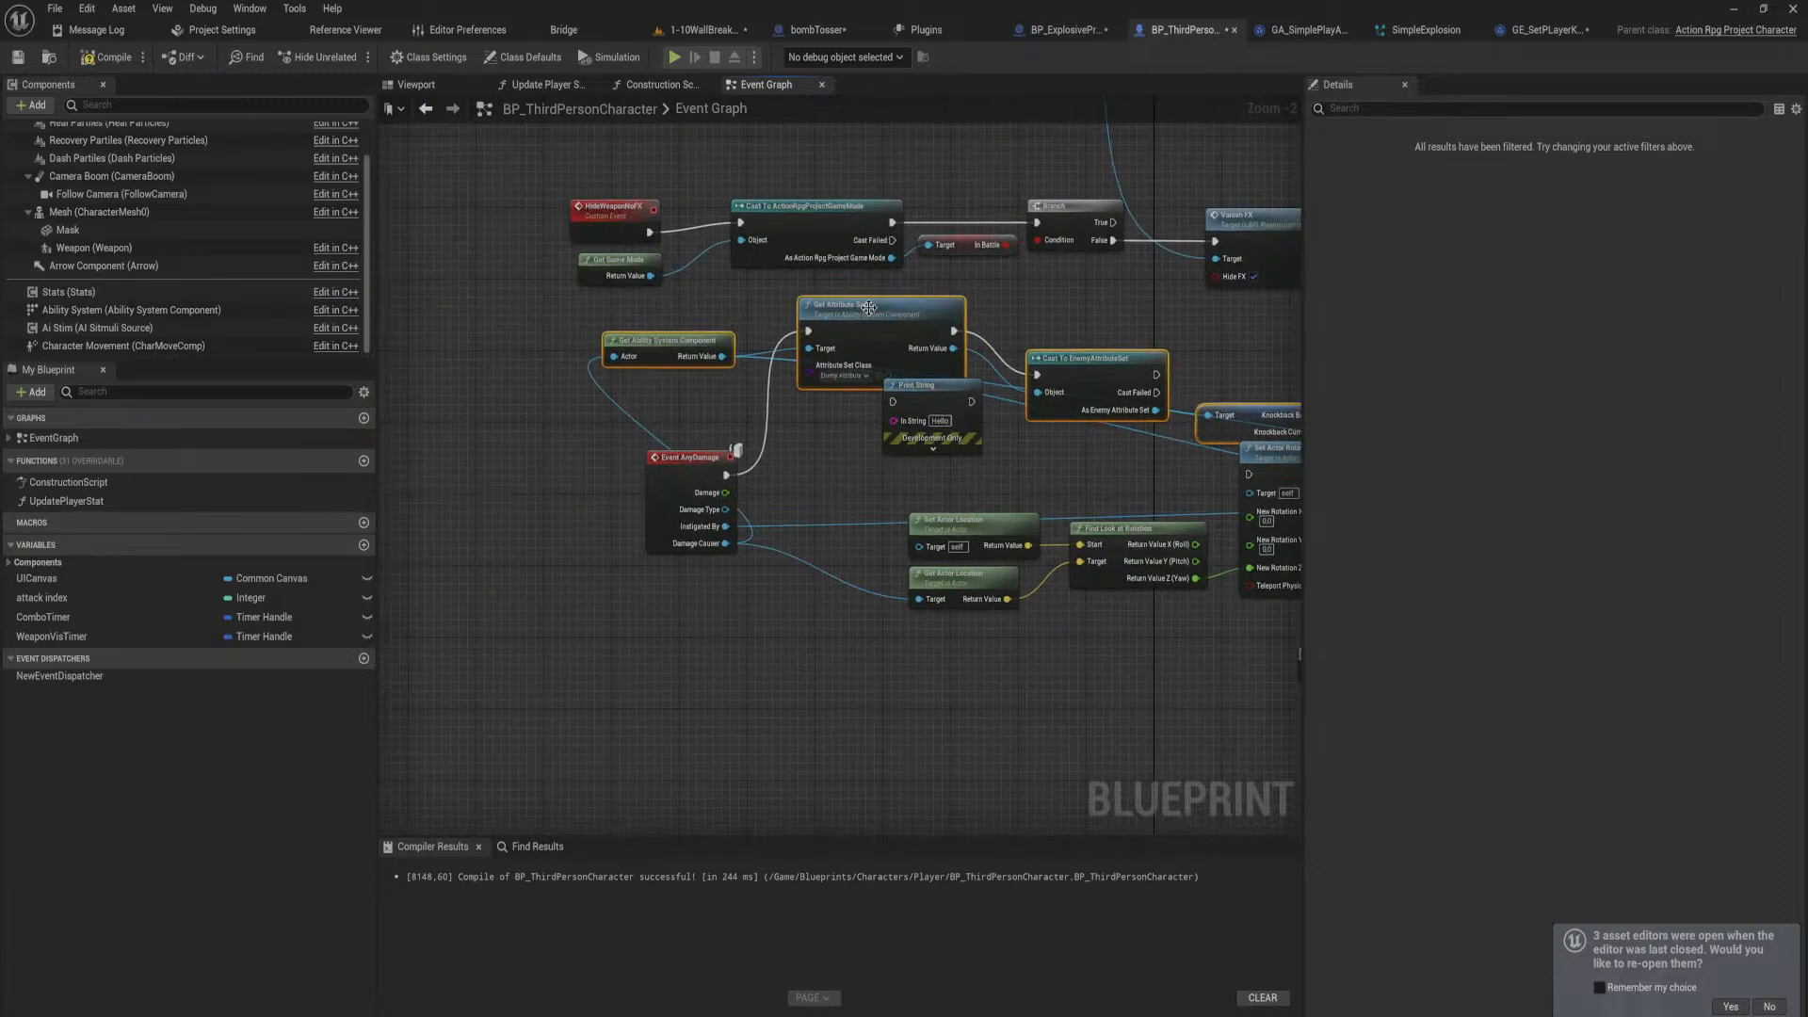
drag(1113, 373, 1063, 366)
right_drag(1076, 455, 928, 456)
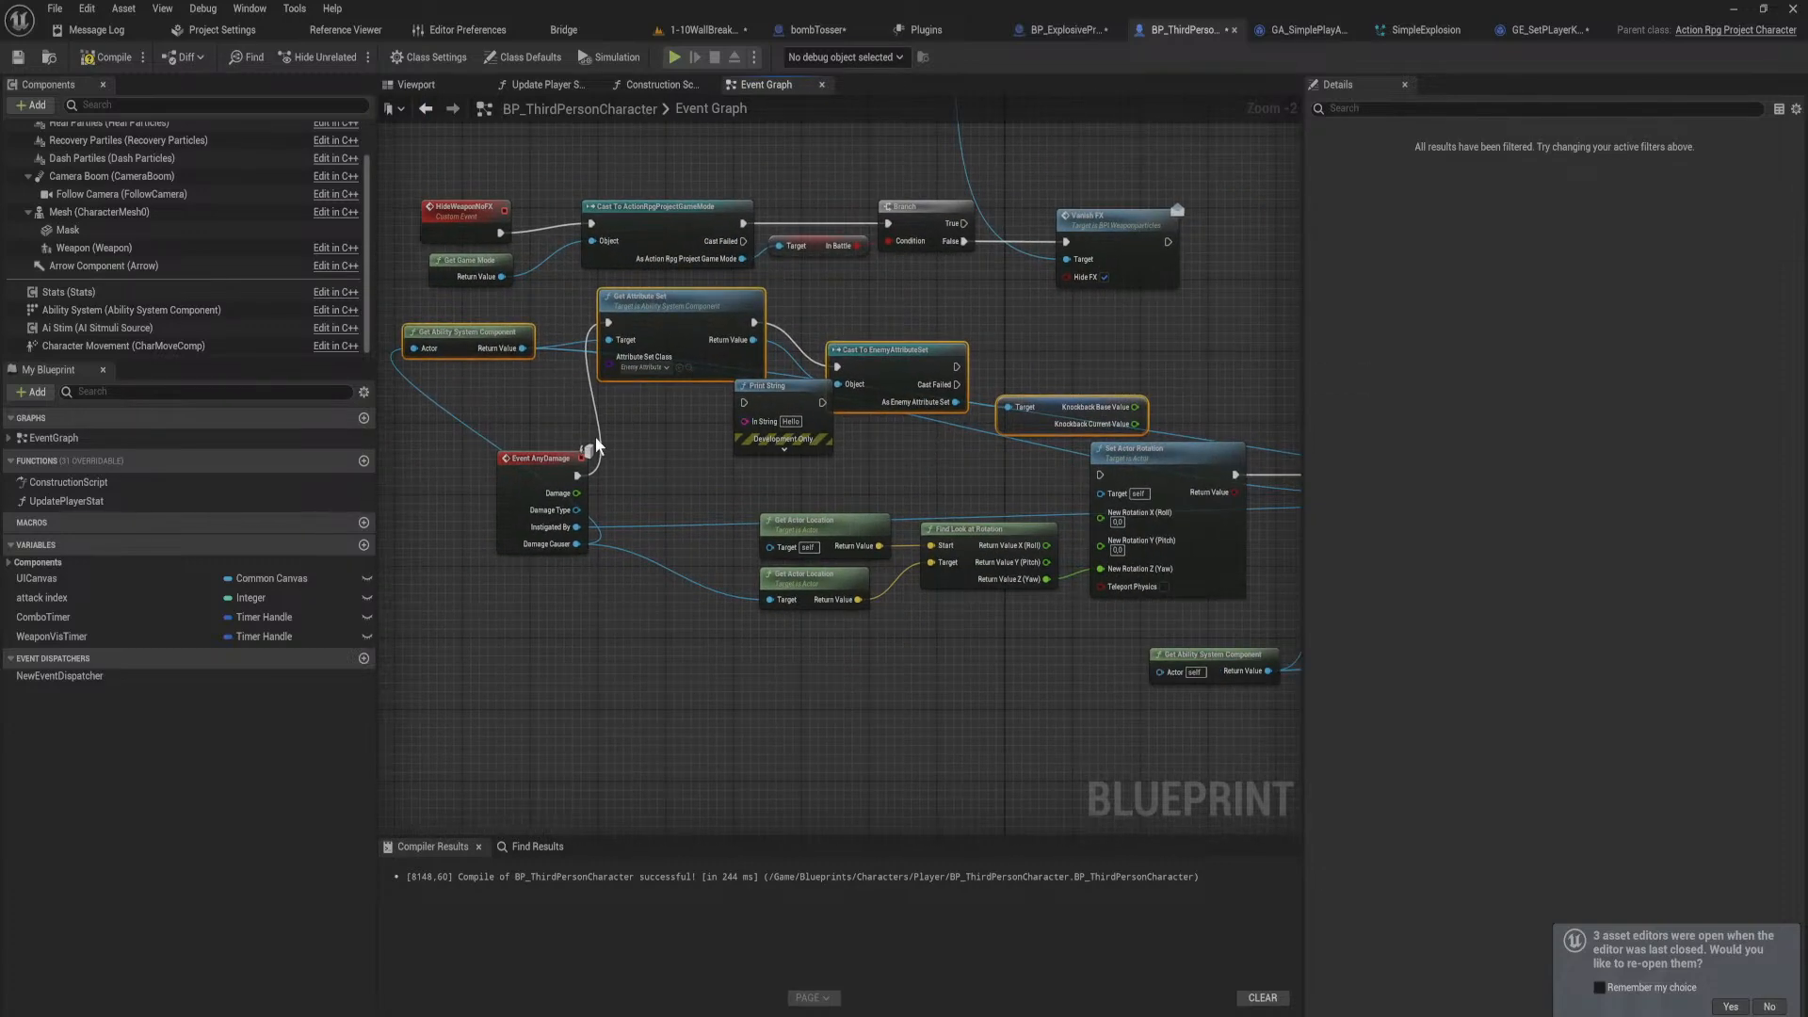
click(593, 429)
drag(487, 346, 660, 642)
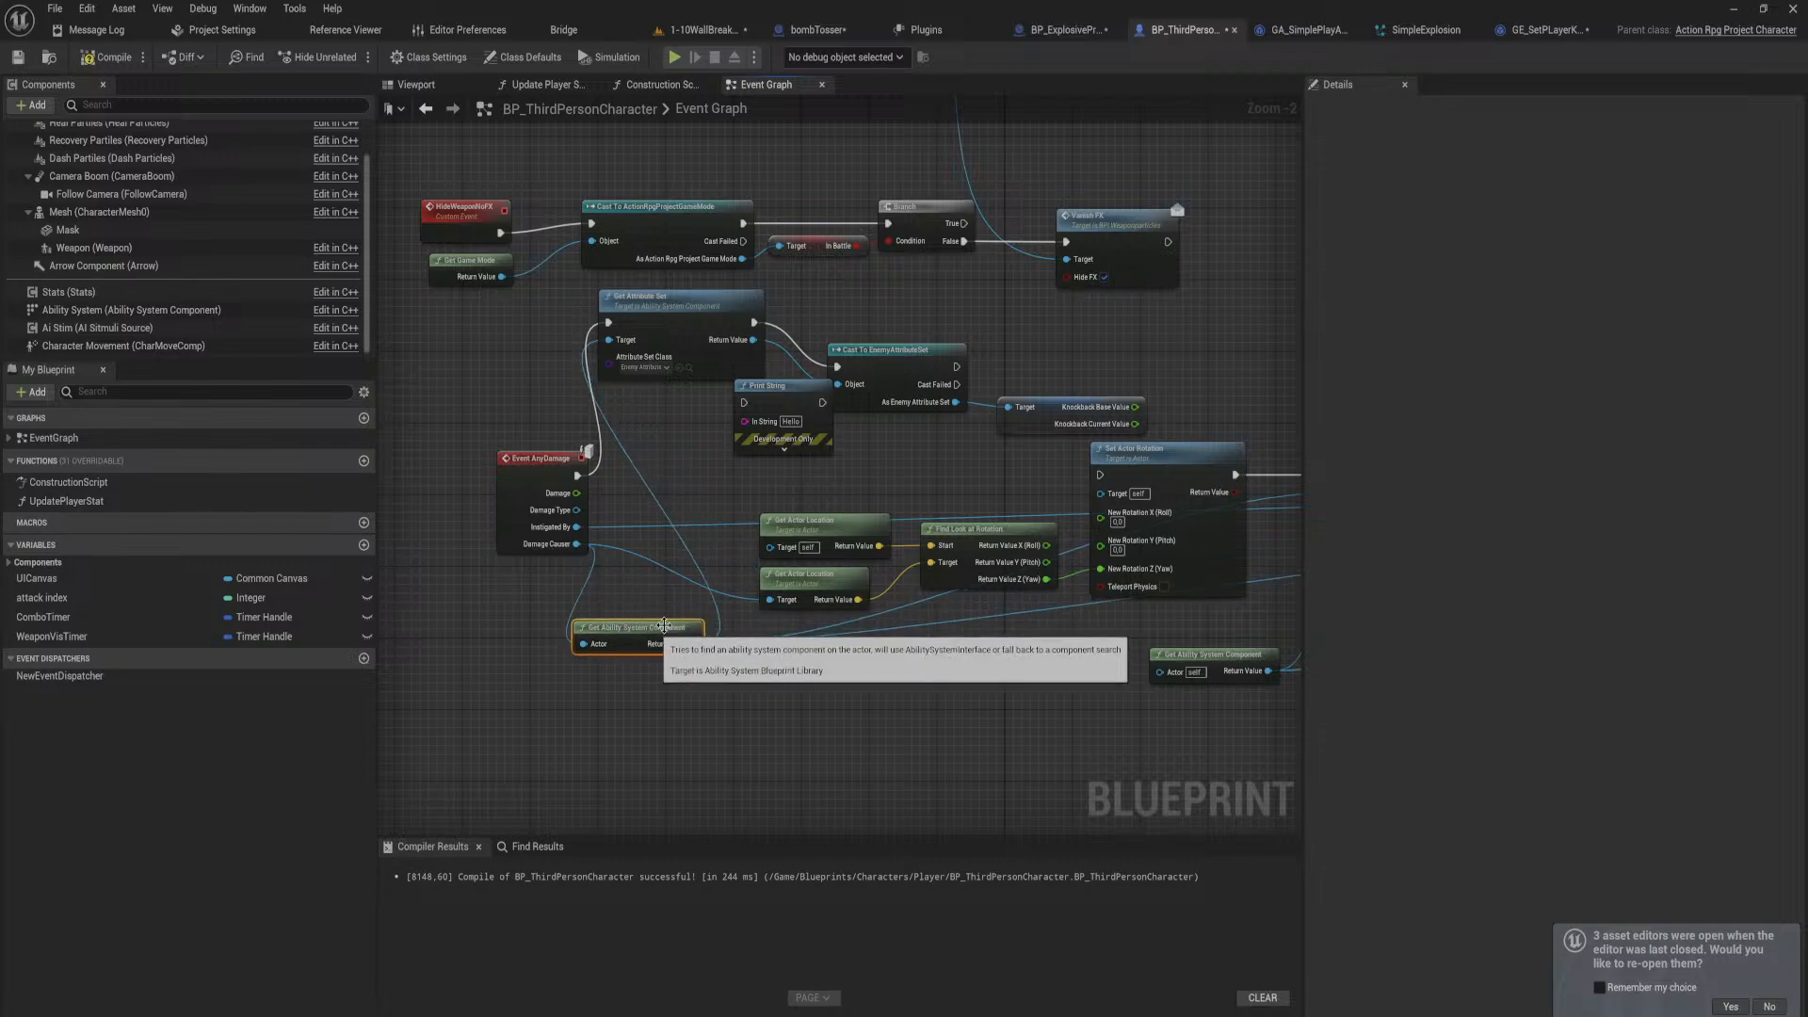
Step: Place Print String between Cast To EnemyAttributeSet and Set Actor Rotation, and have it print Knockback Current Value
drag(773, 402, 968, 320)
scroll(1158, 431, up, 2)
right_drag(753, 438, 983, 406)
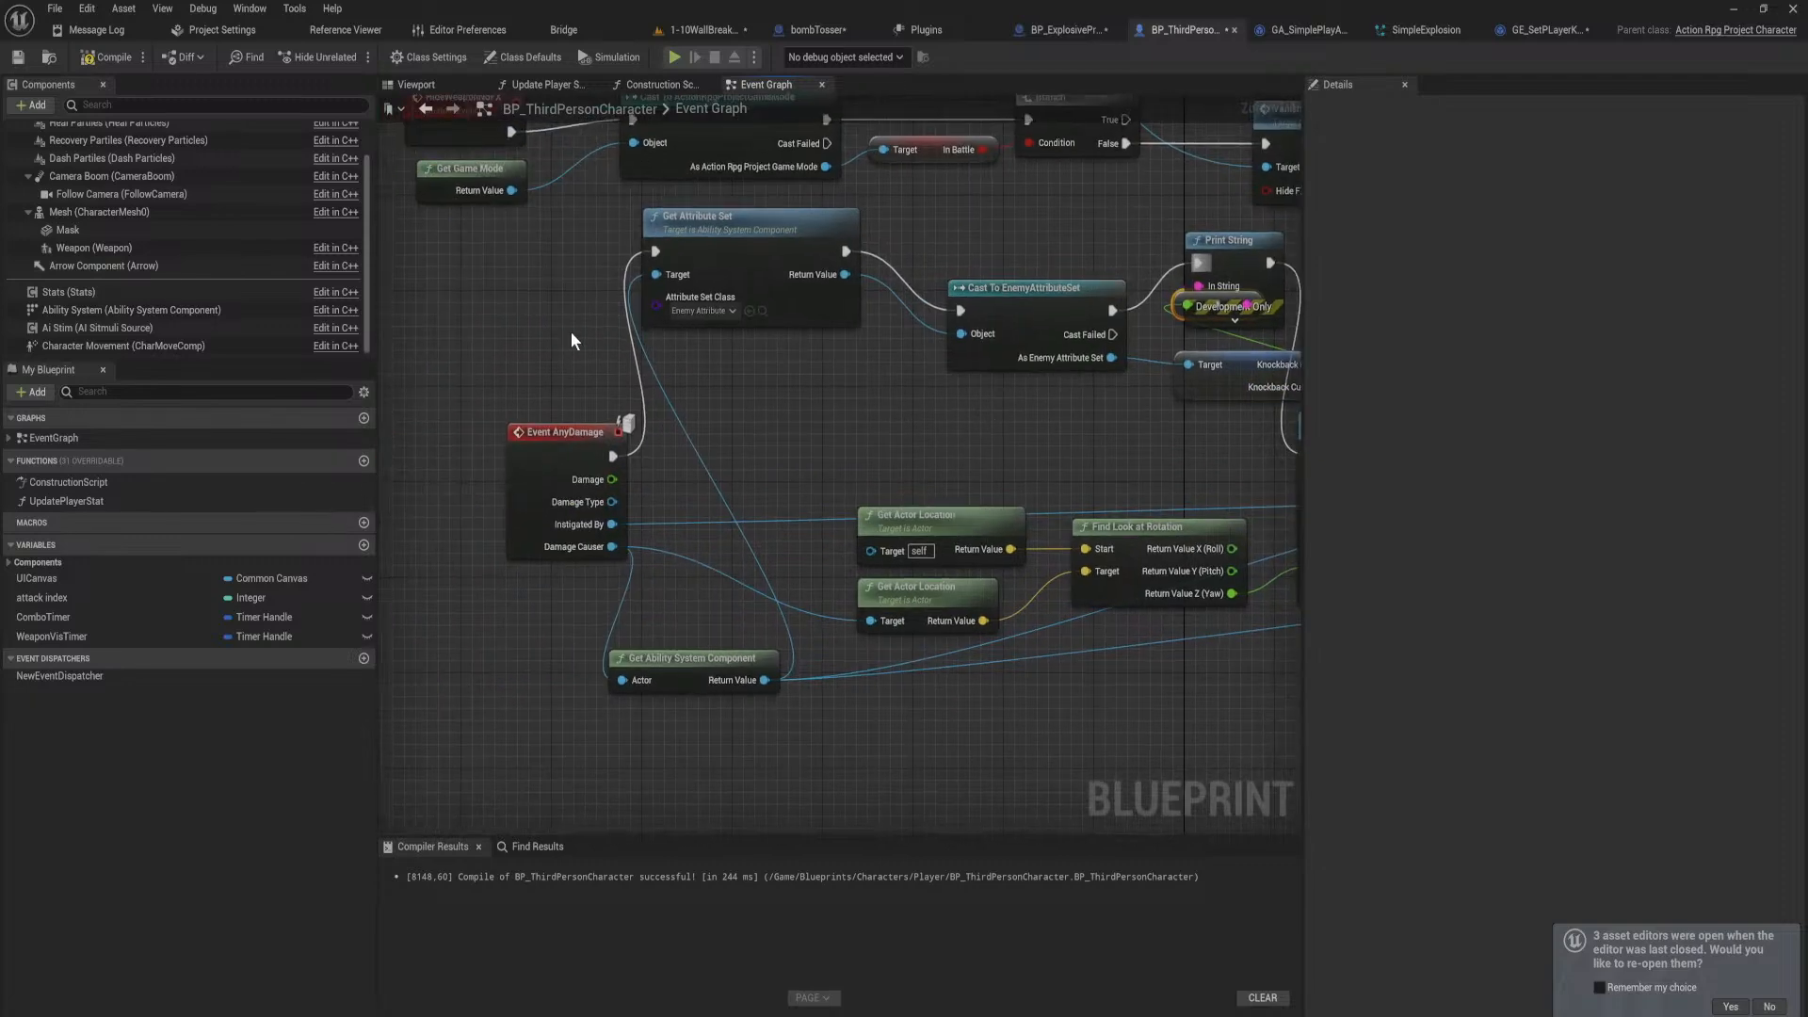
Step: Play-test the 1-10WallBreakerPlatforming level, moving and jumping the character around bombTosser's explosive projectiles, and end the session
click(701, 29)
click(347, 57)
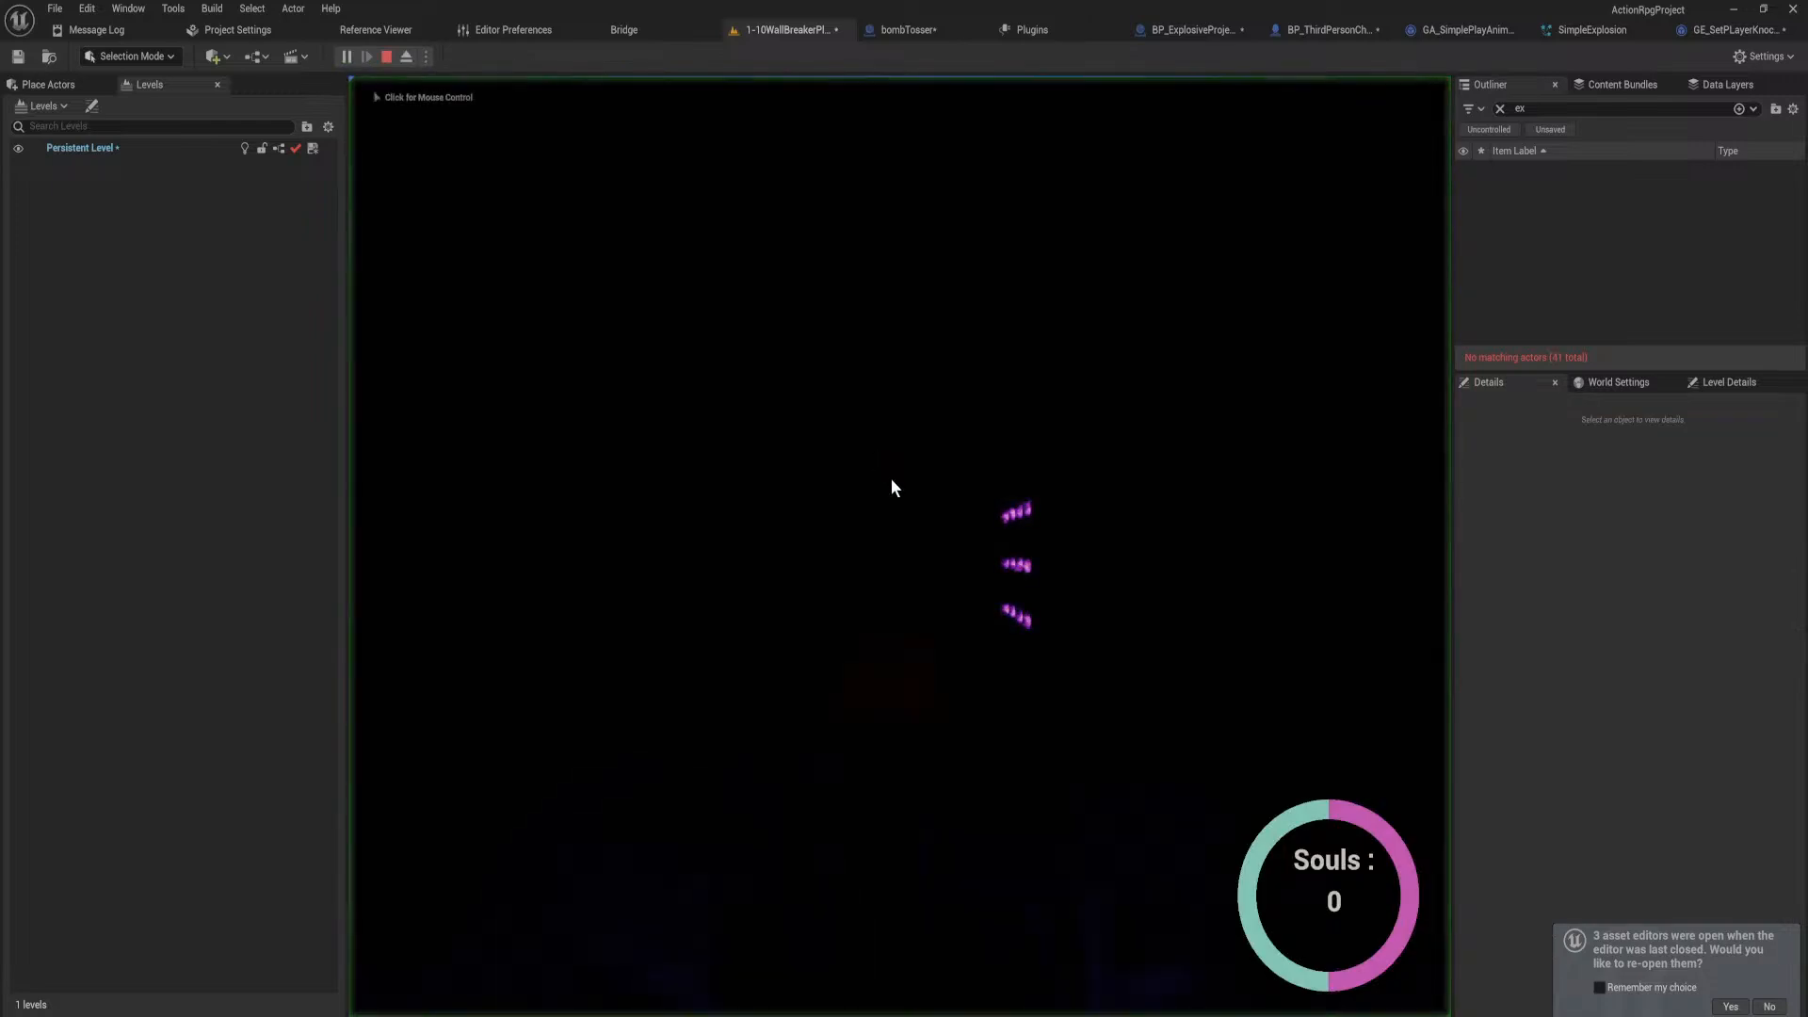
key(w)
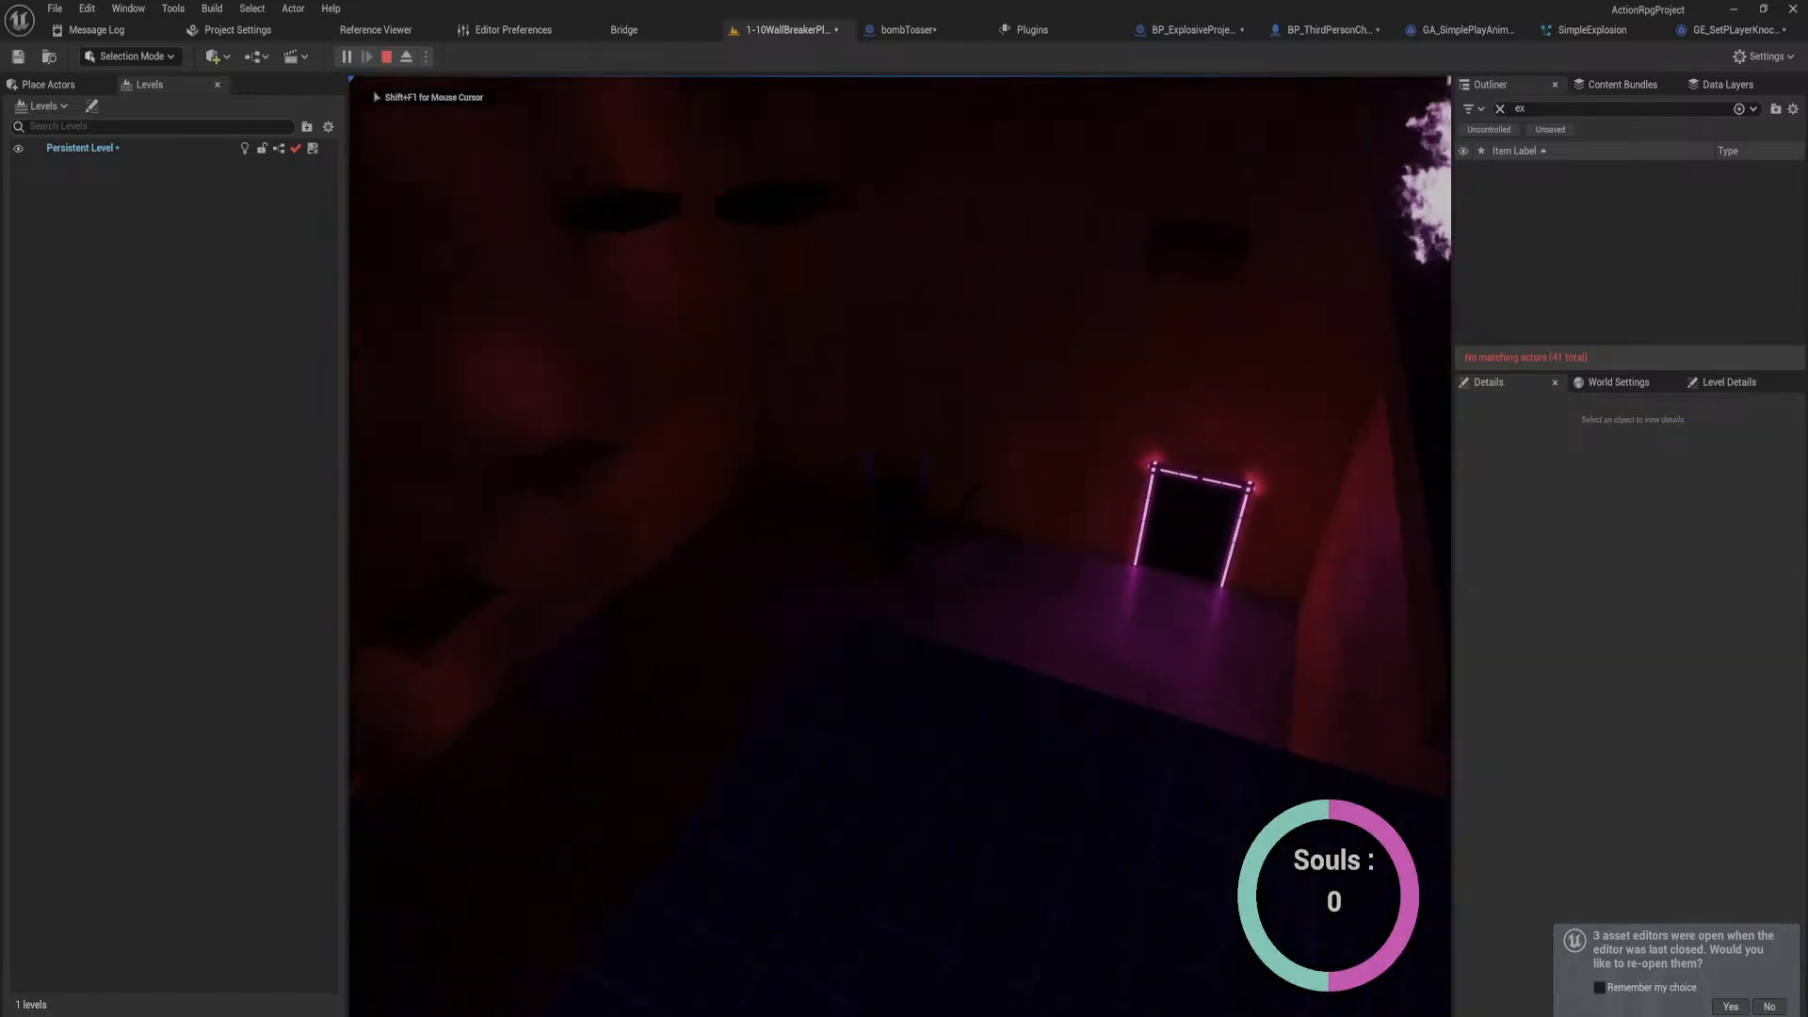
key(w)
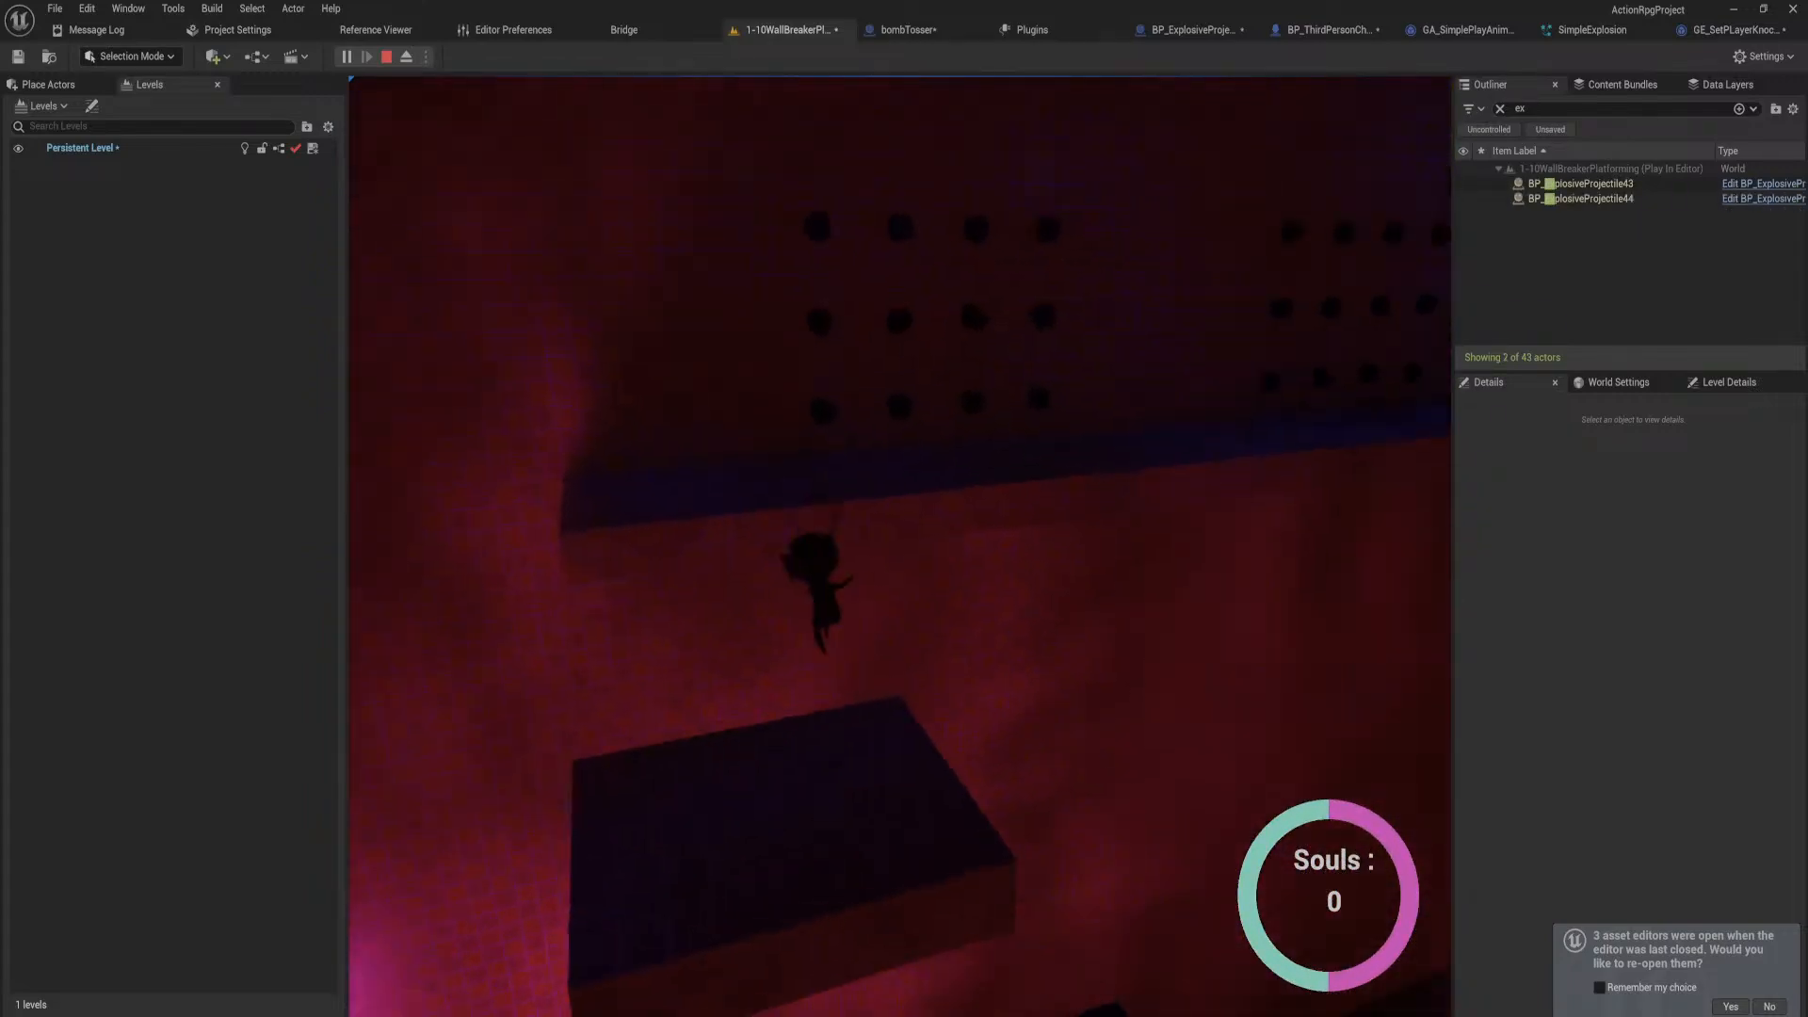
key(space)
key(space)
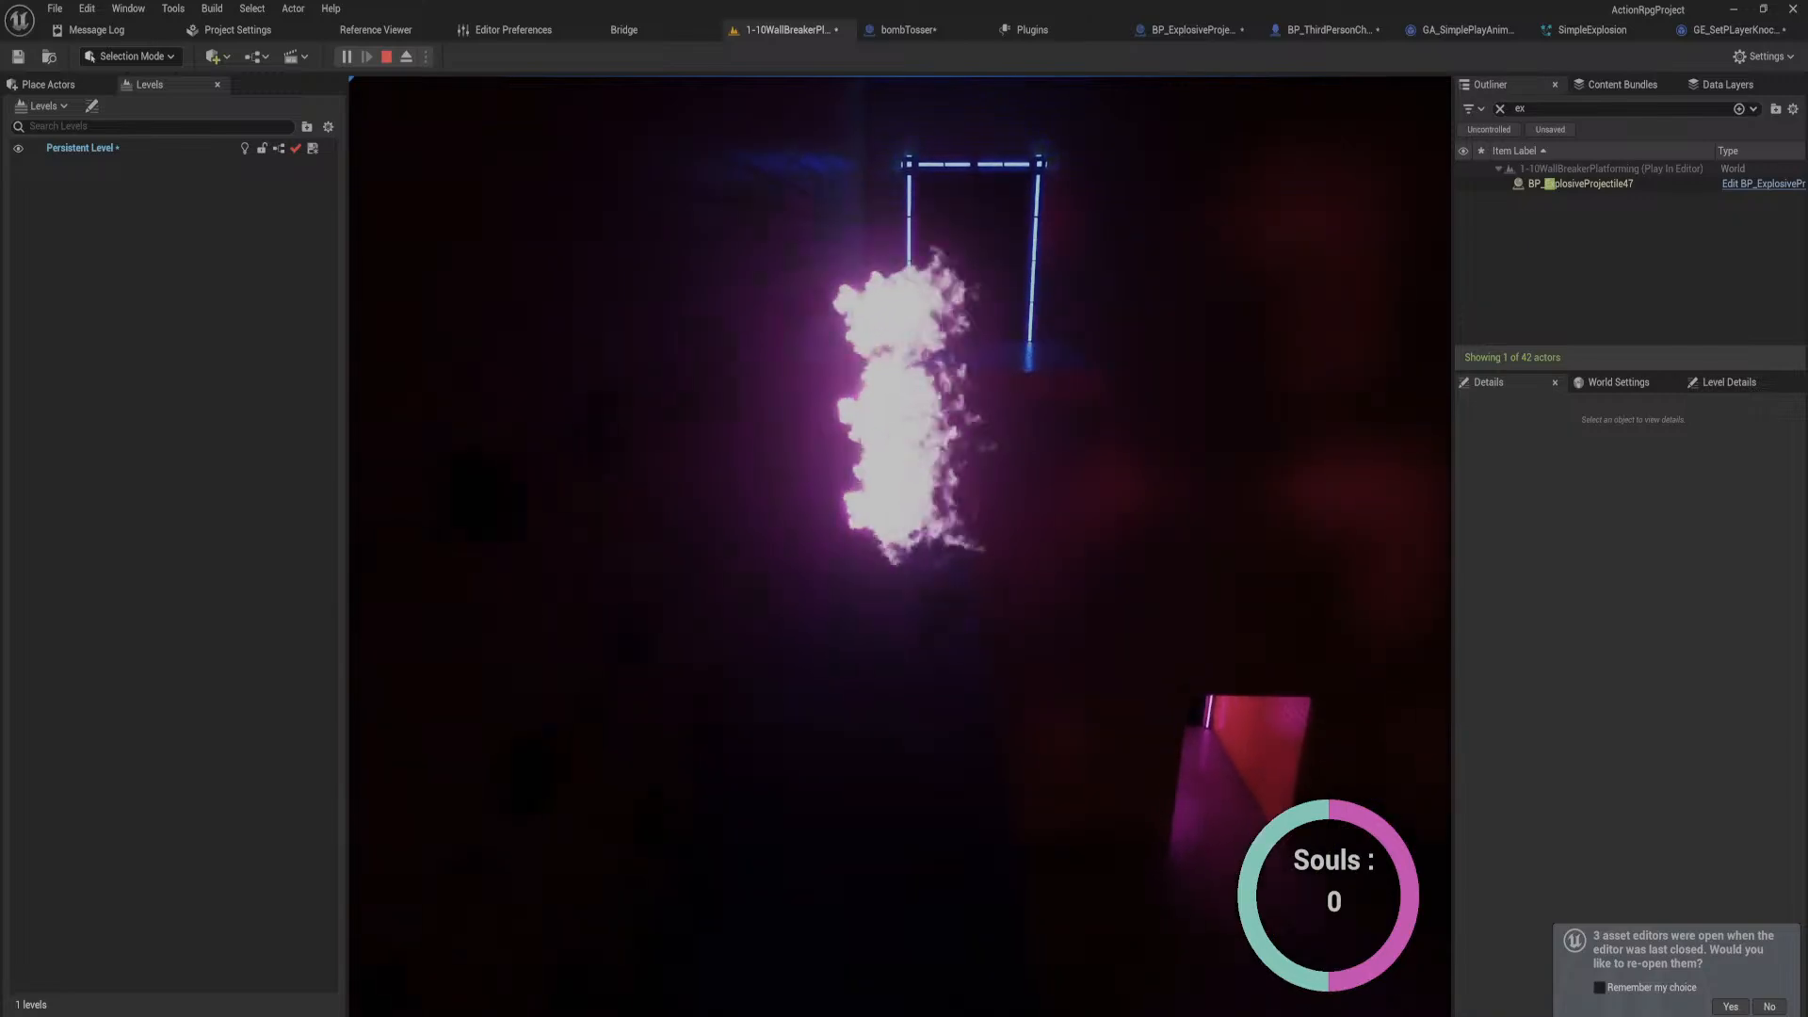
key(w)
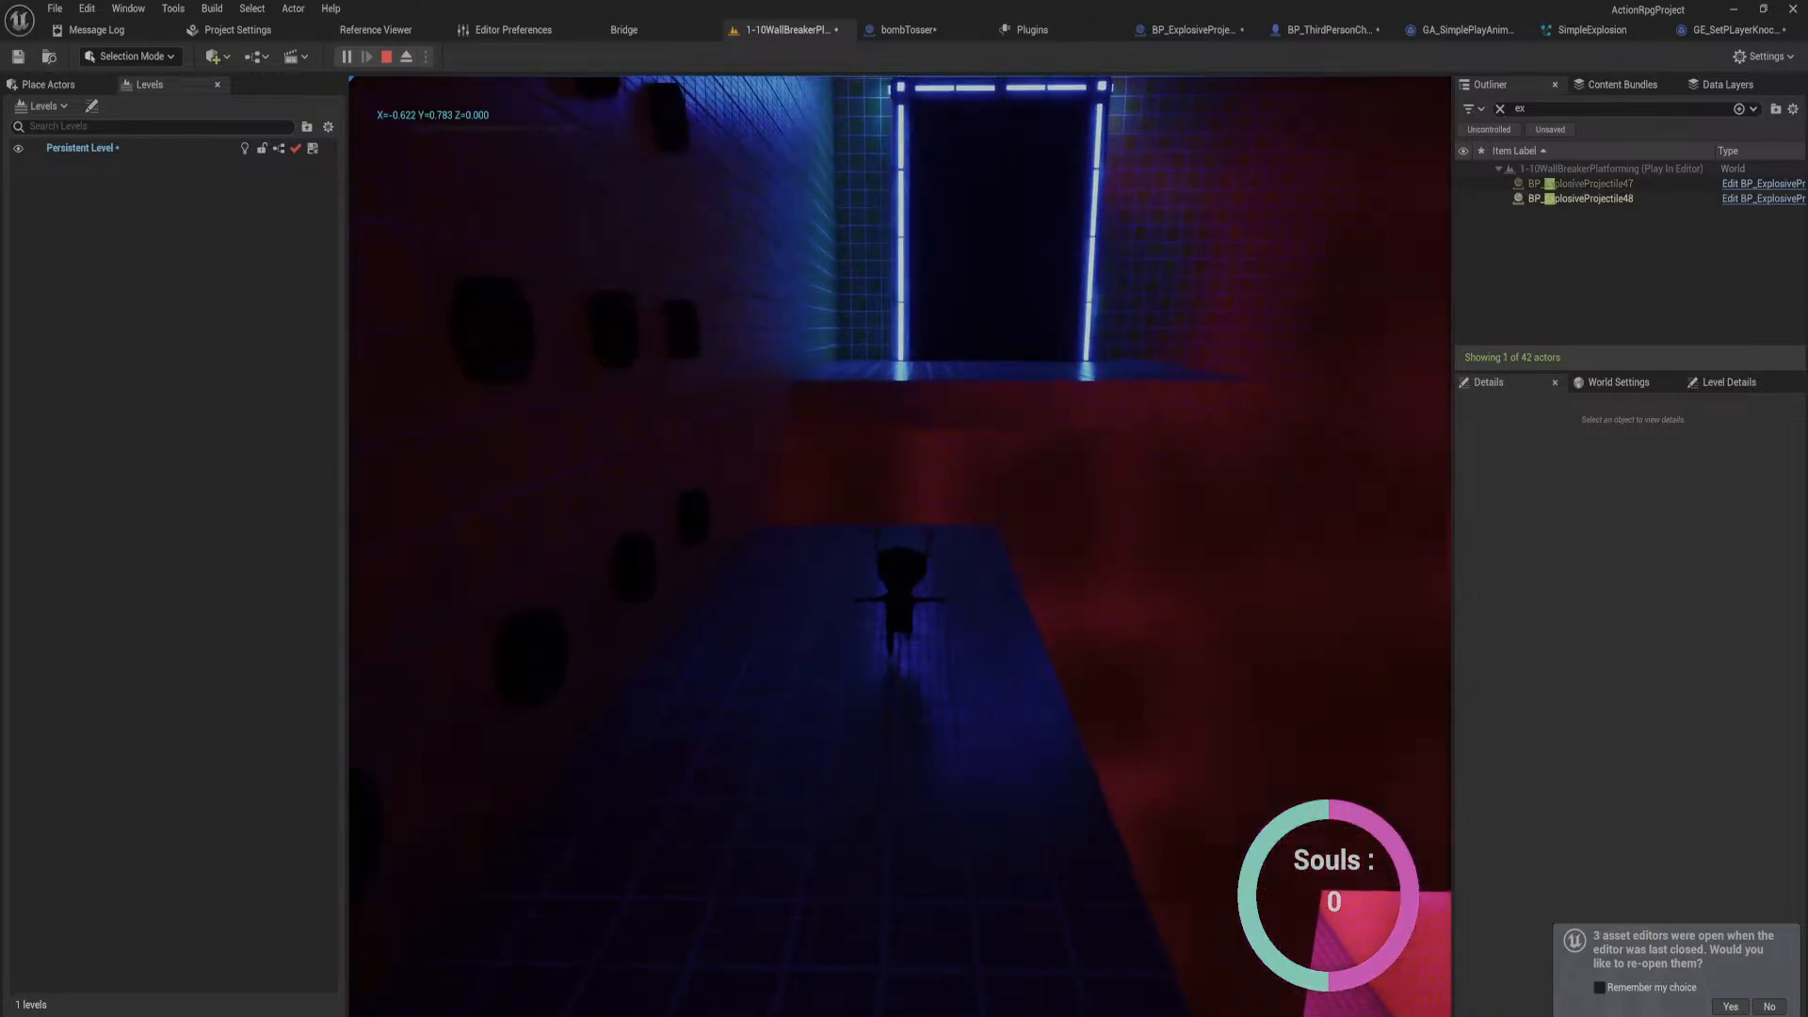
key(space)
key(w)
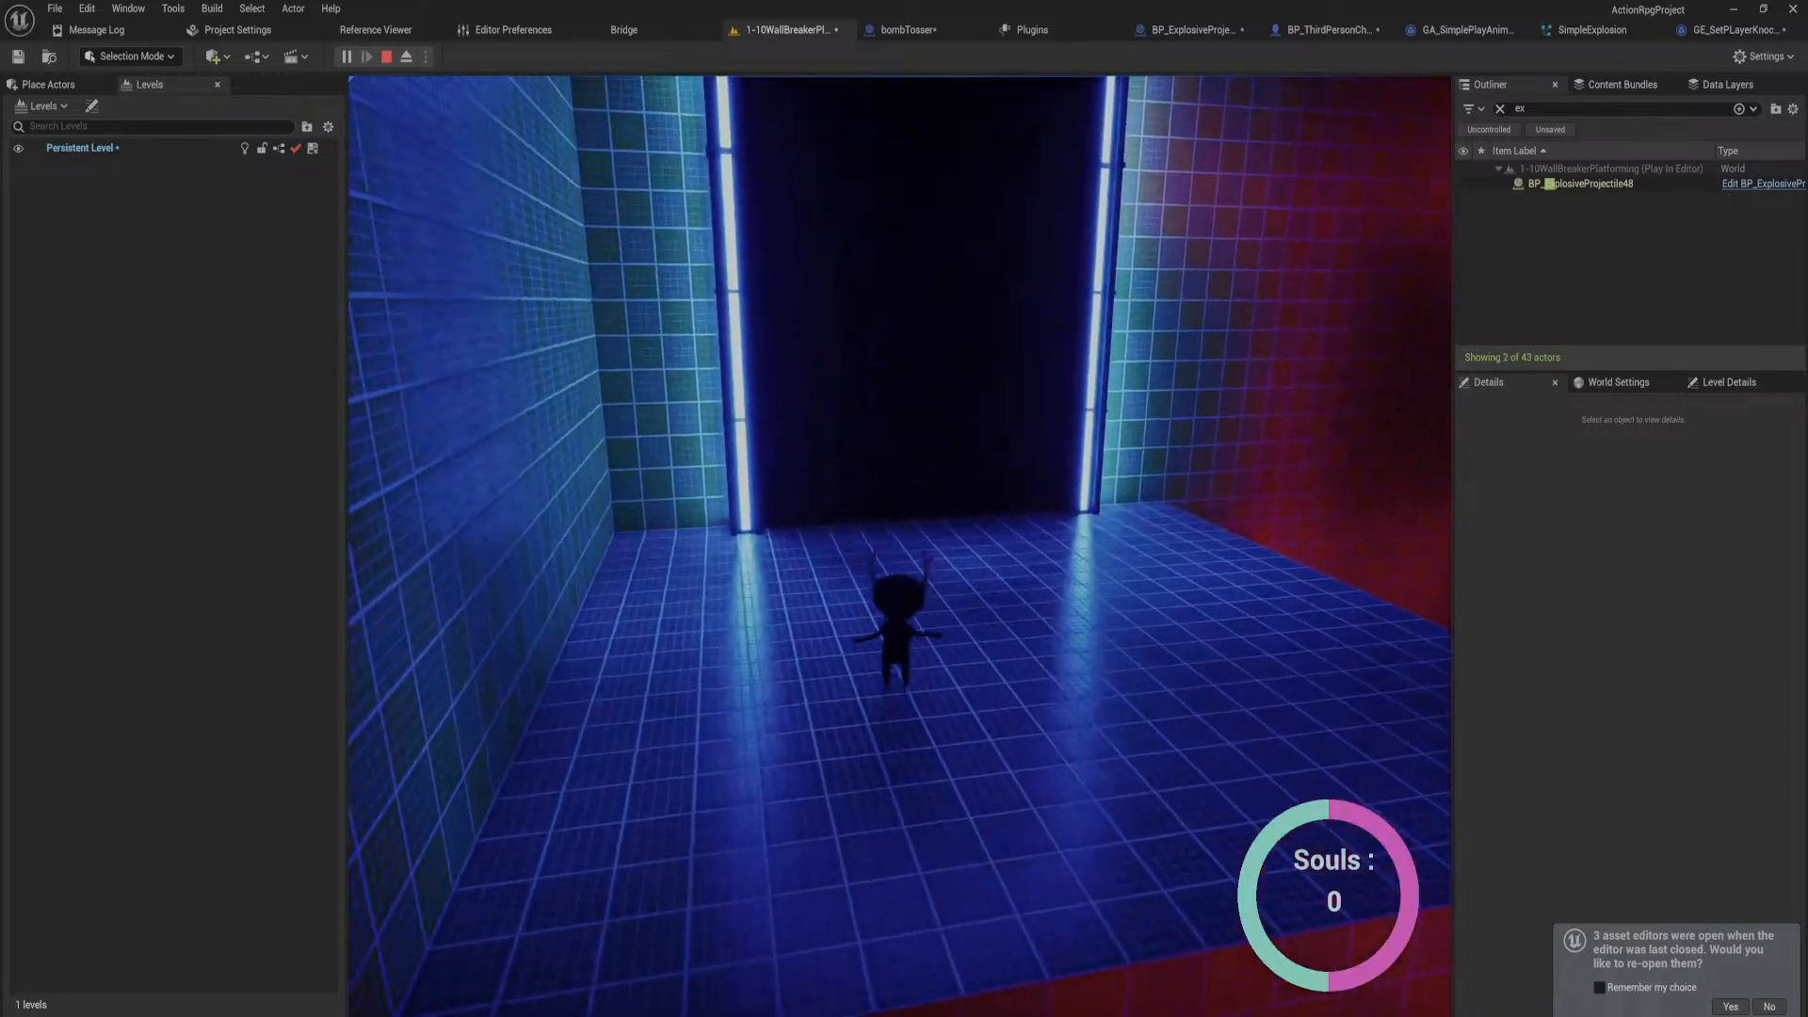
key(w)
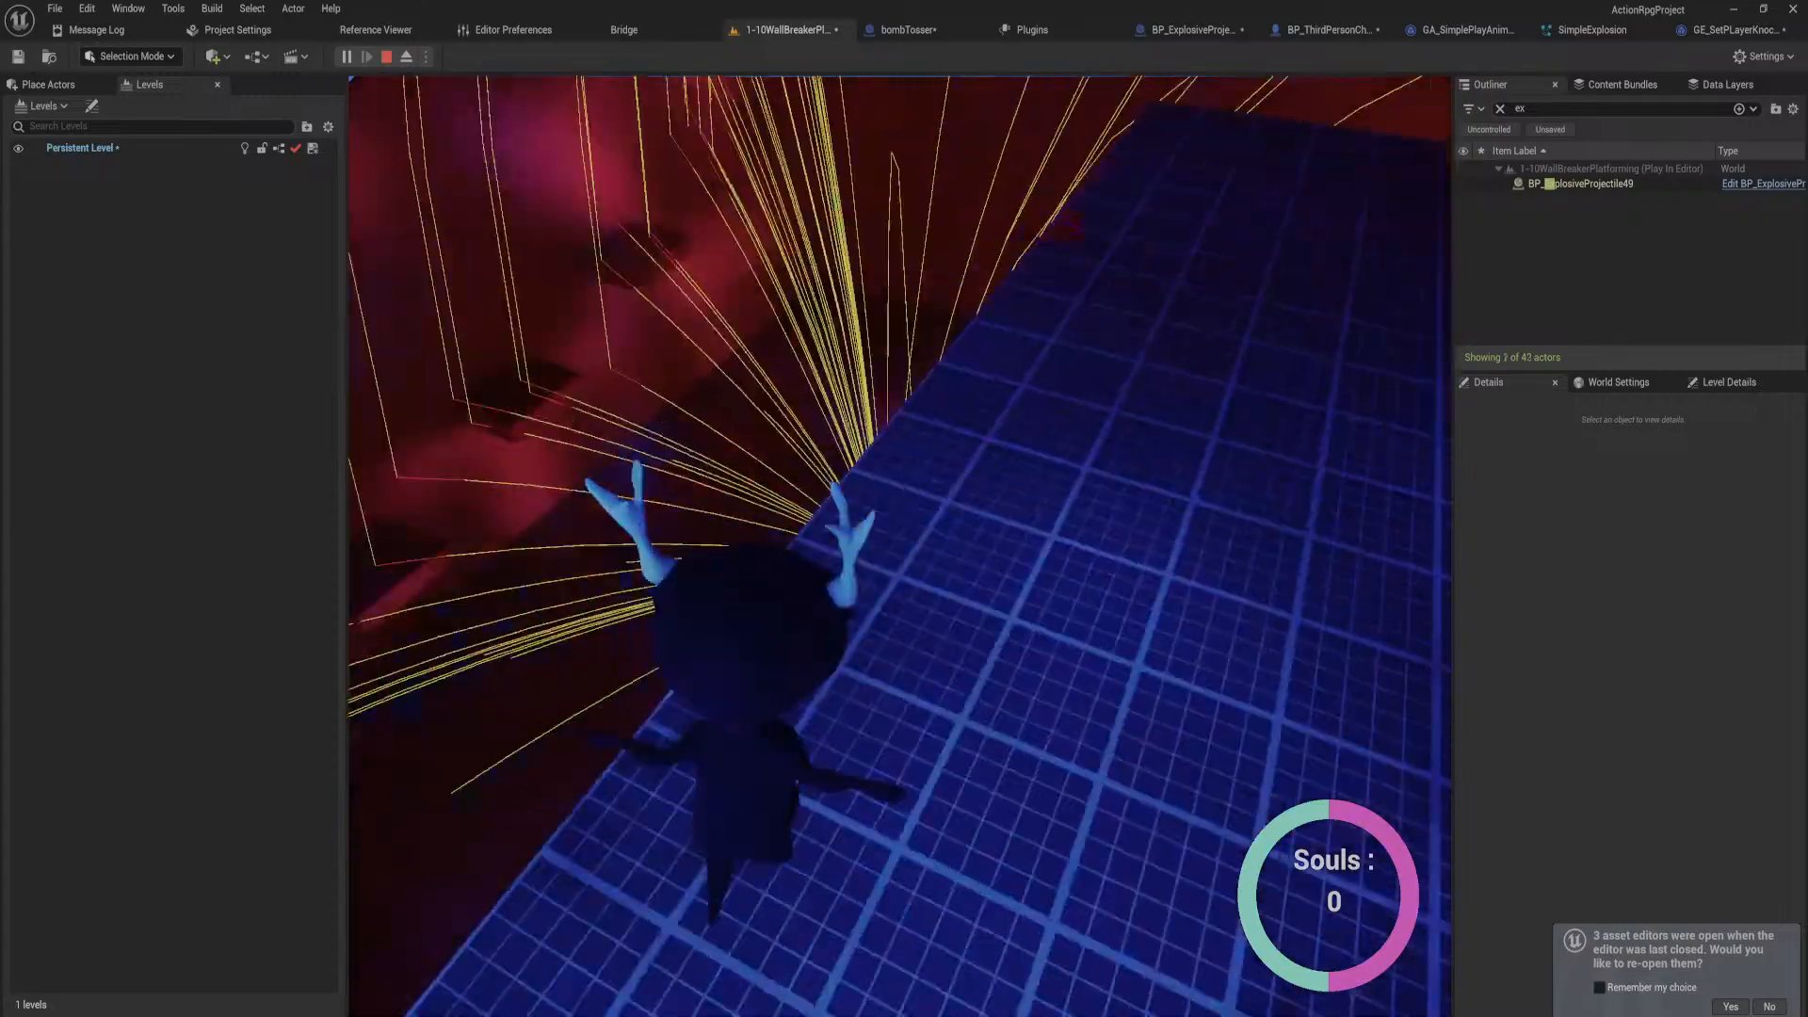
key(w)
key(space)
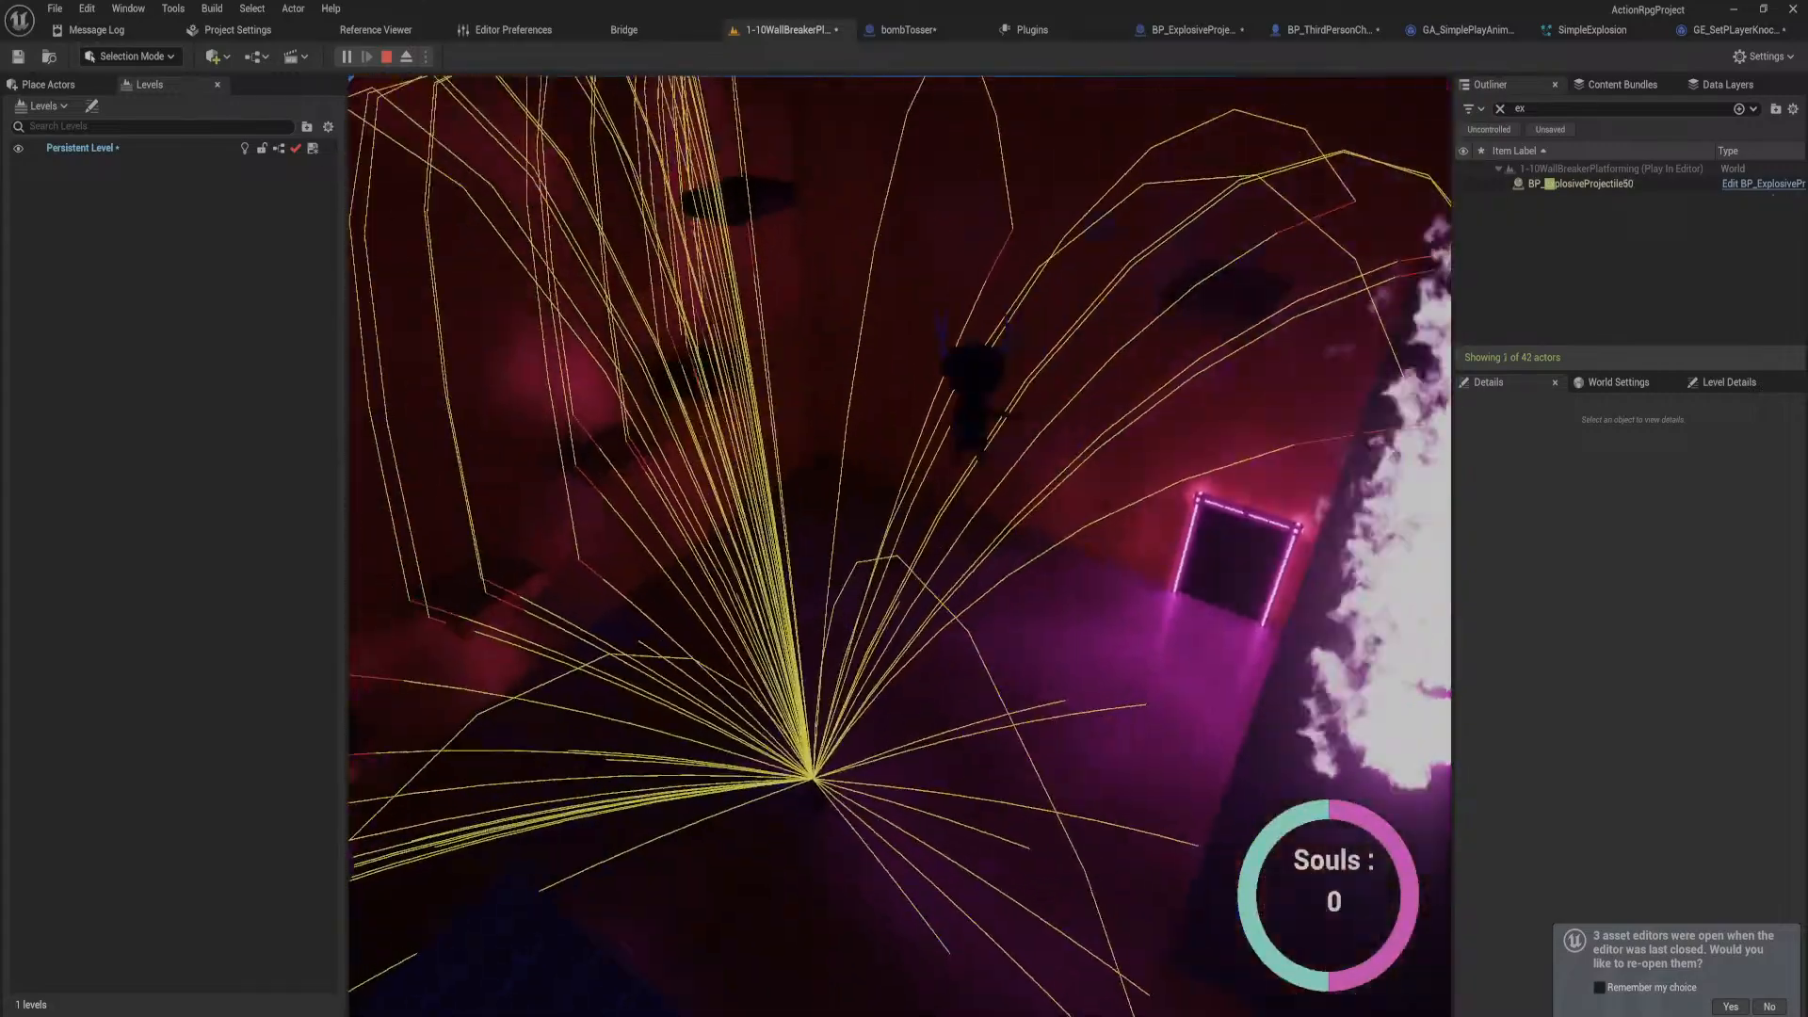
key(a)
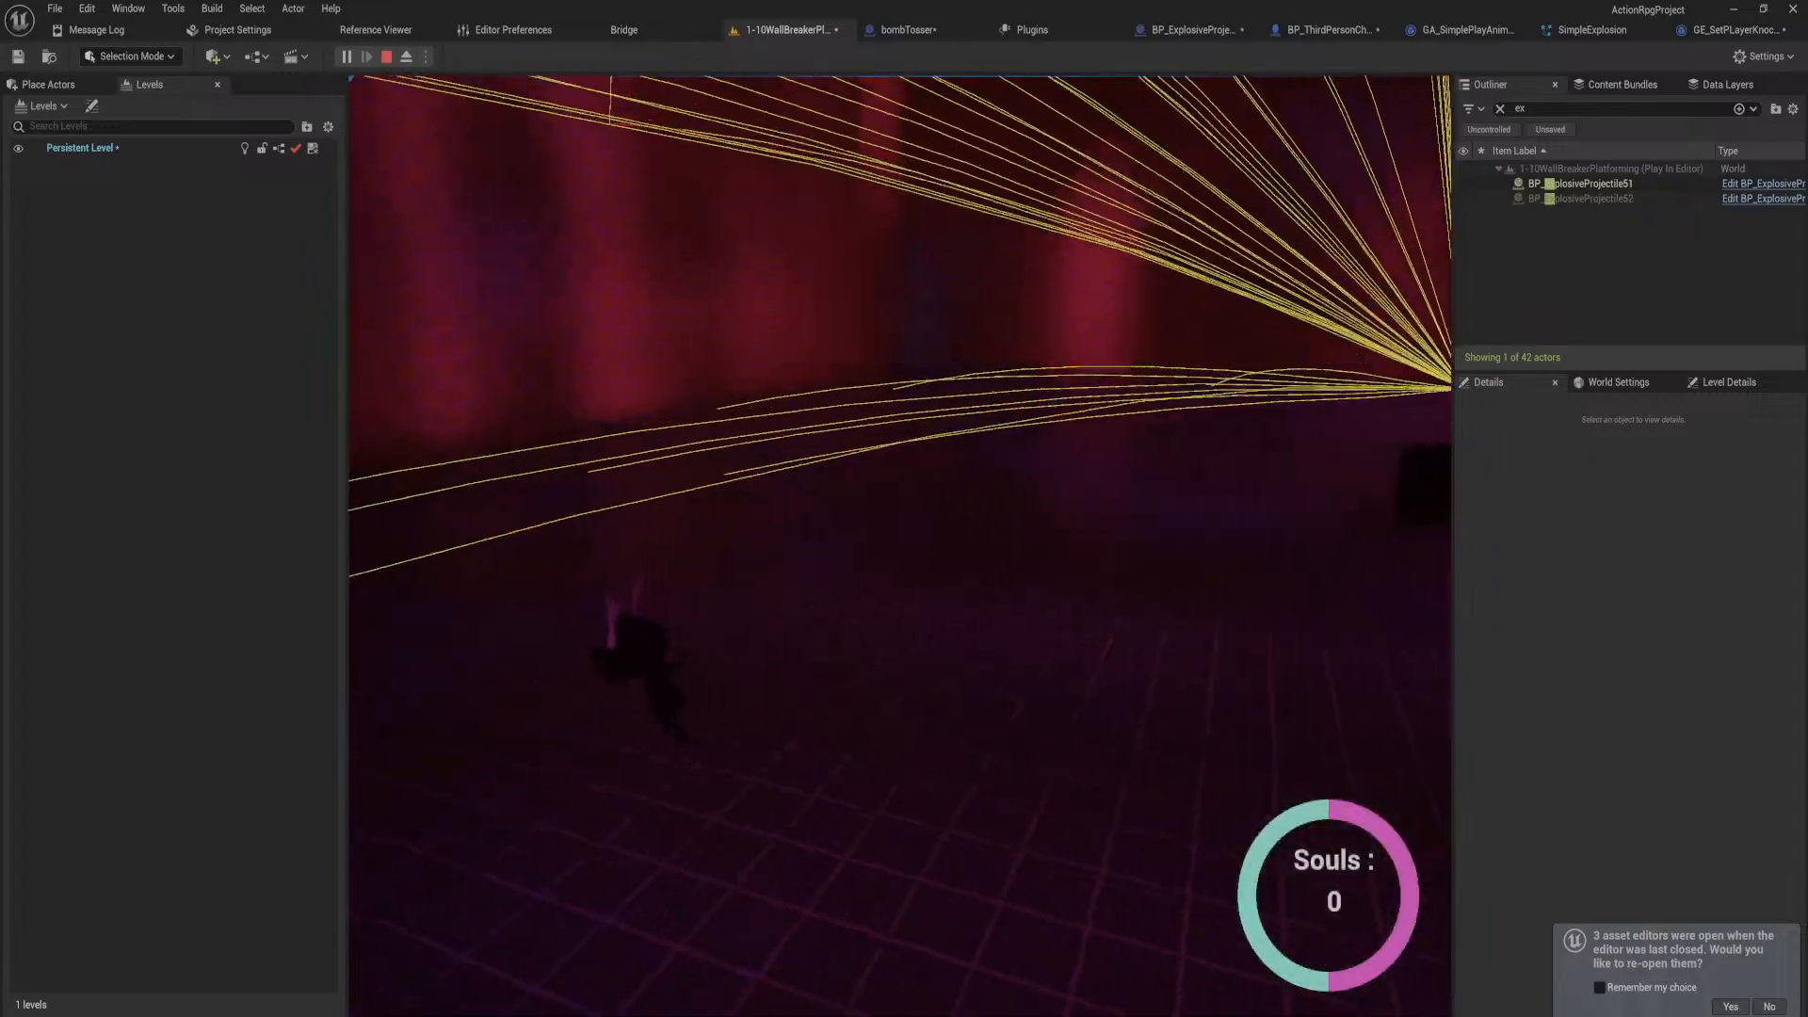
key(d)
key(w)
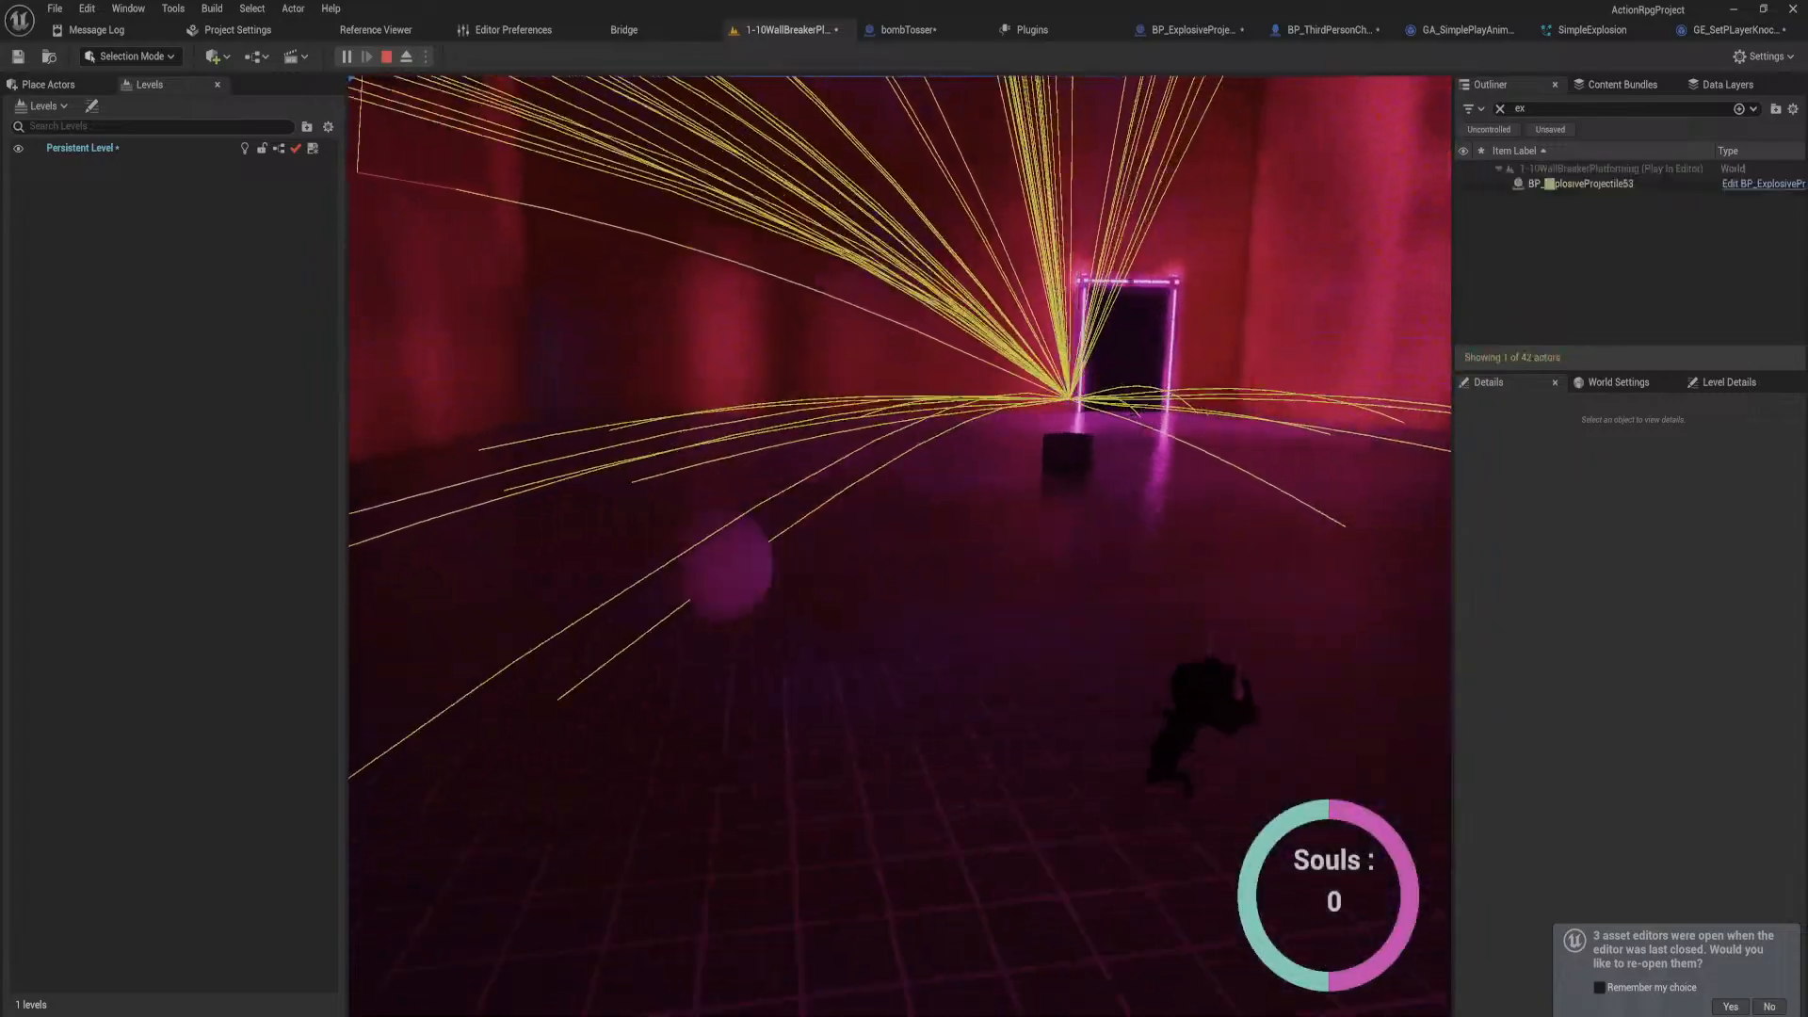
key(d)
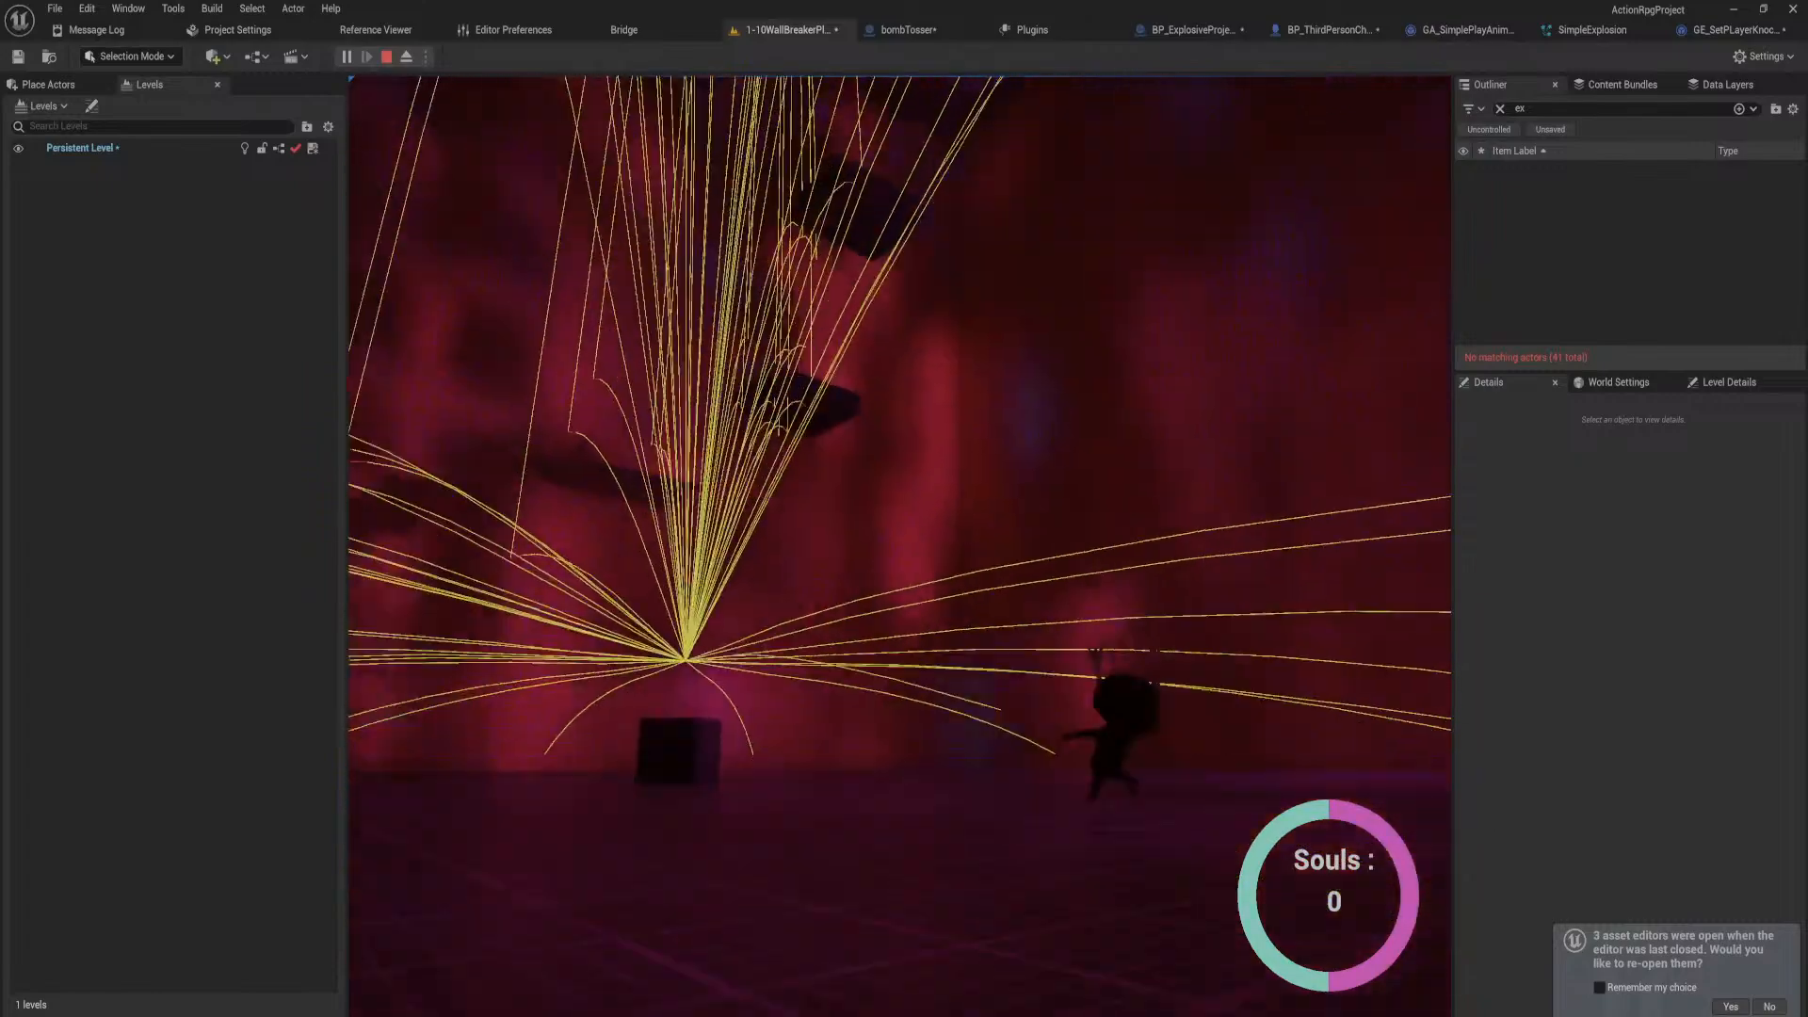
key(space)
key(Escape)
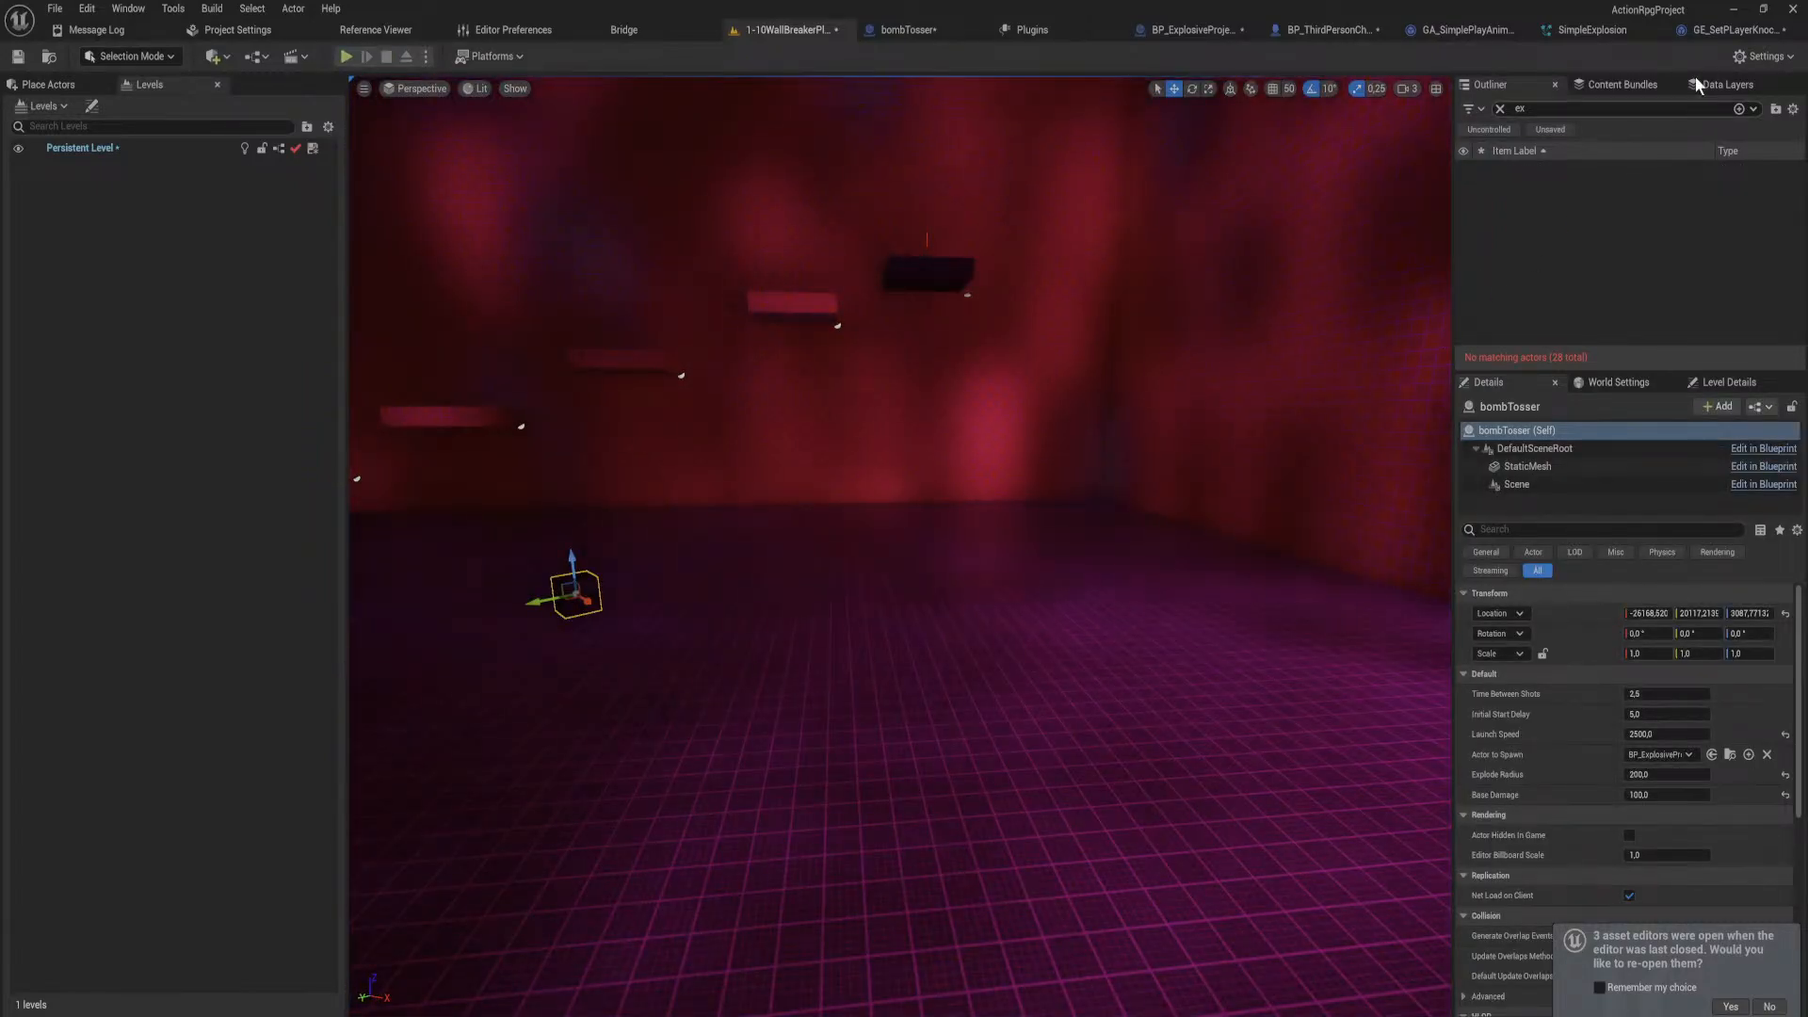
Step: Review the player knockback gameplay effect, and in BP_ThirdPersonCharacter move Event AnyDamage farther left of Get Attribute Set
click(1727, 30)
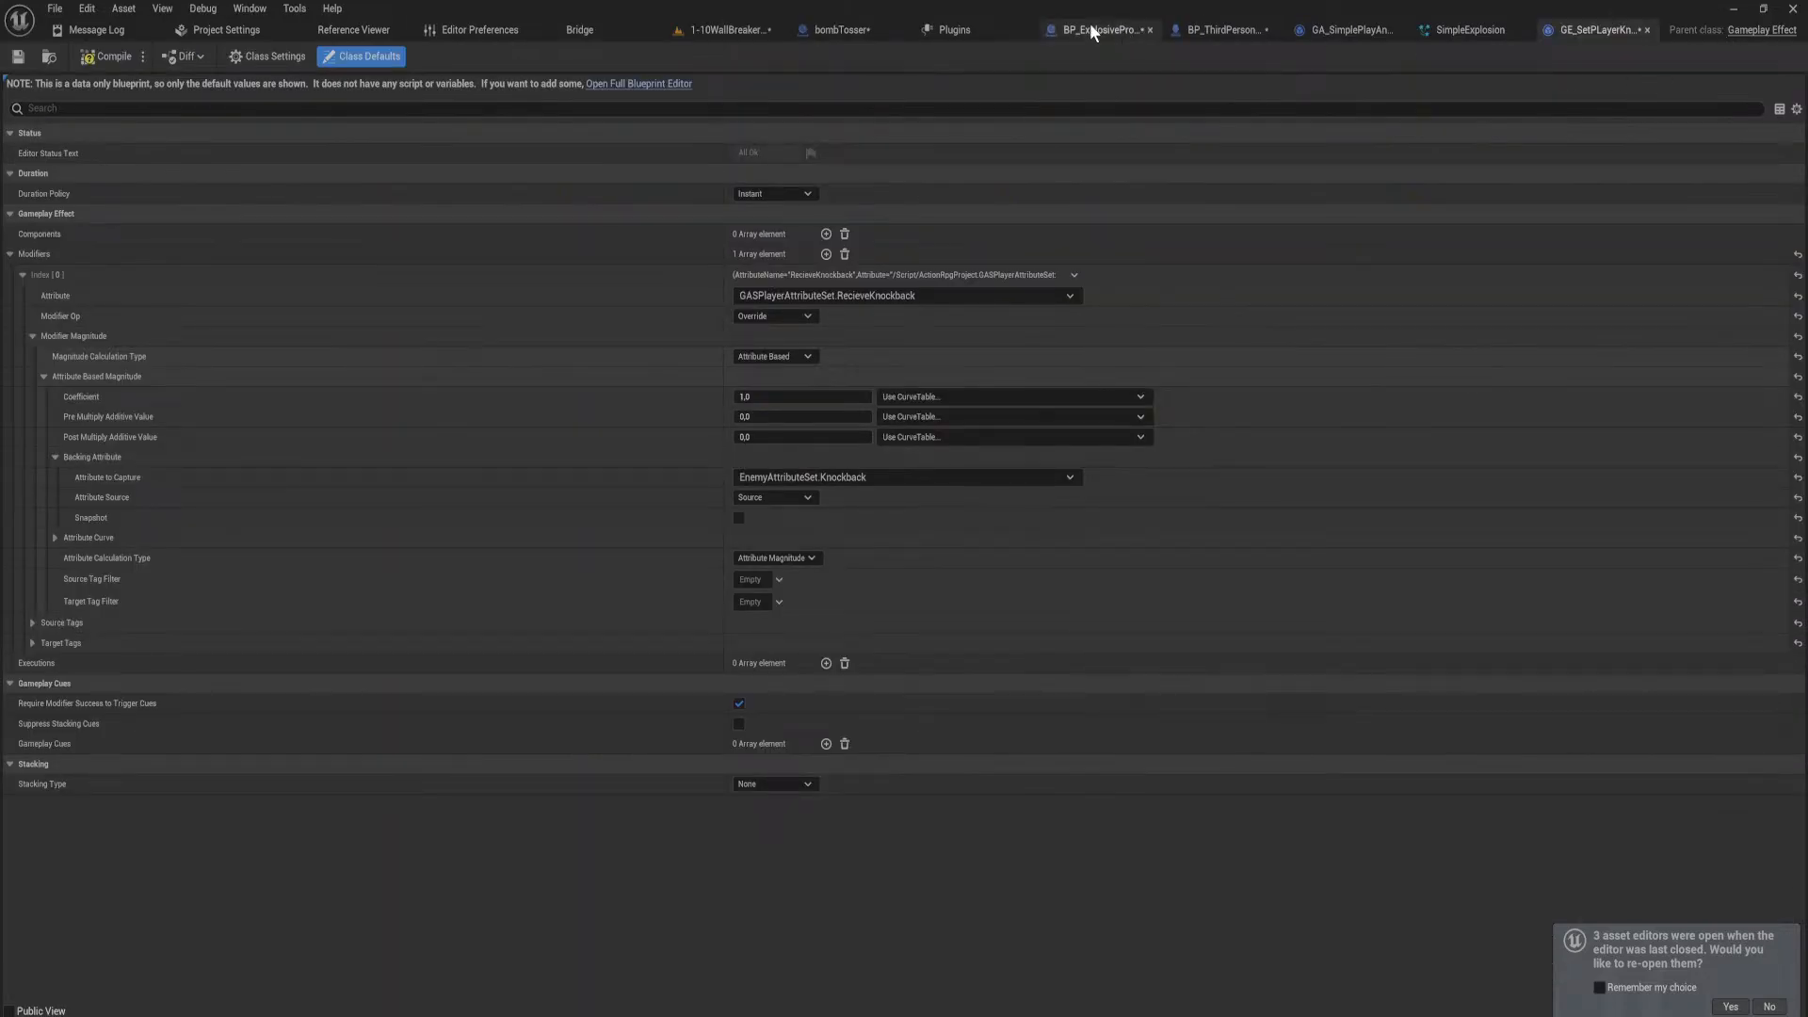
click(1194, 29)
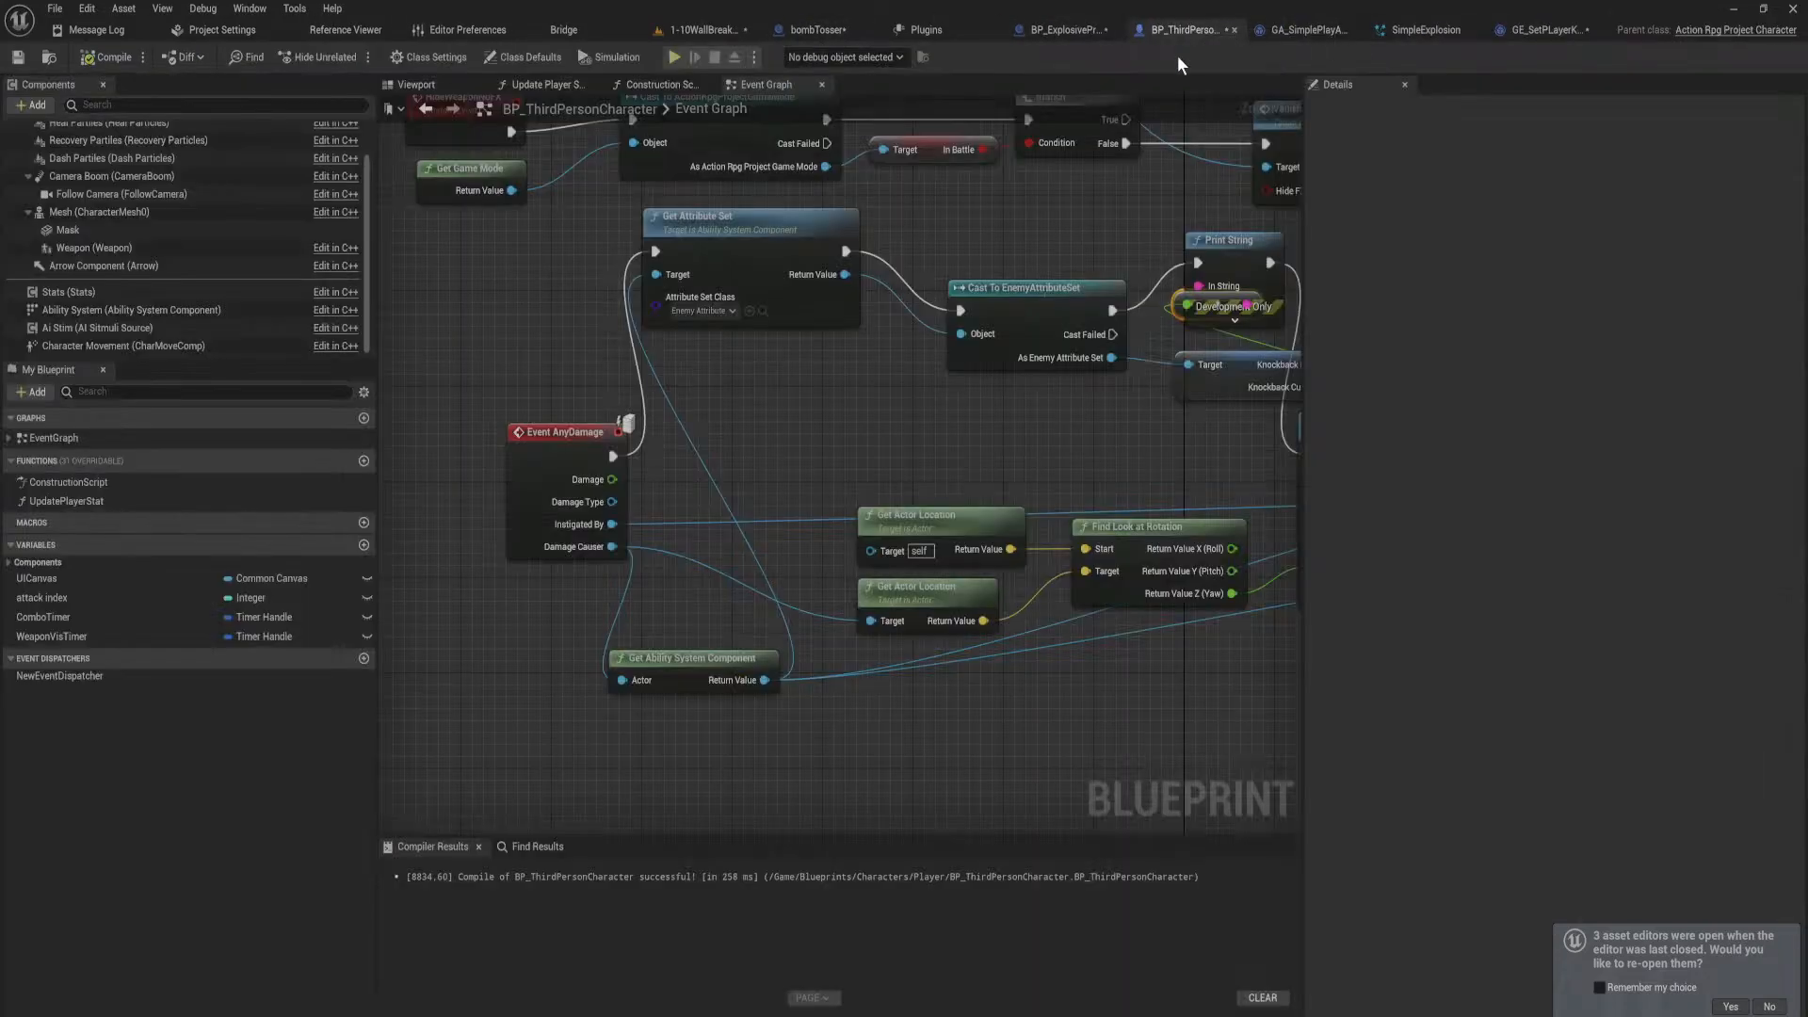
right_drag(876, 562, 632, 513)
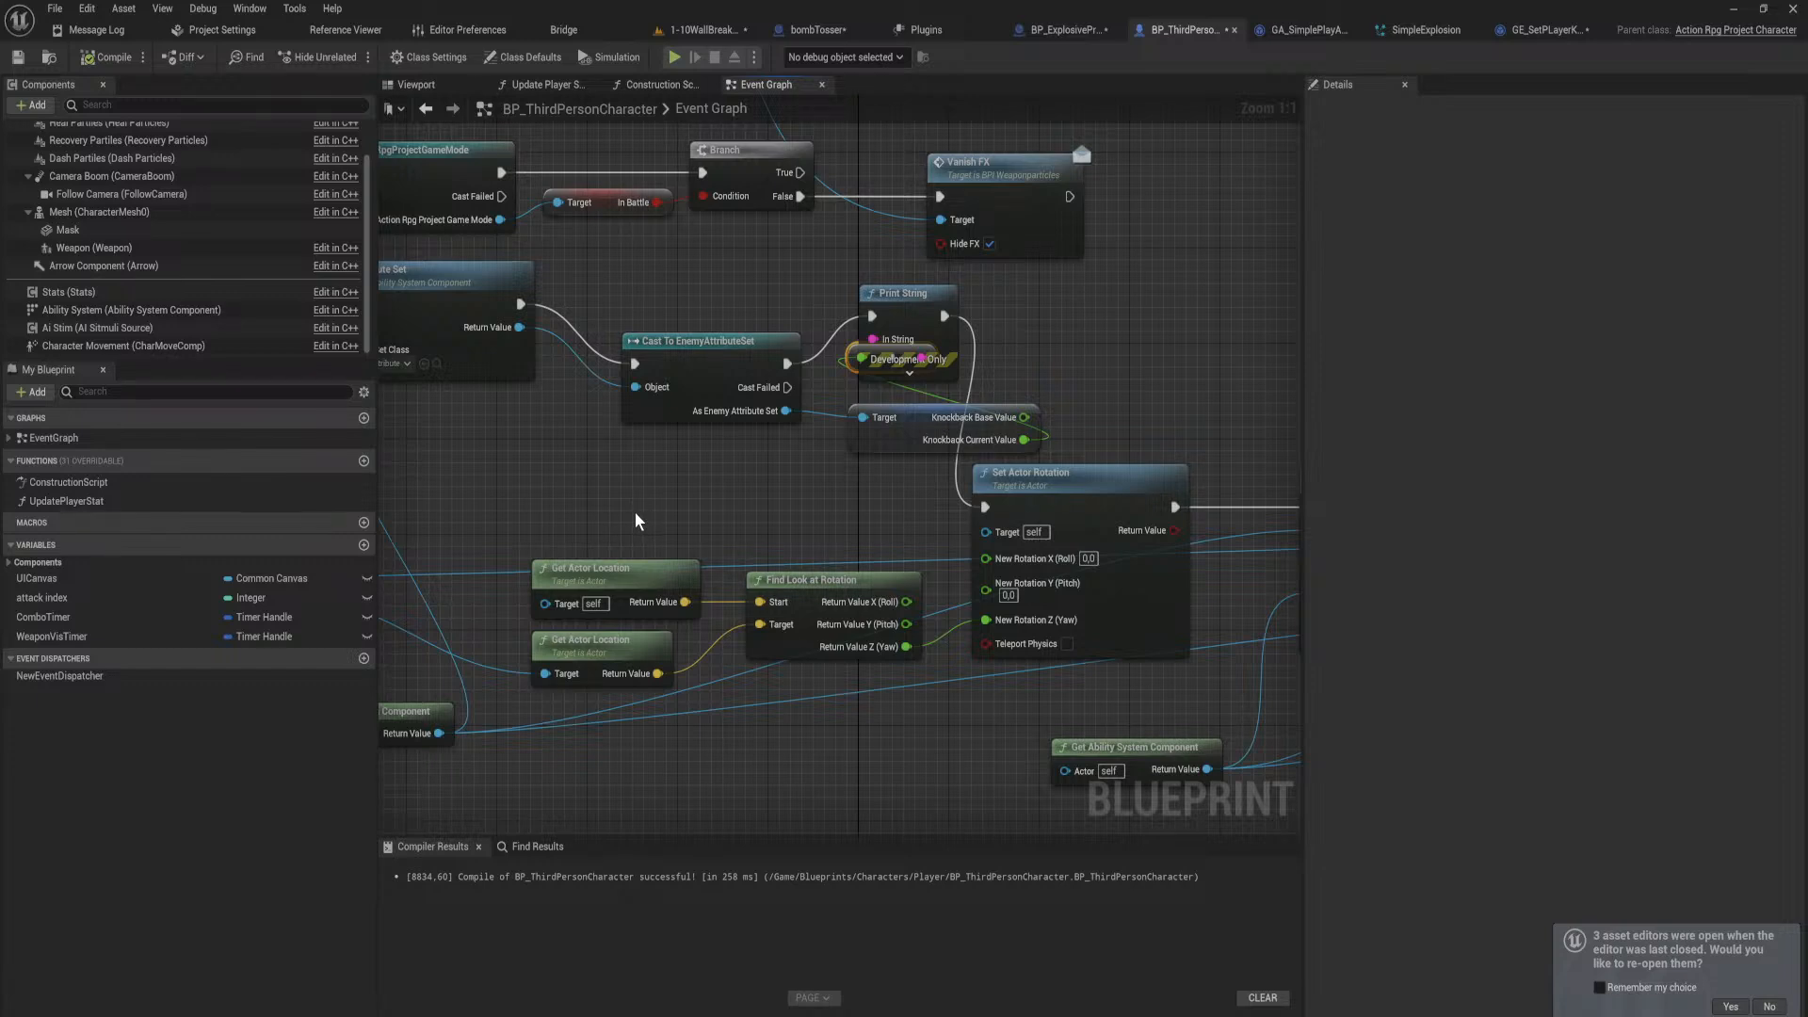
right_drag(632, 524, 939, 482)
drag(541, 467, 367, 456)
scroll(743, 459, down, 3)
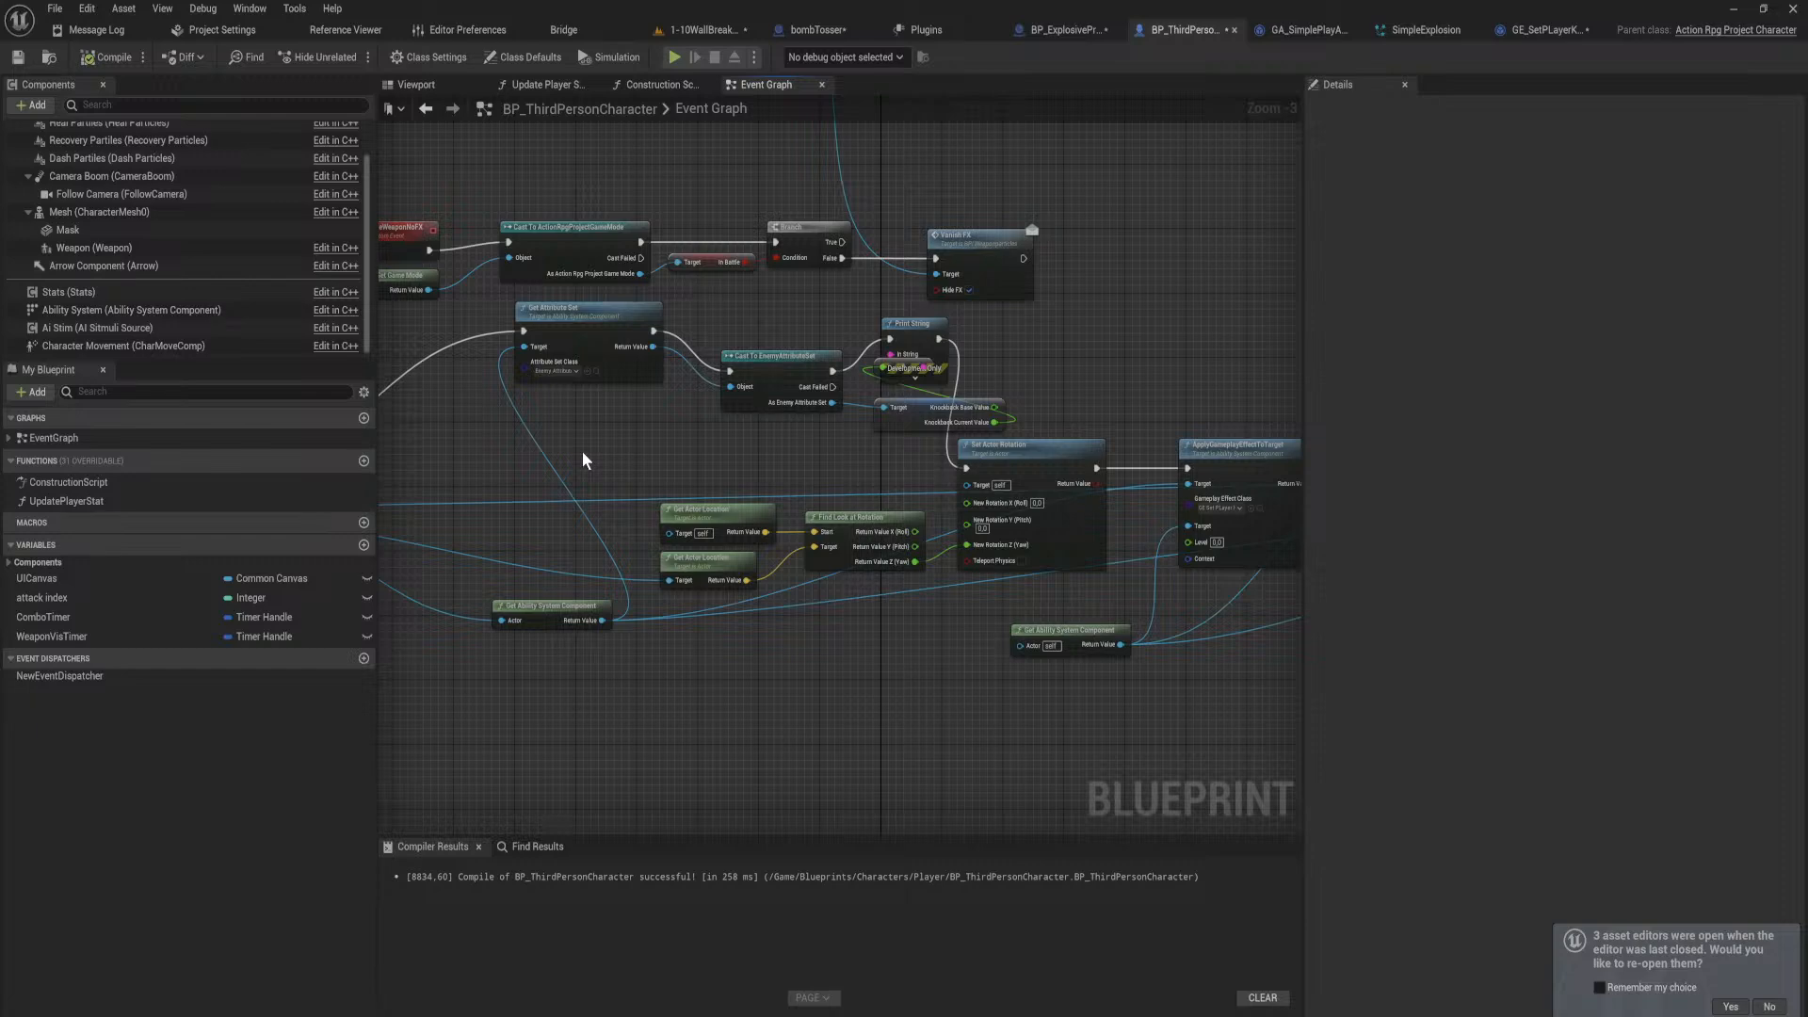
Step: Play-test the 1-10WallBreakerPlatforming level, walk the character toward bombTosser into an explosive projectile, and end the session
click(705, 29)
click(344, 56)
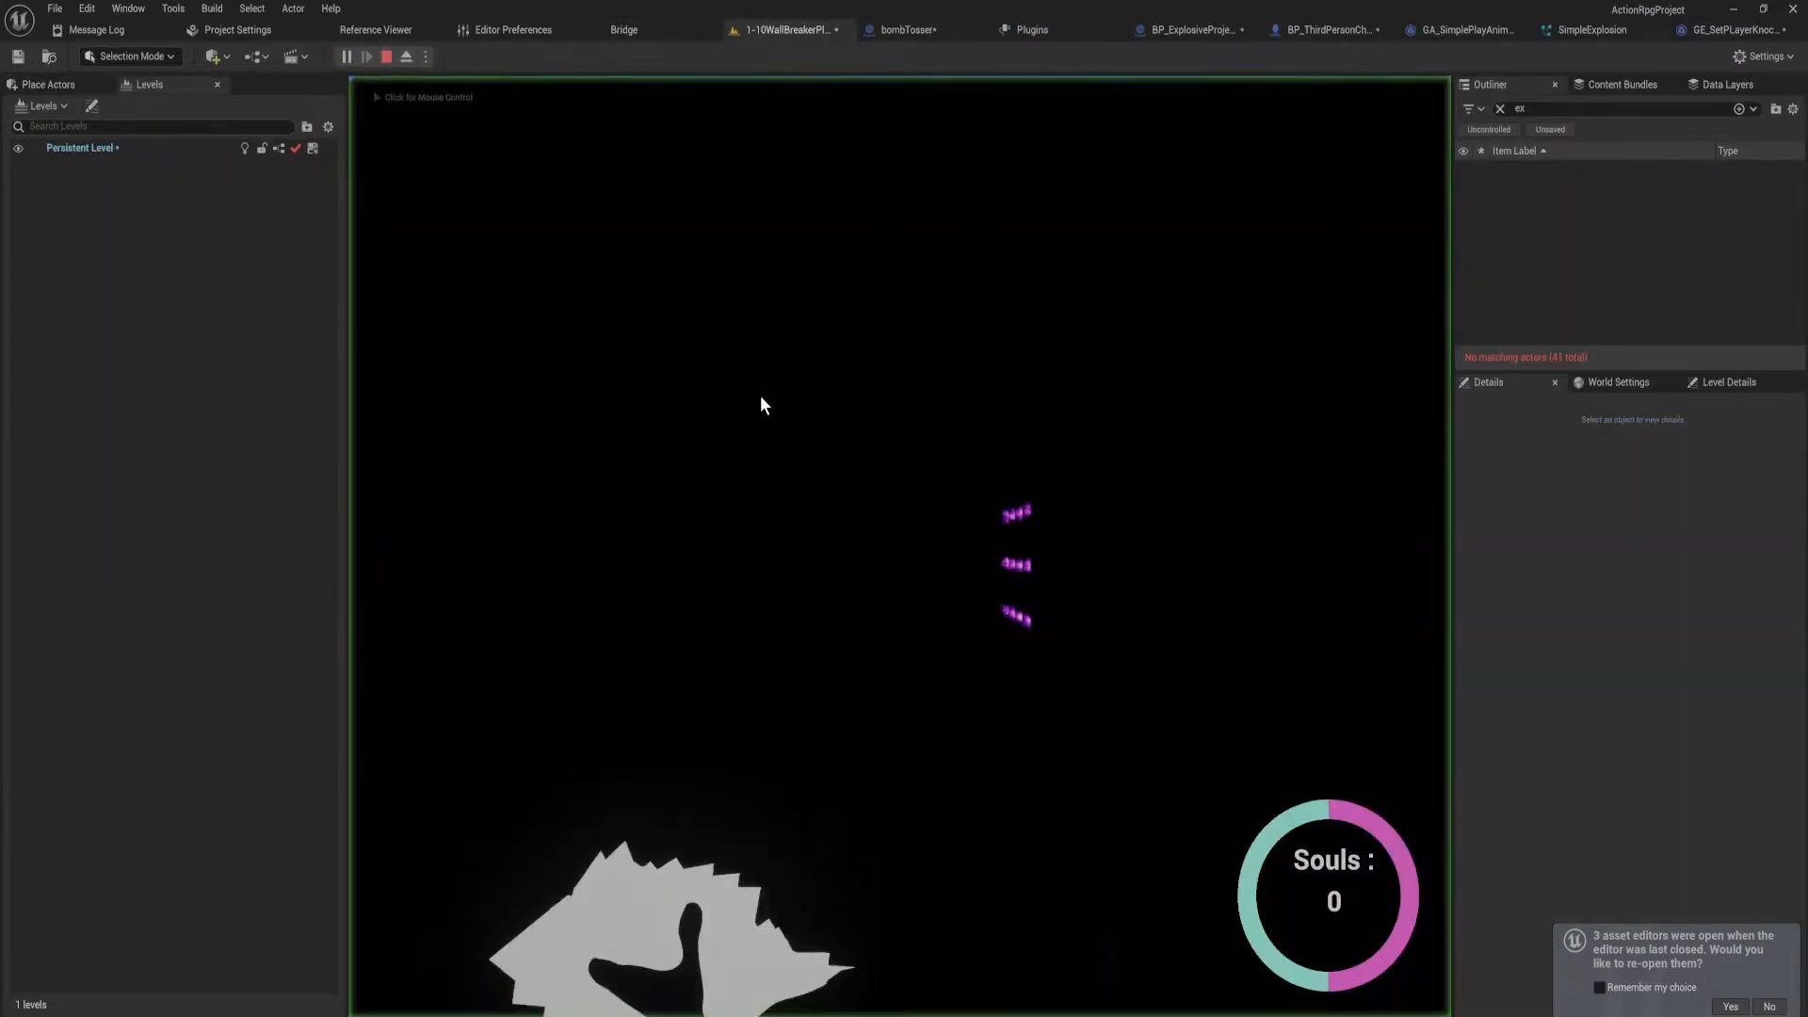
key(w)
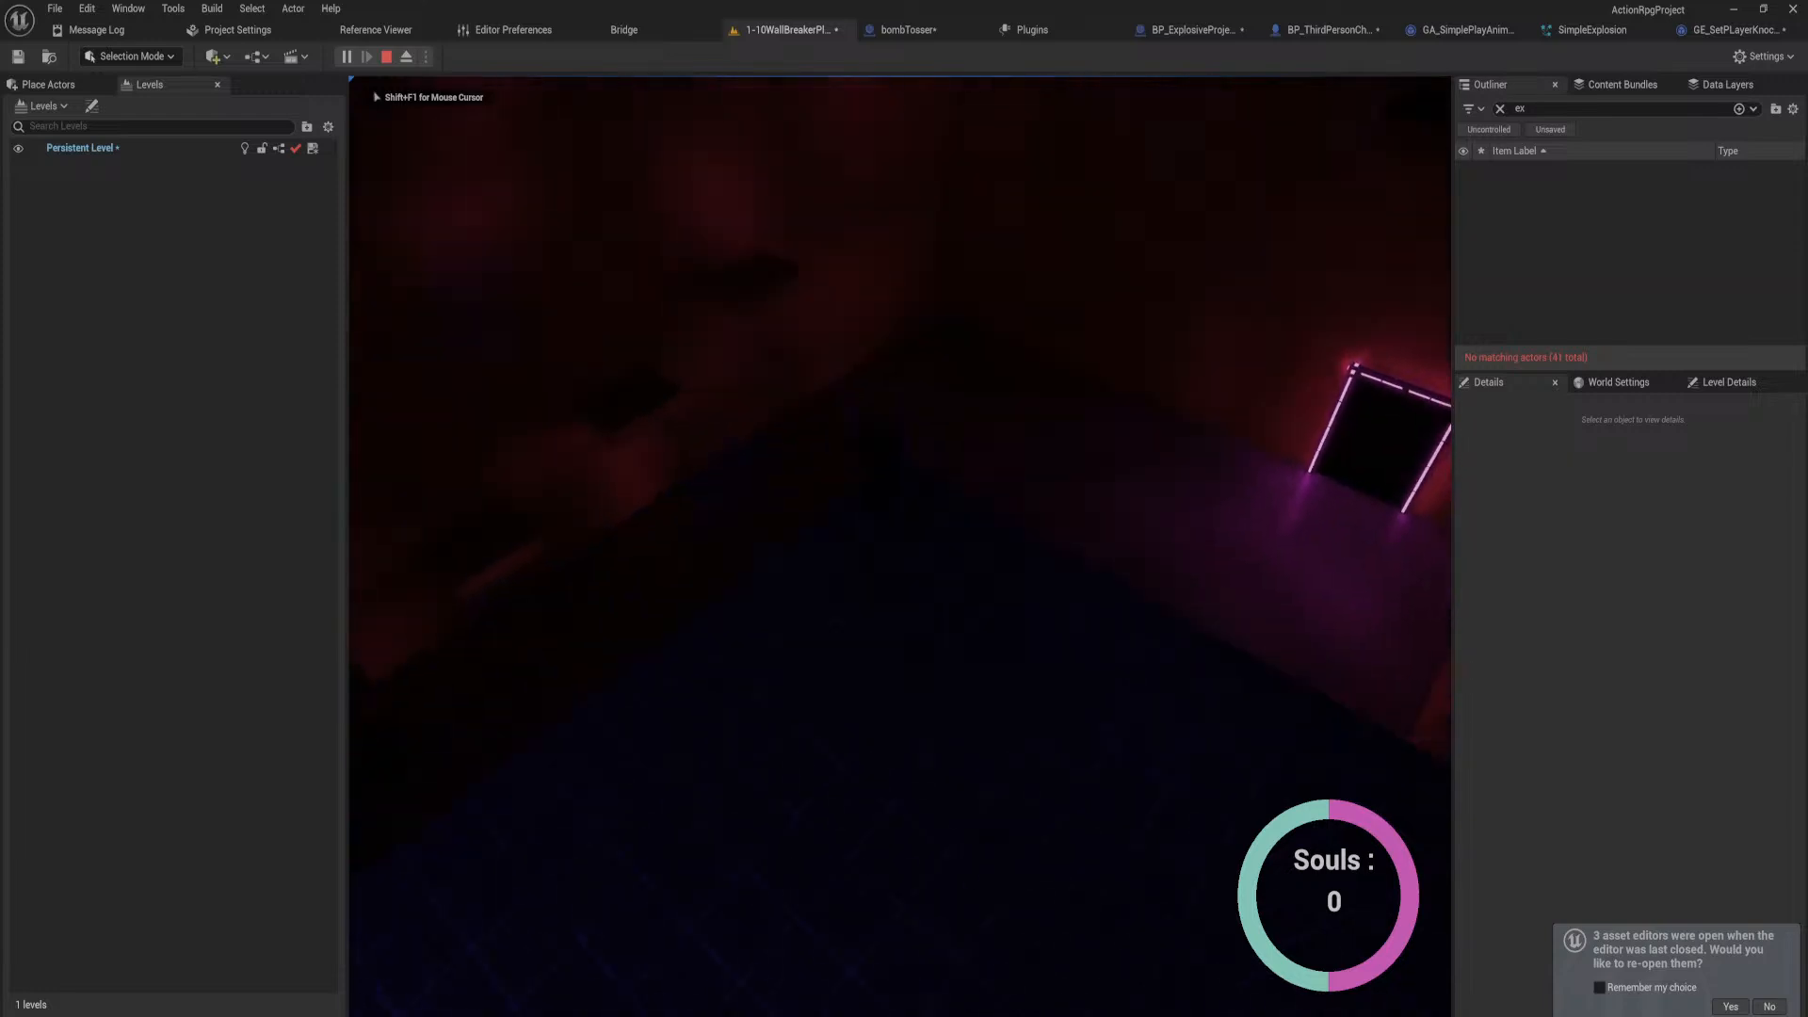
key(w)
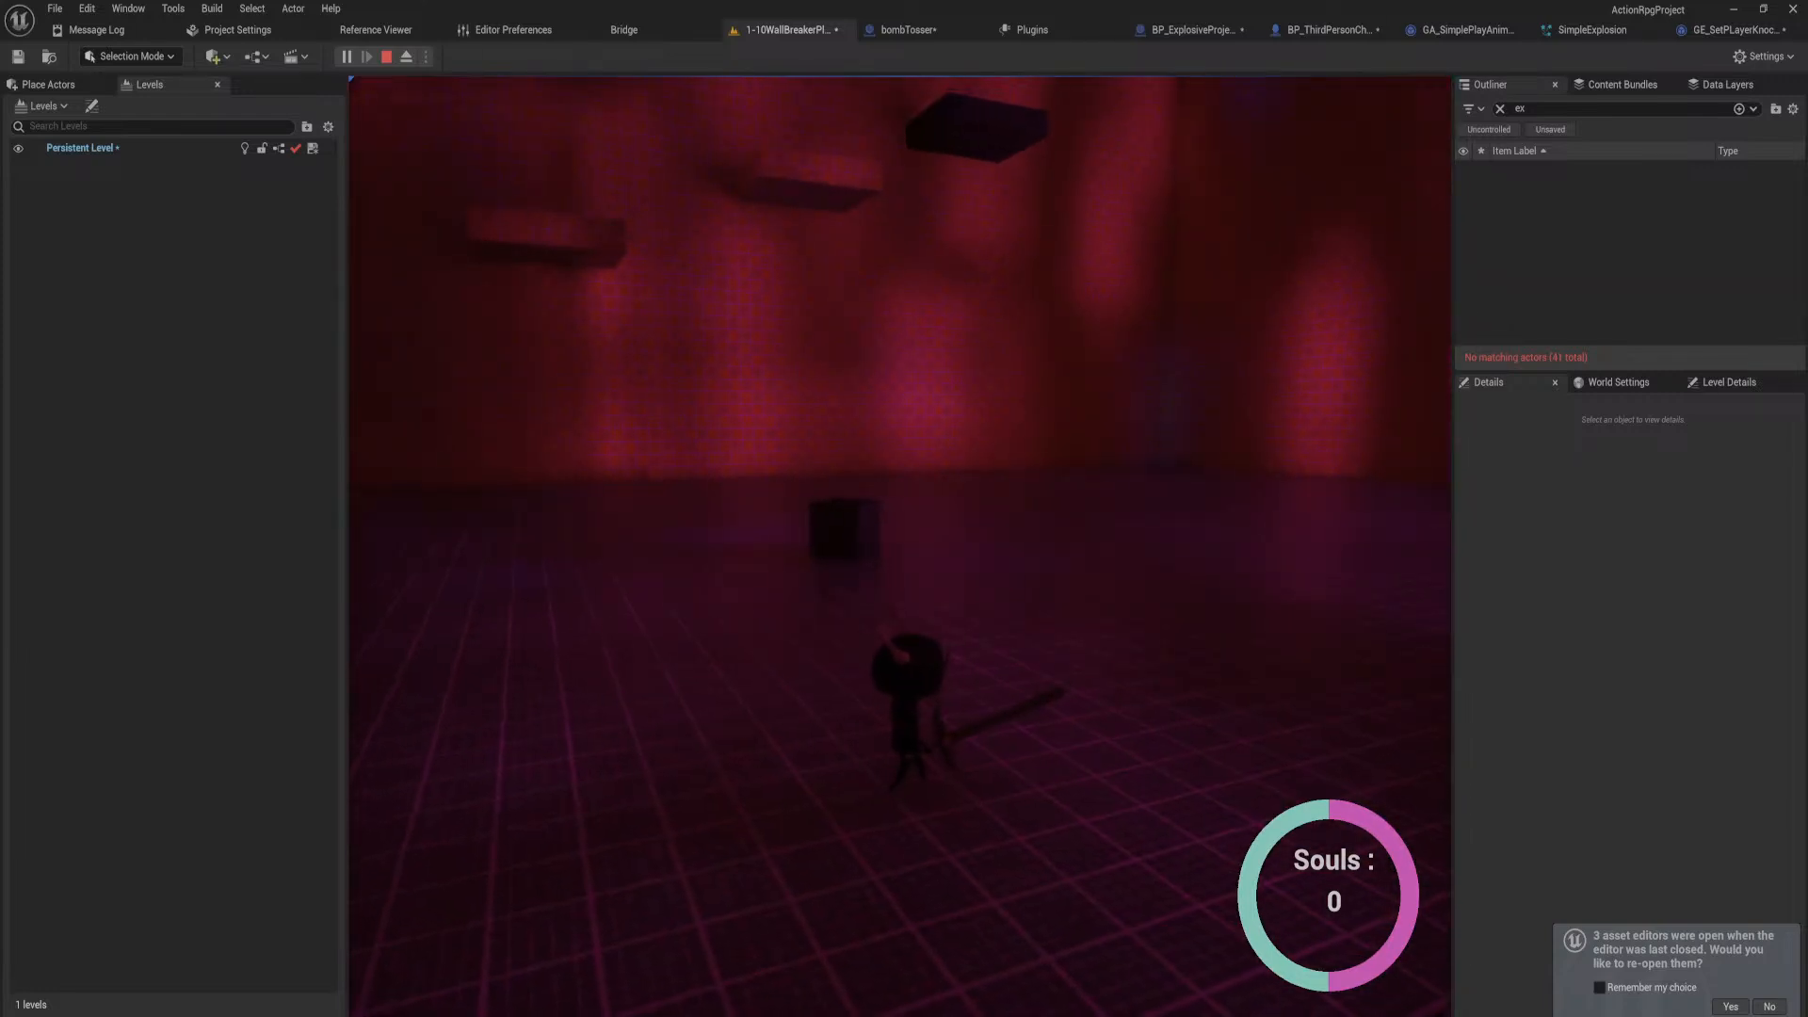
key(d)
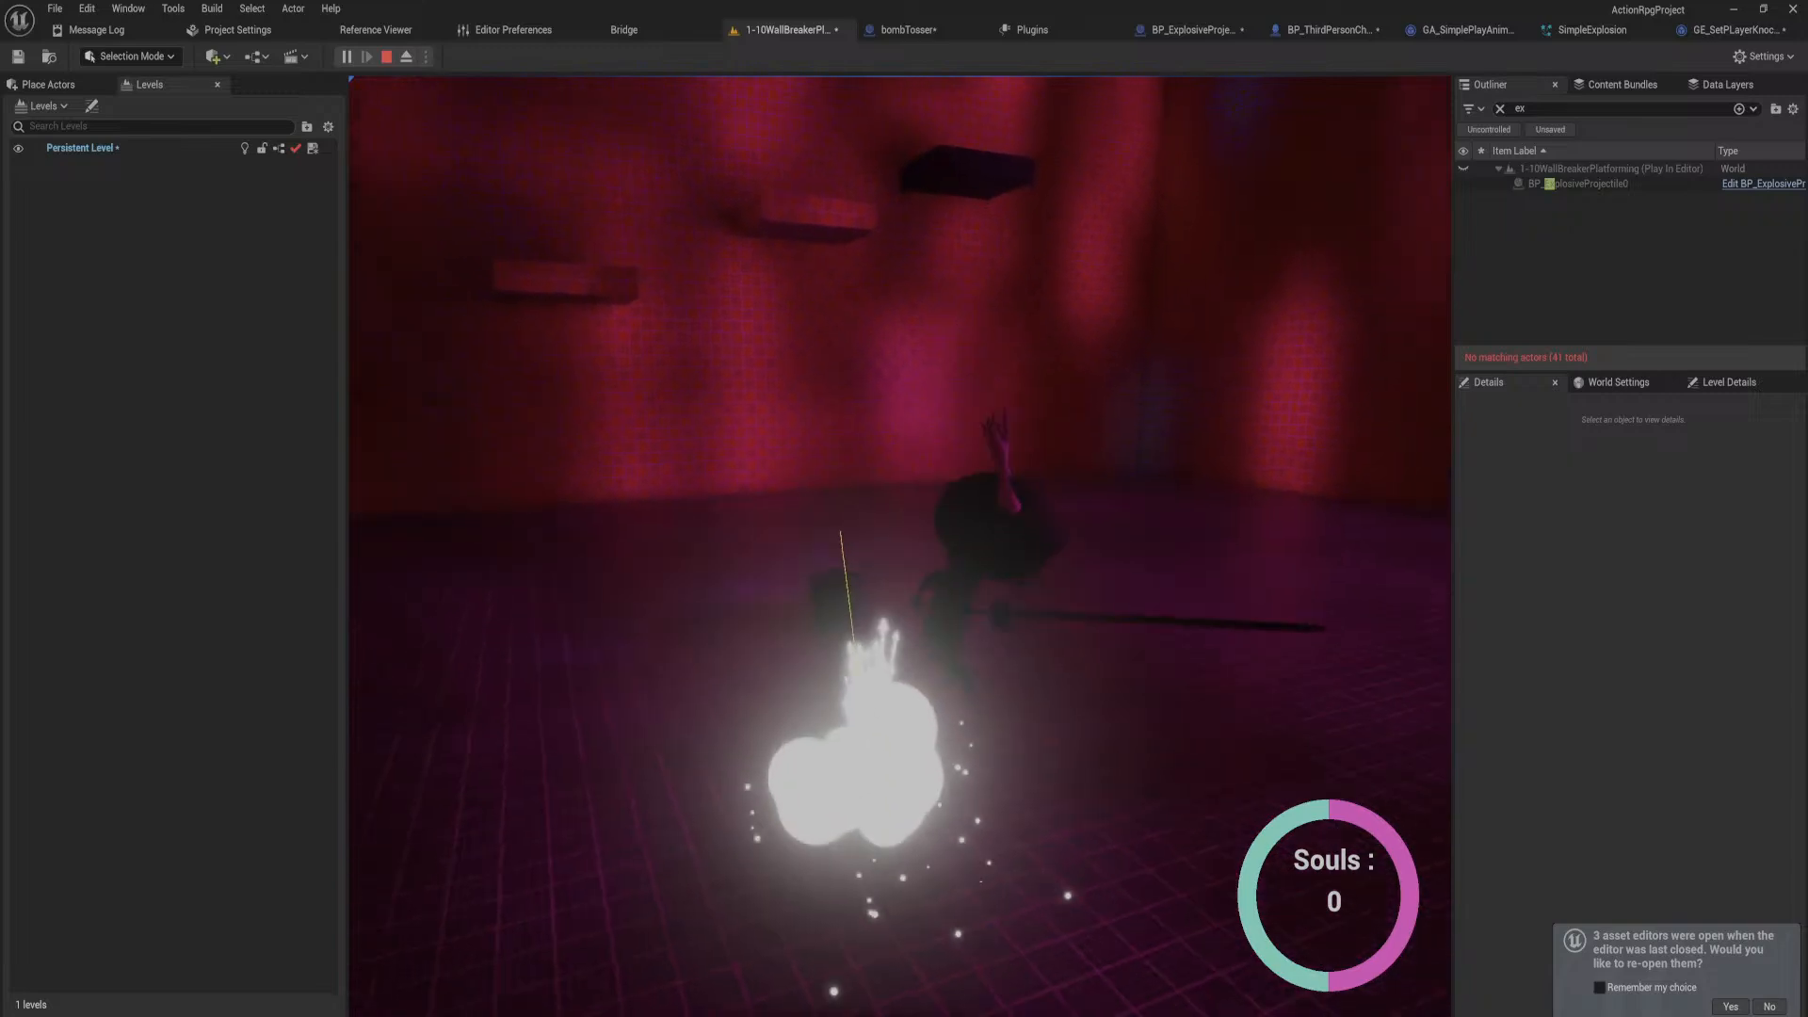
key(Escape)
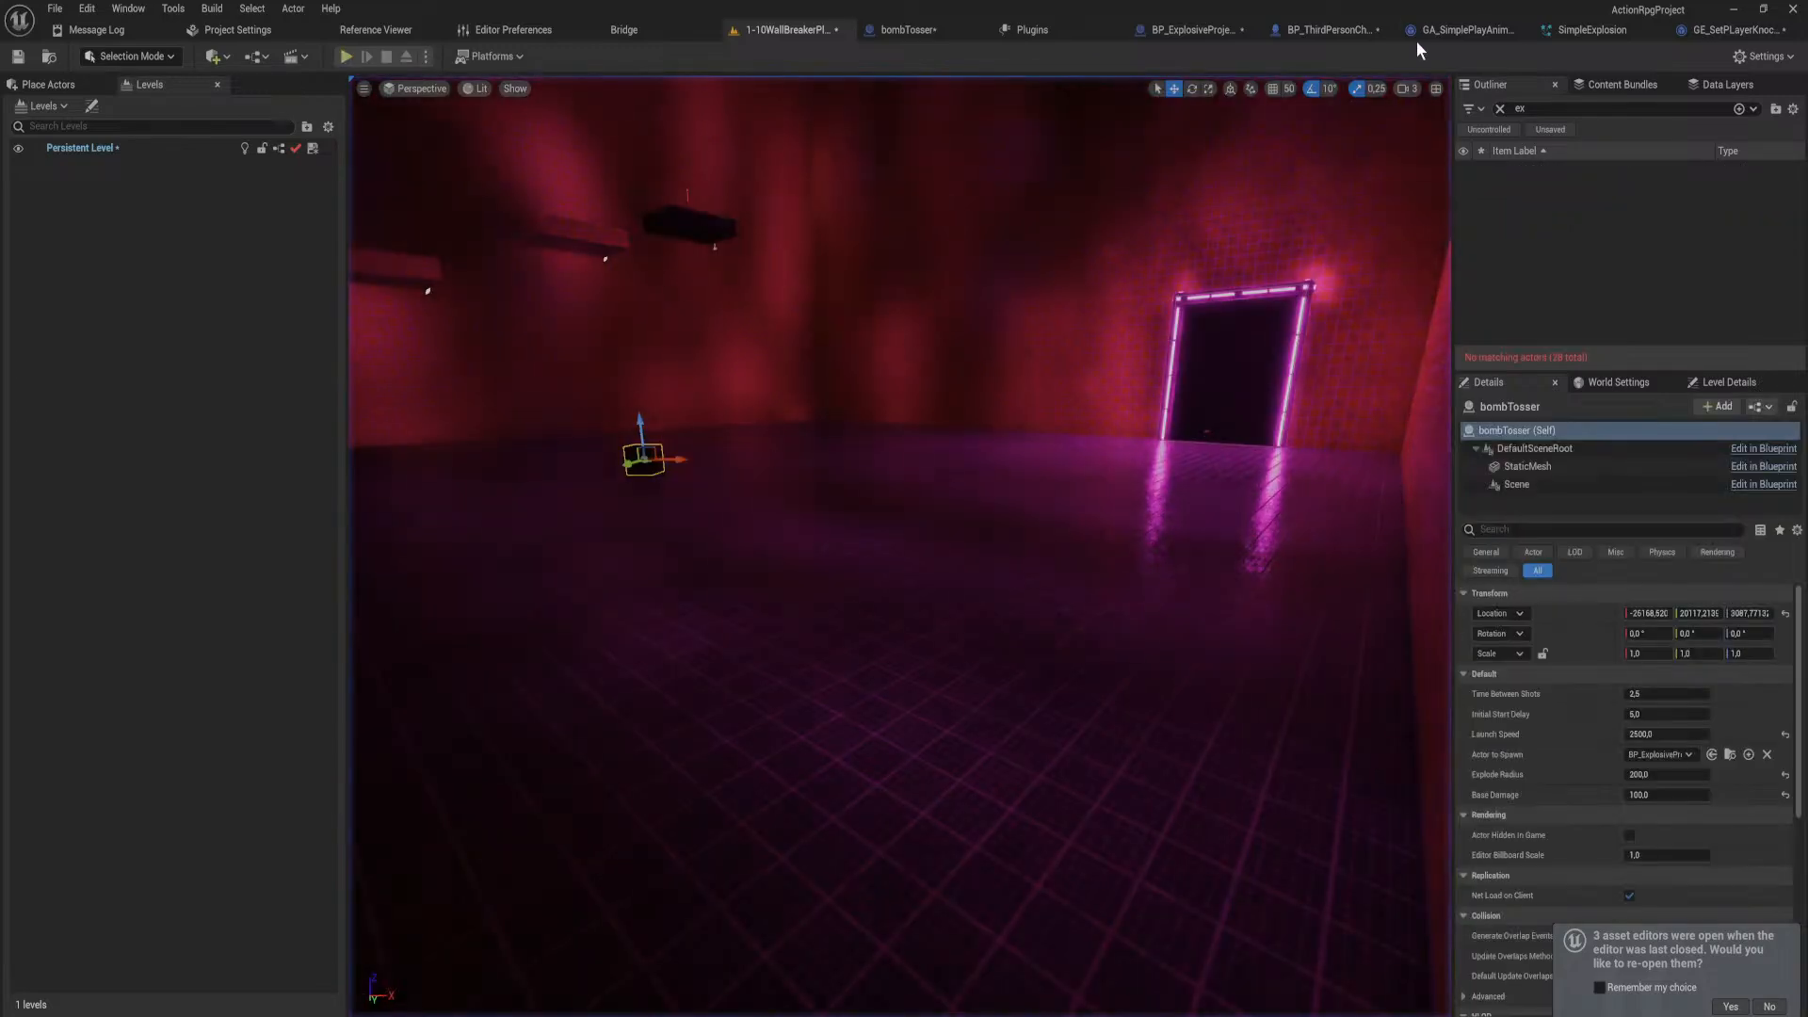
Step: In BP_ThirdPersonCharacter's Event Graph, add a Print String node to the Cast Failed output of Cast To EnemyAttributeSet
click(1337, 30)
right_drag(846, 404, 982, 392)
drag(948, 363, 959, 410)
text(print)
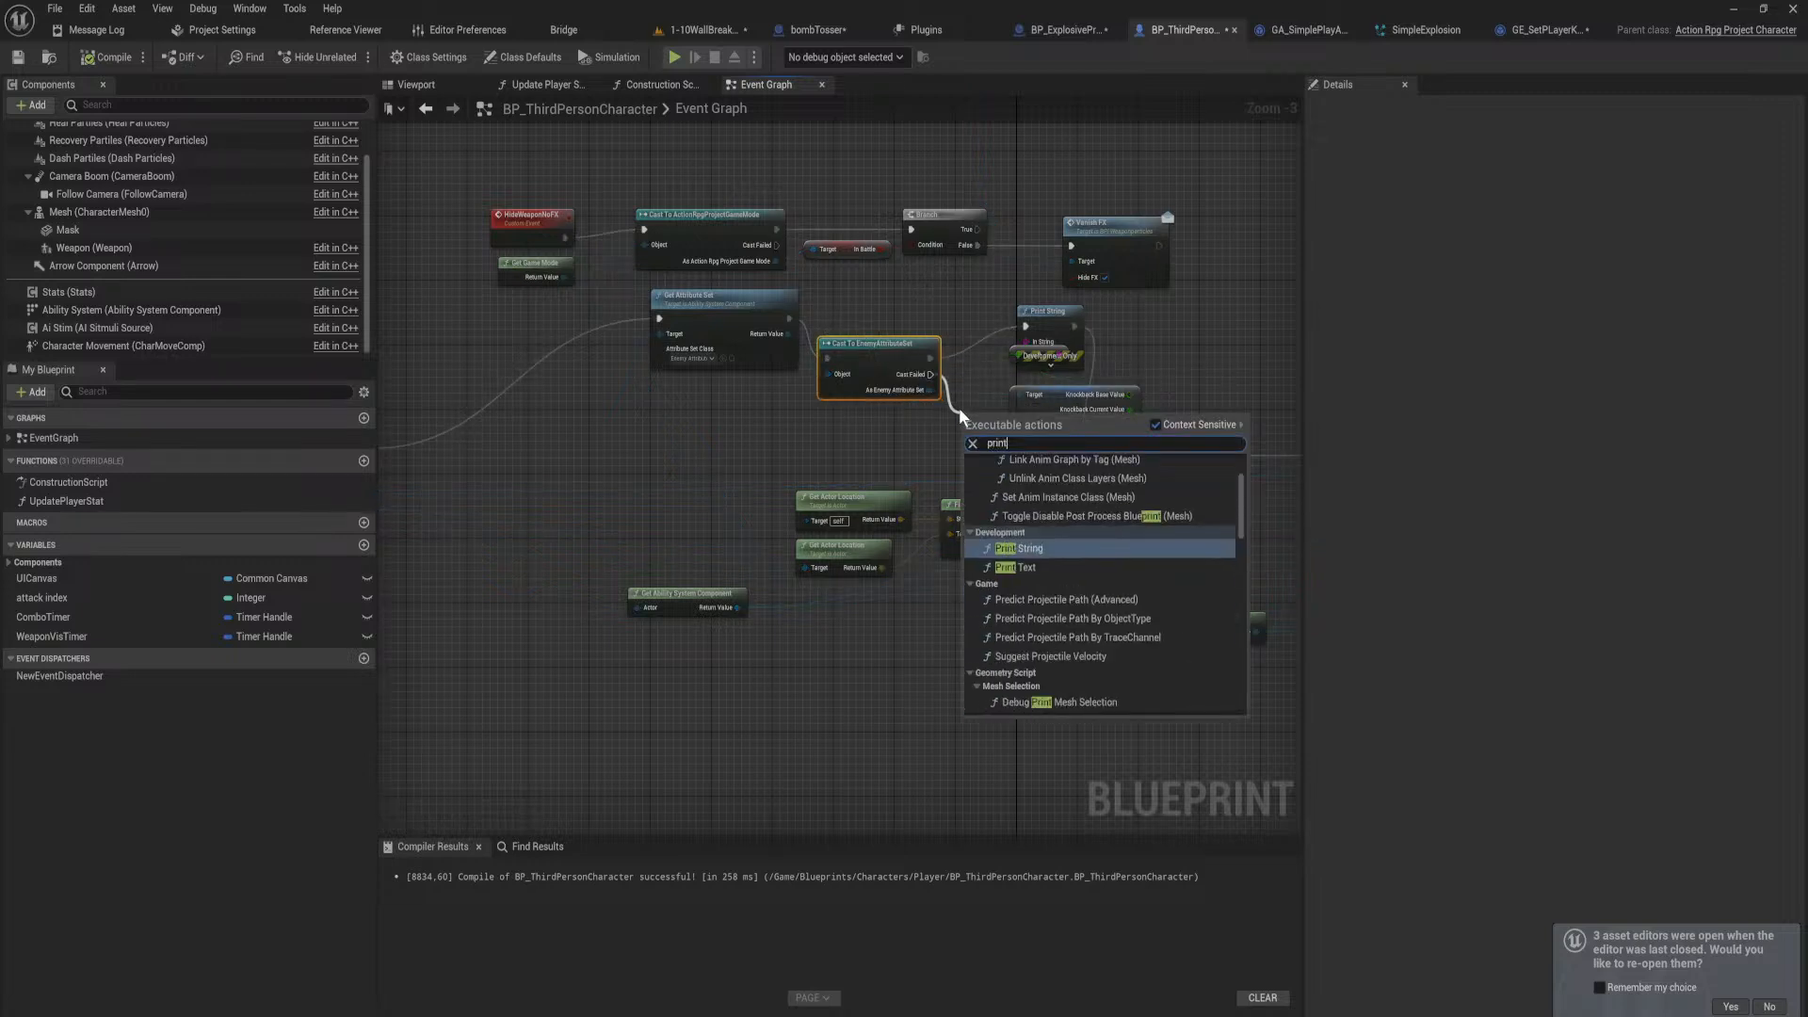
key(Return)
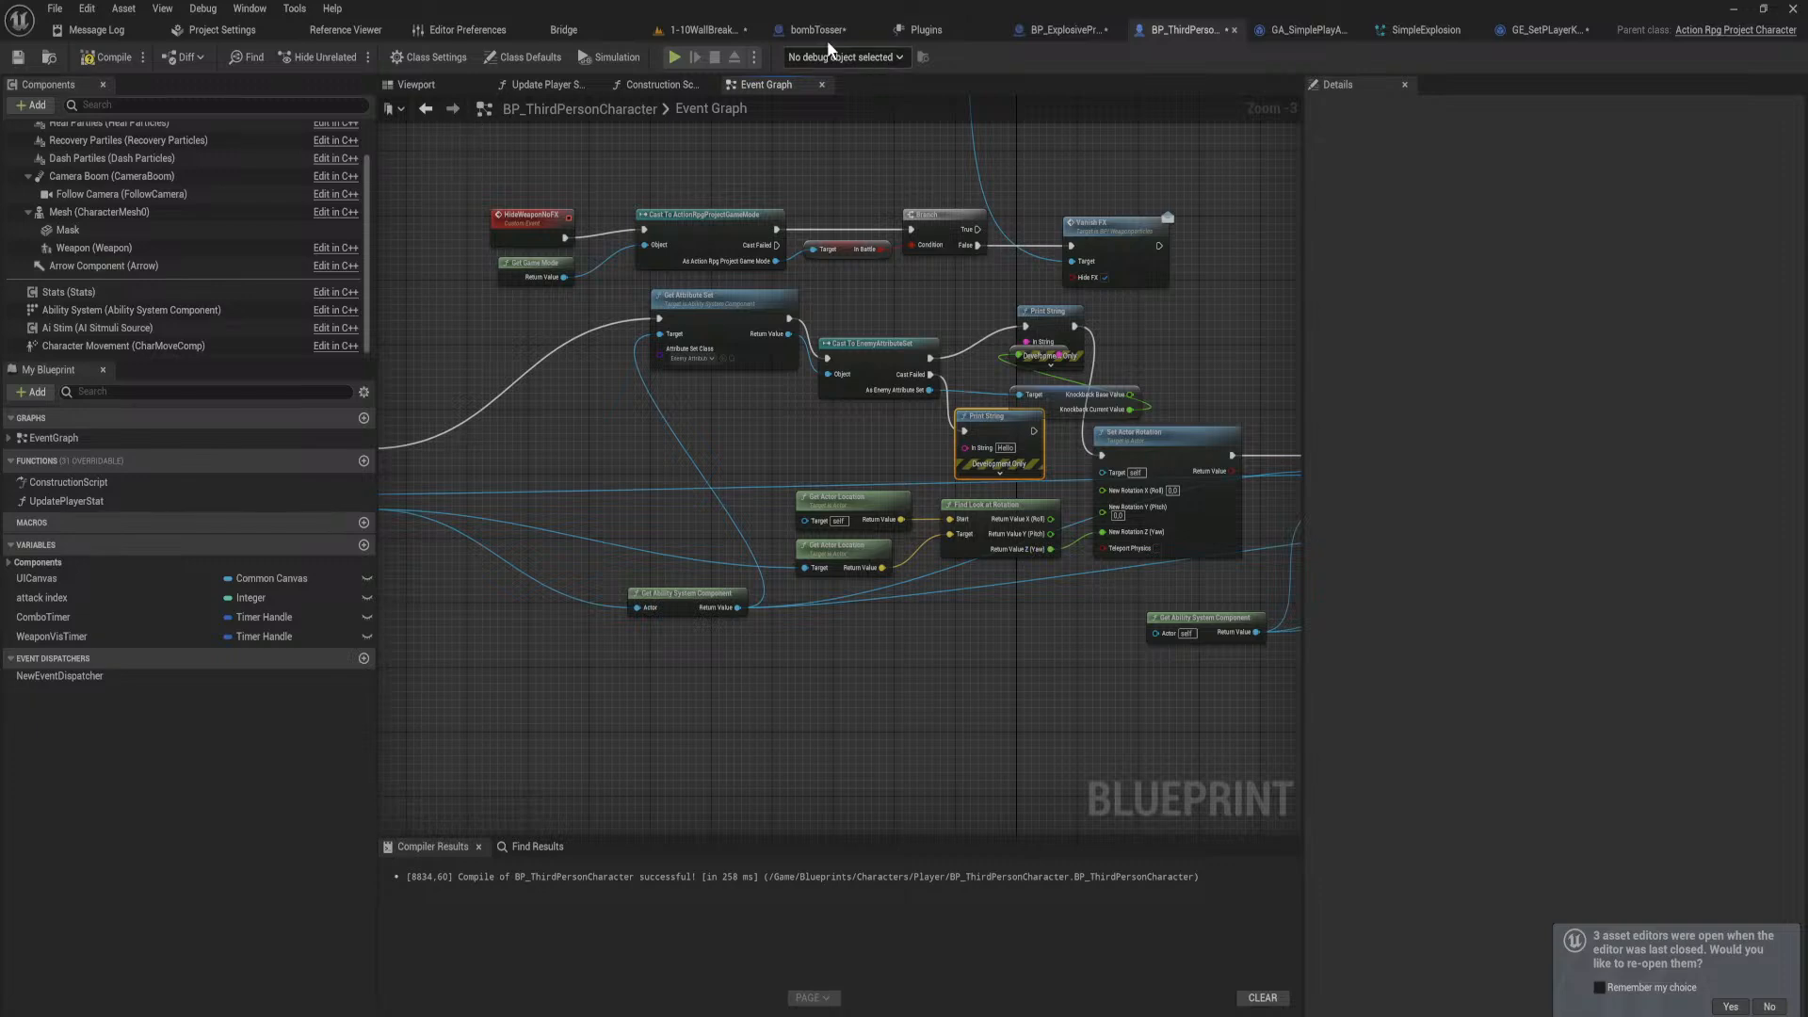
Step: Run the 1-10WallBreakerPlatforming level again and walk the character up to bombTosser to test the cast-failure print
click(708, 29)
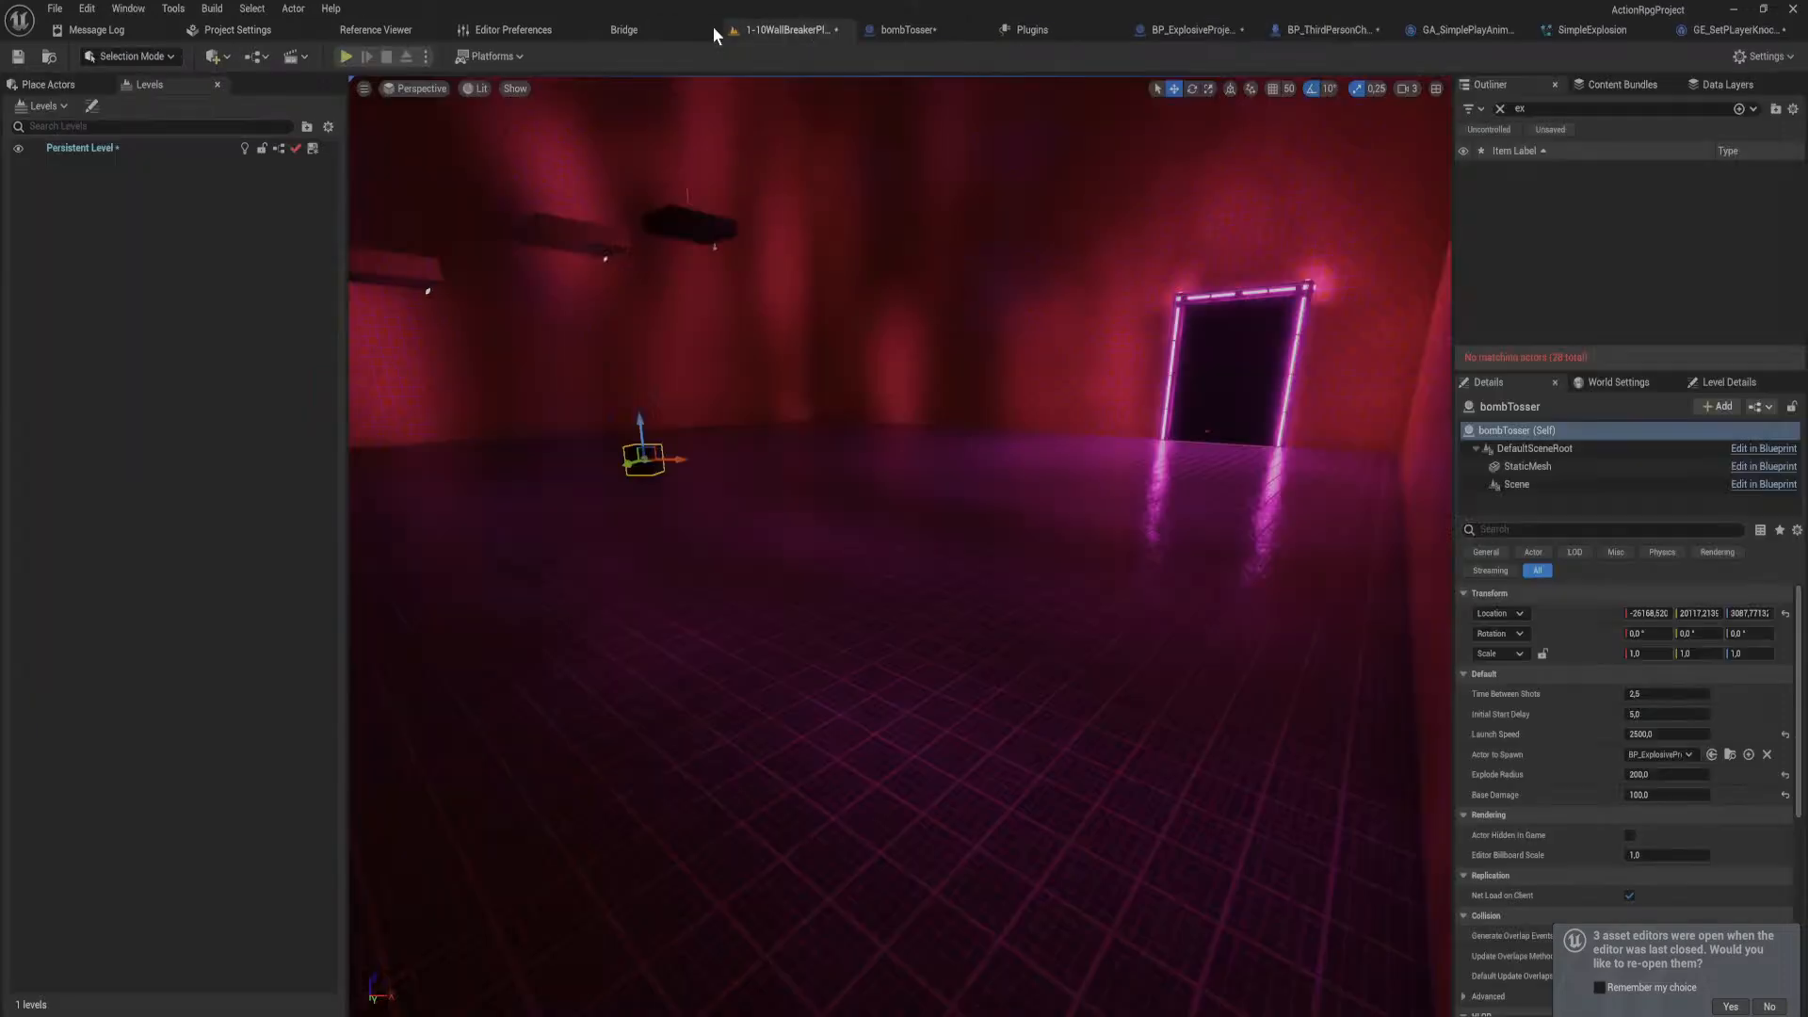
click(346, 57)
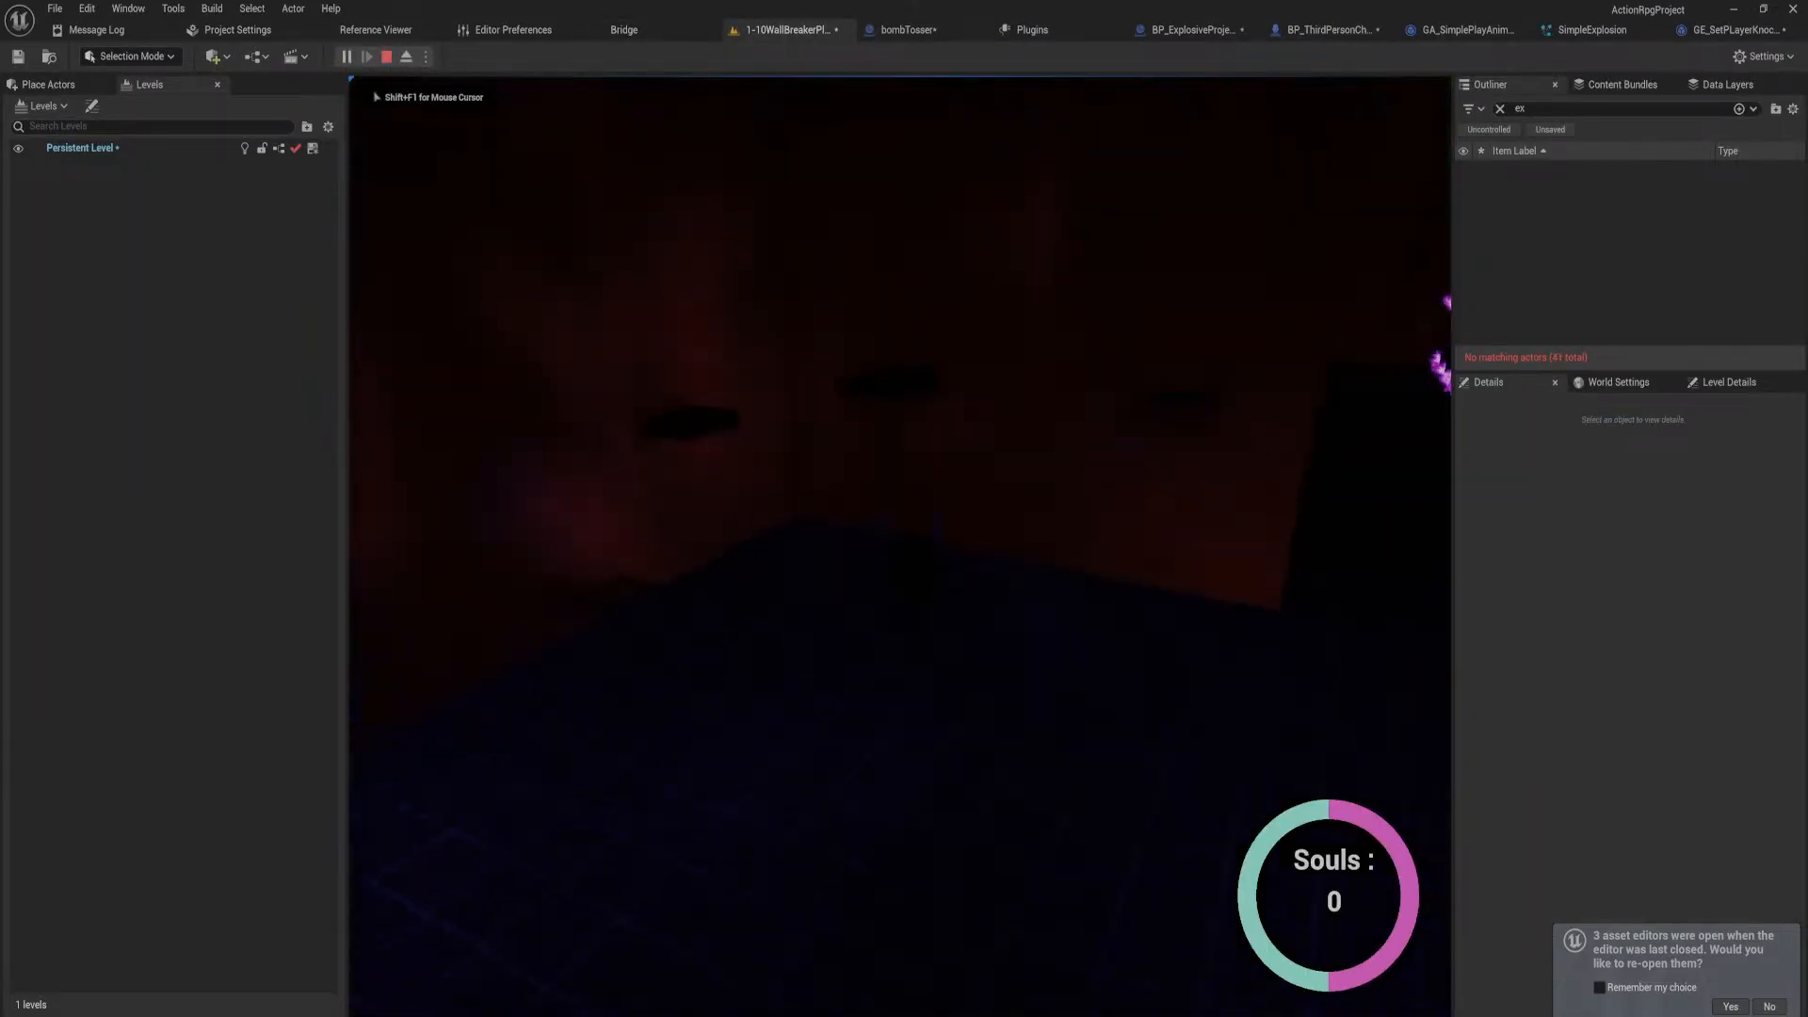
key(w)
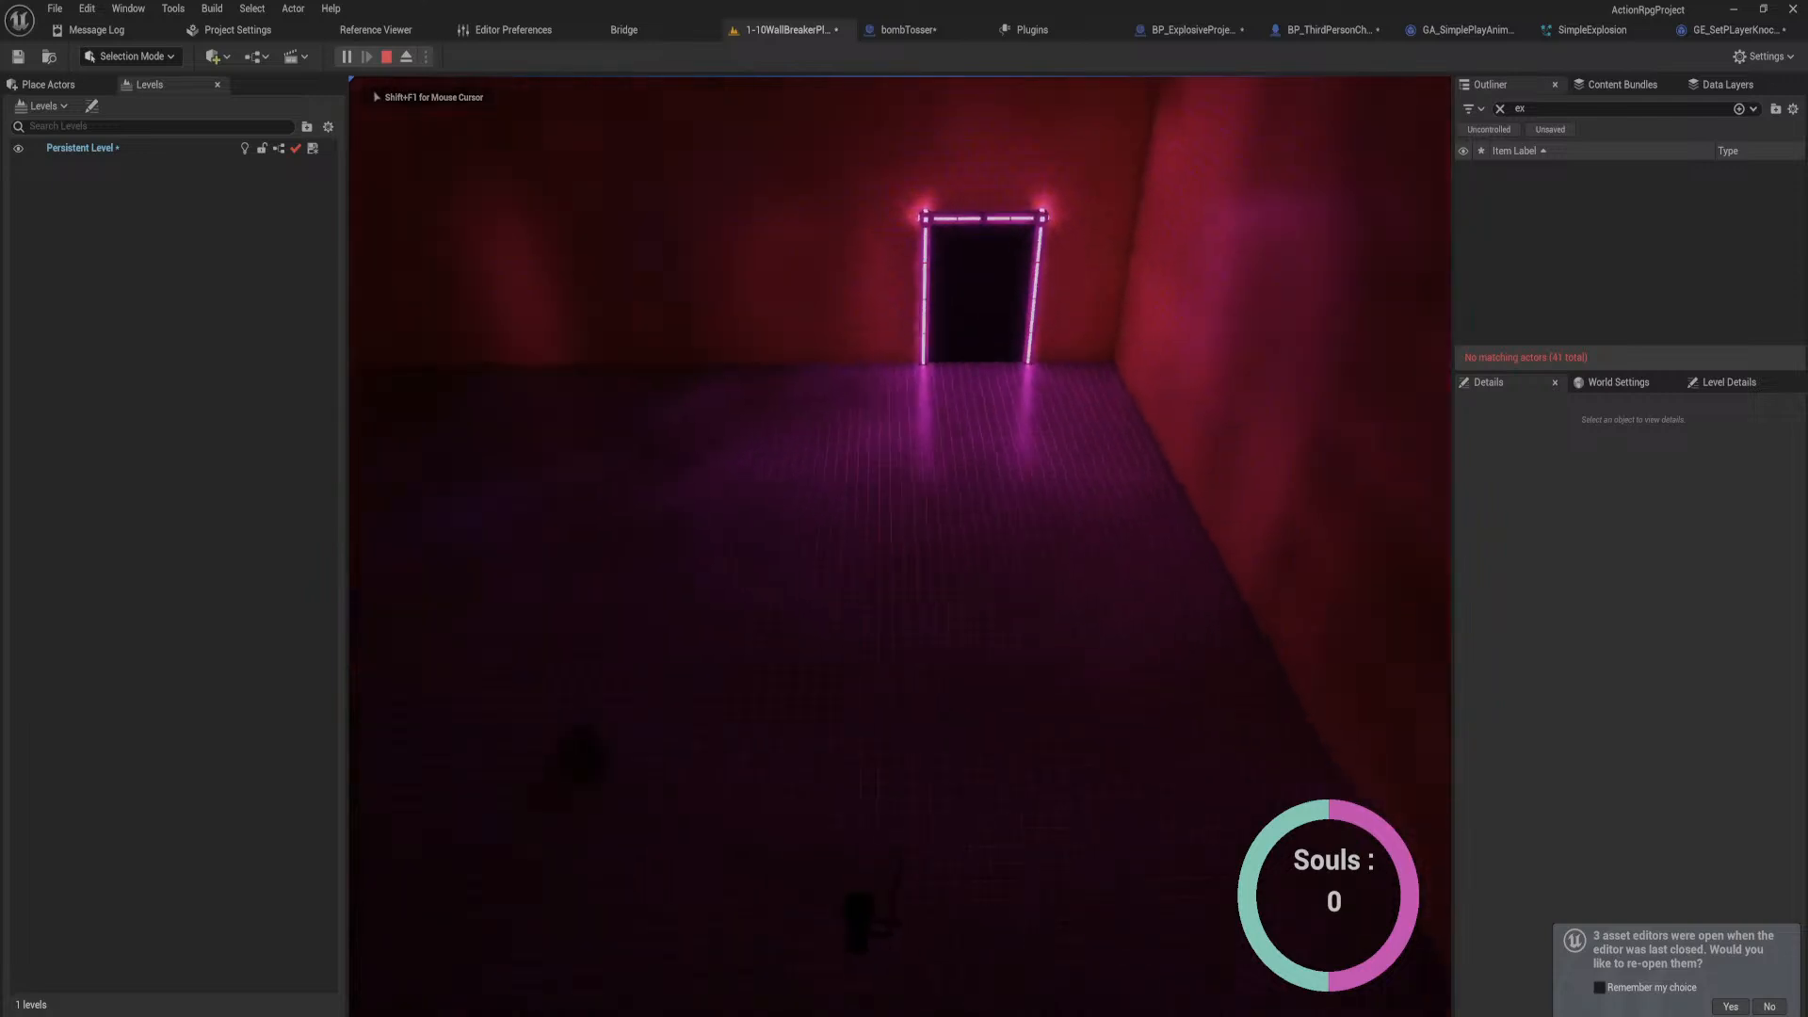
key(w)
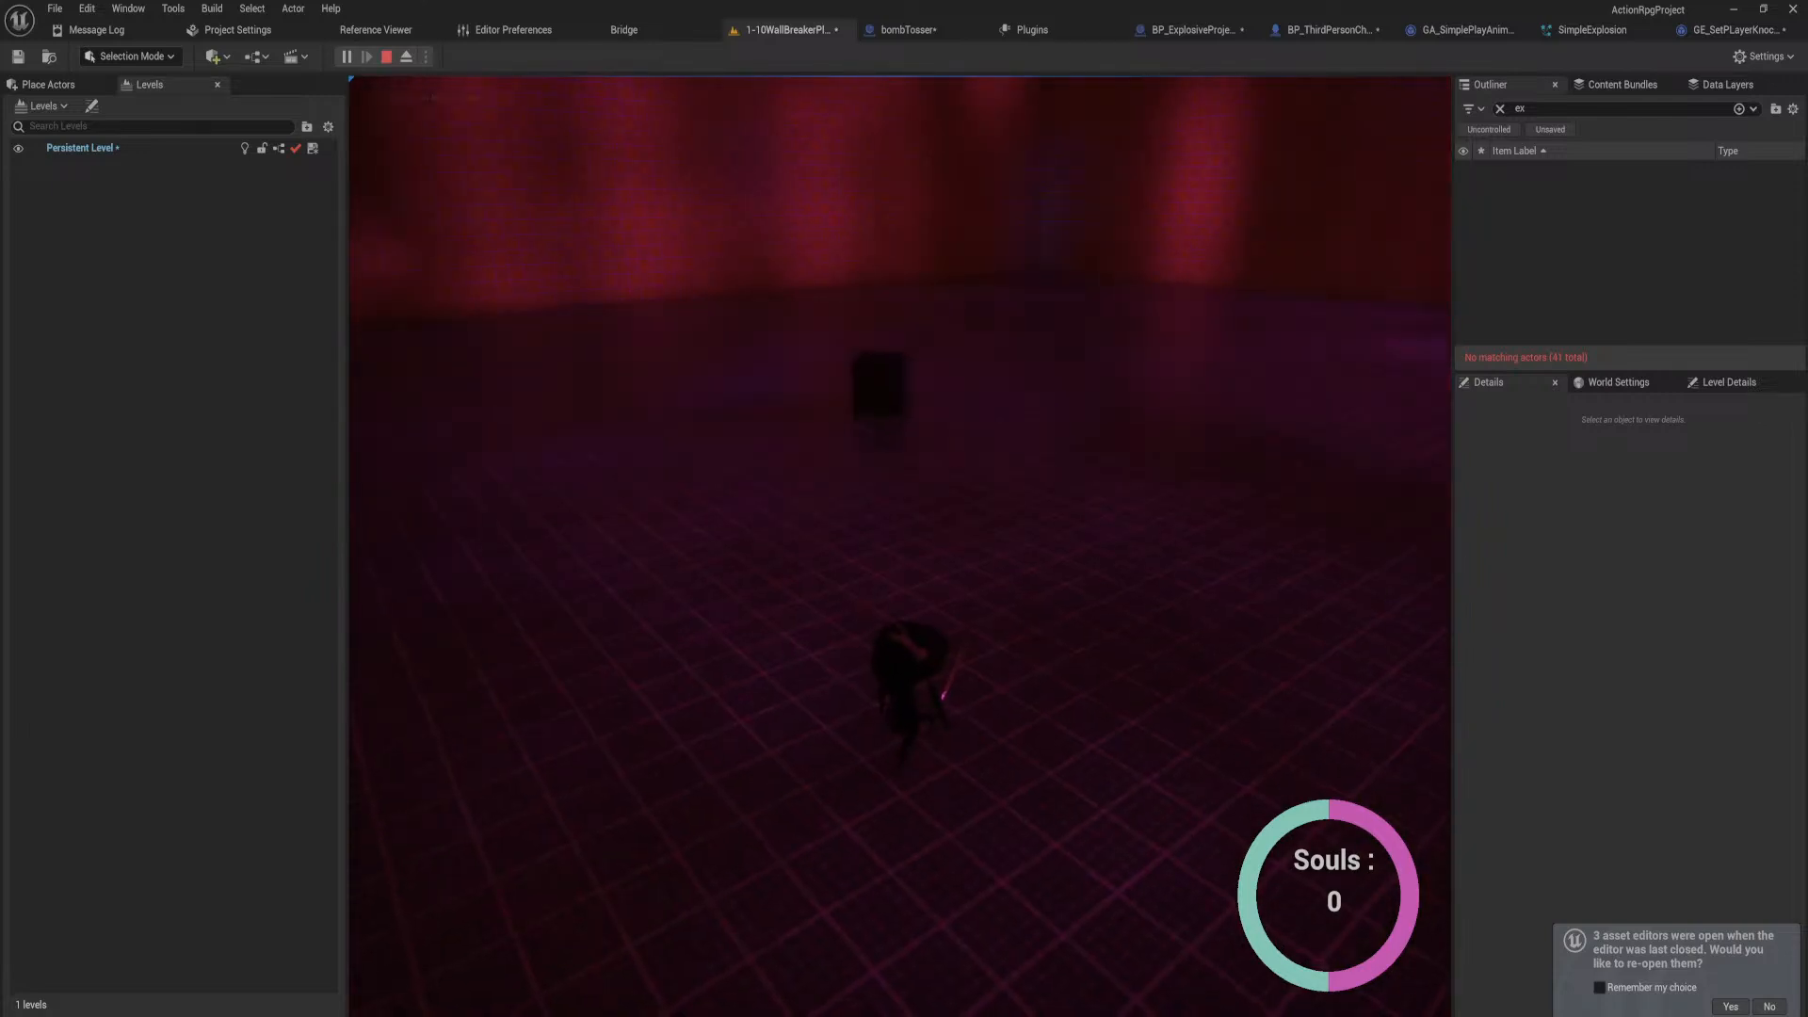
Step: Test the thrown bomb's explosion against the player character in the running level and stop the play session
key(d)
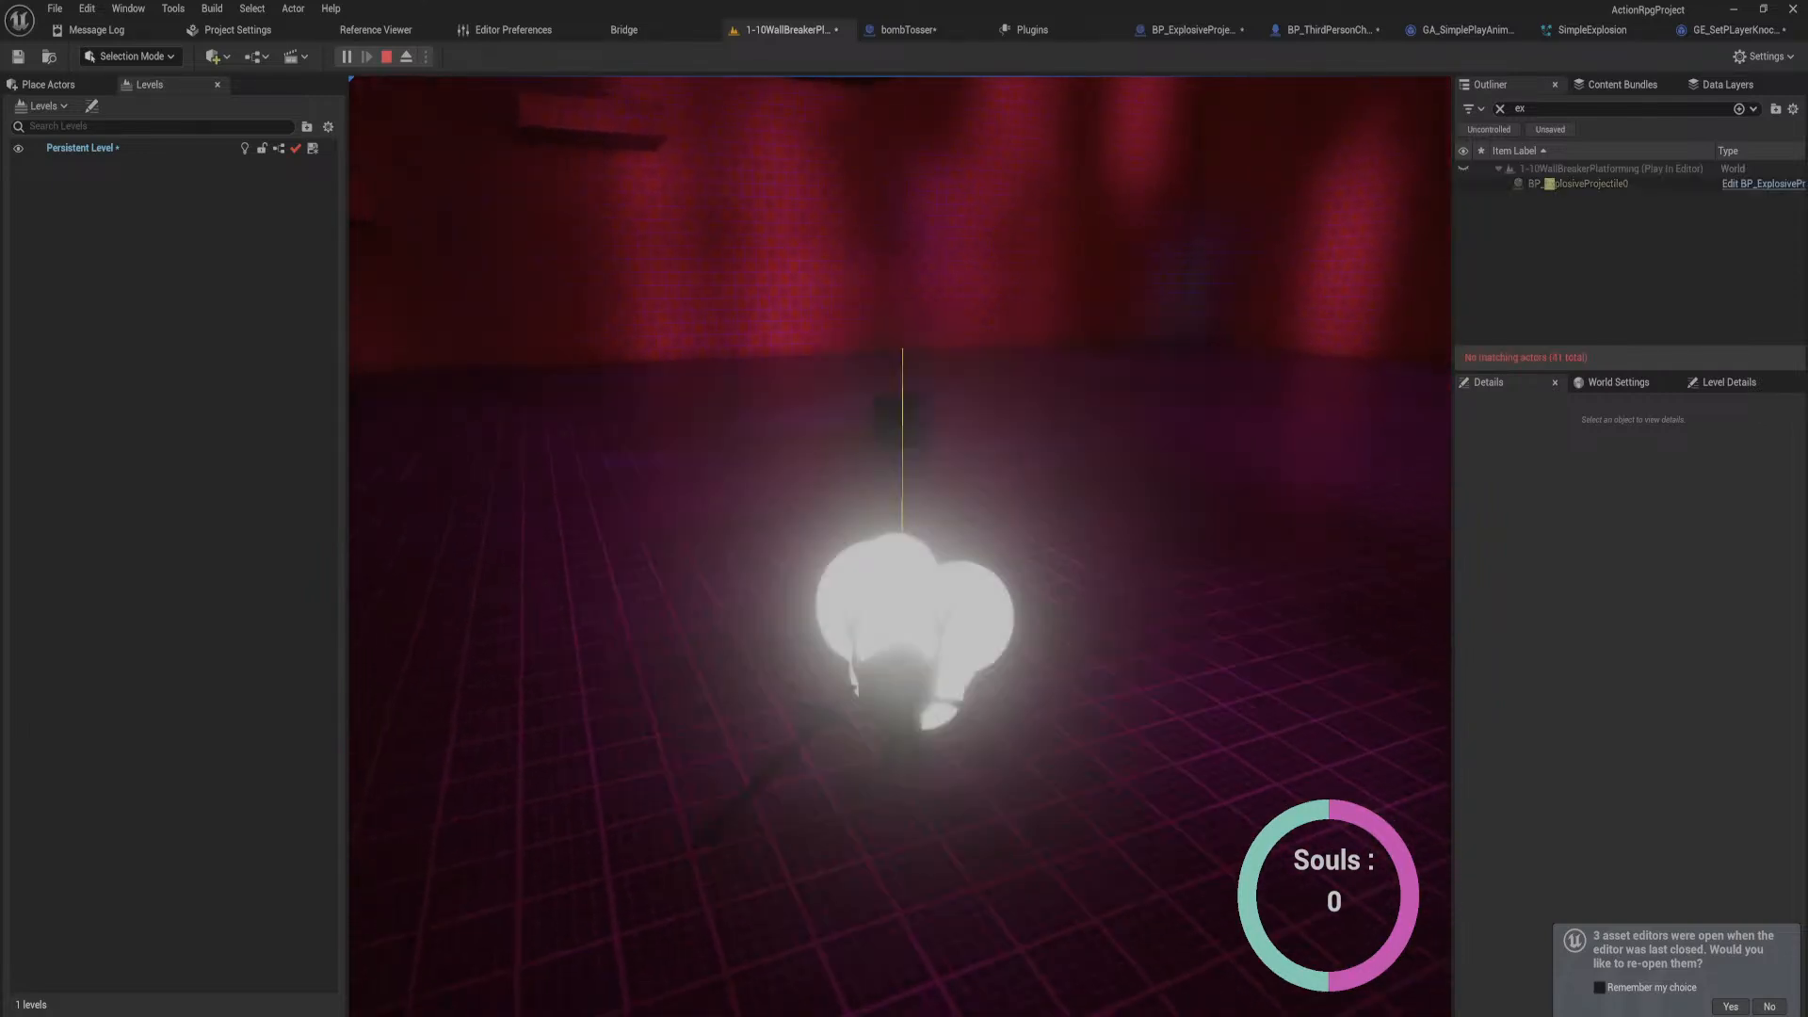
key(Escape)
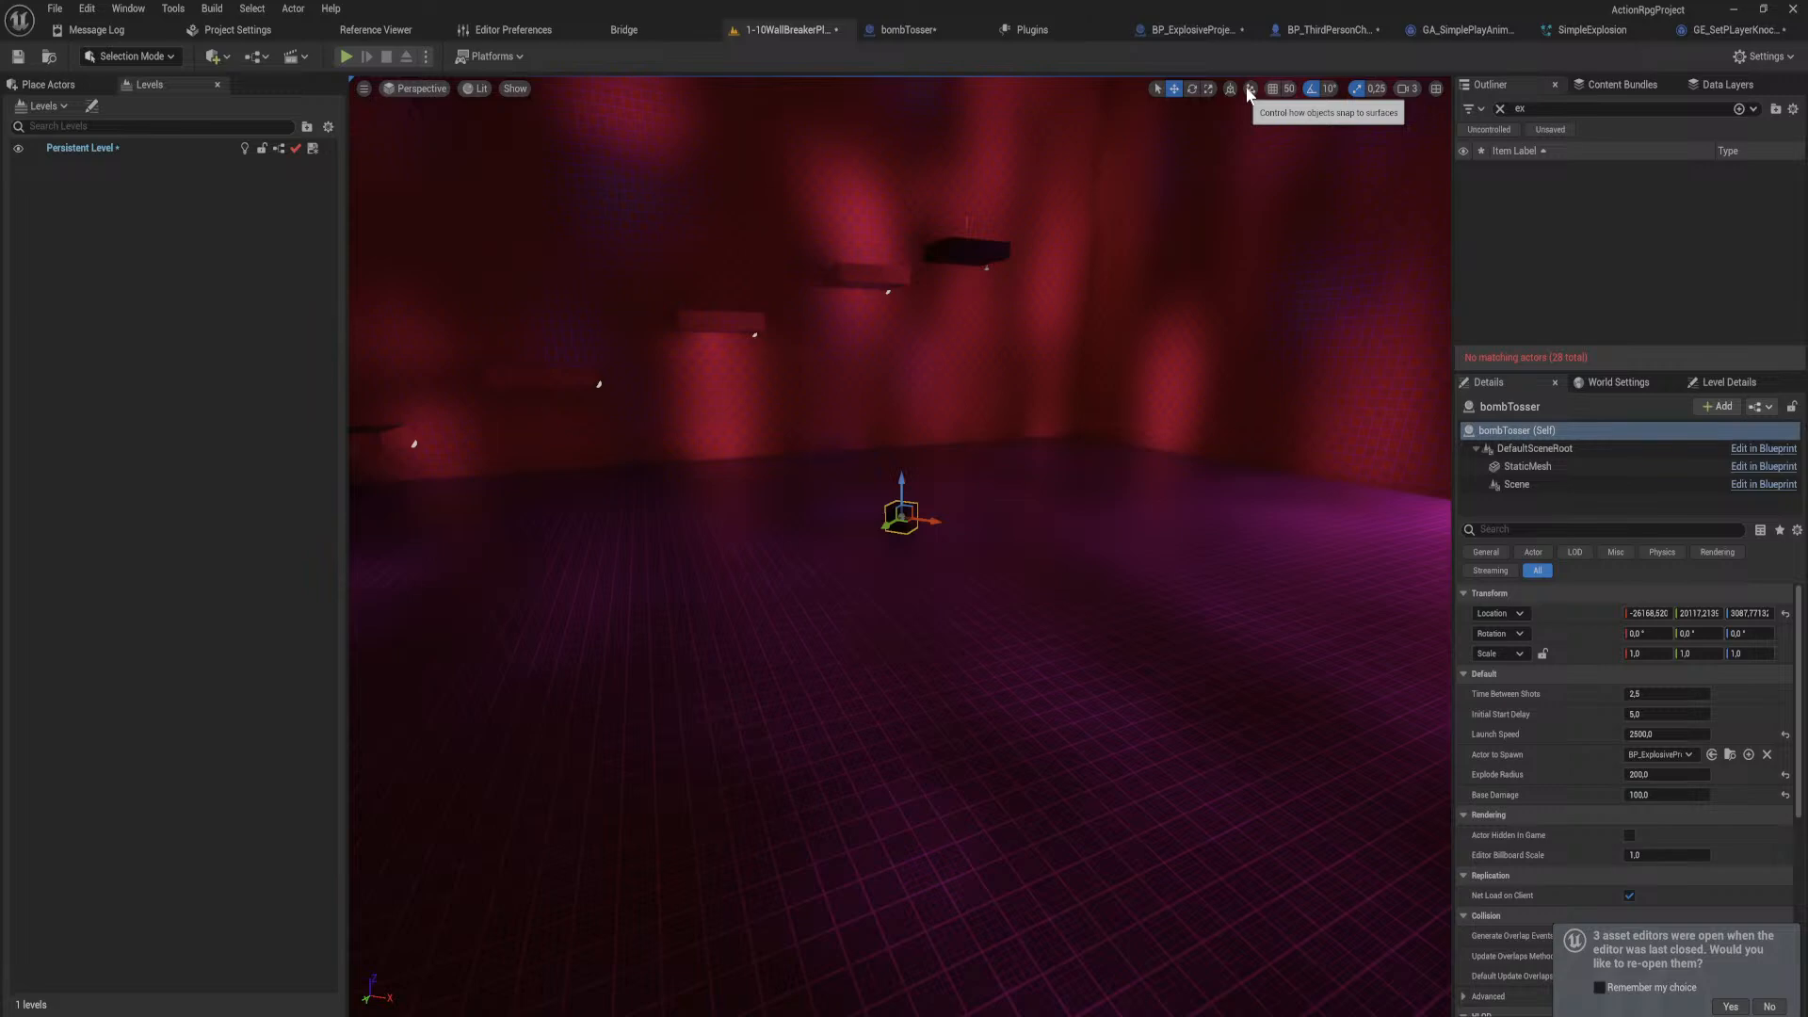
Step: Set the collision preset of the Sphere mesh in BP_ExplosiveProjectile to NoCollision and compile the blueprint
click(1735, 29)
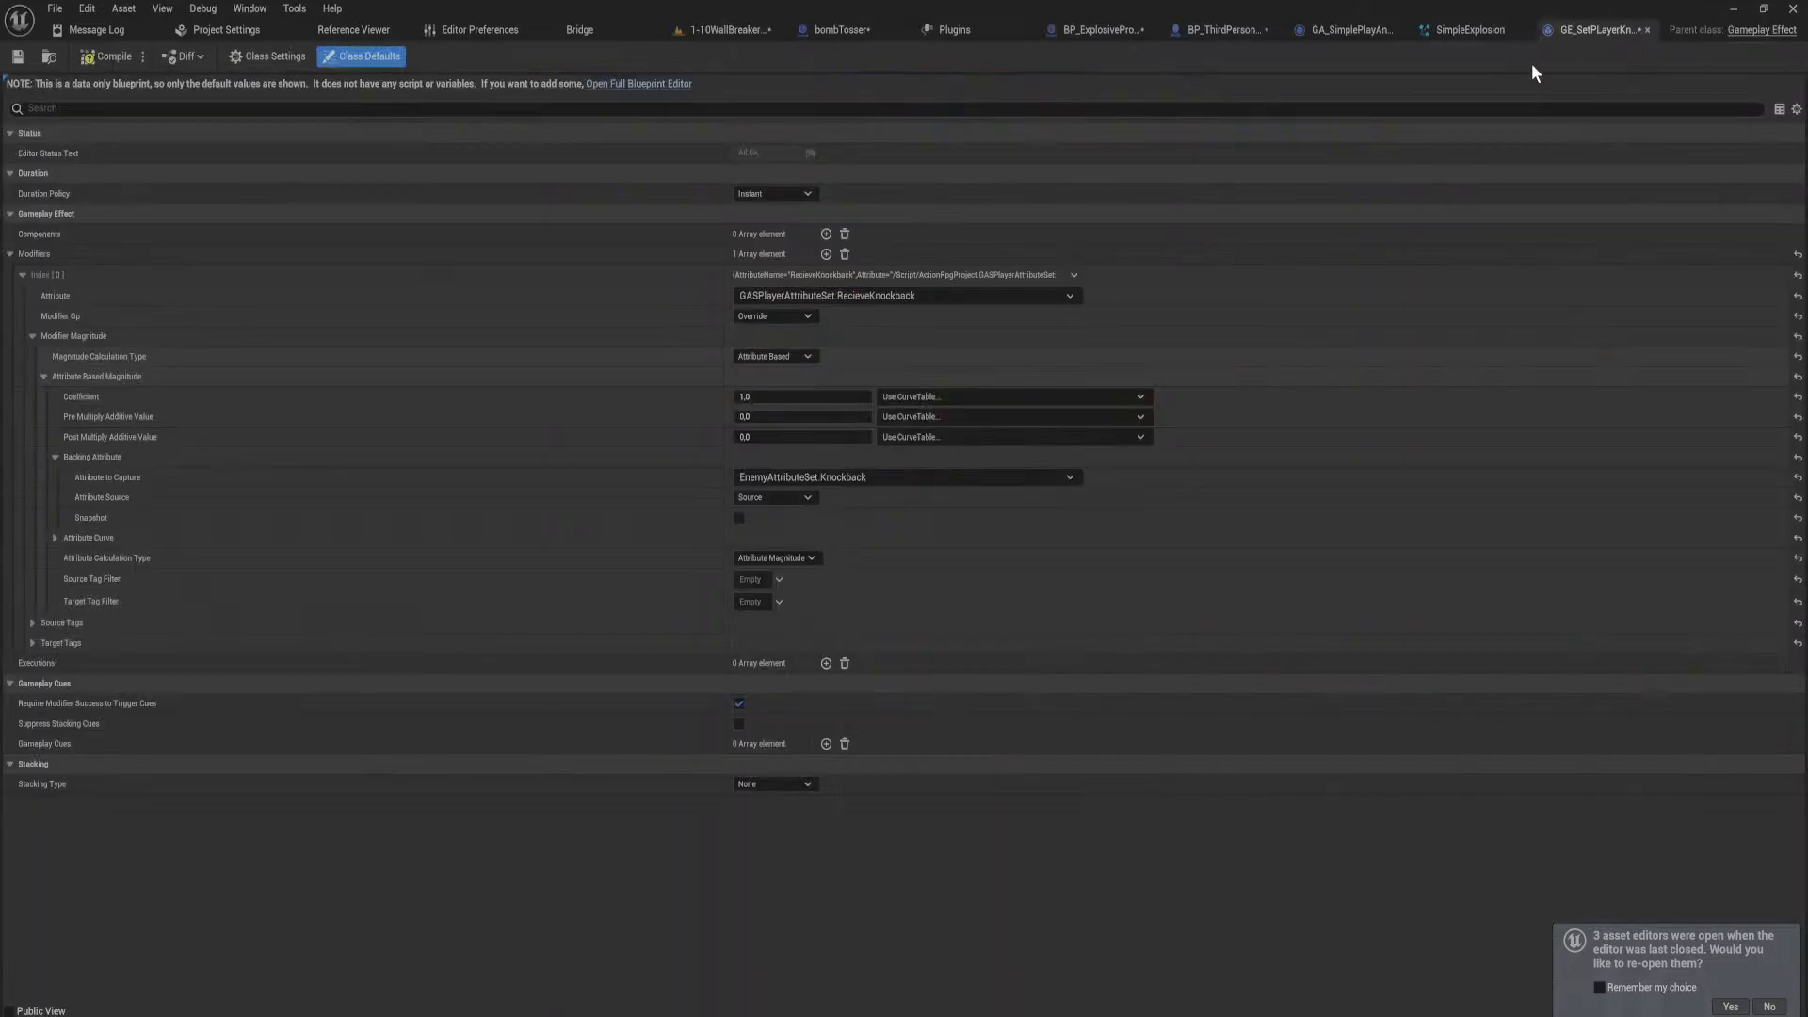
click(1189, 42)
click(868, 34)
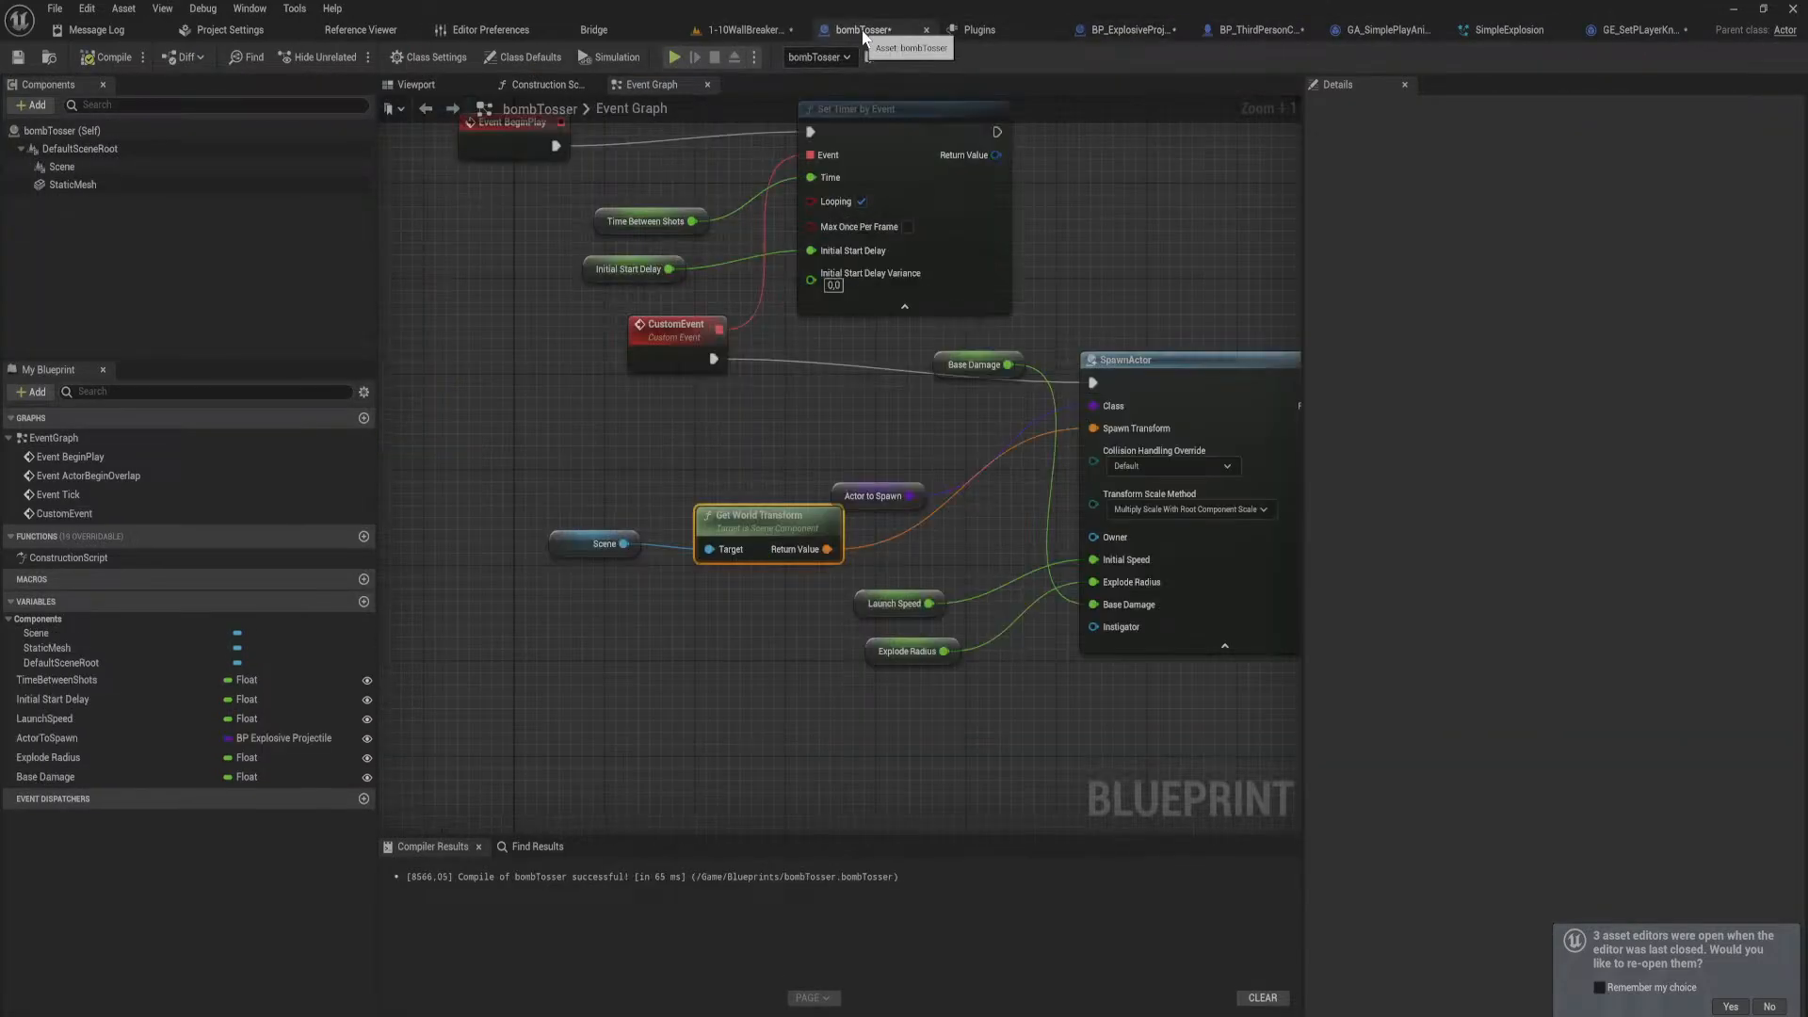
click(1130, 32)
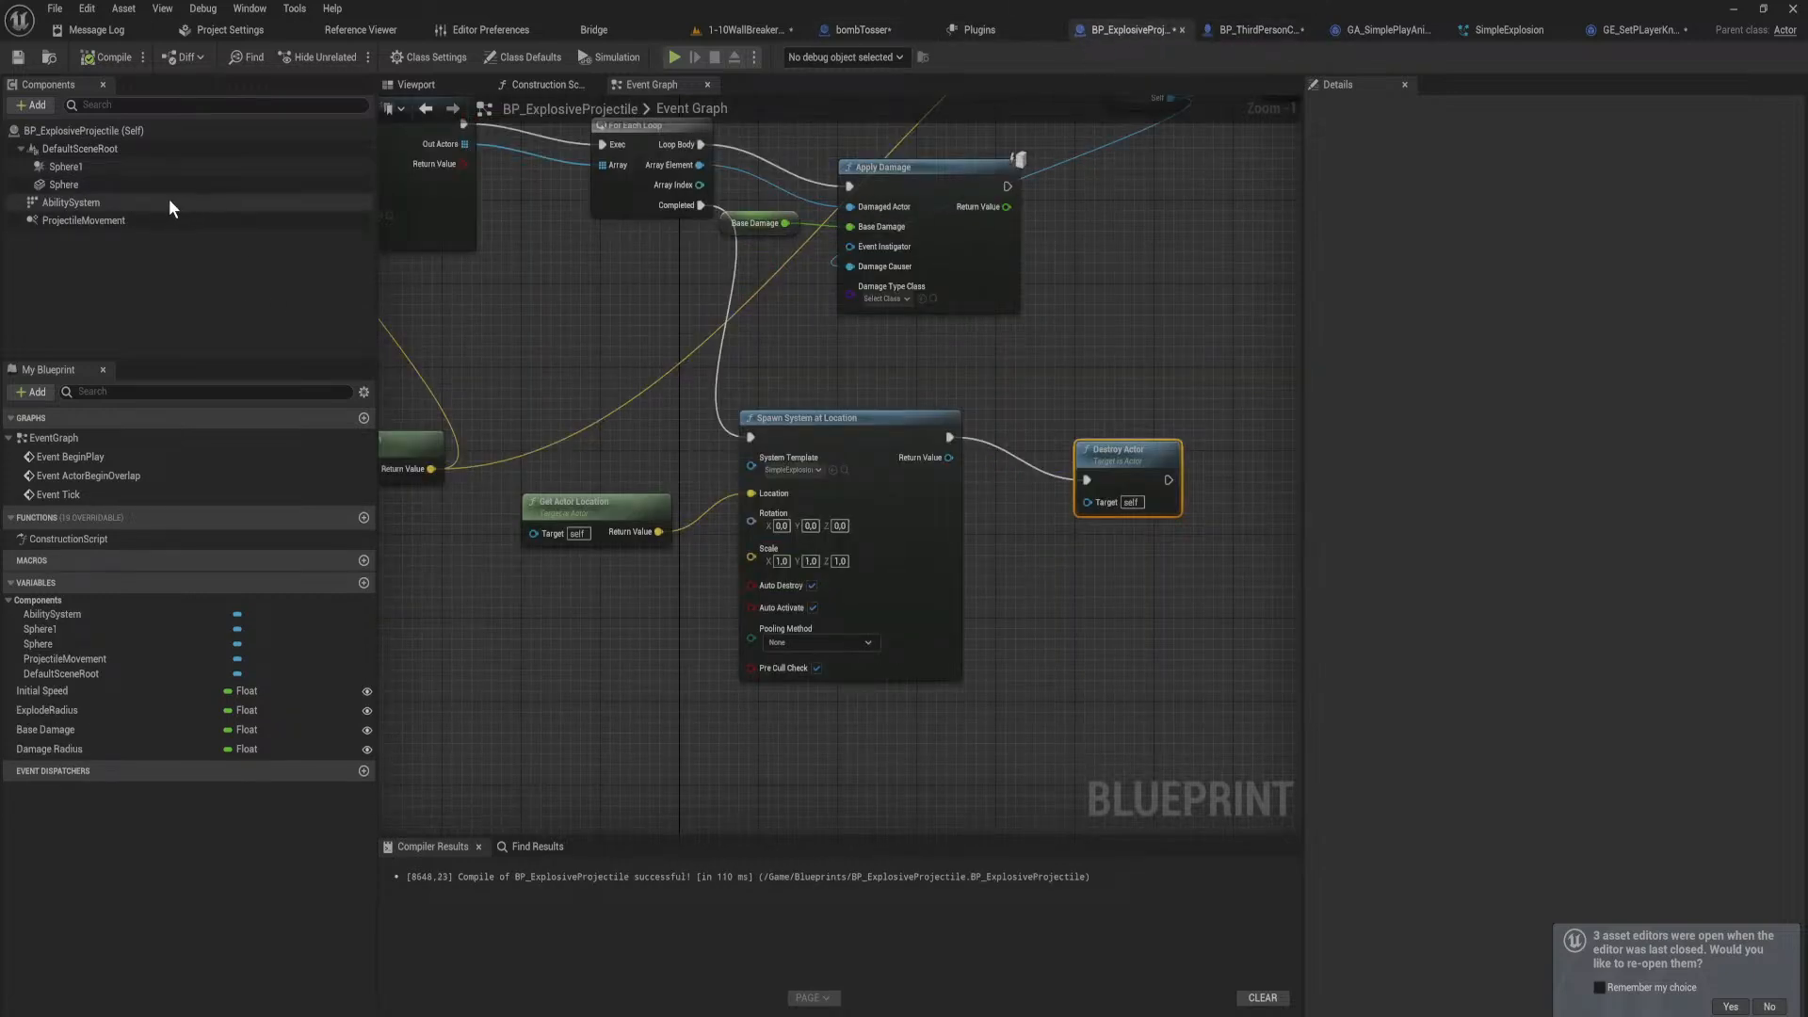
click(151, 186)
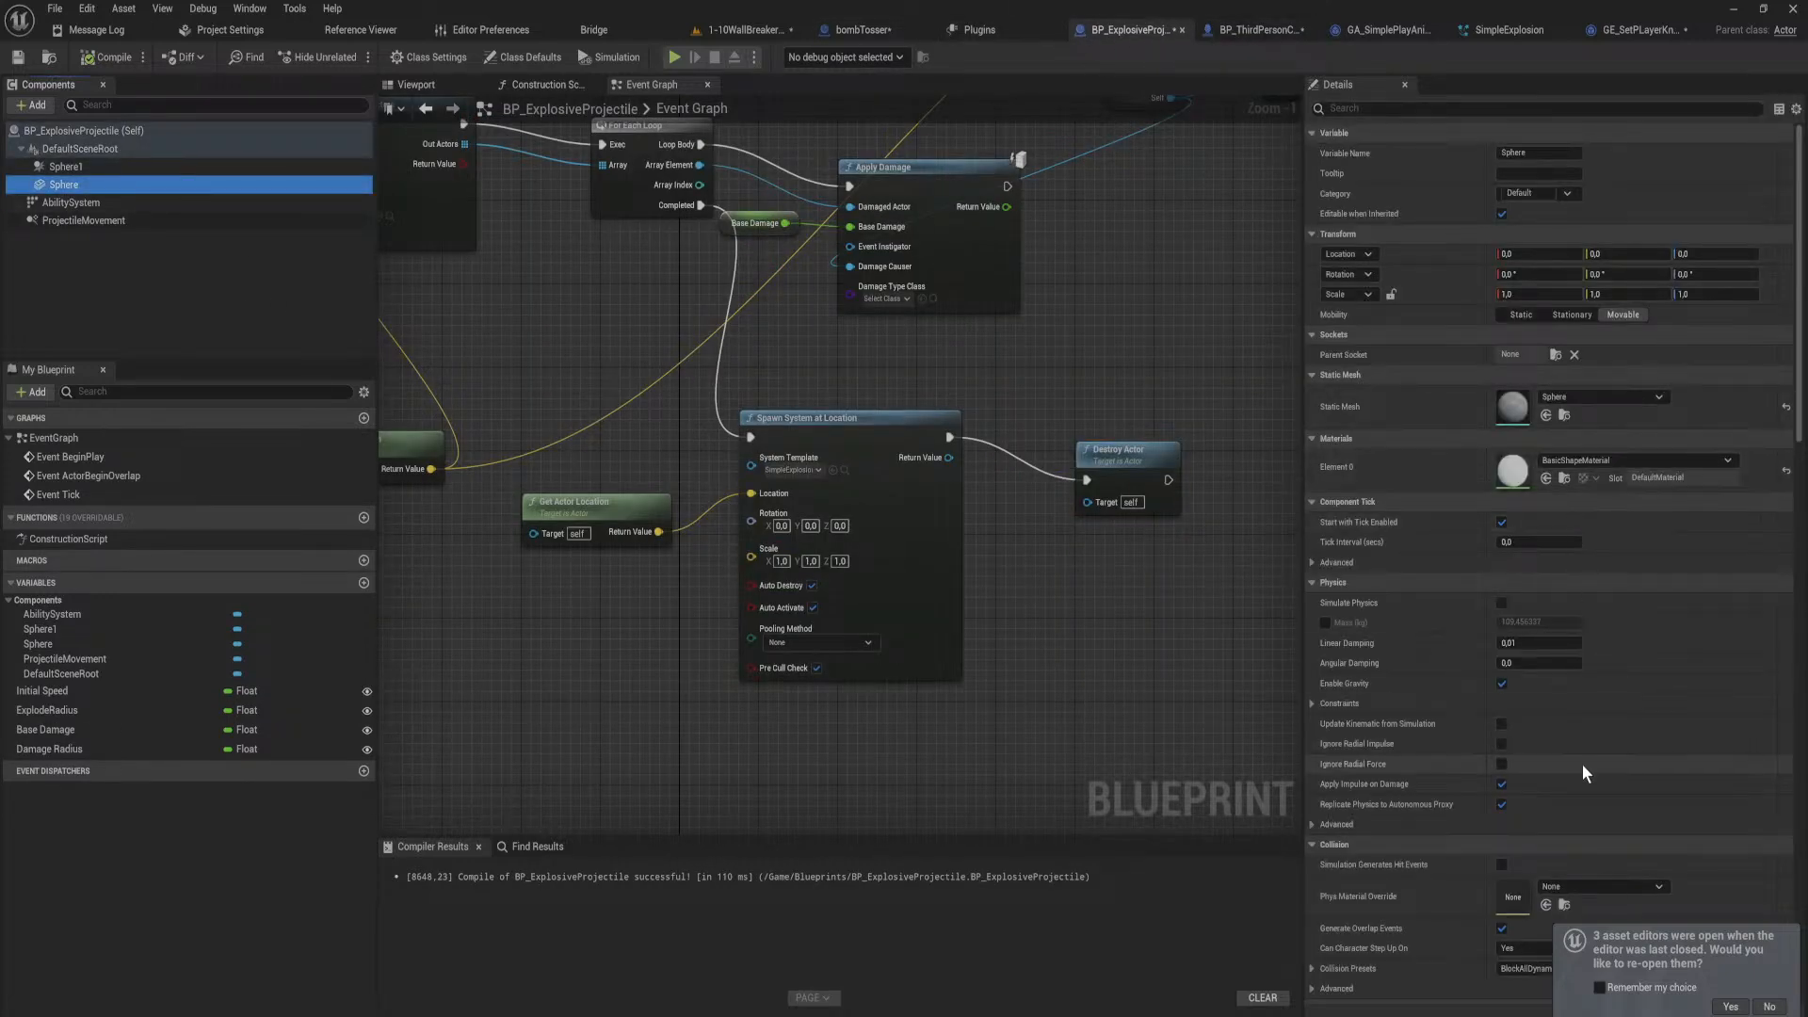
scroll(1579, 810, down, 2)
click(1568, 801)
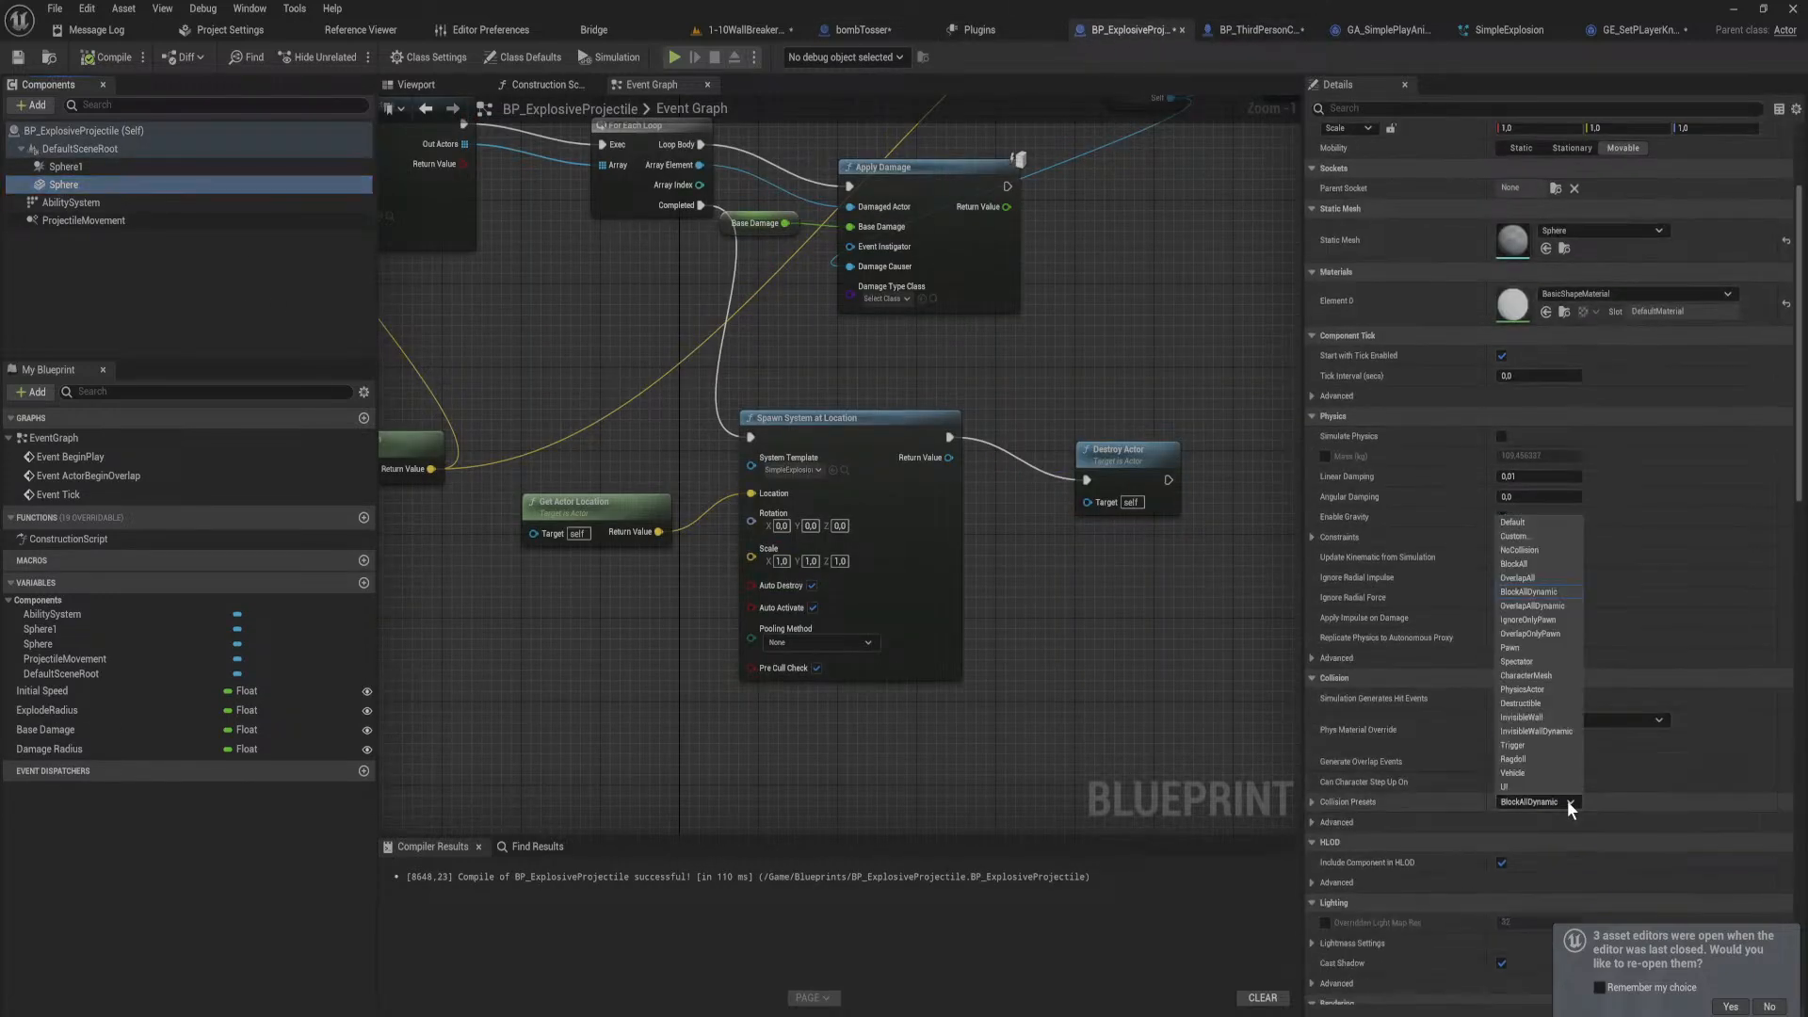
click(1535, 548)
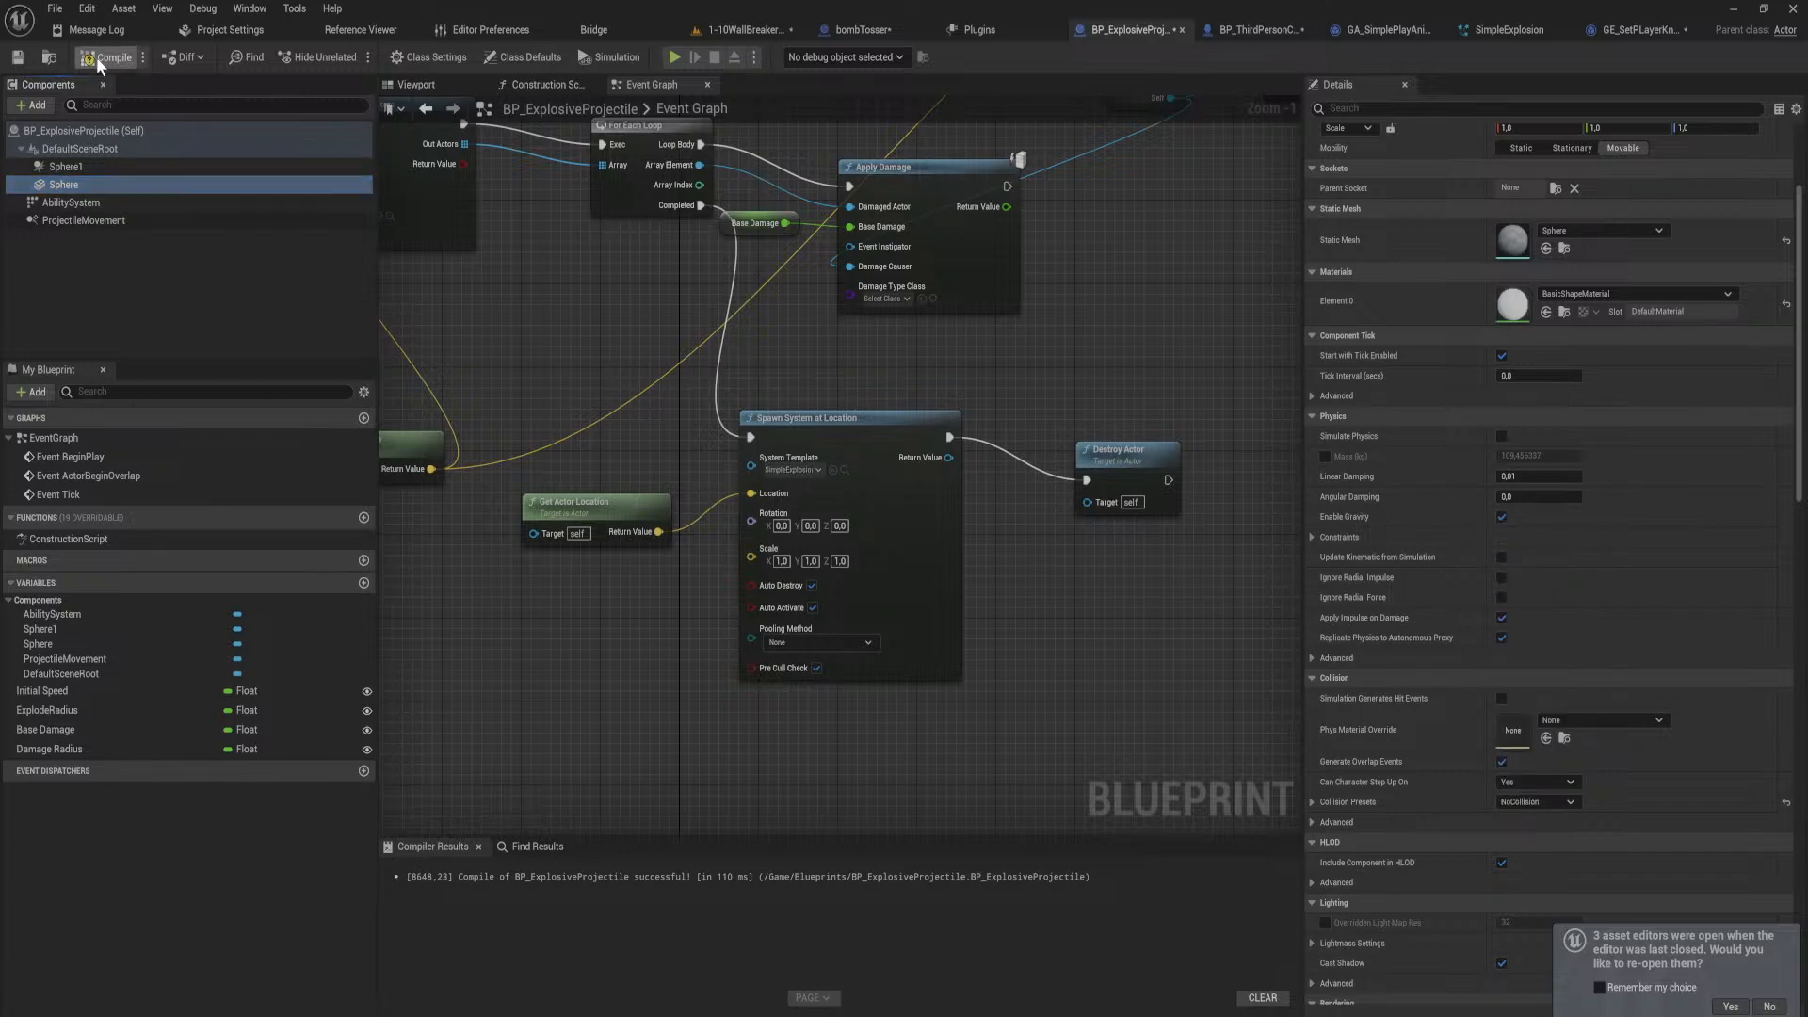
Step: Playtest the 1-10WallBreaker level, moving the character near the bomb tosser to check the explosions, and end the session
click(744, 29)
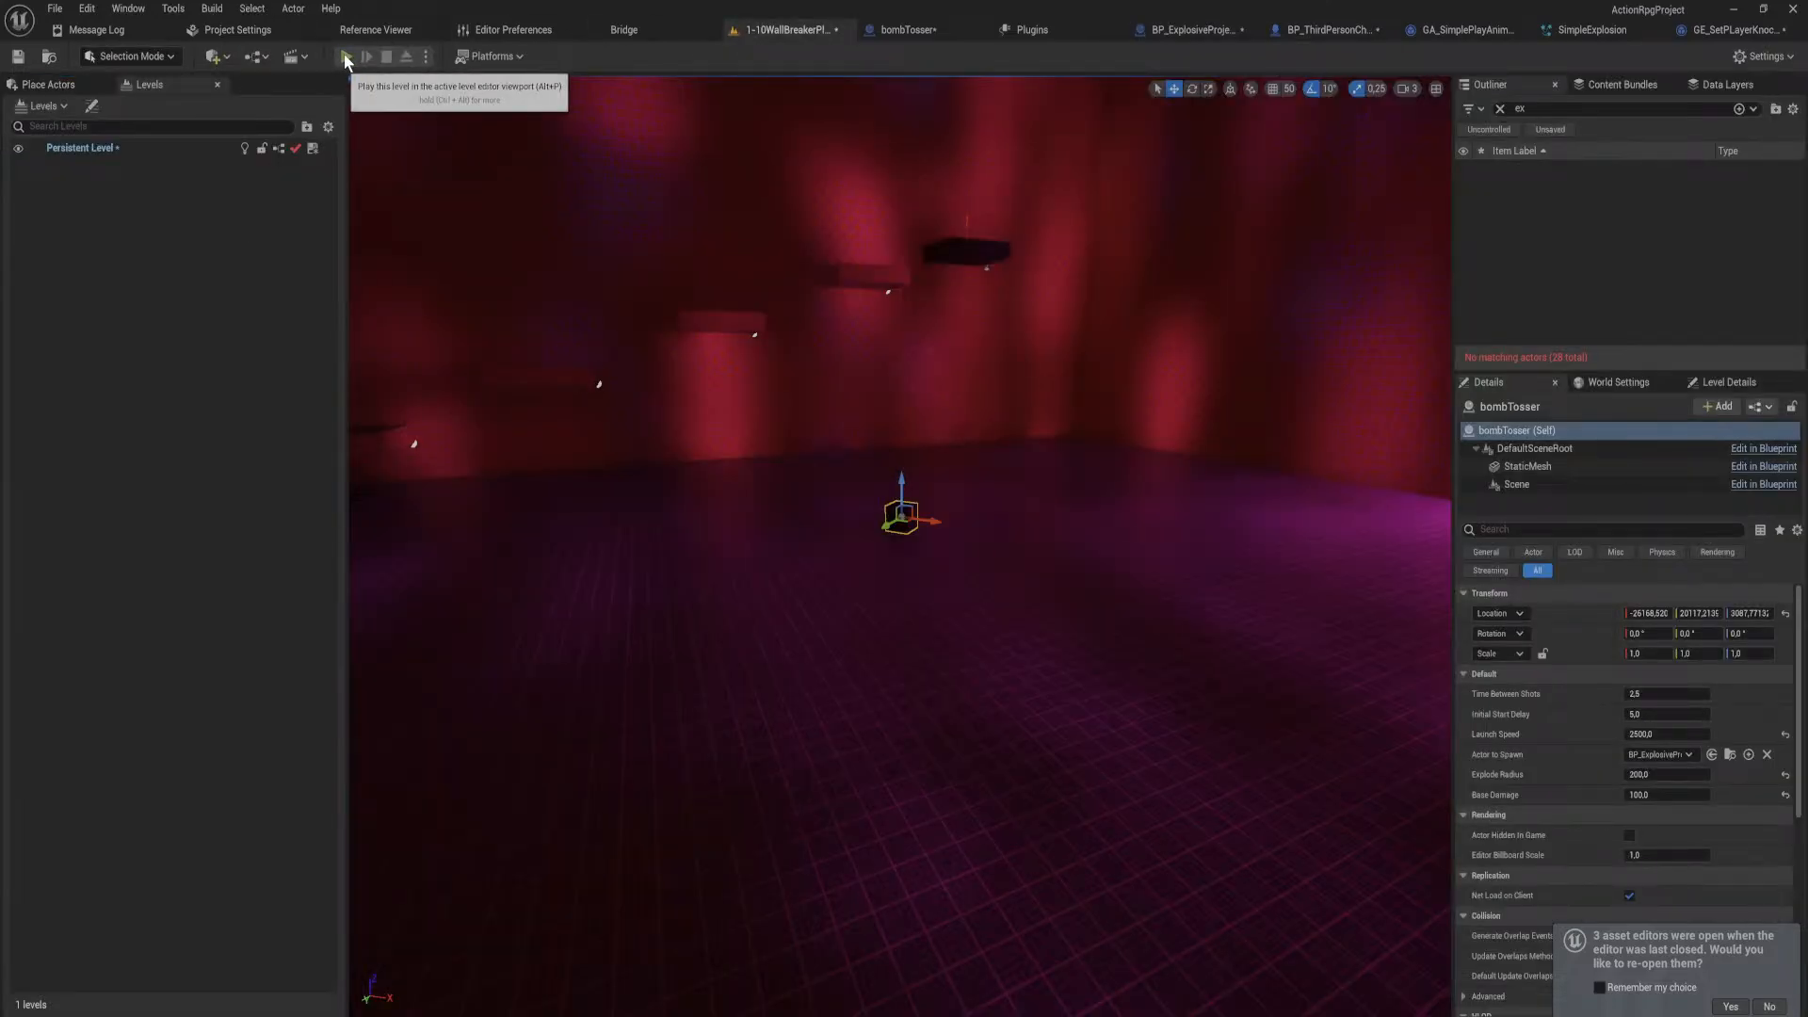
click(345, 58)
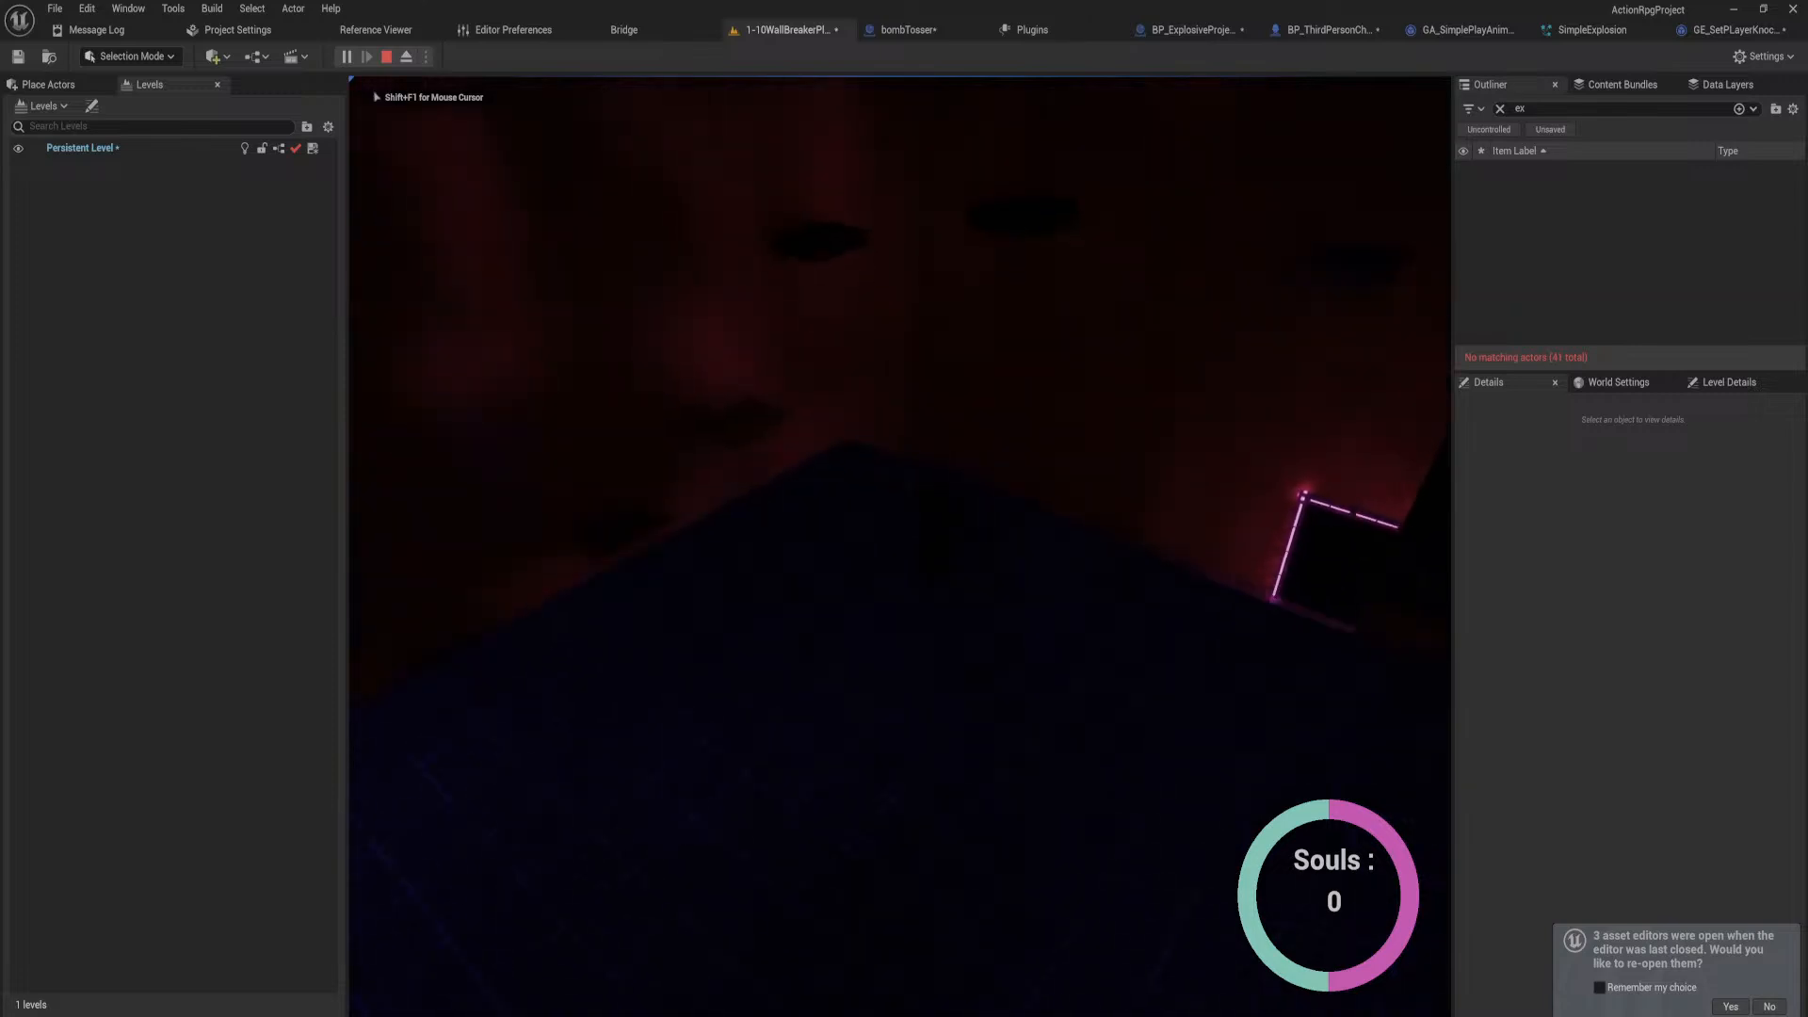
key(w)
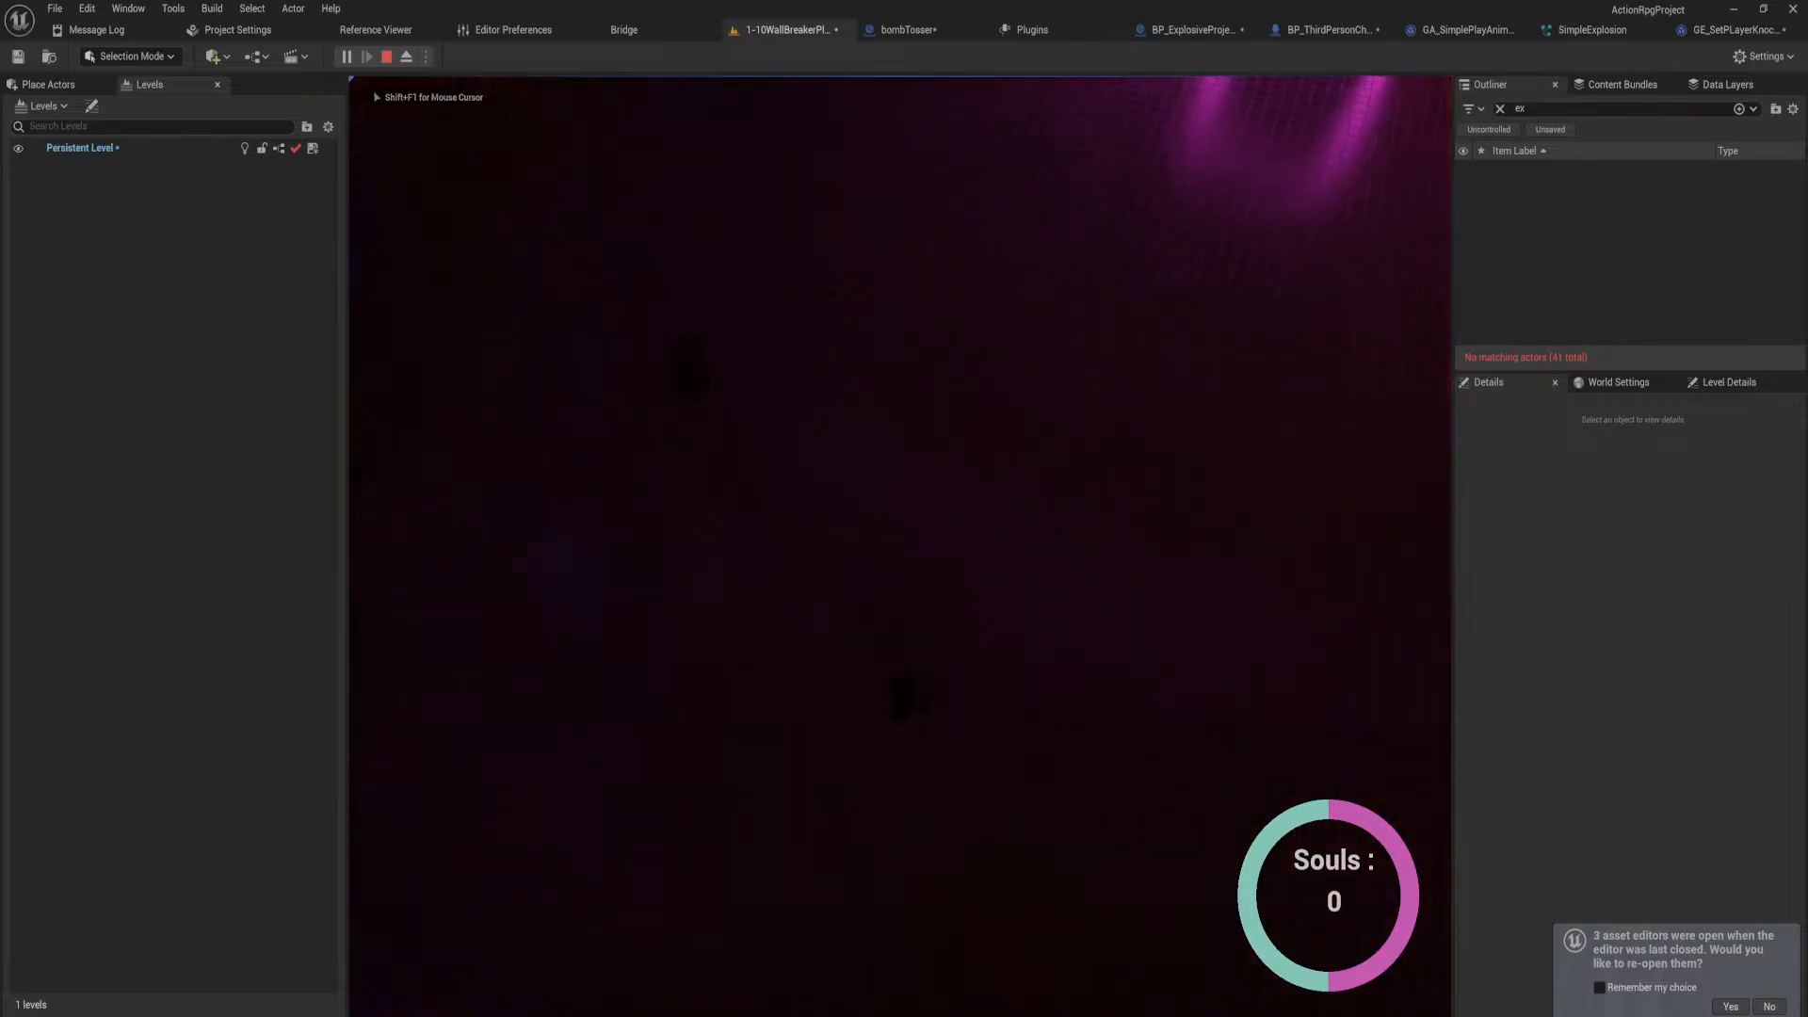
key(w)
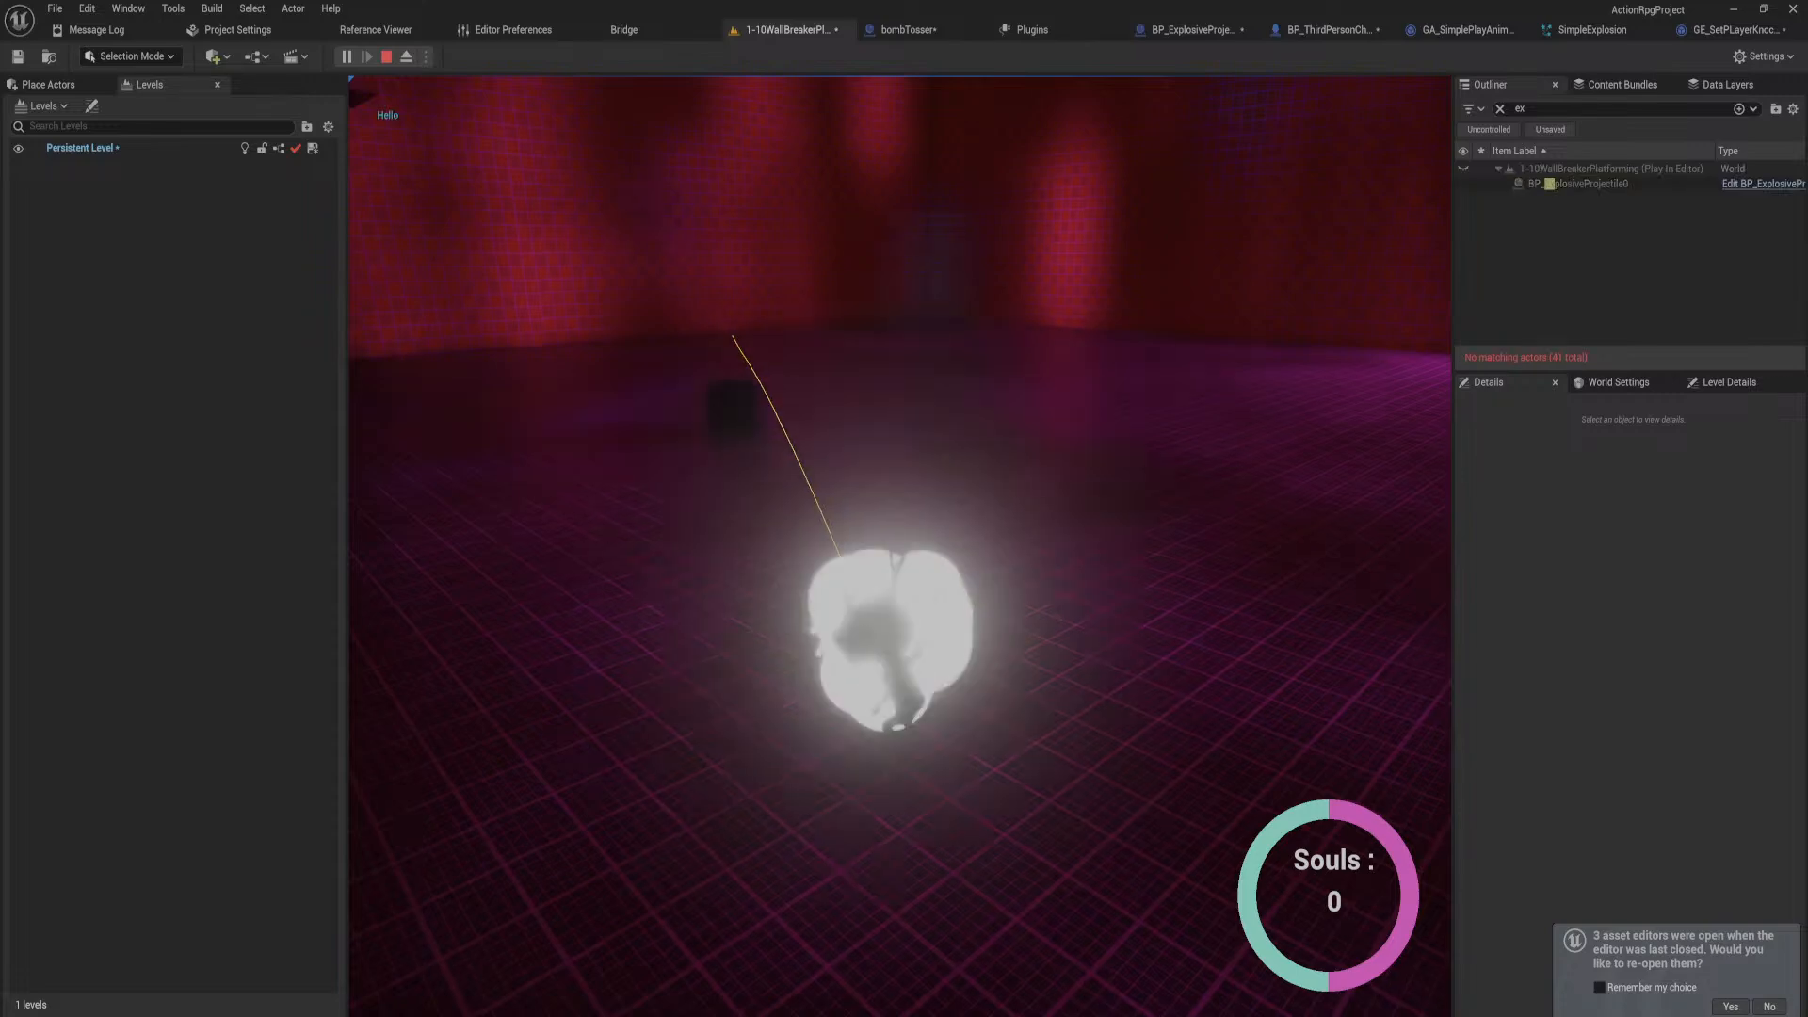
key(d)
key(w)
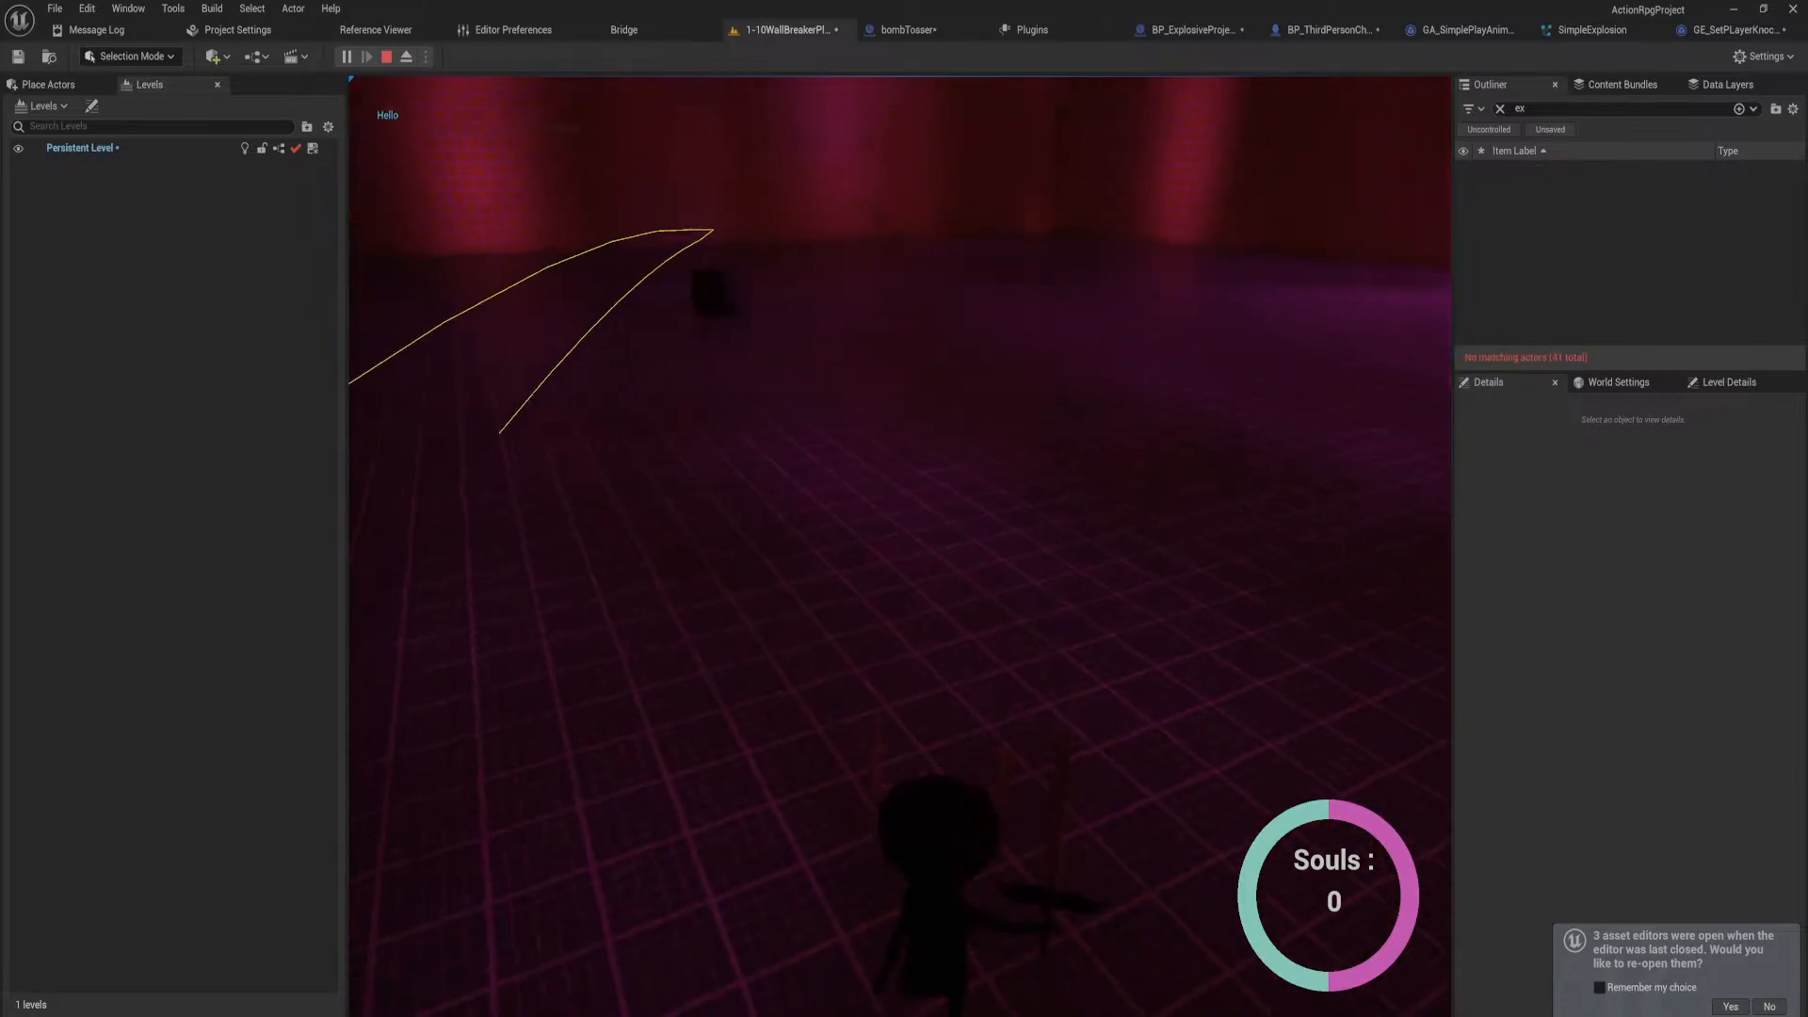
key(Escape)
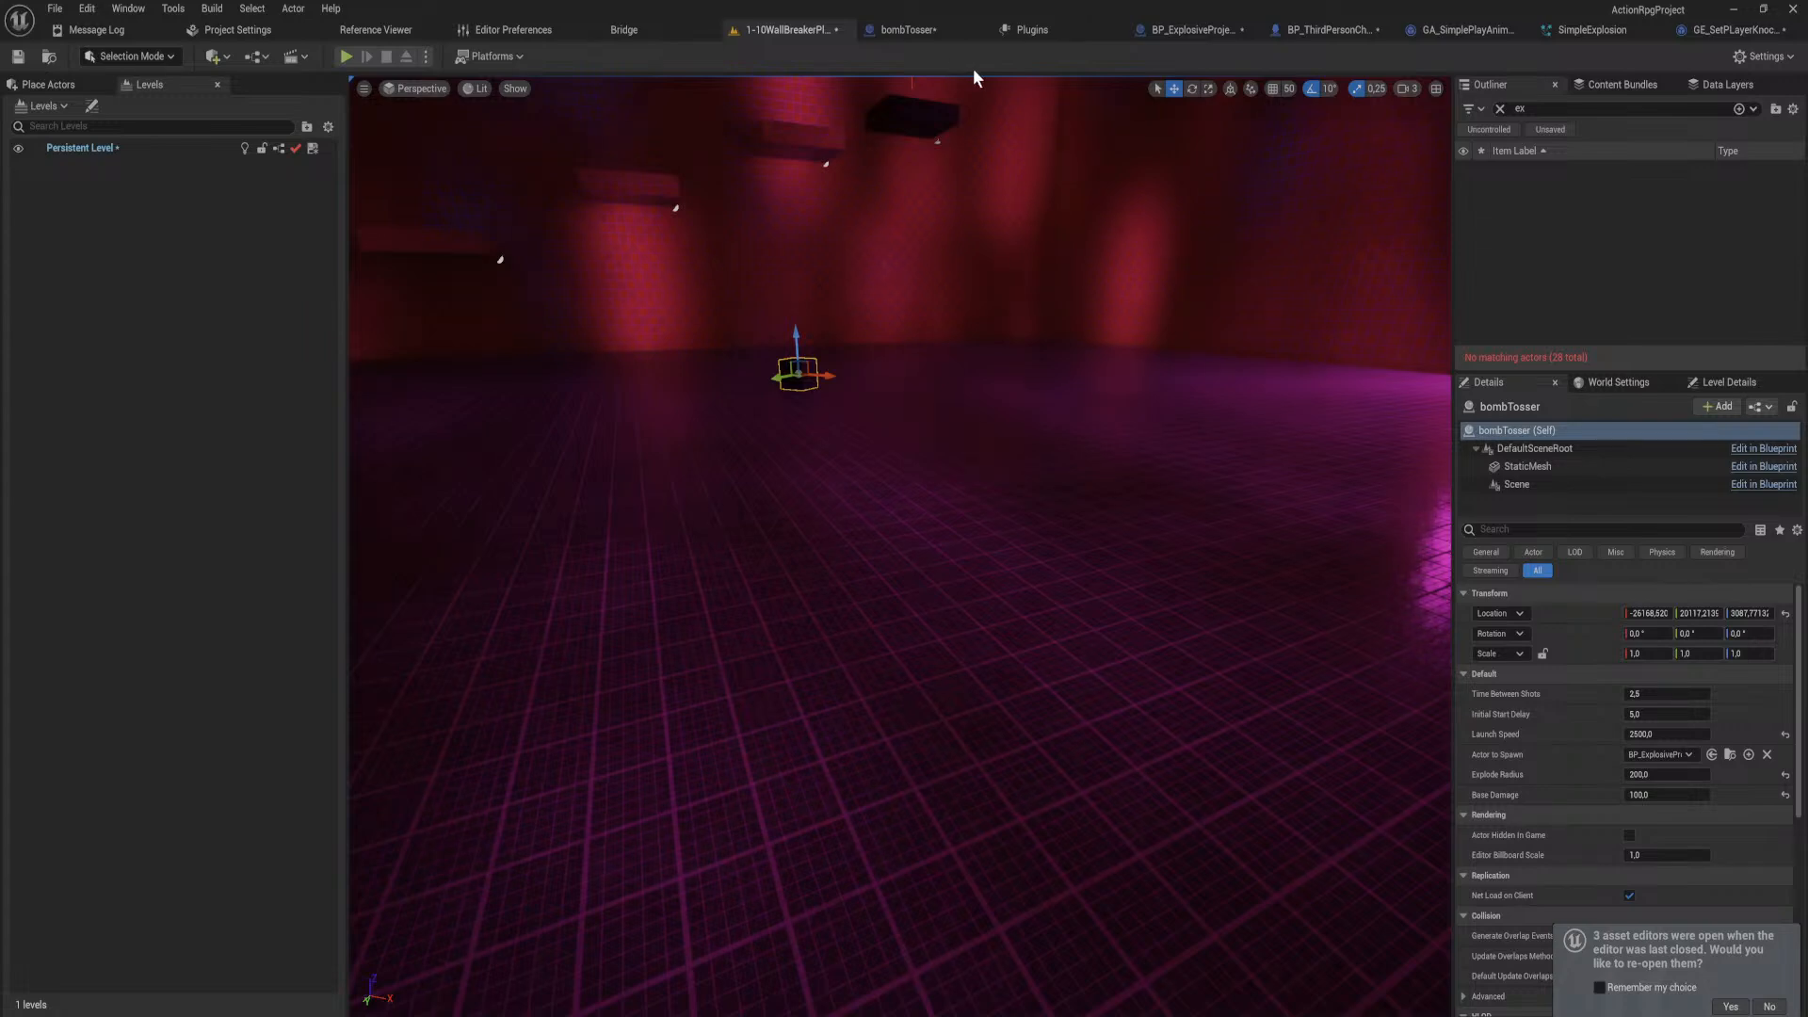
Step: Open the GA_KnockbackPlayer ability referenced by the Try Activate Ability by Class node in BP_ThirdPersonCharacter and inspect its graph
click(1333, 28)
right_drag(804, 437, 458, 420)
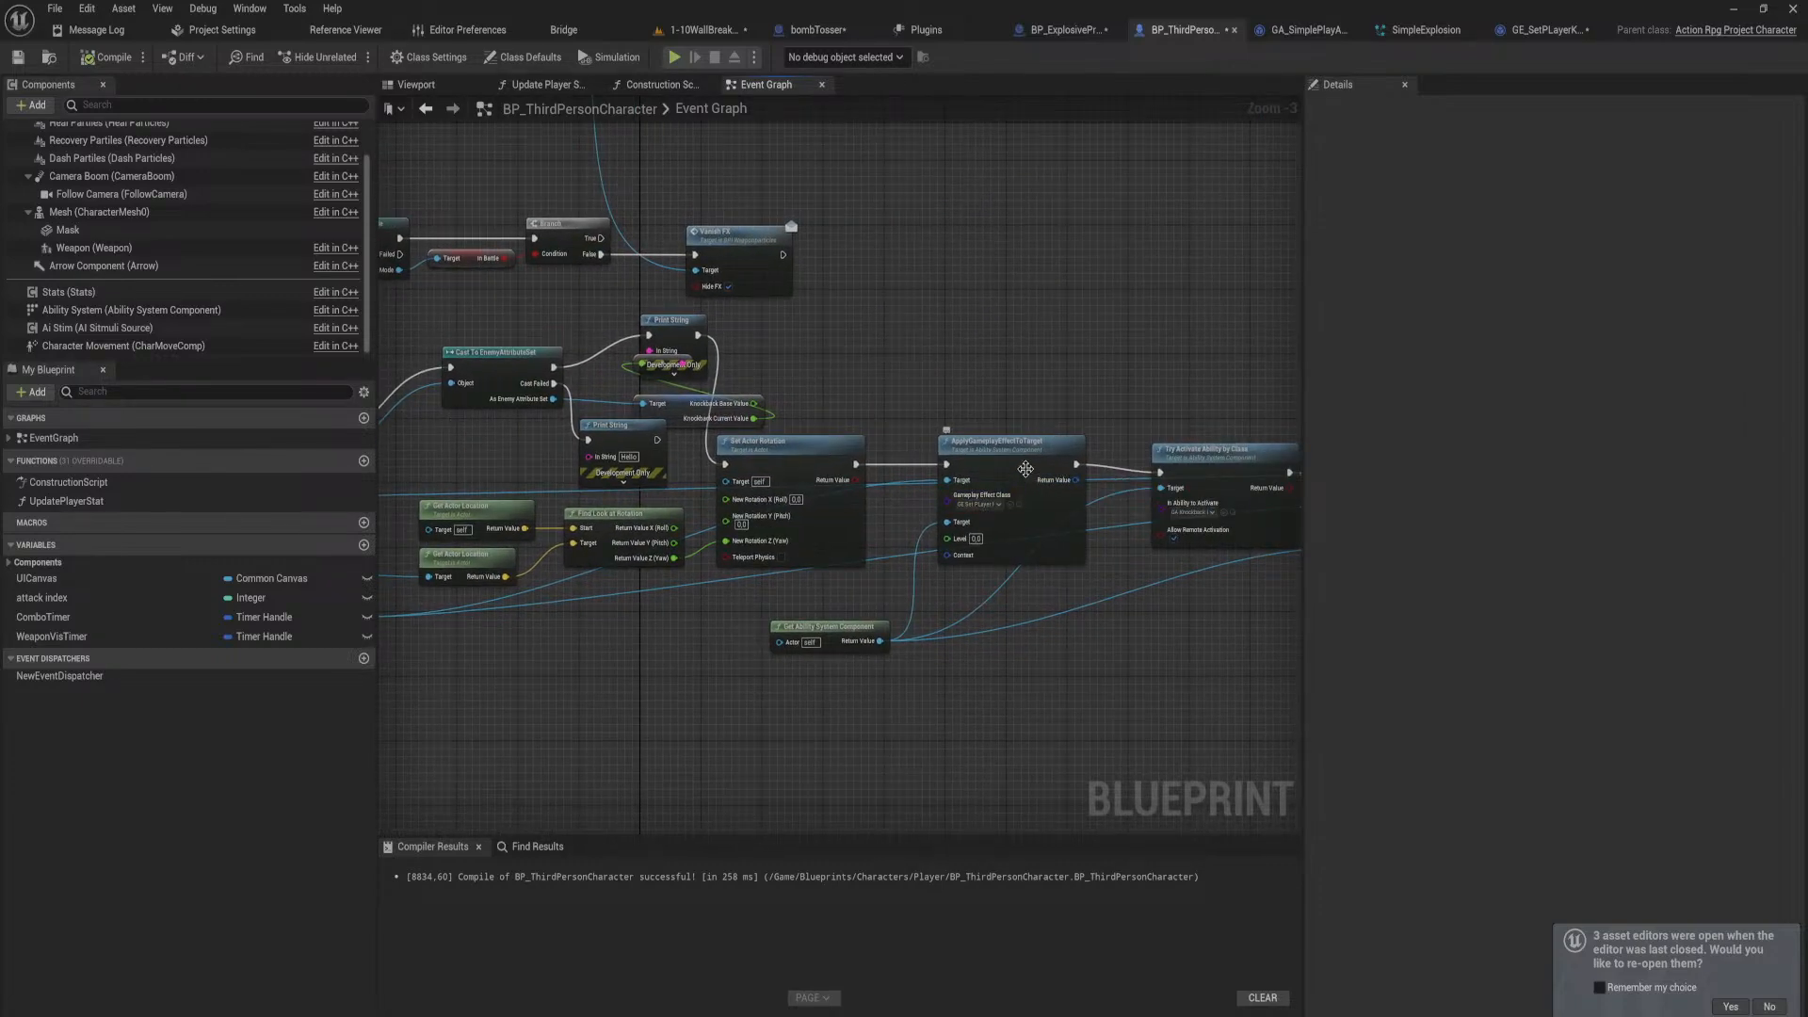
right_drag(1124, 513, 1021, 520)
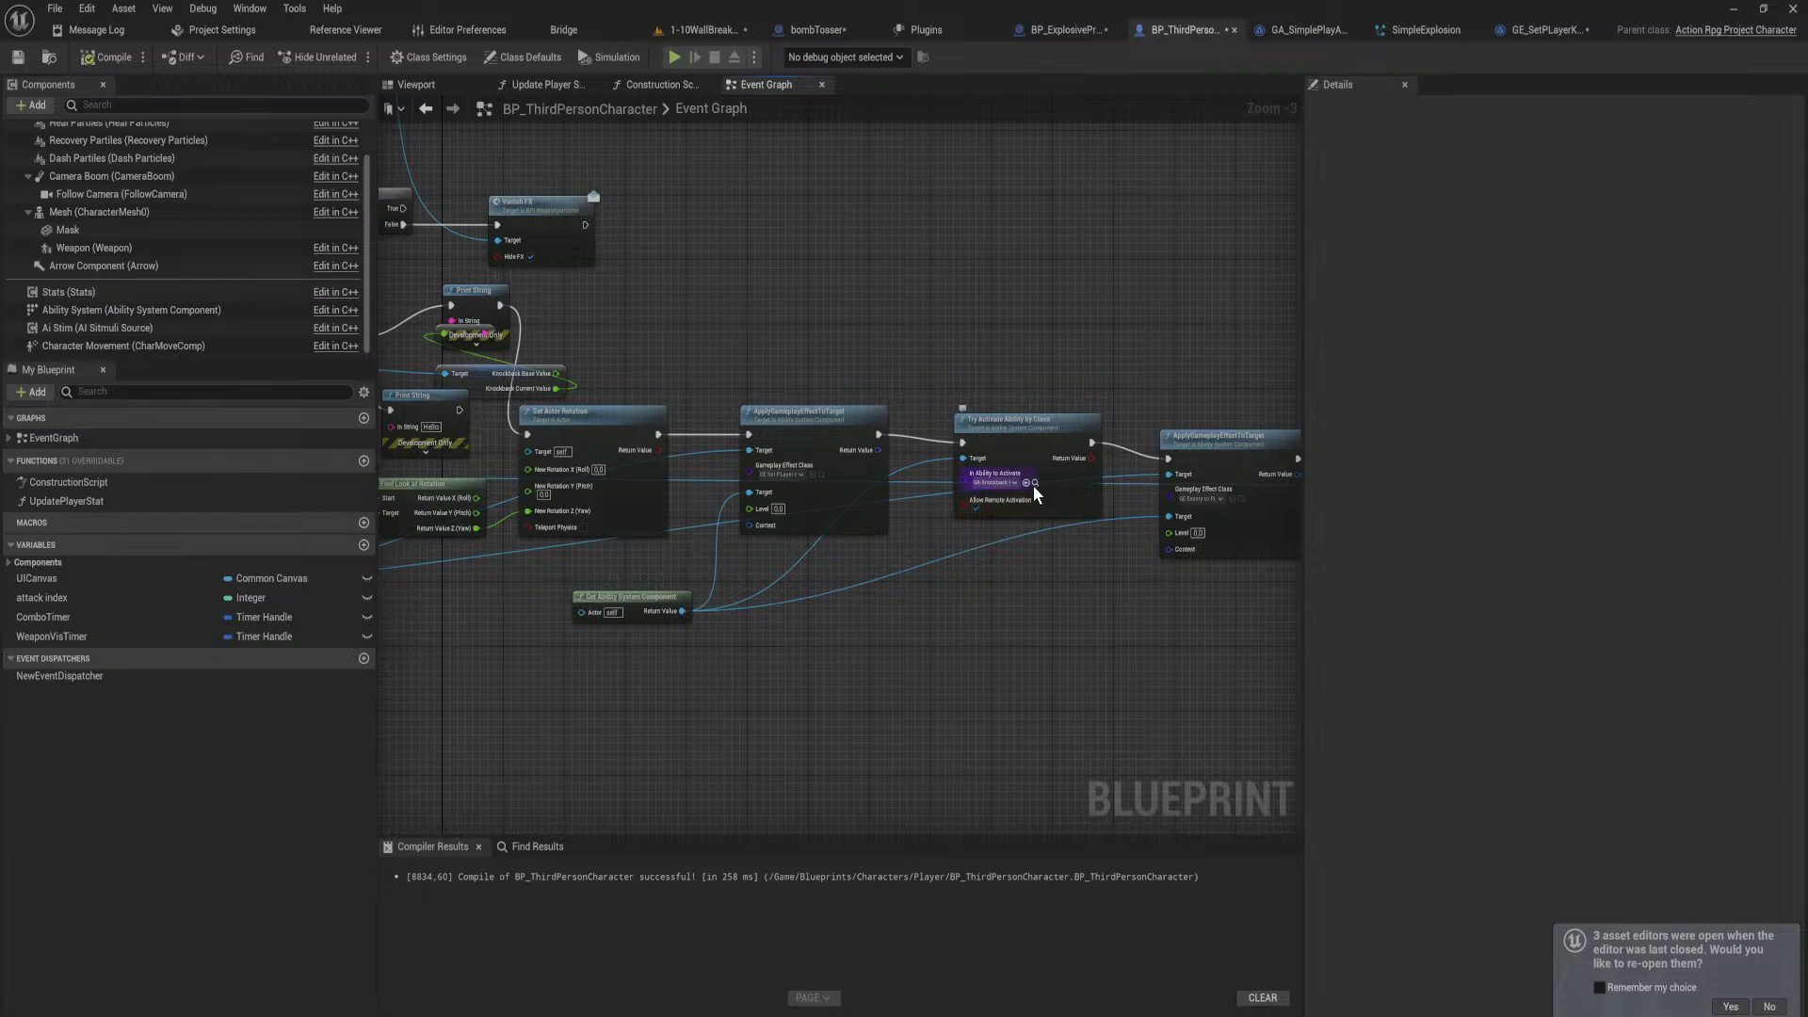
click(1034, 482)
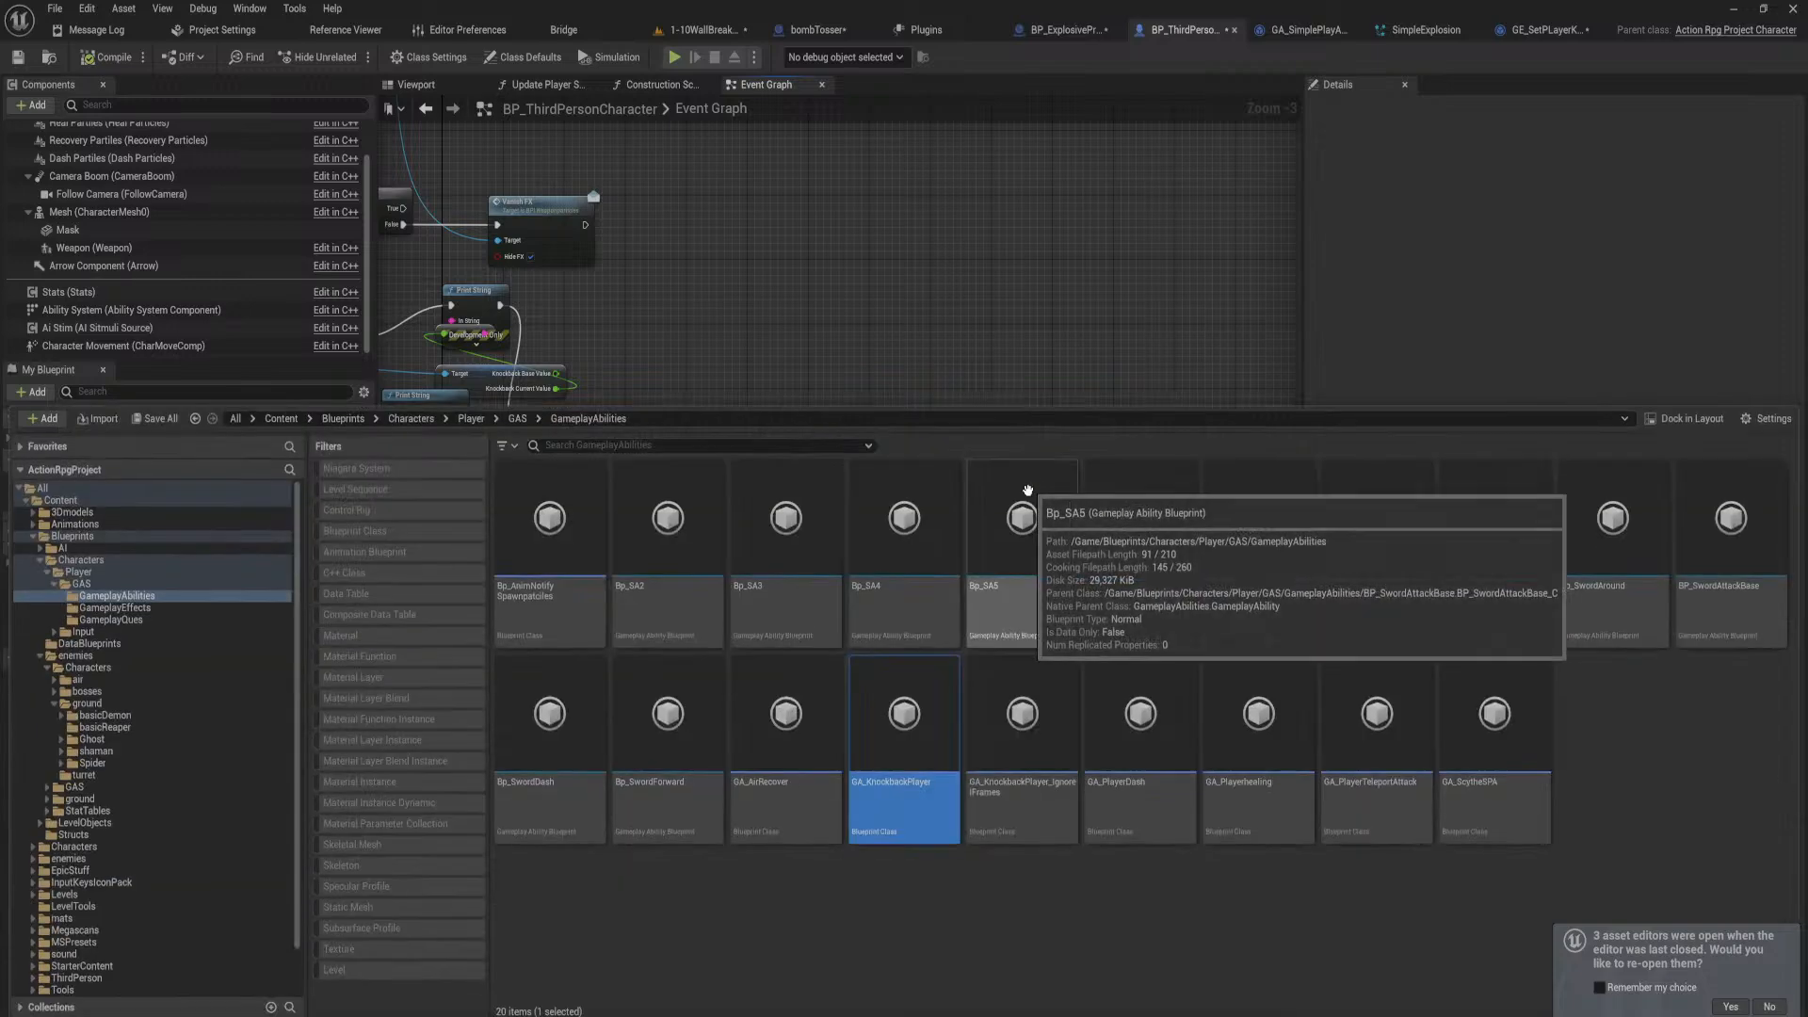
double_click(911, 704)
click(1001, 429)
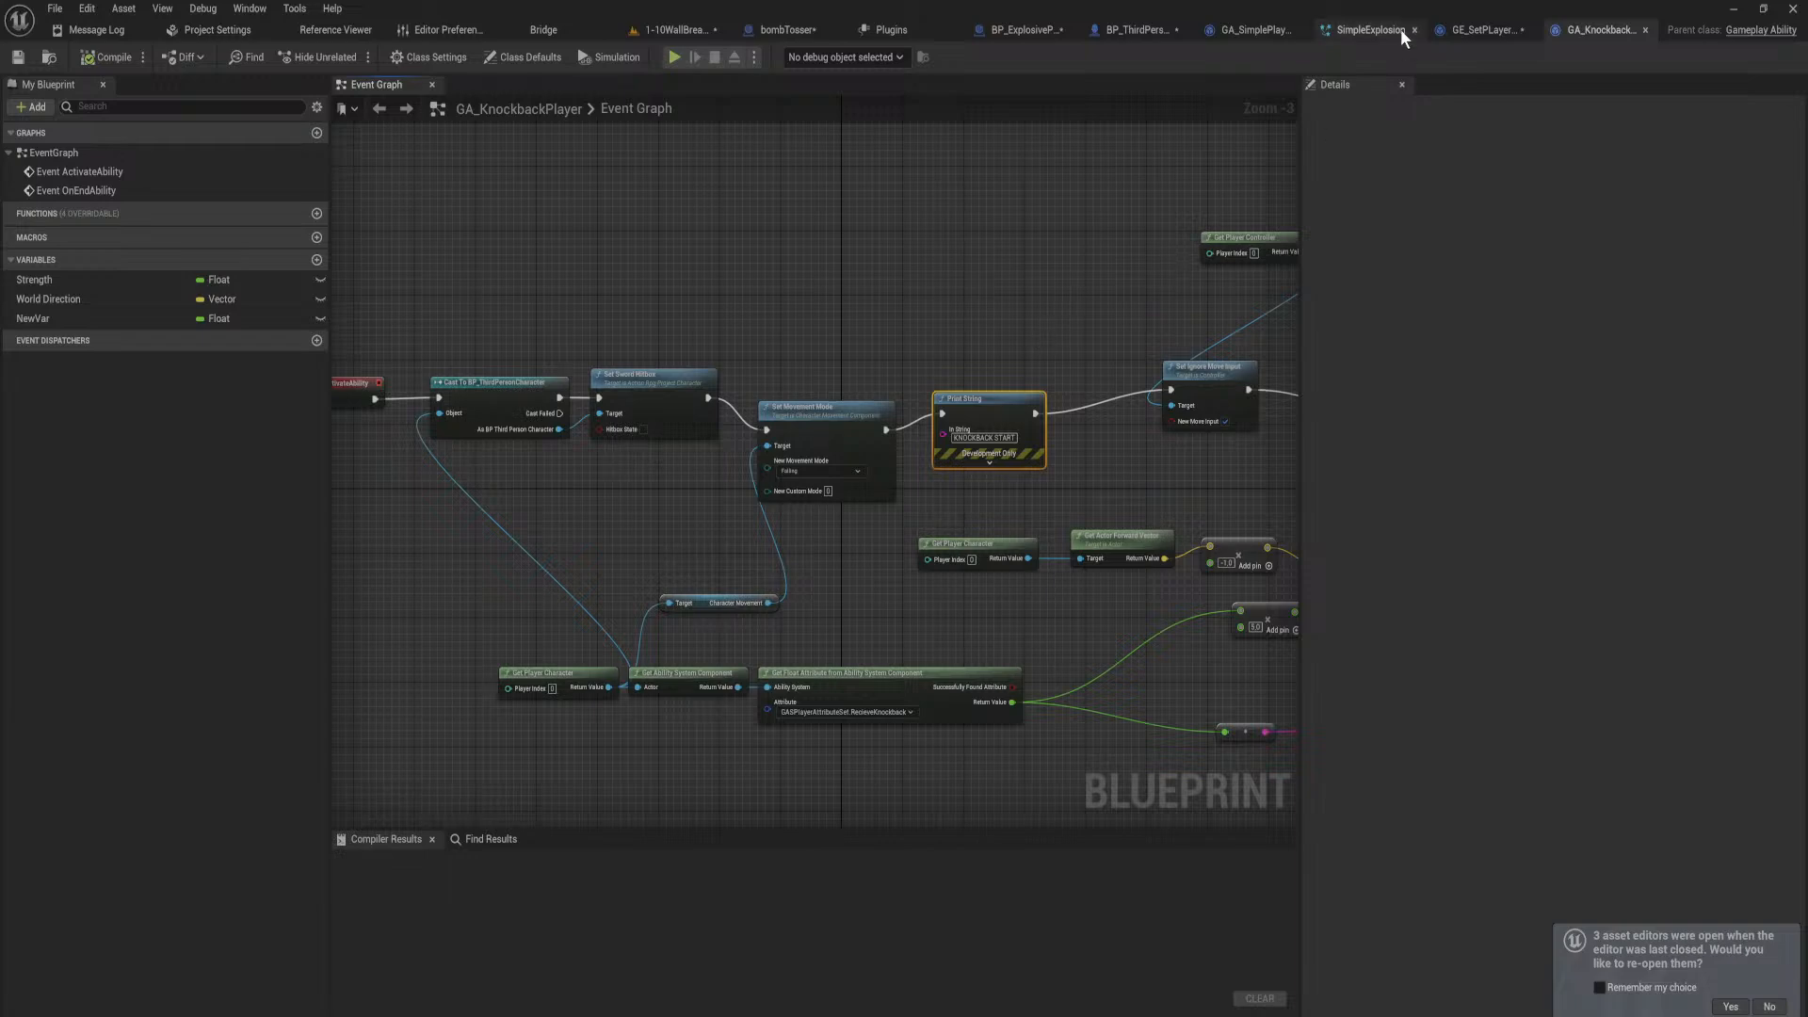
Step: Review the GE_SetPlayerKnockback modifiers and the Sphere Overlap Actors and Apply Damage nodes in BP_ExplosiveProjectile
click(1478, 37)
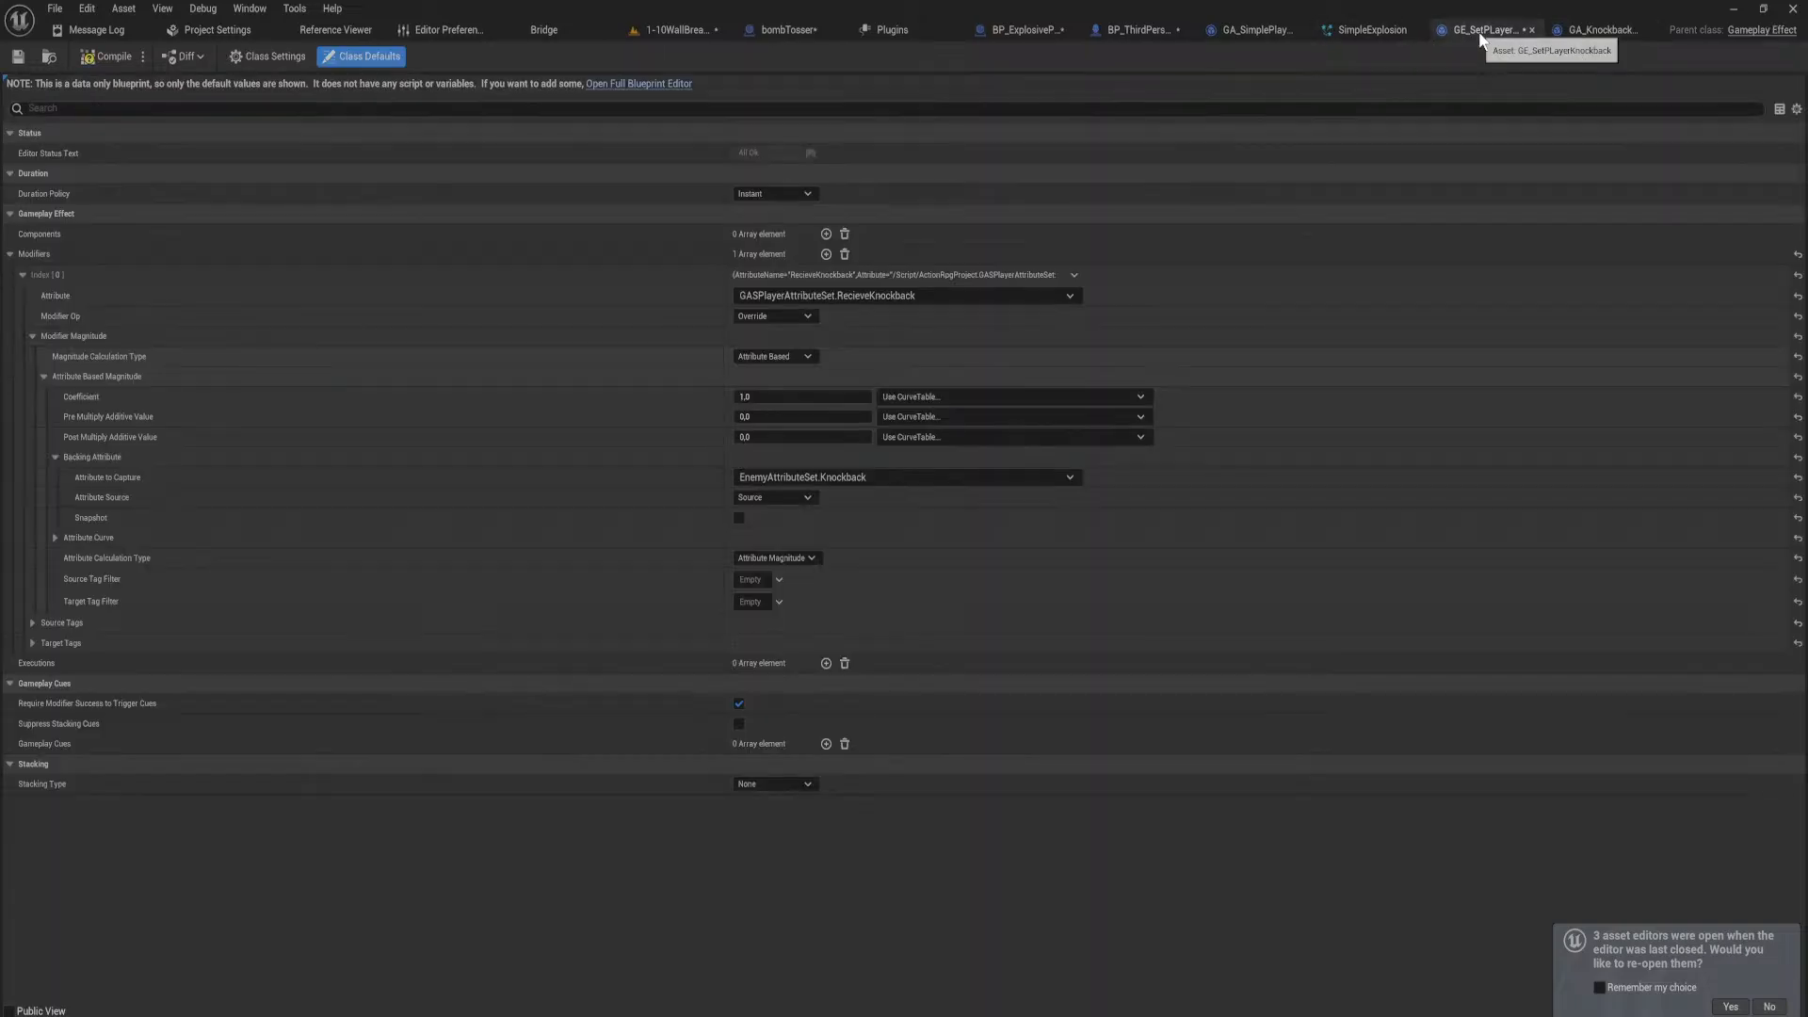
click(1137, 34)
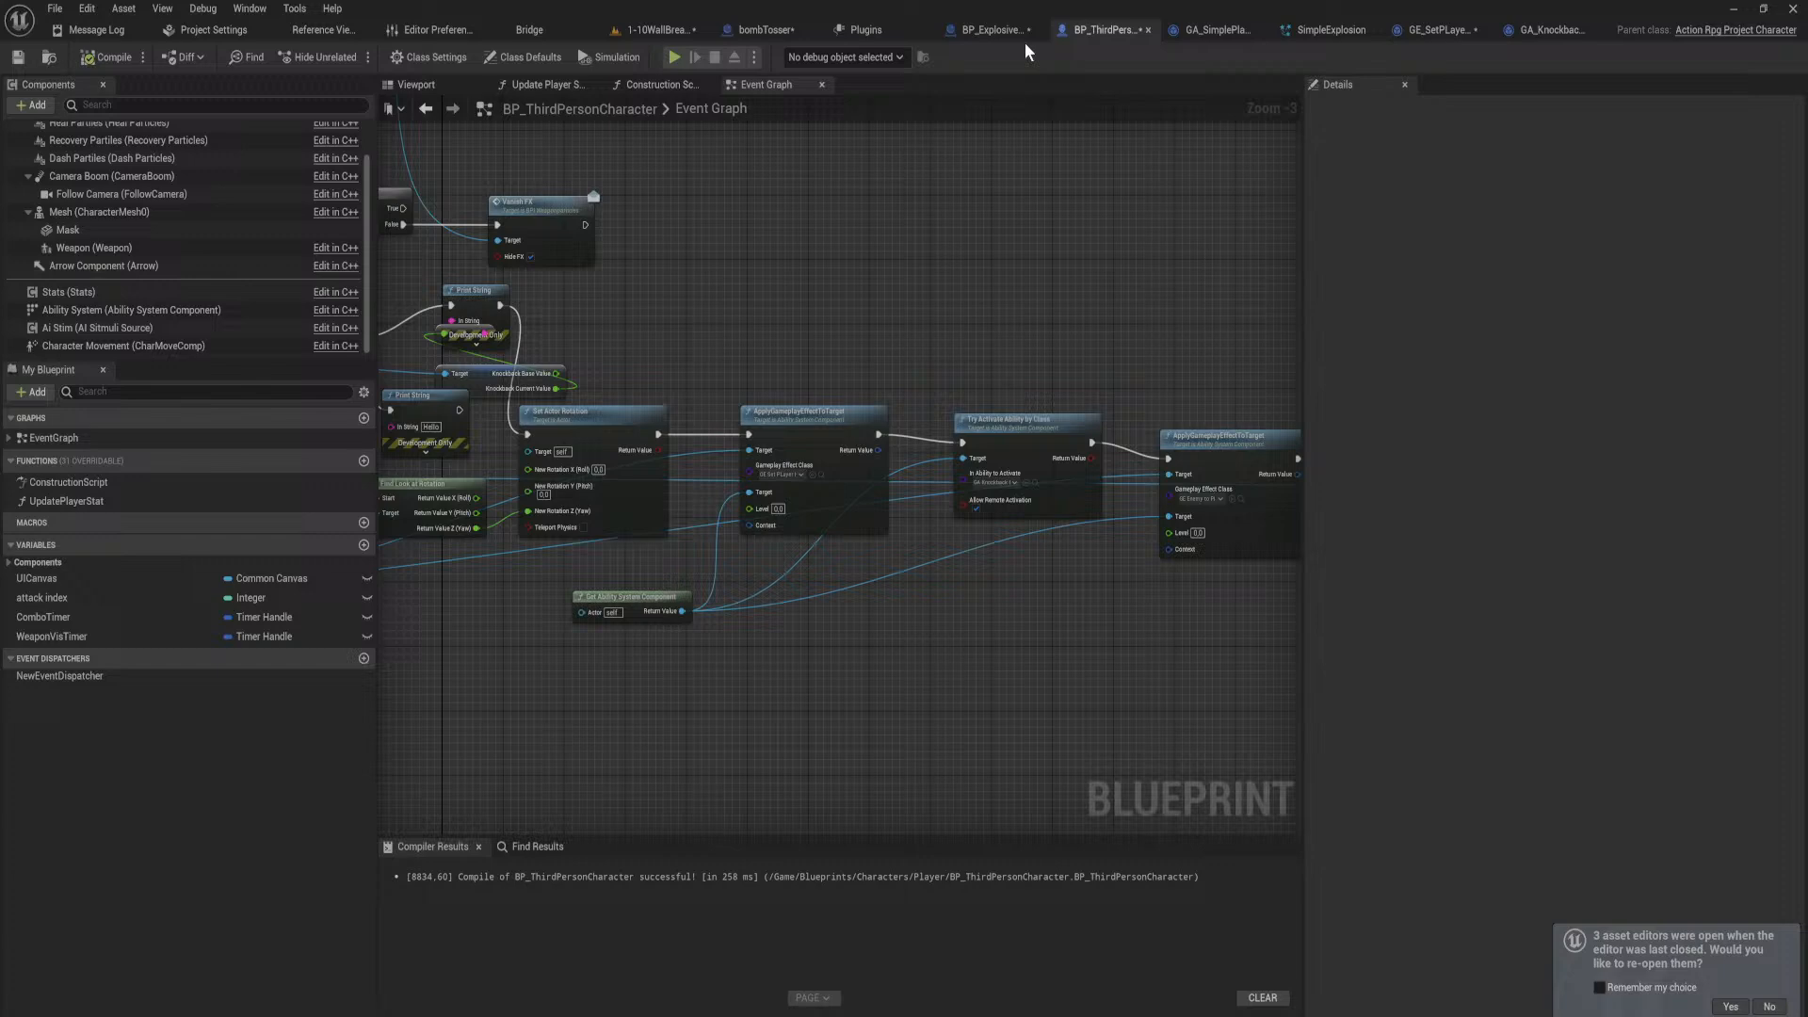
click(796, 32)
click(1047, 29)
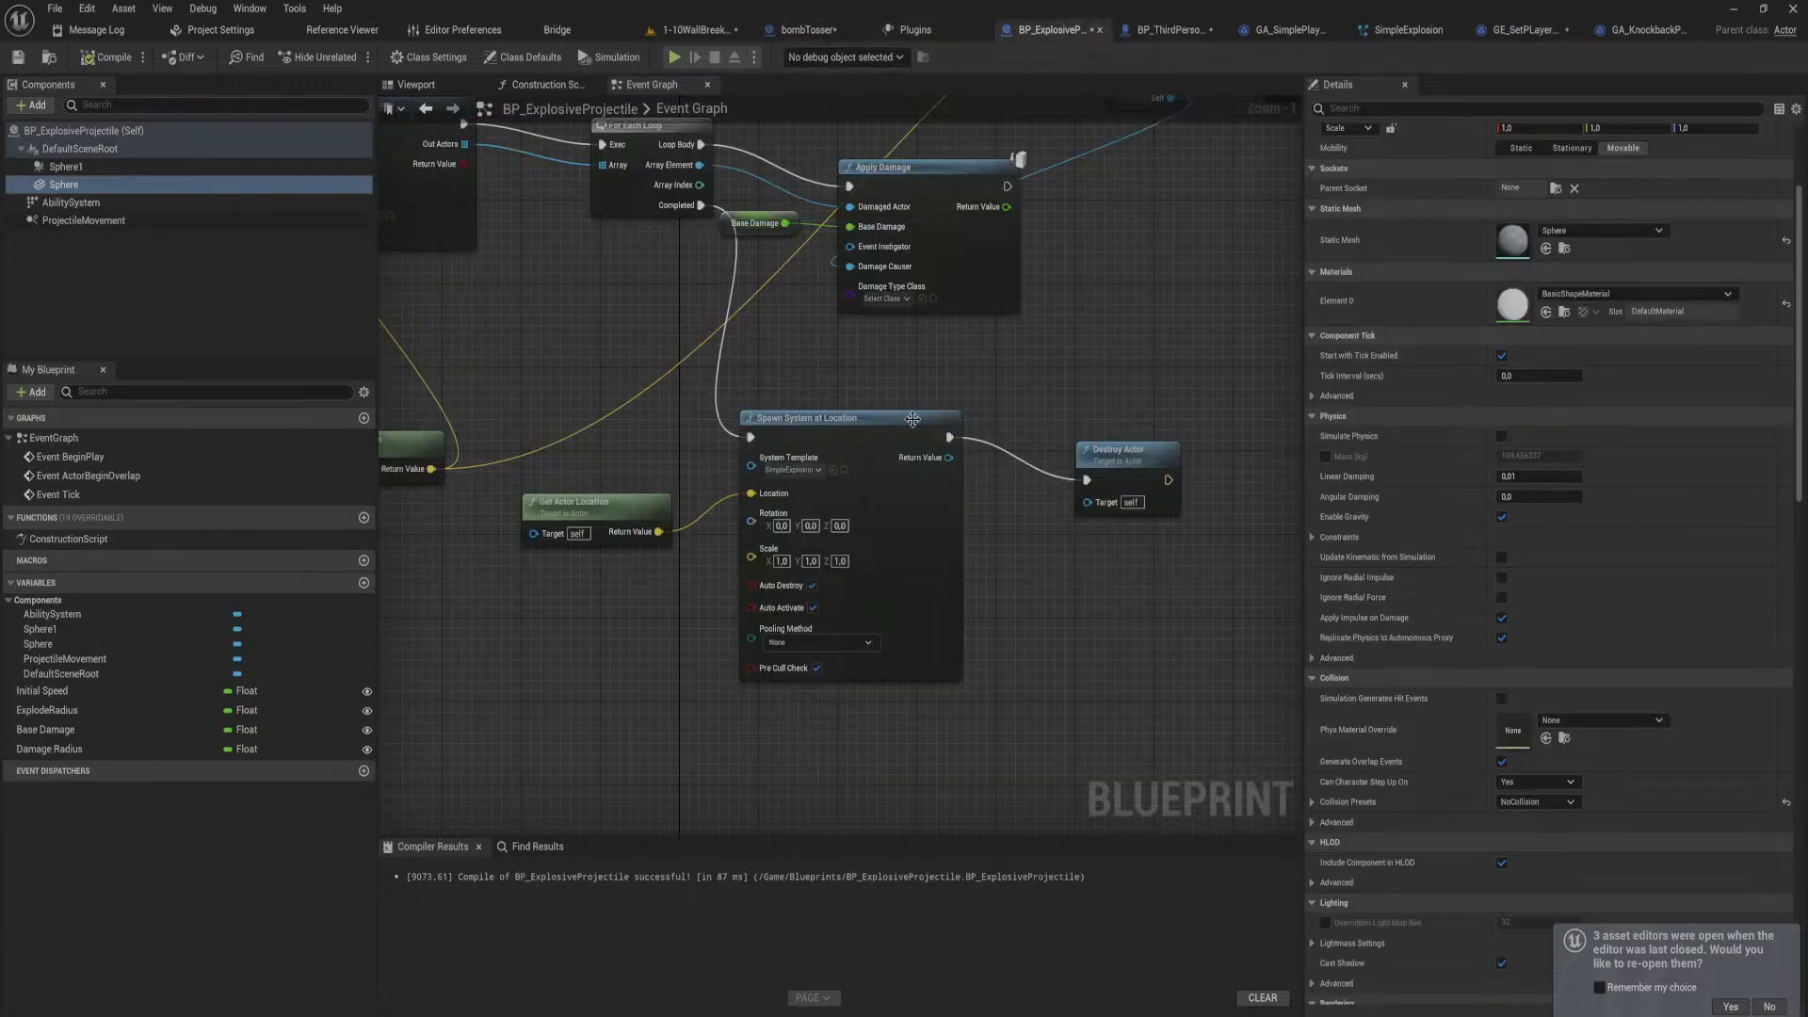
right_drag(834, 420, 976, 617)
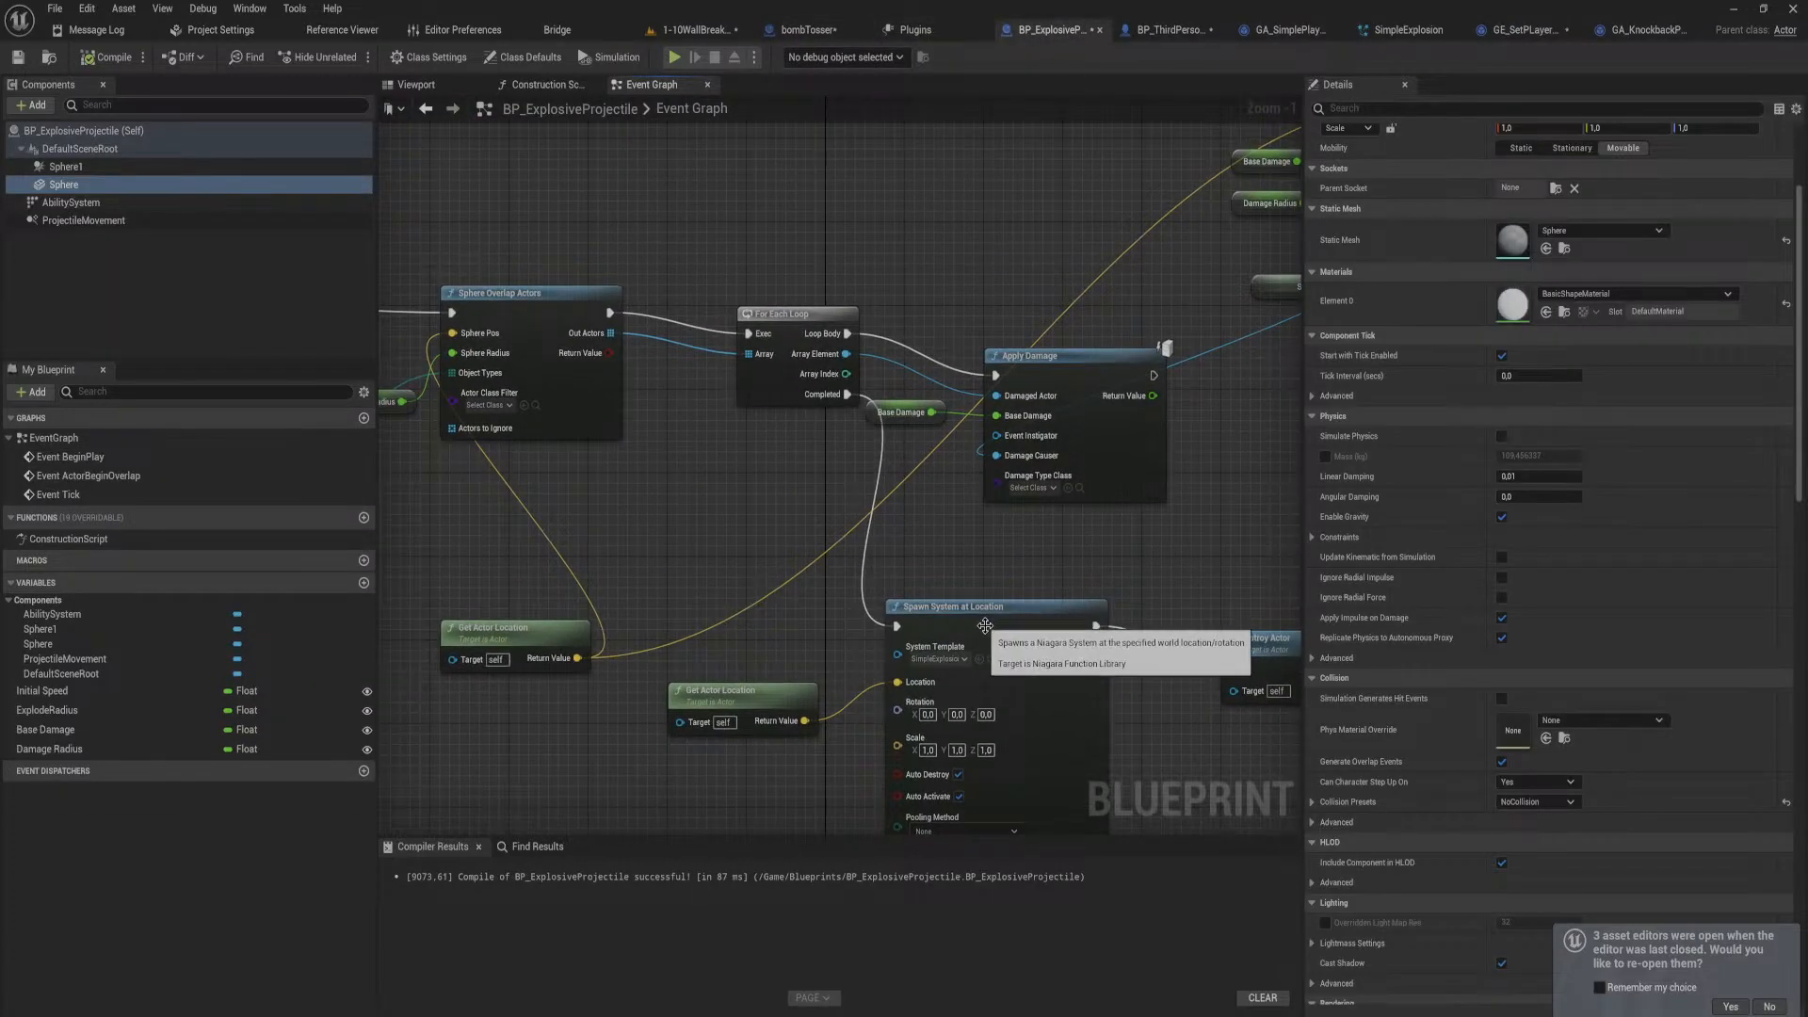
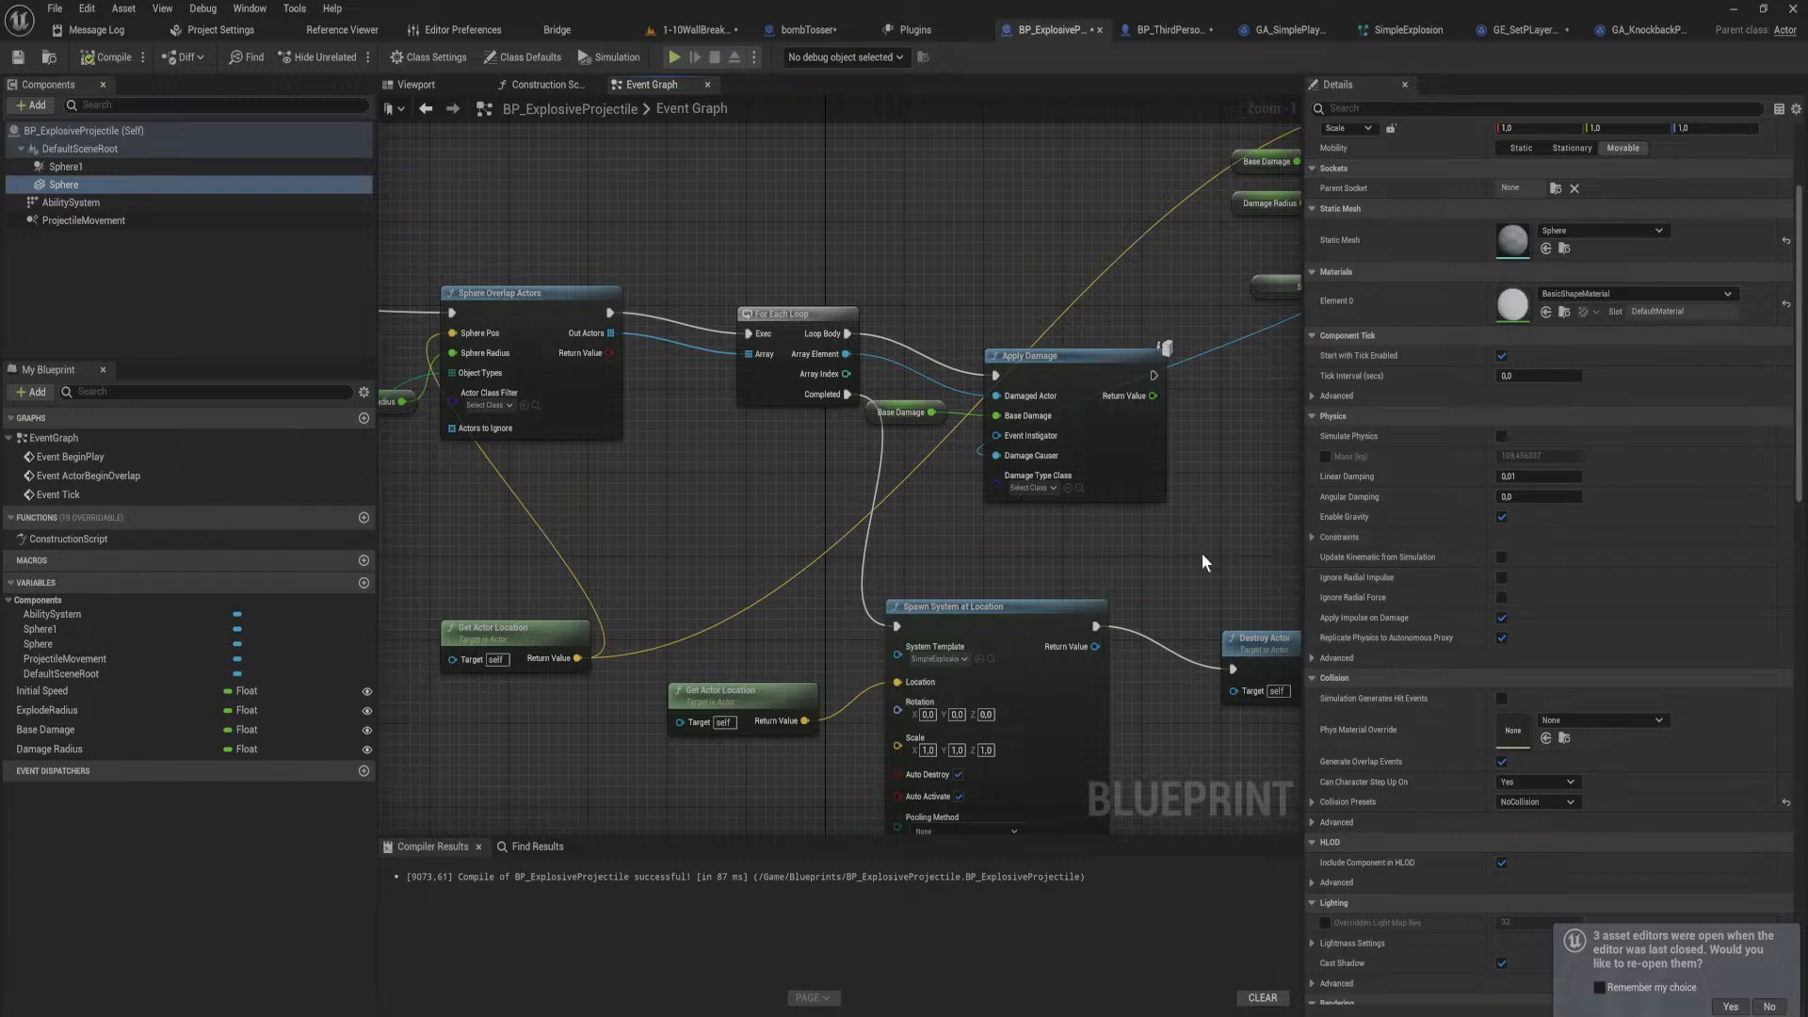
mouse_move(1202, 564)
right_down()
mouse_move(1087, 524)
mouse_move(876, 631)
mouse_move(1228, 563)
right_up()
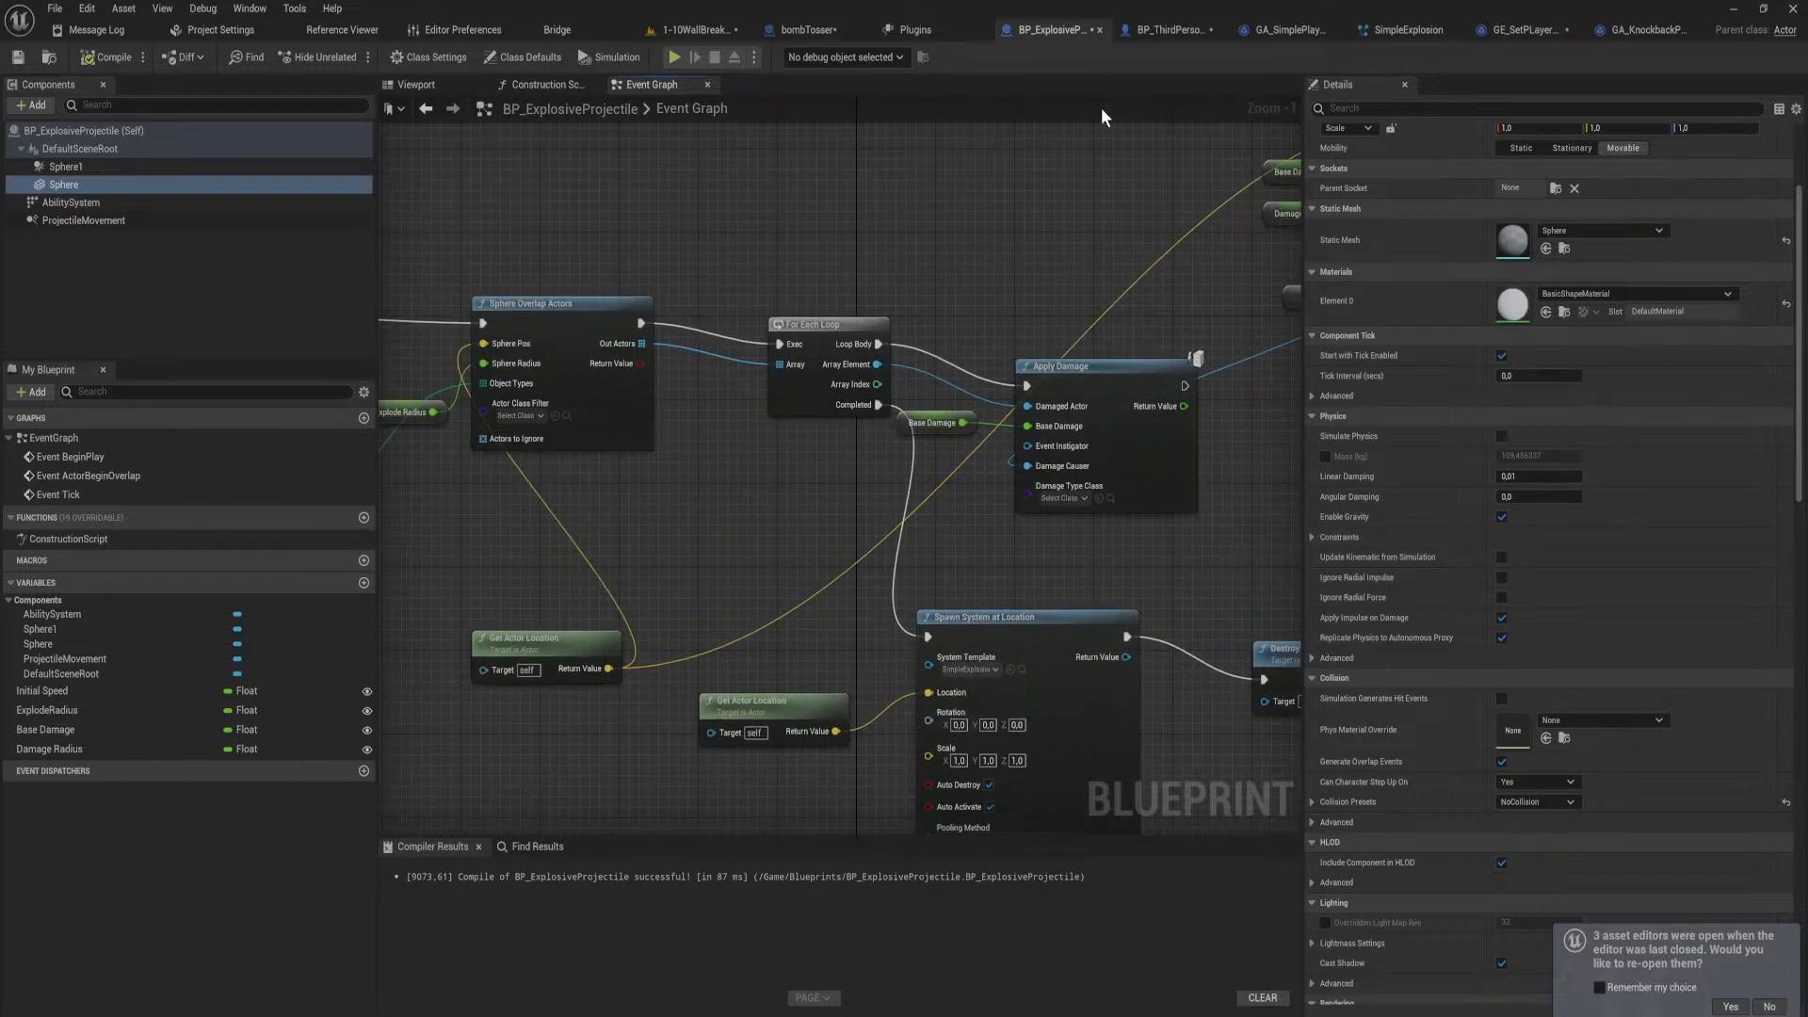
Step: Examine the Event AnyDamage chain in BP_ThirdPersonCharacter, from the attribute set cast through rotation to the applied gameplay effects
click(1178, 22)
right_drag(841, 457, 1707, 469)
right_drag(709, 376, 513, 843)
right_drag(833, 646, 921, 242)
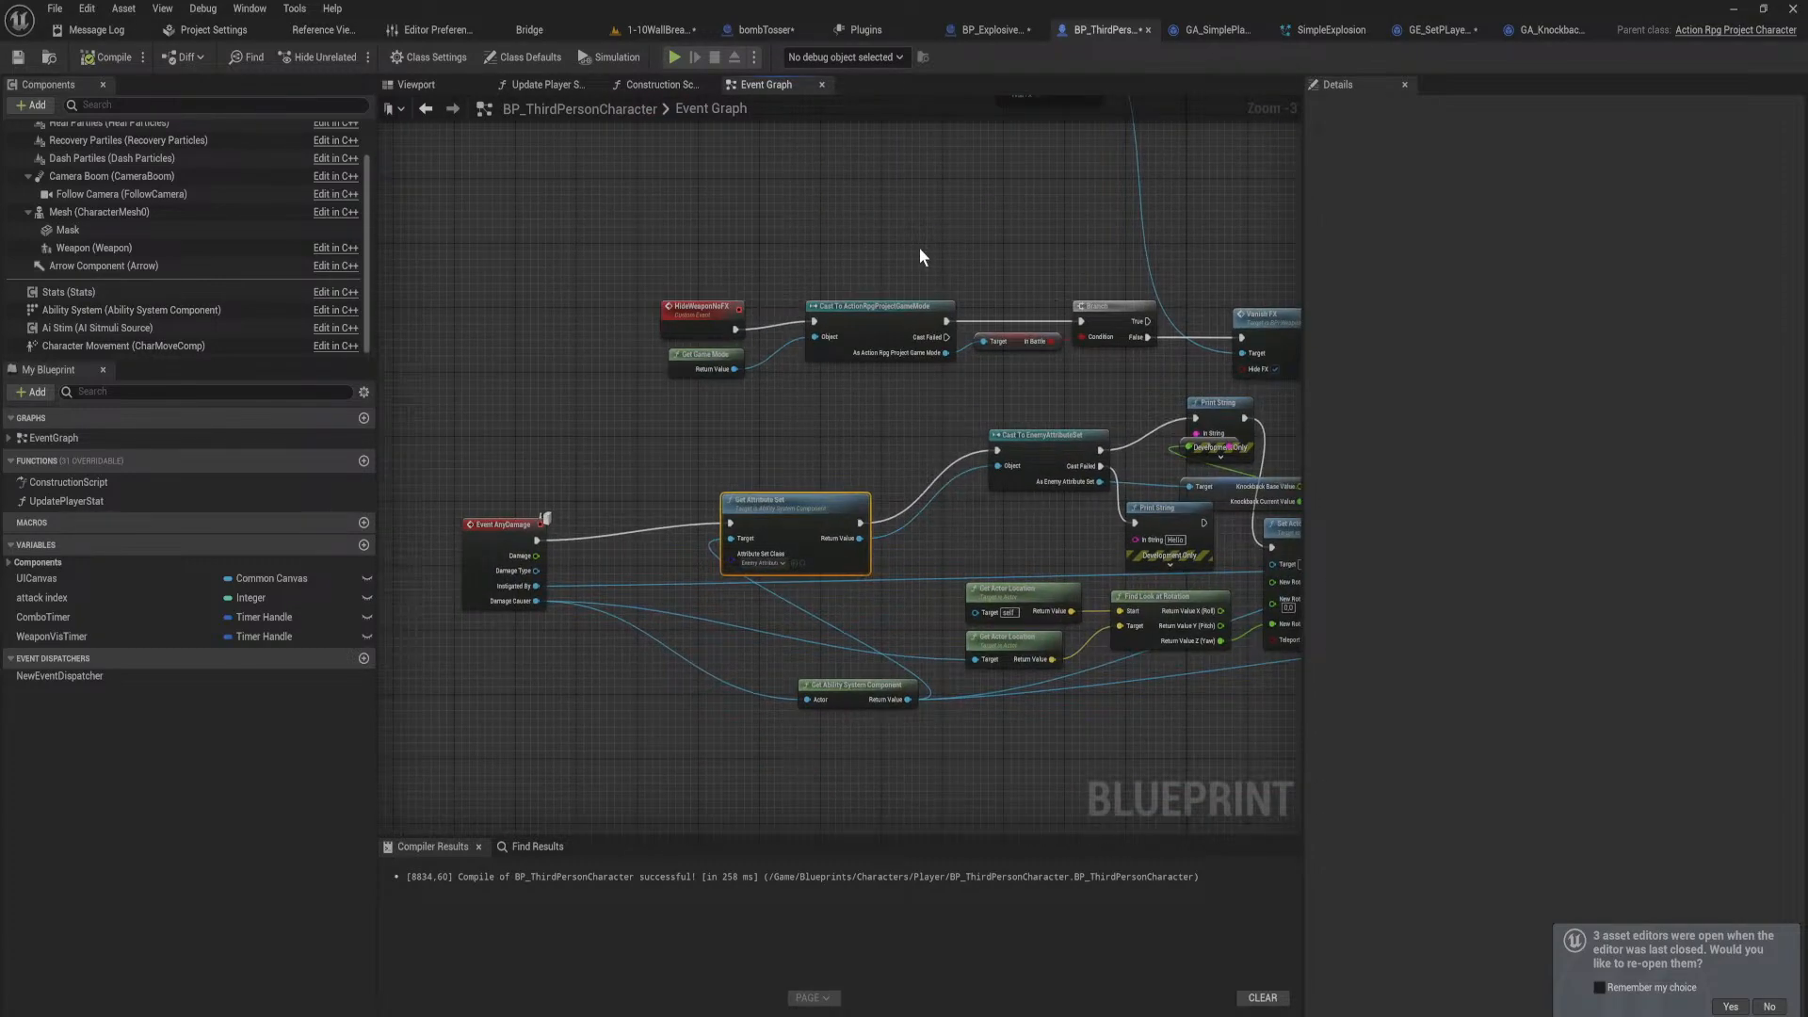
right_drag(1062, 525, 670, 563)
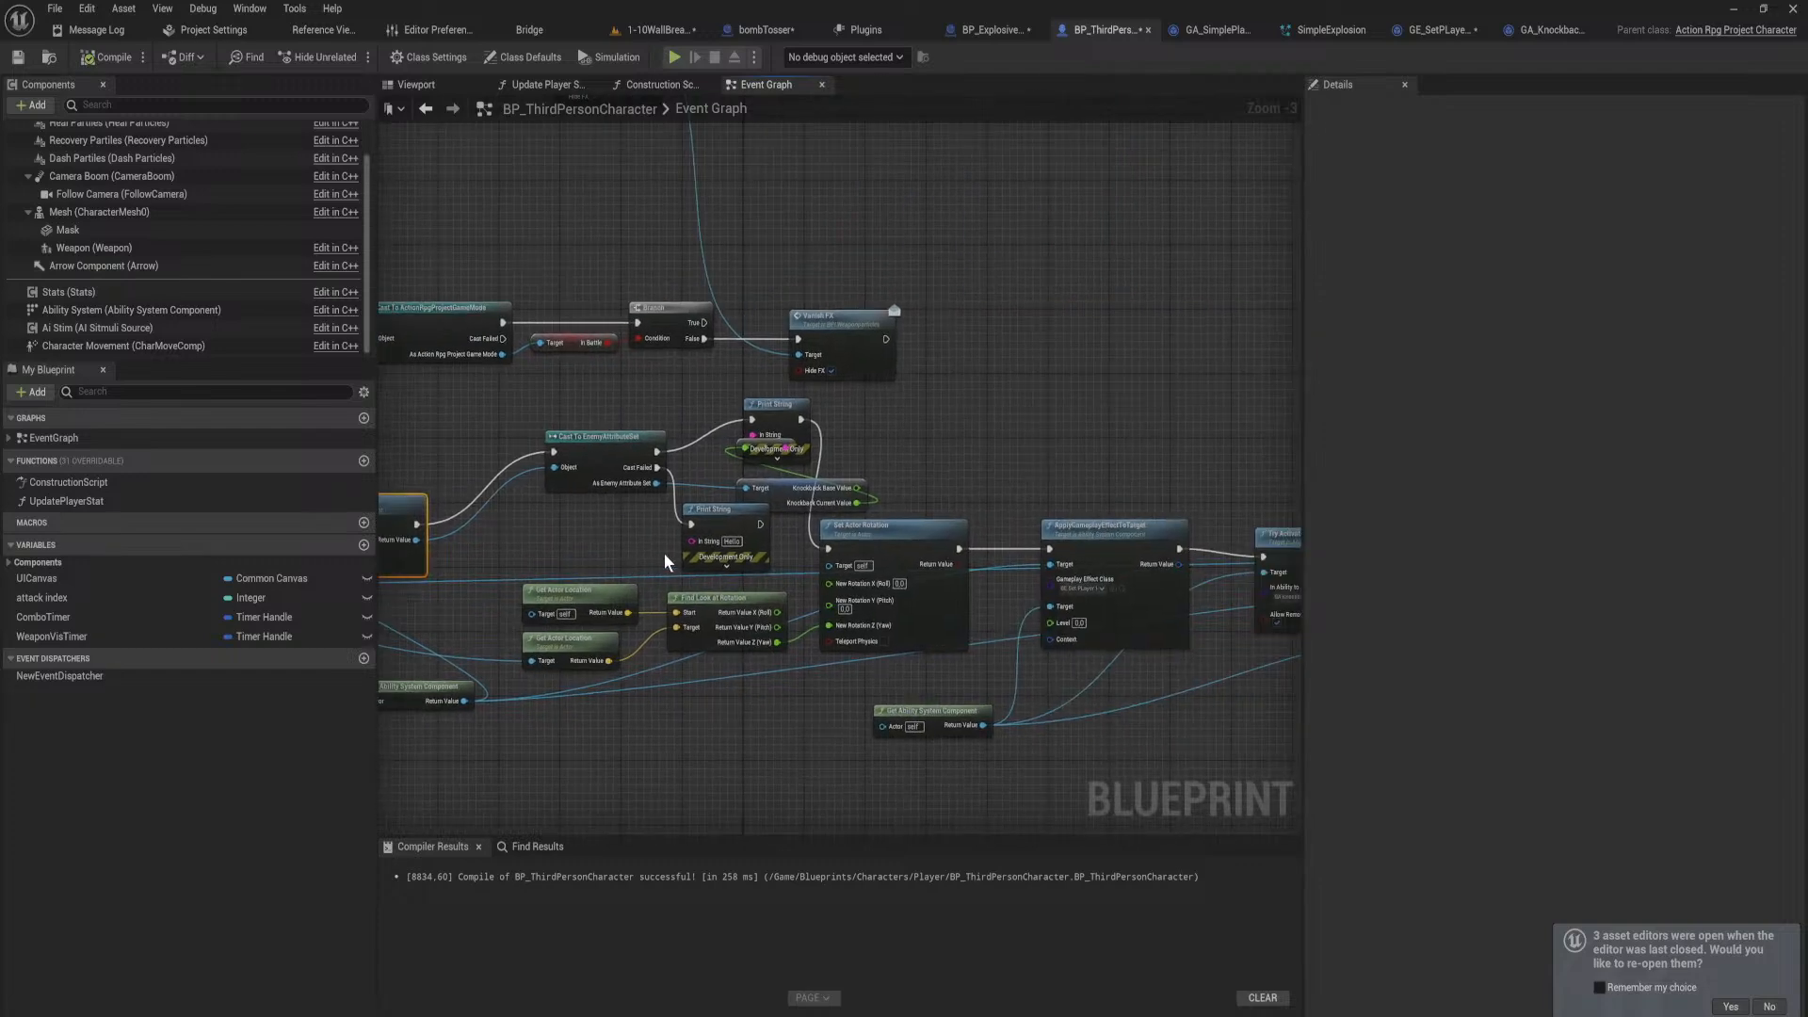
right_drag(1017, 662, 606, 610)
right_drag(1148, 720, 1637, 689)
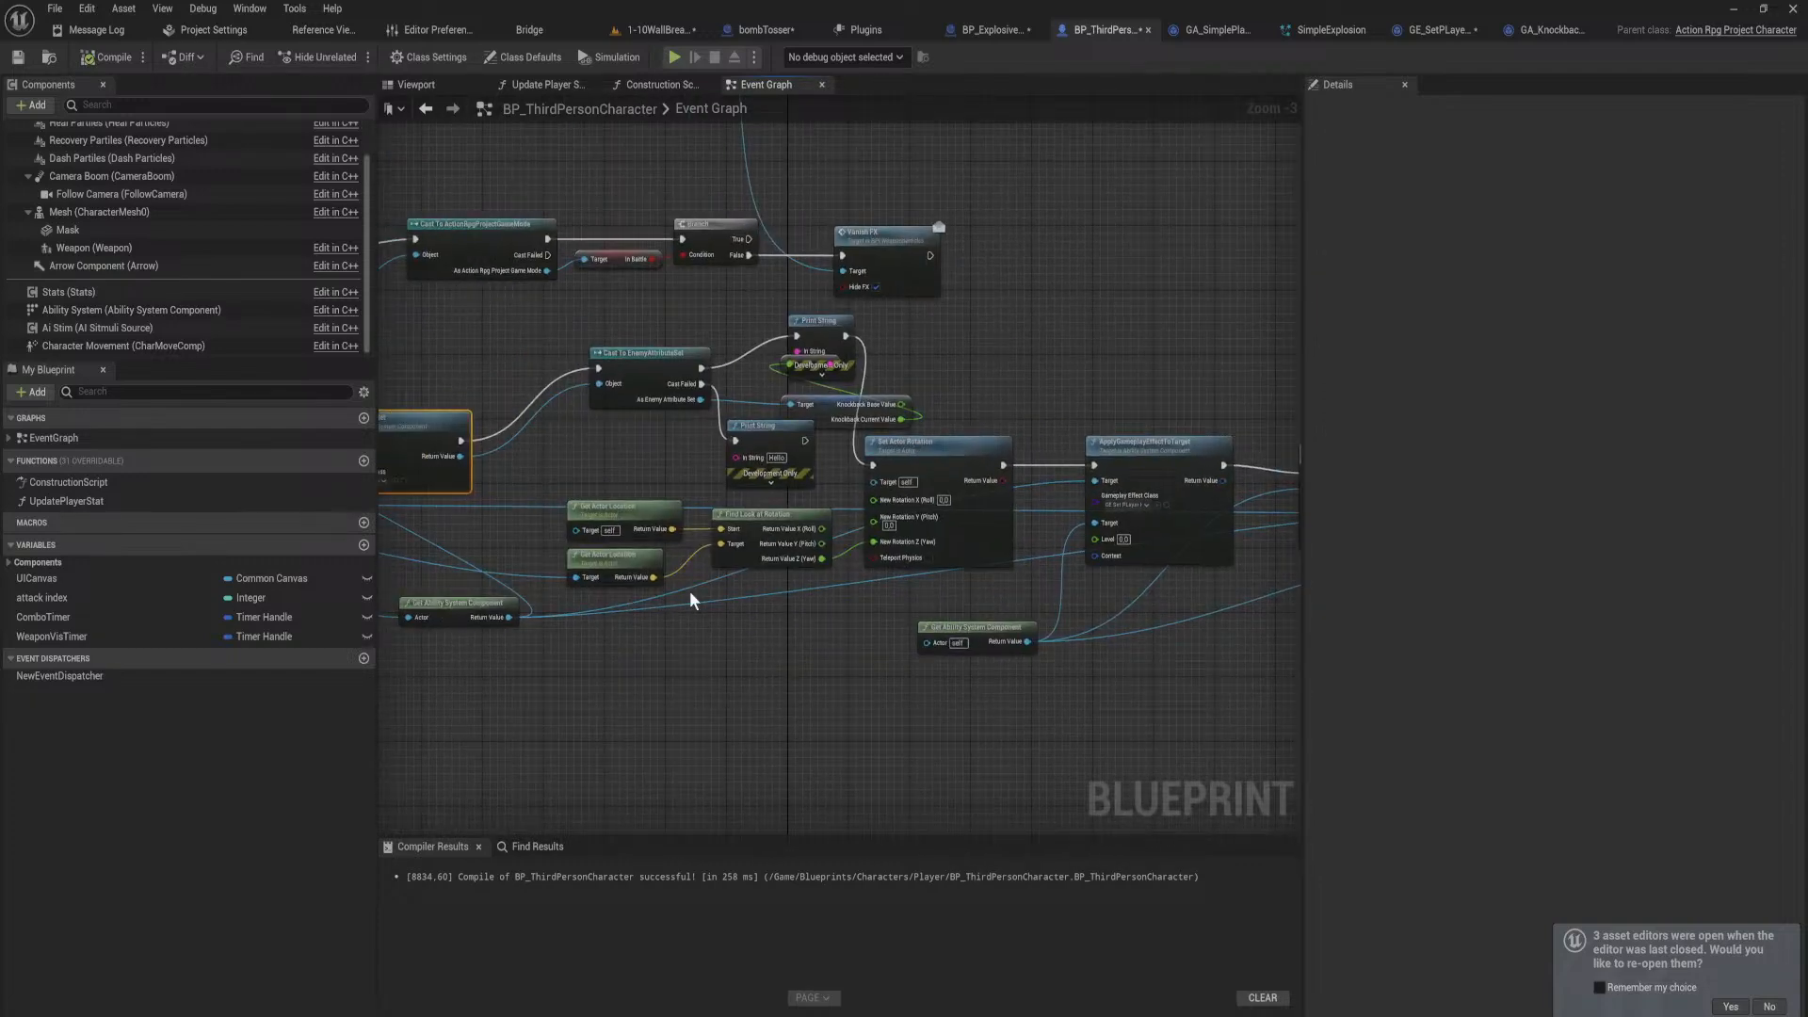
right_drag(542, 457, 750, 463)
Step: Switch to the Rider code editor and open ActionRpgProjectCharacter.cpp from the player folder
key(alt+Tab)
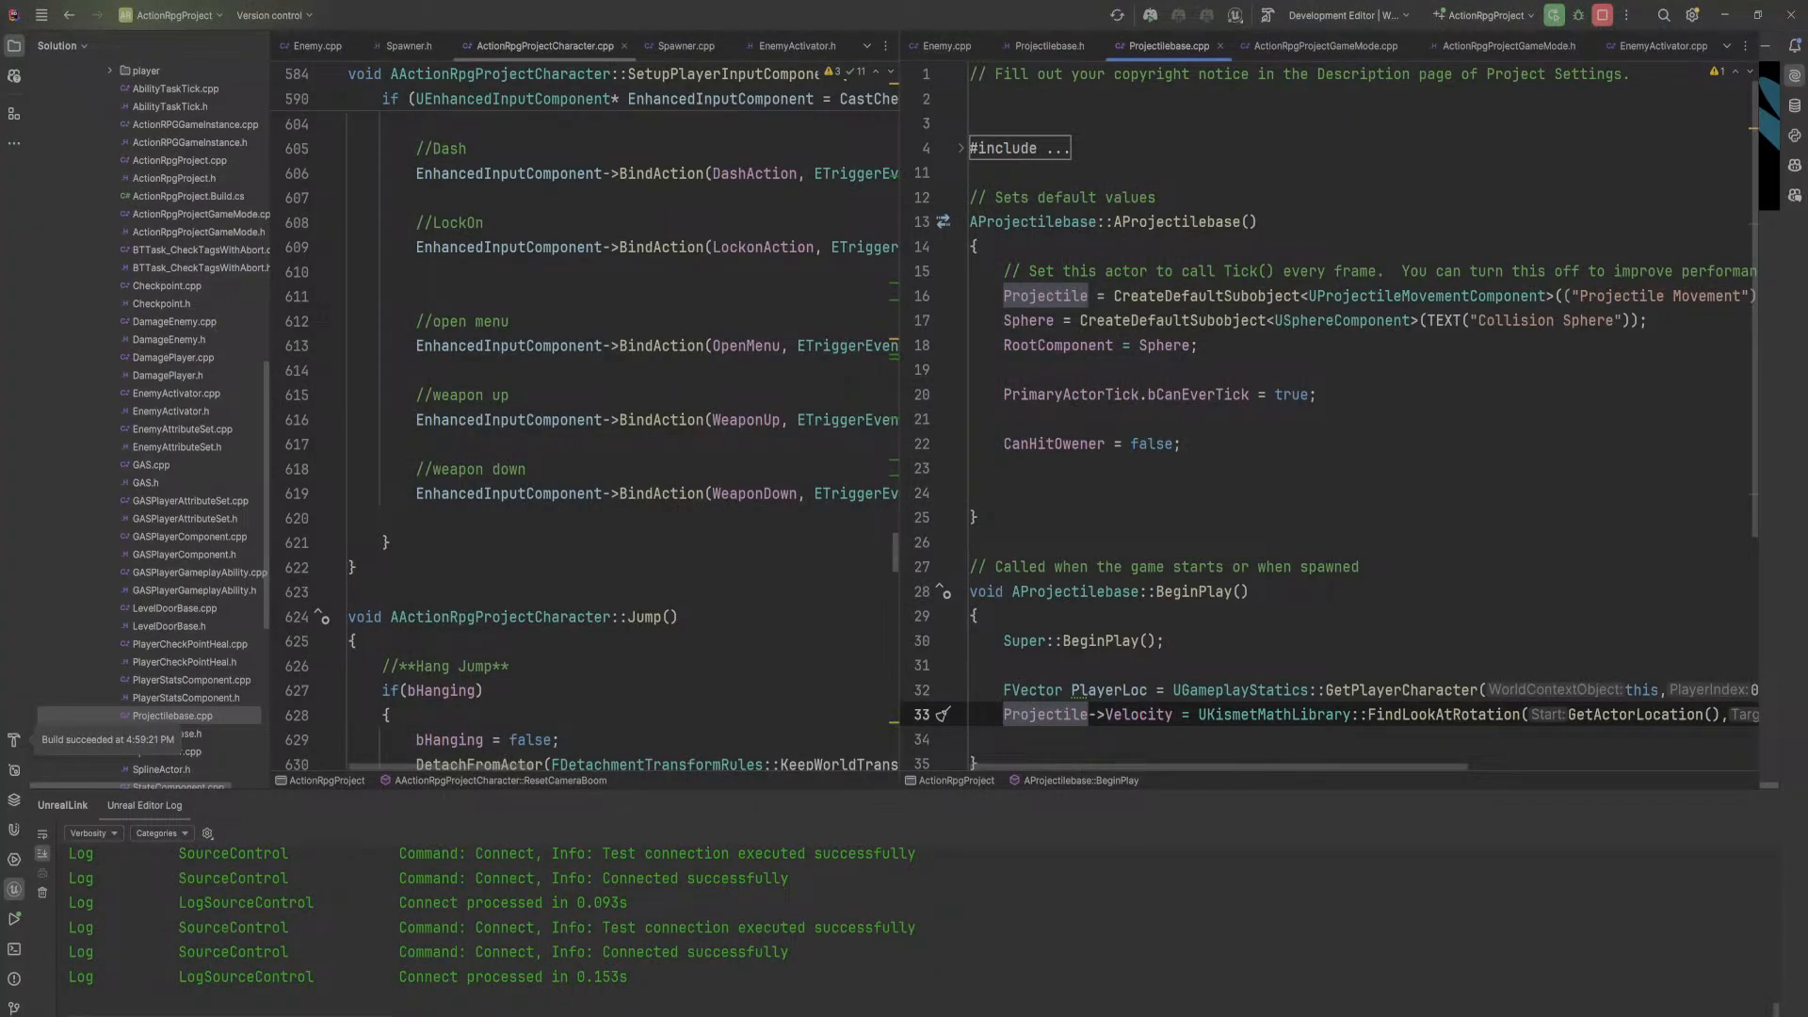
click(1516, 46)
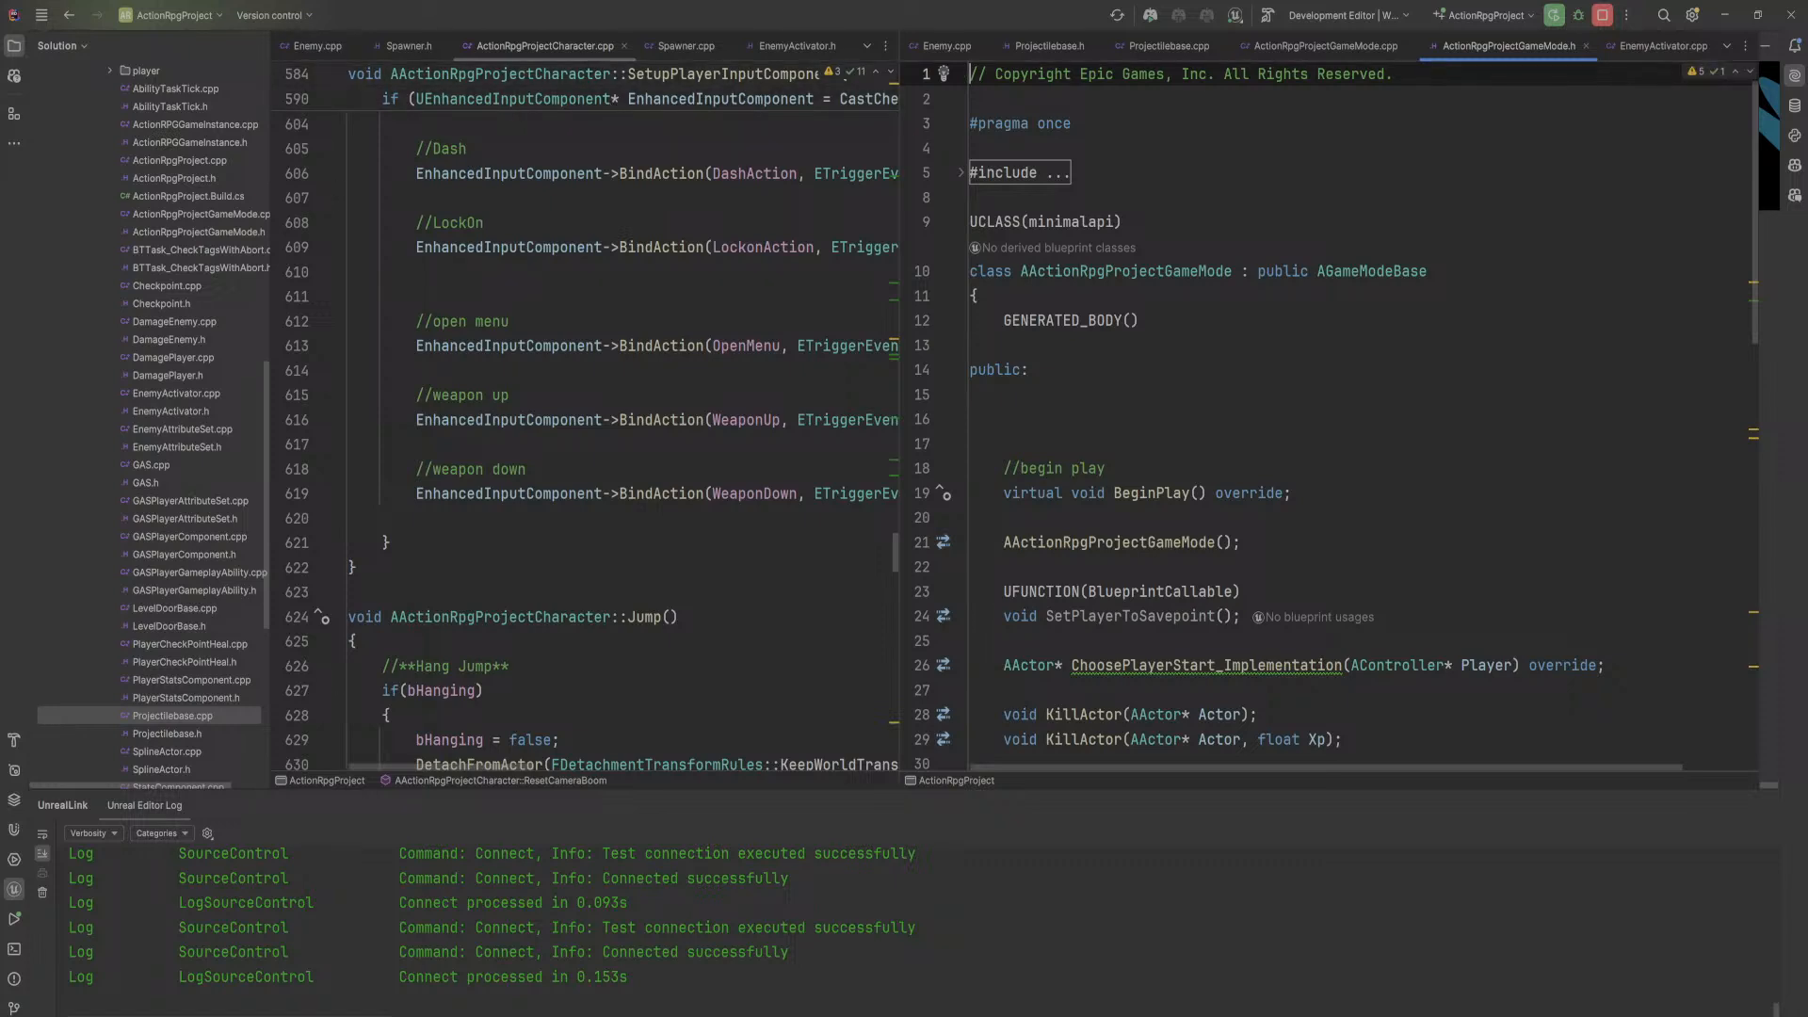
scroll(160, 576, up, 1)
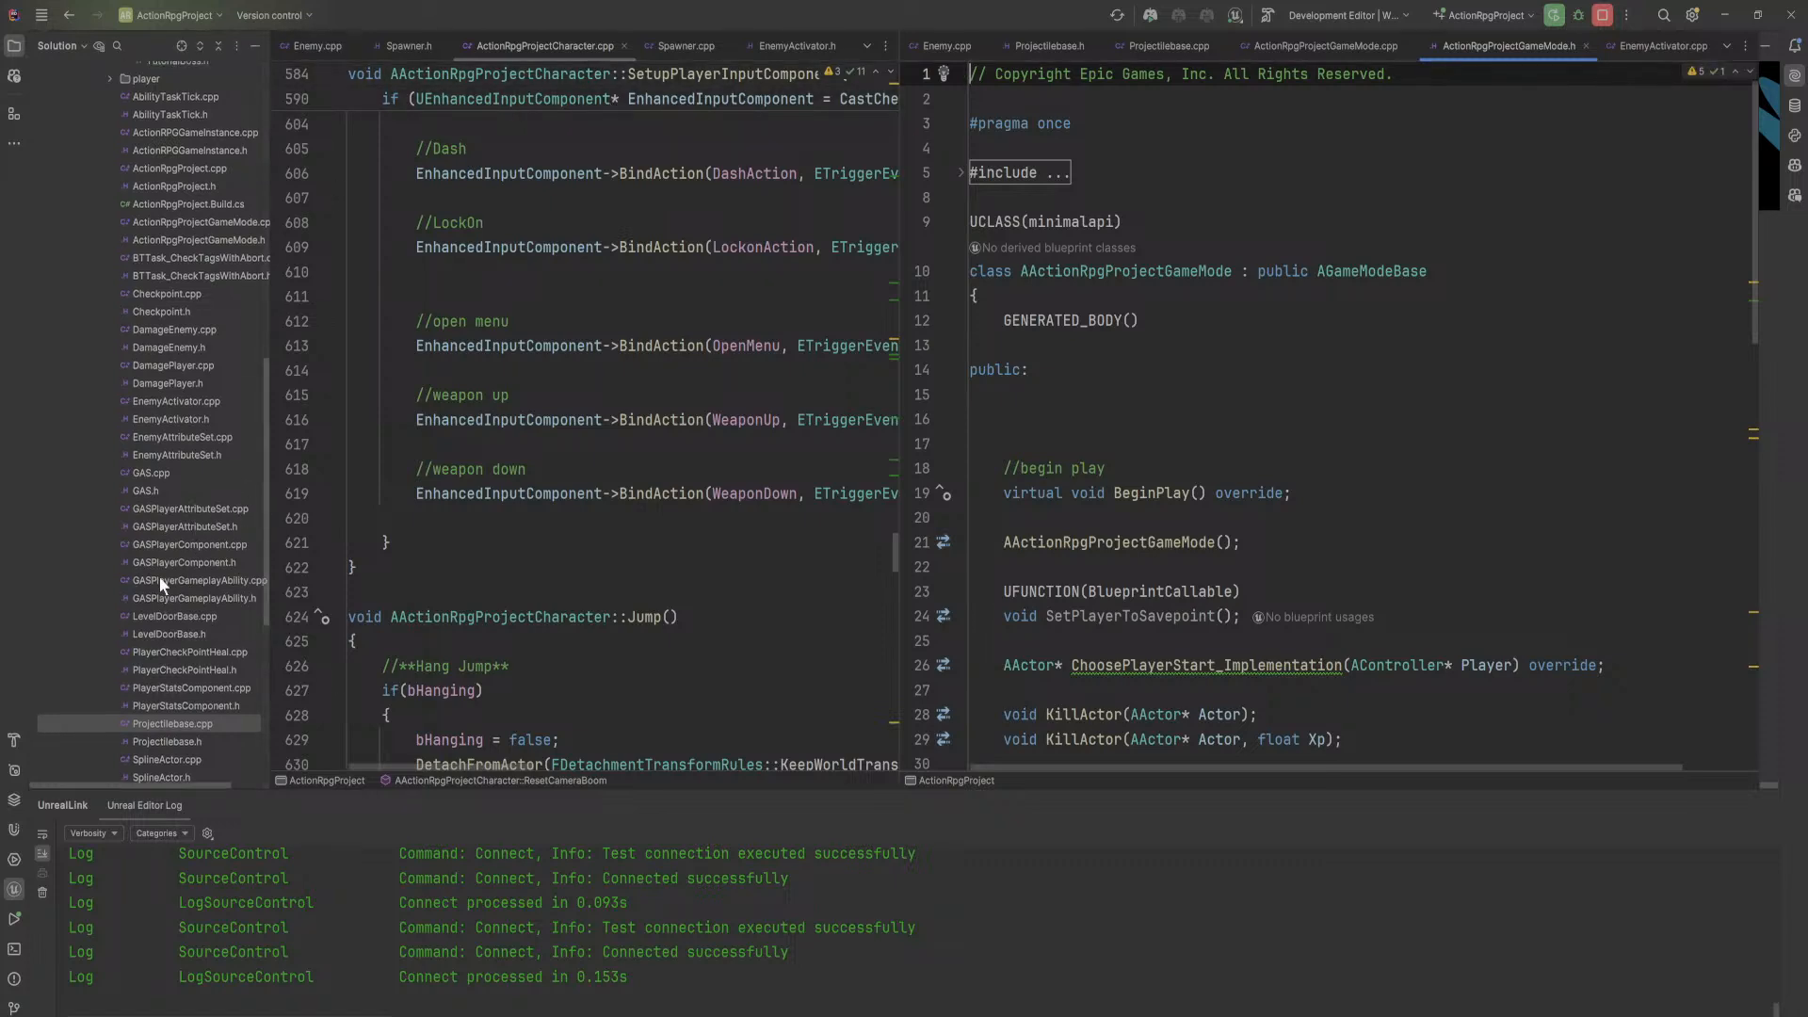
scroll(160, 576, up, 10)
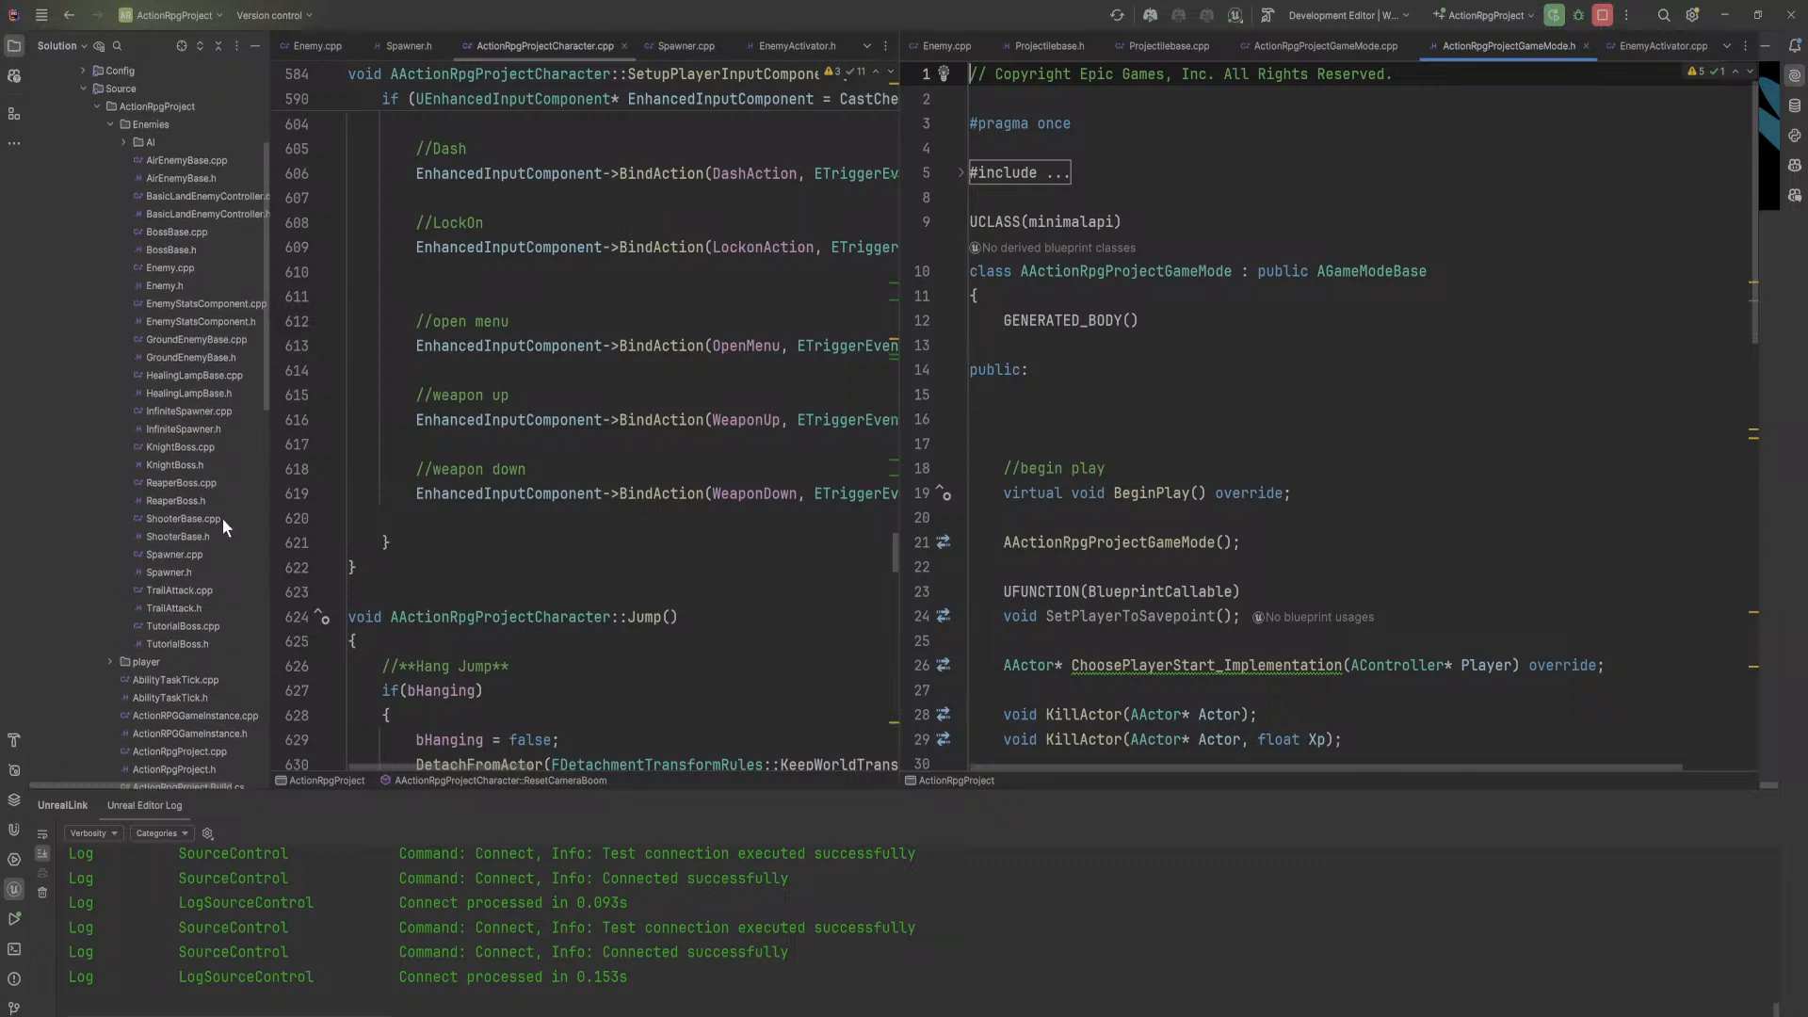
click(111, 660)
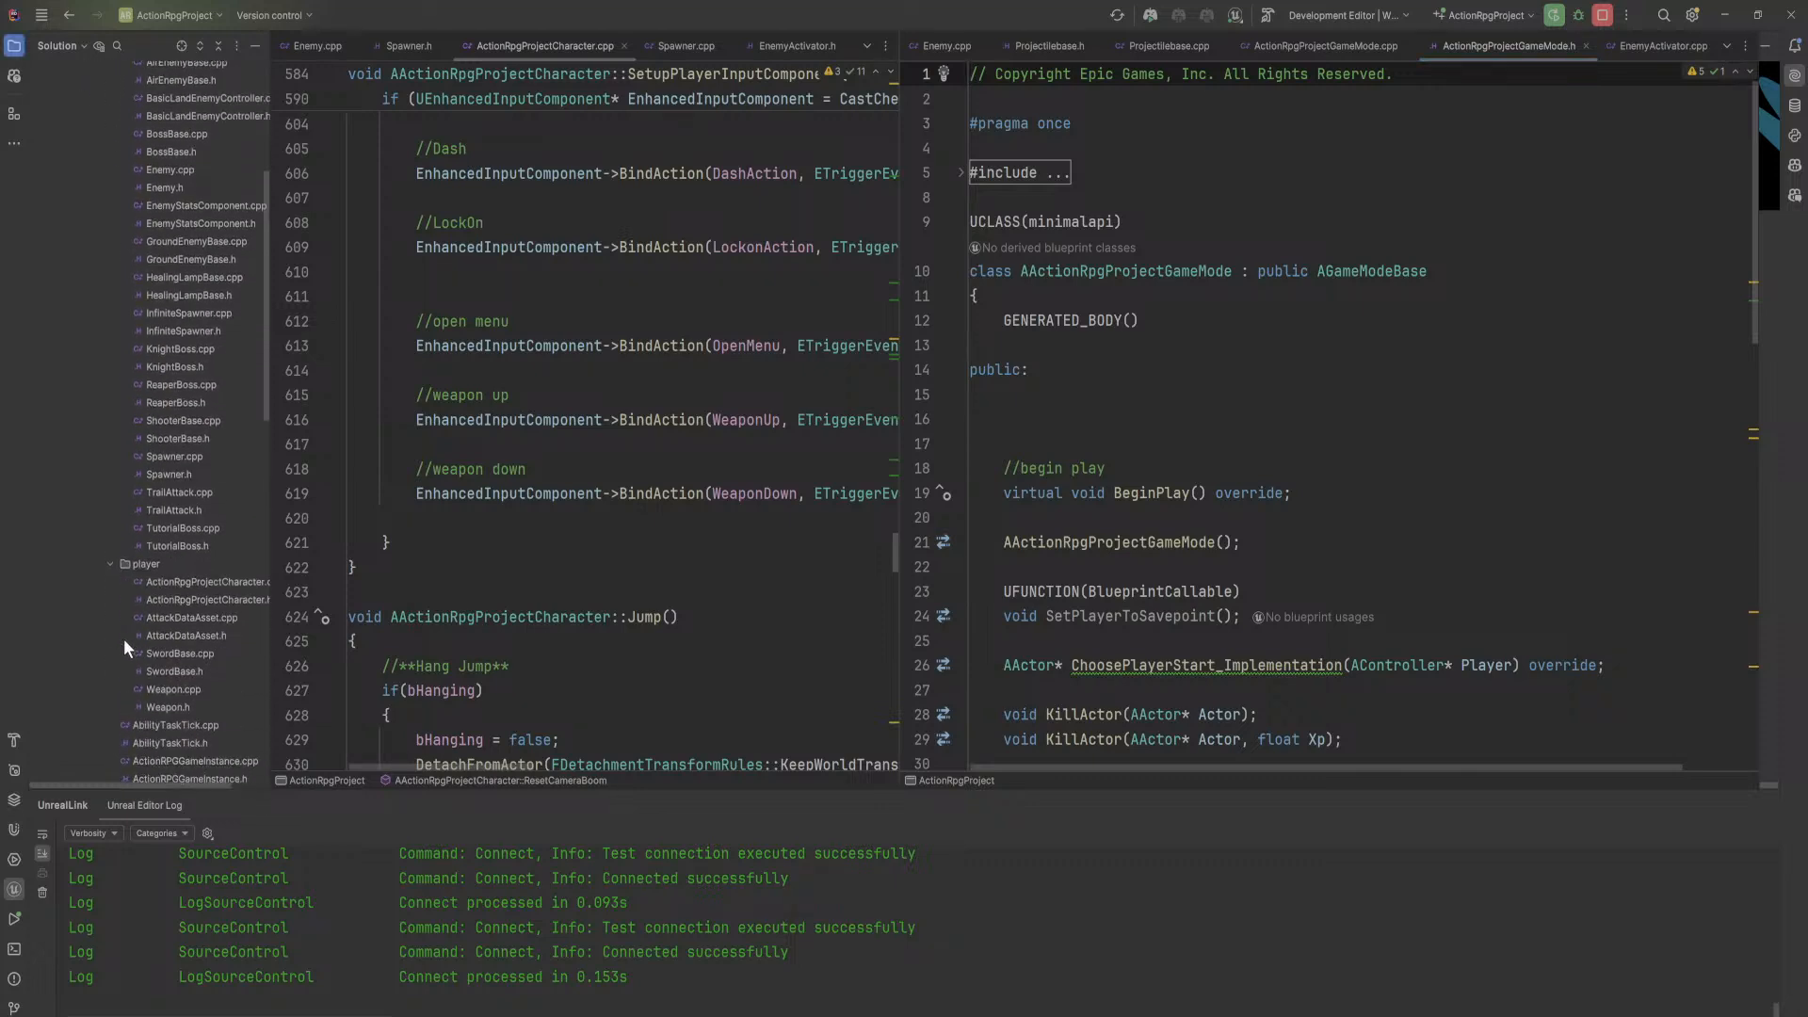
double_click(195, 573)
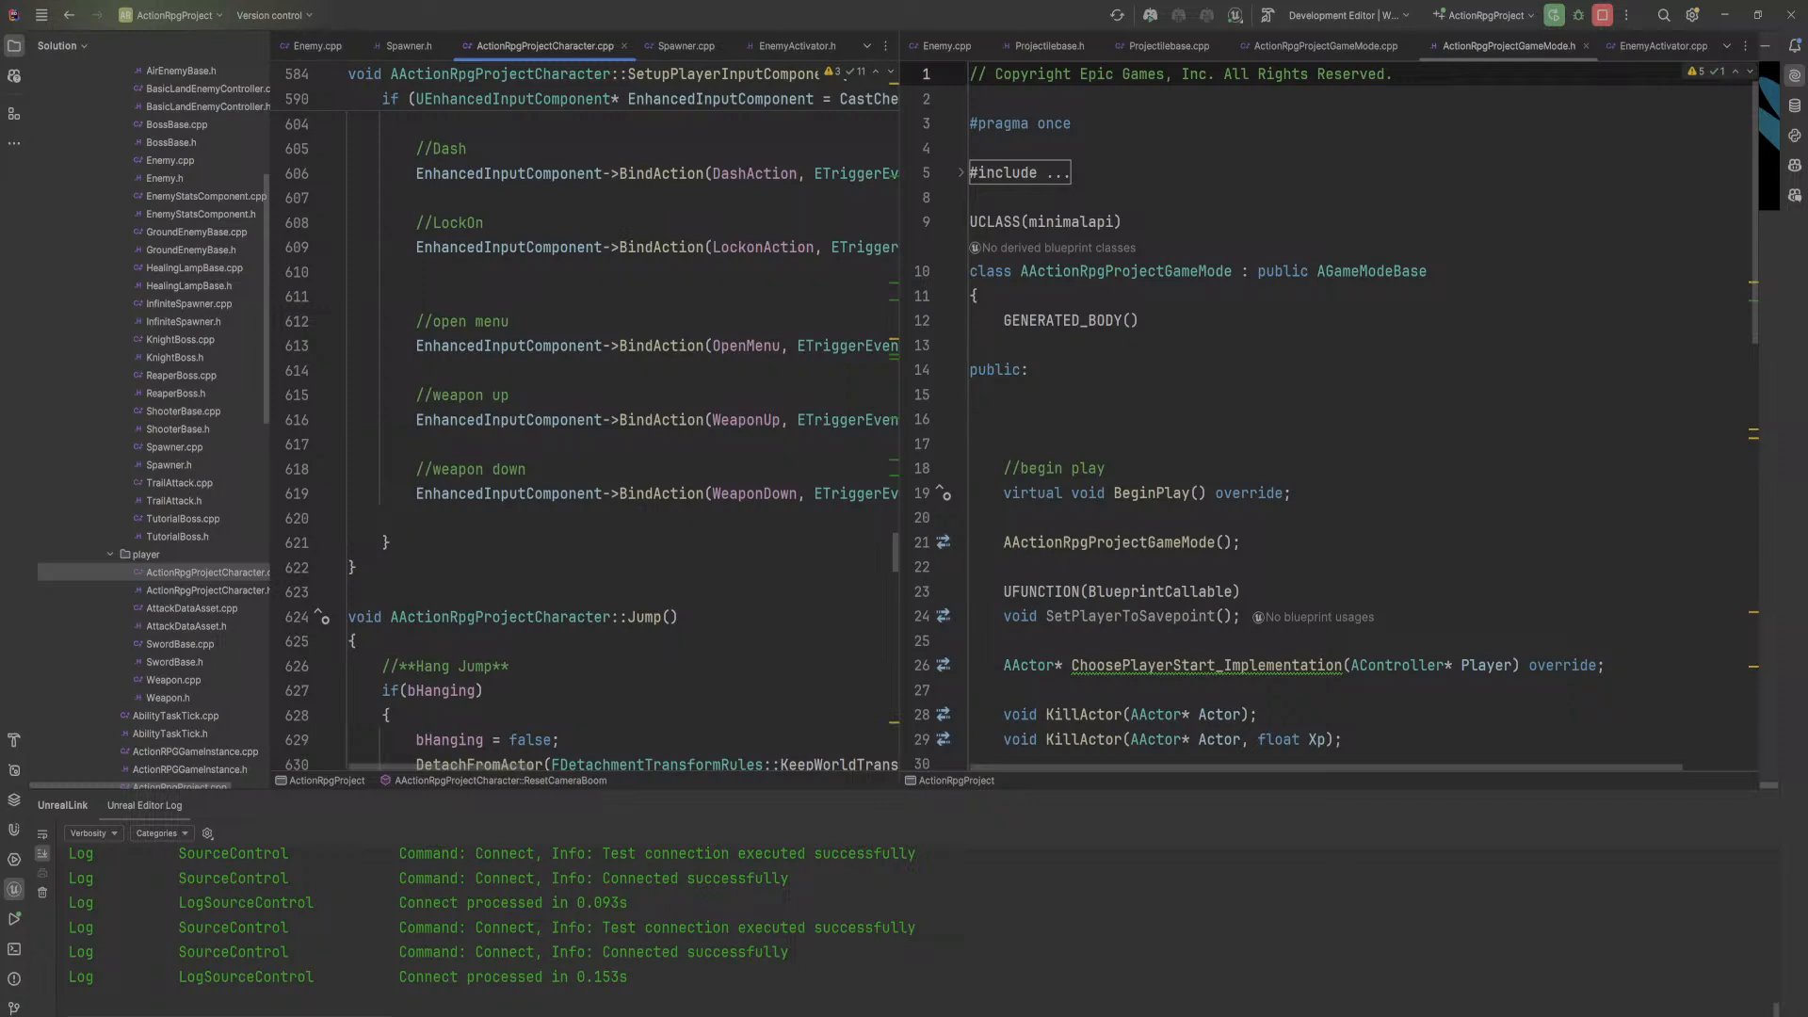
Step: Search ActionRpgProjectCharacter.cpp for "damage"
click(746, 420)
key(ctrl+f)
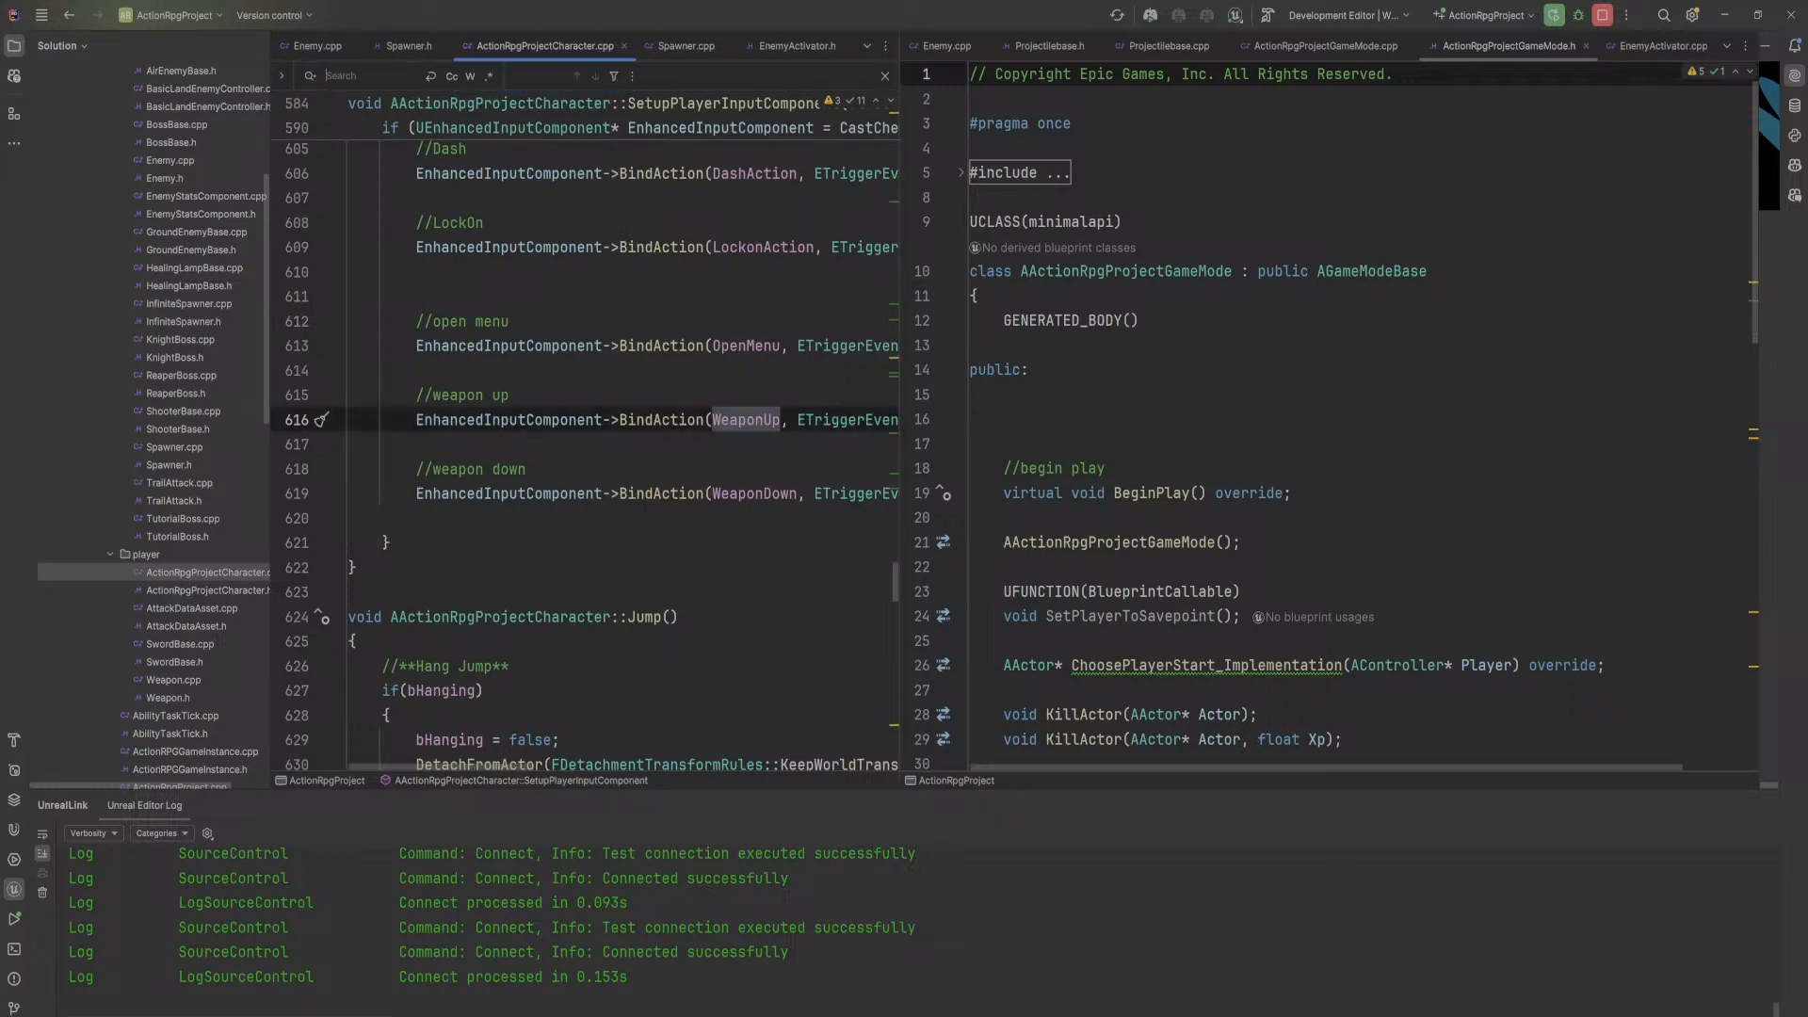
text(damage)
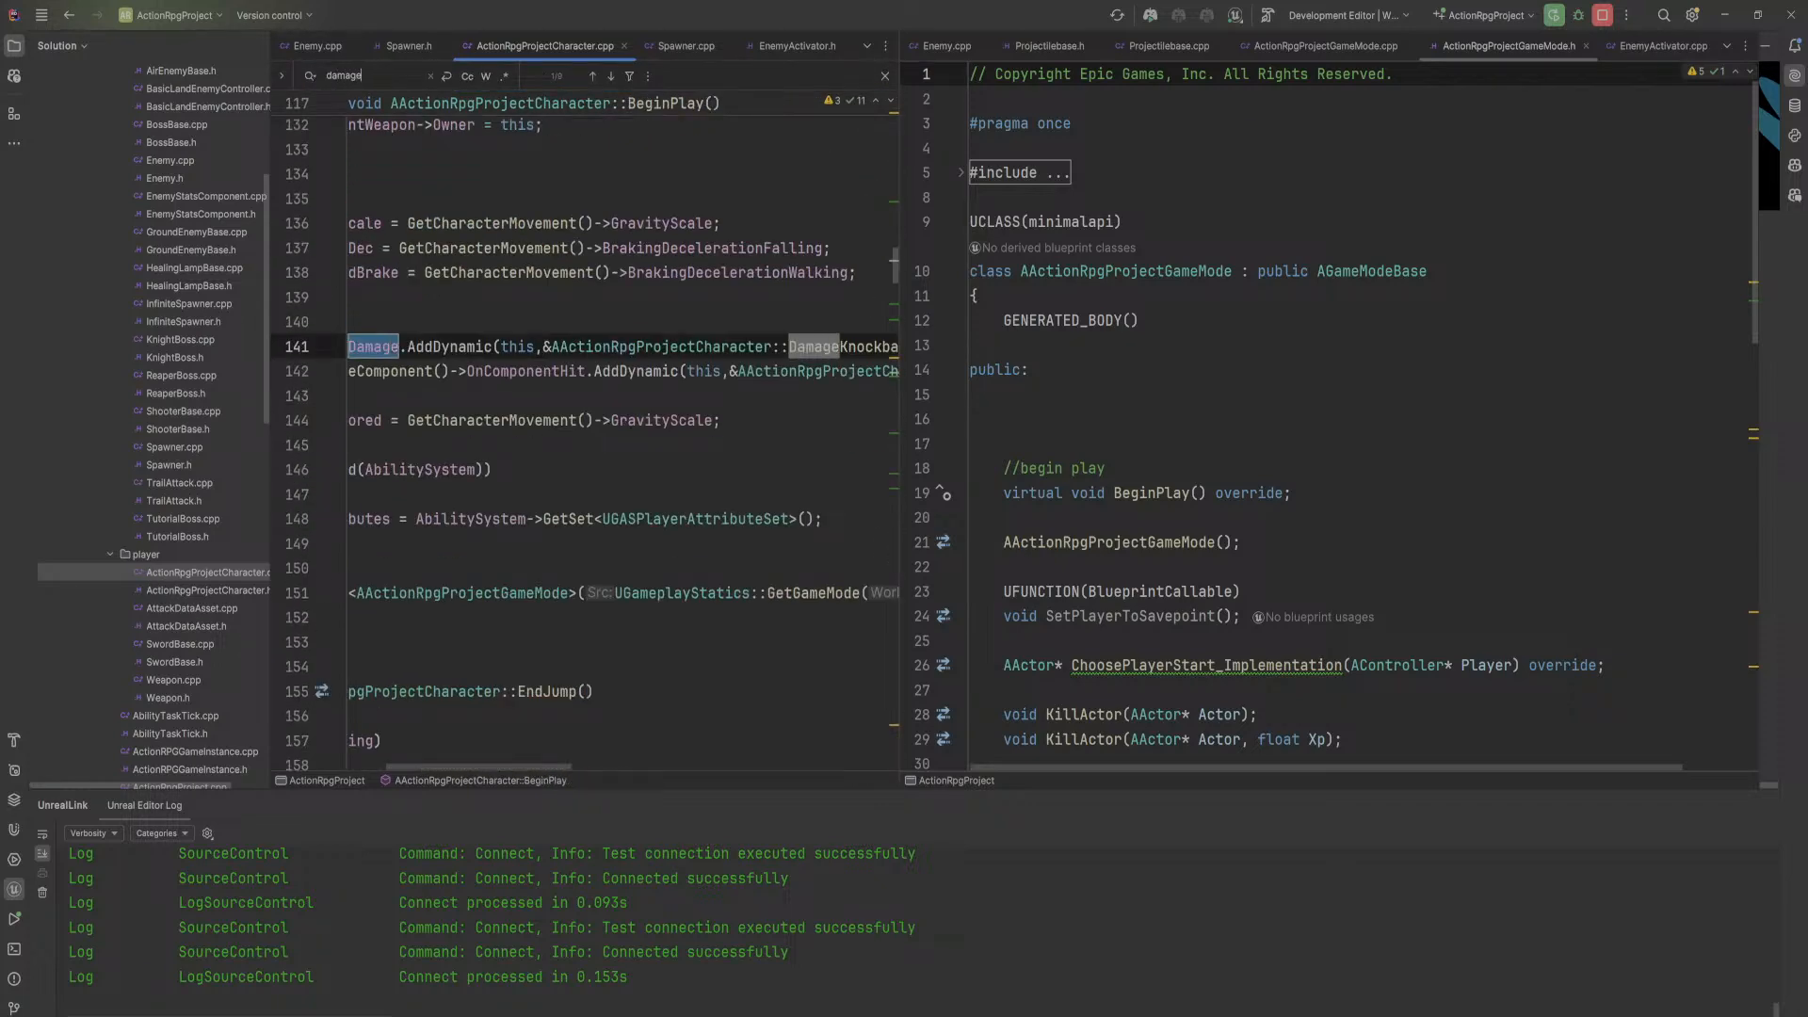
Step: Delete the rotation, force, NullFriction and LaunchCharacter lines from DamageKnockback in ActionRpgProjectCharacter.cpp, keeping only Knockedback = true
drag(474, 347, 909, 348)
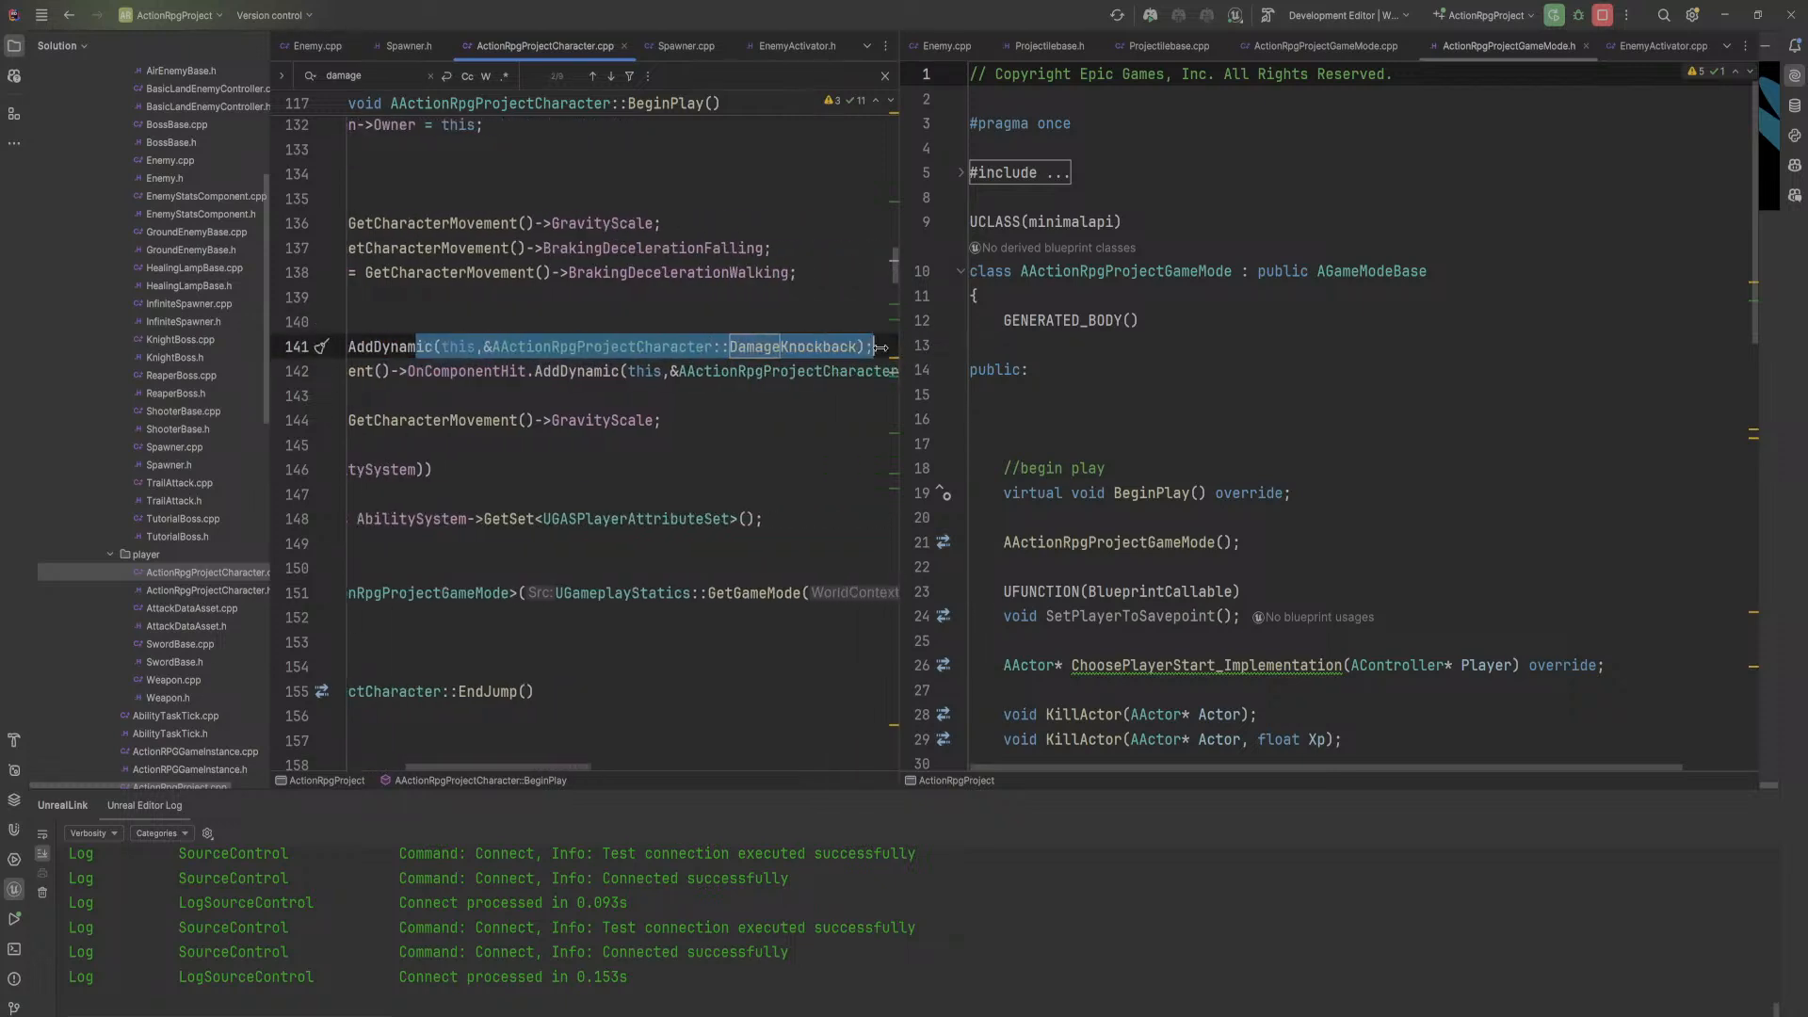
click(611, 75)
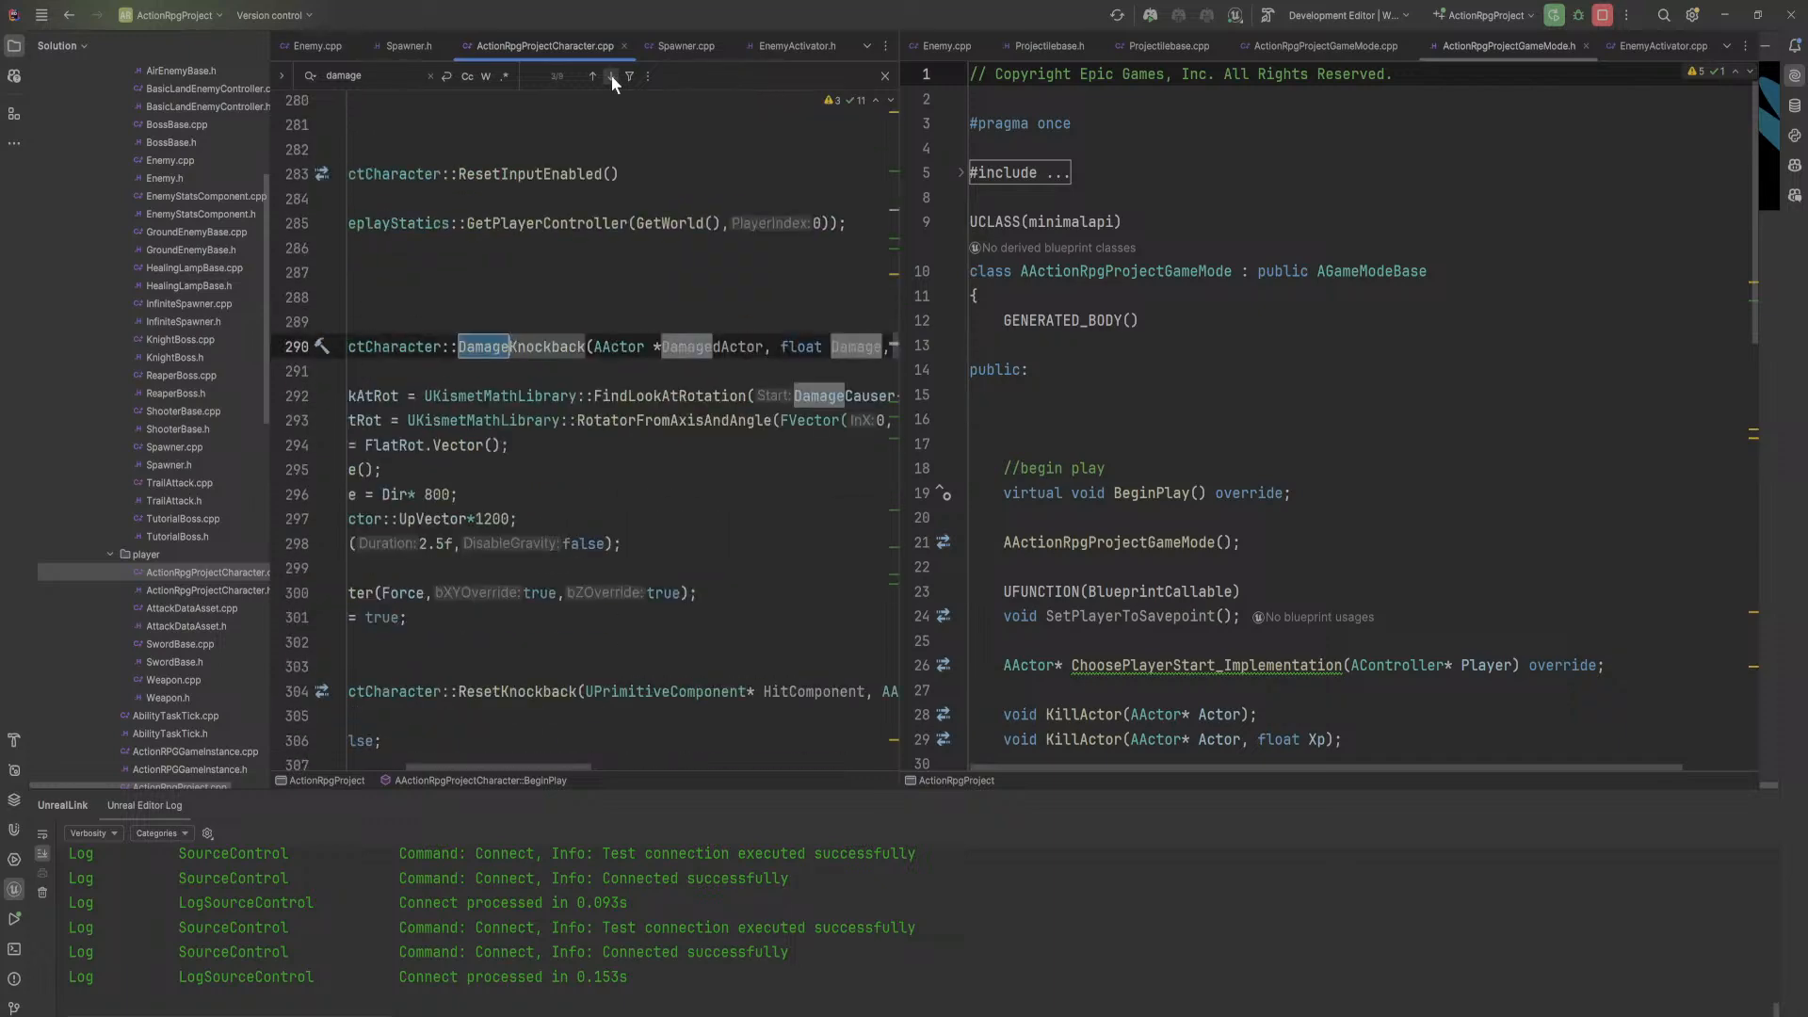
drag(559, 420, 415, 420)
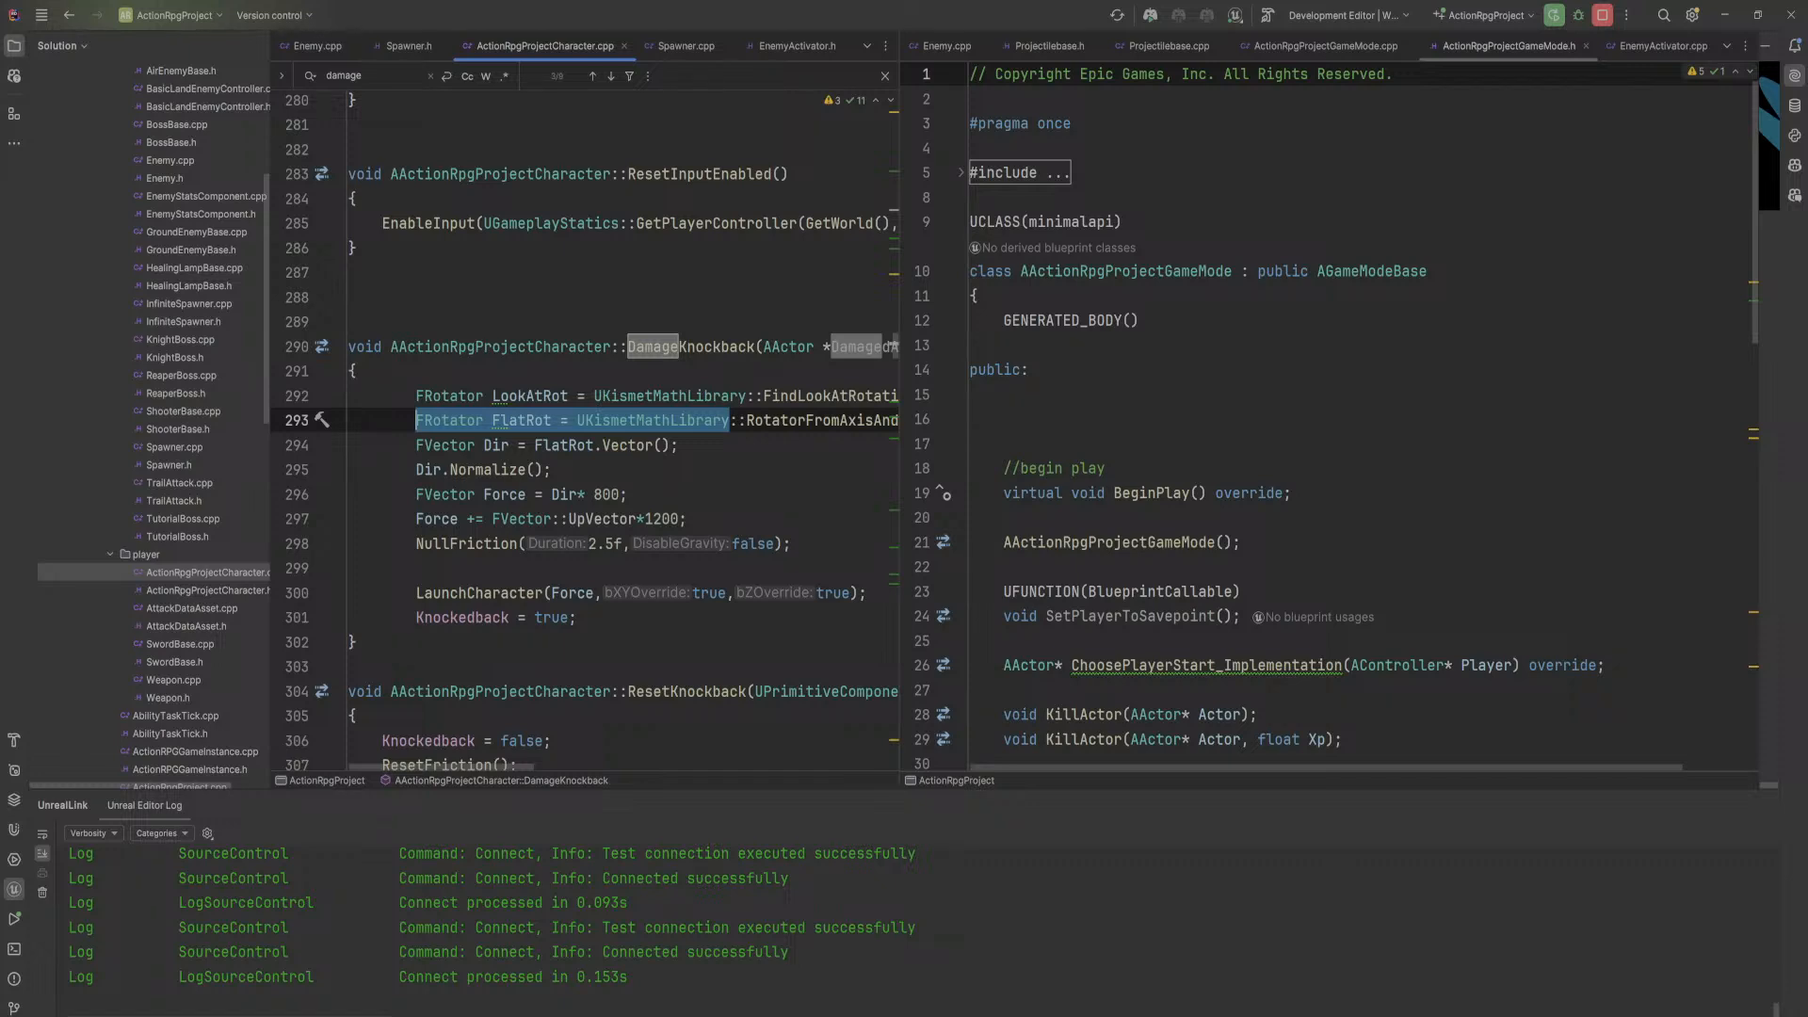
drag(867, 593, 350, 395)
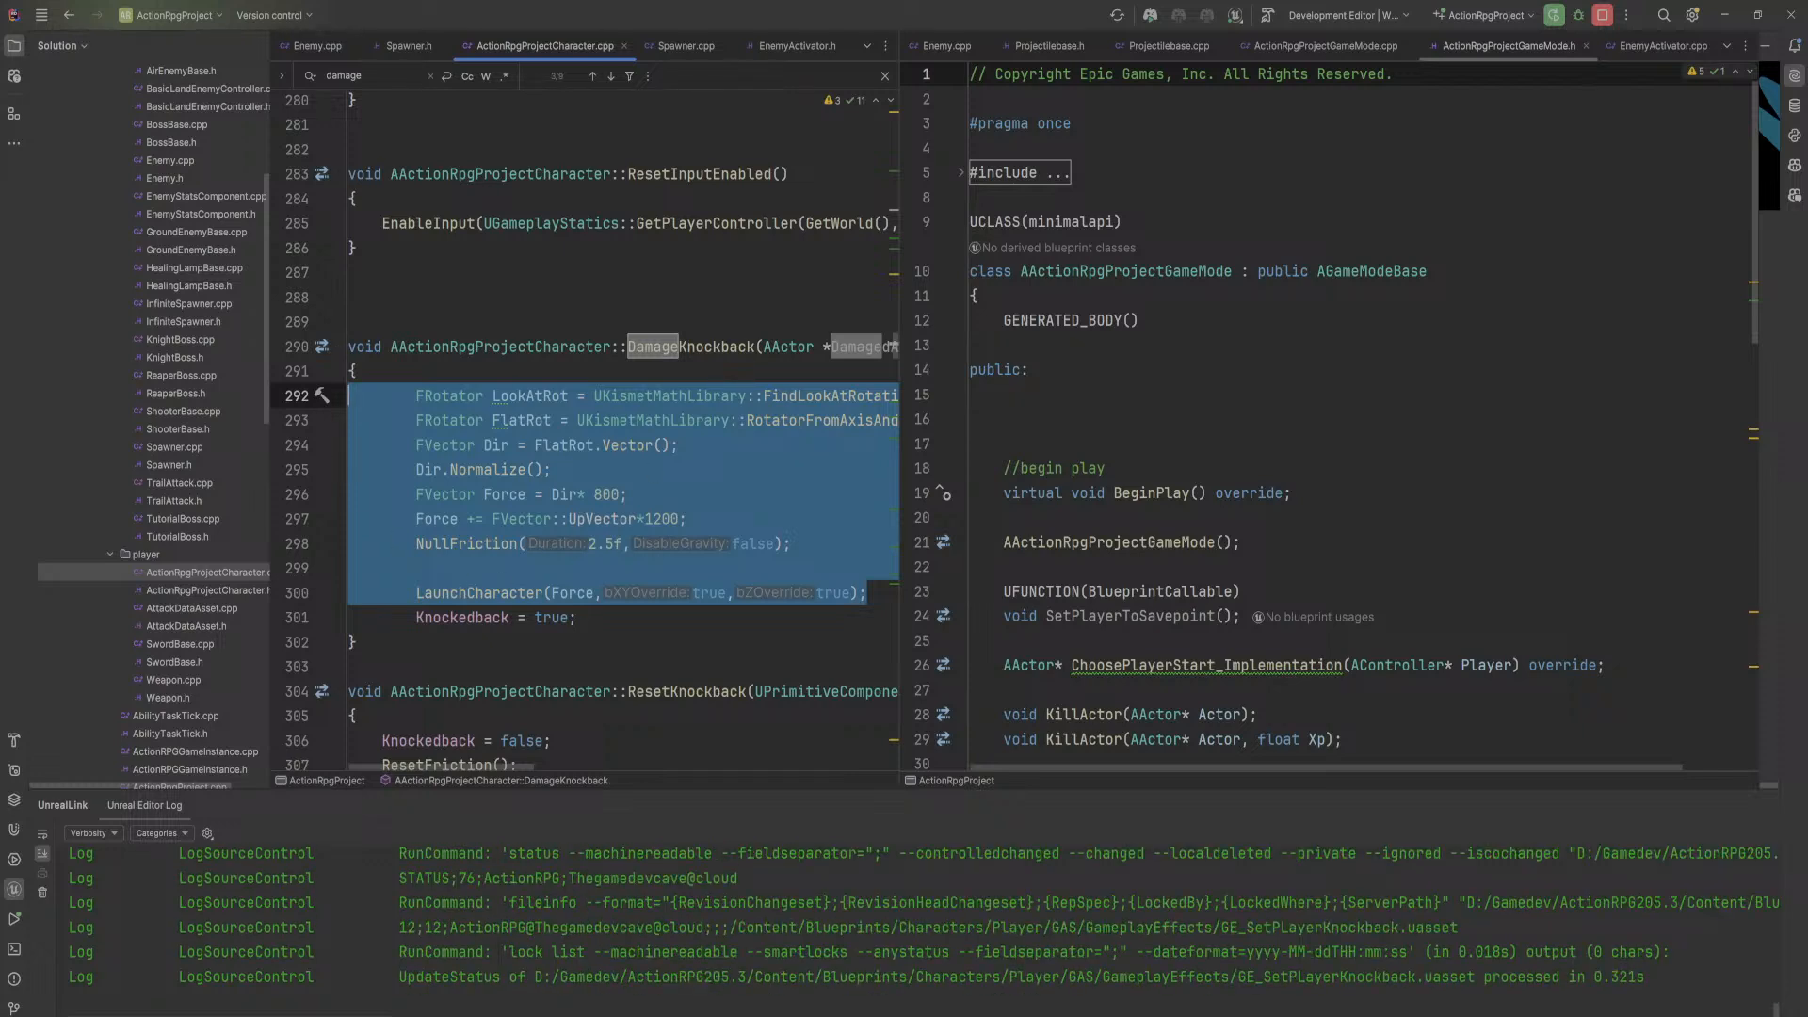
key(BackSpace)
key(BackSpace)
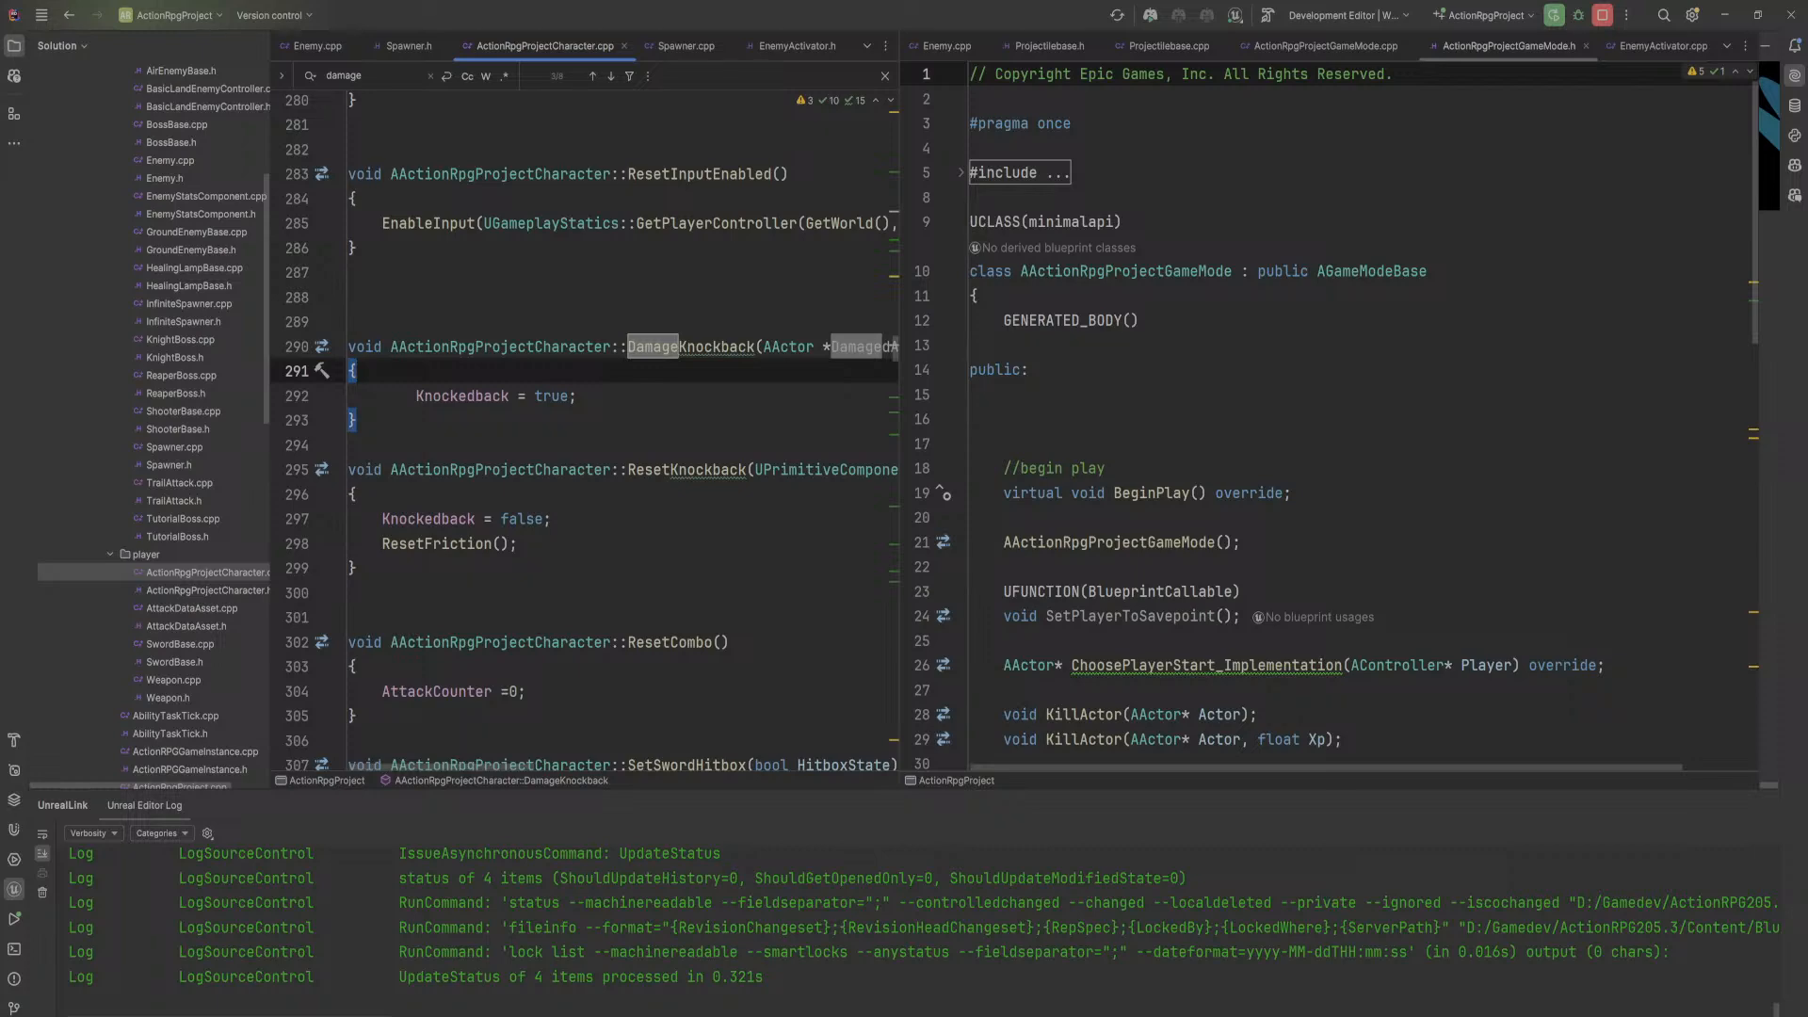
Step: Run a Live Coding compile, switch to Unreal Editor and play-test the 1-10WallBreaker level near the bomb tosser
key(ctrl+alt+F11)
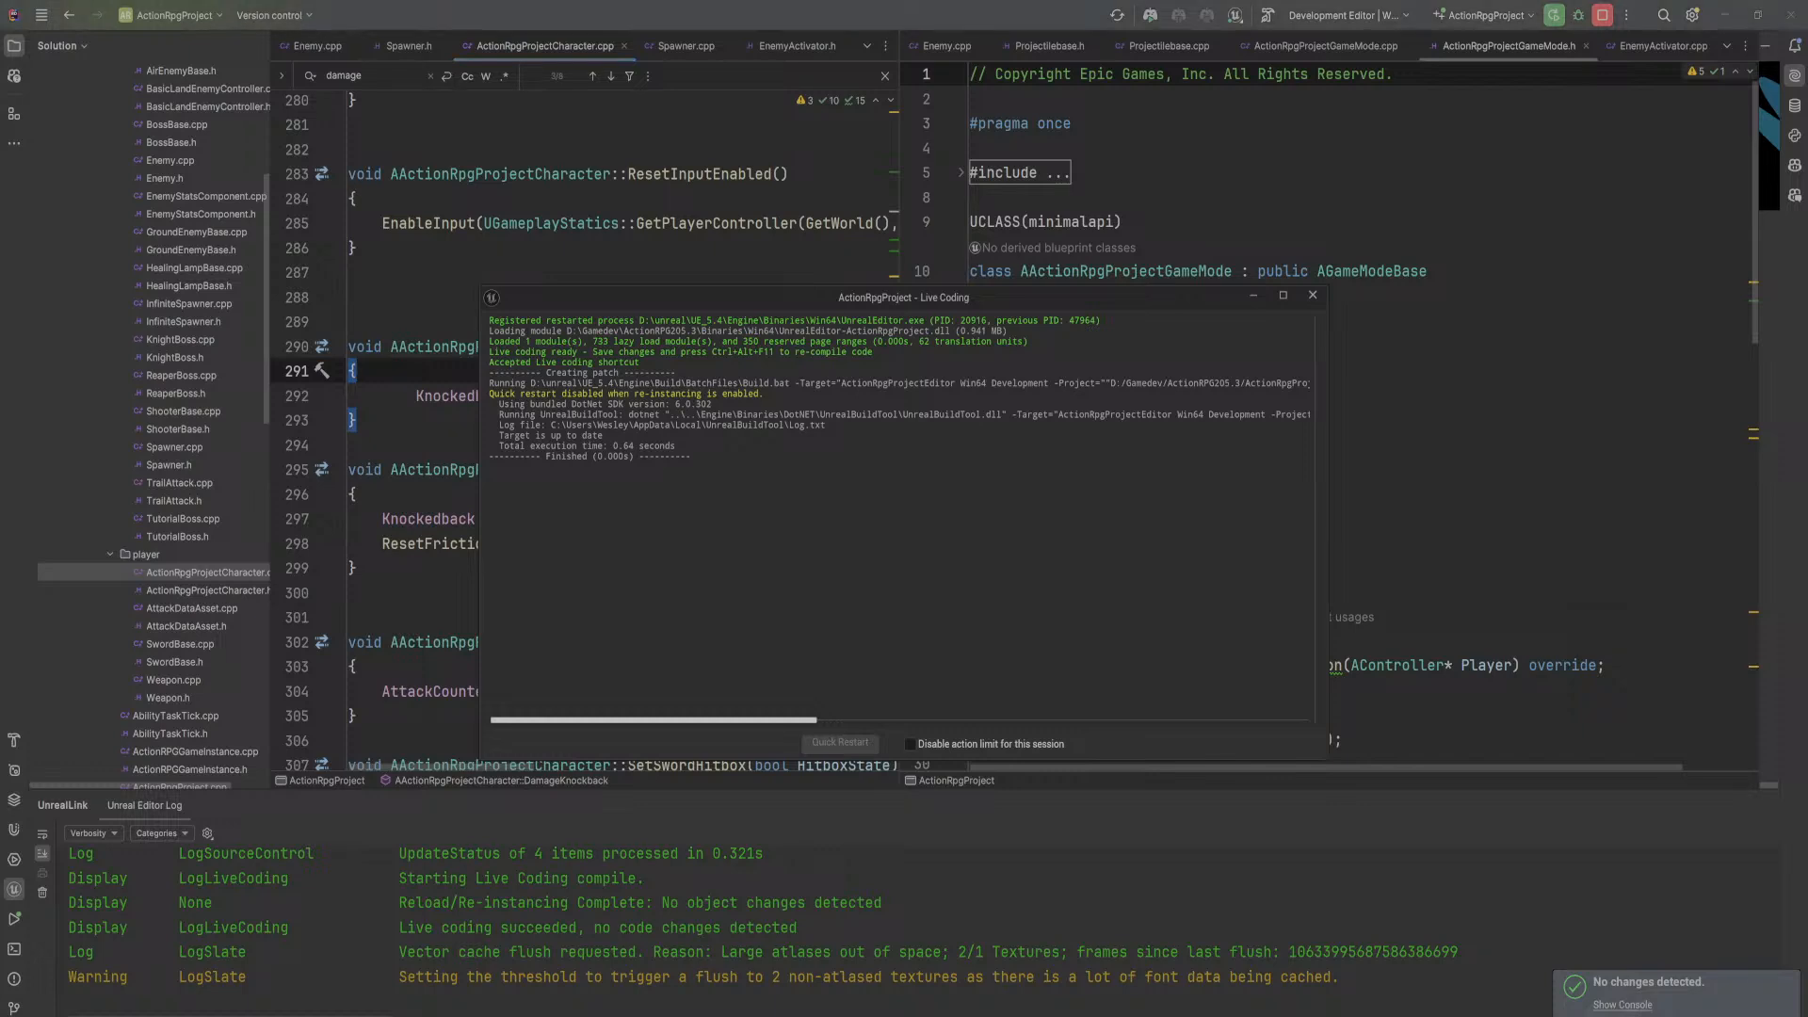
click(1011, 1002)
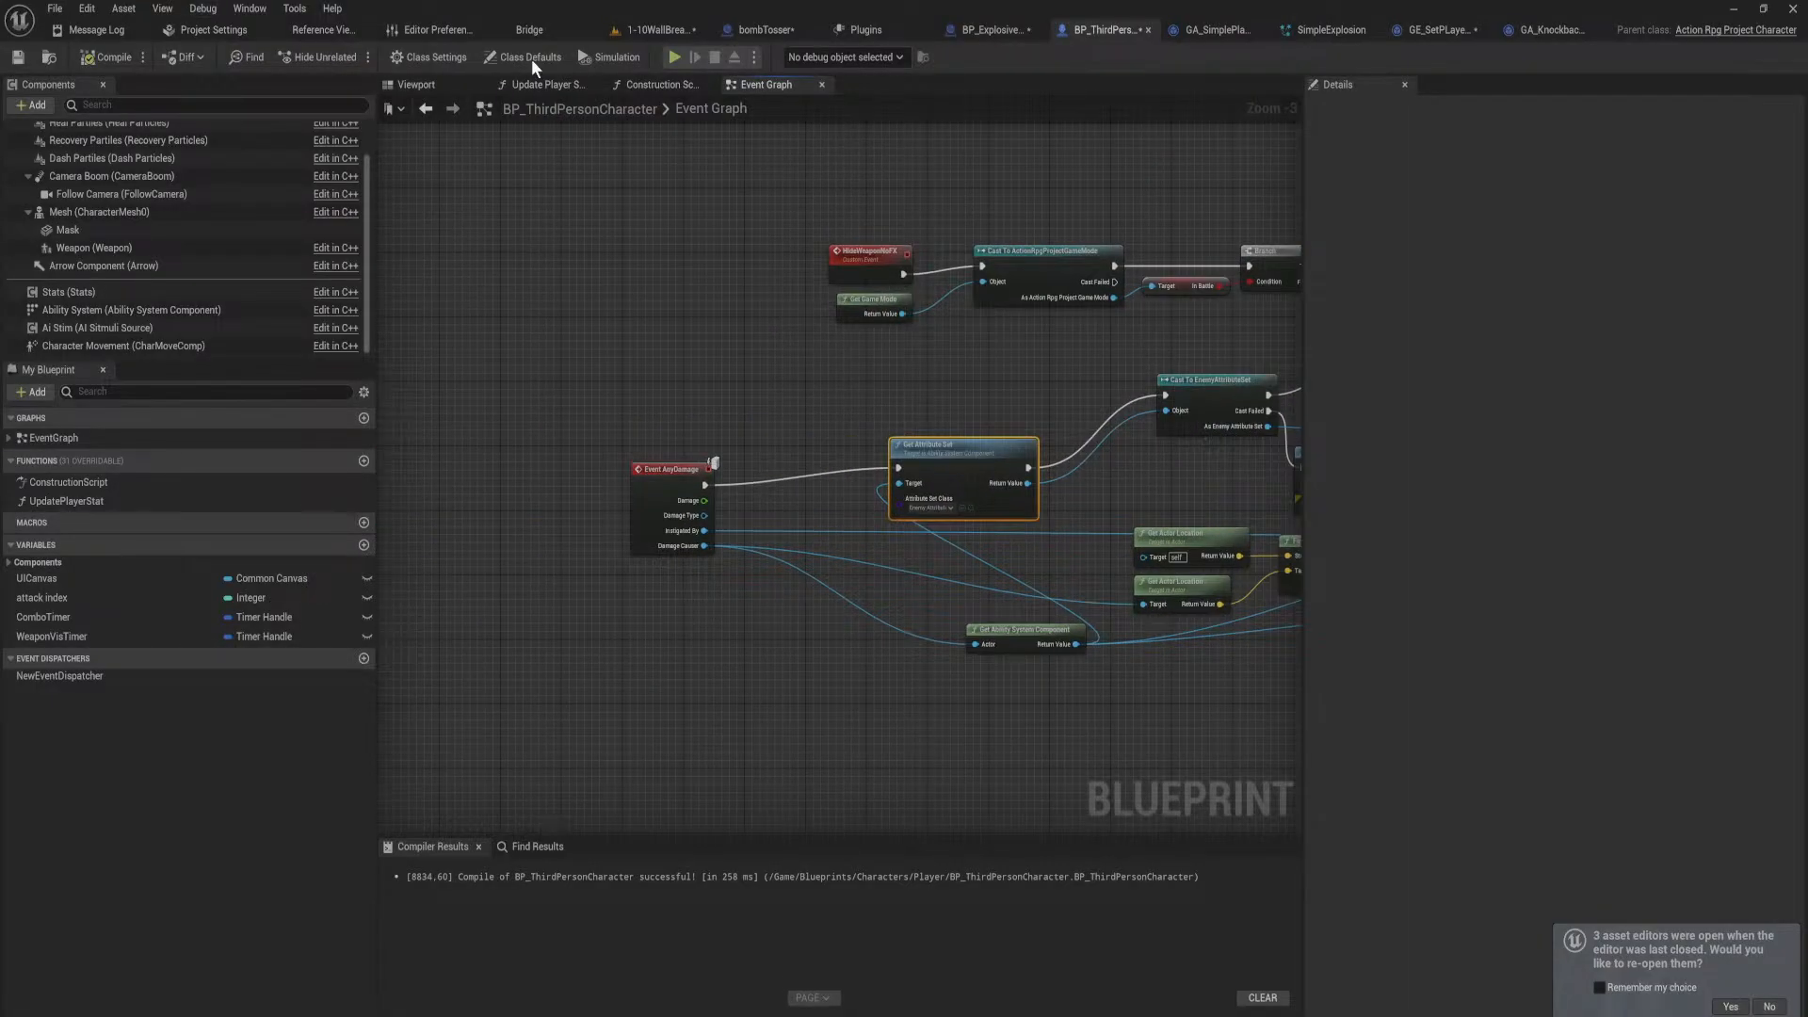
click(657, 30)
click(346, 56)
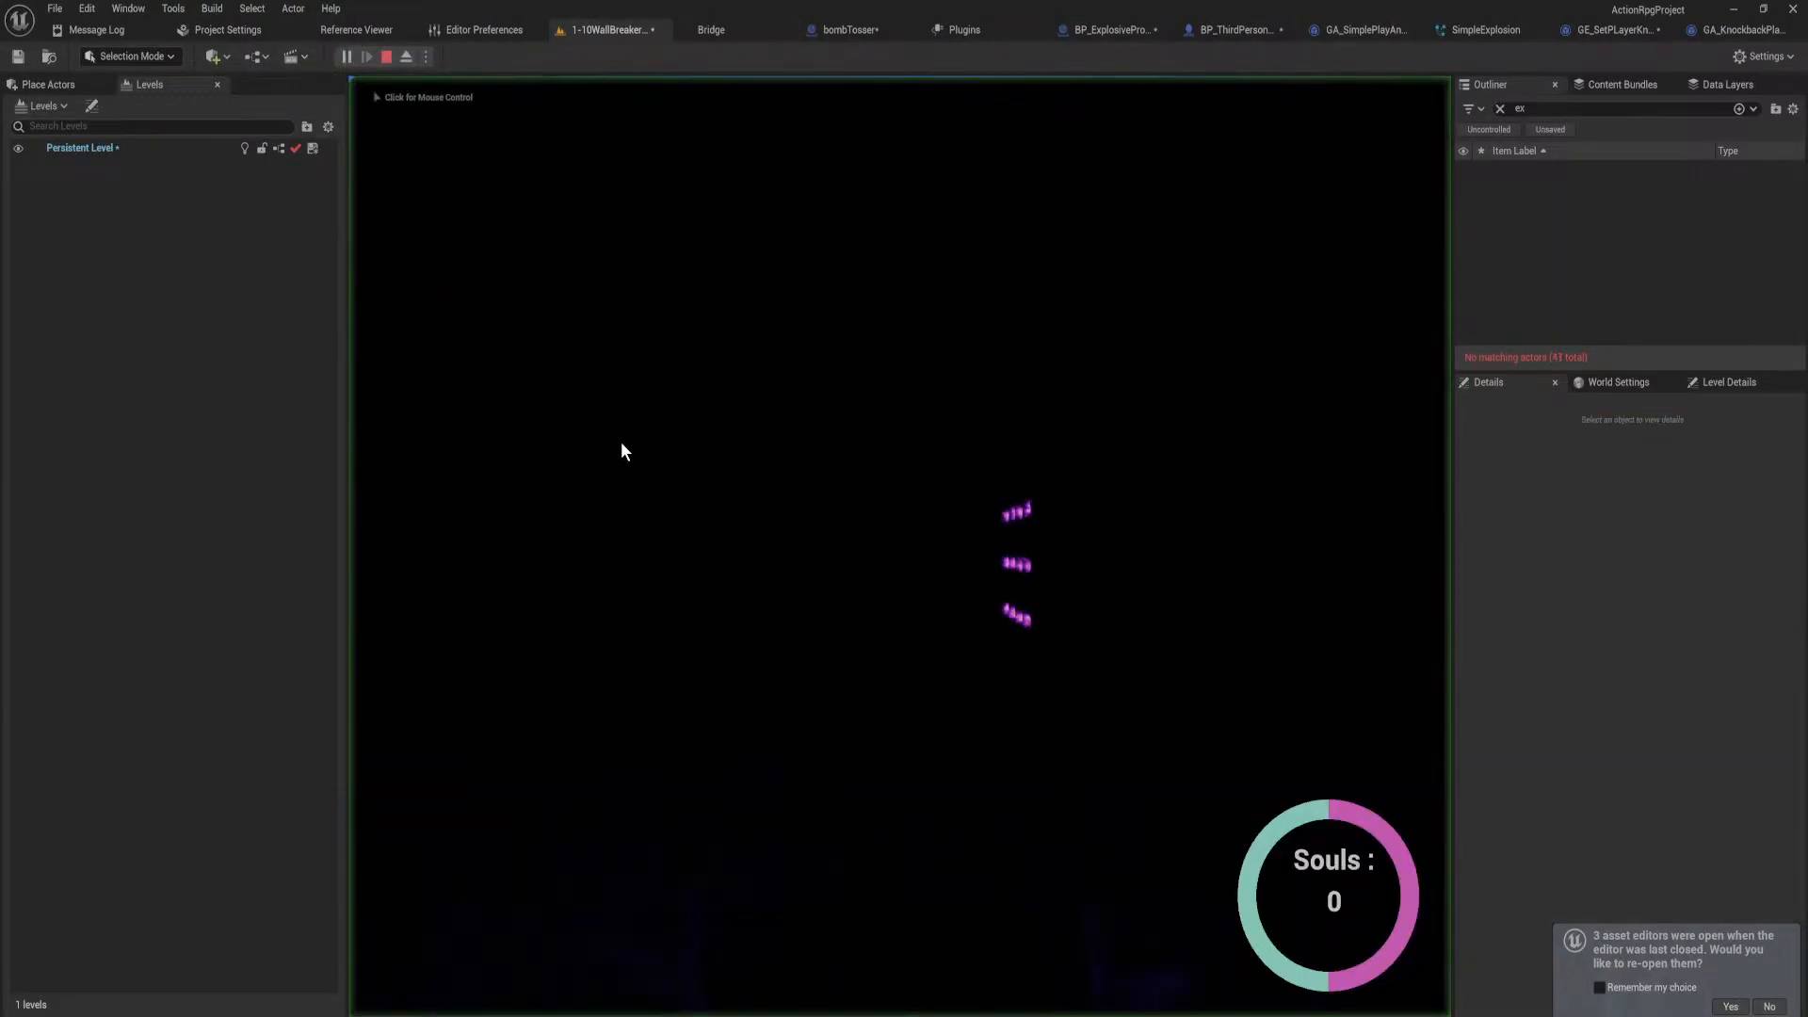
click(620, 443)
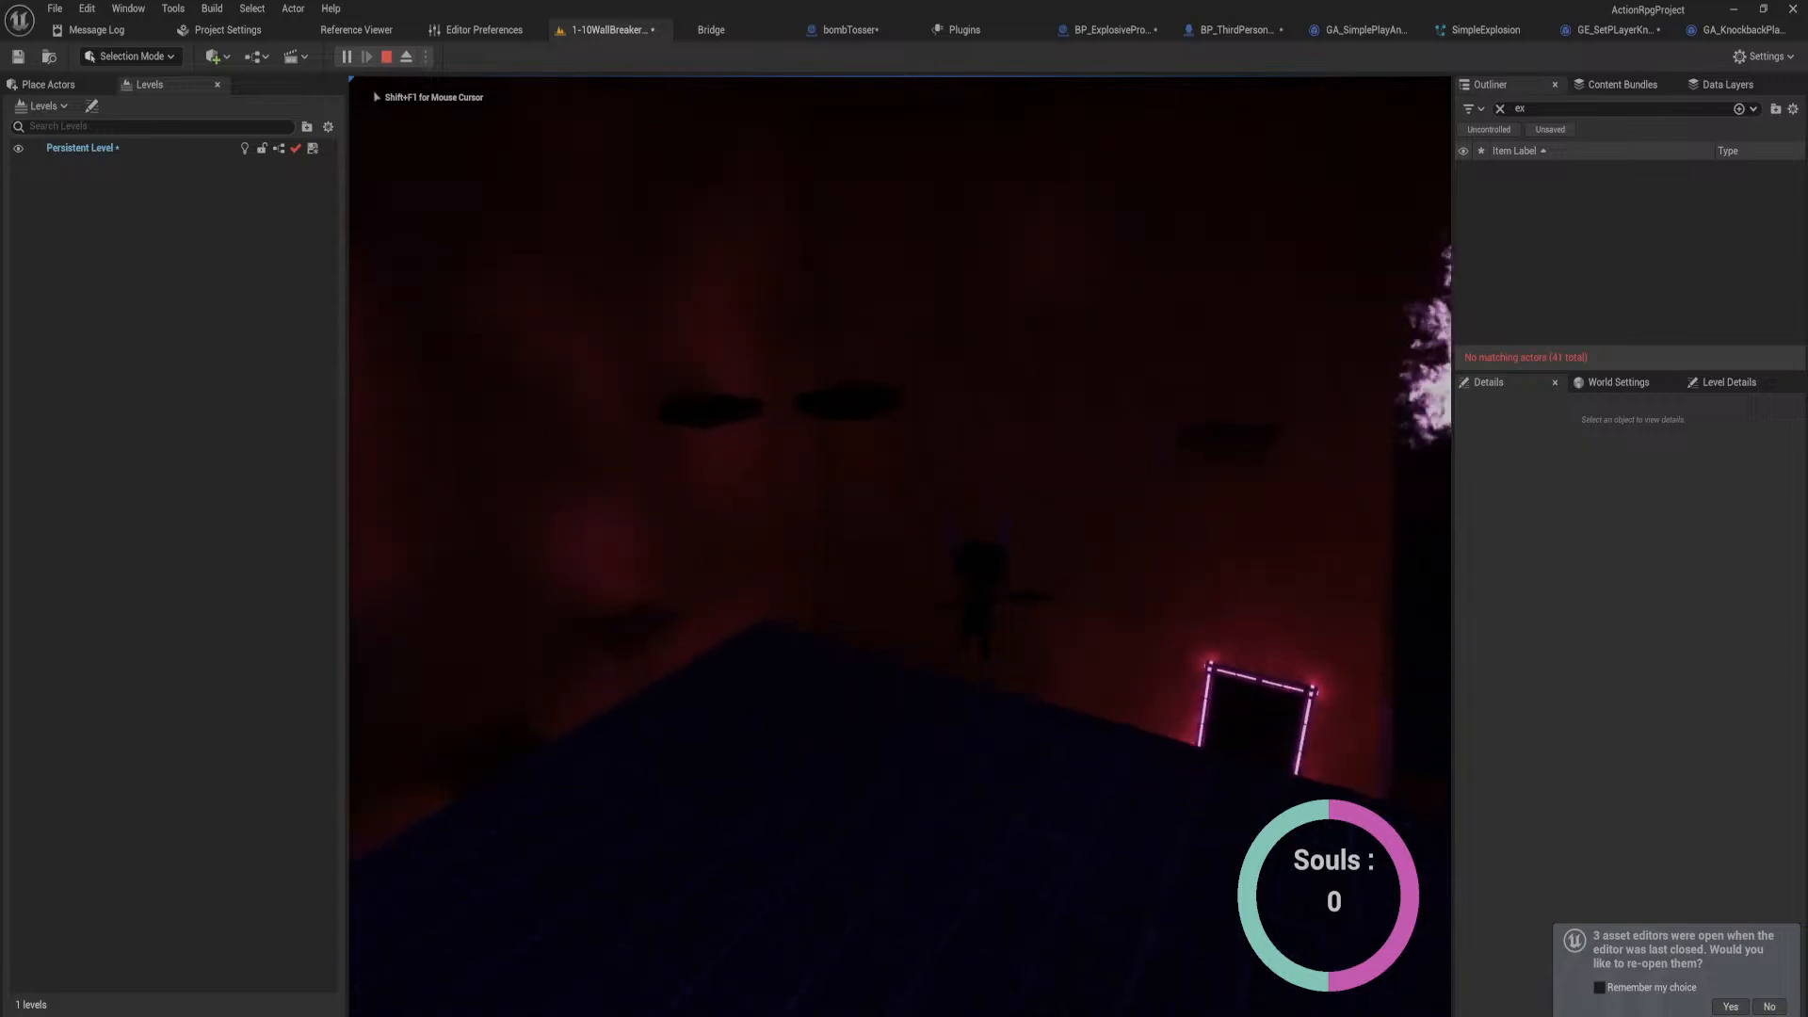
key(w)
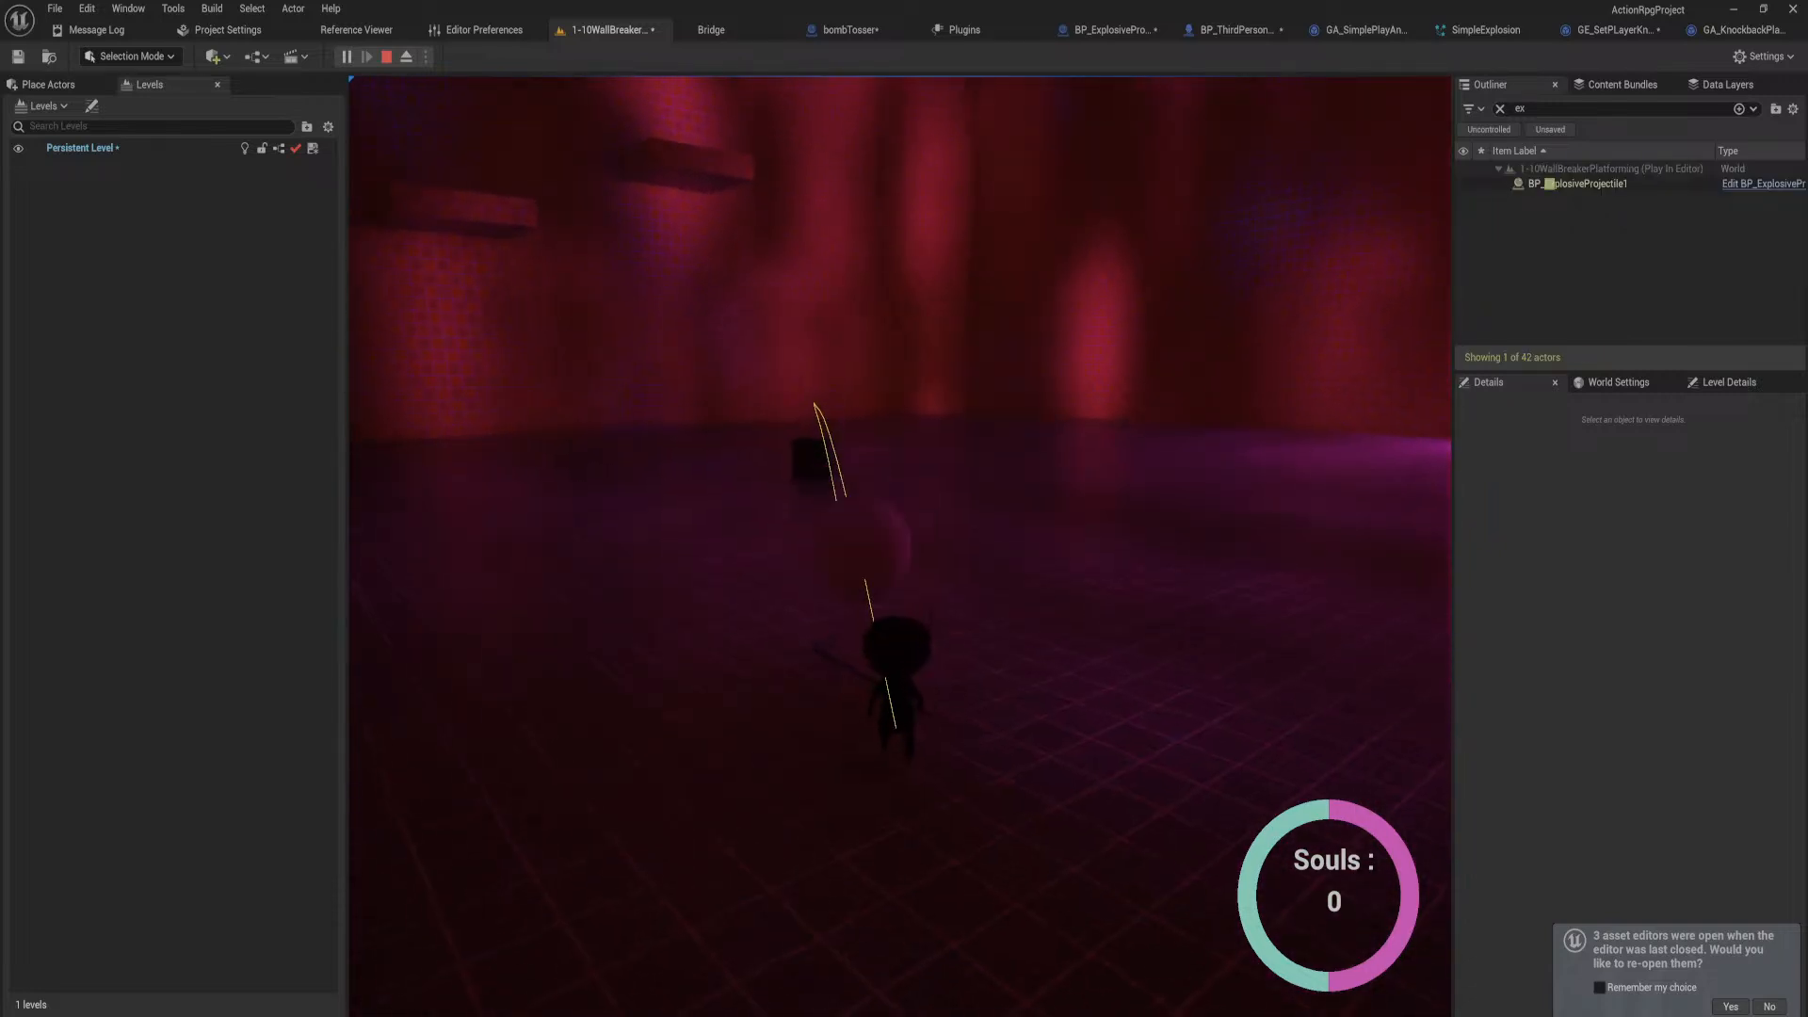
key(Escape)
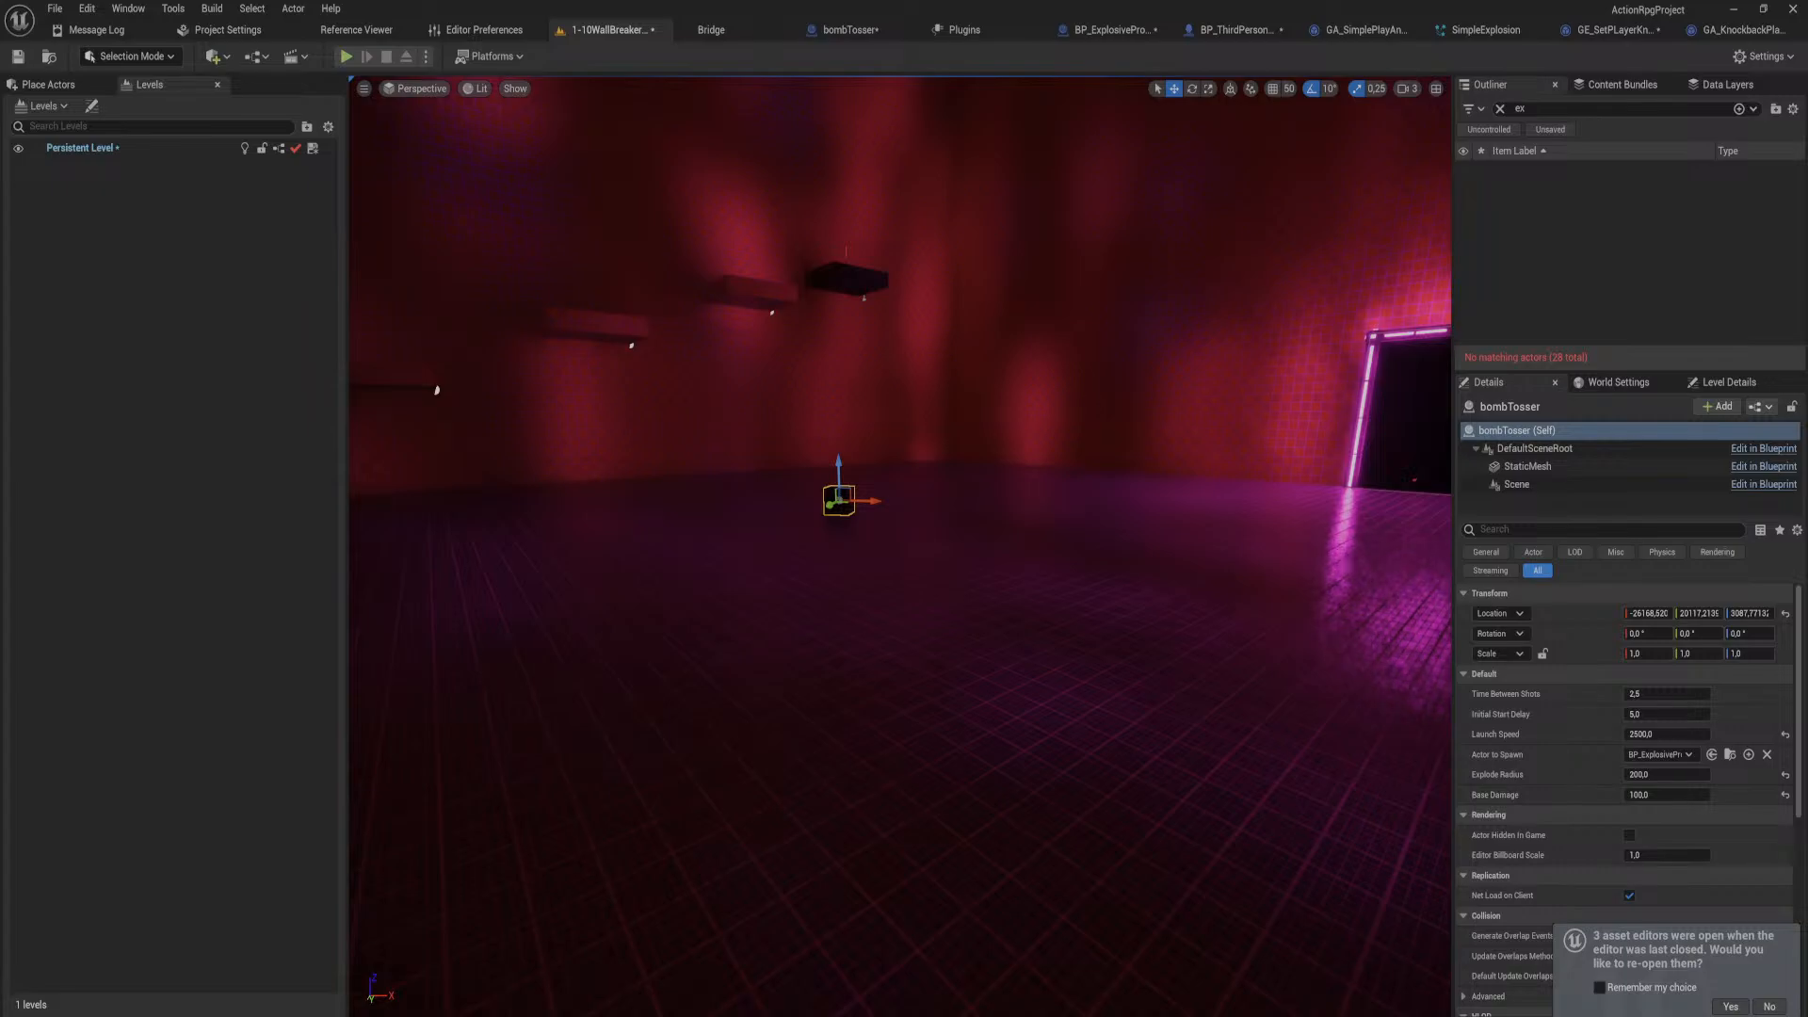
Step: Switch back to Rider, recompile the edited character code with Live Coding, and return to the Unreal Editor level
key(alt+Tab)
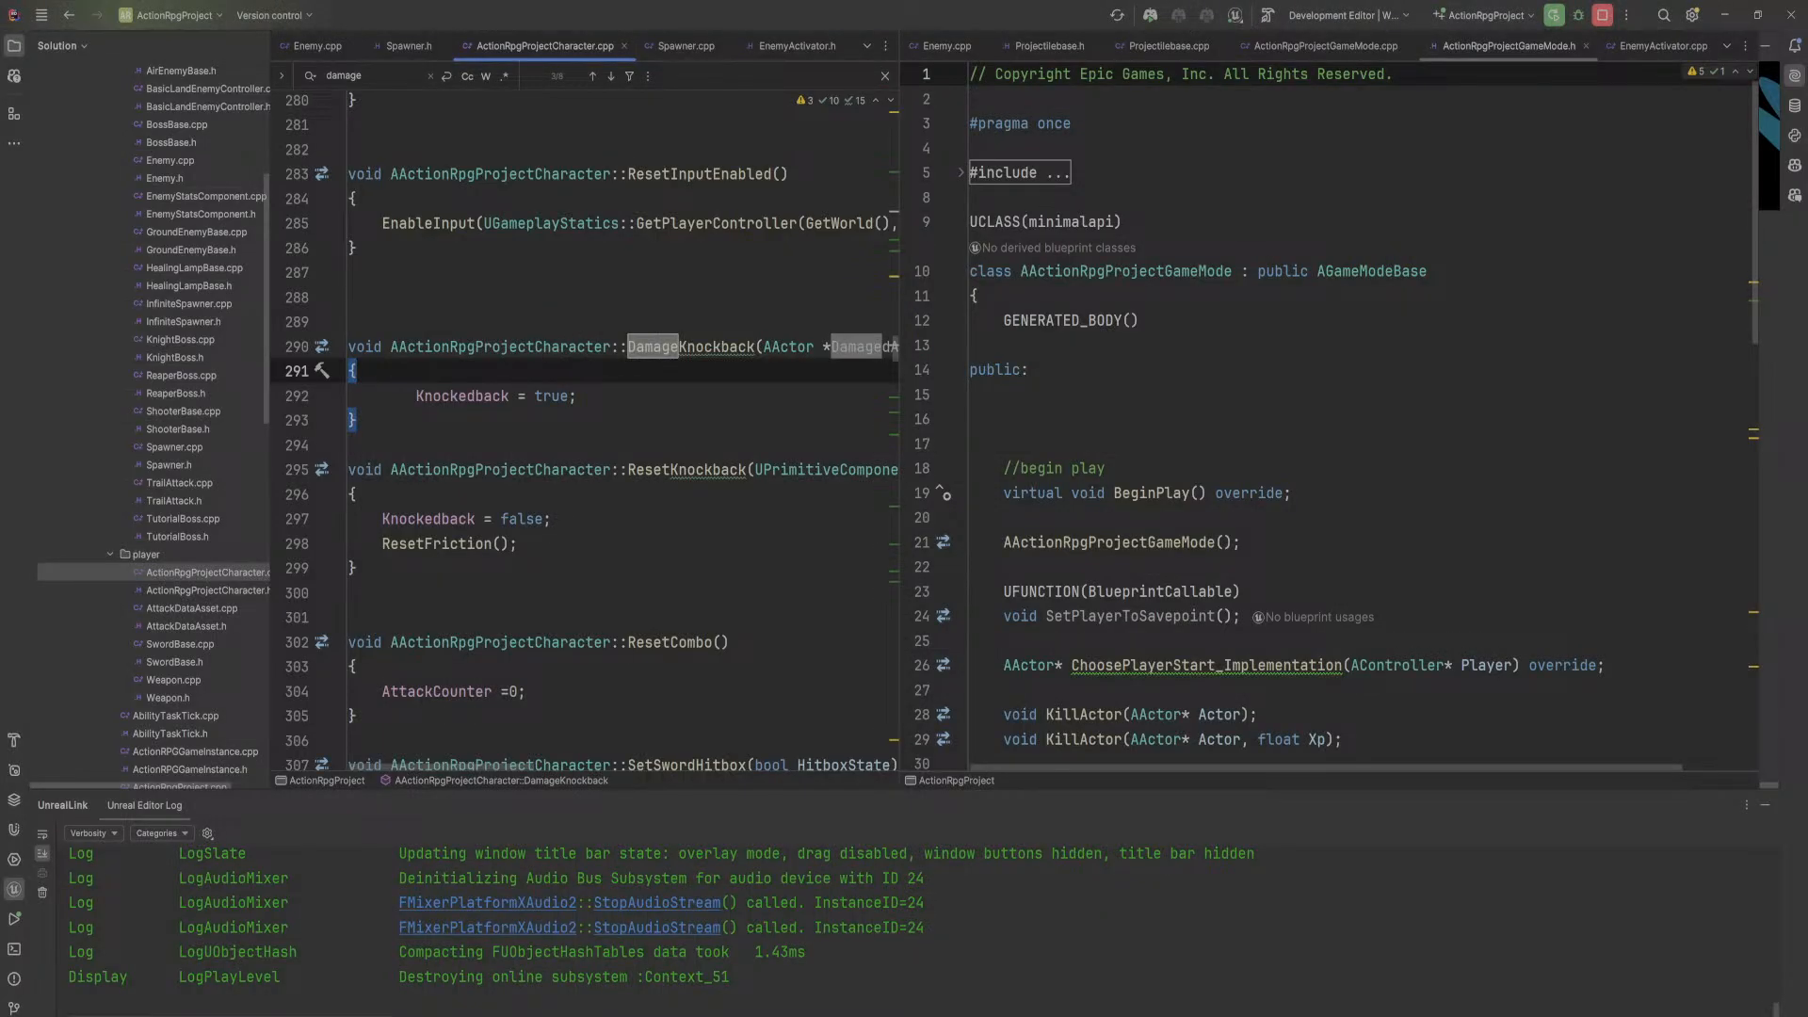
key(ctrl+alt+F11)
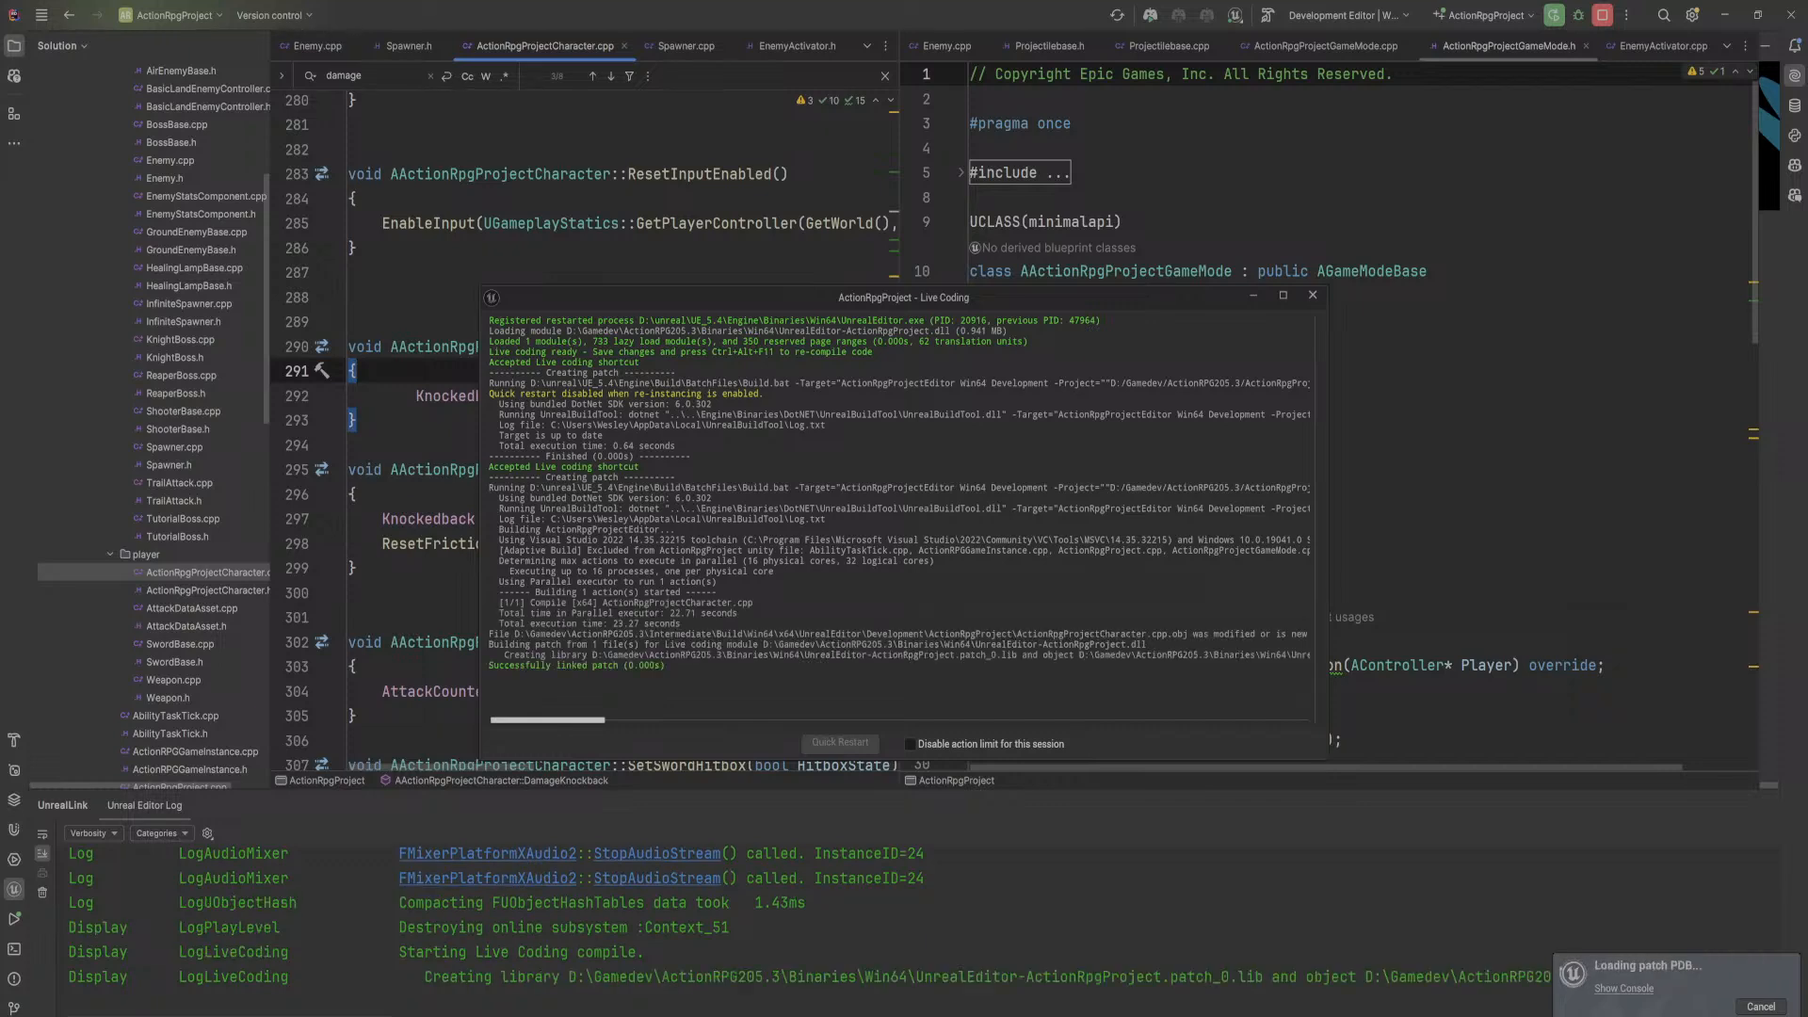
click(894, 913)
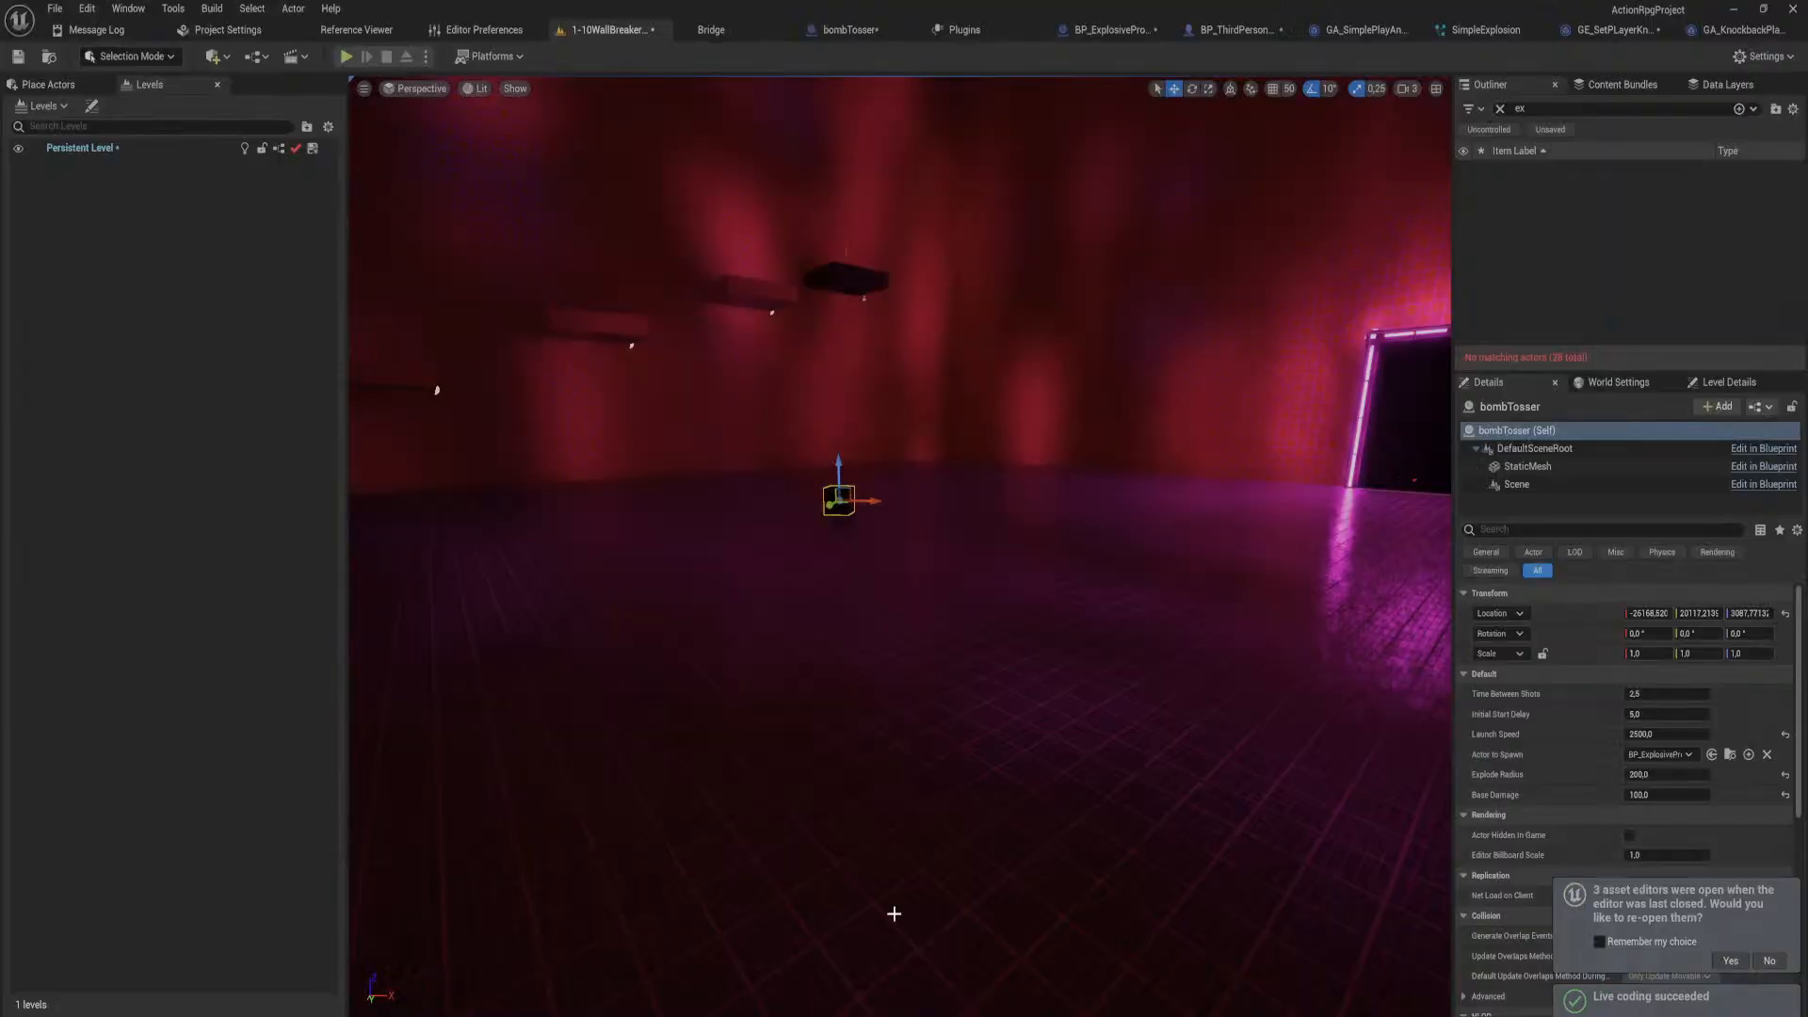
Step: Play-test the level with the recompiled code, moving the character into the bomb tosser's explosion, and end the session
click(347, 57)
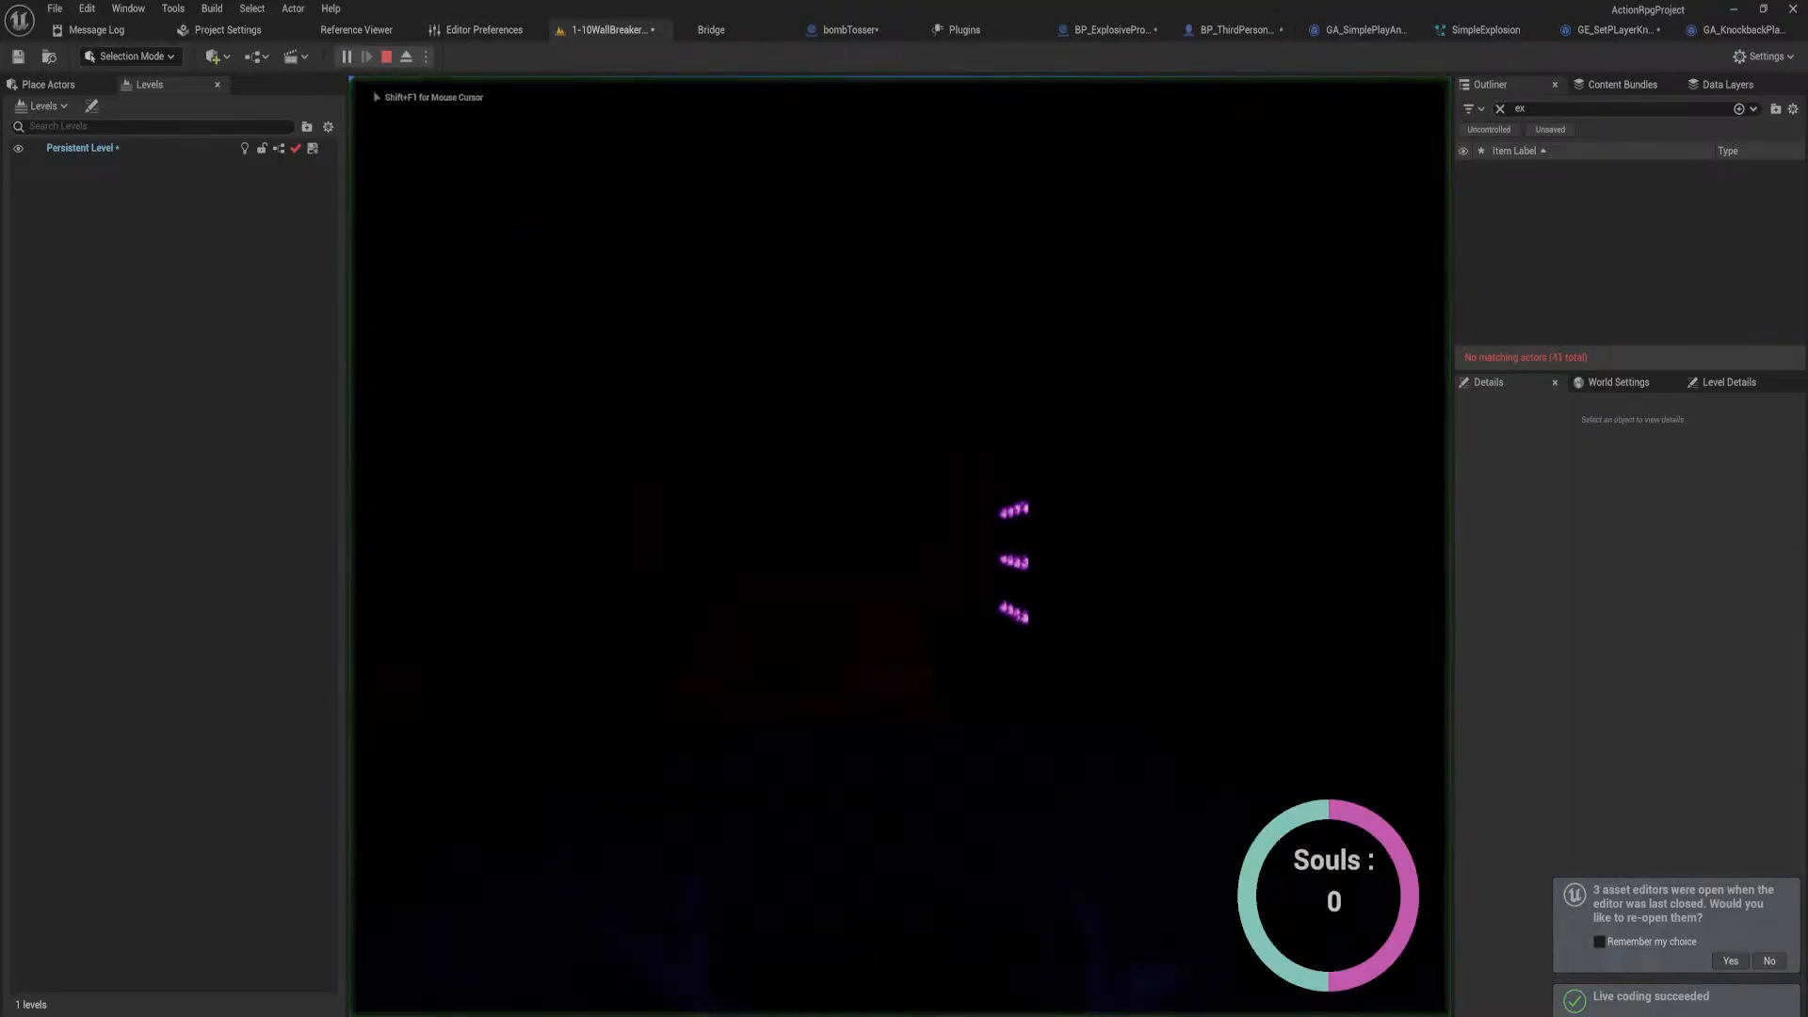
key(w)
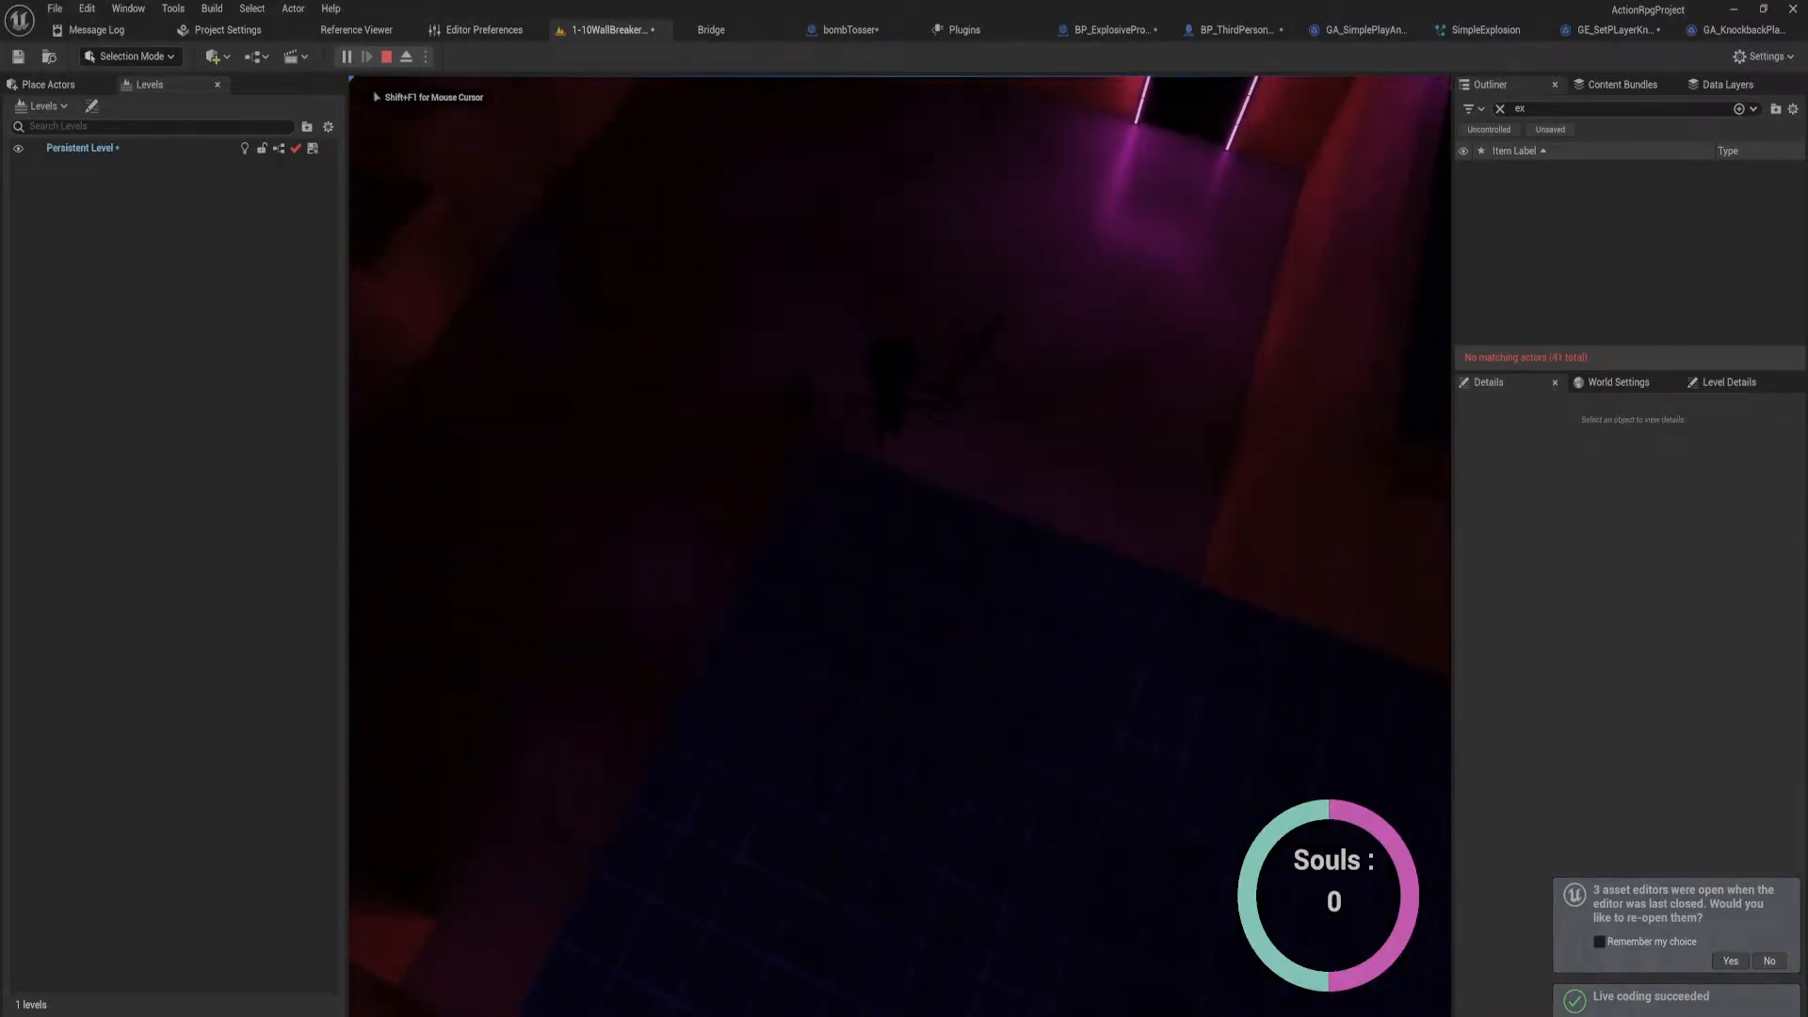
key(s)
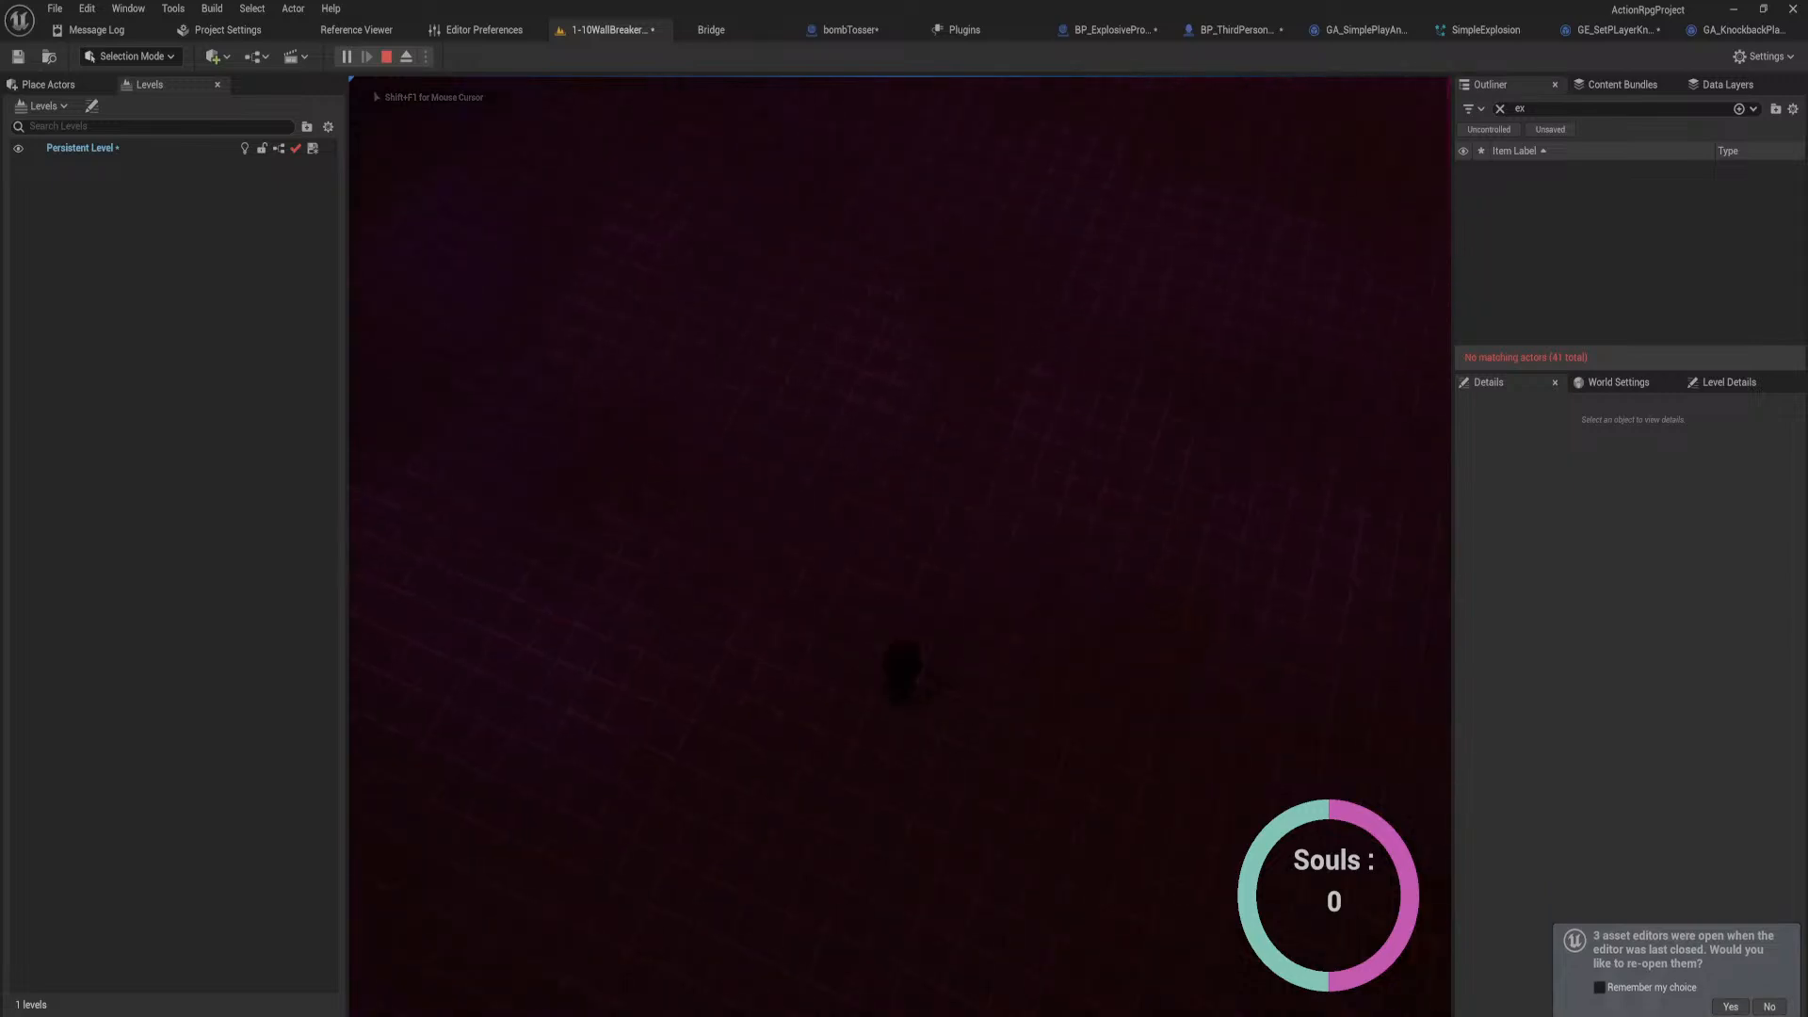
key(w)
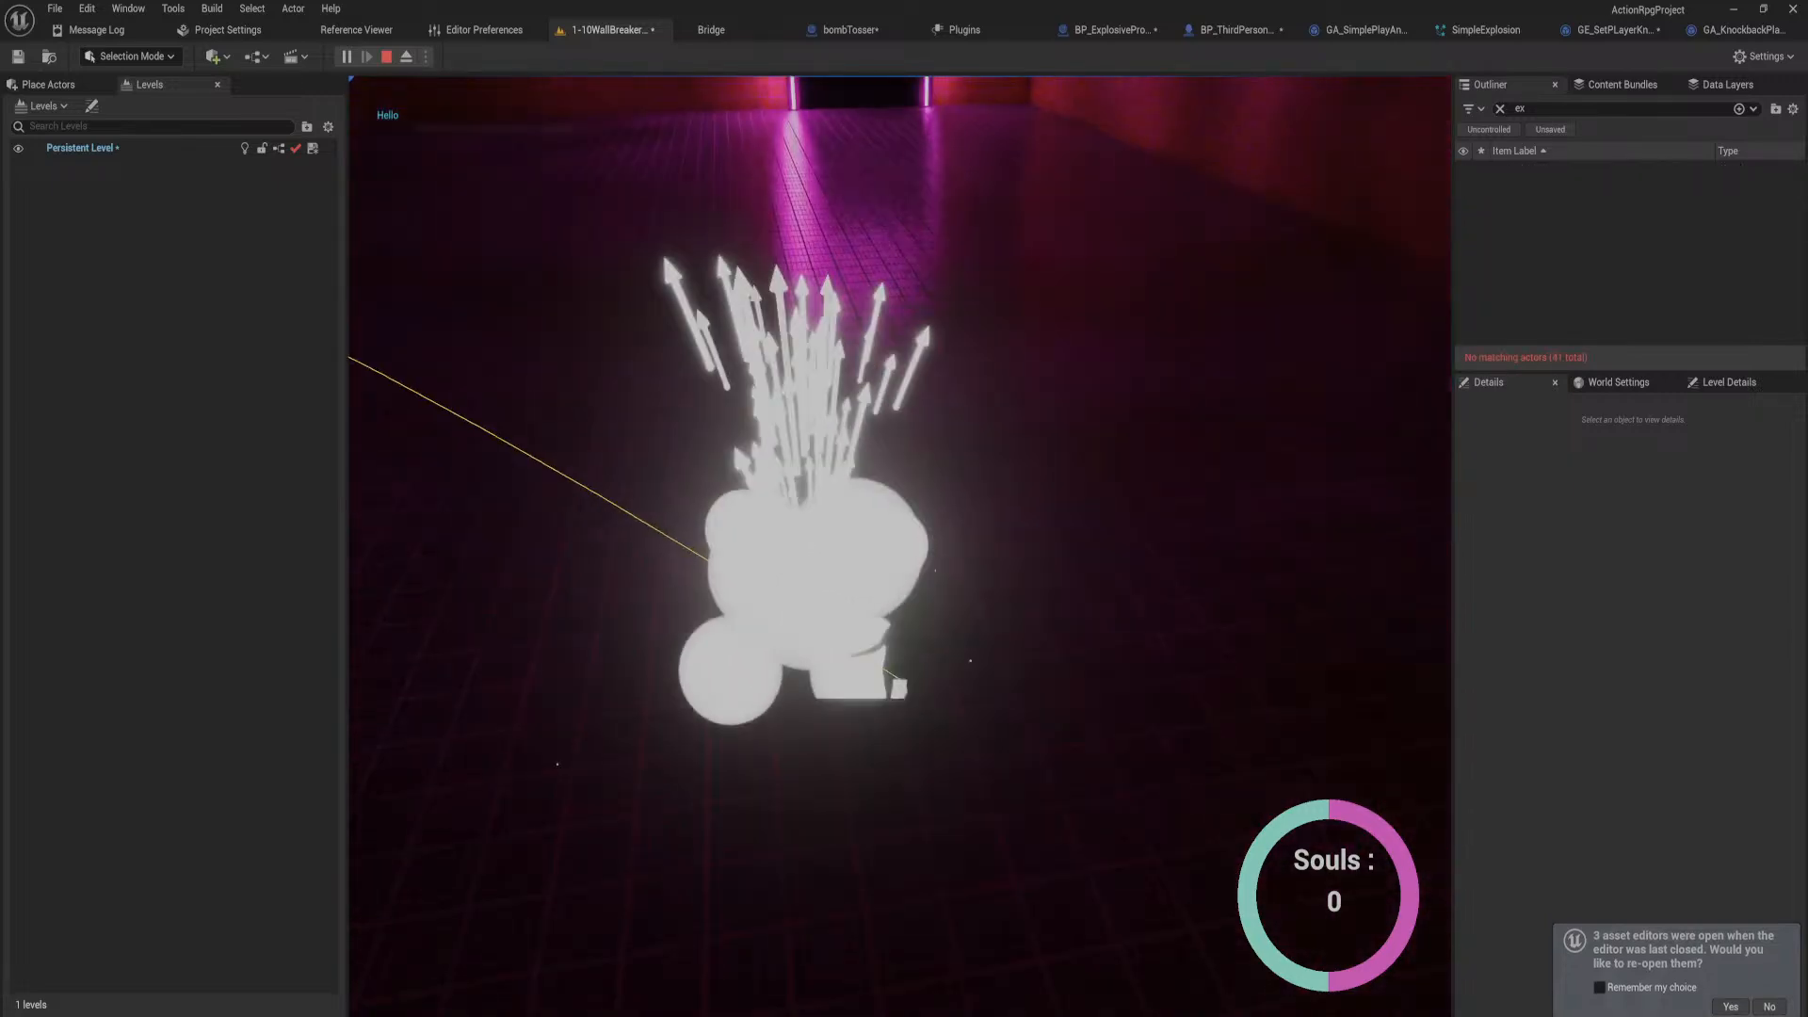
key(Escape)
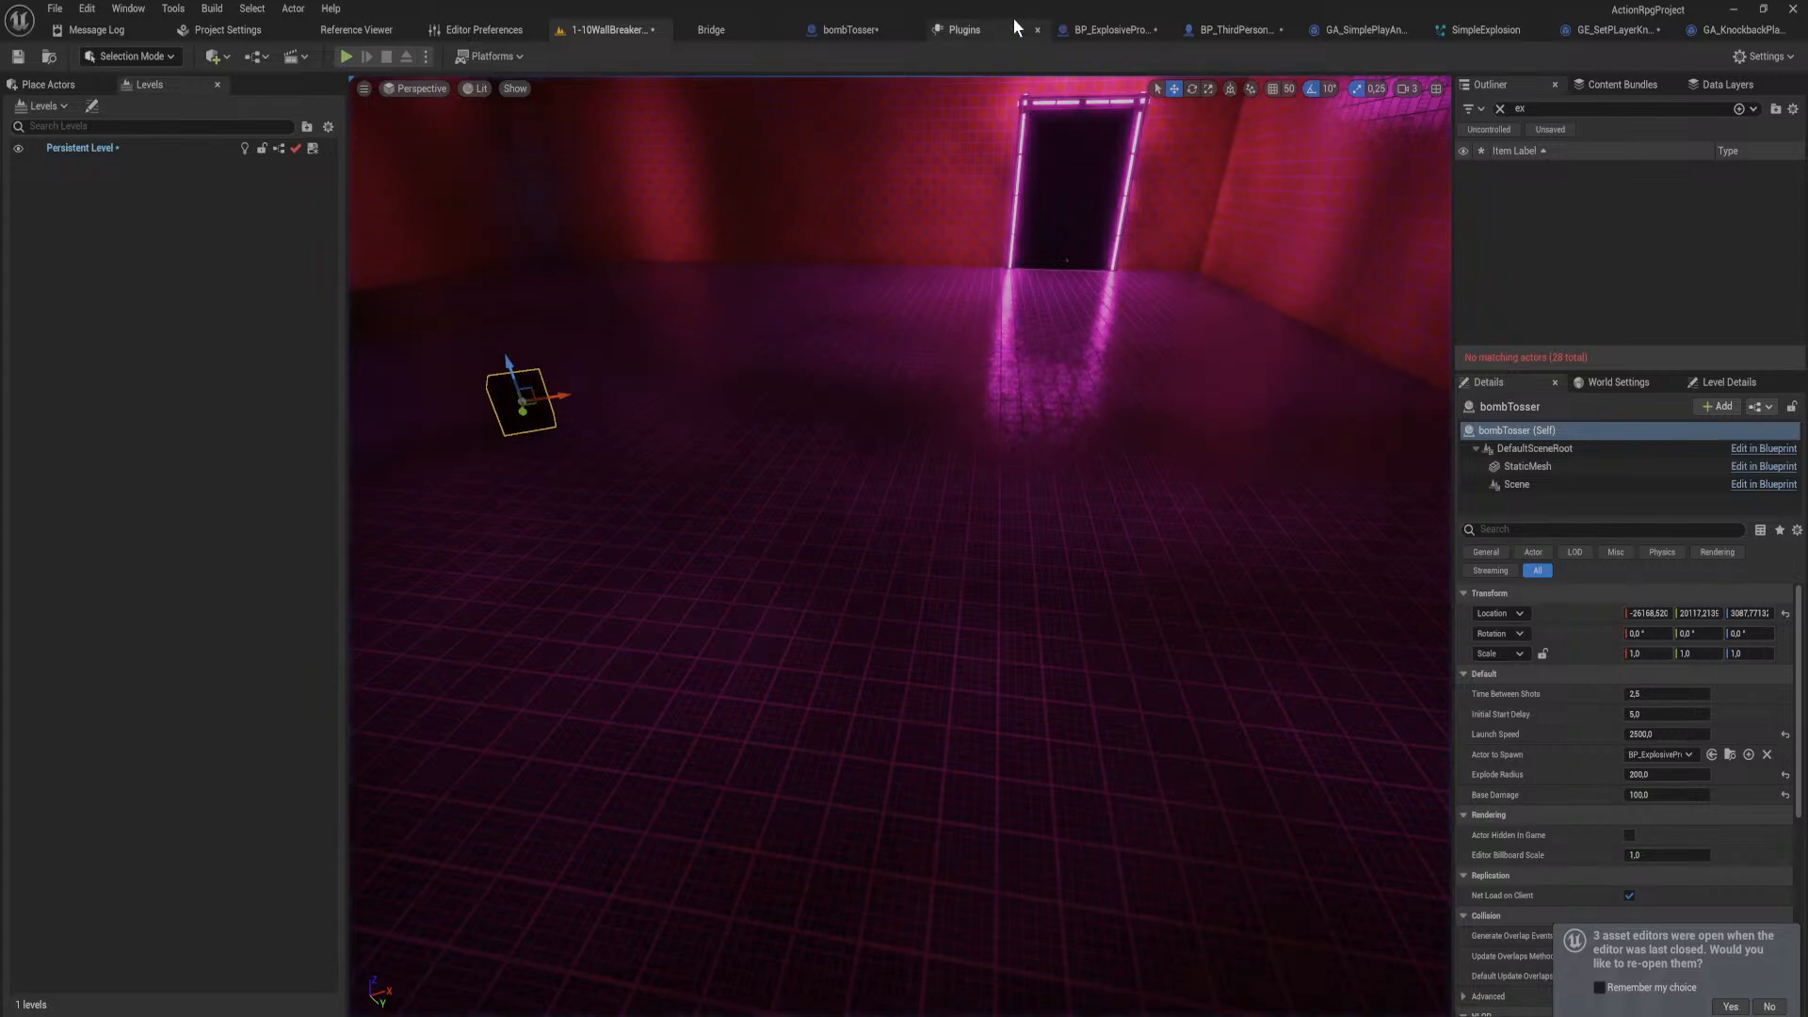
Step: Review the bombTosser, BP_ExplosiveProjectile and GA_KnockbackPlayer graphs and the GE_SetPlayerKnockback modifiers
click(874, 29)
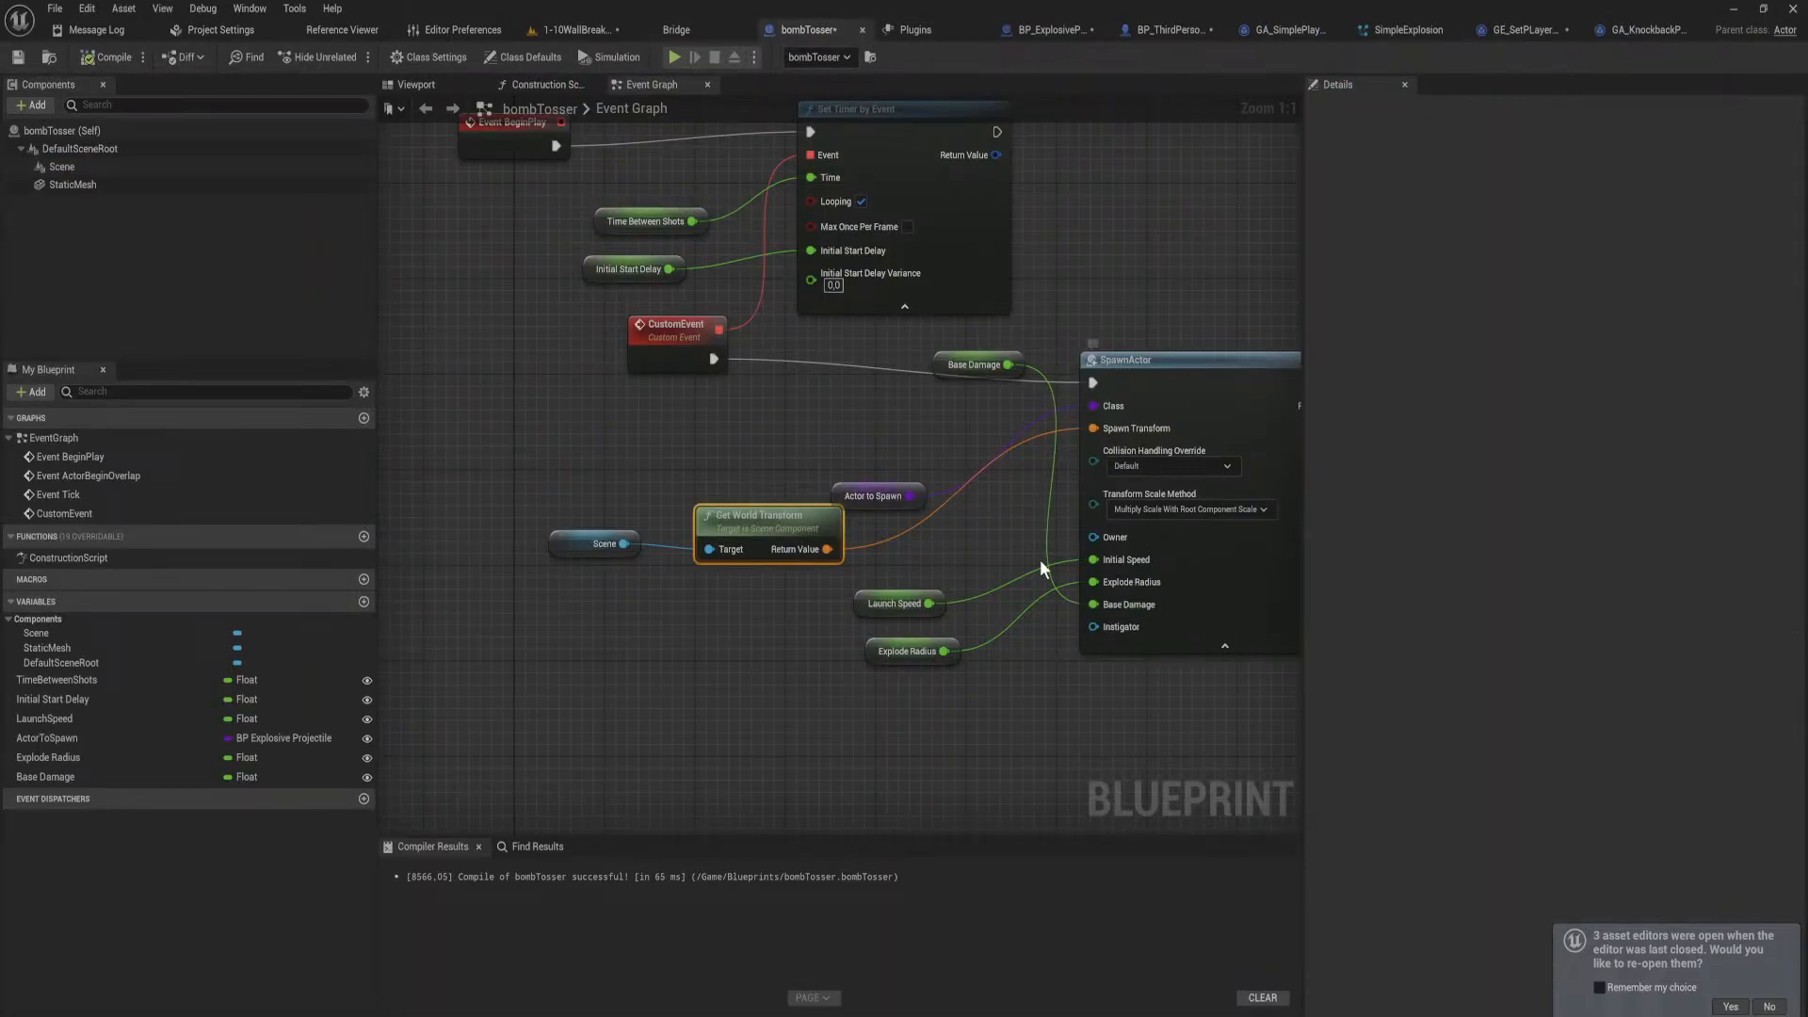
click(1066, 28)
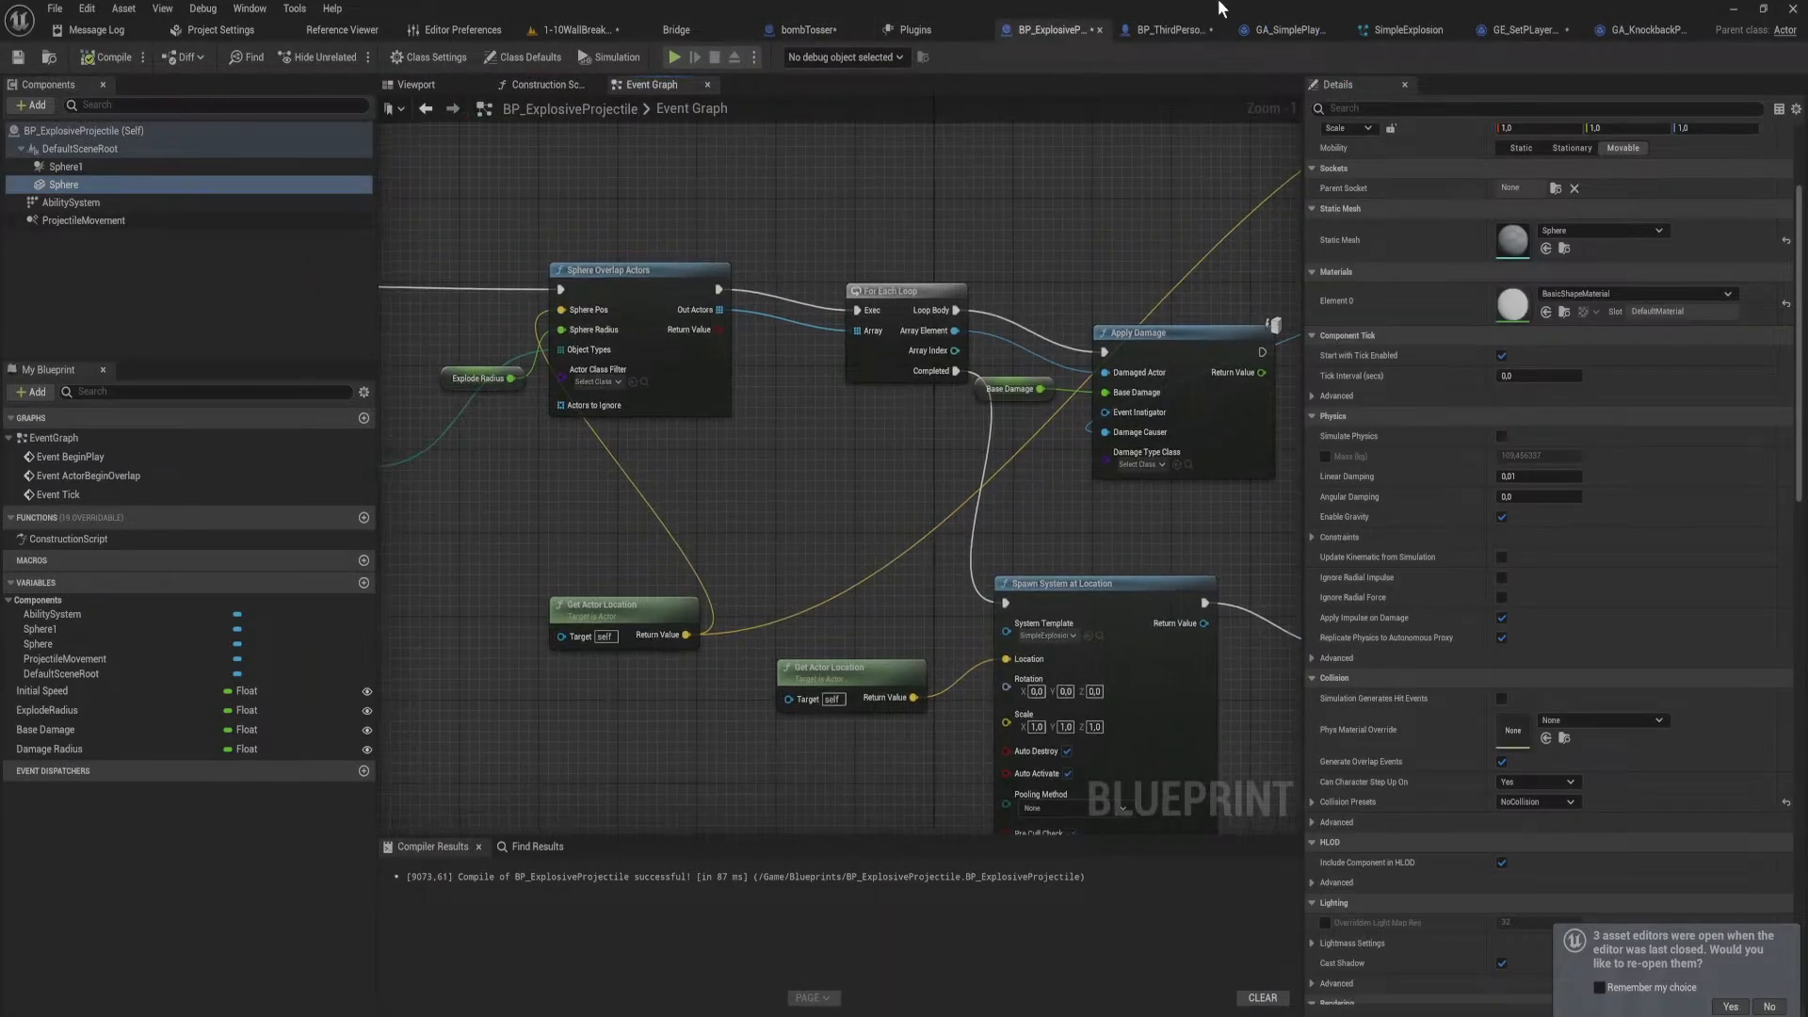
click(1640, 34)
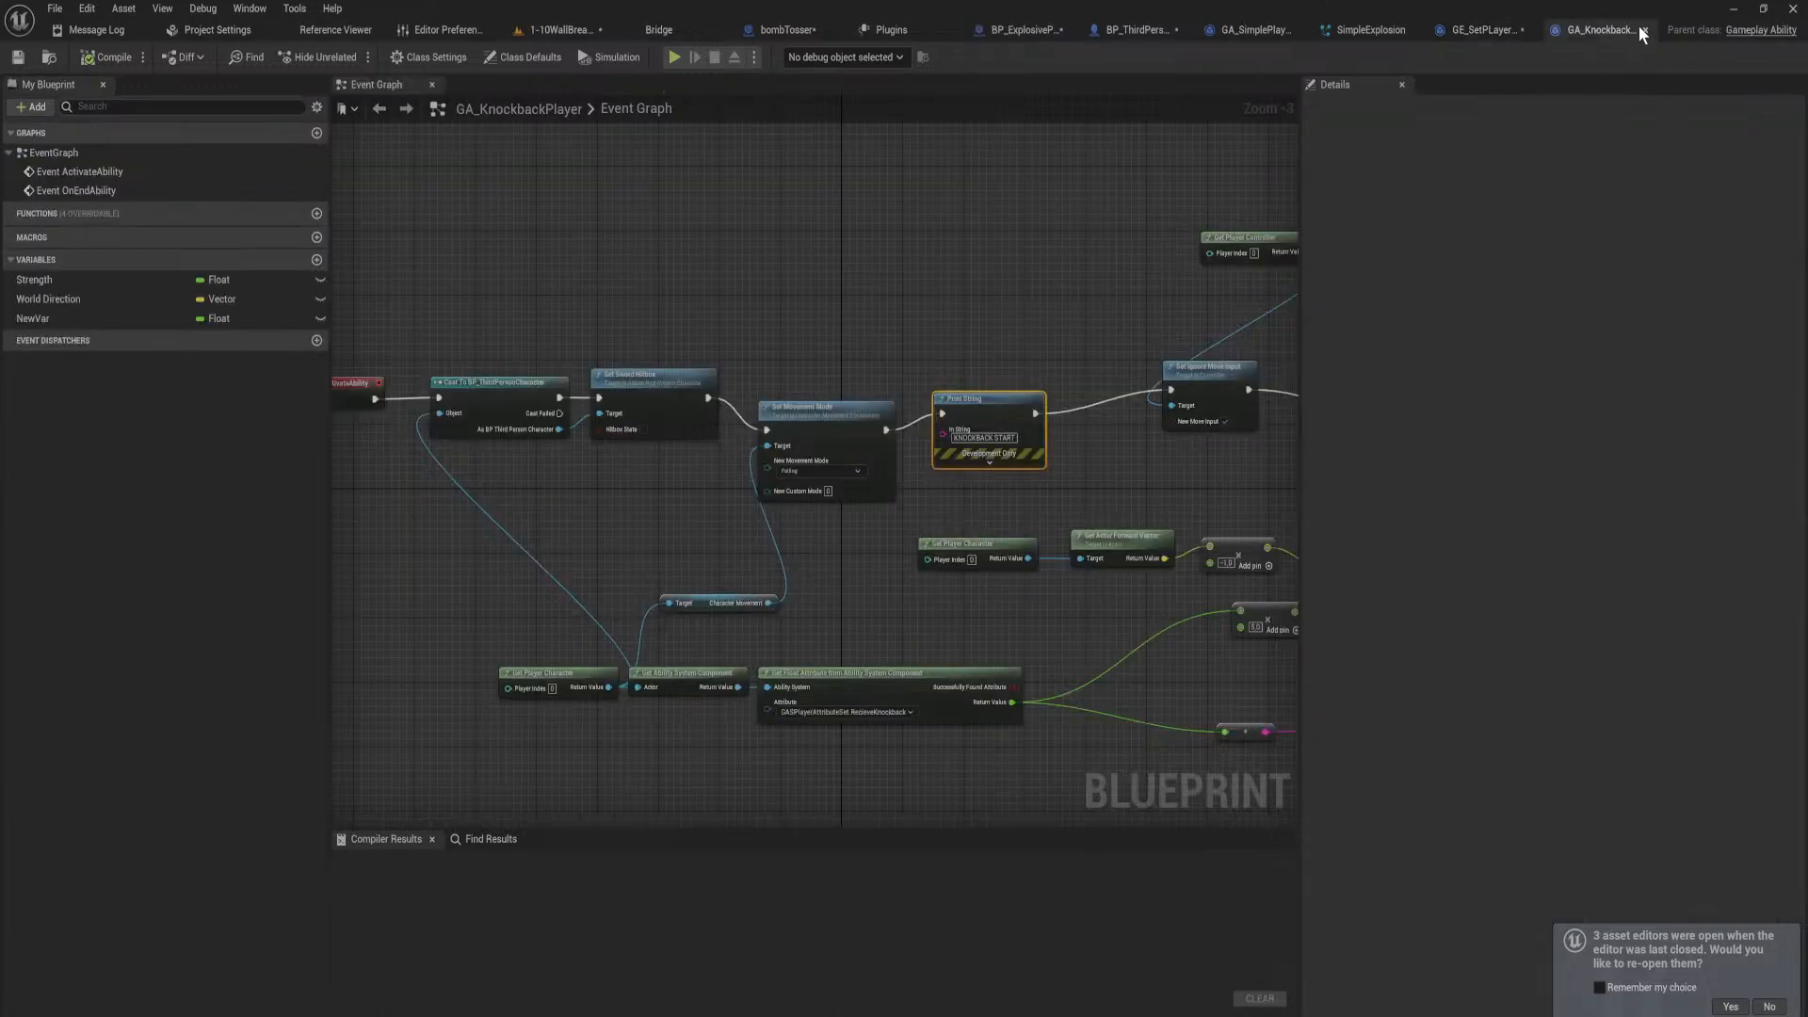
click(1482, 29)
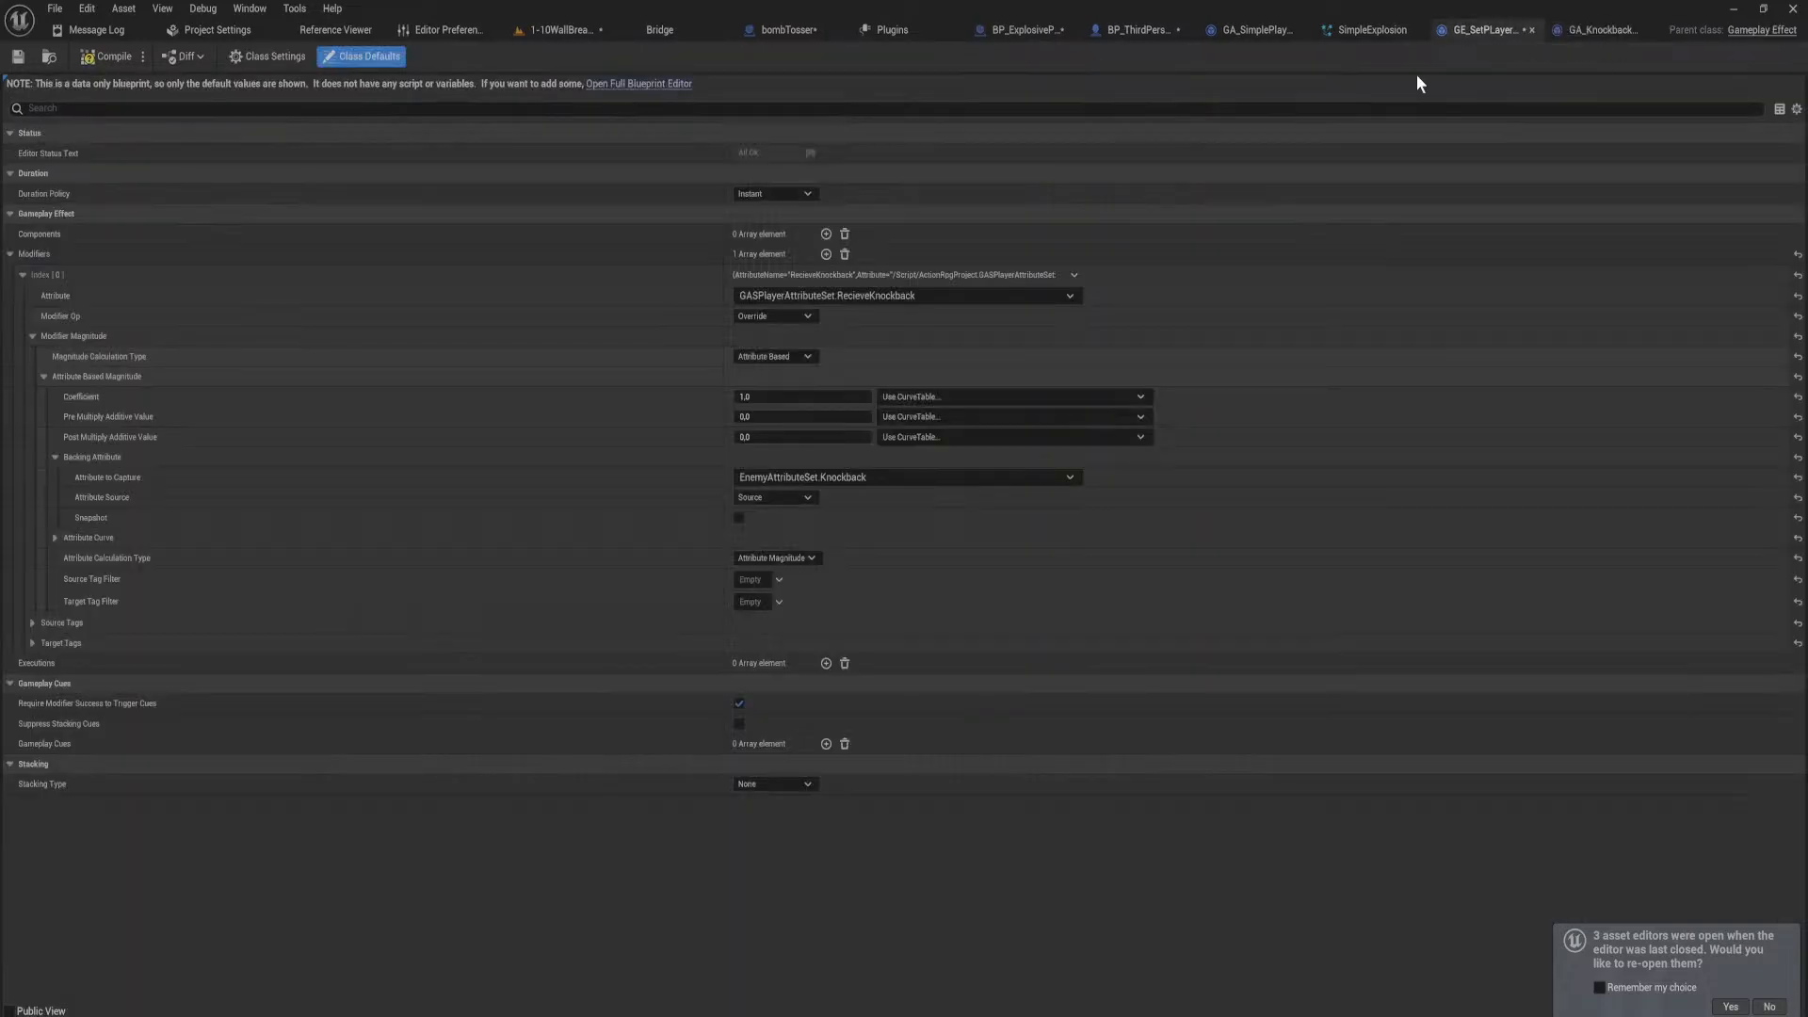
Step: Rearrange the Get Attribute Set and Get Ability System Component nodes after Event AnyDamage in BP_ThirdPersonCharacter for clearer wiring
click(1135, 32)
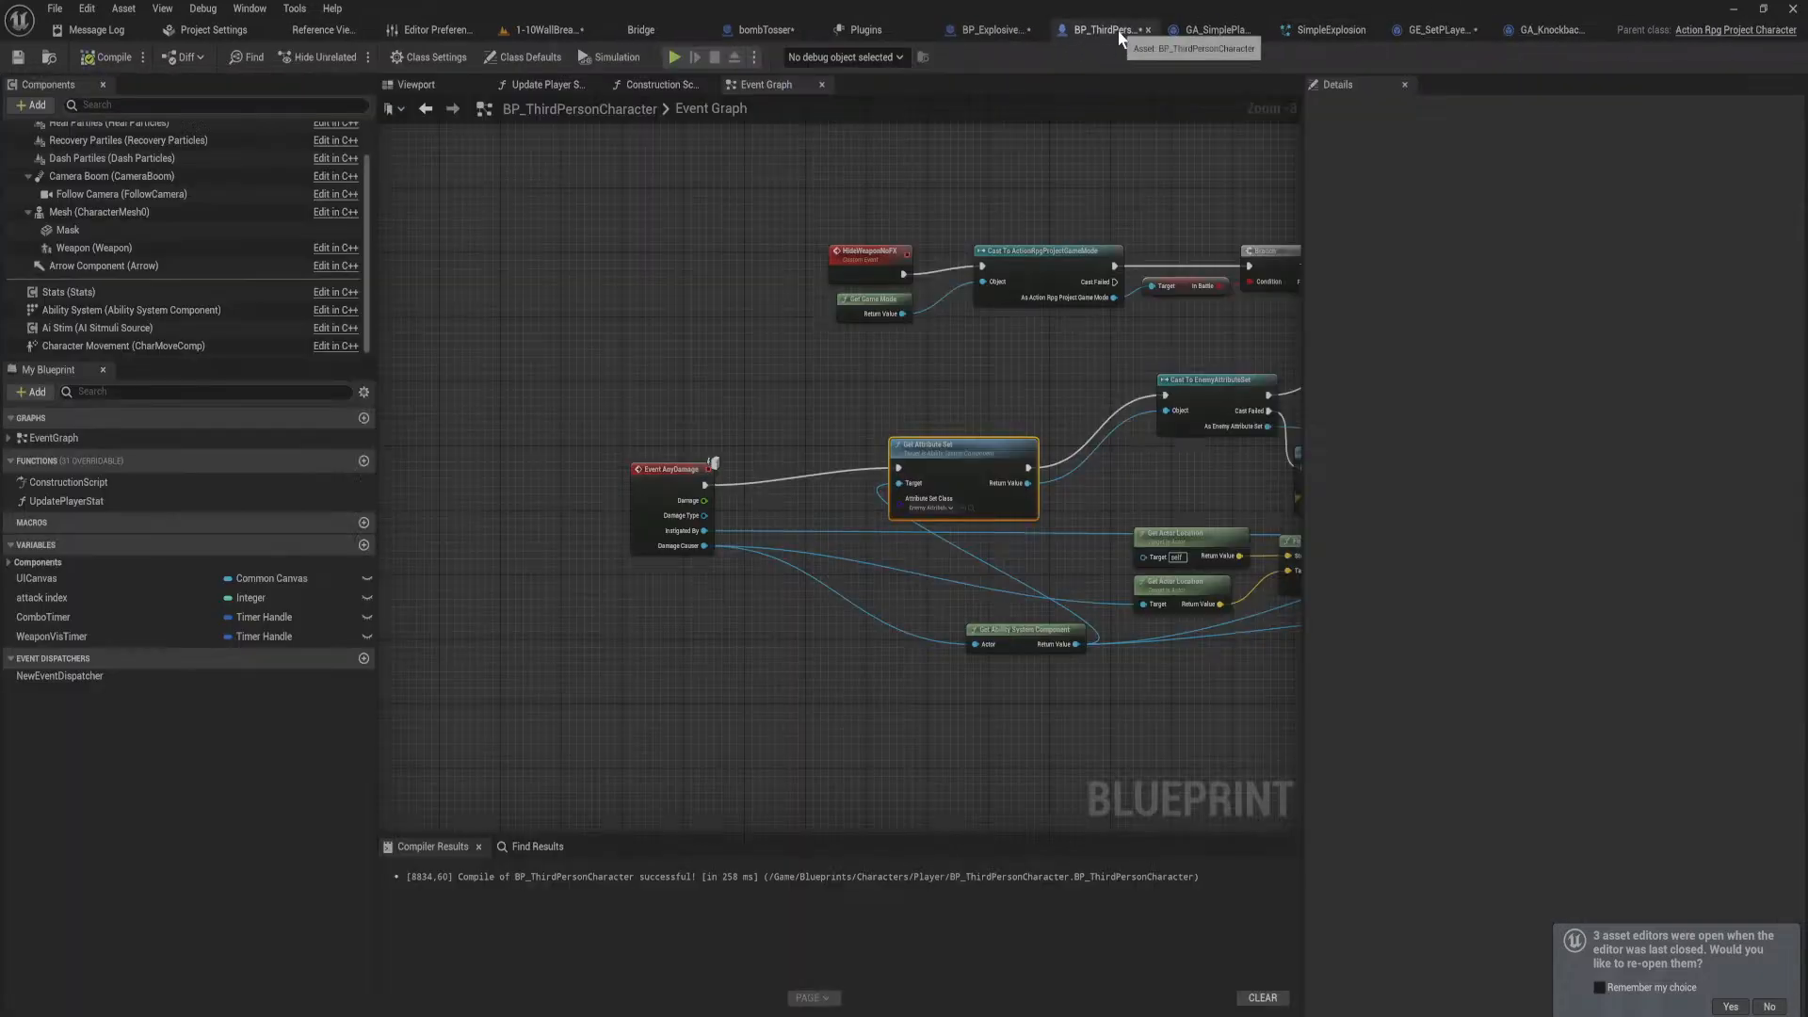
scroll(795, 538, up, 1)
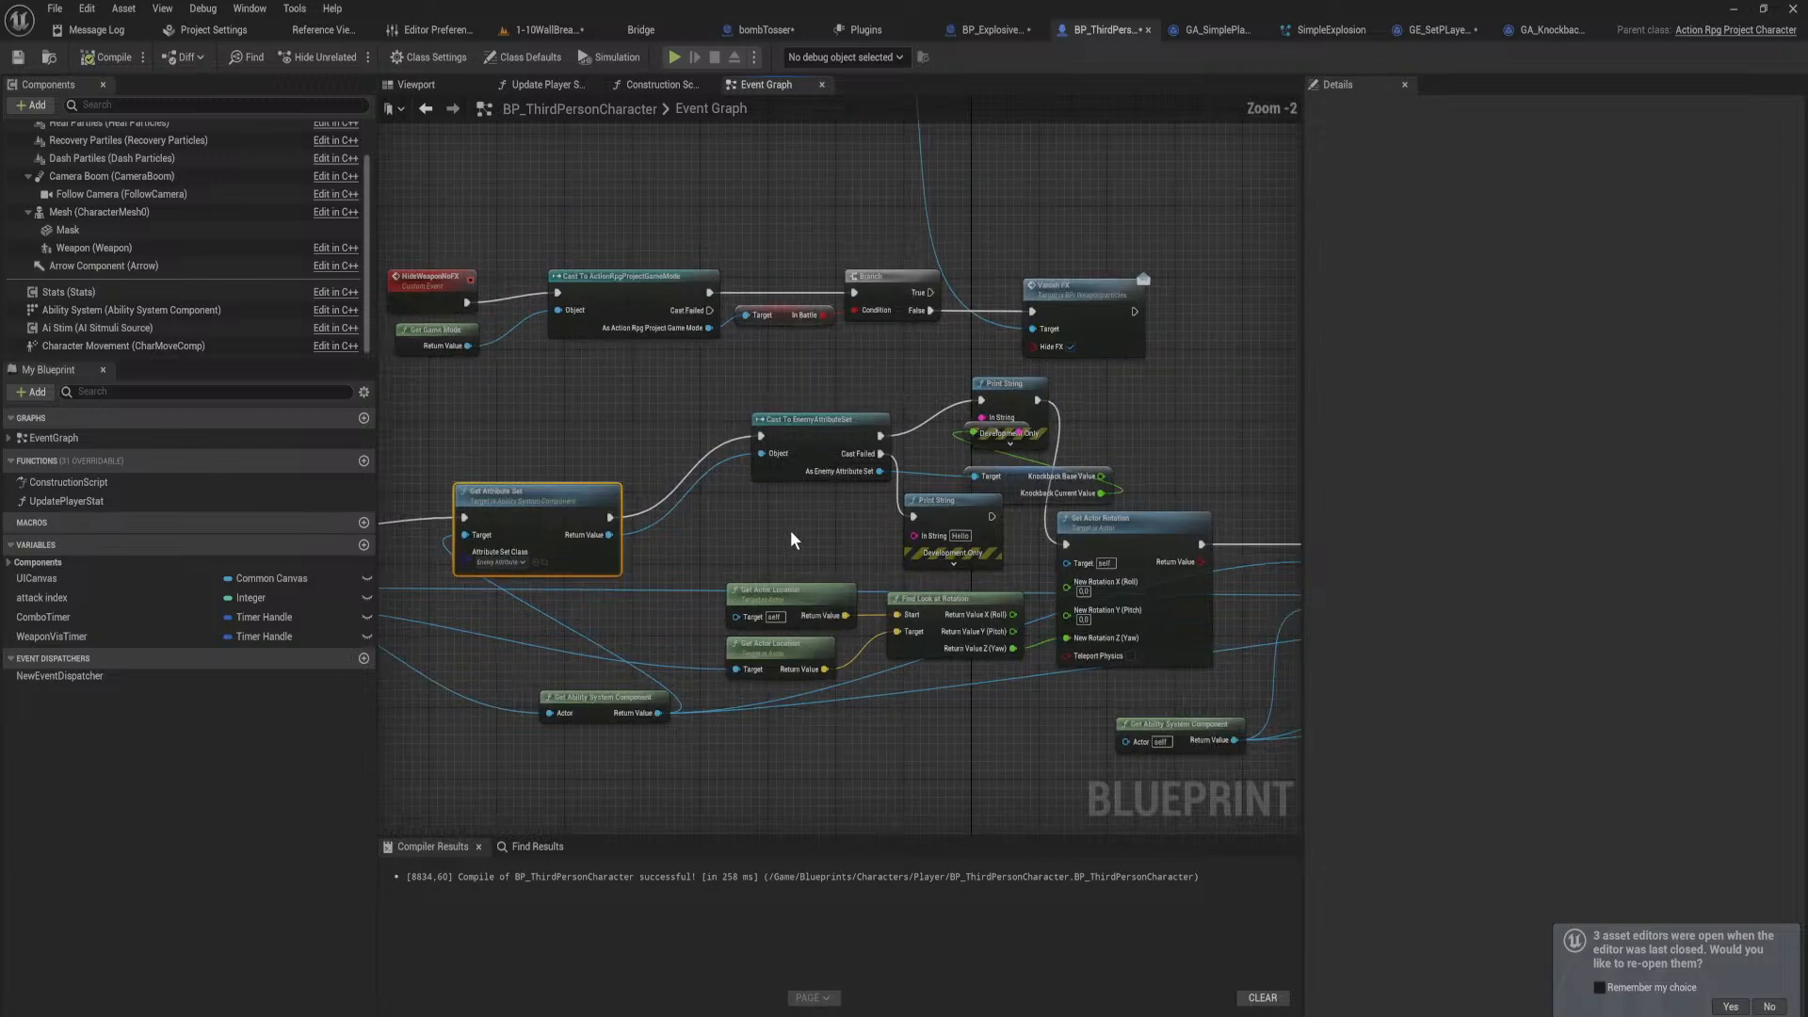
right_drag(578, 506, 789, 411)
drag(744, 388, 683, 322)
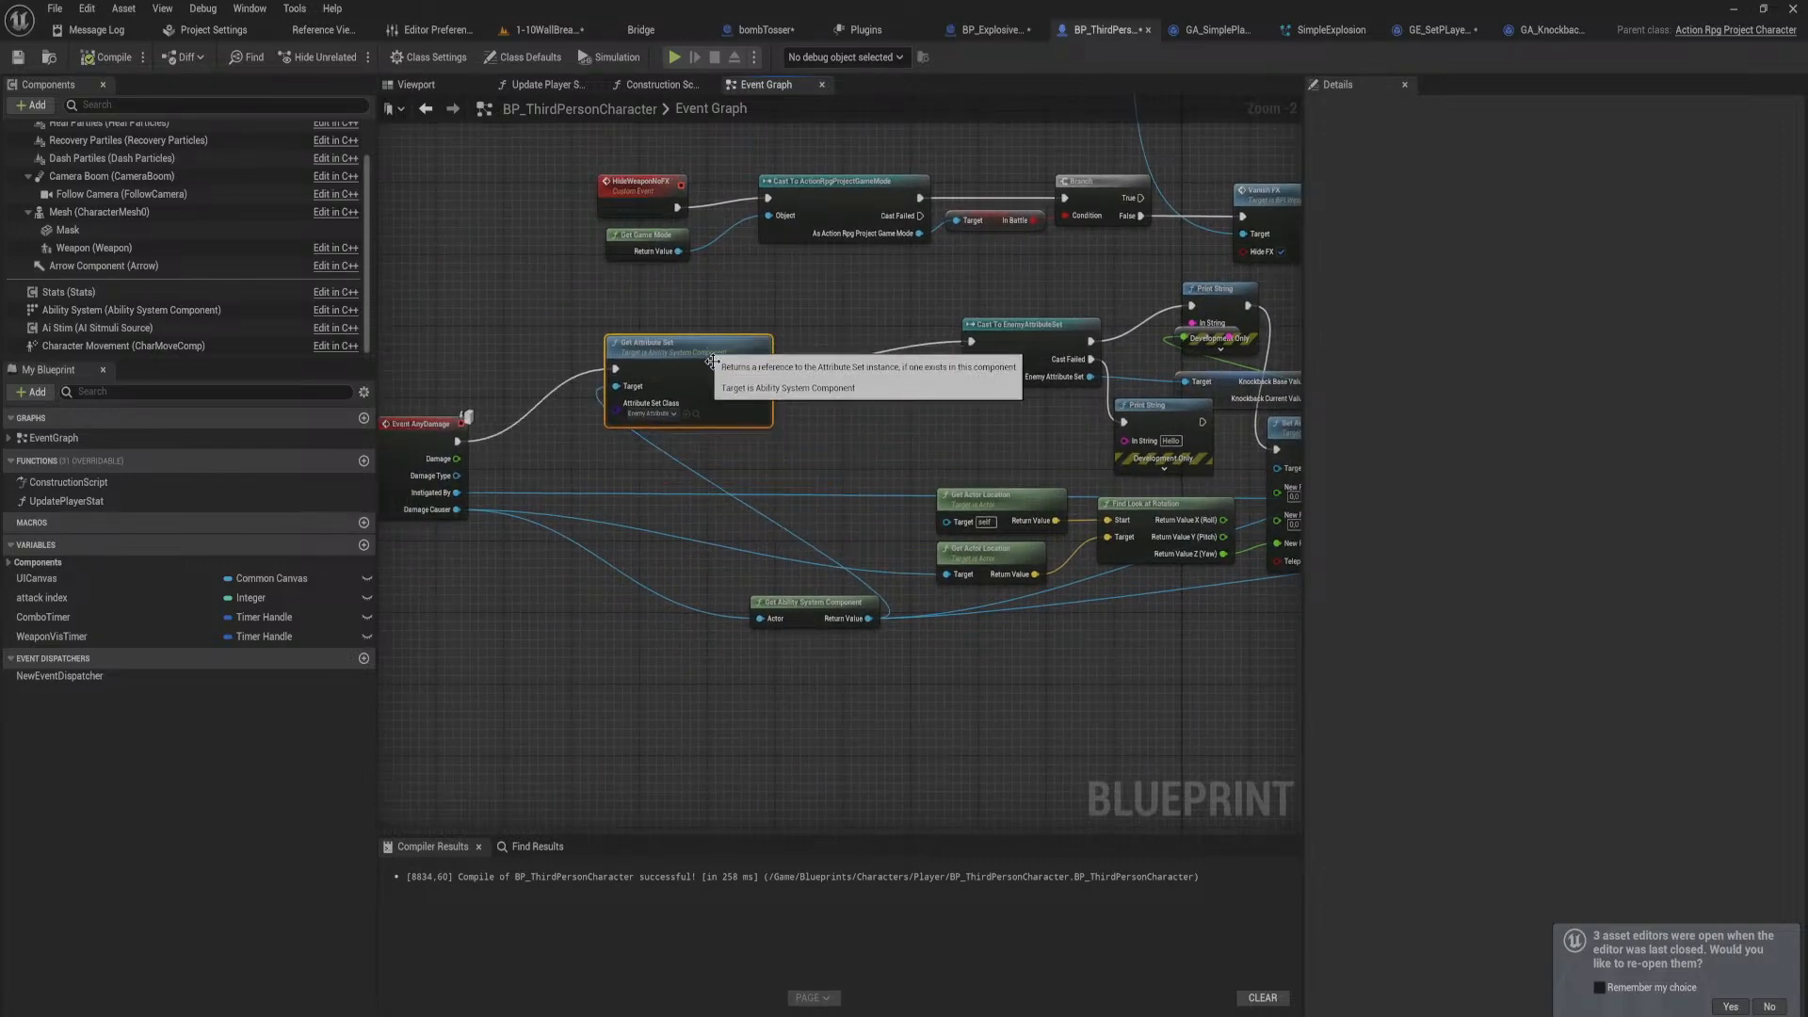
right_drag(718, 491, 894, 468)
drag(1011, 589, 782, 571)
drag(603, 402, 525, 401)
right_drag(1033, 382, 732, 426)
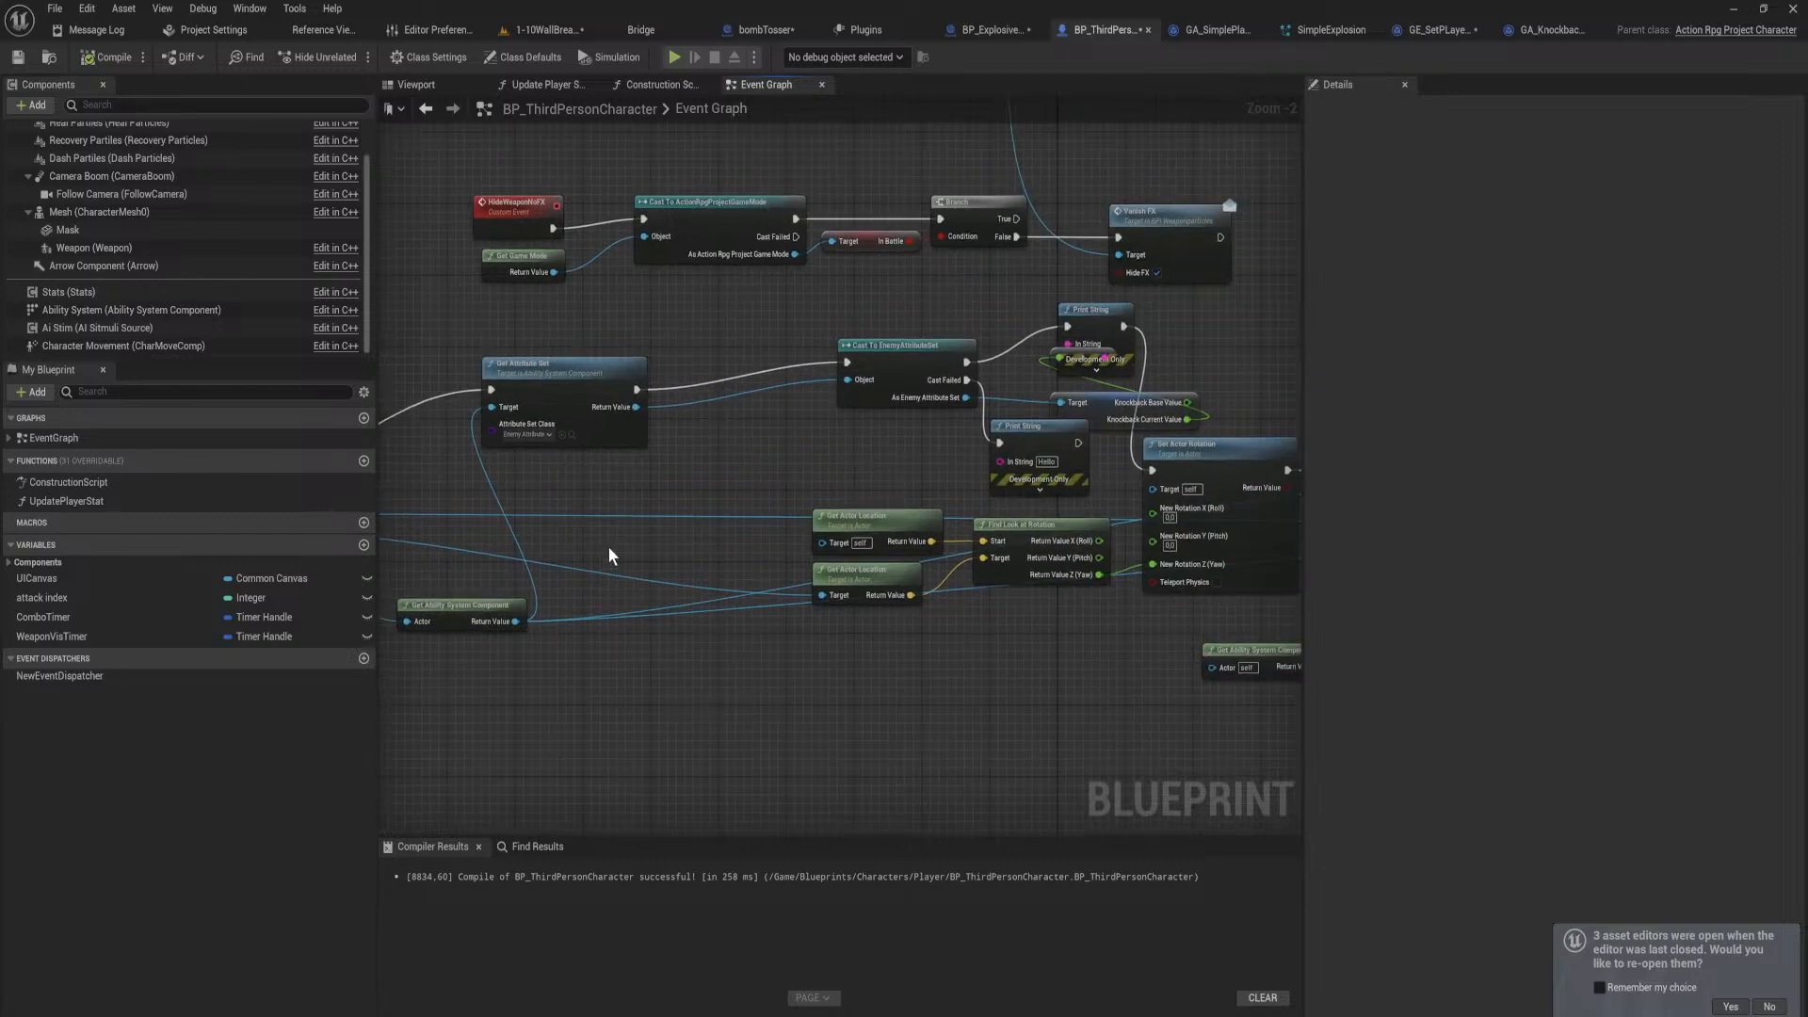
Step: Feed the Get Ability System Component result through Get Display Name into the Print String on the EnemyAttributeSet cast's failed branch
drag(516, 622, 1017, 465)
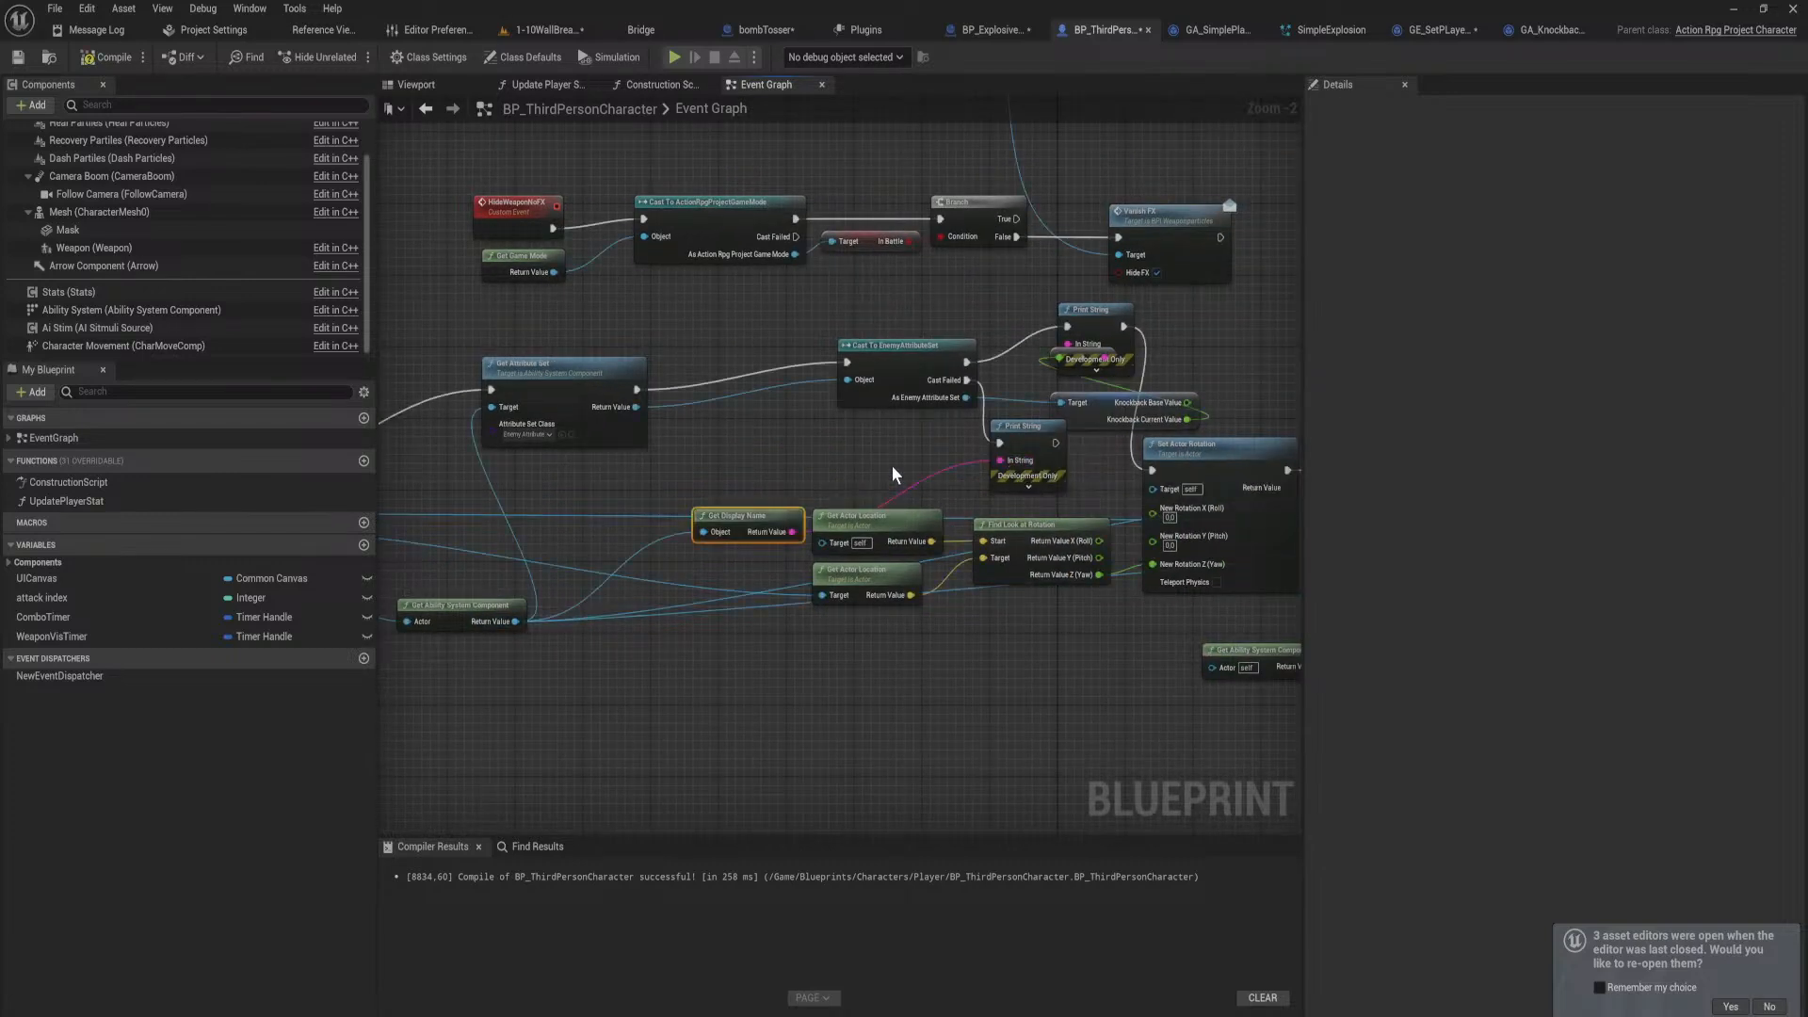
right_drag(620, 471, 727, 456)
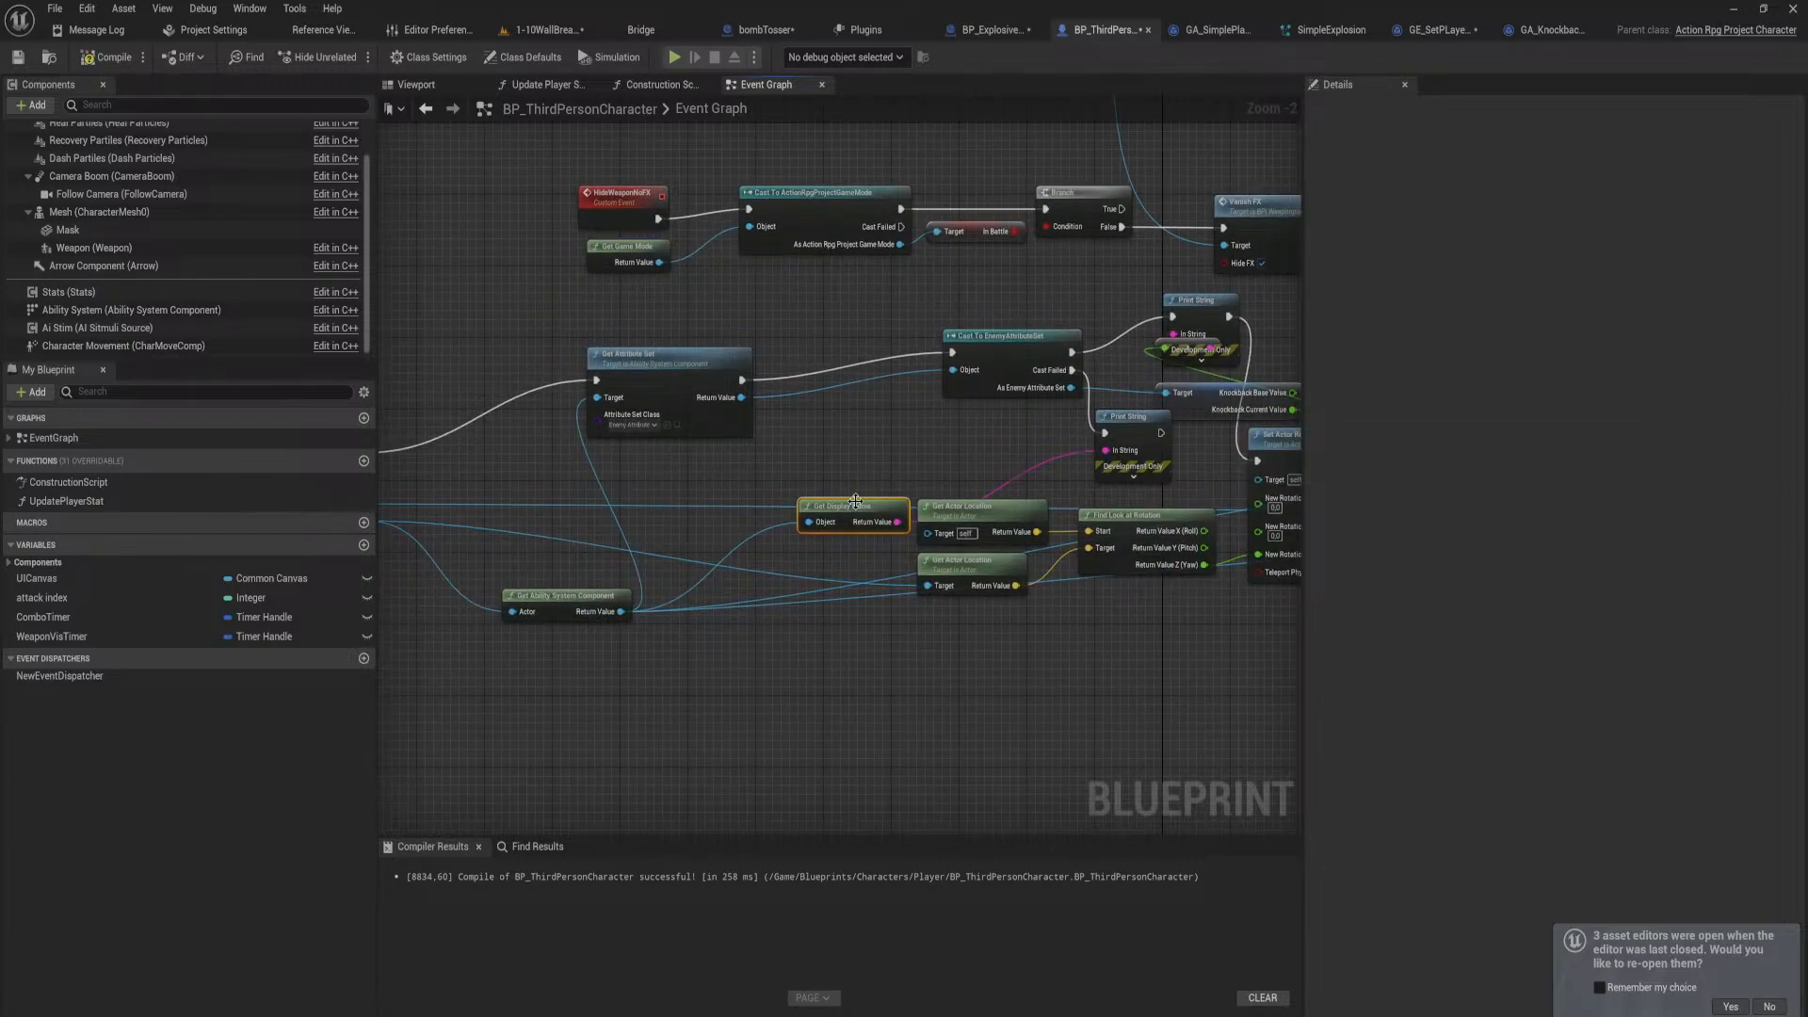
drag(857, 512, 857, 450)
Step: Play-test the 1-10WallBreaker level to check the ability system name printed when the explosive projectile hits the player
click(969, 28)
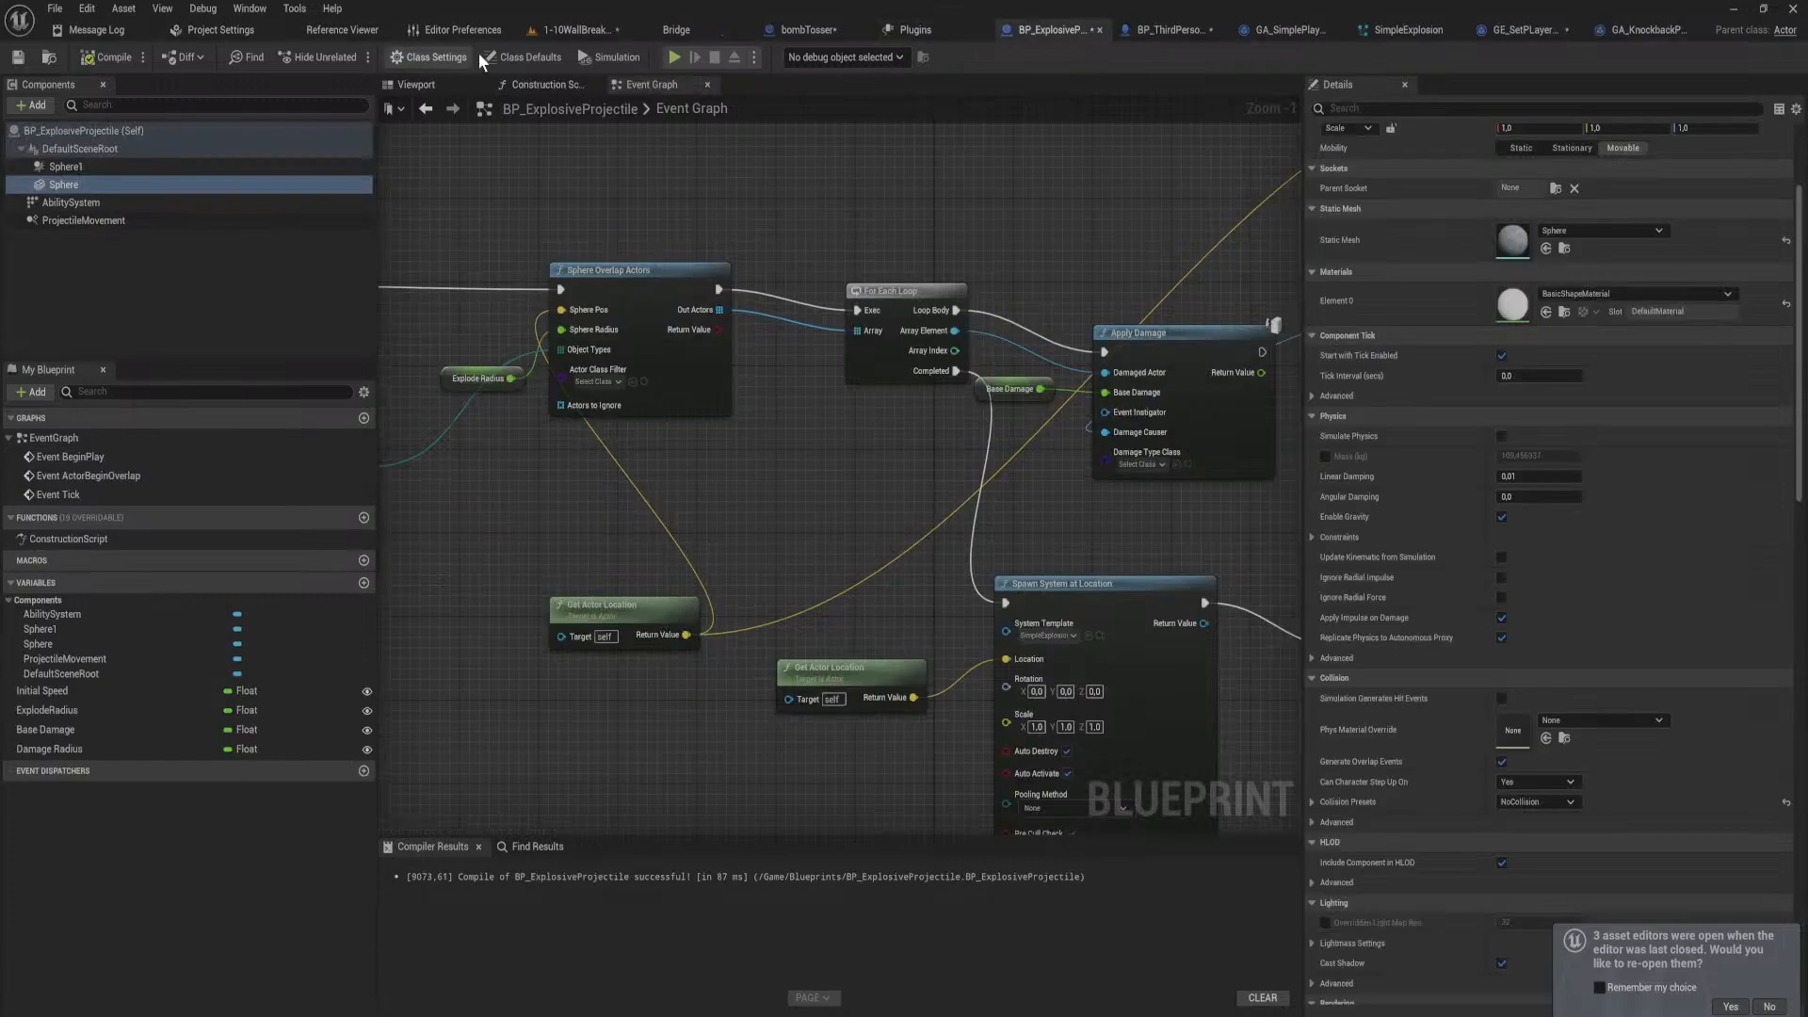
click(603, 30)
click(358, 56)
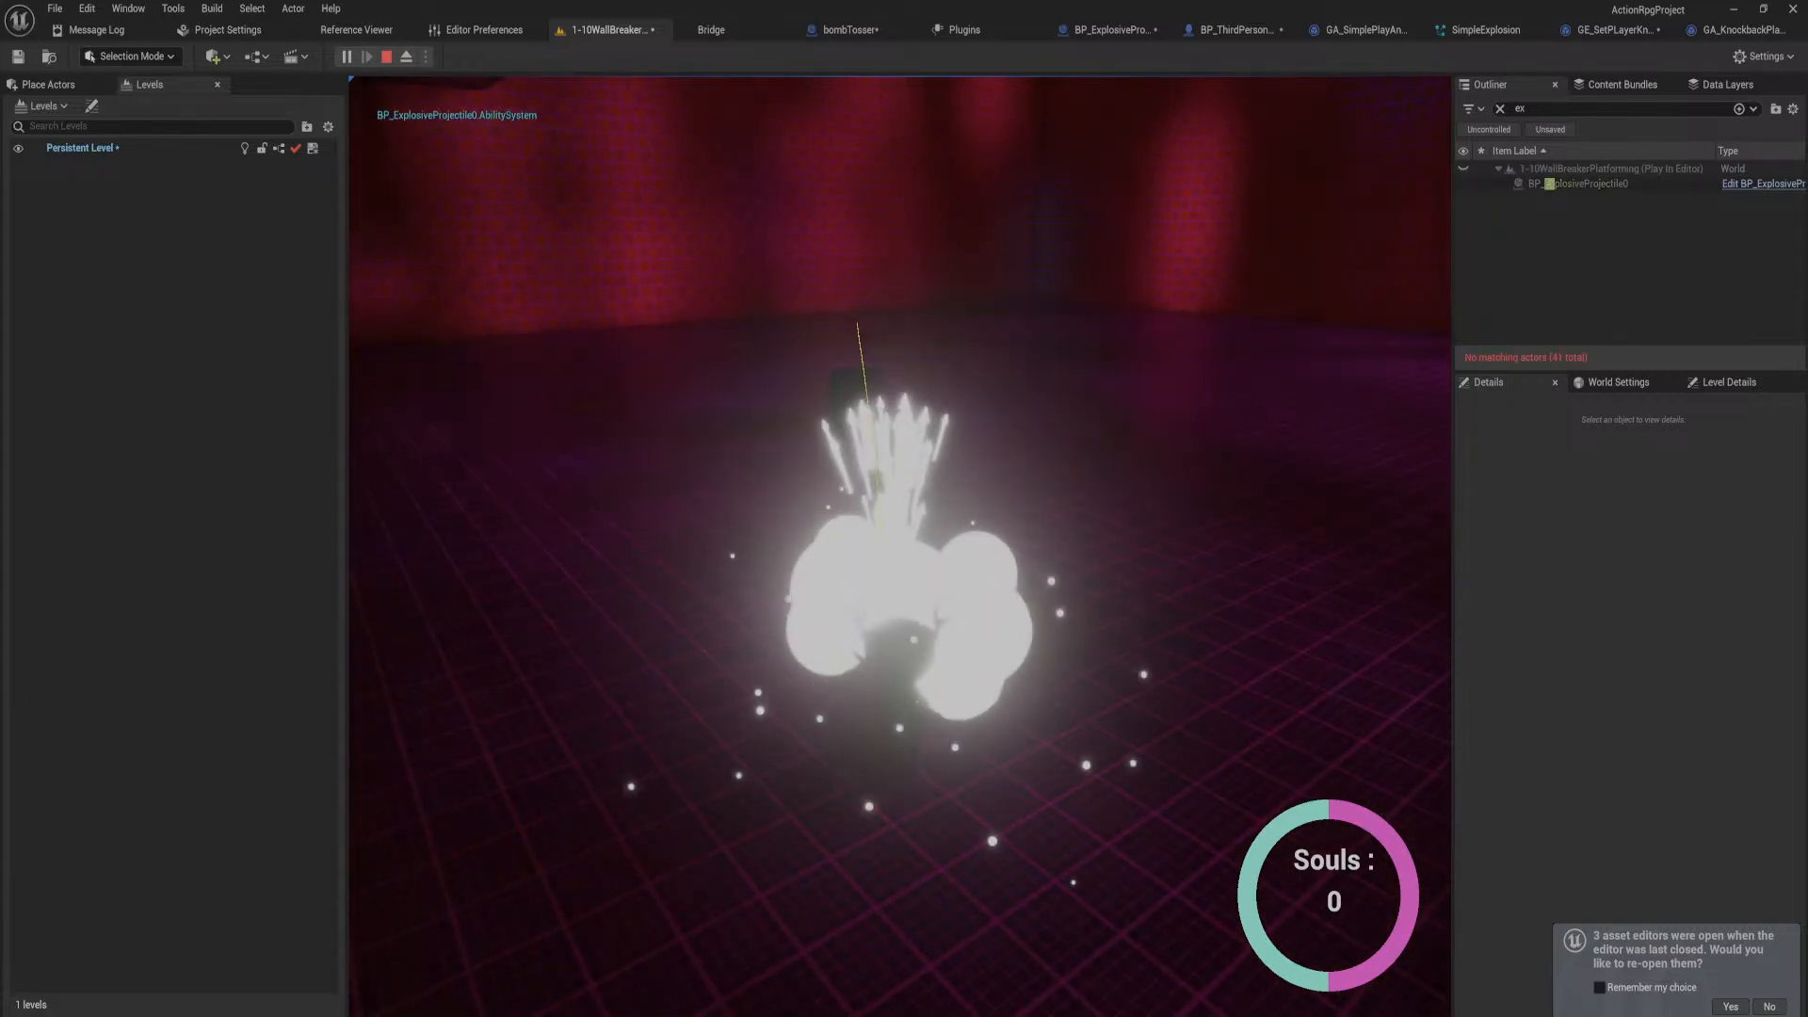
key(Escape)
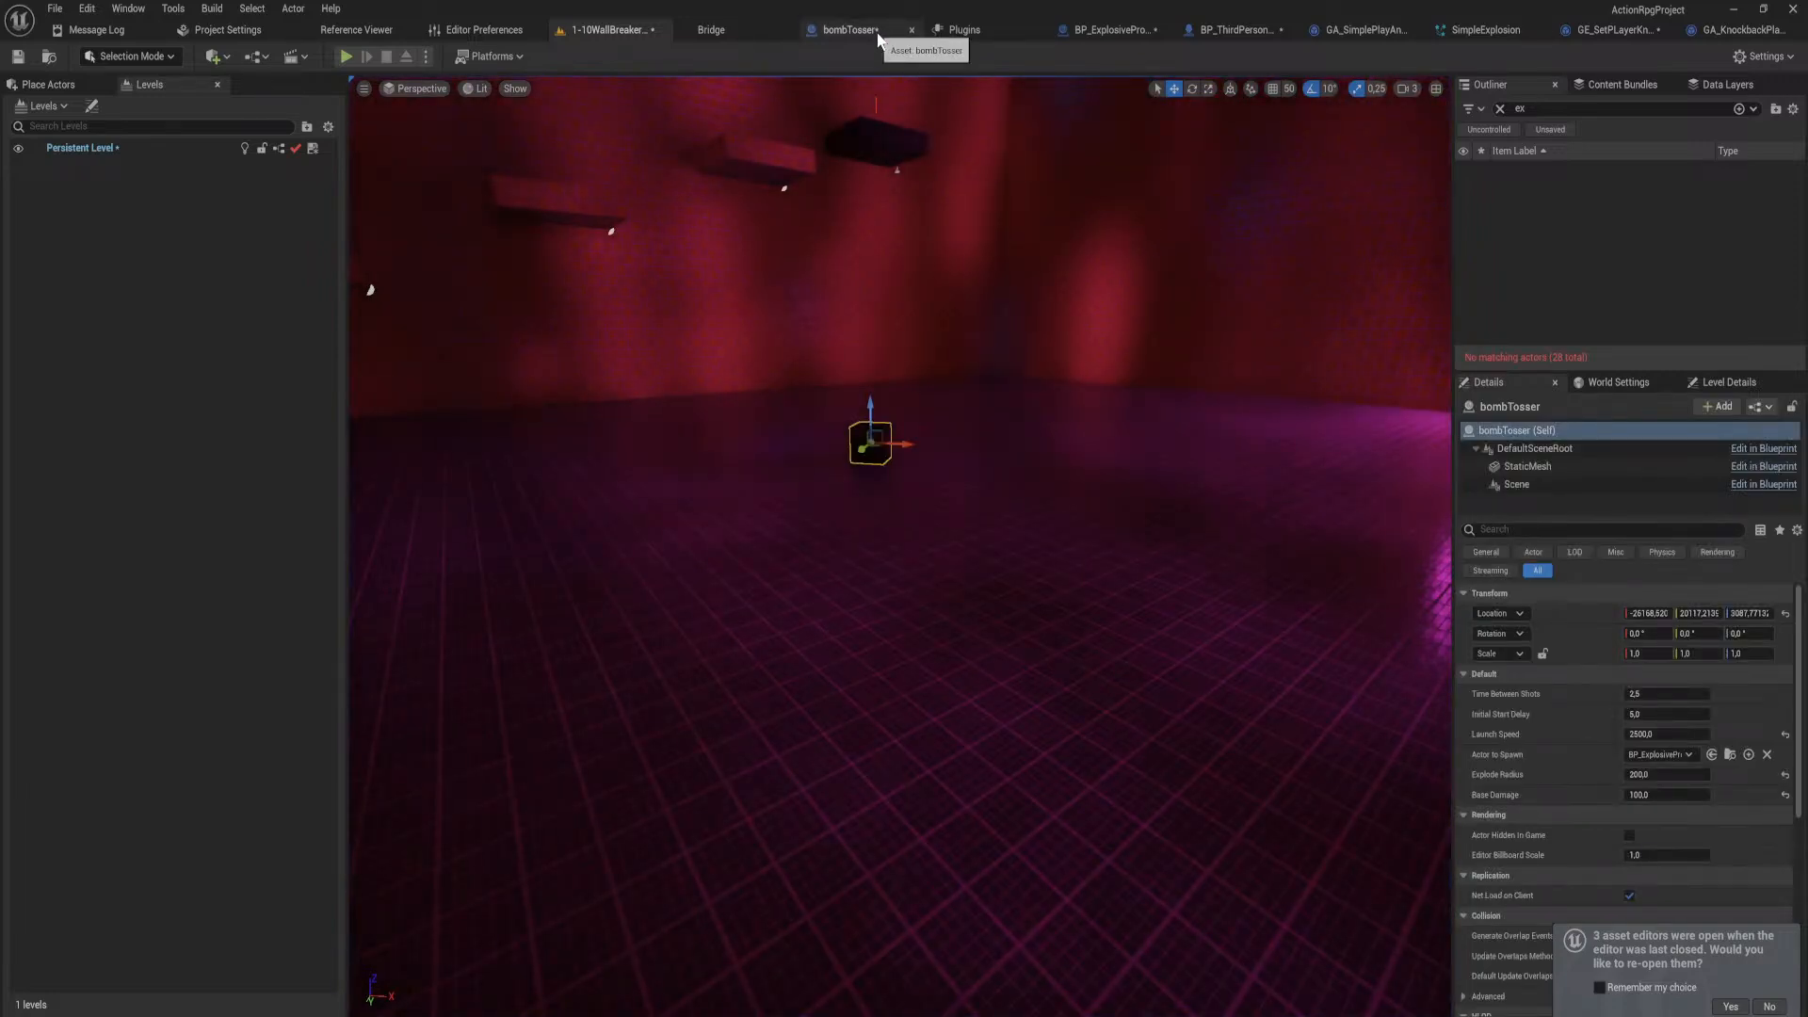
Step: In BP_ExplosiveProjectile, move Apply Damage farther from the For Each Loop and place the Self reference below the Base Damage variable
click(878, 34)
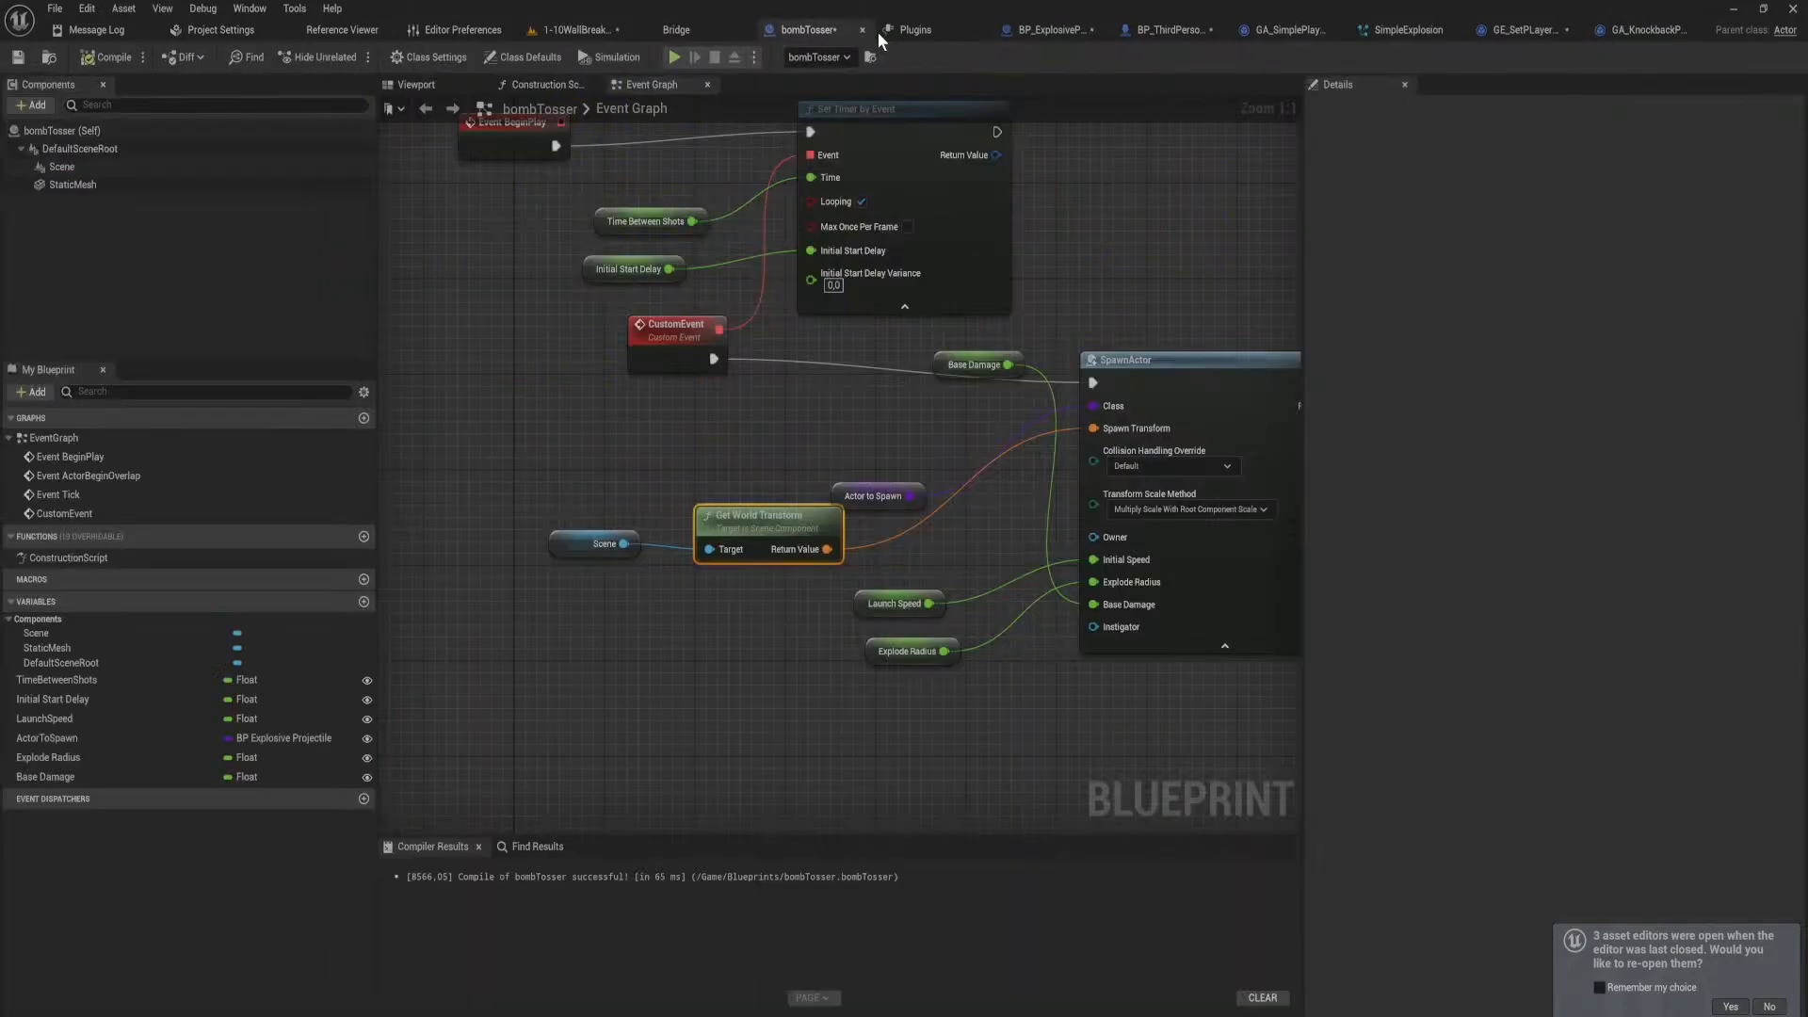
click(1057, 34)
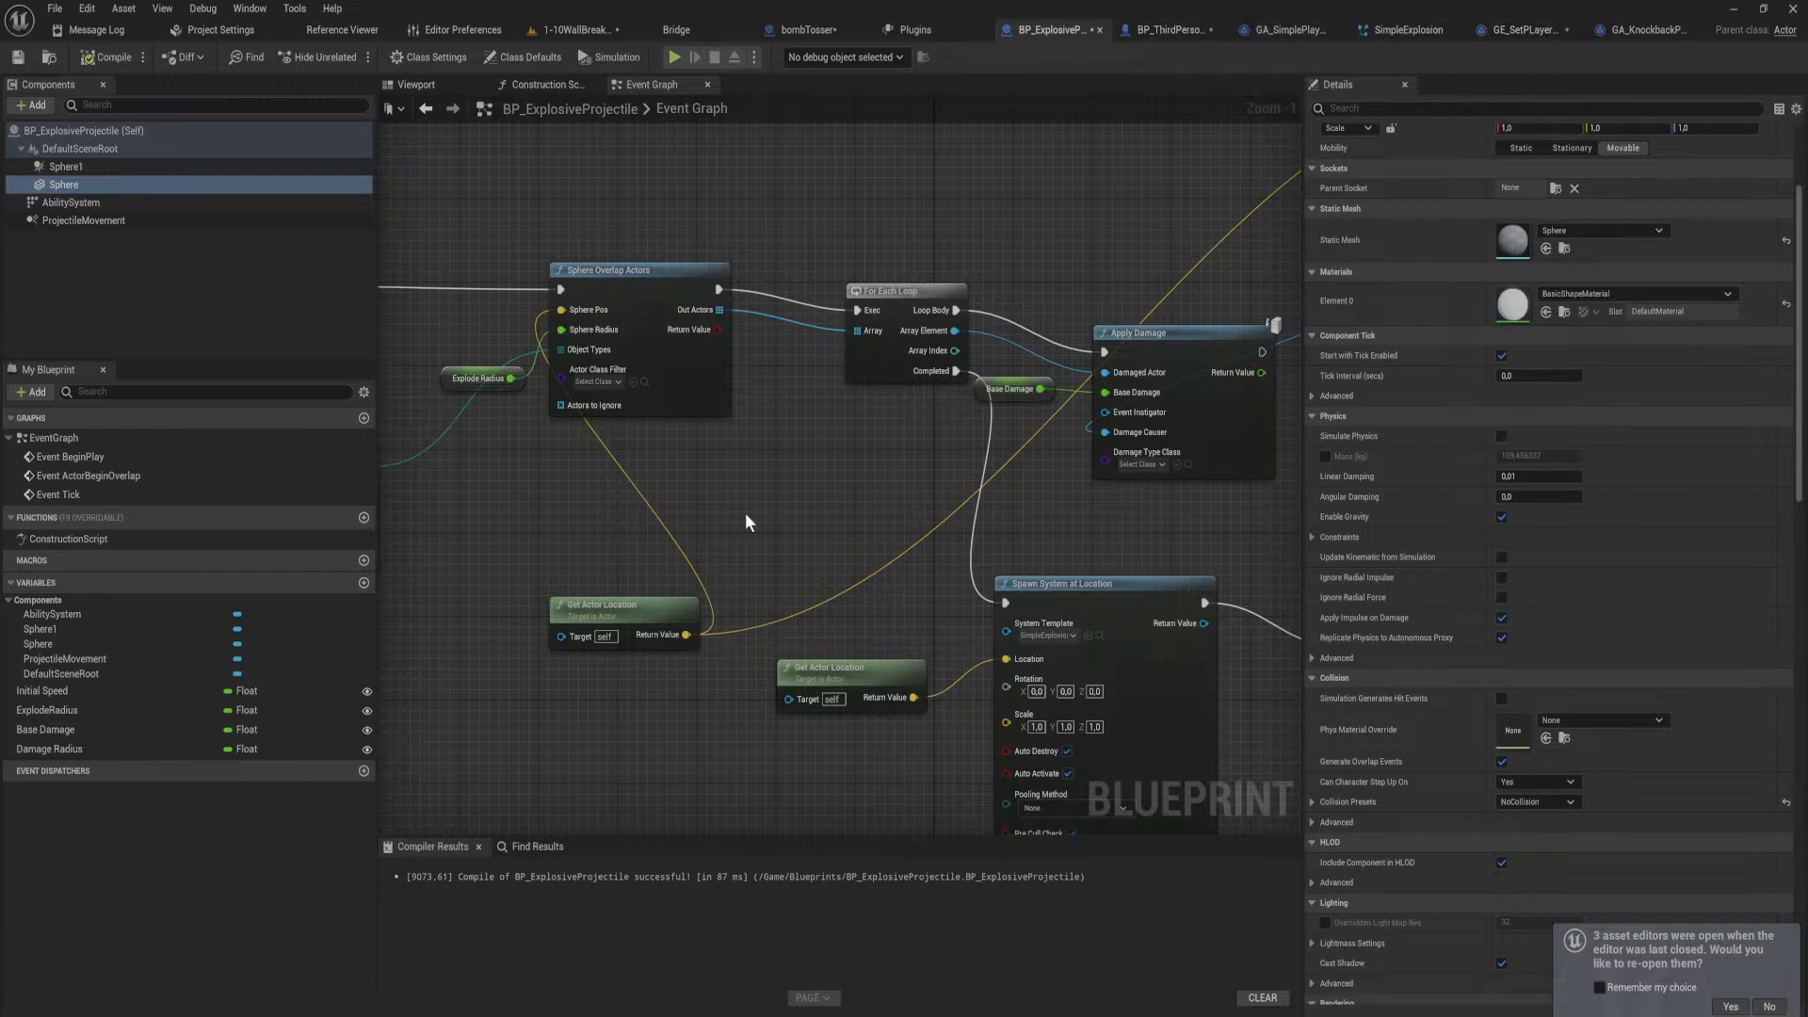
right_drag(748, 512, 644, 506)
scroll(1037, 342, down, 2)
drag(900, 387, 1218, 387)
drag(1030, 335, 829, 488)
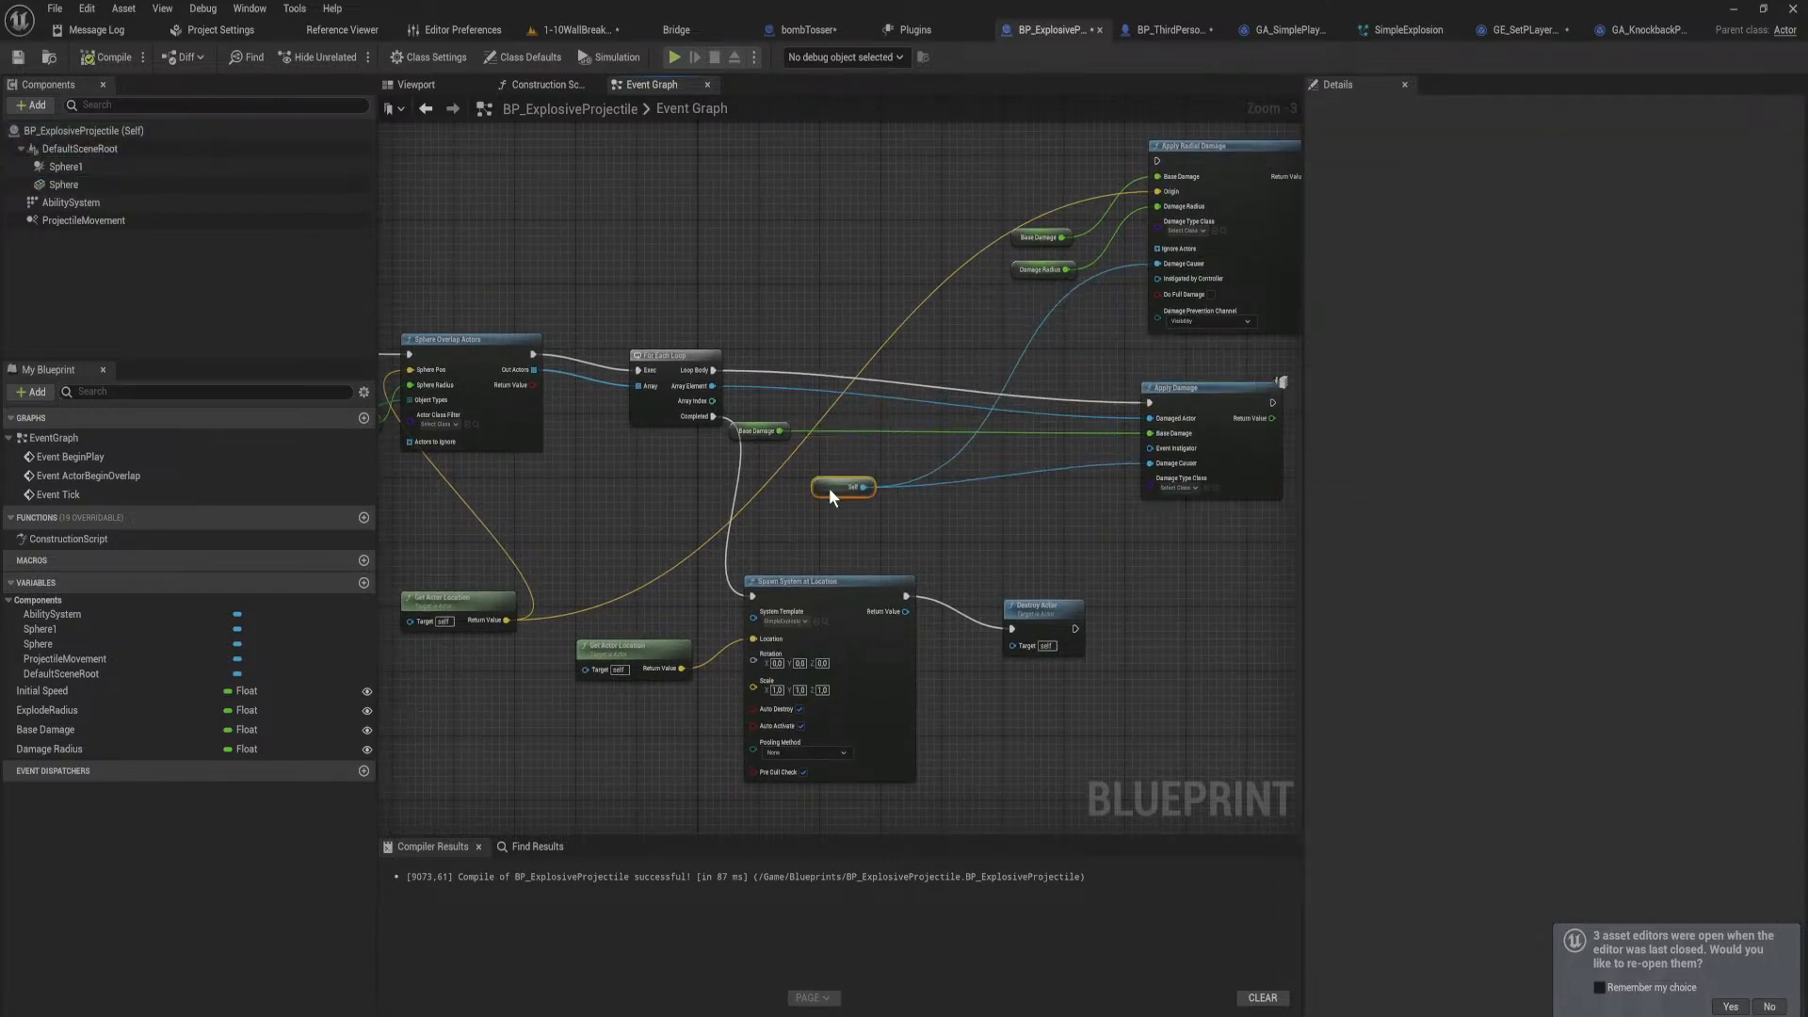
Step: Disconnect the Self reference from Apply Radial Damage's Damage Causer in BP_ExplosiveProjectile, compile it, and check the bombTosser event graph
alt+click(1157, 264)
click(107, 57)
click(576, 30)
click(874, 29)
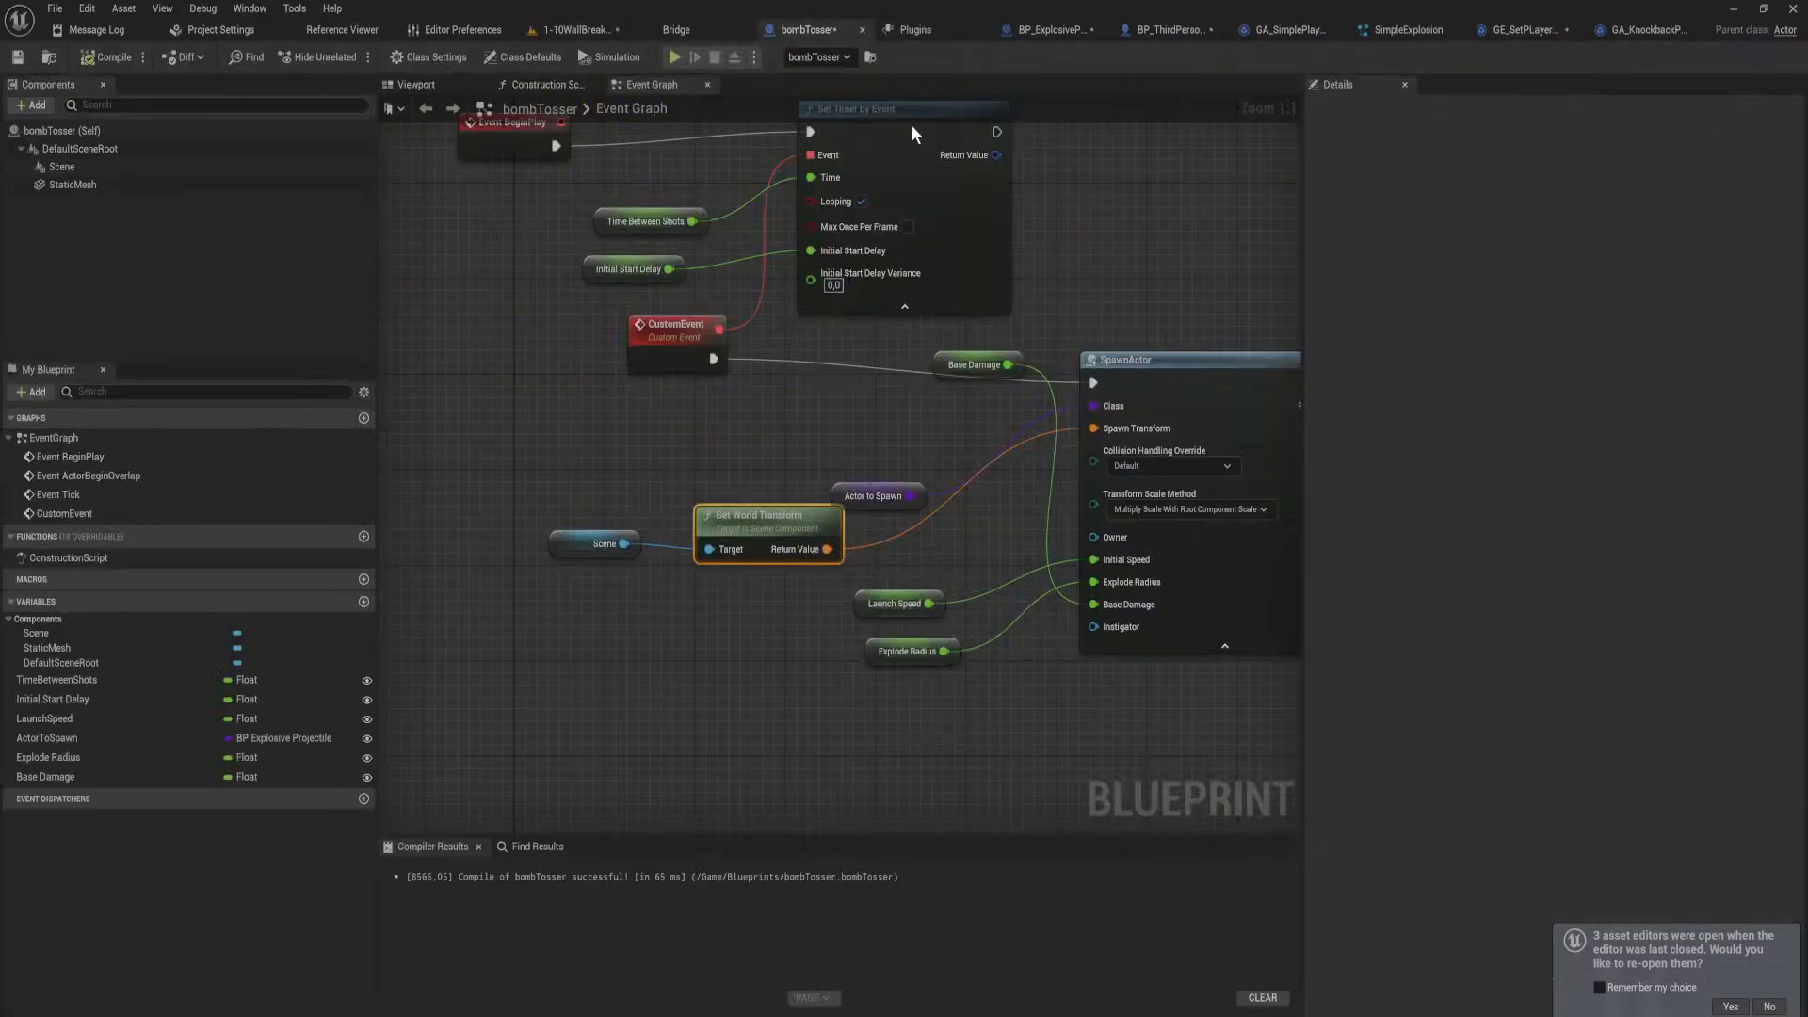
Step: In BP_ThirdPersonCharacter, nudge the Get Ability System Component and Get Display Name nodes and delete the Get Attribute Set node
click(1194, 31)
right_drag(737, 472, 1006, 424)
drag(818, 563, 793, 581)
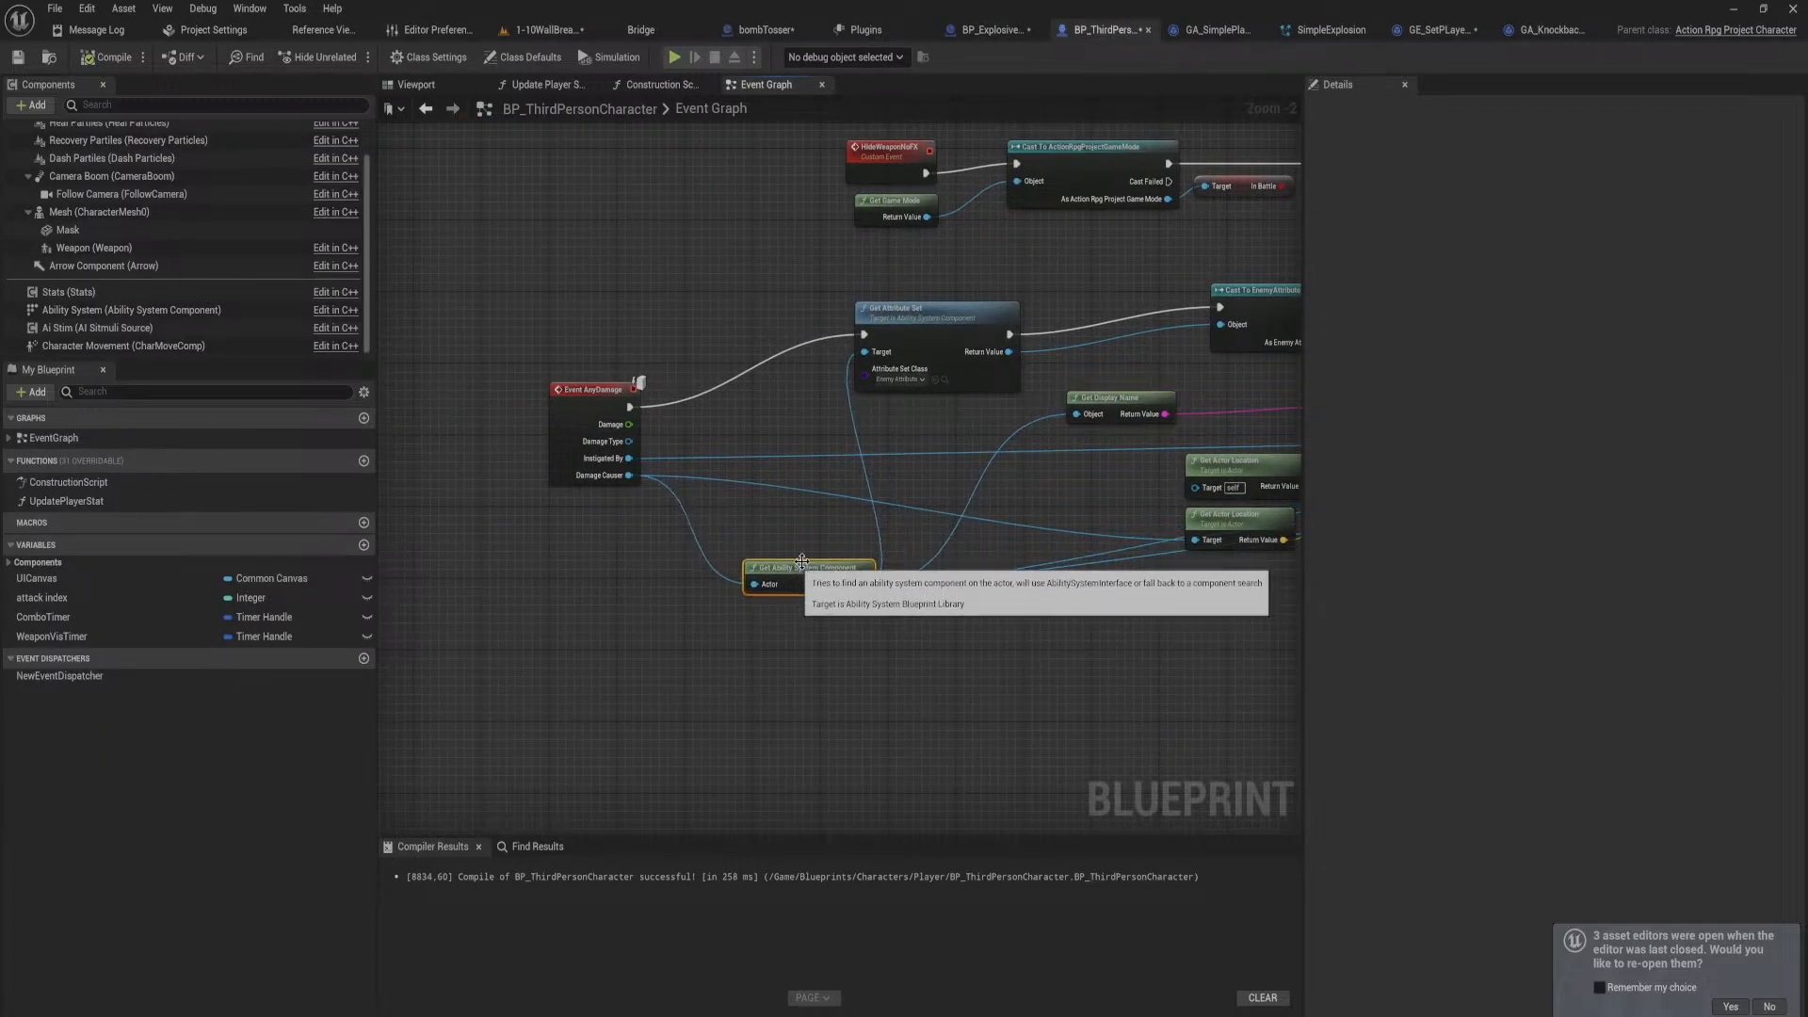
drag(1137, 403, 1164, 394)
right_drag(1130, 397, 798, 405)
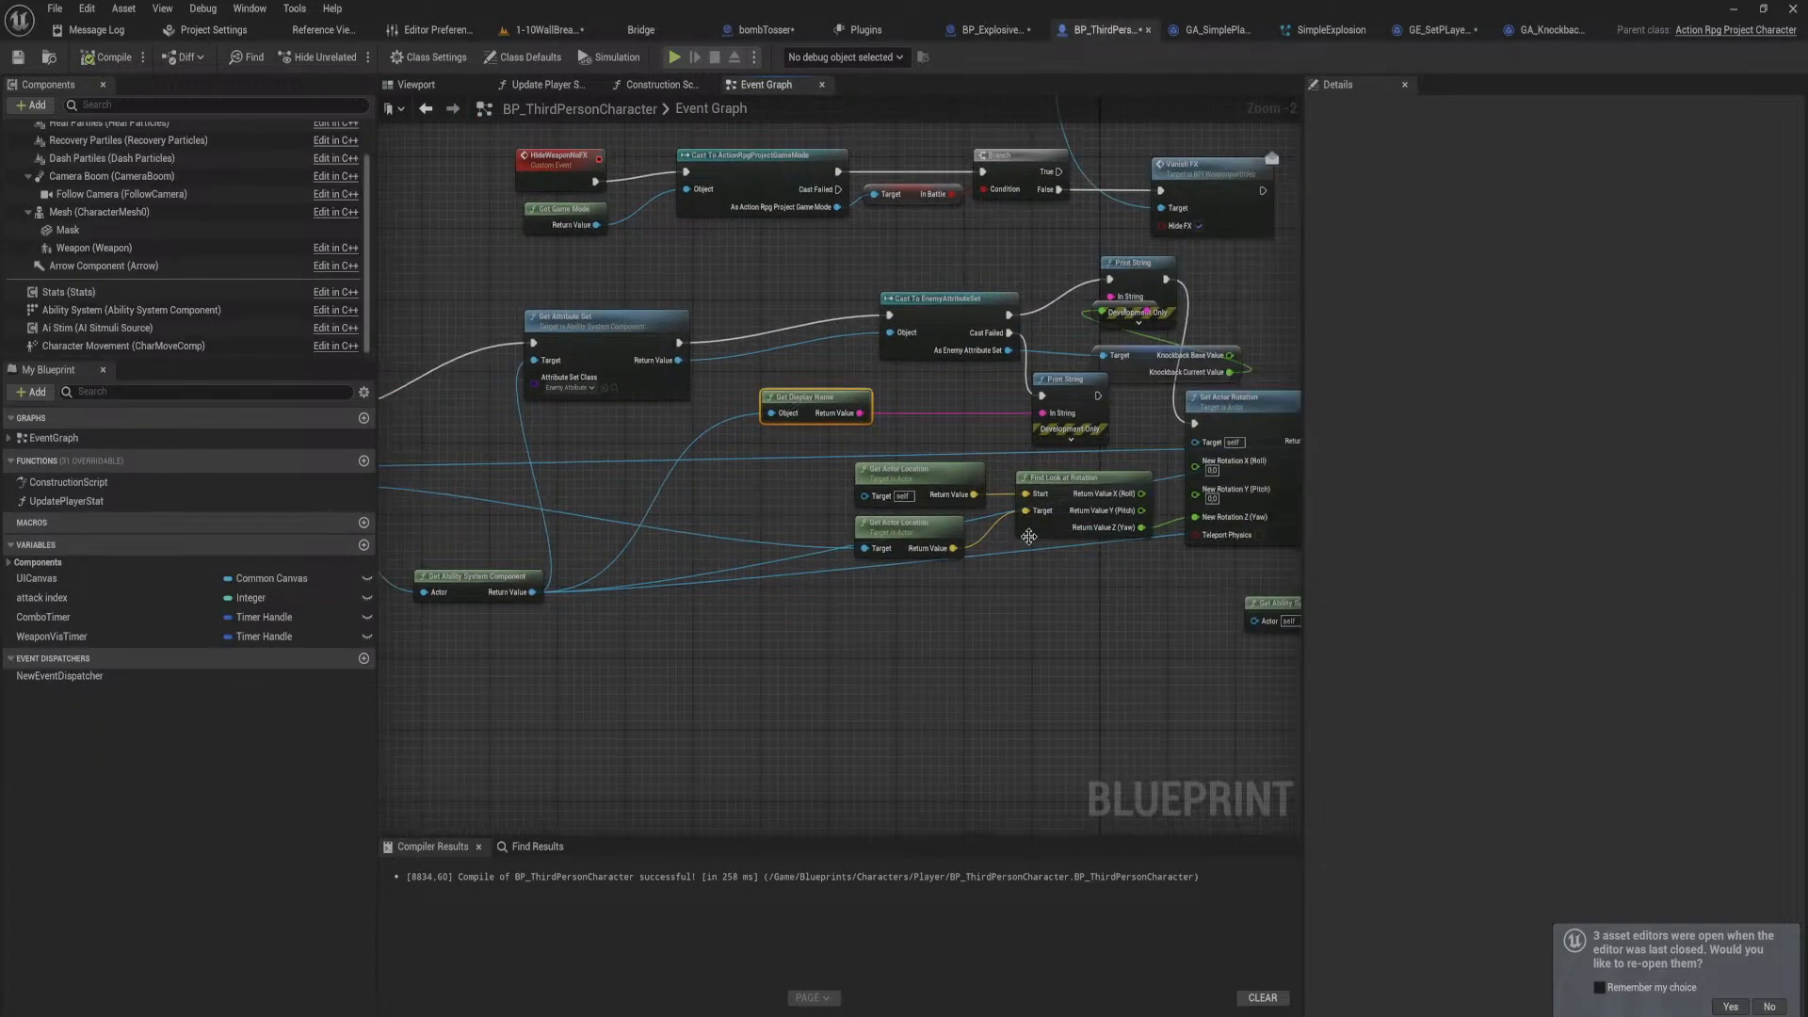
right_drag(684, 506, 857, 478)
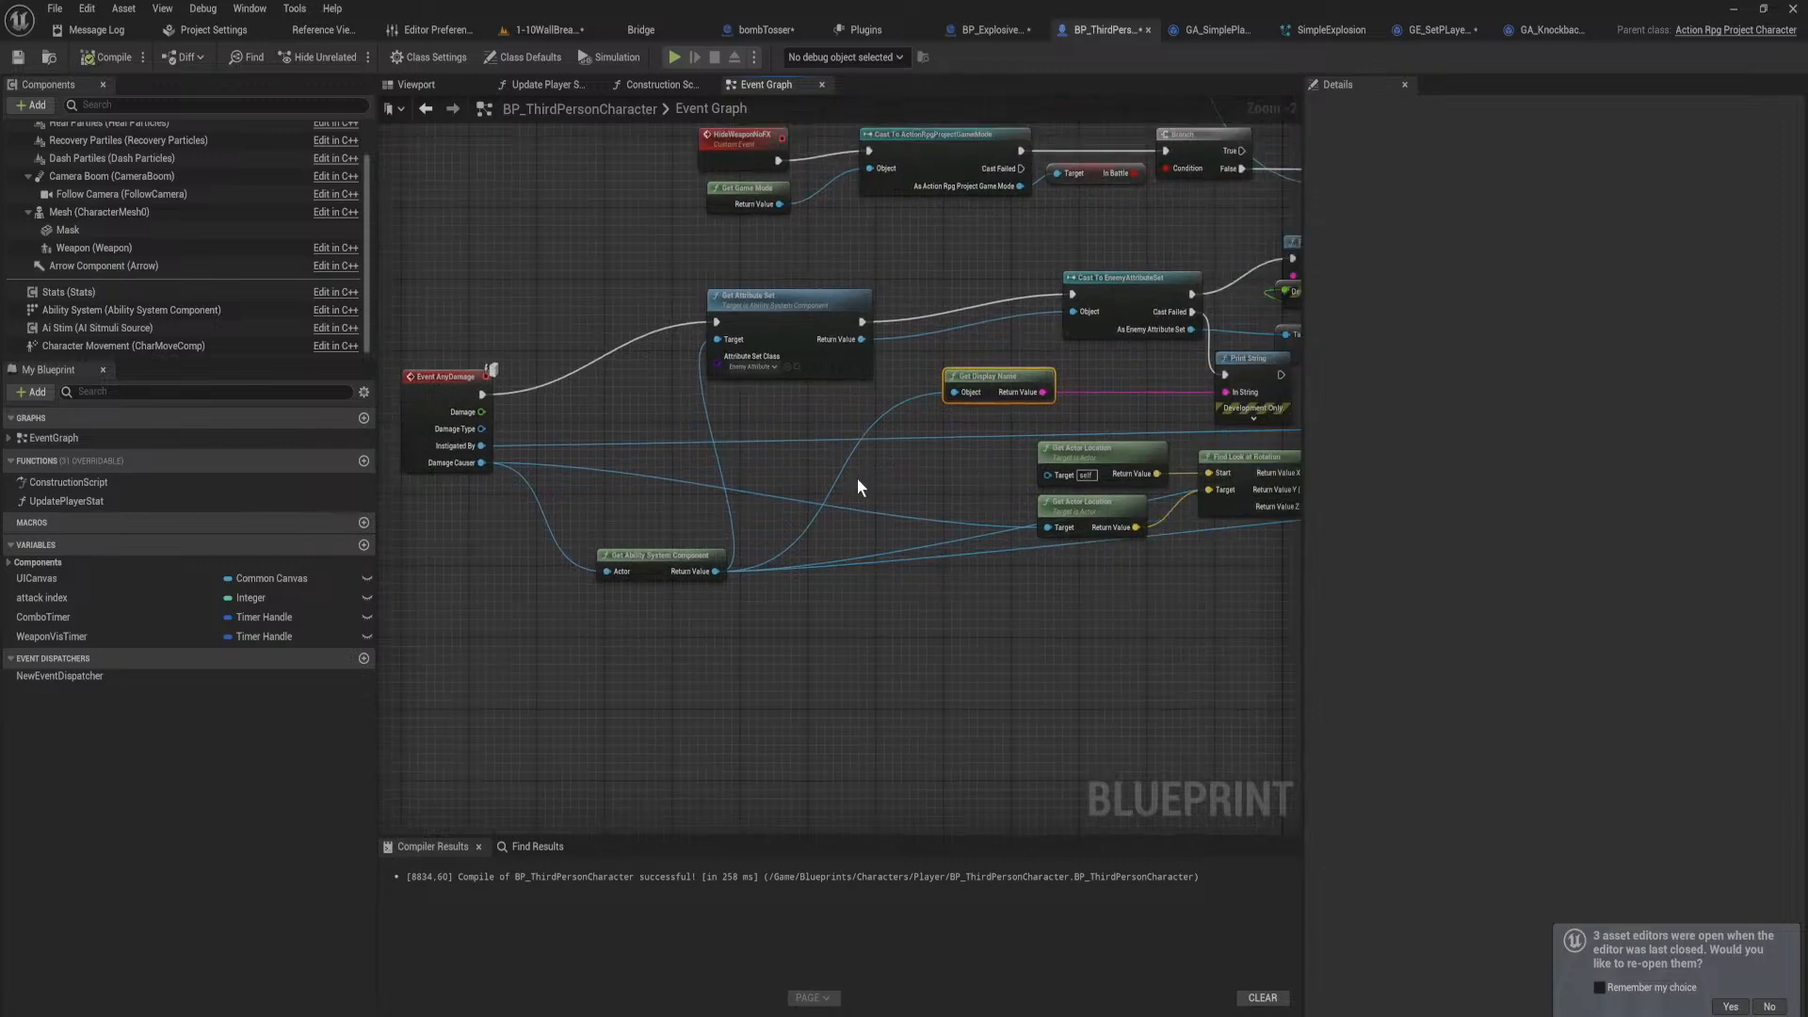
drag(815, 314, 730, 341)
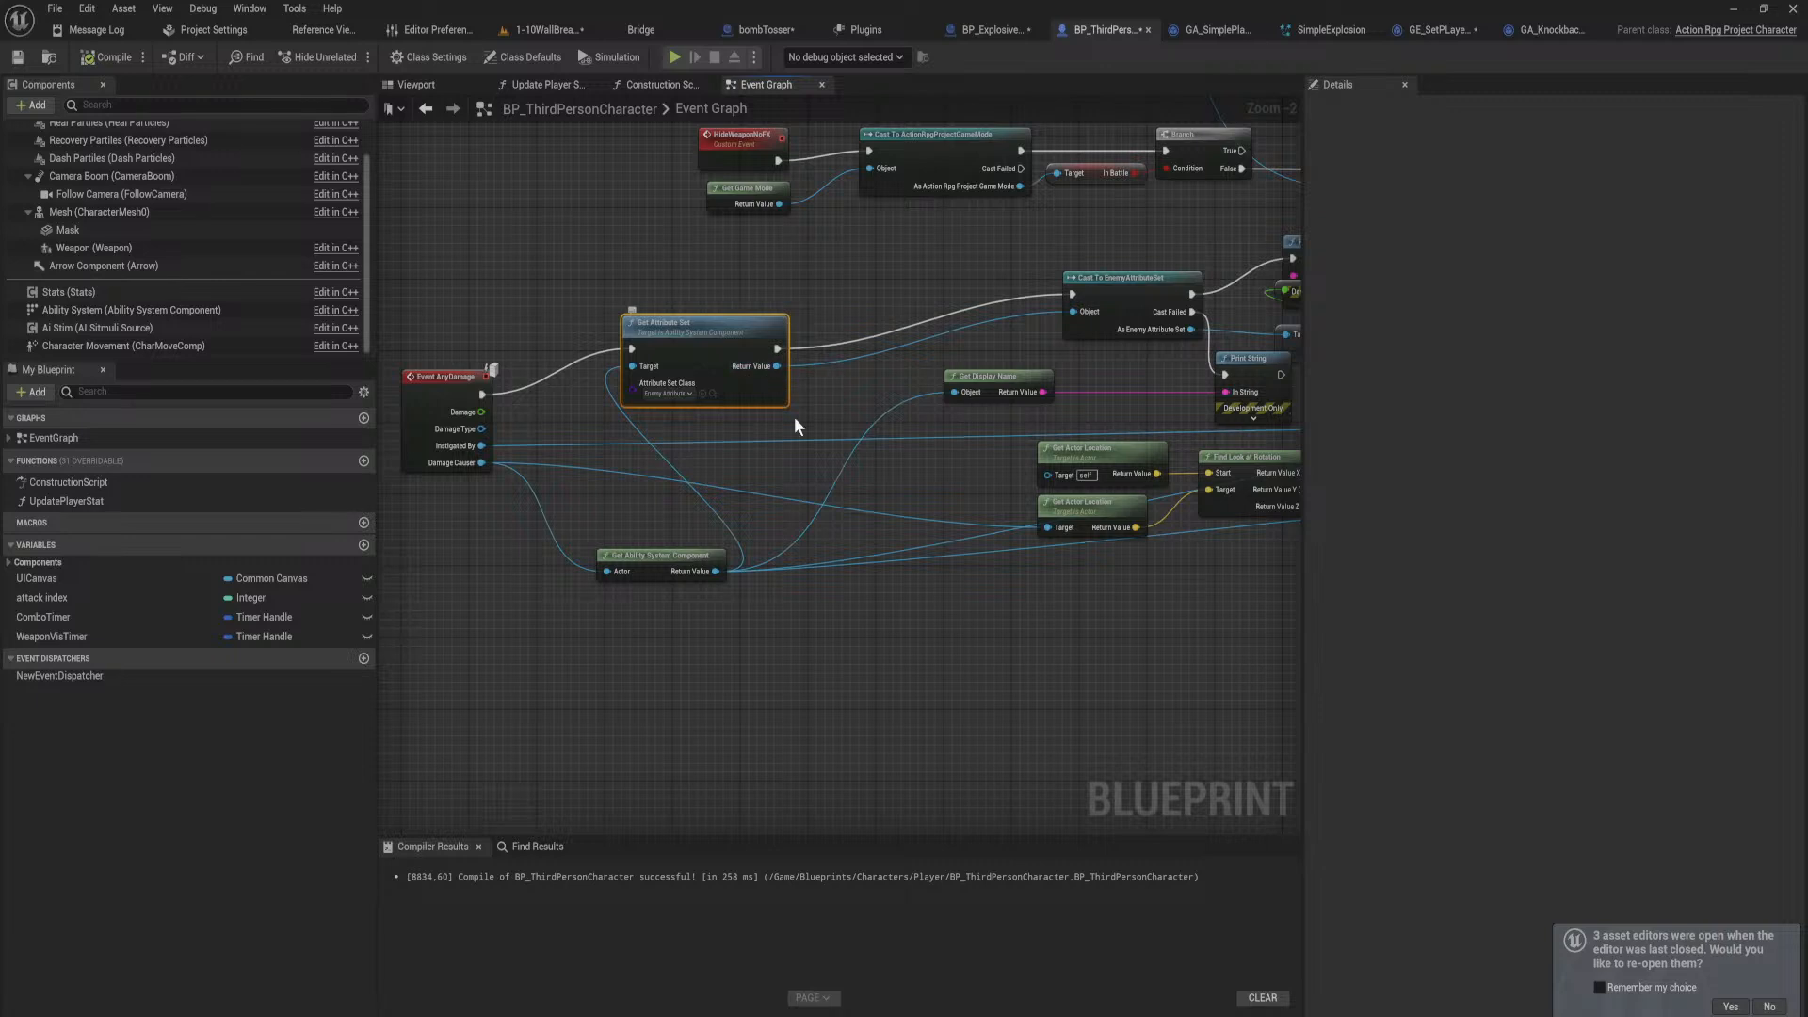
key(Delete)
Step: Add a Get All Attributes node fed by the return value of Get Ability System Component
drag(716, 571, 852, 636)
text(get at)
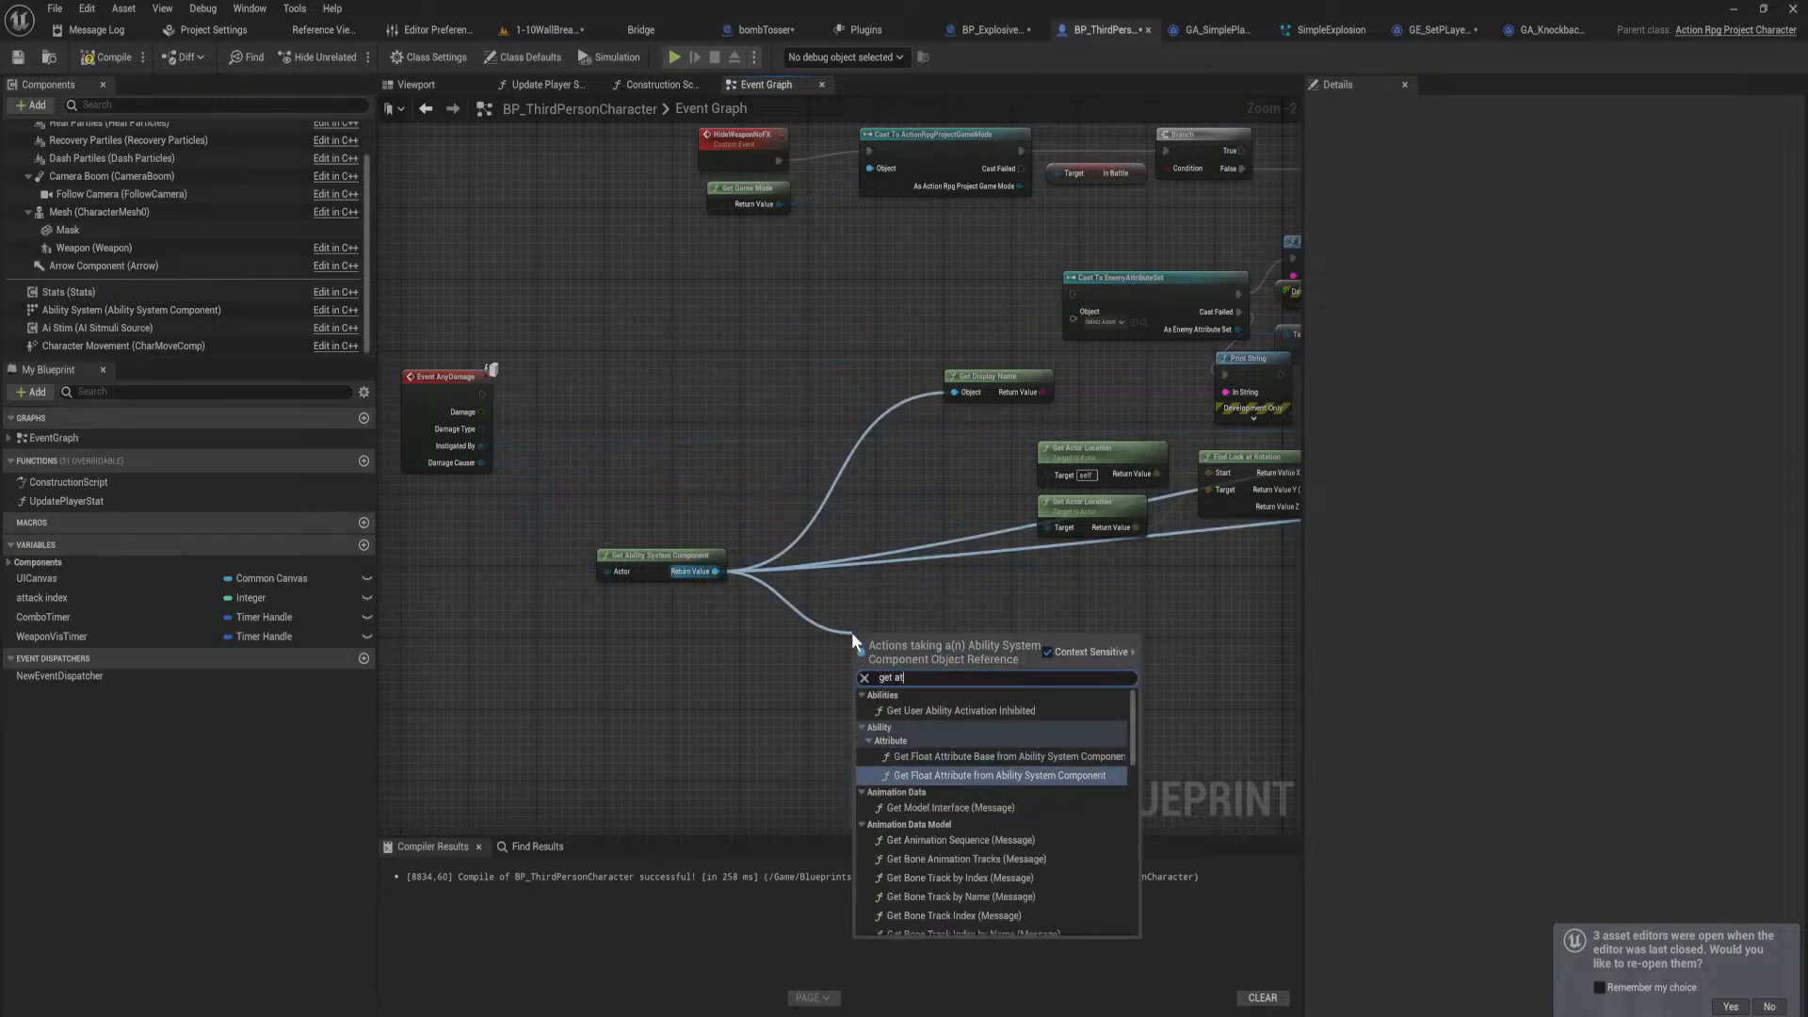
text(t)
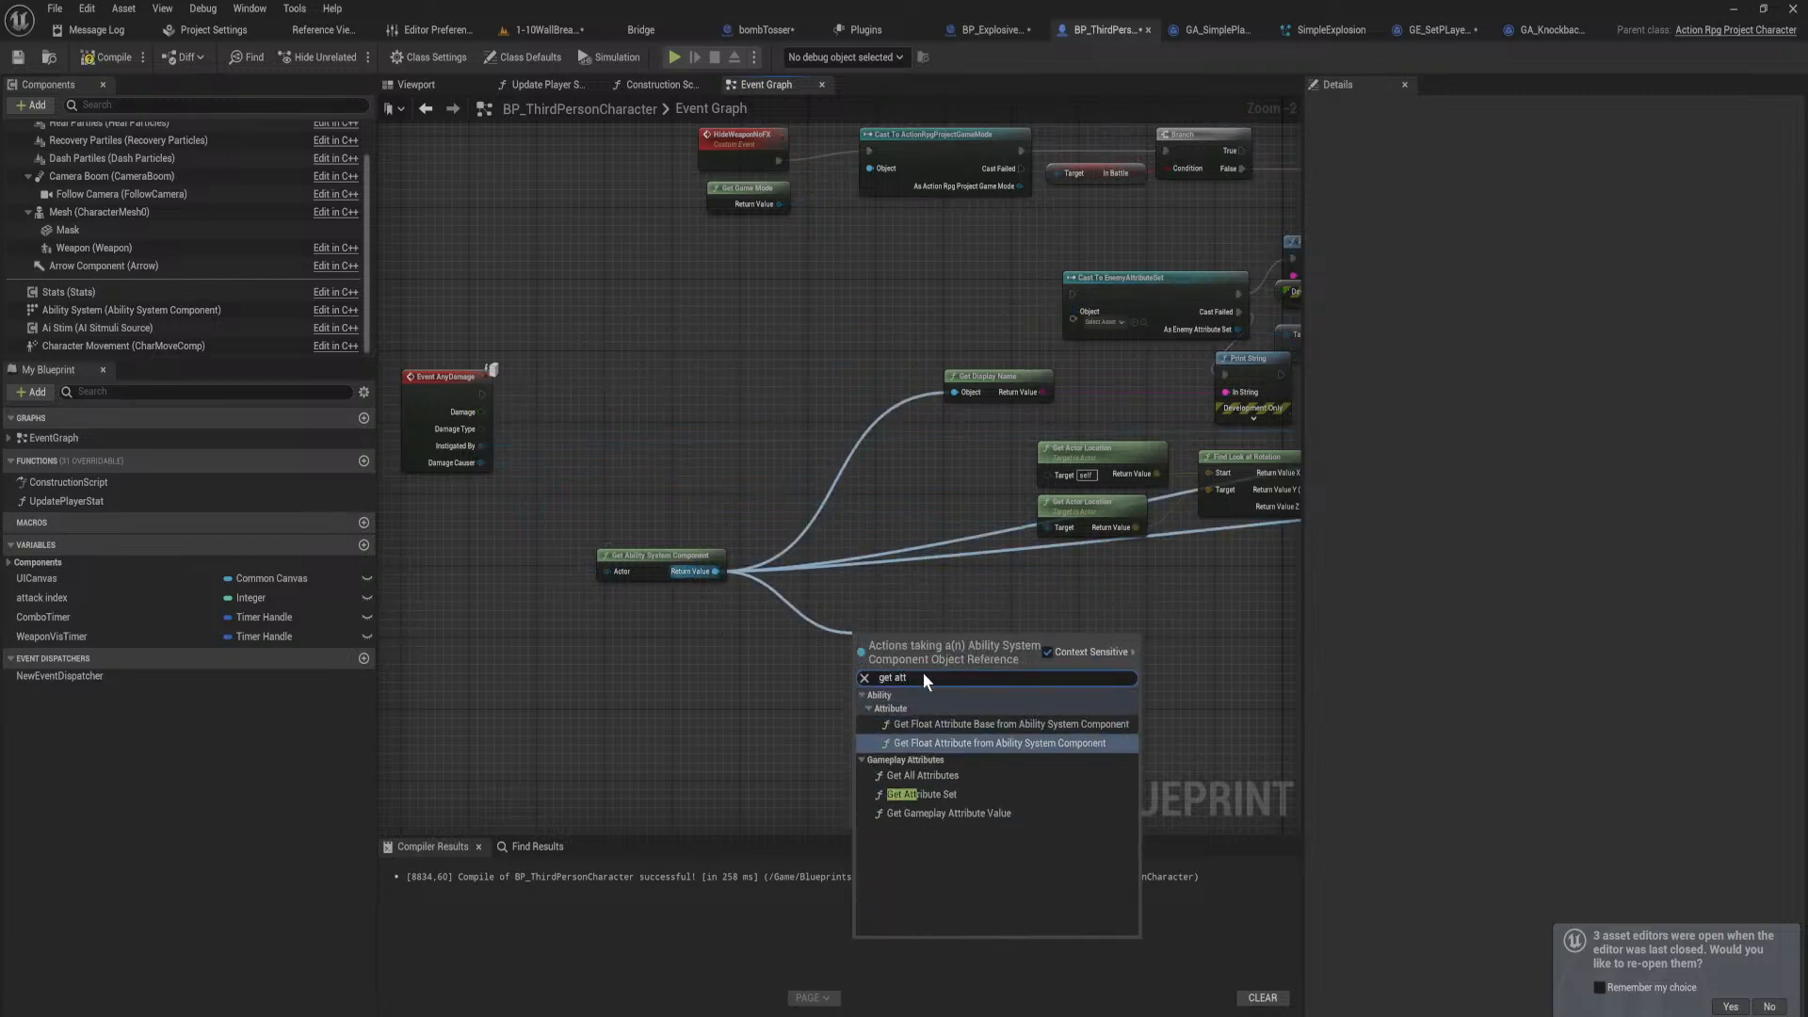
click(958, 778)
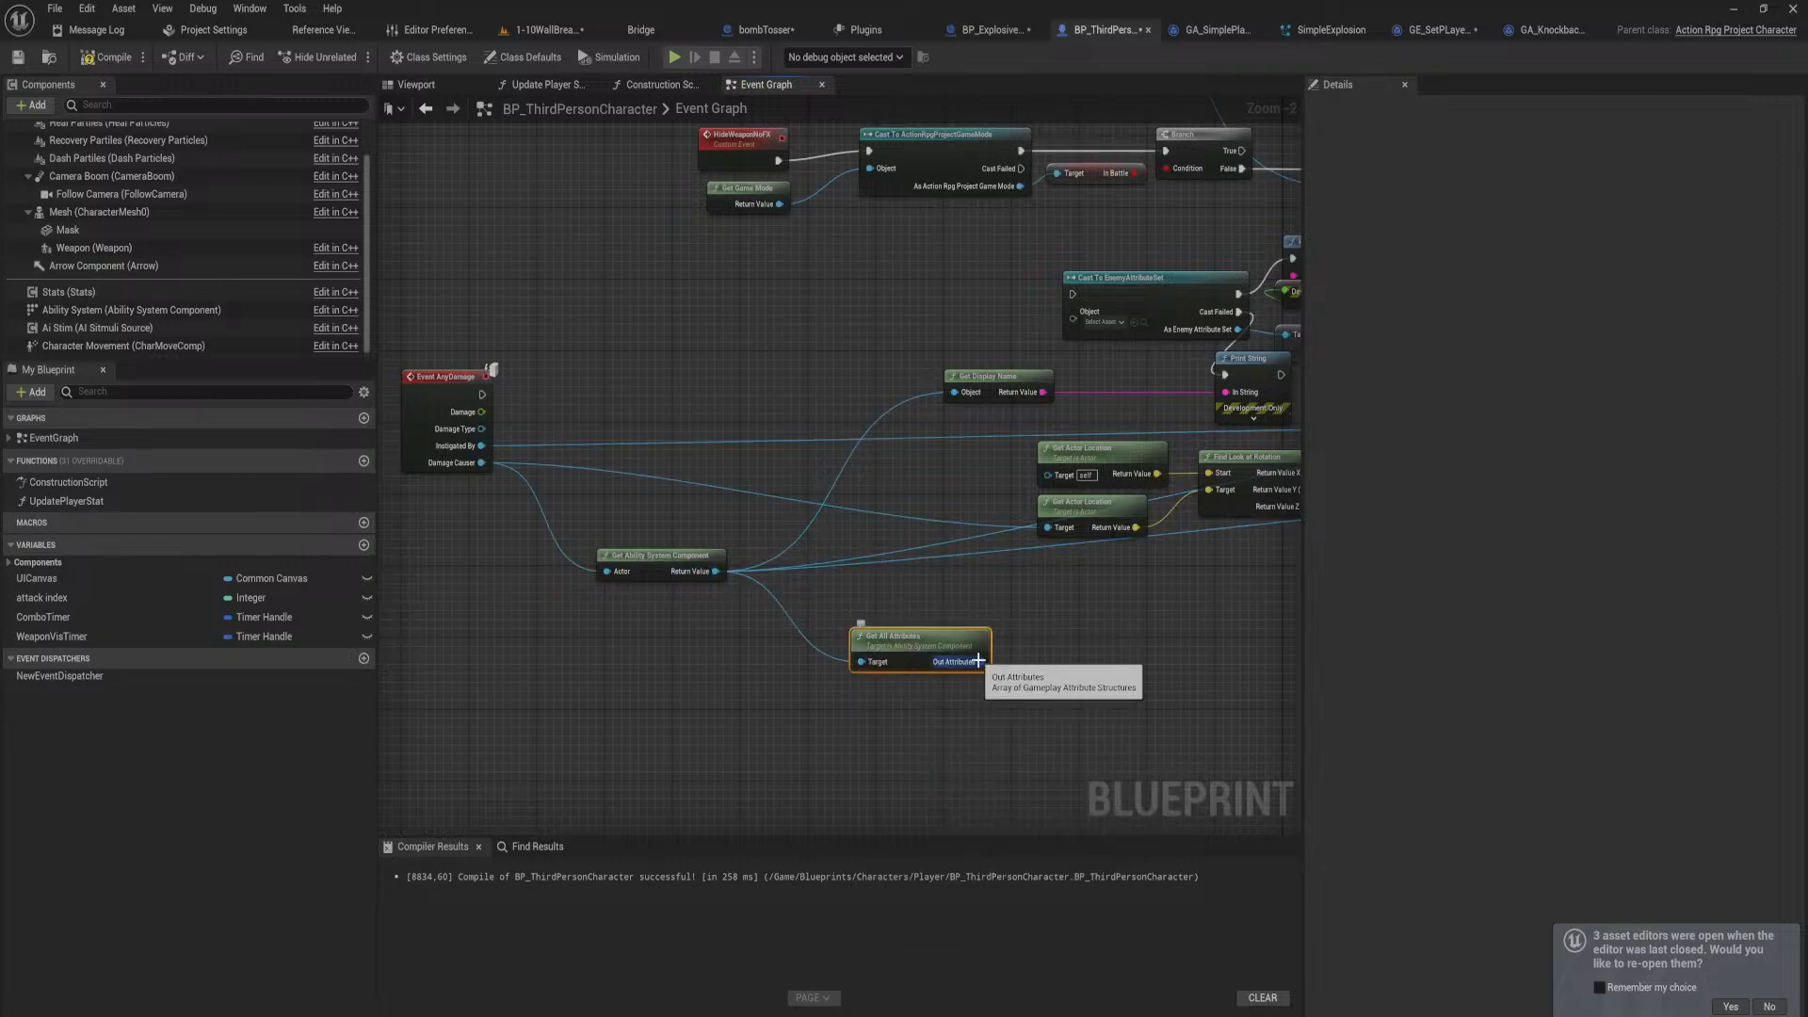
drag(980, 661, 1014, 675)
text(brea)
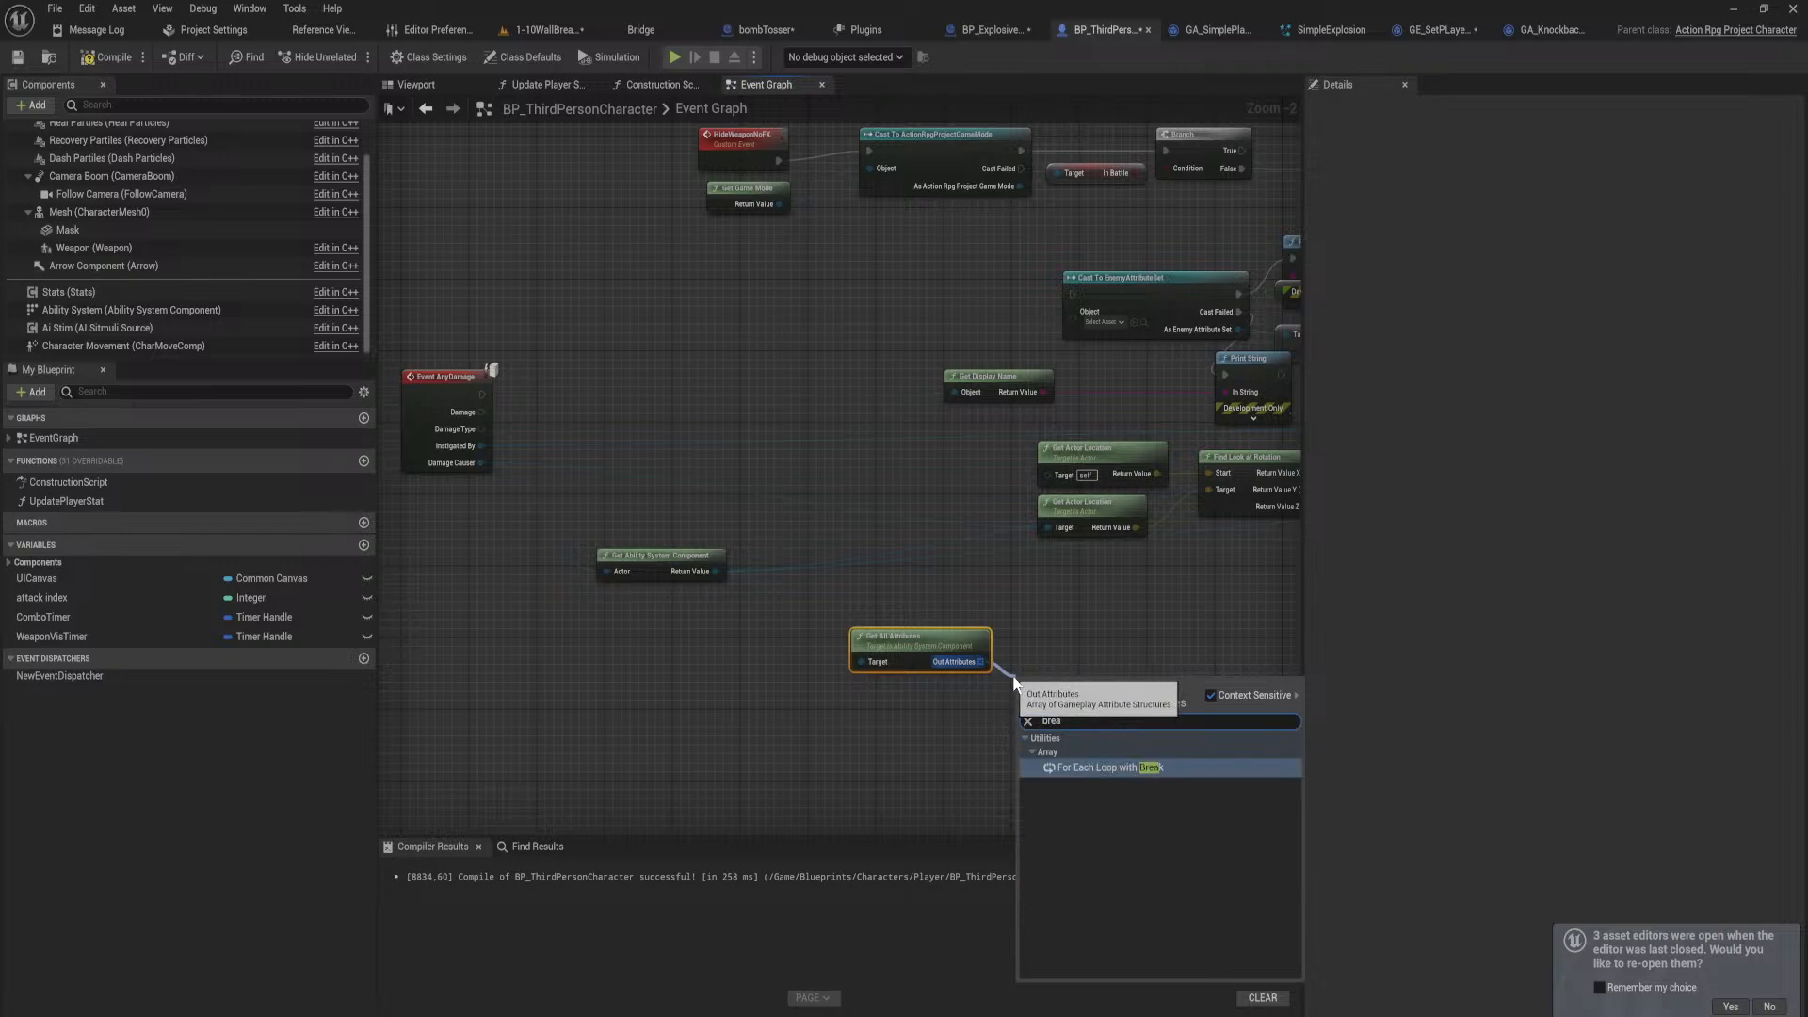
key(BackSpace)
key(BackSpace)
key(BackSpace)
key(BackSpace)
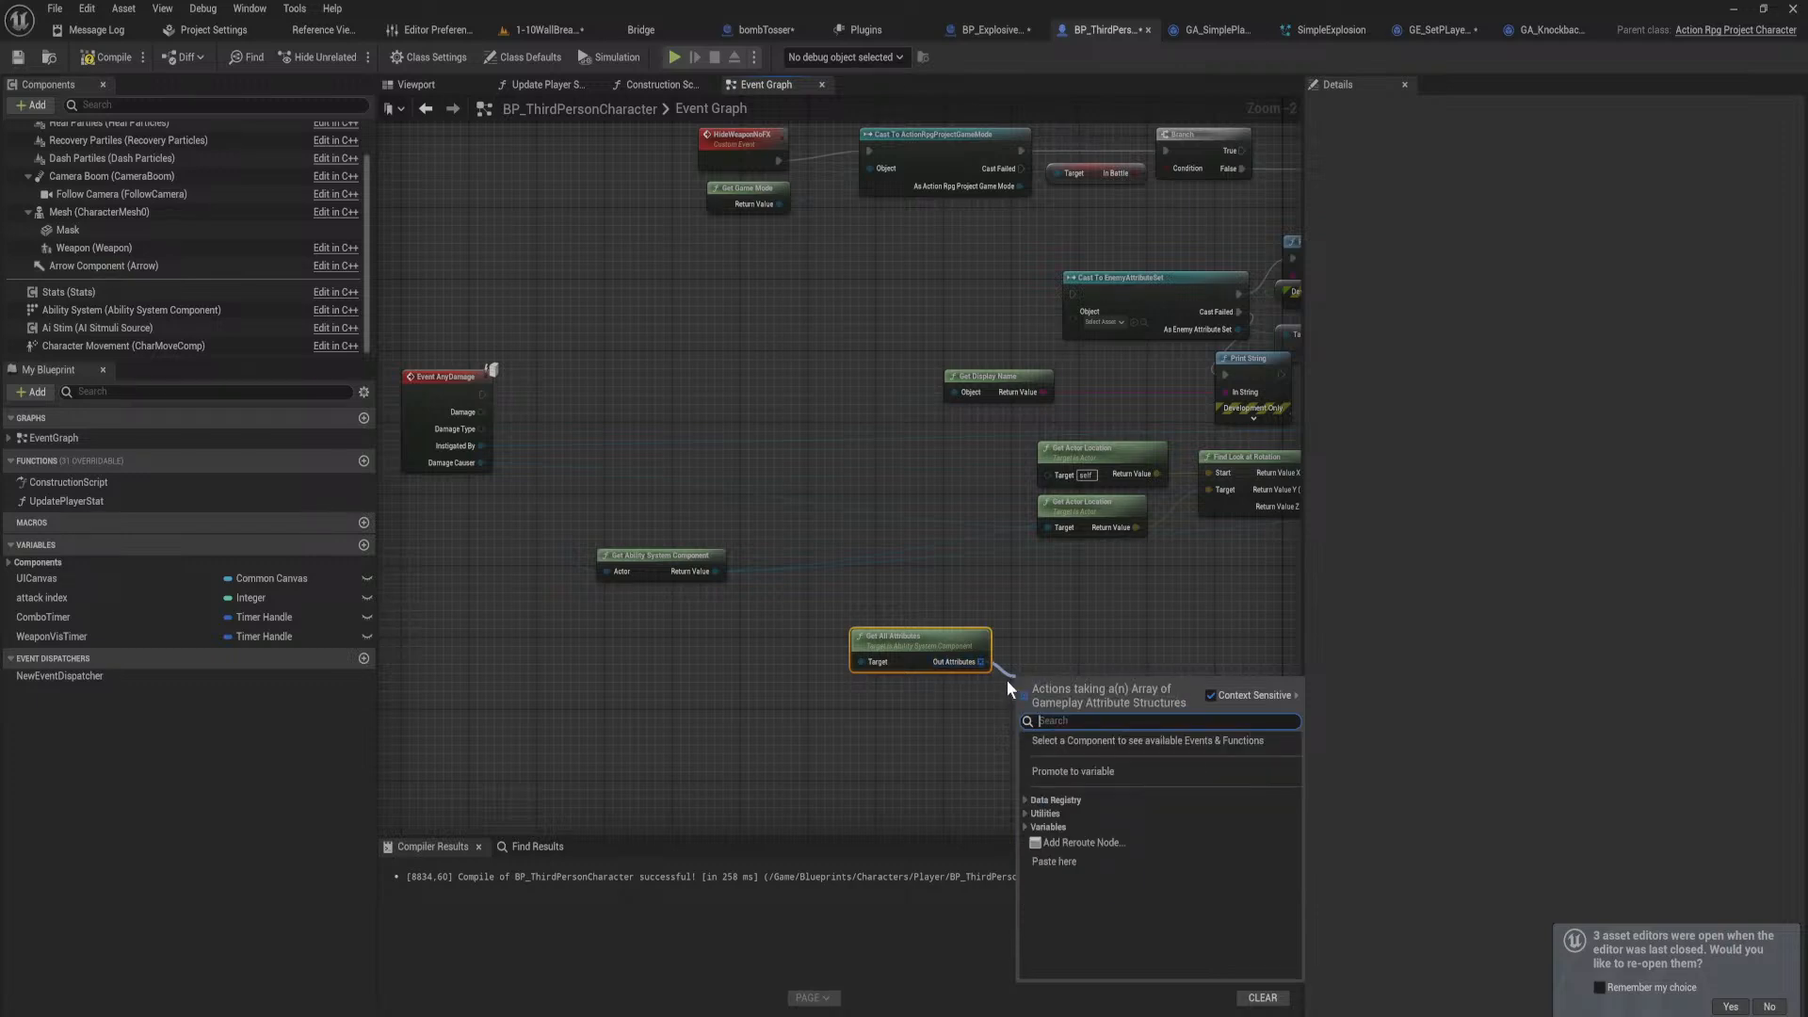
Step: Add a Find Item node on the Out Attributes array that looks for GASPlayerAttributeSet.Knockback
mouse_move(957, 665)
mouse_down()
mouse_move(882, 655)
mouse_move(976, 646)
mouse_up()
text(find)
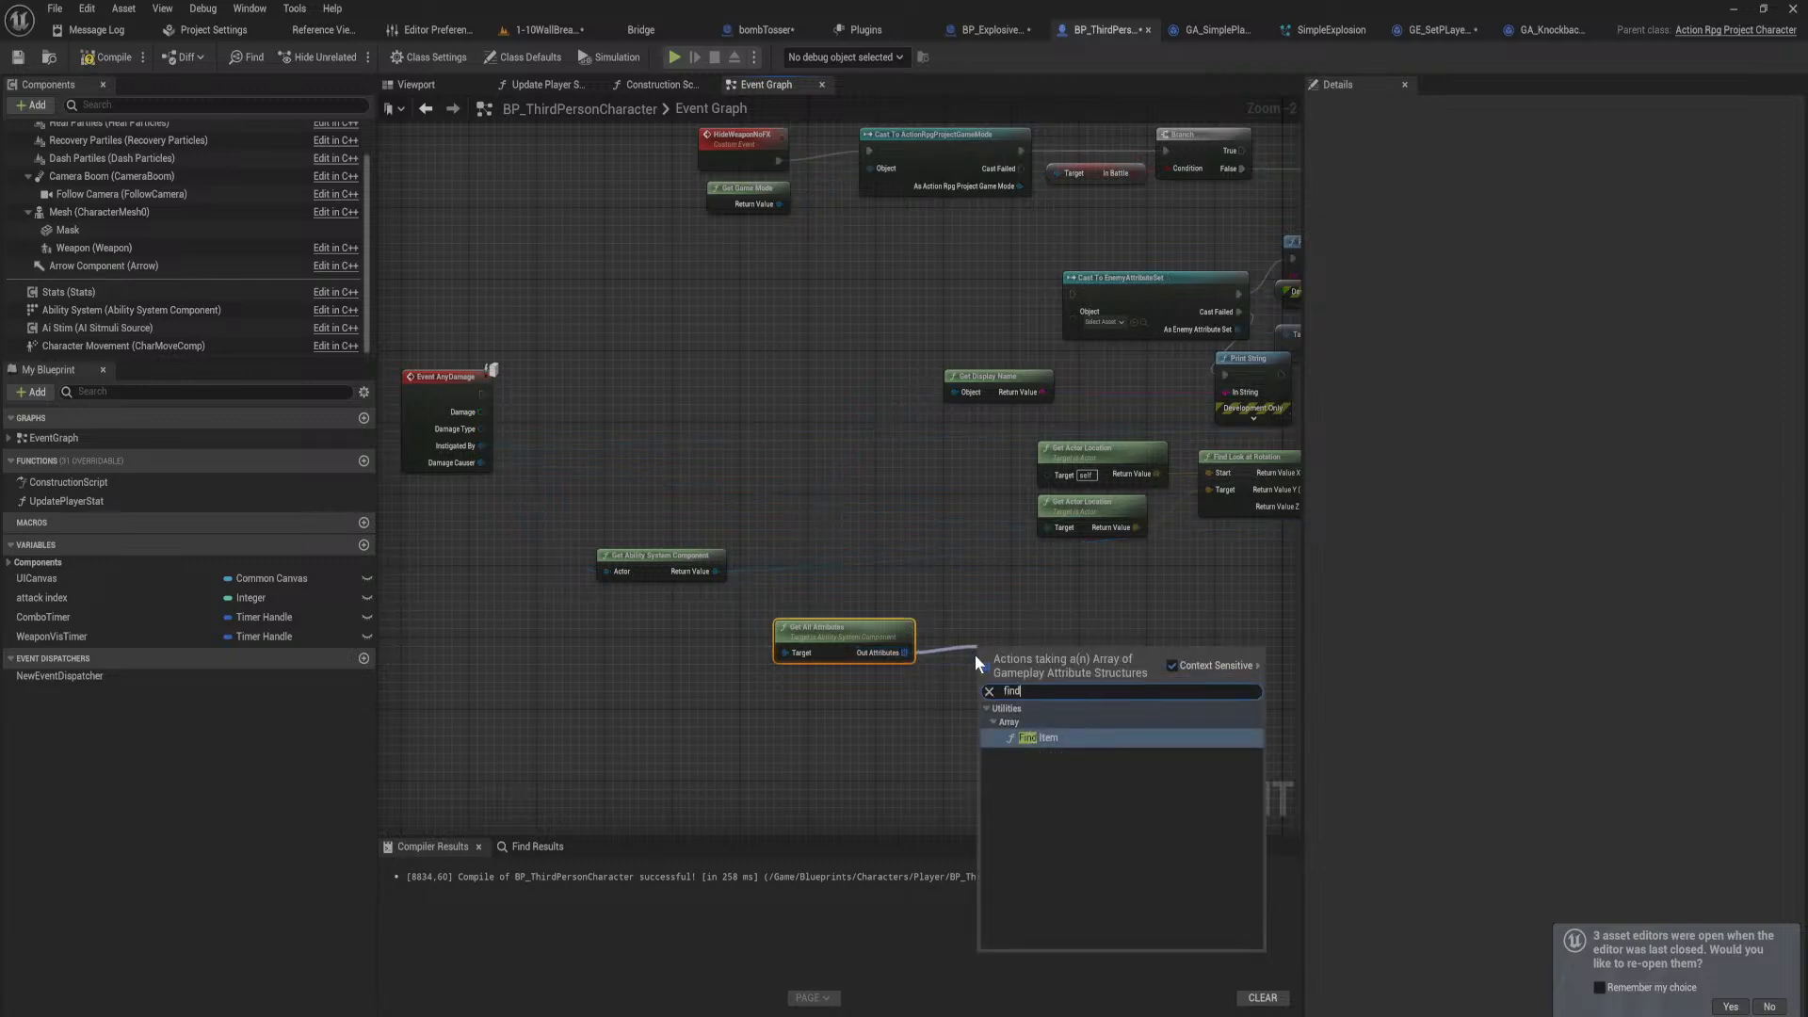
key(Return)
click(1004, 675)
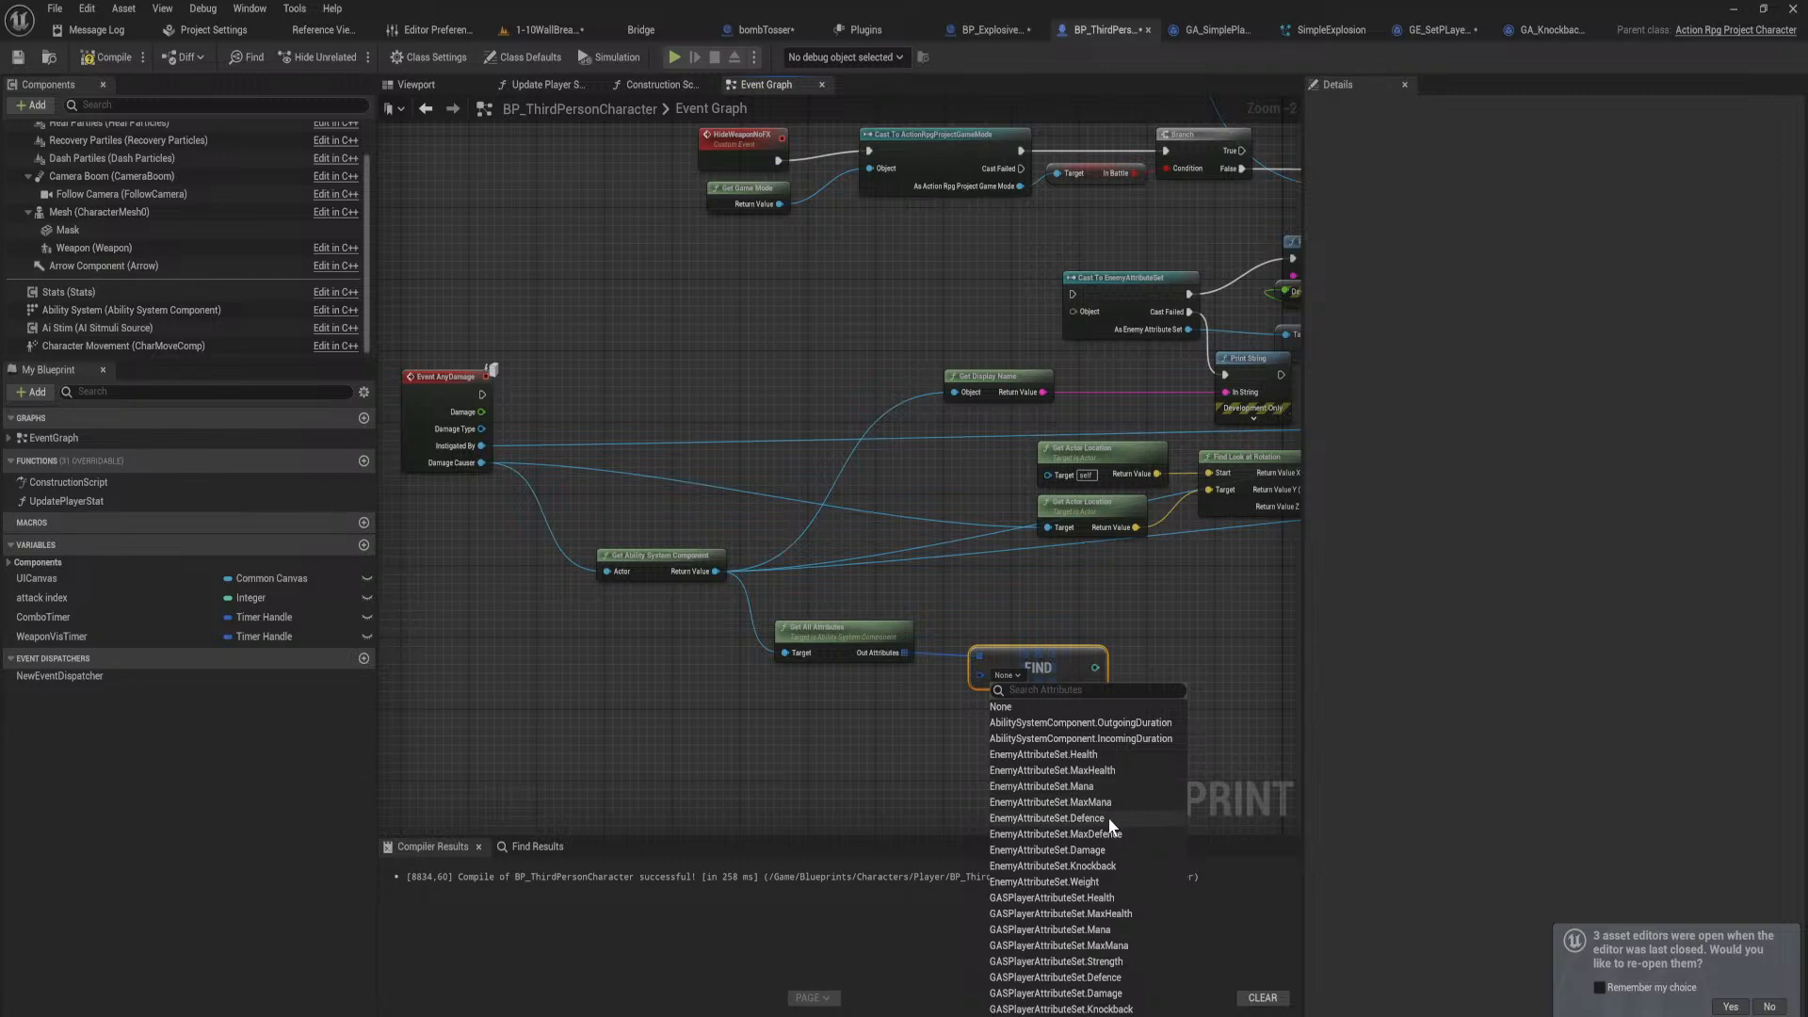
click(1143, 1009)
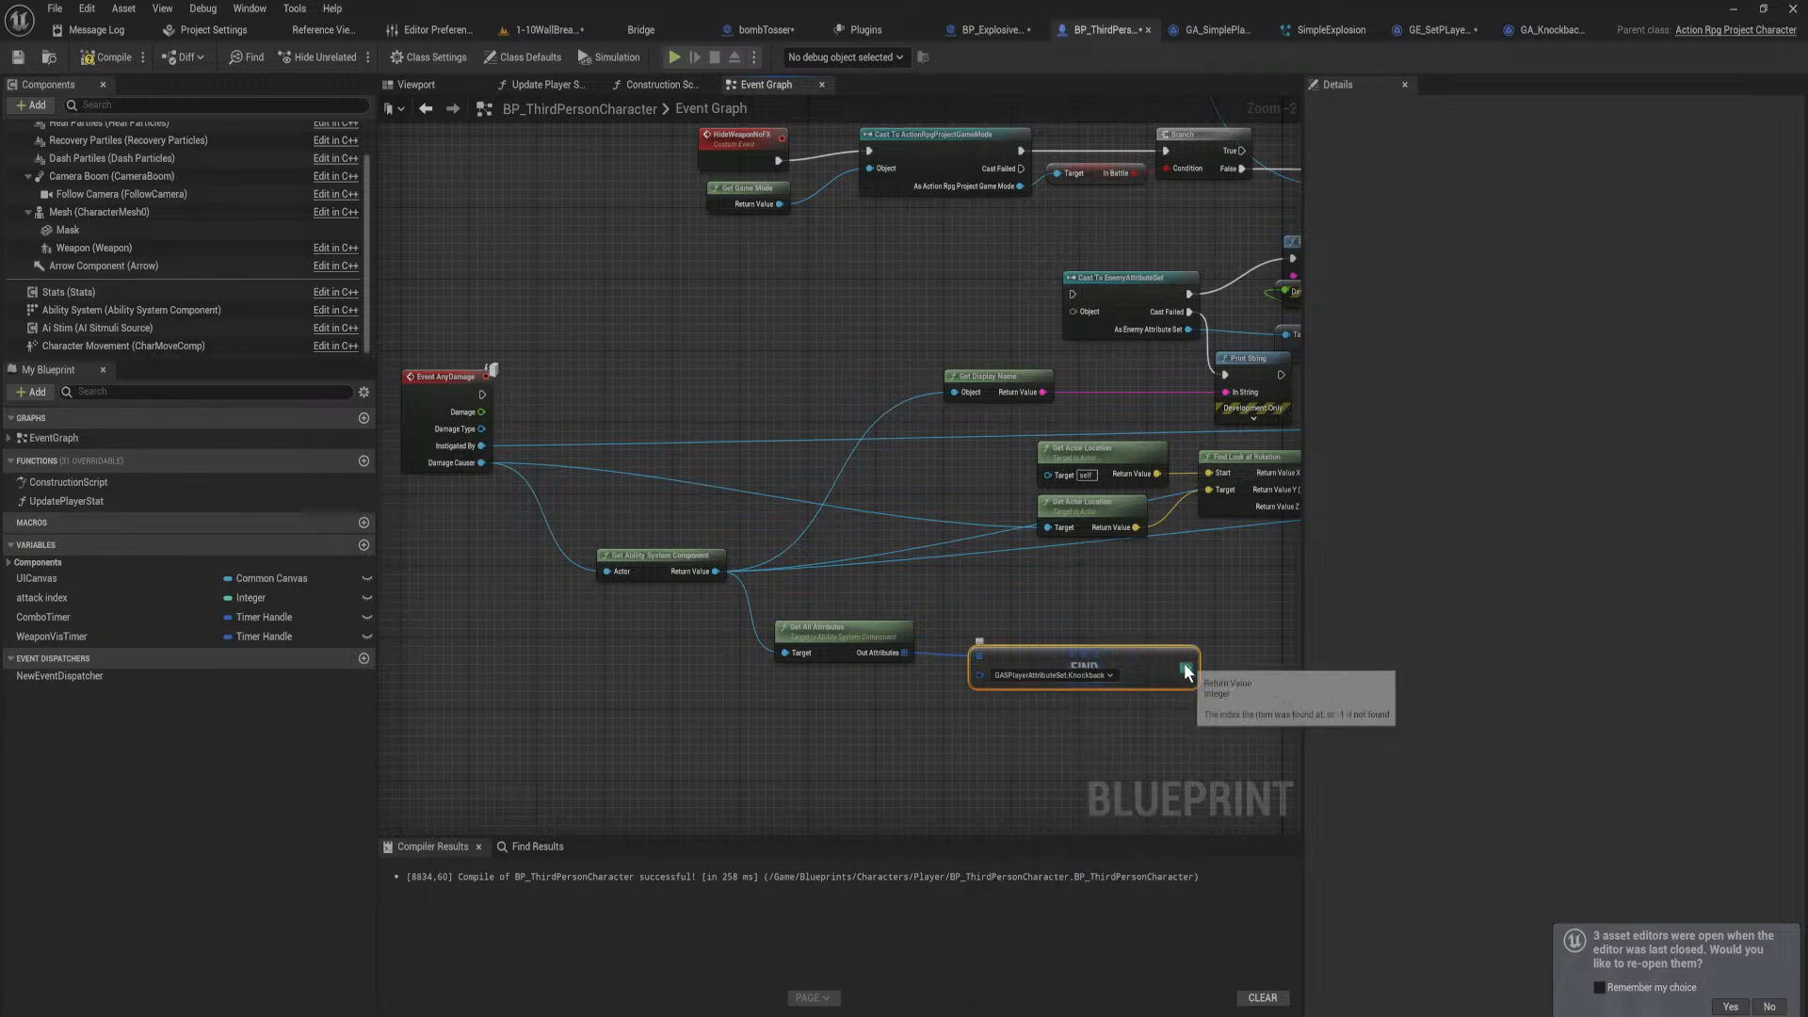
Step: Add a Get (a copy) node on Out Attributes, indexed by the Find result, and try splitting its output struct pin
drag(910, 655, 1021, 606)
text(get)
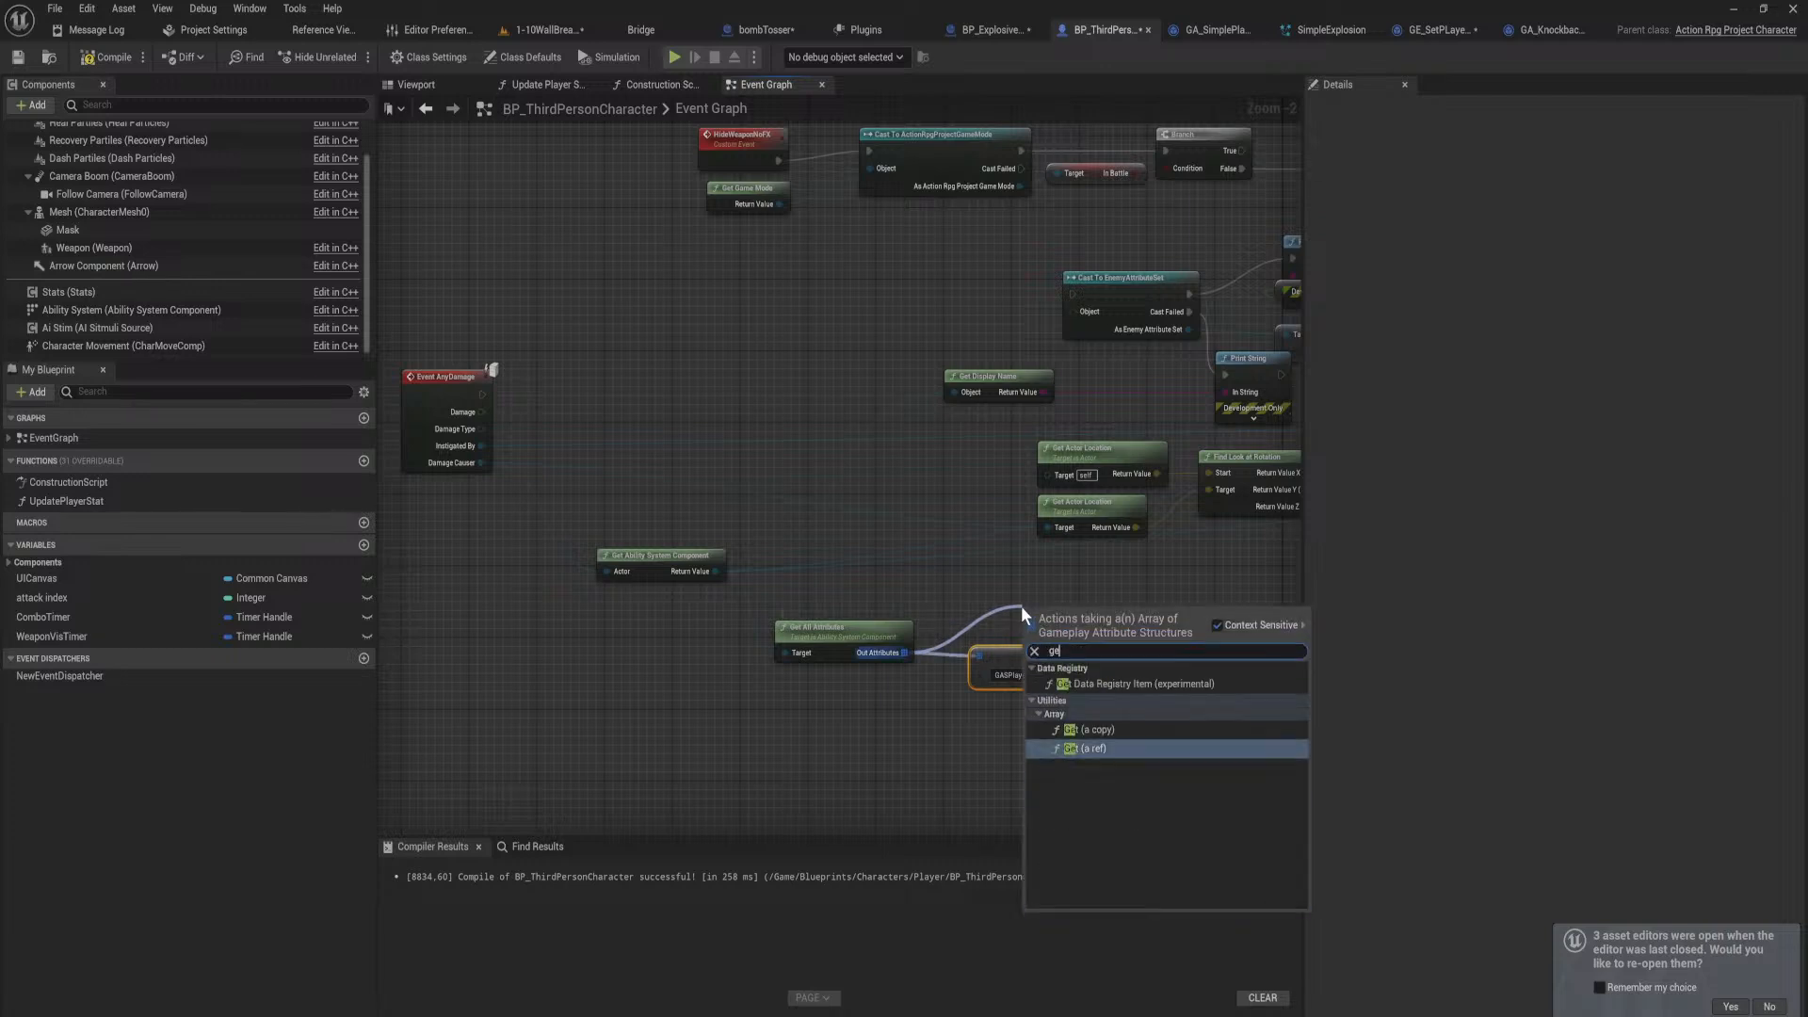
click(1092, 730)
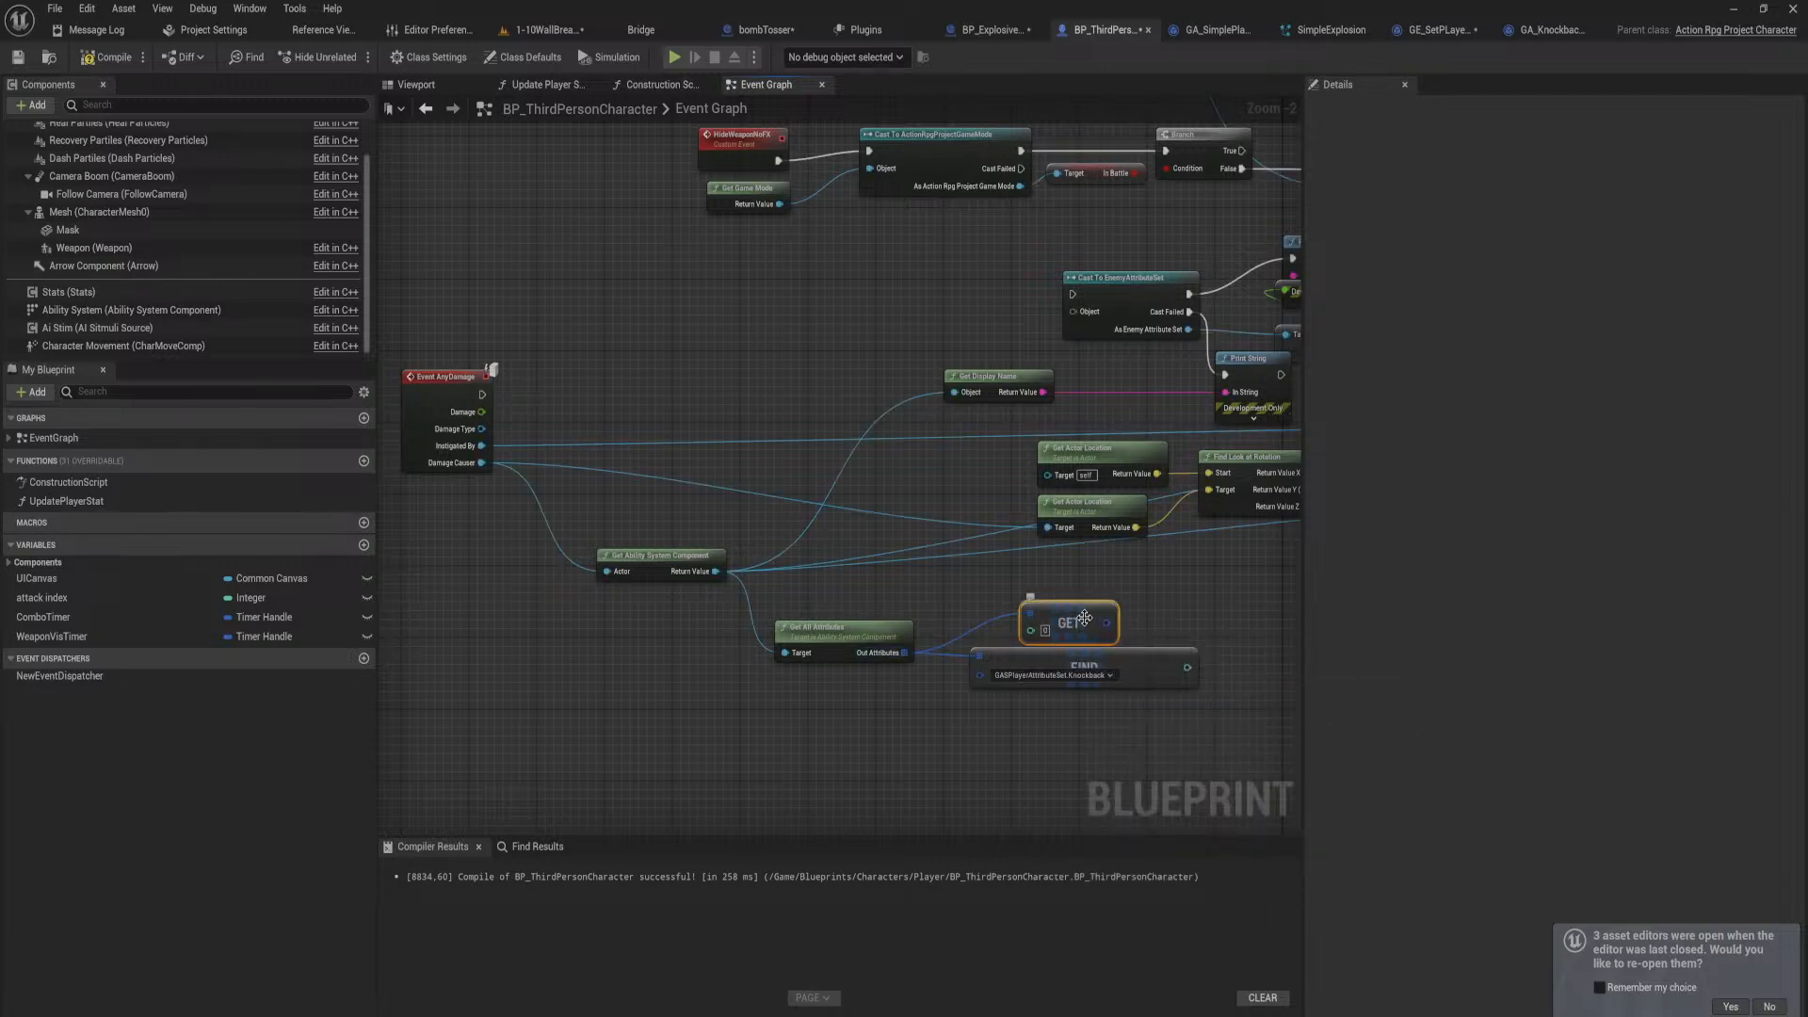
drag(1040, 619, 1008, 620)
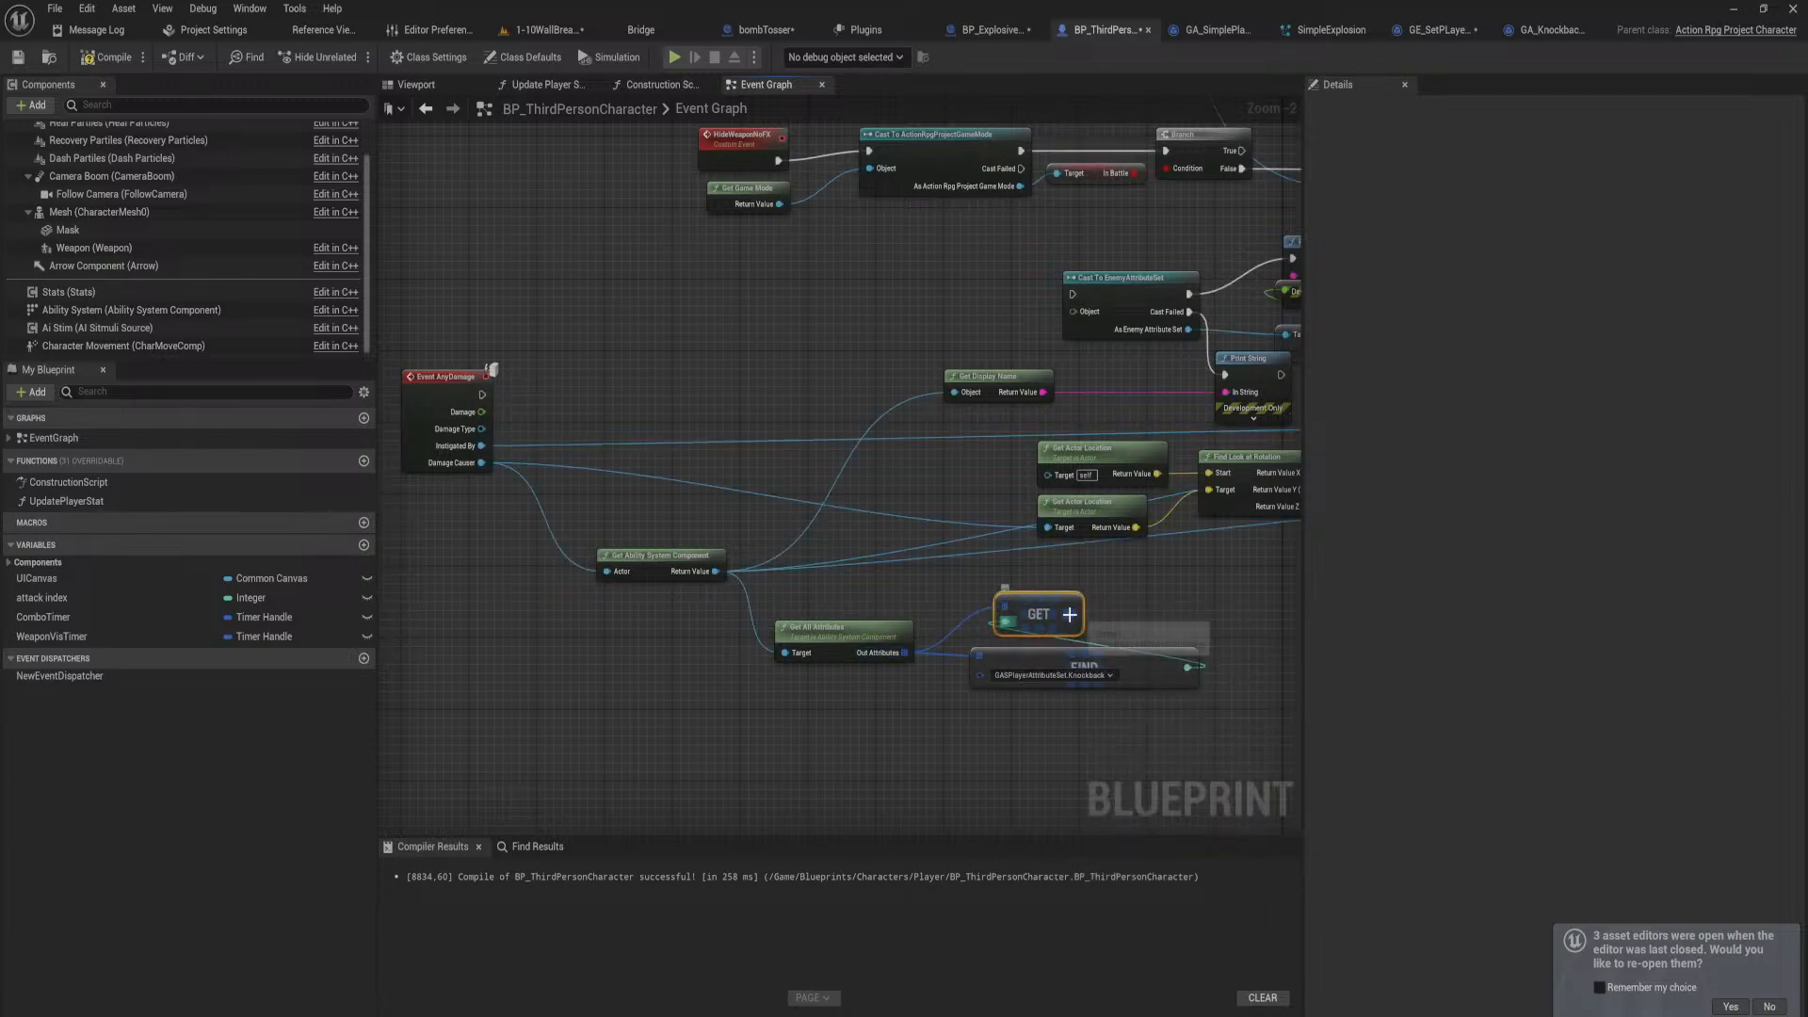
right_click(1072, 614)
click(1118, 675)
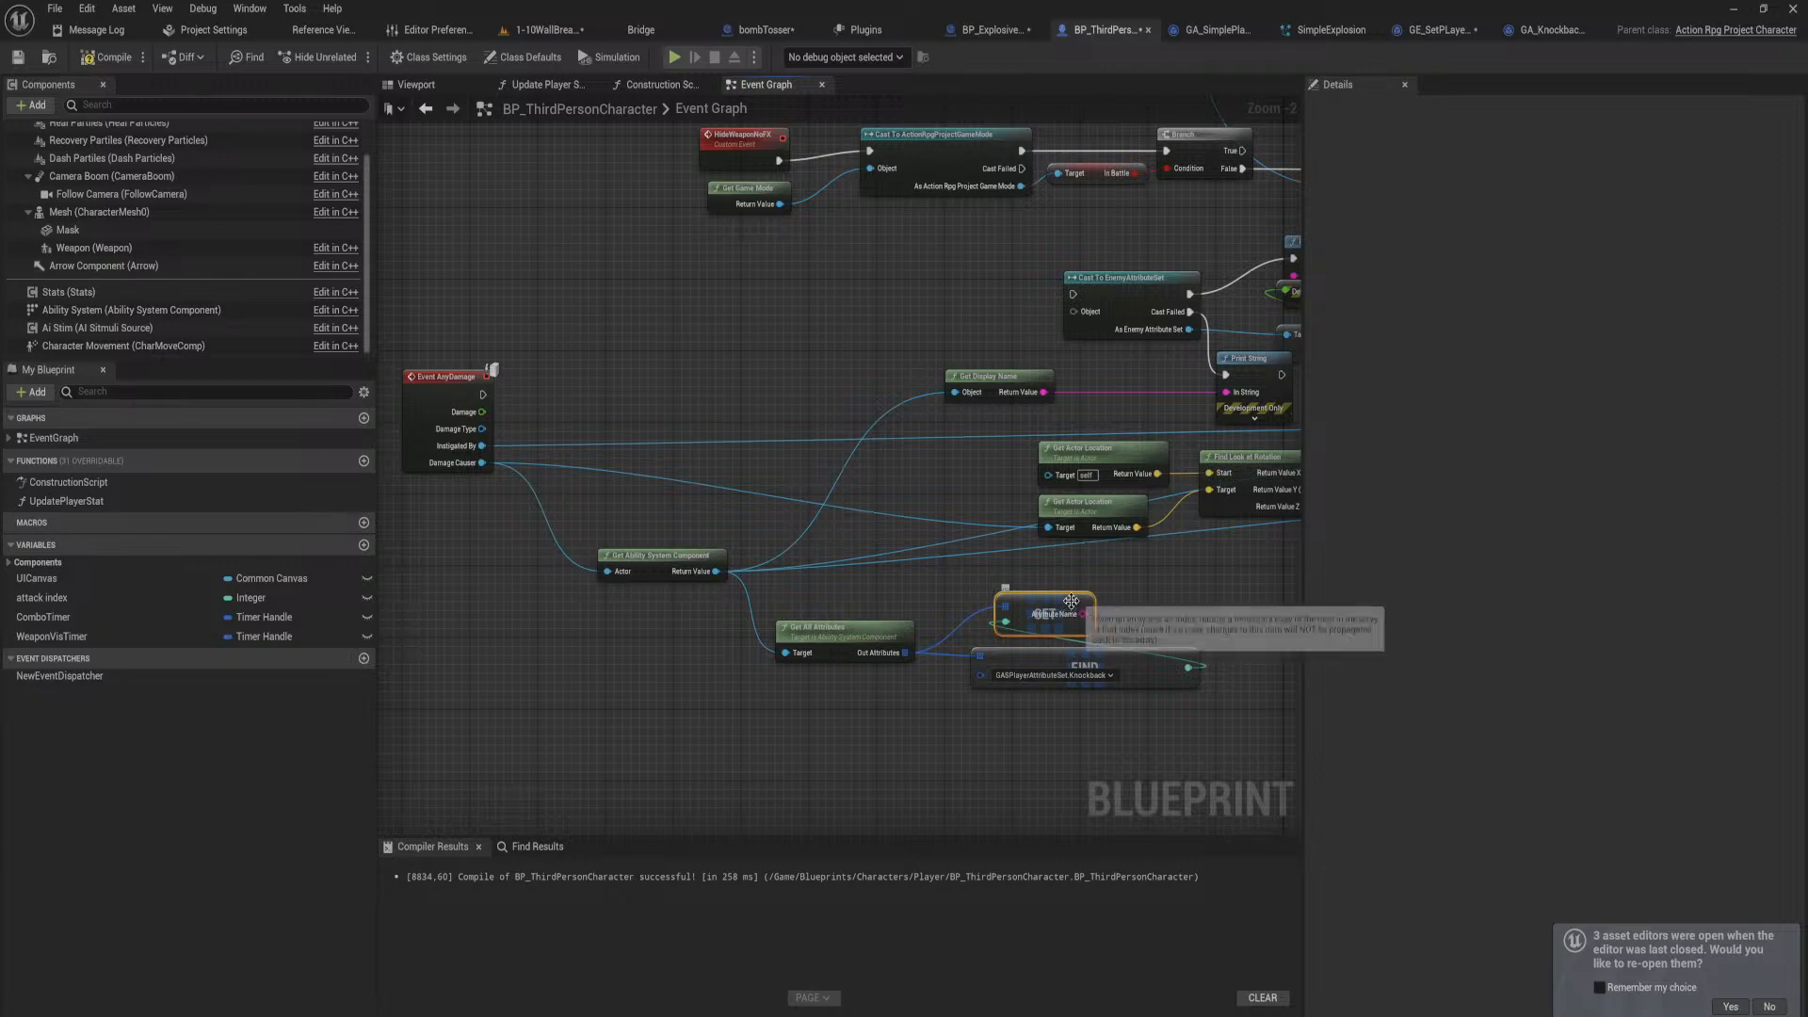
mouse_move(1078, 588)
mouse_down()
mouse_move(1047, 607)
mouse_move(1057, 631)
mouse_move(1089, 603)
mouse_move(1081, 621)
mouse_up()
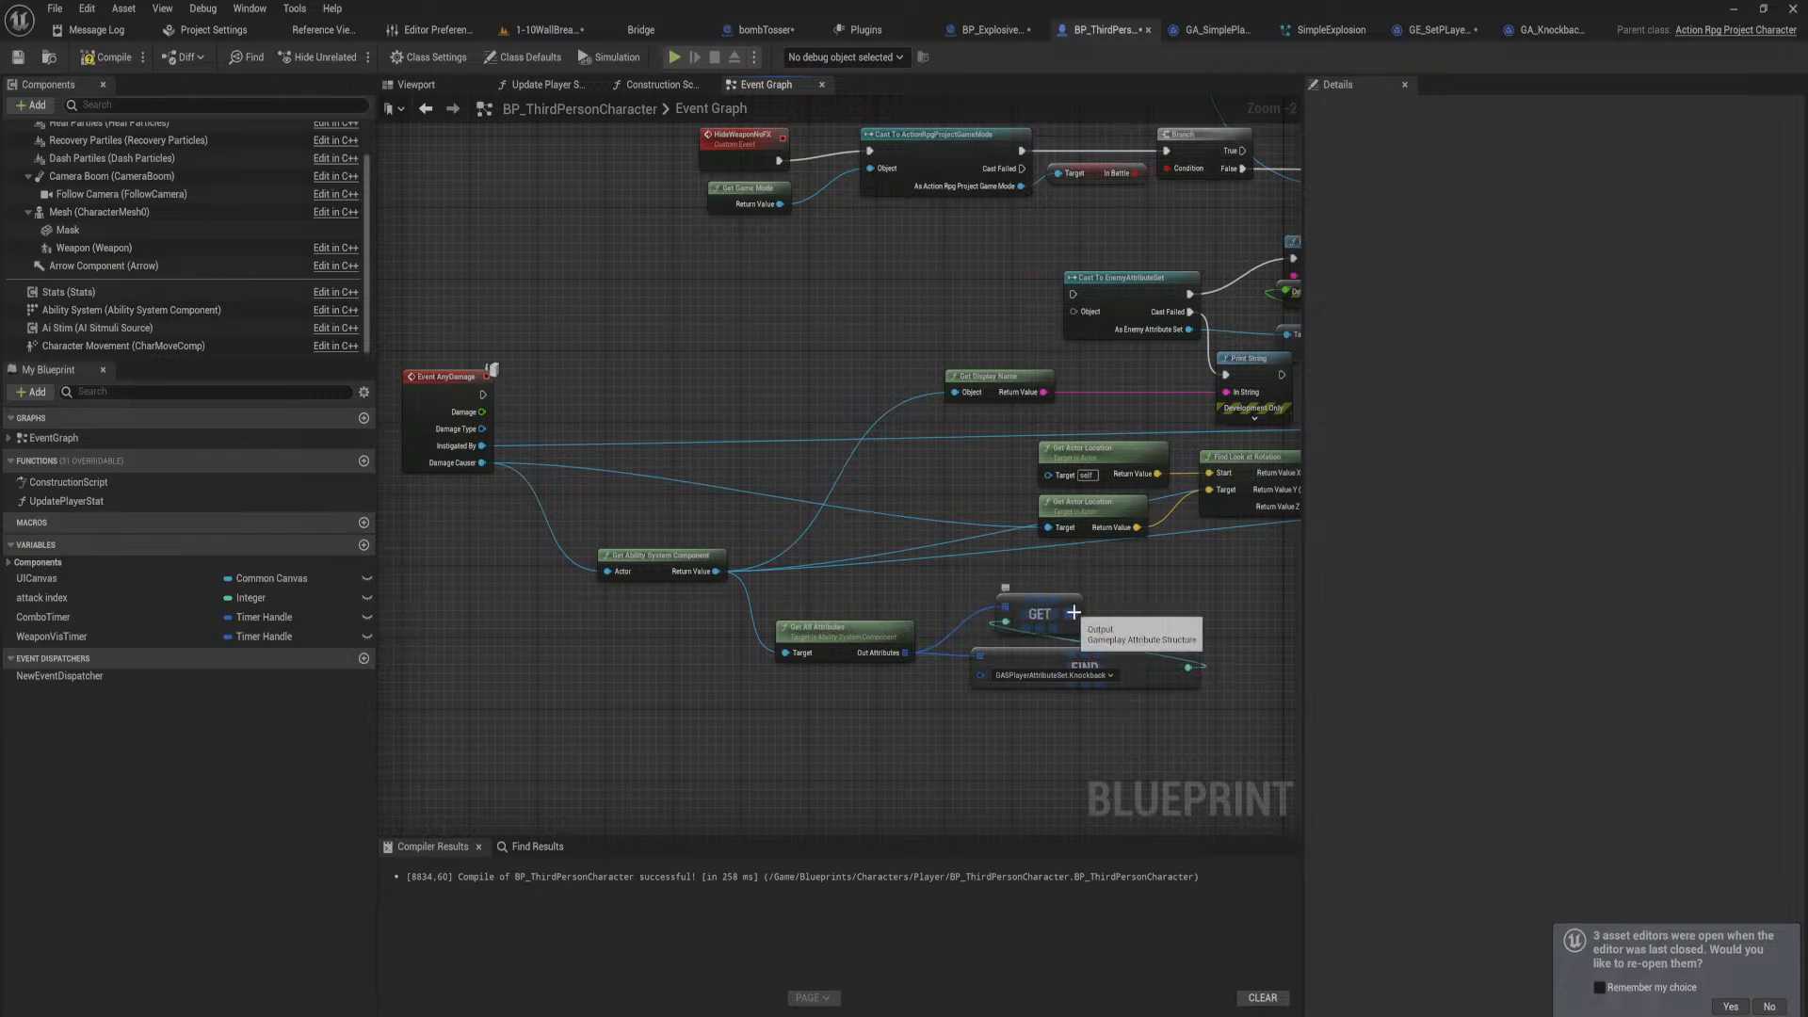
Step: Remove the Get All Attributes, Find and Get nodes from the BP_ThirdPersonCharacter event graph
drag(1082, 748, 818, 571)
right_drag(934, 574, 741, 802)
scroll(669, 760, down, 3)
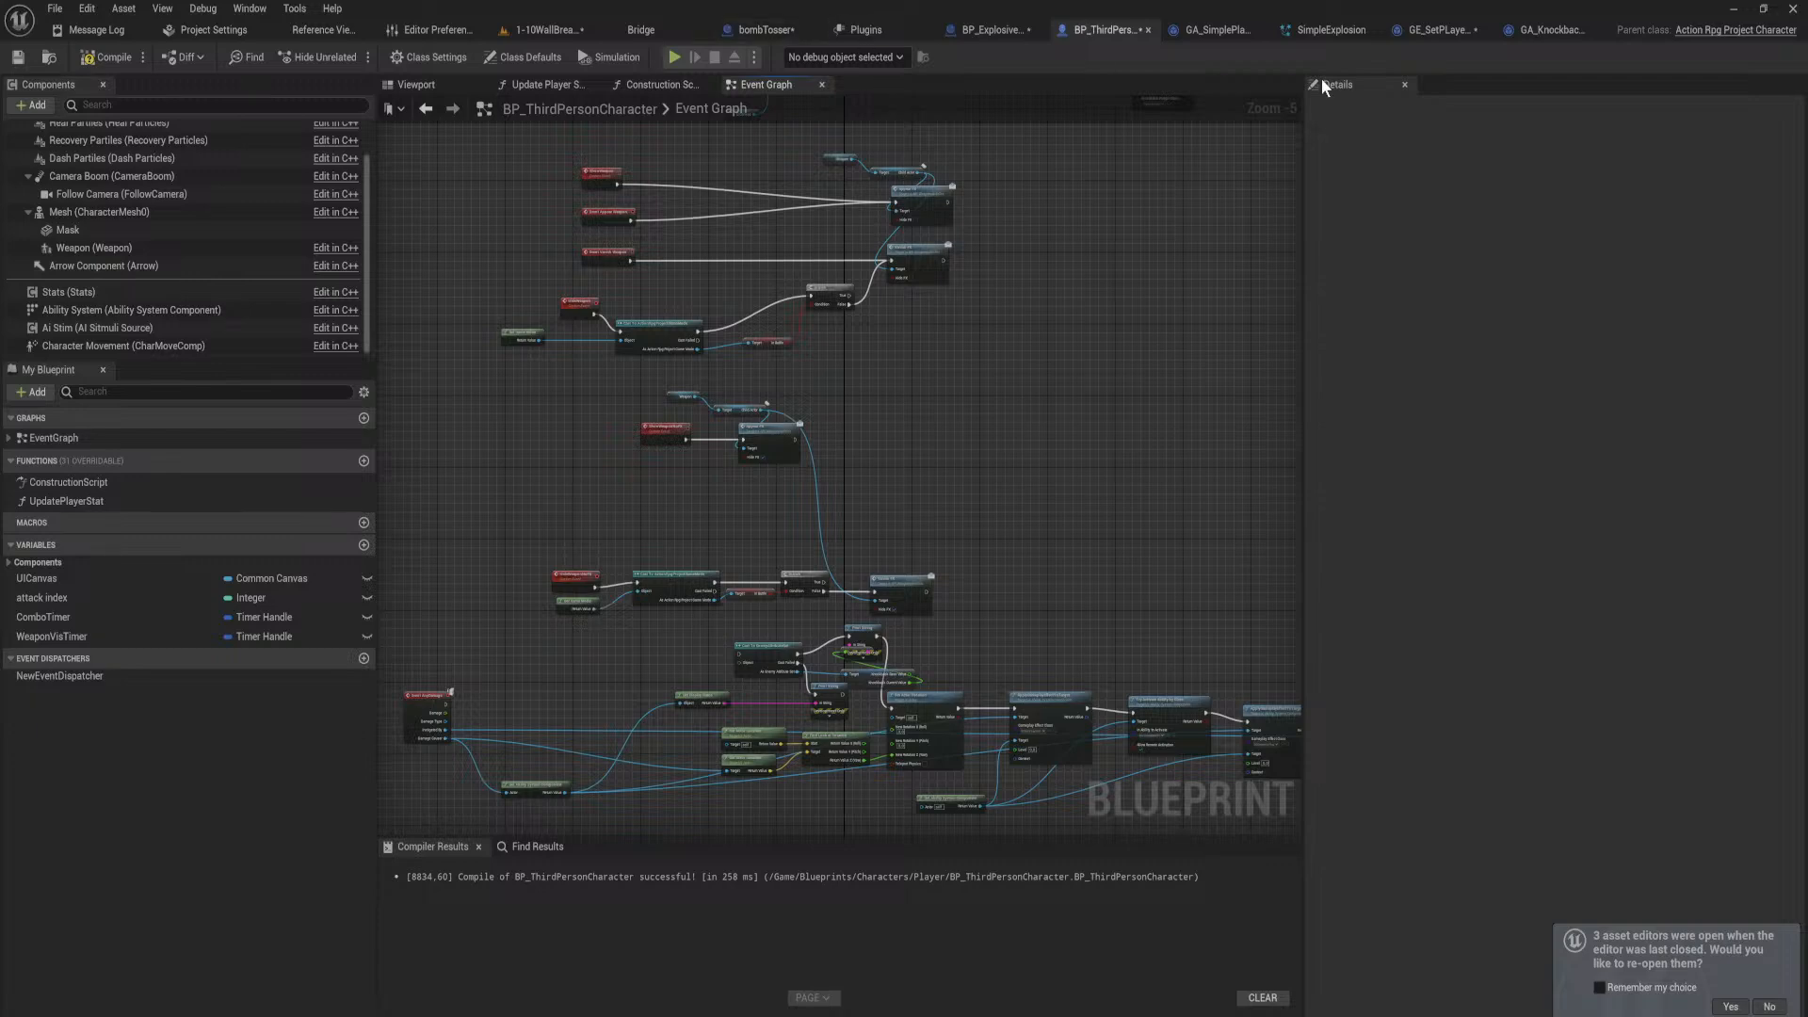
Step: Examine GA_KnockbackPlayer, GE_SetPlayerKnockback and GA_SimplePlayAnimation for how the knockback attribute is read and applied
click(1549, 31)
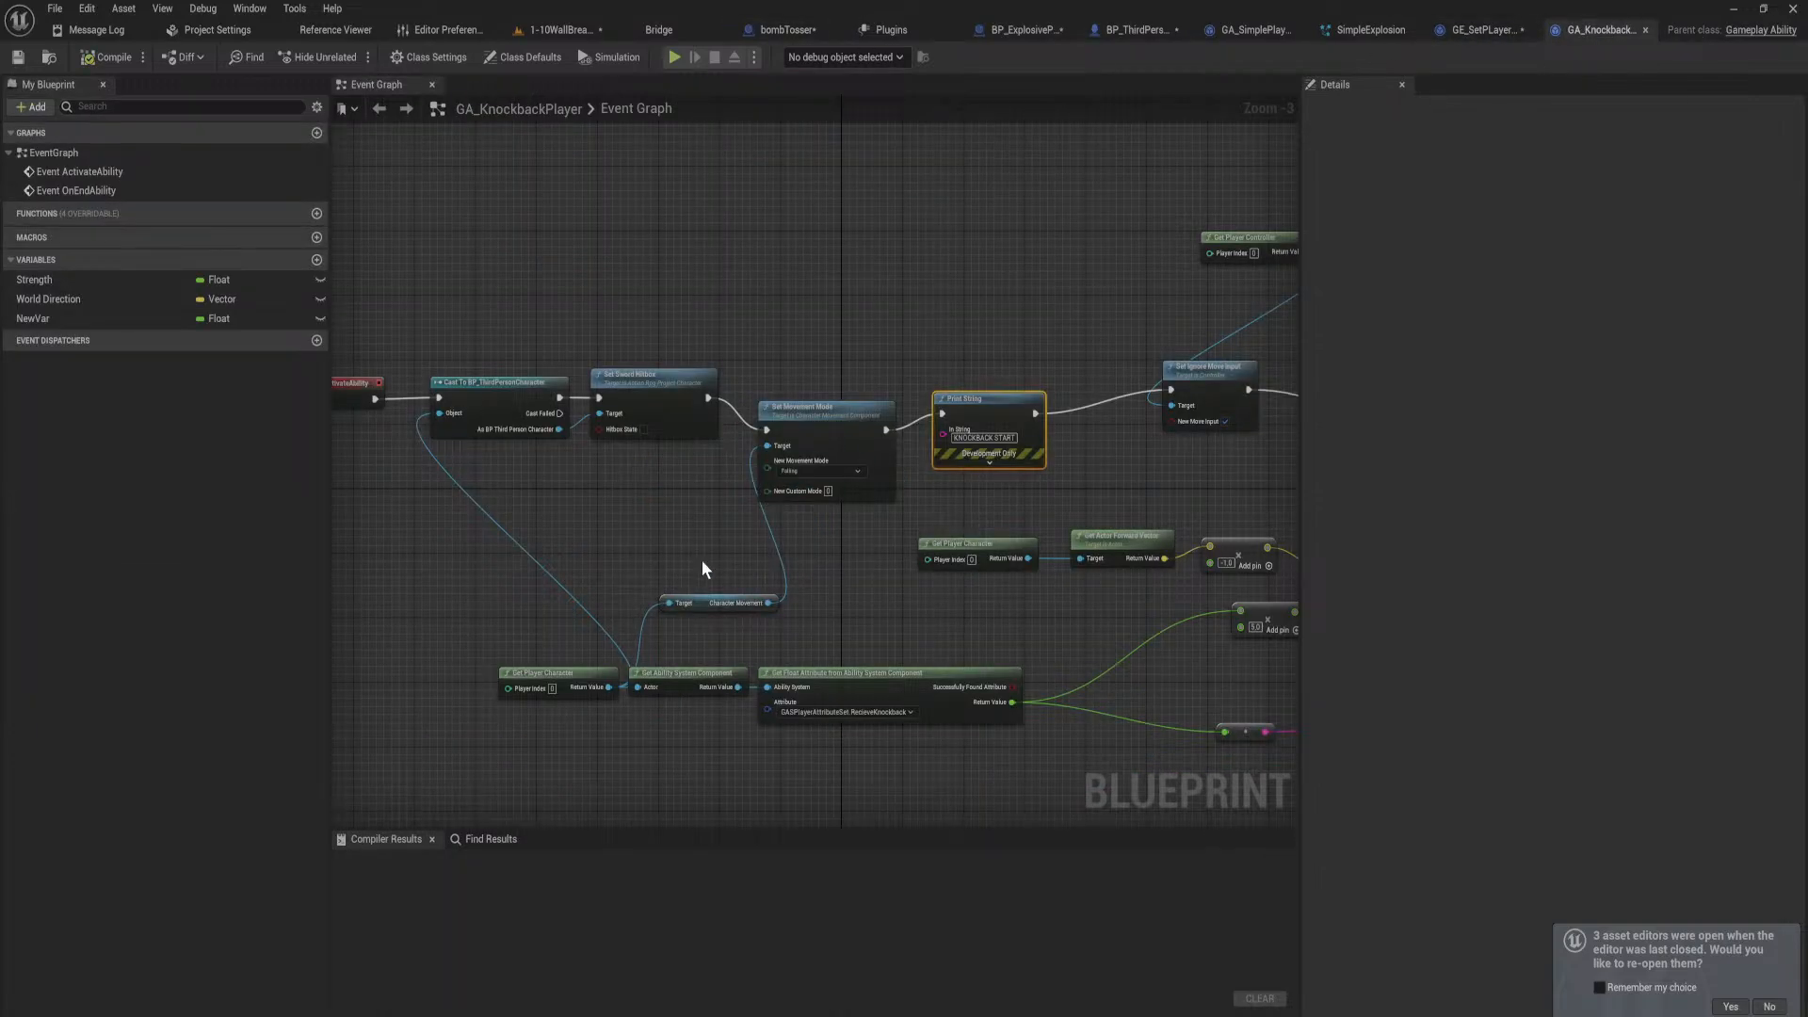
click(1481, 30)
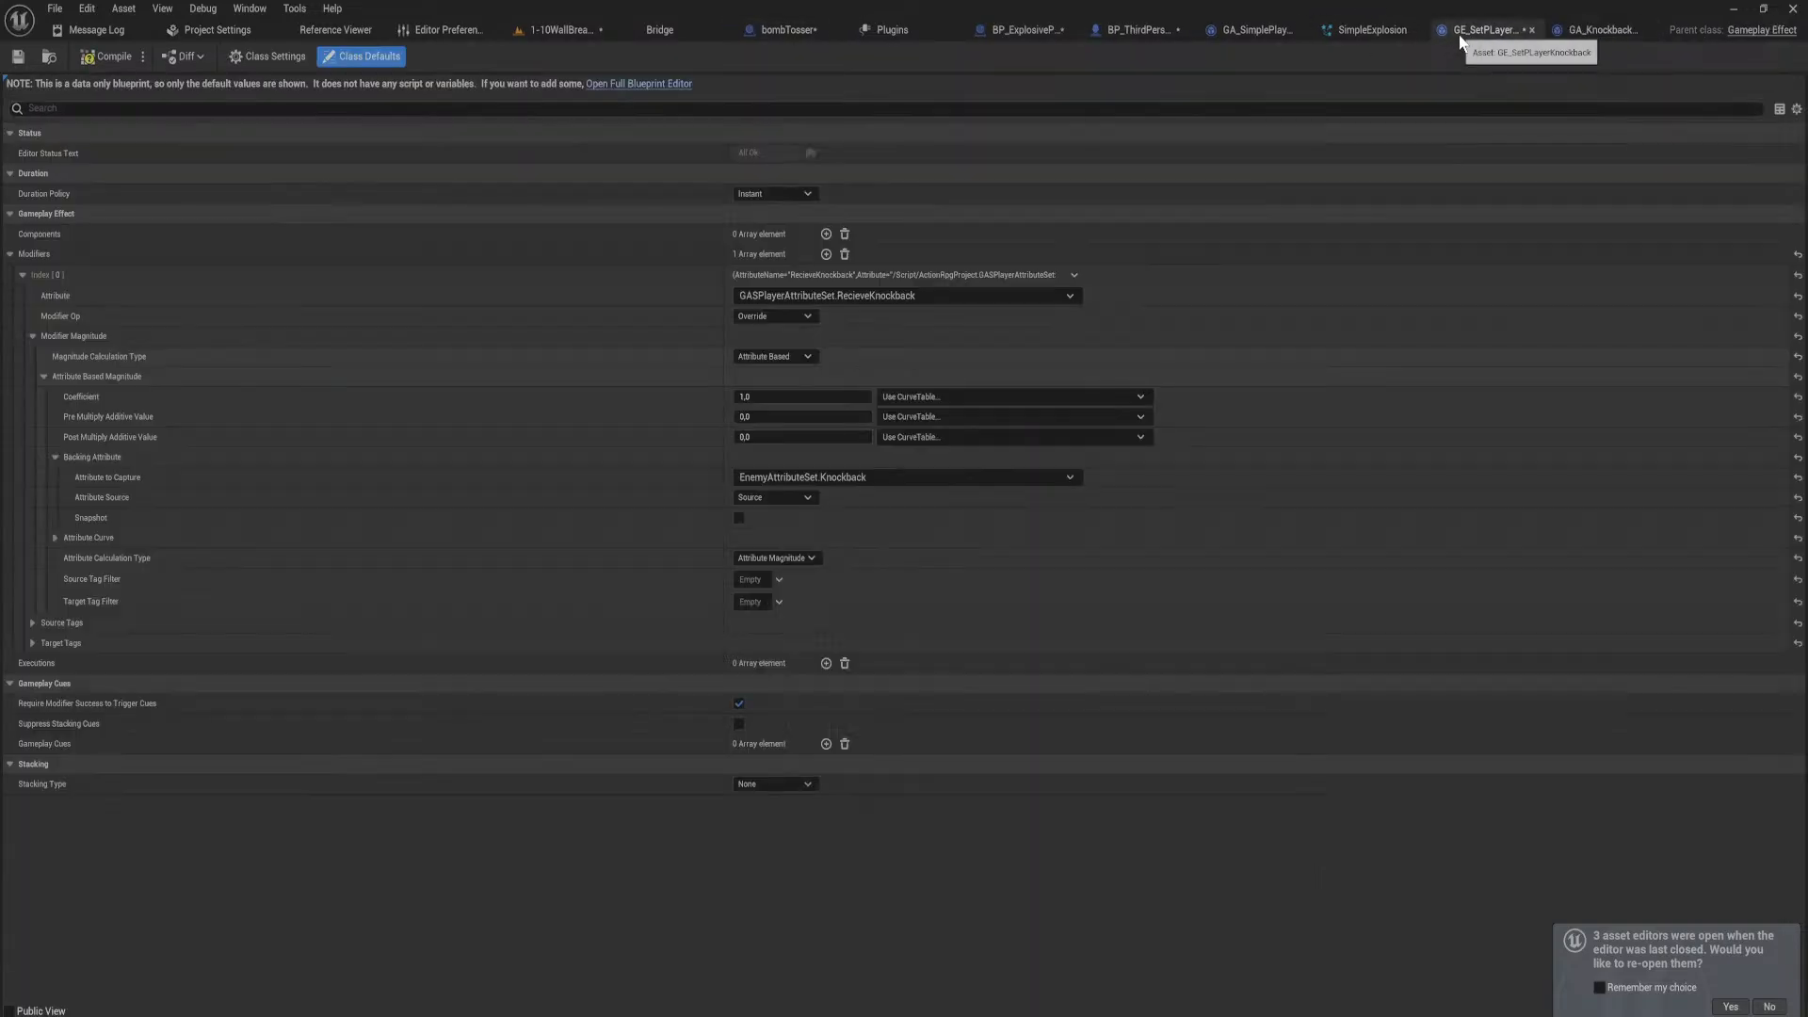
click(1211, 30)
right_drag(896, 613, 1128, 403)
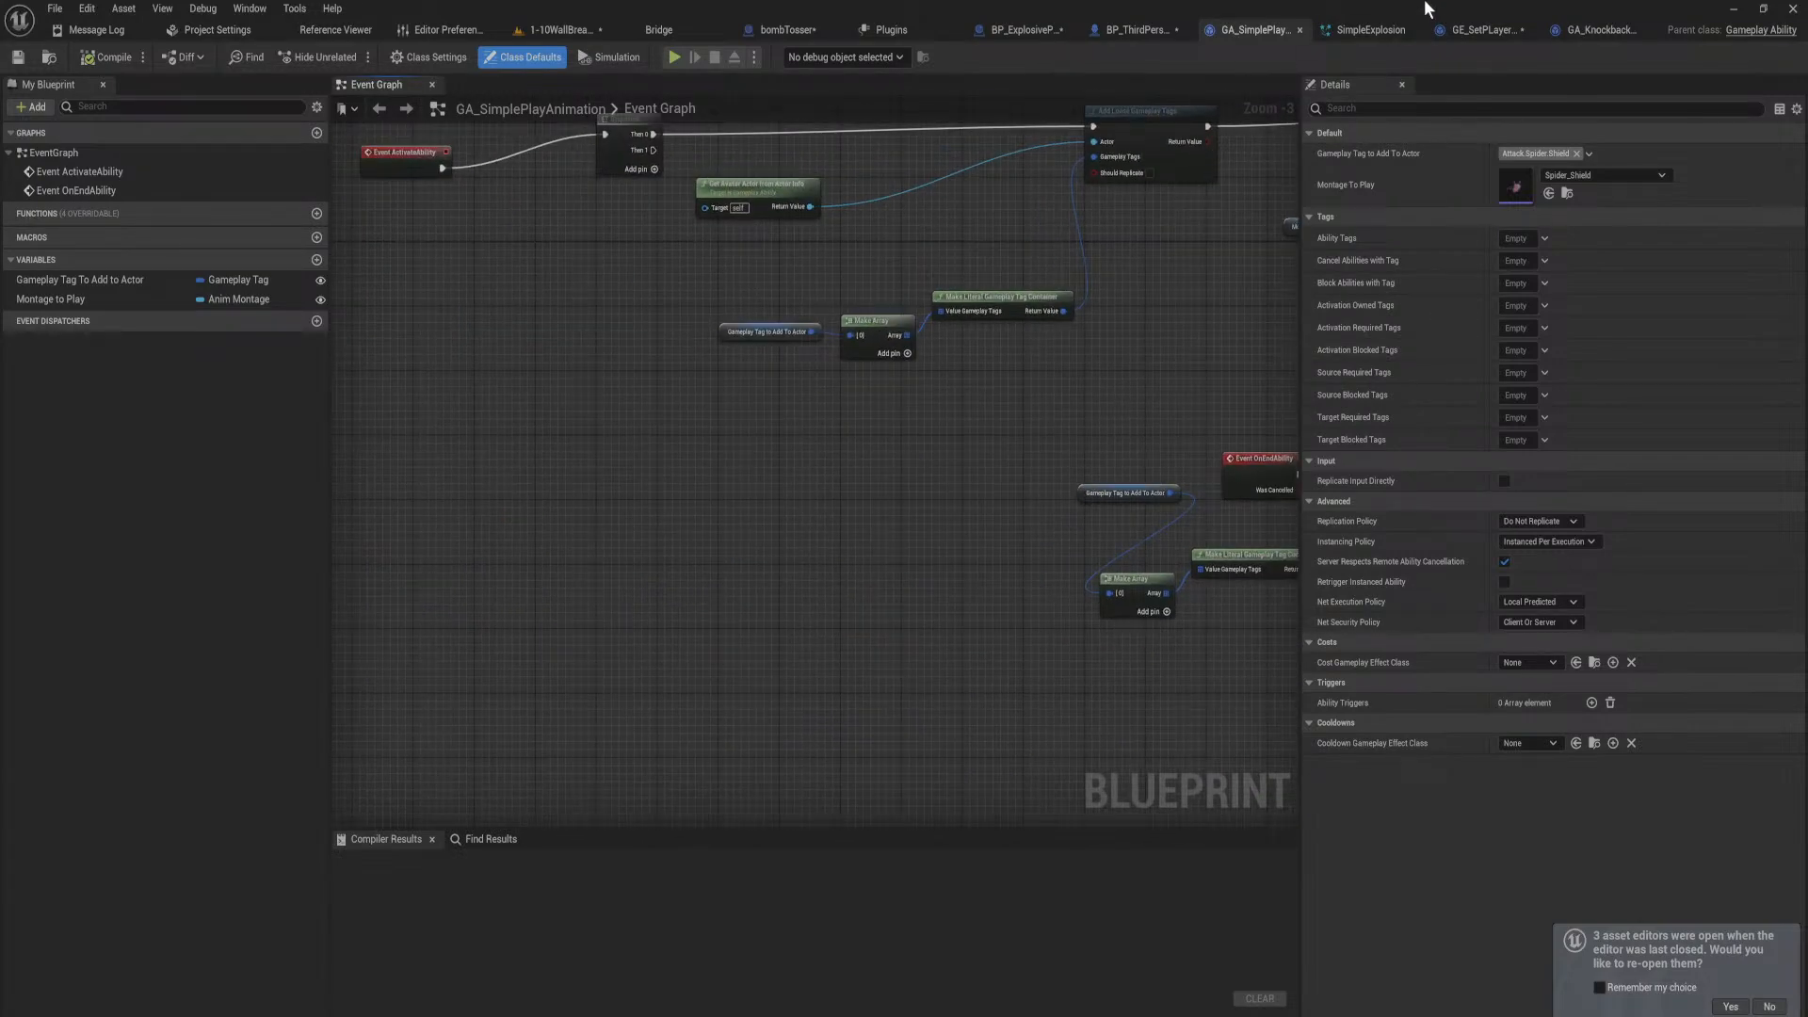
Step: In BP_ThirdPersonCharacter, delete the EnemyAttributeSet cast, both Print String nodes, the Knockback value getter and Get Display Name
click(1133, 28)
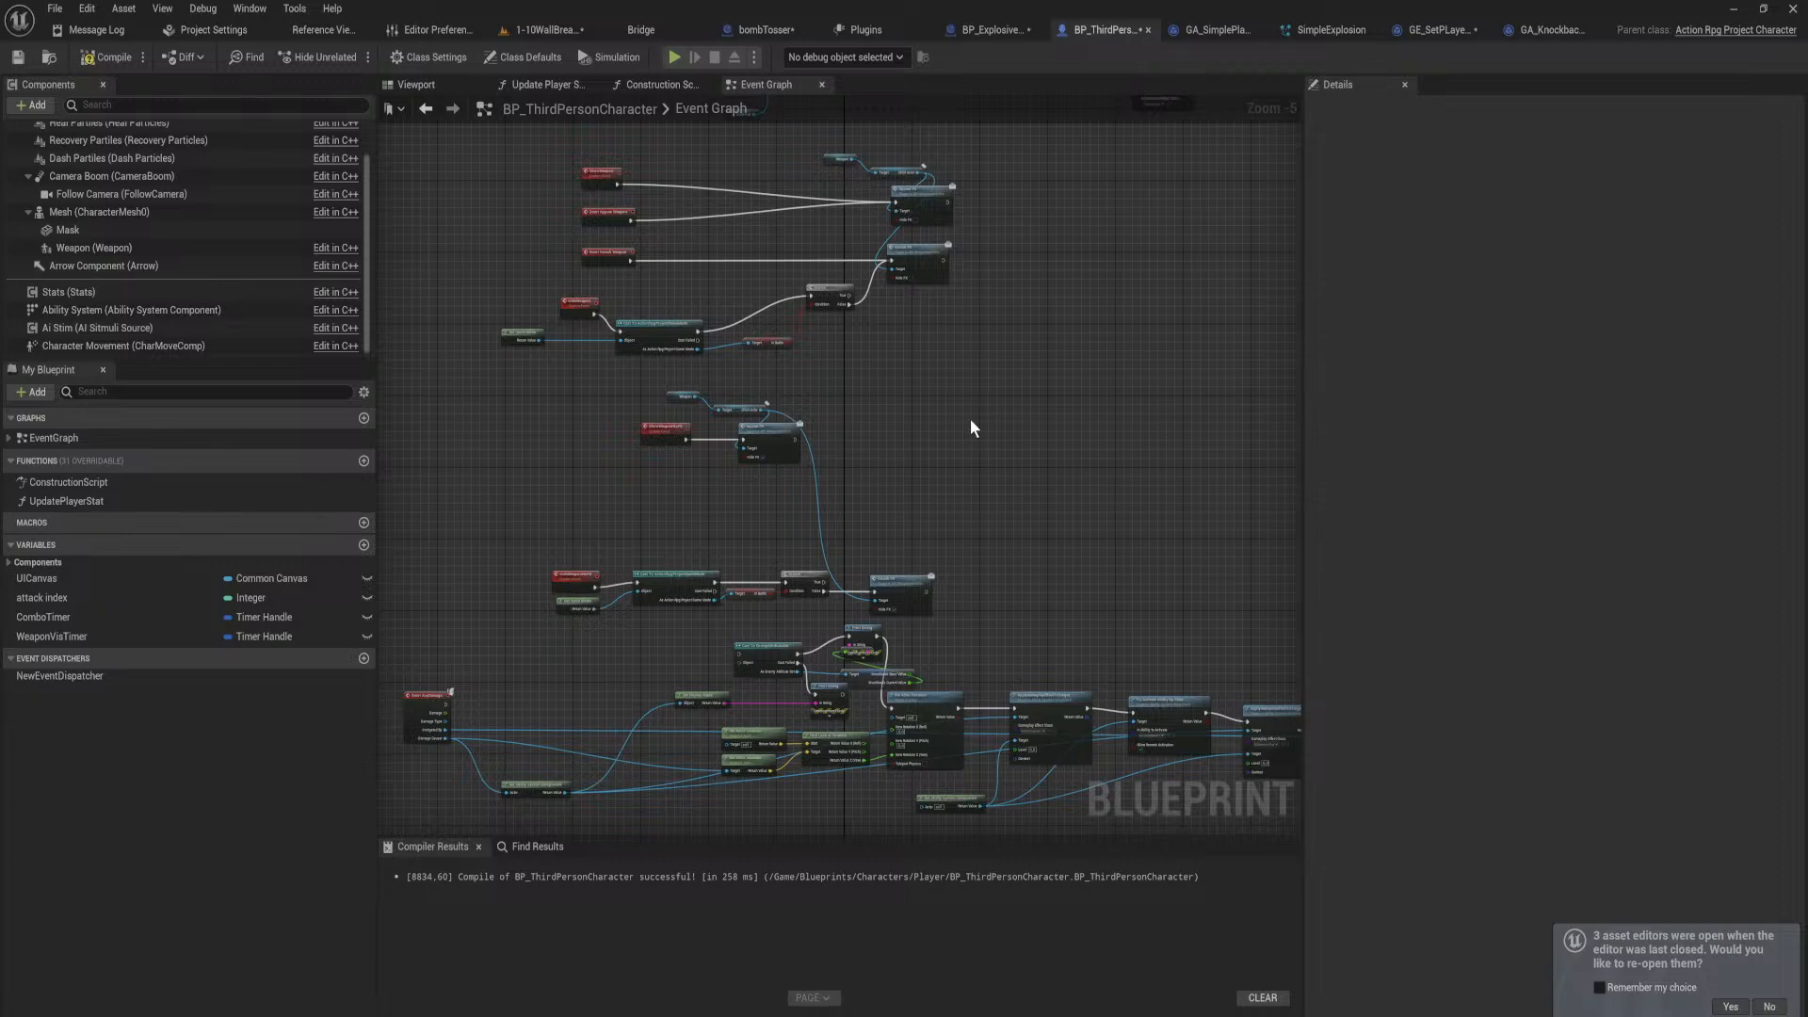
scroll(958, 569, up, 3)
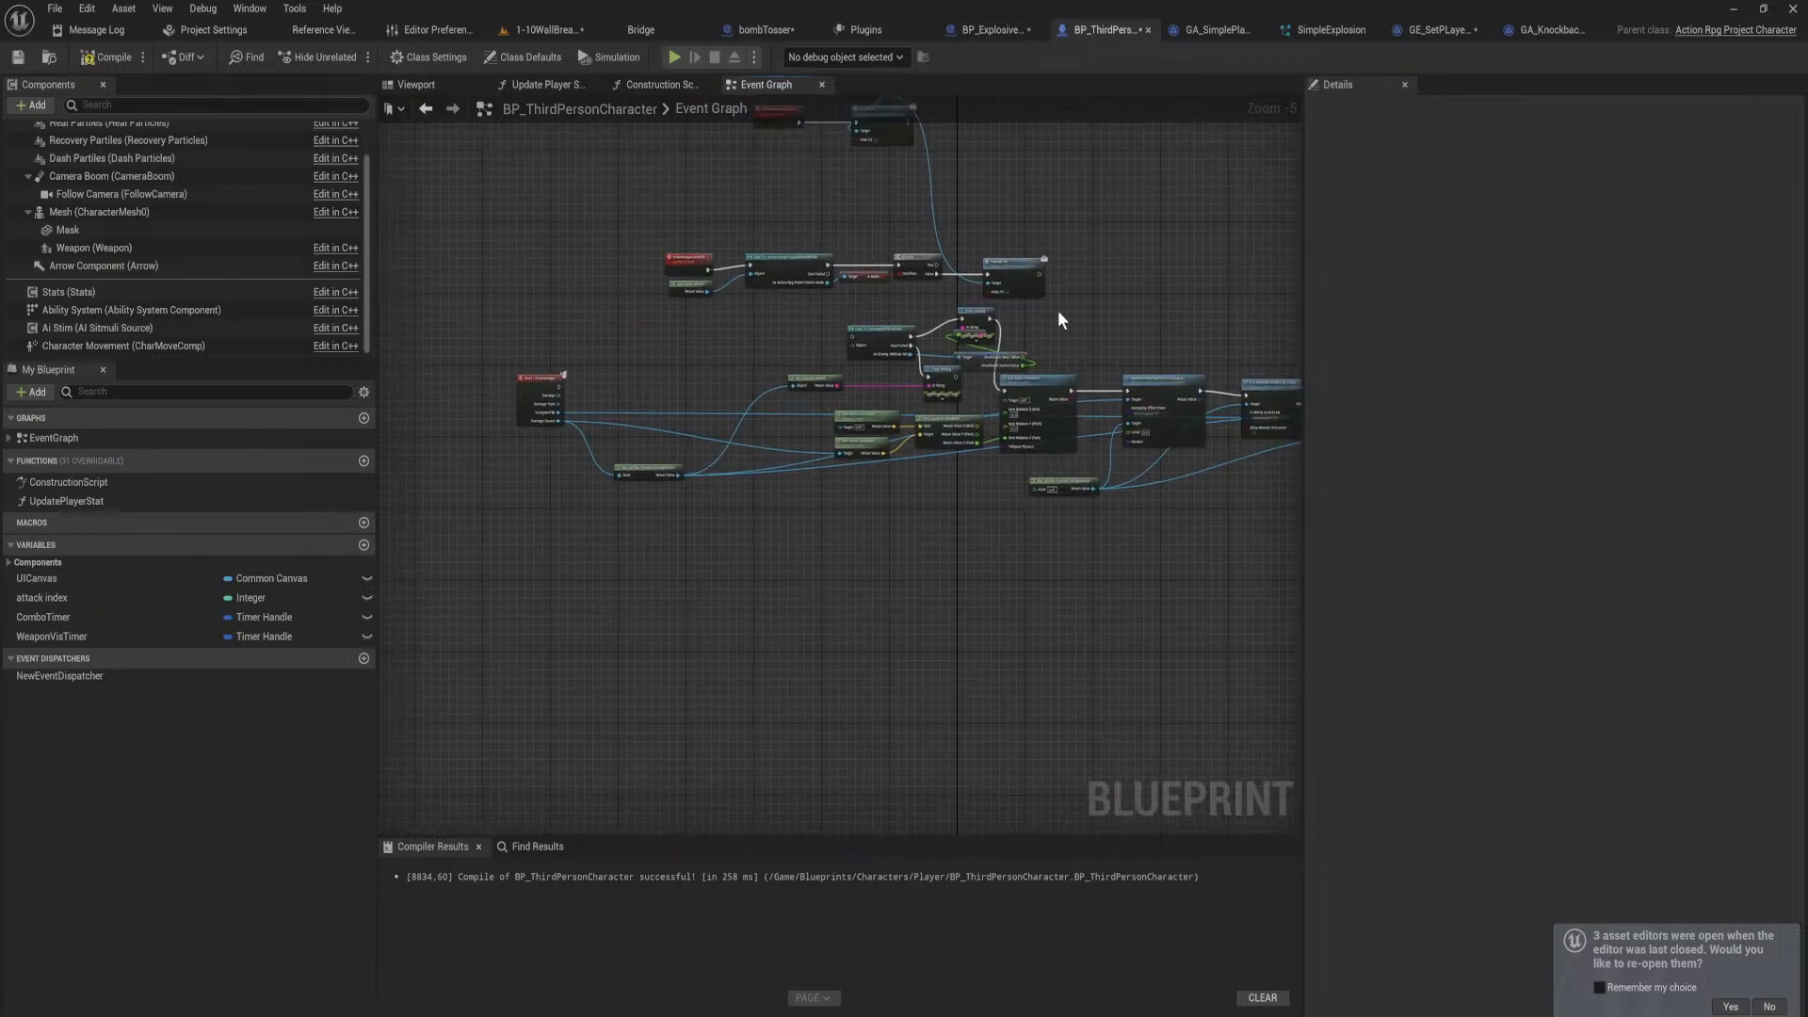
drag(1104, 290, 766, 362)
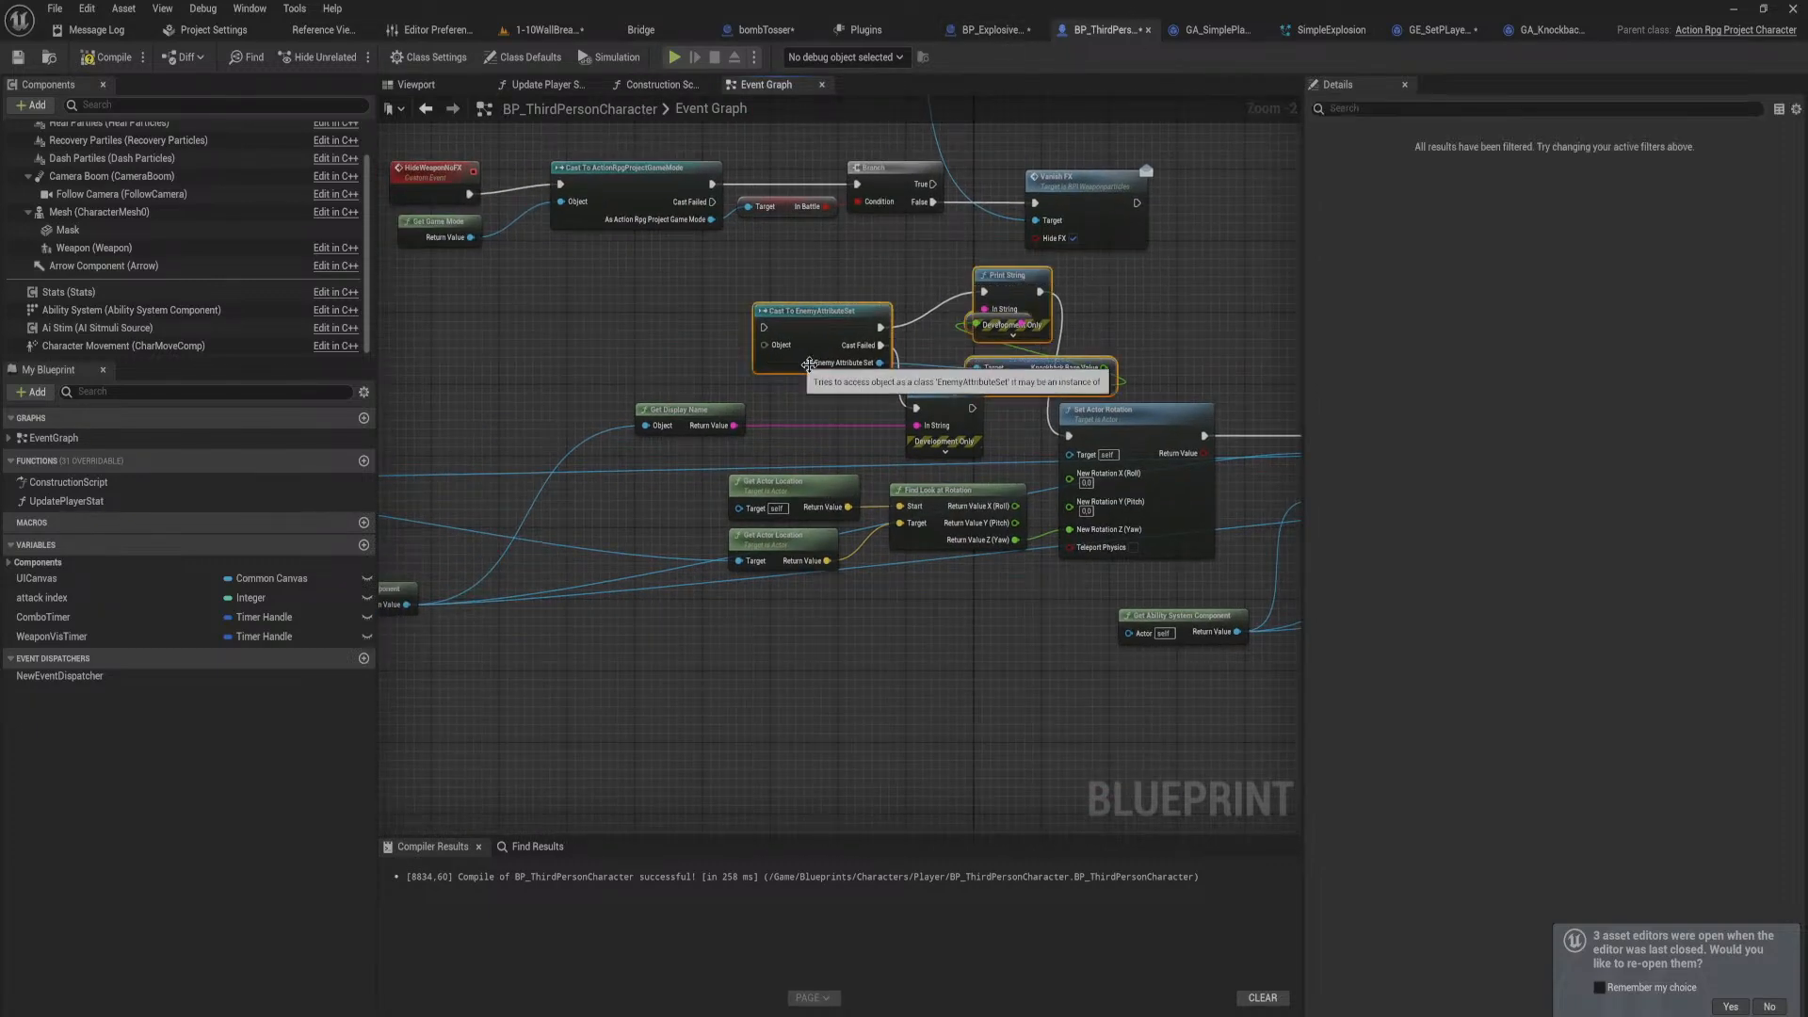
drag(1076, 301, 828, 380)
key(Delete)
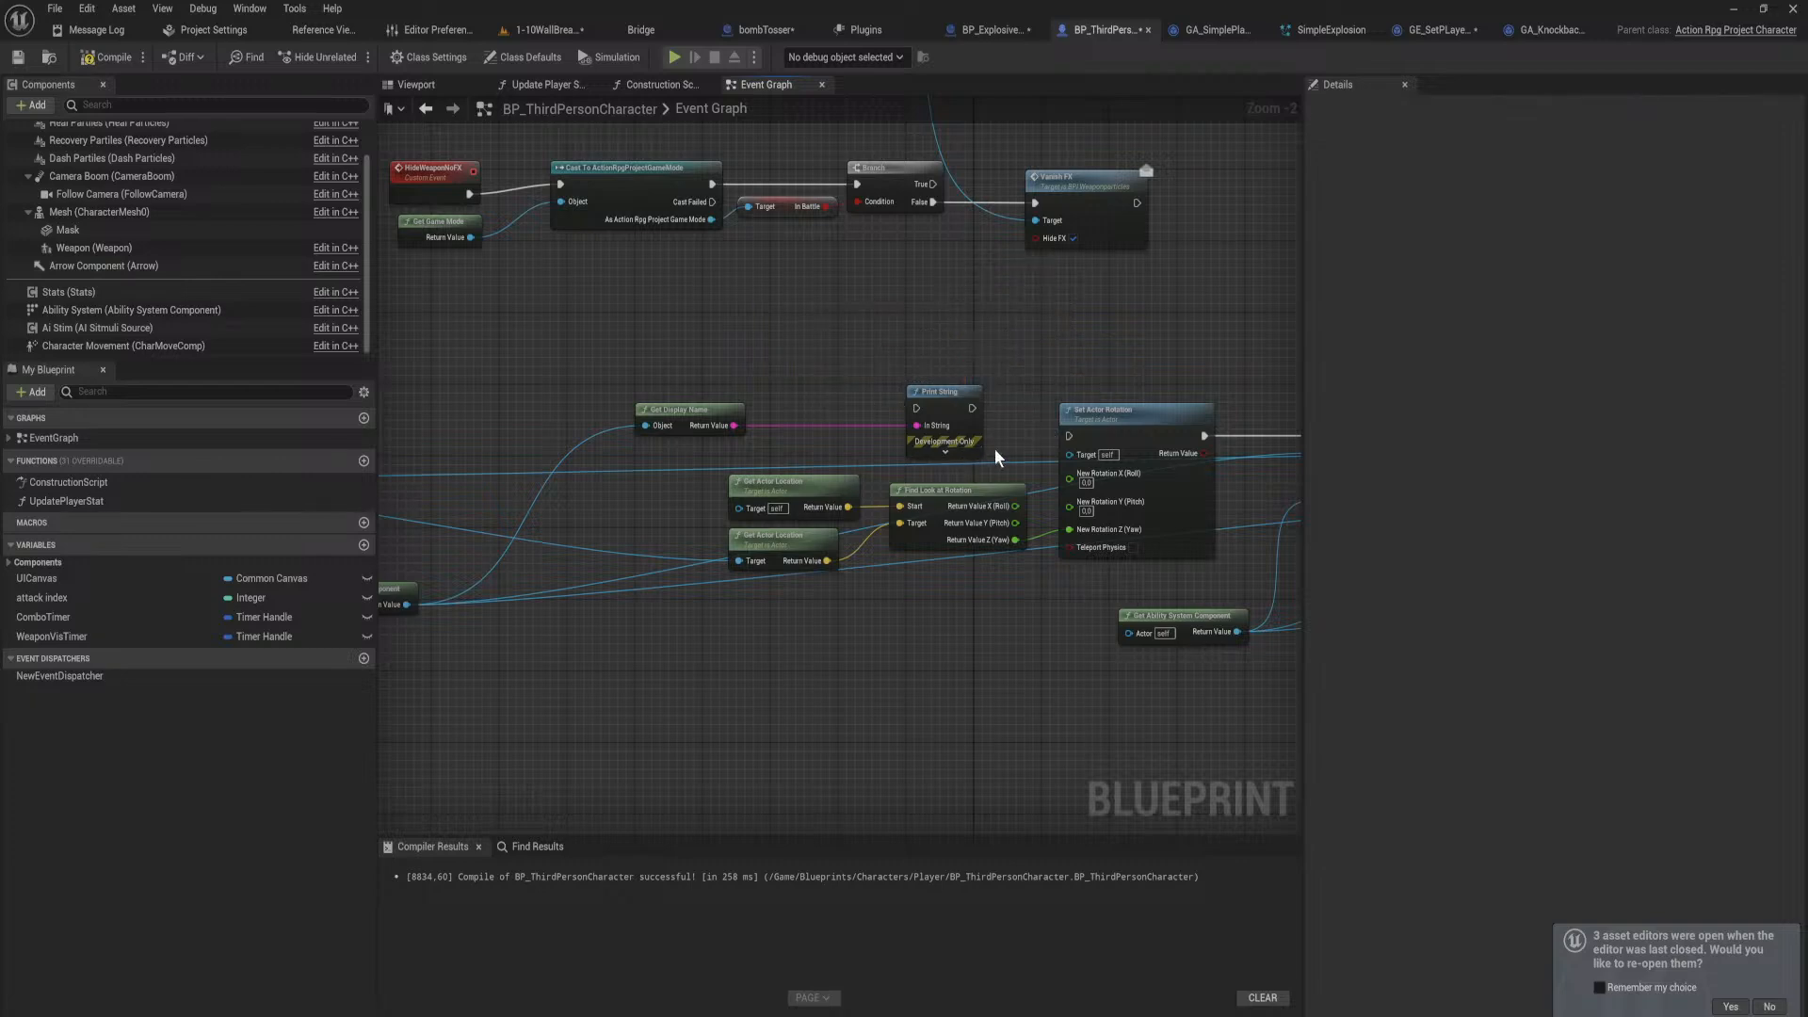
drag(1004, 430, 831, 380)
key(Delete)
right_drag(761, 382, 960, 355)
key(Delete)
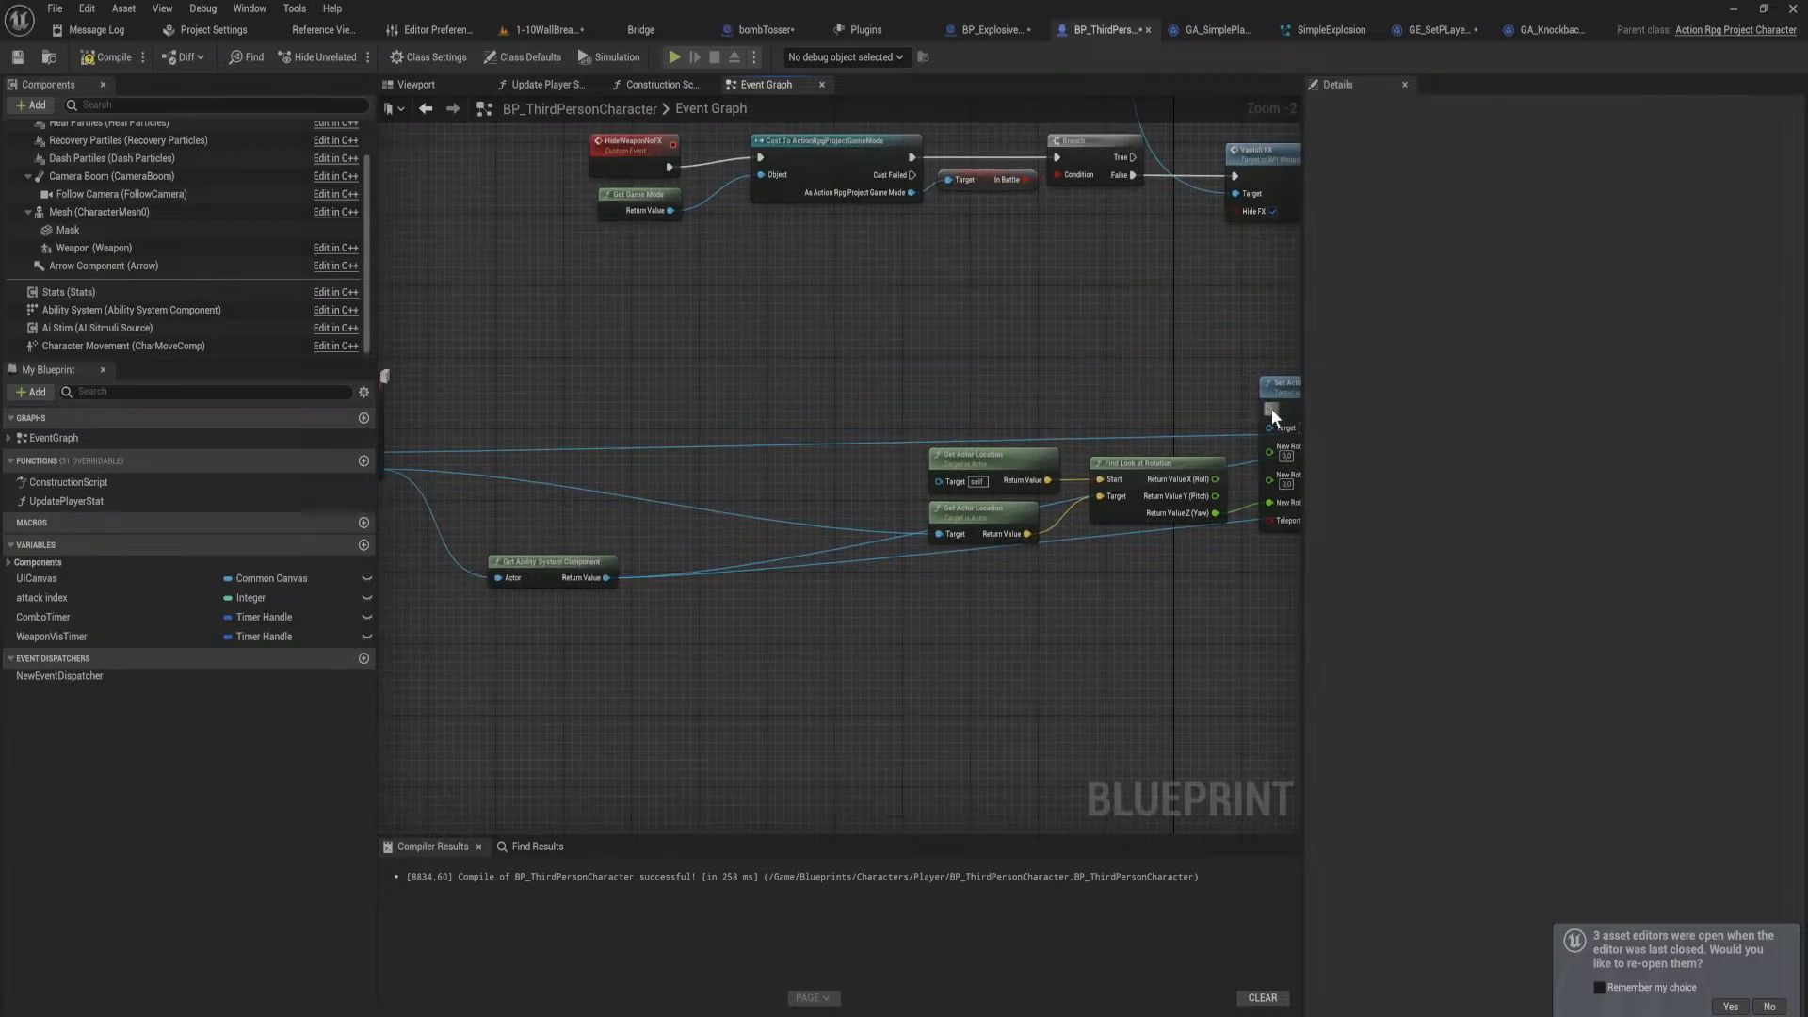
Step: Connect Event AnyDamage's execution output directly to Set Actor Rotation and review the effect and ability nodes that follow
drag(1268, 409, 475, 402)
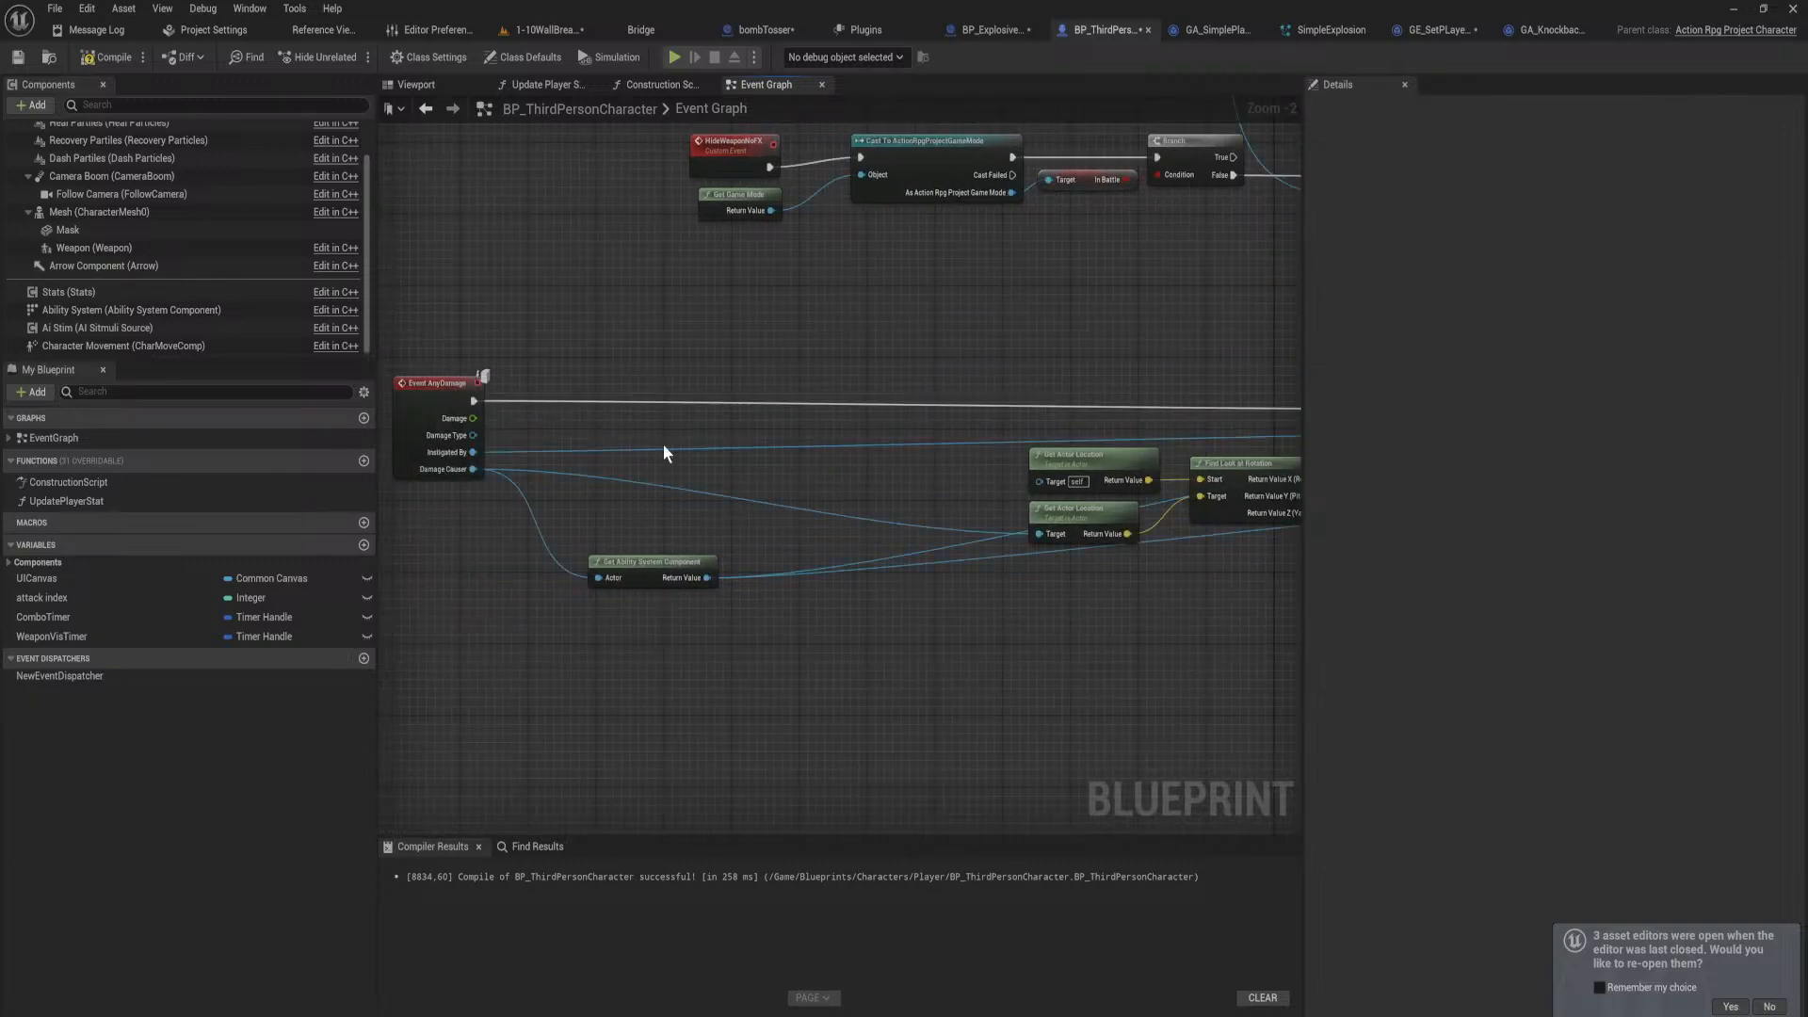
right_drag(1039, 531, 398, 512)
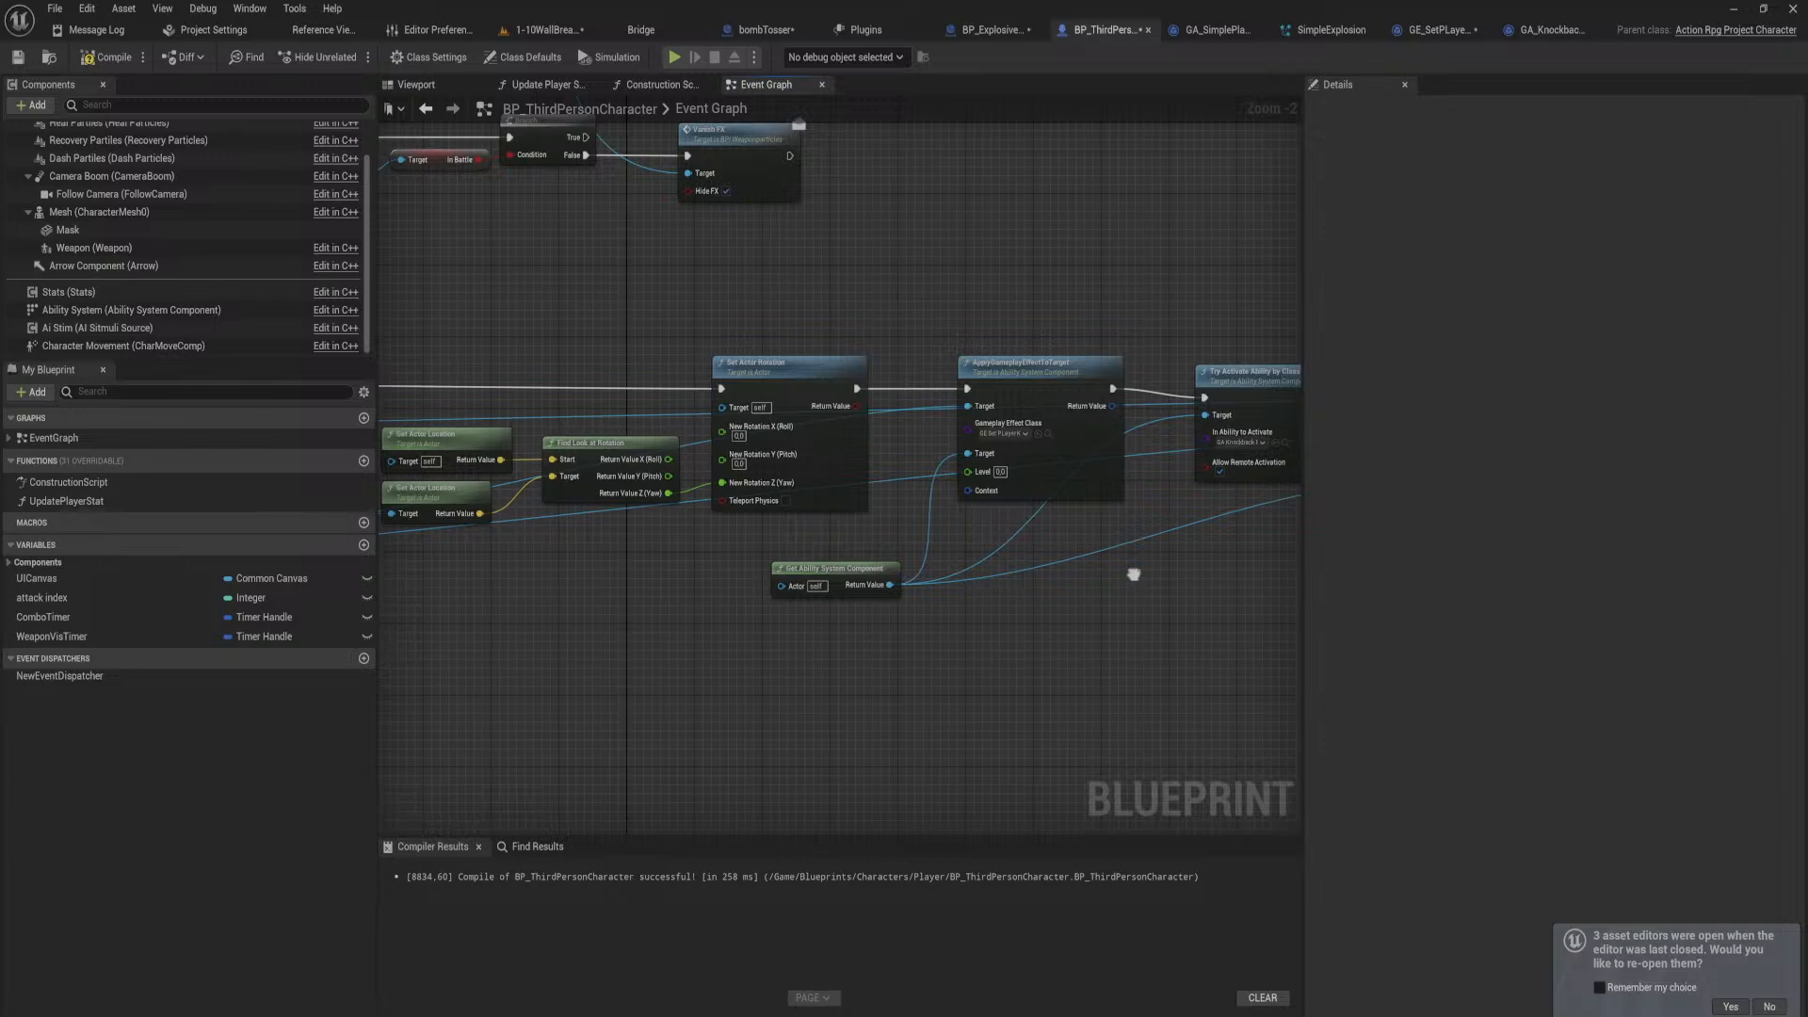
right_drag(1220, 563, 857, 554)
Step: In GA_KnockbackPlayer, space out the Get Player Character and Get Ability System Component nodes before the float attribute node
click(1527, 26)
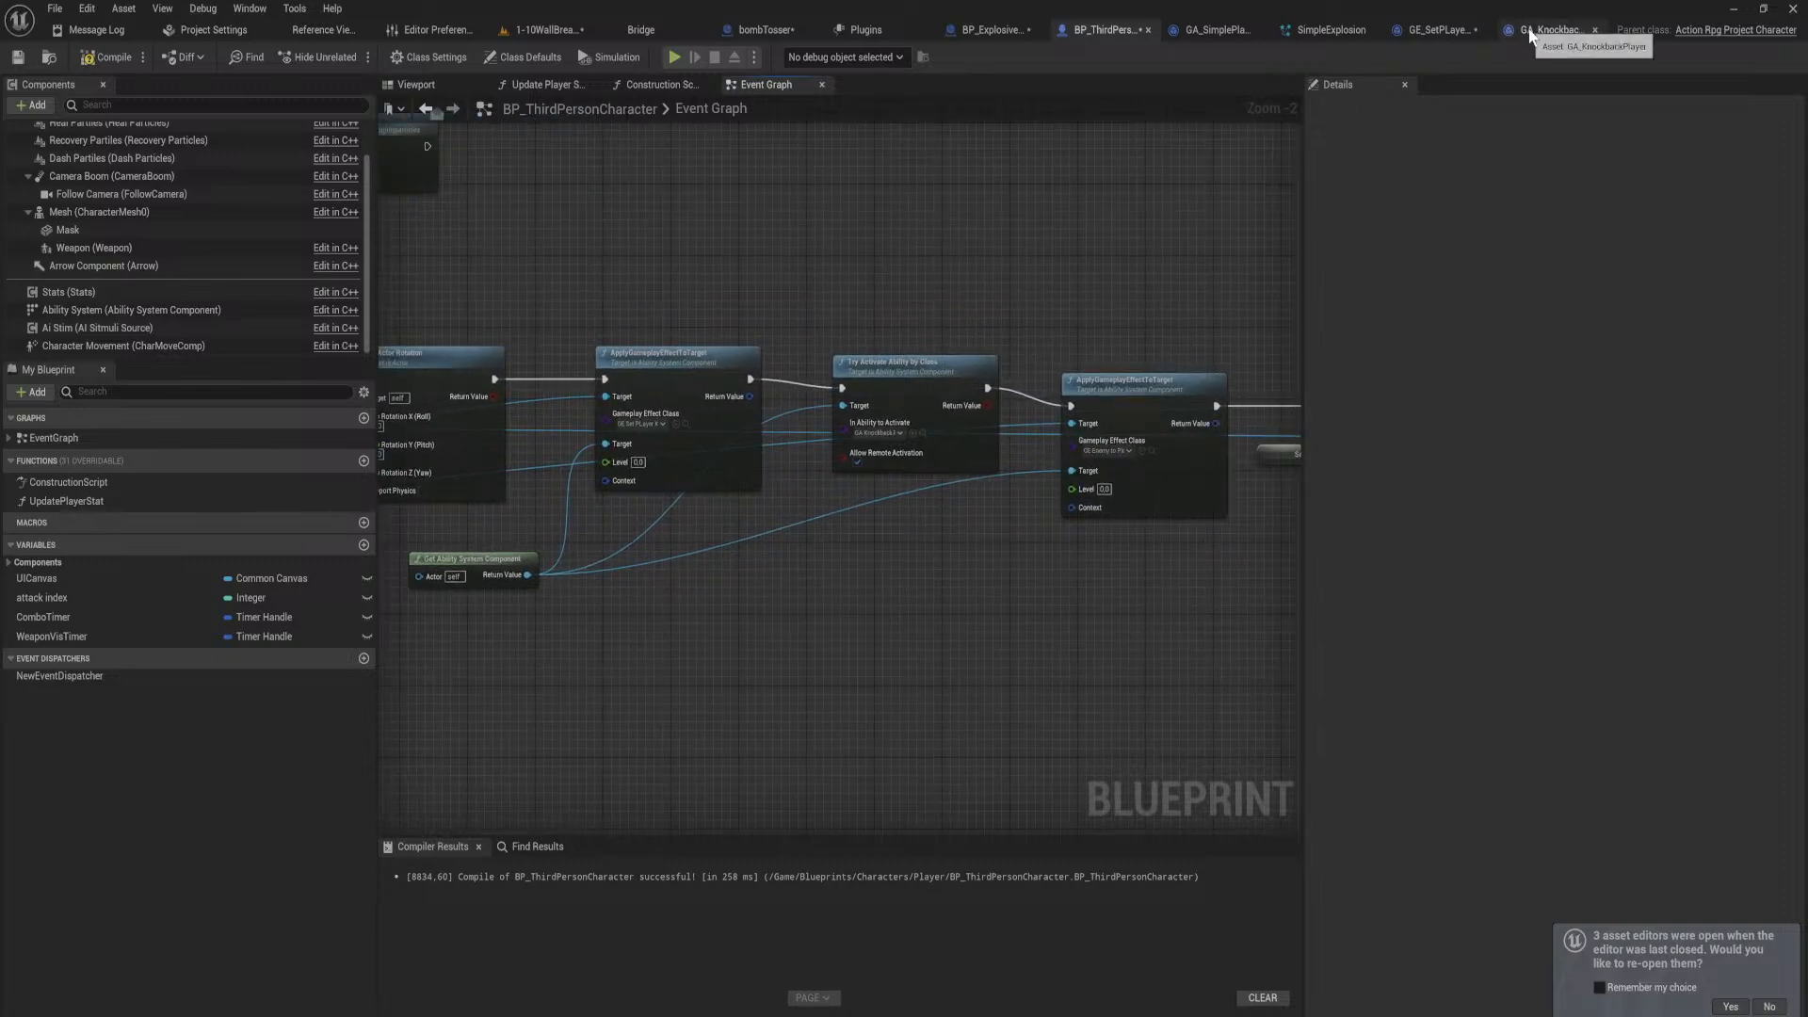
right_drag(666, 507, 458, 423)
right_drag(675, 762, 906, 689)
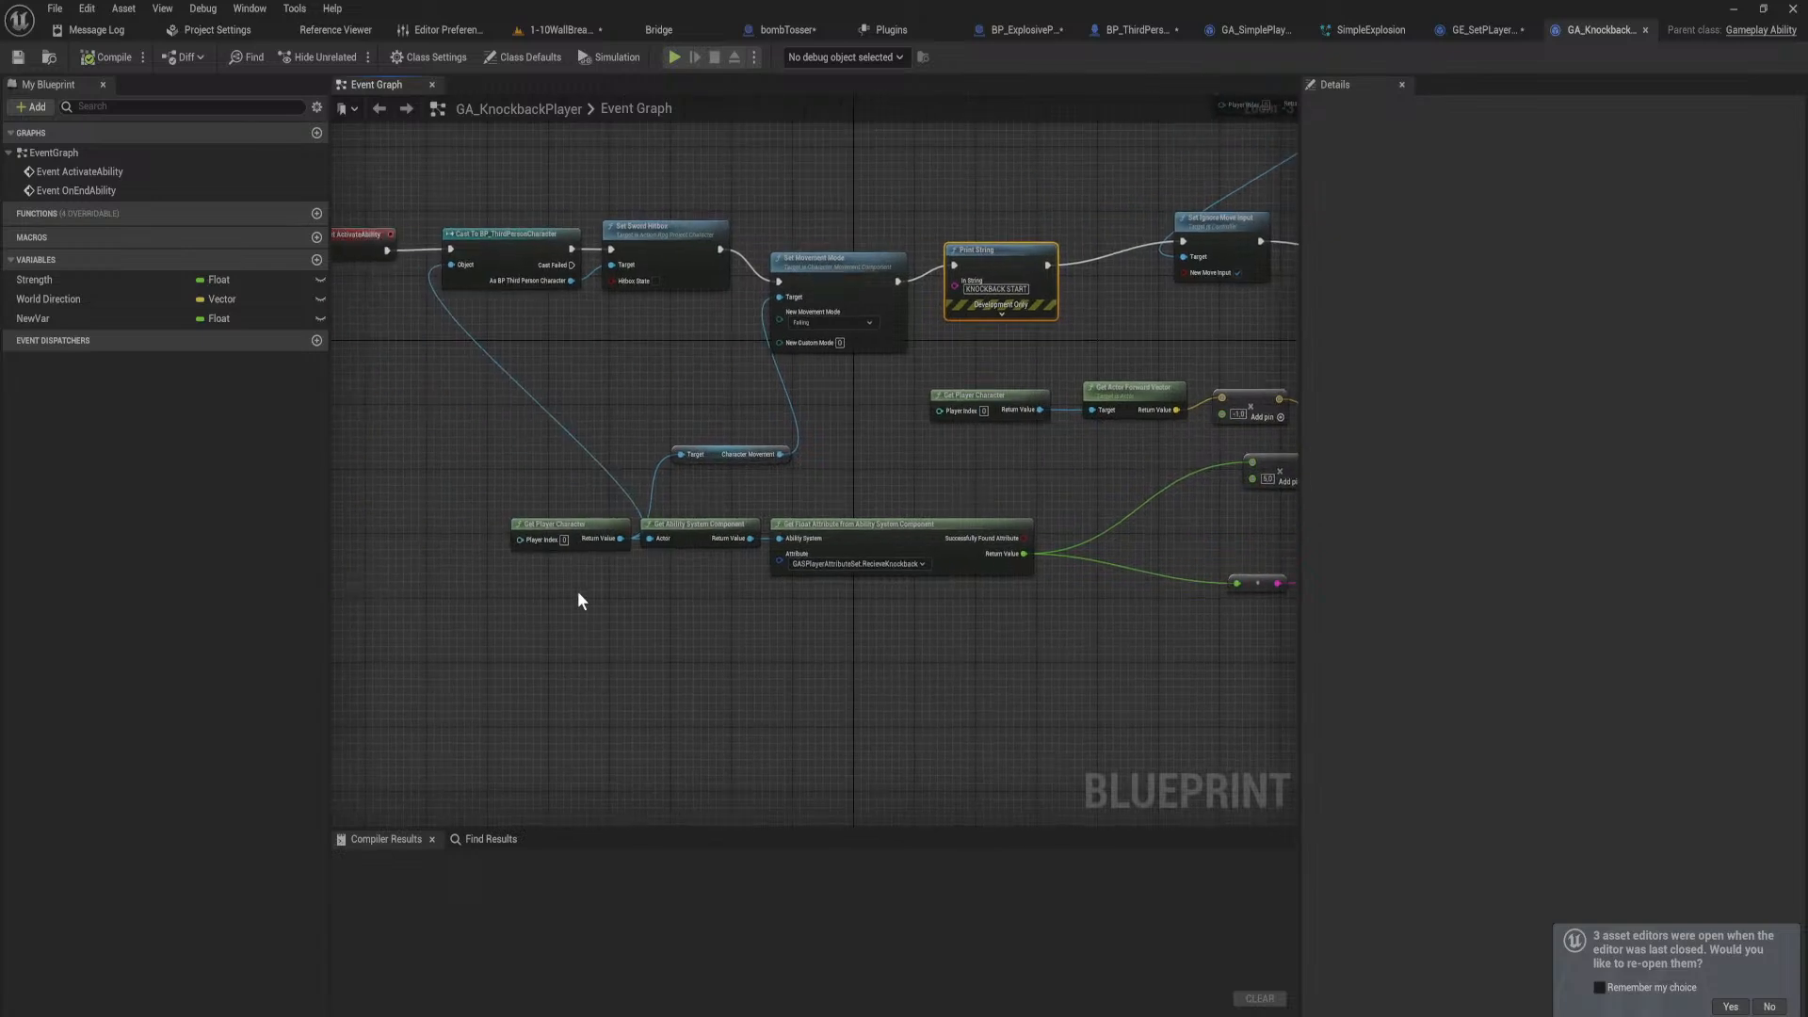
drag(593, 528, 526, 528)
drag(707, 520, 684, 520)
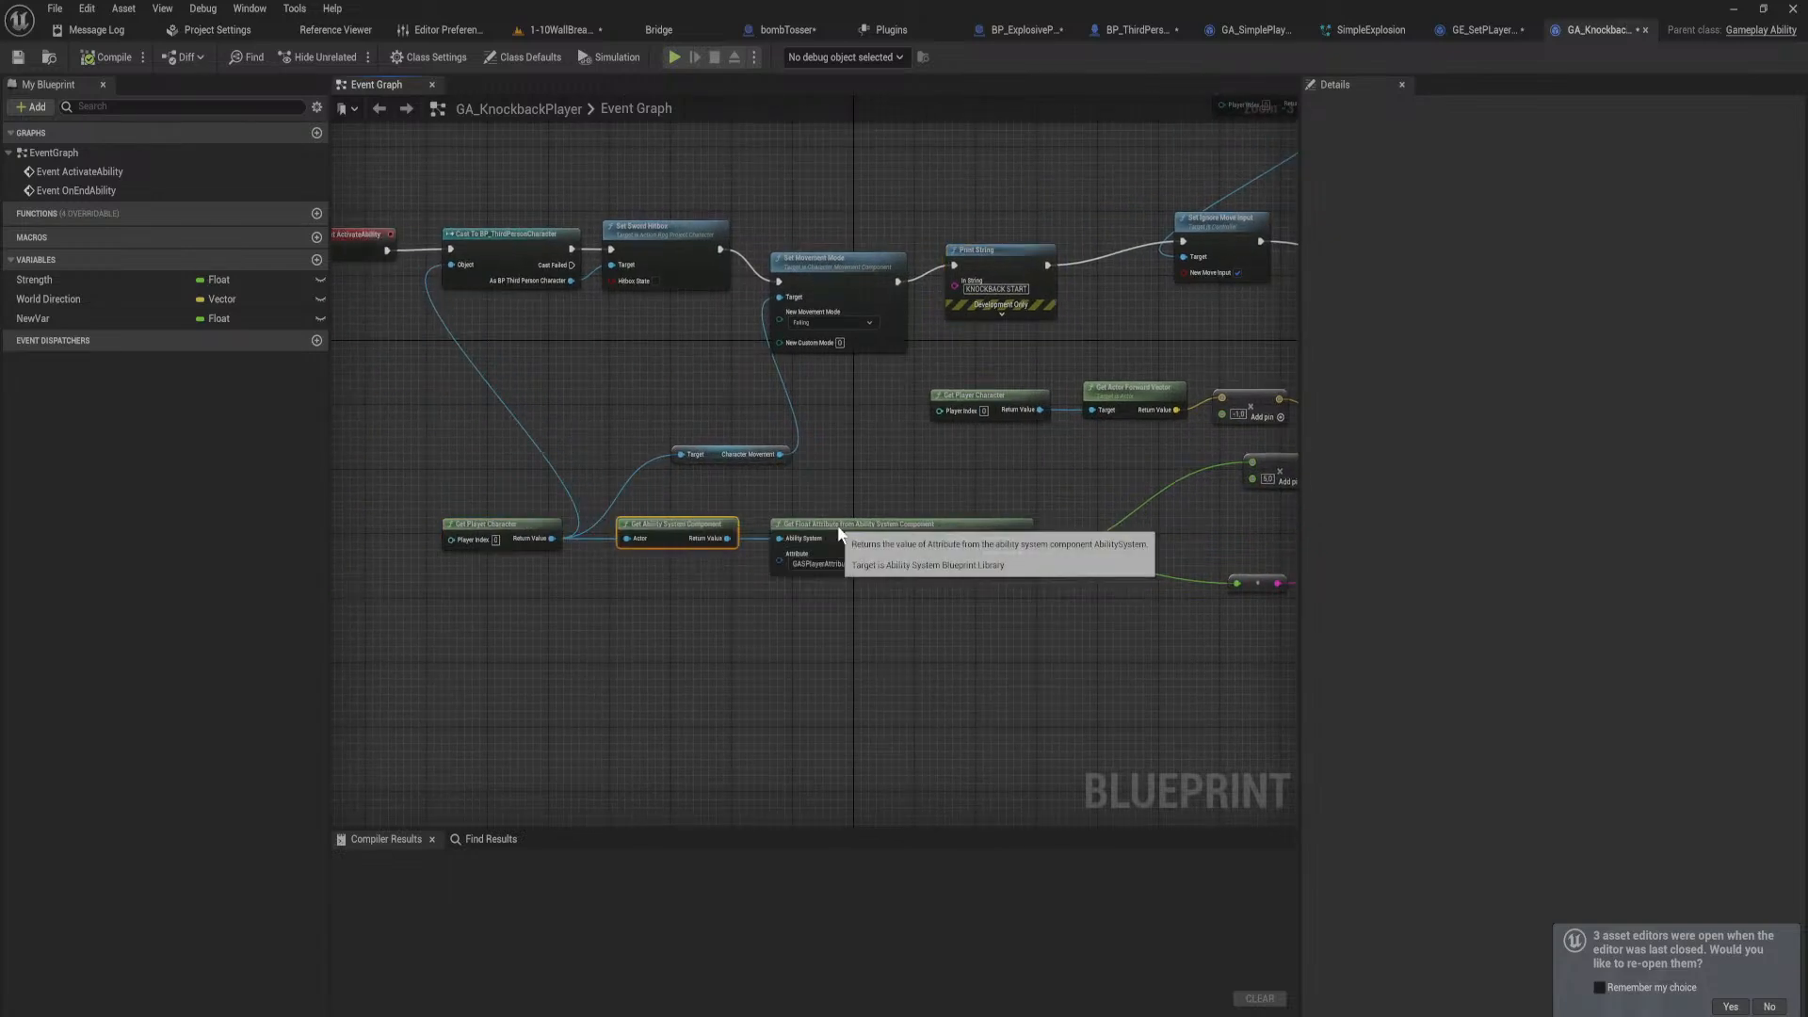
Step: Copy the Get Ability System Component and Get Float Attribute nodes from GA_KnockbackPlayer into BP_ThirdPersonCharacter's event graph
click(901, 570)
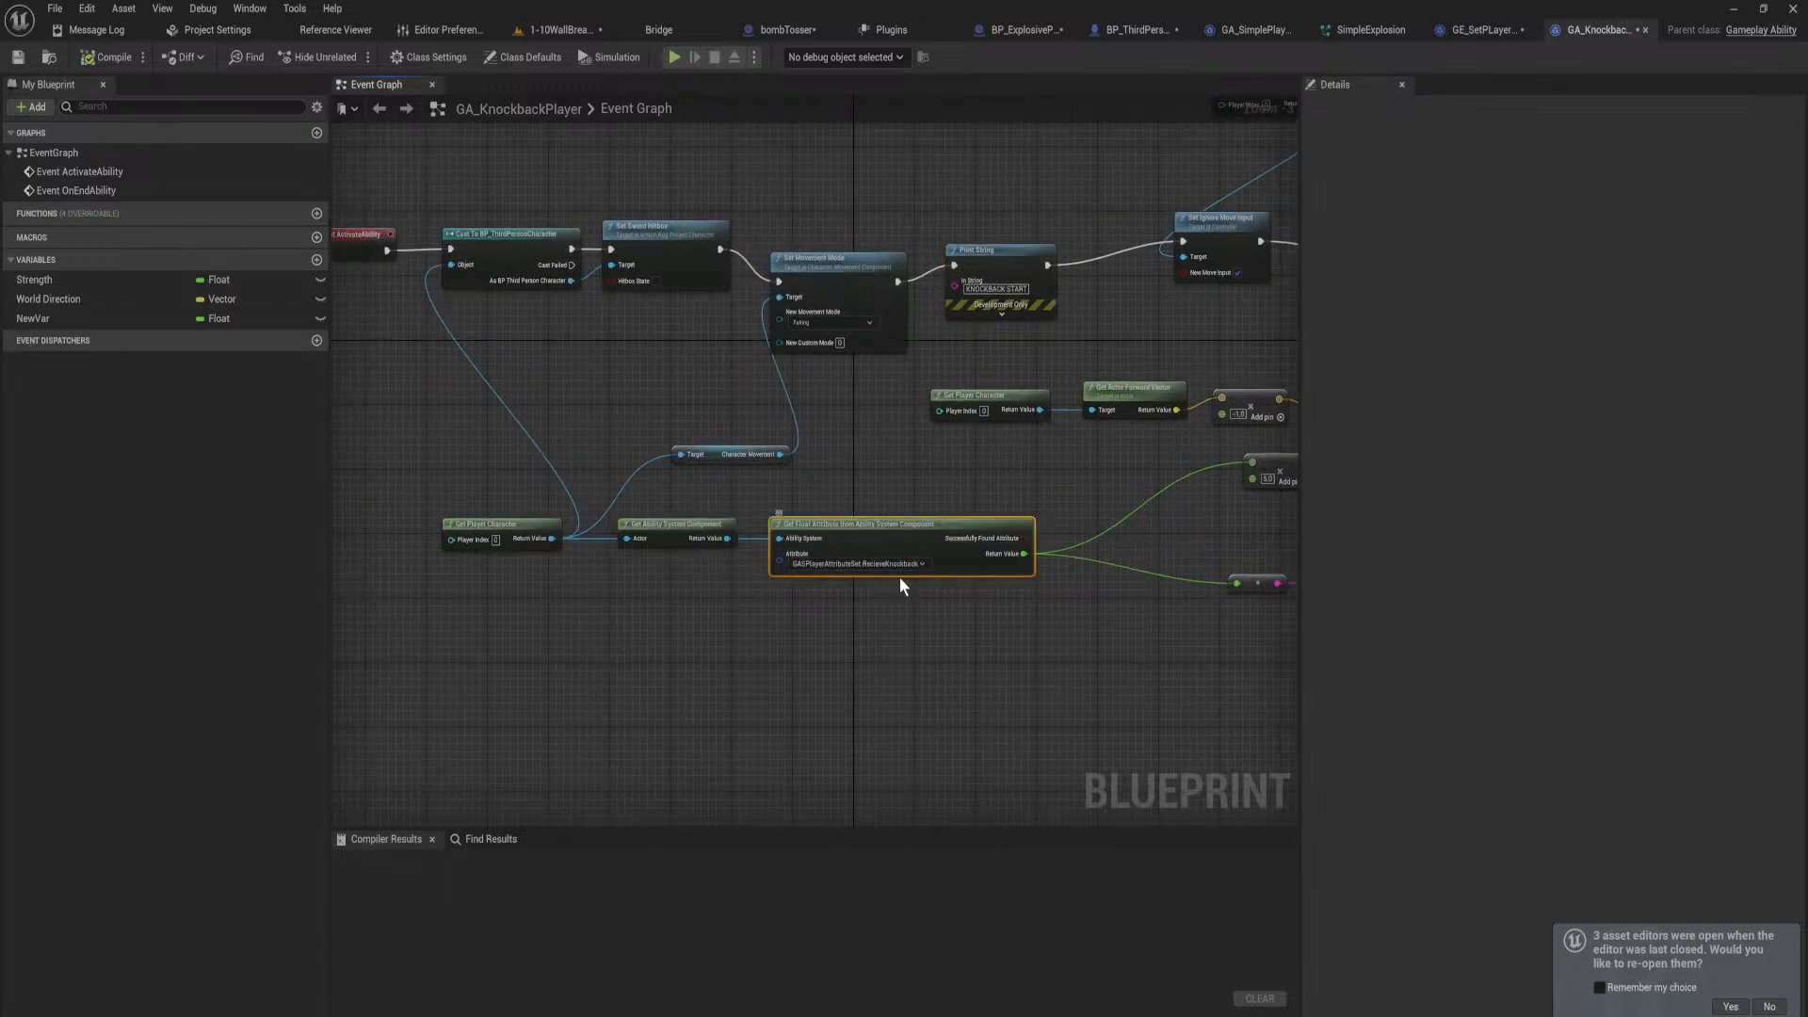
ctrl+click(672, 539)
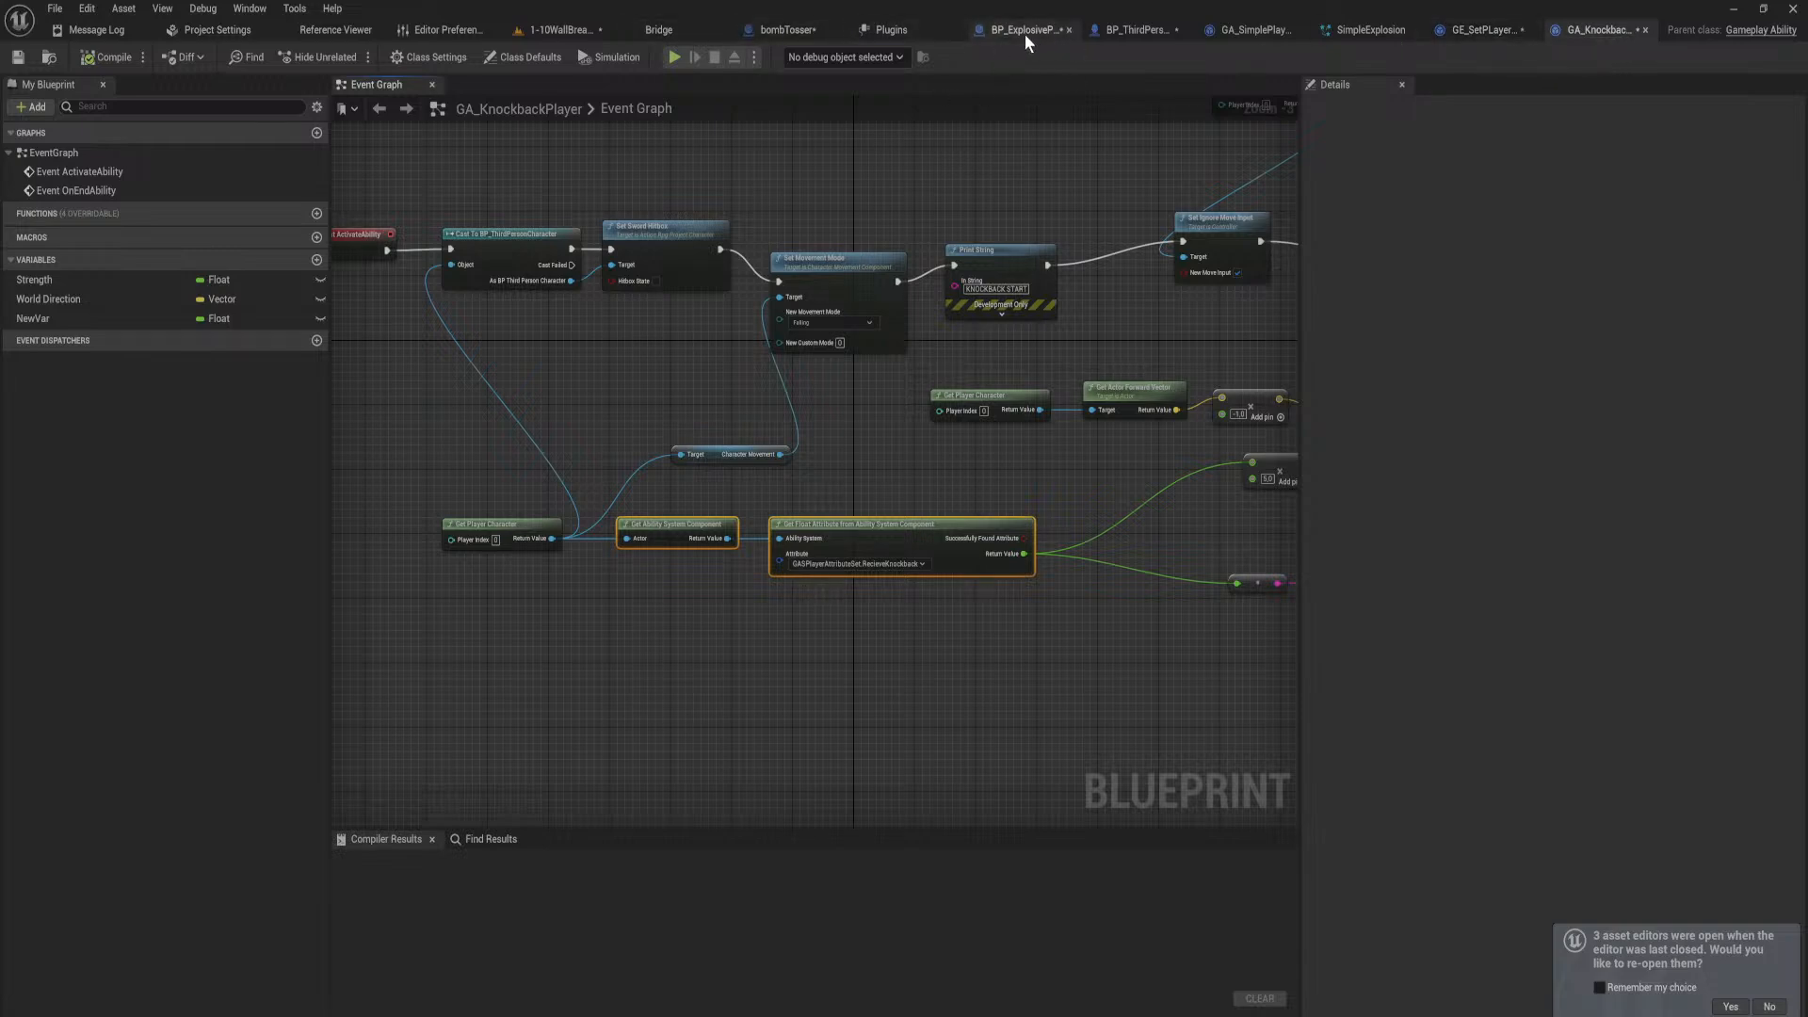
click(1128, 36)
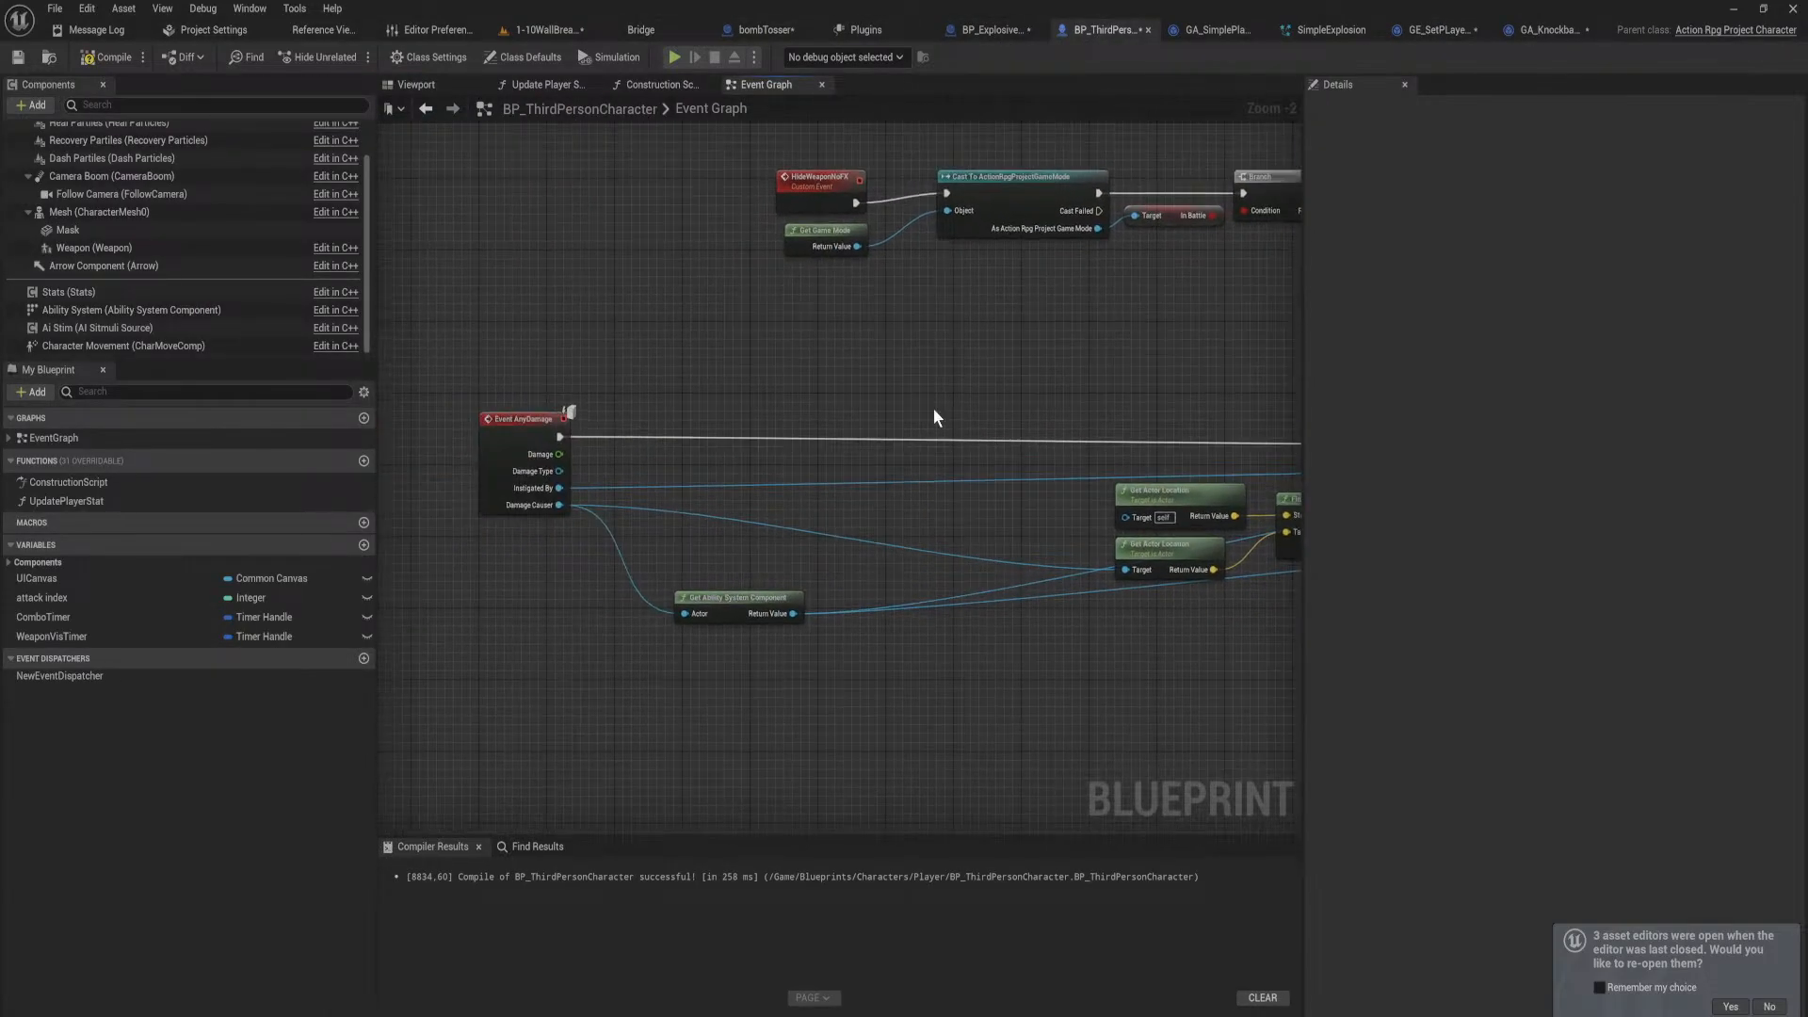
key(ctrl+v)
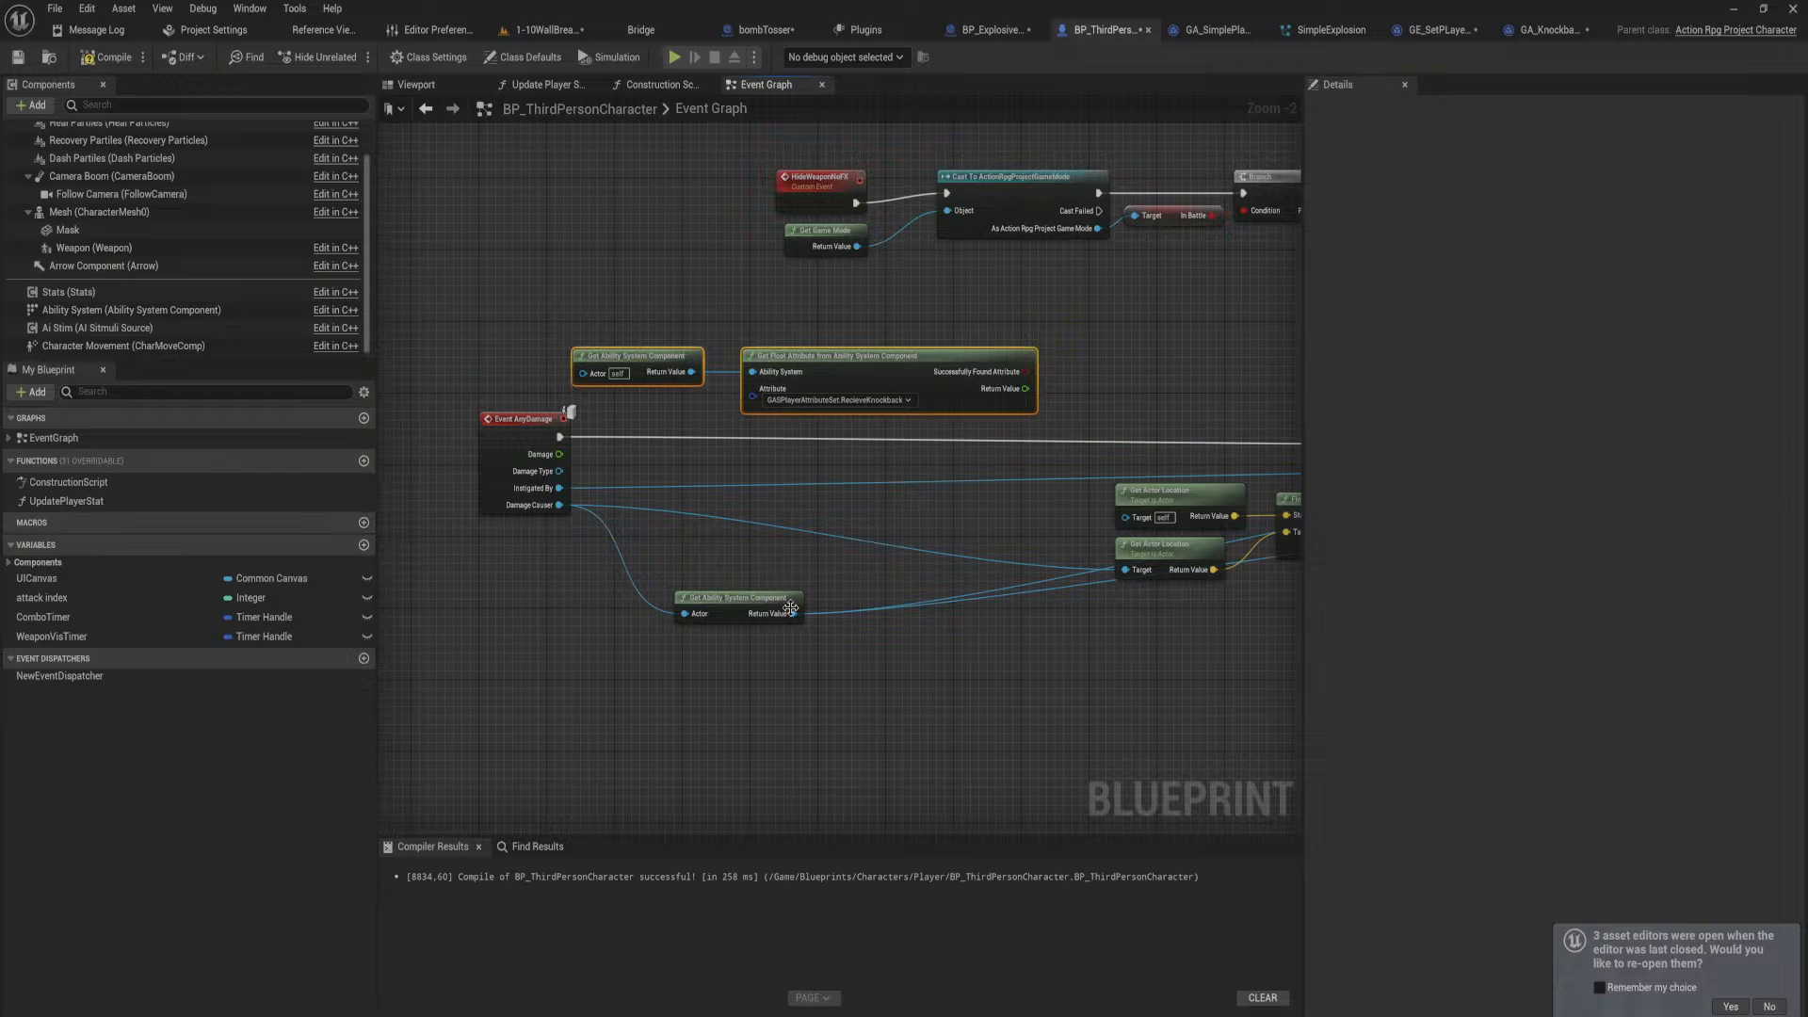
Step: Feed the float attribute node from the damage causer's ability system instead of the pasted getter and set its attribute to GASPlayerAttributeSet.Knockback
drag(790, 612, 752, 372)
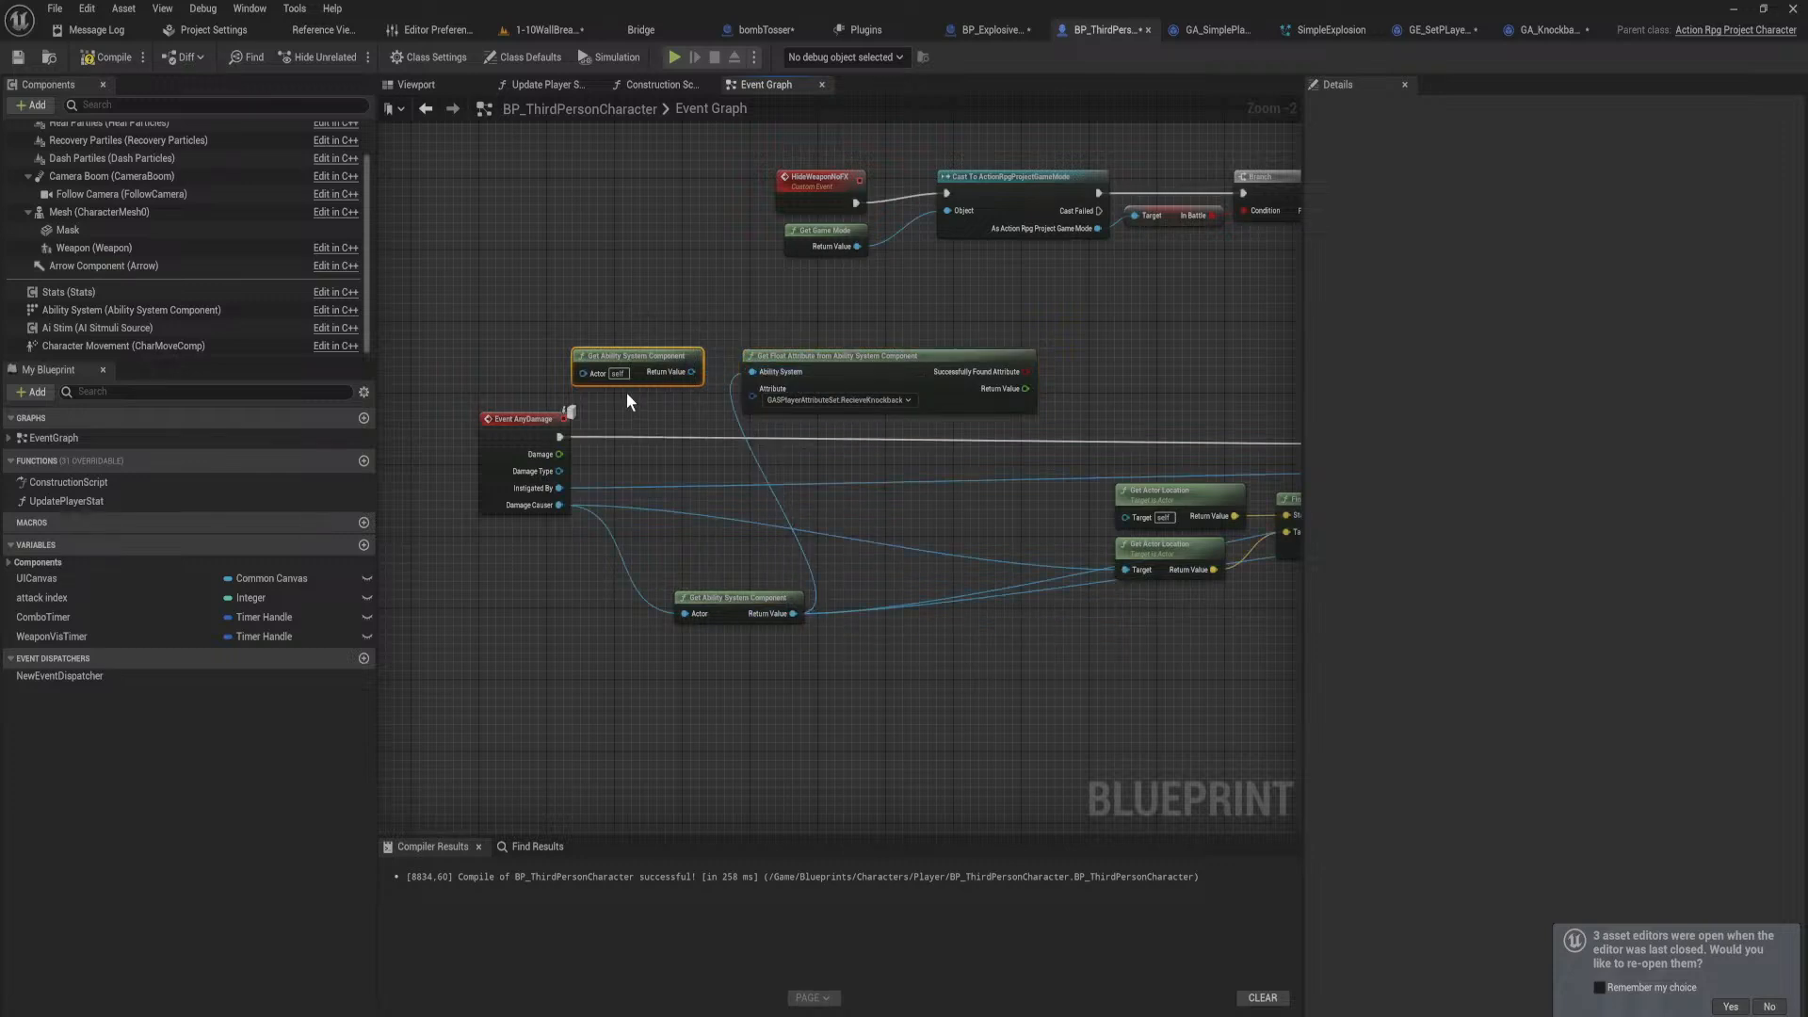
key(Delete)
click(891, 400)
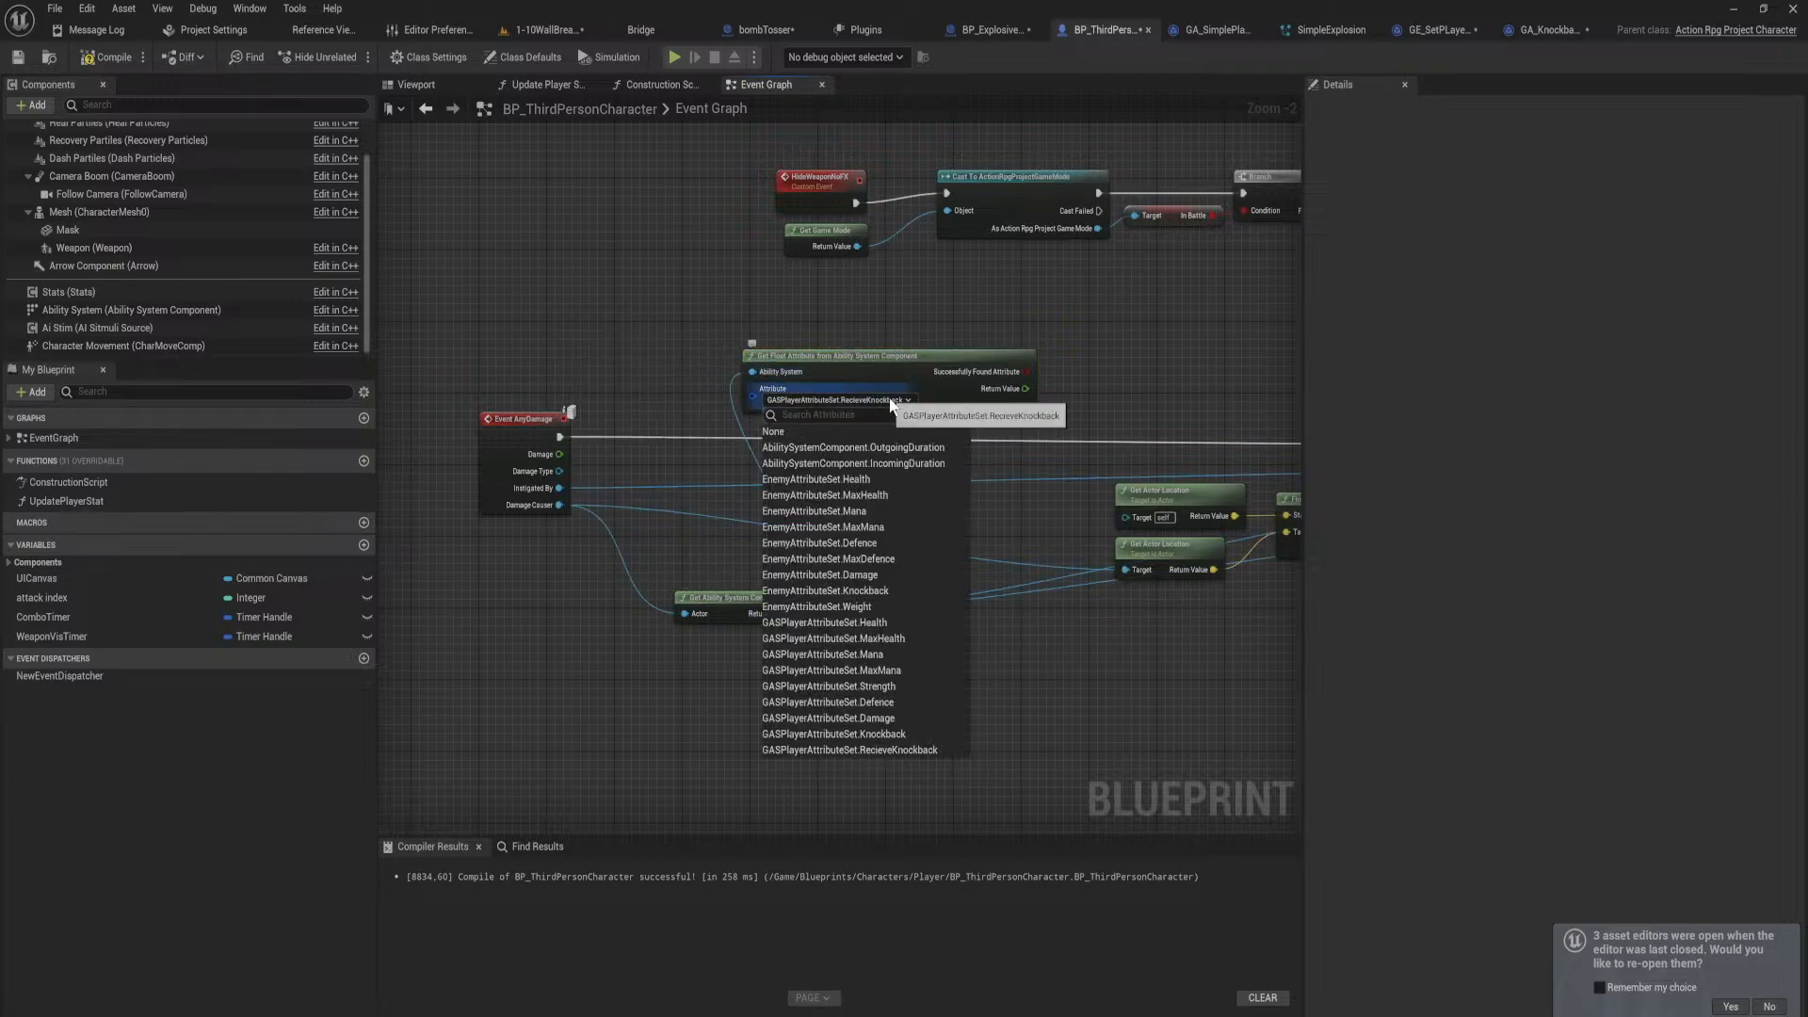
click(906, 510)
click(828, 399)
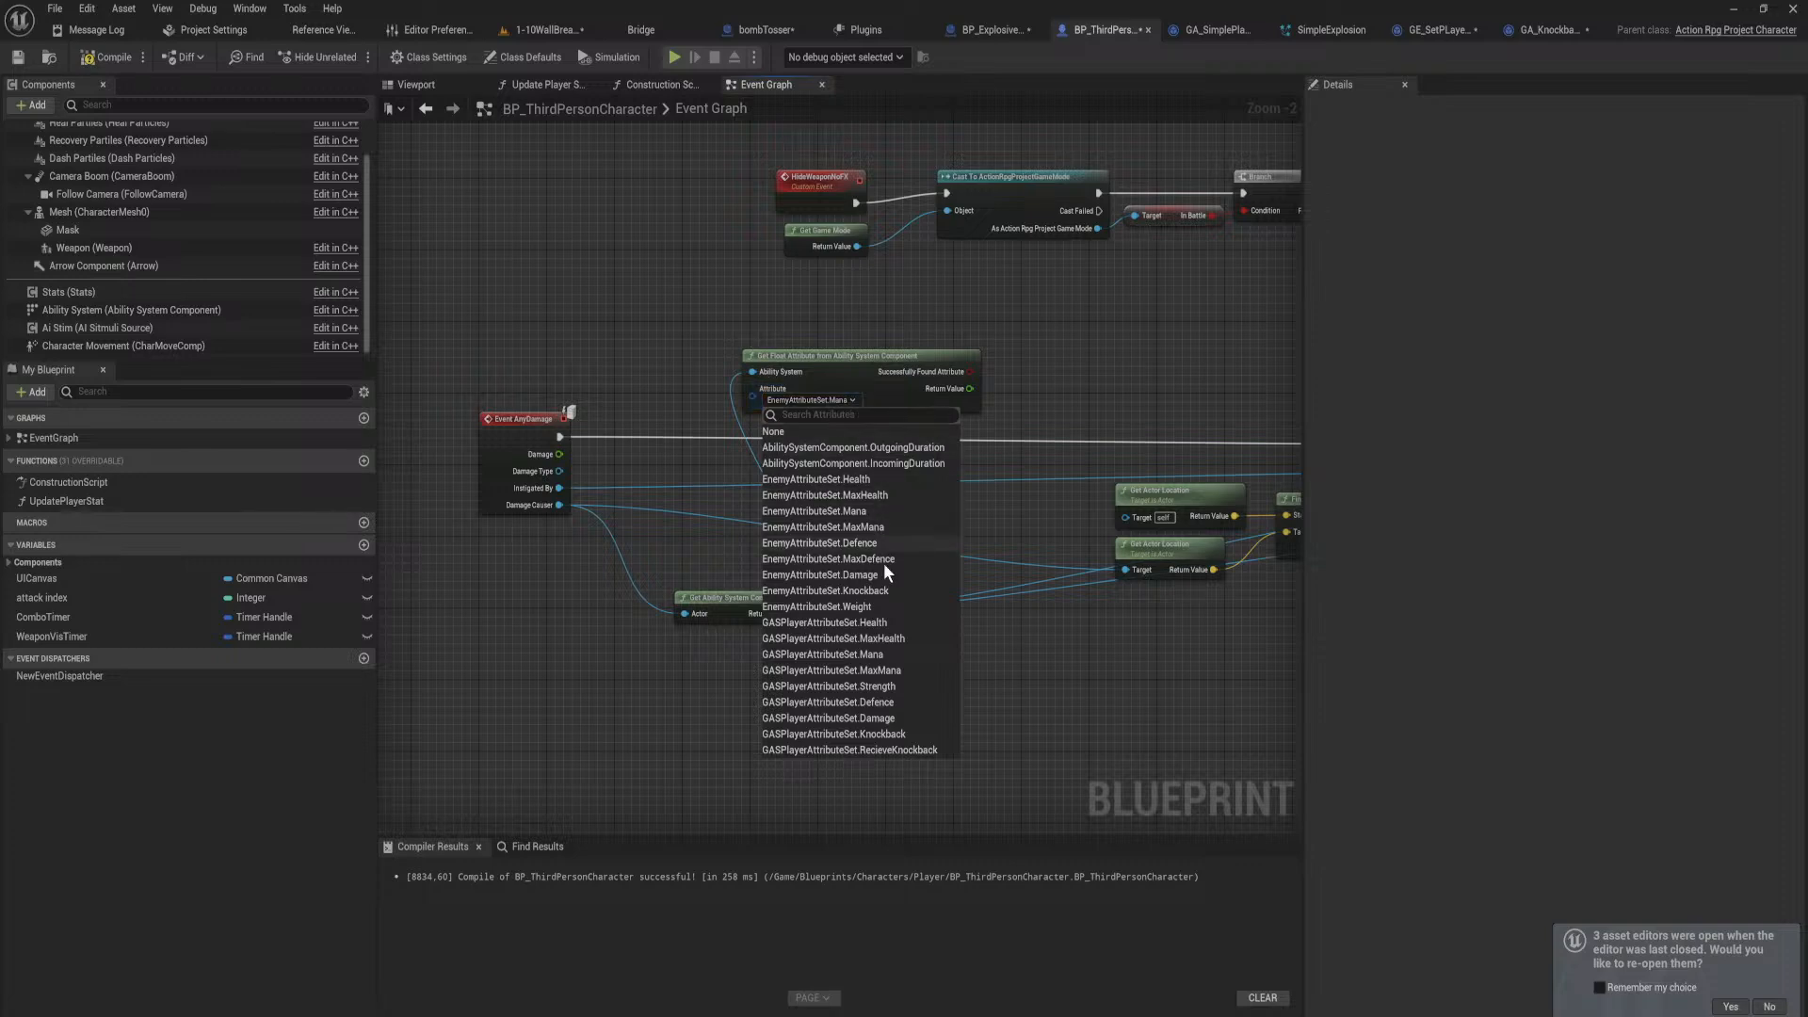
click(899, 735)
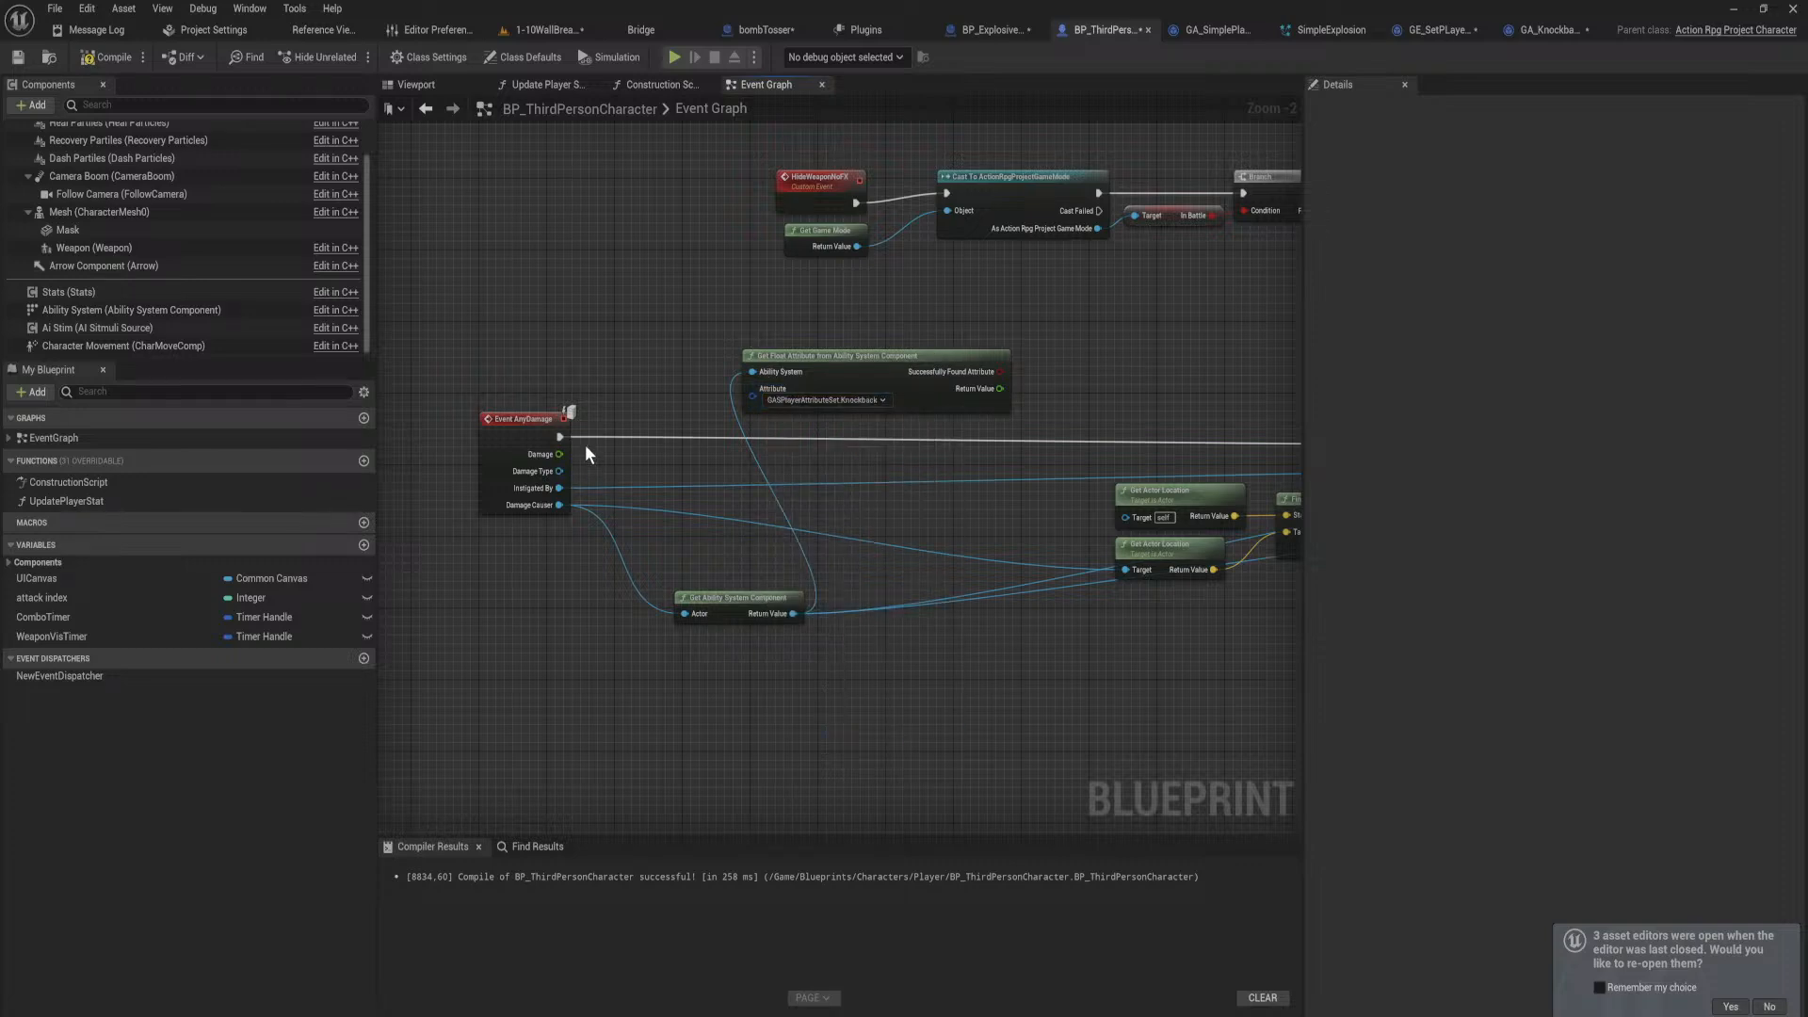
Step: Insert a Print String after Event AnyDamage that prints the float attribute's return value
drag(559, 436, 718, 441)
text(print)
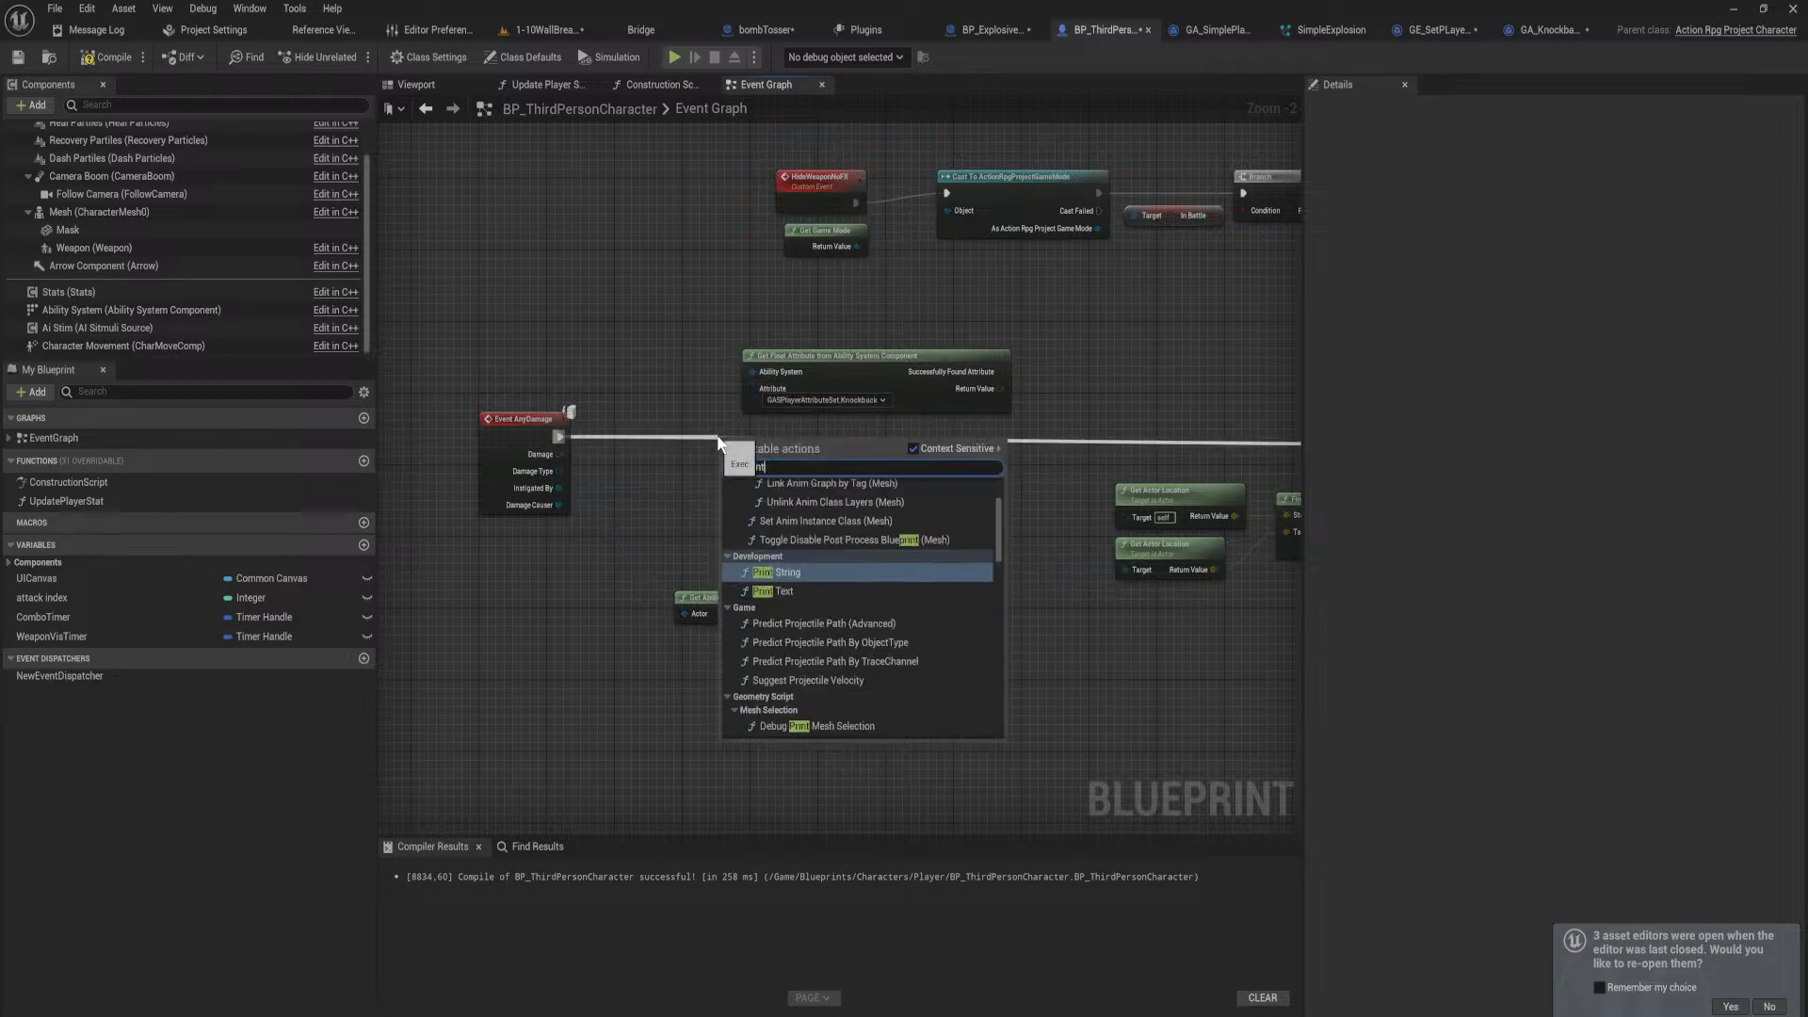
key(Return)
drag(1001, 389, 736, 474)
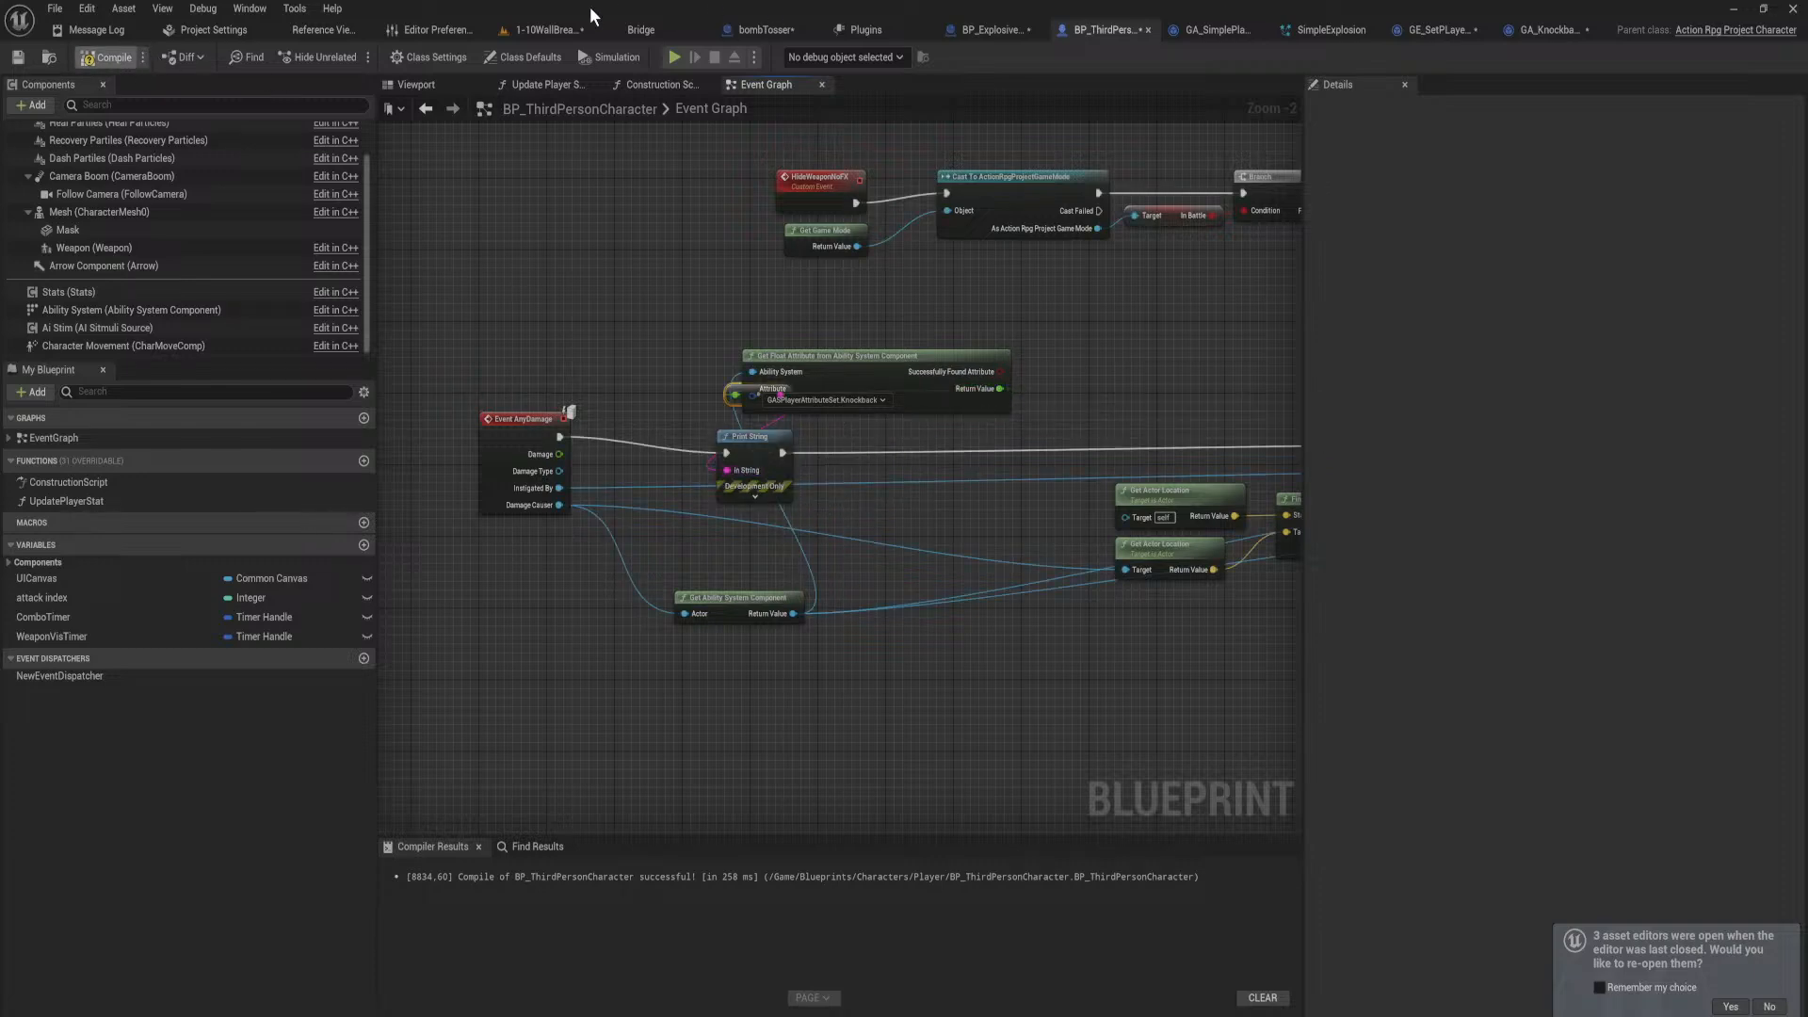
Step: Play the 1-10WallBreaker level, let the explosive projectile reach the player, and end the session
click(539, 23)
click(352, 54)
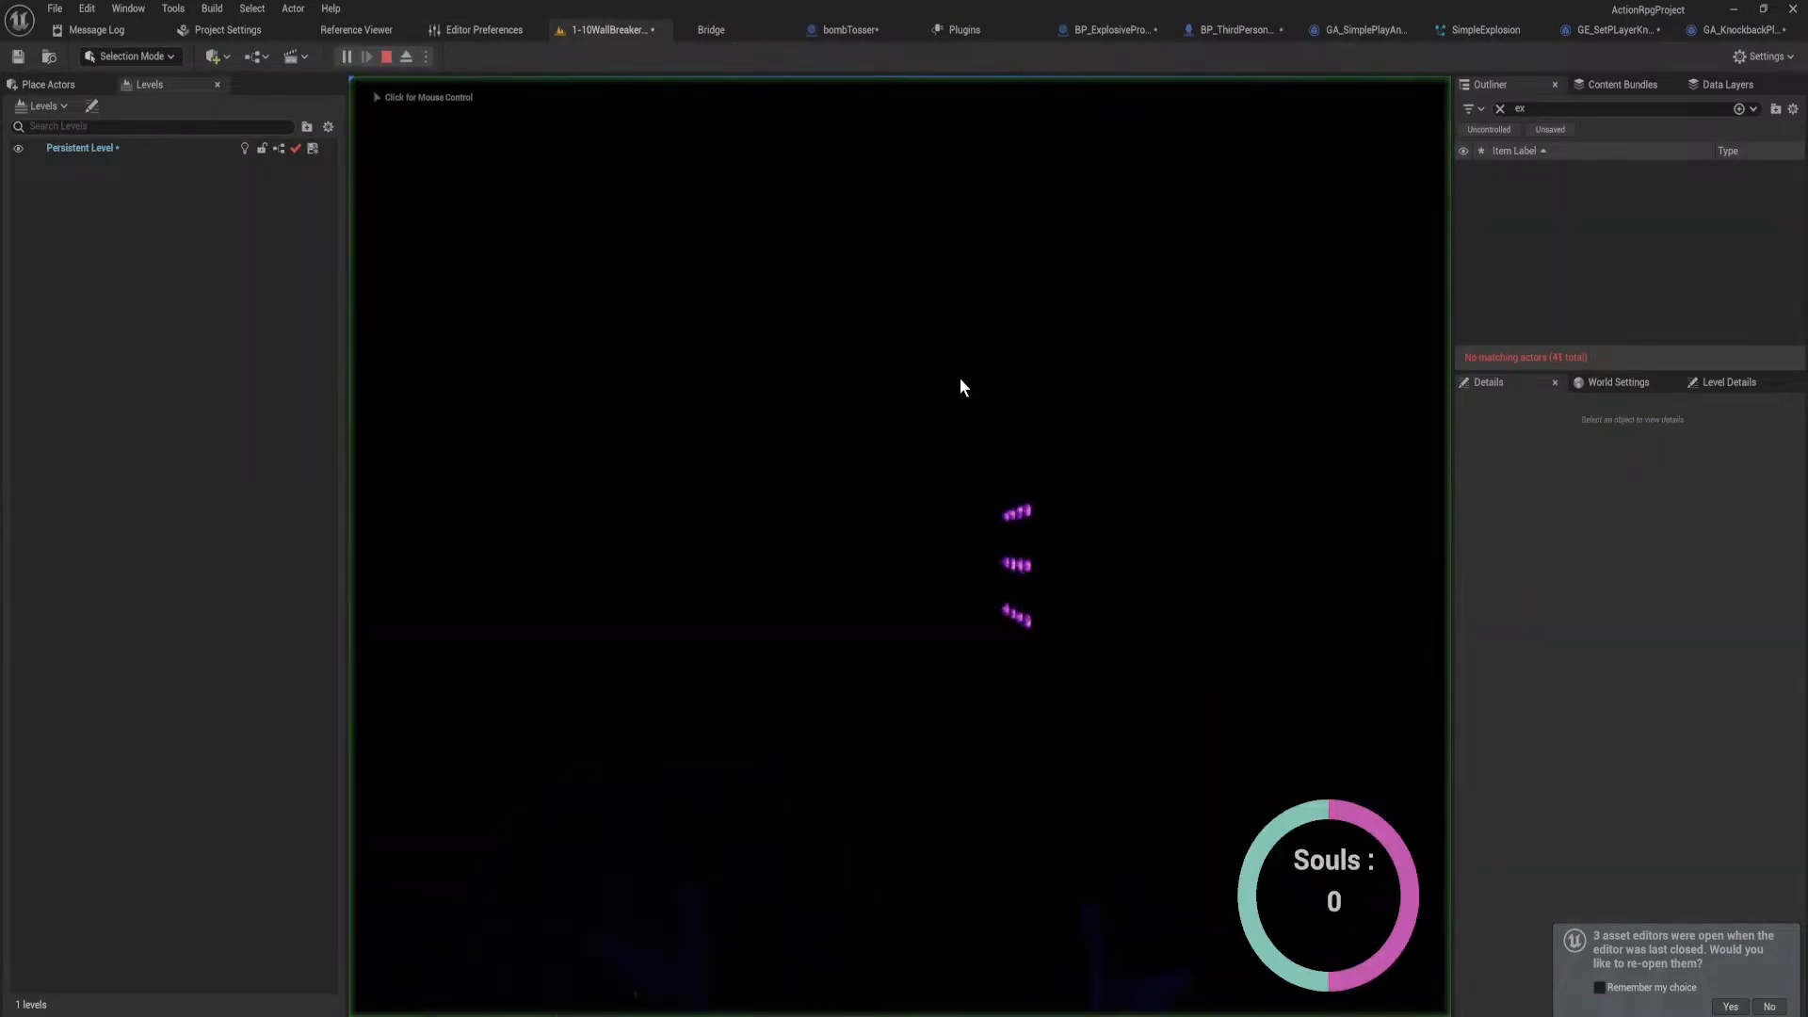
click(960, 386)
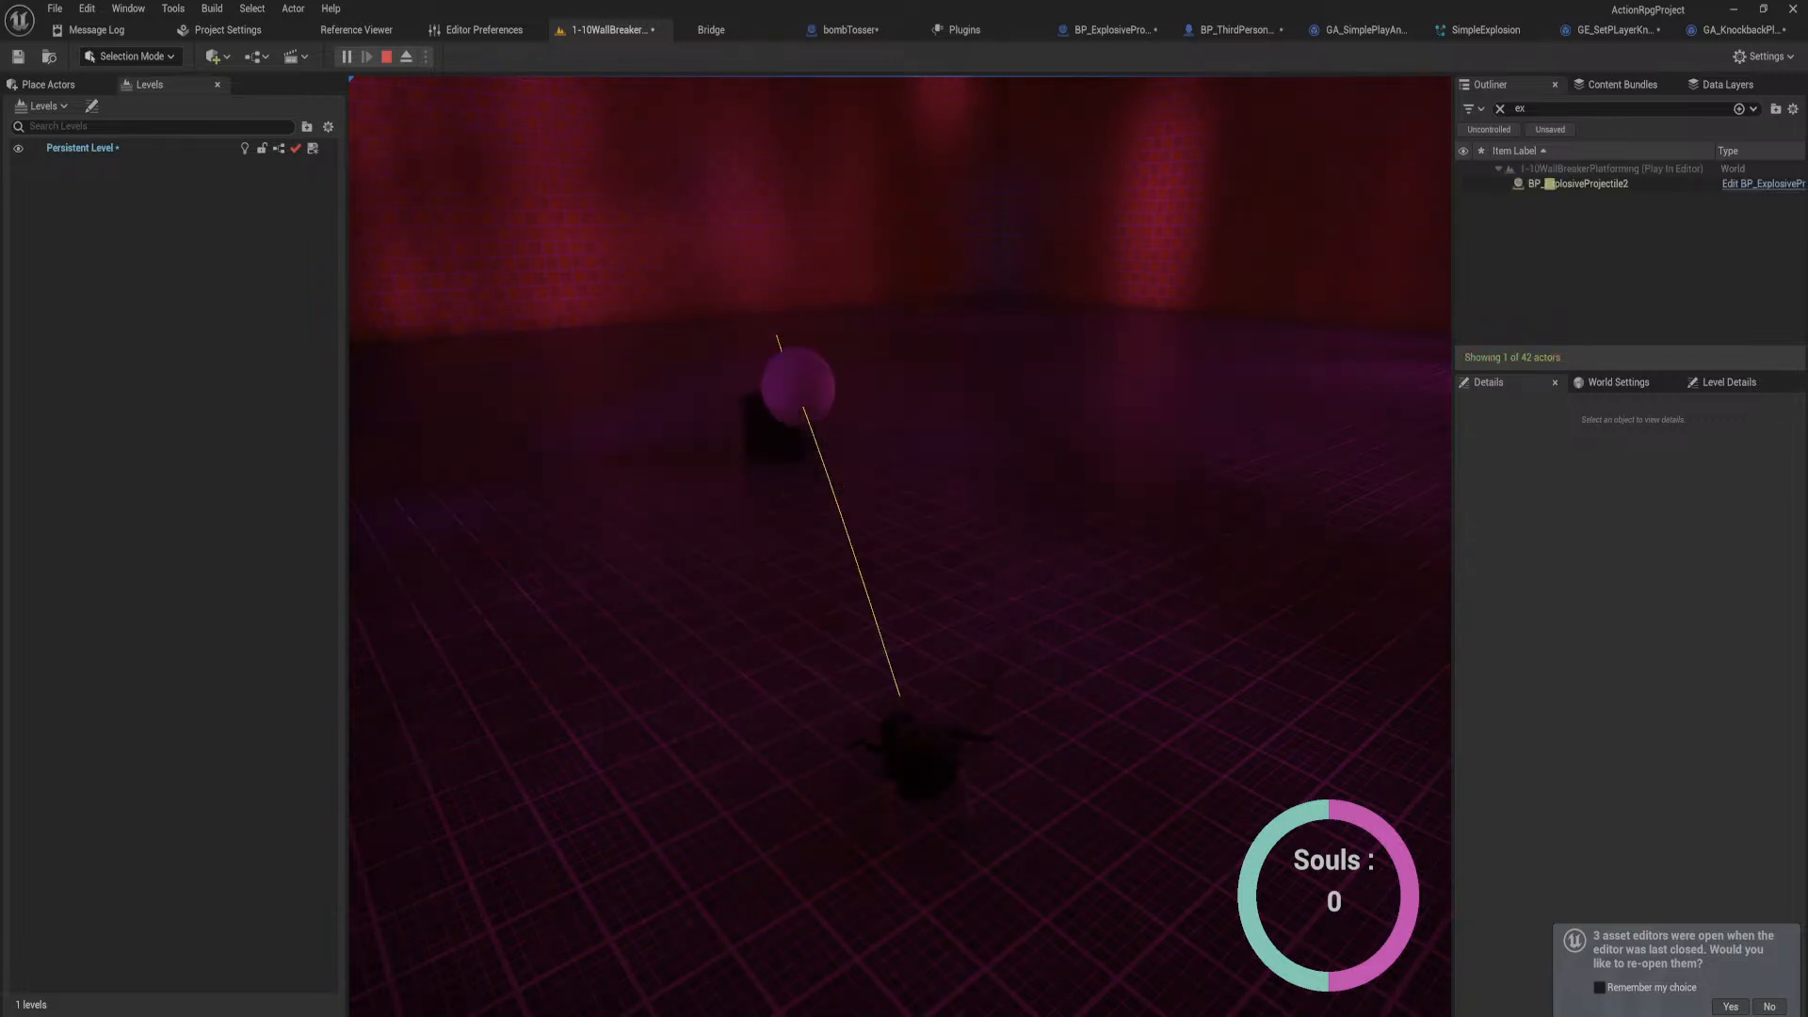
key(Escape)
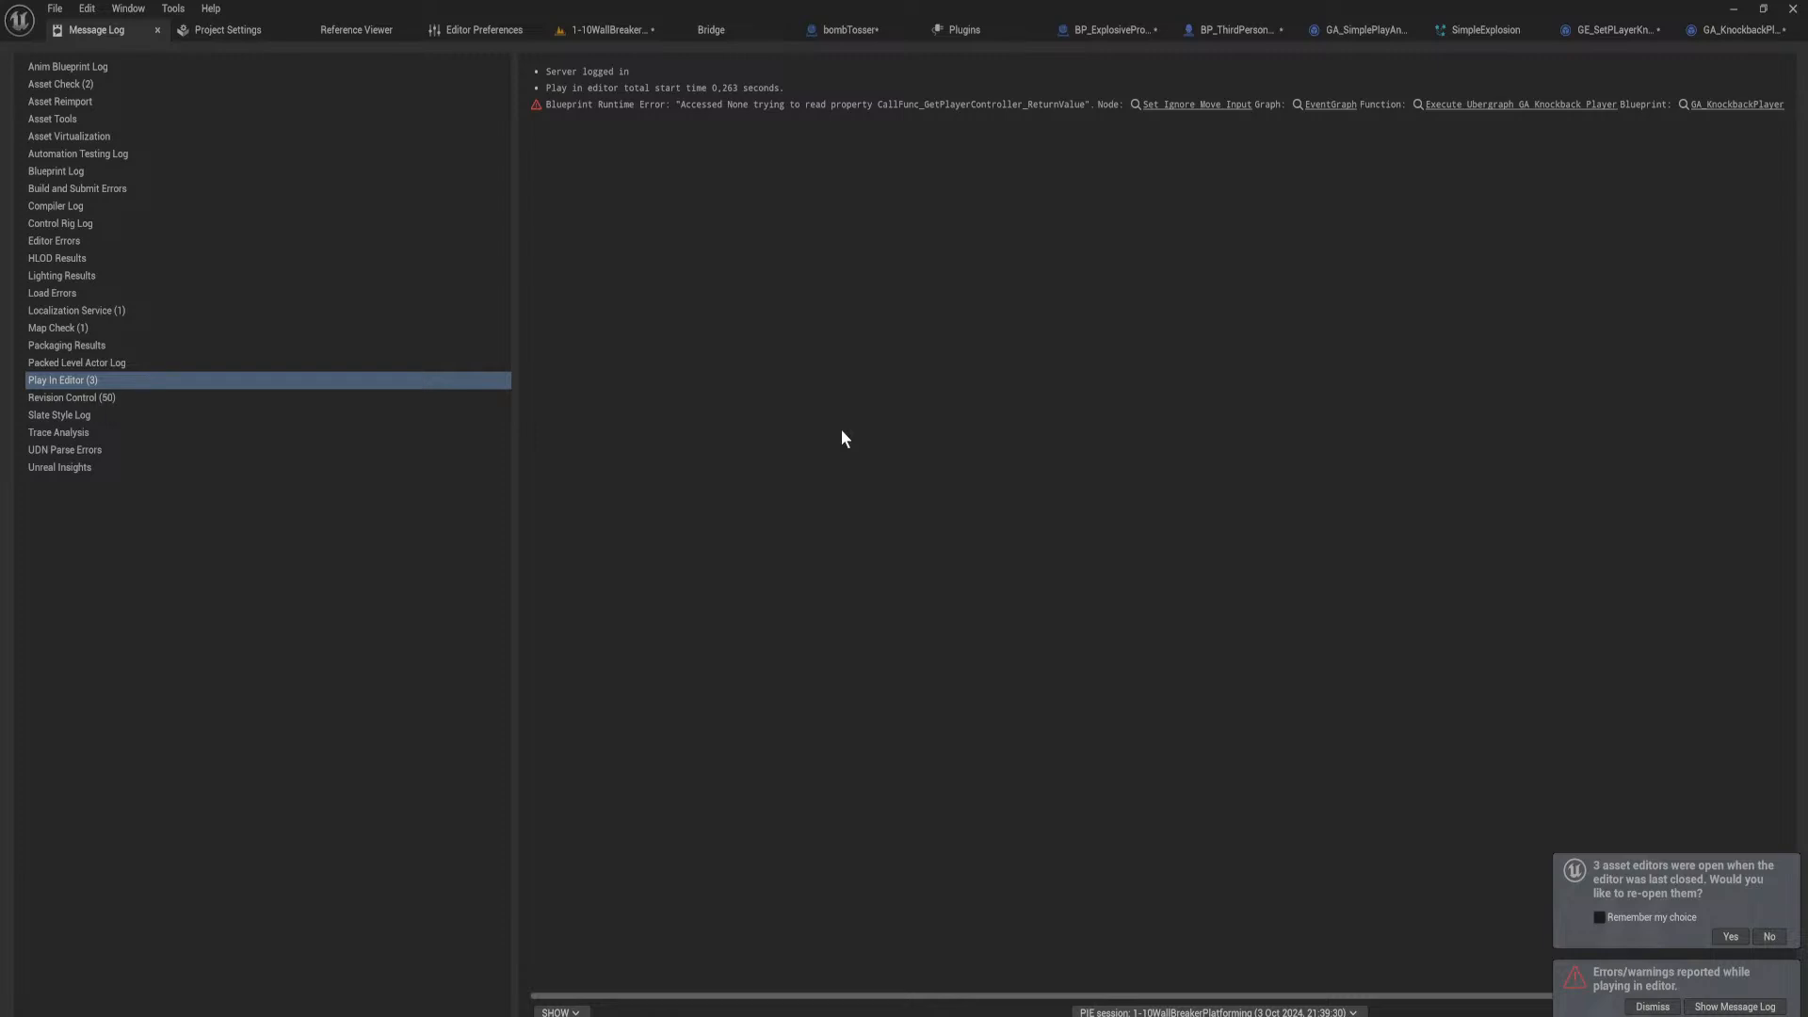
Step: Examine the AbilitySystem defaults in BP_ExplosiveProjectile and the Knockback row of its starting data table, and compare with GA_KnockbackPlayer
click(1134, 31)
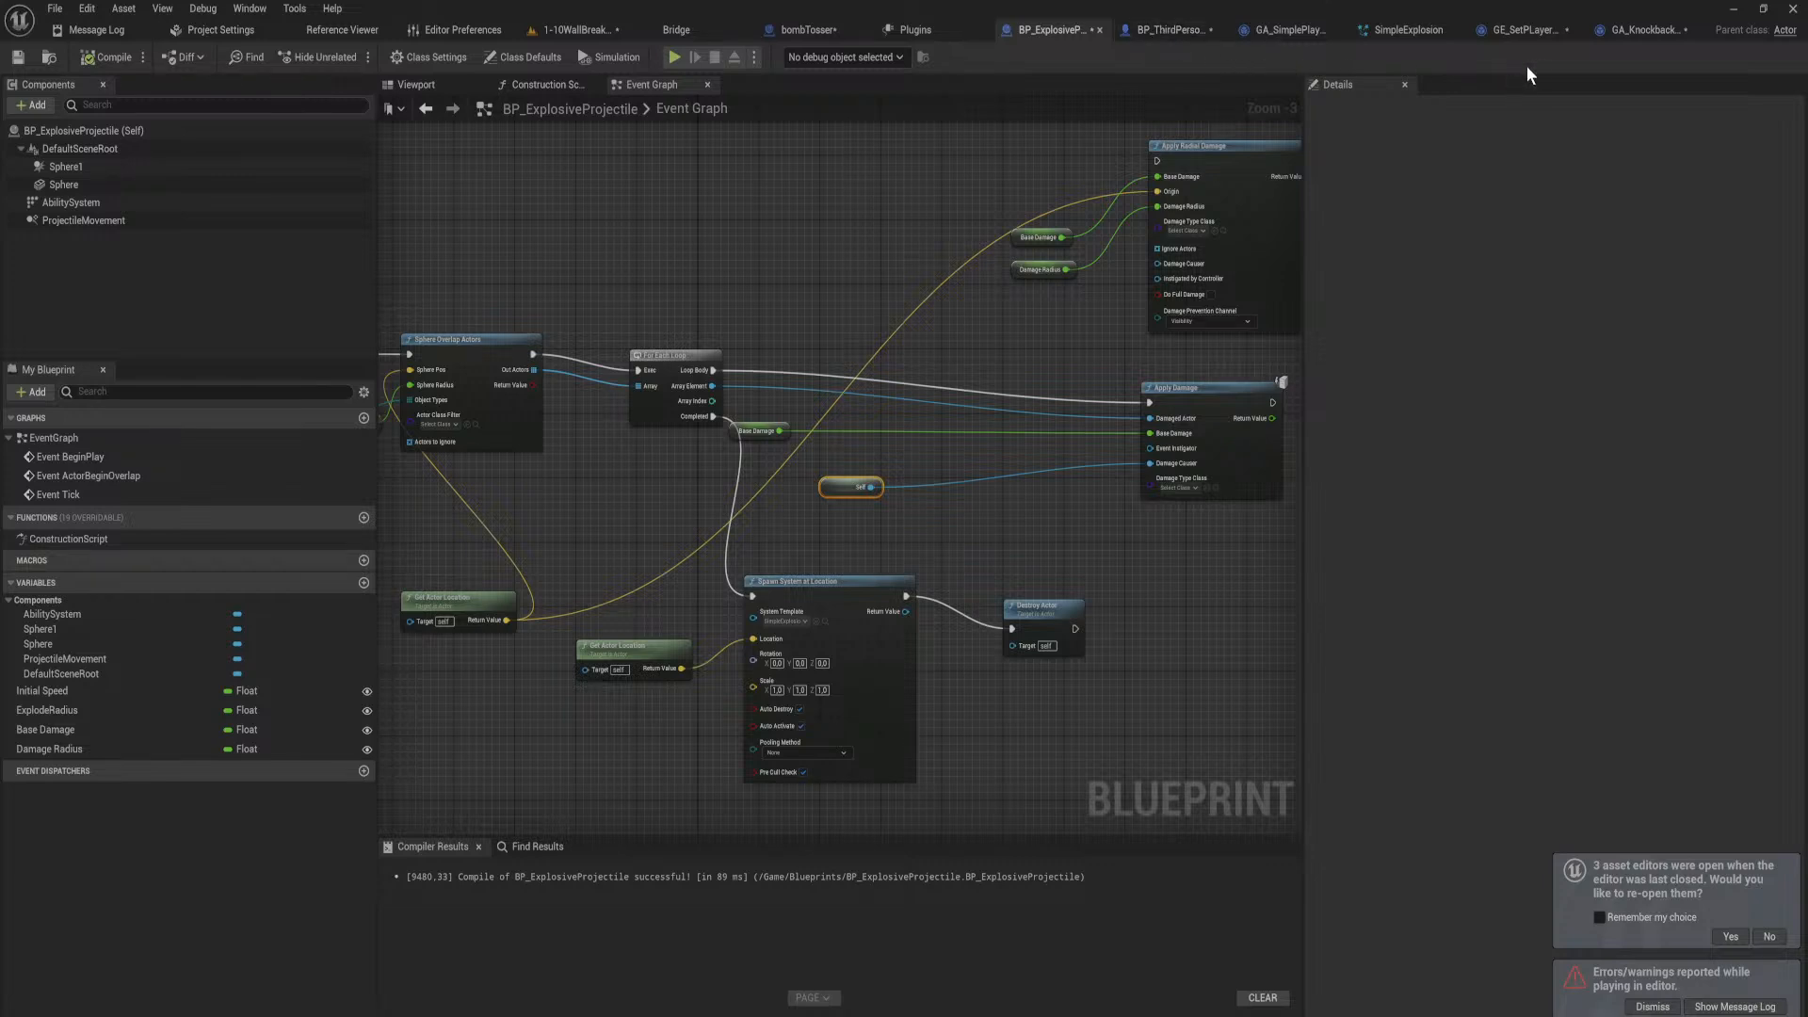
click(1638, 31)
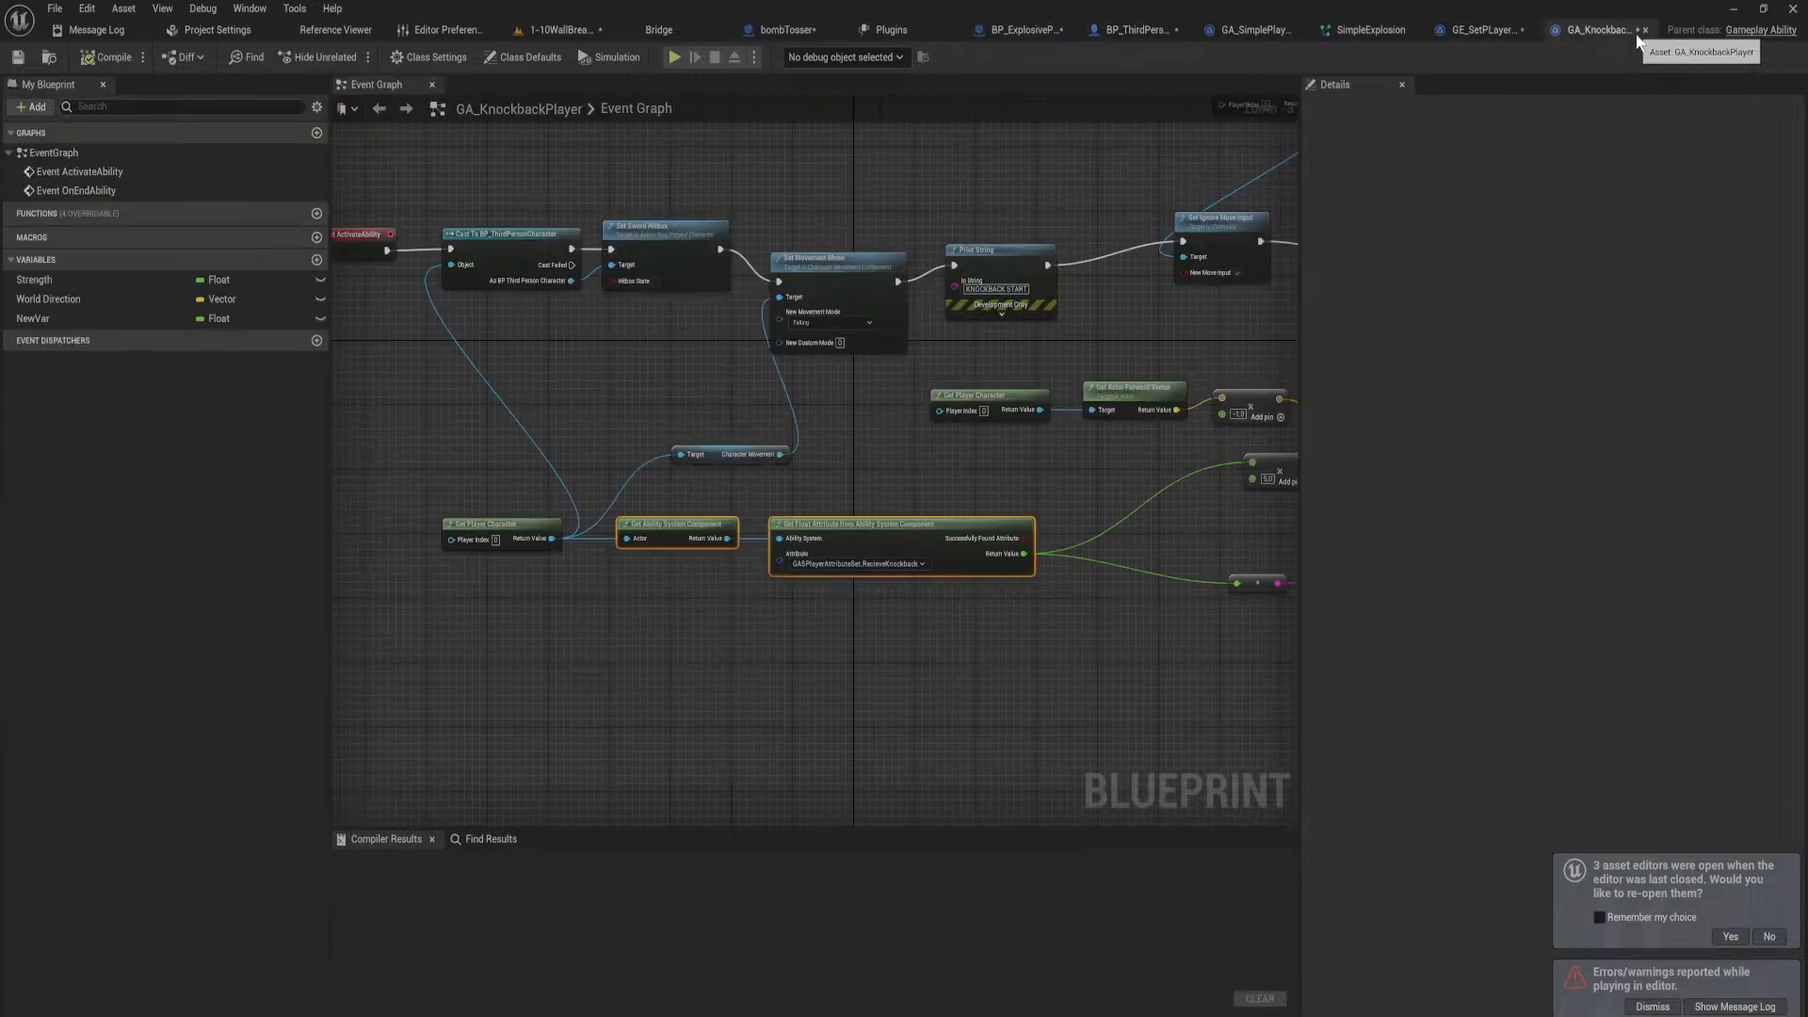
click(1028, 32)
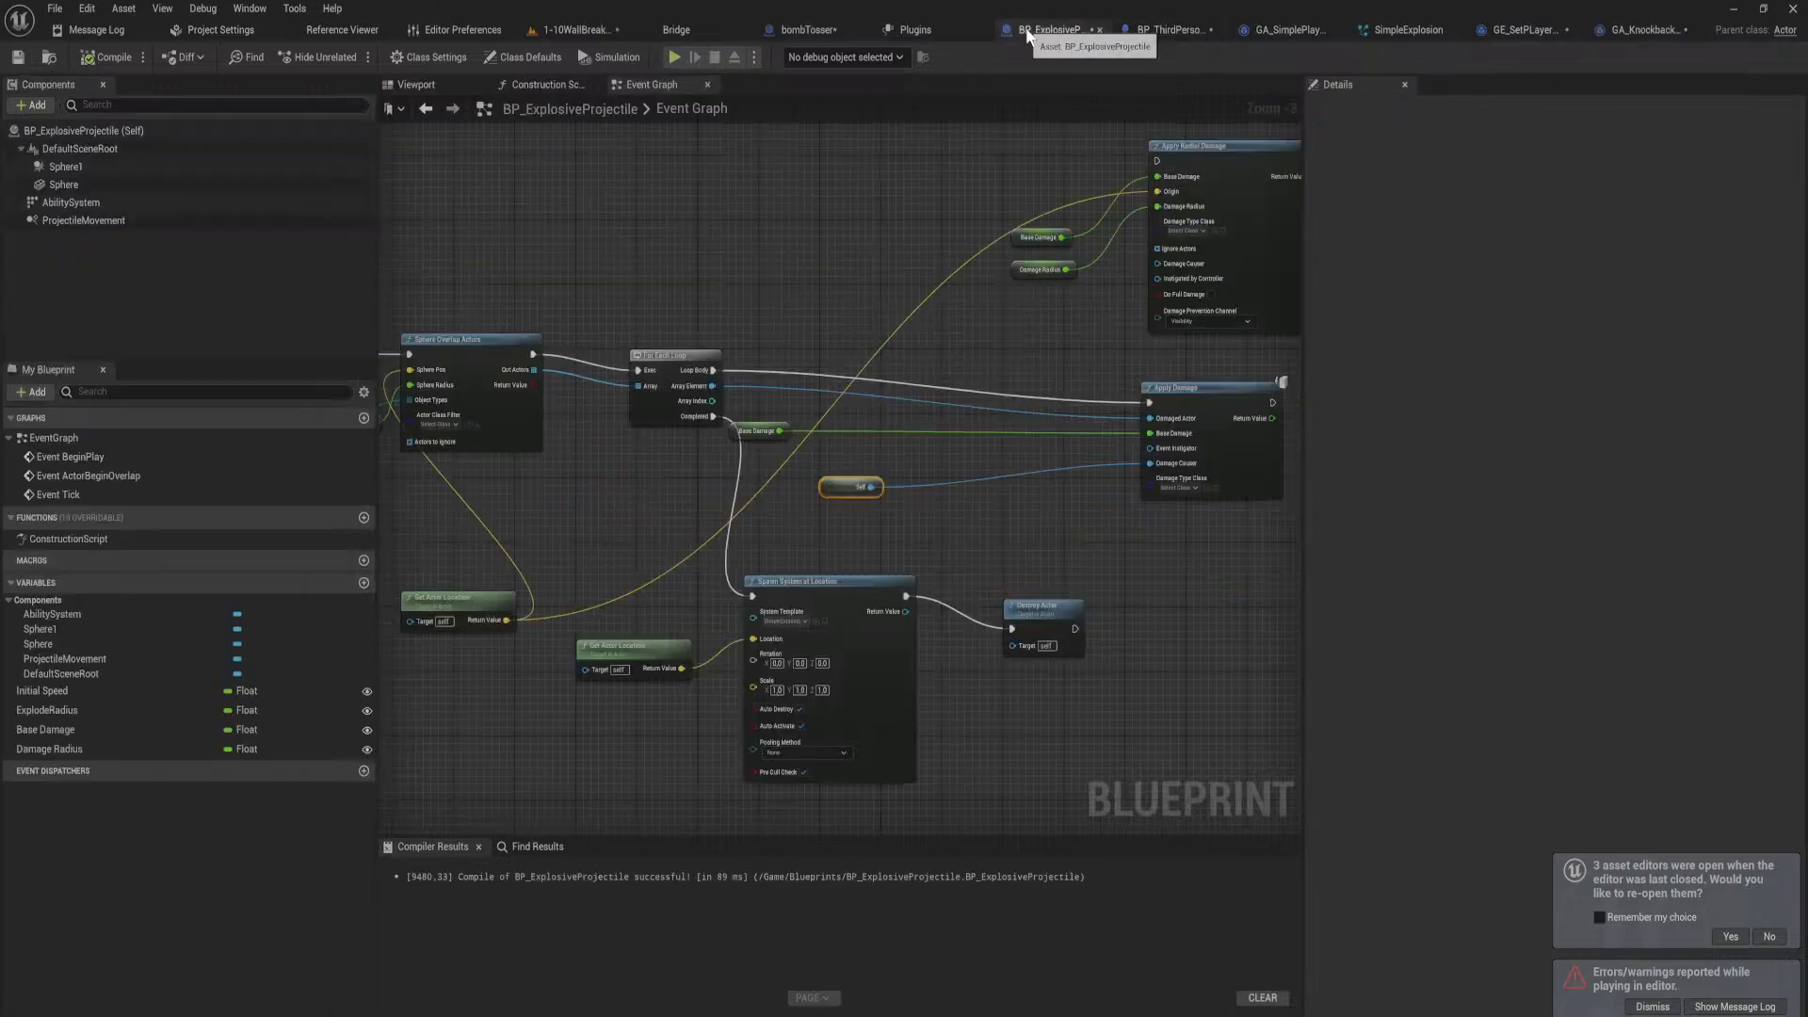
click(151, 202)
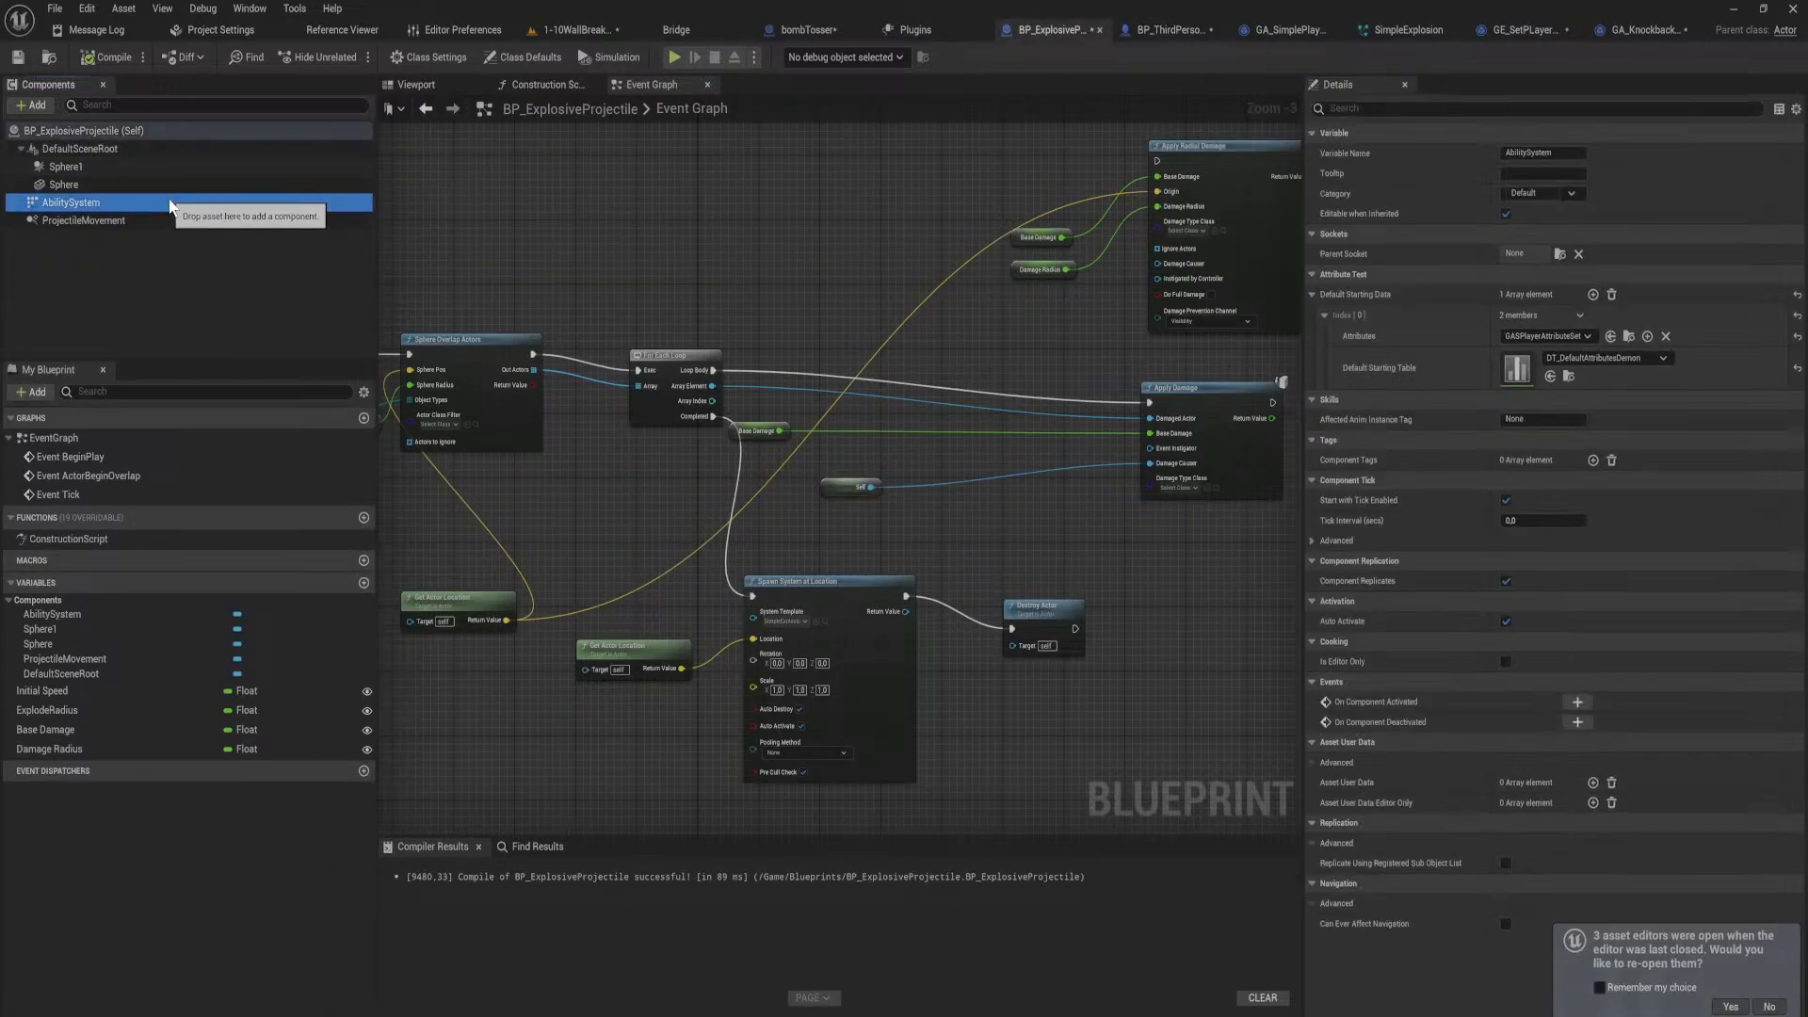
double_click(1514, 370)
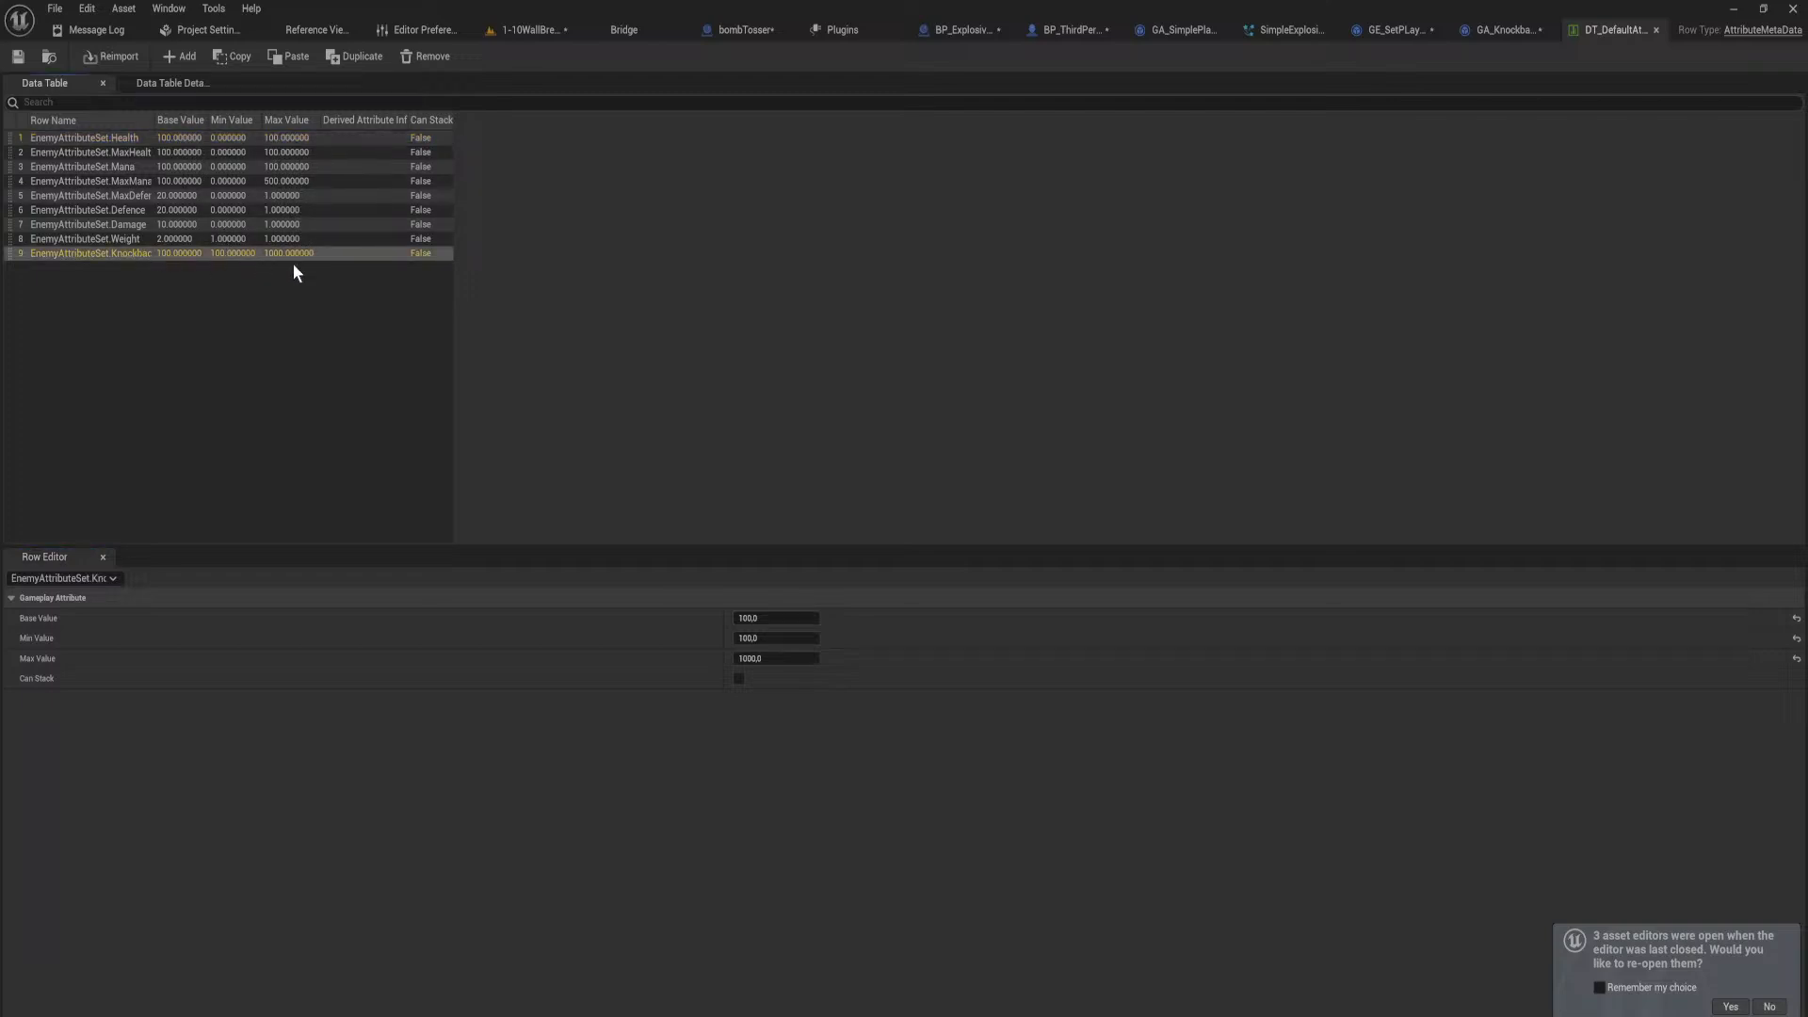
click(1505, 33)
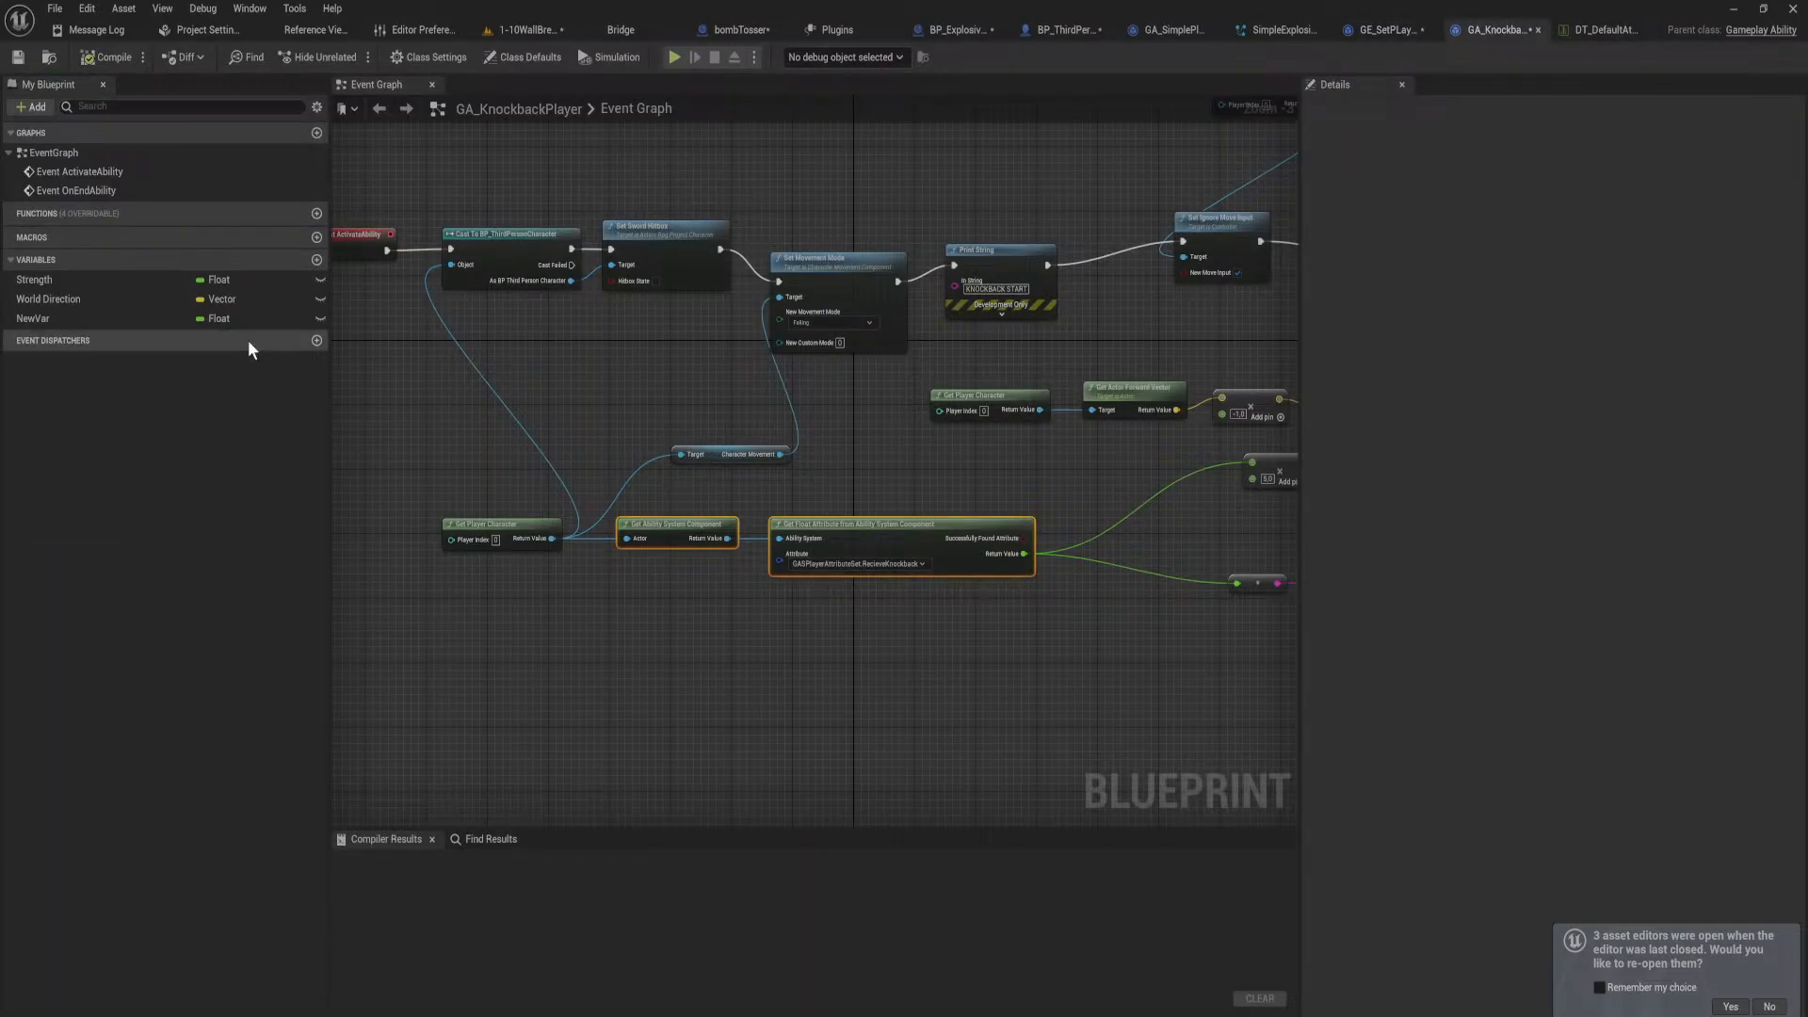
Step: In BP_ExplosiveProjectile, spread out the Event ActorBeginOverlap, Make Array and Get Actor Location nodes ahead of Sphere Overlap Actors
click(997, 29)
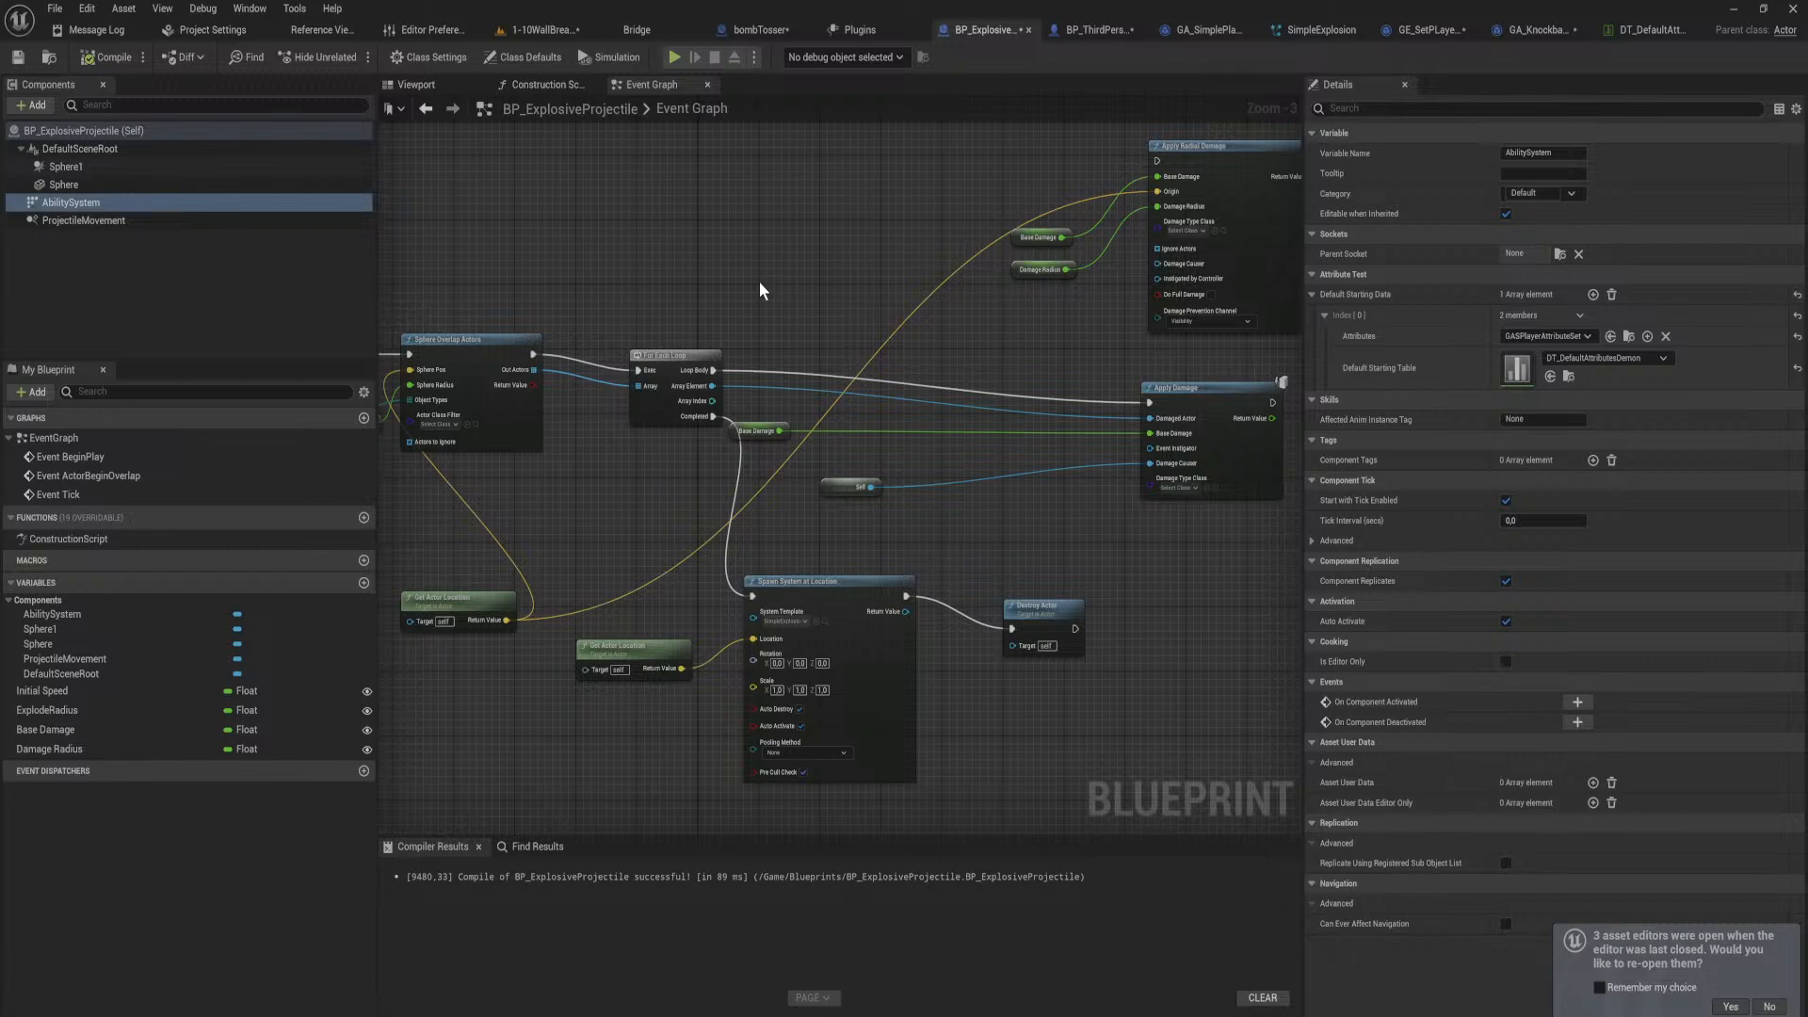
right_drag(615, 308, 1243, 328)
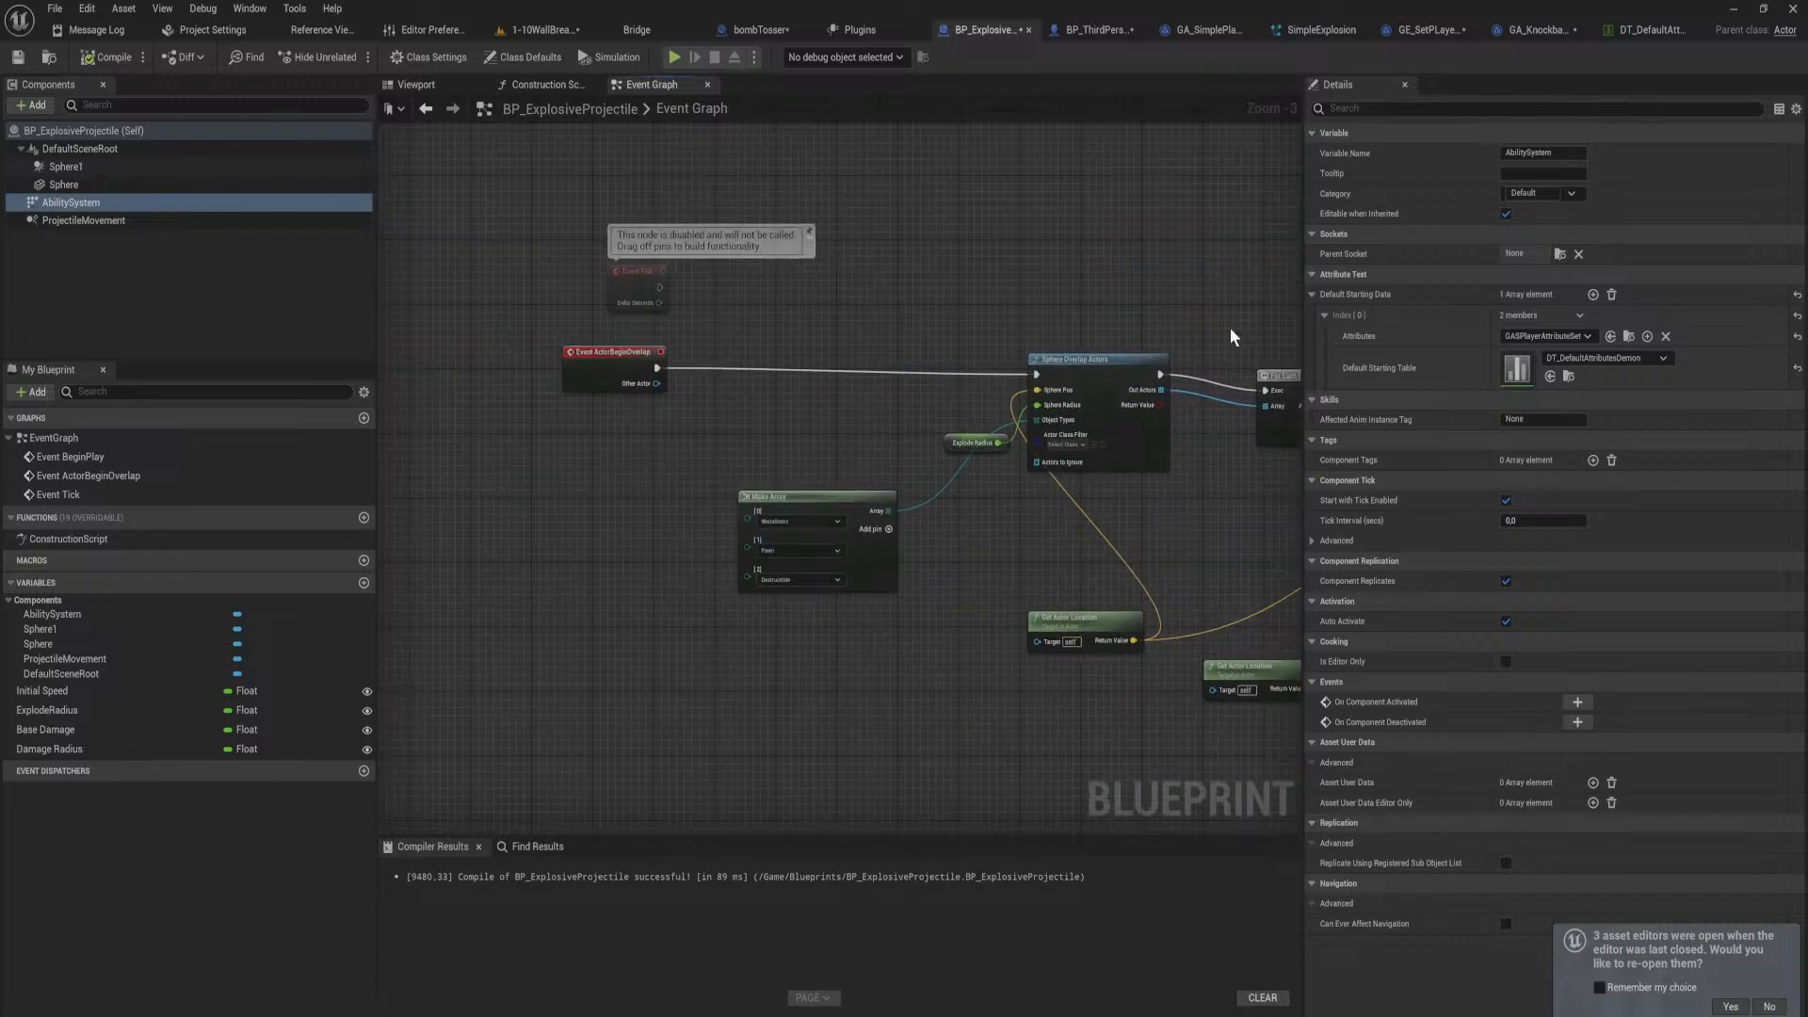
drag(596, 366, 512, 382)
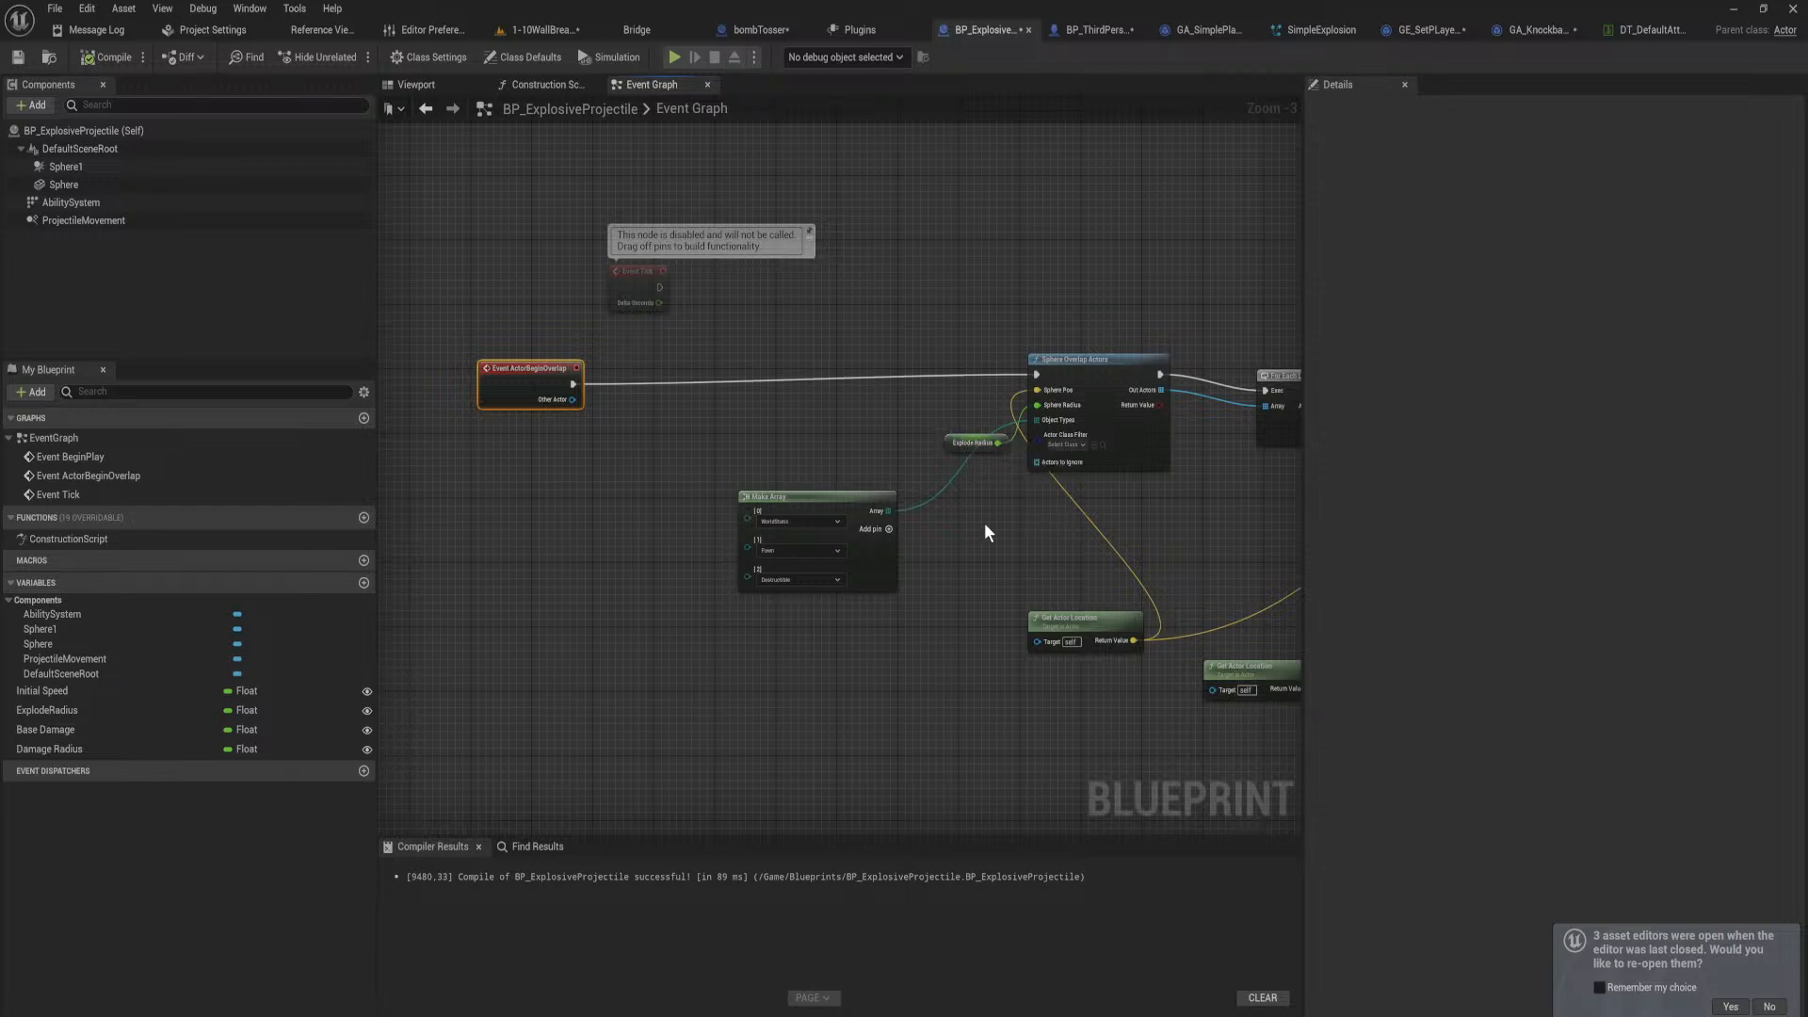
drag(837, 516, 546, 466)
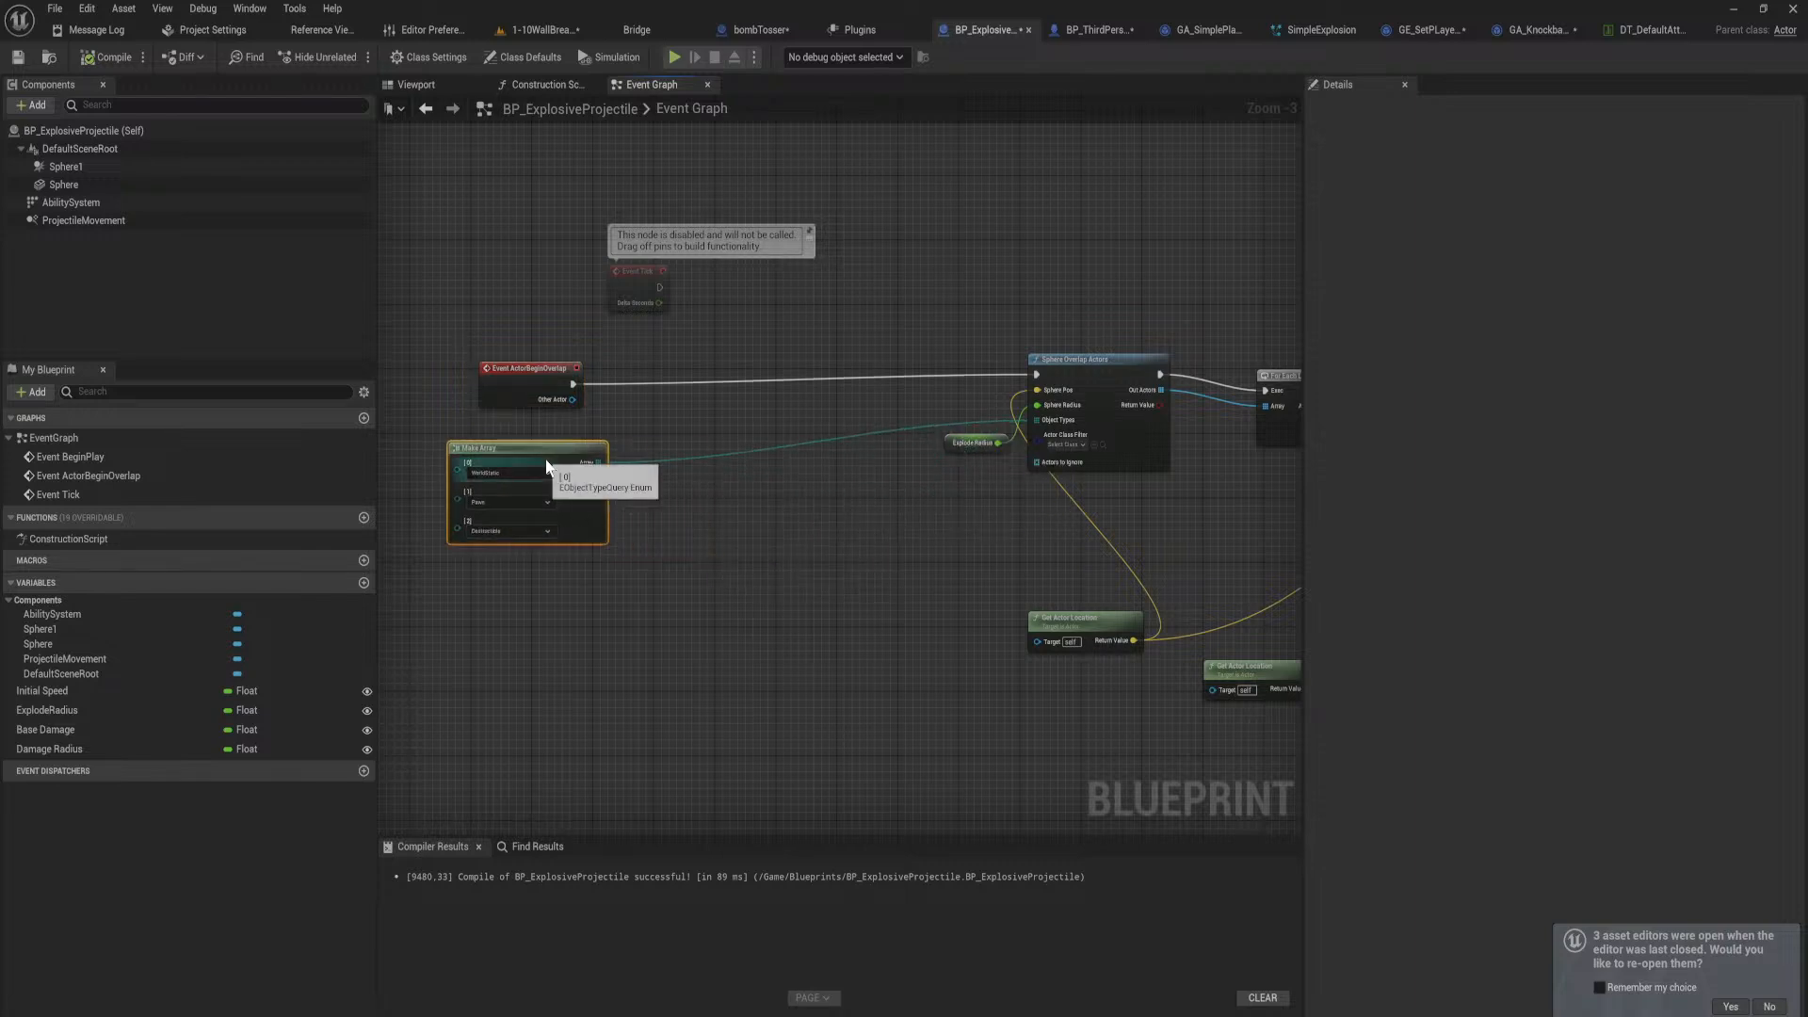
right_drag(546, 466, 564, 461)
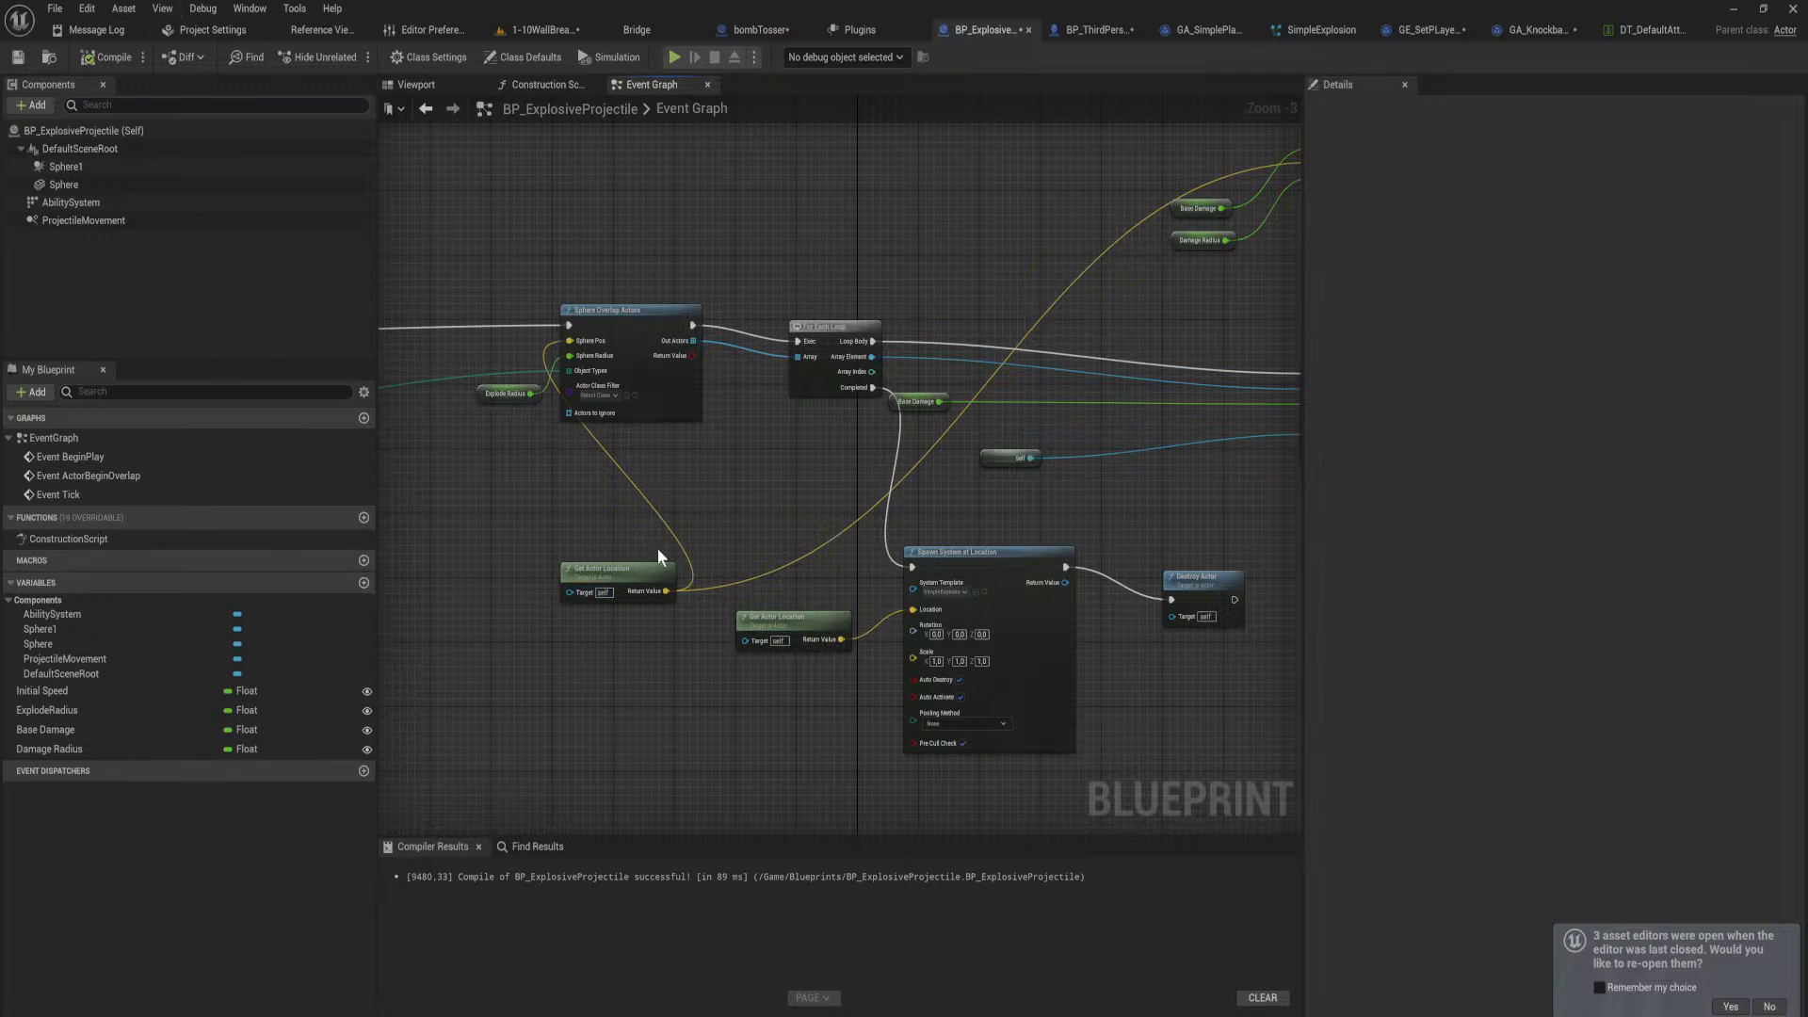
drag(641, 569, 426, 535)
right_drag(504, 518, 1145, 507)
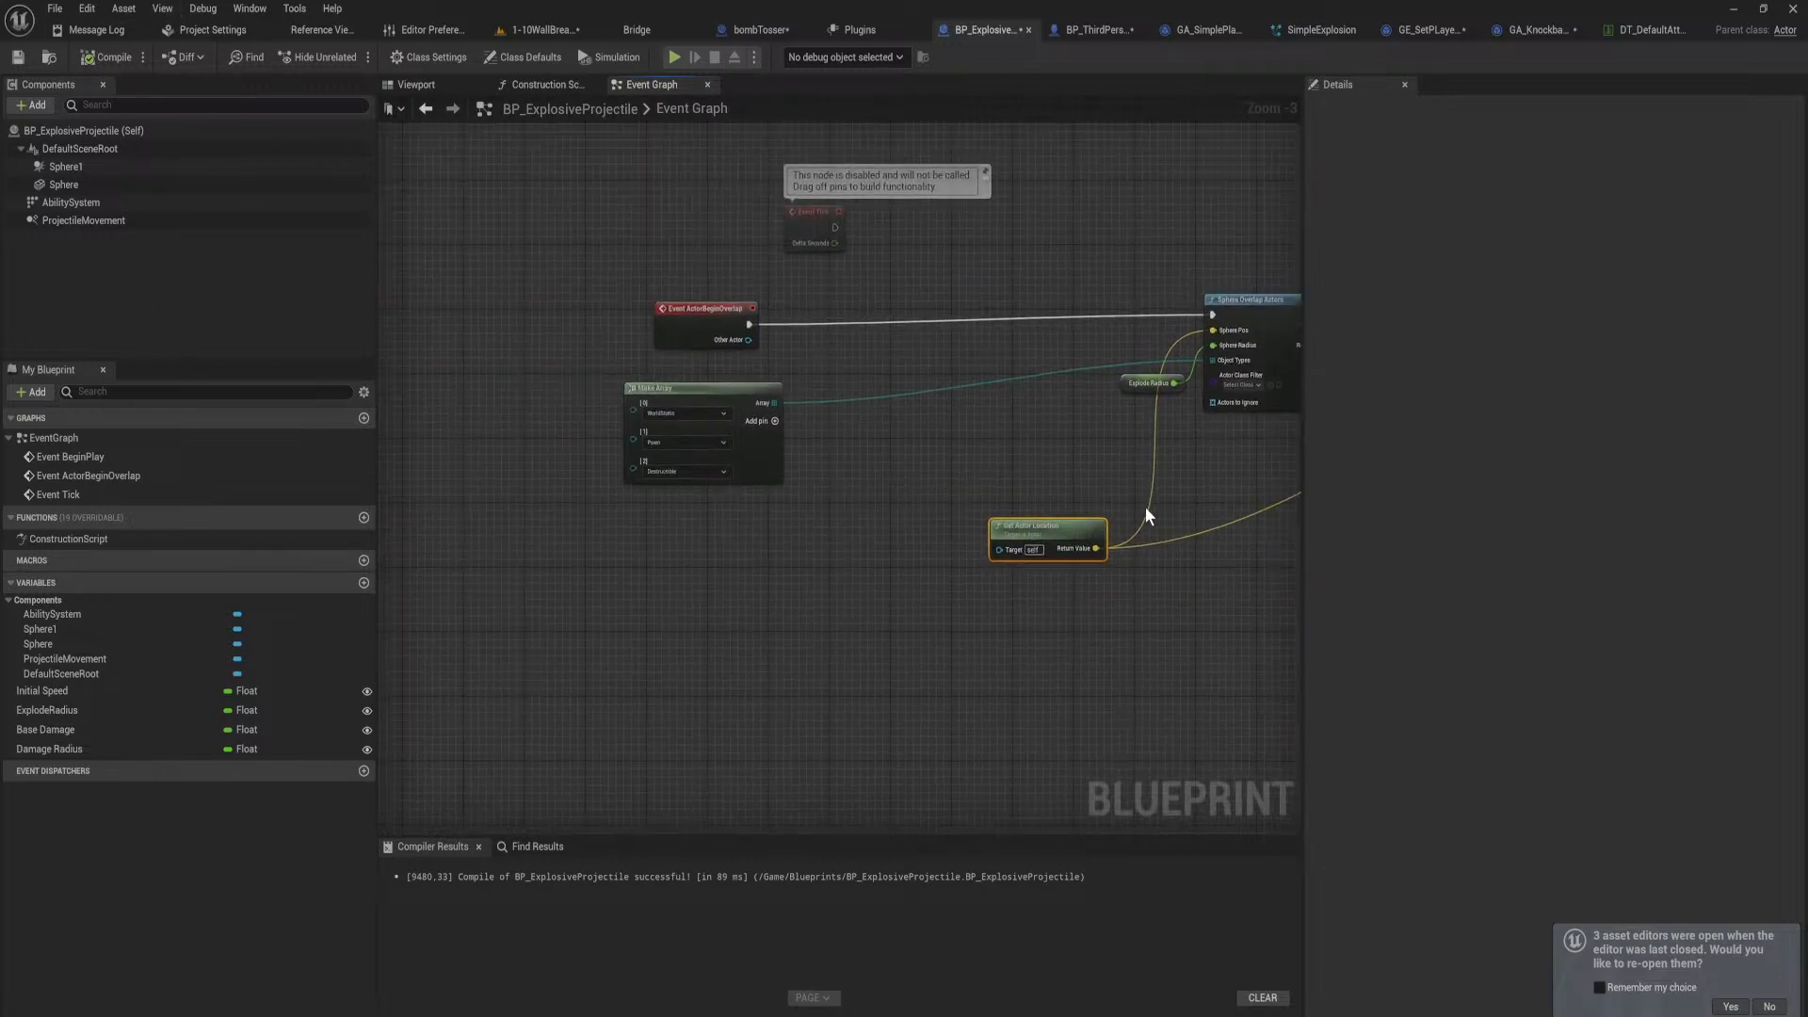
Step: Add an Ability System component reference and an Event Tick node above the overlap logic in BP_ExplosiveProjectile
click(94, 204)
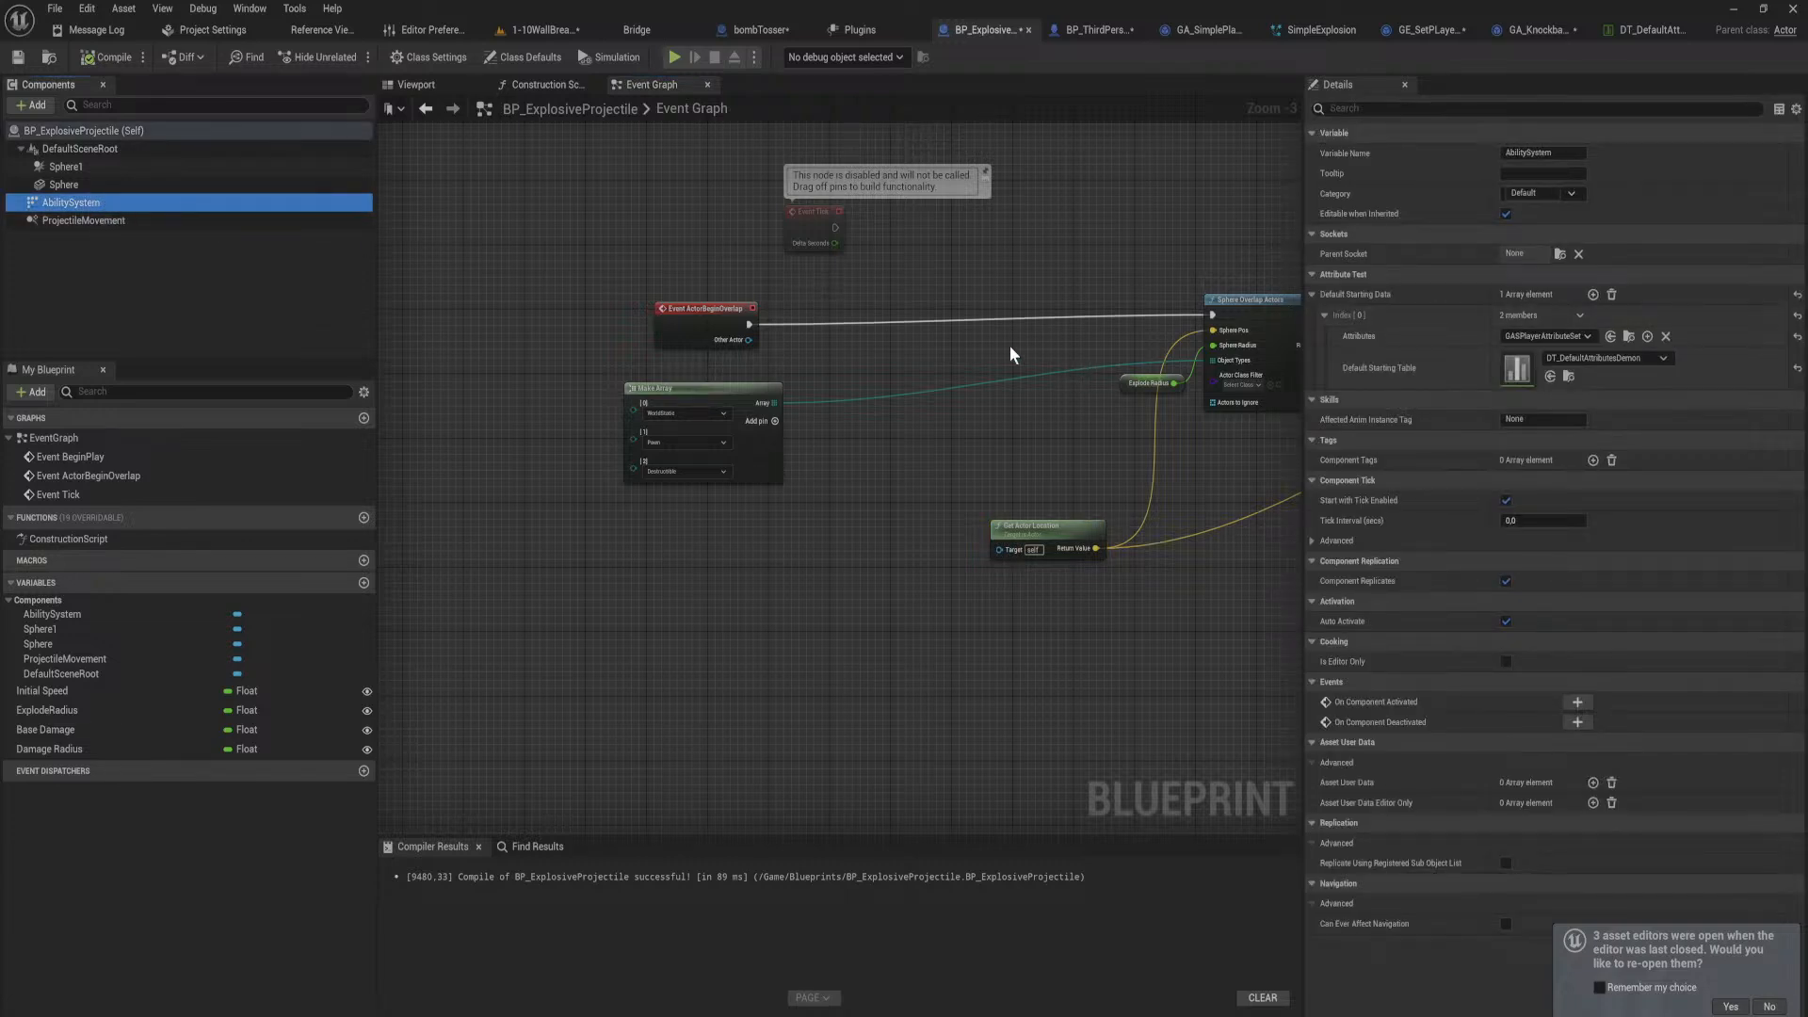
right_drag(989, 347, 950, 580)
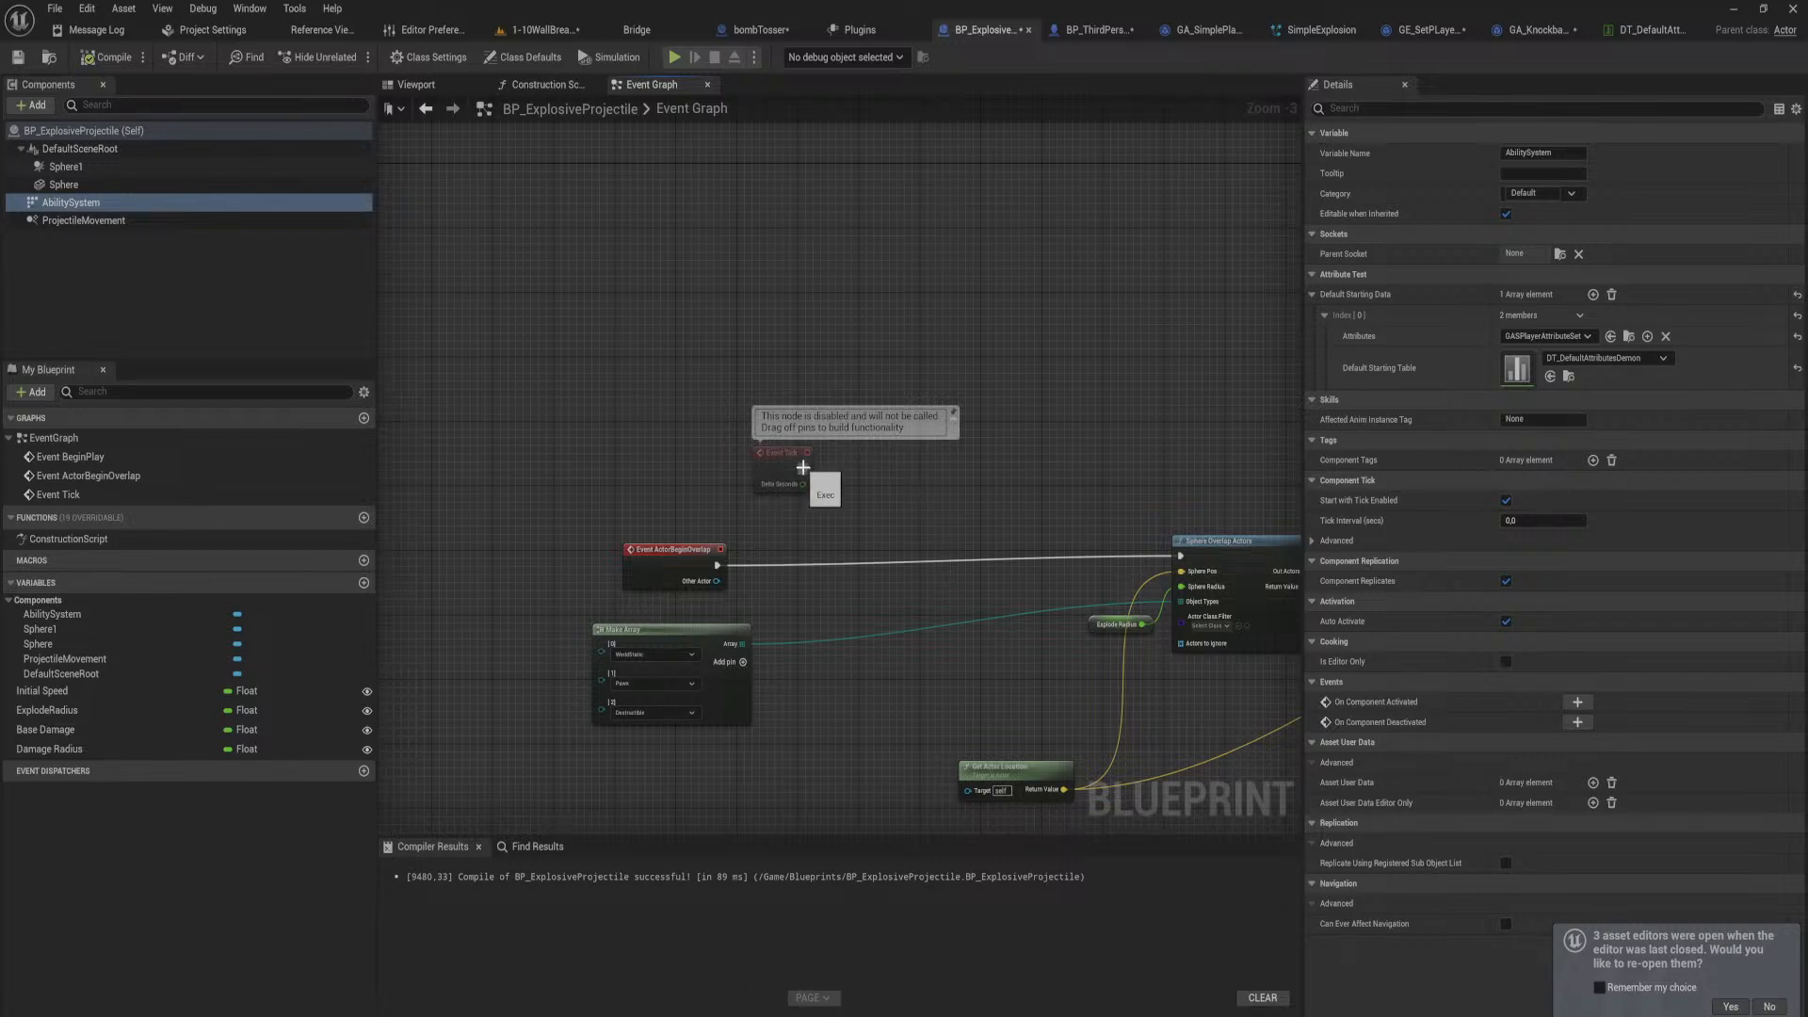
drag(95, 205, 904, 320)
right_click(797, 278)
text(event )
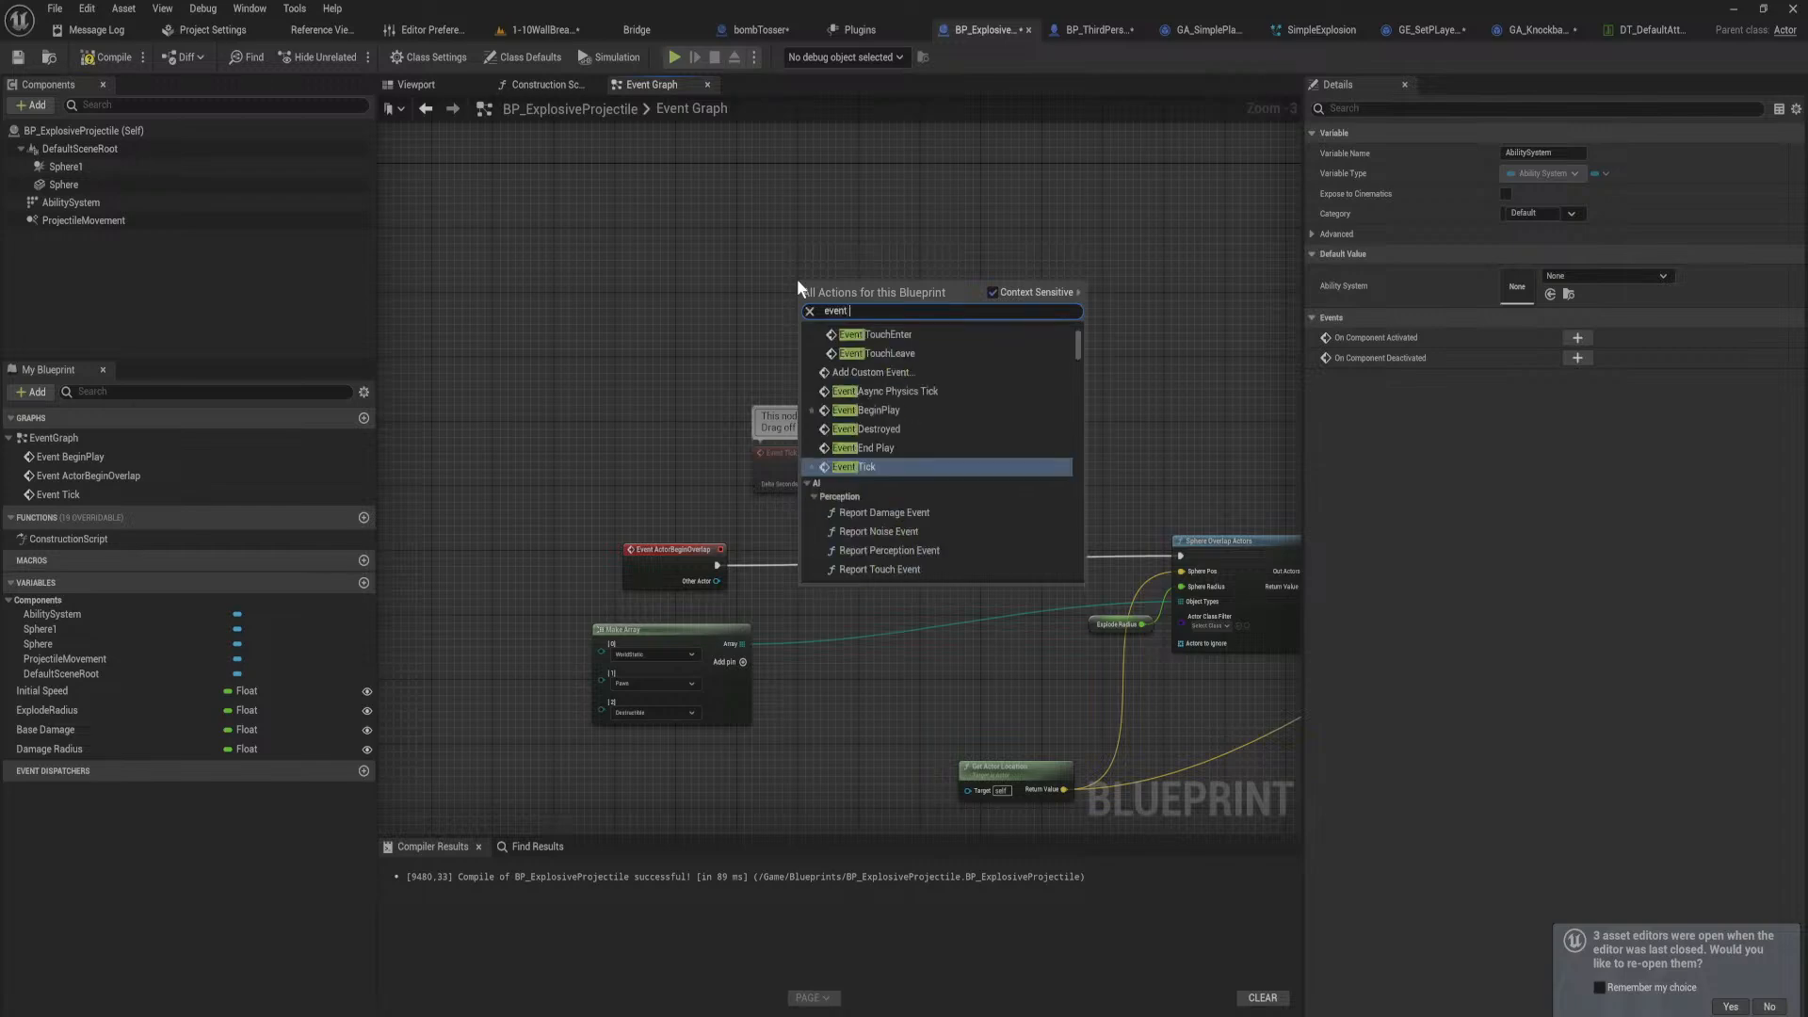
text(tick)
key(Return)
Step: Add a Get All Attributes node fed by the Ability System reference and place the reference below Event Tick
scroll(915, 556, down, 2)
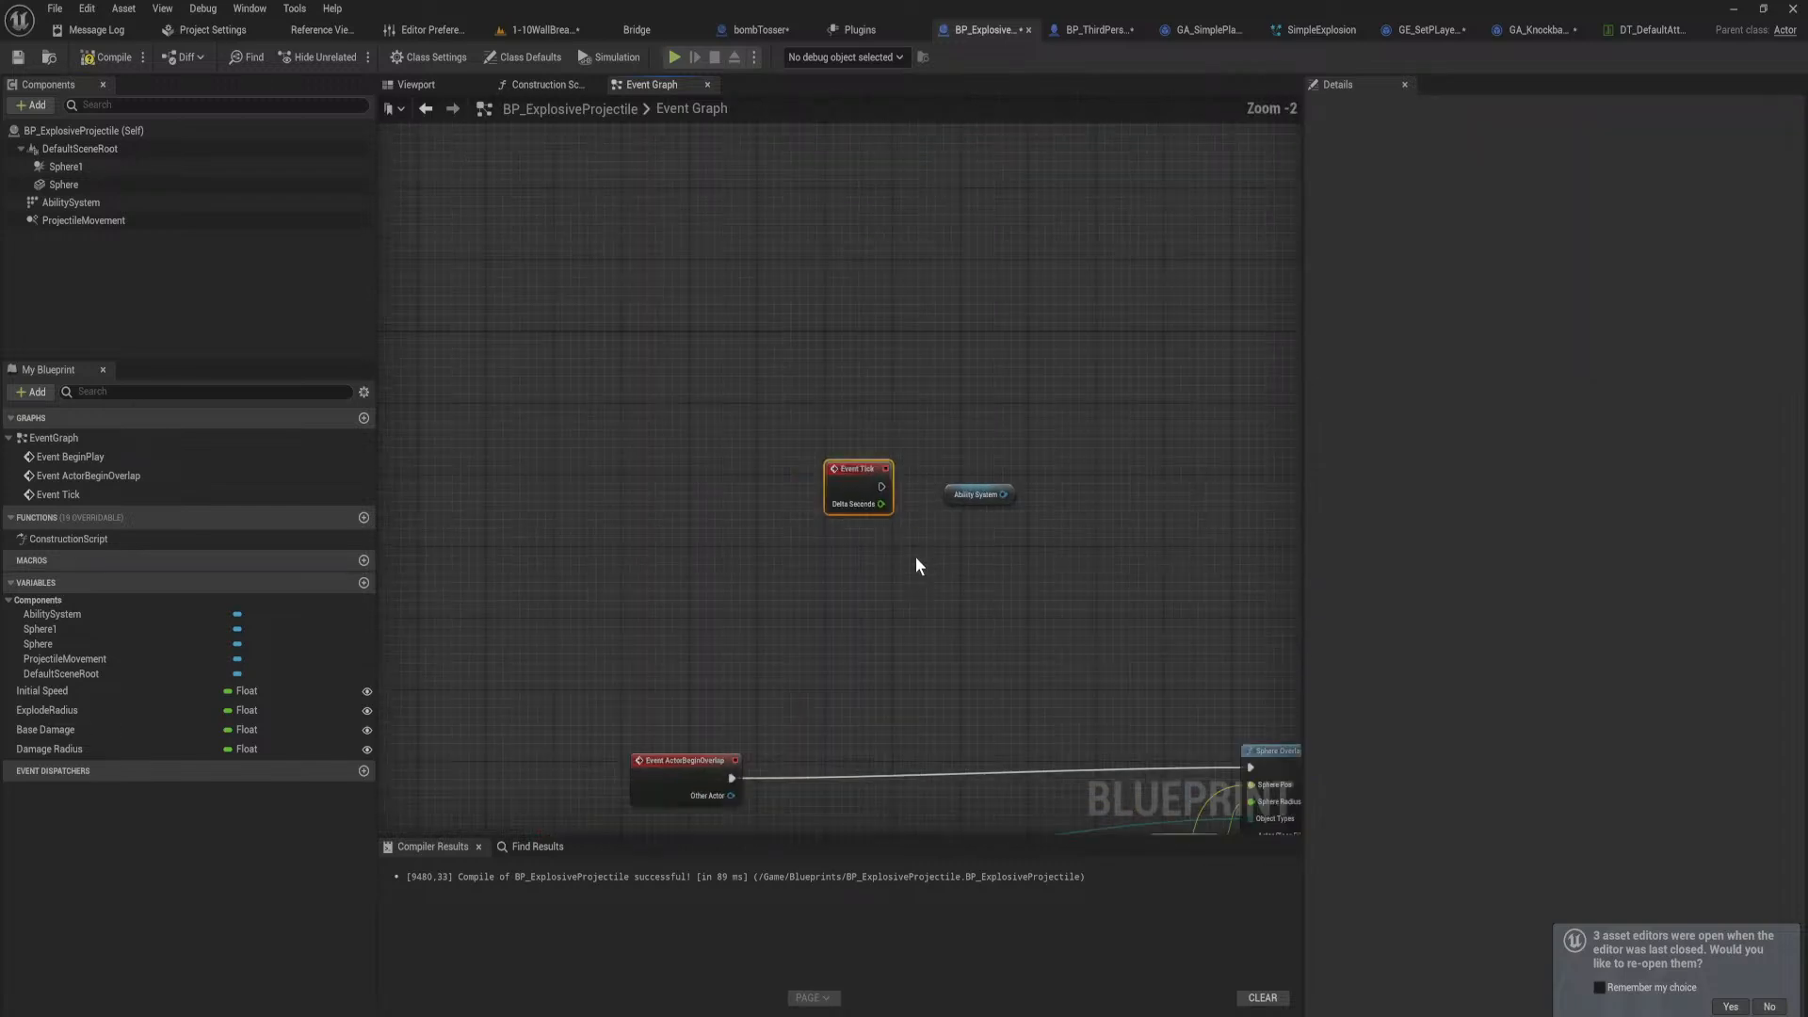
scroll(915, 557, down, 1)
right_drag(915, 576, 805, 594)
scroll(805, 593, up, 3)
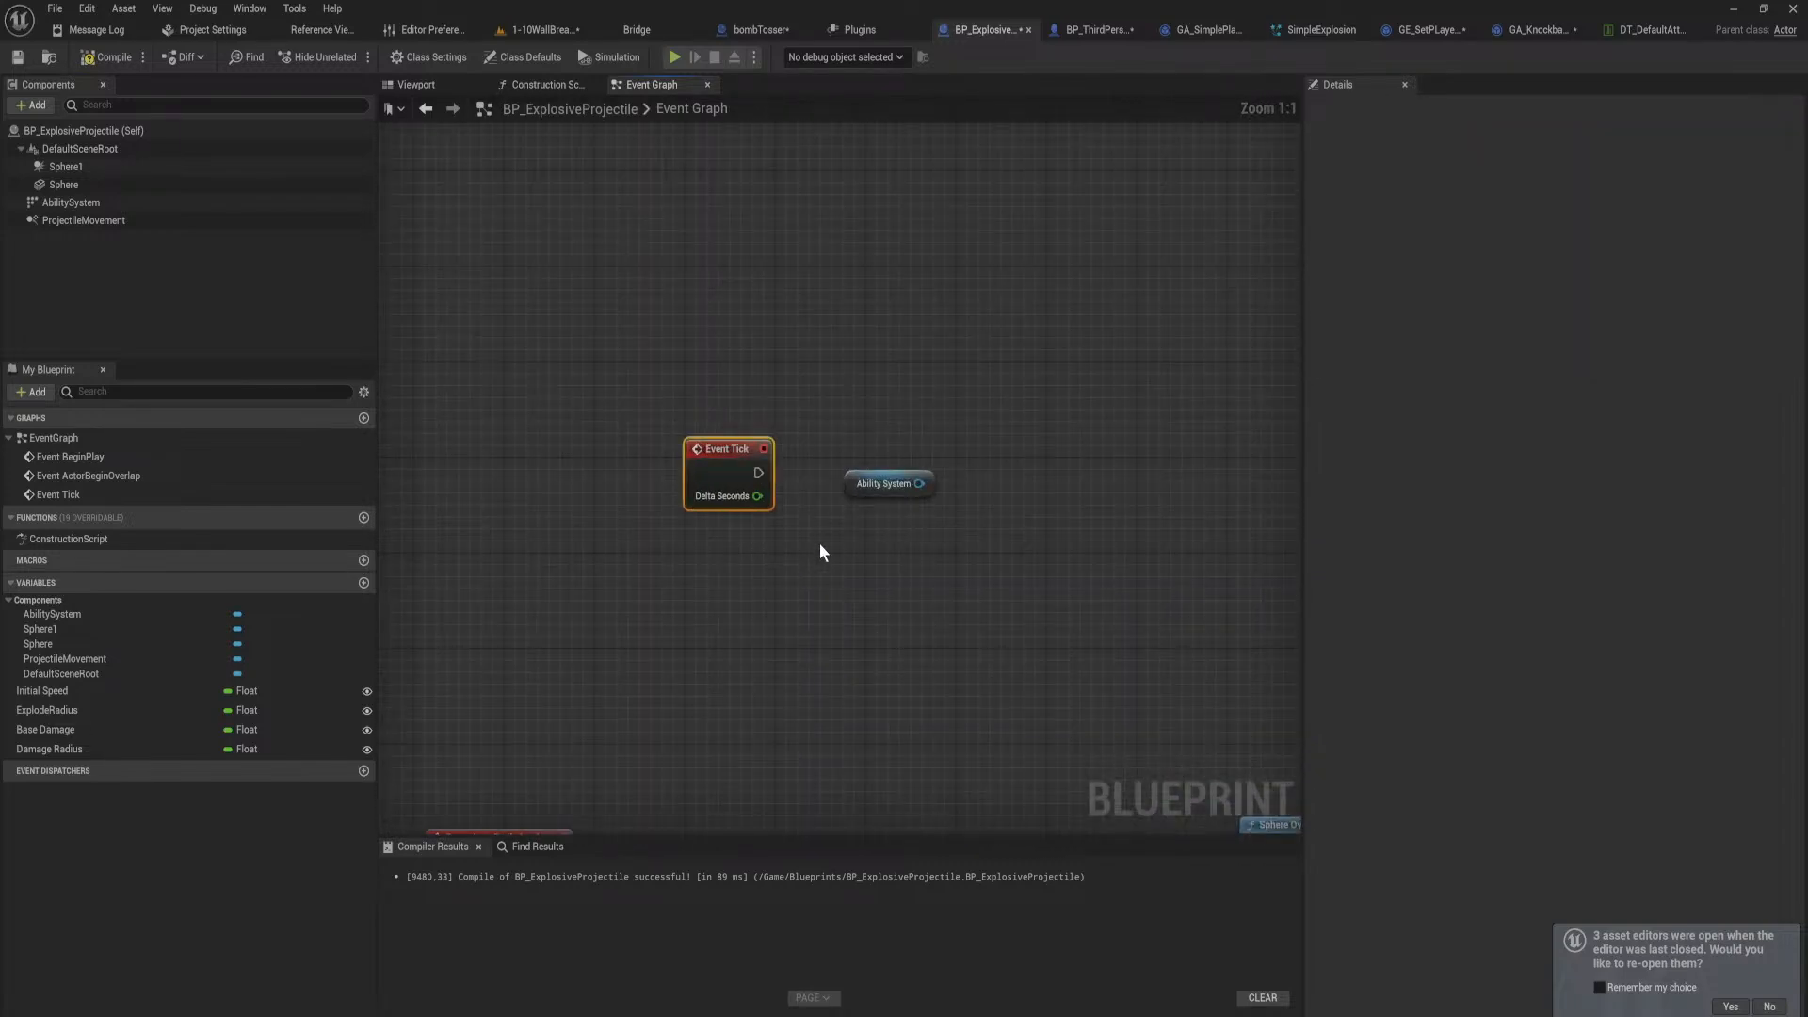
drag(758, 473, 1060, 535)
text(get at)
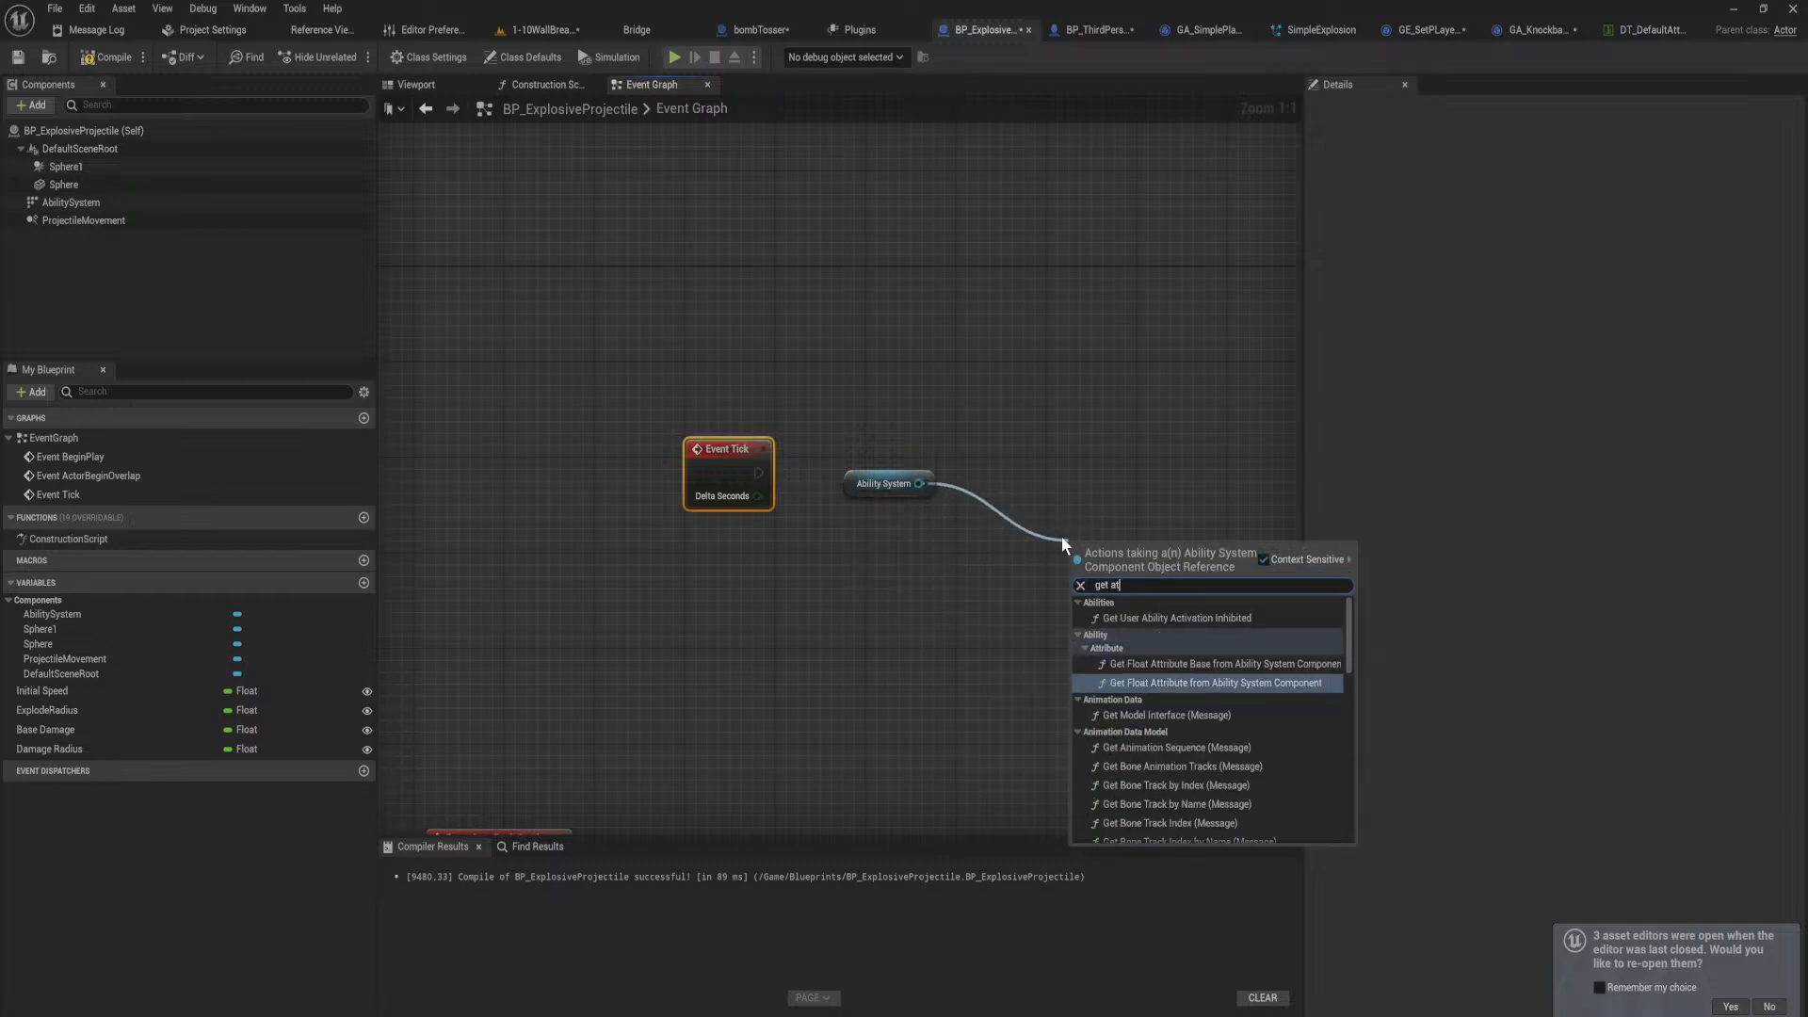
text(t)
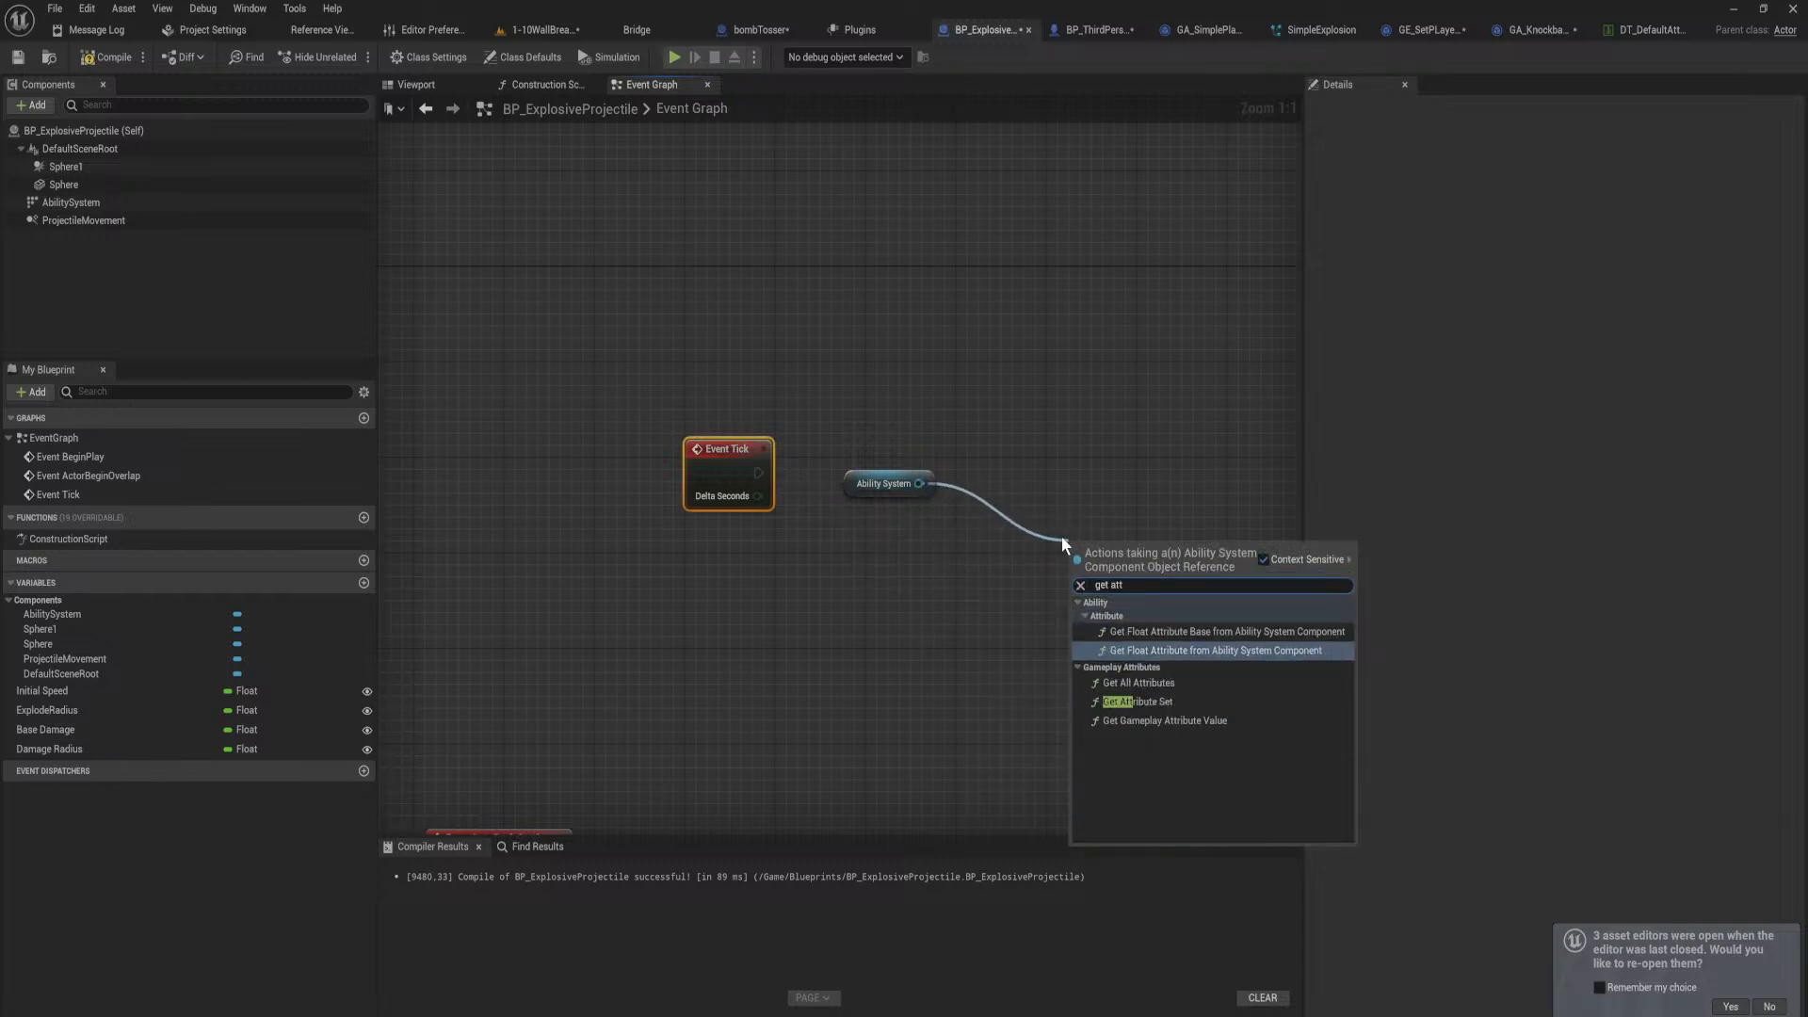
click(1191, 678)
drag(867, 484, 763, 639)
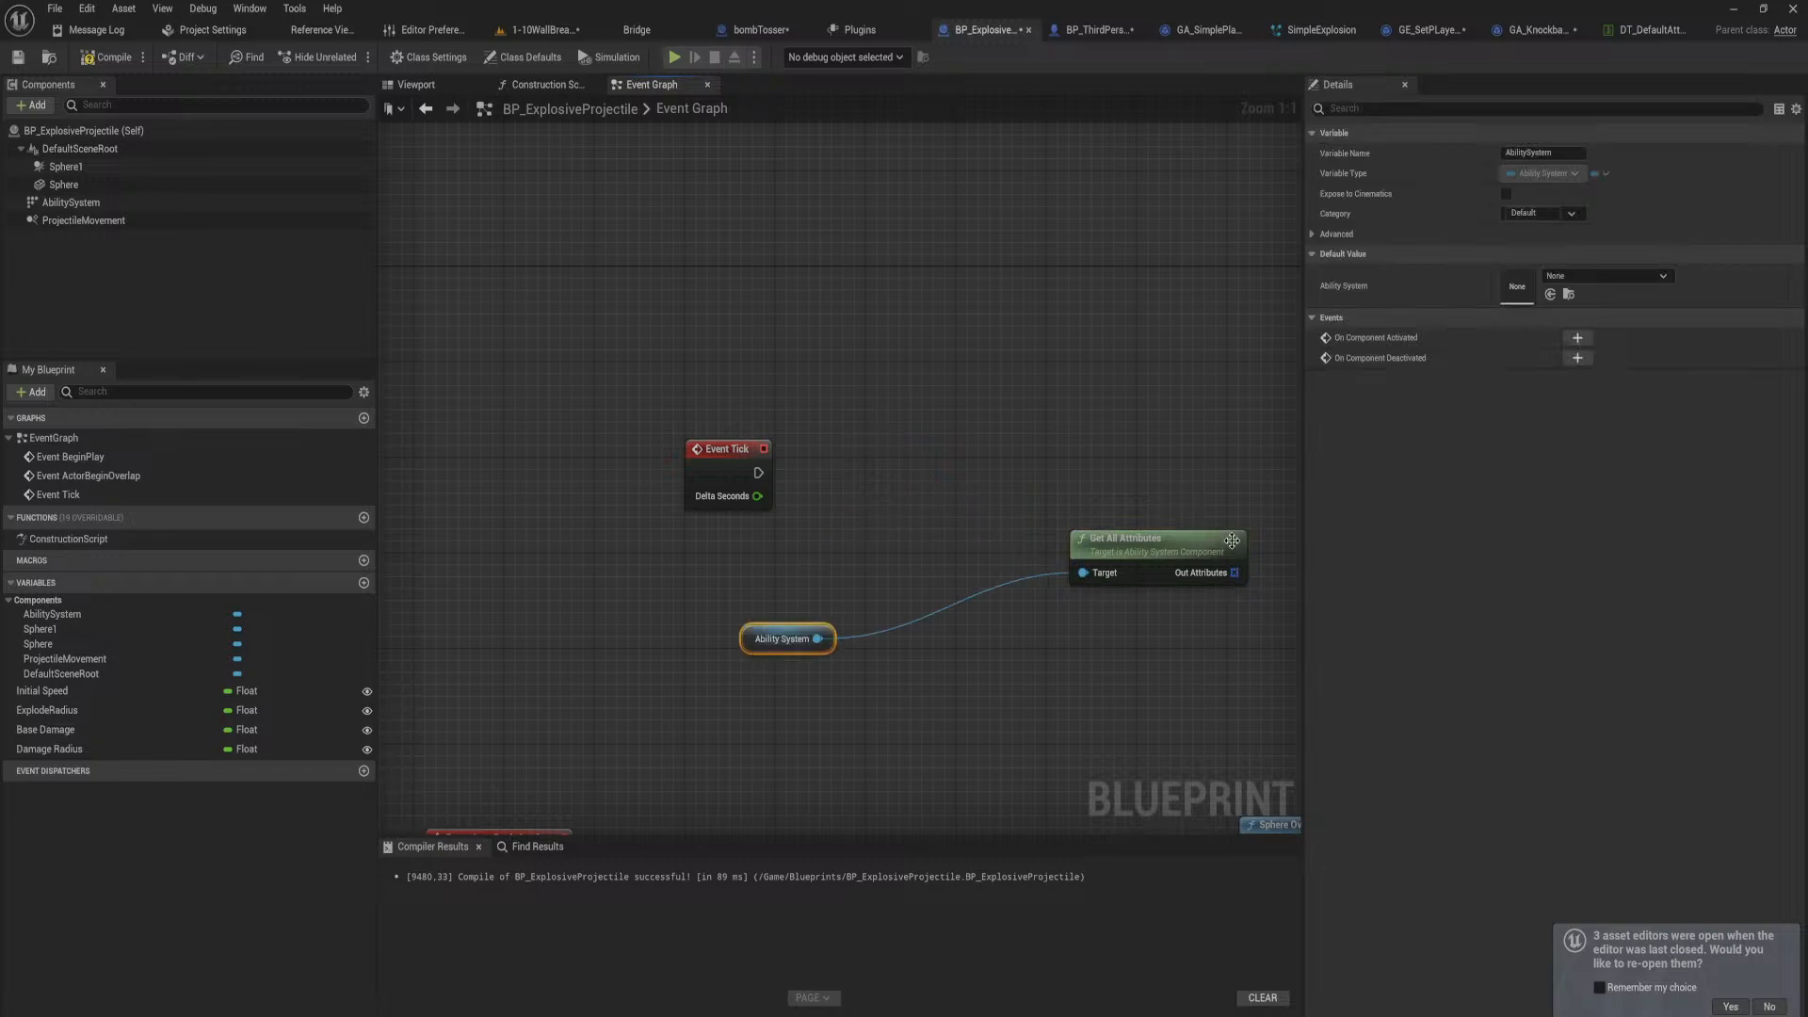
Step: Add a For Each Loop over Out Attributes, driven by Event Tick, and position it above Get All Attributes
drag(1232, 540, 1133, 548)
text(for)
key(Return)
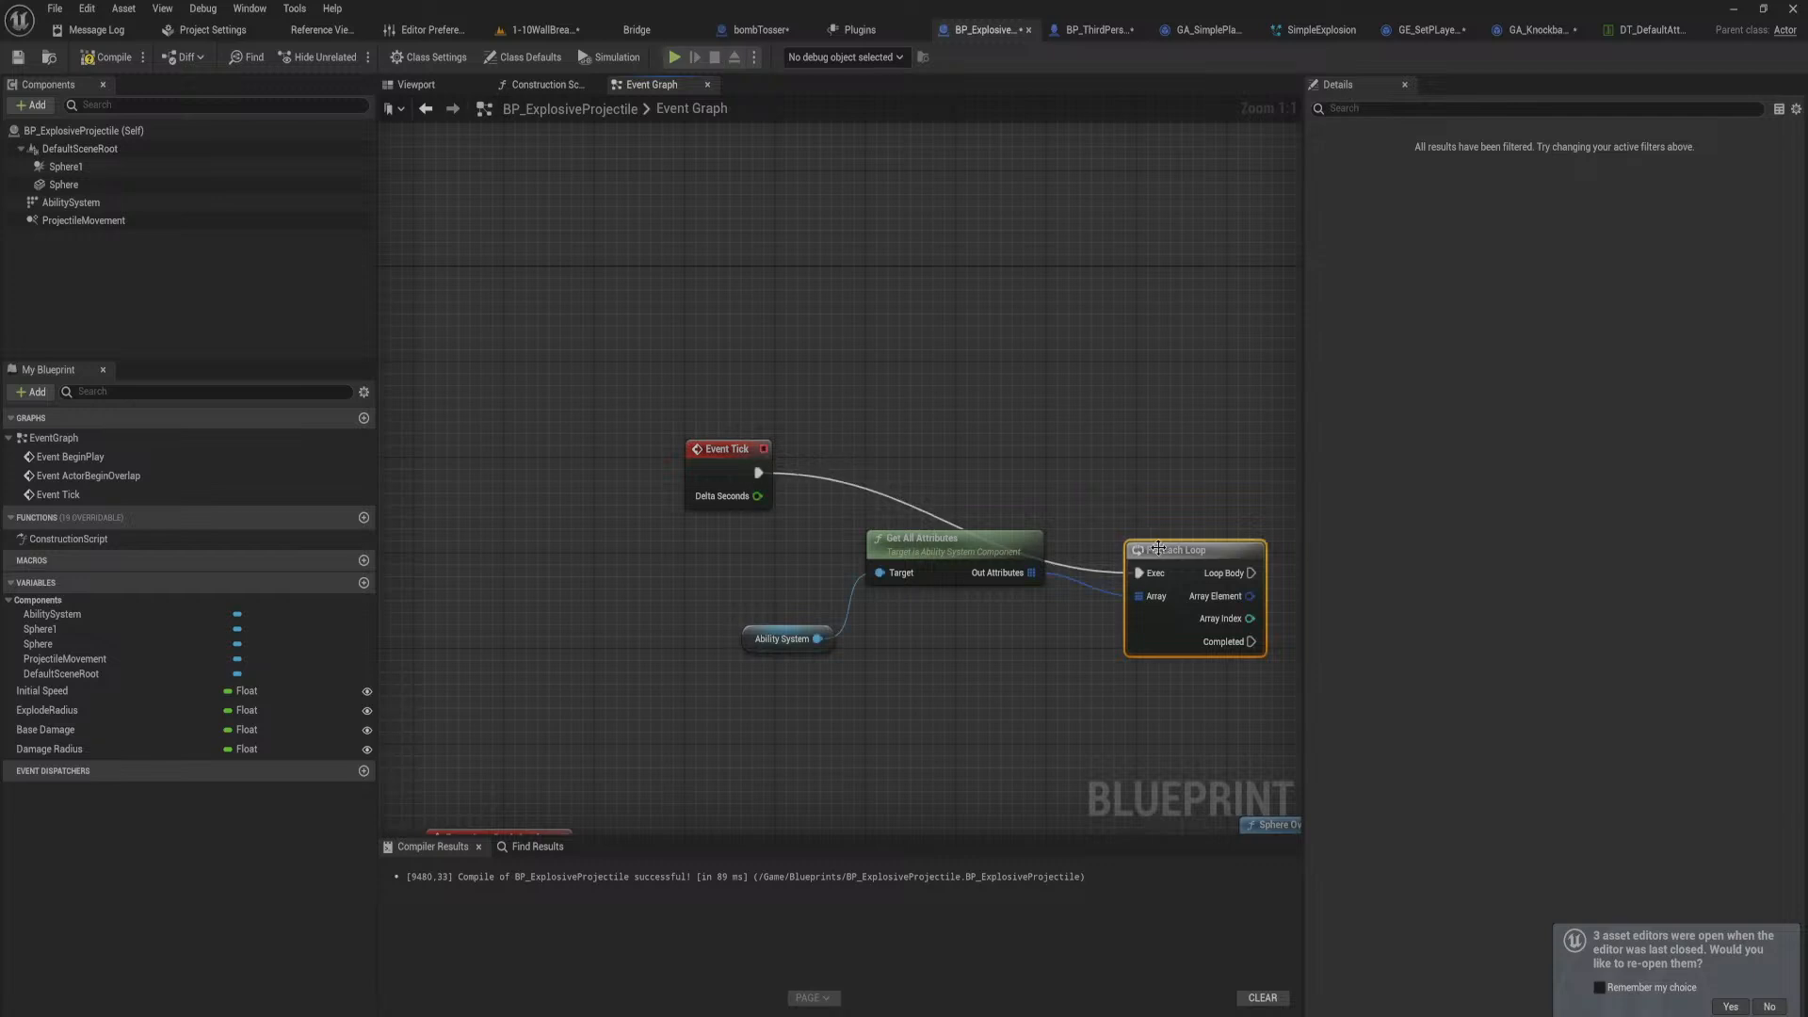
drag(1159, 548, 1079, 405)
Step: Add a Get Float Attribute node whose Attribute comes from the For Each Loop's Array Element
drag(1174, 453, 1246, 502)
text(get)
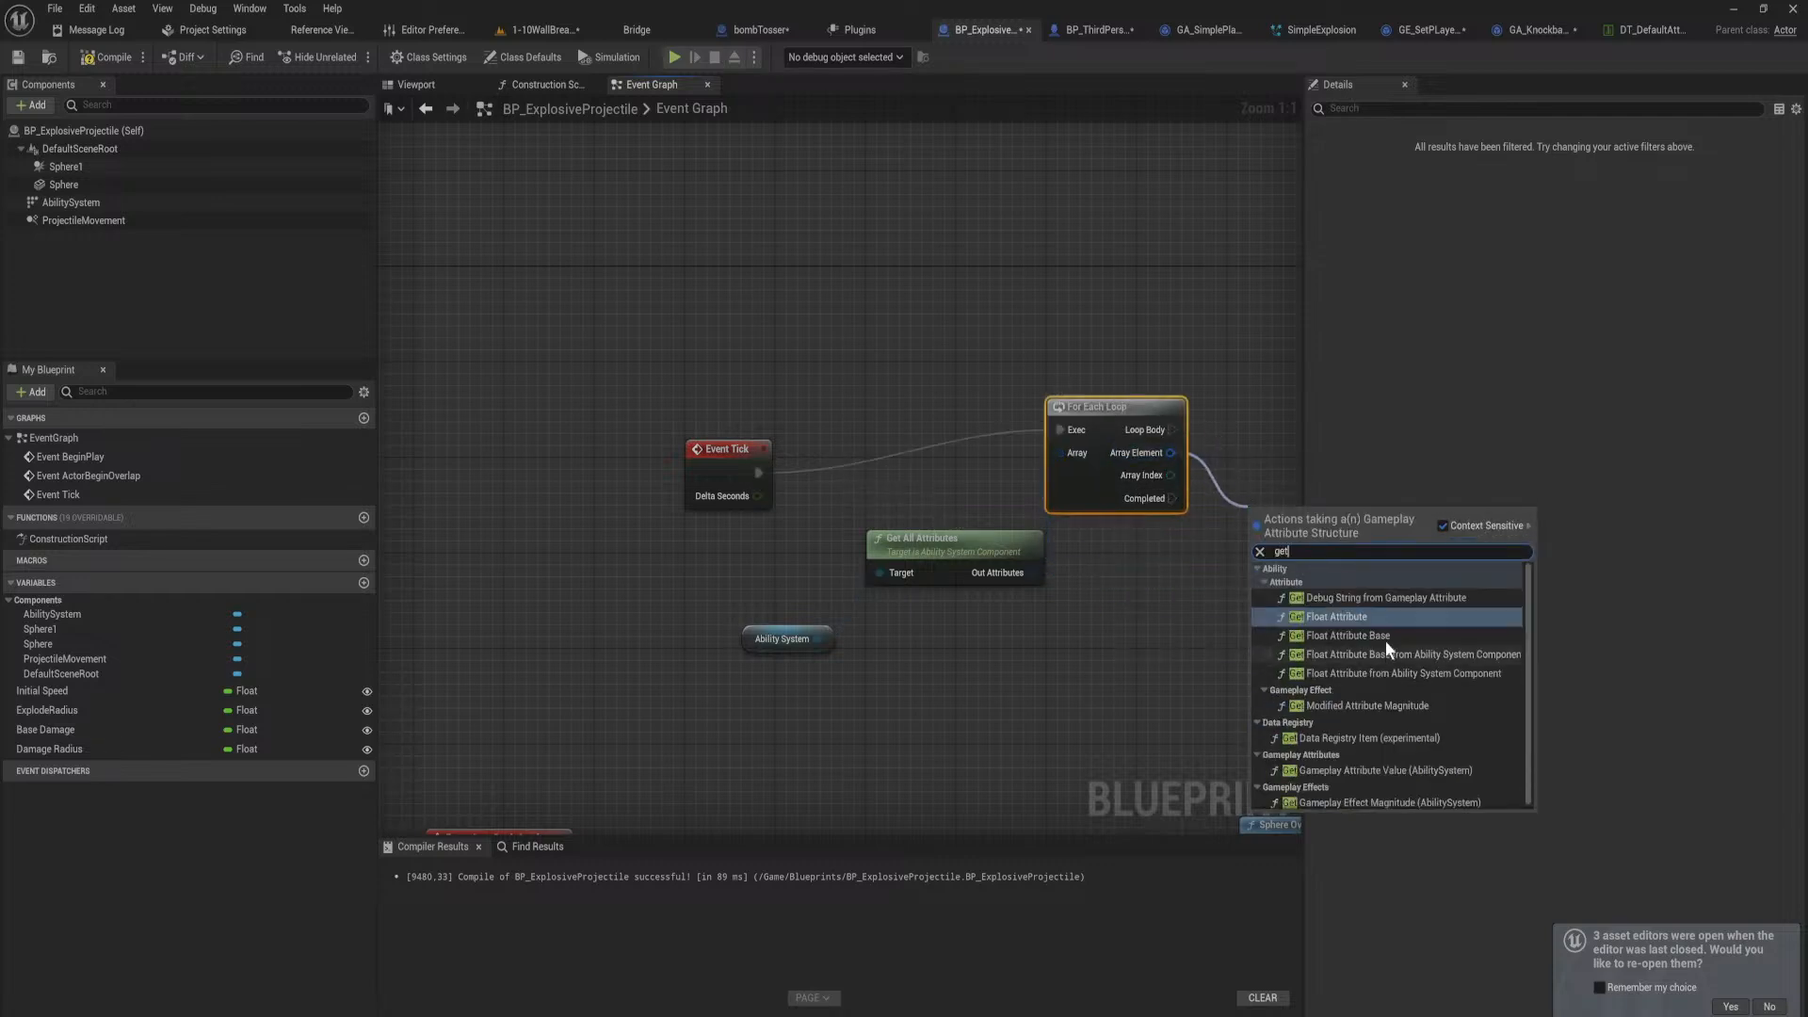
click(1371, 616)
right_drag(1370, 619, 1003, 647)
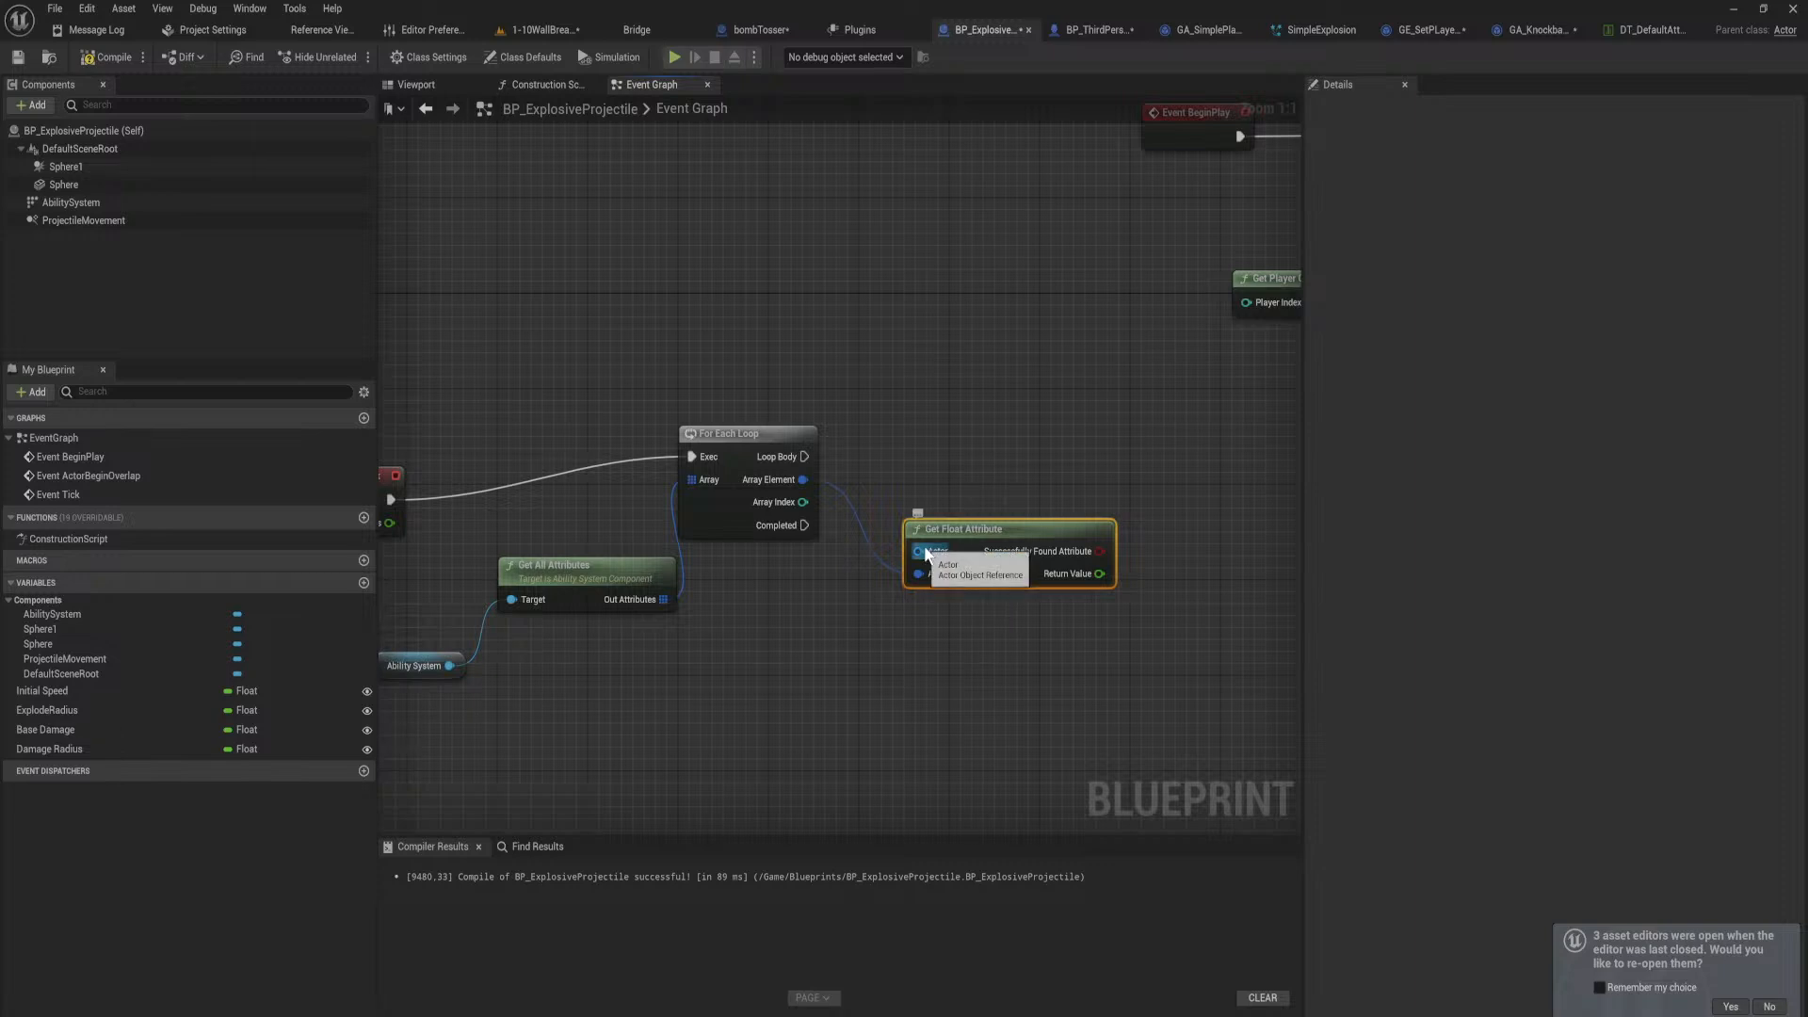
Step: Feed a Self reference into the Actor input of Get Float Attribute and place it just before that node
drag(925, 553, 884, 547)
click(844, 522)
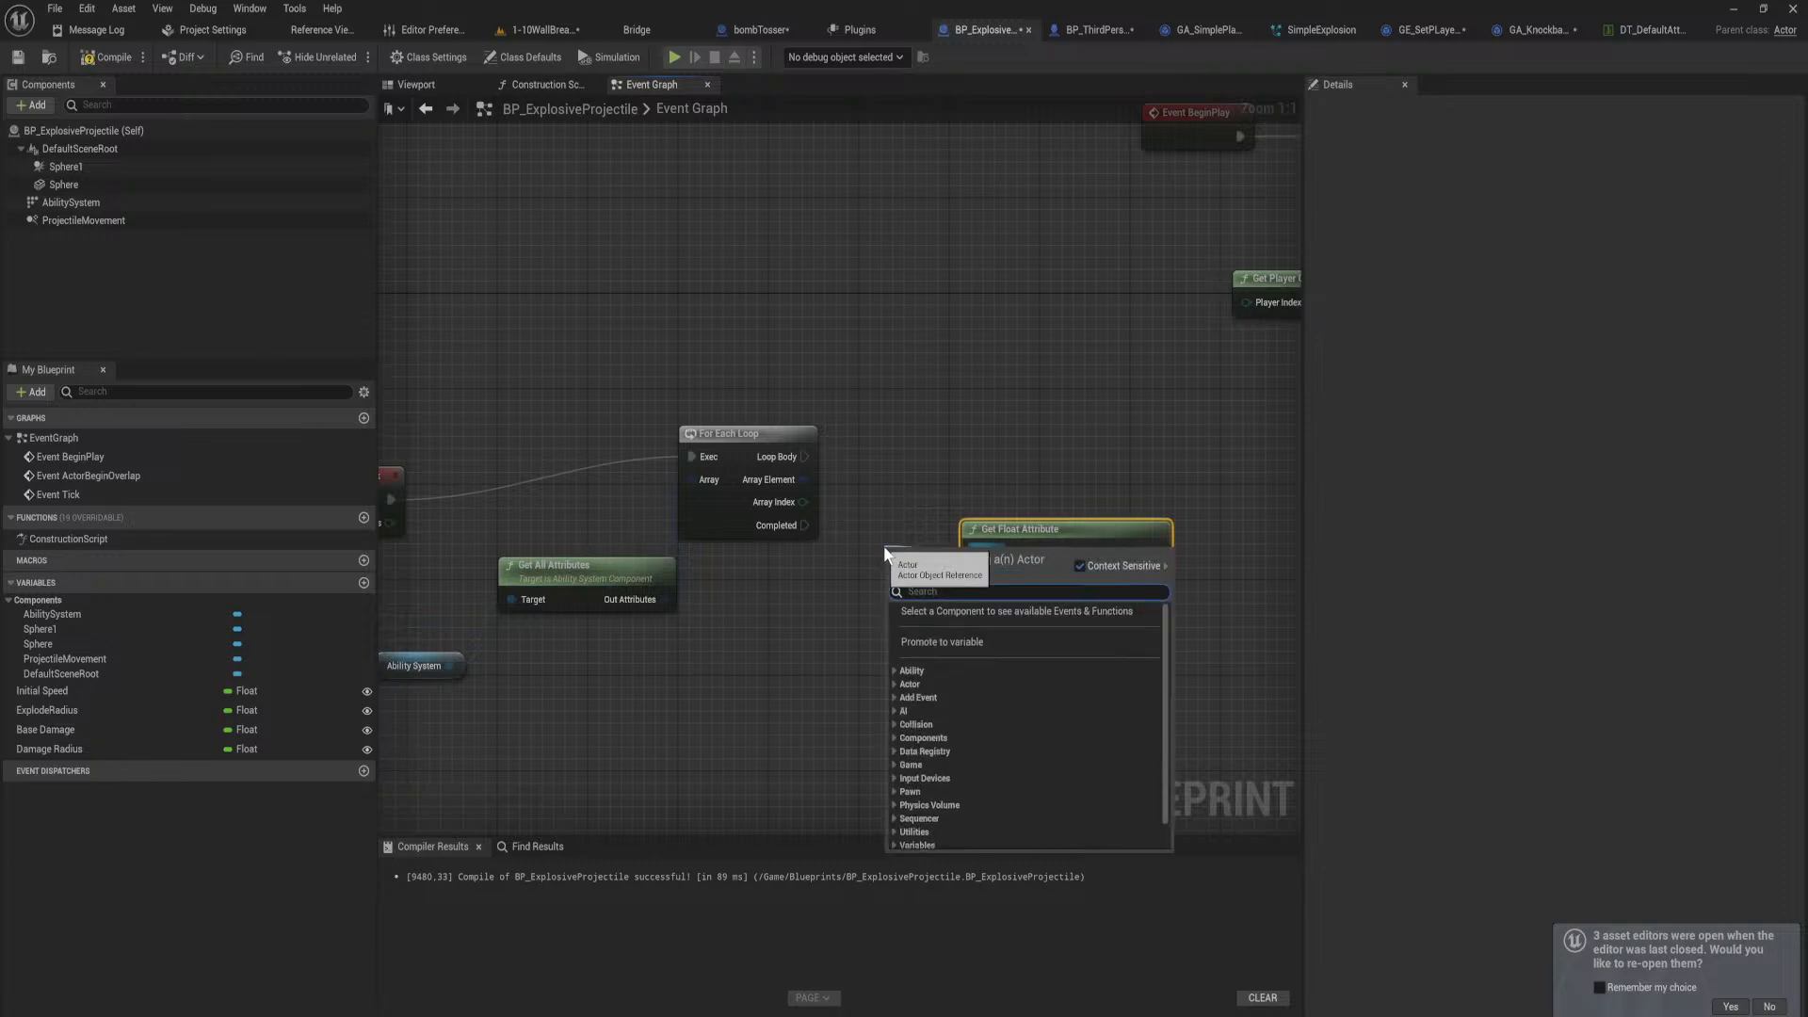
text(sel)
click(964, 720)
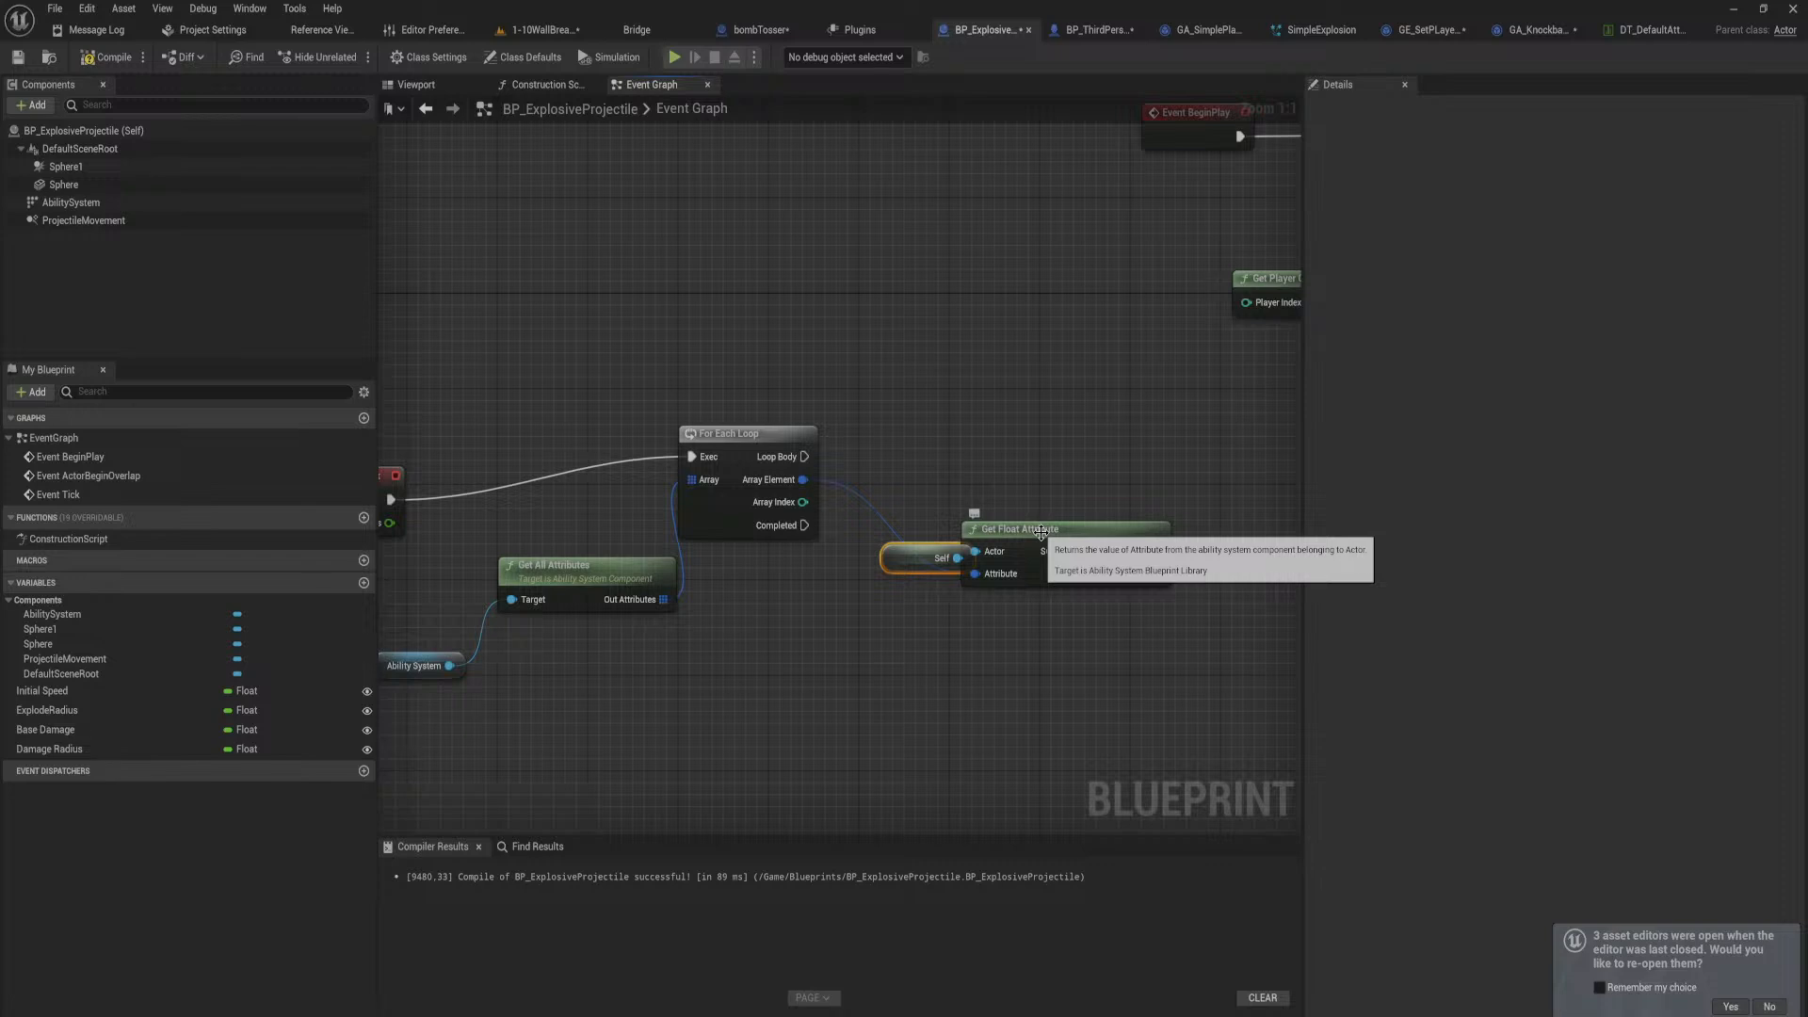
drag(927, 559, 878, 572)
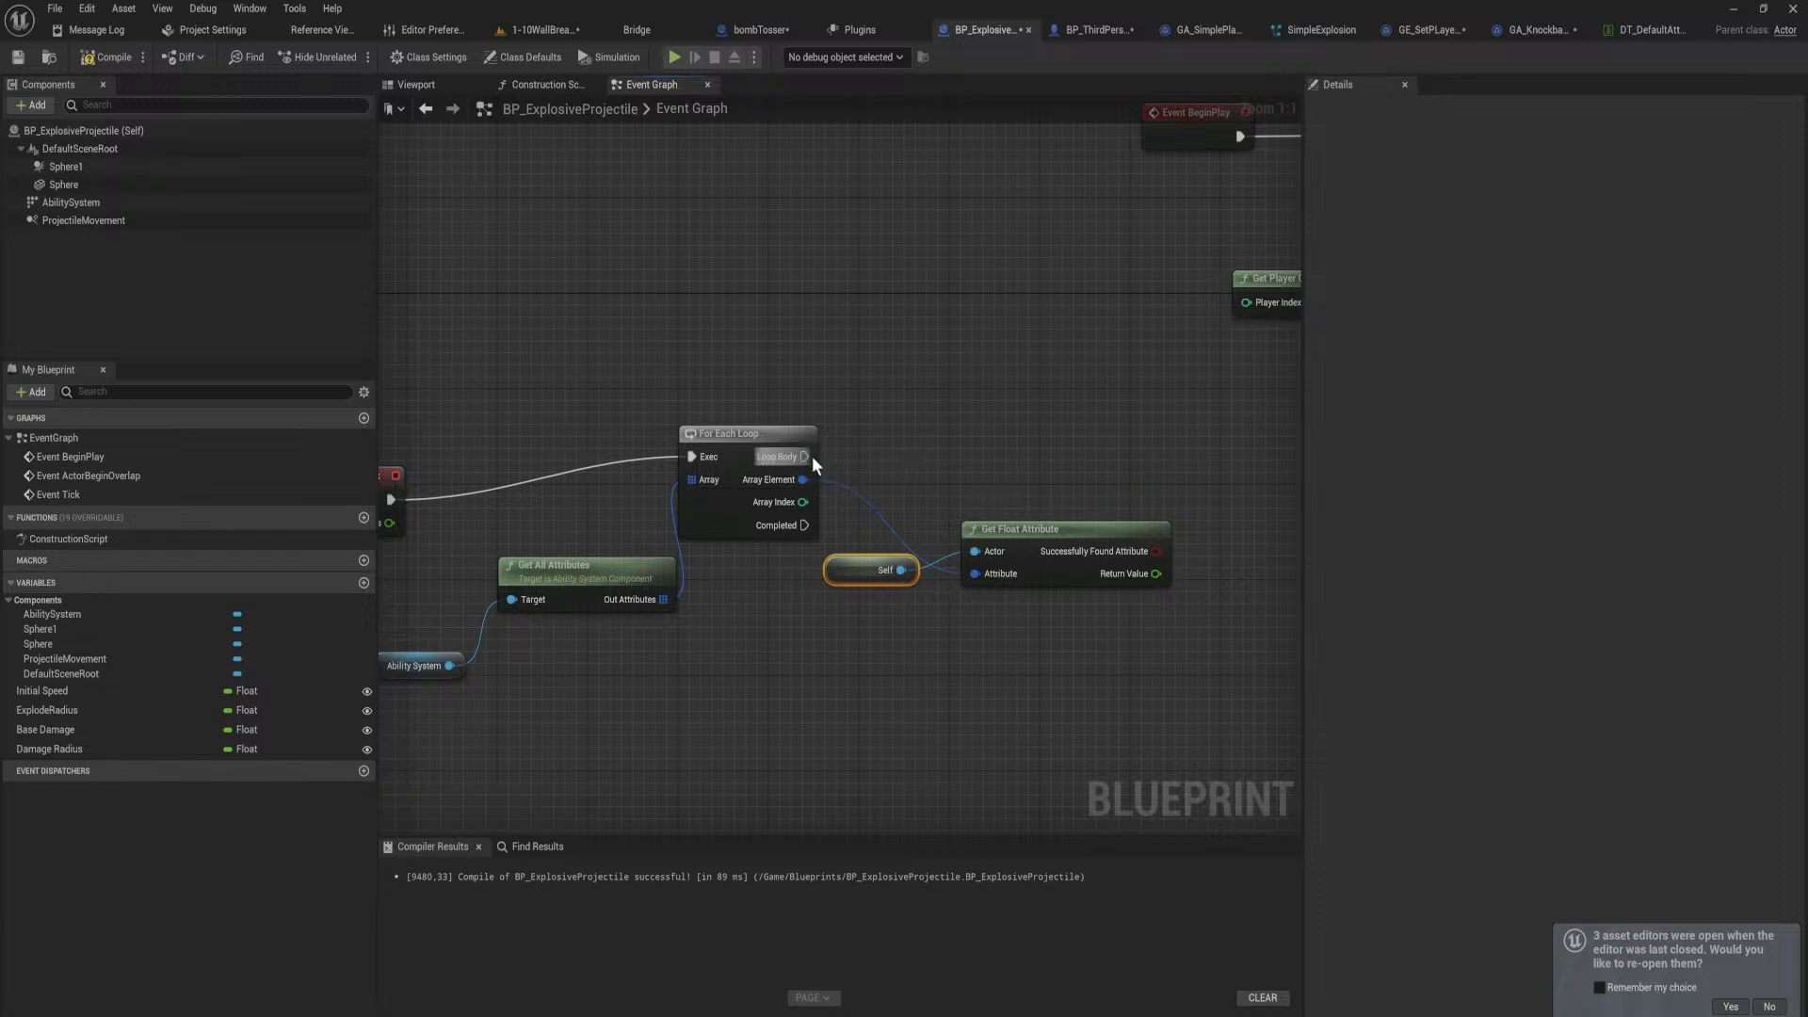
Step: Add a Print String on the For Each Loop's Loop Body that prints Get Float Attribute's Return Value, and compile
drag(805, 457, 1104, 443)
text(print)
key(Return)
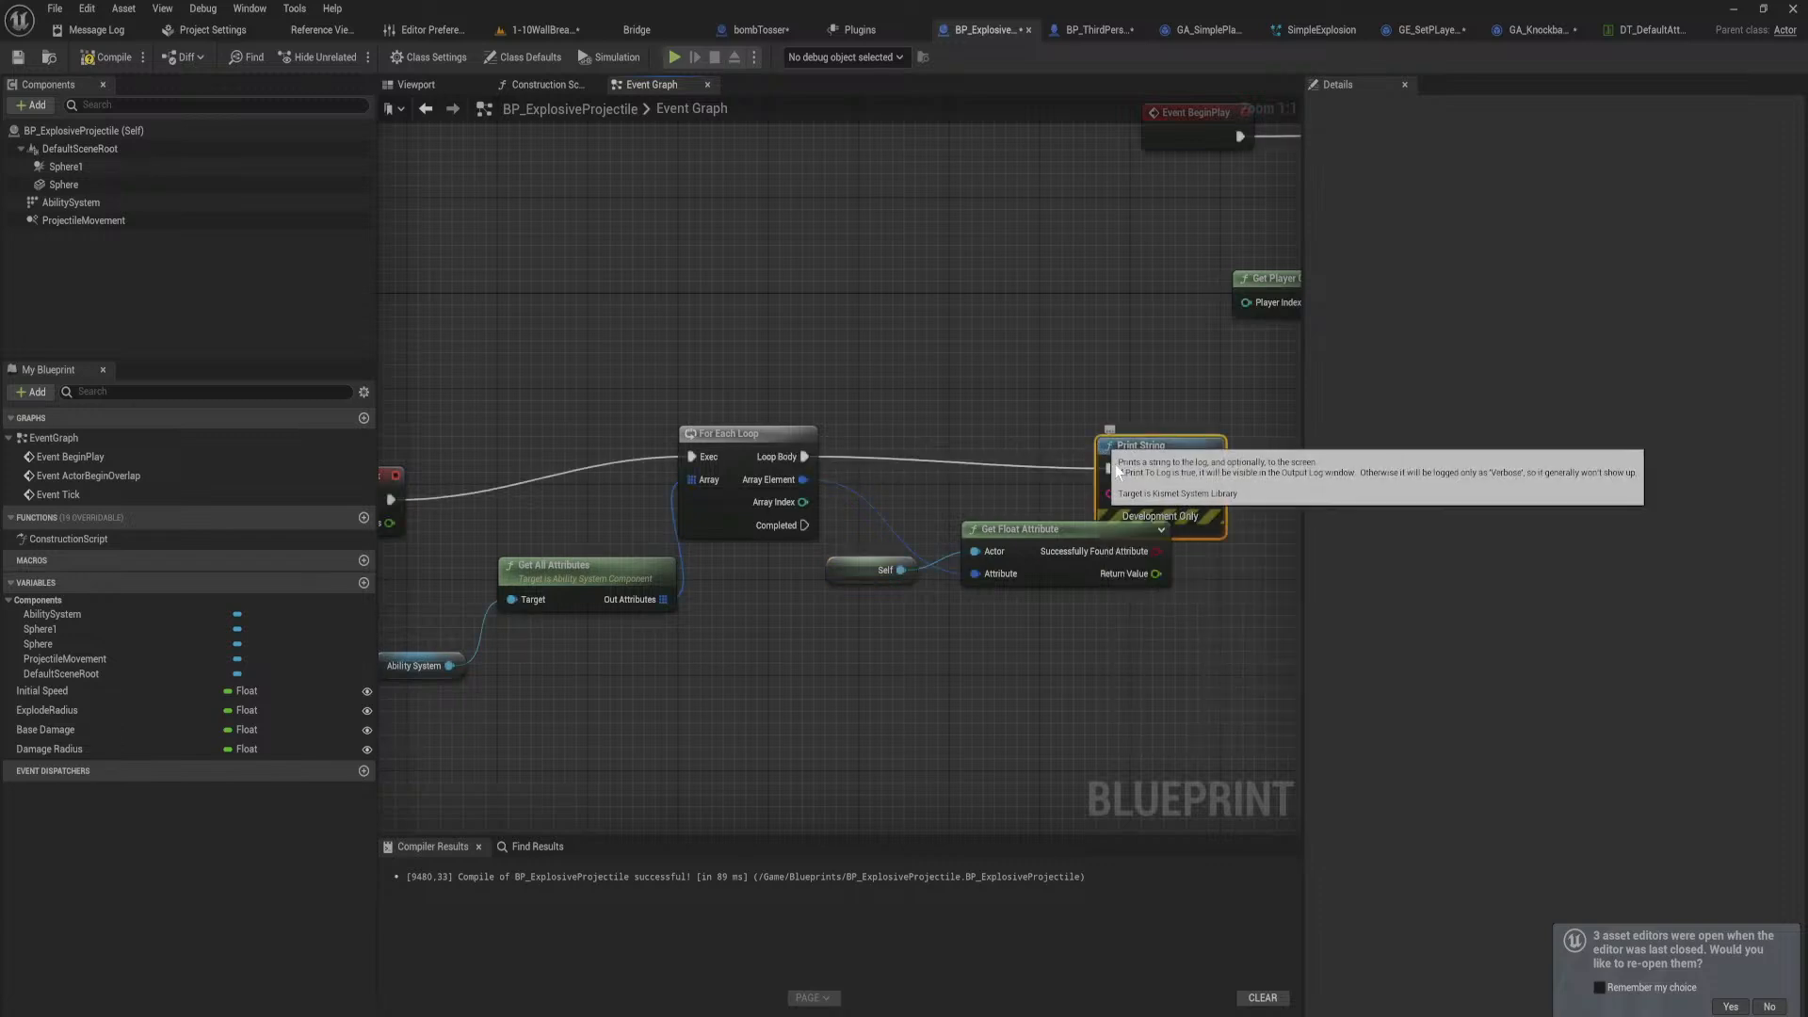
drag(1155, 573, 1107, 491)
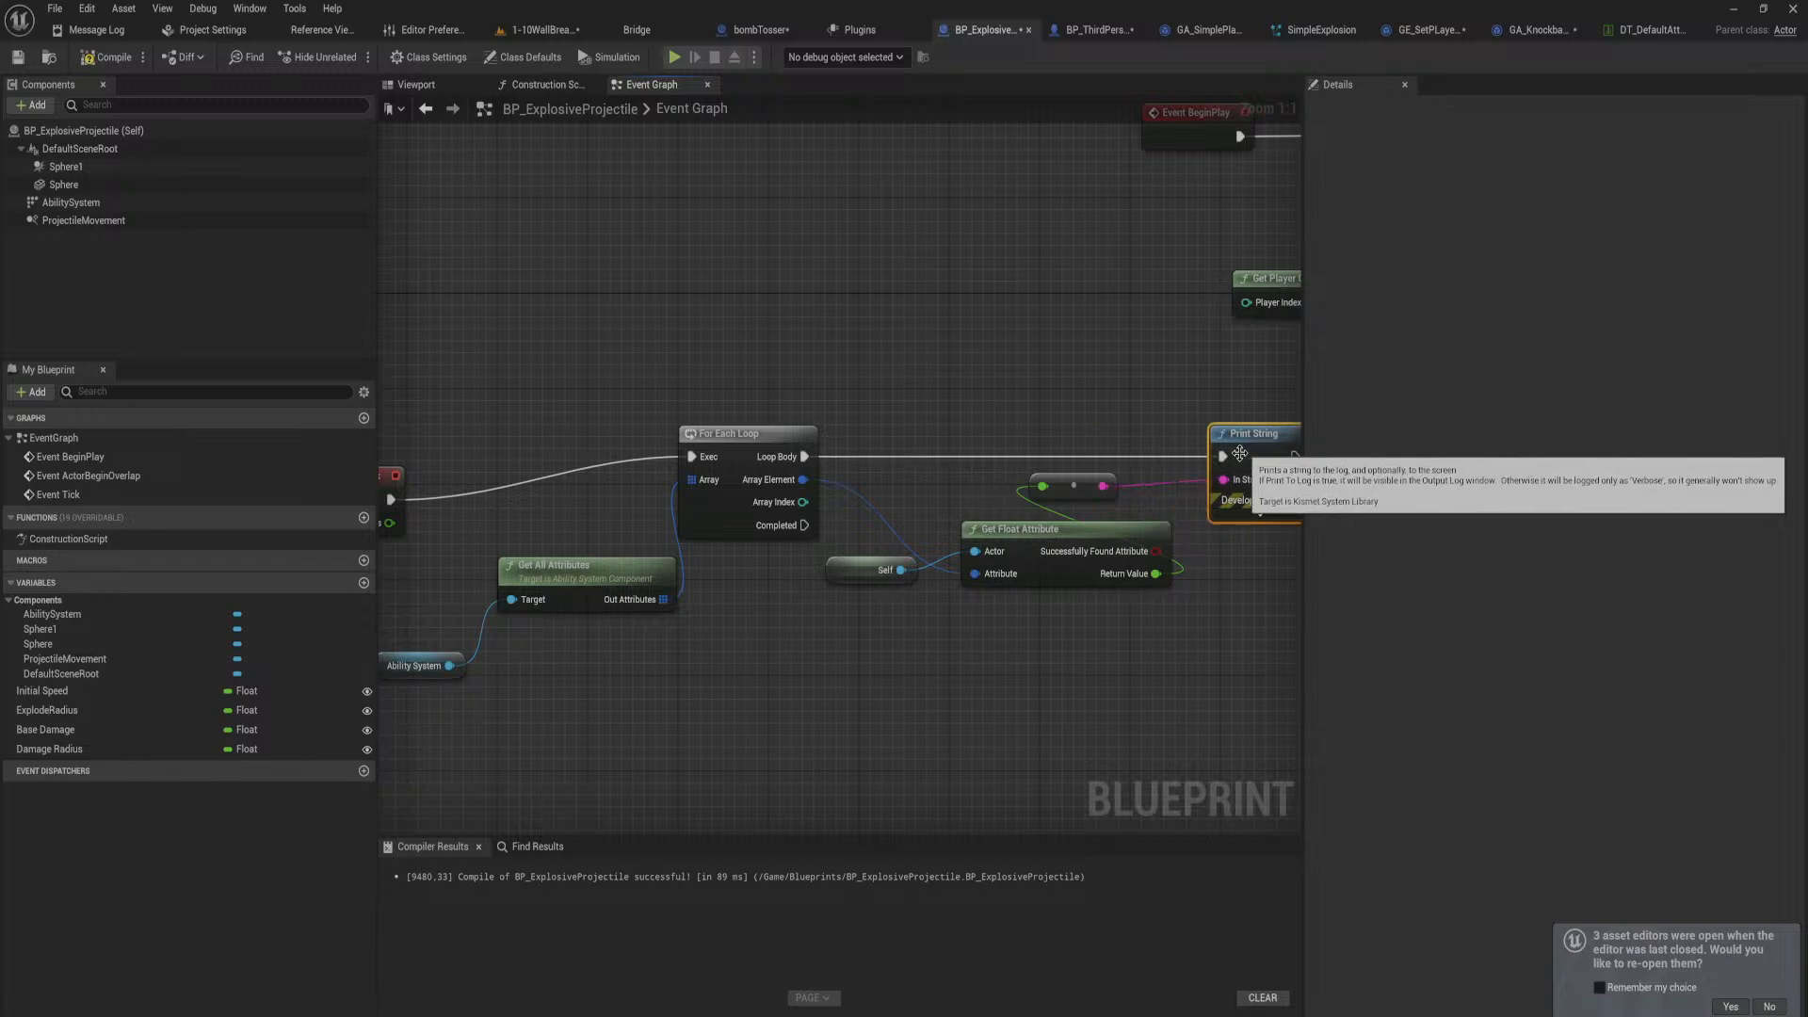
click(106, 56)
Step: Connect Event Tick's Delta Seconds to the Print String's Duration and recompile BP_ExplosiveProjectile
right_drag(612, 539, 854, 445)
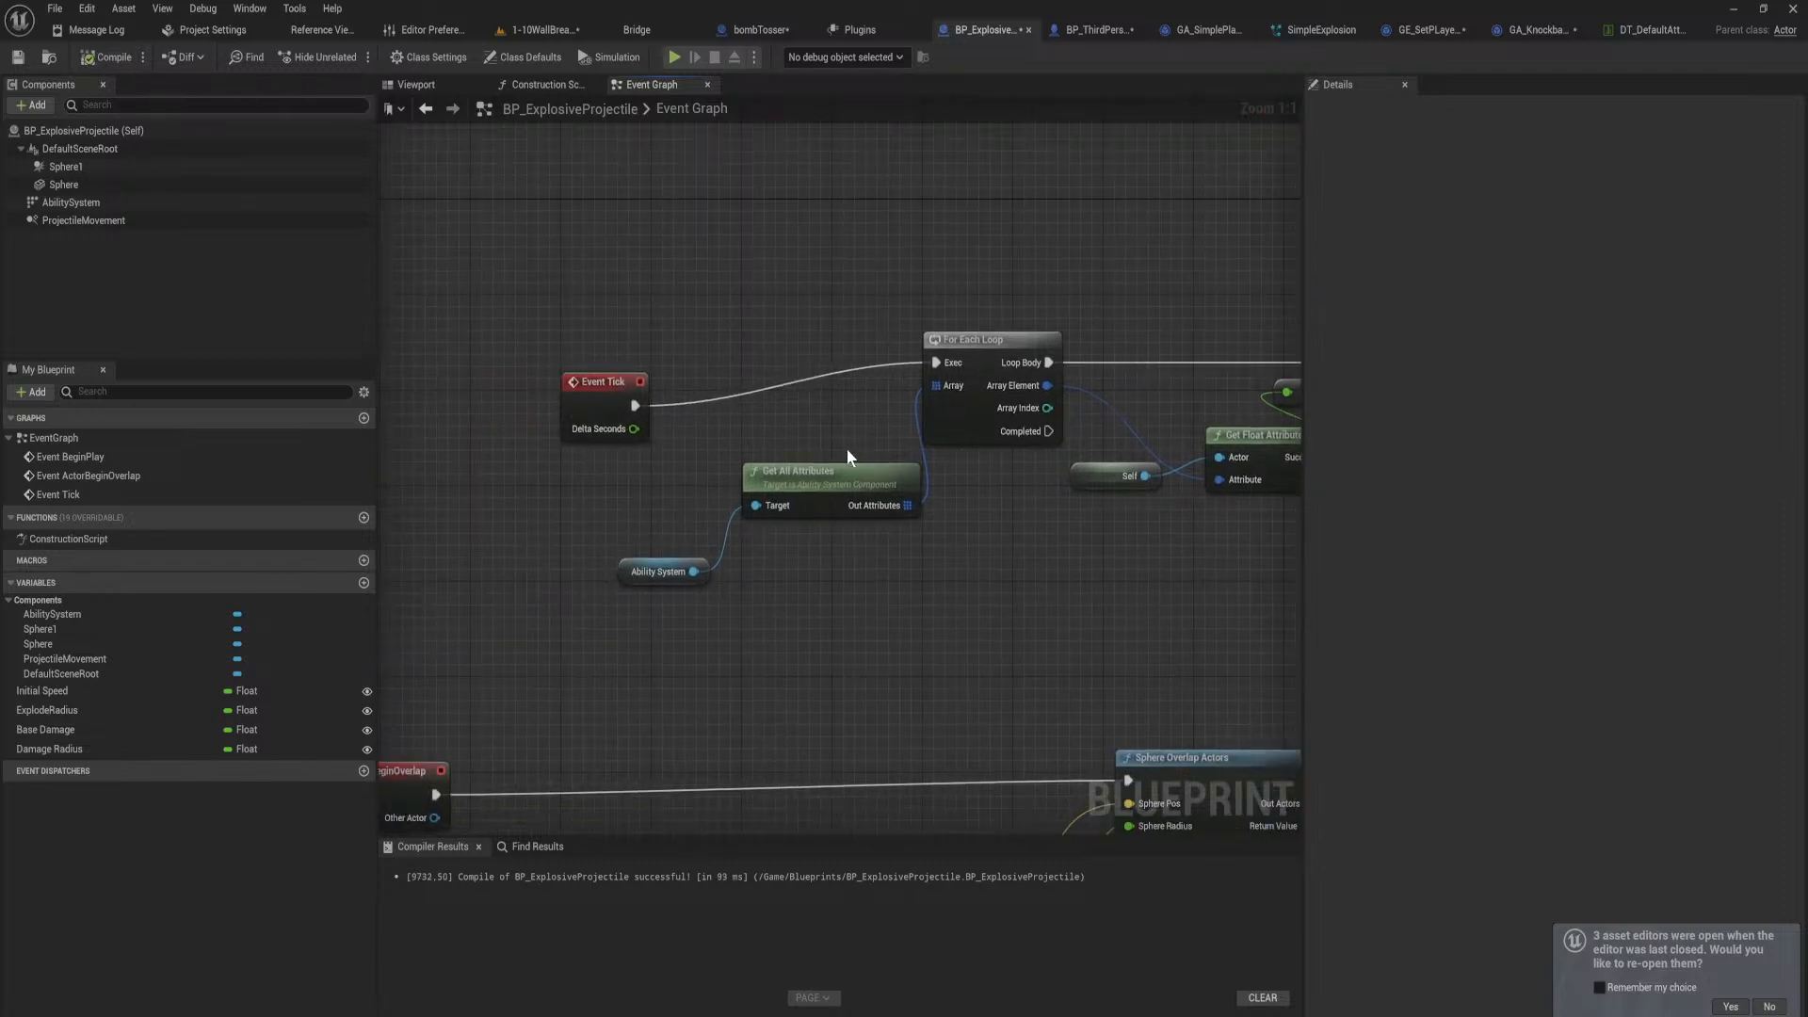
right_drag(1015, 468, 650, 479)
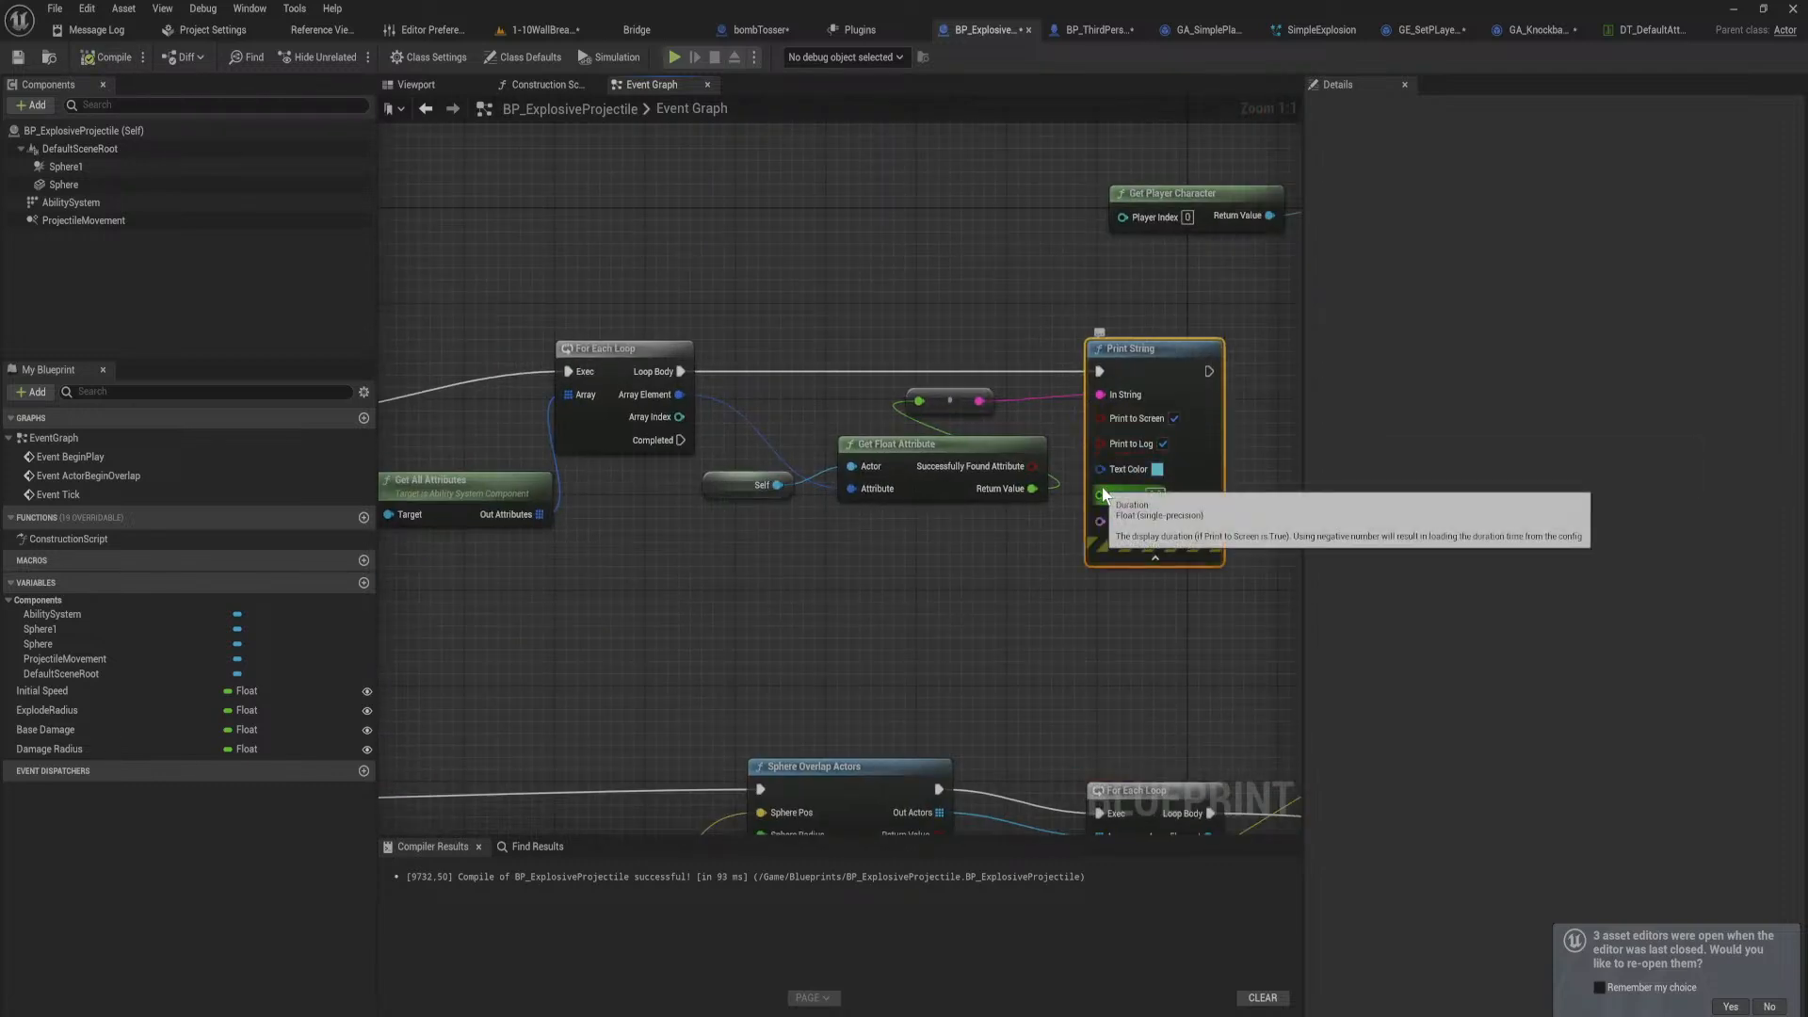
right_drag(399, 429, 667, 471)
drag(710, 439, 708, 439)
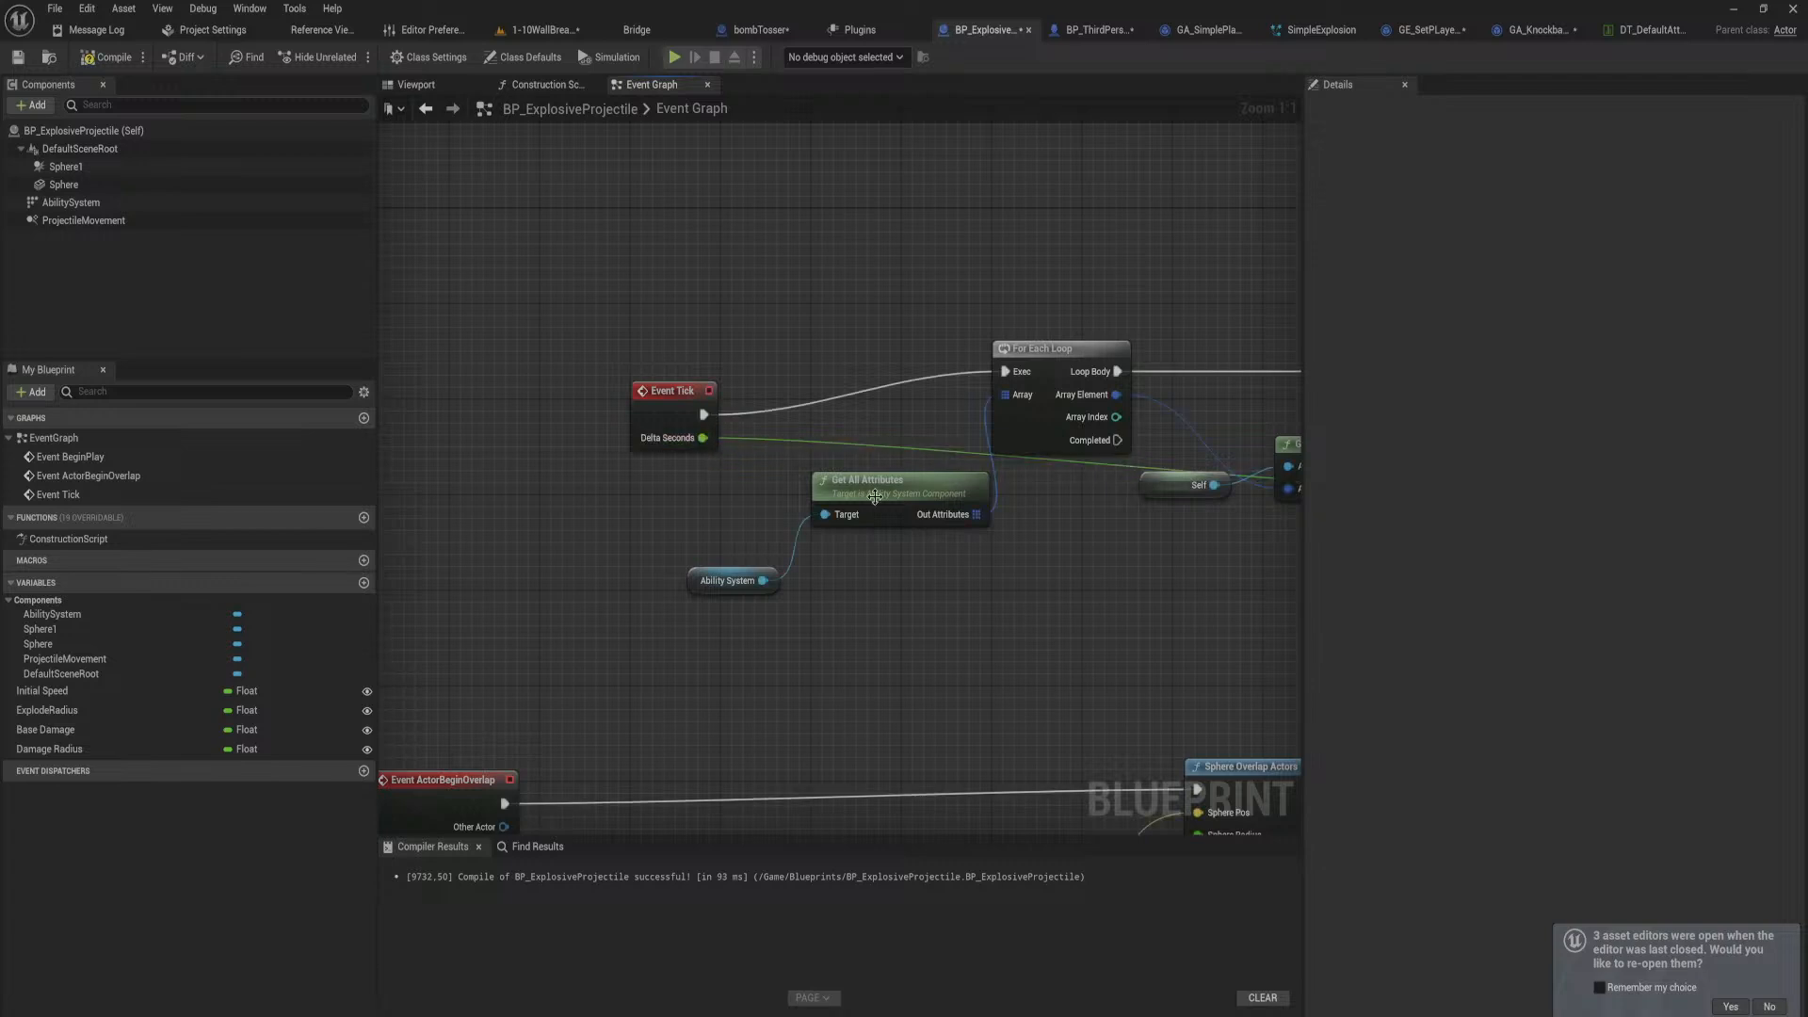
click(107, 58)
Step: Play-test the 1-10WallBreaker level, moving the character until a bomb hits, and stop the session
click(563, 28)
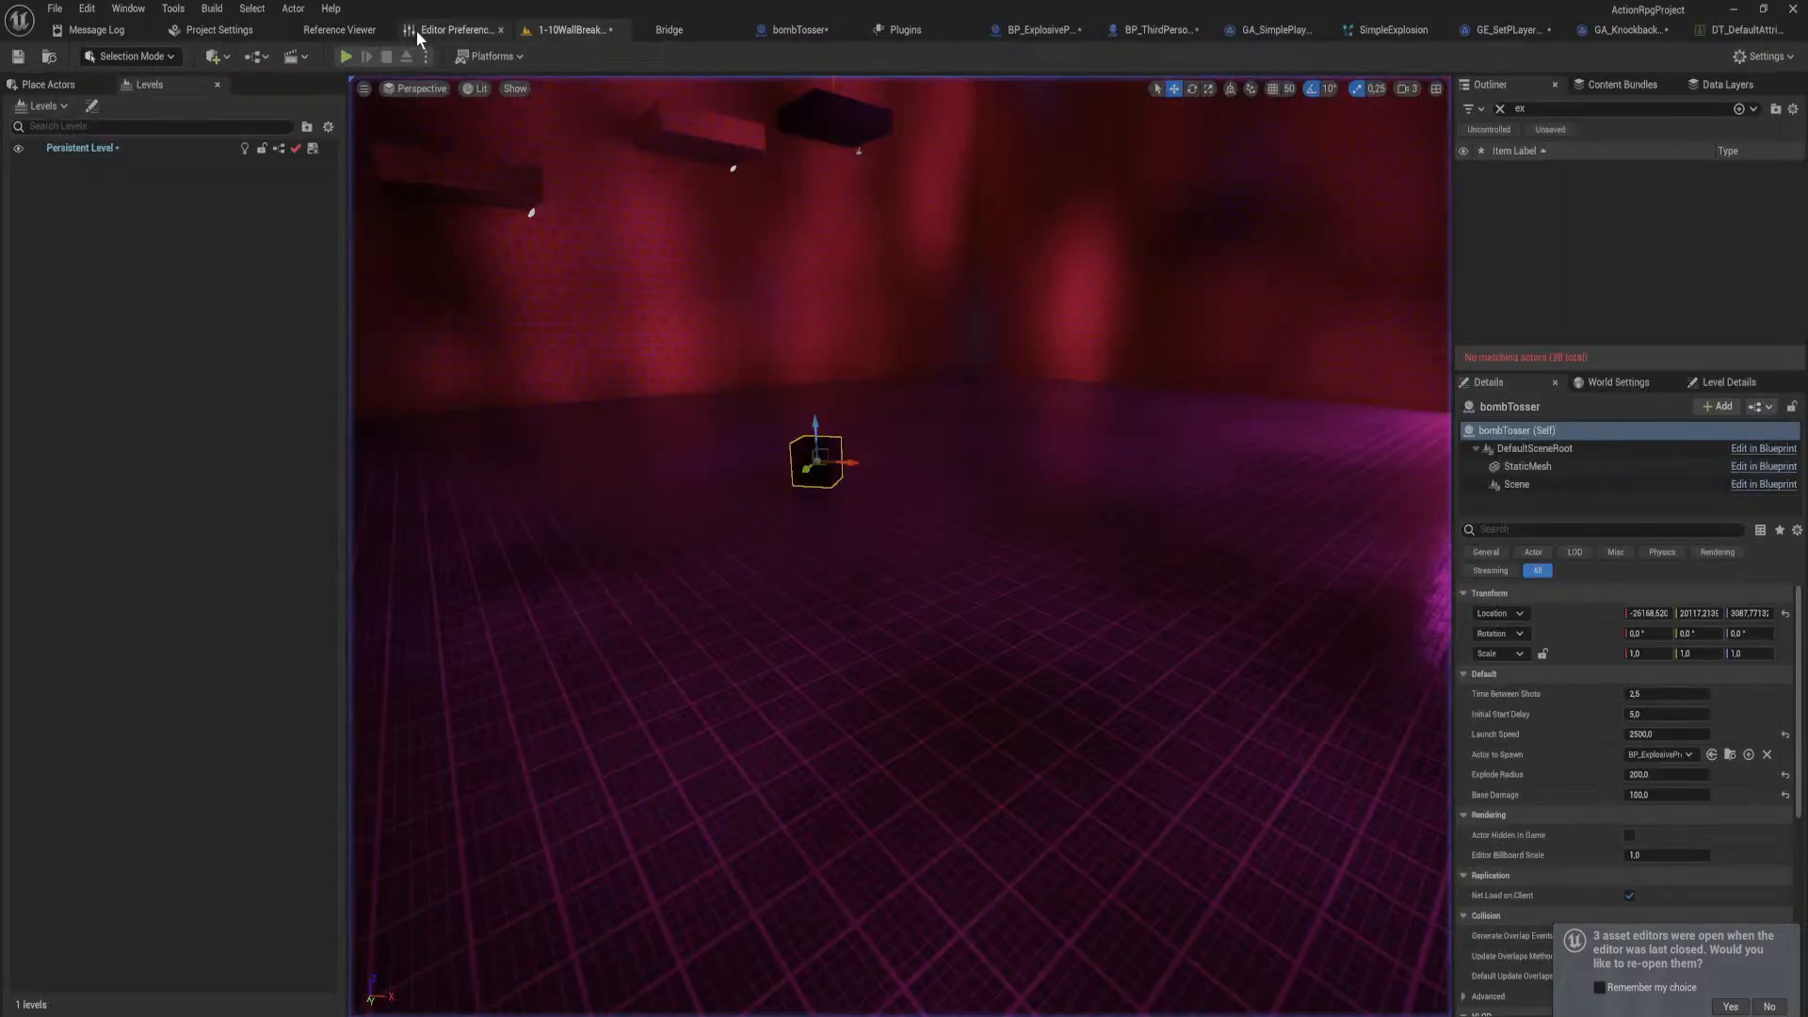
click(346, 55)
click(931, 487)
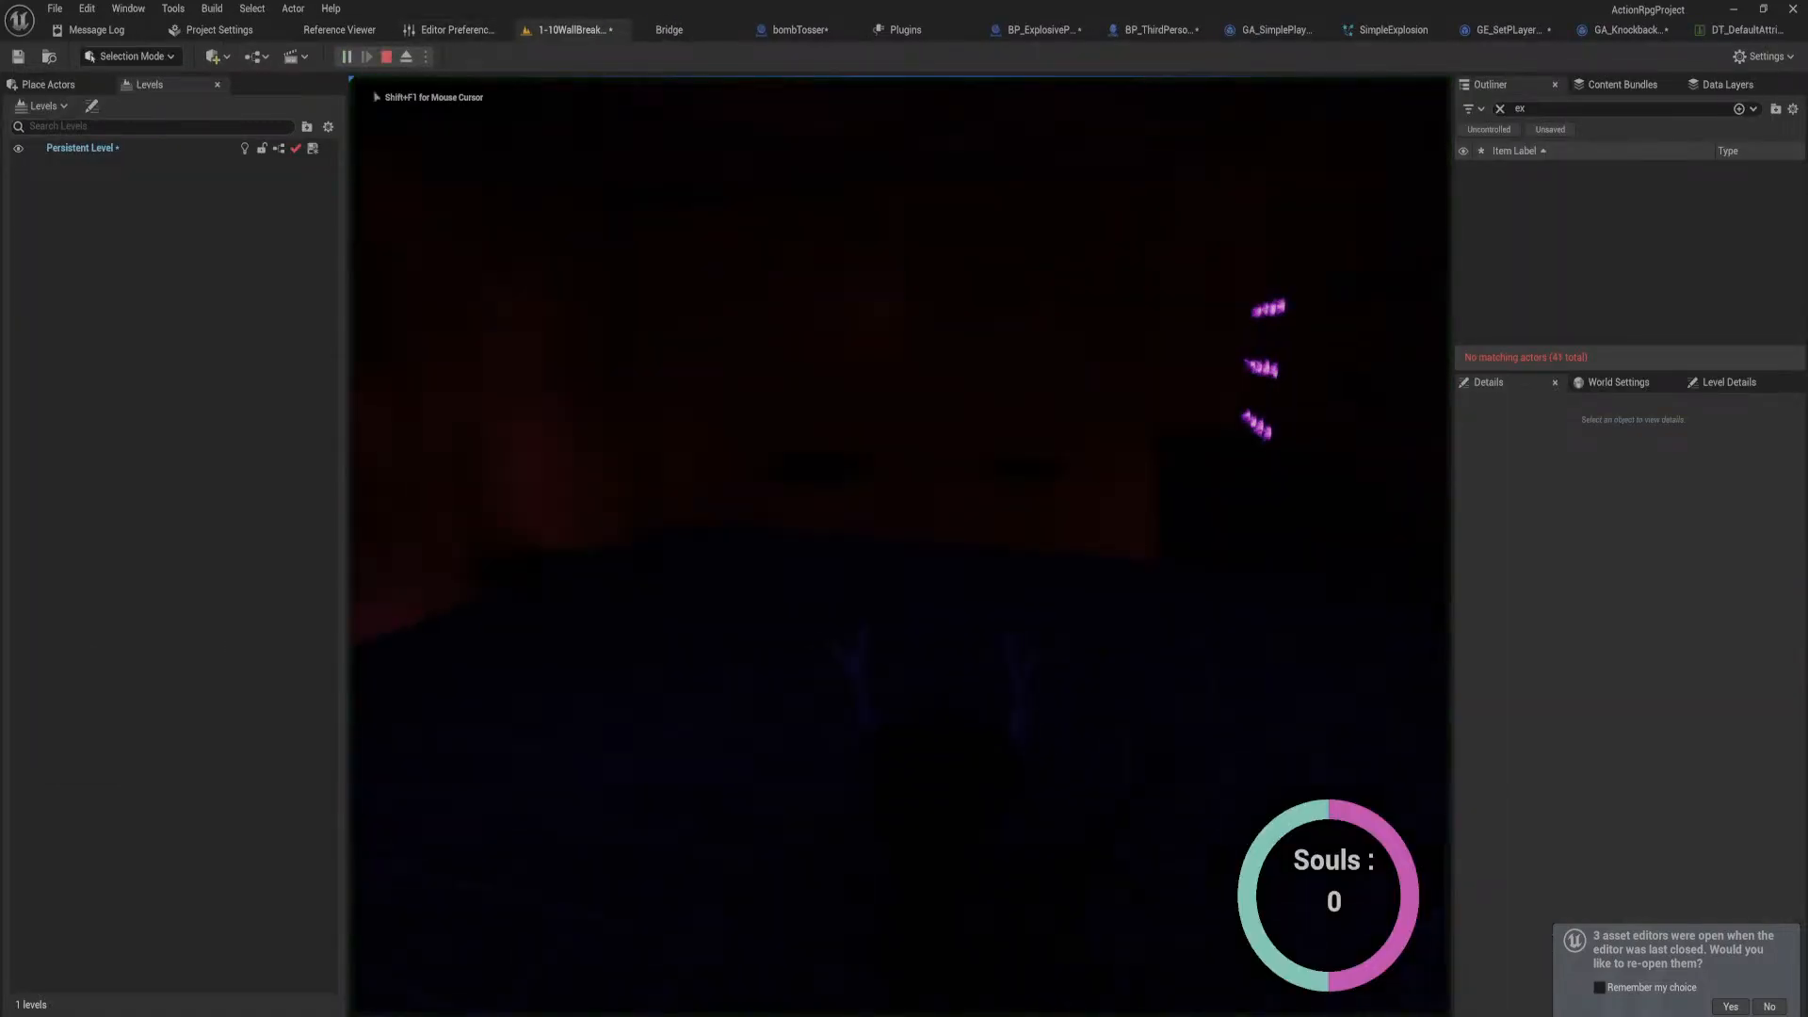
key(w)
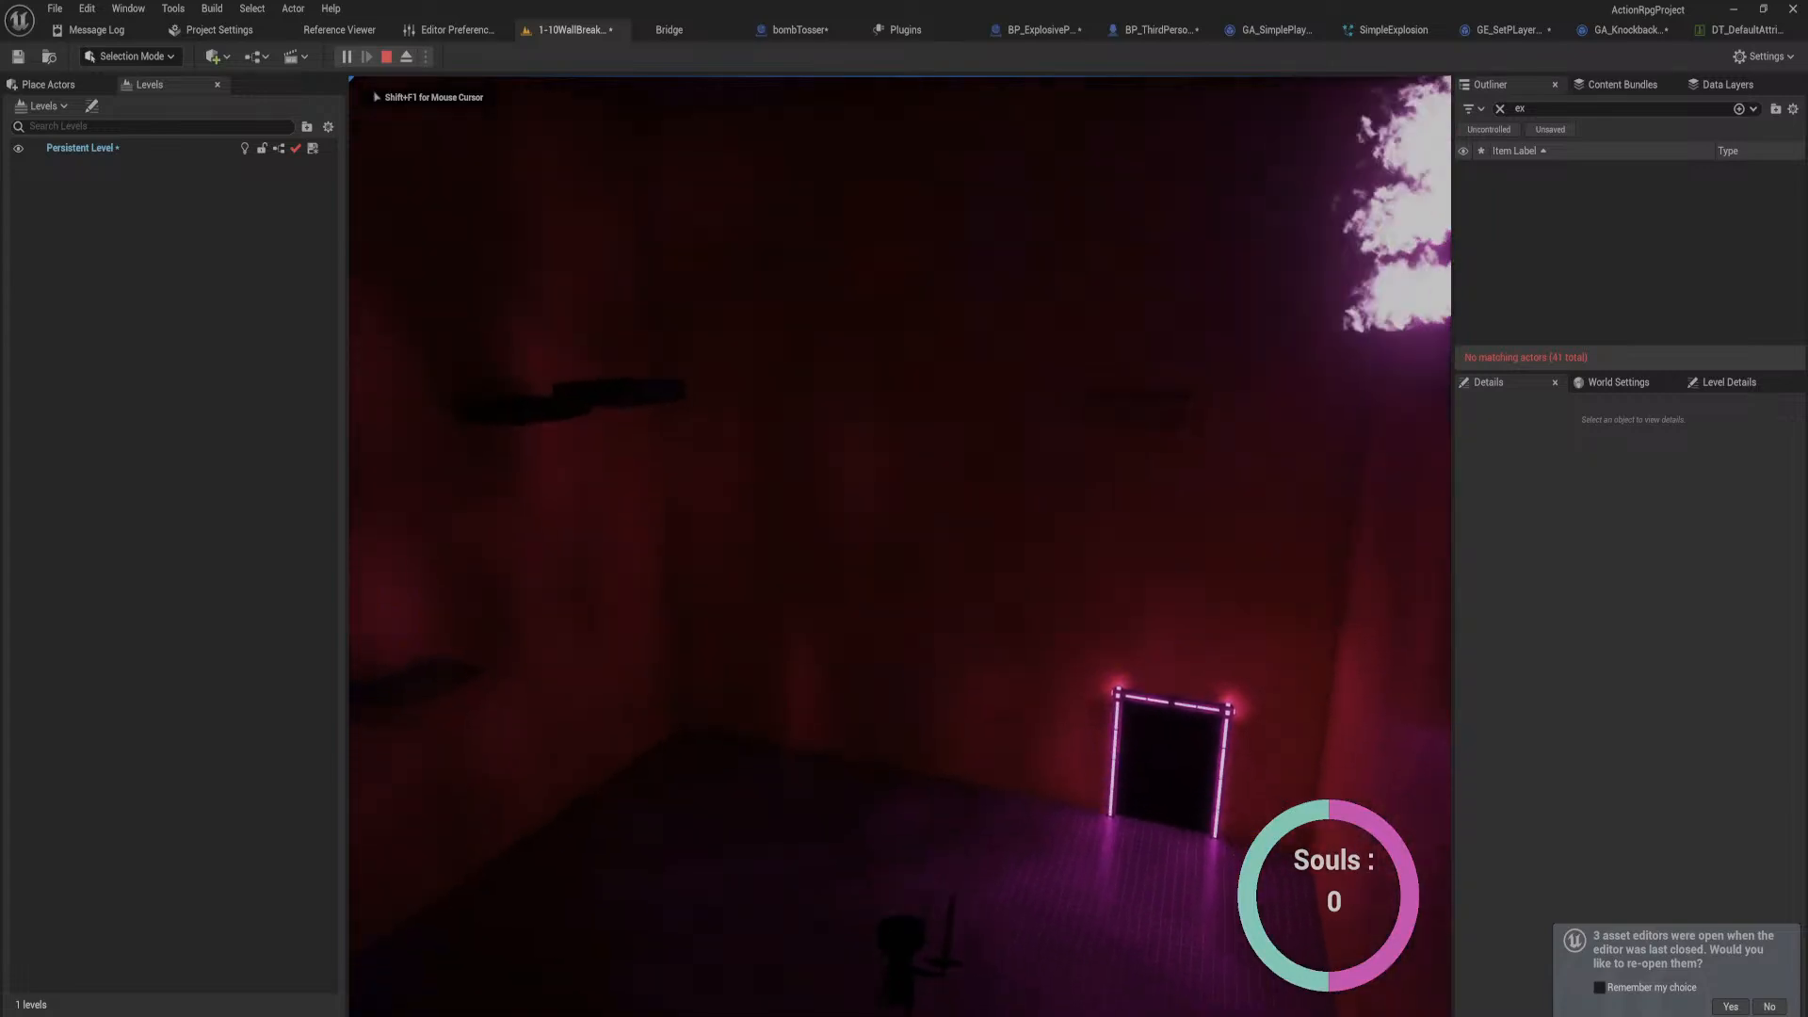
key(w)
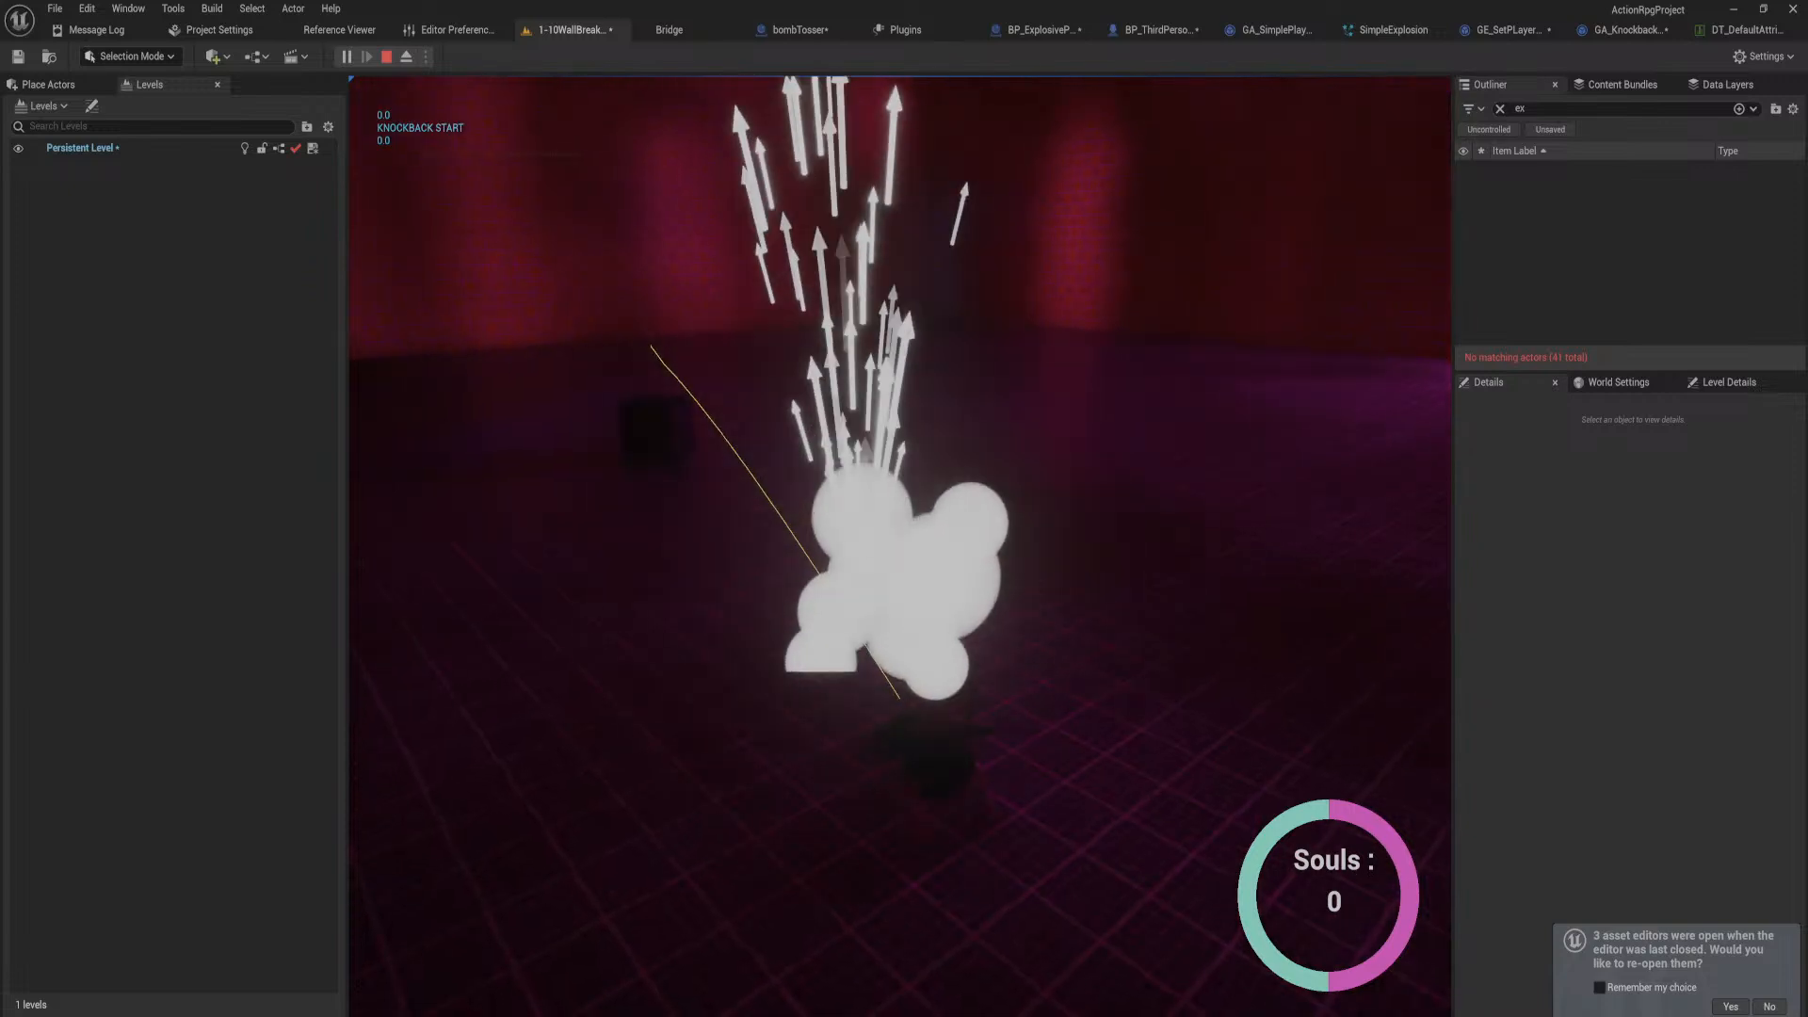
key(Escape)
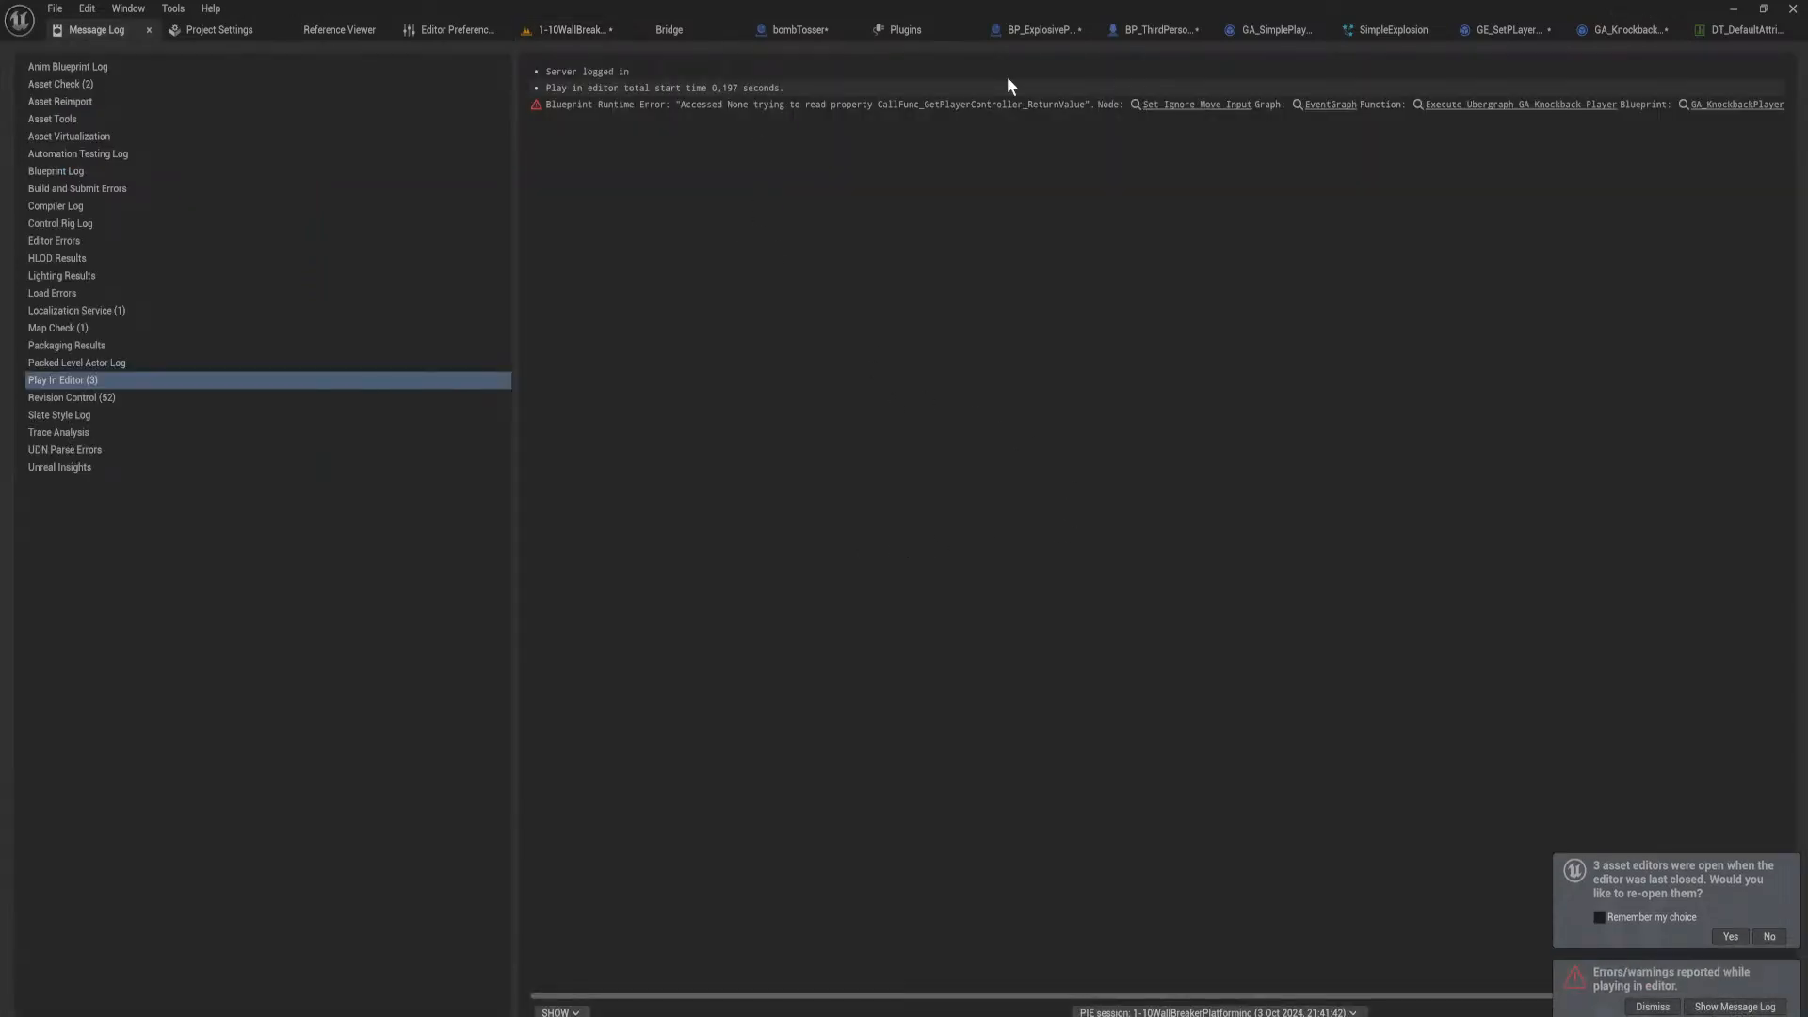
Step: Review the default attribute table and the bombTosser, BP_ExplosiveProjectile, GA_SimplePlayAnimation, GA_KnockbackPlayer and GE_SetPlayer assets for the knockback setup
click(1738, 29)
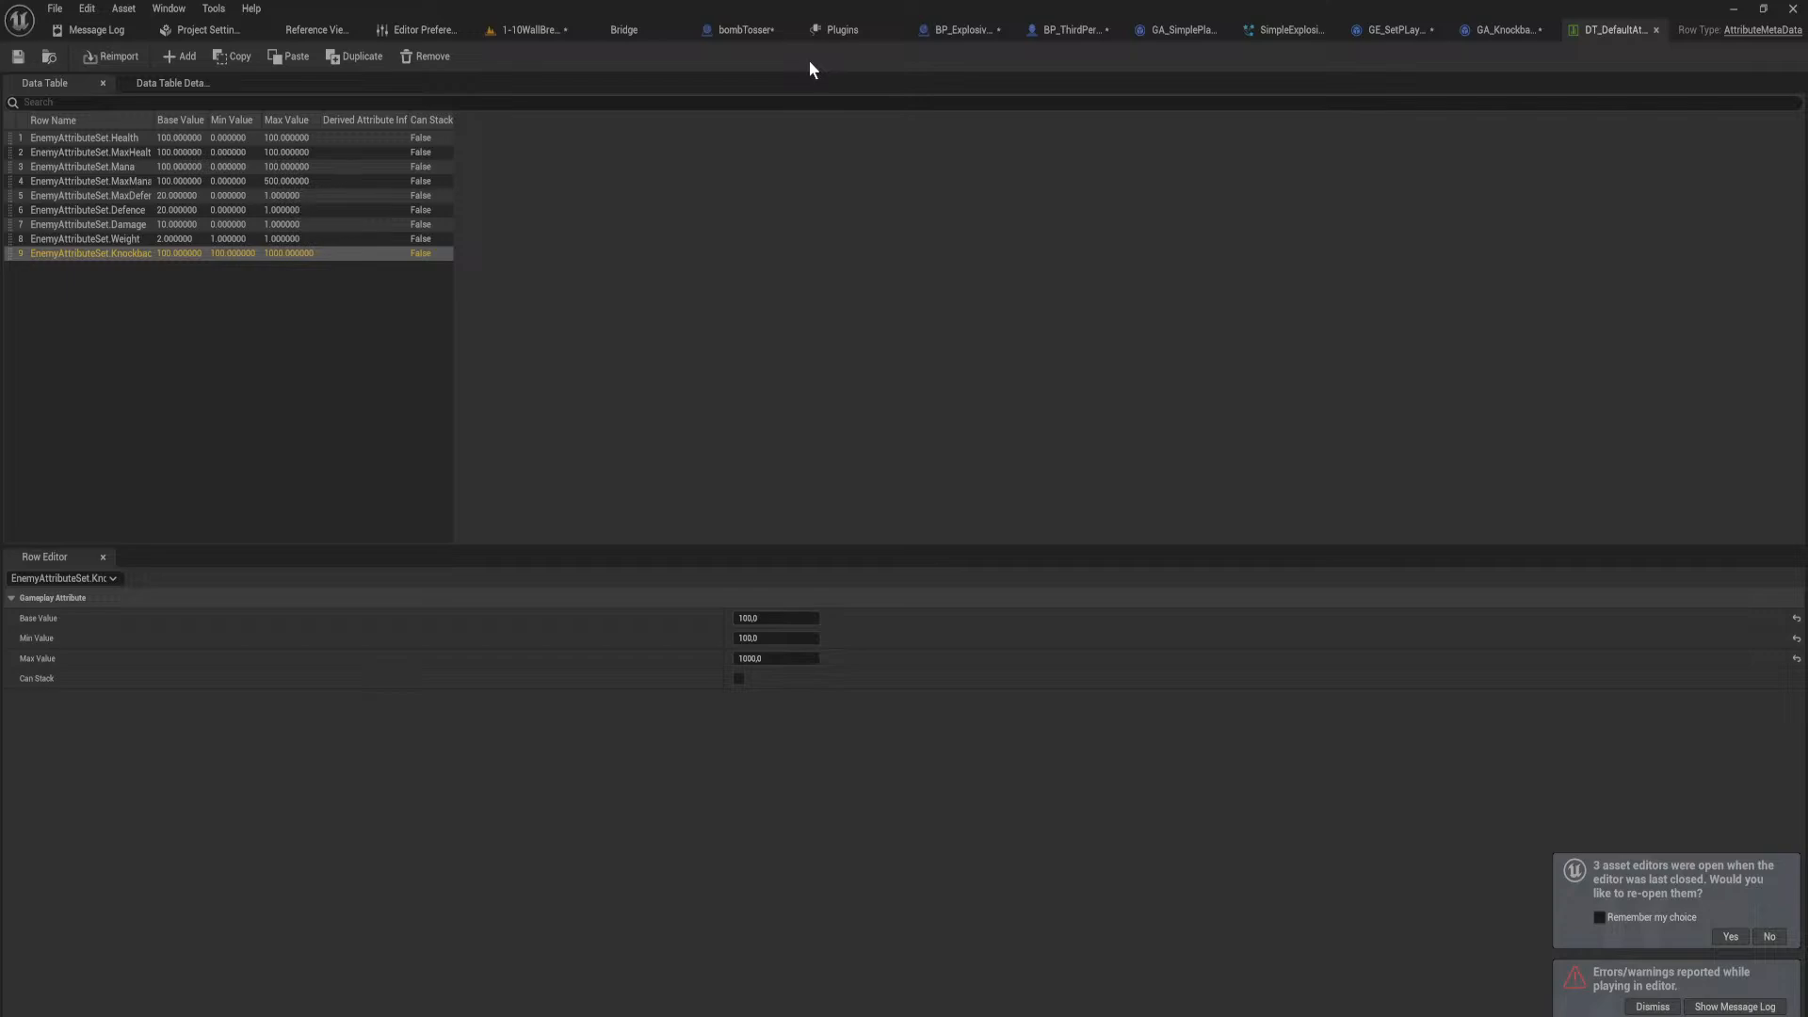
click(738, 30)
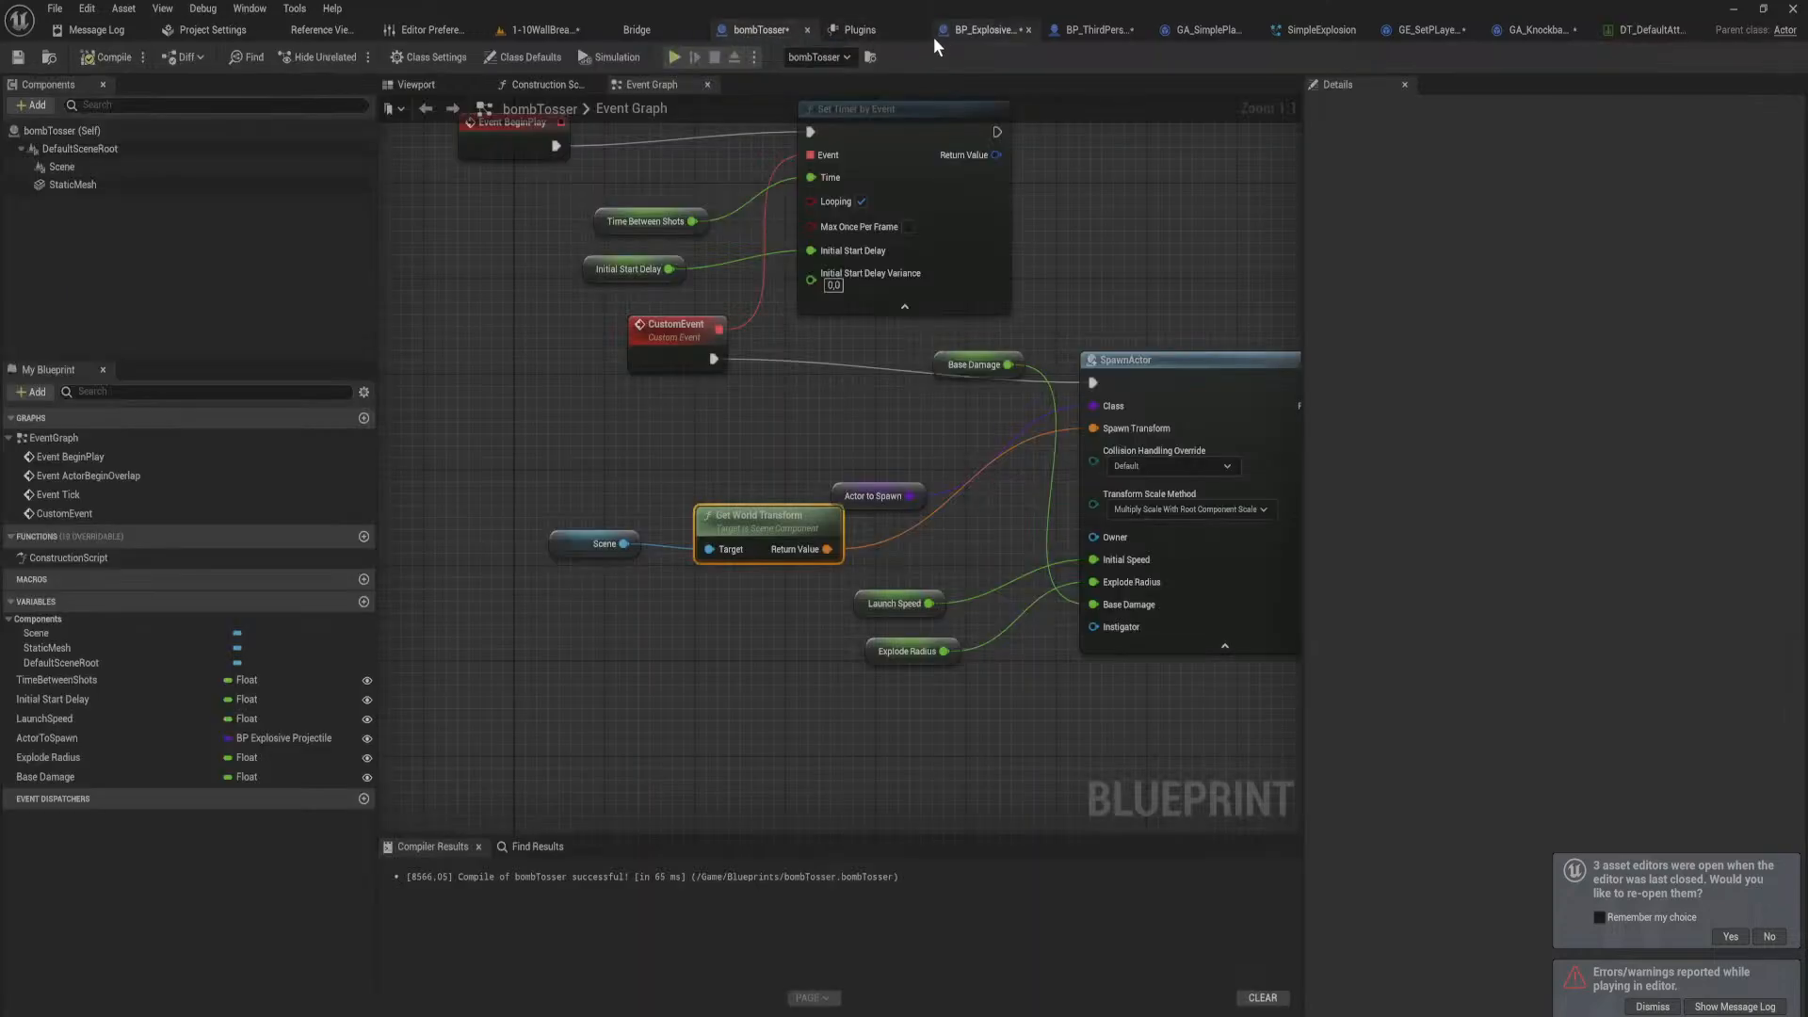
click(955, 34)
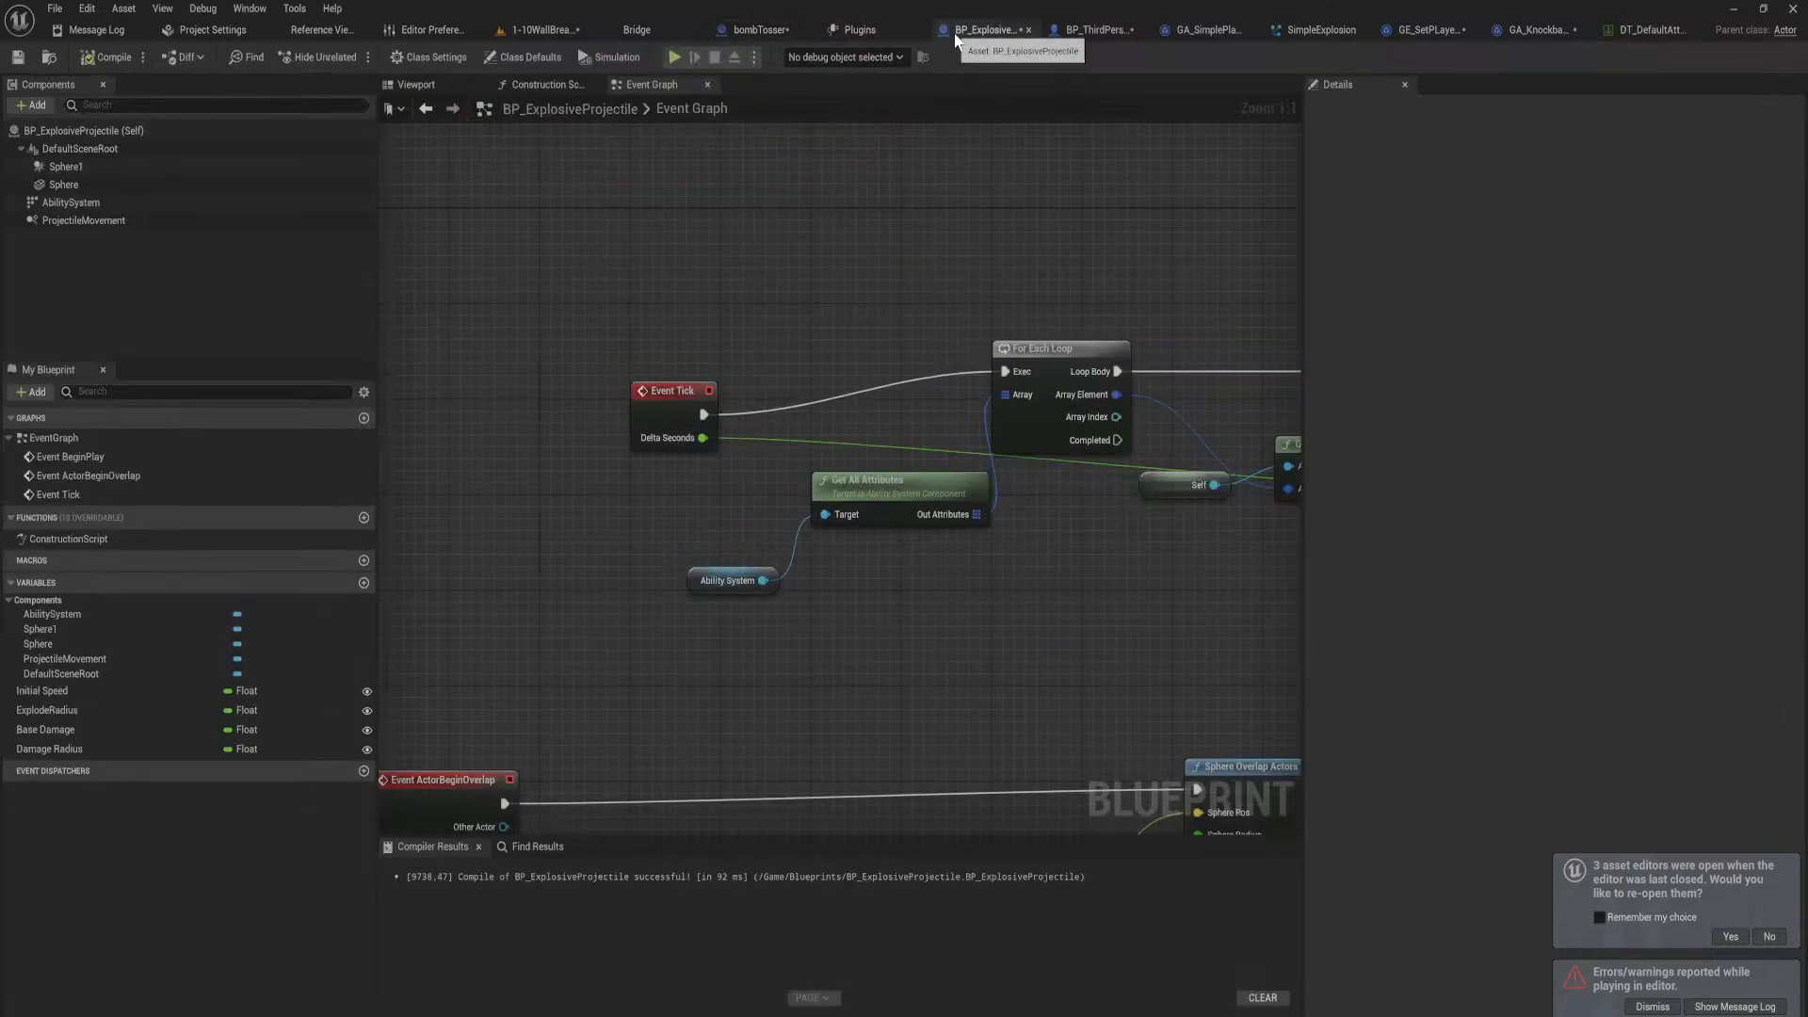
click(1188, 26)
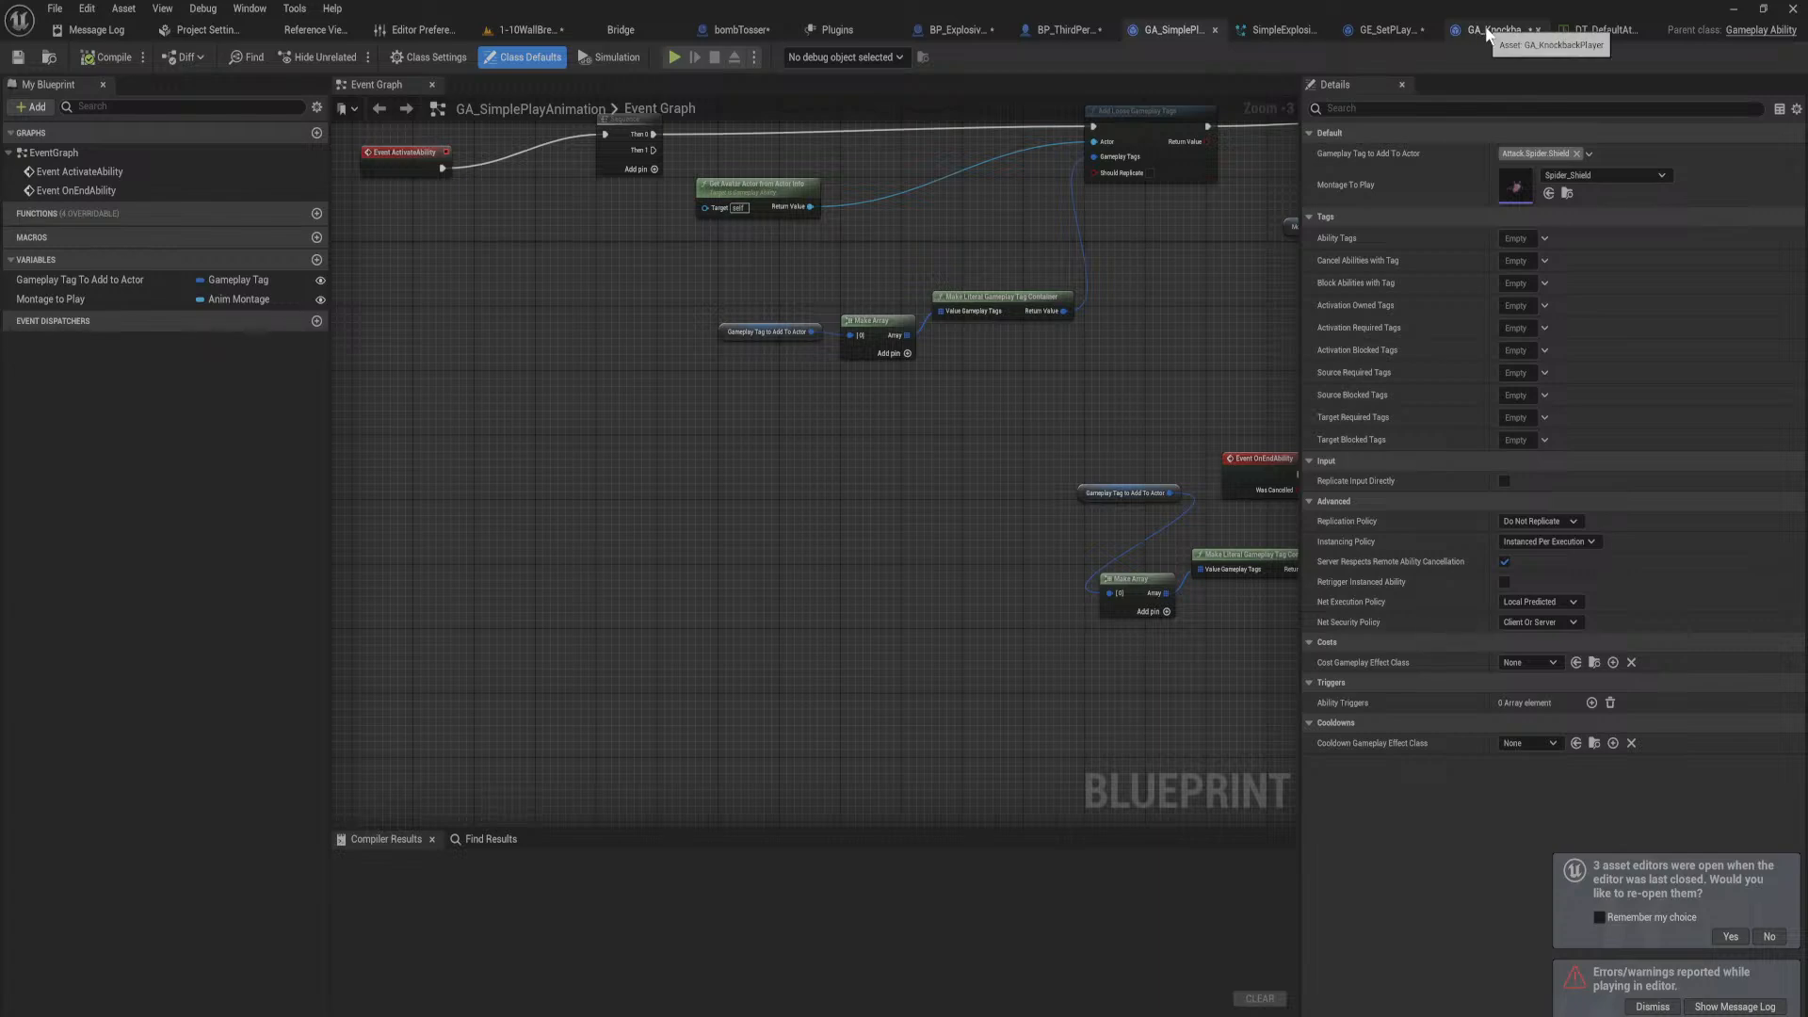
click(1488, 31)
click(1172, 30)
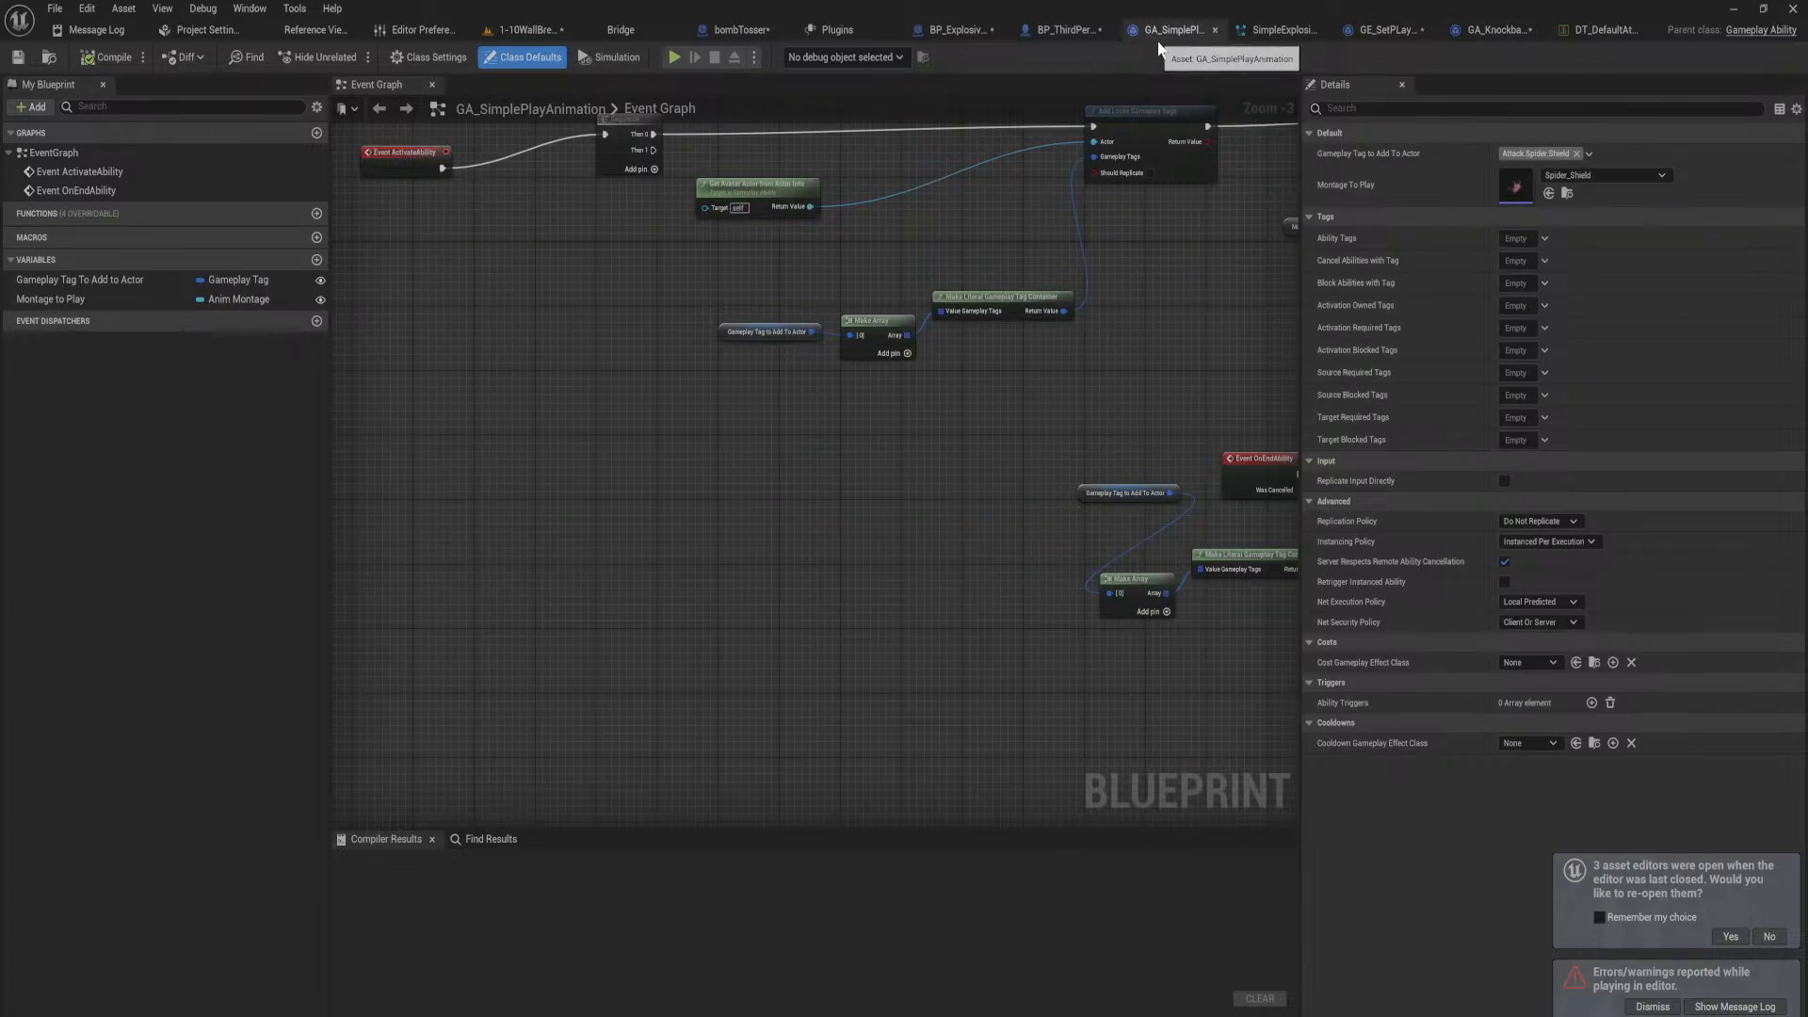
click(1492, 30)
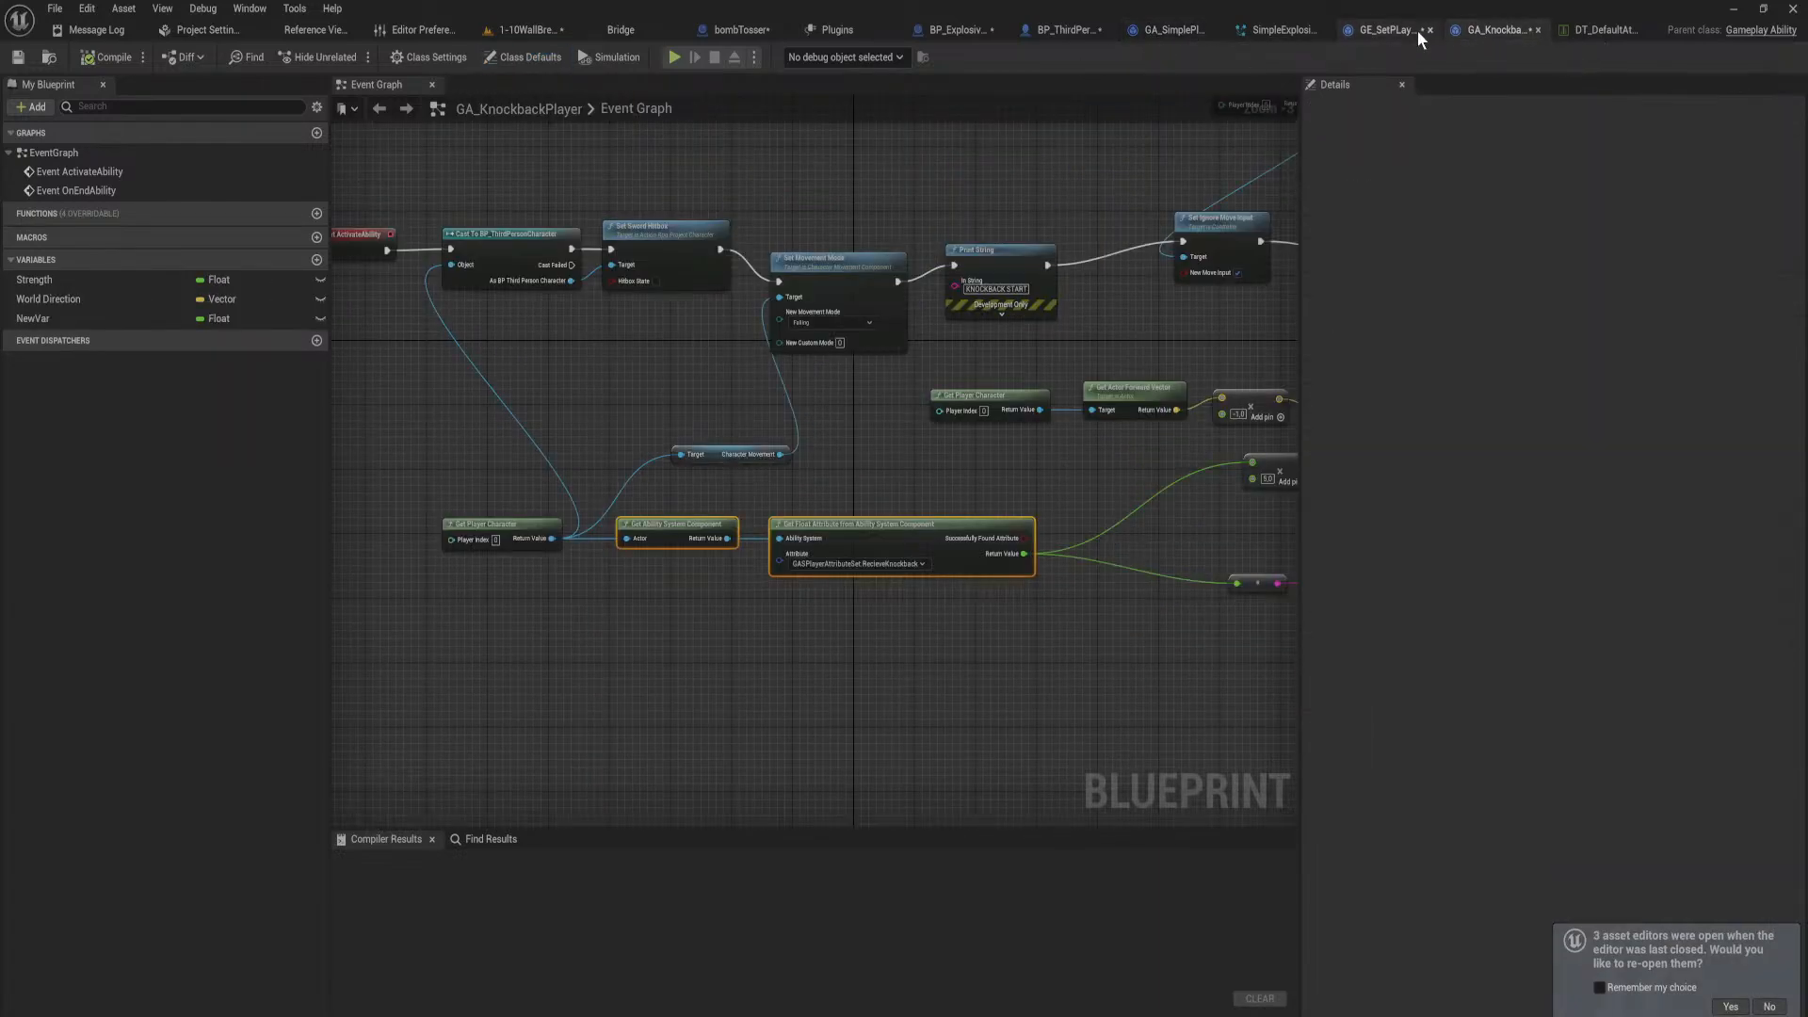
click(1364, 34)
Step: In bombTosser's event graph, move the CustomEvent node further away from the SpawnActor nodes, below Event BeginPlay
click(730, 30)
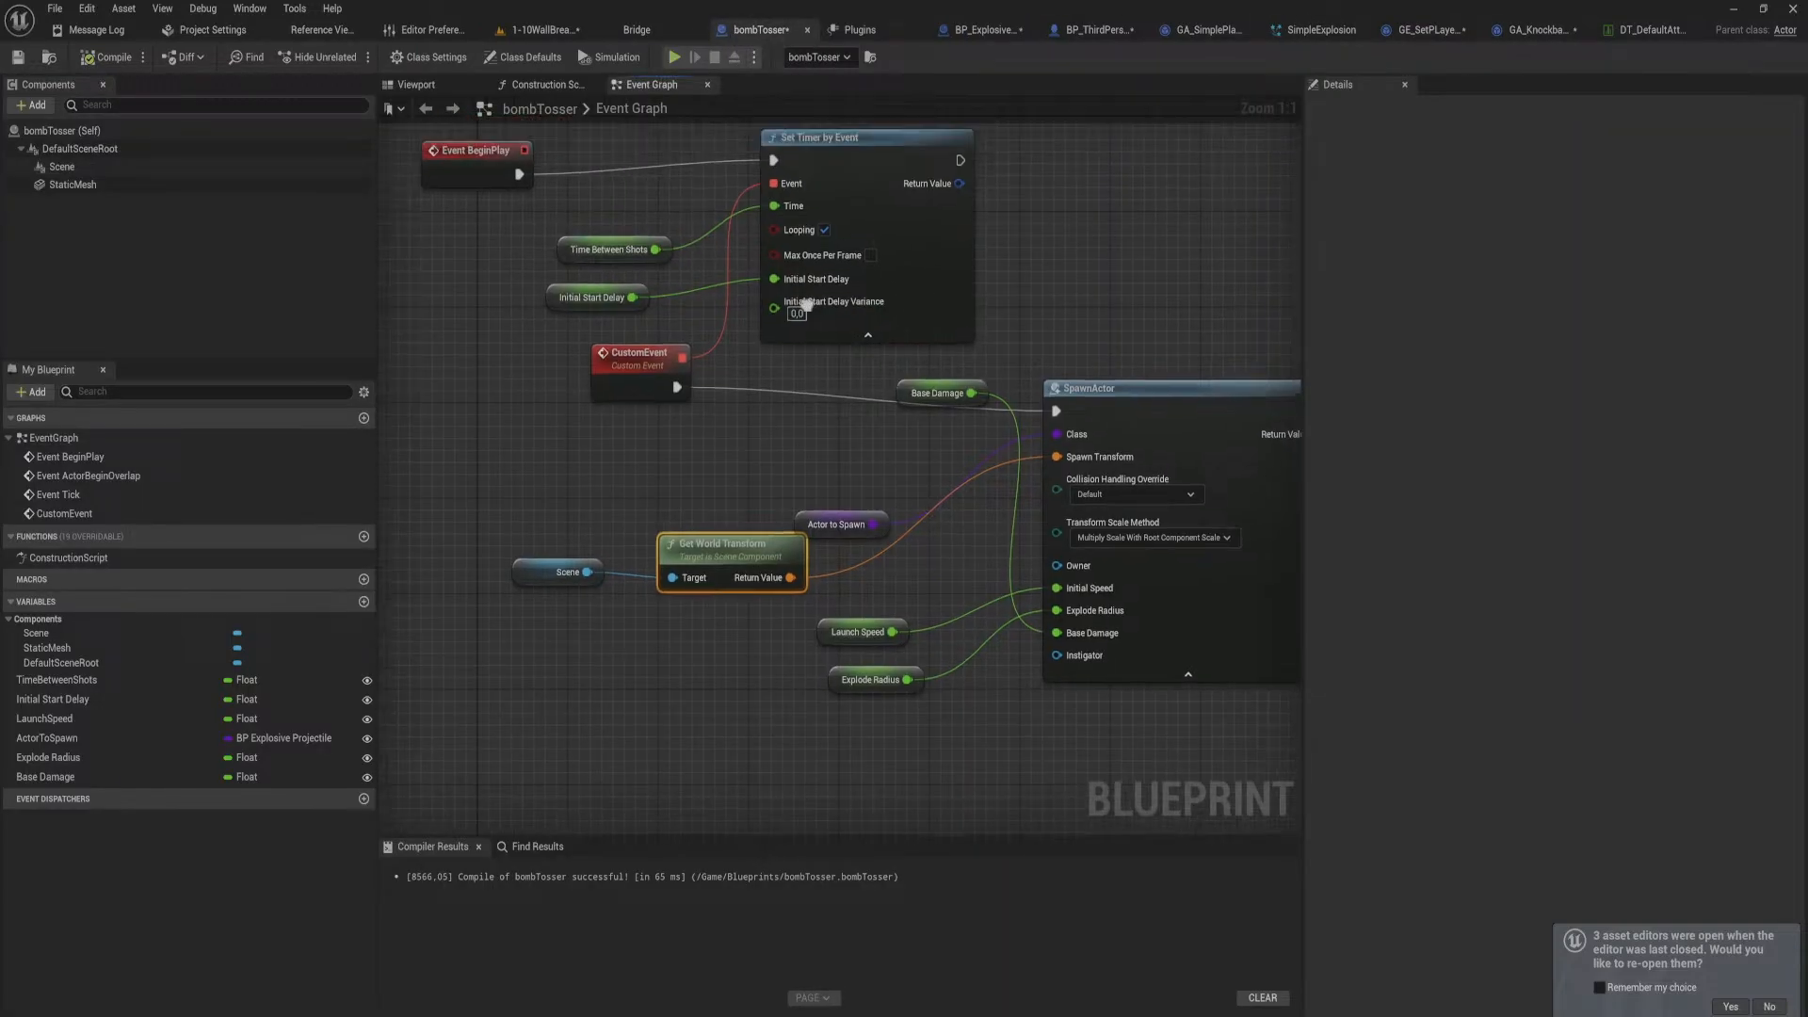
right_drag(806, 304, 1007, 421)
drag(864, 493, 683, 501)
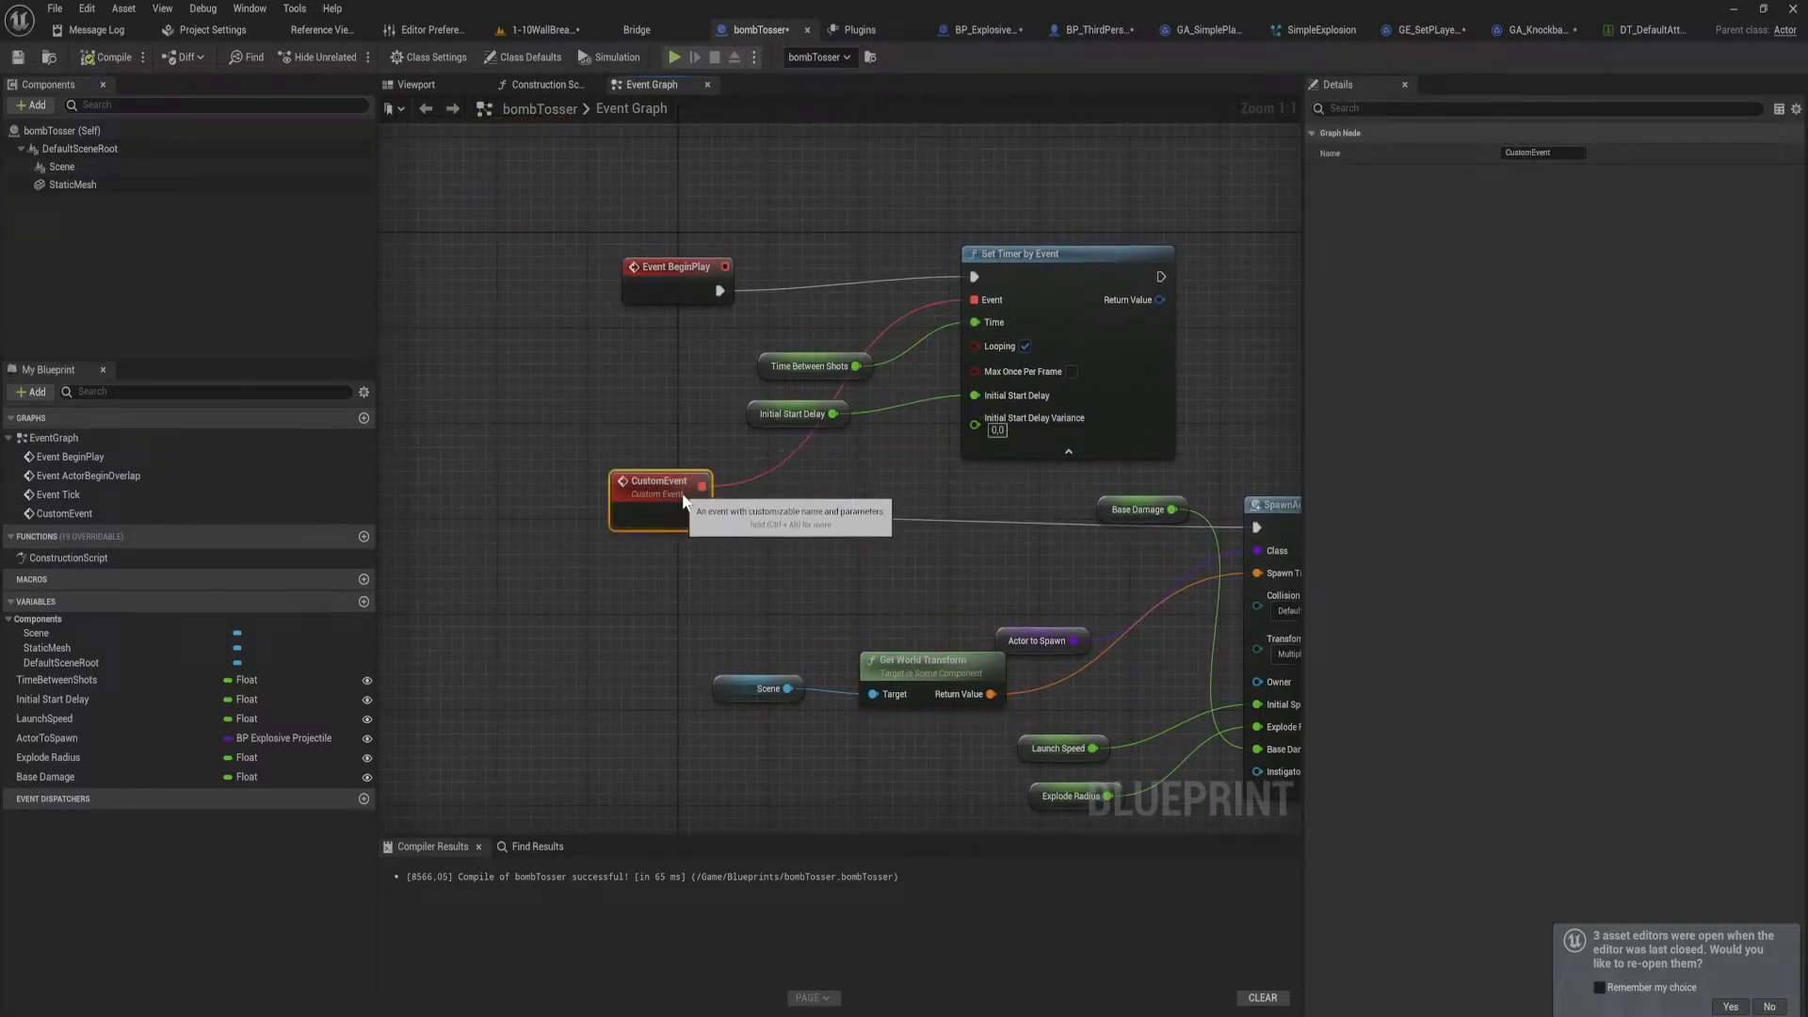
Step: Return to BP_ExplosiveProjectile's event graph and find its existing Event BeginPlay node through the action search
click(985, 29)
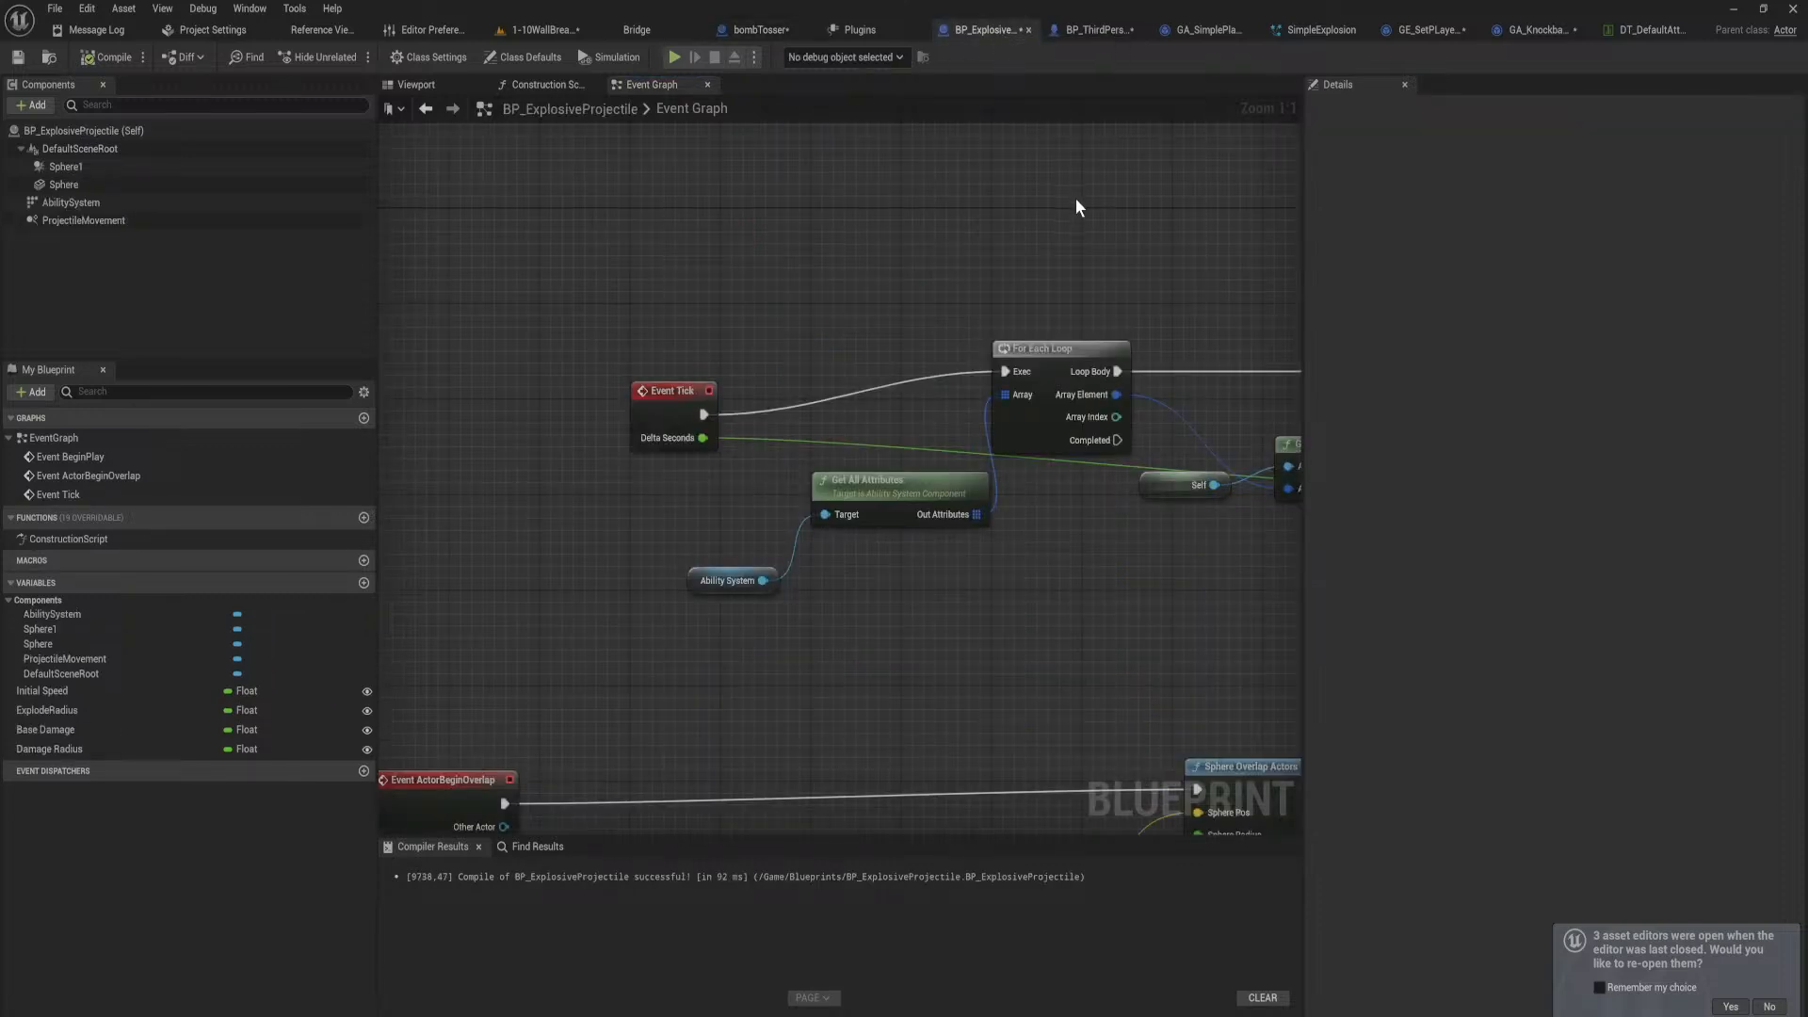
right_drag(1079, 205, 990, 12)
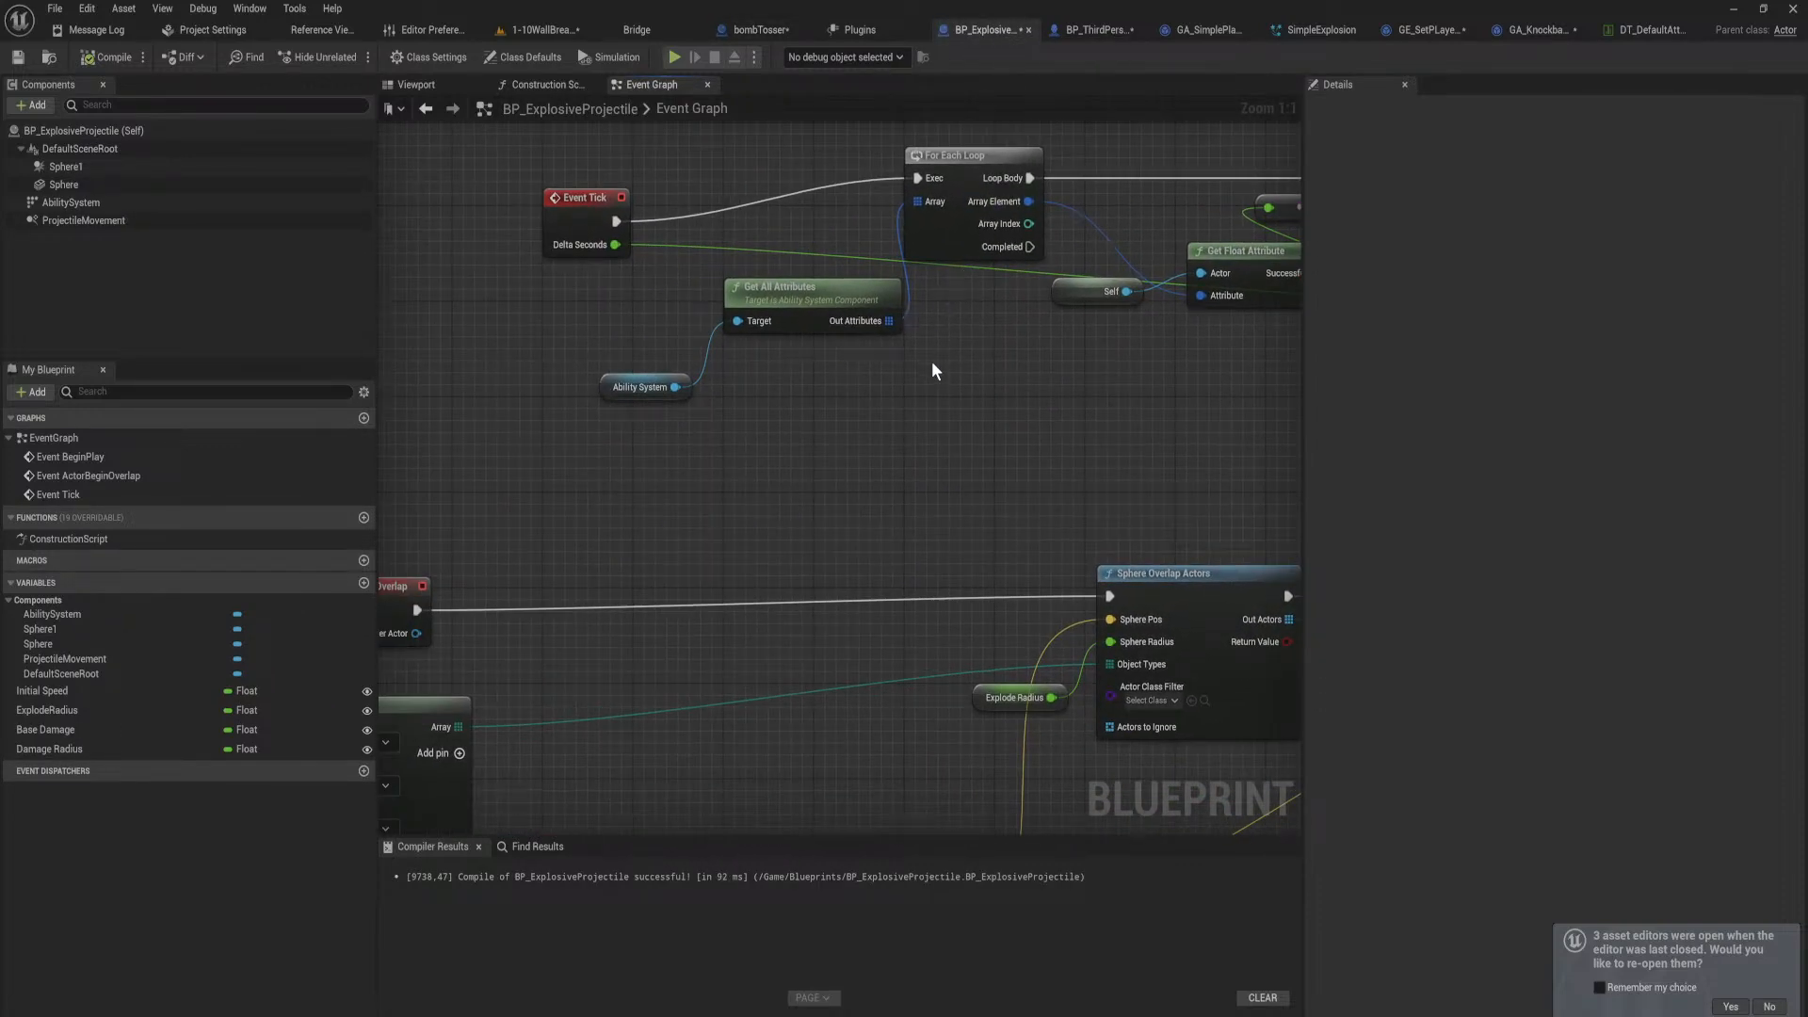
right_drag(913, 376, 1025, 402)
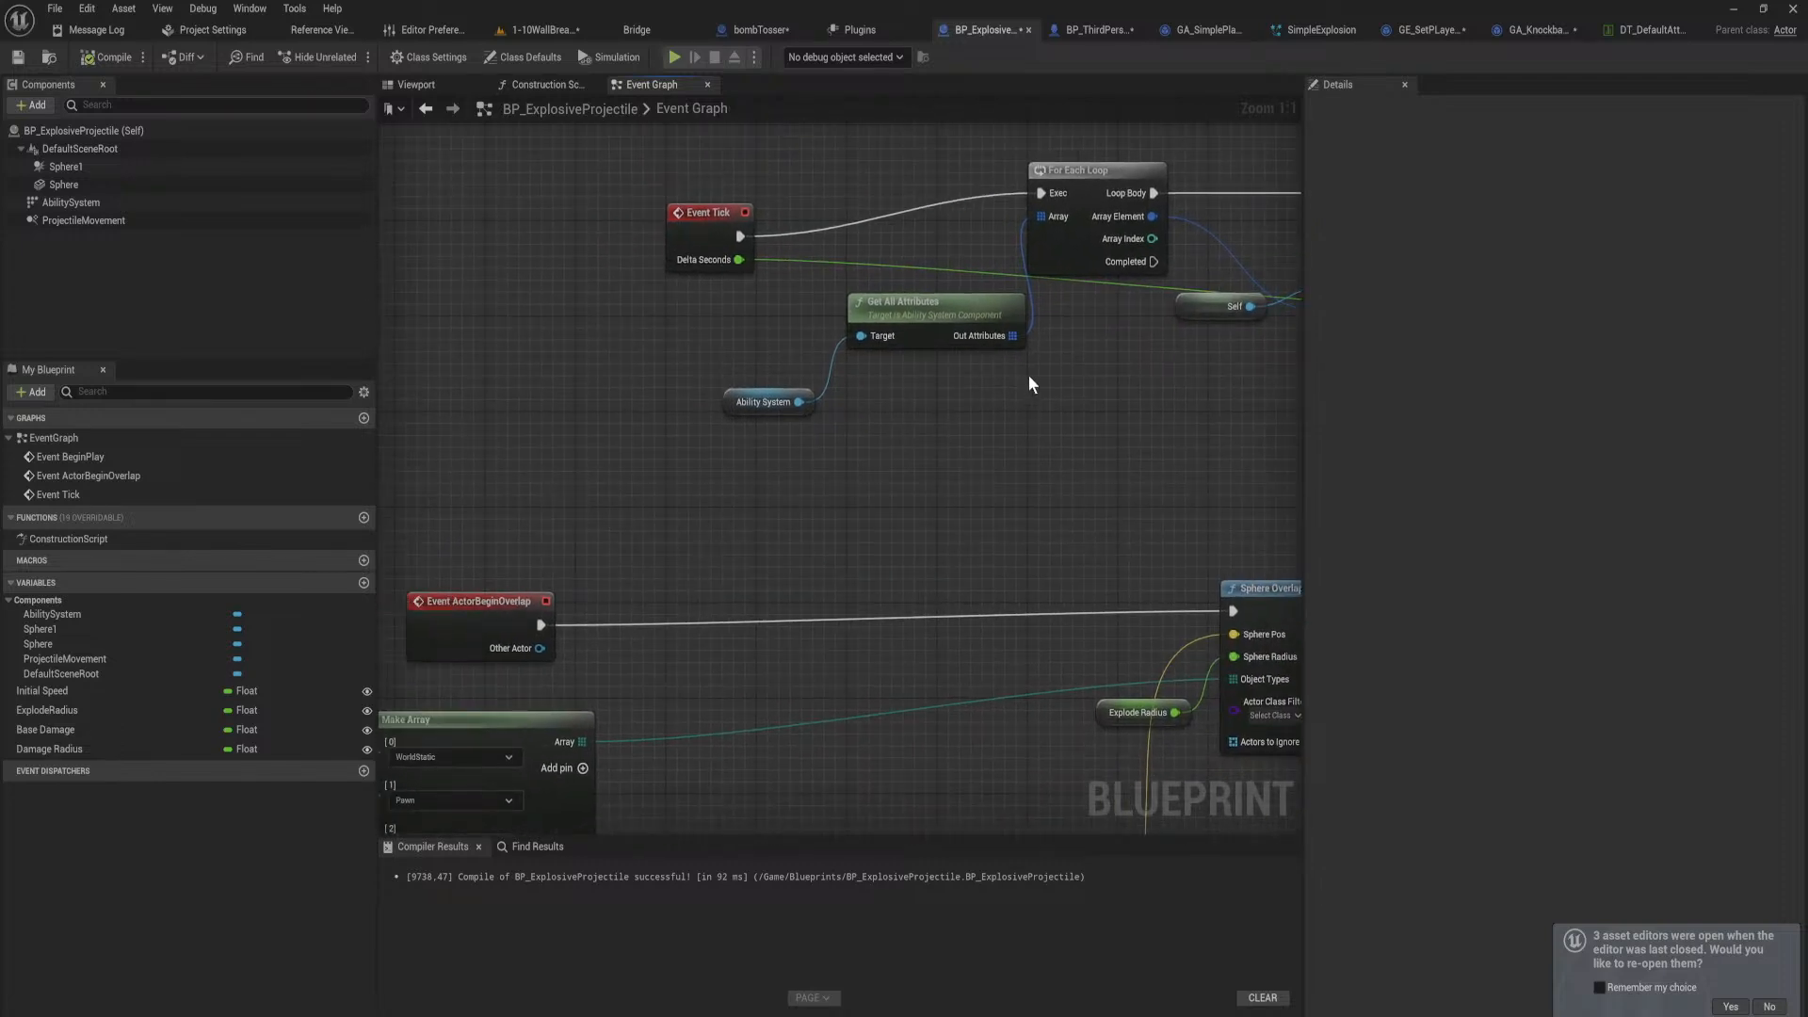
scroll(1033, 383, down, 1)
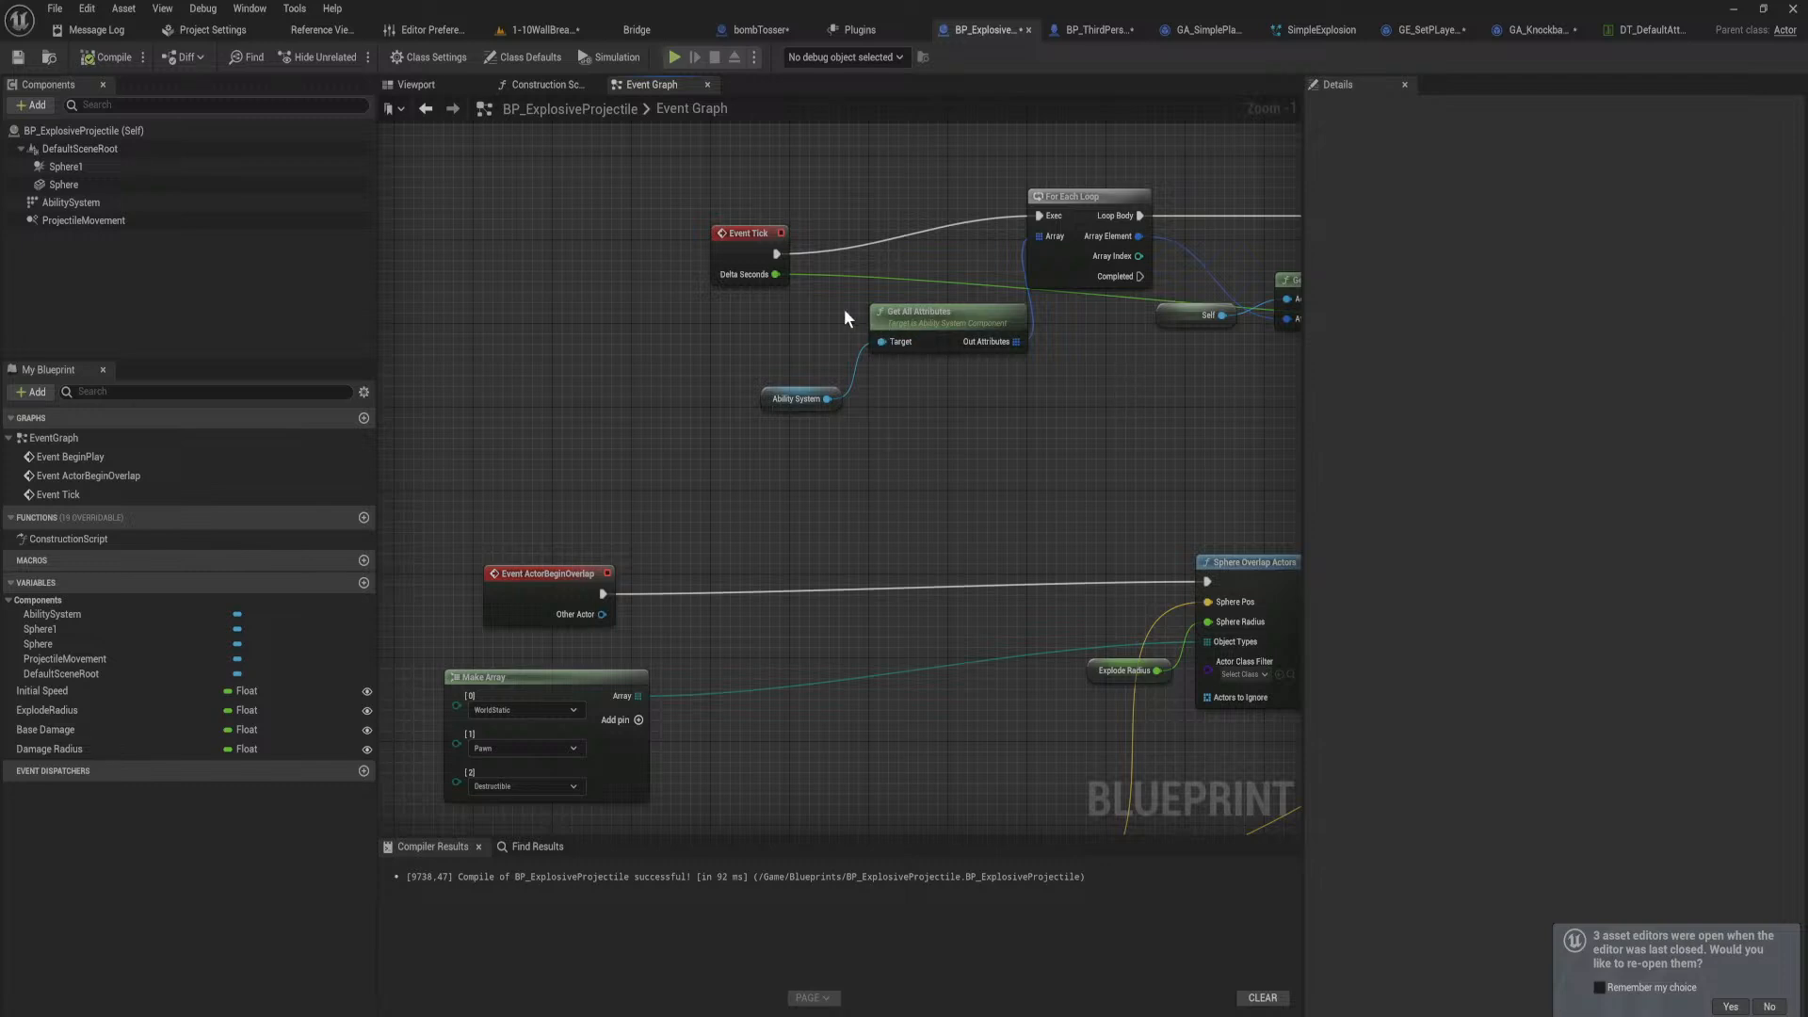
right_drag(838, 435, 1109, 571)
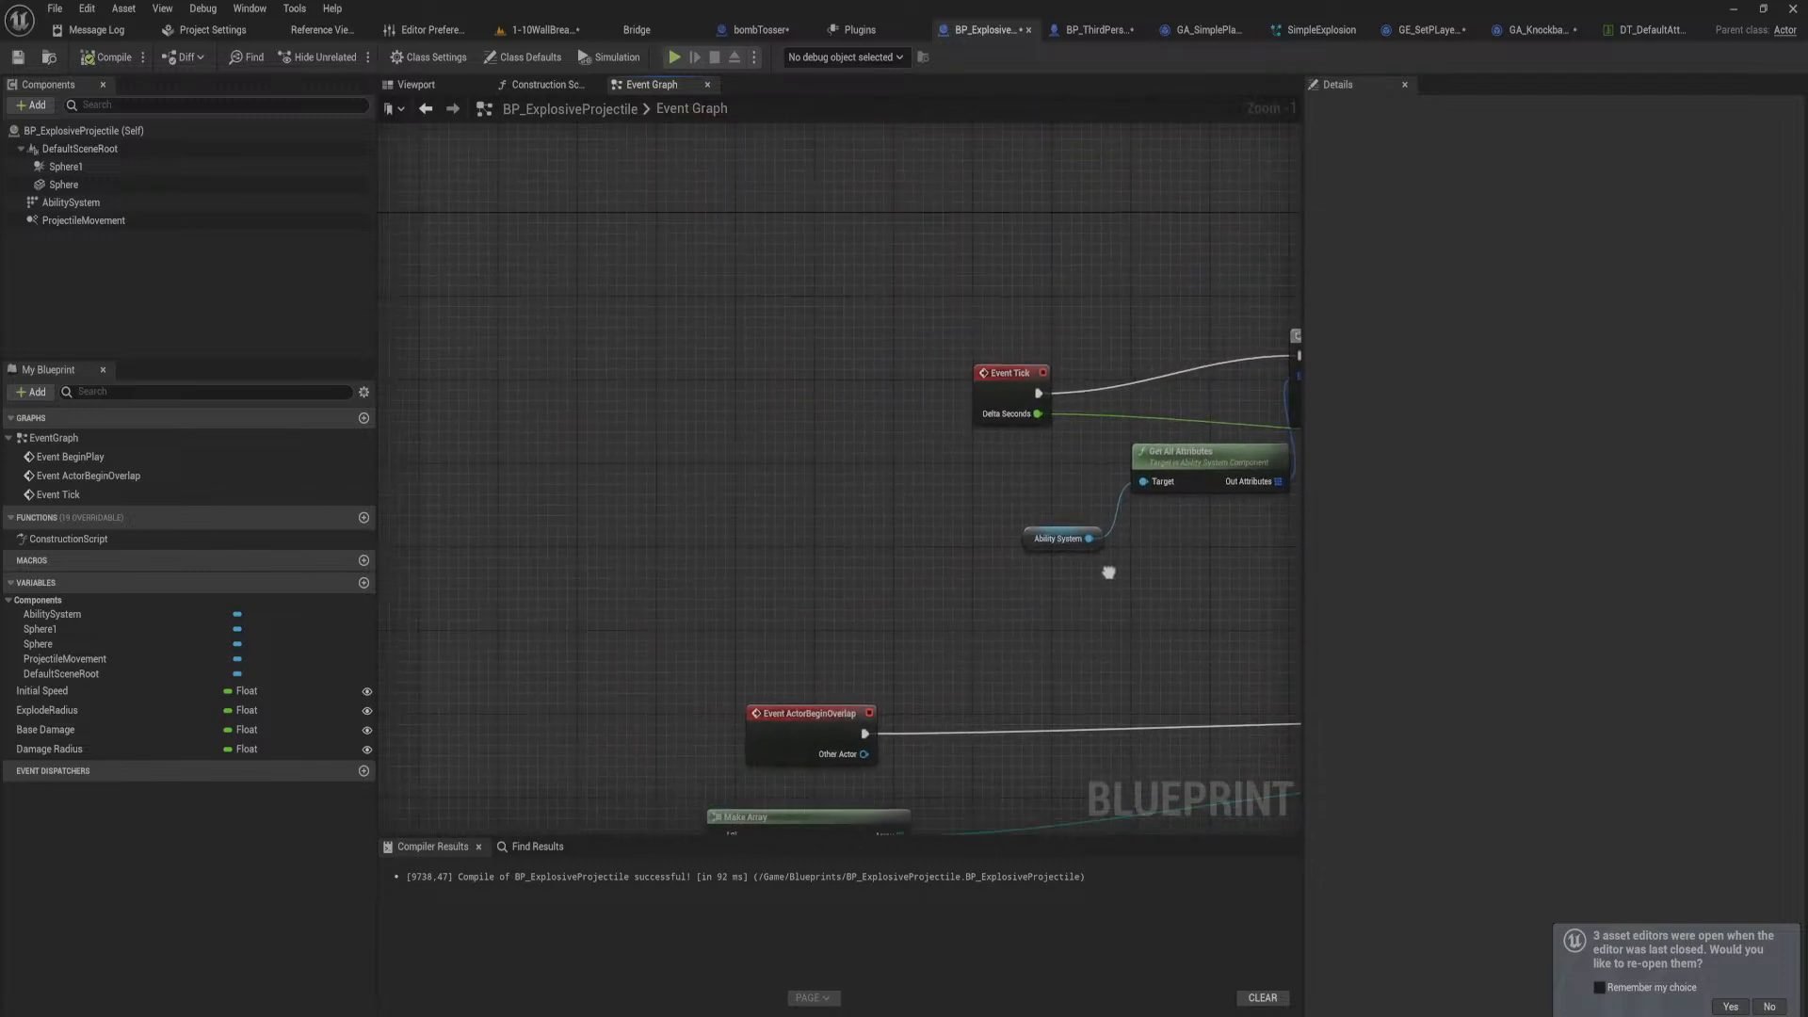
right_click(864, 312)
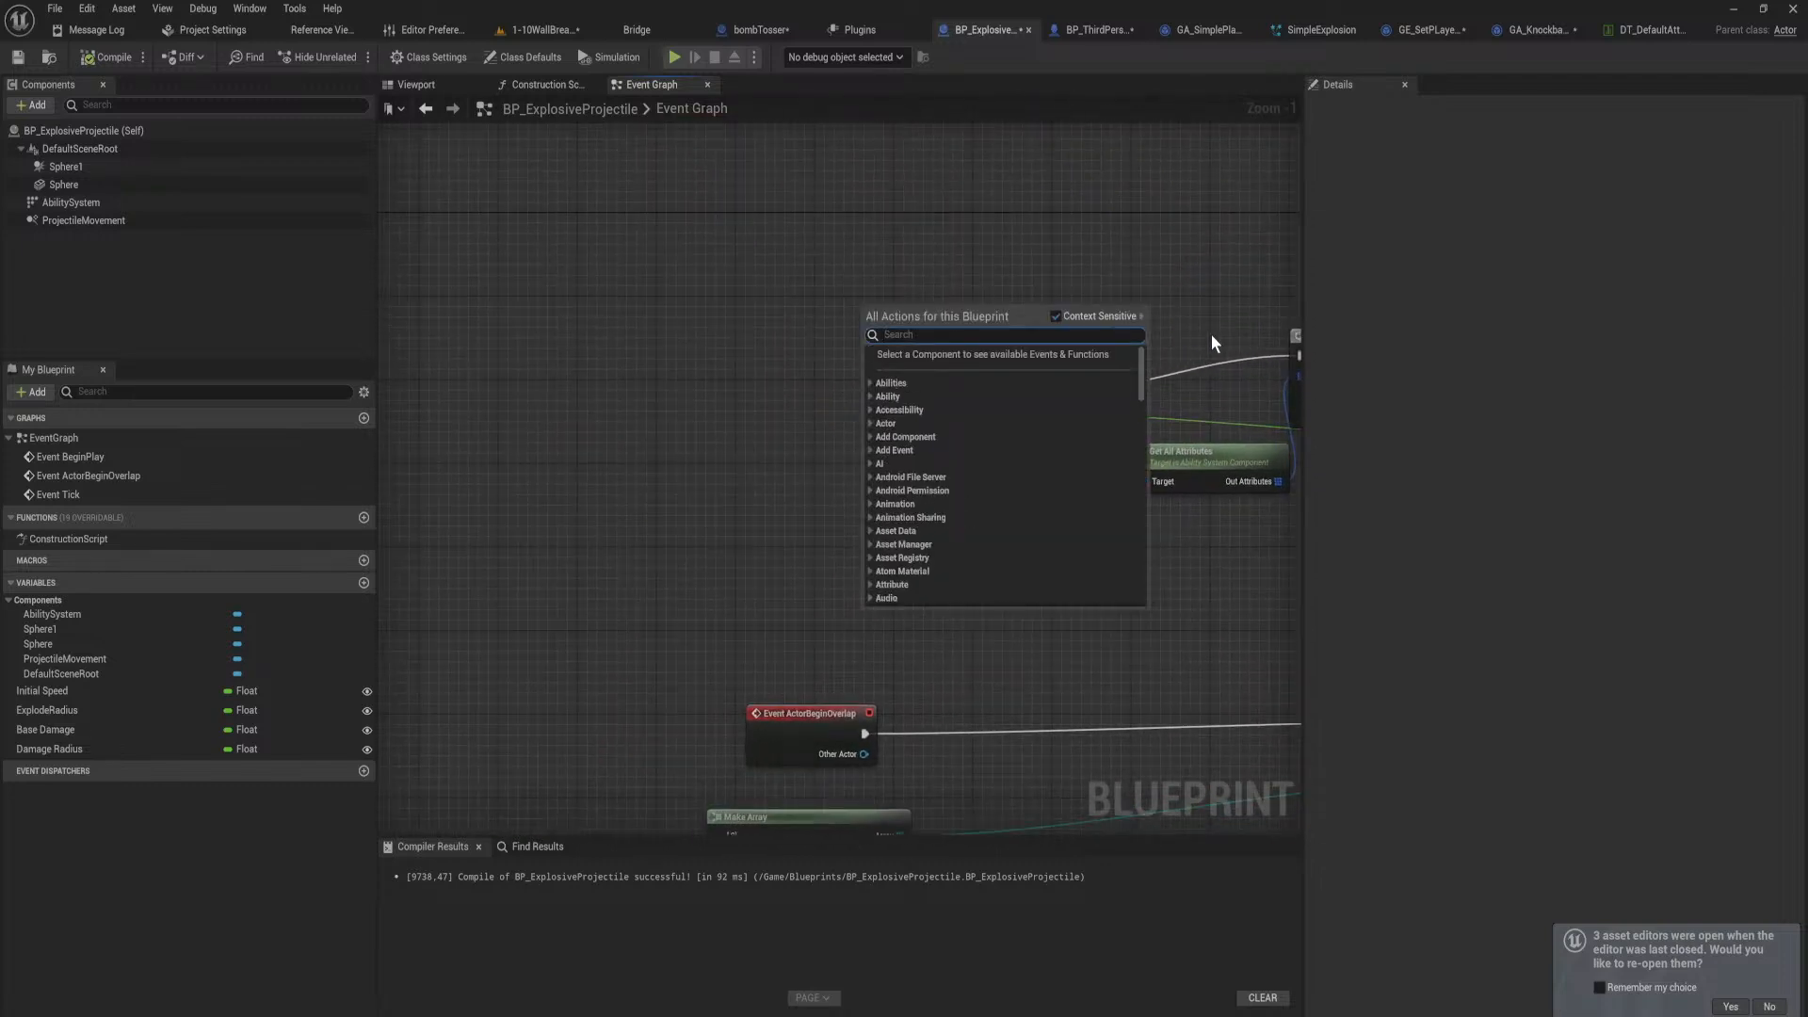
text(begin play)
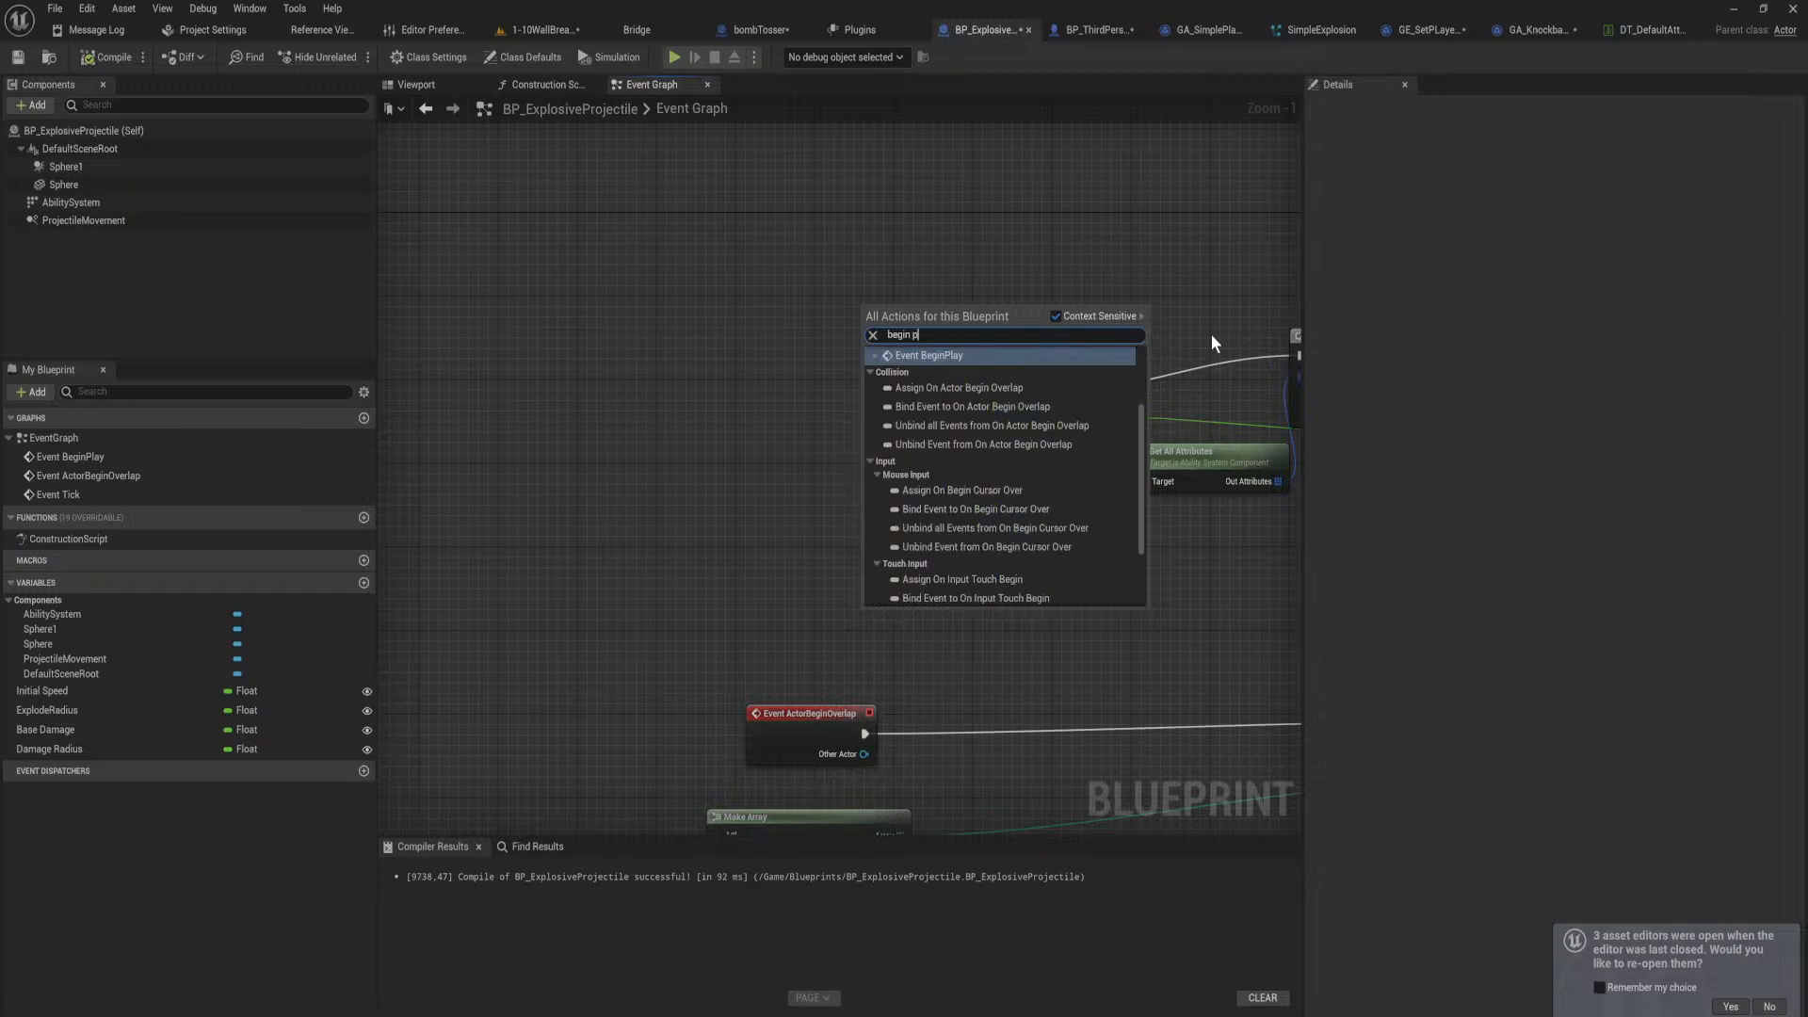
key(Return)
Step: Select the Event BeginPlay projectile-velocity chain and move it ahead of the Event Tick attribute-printing nodes
scroll(930, 447, down, 3)
right_drag(1063, 465, 751, 314)
drag(1246, 455, 719, 248)
shift+drag(718, 248, 579, 399)
right_drag(579, 400, 1055, 355)
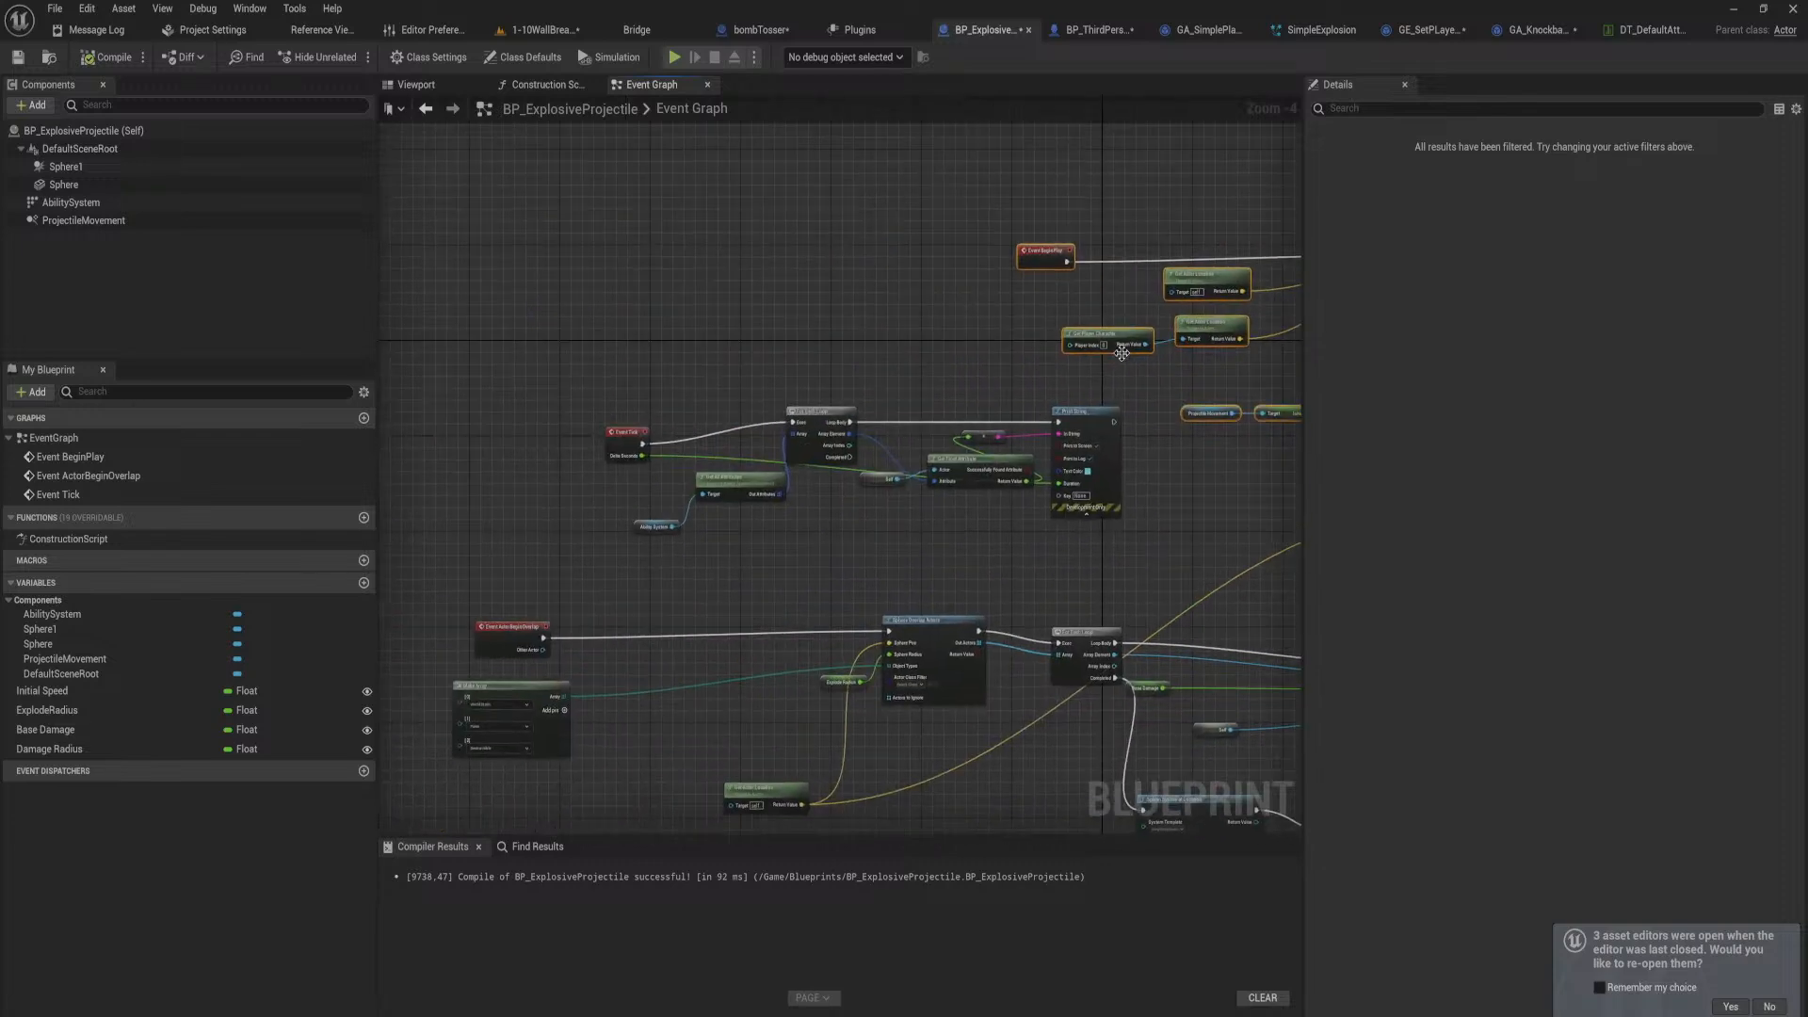
drag(1109, 332, 465, 317)
right_drag(465, 317, 878, 281)
scroll(864, 365, up, 2)
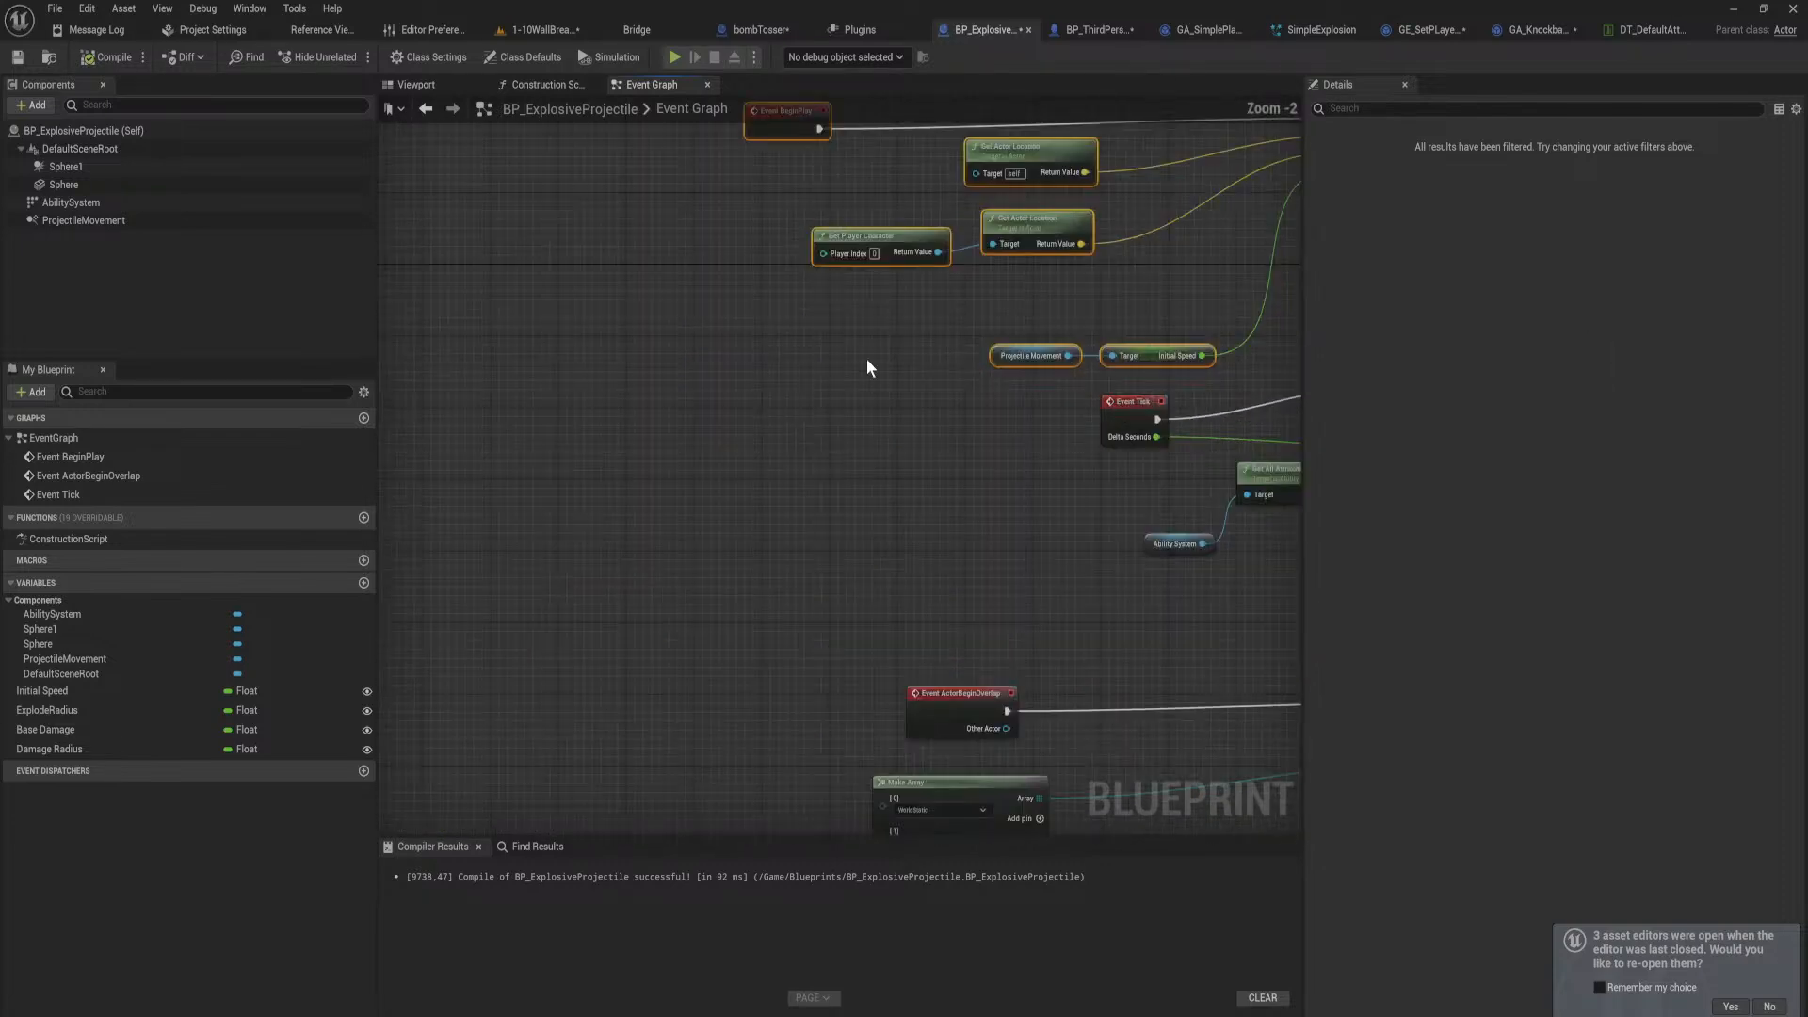
drag(1141, 345, 414, 533)
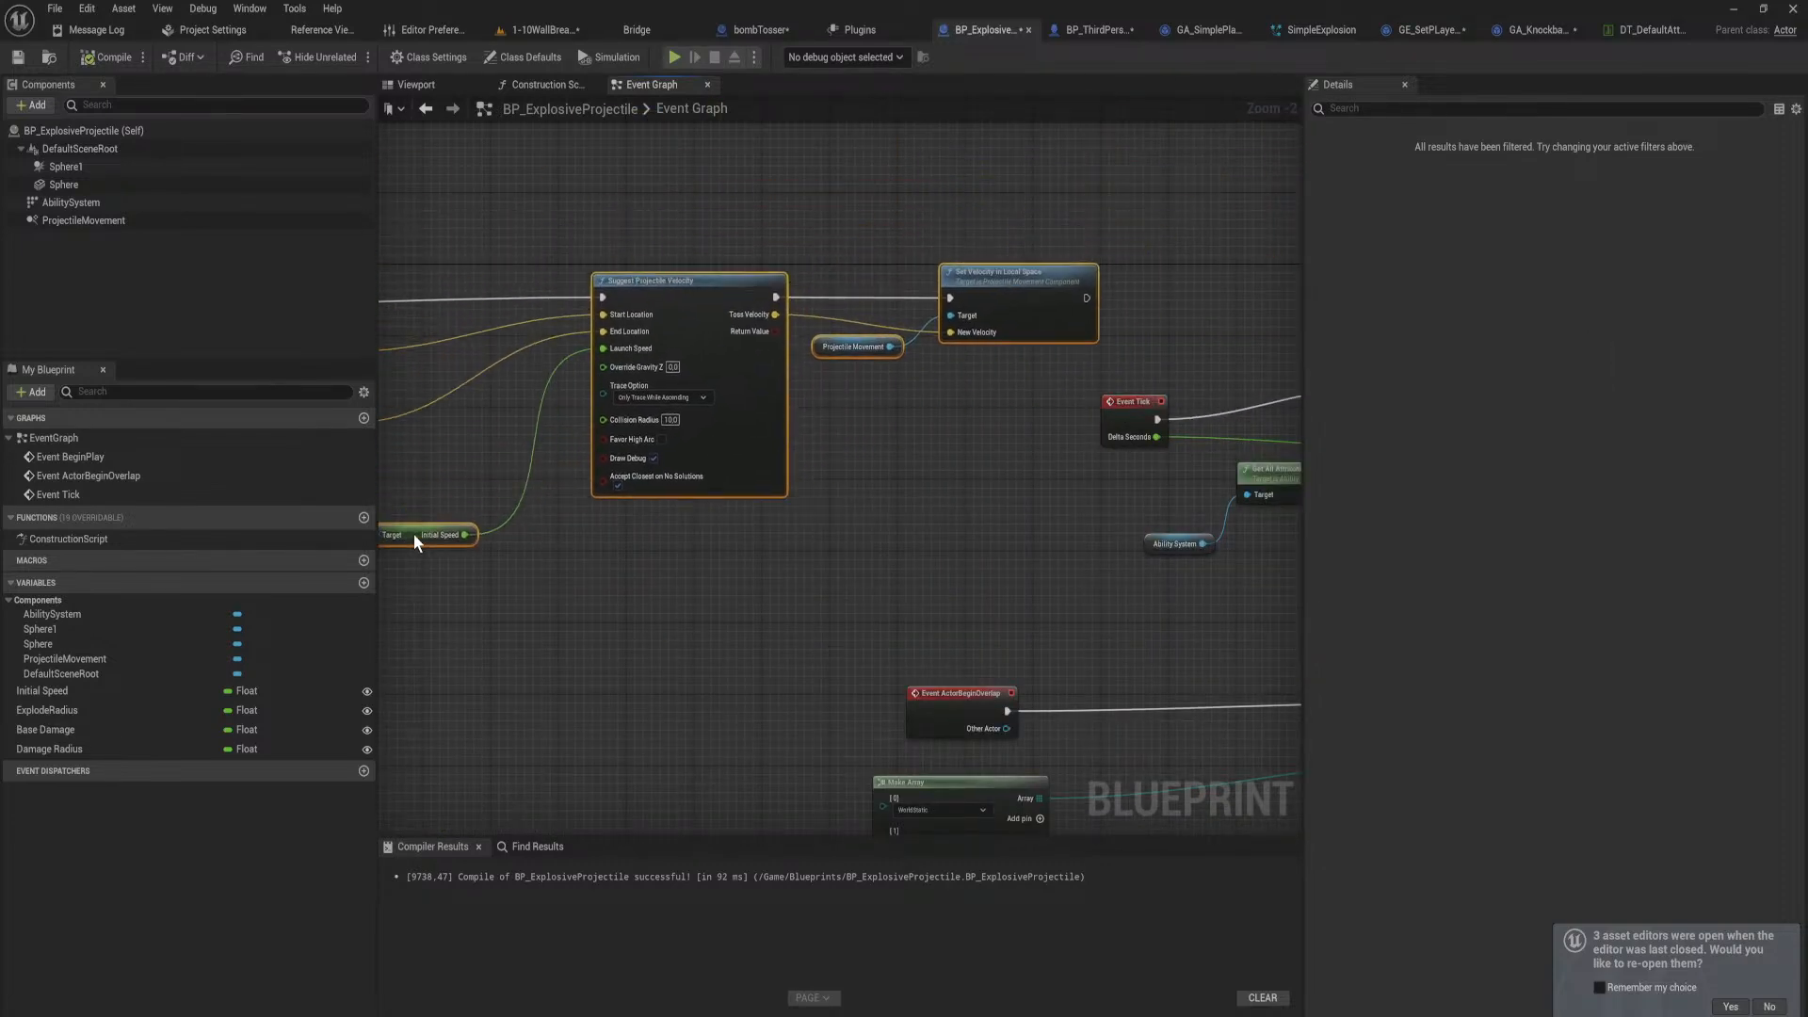
Step: Reselect the BeginPlay velocity chain with its Projectile Movement and Initial Speed nodes and shift it, along with Event Tick, further left
right_drag(843, 633, 789, 370)
right_drag(813, 248, 731, 595)
drag(977, 548, 508, 339)
right_drag(1058, 478, 667, 390)
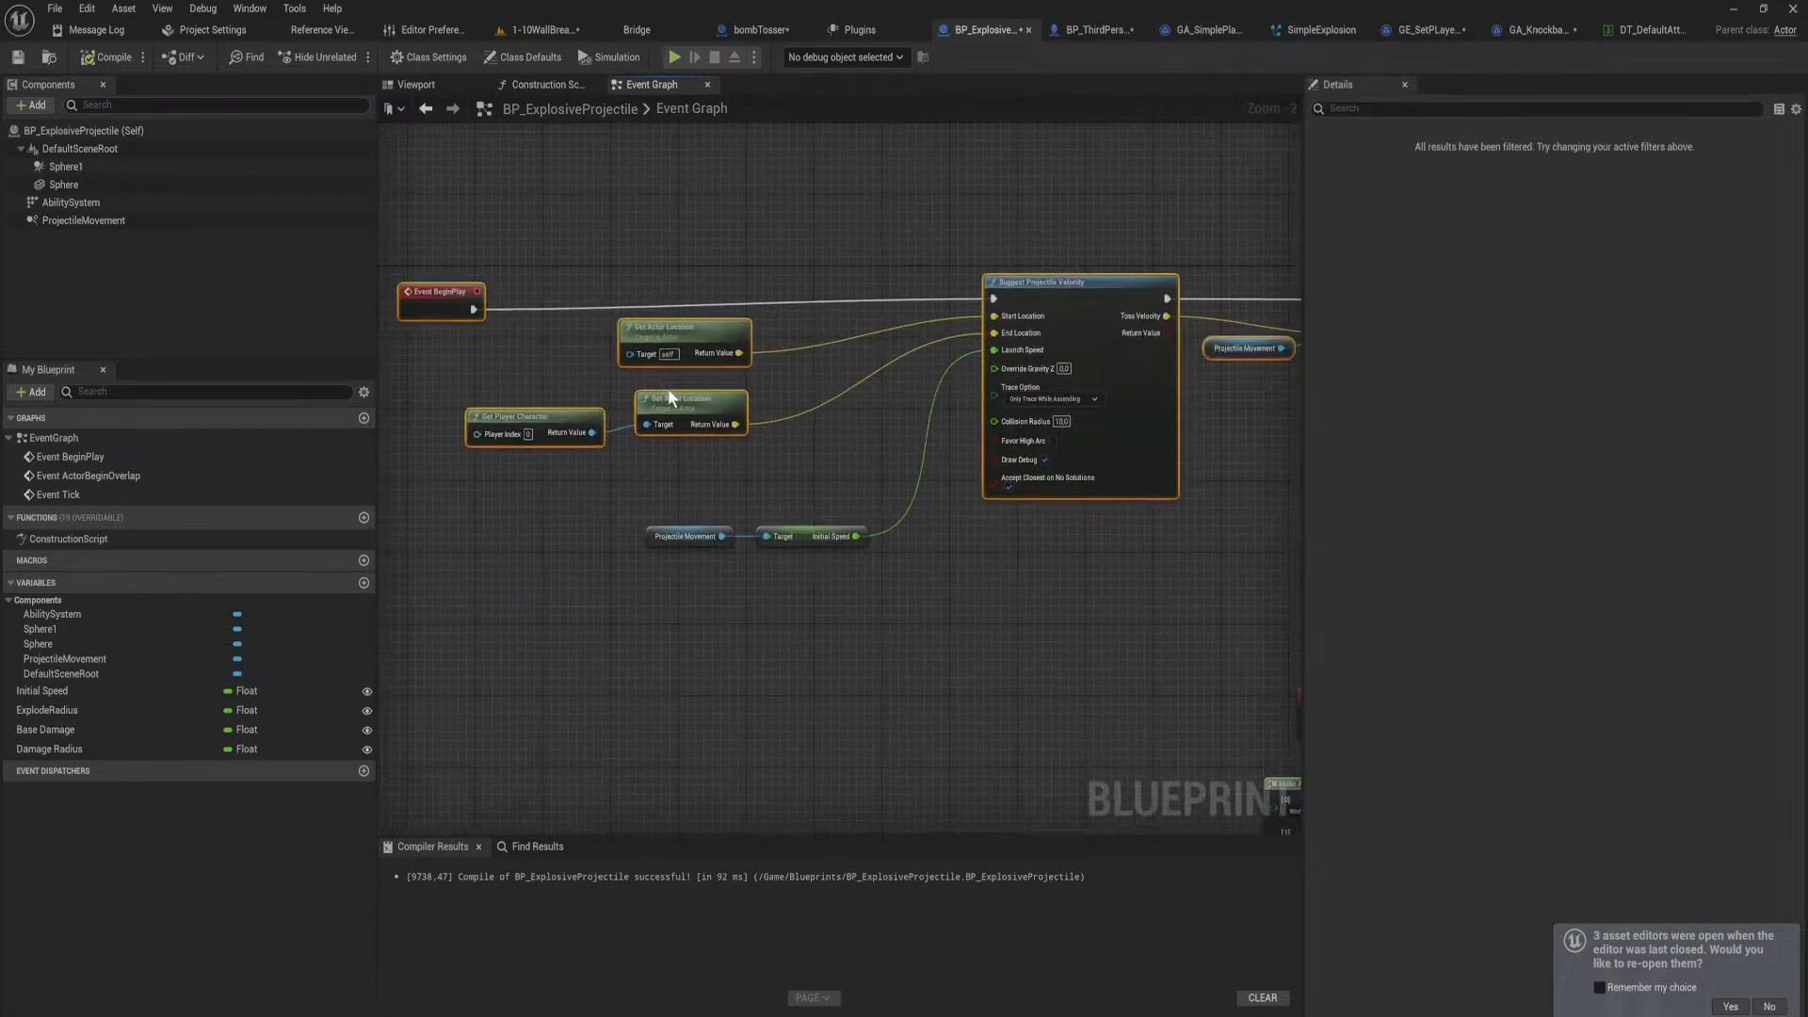
shift+drag(865, 590, 613, 455)
right_drag(1276, 397, 723, 418)
drag(832, 317, 695, 309)
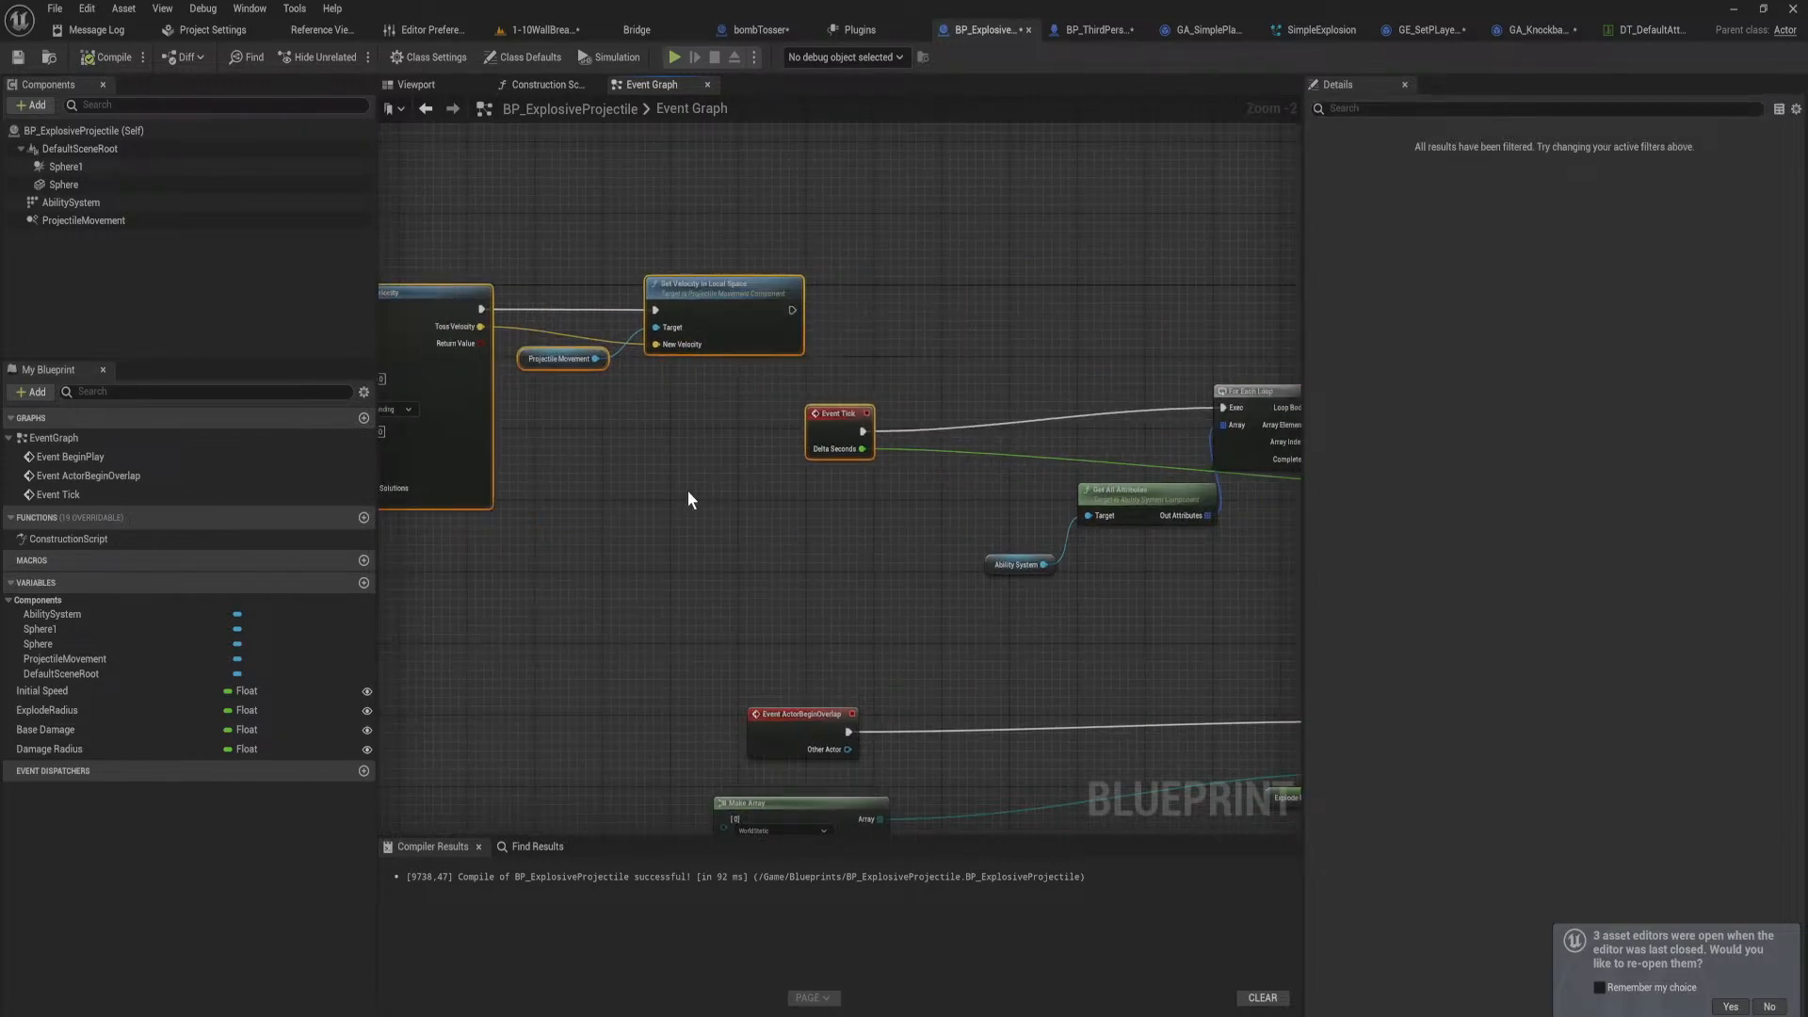
Step: Move the Event Tick node closer to the For Each Loop, apart from the BeginPlay velocity chain
click(688, 489)
drag(830, 418, 940, 424)
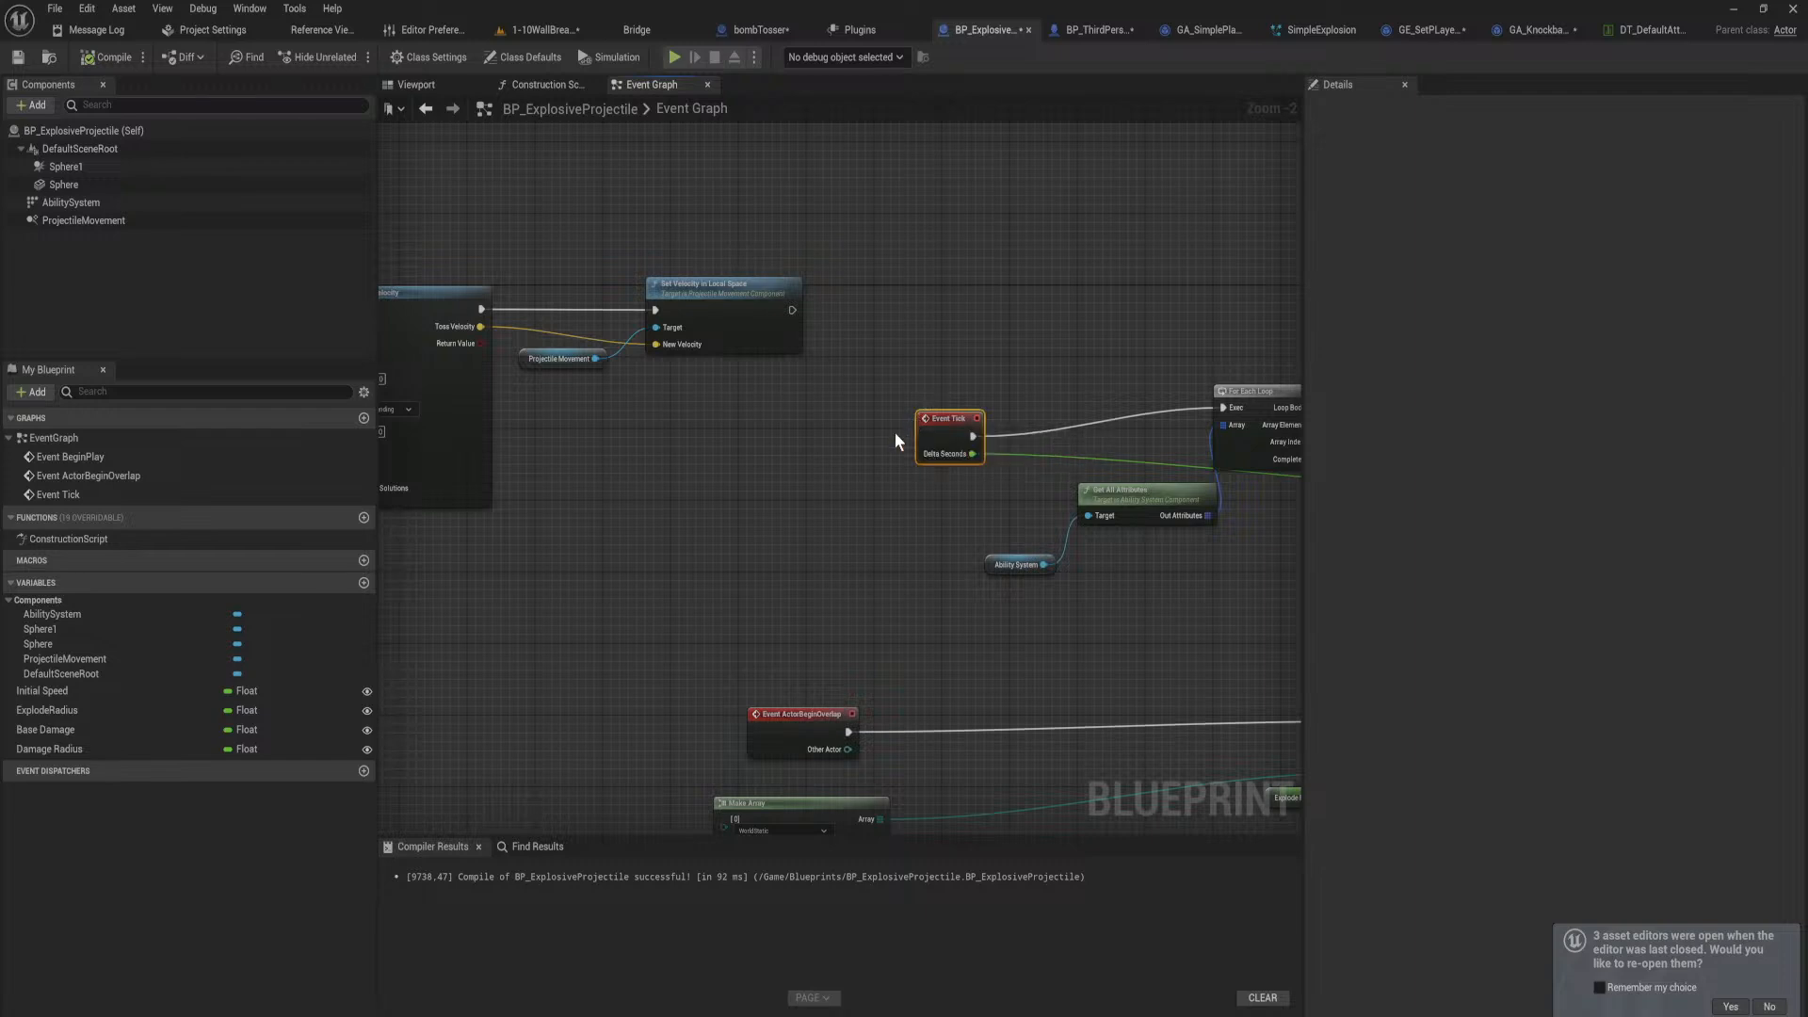
Step: Place an AbilitySystem reference above Event Tick in the event graph and search its actions for "apply gameplay effe"
drag(70, 203, 1029, 268)
text(apply gameplay effe)
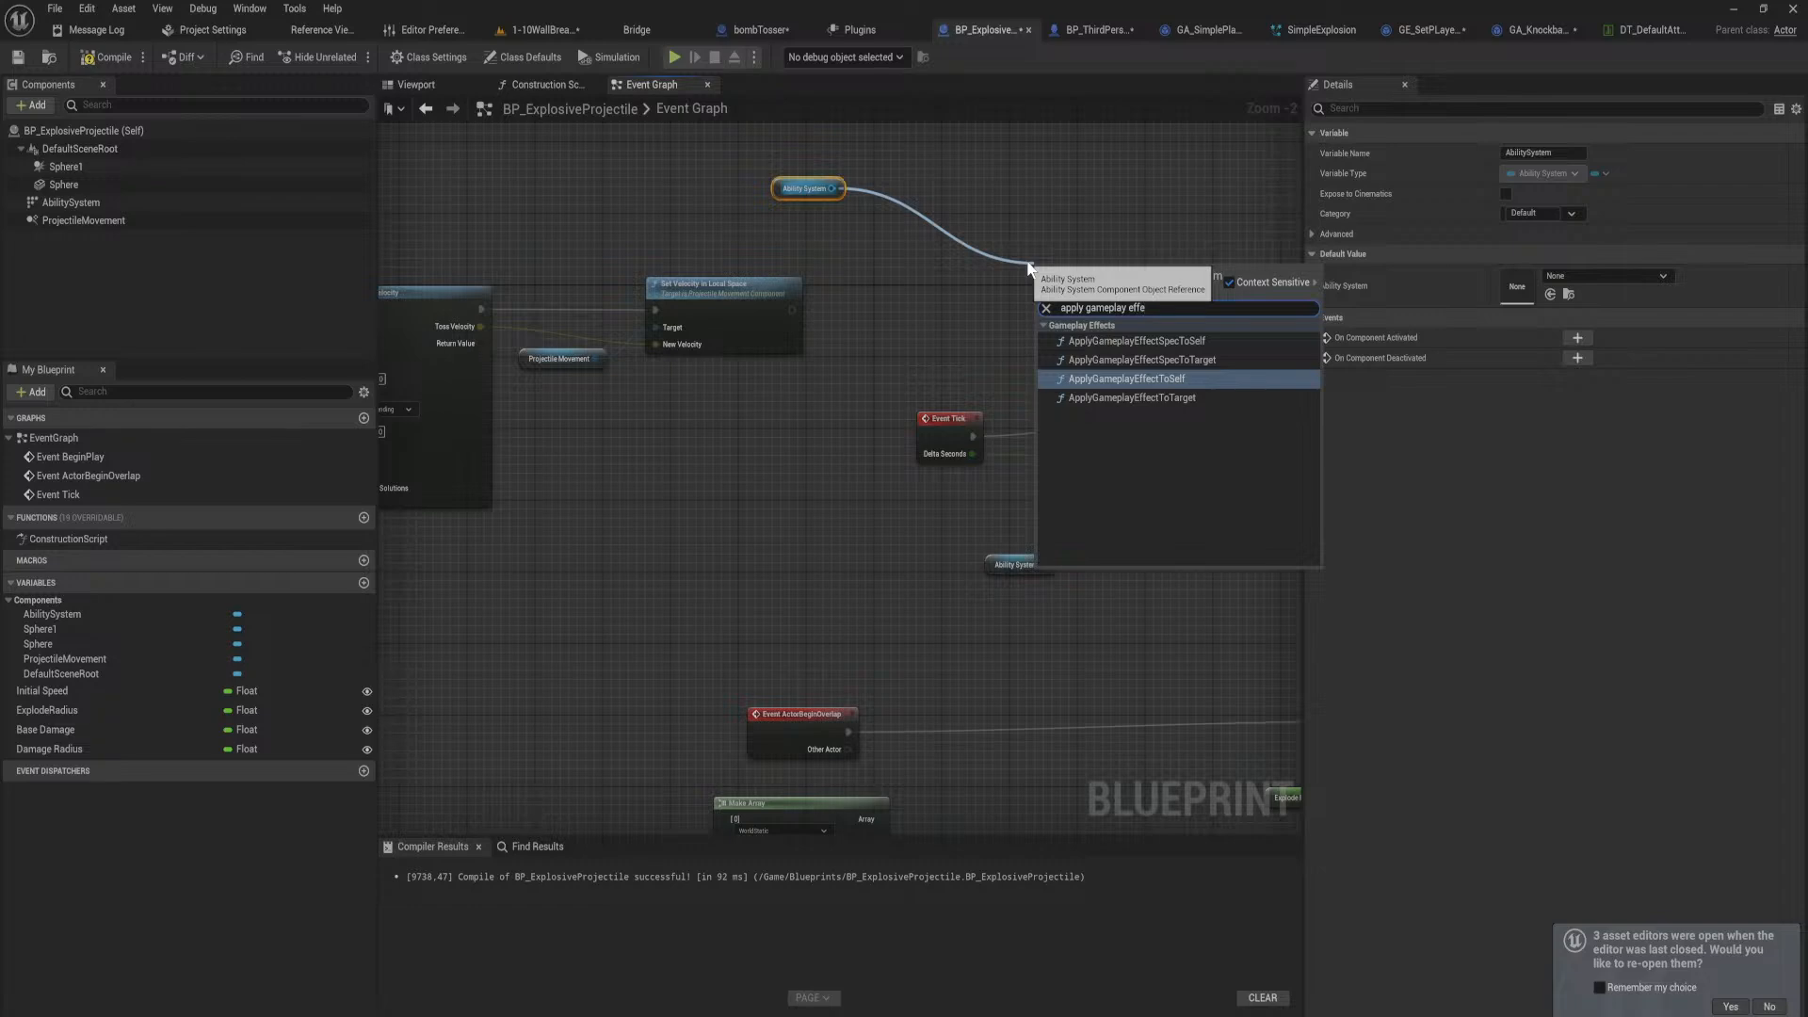
click(875, 310)
Step: Review the attribute-printing nodes and inspect the default starting data of BP_ExplosiveProjectile's AbilitySystem component
right_drag(1049, 431, 581, 333)
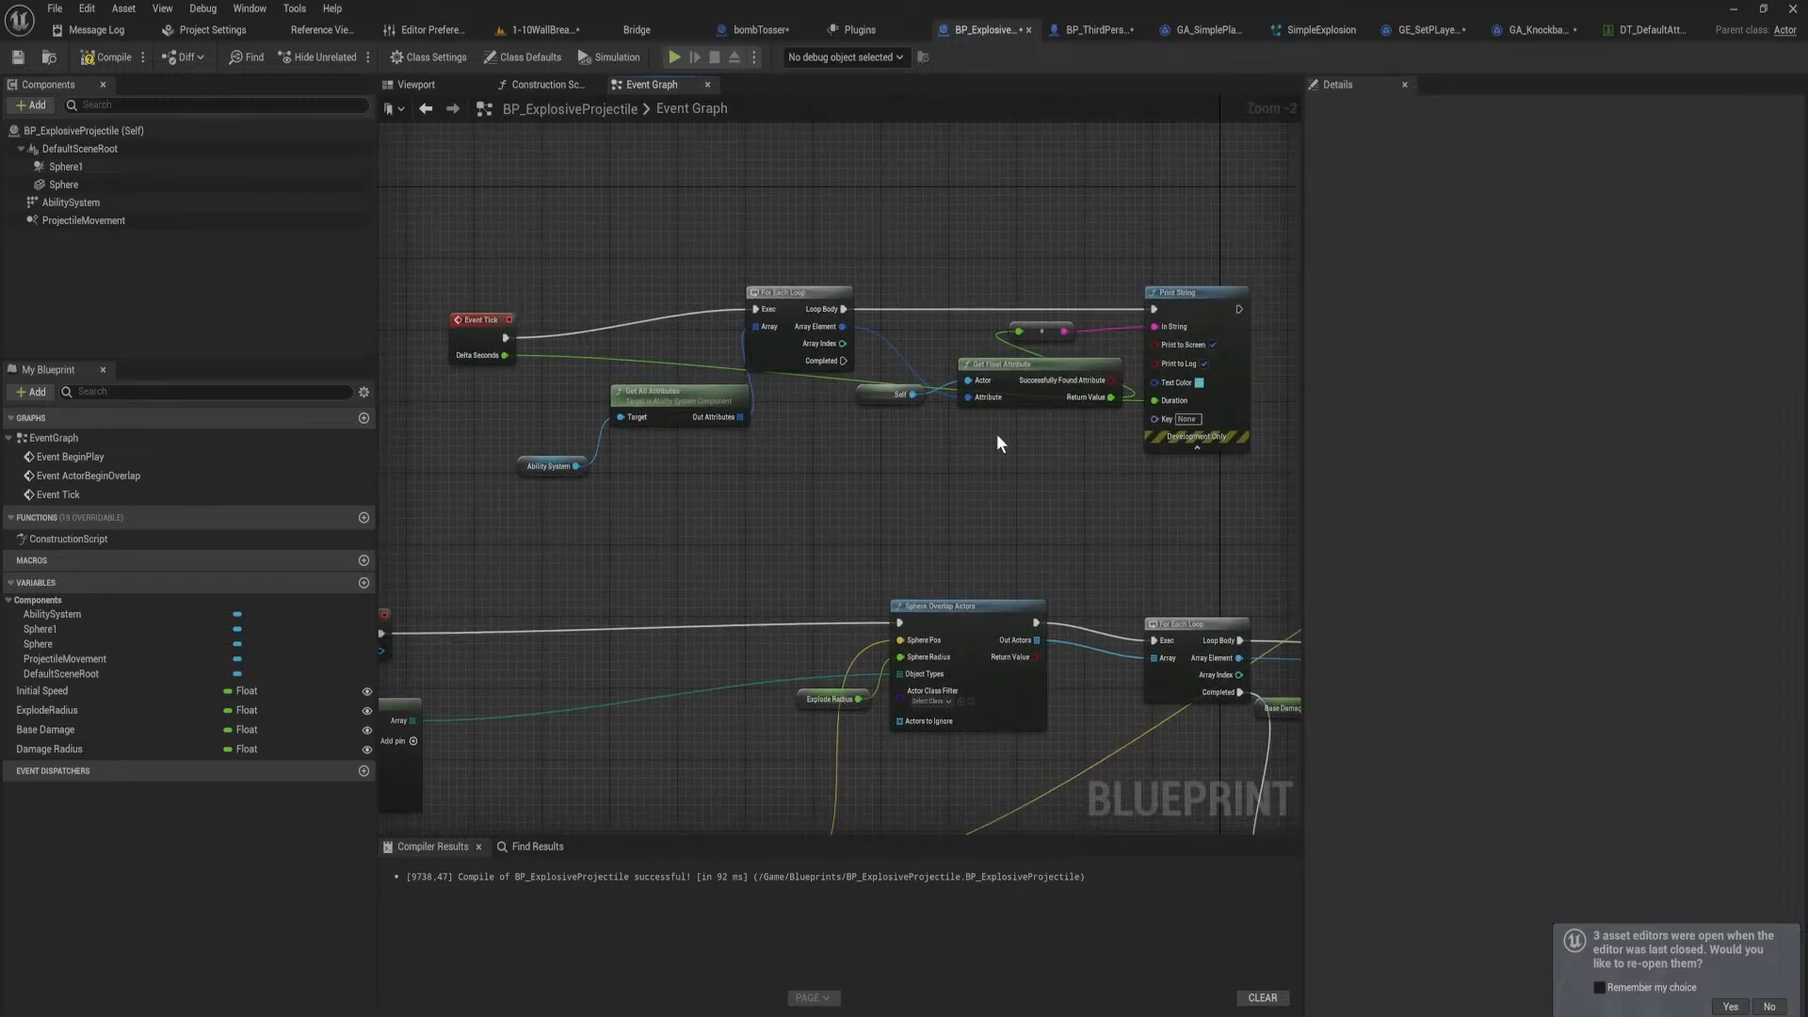
right_drag(732, 505, 1343, 362)
click(179, 203)
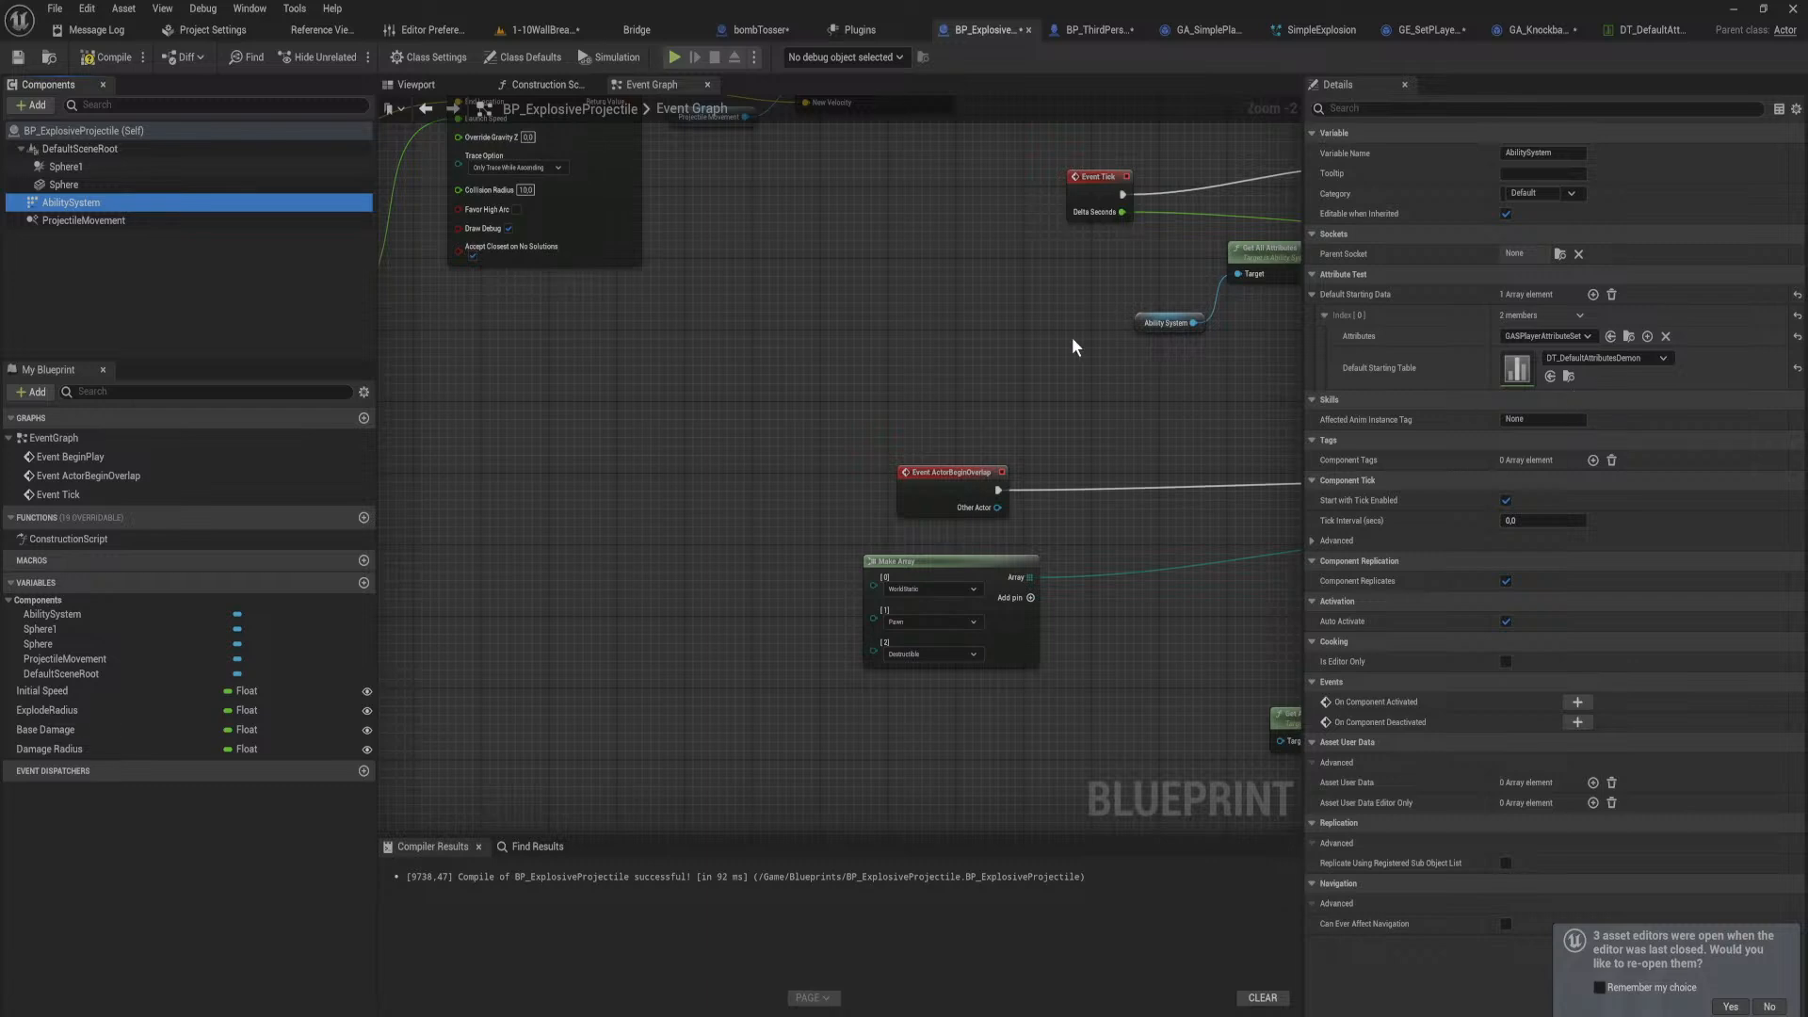
Step: Search the whole Content folder for "stomp" and open the BP_Stomper blueprint
key(ctrl+space)
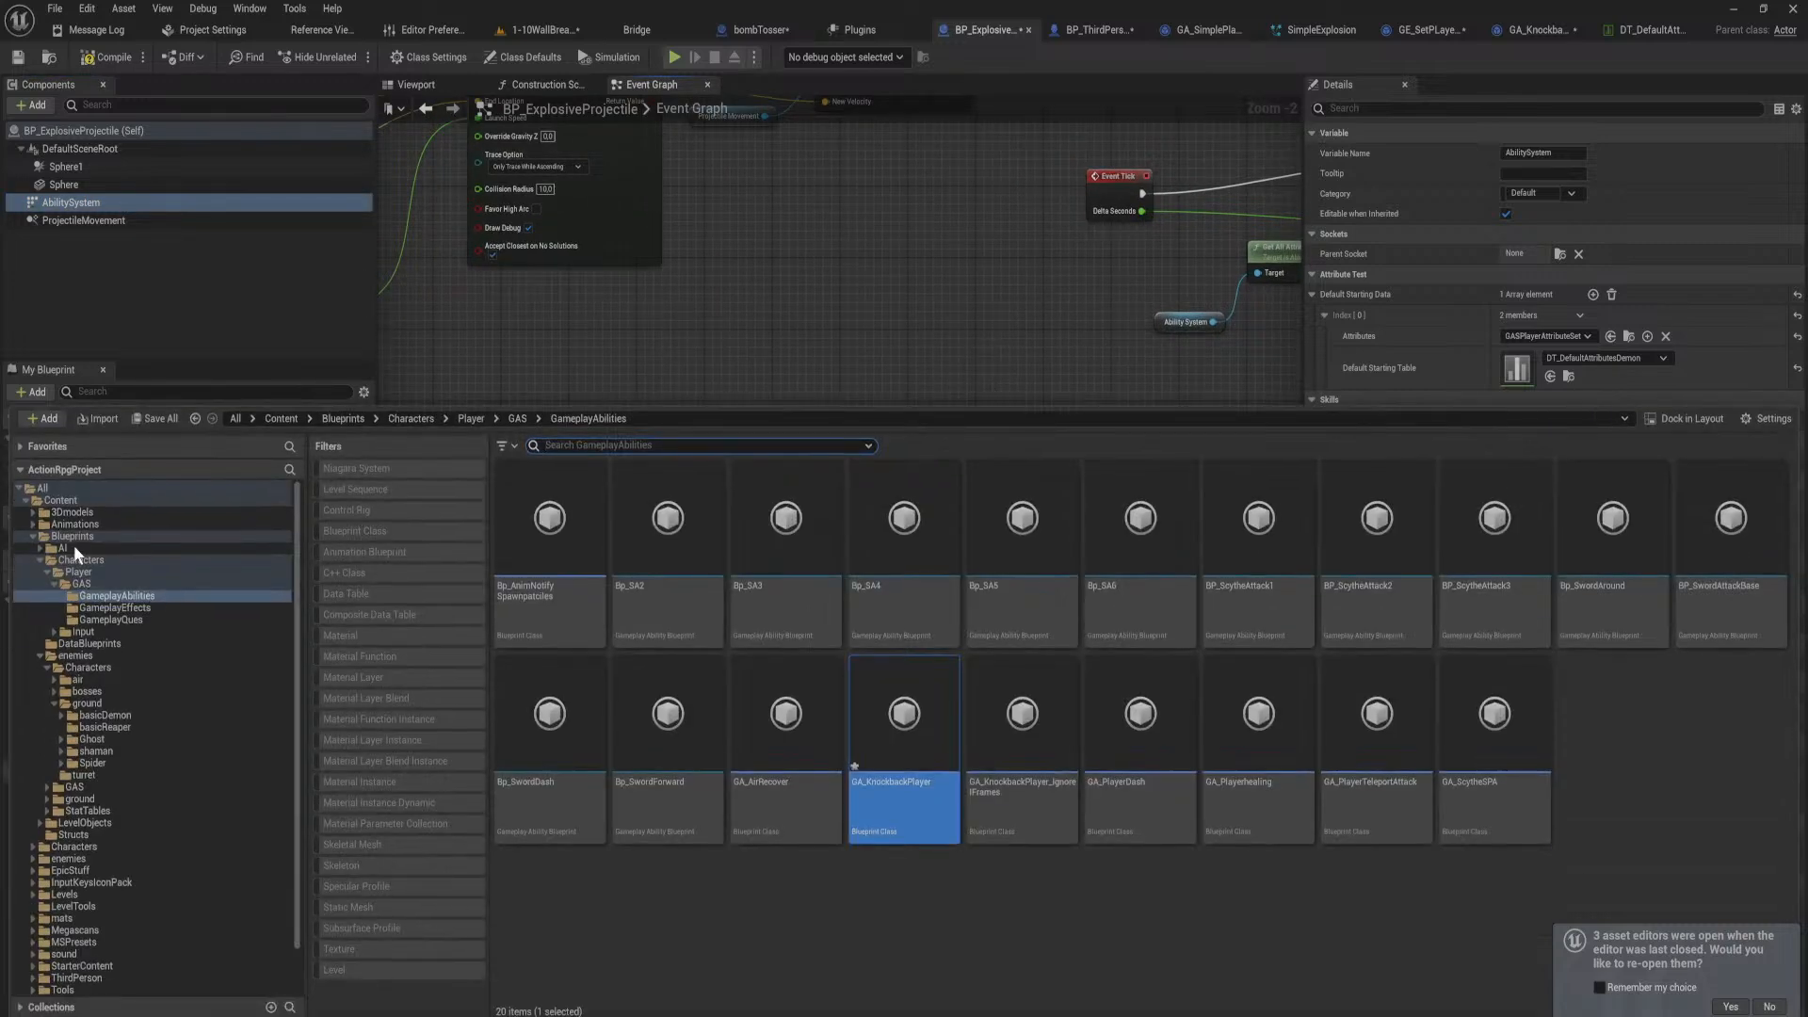
click(60, 500)
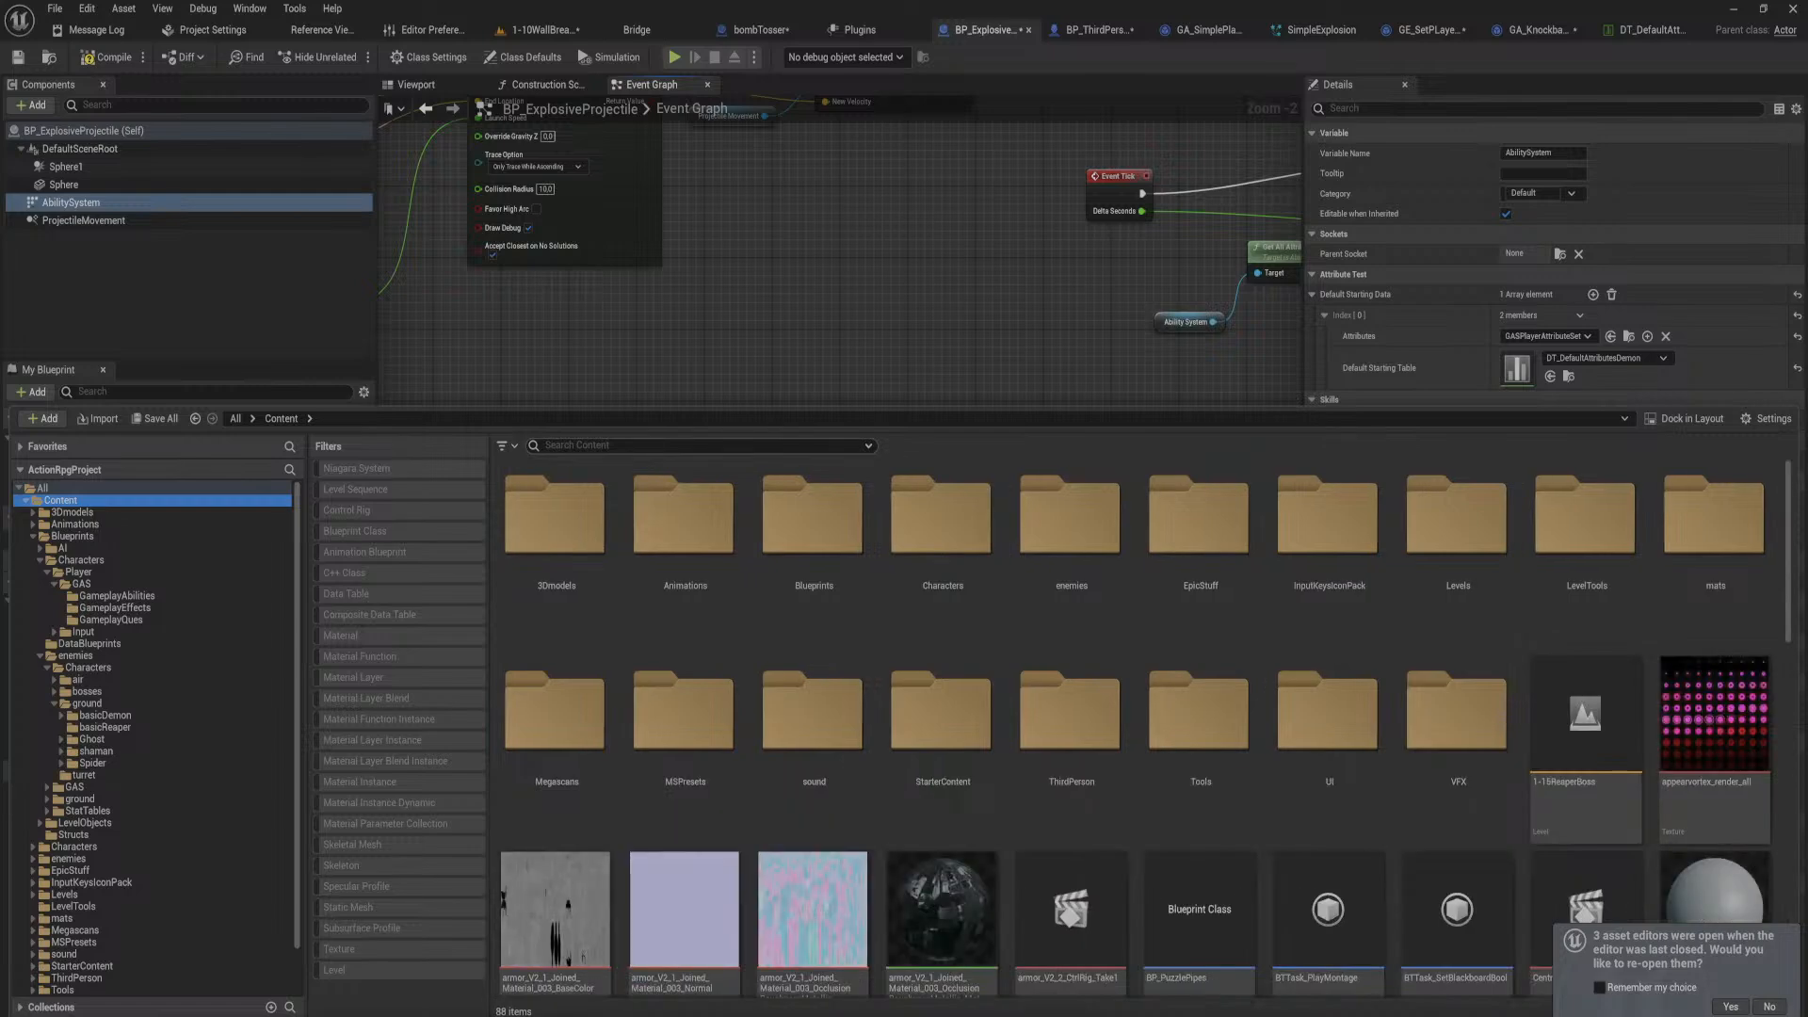
text(s)
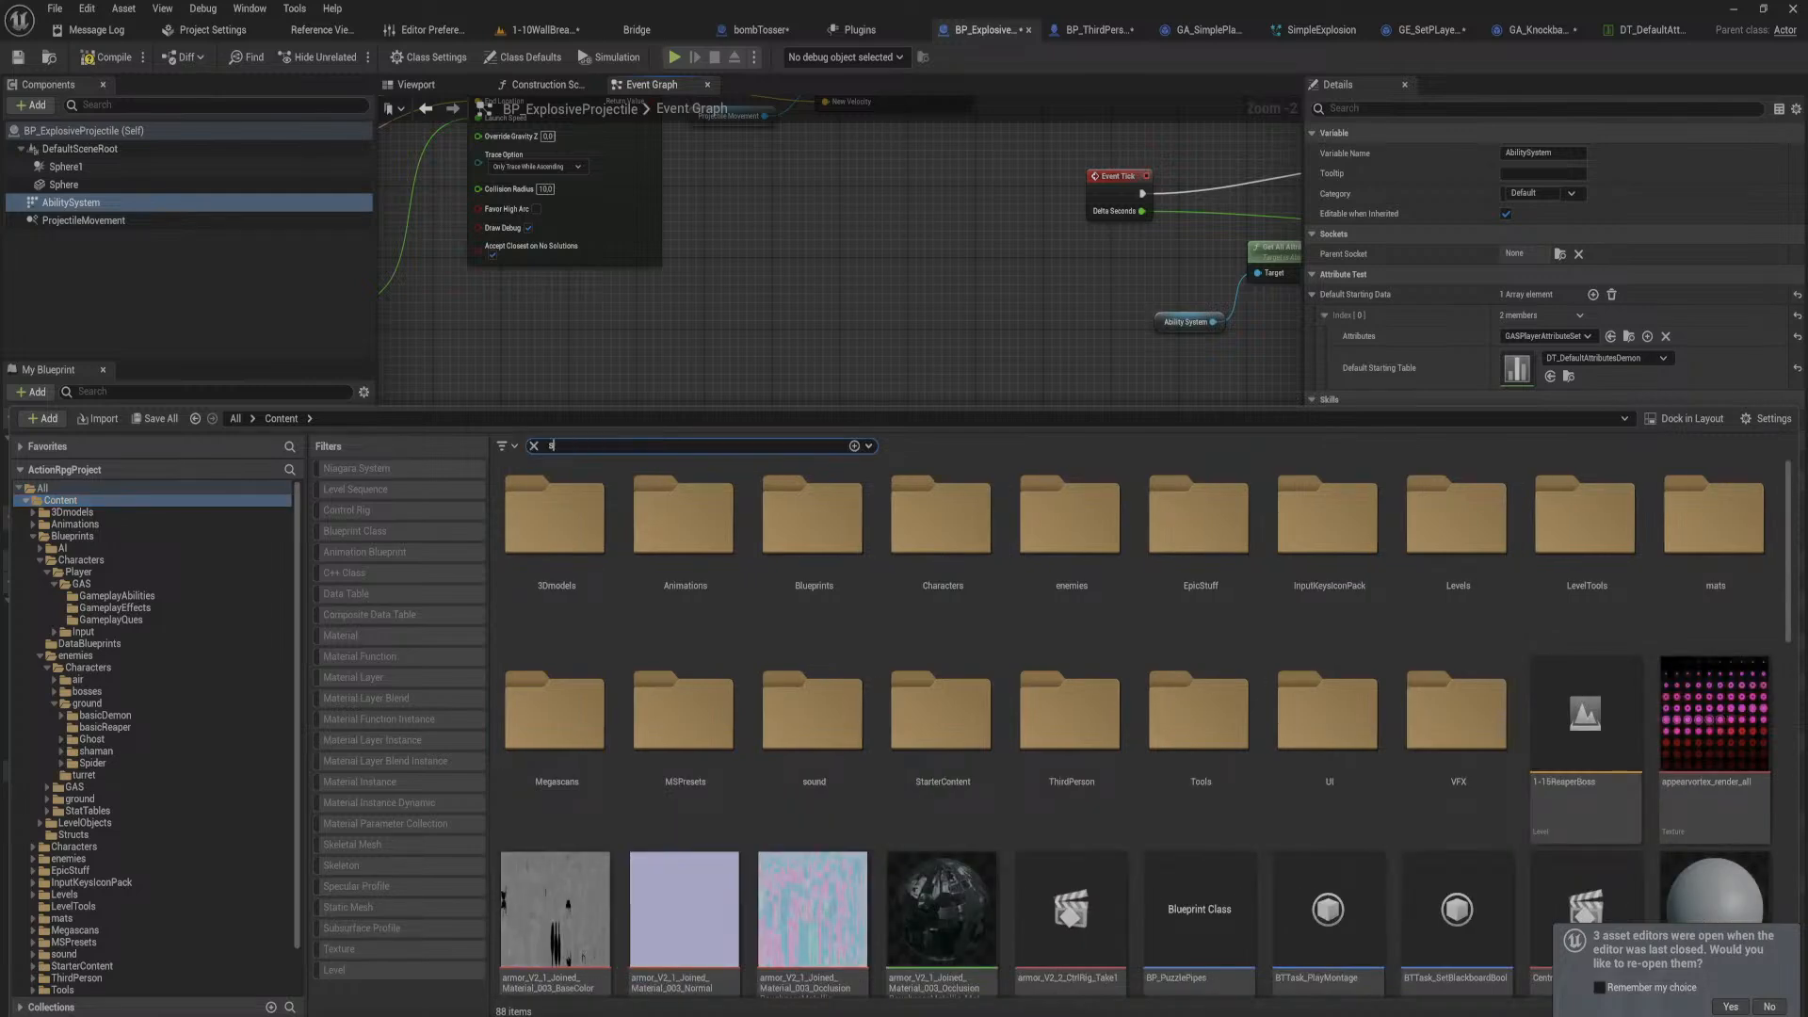
text(tomp)
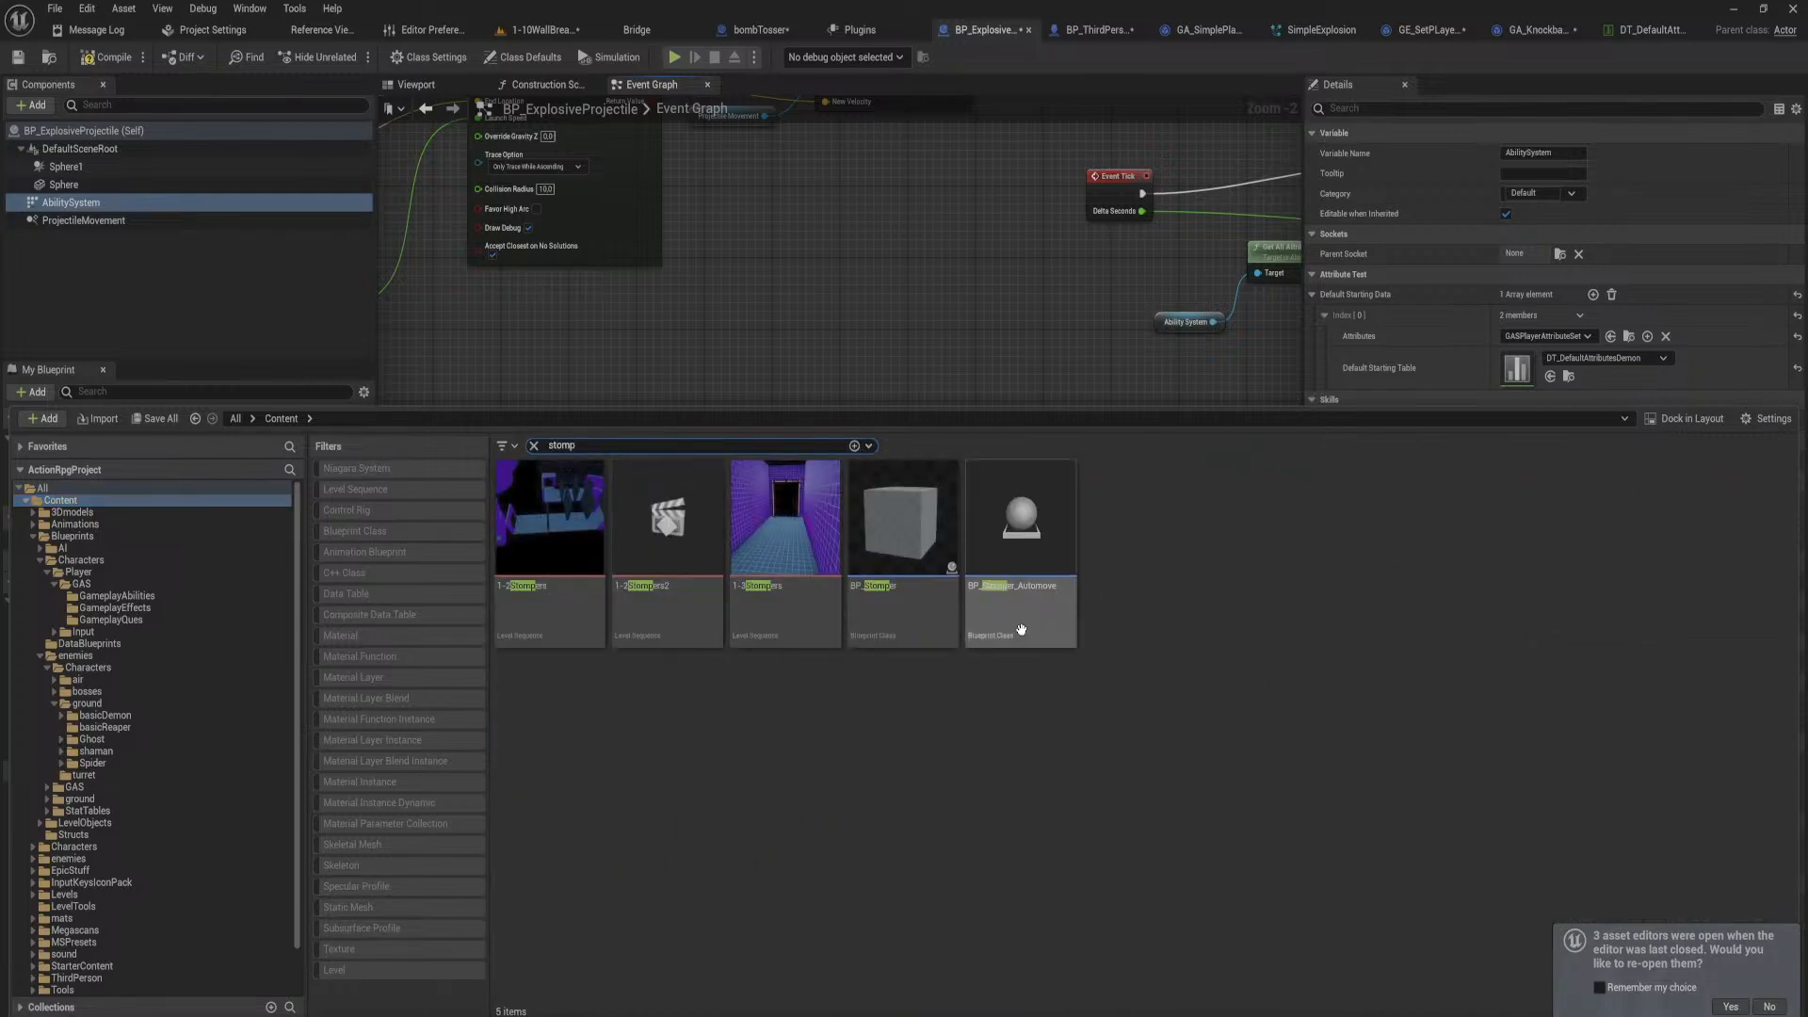
double_click(898, 603)
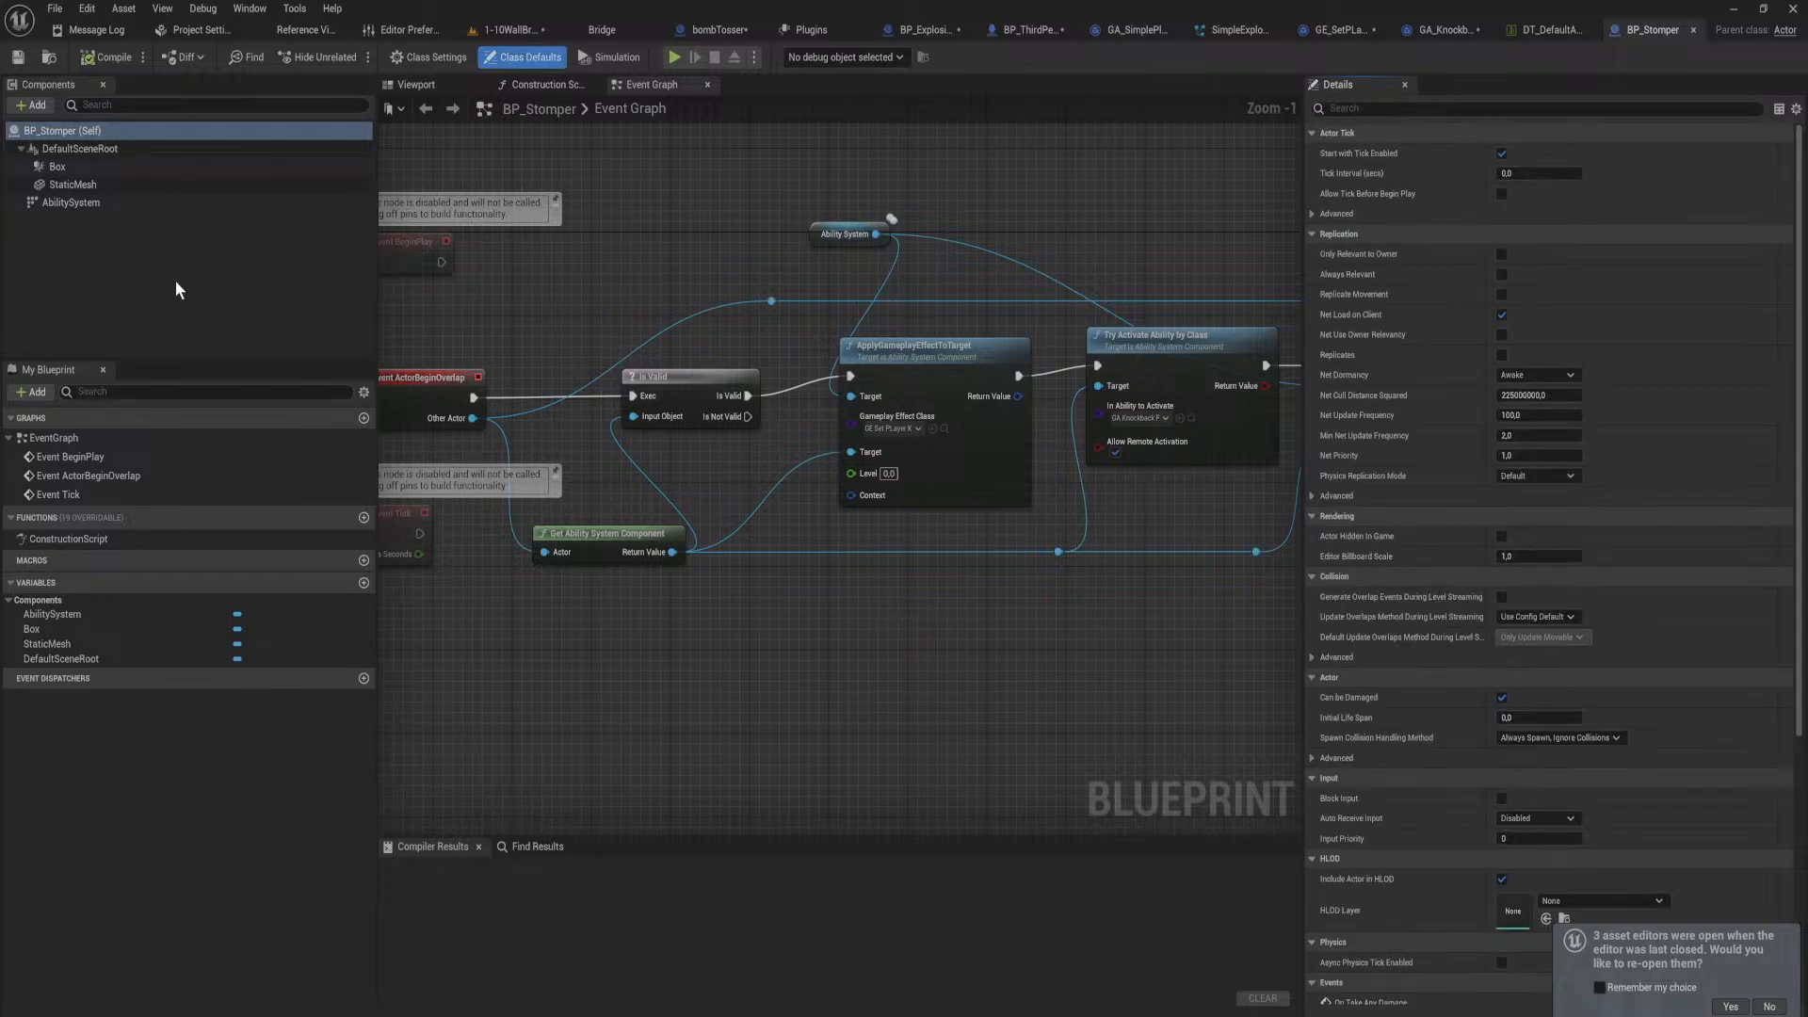
Step: Examine BP_Stomper's AbilitySystem attribute settings and its ActorBeginOverlap chain of gameplay-effect and ability-activation nodes
click(154, 202)
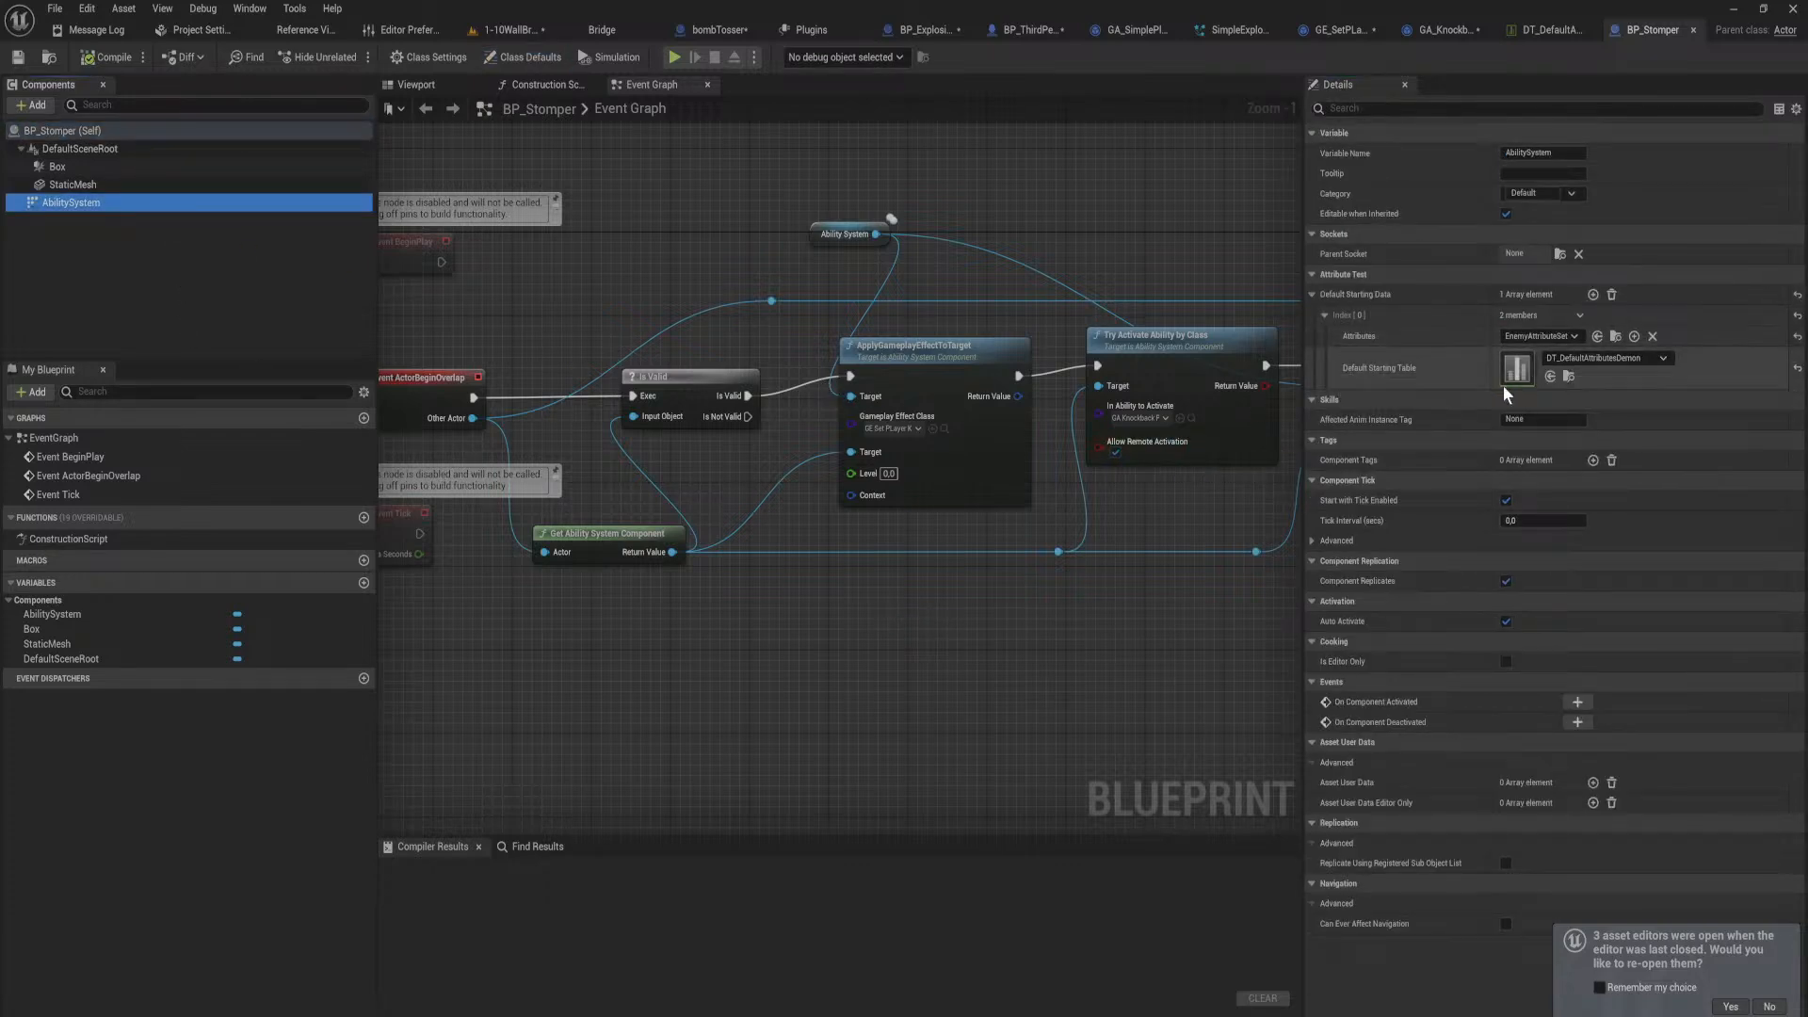
right_drag(749, 549, 426, 531)
scroll(969, 567, down, 1)
right_drag(1017, 576, 1301, 526)
right_drag(648, 540, 179, 531)
right_drag(577, 578, 1301, 636)
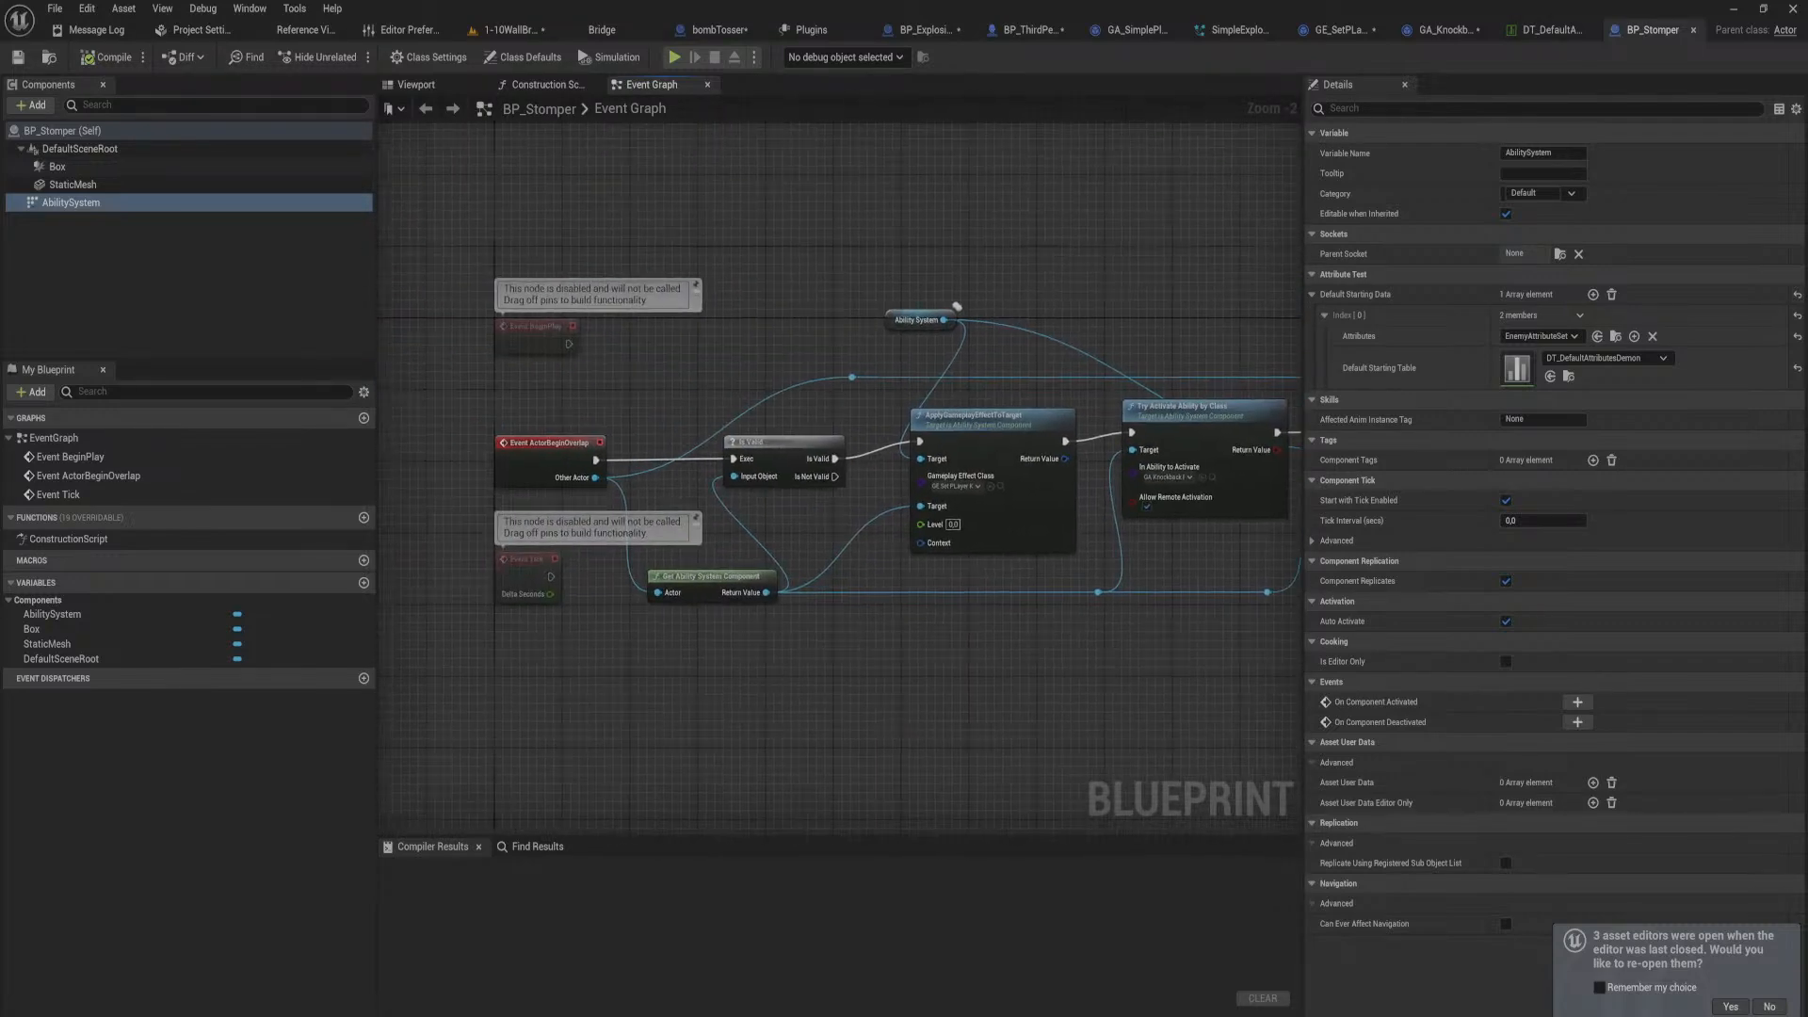
right_drag(1092, 638, 378, 620)
right_drag(823, 628, 1301, 604)
right_drag(733, 605, 1301, 633)
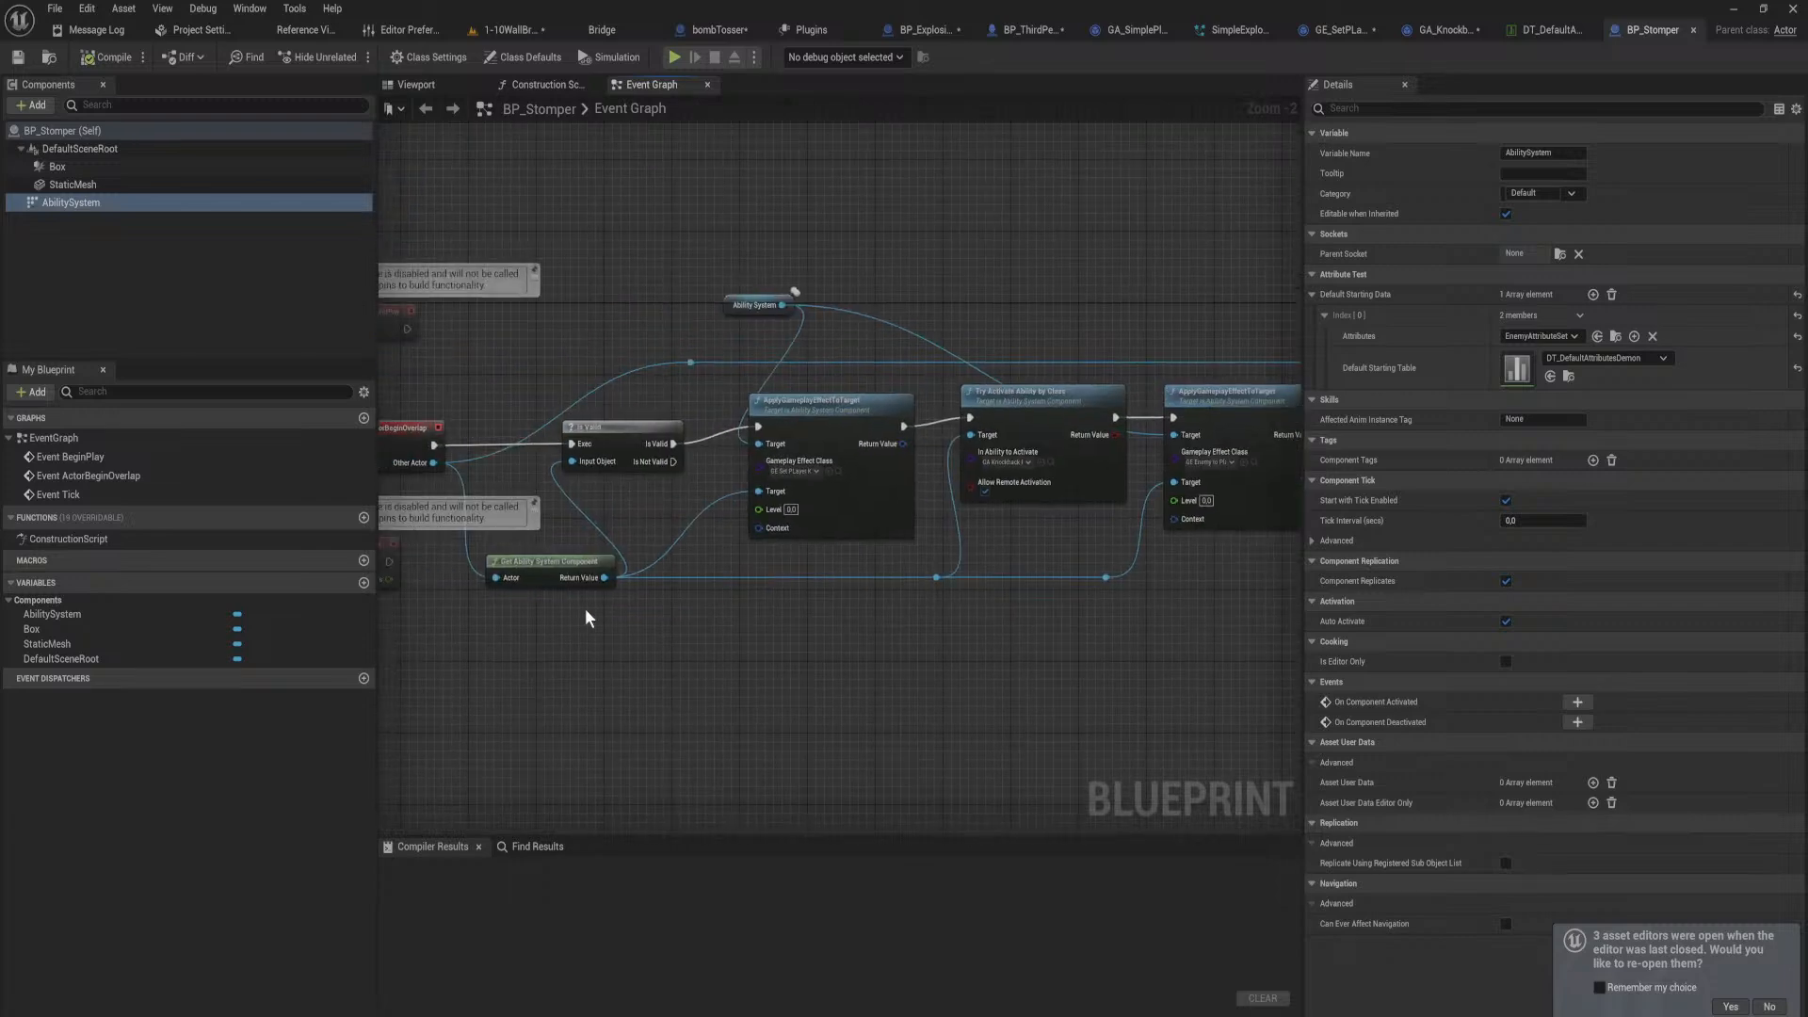
right_drag(585, 611, 867, 595)
Step: Move the disabled Event Tick node above Event BeginPlay in BP_Stomper's event graph, clearing the area below Event ActorBeginOverlap
drag(656, 532, 655, 227)
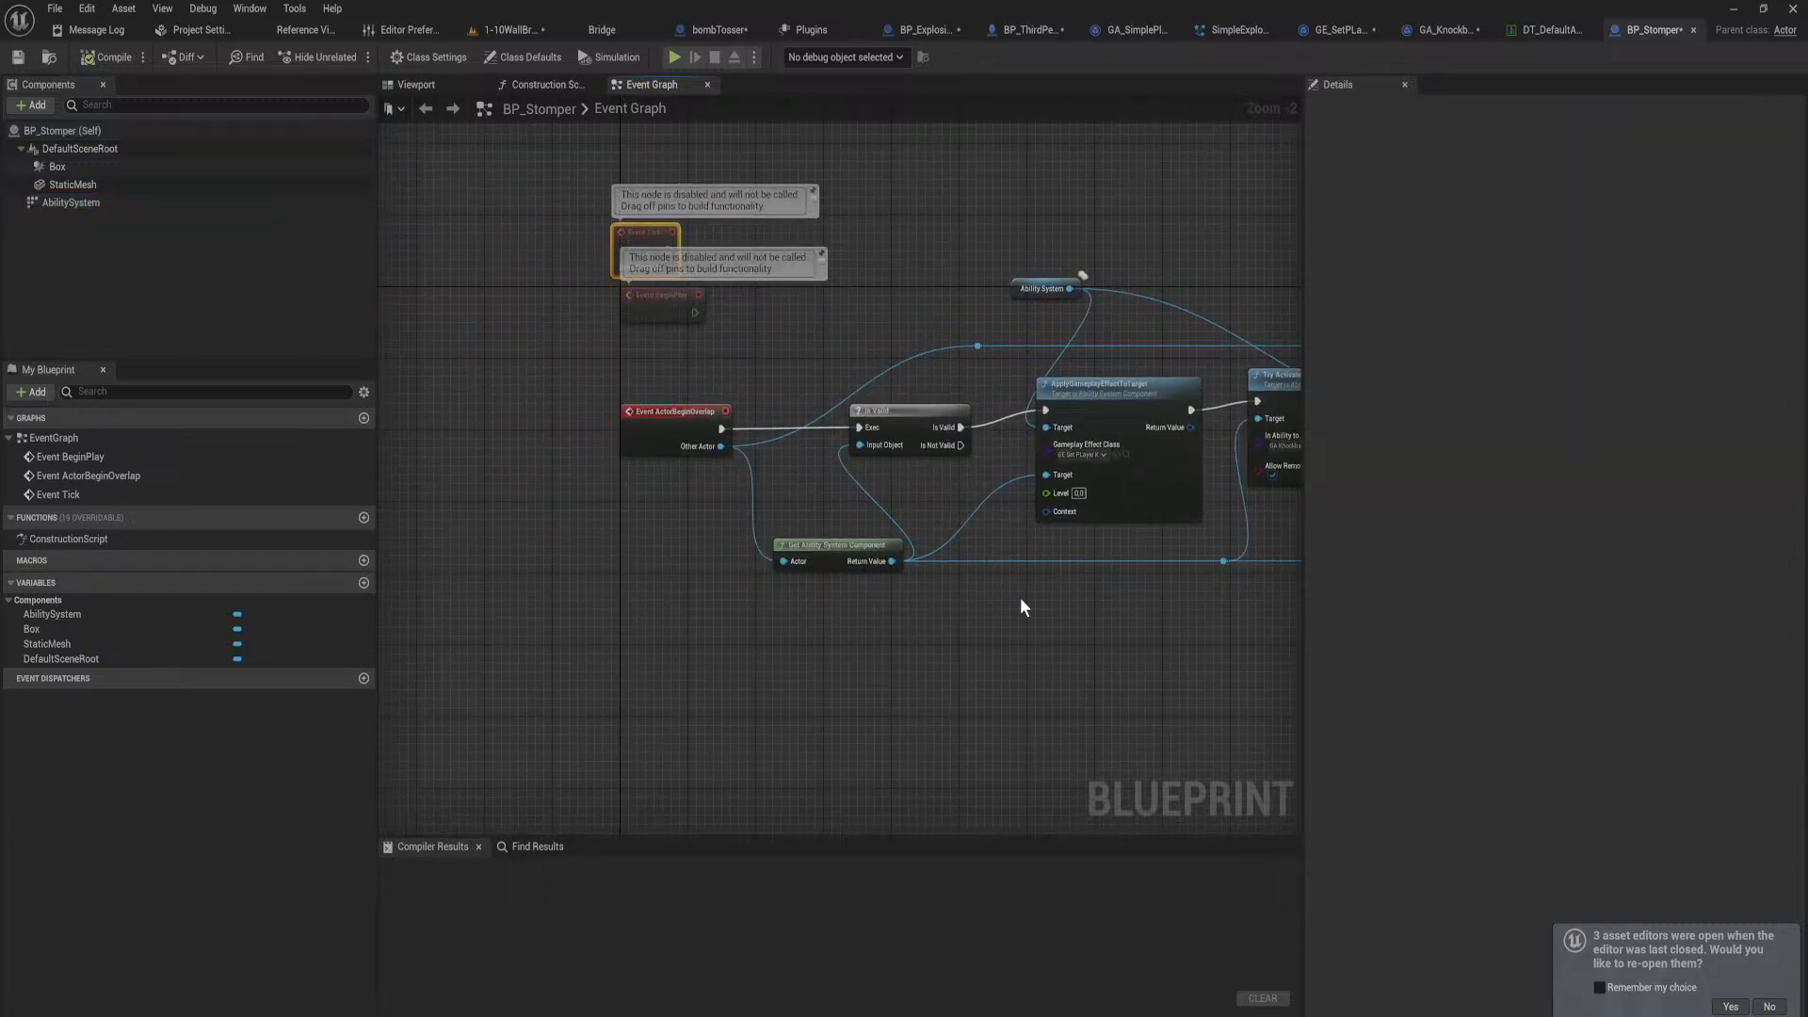
right_drag(1020, 597, 827, 587)
click(707, 396)
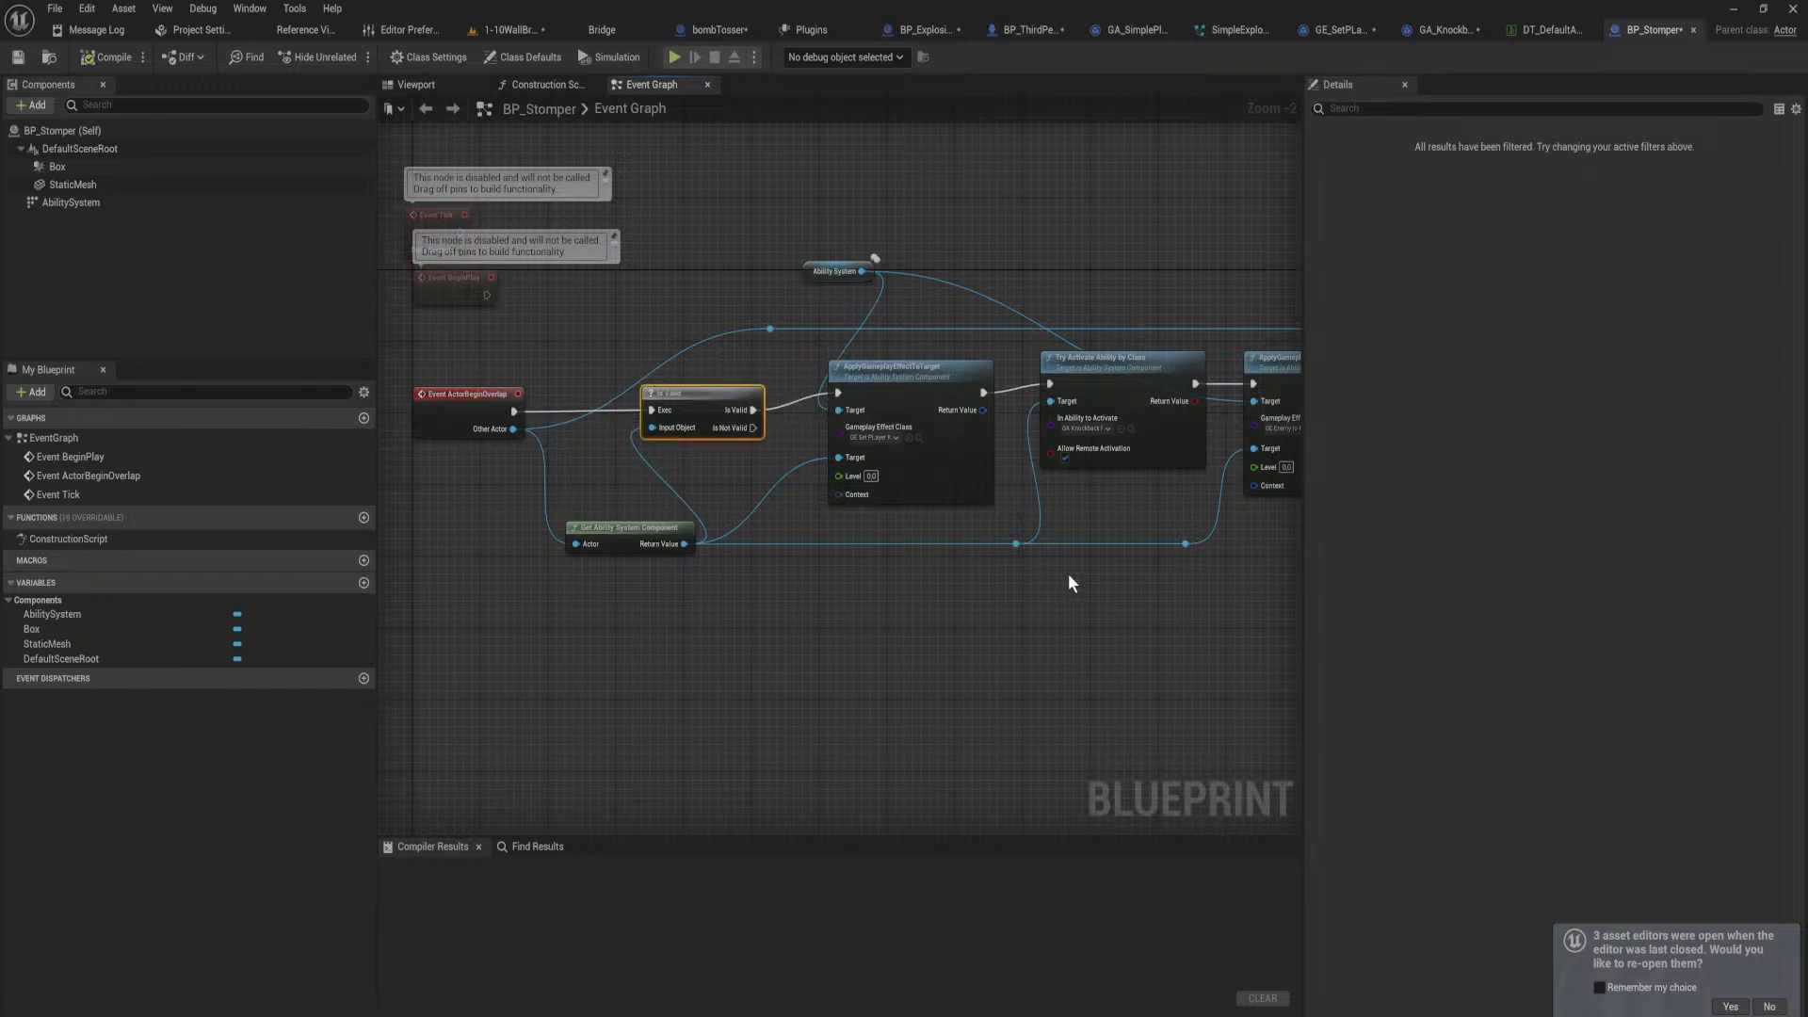
Step: Compare BP_Stomper's AbilitySystem settings with BP_ExplosiveProjectile's, and review the bombTosser graph, the GE_SetPlayerKnockback modifier and the GA_KnockbackPlayer graph
click(141, 201)
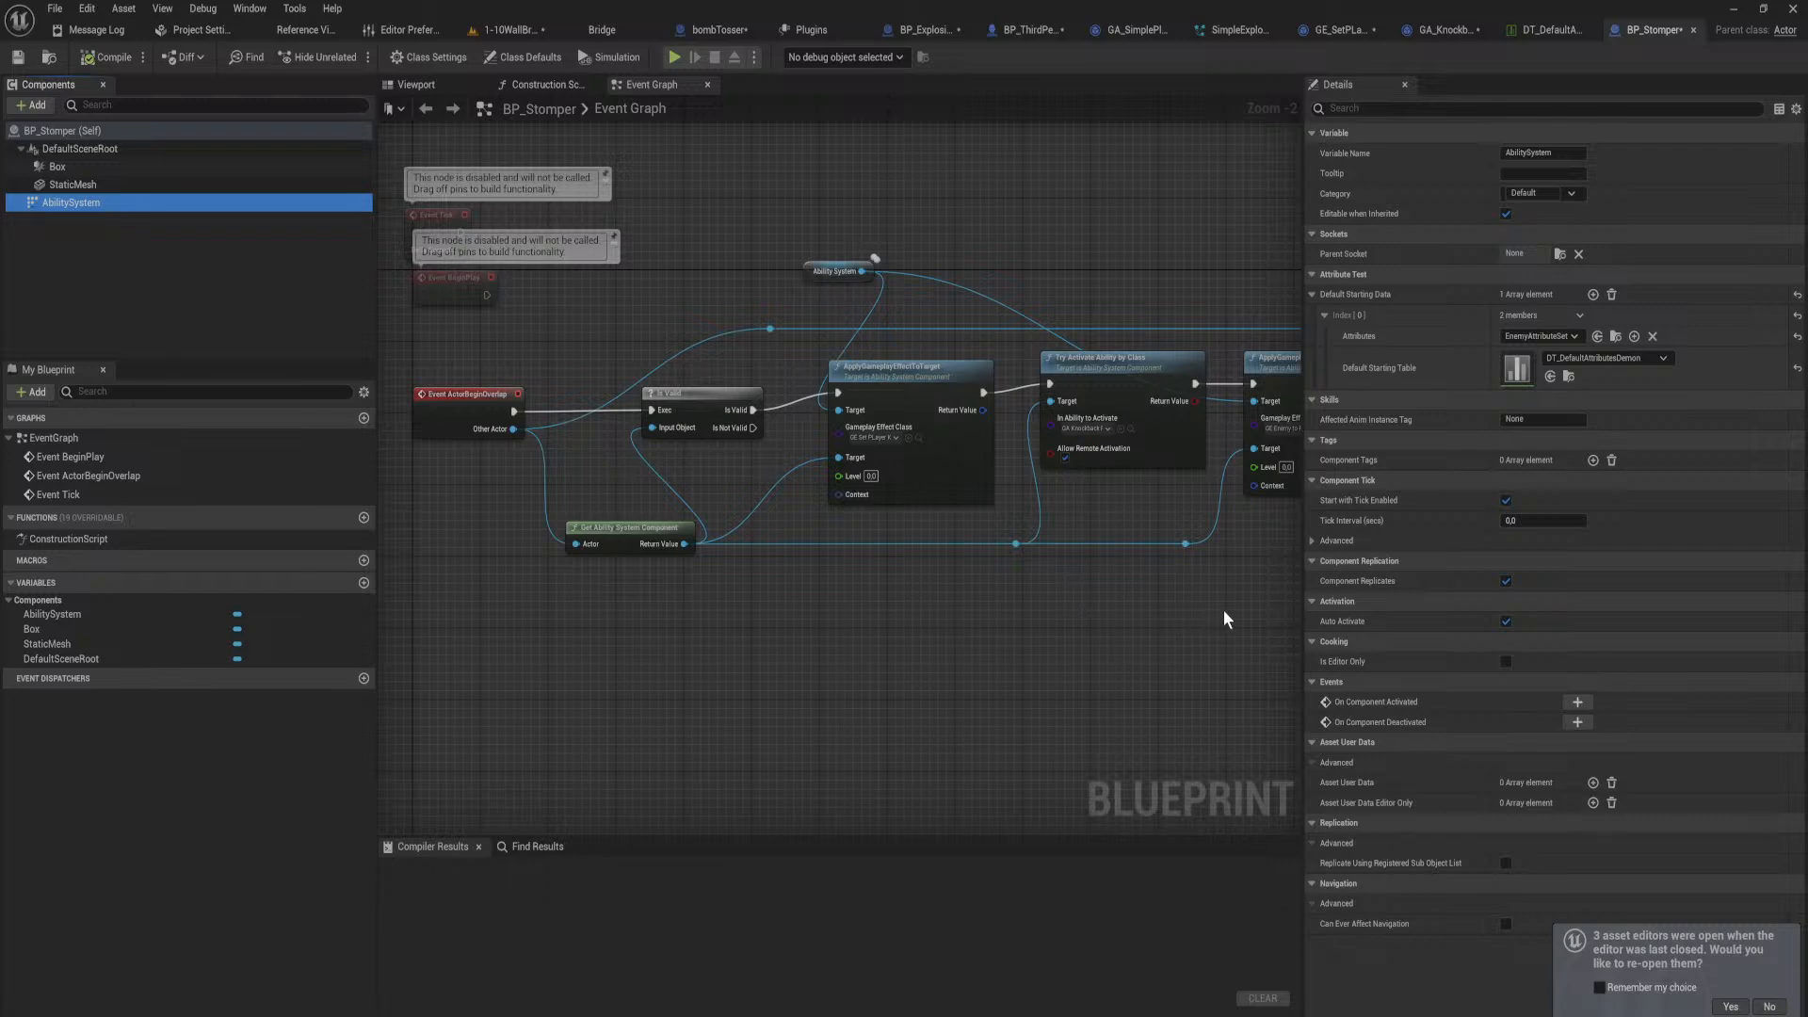
right_drag(1224, 610, 1280, 561)
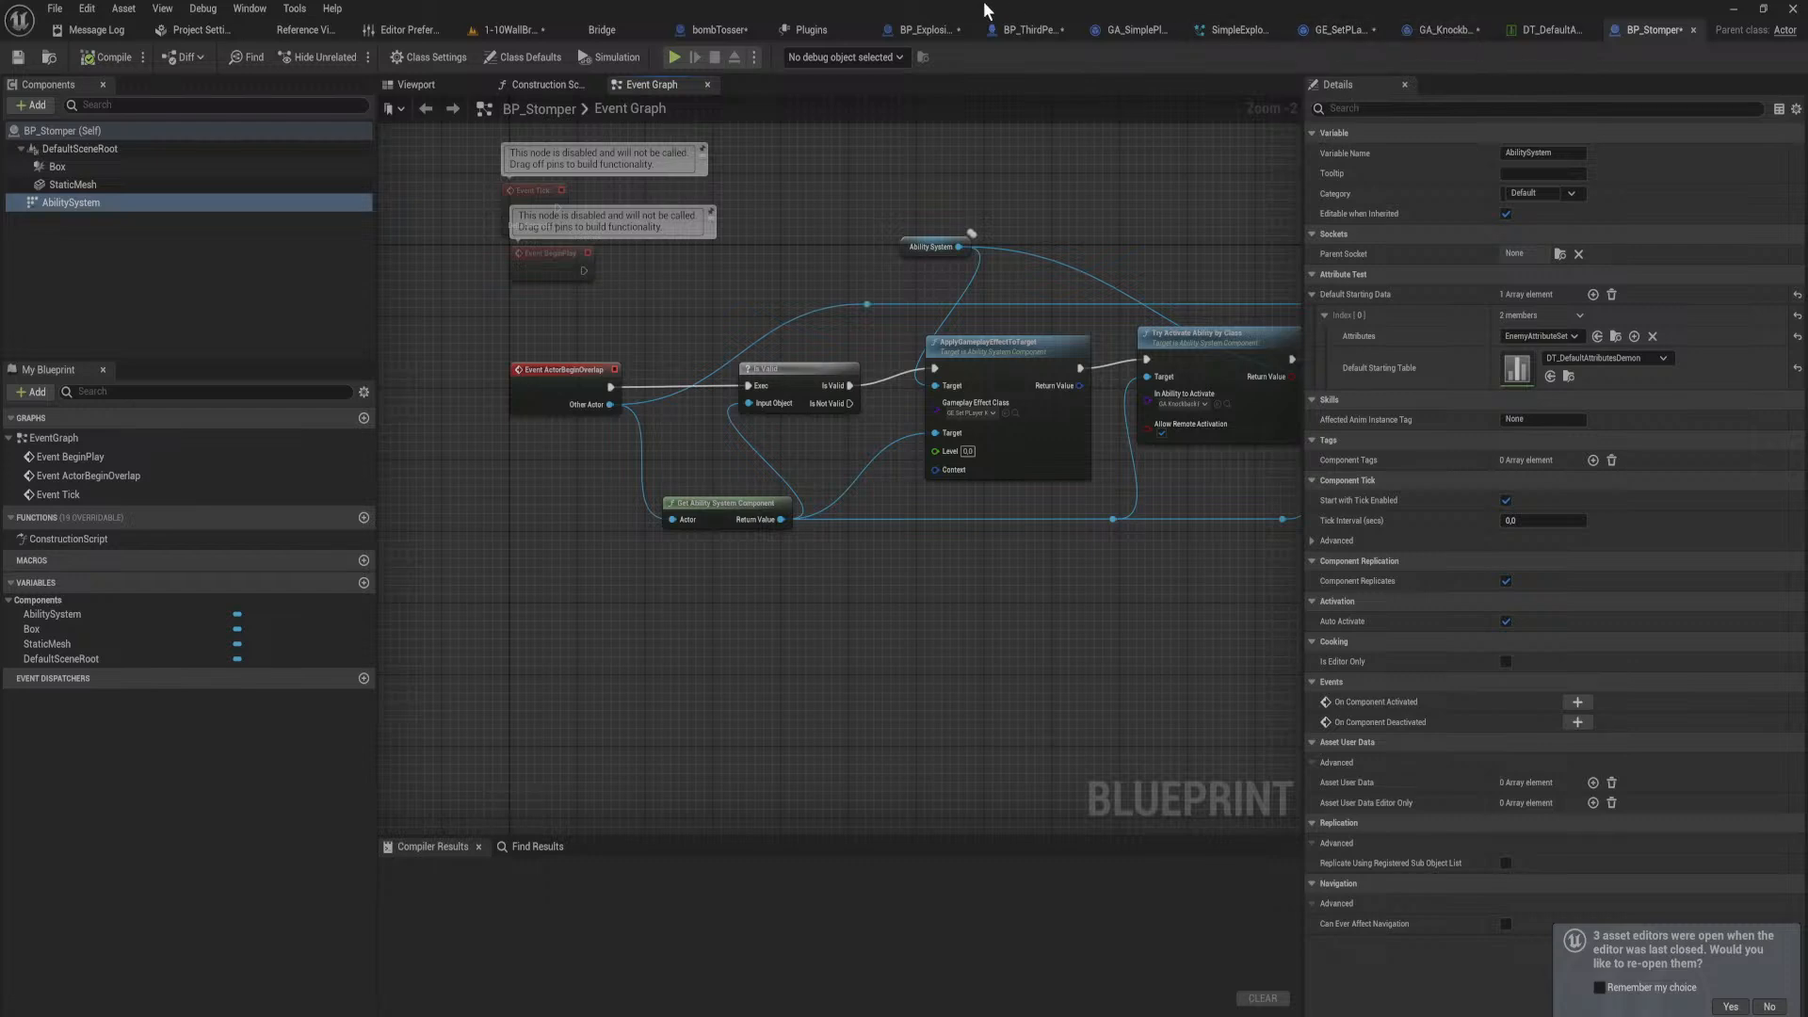
click(931, 30)
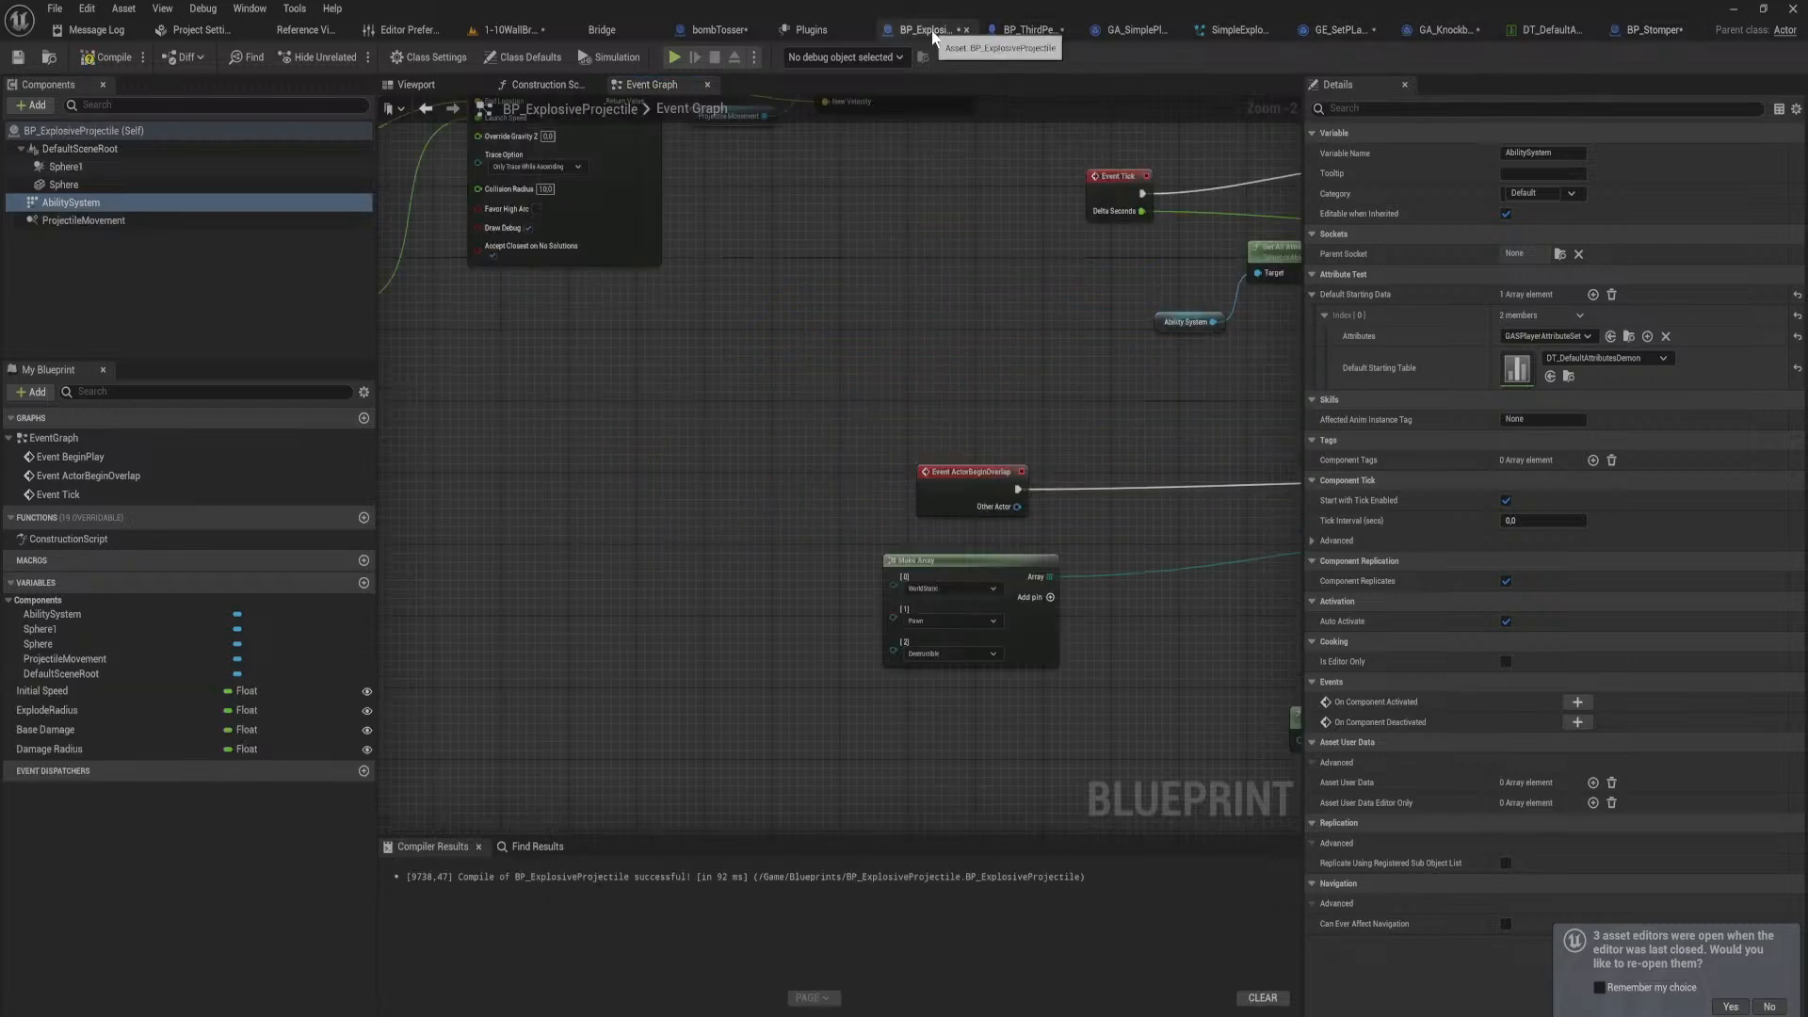
click(723, 32)
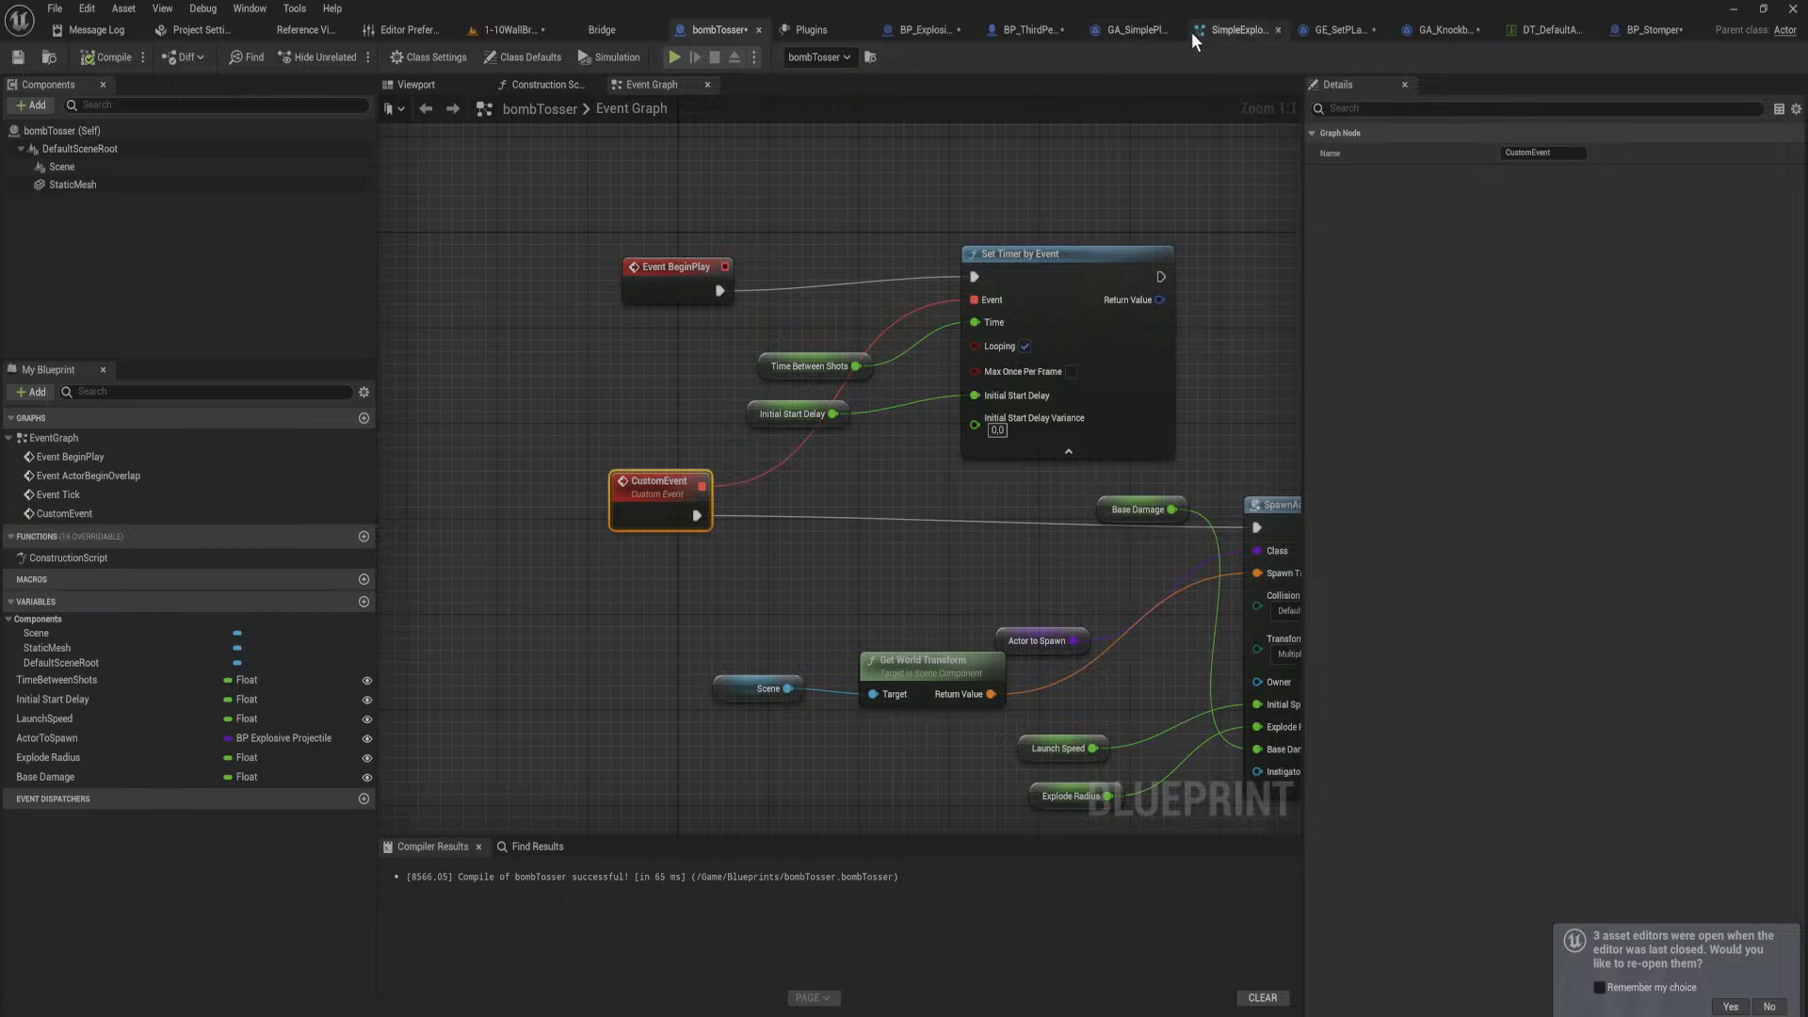
click(1340, 30)
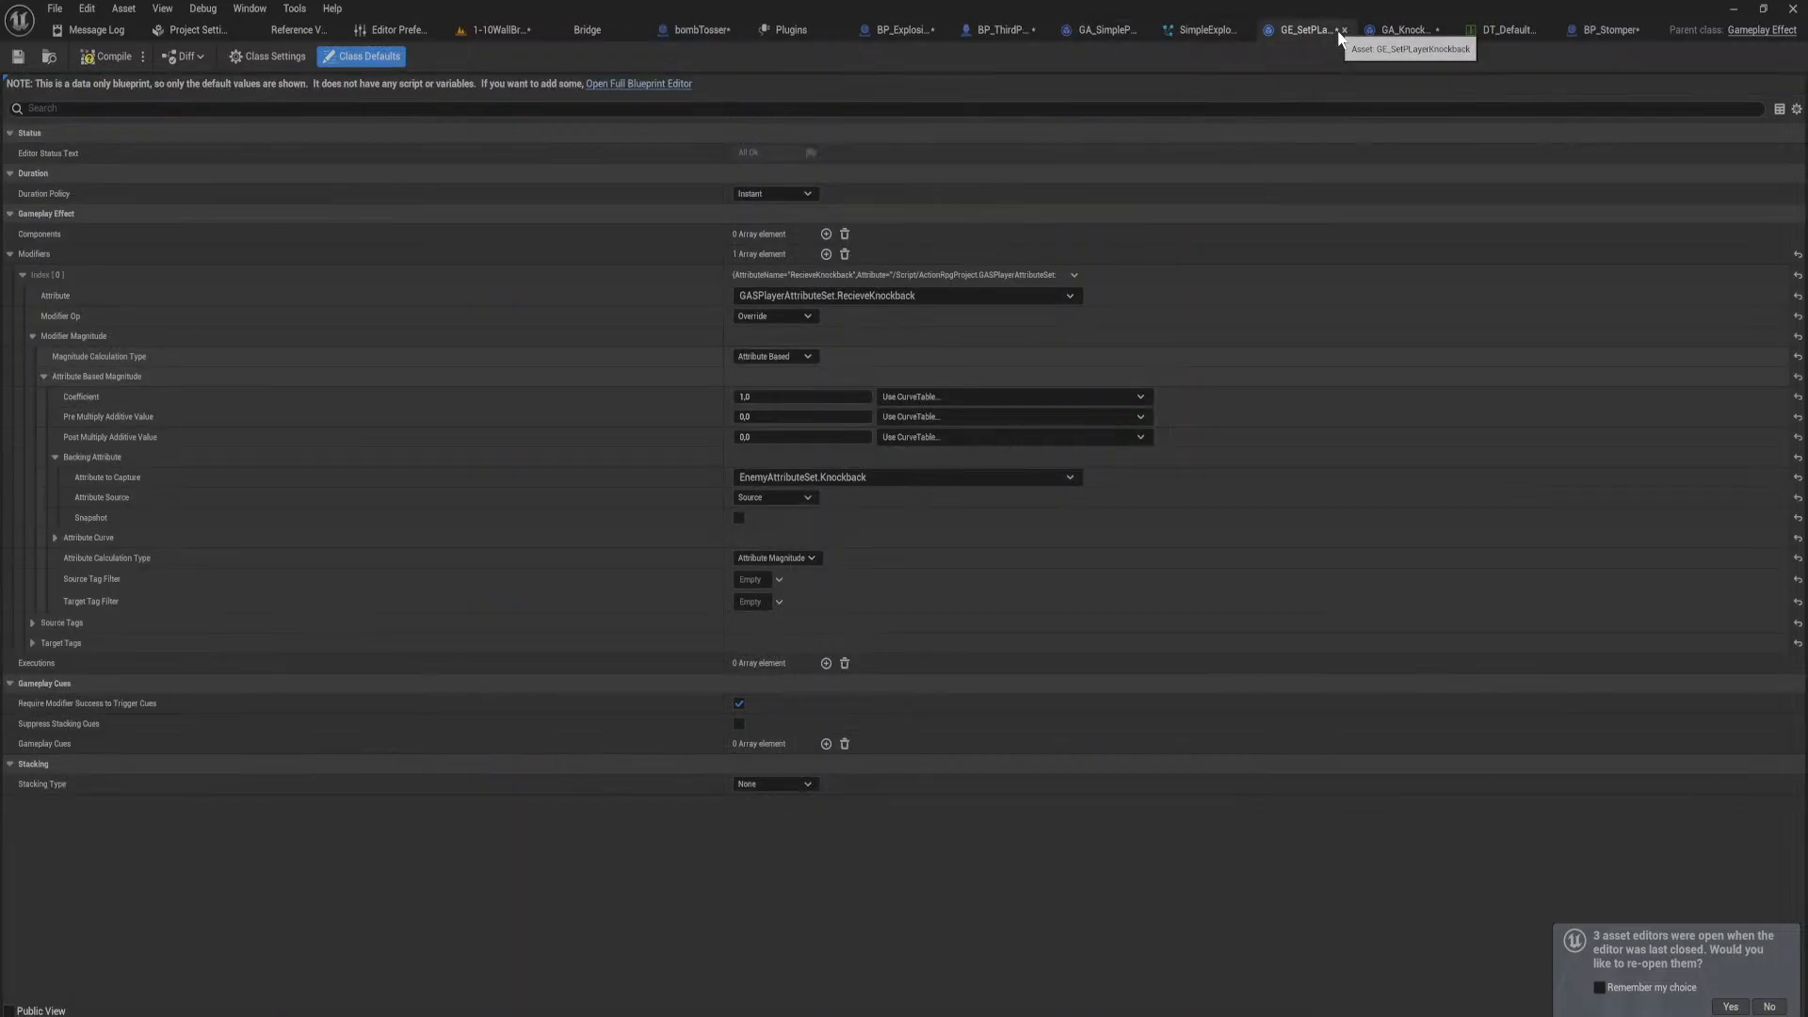
click(1388, 34)
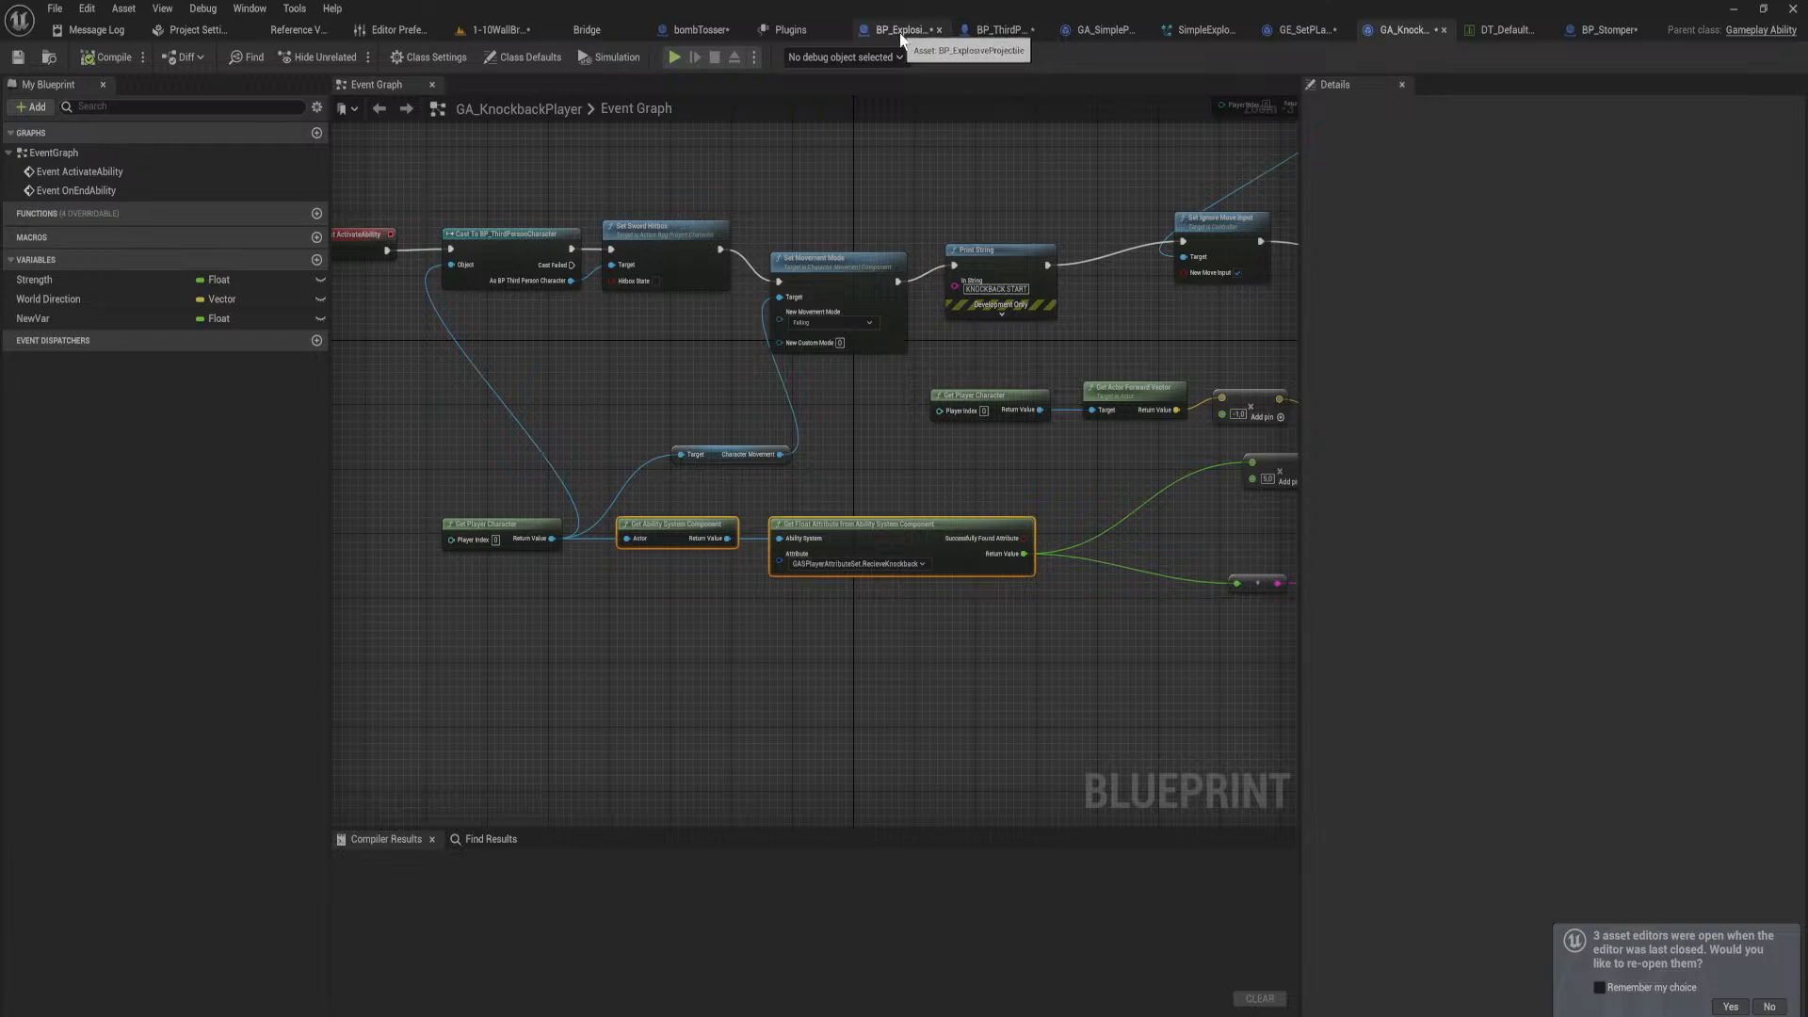
Step: In BP_ThirdPersonCharacter's event graph, move the Get Float Attribute node above the Print String node and review the AnyDamage chain
click(997, 30)
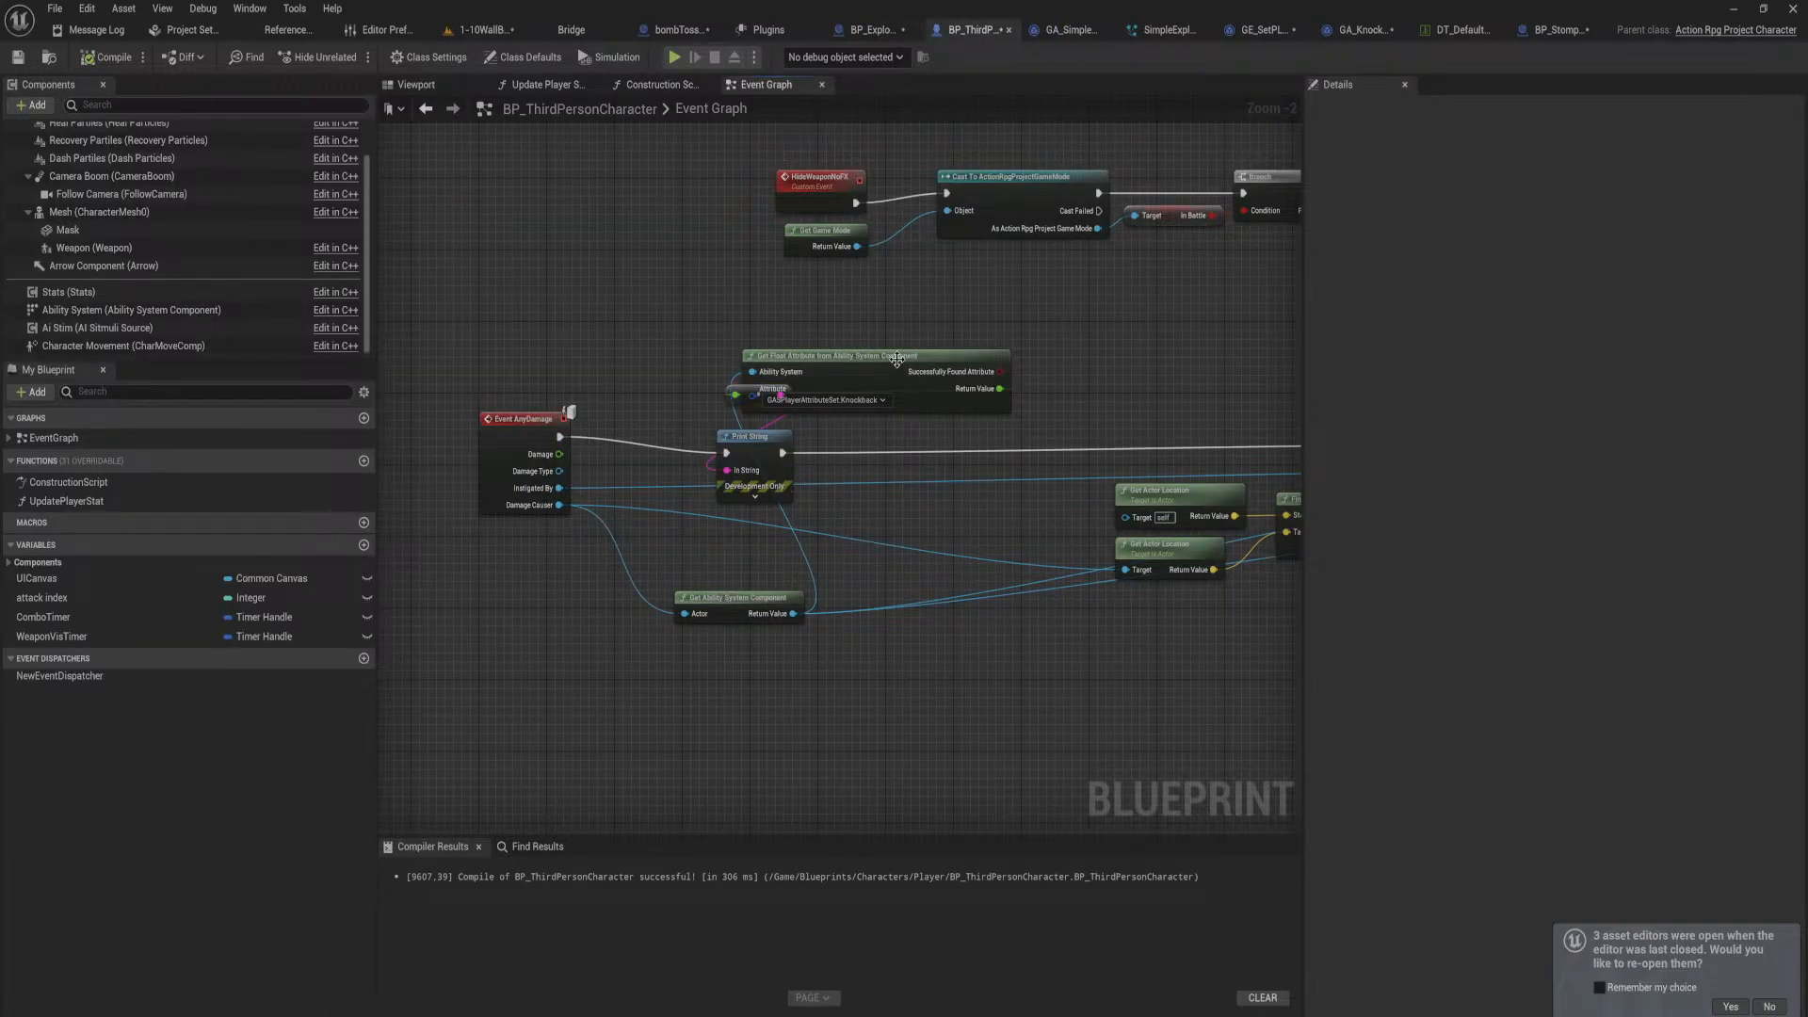
drag(894, 356, 792, 275)
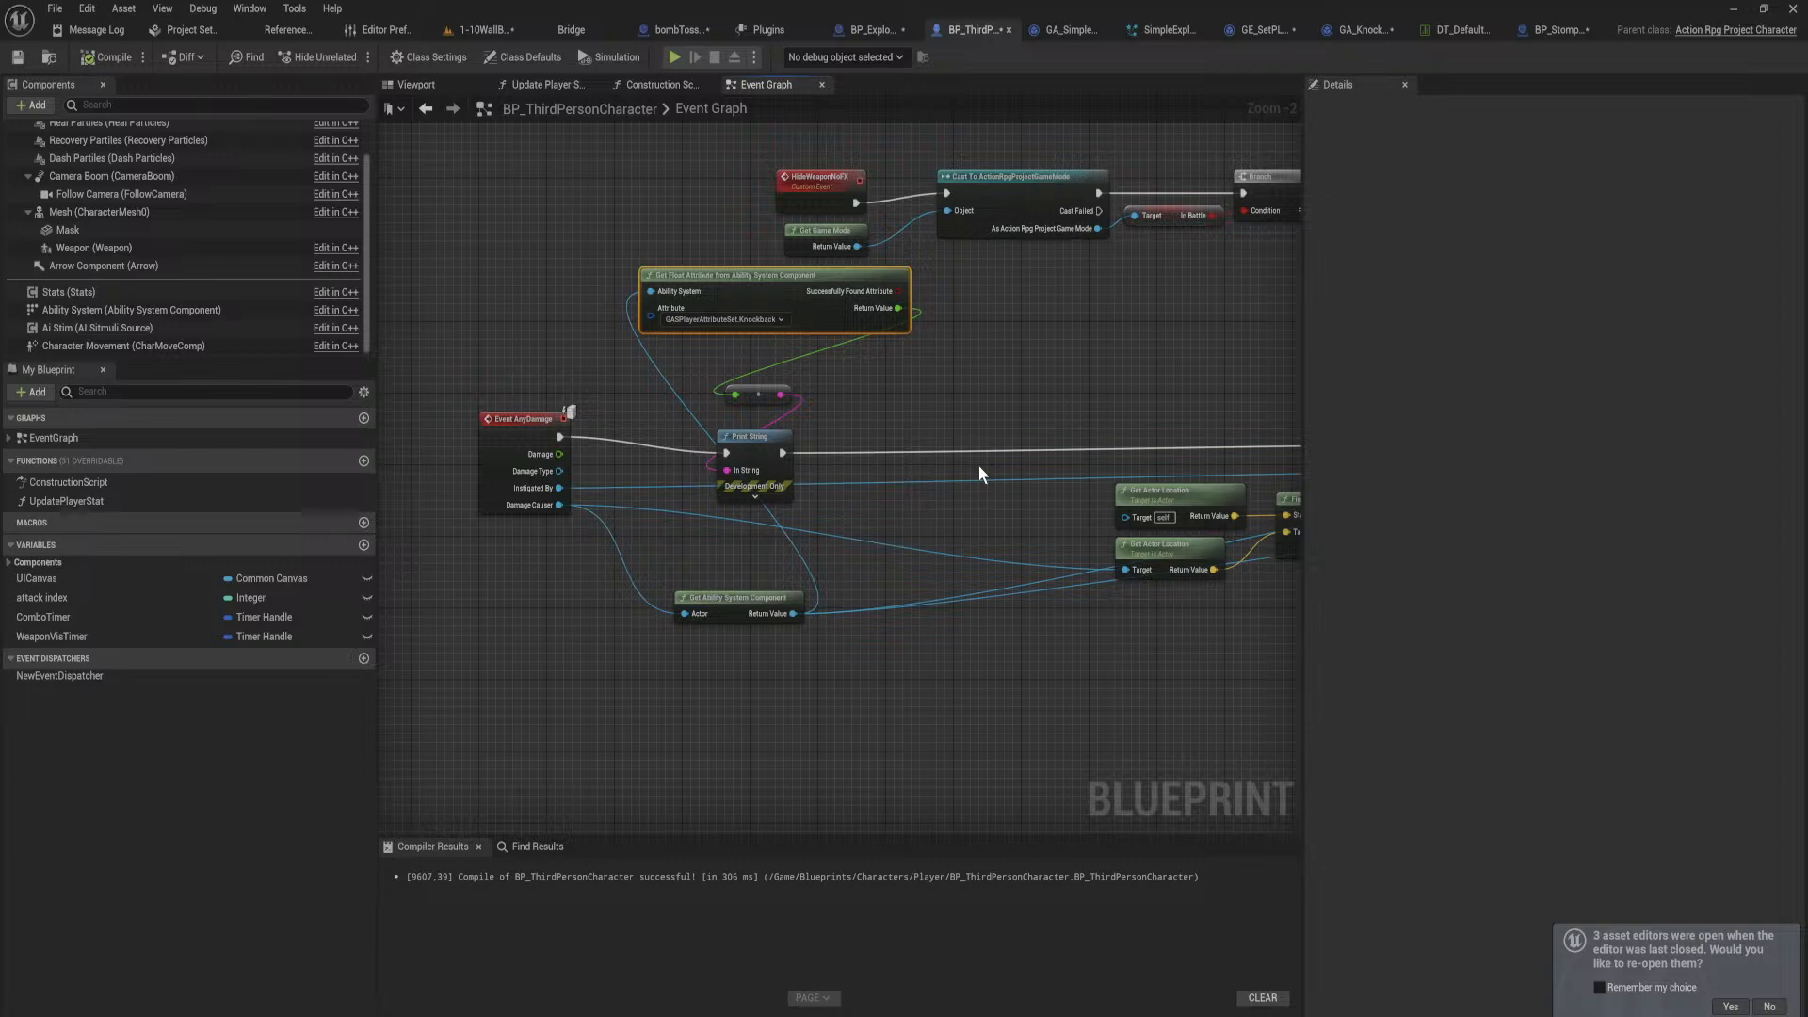
right_drag(1190, 500, 200, 413)
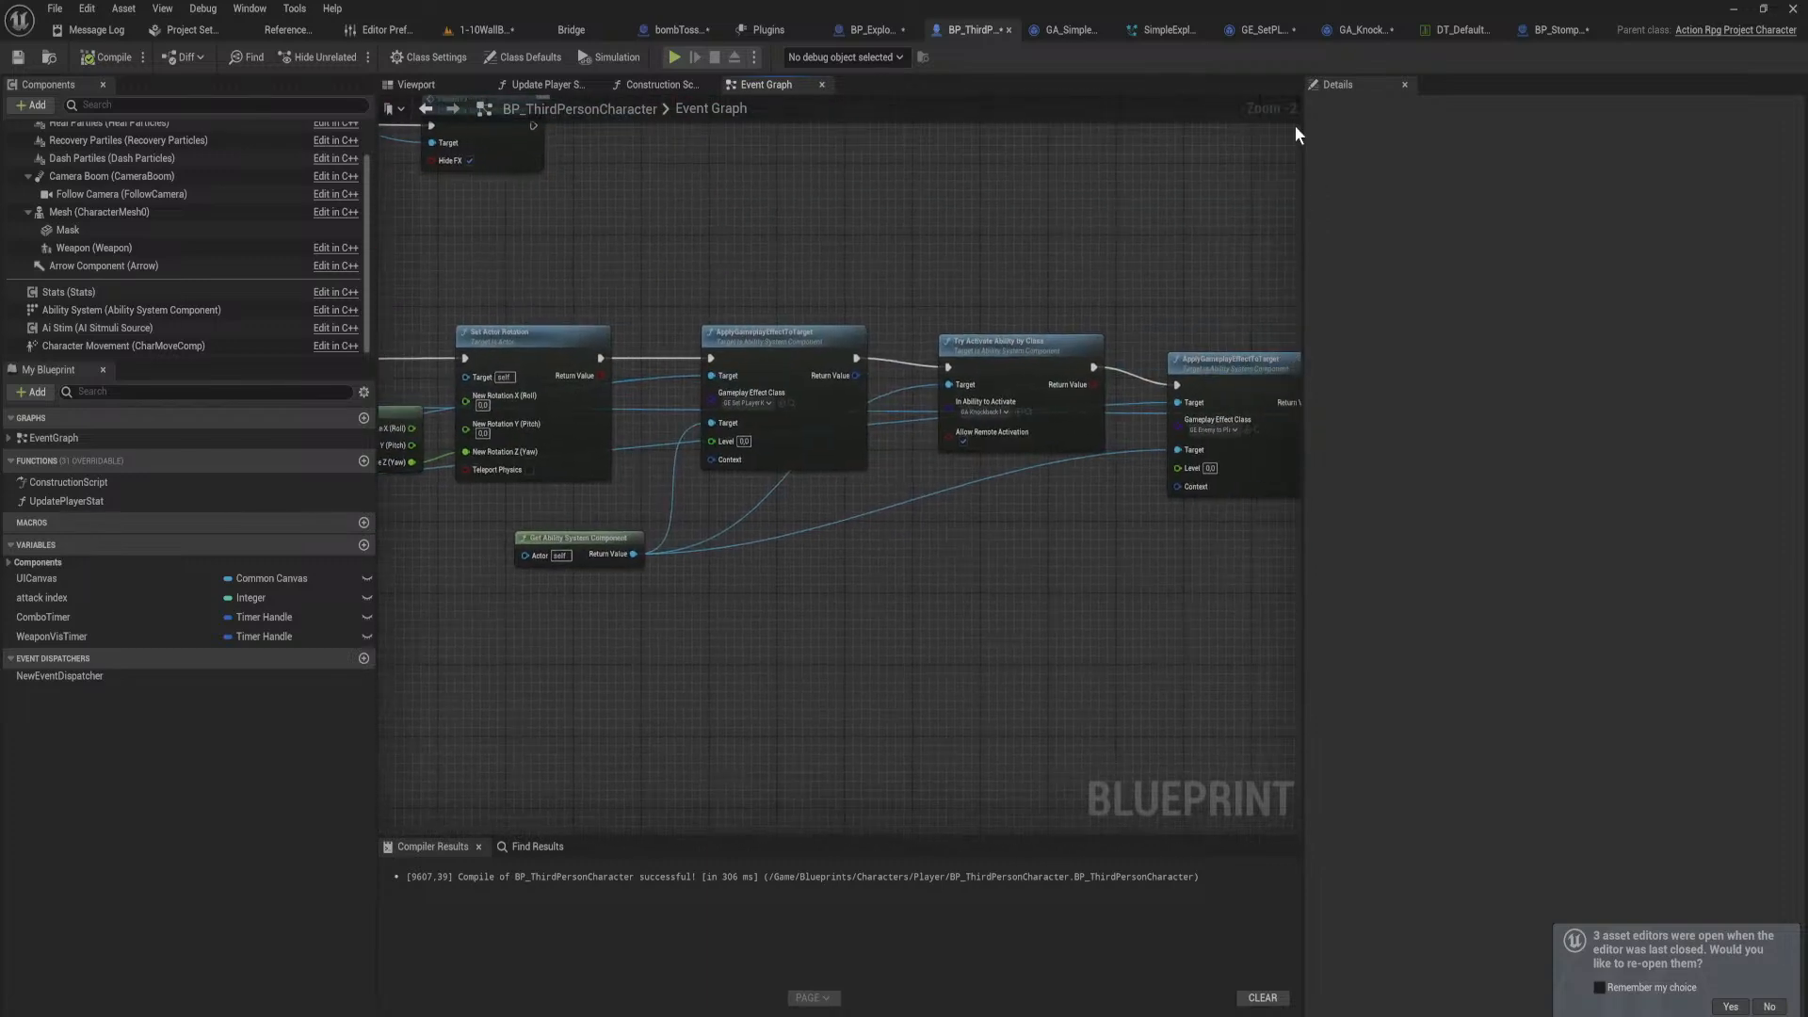
Step: Set the Attributes class in BP_ExplosiveProjectile's AbilitySystem default starting data to EnemyAttributeSet
click(872, 30)
right_drag(842, 263, 395, 204)
click(1582, 337)
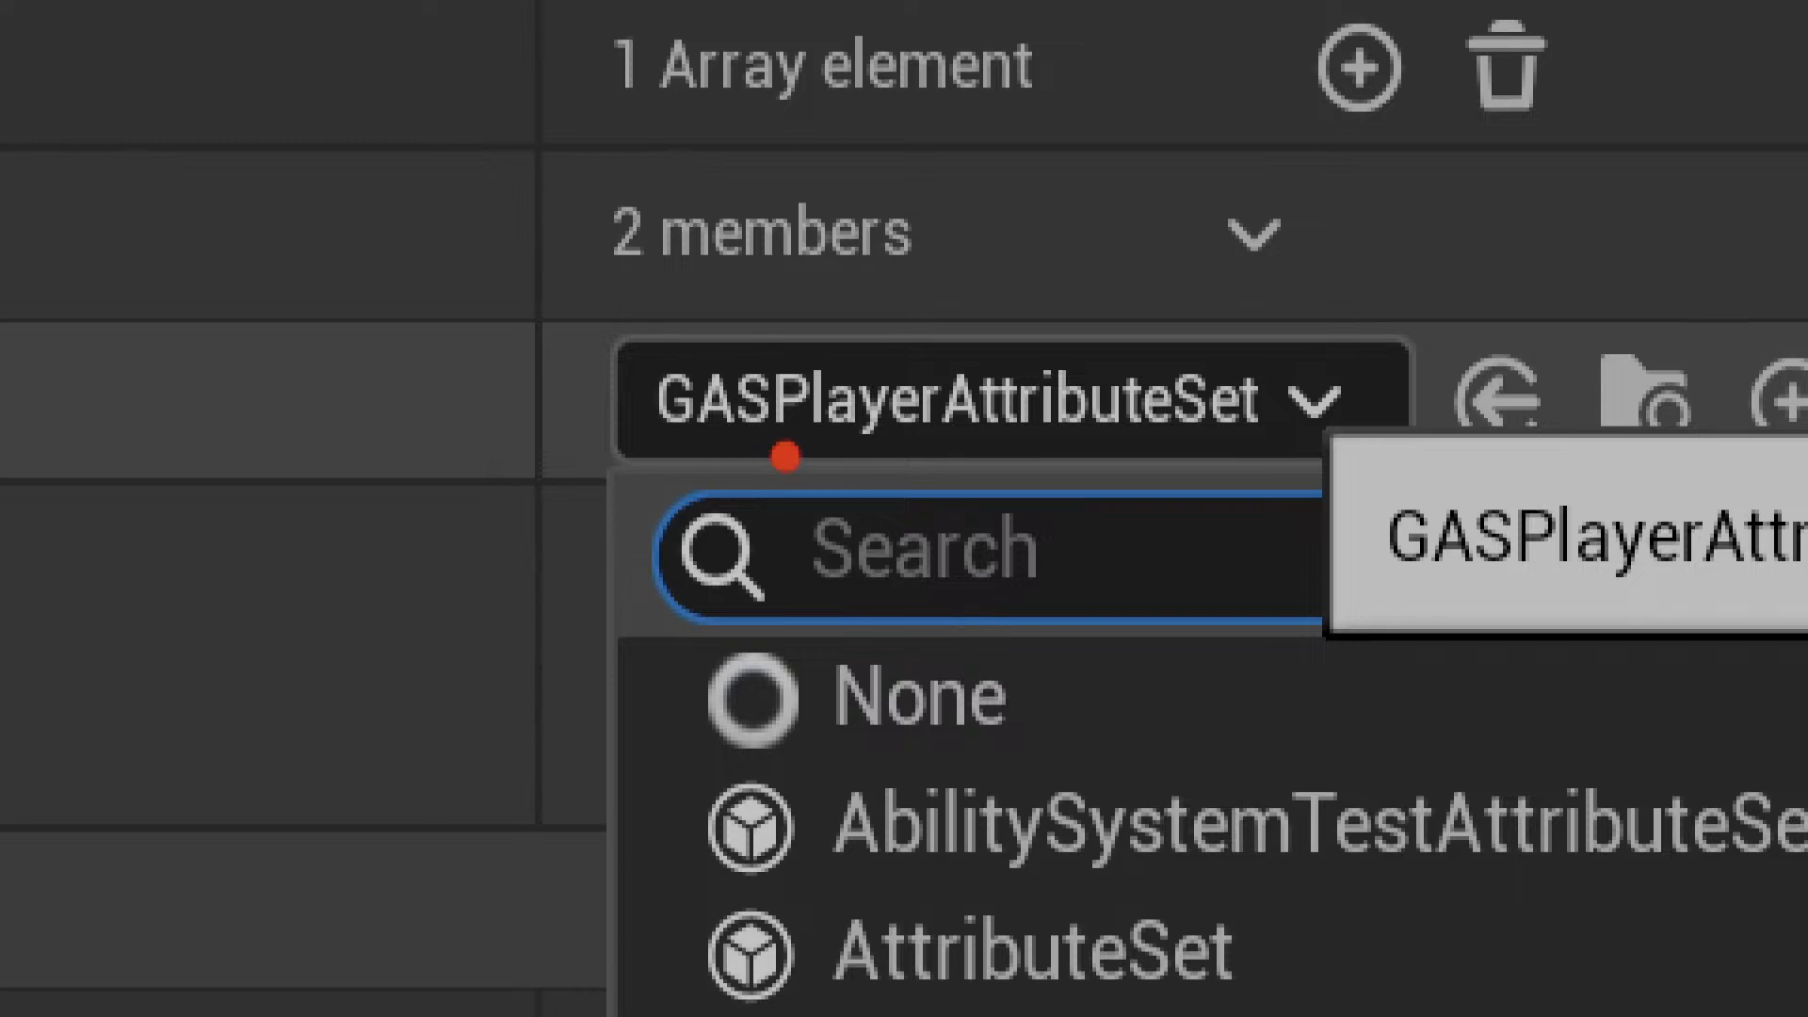
drag(770, 457, 970, 456)
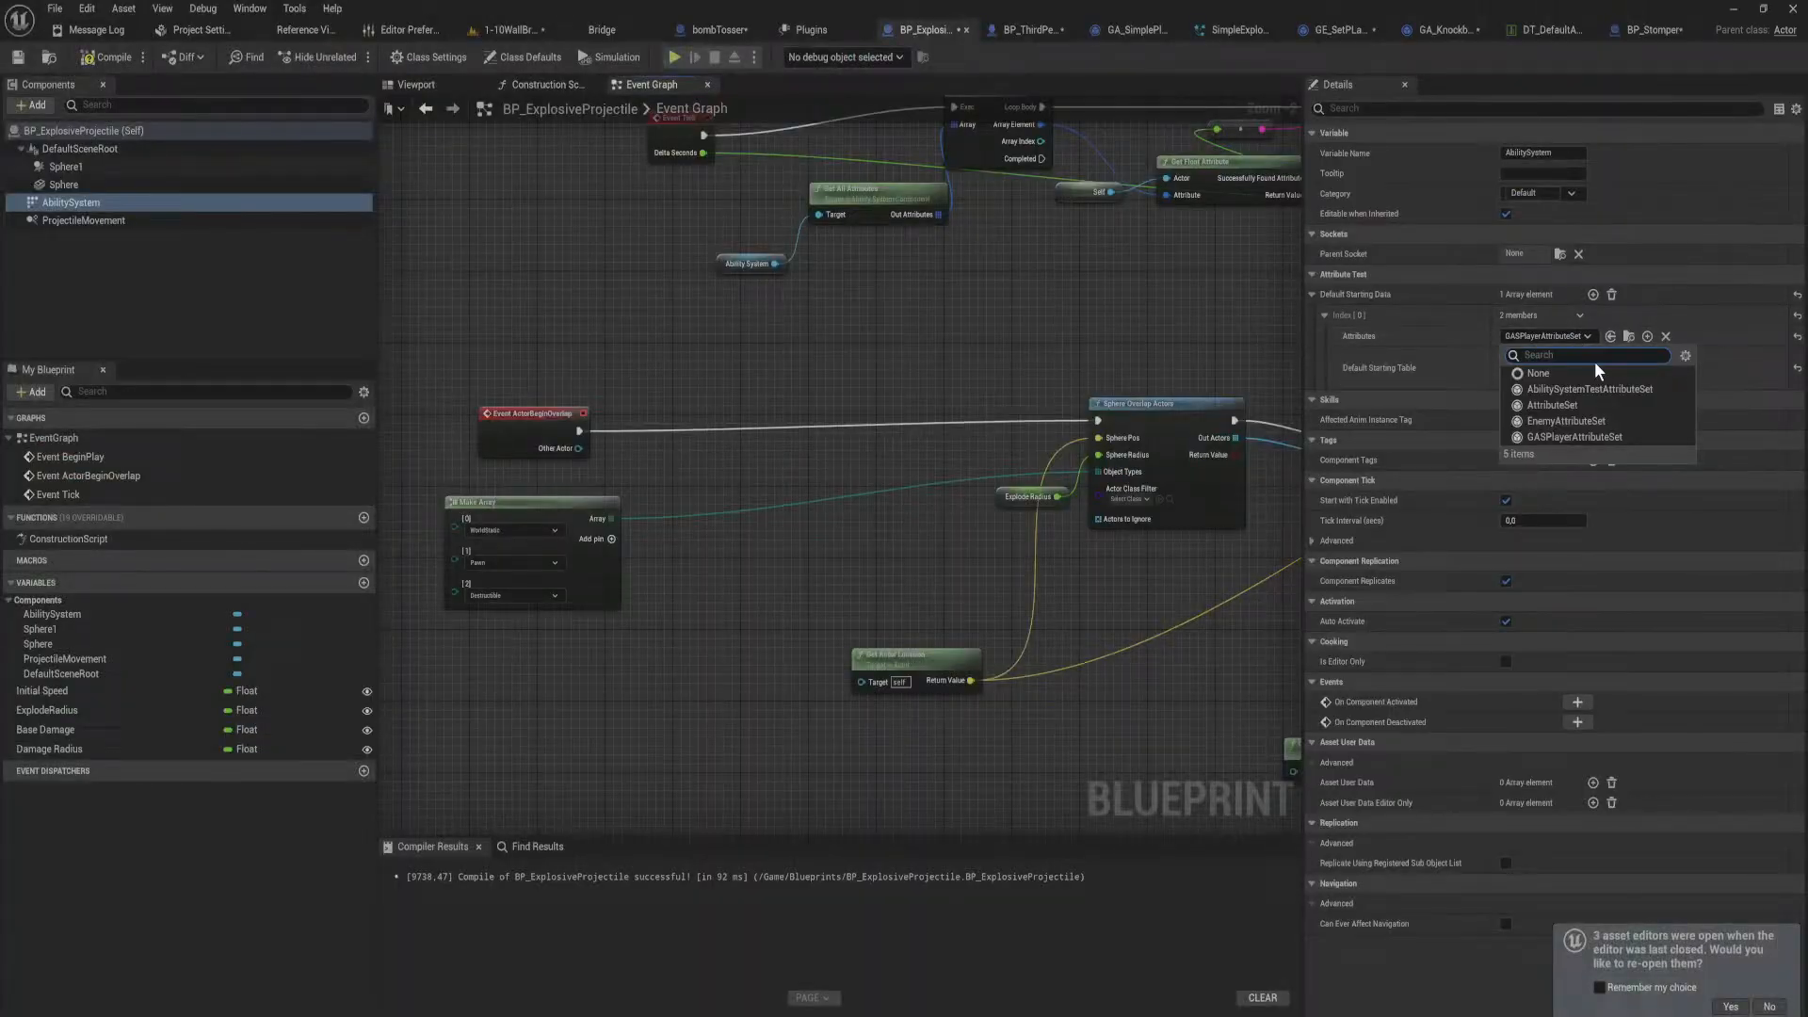
click(1613, 422)
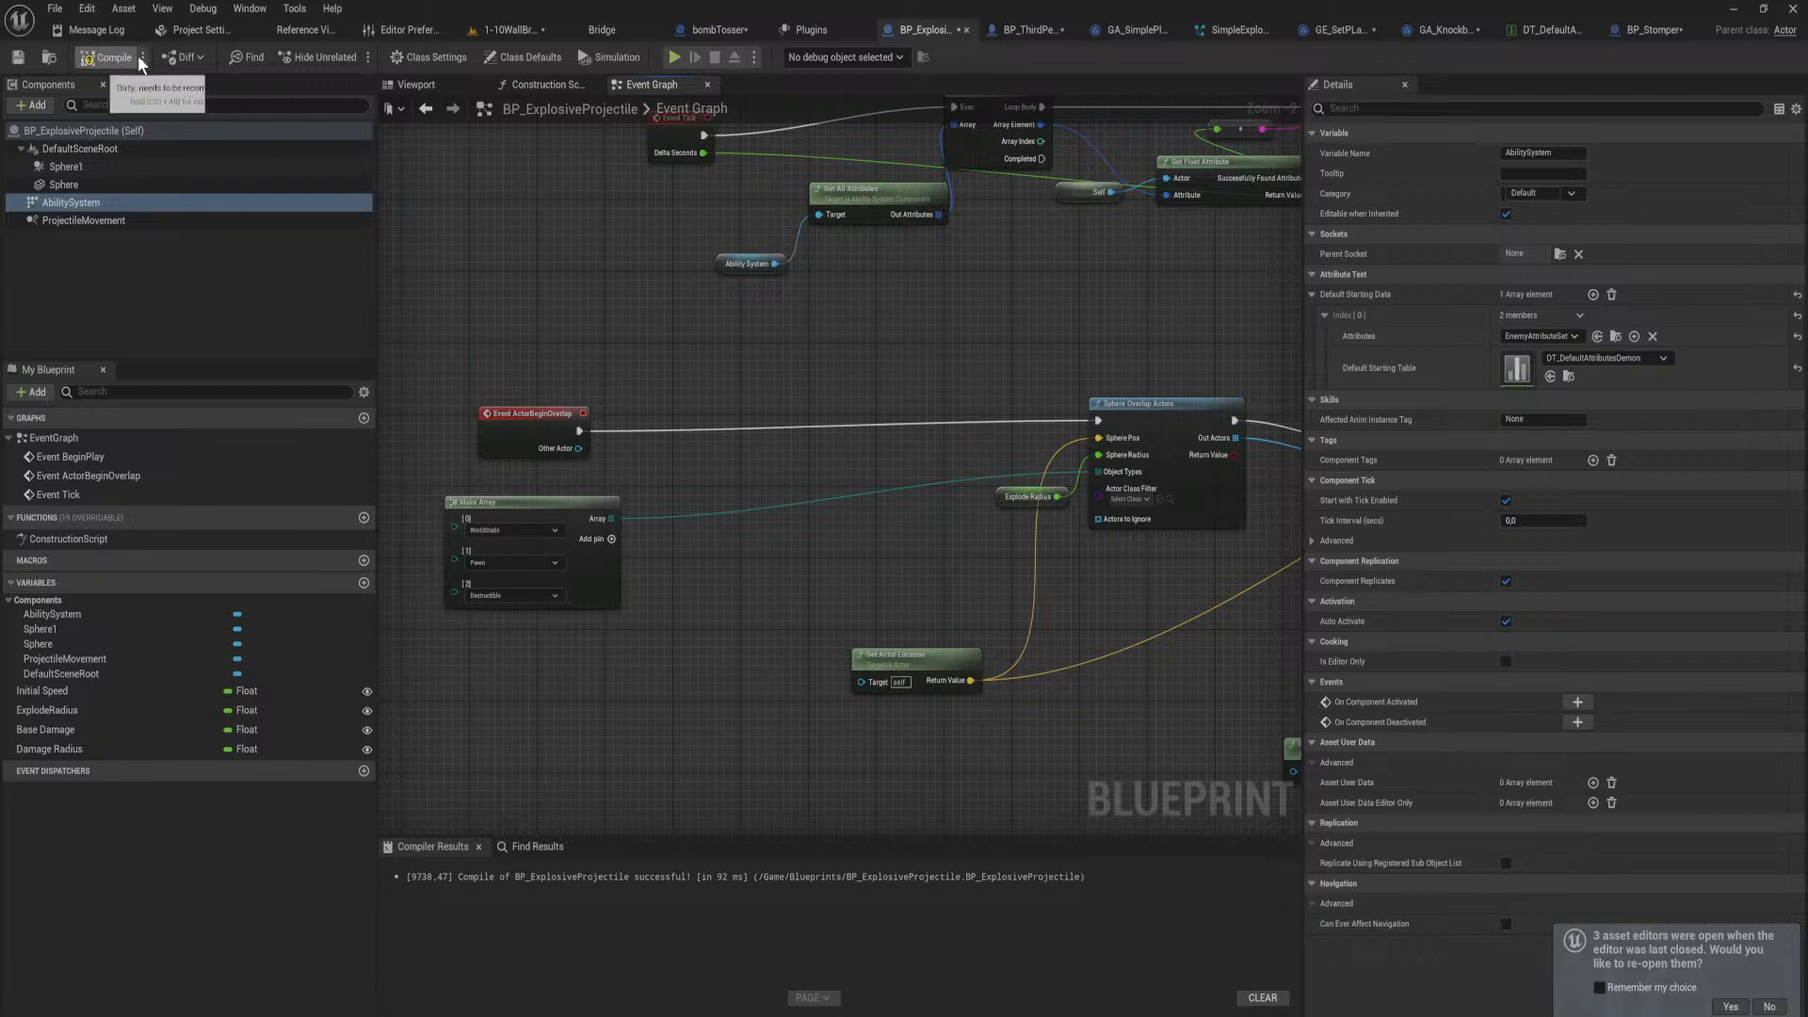
Step: Play-test the 1-10 wall level, moving the character around the bomb tosser as it fires, and end the session
click(524, 32)
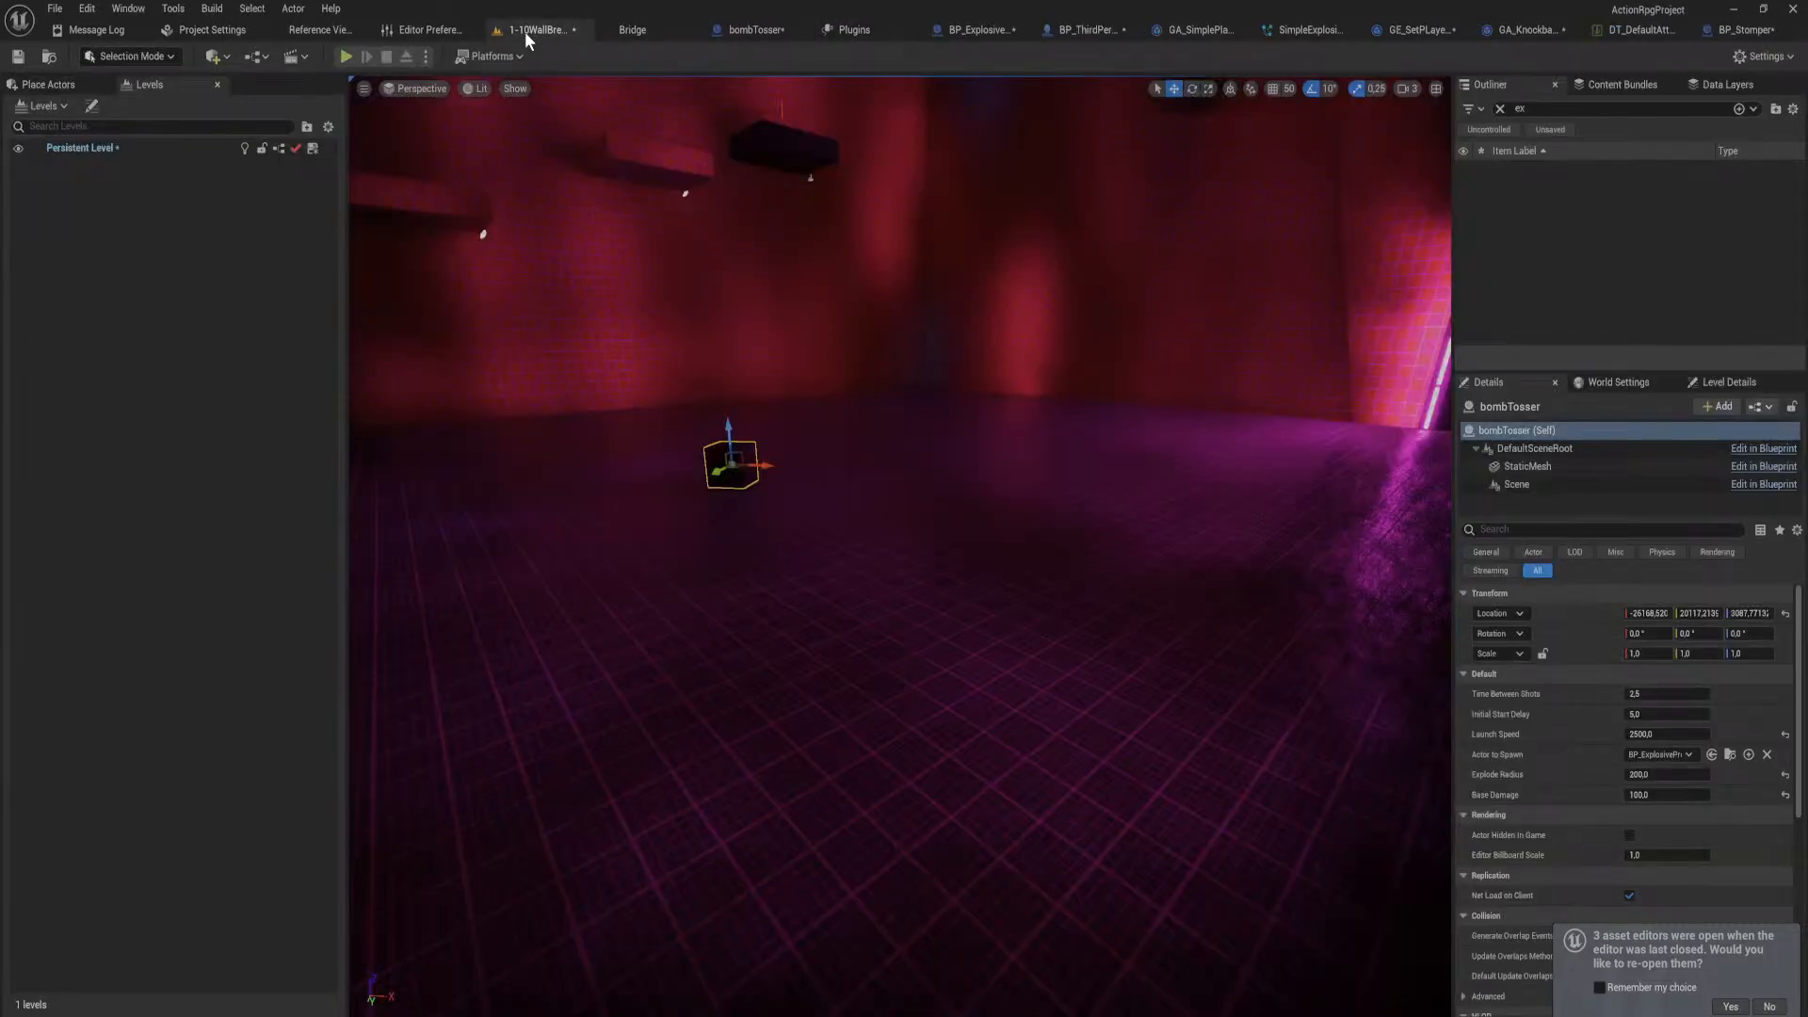
click(346, 57)
click(758, 356)
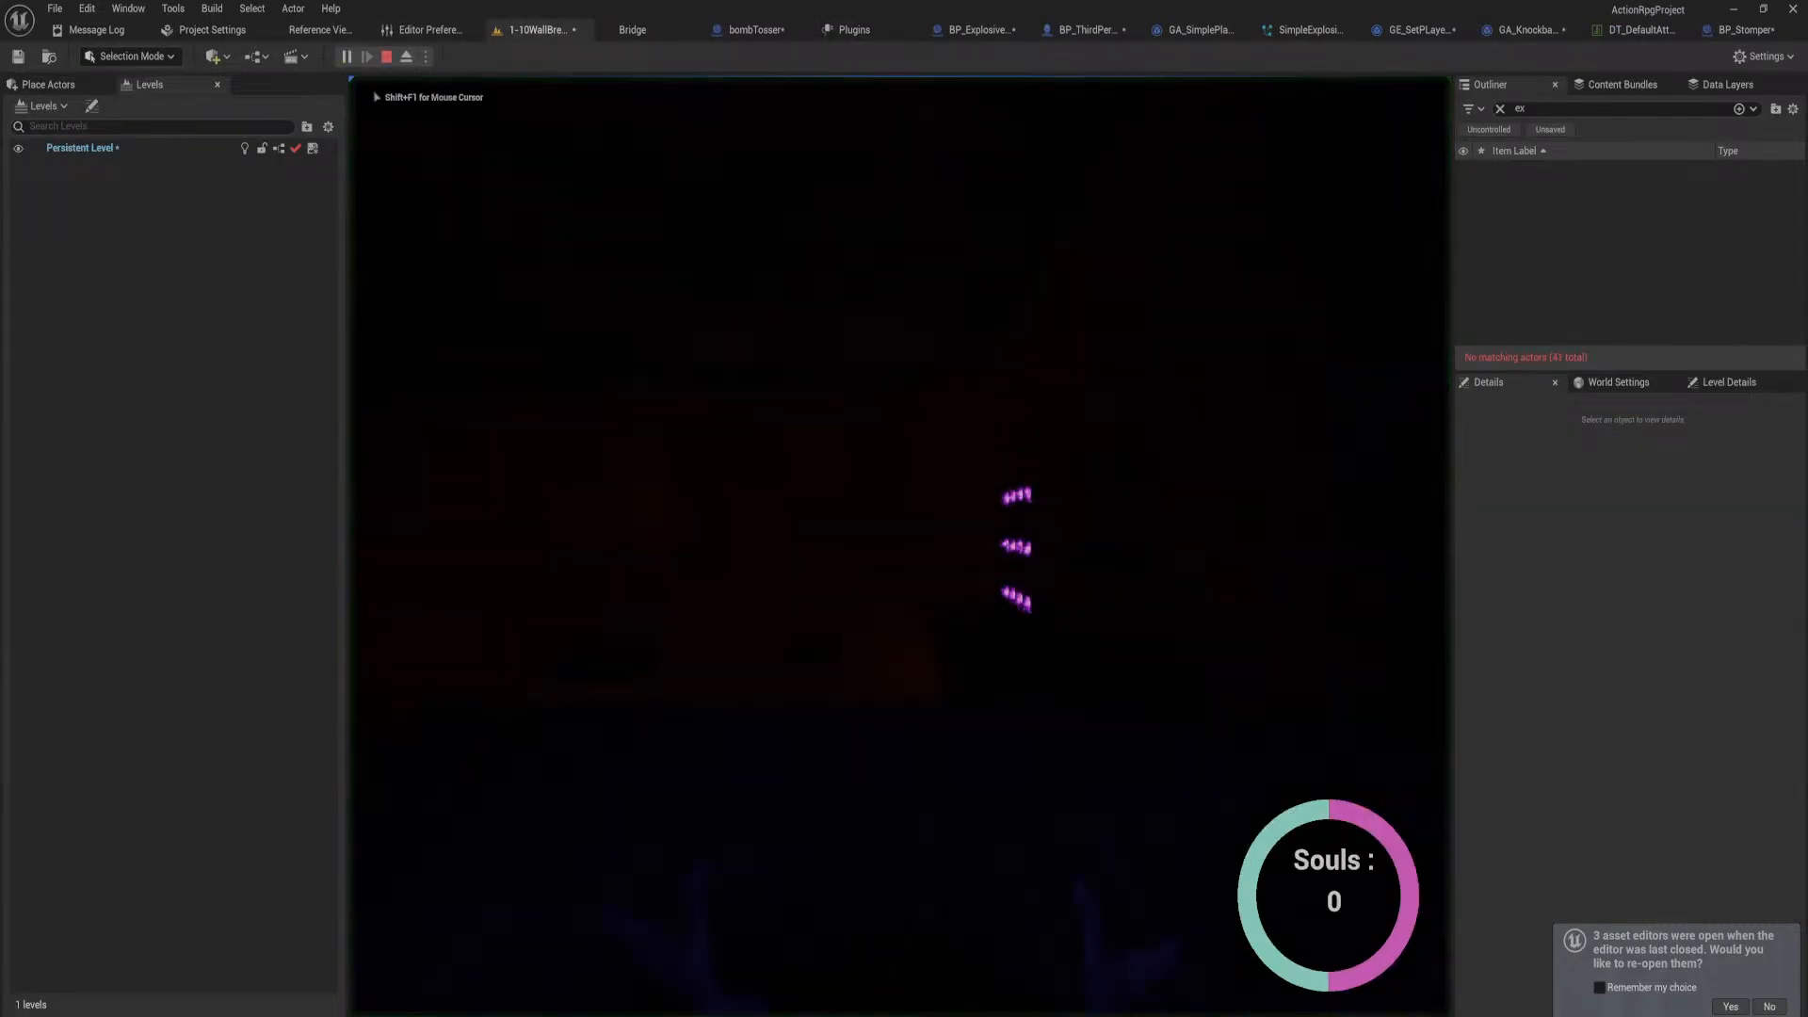
key(s)
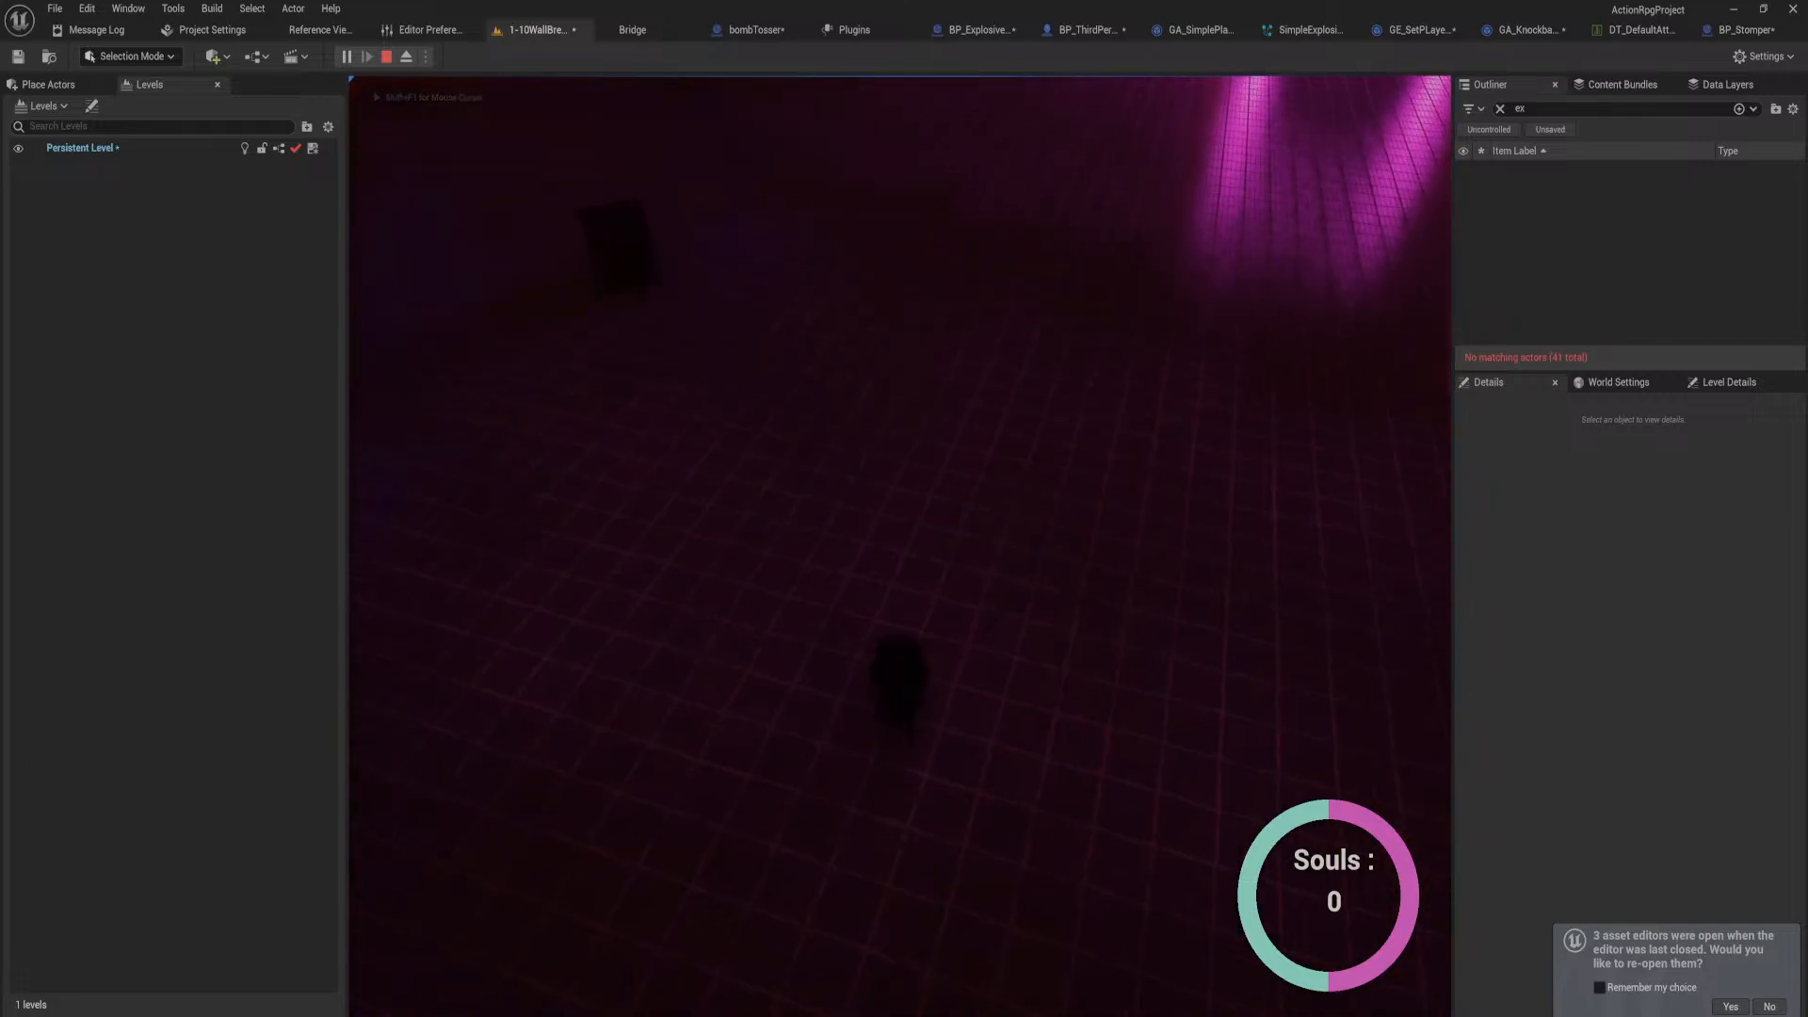
key(w)
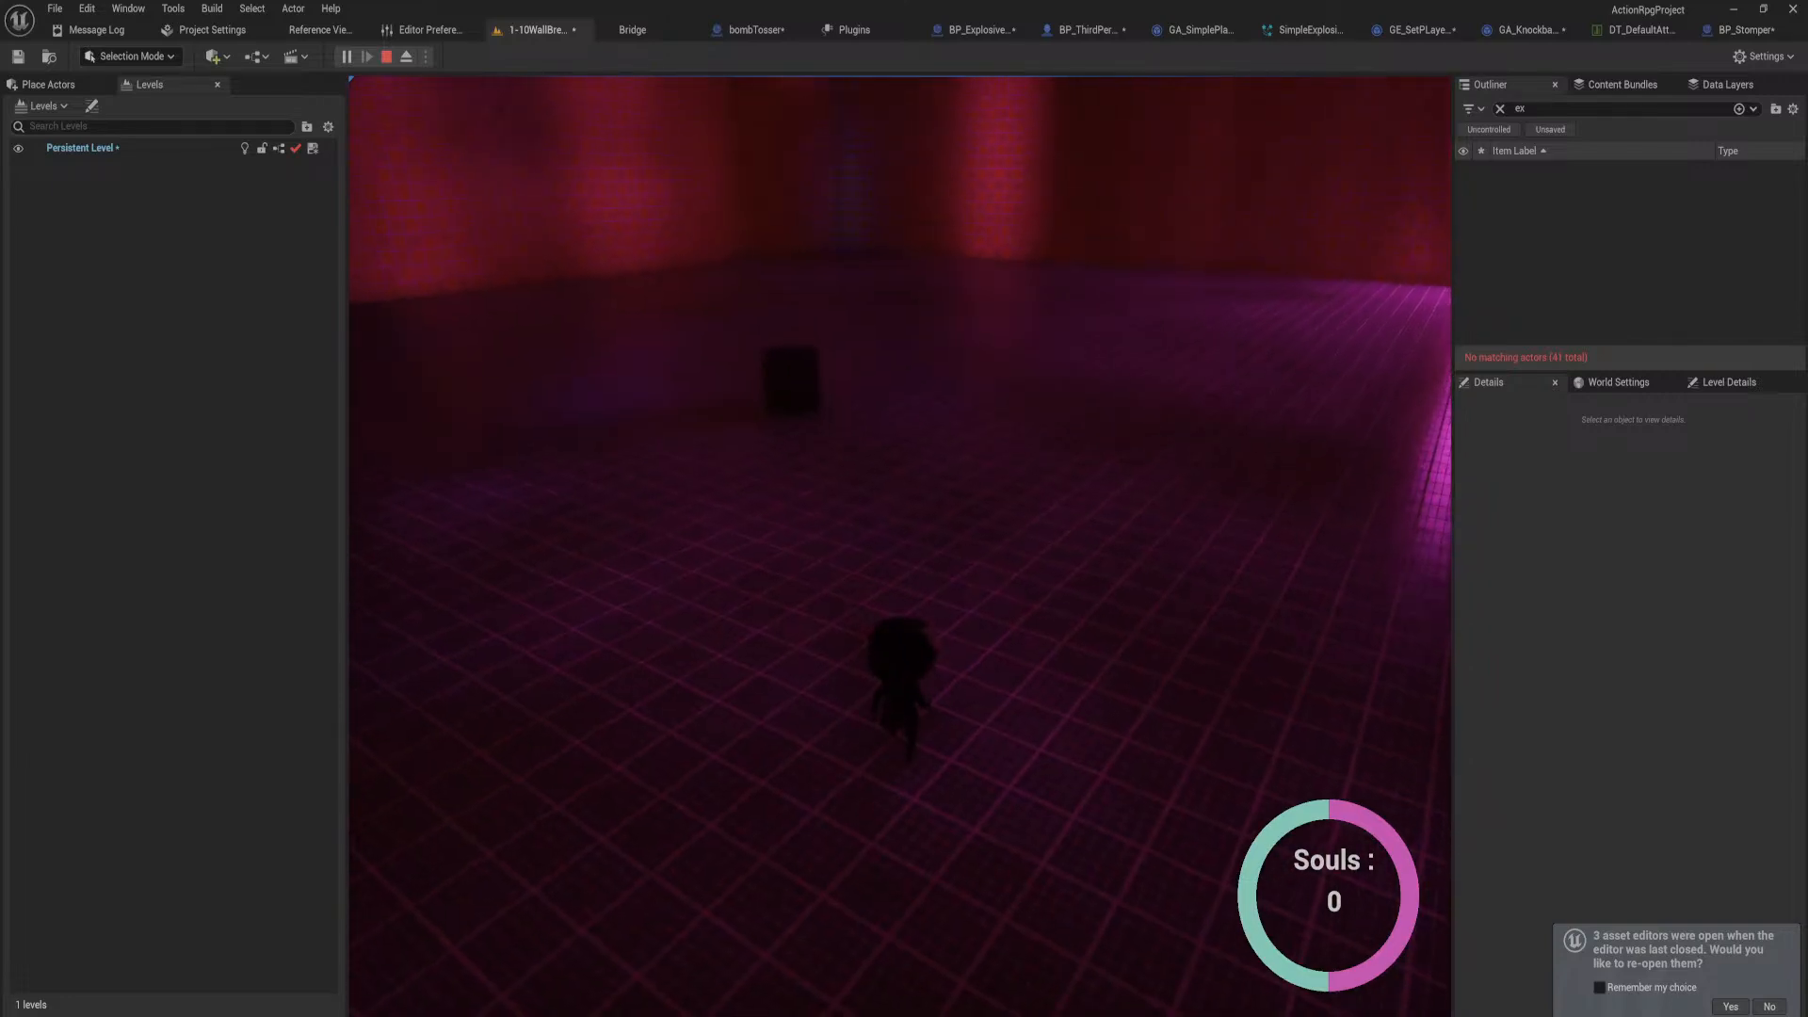
key(w)
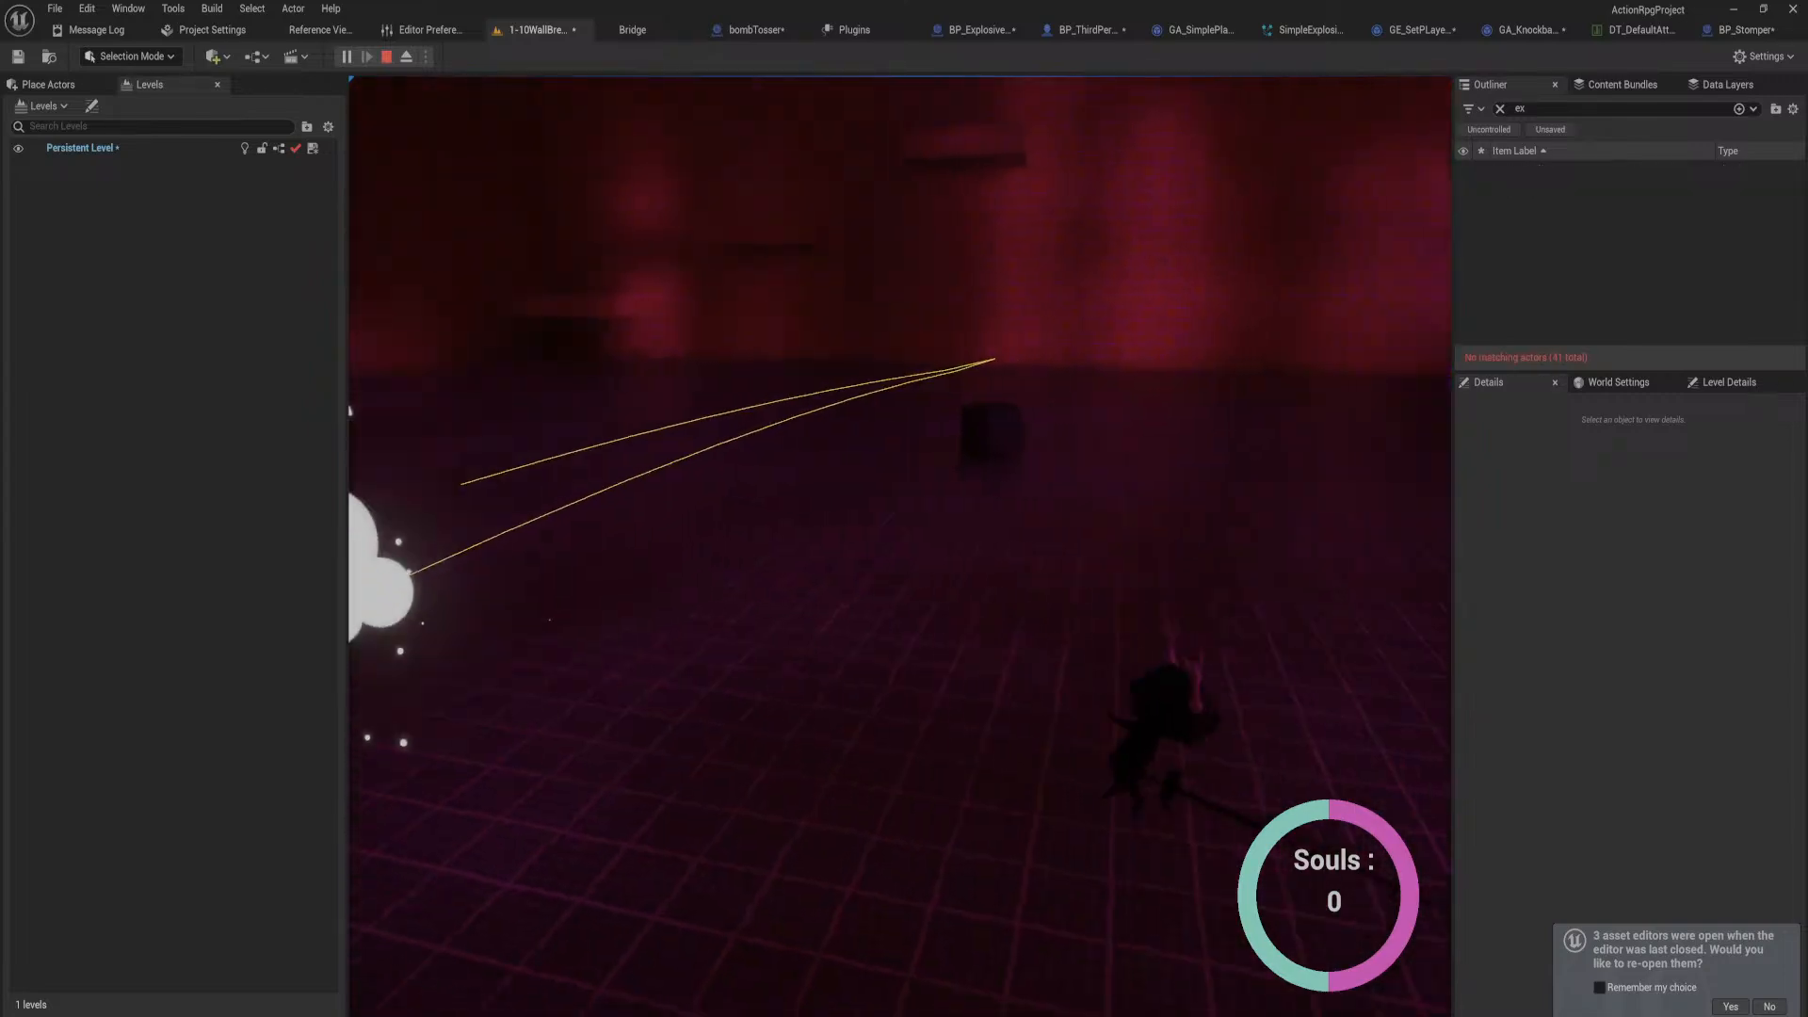
key(Escape)
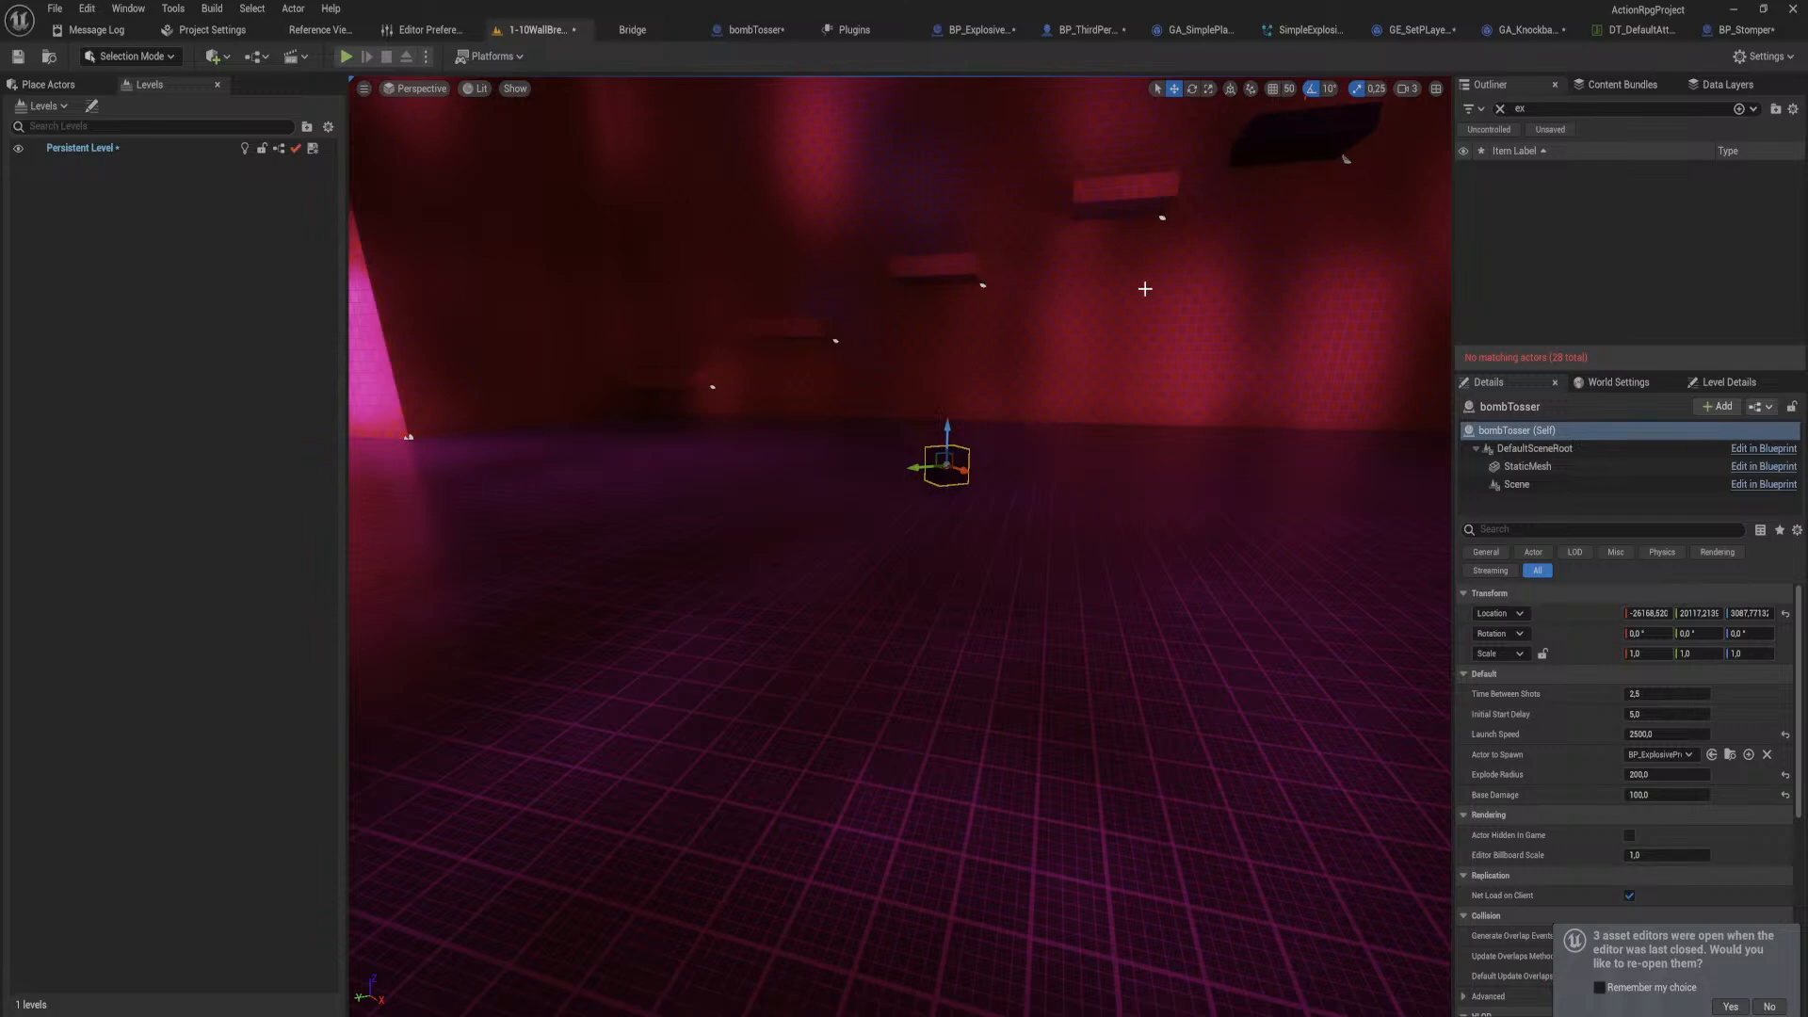
Step: Open the BP_SwordAttackBase blueprint from the player's GameplayAbilities folder by way of its child ability Bp_SA2
mouse_move(1142, 353)
right_down()
mouse_move(719, 198)
mouse_move(707, 160)
mouse_move(753, 94)
mouse_move(527, 244)
mouse_move(547, 160)
mouse_move(734, 150)
mouse_move(687, 339)
mouse_move(1139, 361)
right_up()
key(w)
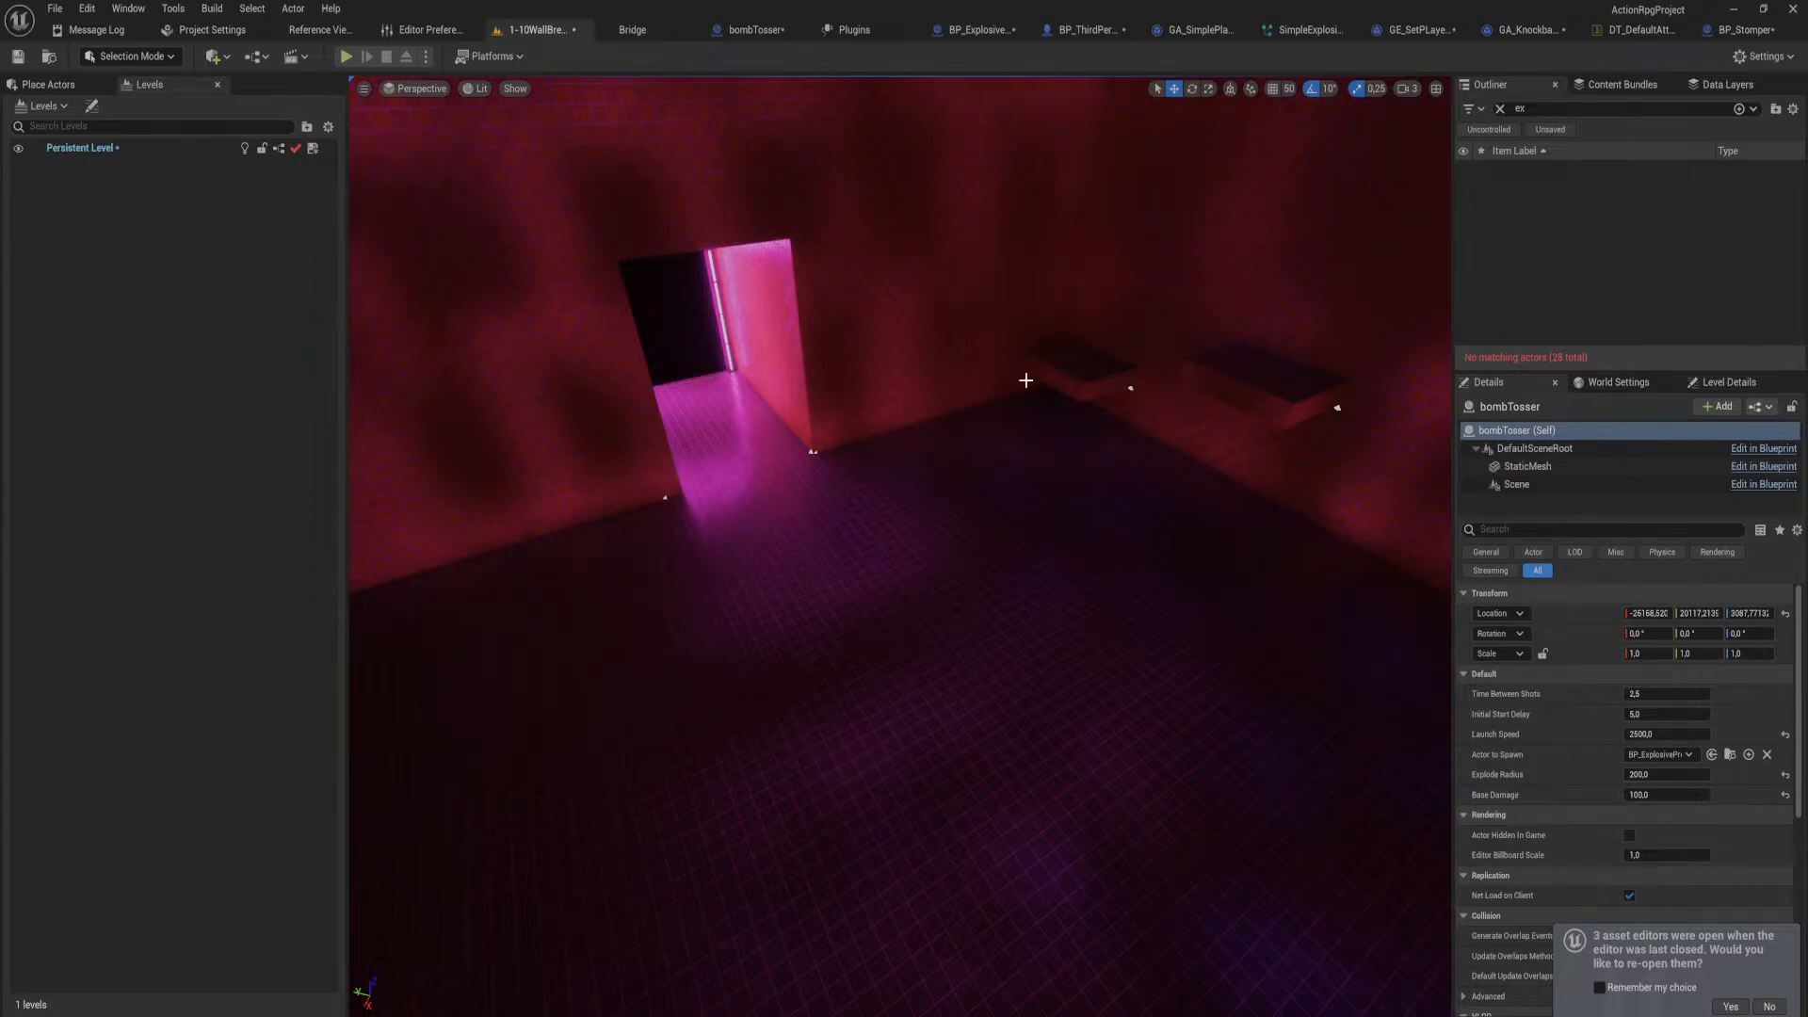
right_drag(1026, 379, 768, 269)
key(w)
key(ctrl+space)
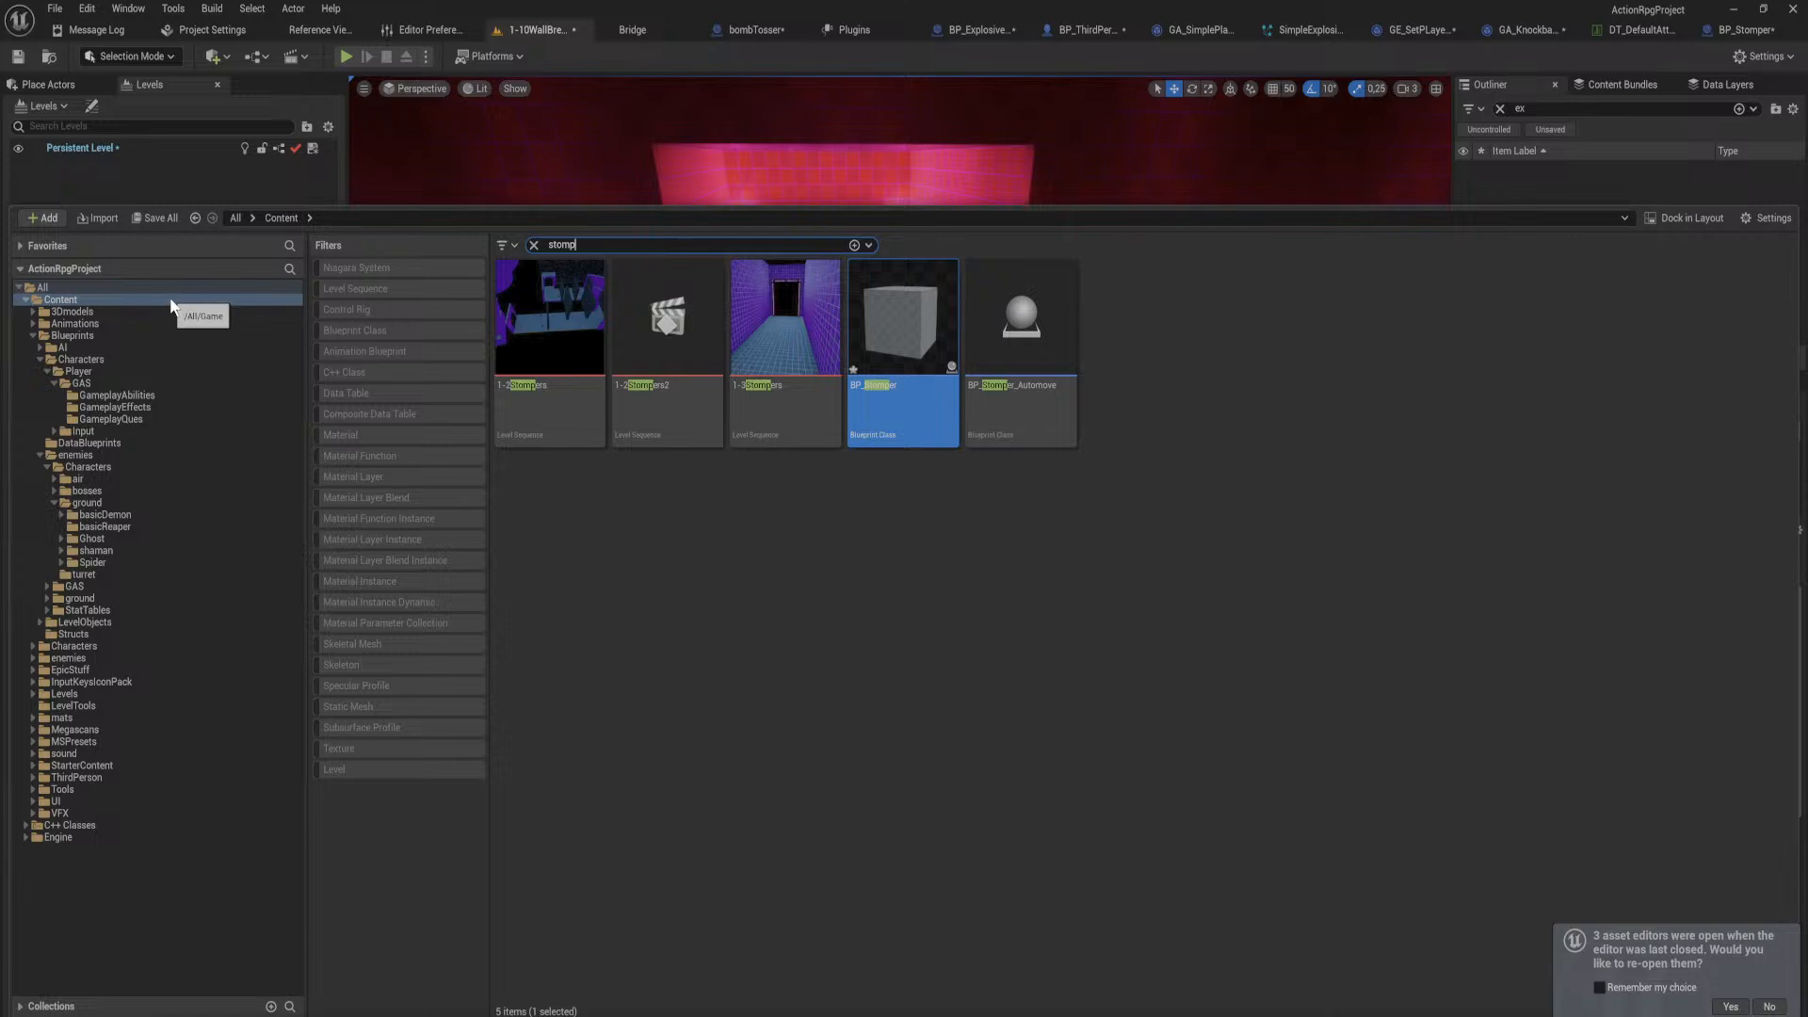
click(533, 244)
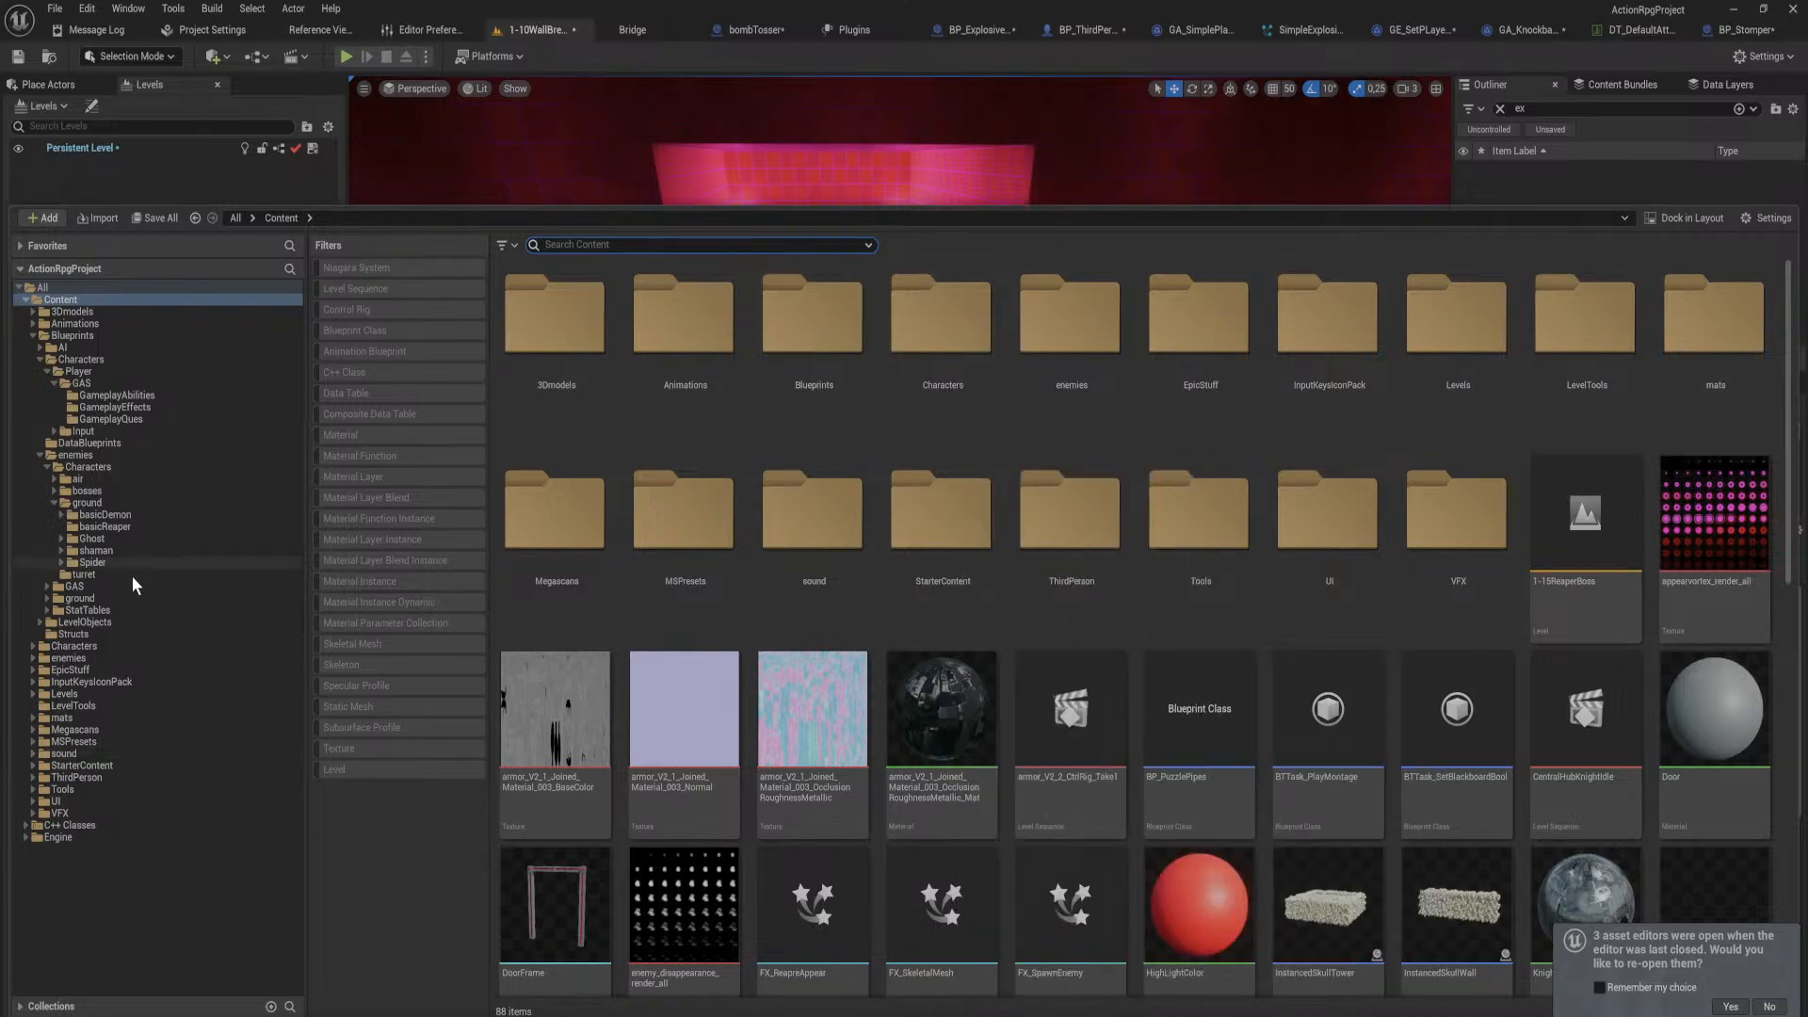
click(102, 468)
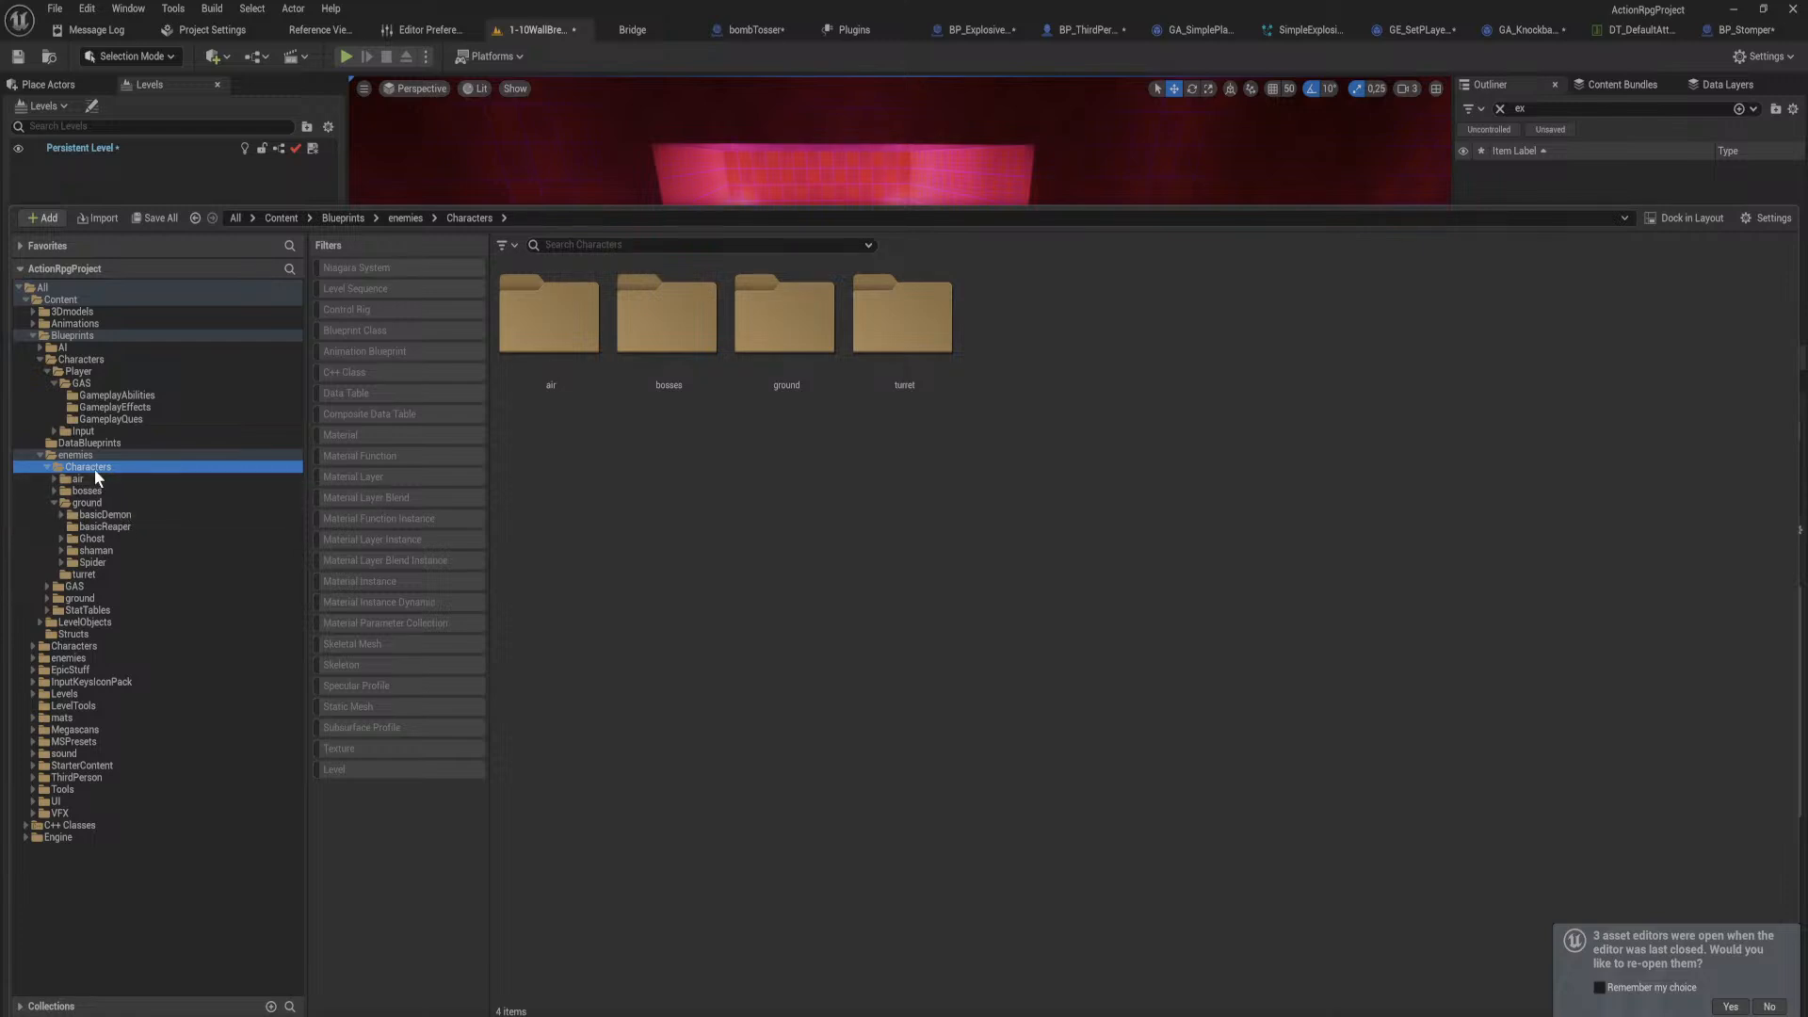
click(117, 394)
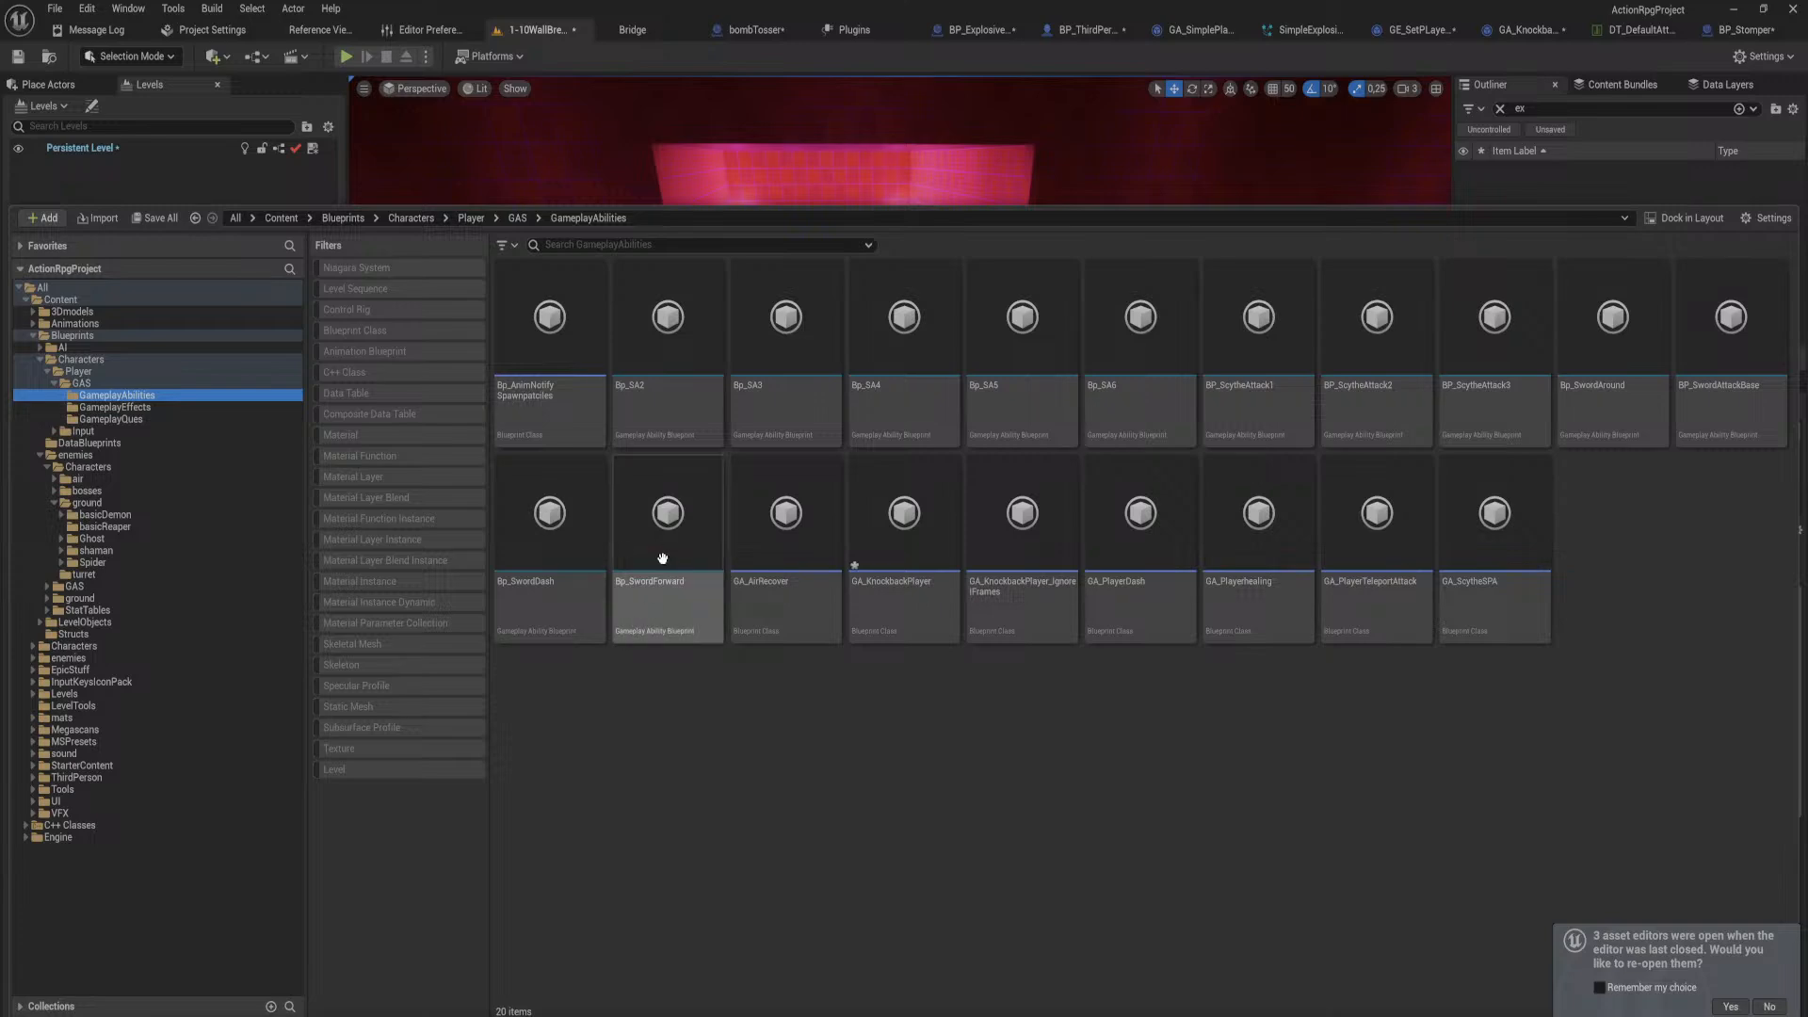
double_click(694, 418)
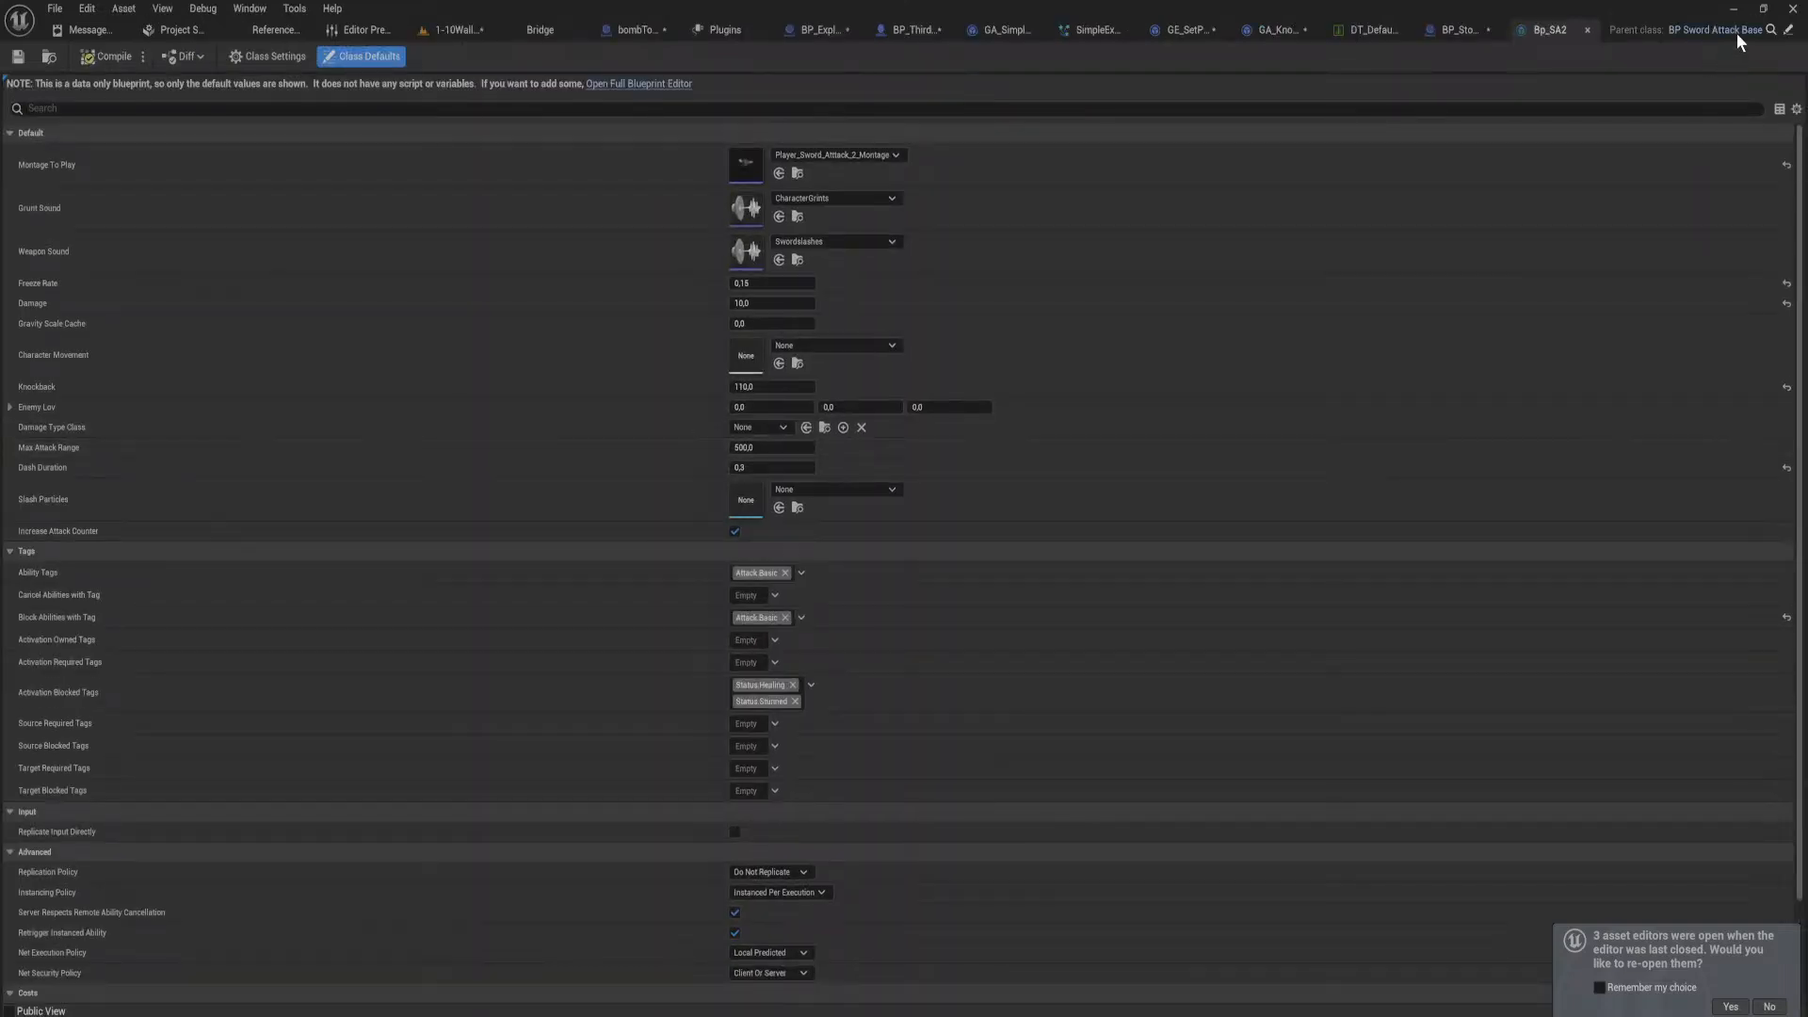
click(1771, 29)
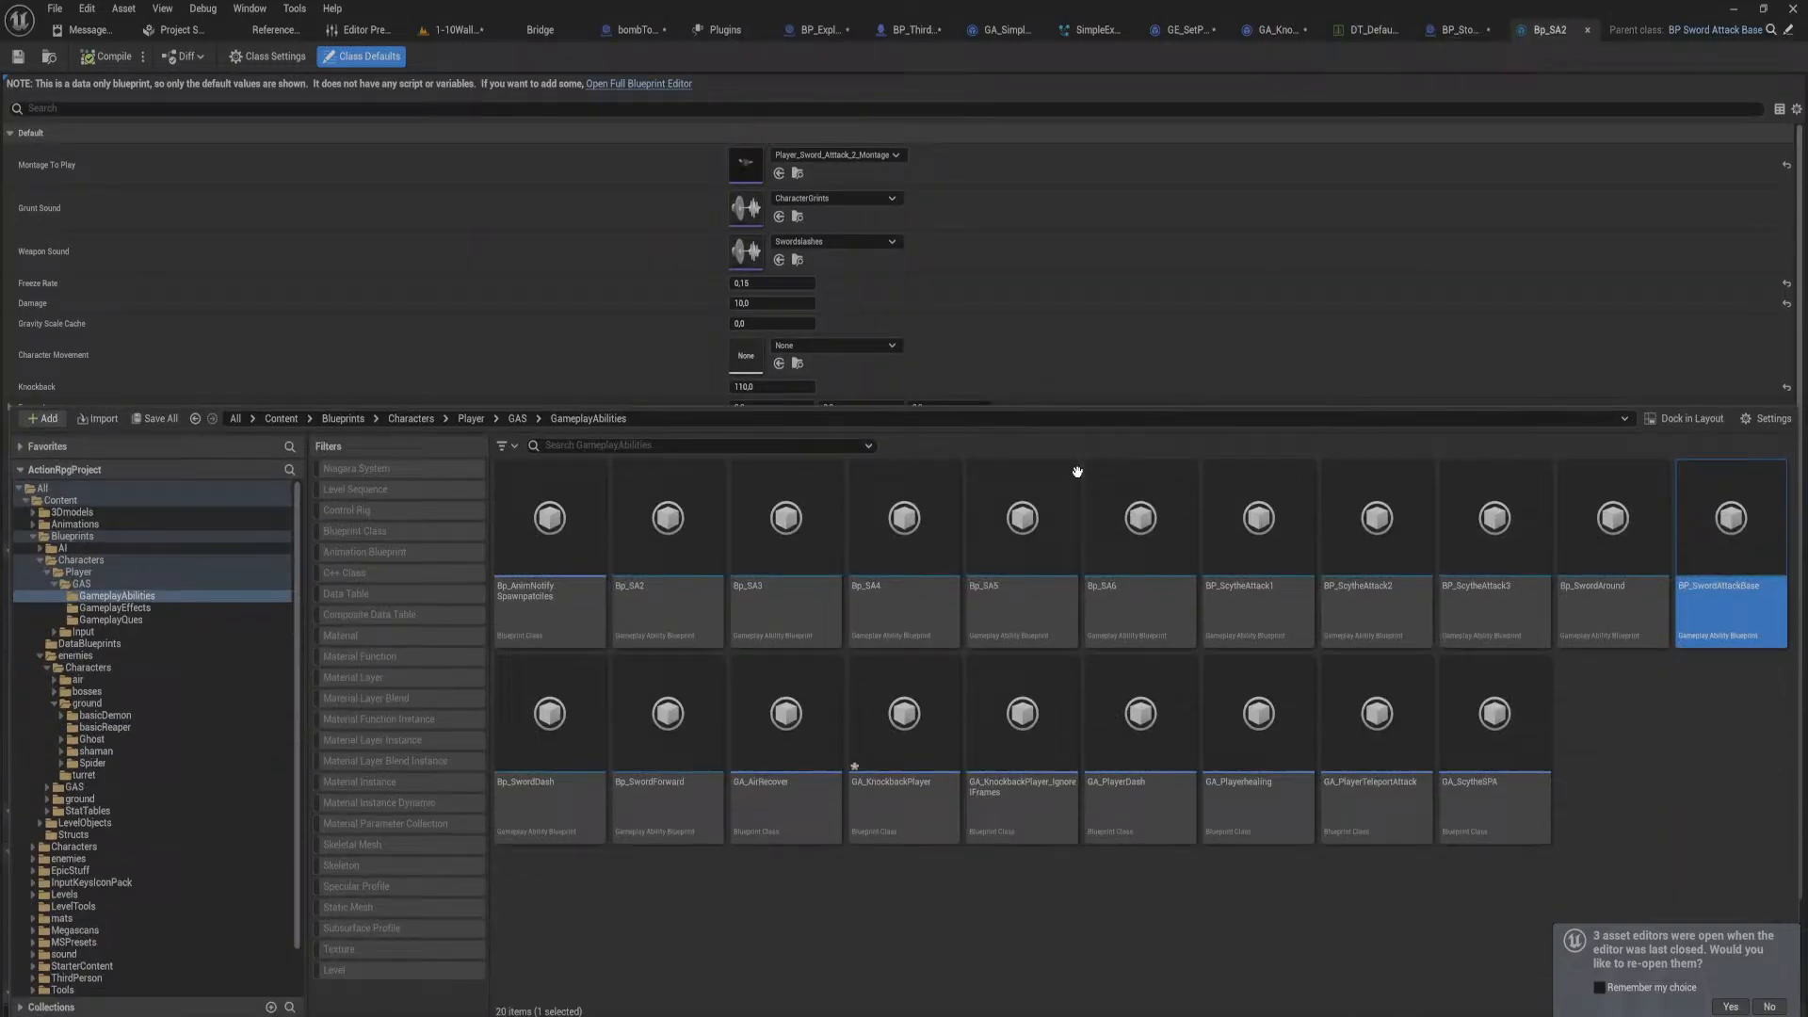
double_click(1763, 516)
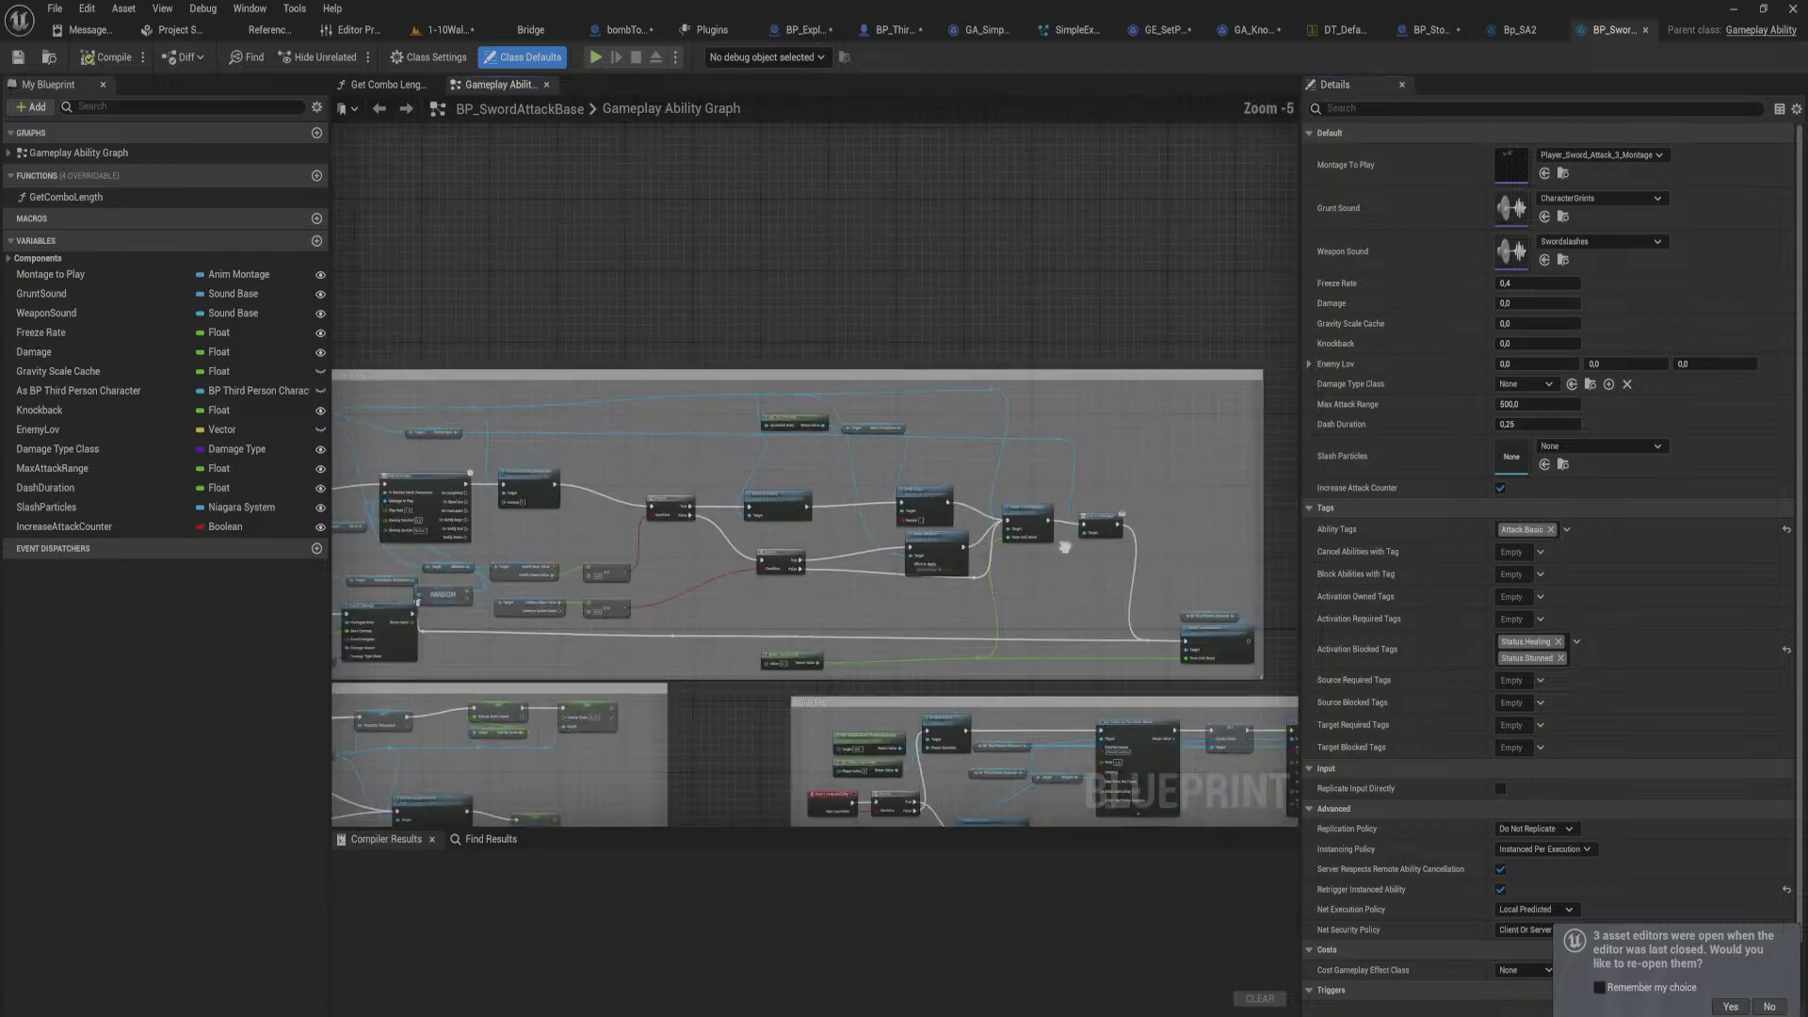
Step: Examine the Play Montage, revenge counter and Apply Damage nodes in BP_SwordAttackBase's Gameplay Ability Graph
right_drag(1065, 547, 1298, 360)
scroll(1001, 431, up, 2)
right_drag(512, 400, 1106, 535)
scroll(881, 375, up, 1)
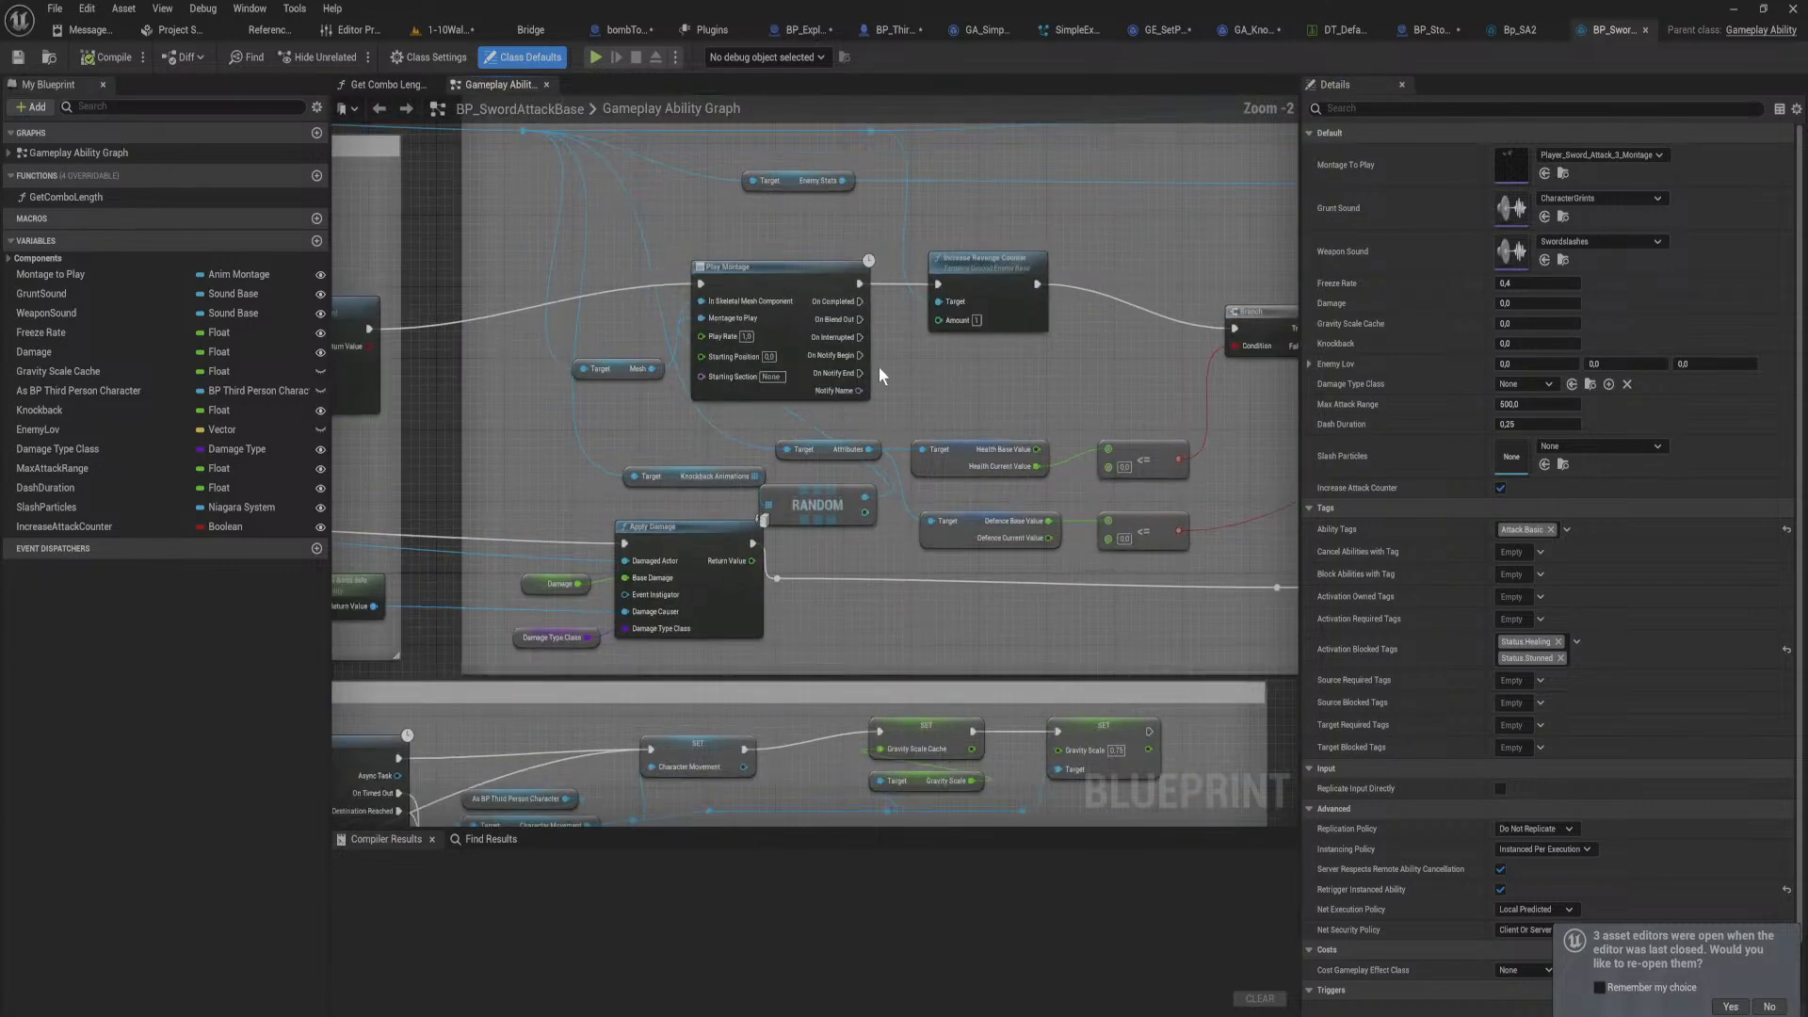
right_drag(880, 375, 1298, 401)
scroll(541, 528, down, 1)
right_drag(1009, 484, 187, 490)
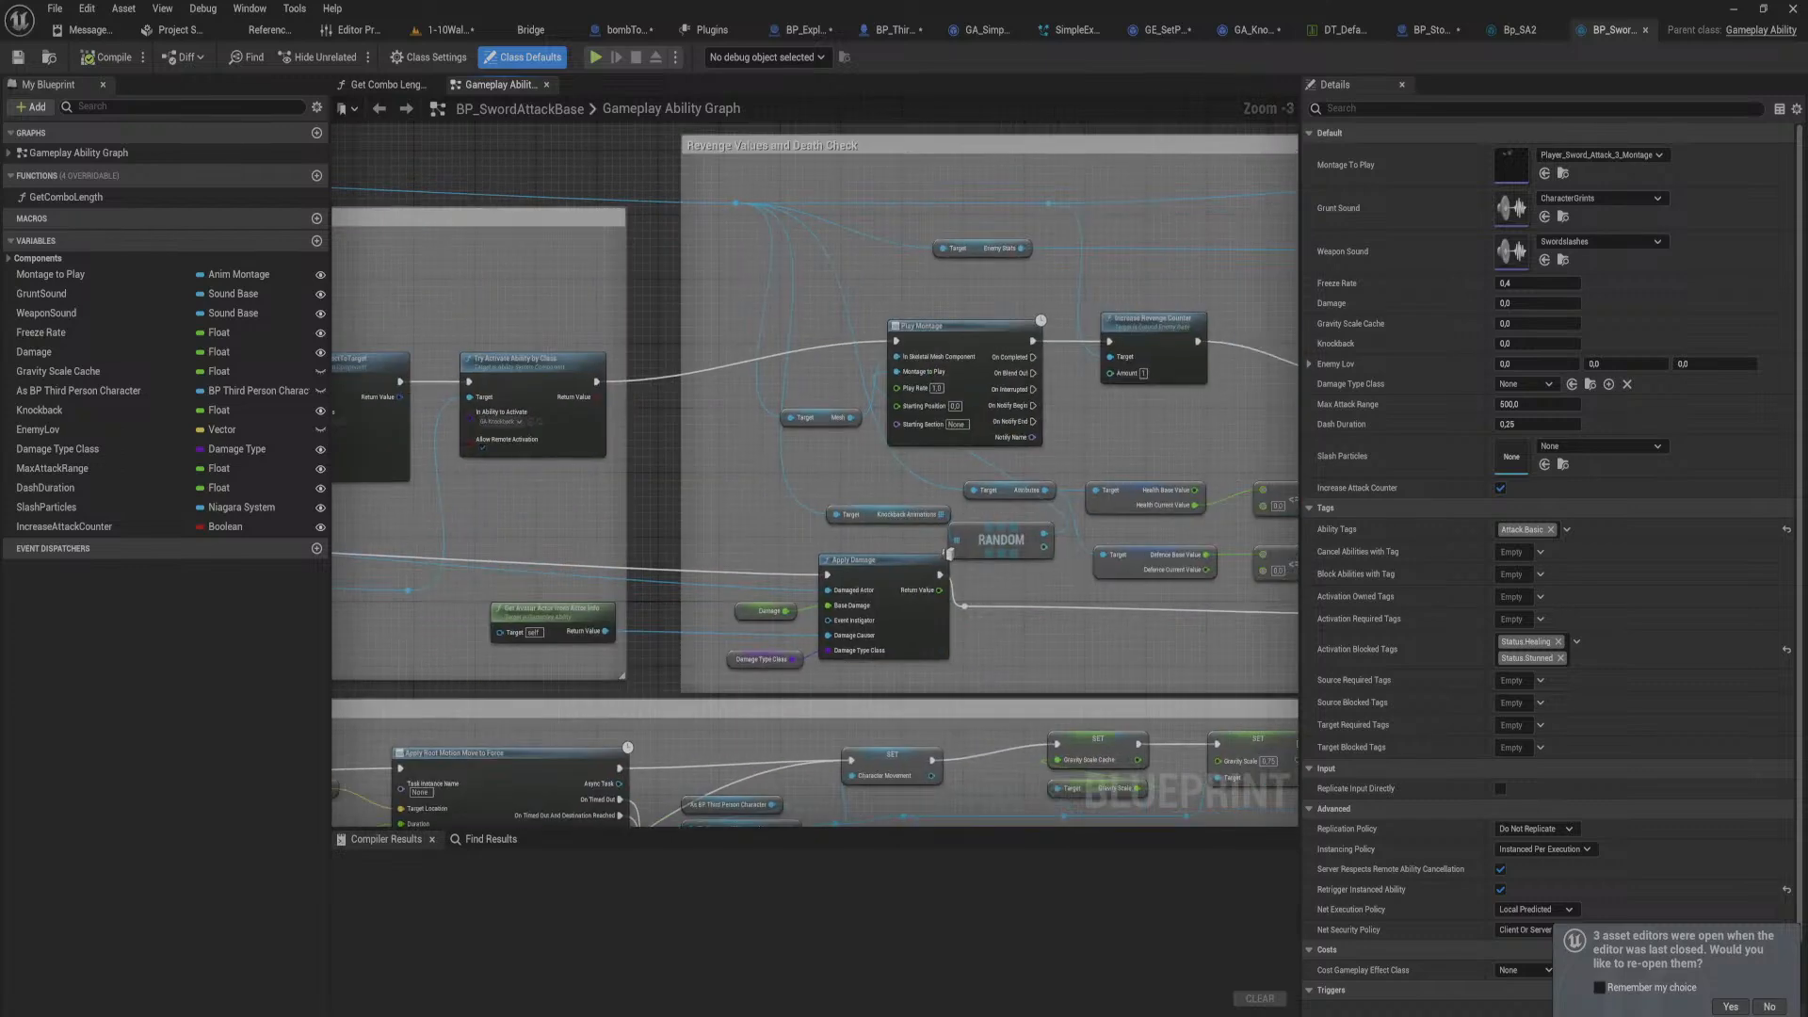
Step: Review the graph's Damage section, from Wait Gameplay Event and Cast To GroundEnemyBase through ApplyGameplayEffectToTarget and Try Activate Ability by Class
right_drag(949, 554, 1297, 535)
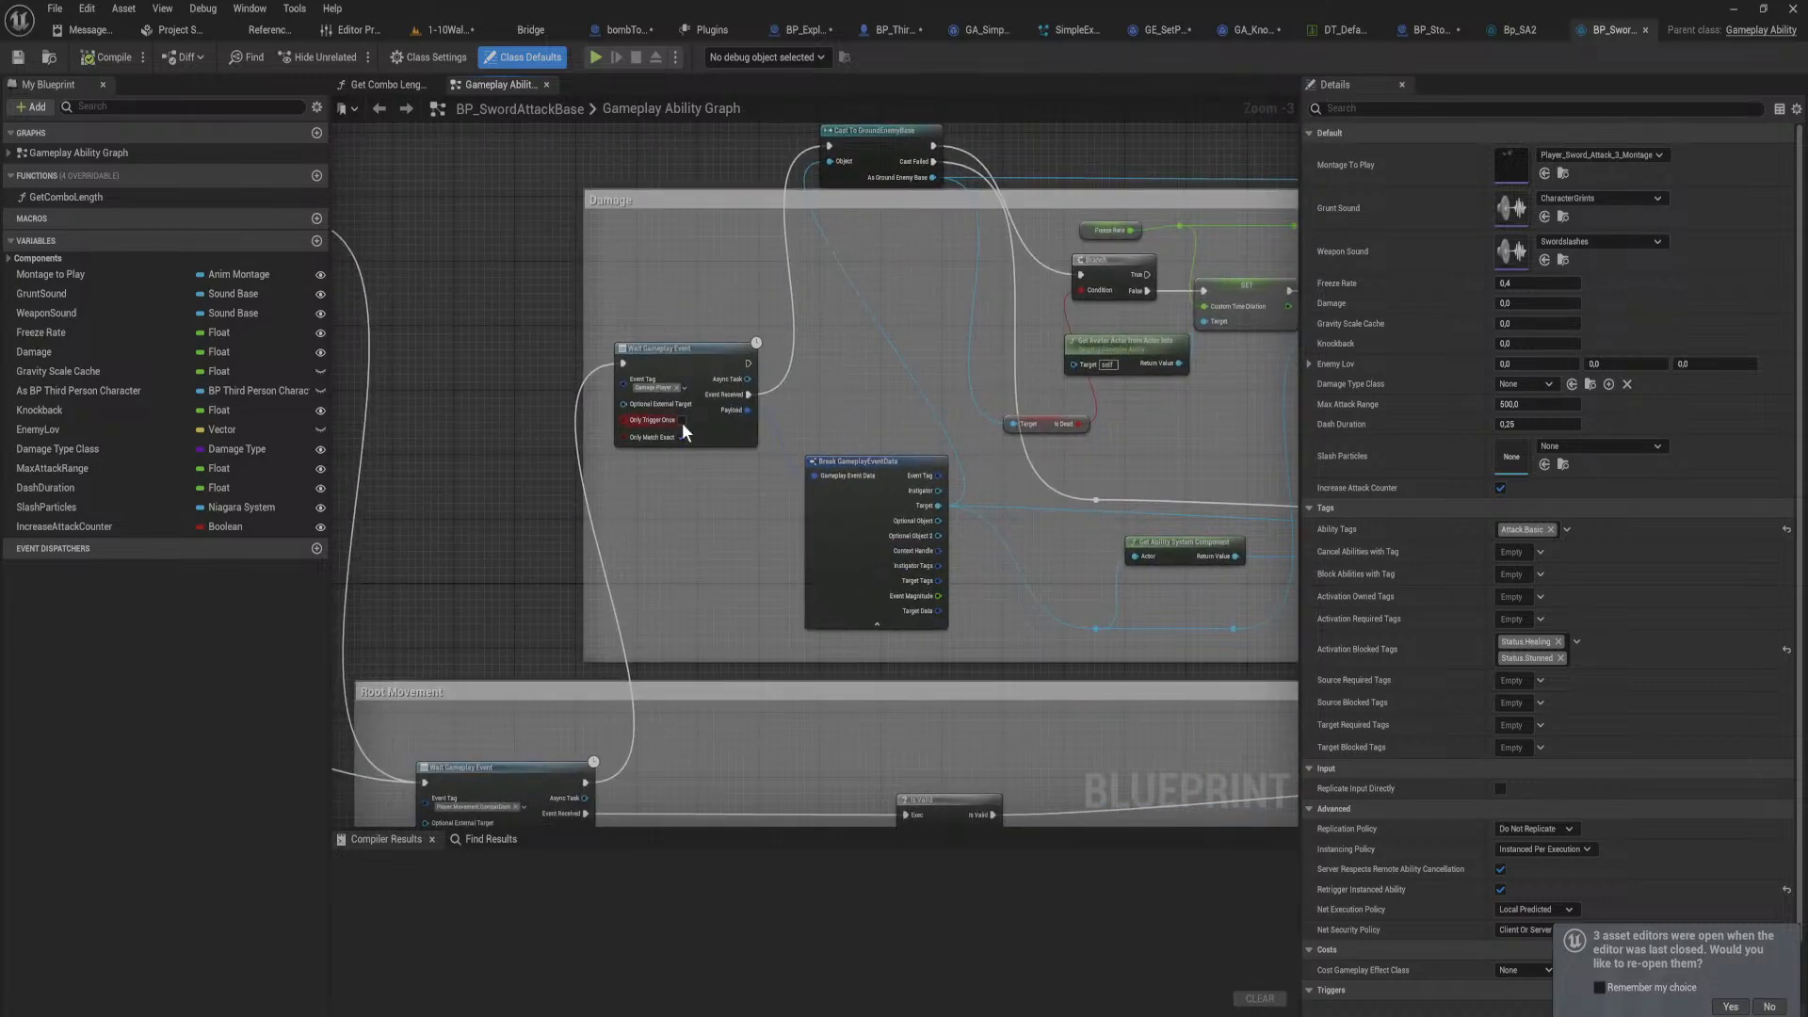
scroll(696, 433, up, 1)
right_drag(738, 436, 537, 489)
click(617, 216)
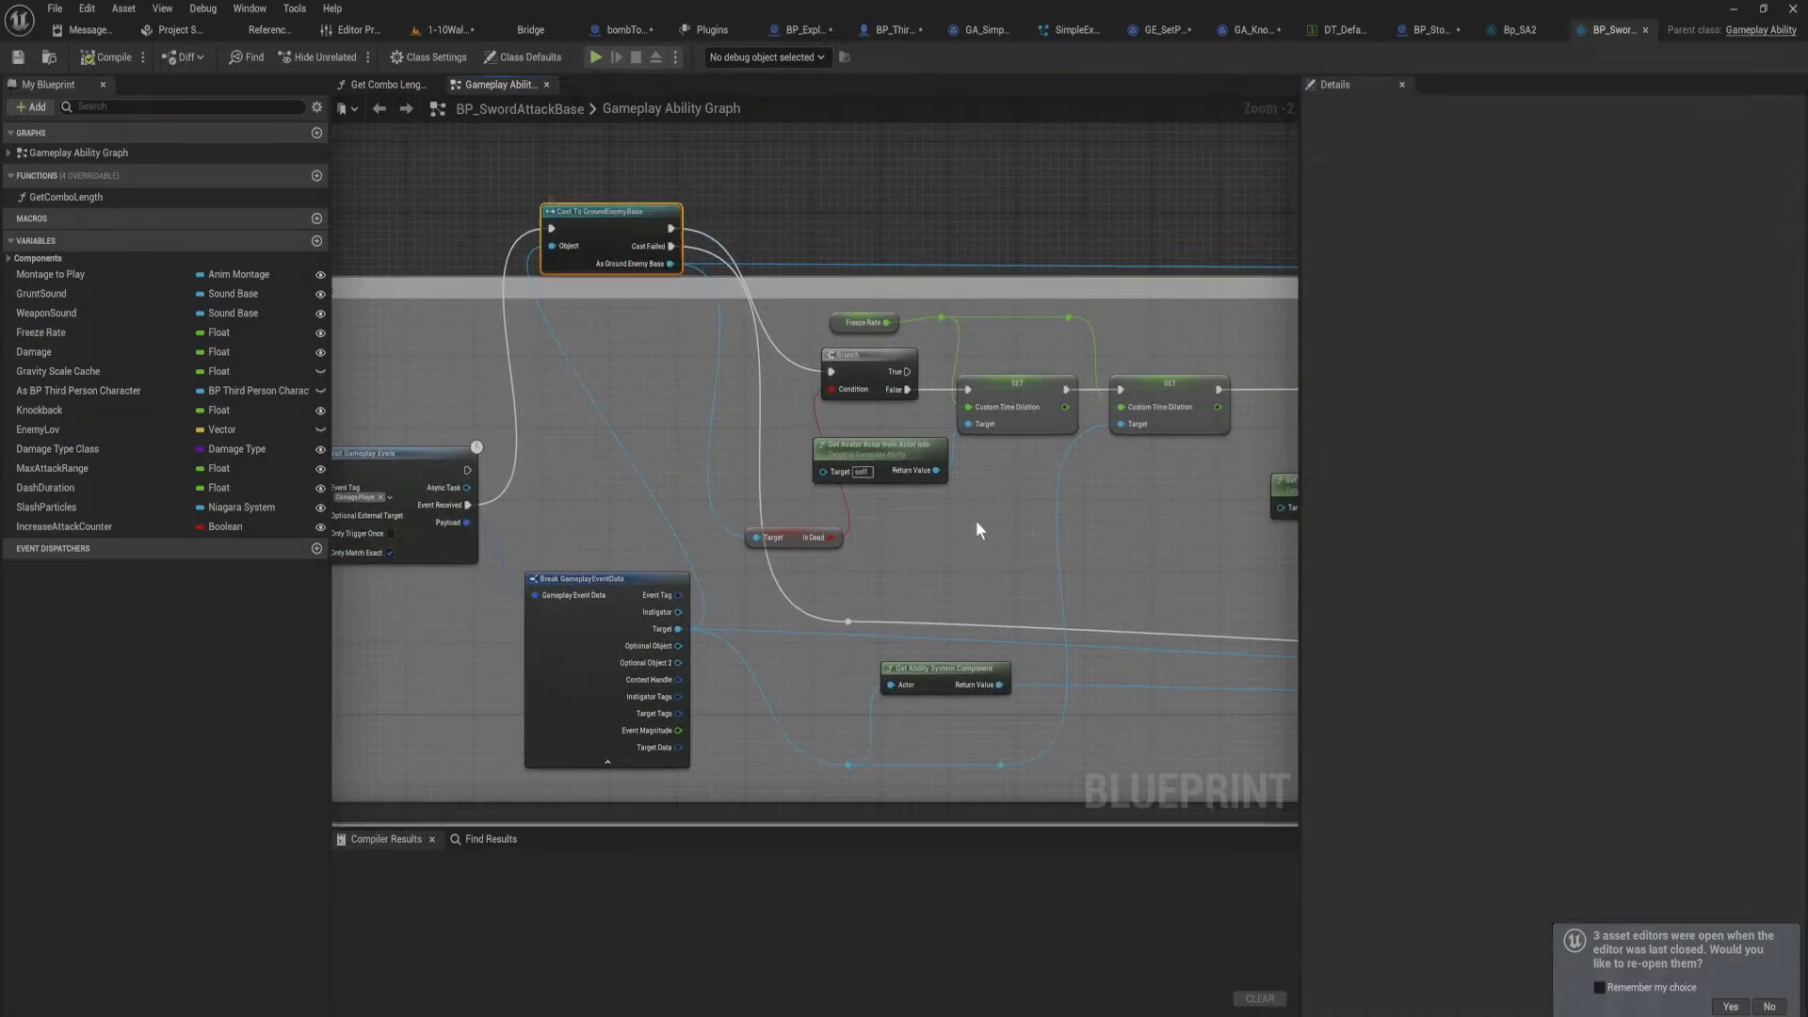
right_drag(979, 530, 807, 505)
right_drag(1058, 565, 707, 517)
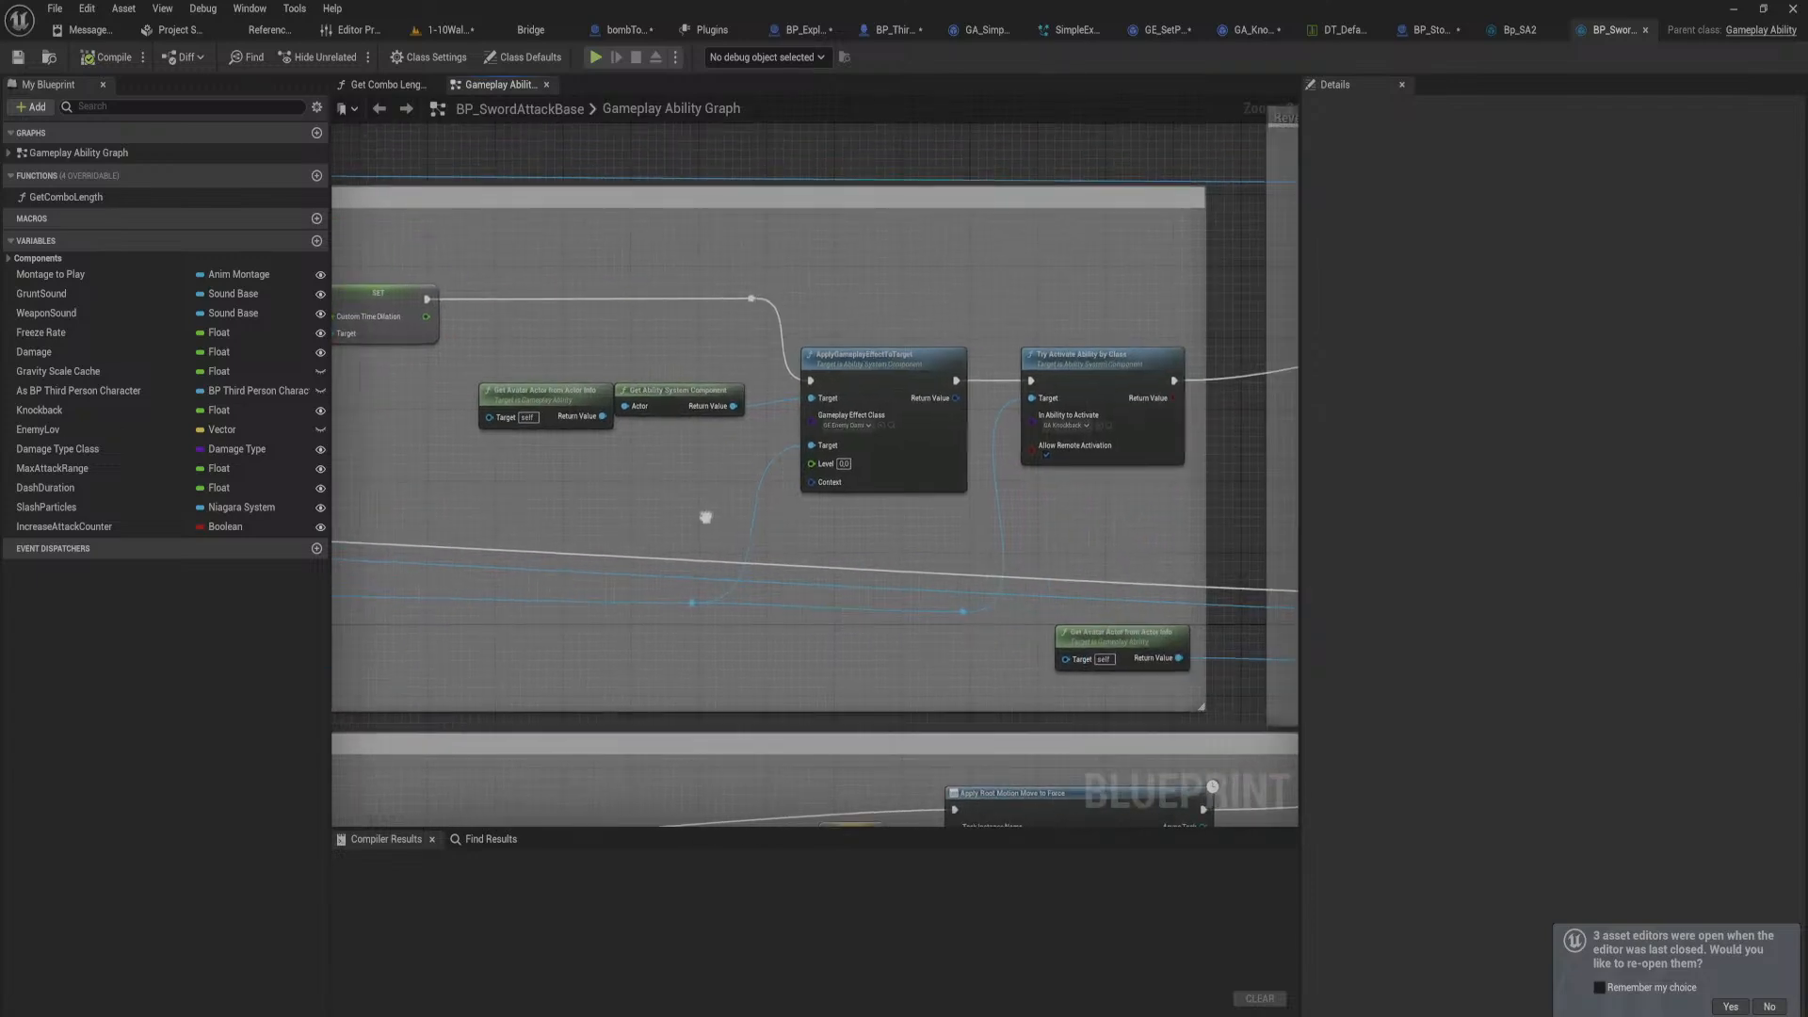
drag(820, 532, 1168, 381)
scroll(1173, 480, down, 1)
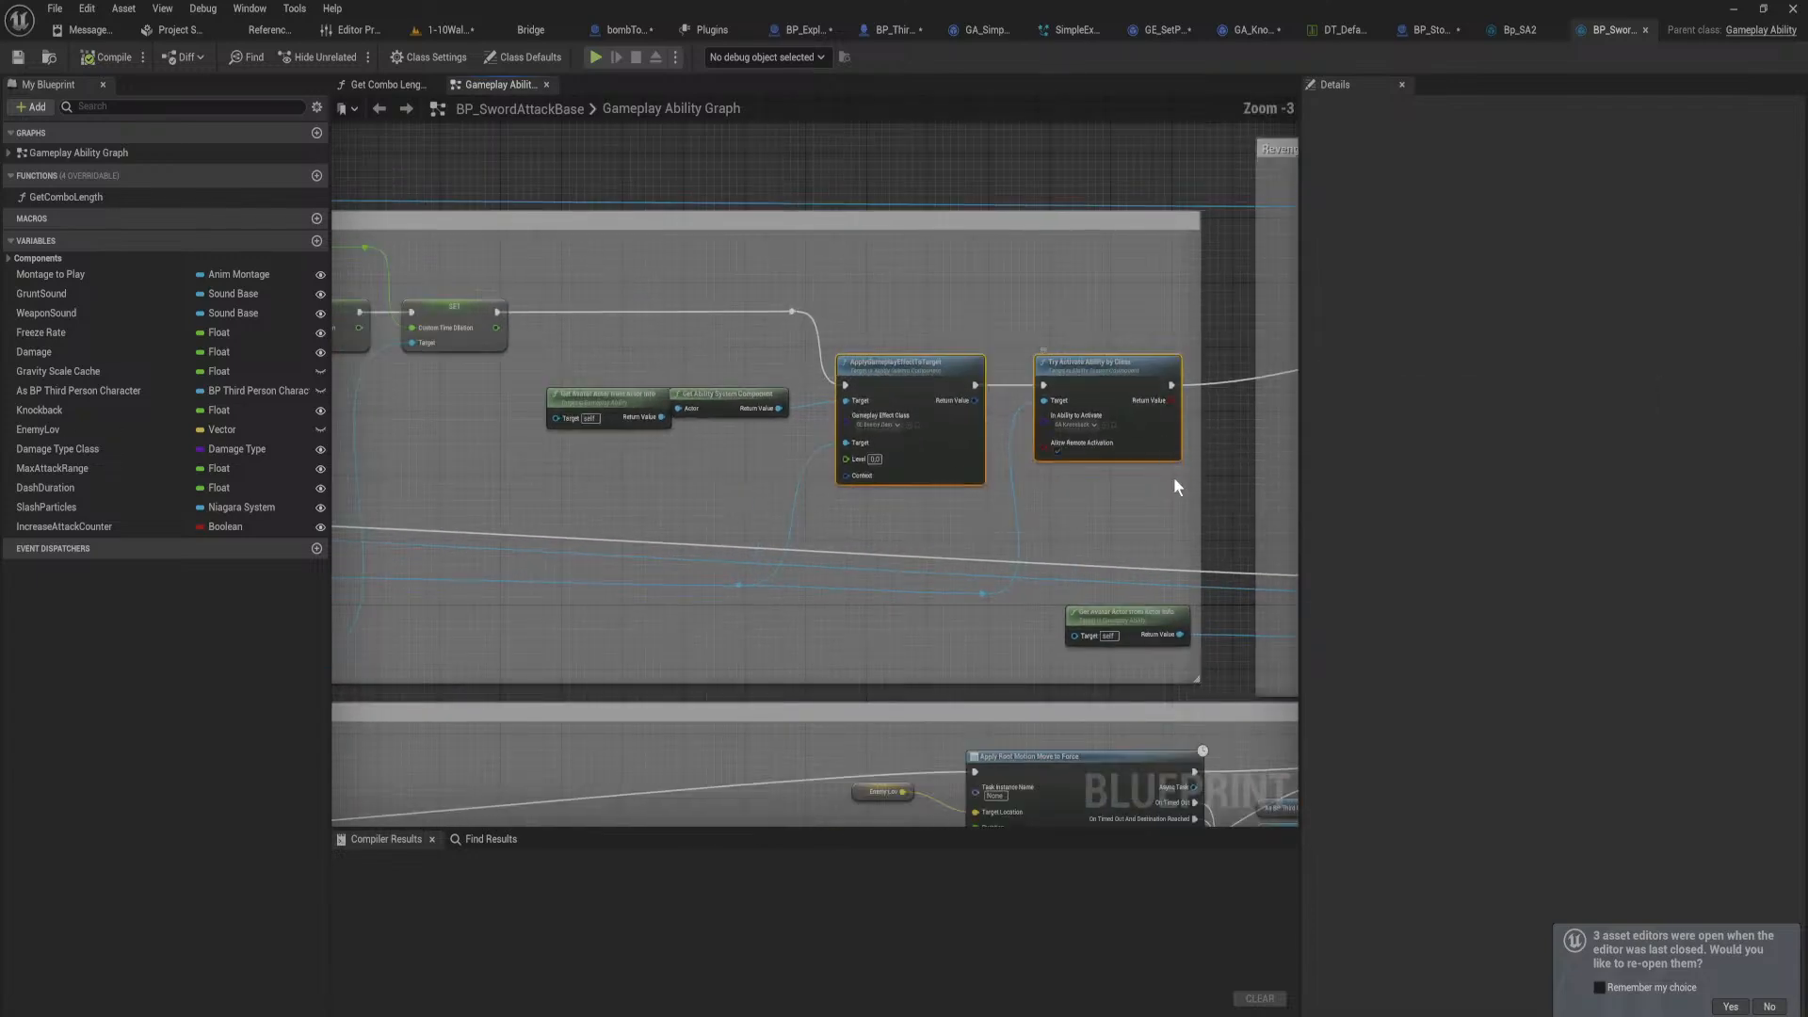
right_drag(1174, 478, 1297, 496)
right_drag(595, 460, 1531, 484)
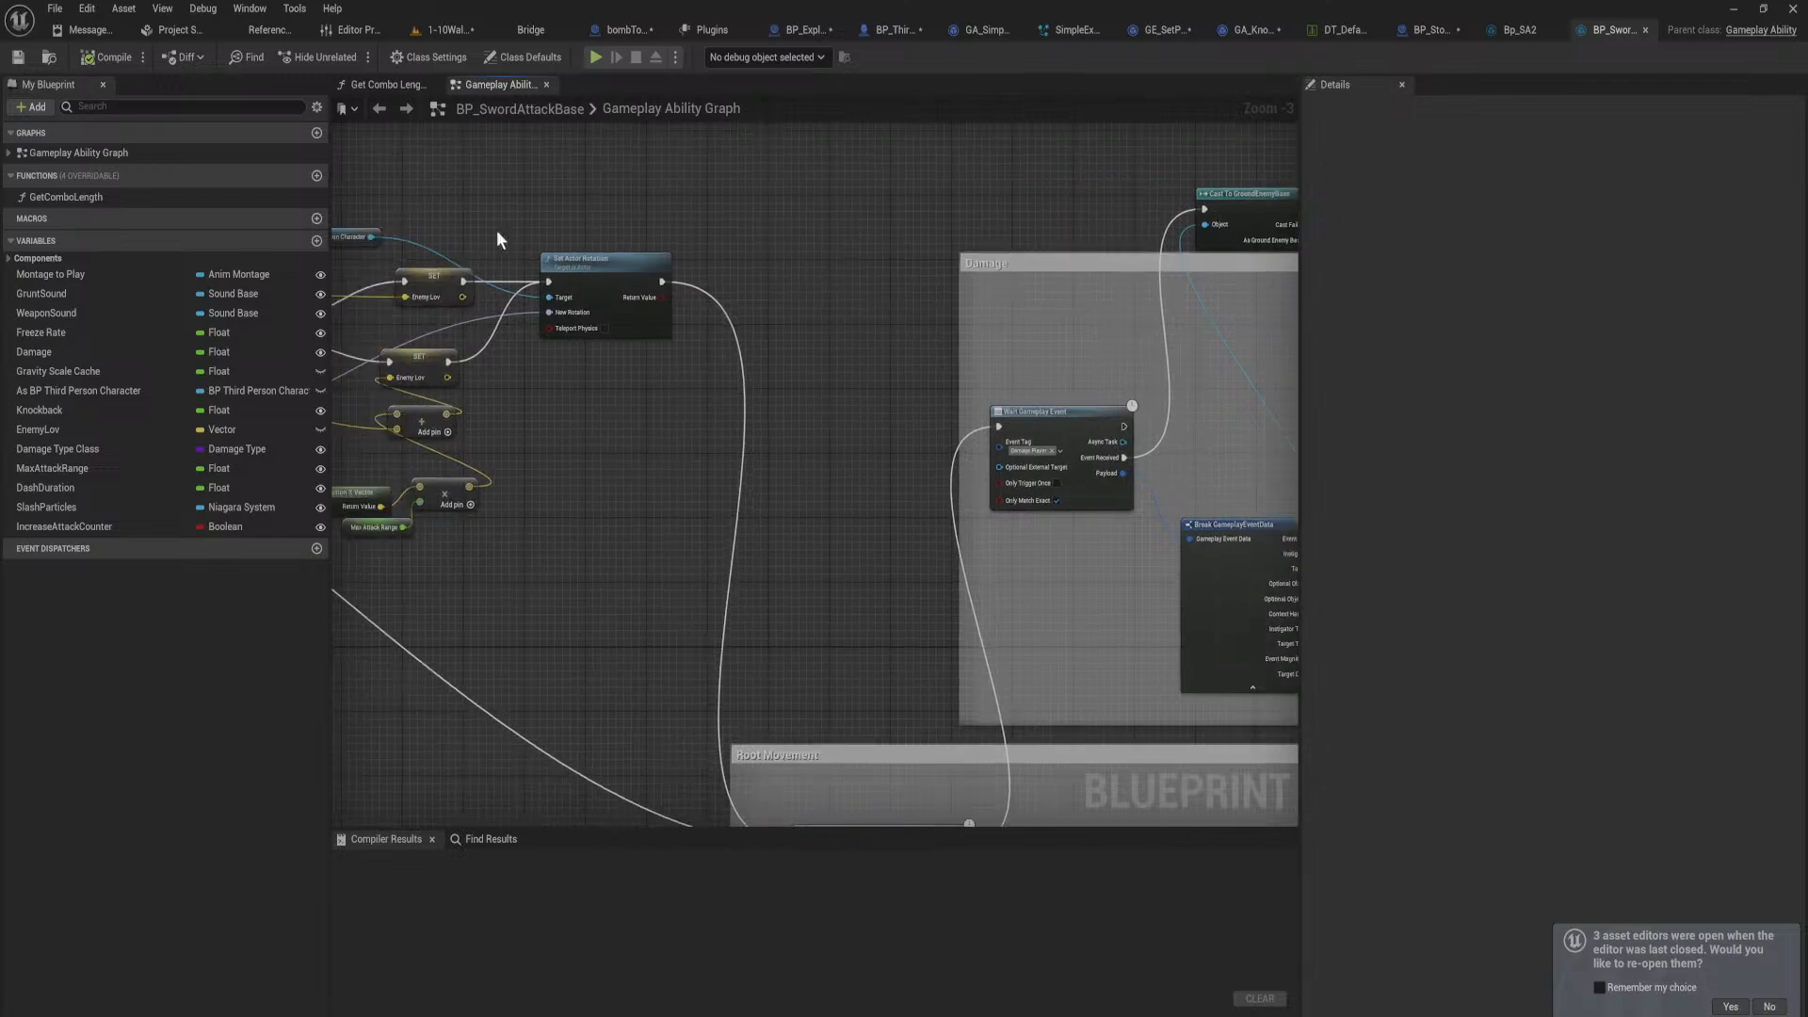
right_drag(982, 470, 631, 409)
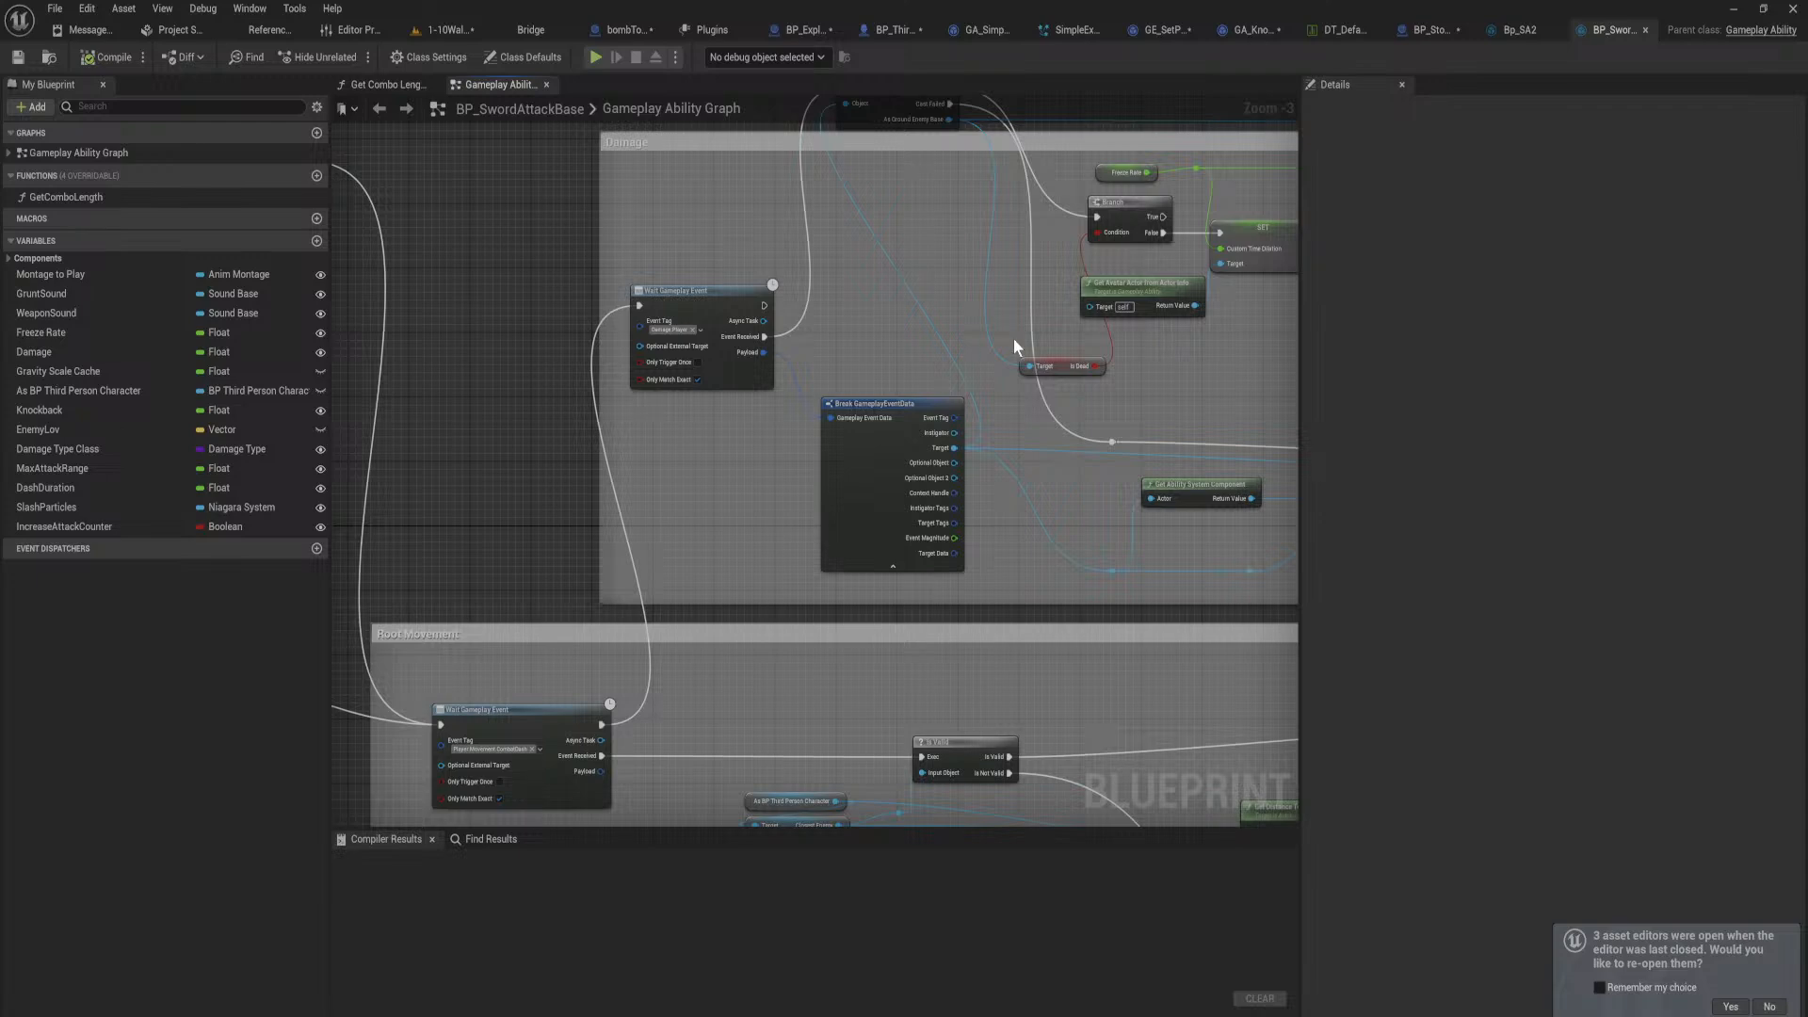
right_drag(1014, 337, 563, 444)
scroll(996, 479, down, 1)
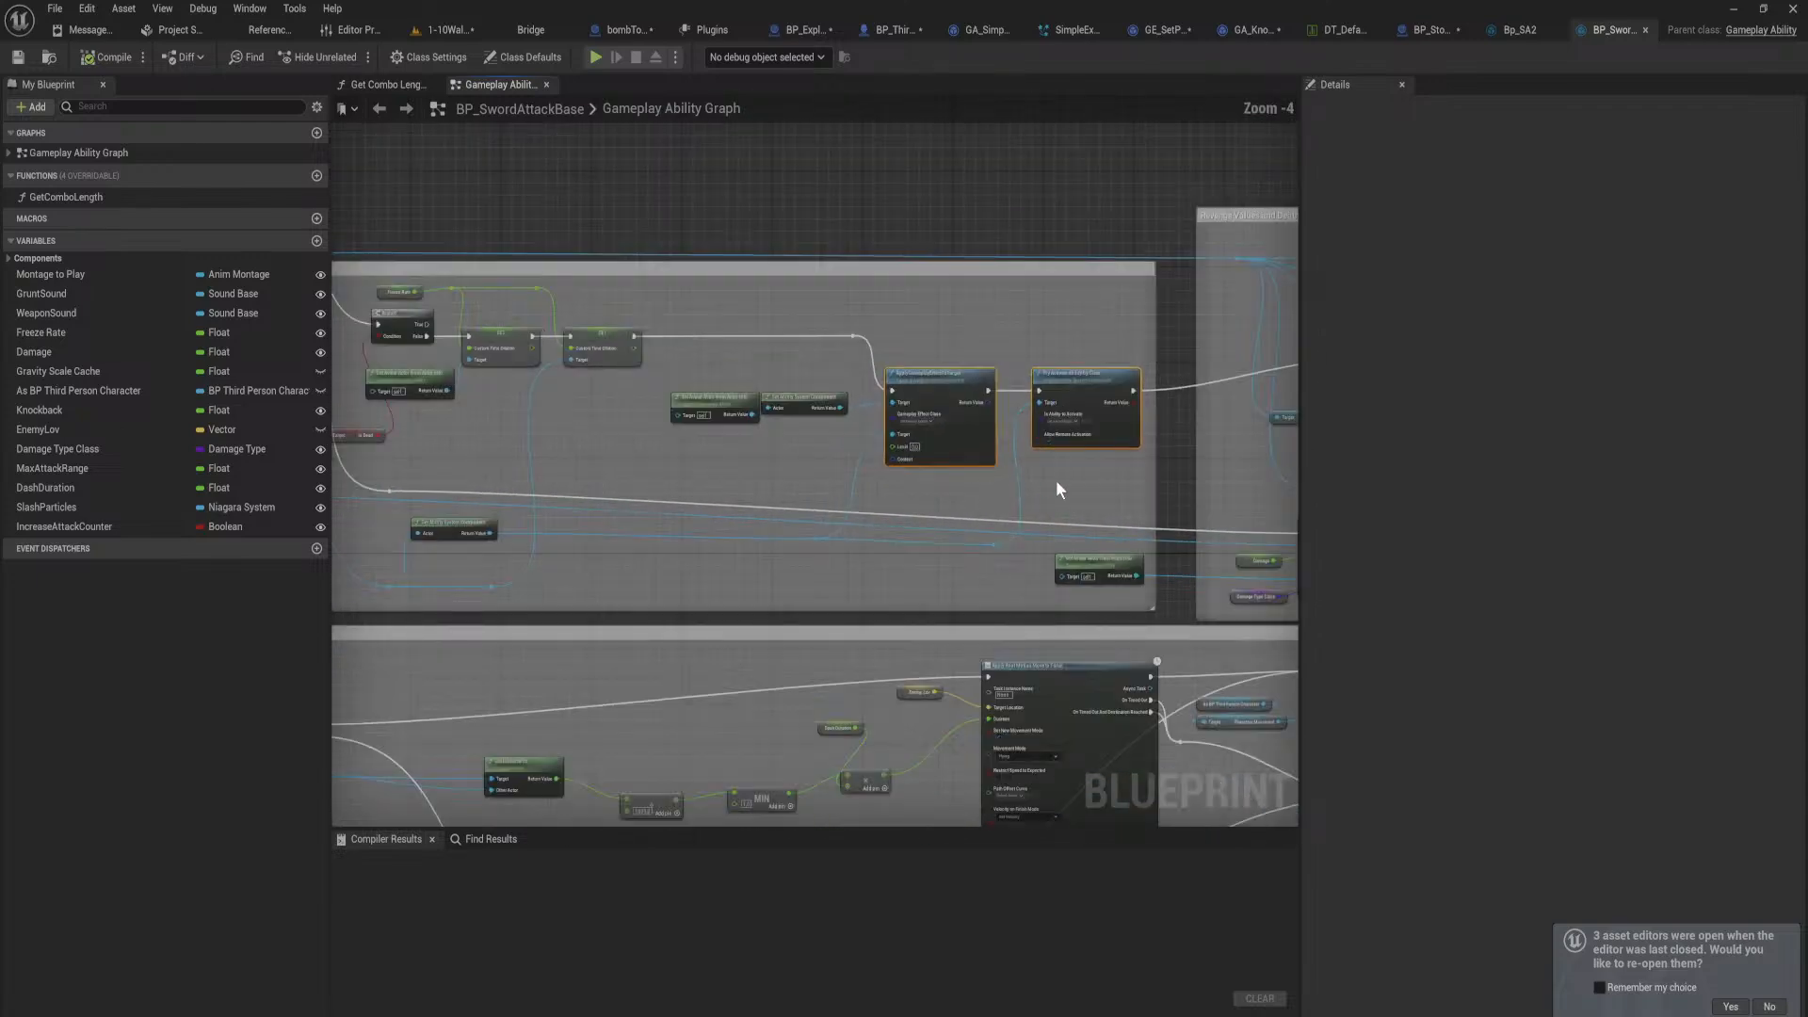
drag(466, 482, 838, 364)
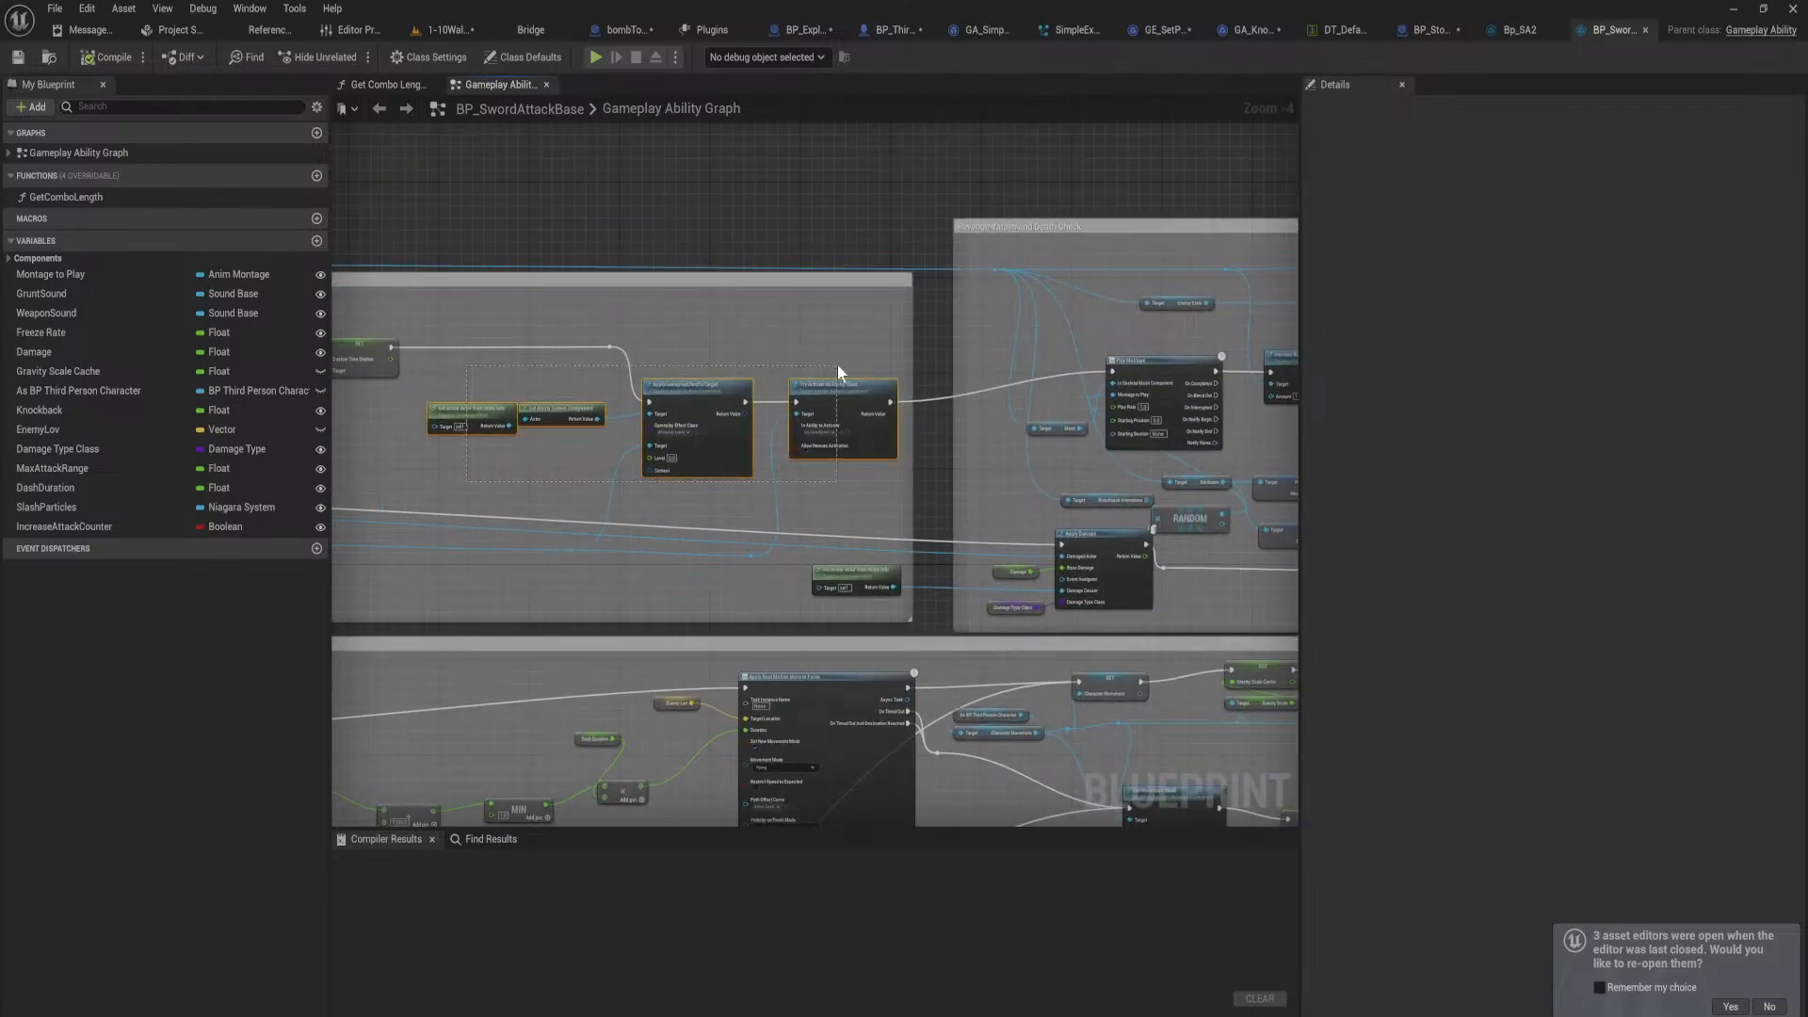
right_drag(998, 441, 1277, 457)
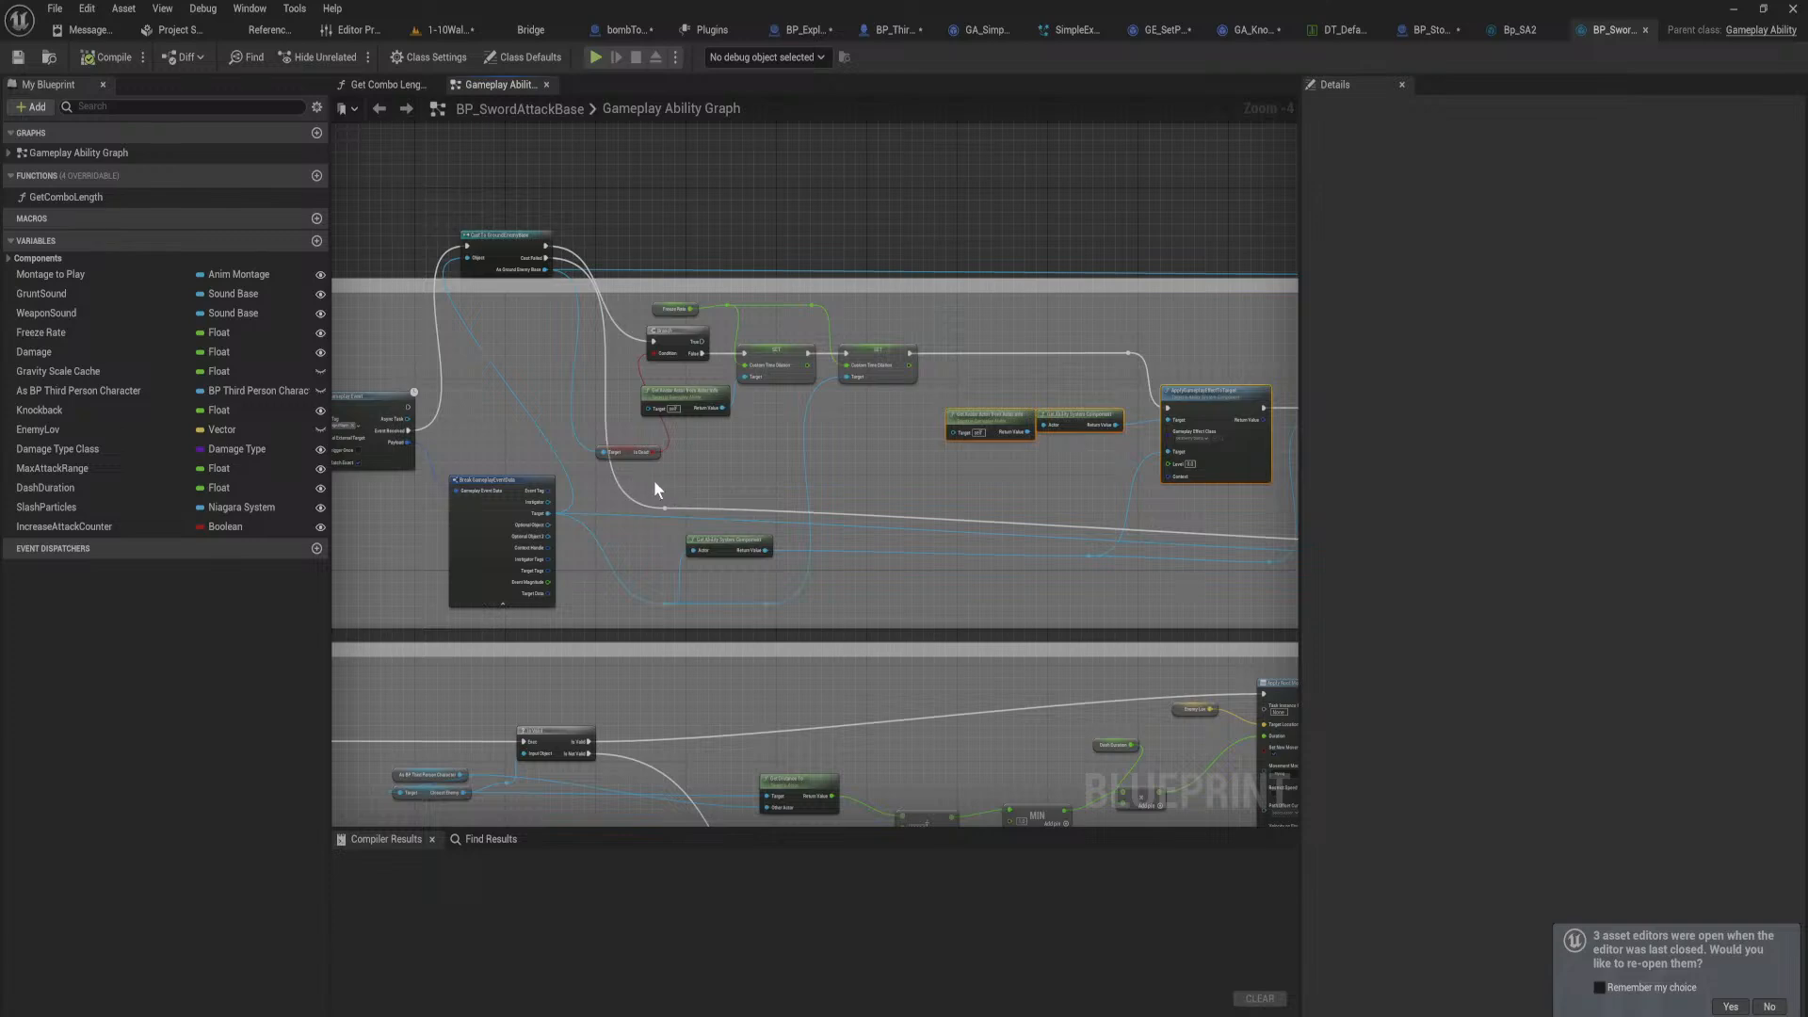
Step: Create an Actor-based Blueprint Class named ExplodeableActor in the Blueprints folder
click(452, 23)
scroll(902, 509, up, 4)
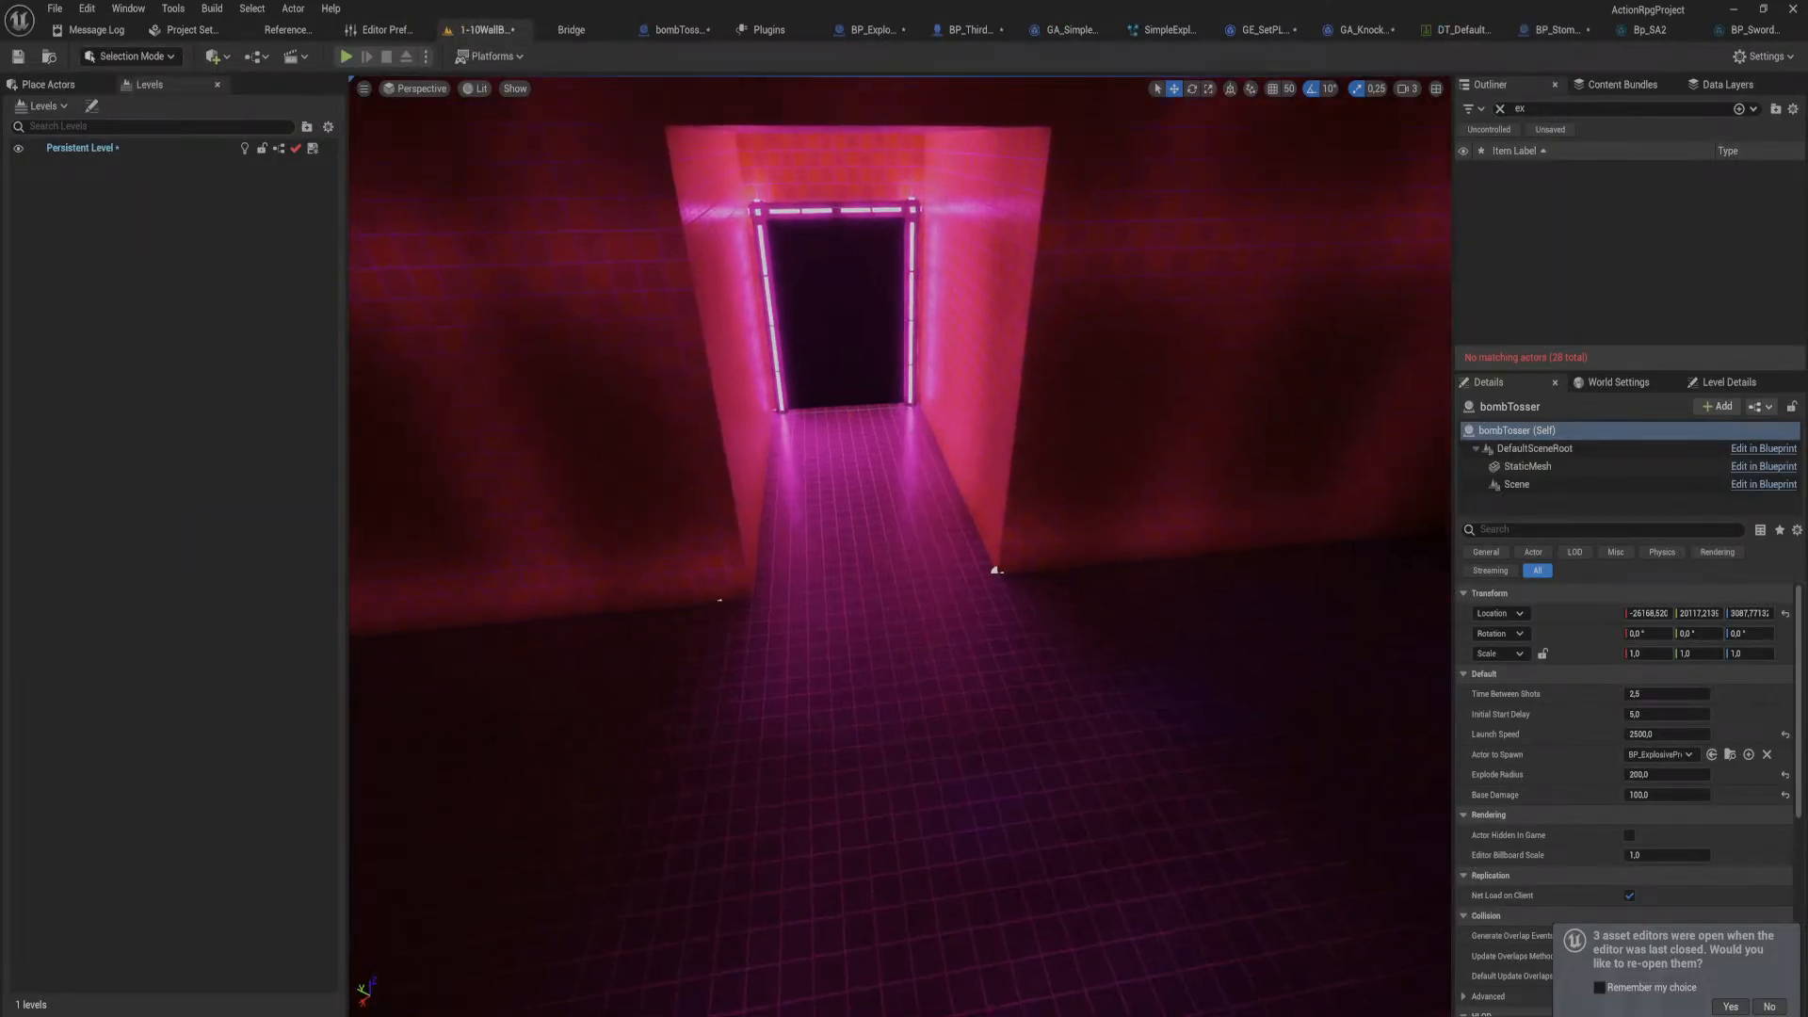
scroll(996, 572, up, 4)
key(ctrl+space)
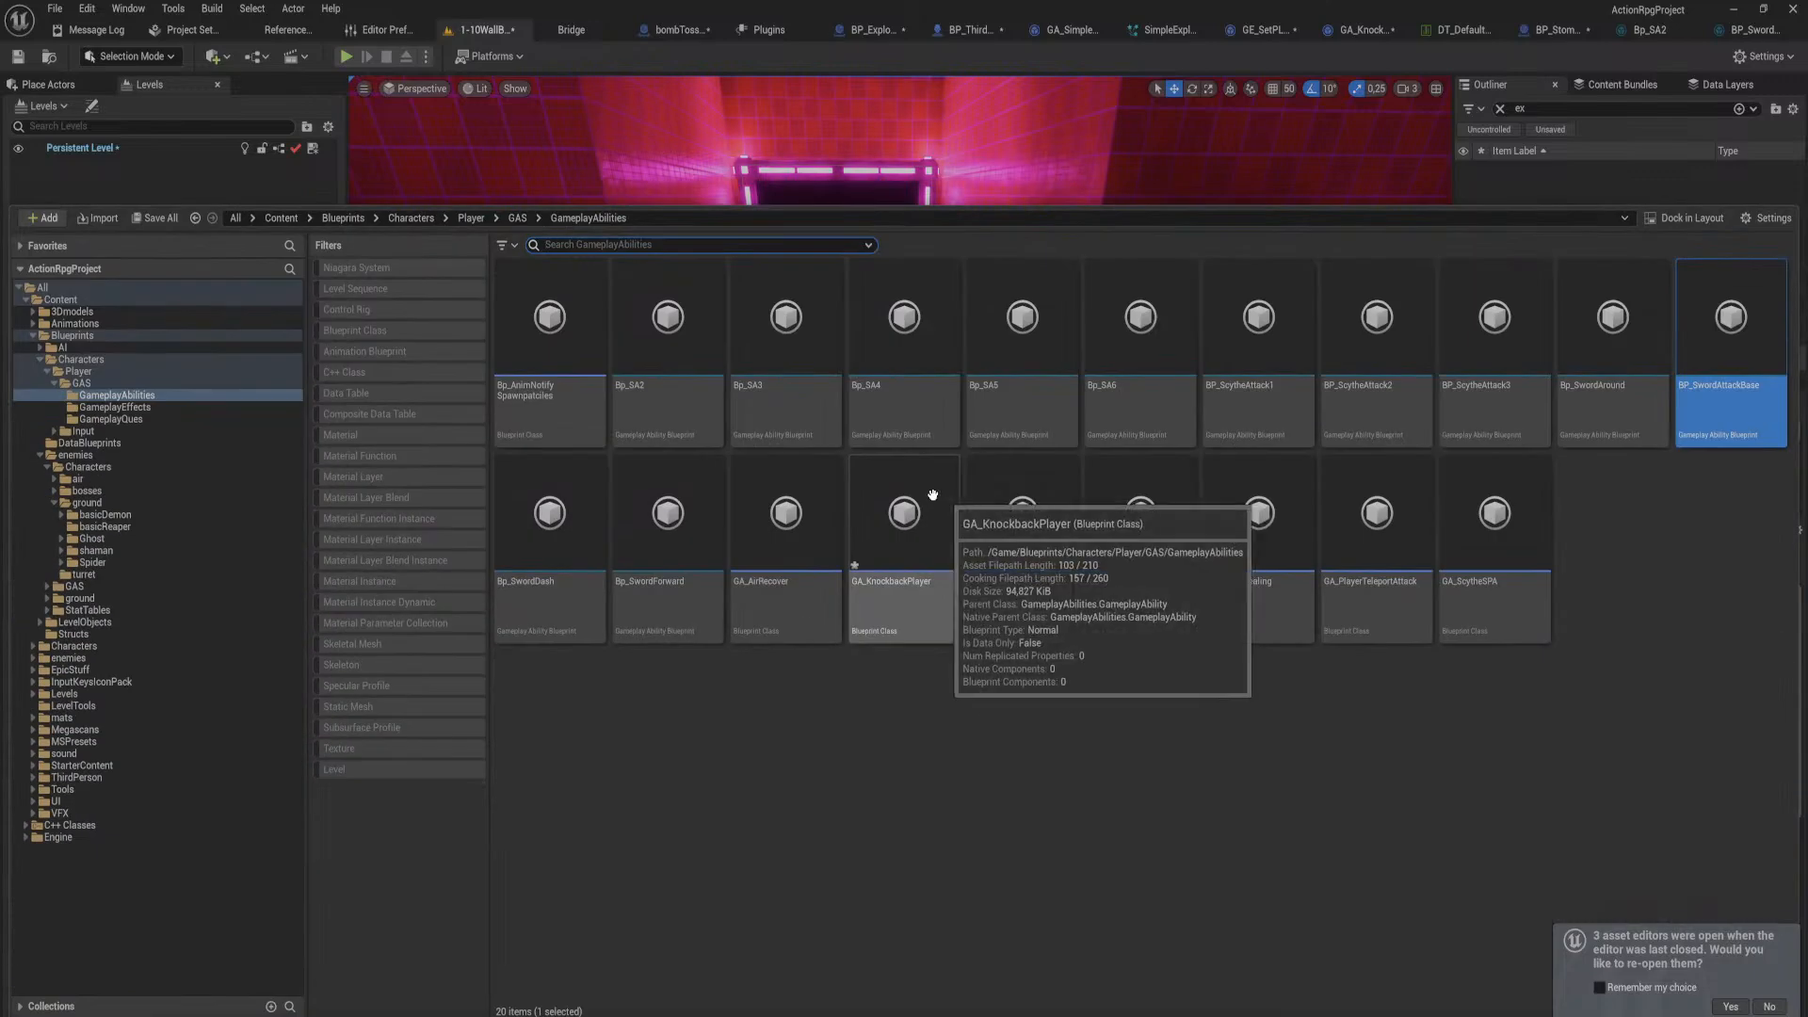
click(113, 336)
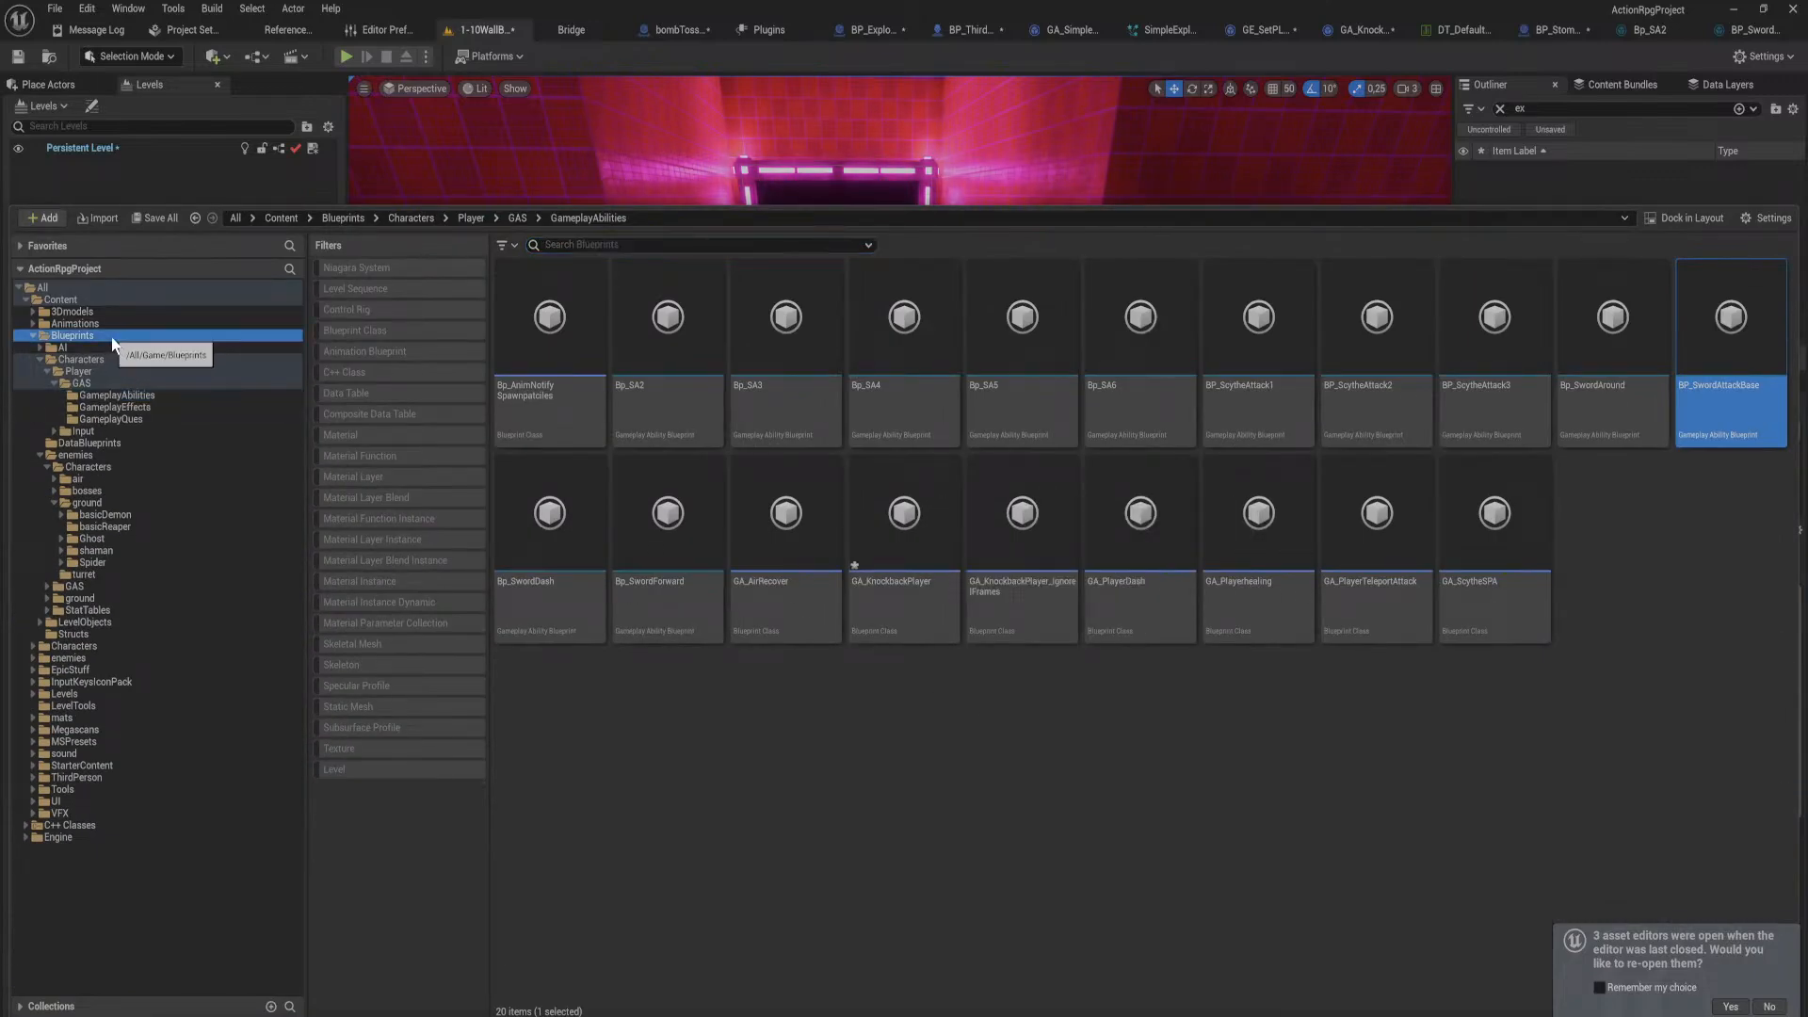
right_click(495, 412)
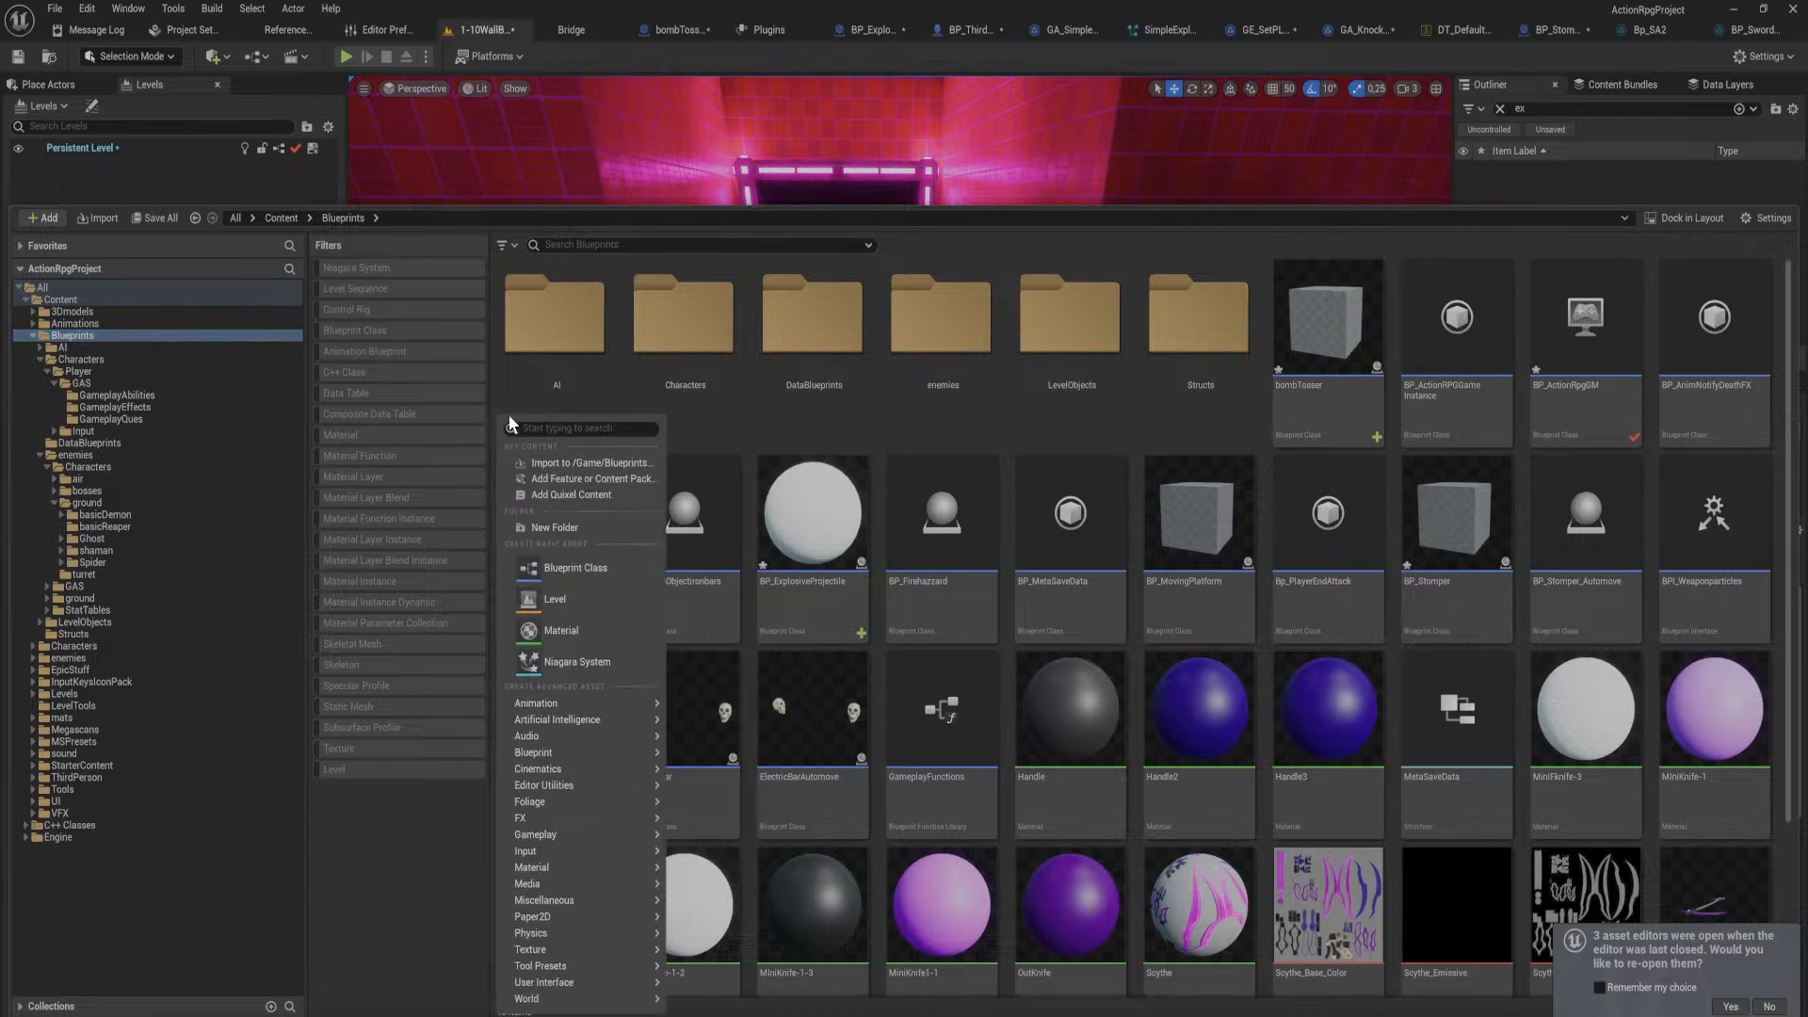
click(613, 568)
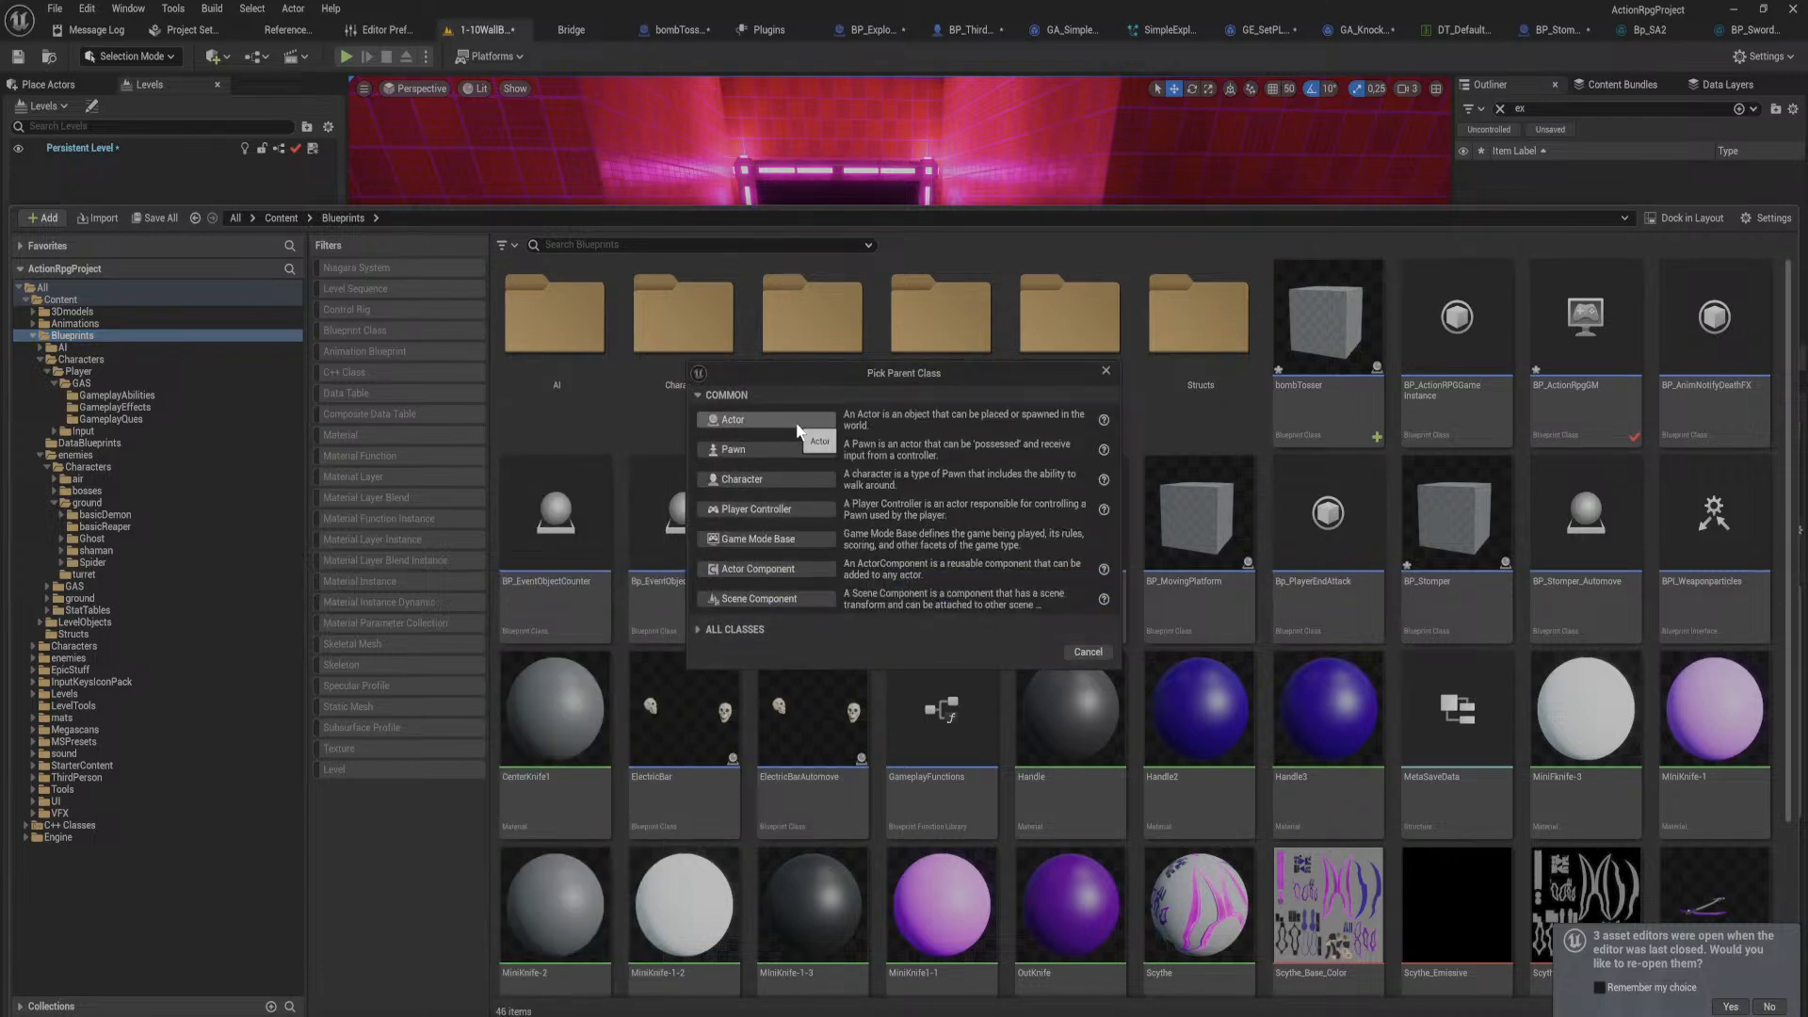
click(764, 420)
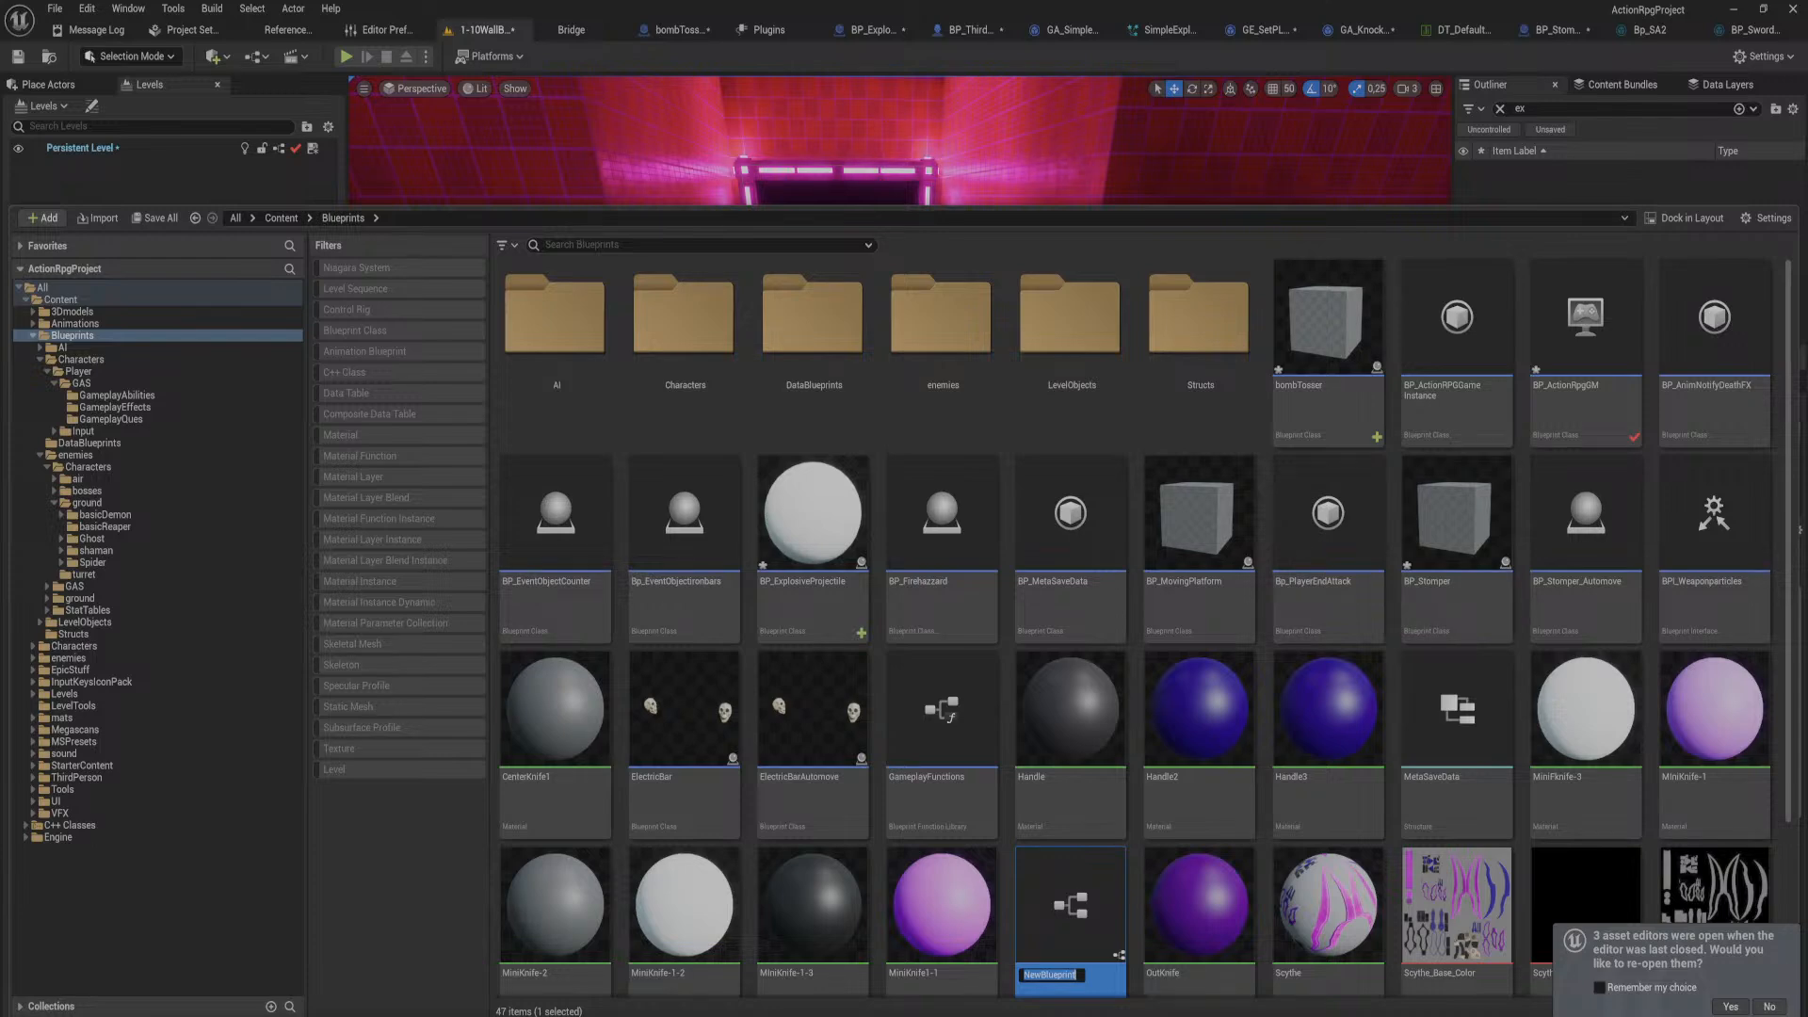
text(ExplodeableActor)
key(Return)
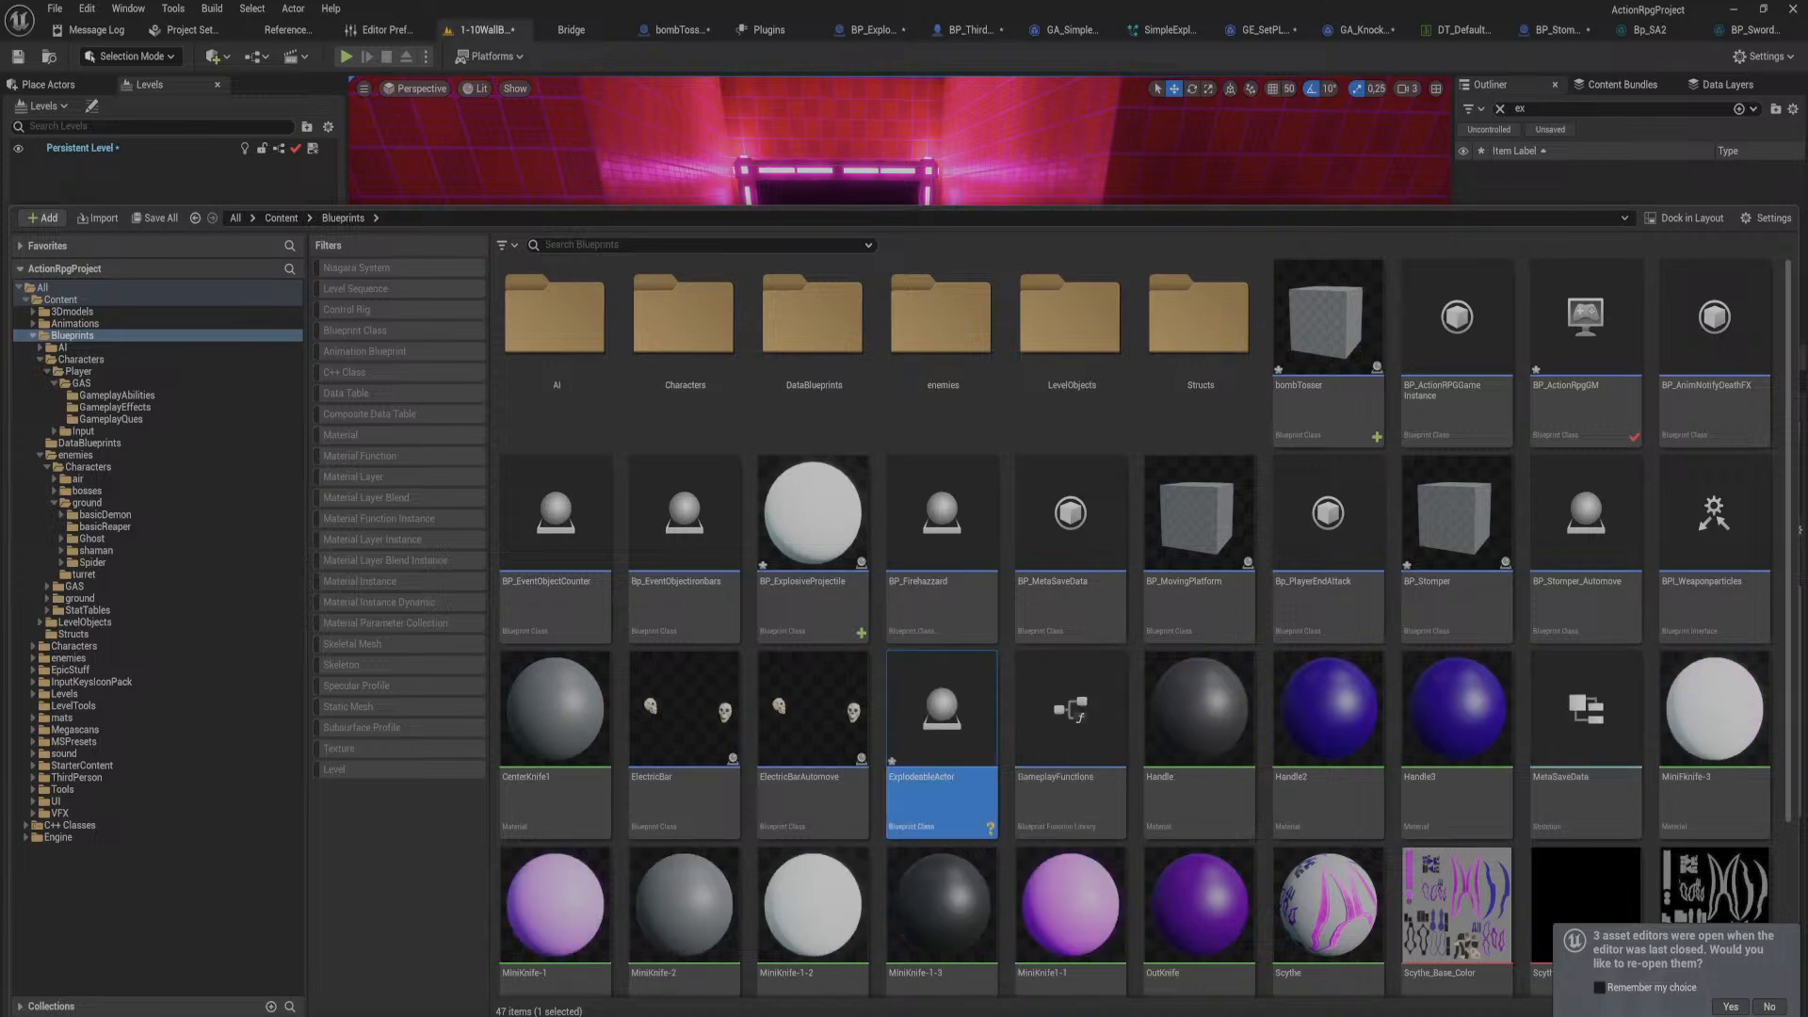
Step: Open ExplodeableActor and search its addable components for "des" and "dyn"
double_click(941, 727)
click(31, 105)
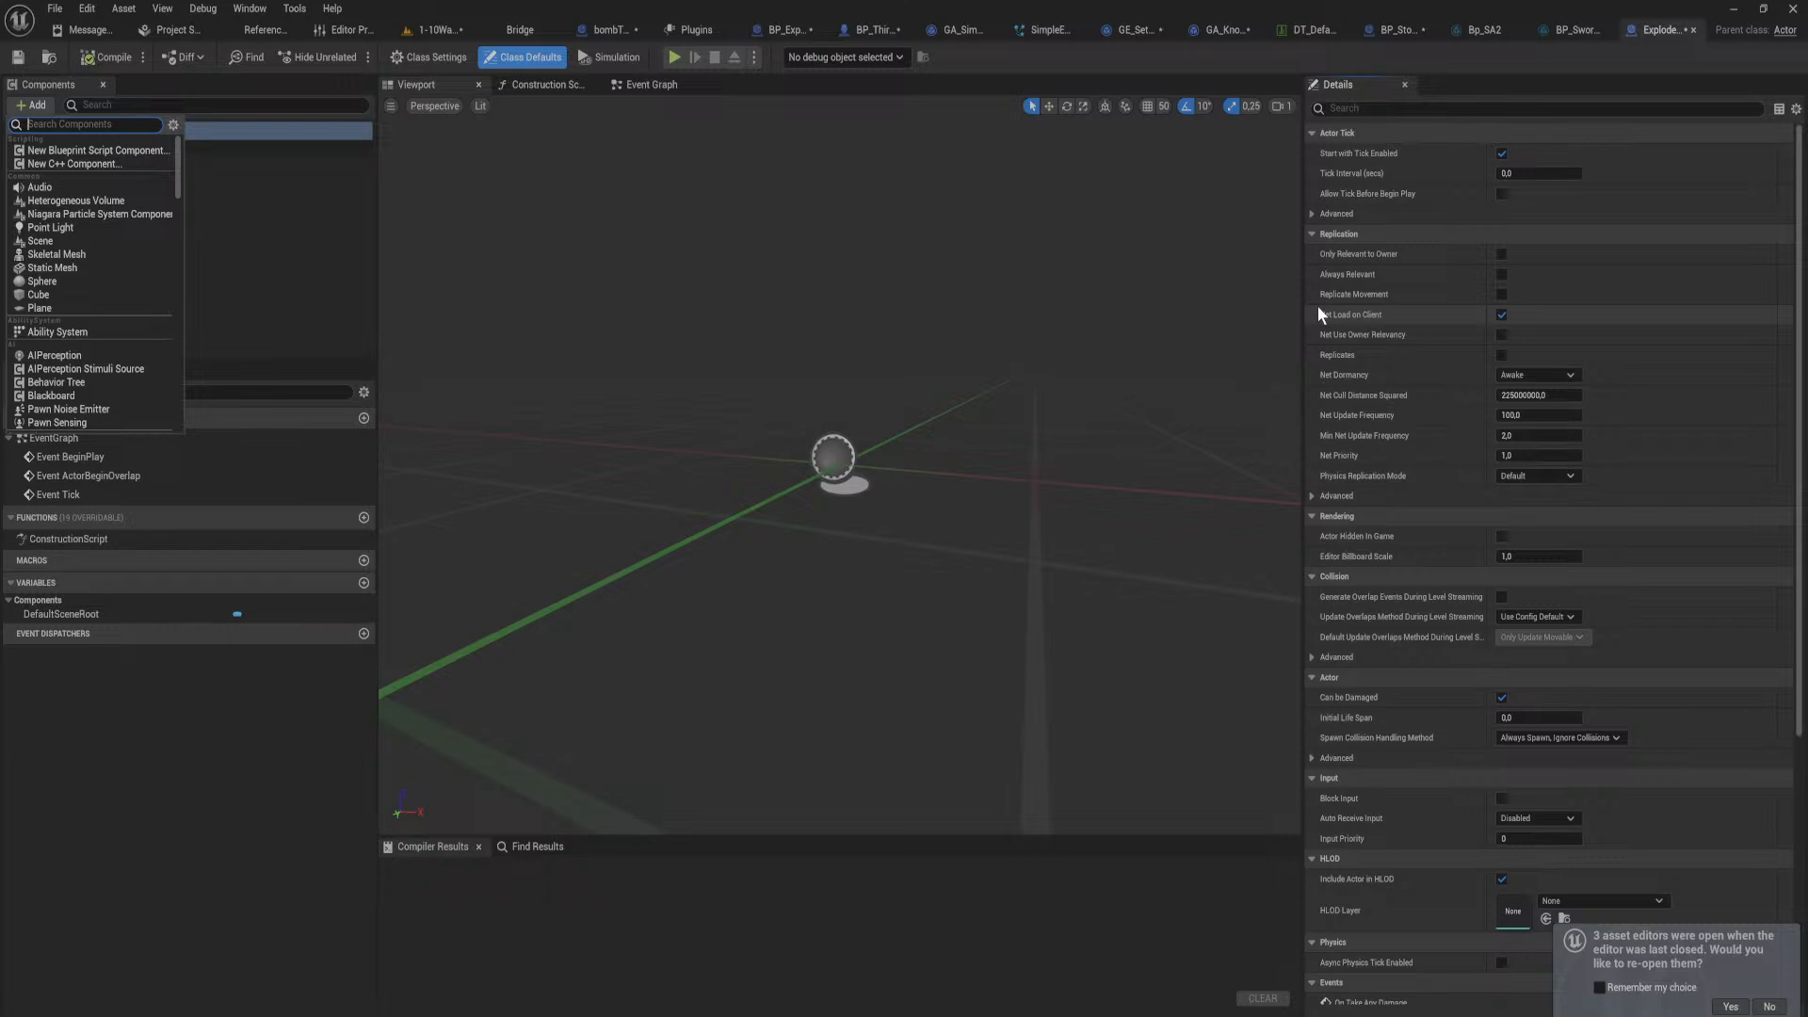
text(des)
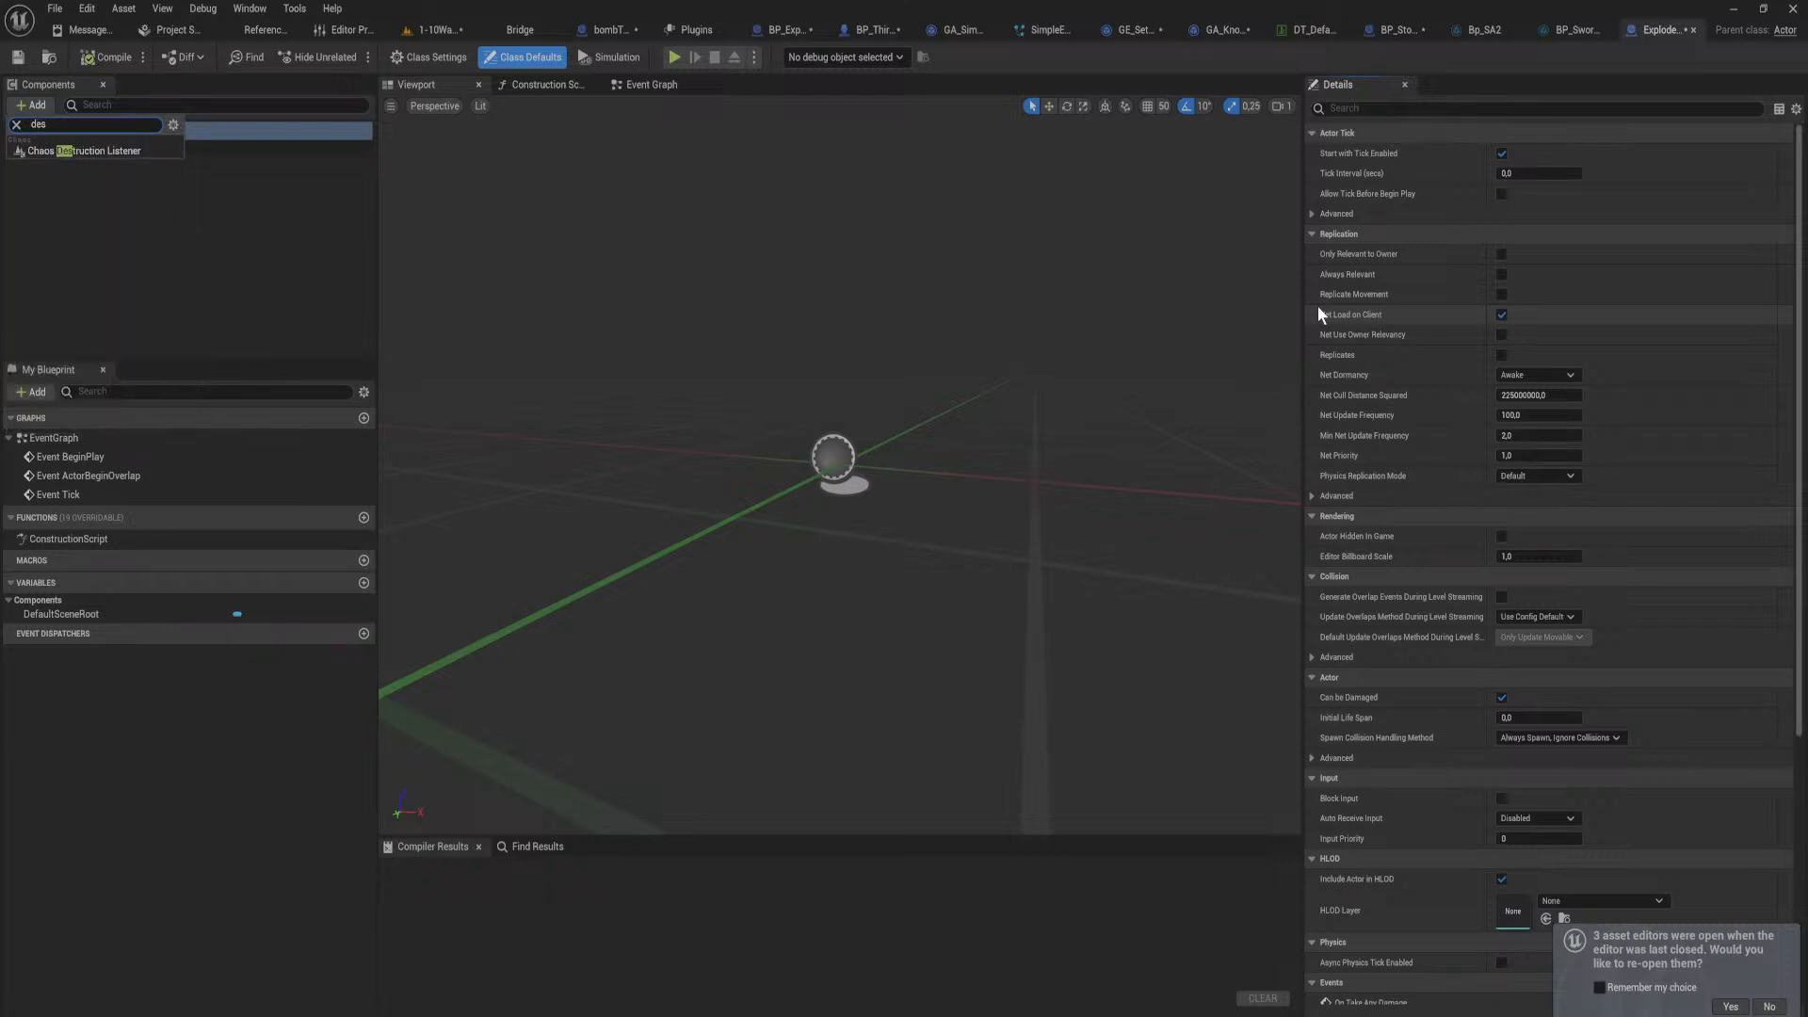
key(BackSpace)
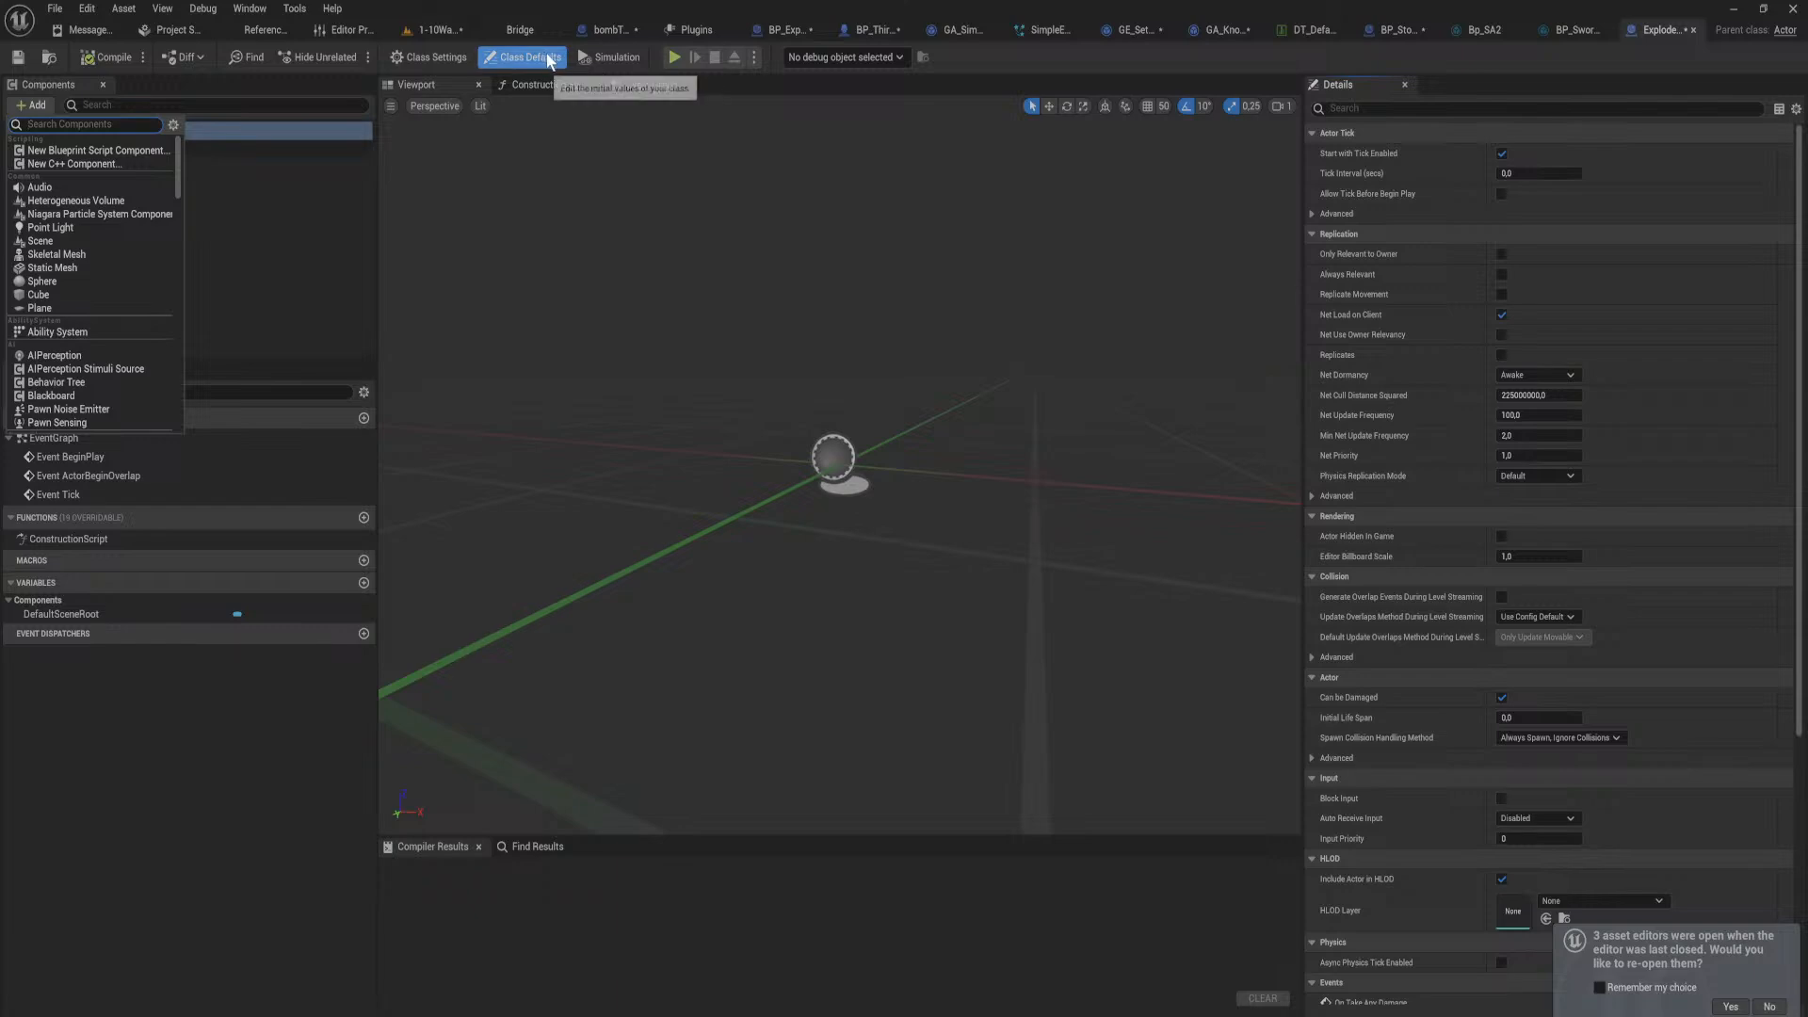
text(dyn)
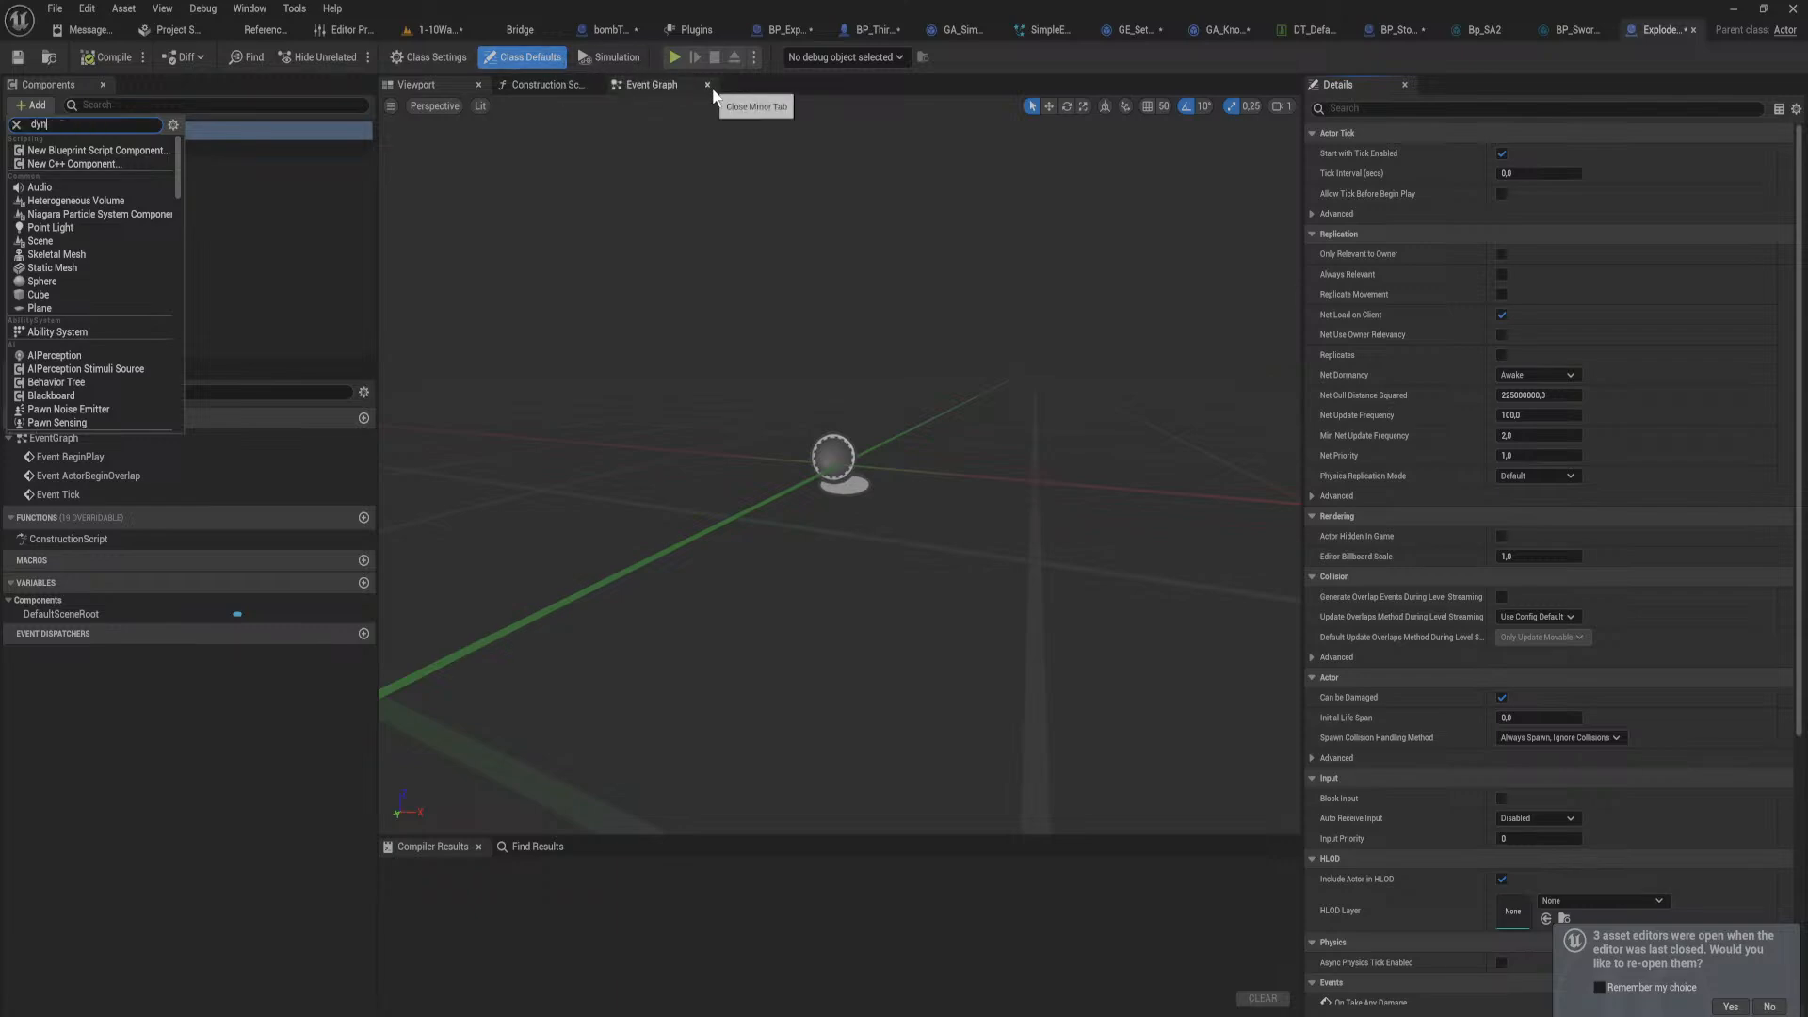
Step: Place the Scythe_LP static mesh in the level near the doorway and raise it above the floor
click(449, 30)
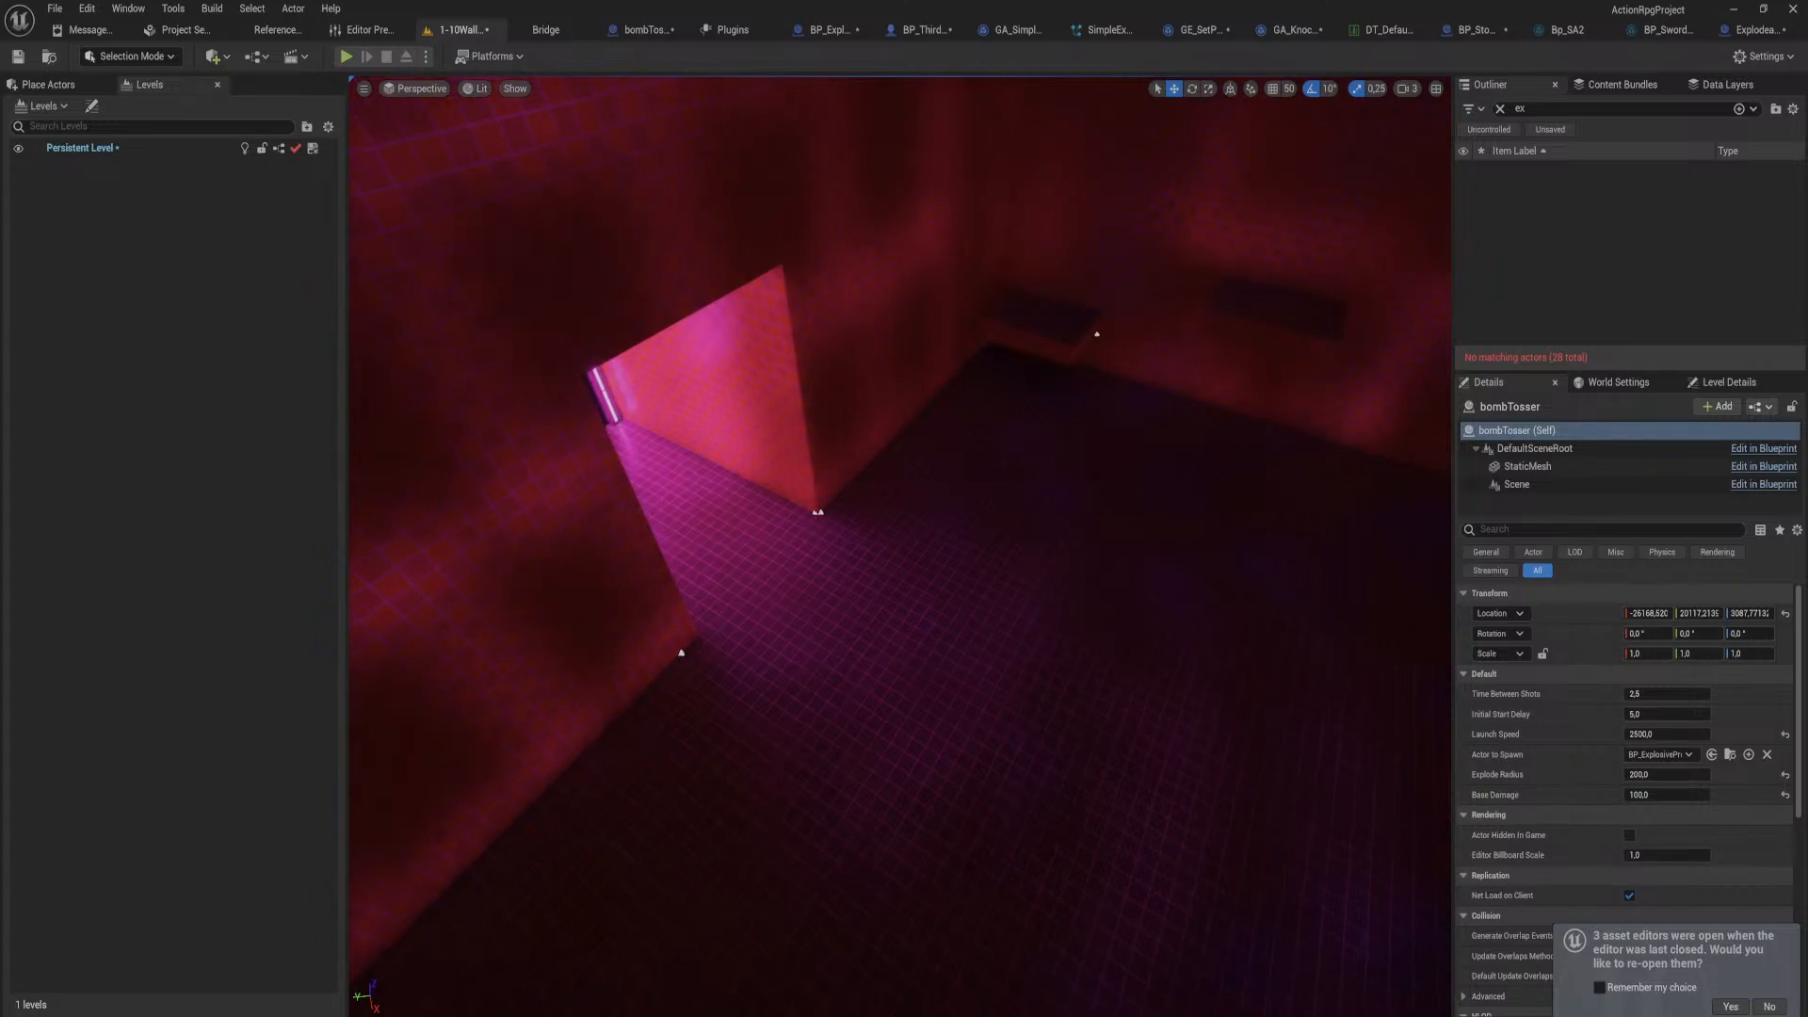
click(61, 83)
click(131, 56)
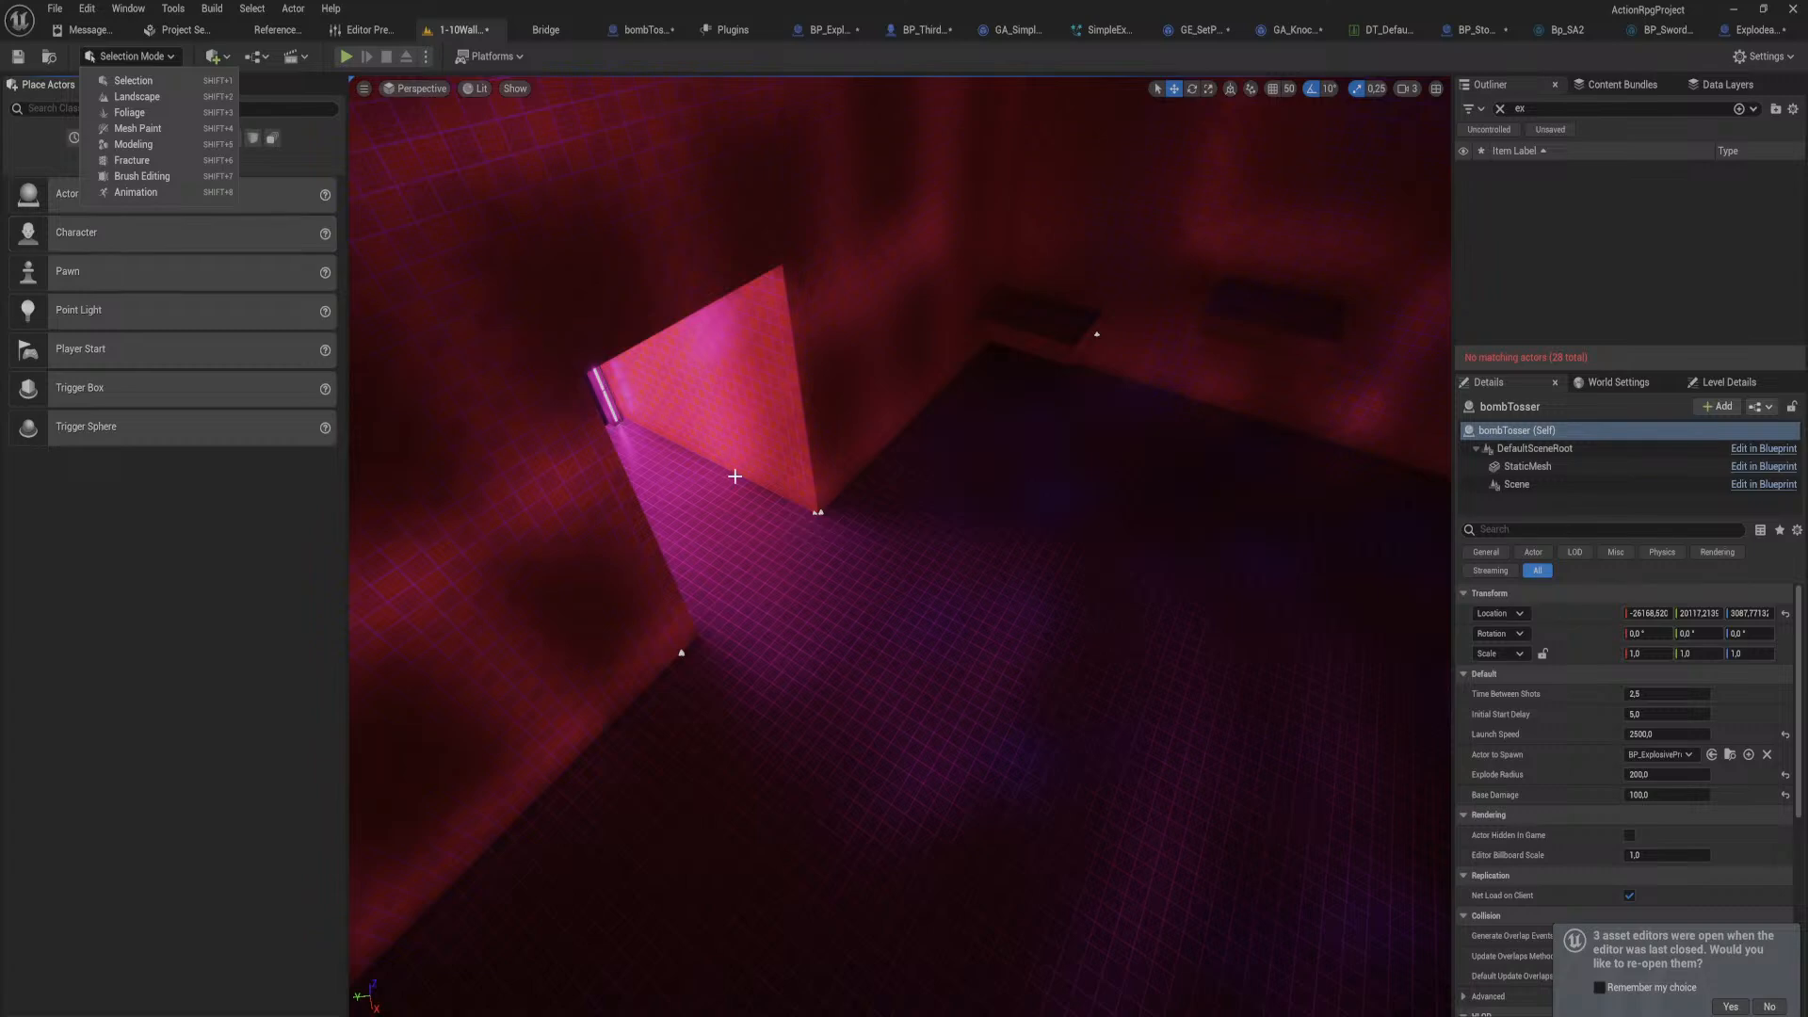
key(ctrl+space)
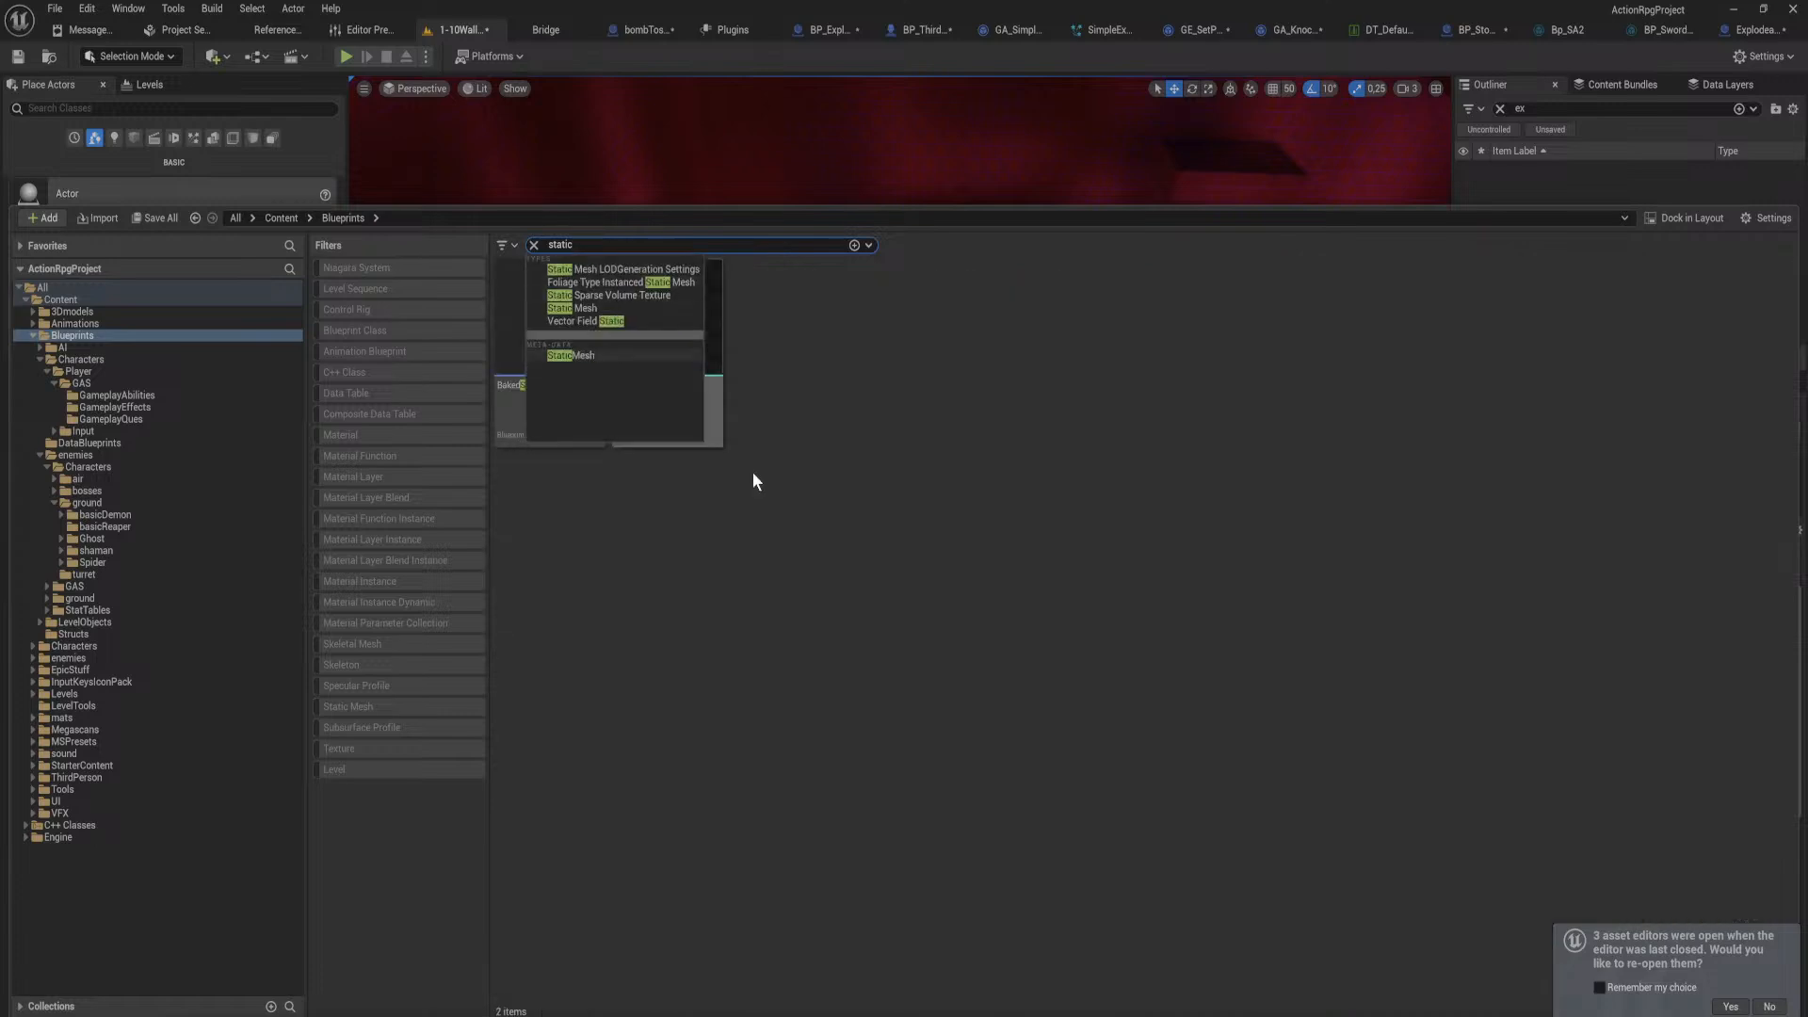
click(784, 540)
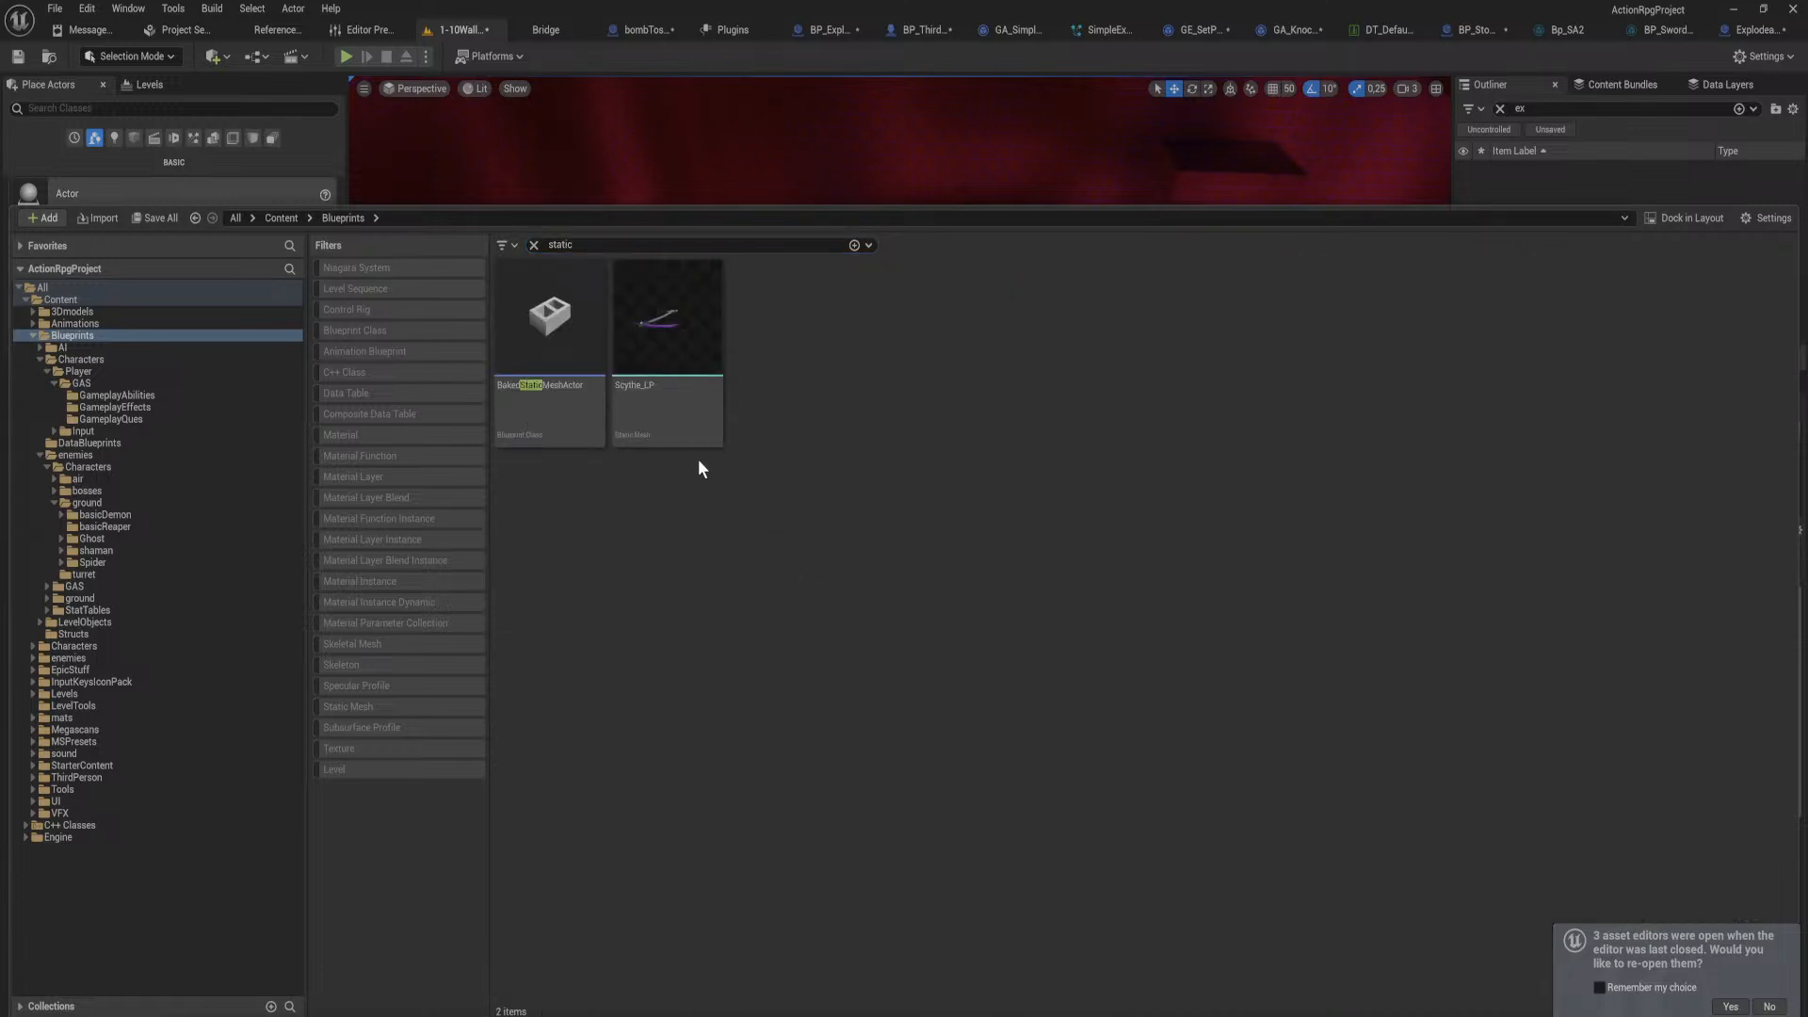
drag(671, 405, 686, 712)
key(r)
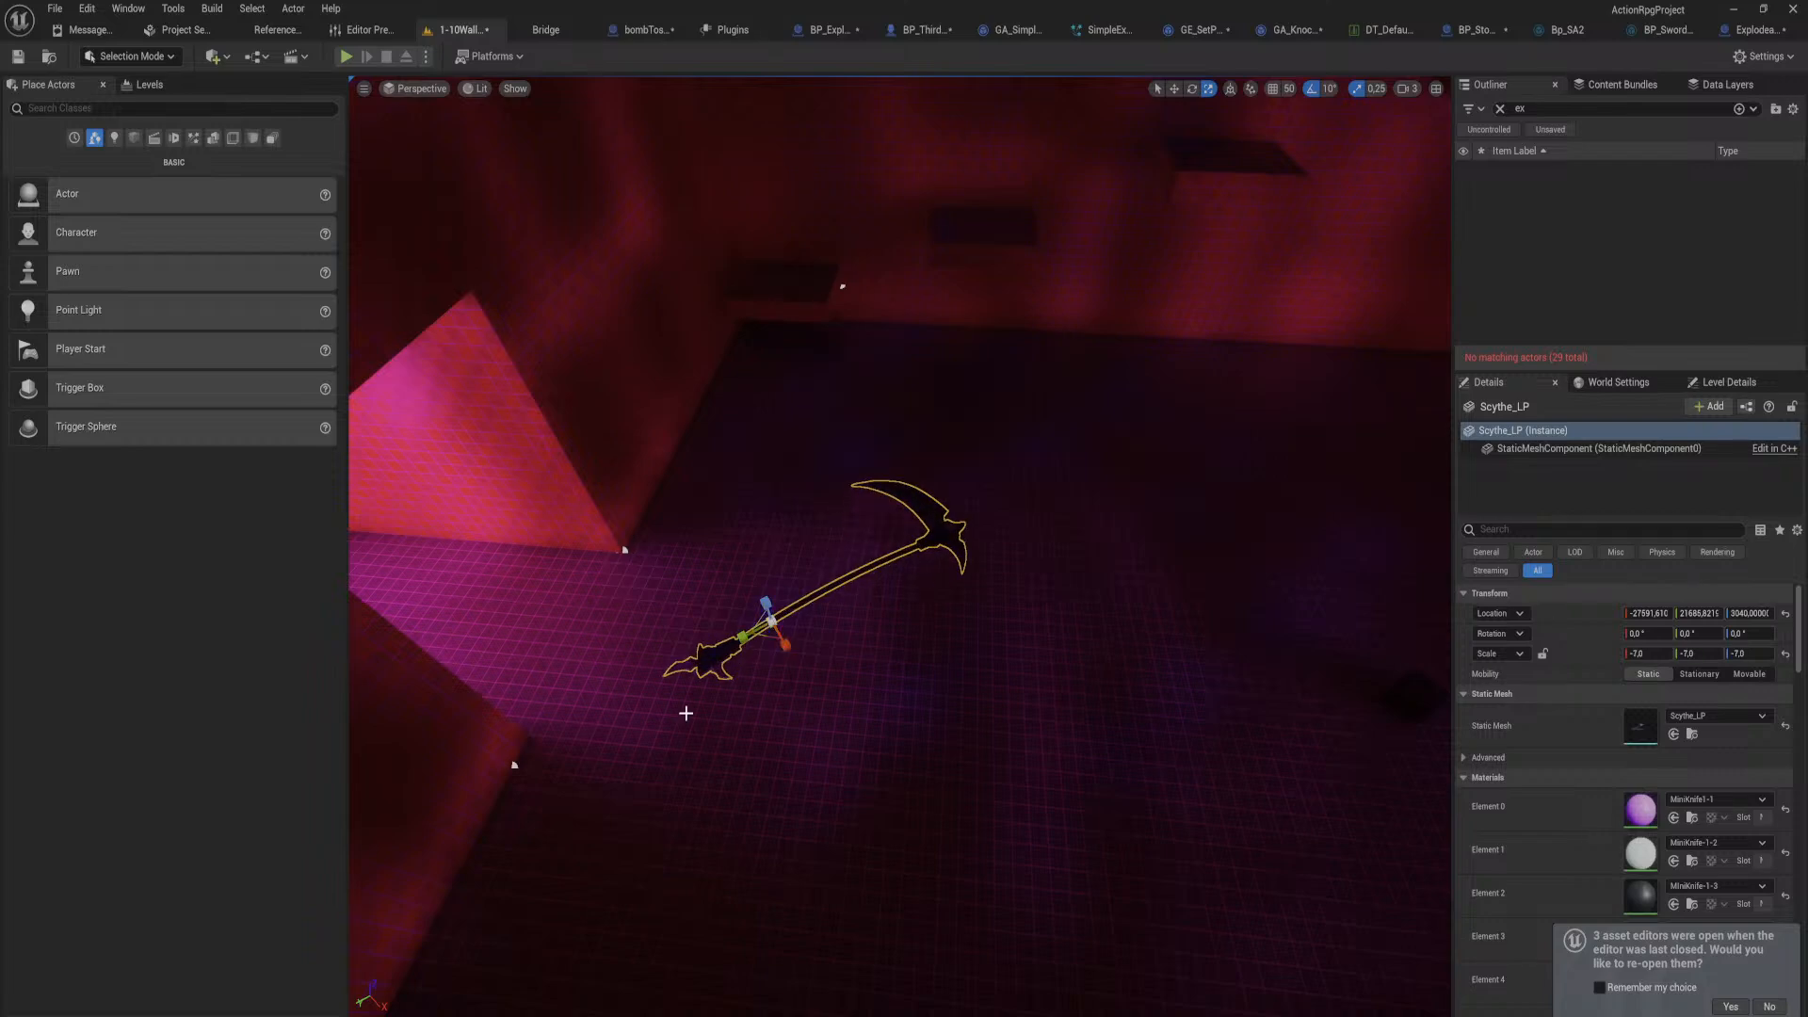
key(w)
drag(761, 599, 740, 528)
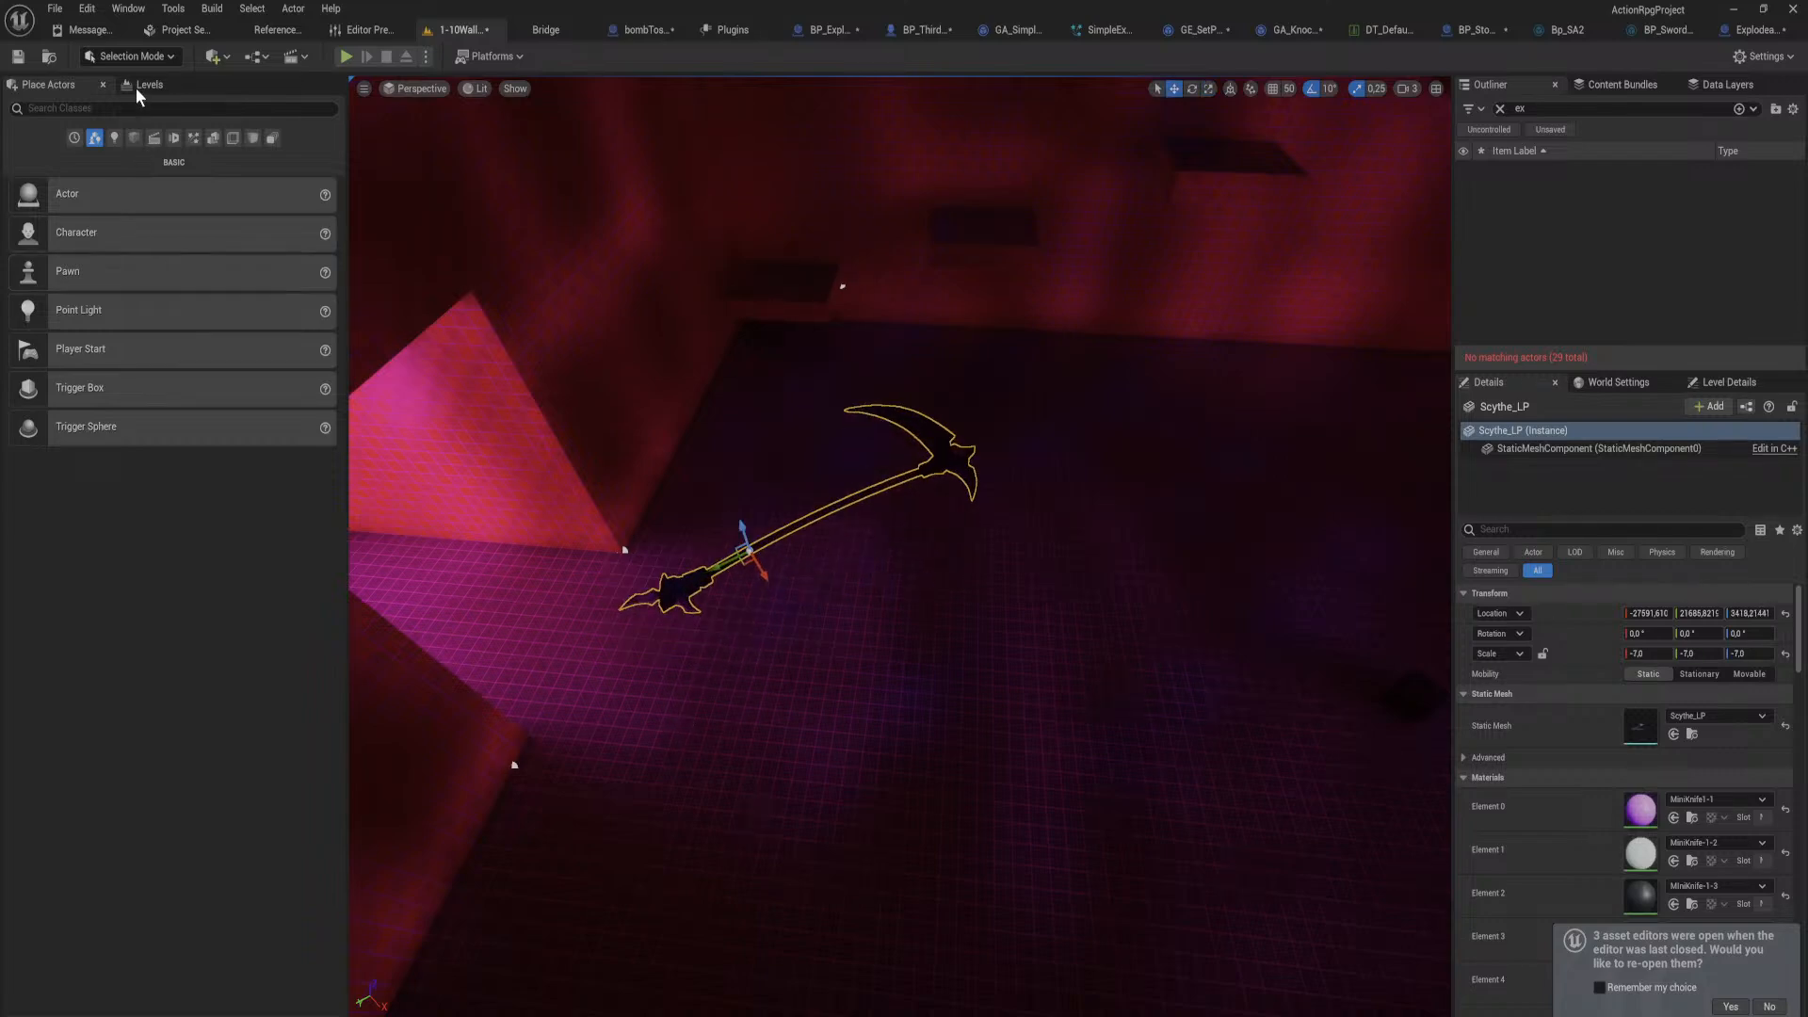
Step: In Fracture mode, generate a geometry collection named GC_Scythe_LP from the placed scythe, targeting the Blueprints folder
click(132, 57)
click(151, 173)
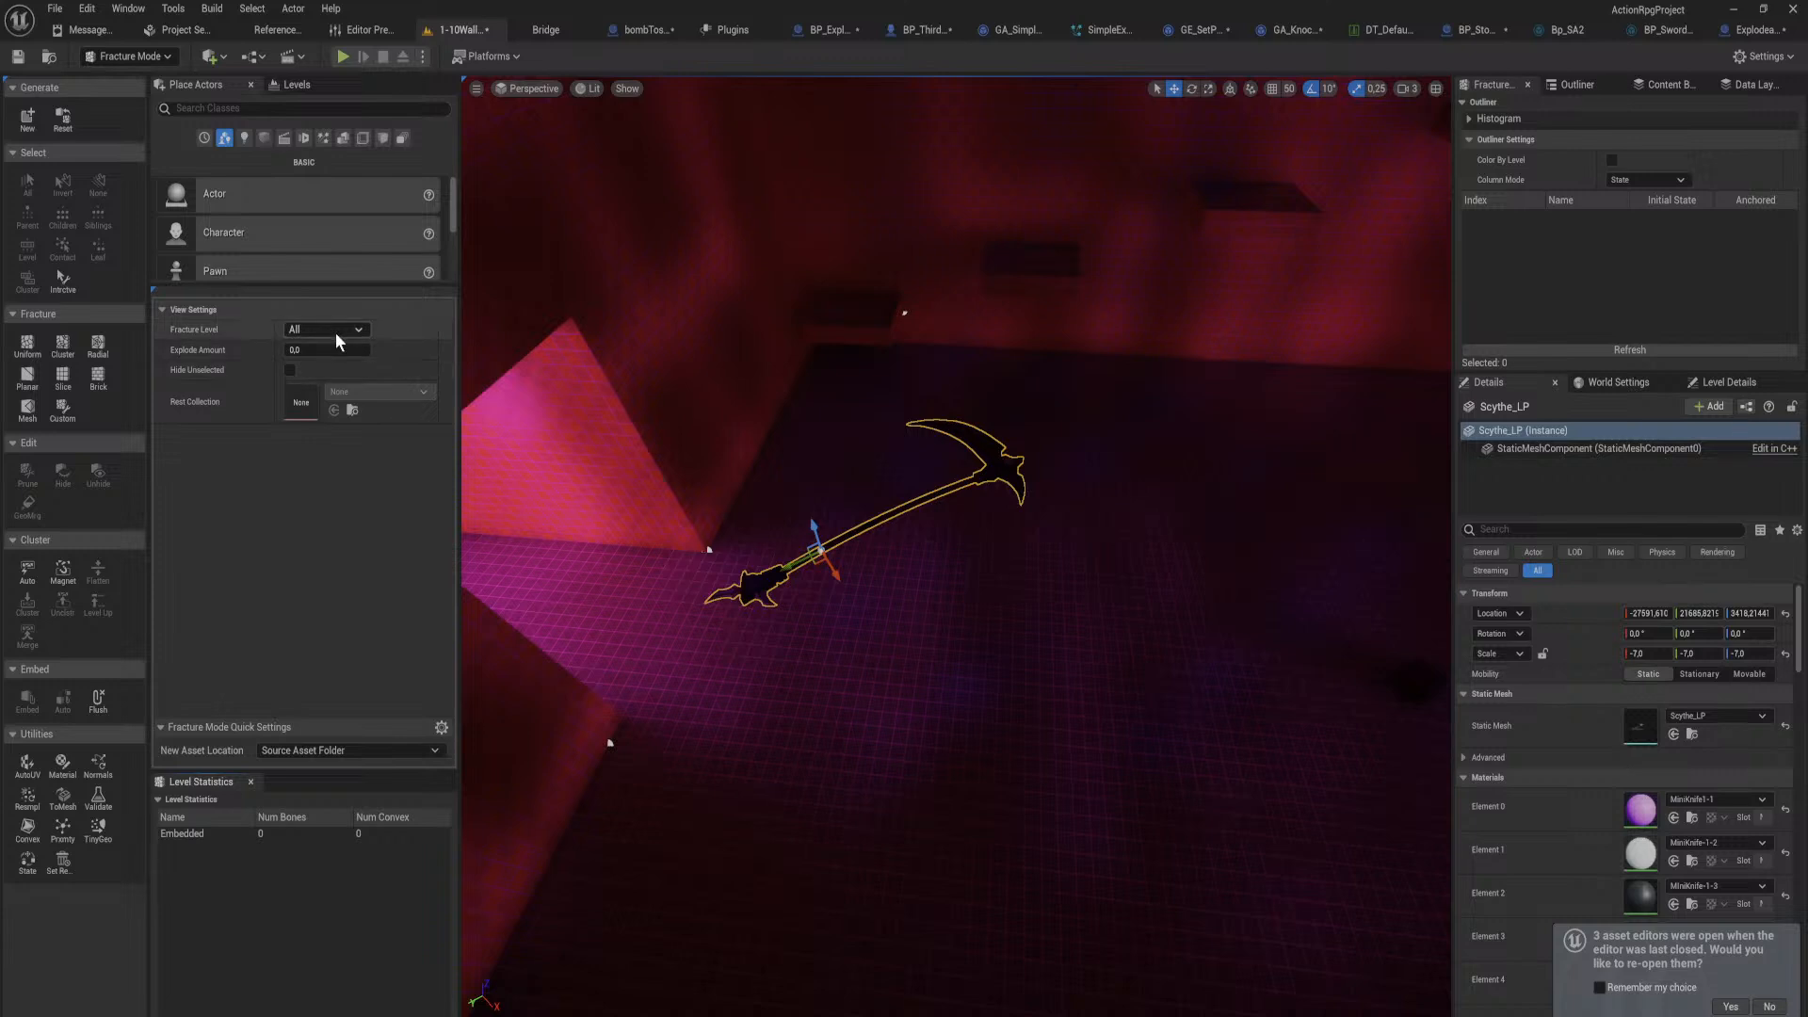
click(28, 118)
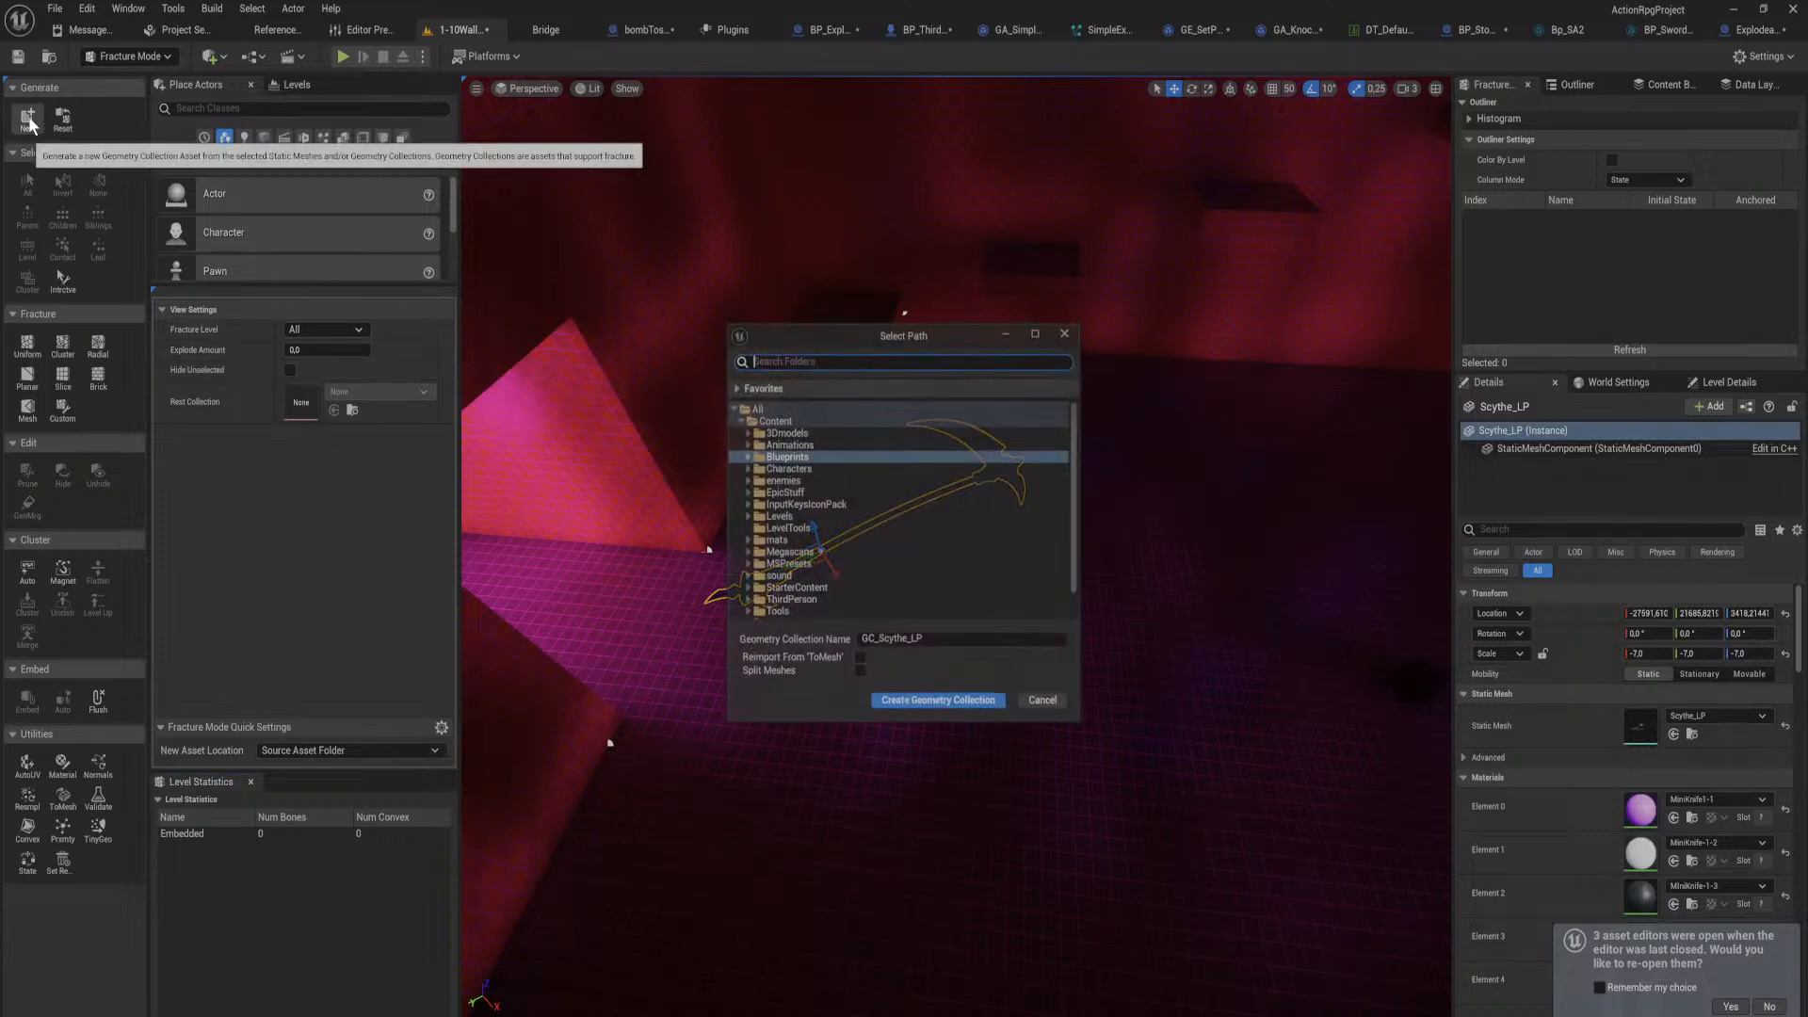
click(941, 702)
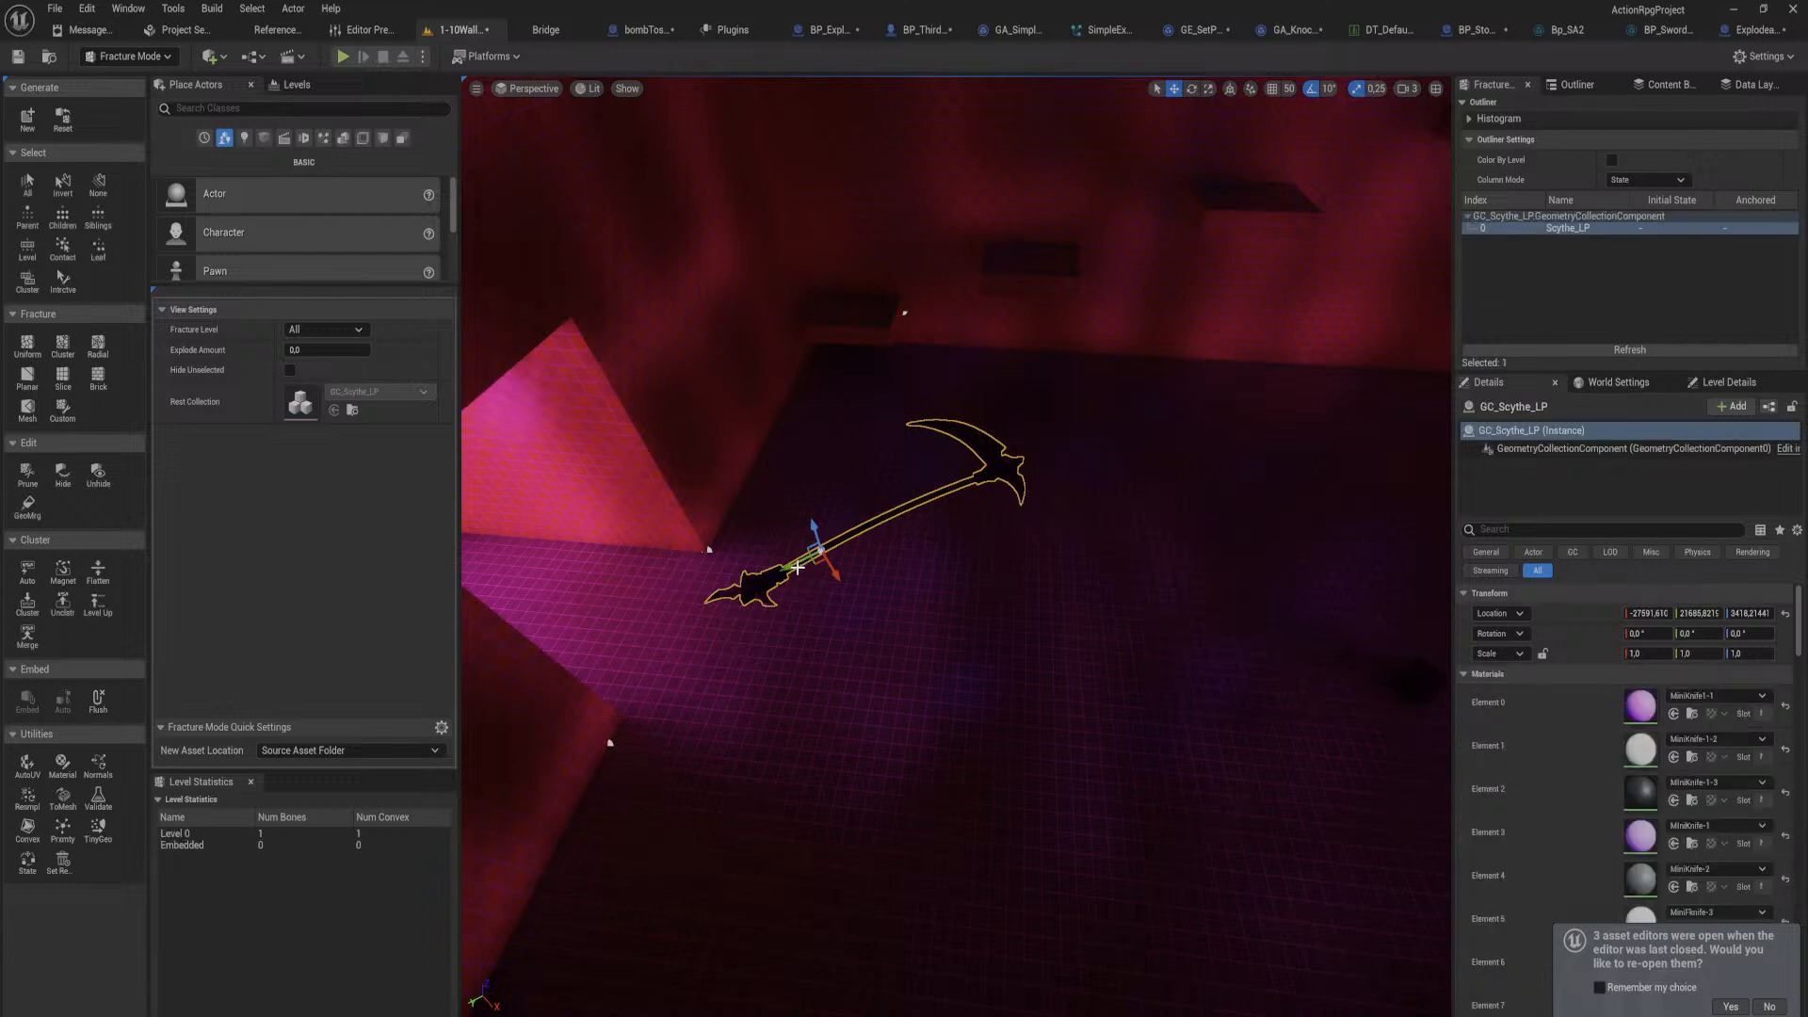
Step: Fracture GC_Scythe_LP's geometry collection component with Uniform Voronoi at 20 minimum and maximum sites, and return to Selection mode
click(1601, 448)
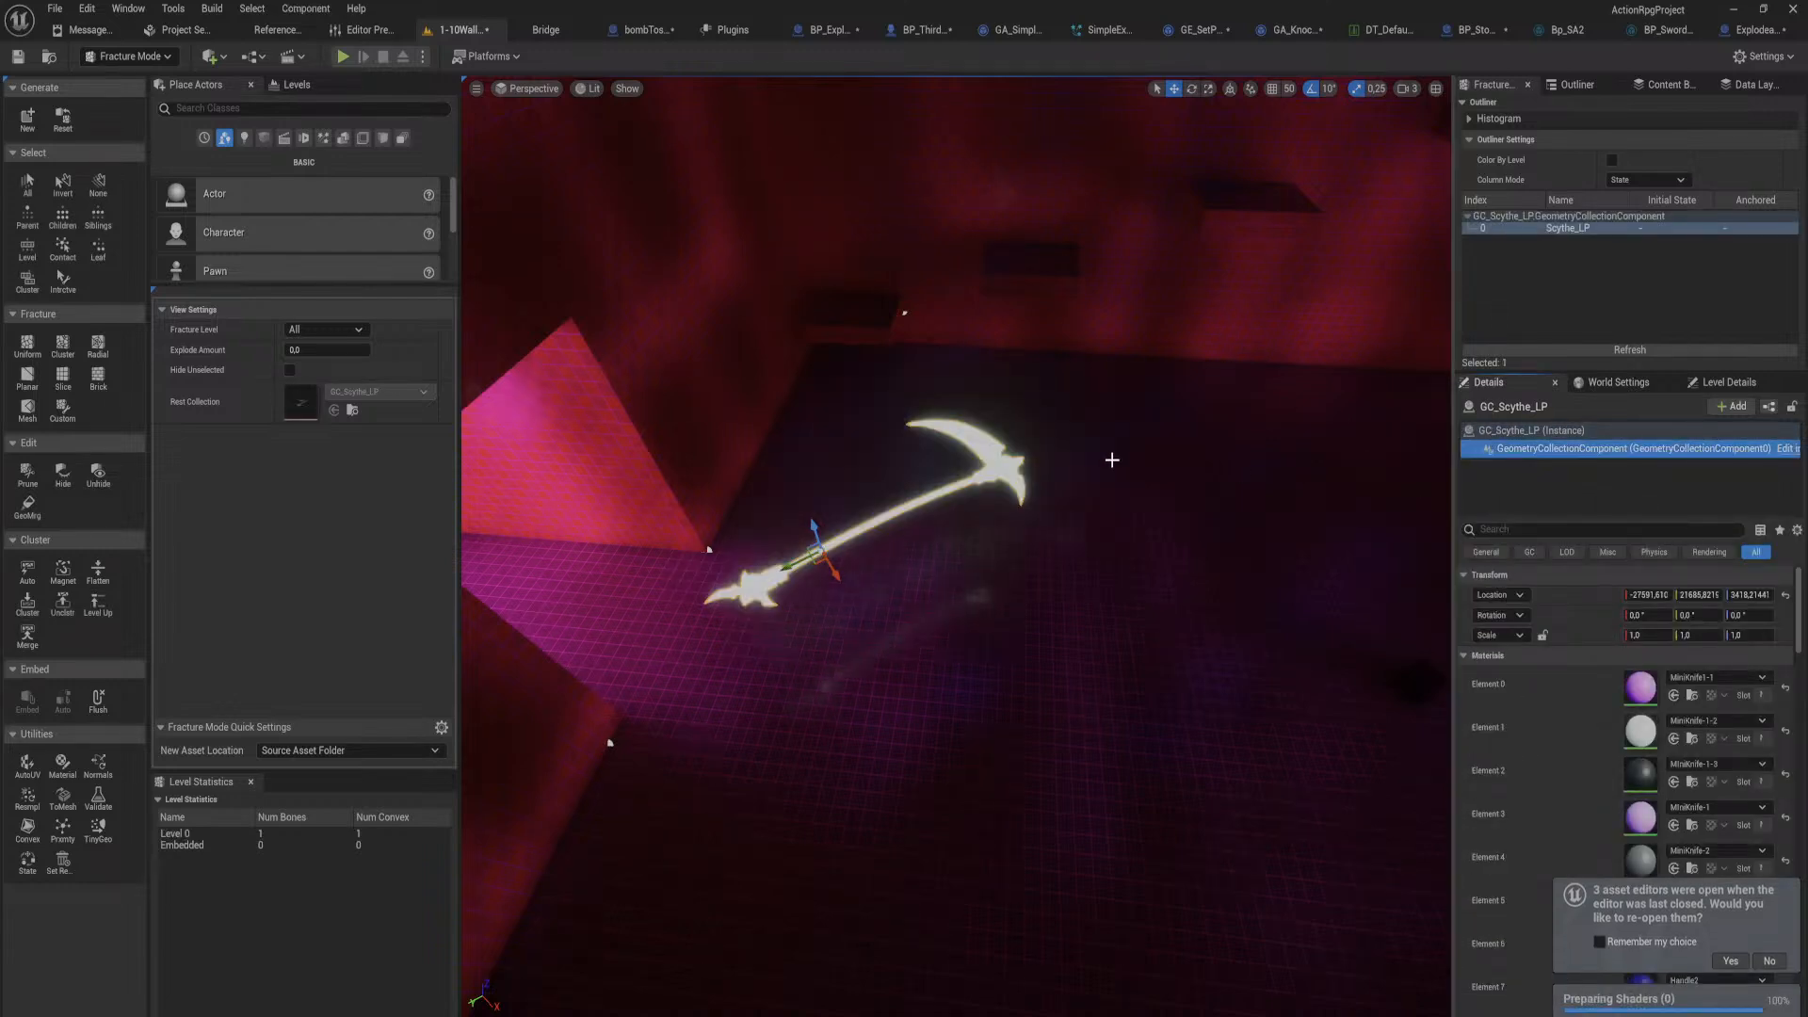
click(1560, 429)
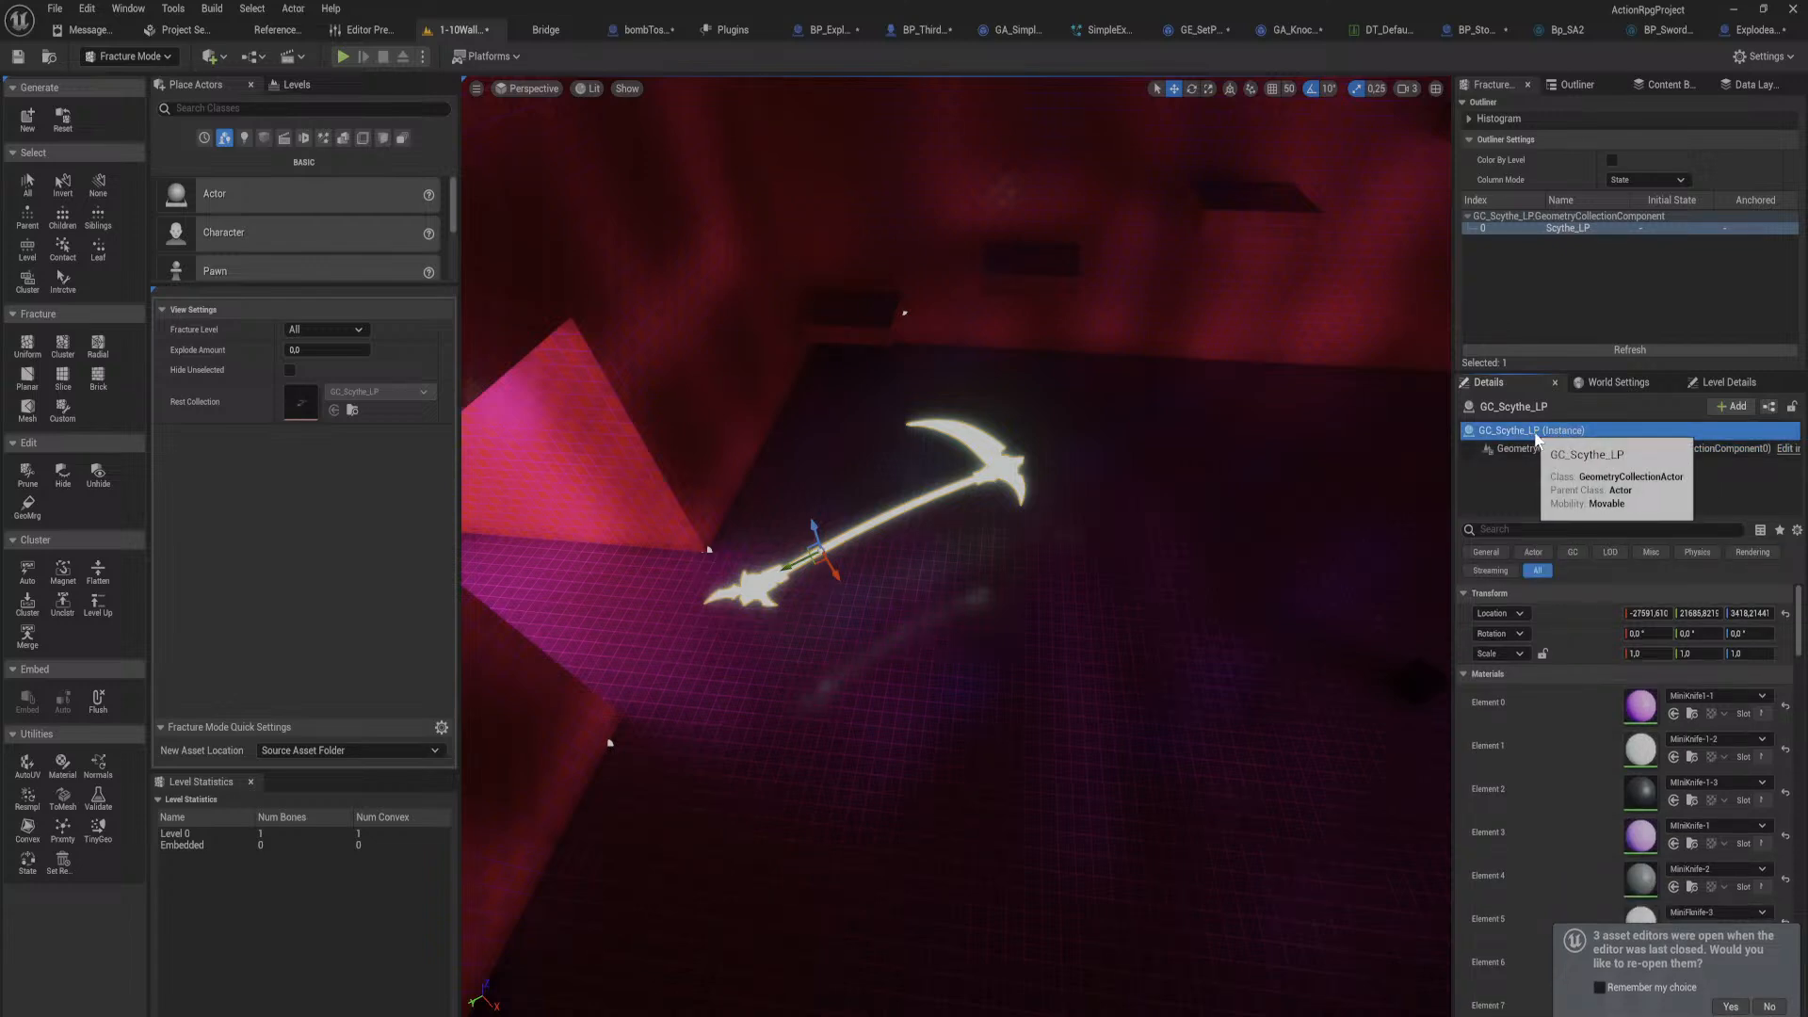
click(1609, 449)
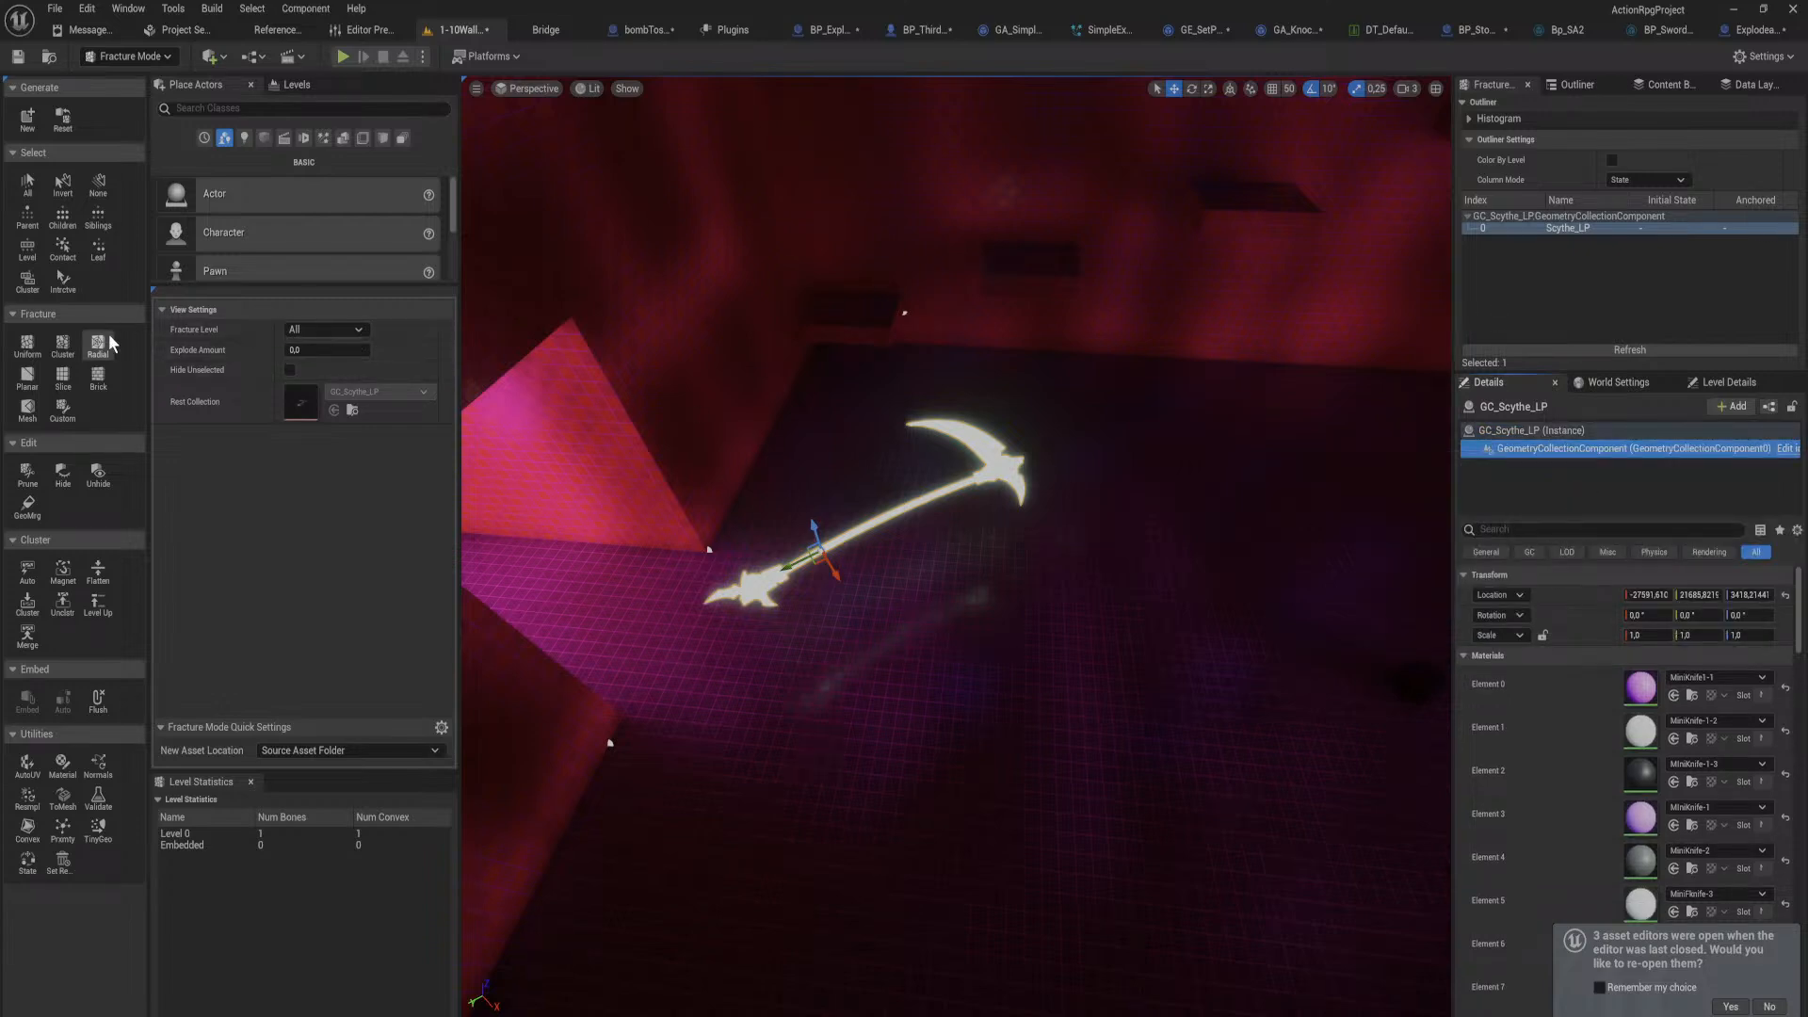
click(27, 345)
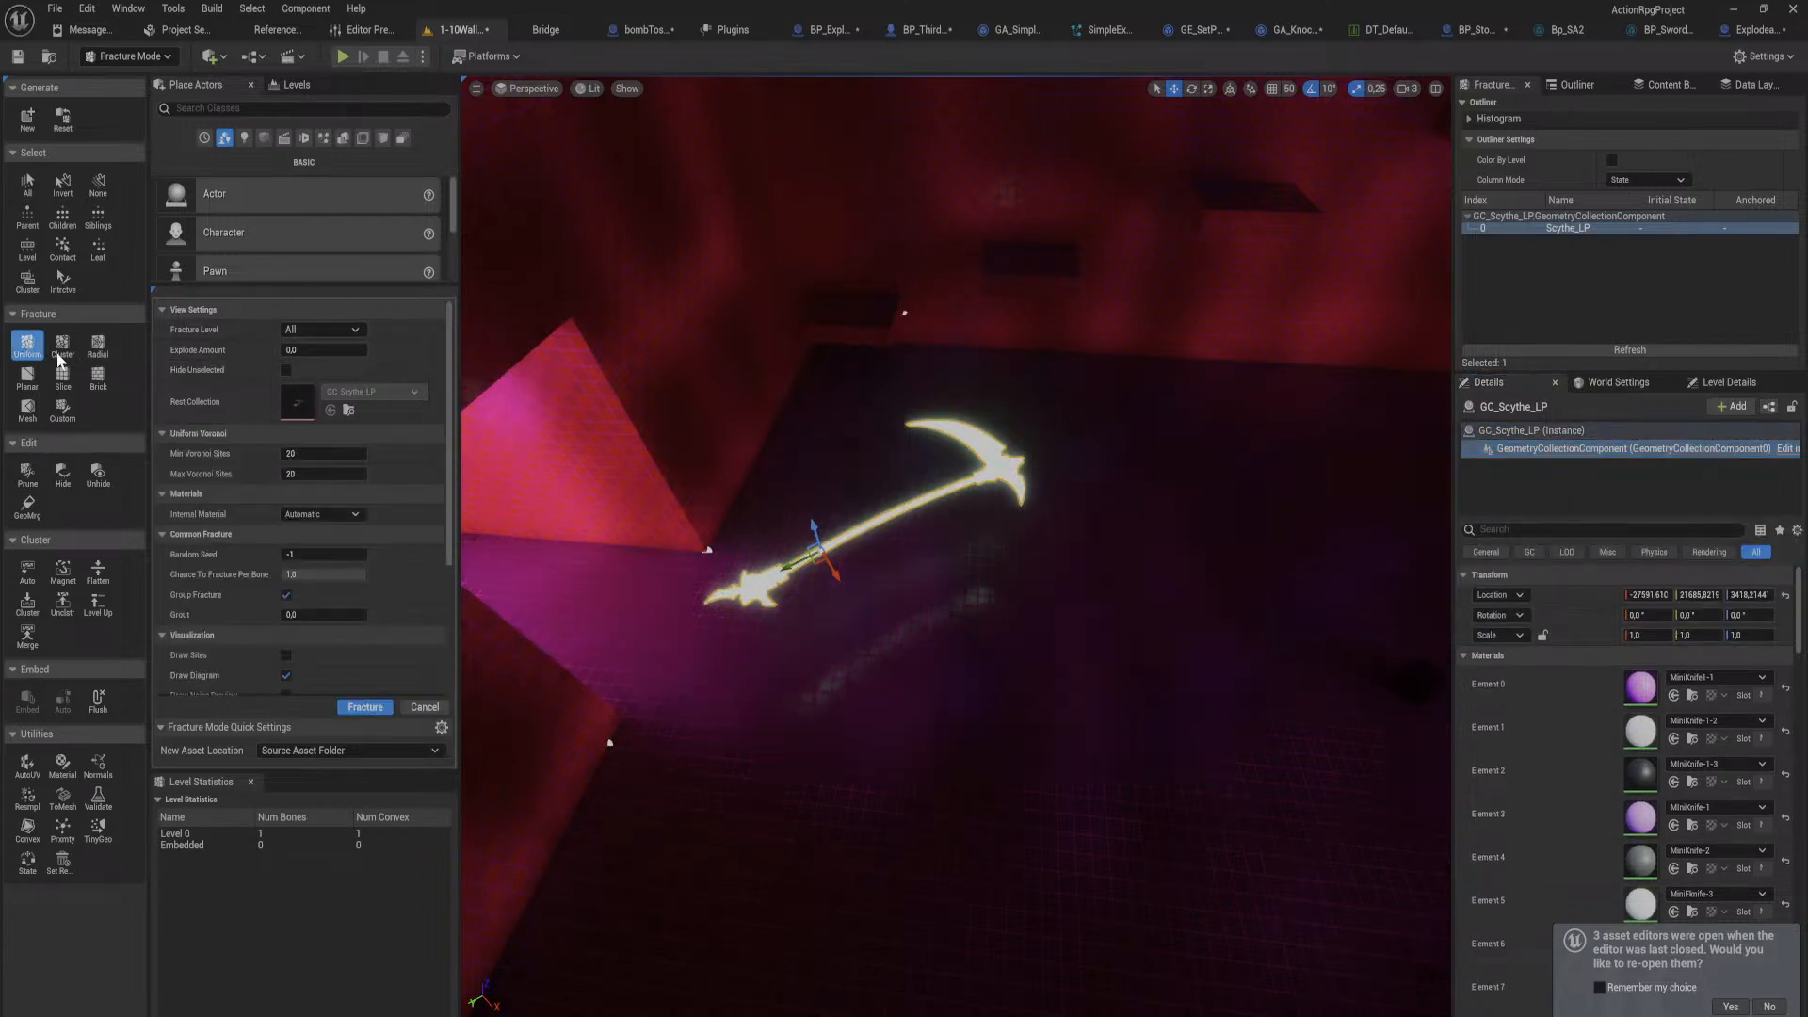
right_drag(956, 546, 941, 612)
key(w)
key(s)
click(365, 708)
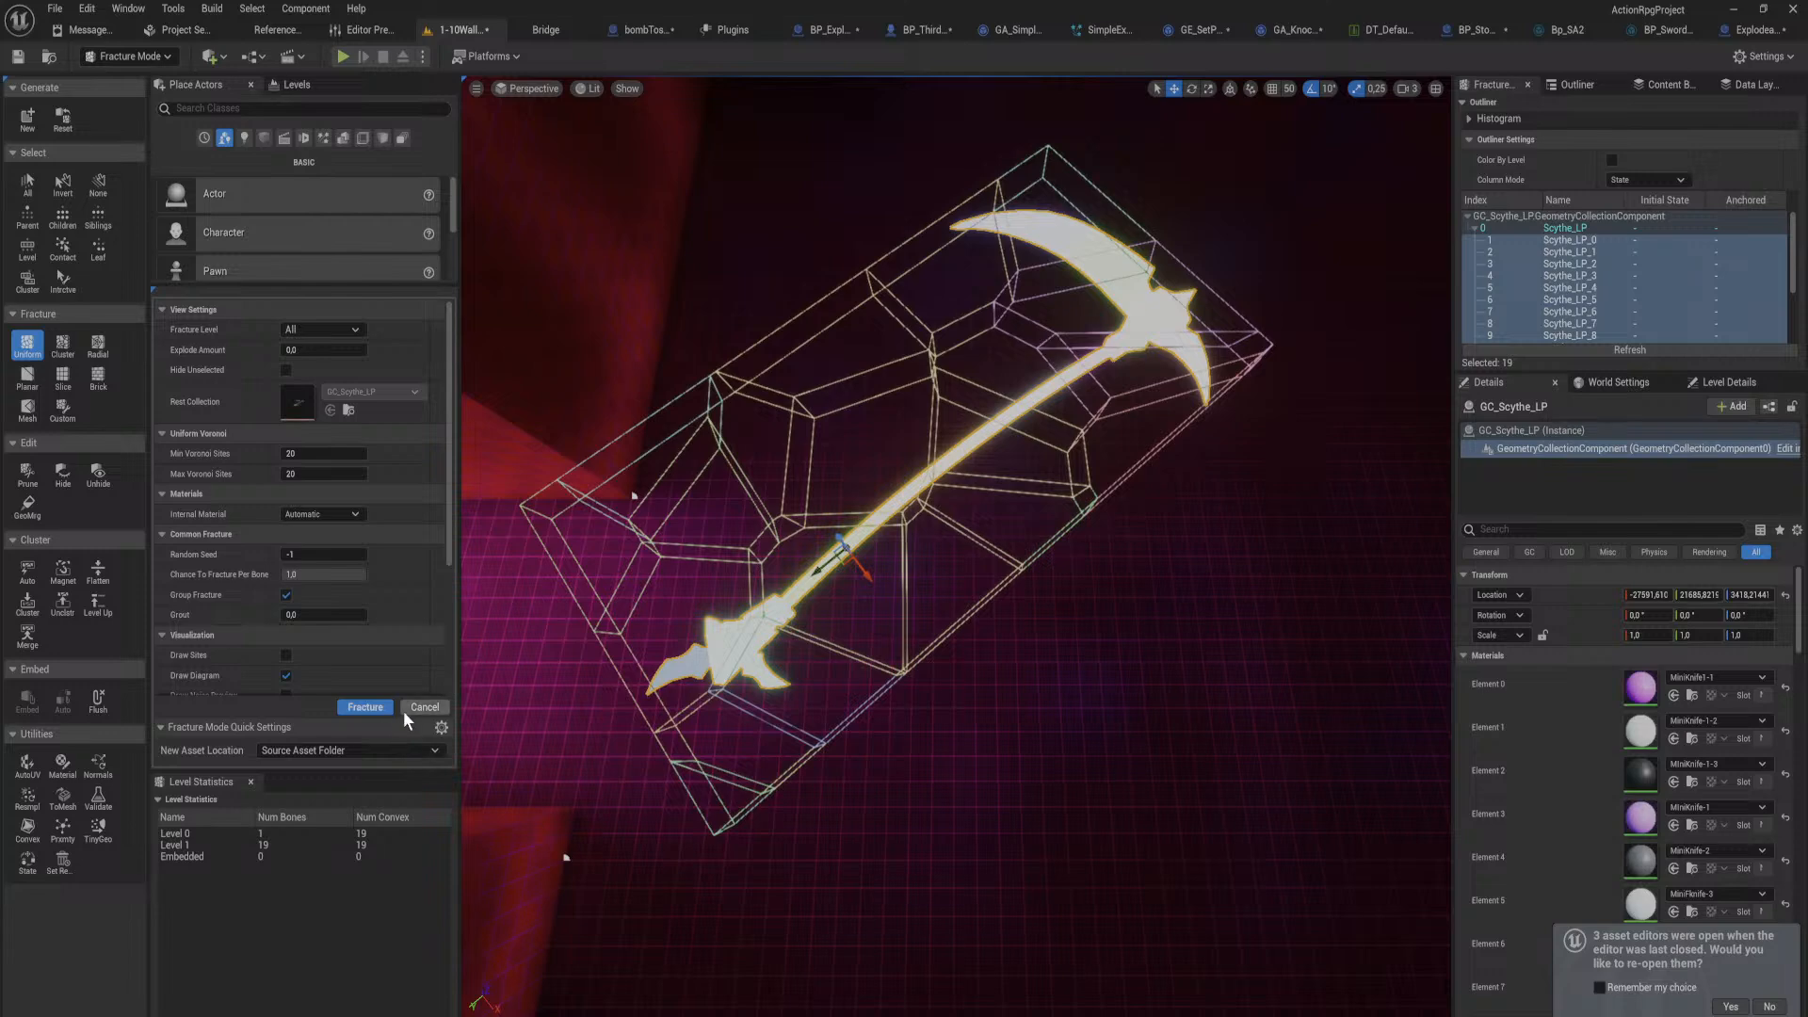
click(127, 57)
click(141, 71)
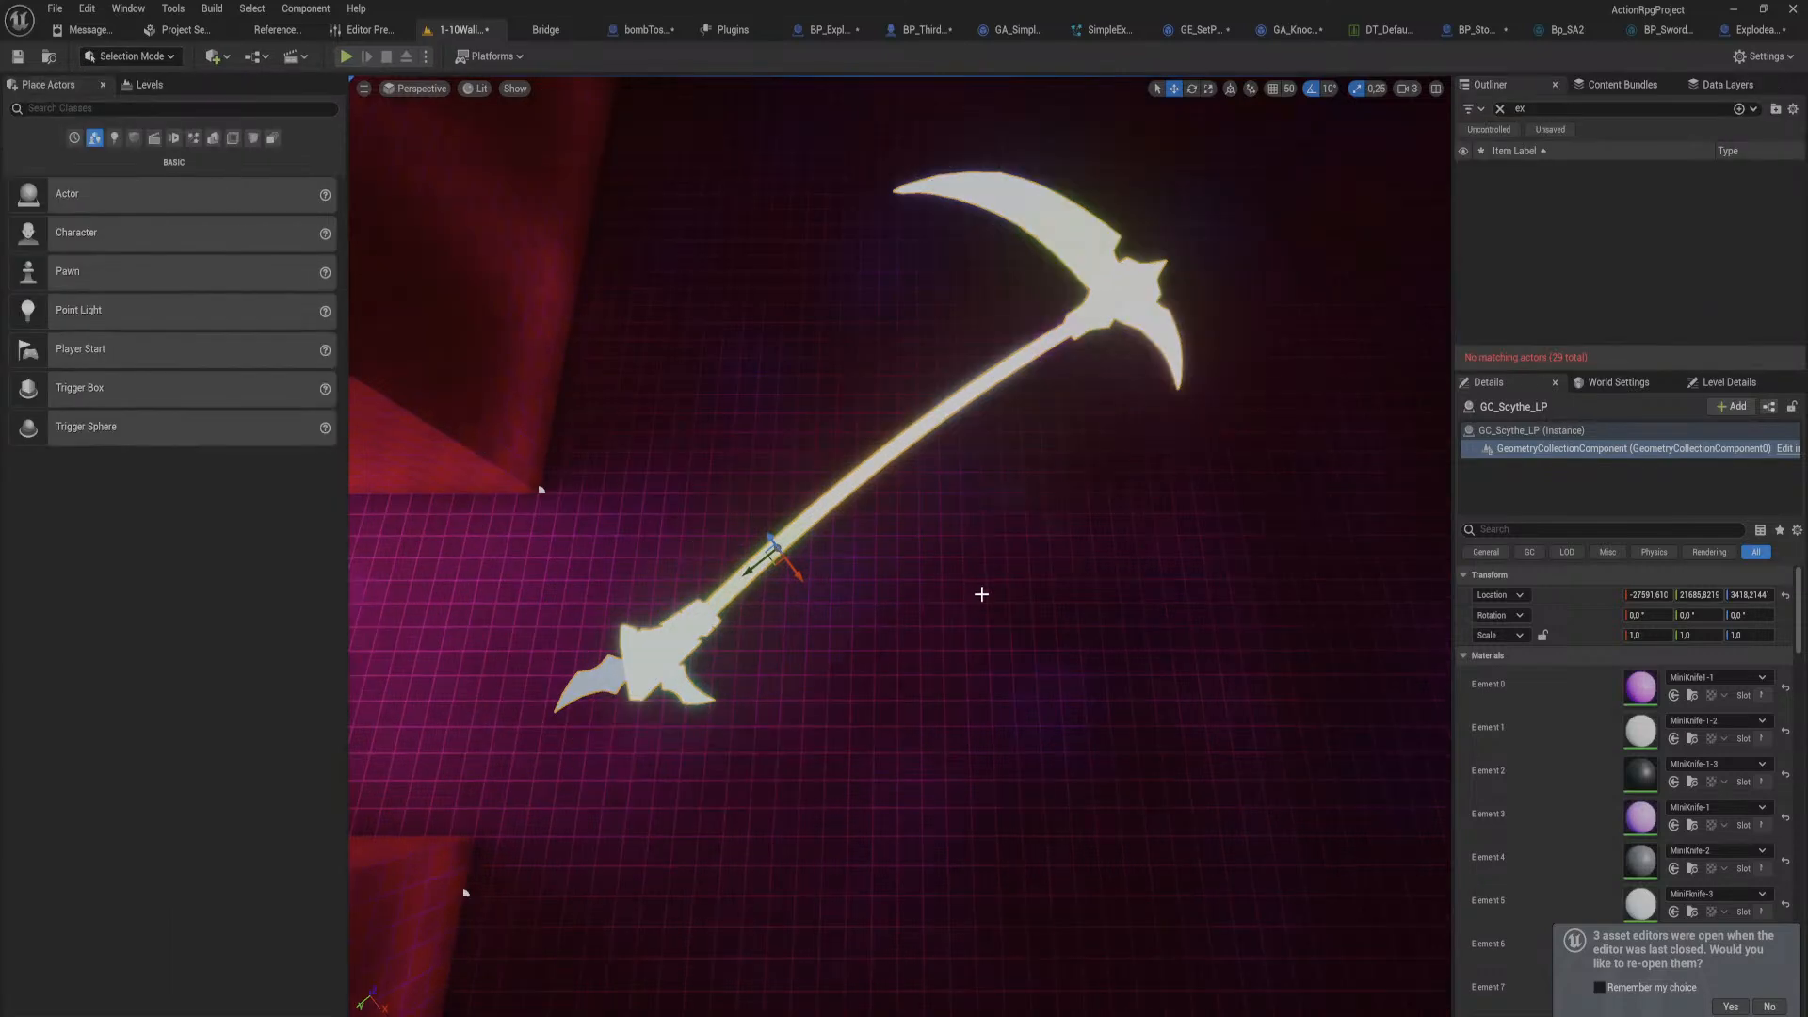
Step: Search the whole Content folder for "LP" and locate the GC_Scythe_LP geometry collection asset
click(777, 551)
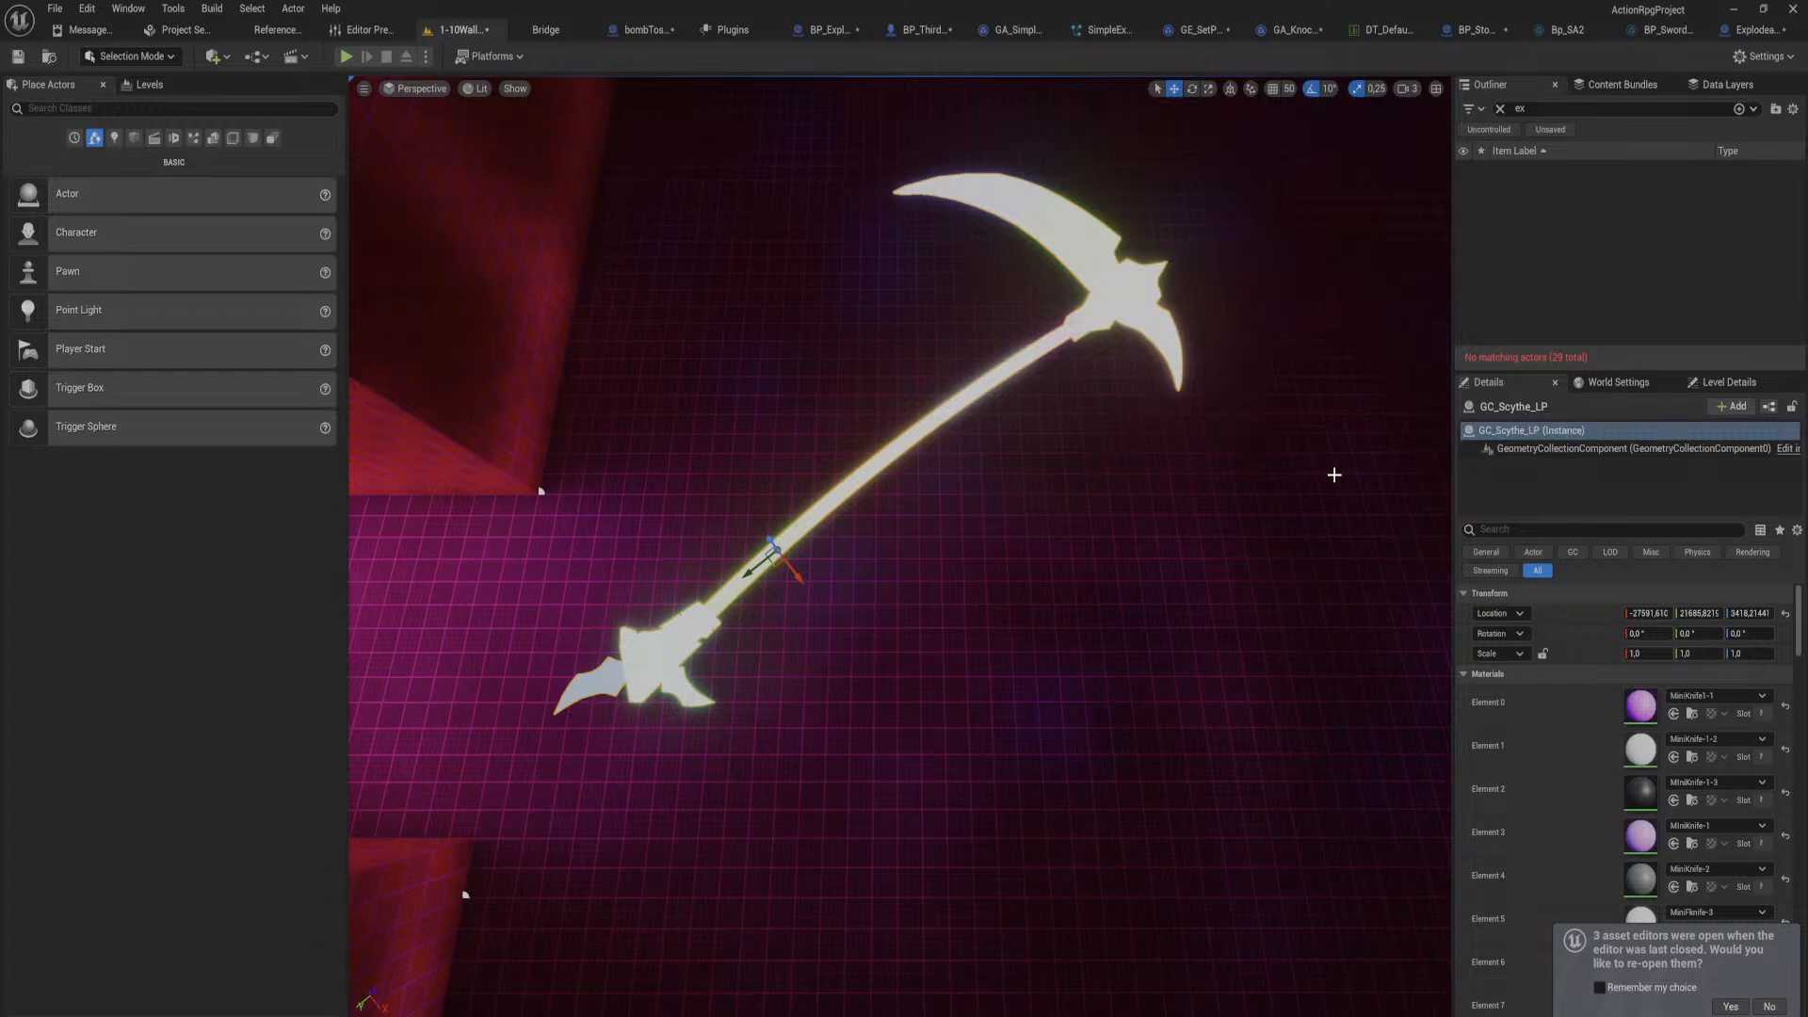
right_drag(1229, 495, 1228, 435)
key(ctrl+space)
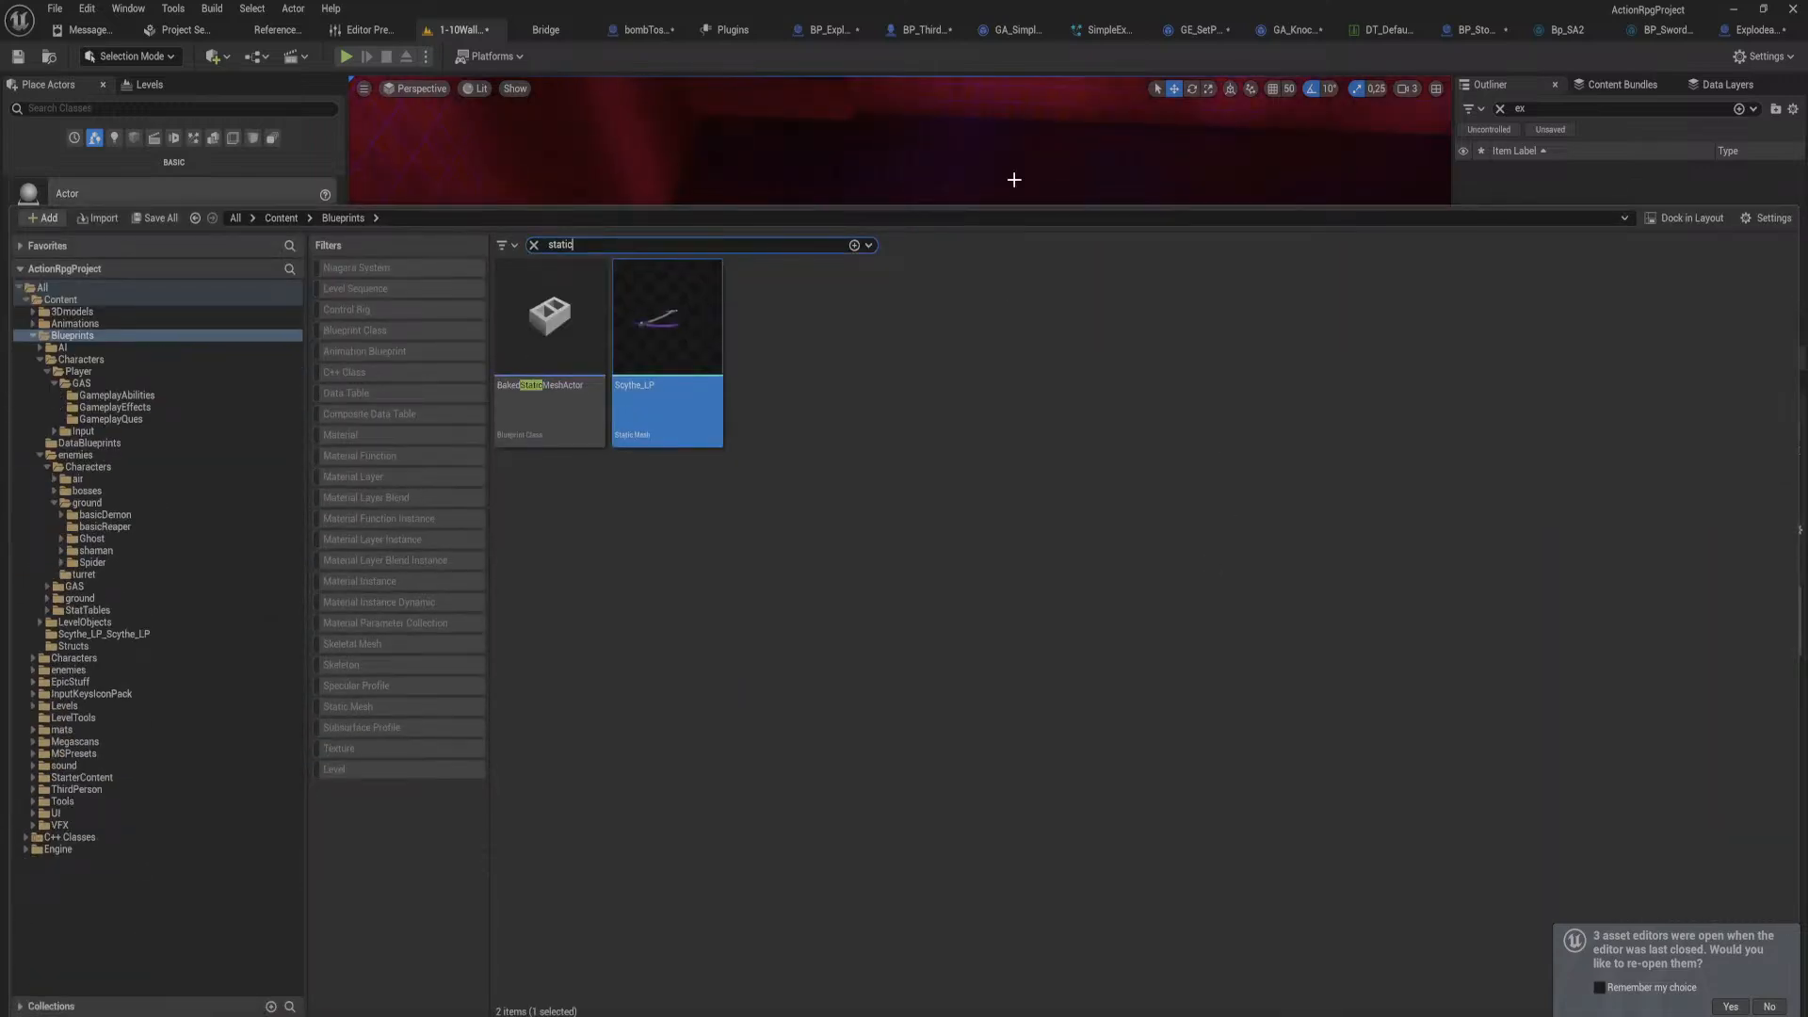
right_drag(1059, 144, 1060, 197)
key(ctrl+space)
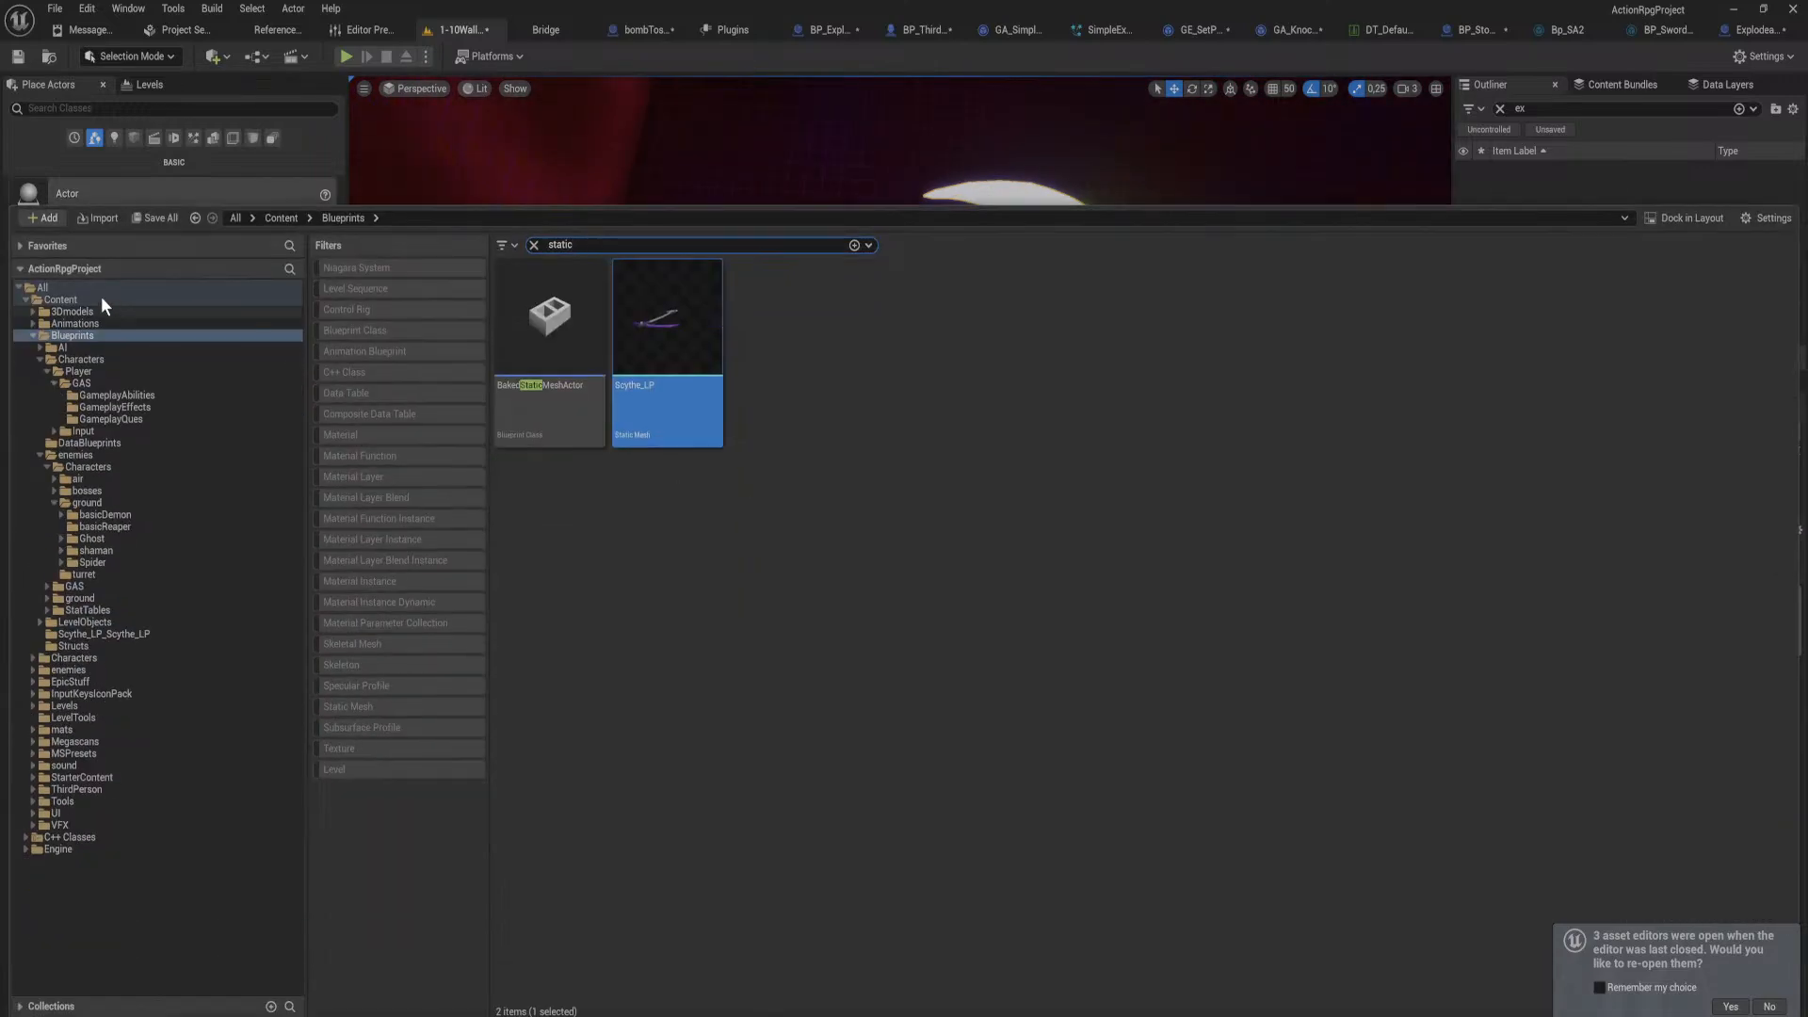
click(76, 299)
click(641, 238)
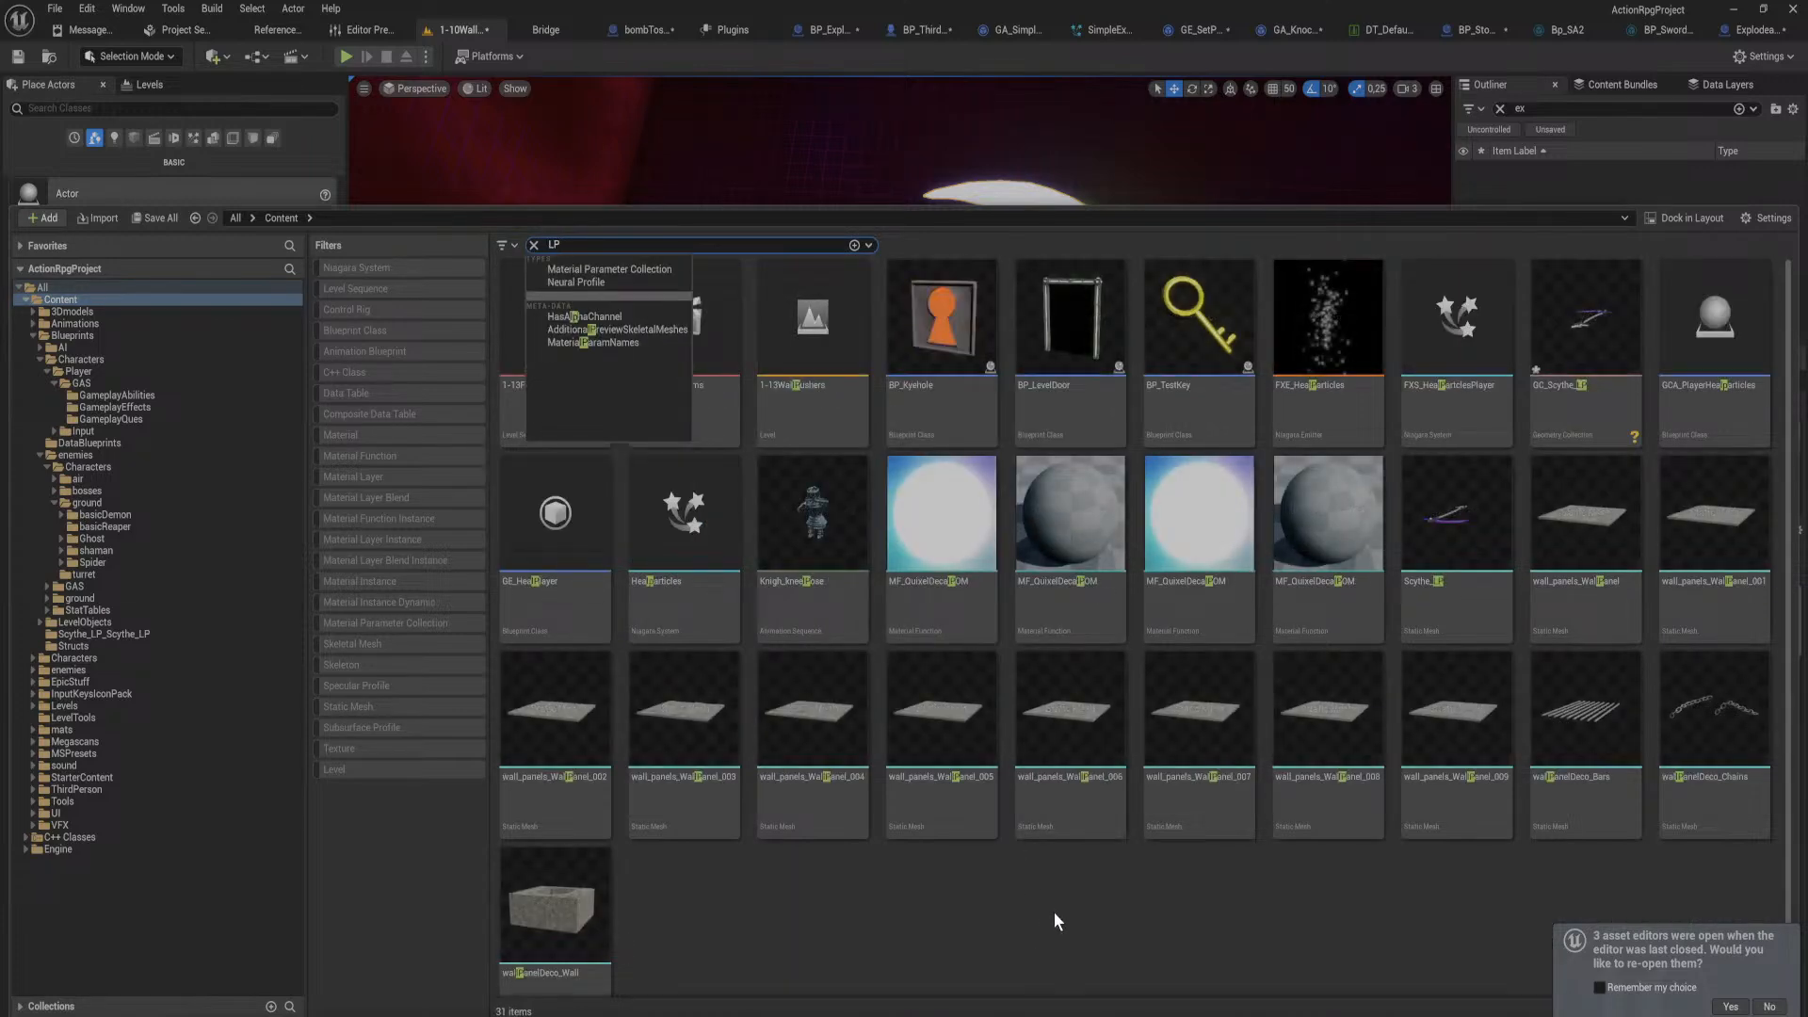
click(1597, 405)
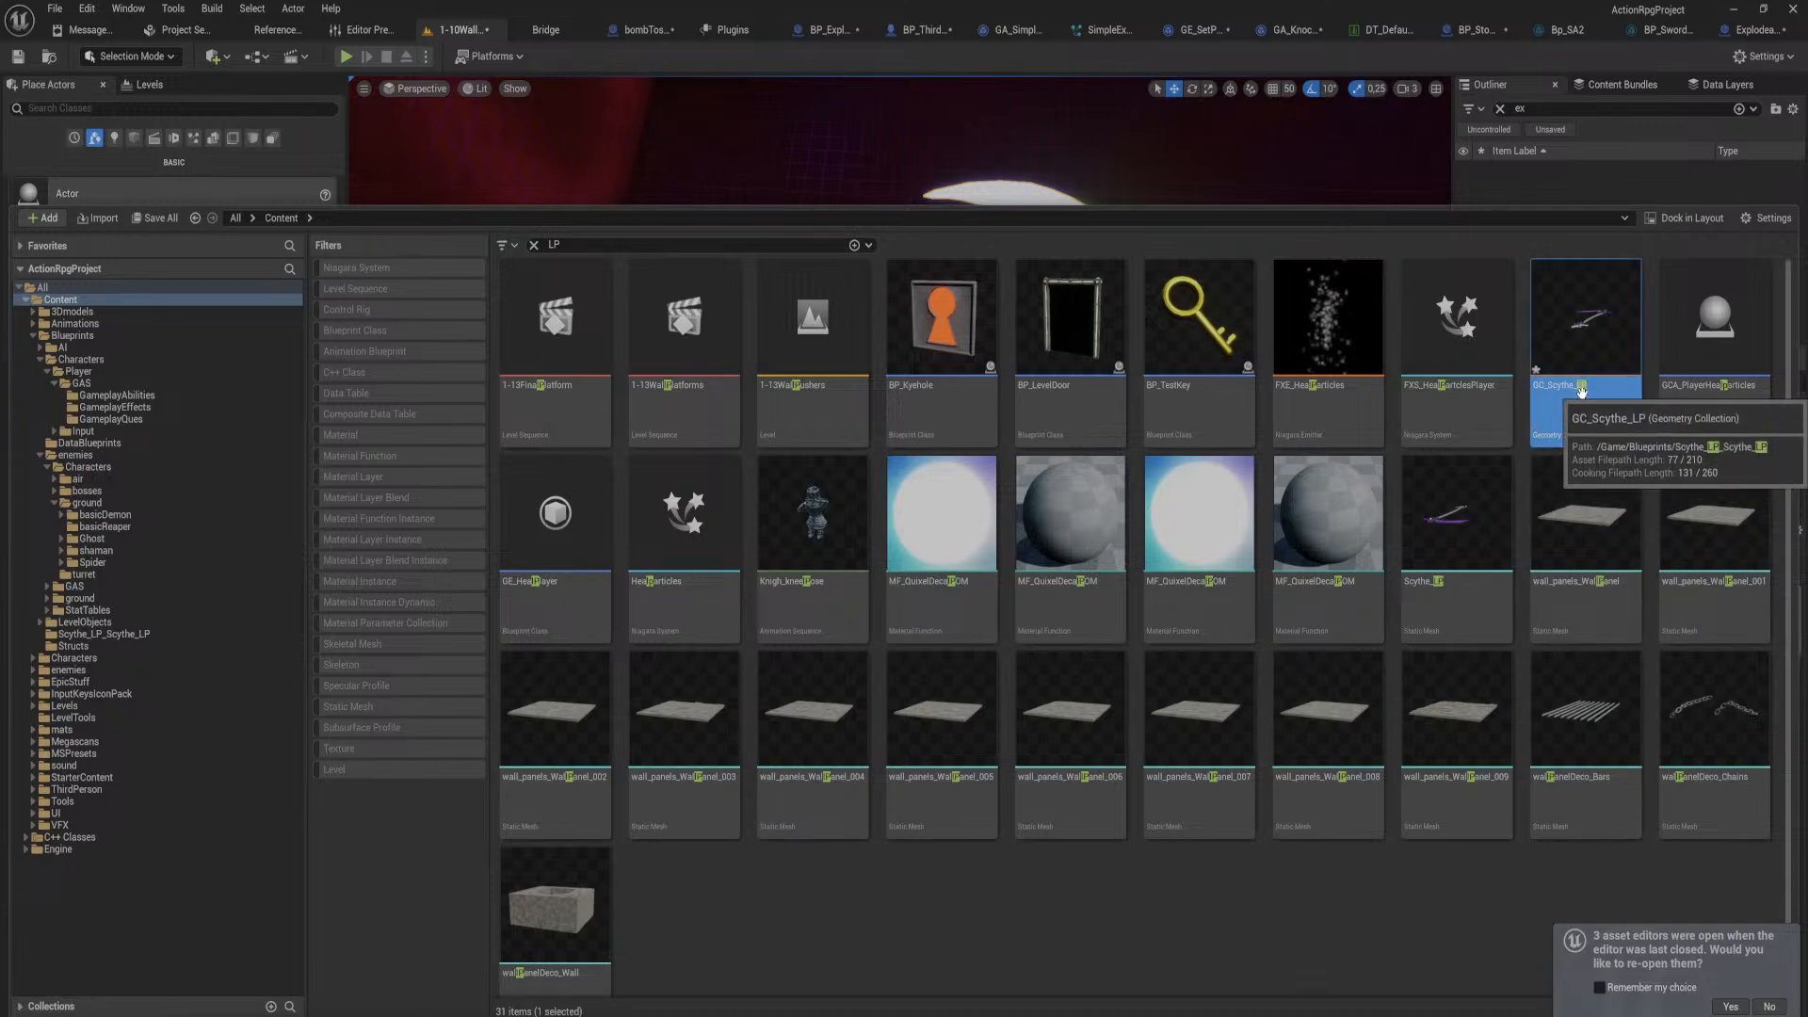
right_drag(1380, 129, 1439, 106)
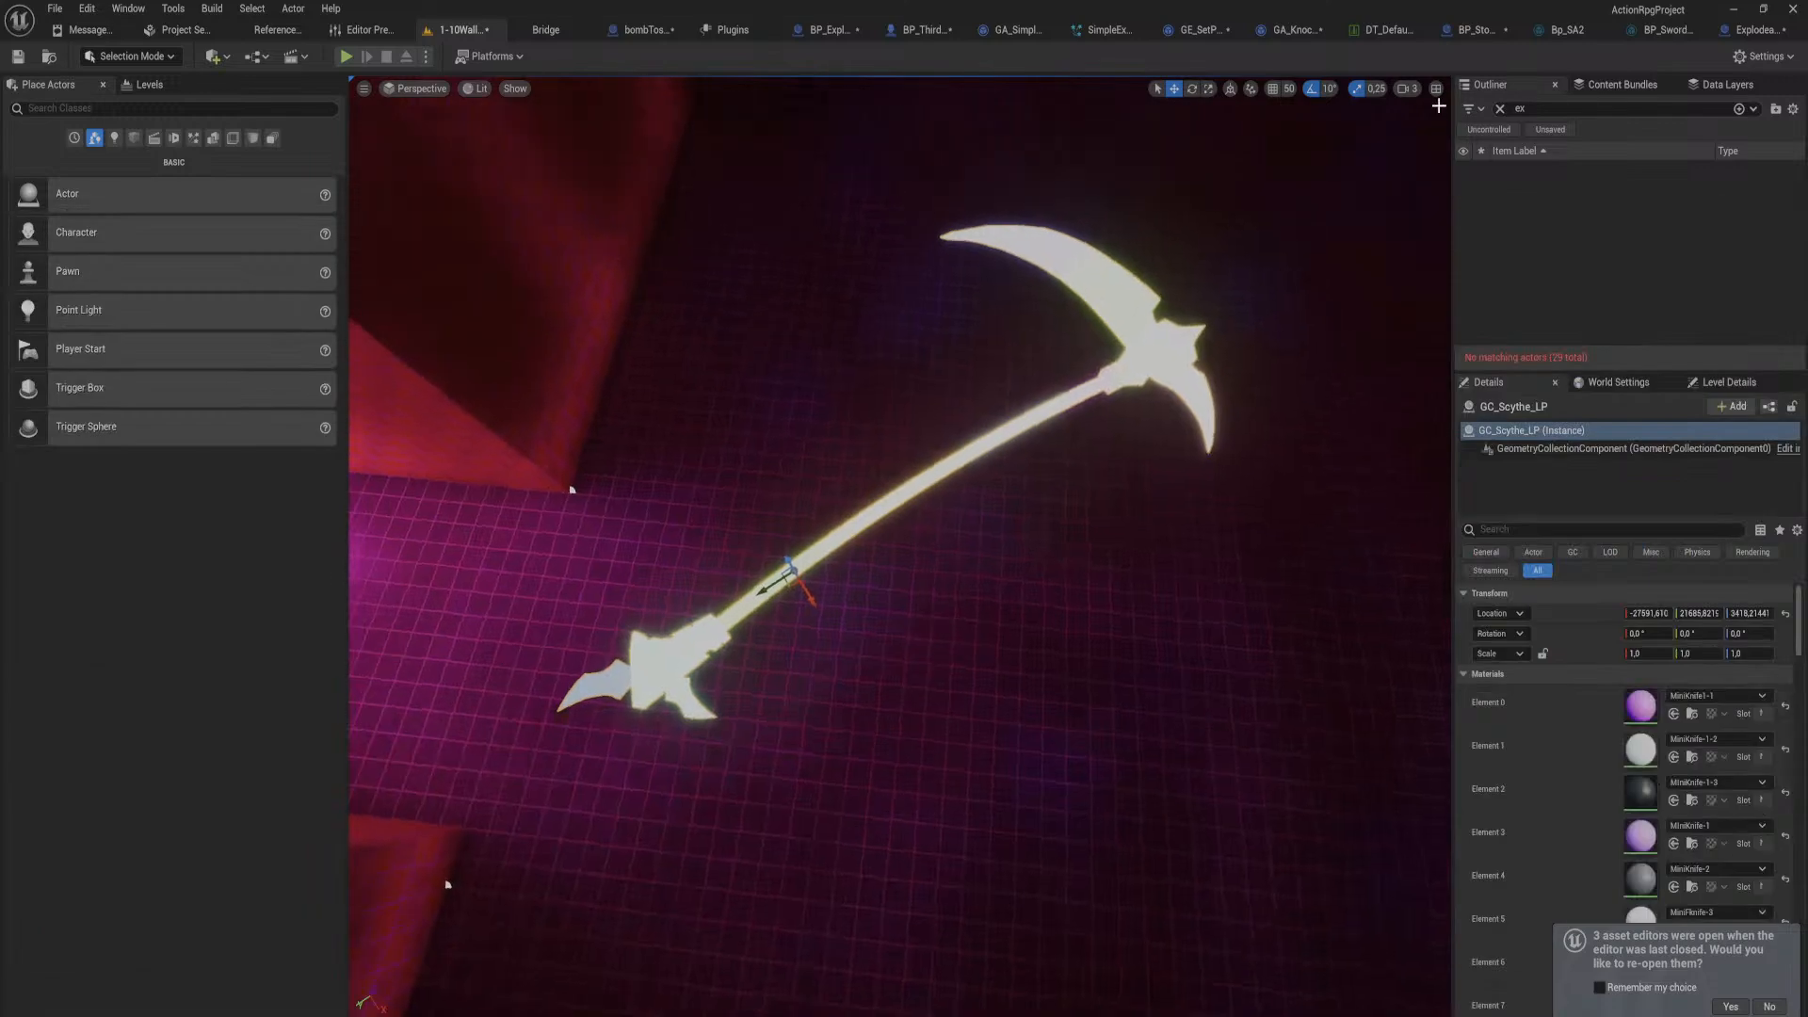
Step: Add a Geometry Collection component using GC_Scythe_LP to ExplodeableActor and compile the Blueprint
click(1742, 31)
click(31, 105)
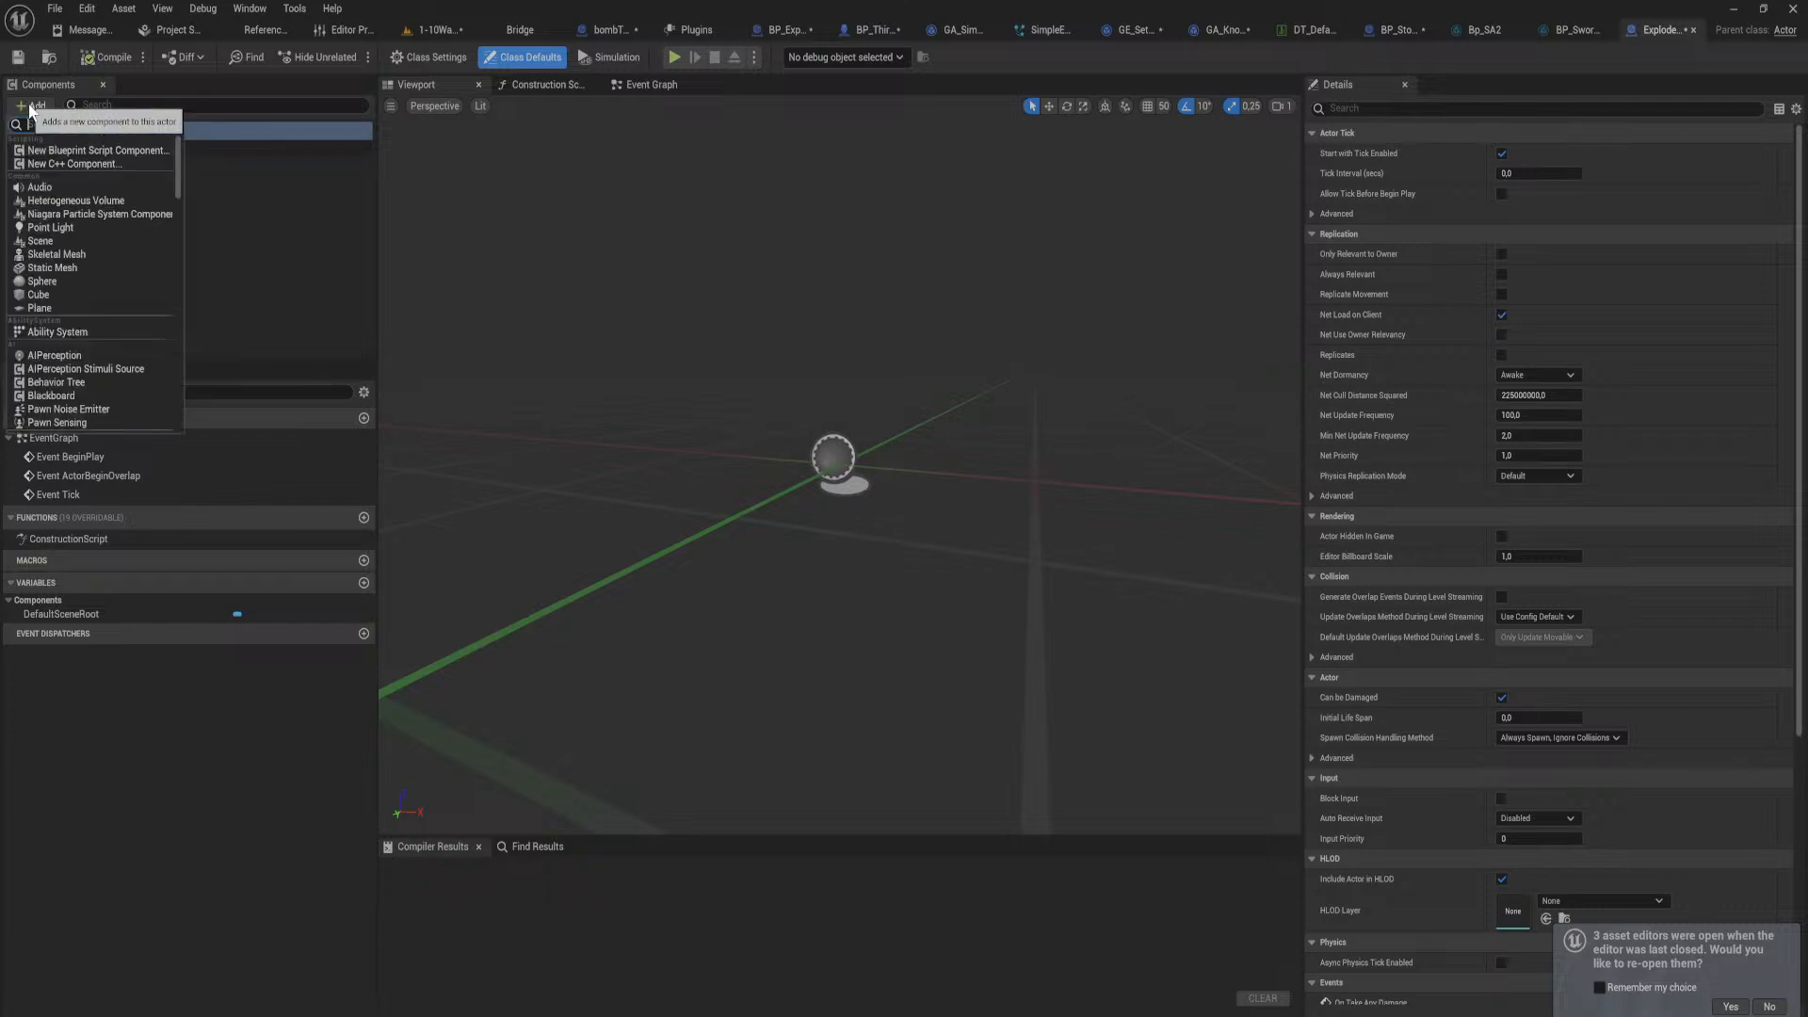
text(geom)
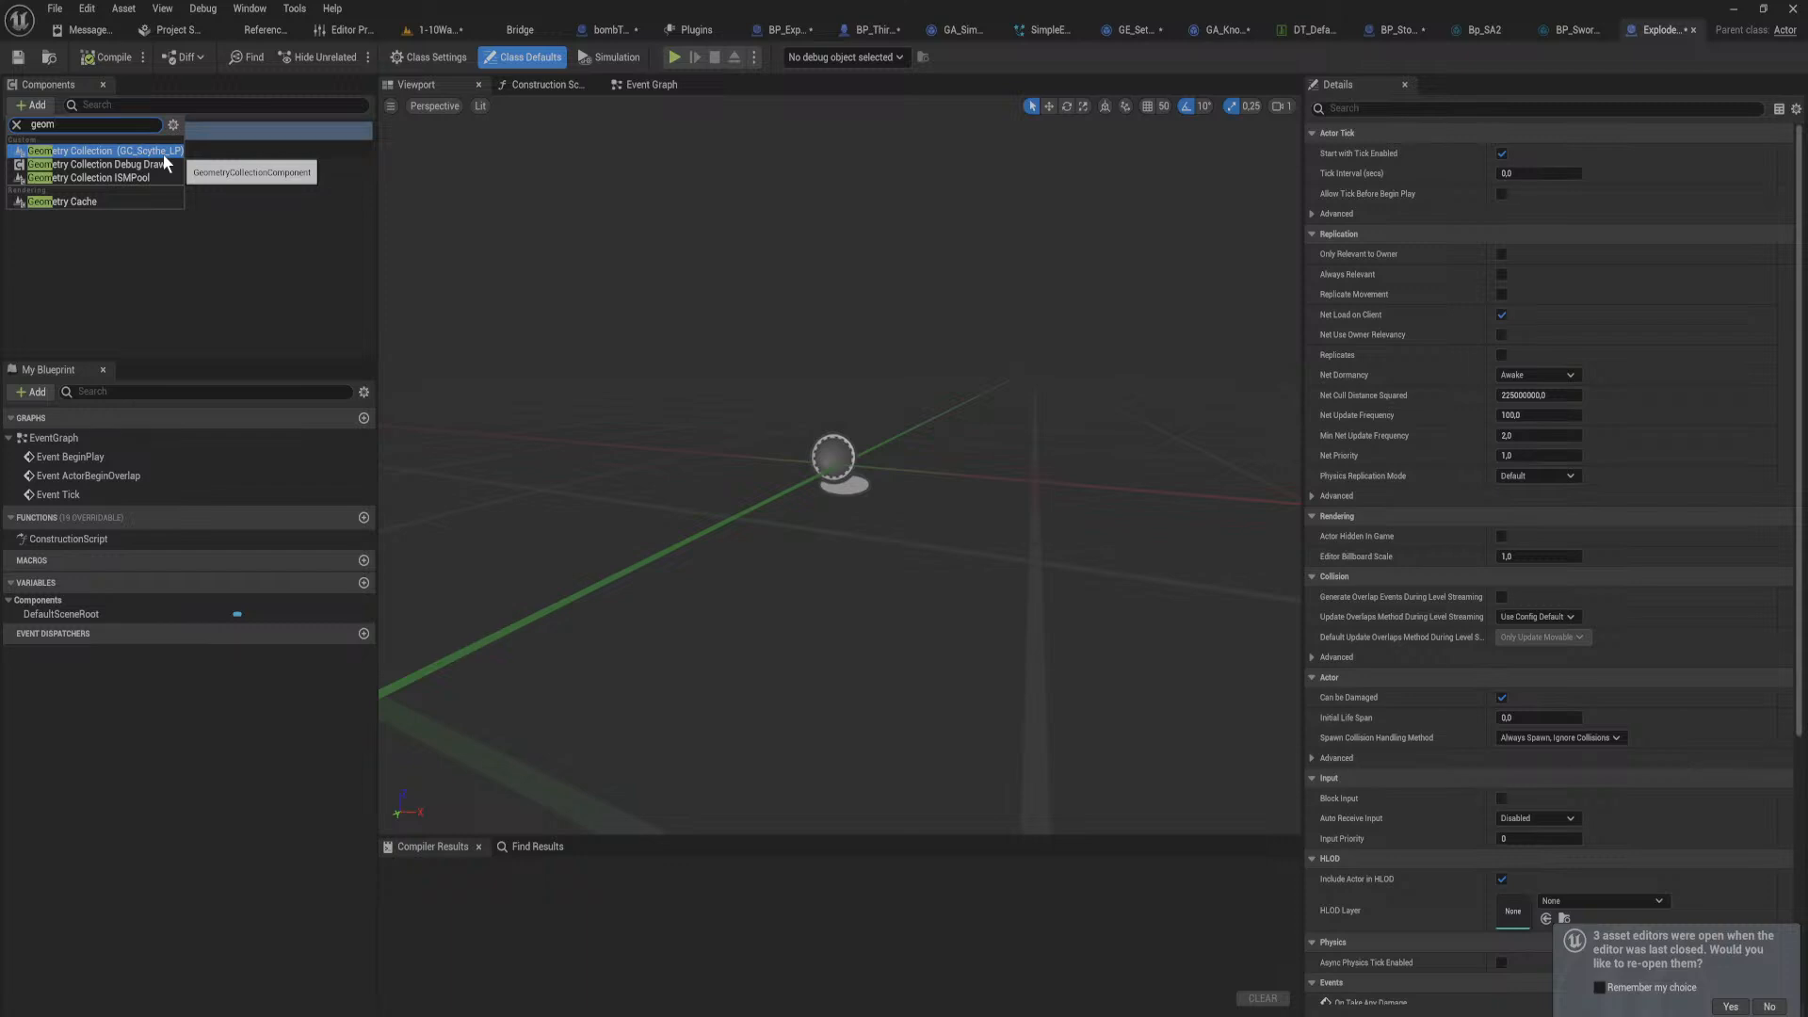
key(Escape)
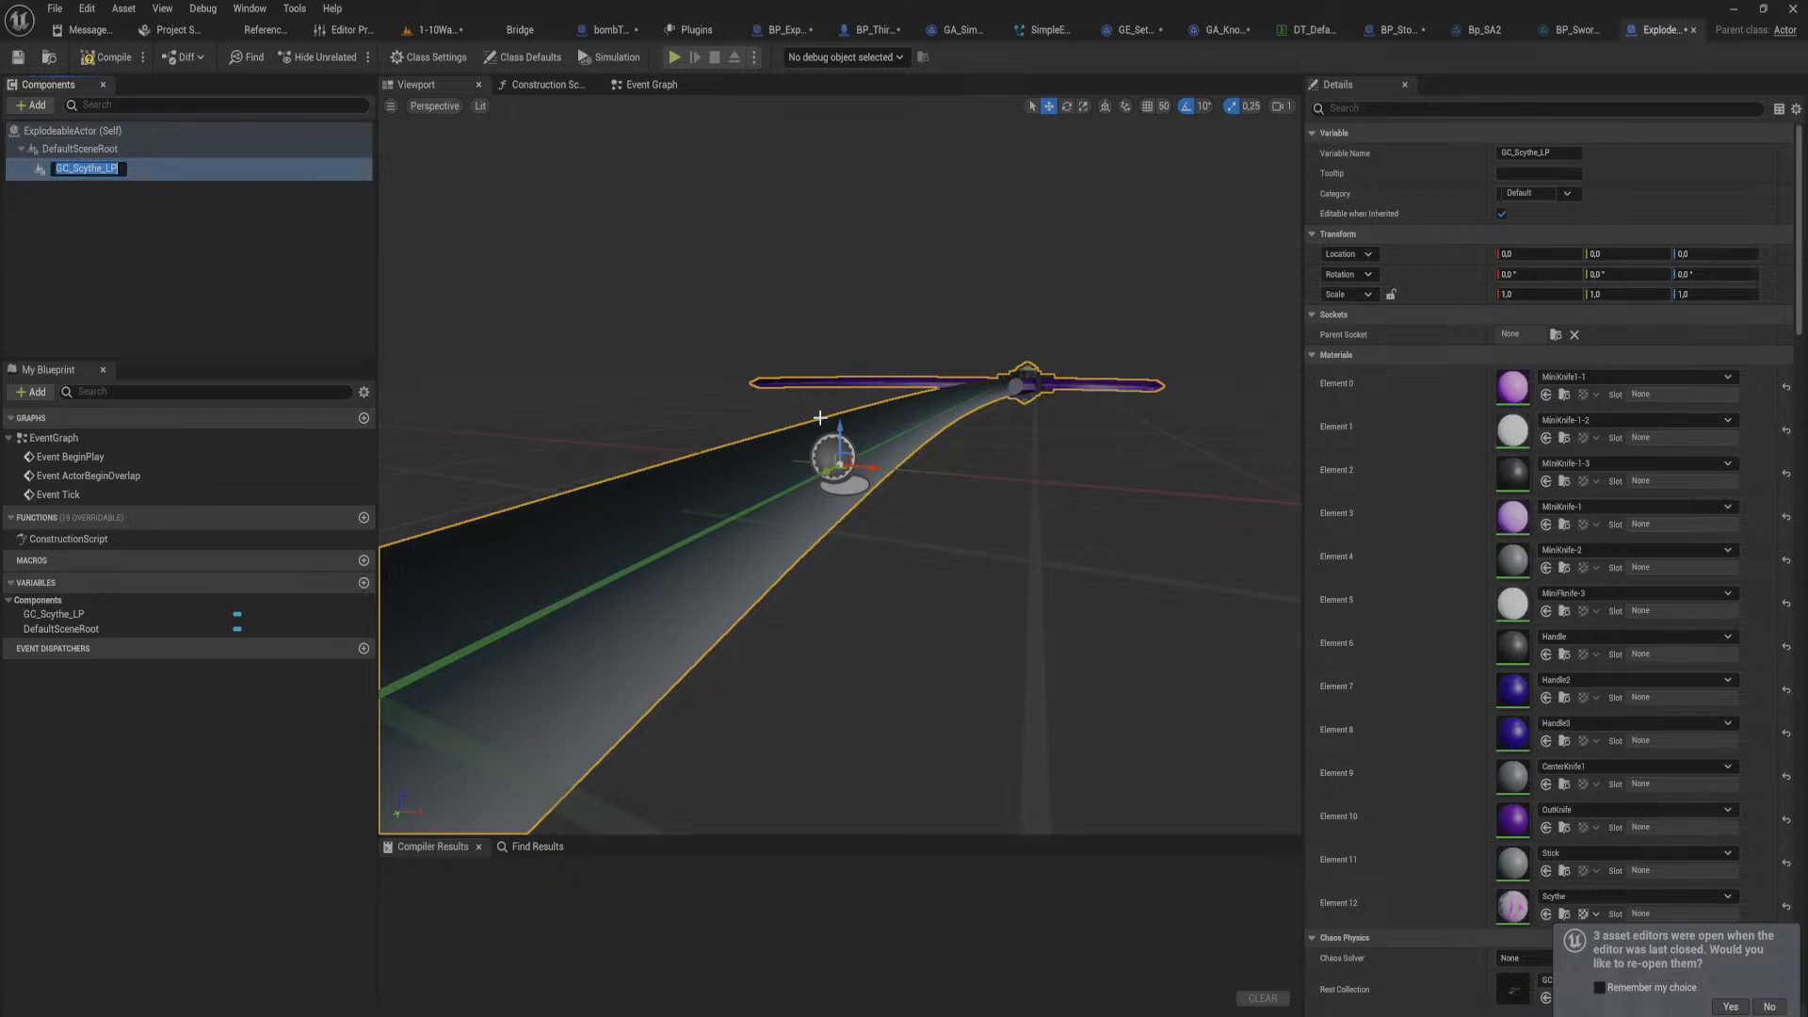
click(903, 416)
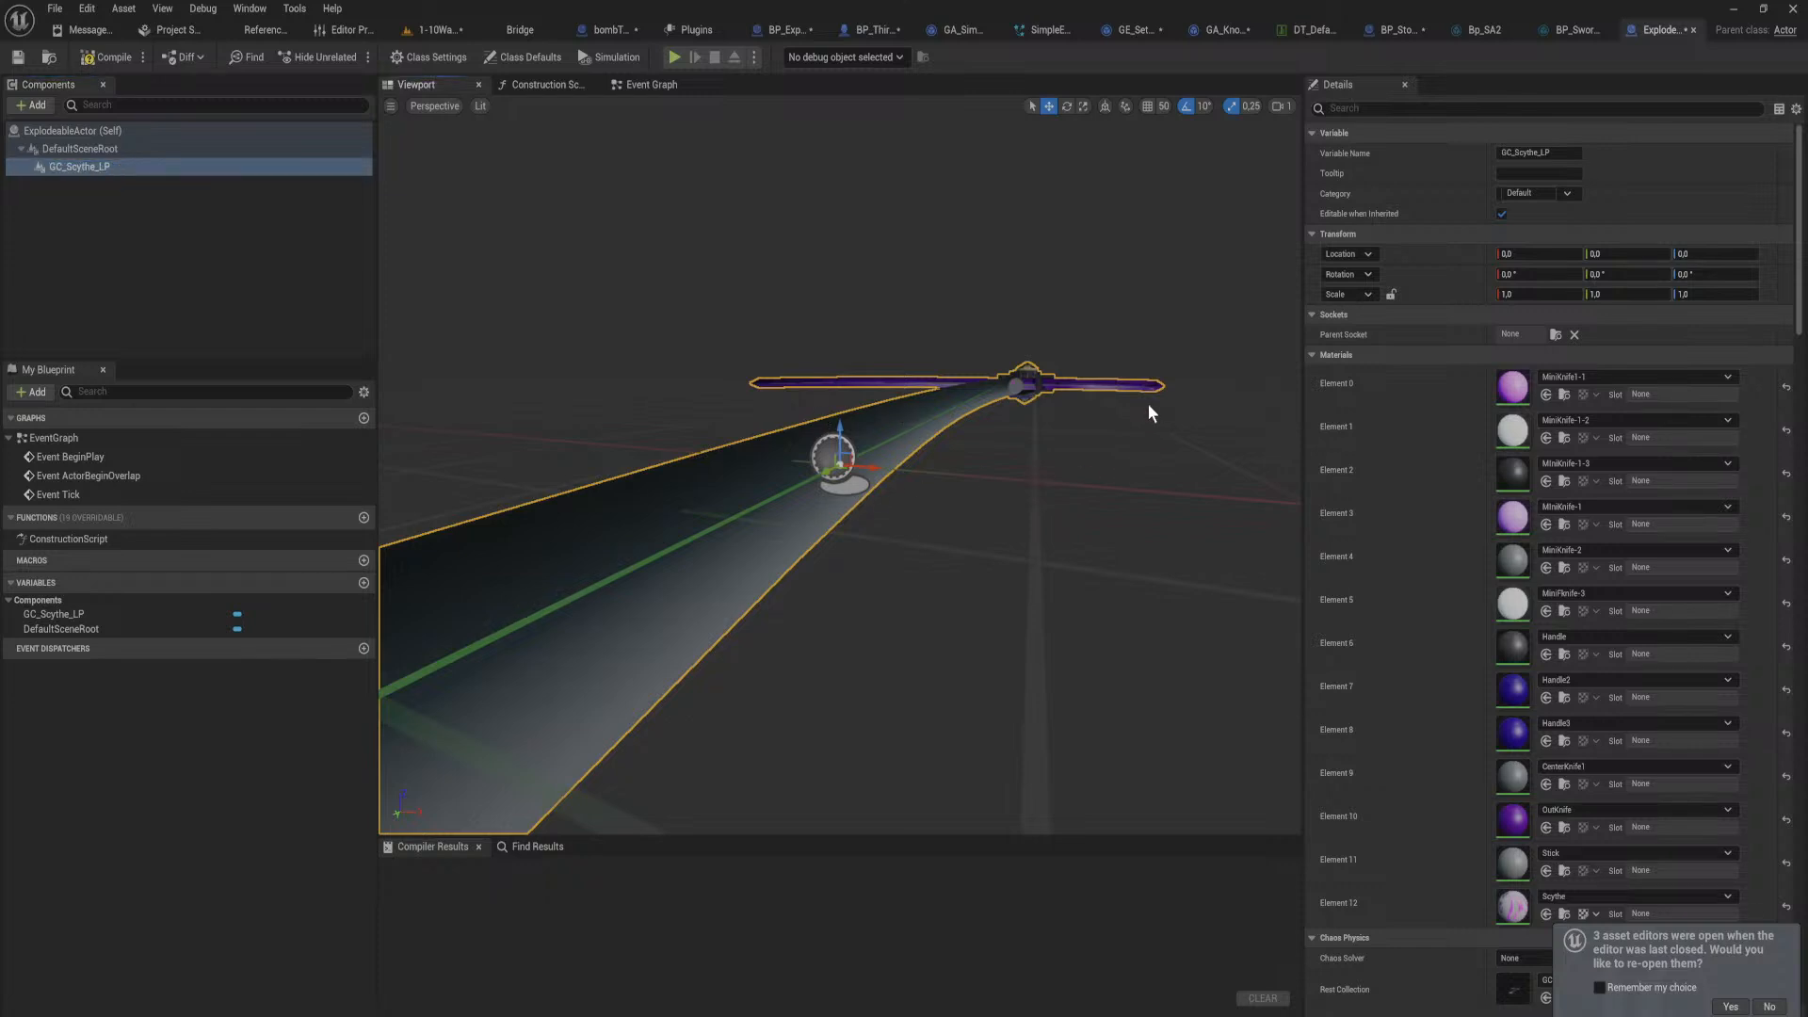
right_drag(1149, 413, 1168, 480)
key(s)
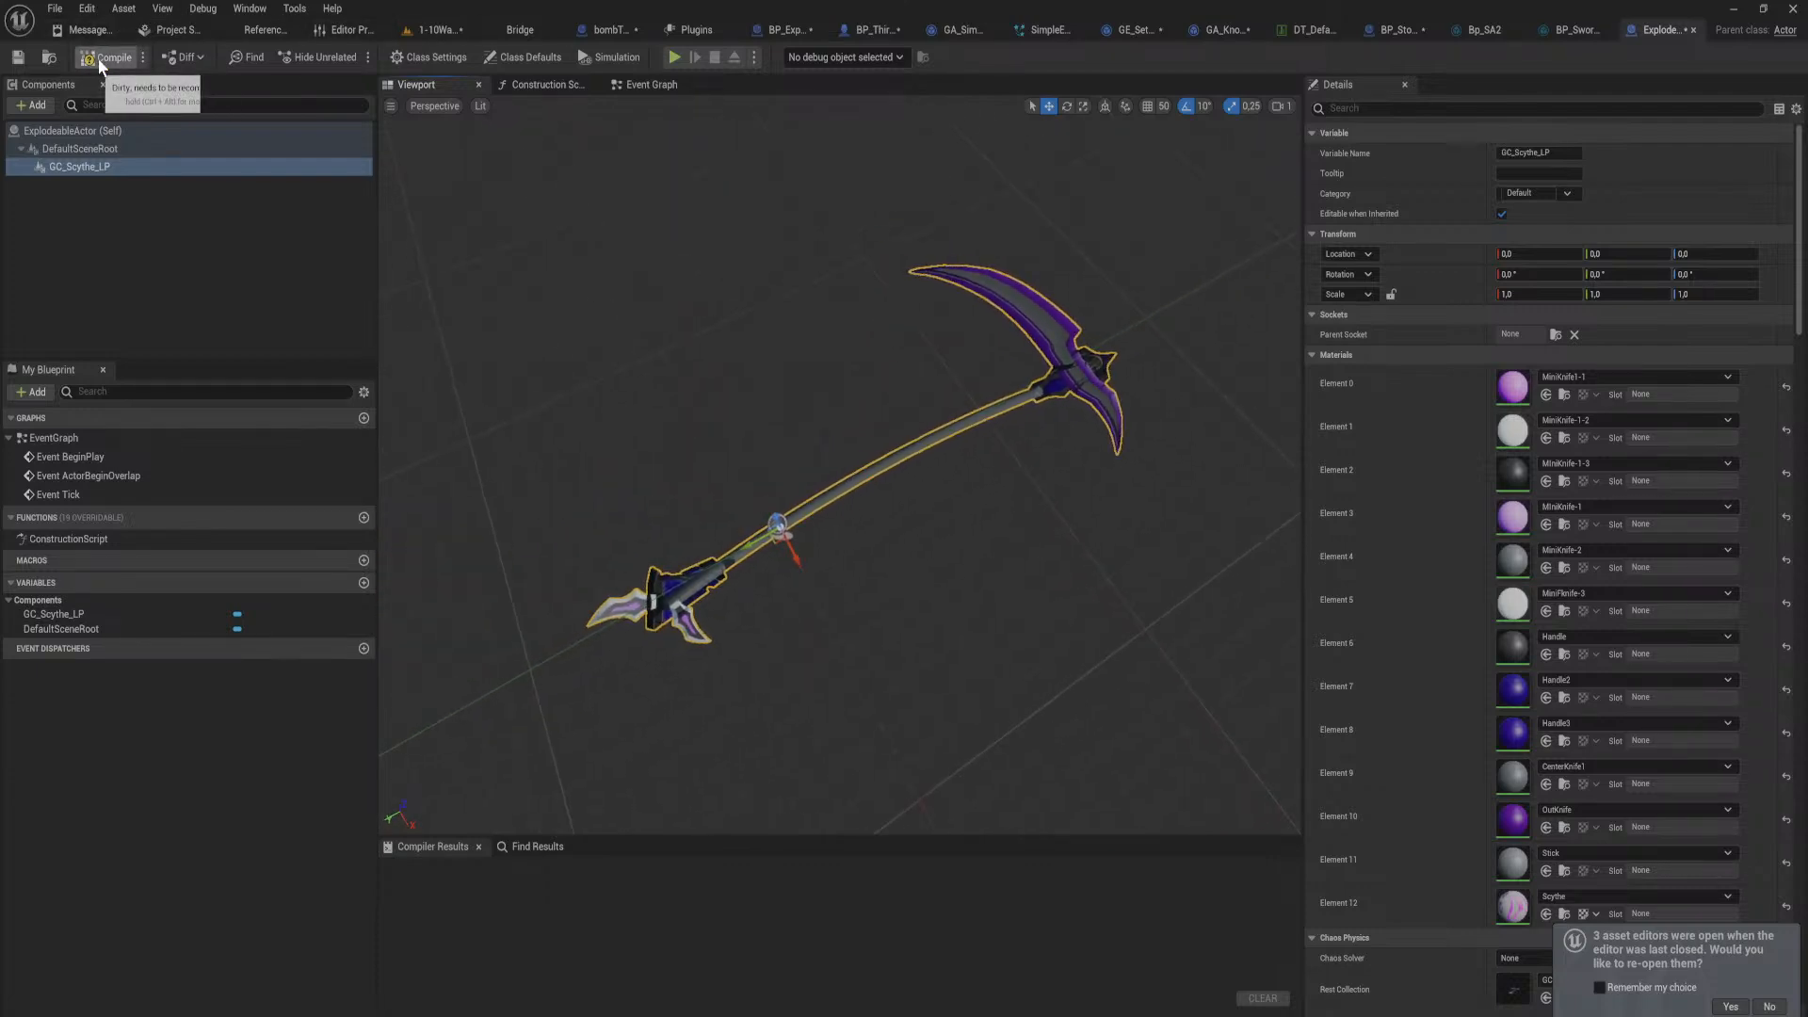
click(101, 60)
Step: Delete the fractured GC_Scythe_LP instance from the level
click(435, 29)
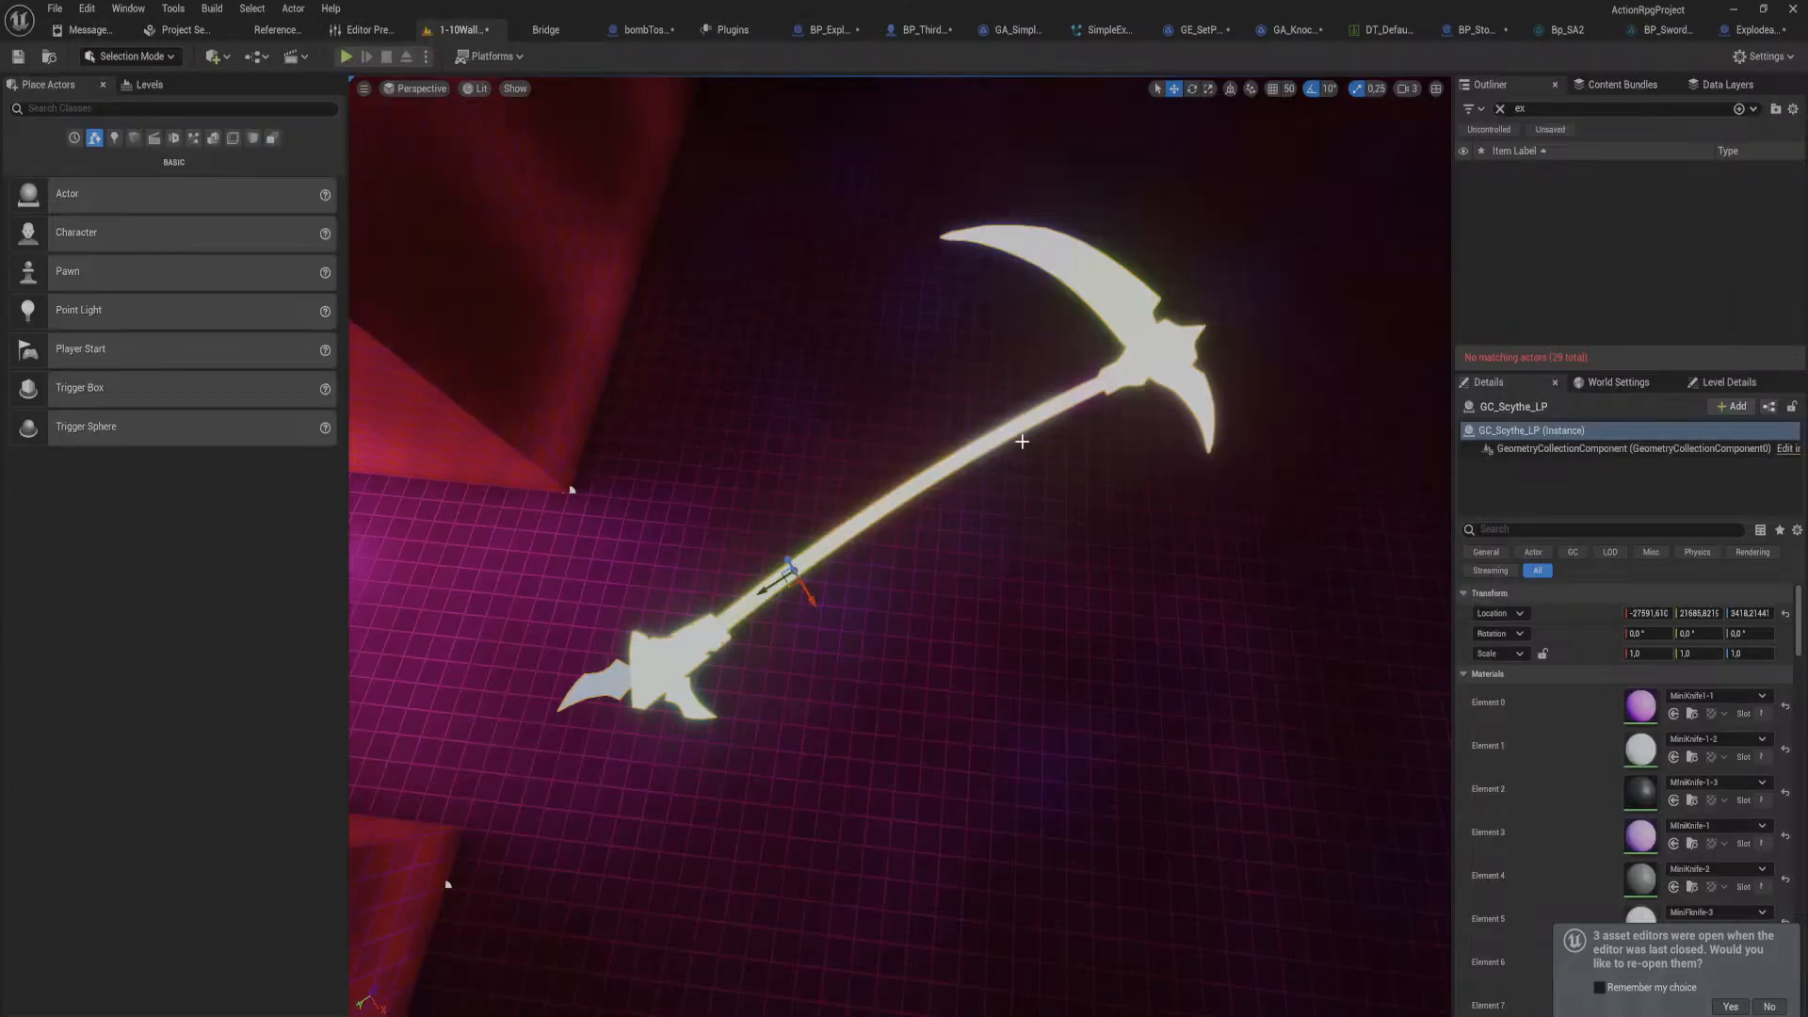
right_drag(1128, 416, 1036, 377)
key(Delete)
right_drag(1018, 489, 819, 372)
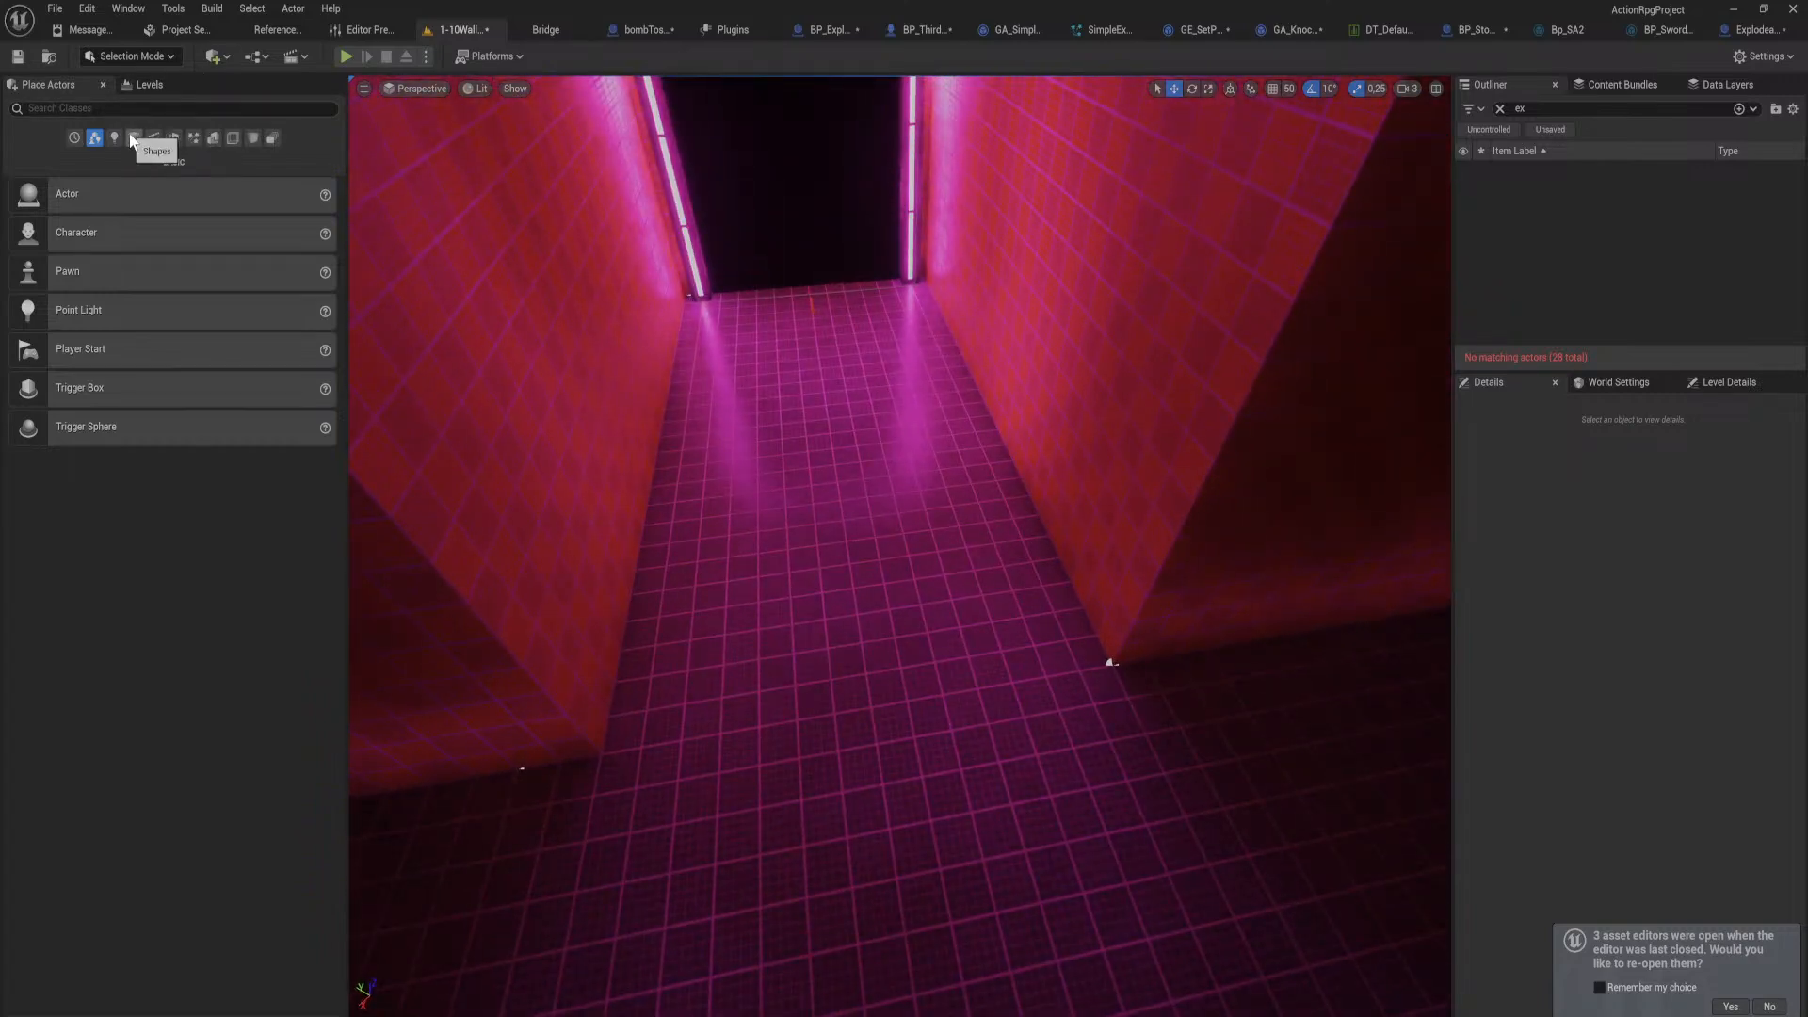
Step: In Modeling mode, create a 100 × 100 × 100 static mesh box at the foot of the corridor's right wall
click(142, 56)
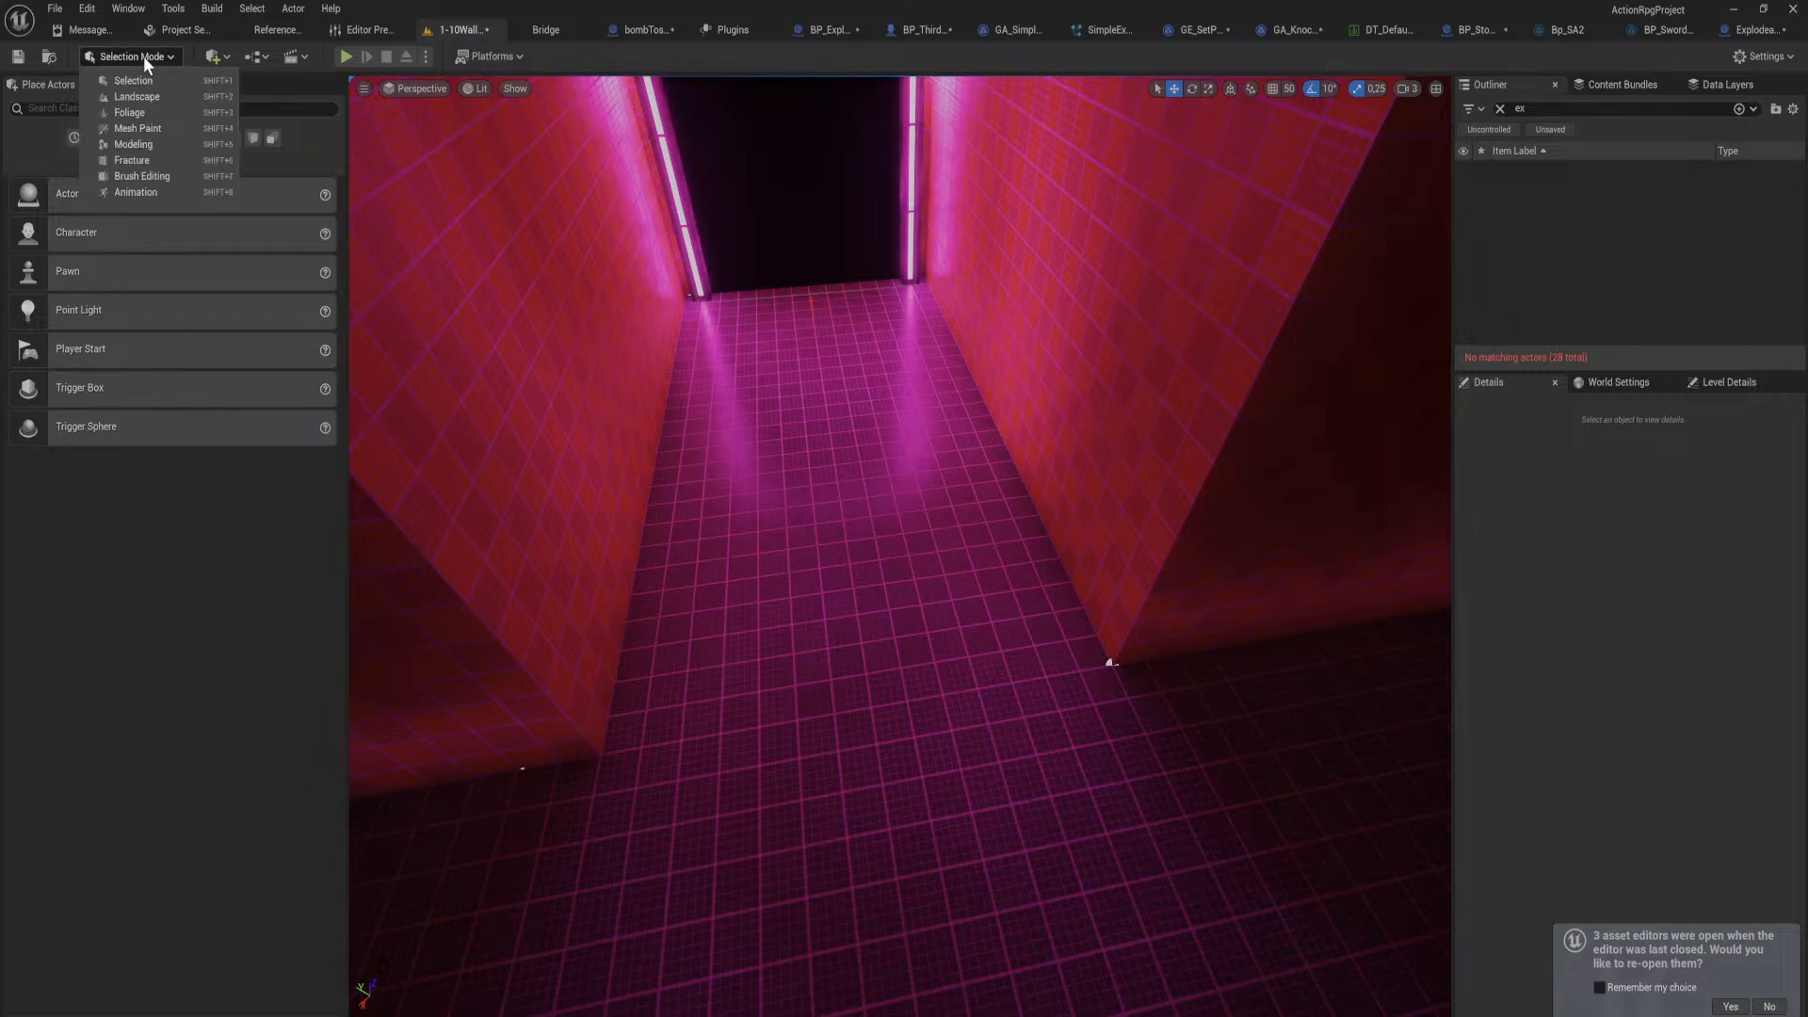
click(156, 145)
click(81, 381)
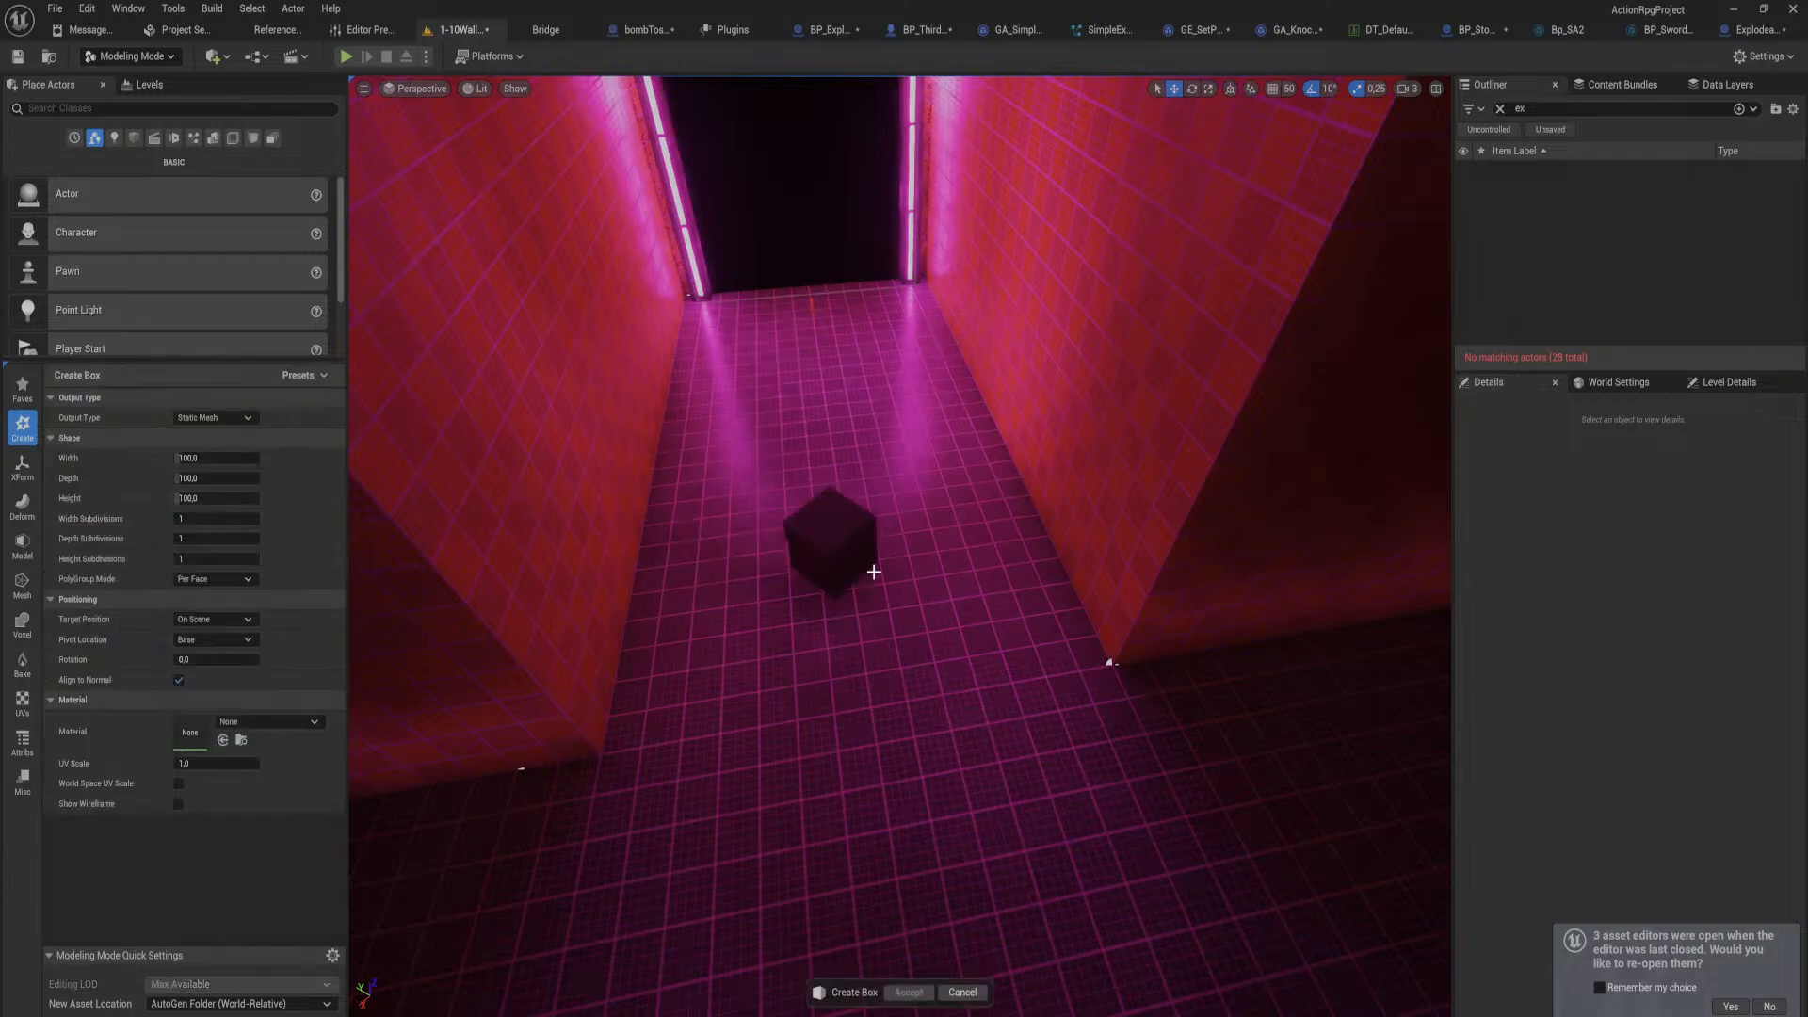
click(1196, 593)
drag(1170, 593, 1066, 574)
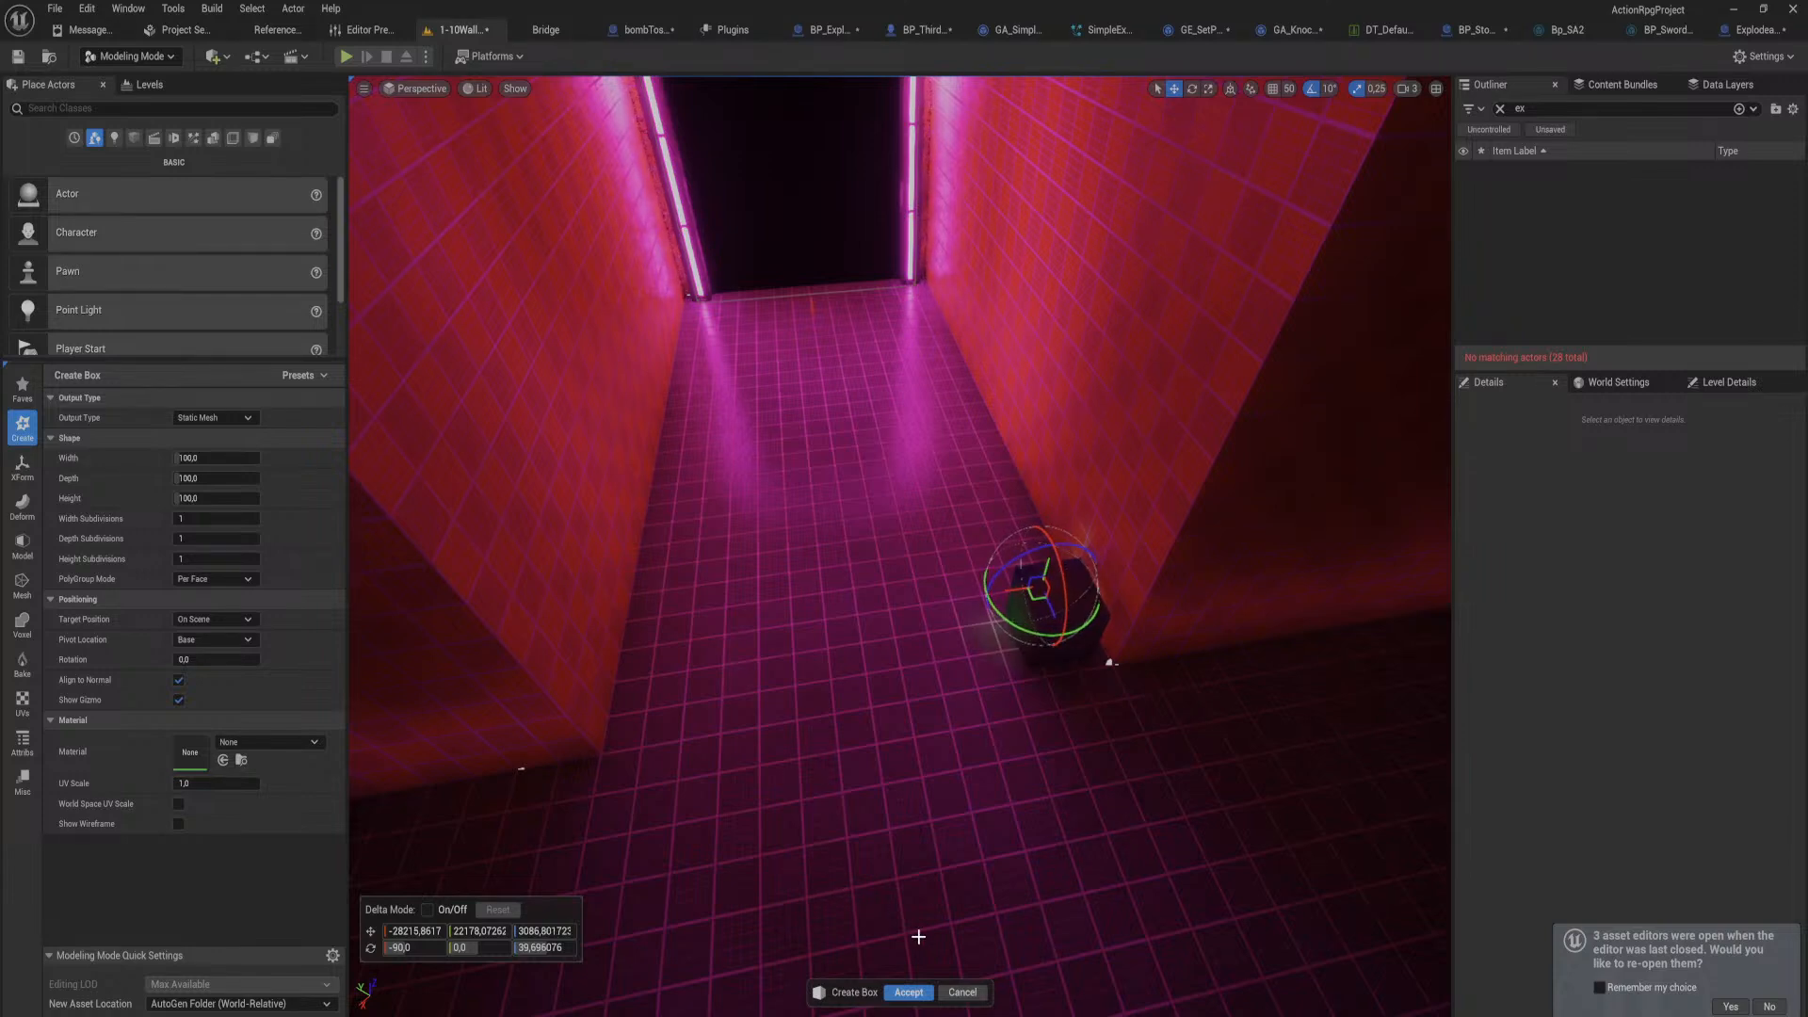
click(909, 994)
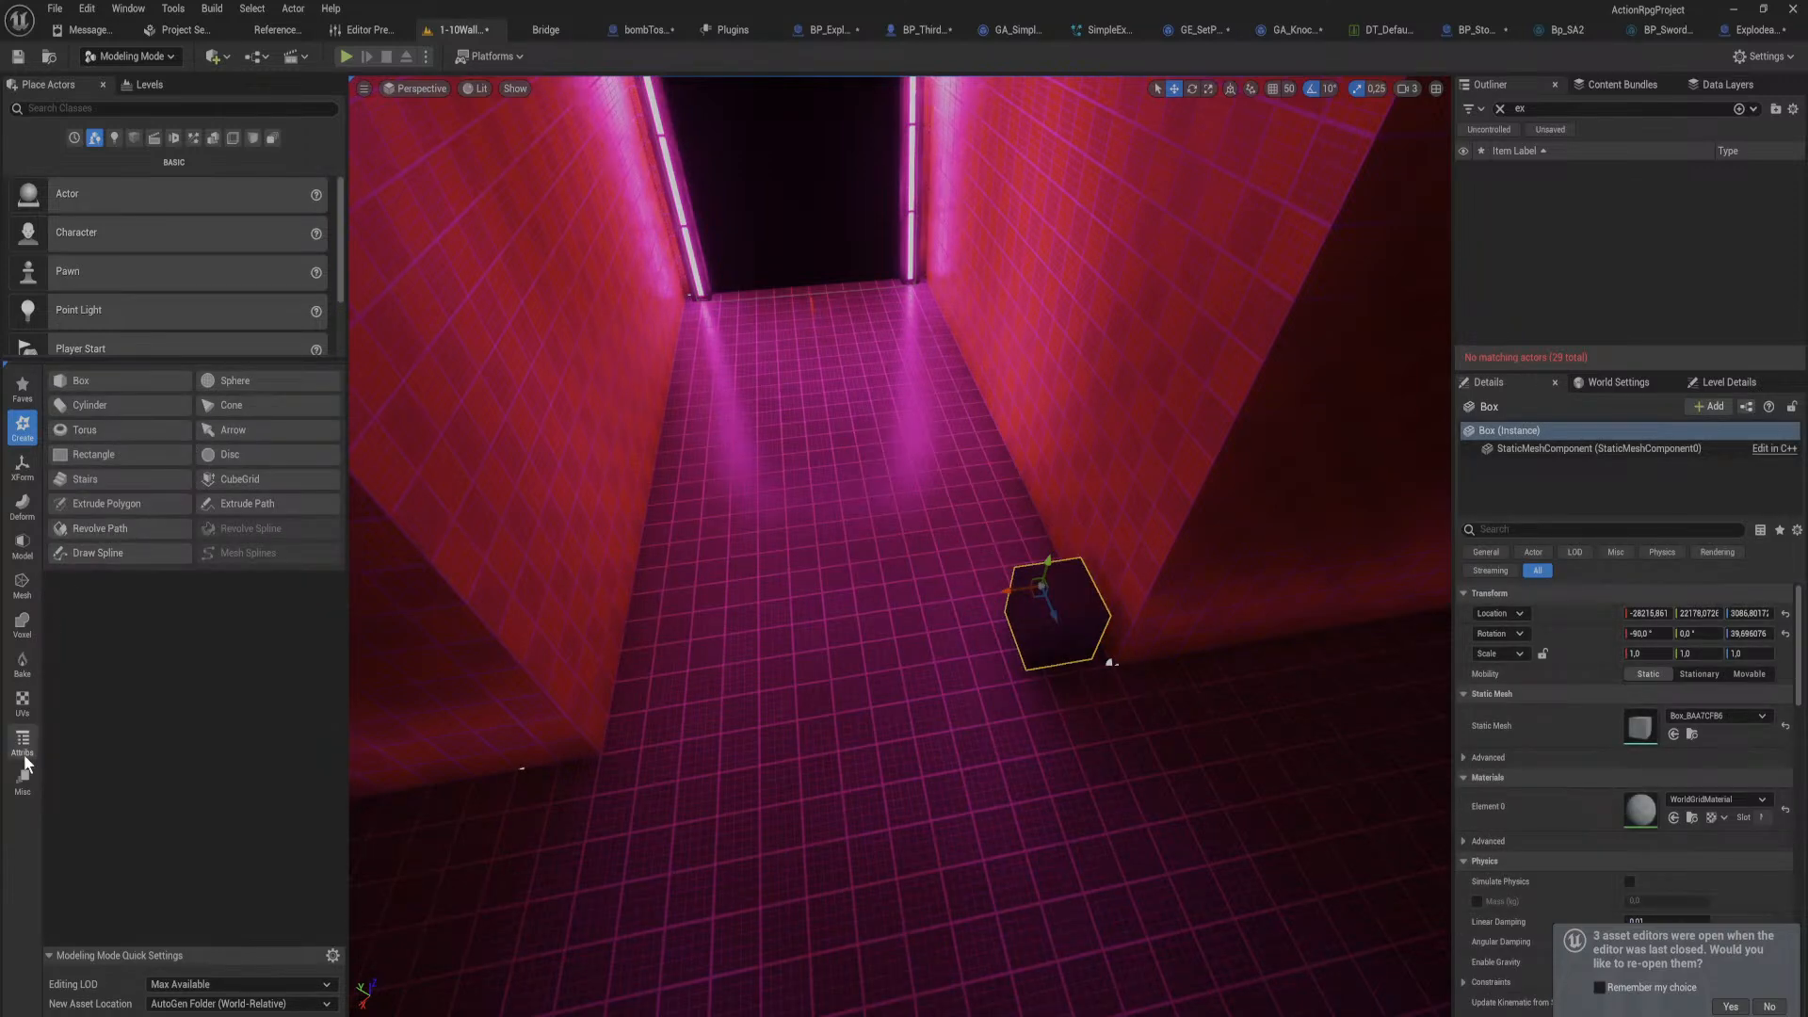
Step: Use PolyGroup Edit to stretch the box's side and top faces into a wall slab covering the doorway, and accept the edit
click(24, 551)
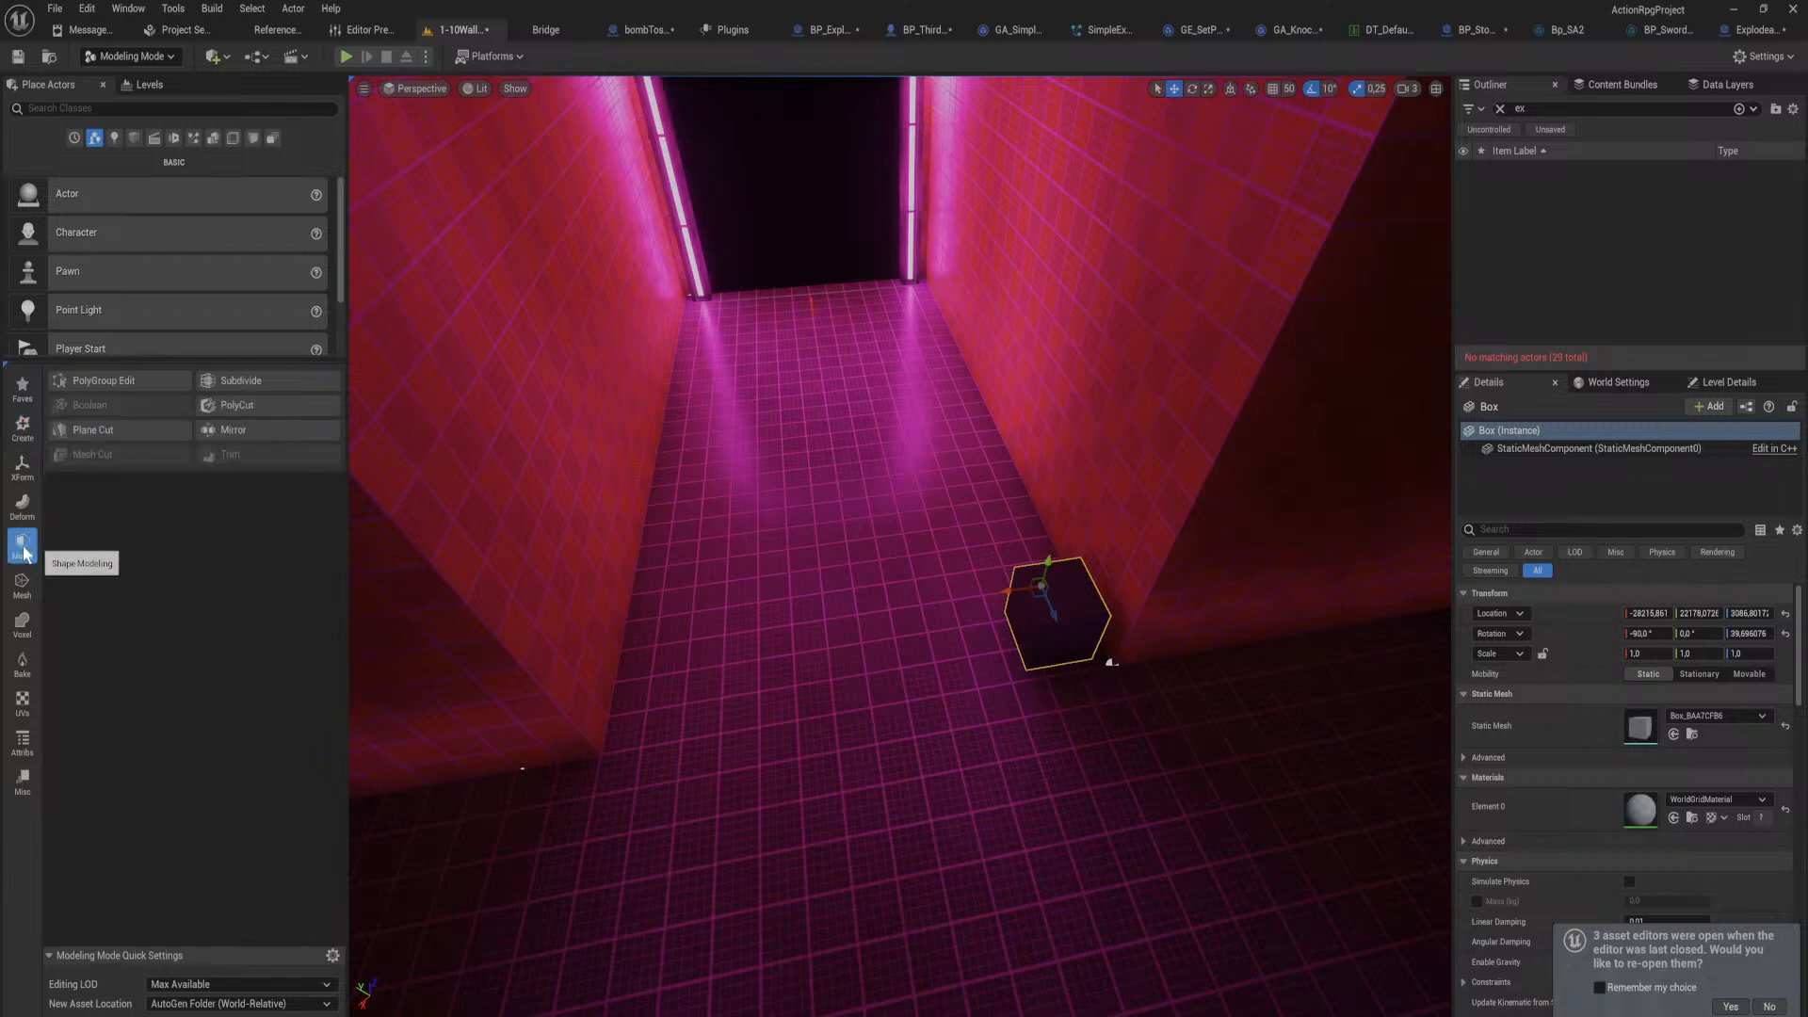
click(158, 382)
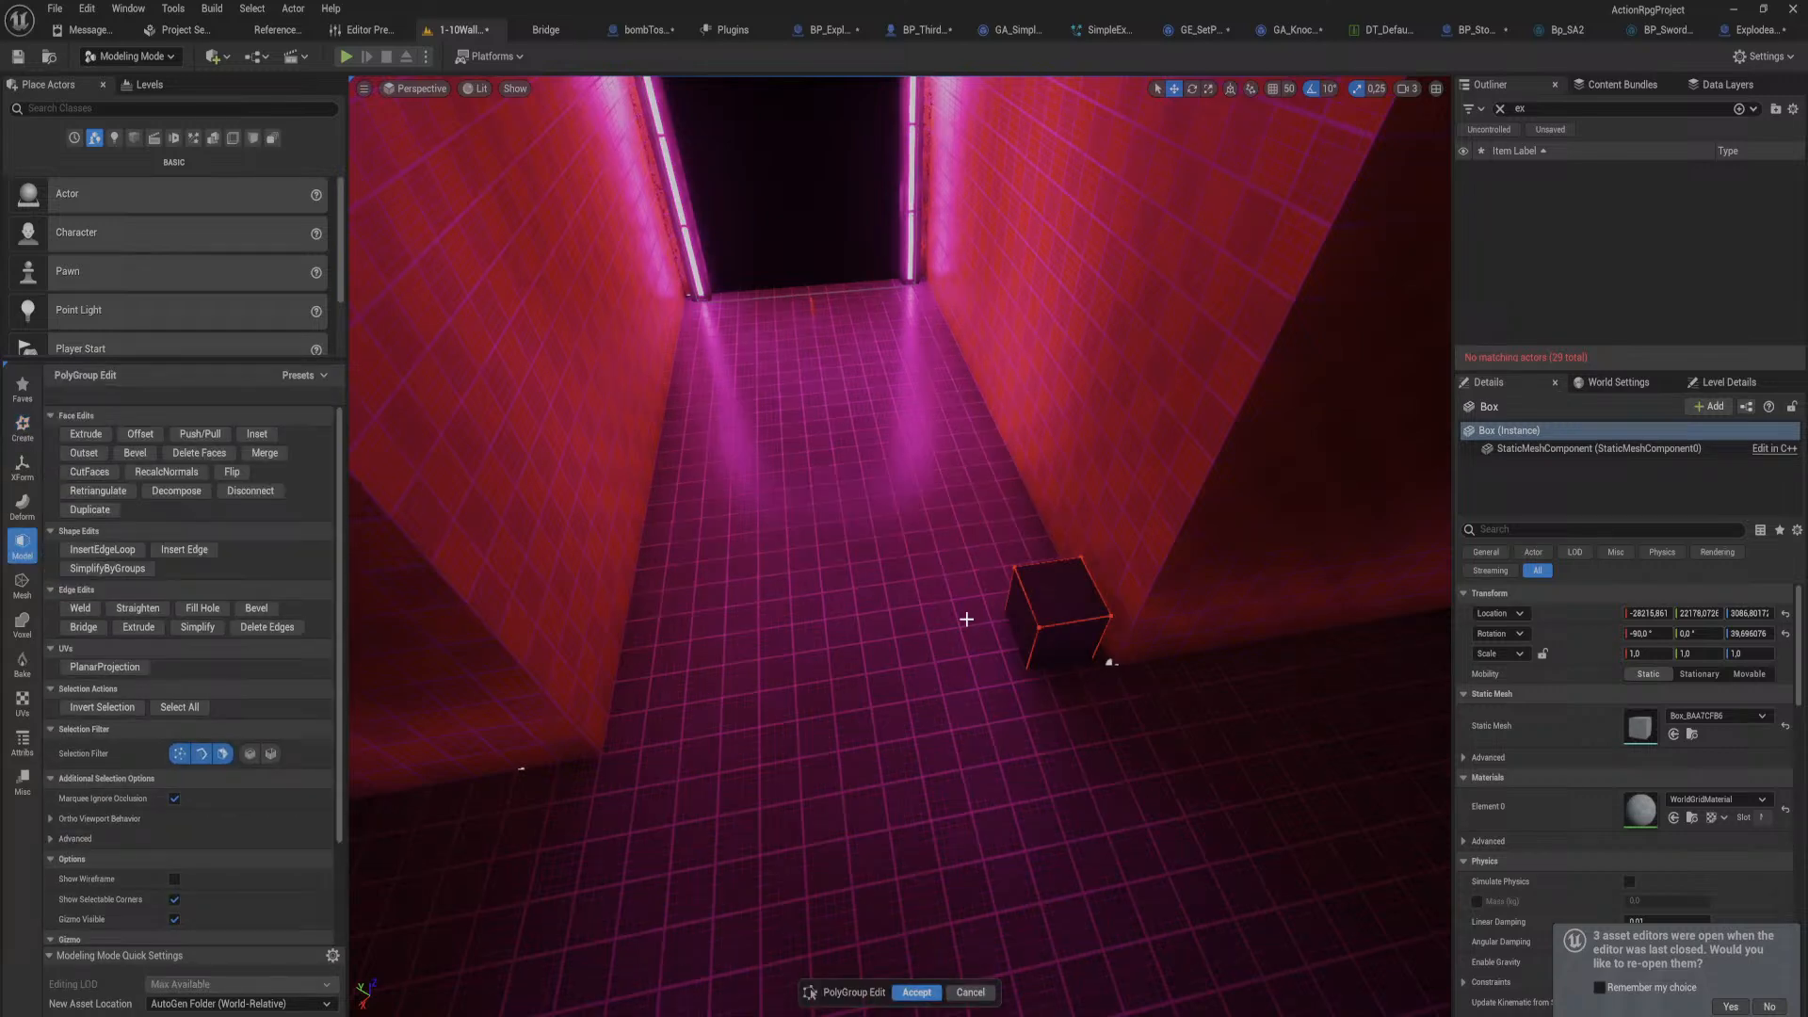
click(1017, 617)
drag(998, 621, 586, 655)
click(856, 646)
drag(846, 605, 806, 283)
key(s)
right_drag(806, 282, 906, 549)
drag(906, 549, 922, 298)
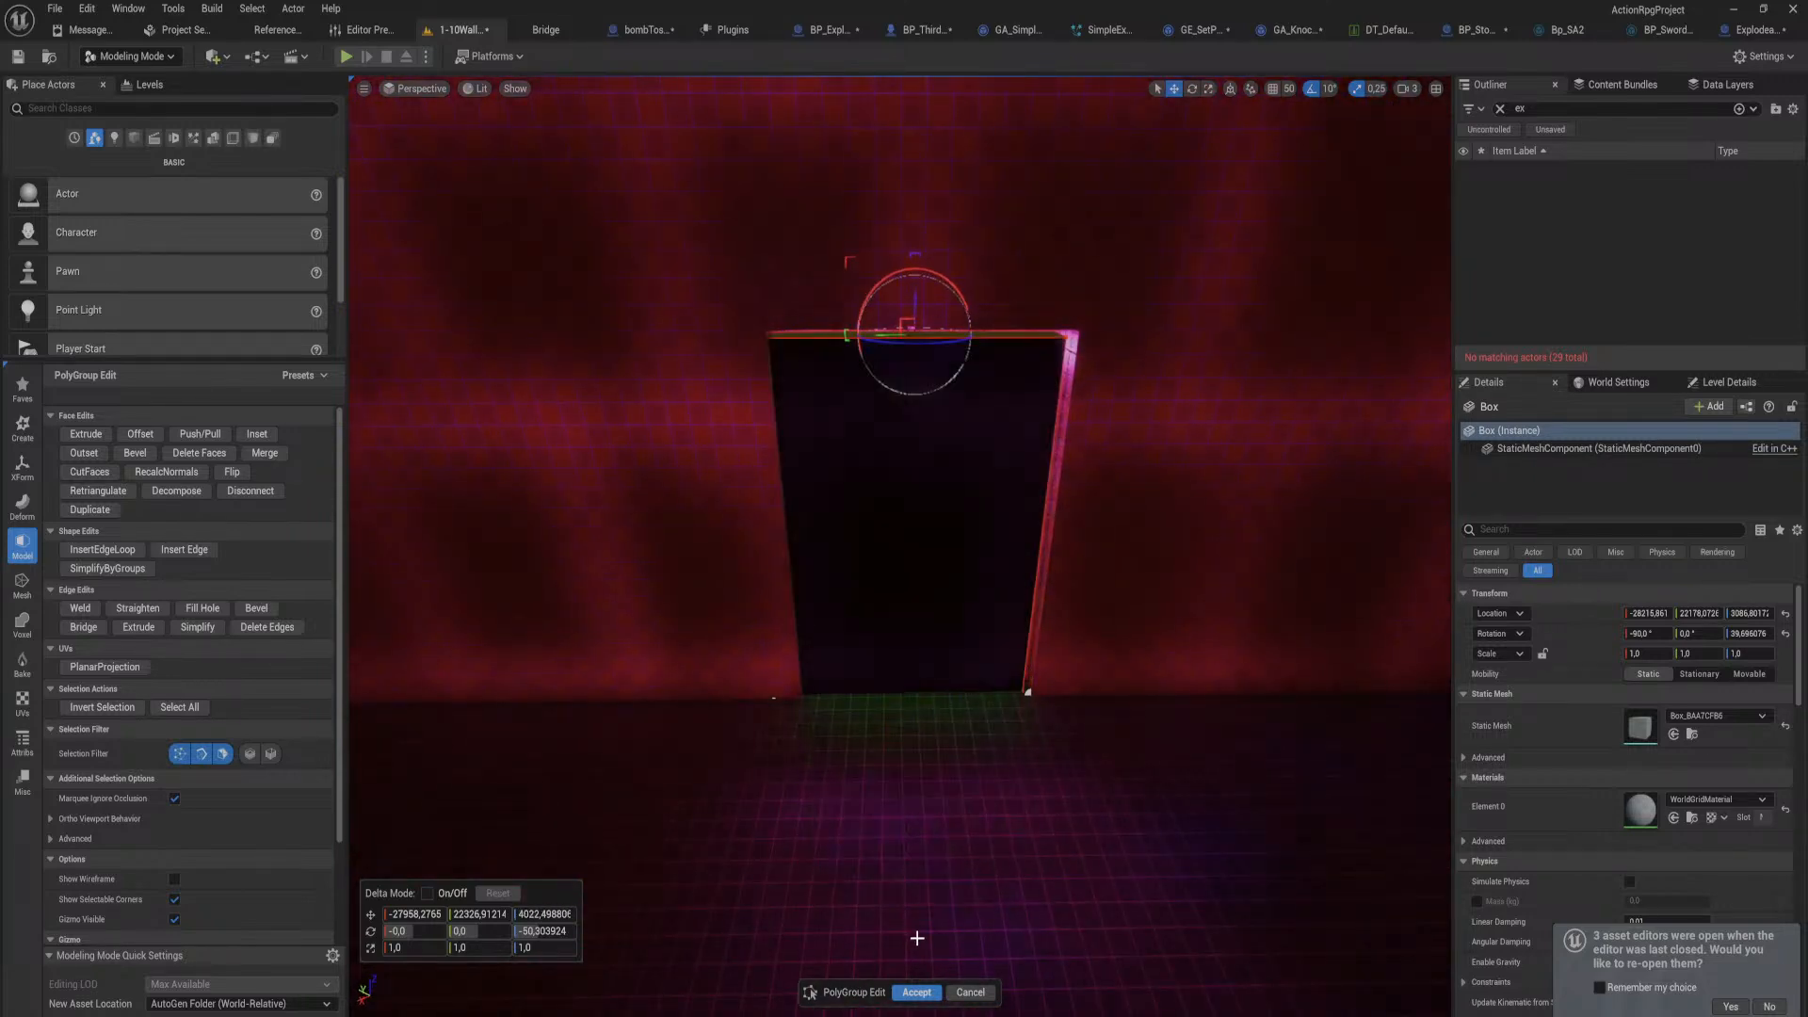
click(916, 992)
Step: Shift the wall slab slightly sideways so it lines up with the doorway opening
key(w)
right_drag(924, 731, 944, 696)
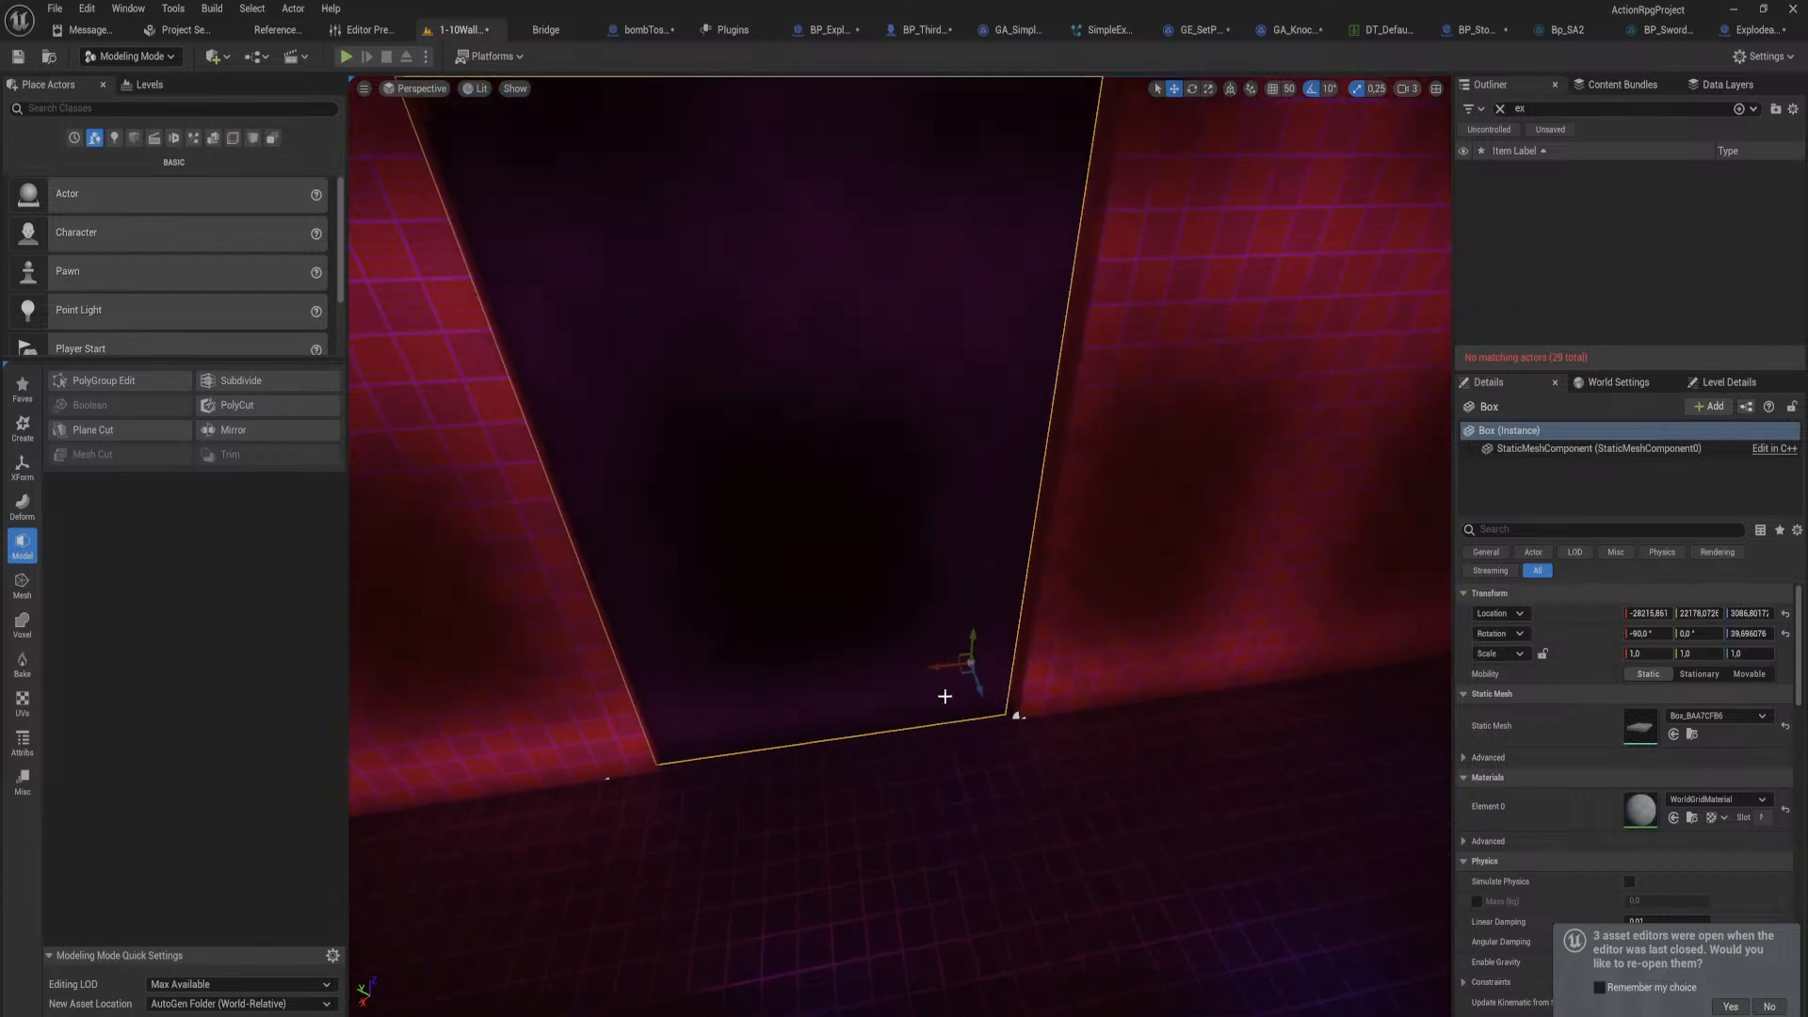
drag(936, 666, 941, 666)
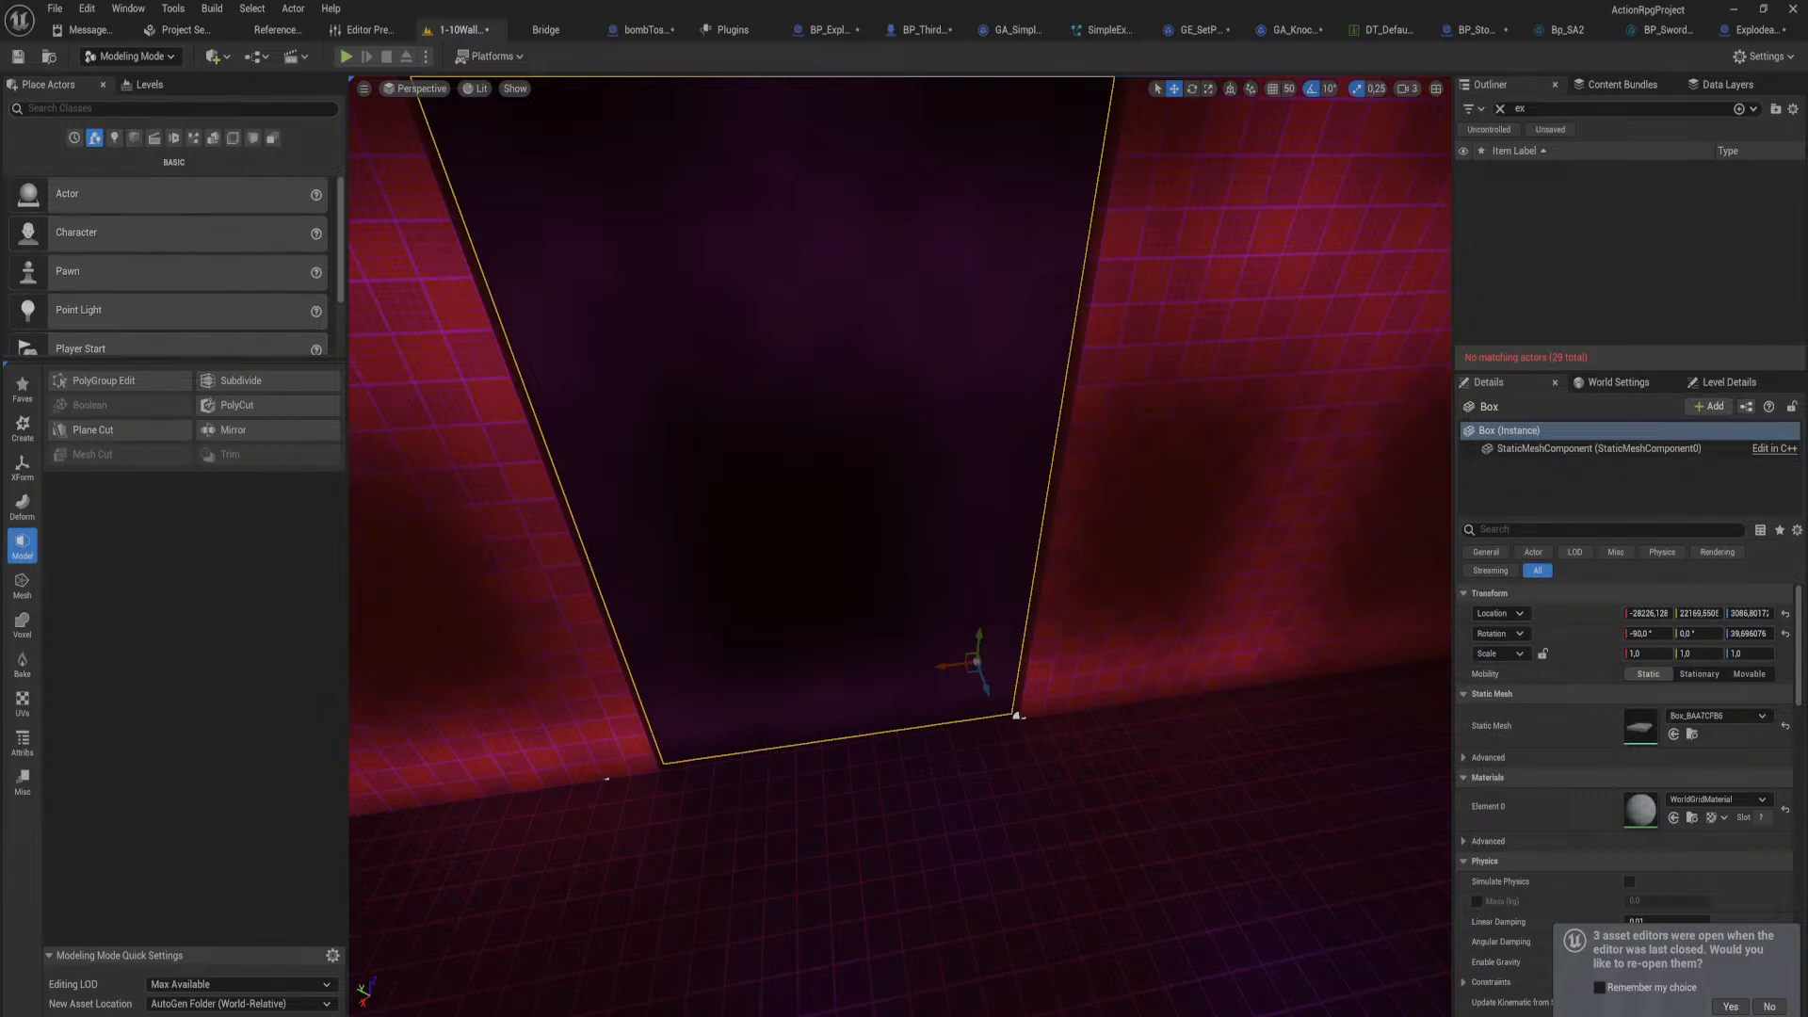
Step: Check which assets the GC_Scythe_LP component's Rest Collection offers in ExplodeableActor, and return to the level
click(1751, 29)
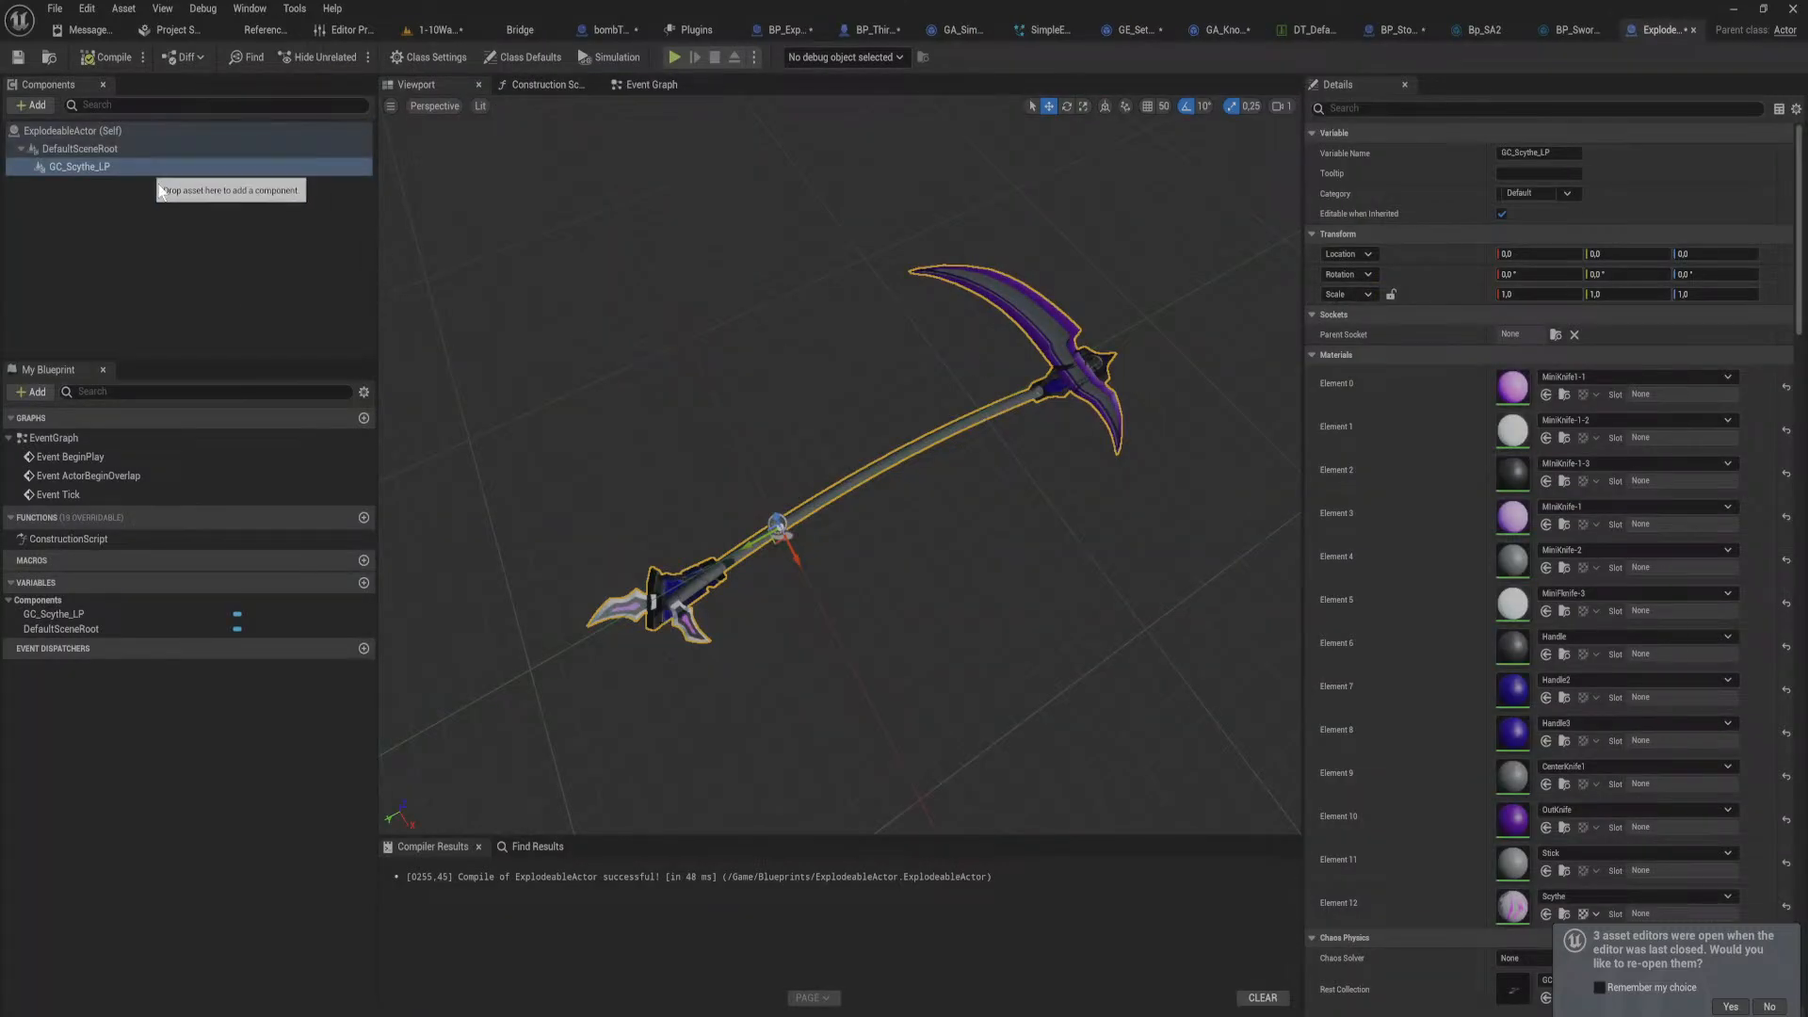
scroll(1437, 292, down, 5)
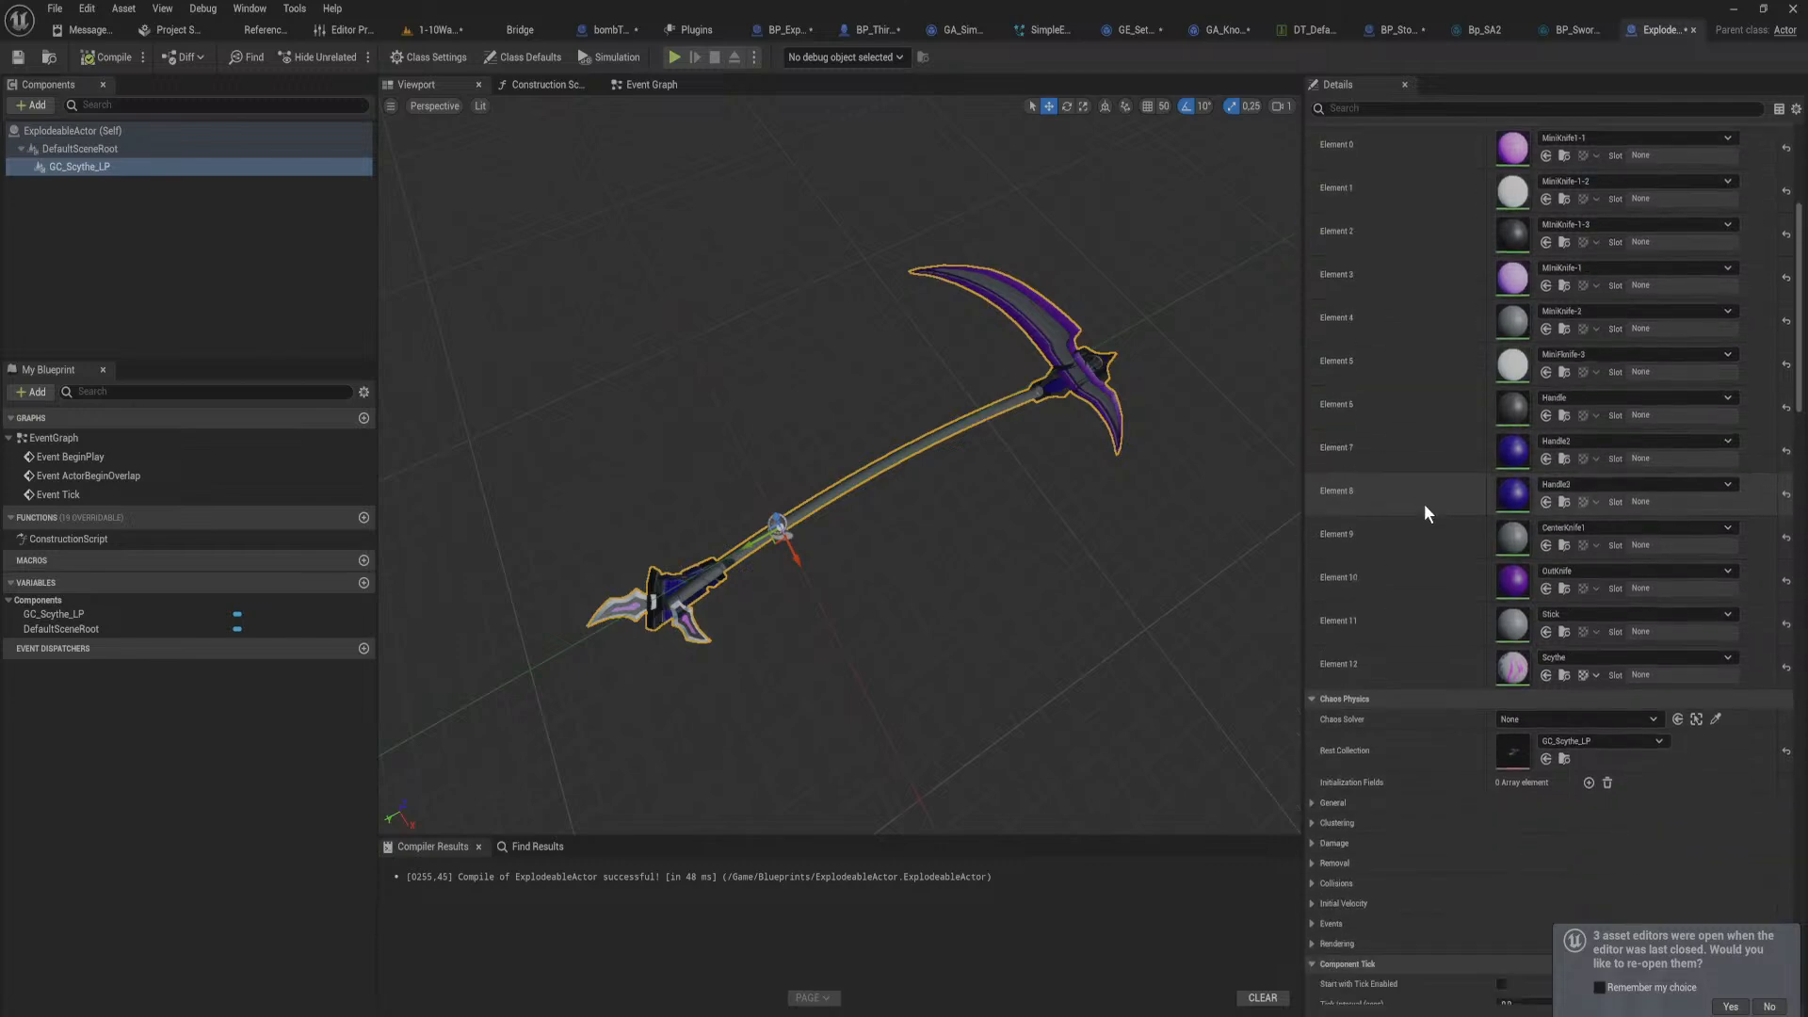
click(1604, 744)
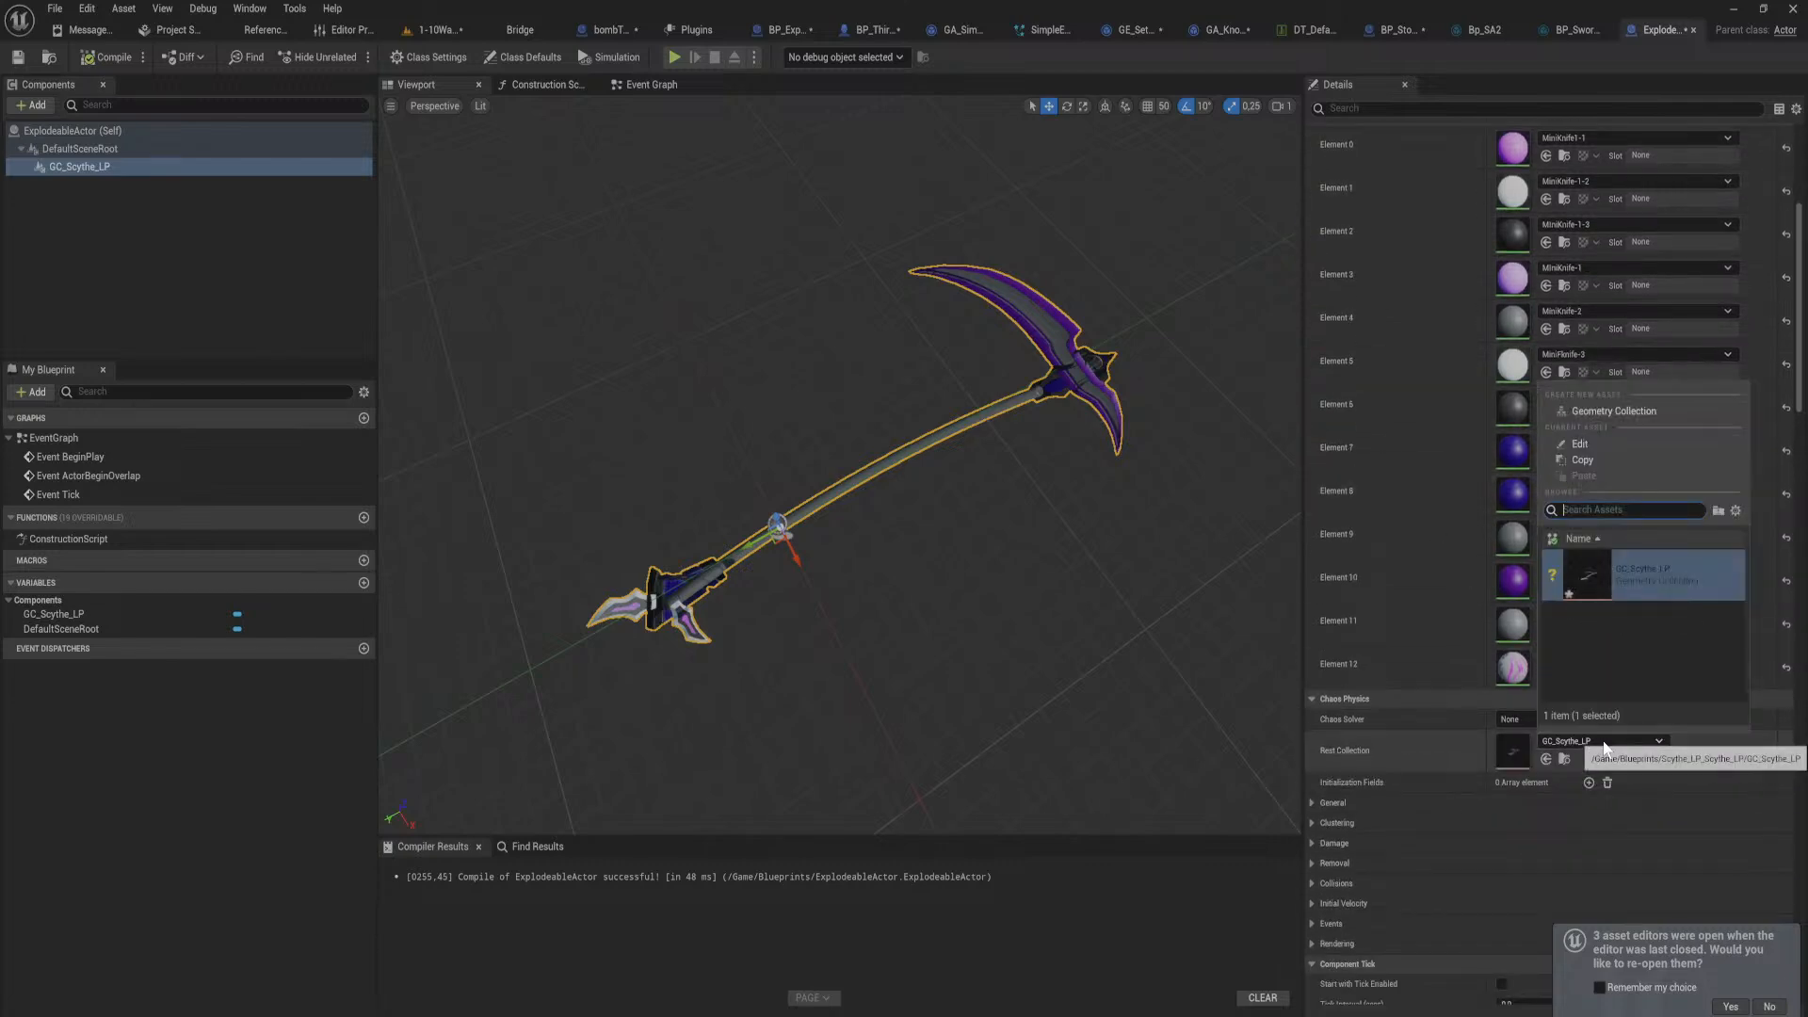
click(446, 25)
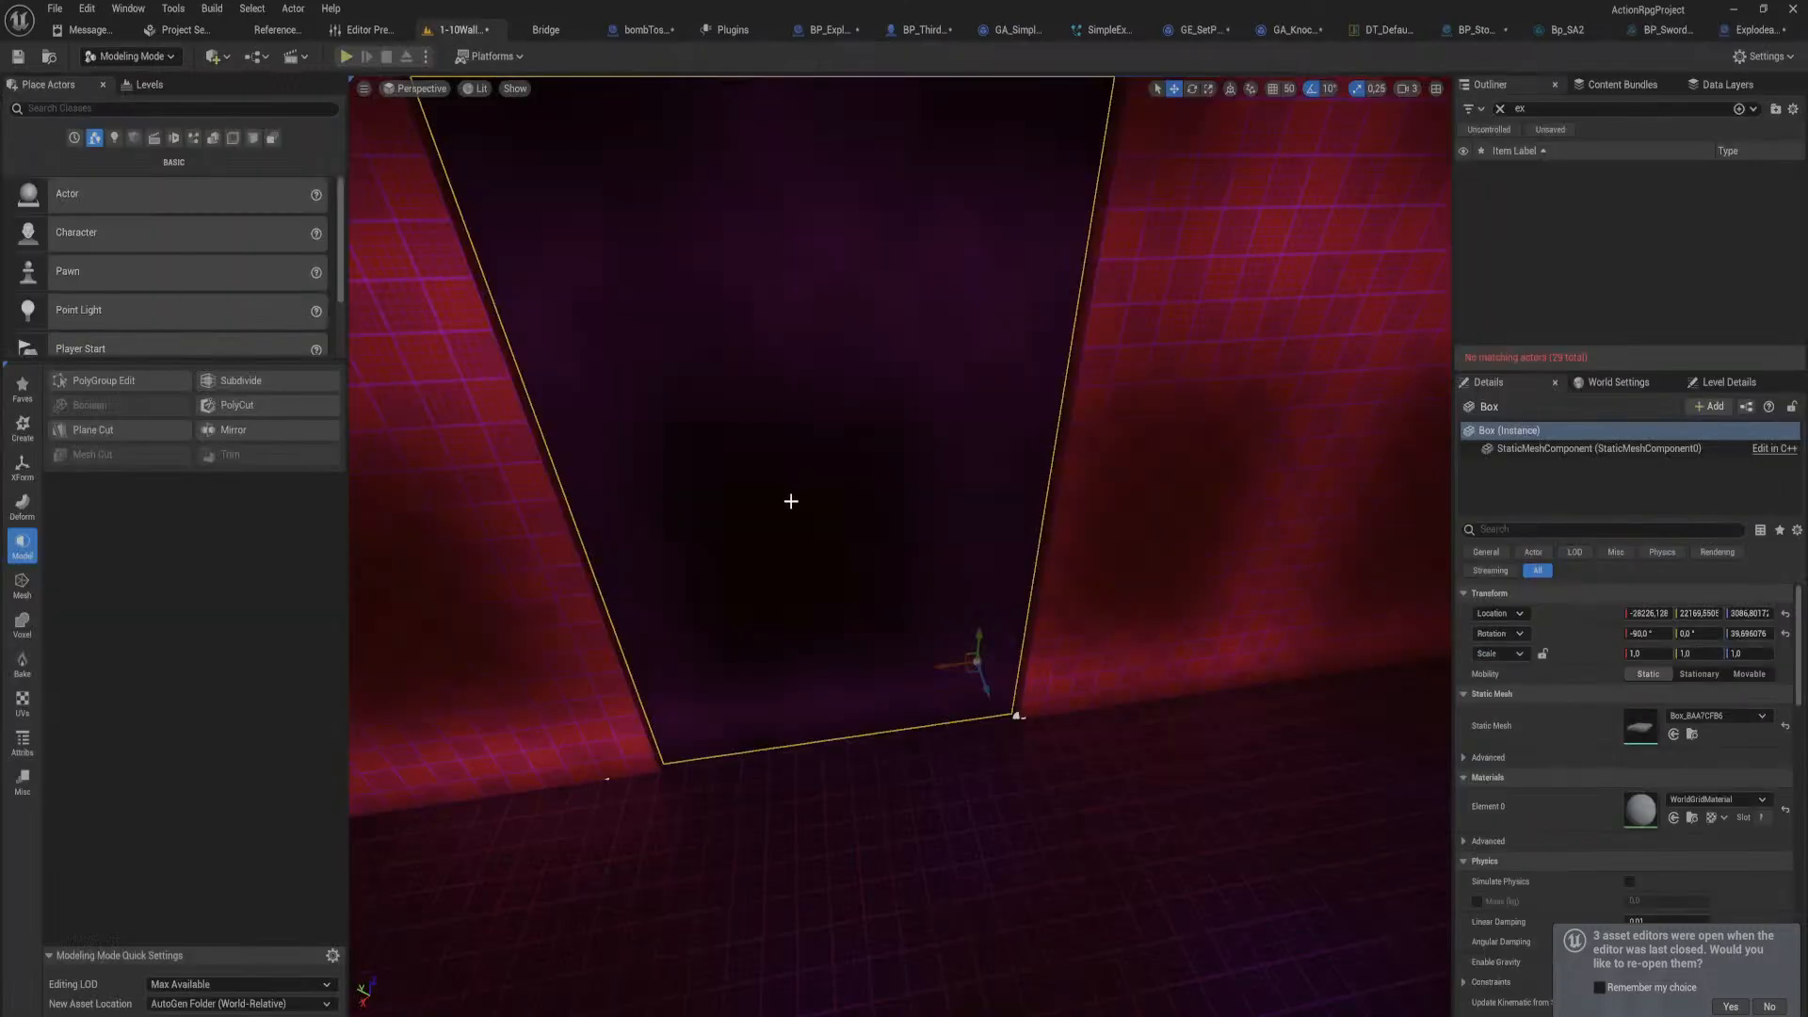
Step: In Fracture mode, select the Cluster tool and create a geometry collection named GC_Box from the doorway wall slab
scroll(792, 498, down, 5)
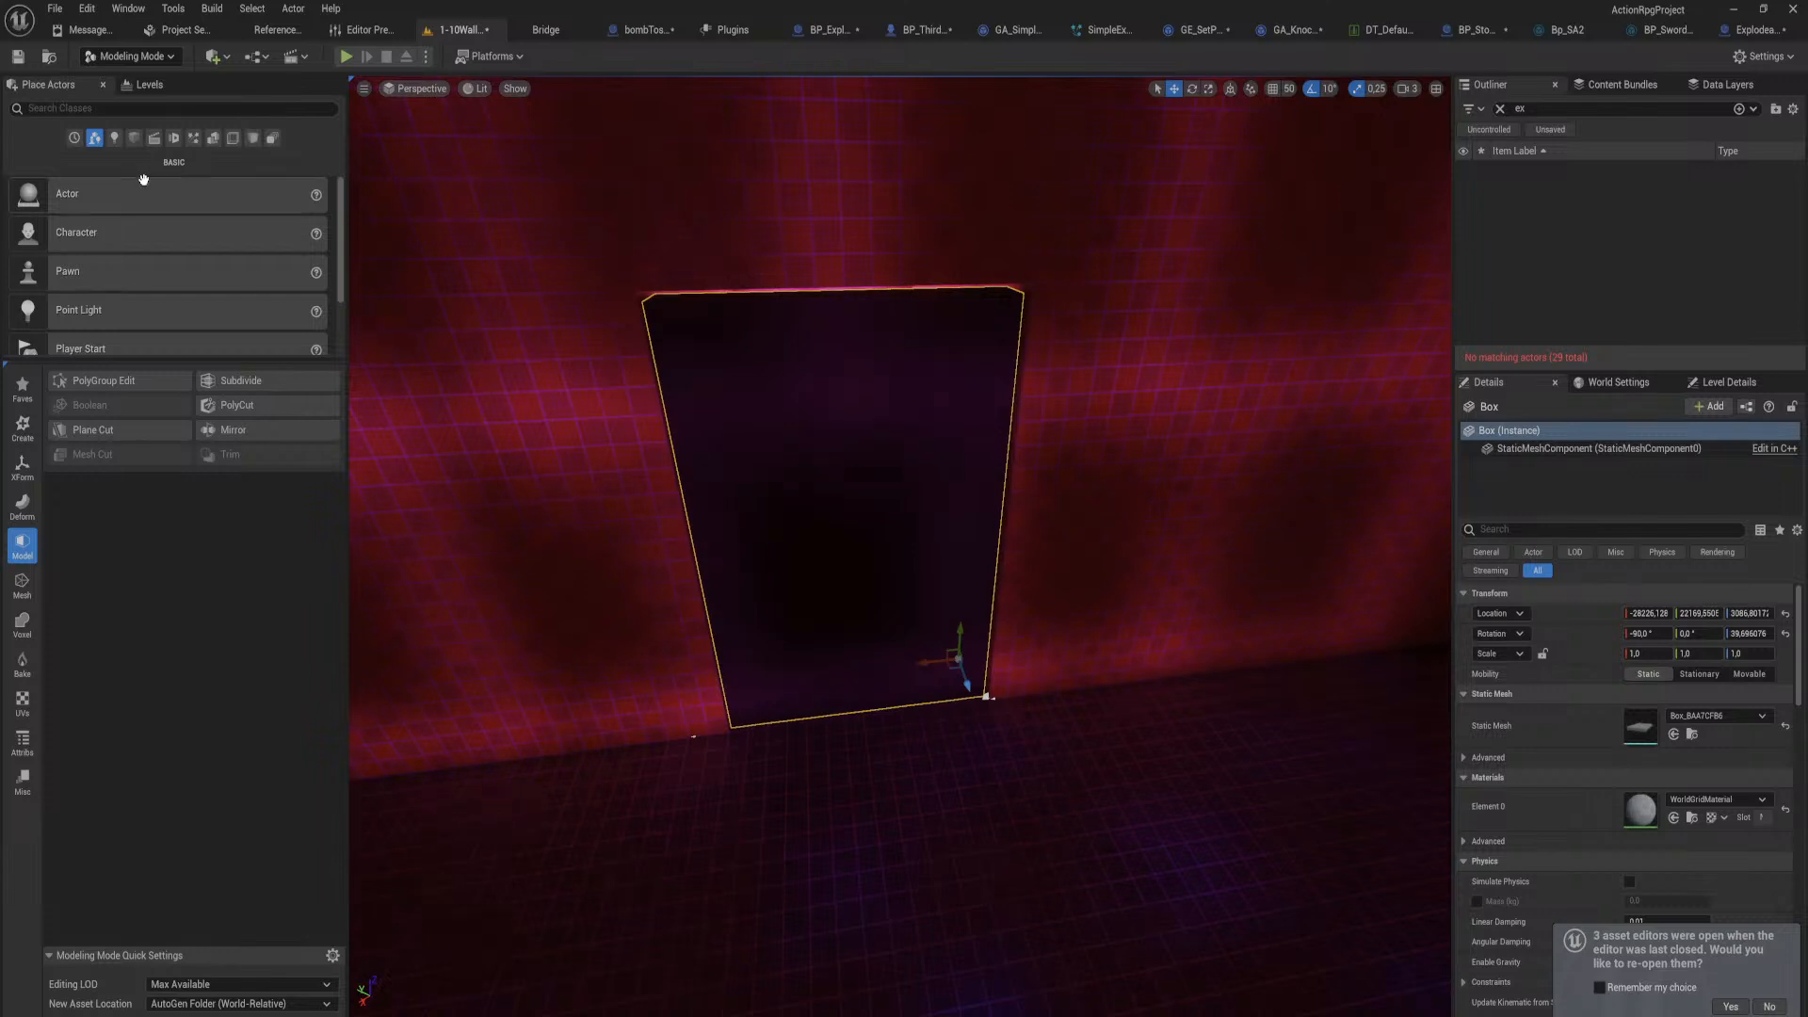
click(132, 56)
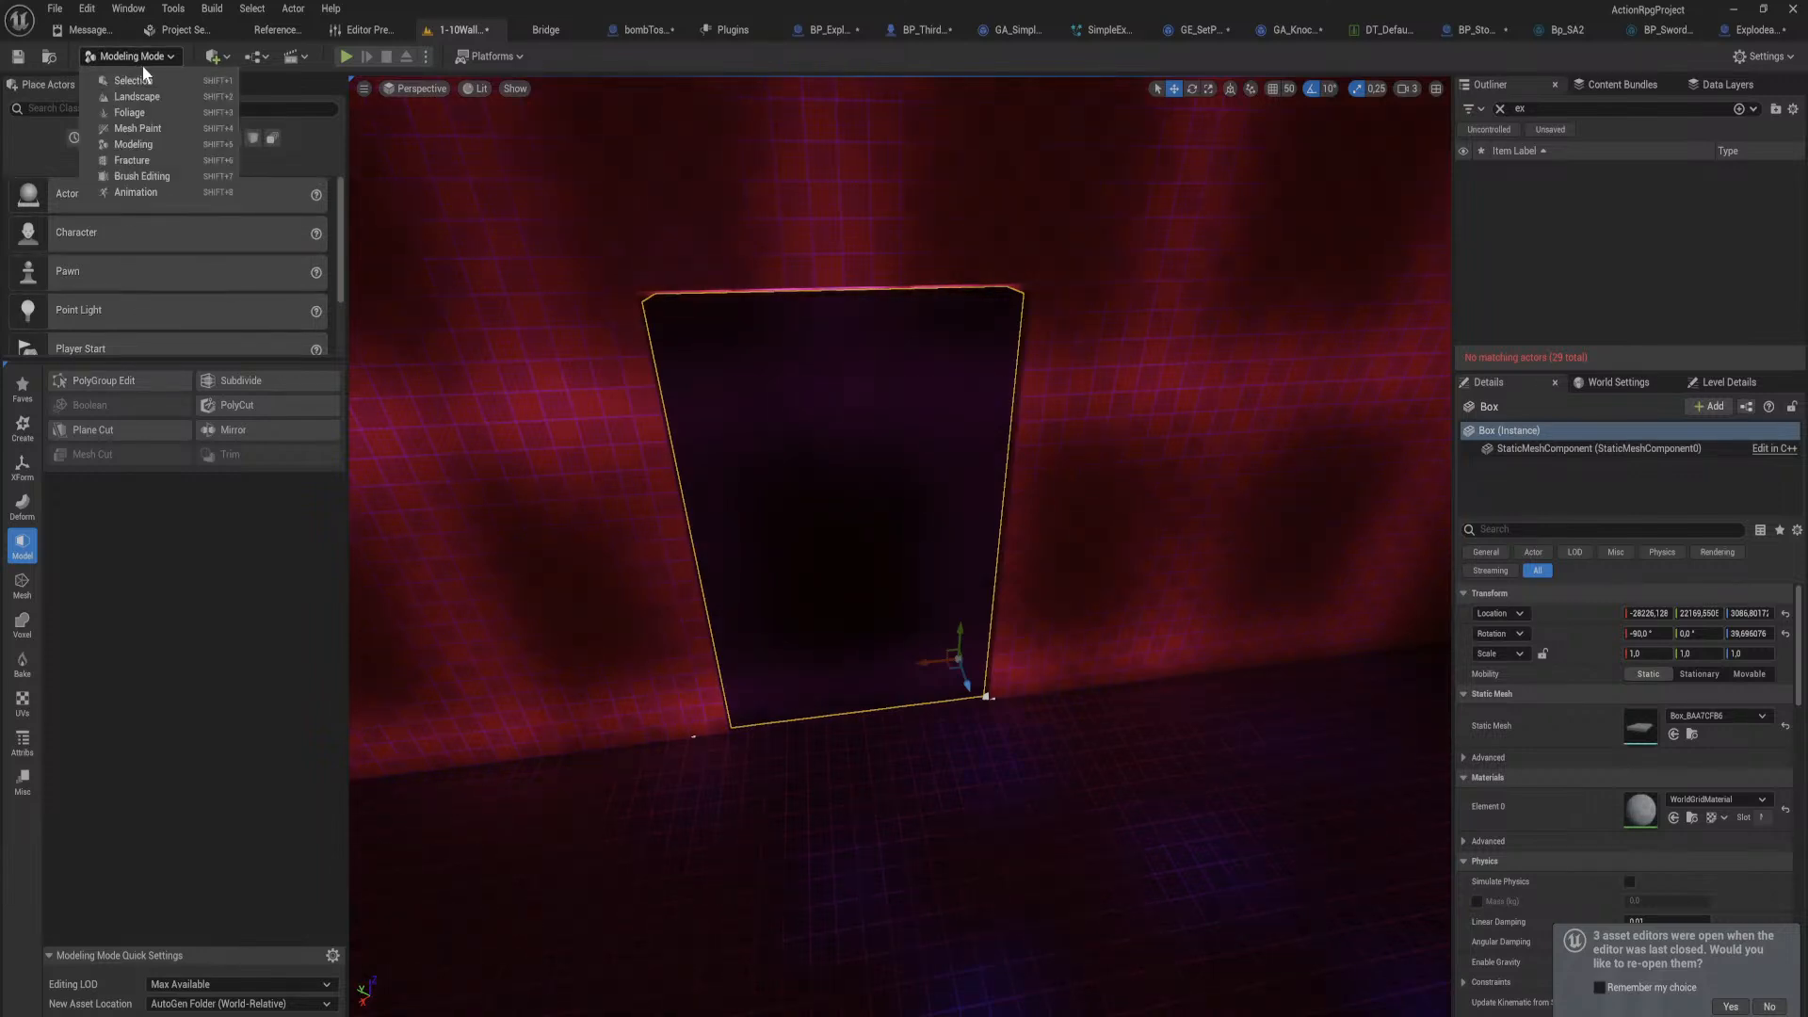
click(143, 80)
click(143, 54)
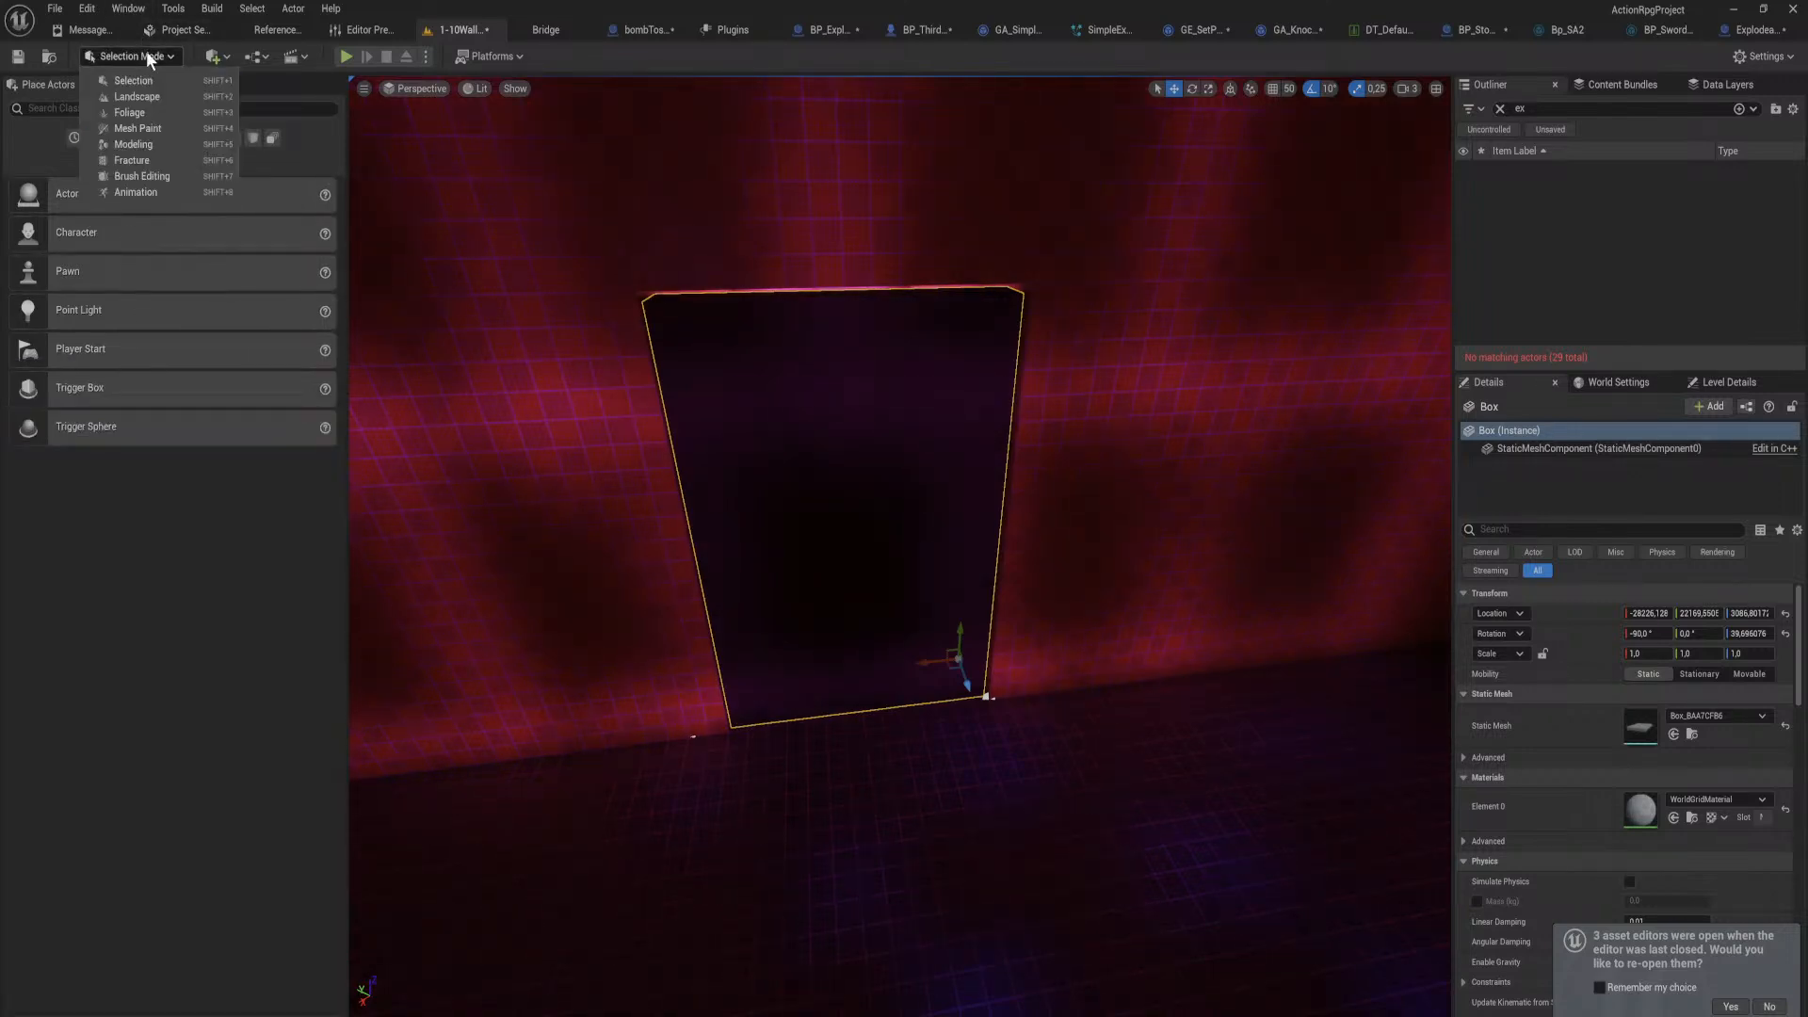
click(166, 161)
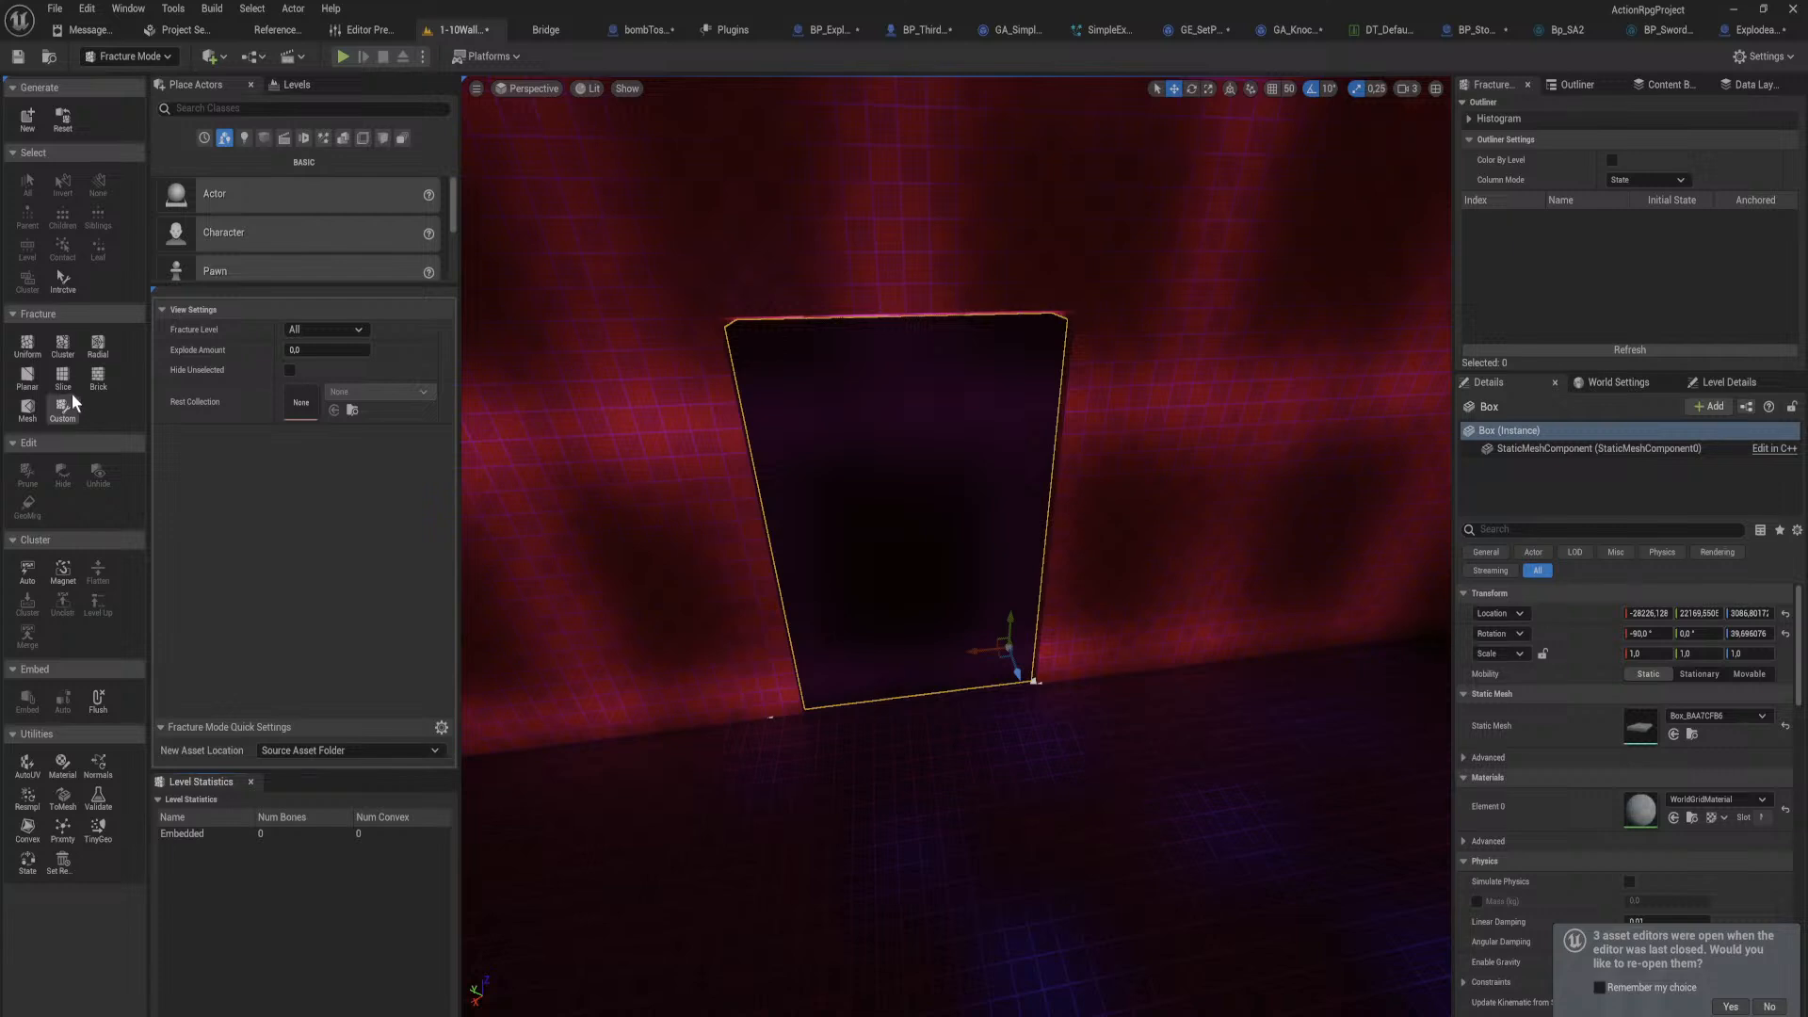
click(63, 344)
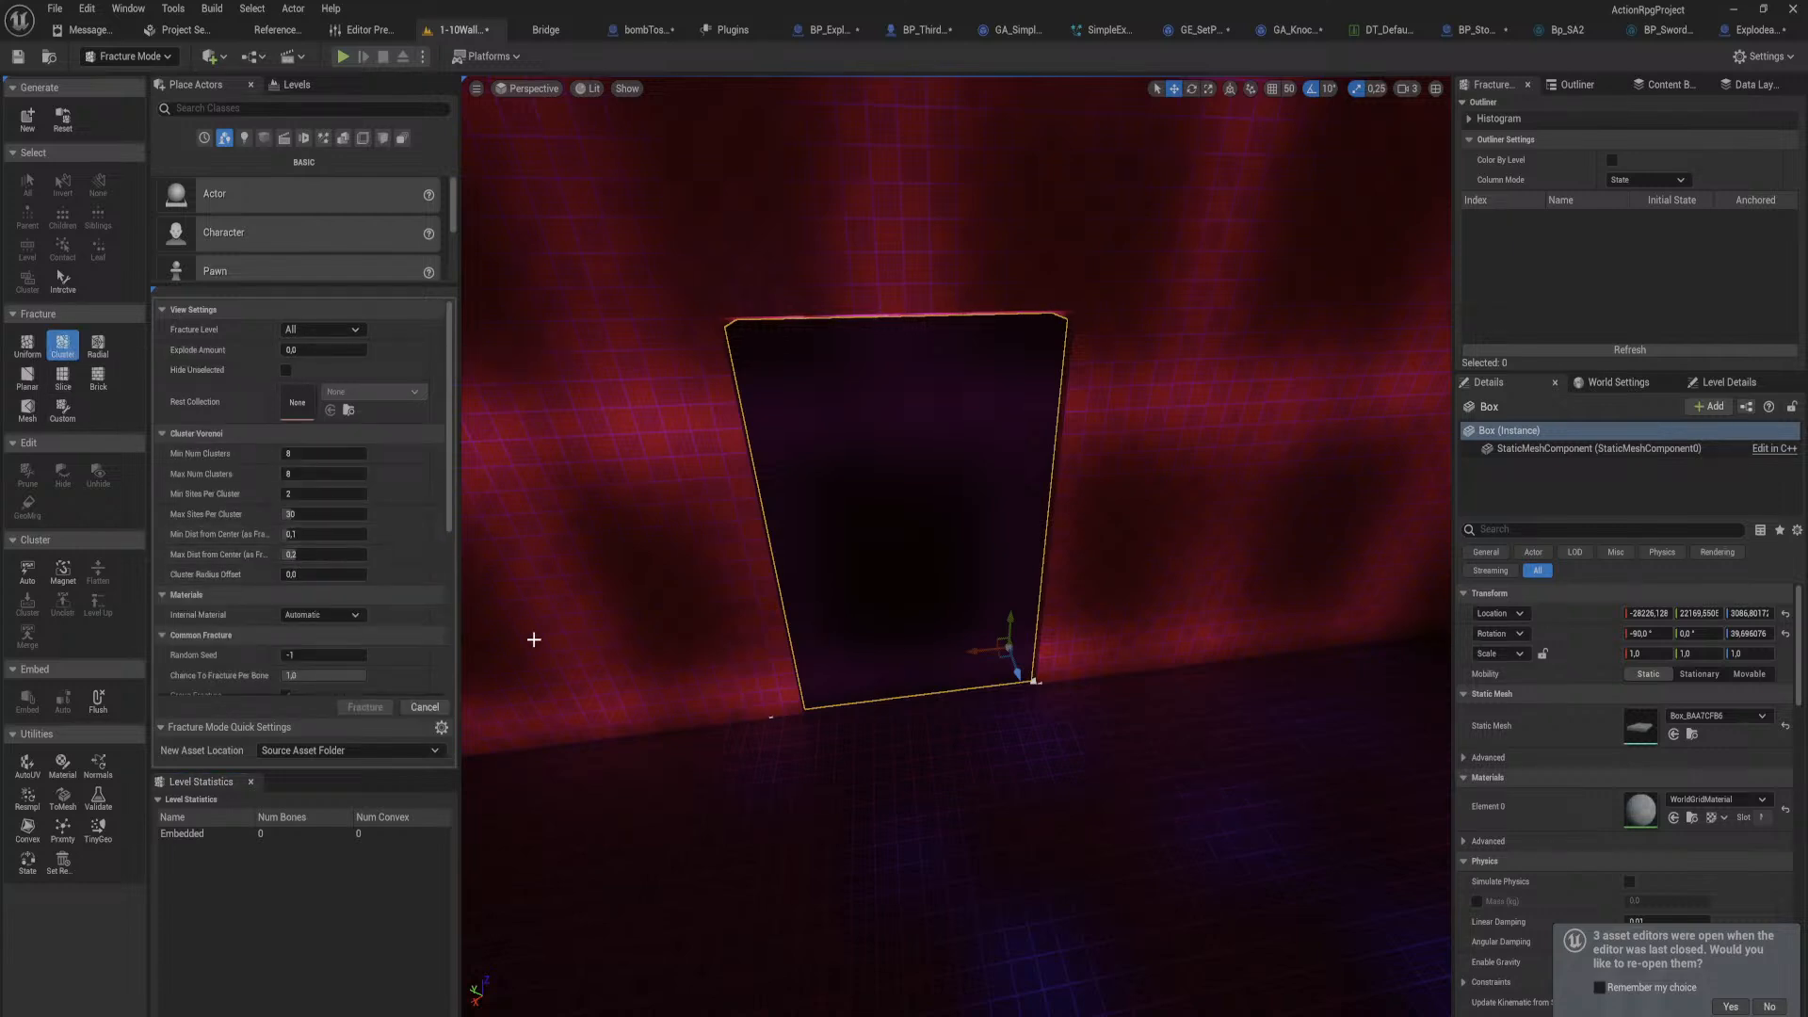
key(f)
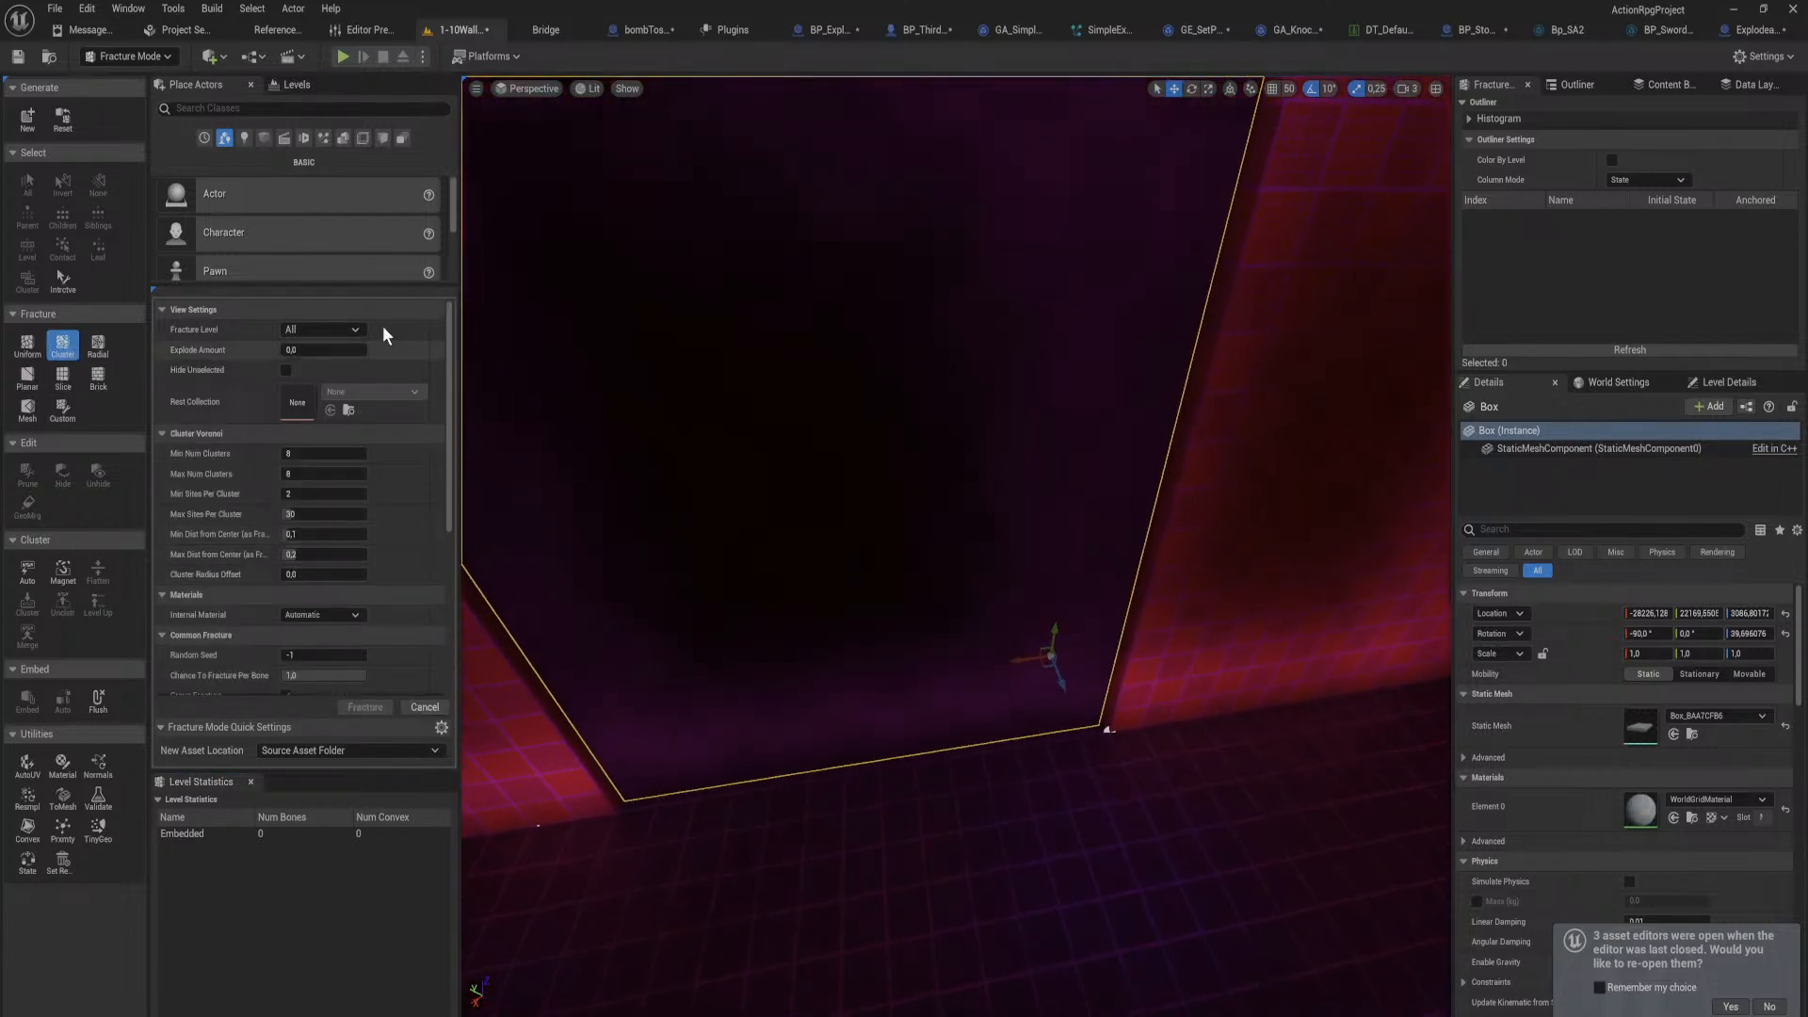
click(41, 121)
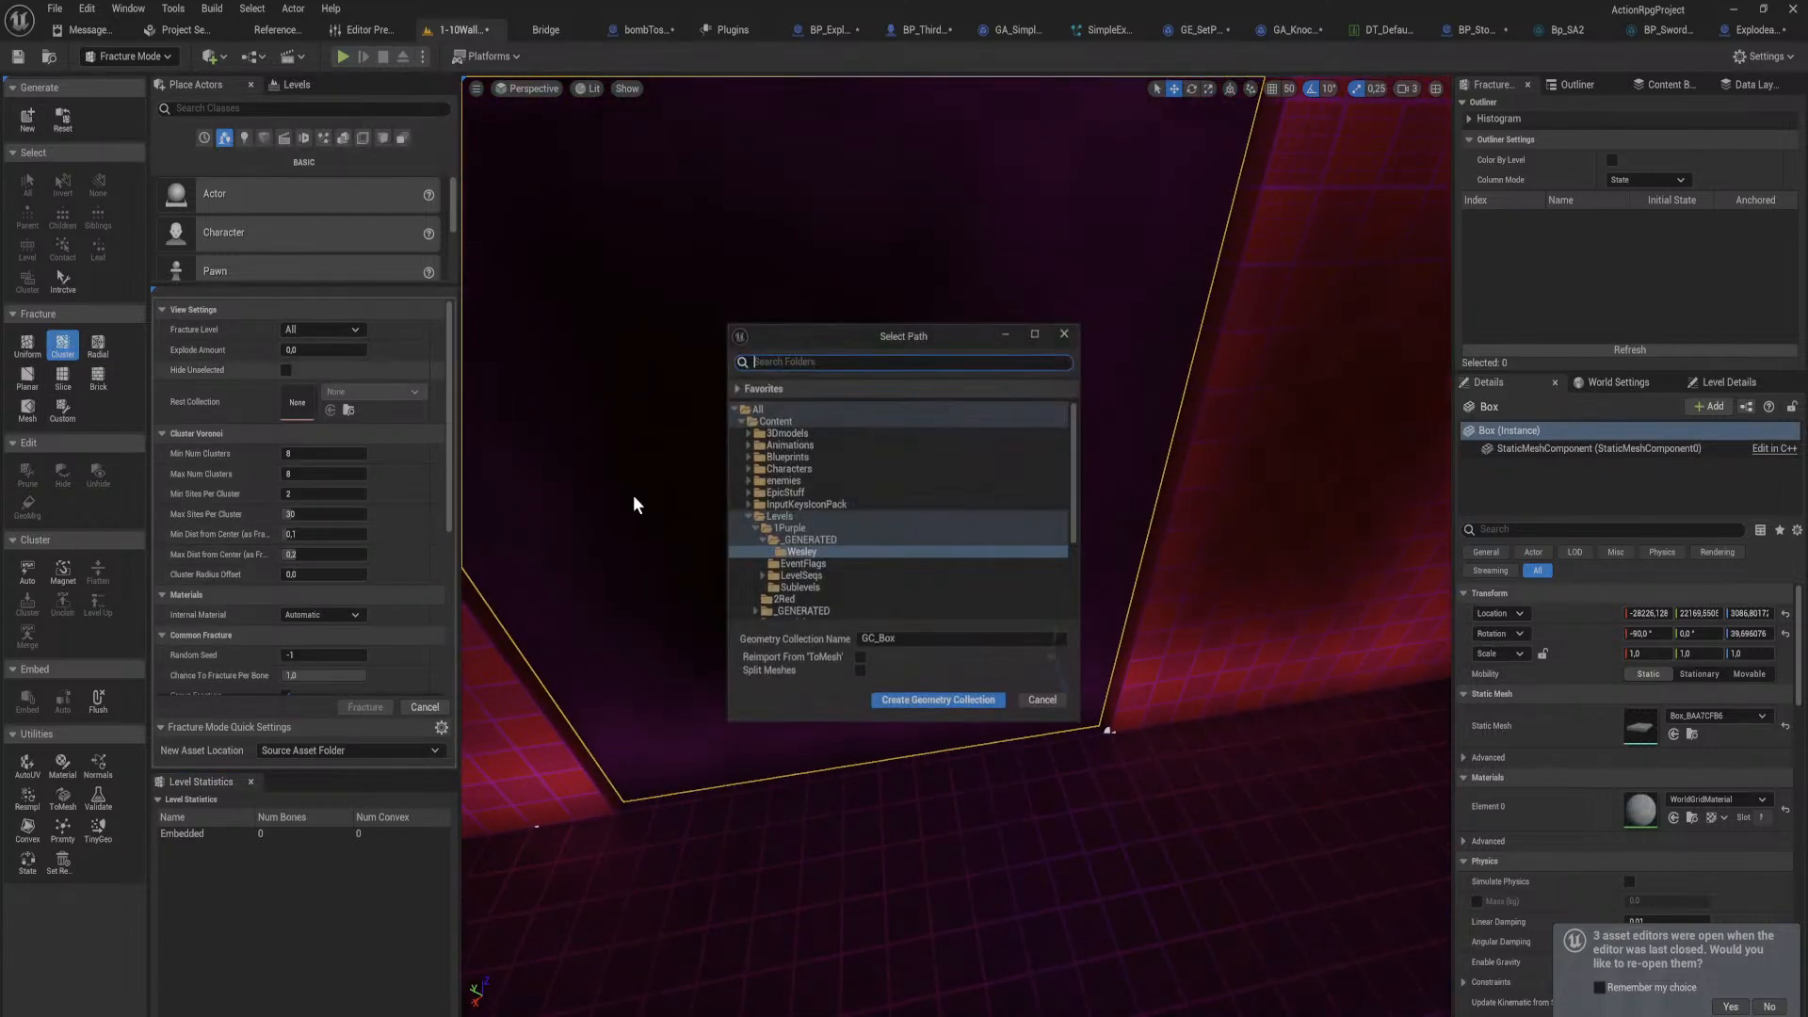
click(950, 703)
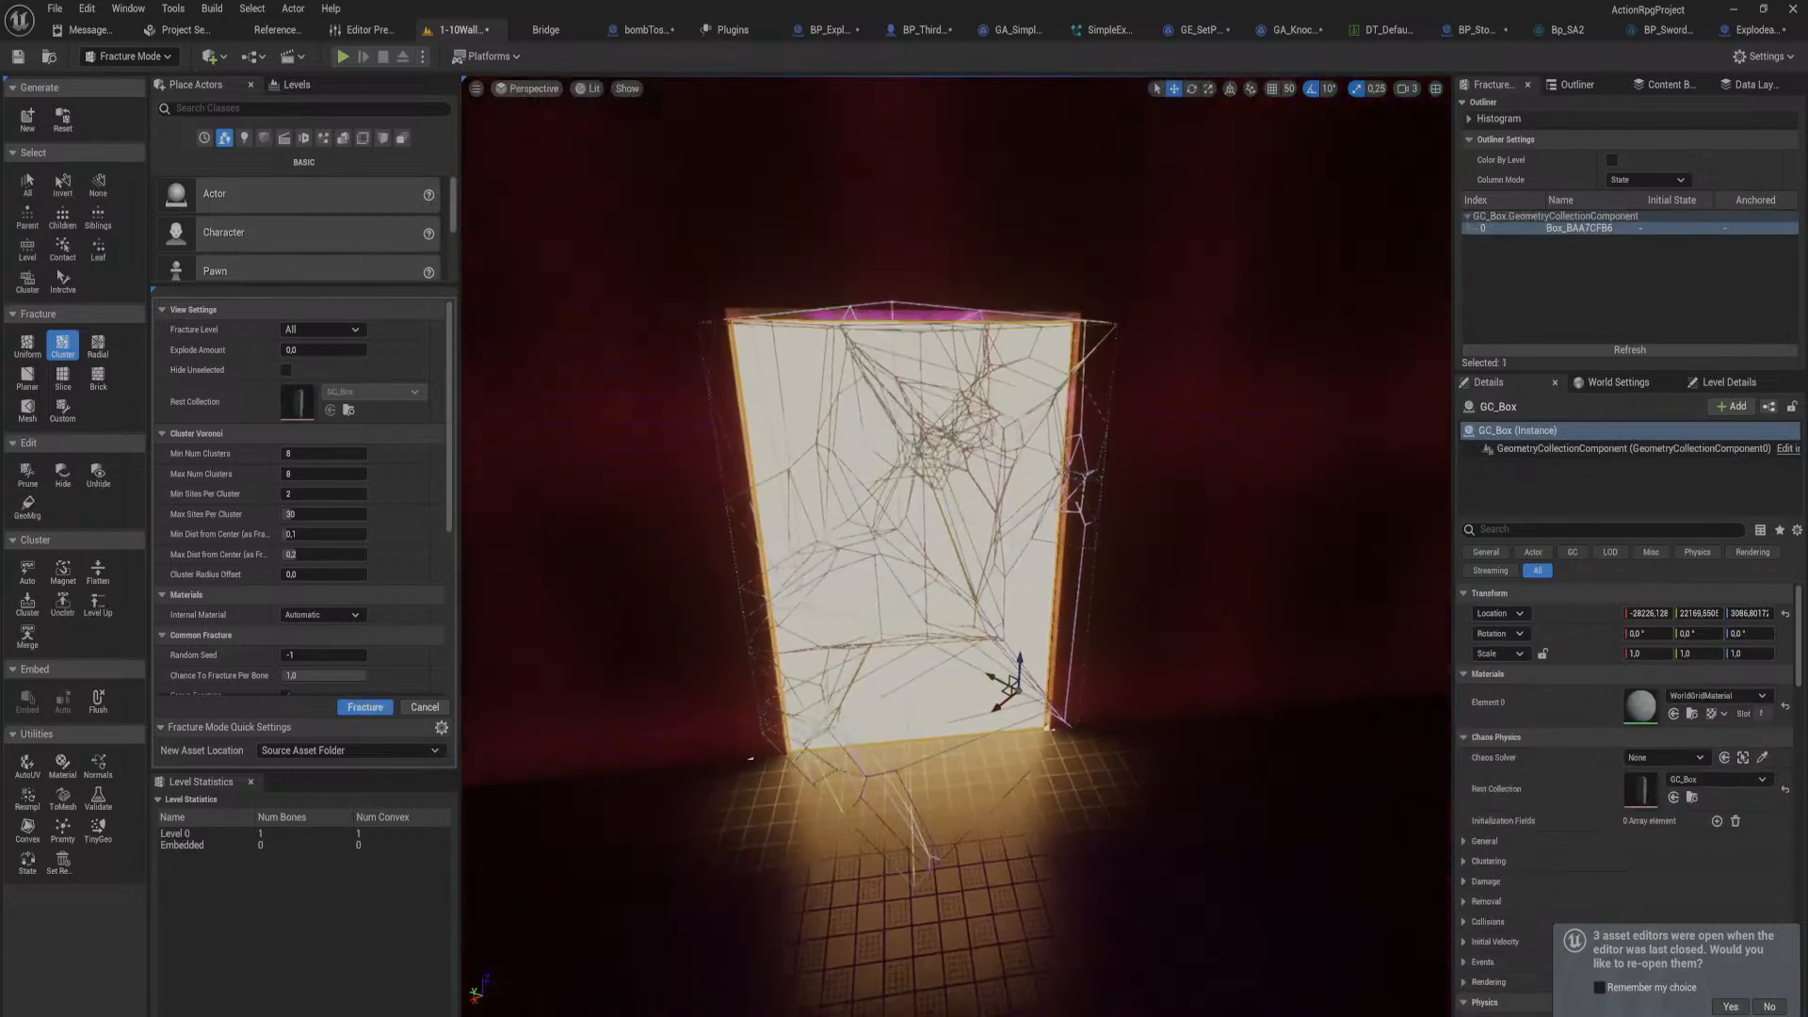
Step: Set the Cluster Voronoi minimum number of clusters to 16 for GC_Box
right_drag(955, 546, 987, 648)
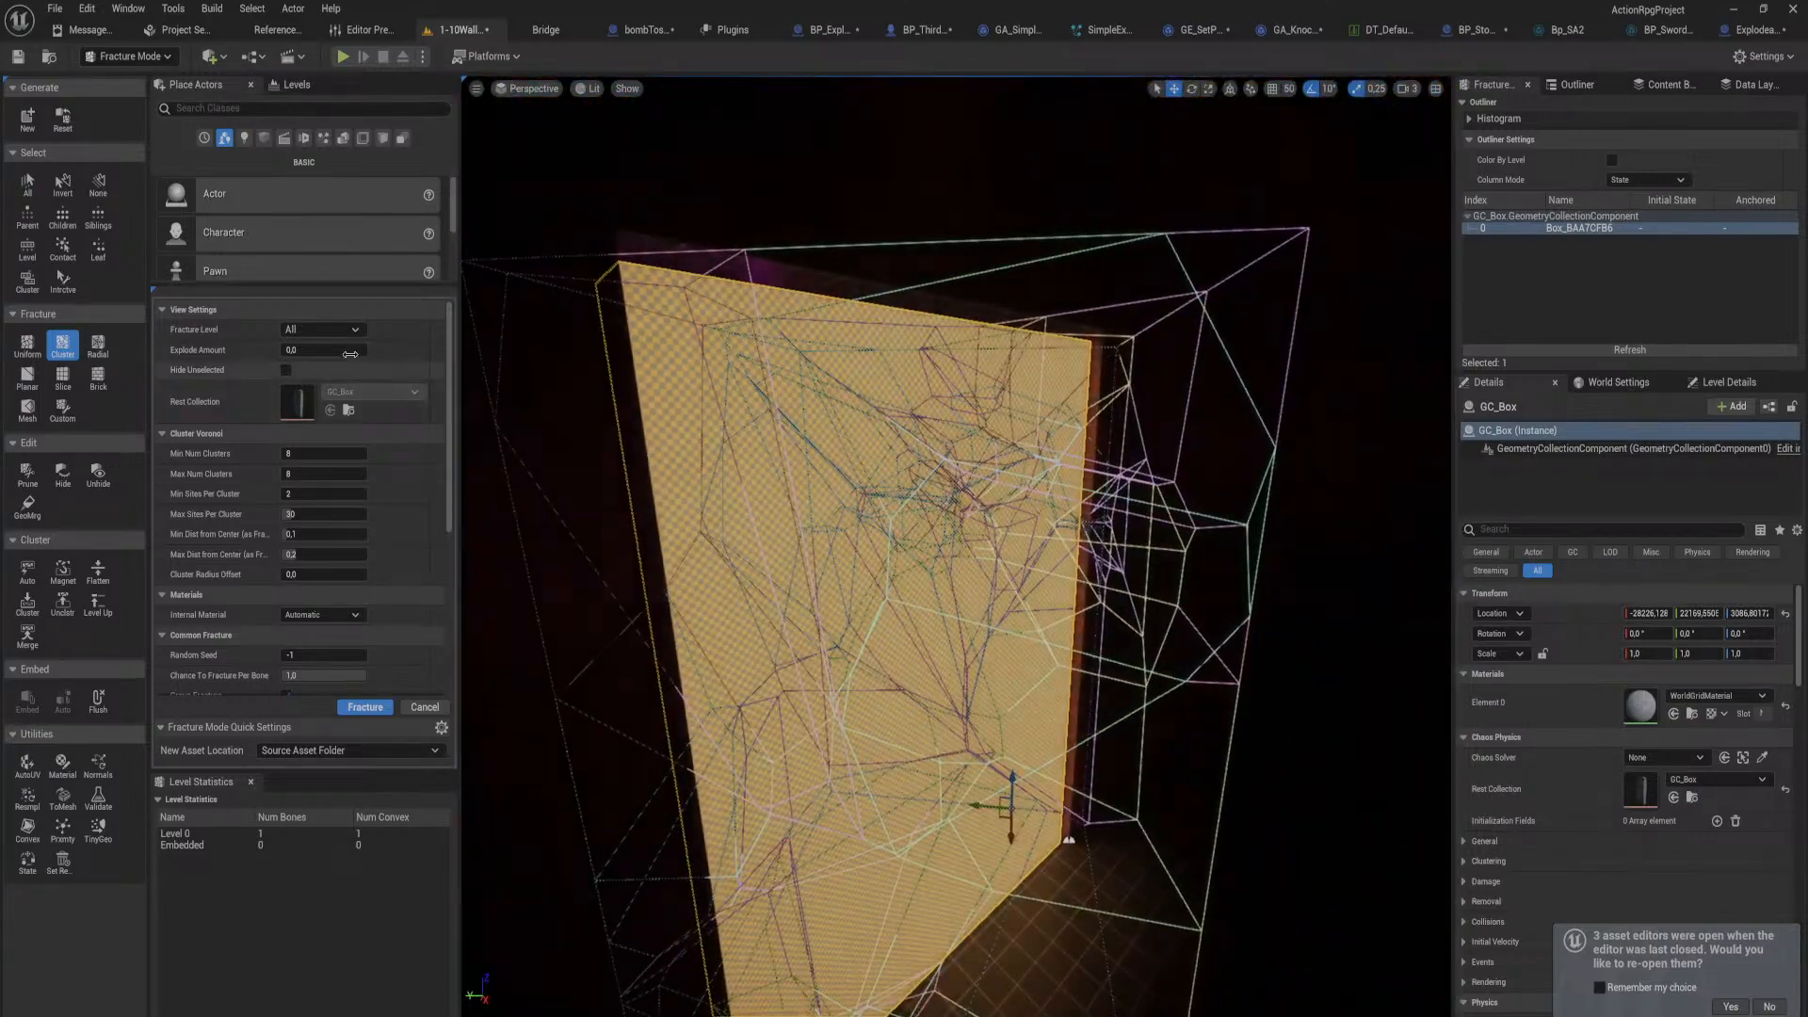
click(322, 453)
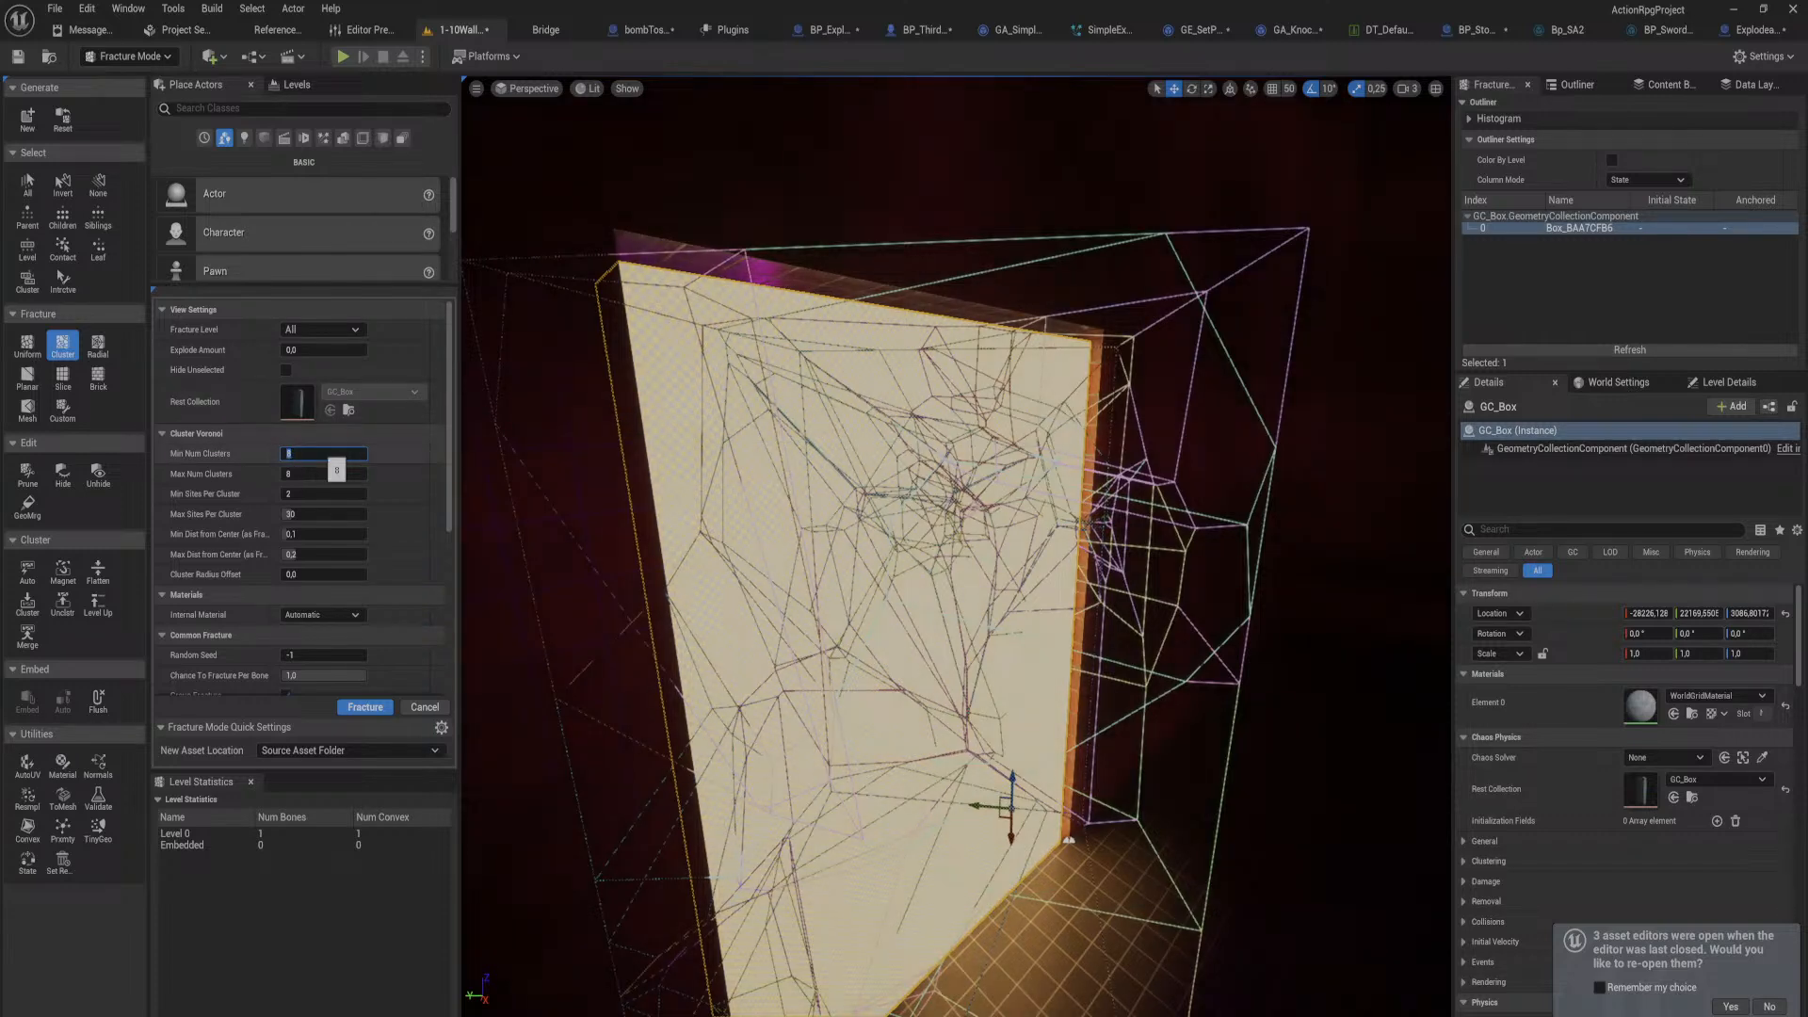
text(16)
key(Return)
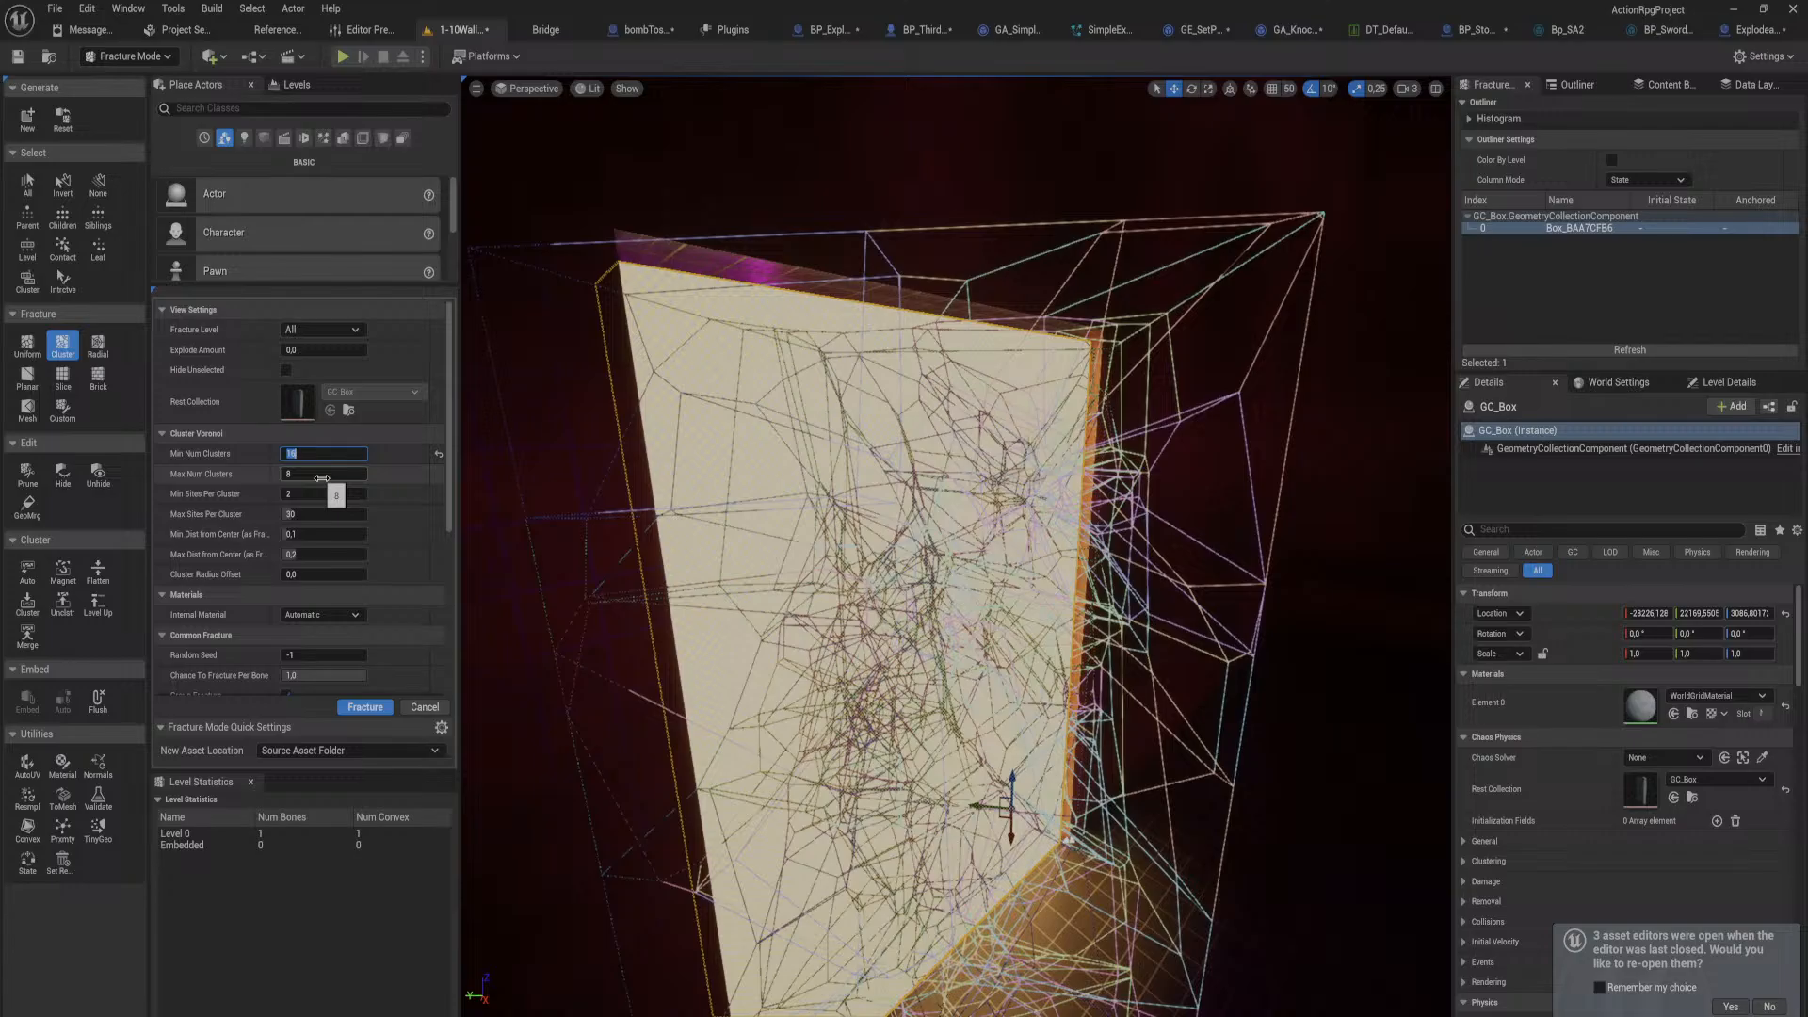
Step: Compare the Uniform fracture preview with the Cluster preview on the wall, ending with the Cluster tool active
right_drag(659, 479, 546, 569)
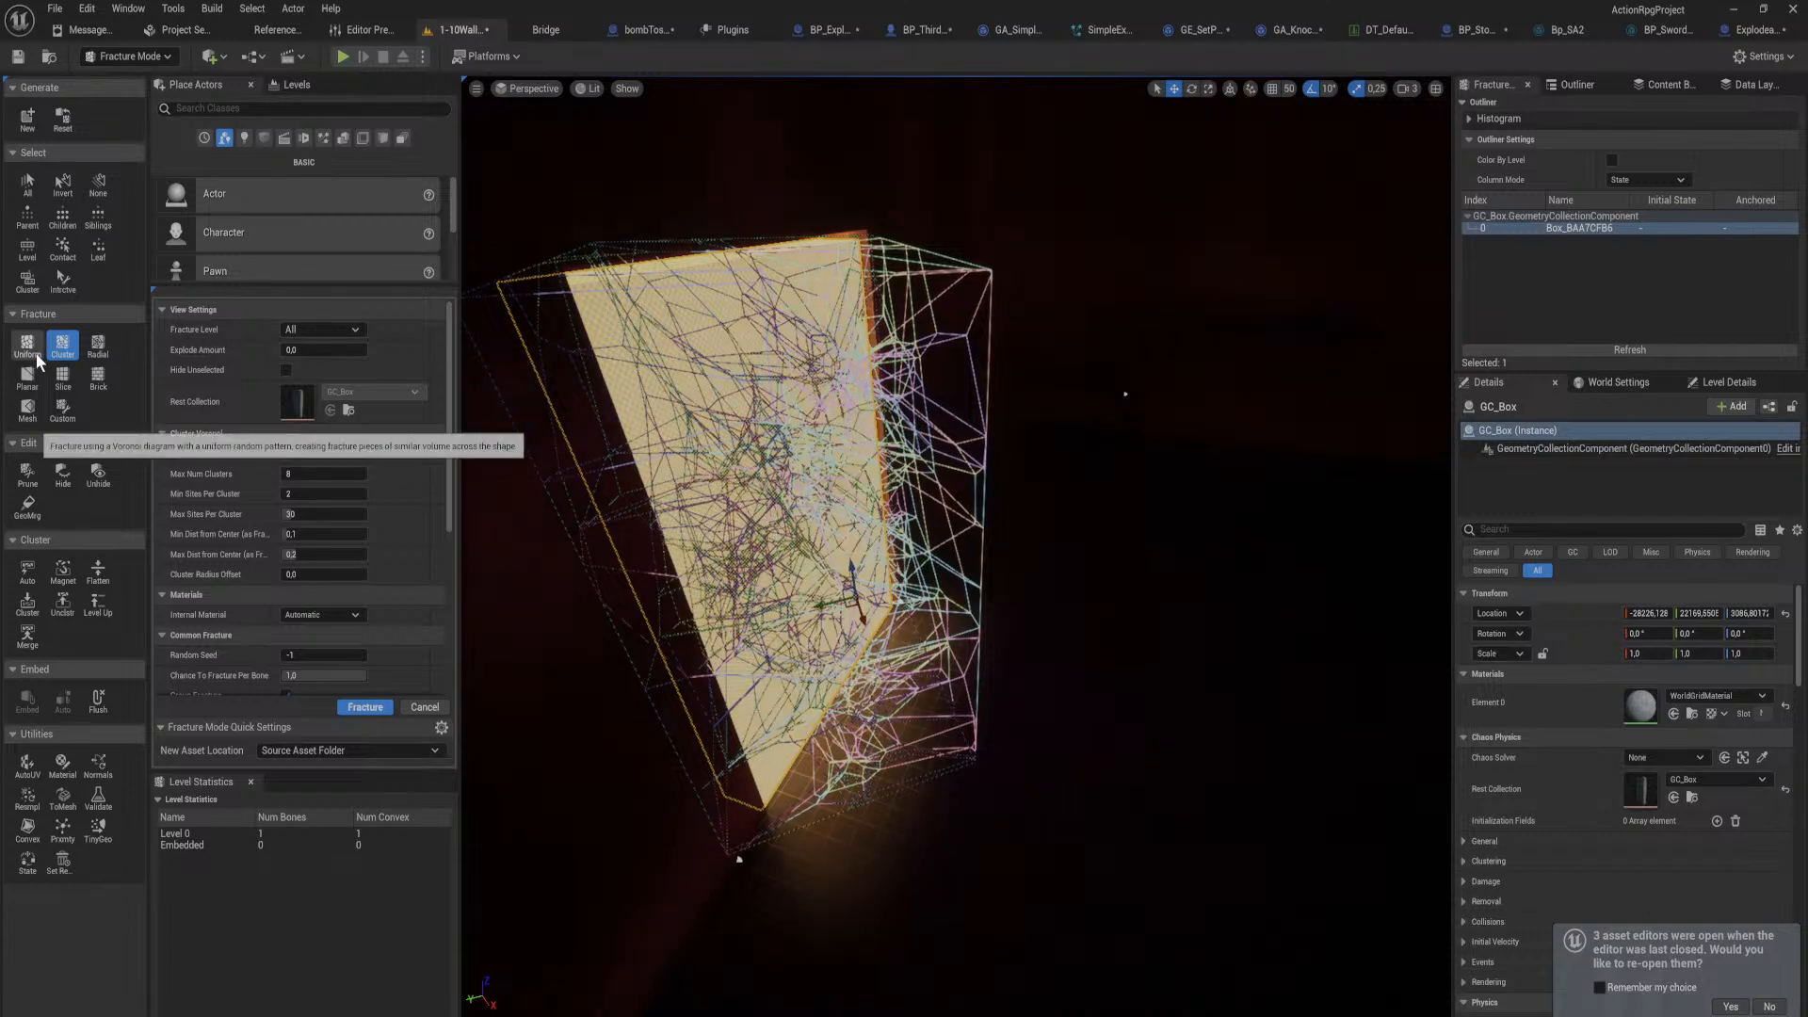
click(36, 354)
right_drag(603, 443, 565, 424)
click(62, 344)
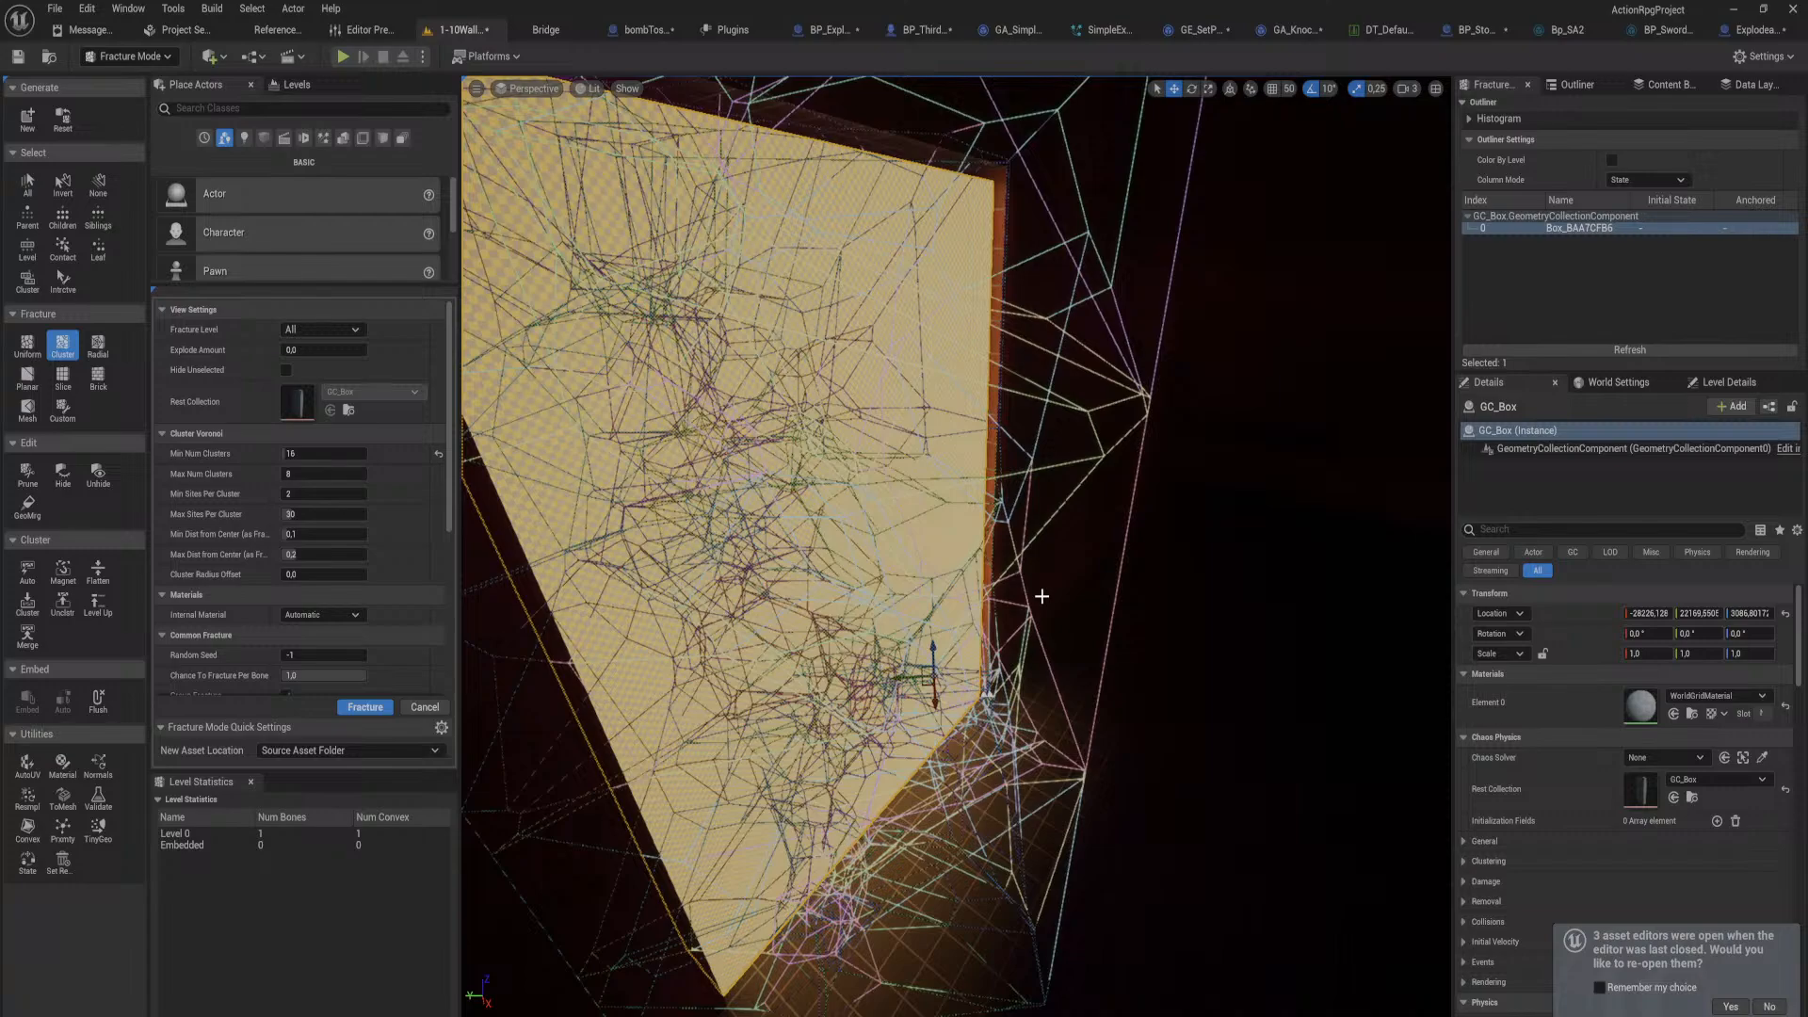
key(f)
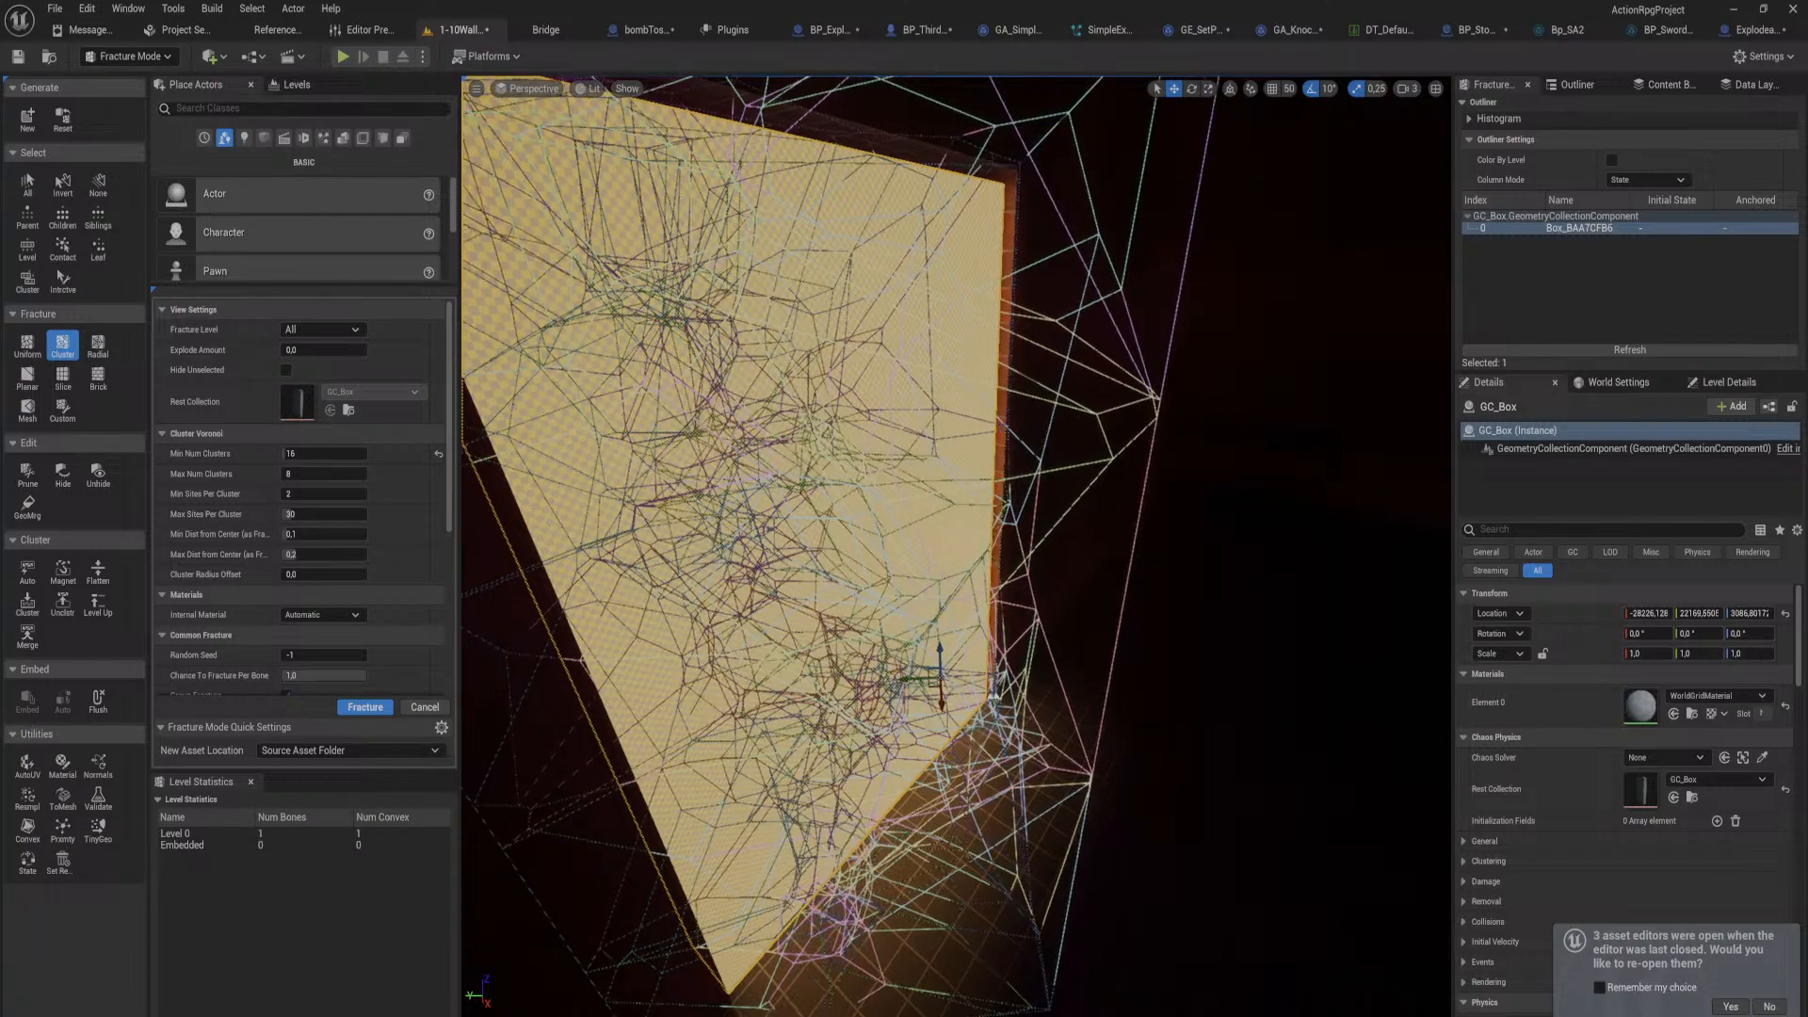
right_drag(955, 546, 894, 575)
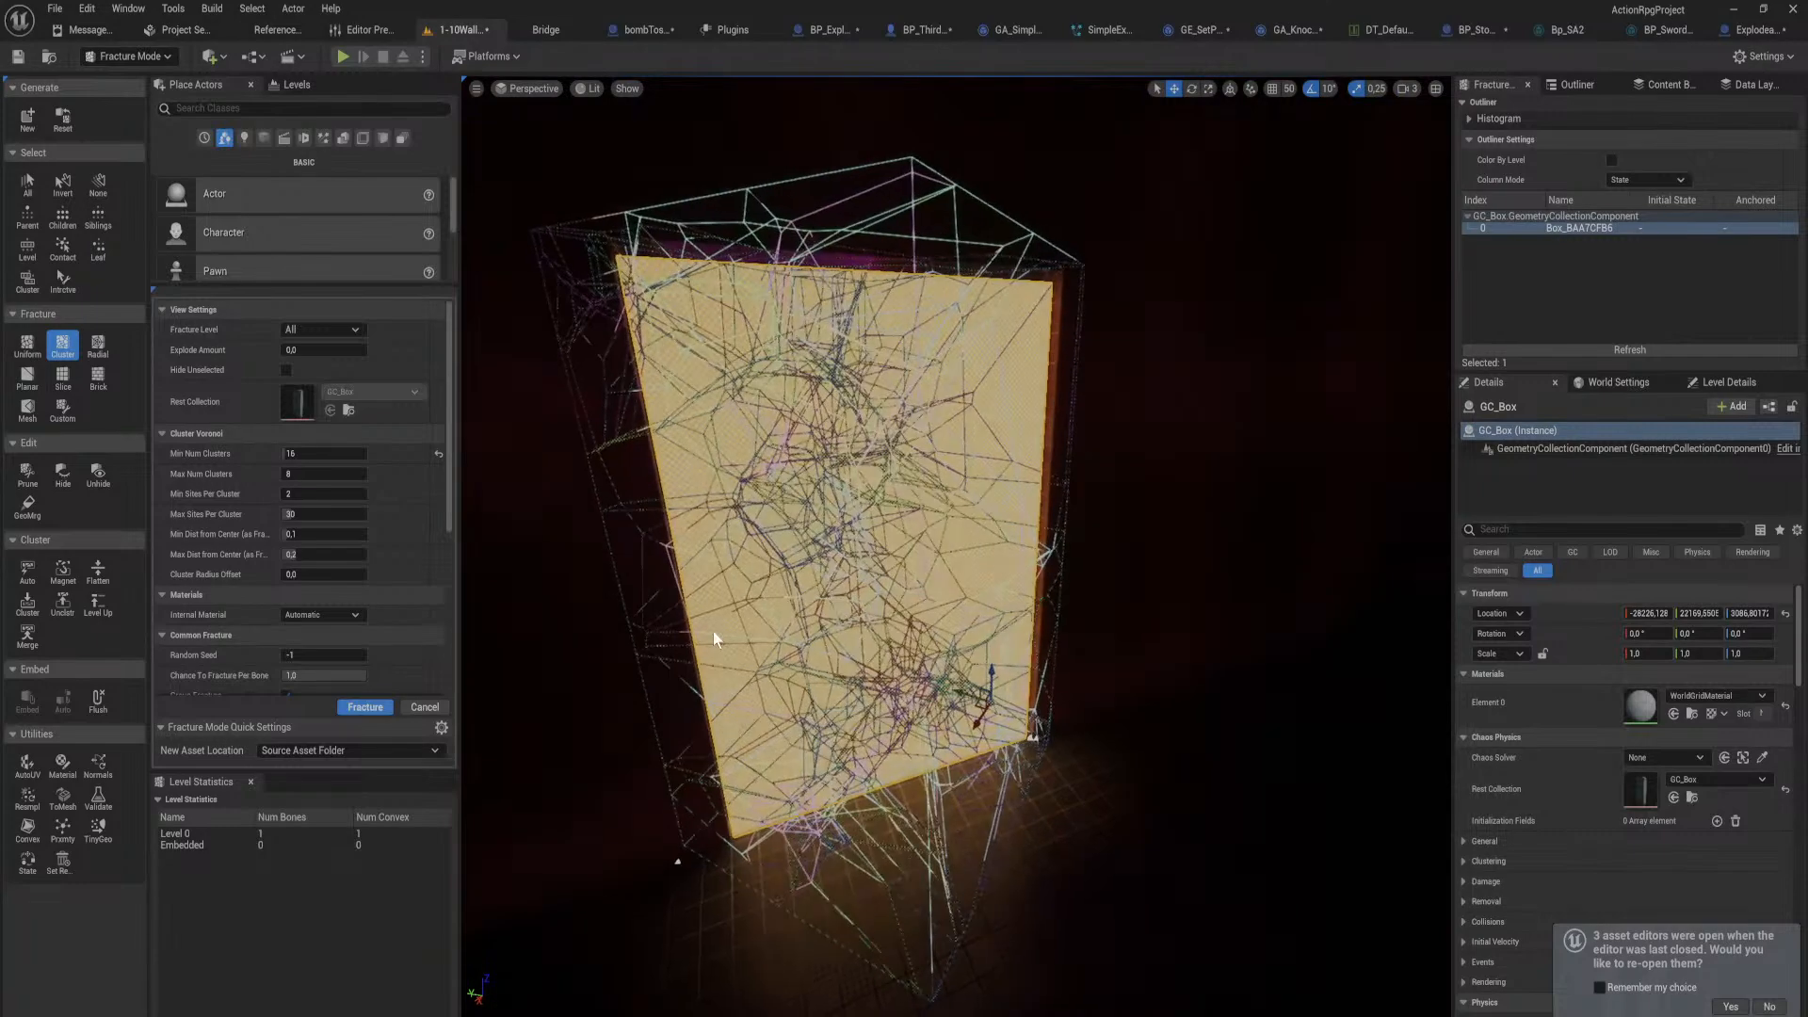
Step: Set the minimum sites per cluster to 3 and the maximum to 35, and fracture GC_Box
click(317, 499)
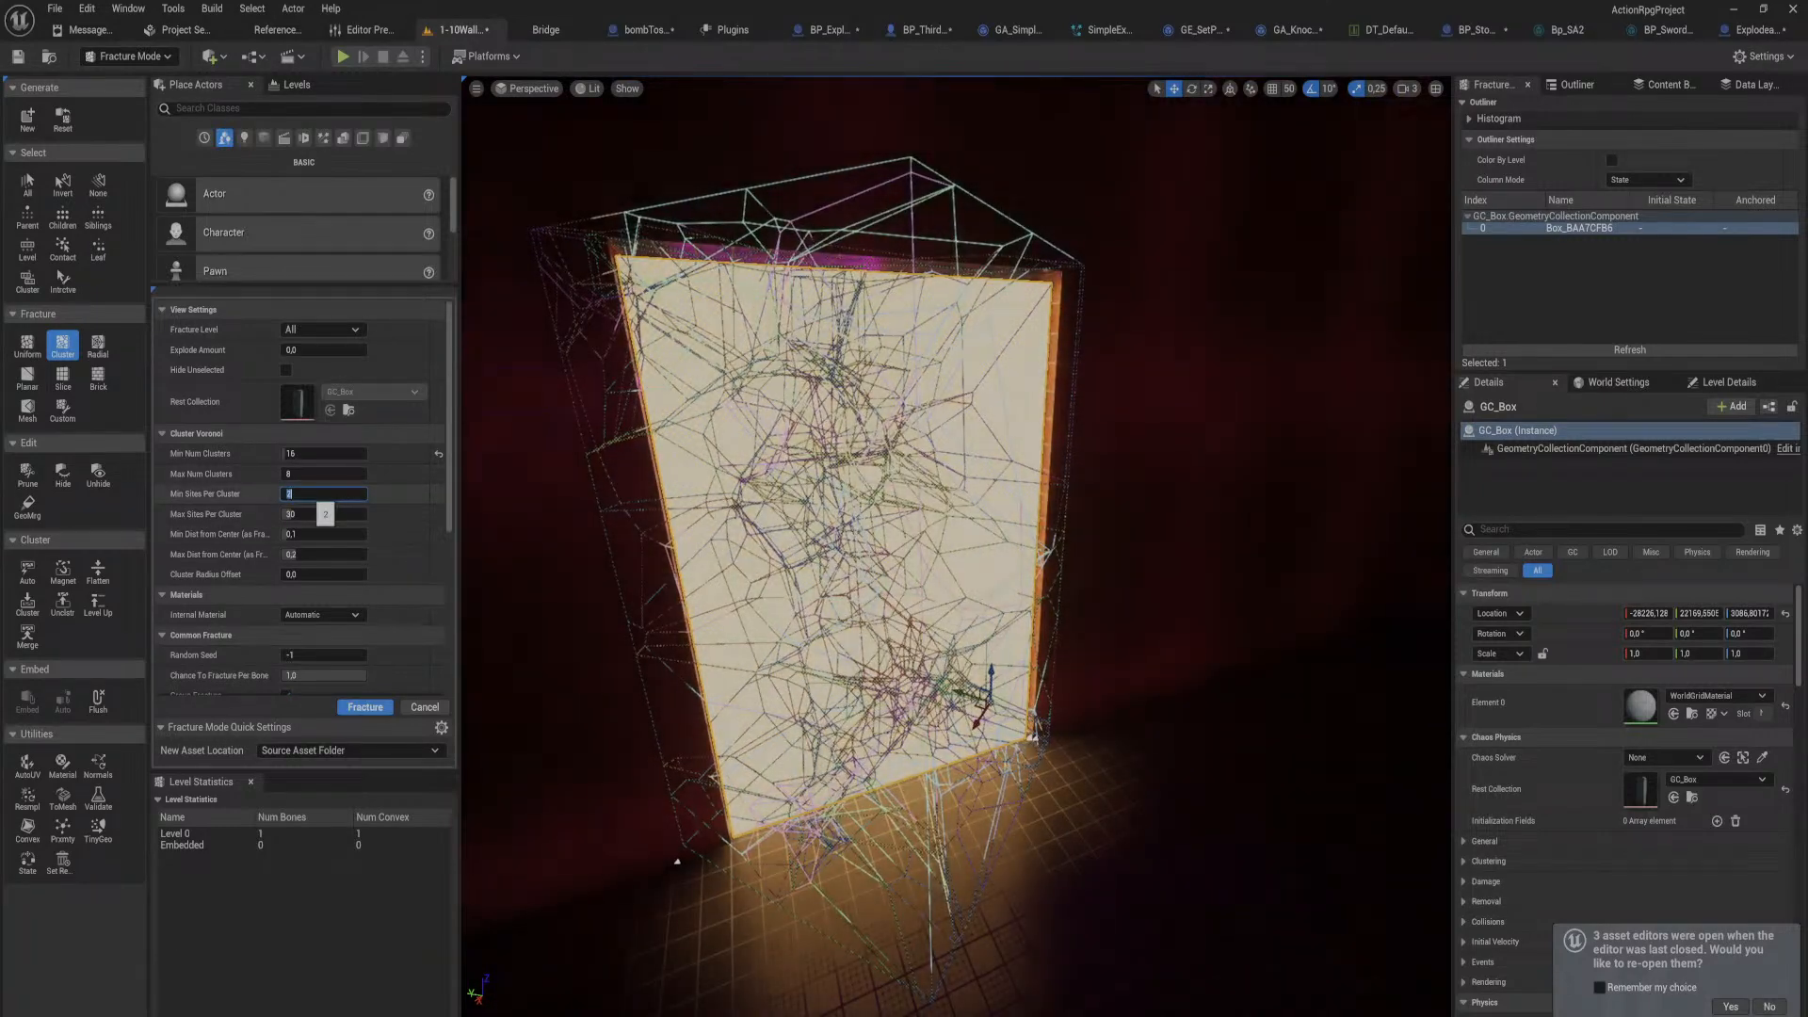
text(3)
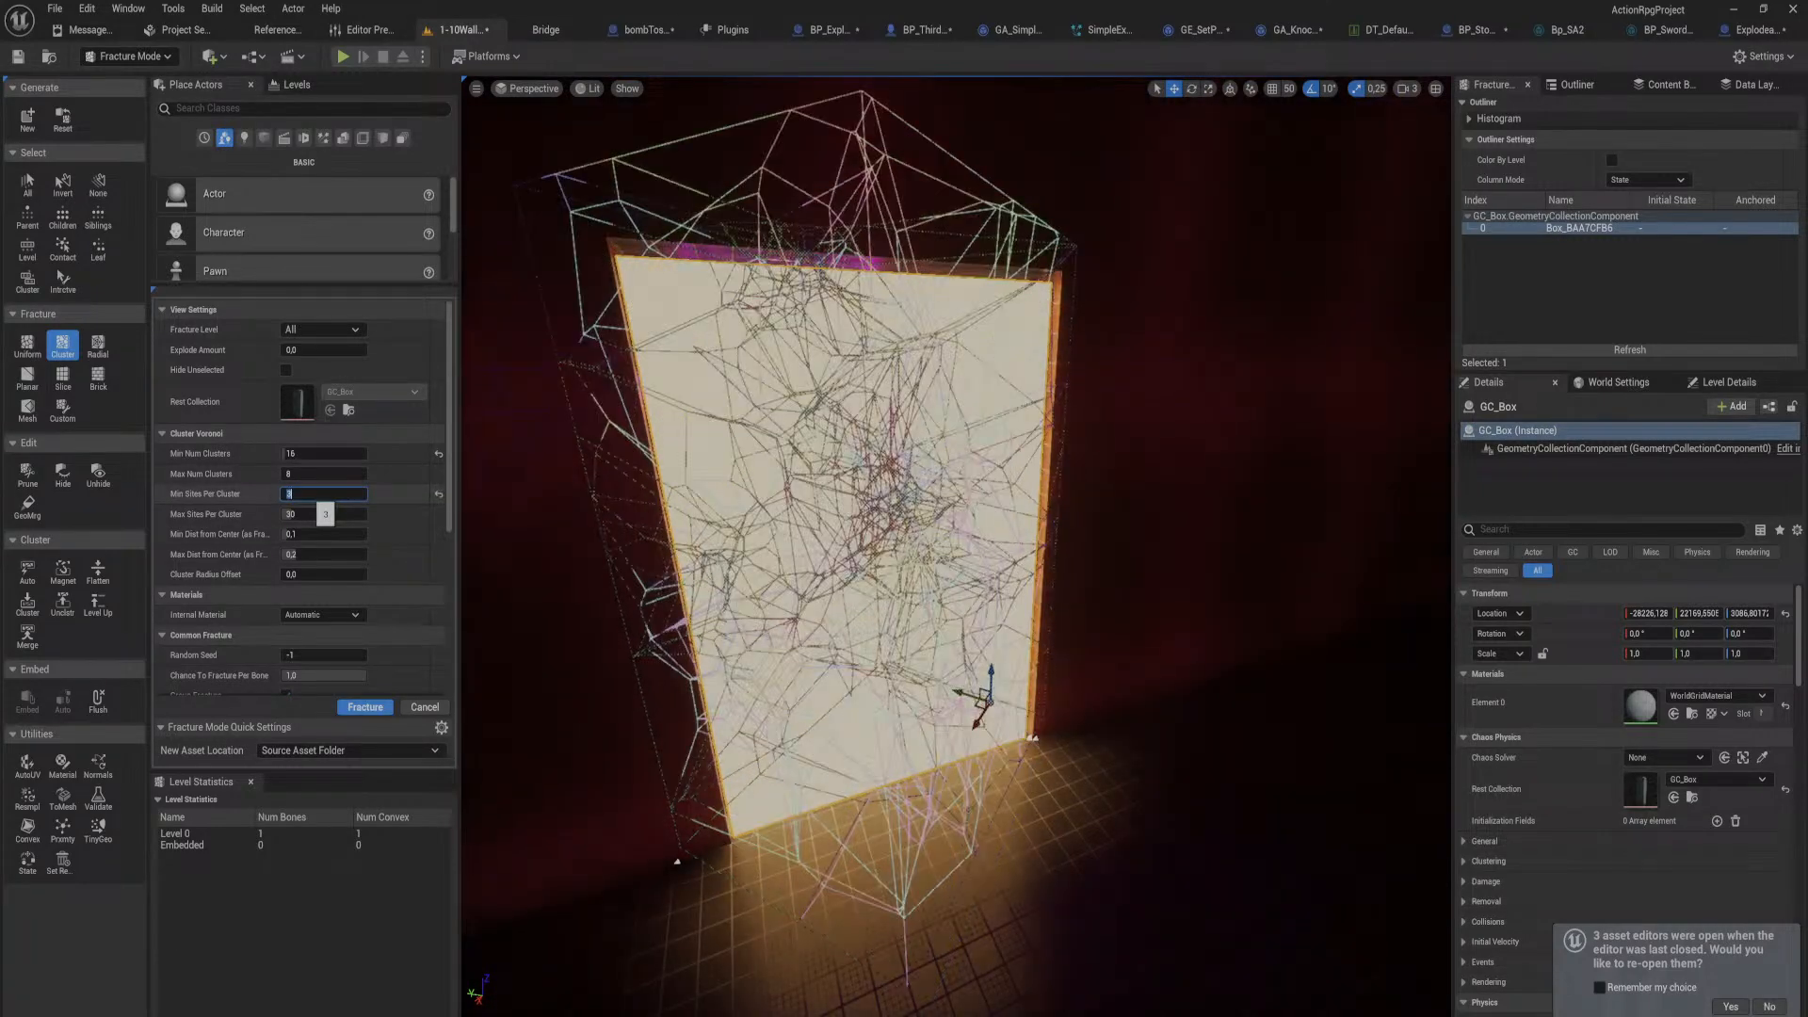
click(312, 514)
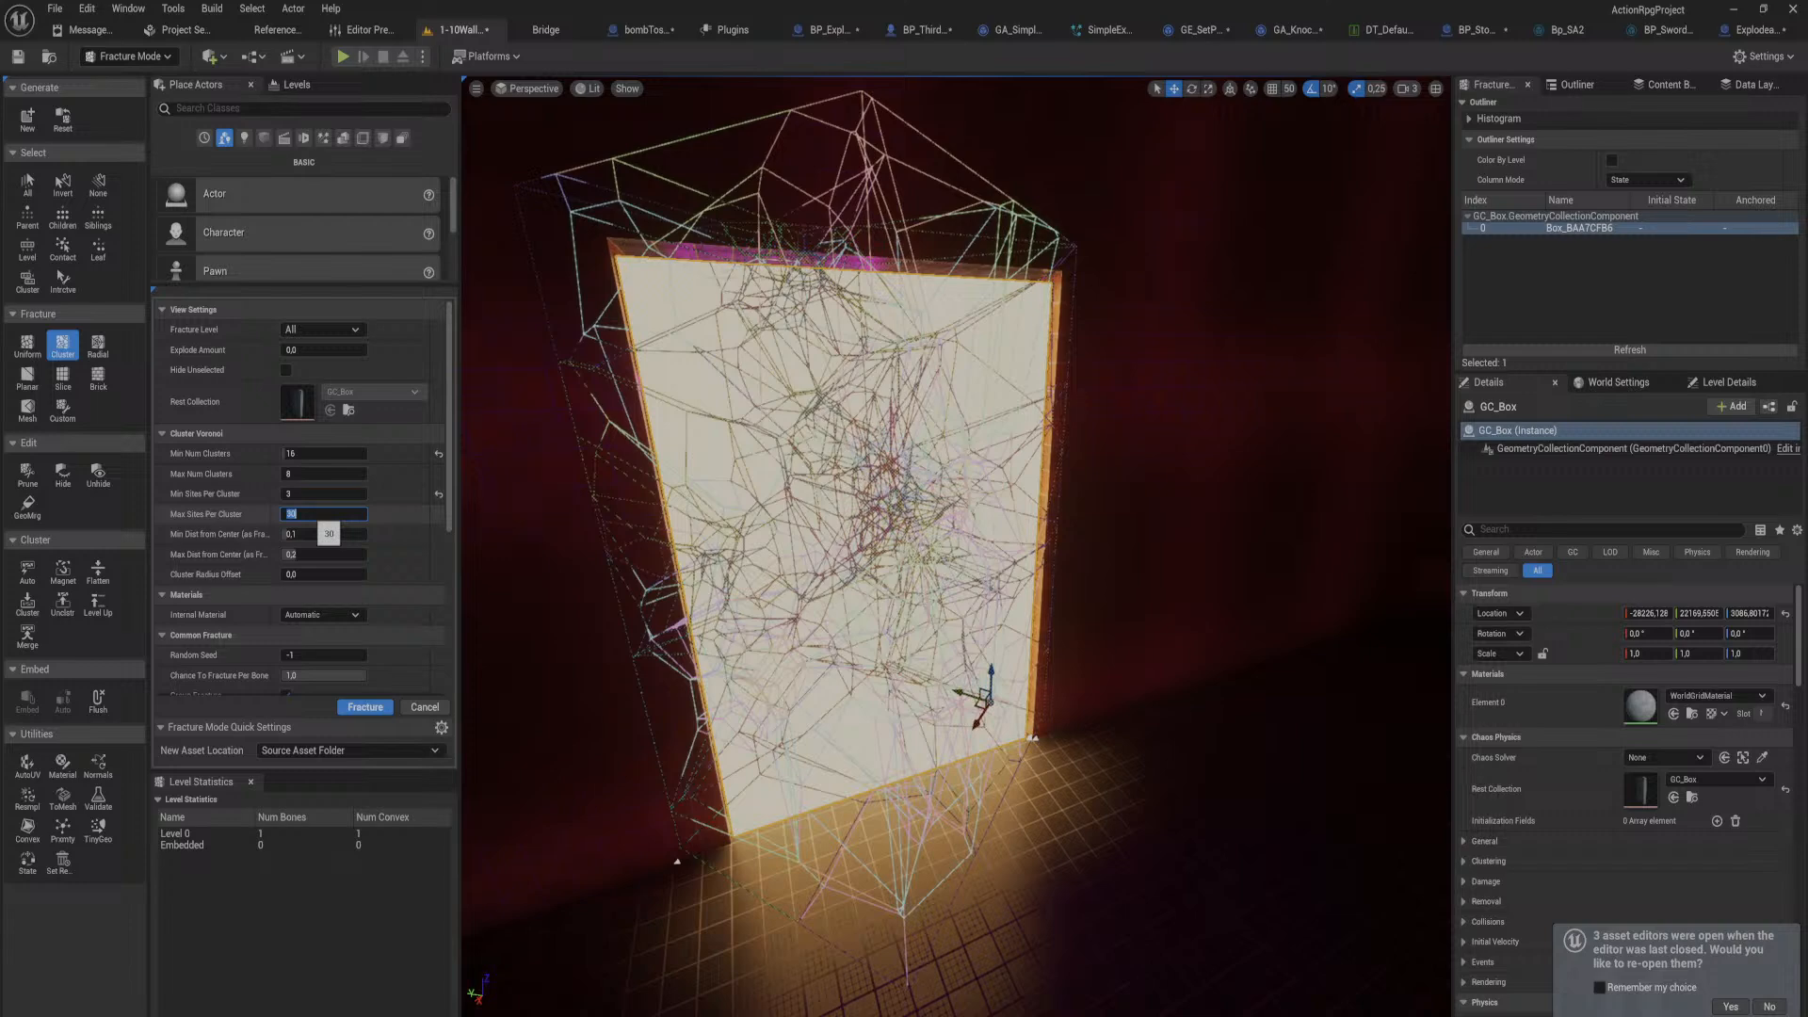
text(35)
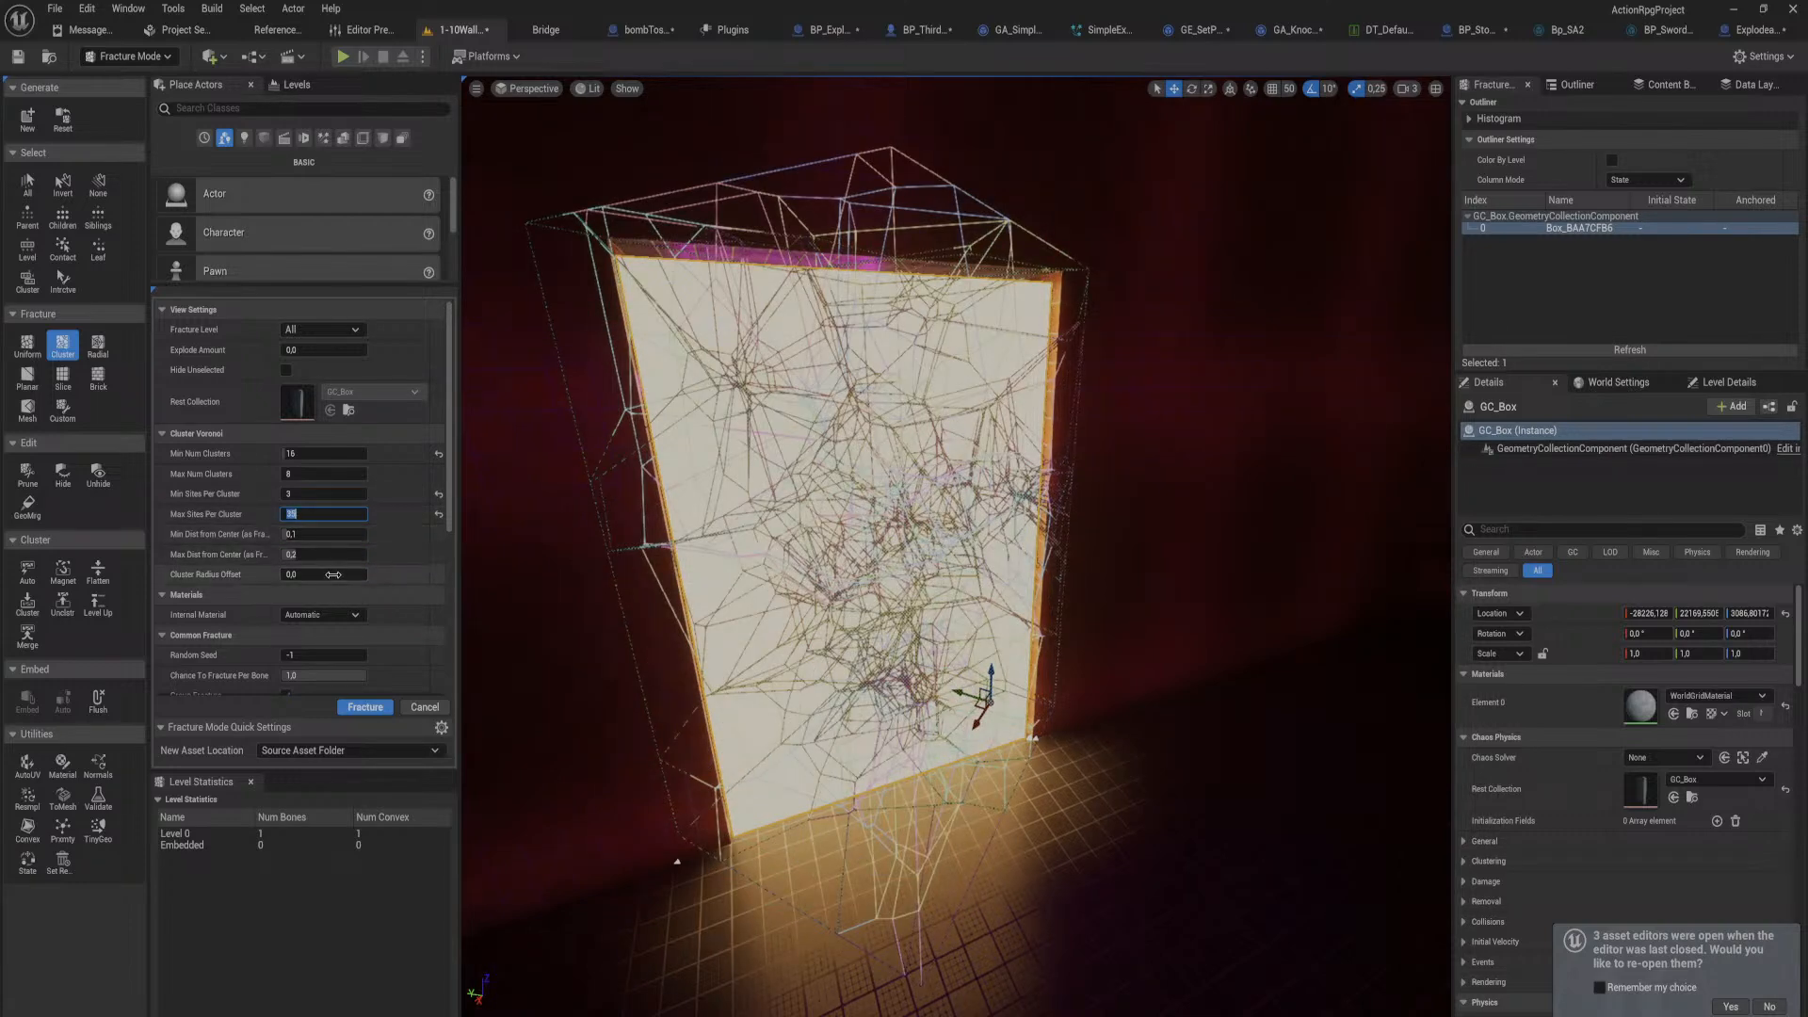
click(379, 711)
key(w)
right_drag(493, 731, 450, 718)
key(s)
Step: Raise the Explode Amount to about 0.63 and examine the separated wall fragments
scroll(259, 612, down, 3)
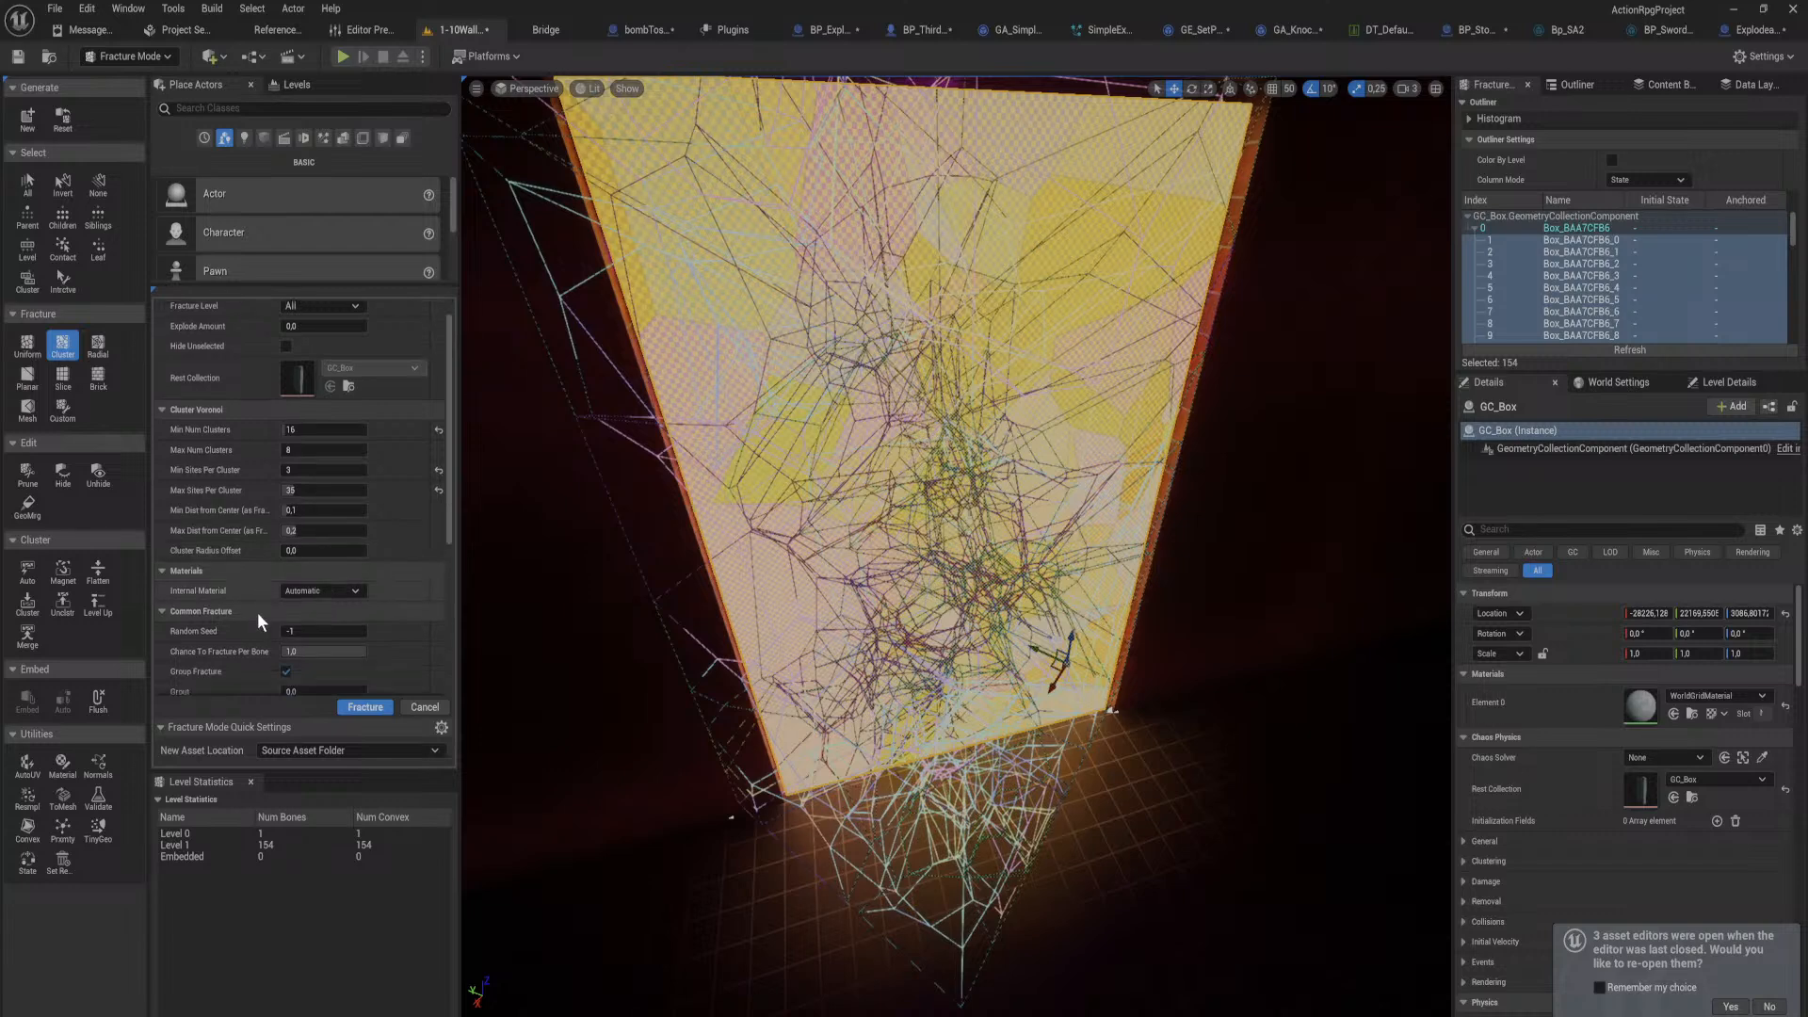
scroll(261, 616, down, 4)
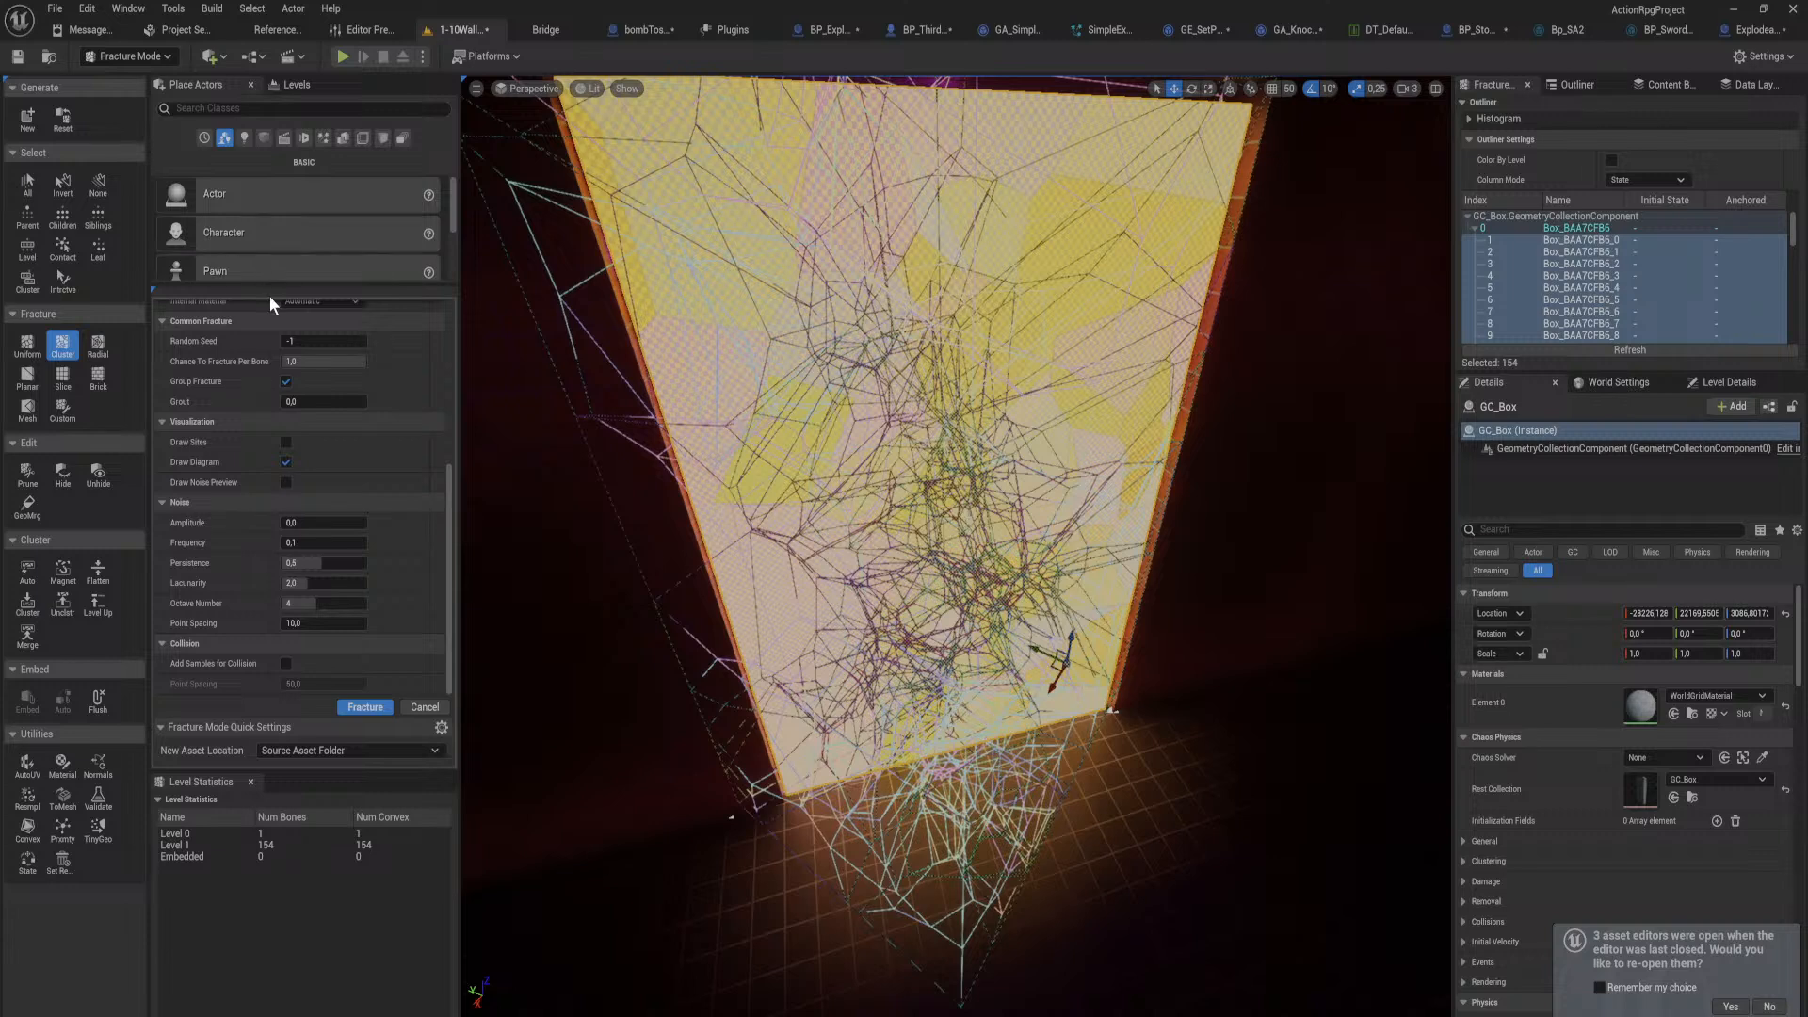
scroll(217, 414, up, 4)
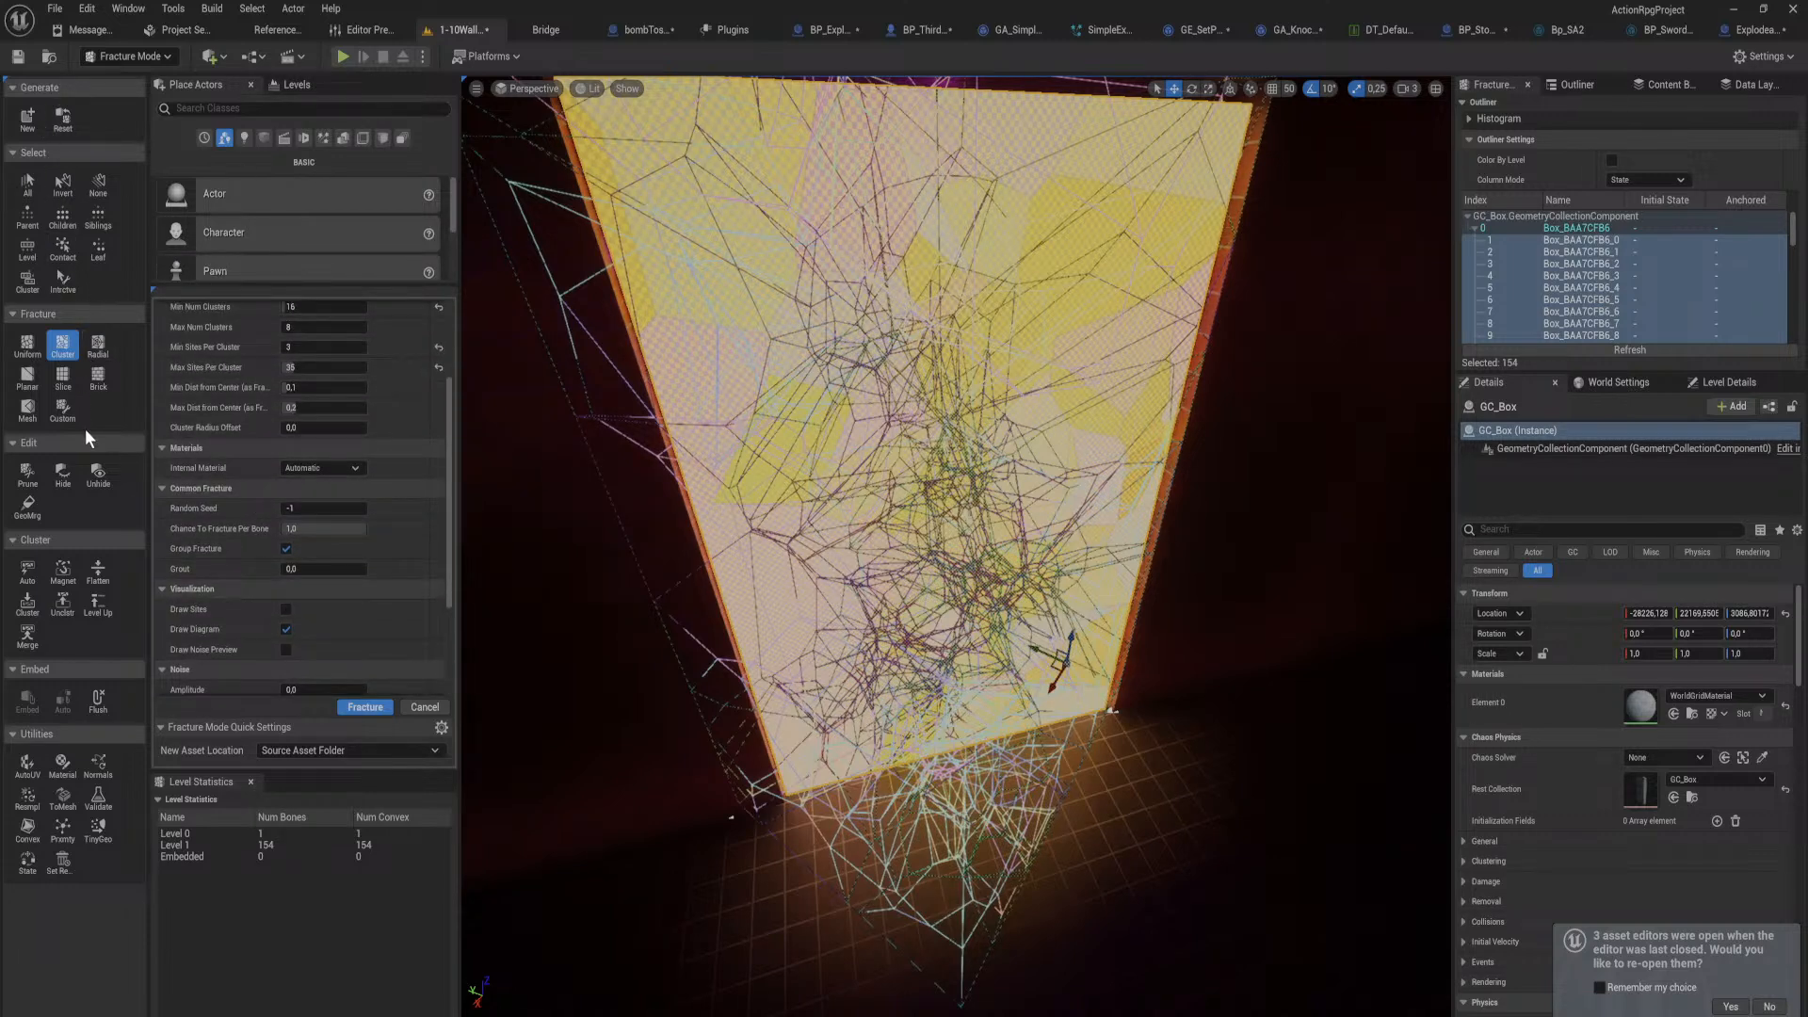
scroll(262, 471, up, 3)
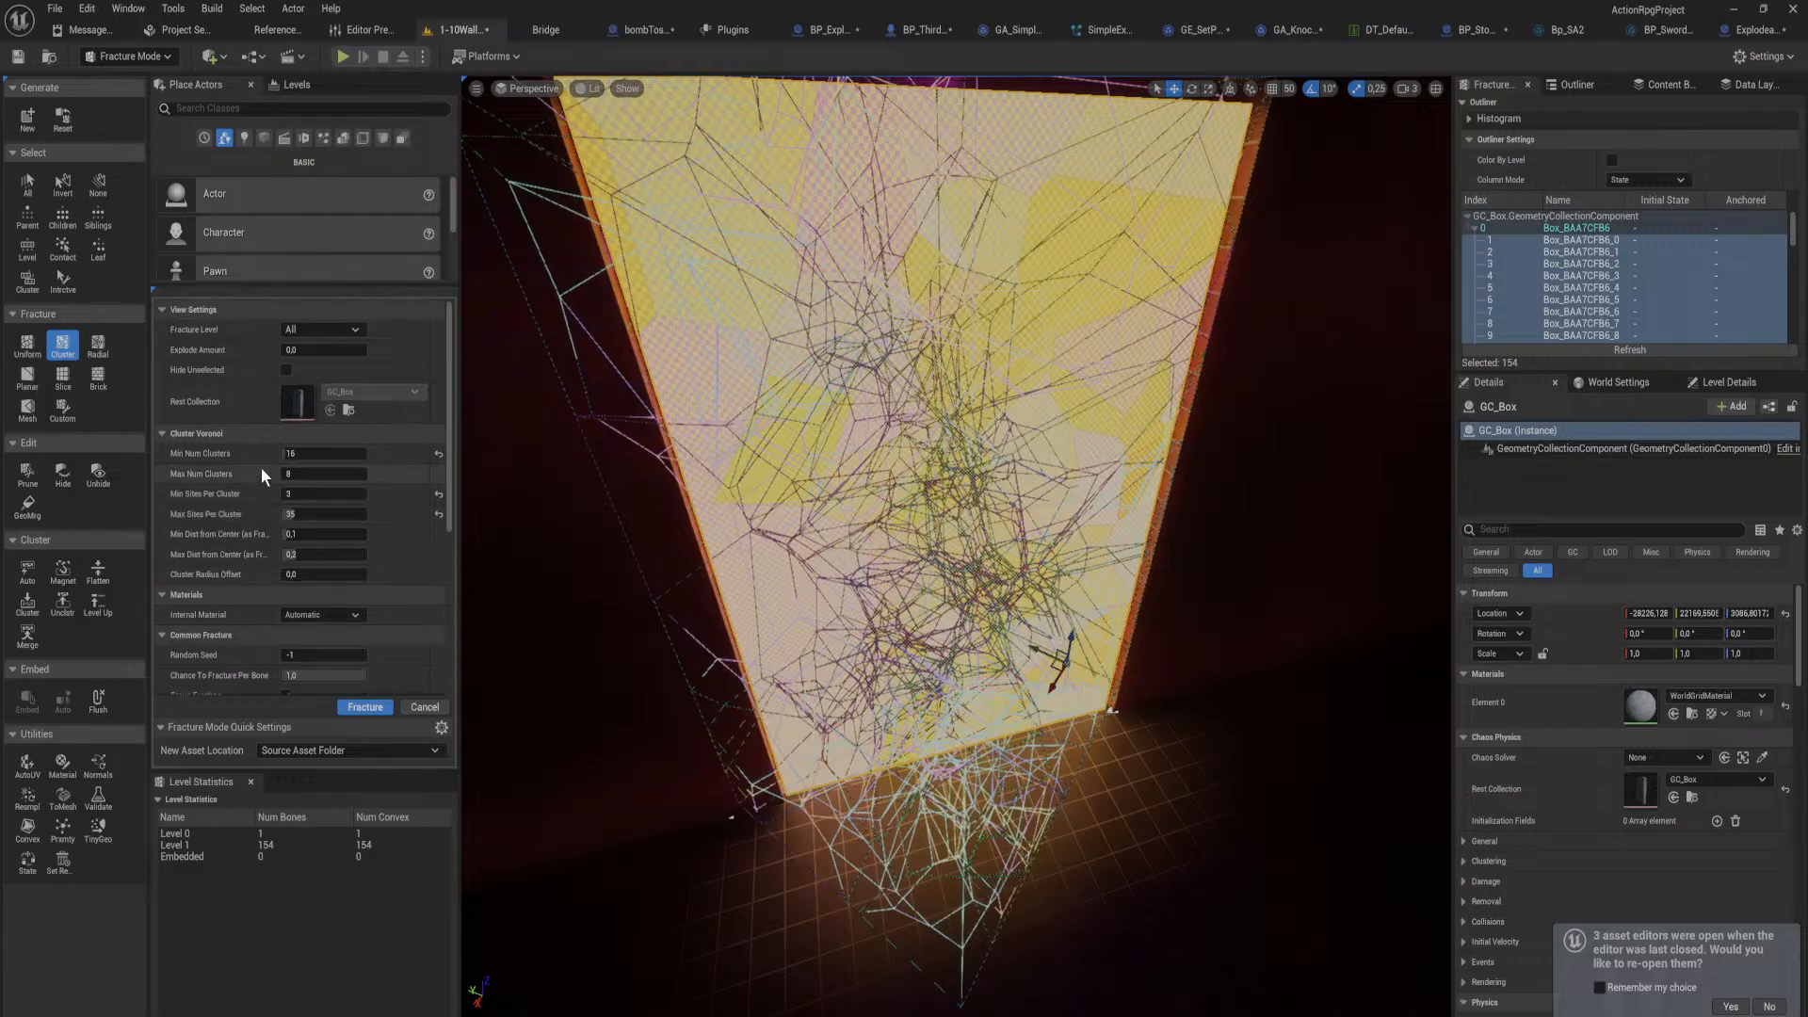
drag(302, 350, 333, 349)
right_drag(761, 409, 1036, 414)
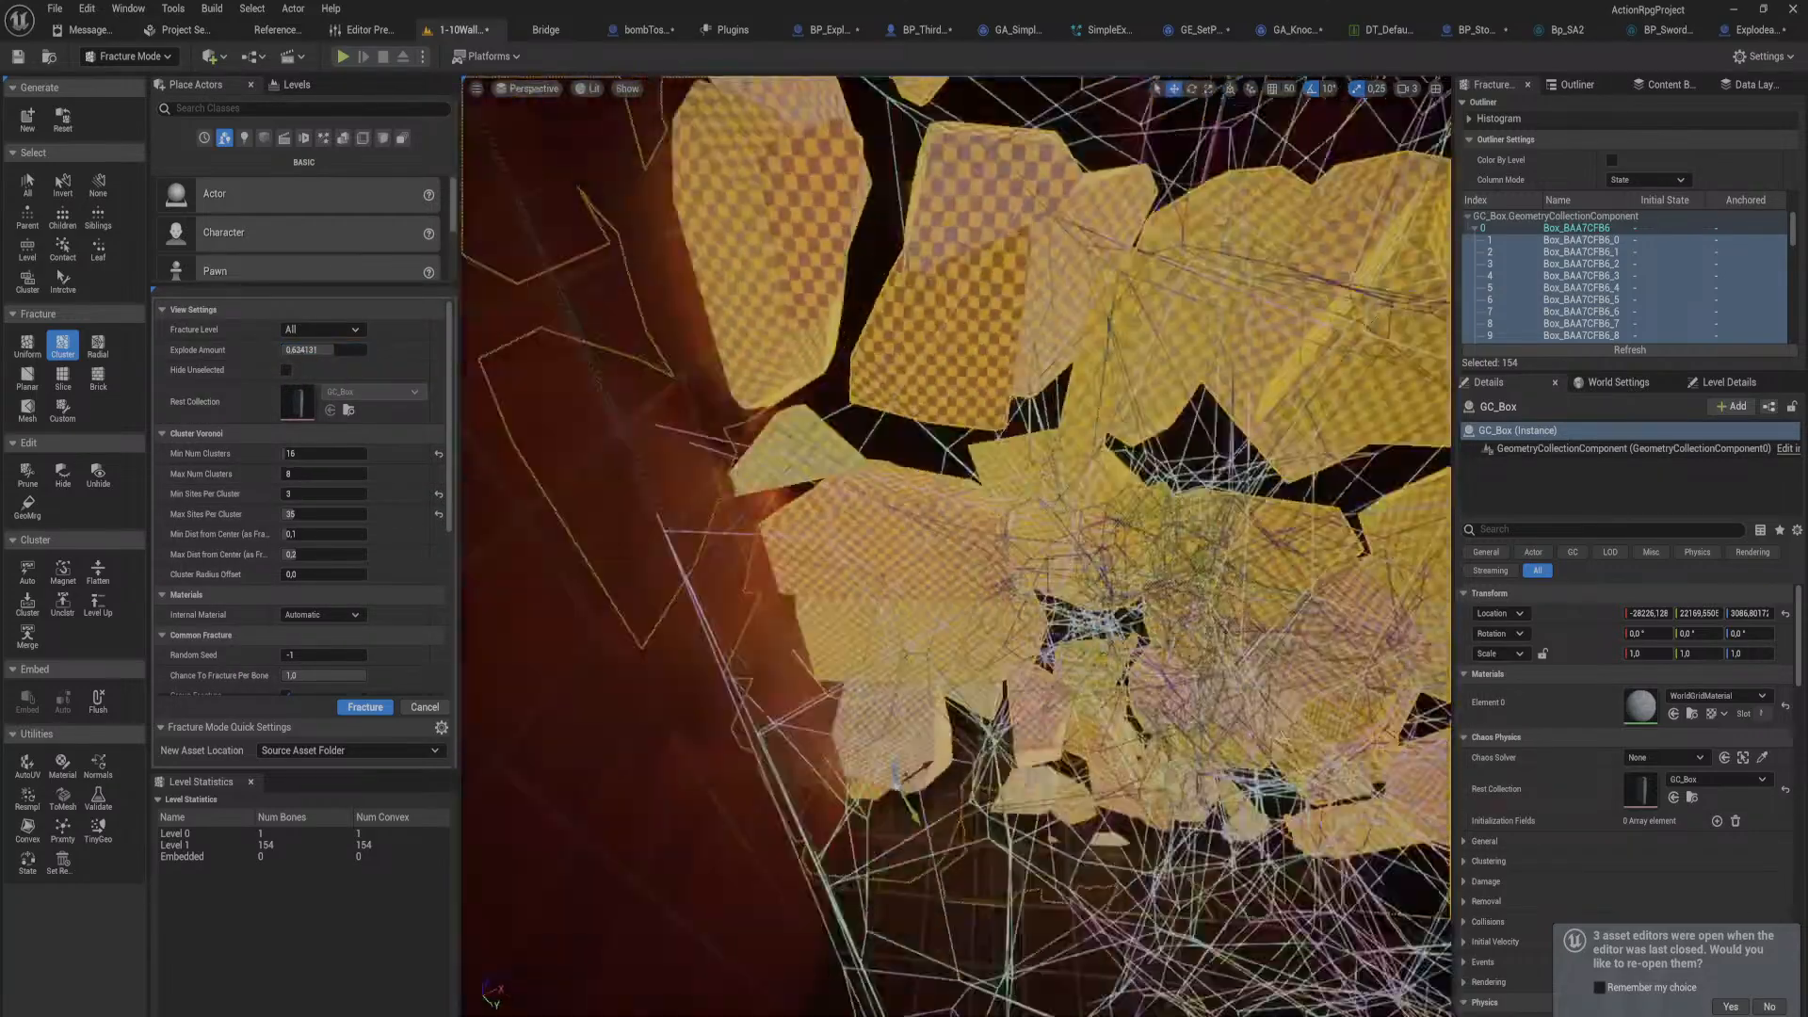
right_drag(847, 565, 908, 878)
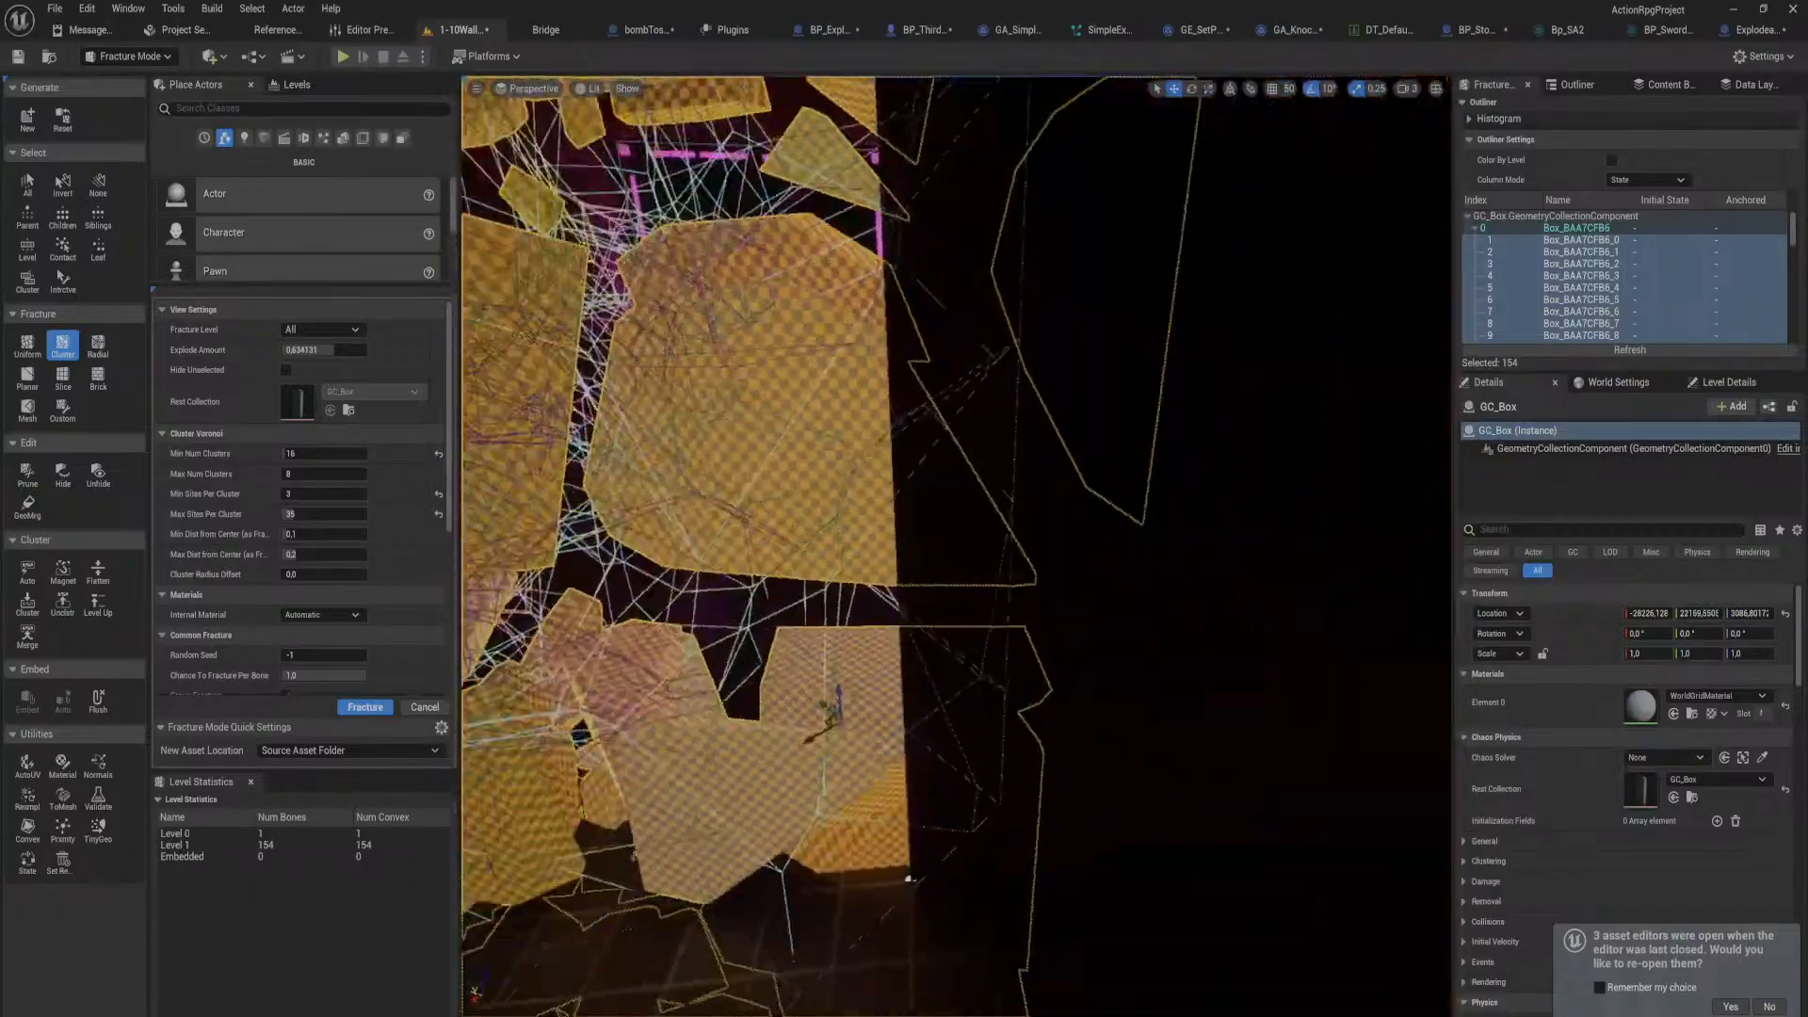
key(f)
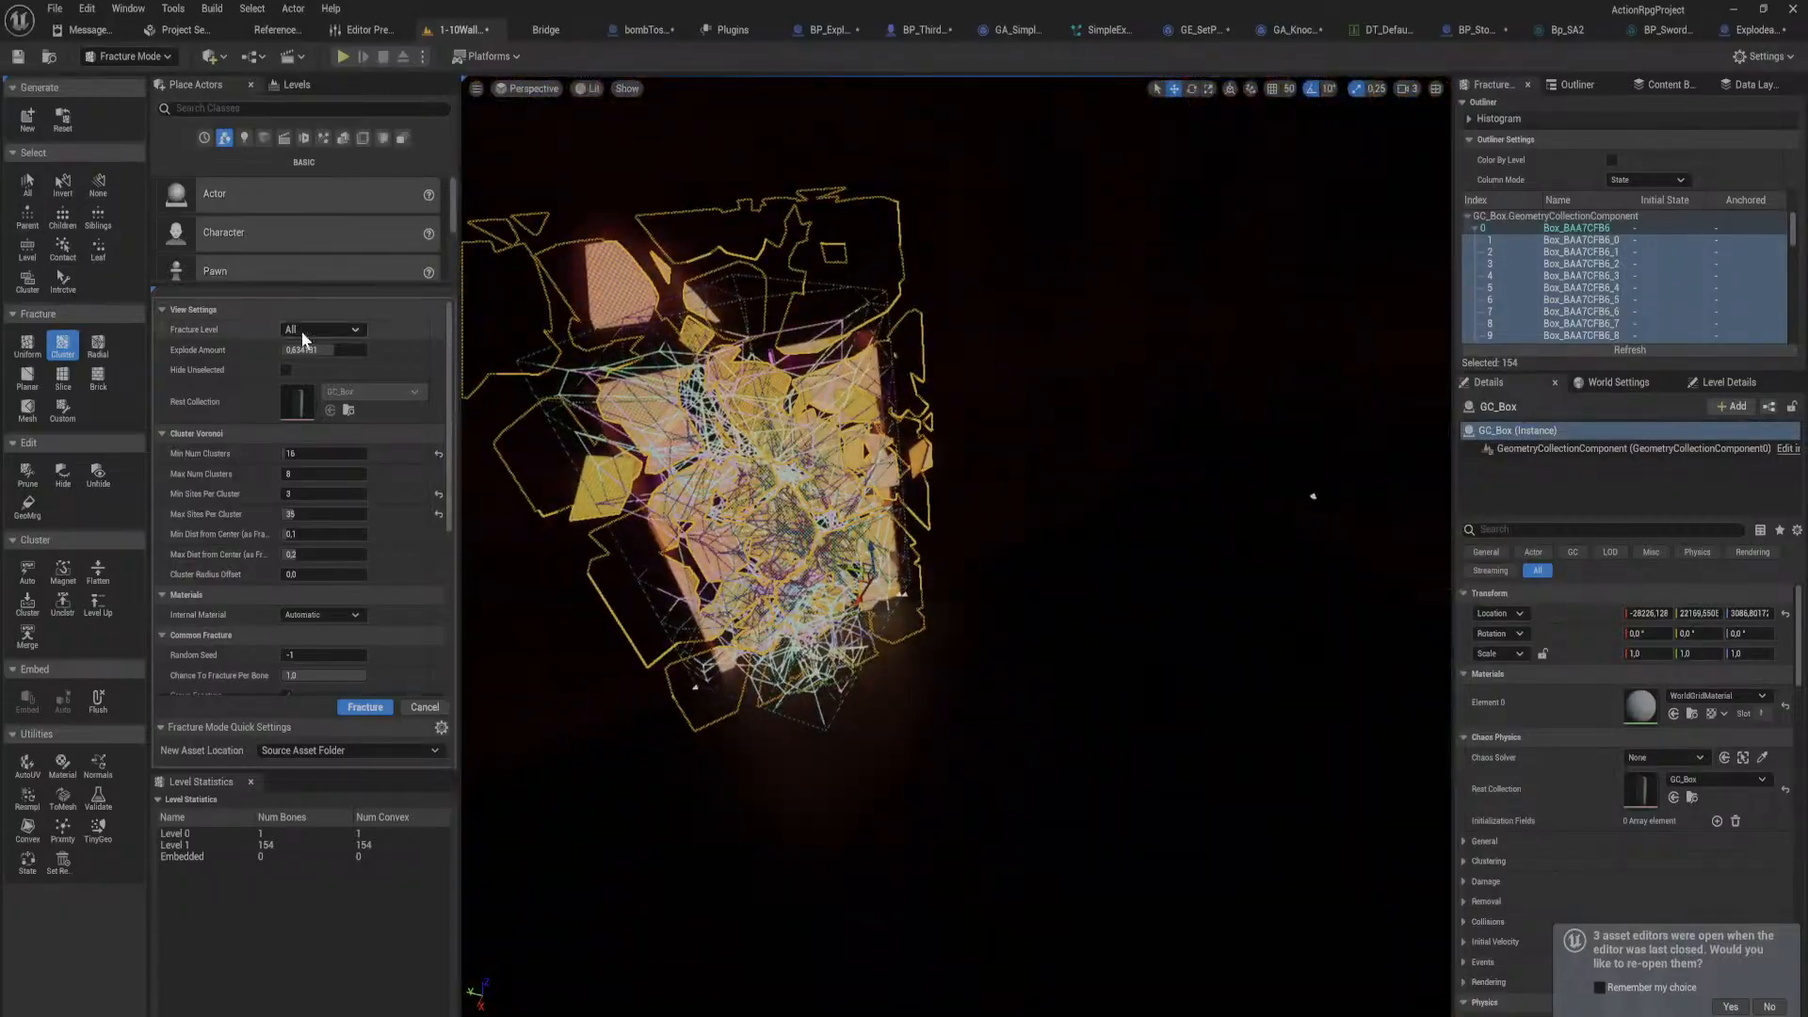
Step: Reset the Explode Amount to 0.0 and return from Fracture mode to Selection mode
drag(335, 350, 280, 350)
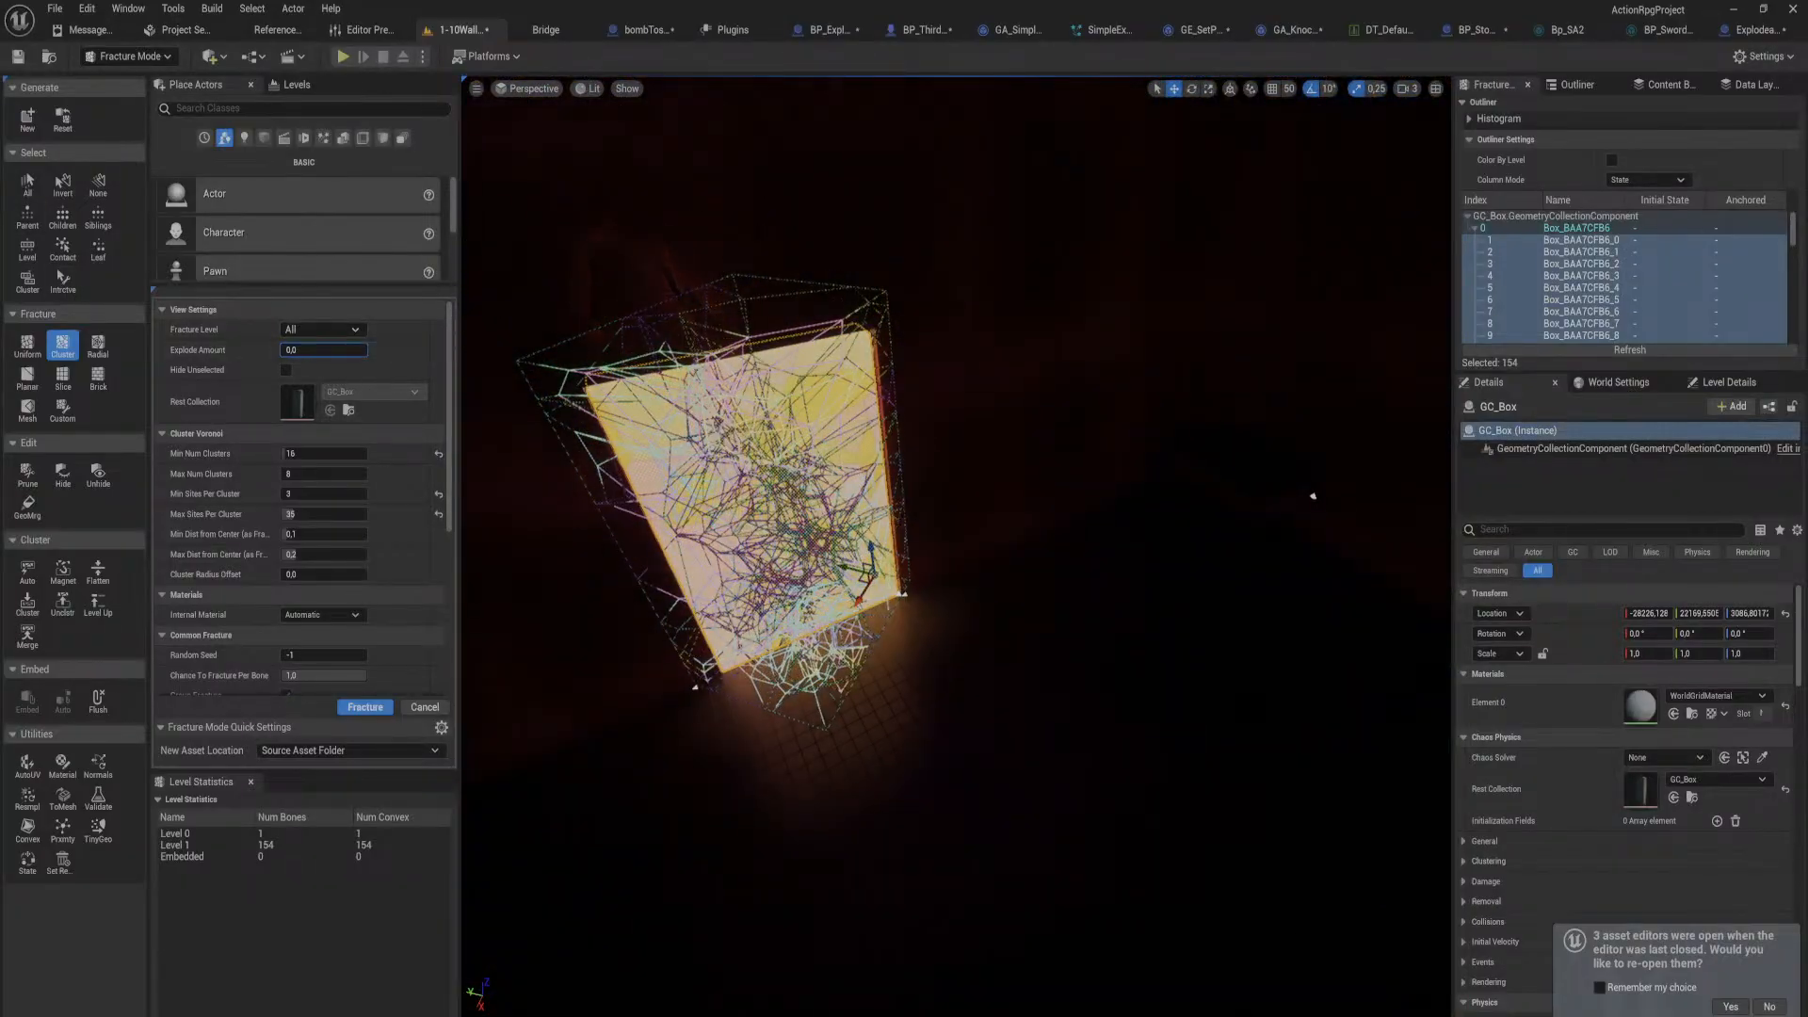
click(424, 706)
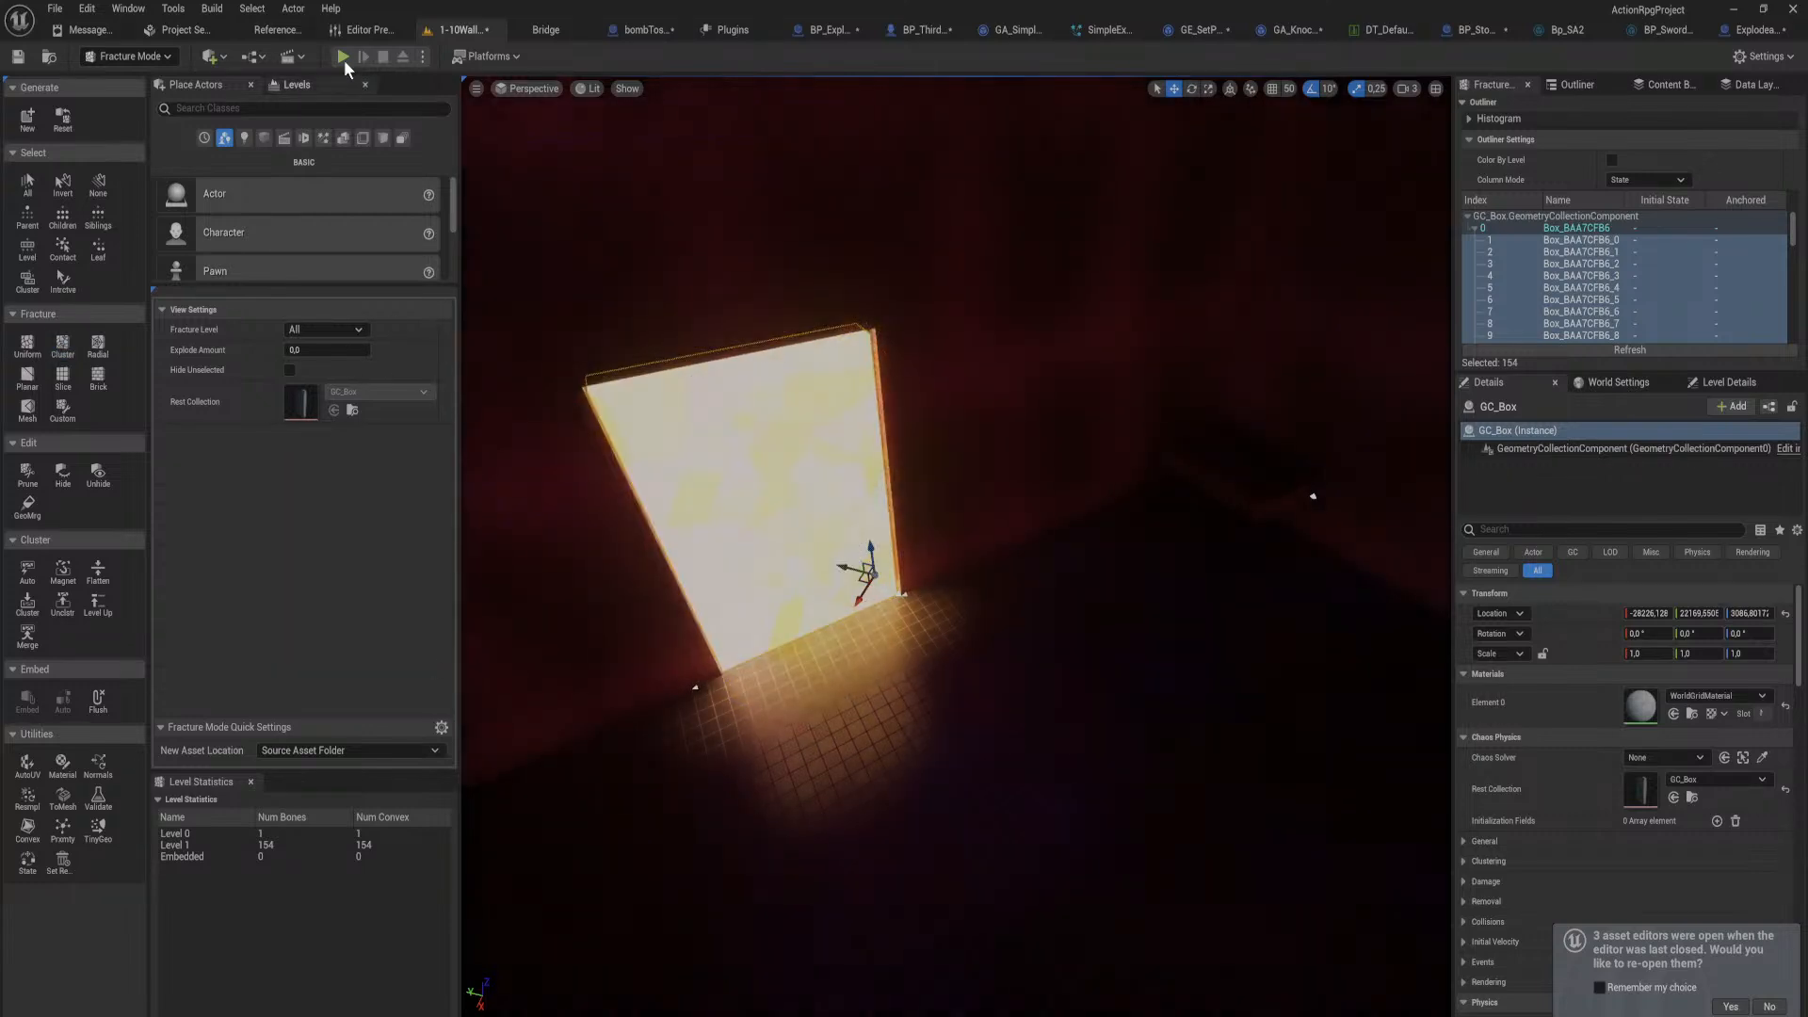
click(151, 58)
click(154, 79)
right_drag(660, 424, 542, 415)
key(s)
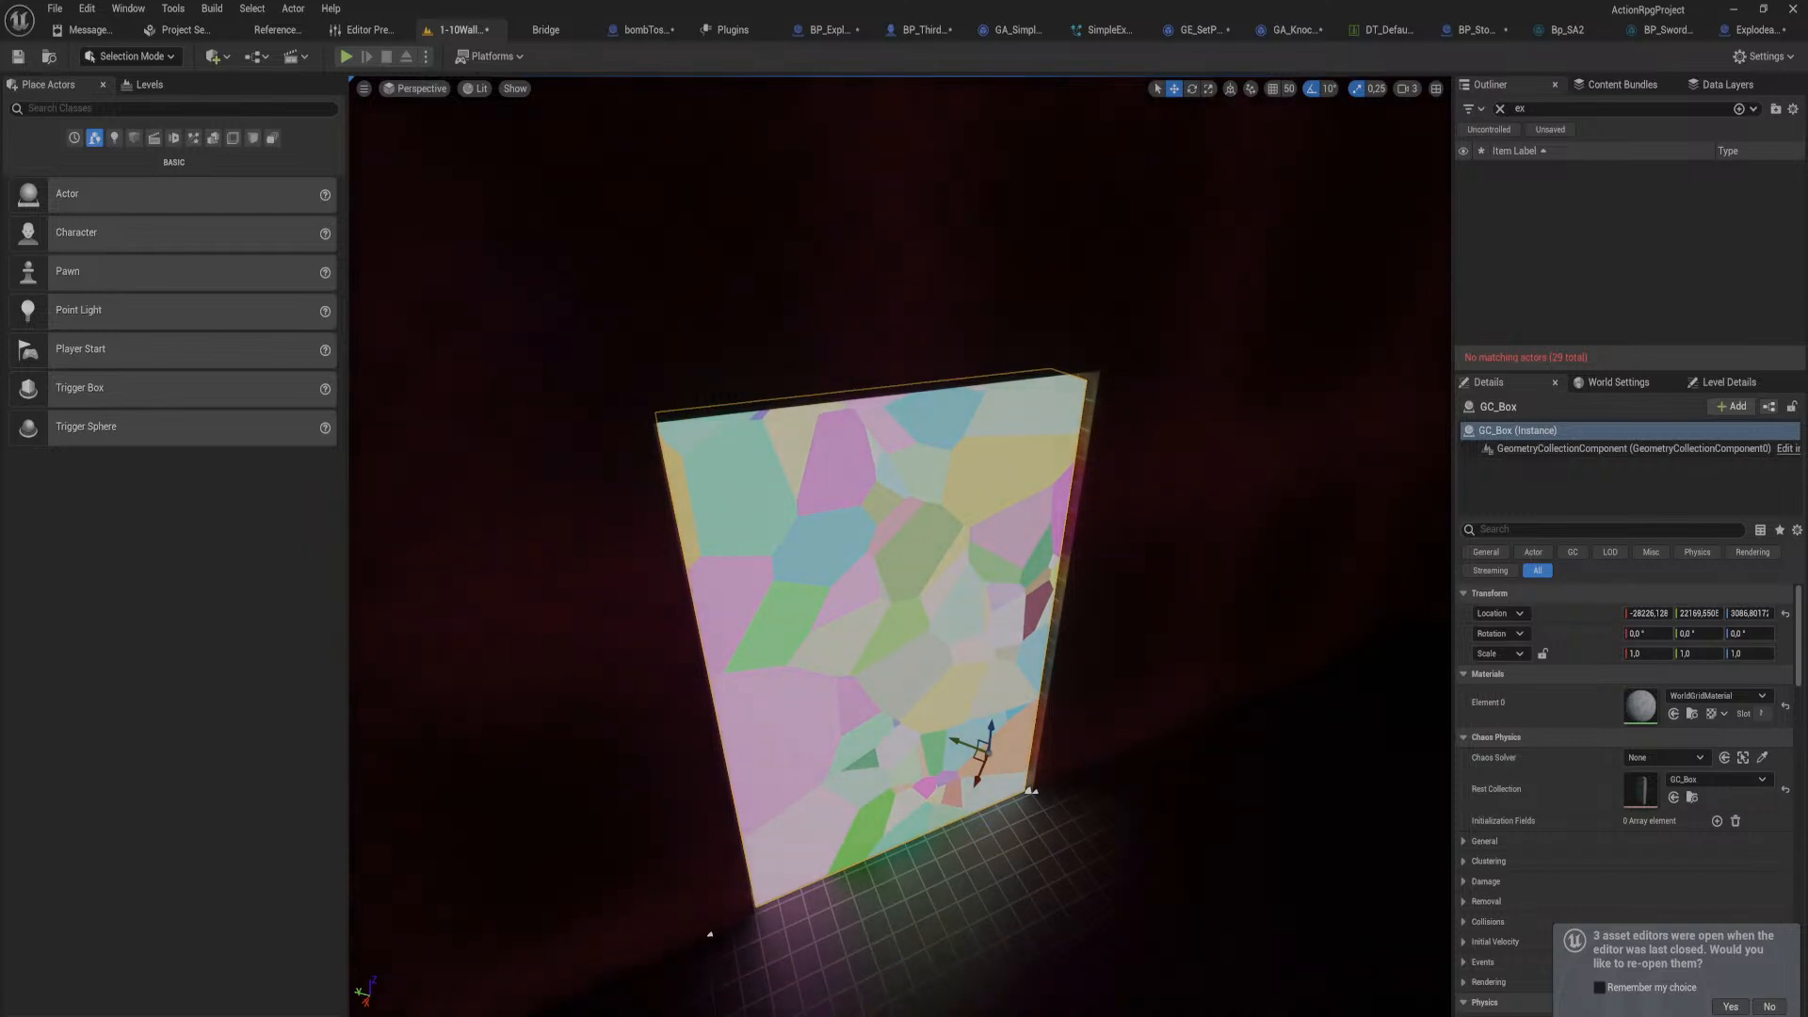
mouse_move(1002, 584)
right_down()
mouse_move(951, 565)
mouse_move(1002, 583)
right_up()
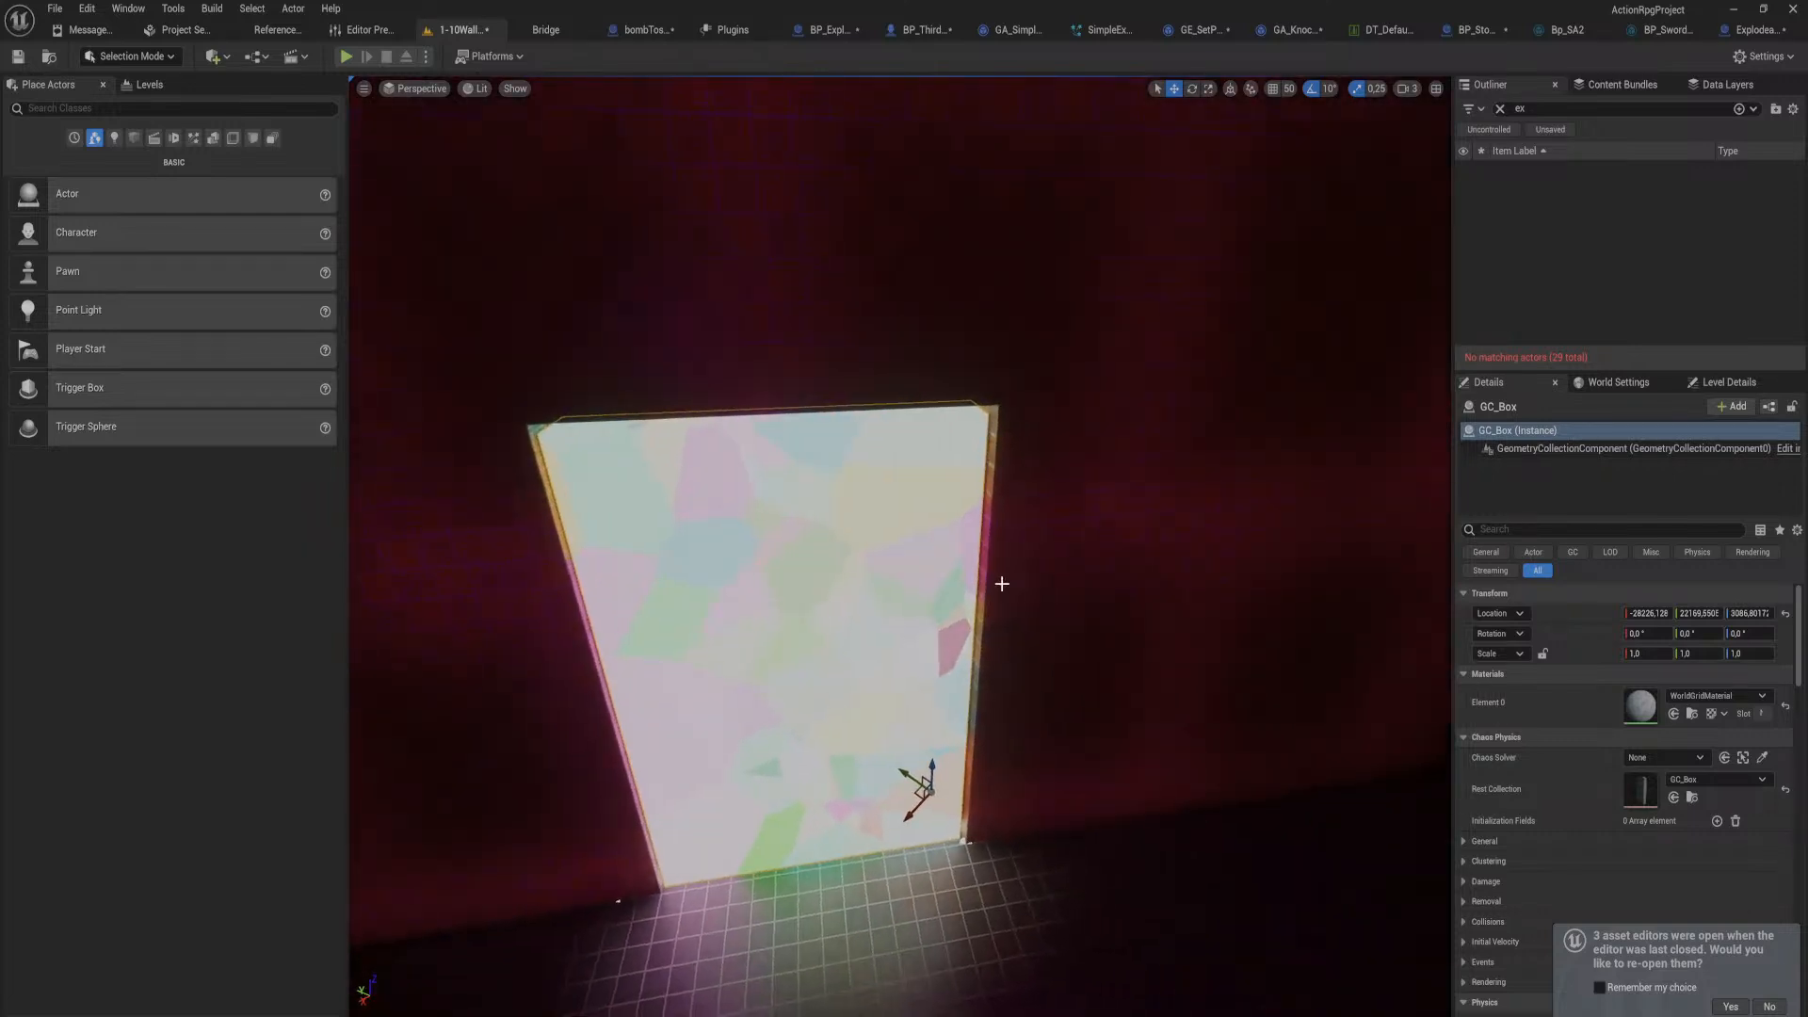
Step: Locate the GC_Box asset and assign it as the Rest Collection of the geometry collection component in ExplodeableActor
click(1692, 797)
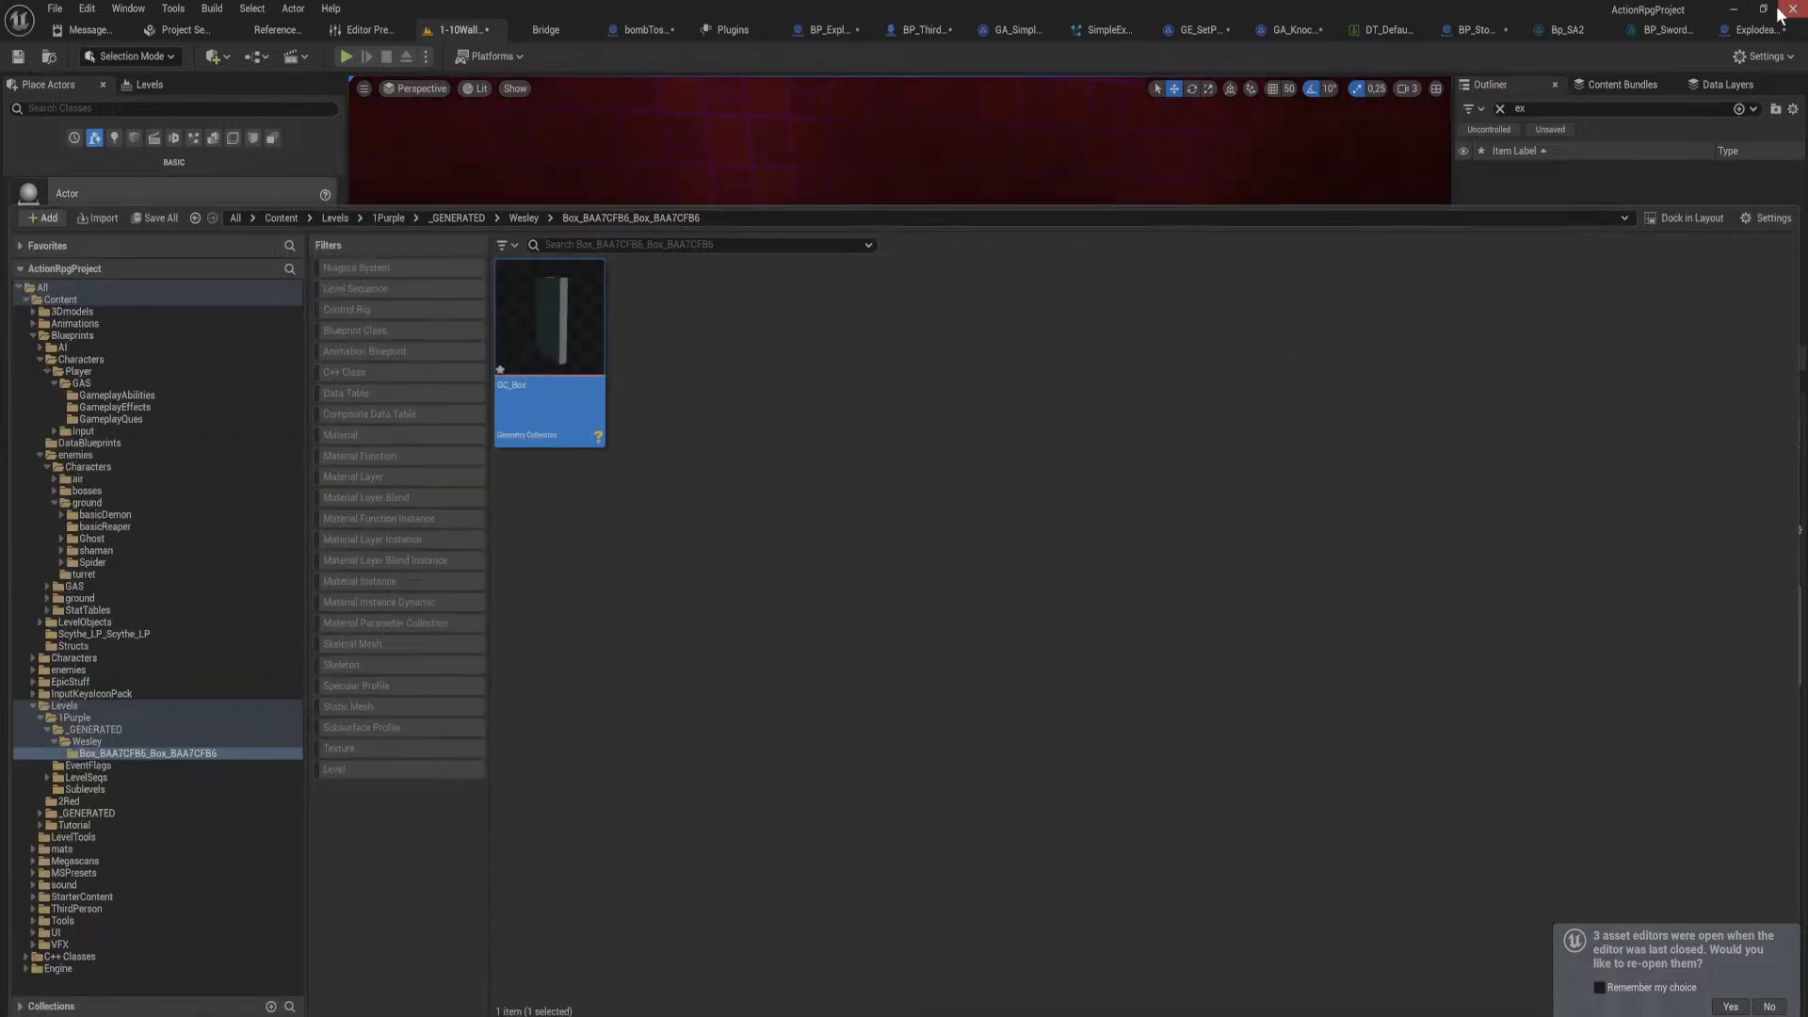
click(1754, 29)
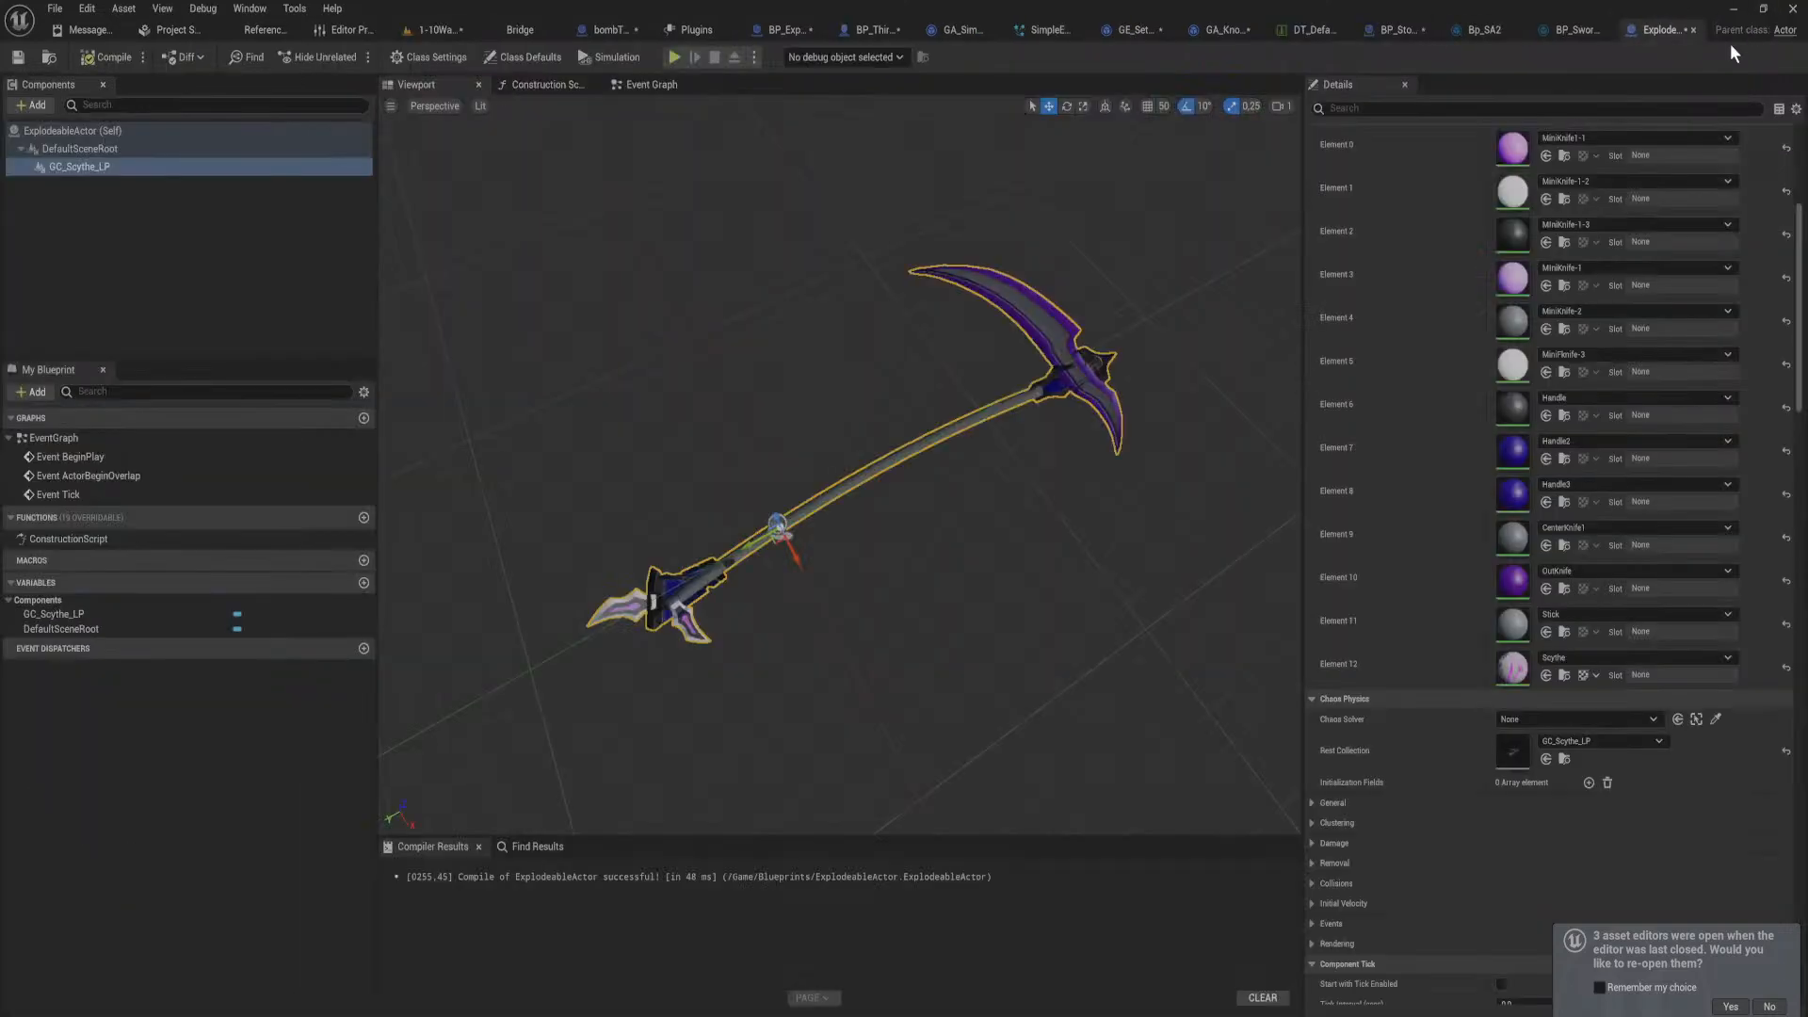
click(1545, 758)
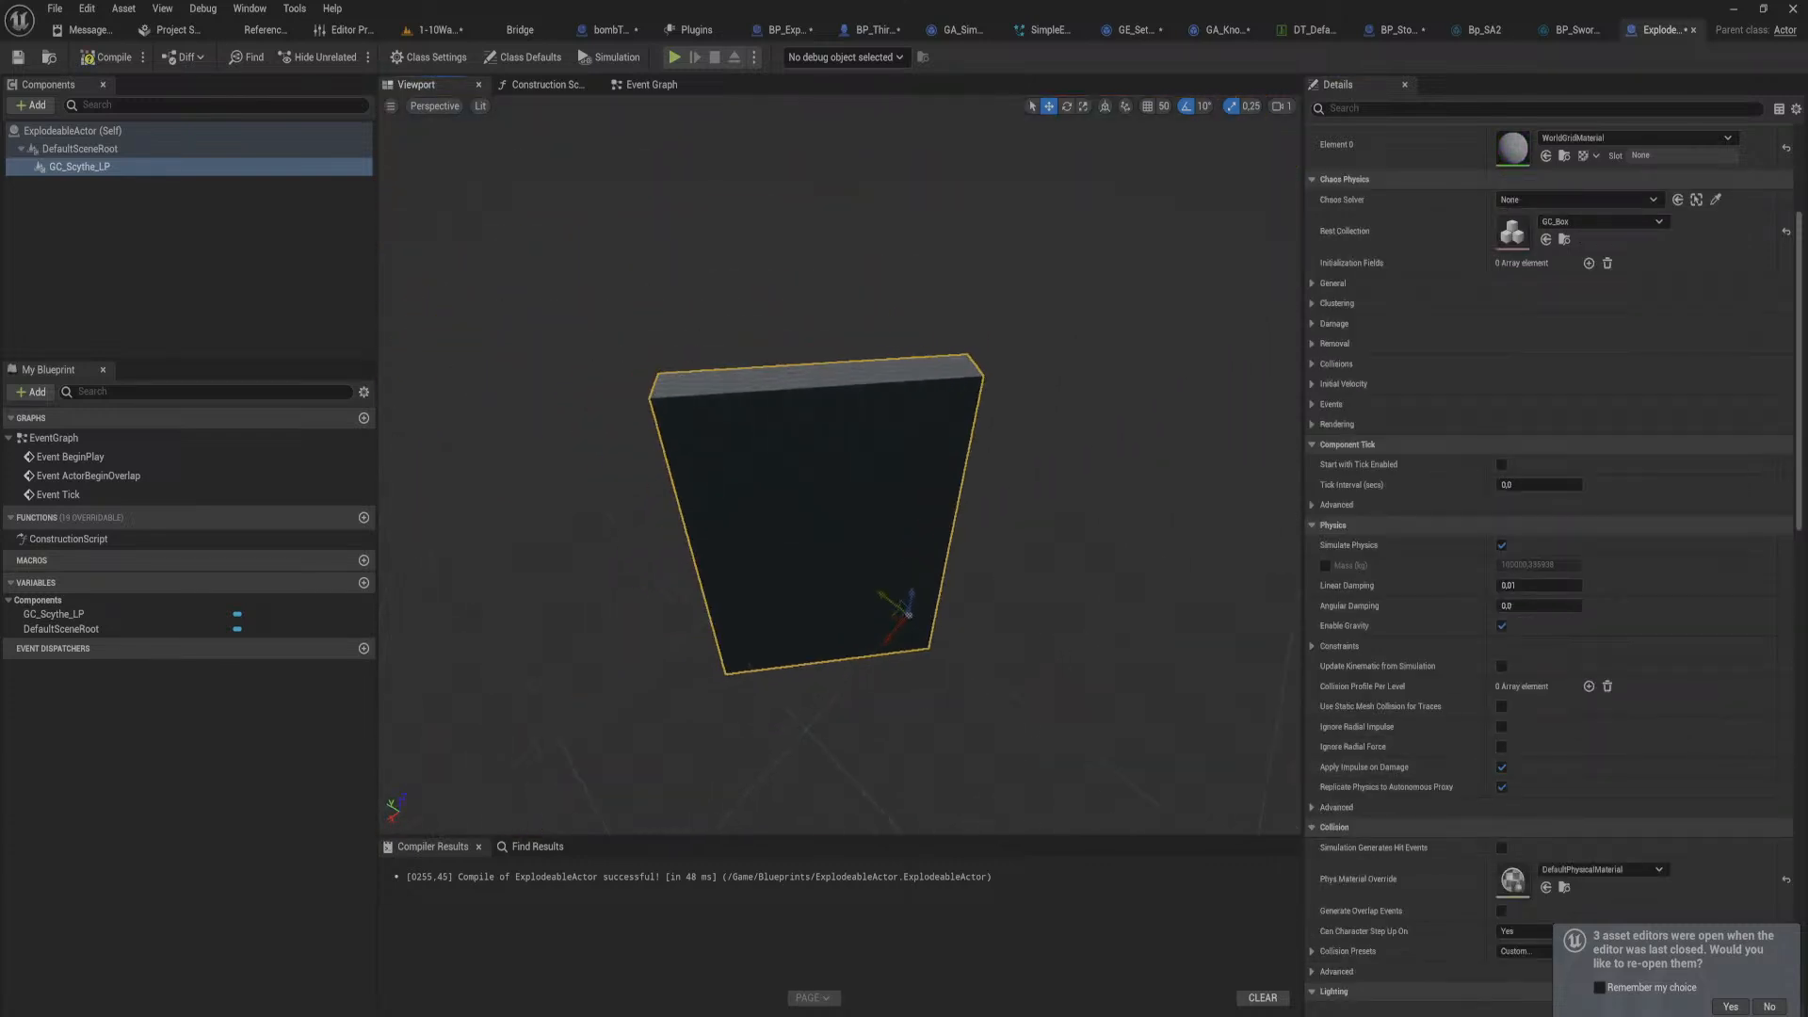
right_drag(840, 464, 1036, 461)
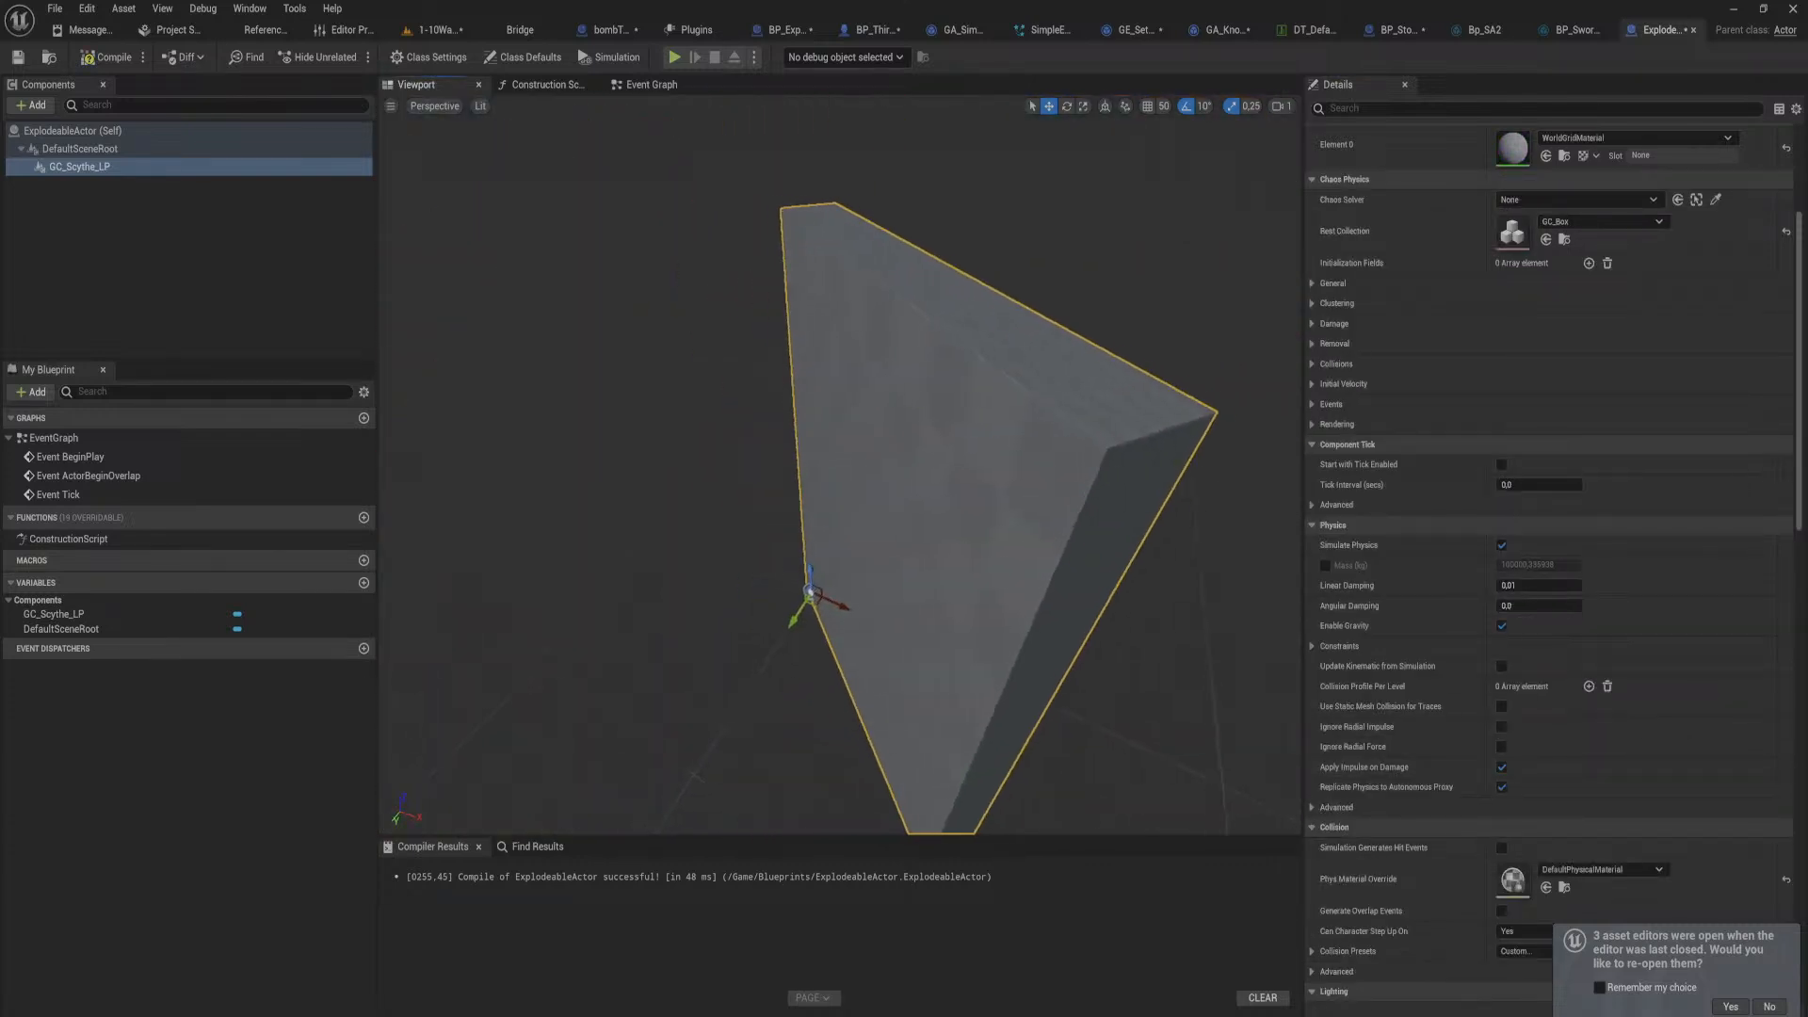
mouse_move(542, 313)
right_down()
mouse_move(452, 313)
mouse_move(565, 329)
mouse_move(543, 313)
right_up()
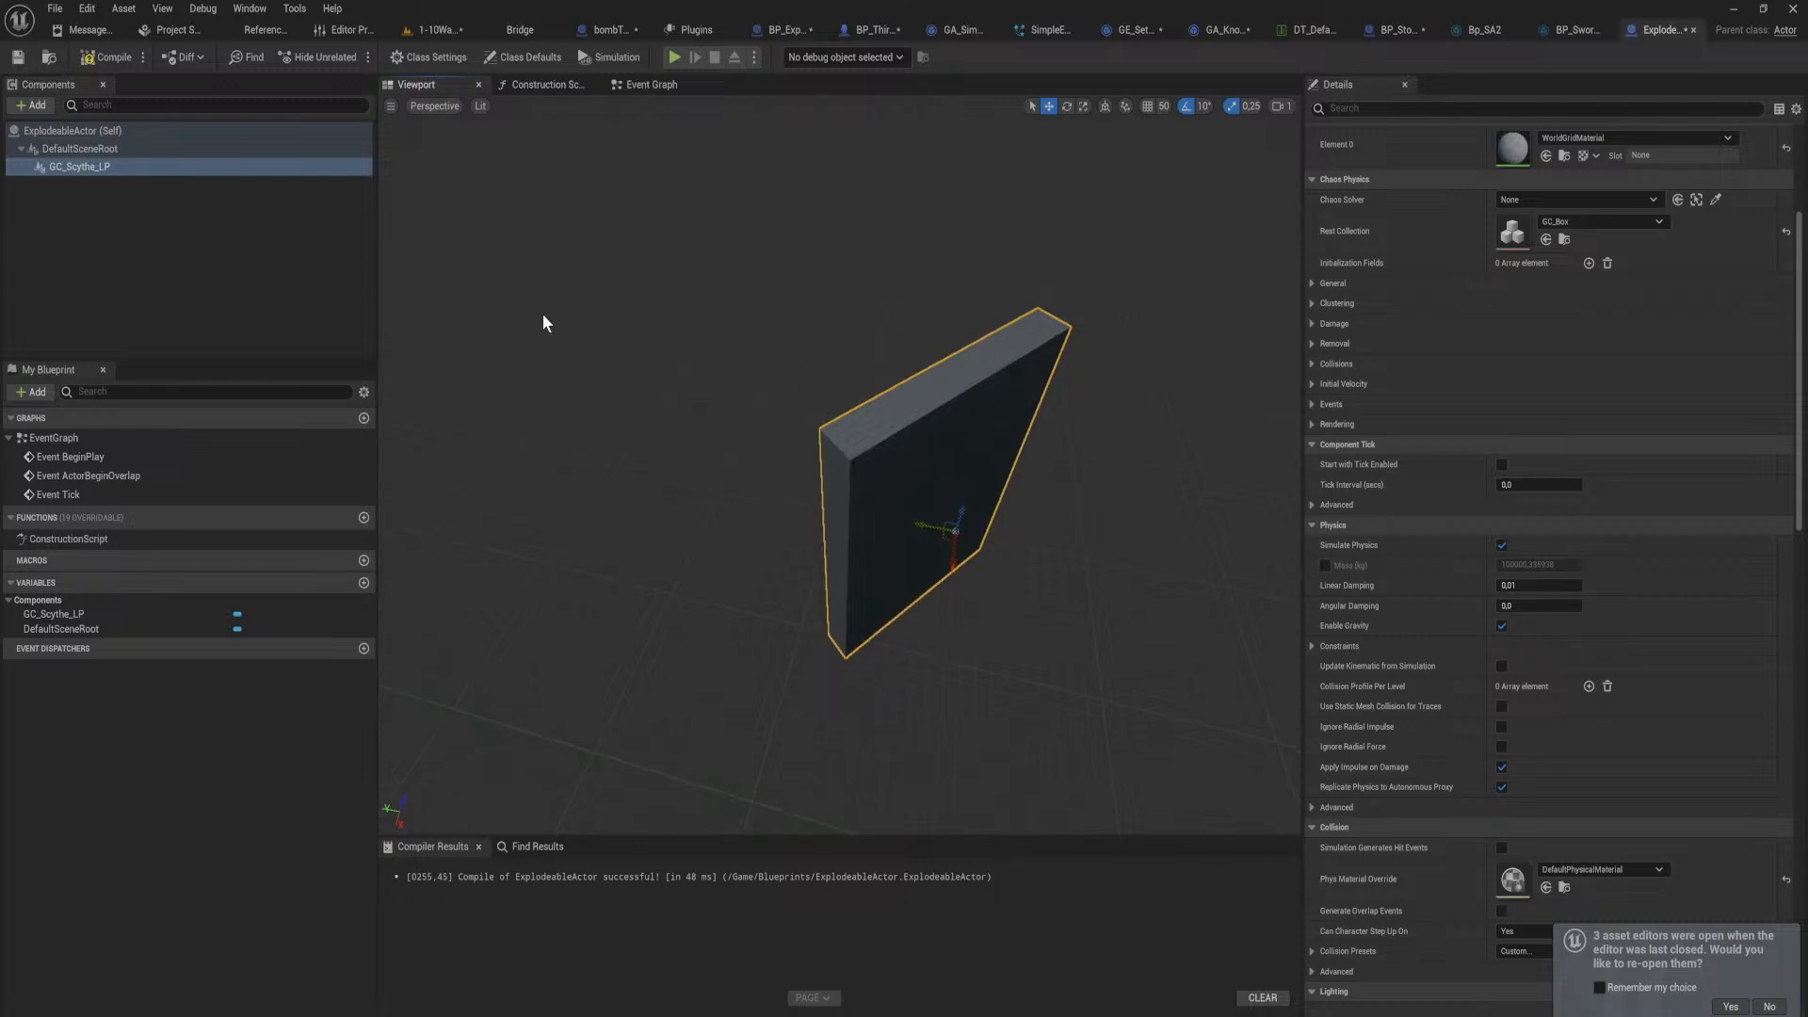
Step: Rename the GC_Scythe_LP component to Wall and compile the ExplodeableActor blueprint
click(55, 172)
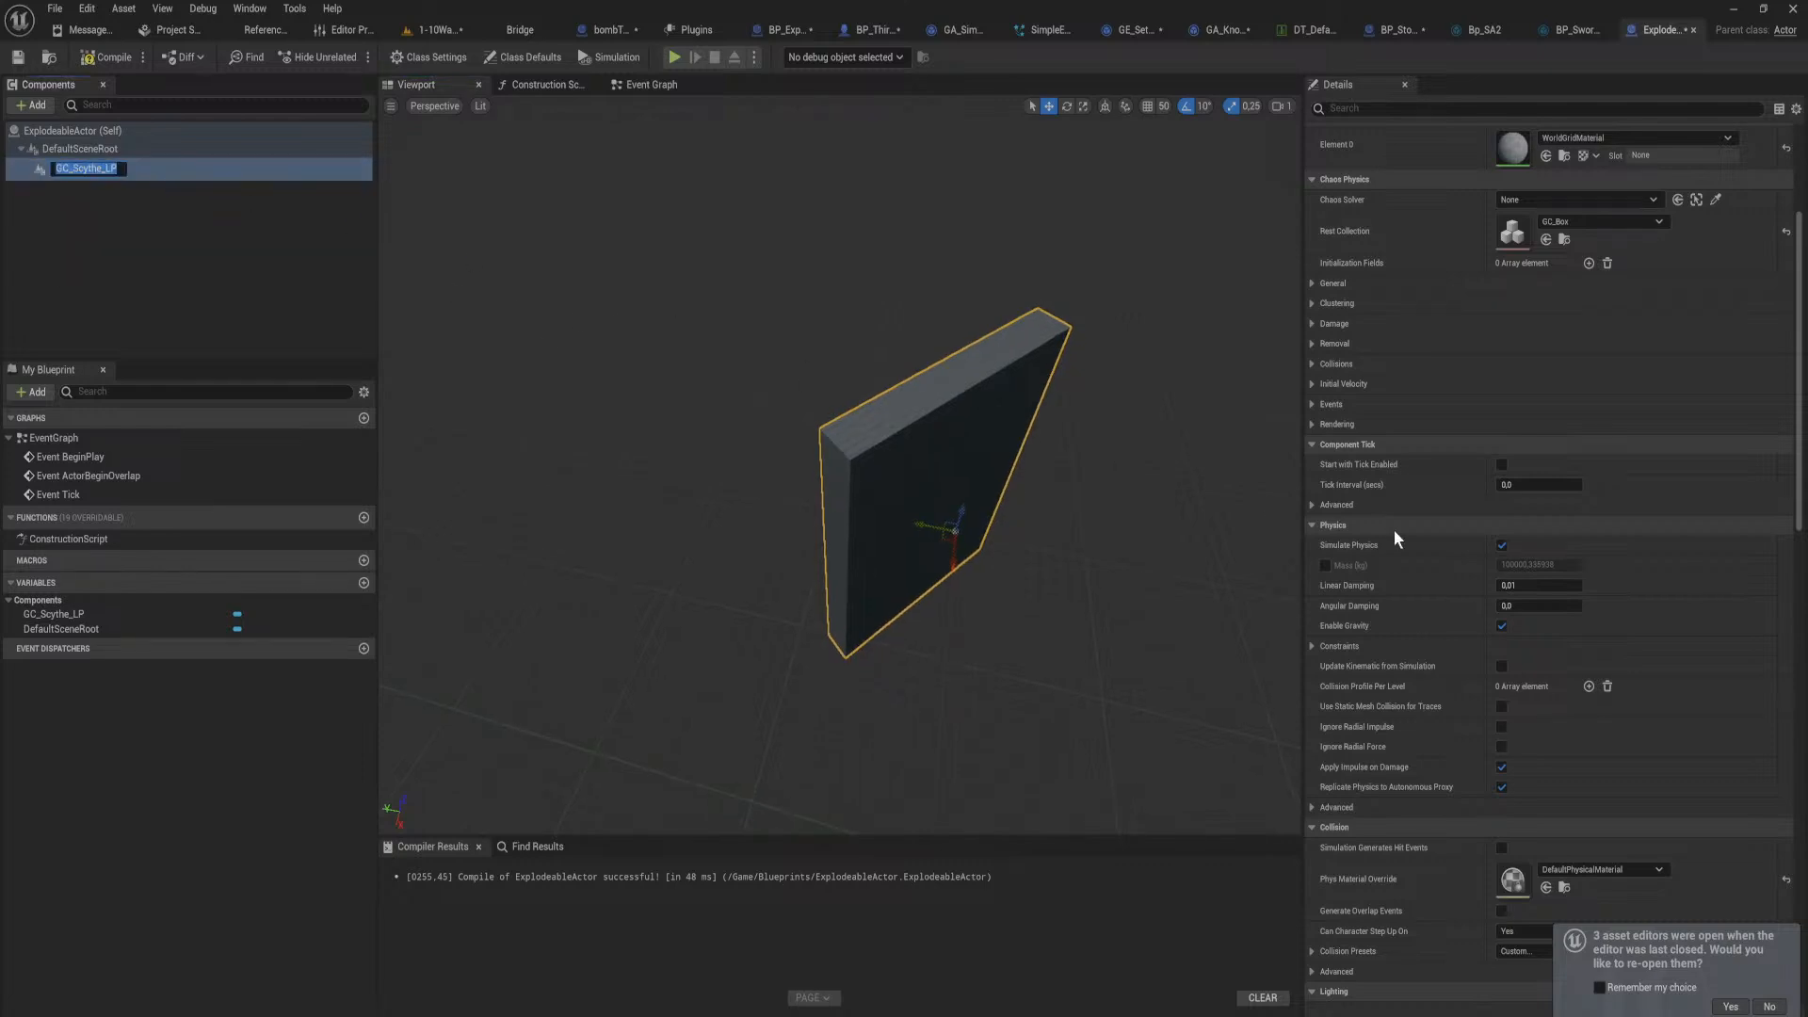
text(Wall)
key(Return)
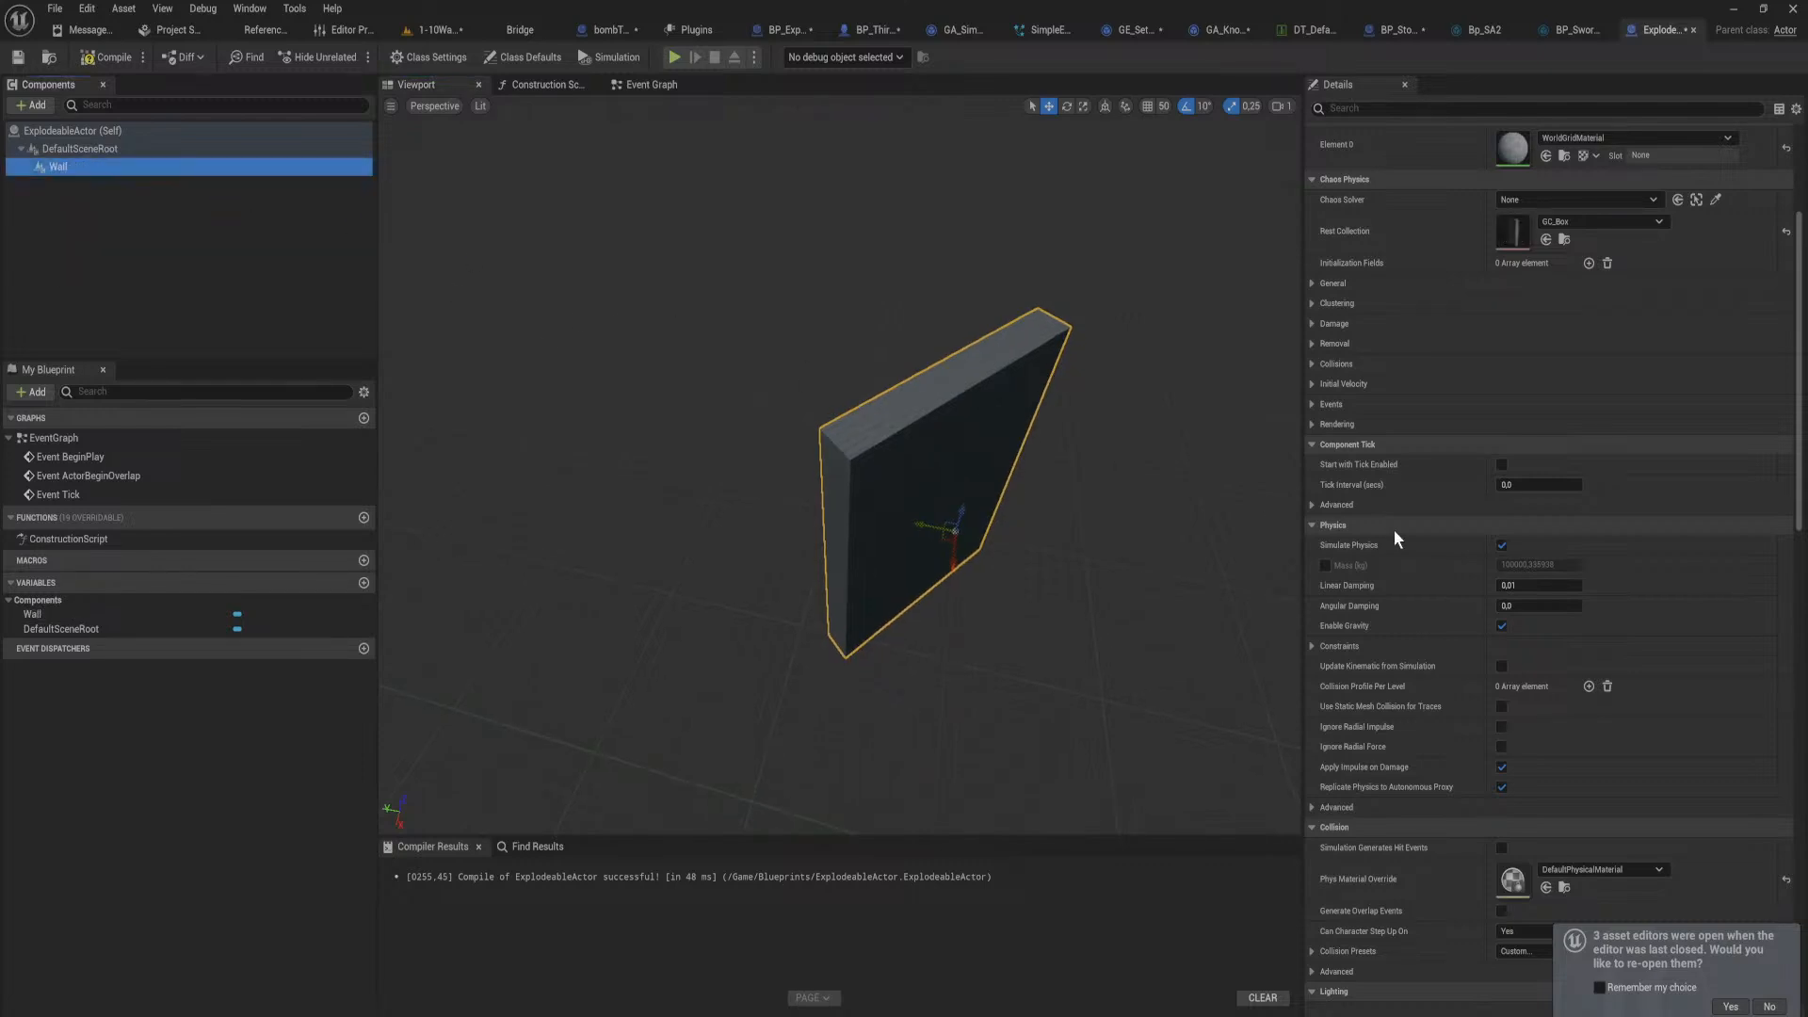
click(666, 87)
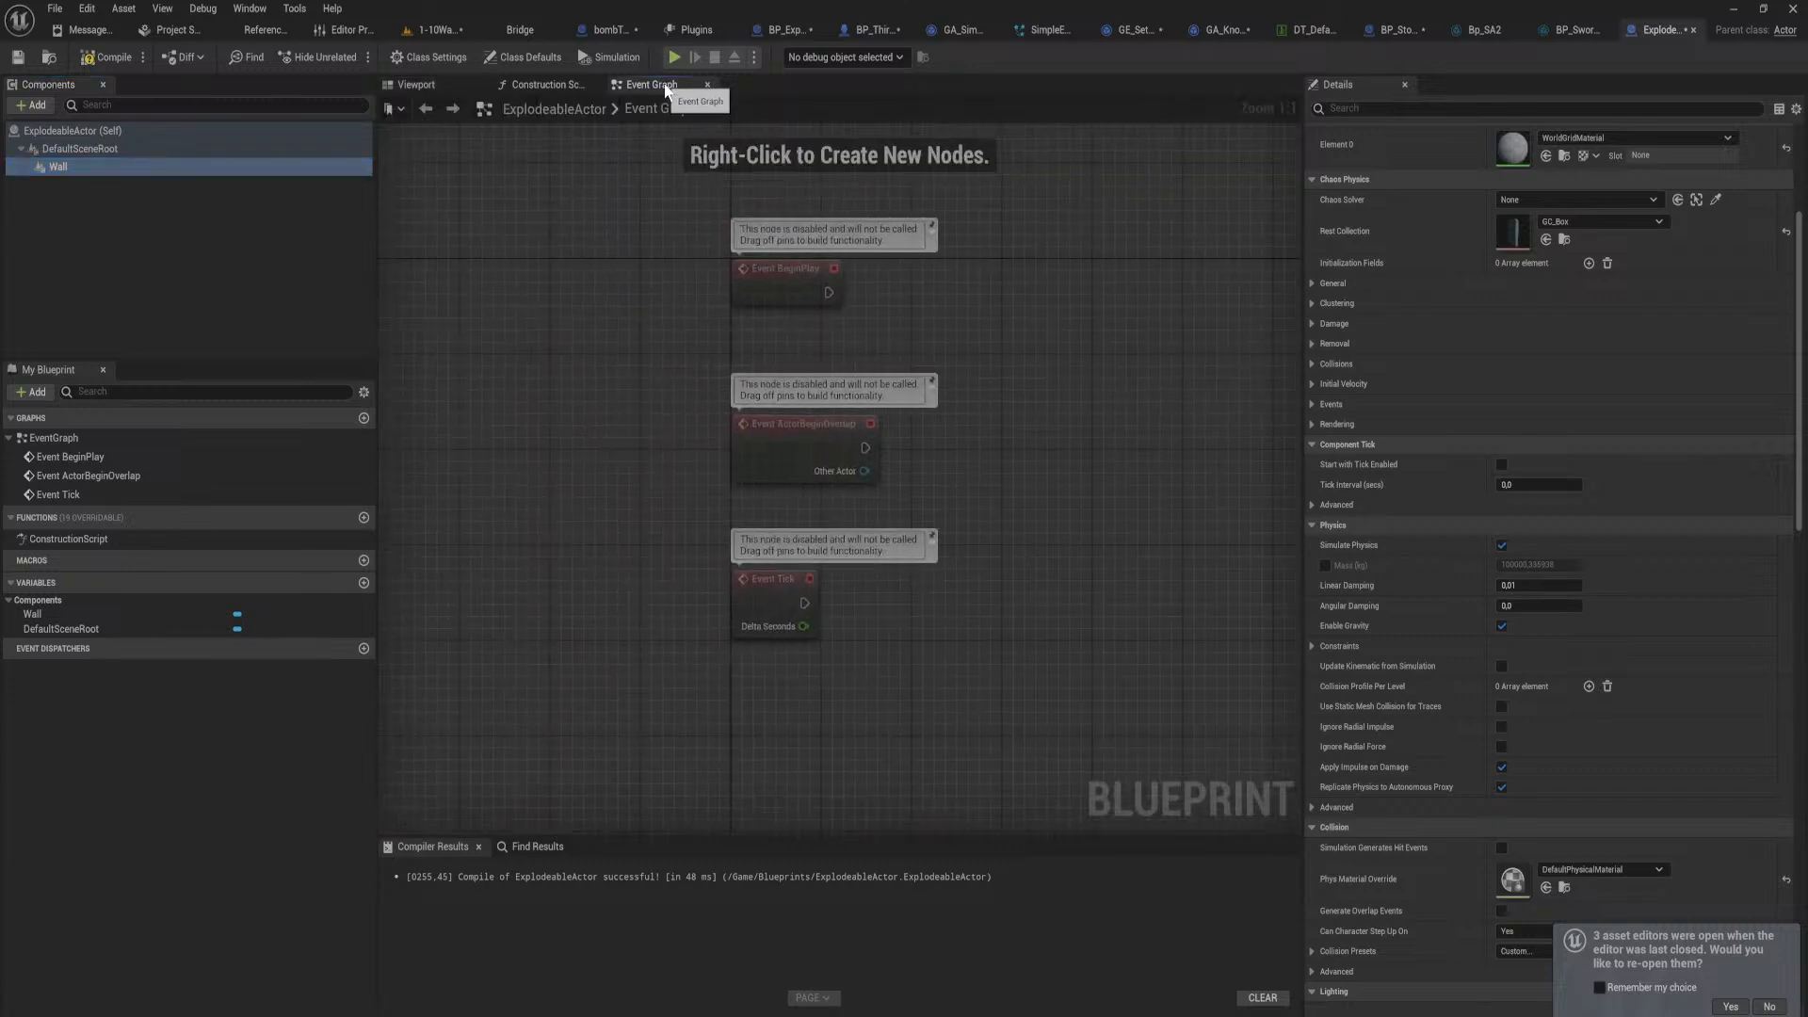
click(107, 57)
Step: Add an Event AnyDamage node and a reference to the Wall component to the event graph
right_drag(1033, 665, 930, 311)
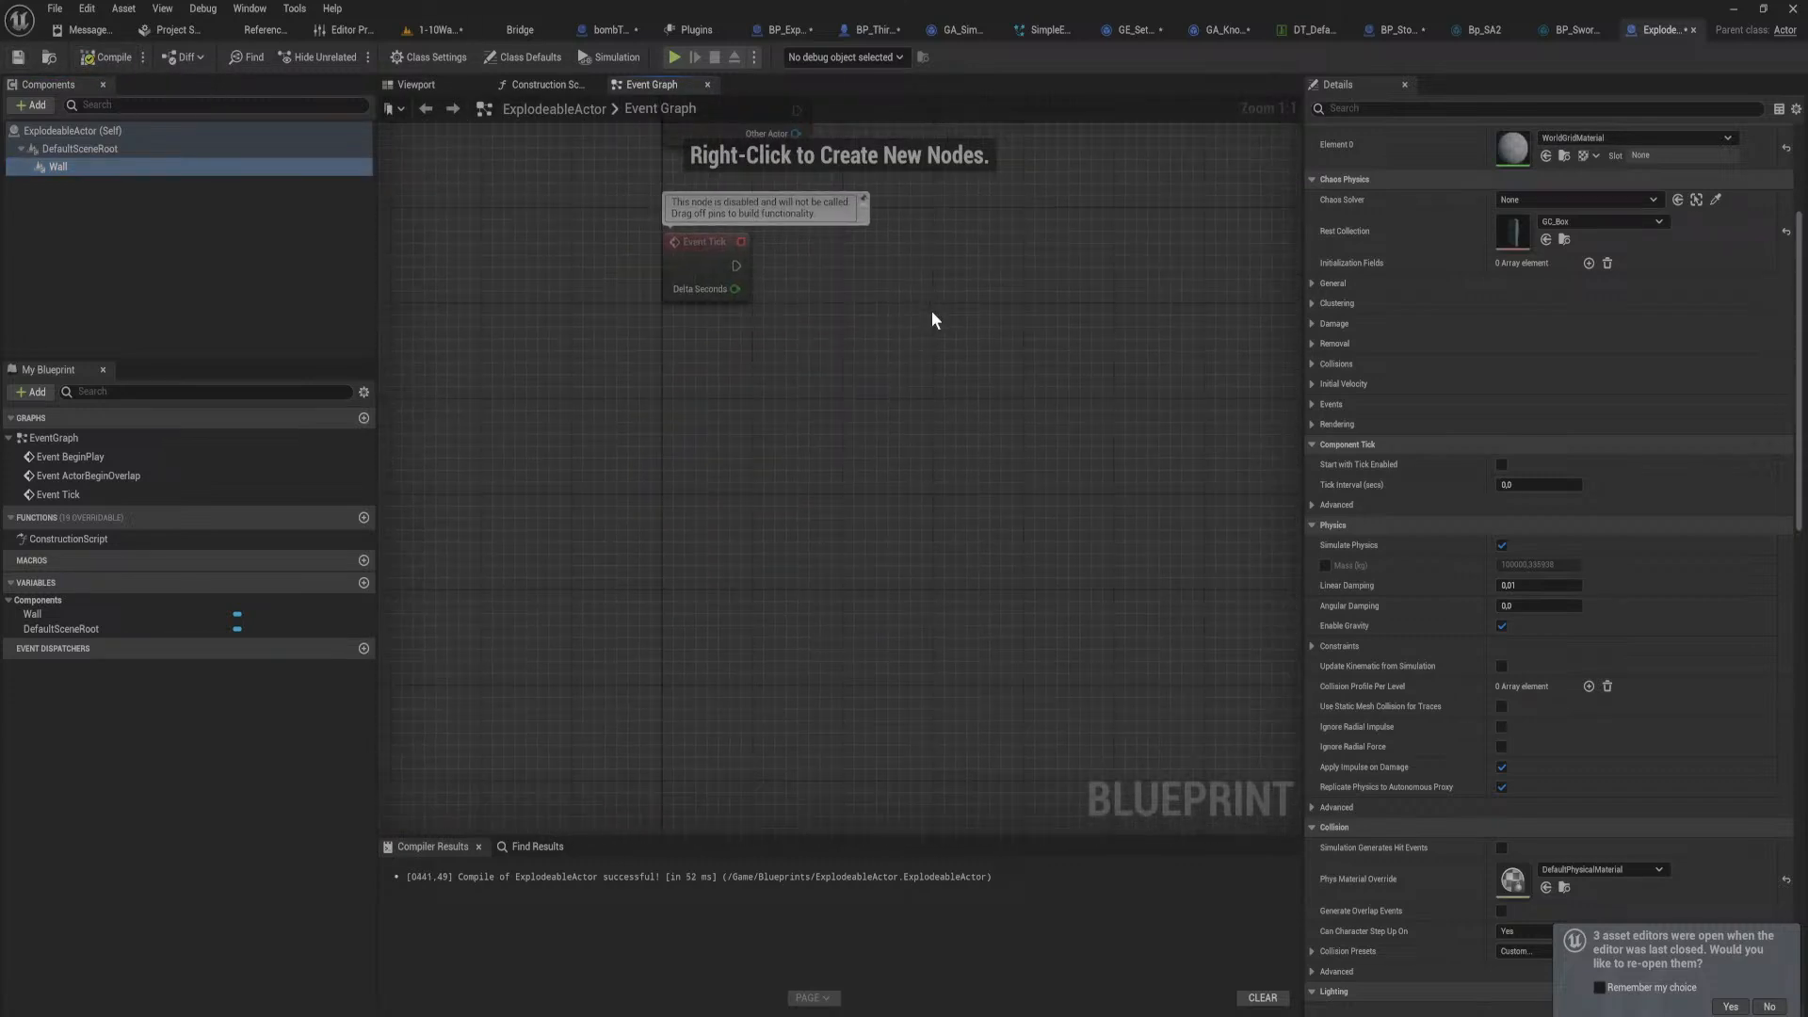
right_click(770, 409)
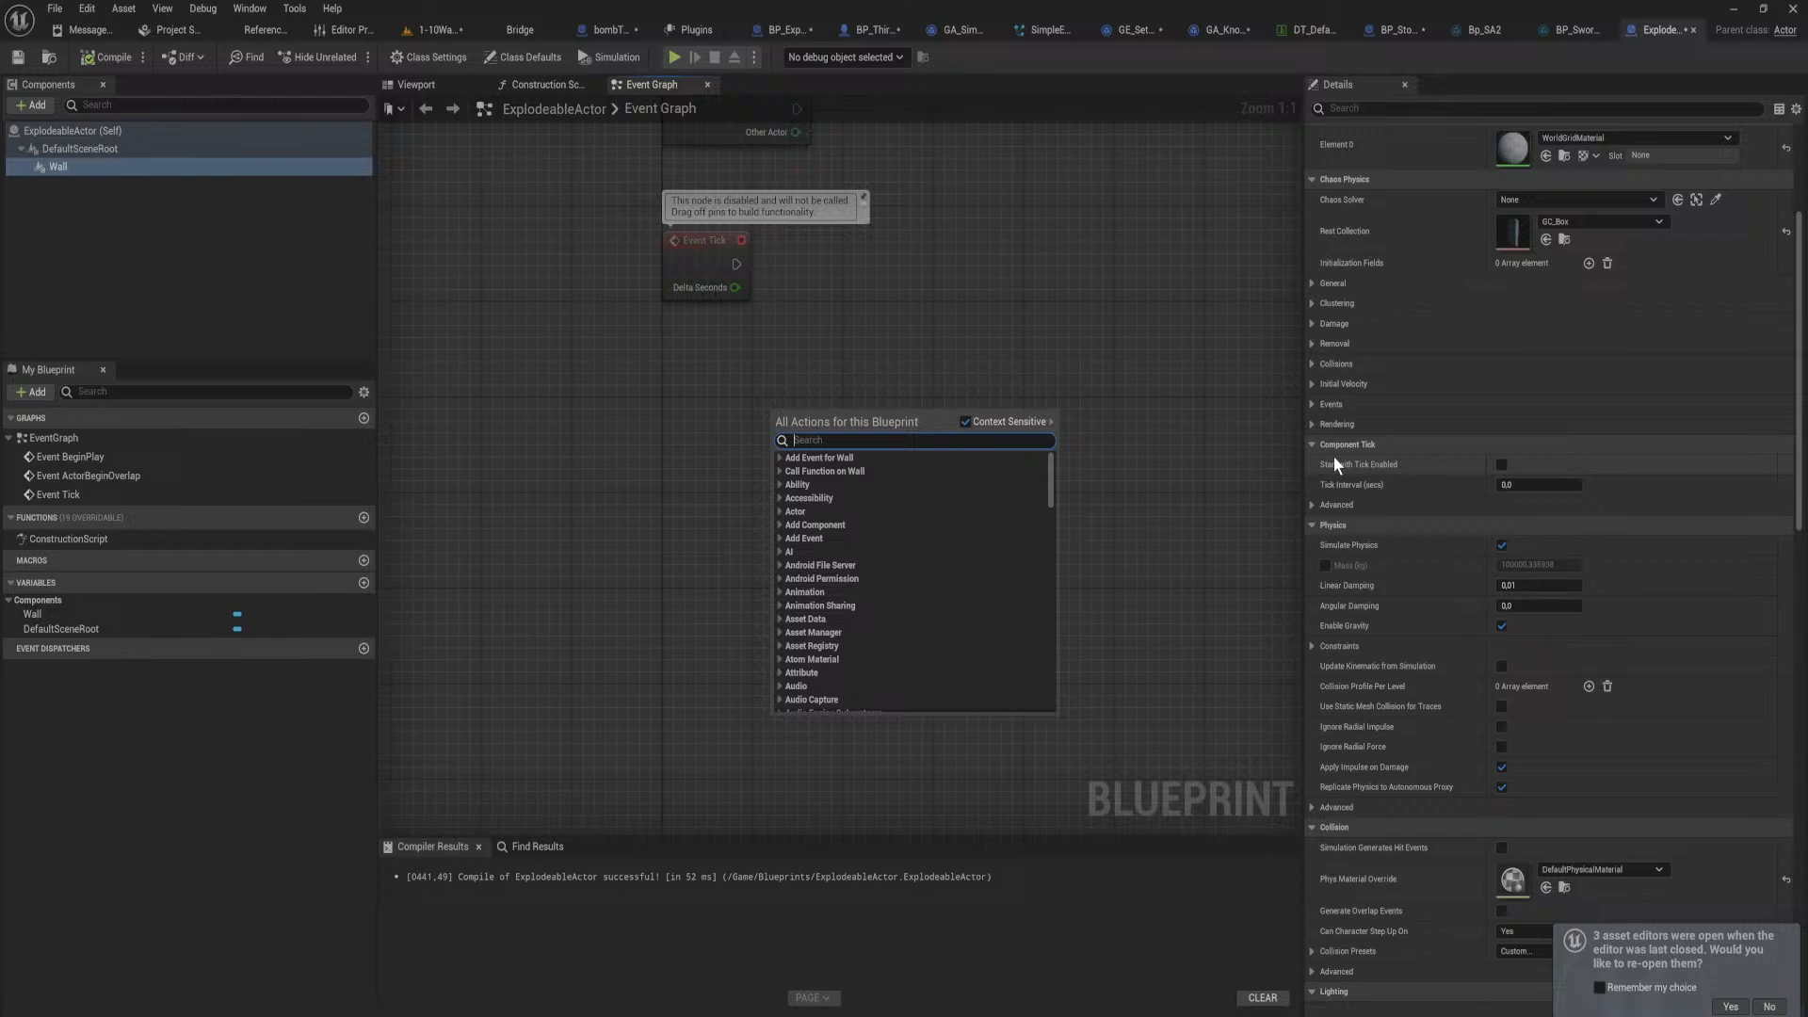
text(any damage)
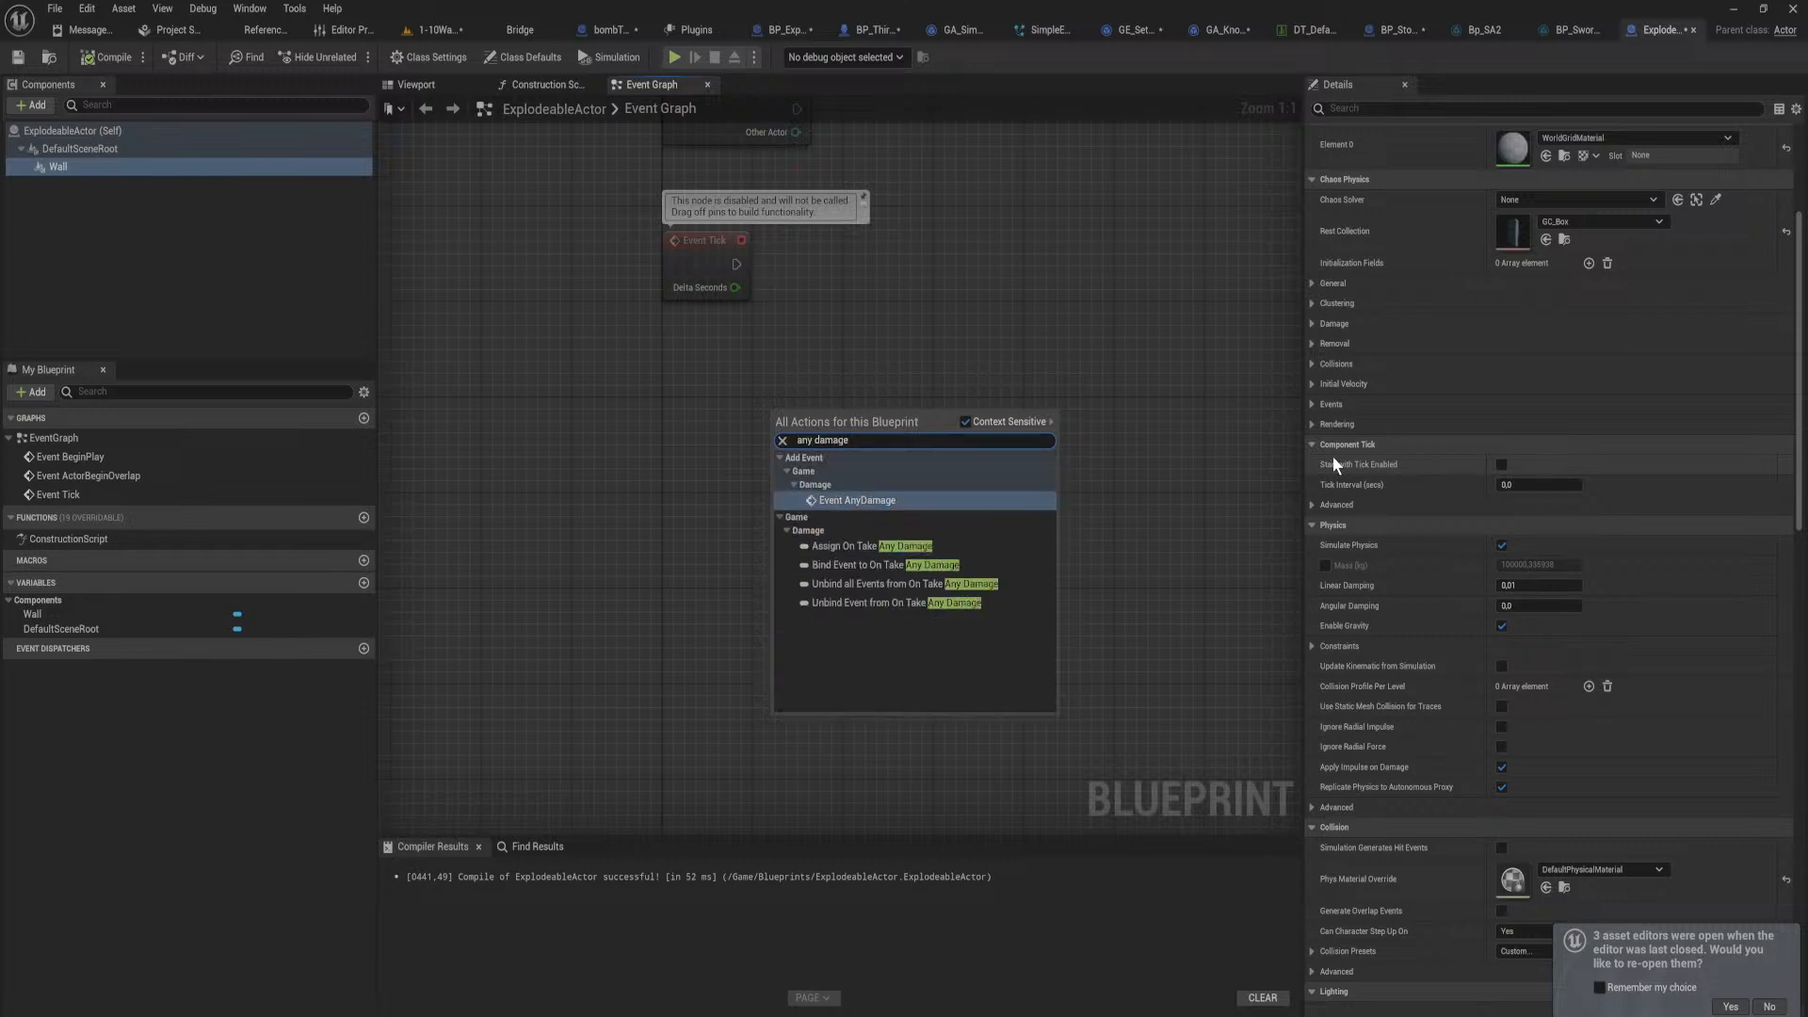
key(Return)
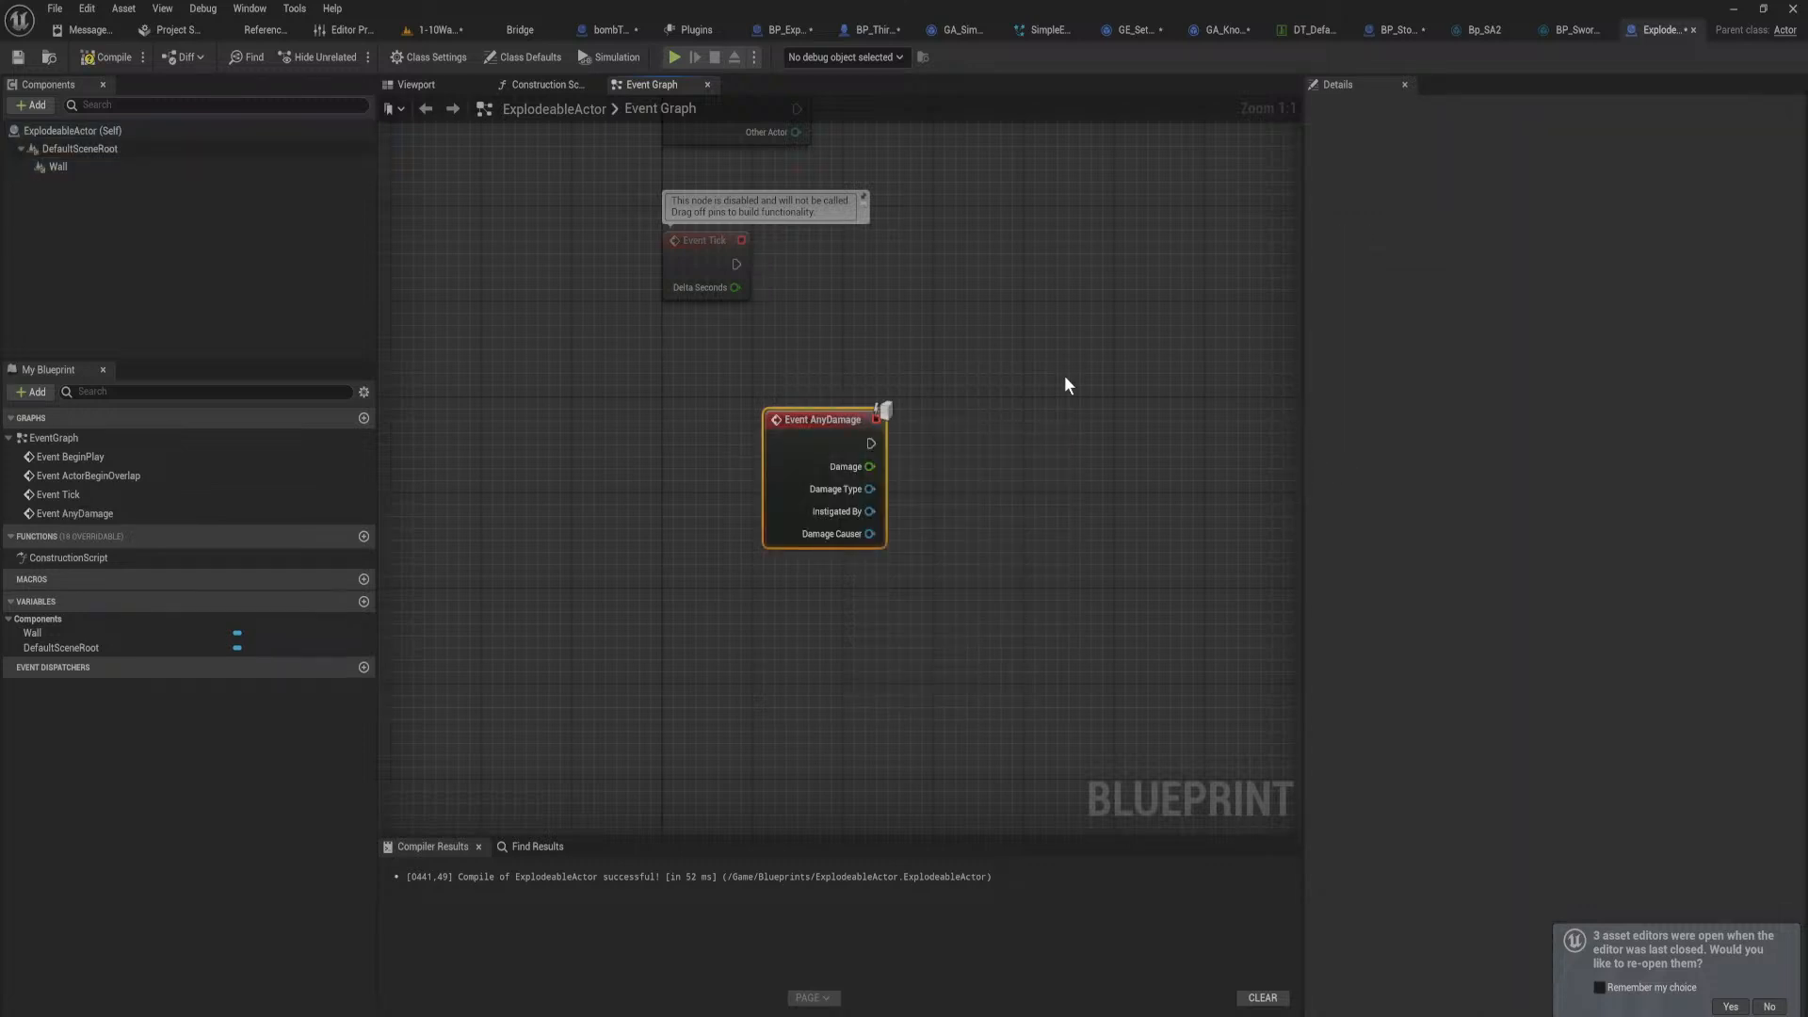
right_drag(1066, 384, 885, 354)
drag(688, 411, 862, 411)
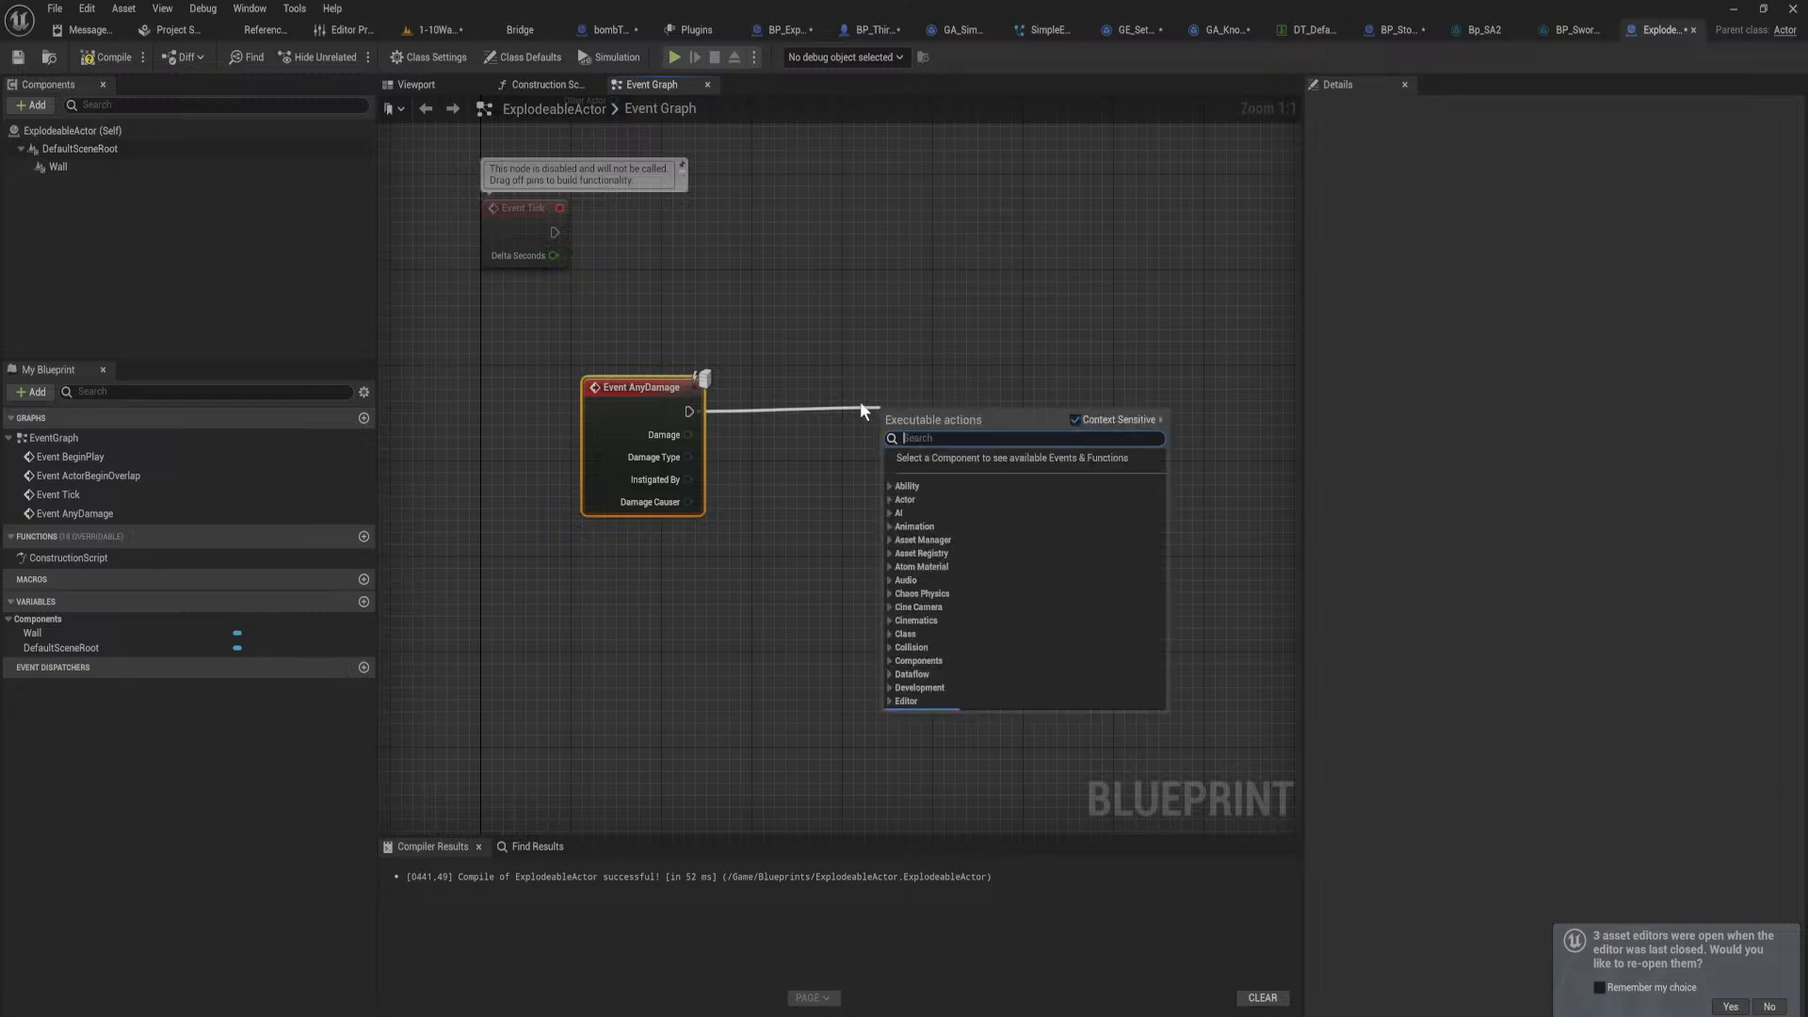
drag(58, 167, 683, 607)
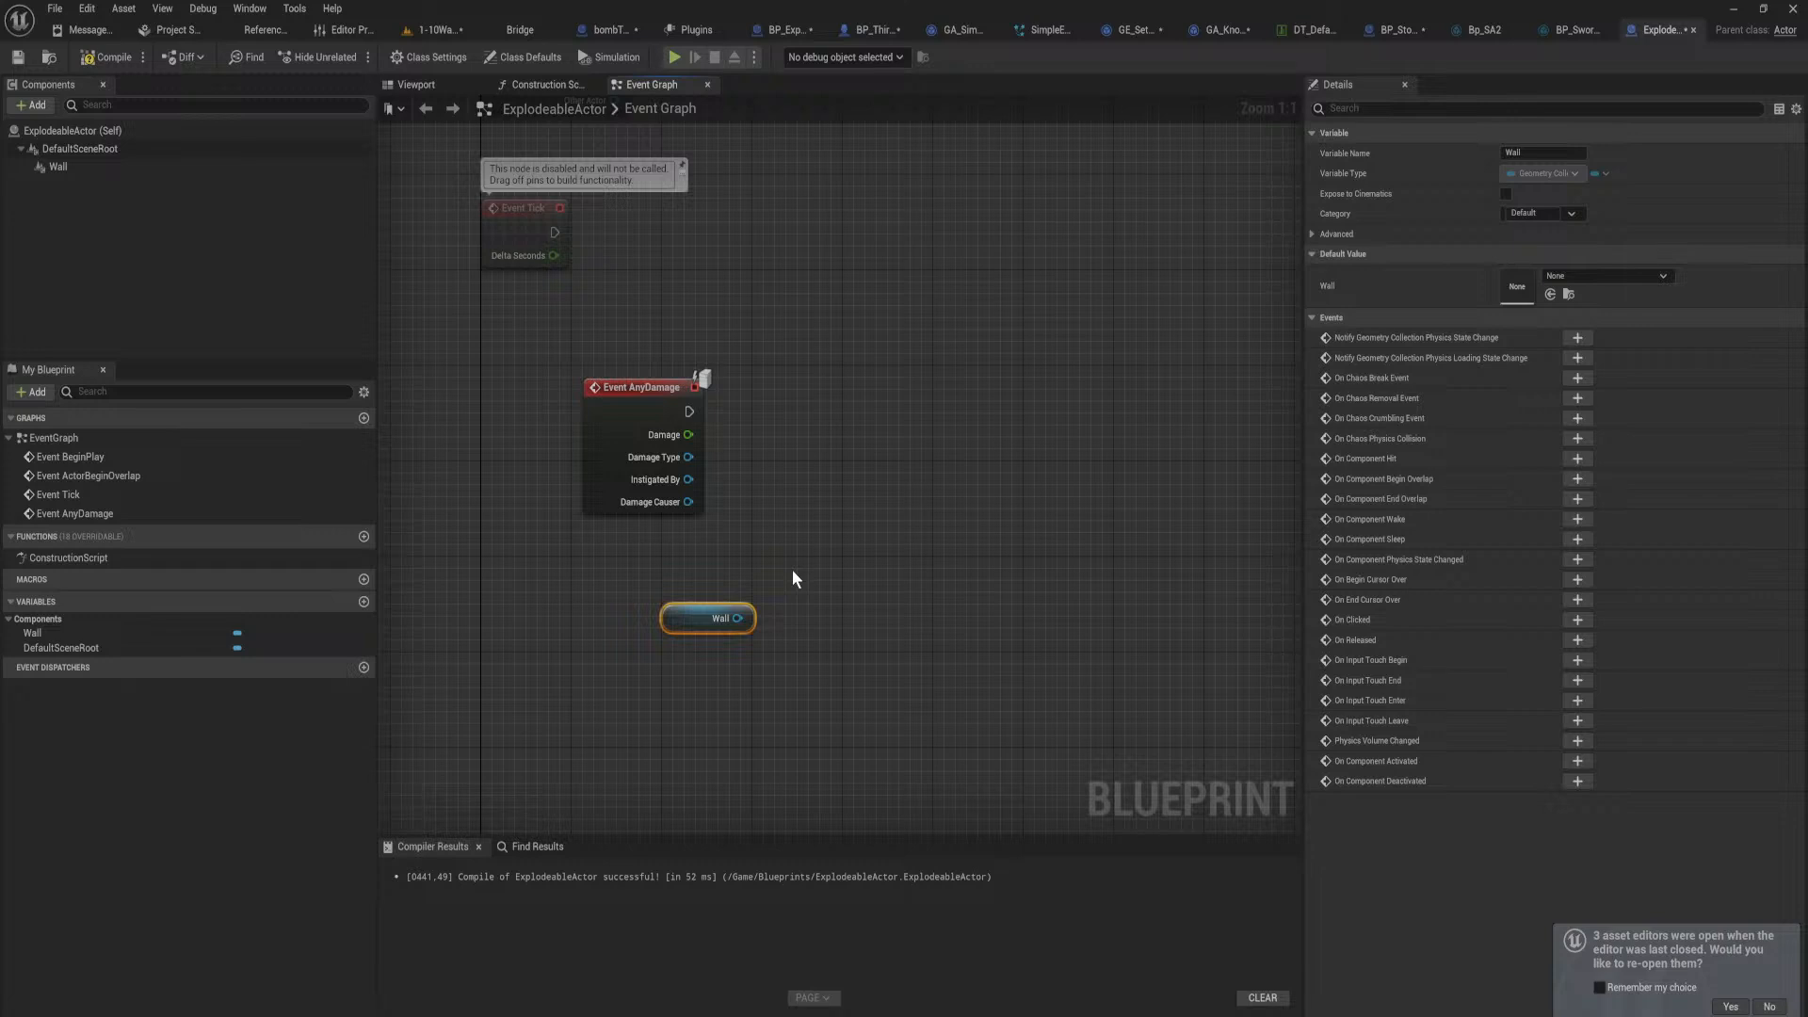
Step: Try an Add Force at Location node targeting the Wall reference, and delete it
drag(737, 618, 915, 619)
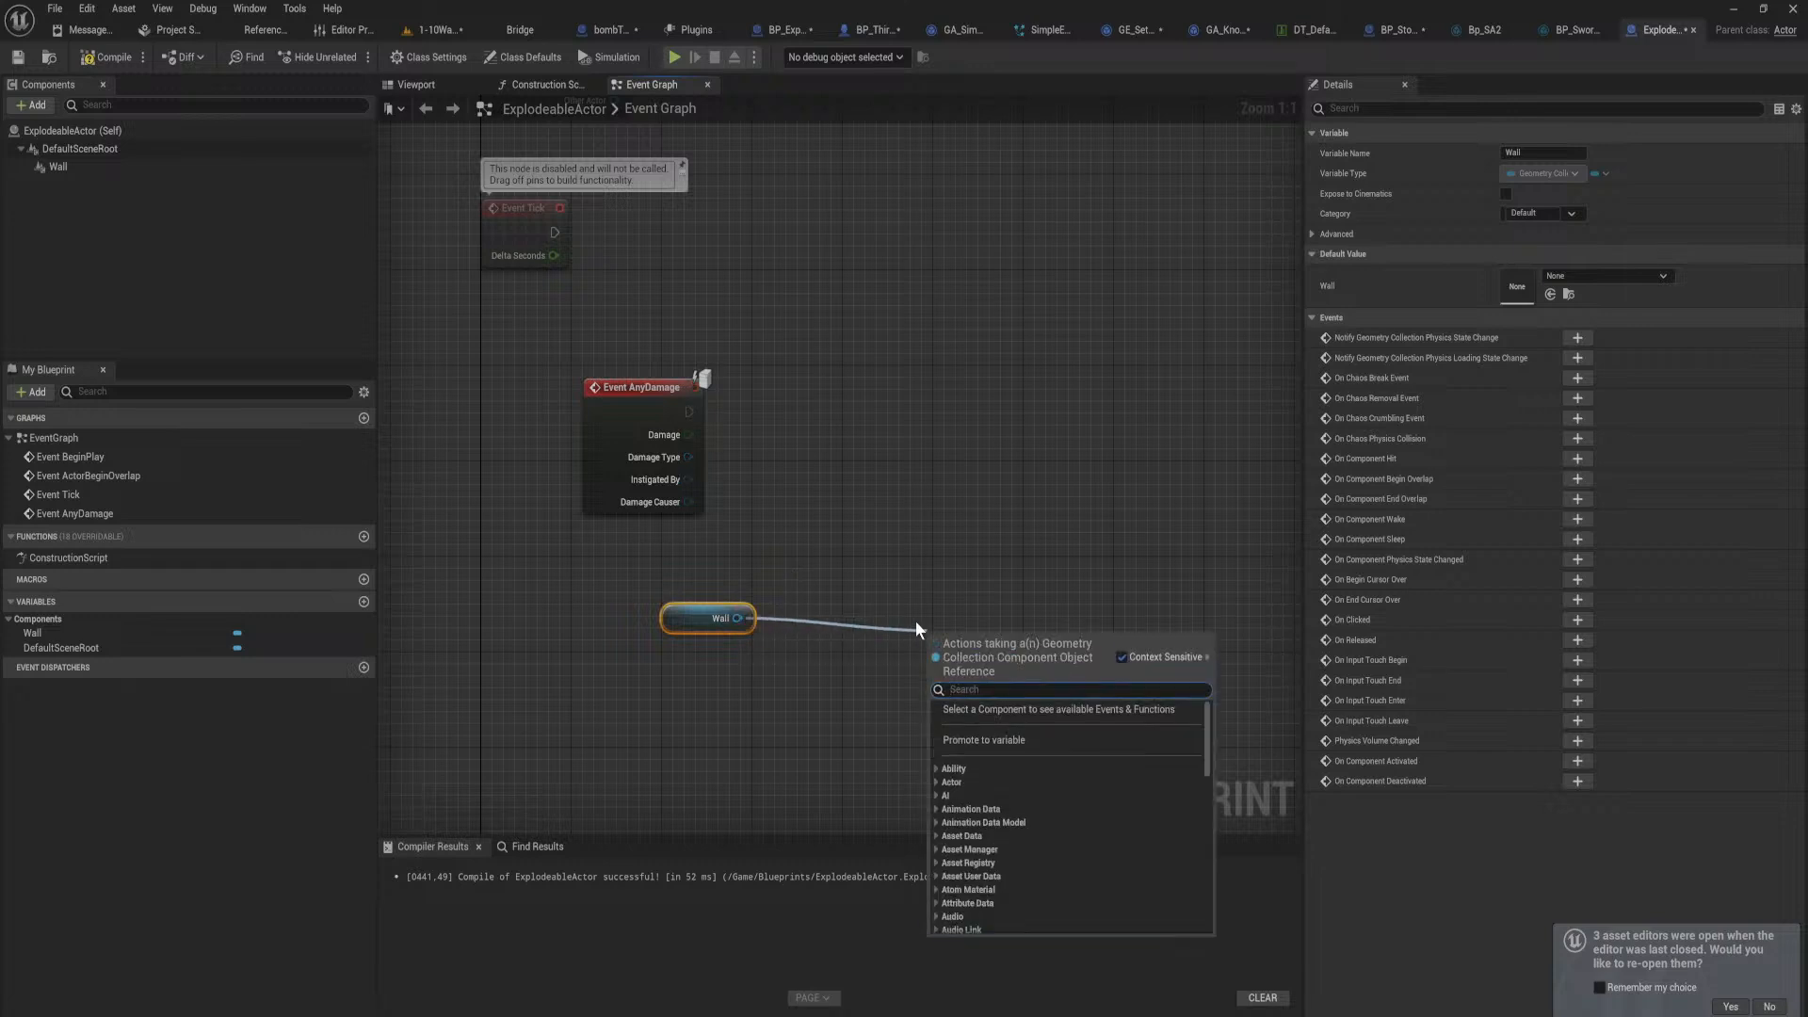
text(force)
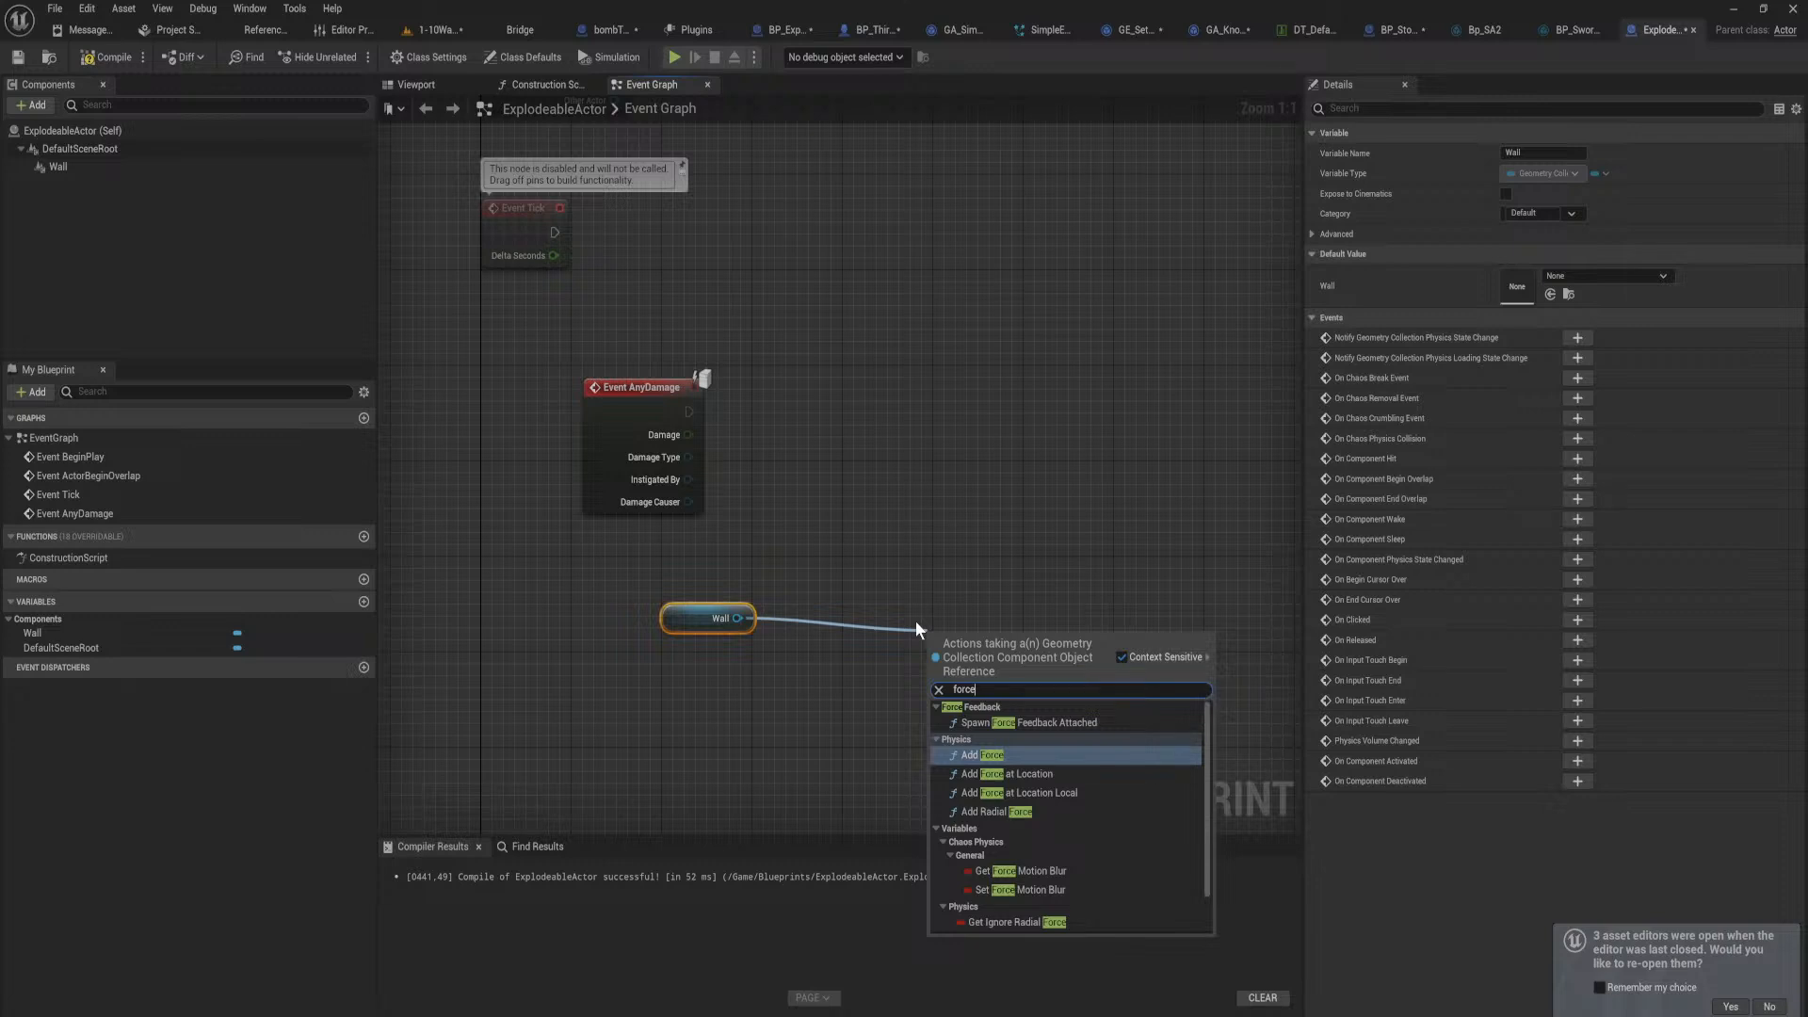
key(Down)
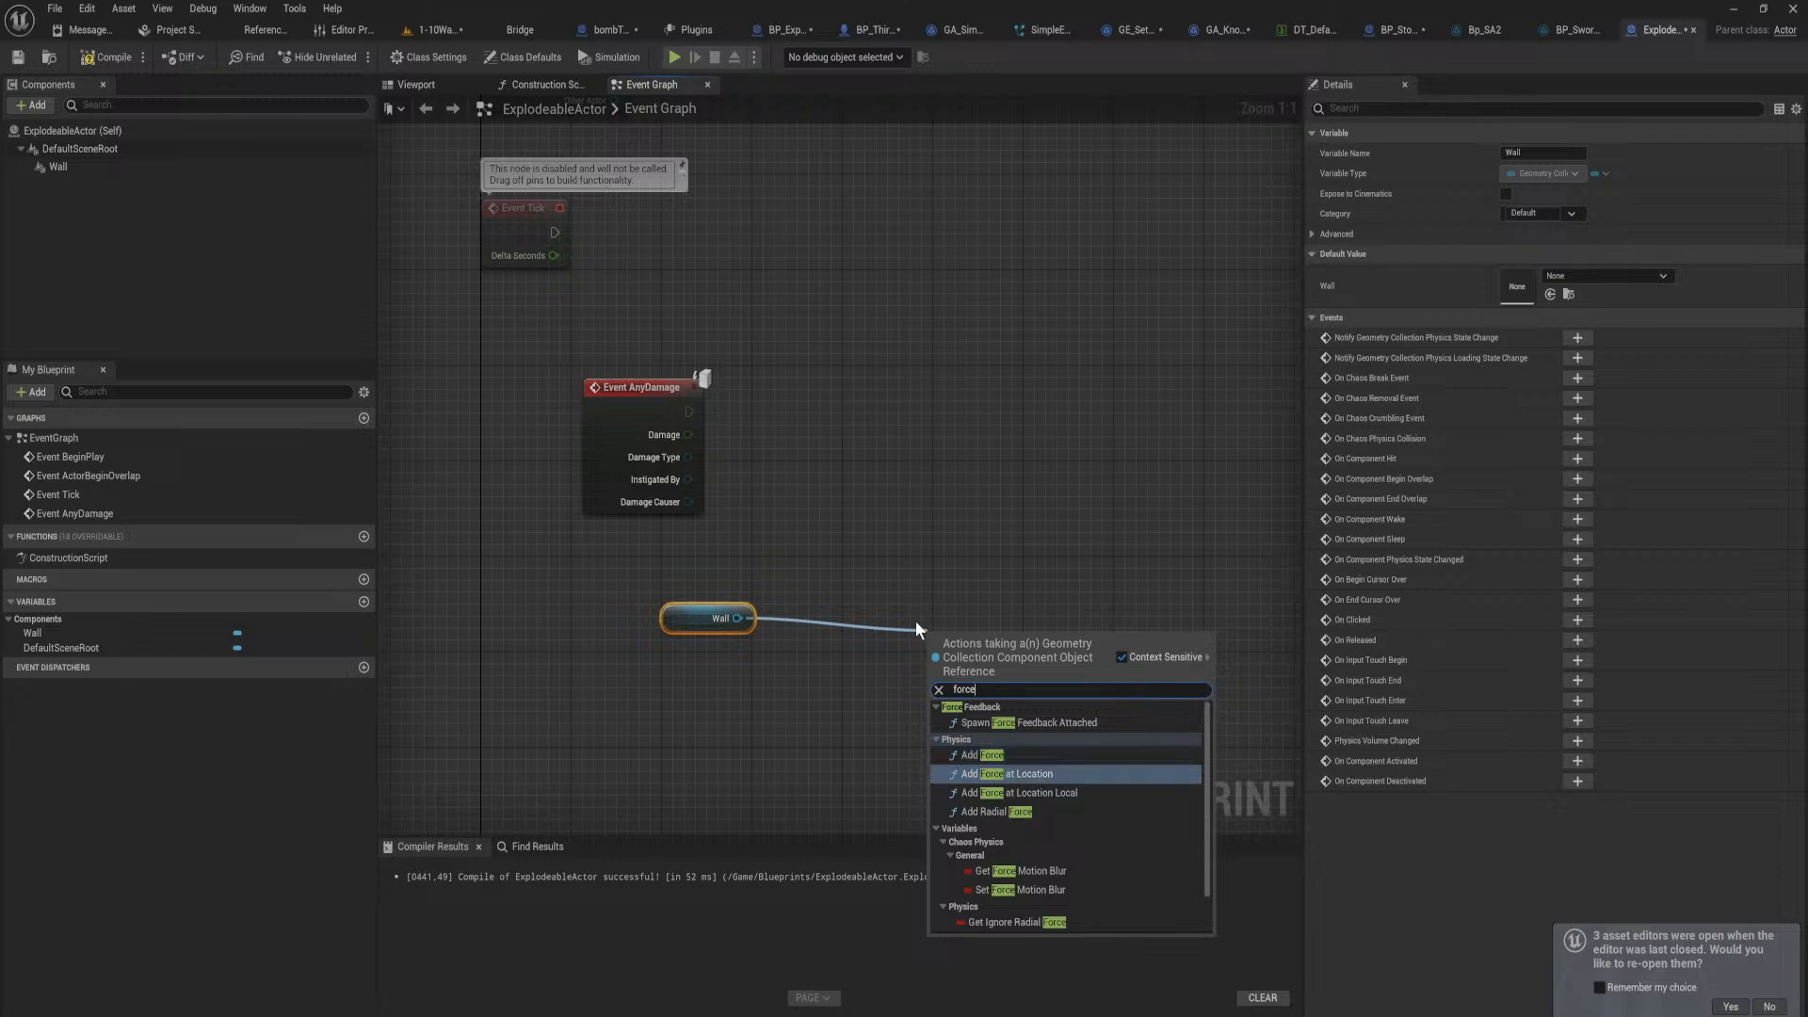
key(Return)
drag(993, 650, 994, 471)
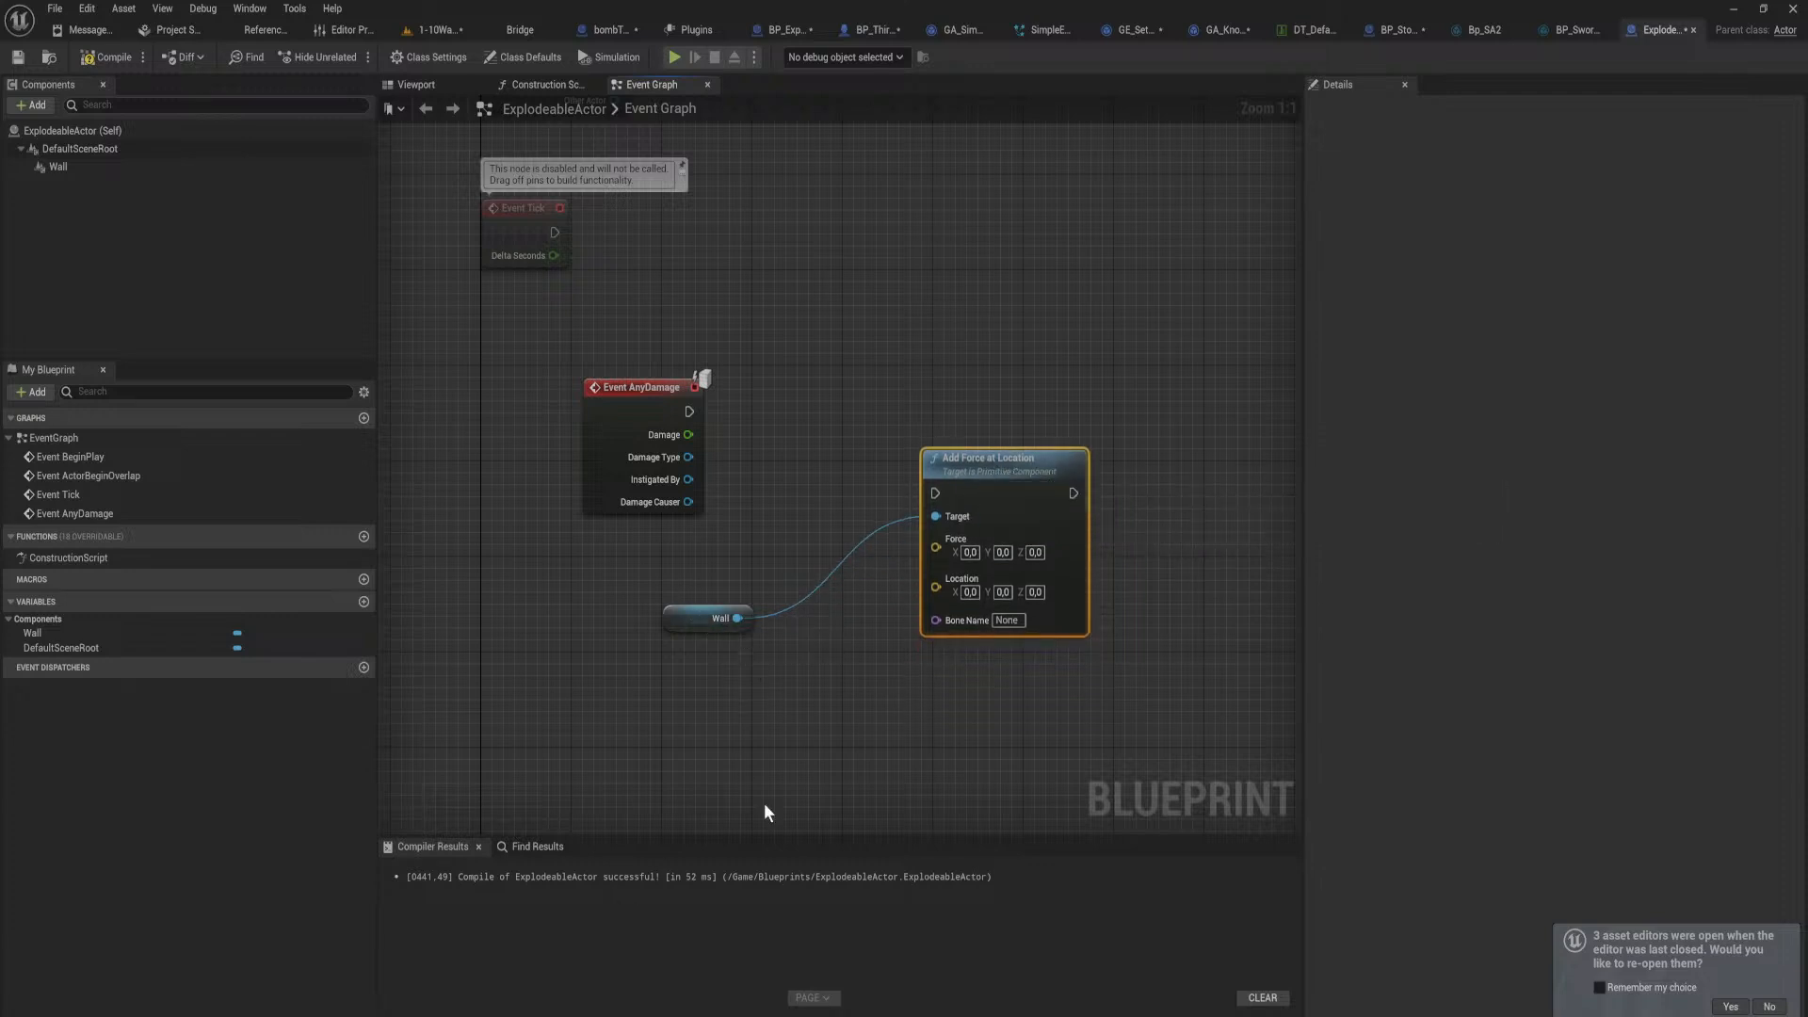
key(Delete)
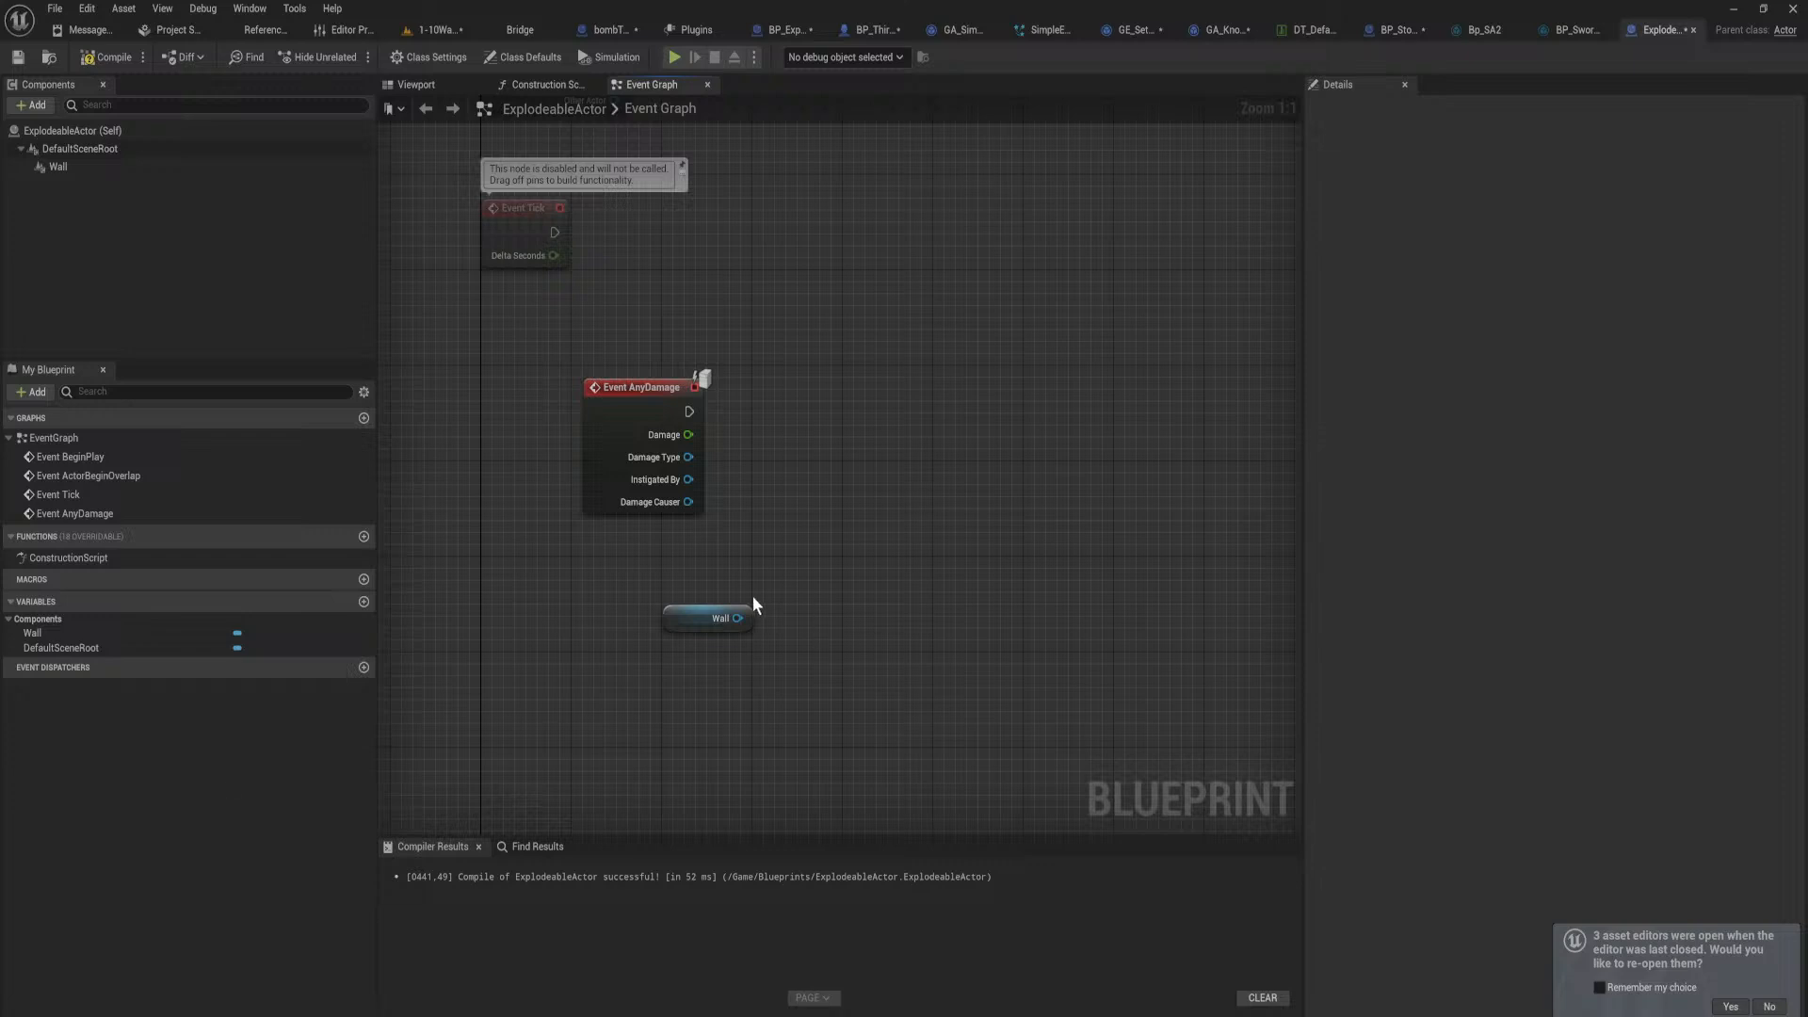
Step: Add a Spawn Actor from Class node beside Event AnyDamage and connect the event's execution output to it
right_drag(787, 565, 745, 572)
text(sp)
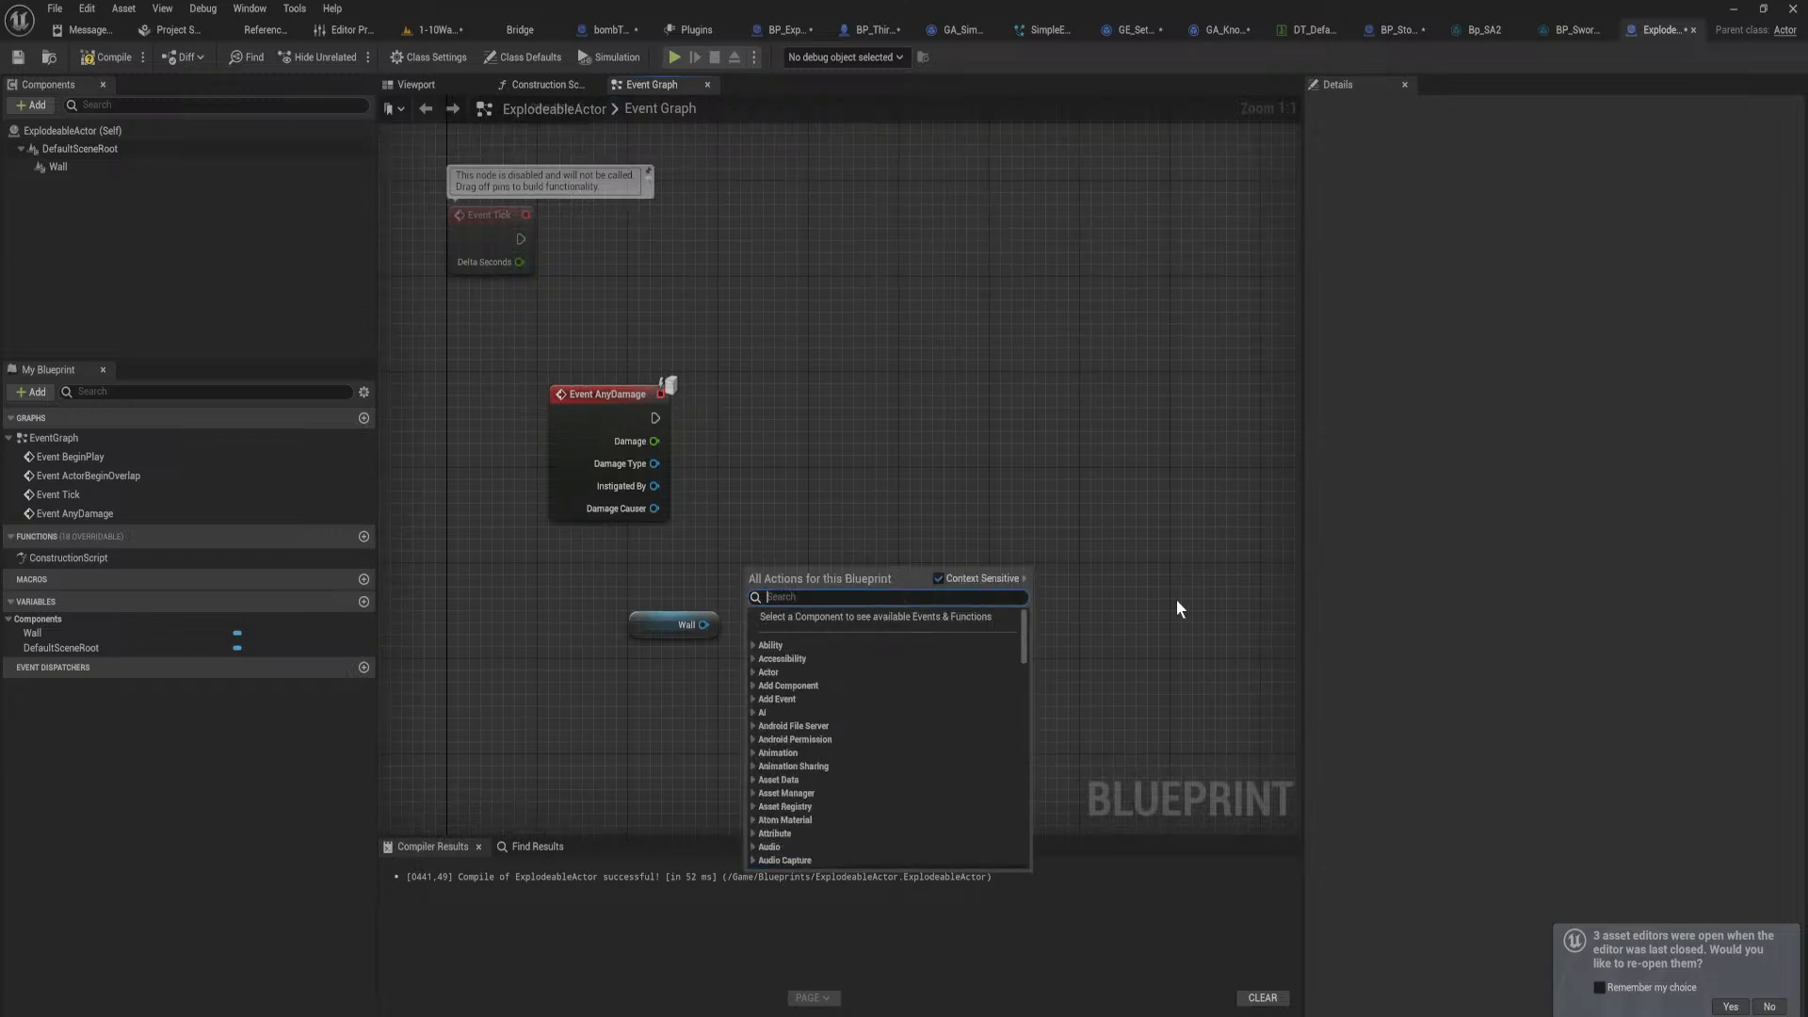
text(aw)
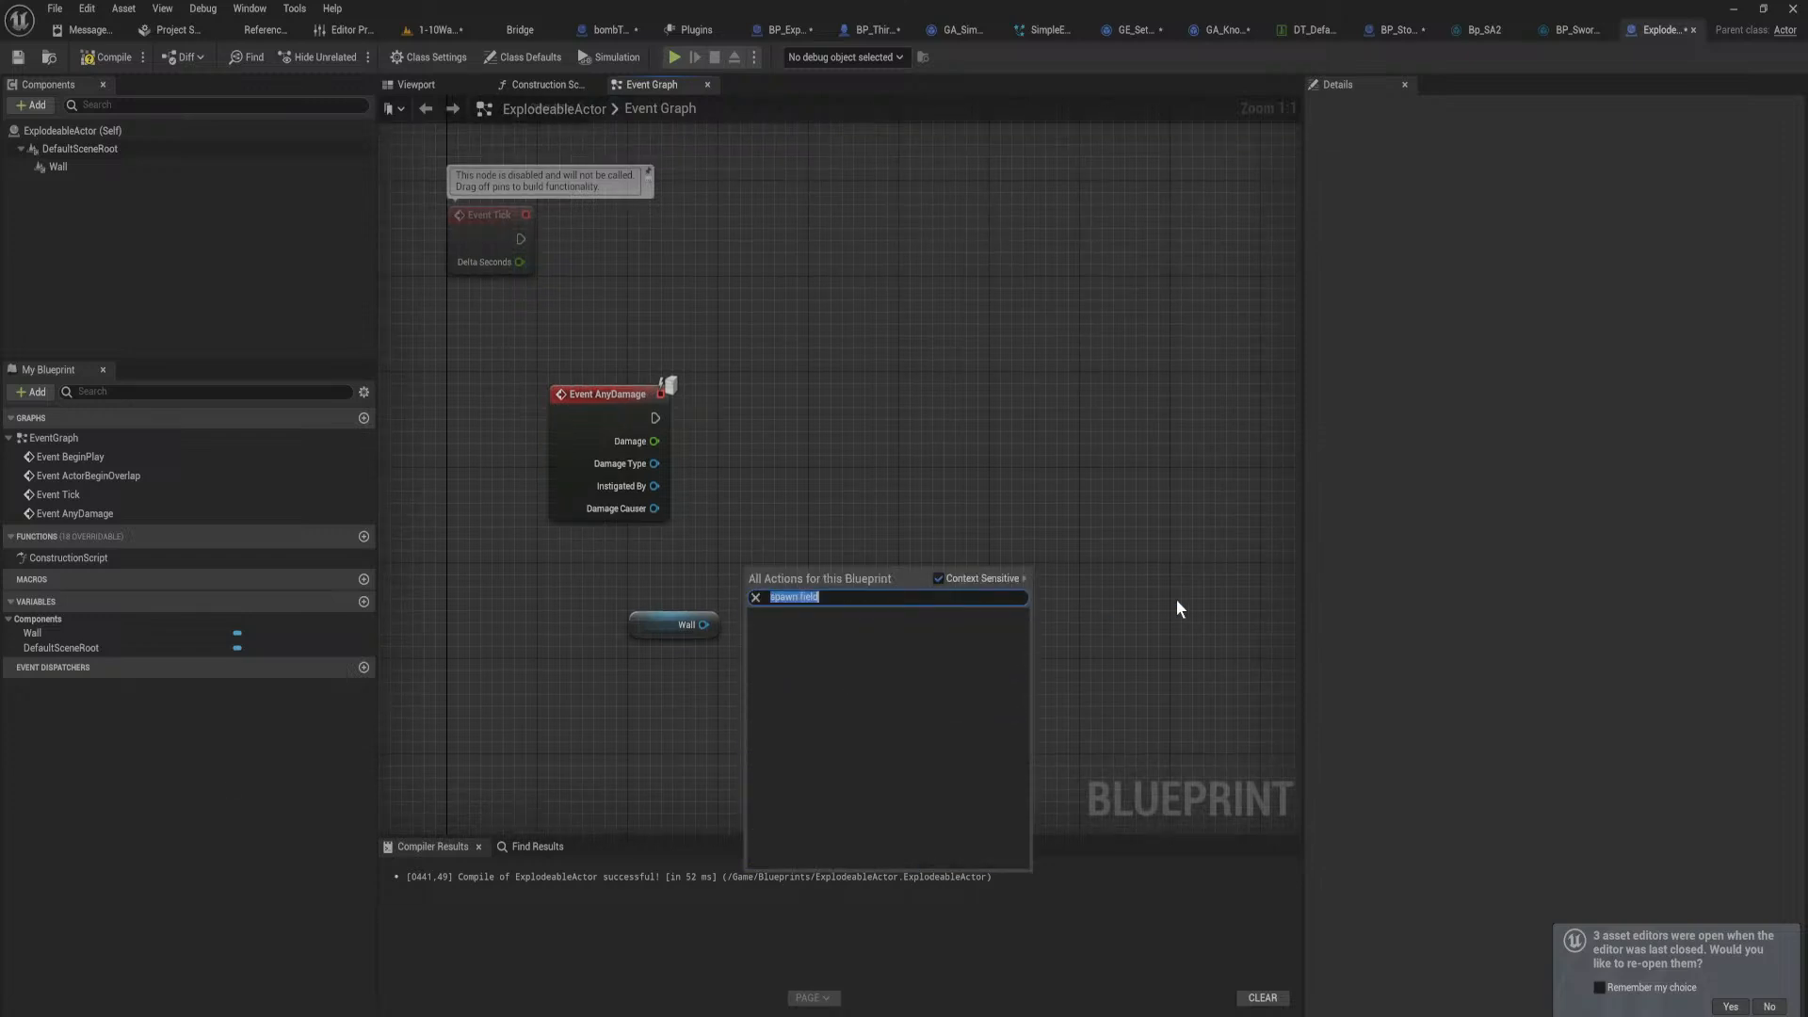
text(n actor)
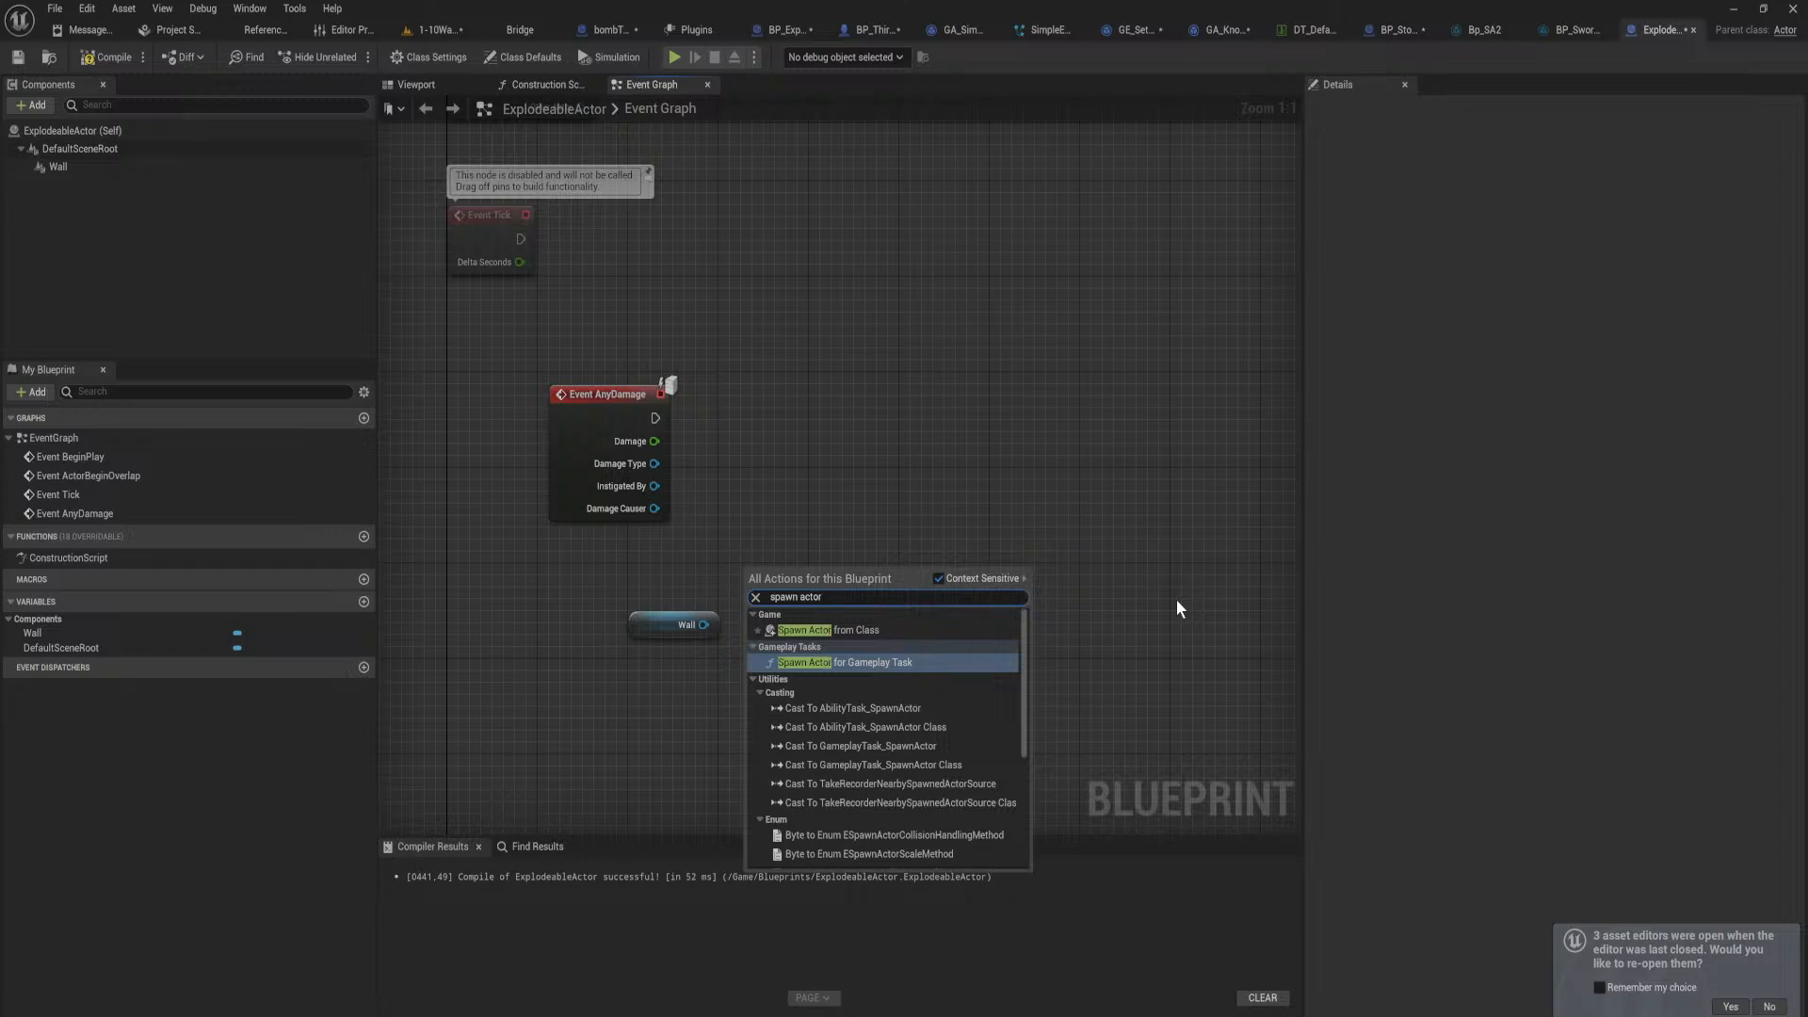
key(Up)
key(Return)
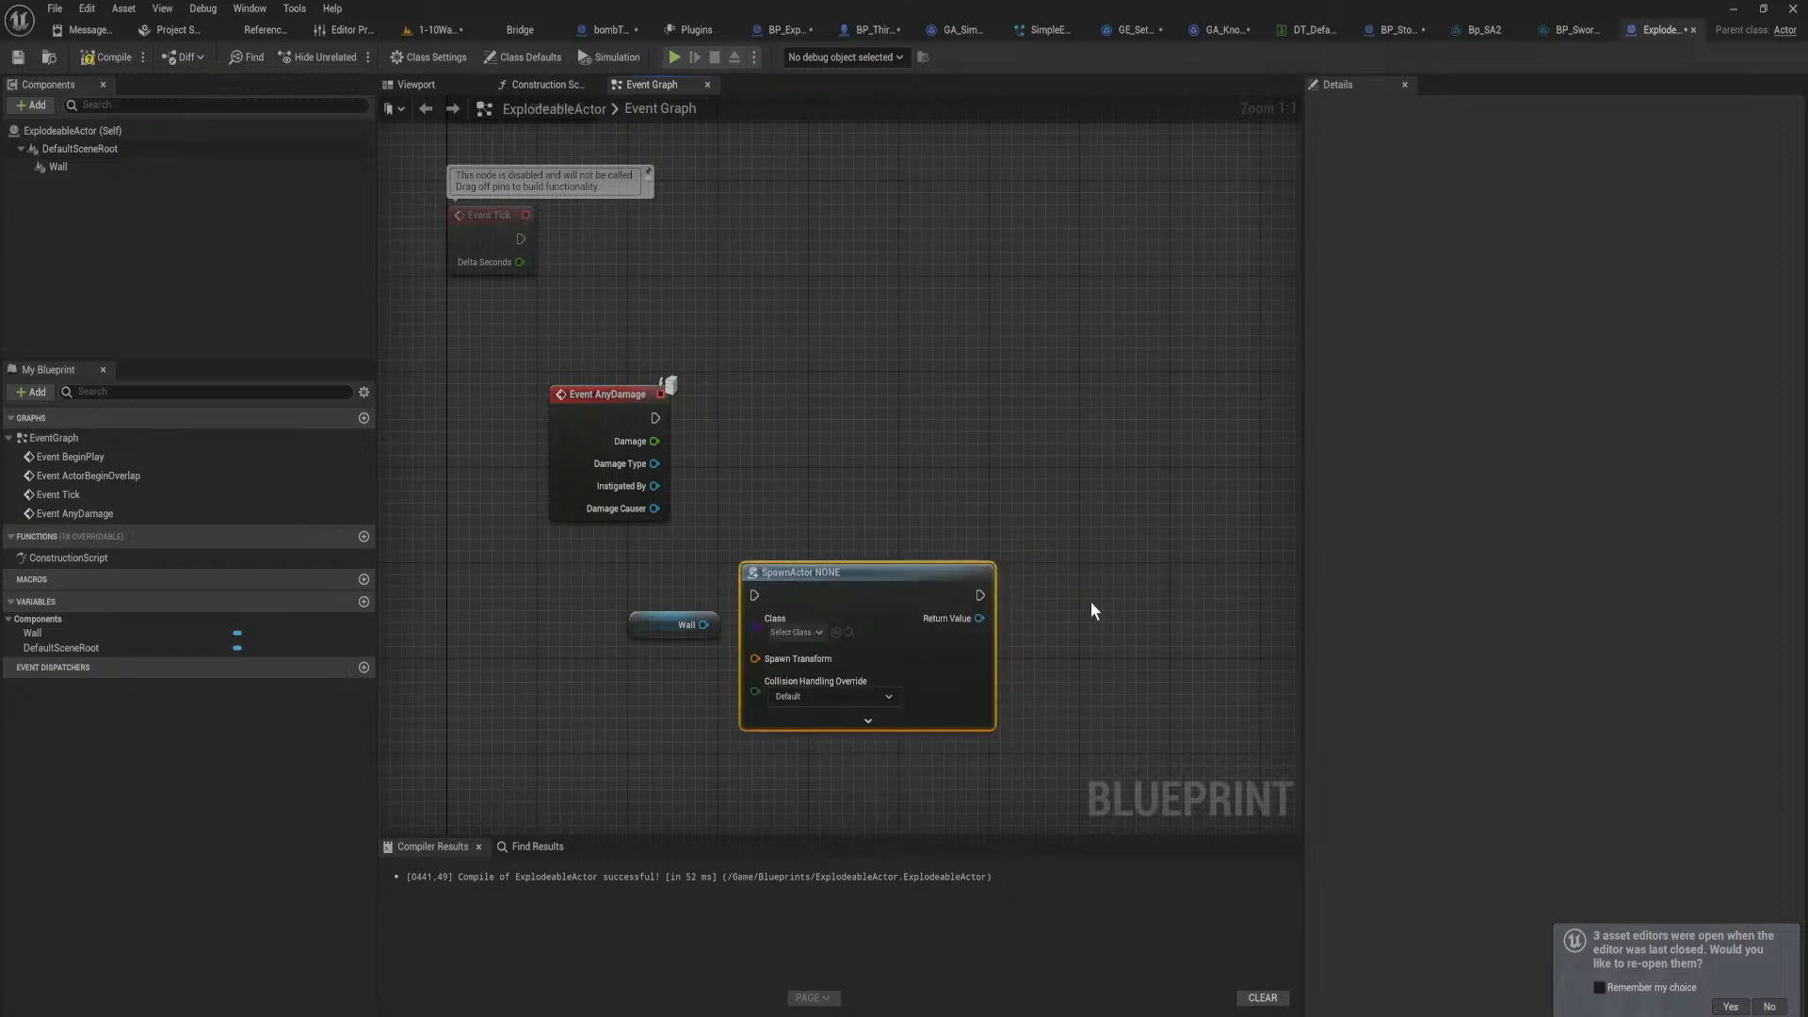
right_drag(1053, 606, 1157, 618)
click(1139, 628)
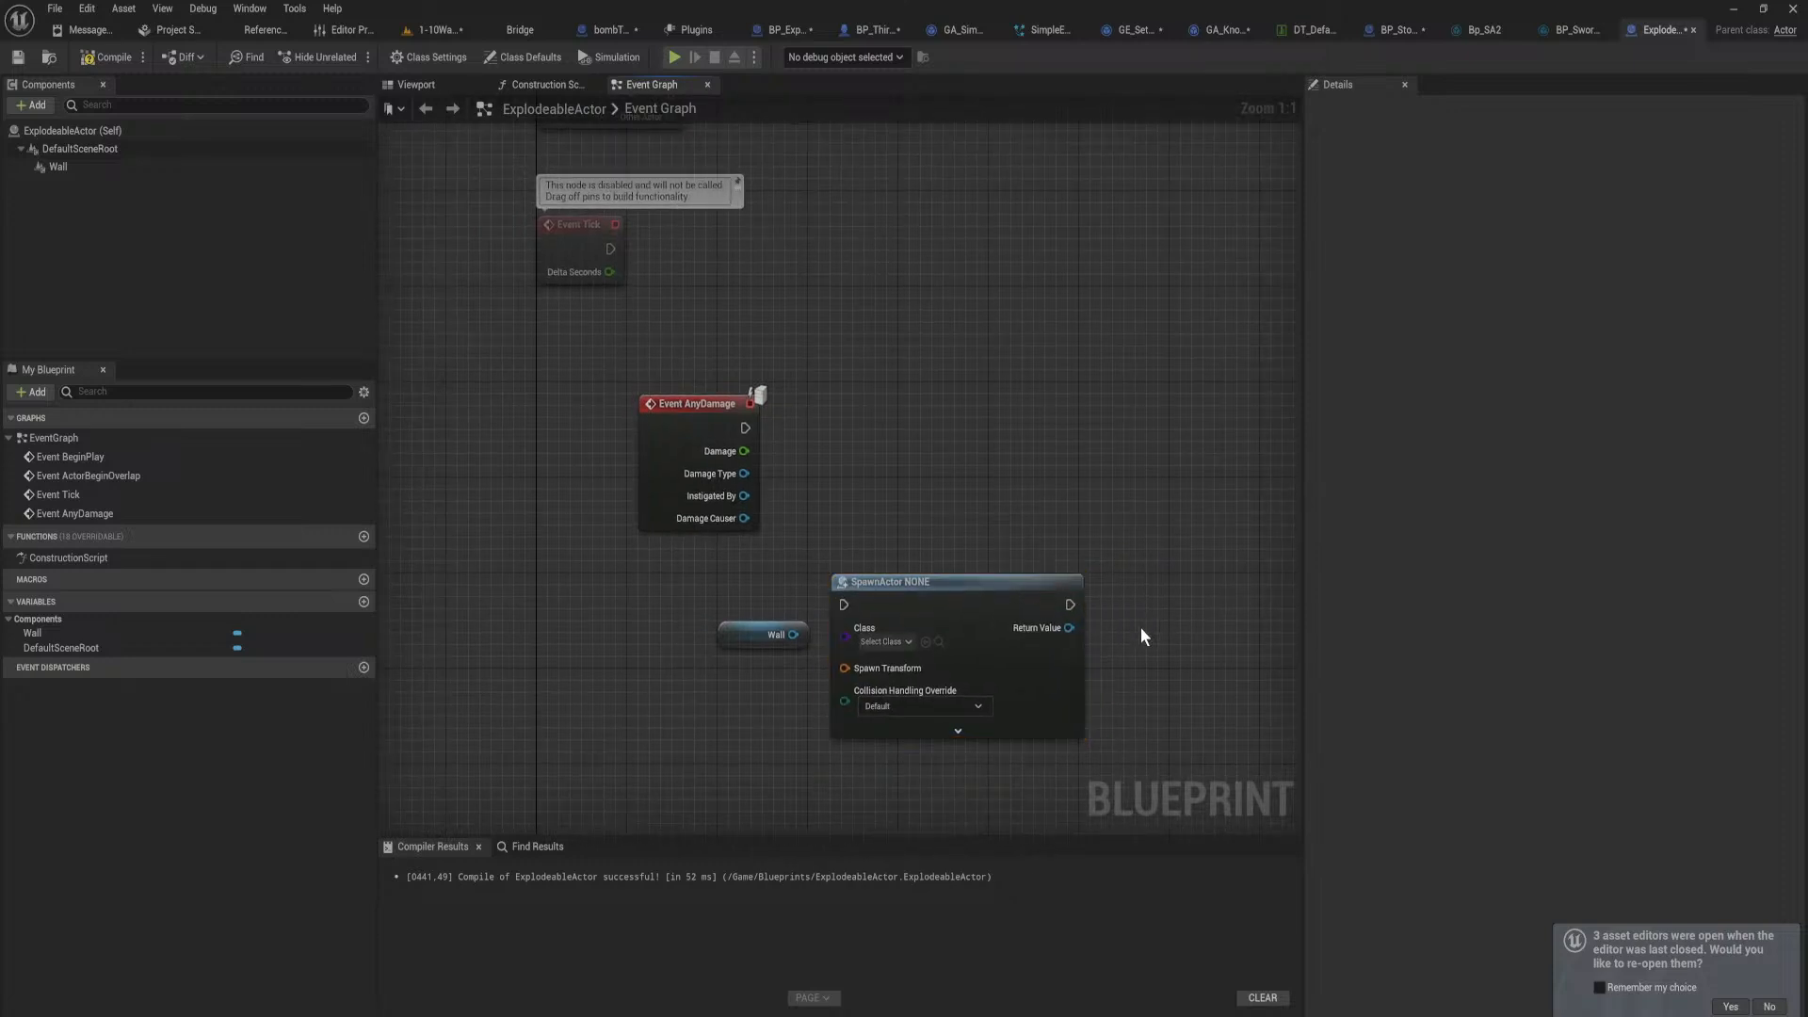
scroll(1142, 636, up, 1)
drag(792, 603, 646, 377)
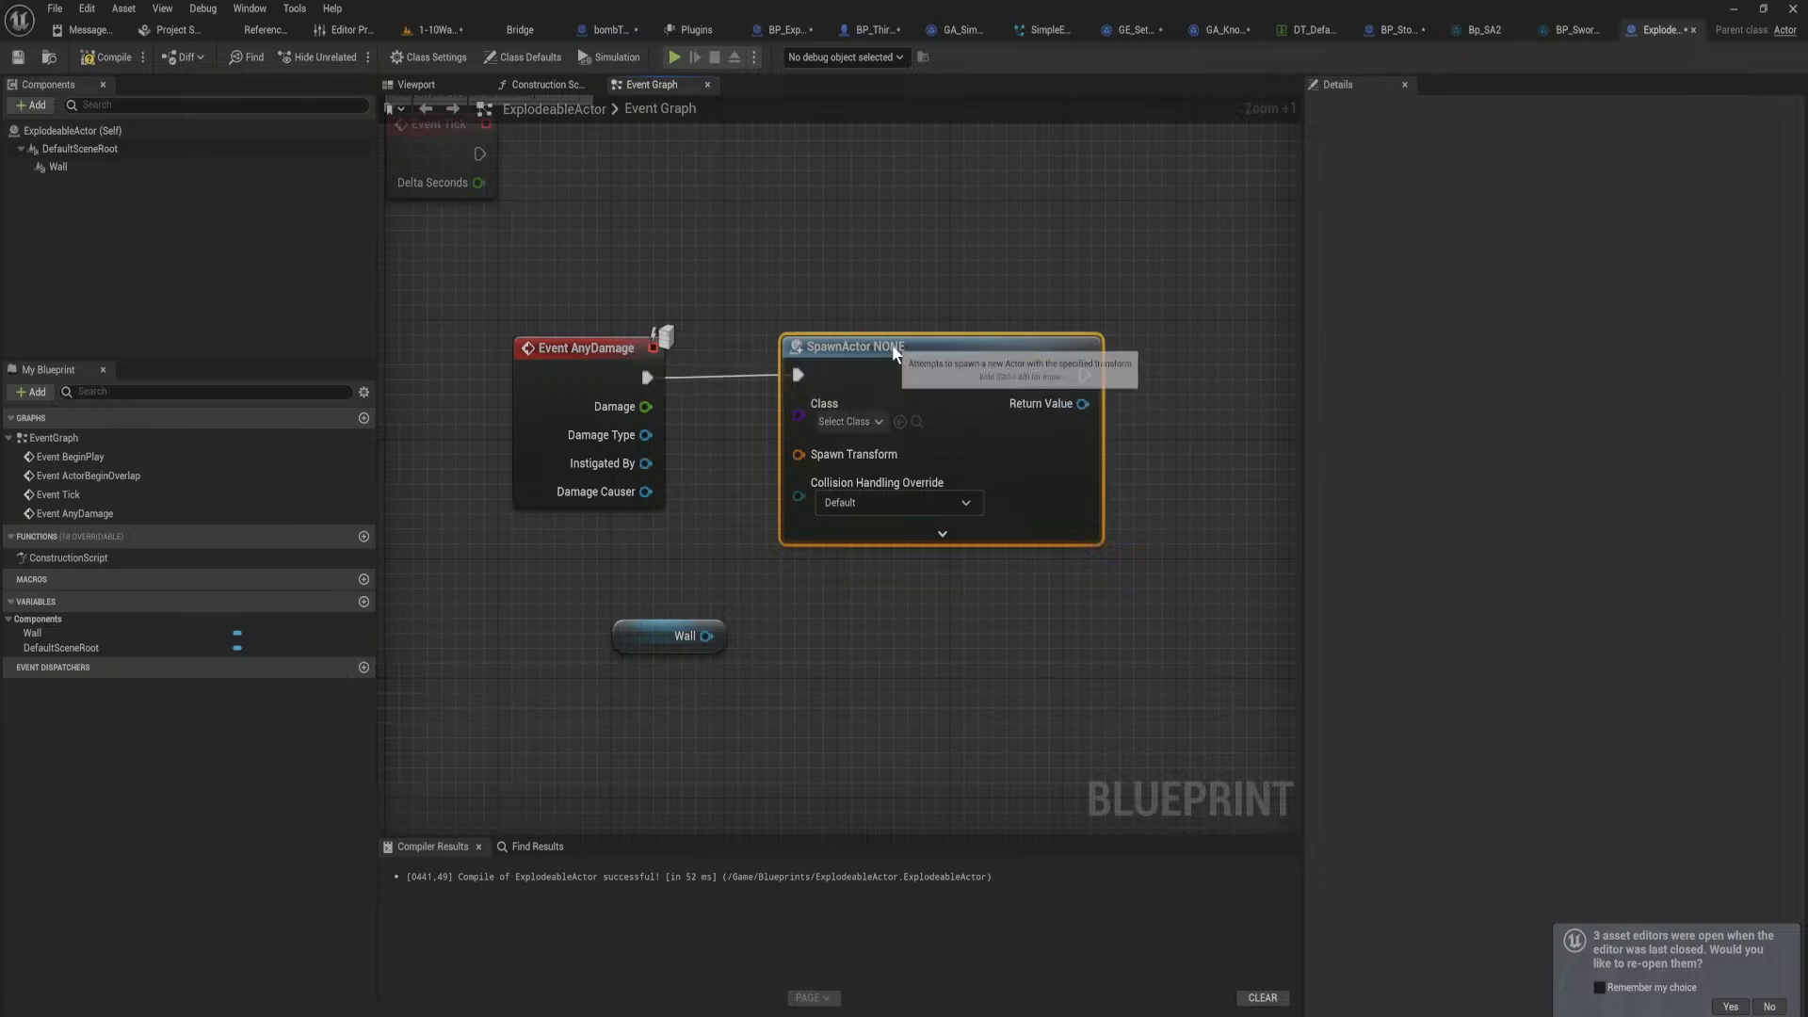
drag(893, 350, 1034, 350)
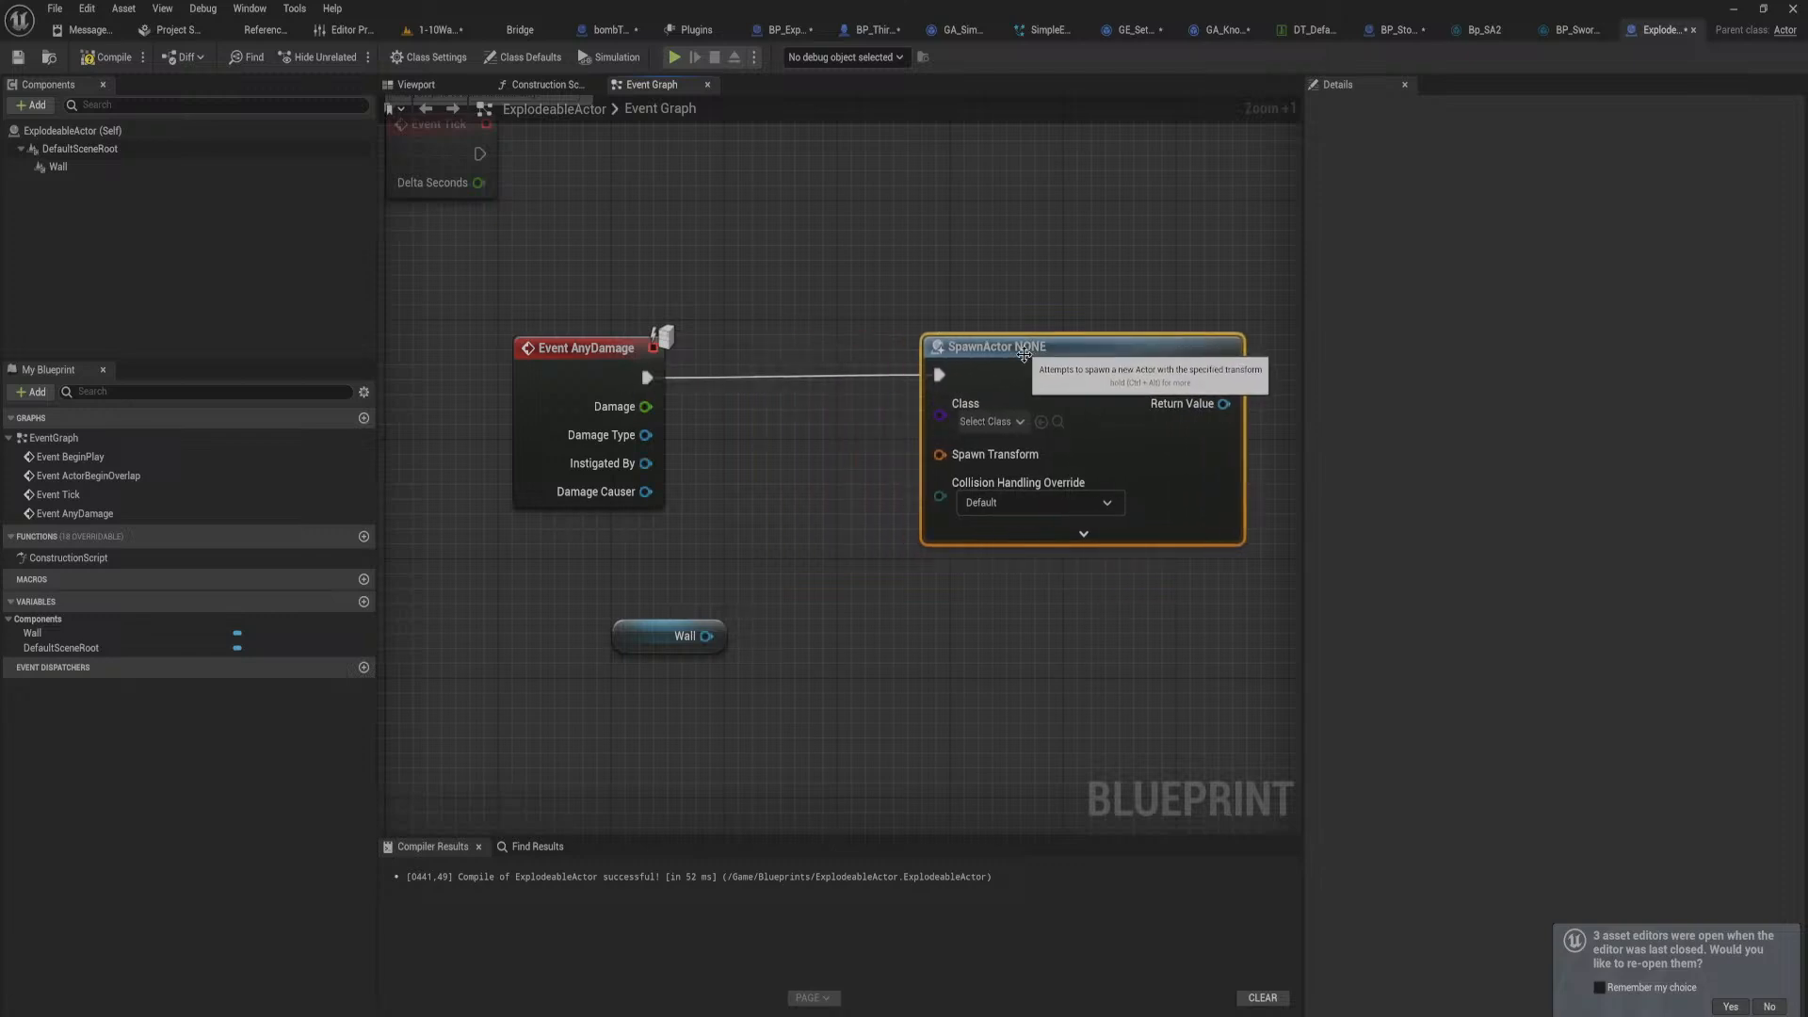
Step: Set the class of the SpawnActor node to FS_BaseField
click(1007, 425)
text(fi)
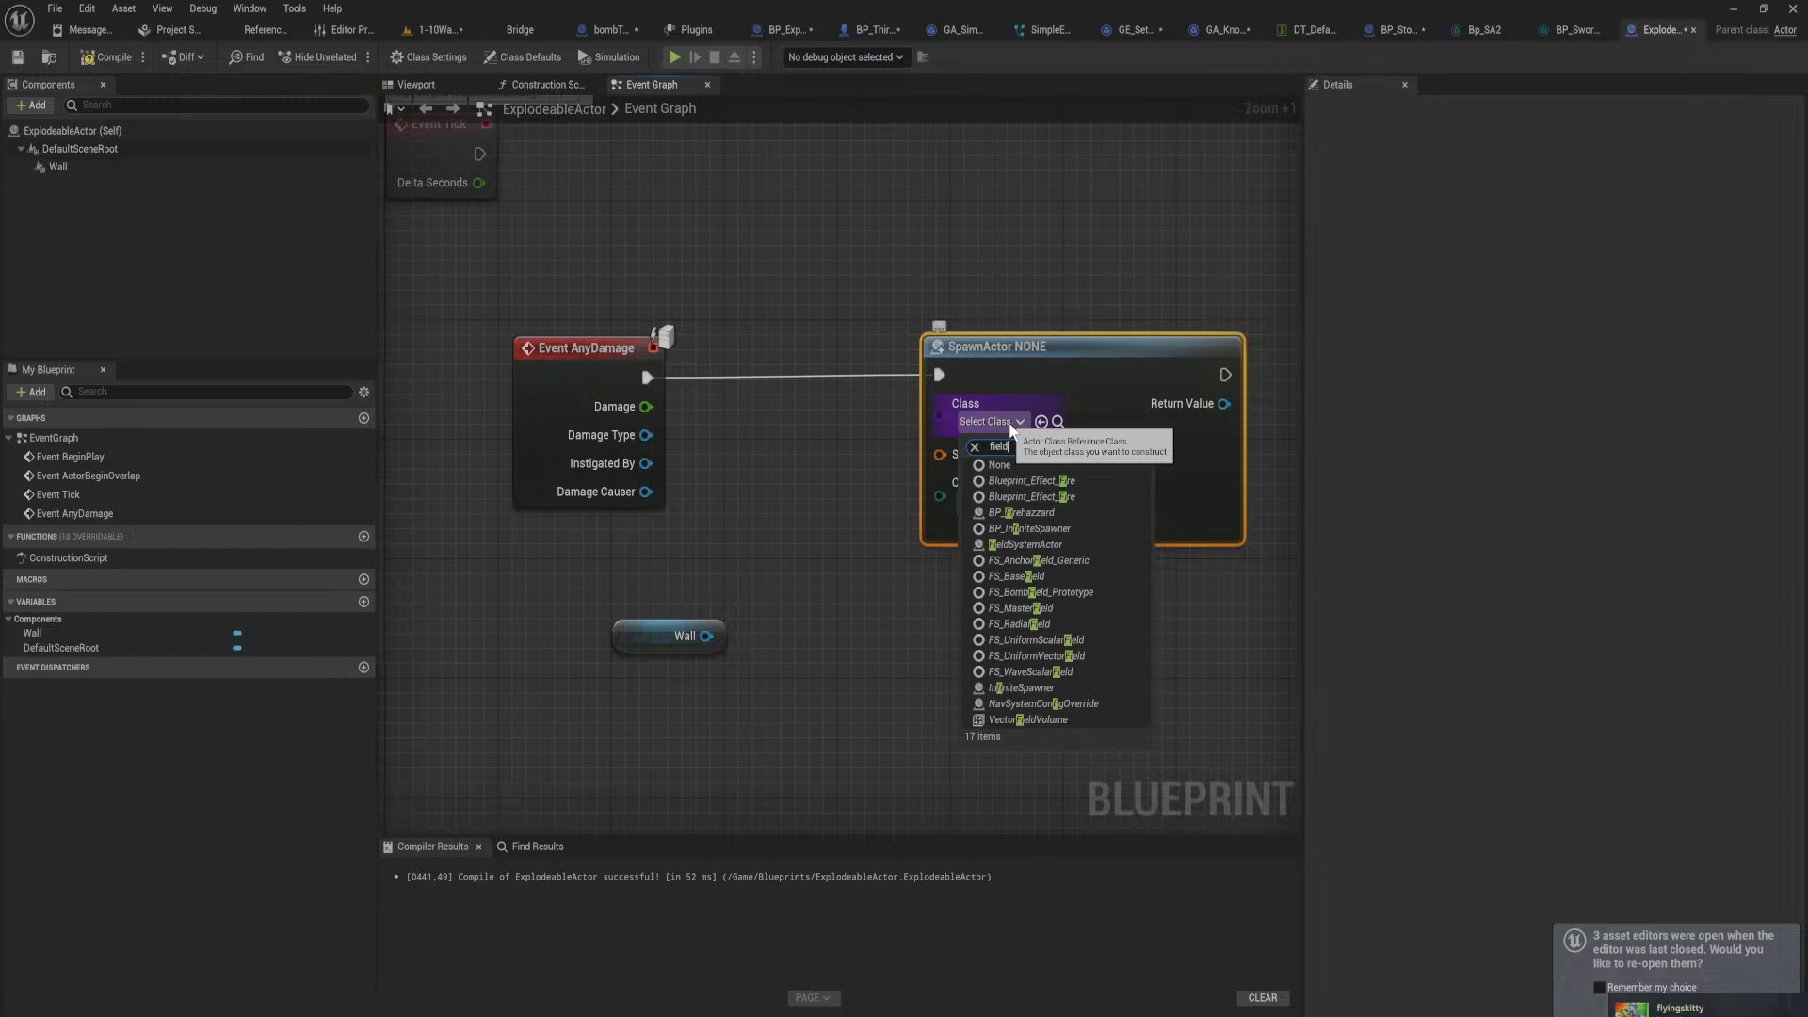
text(eld)
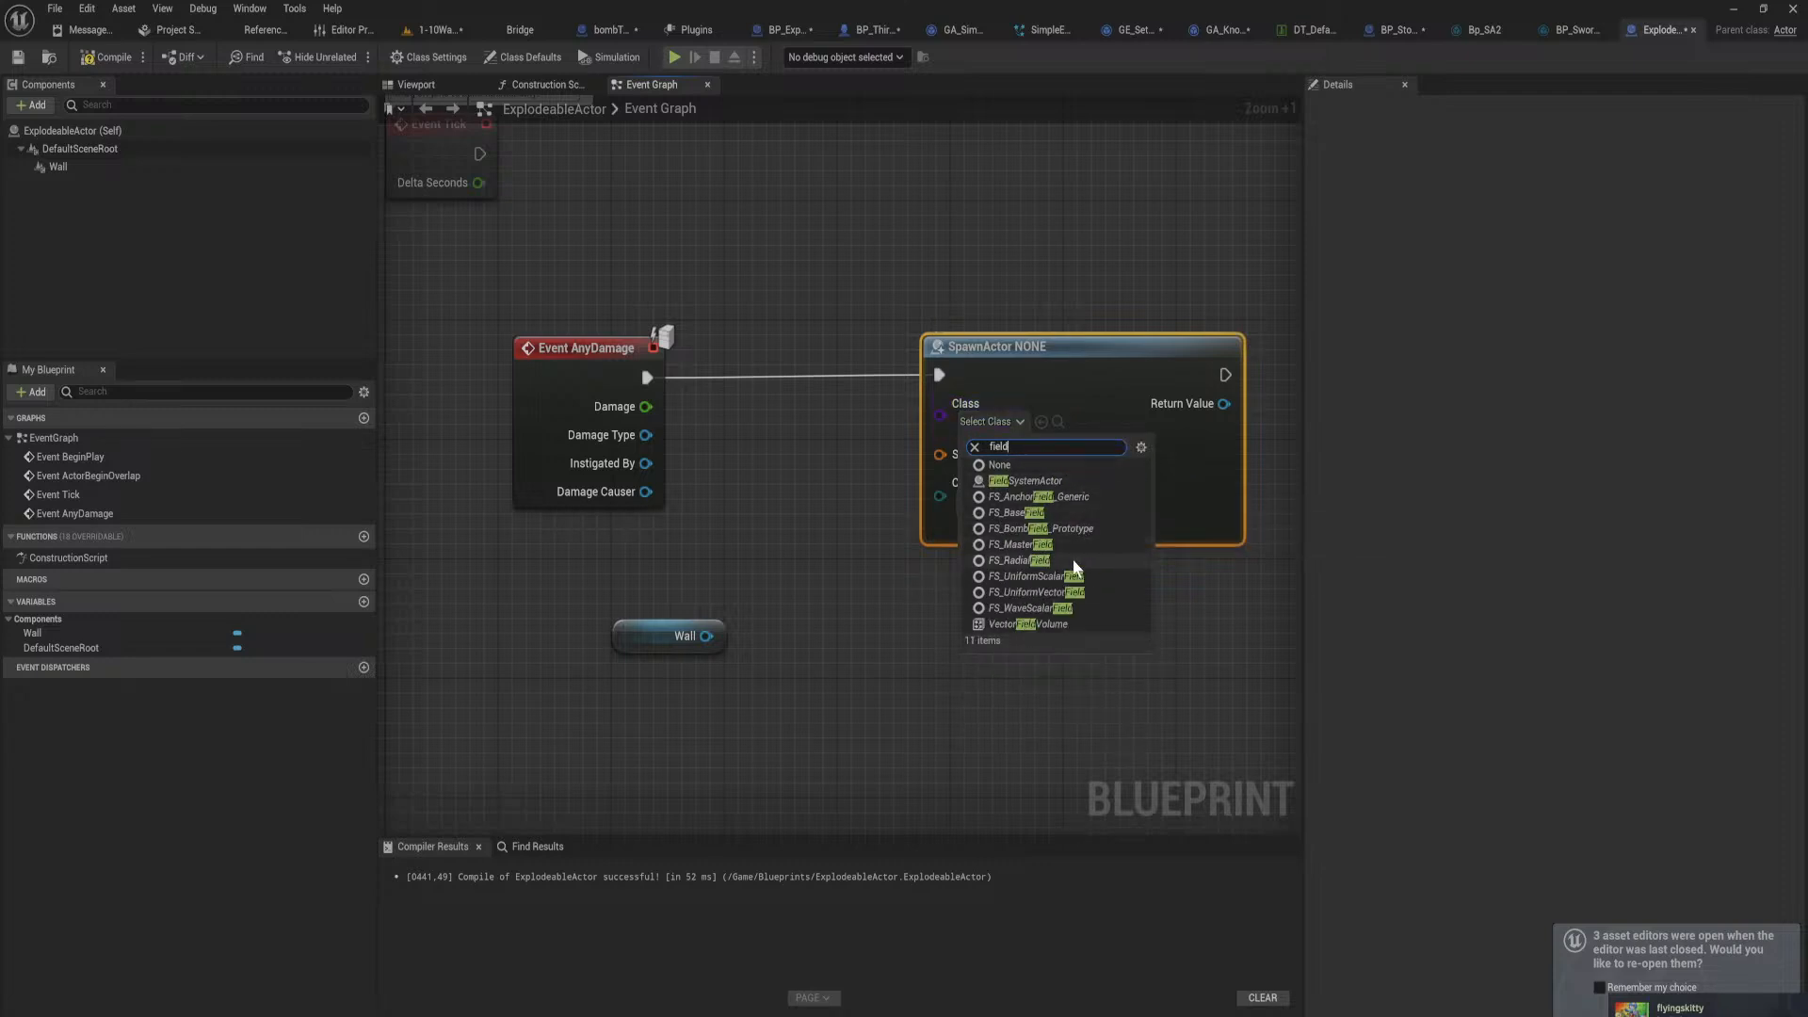
click(1043, 517)
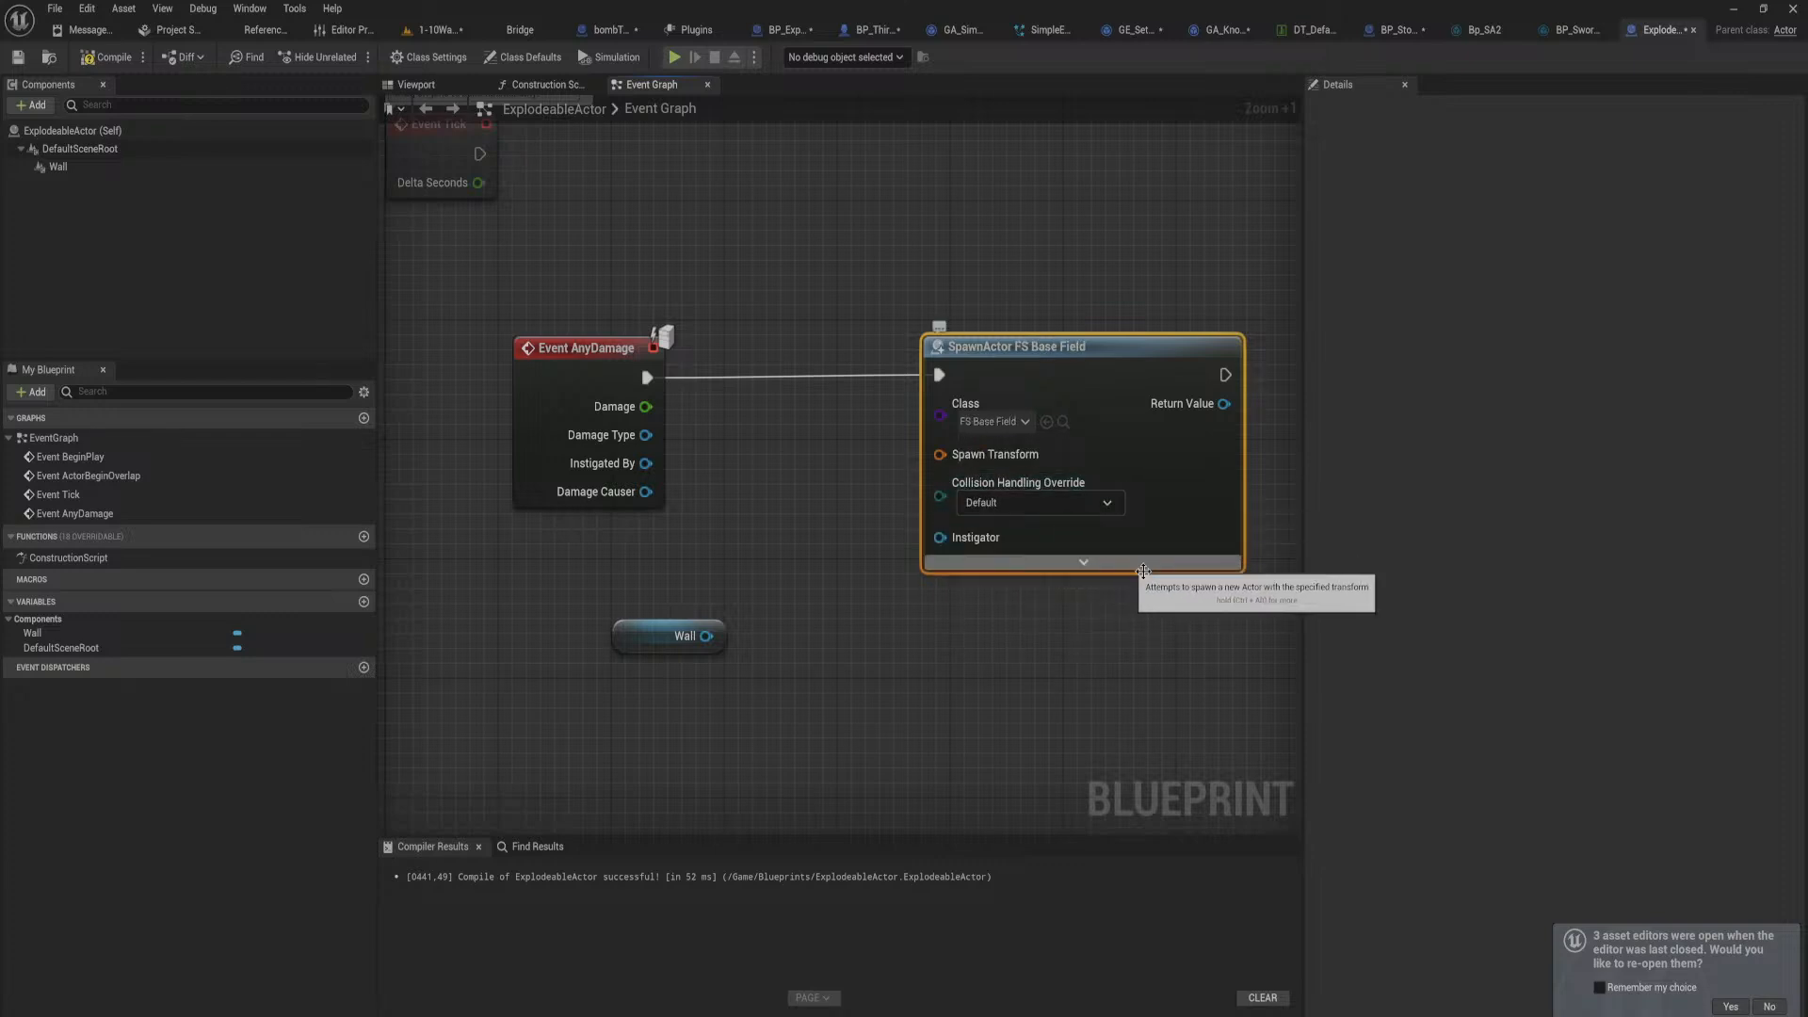
right_drag(1143, 571, 1036, 613)
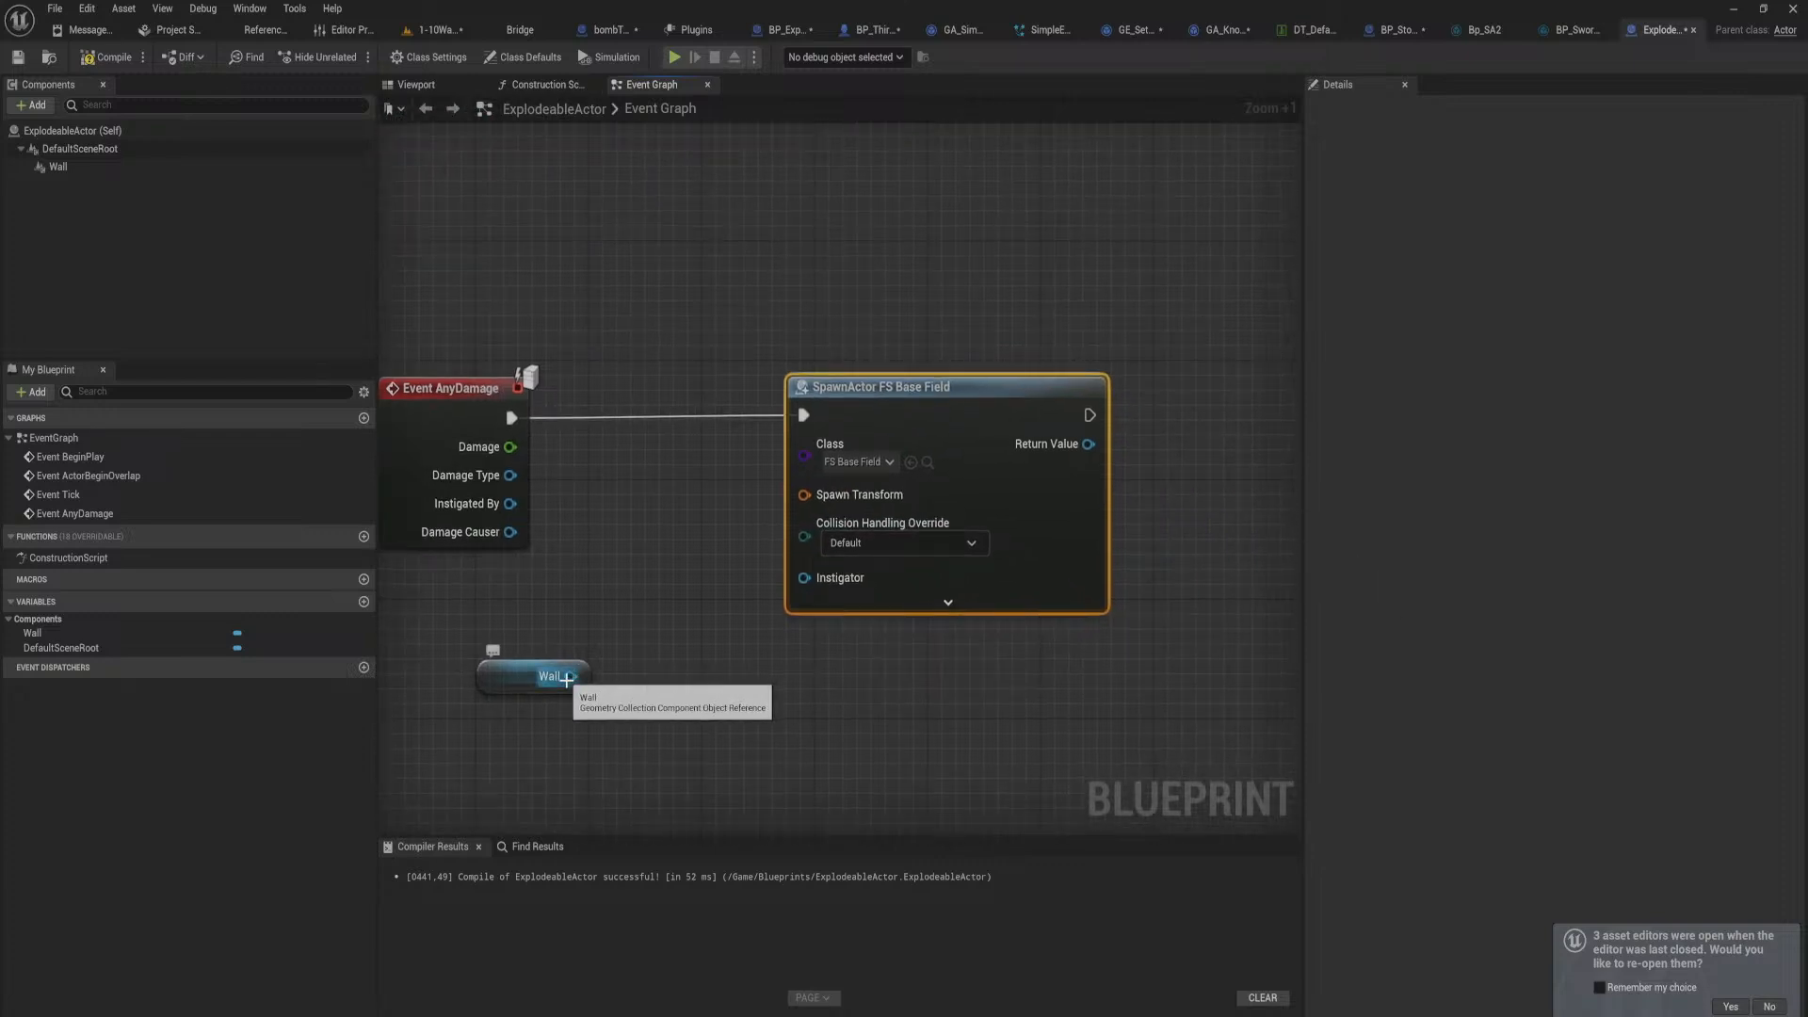
scroll(793, 611, down, 2)
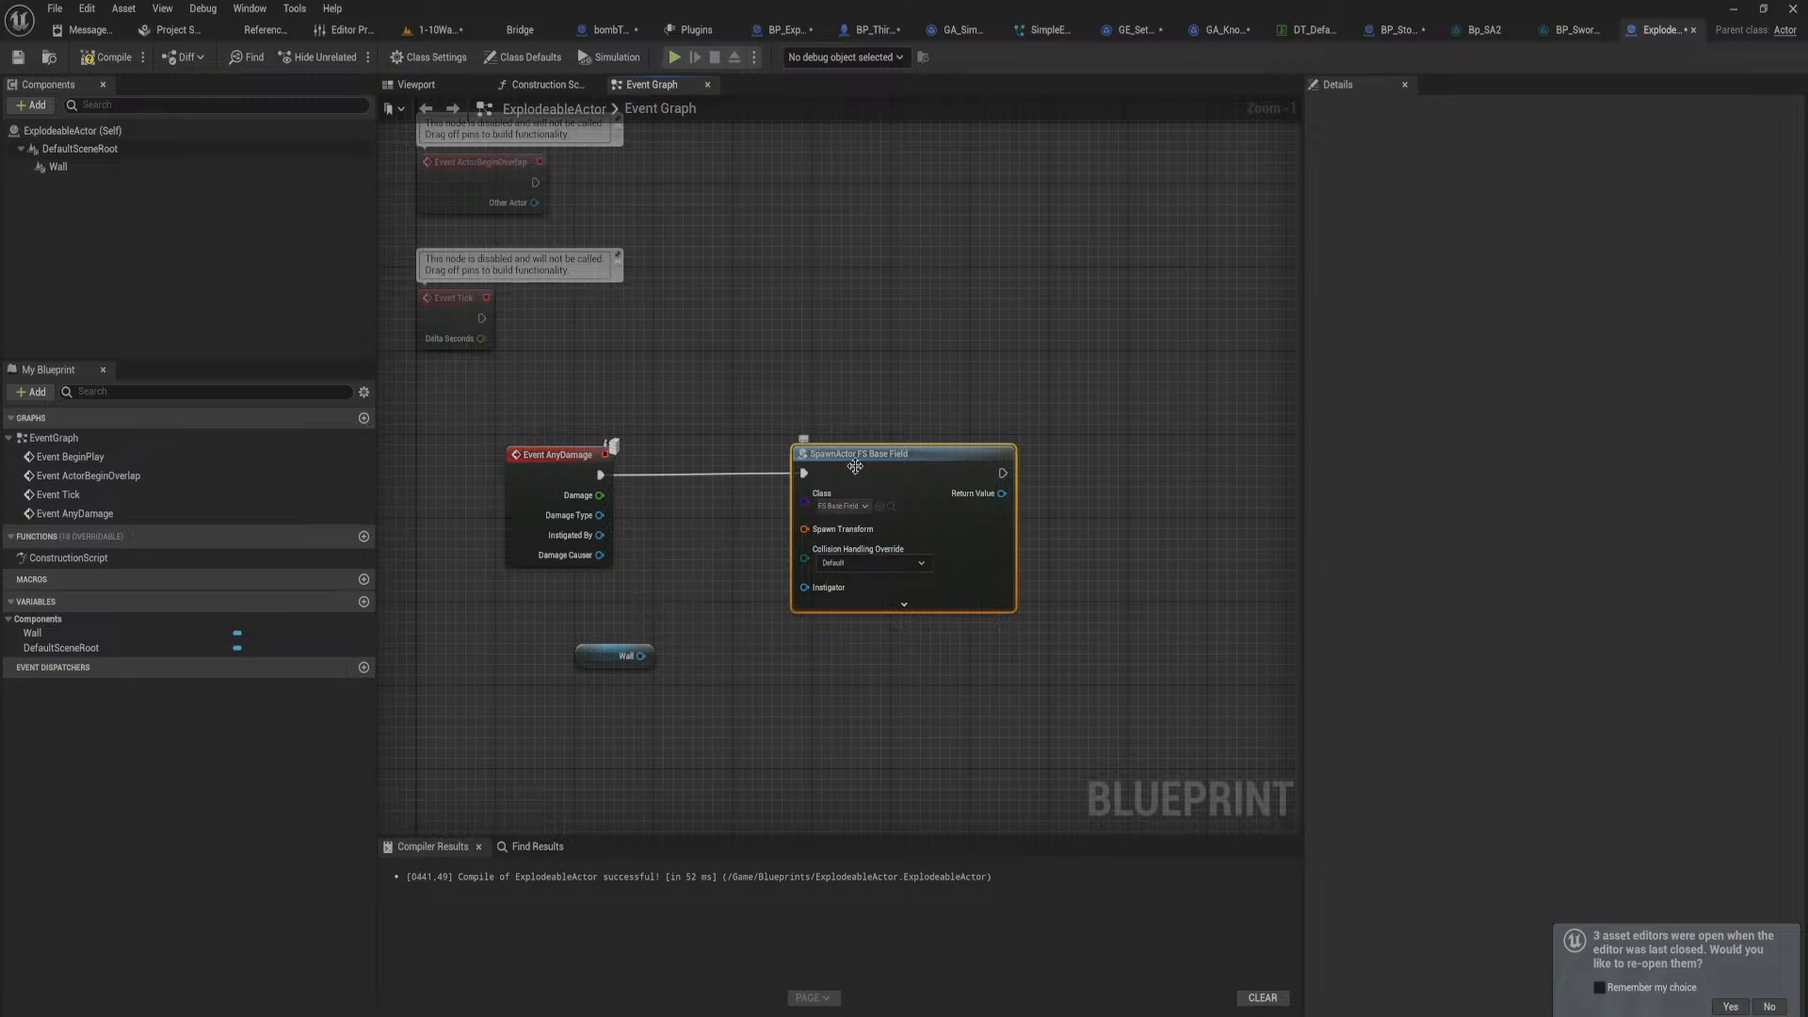
Step: Cut the SpawnActor FS Base Field node, delete the Event AnyDamage and Wall reference nodes, and compile ExplodeableActor
drag(857, 470, 913, 466)
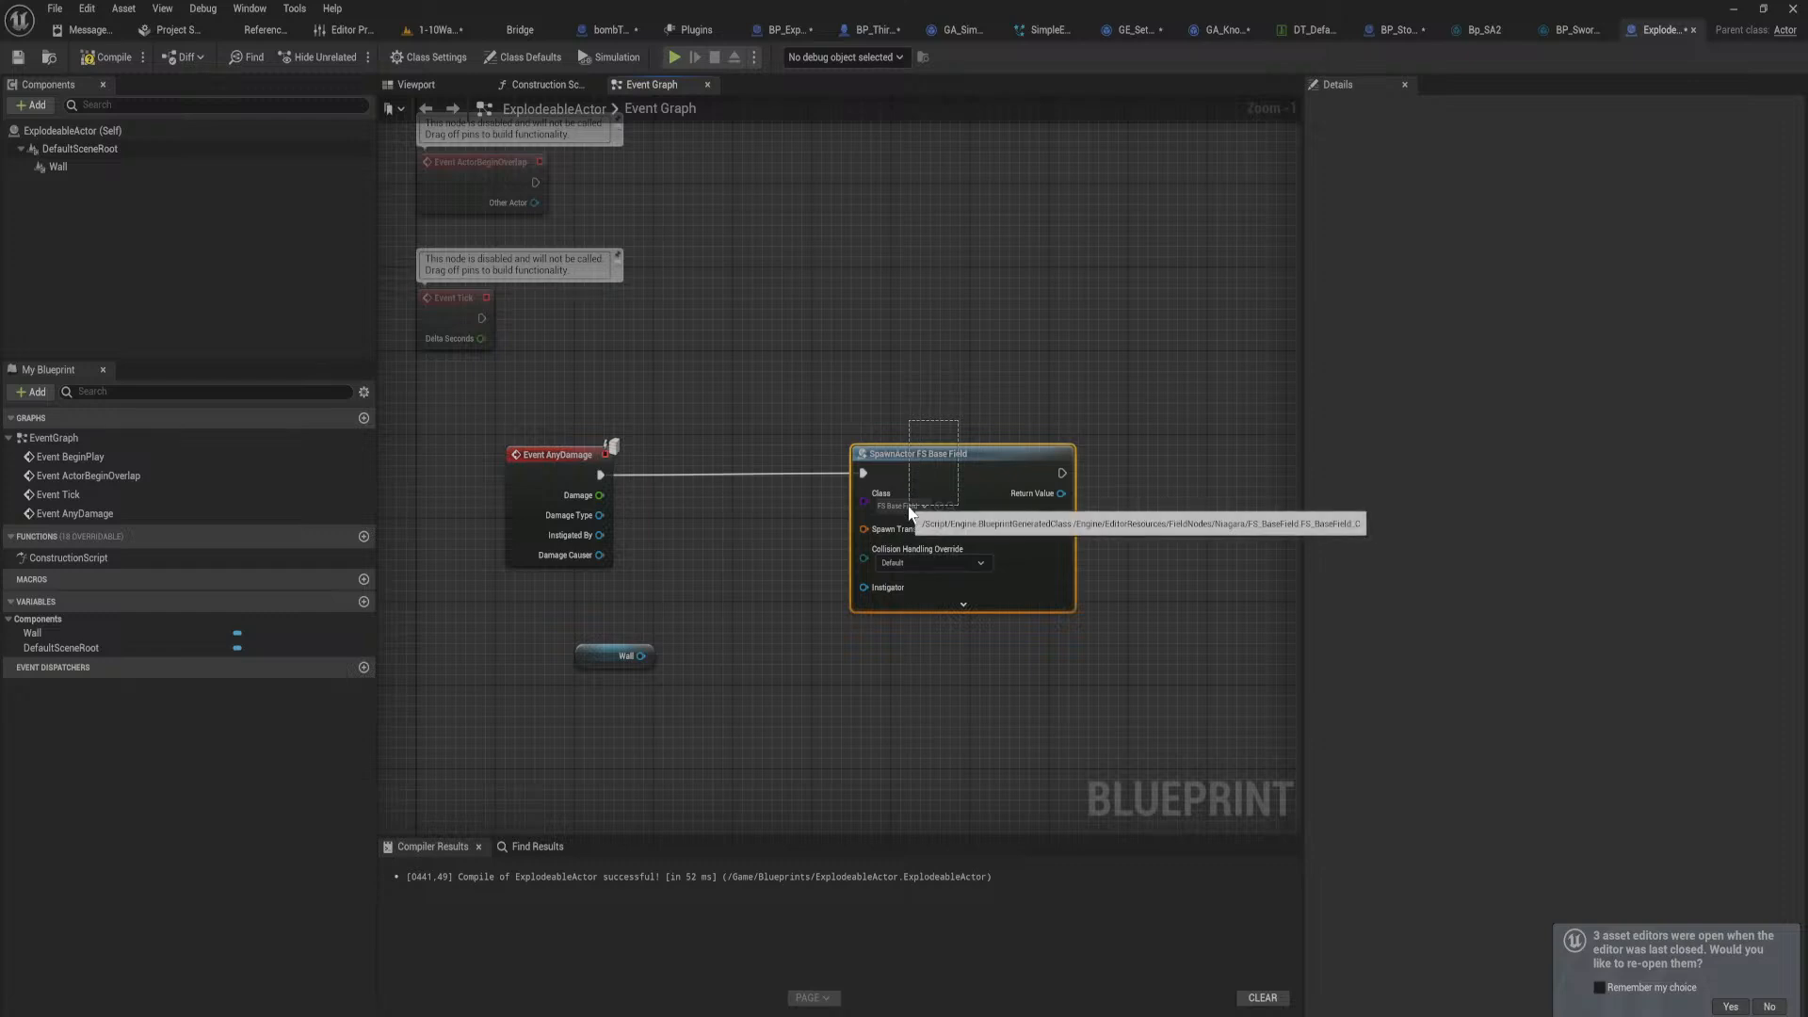
key(Delete)
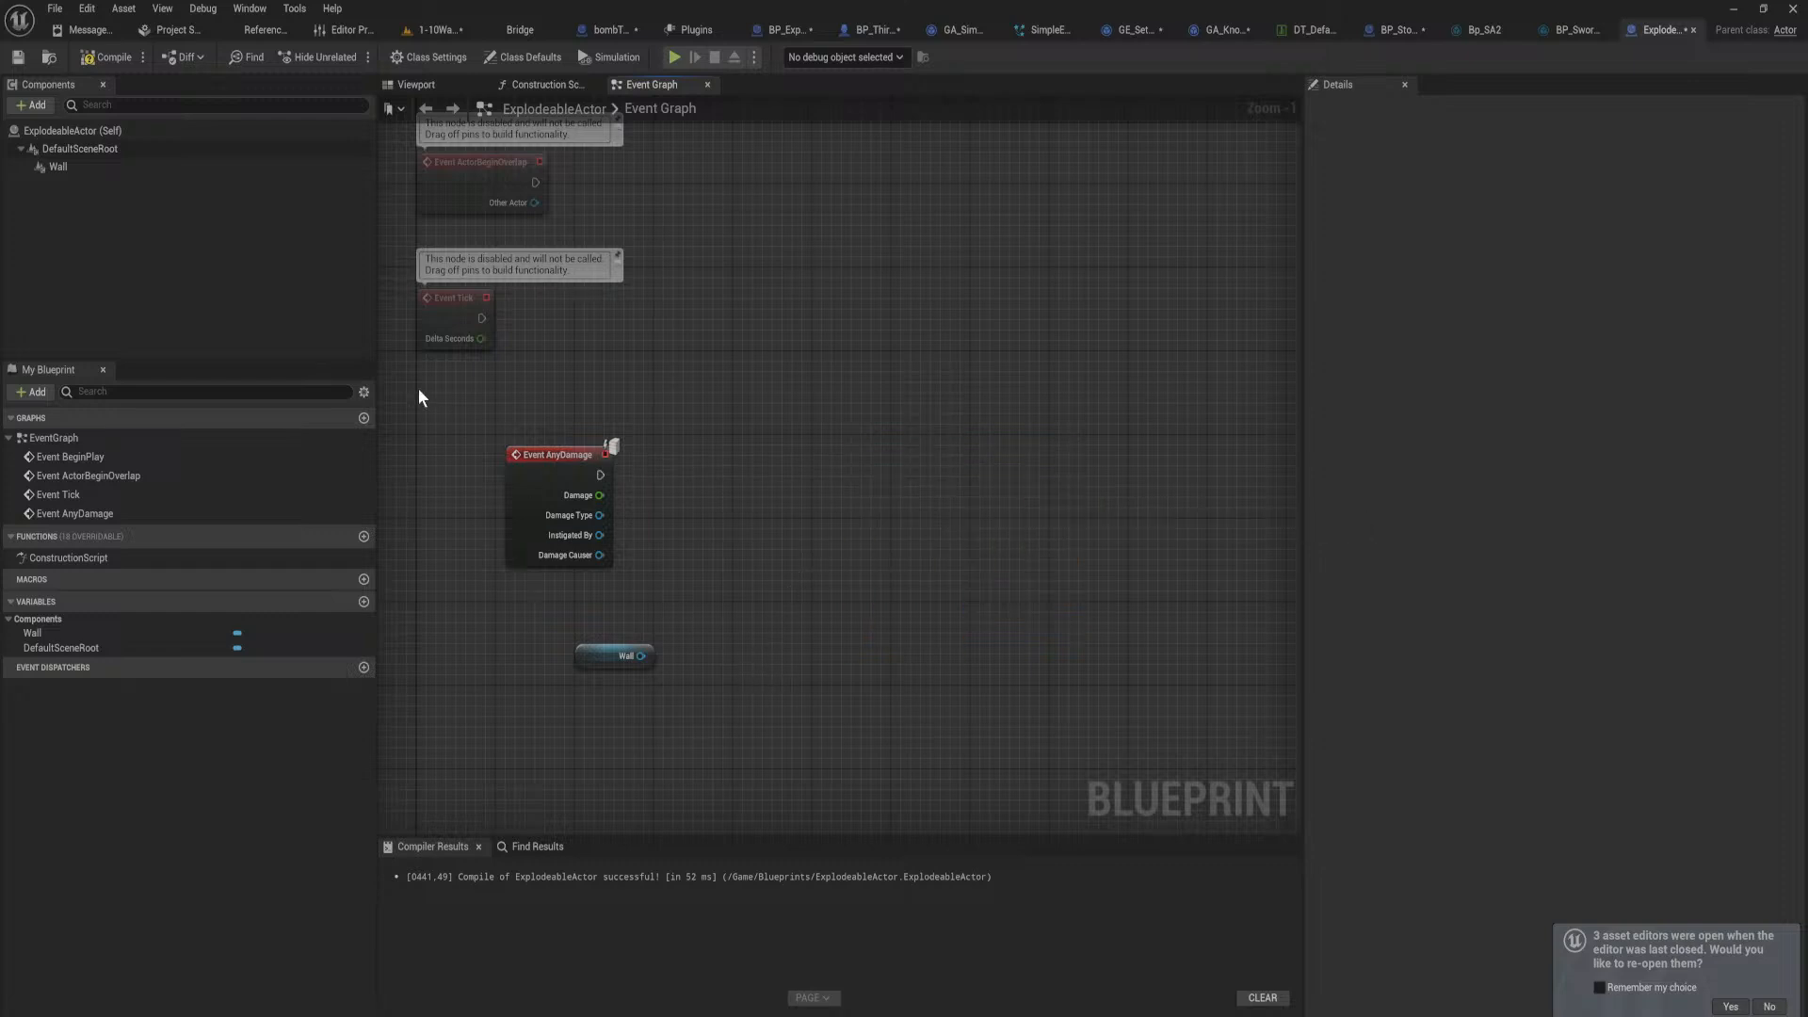
drag(542, 470, 453, 386)
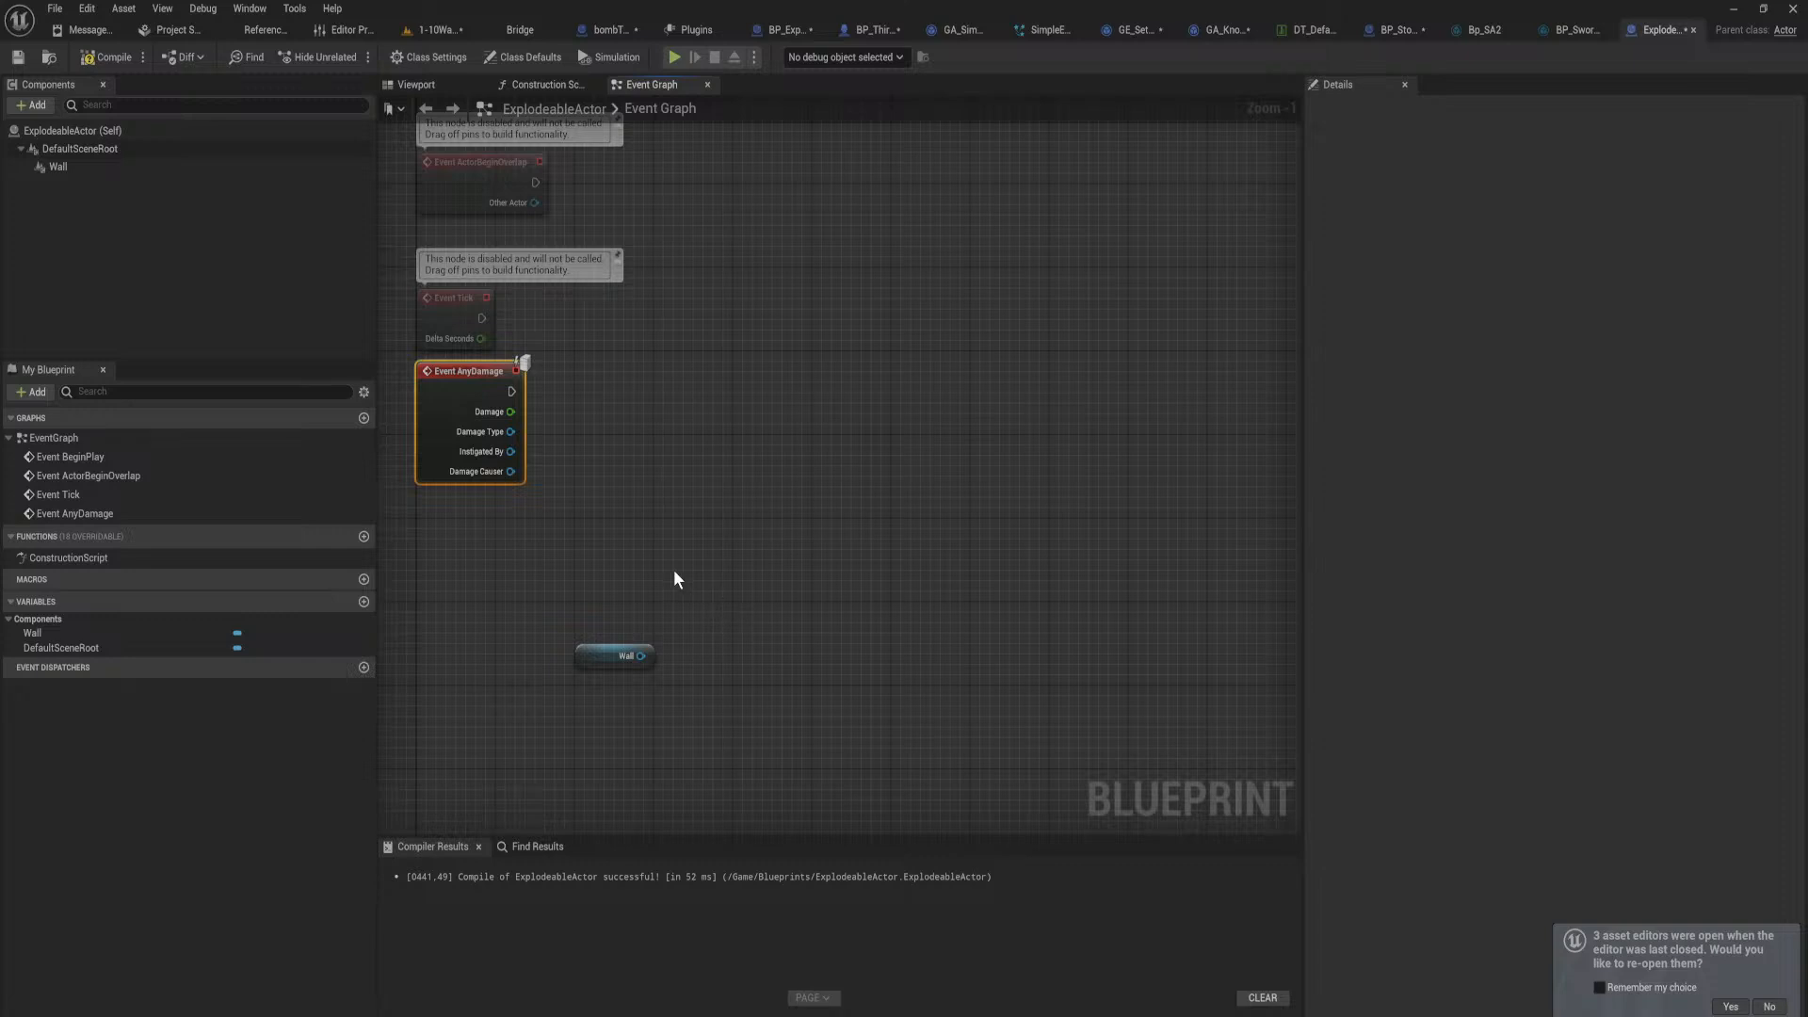
key(Delete)
drag(723, 731, 545, 544)
click(106, 56)
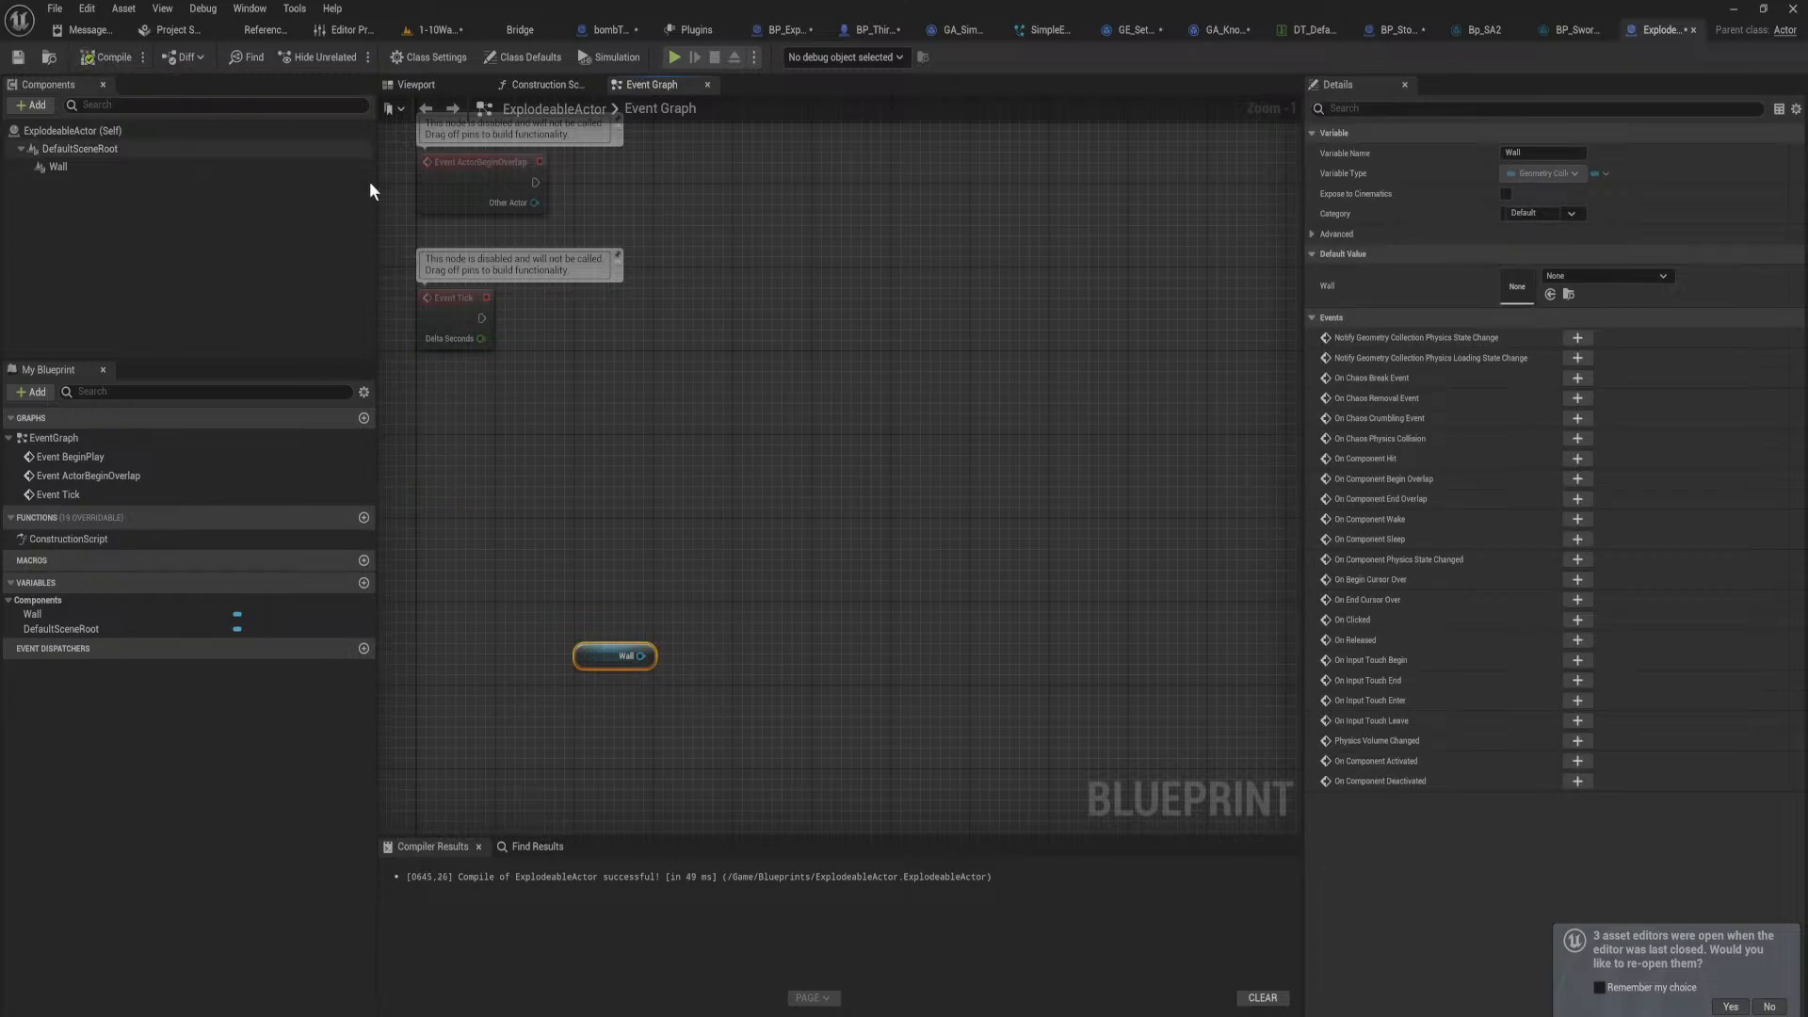
drag(739, 735, 542, 631)
key(Delete)
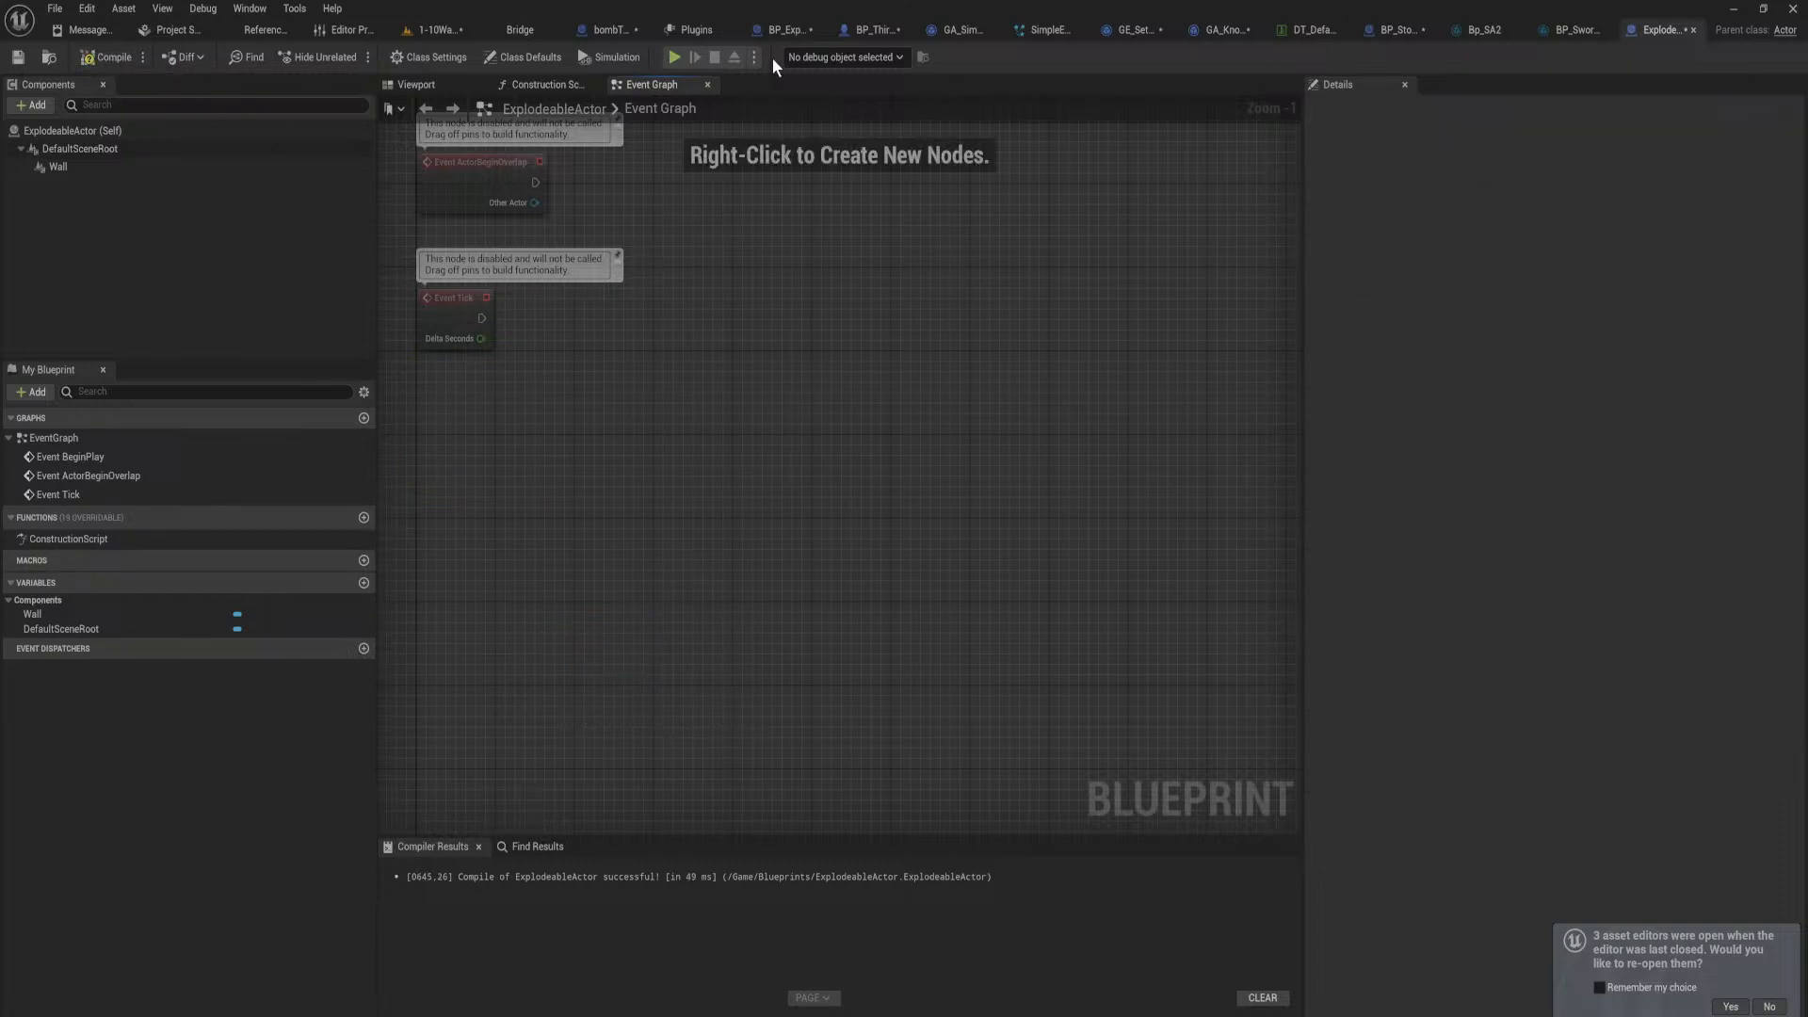
Step: Paste the SpawnActor FS Base Field node into the BP_ExplosiveProjectile event graph and connect it after Destroy Actor
click(424, 27)
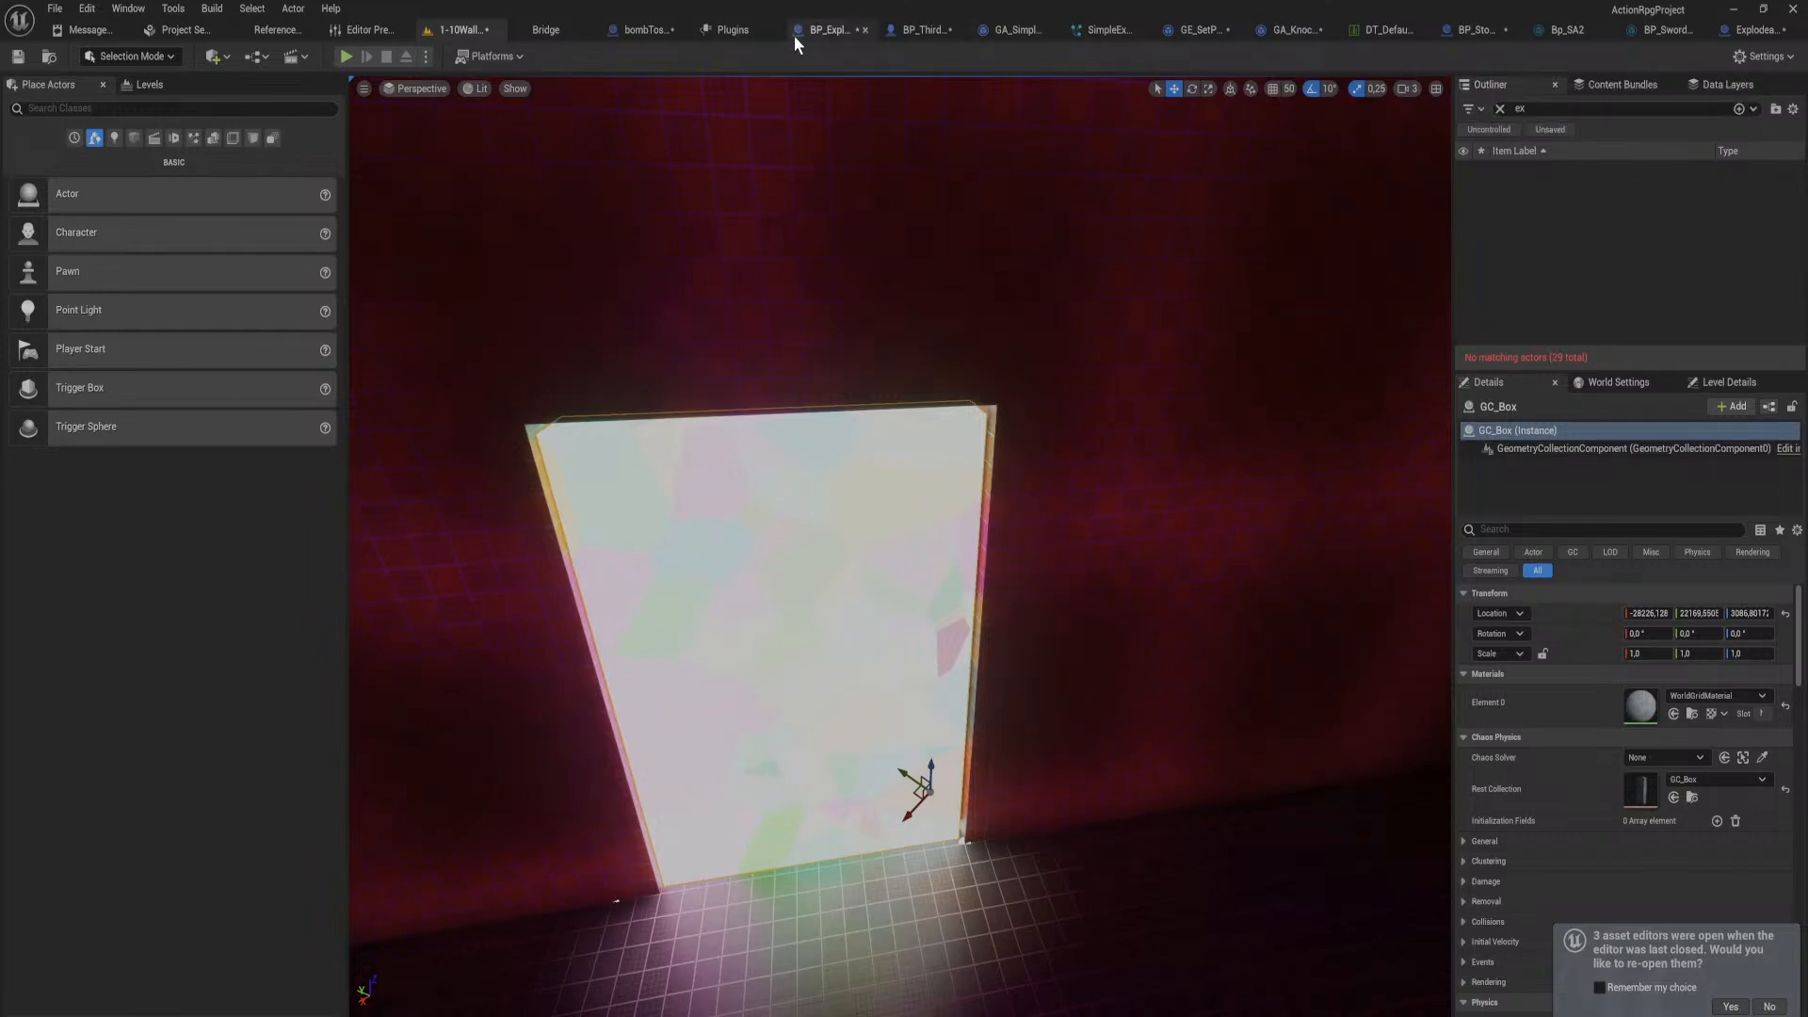
click(823, 42)
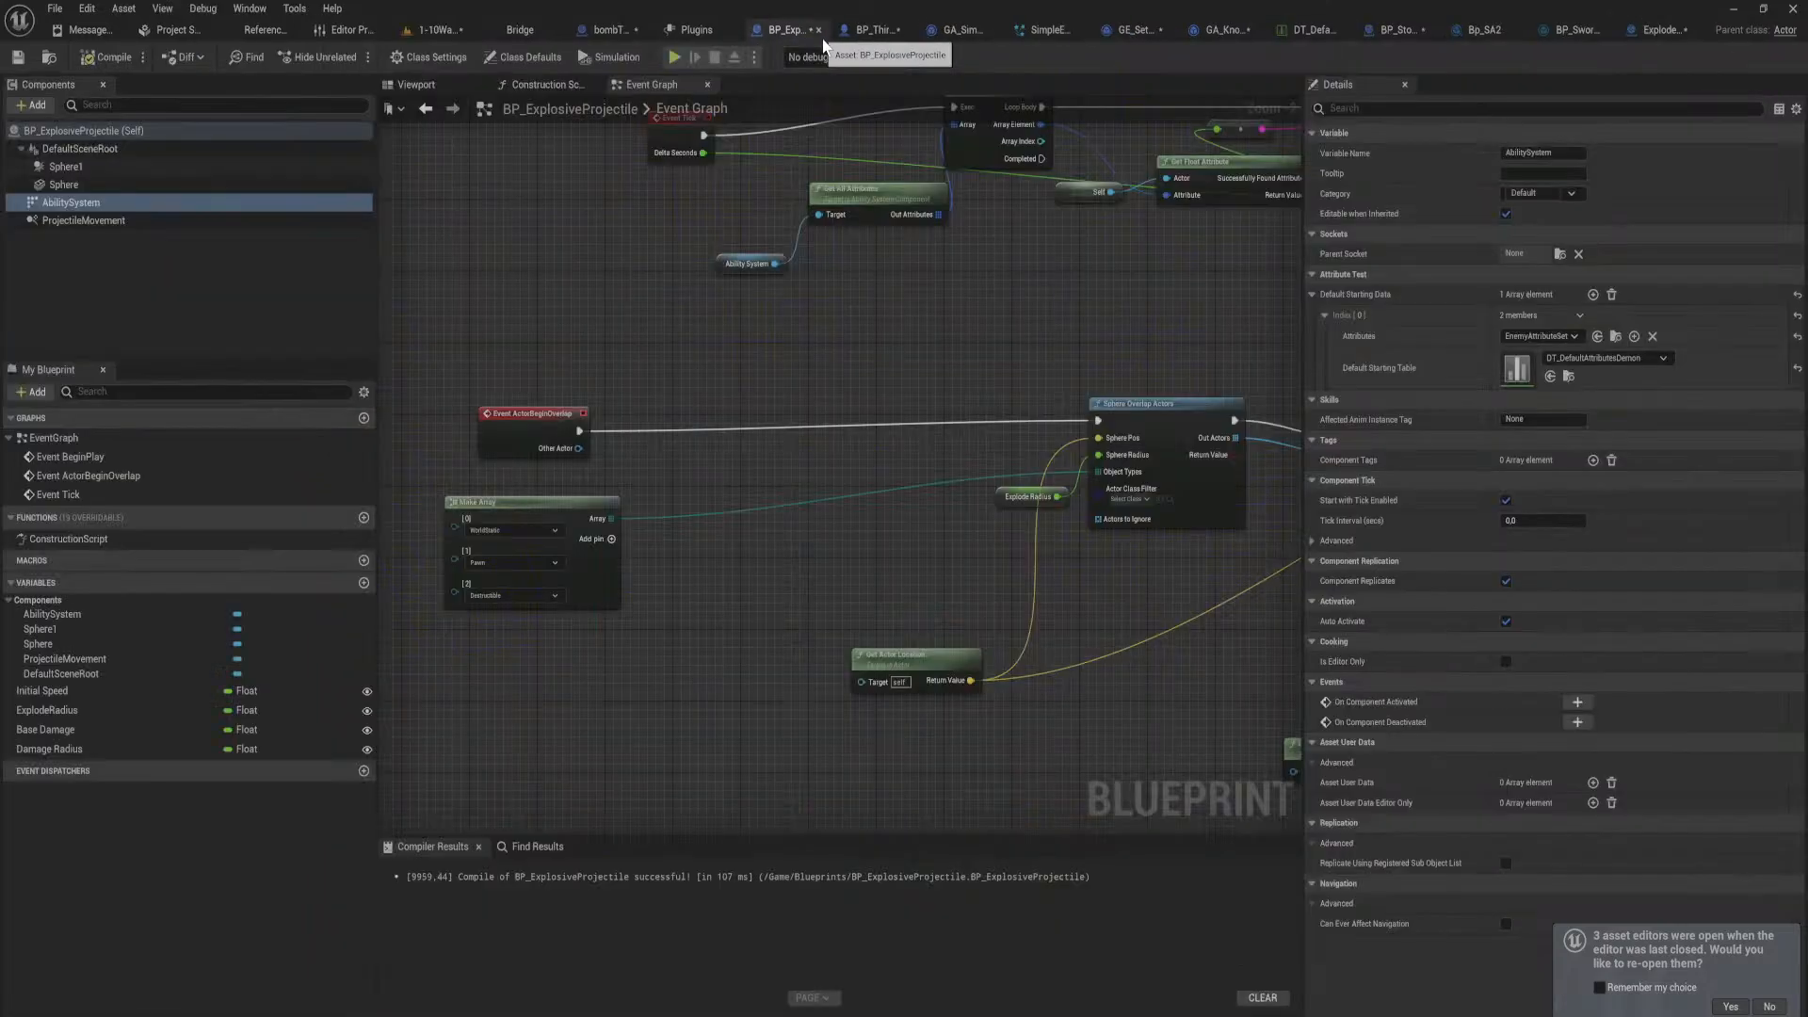
scroll(426, 469, up, 2)
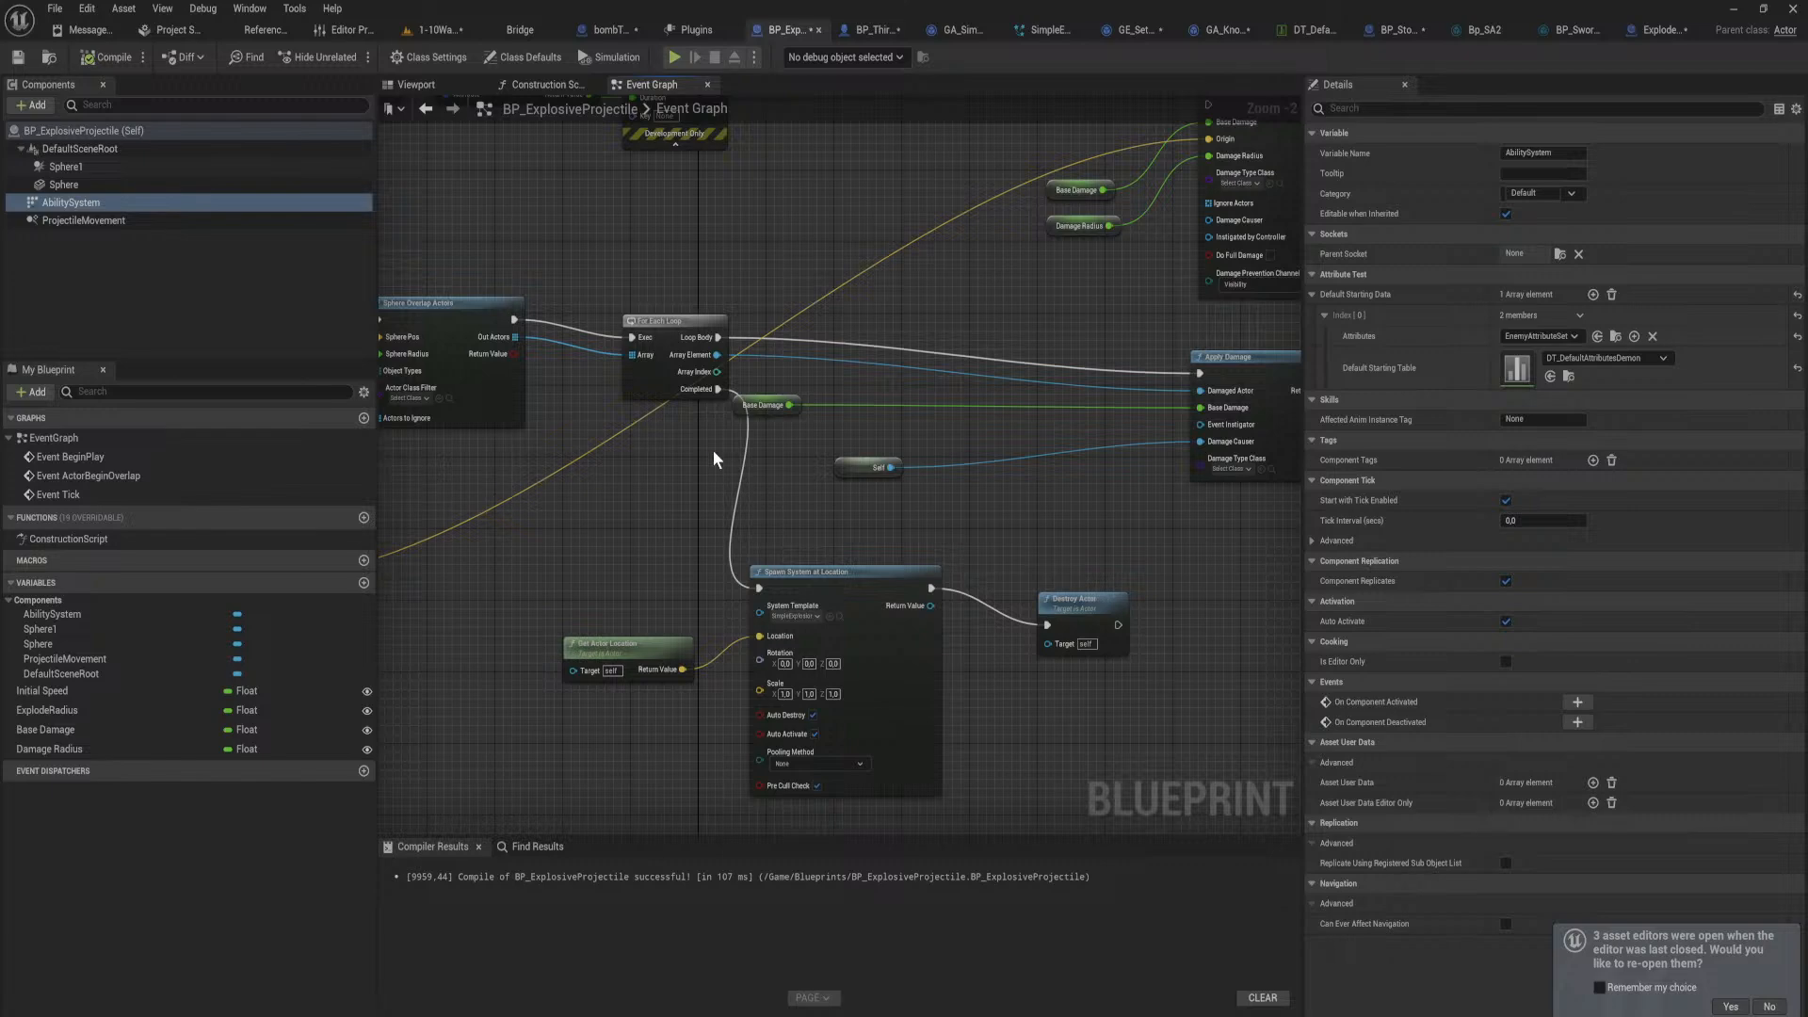
right_drag(1043, 682, 846, 633)
key(ctrl+v)
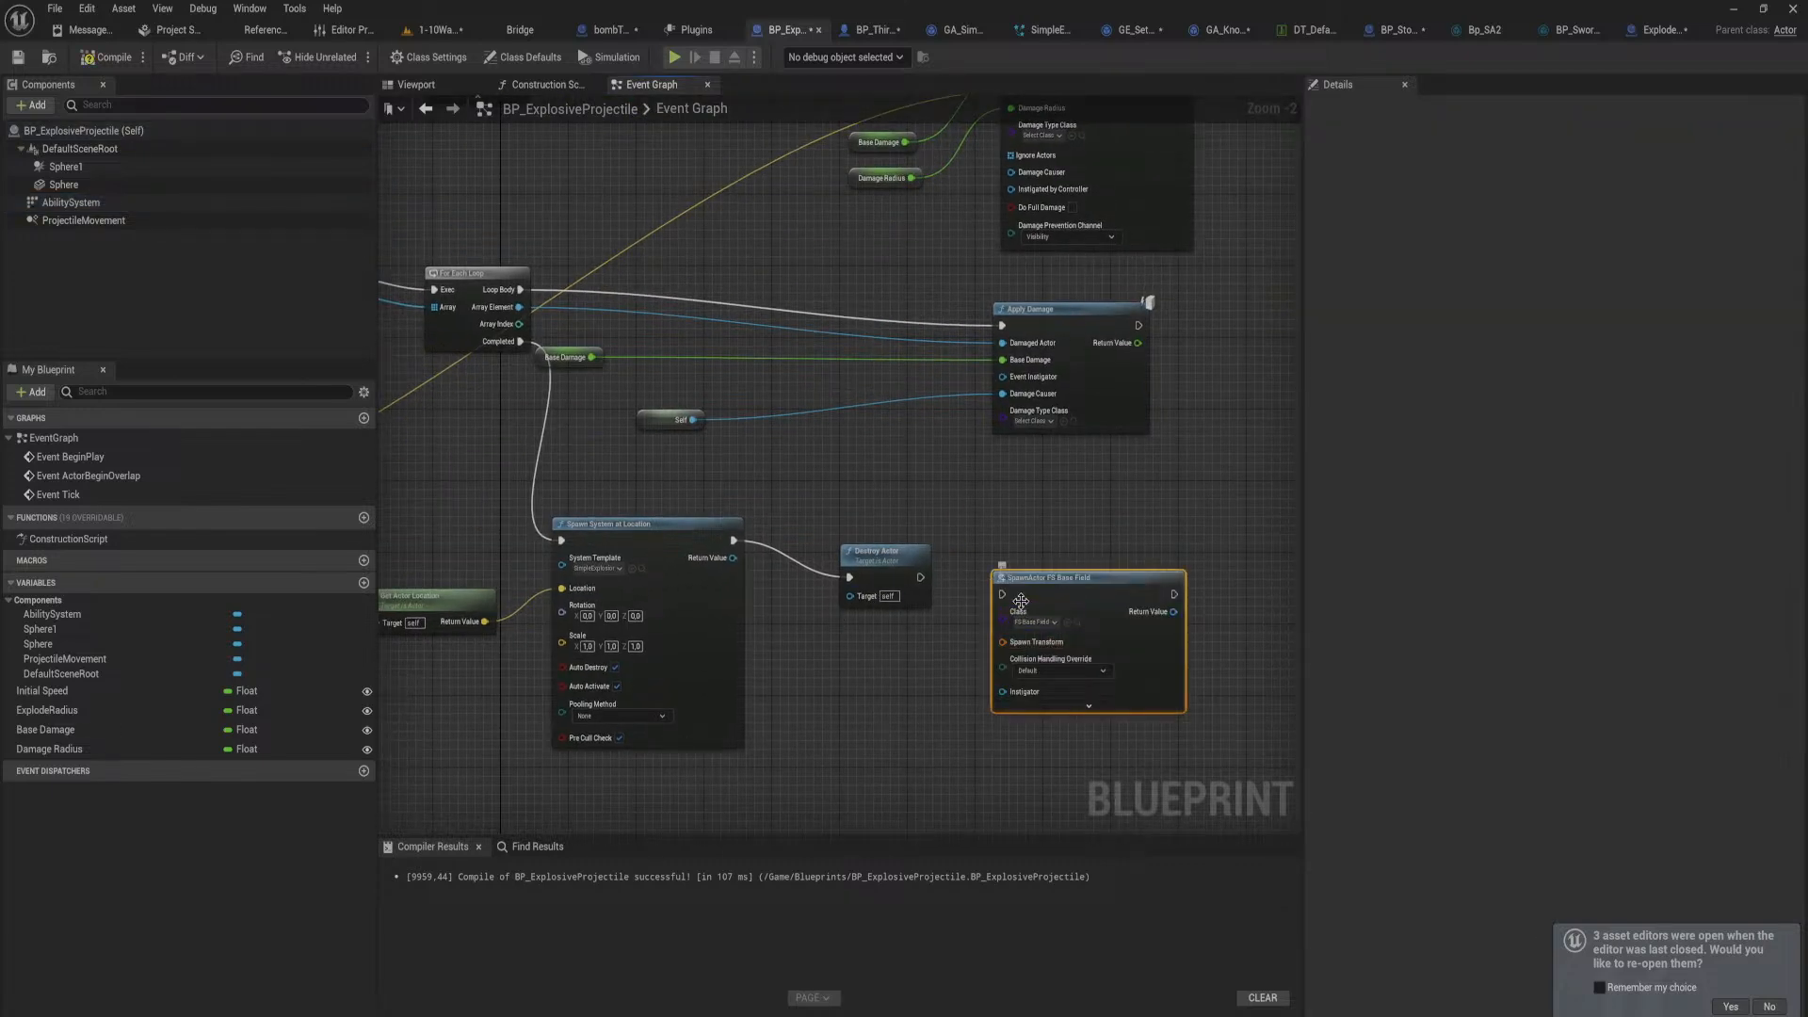
drag(1002, 593, 920, 577)
right_drag(830, 635, 761, 552)
drag(972, 498, 1026, 470)
Step: Add a Get Actor Transform node and connect it to the Spawn Transform input of the SpawnActor node
right_click(830, 581)
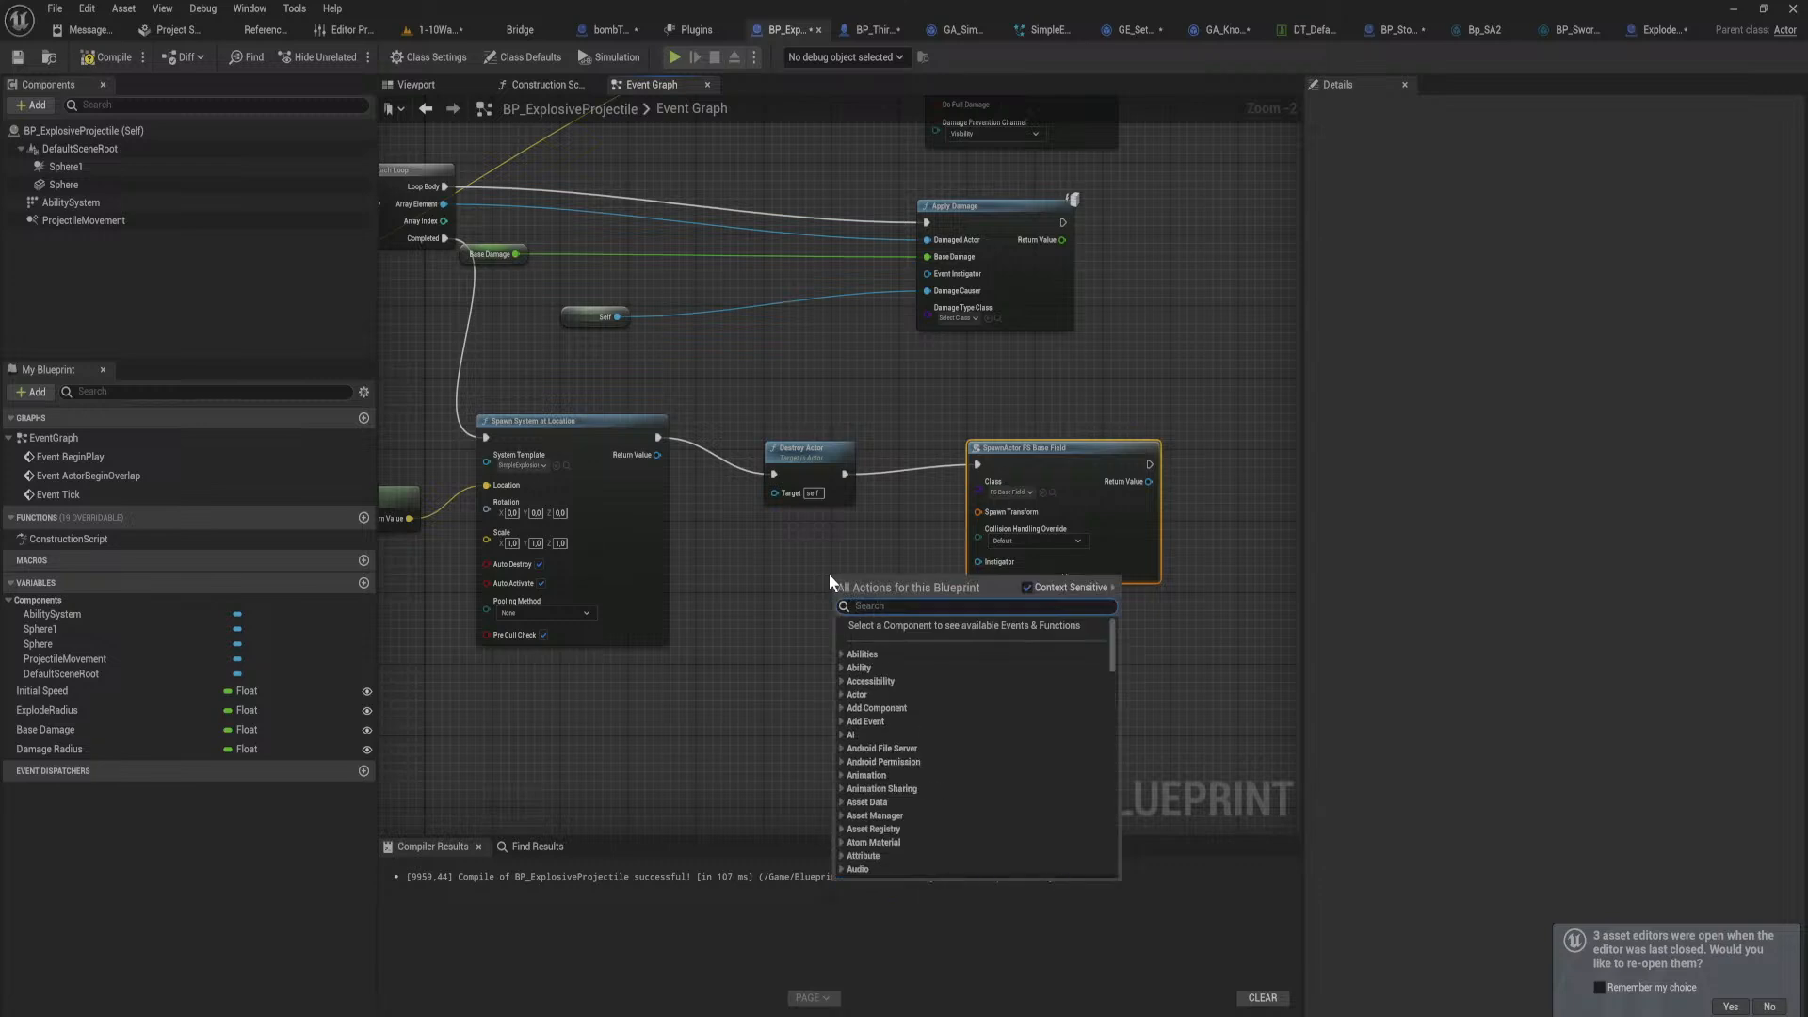
text(get transfor)
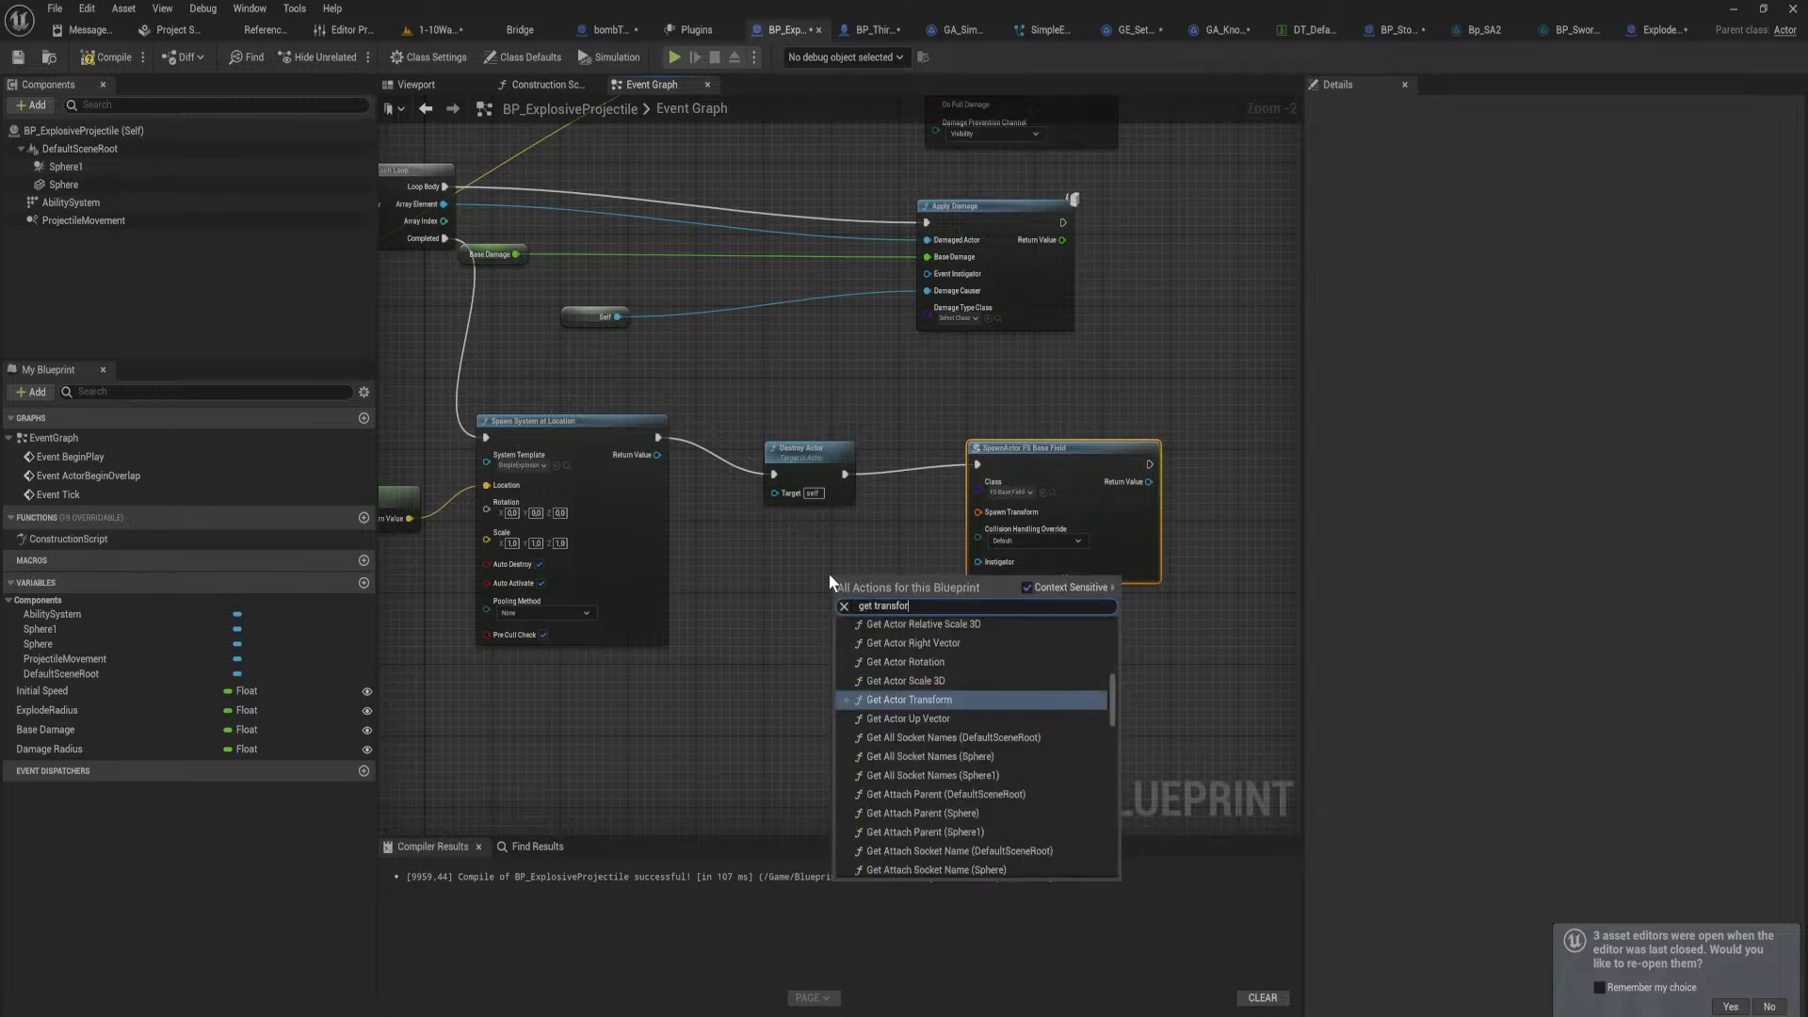
key(Return)
scroll(915, 541, up, 2)
drag(940, 597, 1025, 499)
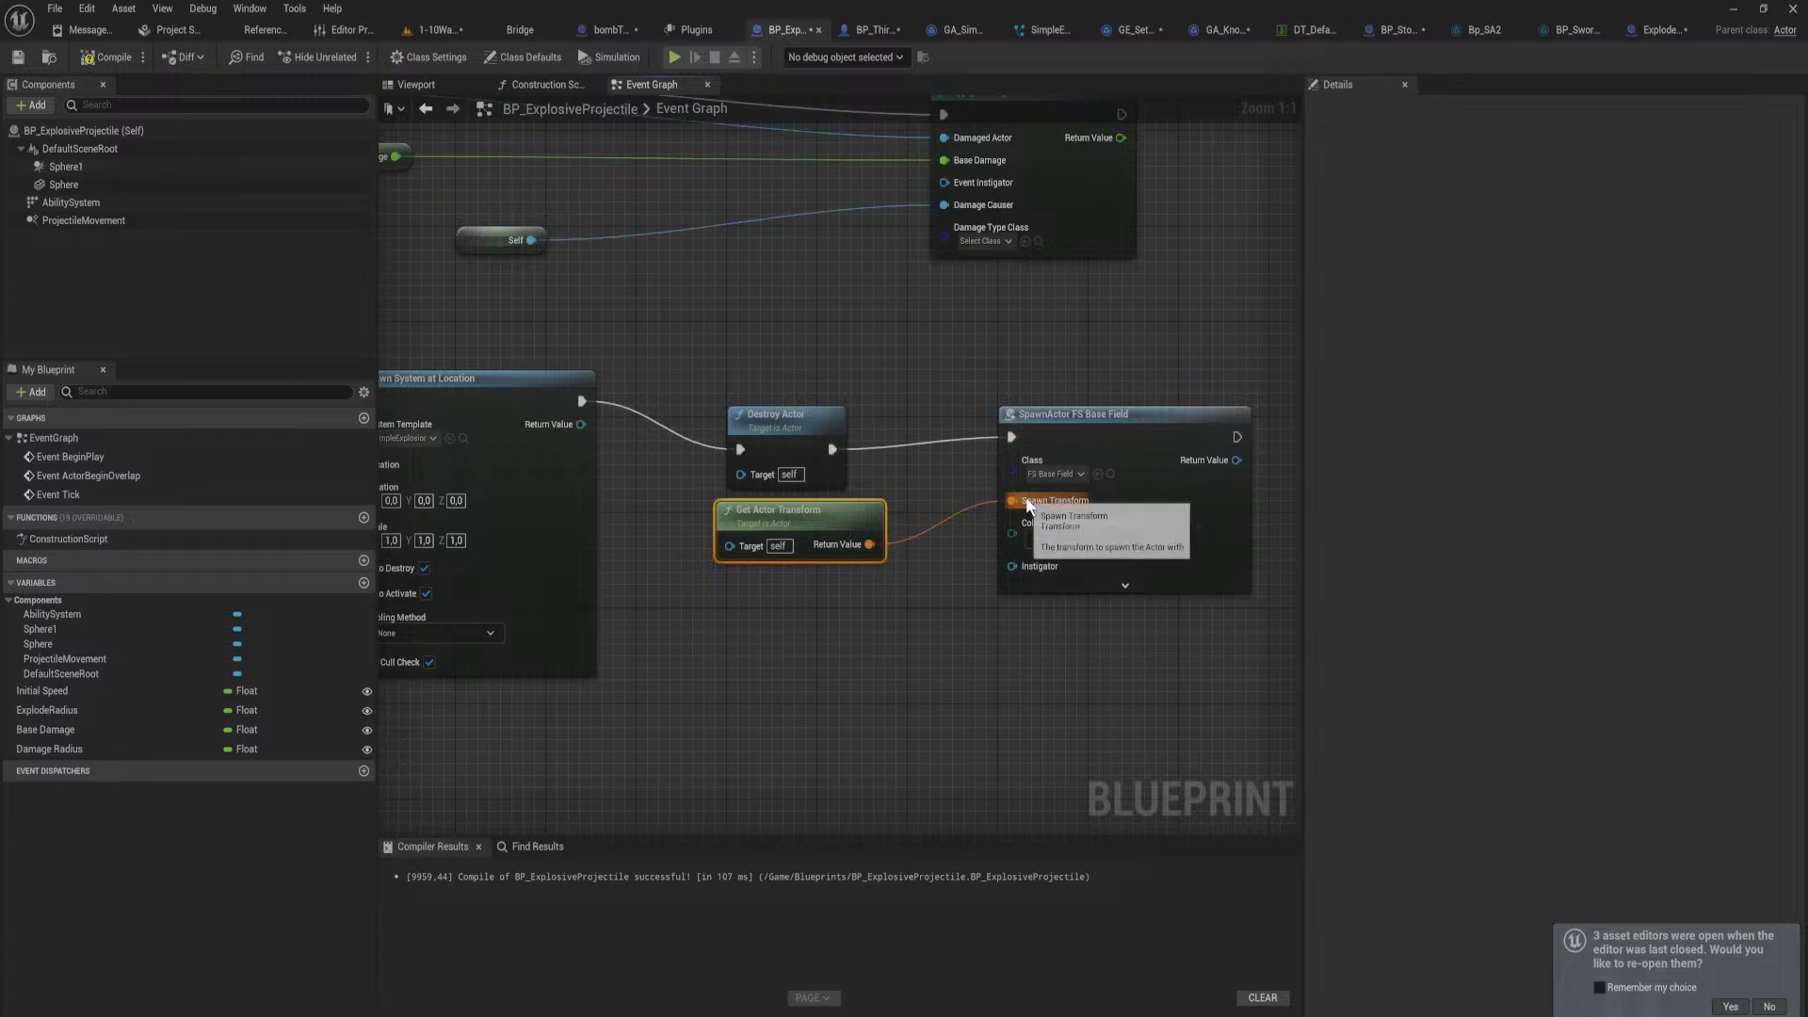
drag(787, 508, 789, 521)
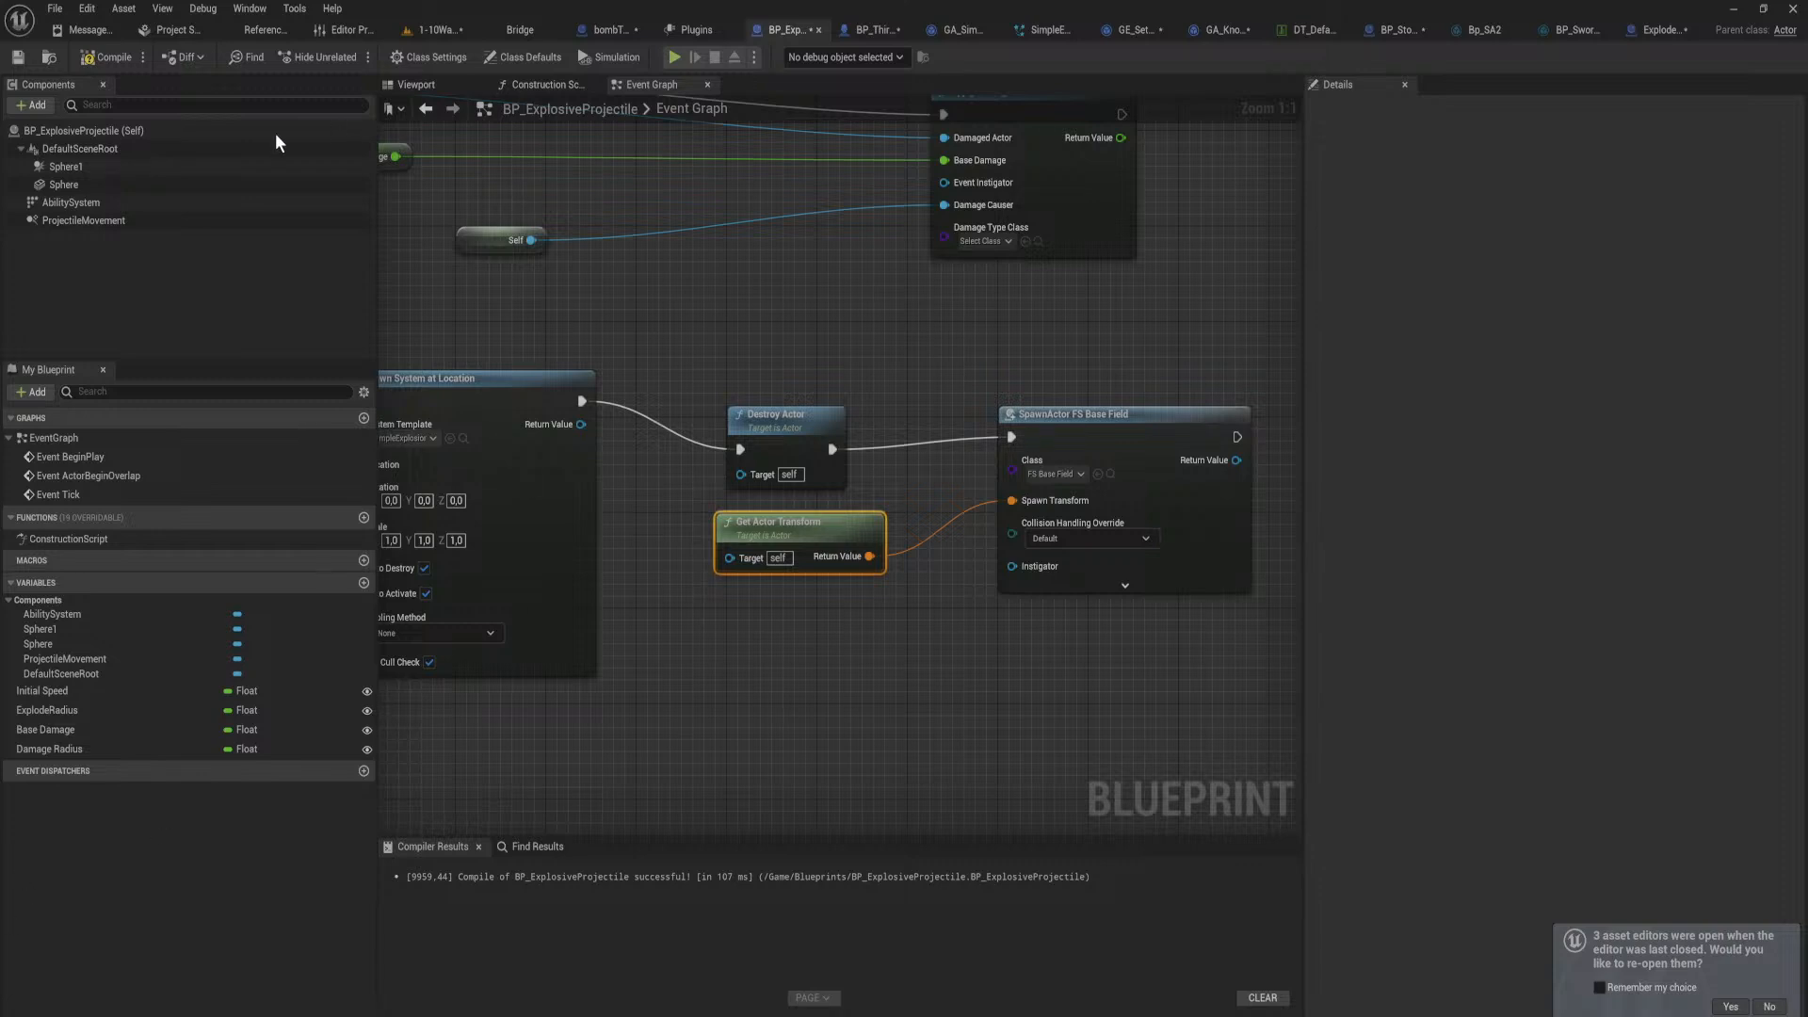
Step: Add a Field System component to BP_ExplosiveProjectile
click(34, 104)
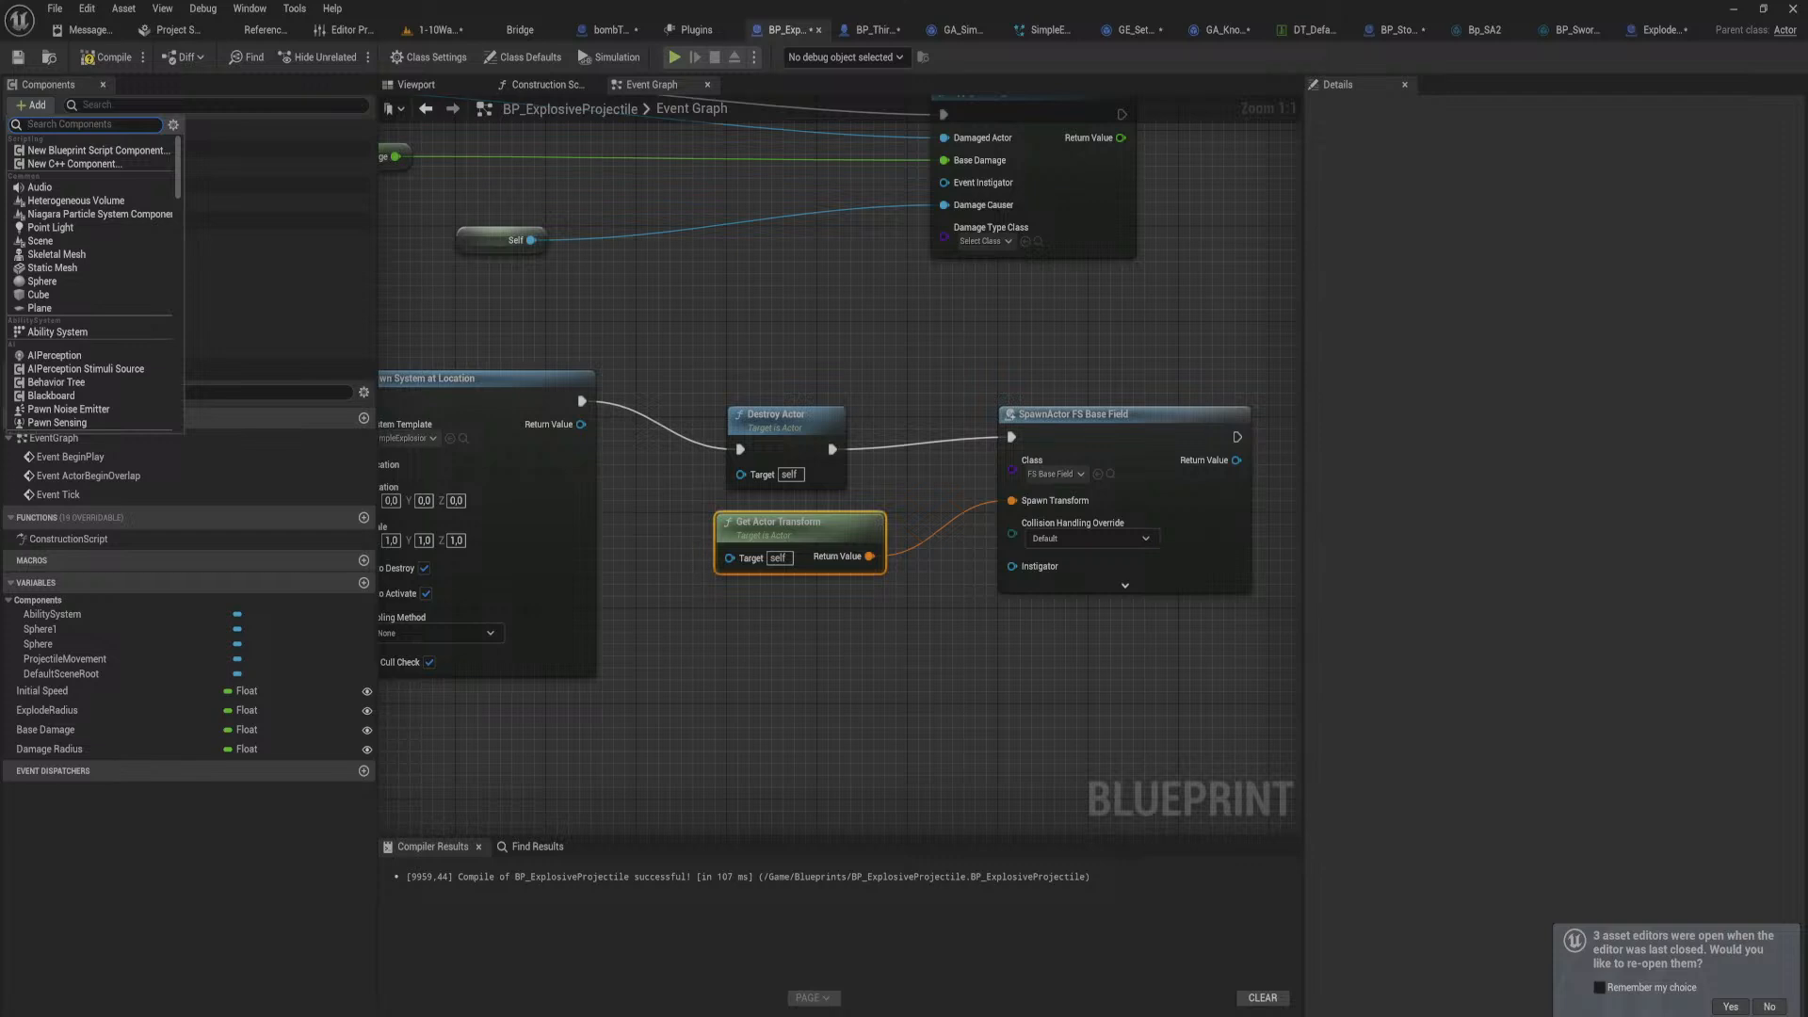
key(Escape)
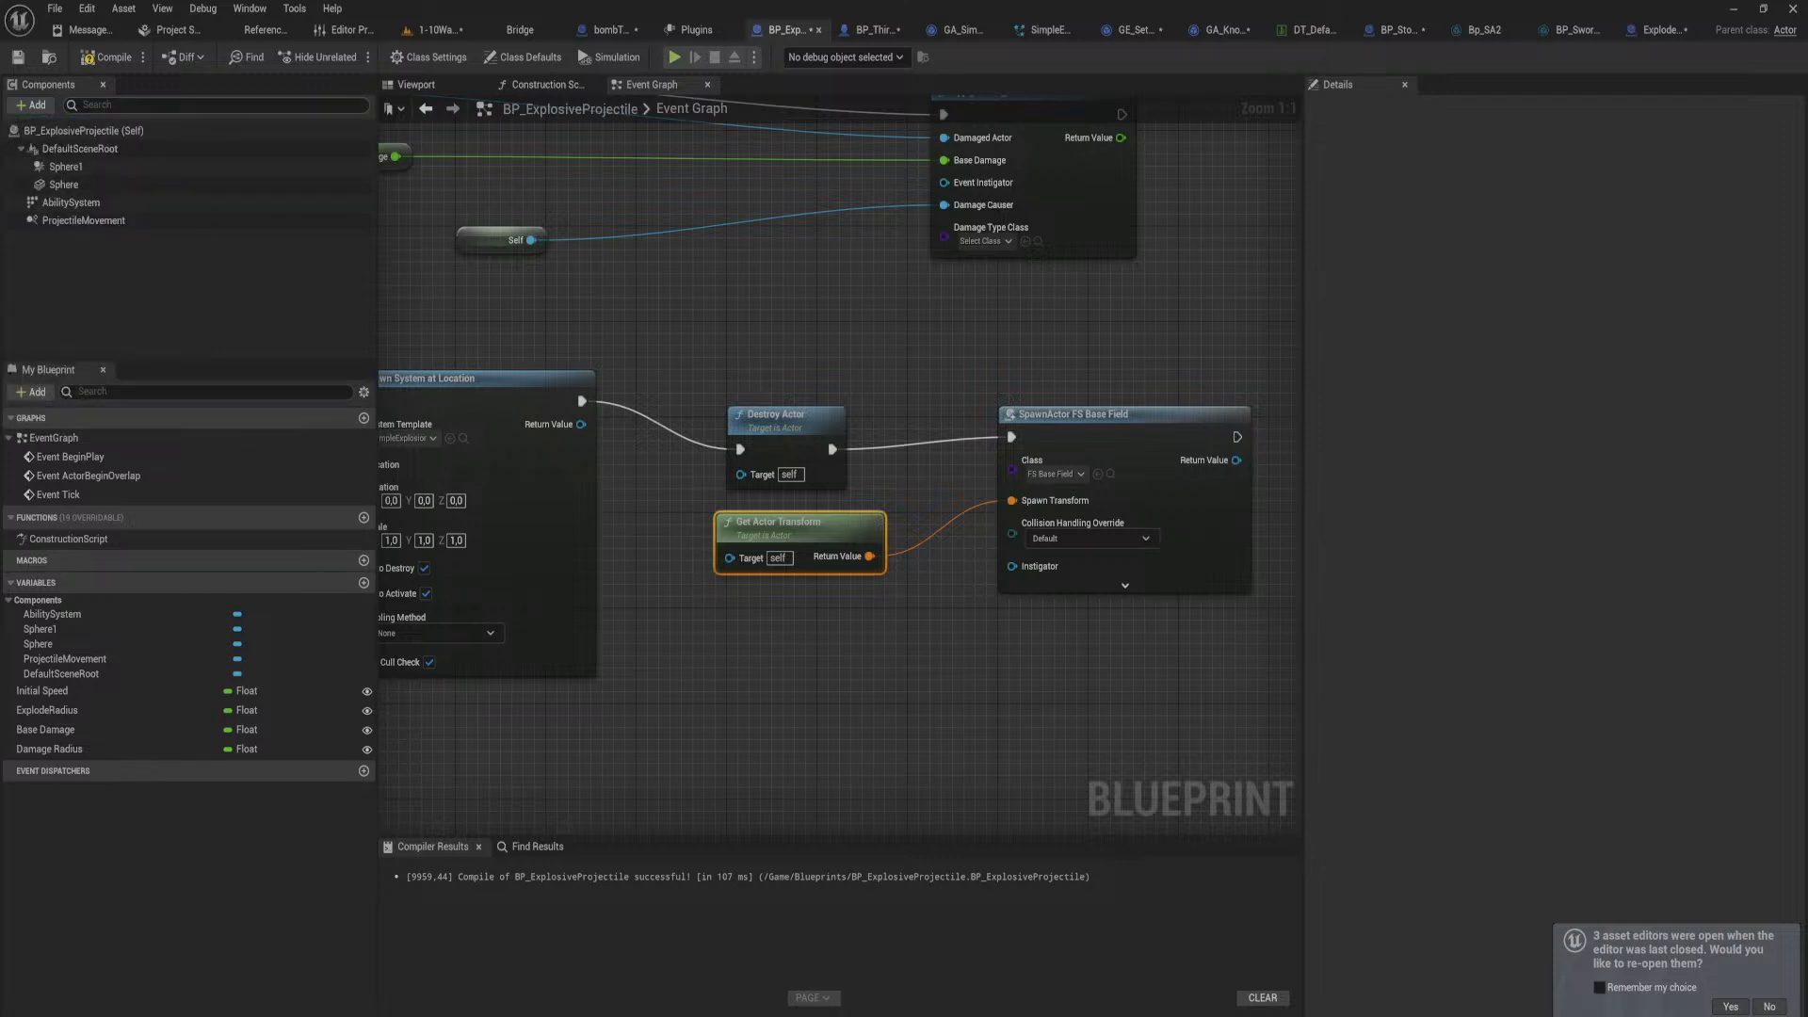
click(36, 105)
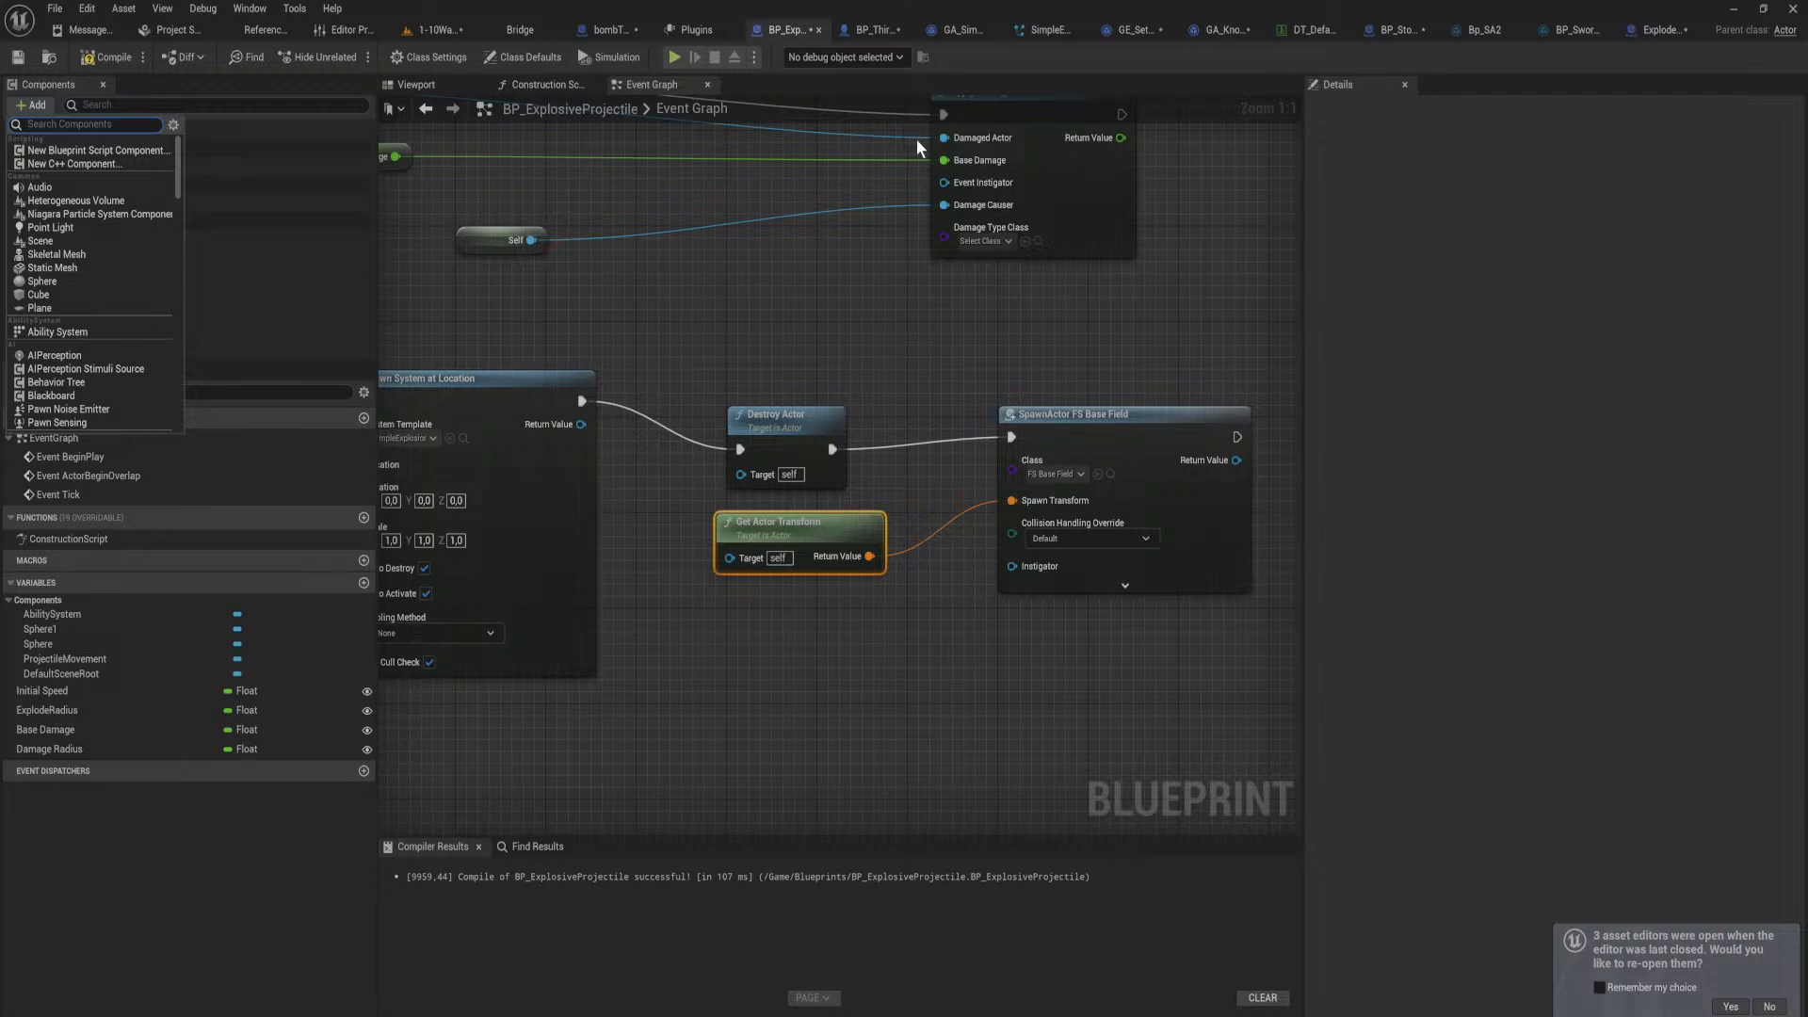
text(field)
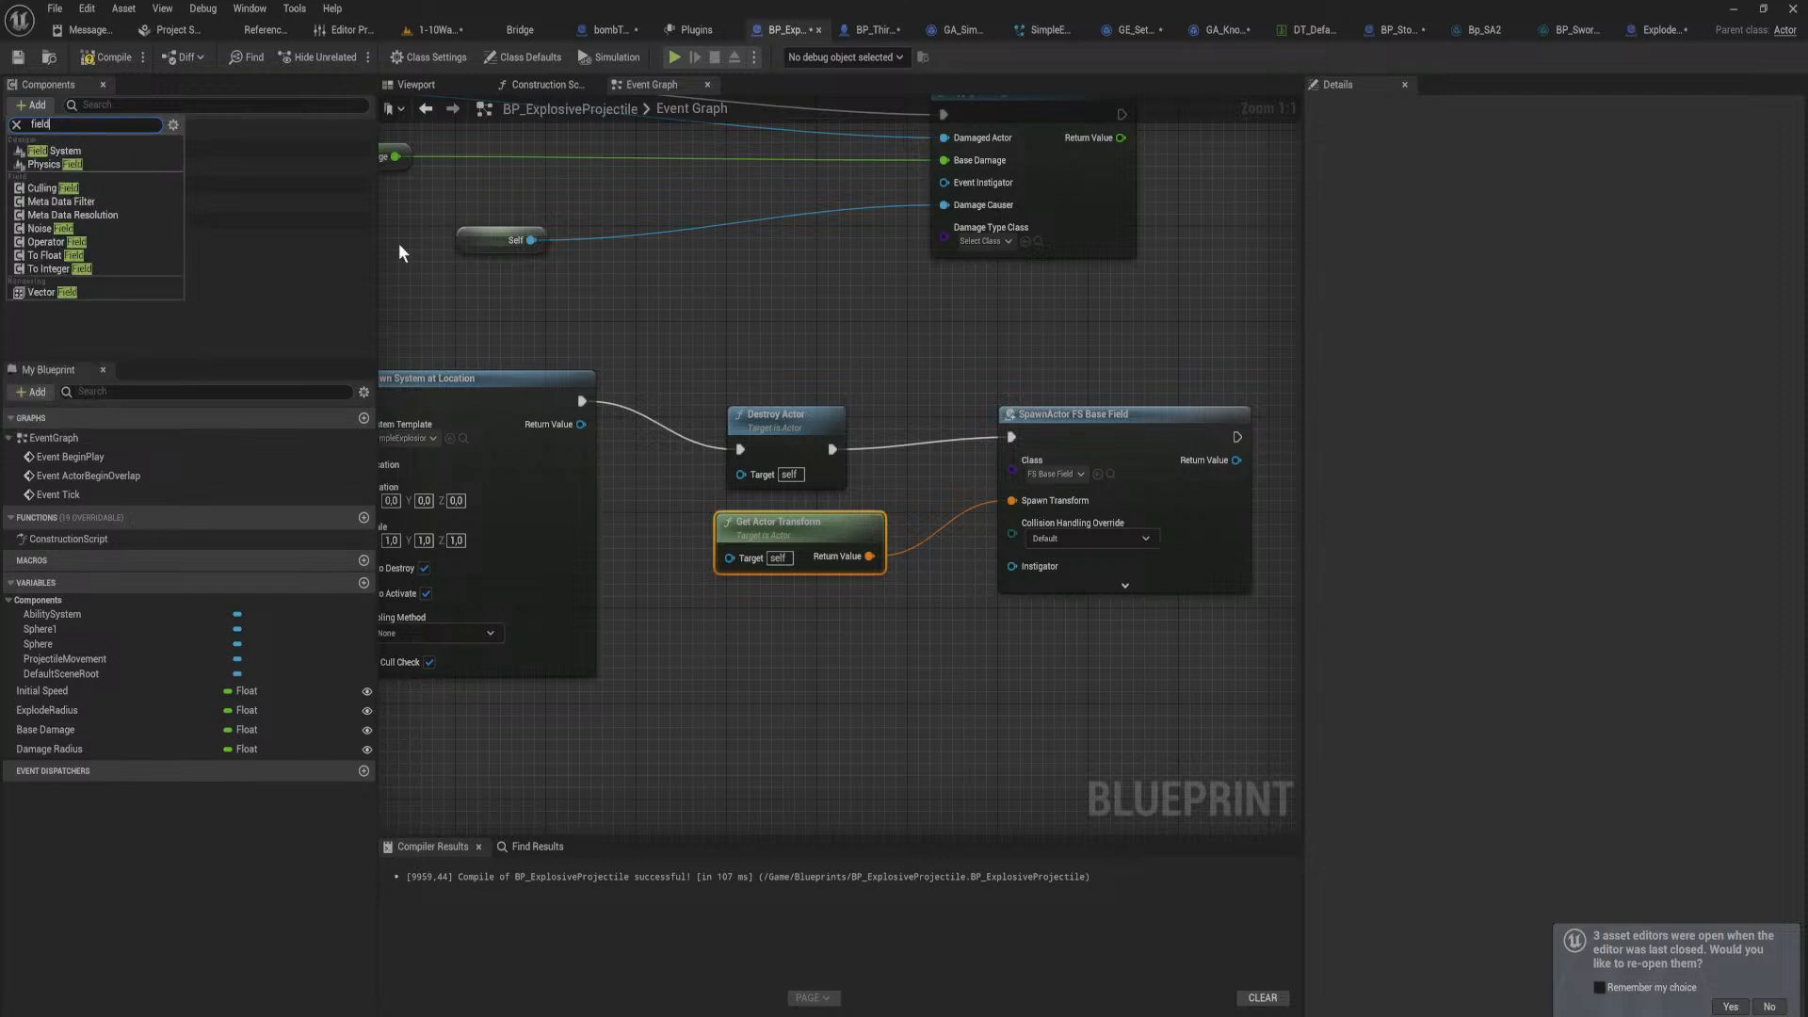
click(89, 150)
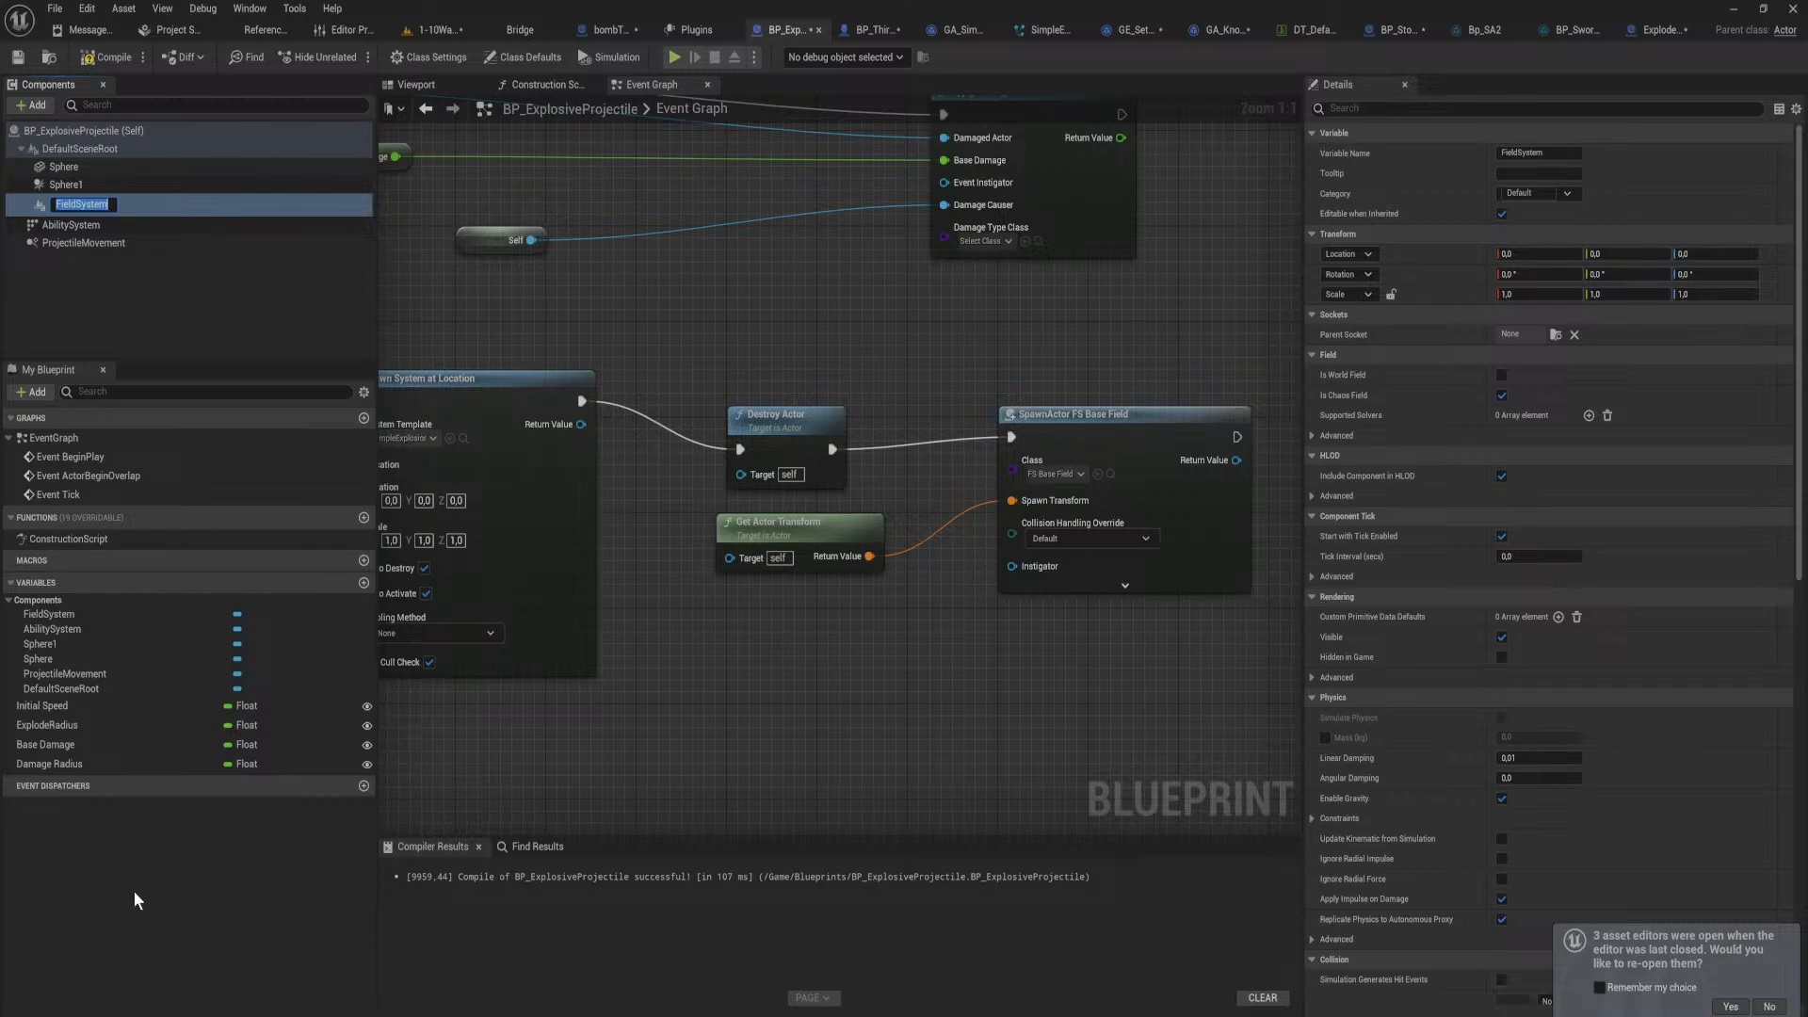
Step: Delete the SpawnActor FS Base Field and Get Actor Transform nodes from the projectile's event graph
right_drag(1090, 567, 932, 556)
drag(987, 632, 895, 548)
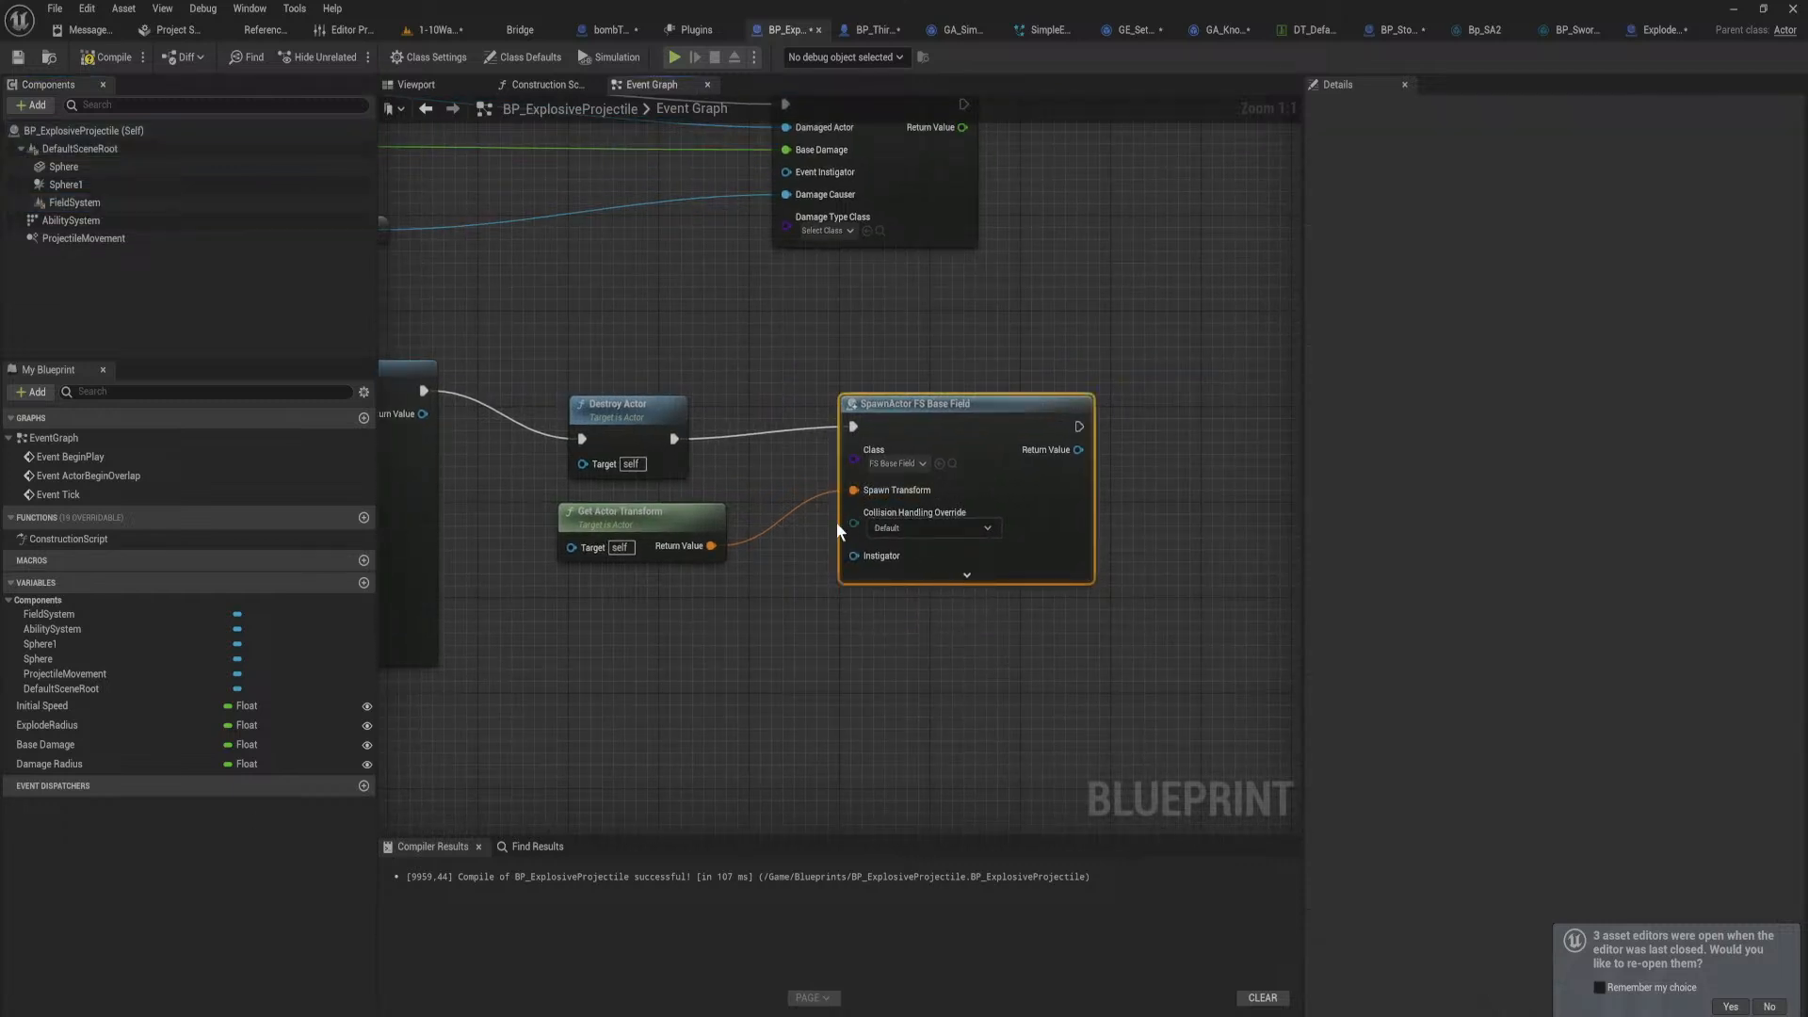
key(Delete)
drag(848, 617, 729, 534)
key(Delete)
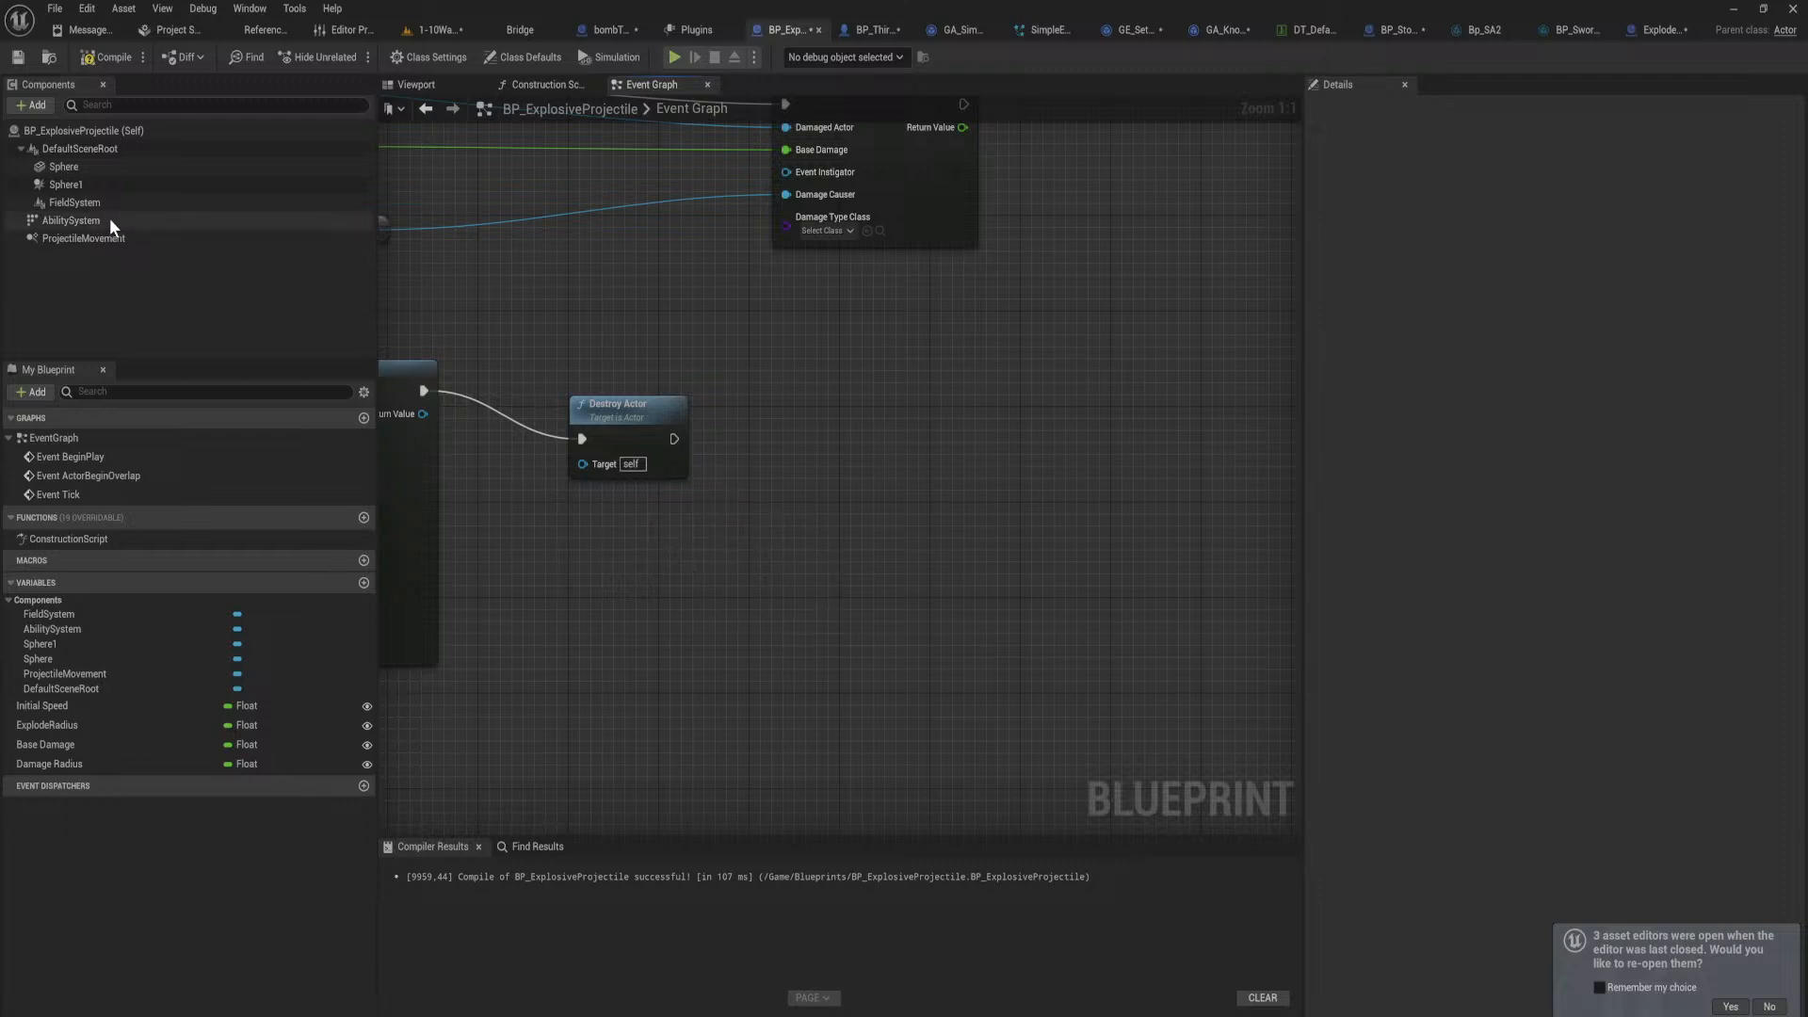
Step: Add an Add Persistent Field node targeting a Field System reference and connect its execution input to Destroy Actor's output
click(81, 201)
drag(693, 298, 821, 354)
text(add pre)
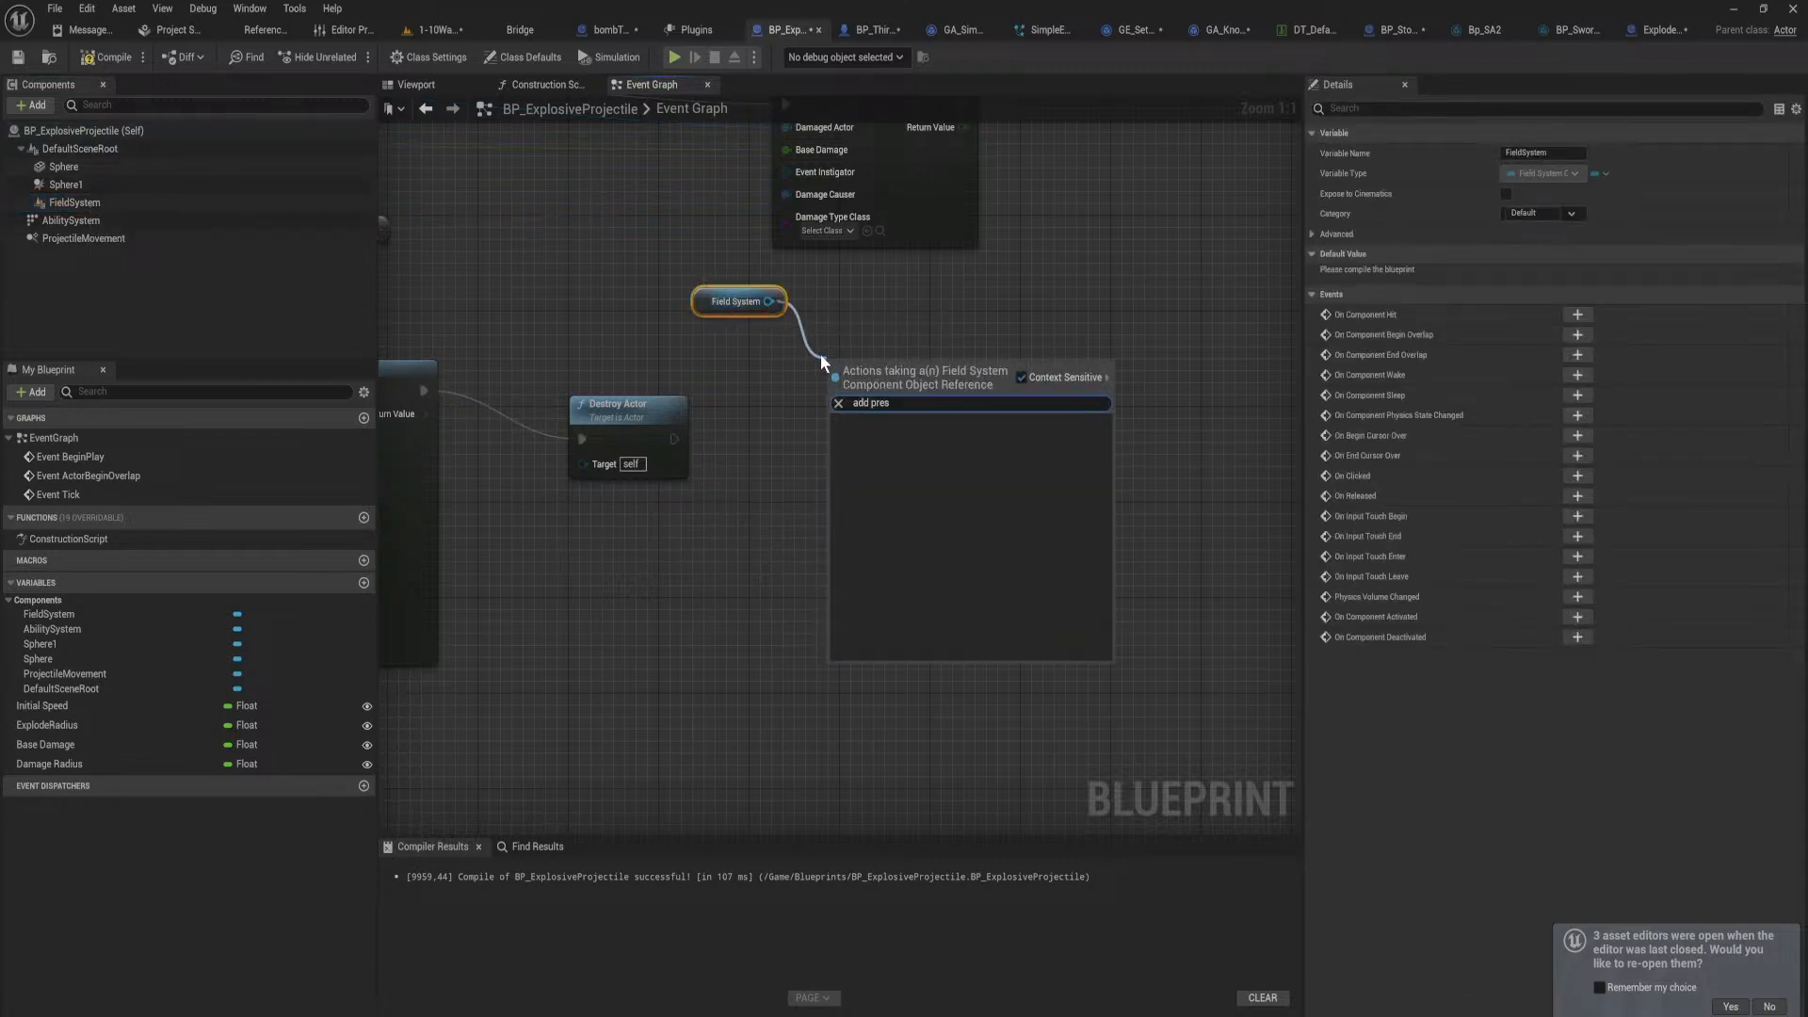
key(BackSpace)
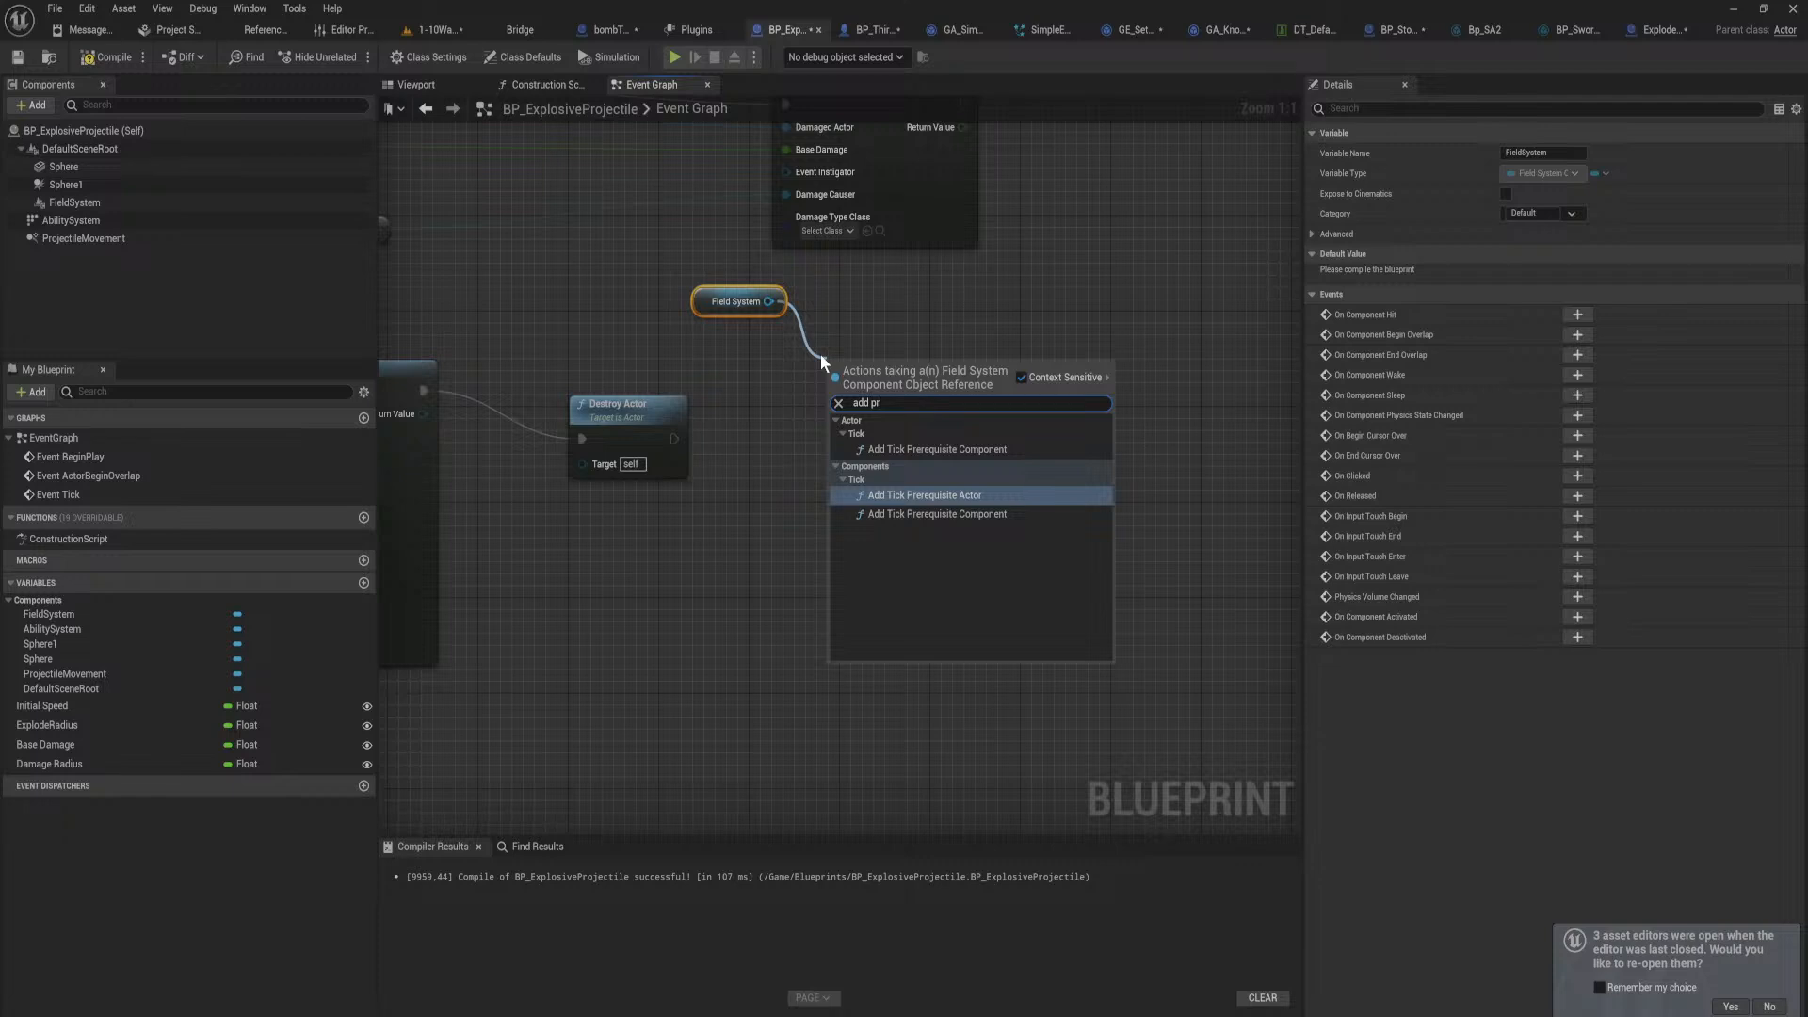
text(pre)
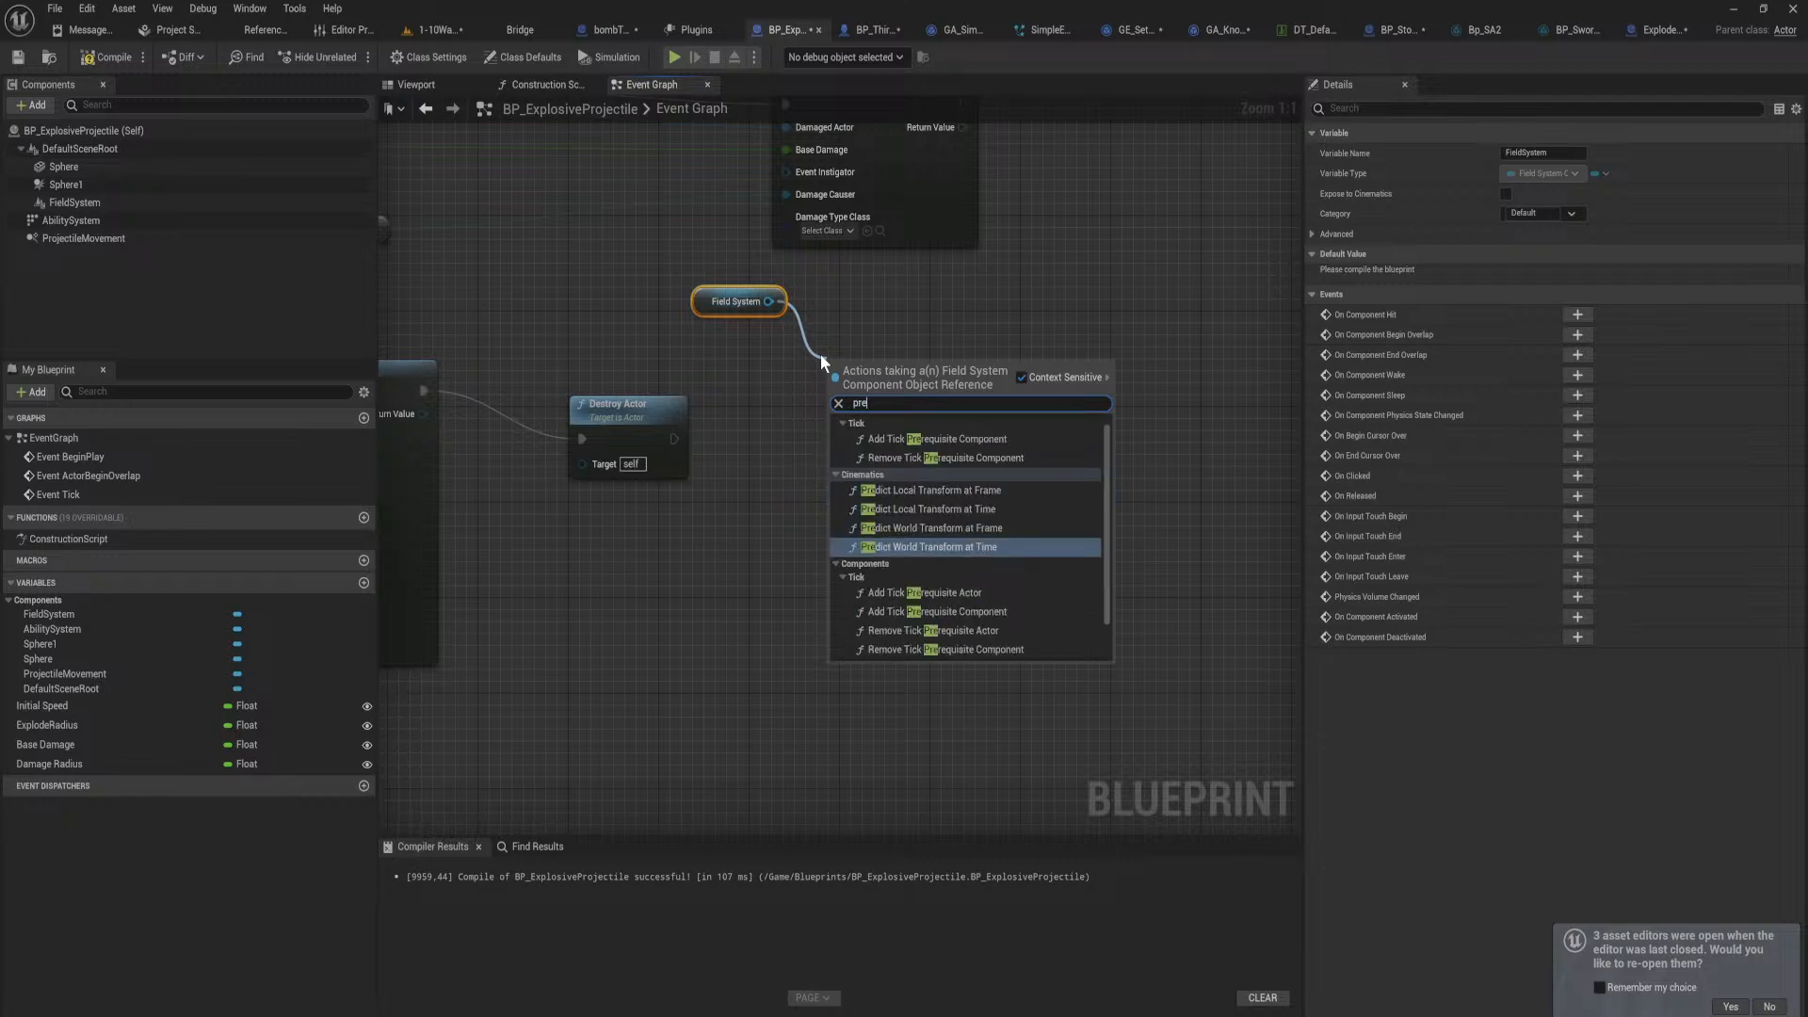
key(BackSpace)
key(BackSpace)
text(er)
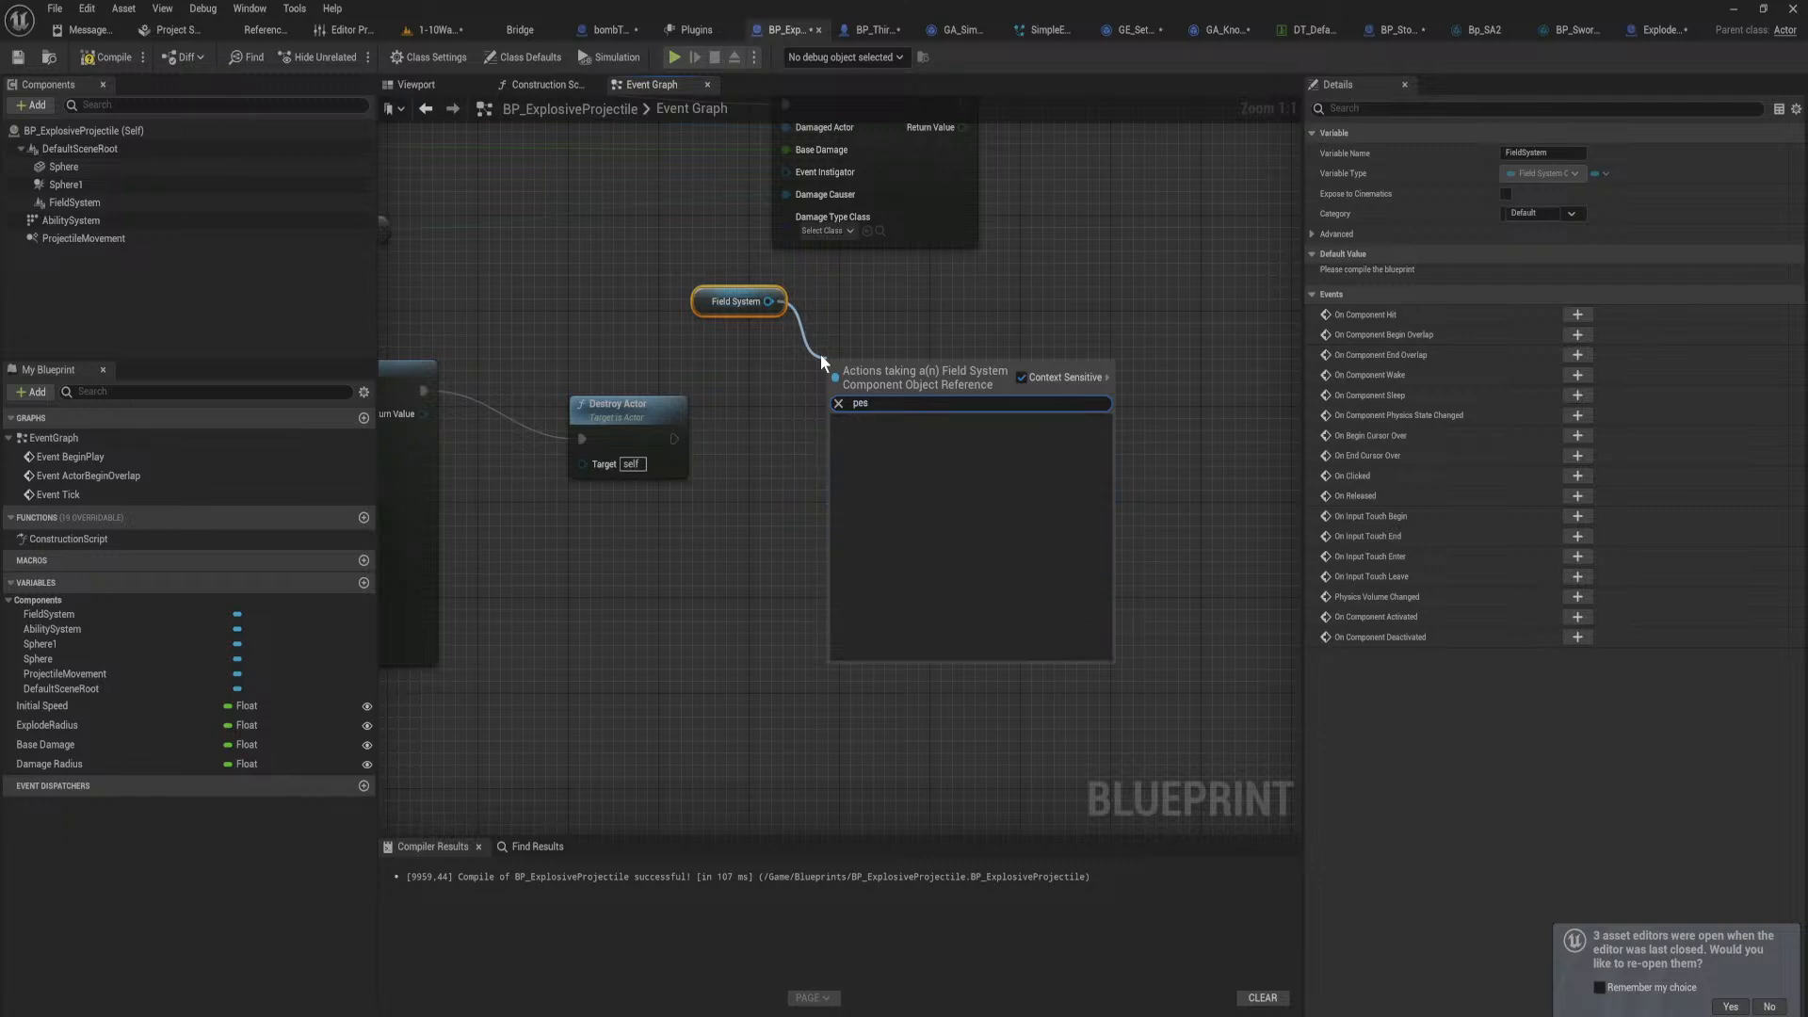
text(sis)
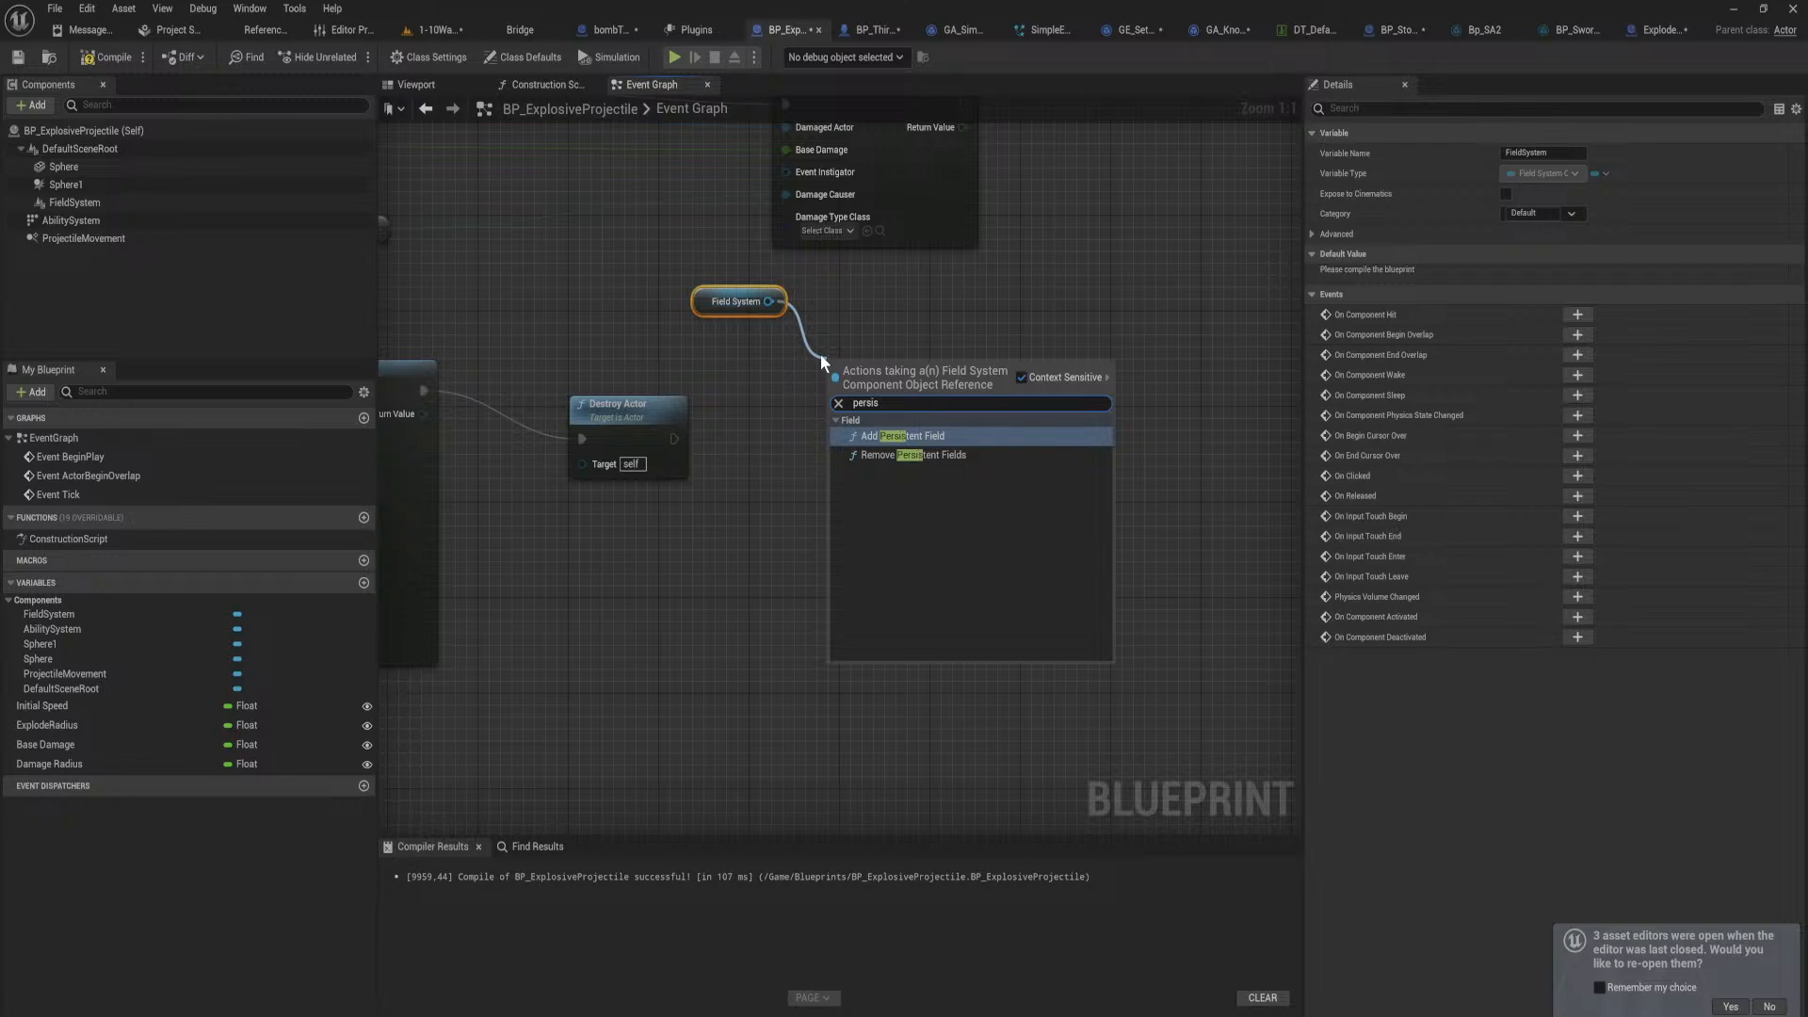
click(903, 436)
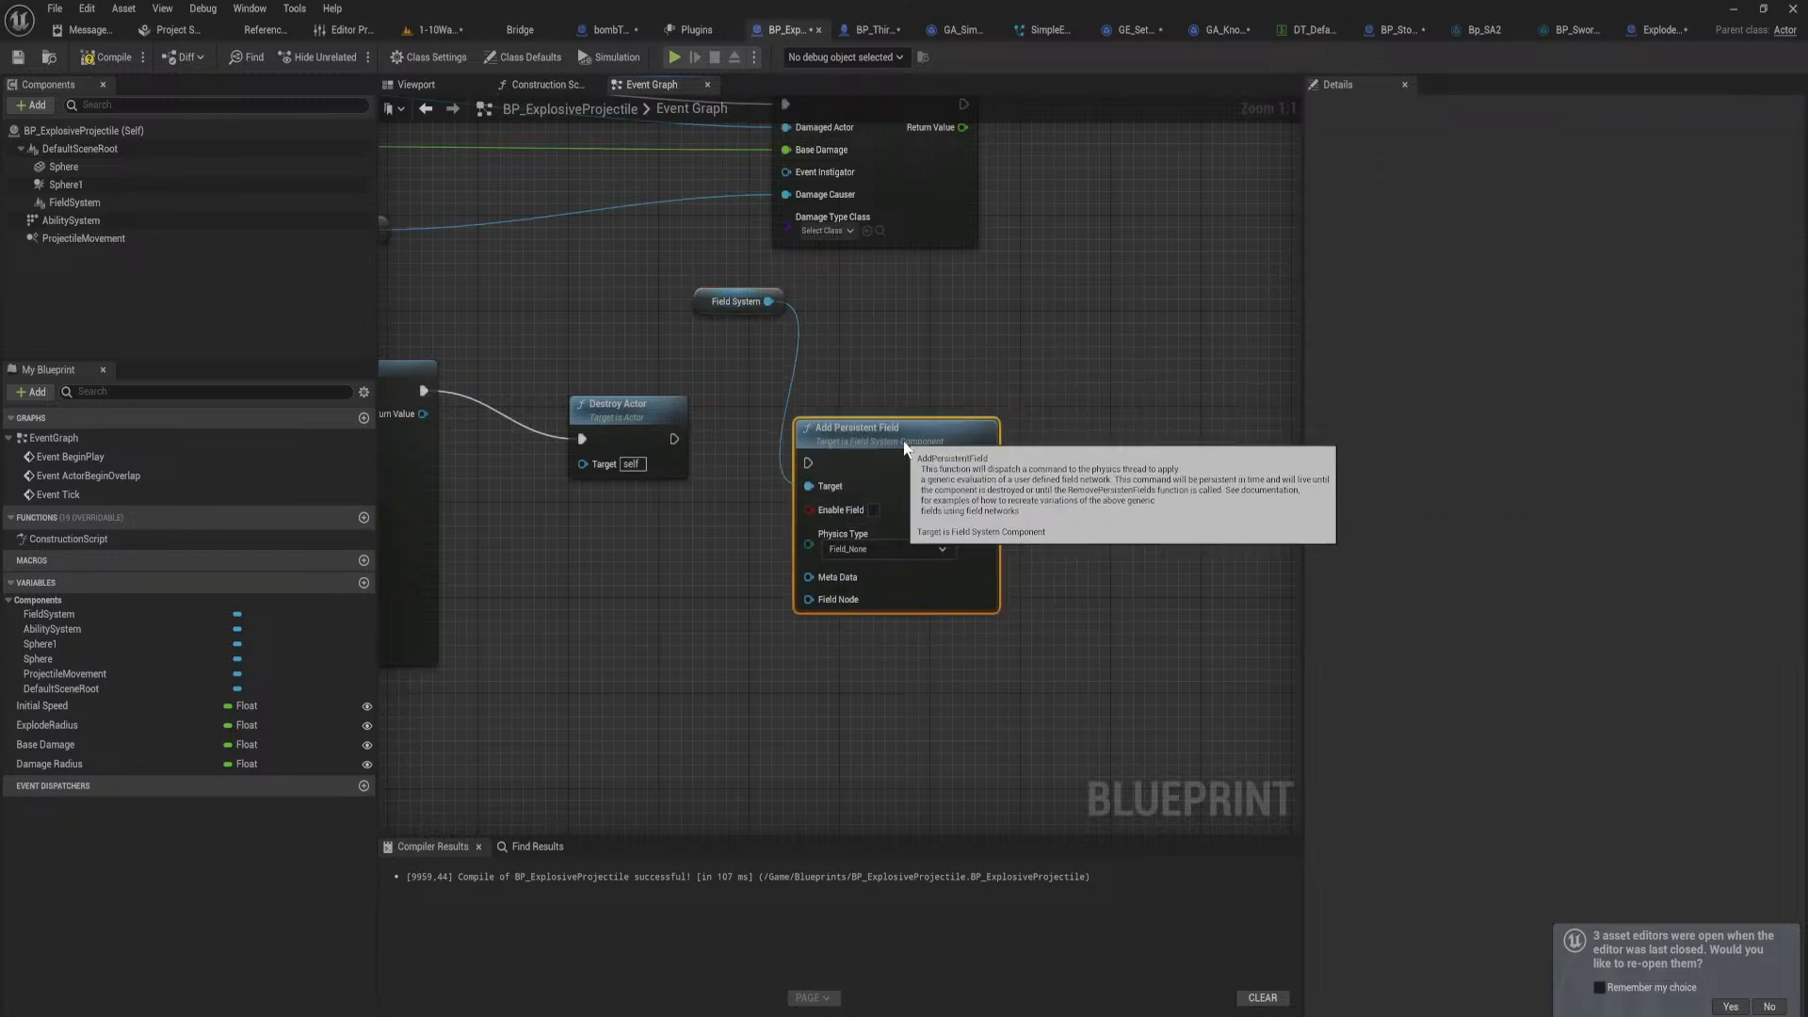
drag(807, 462, 673, 440)
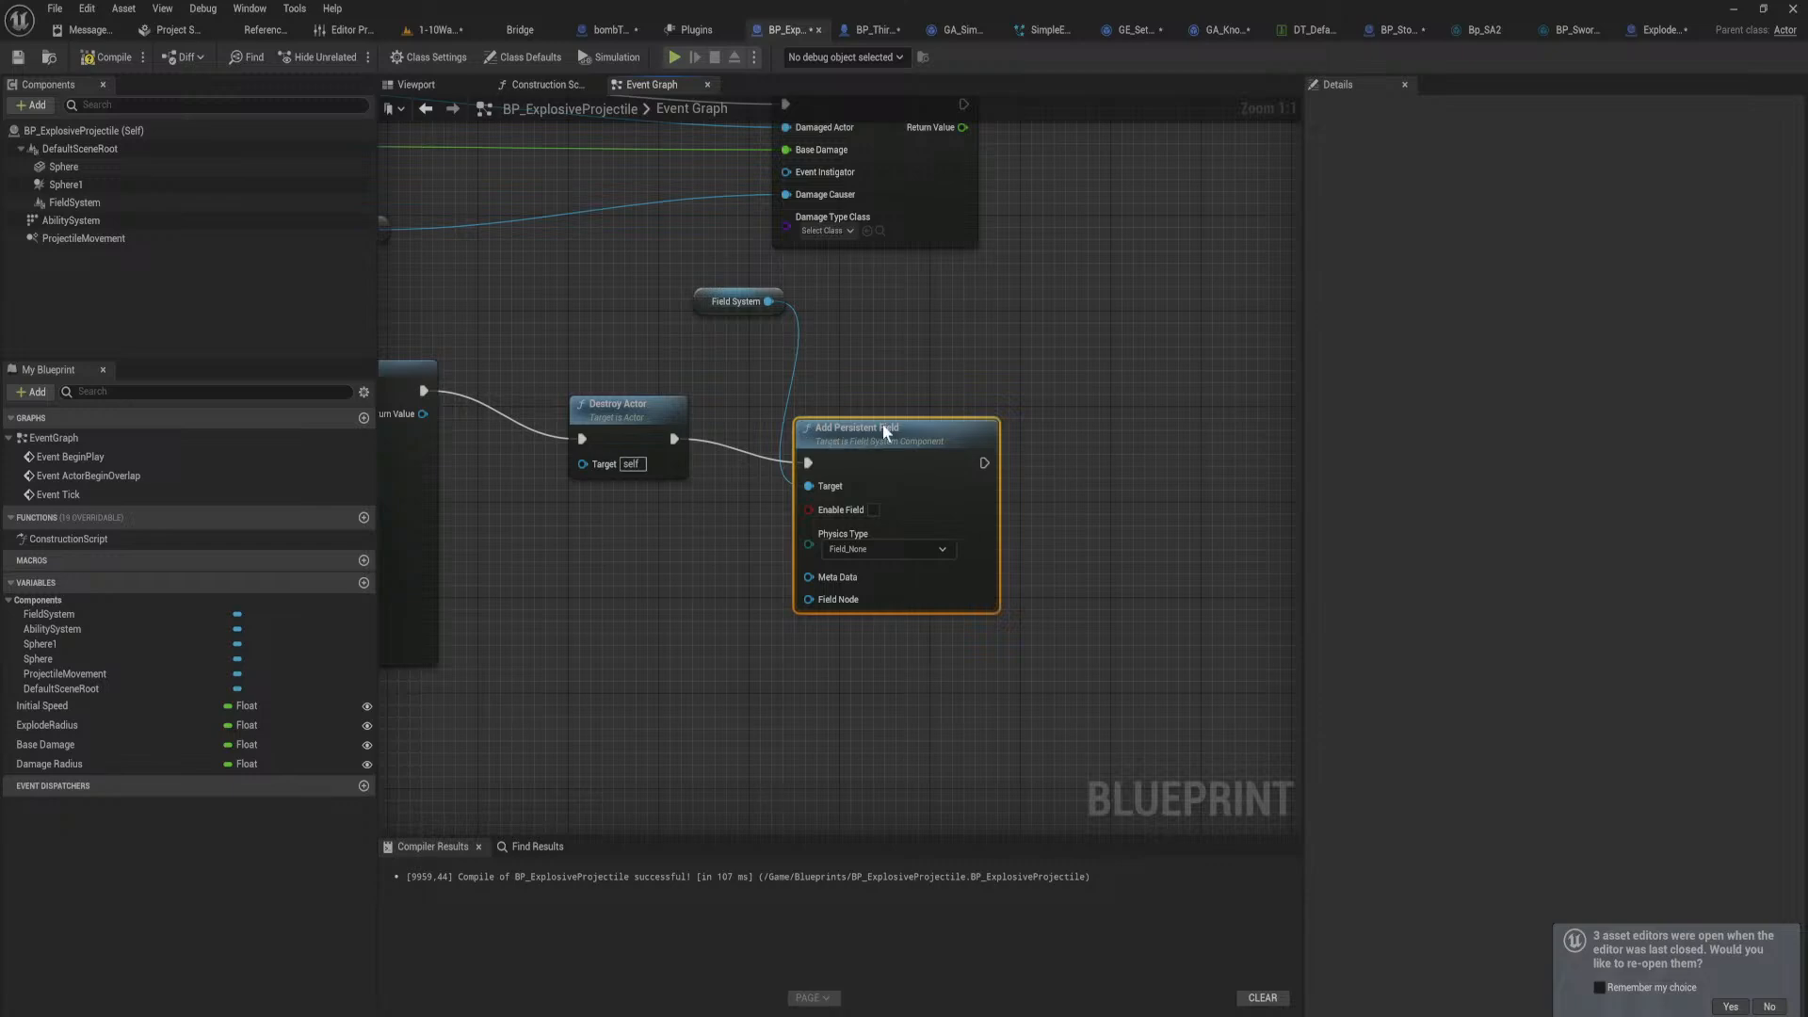
drag(883, 426, 906, 404)
right_drag(546, 342, 873, 396)
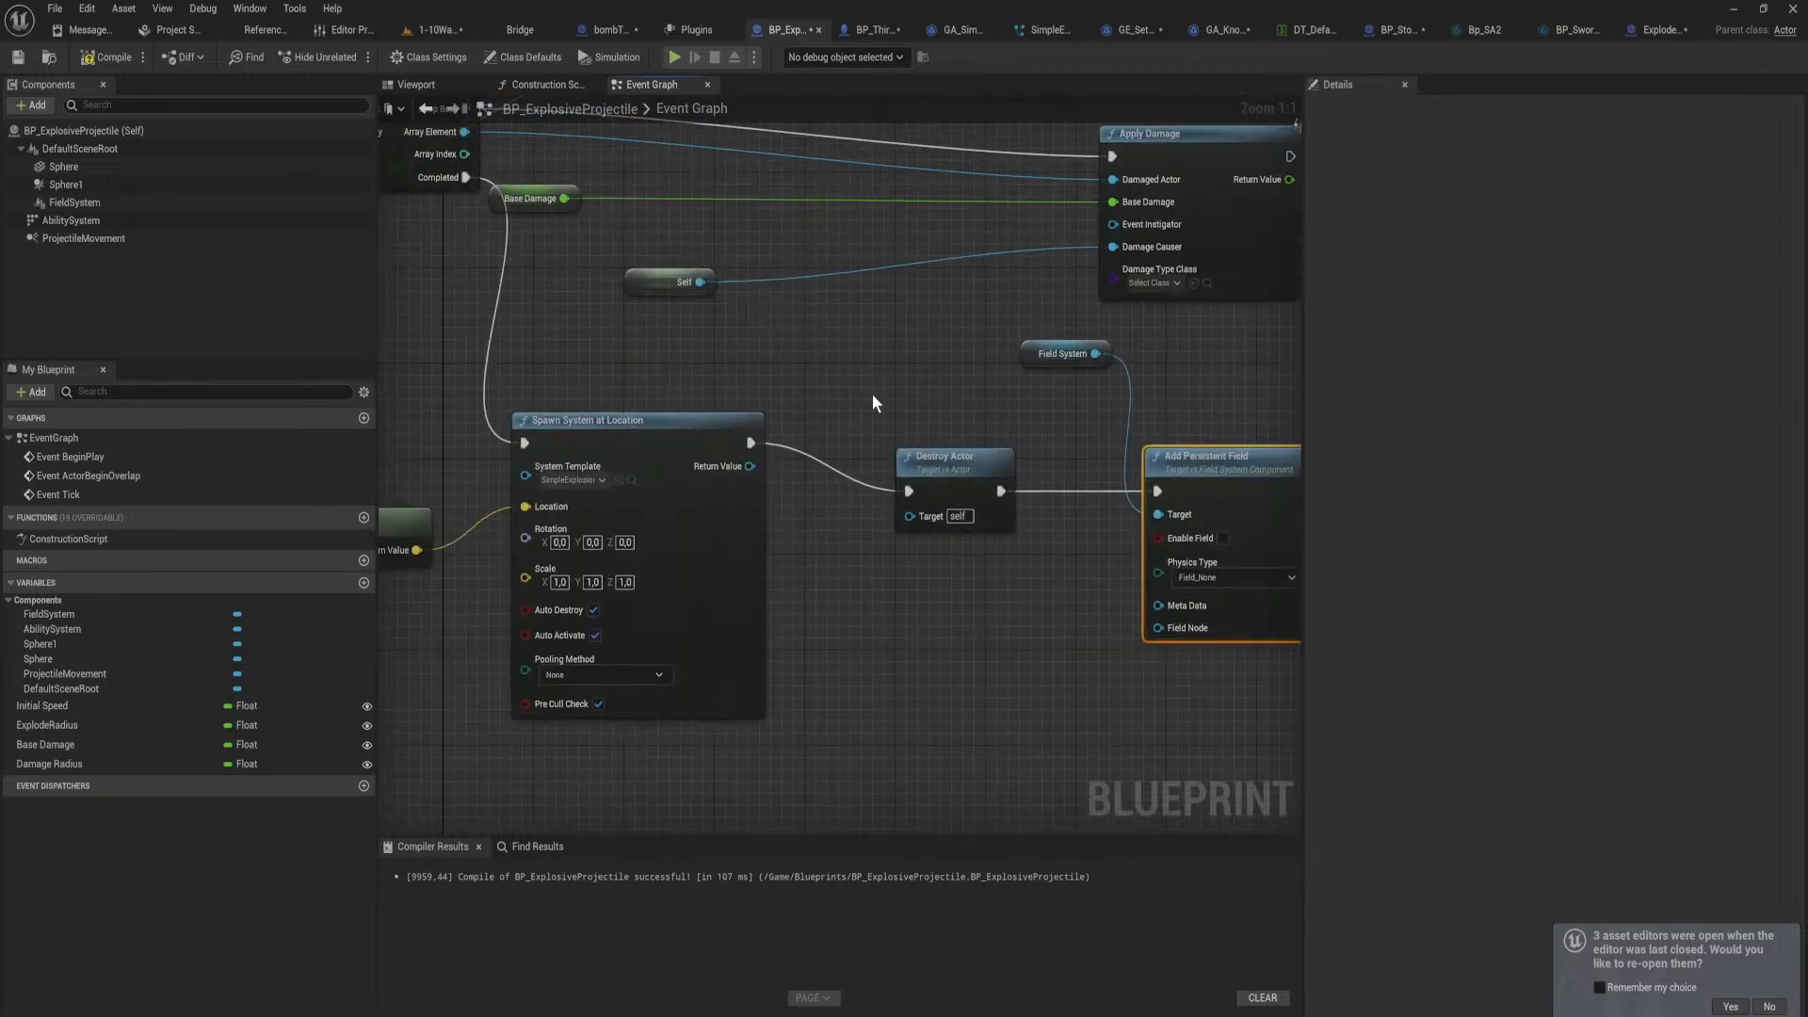
click(445, 24)
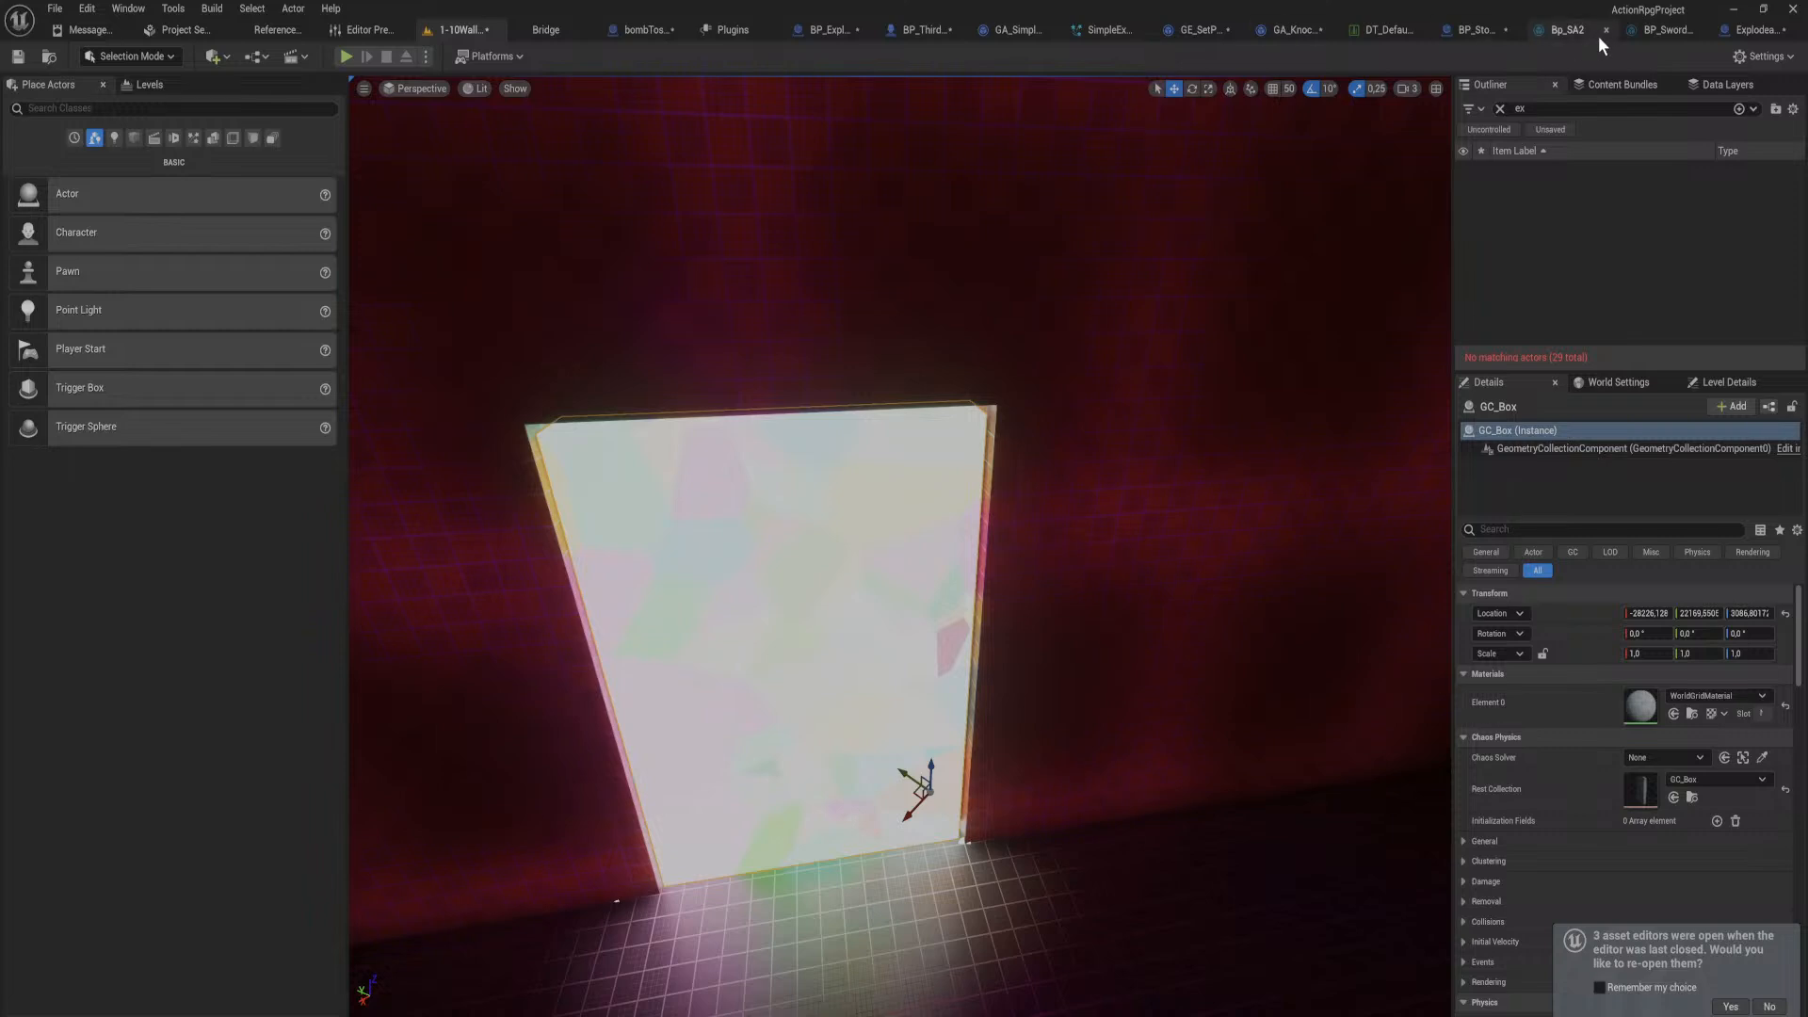
click(1744, 30)
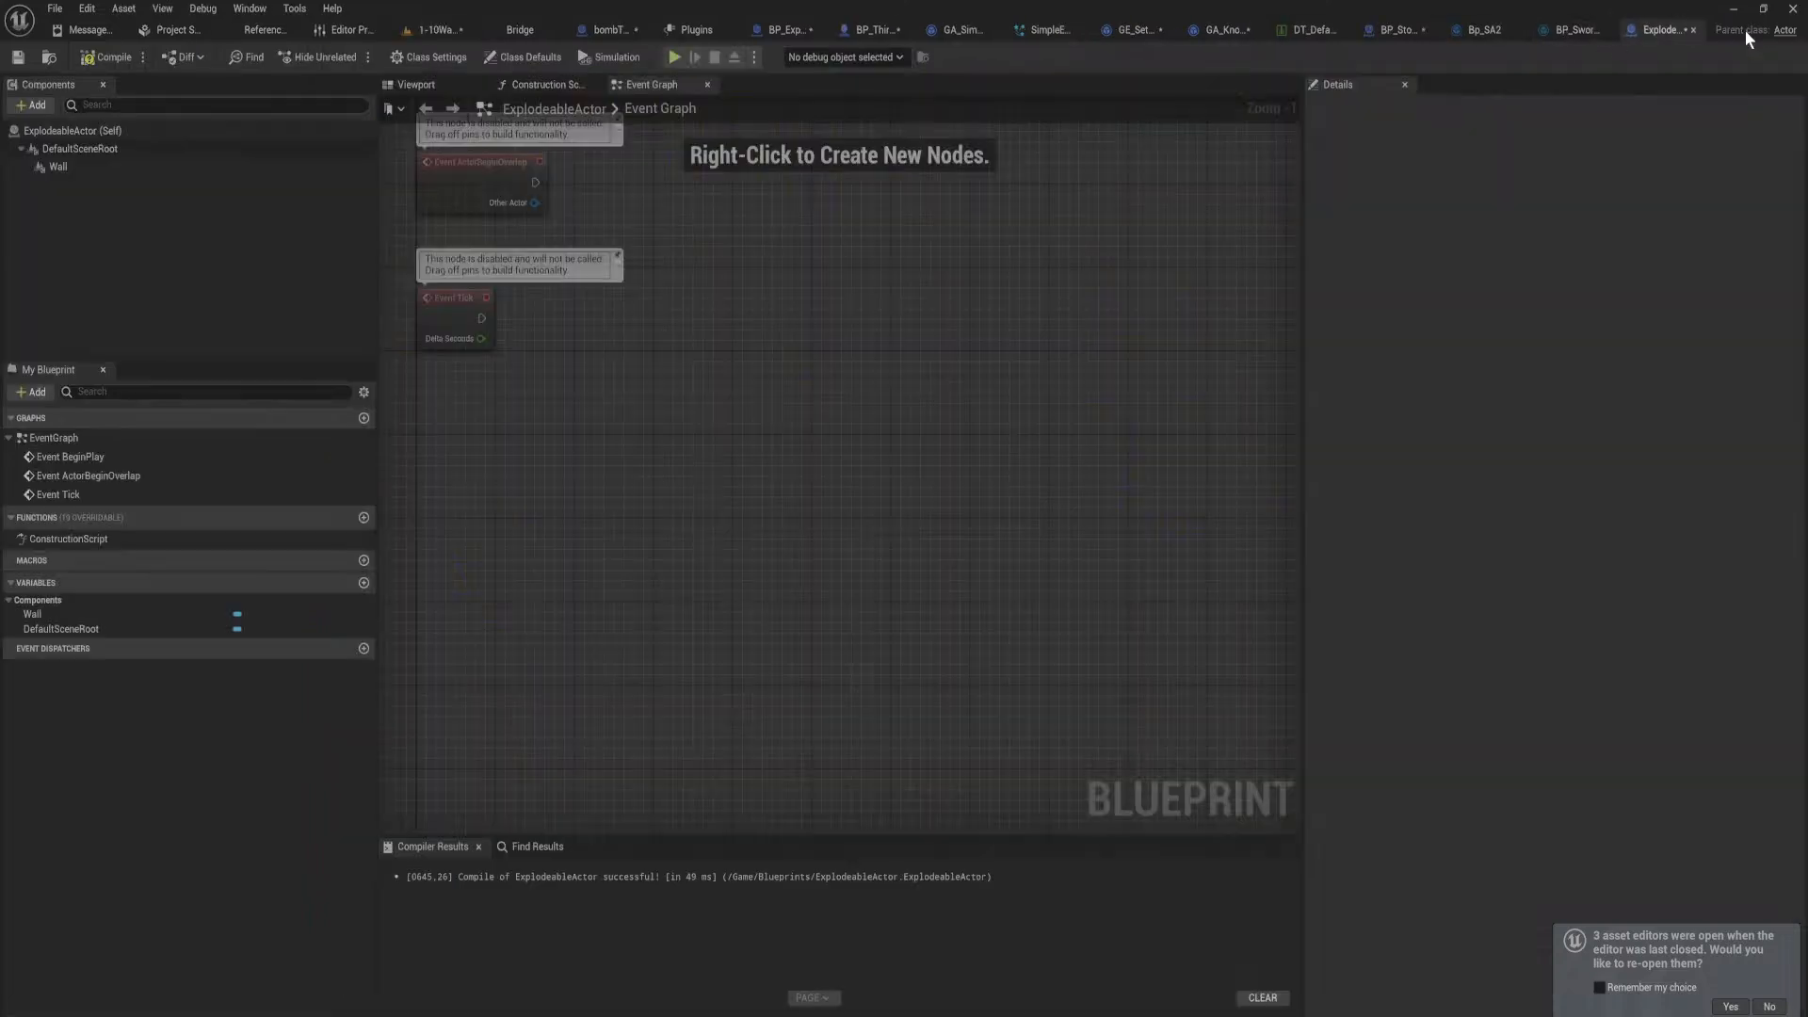
click(612, 29)
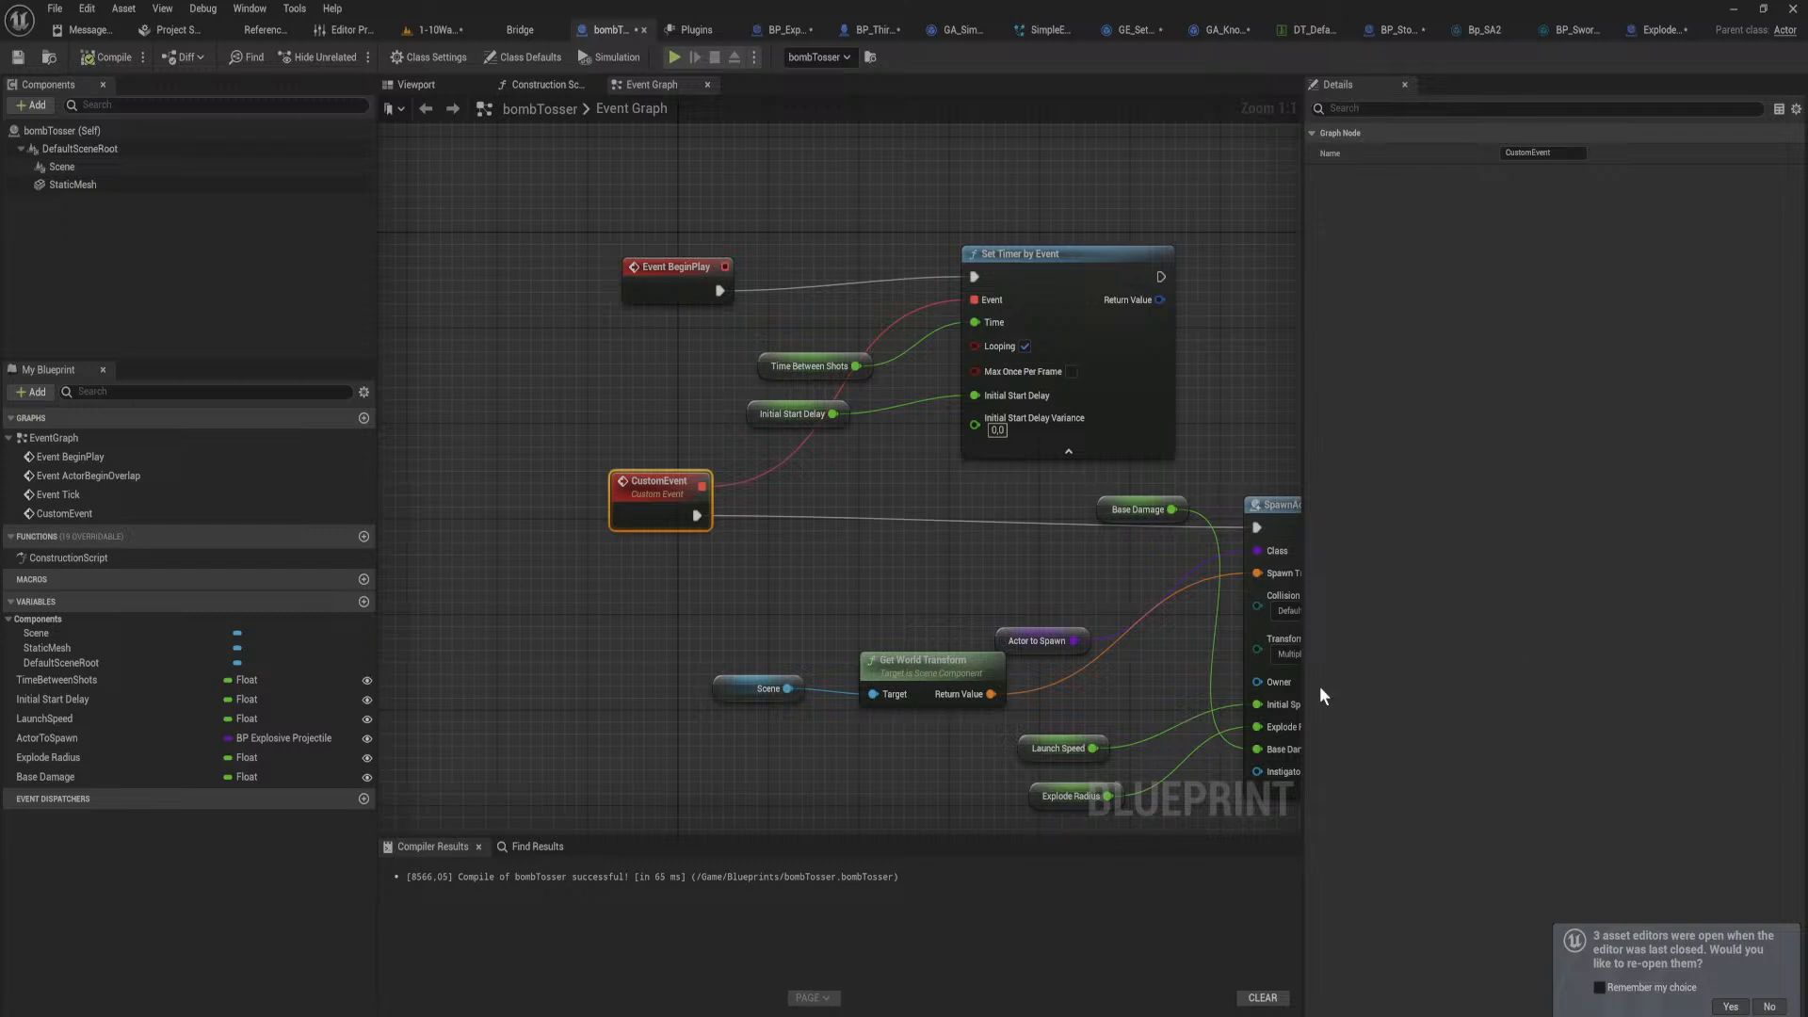
right_drag(1100, 698, 817, 669)
Step: Set the Physics Type of BP_ExplosiveProjectile's Add Persistent Field node to External Strain
click(787, 30)
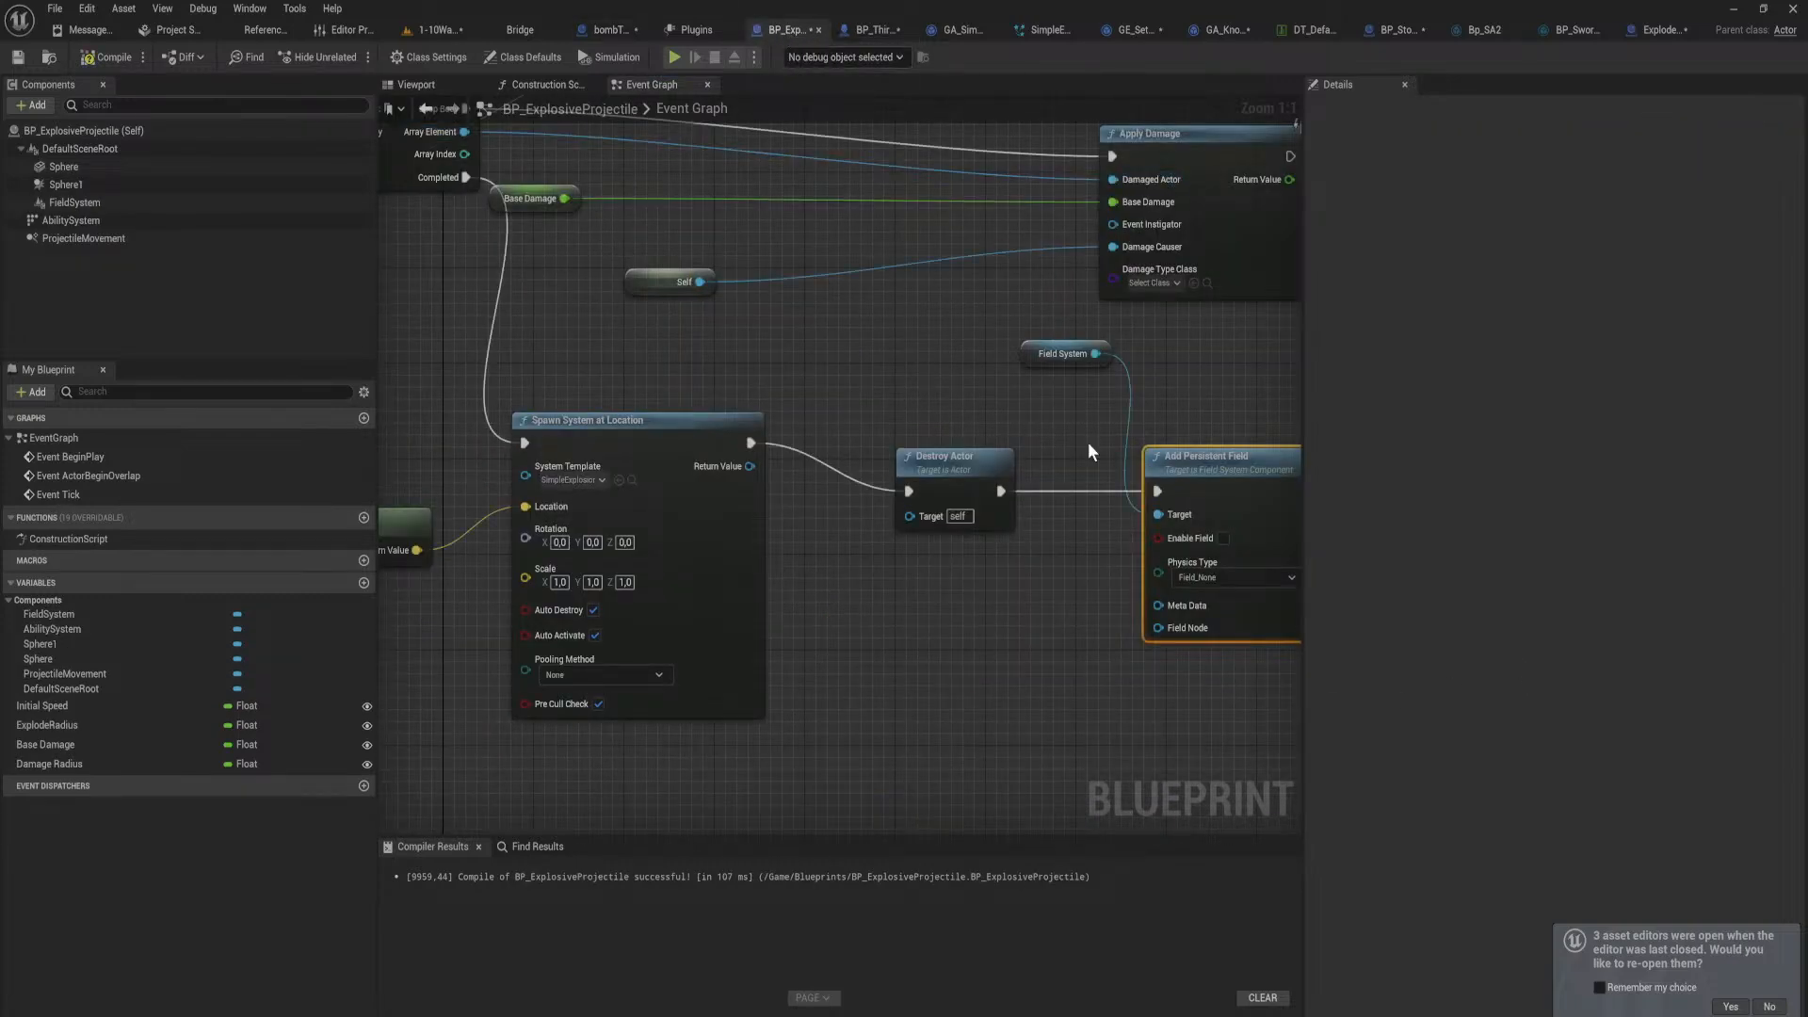
right_drag(1087, 452, 704, 382)
click(836, 505)
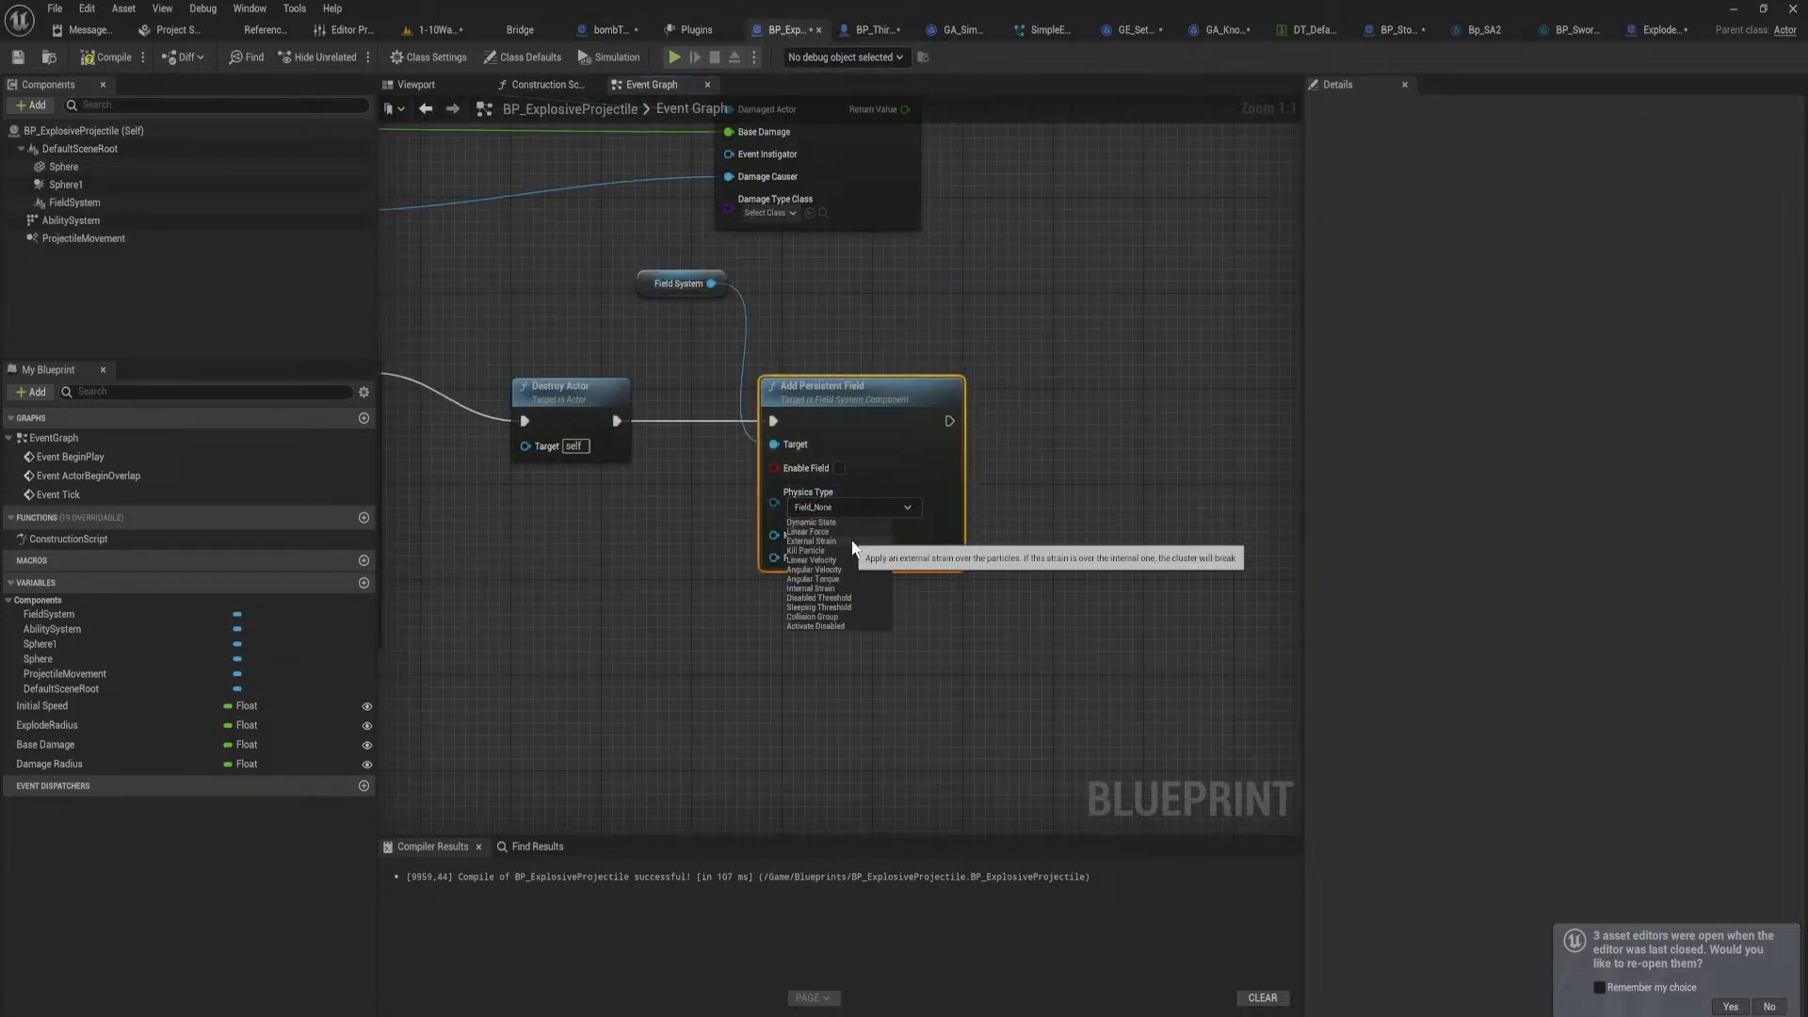
click(852, 542)
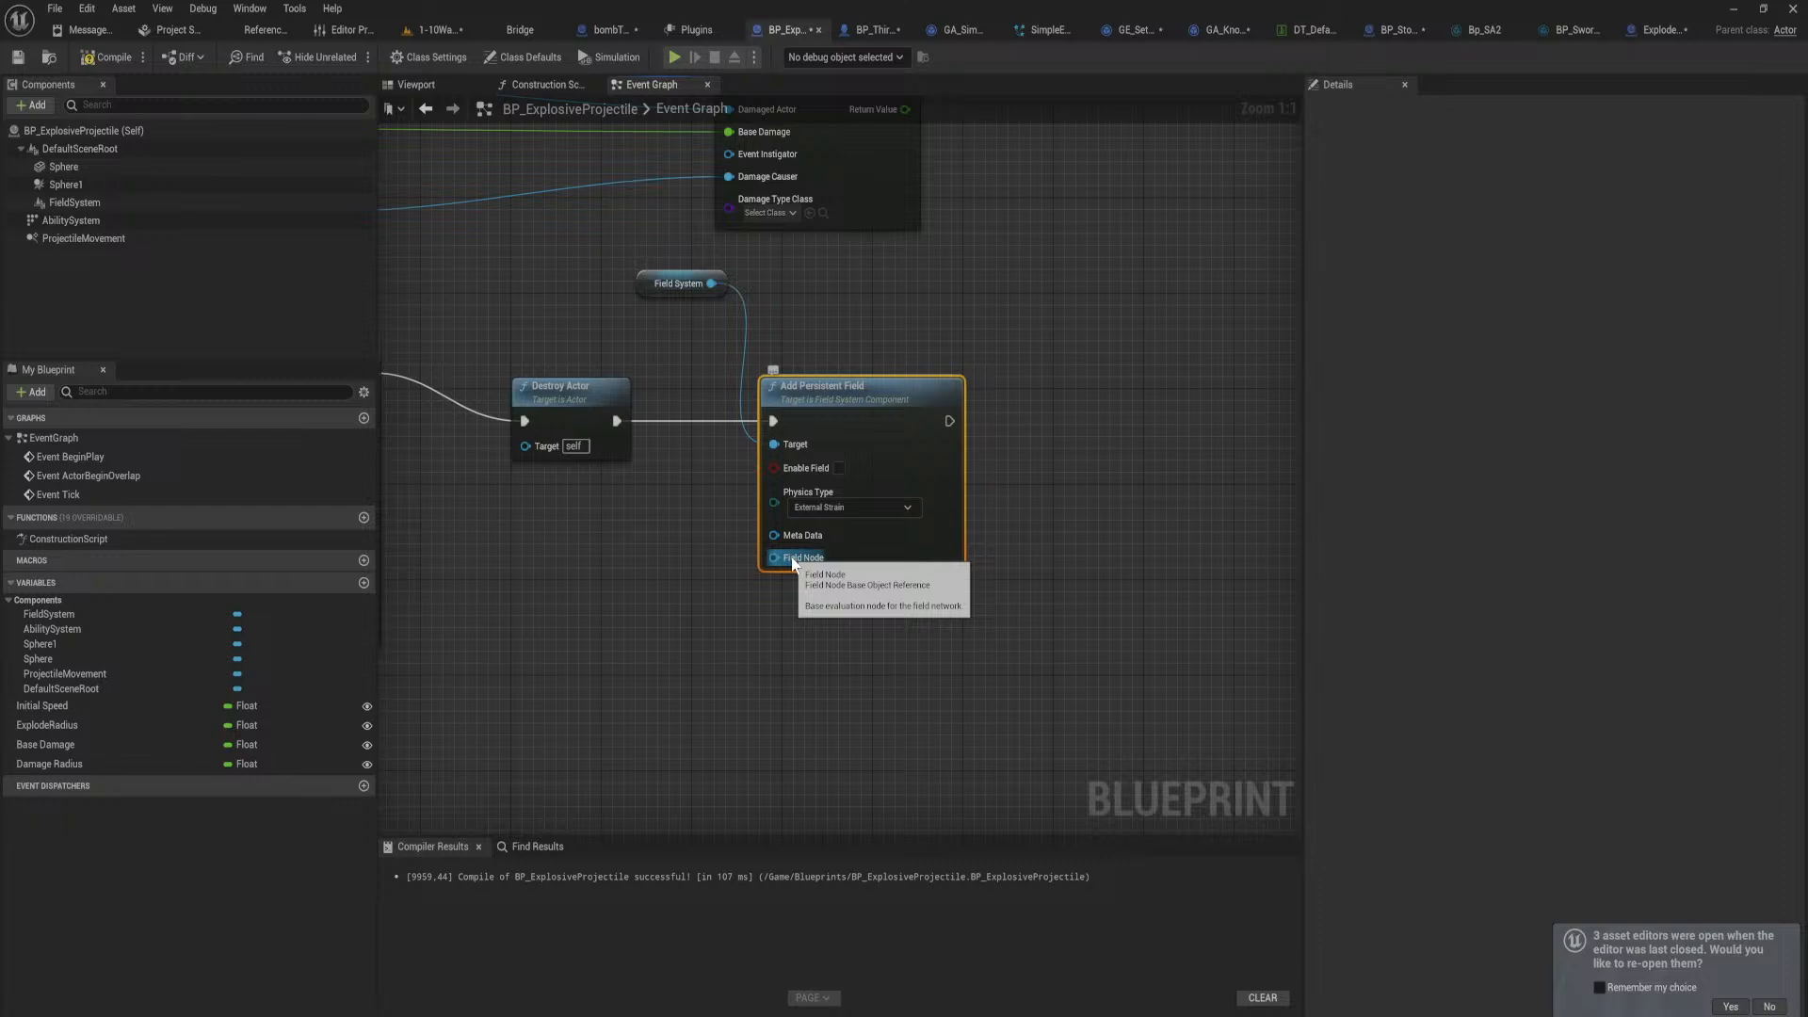
Step: Search the components that can be added to BP_ExplosiveProjectile for "radius"
click(36, 105)
text(raidus)
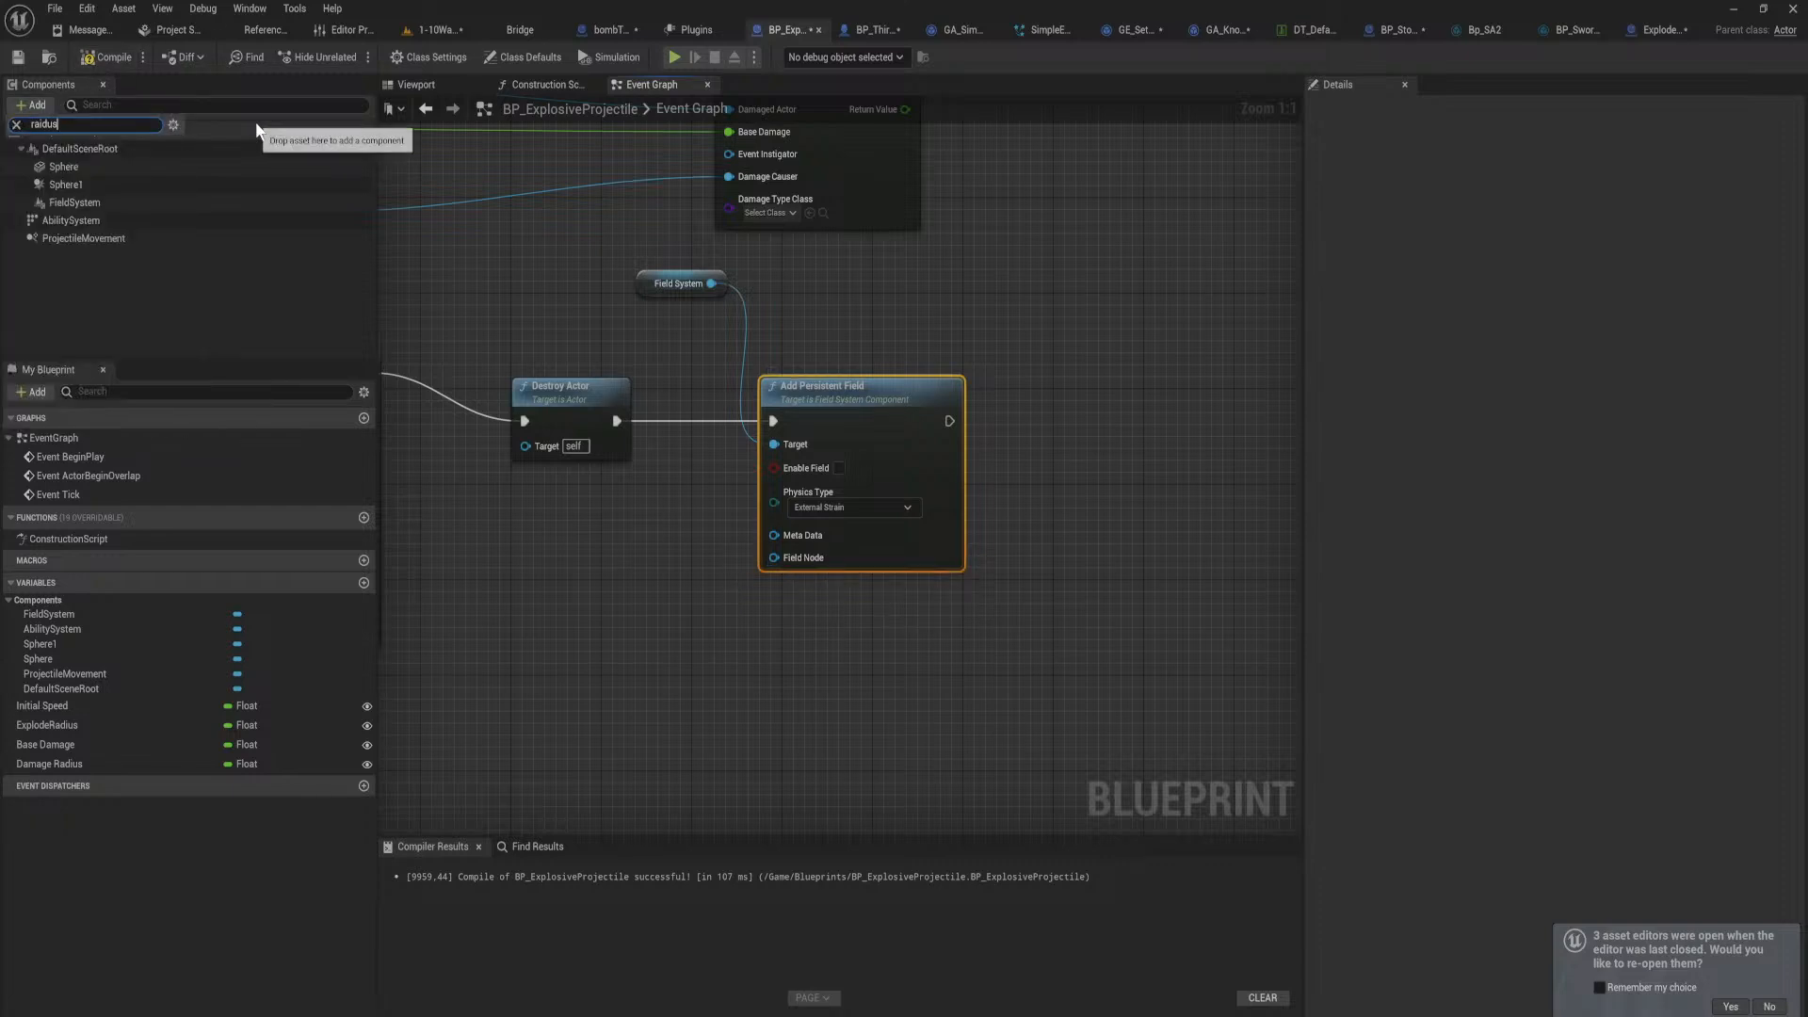
key(ctrl+a)
key(BackSpace)
text(da)
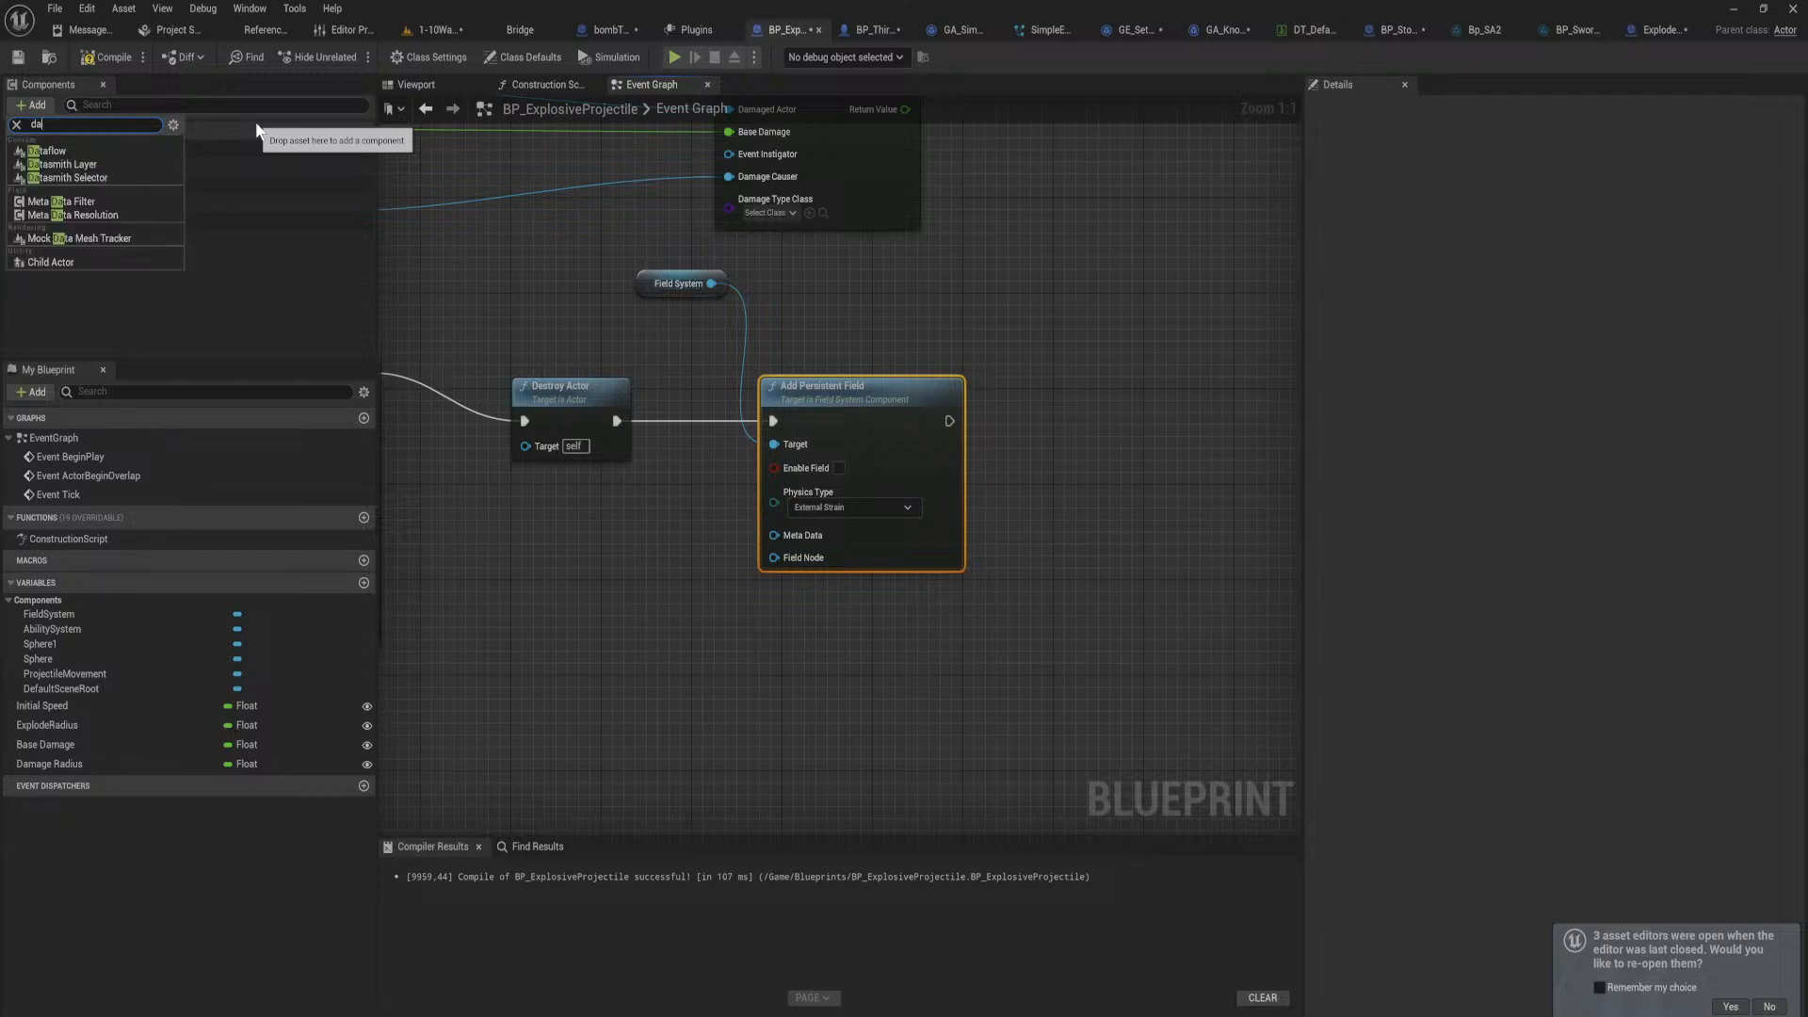
key(BackSpace)
key(BackSpace)
text(radiu)
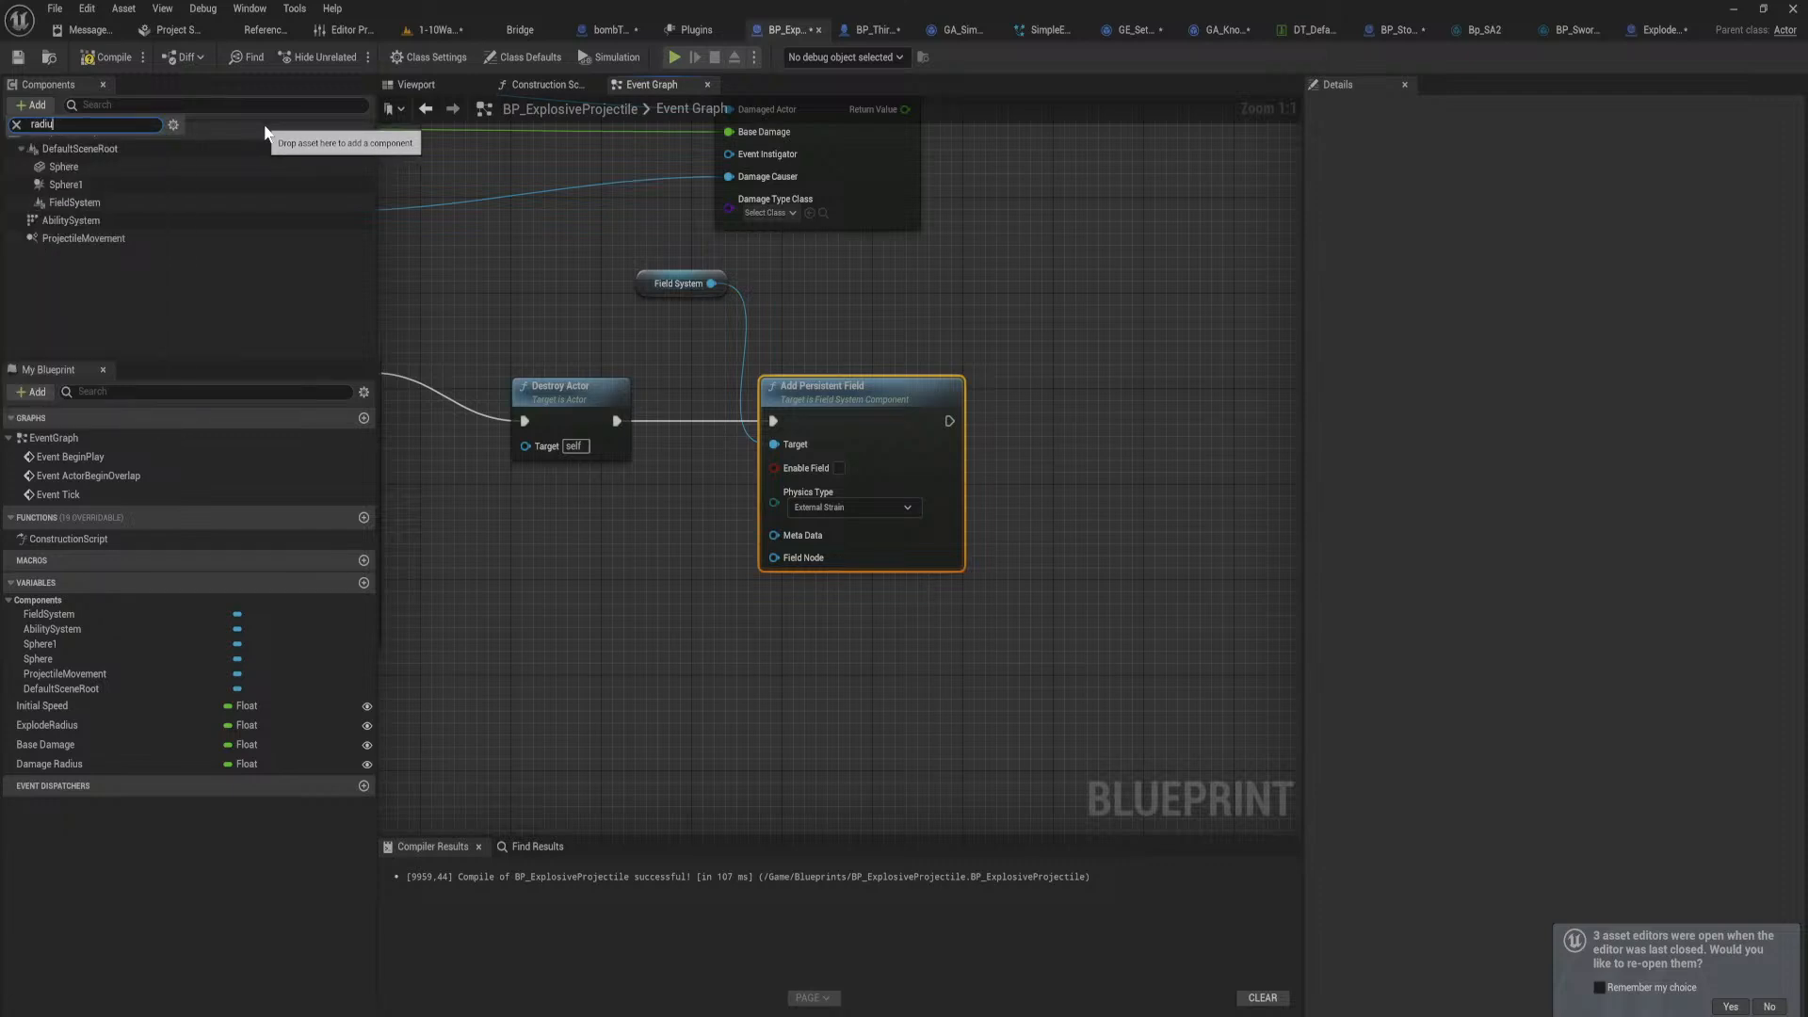
Step: Add a Radial Falloff component to BP_ExplosiveProjectile, place its reference in the event graph, and compile the blueprint
key(BackSpace)
text(al)
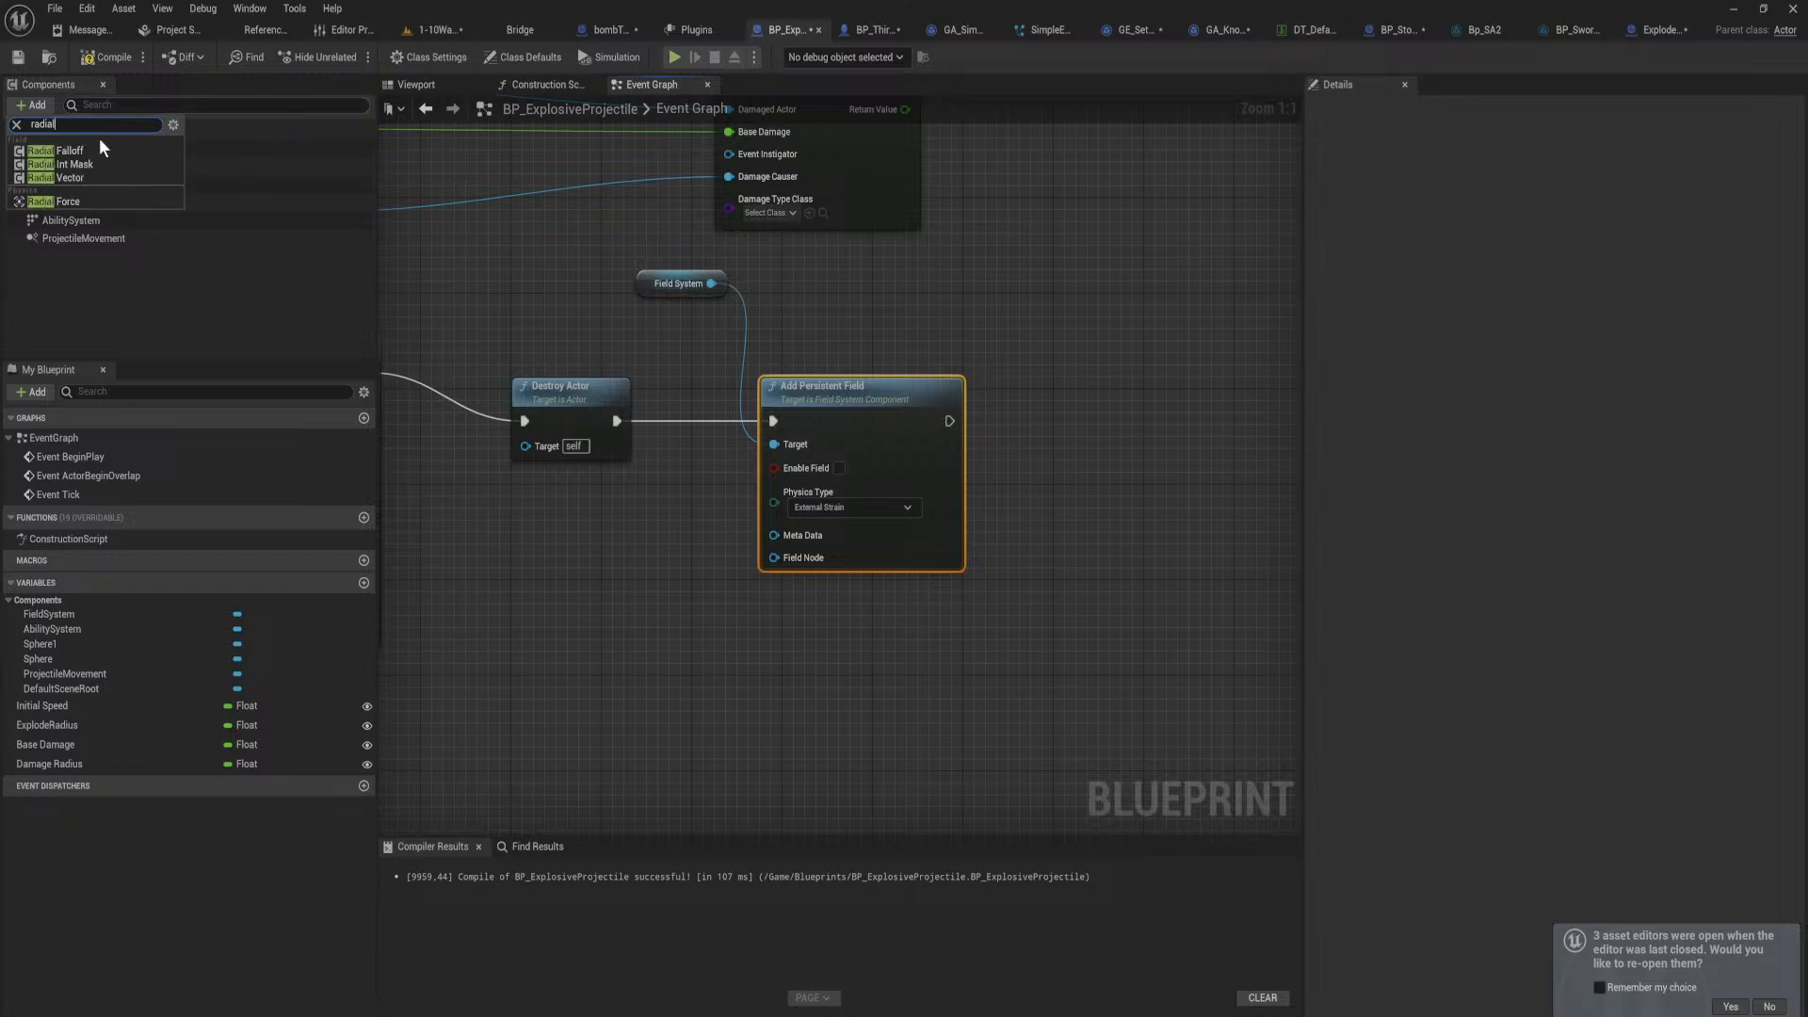
click(58, 151)
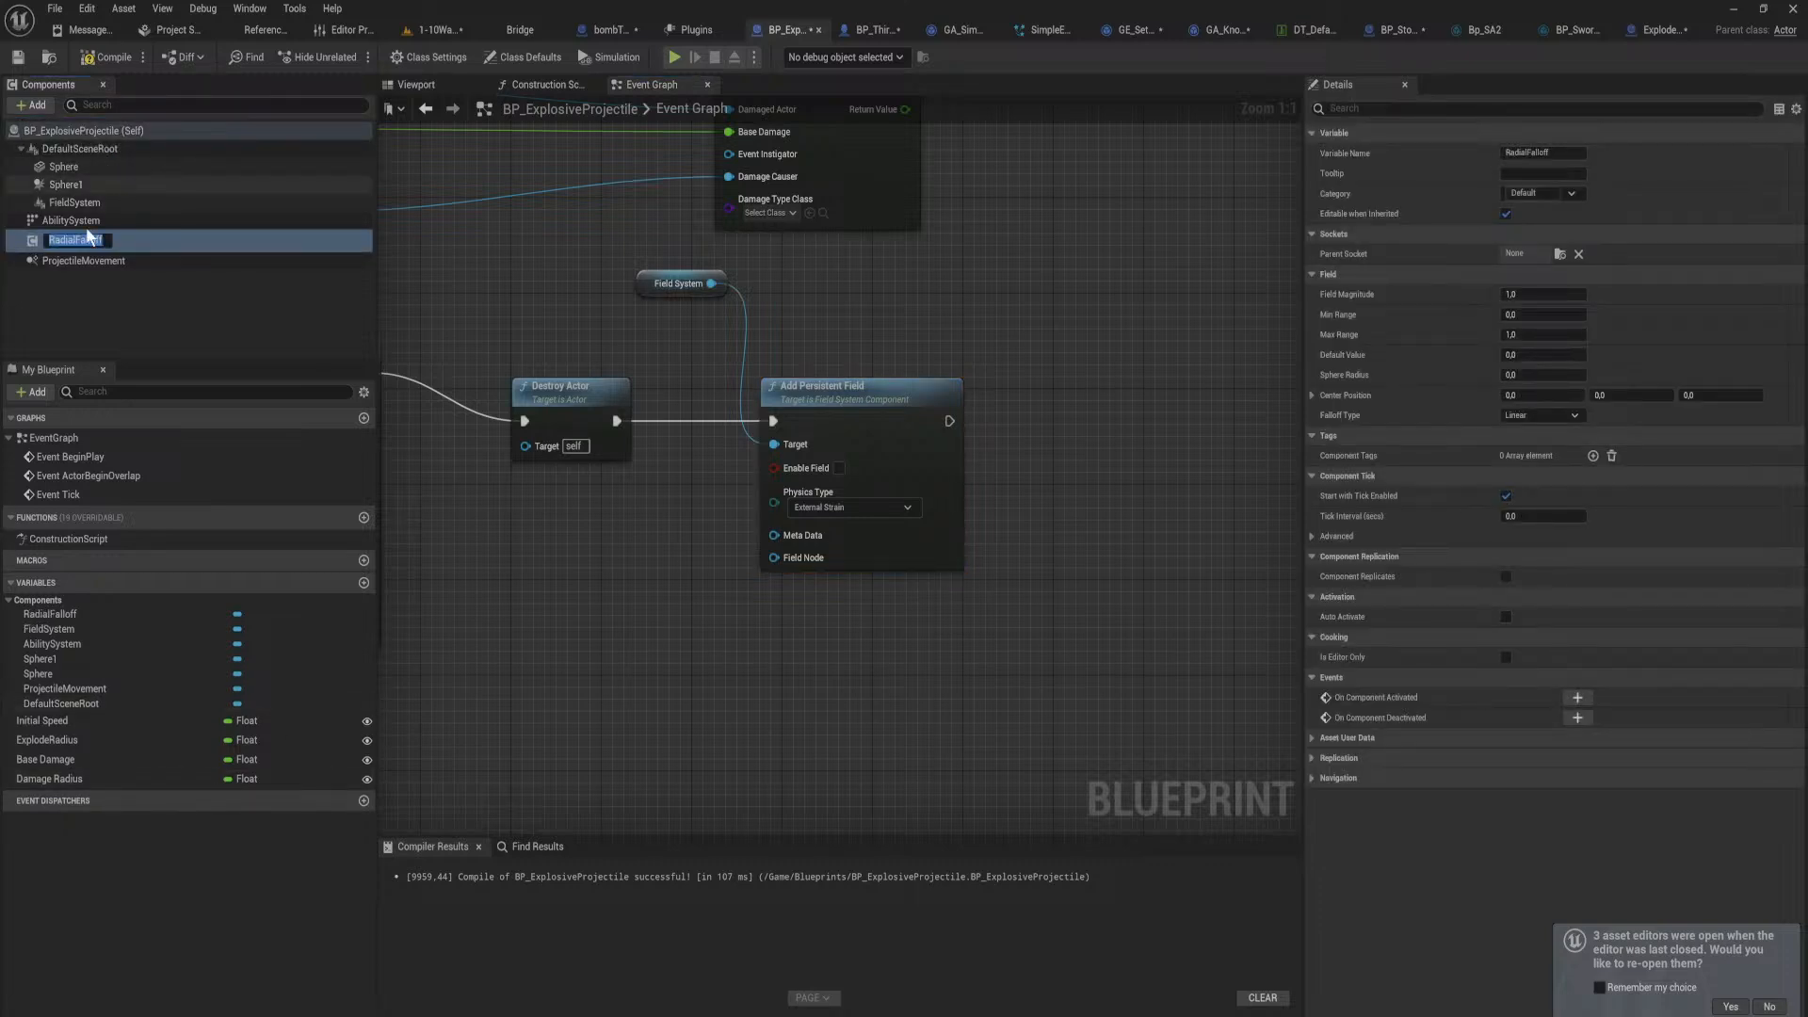
key(Return)
drag(69, 239, 591, 670)
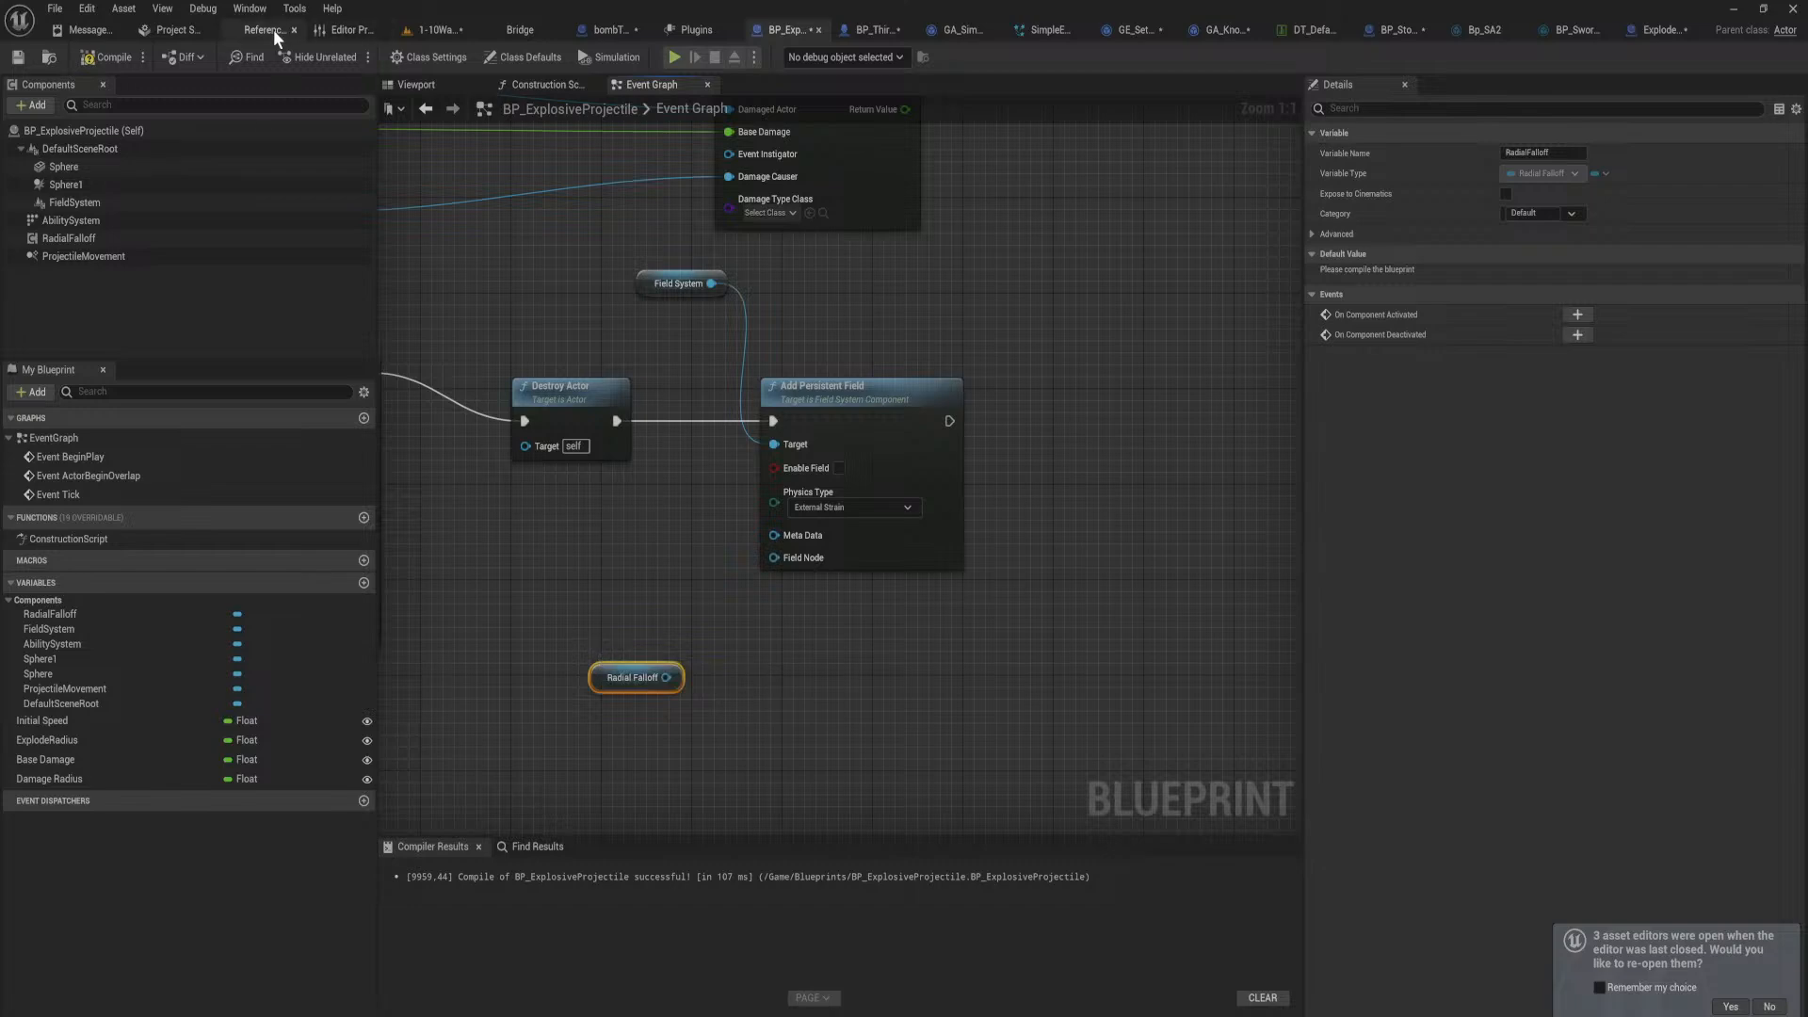
click(125, 55)
Step: Examine the fractured GC_Box wall in Fracture Mode with its pieces spread apart at Explode Amount 1.0
click(461, 30)
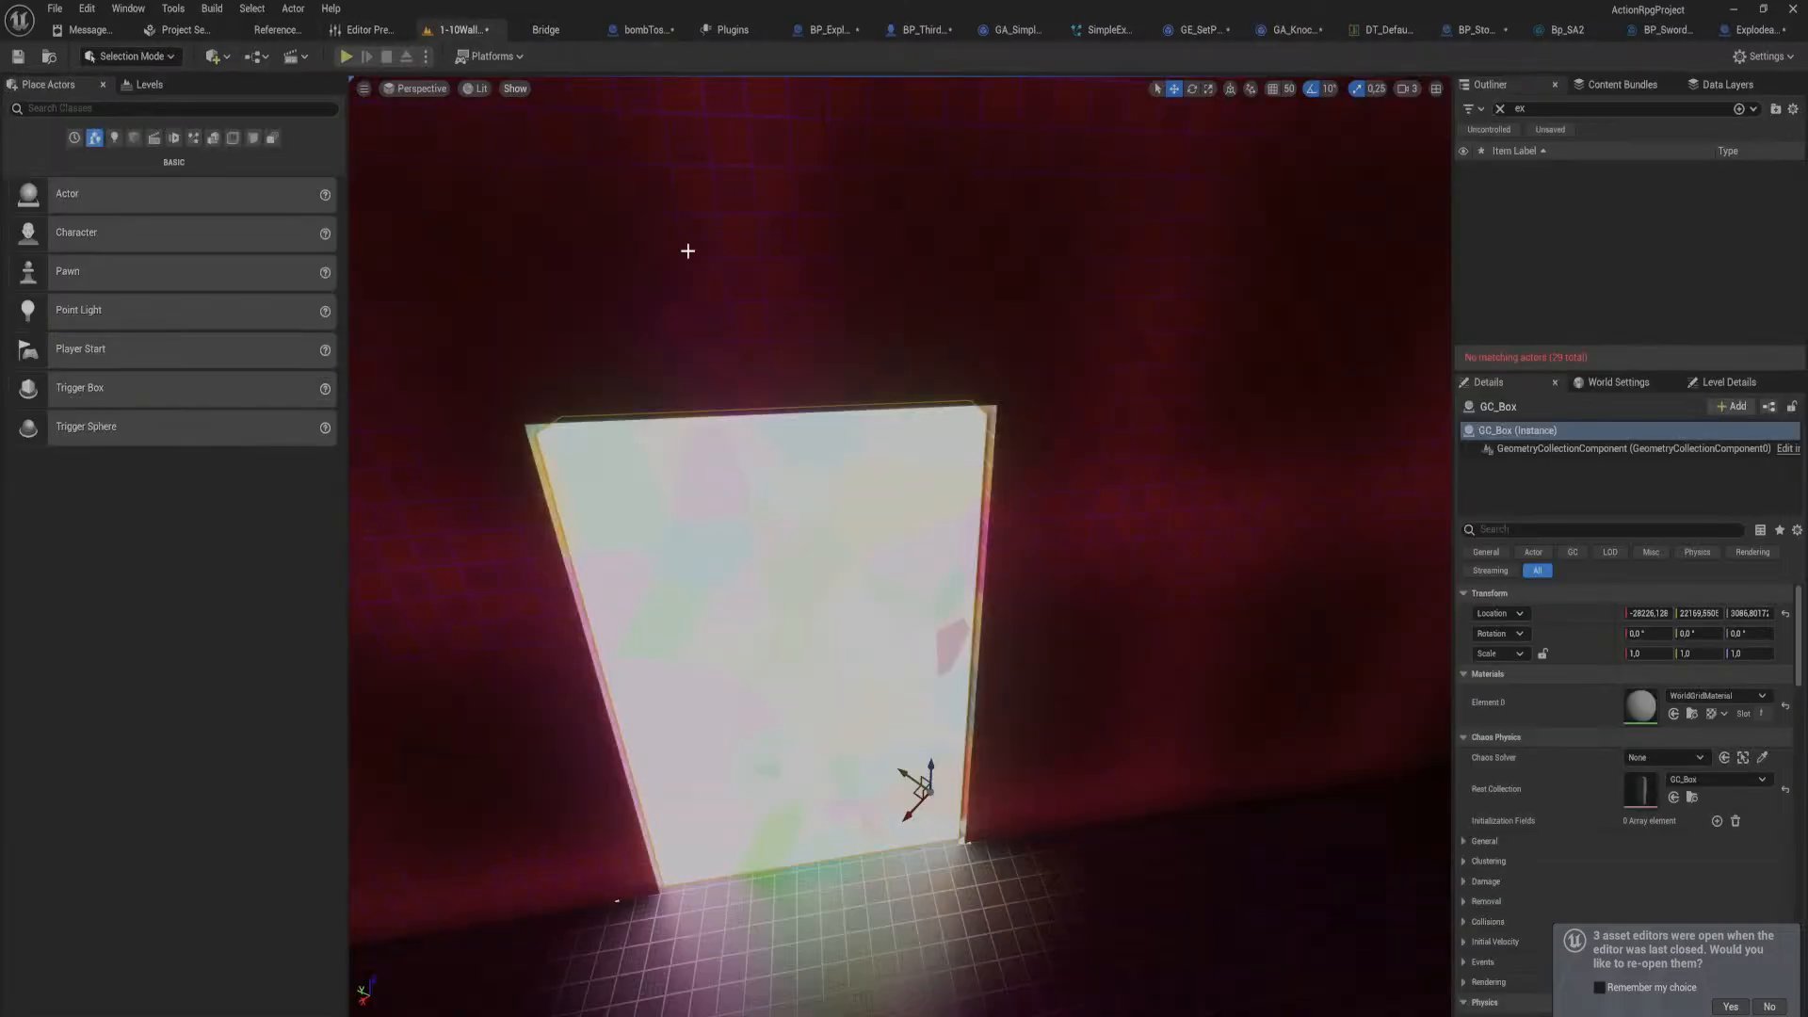
right_drag(899, 546, 832, 353)
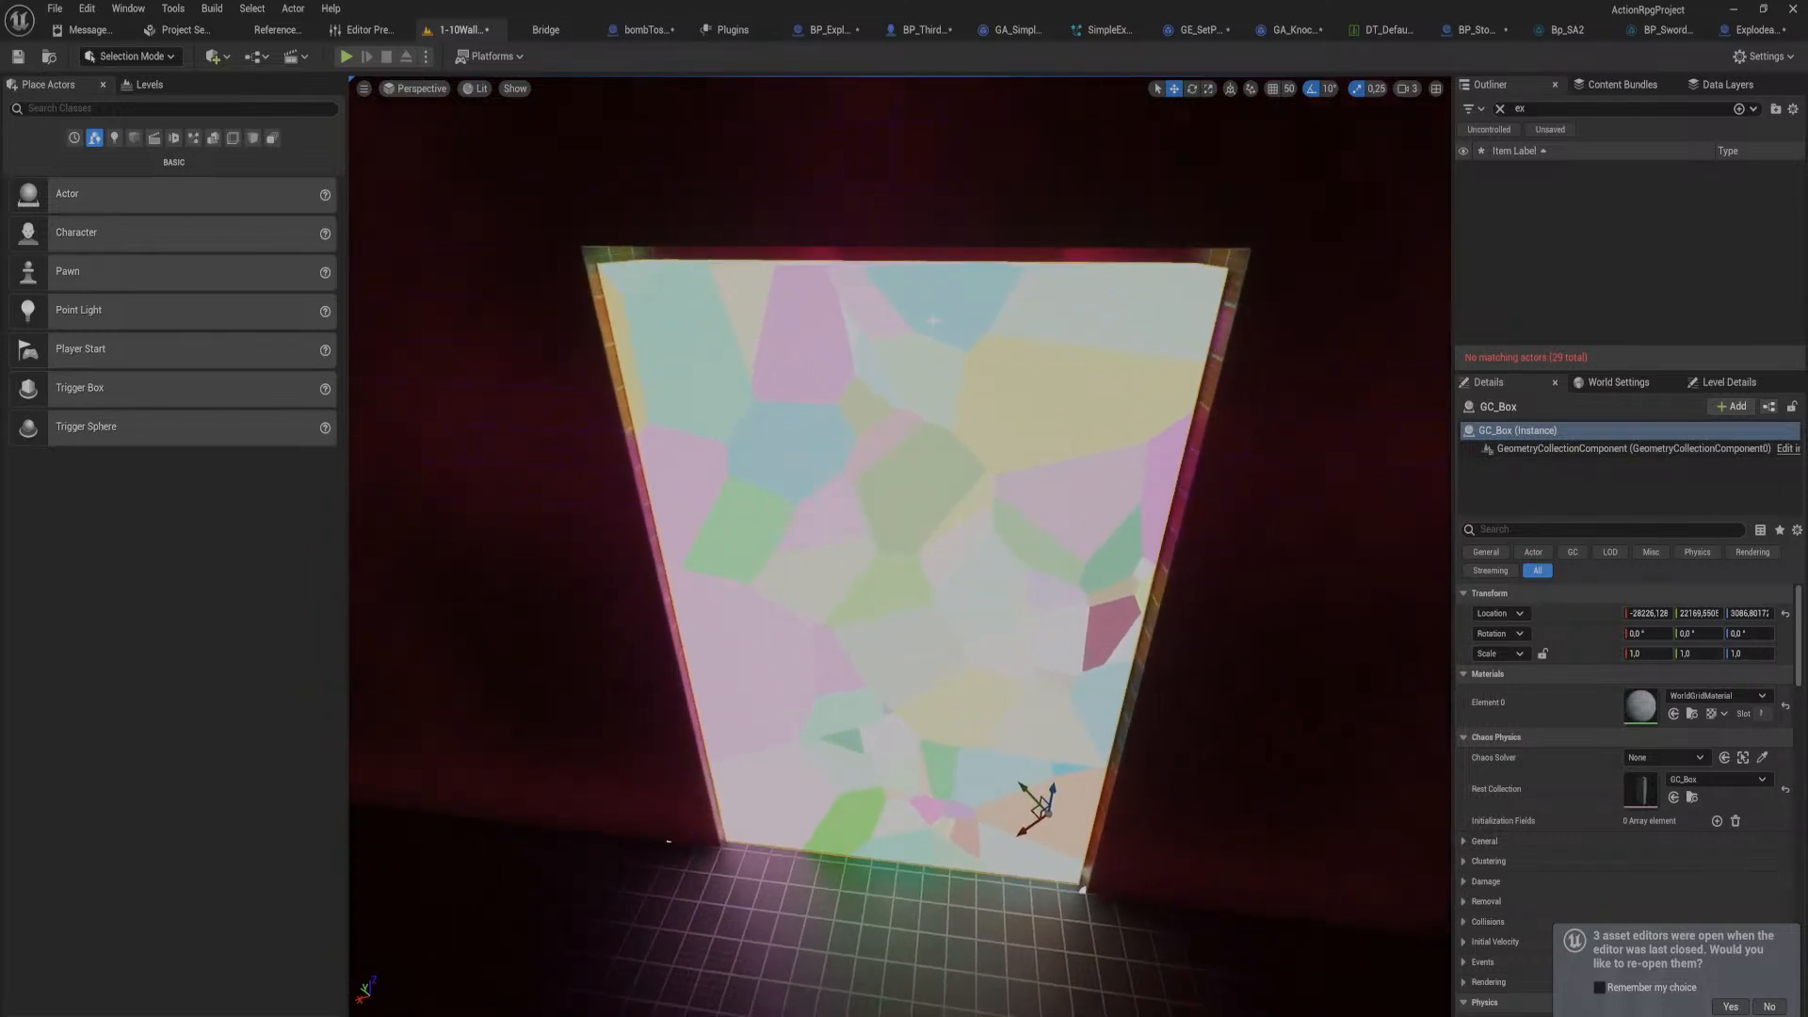
click(154, 56)
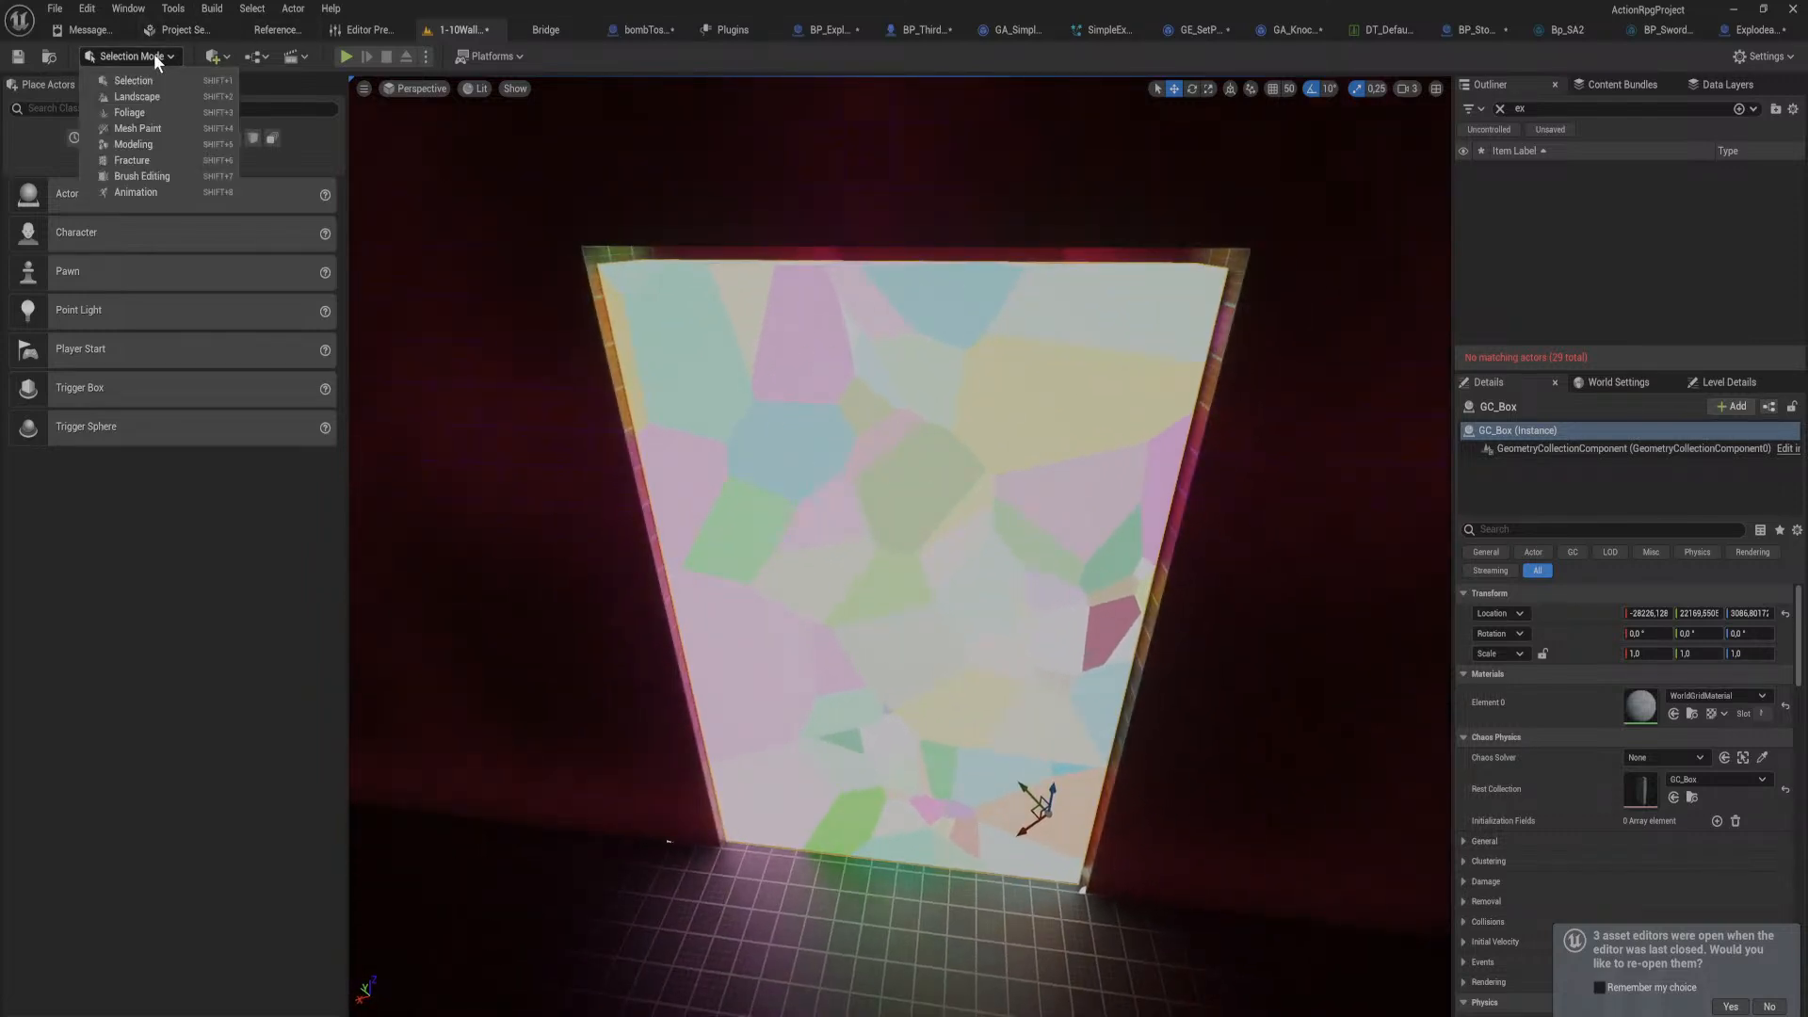
click(142, 160)
drag(292, 350, 370, 349)
key(w)
right_drag(694, 486, 1055, 386)
key(w)
key(s)
key(s)
key(w)
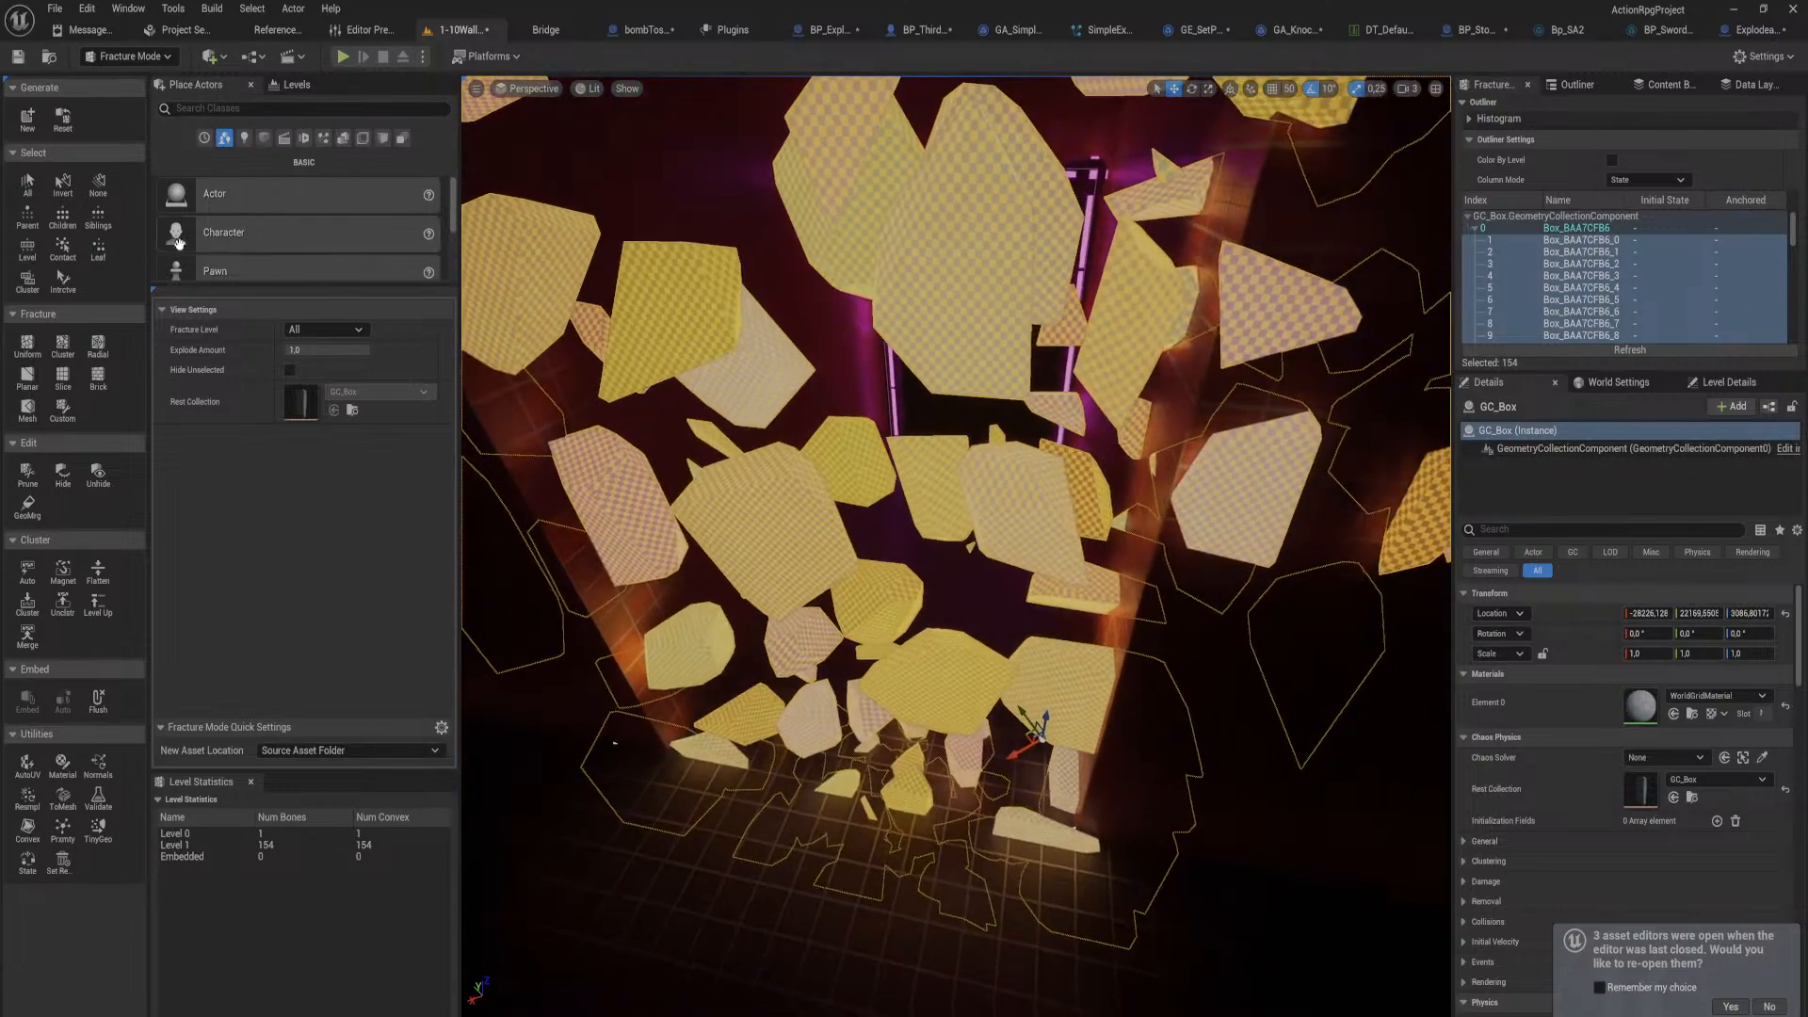
Step: Return the wall's Explode Amount to 0.0 and switch the level editor back to Selection Mode
mouse_move(364, 350)
mouse_down()
mouse_move(292, 349)
mouse_move(345, 350)
mouse_up()
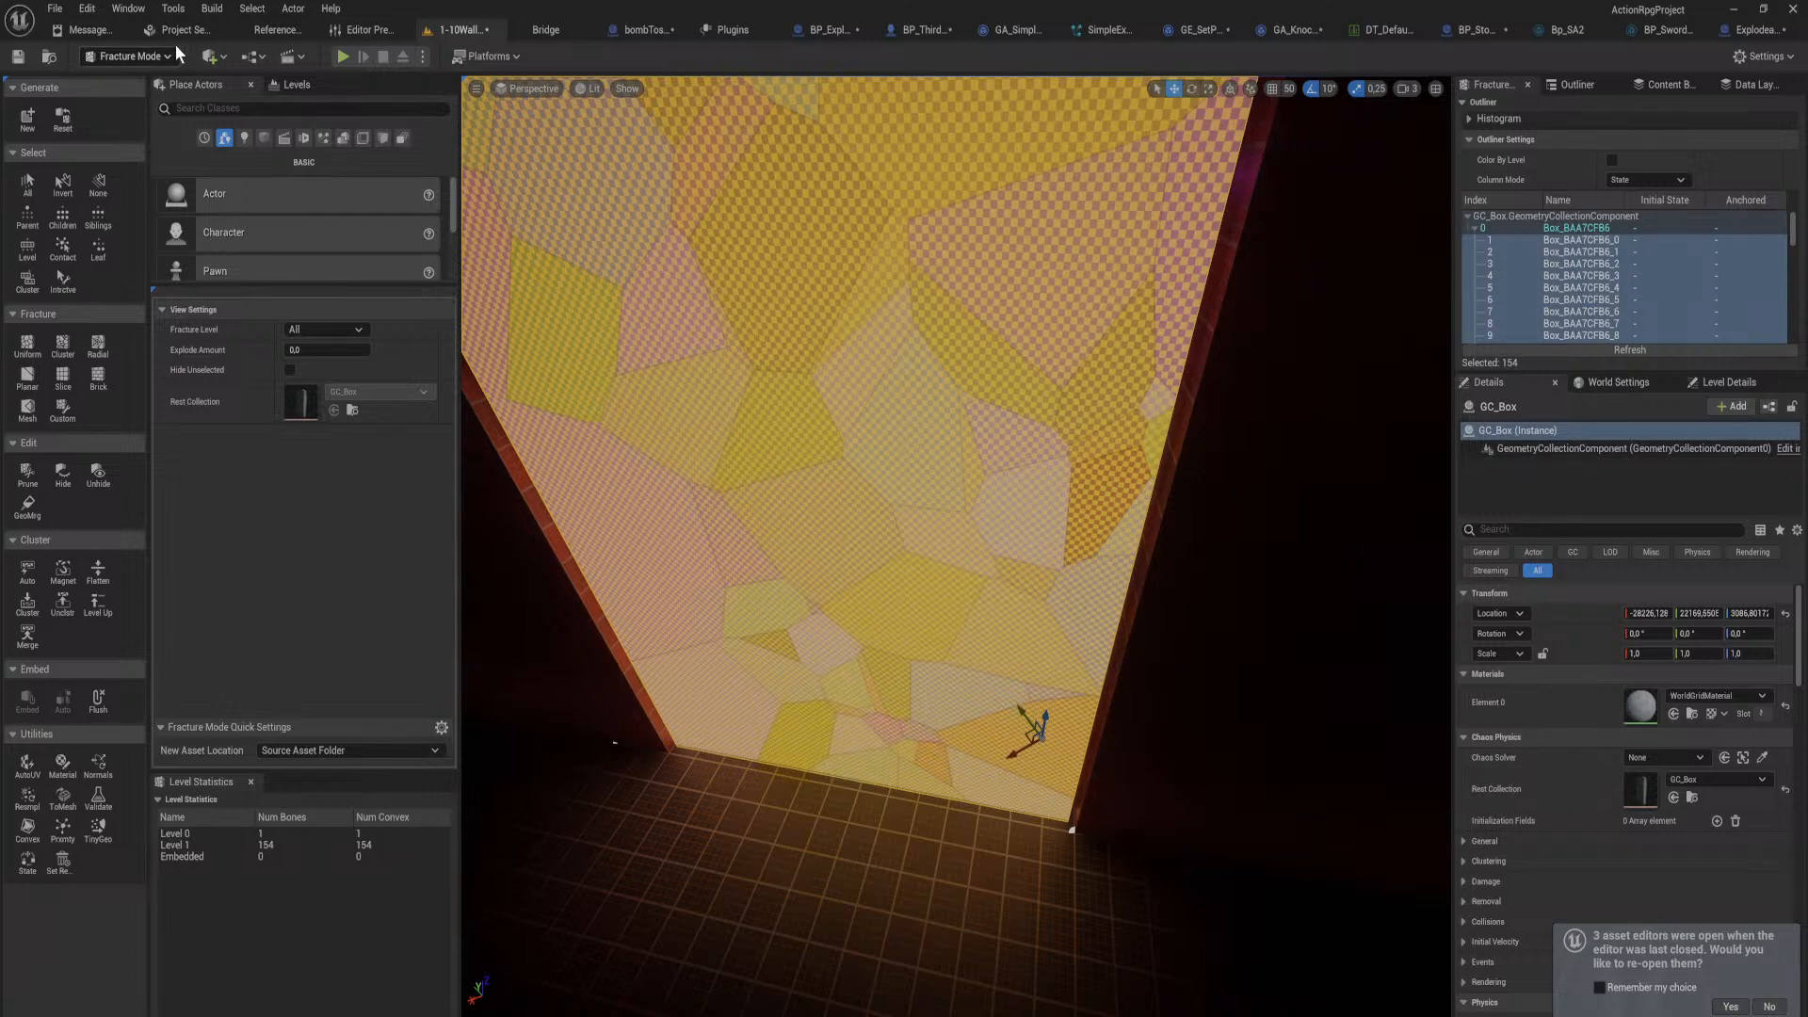
click(137, 58)
click(145, 85)
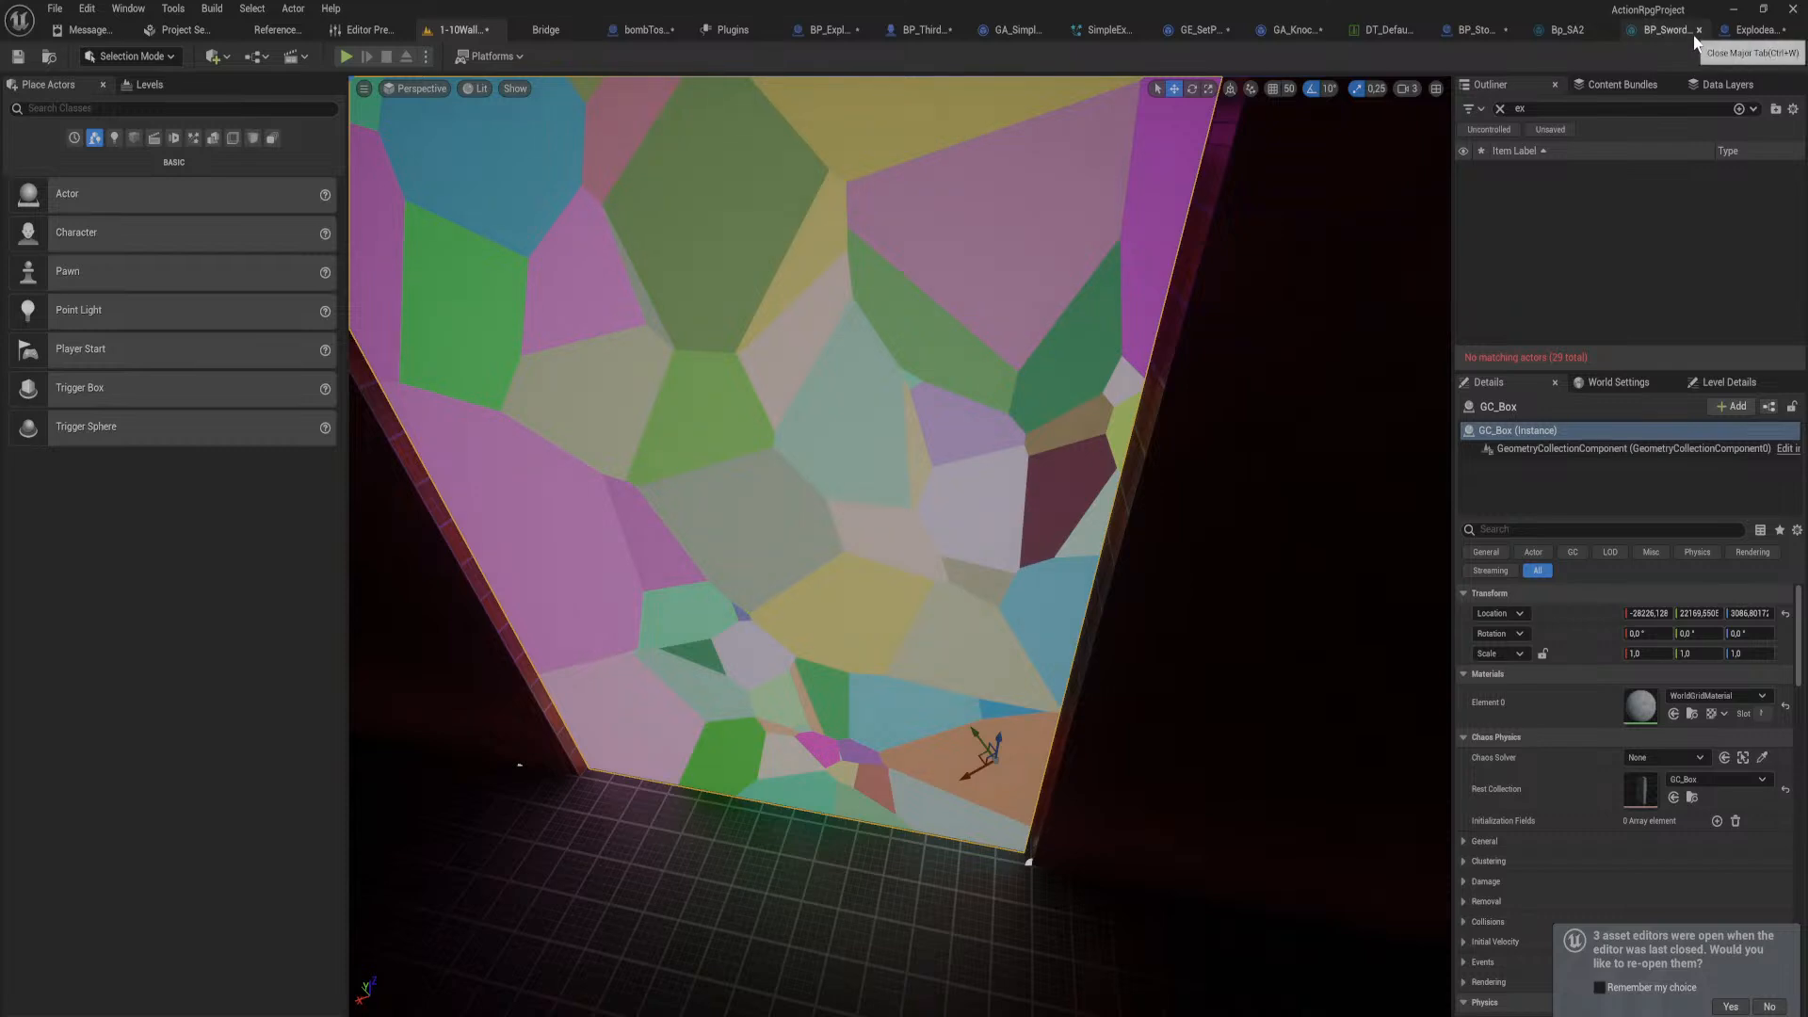
Step: Review the event graphs of the ExplodeableActor and bombTosser blueprints
click(1736, 31)
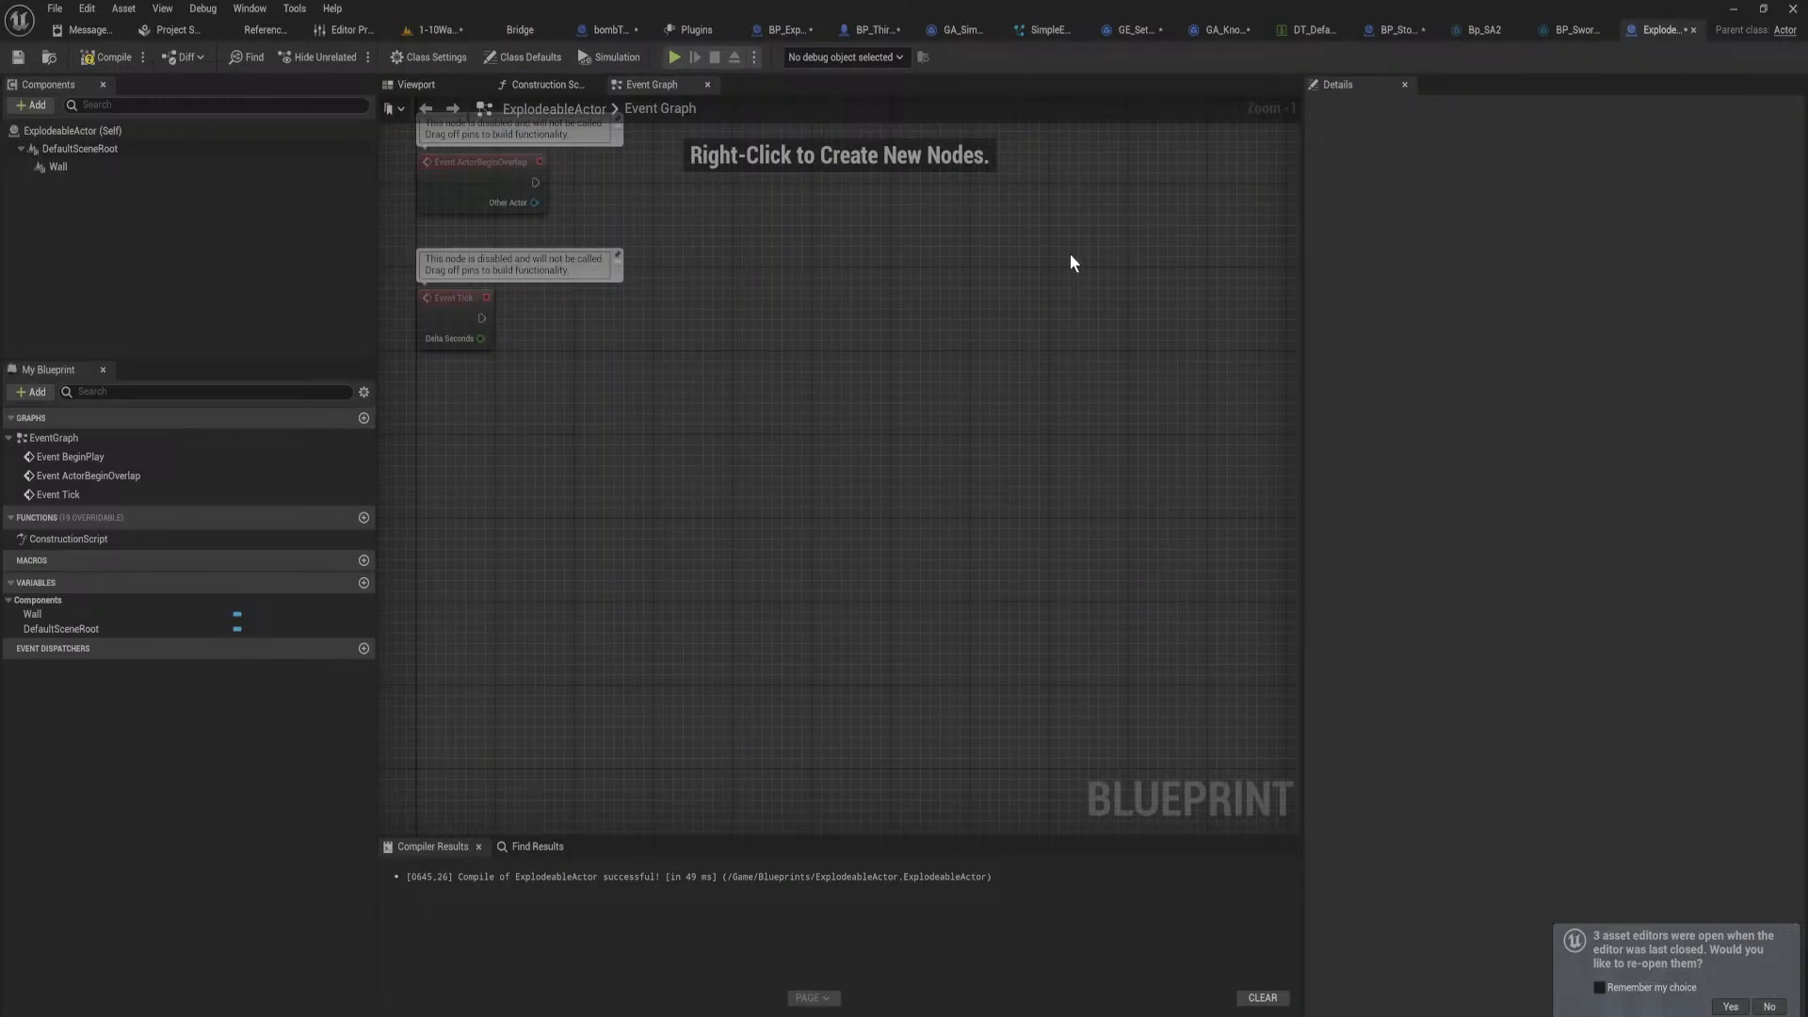
right_drag(824, 350, 1002, 486)
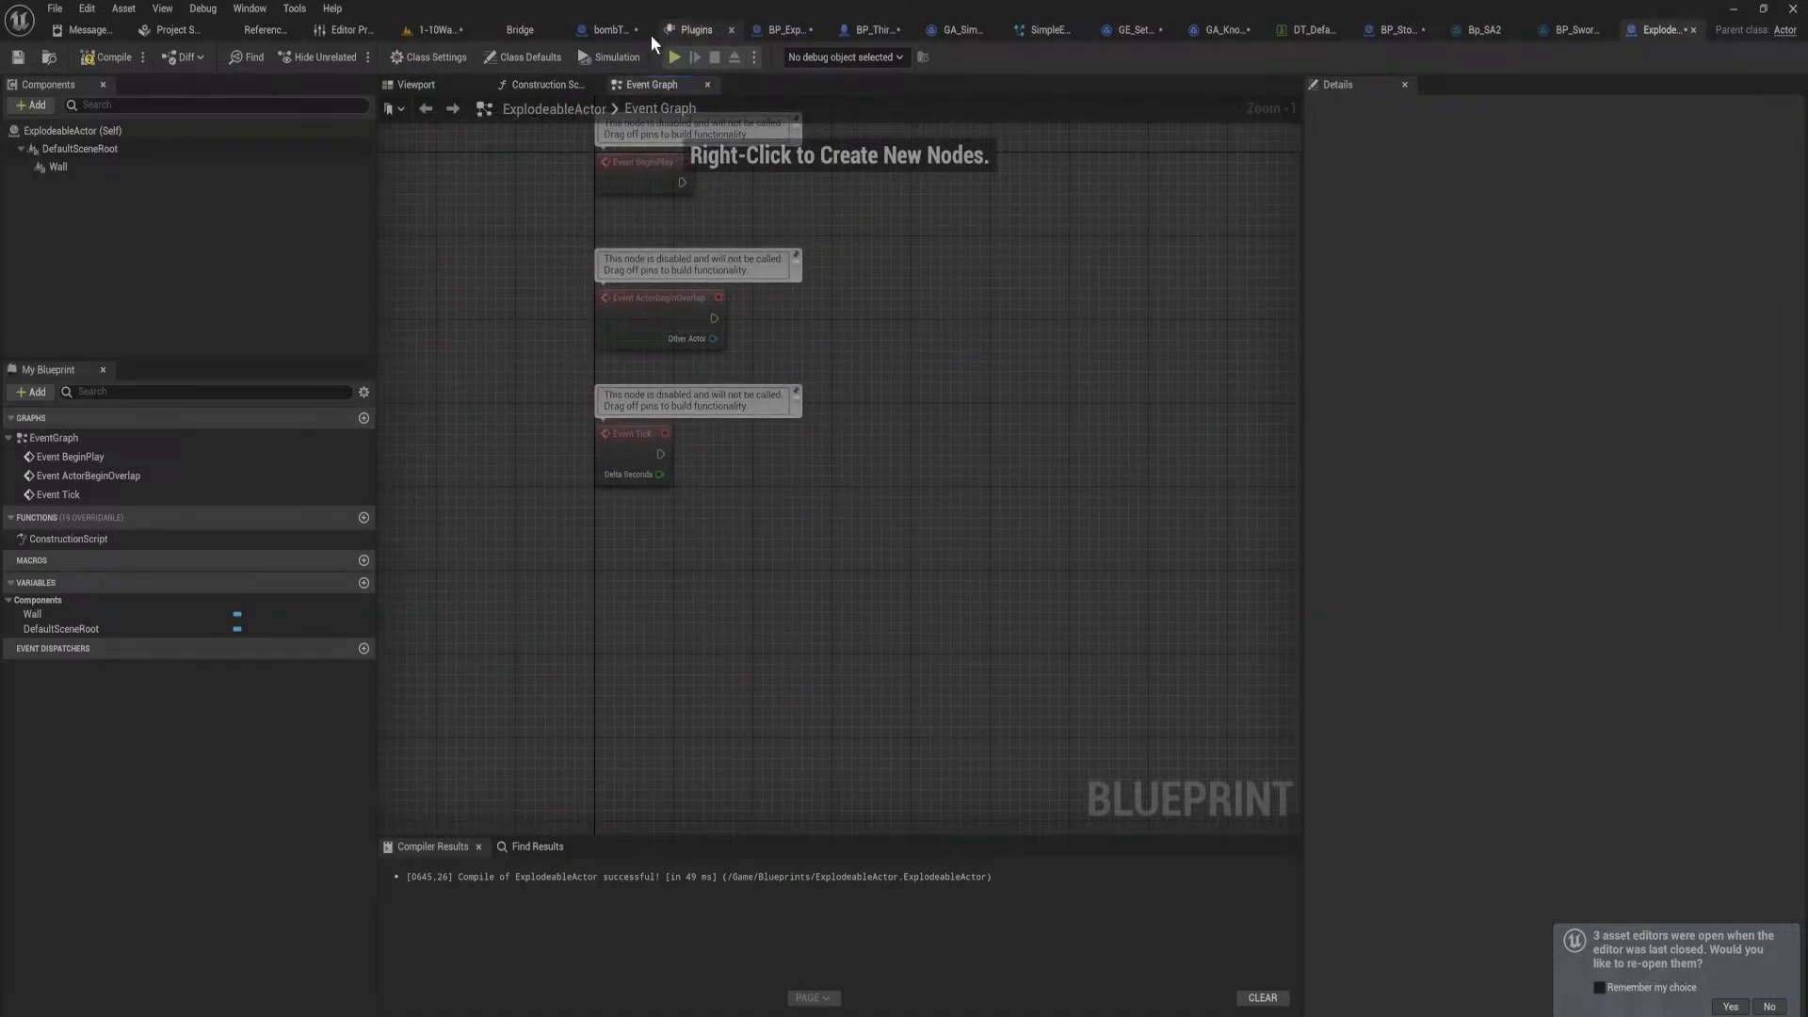
click(605, 28)
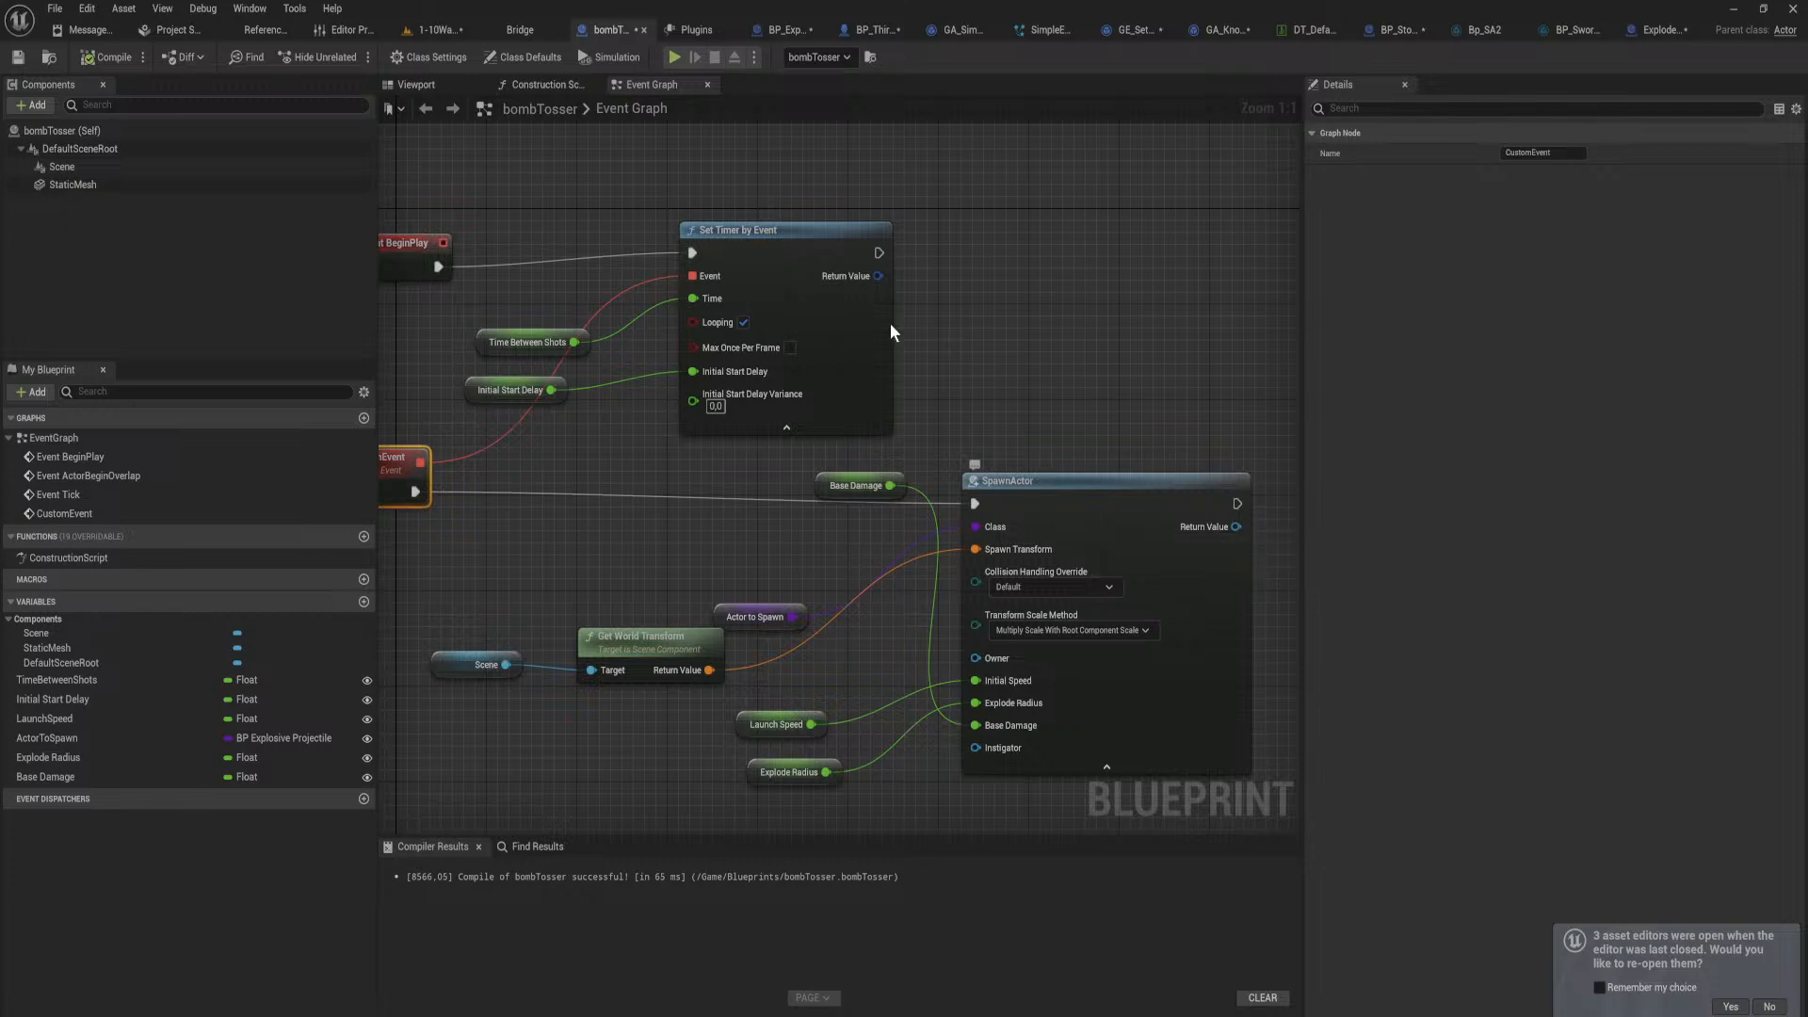
Step: Add a Set Radial Falloff function node targeting the Radial Falloff reference in BP_ExplosiveProjectile's event graph
click(786, 28)
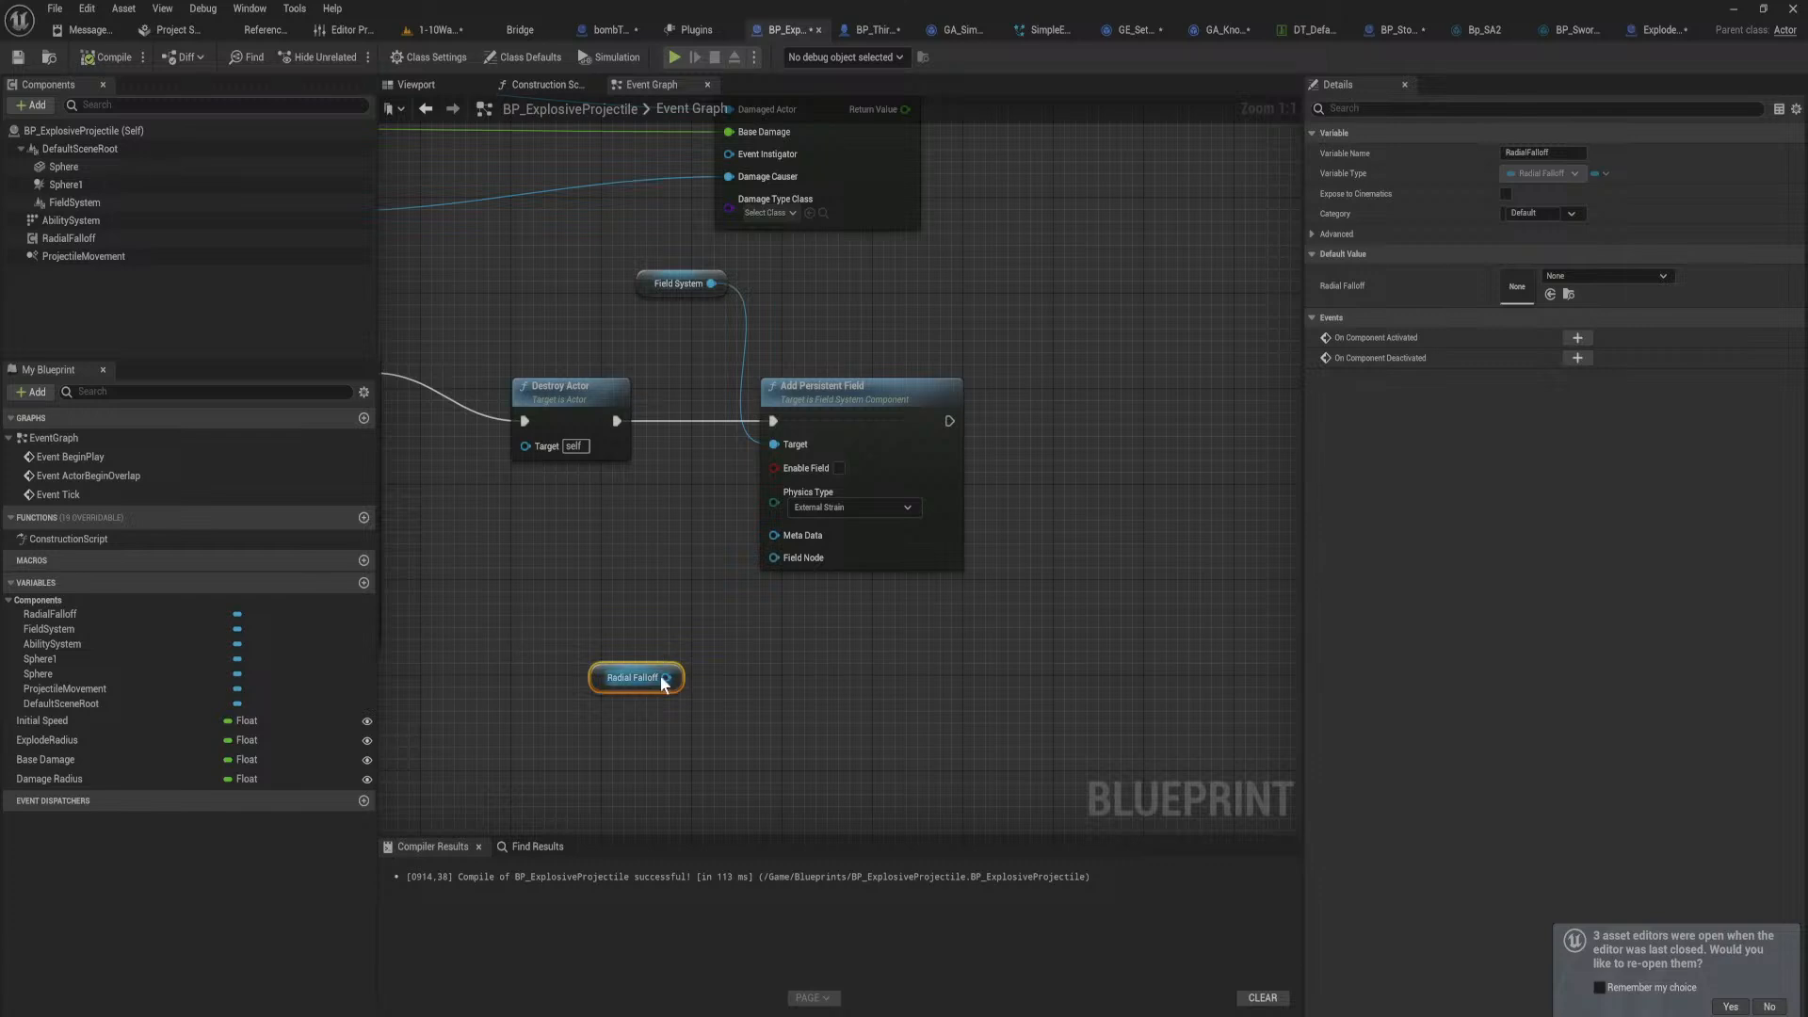
drag(666, 677, 751, 670)
text(set rad)
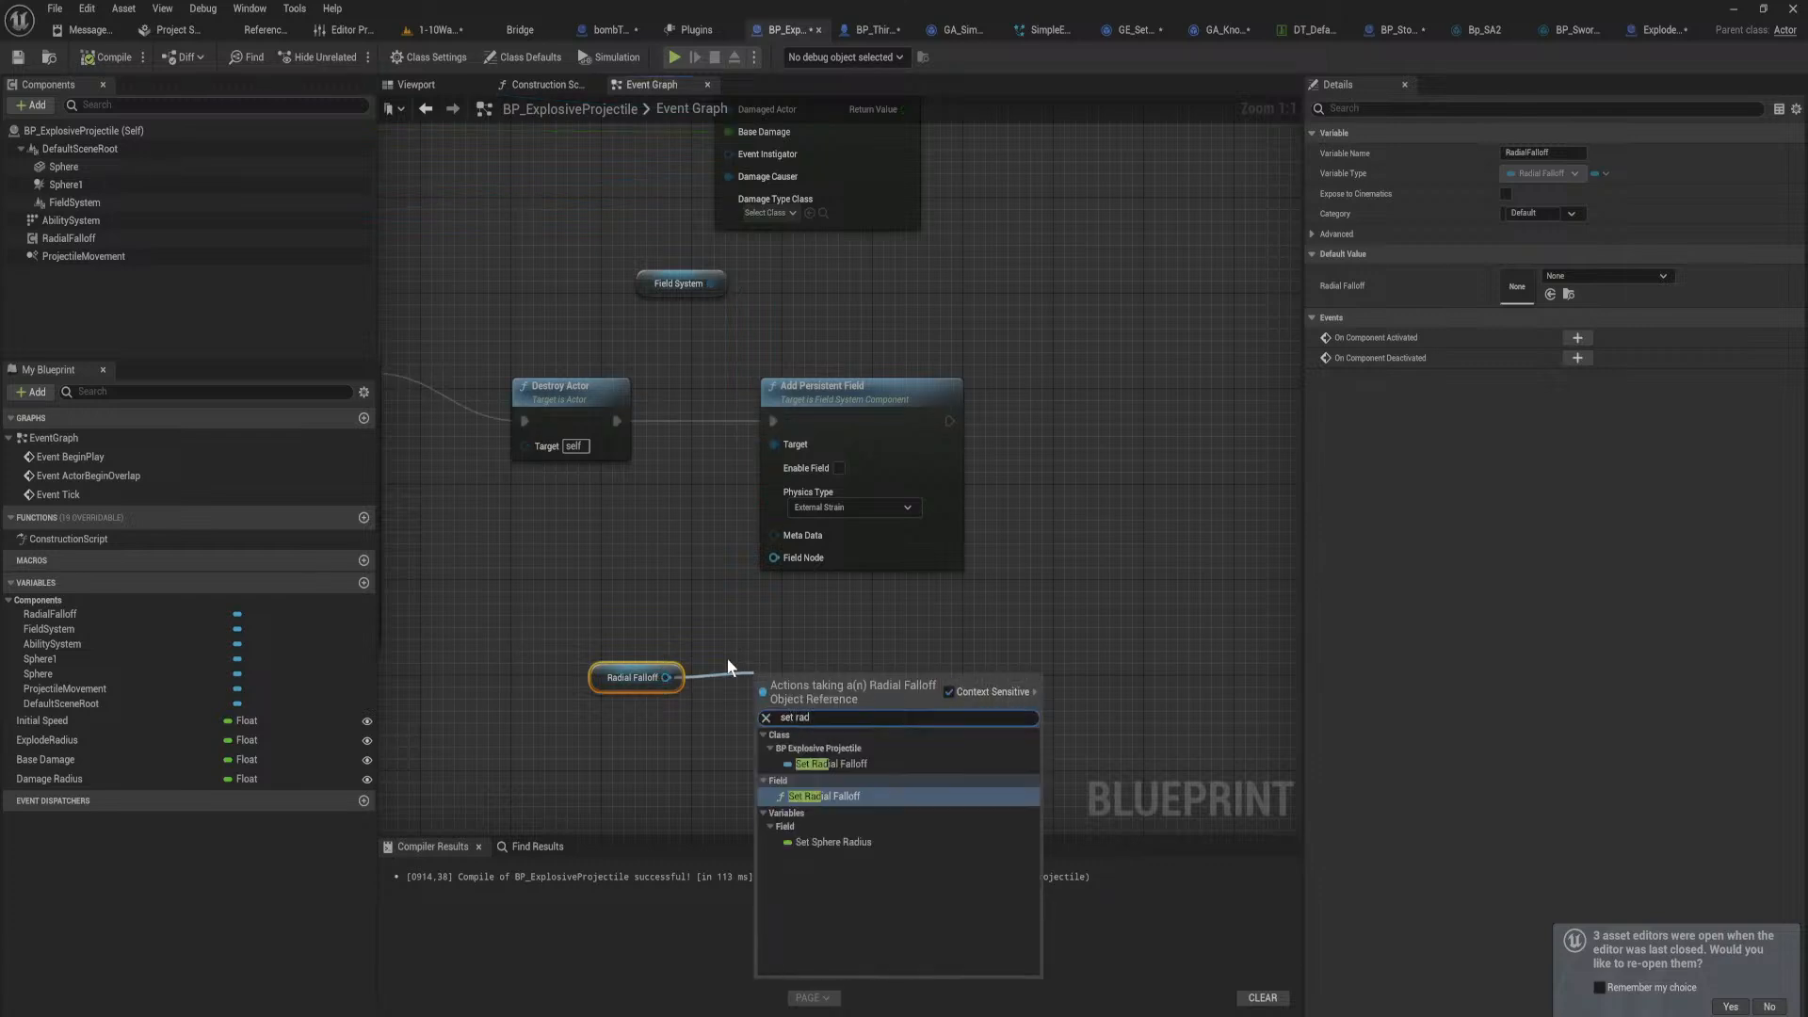
key(Return)
right_drag(736, 663, 674, 540)
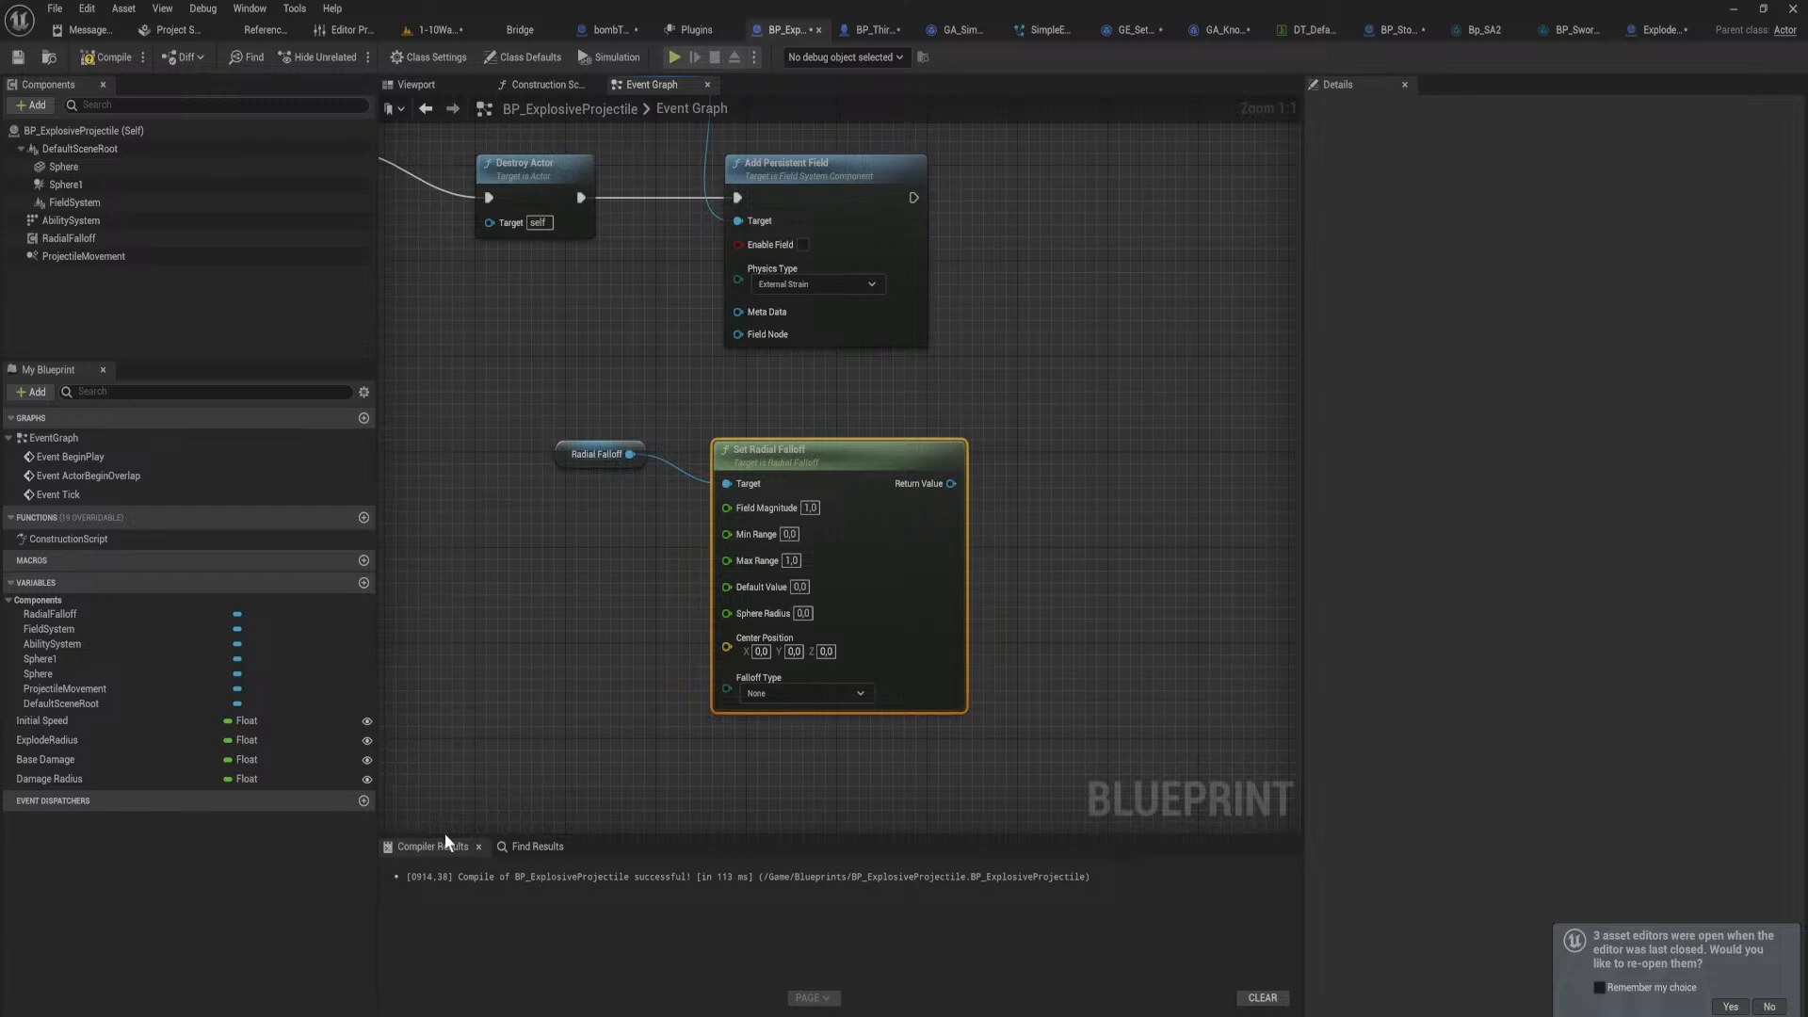
Step: Feed Get Actor Location into Set Radial Falloff's Center Position and the Damage Radius variable into its Sphere Radius
right_drag(543, 719, 738, 676)
right_click(738, 676)
text(get ac)
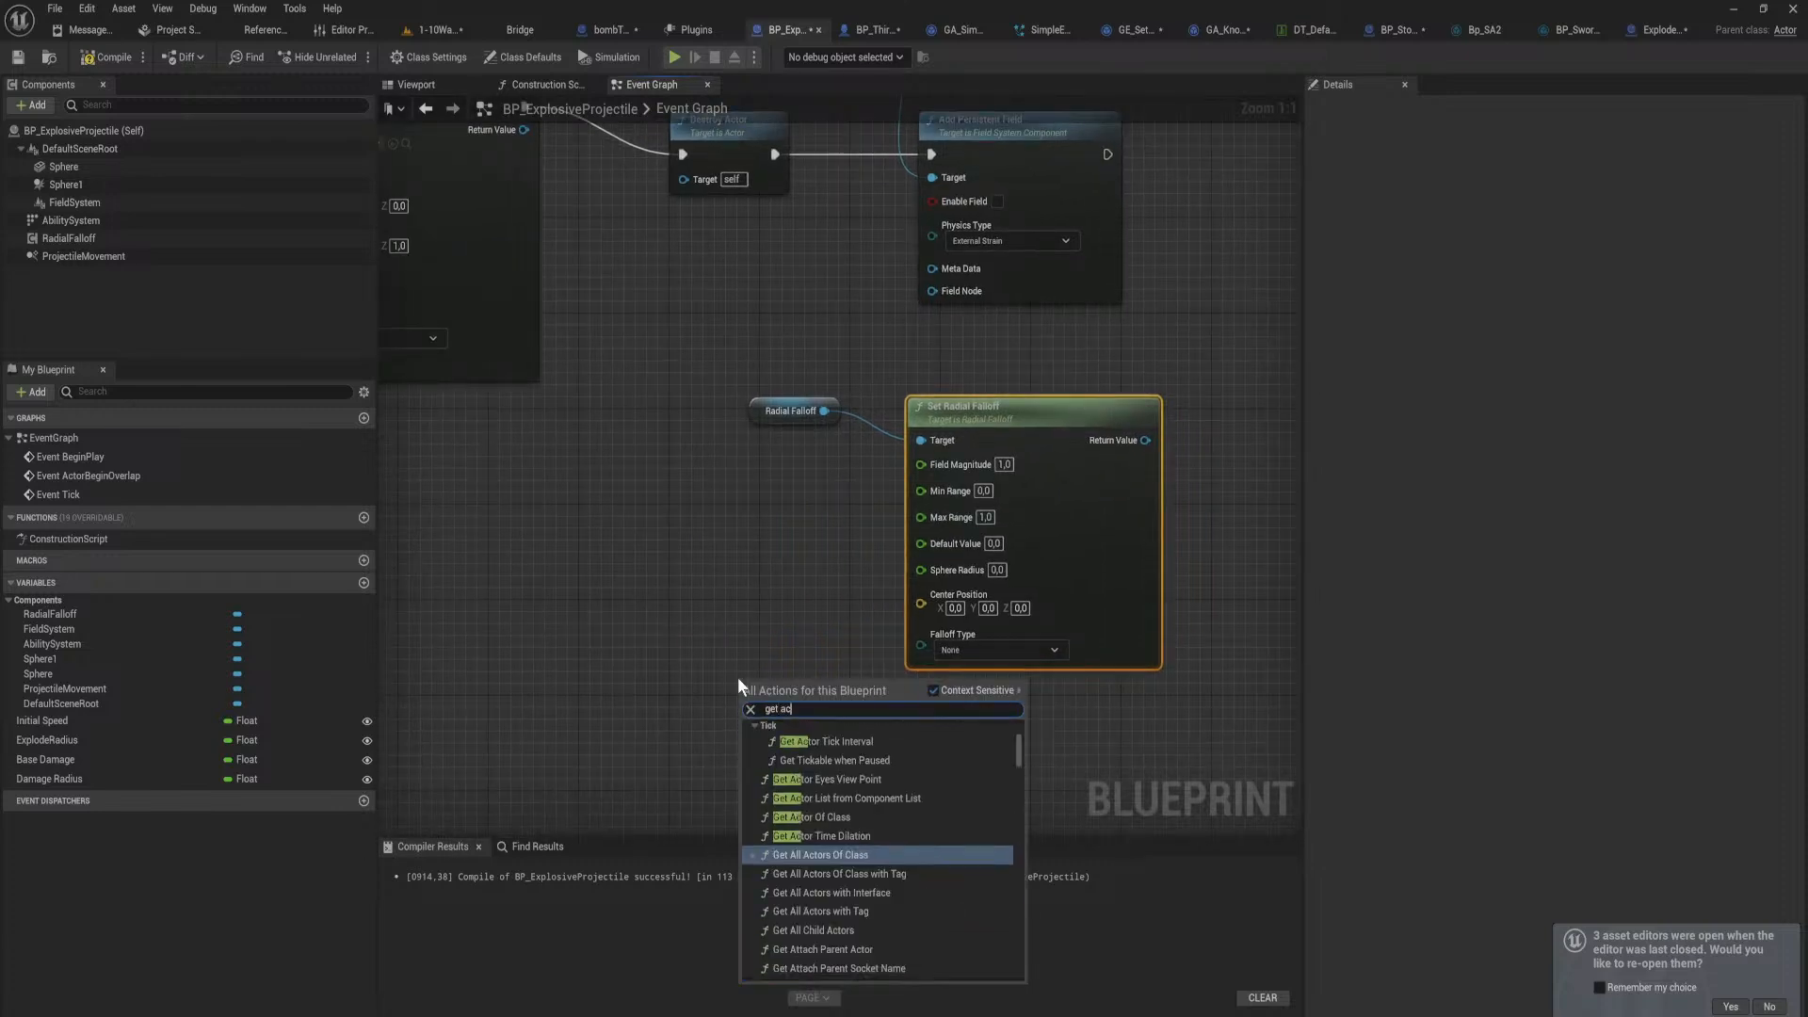
text(tor loc)
key(Return)
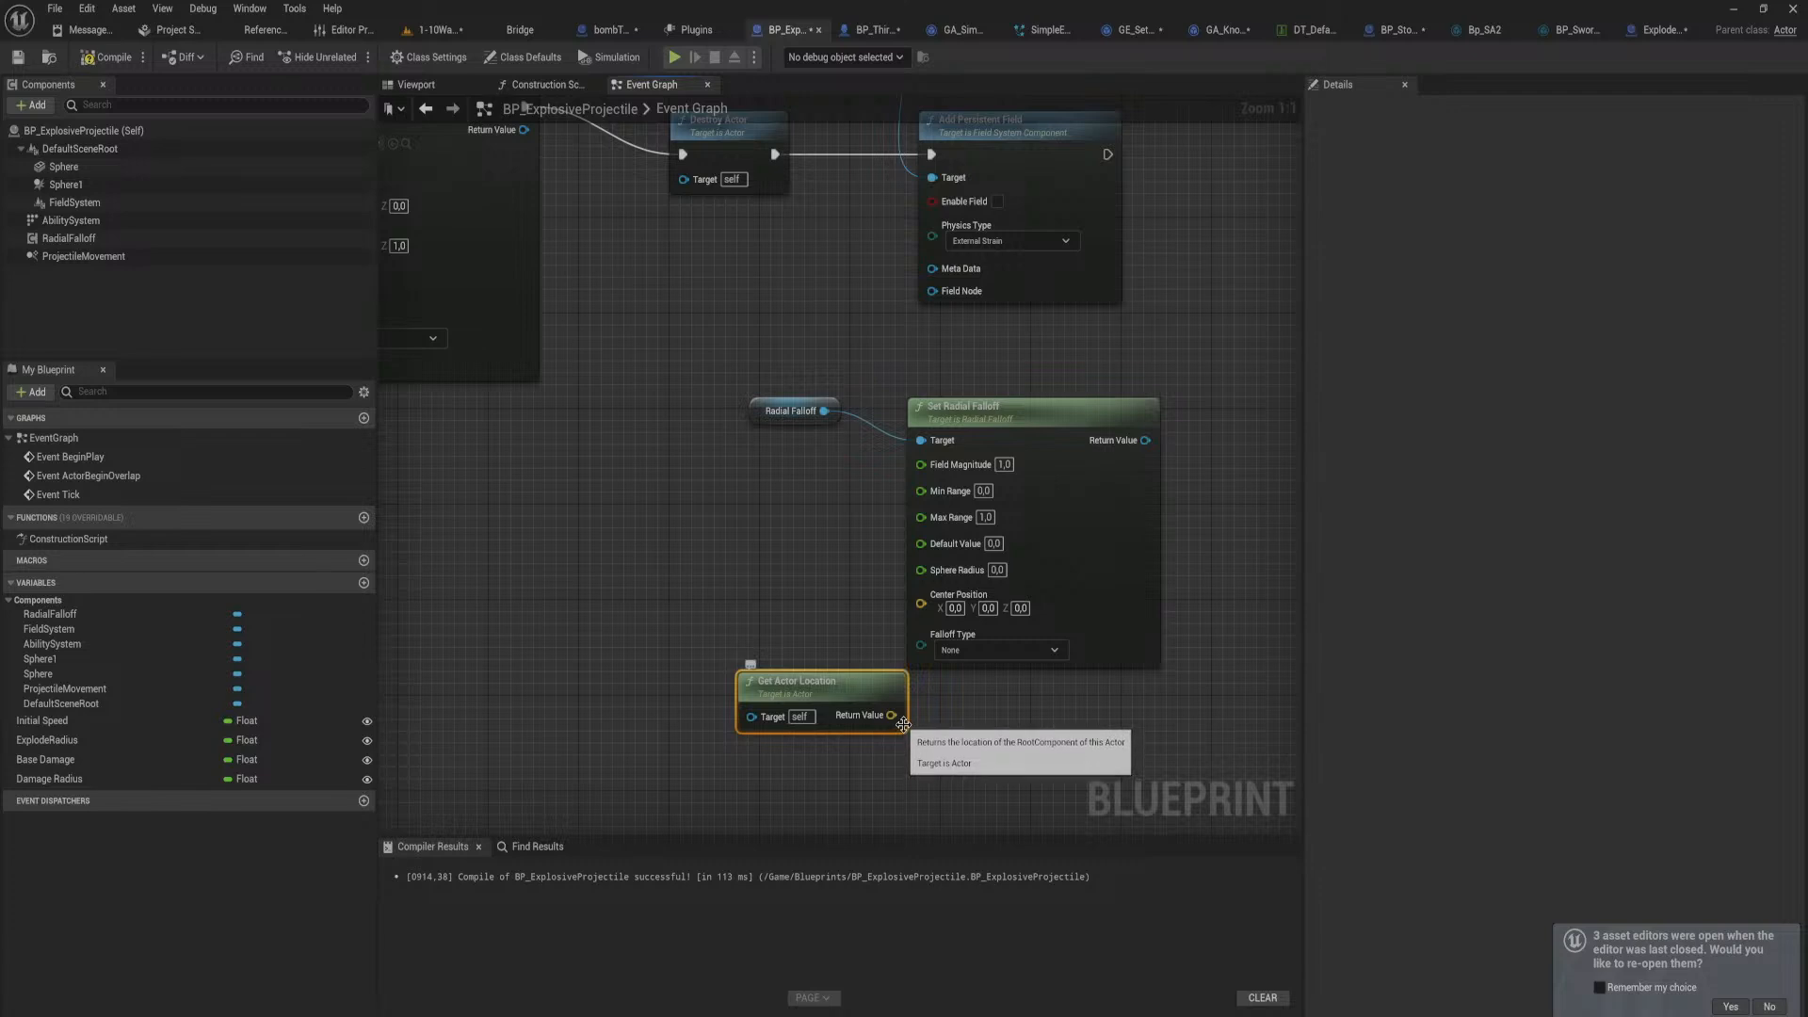
drag(892, 715, 921, 603)
drag(852, 695, 750, 612)
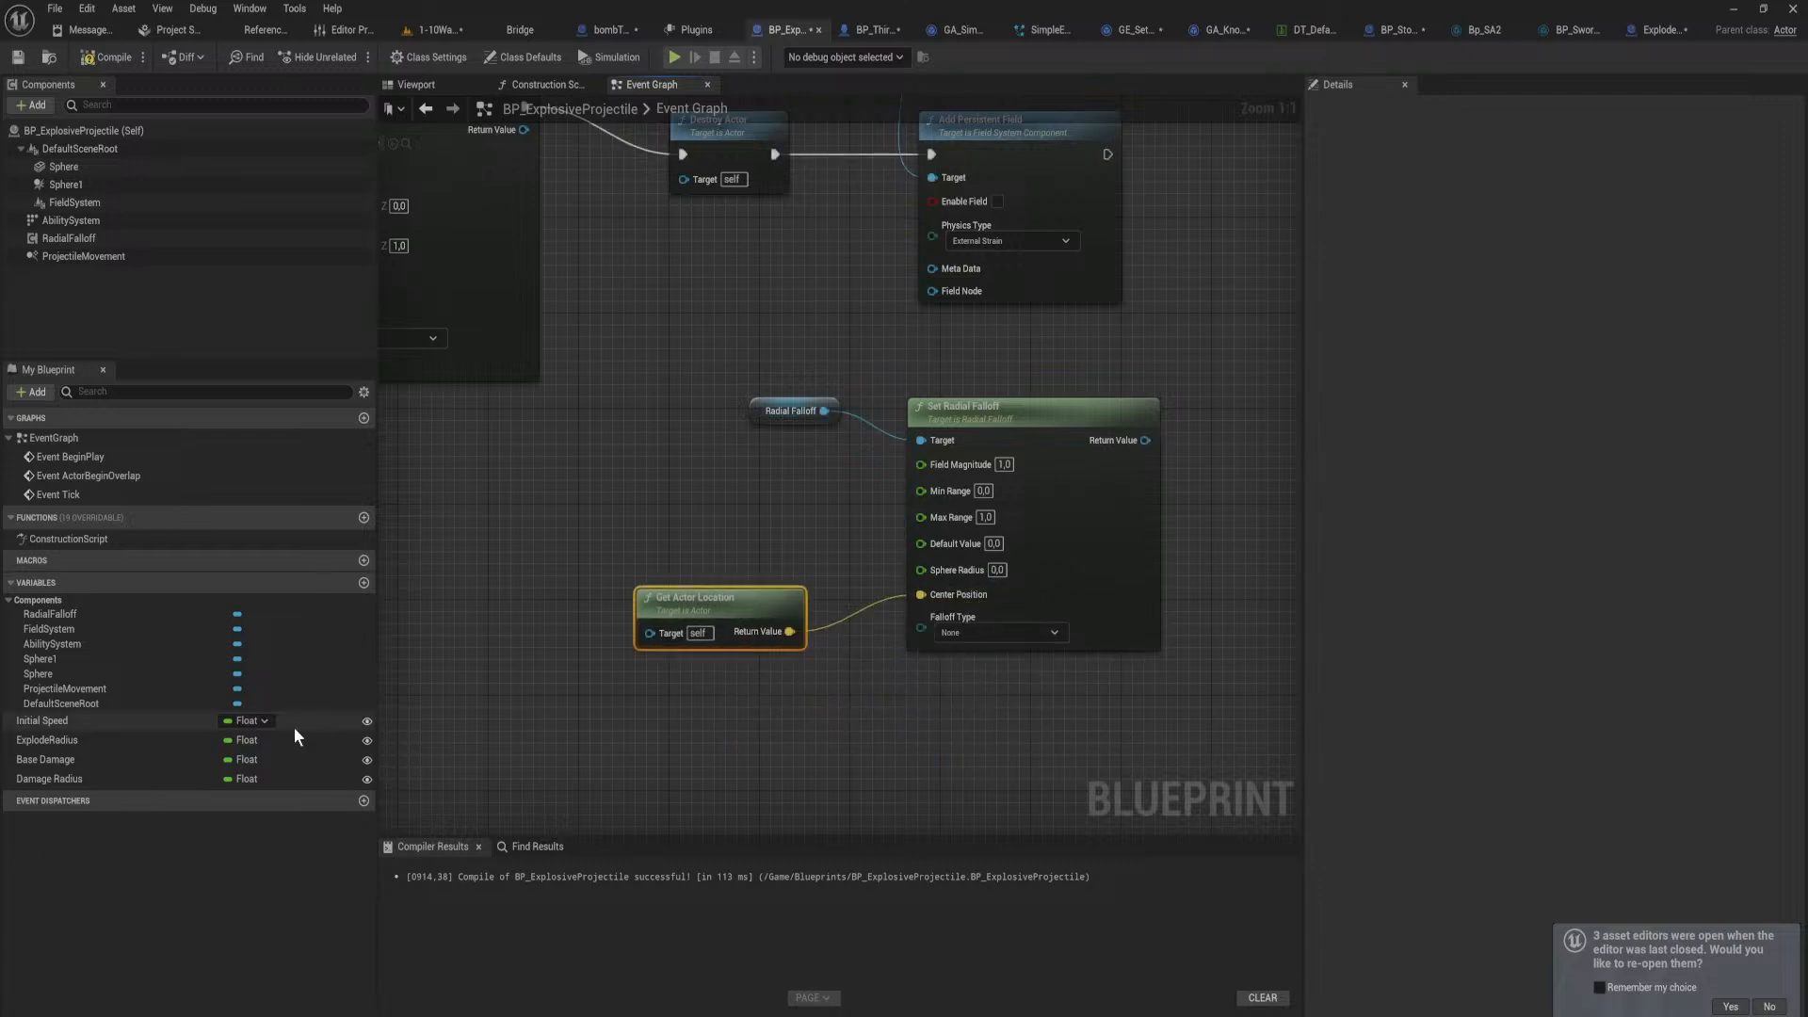
drag(85, 776, 938, 572)
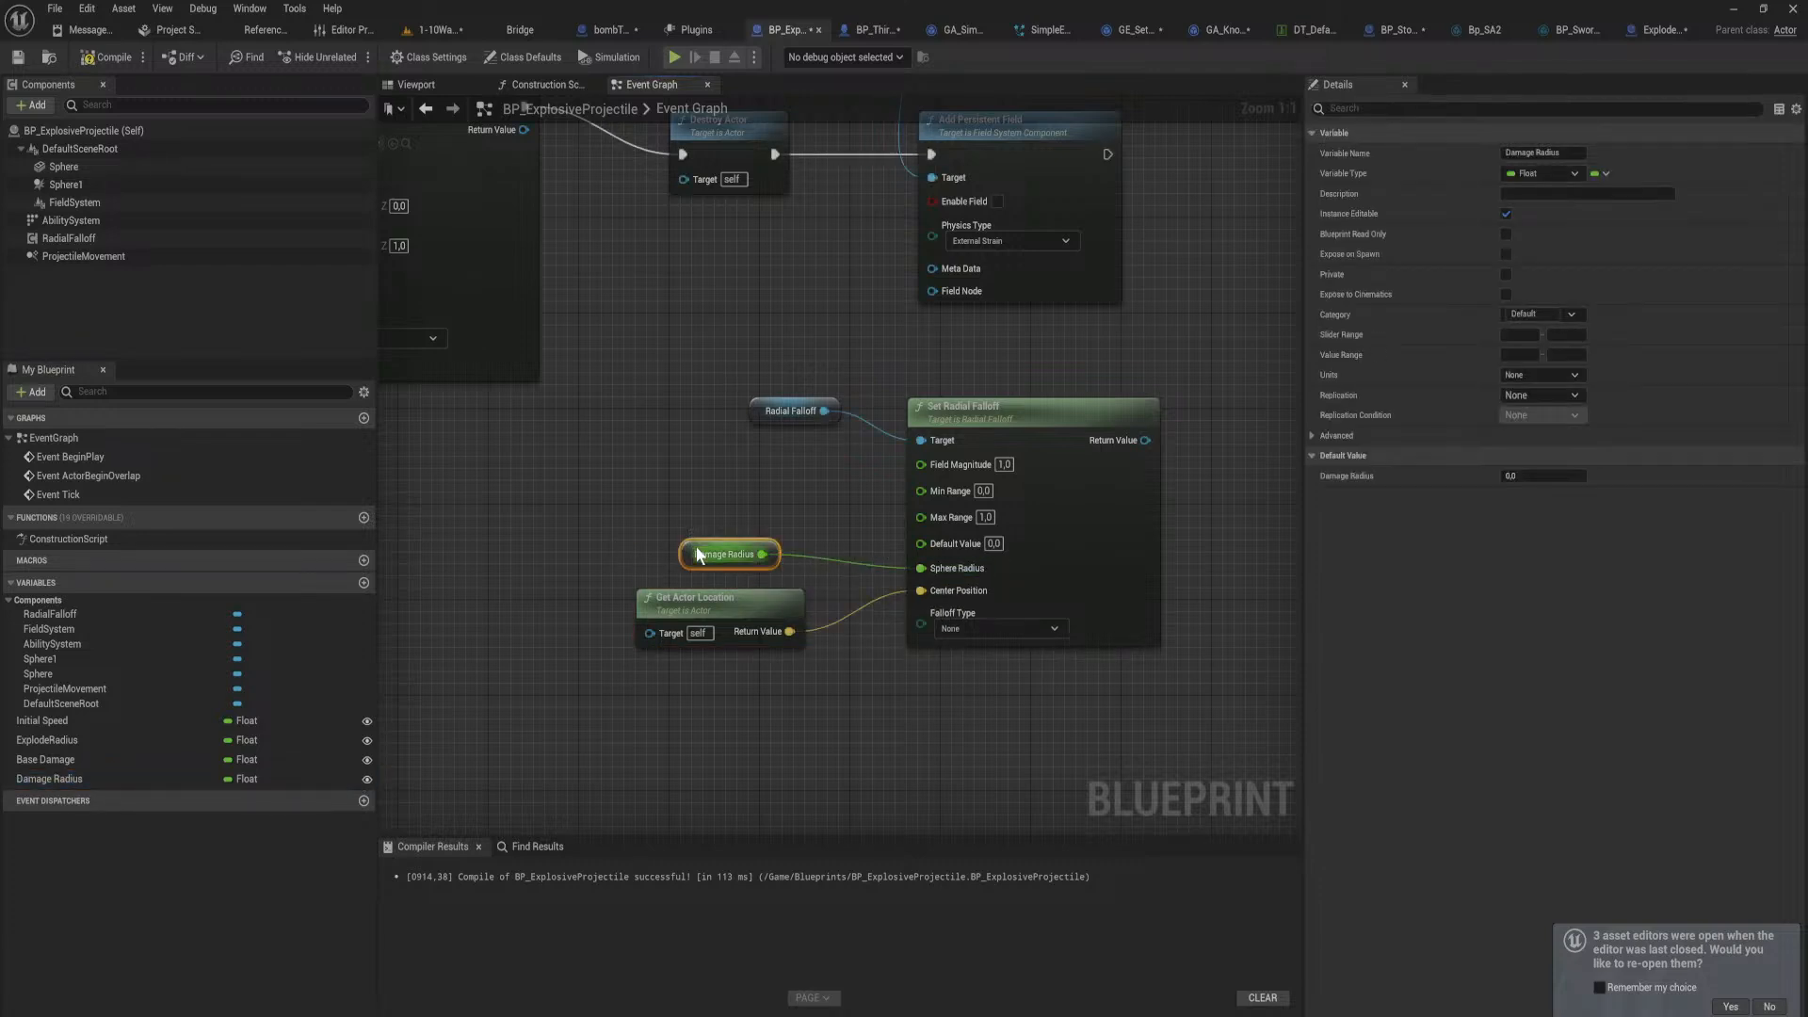
drag(685, 550, 644, 559)
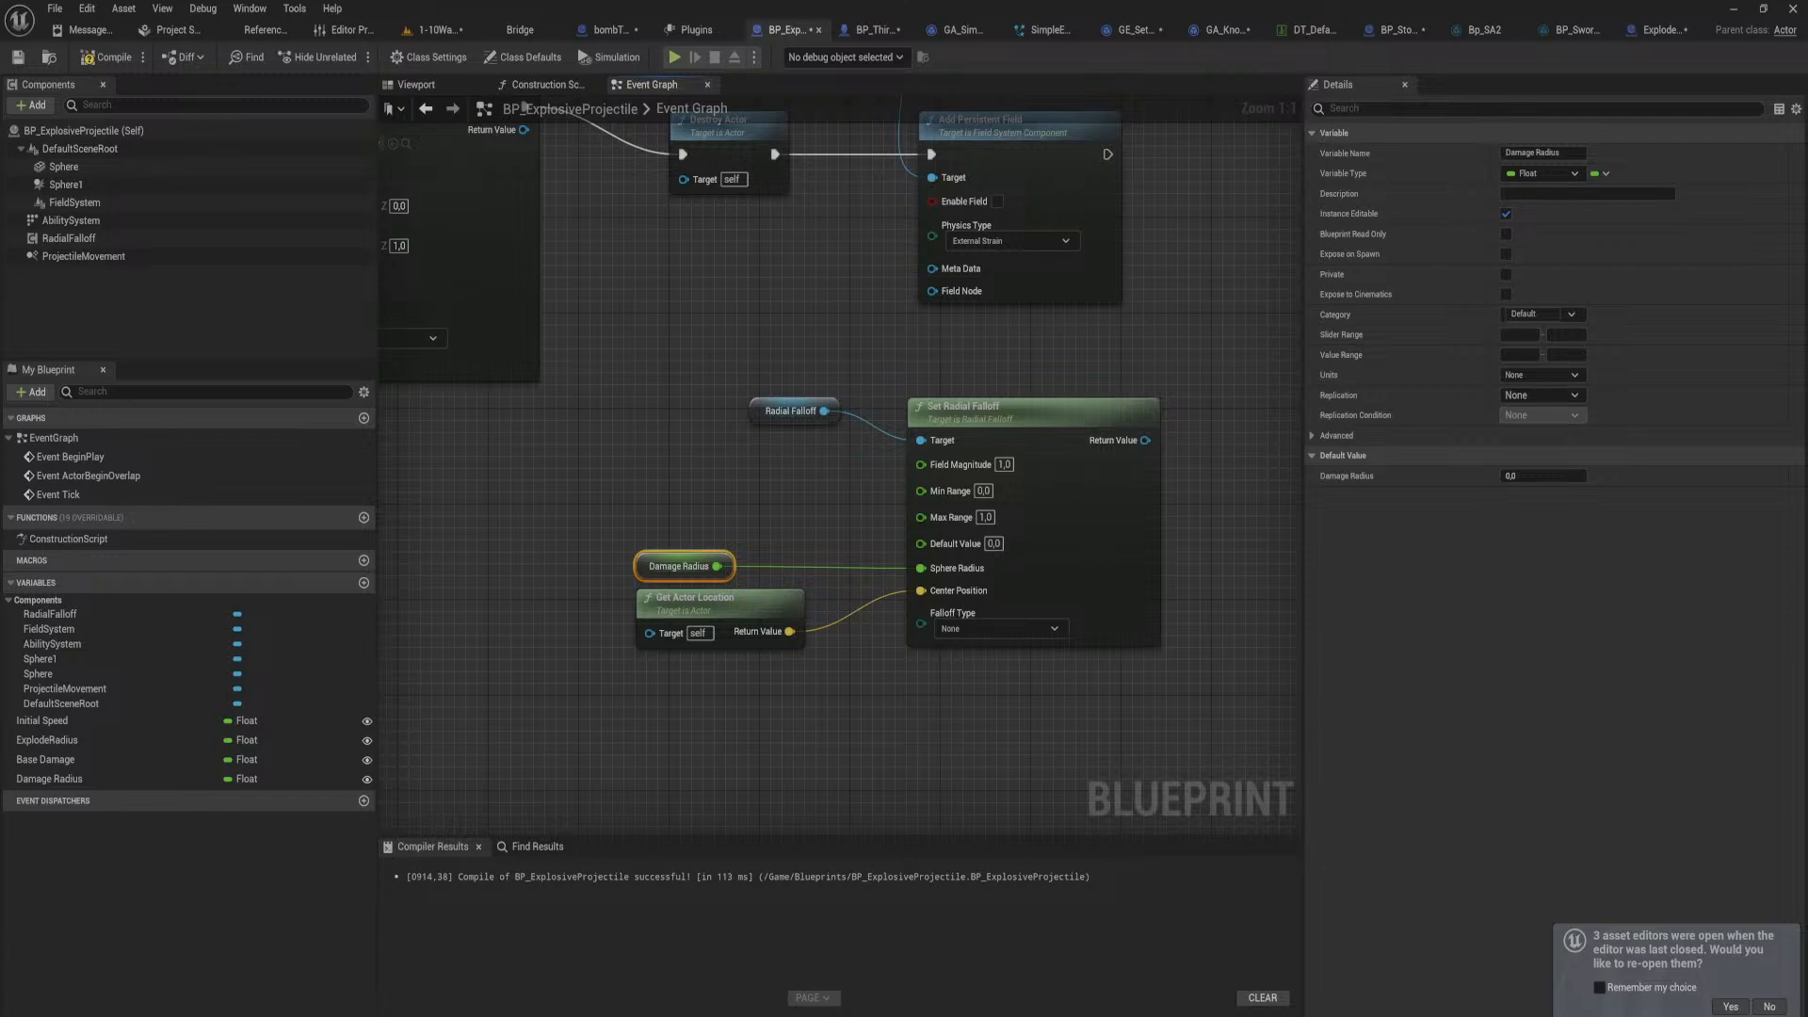
Step: Set the Set Radial Falloff node's Field Magnitude to 2500000, move the Radial Falloff reference above Damage Radius, and compile
click(1004, 464)
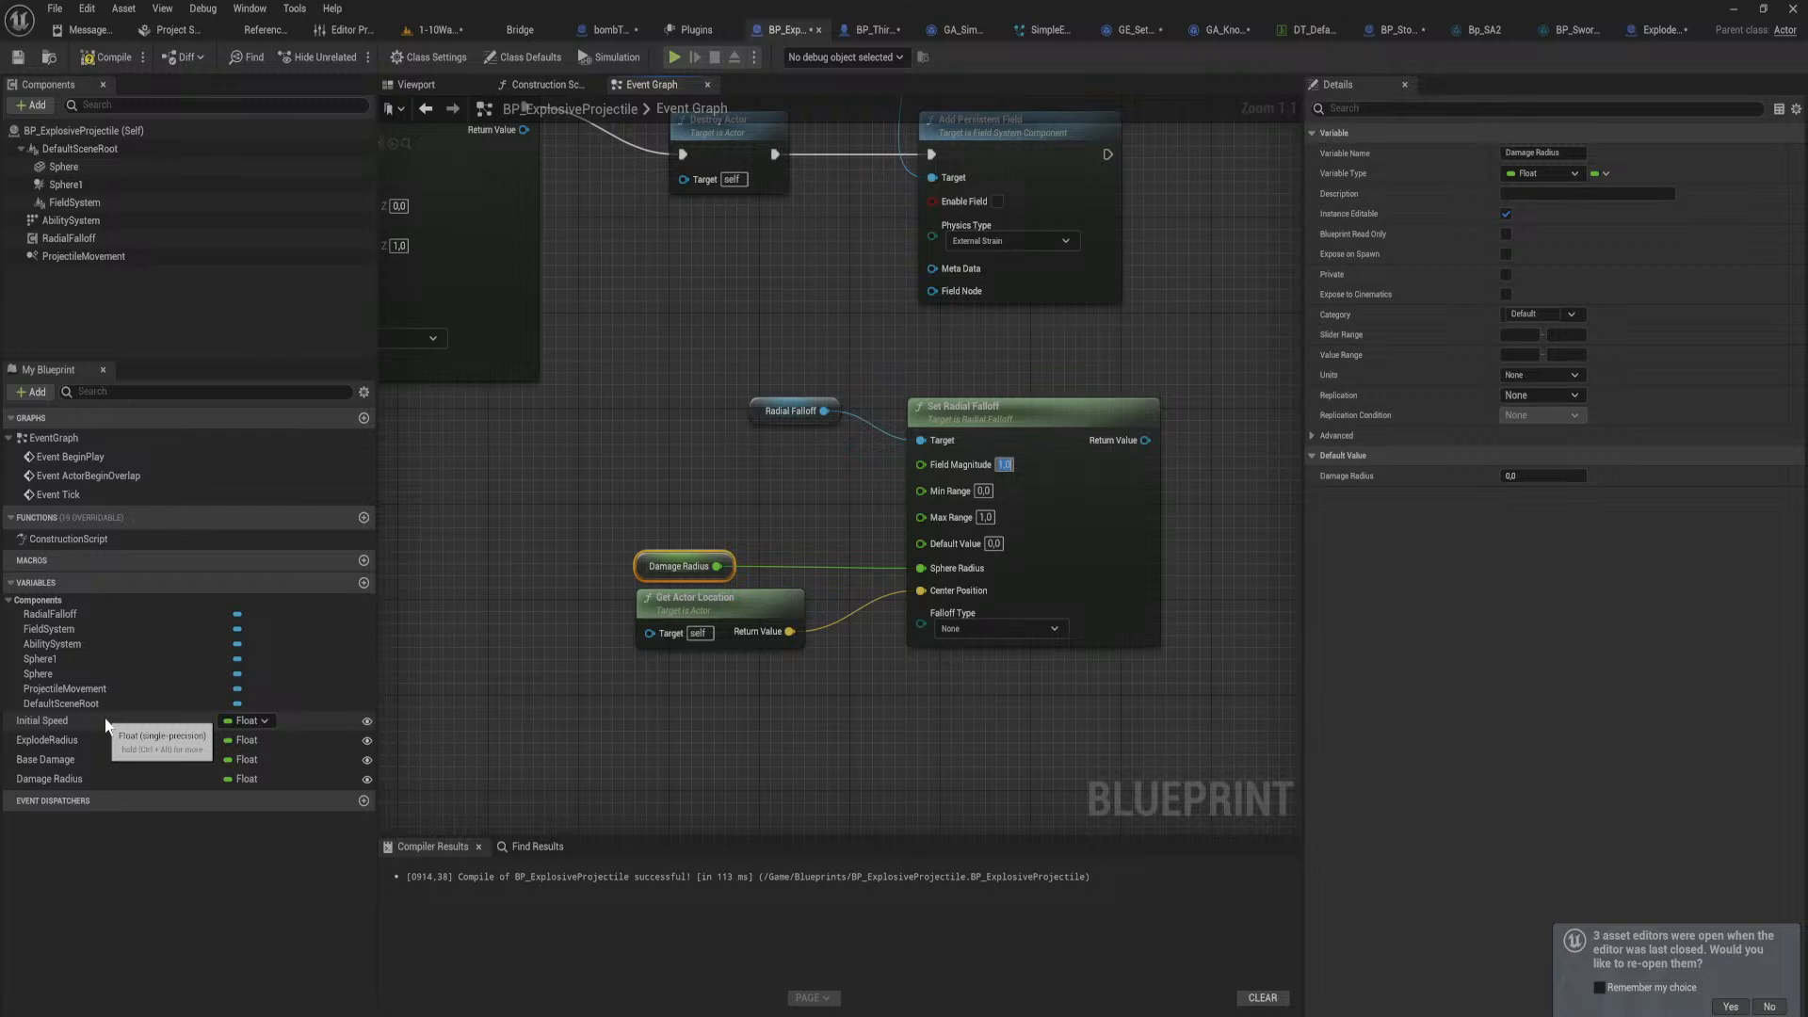
text(25000)
key(Return)
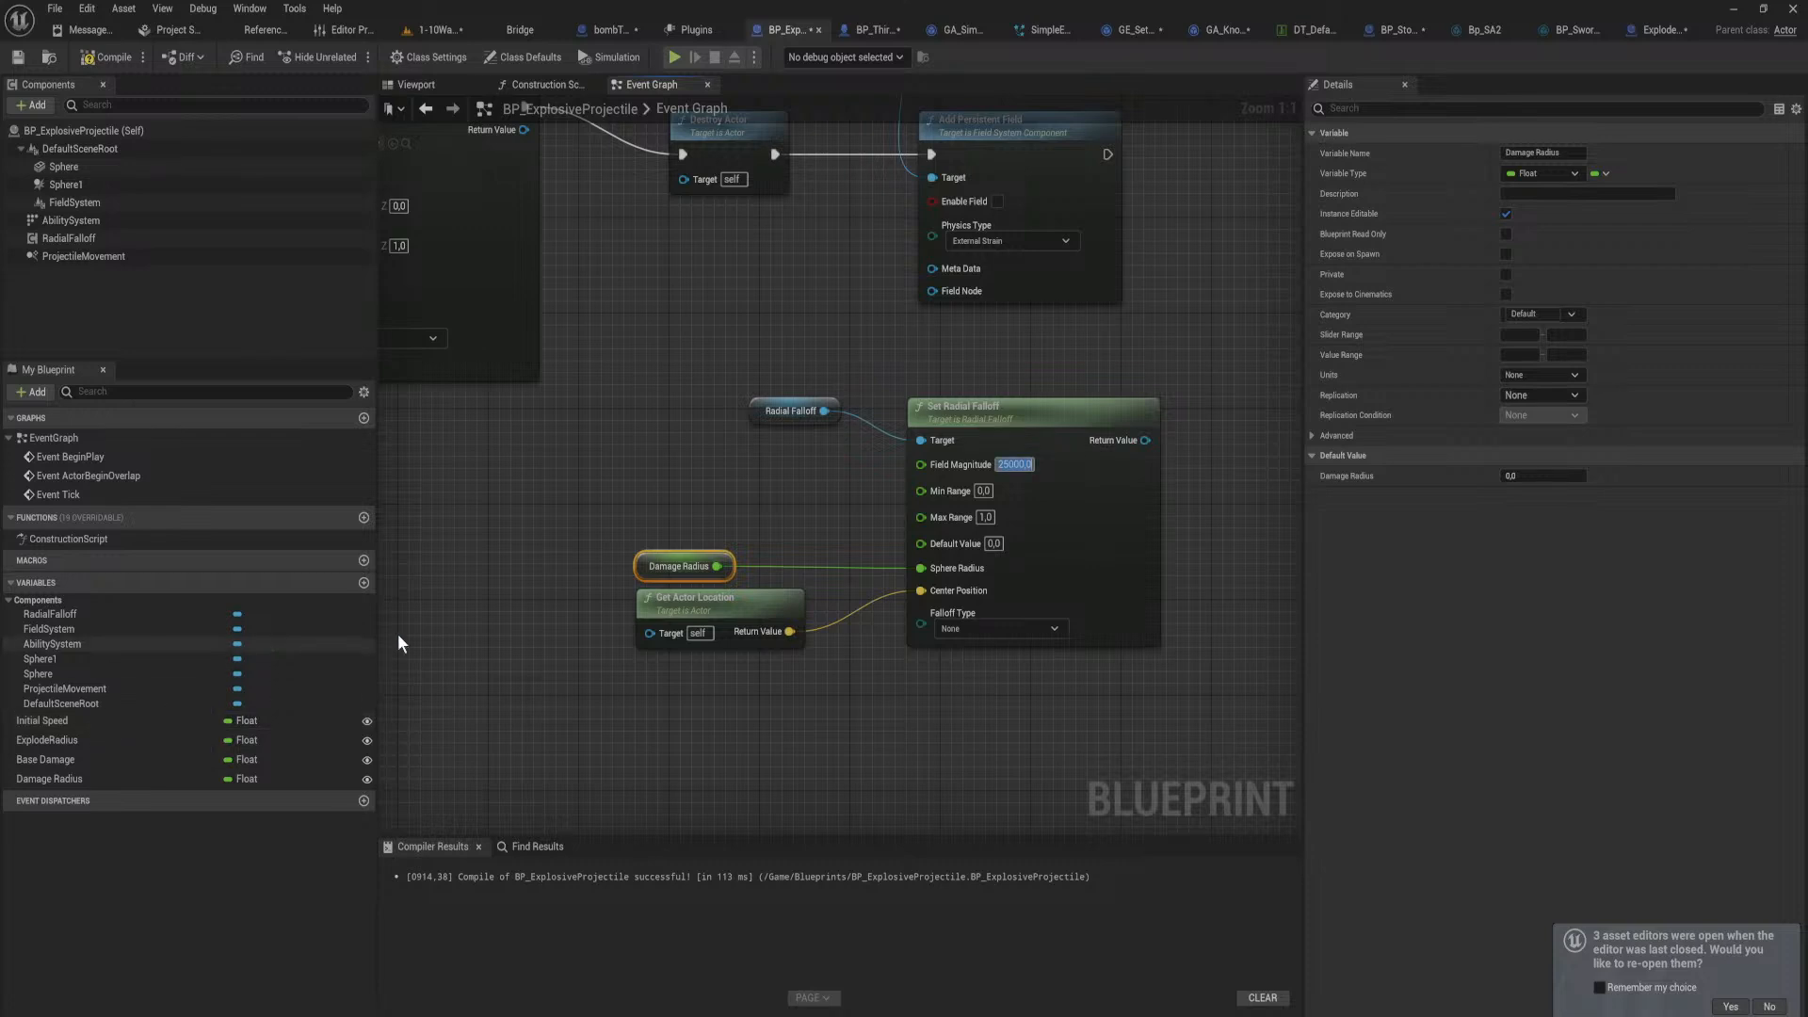
click(769, 414)
drag(770, 414, 664, 532)
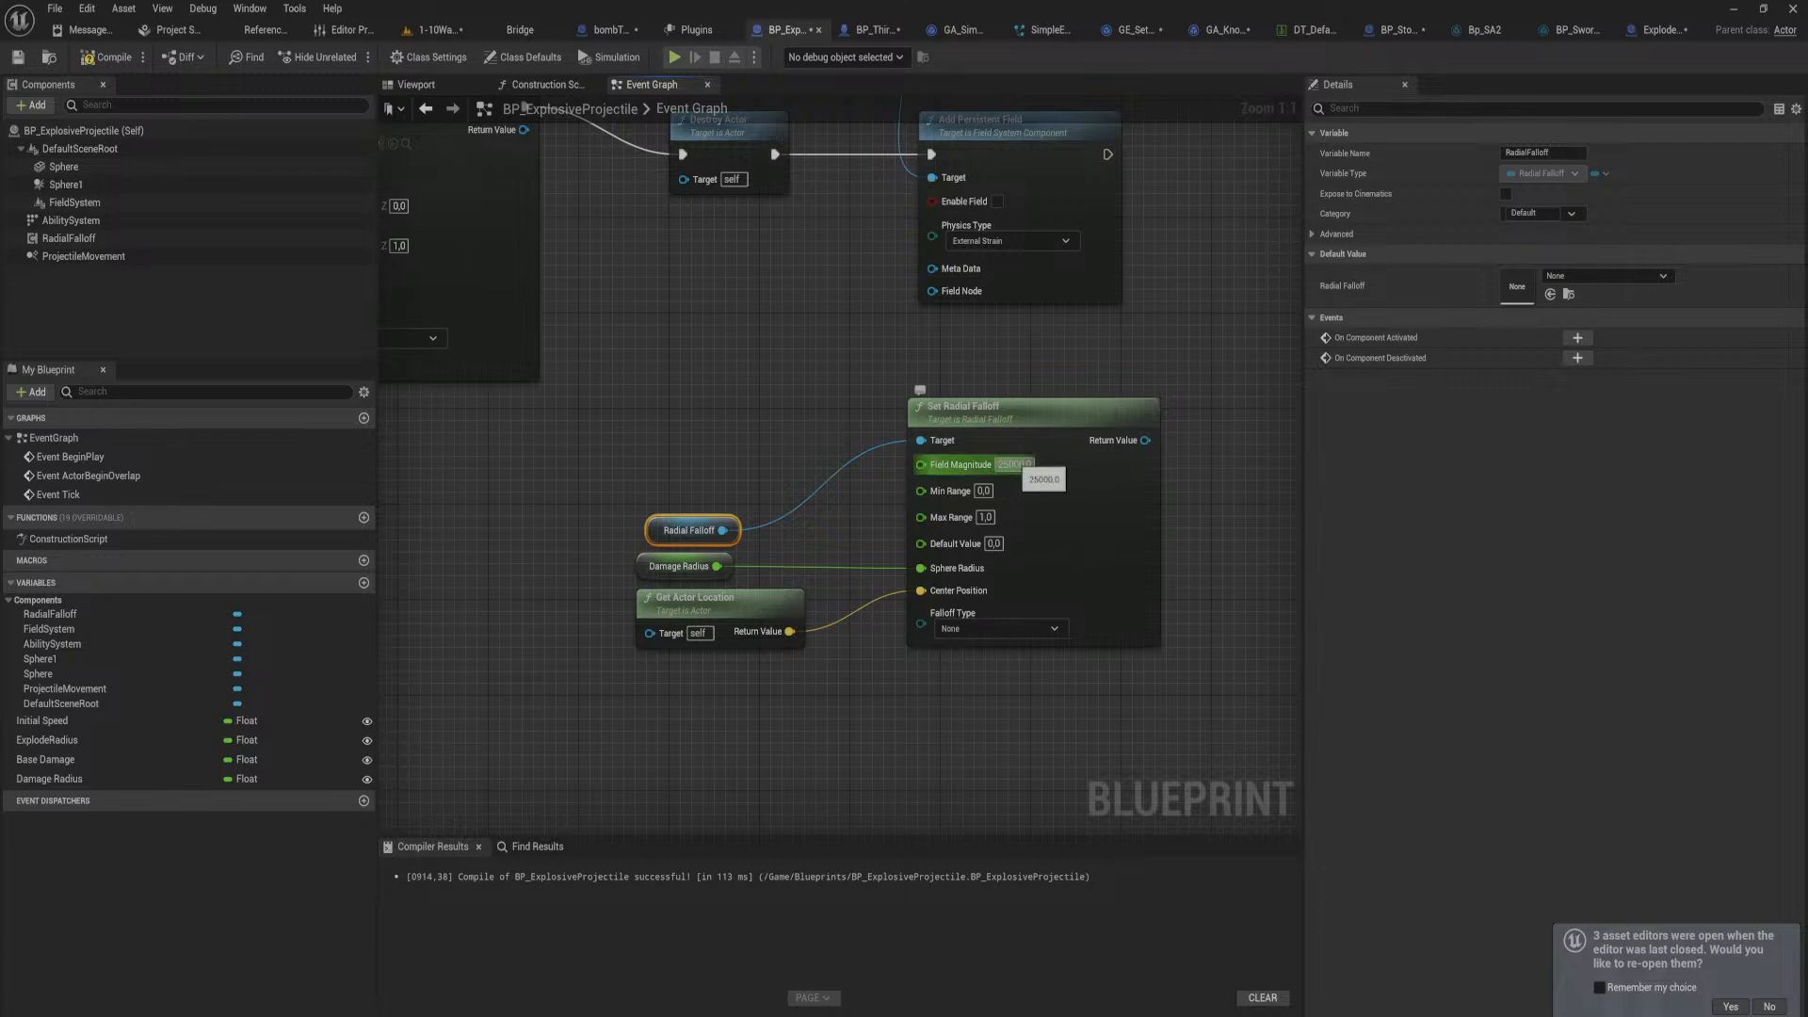
text(00)
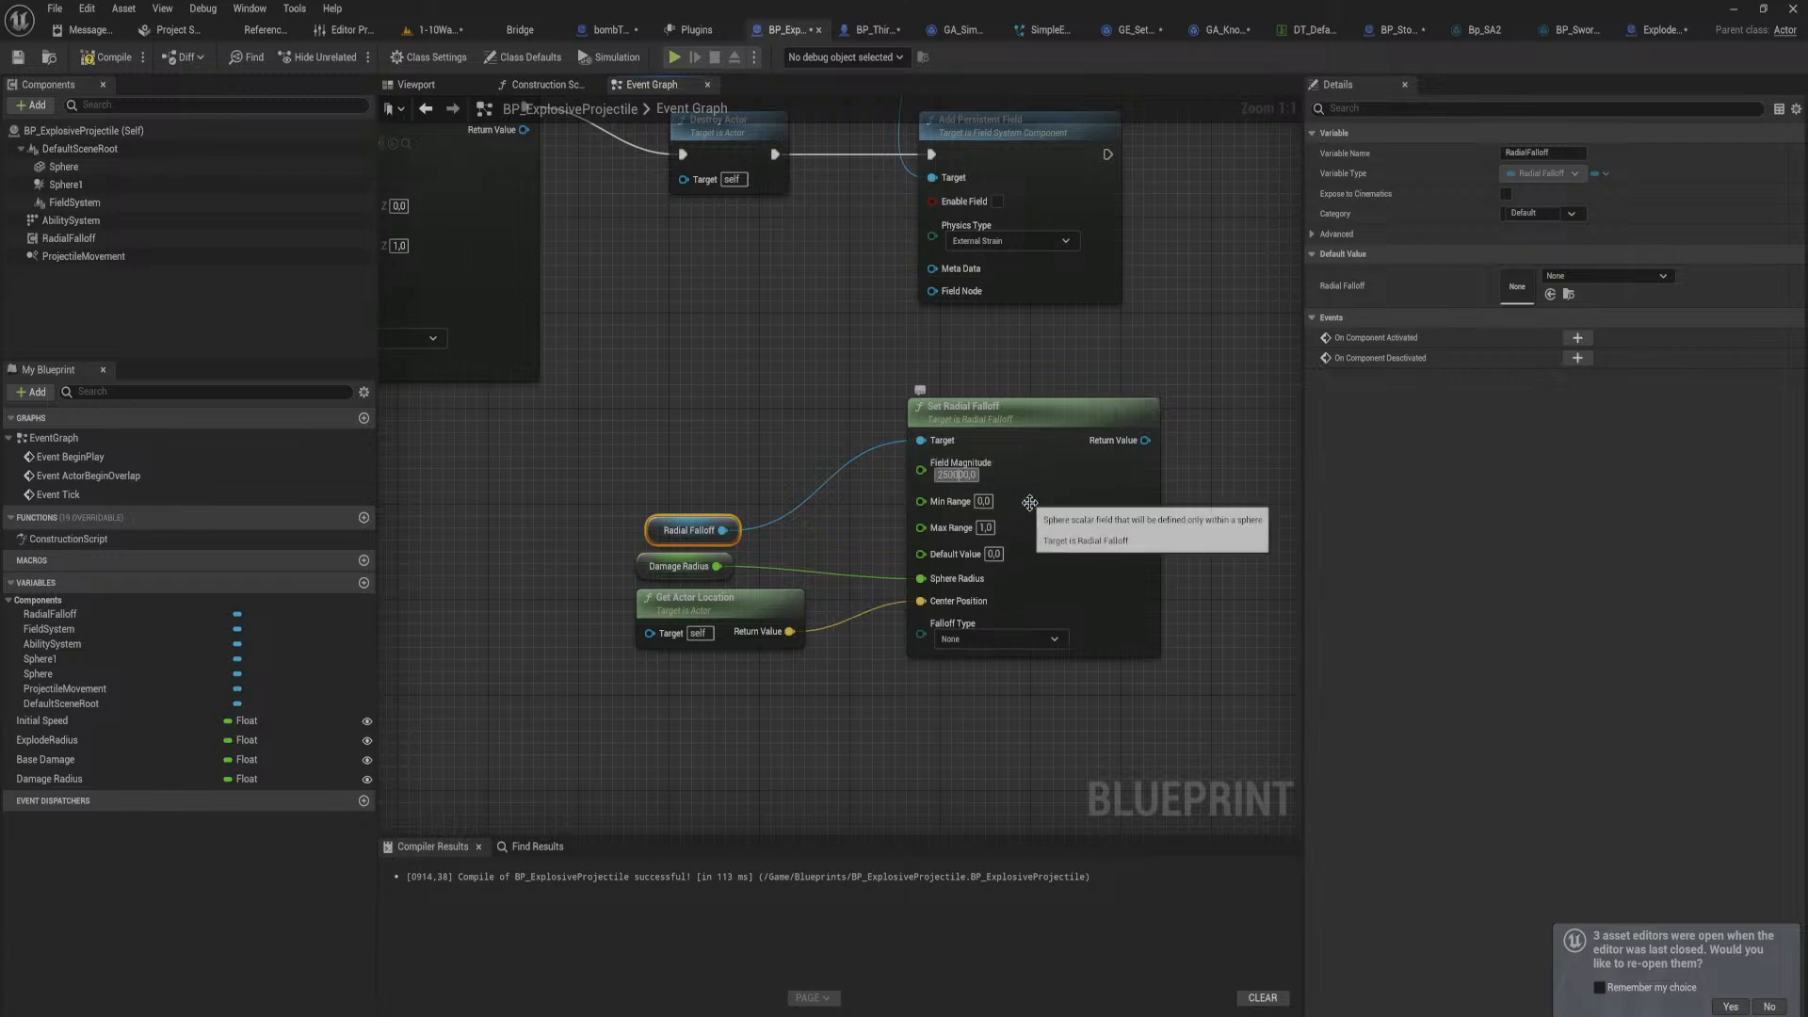
click(98, 61)
click(98, 58)
Step: Connect Set Radial Falloff's Return Value to Add Persistent Field's Field Node, turn on Enable Field, and compile
right_drag(619, 603, 423, 702)
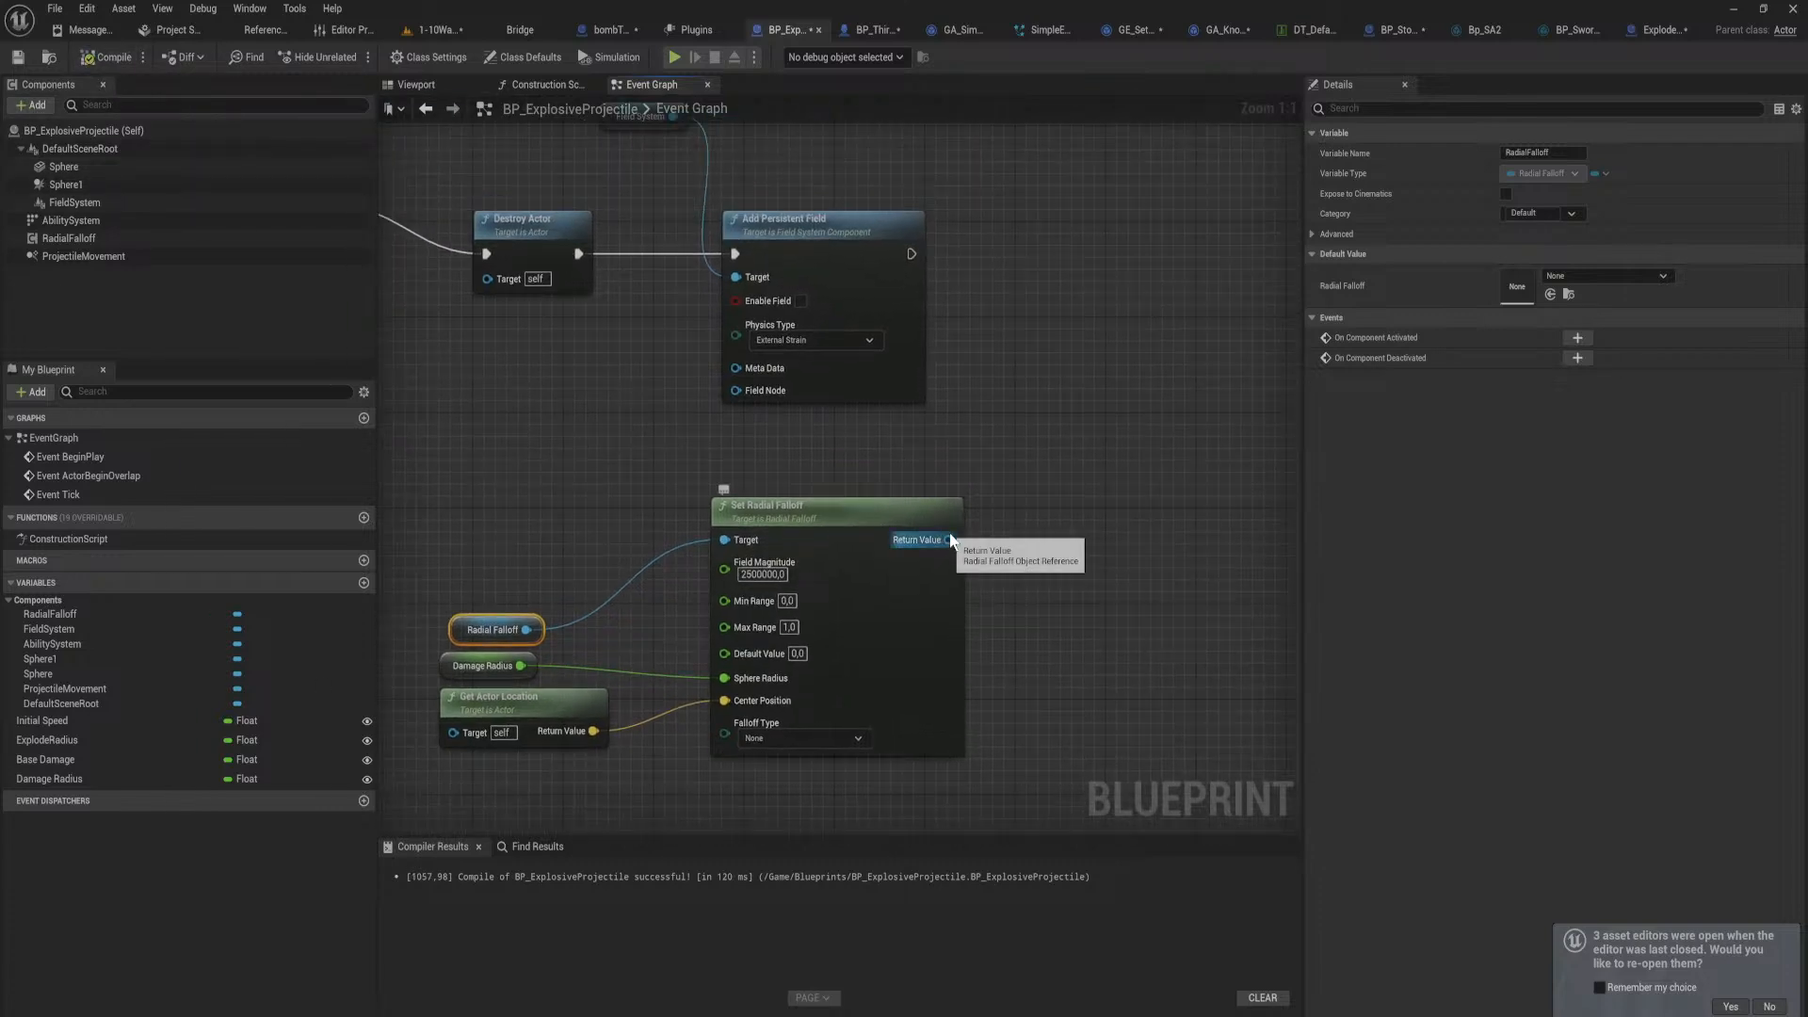
drag(949, 540, 751, 393)
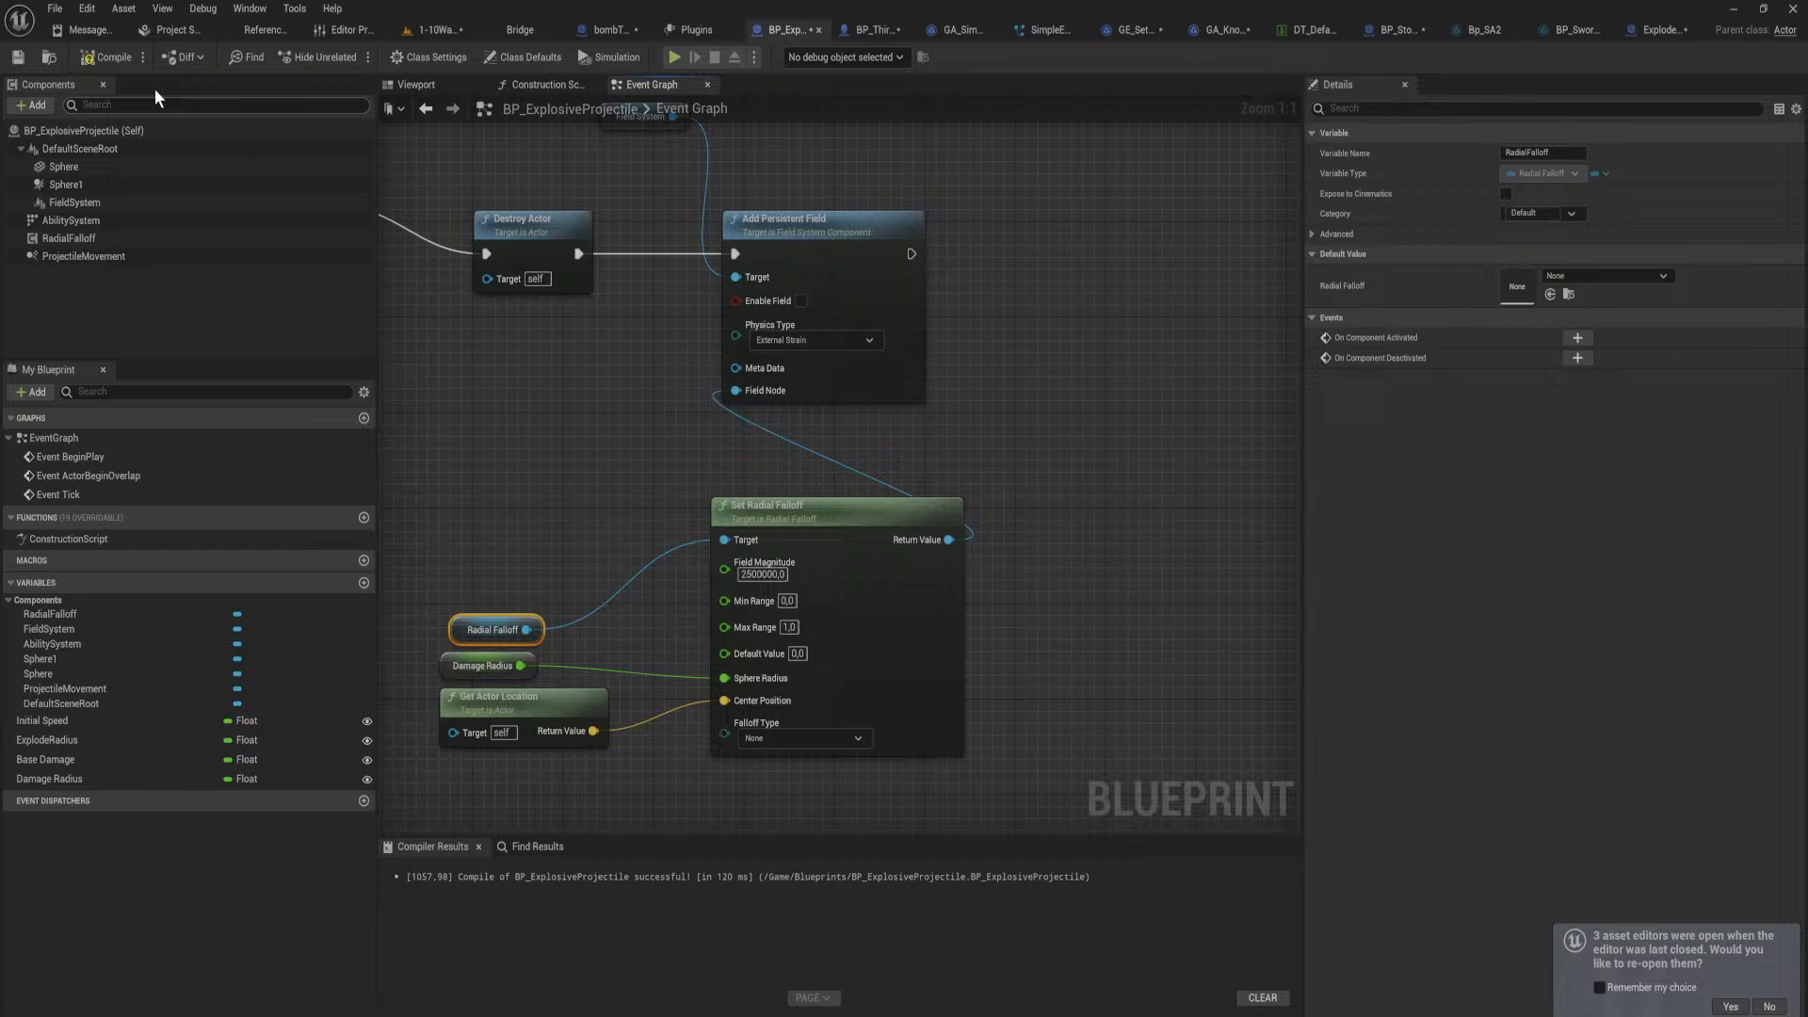
click(108, 62)
right_drag(596, 263, 824, 300)
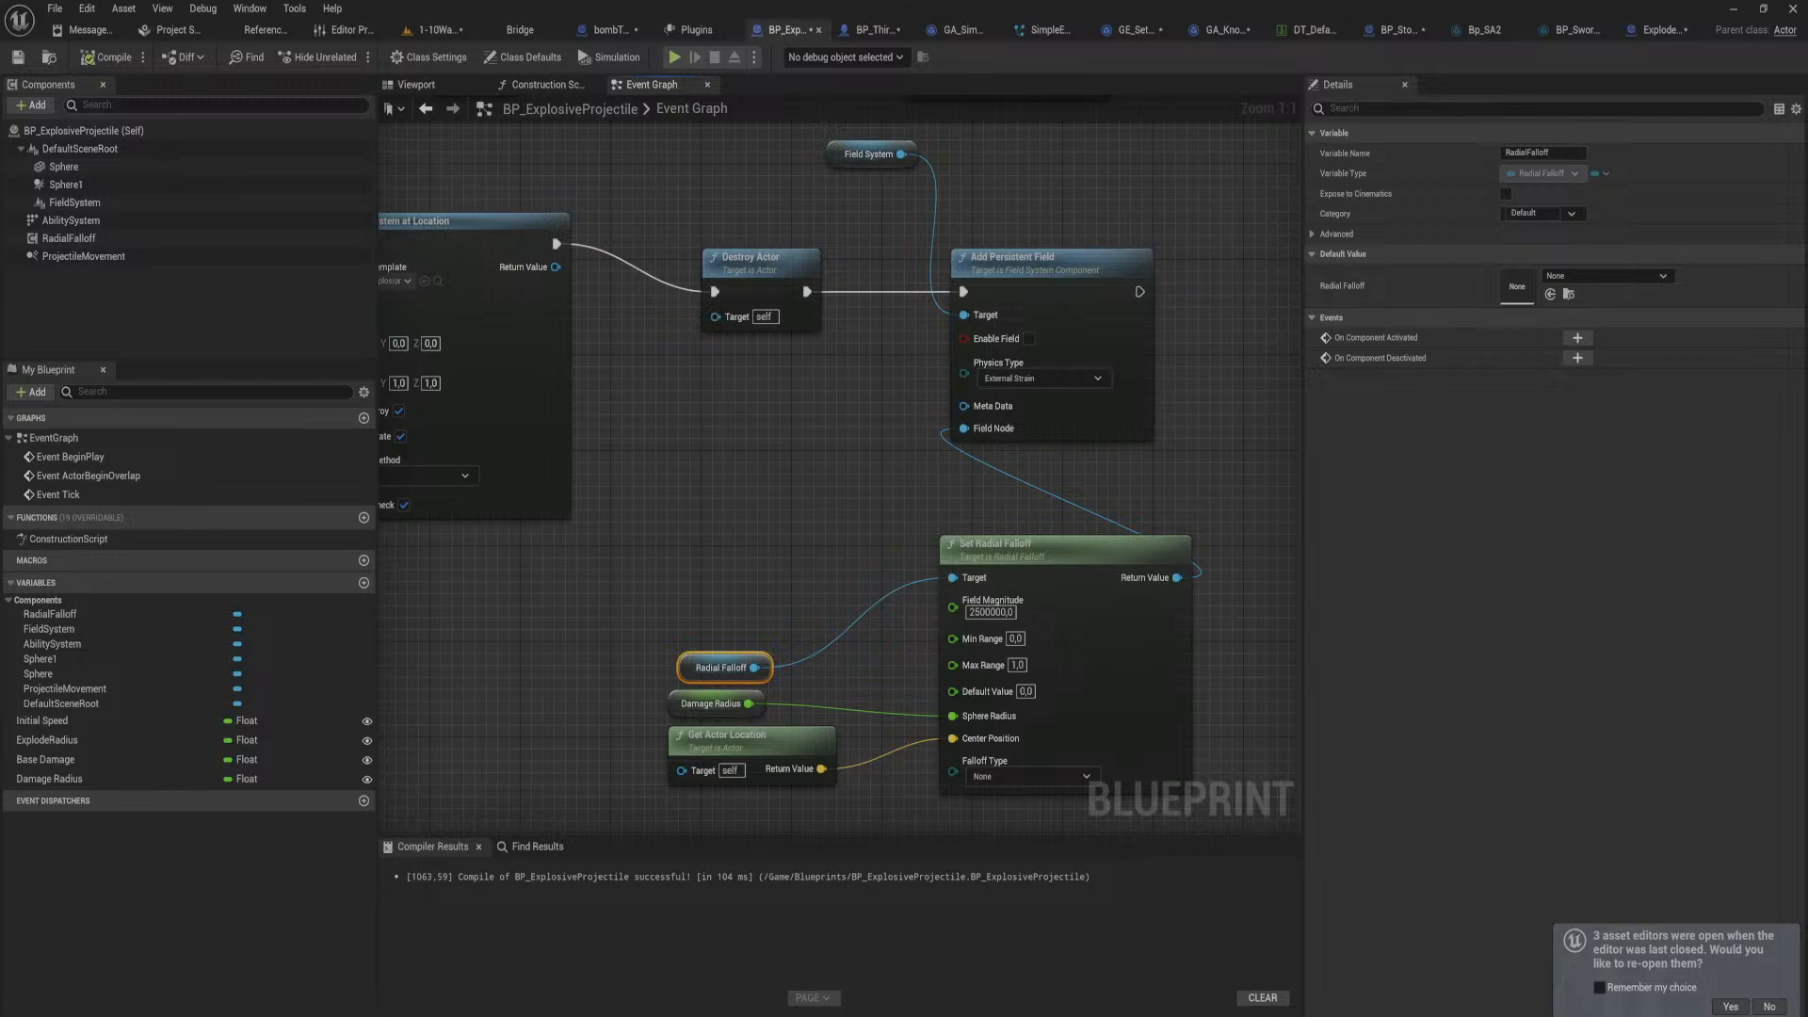
click(1029, 339)
click(115, 58)
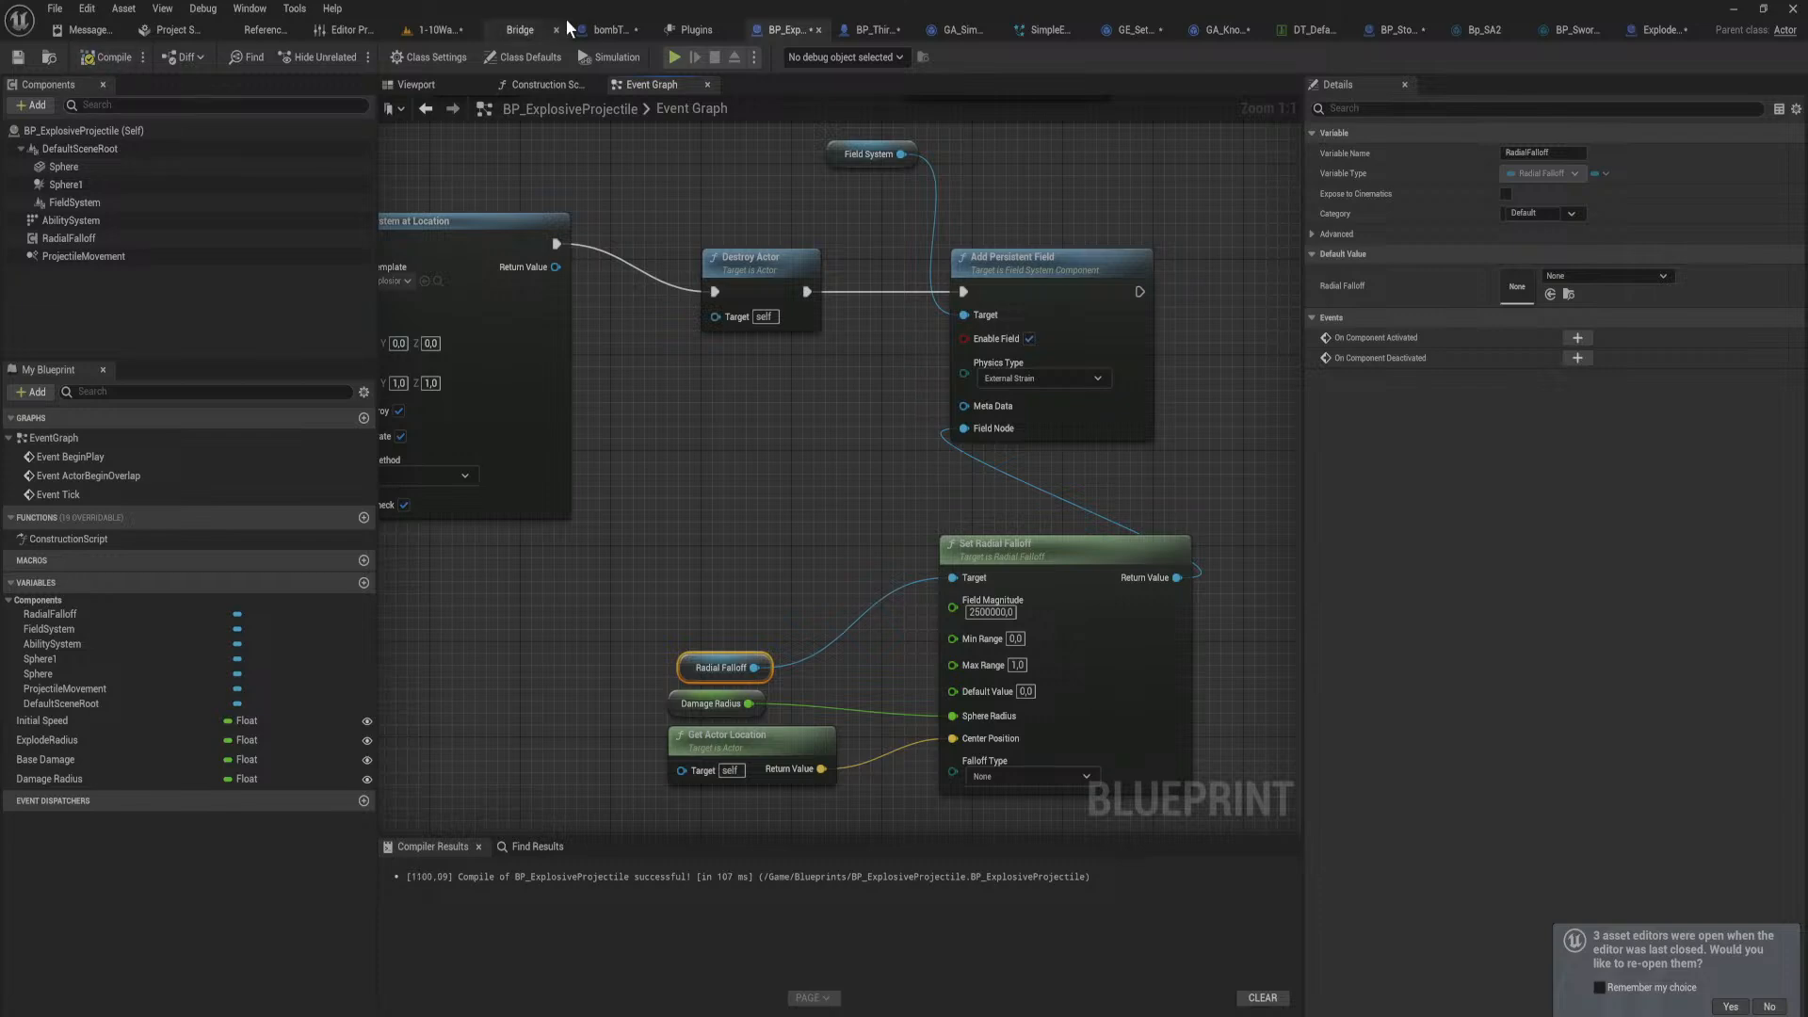
Step: Return to the level, bring the GC_Box doorway wall into view, and start a play test there
click(445, 28)
mouse_move(902, 461)
right_down()
mouse_move(1300, 443)
mouse_move(848, 442)
mouse_move(1356, 424)
mouse_move(989, 471)
mouse_move(902, 461)
right_up()
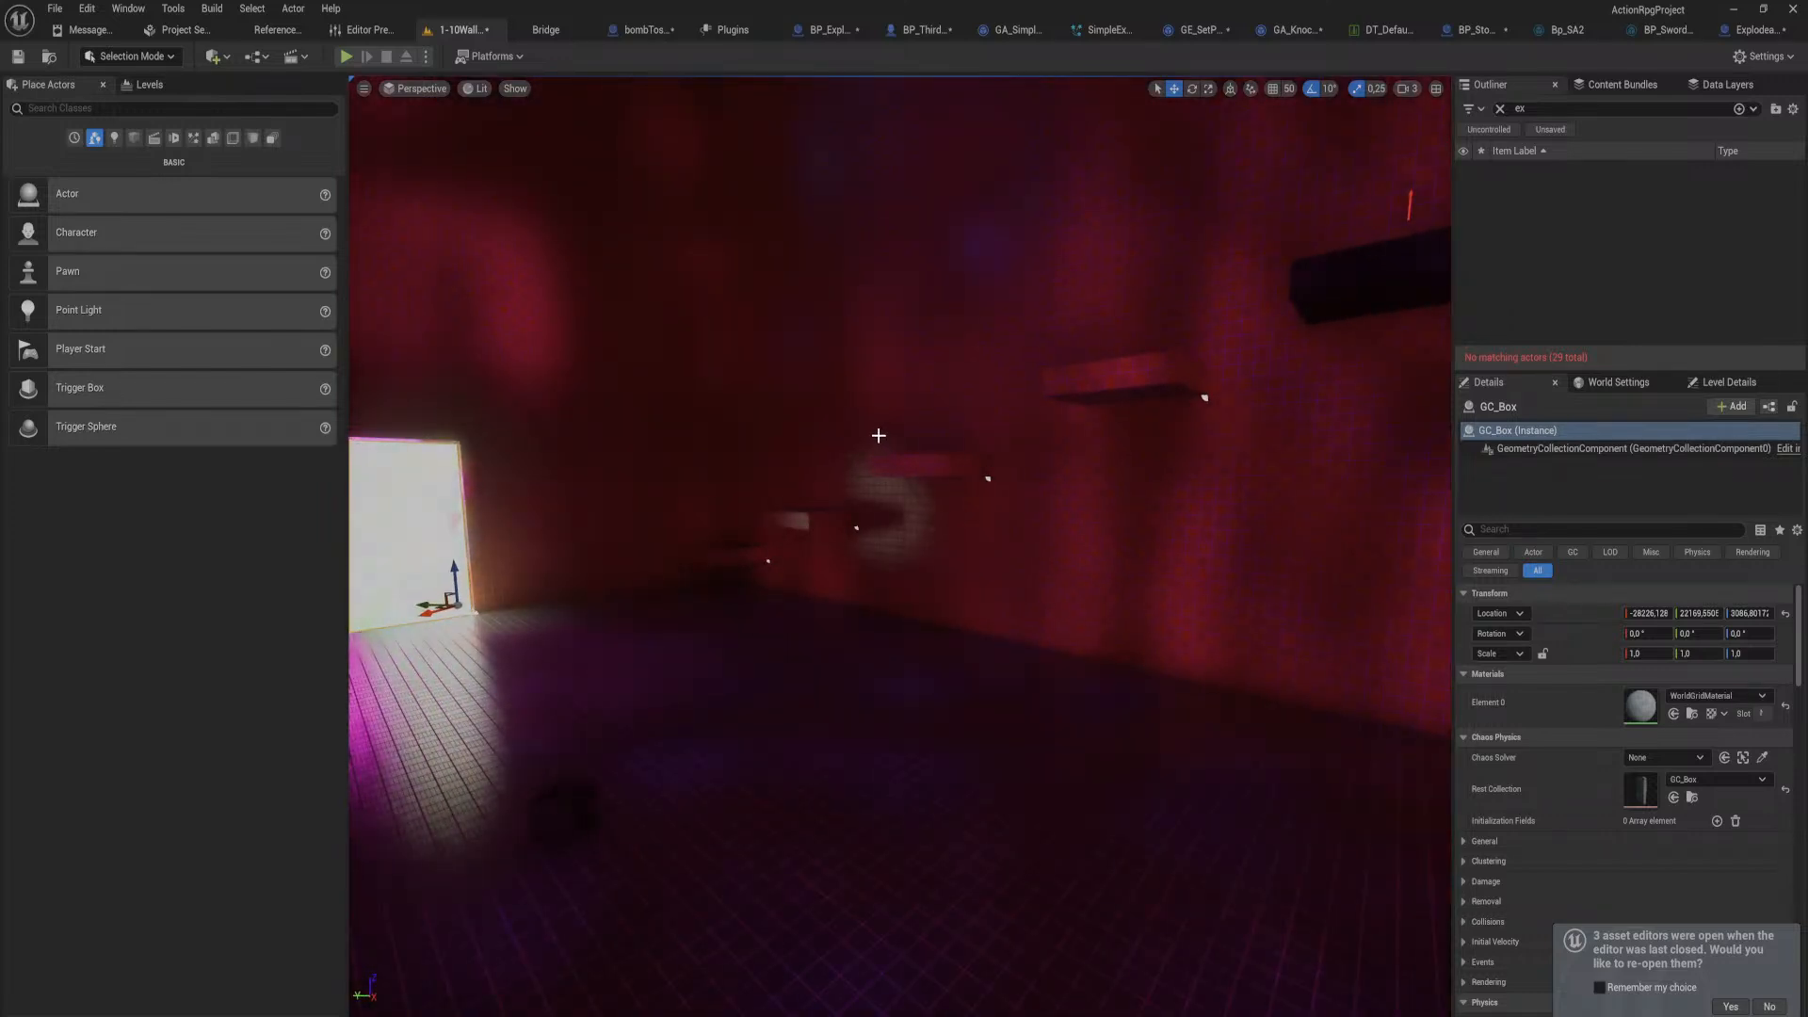
right_drag(876, 471, 603, 466)
key(w)
mouse_move(767, 418)
right_down()
mouse_move(951, 470)
mouse_move(932, 659)
mouse_move(766, 418)
right_up()
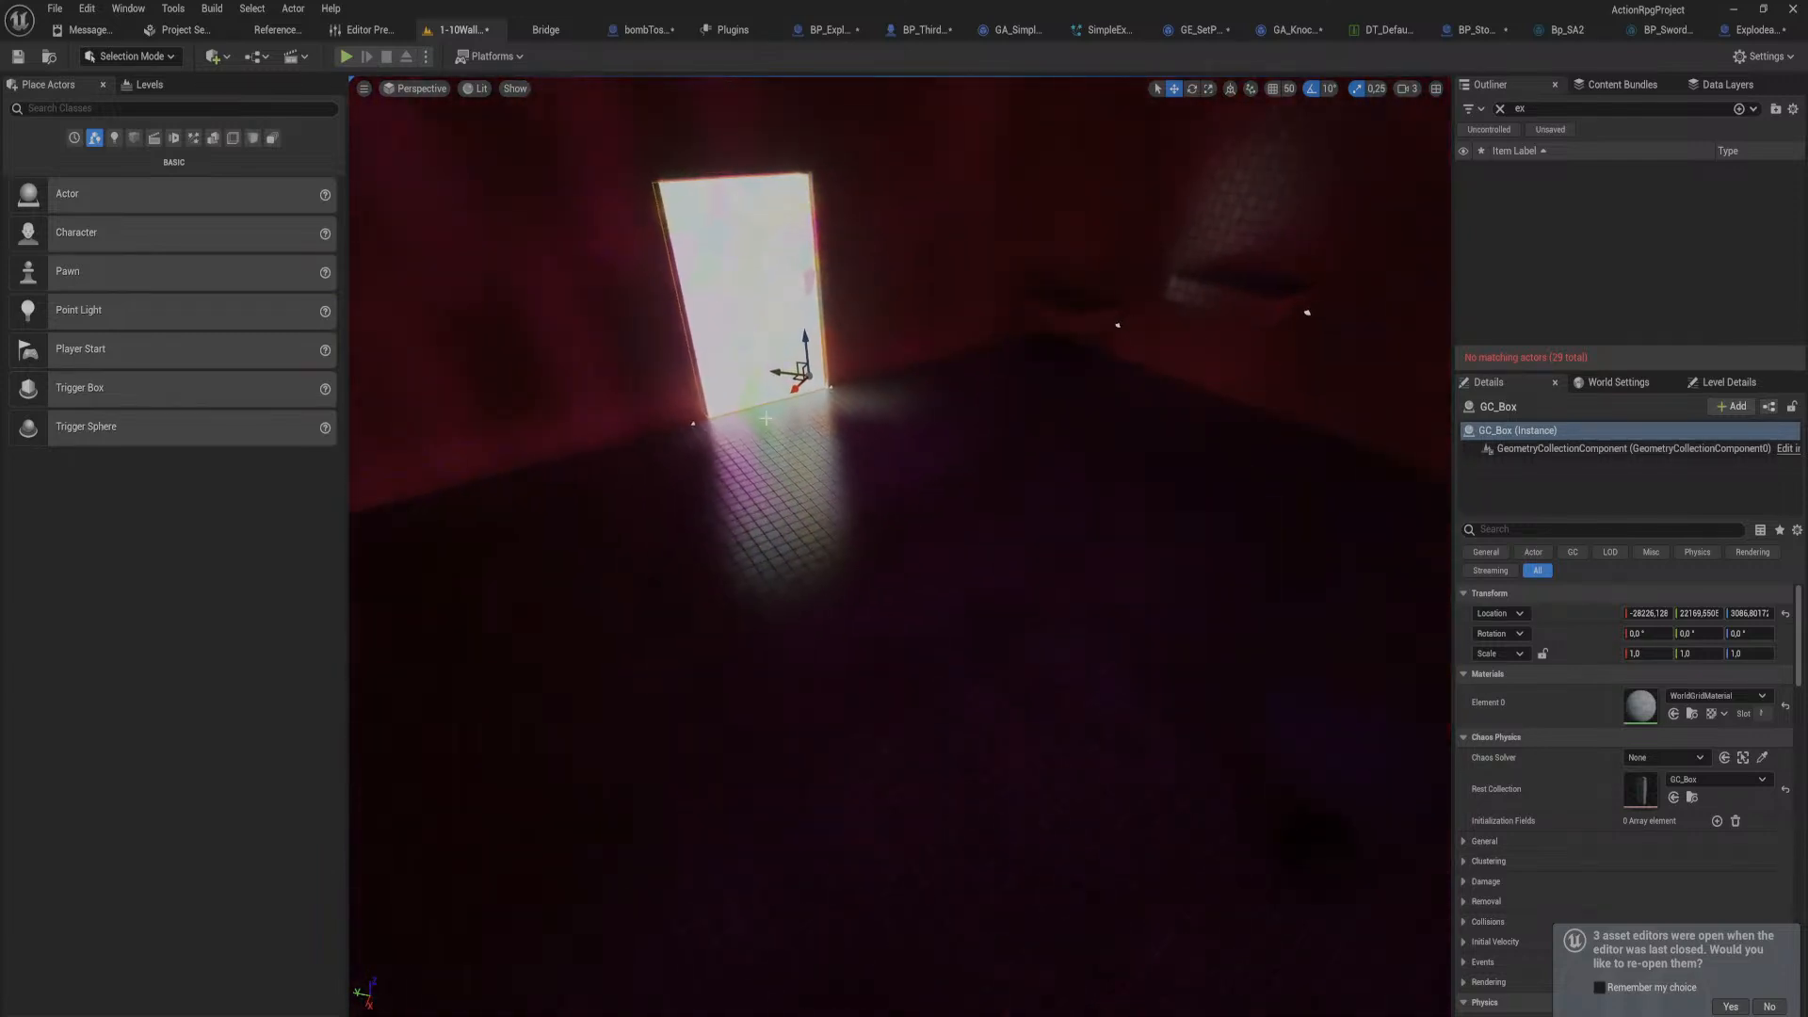
click(345, 57)
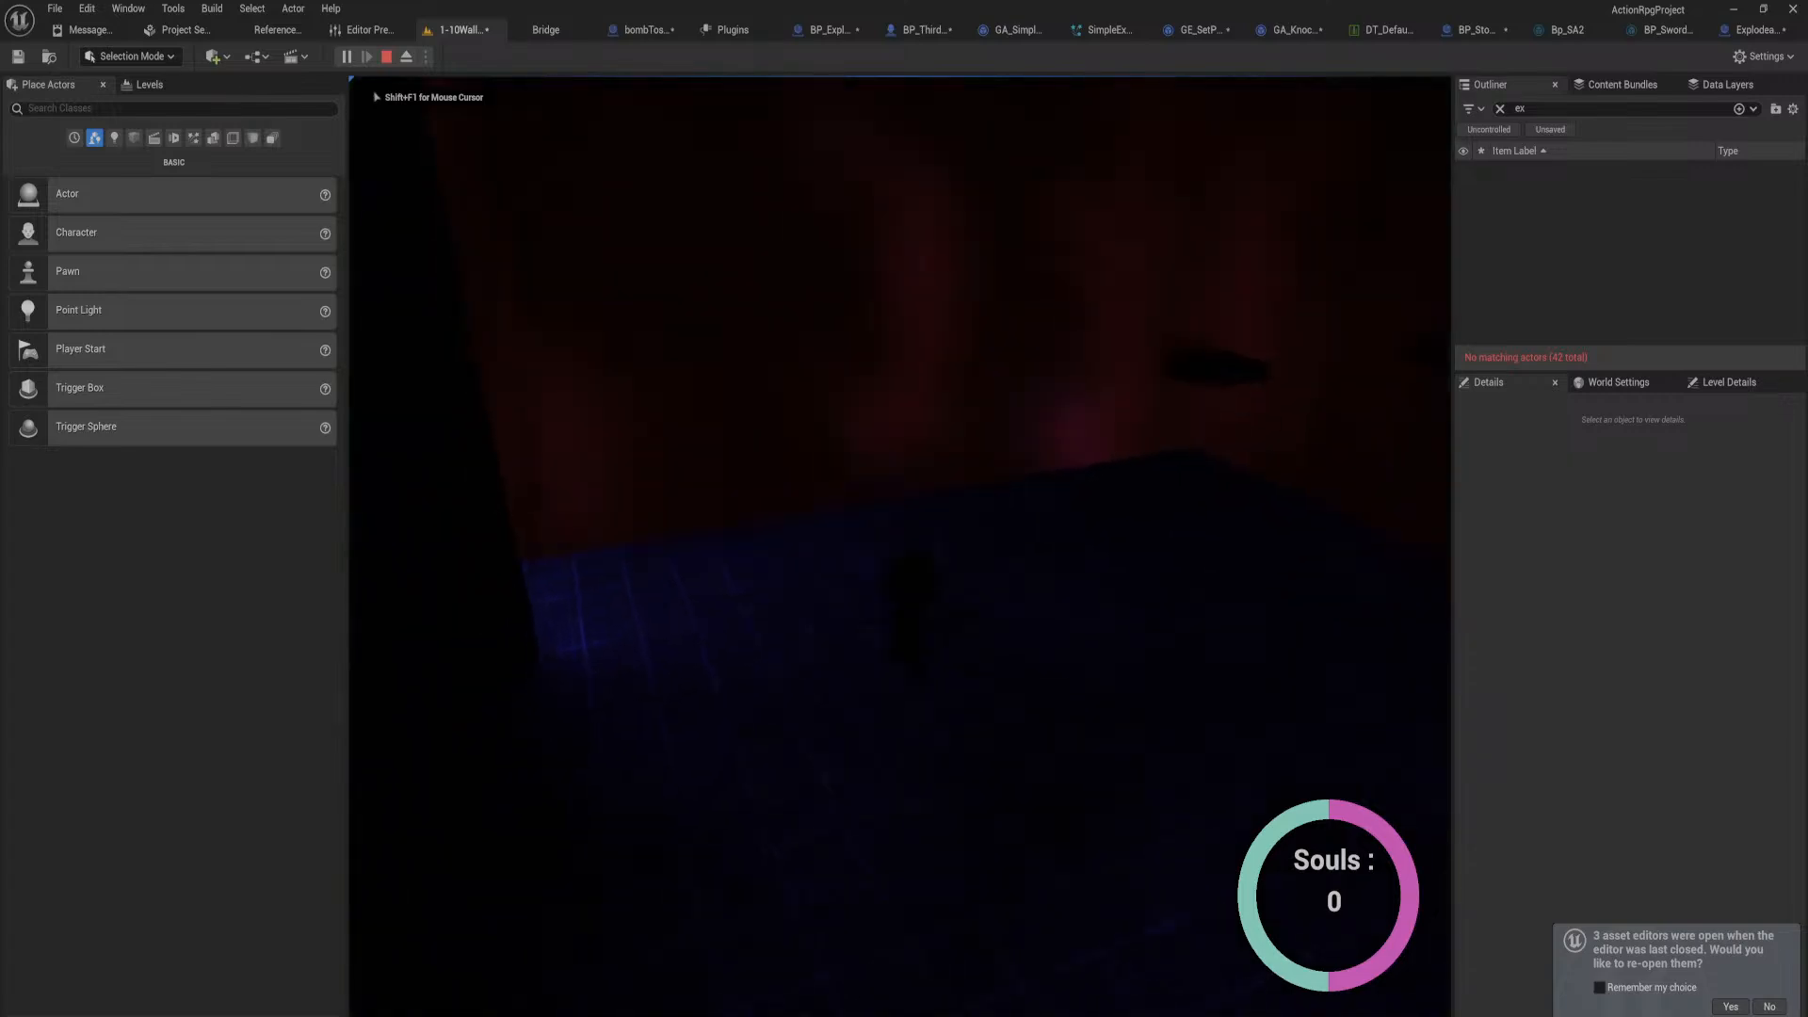
Step: Move the character around in front of the GC_Box wall so the tossed projectiles explode beside it, and end the play test
key(w)
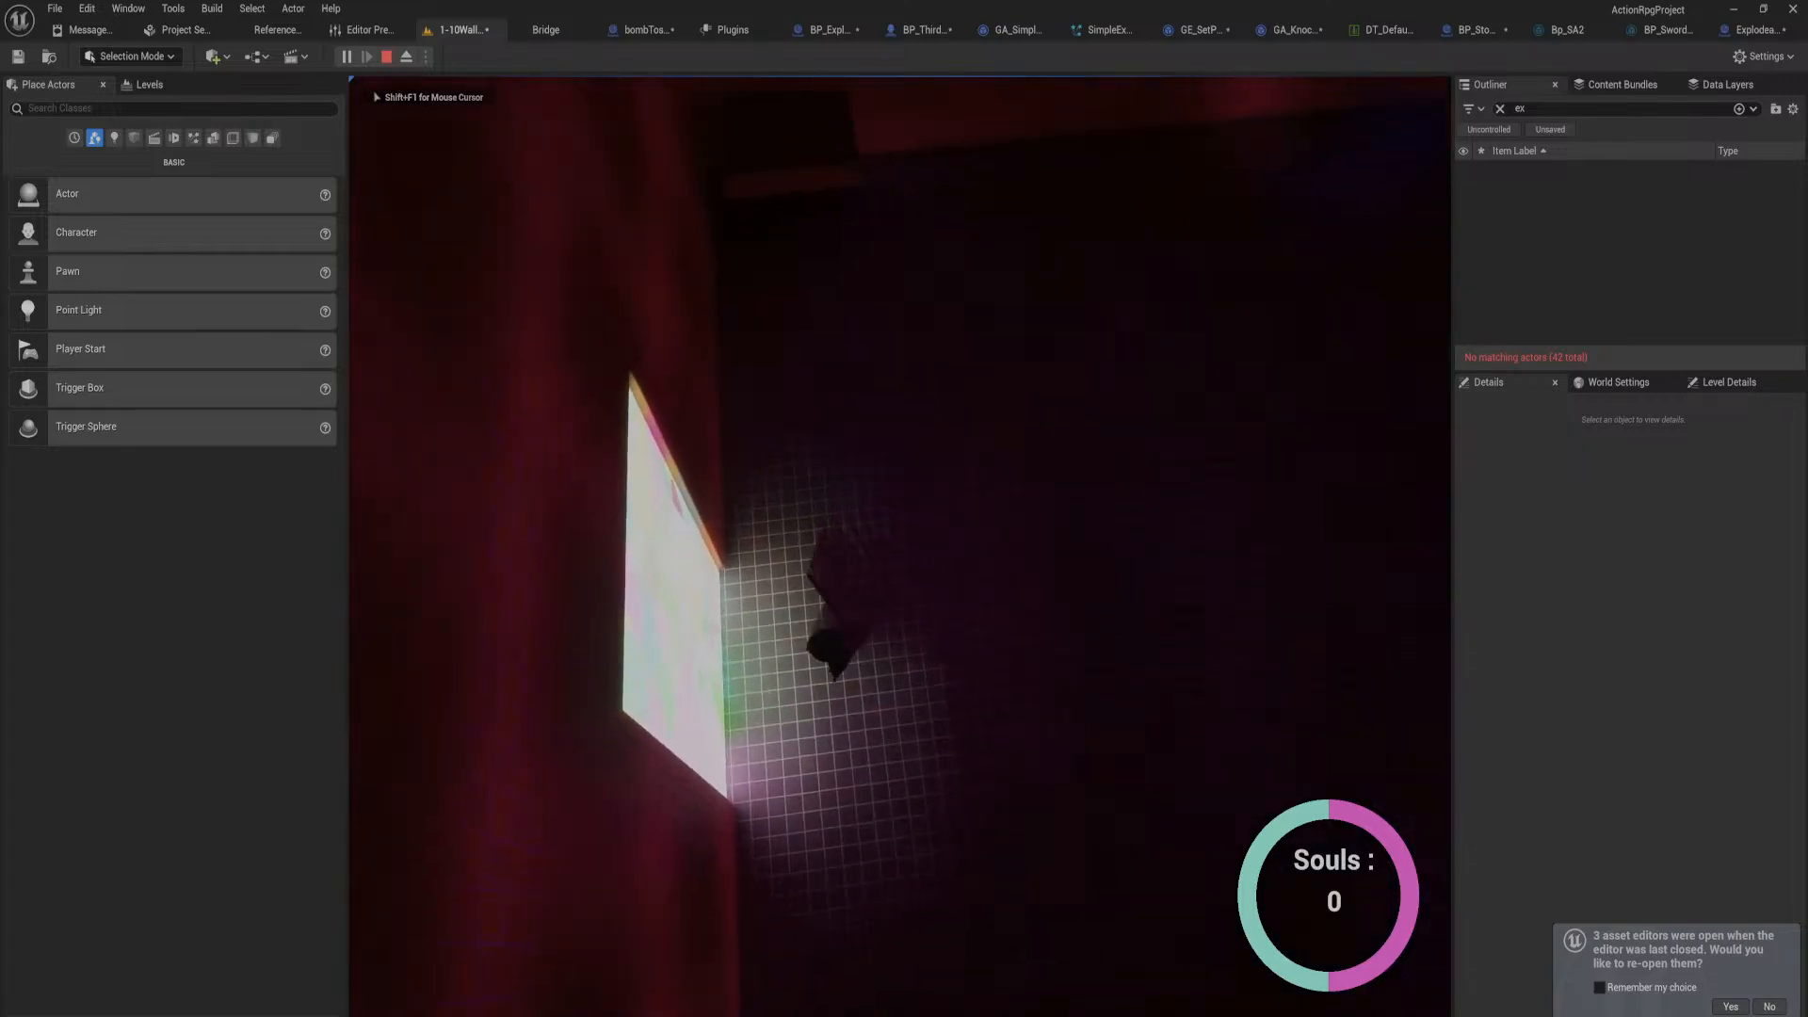
key(w)
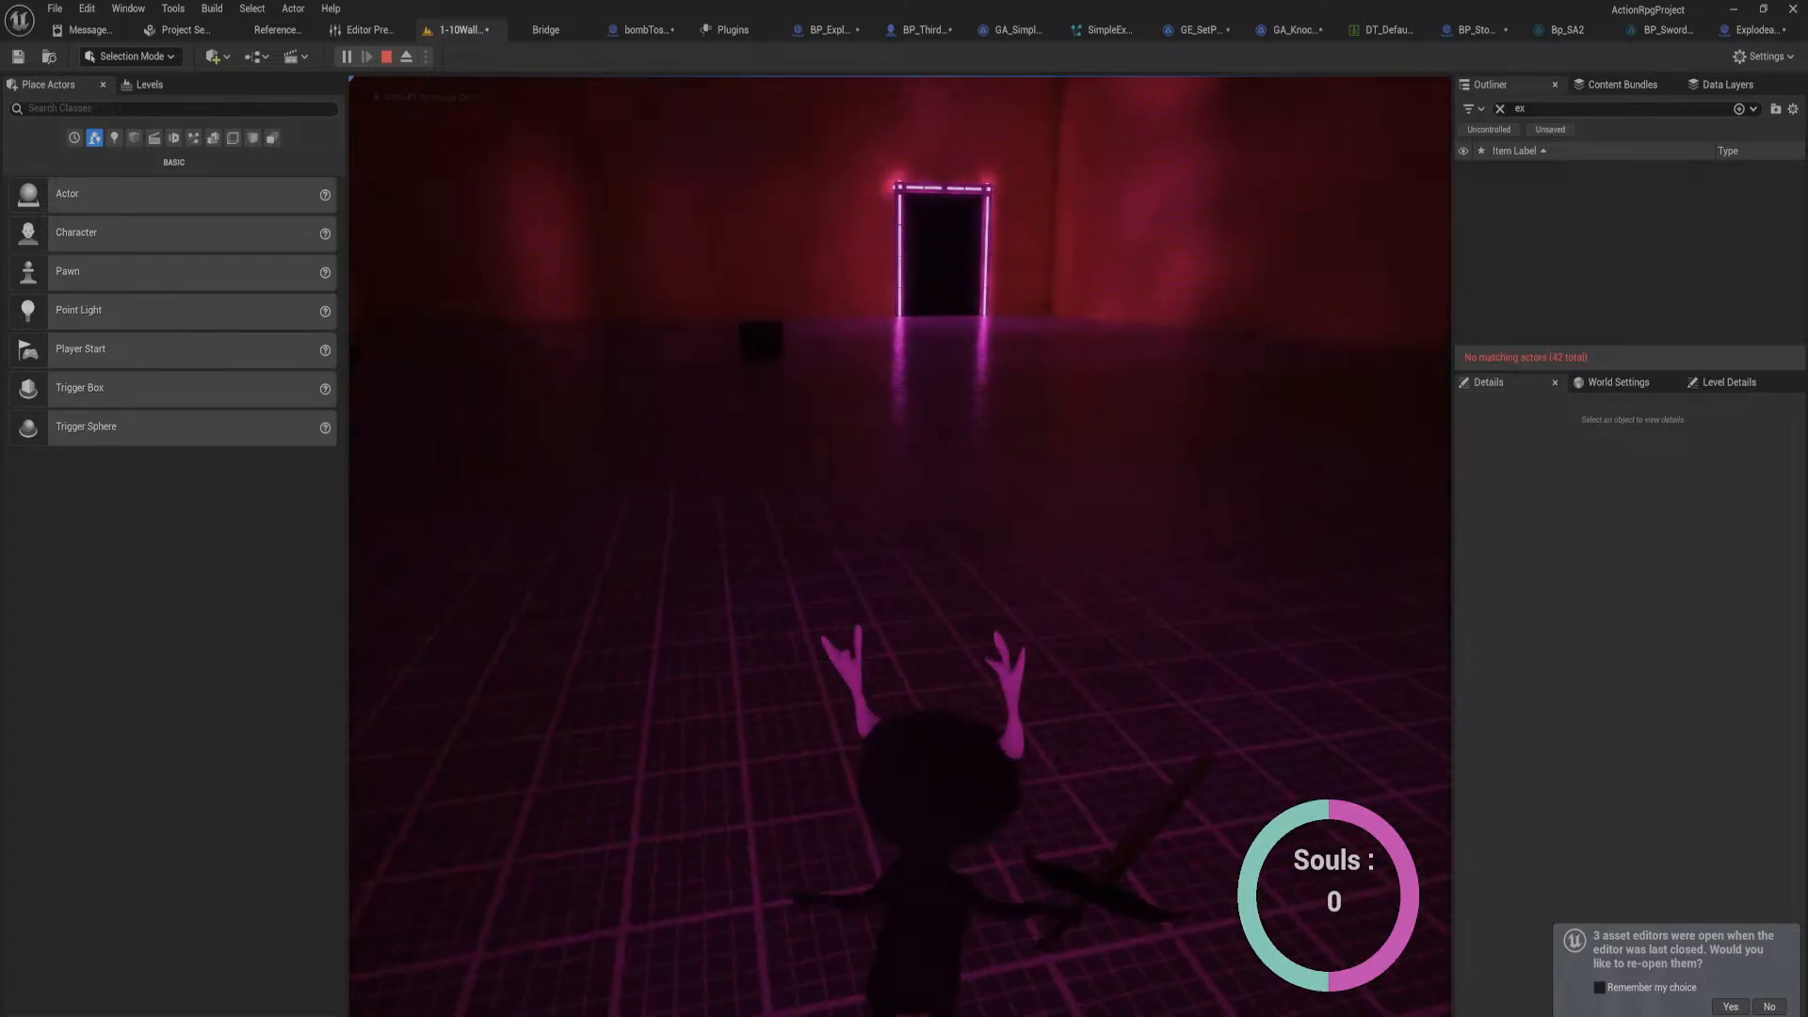
key(q)
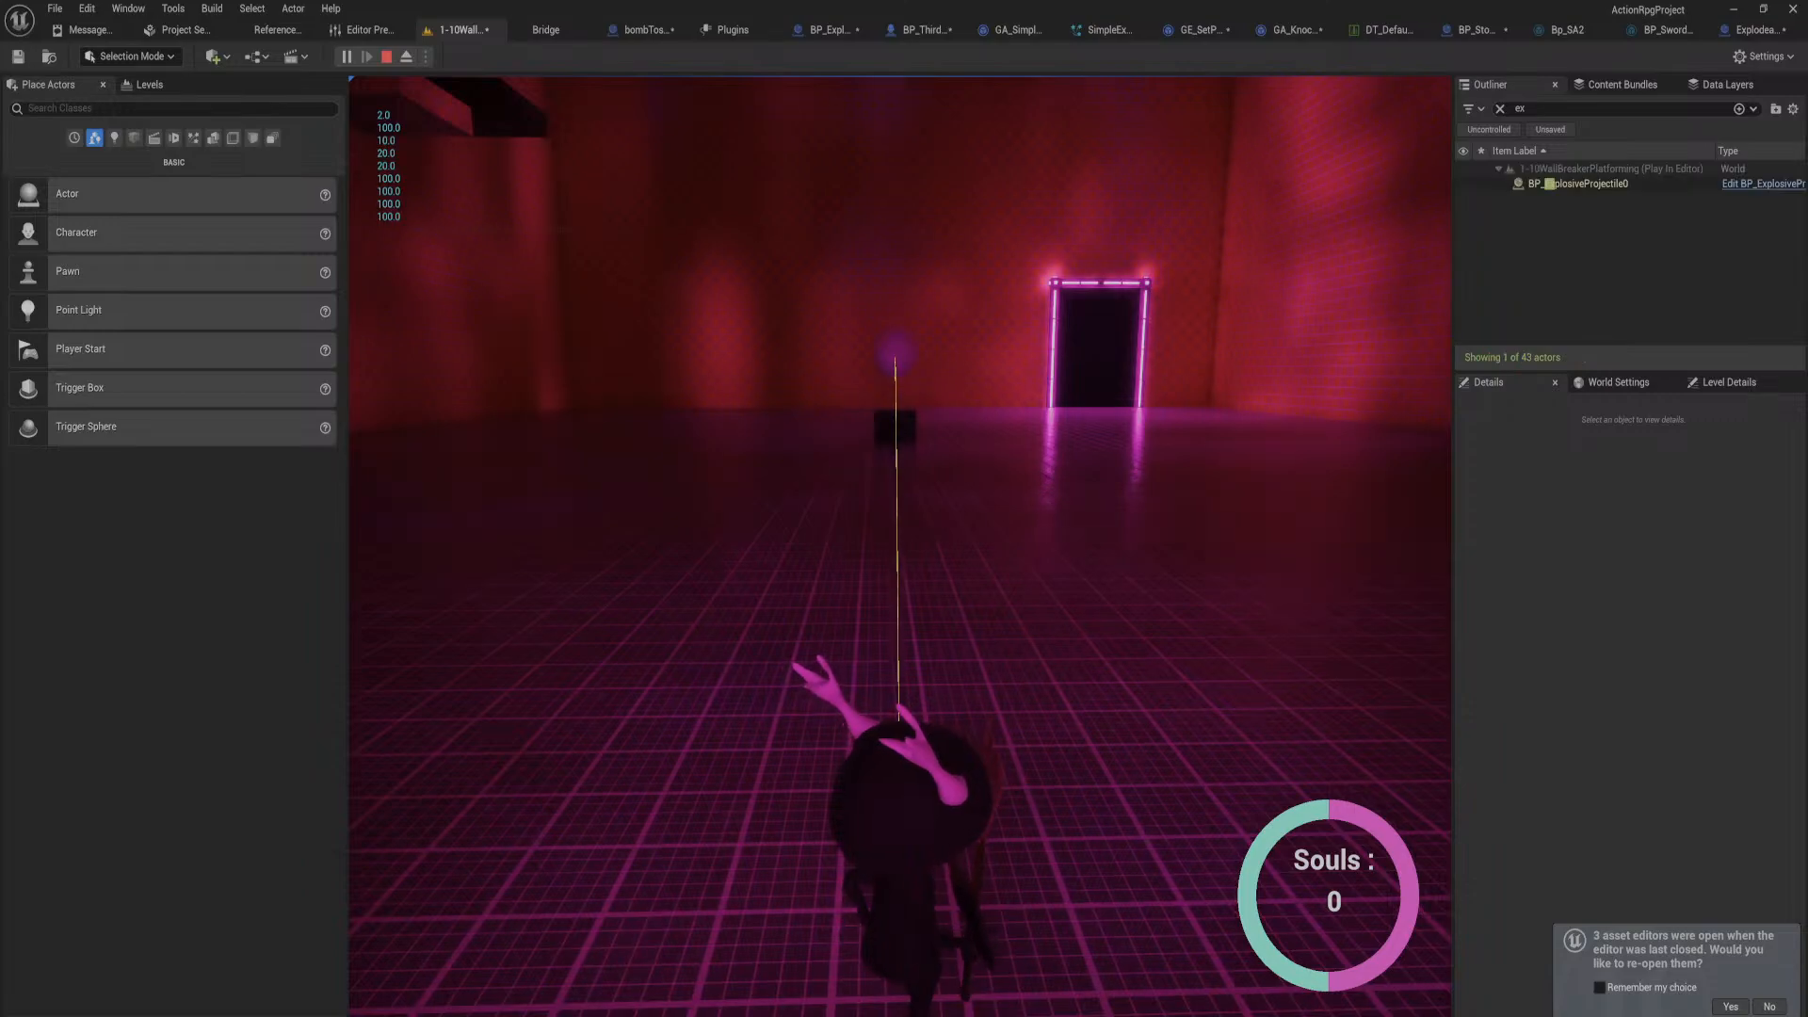
key(w)
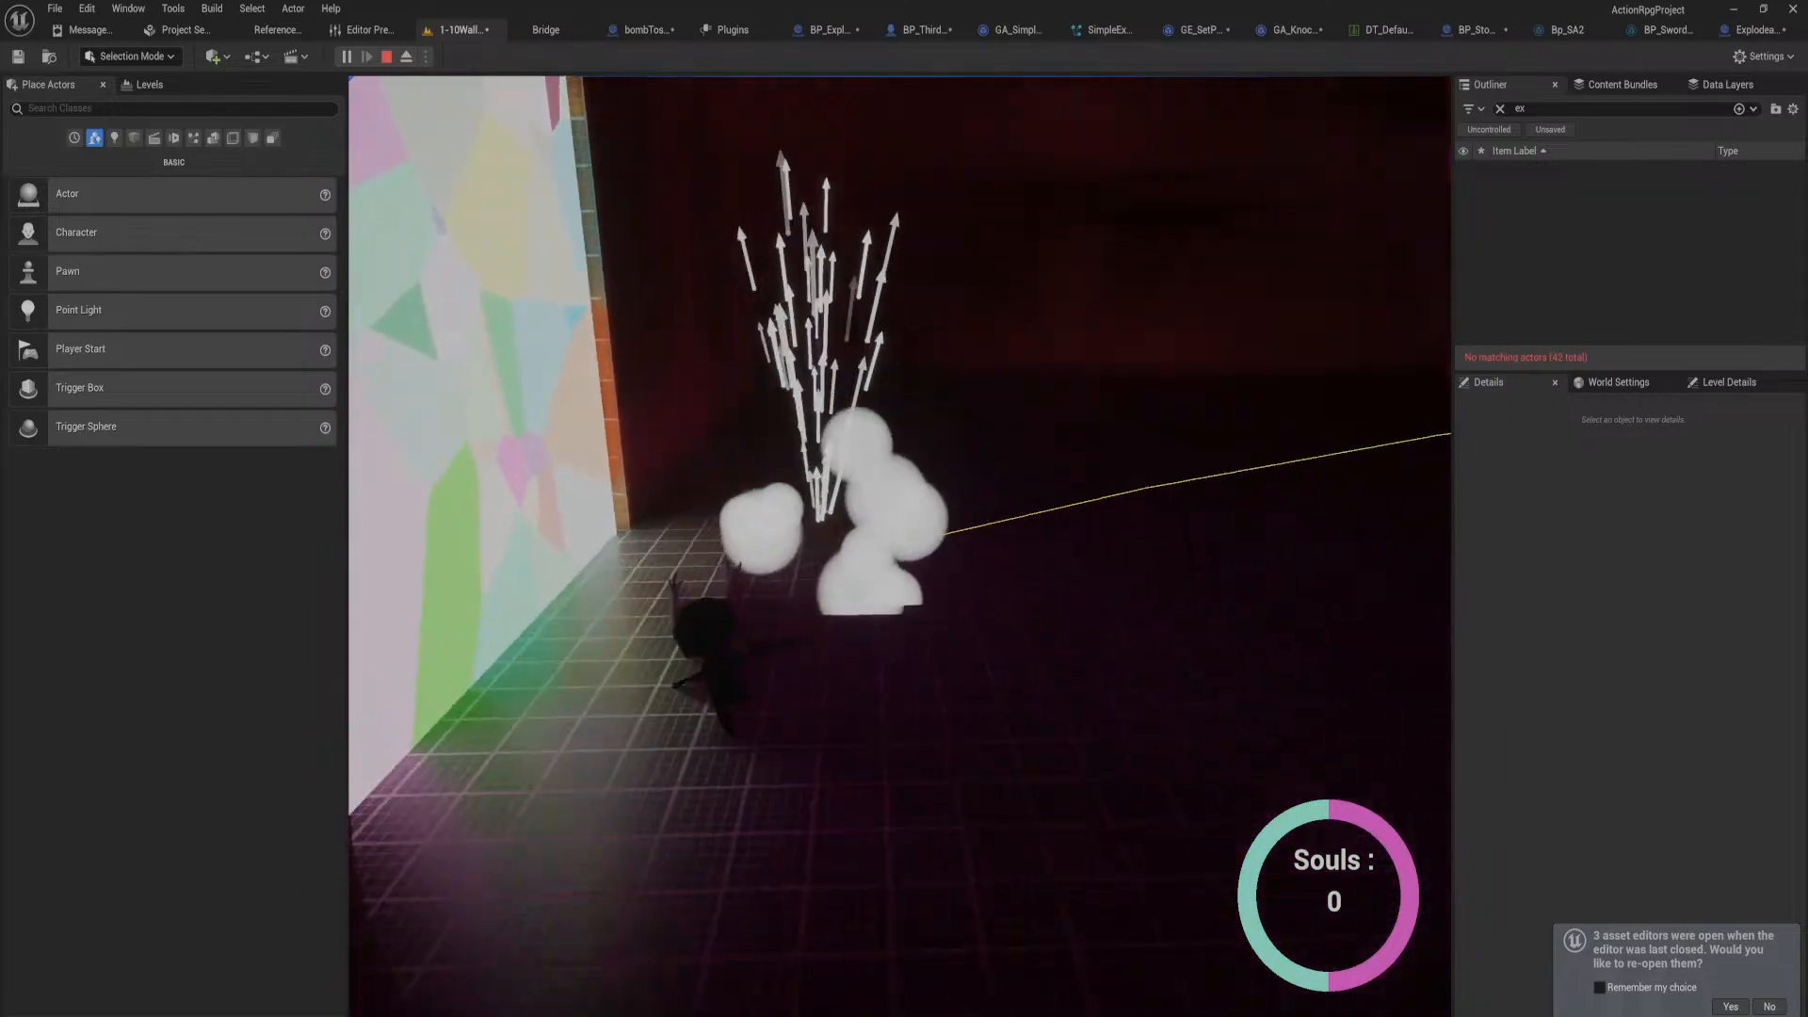
key(q)
key(w)
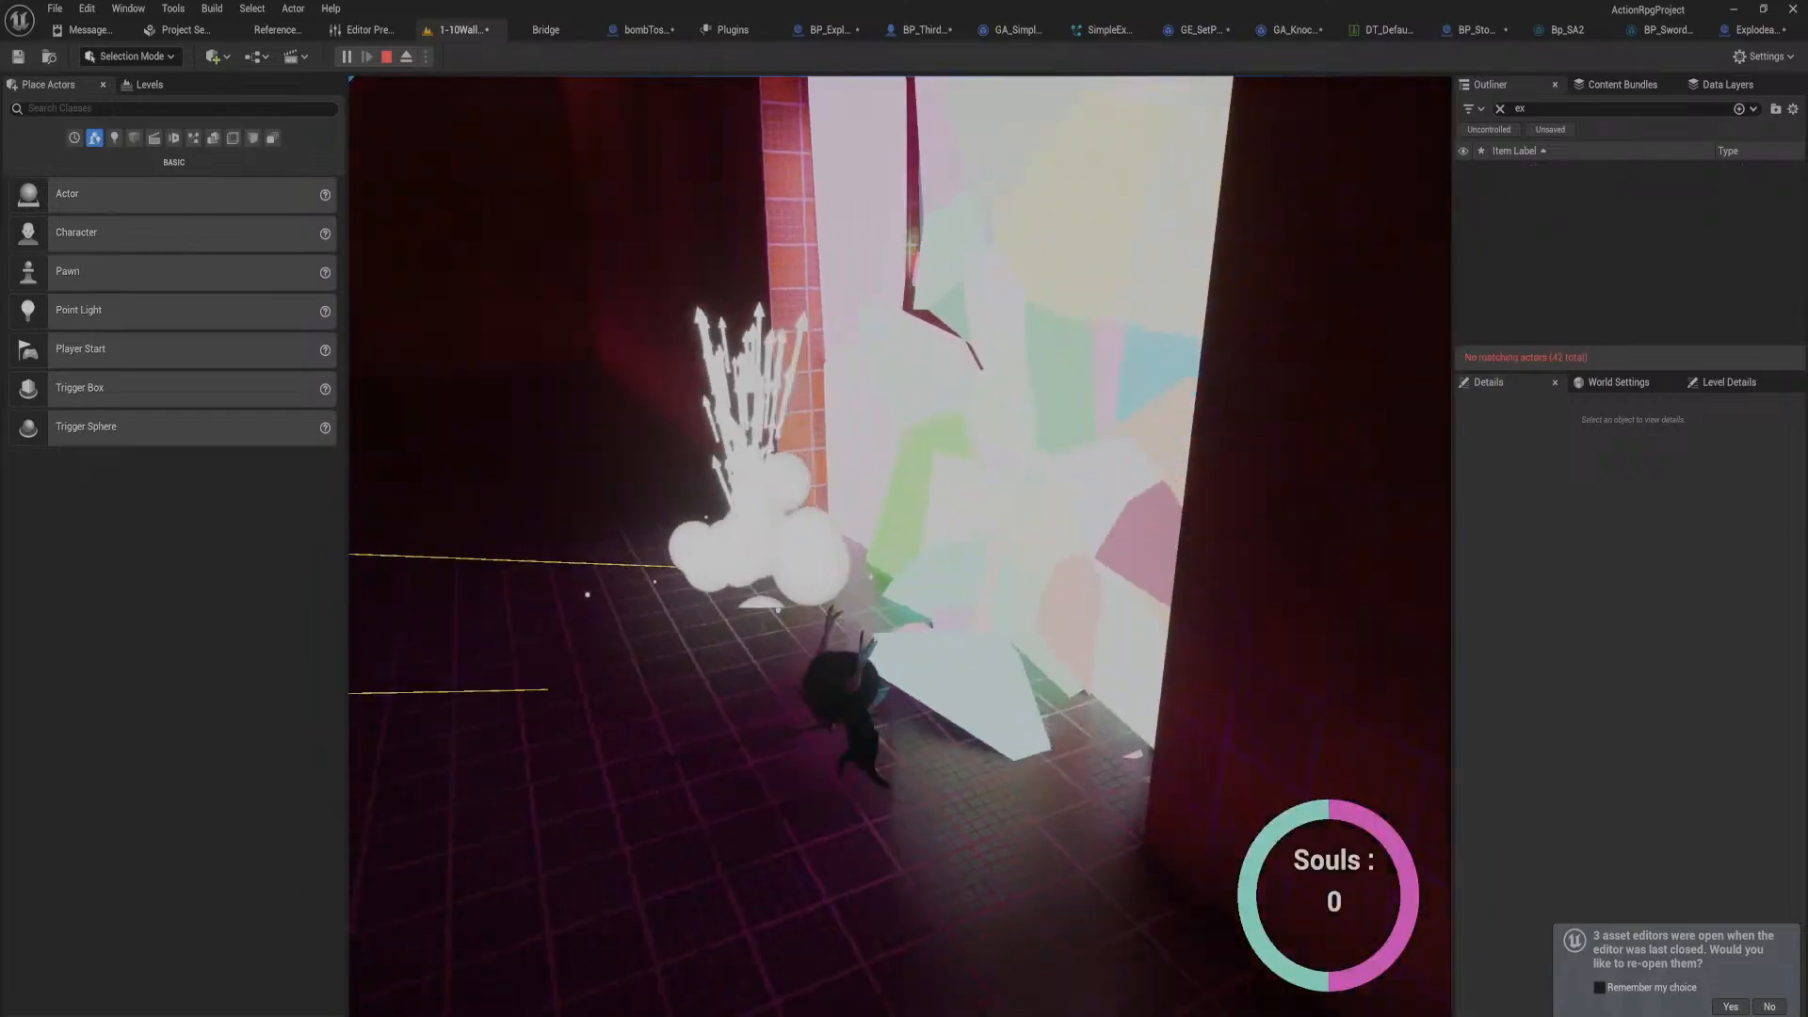
key(q)
key(w)
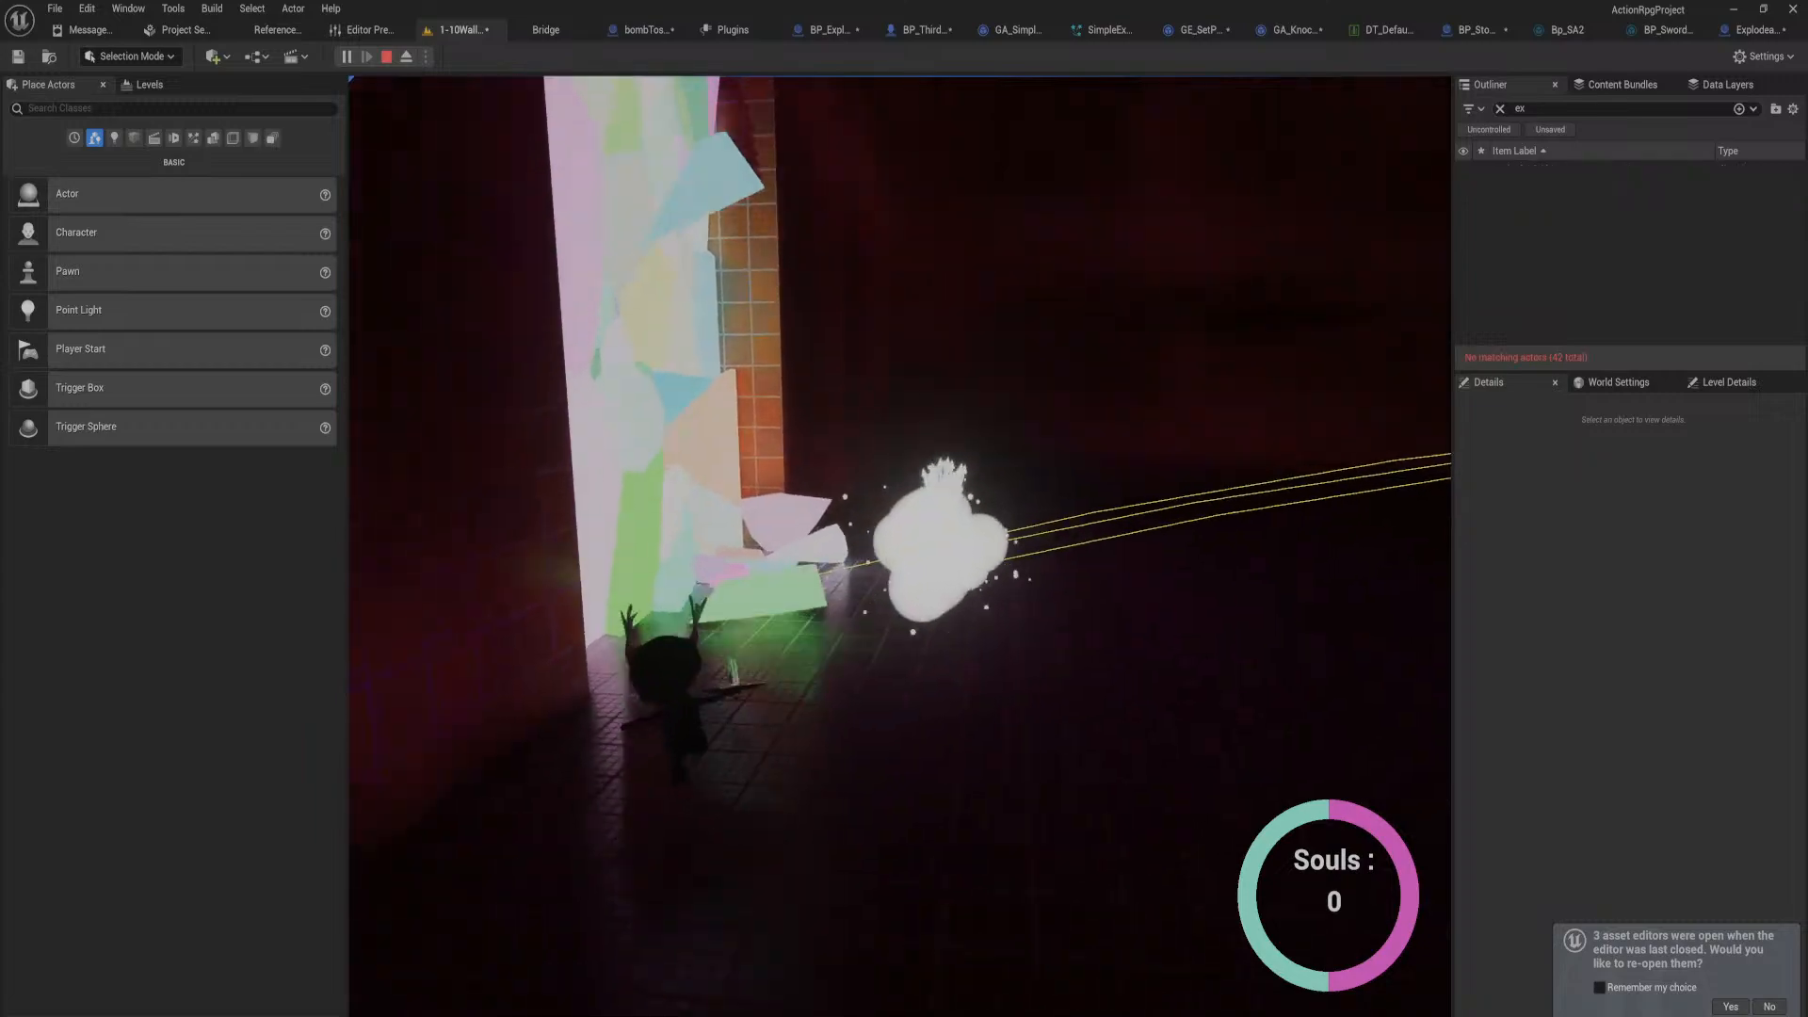
key(w)
key(q)
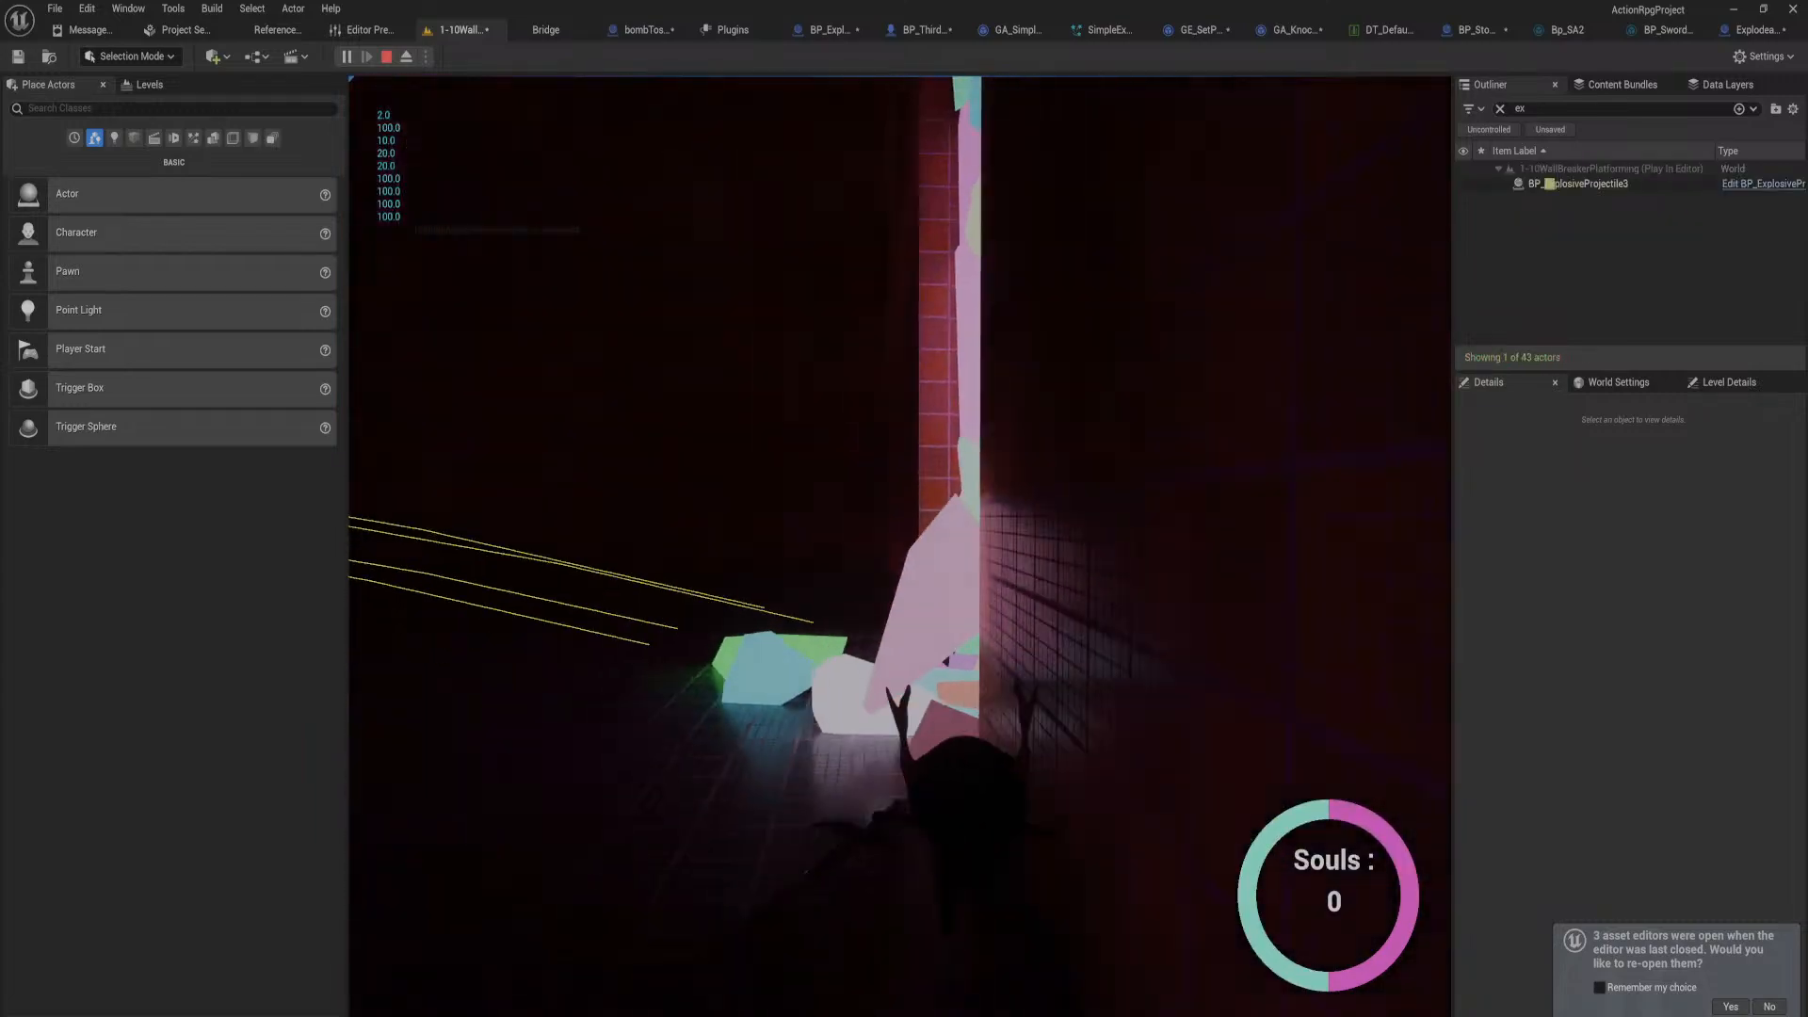
key(w)
key(q)
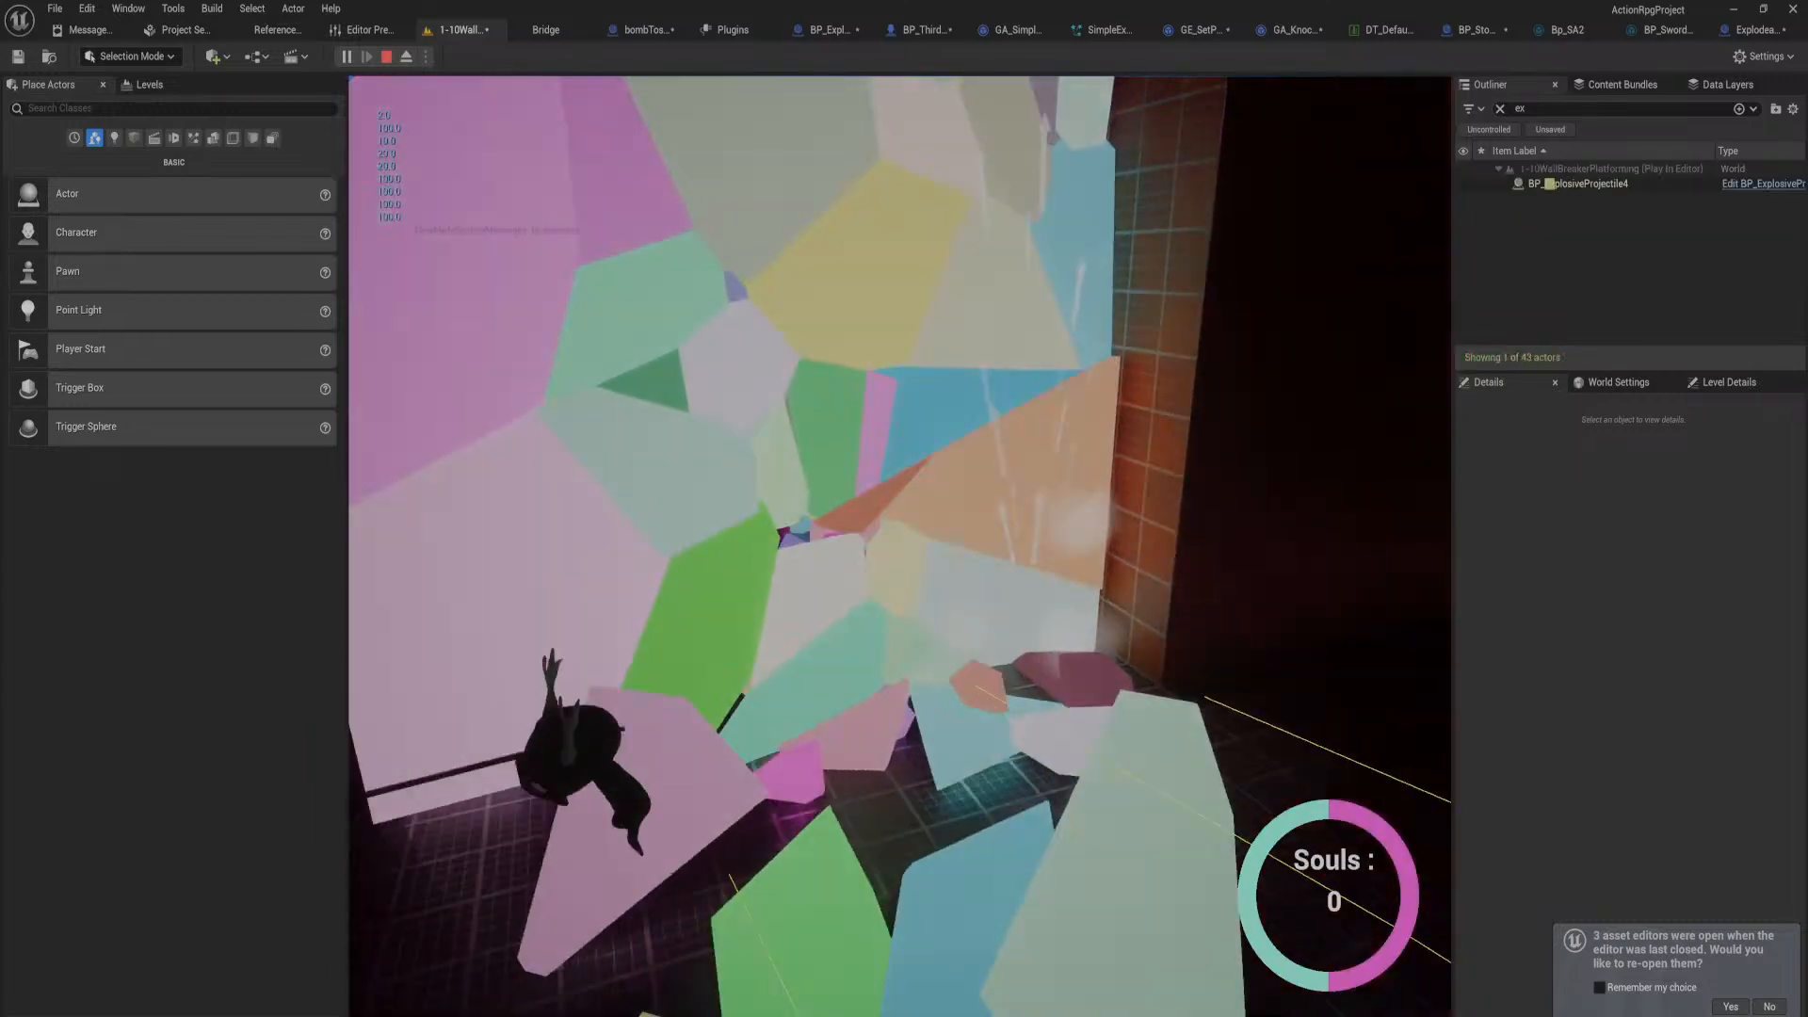
key(a)
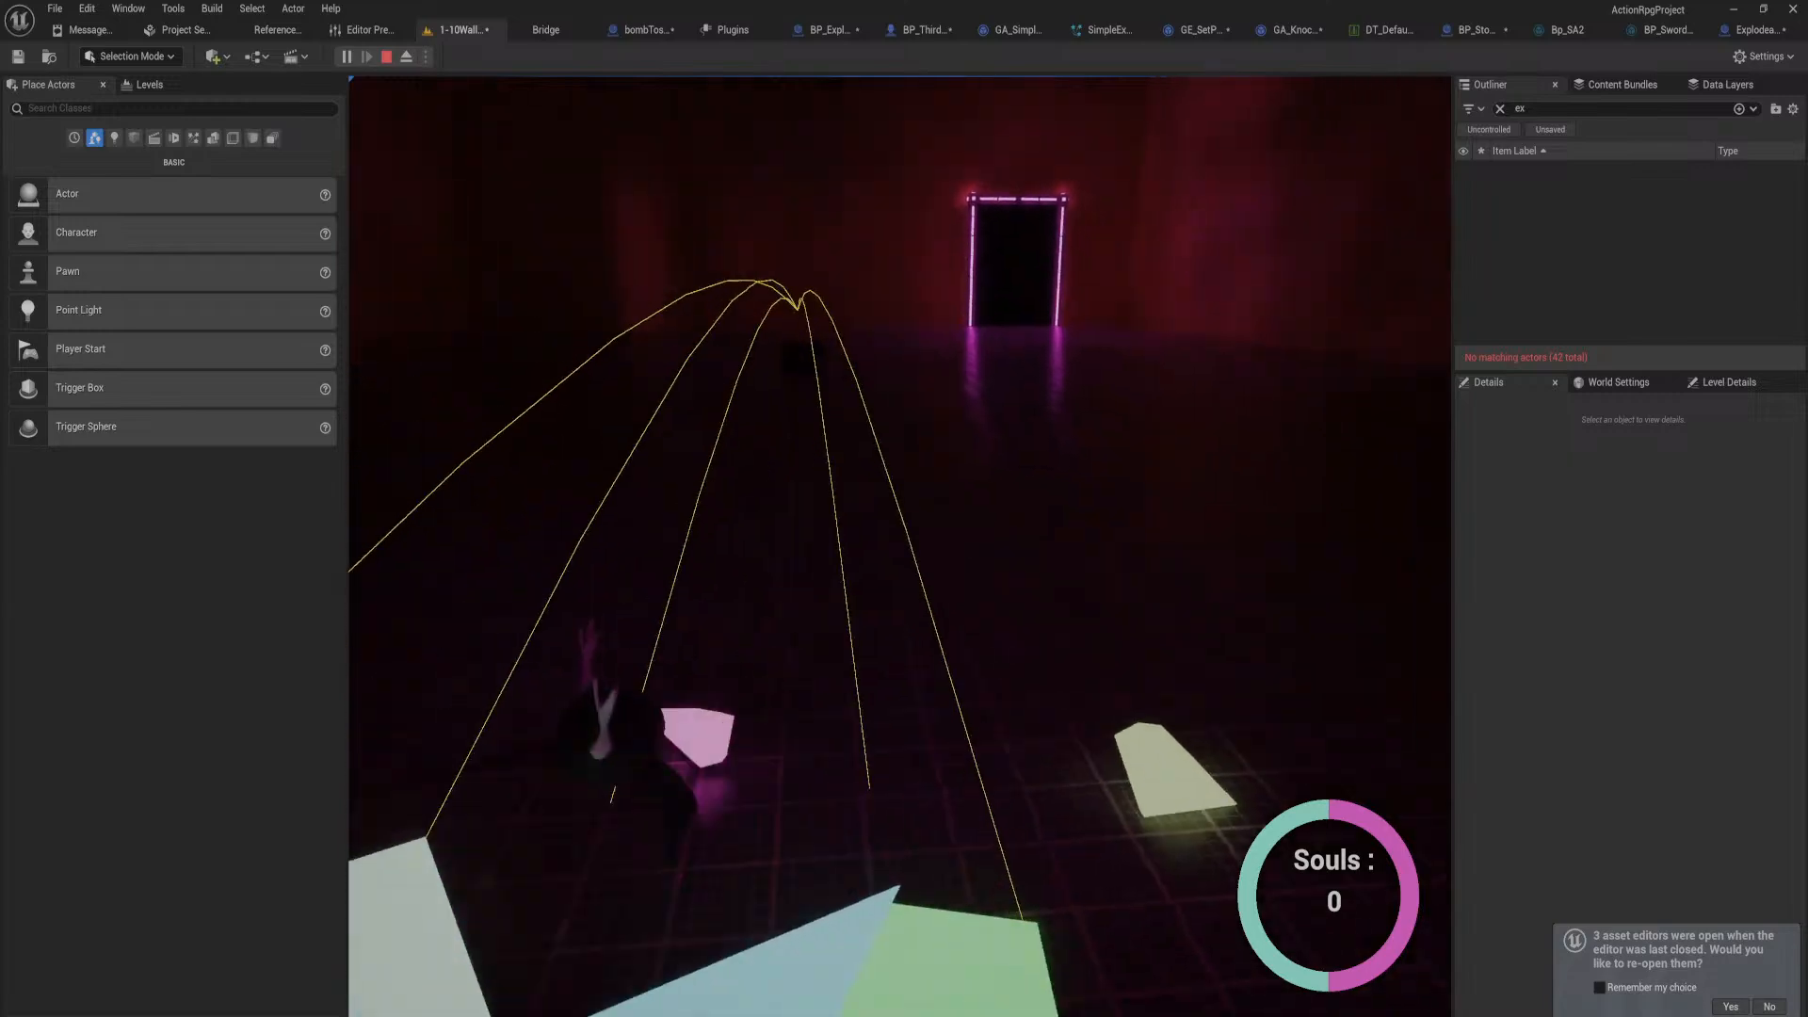
key(q)
key(w)
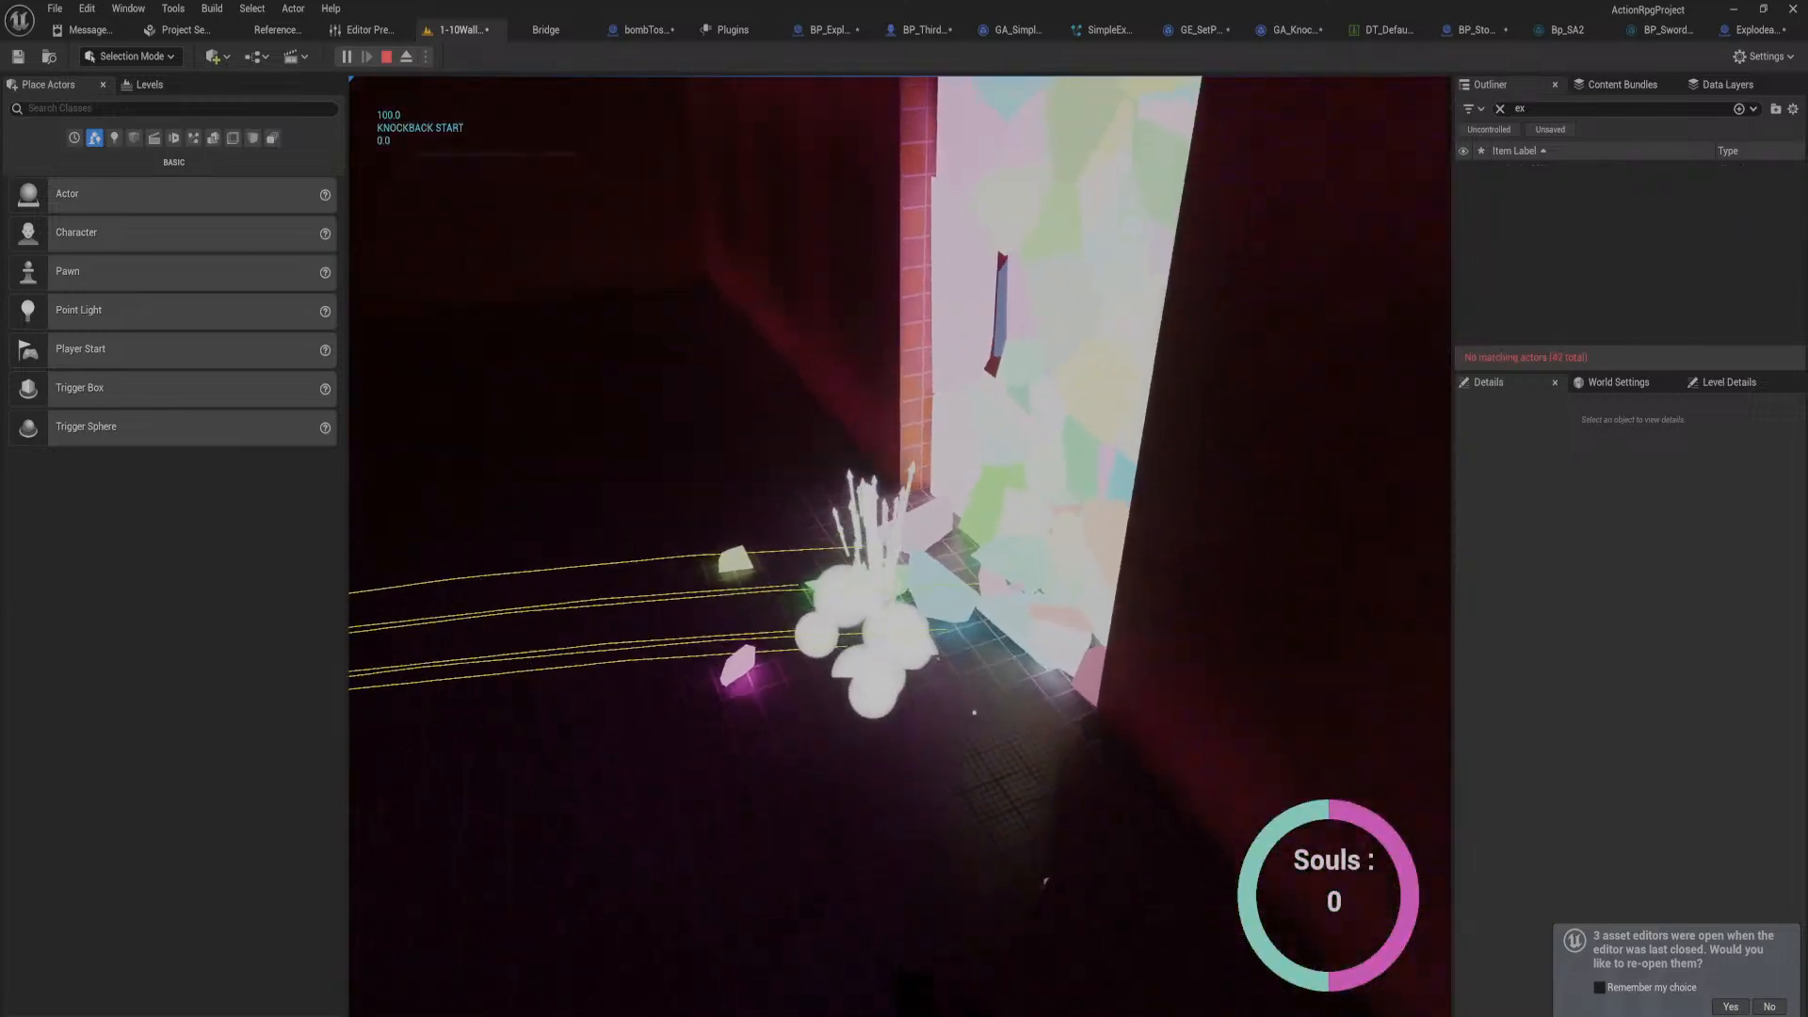
key(w)
key(q)
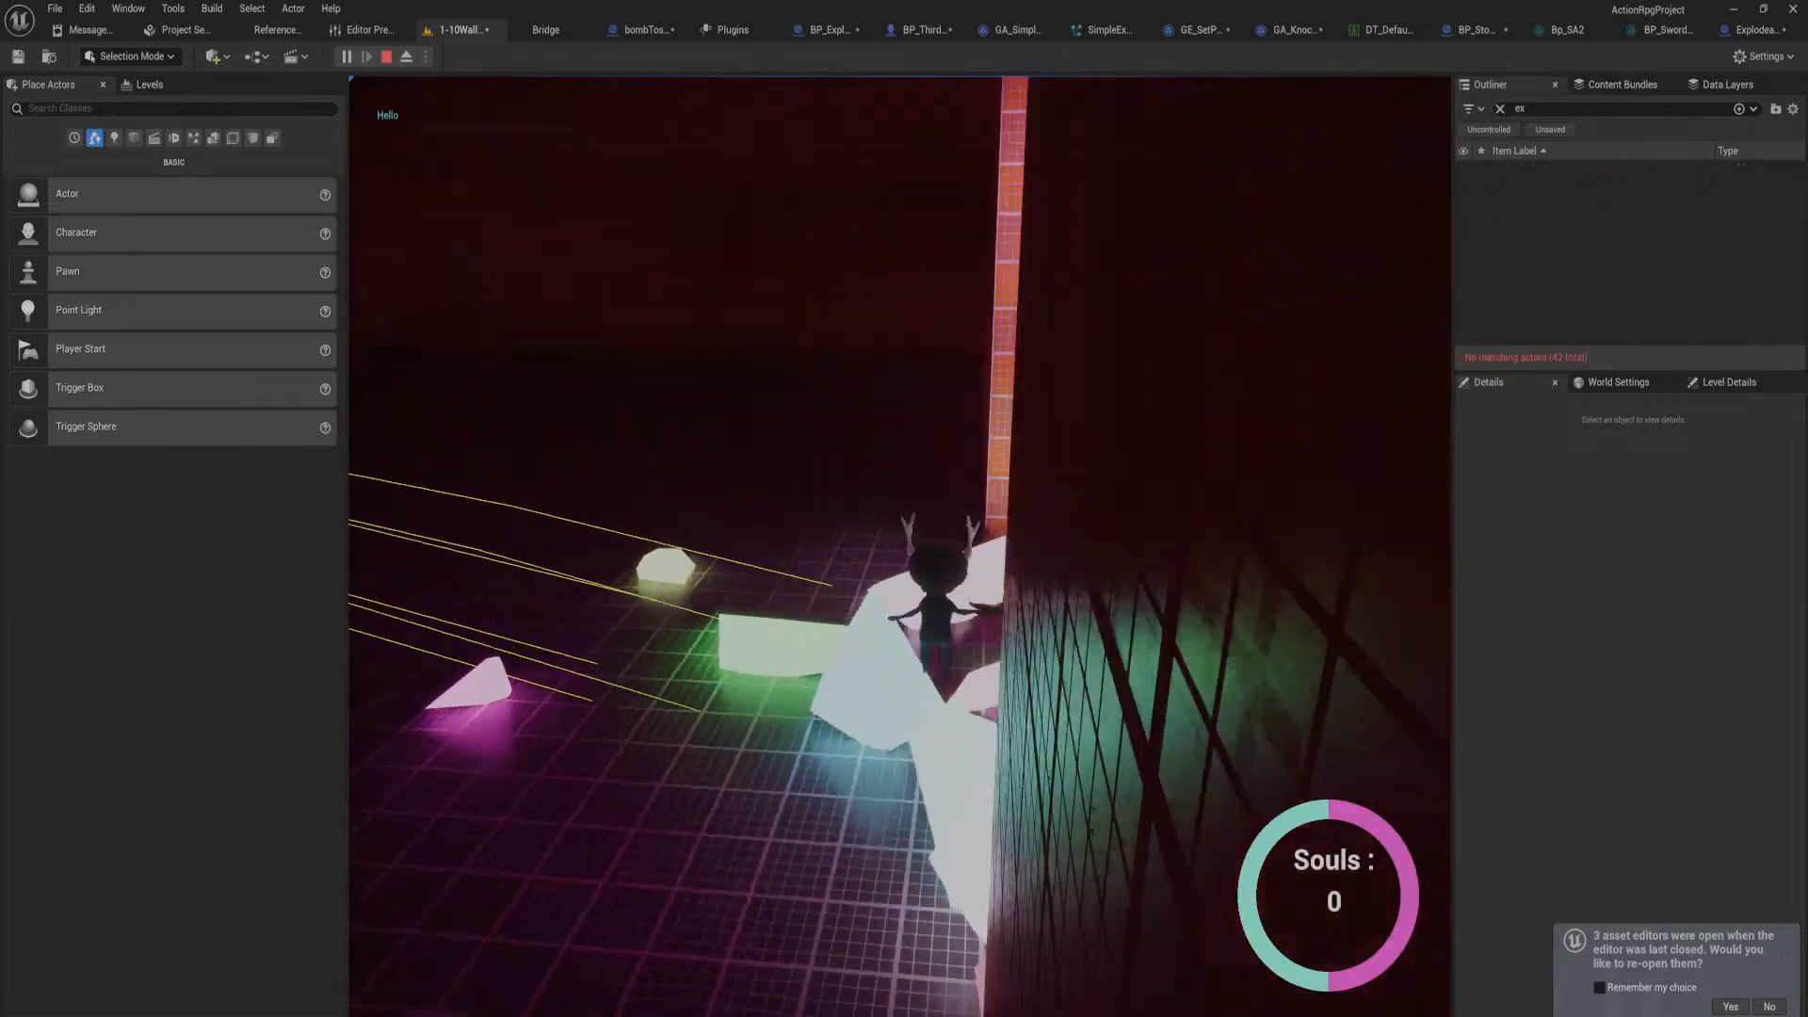
key(q)
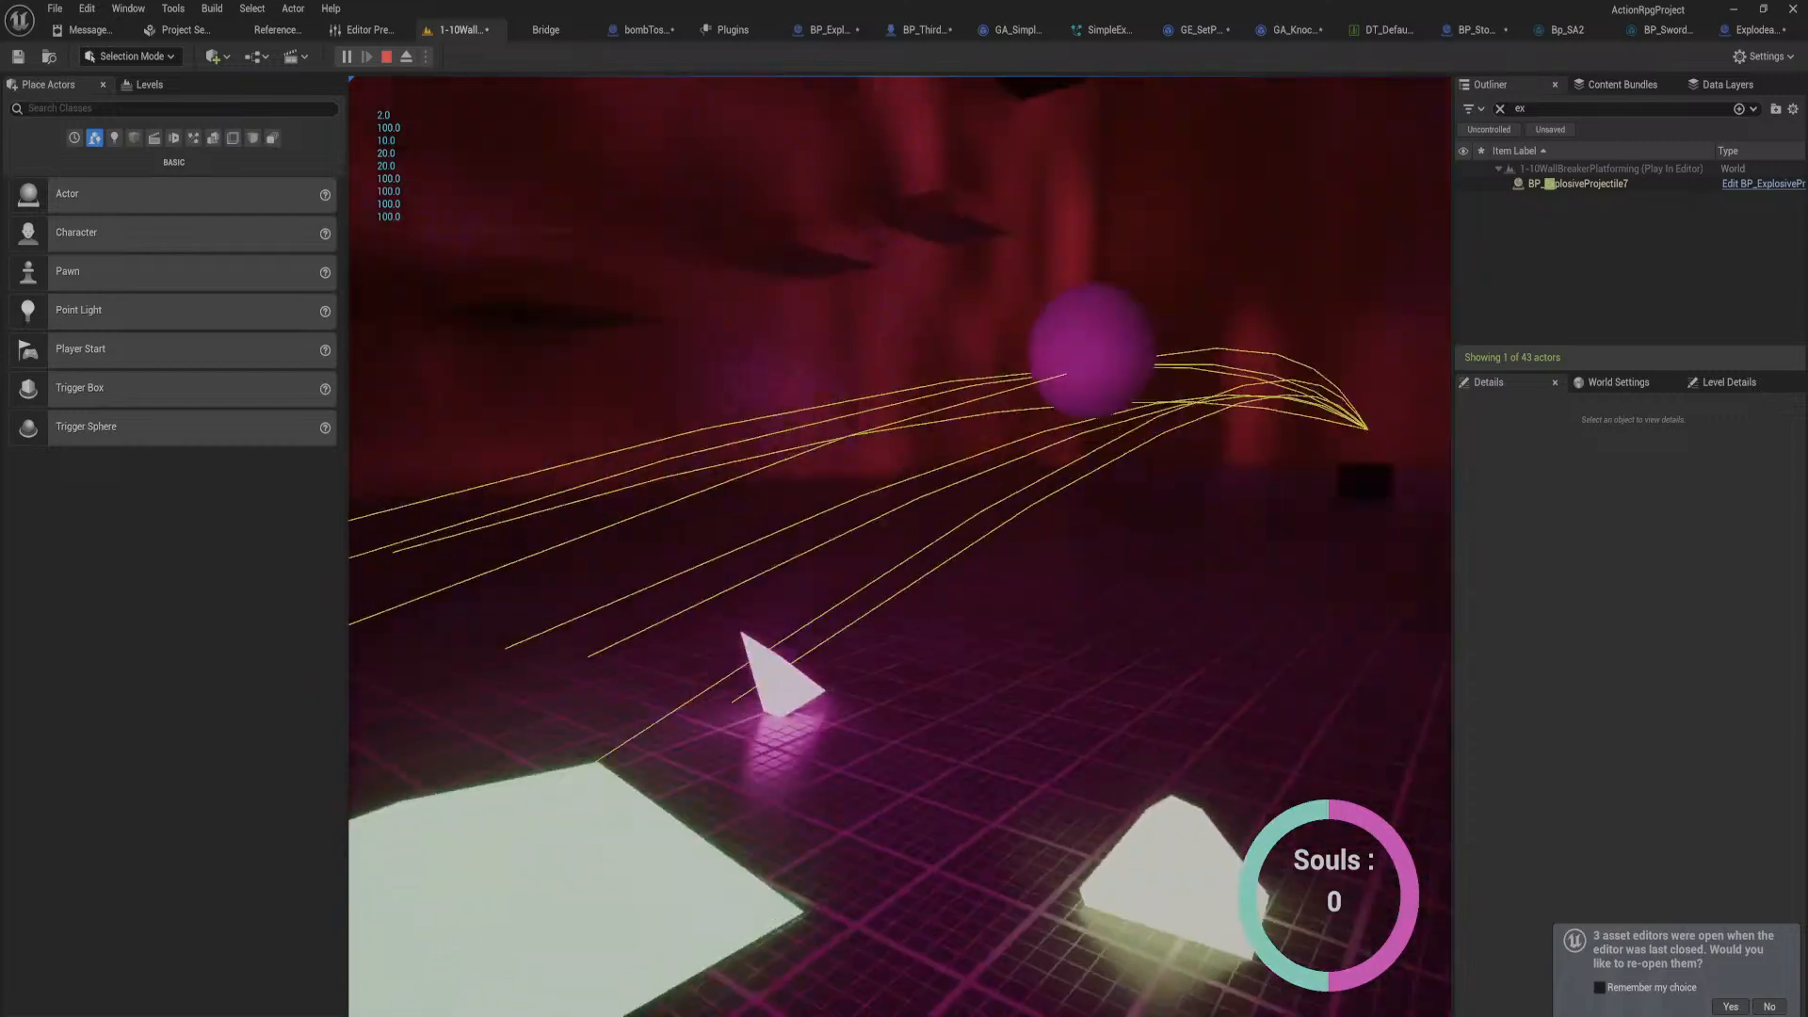
key(w)
key(q)
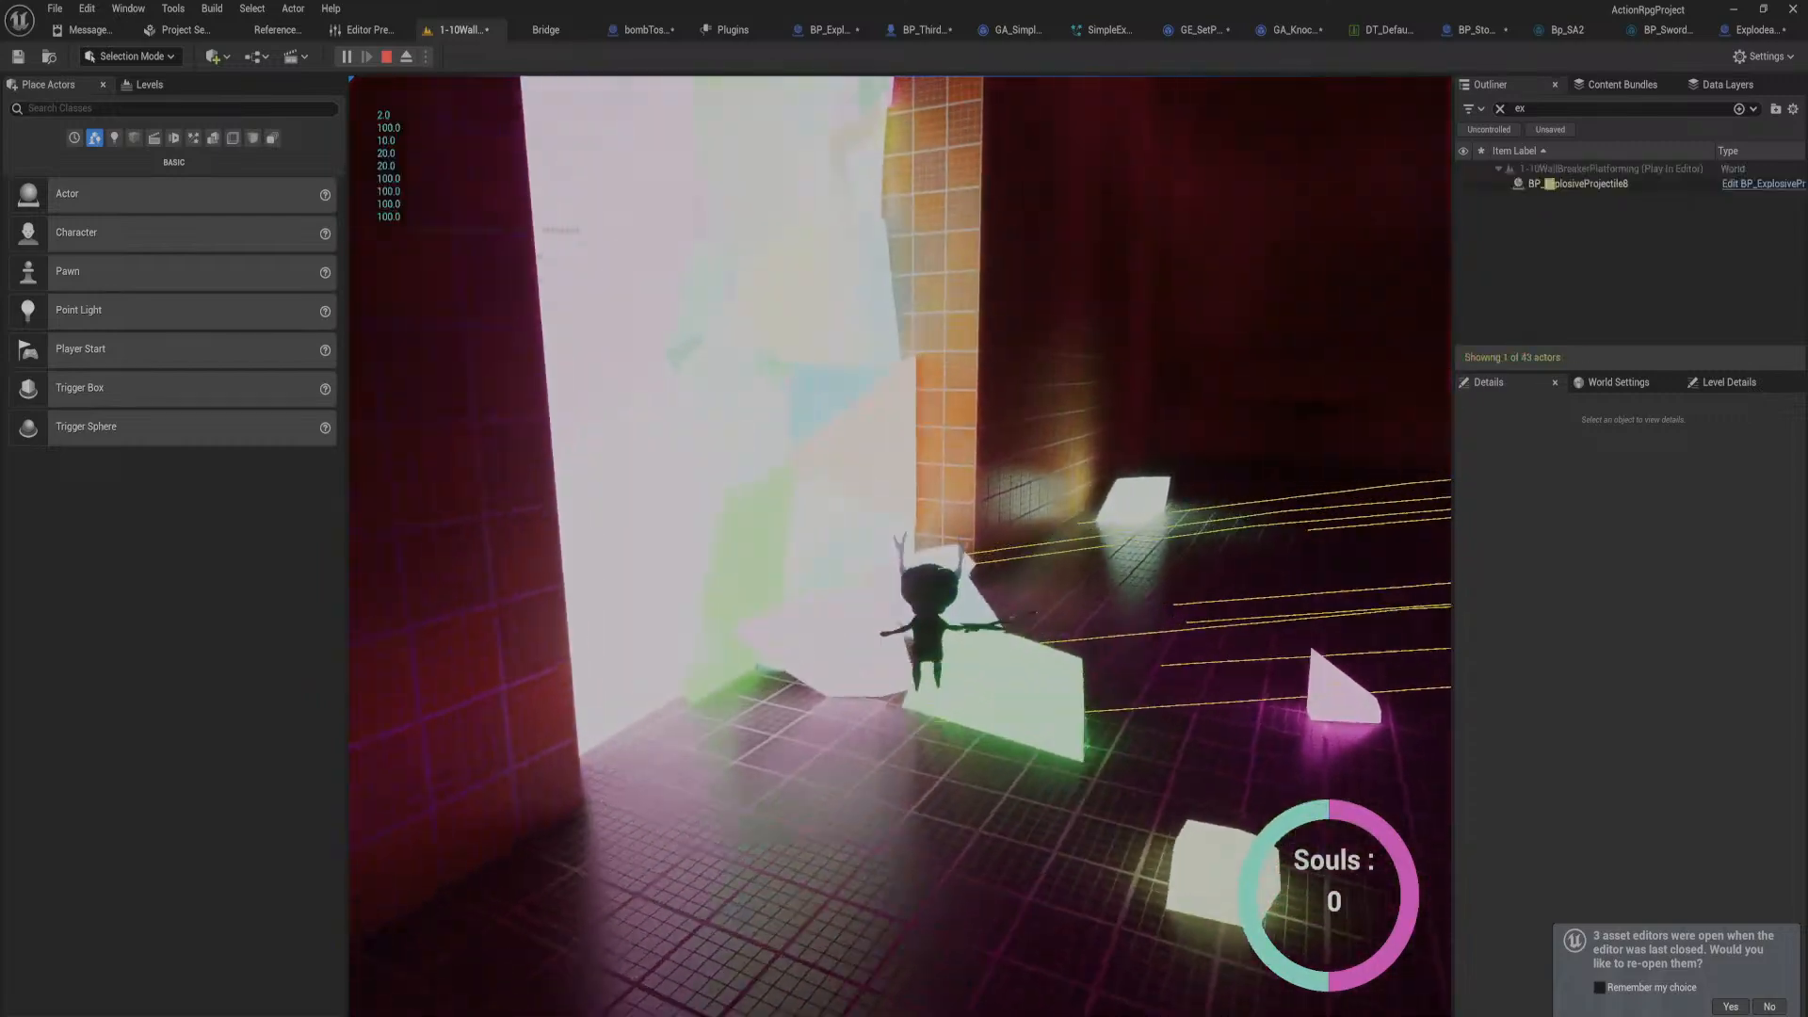
key(q)
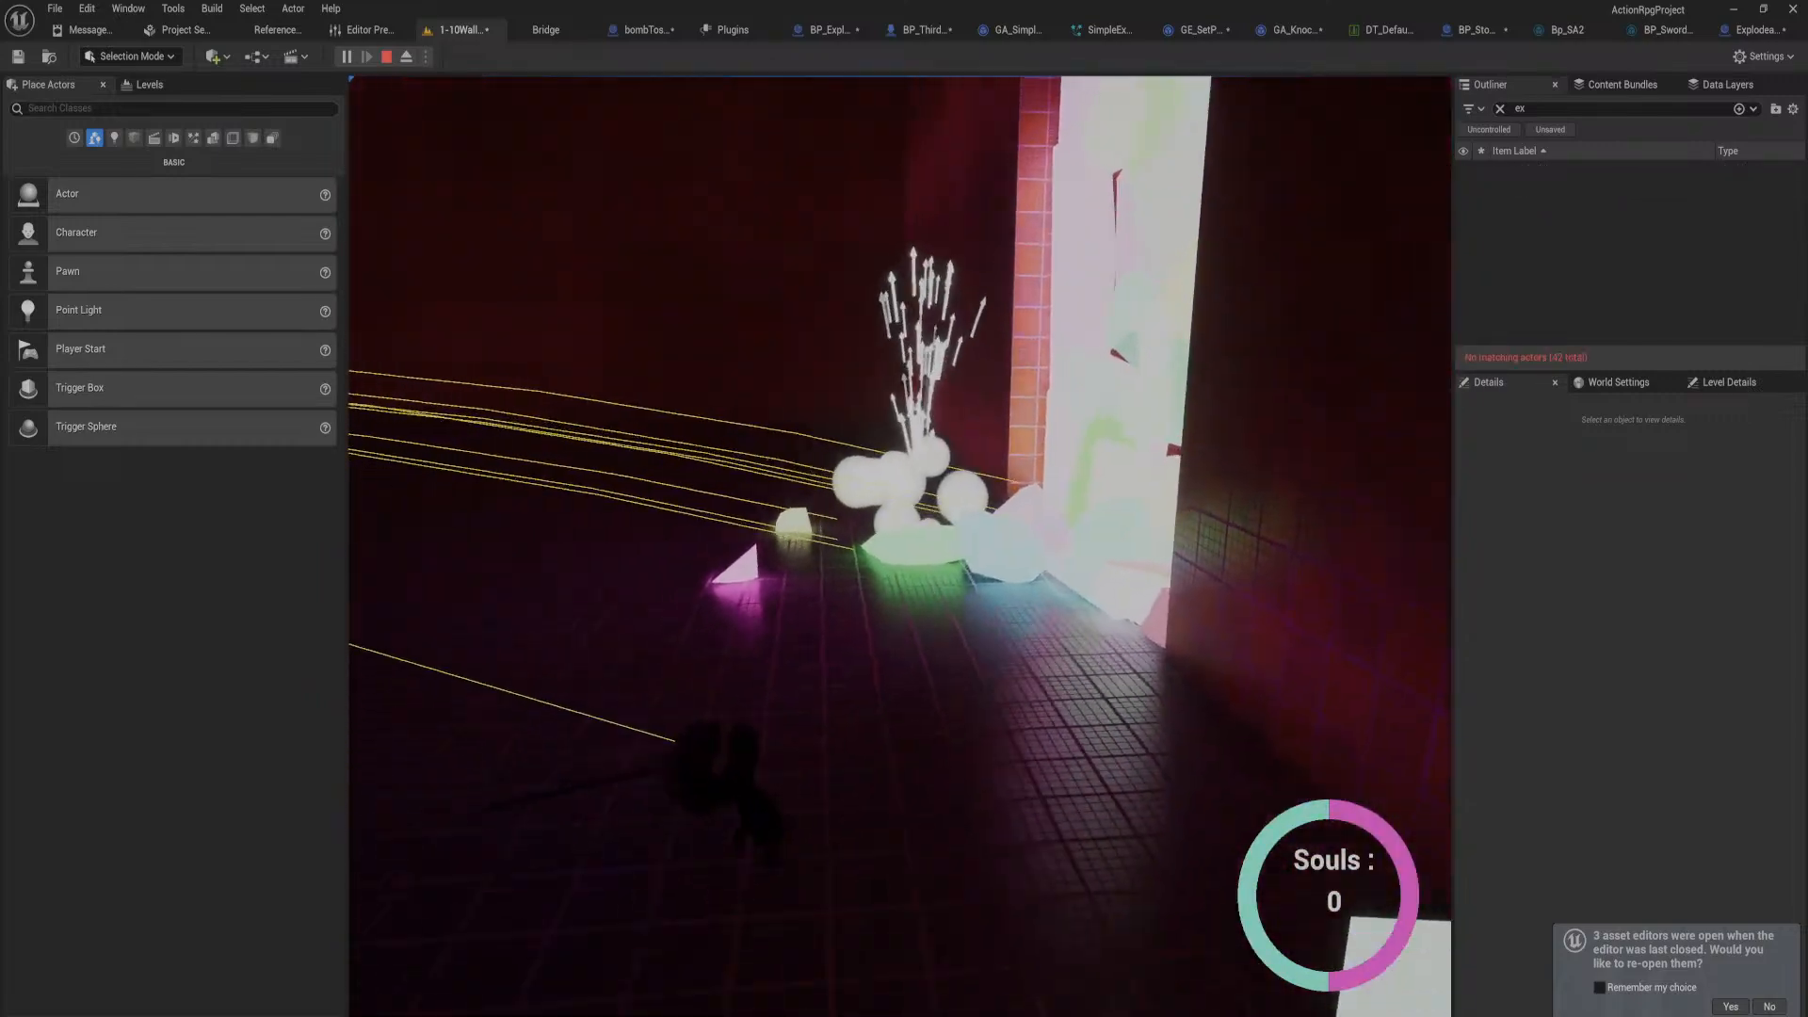
key(w)
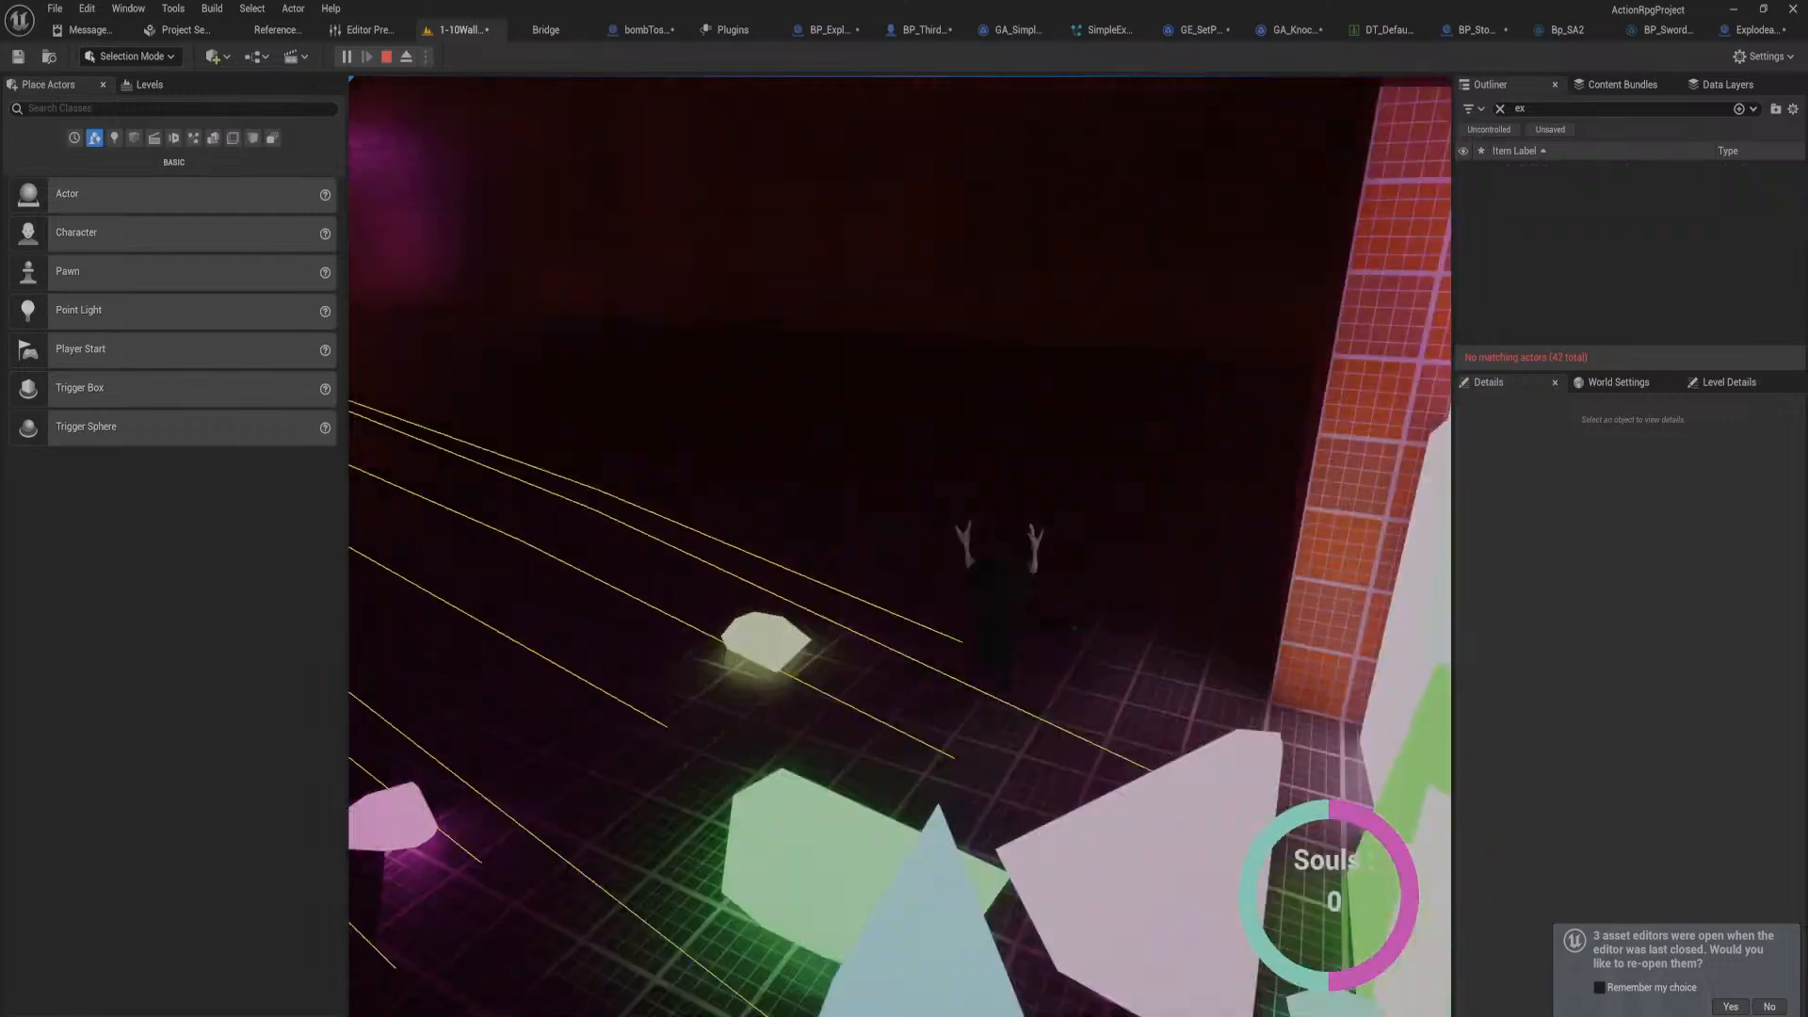
key(q)
key(w)
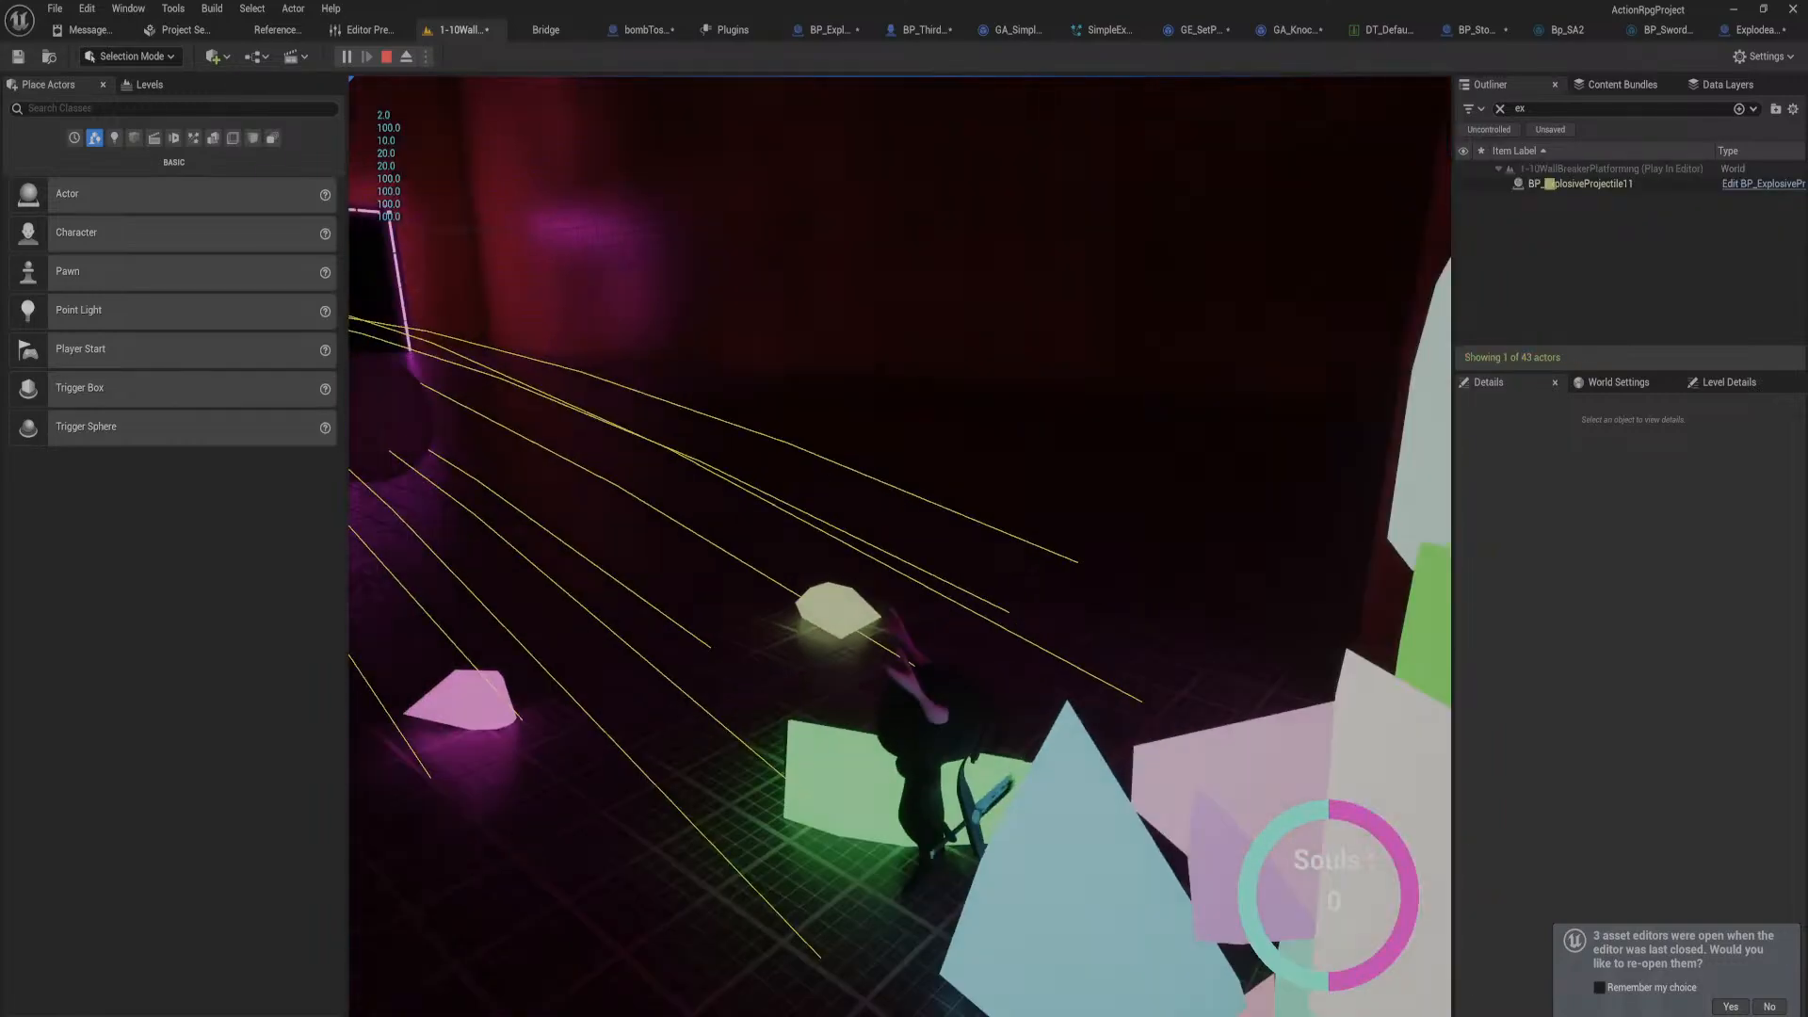
key(Escape)
Step: In BP_ExplosiveProjectile's event graph, make room around Damage Radius and add a Multiply node that multiplies it by 2
click(1750, 30)
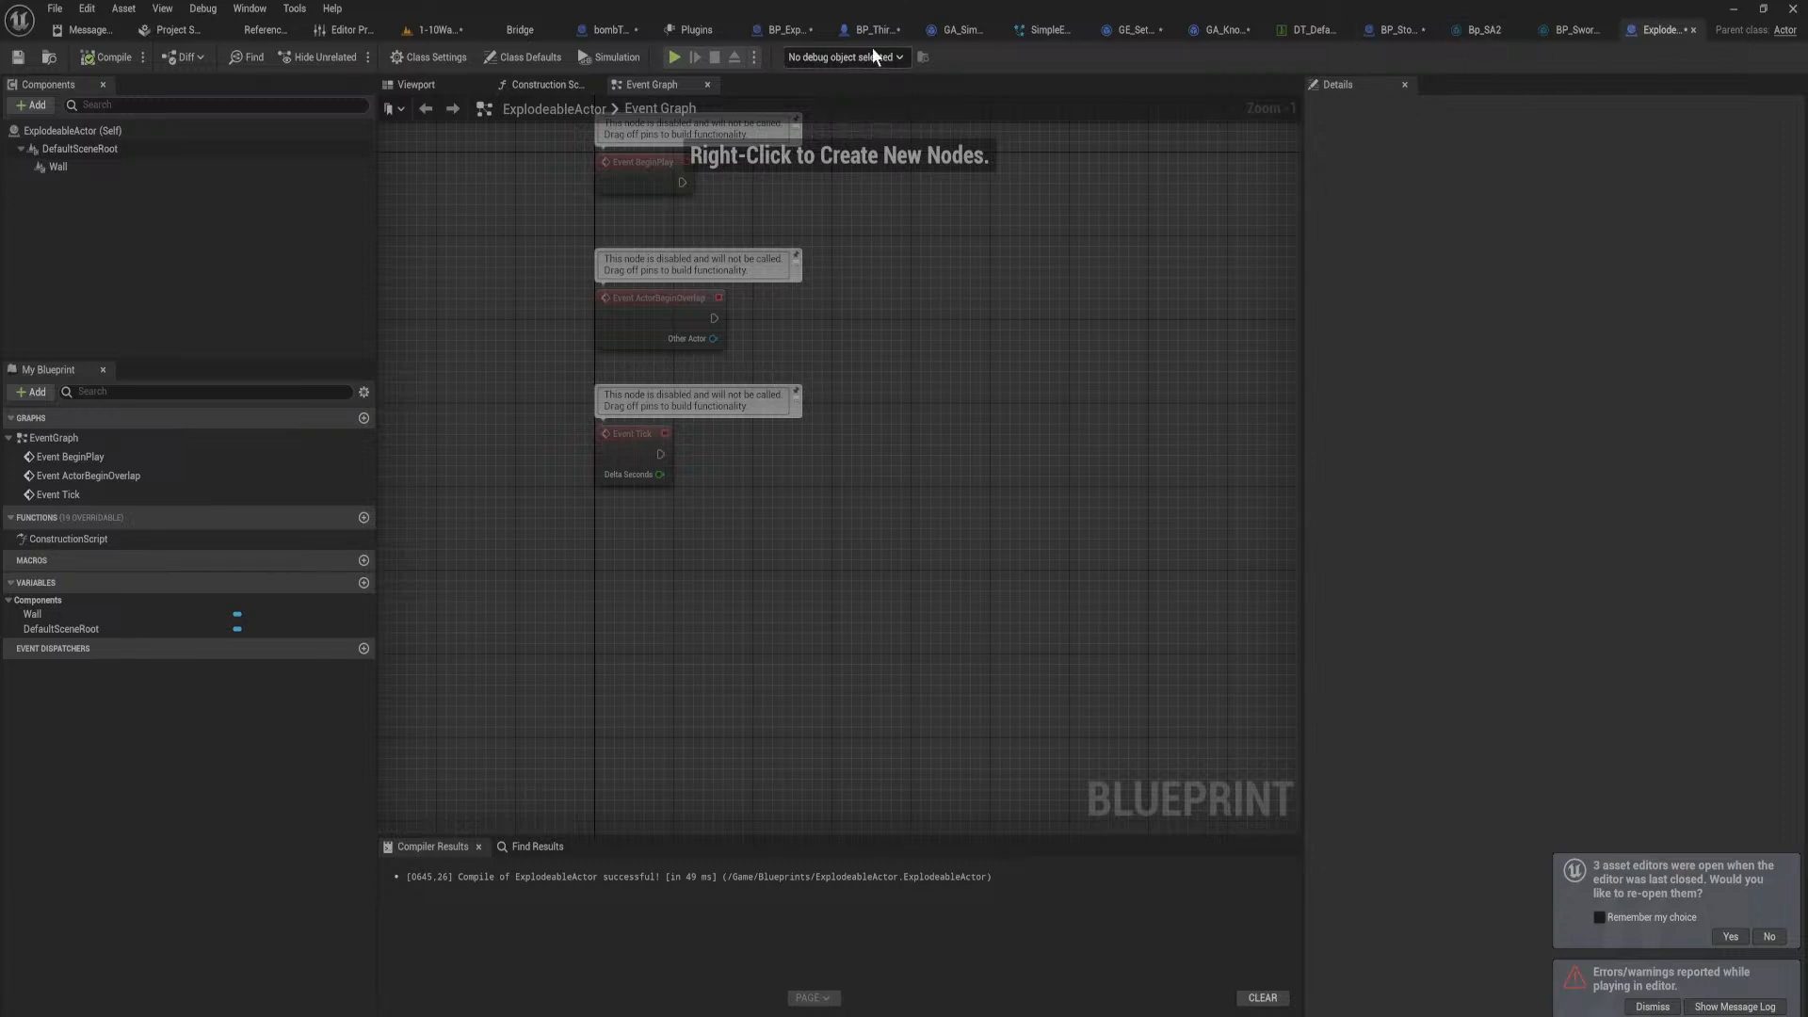
click(784, 29)
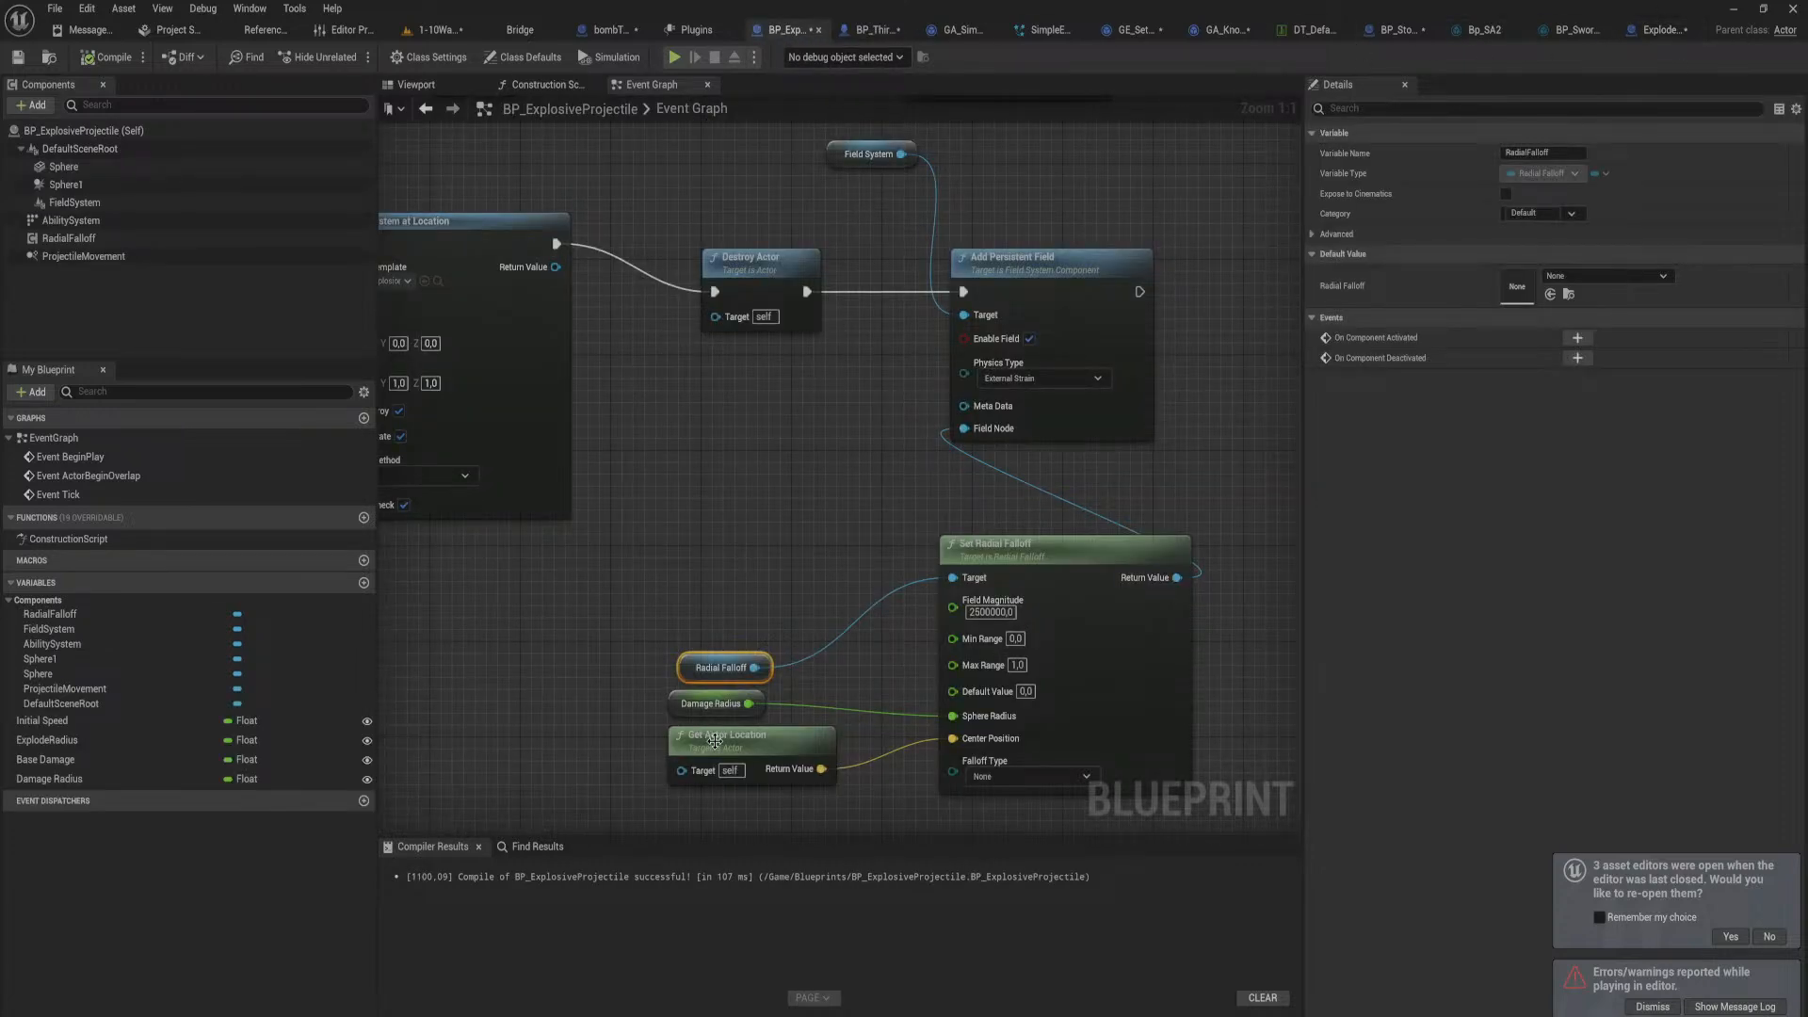
right_drag(720, 732, 804, 592)
drag(805, 591, 746, 651)
drag(761, 563, 845, 609)
text(*)
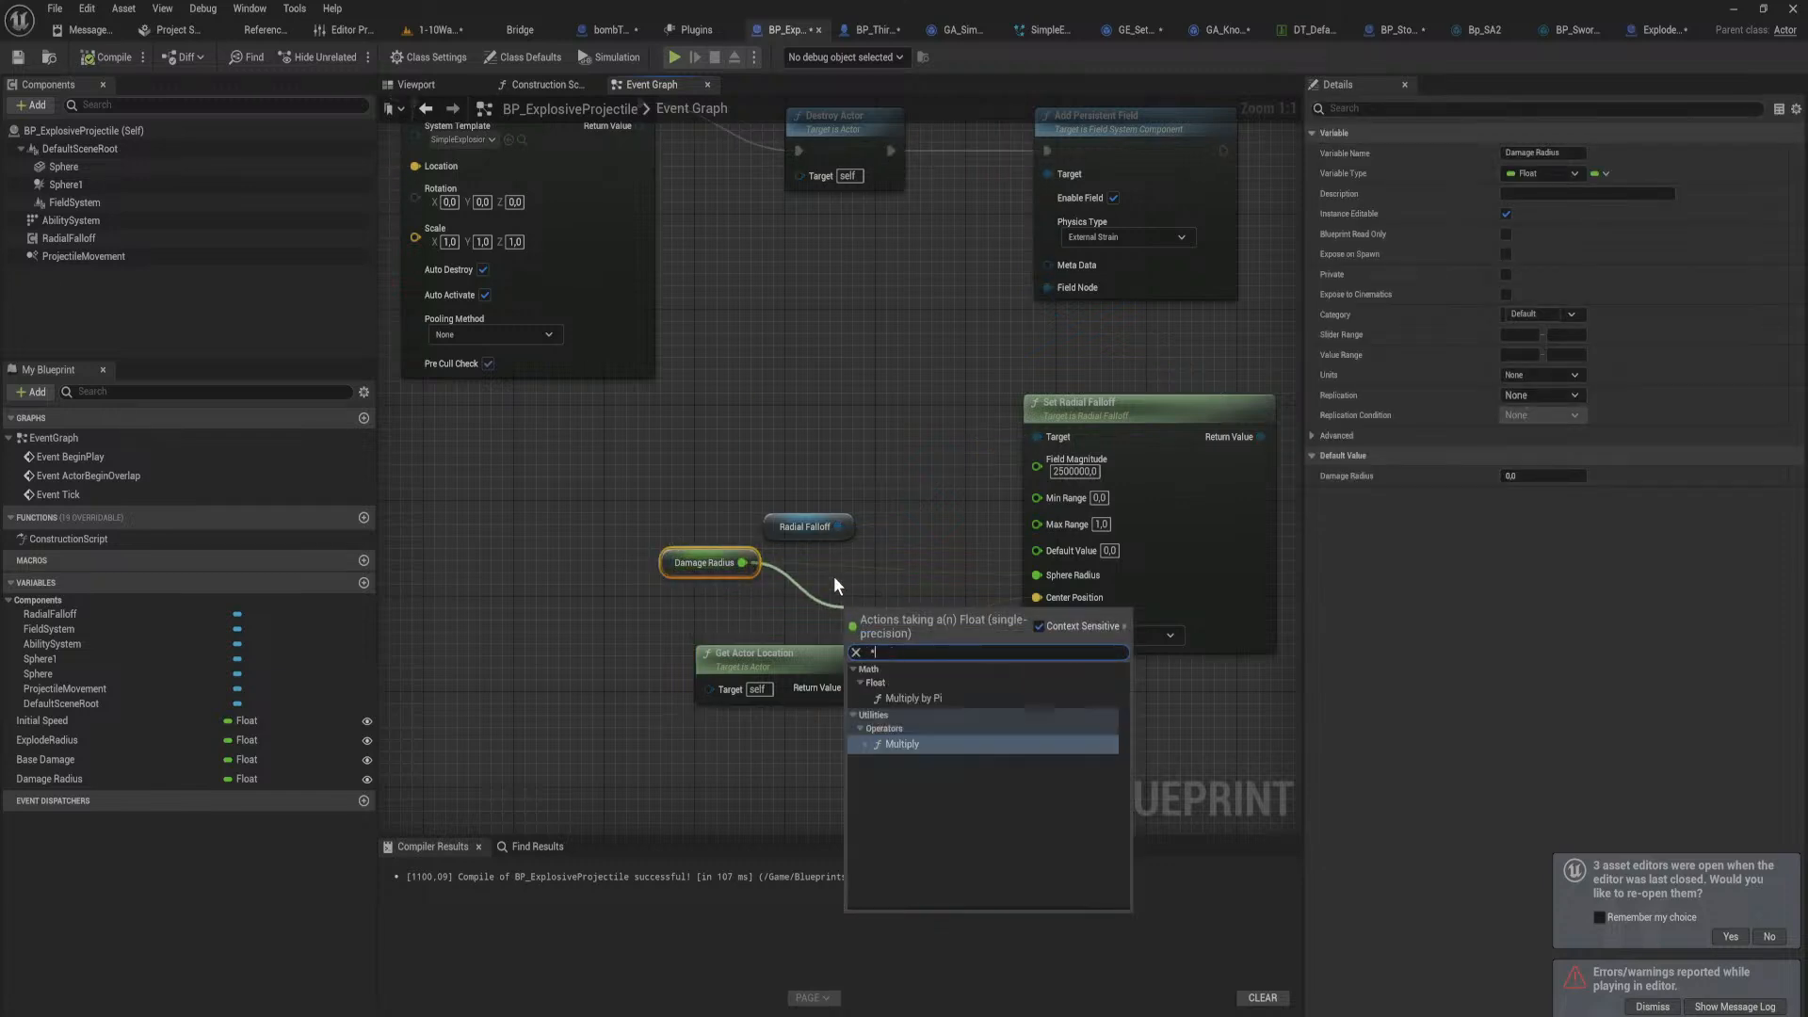
key(Return)
text(2)
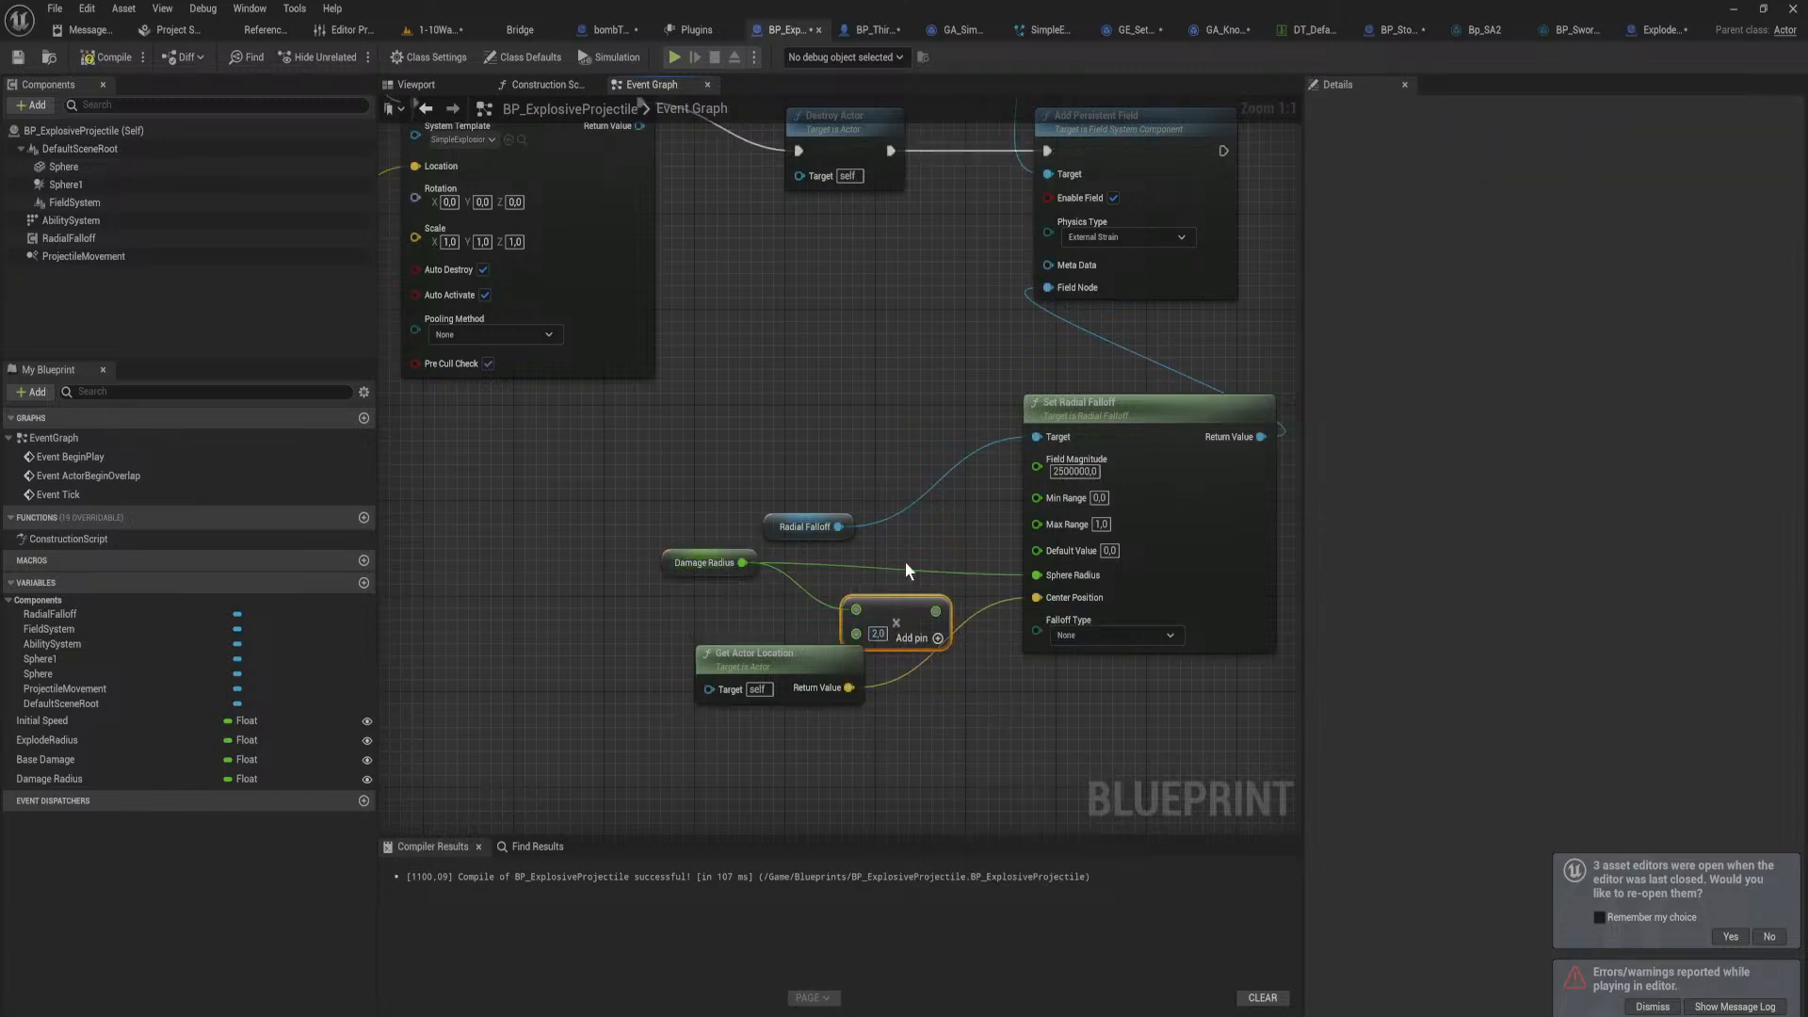
Step: Route the Multiply node's result into Set Radial Falloff's Sphere Radius in place of the direct Damage Radius link, and compile
click(906, 572)
drag(935, 611, 893, 572)
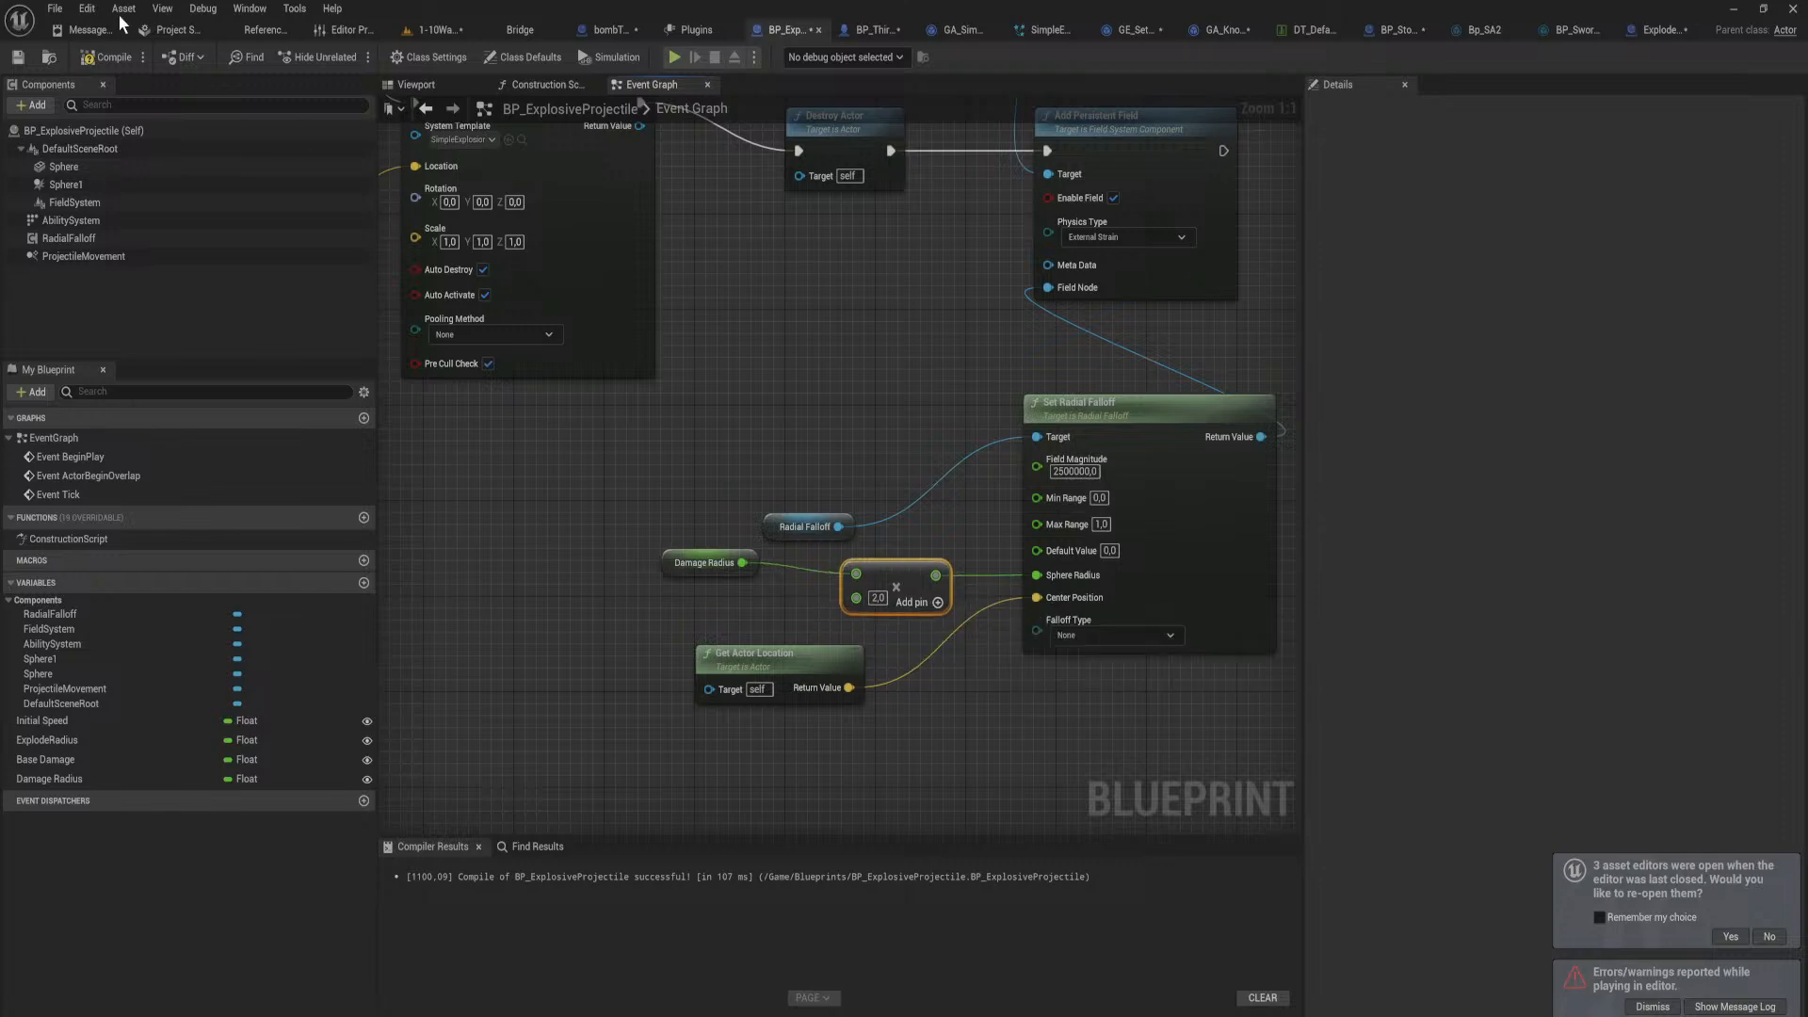
click(103, 57)
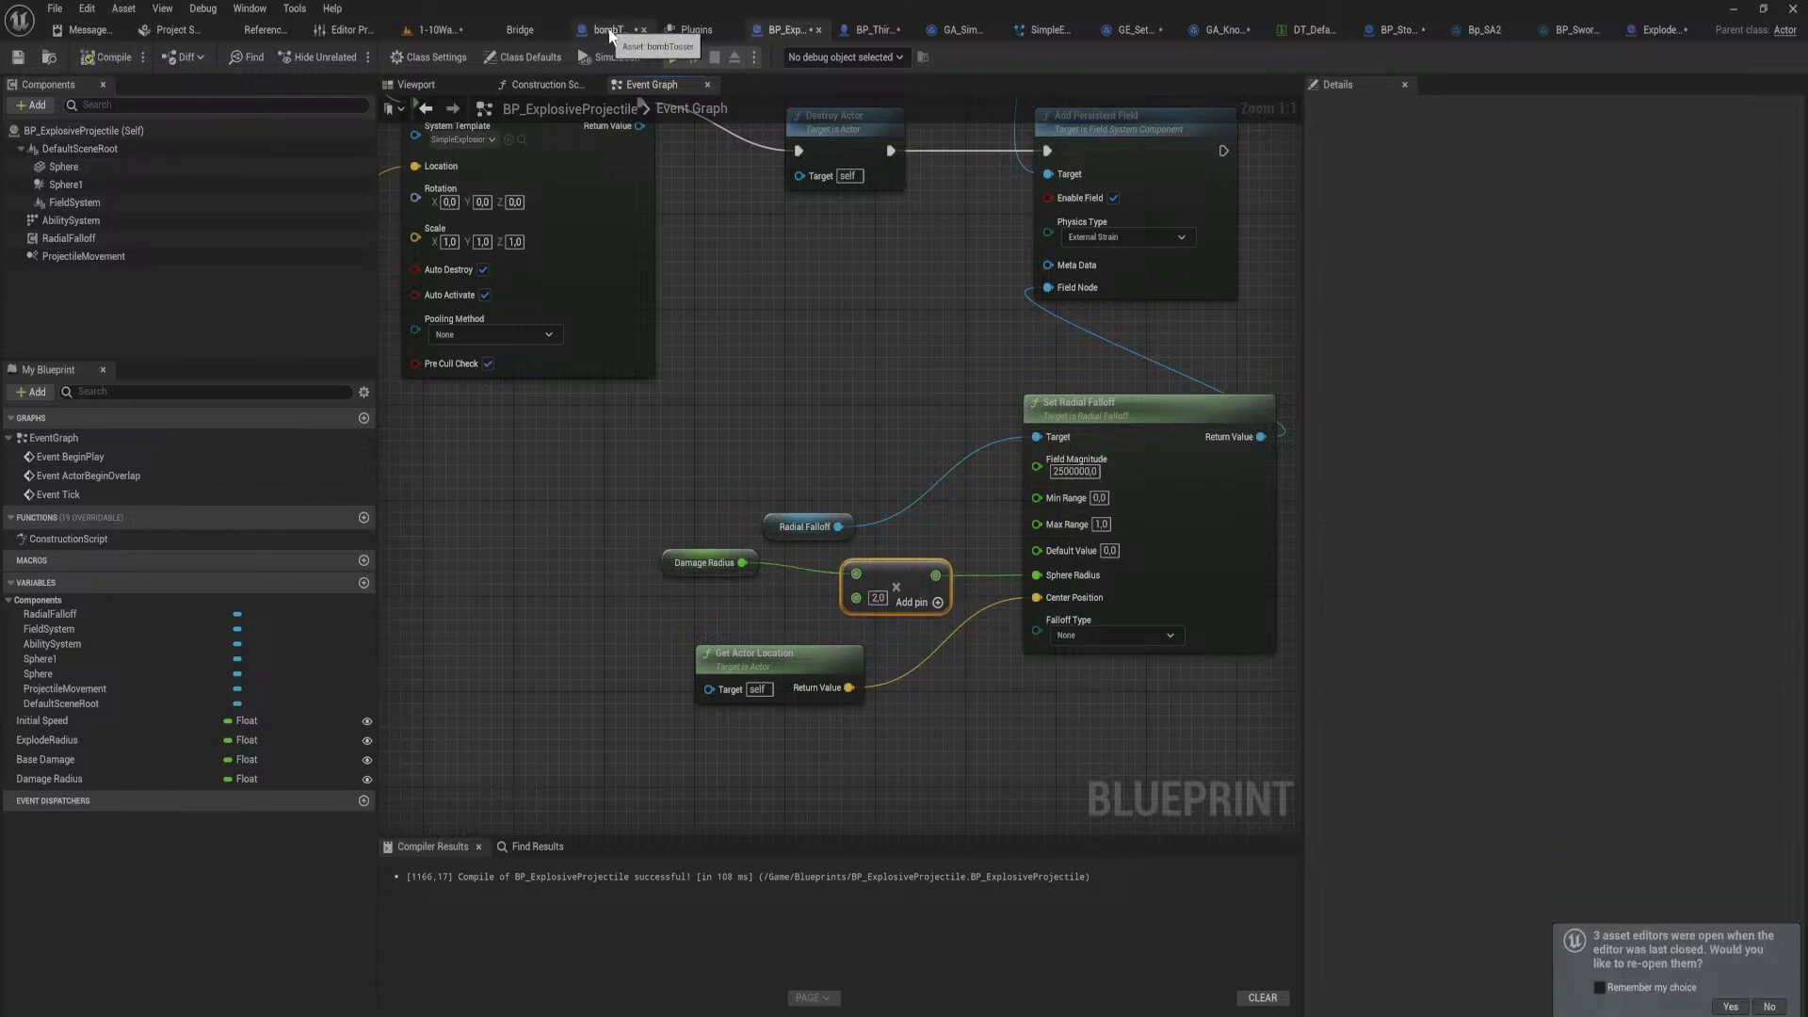
Step: Check the bombTosser event graph, return to the level's GC_Box wall, and switch the editor to Fracture mode
click(610, 30)
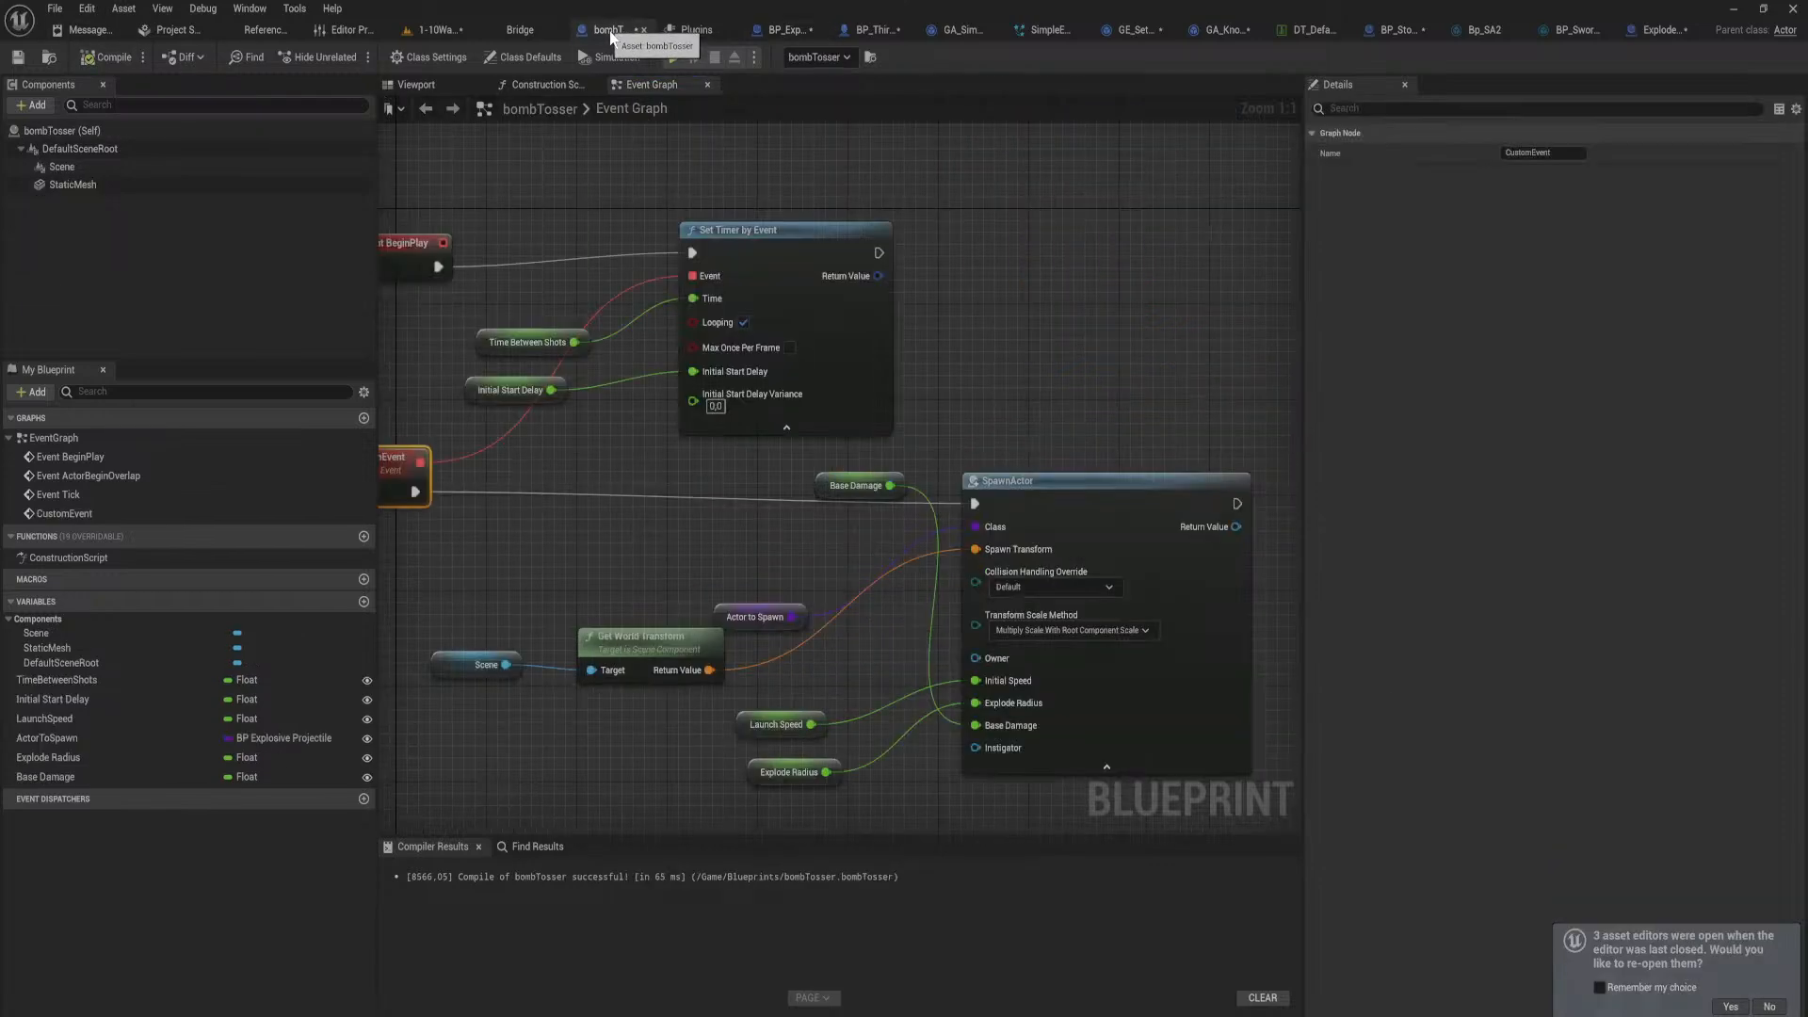
click(440, 29)
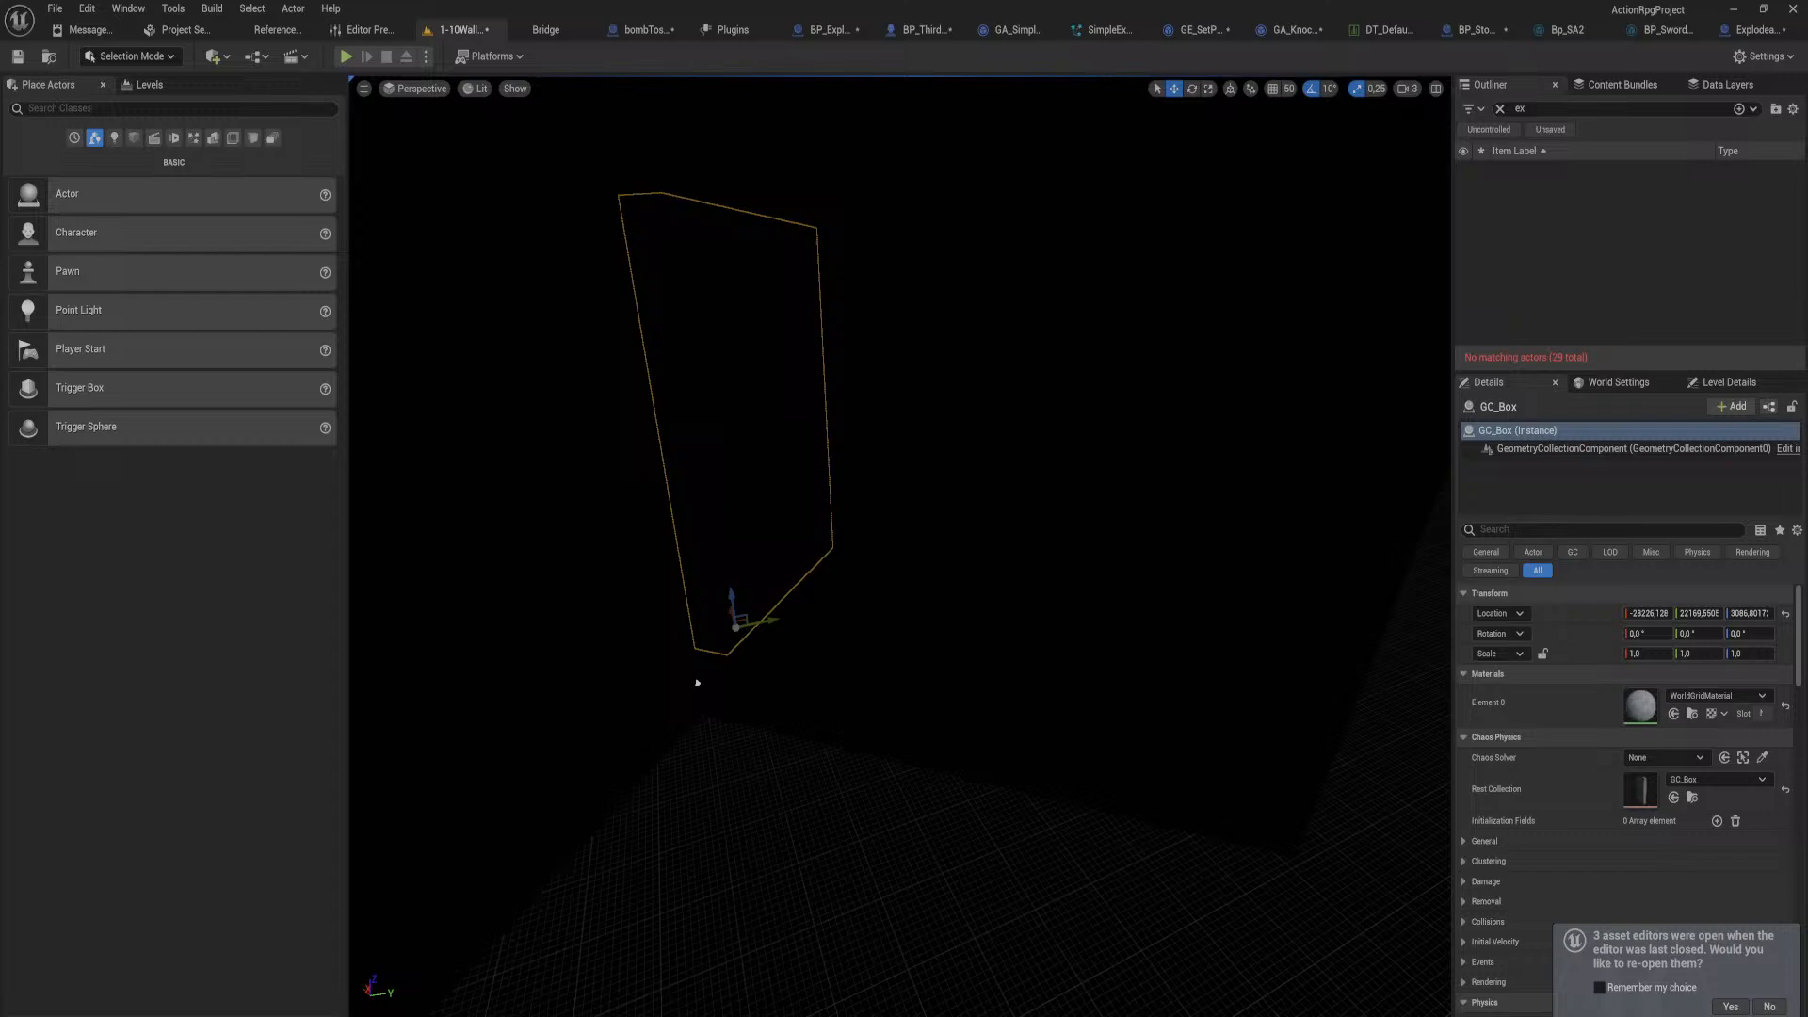
right_drag(899, 546, 978, 527)
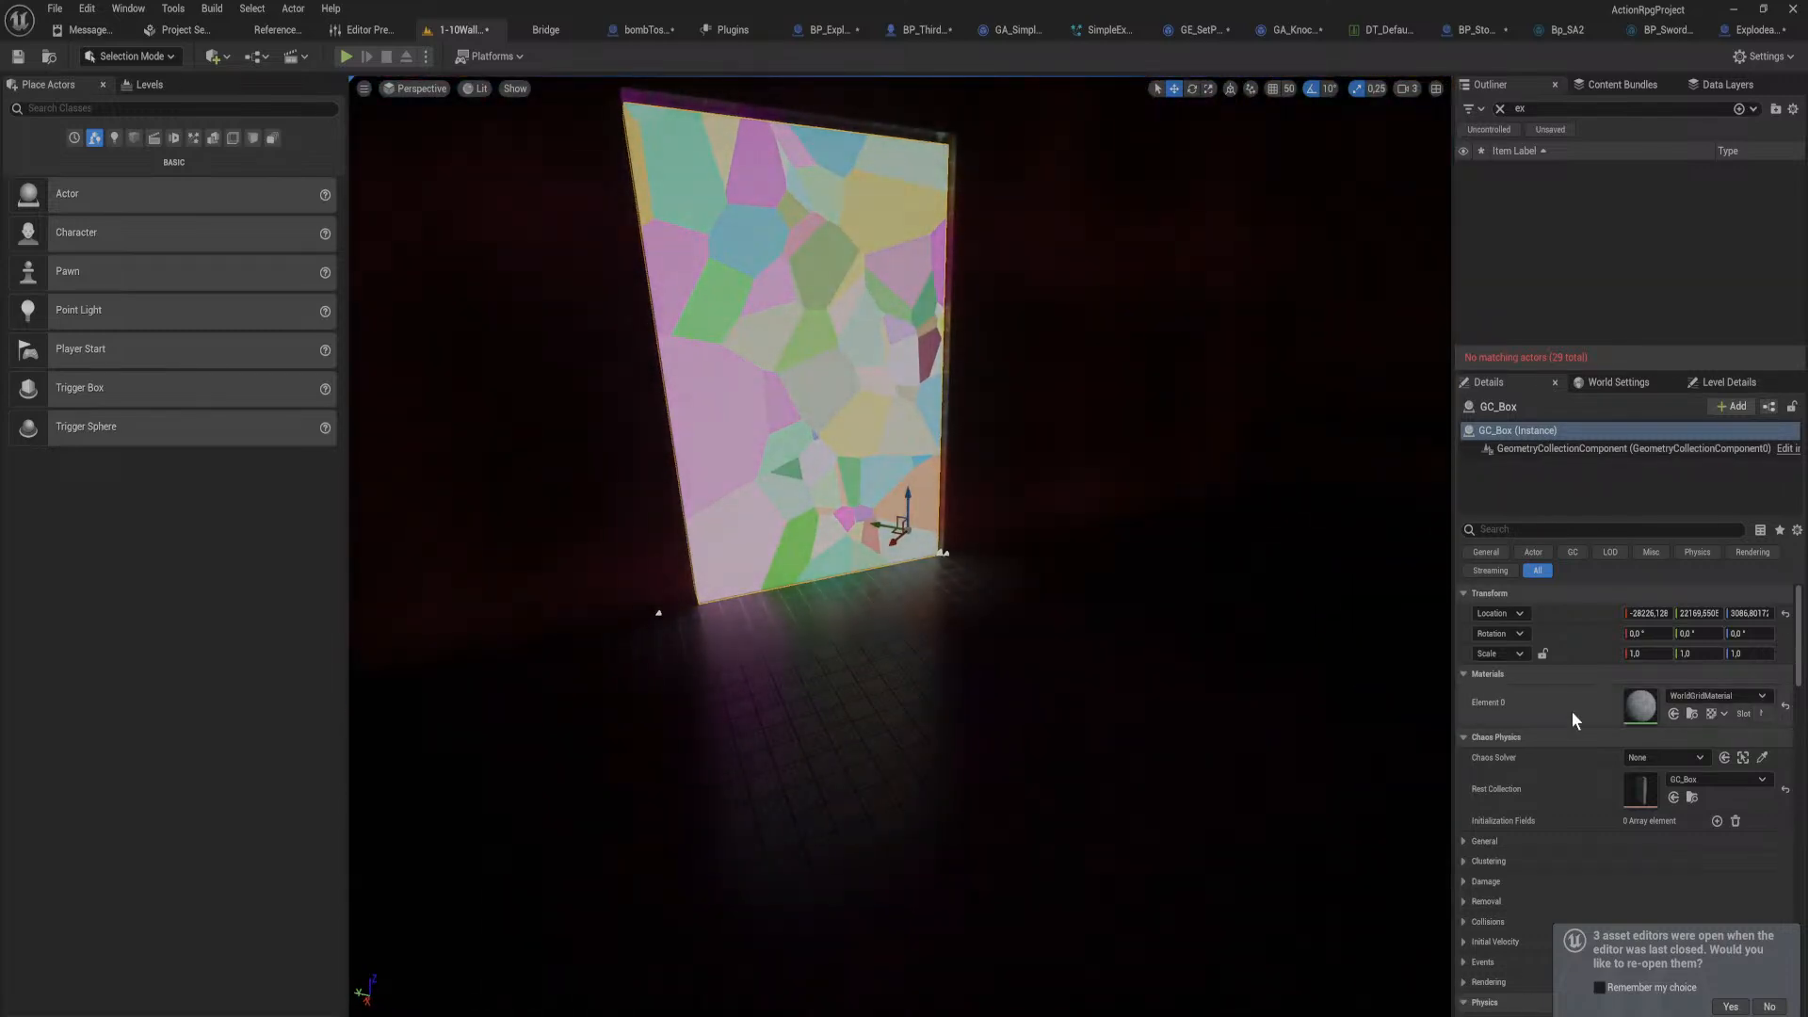
click(149, 58)
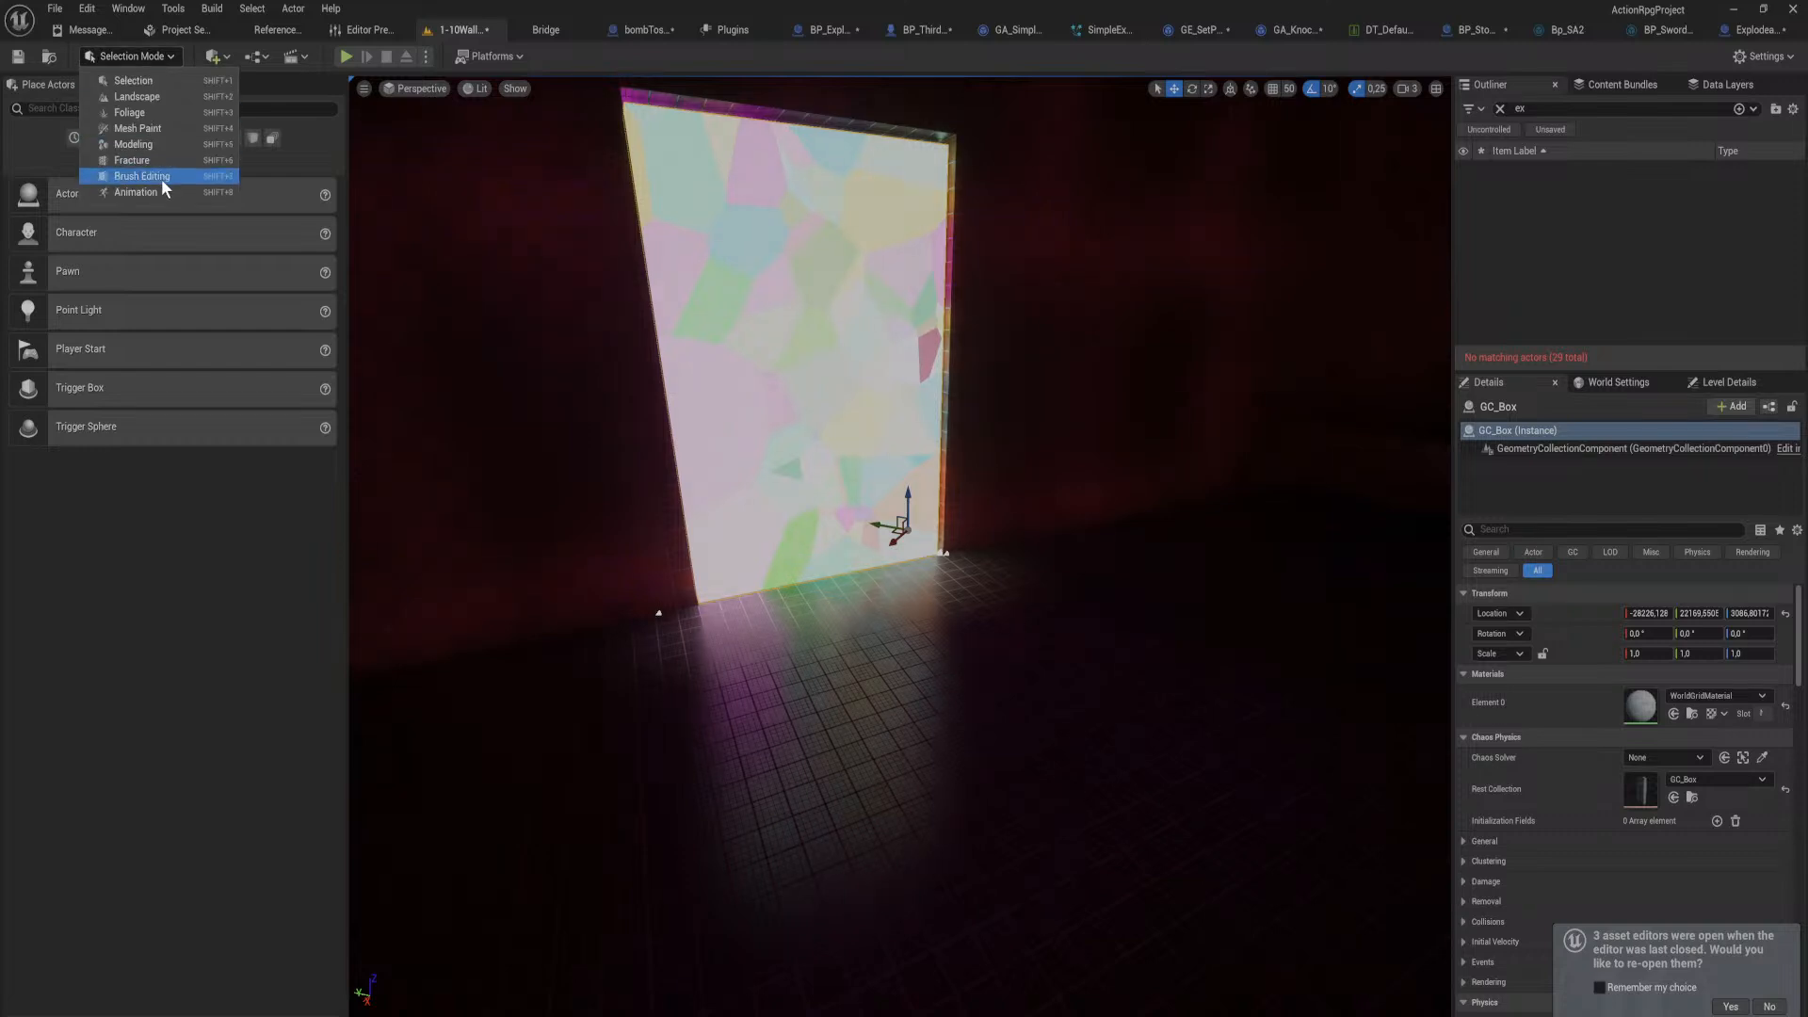
click(156, 160)
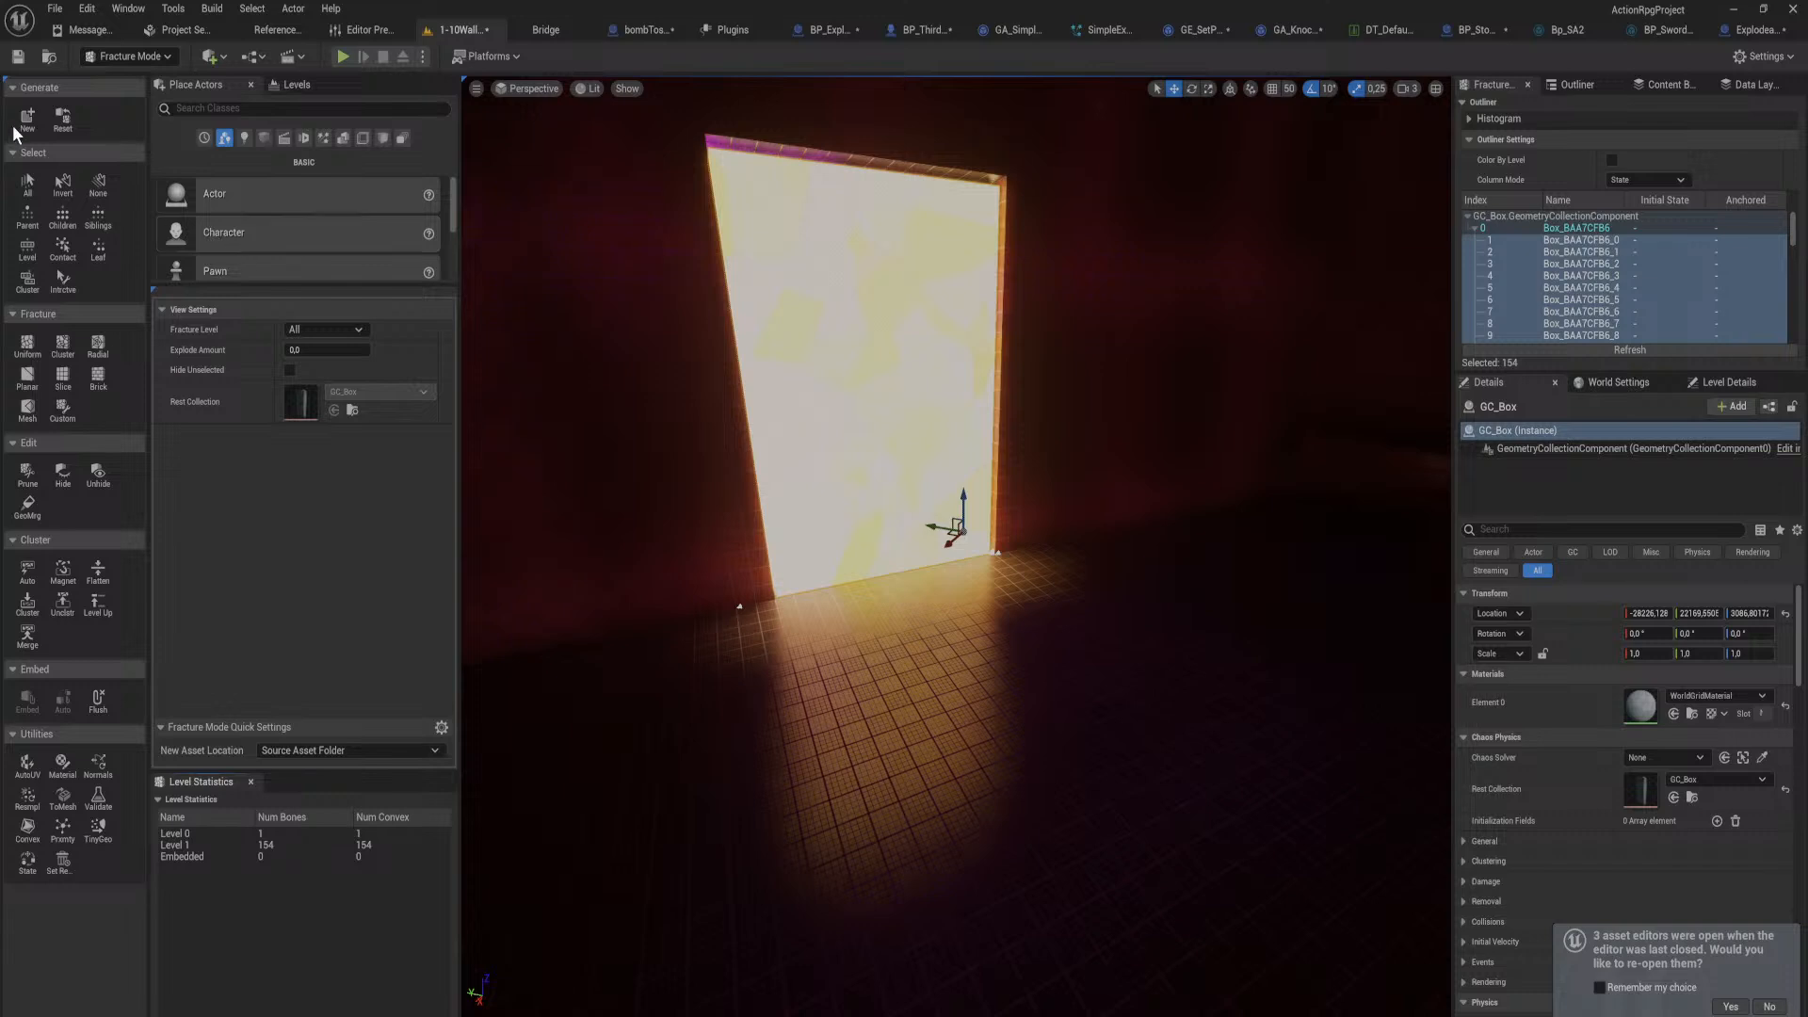
Step: Open the fracture Material tool for GC_Box with assignment to Only Internal Faces of only the selected bones
scroll(218, 247, down, 2)
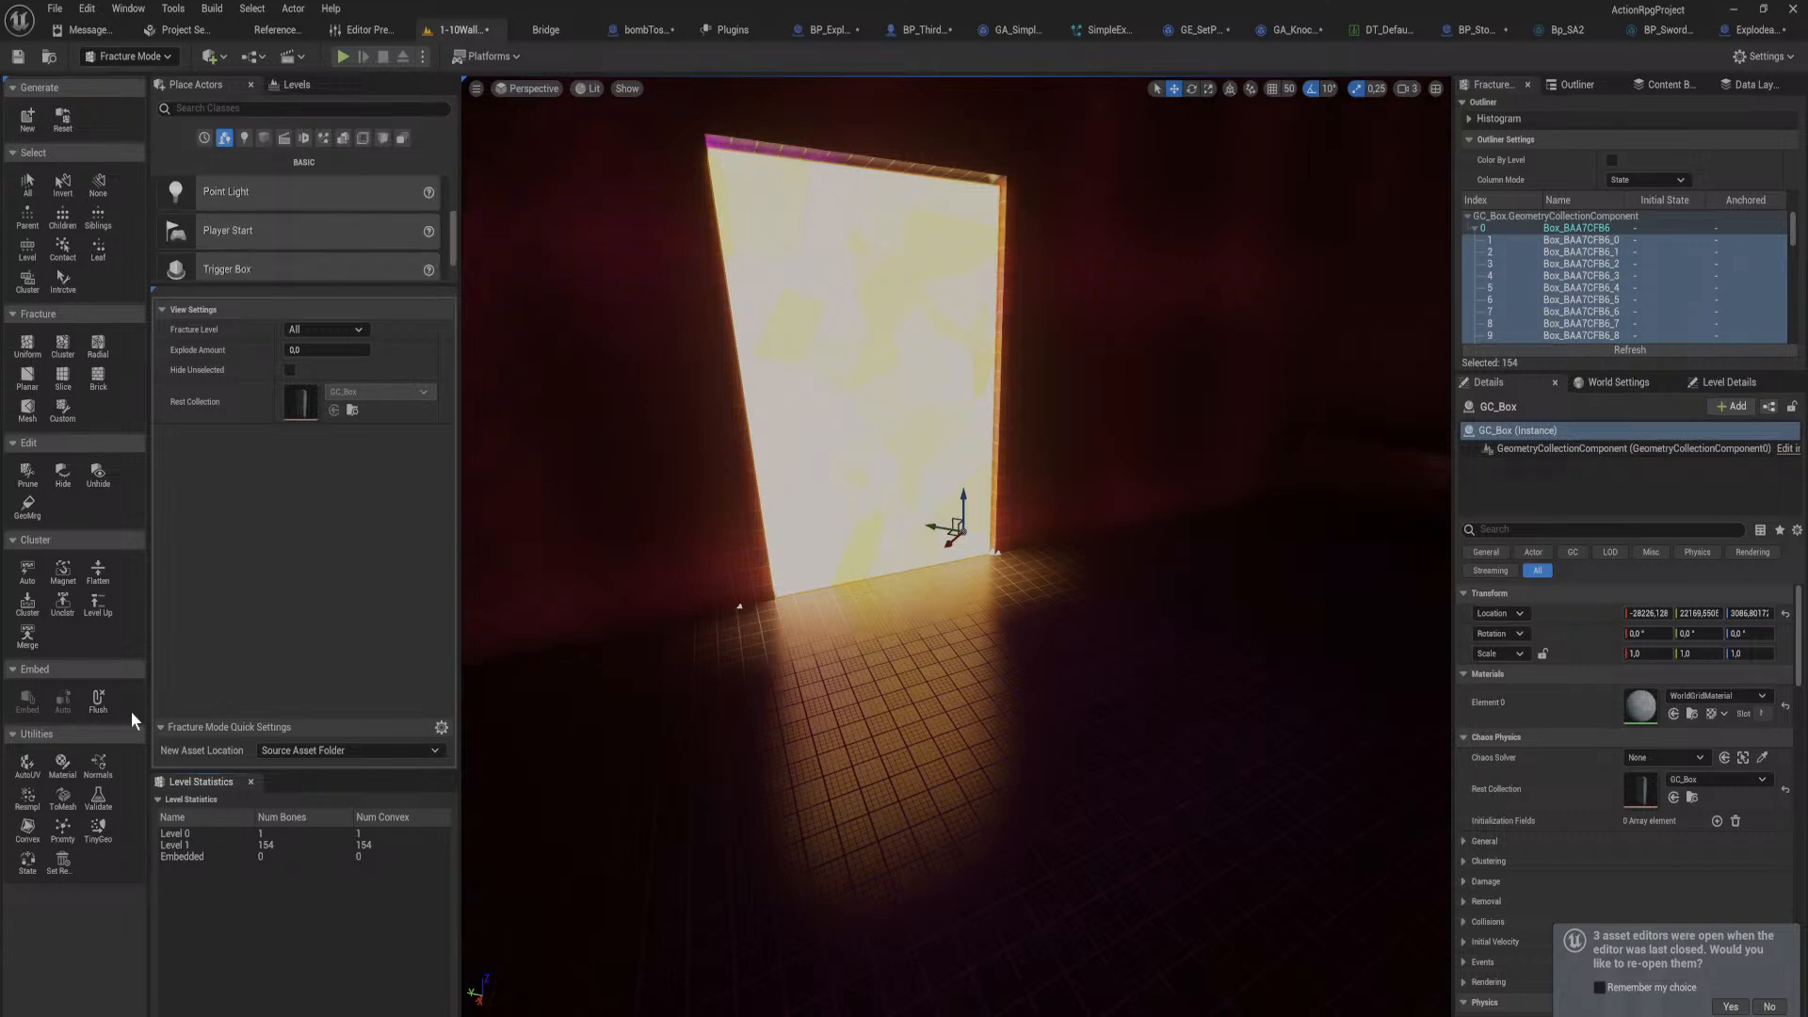
click(62, 765)
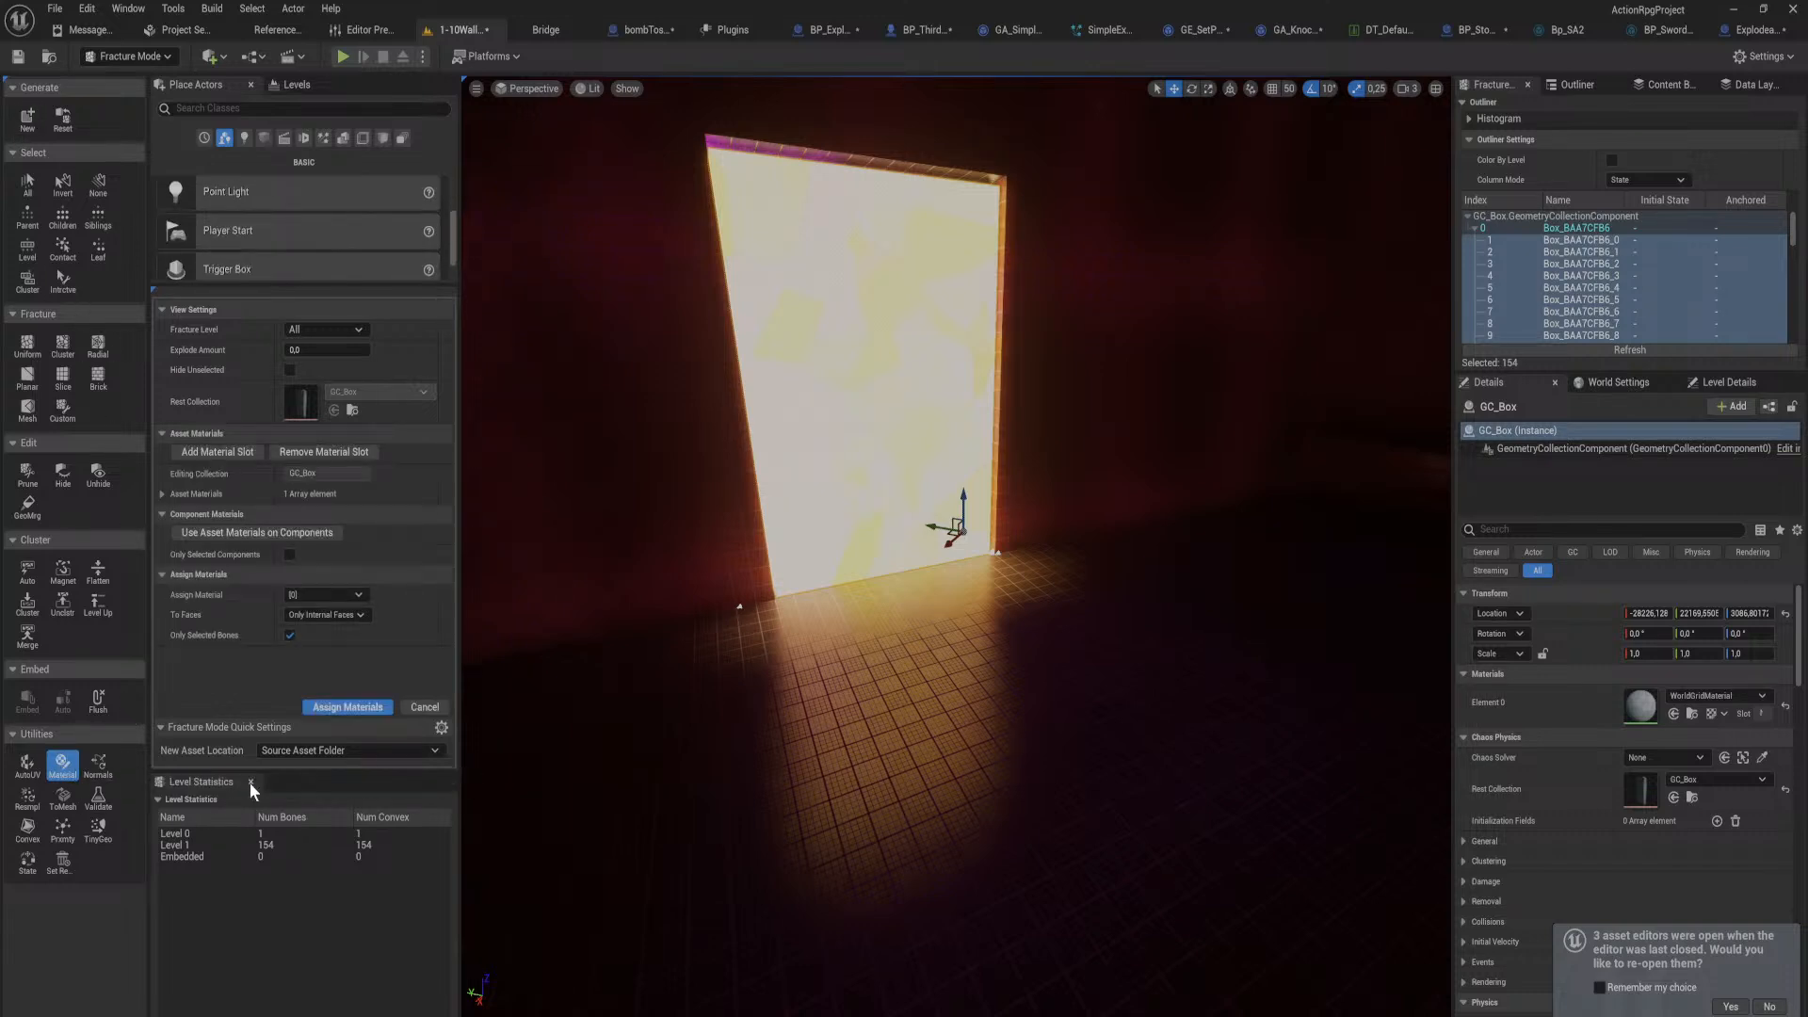
click(348, 613)
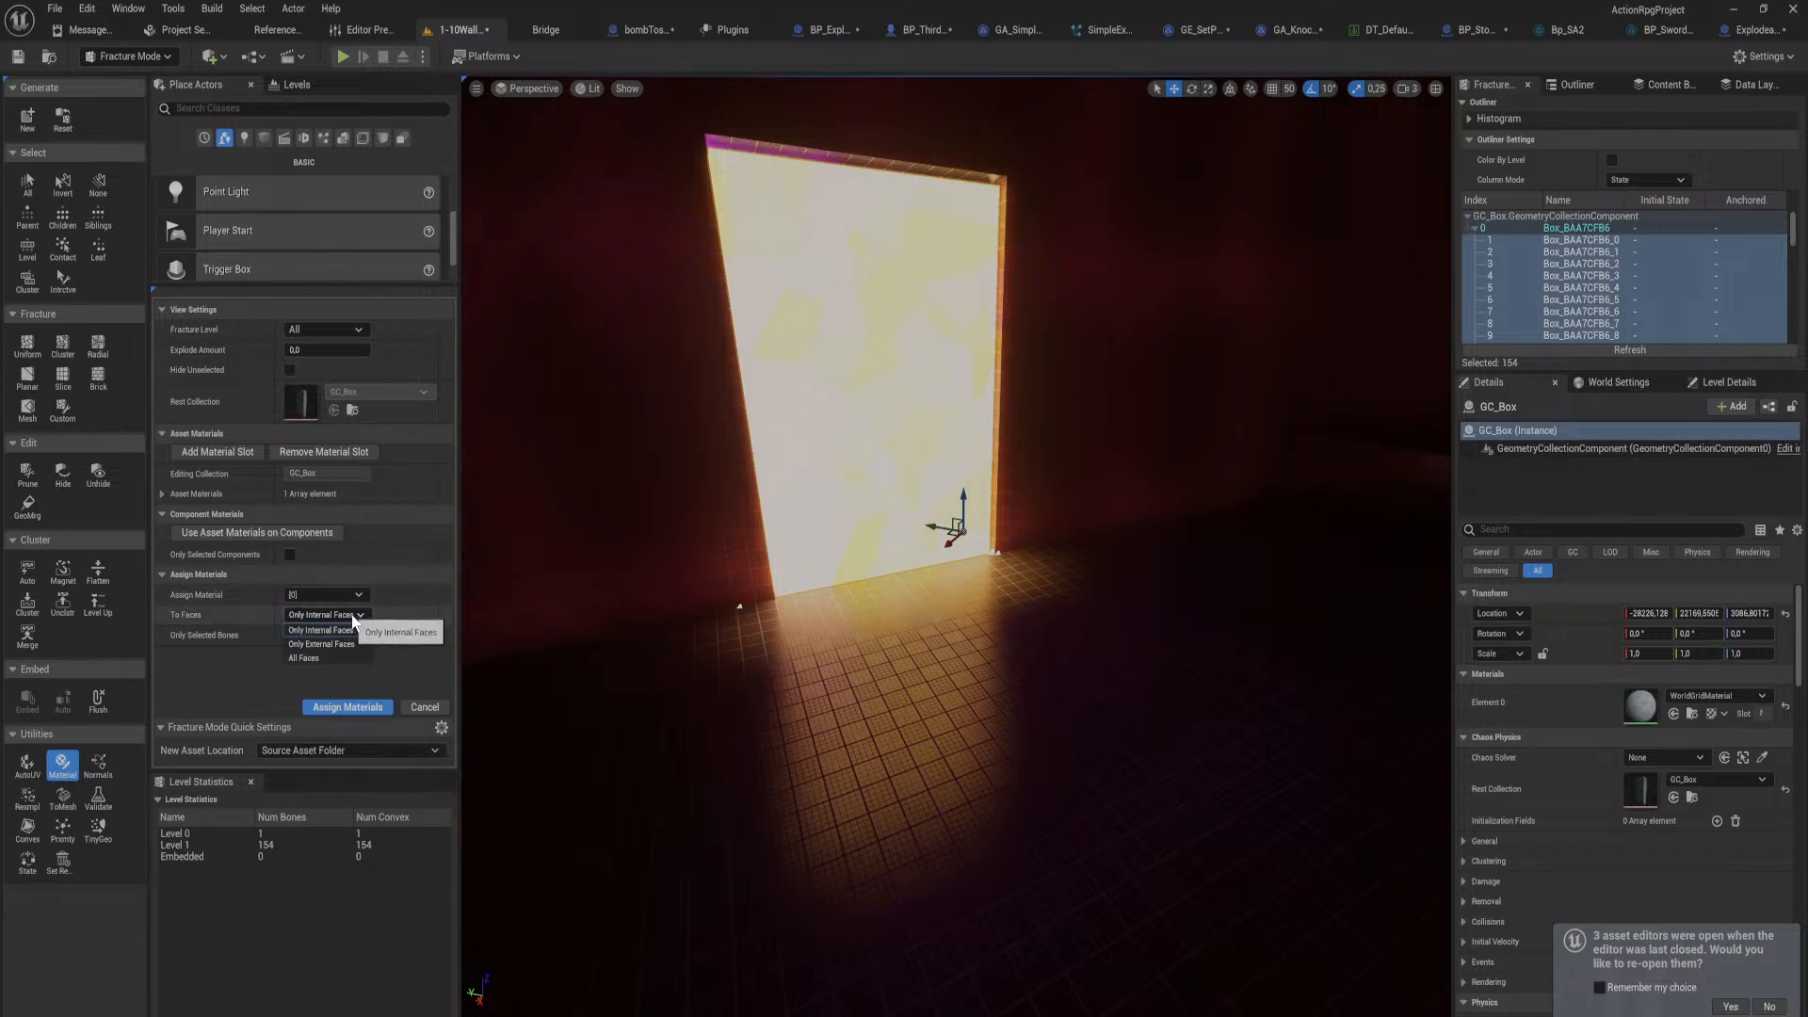
click(320, 630)
click(290, 635)
Step: Set the Fracture Level view to Level 1, apply the material assignment to GC_Box, and return to Selection mode
click(320, 330)
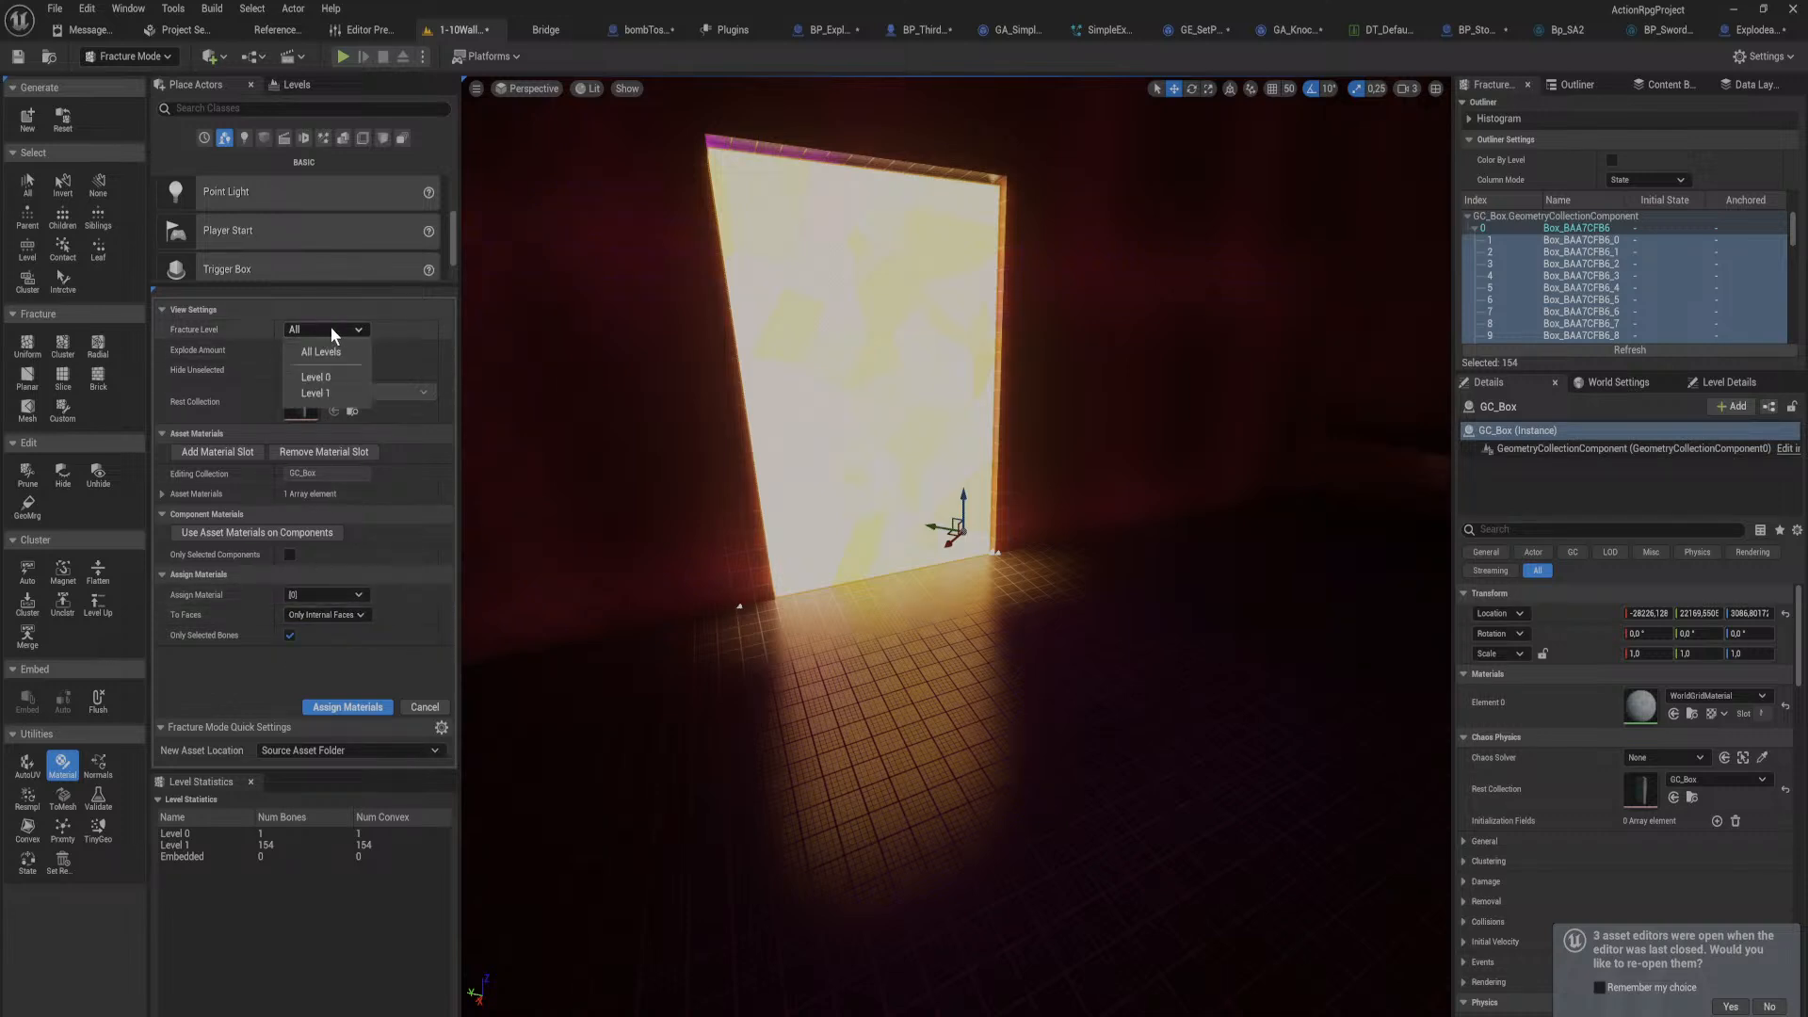
click(322, 376)
click(333, 334)
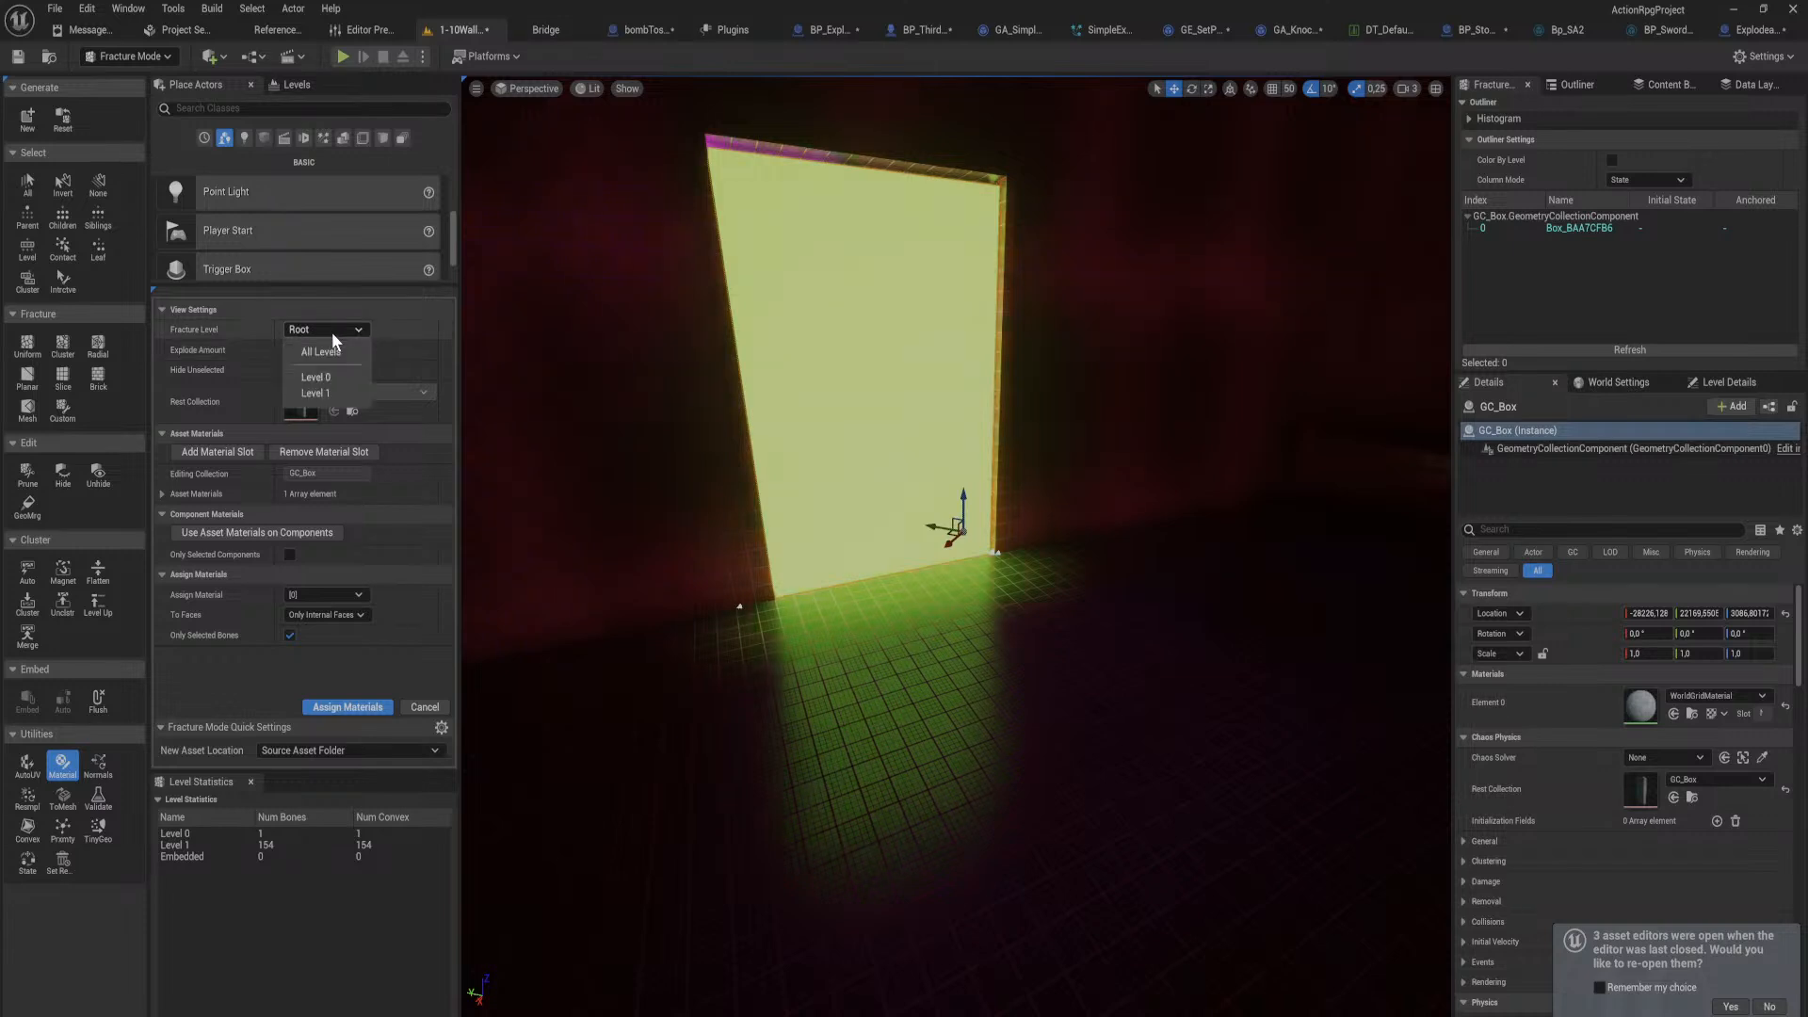
click(337, 393)
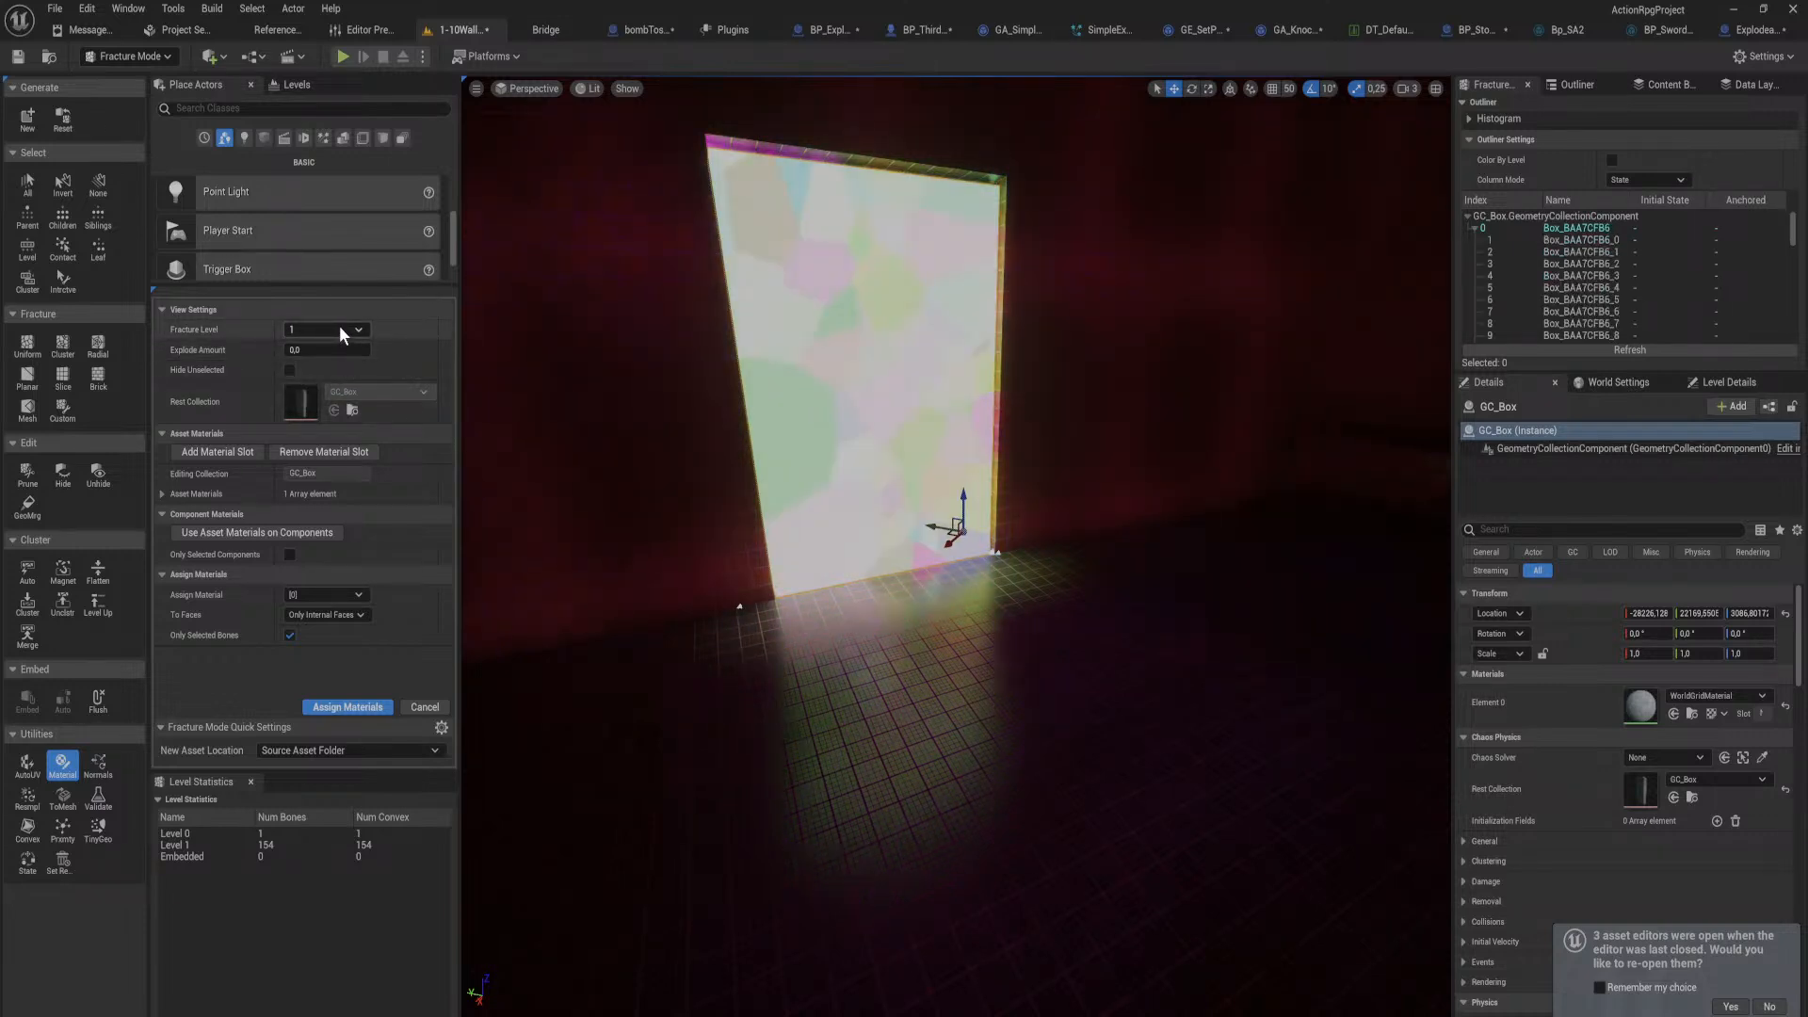
click(377, 706)
click(130, 57)
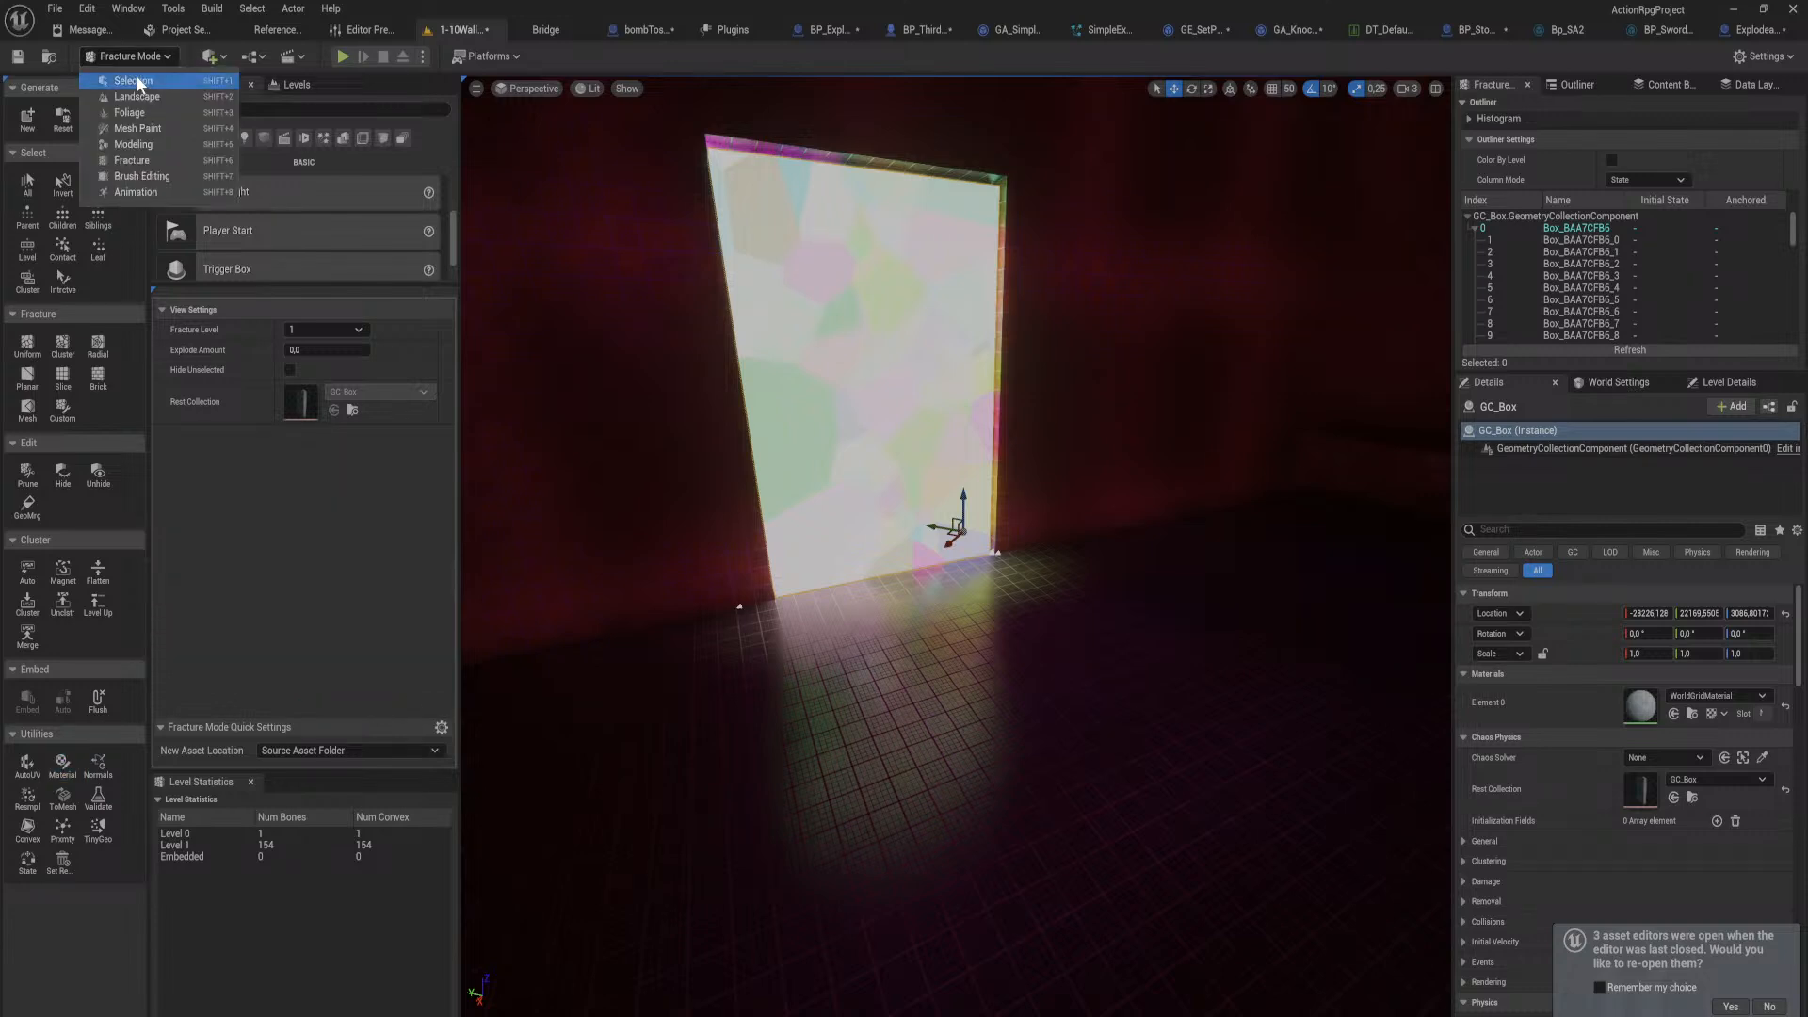
click(141, 85)
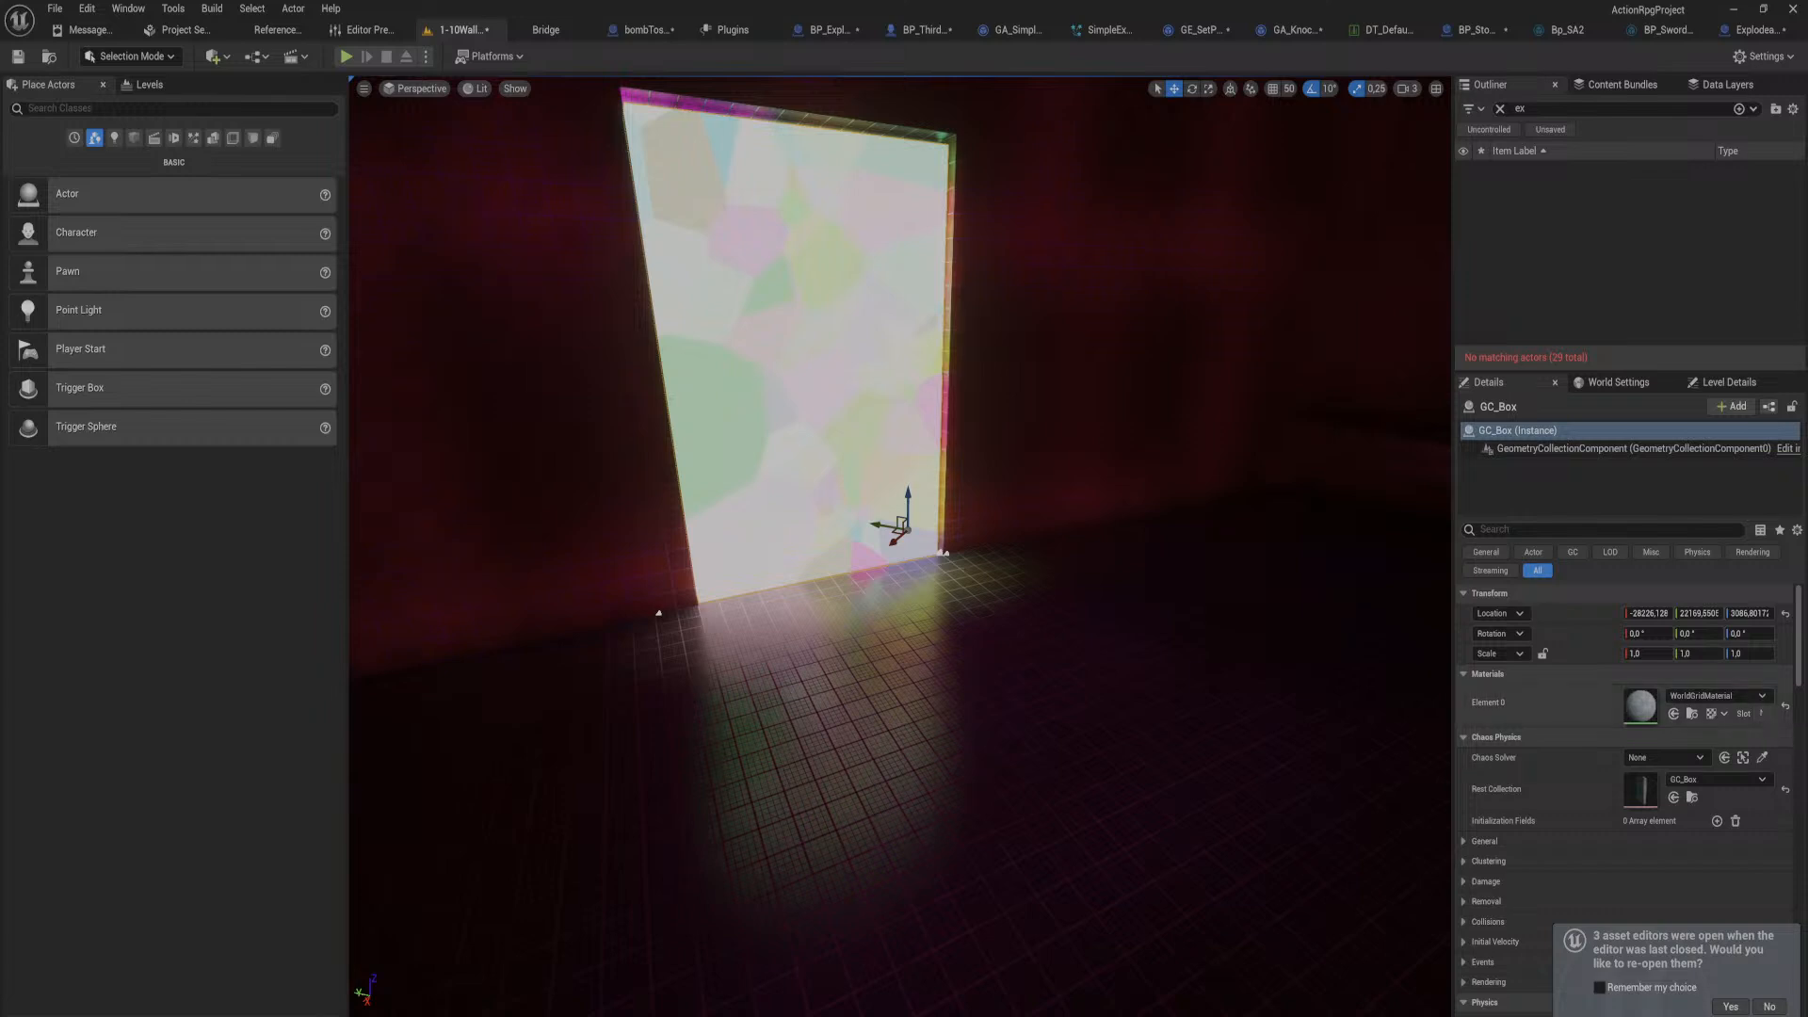
Step: Try to set GC_Box's Chaos Solver to the 1-10WallBreakerPlatforming level
click(1685, 757)
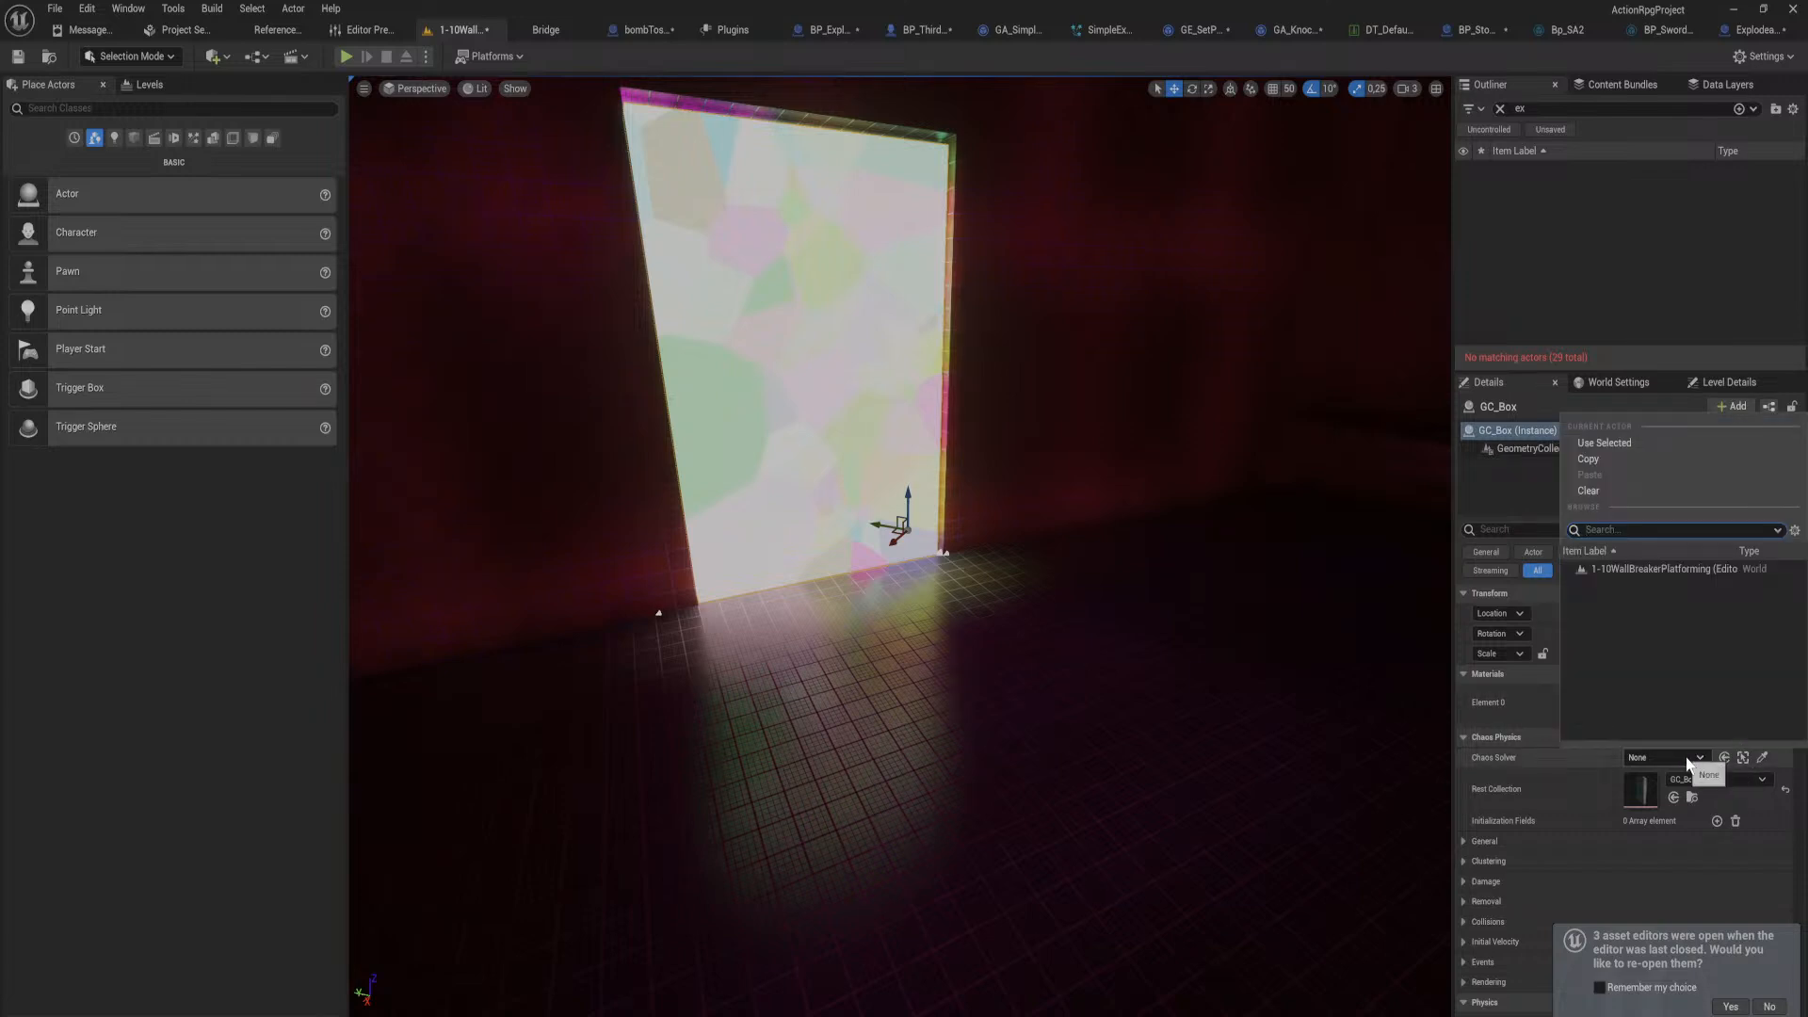
click(1692, 570)
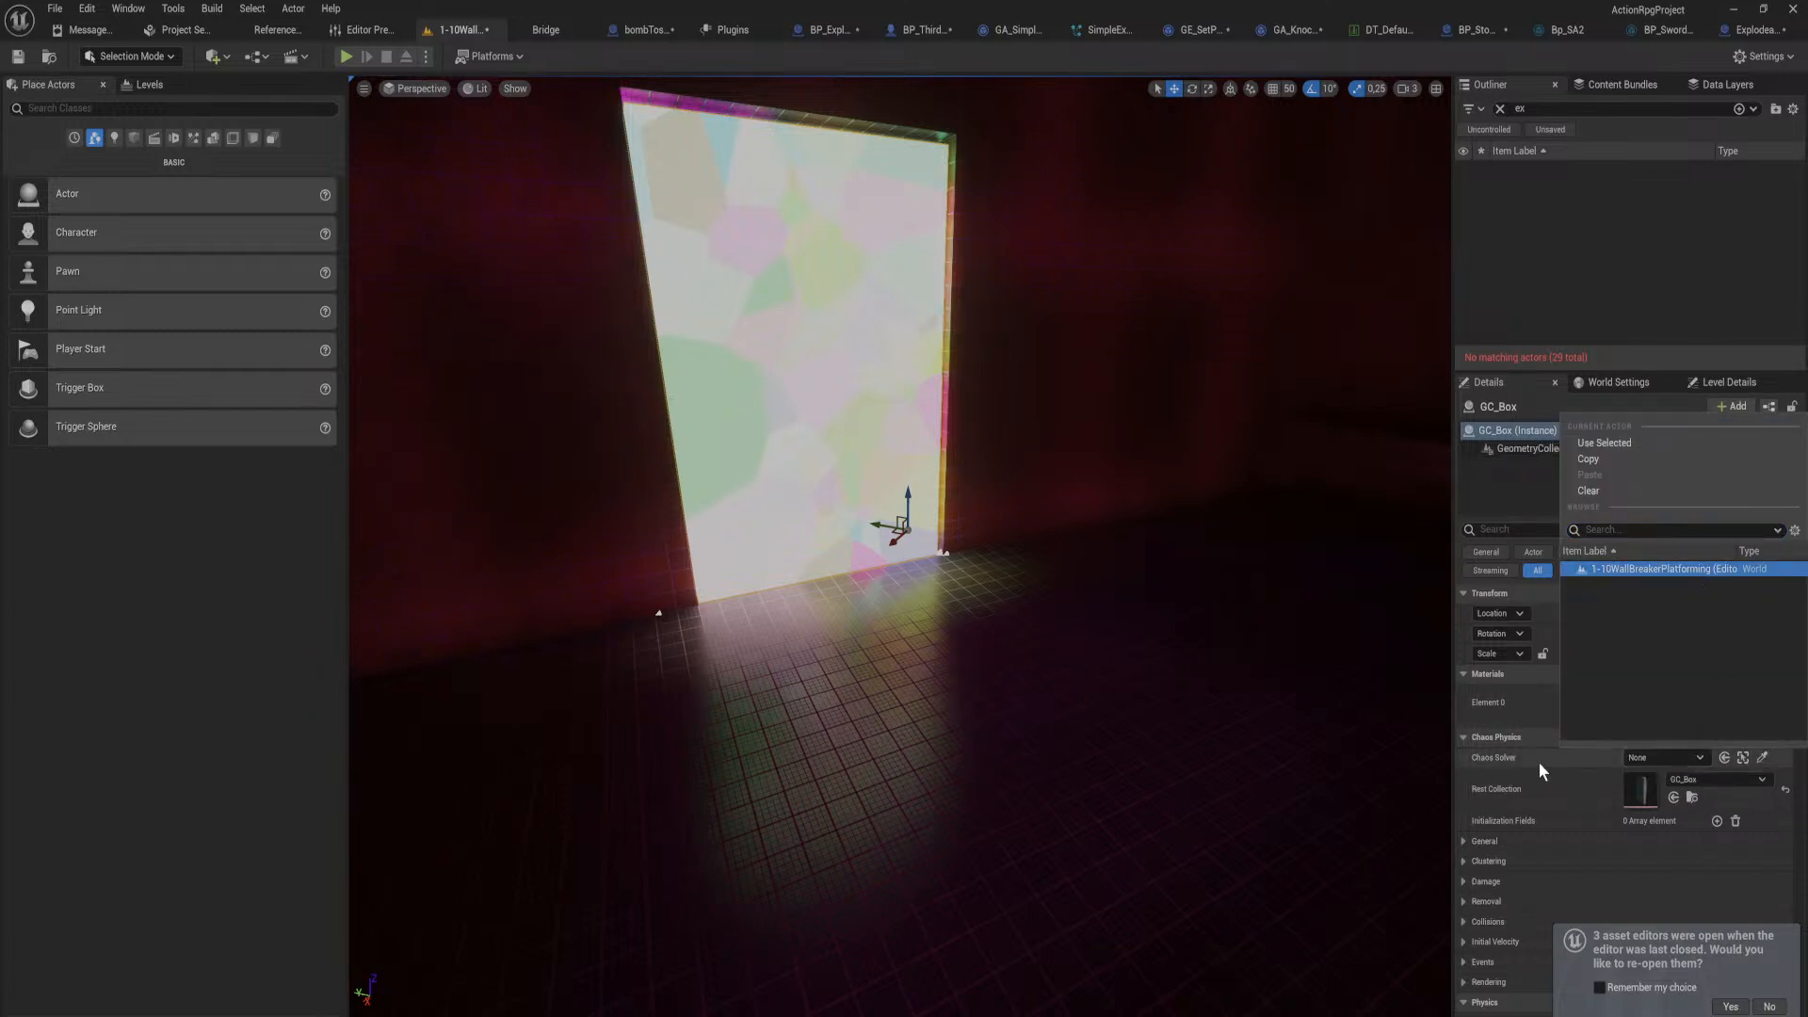
click(1544, 760)
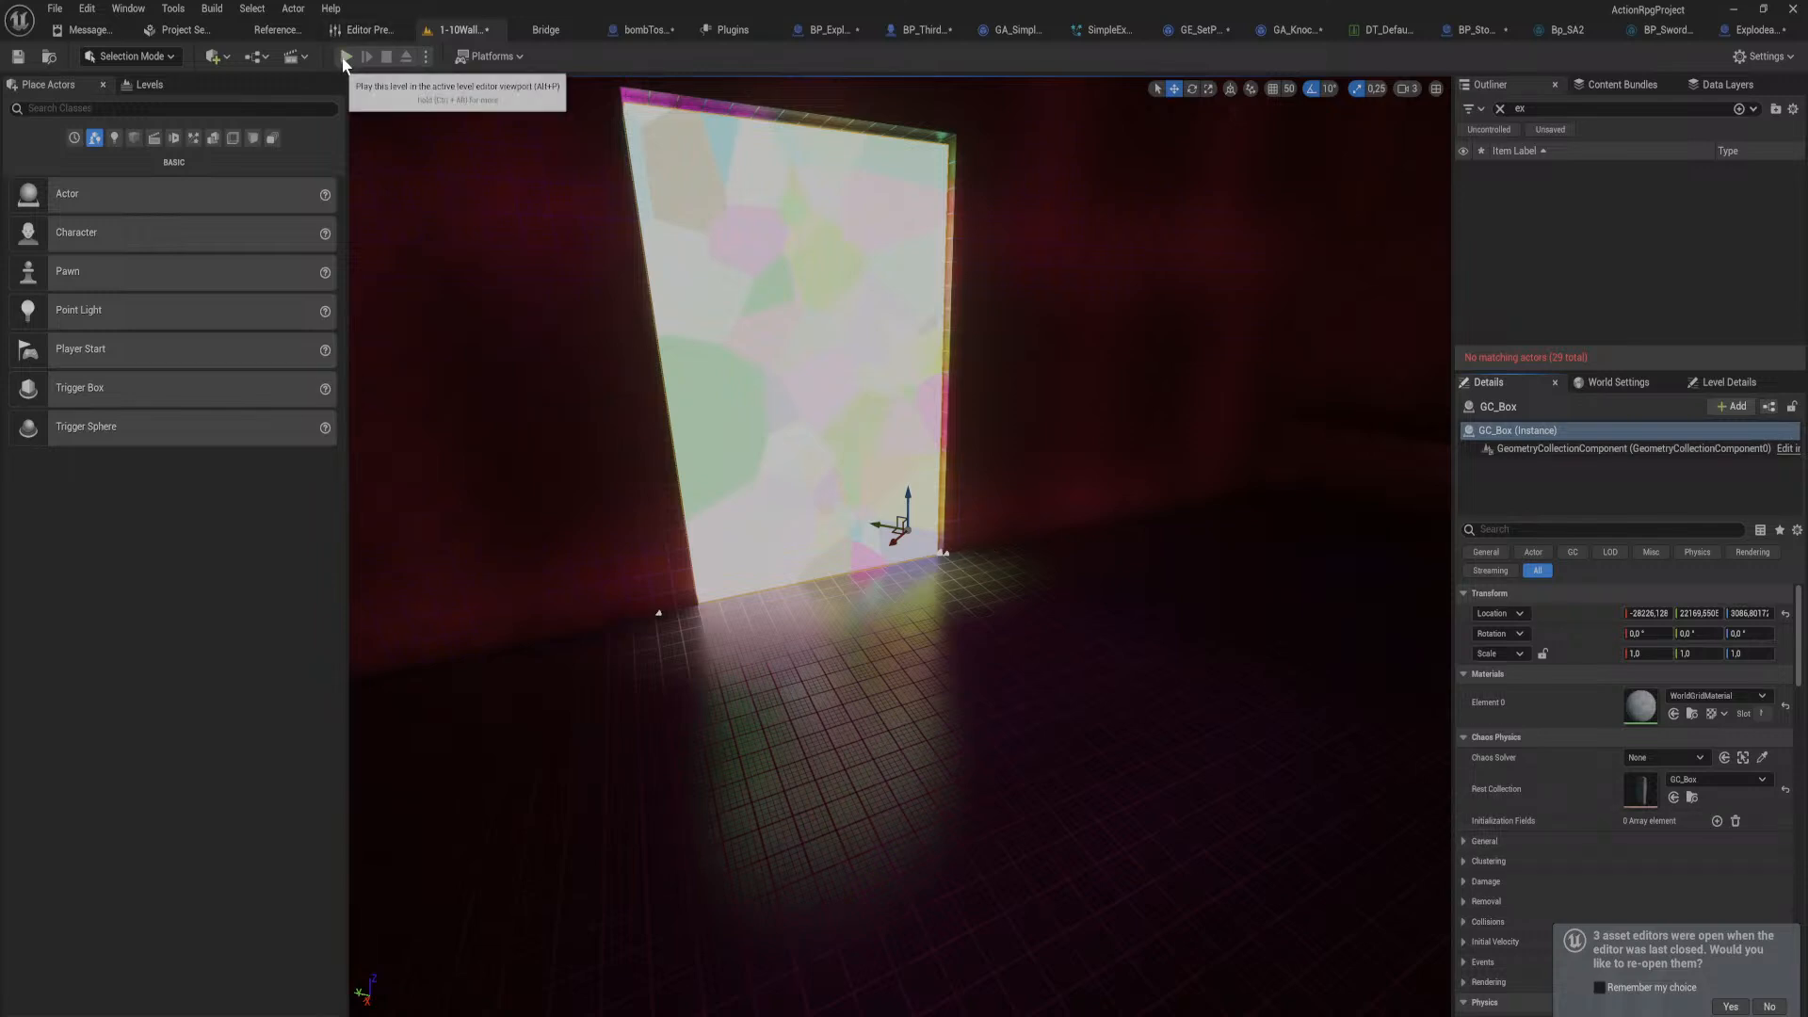
Step: Select the bombTosser in the level and set its Launch Speed to 2650
right_drag(992, 509, 973, 577)
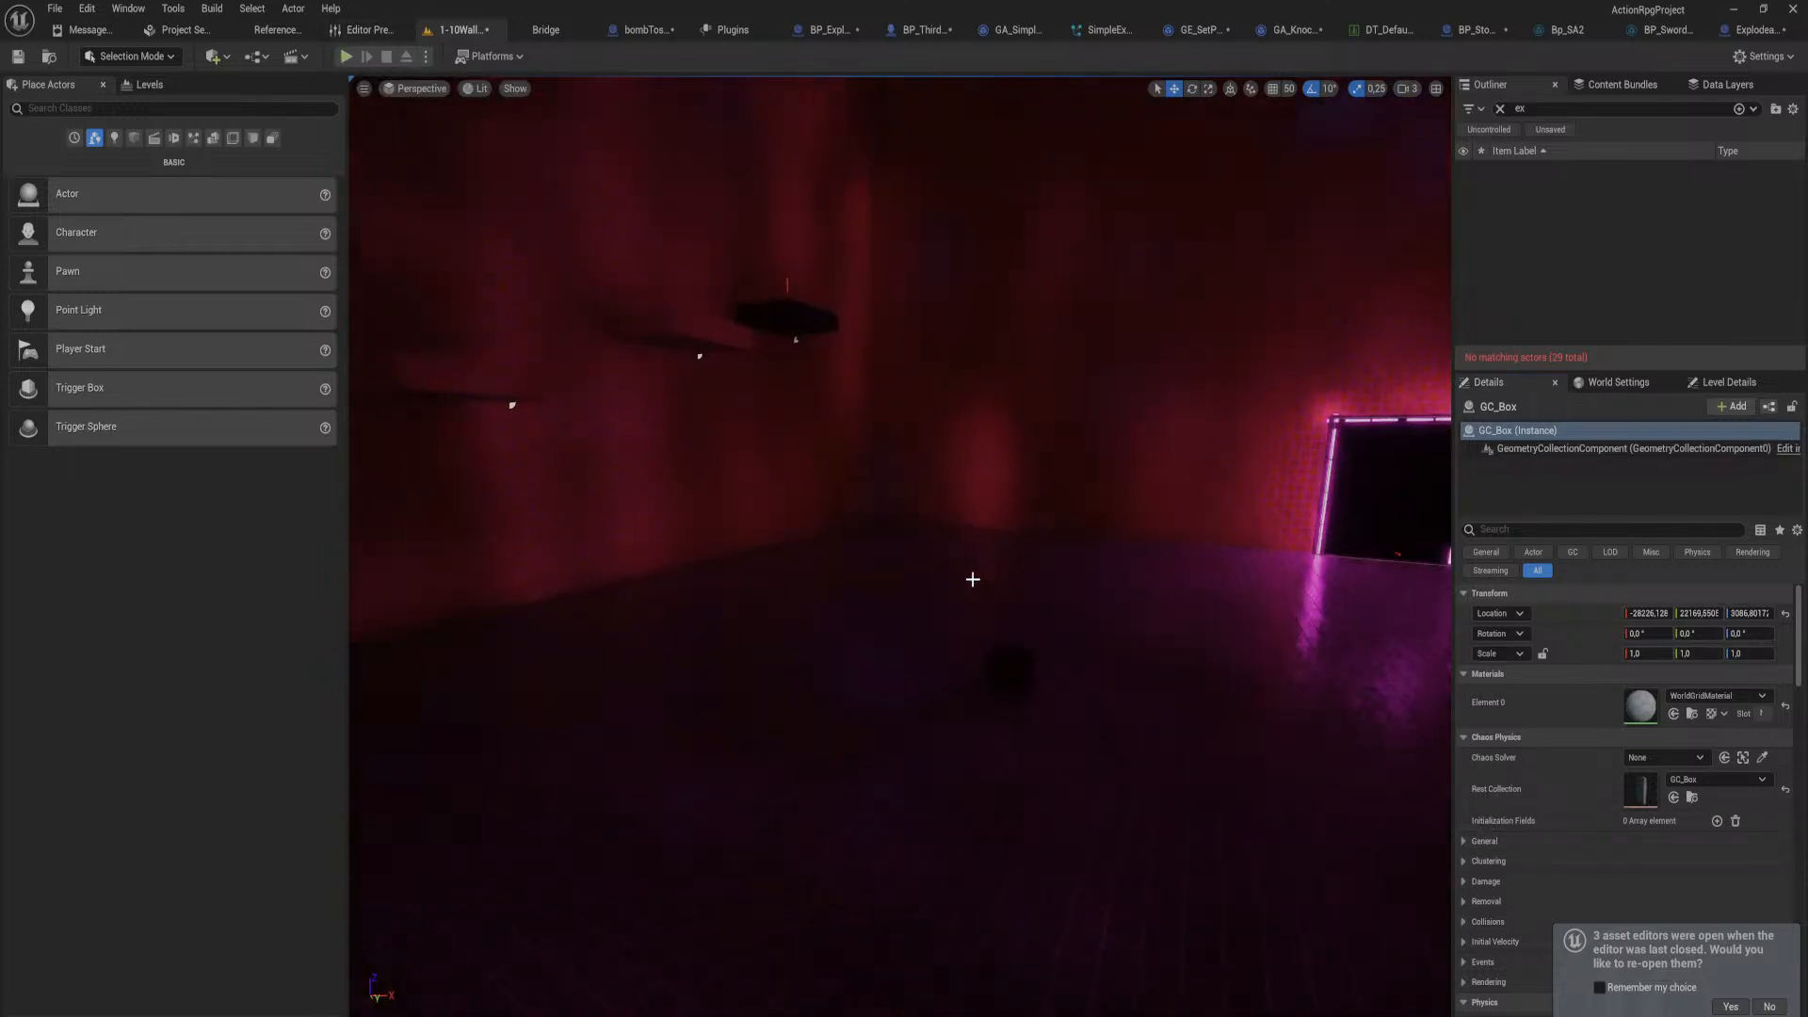
click(1021, 666)
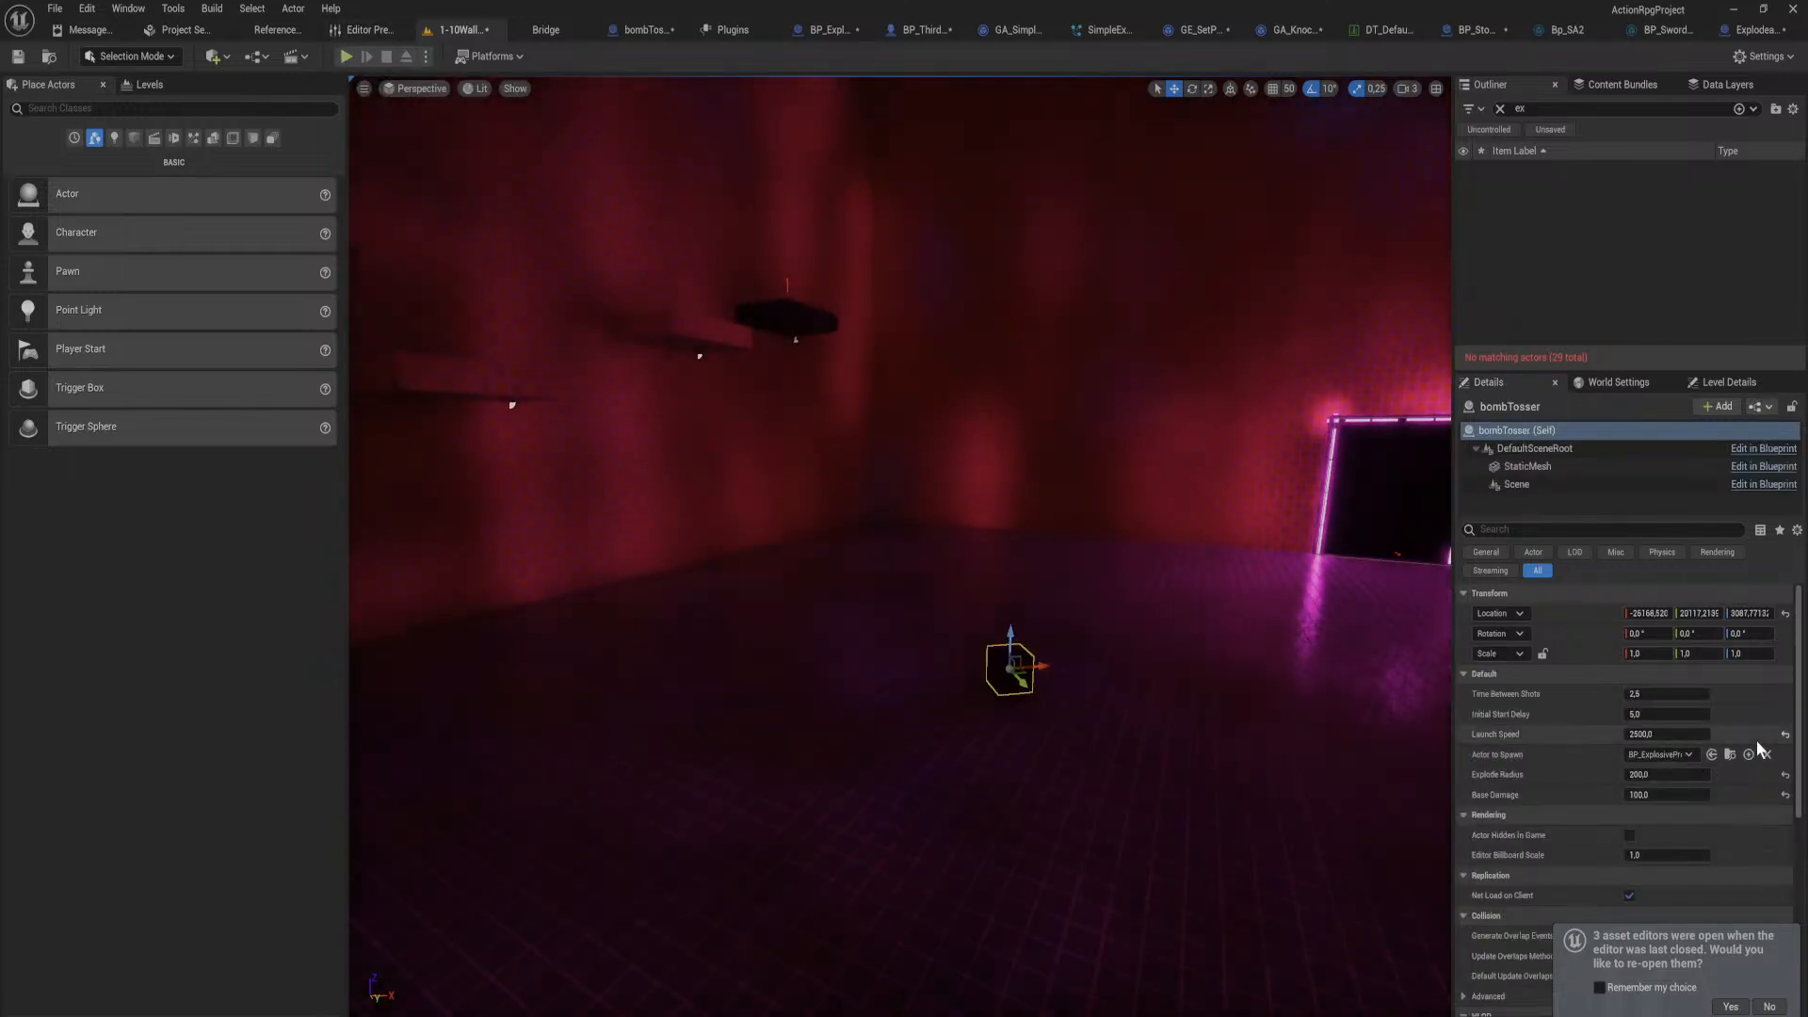
click(1665, 735)
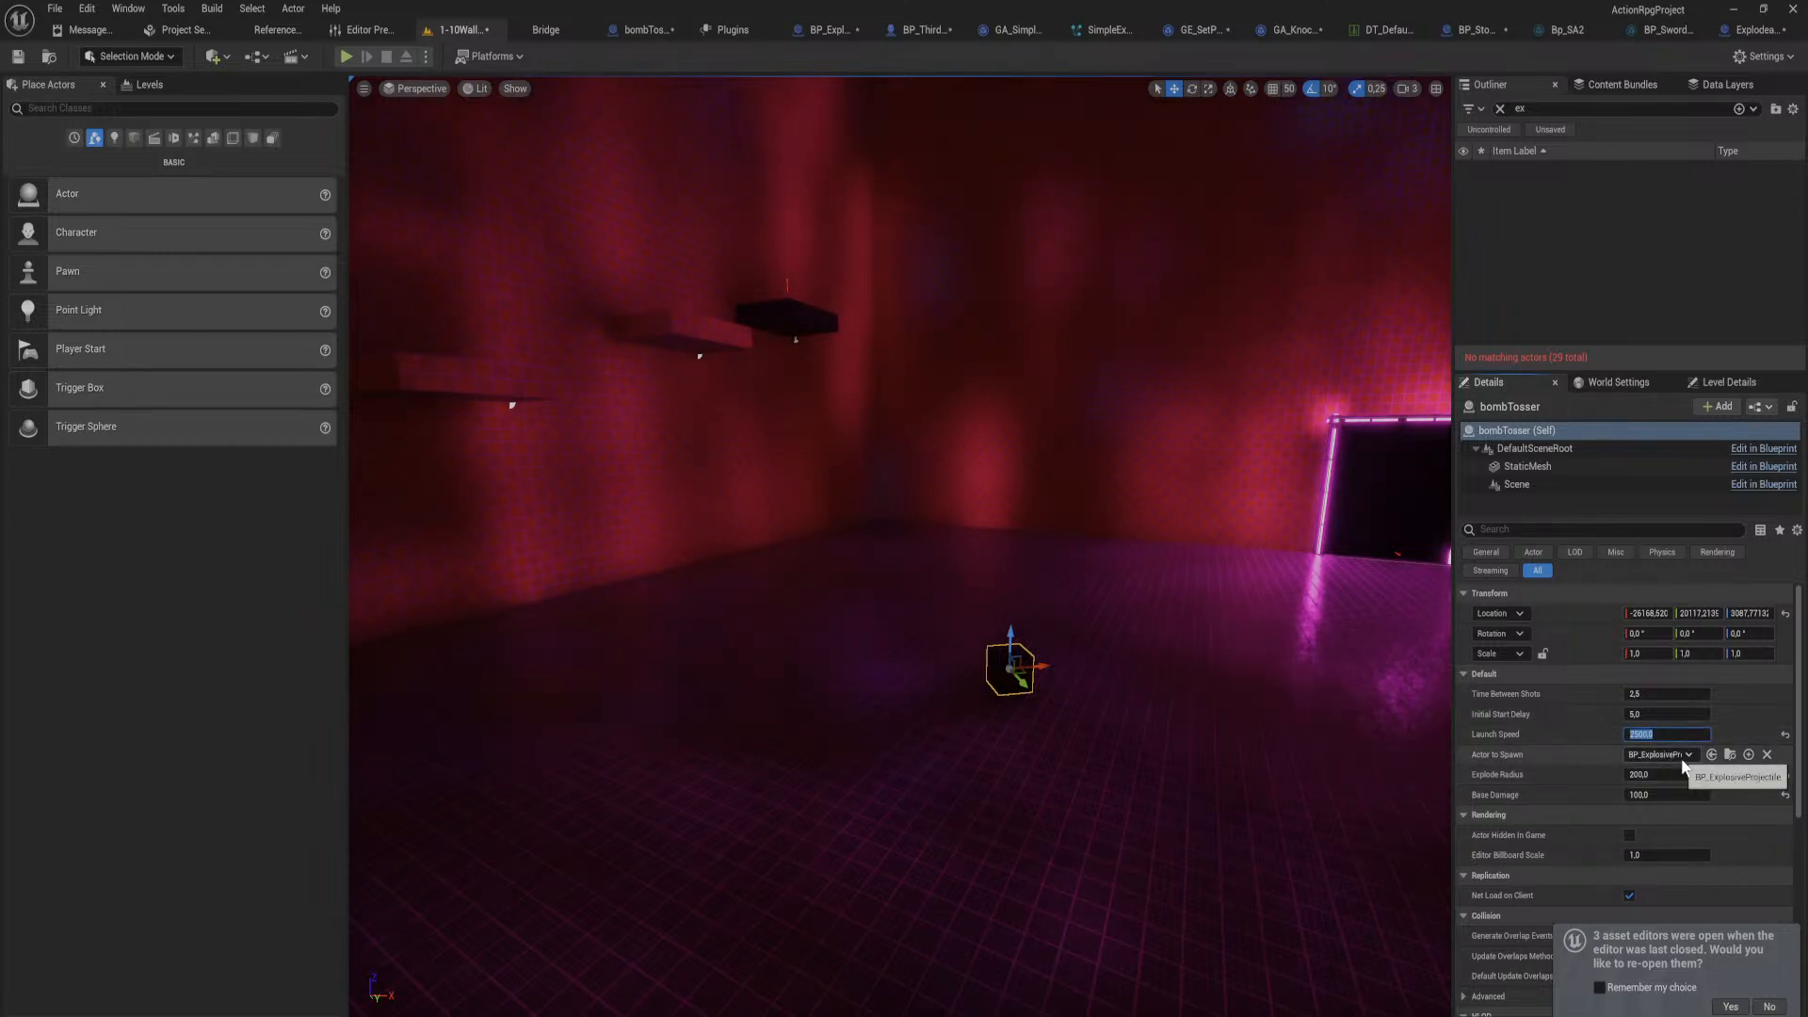
text(2600)
key(Return)
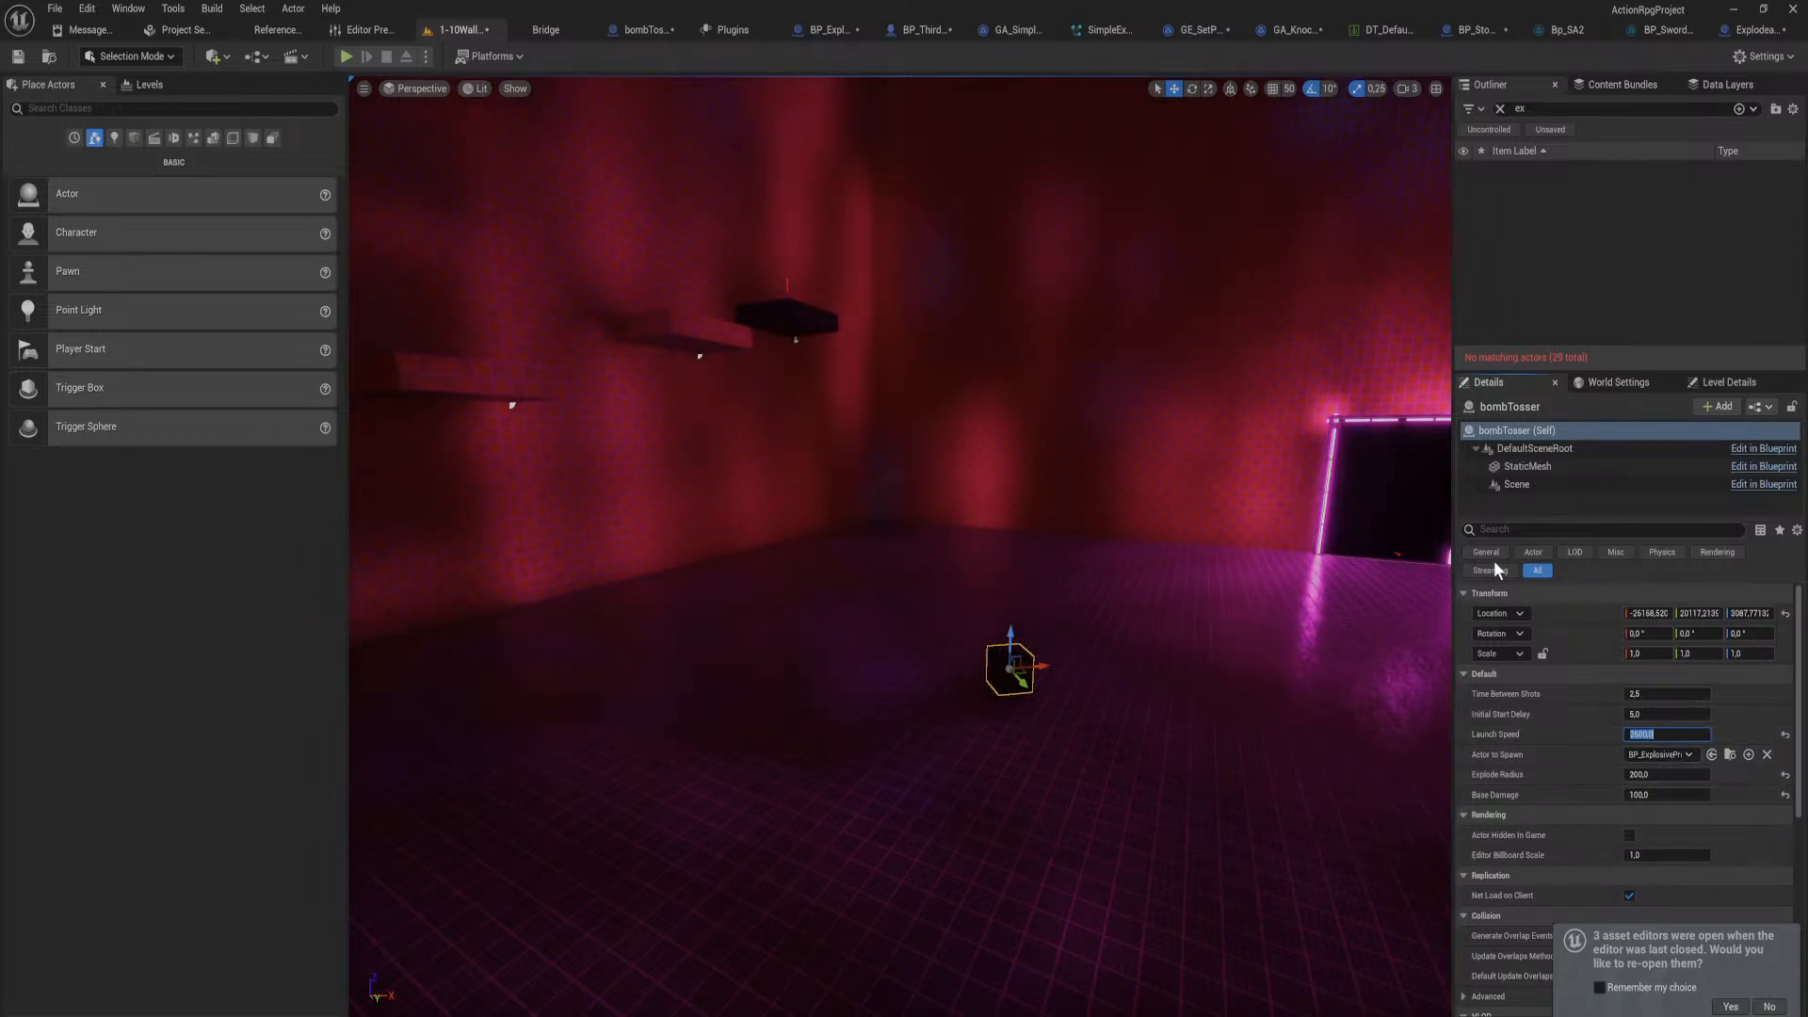
text(2650)
key(Return)
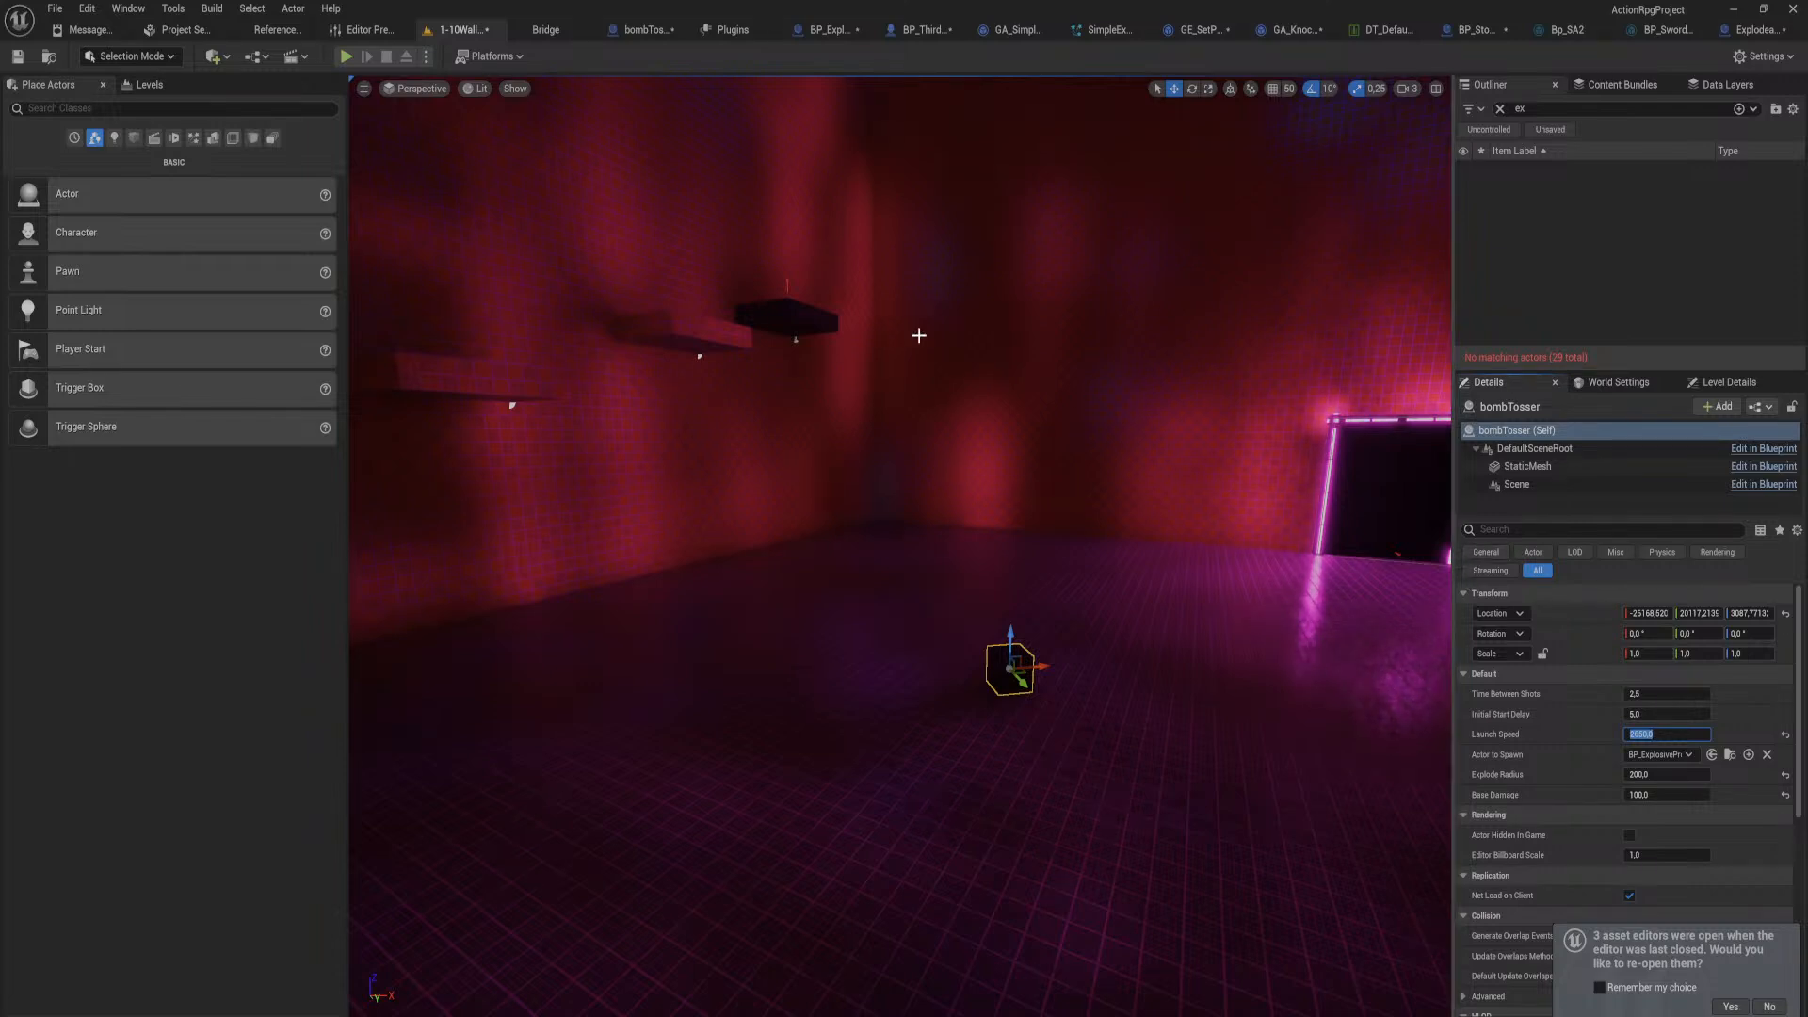
Step: Select the GC_Box wall and examine its fractured surface up close
right_drag(1308, 645, 904, 706)
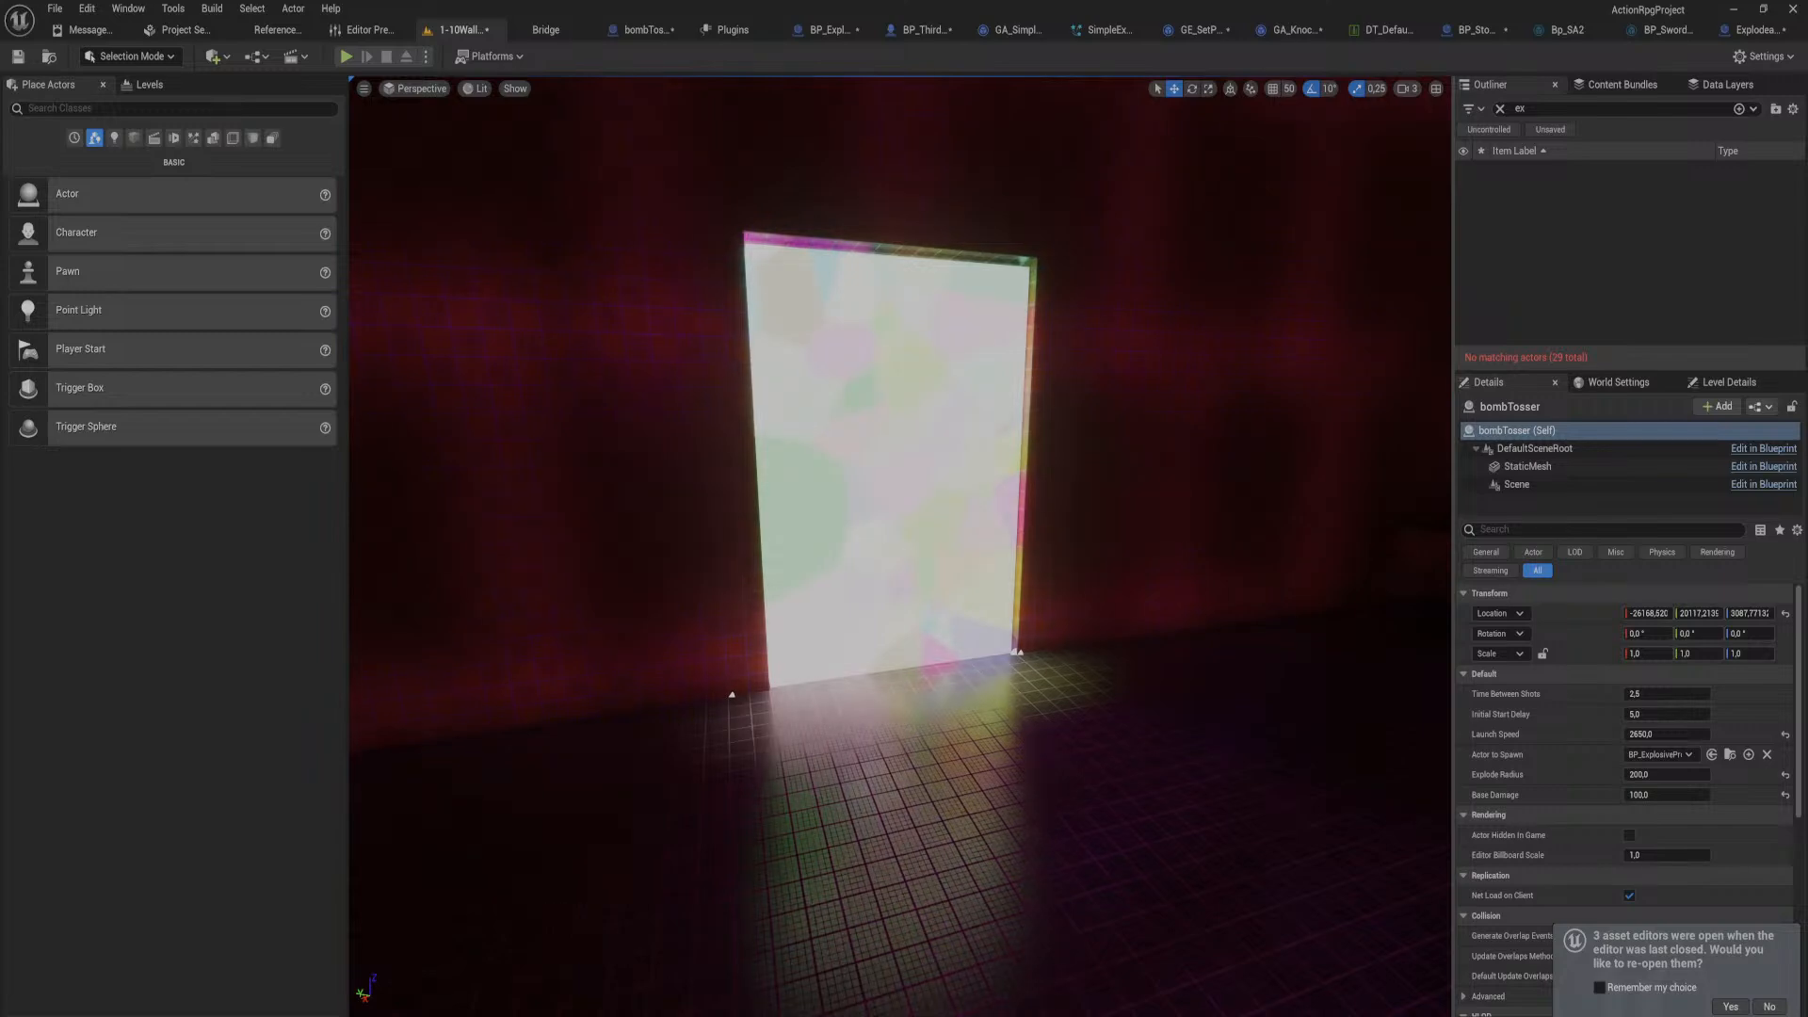
click(885, 461)
right_drag(885, 462, 885, 377)
key(w)
right_drag(1102, 609, 1102, 617)
key(s)
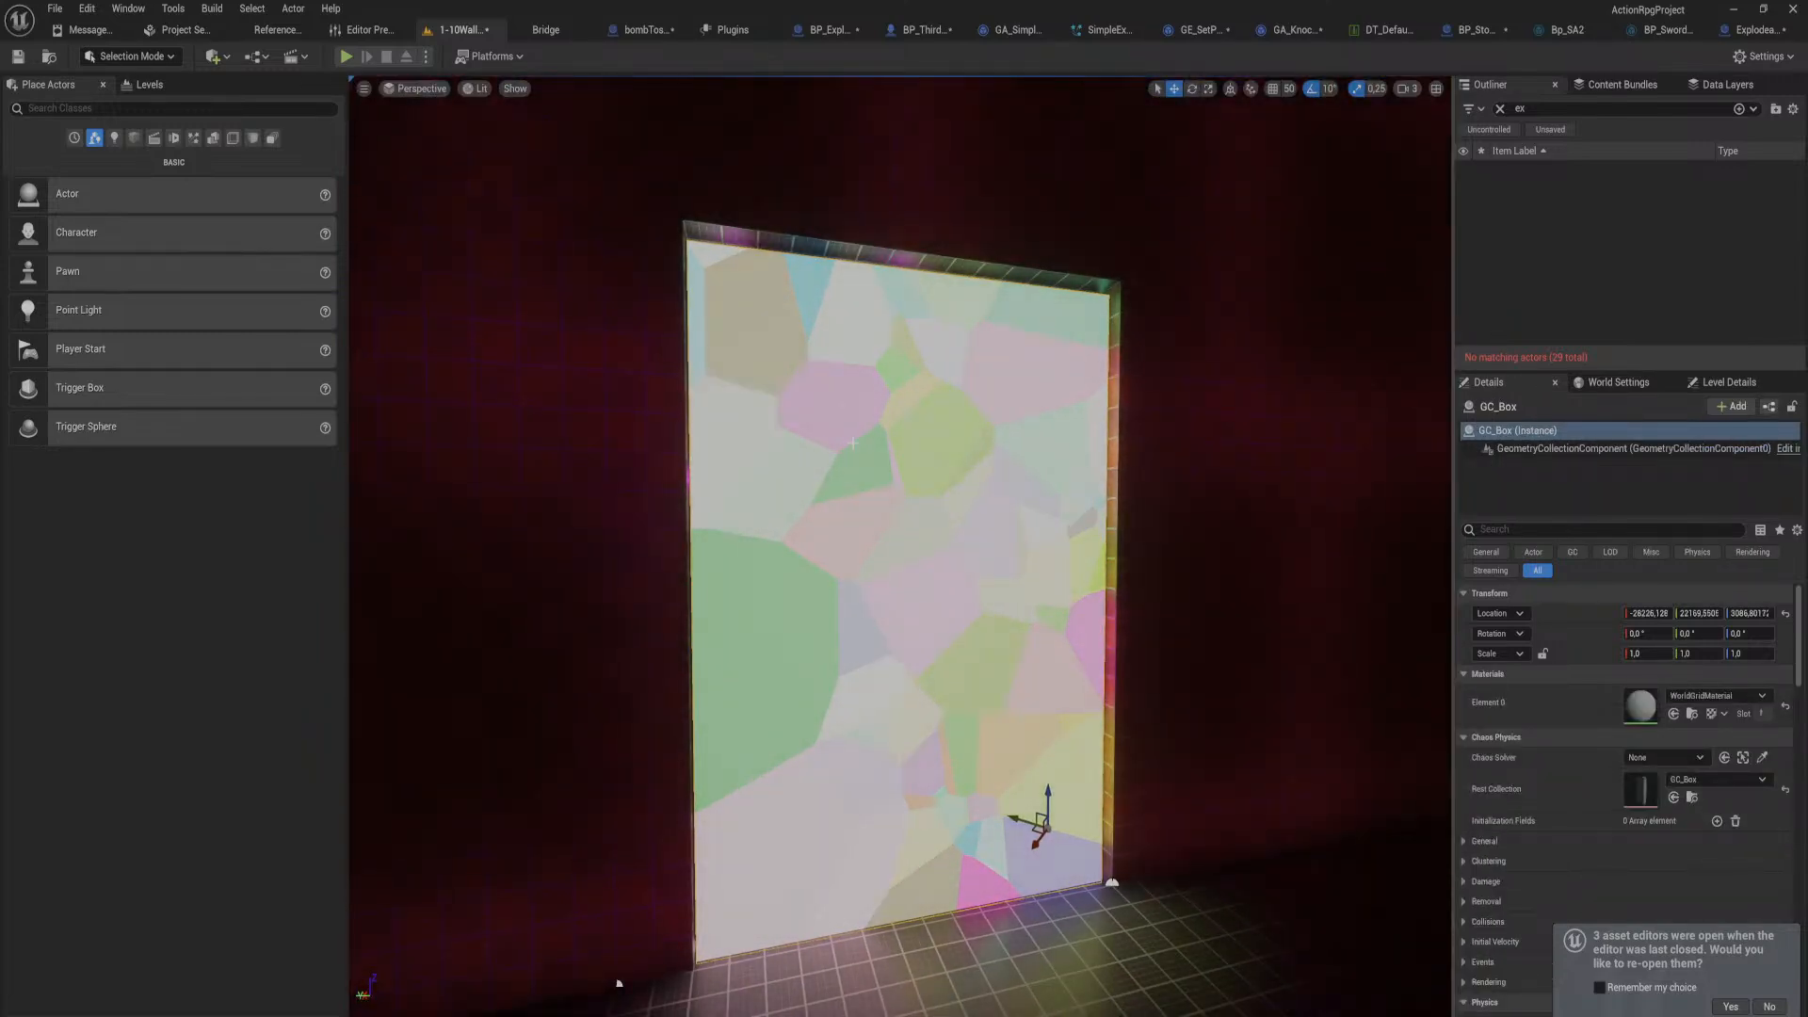
right_drag(853, 532, 885, 622)
key(s)
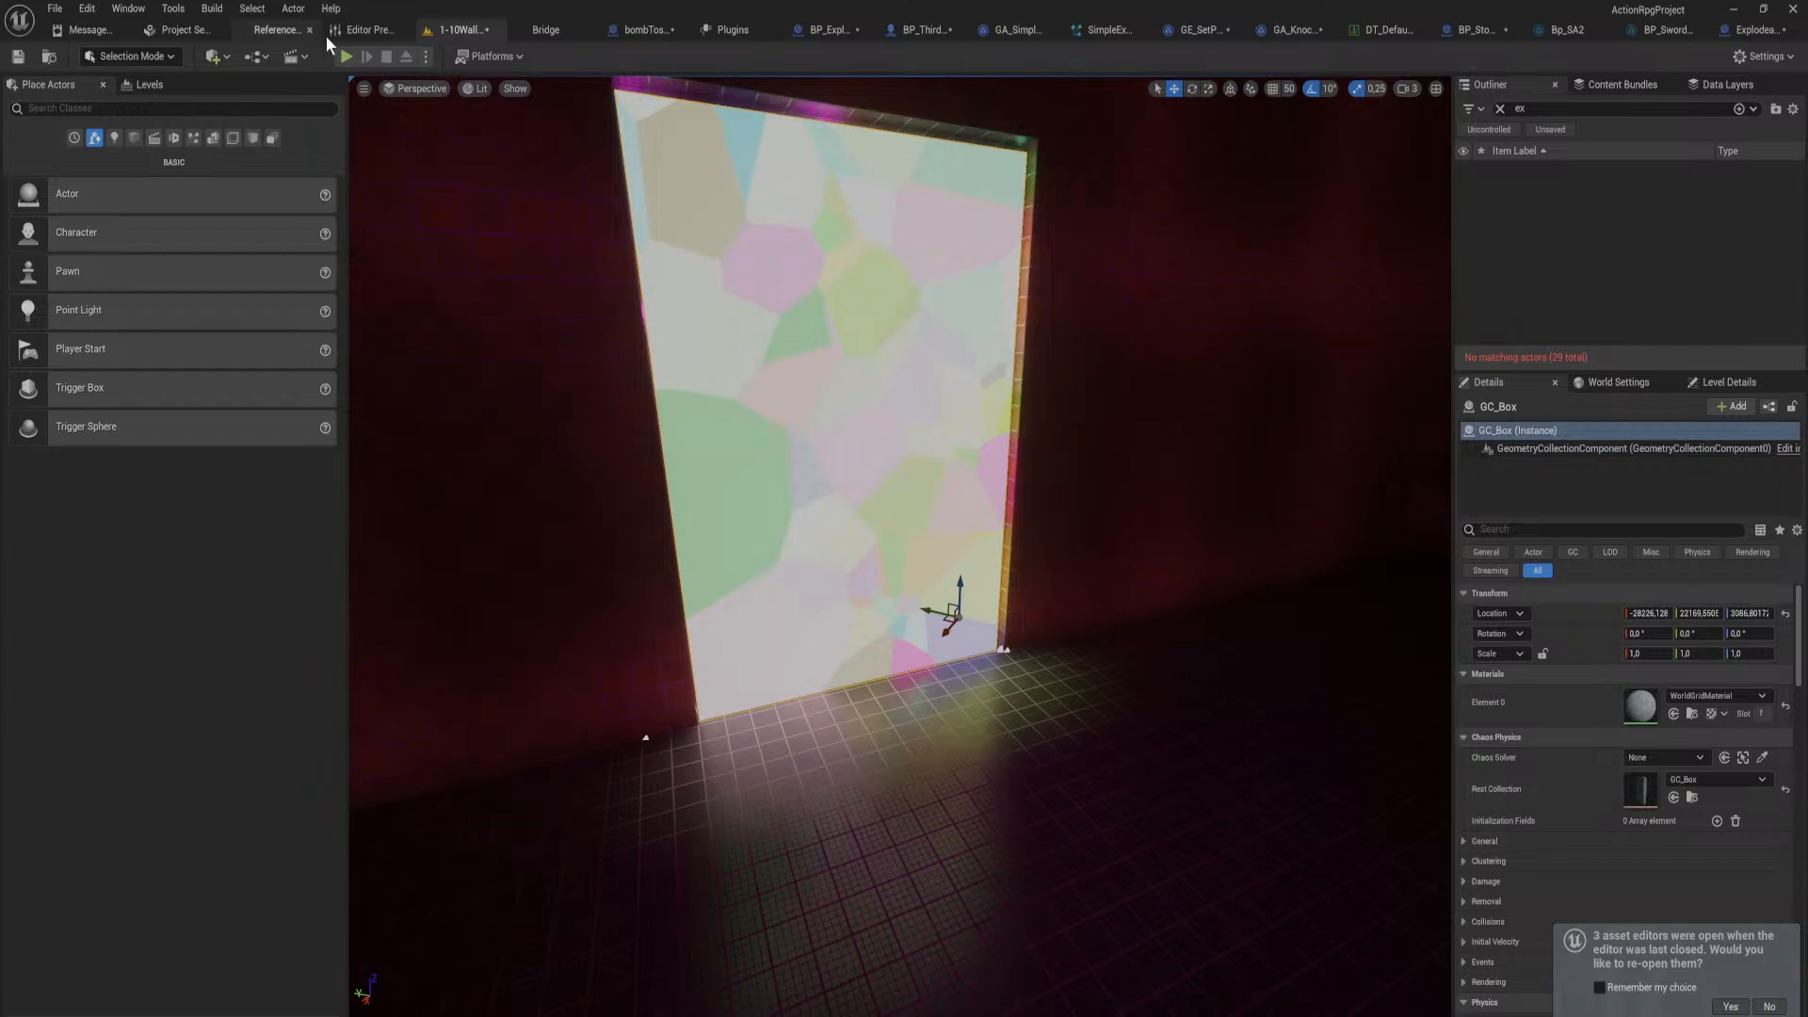
Step: Play the level, lure a tossed bomb to the GC_Box wall to test its breaking, and return to the level editor
click(347, 58)
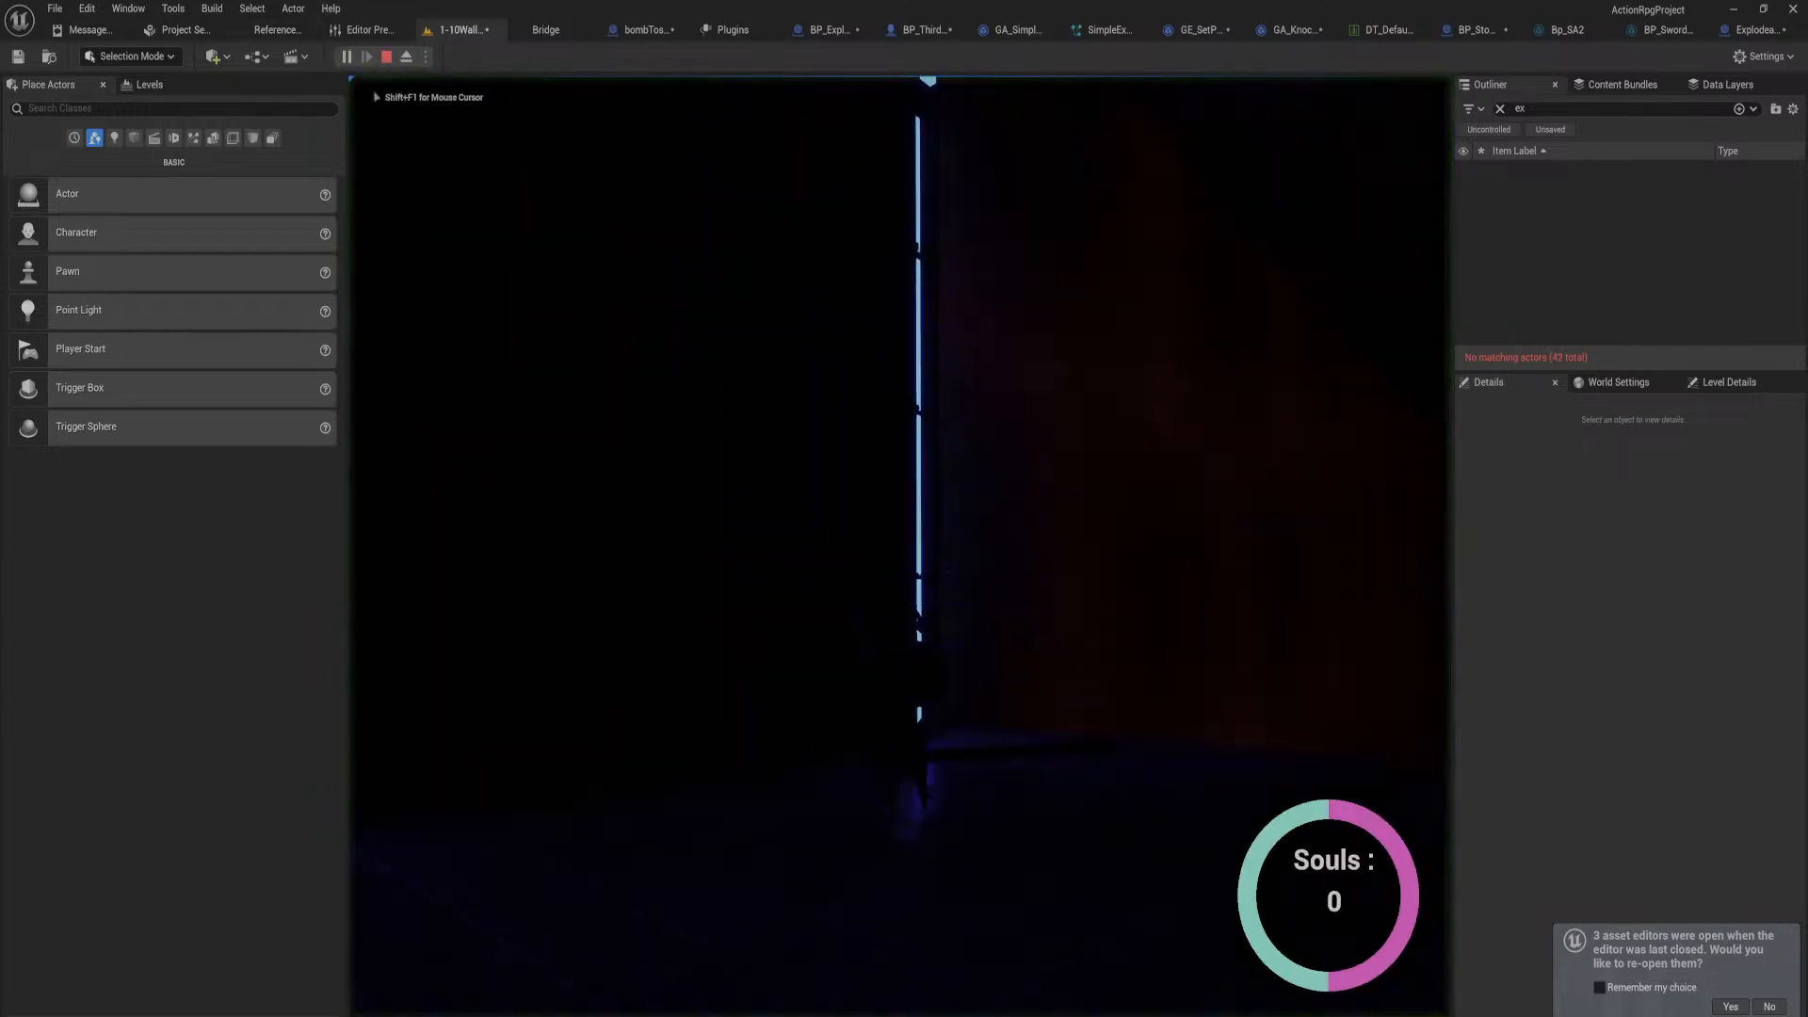
key(w)
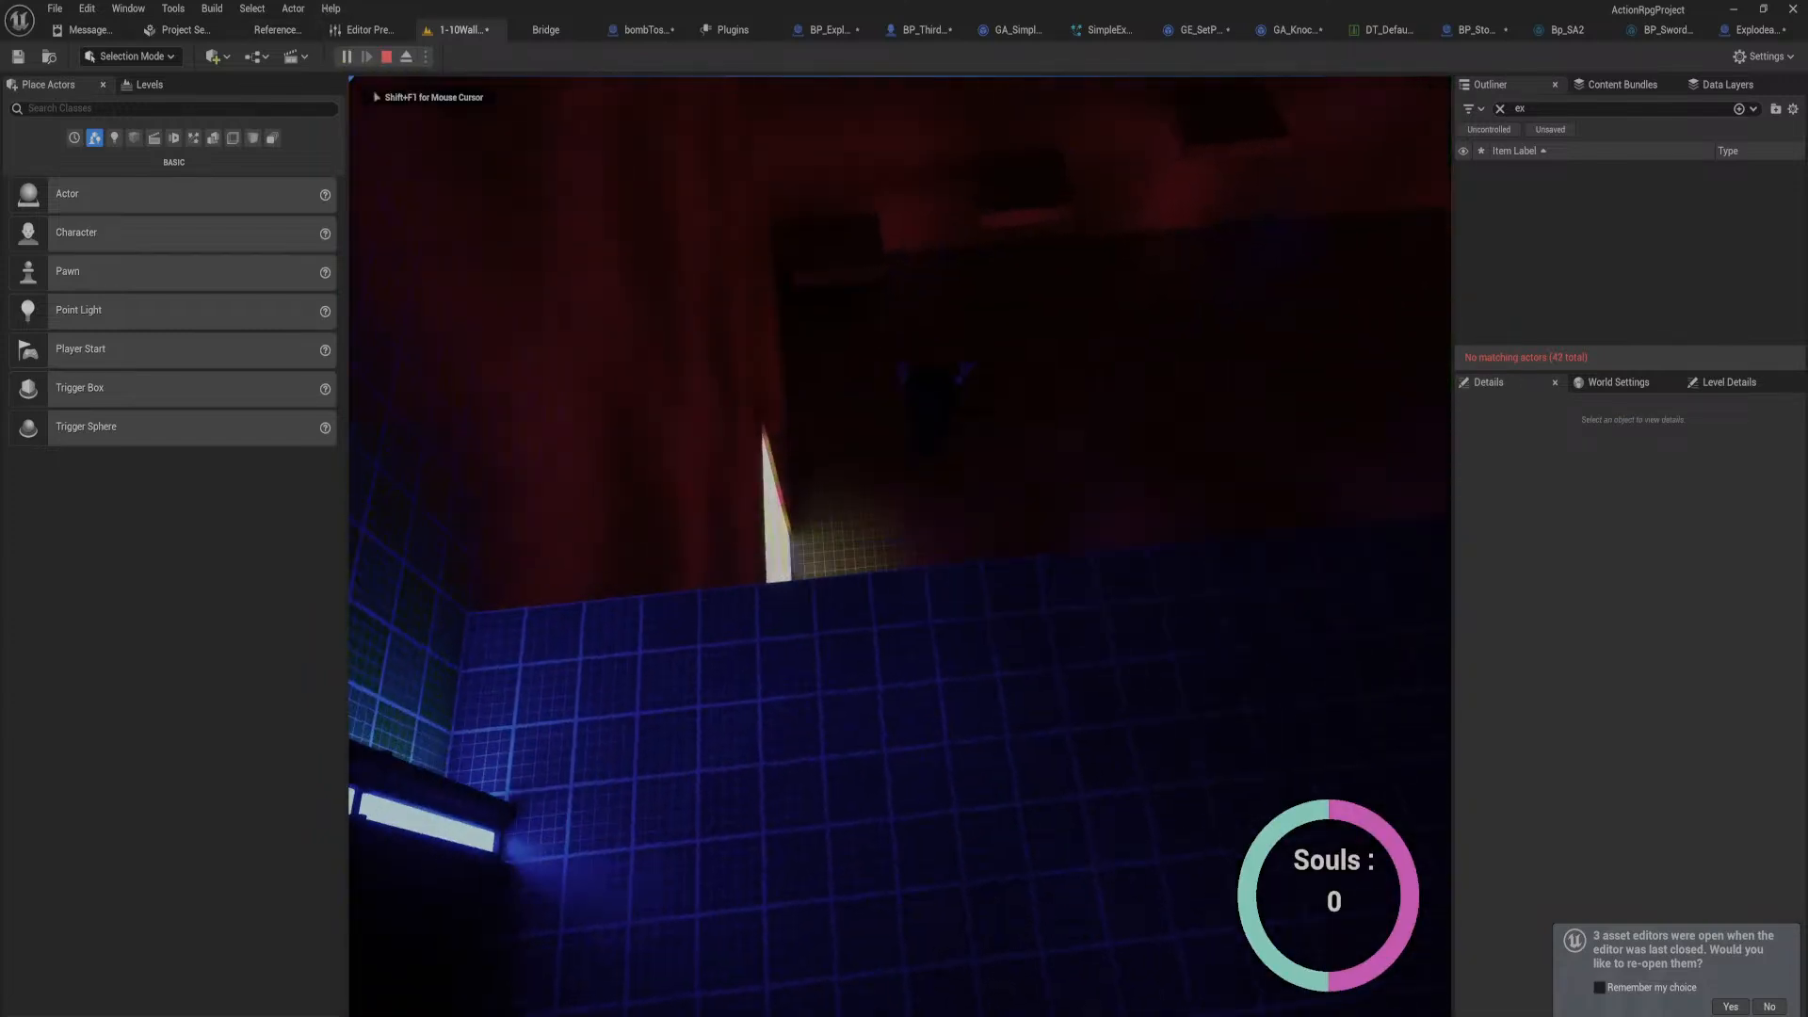
key(w)
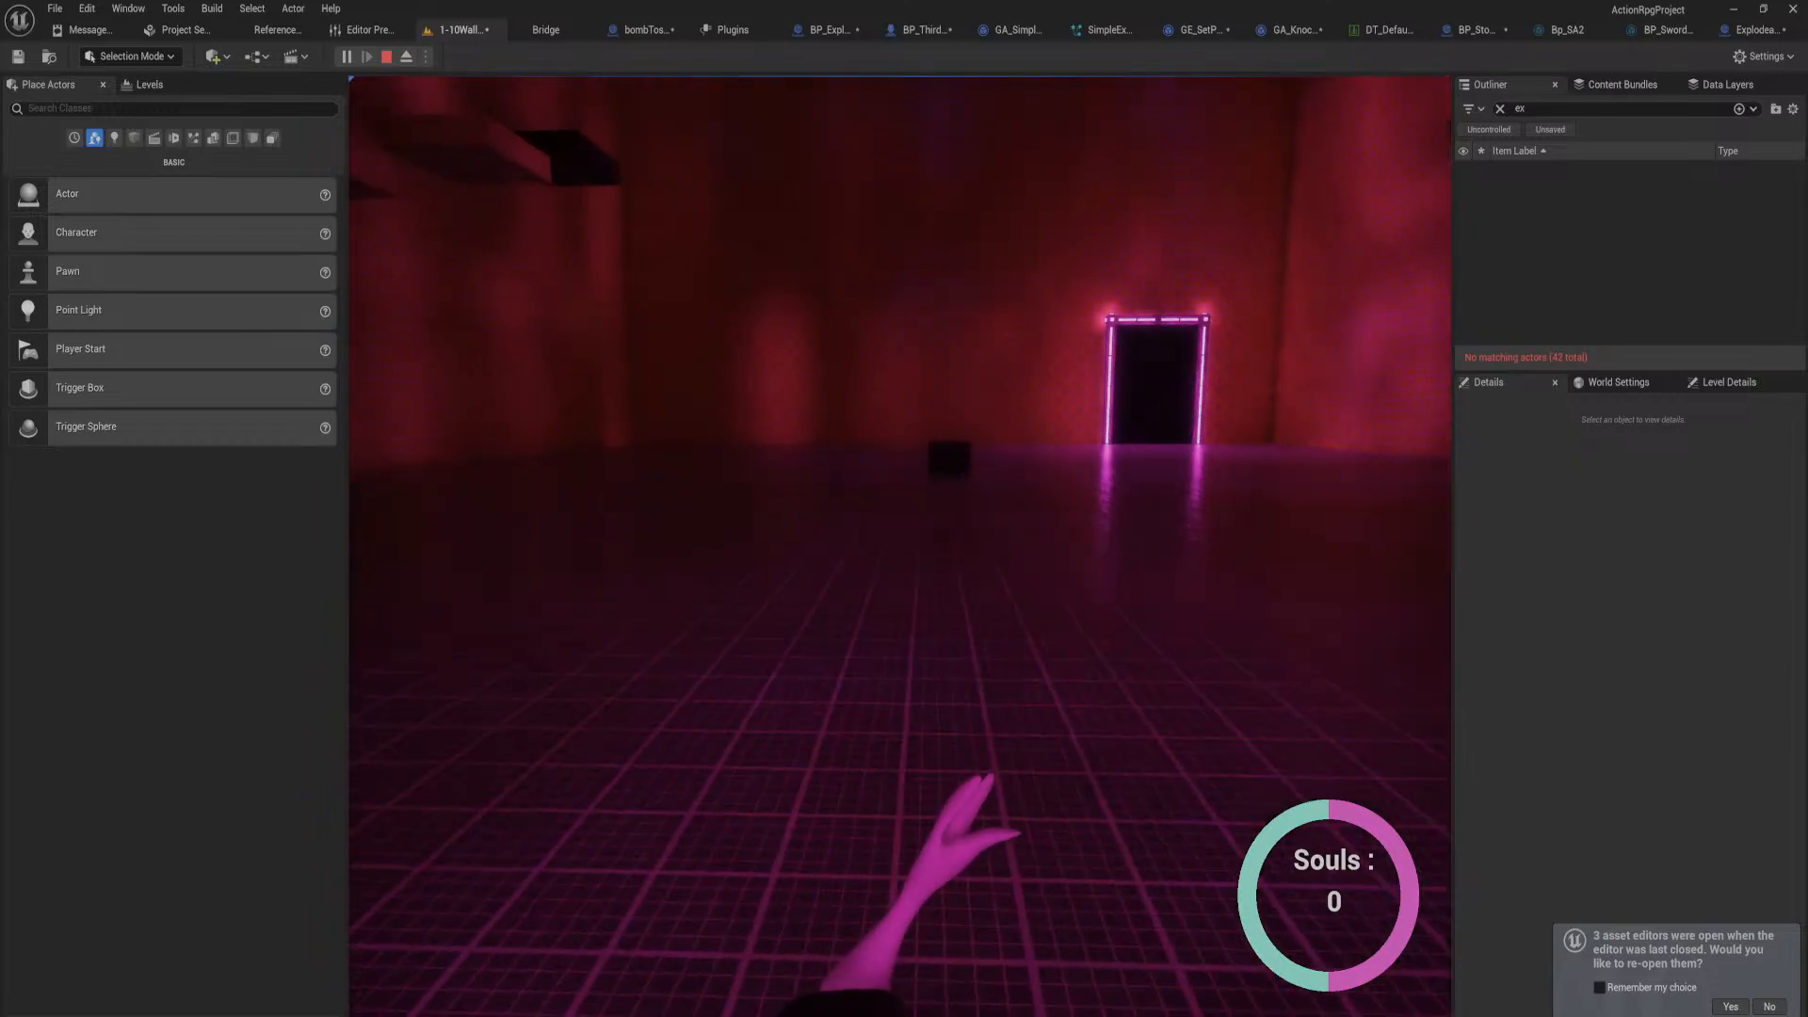
key(q)
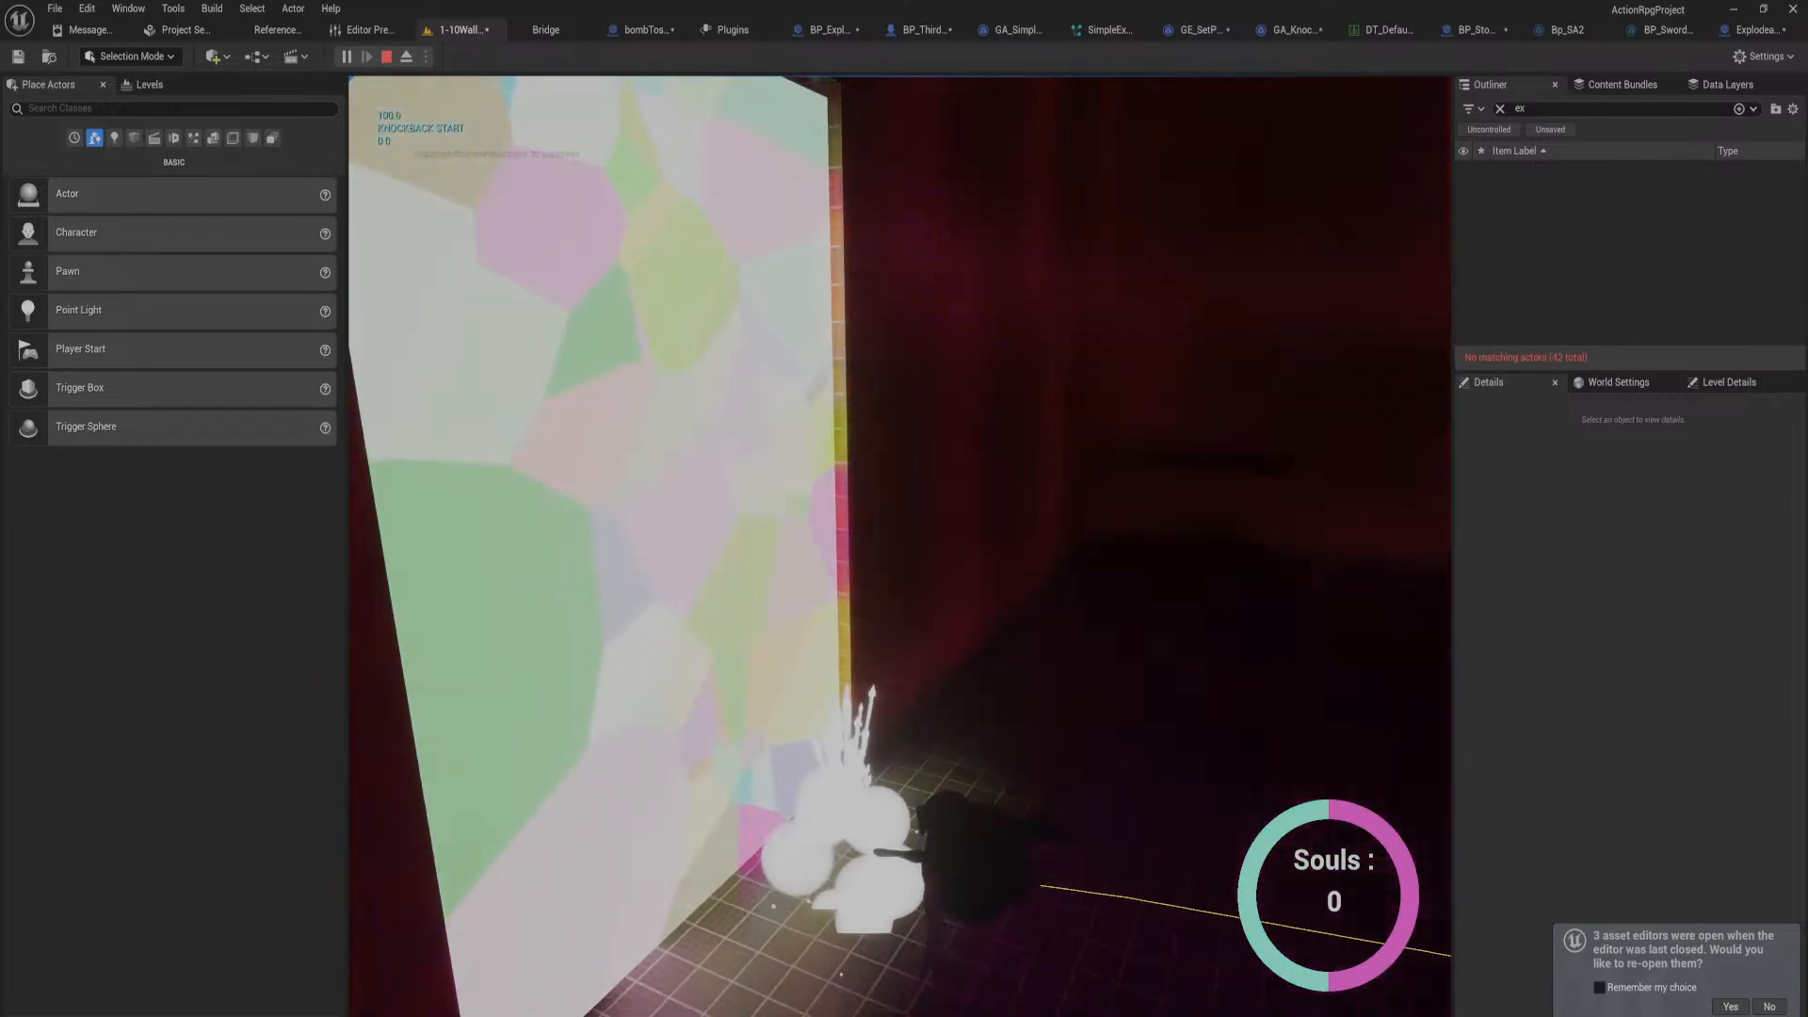
key(w)
key(q)
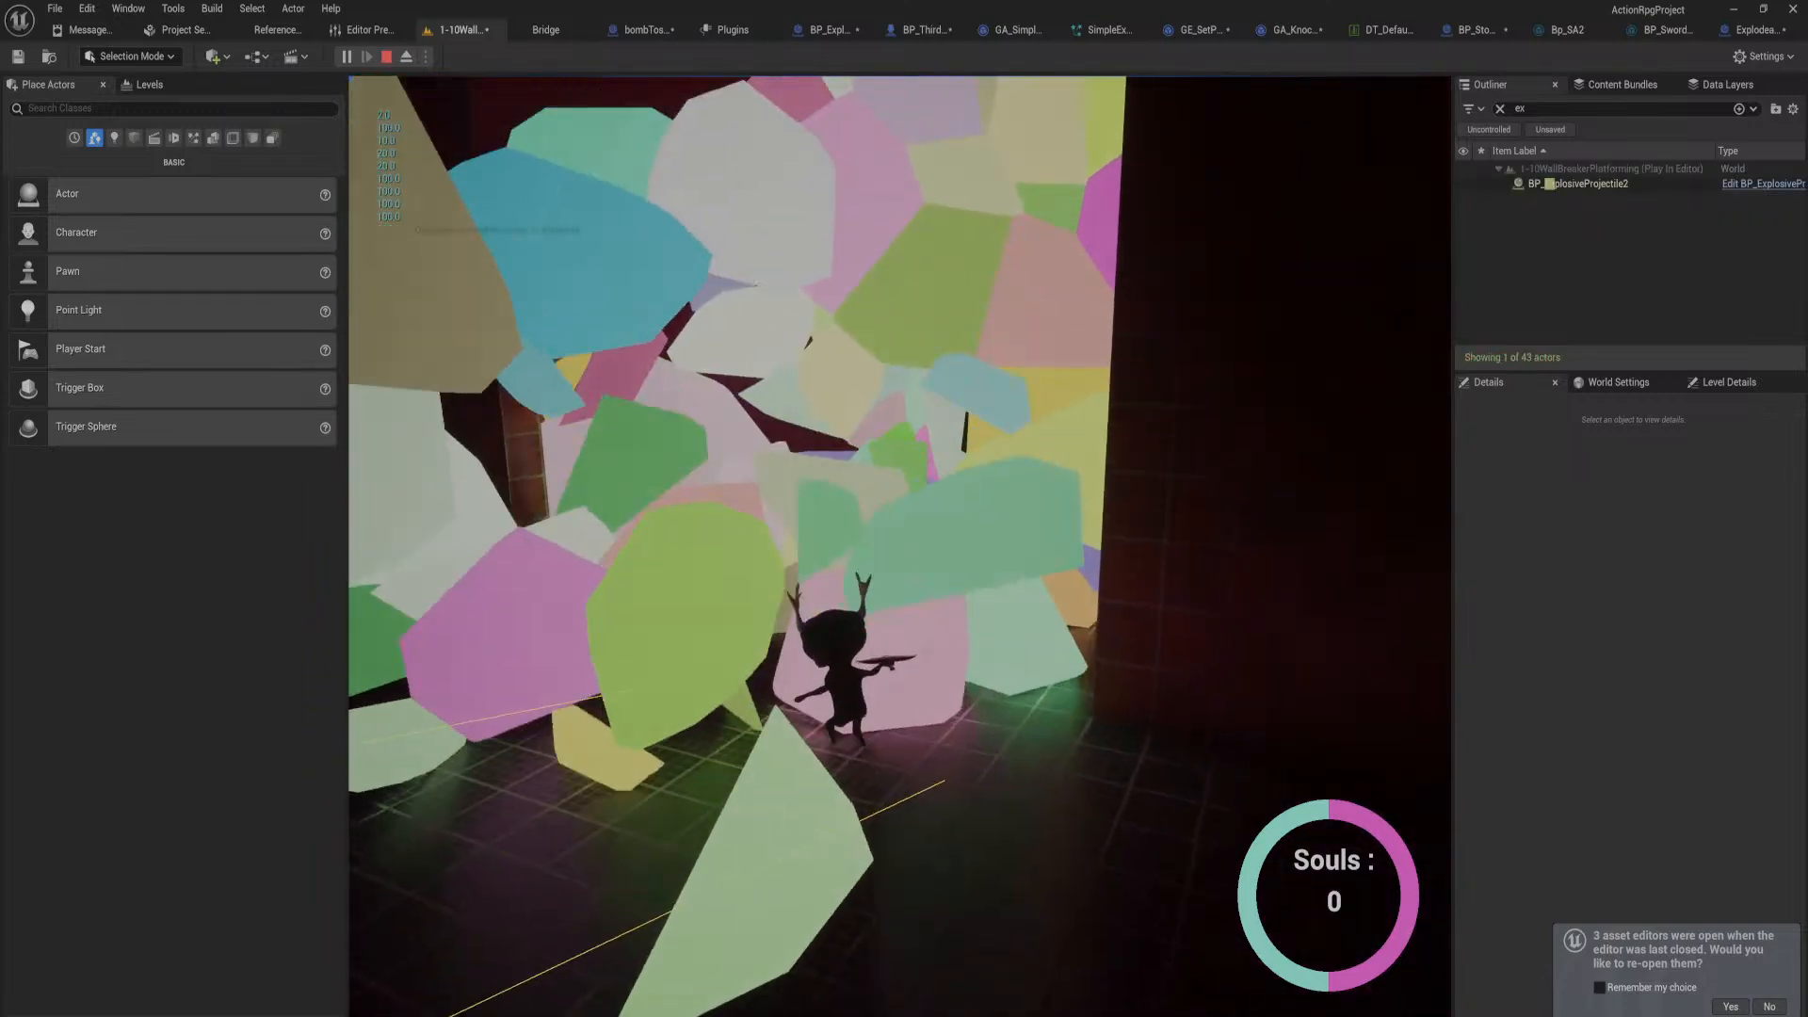
key(Escape)
click(456, 30)
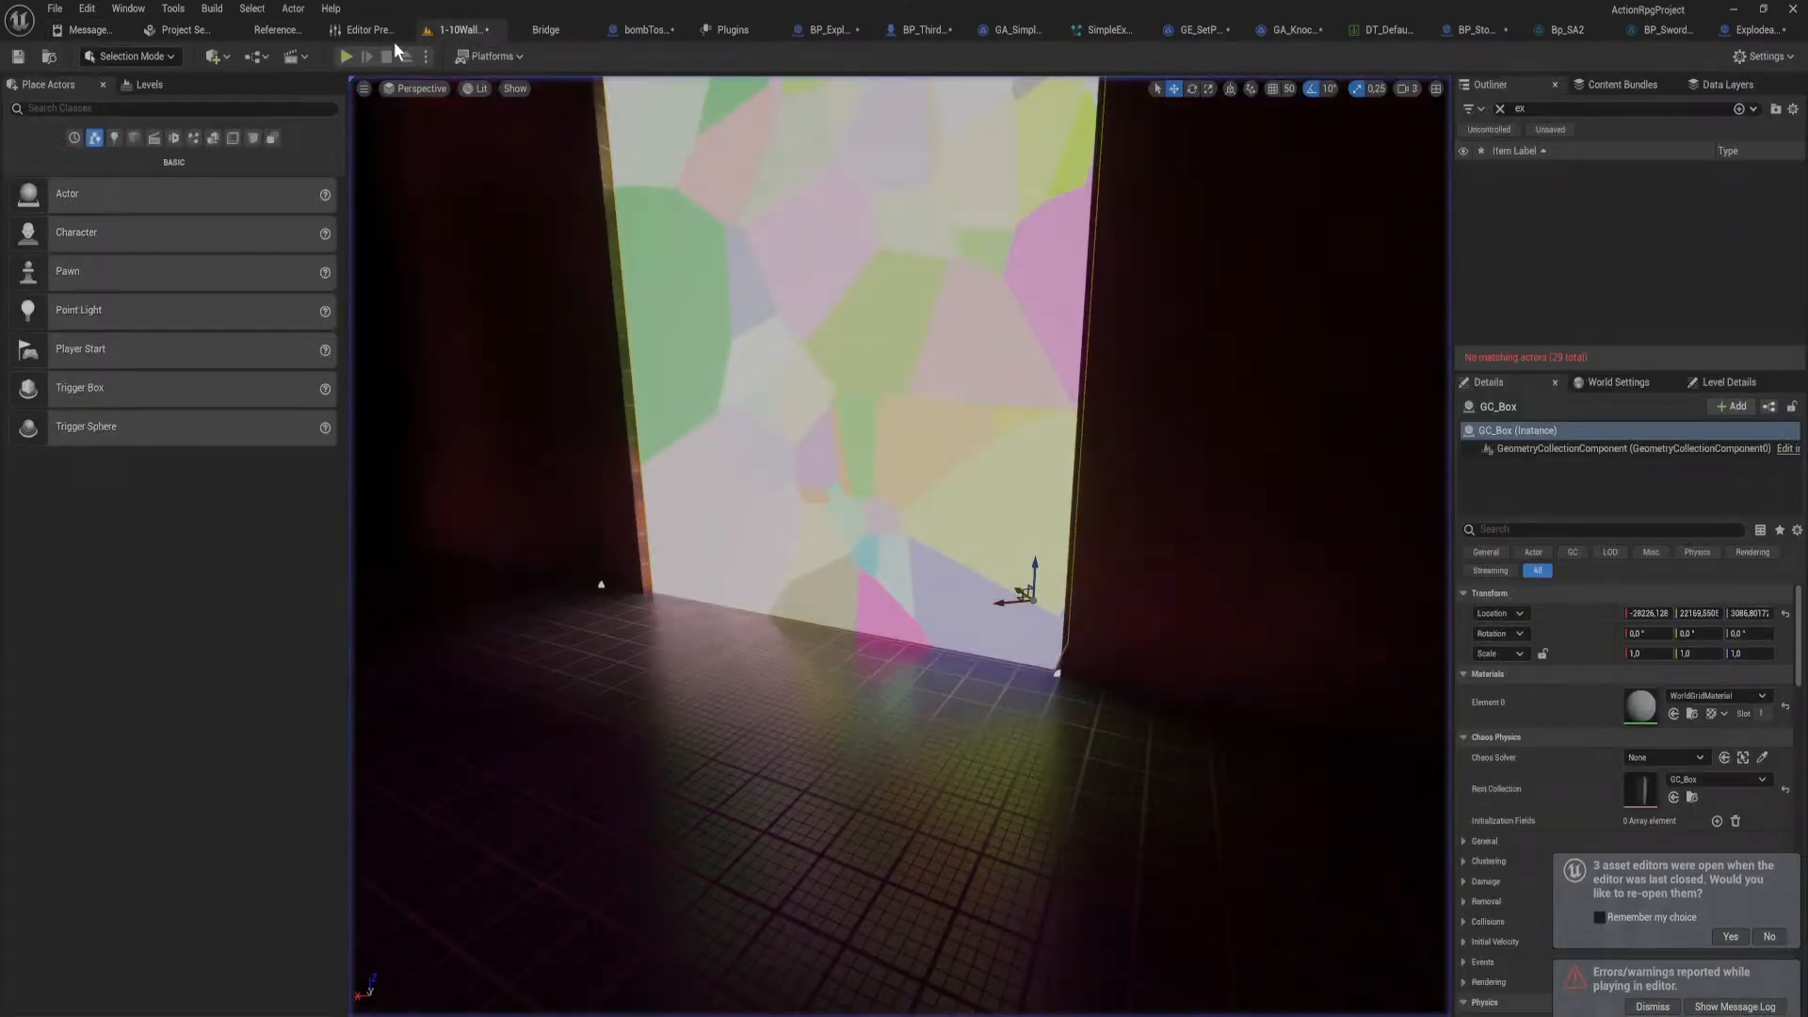
Step: Play-test the wall explosion again, run through the fallen pieces, and end the session back in the level editor
click(345, 56)
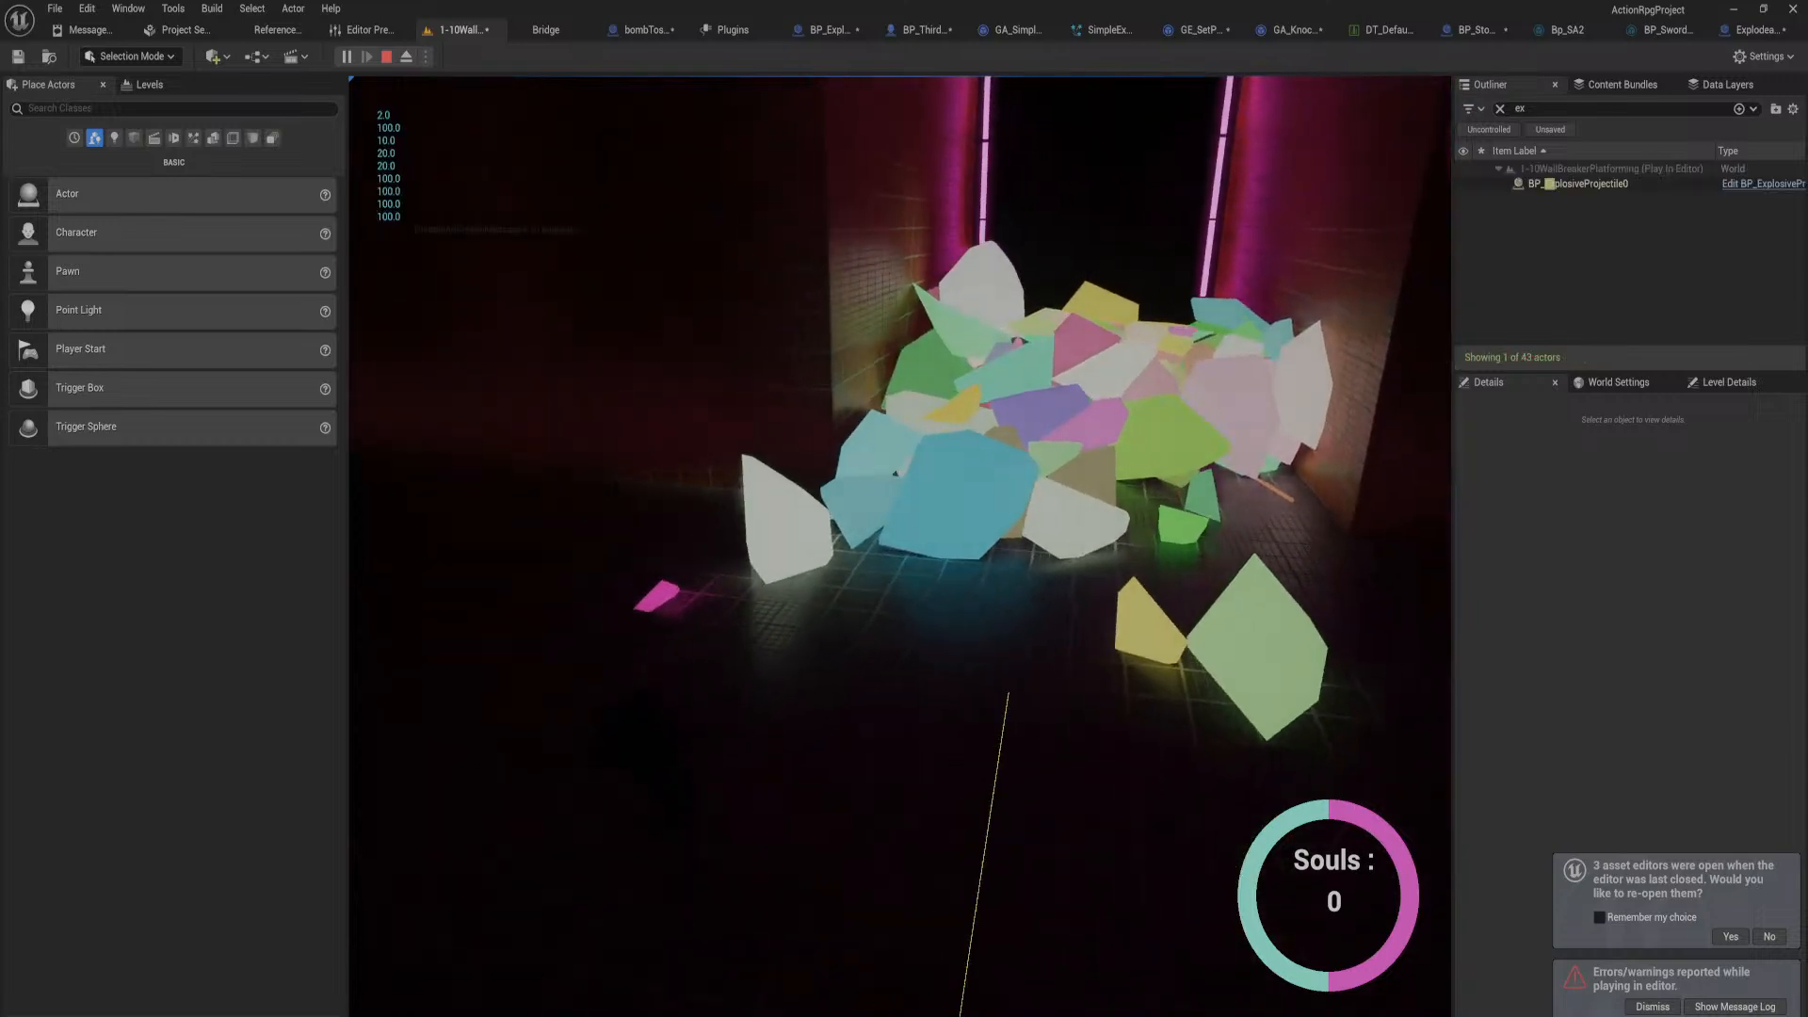
key(w)
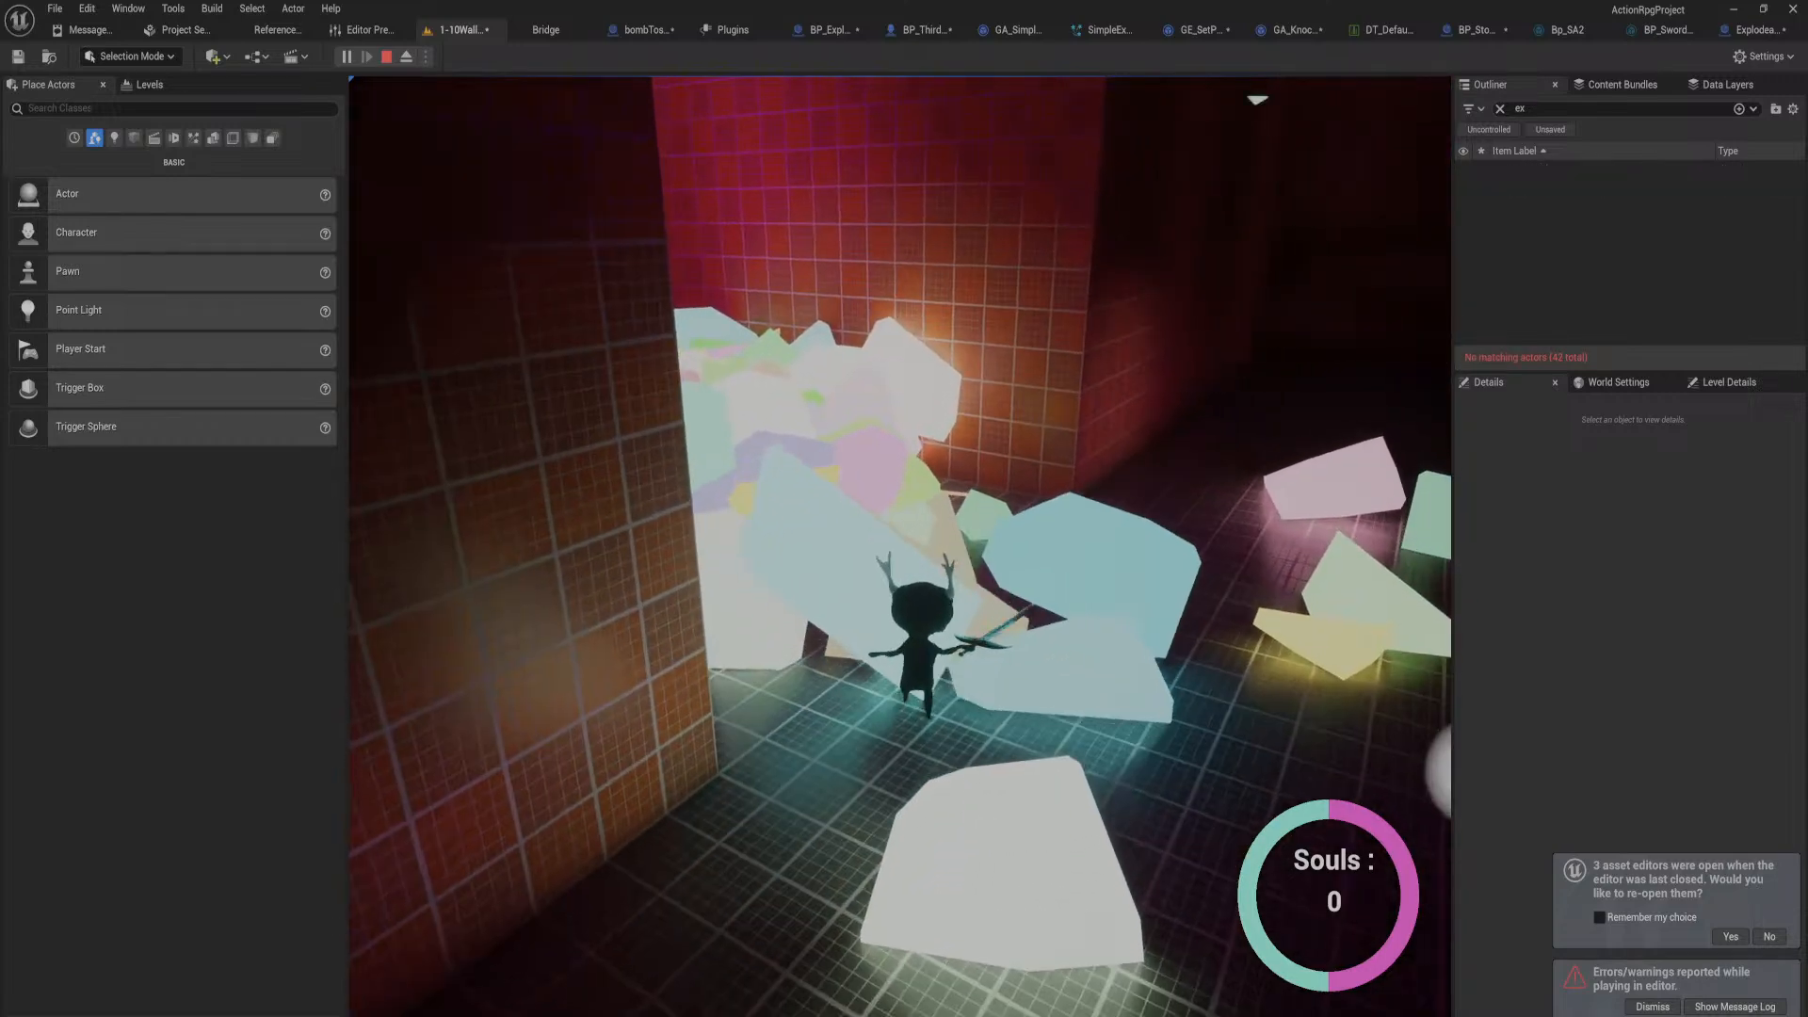
key(space)
key(Escape)
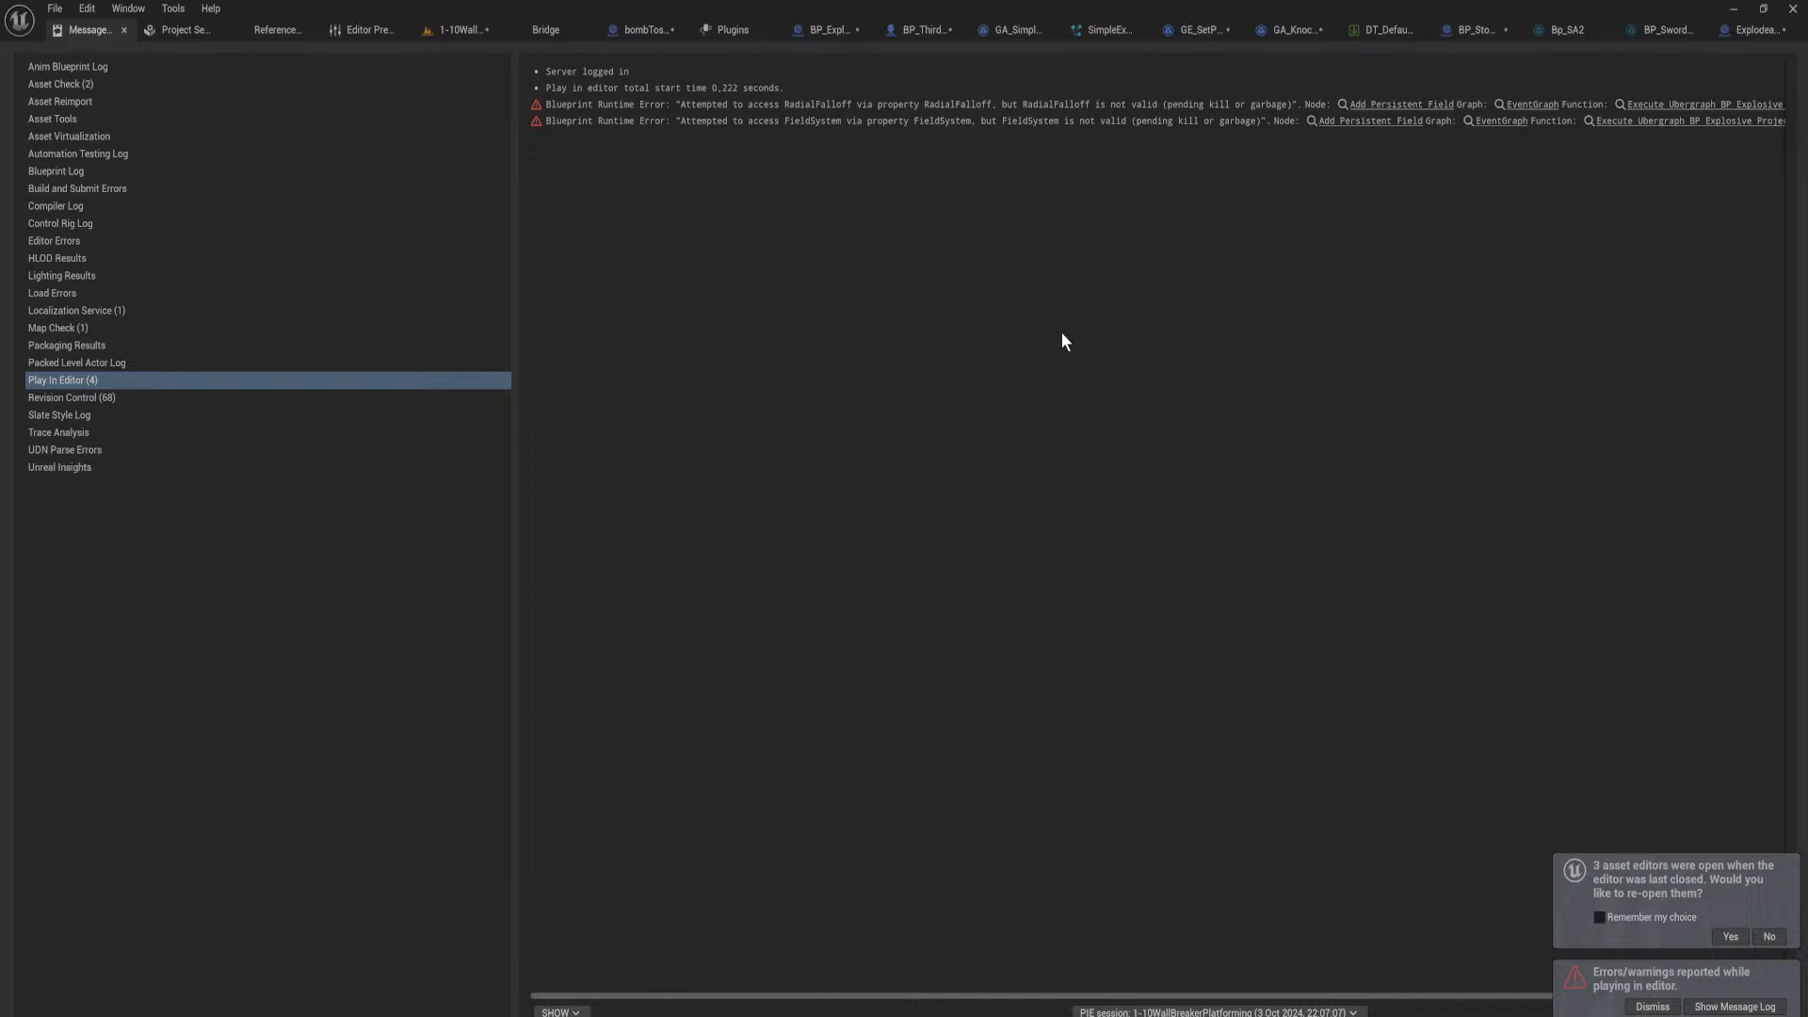
click(464, 28)
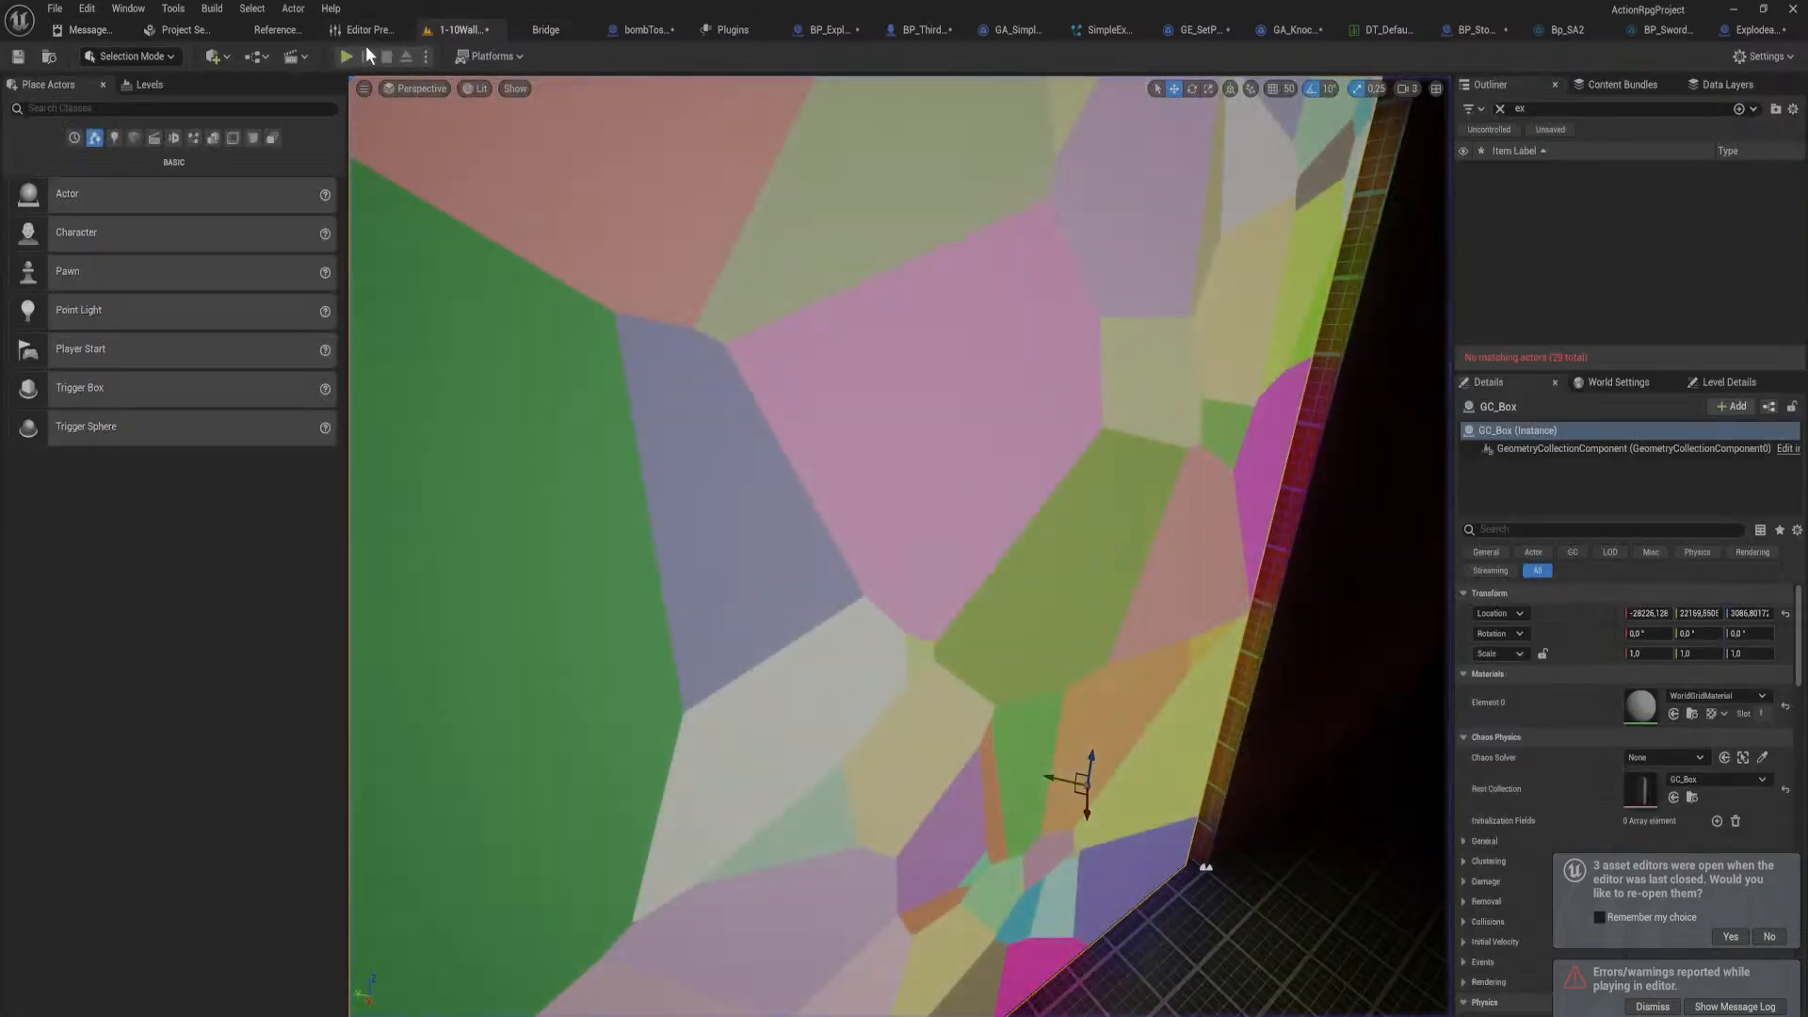
Step: Play the level and move around the blue platform to draw and dodge the bombs tossed at the character
click(347, 54)
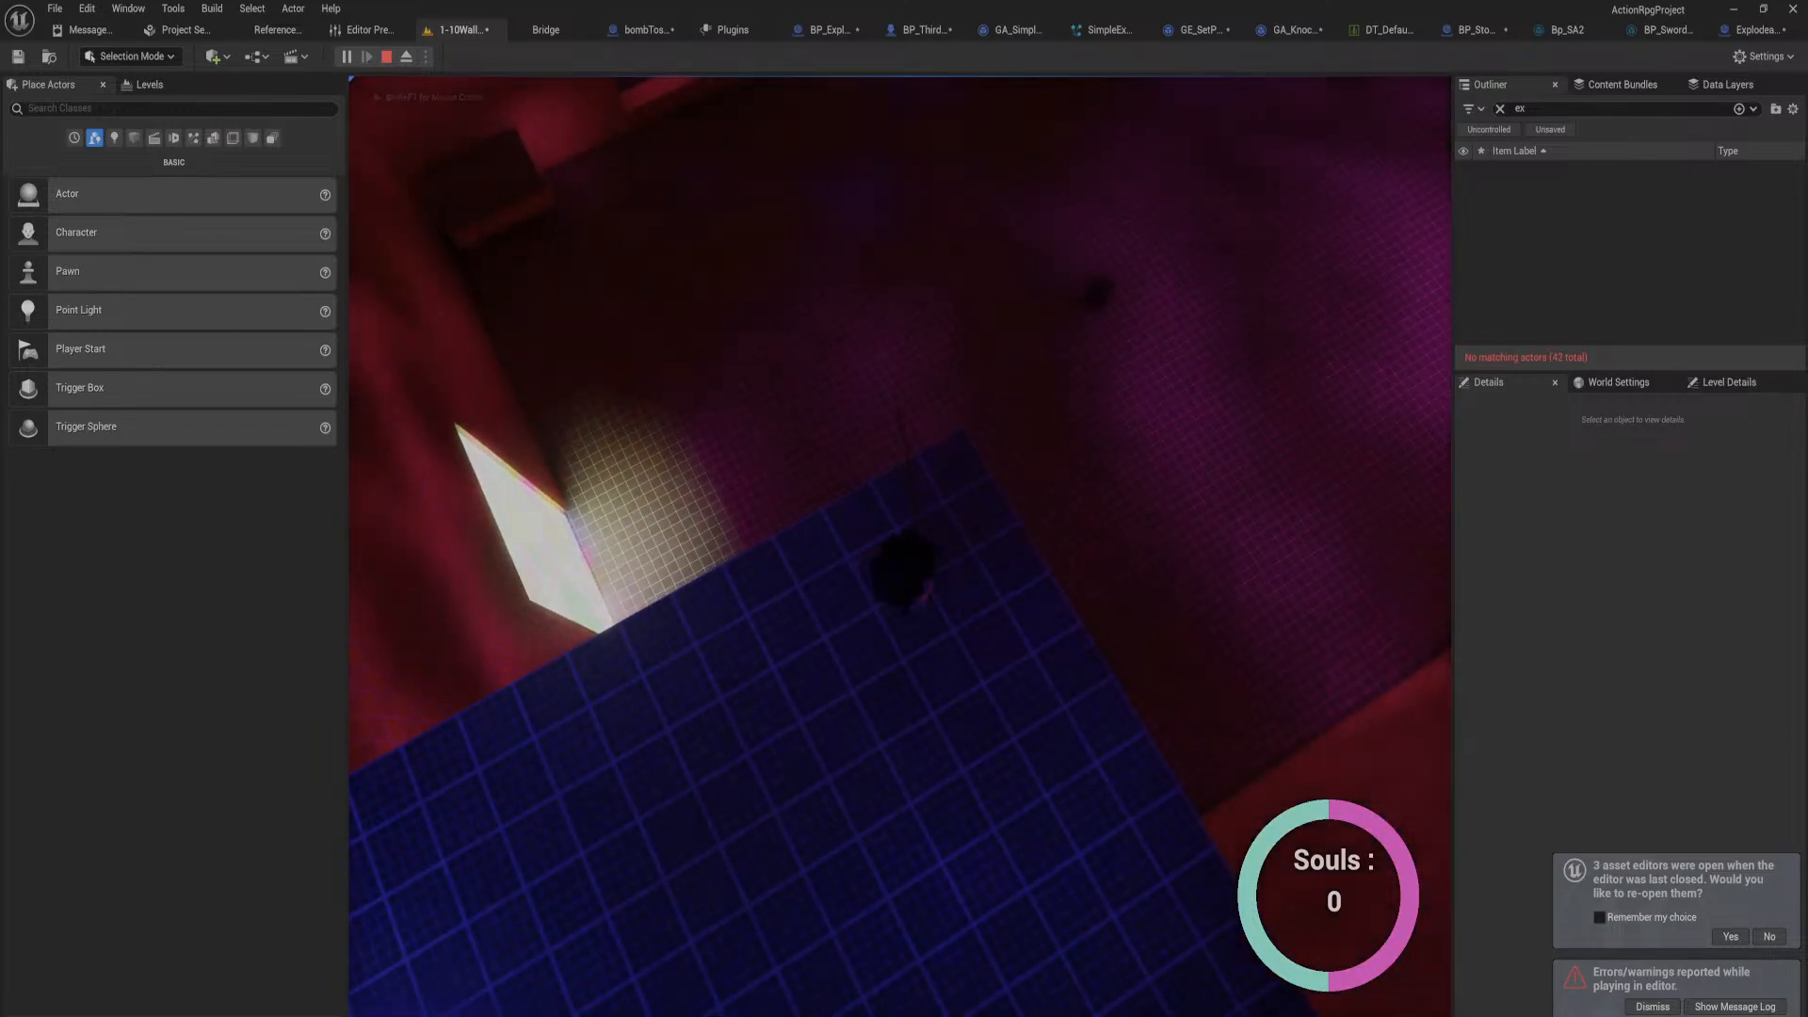
key(q)
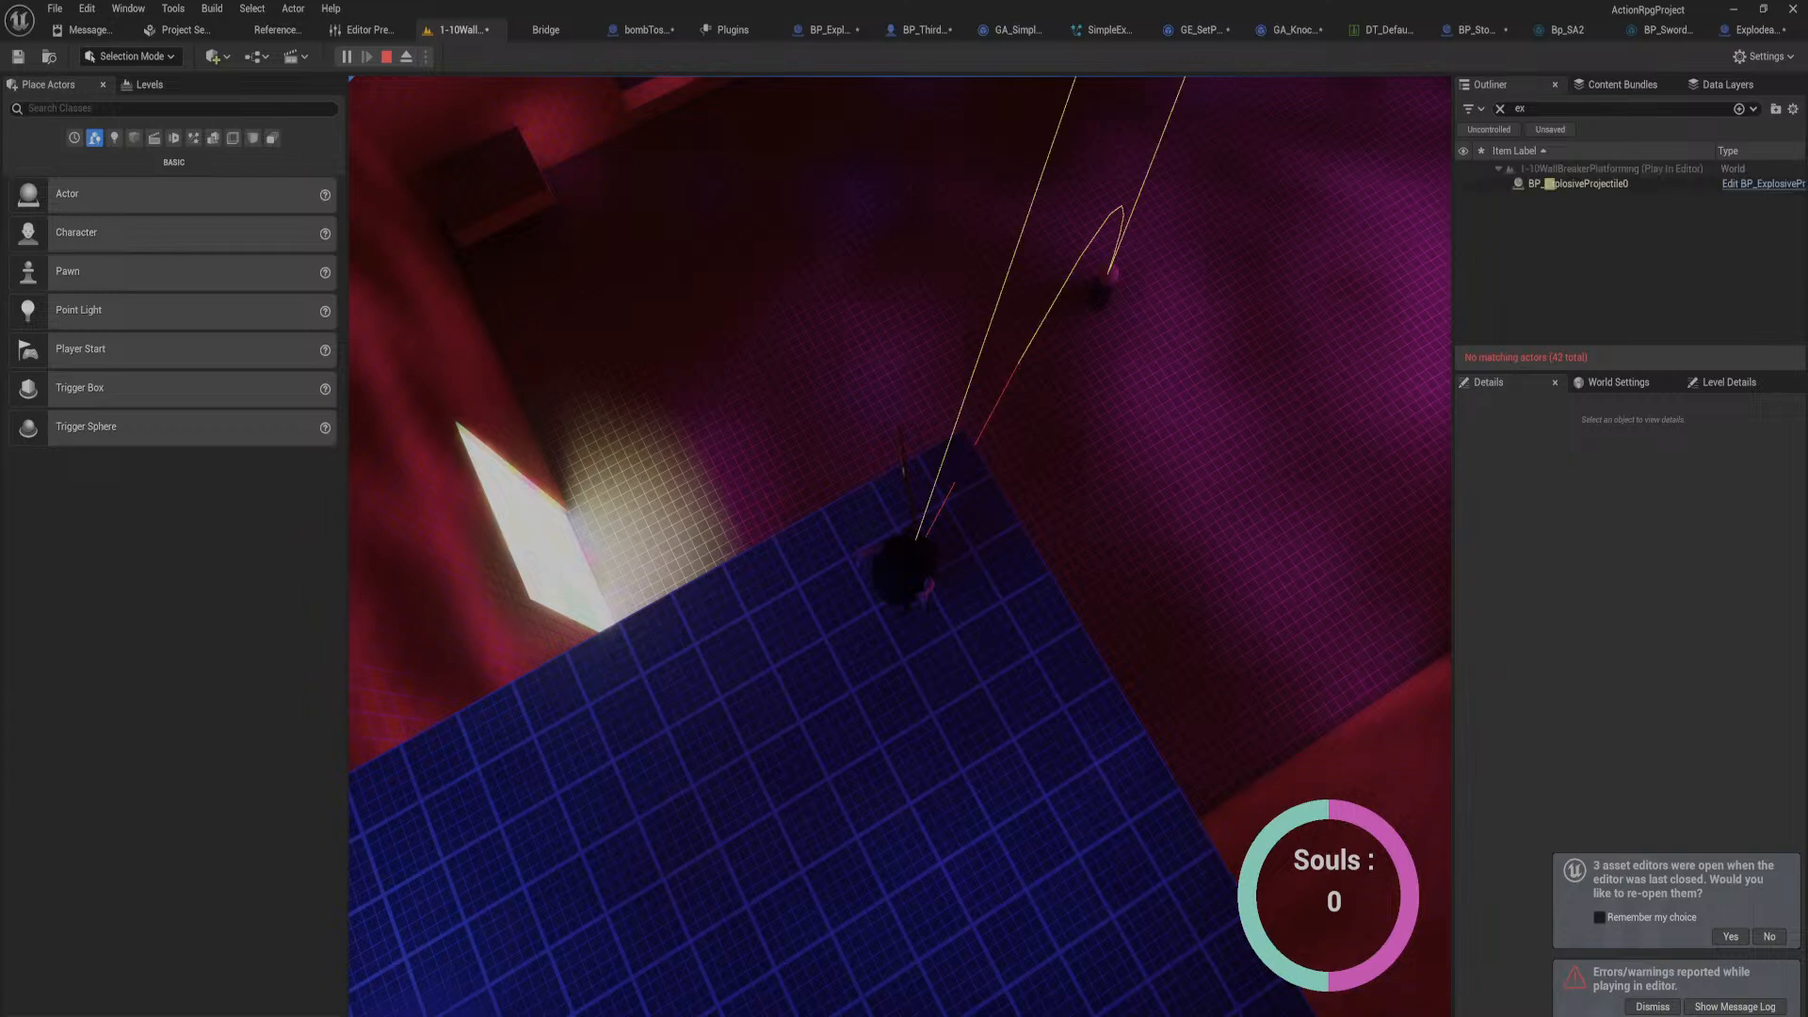
key(s)
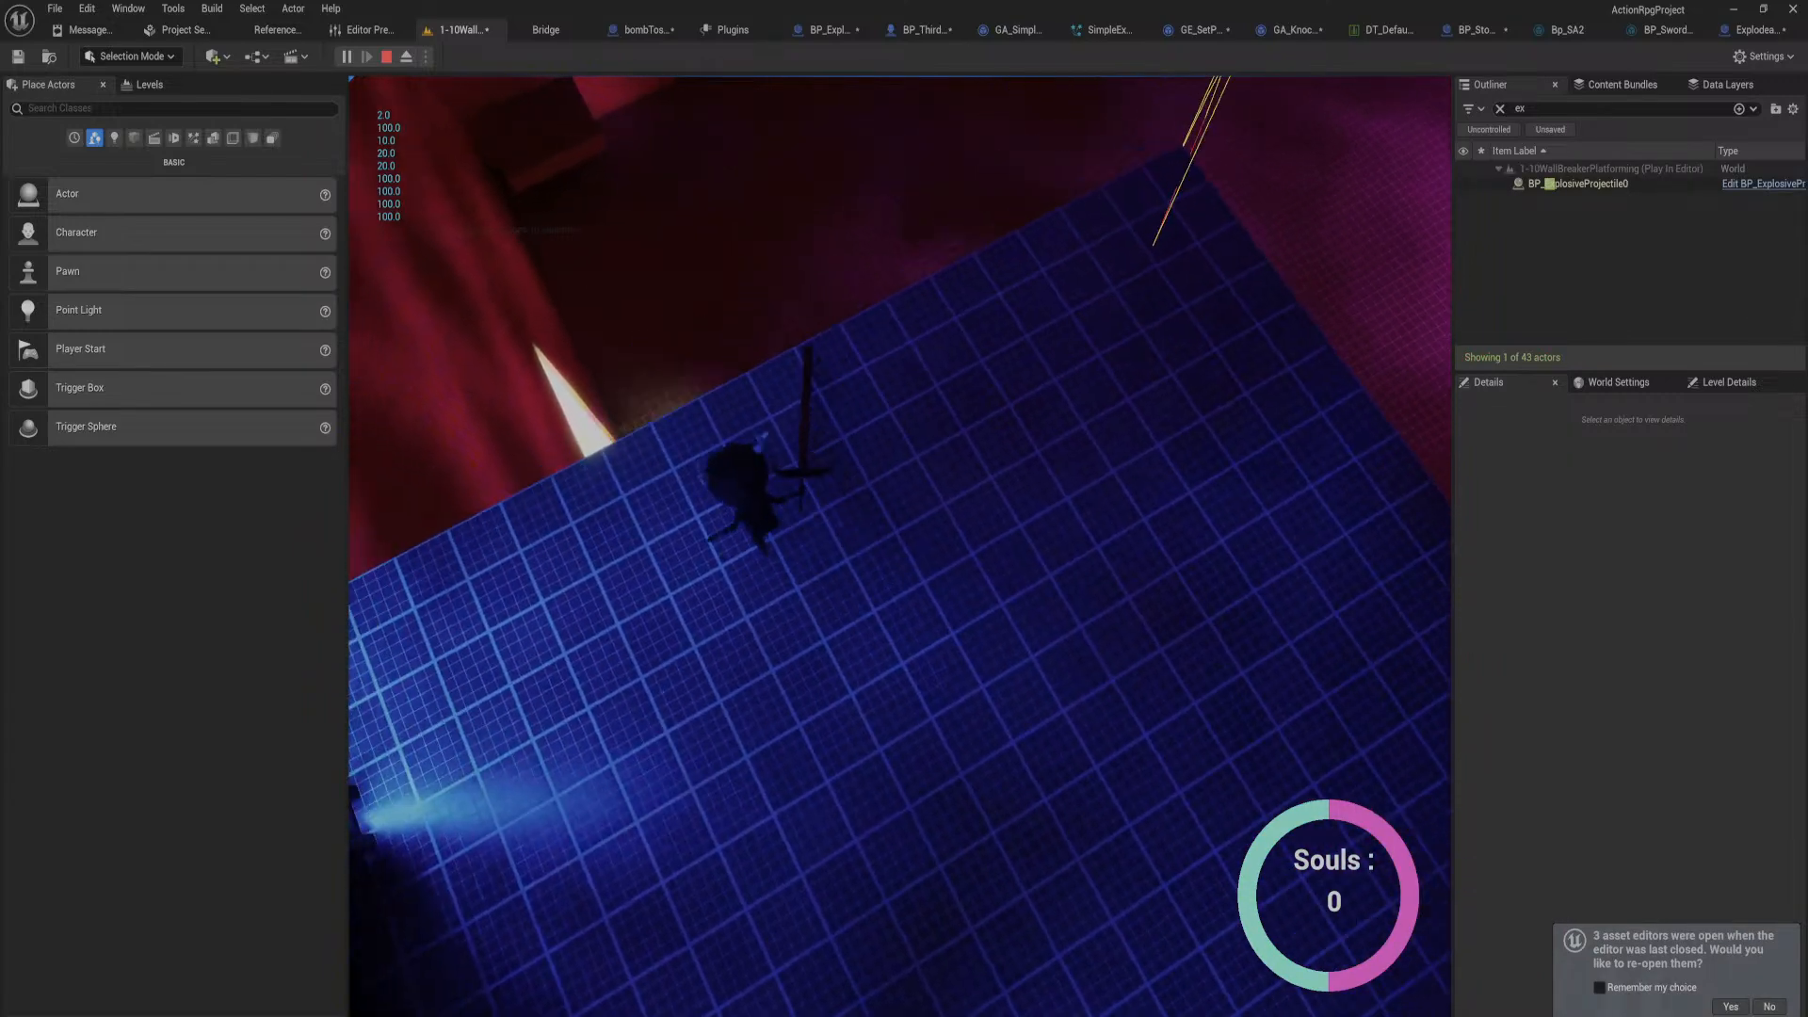
key(q)
key(d)
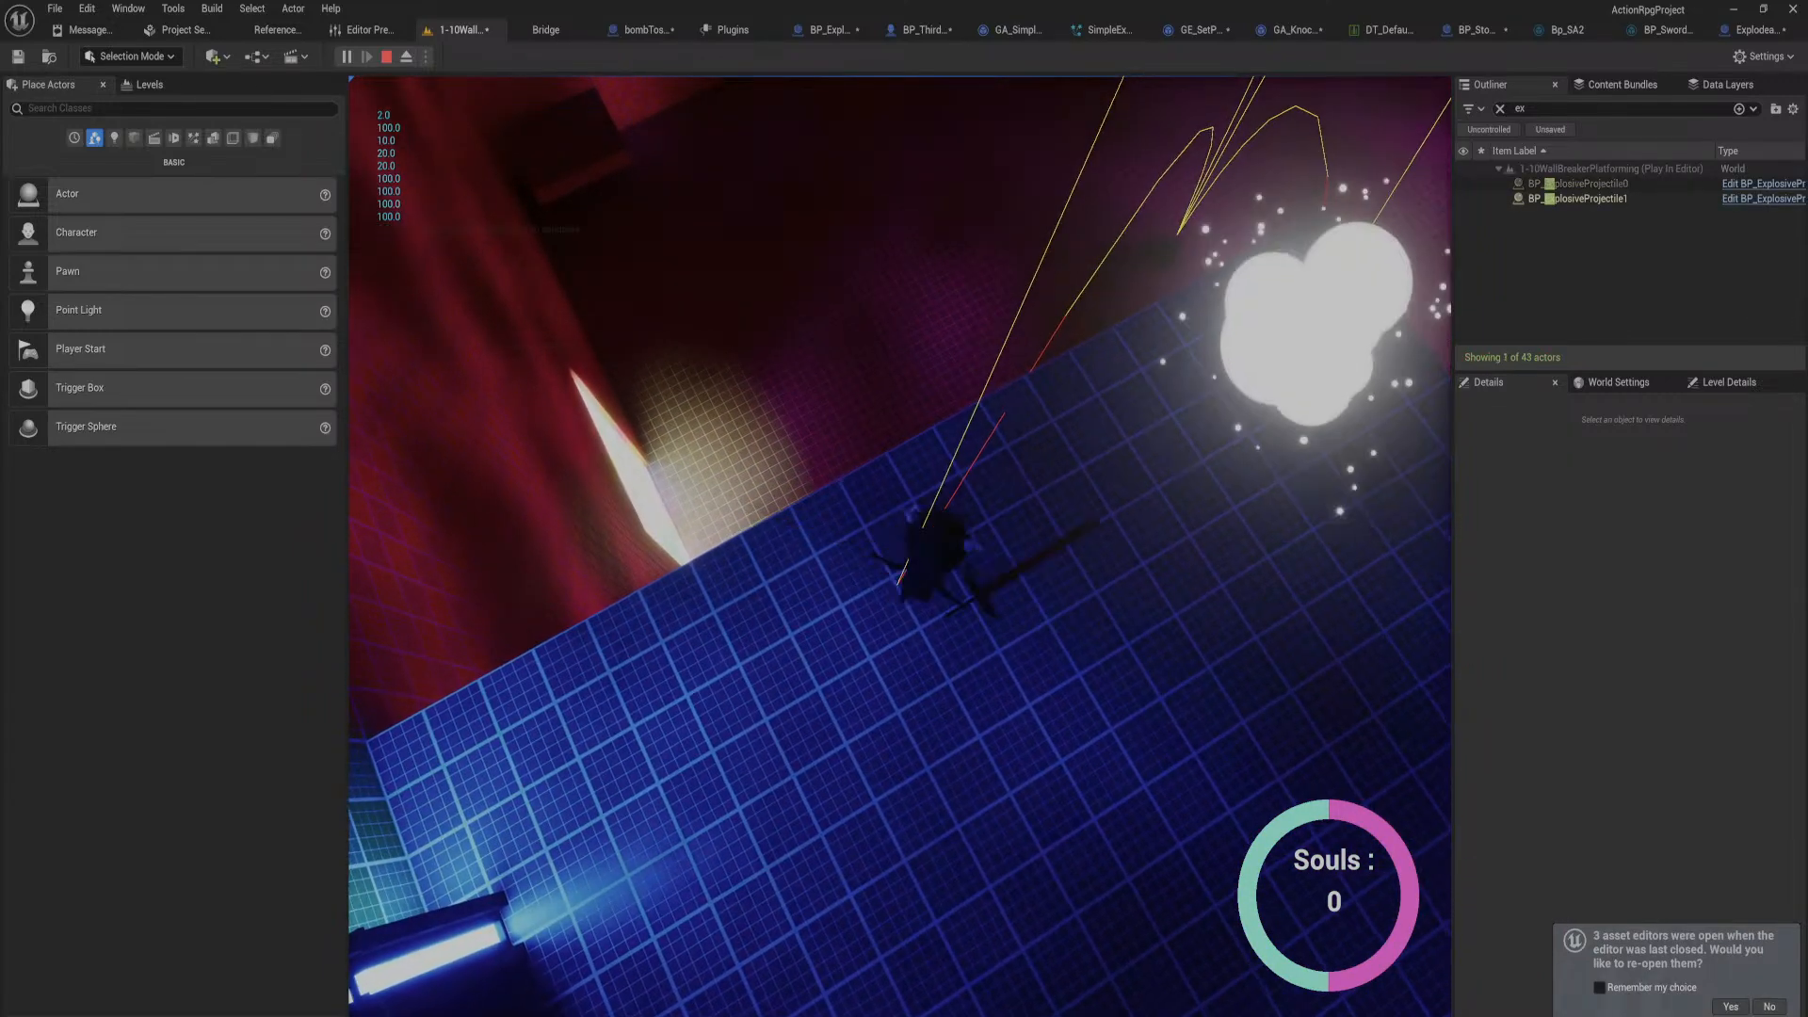
key(q)
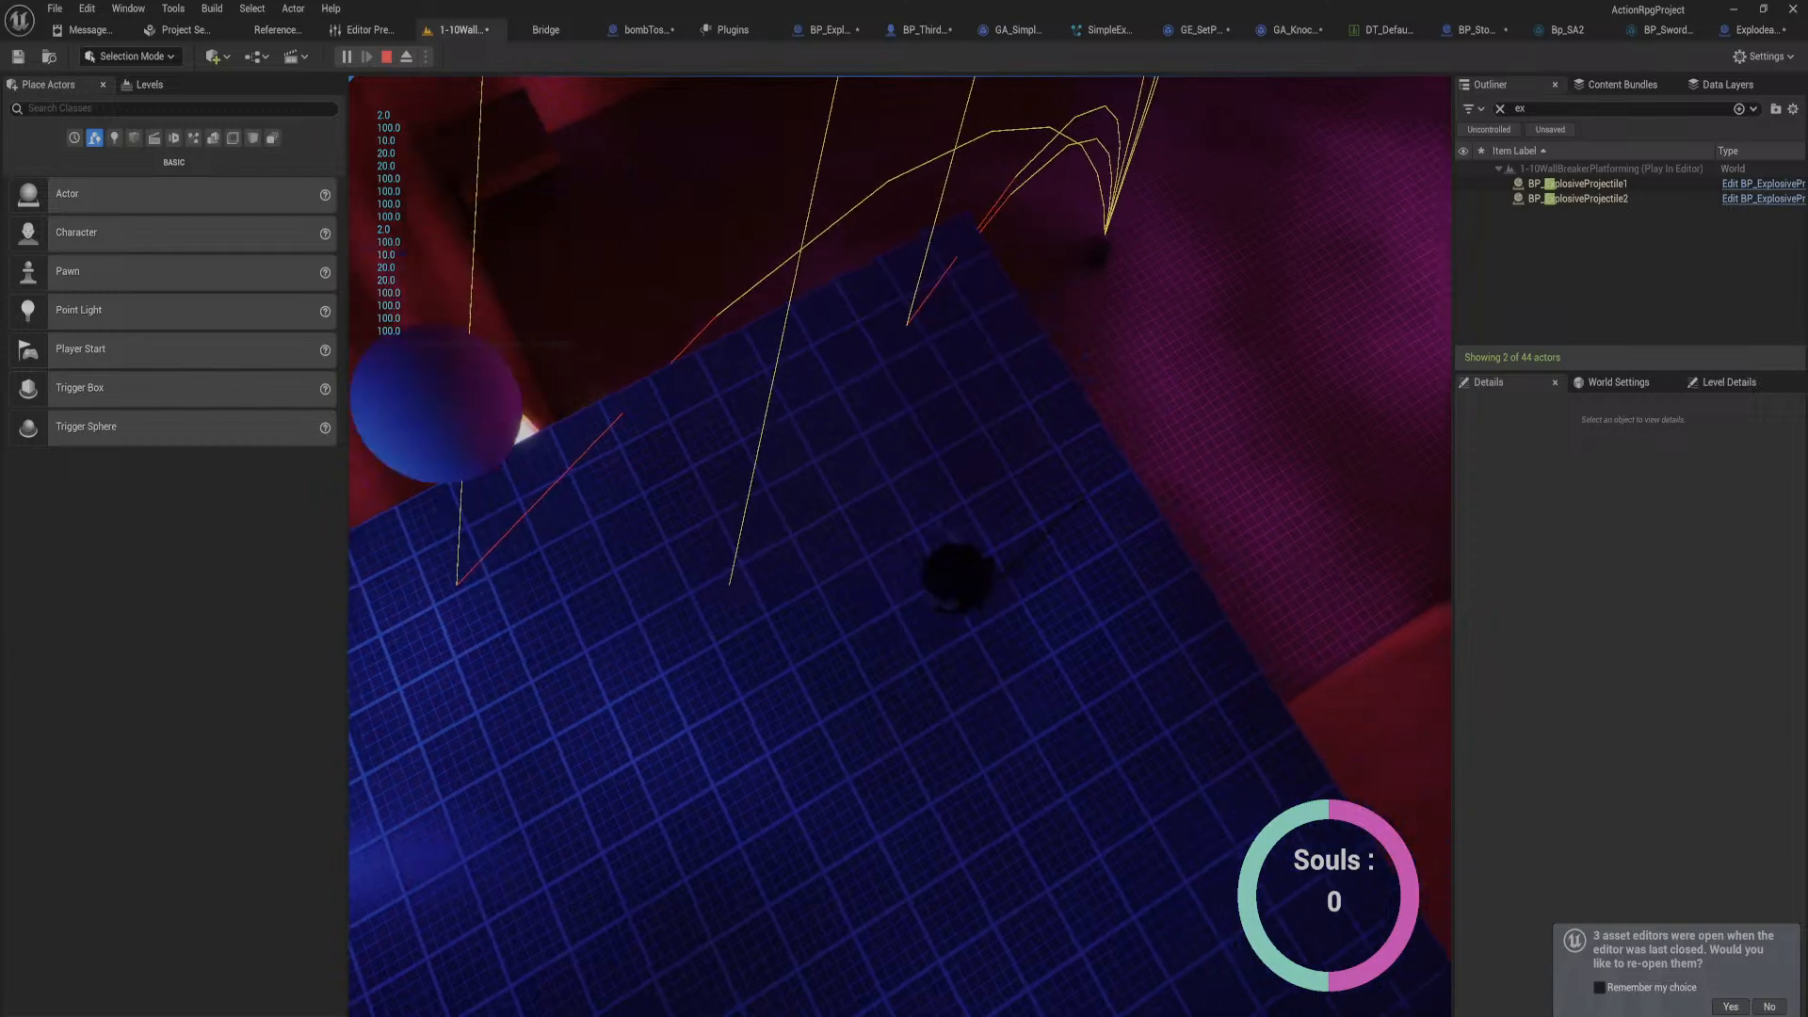
key(w)
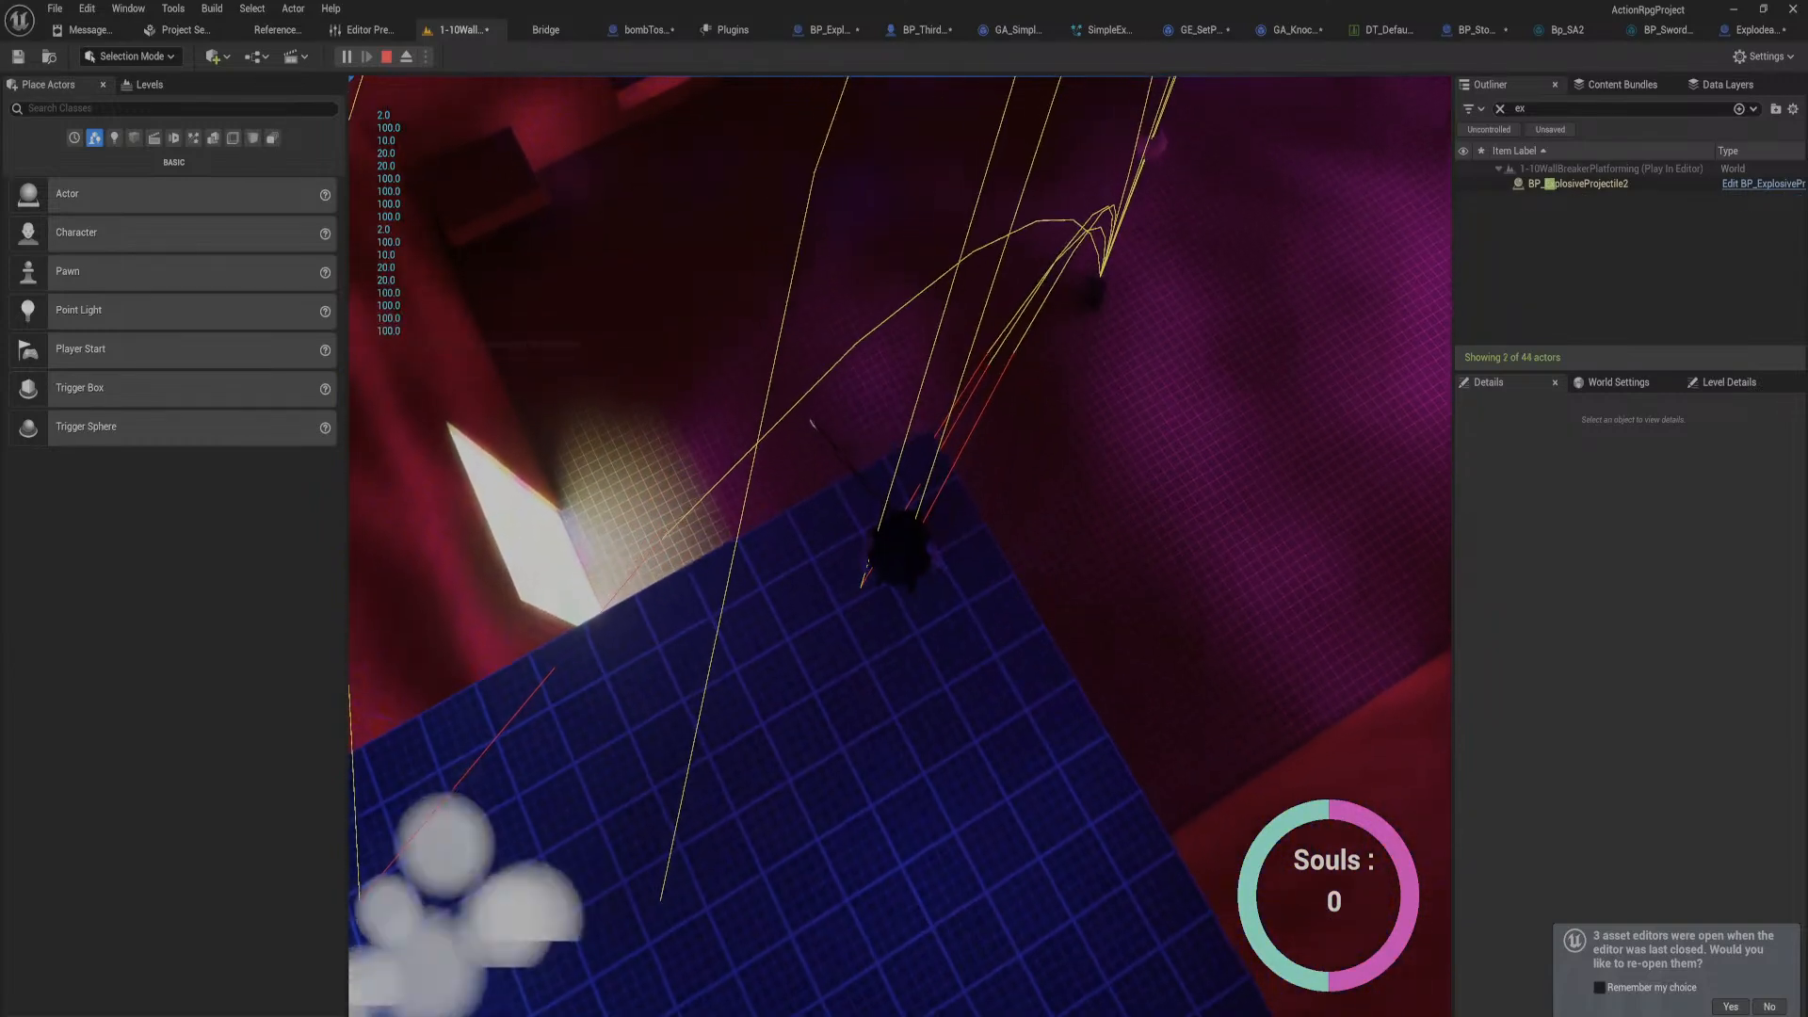
Step: Run across the lower floor to the GC_Box wall, lure a bomb into it to test the destruction, and end the play session
key(q)
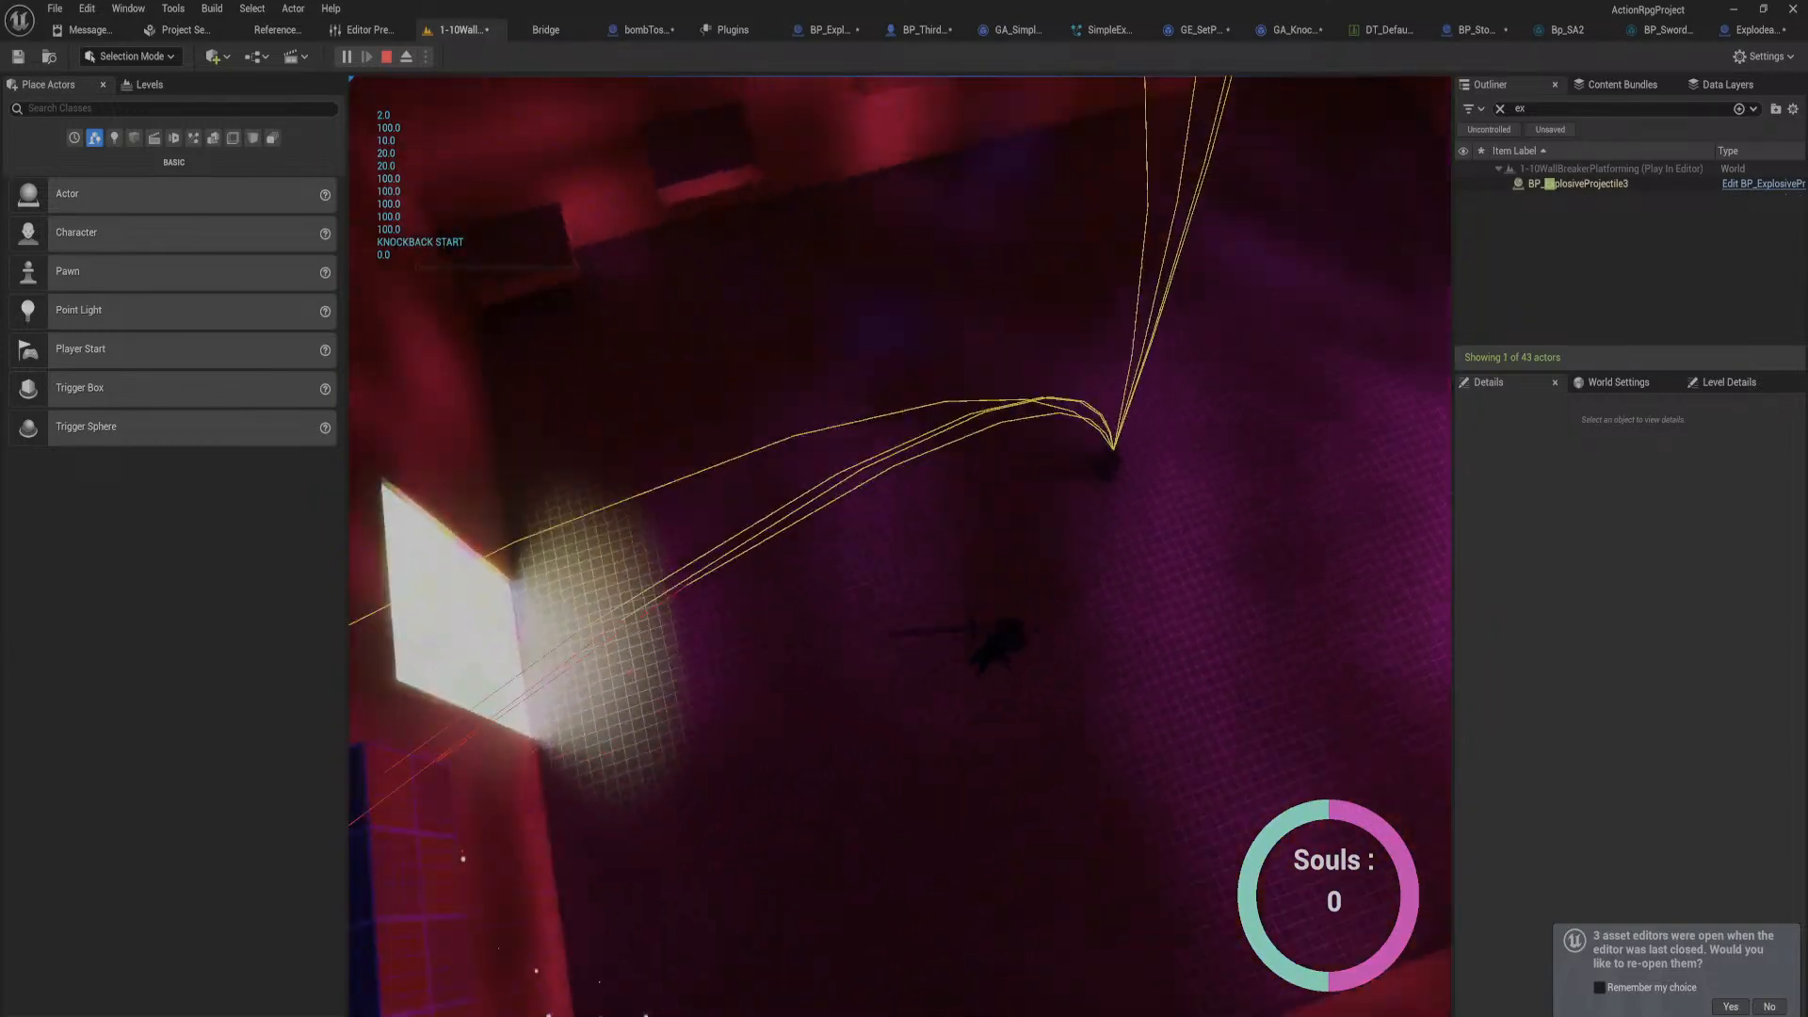
key(q)
key(w)
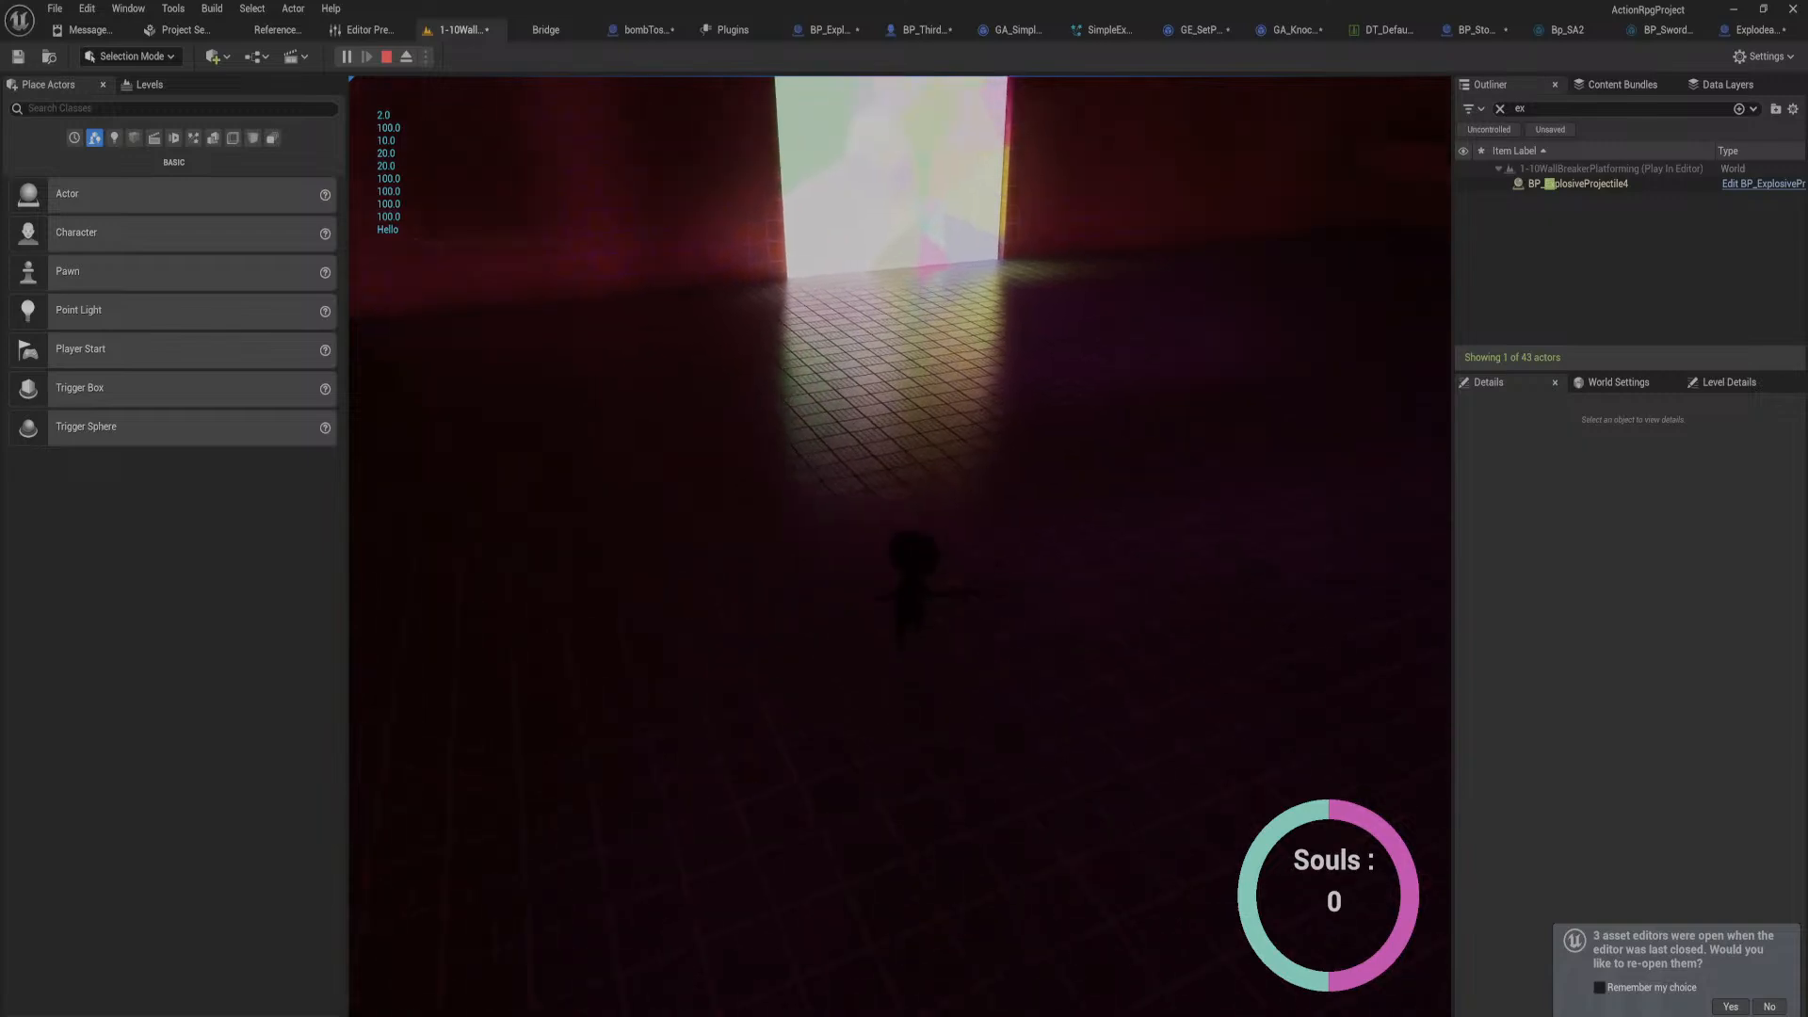
key(w)
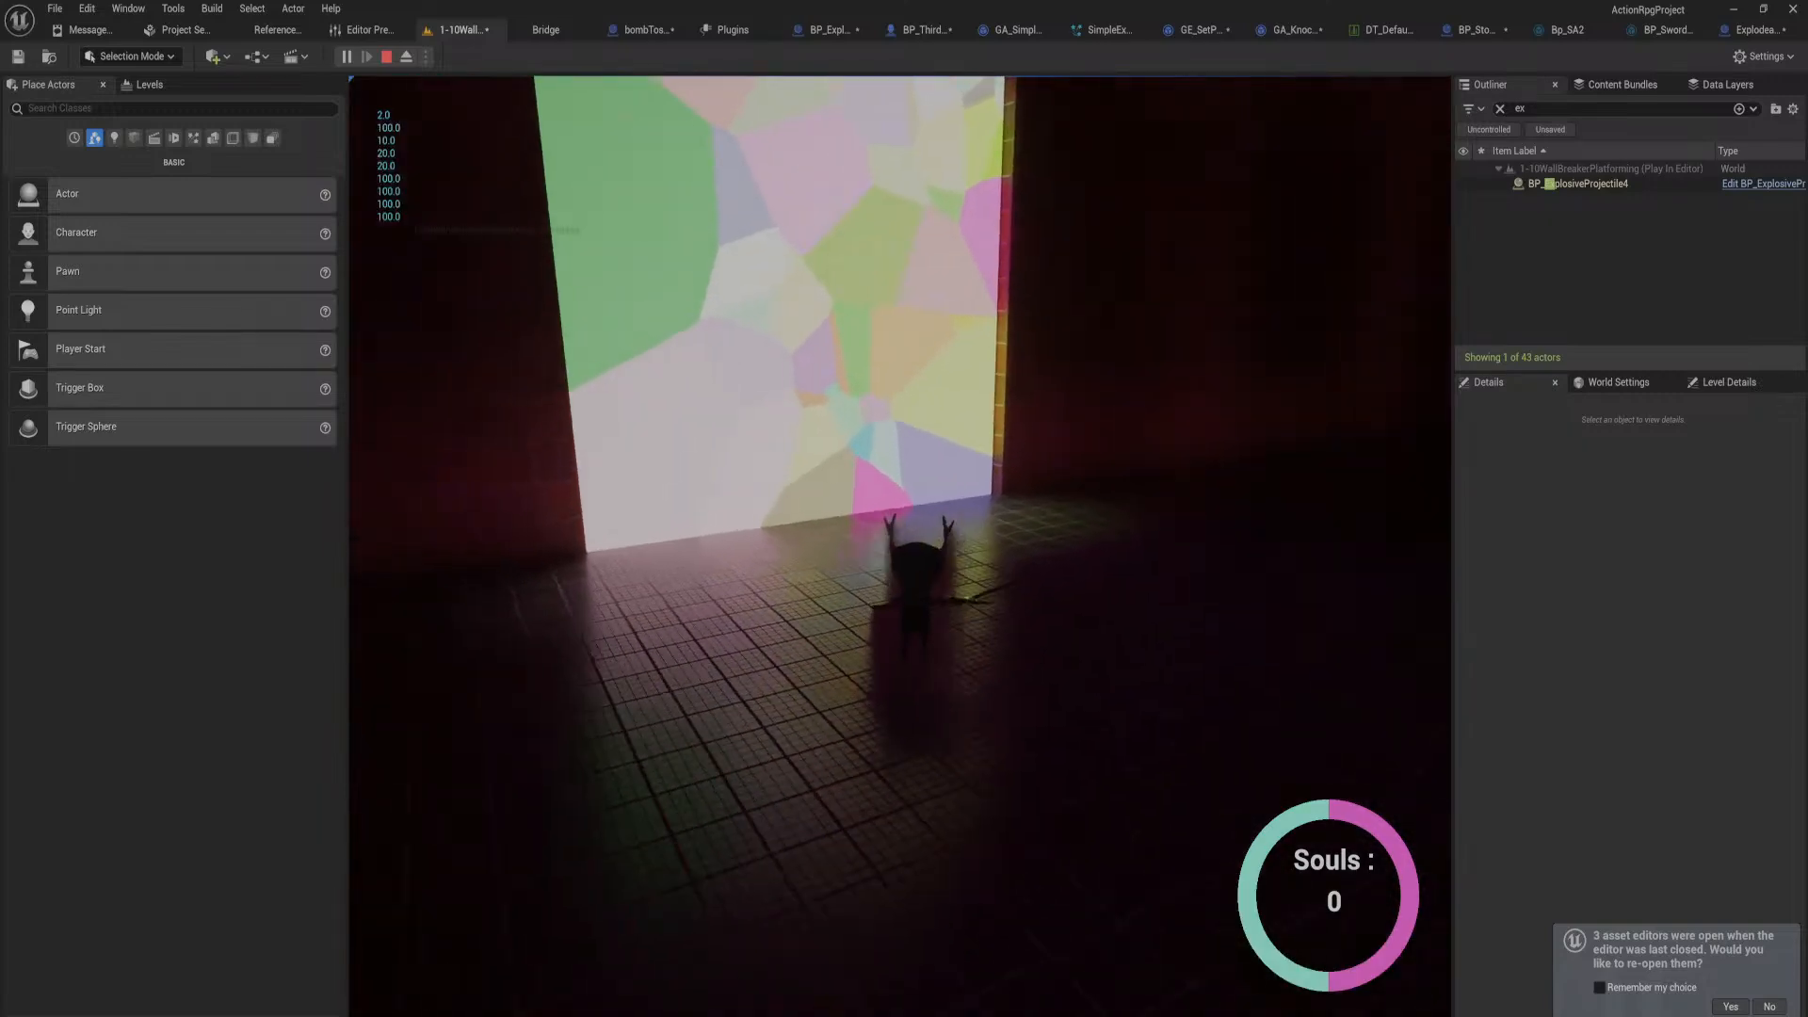
key(q)
key(d)
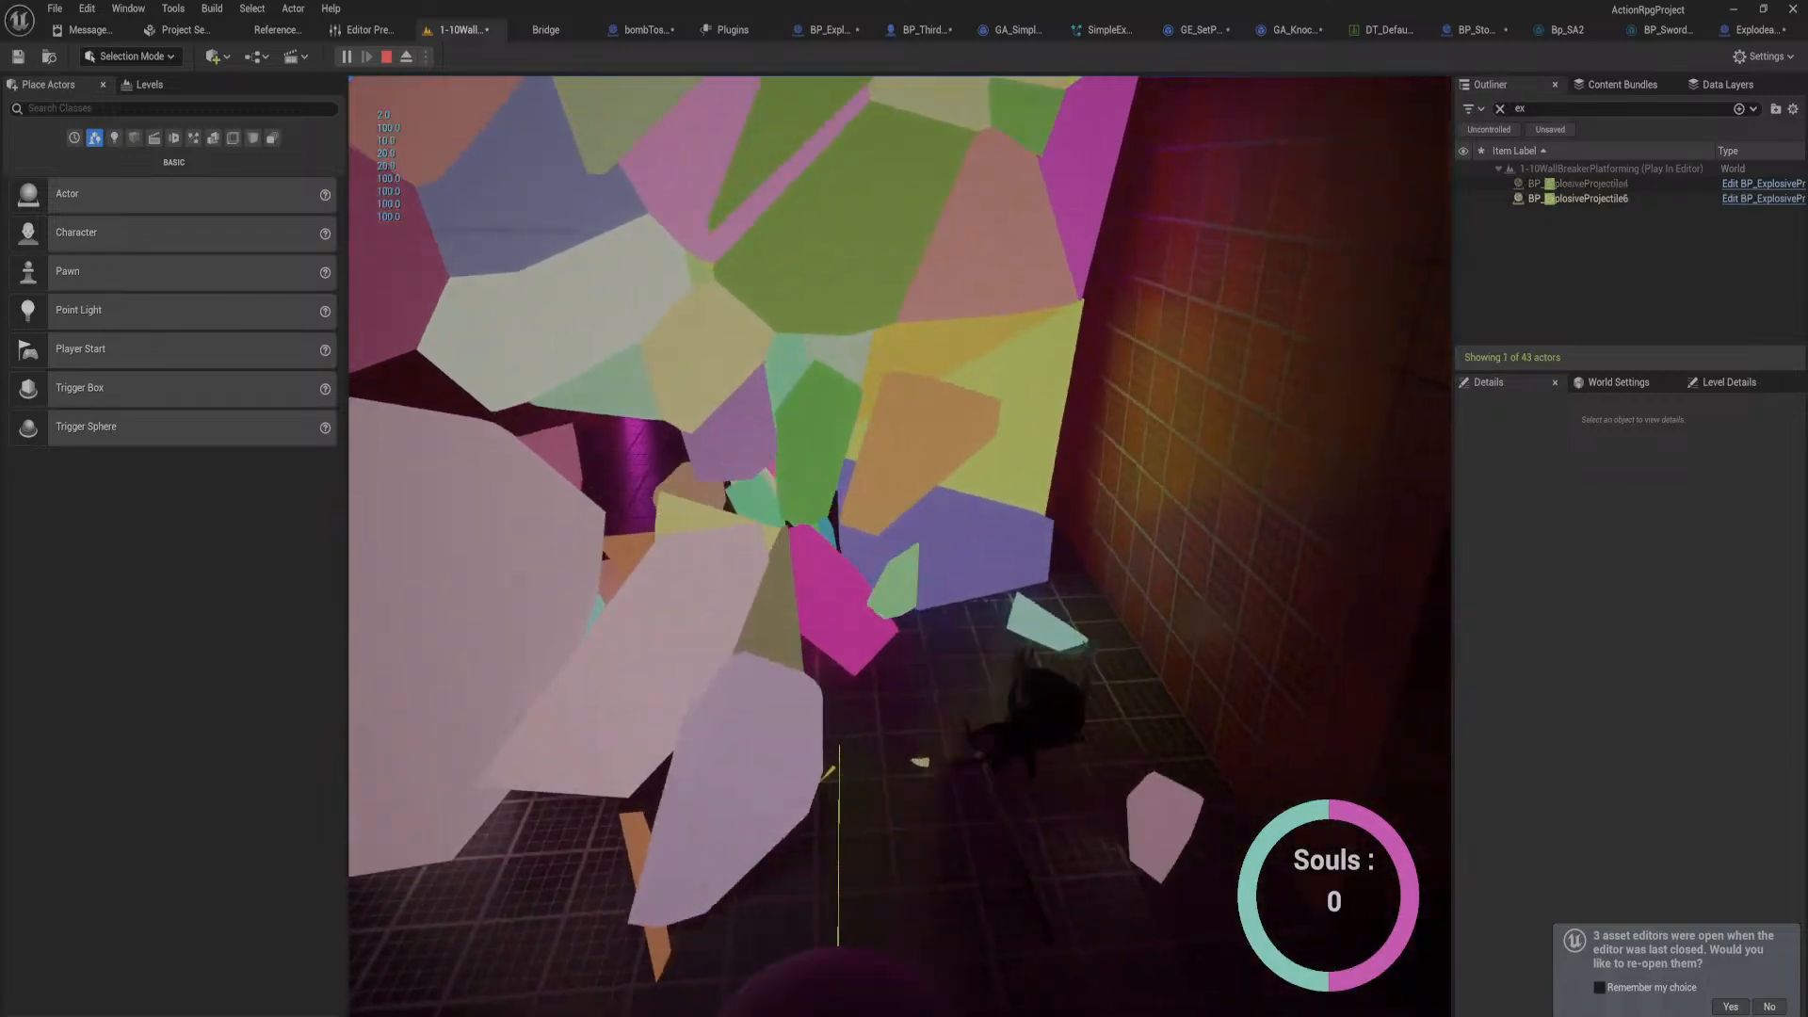
key(Escape)
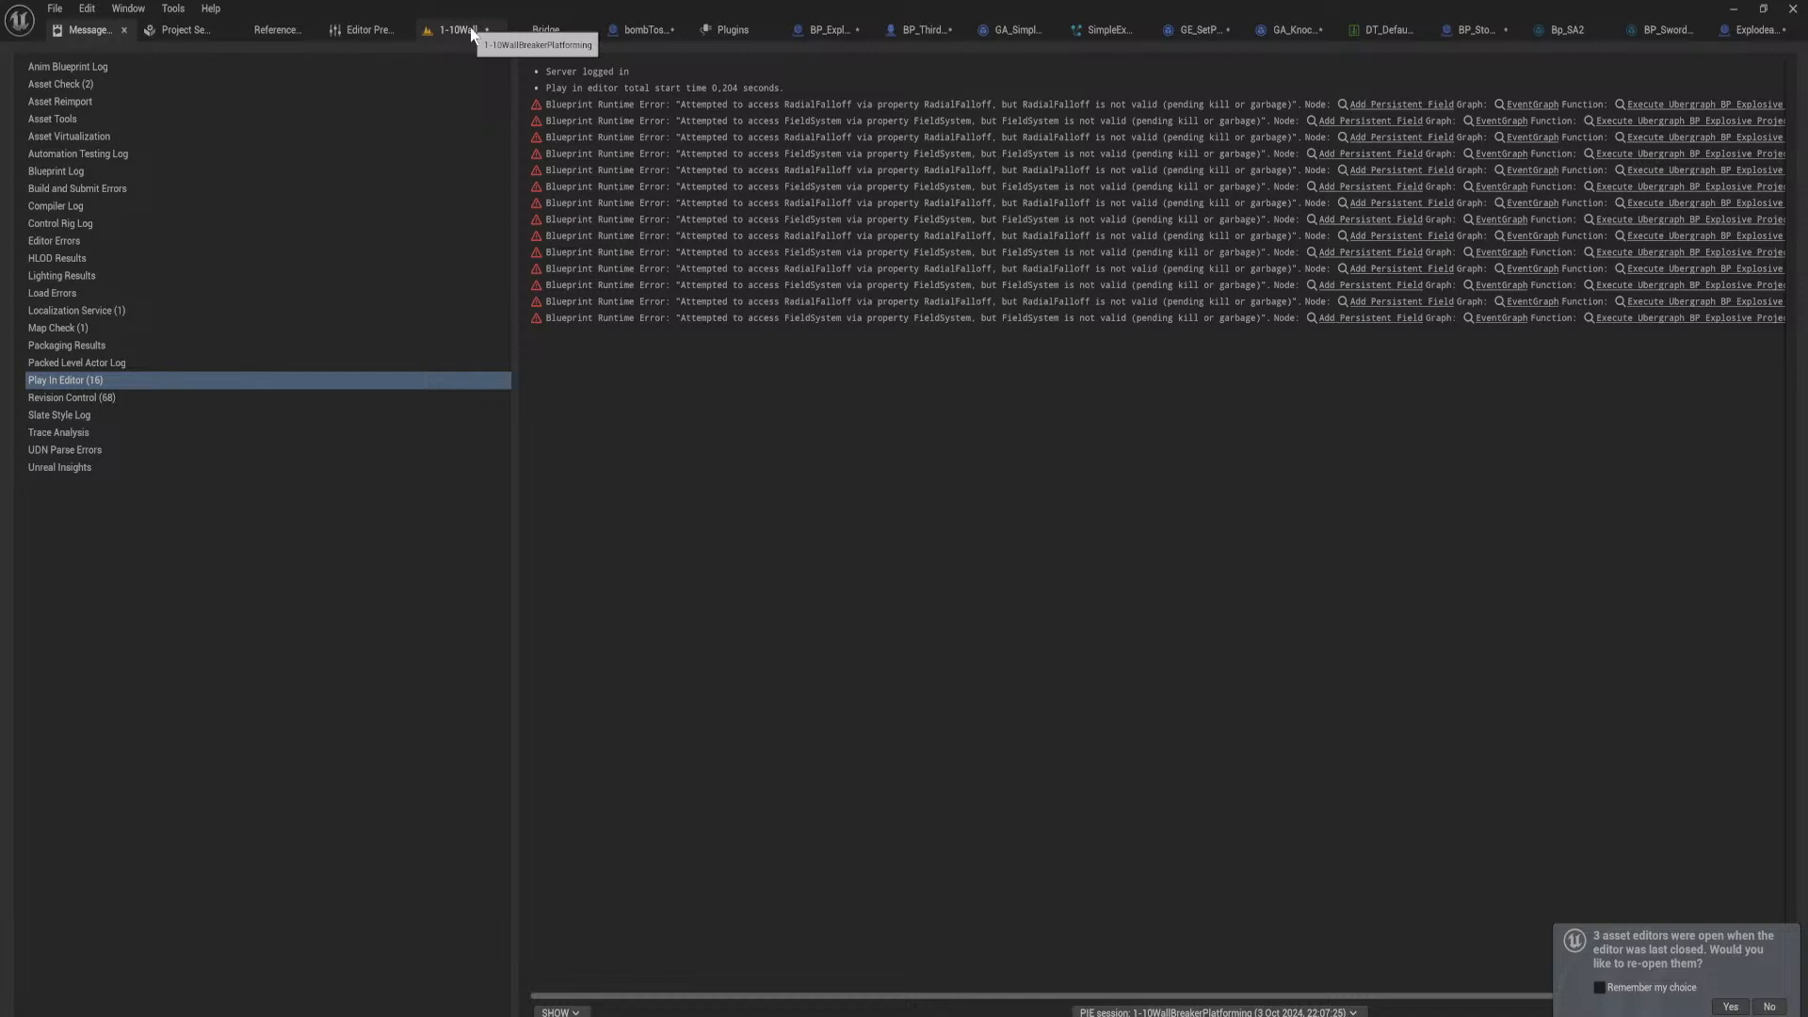
Step: Check the bombTosser graph, and in BP_ExplosiveProjectile examine the Self reference feeding Apply Damage's Damage Causer
click(633, 30)
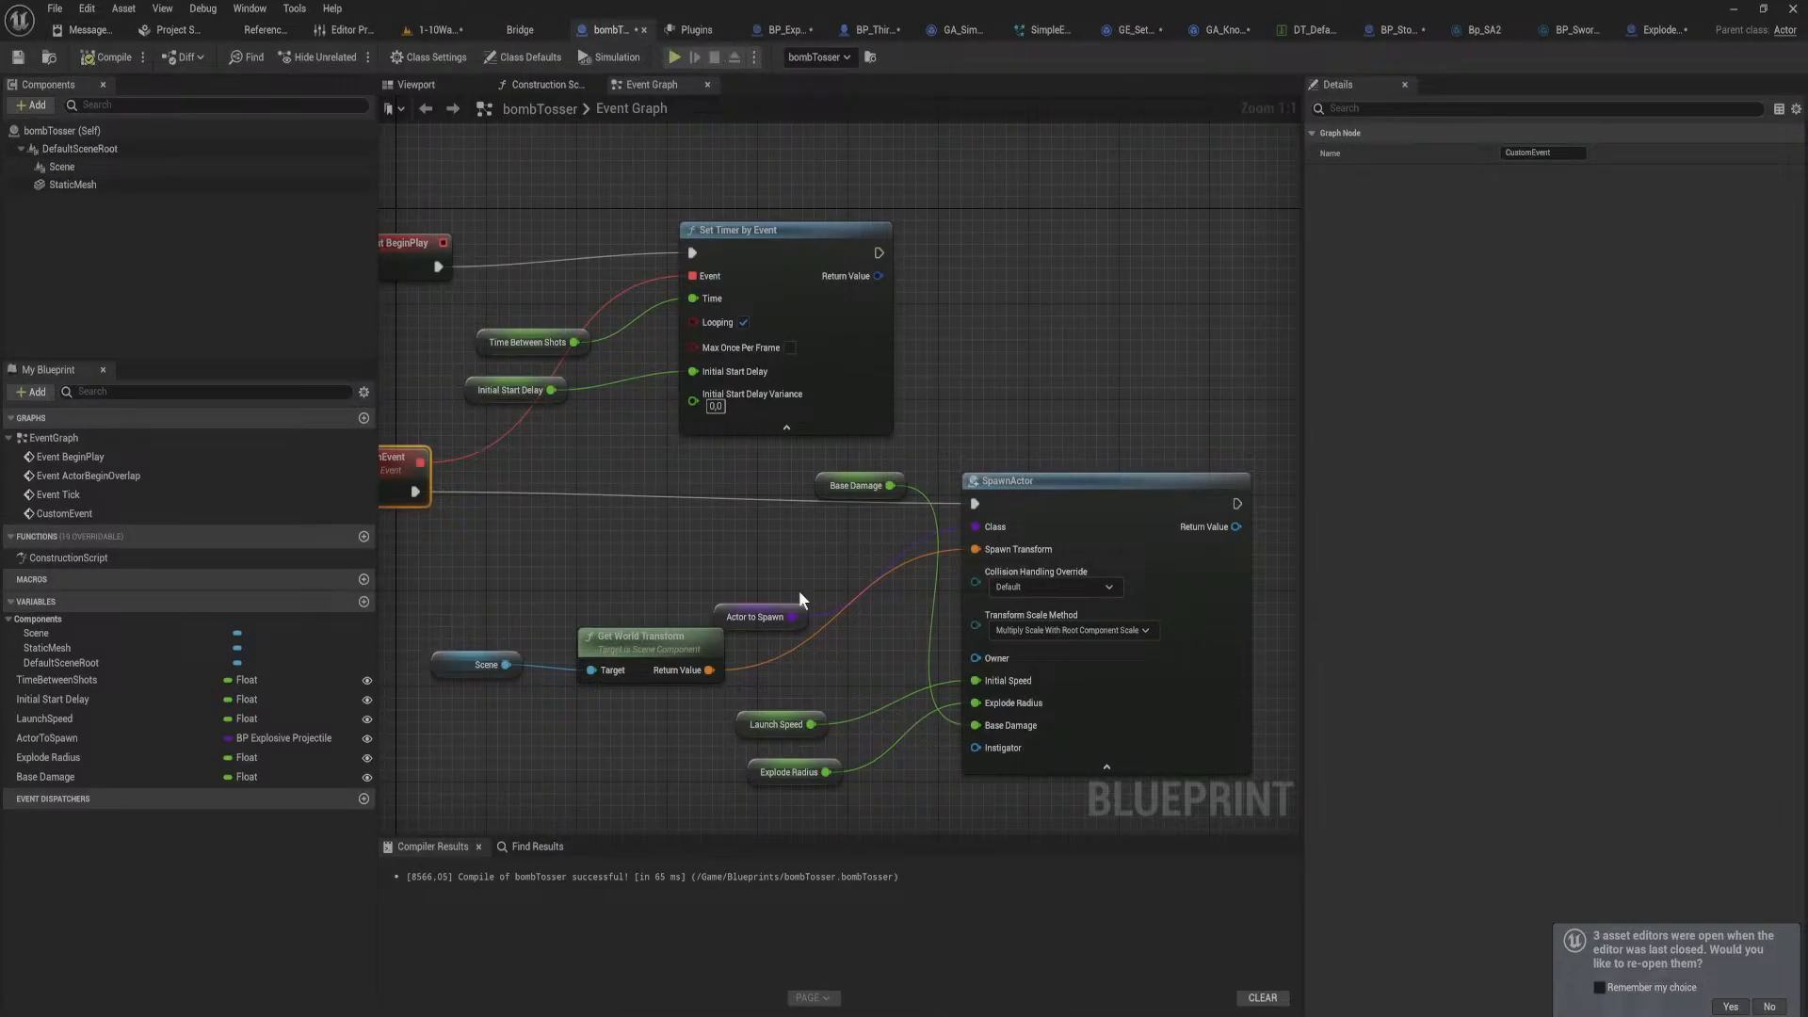
right_drag(800, 599, 1066, 631)
click(797, 32)
right_drag(724, 361, 923, 830)
click(750, 443)
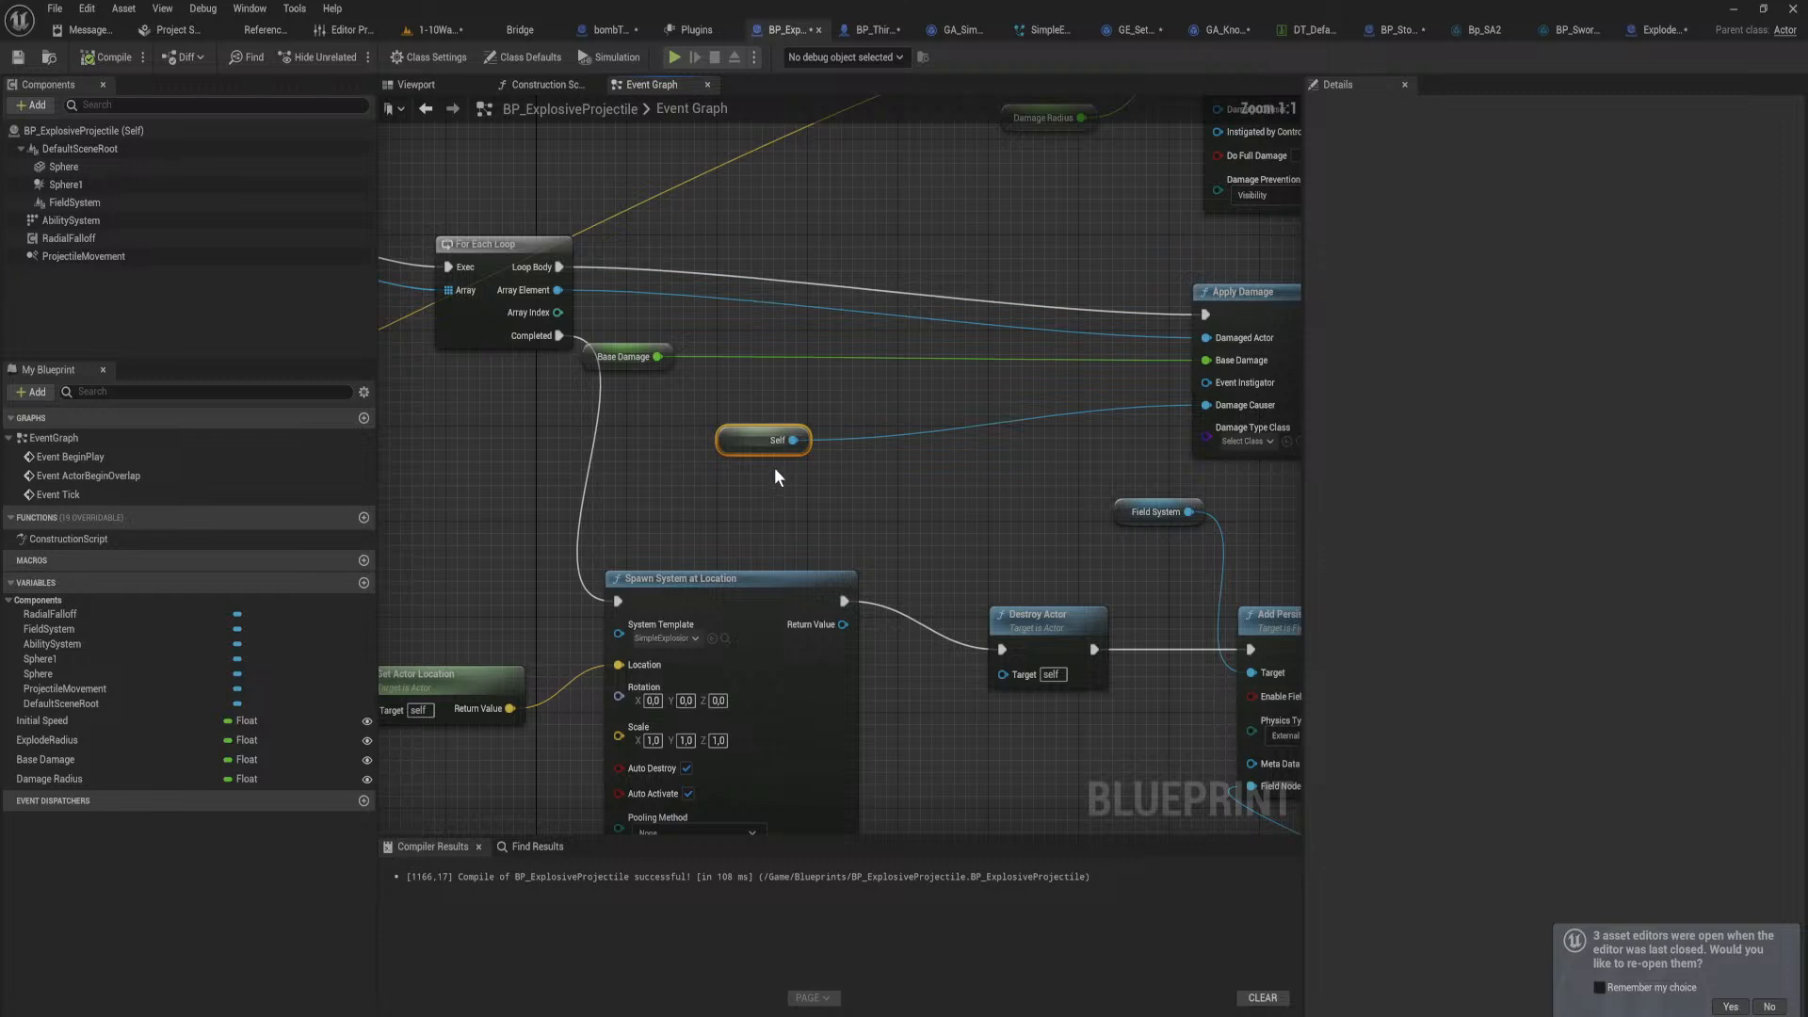
drag(1206, 405, 1005, 461)
text(sel)
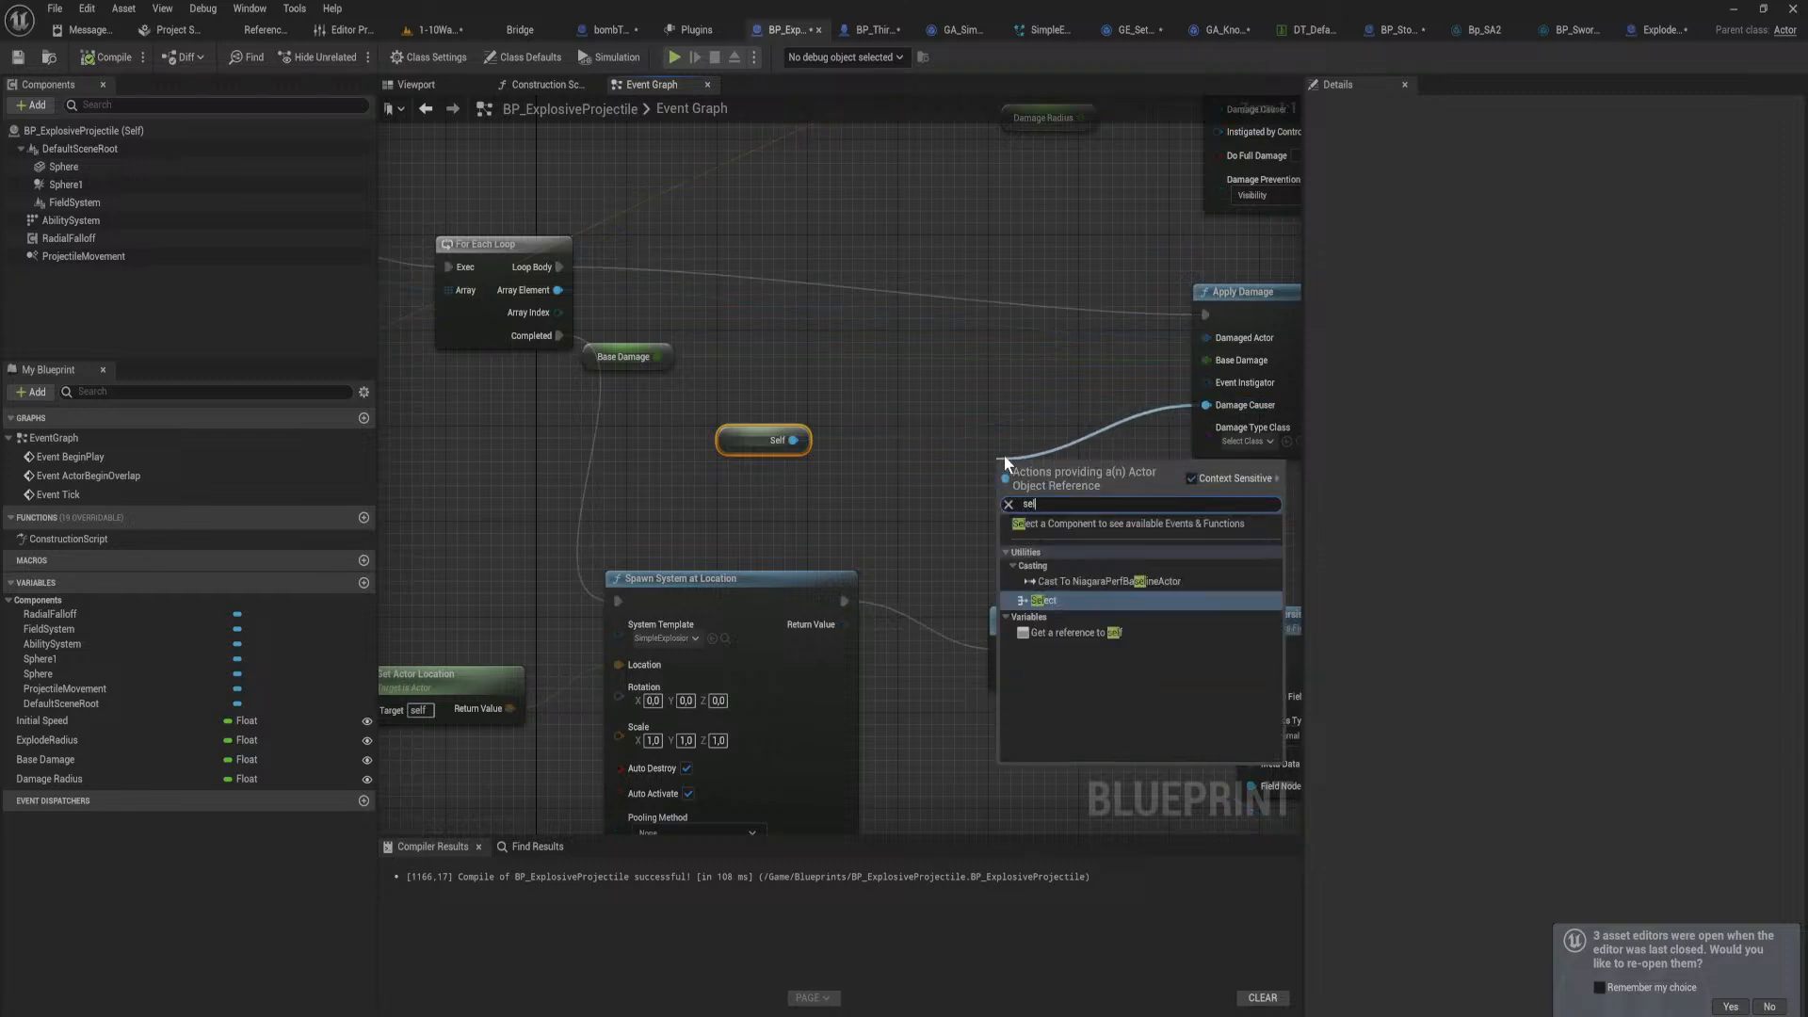
text(f)
click(853, 489)
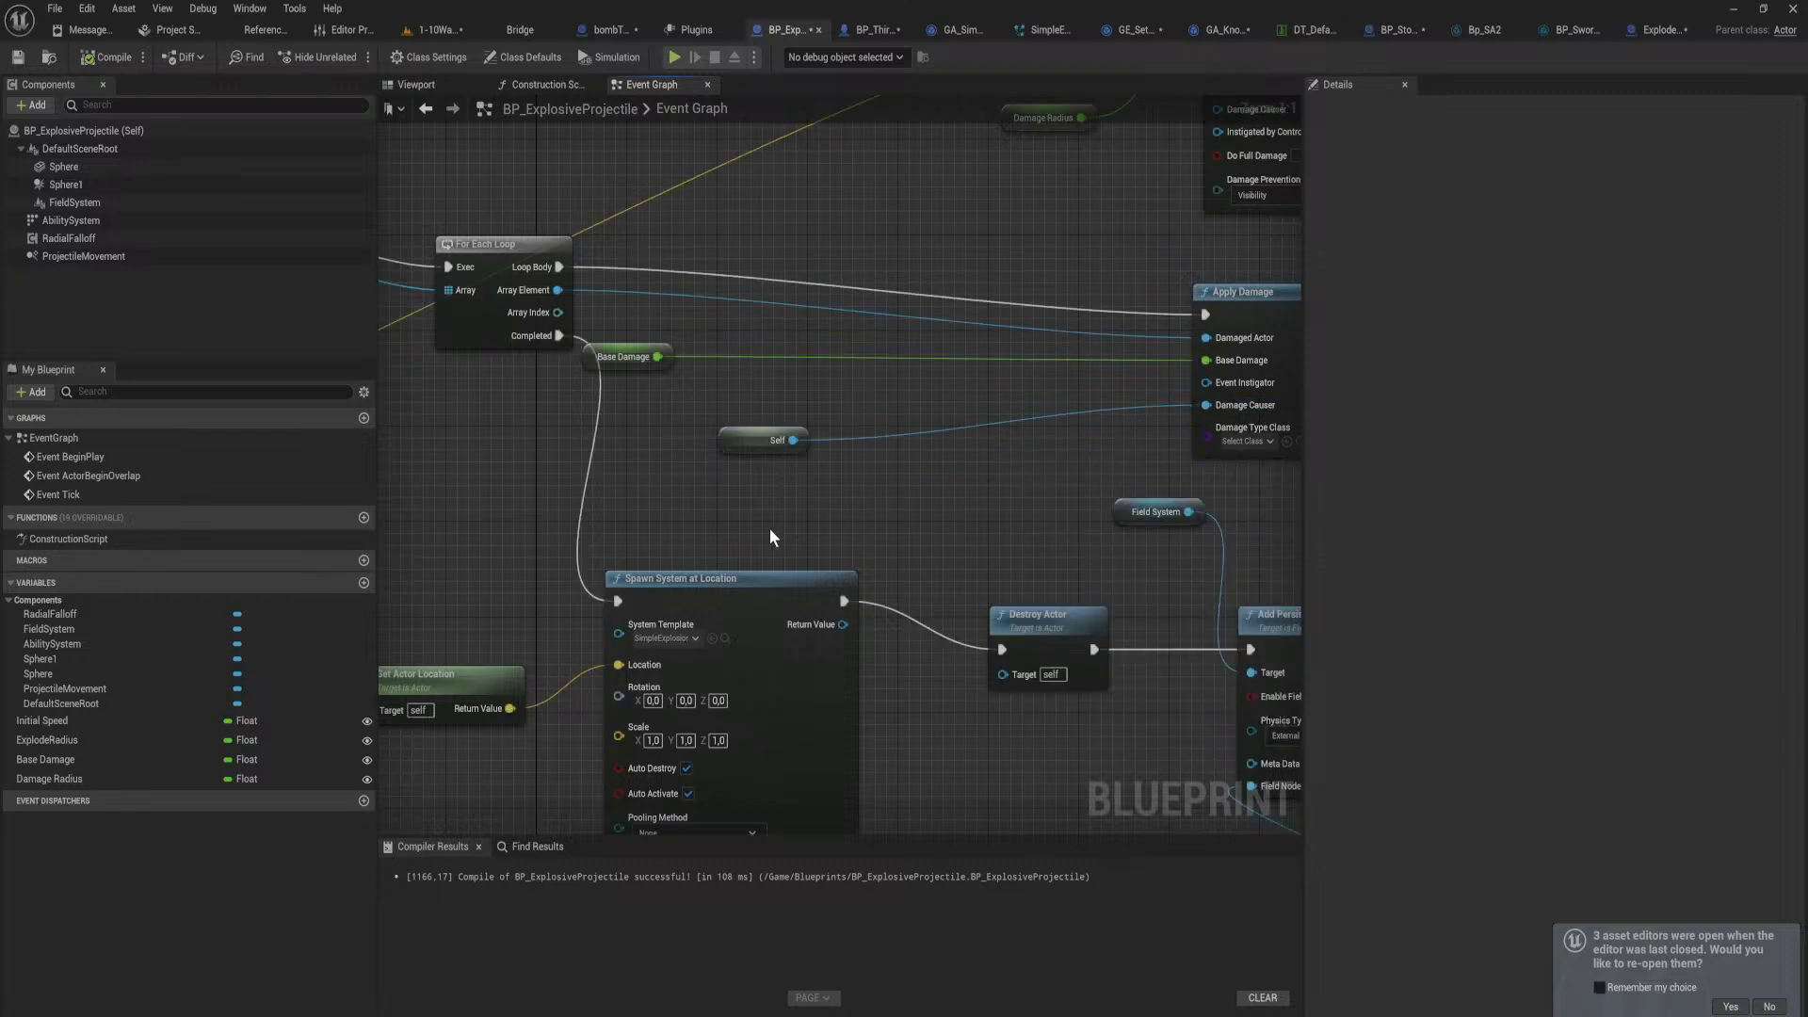
click(761, 443)
Step: Open the wall's GC_Box root collection from the level and review its settings, including the Damage Threshold entries
click(434, 29)
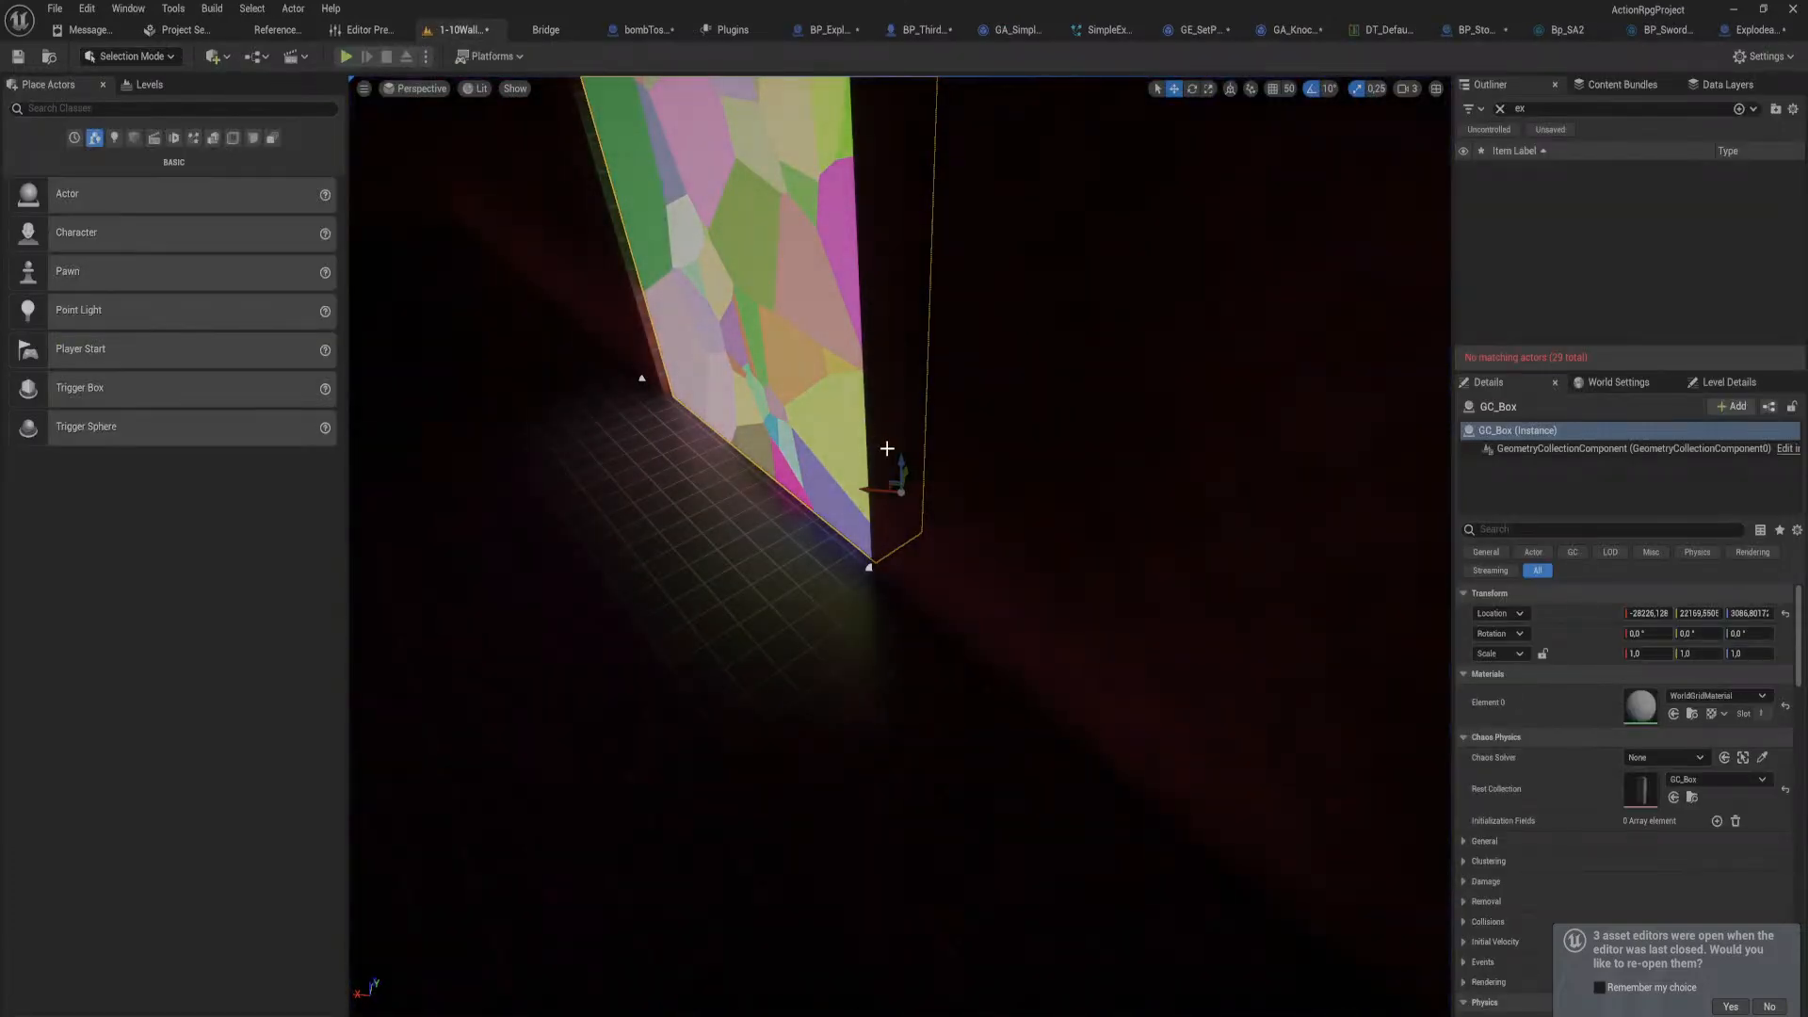
right_drag(887, 448, 1270, 442)
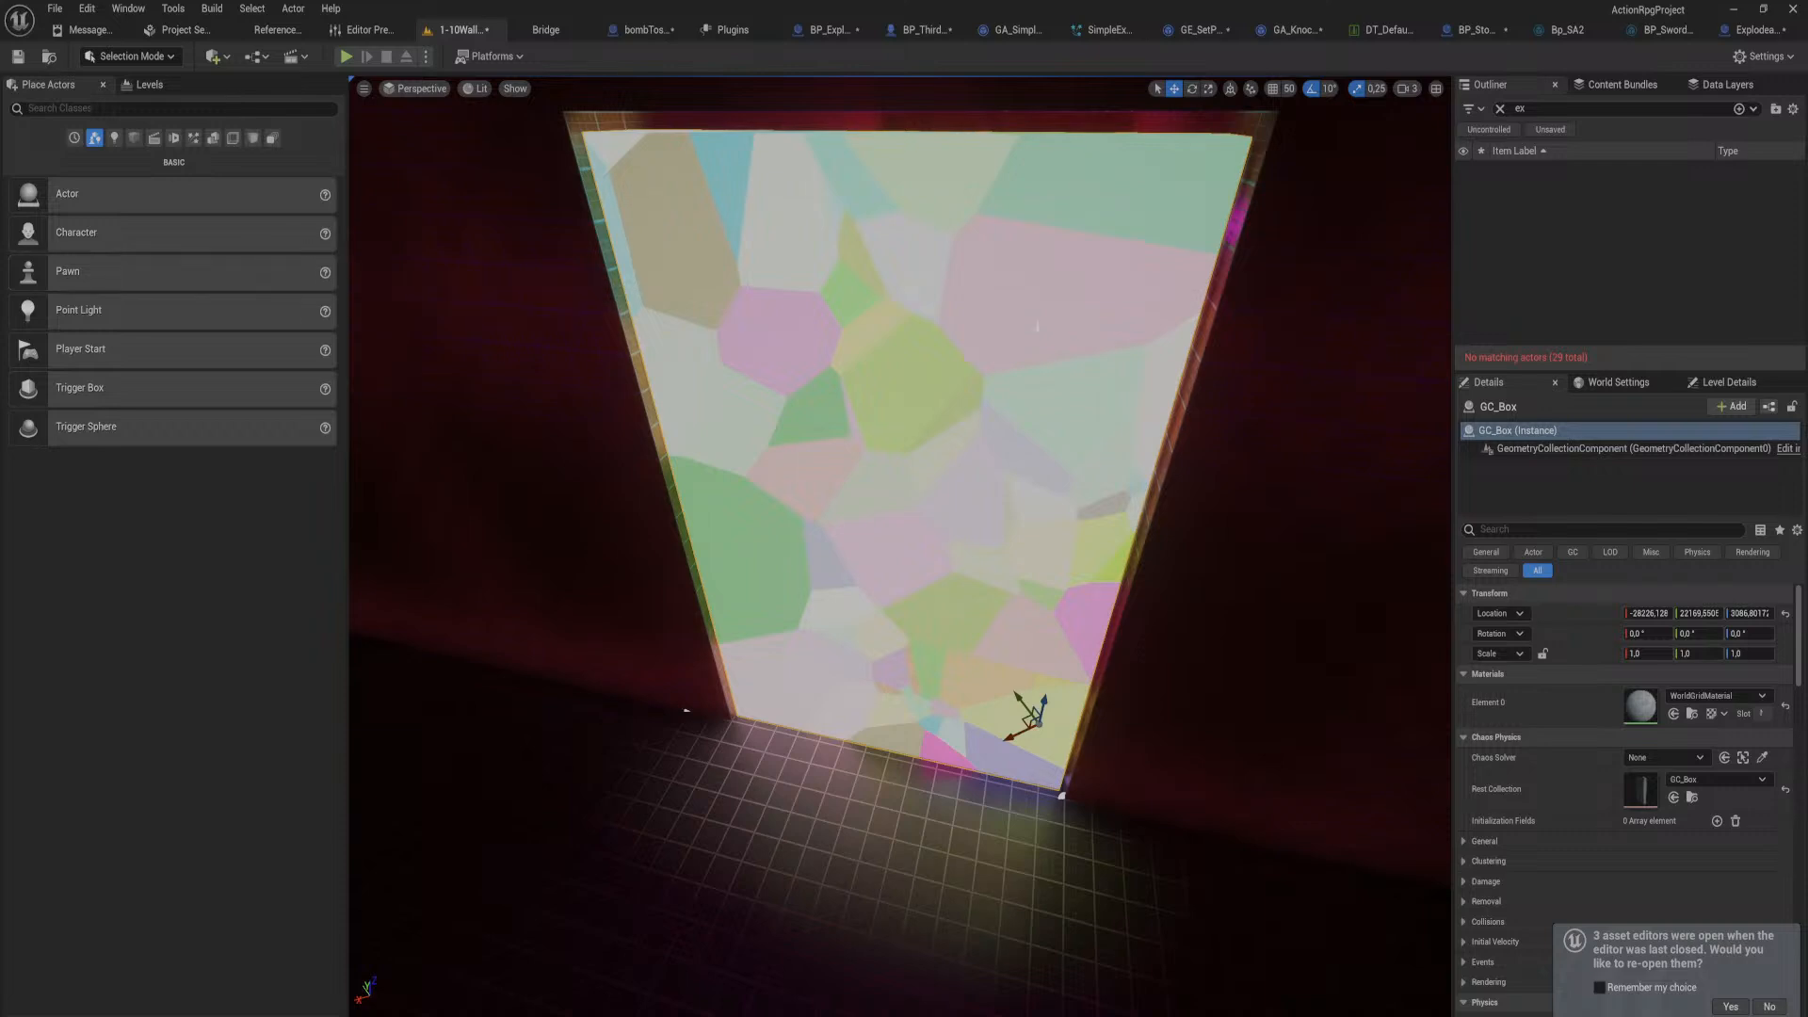
double_click(1635, 791)
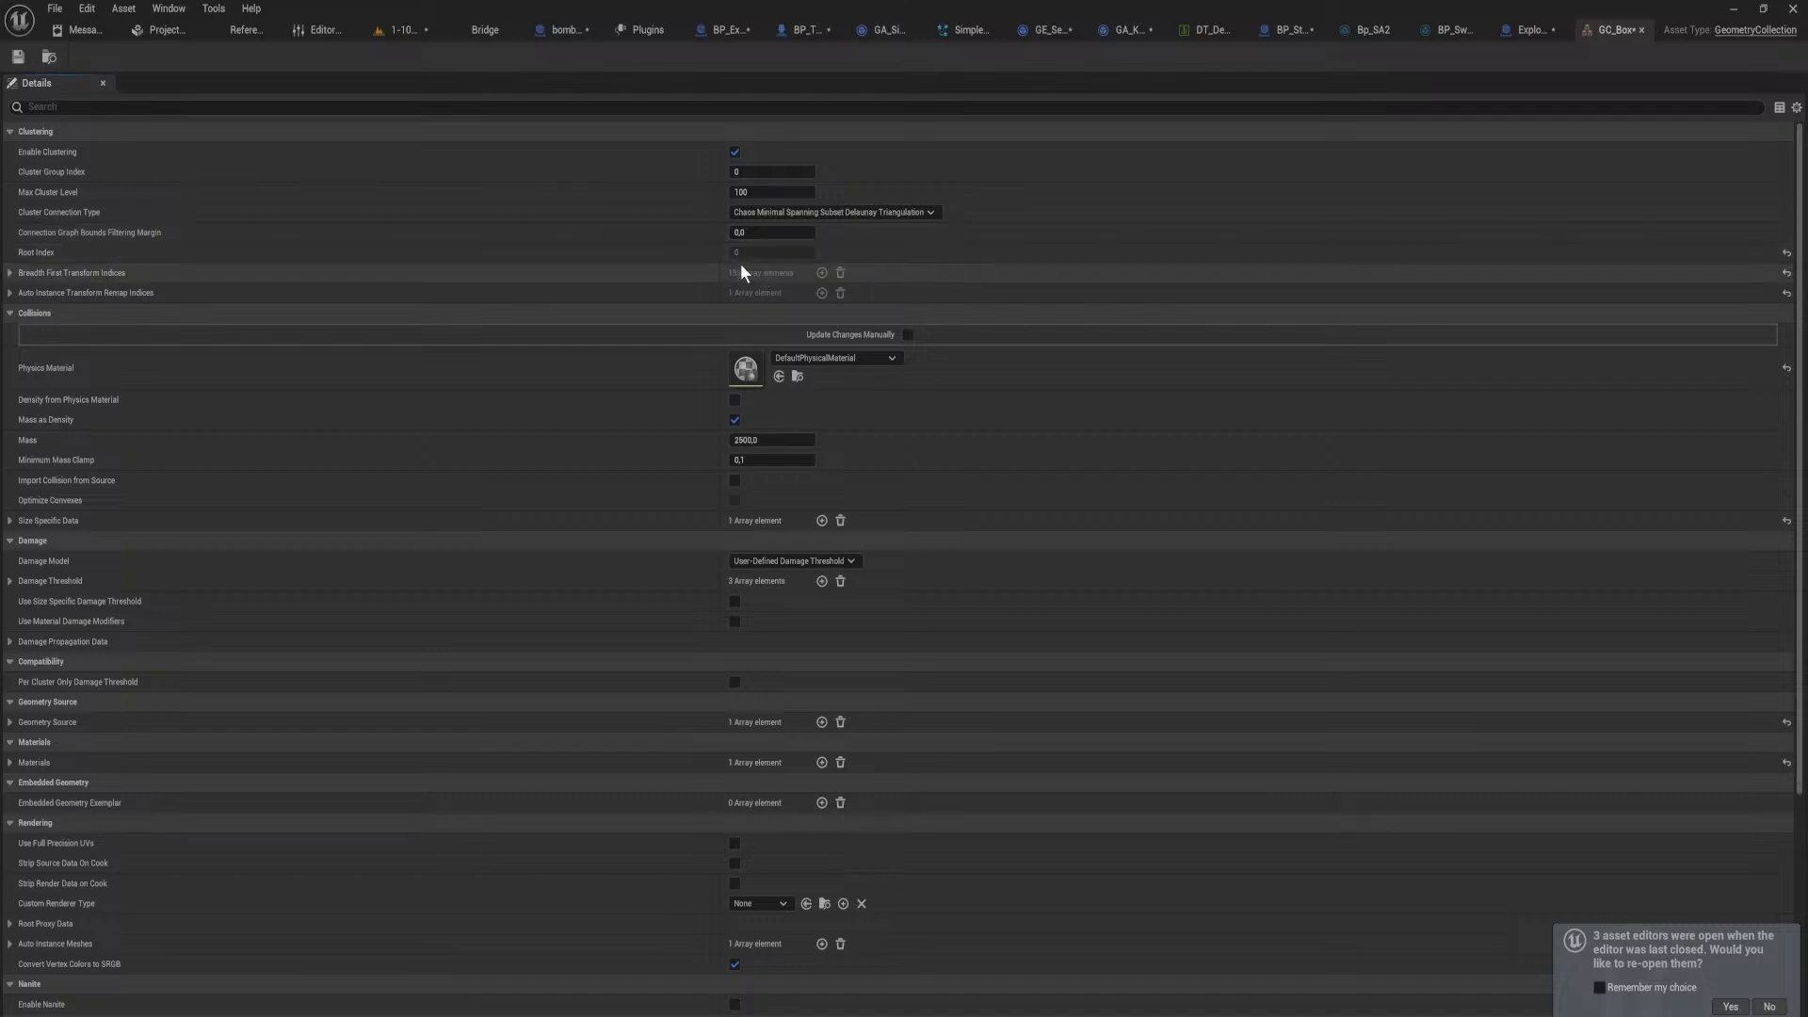
scroll(840, 590, down, 4)
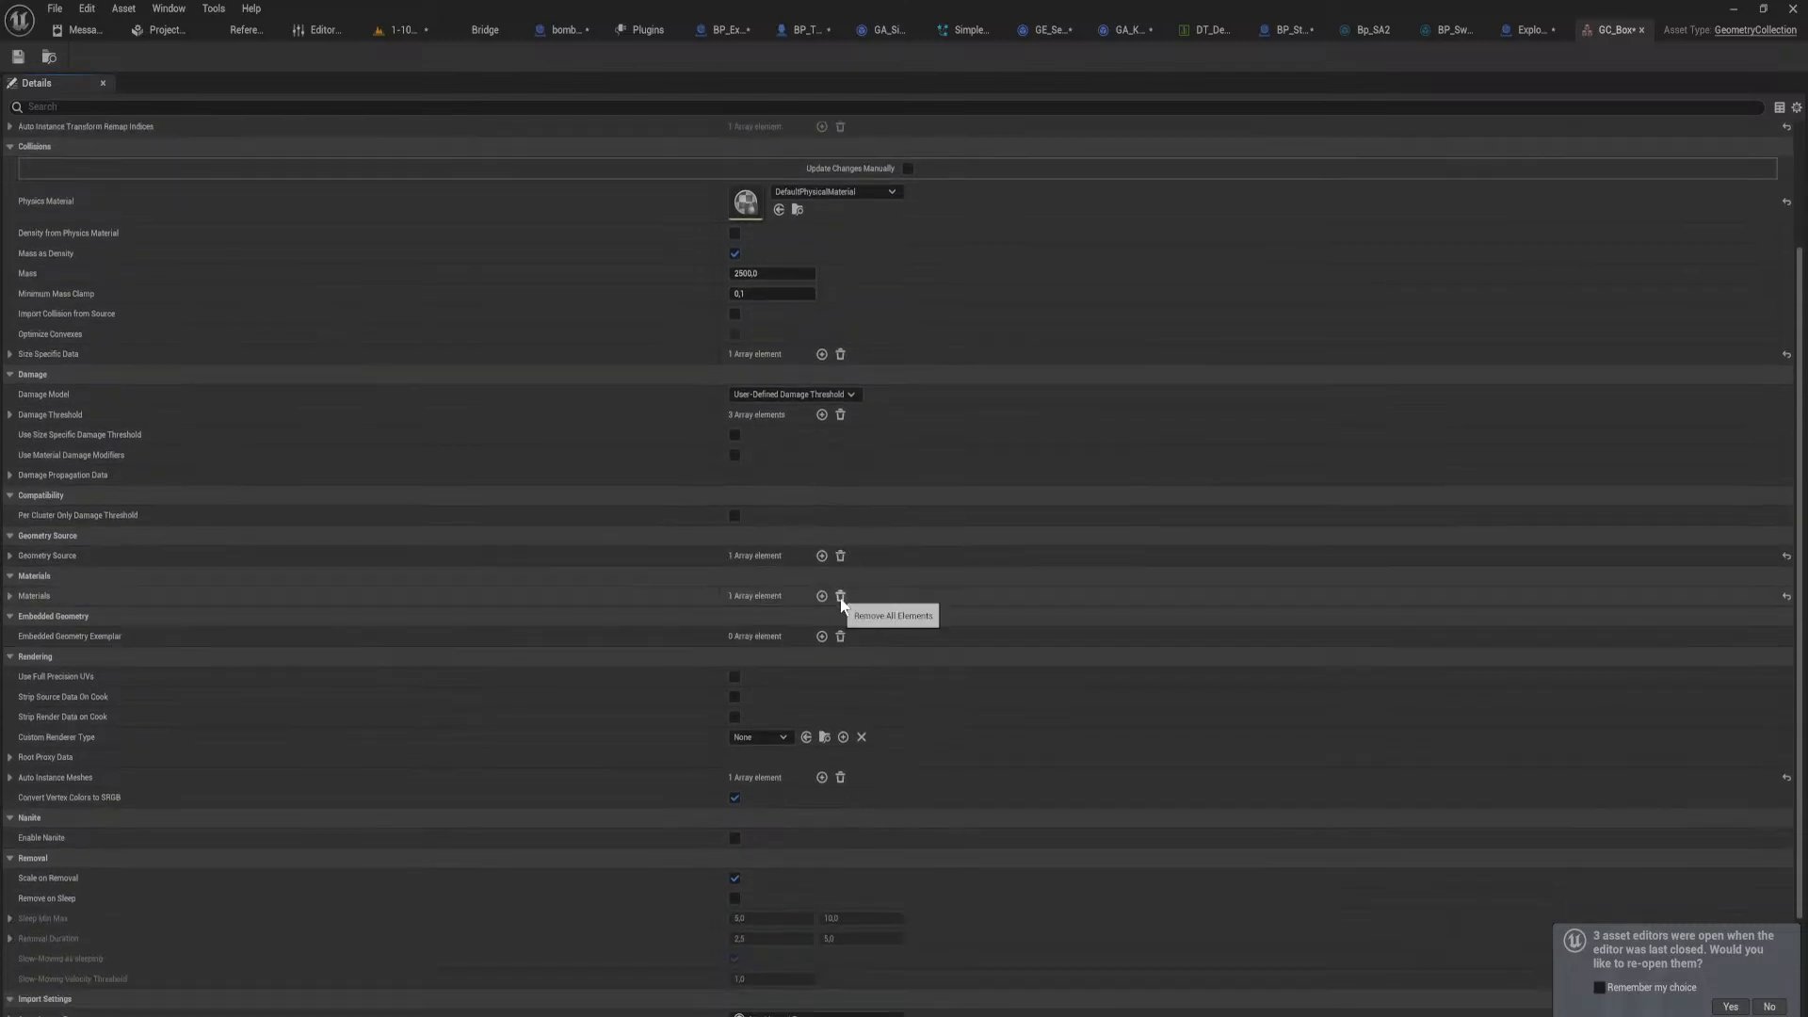
scroll(841, 597, down, 4)
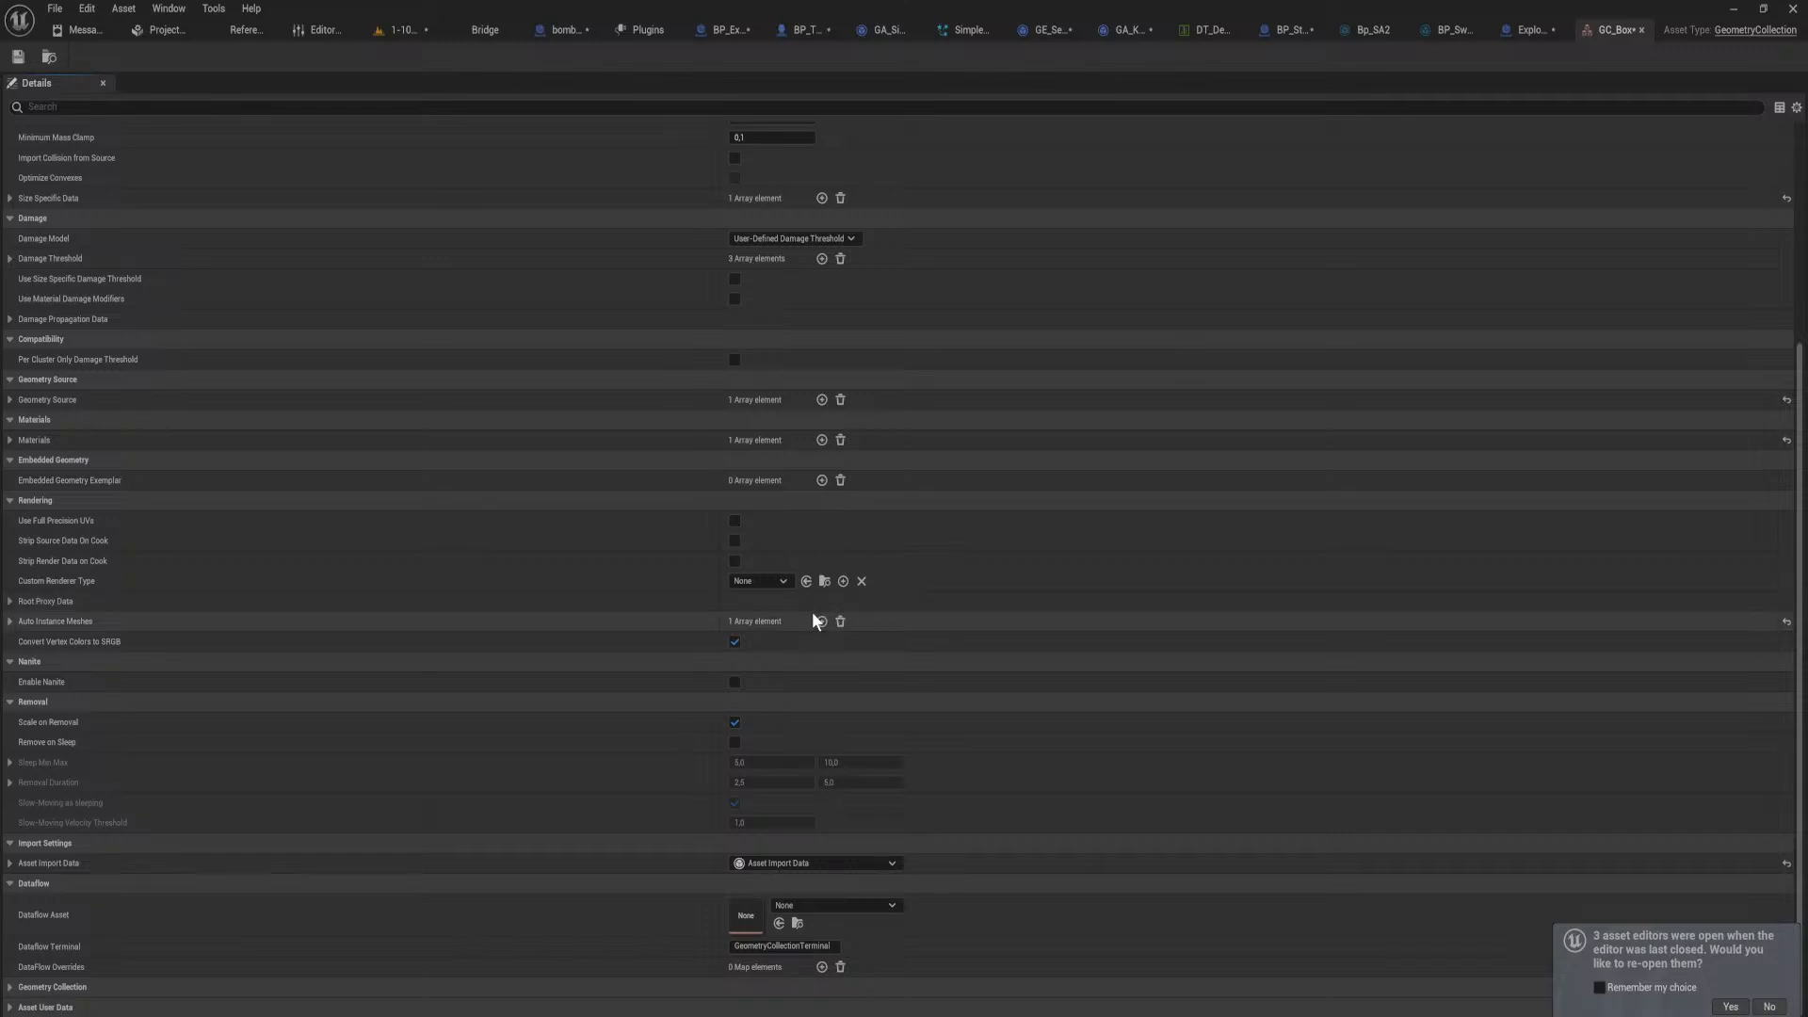
scroll(813, 614, up, 8)
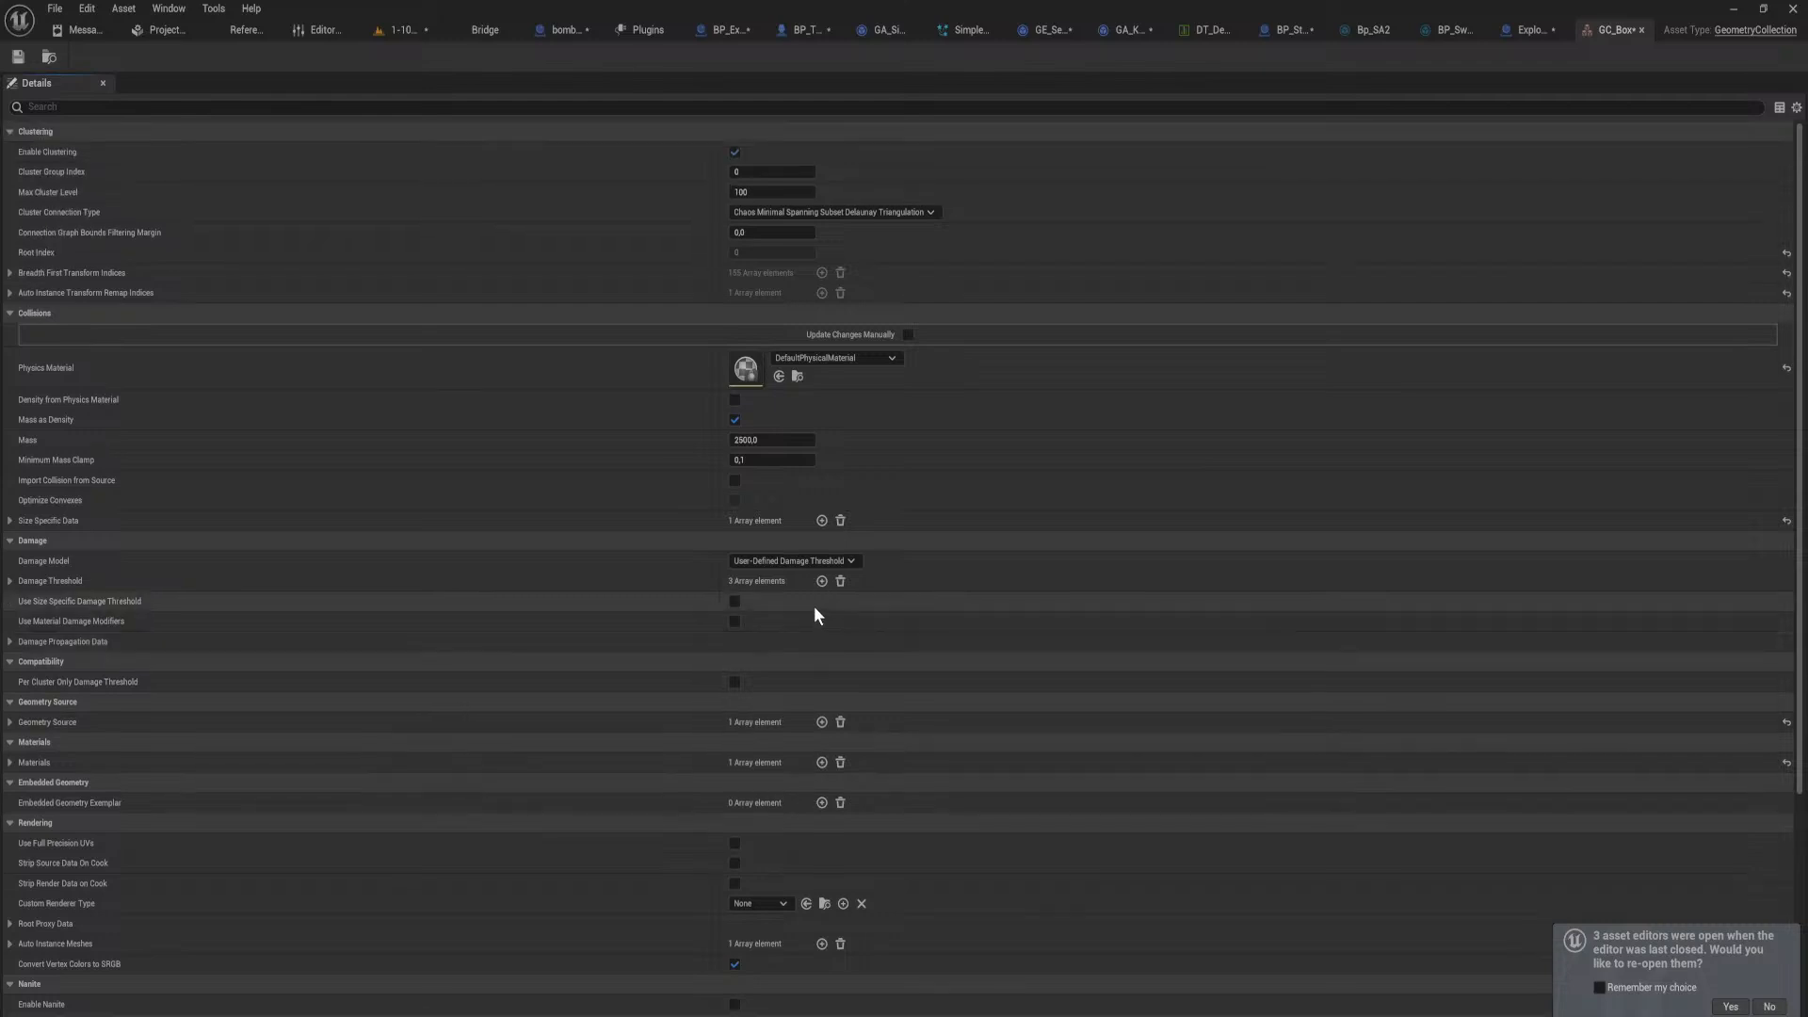
click(9, 582)
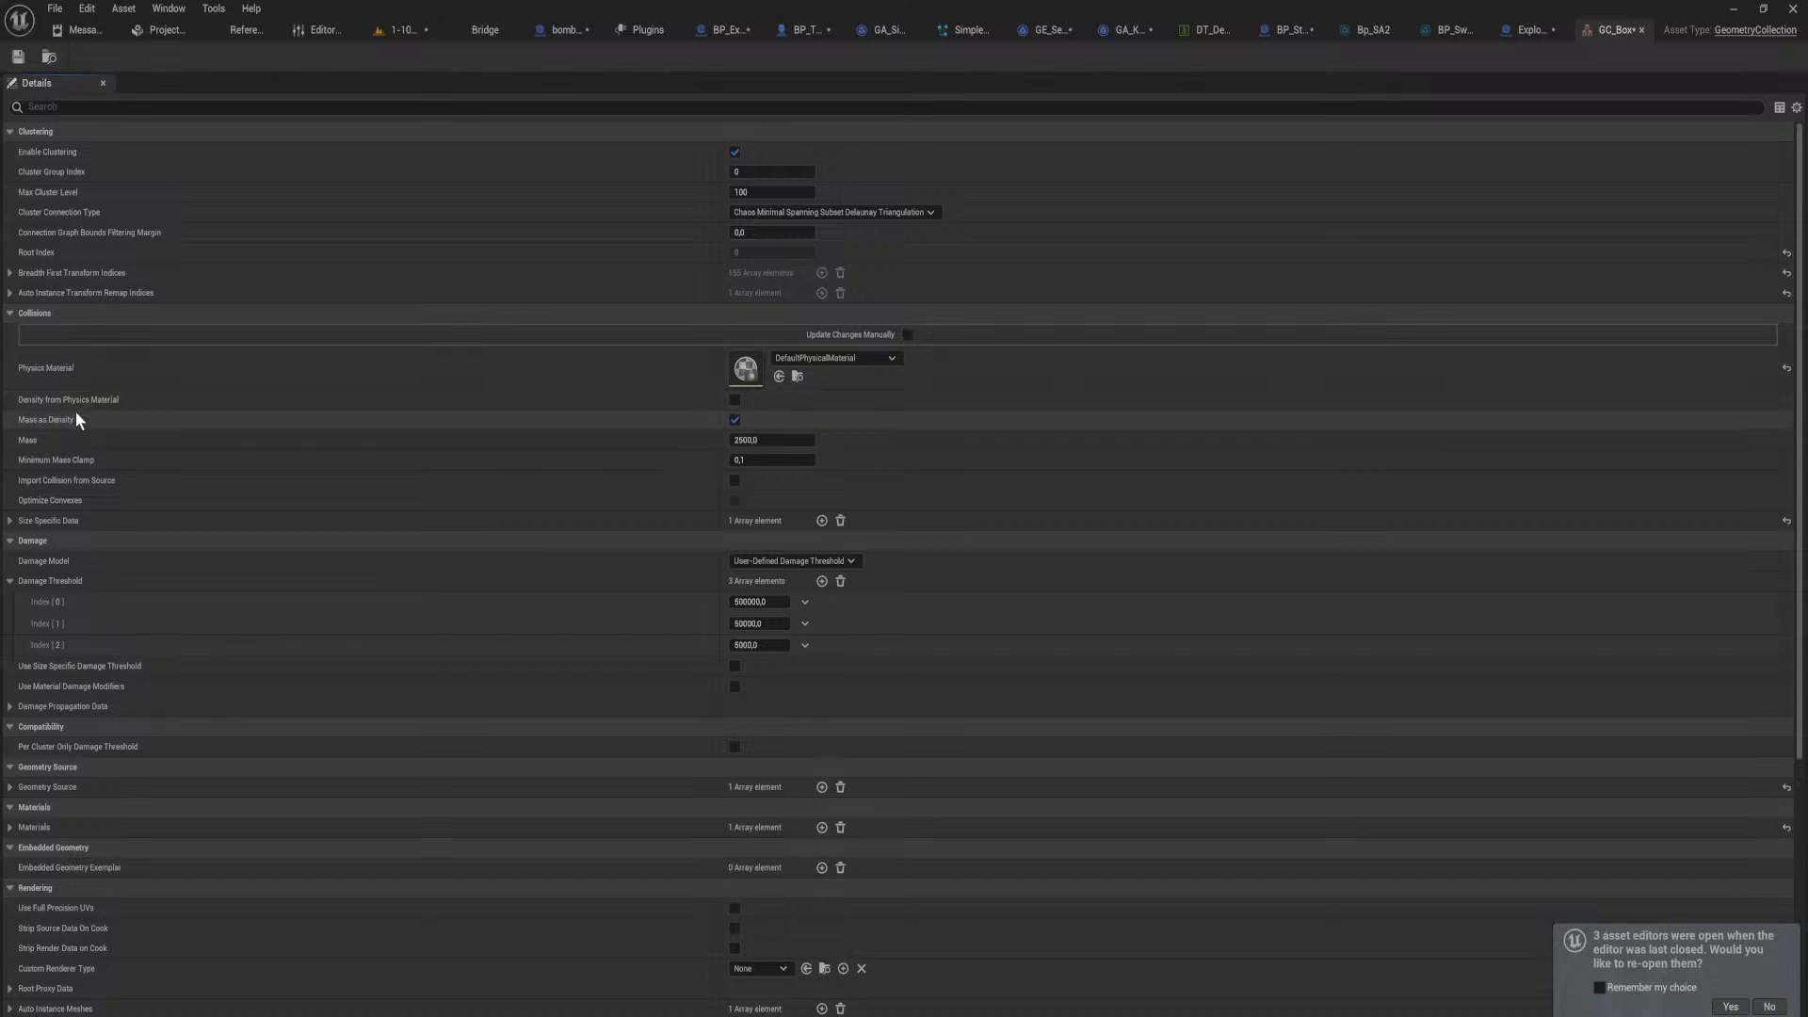
Step: Try a Mass of 25000 on the GC_Box collection, play-test the wall's collapse, and return to the collection's settings
click(747, 440)
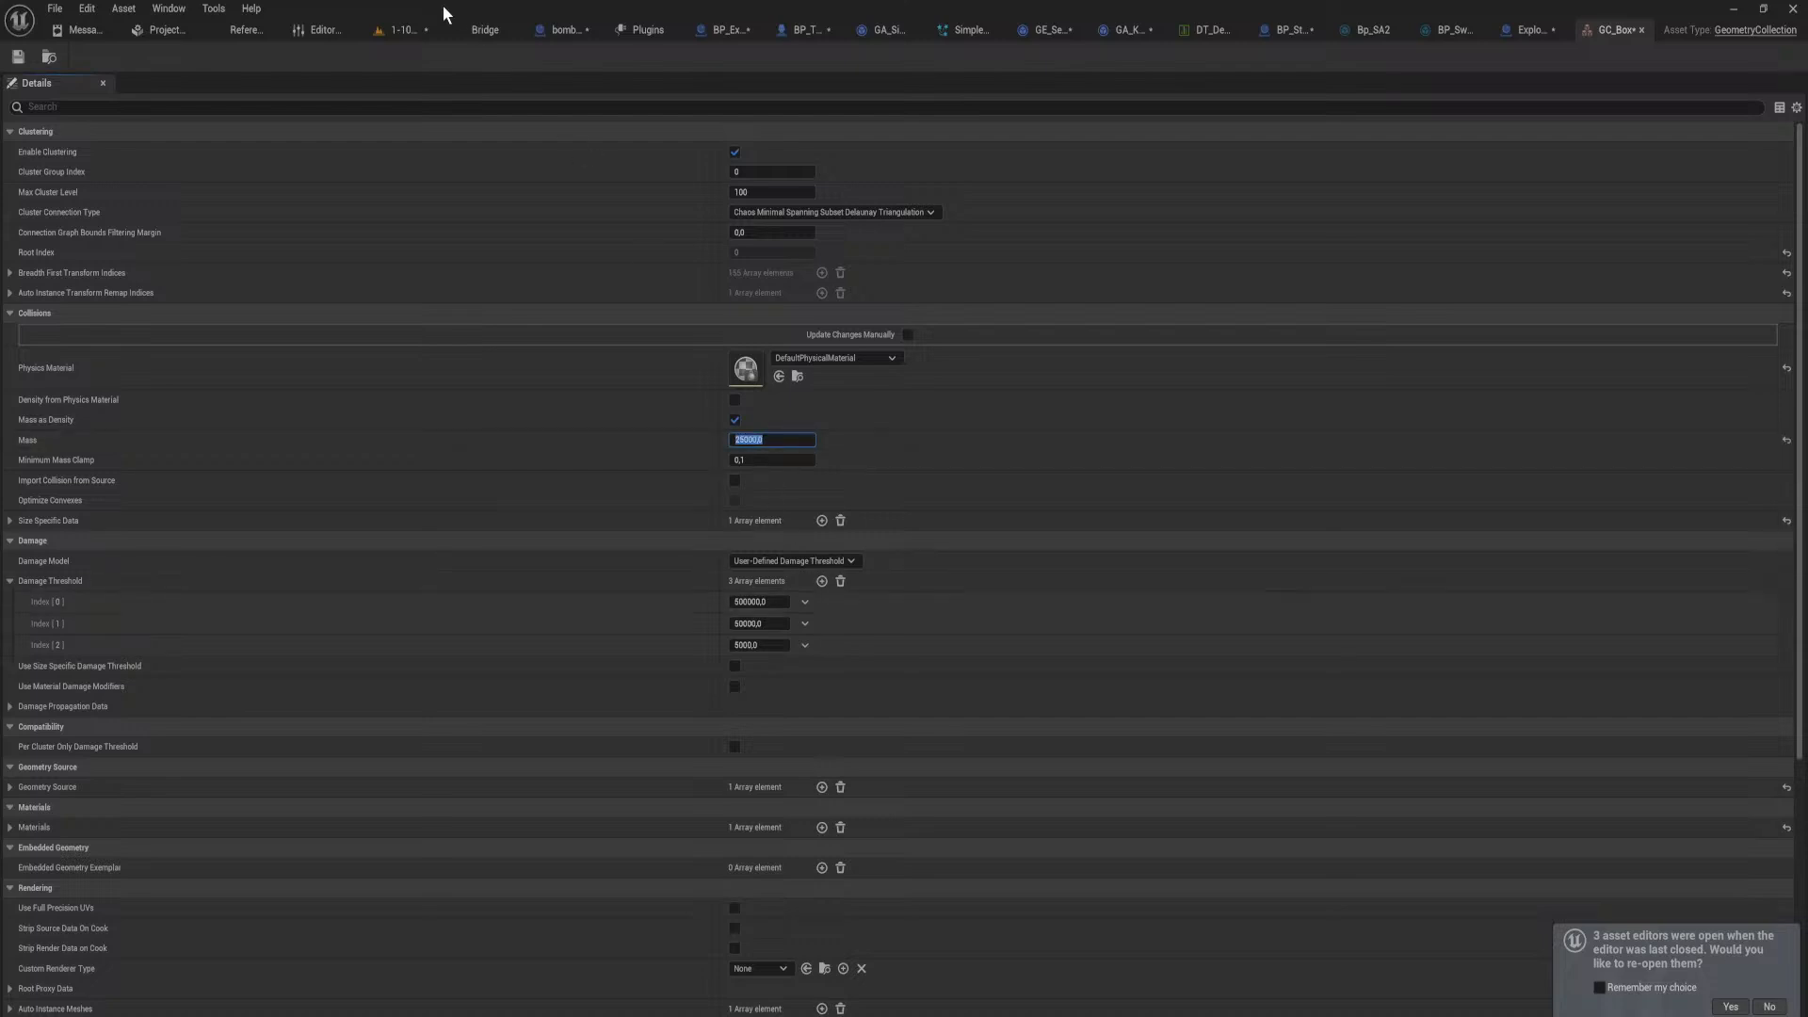
click(391, 30)
click(346, 56)
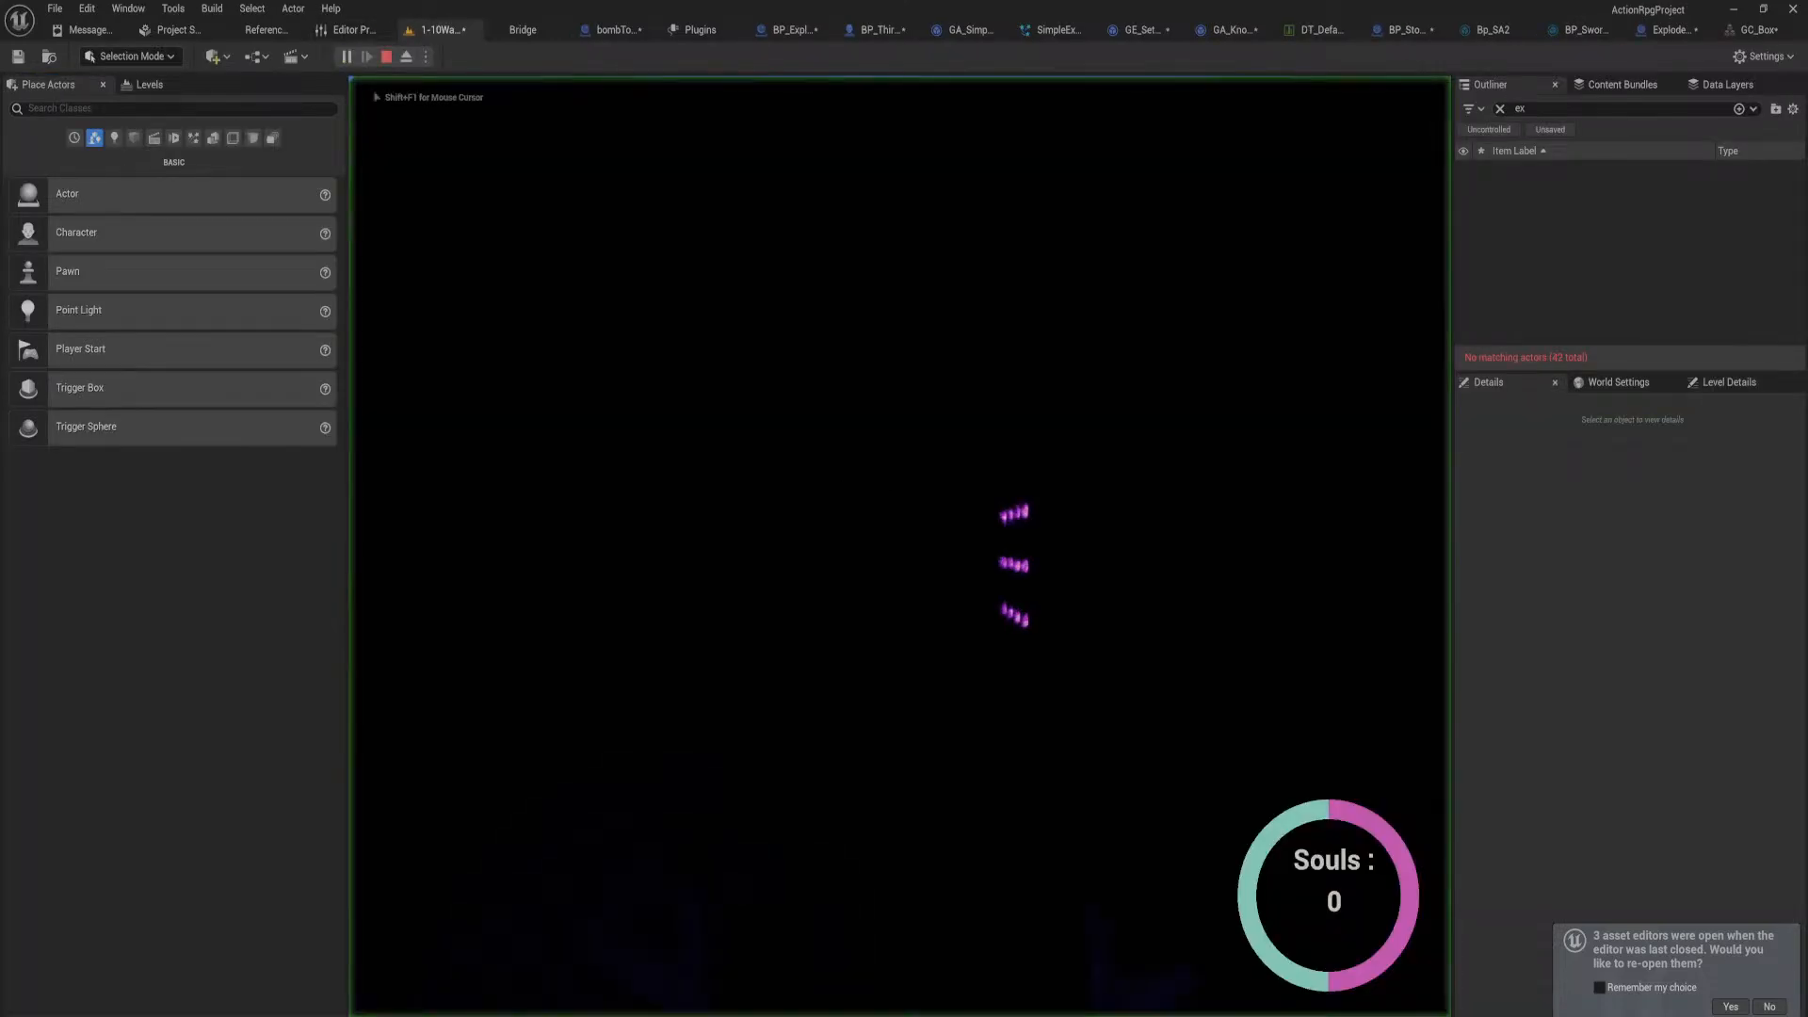
key(w)
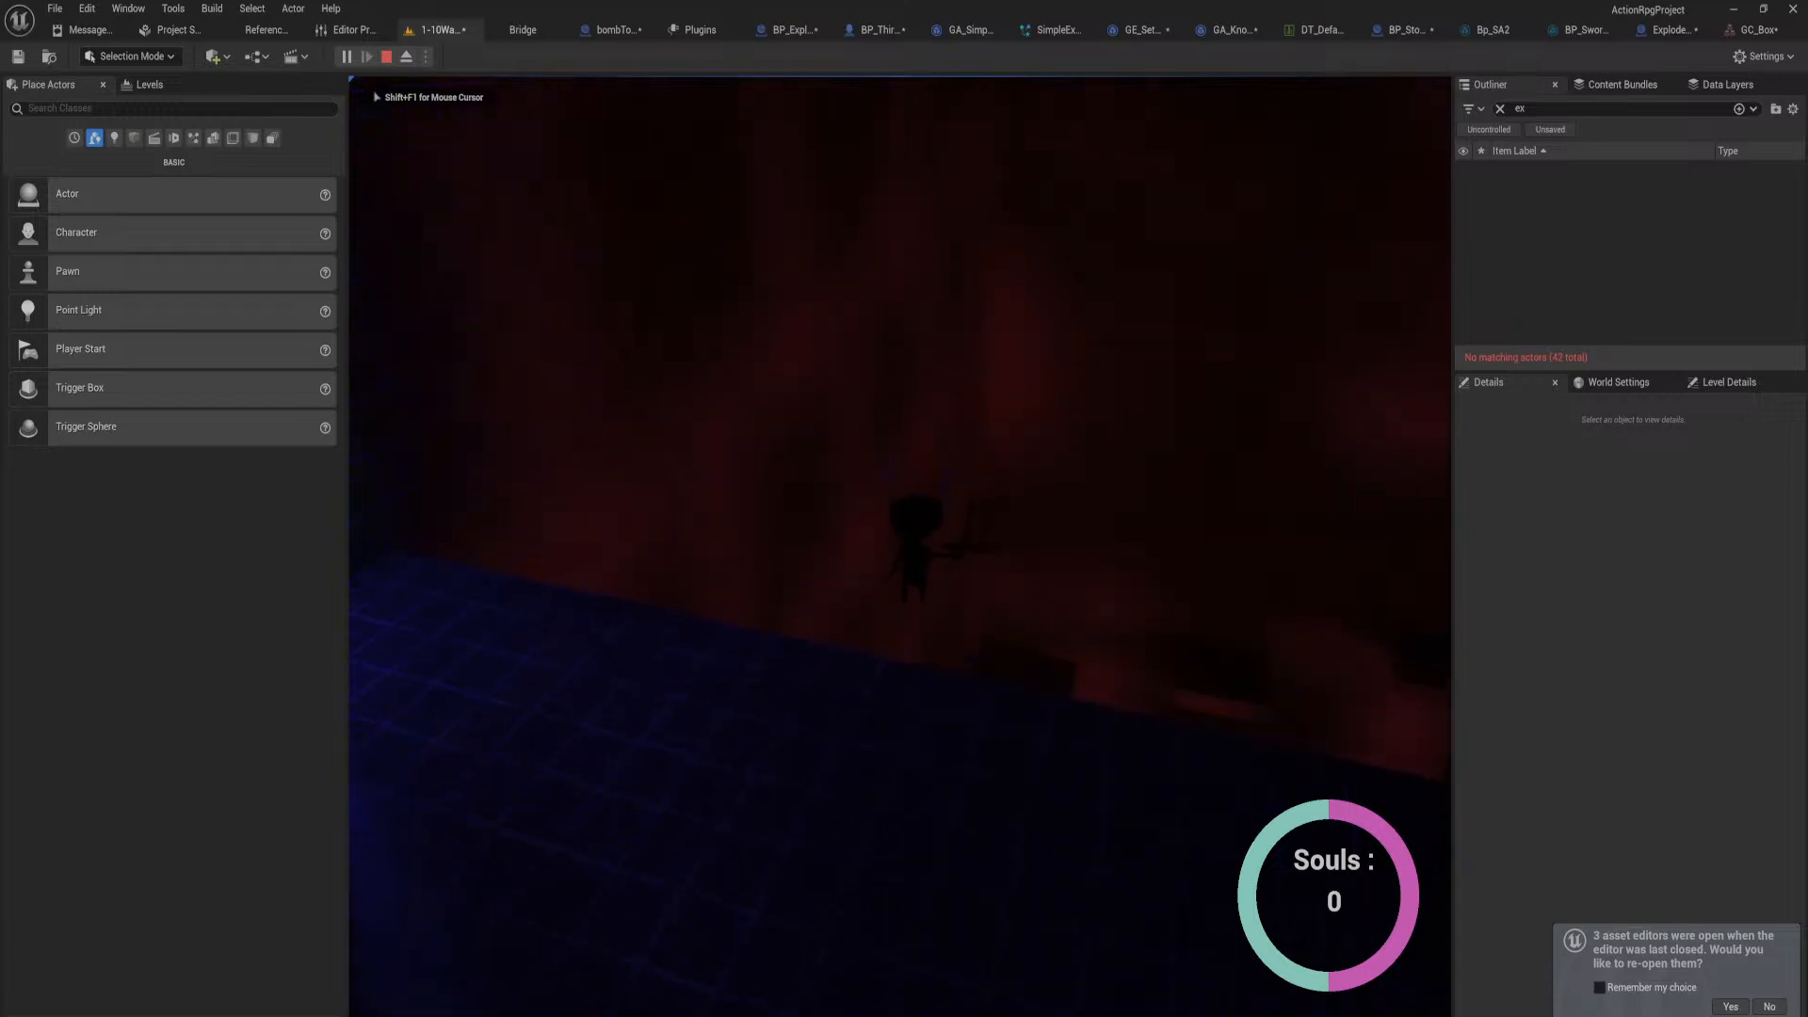
key(w)
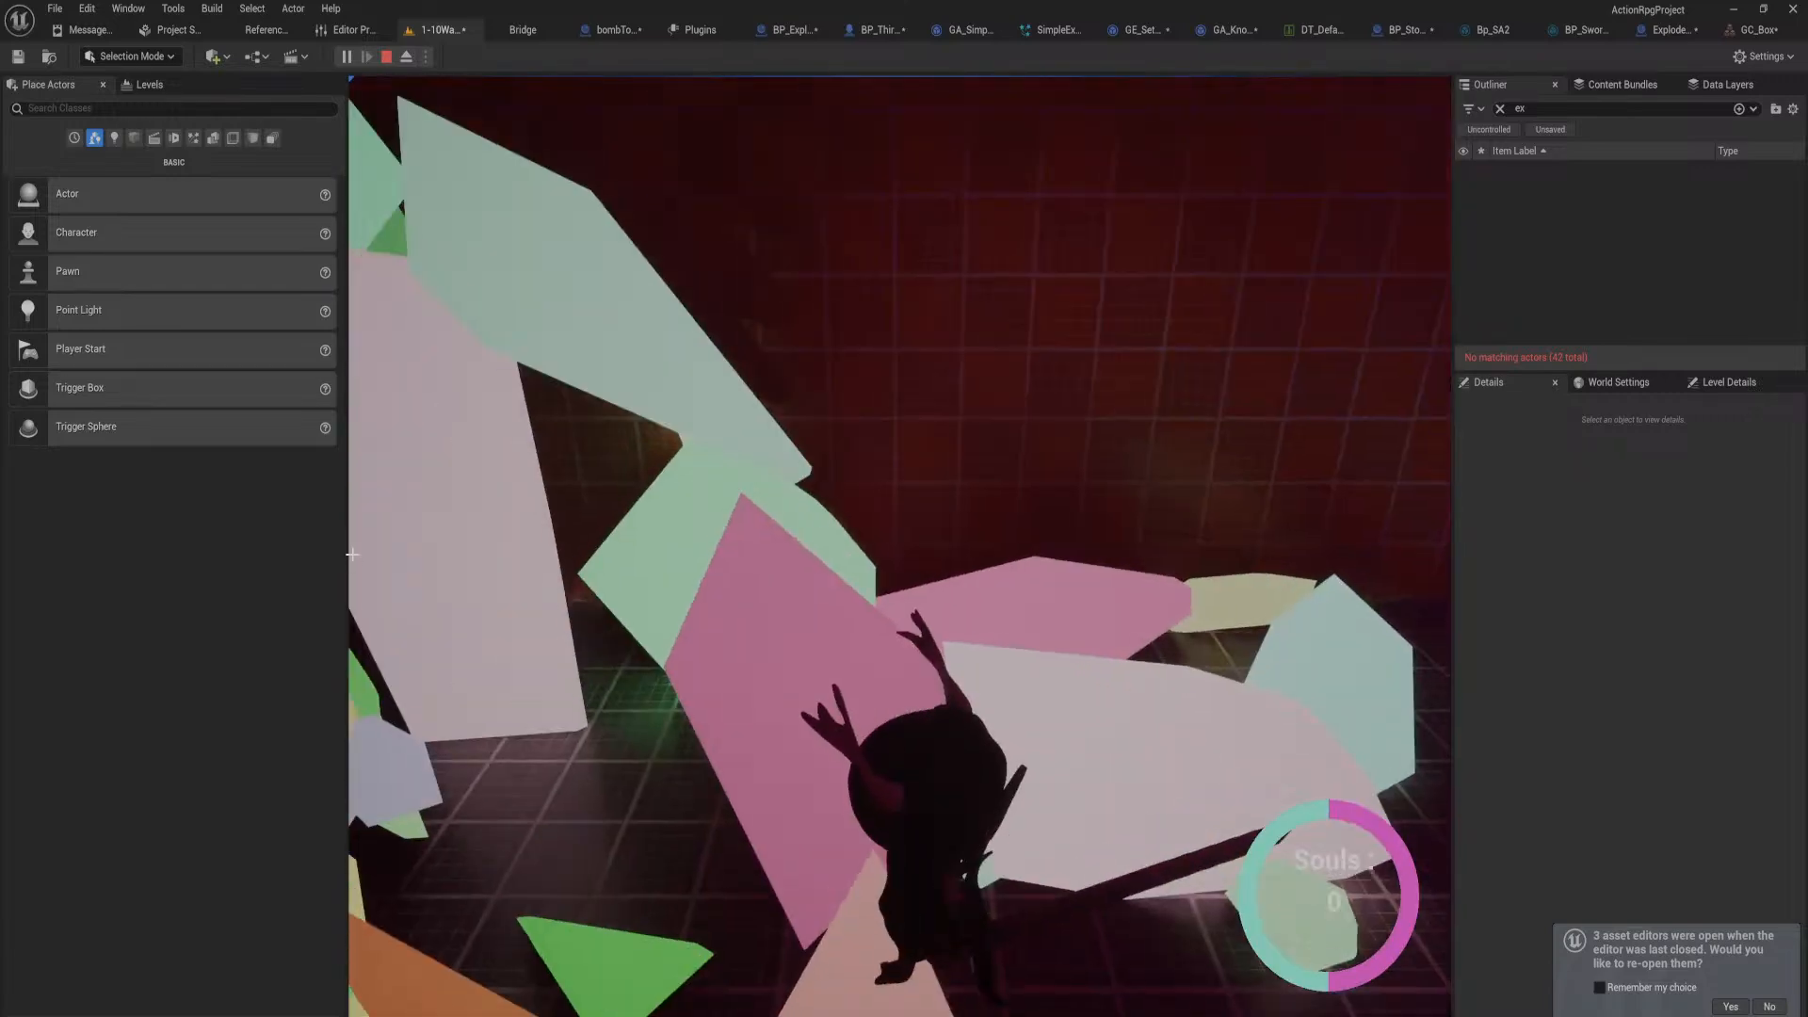
key(Escape)
click(1730, 29)
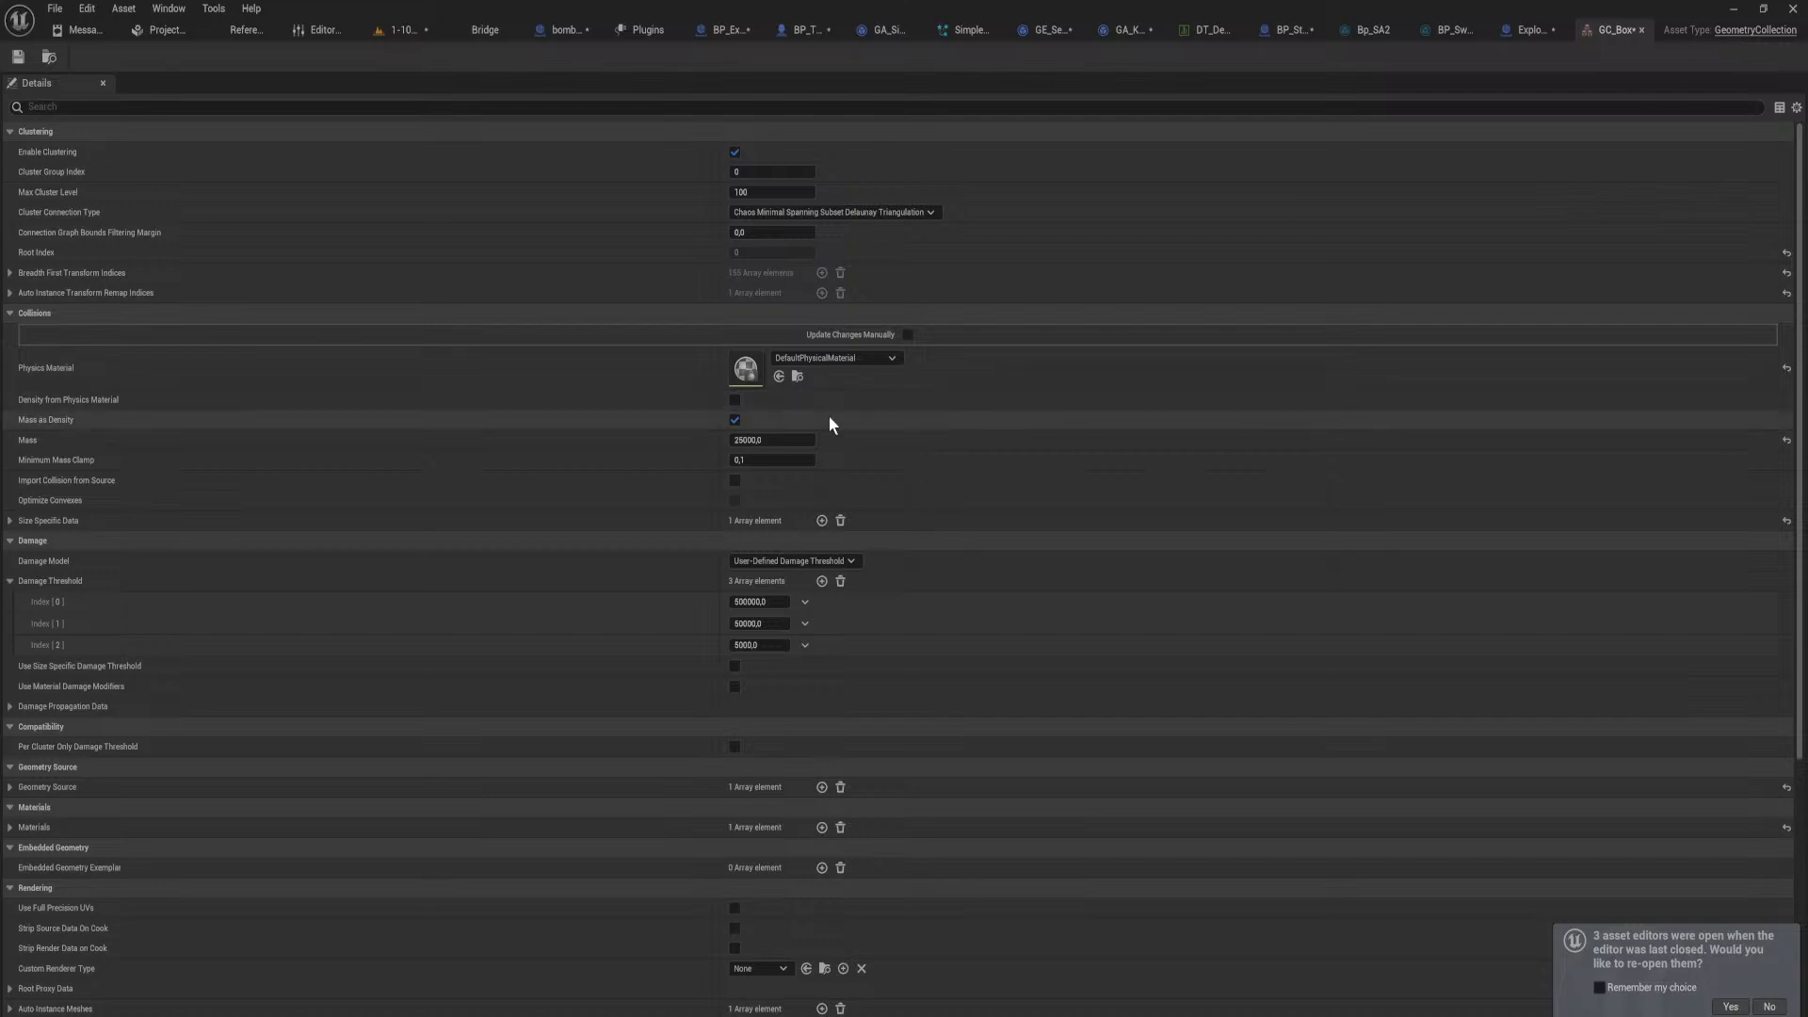
Step: Set the GC_Box collection's Mass to 2500
click(782, 440)
text(2500)
key(Return)
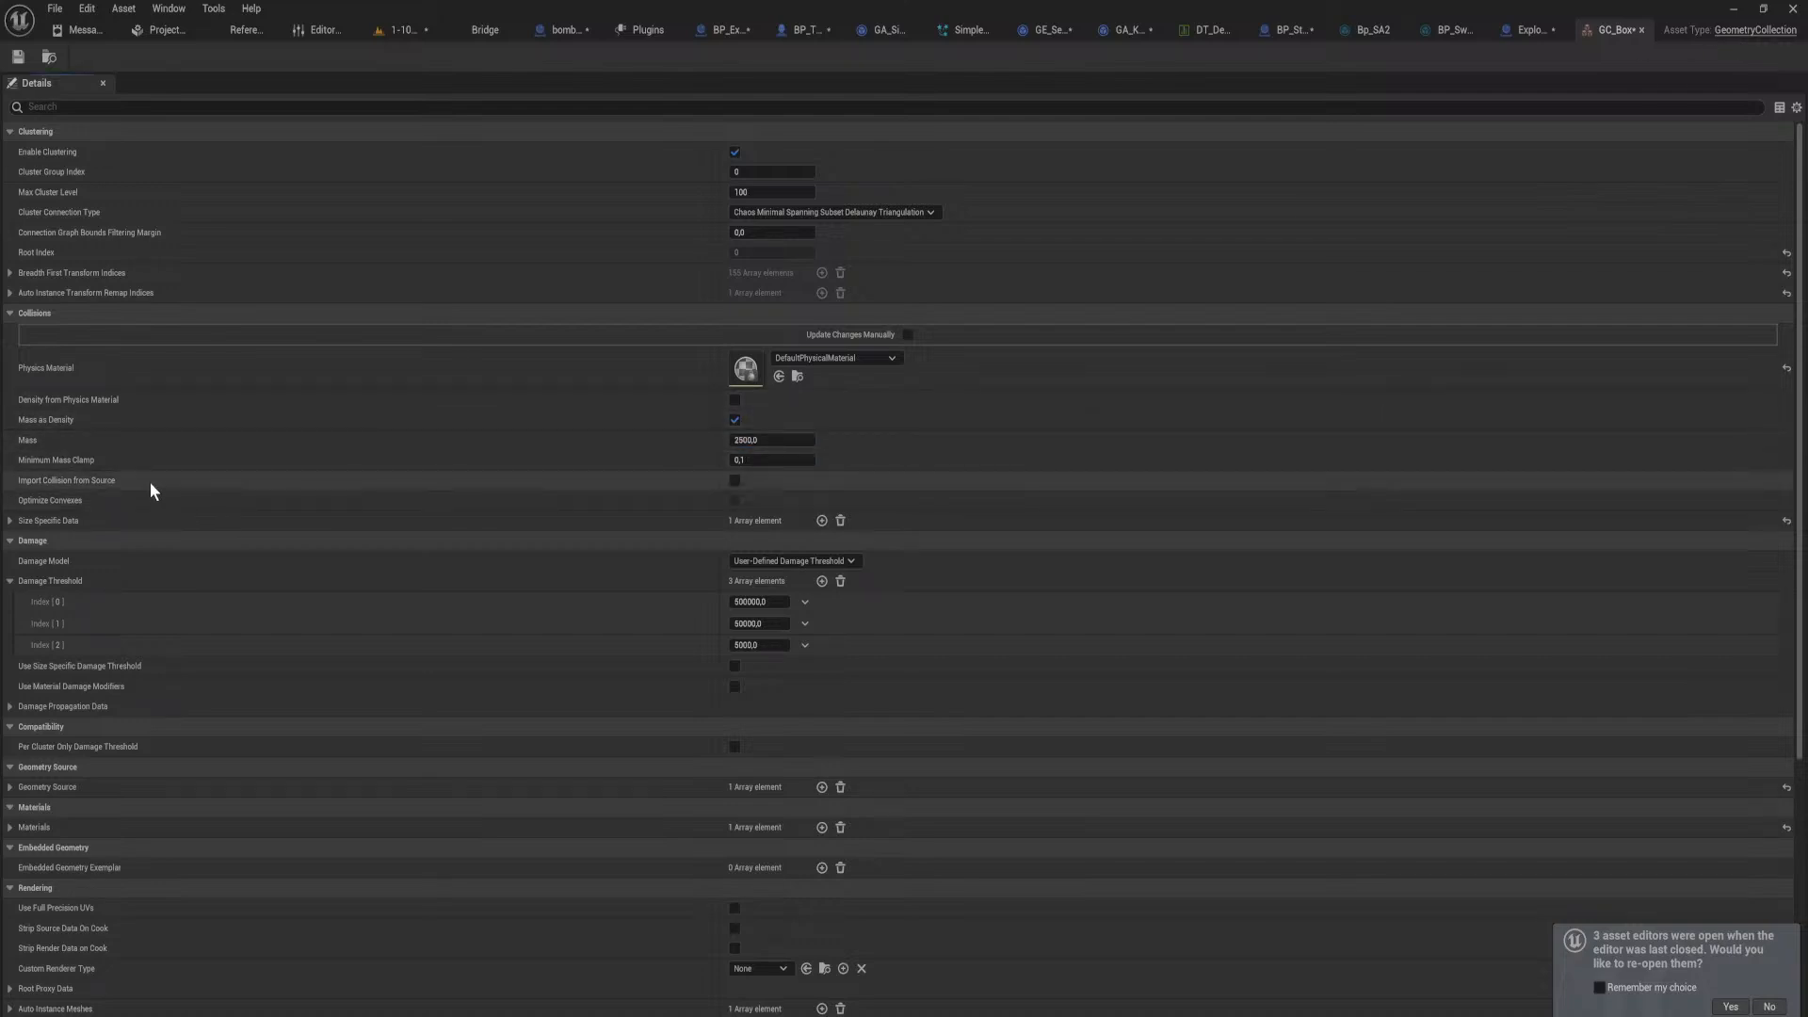
Step: Examine the GC_Box collection's Size Specific Data, Materials and Breadth First Transform Indices entries
click(9, 520)
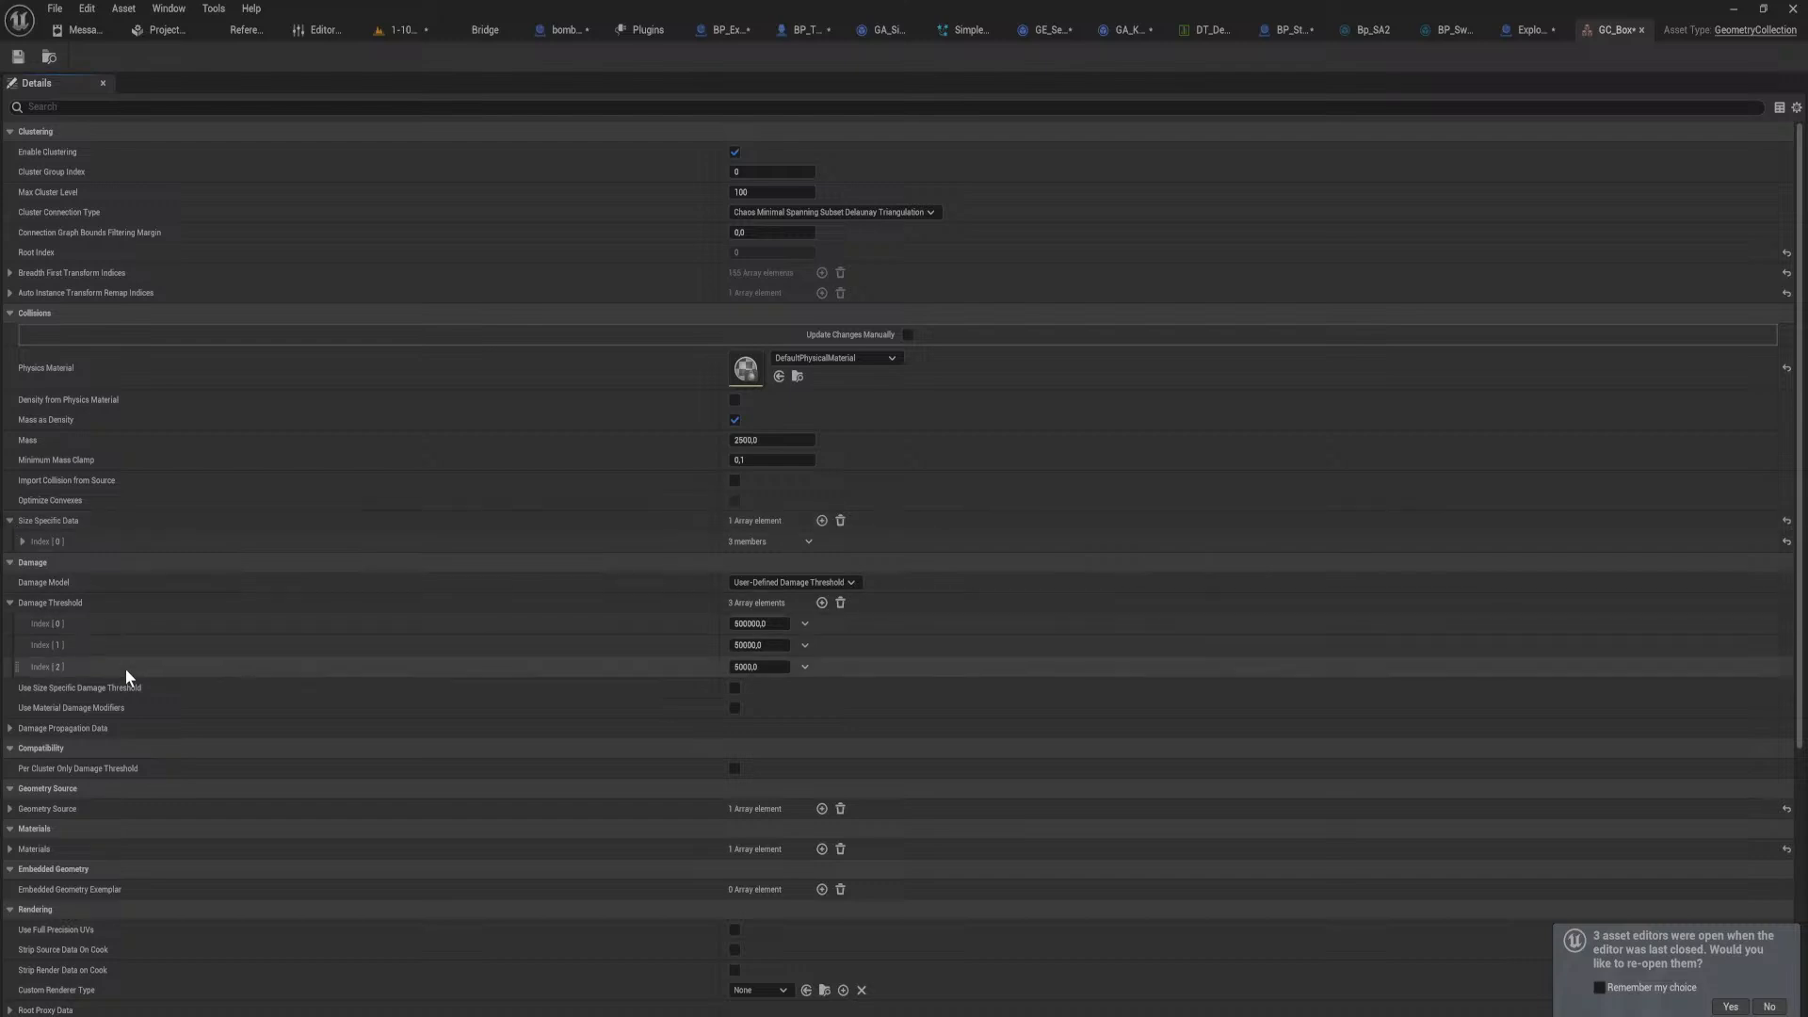
scroll(121, 751, down, 2)
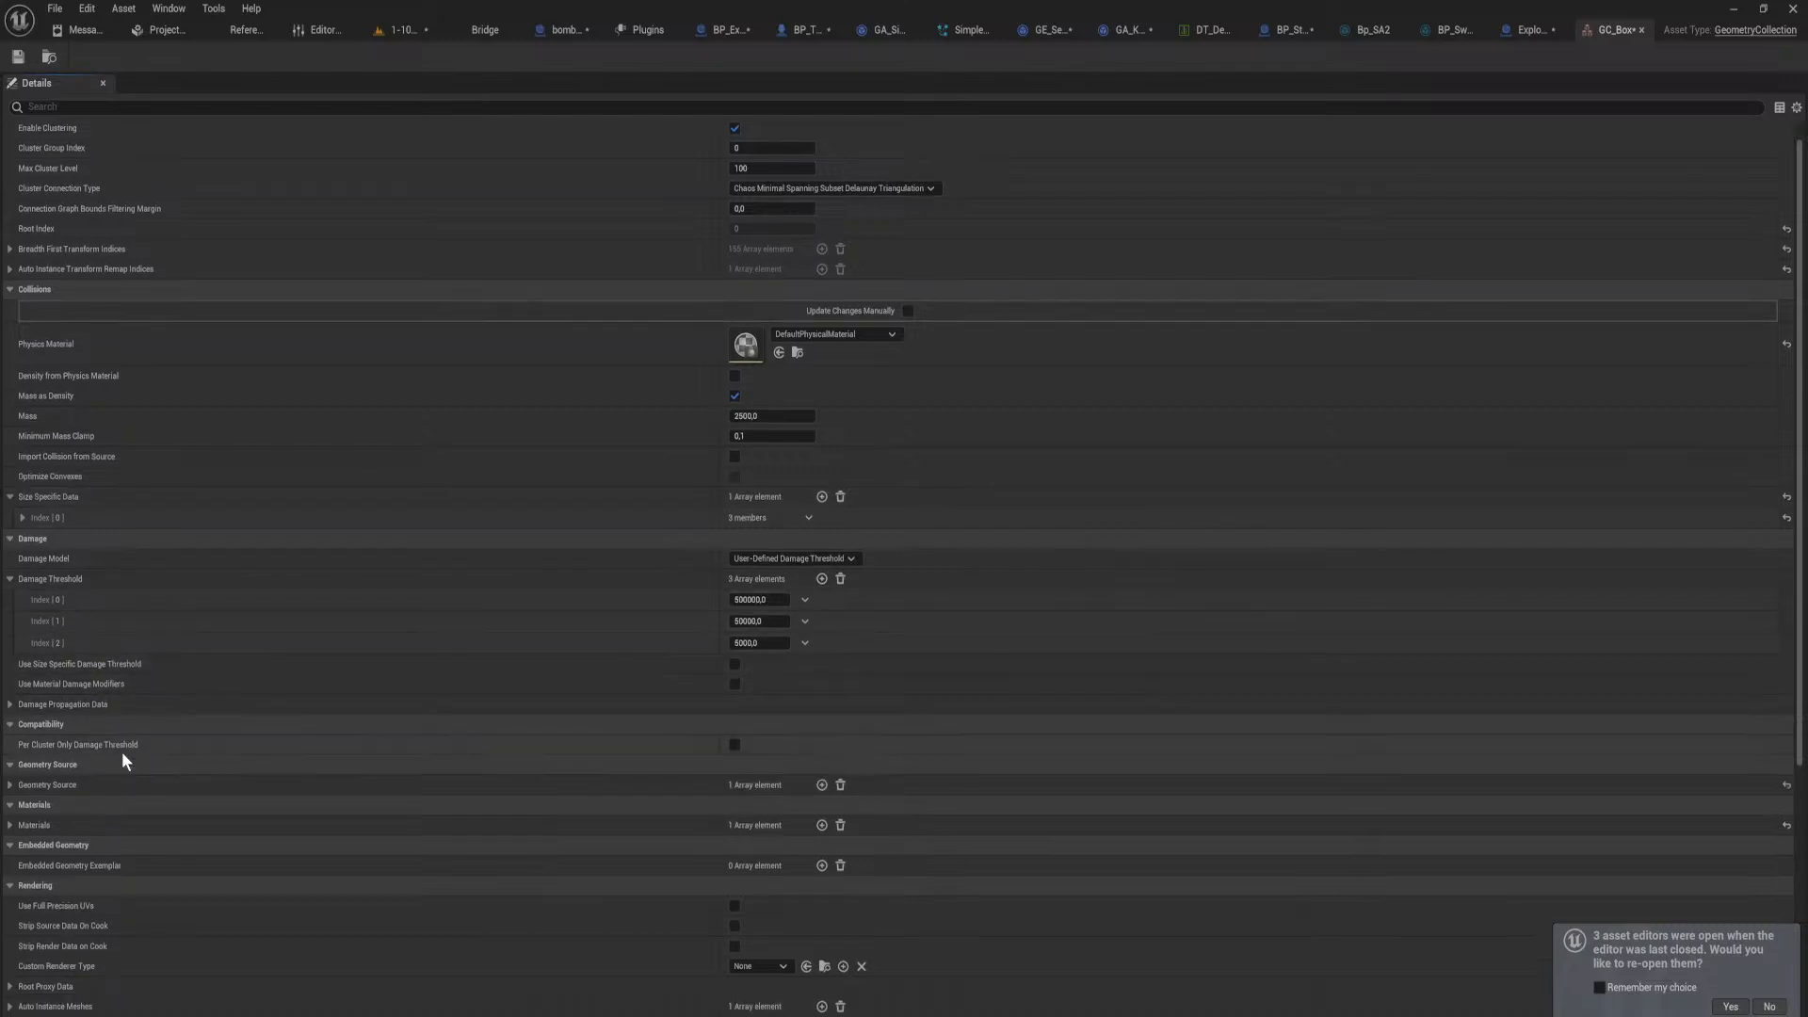
click(10, 778)
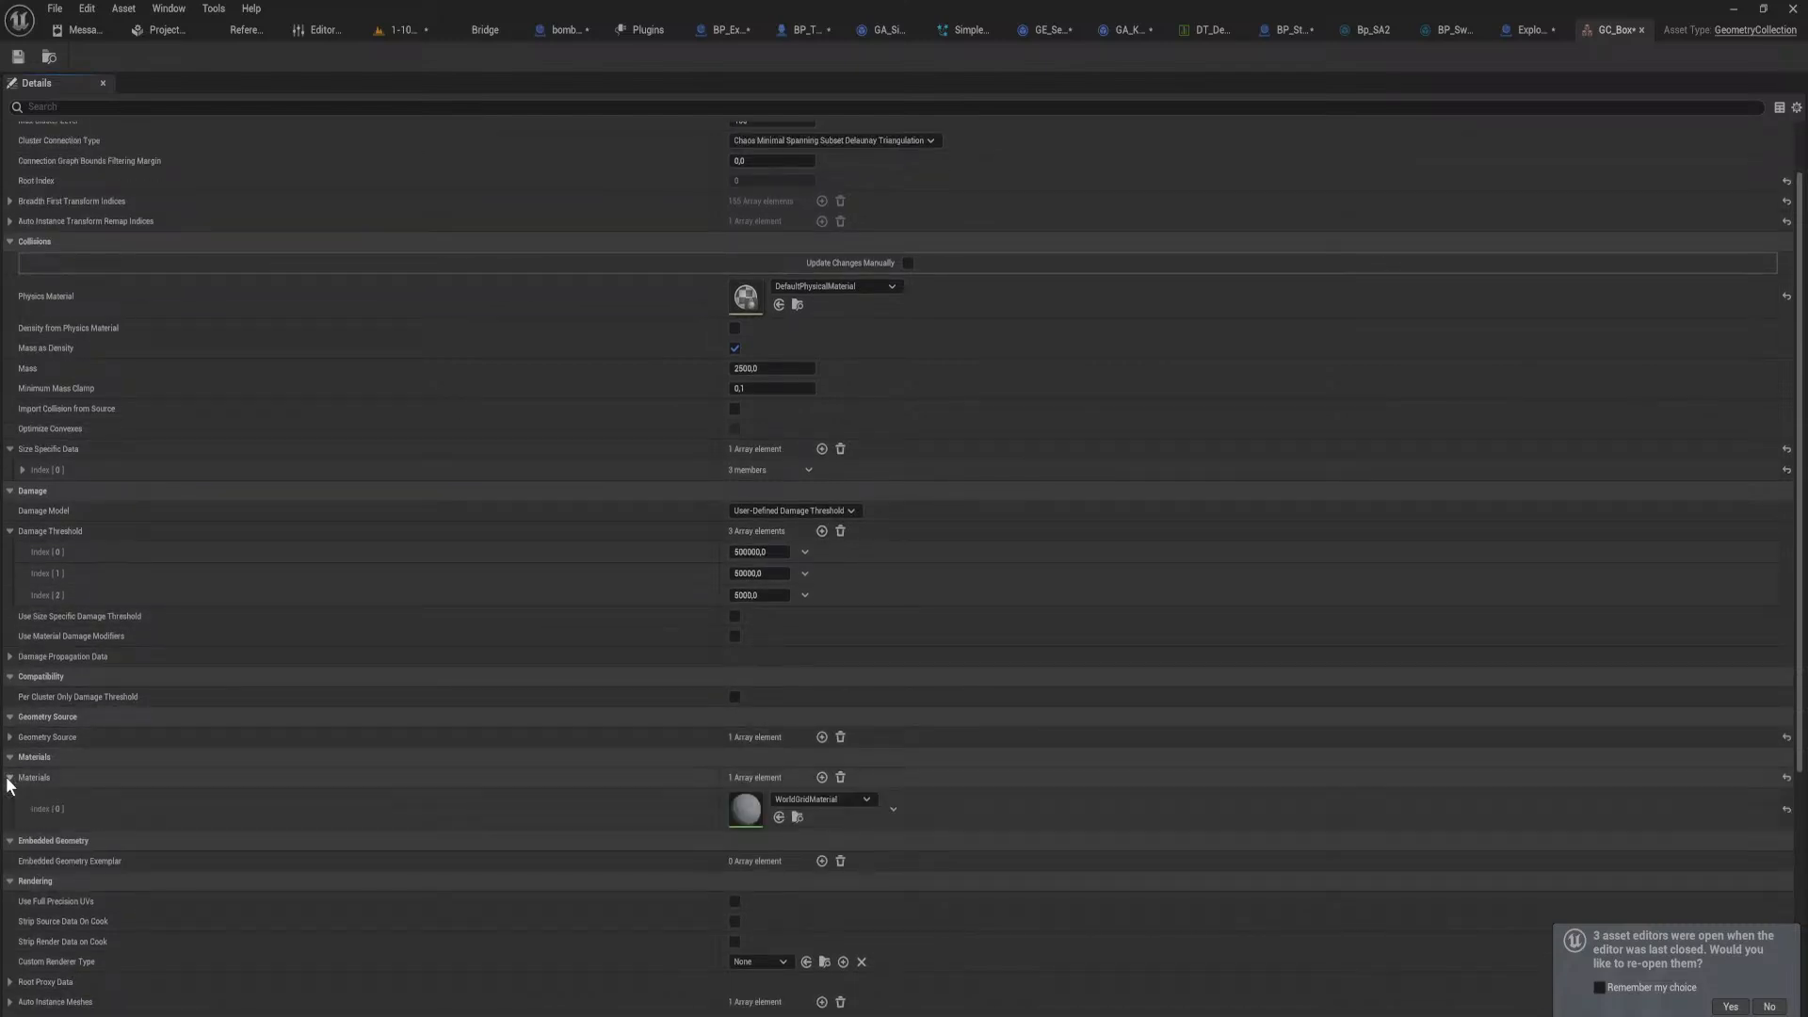
scroll(239, 751, up, 2)
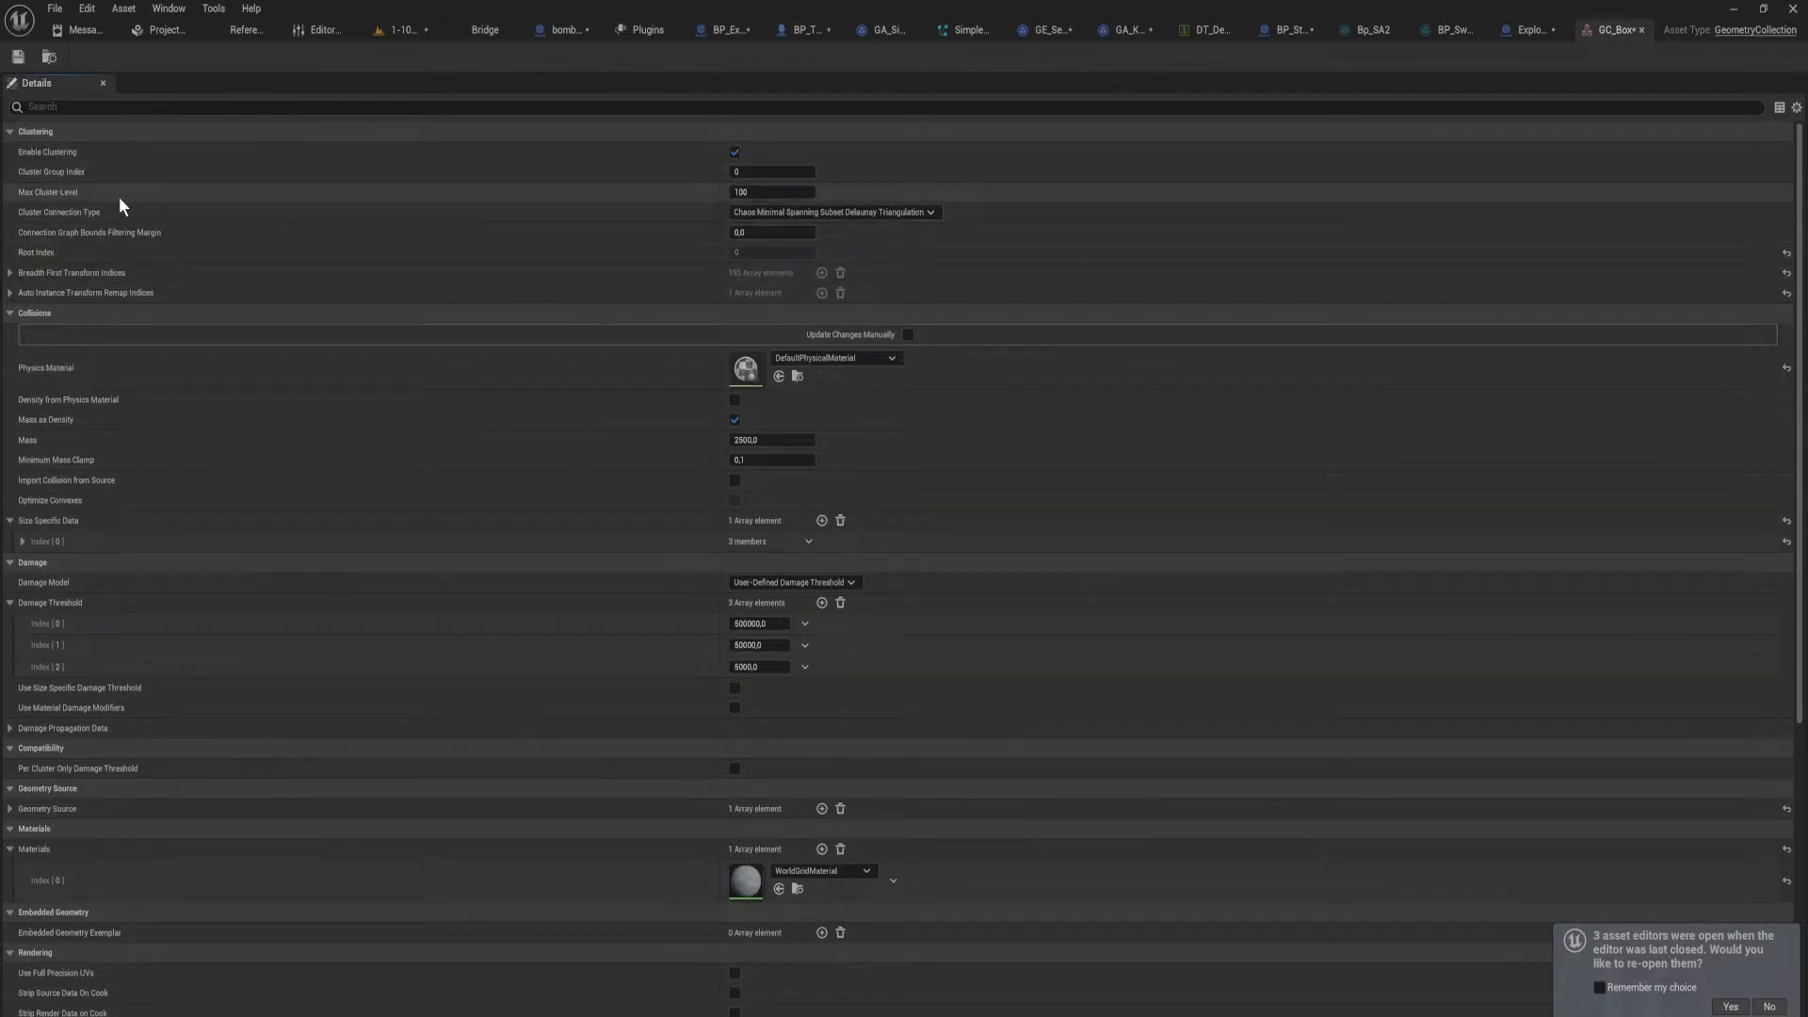
click(10, 272)
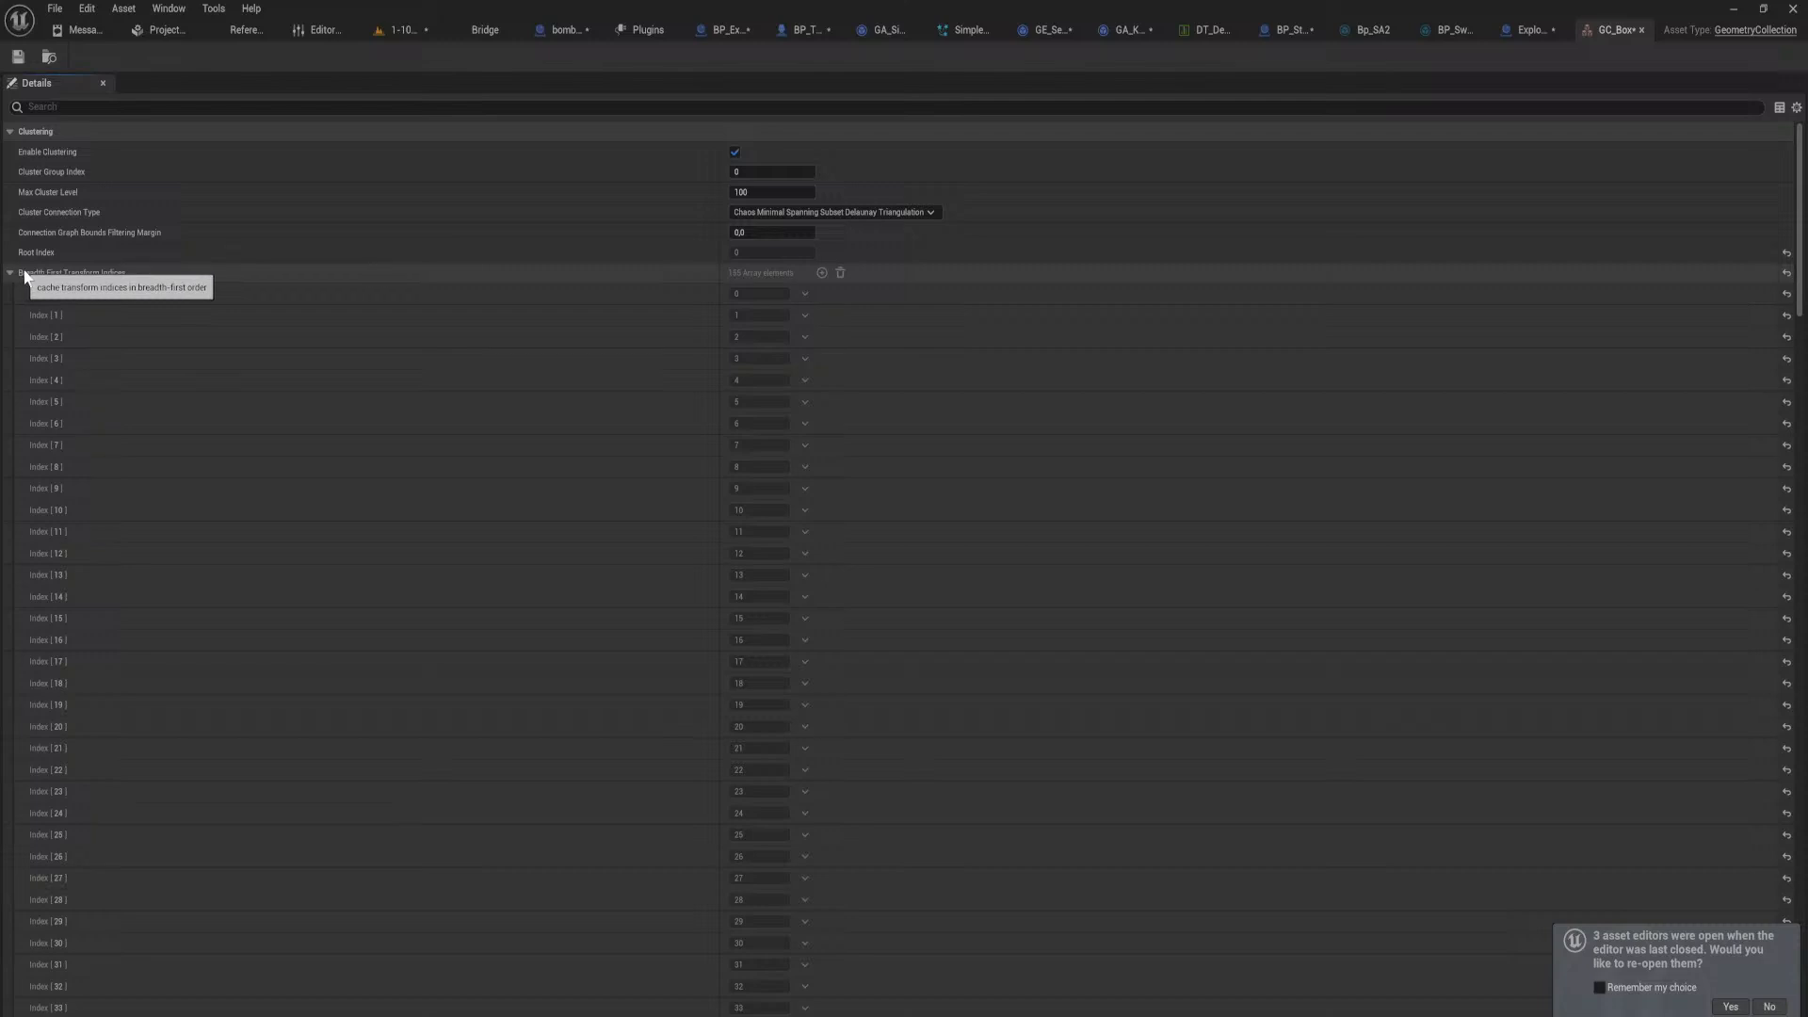
click(11, 273)
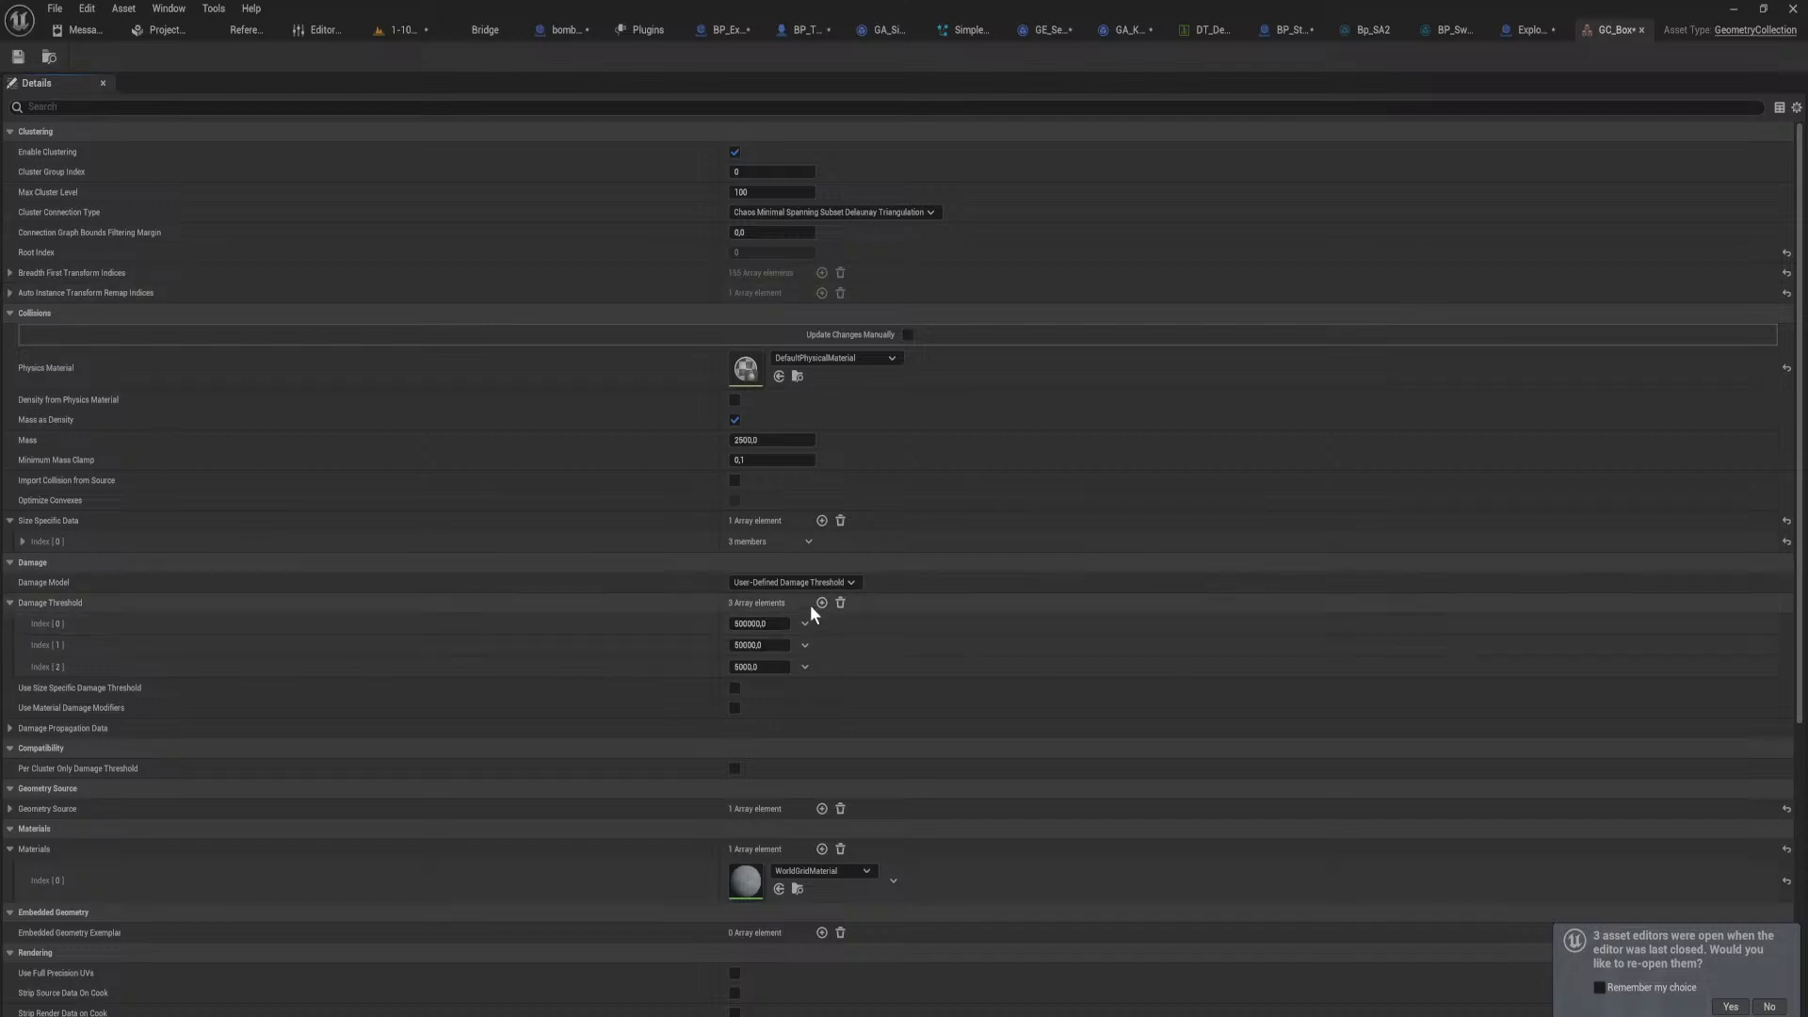
Step: Review the GC_Box collection's Damage Model options and try Damage Threshold values of 50000000, 5000000 and 500000
click(822, 584)
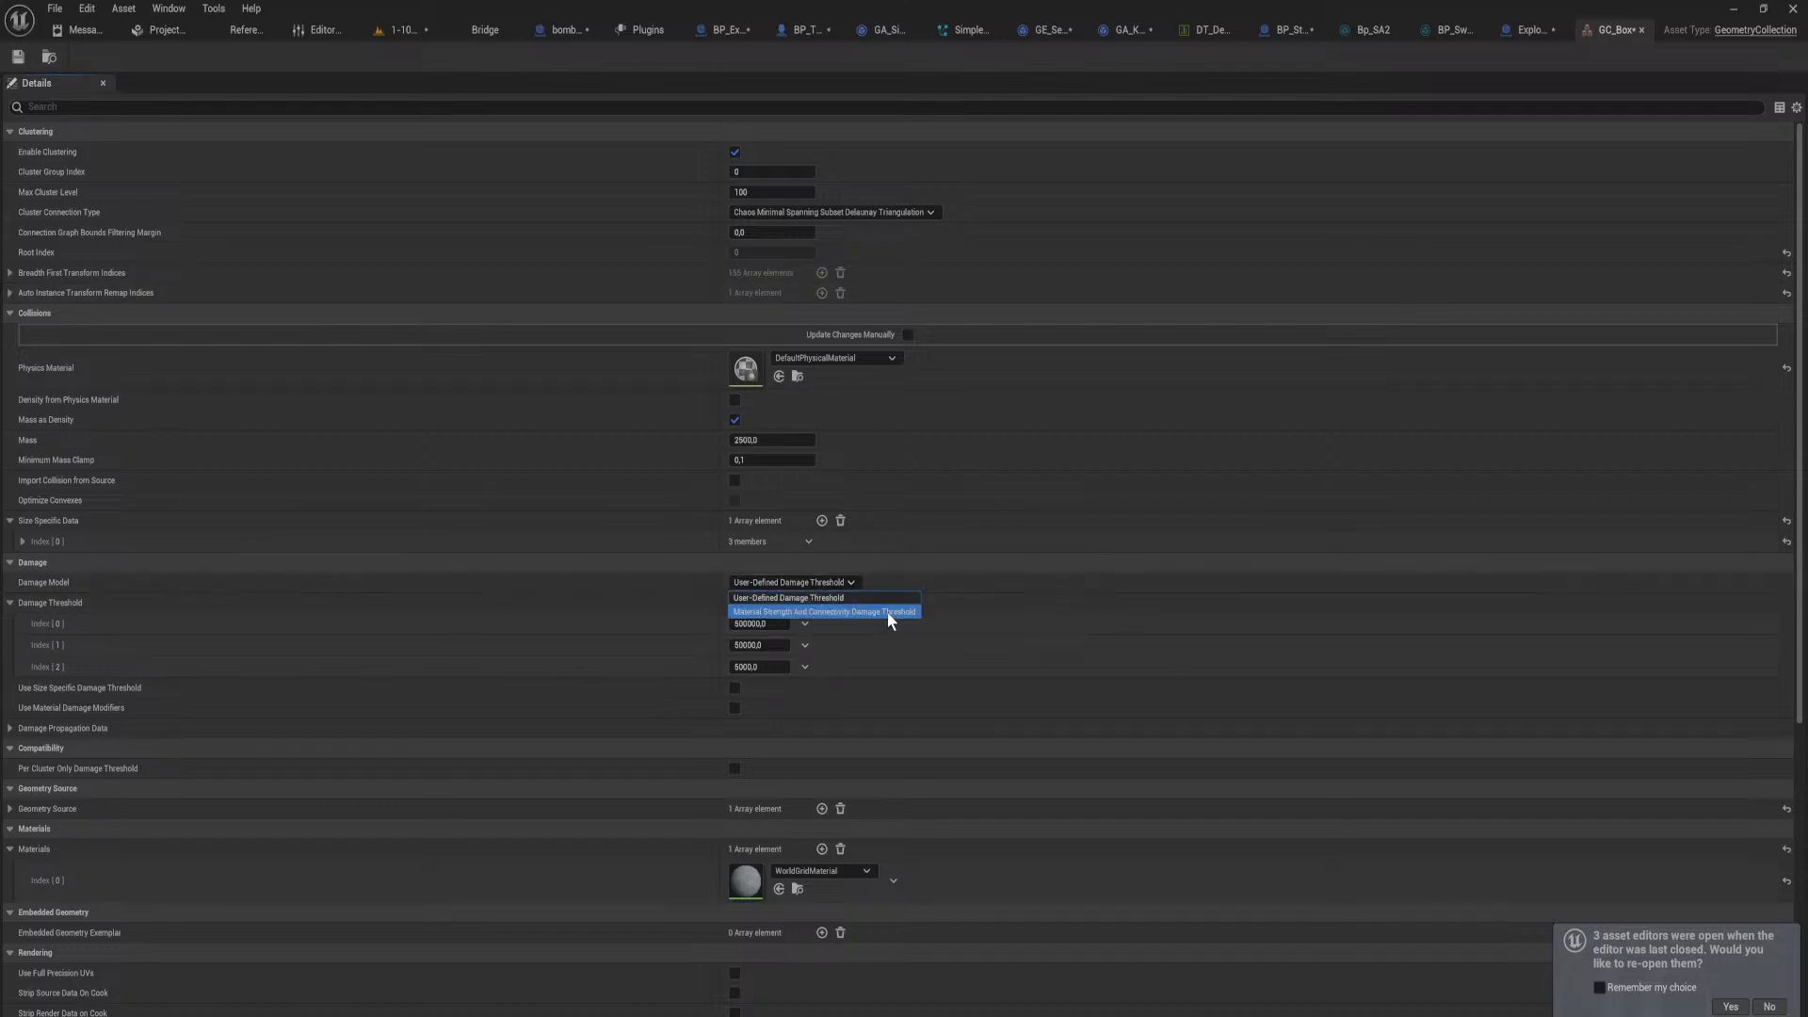
click(1110, 618)
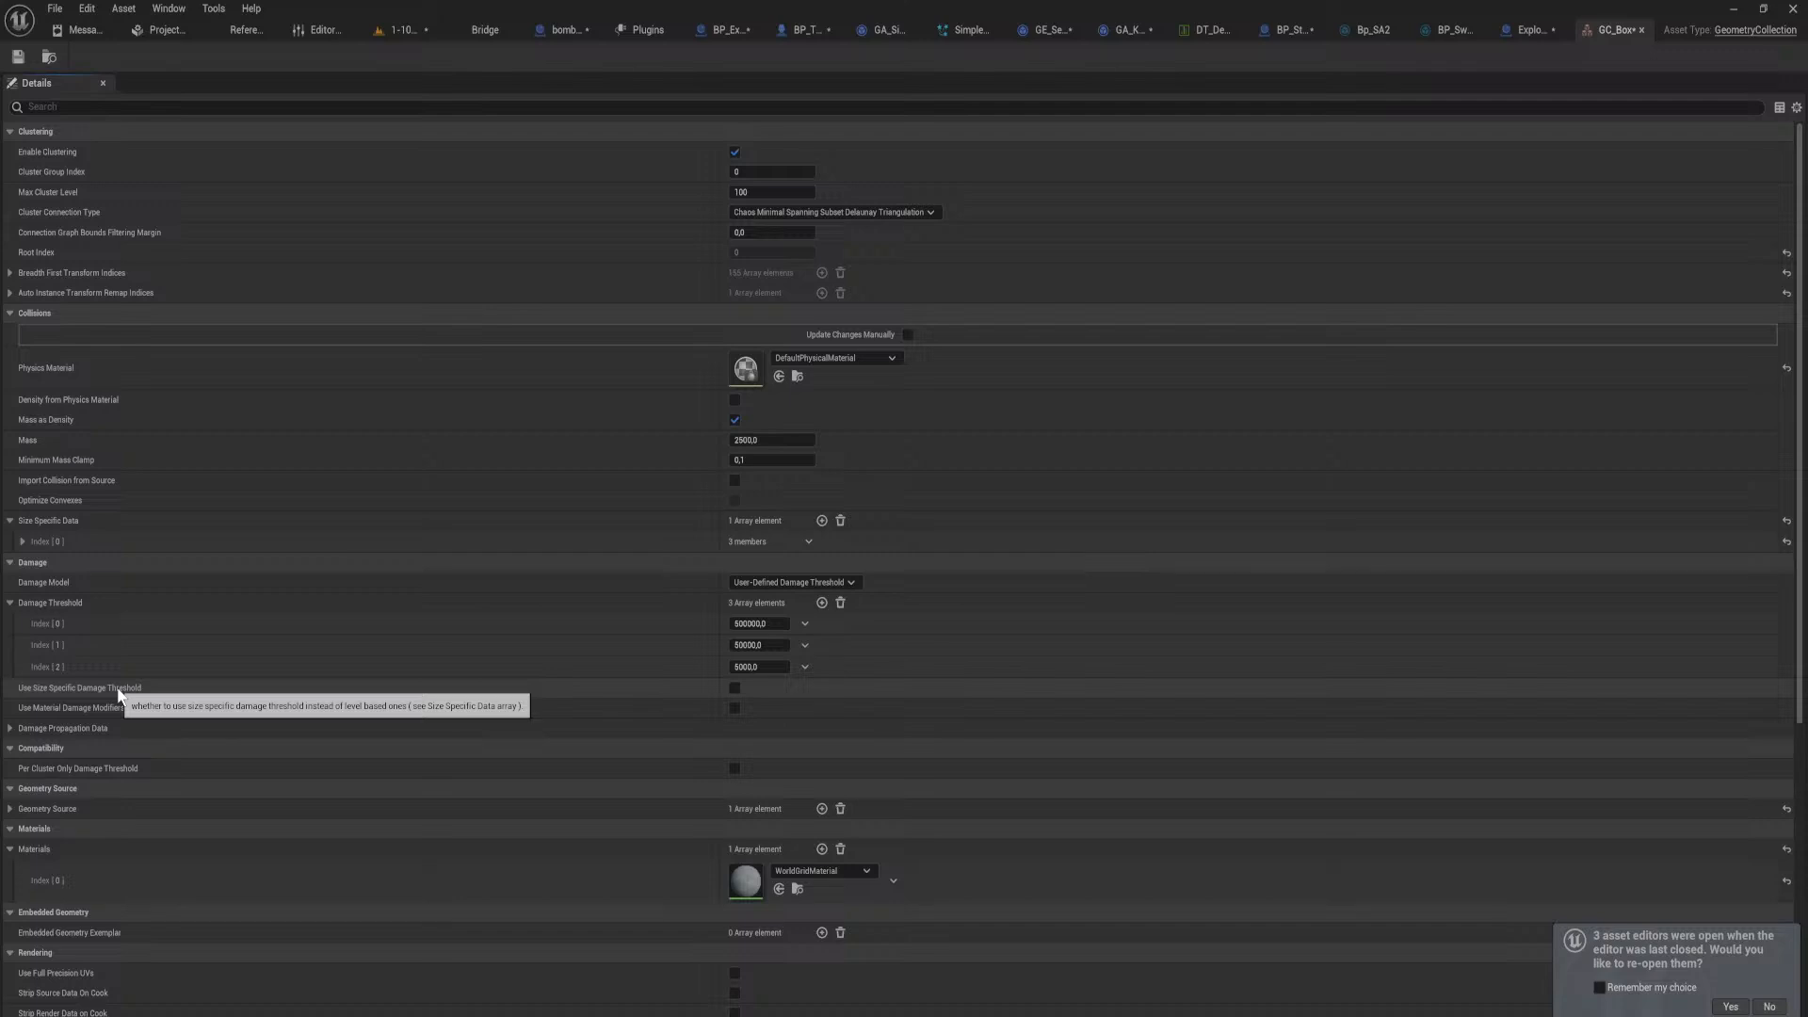
click(751, 667)
text(00)
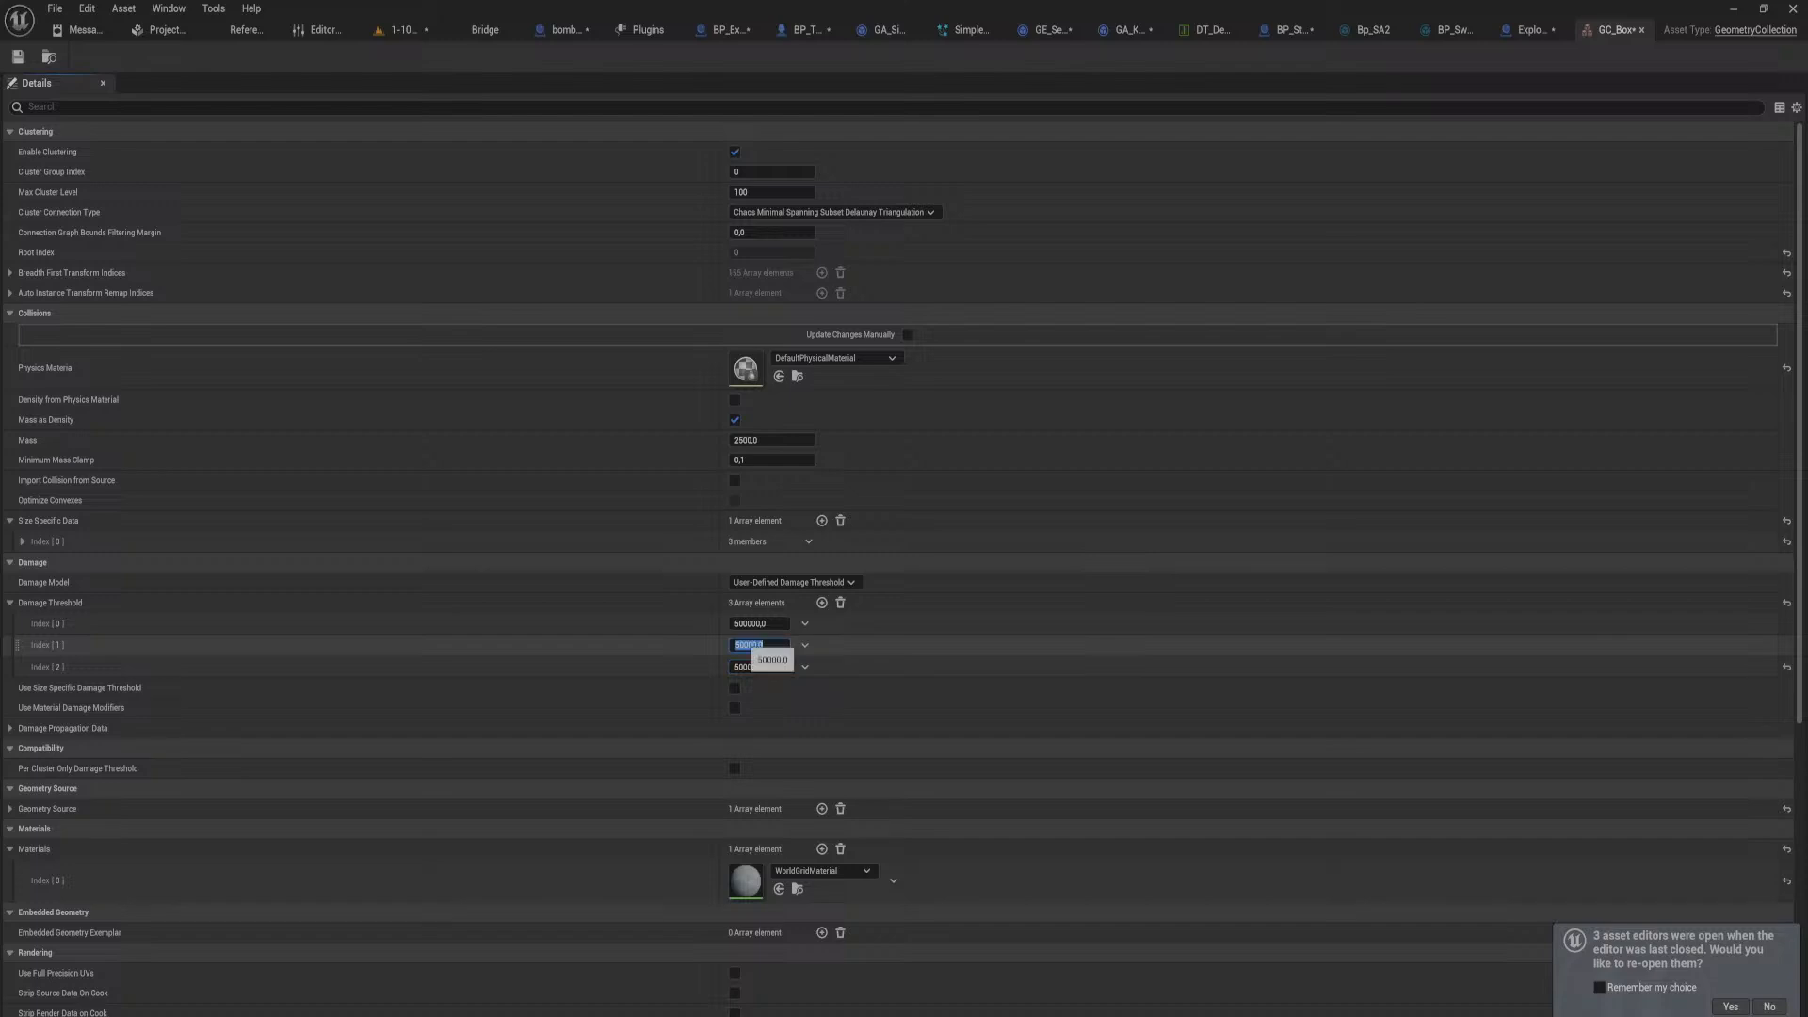
text(00)
click(751, 623)
text(00)
click(932, 646)
Step: Play-test the level by moving through the GC_Box wall's debris and firing explosive projectiles, and end the session
click(408, 26)
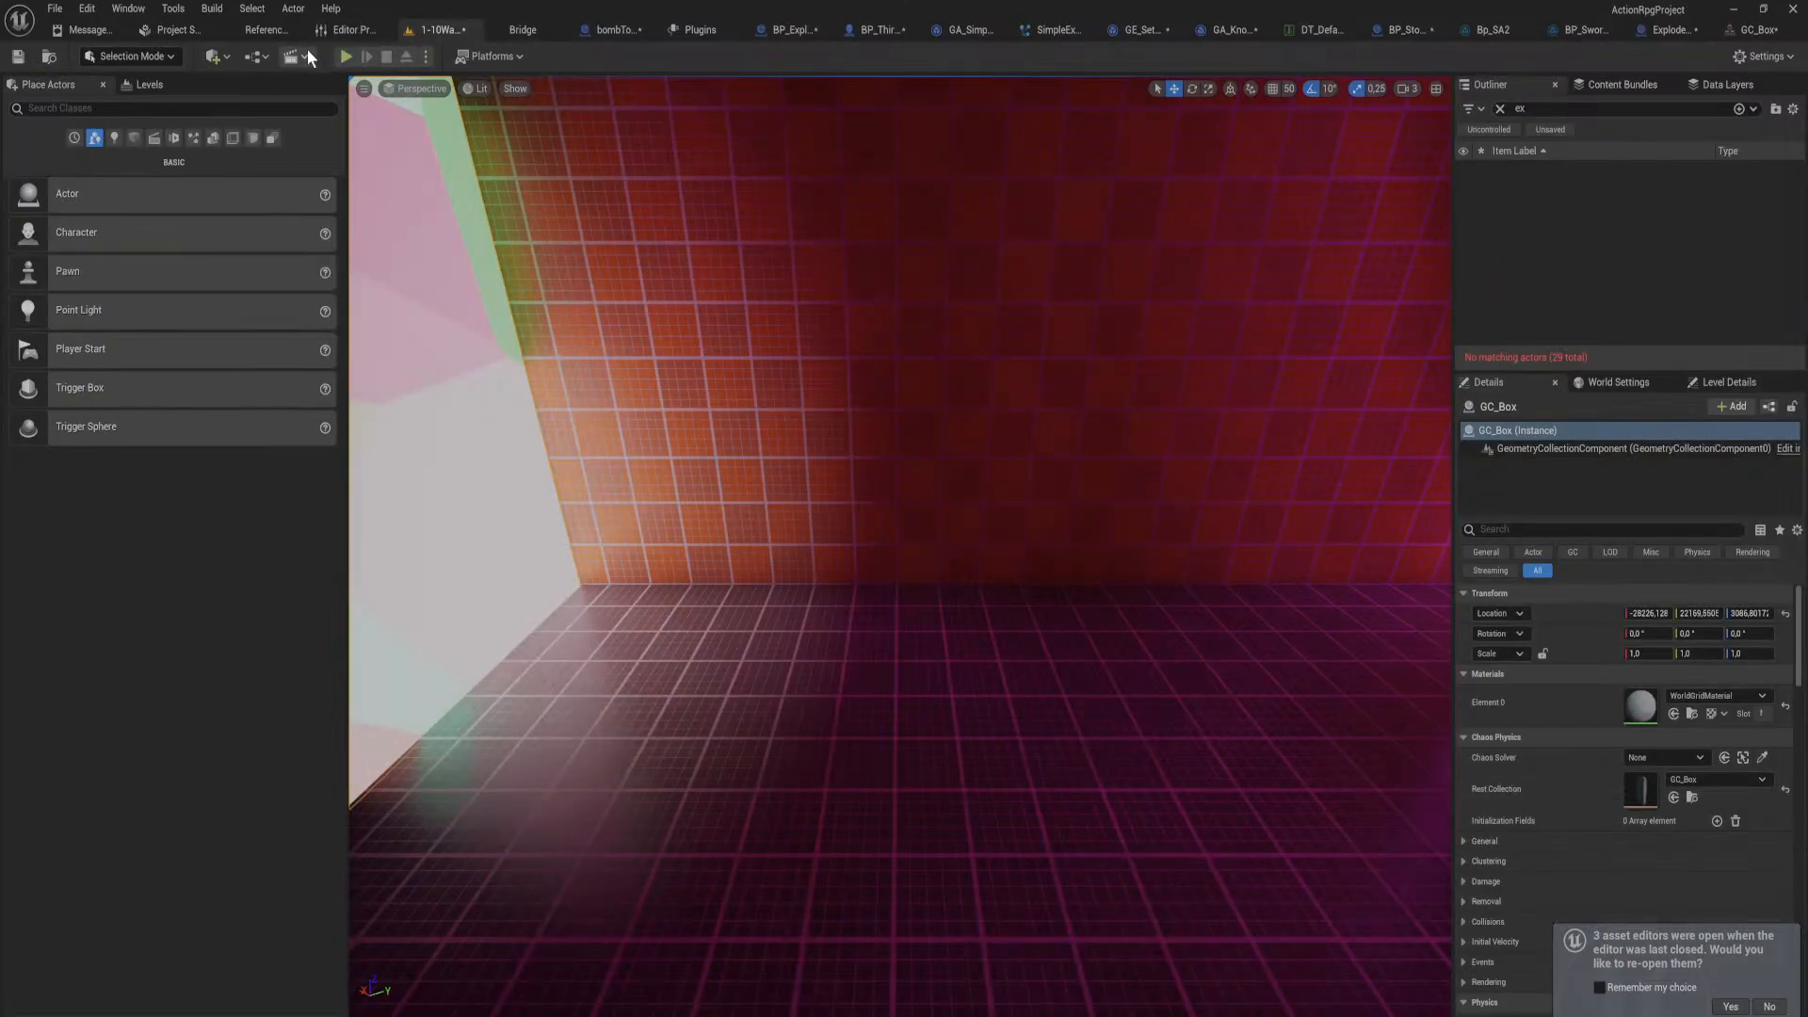
click(347, 57)
key(w)
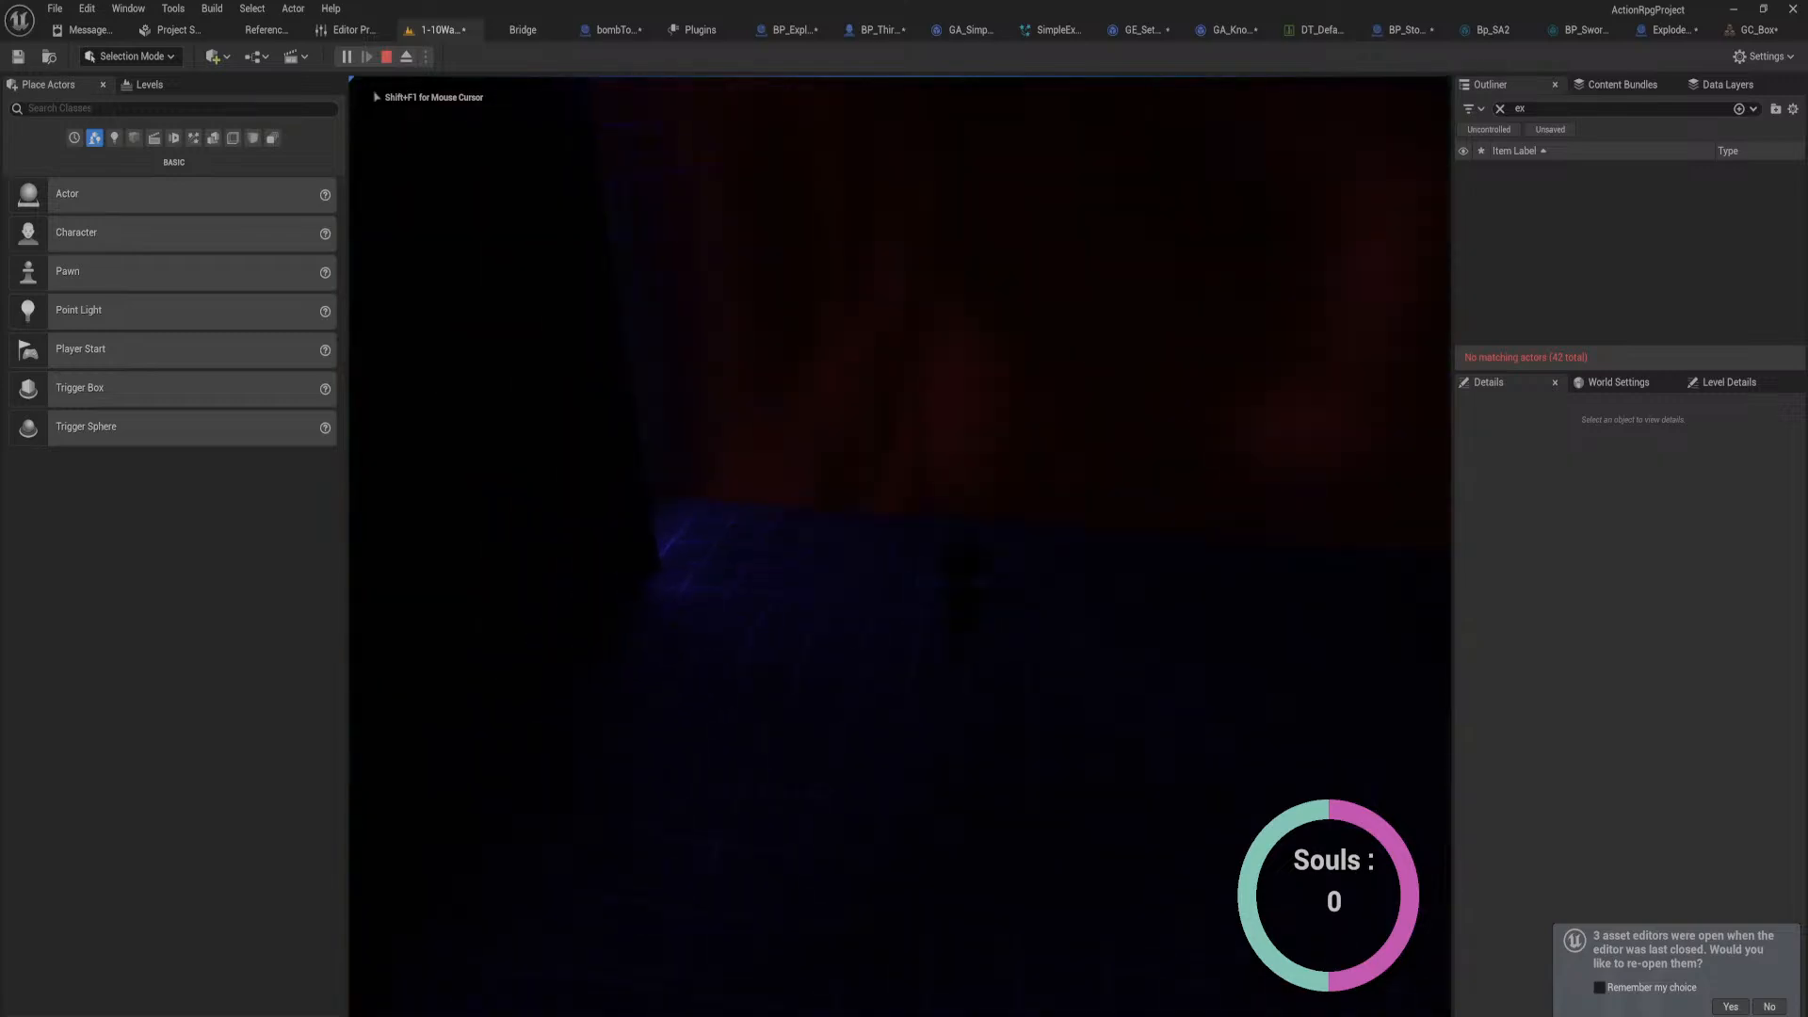
key(w)
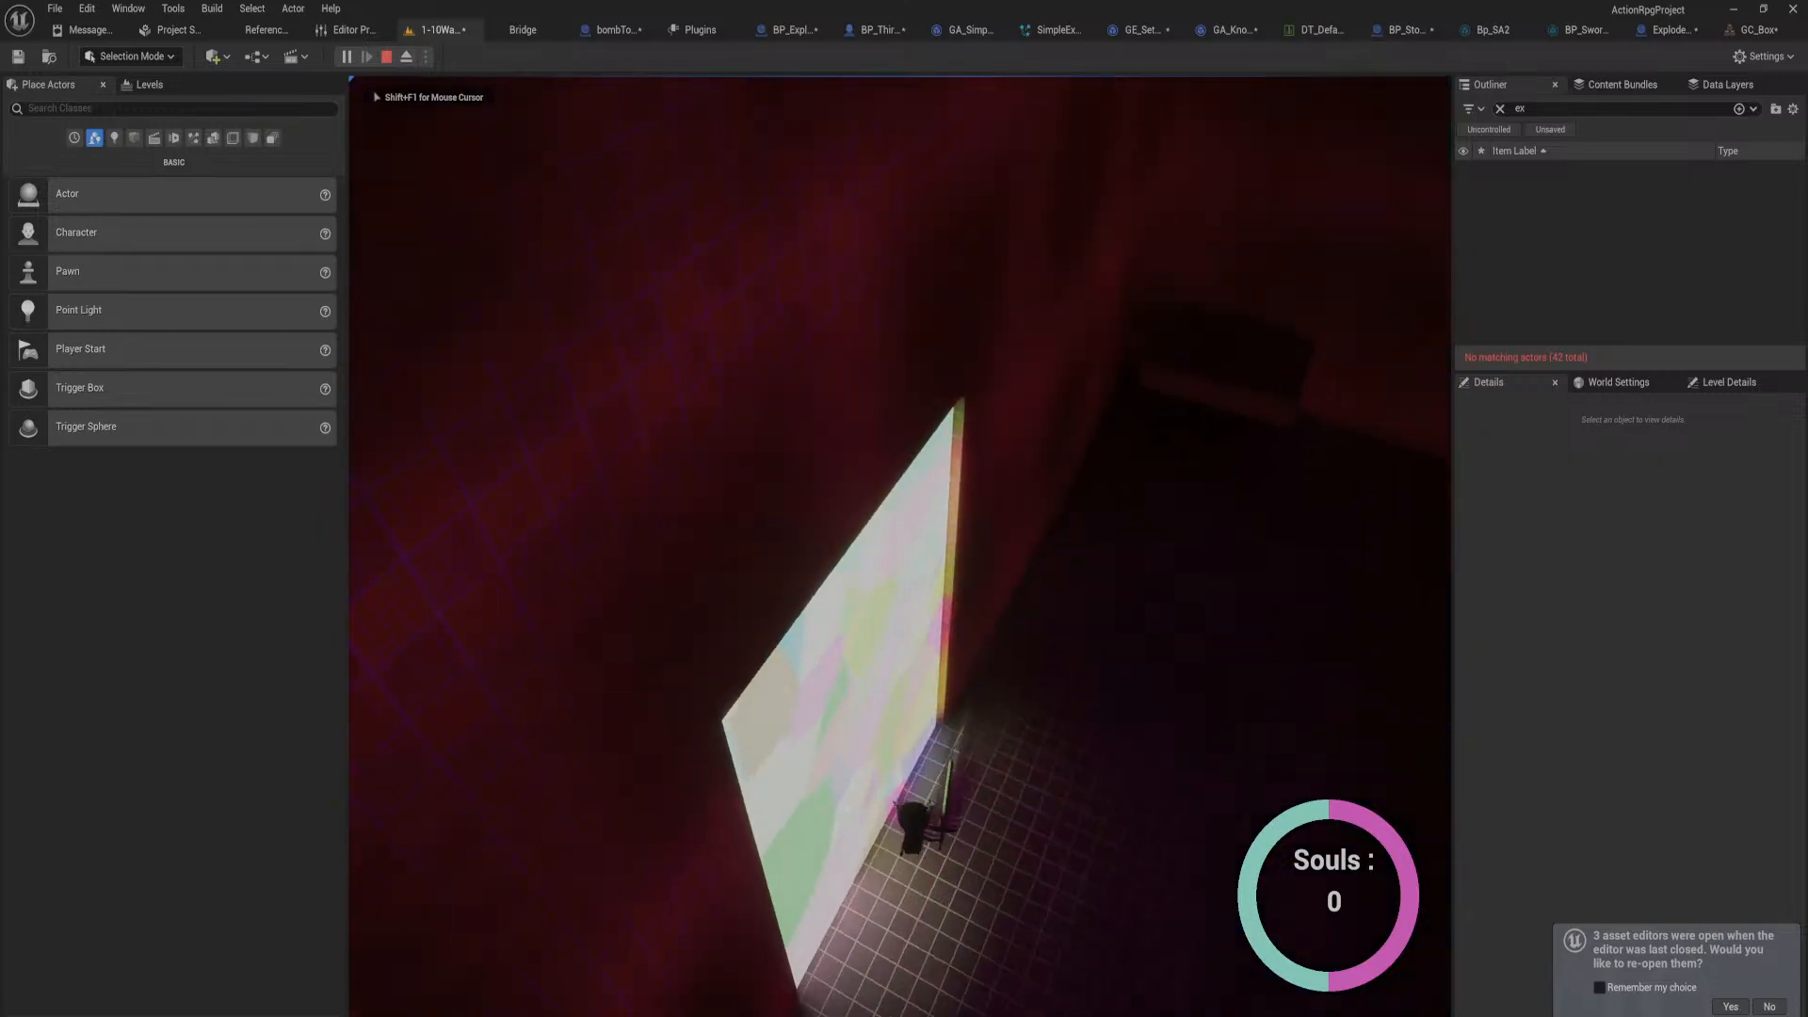
key(w)
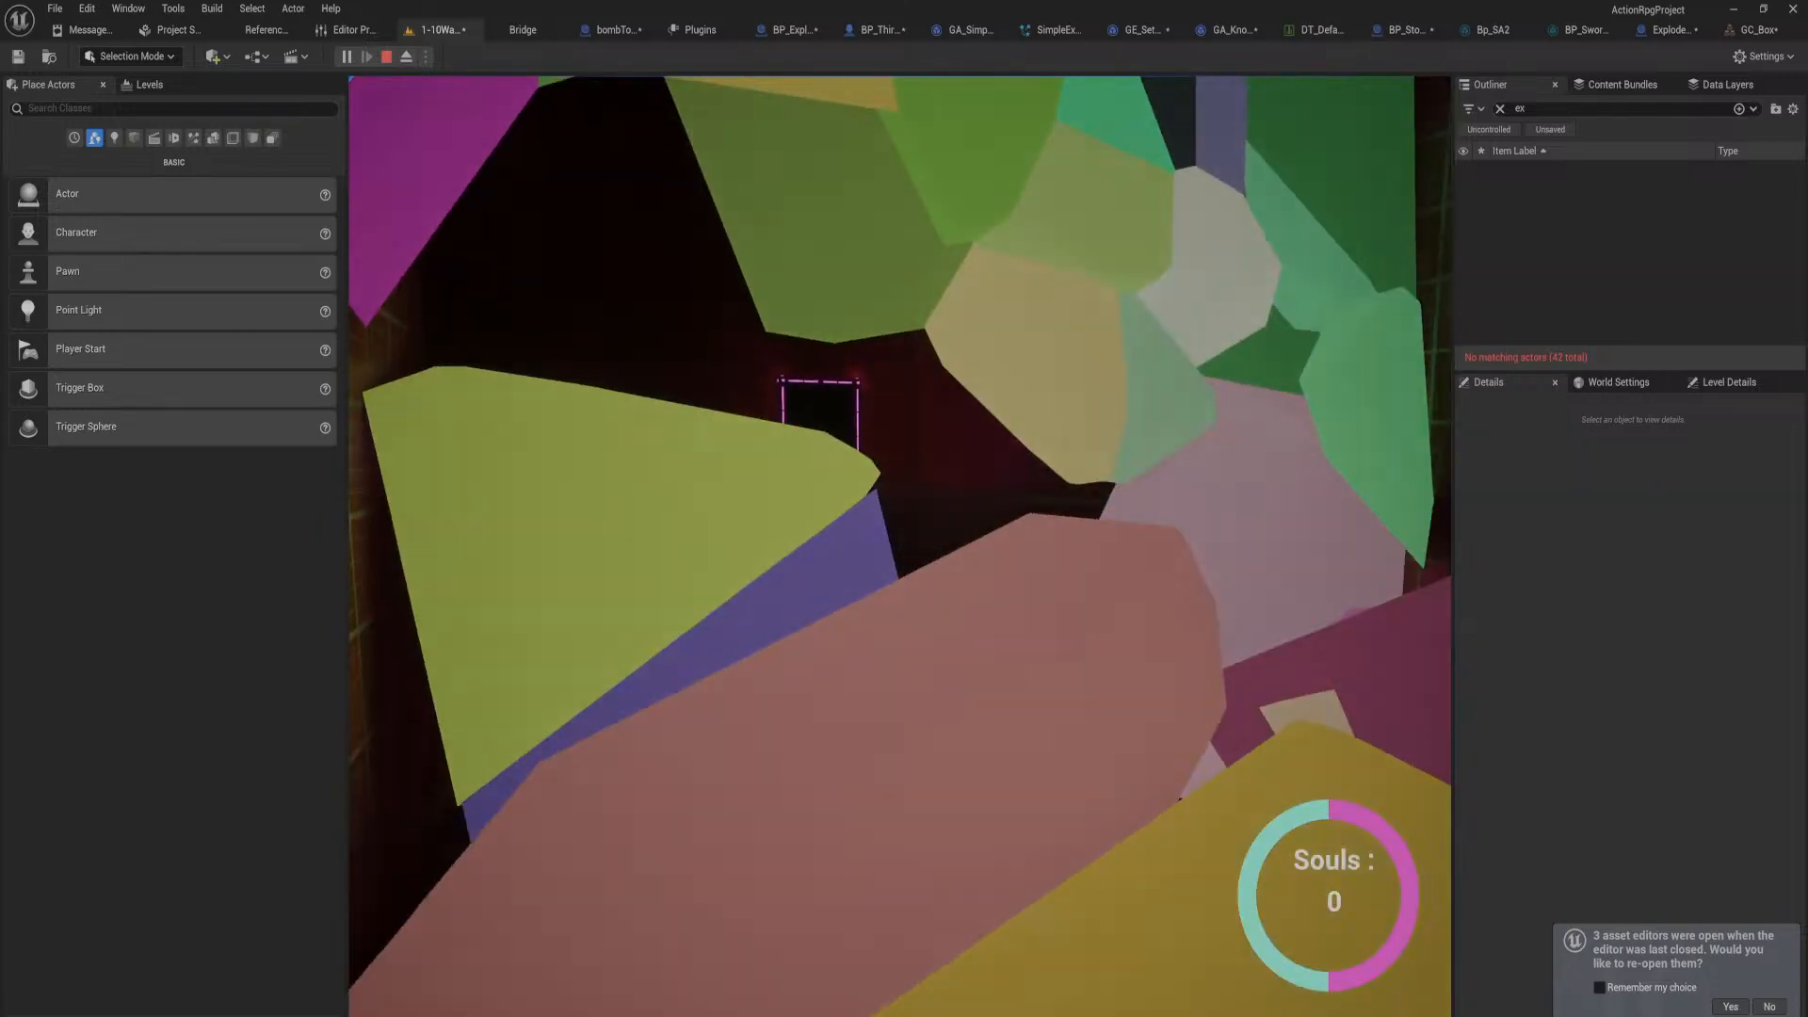
key(w)
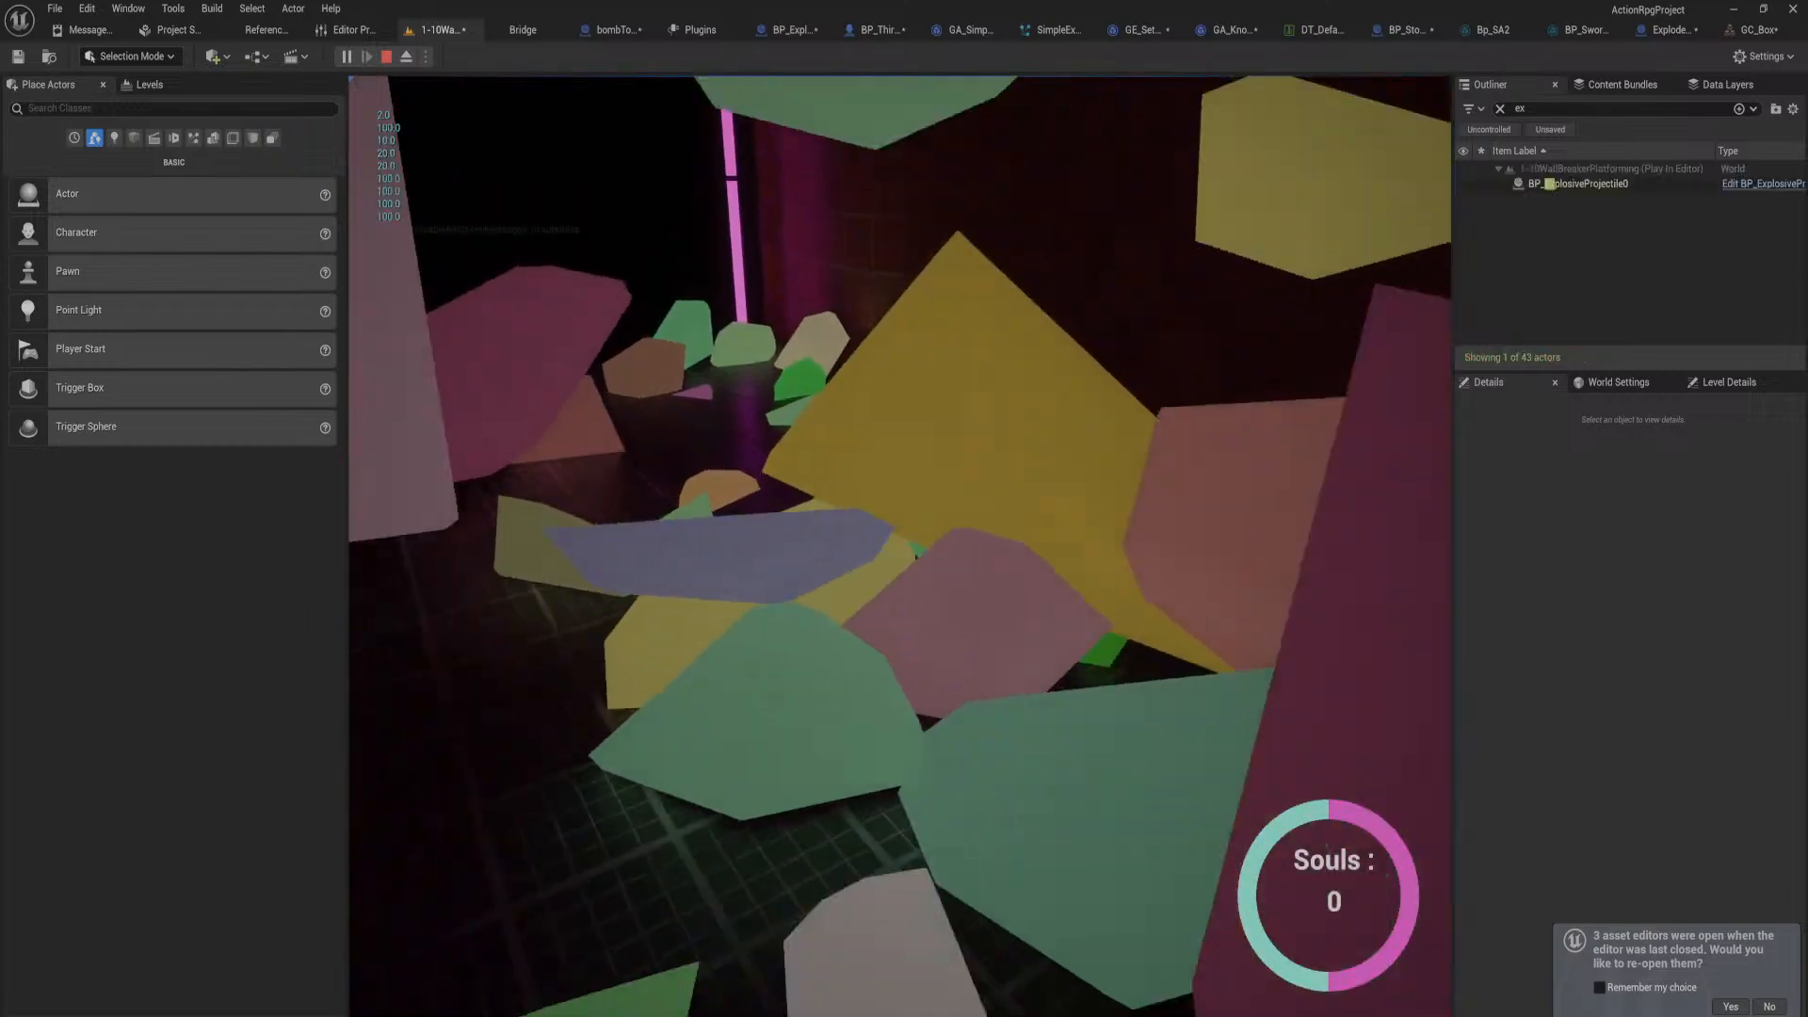
key(w)
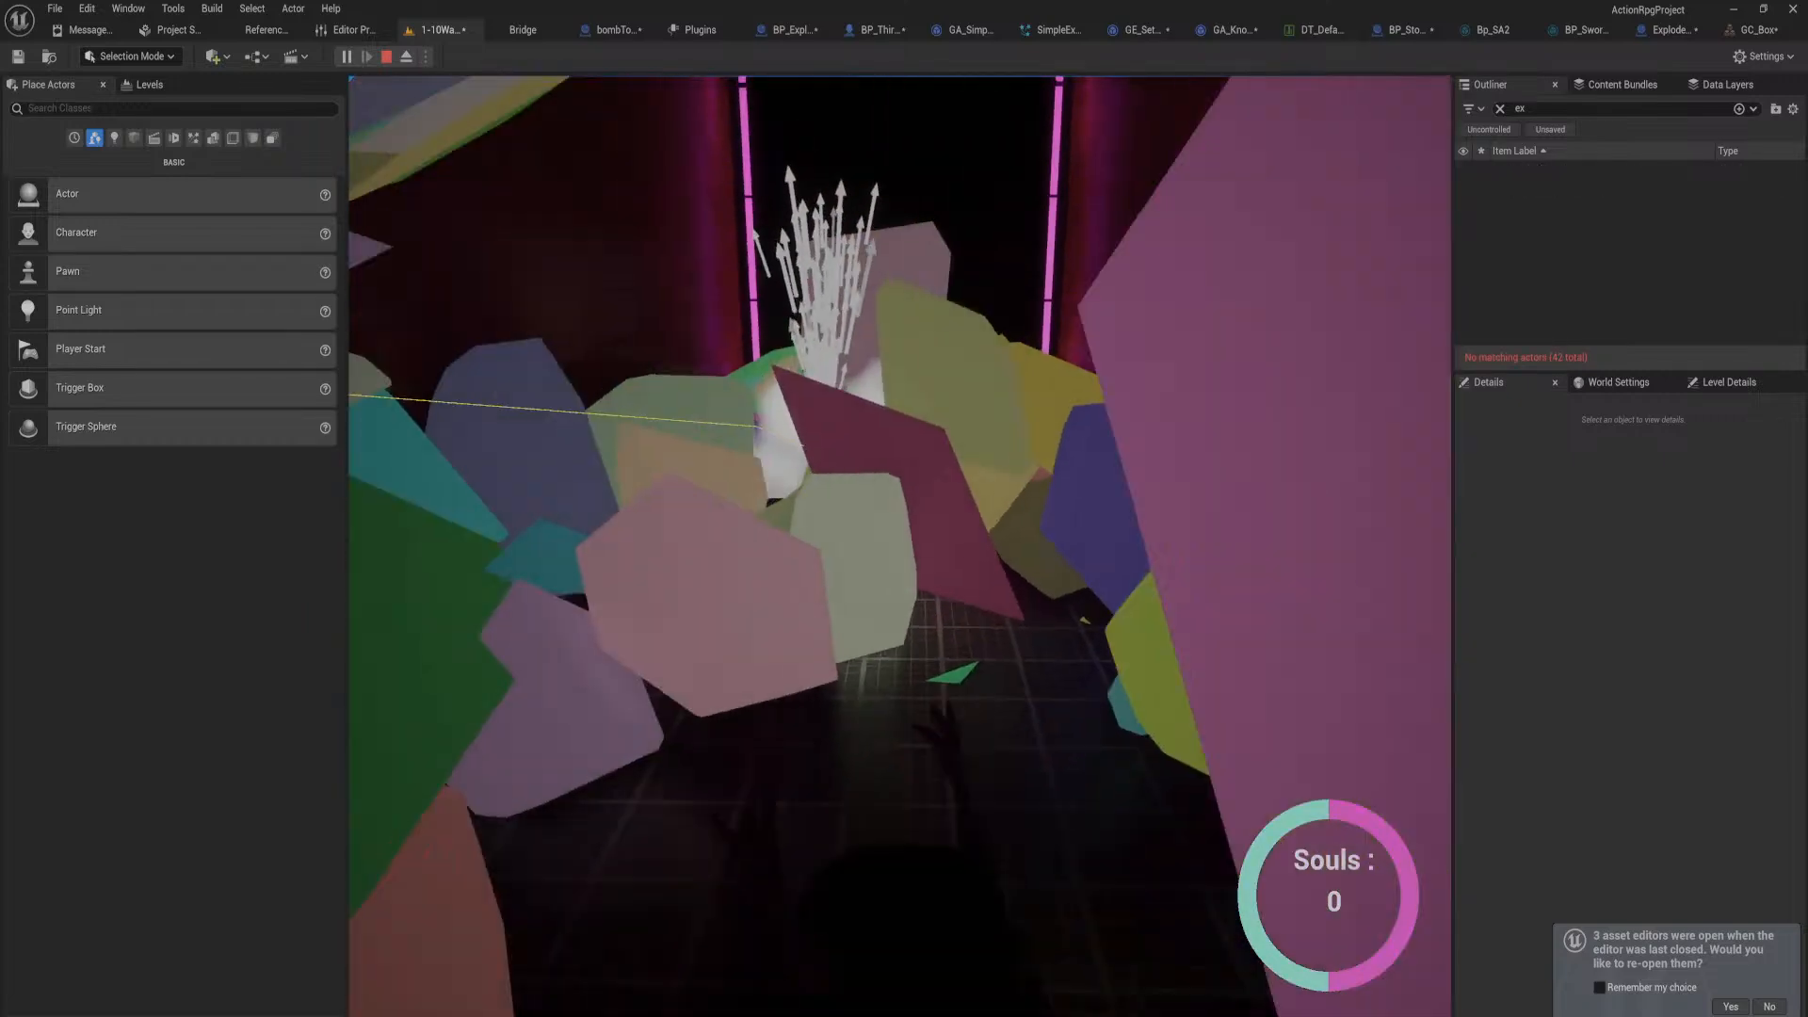
key(w)
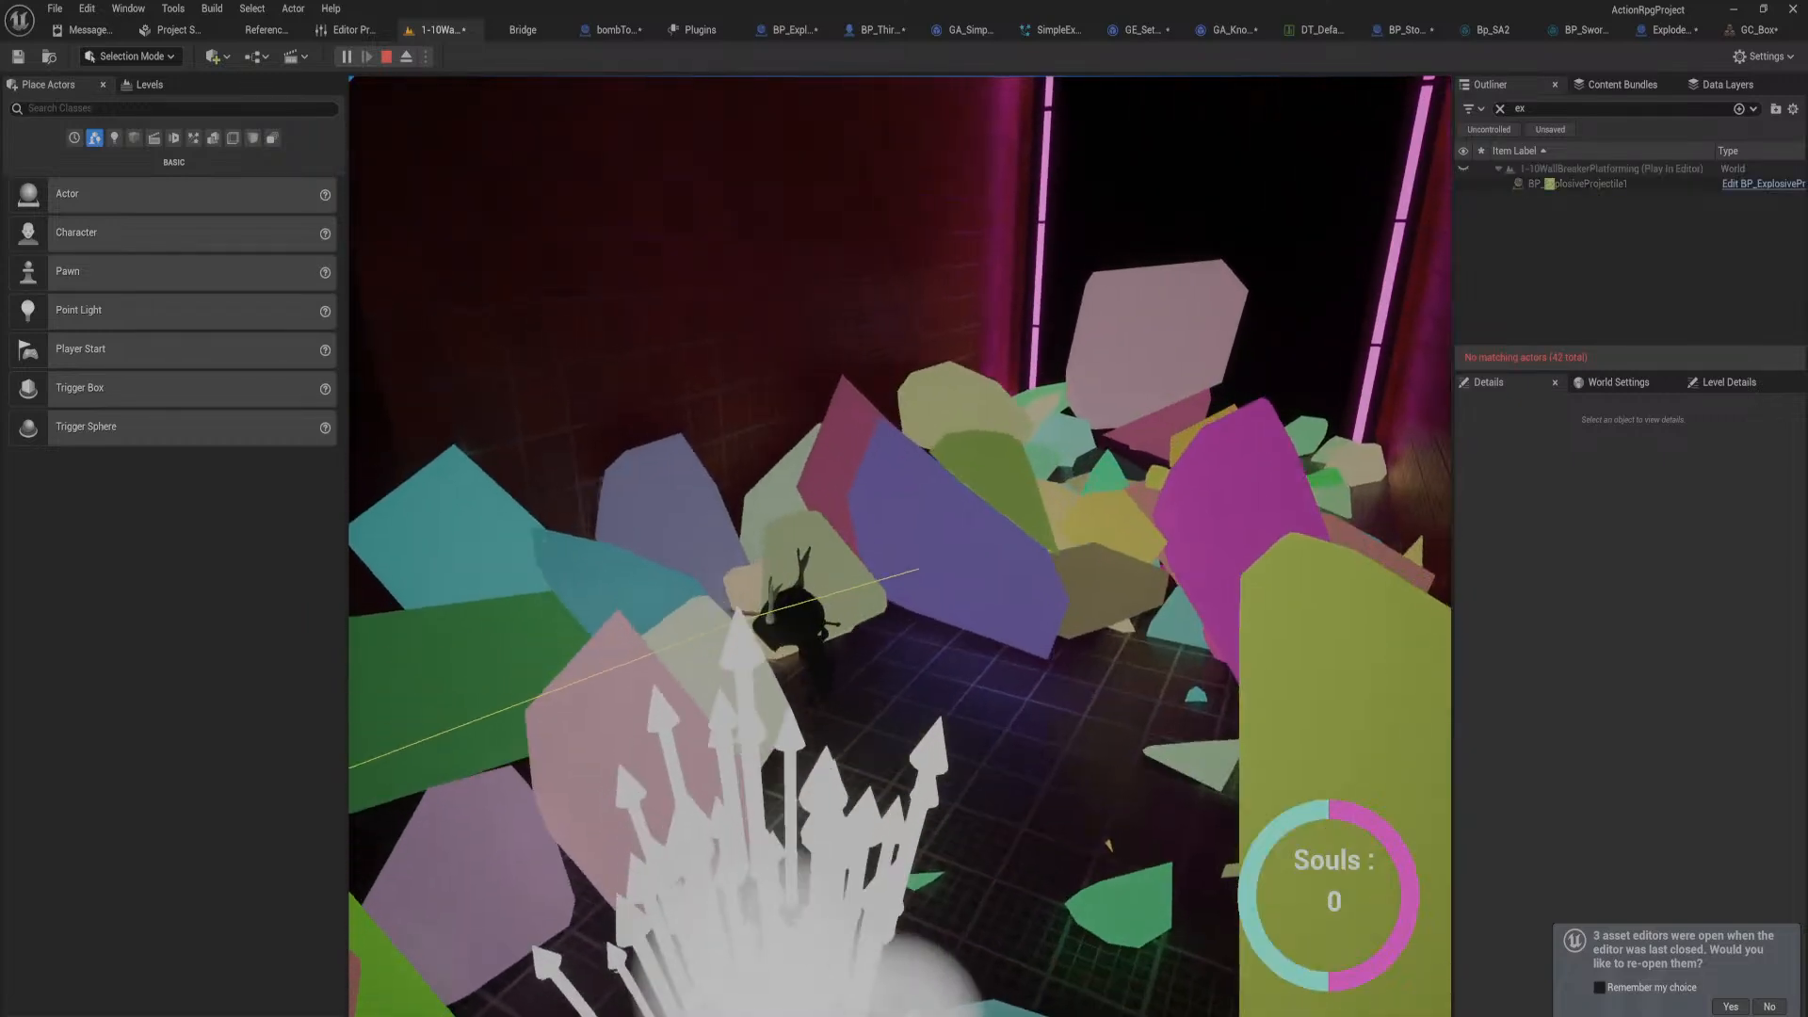
key(w)
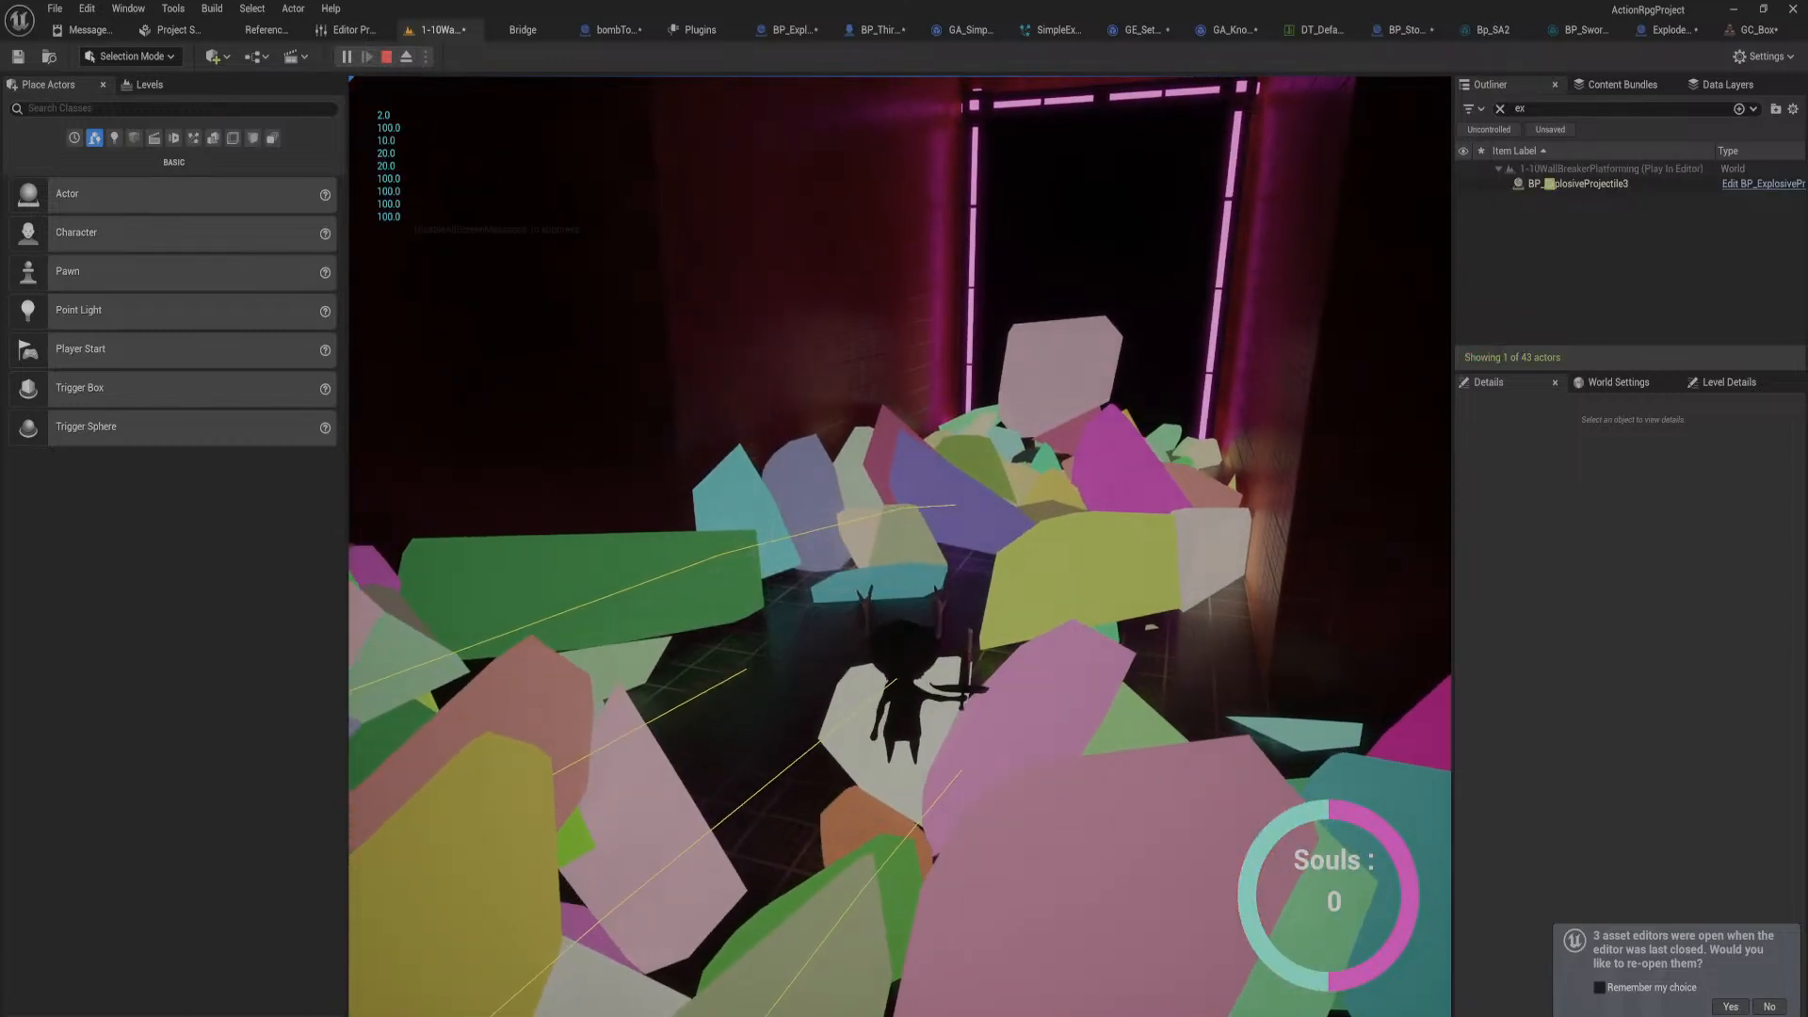
key(w)
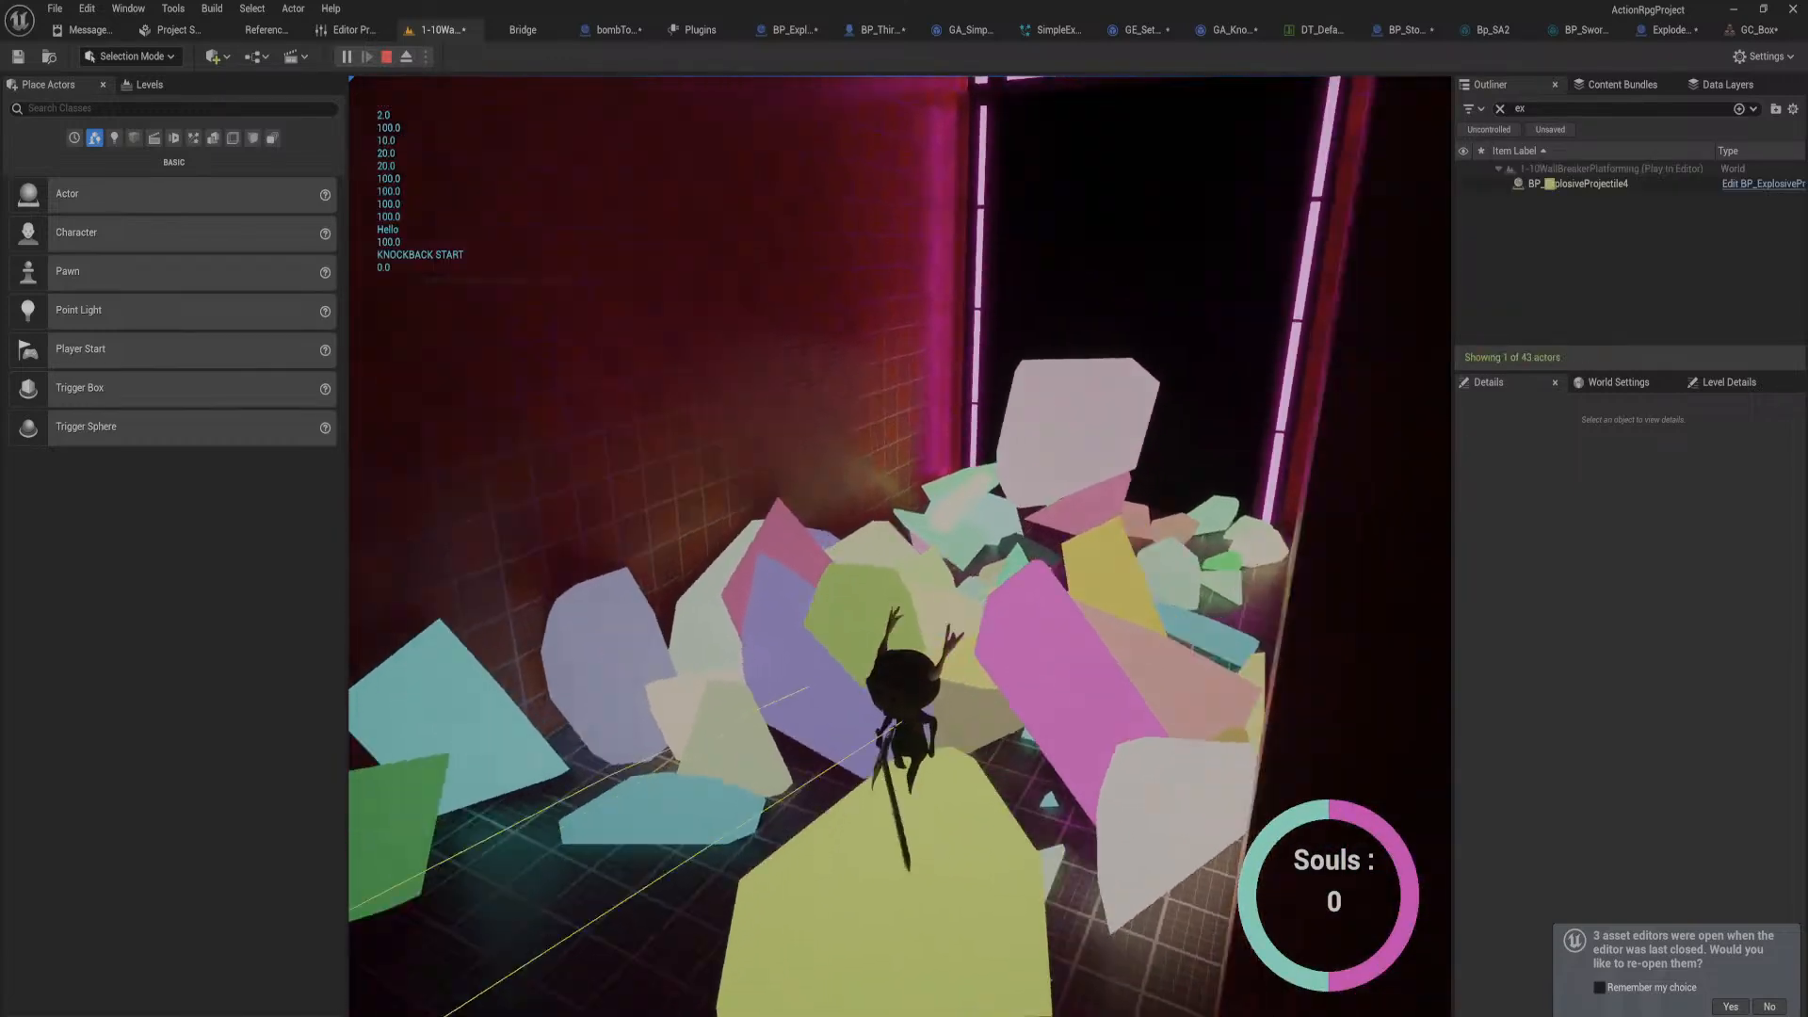
key(Escape)
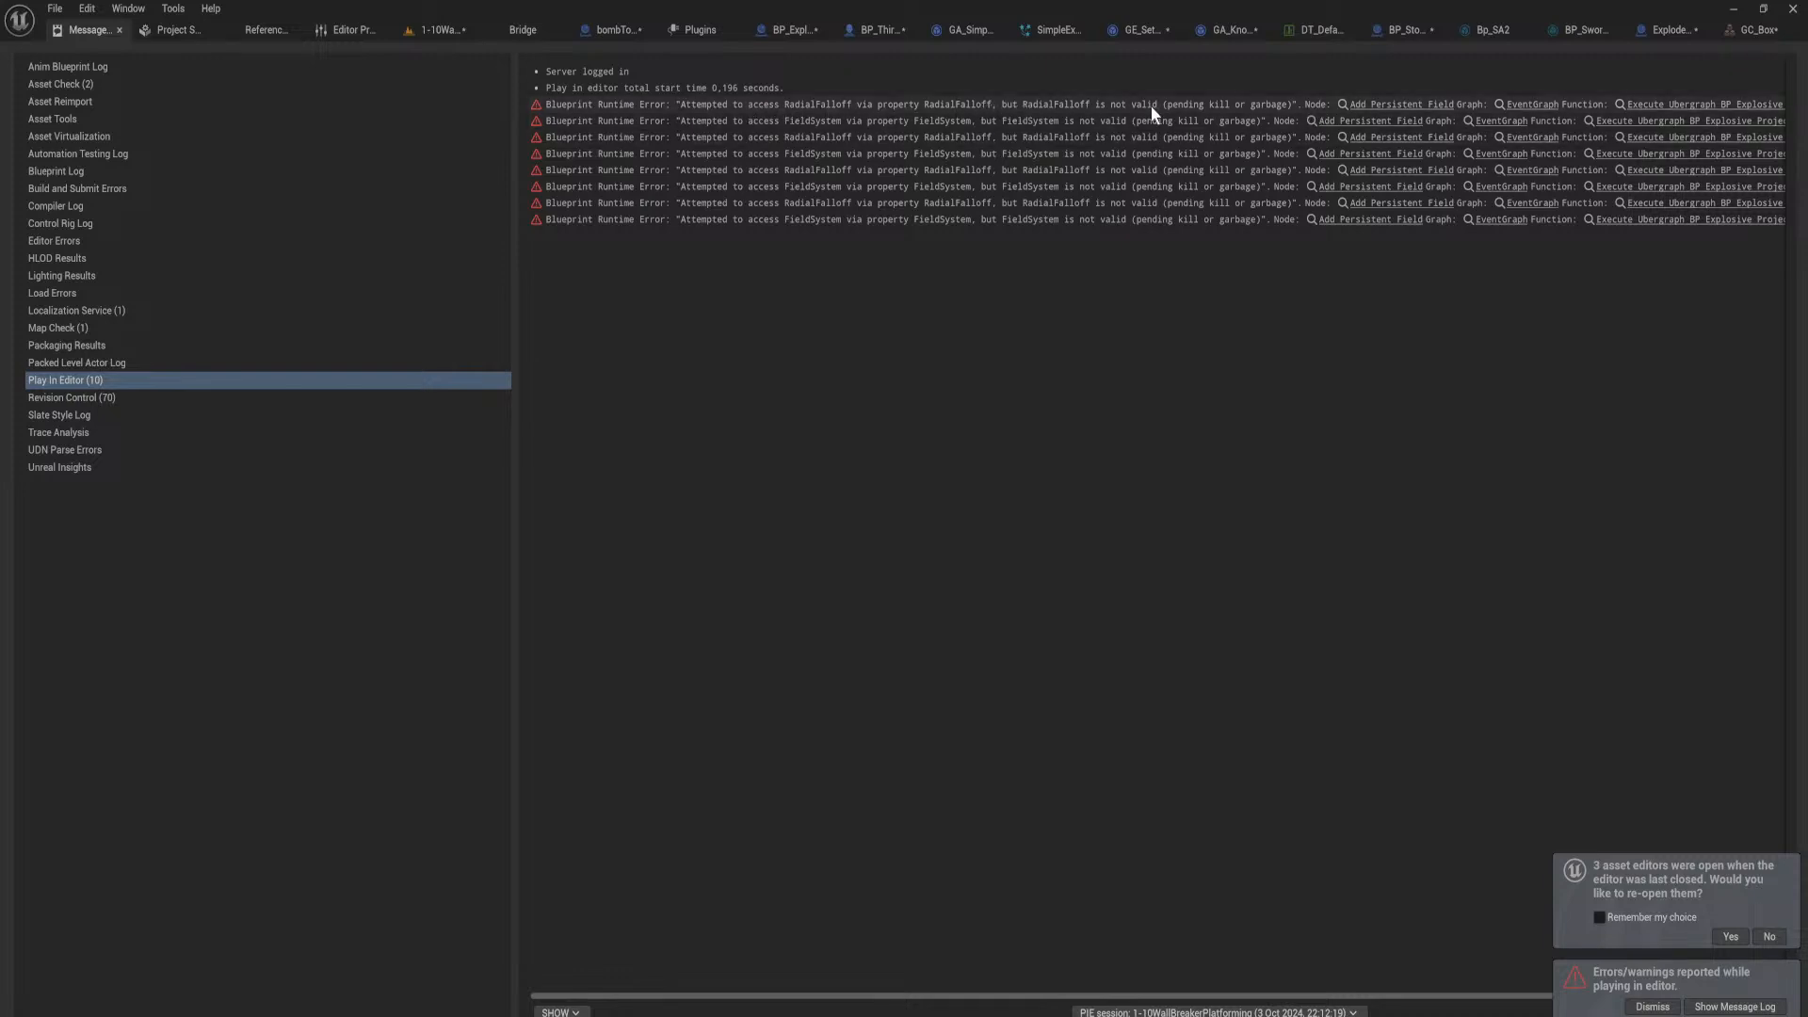
Step: Open the Add Persistent Field node from the error log and spread out it and the Field System node in BP_ExplosiveProjectile's graph
click(1379, 105)
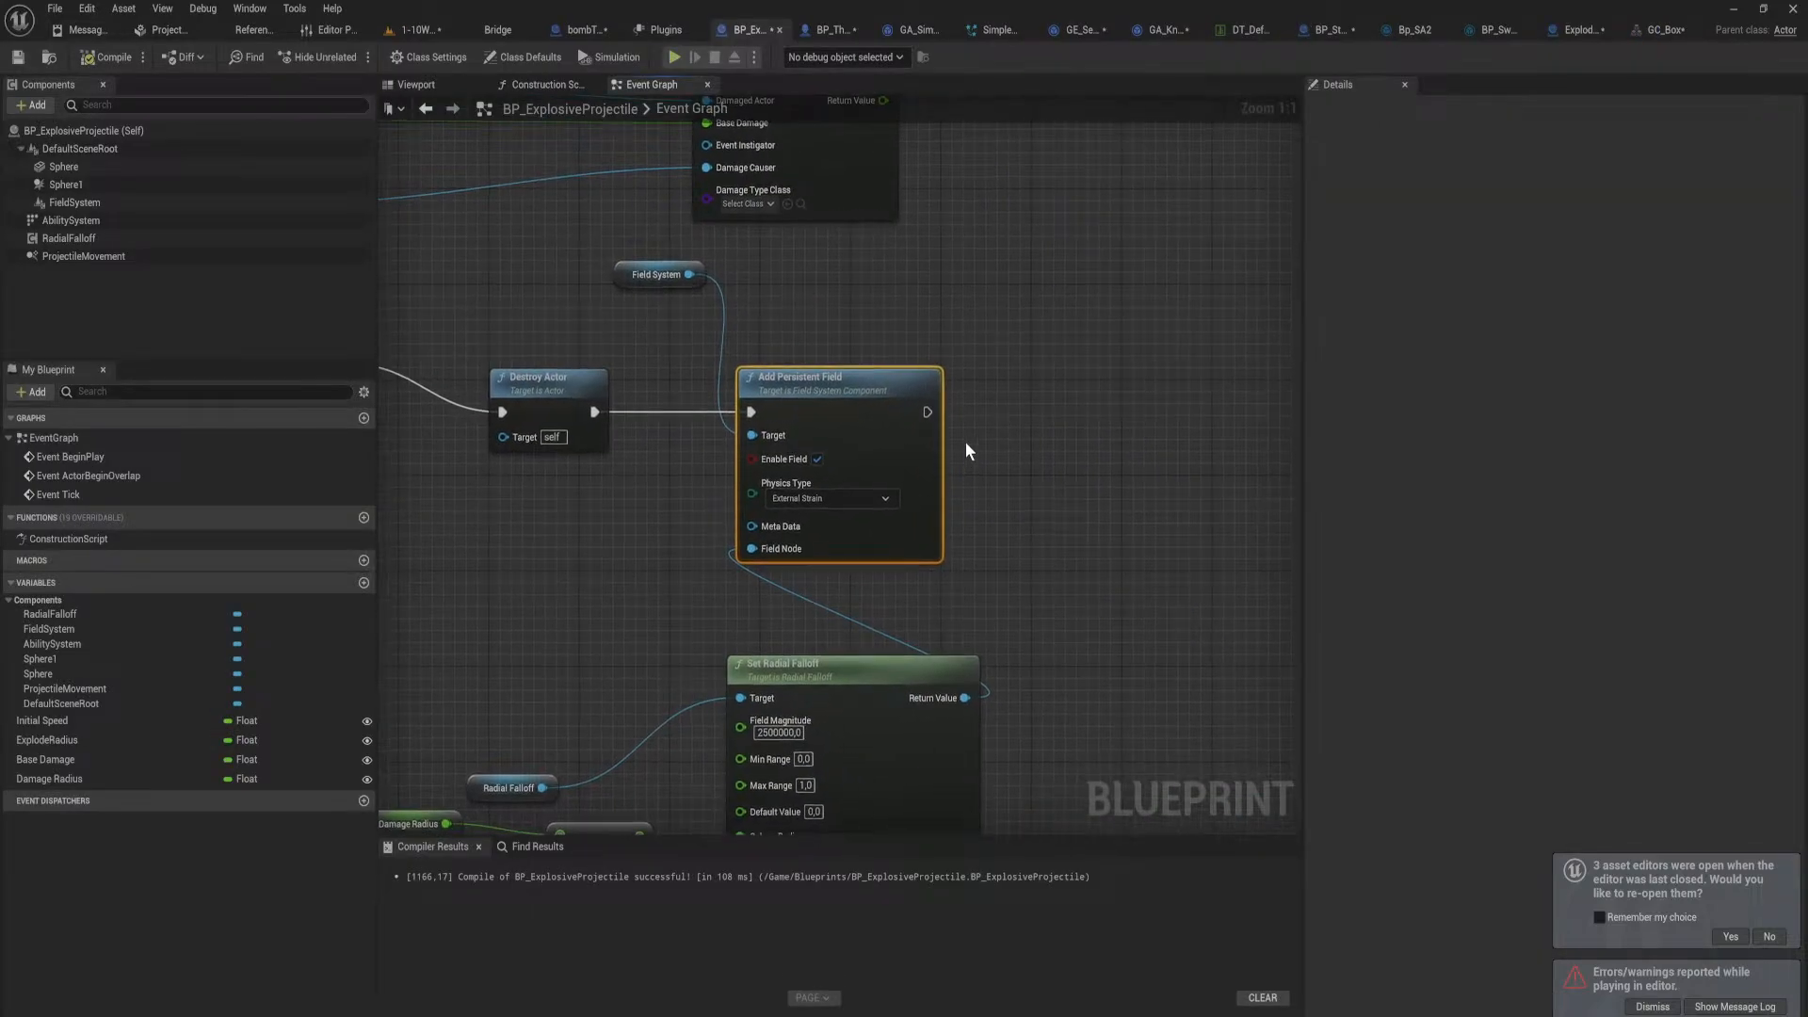
drag(1111, 401, 1145, 410)
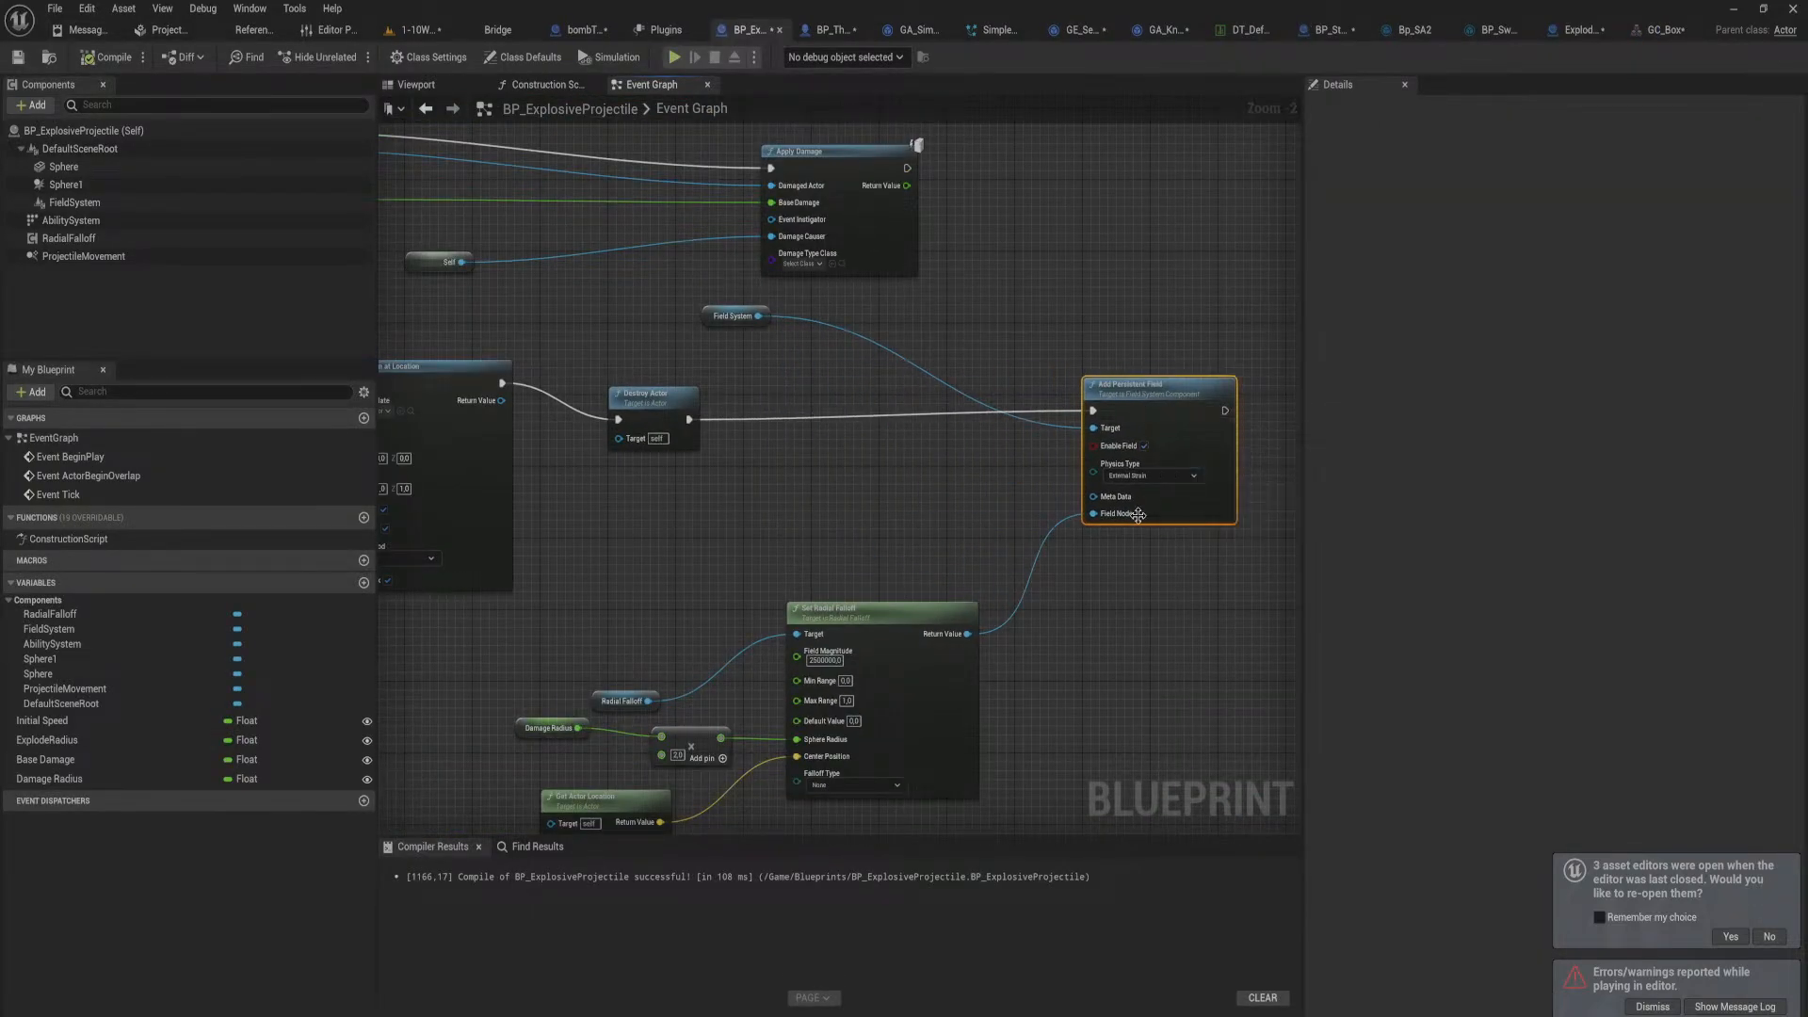
click(701, 321)
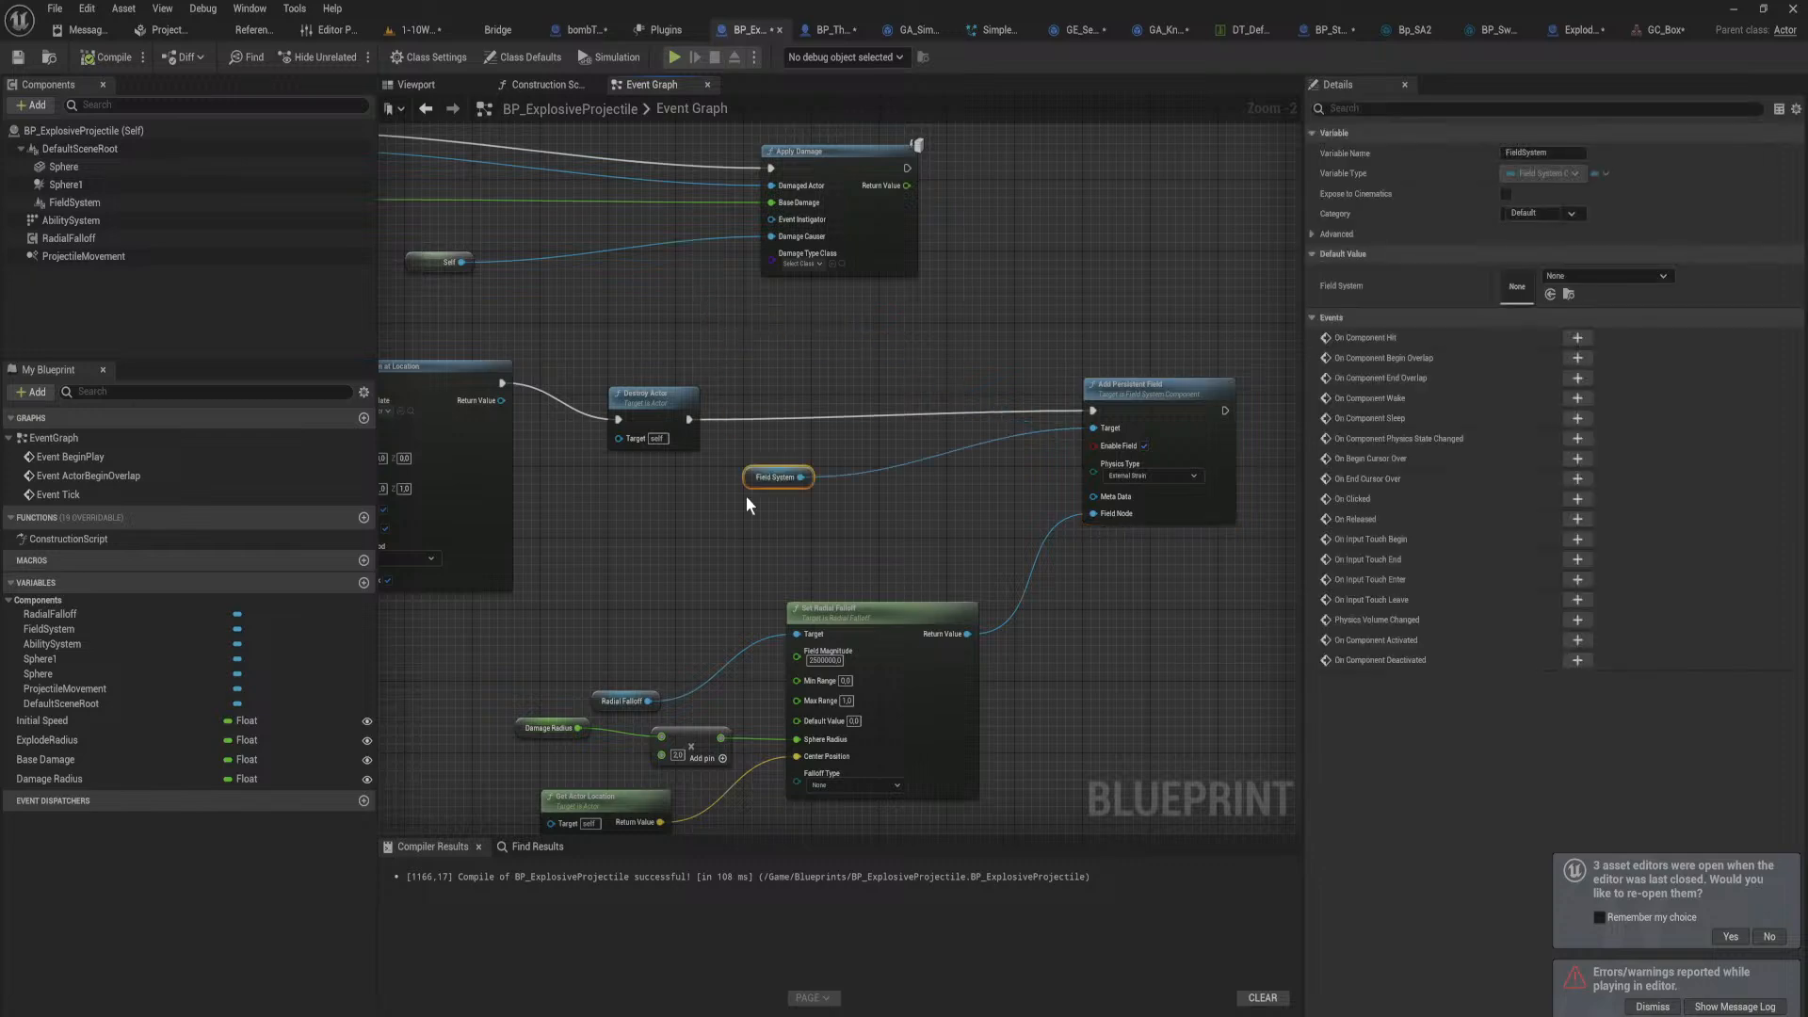
Step: Set the GC_Box collection's Damage Threshold entries to 500000, 50000 and 5000
click(1646, 27)
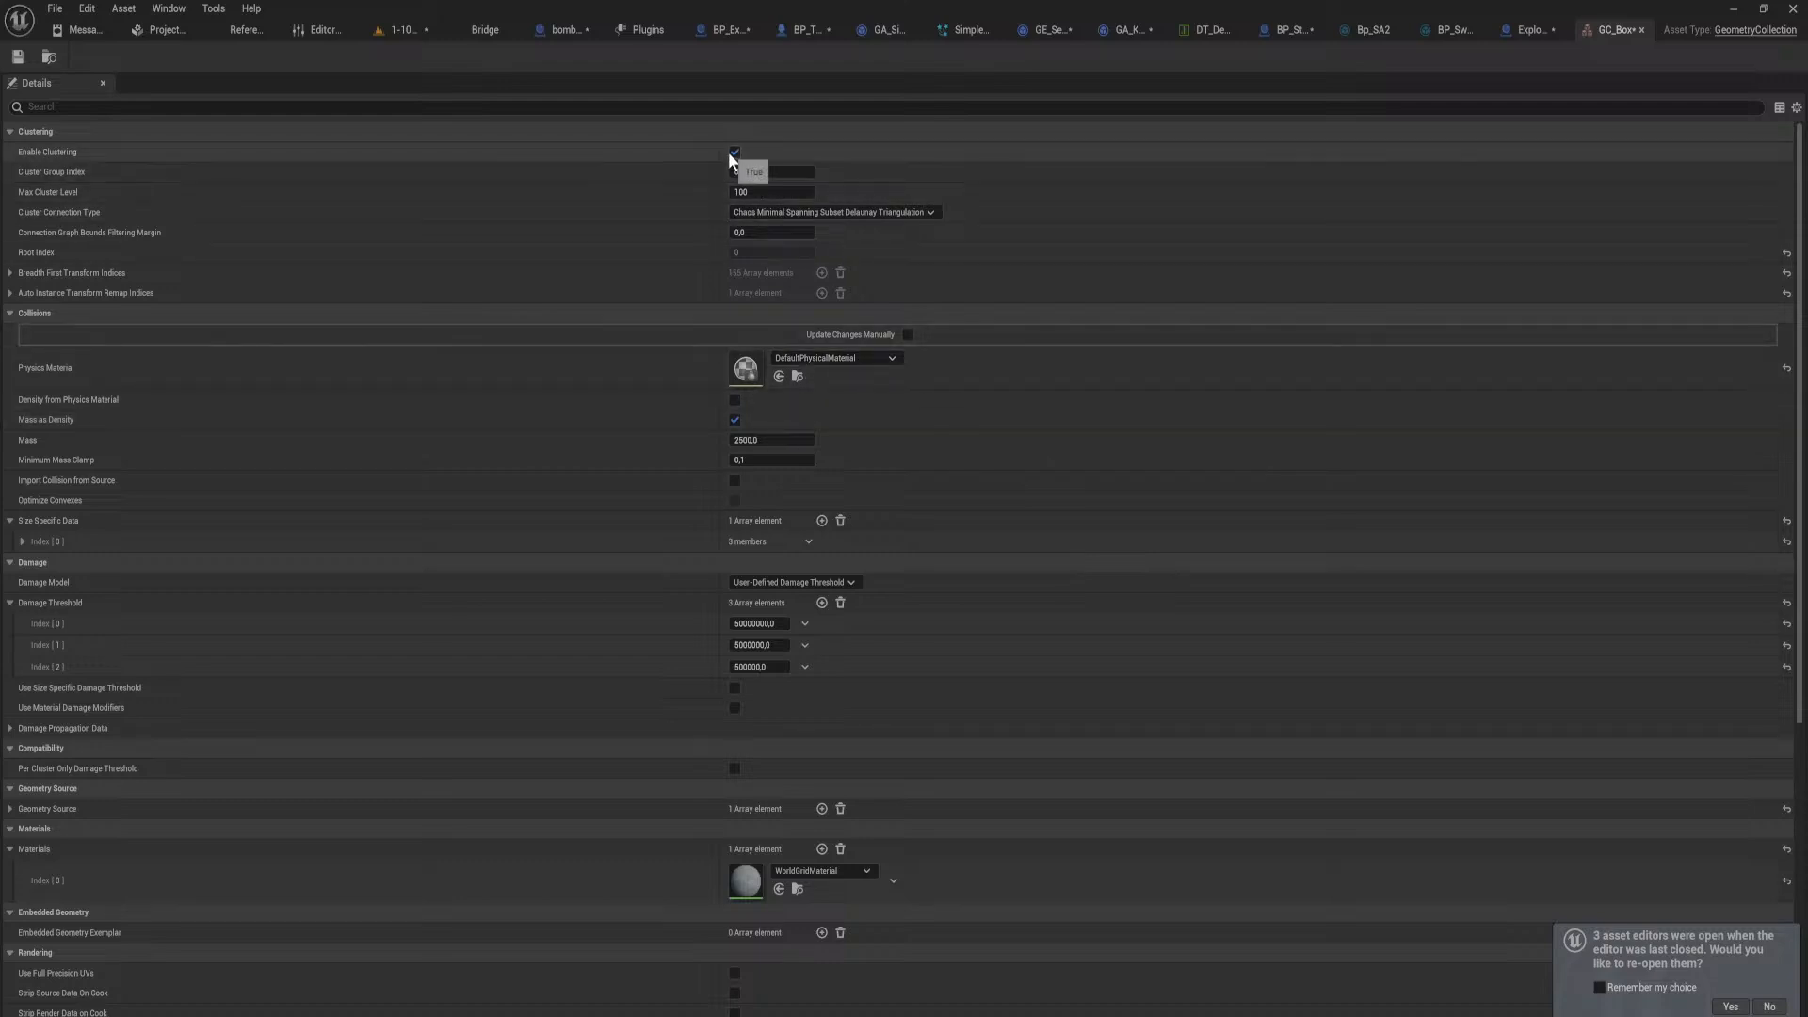
click(748, 665)
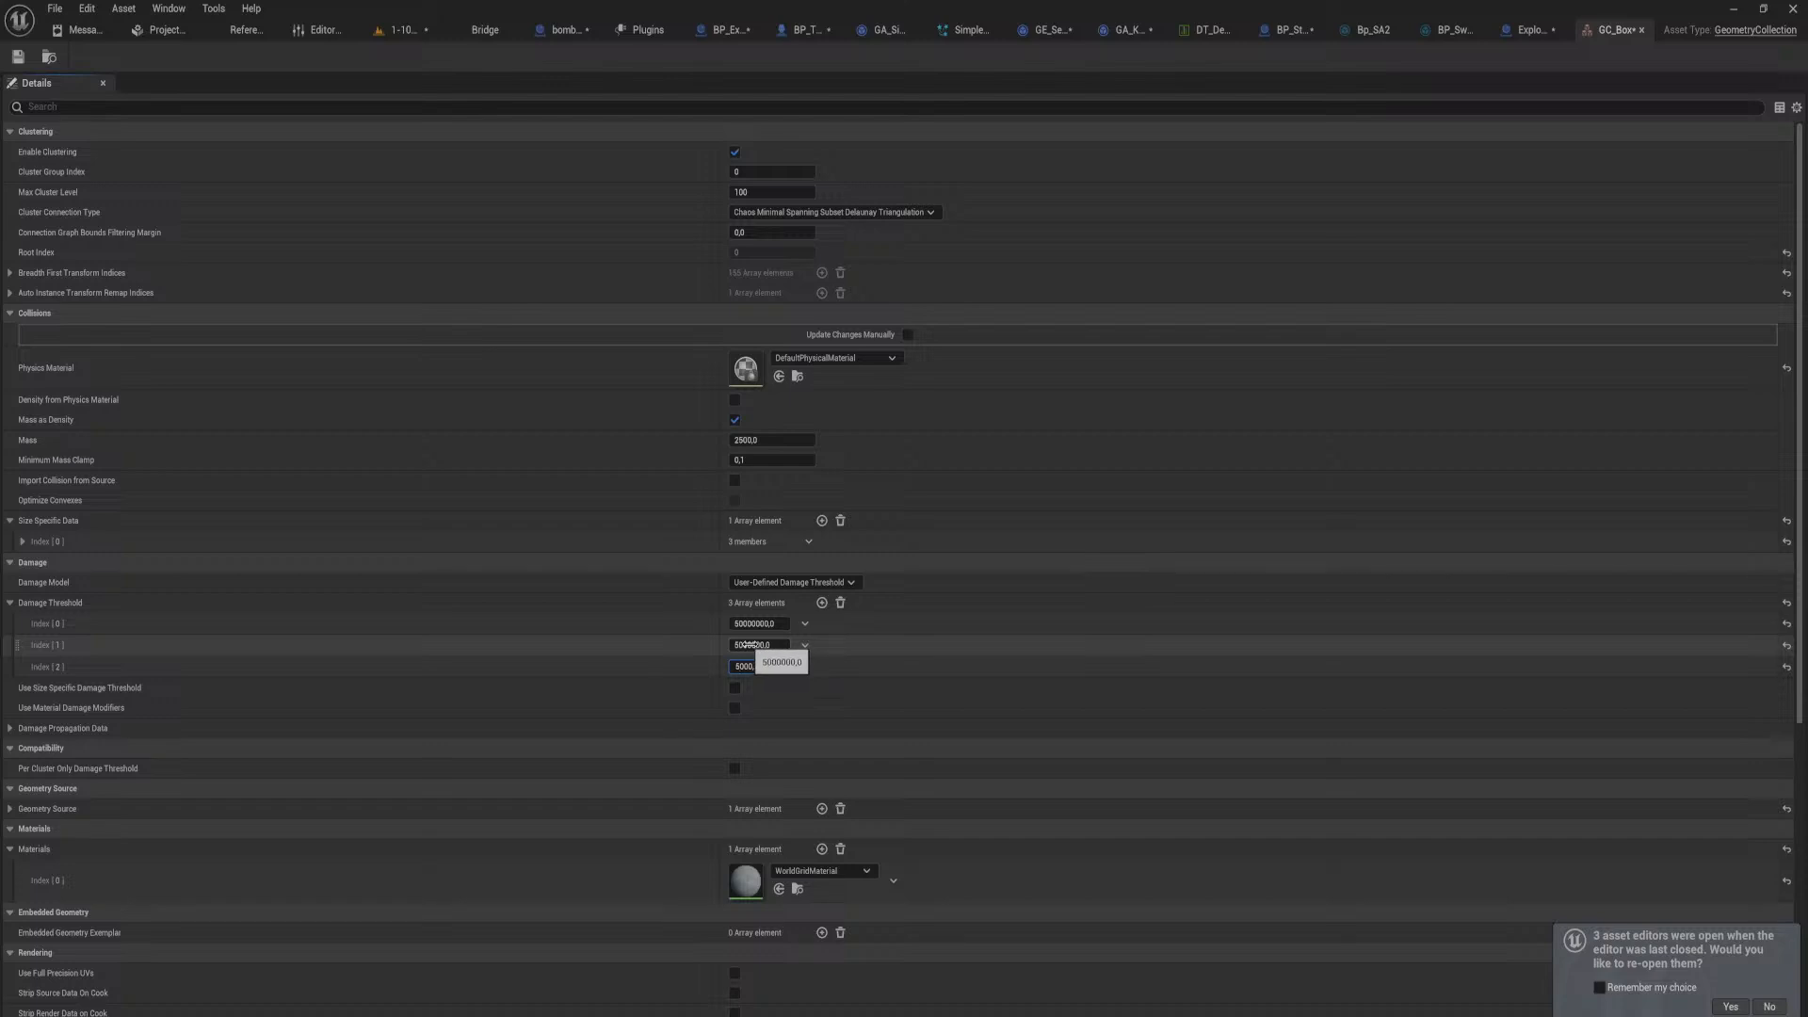
click(748, 644)
click(753, 623)
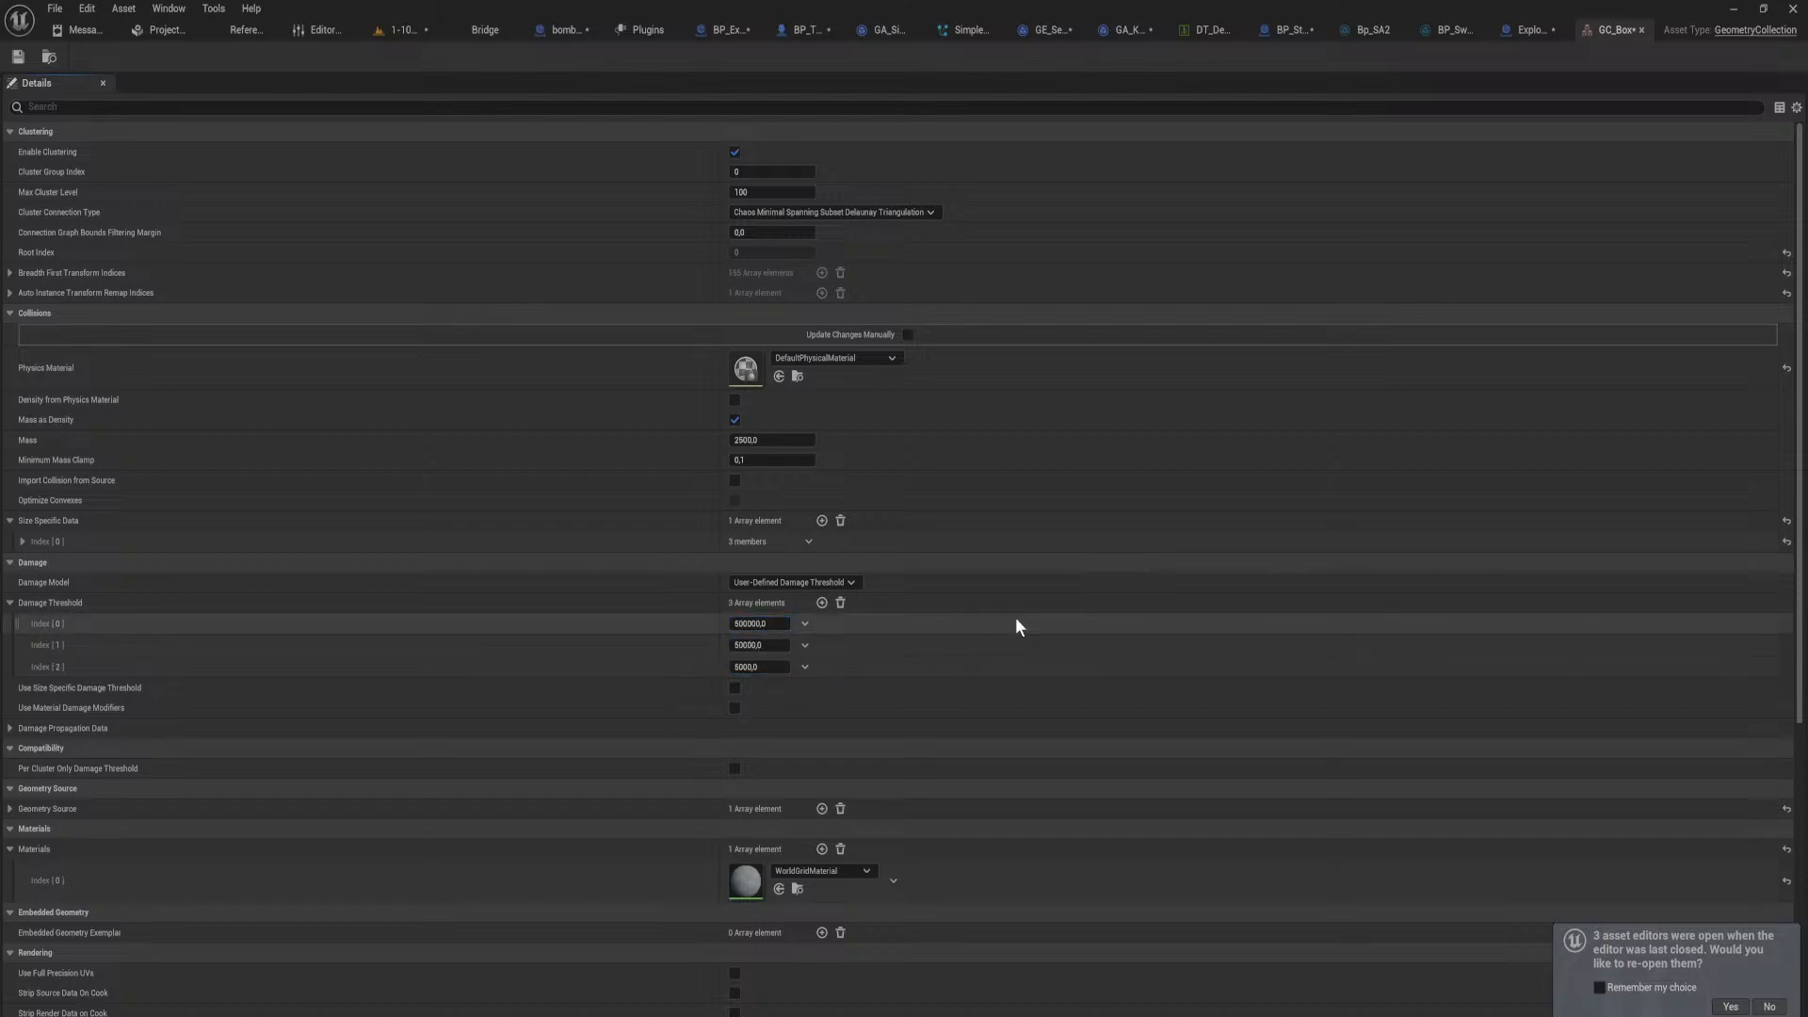
Step: Examine DefaultPhysicalMaterial's properties, including Density, and locate the asset in the project content from the GC_Box collection
double_click(753, 367)
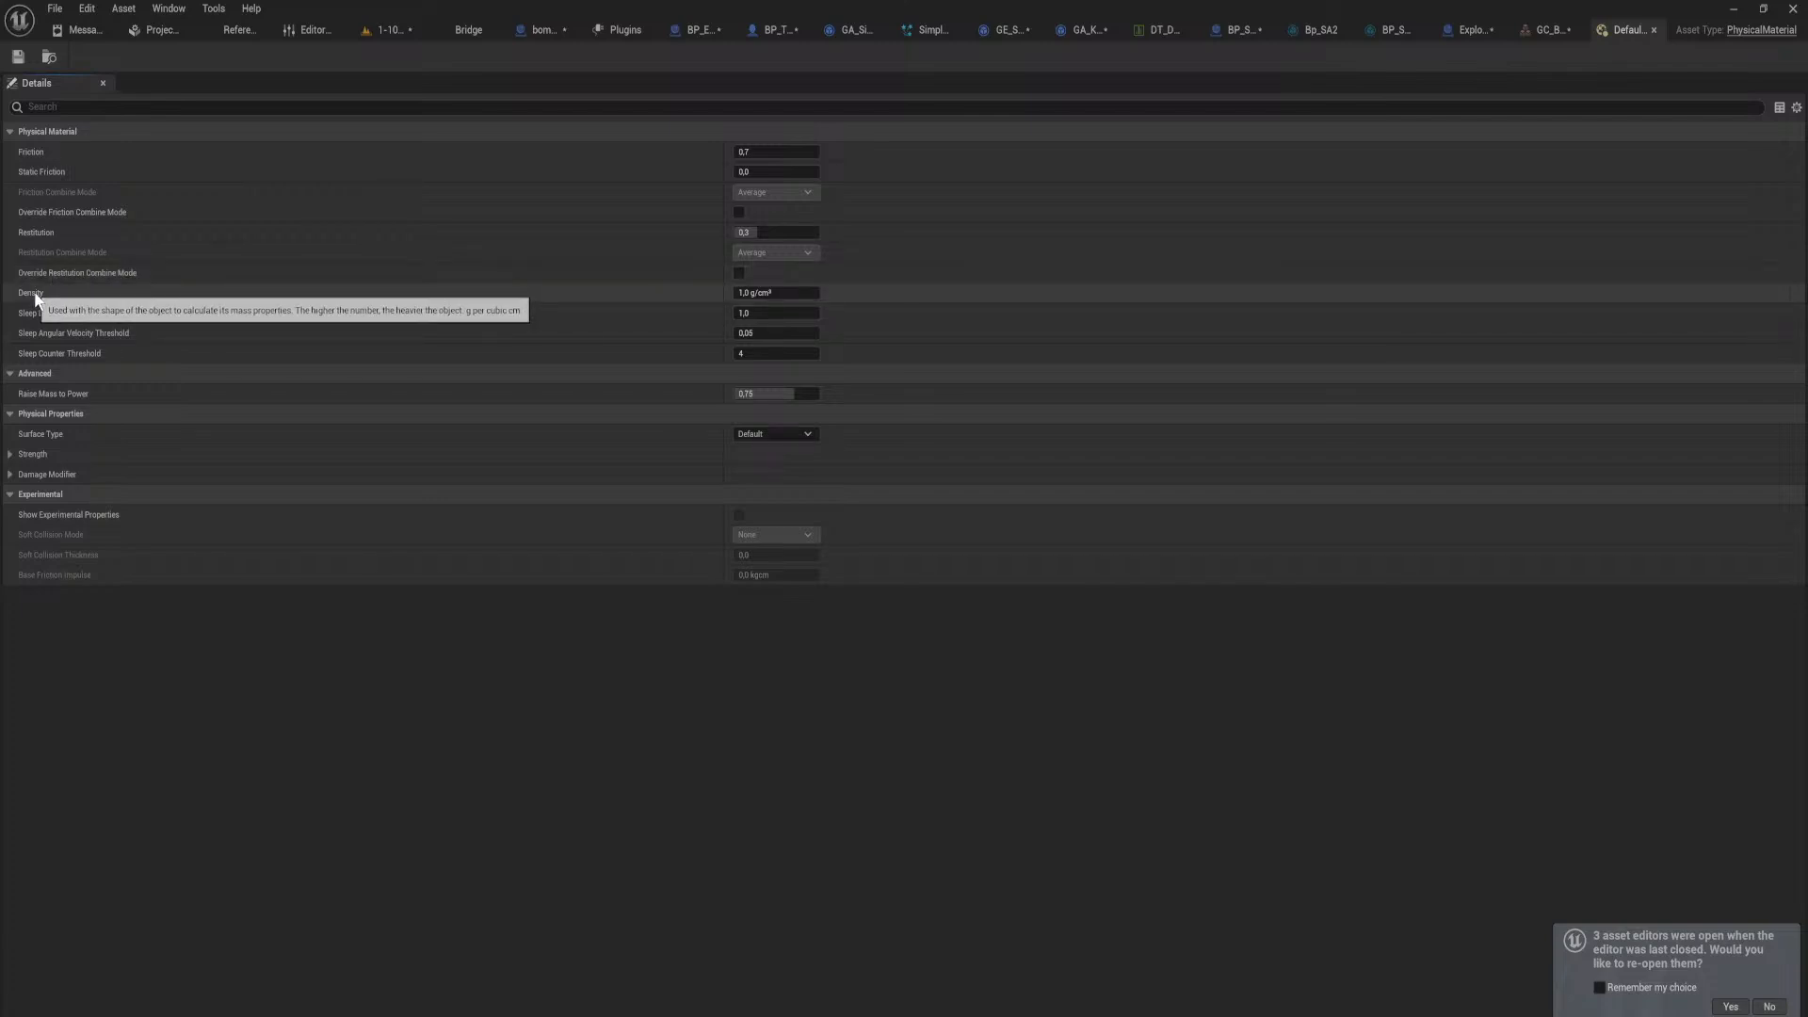
click(1527, 33)
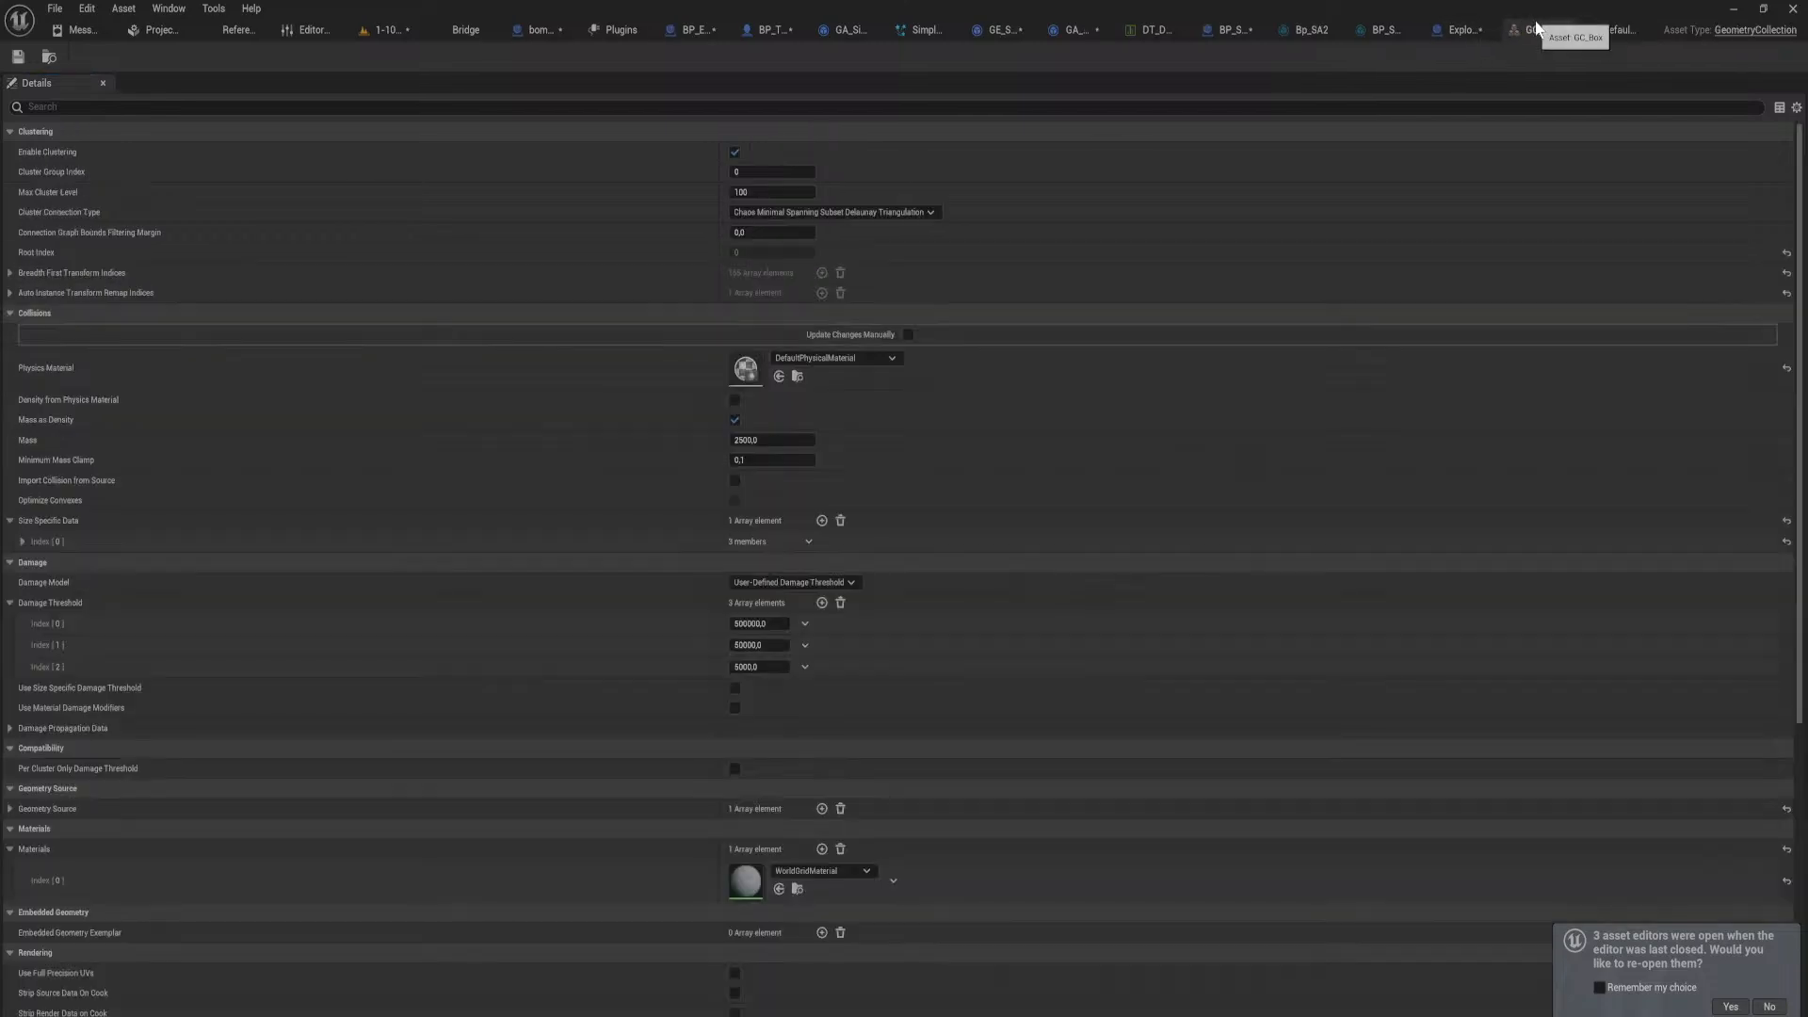
click(795, 373)
click(980, 321)
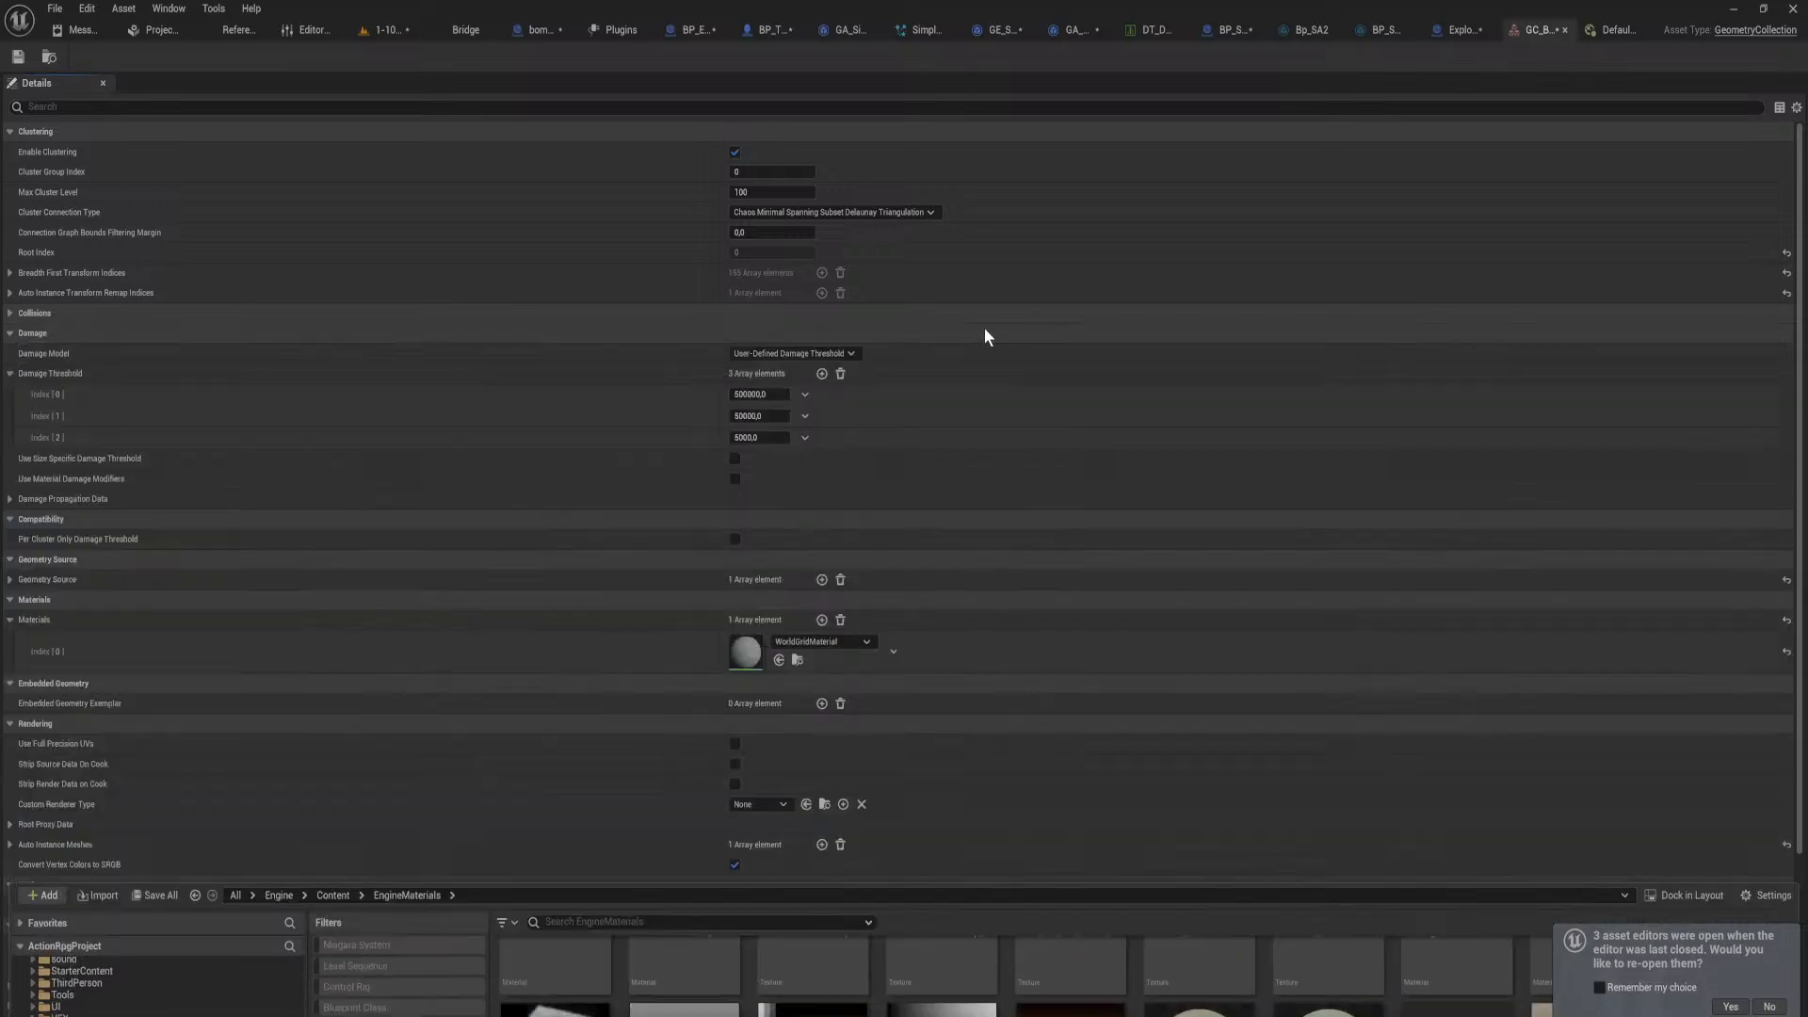
click(59, 324)
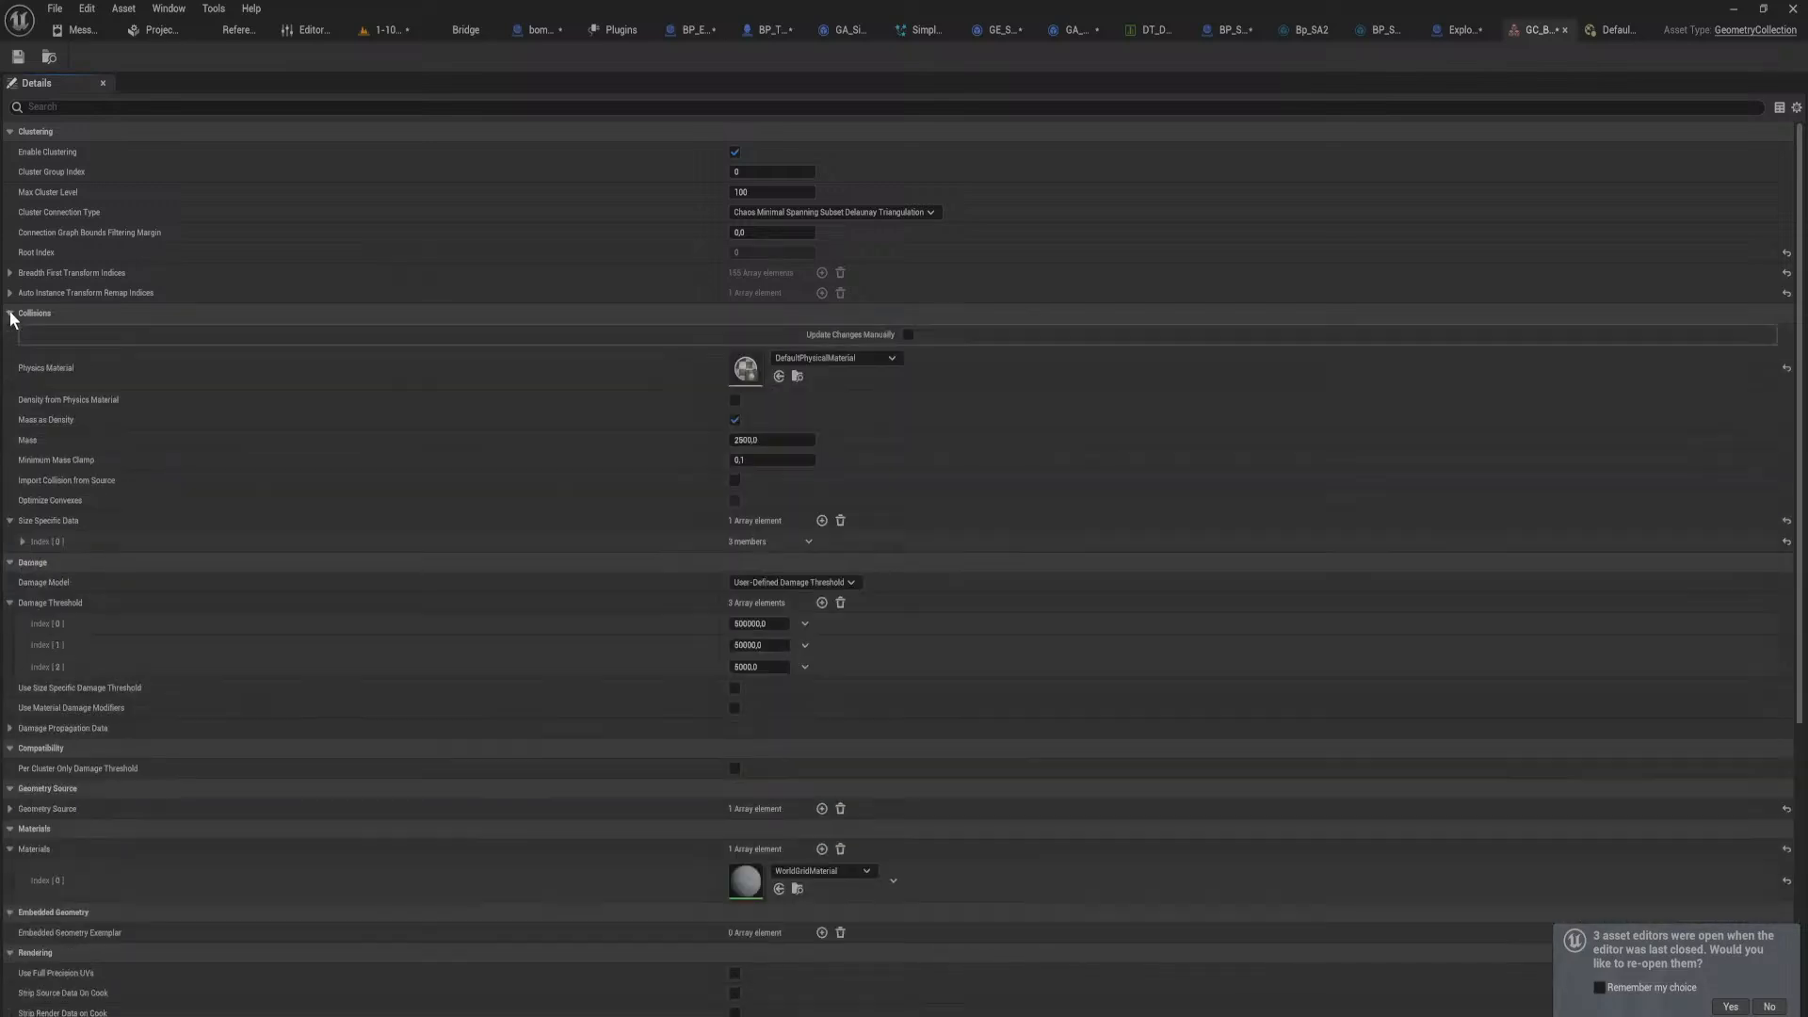
Step: Create a new physical material with a name starting with PHM, of class PhysicalMaterial, for the GC_Box collection's Physics Material
click(878, 358)
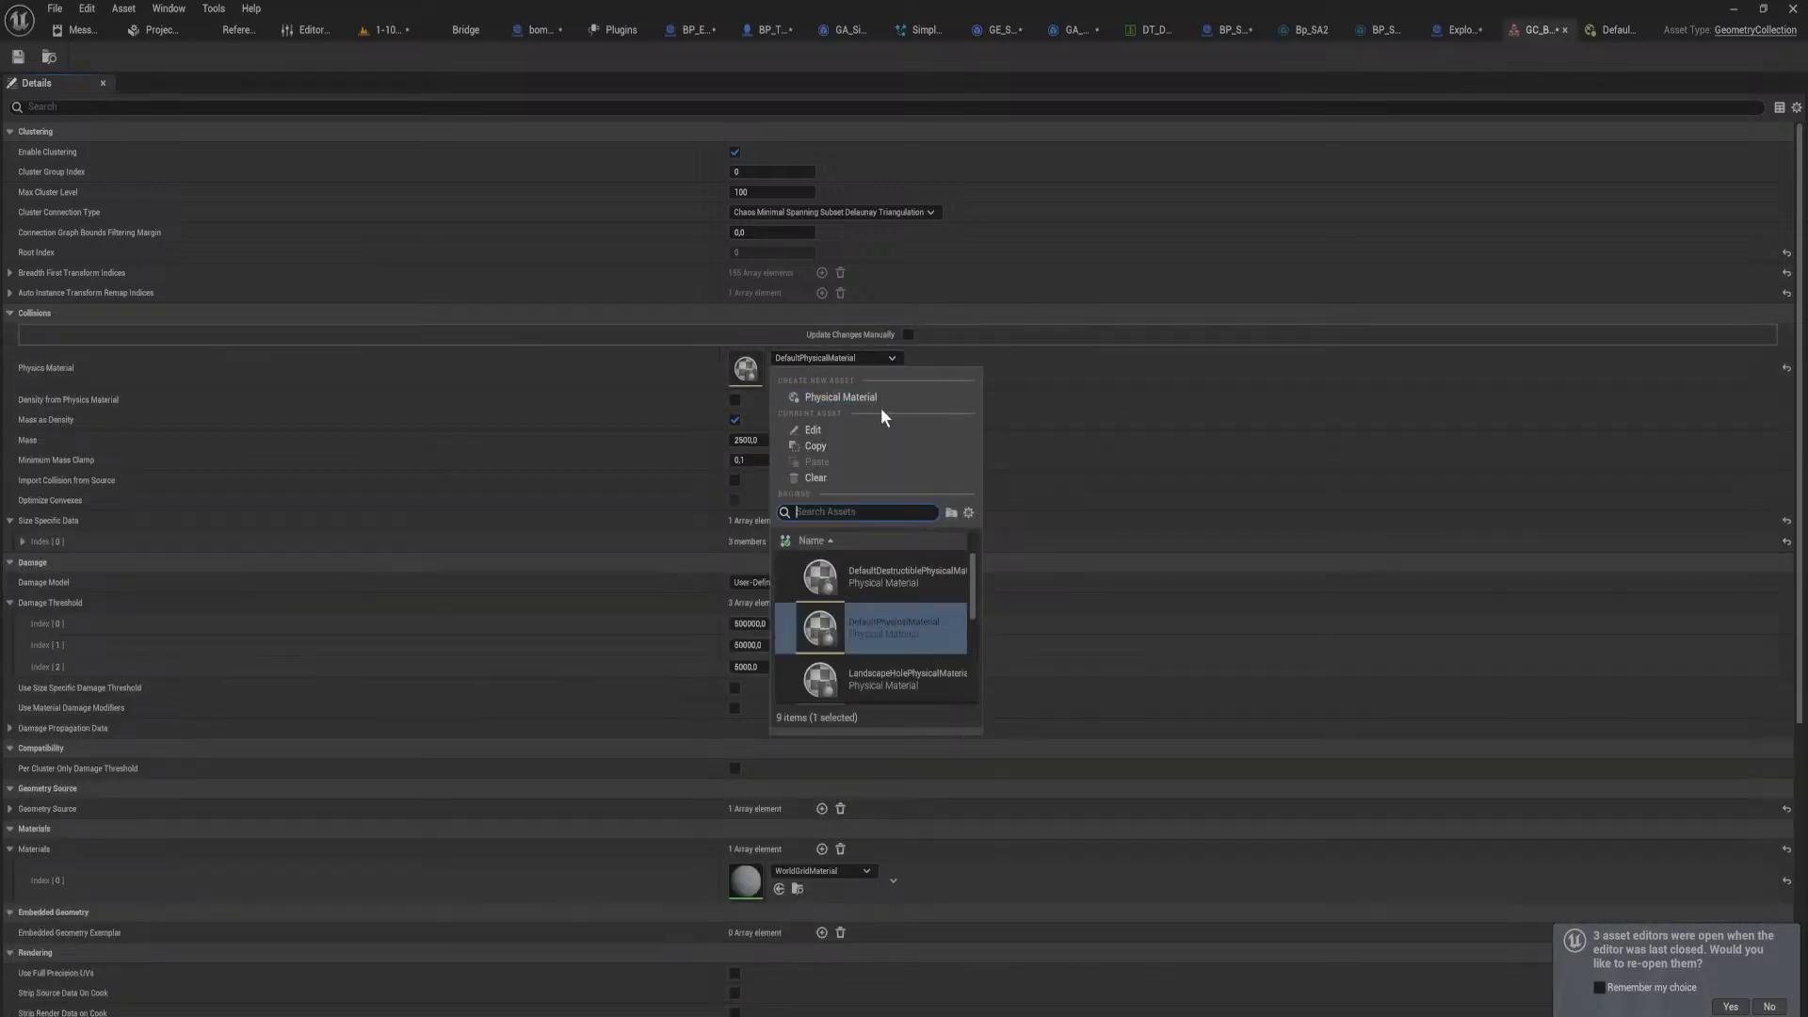
click(873, 395)
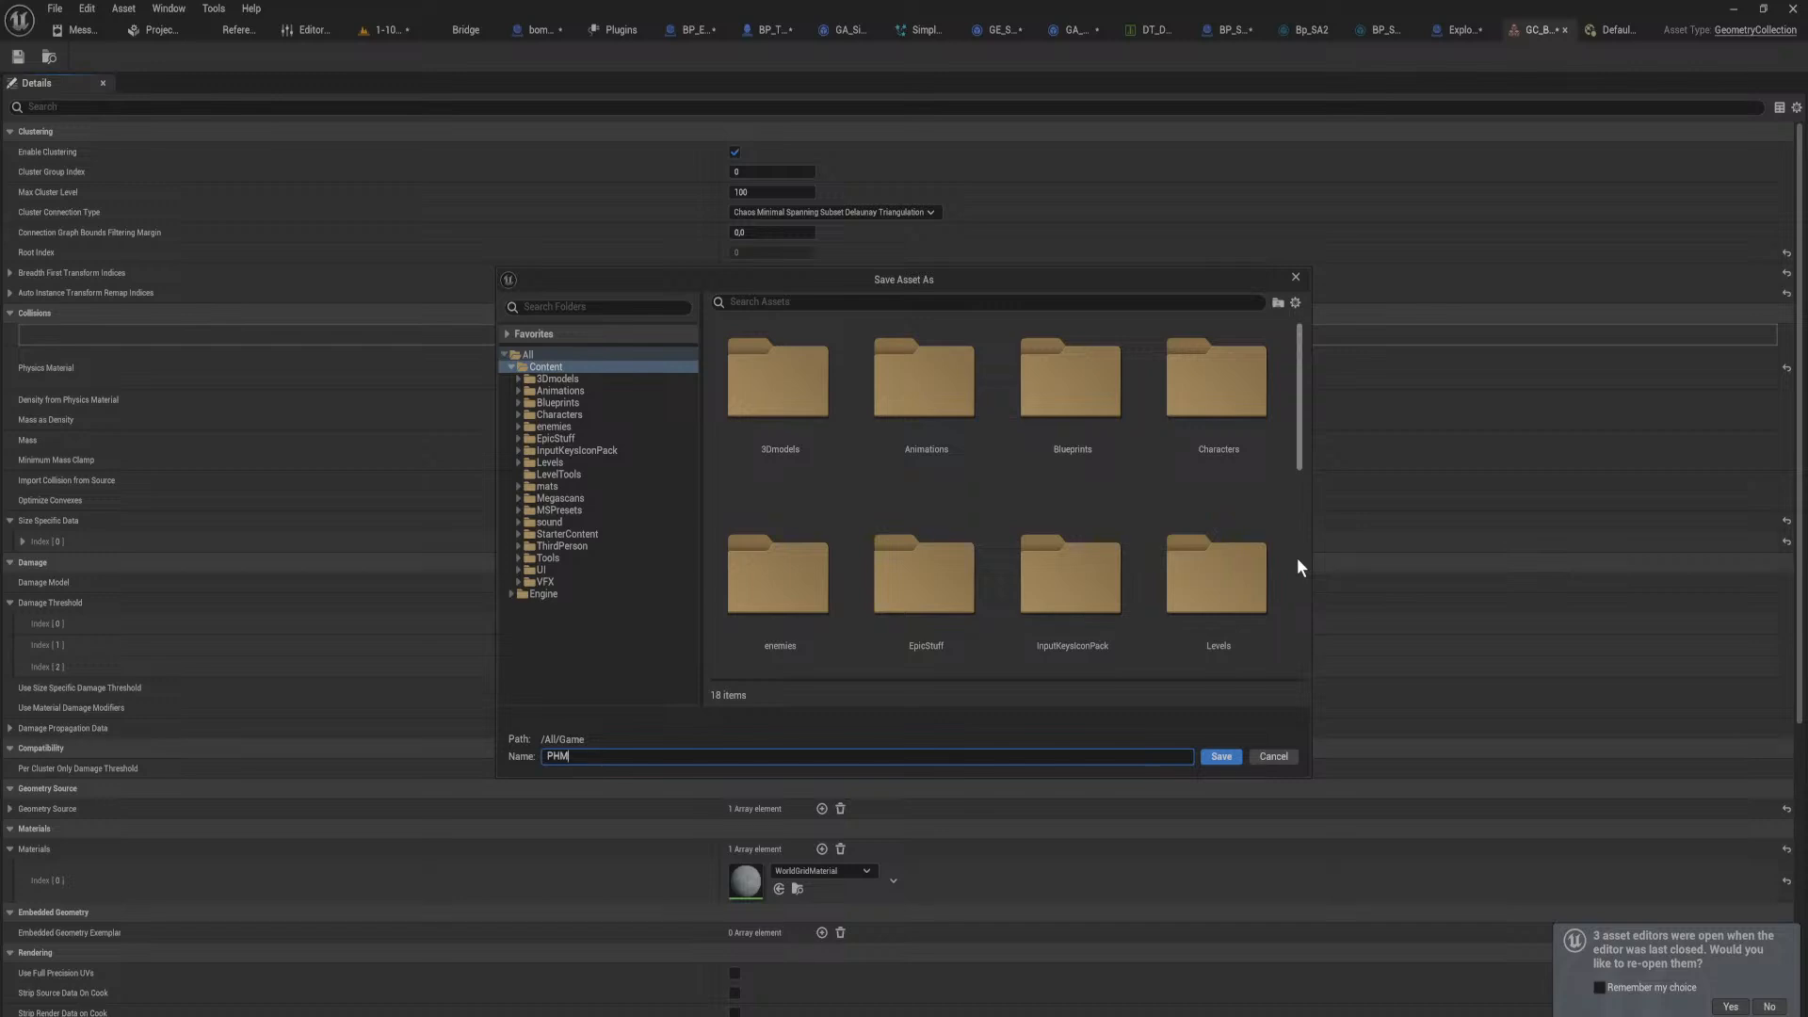
key(Return)
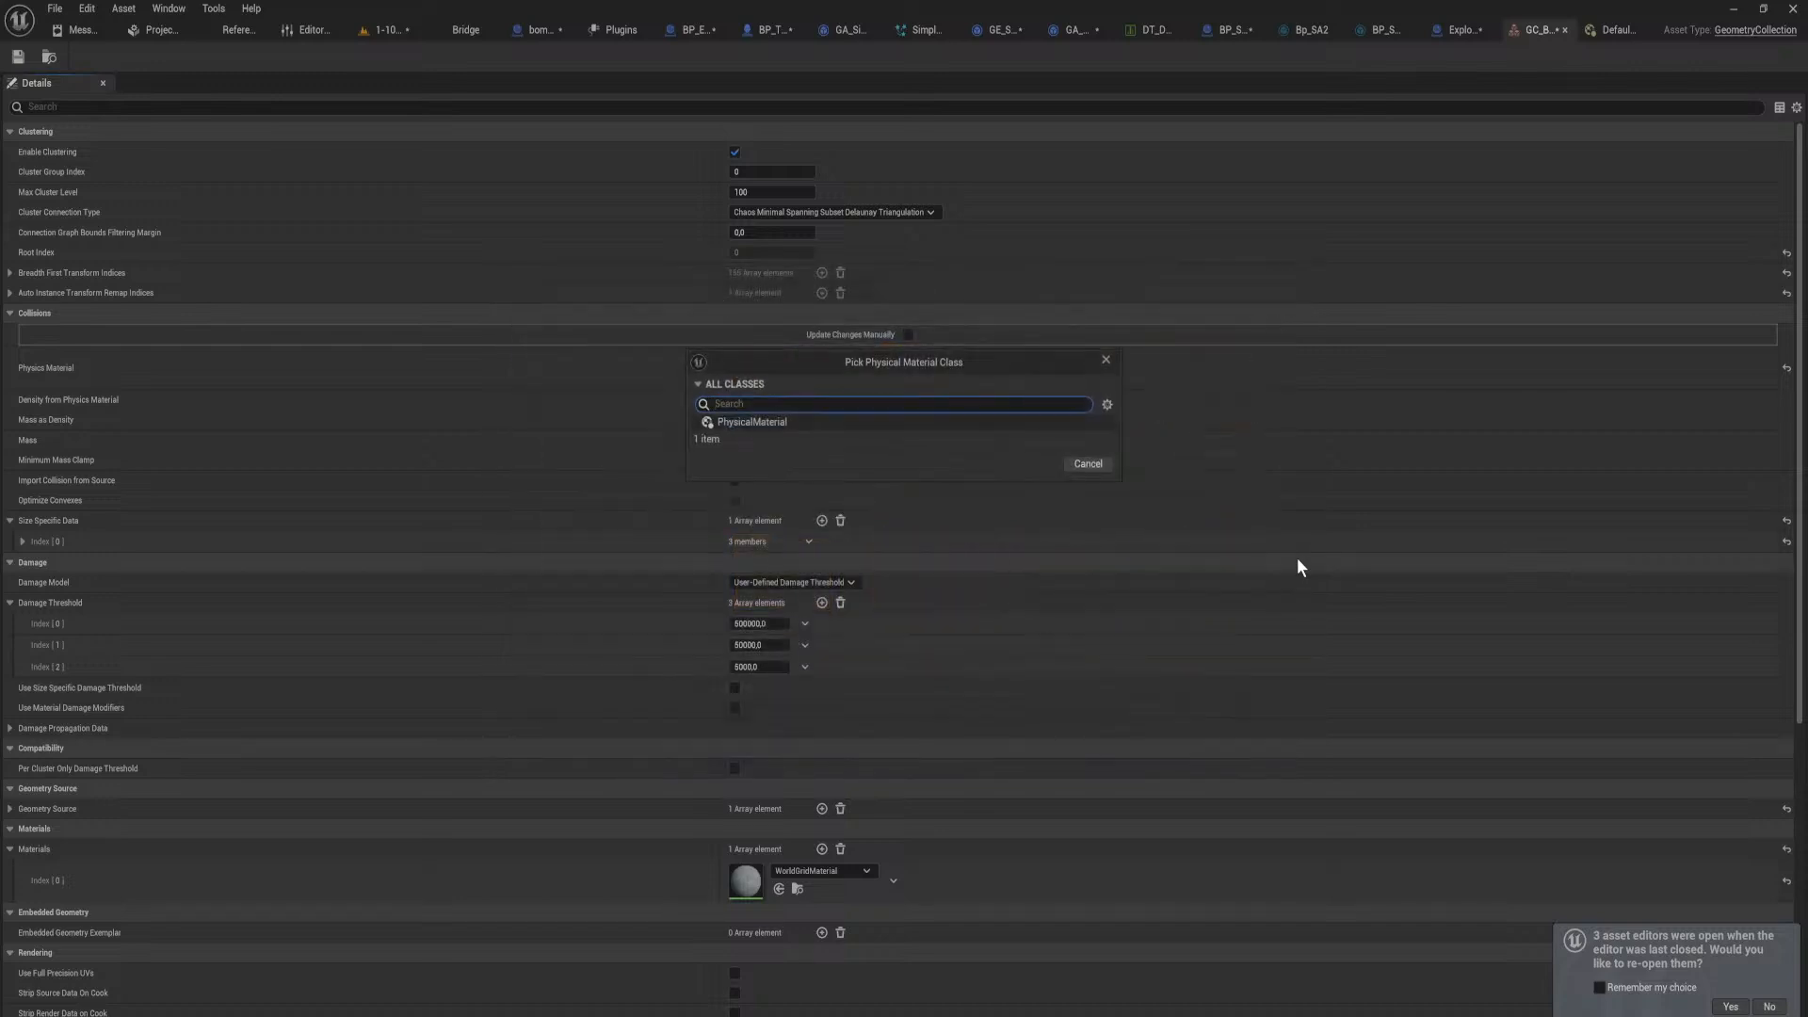
click(904, 422)
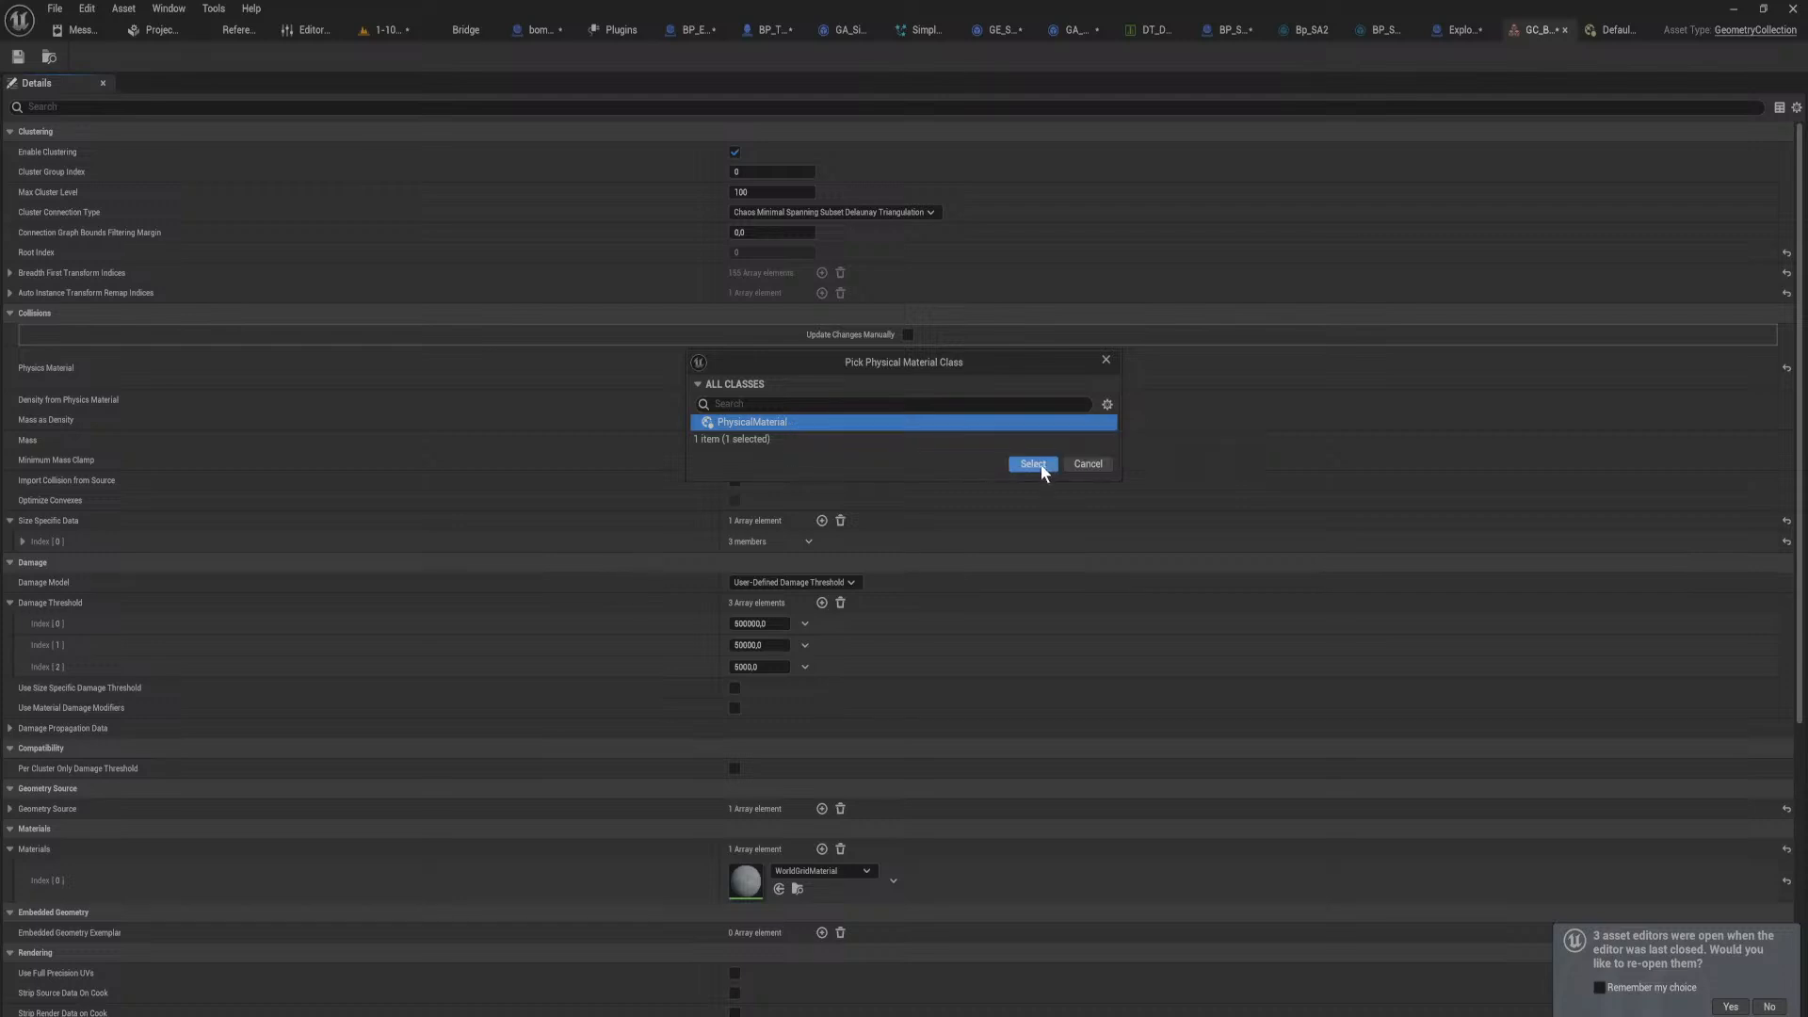
click(1030, 463)
Step: Open the new PHM physical material and set its Density to 15 g/cm³
double_click(744, 371)
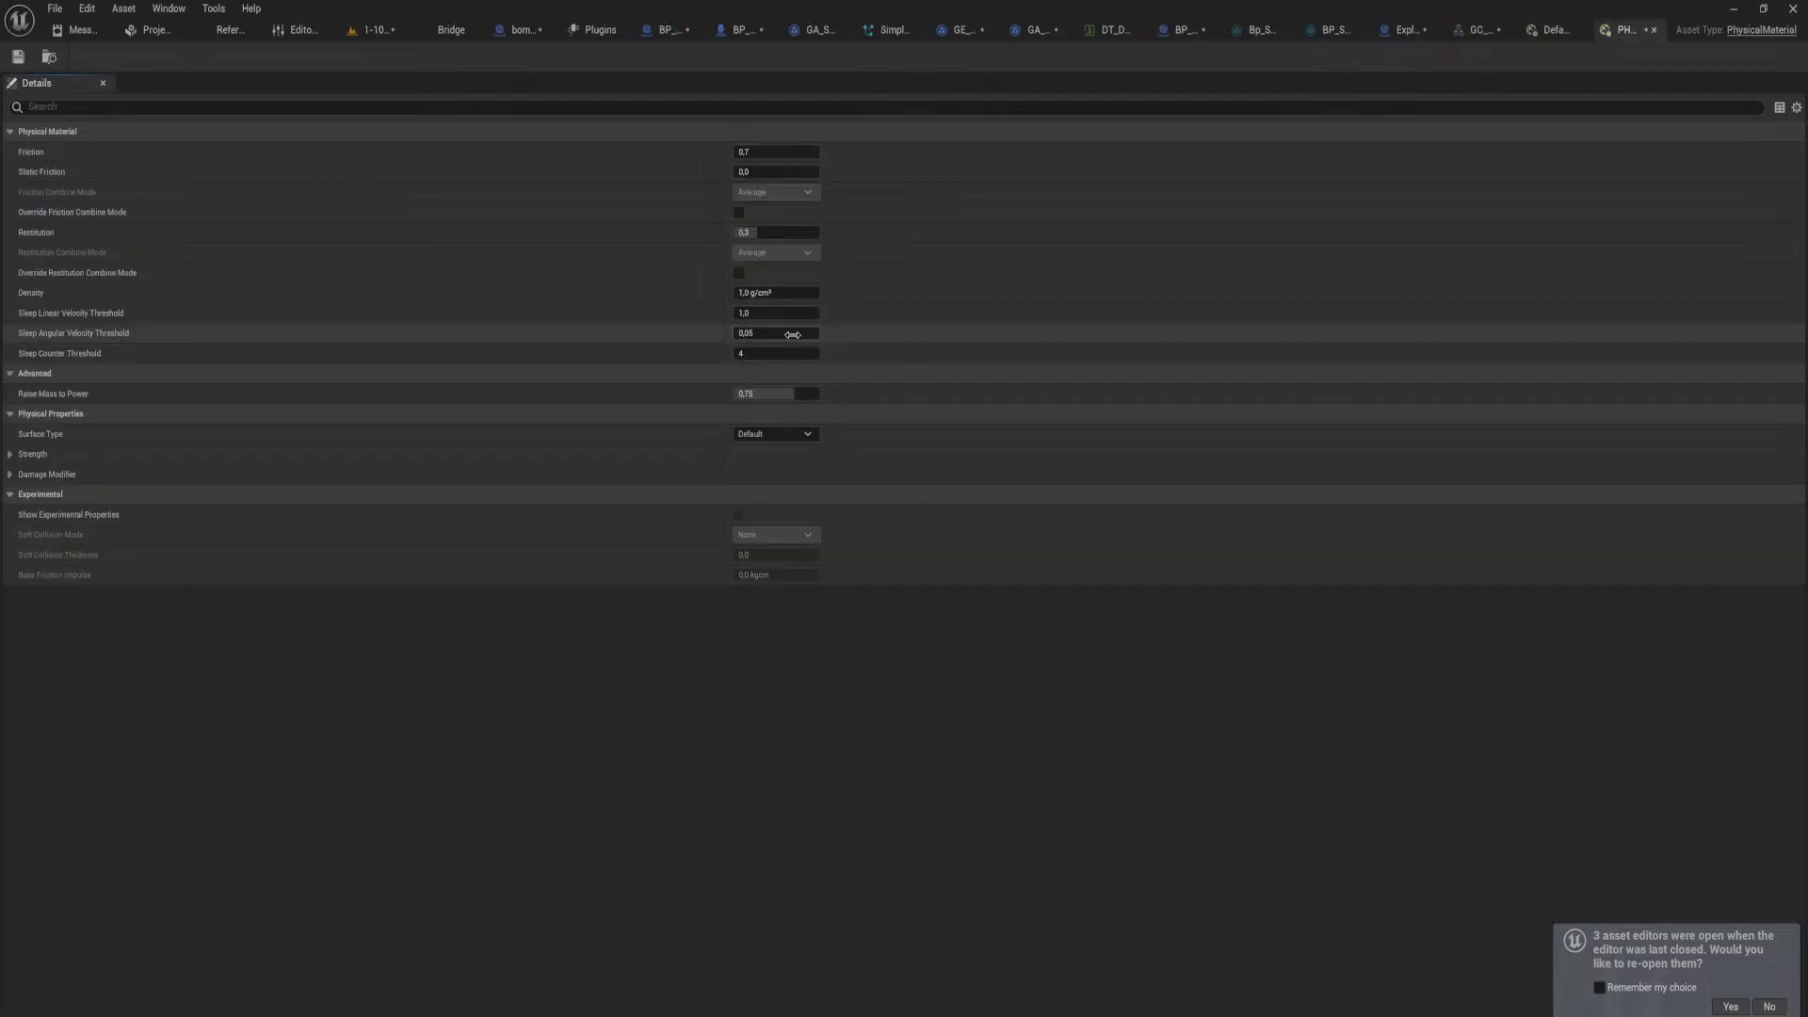
click(768, 293)
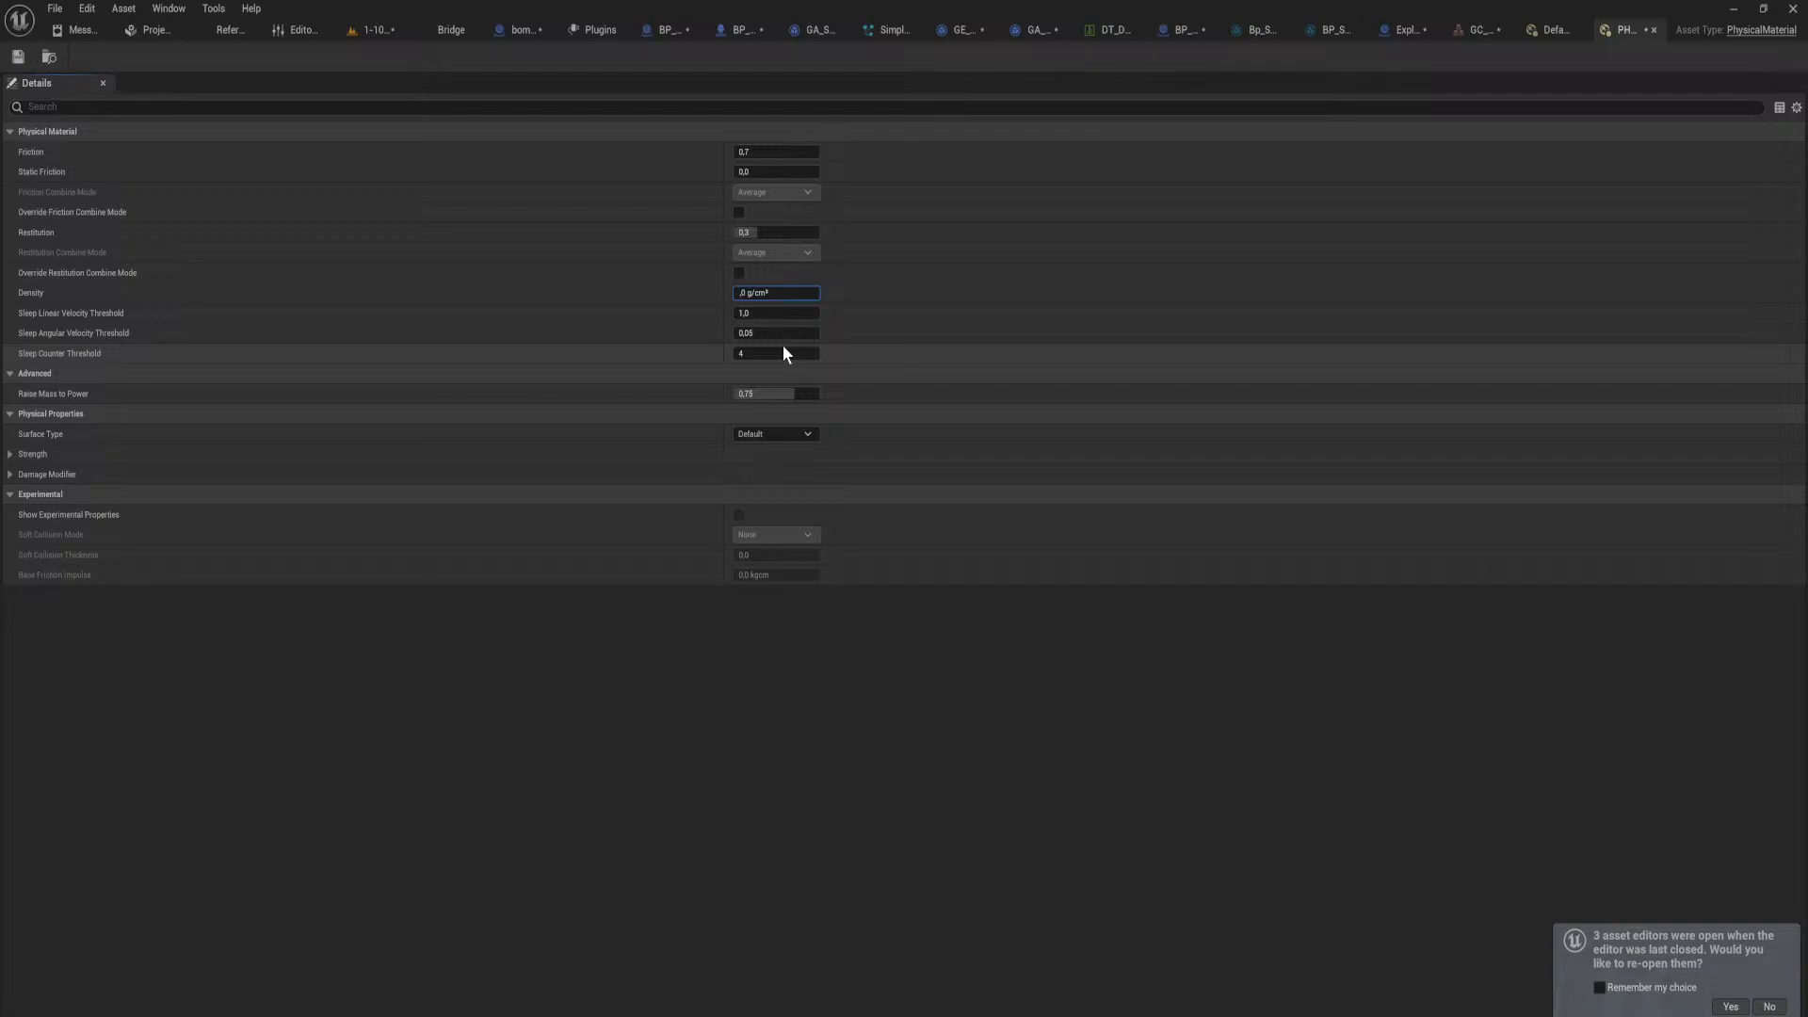
text(15)
key(Return)
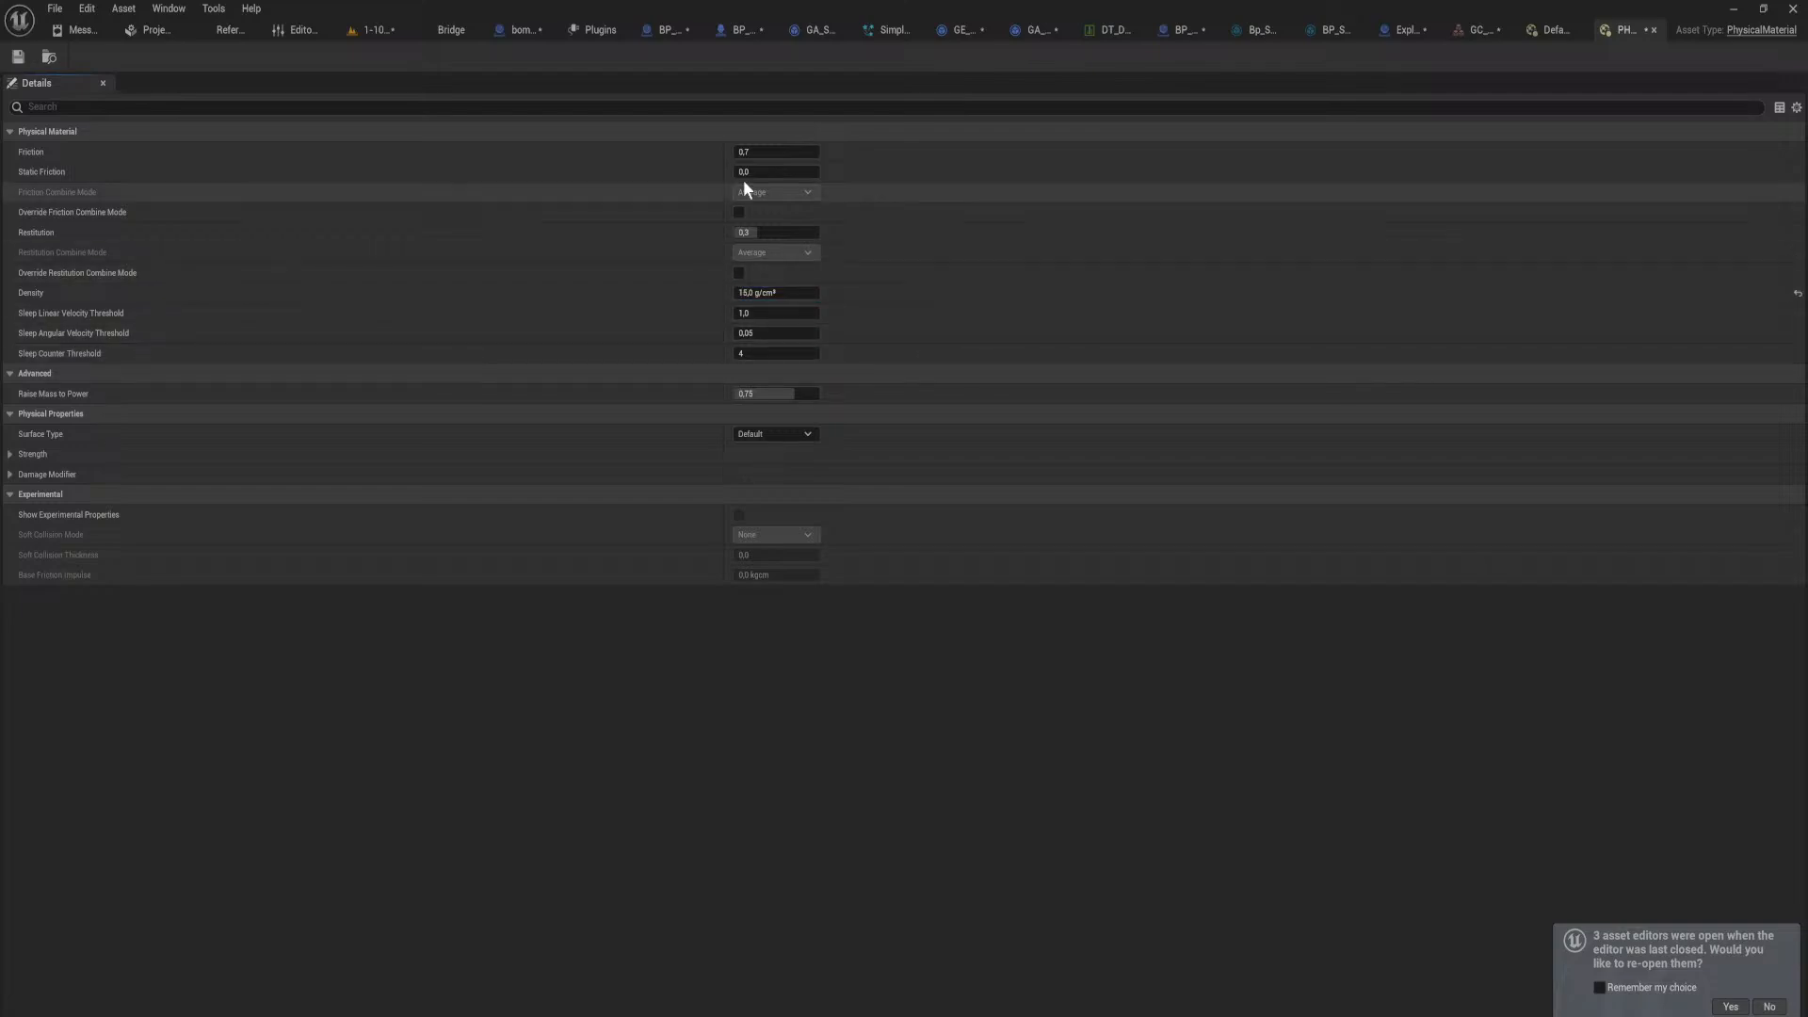
Step: Return to the level, play-test the GC_Box wall with the denser physical material, and end the session
click(373, 30)
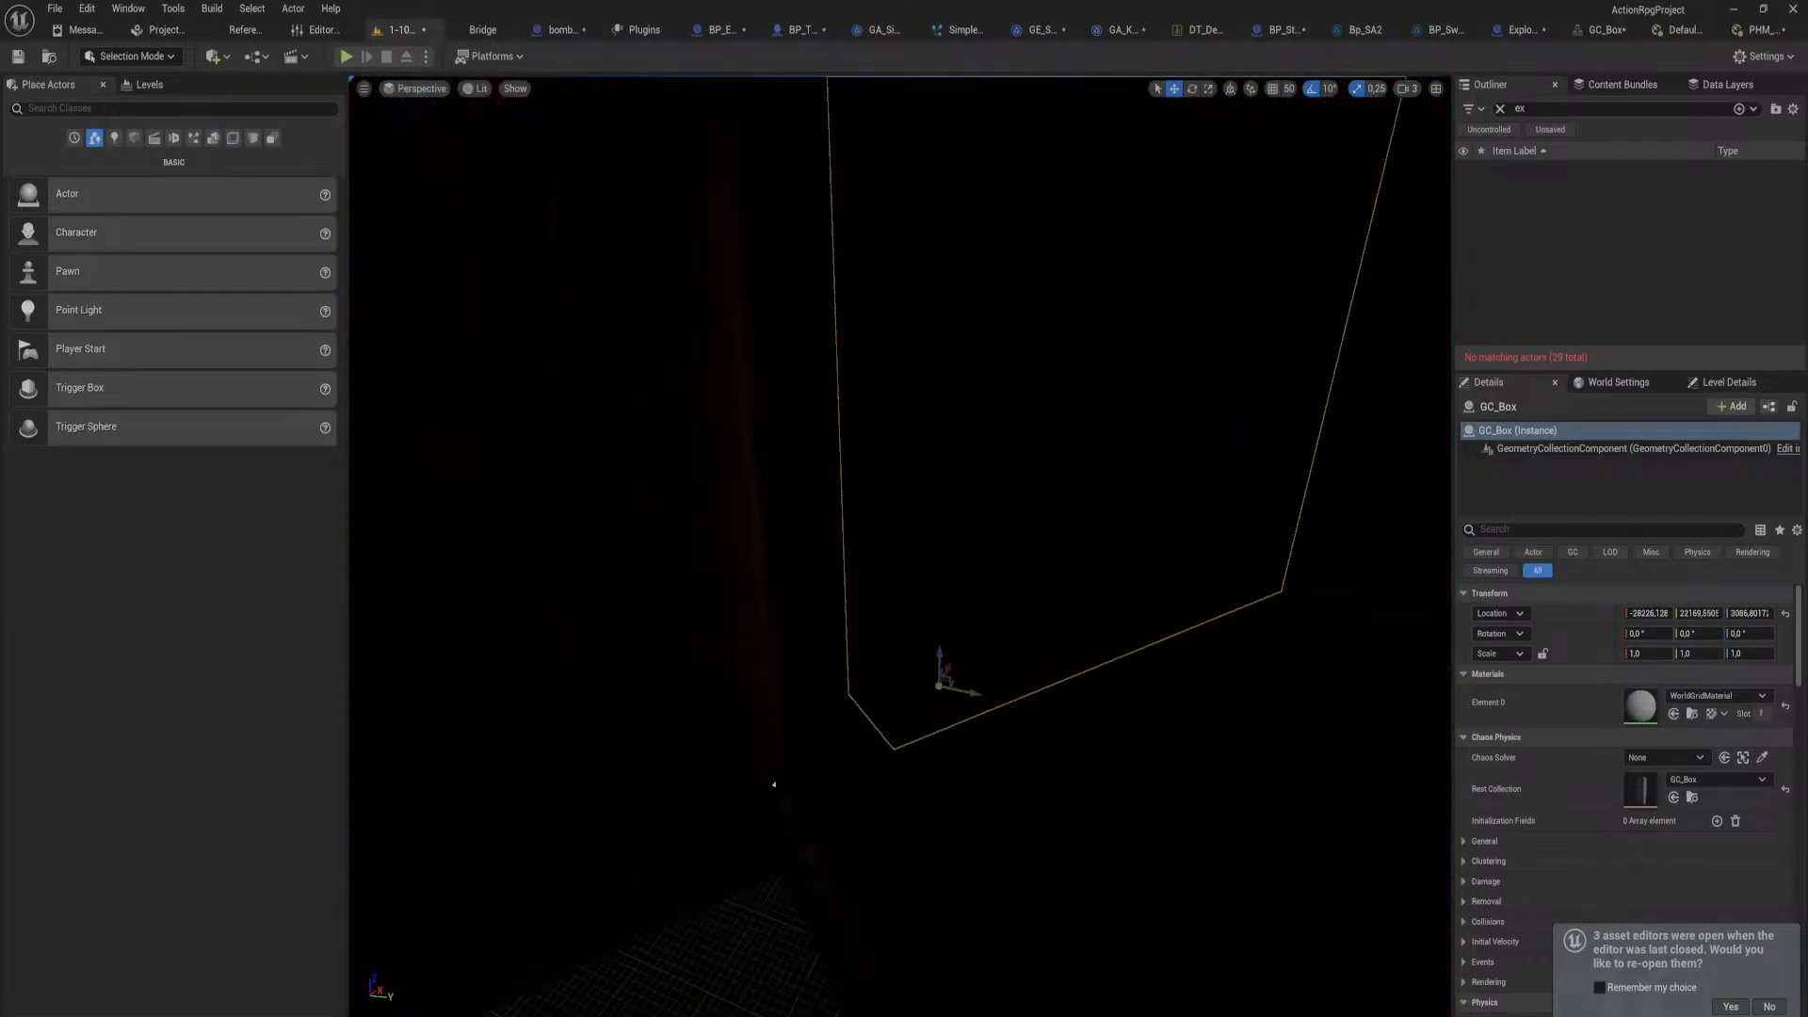
right_drag(791, 211, 791, 211)
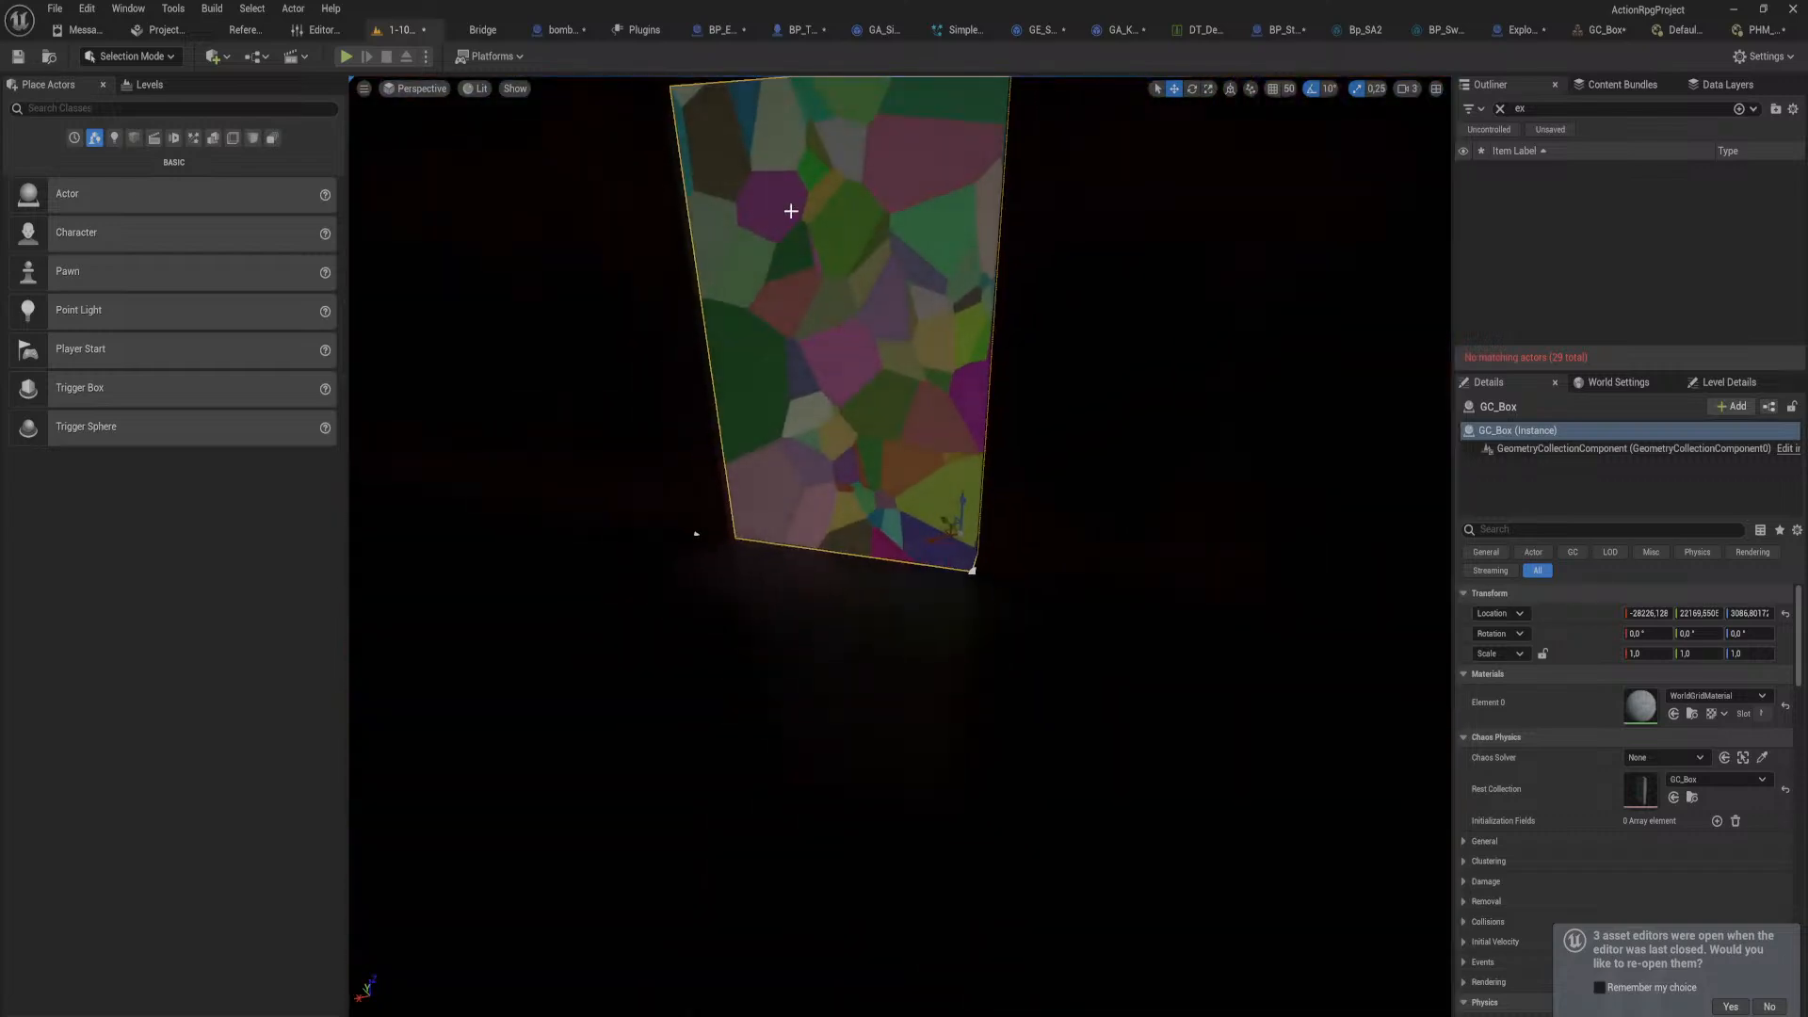
click(346, 56)
key(w)
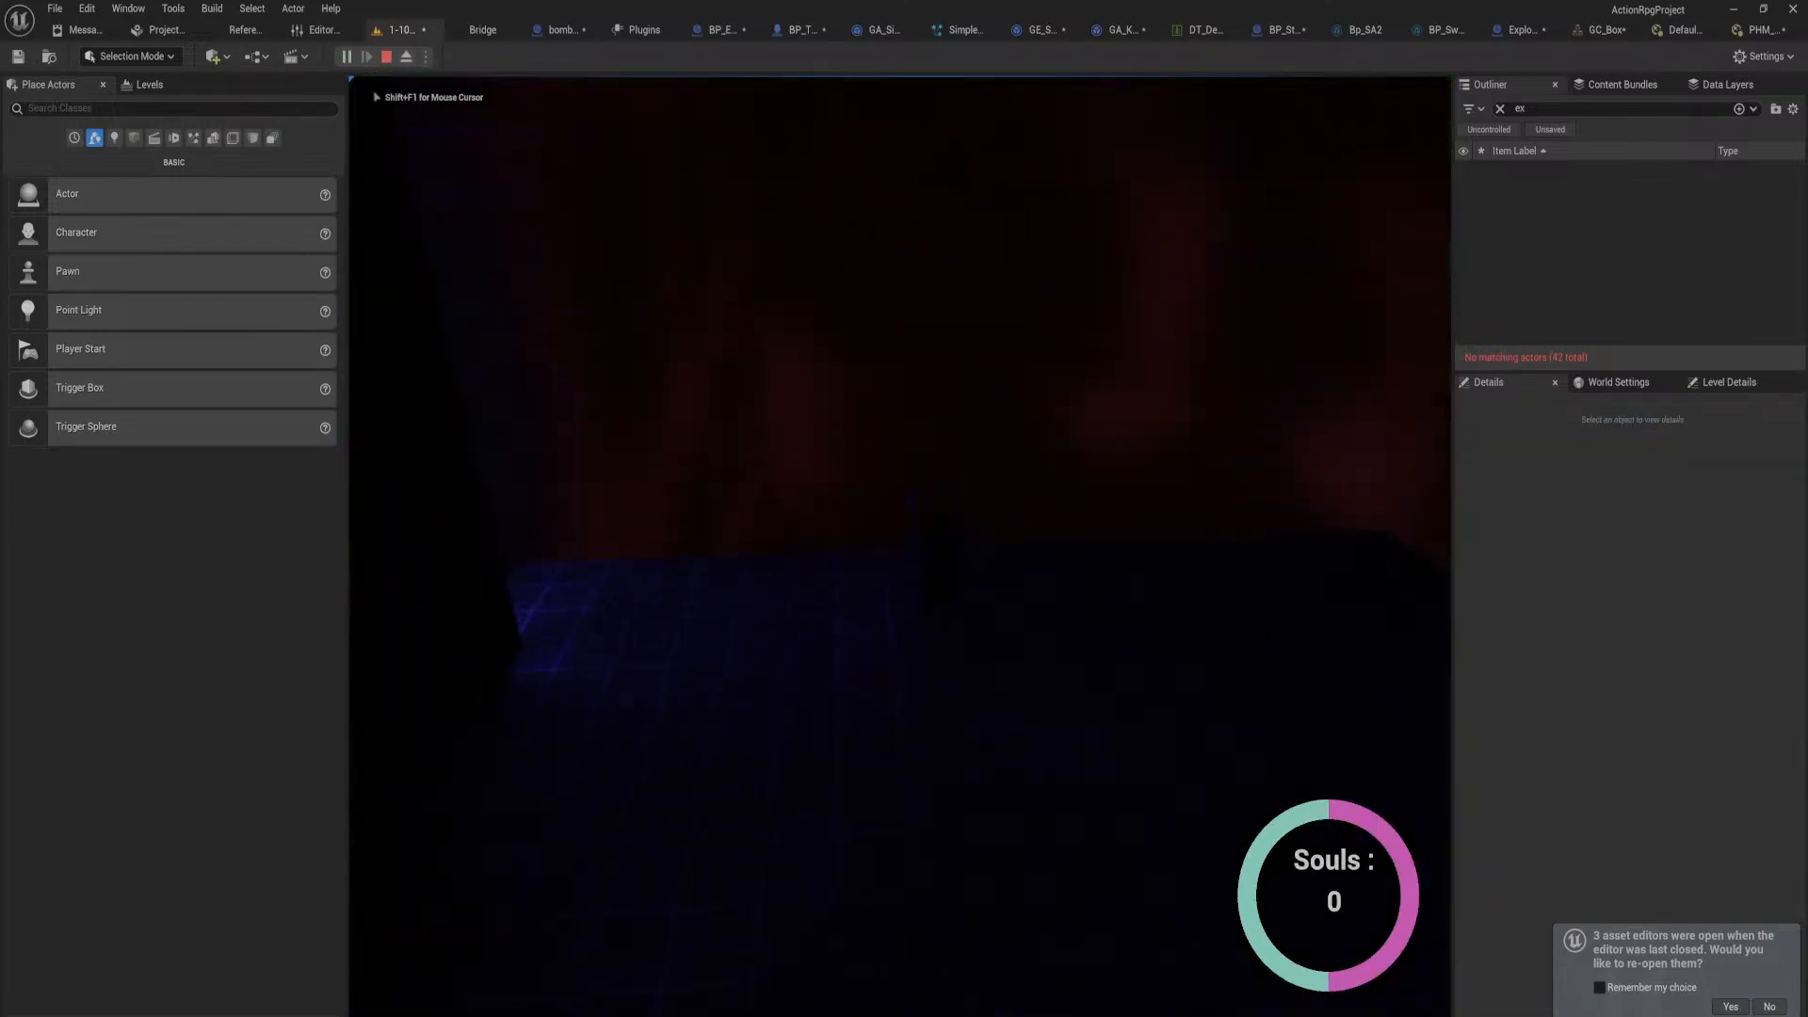
key(w)
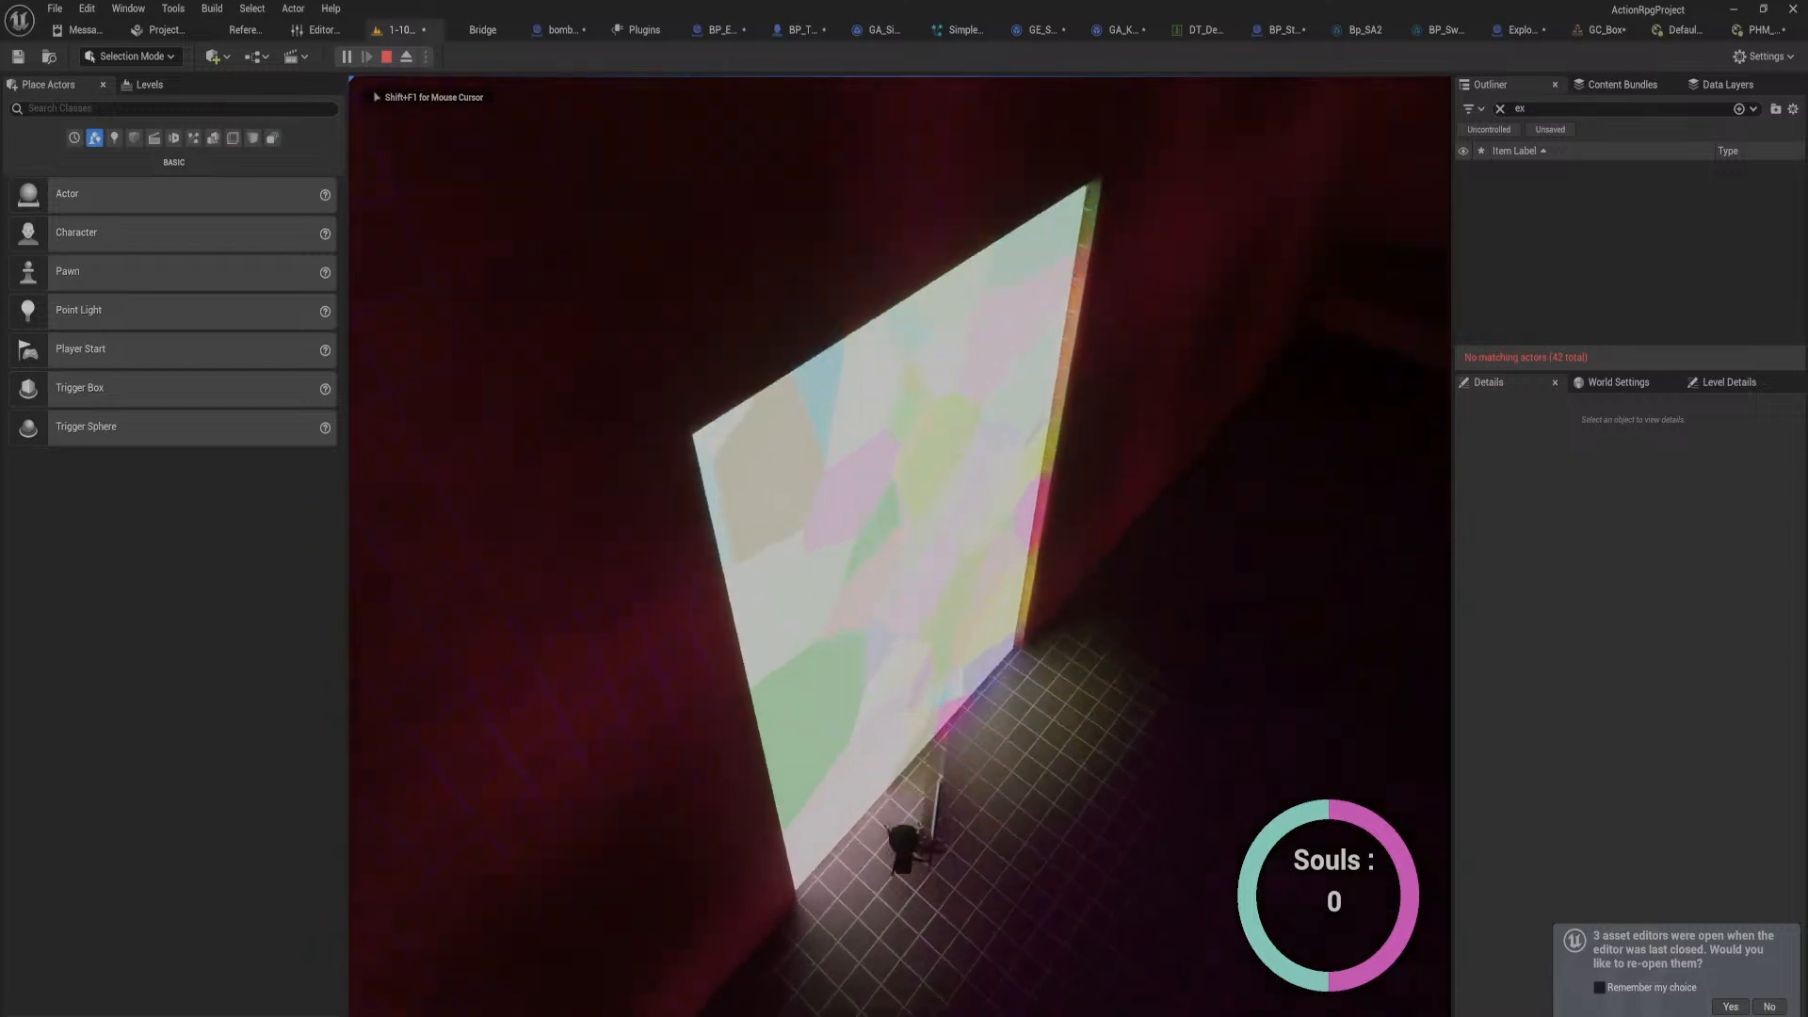
key(Escape)
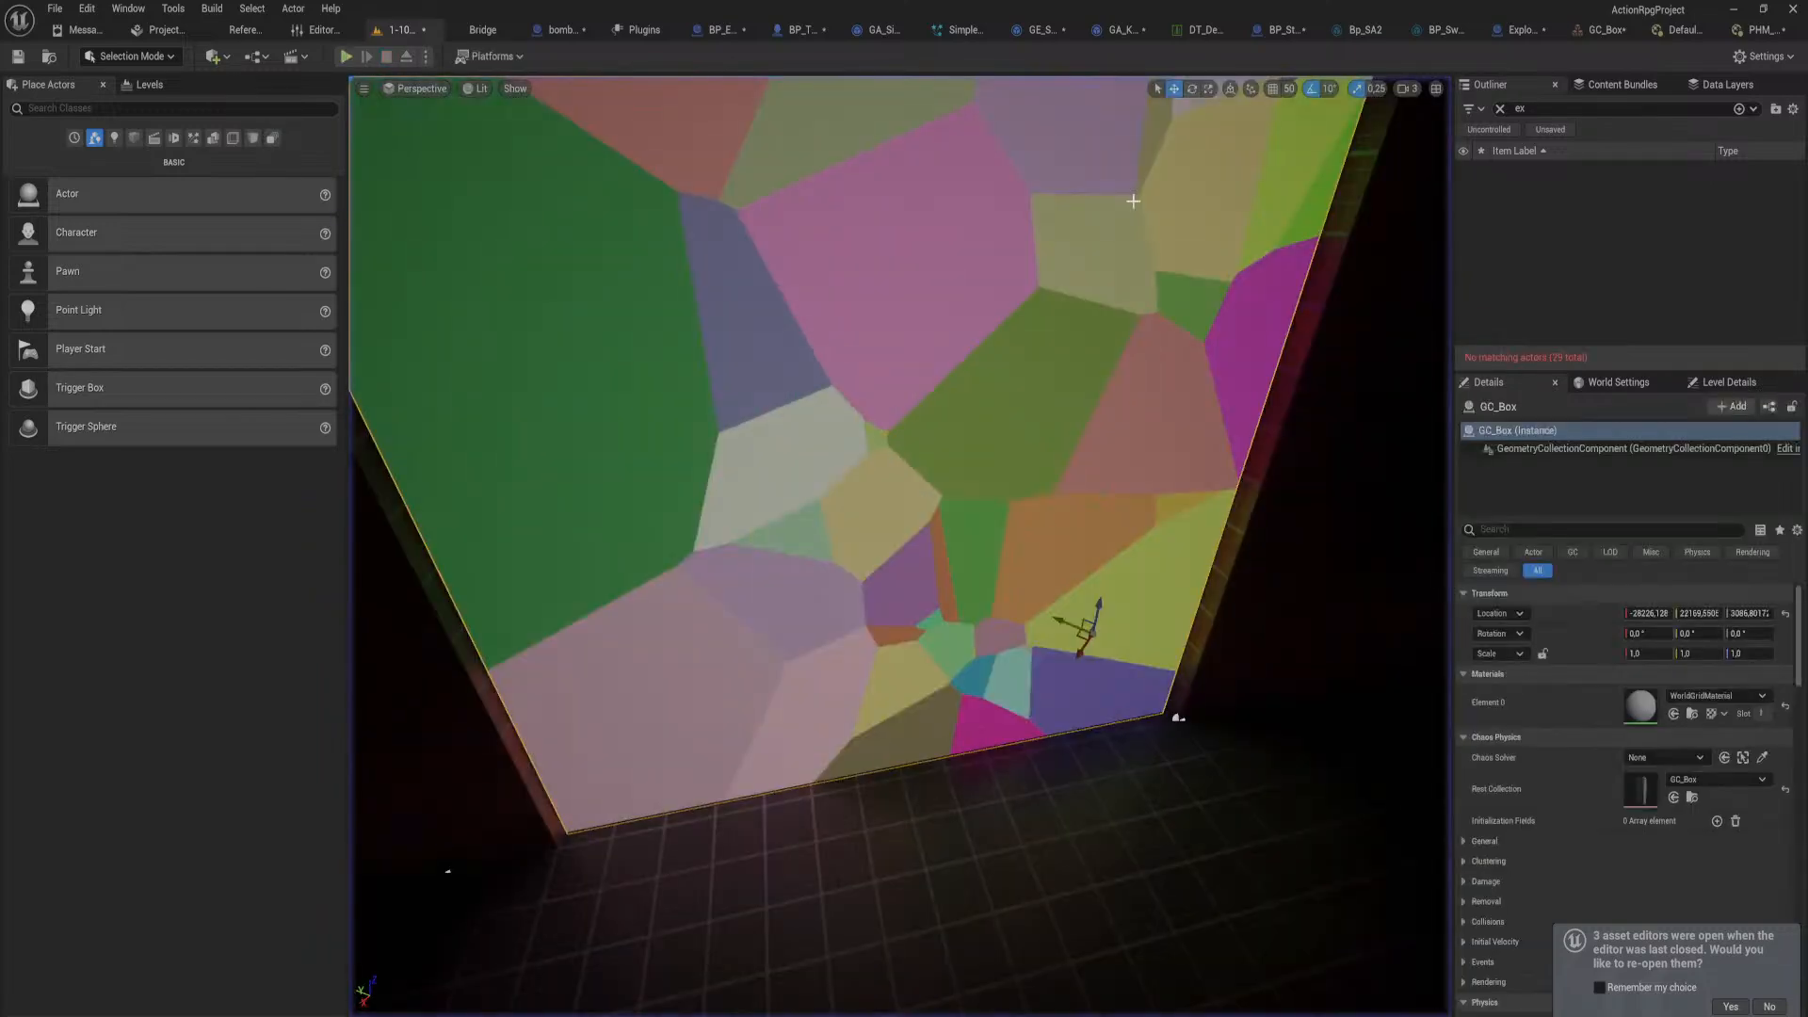
Step: Open the PHM physical material and examine its Strength properties
click(1739, 33)
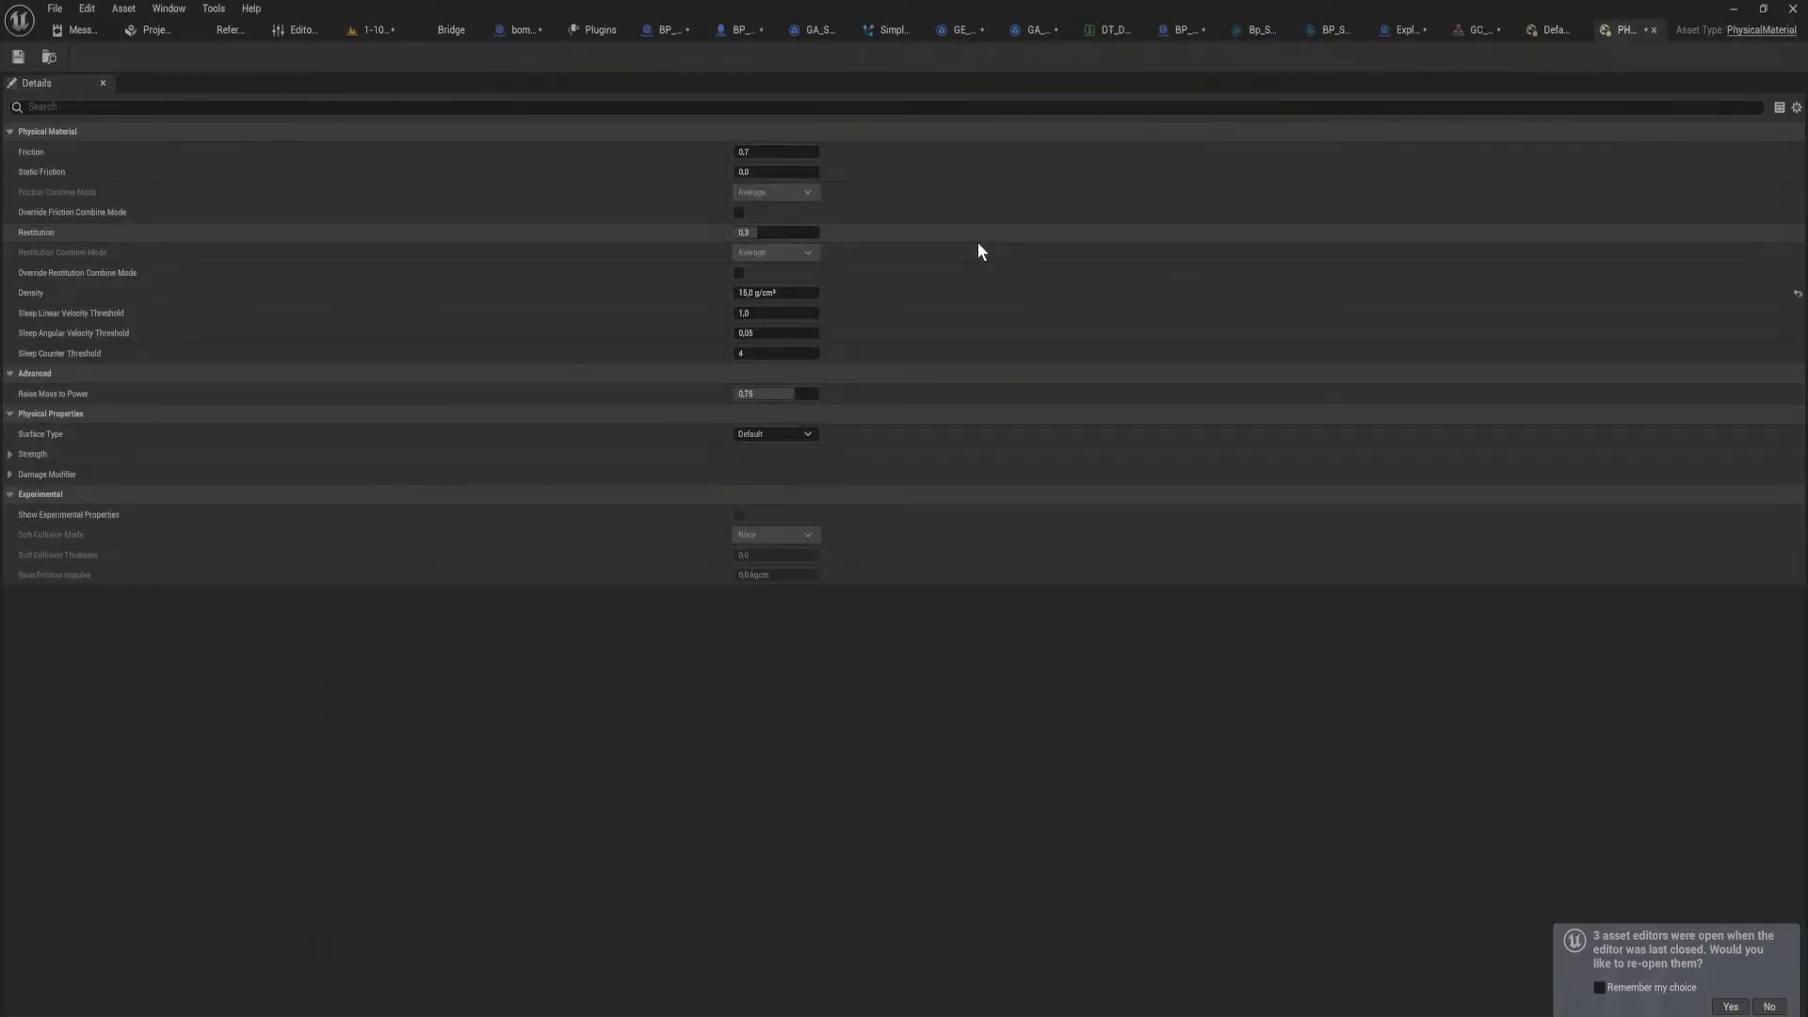
click(783, 438)
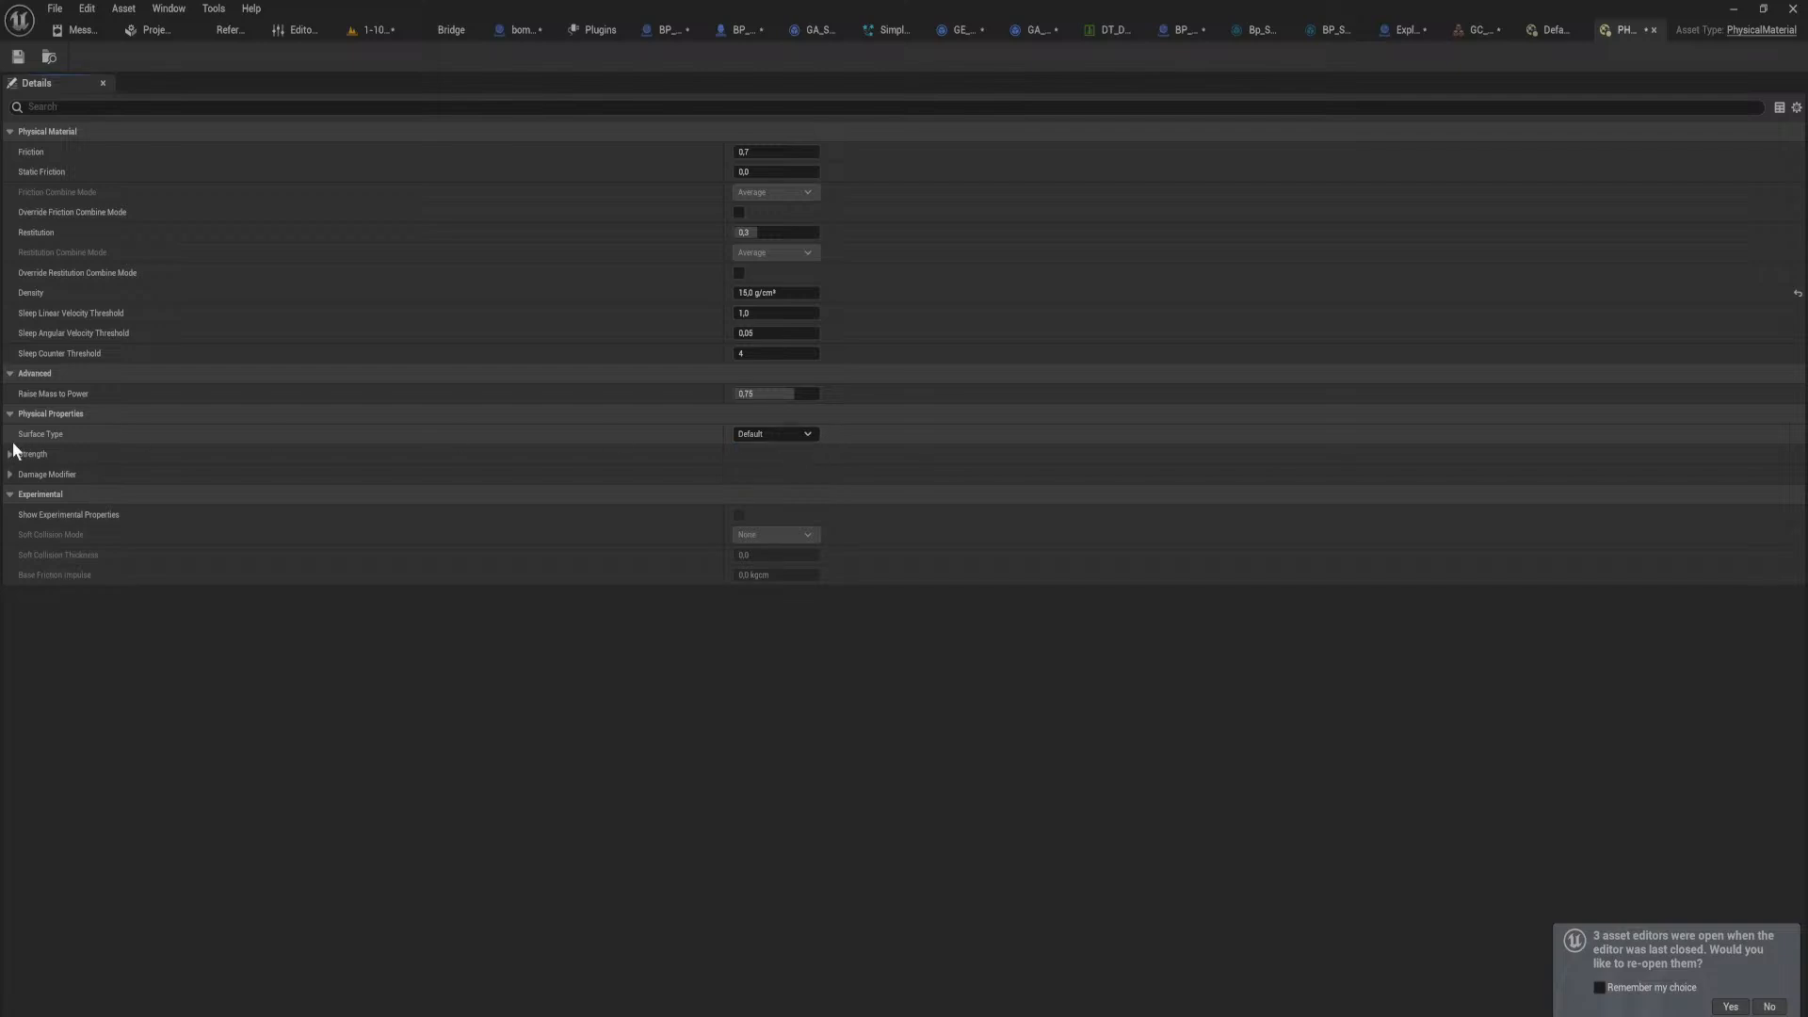
click(10, 453)
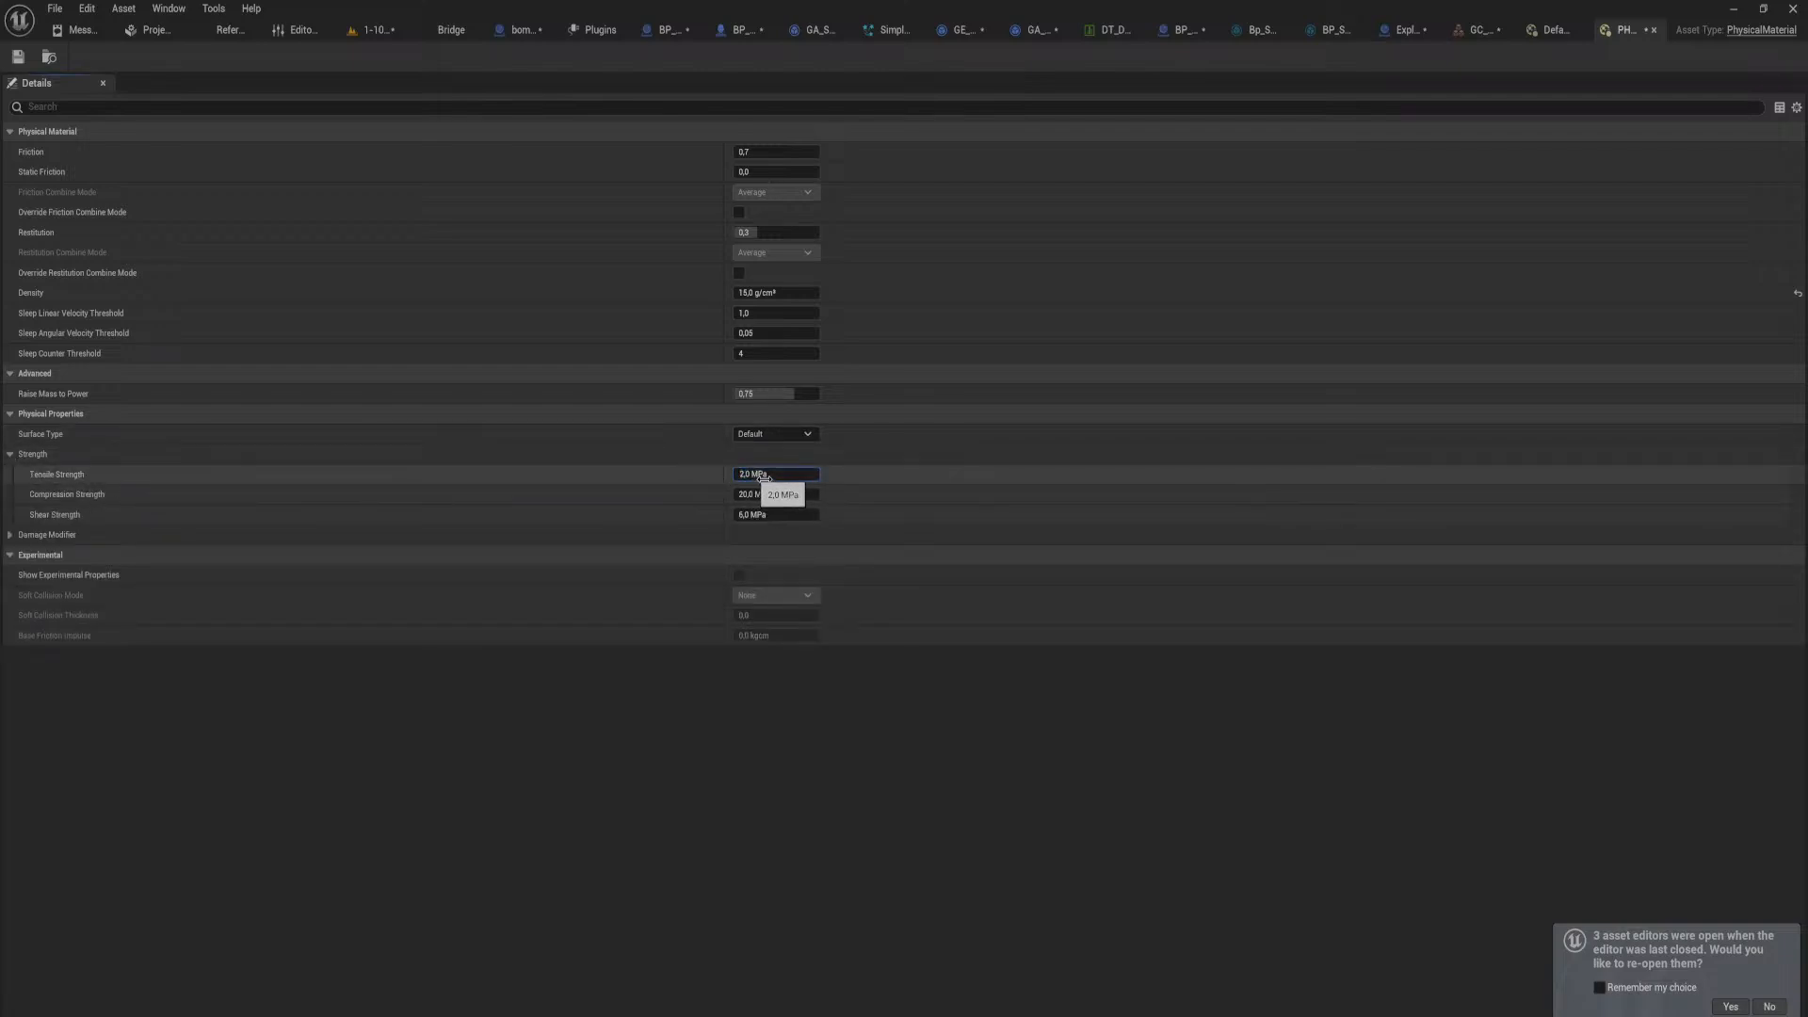
Step: Look through the GC_Box collection's properties and search them for "str"
click(1496, 33)
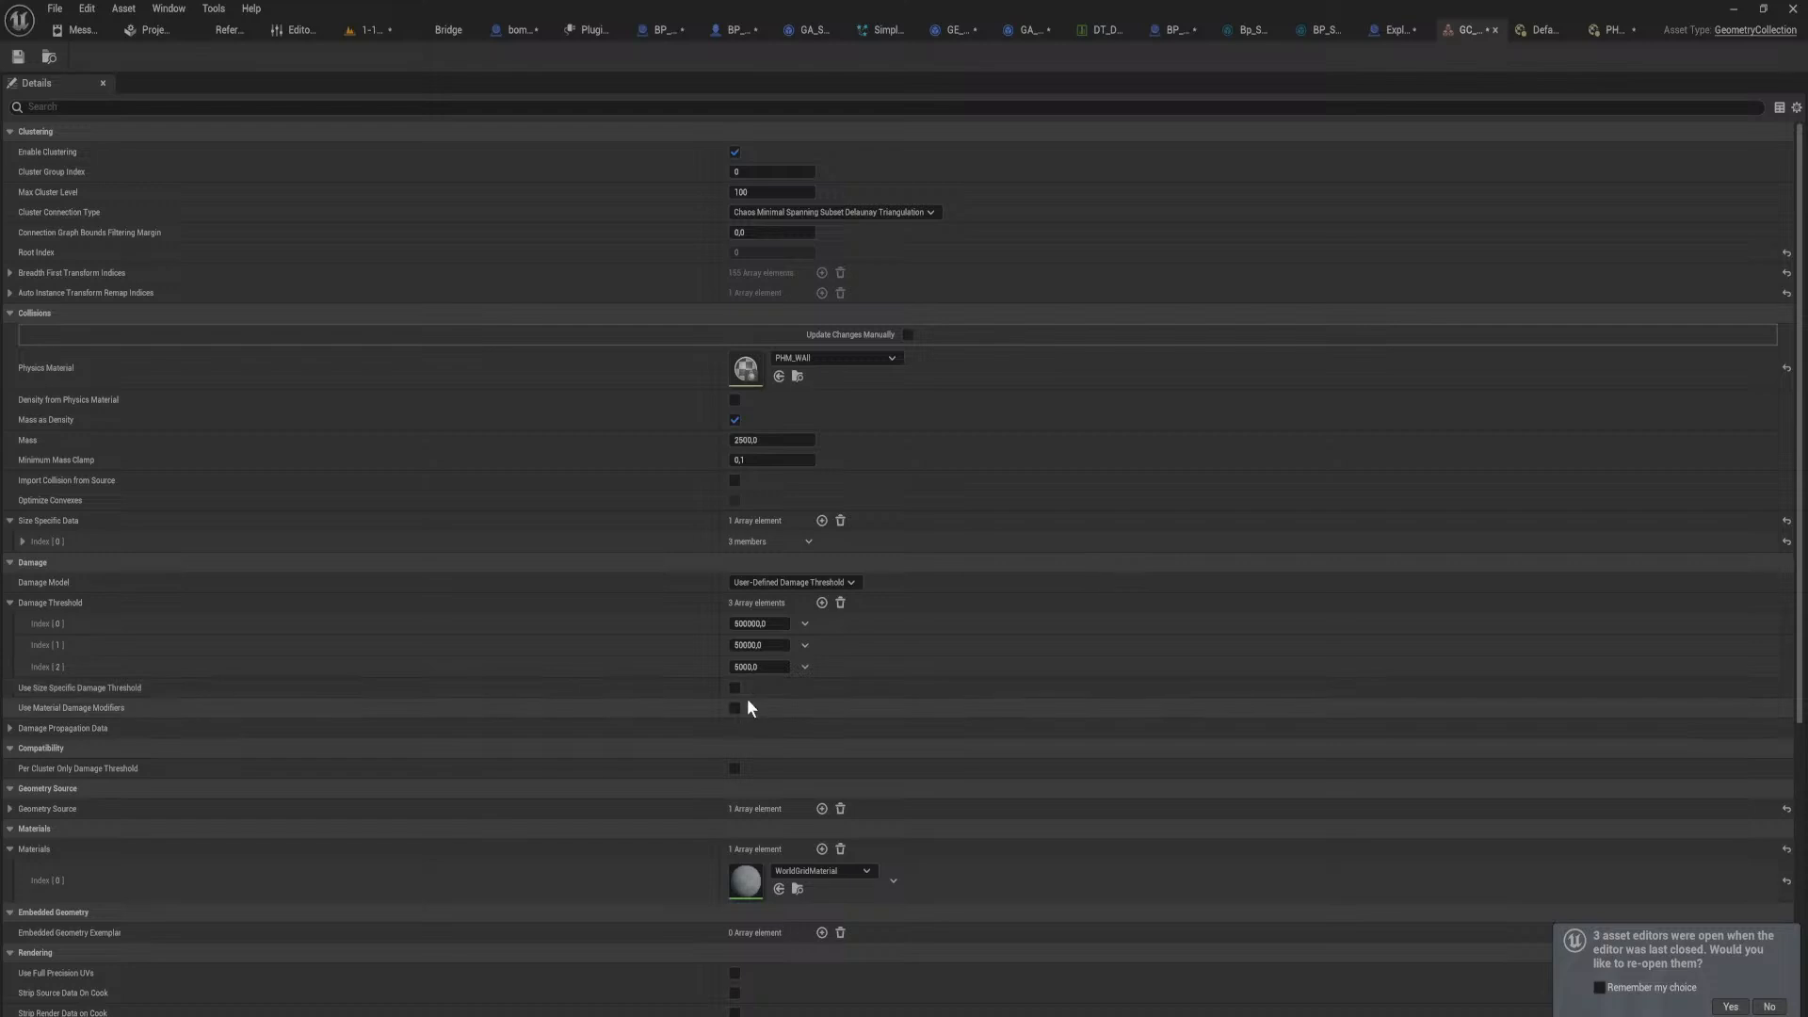
scroll(749, 699, down, 4)
scroll(746, 716, down, 5)
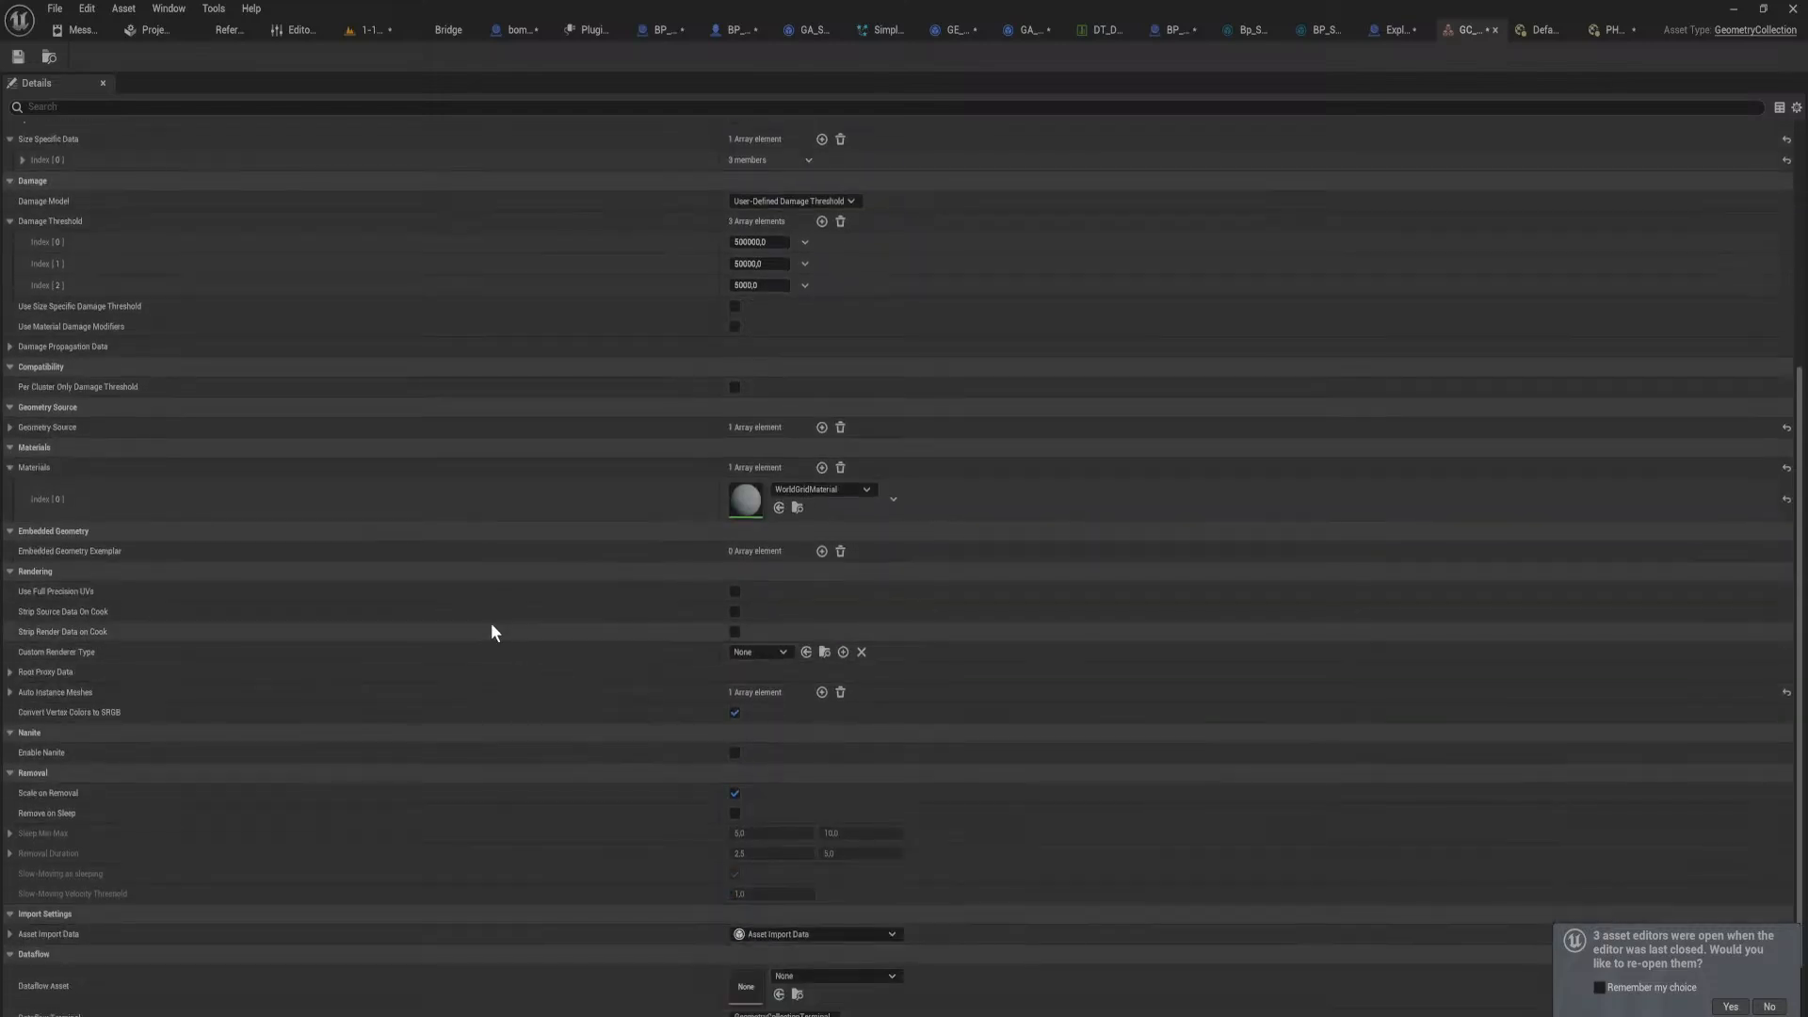
scroll(487, 627, down, 2)
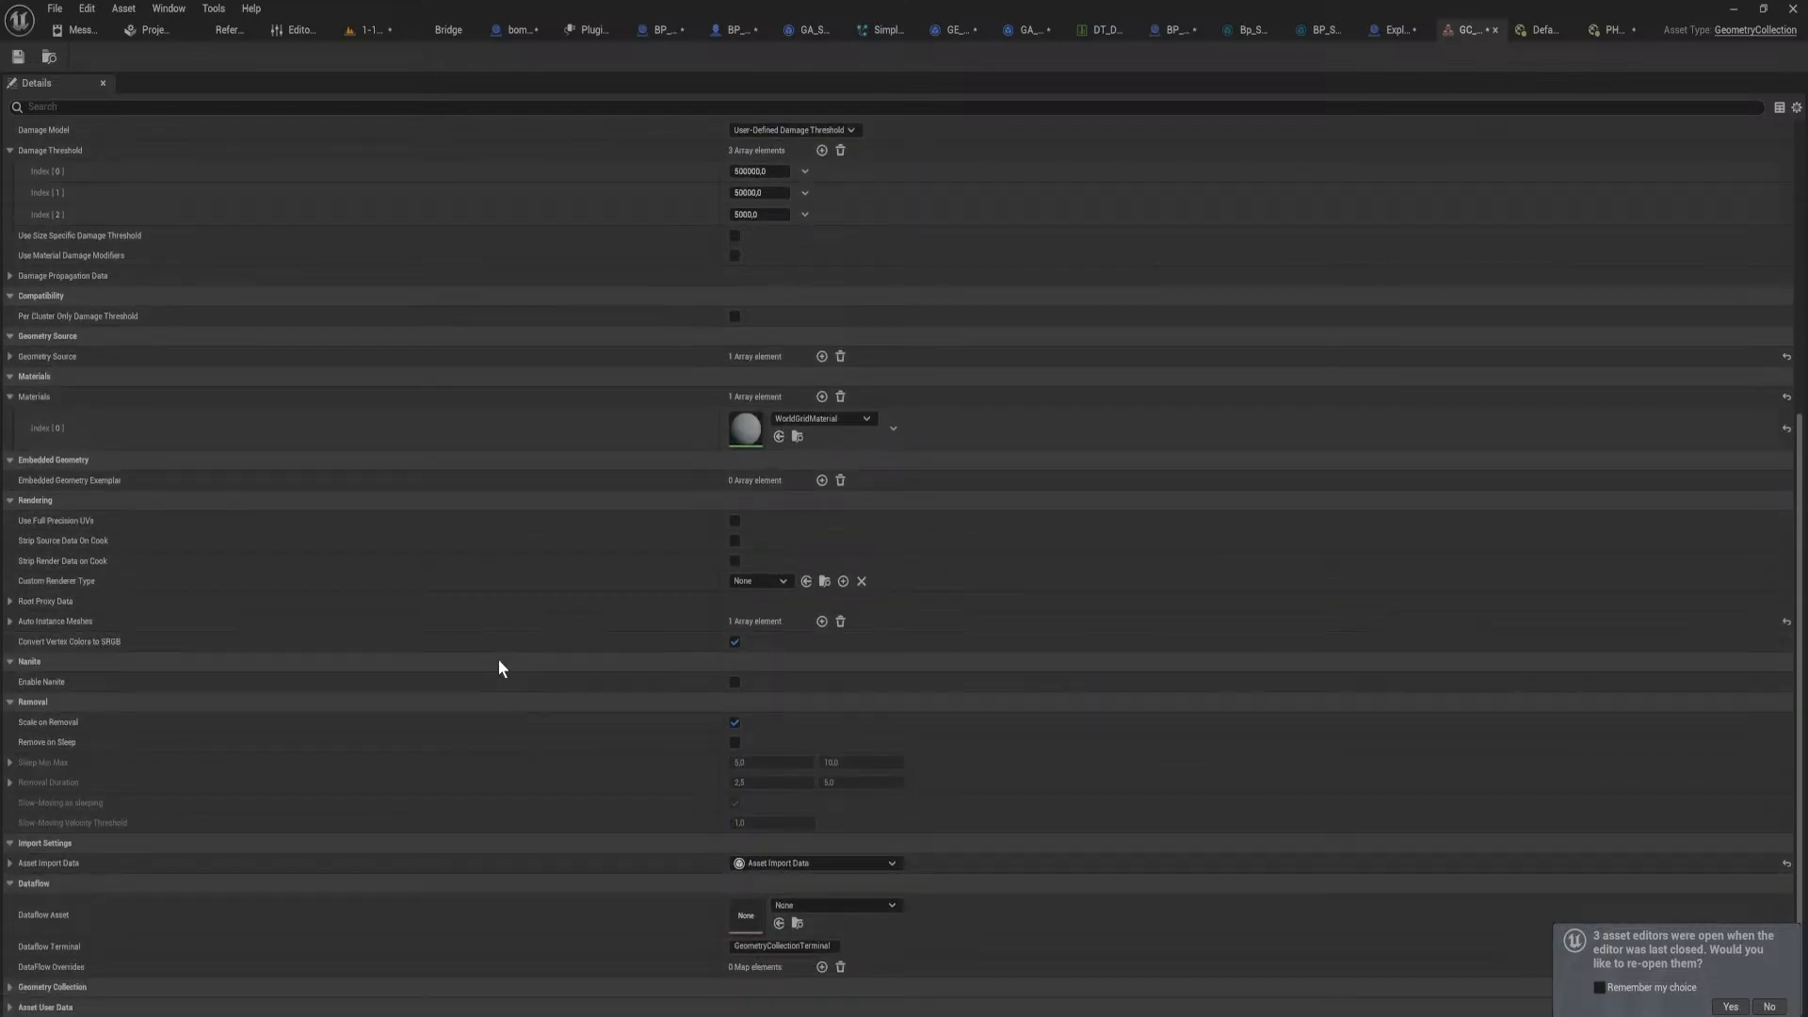
scroll(499, 659, up, 5)
text(str)
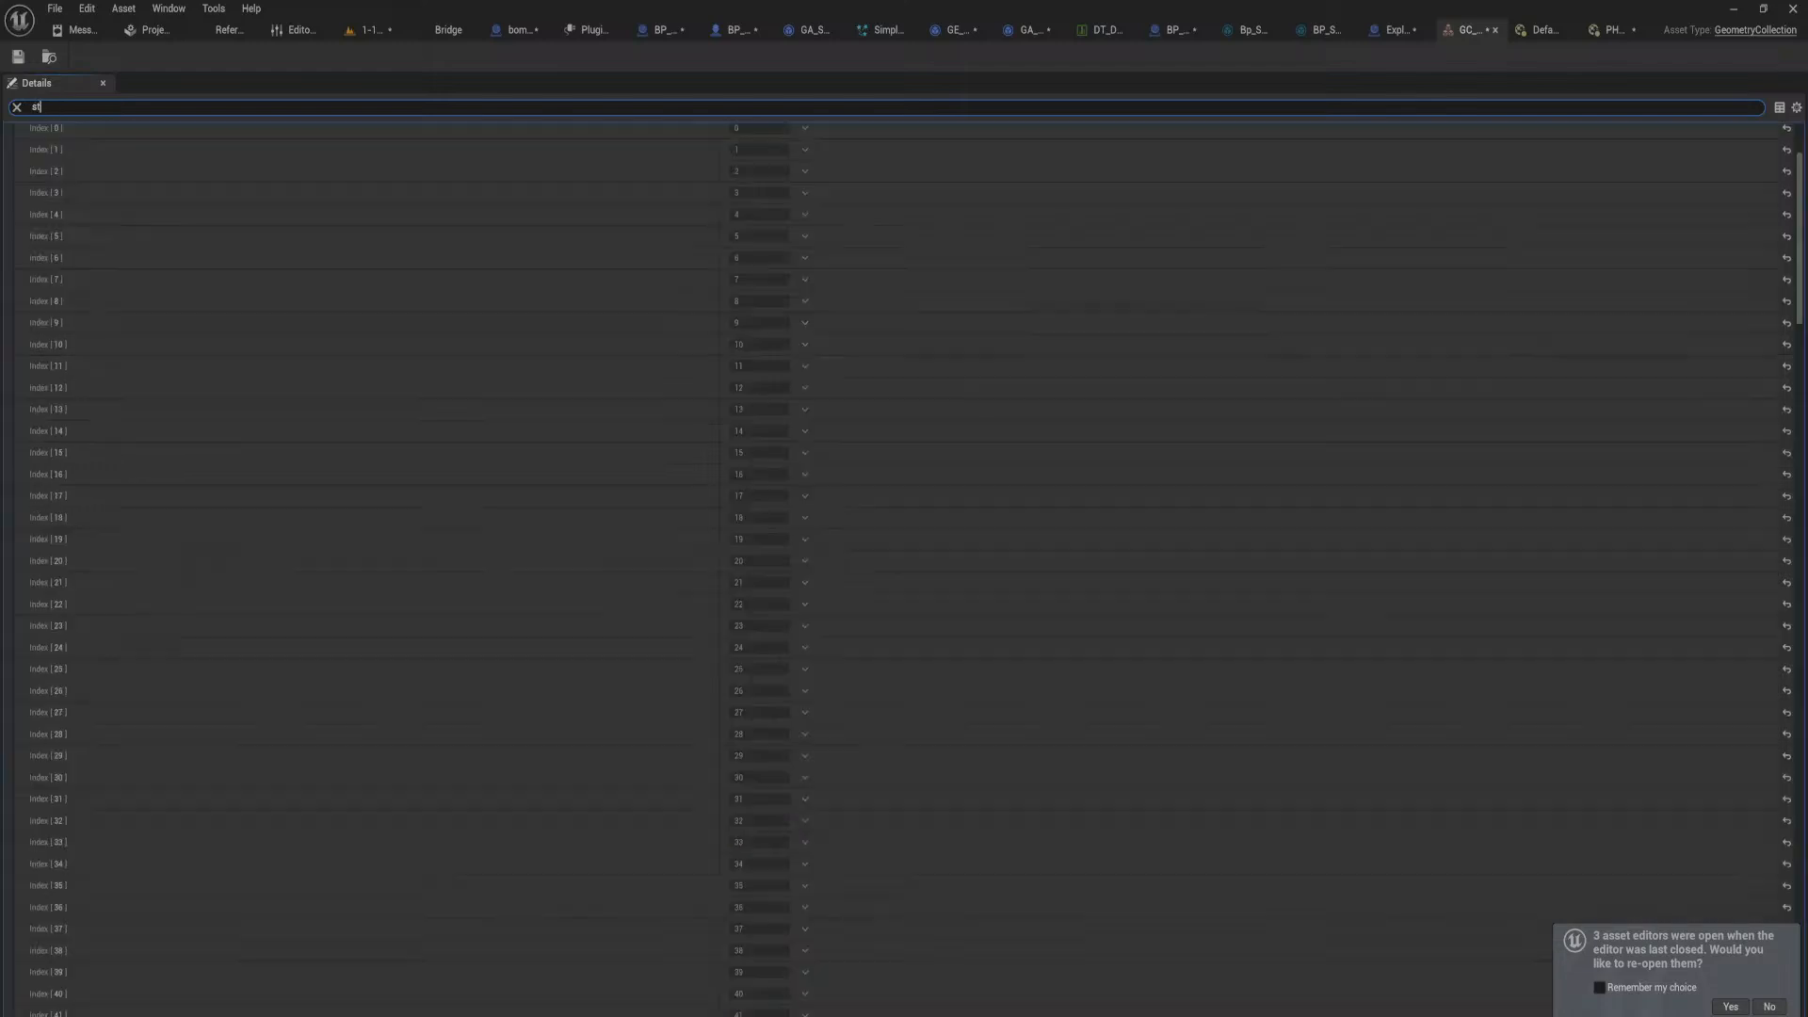
Step: Return to the PHM physical material and set its Density to 1.0 g/cm³
click(1616, 30)
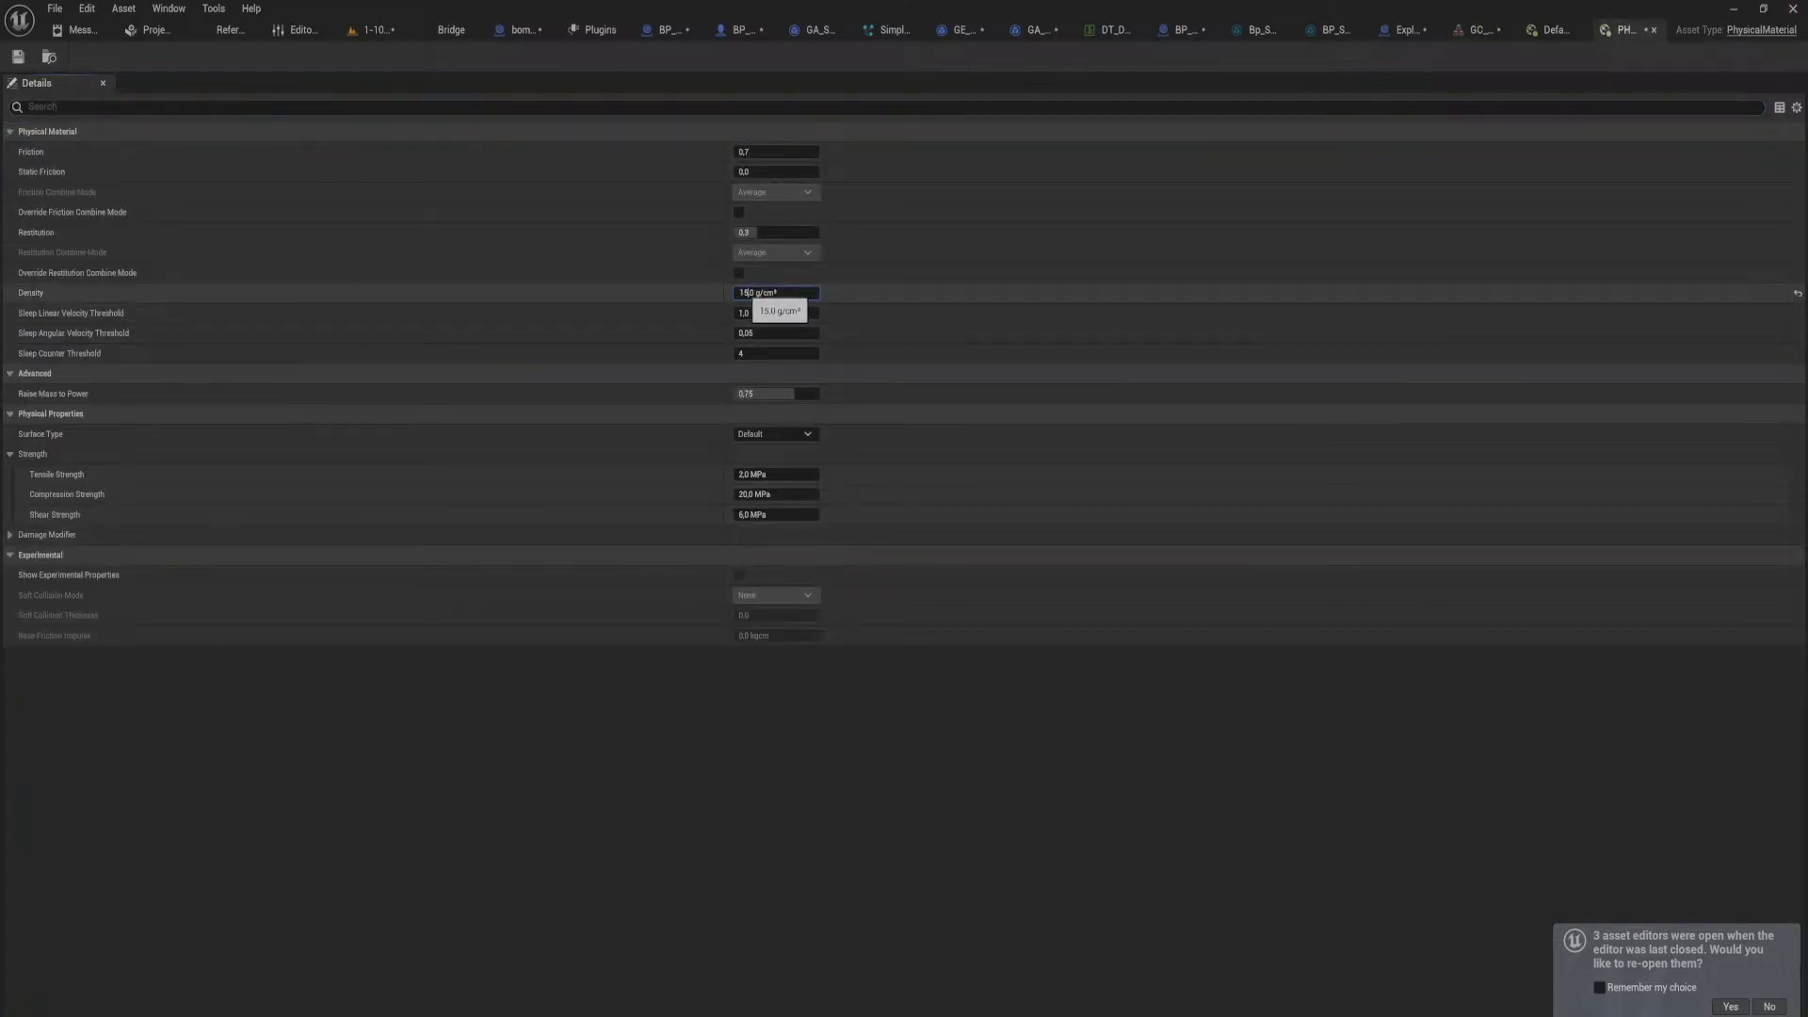
key(BackSpace)
click(940, 341)
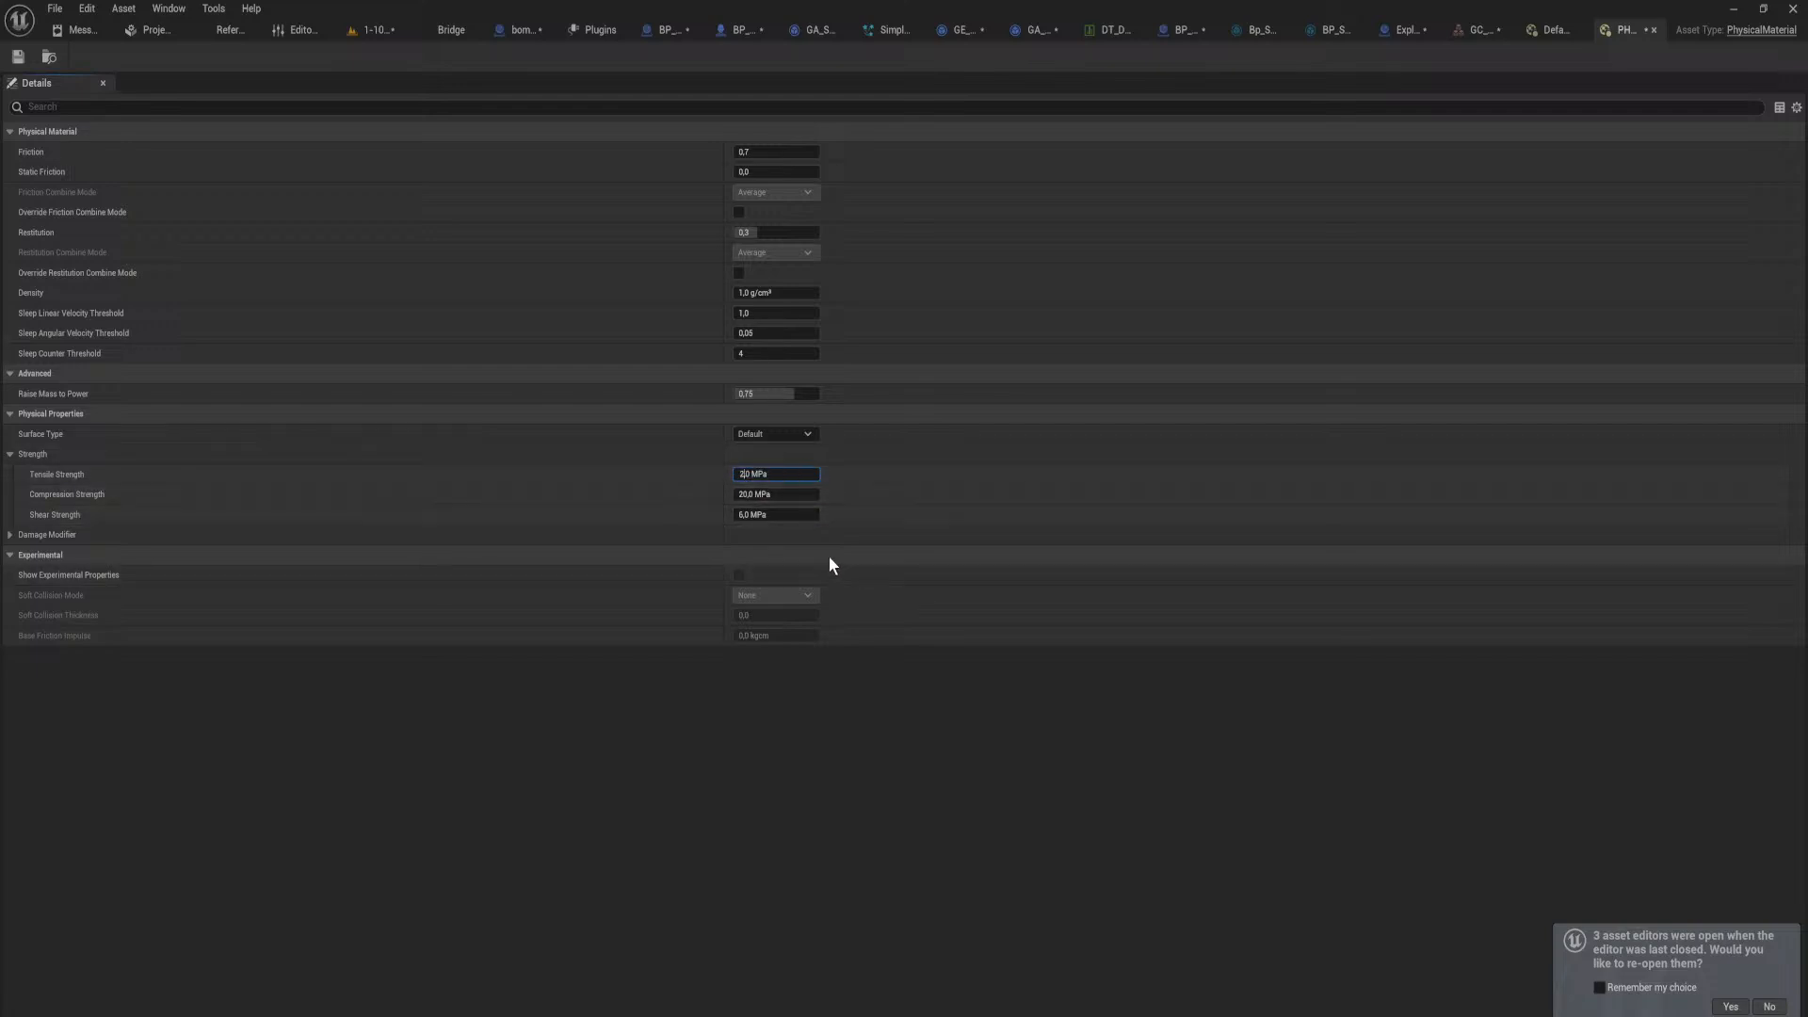
Step: Set the physical material's Tensile Strength to 20 MPa, Compression Strength to 200 MPa and Shear Strength to 60 MPa
click(751, 495)
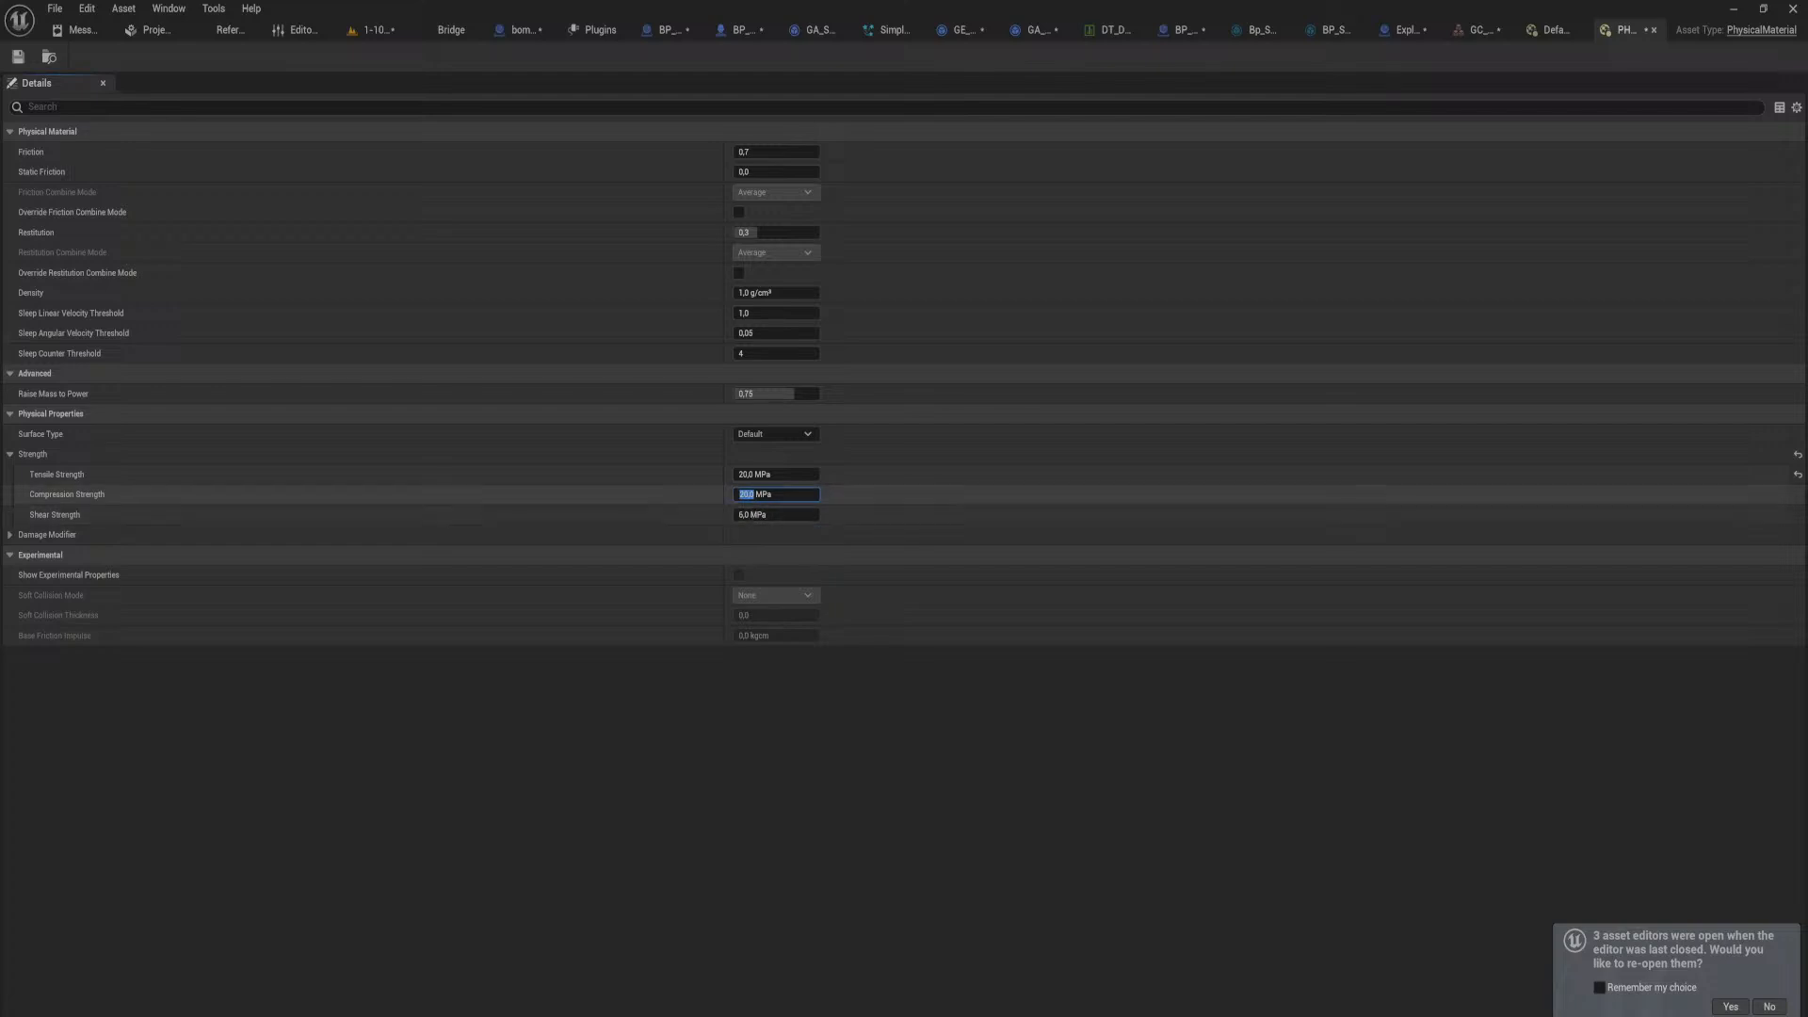
text(200)
key(Return)
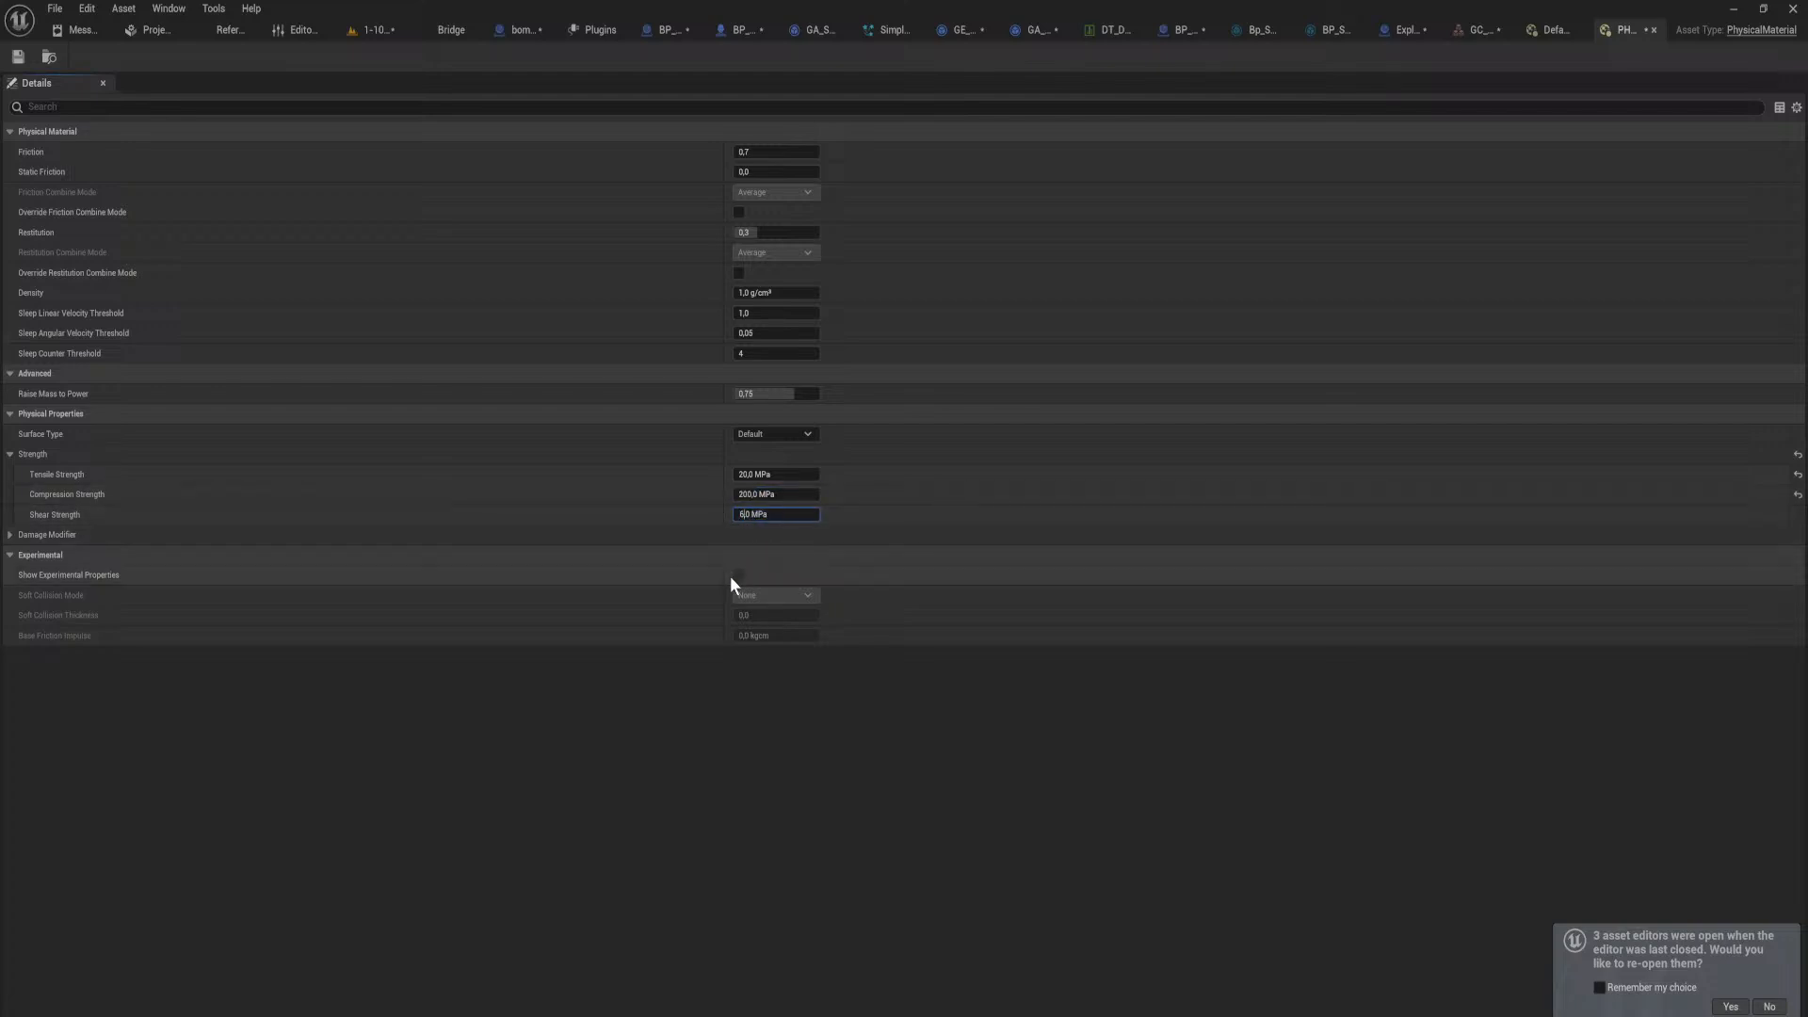
text(0)
key(Return)
Step: Play-test breaking the GC_Box wall in the level with the tenfold strength values, and end the session
click(365, 26)
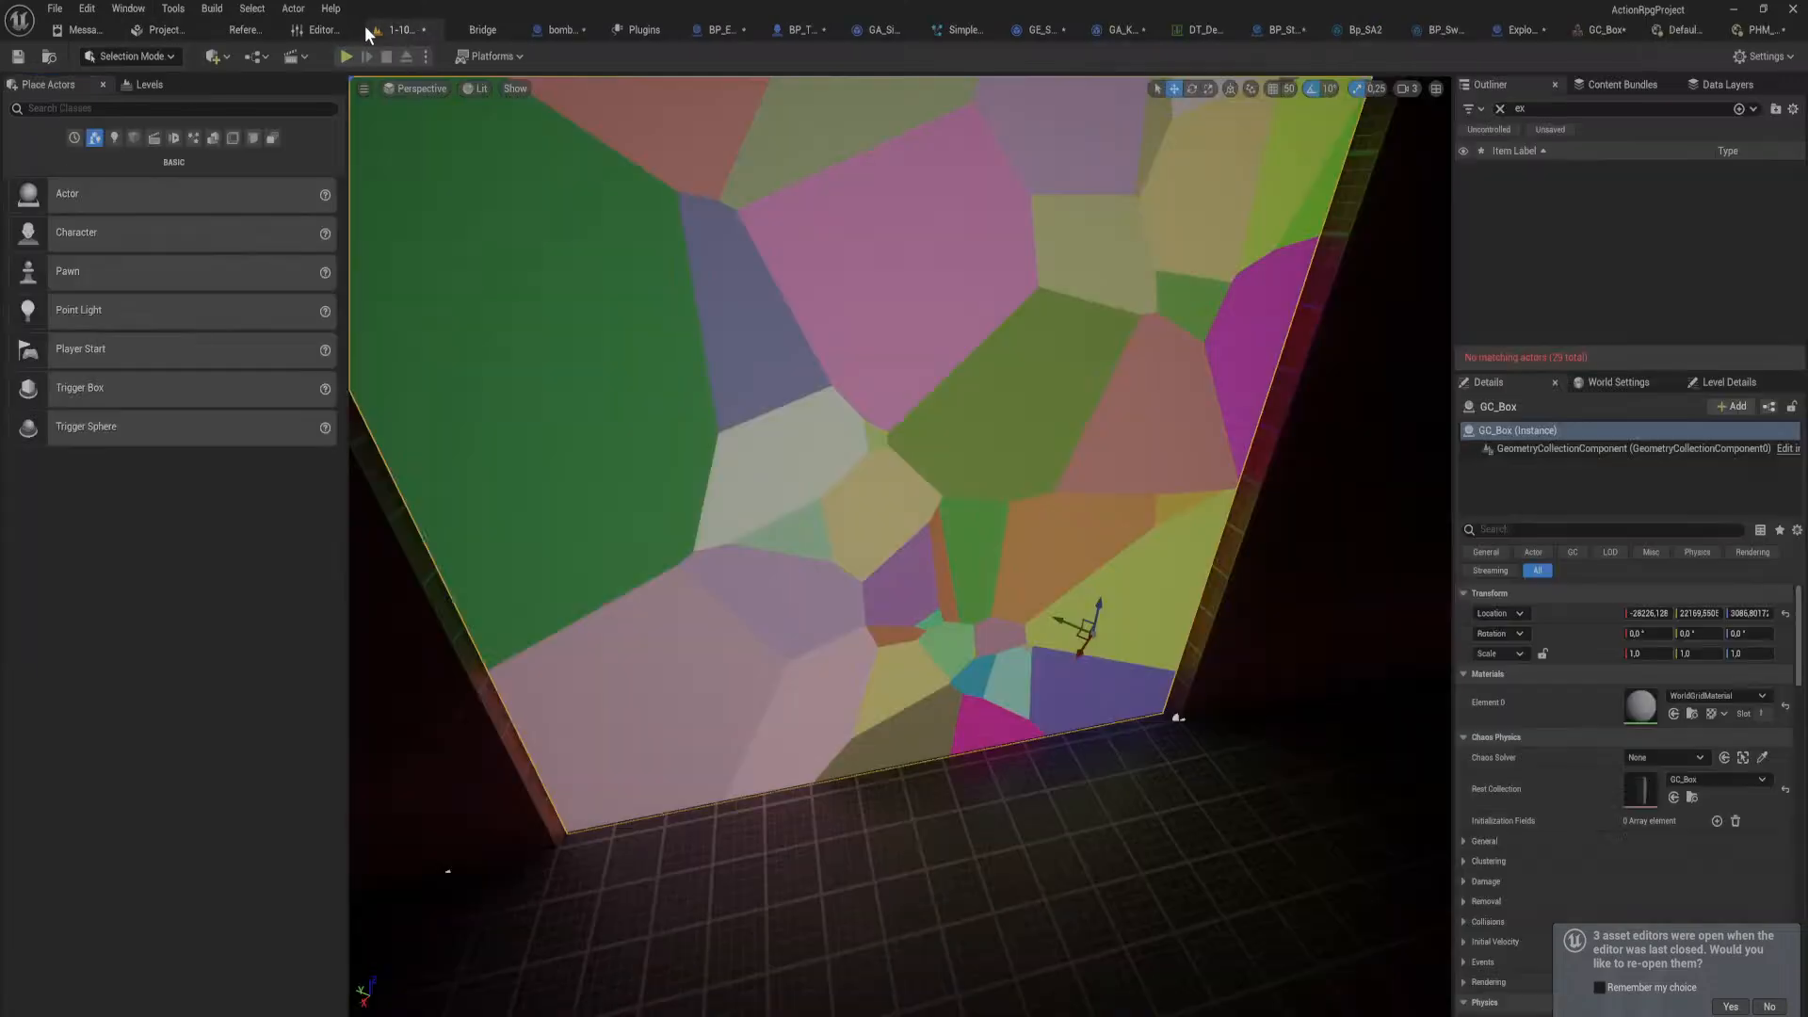
click(347, 55)
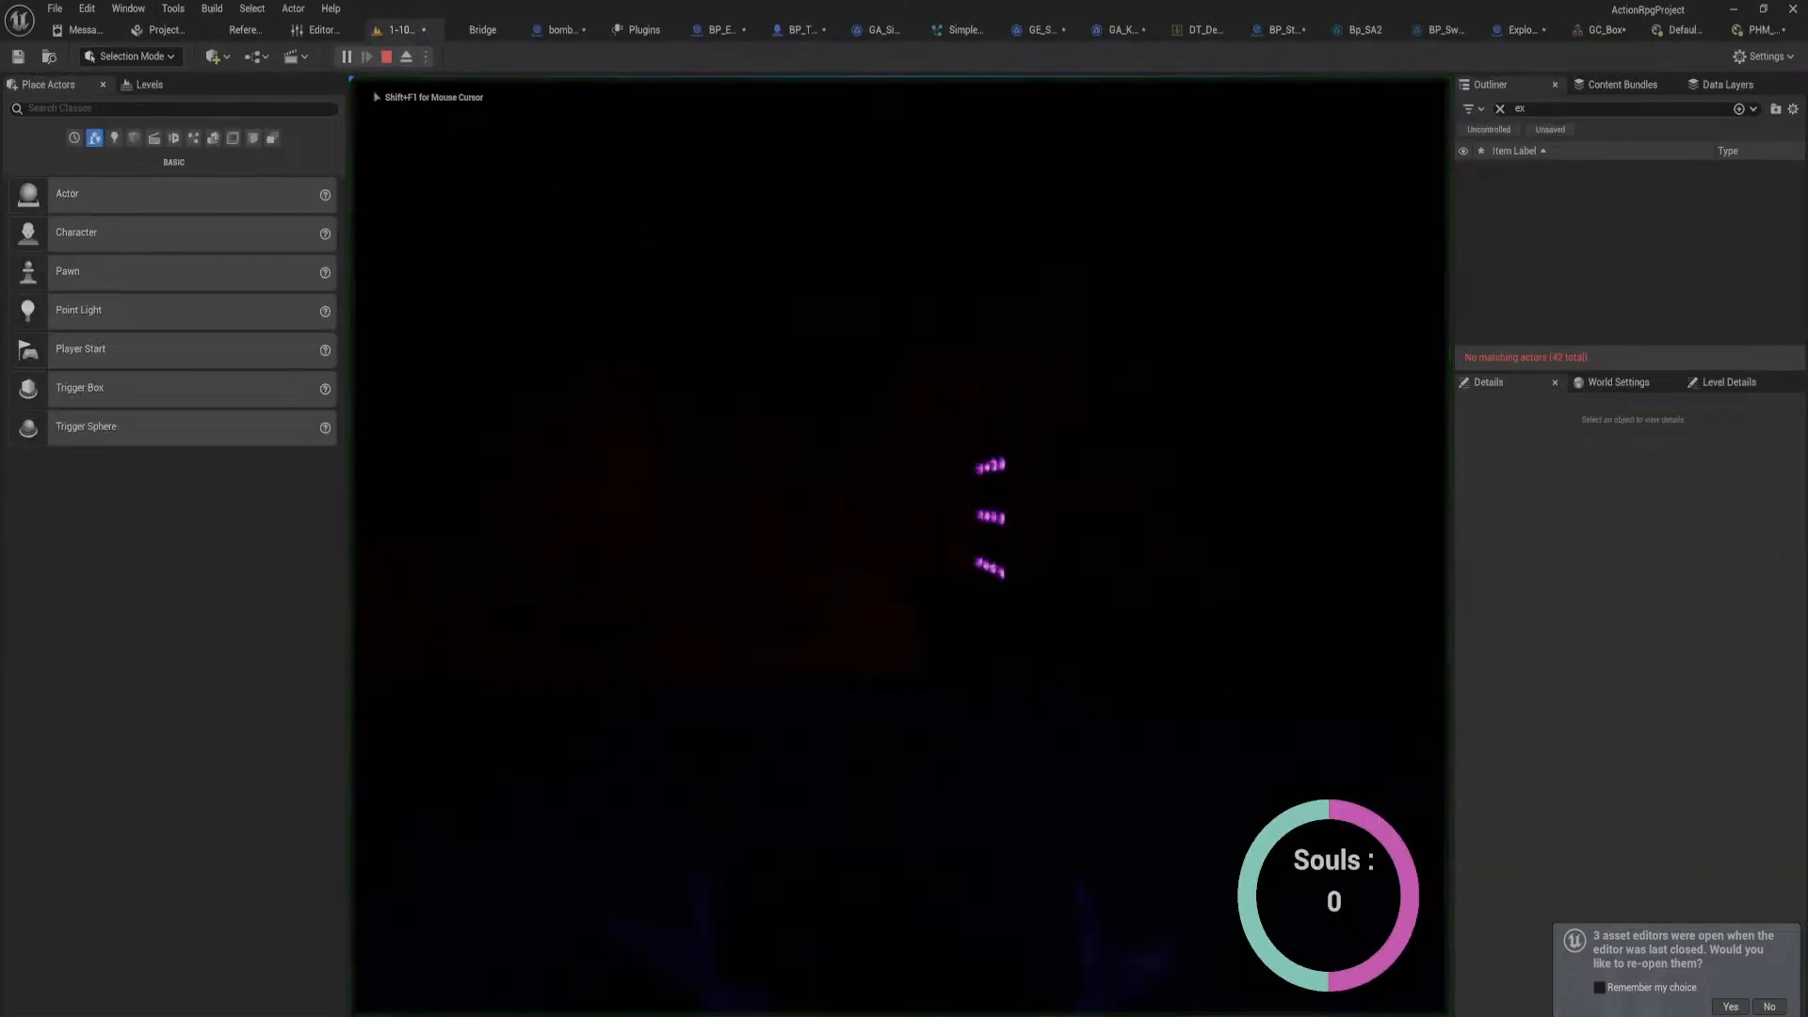
key(w)
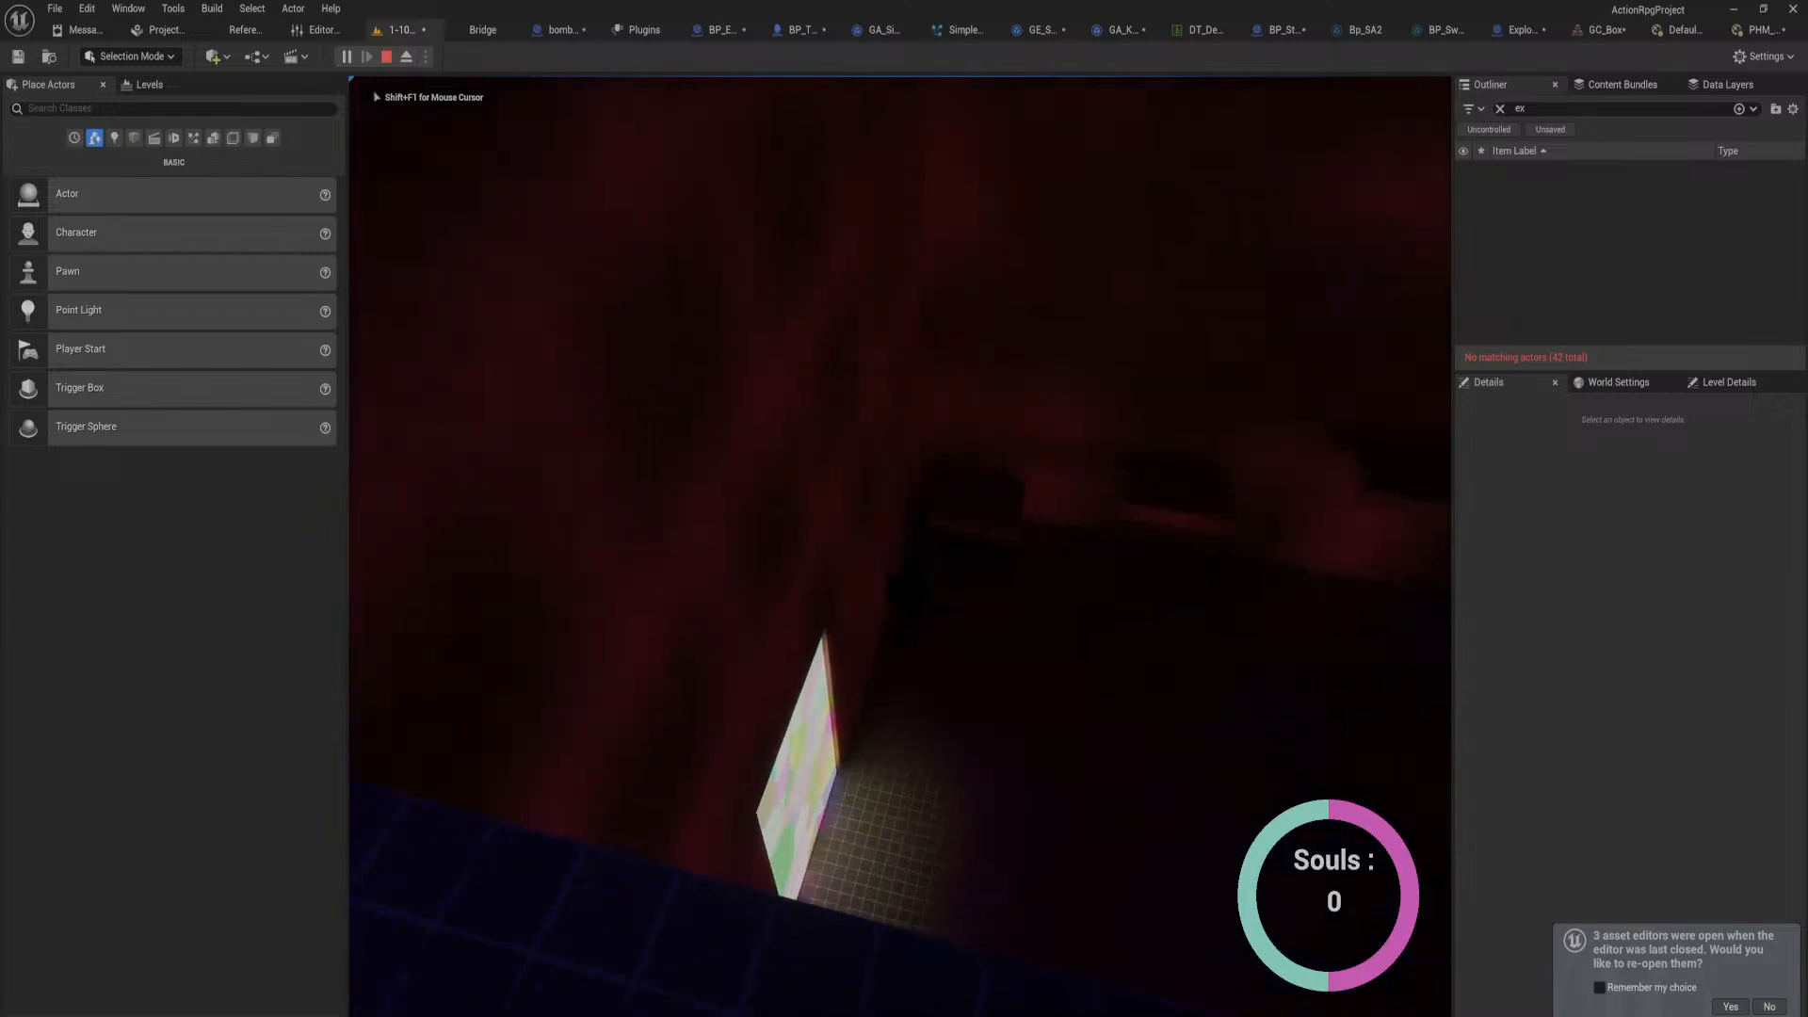
key(w)
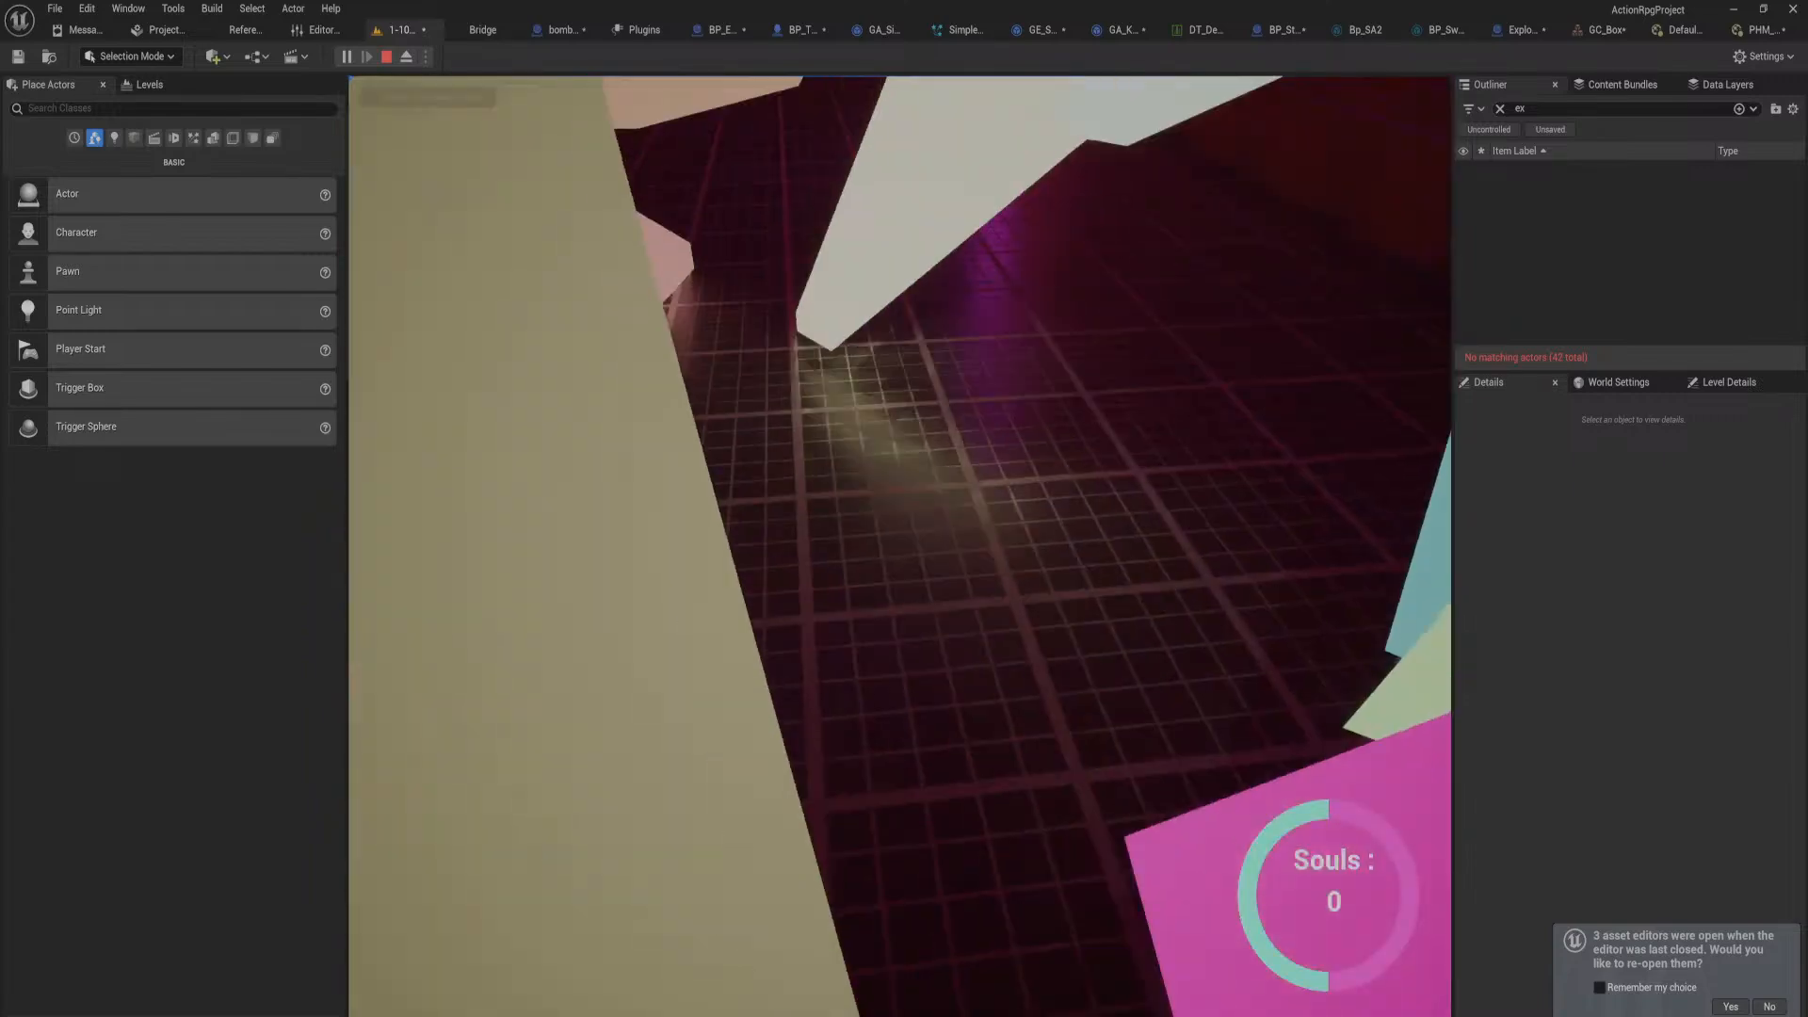
key(s)
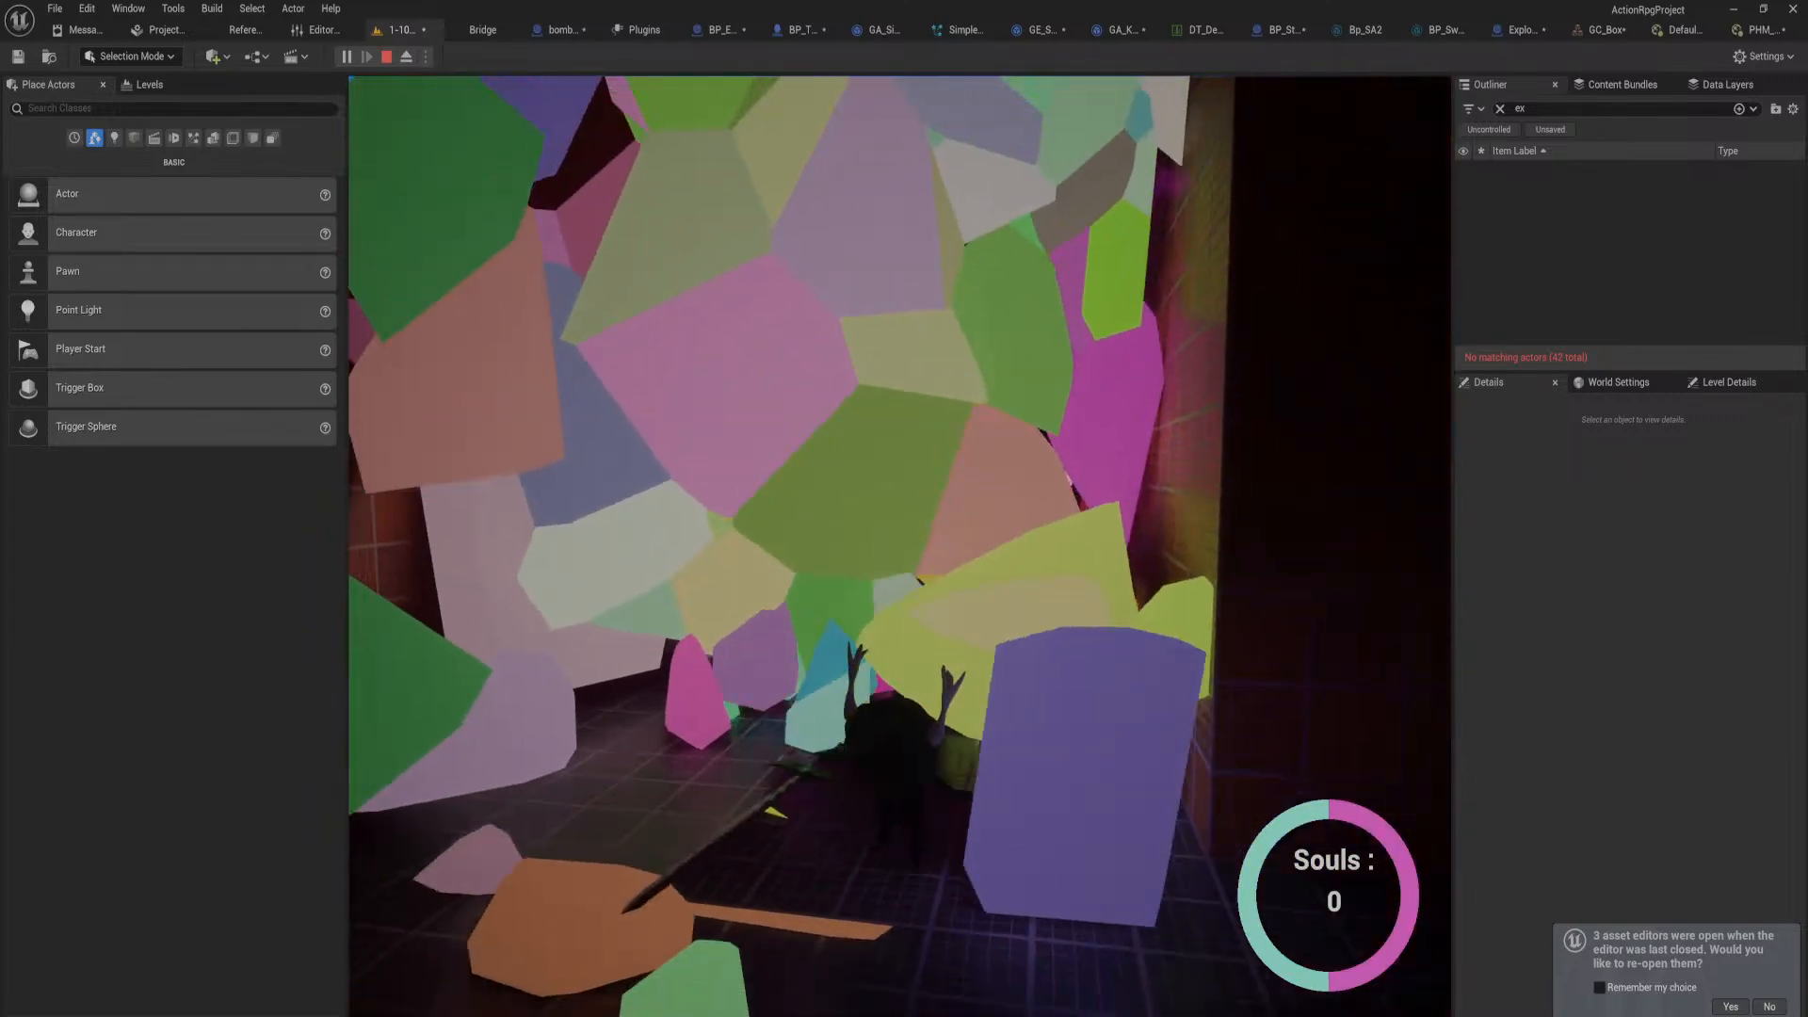
key(w)
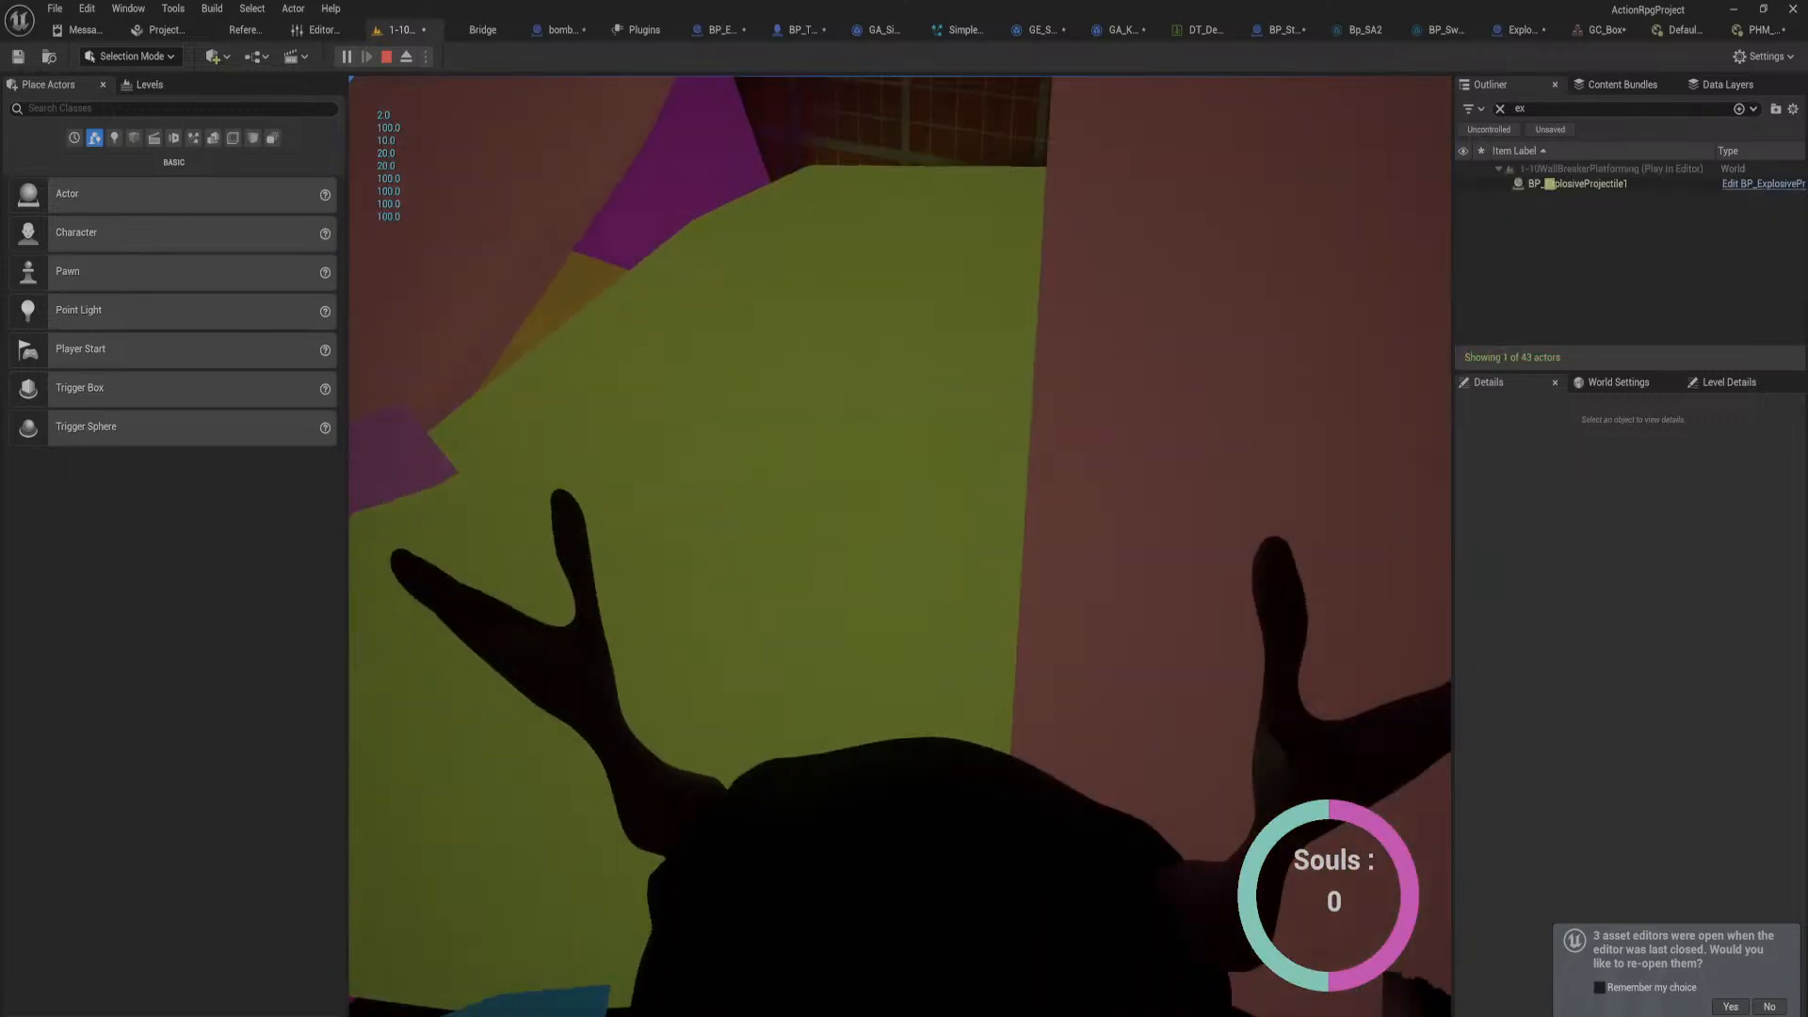
key(Escape)
Step: Raise the PHM physical material's Tensile Strength to 2000 MPa, Compression Strength to 20000 MPa and Shear Strength to 6000 MPa
click(1745, 30)
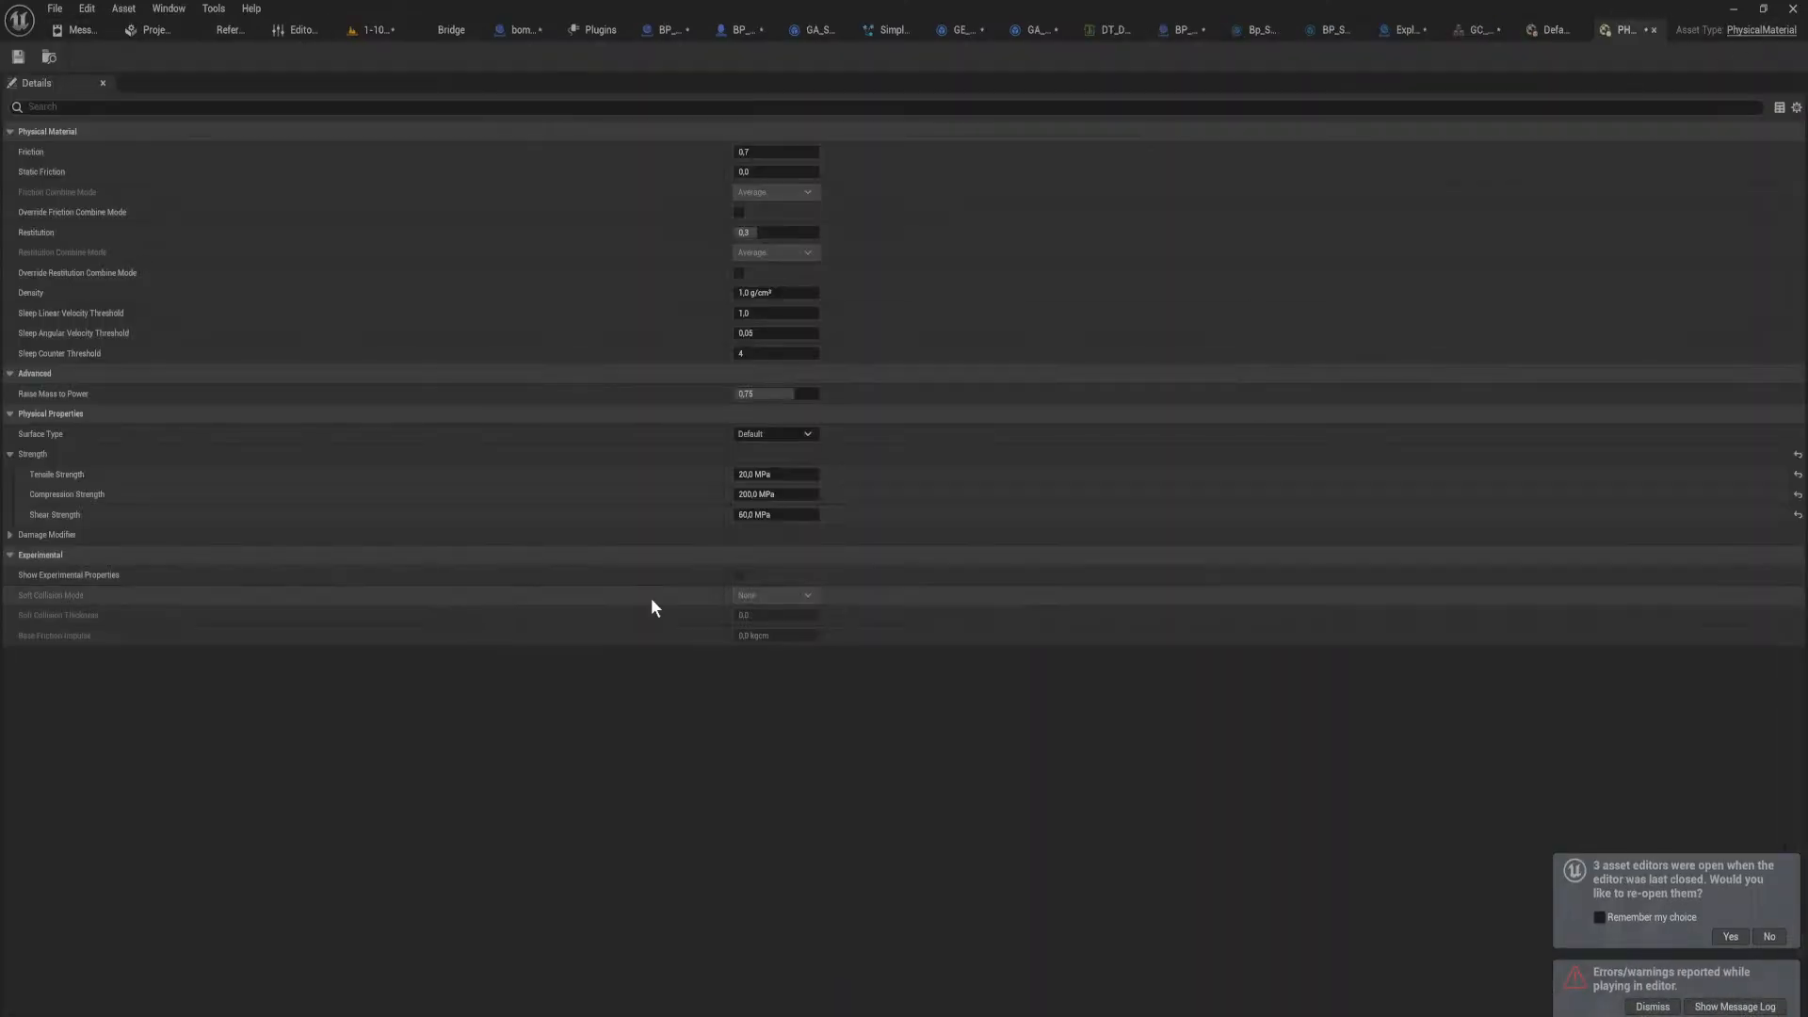
click(758, 474)
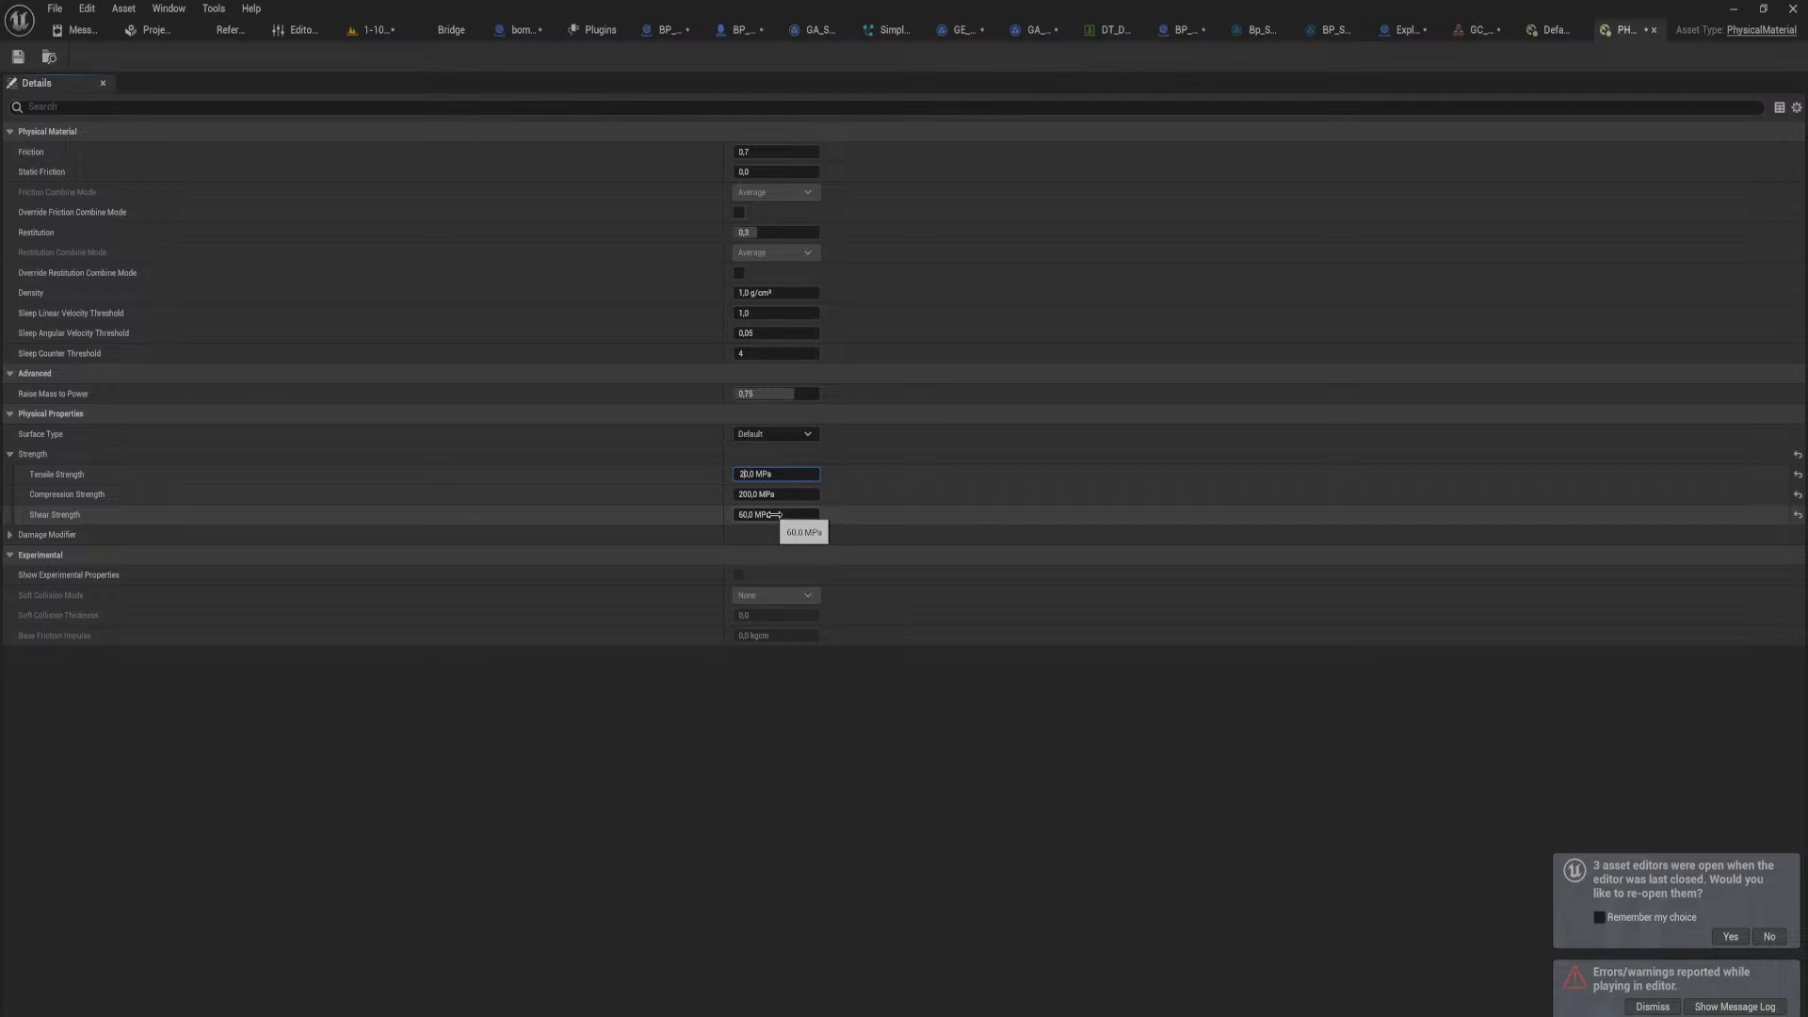
key(Tab)
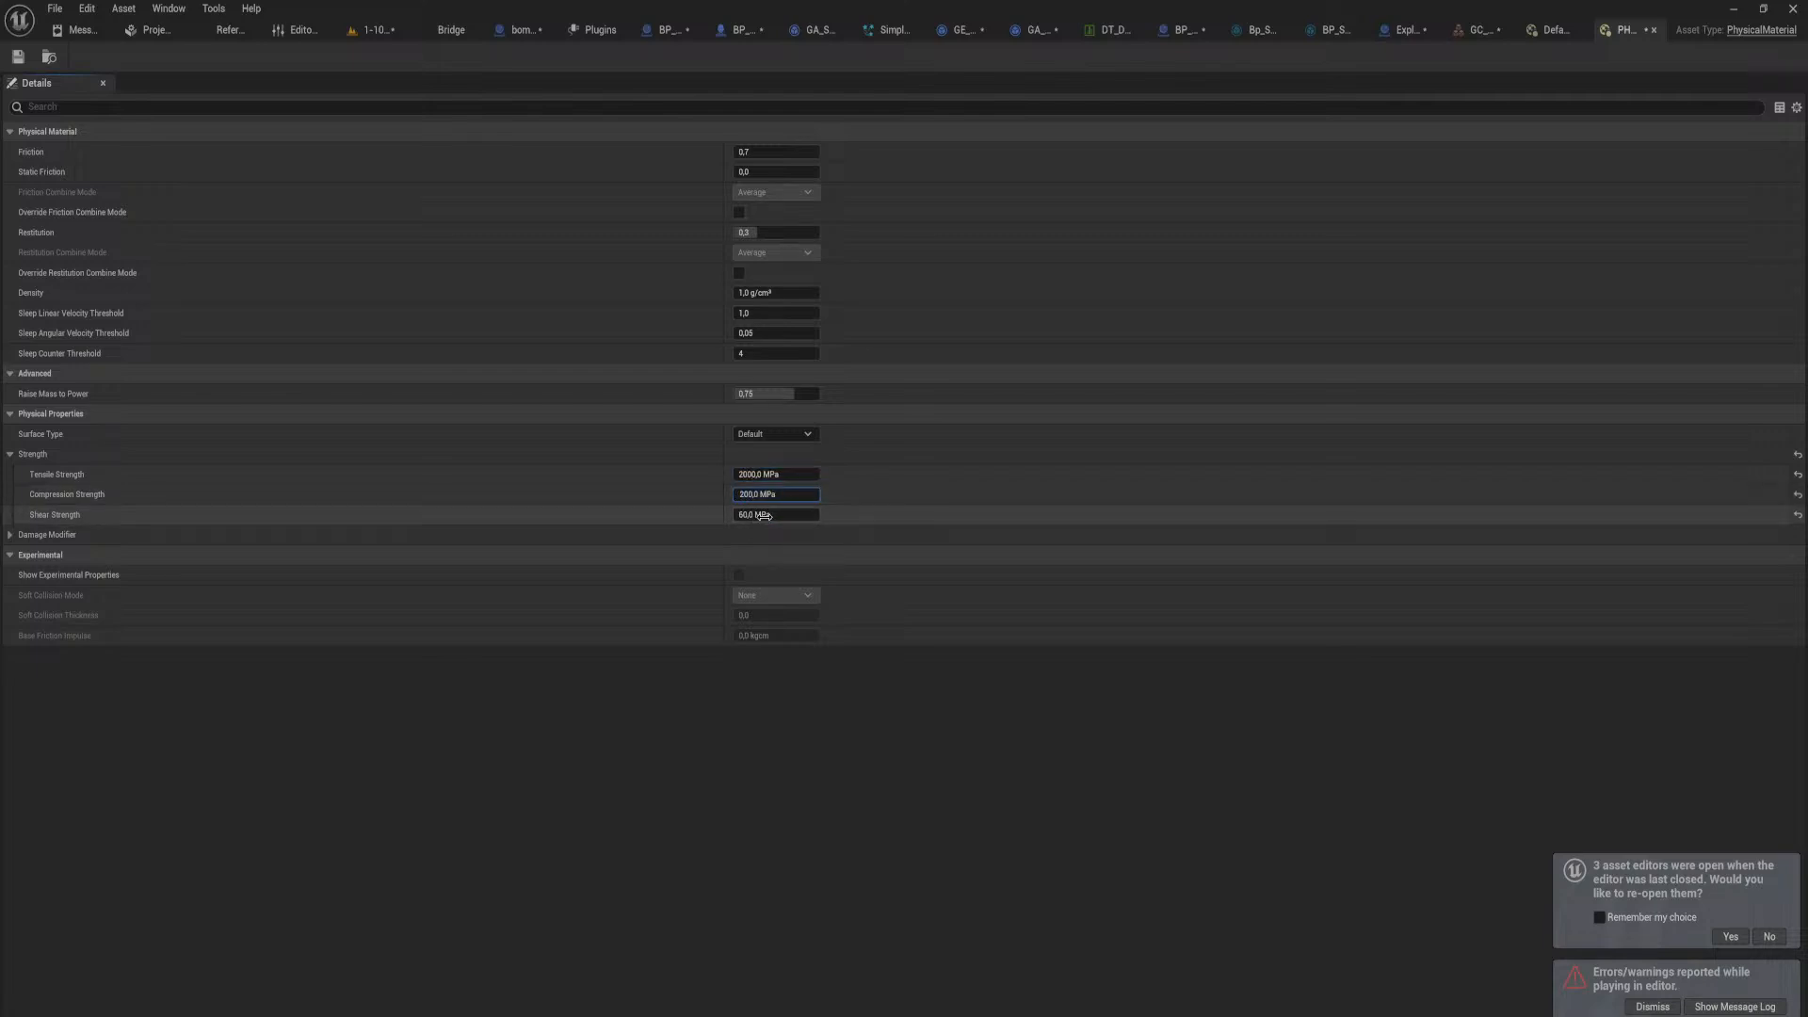
click(744, 514)
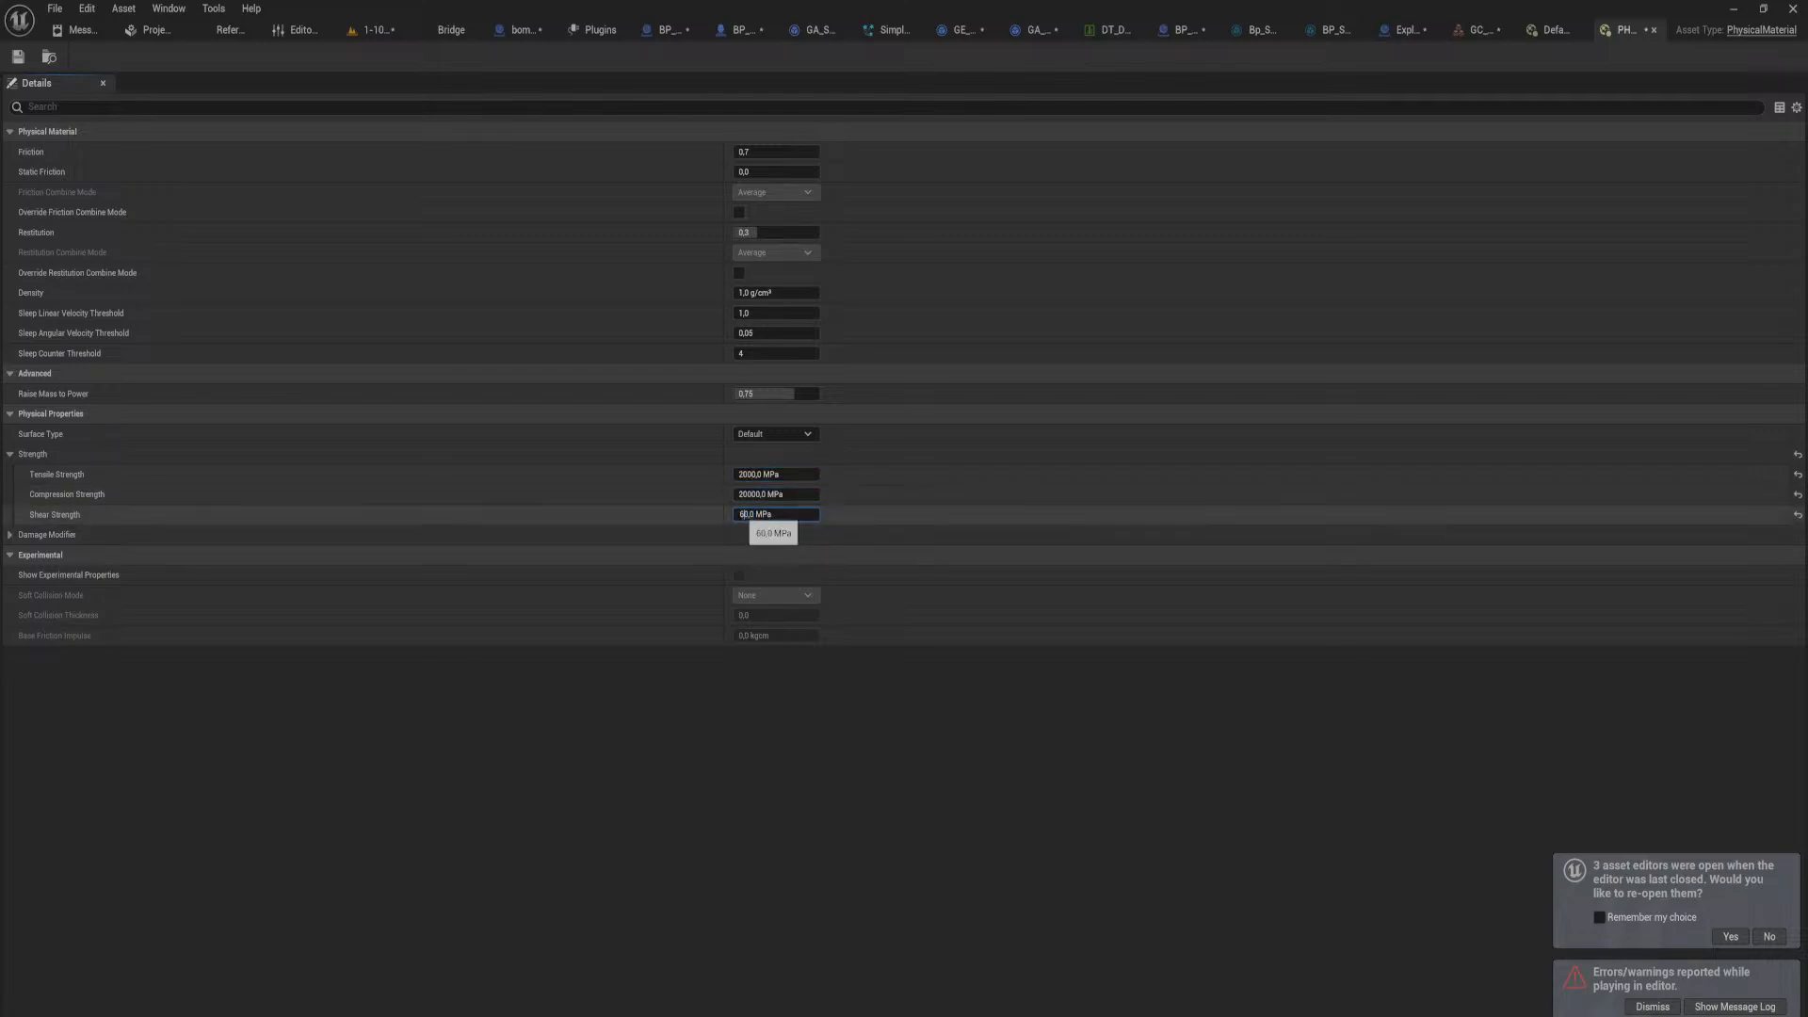
text(00)
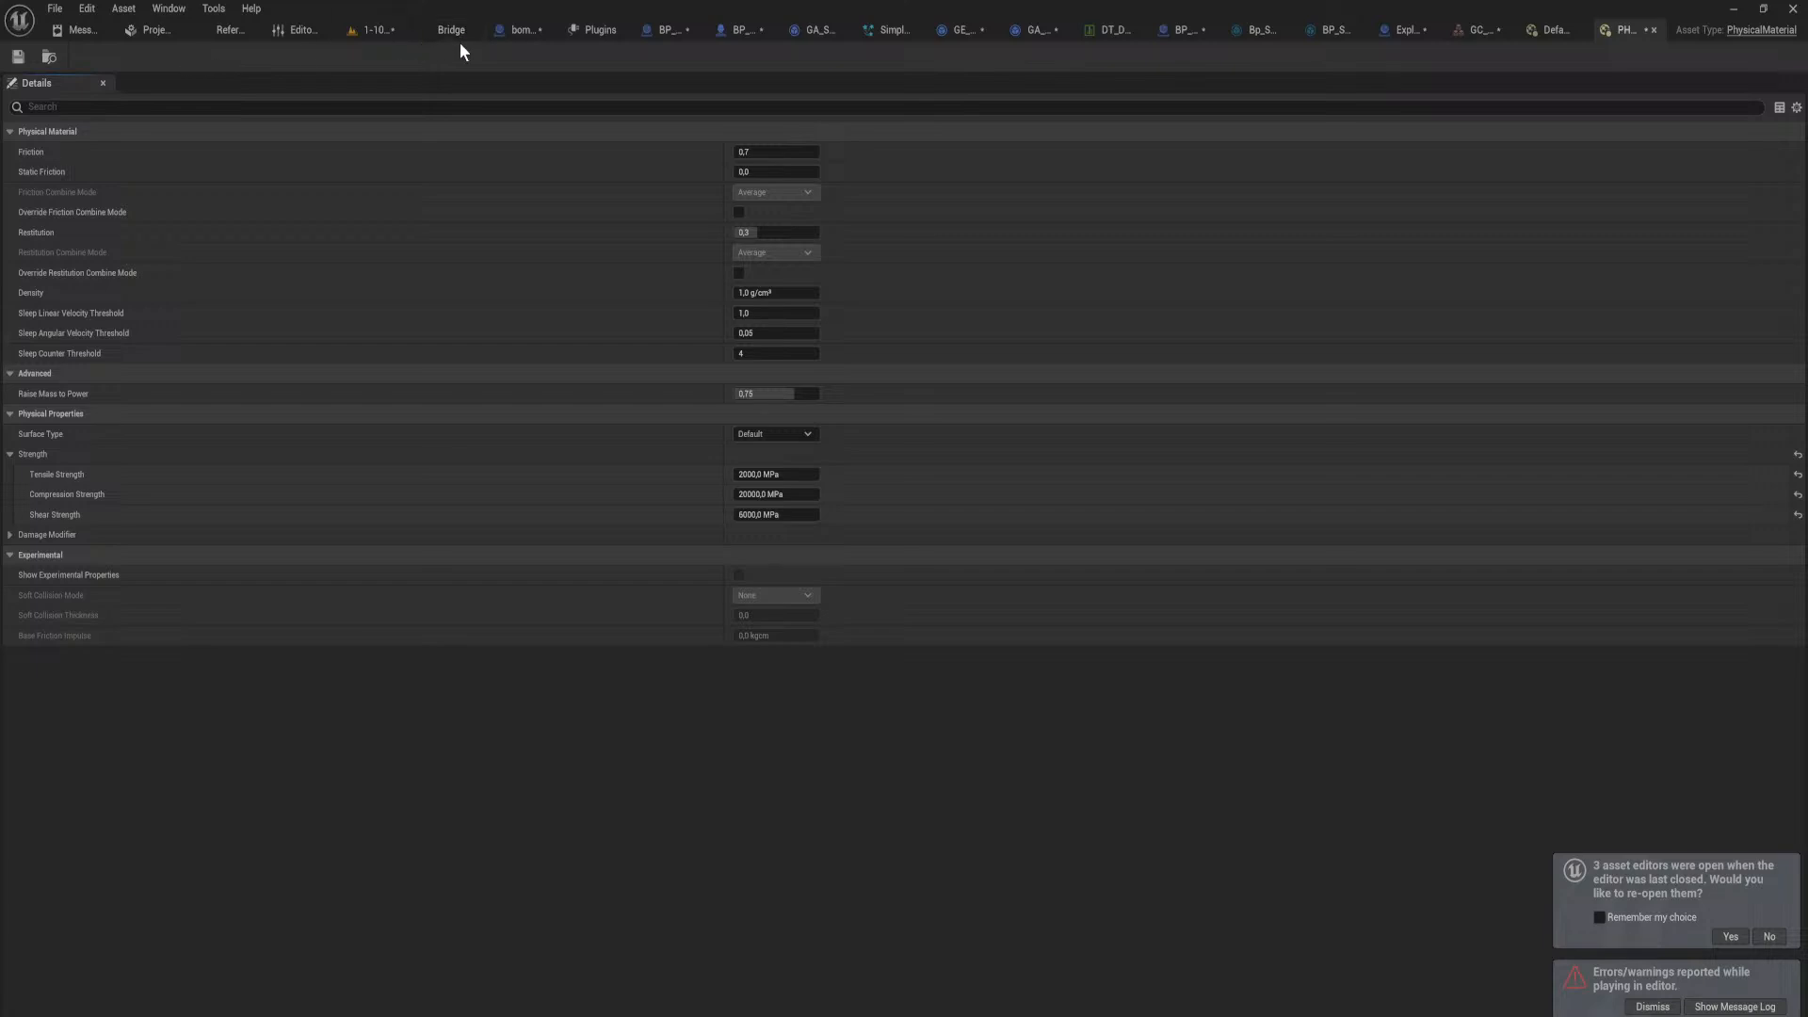
Step: Clear the GC_Box property search and collapse Breadth First Transform Indices to review the Collisions settings, including Mass
click(1465, 31)
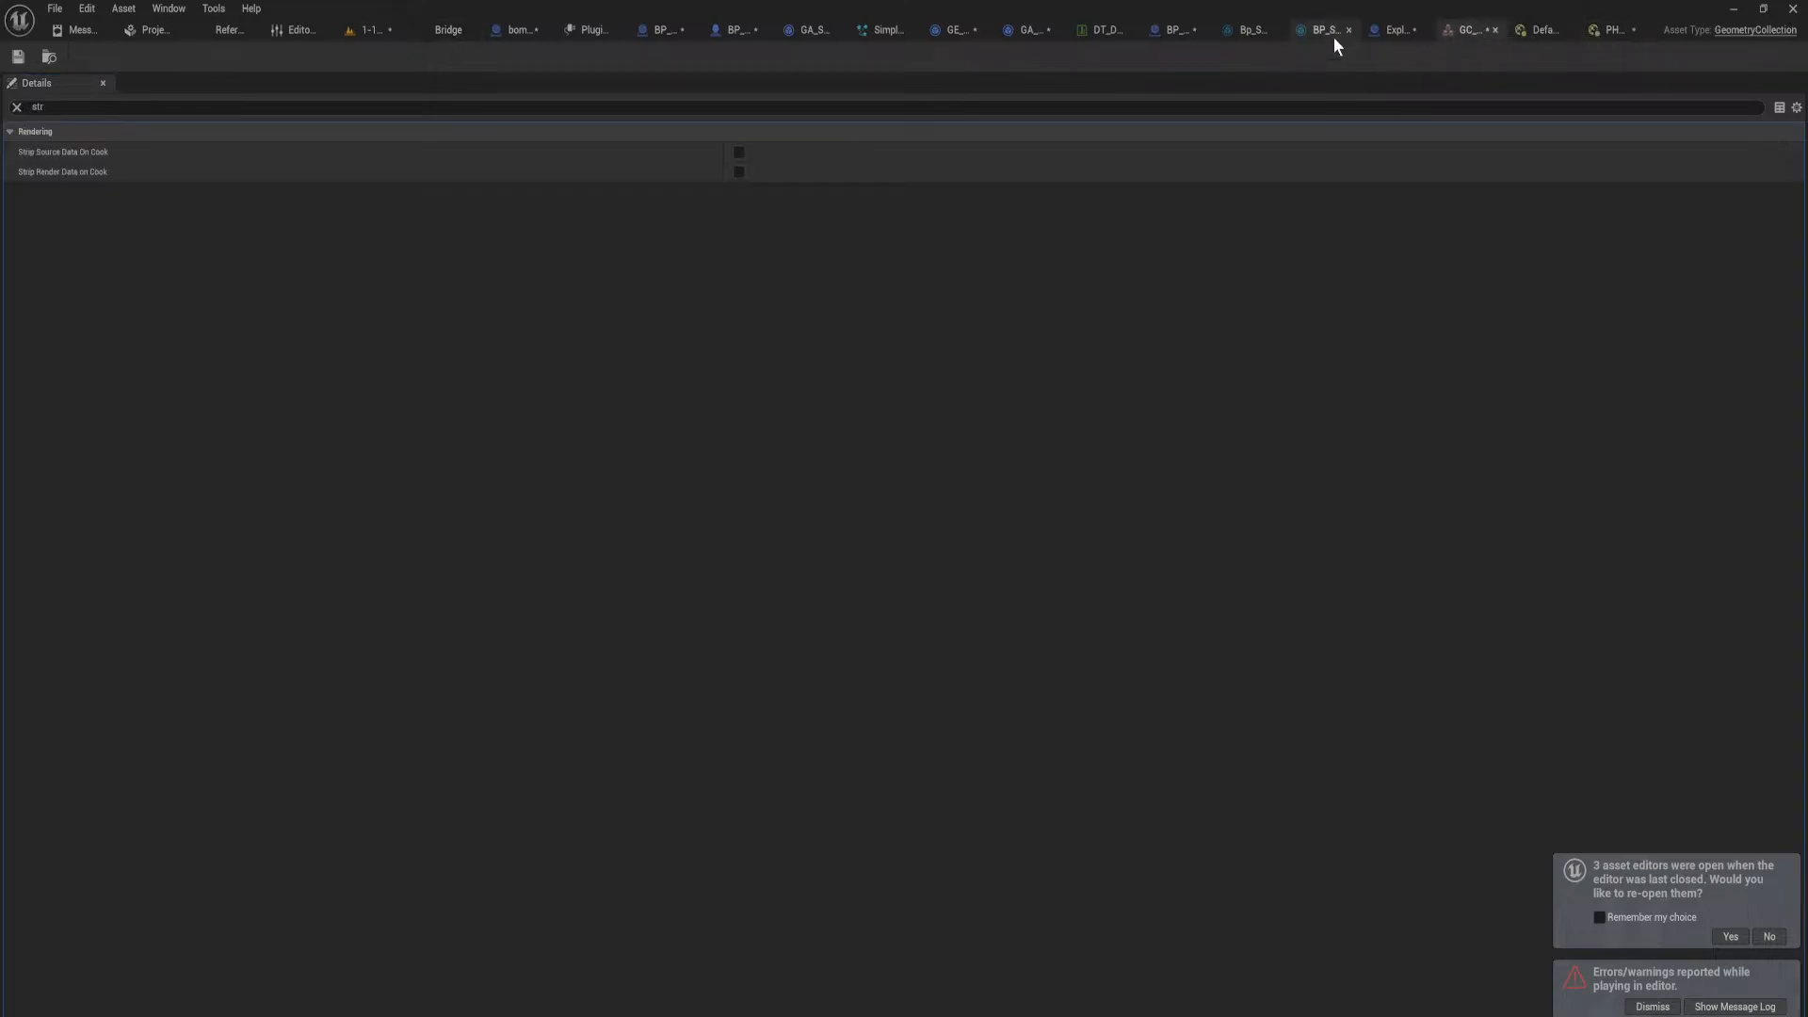
click(17, 107)
scroll(208, 282, down, 3)
scroll(218, 305, up, 3)
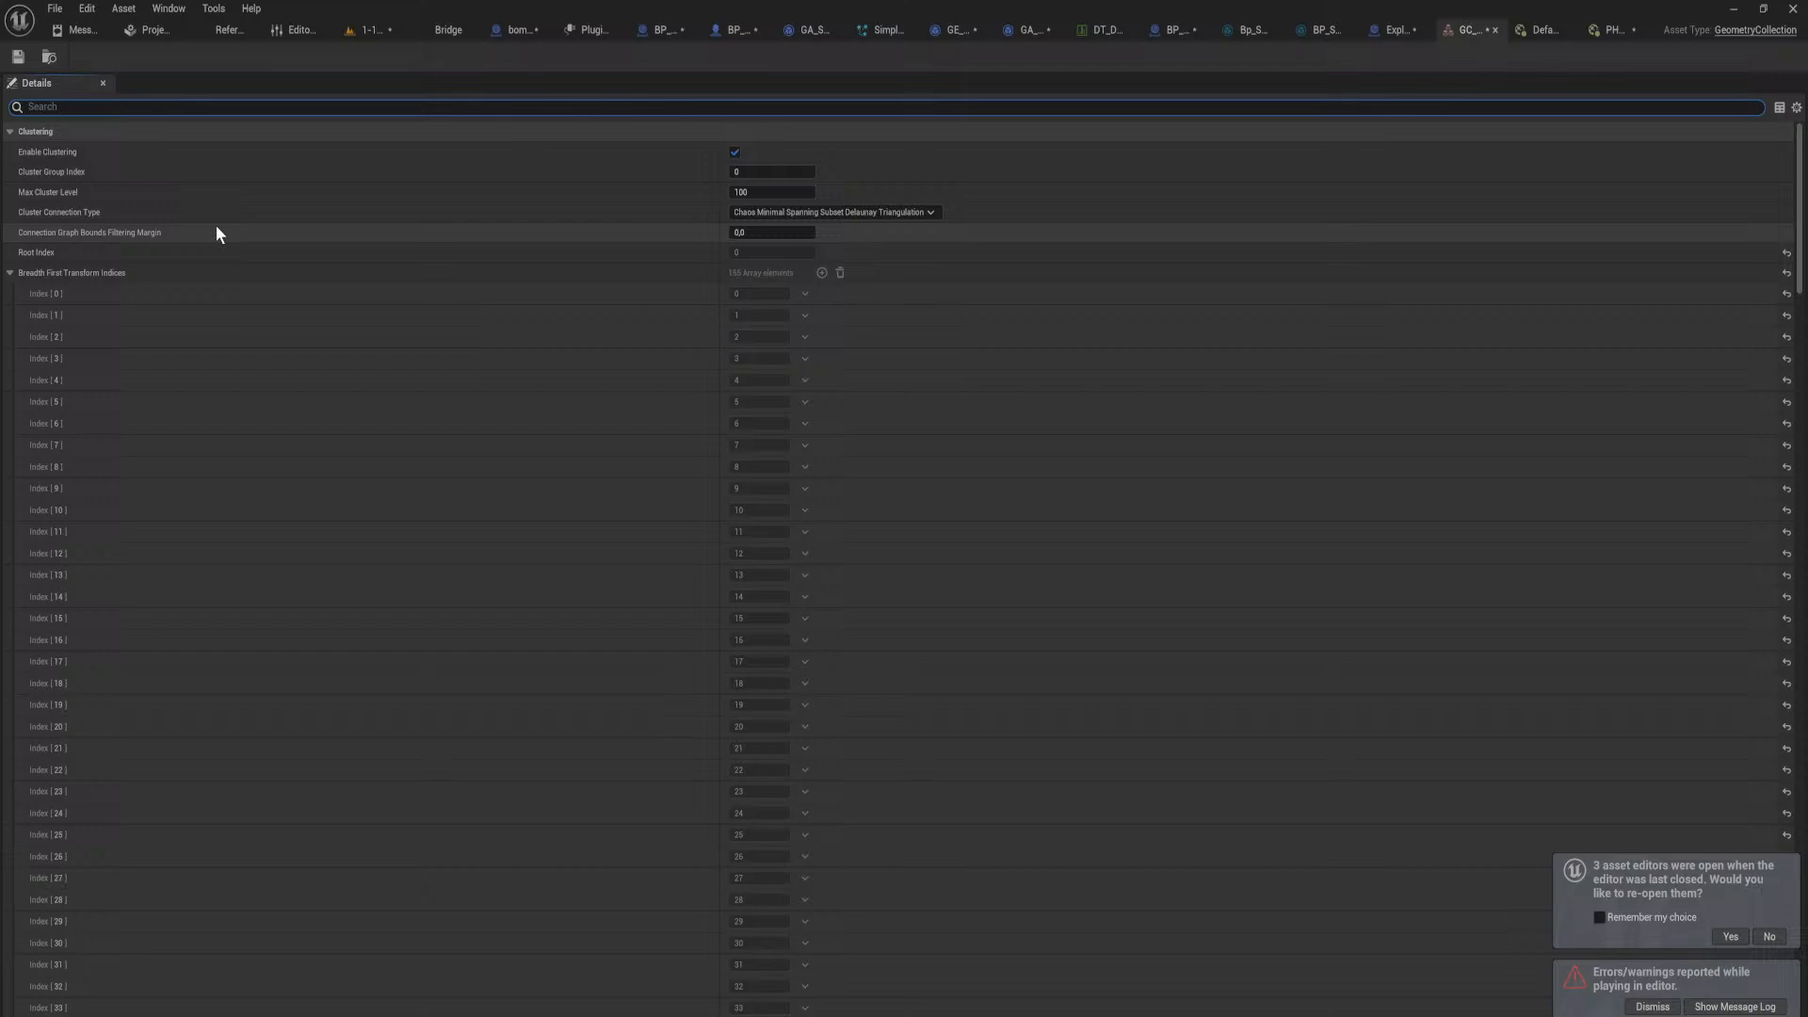
click(10, 273)
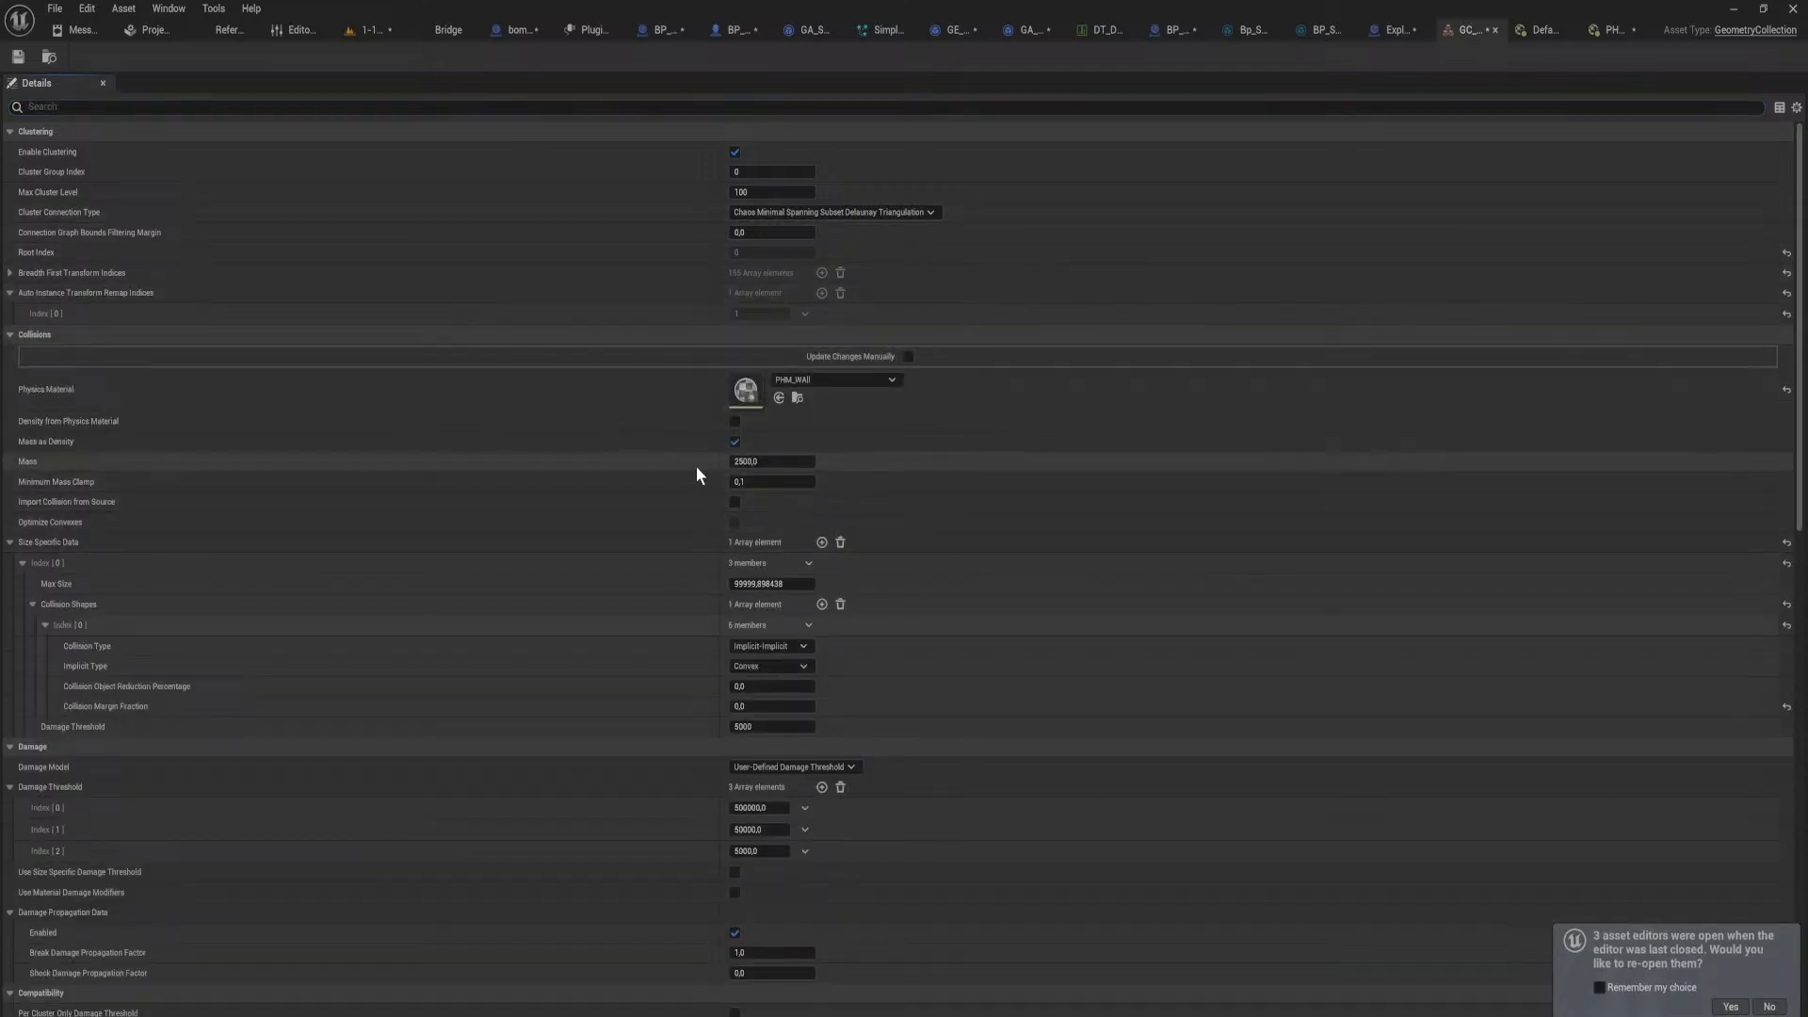
click(754, 461)
Step: Play-test the GC_Box wall in the level with the much stronger physical material, and end the session
click(381, 28)
click(350, 56)
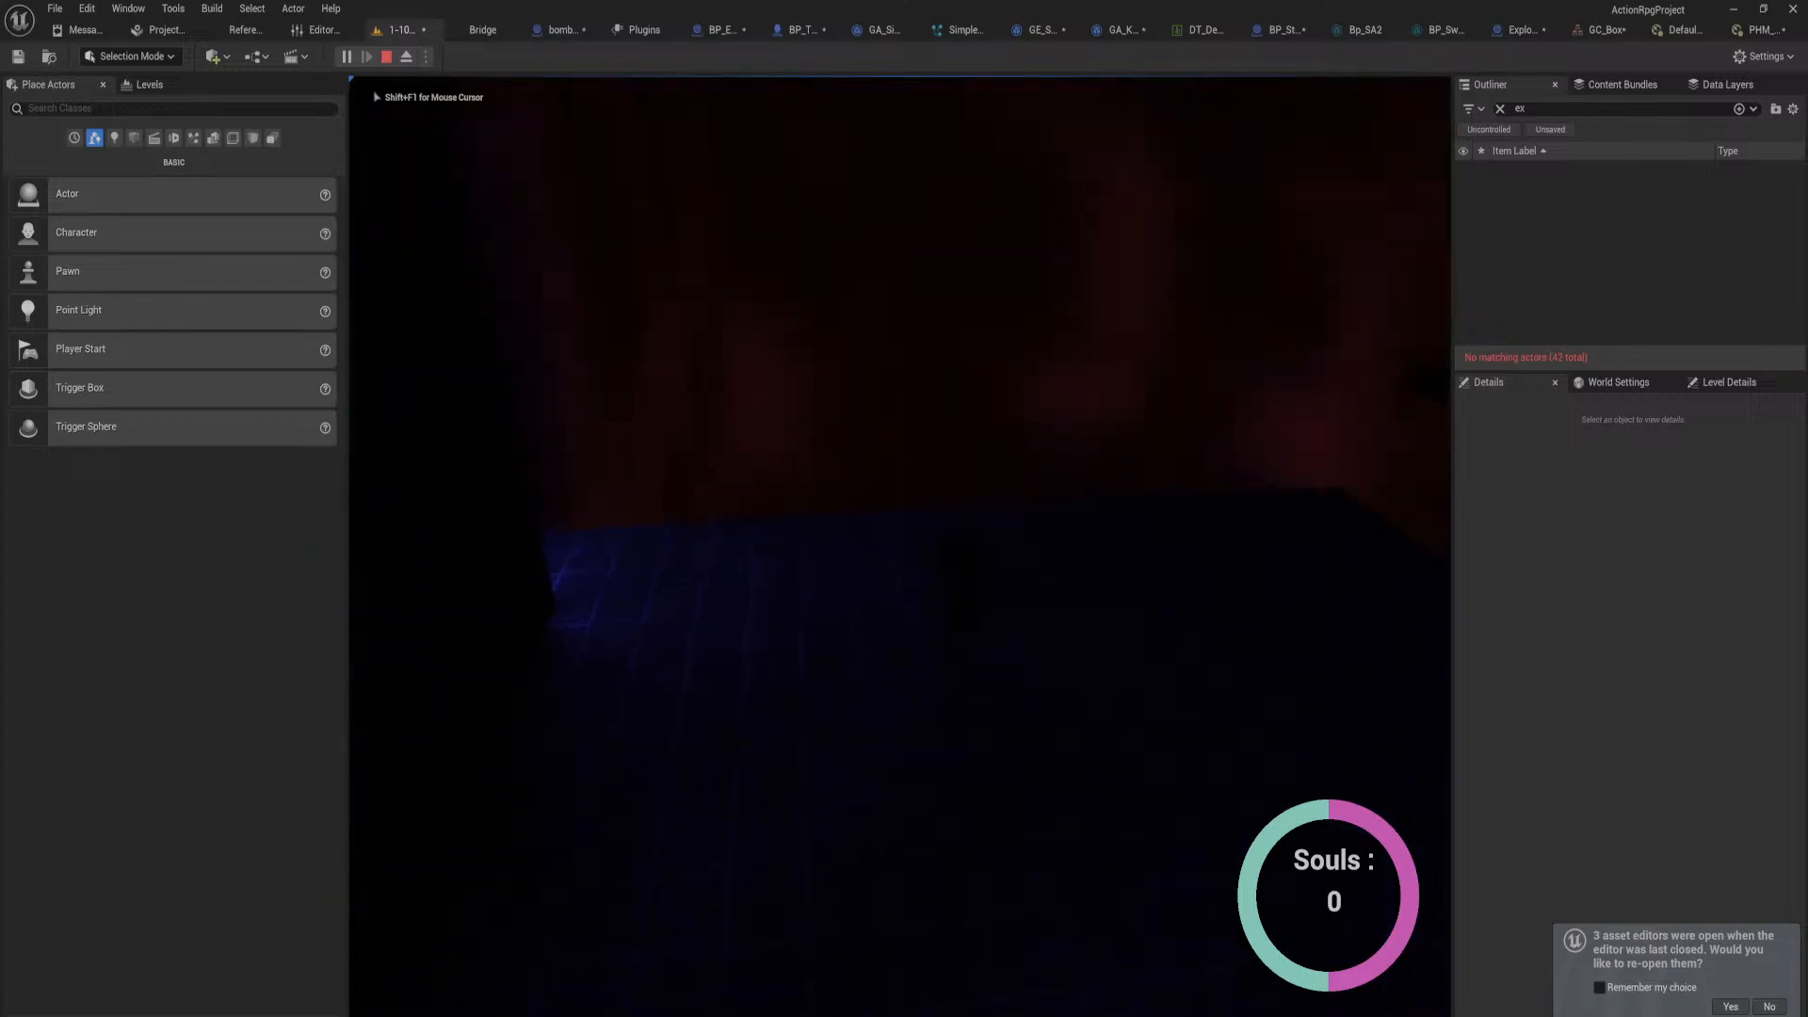
key(w)
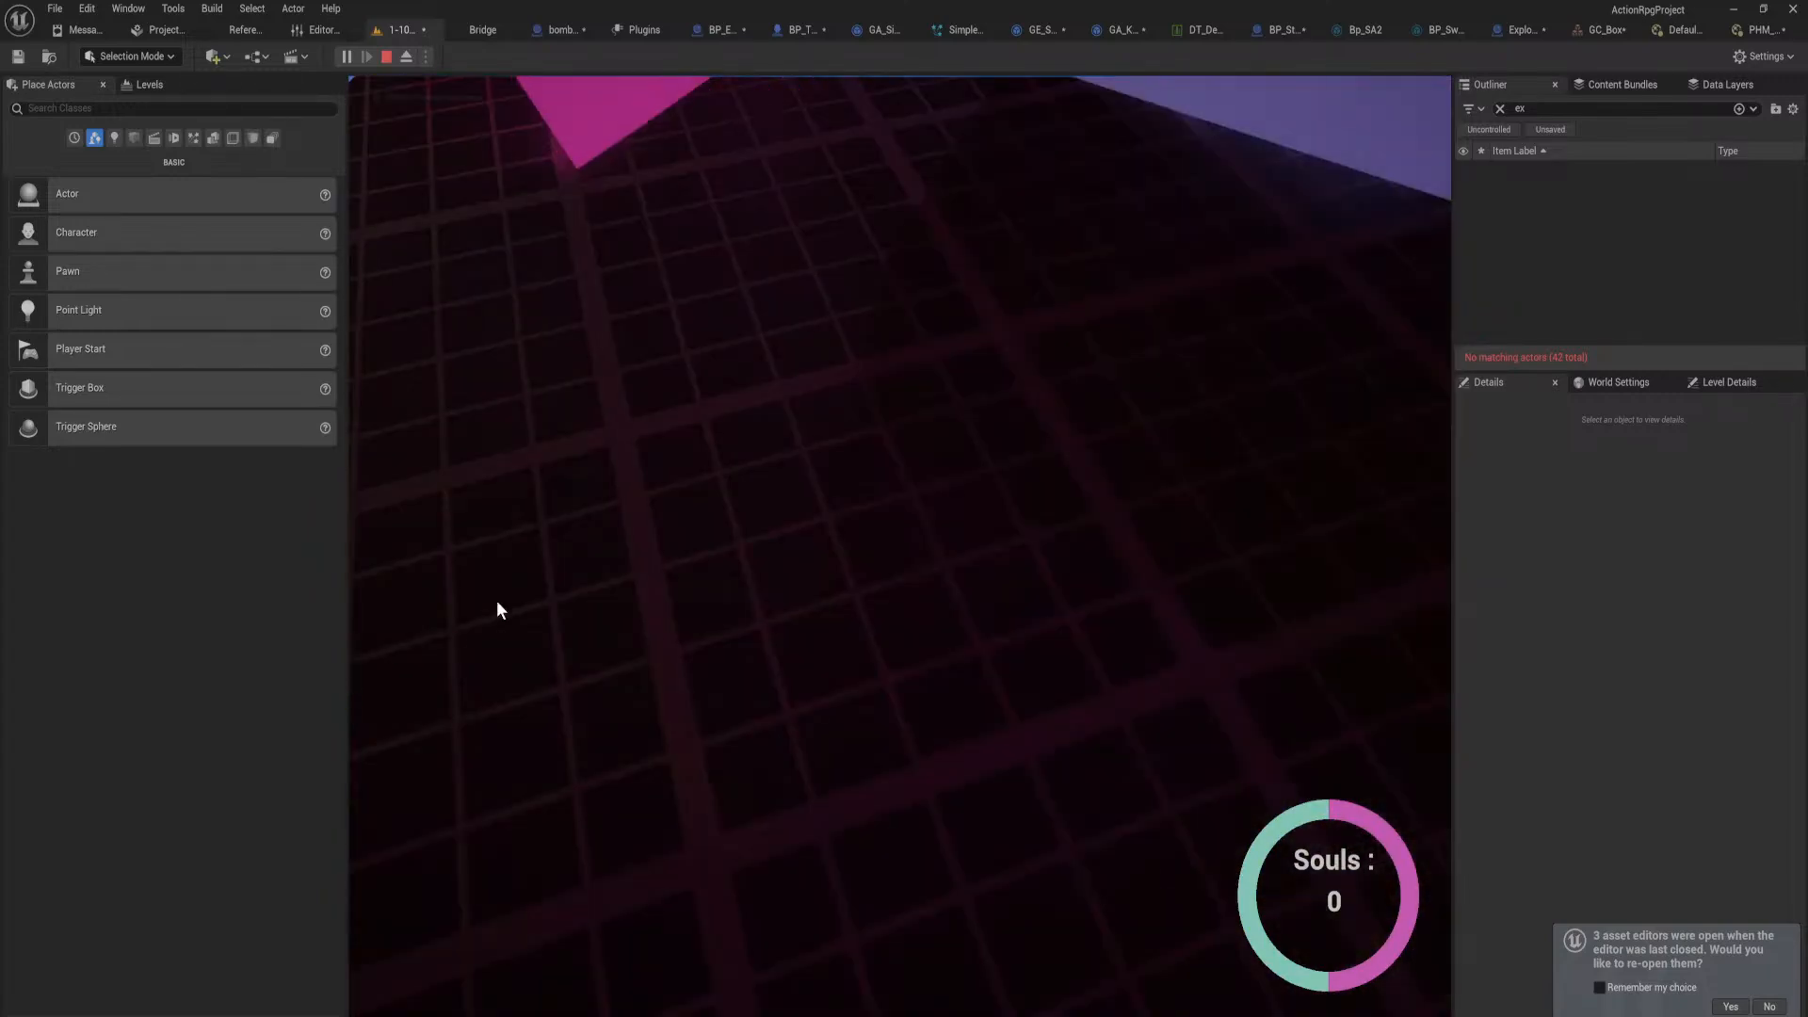
key(Escape)
Step: Return to the GC_Box collection and set its Mass to 2500000
click(1599, 29)
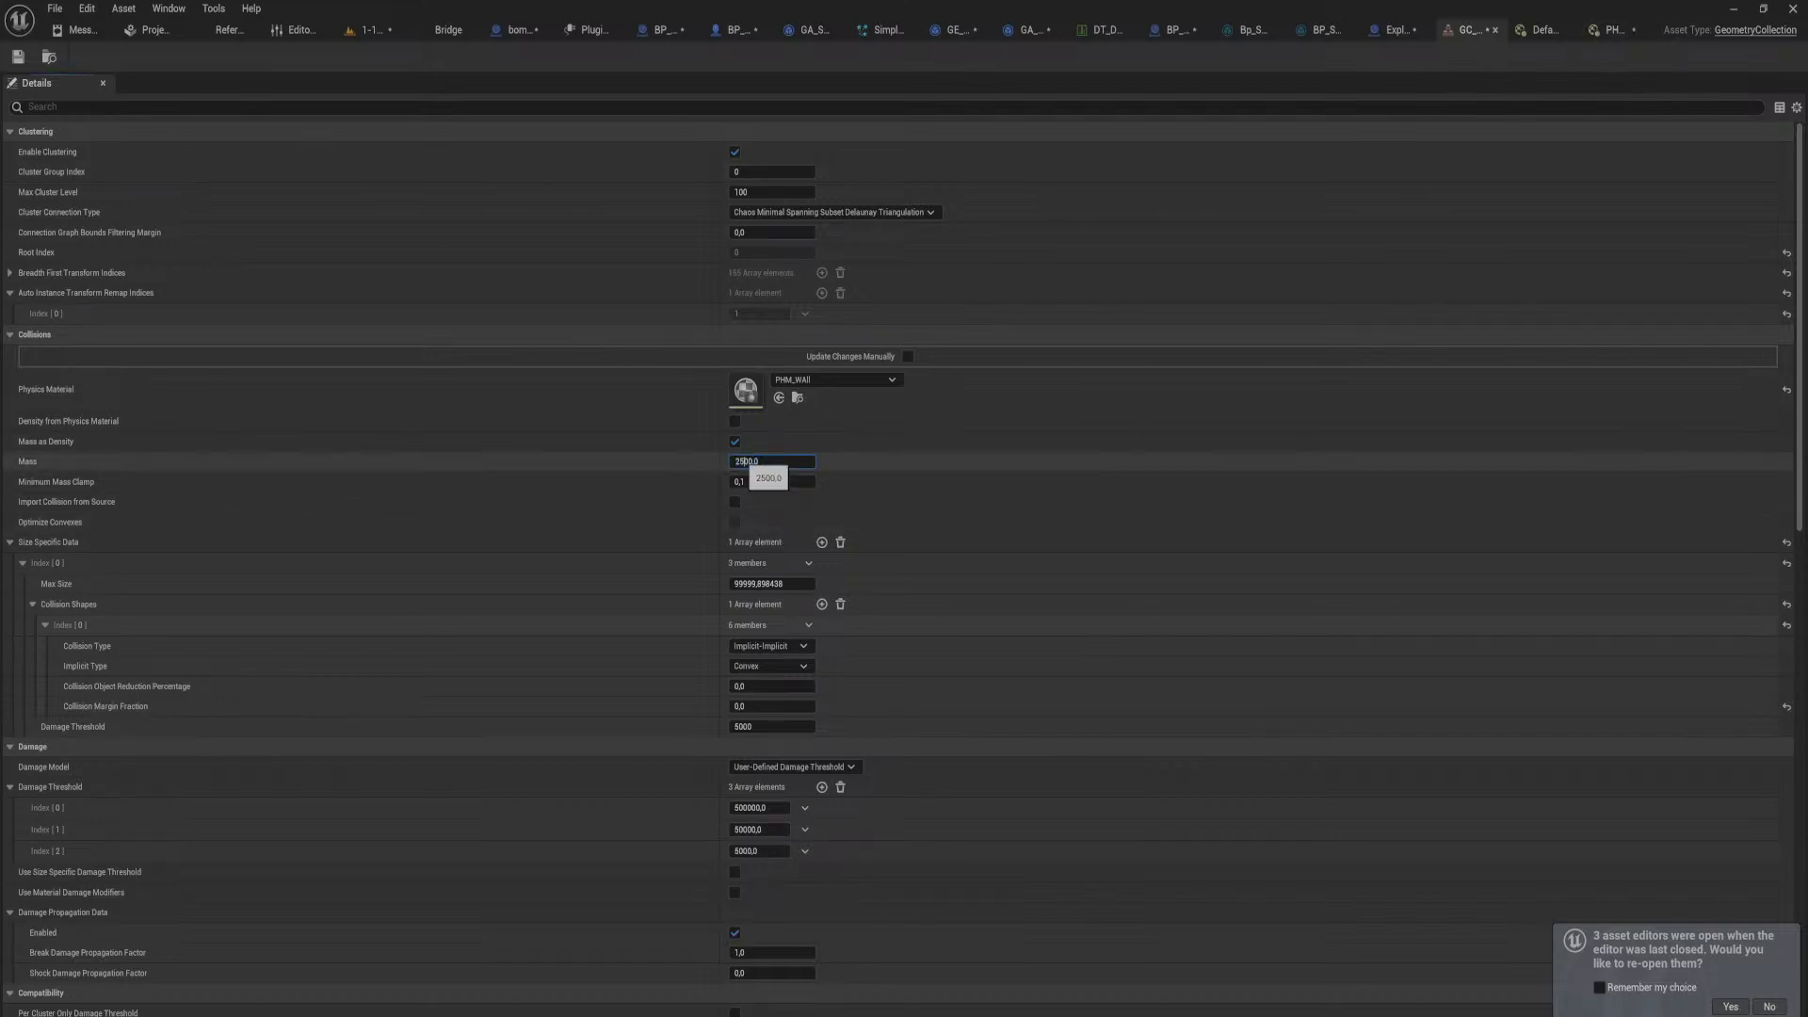
text(000)
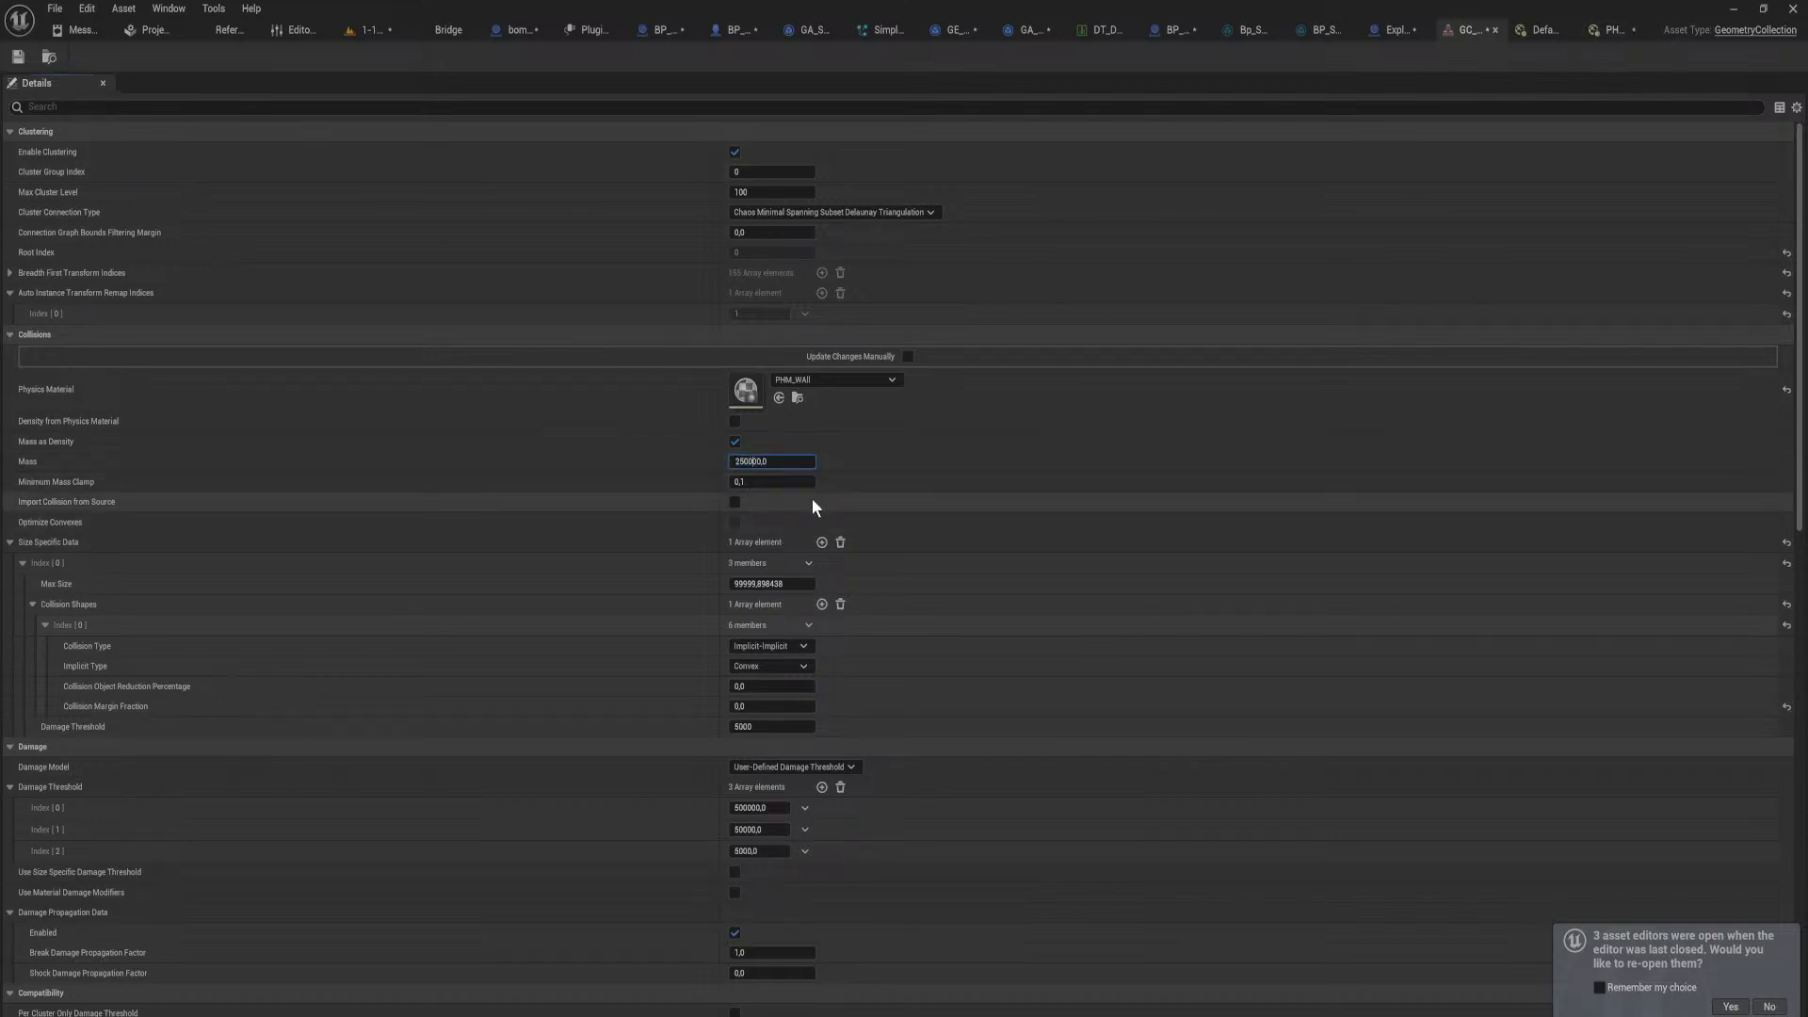
click(1034, 452)
Step: Play-test the GC_Box wall in the level with the increased mass, and end the session
click(381, 31)
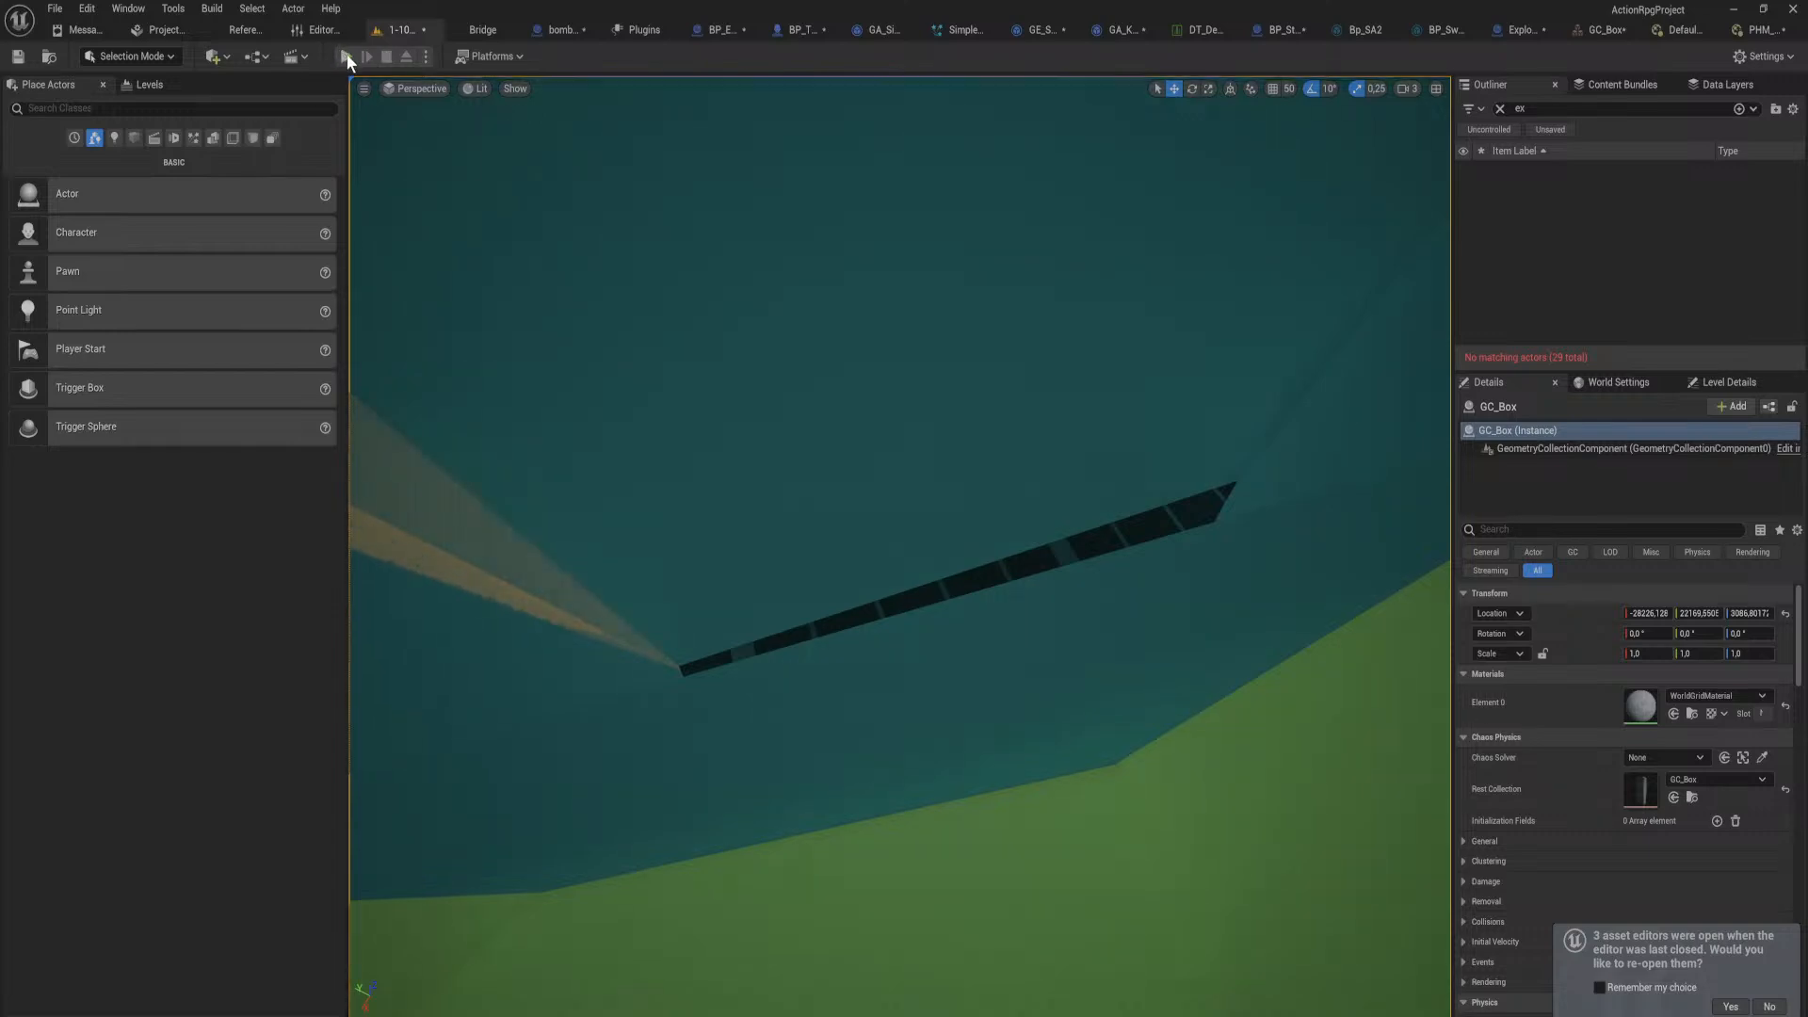
click(346, 57)
key(w)
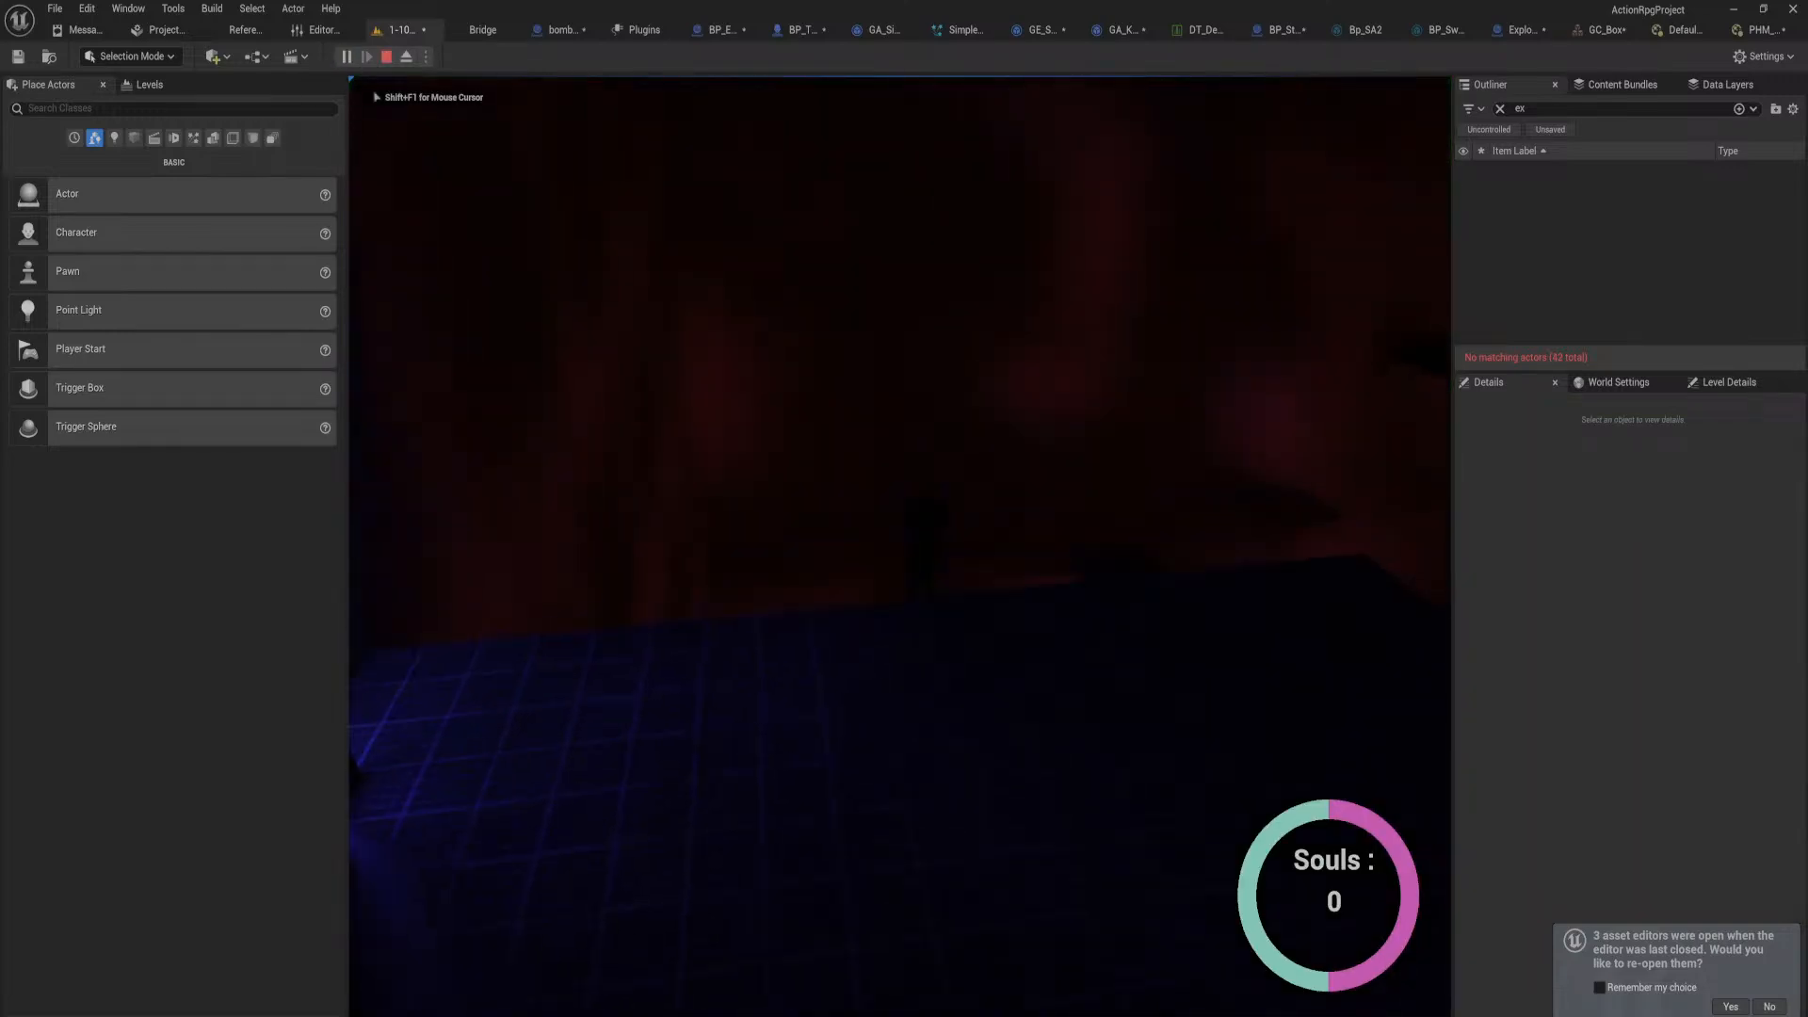
key(w)
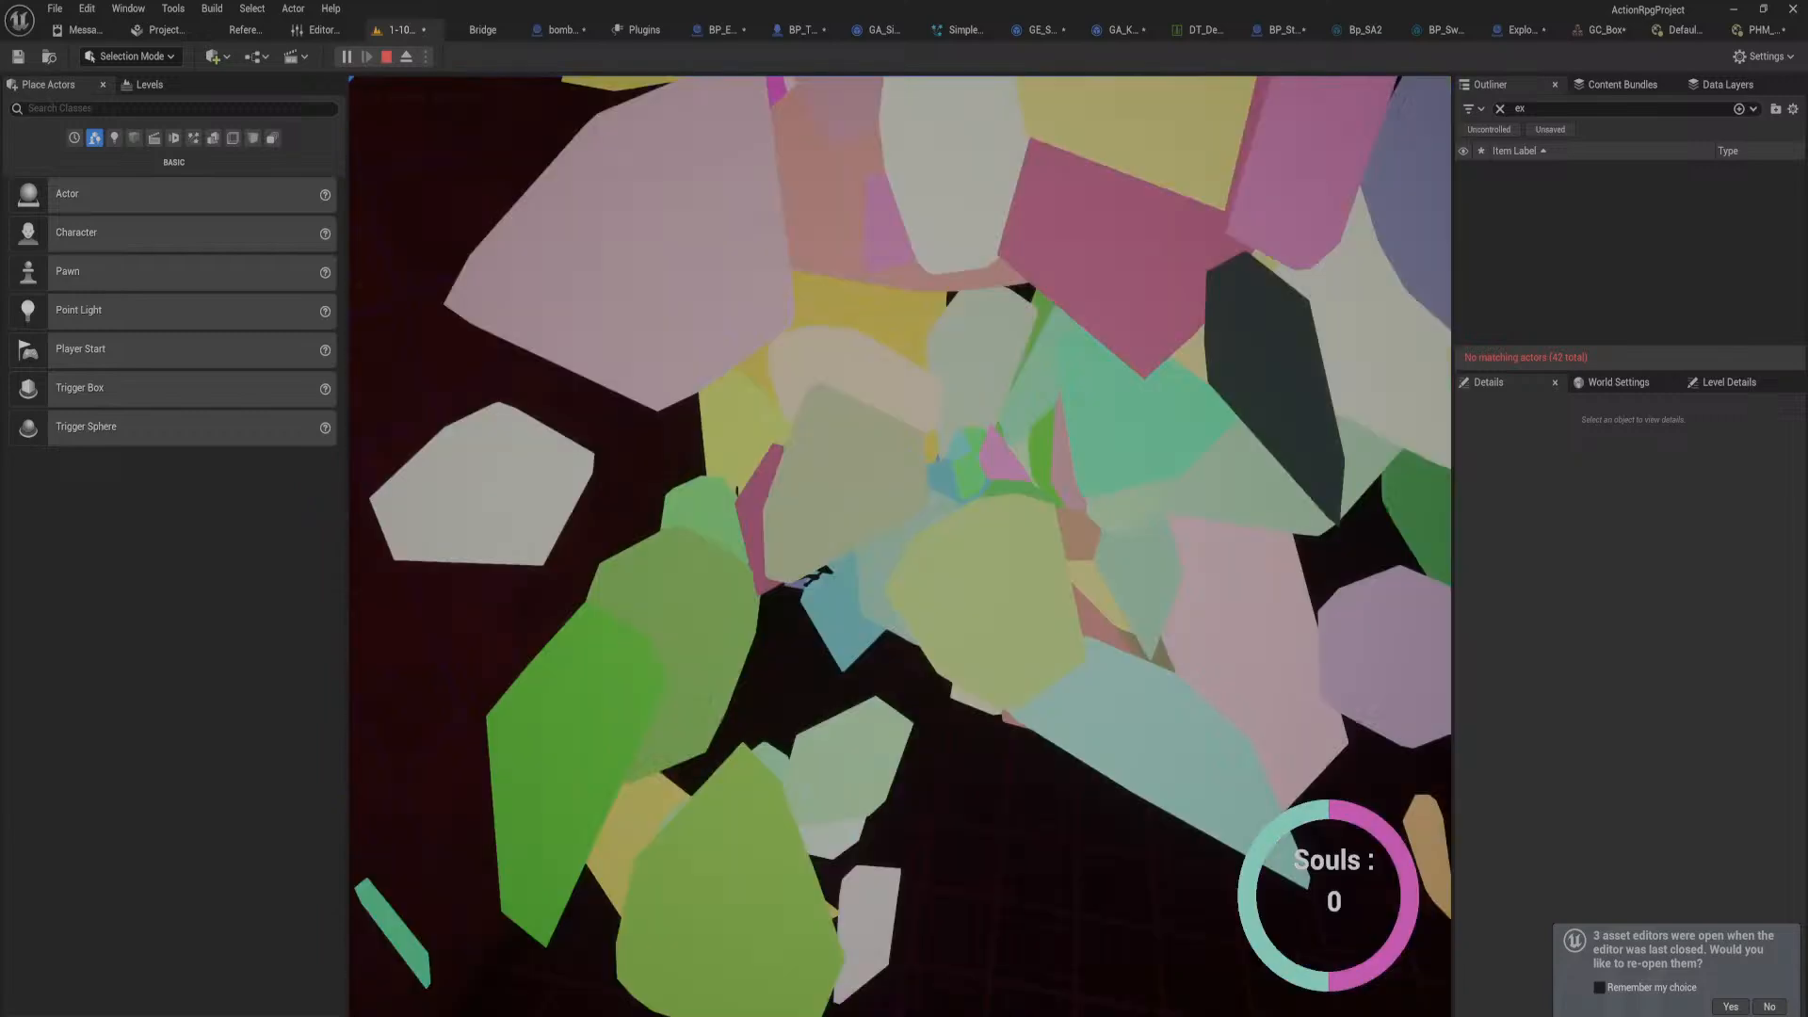
key(Escape)
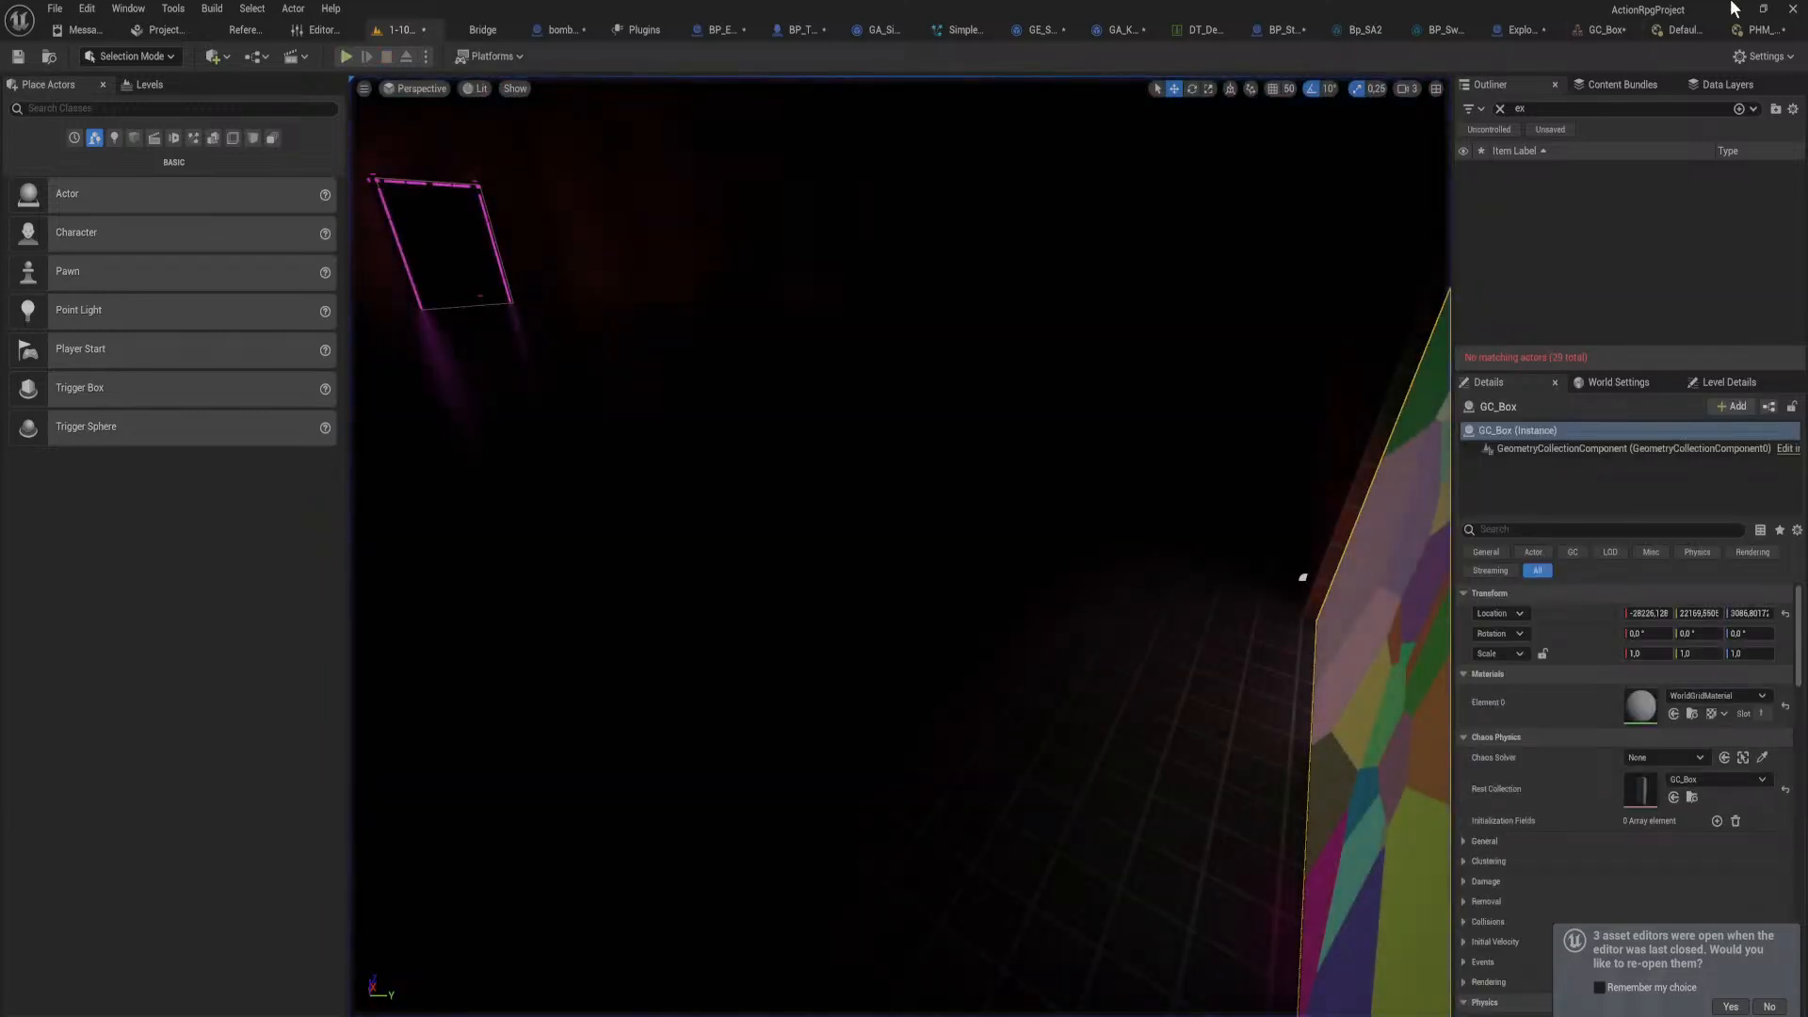
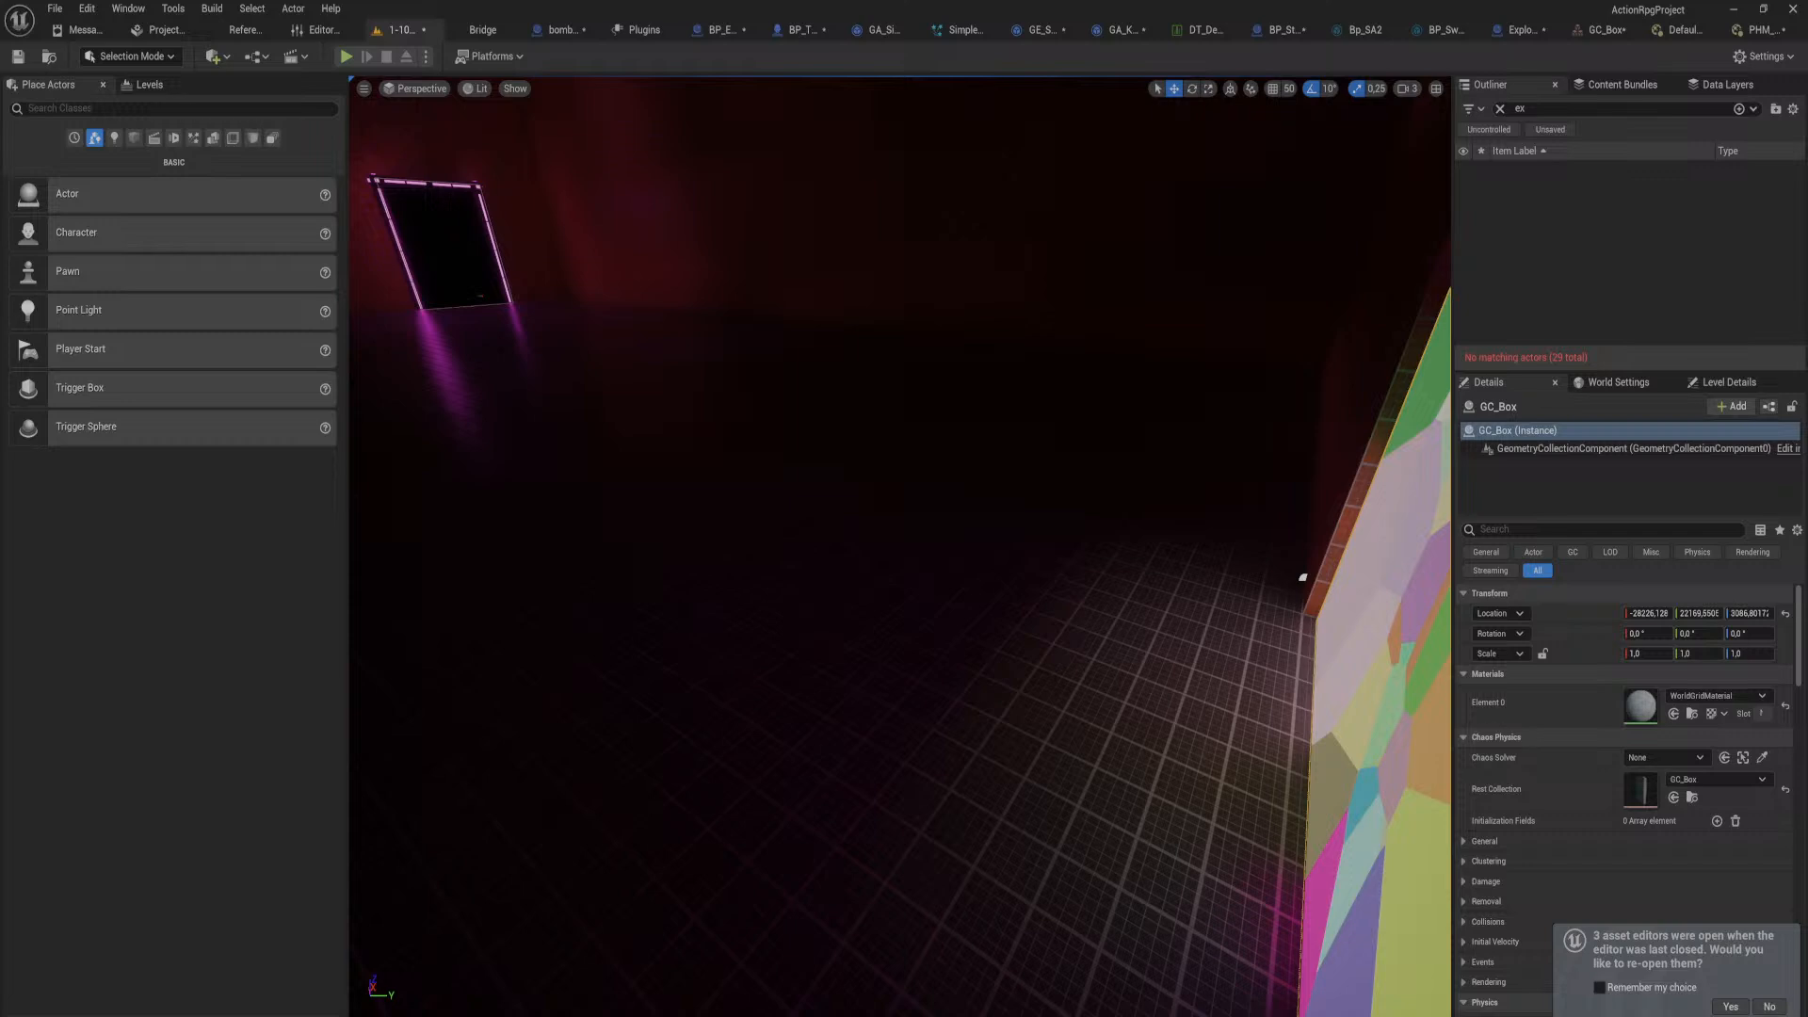
Step: Open the GC_Box geometry collection asset and examine its settings from Clustering and Collisions through to the Geometry Collection section
double_click(1640, 787)
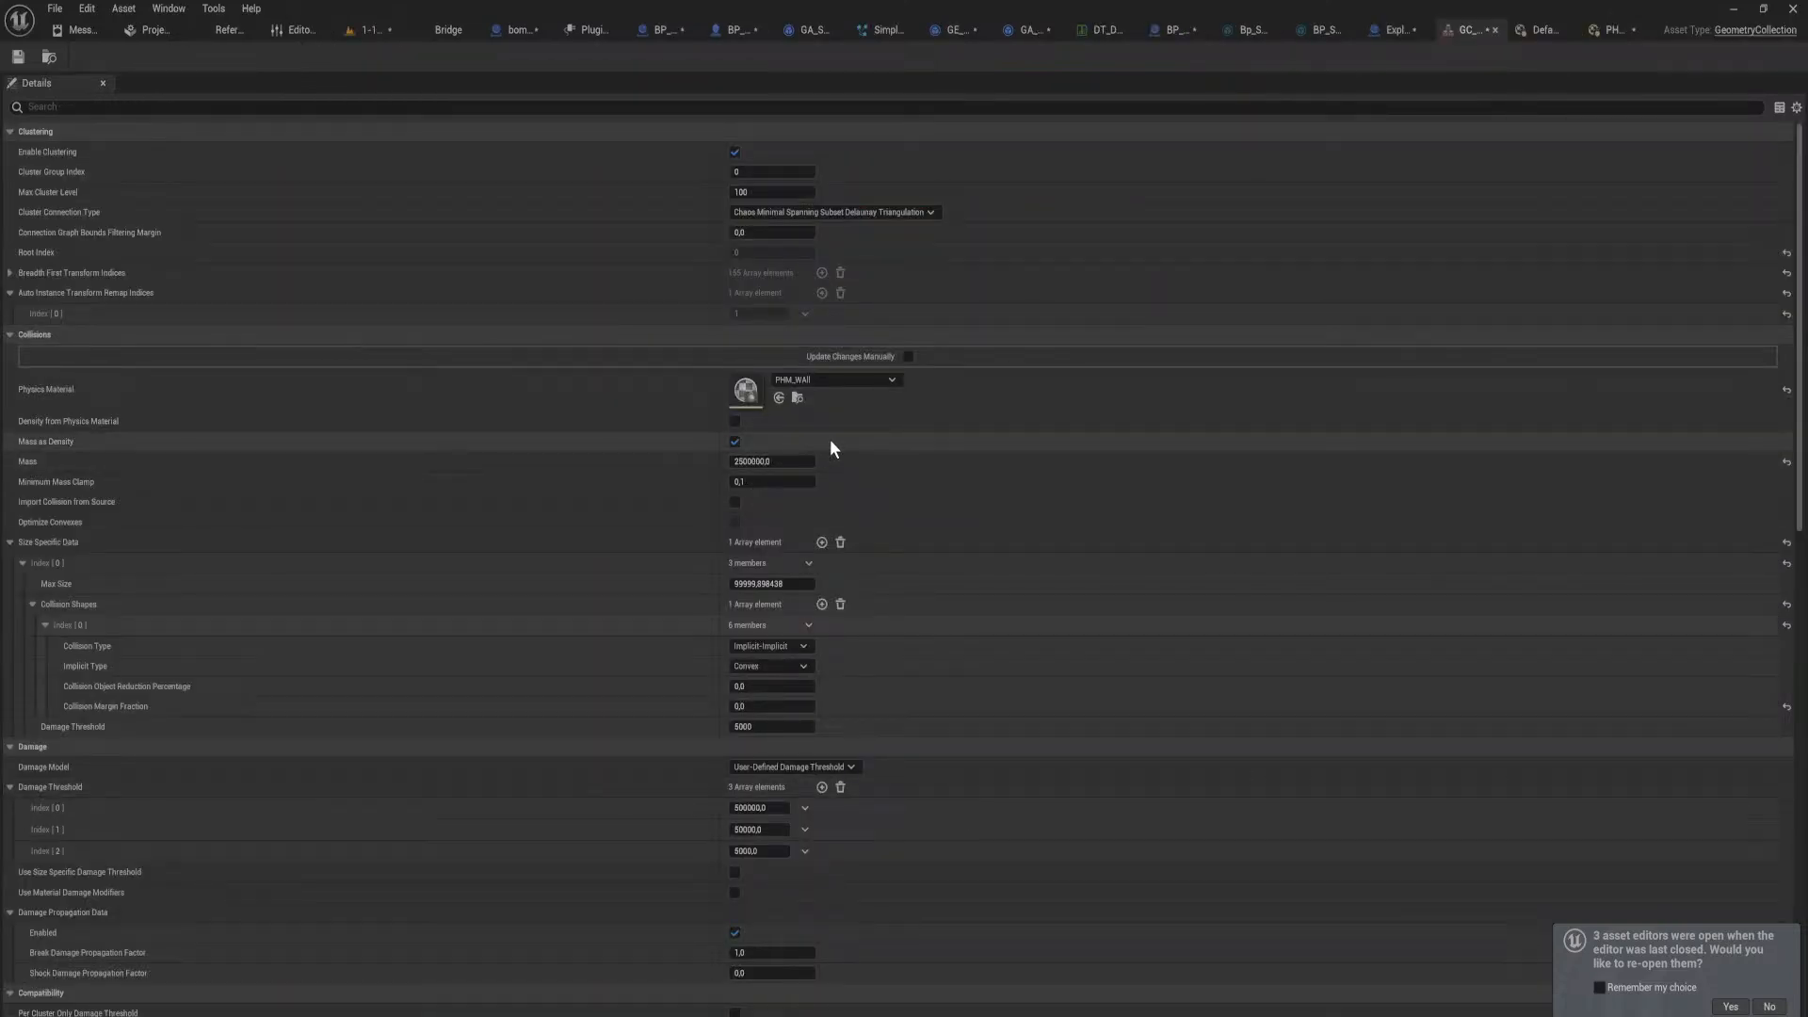
scroll(828, 439, down, 6)
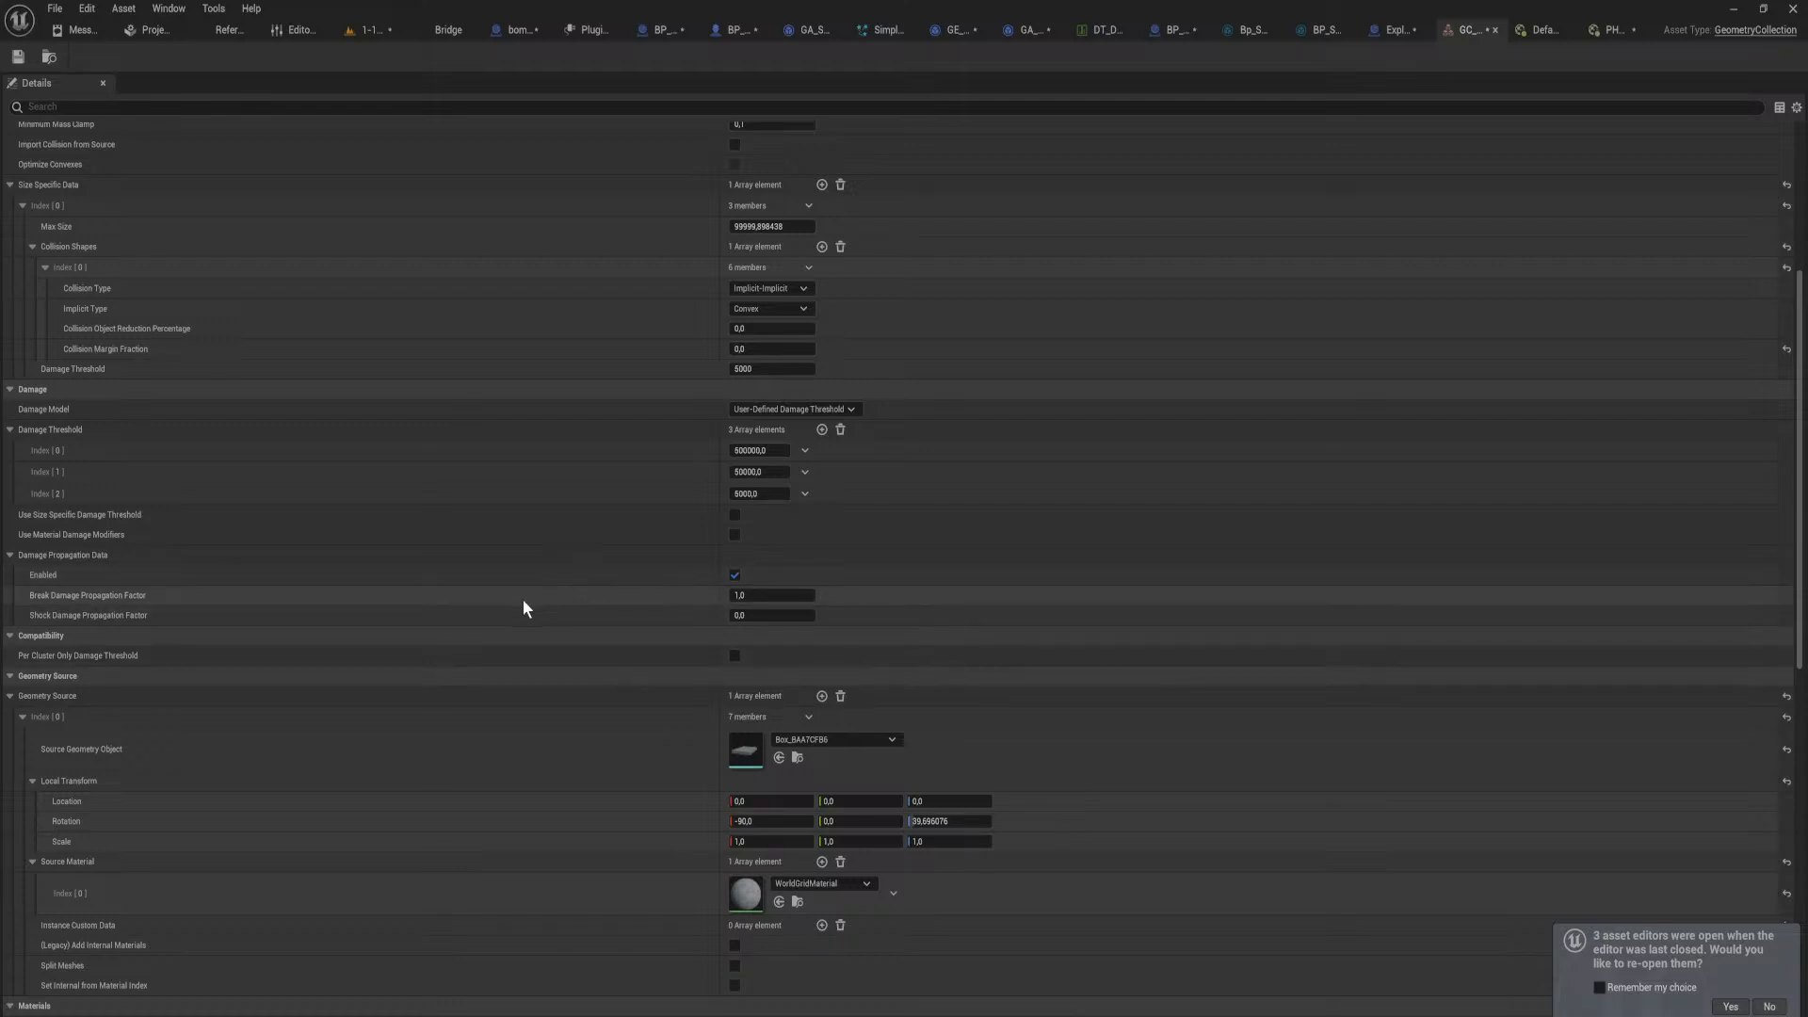
scroll(517, 599, down, 9)
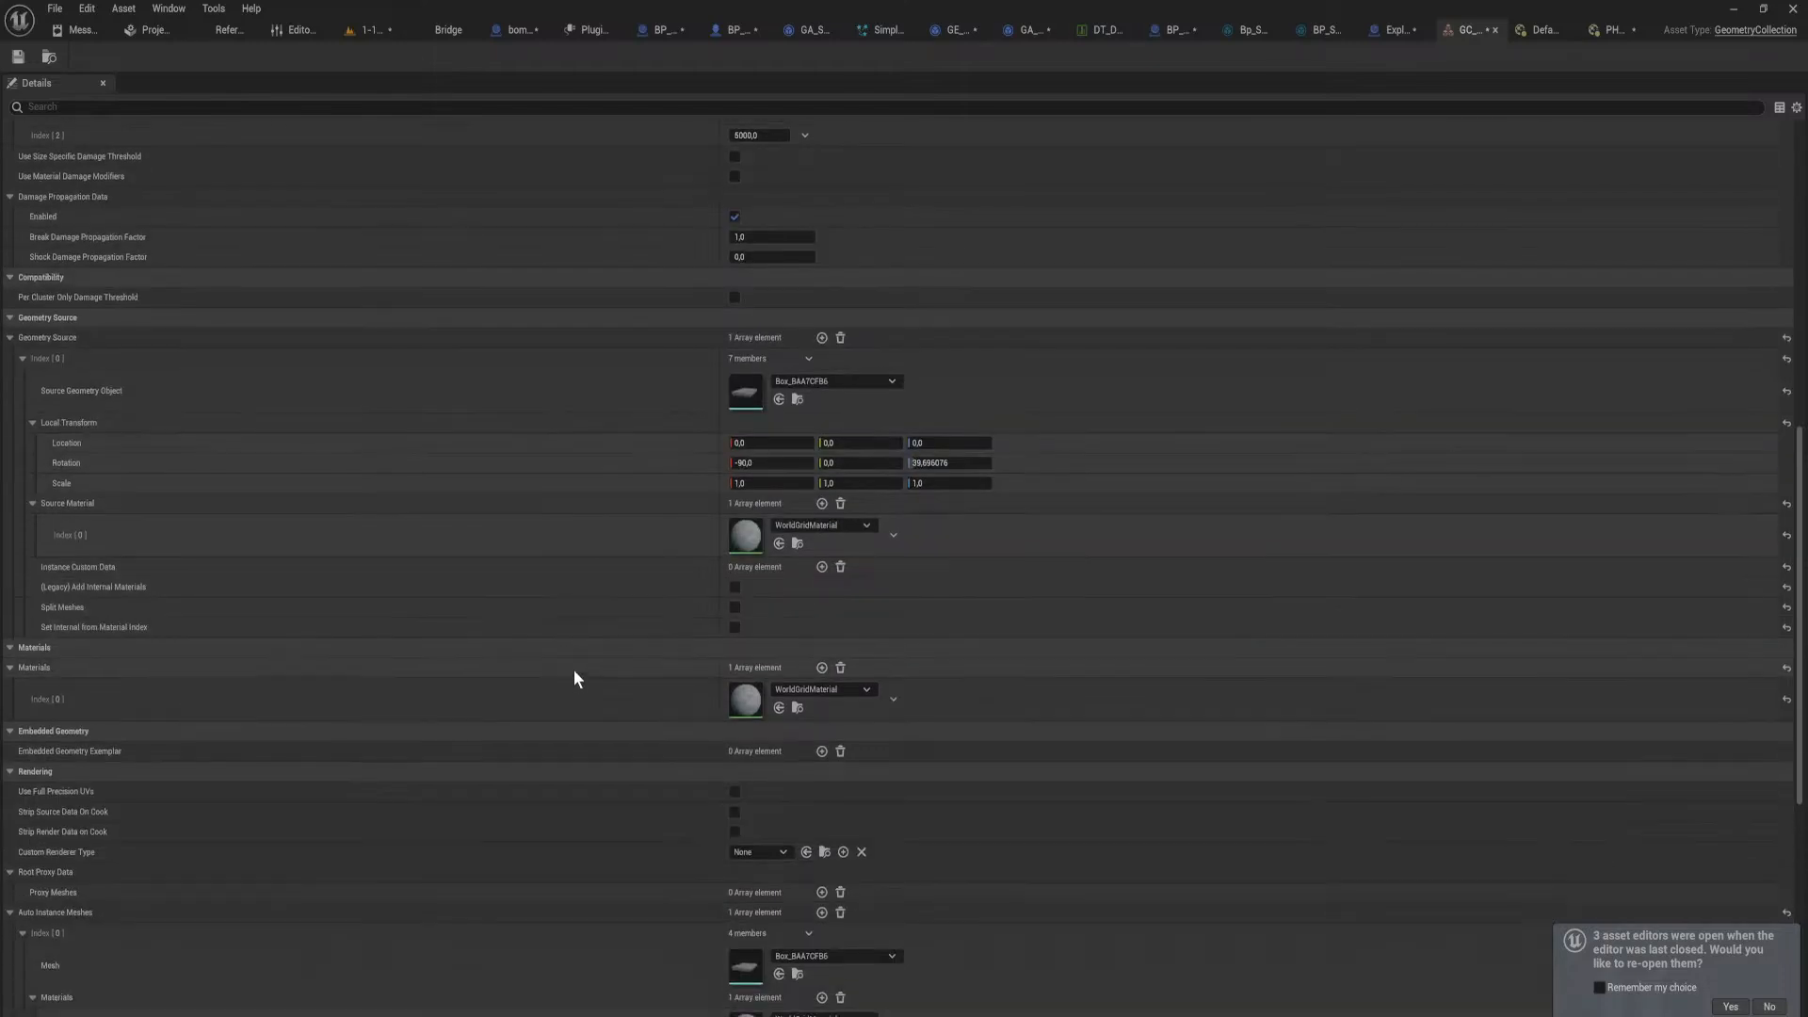
scroll(601, 703, down, 5)
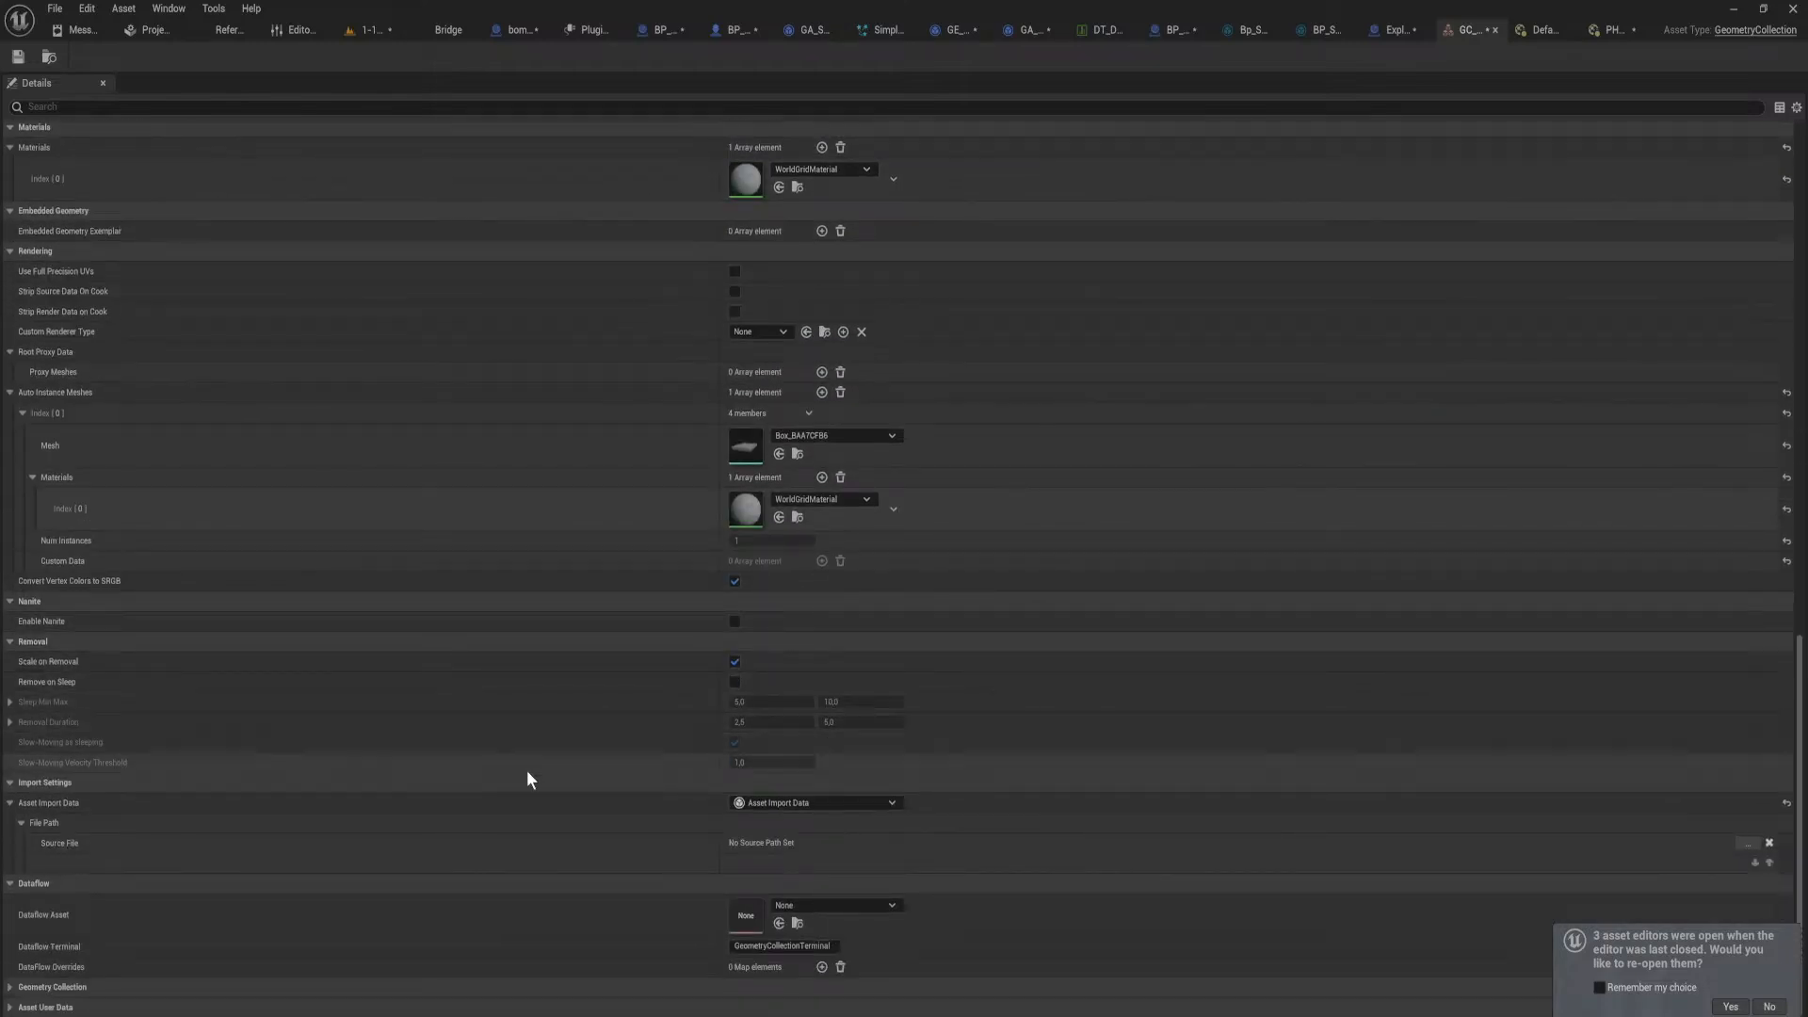
click(12, 986)
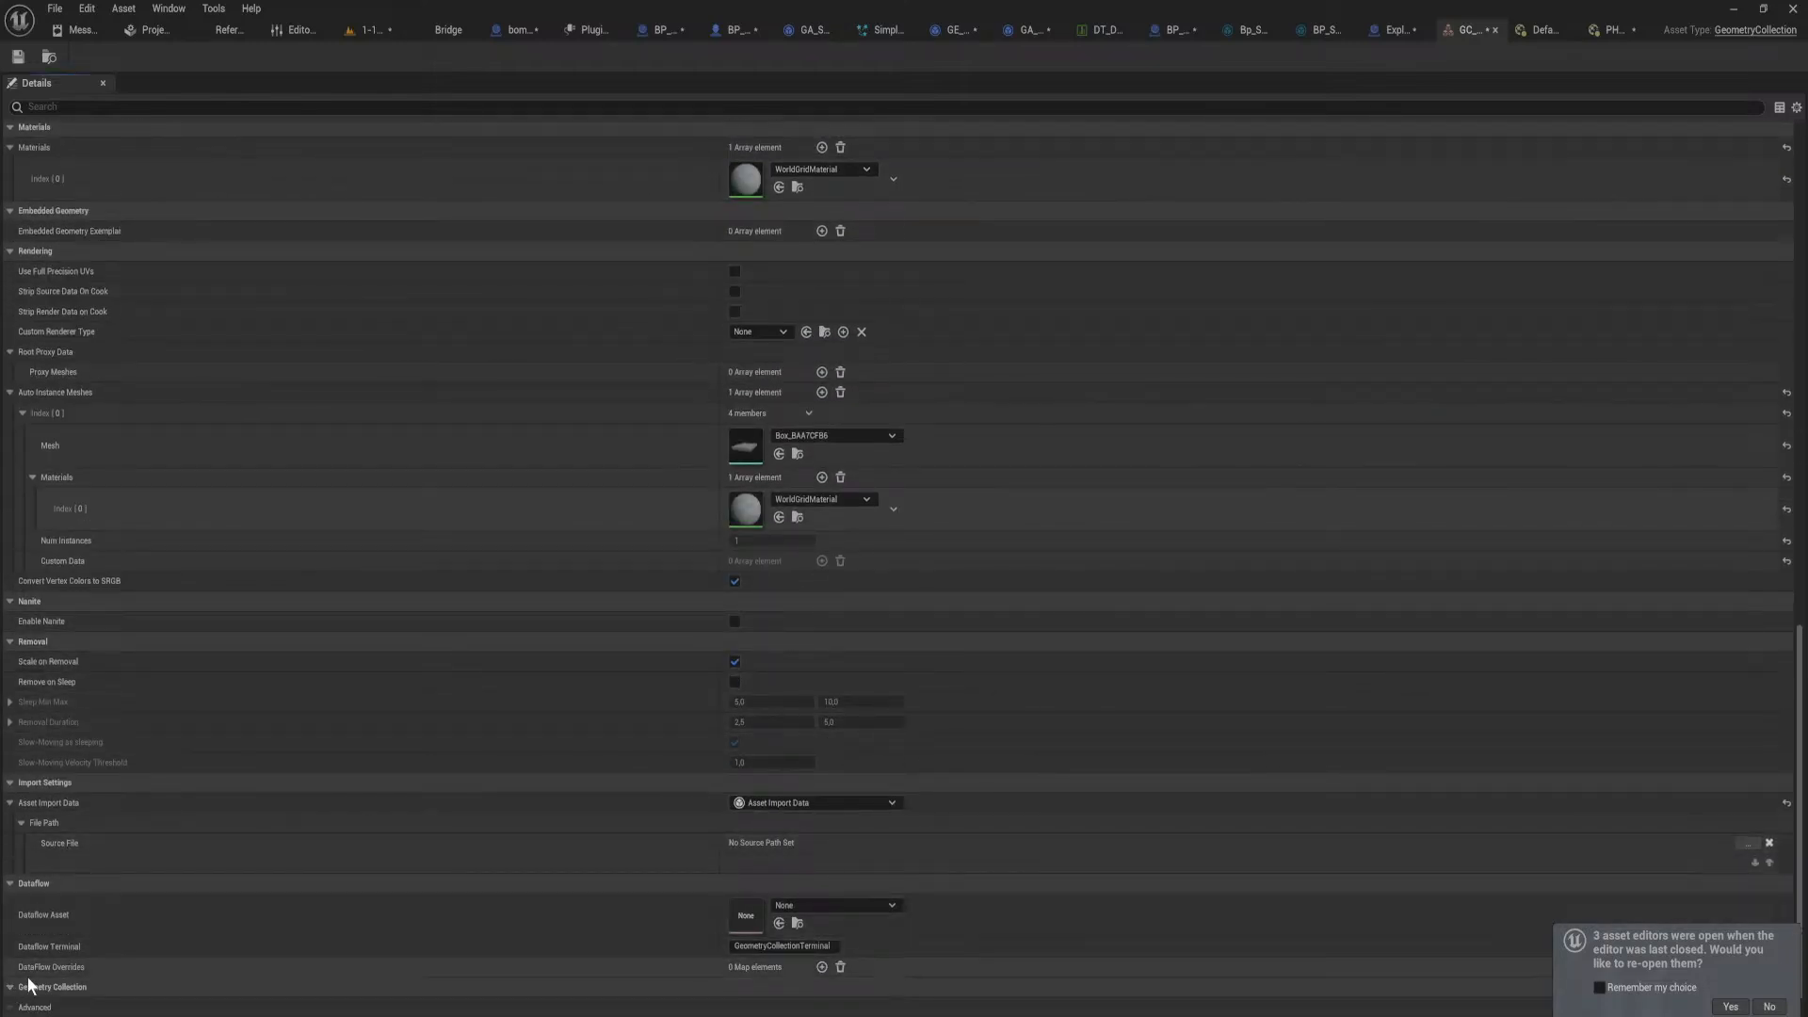
scroll(26, 975, down, 1)
scroll(69, 970, up, 1)
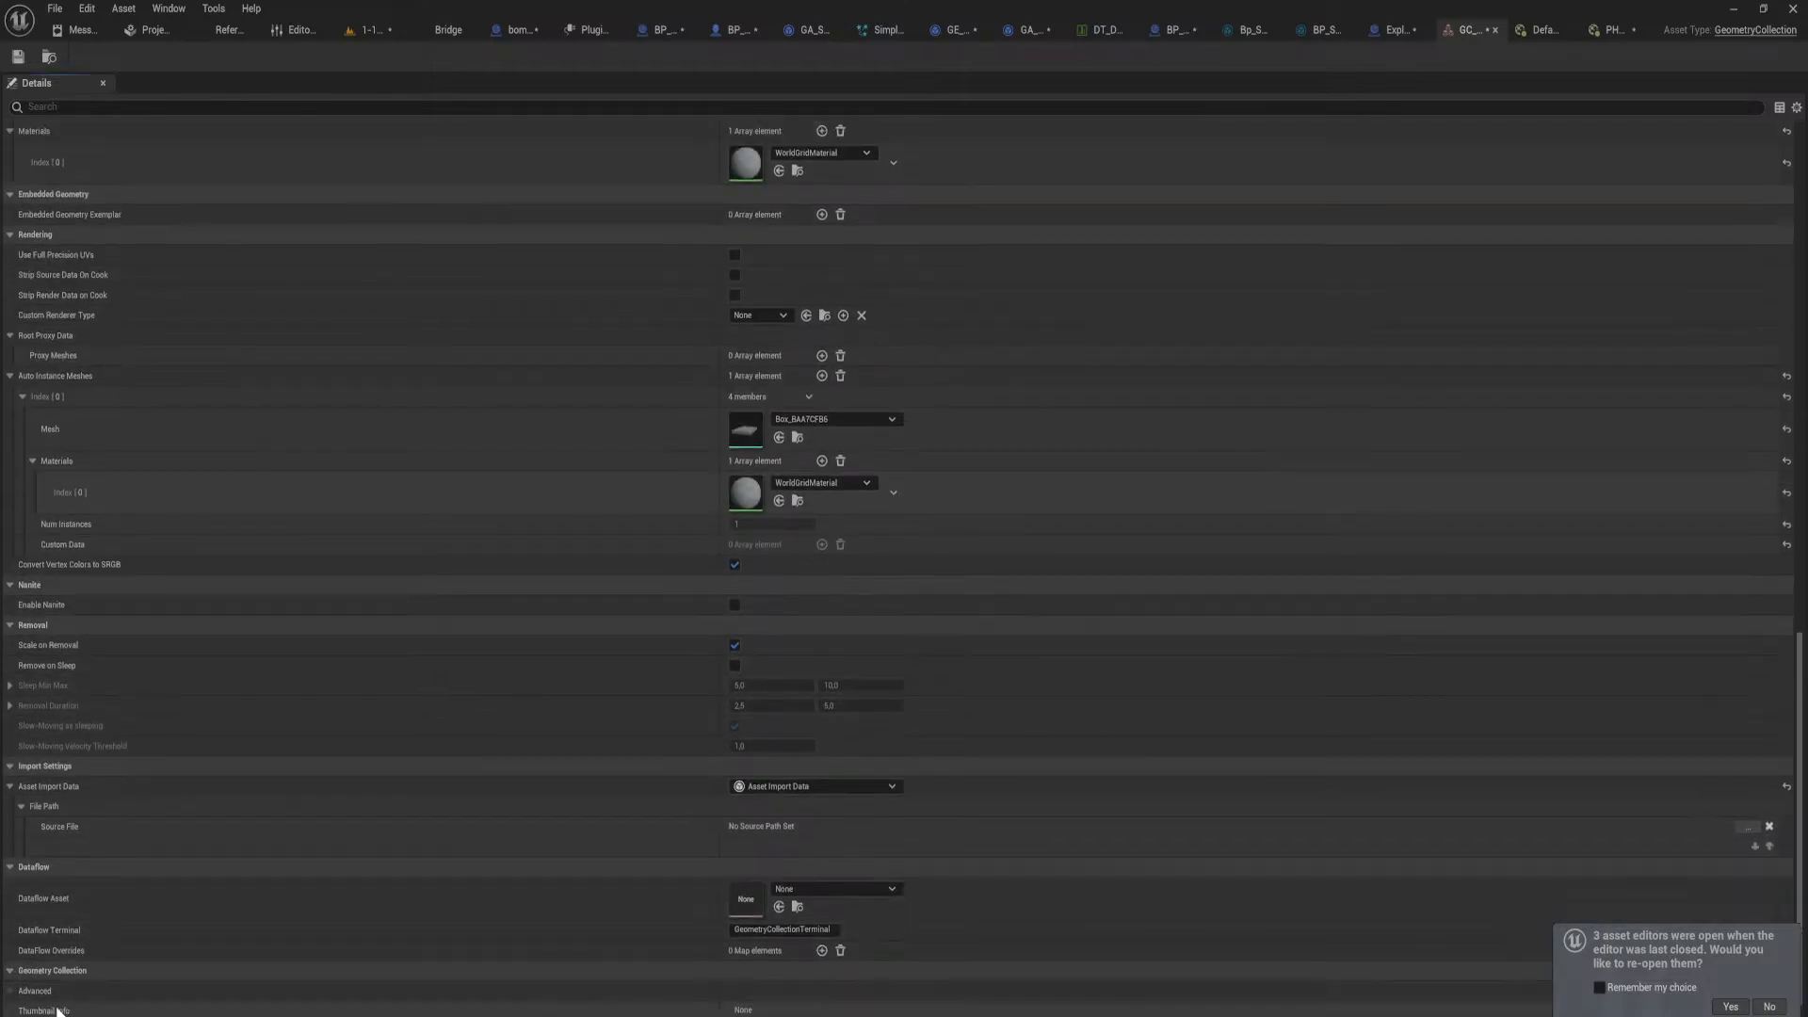
Step: Filter the collection's properties by "col" and check the Collision Type options, keeping Implicit-Implicit
click(58, 107)
text(col)
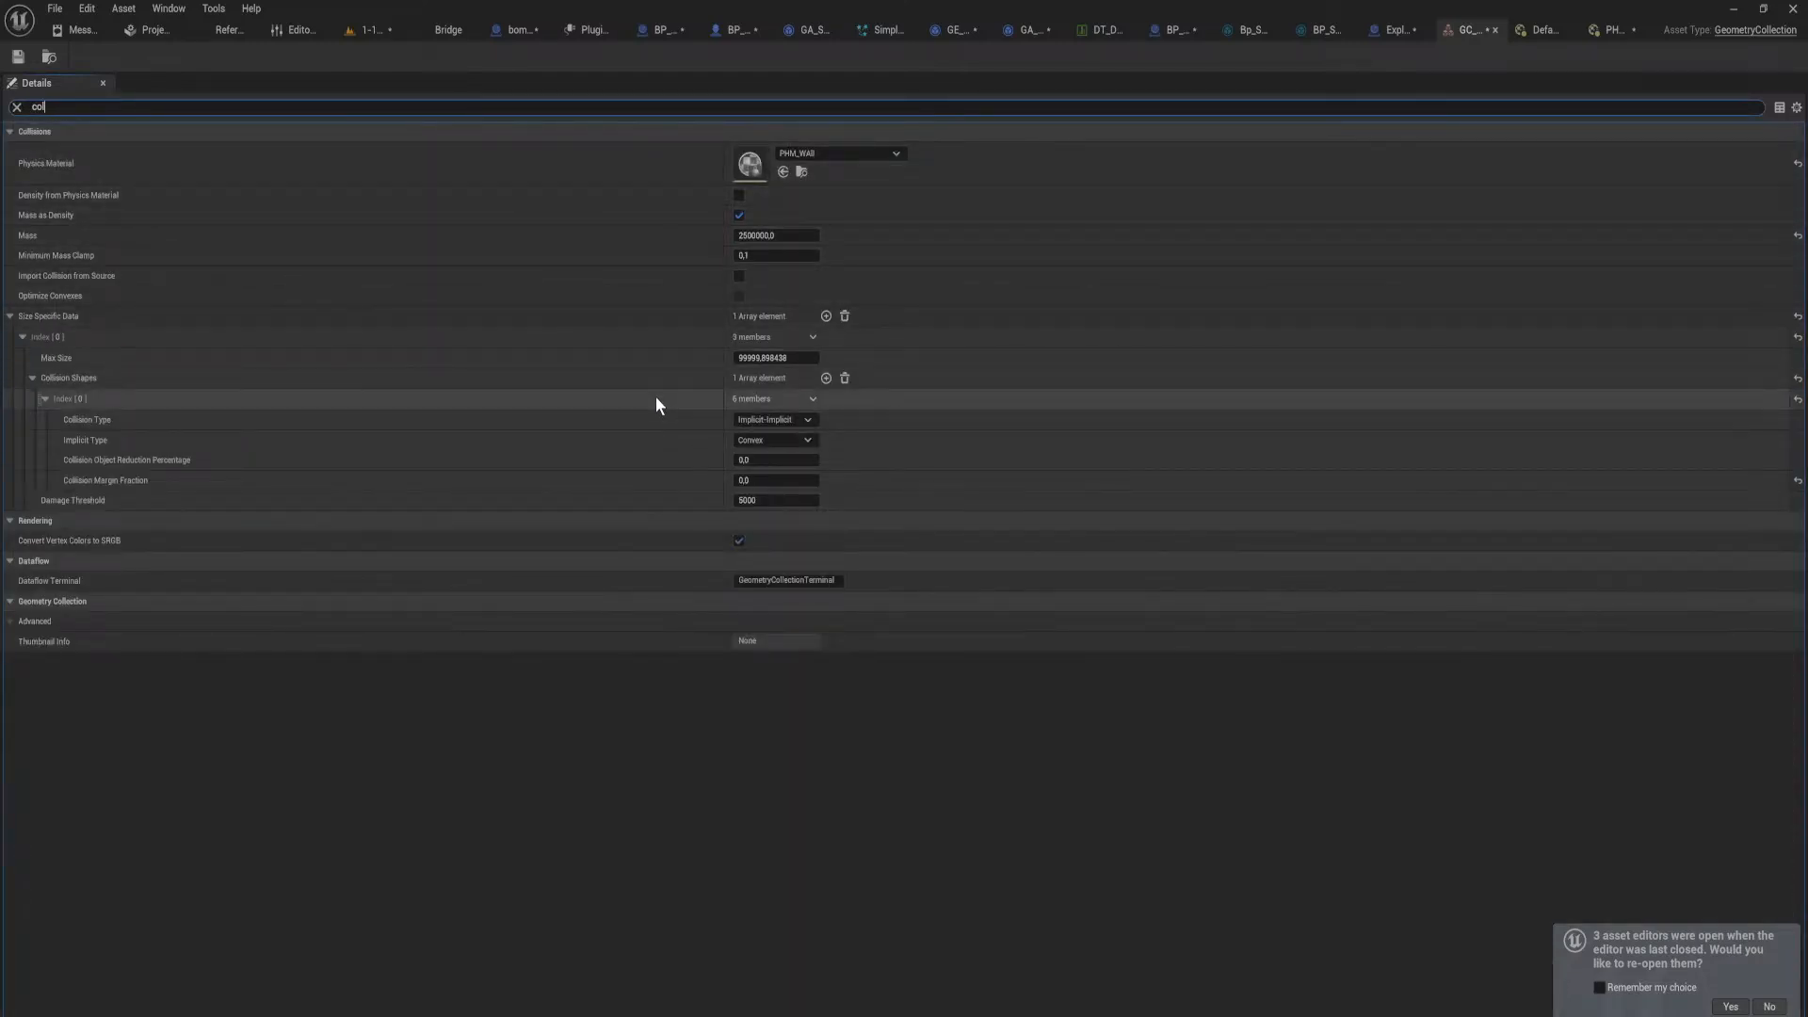
click(786, 423)
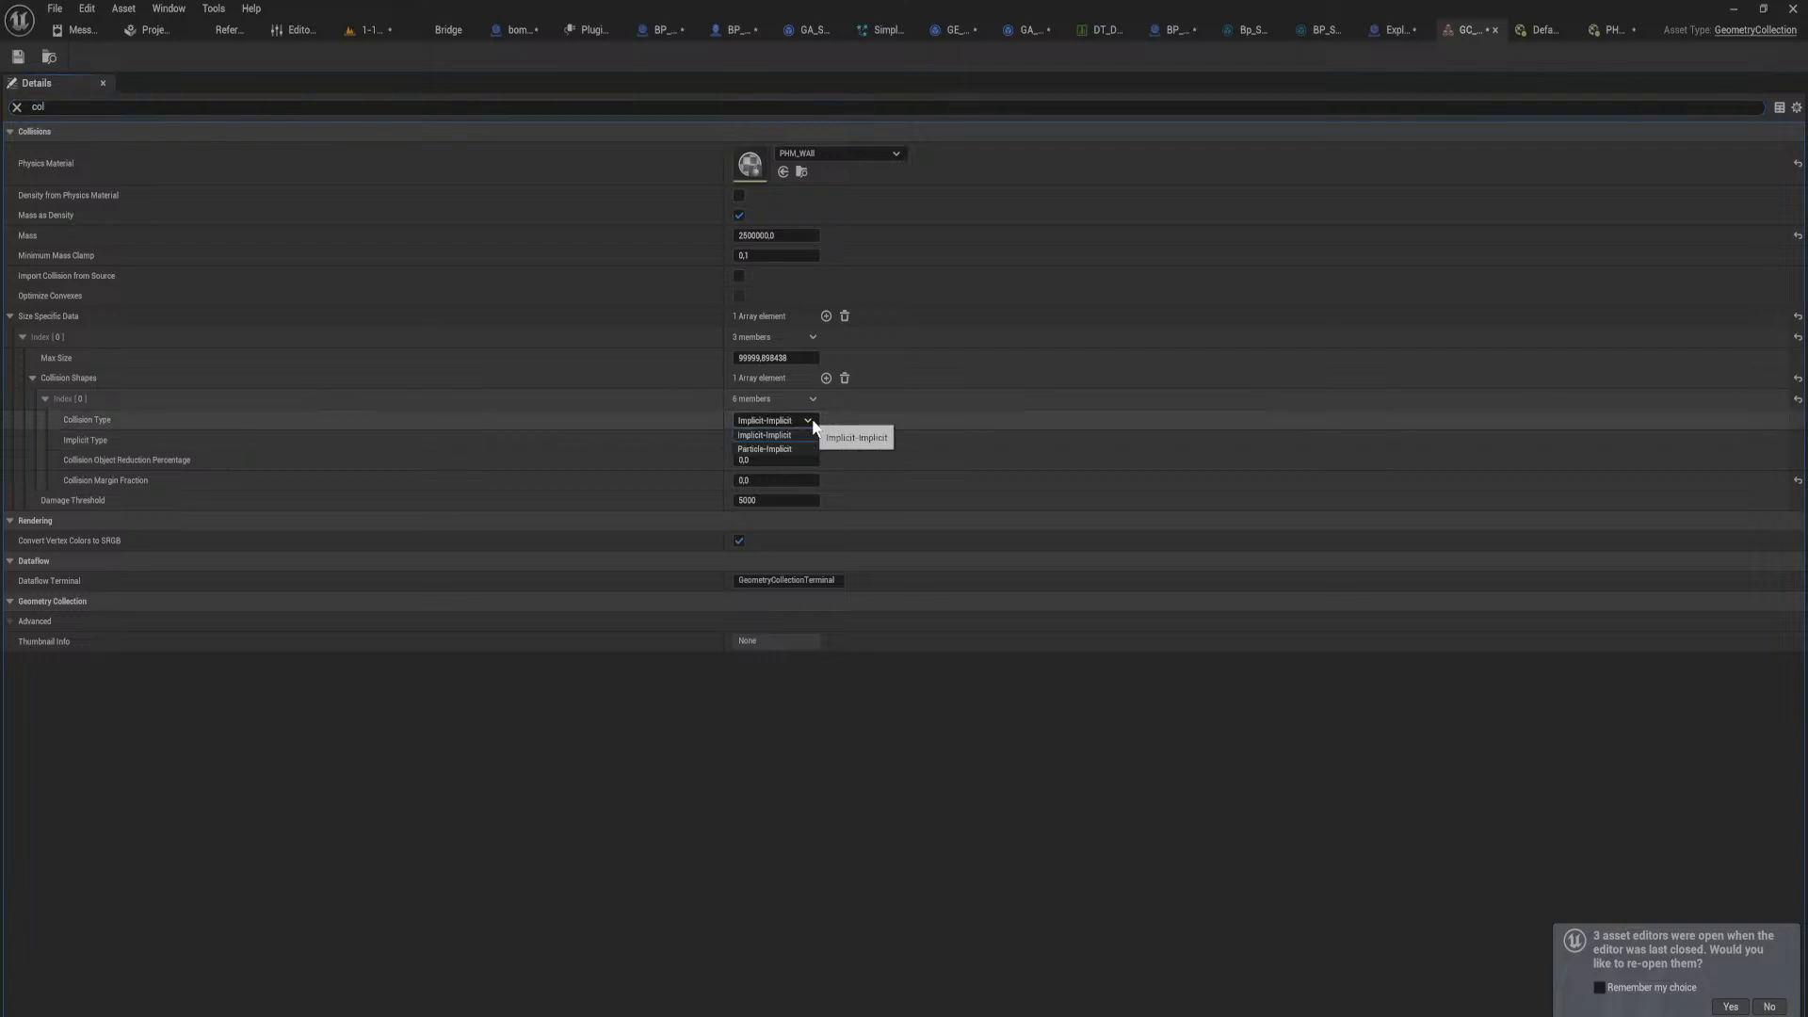
click(781, 433)
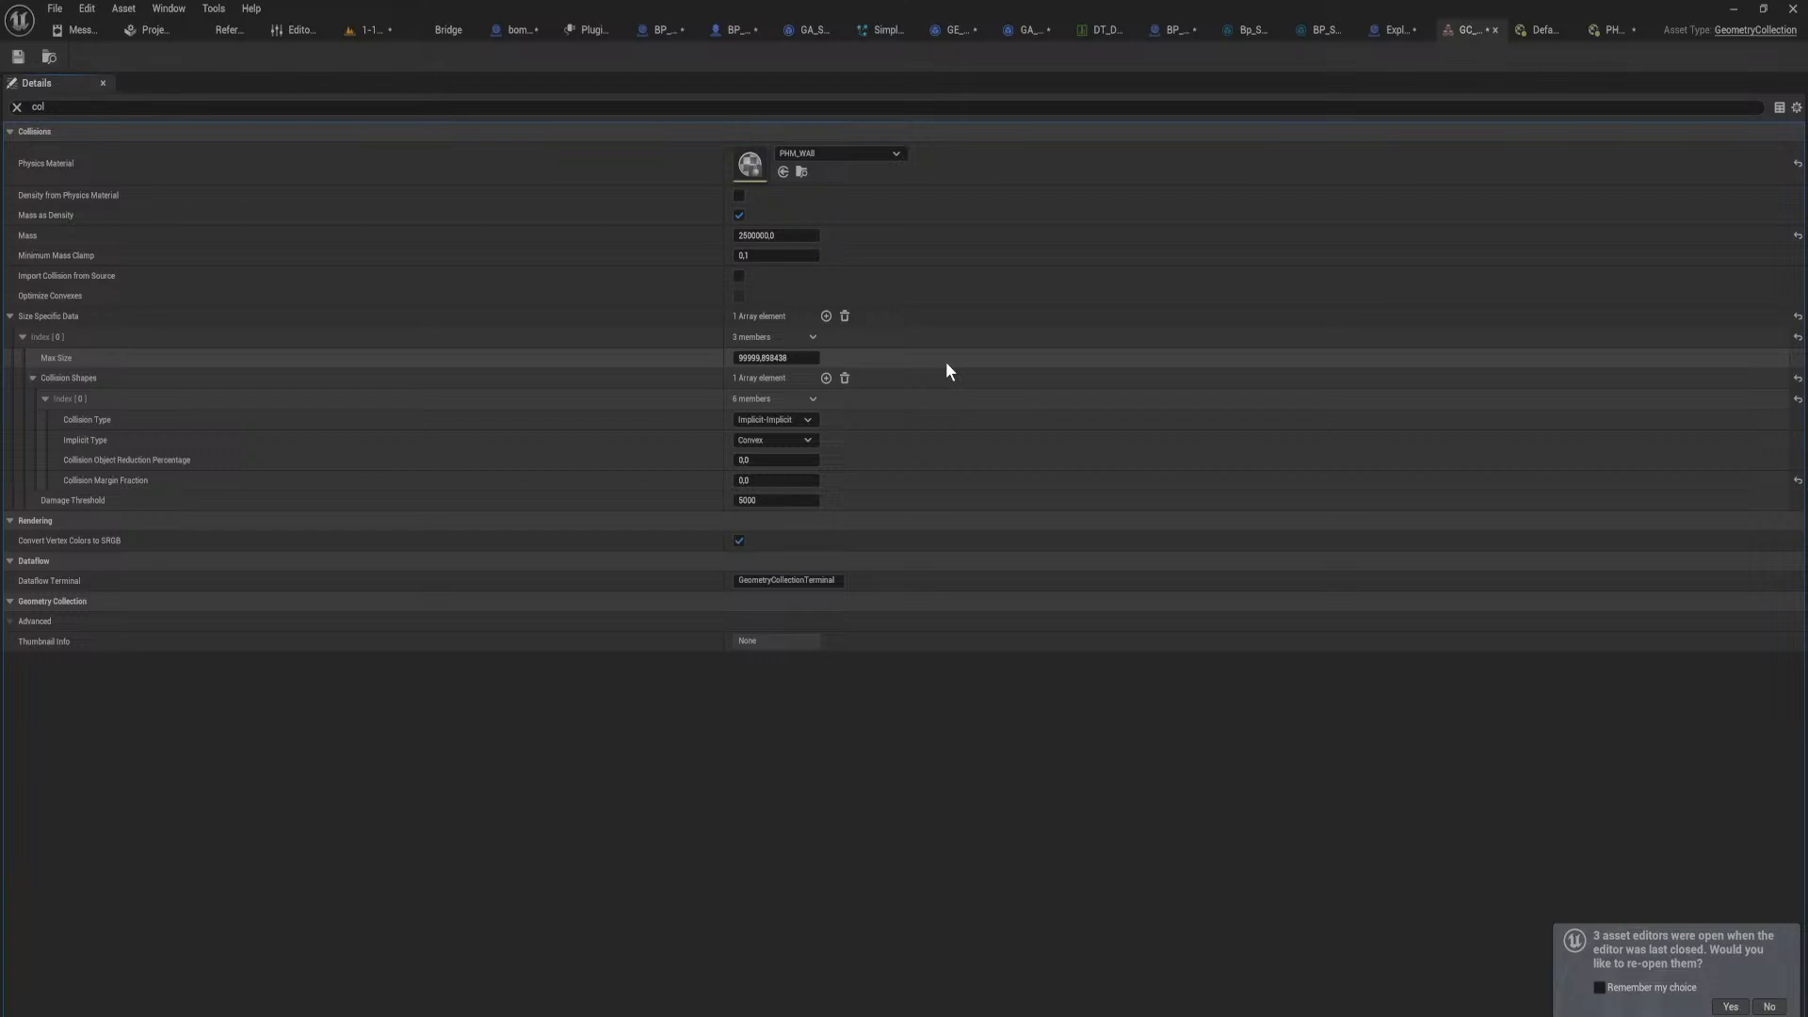
Step: Return to the level, select the wall's GeometryCollectionComponent, and filter its details by "colli"
click(366, 37)
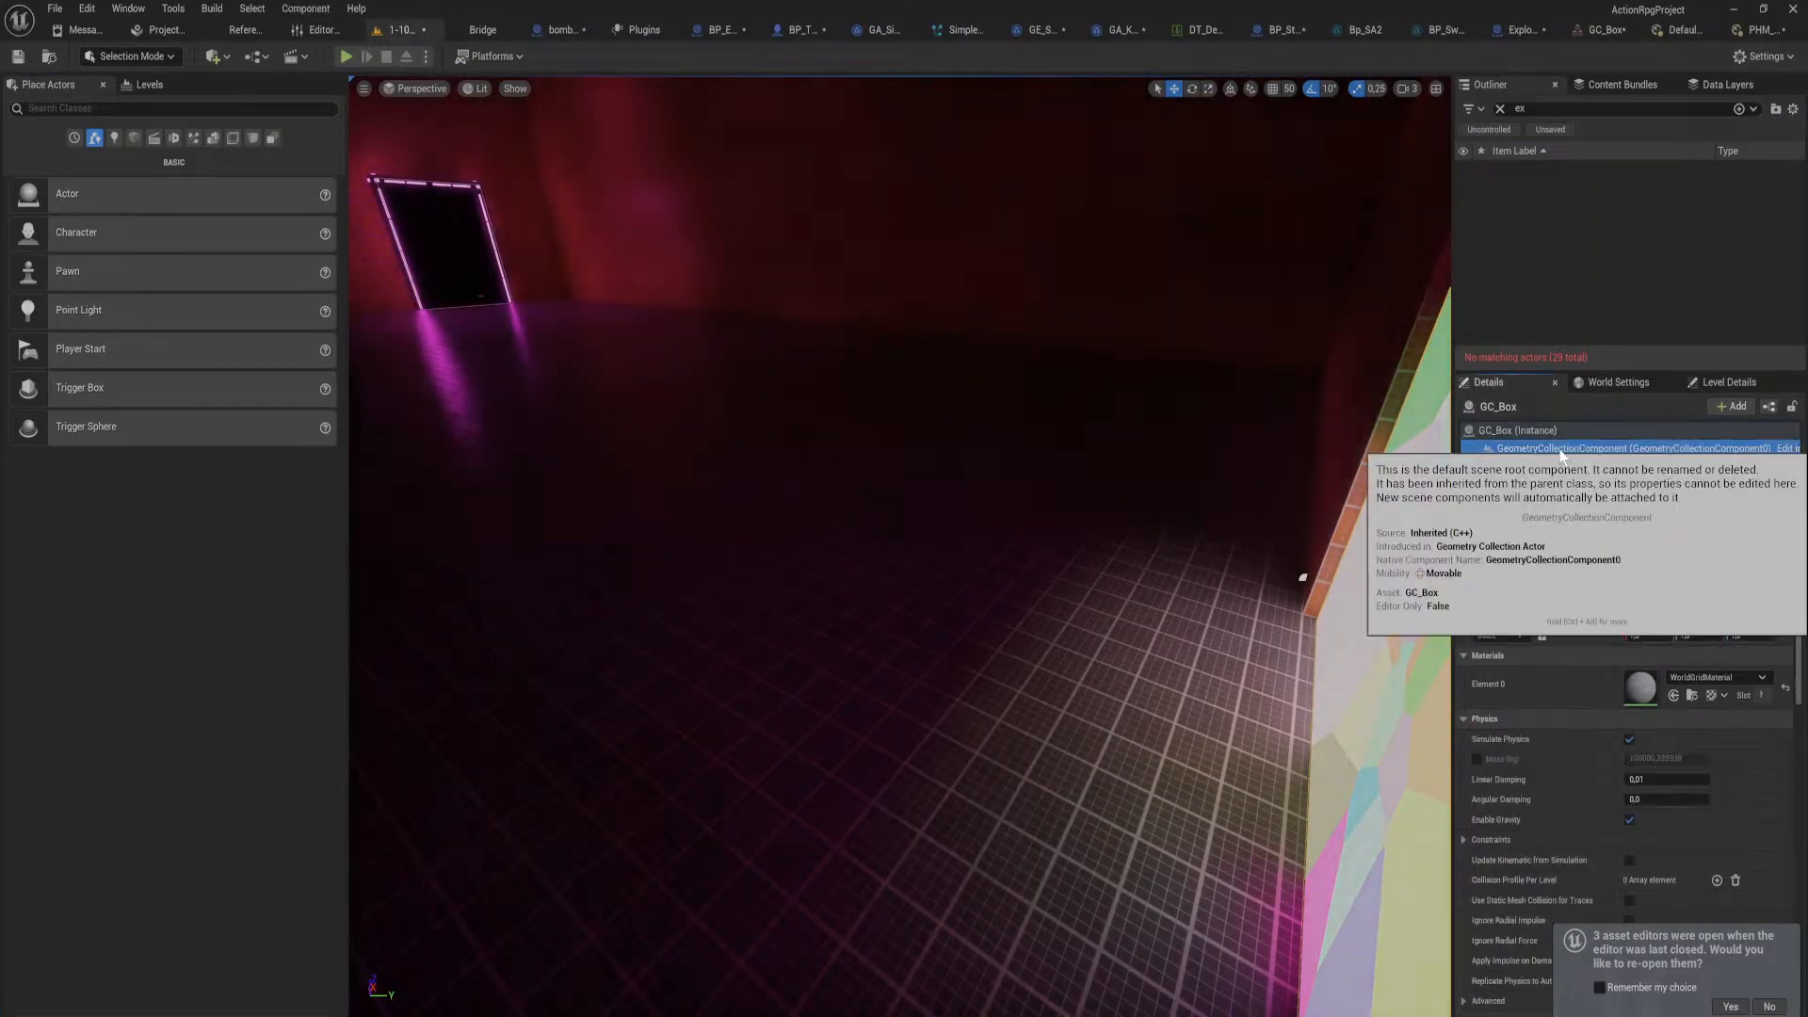
click(1541, 531)
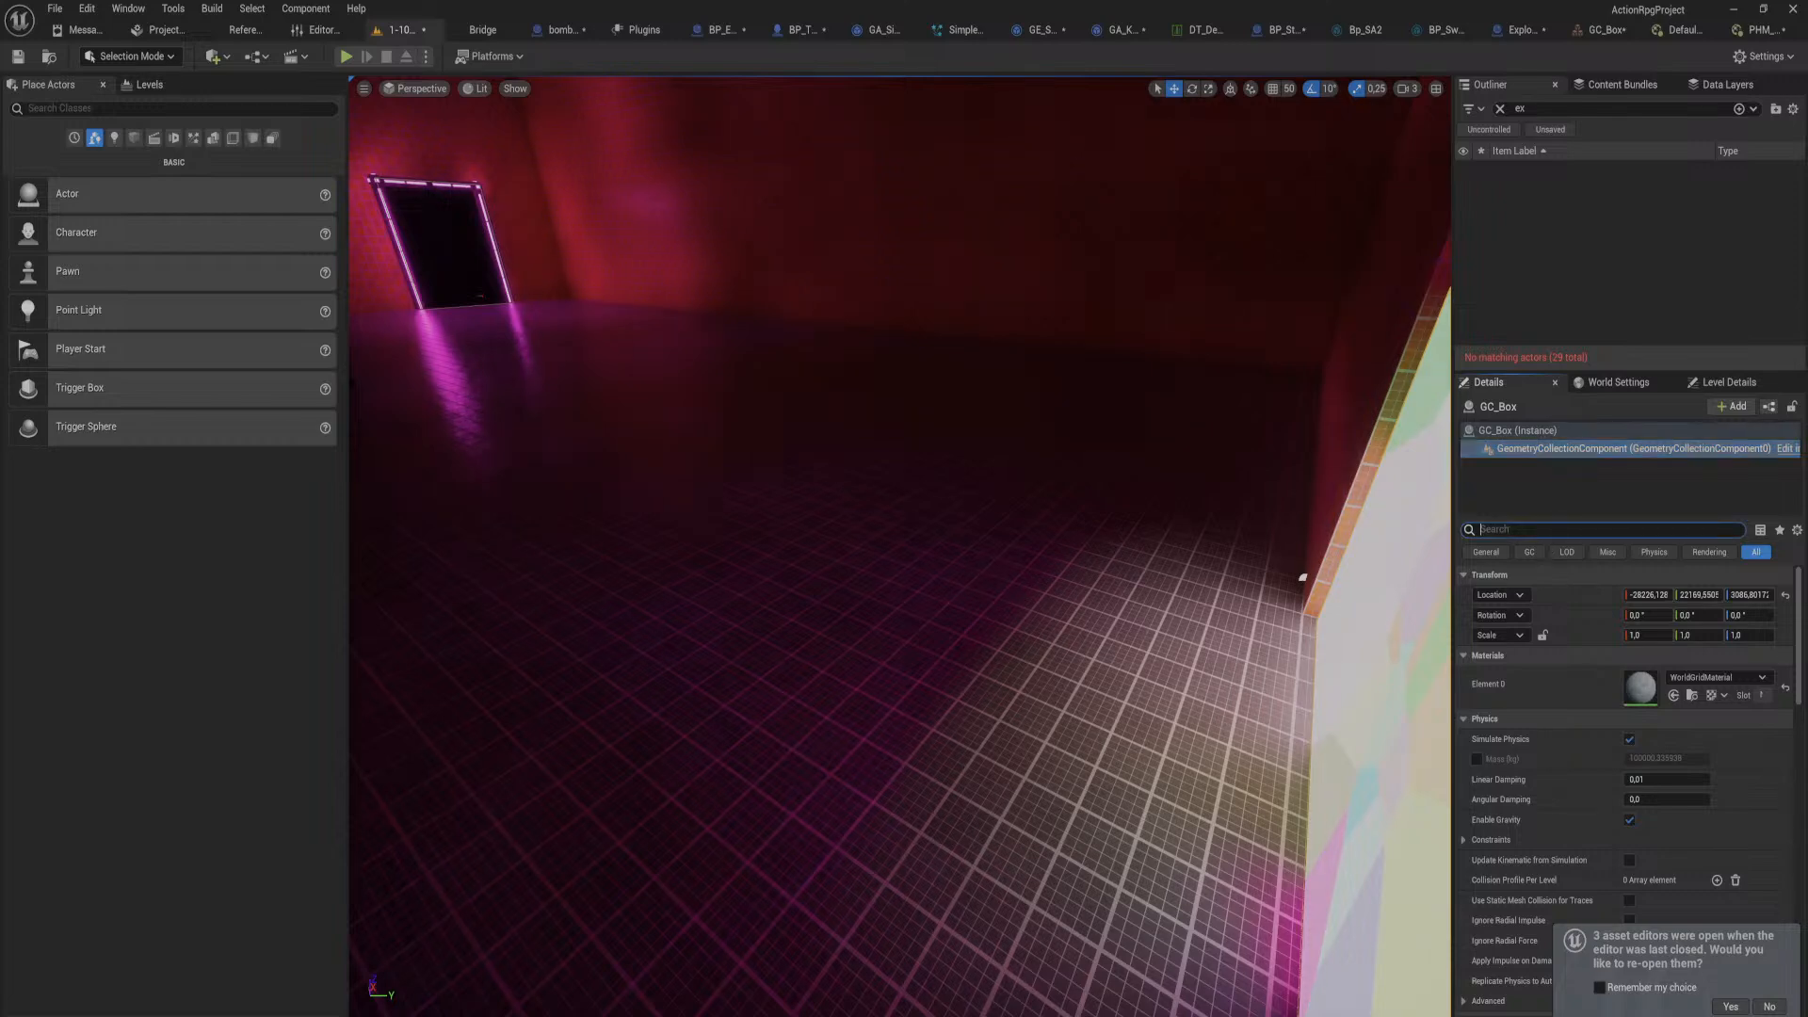
text(coll)
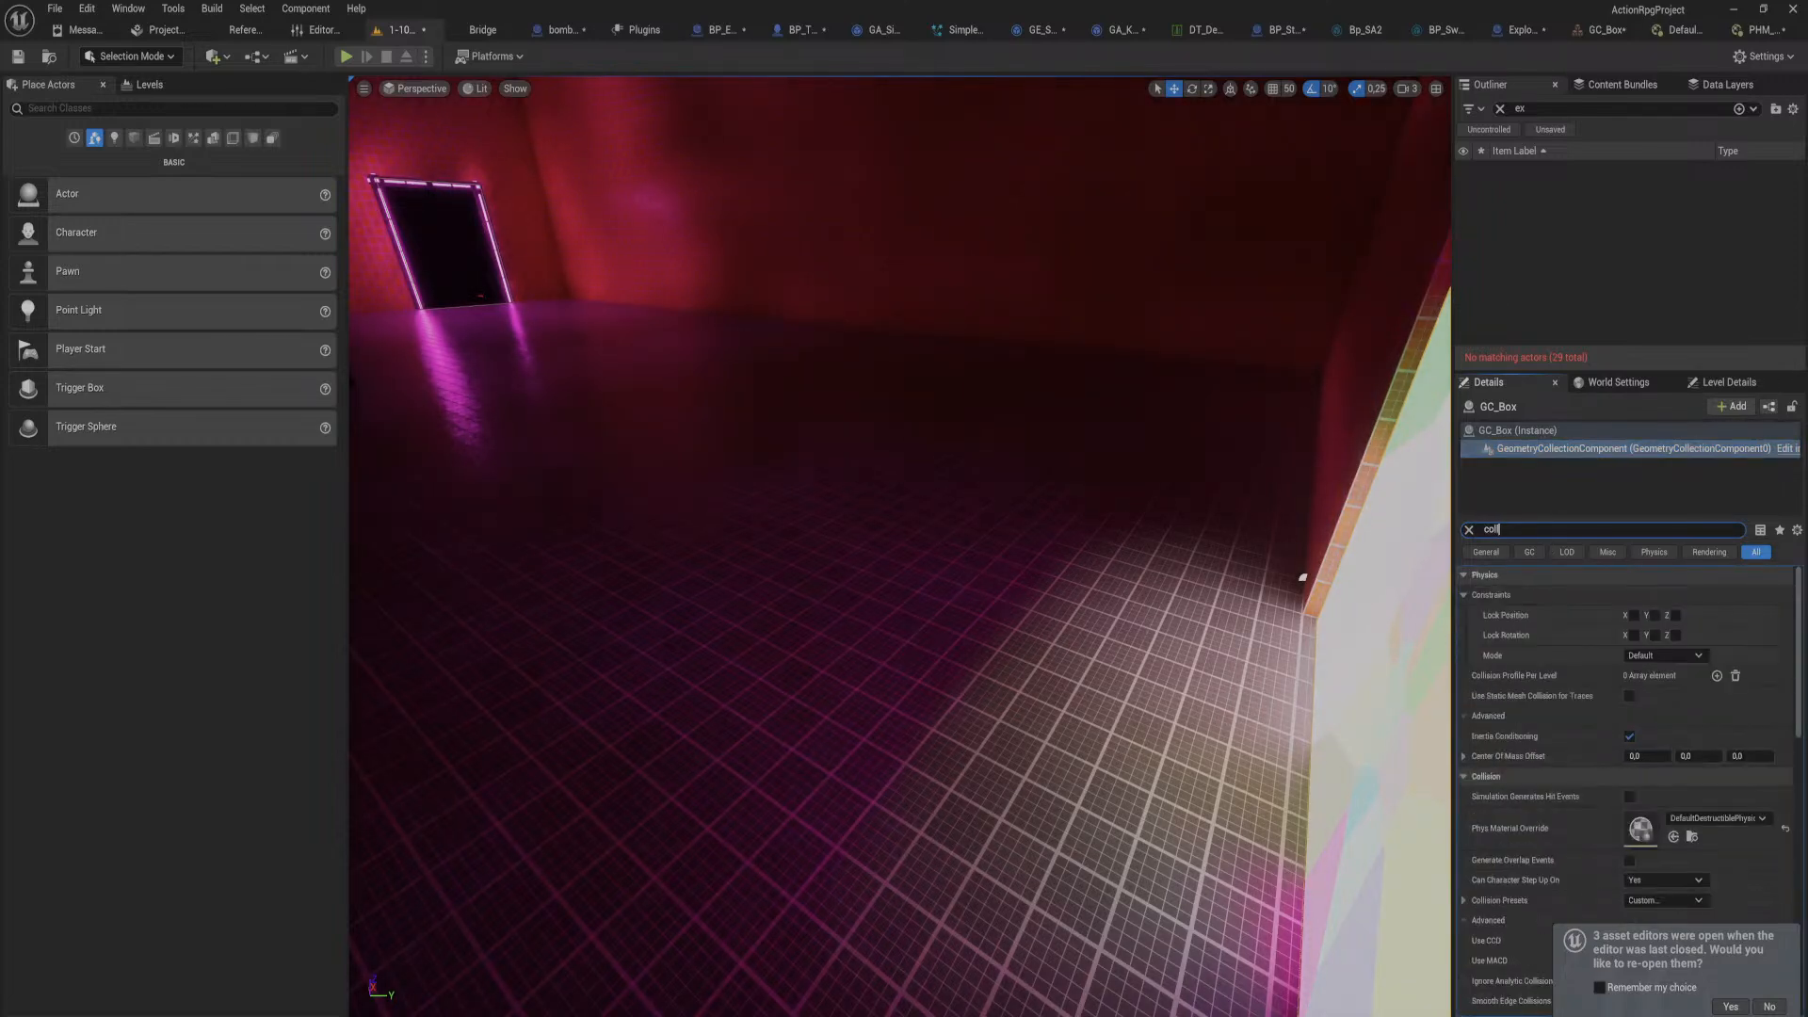
text(ison)
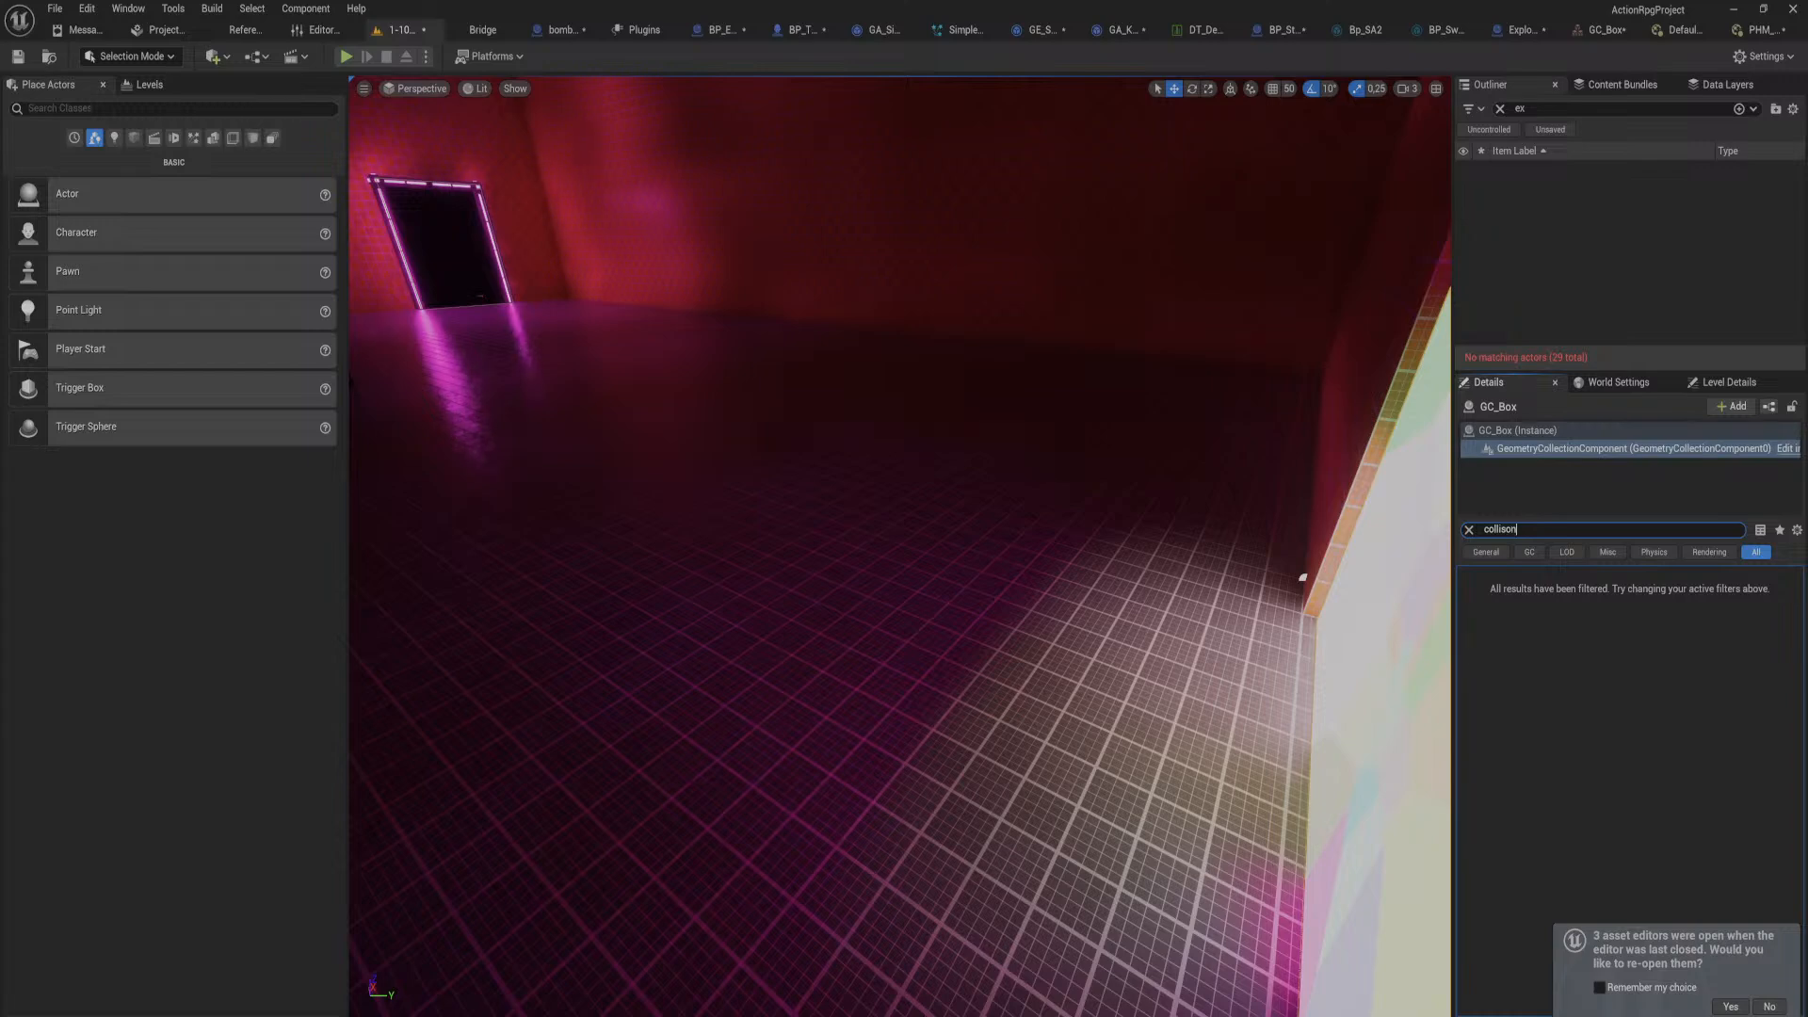
key(BackSpace)
key(BackSpace)
key(BackSpace)
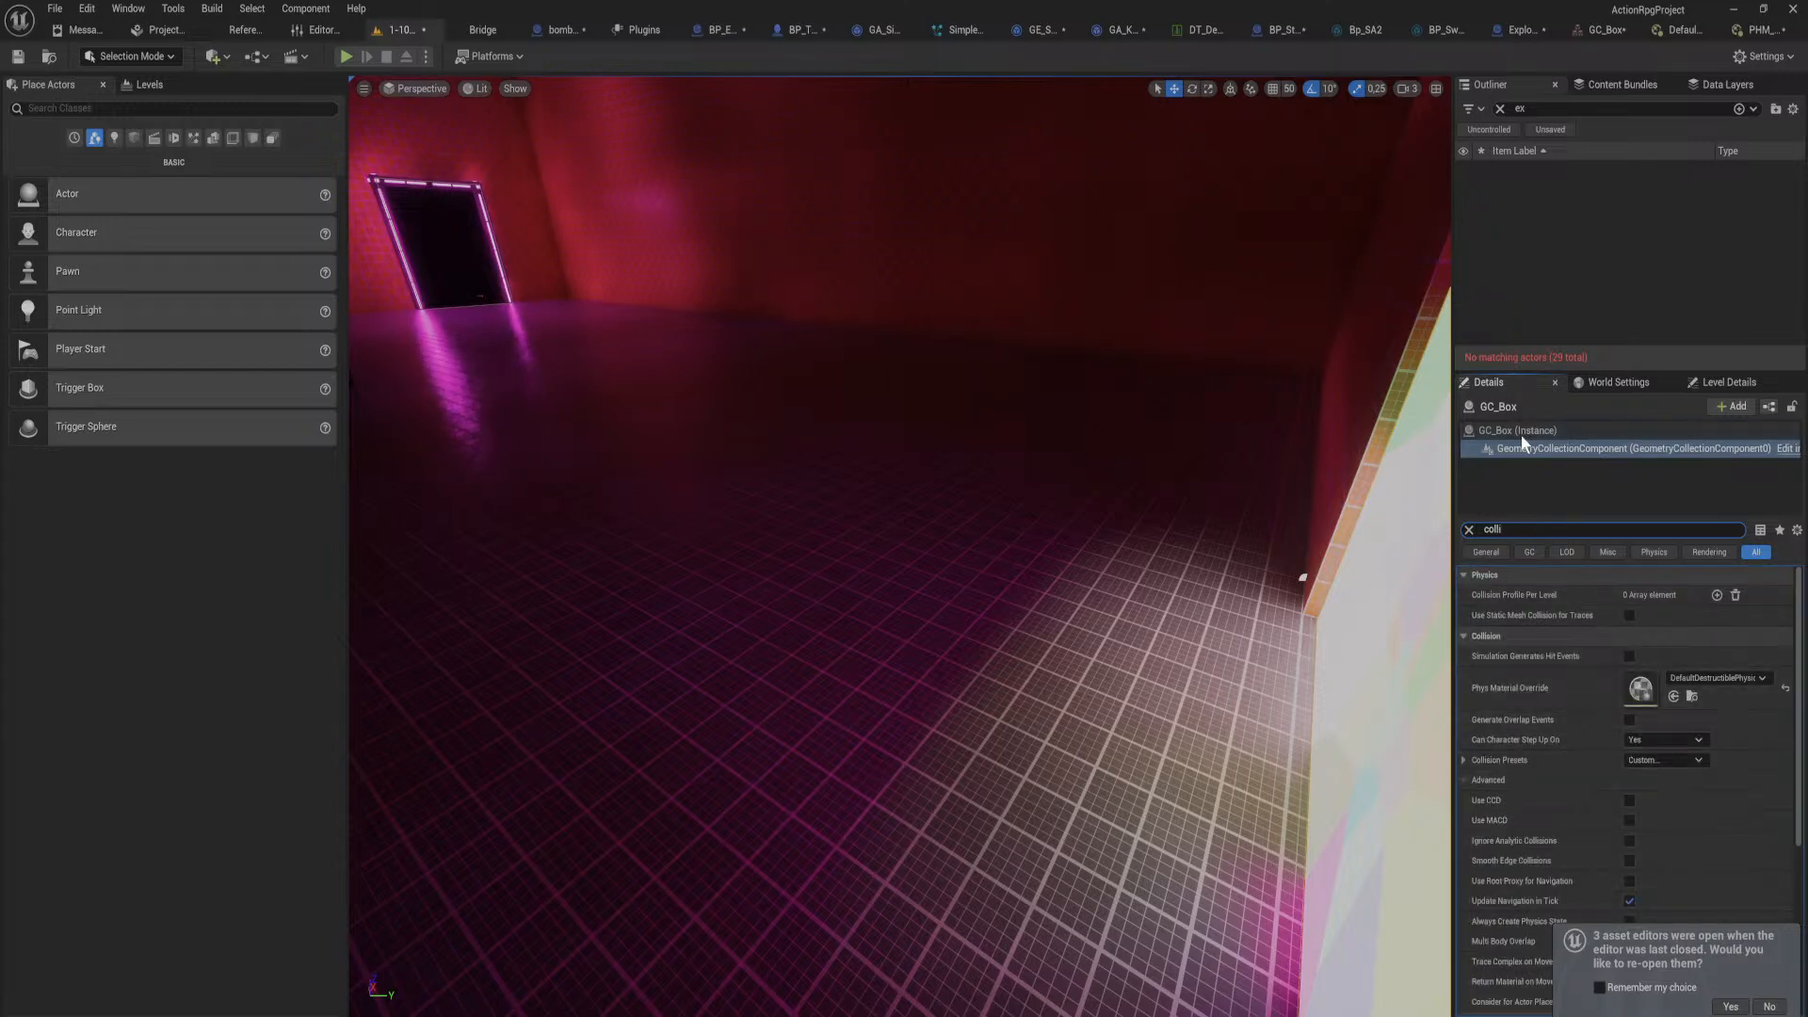
Step: Expand the component's Collision Presets and review its response channels and the Collision Enabled options without changing them
click(1537, 446)
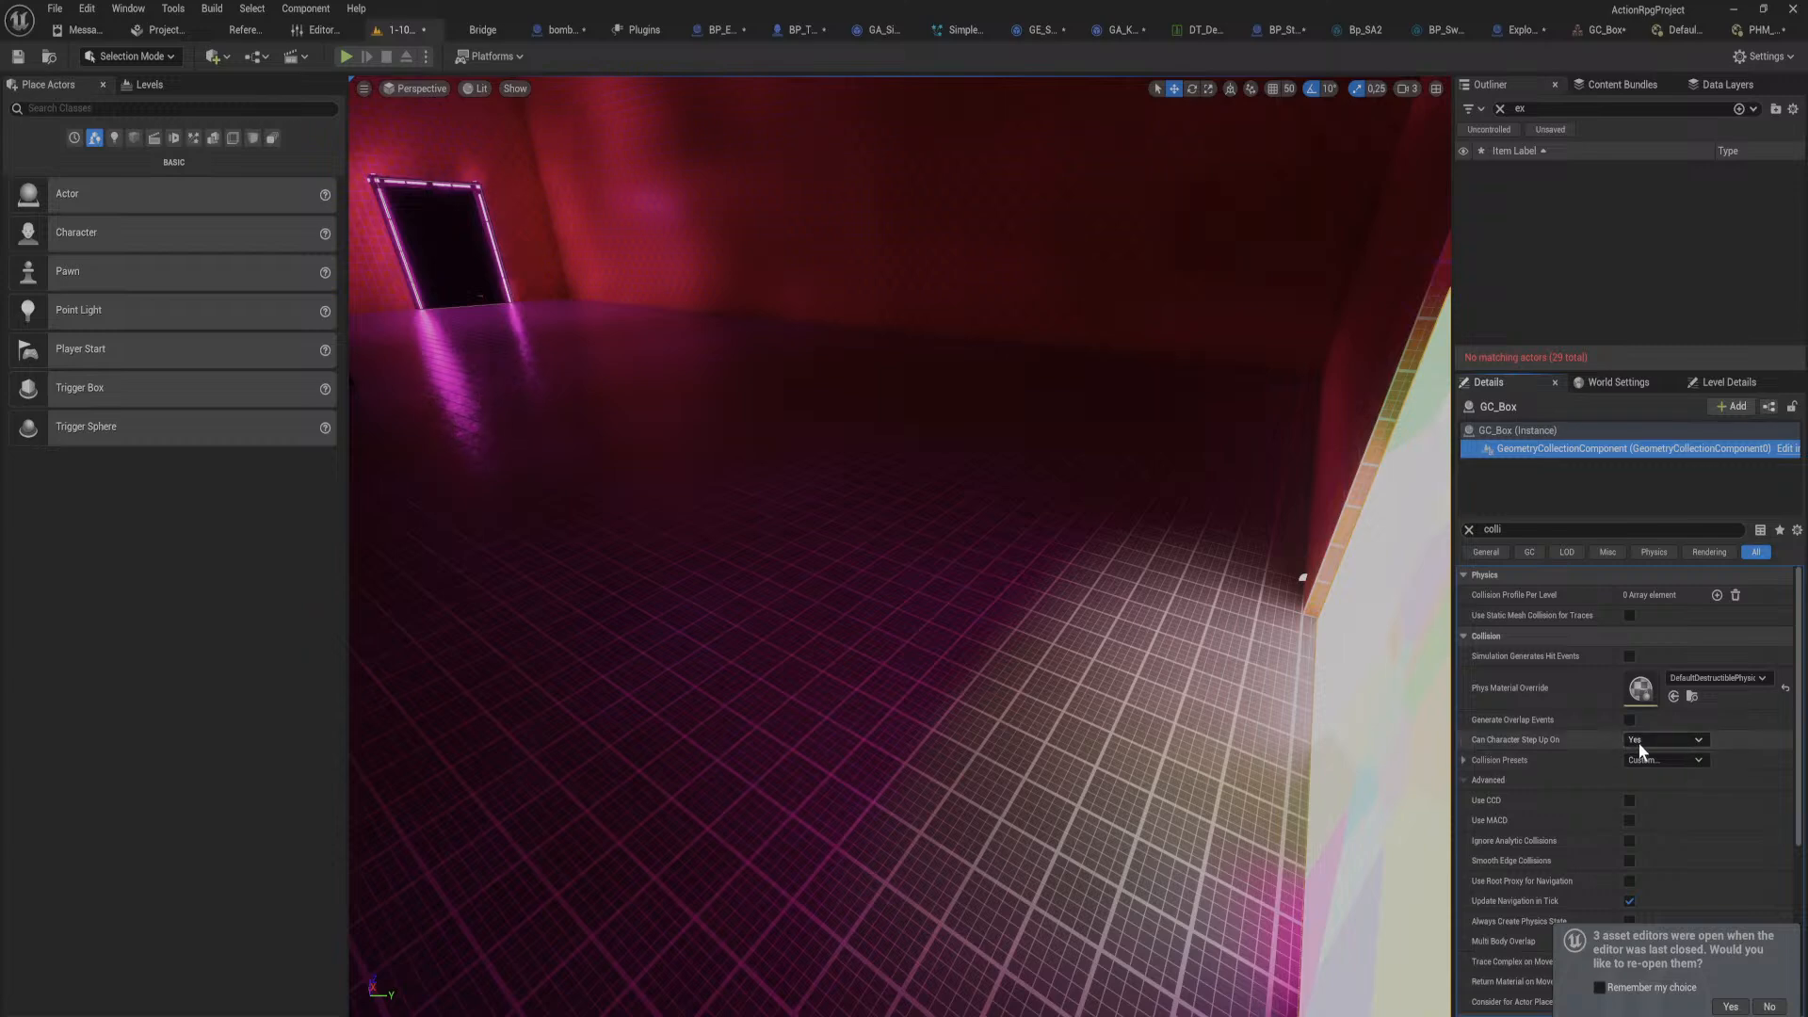
click(1466, 759)
scroll(1644, 756, down, 2)
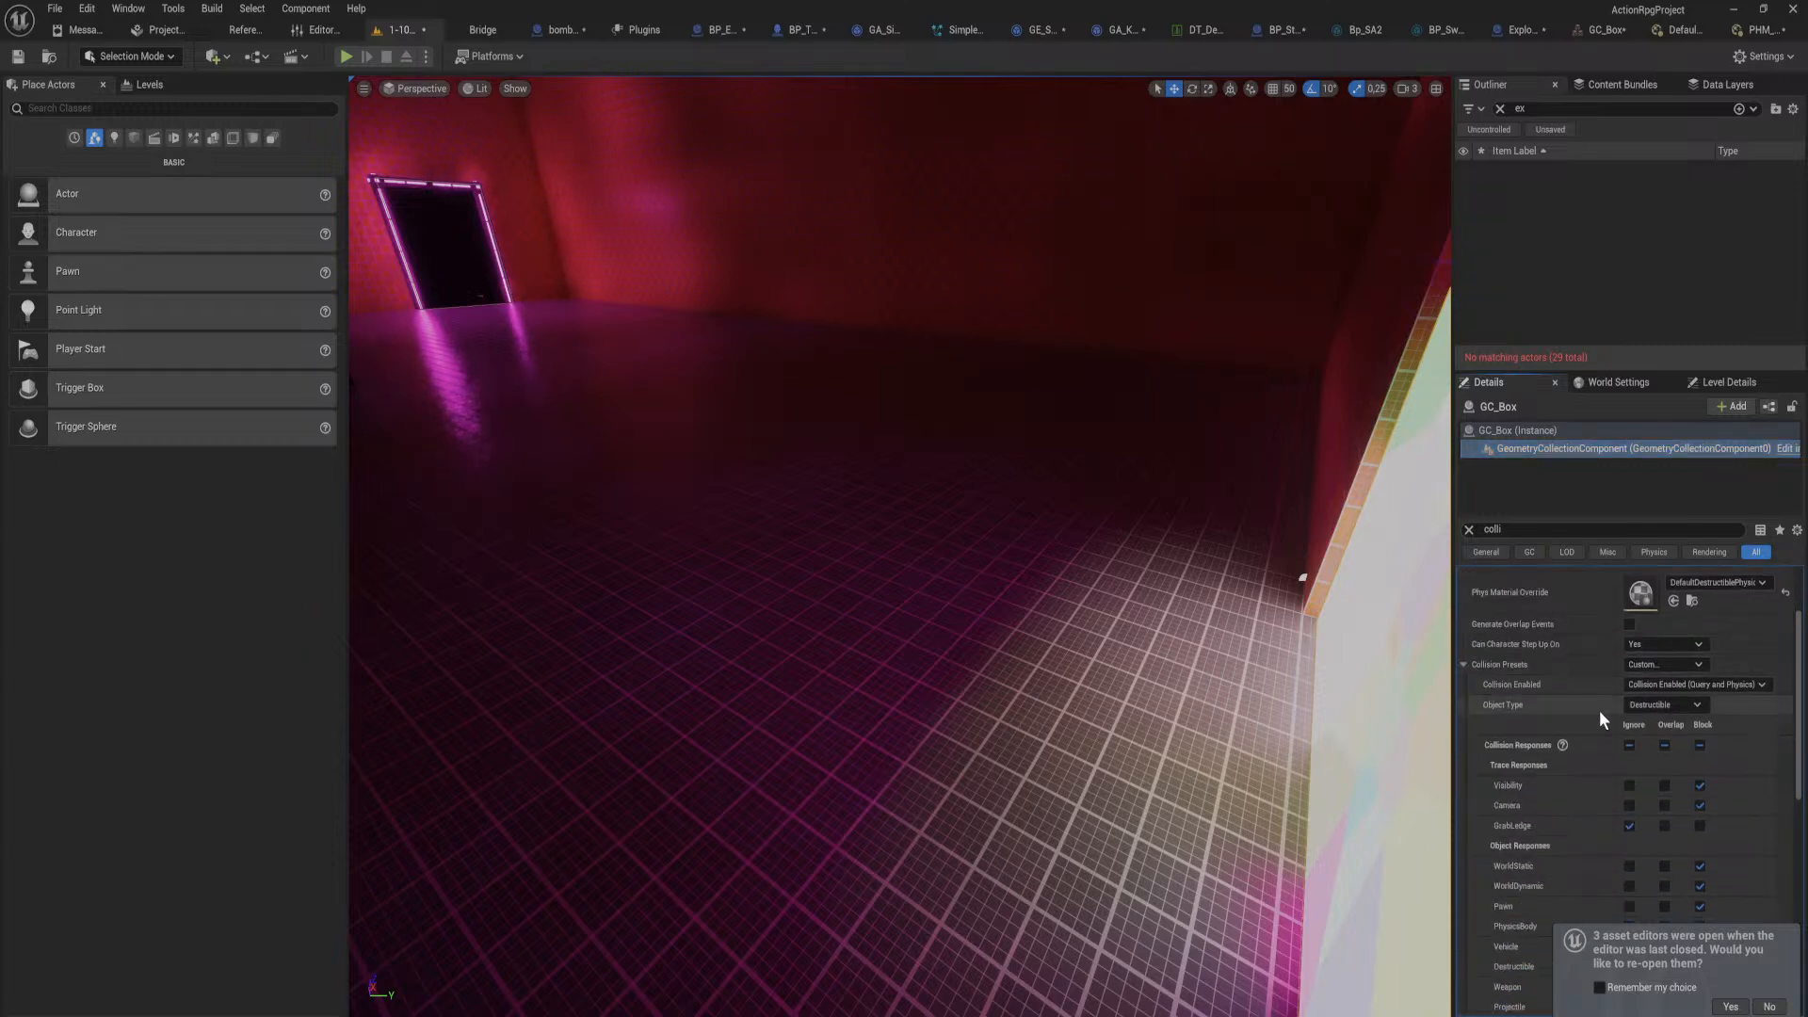
scroll(1688, 712, down, 1)
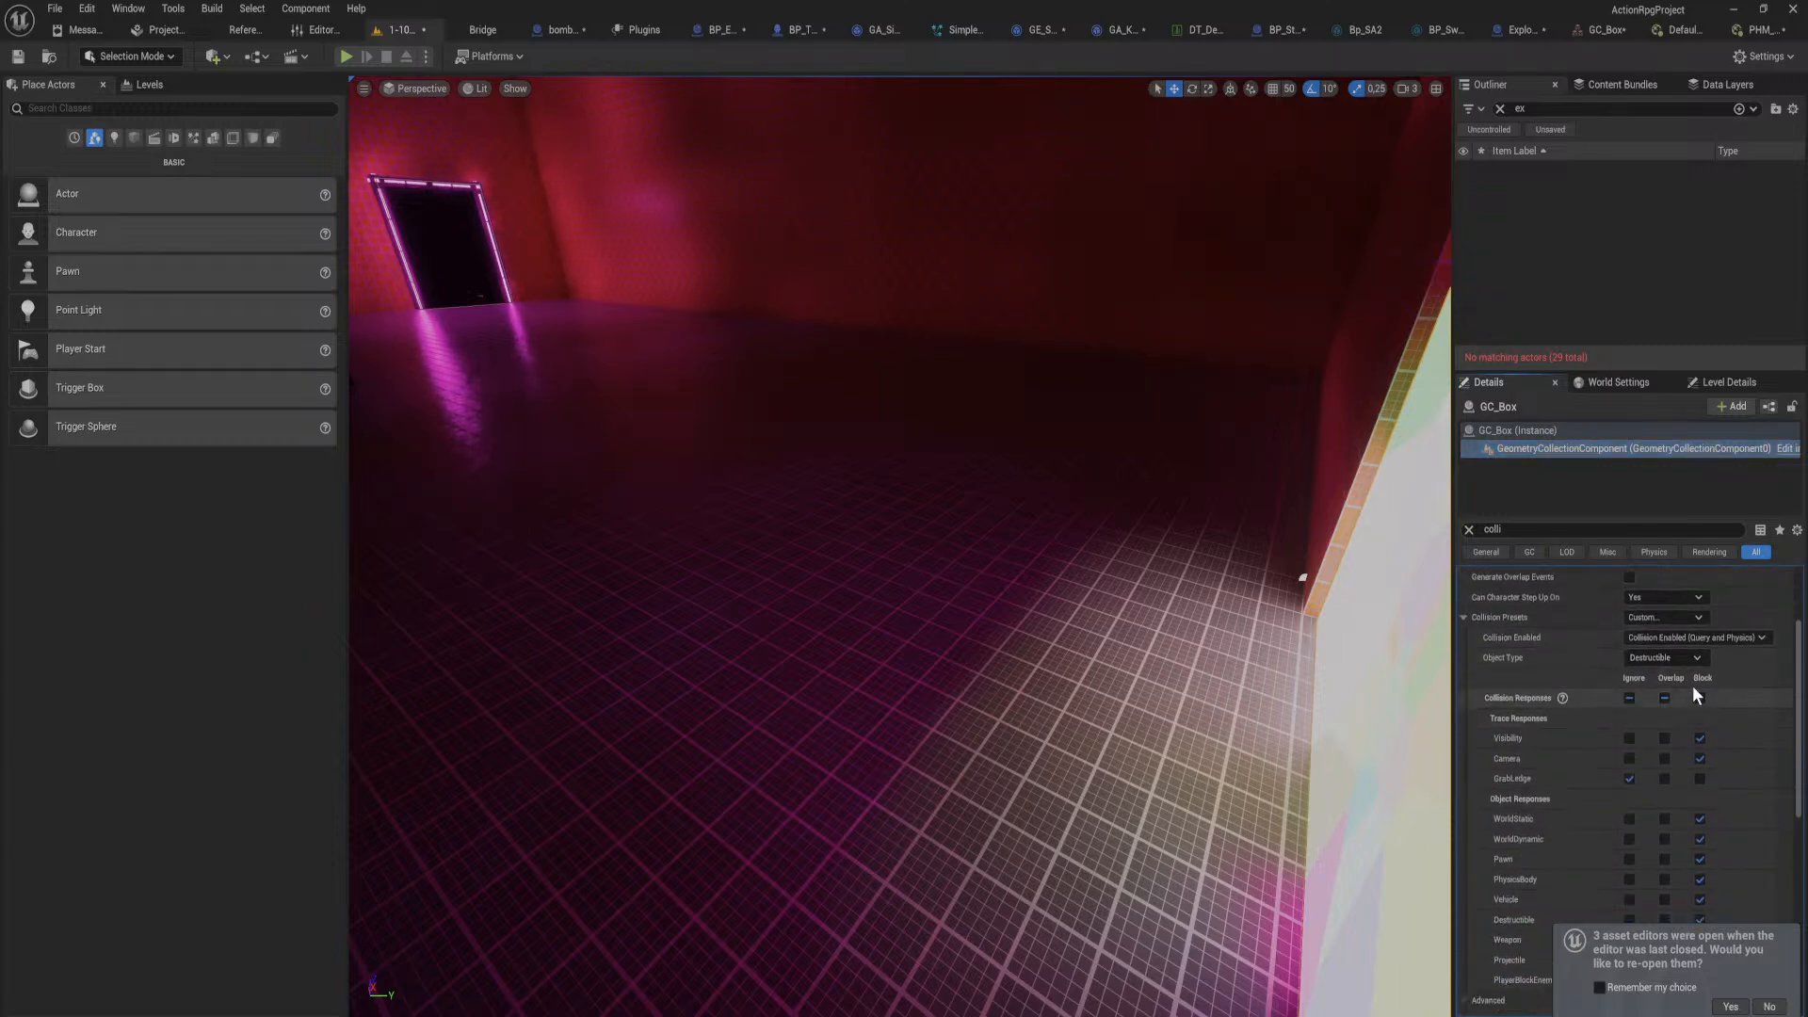
click(1725, 637)
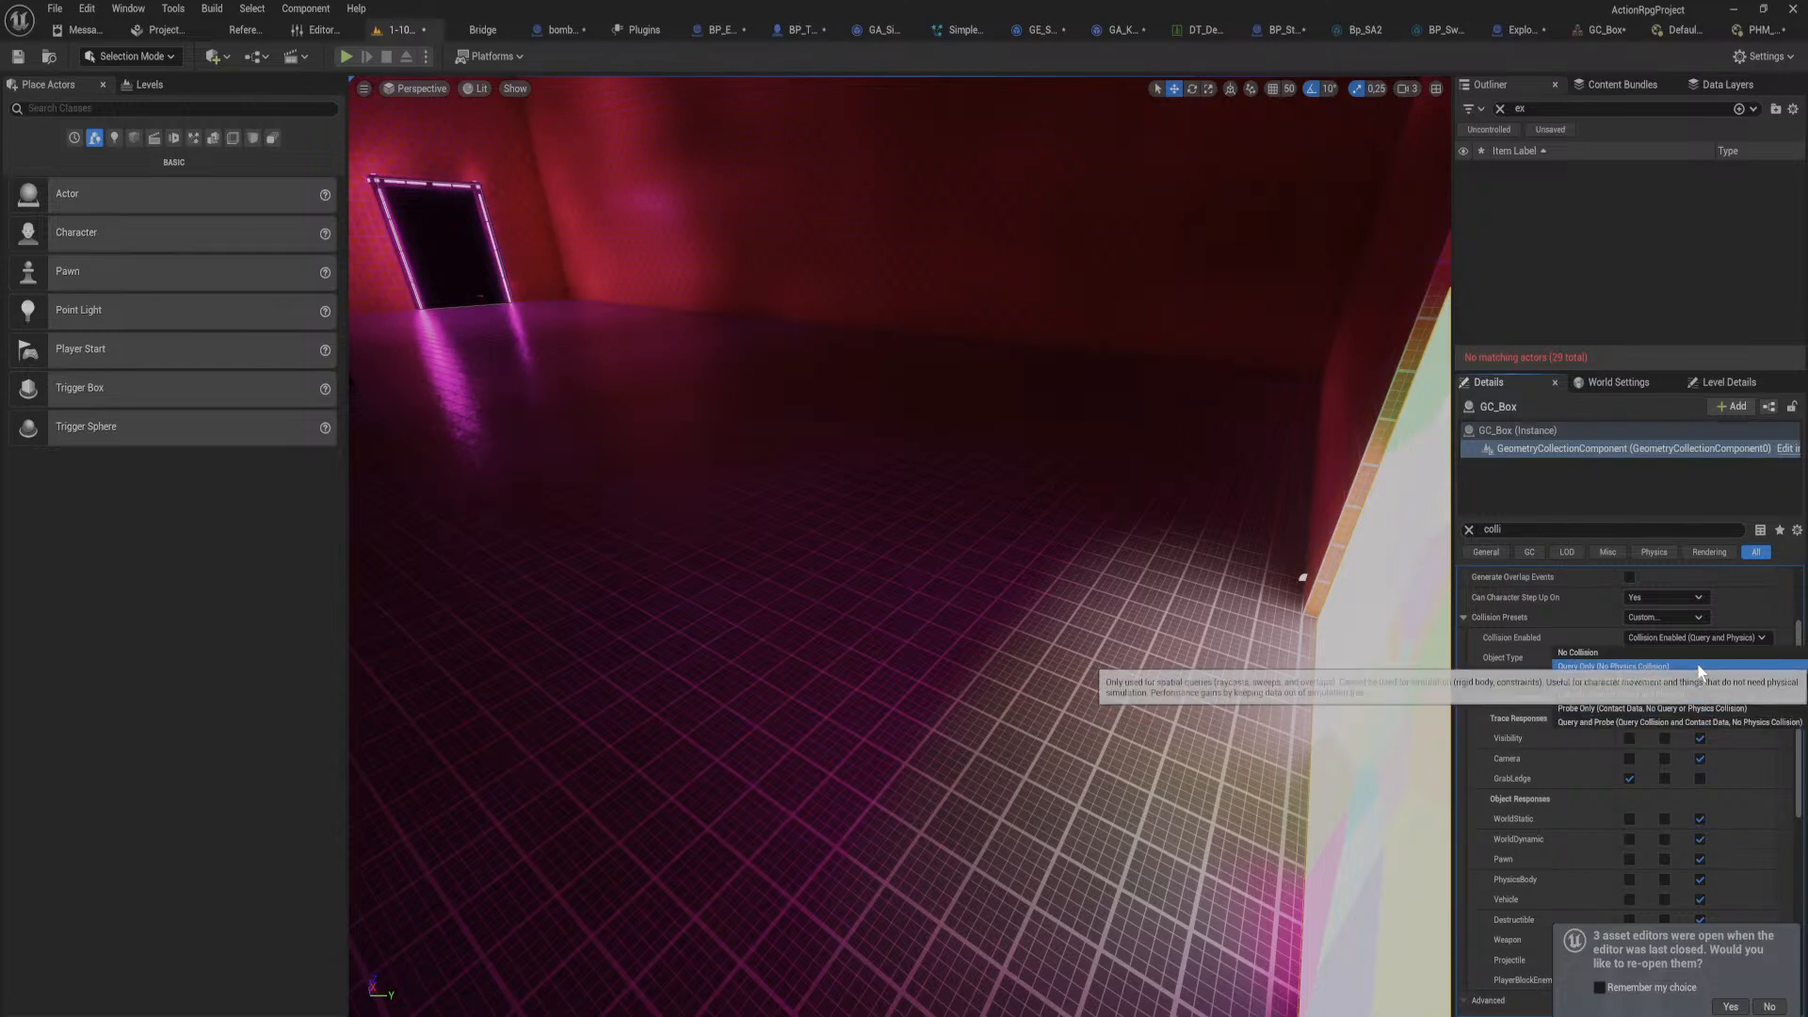
click(1597, 615)
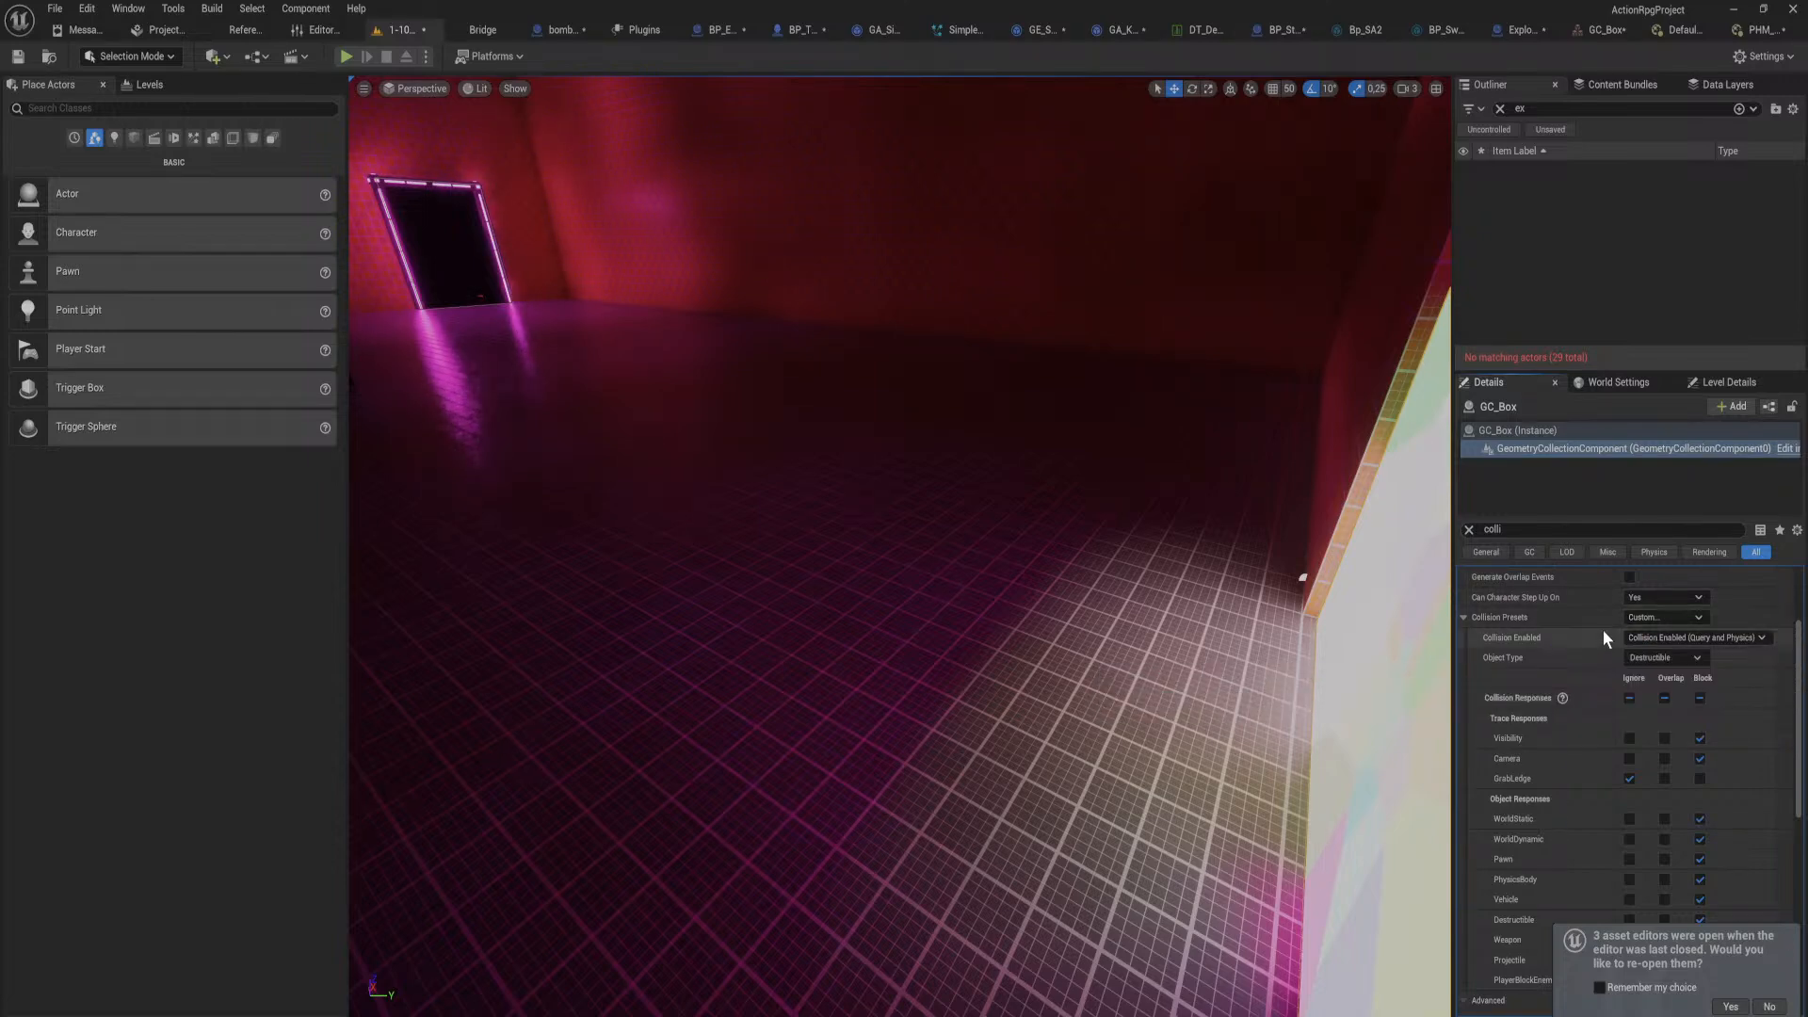
Step: Check the remaining object responses and set the component's Collision Enabled to Query Only (No Physics Collision)
scroll(1603, 630, down, 2)
scroll(1608, 644, down, 1)
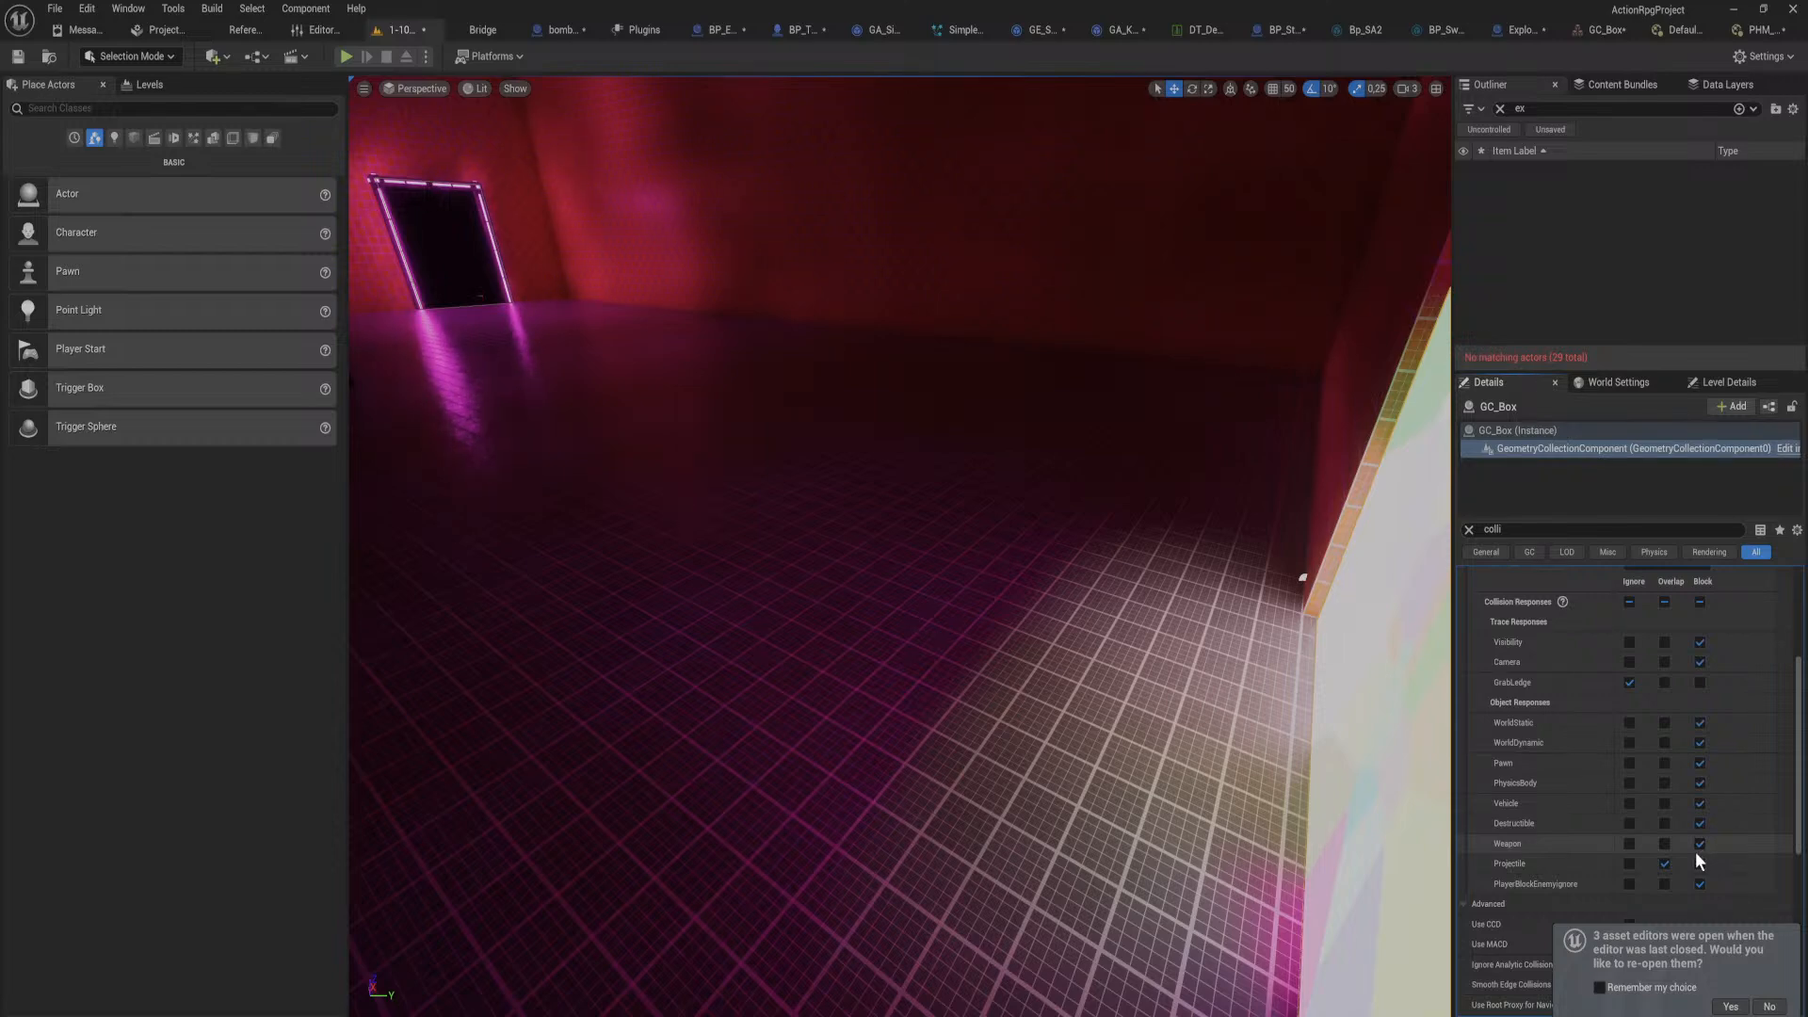
scroll(1689, 857, up, 3)
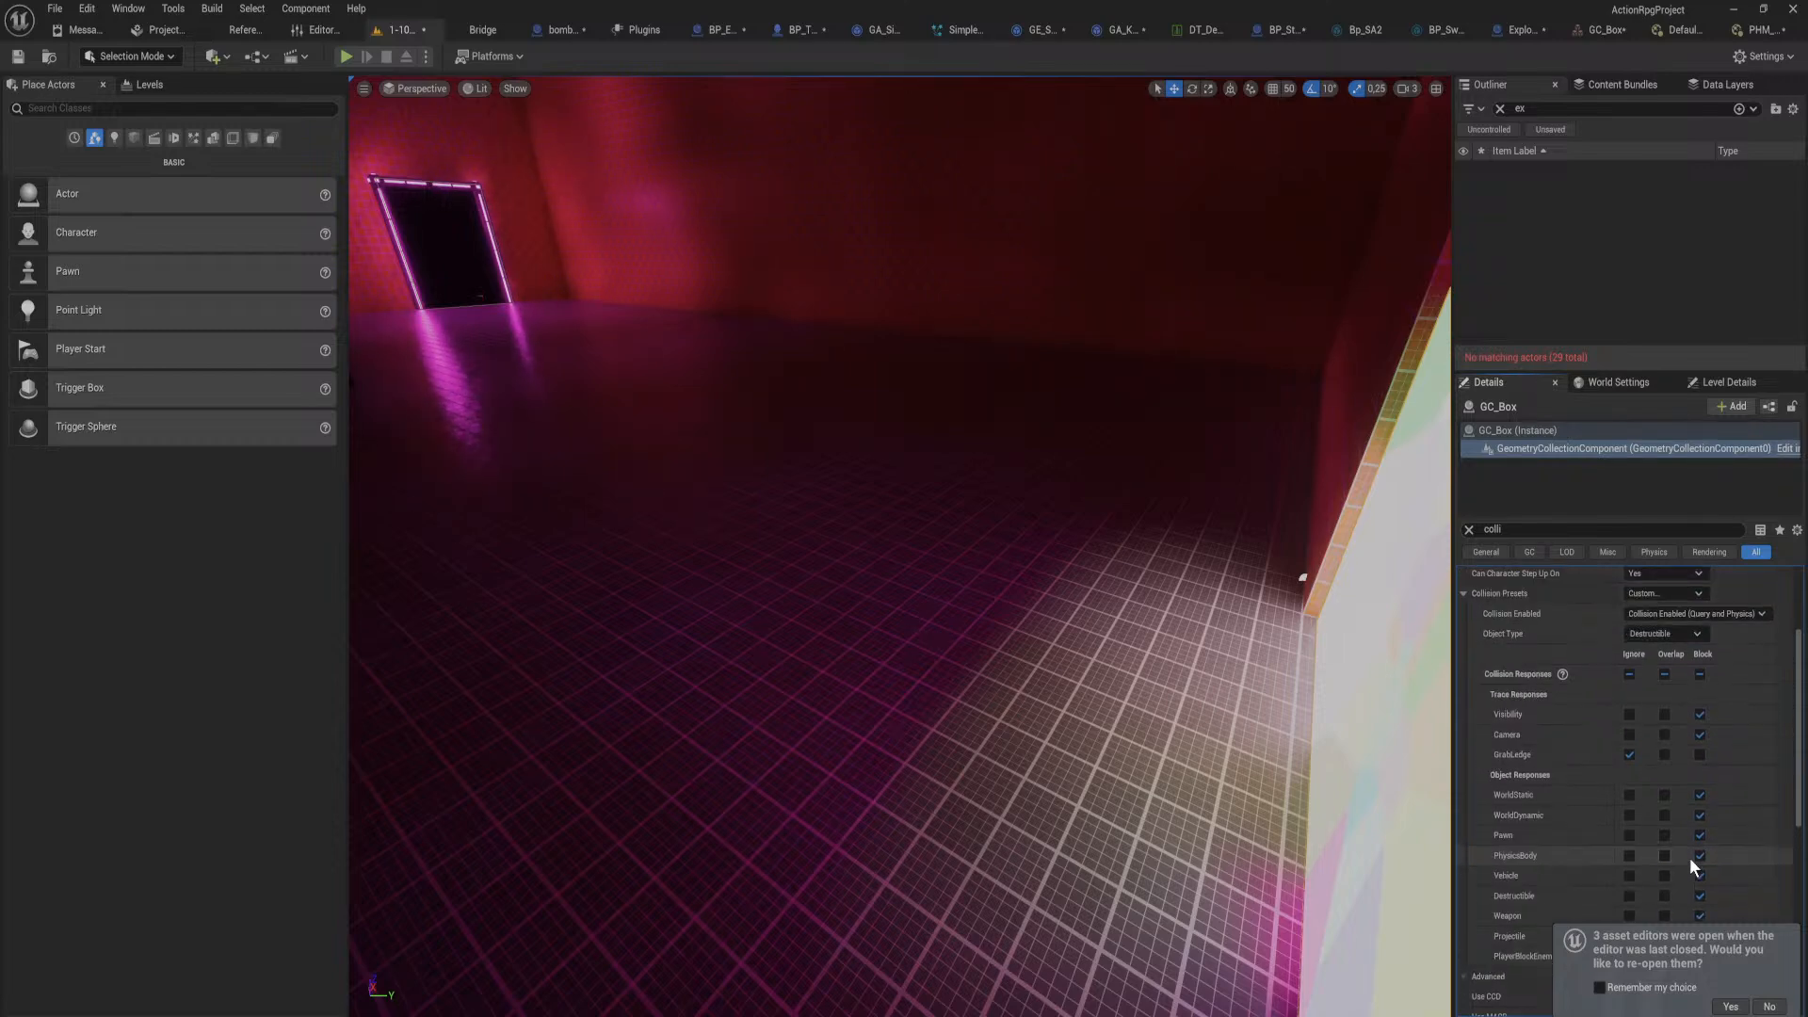
click(1672, 637)
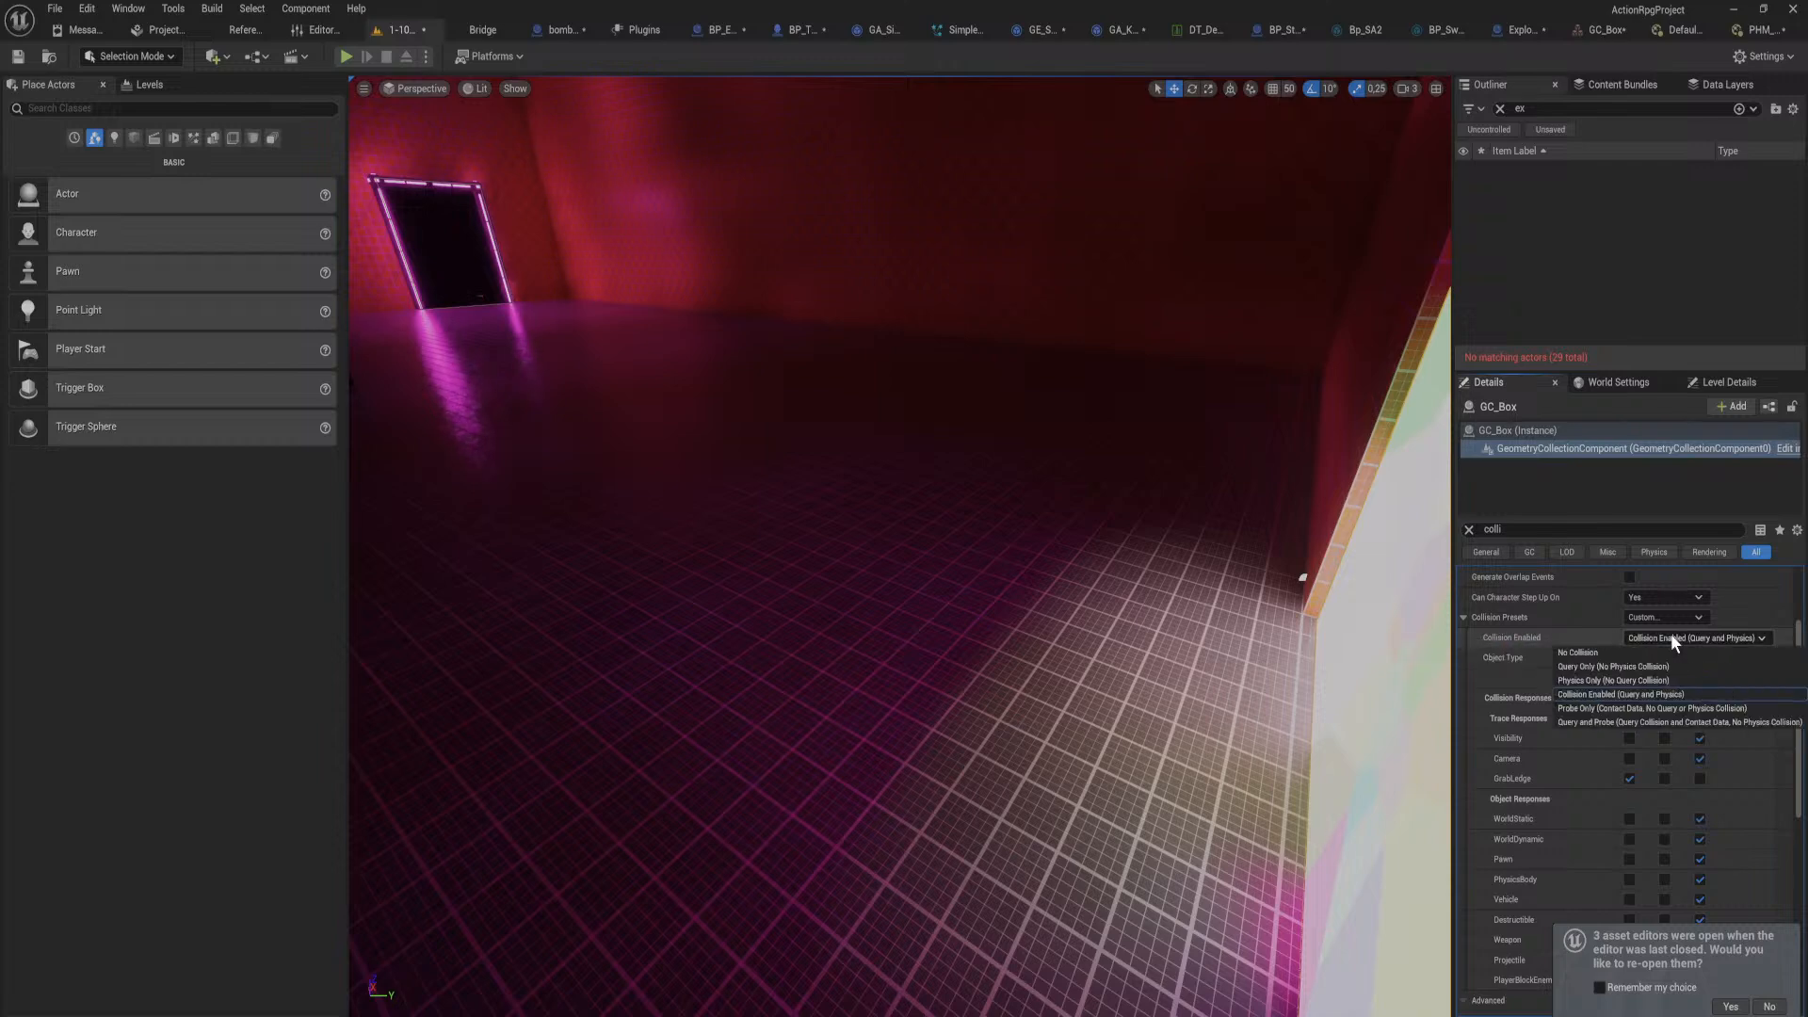
click(1738, 667)
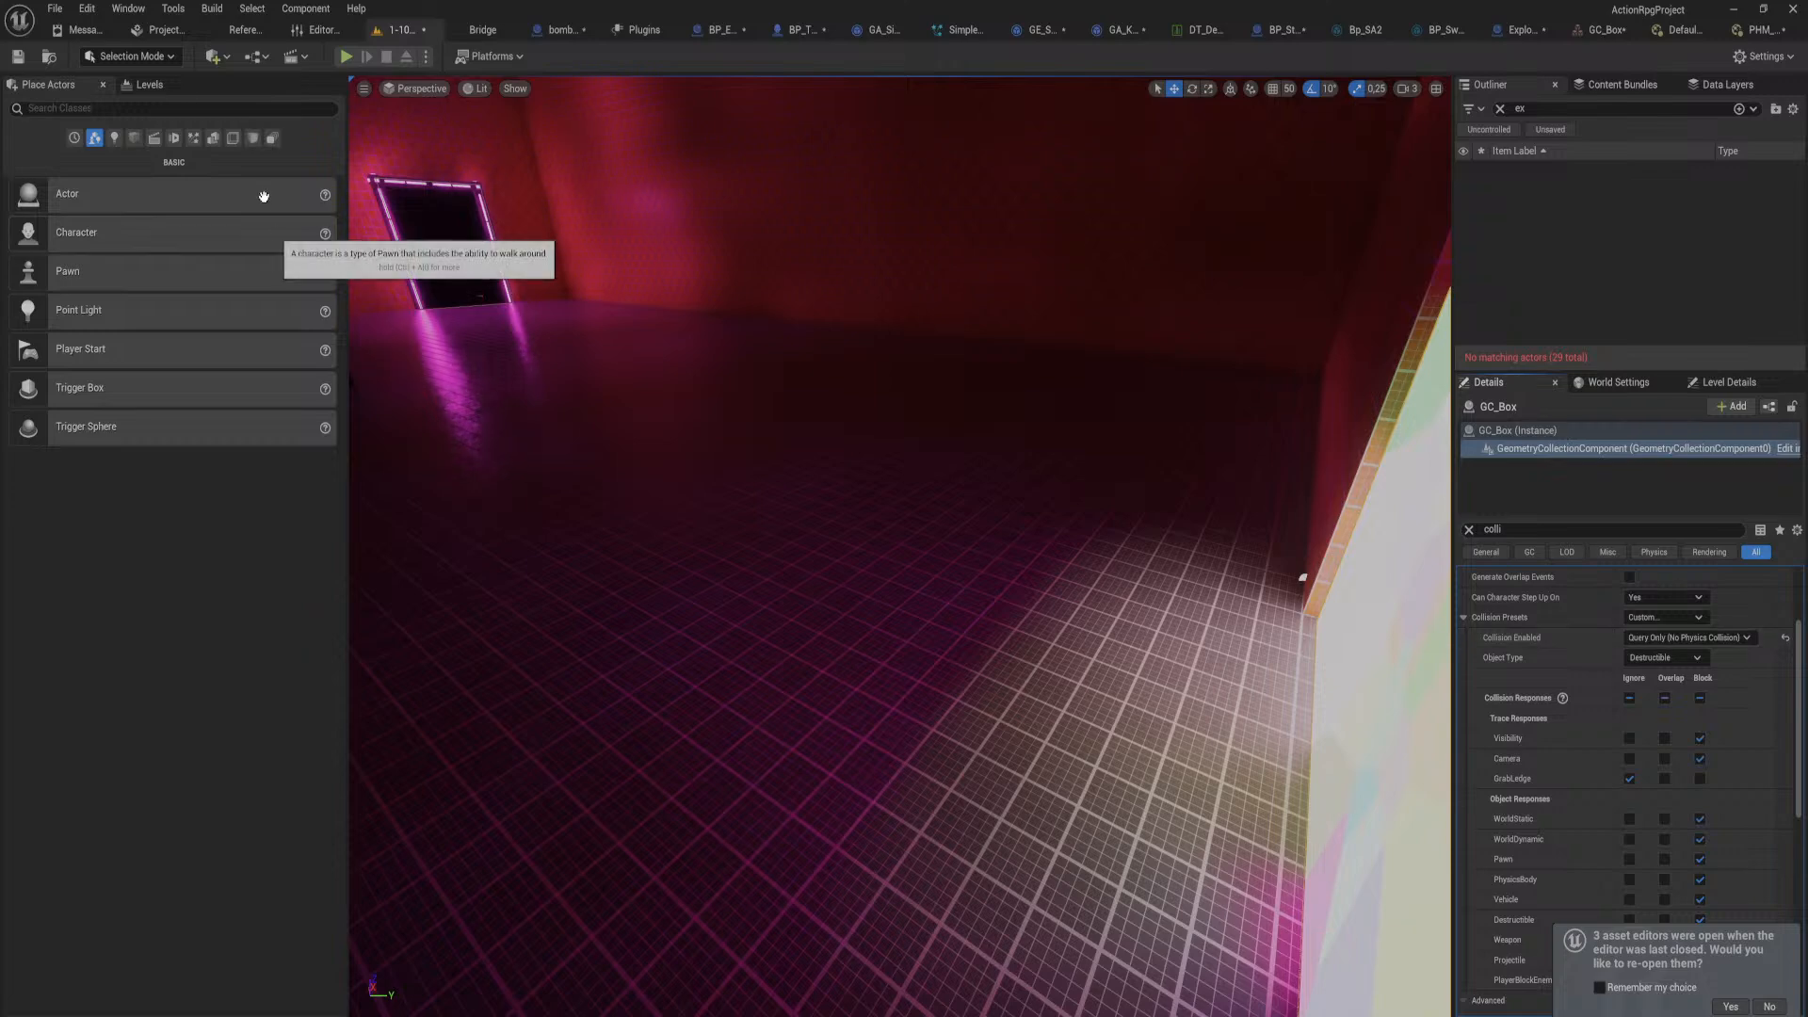
Step: Play-test the GC_Box wall in the level with query-only collision, and end the session
click(346, 56)
click(1025, 497)
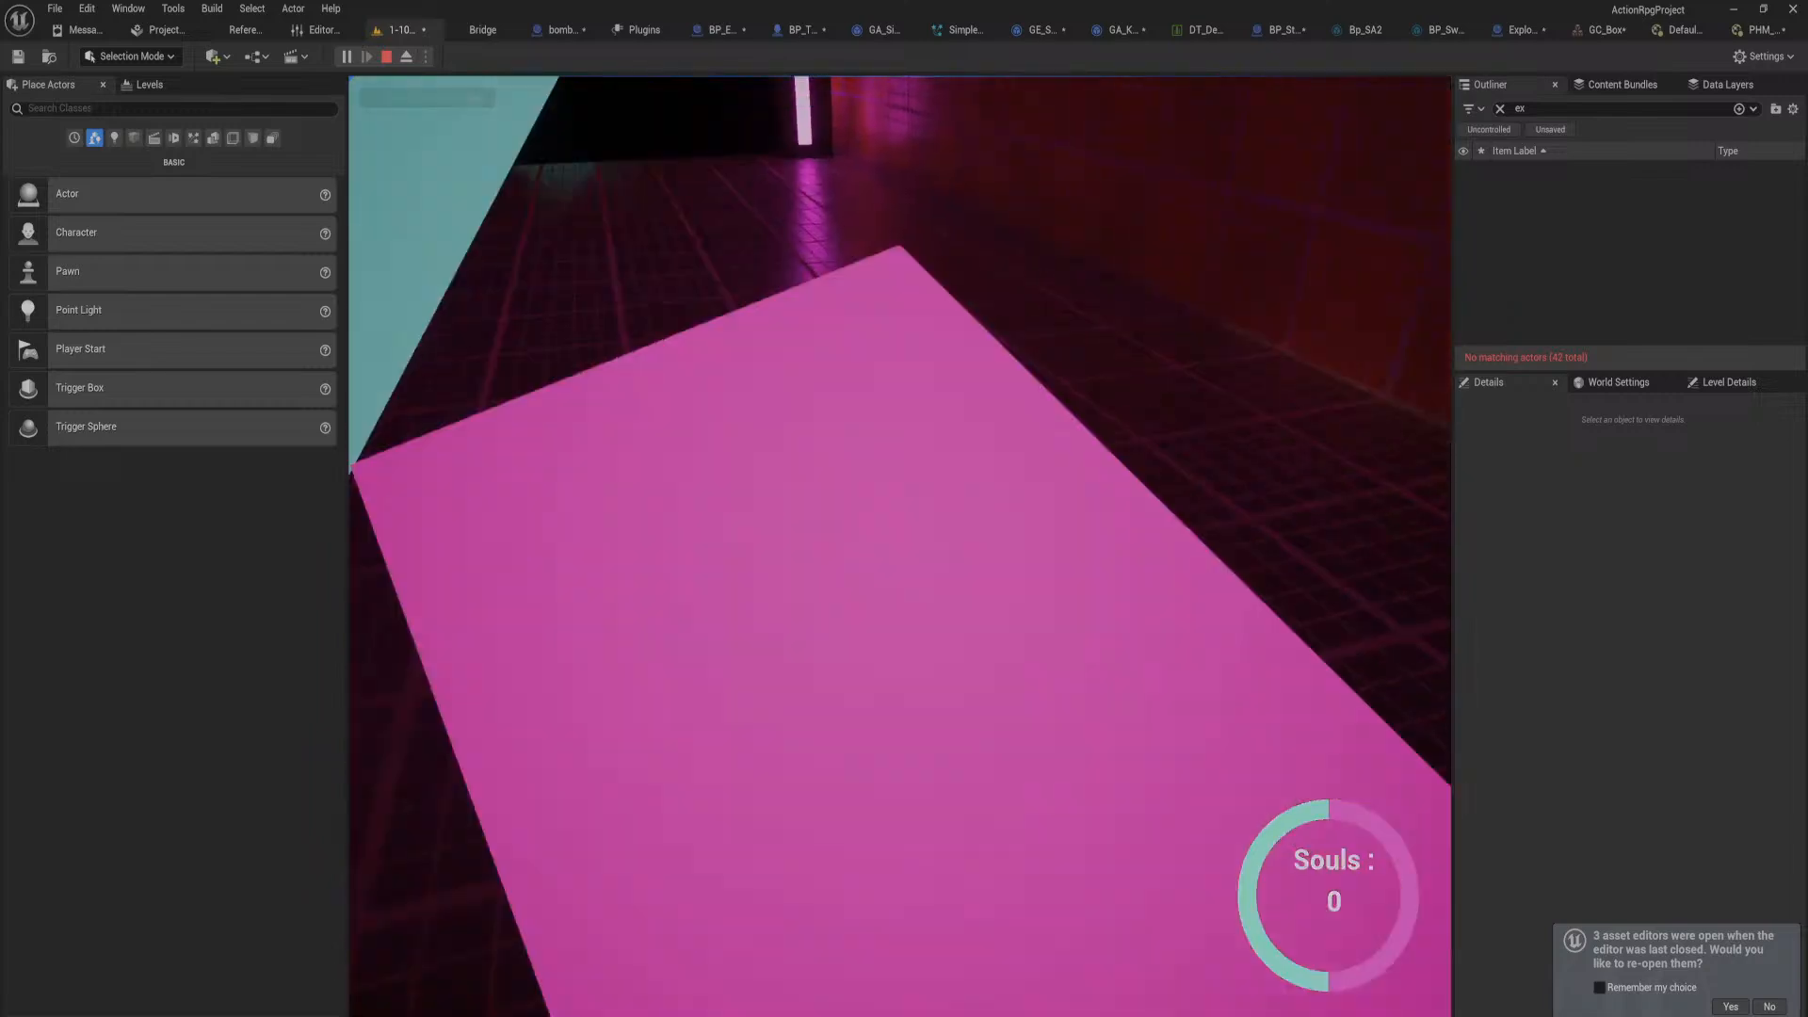
key(Escape)
Step: Frame the GC_Box wall, expand its Collision Presets, and set the Pawn object response to Ignore
key(f)
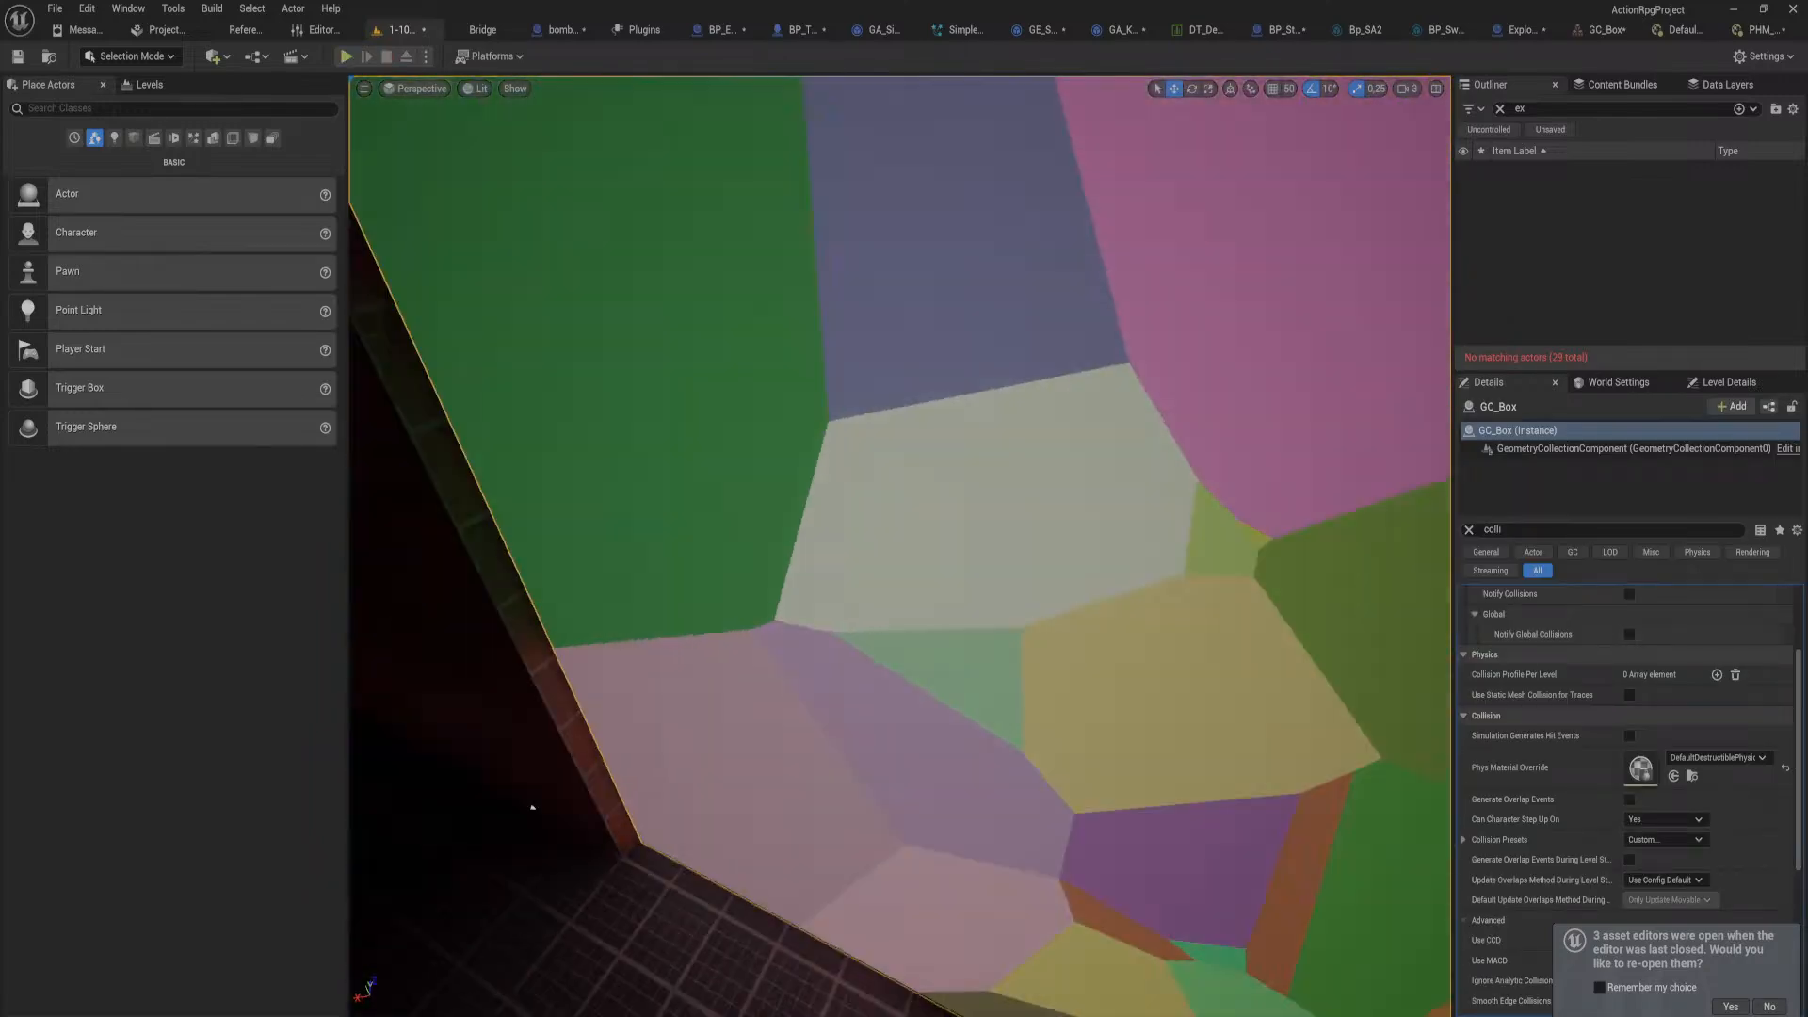
click(1463, 839)
scroll(1545, 817, down, 6)
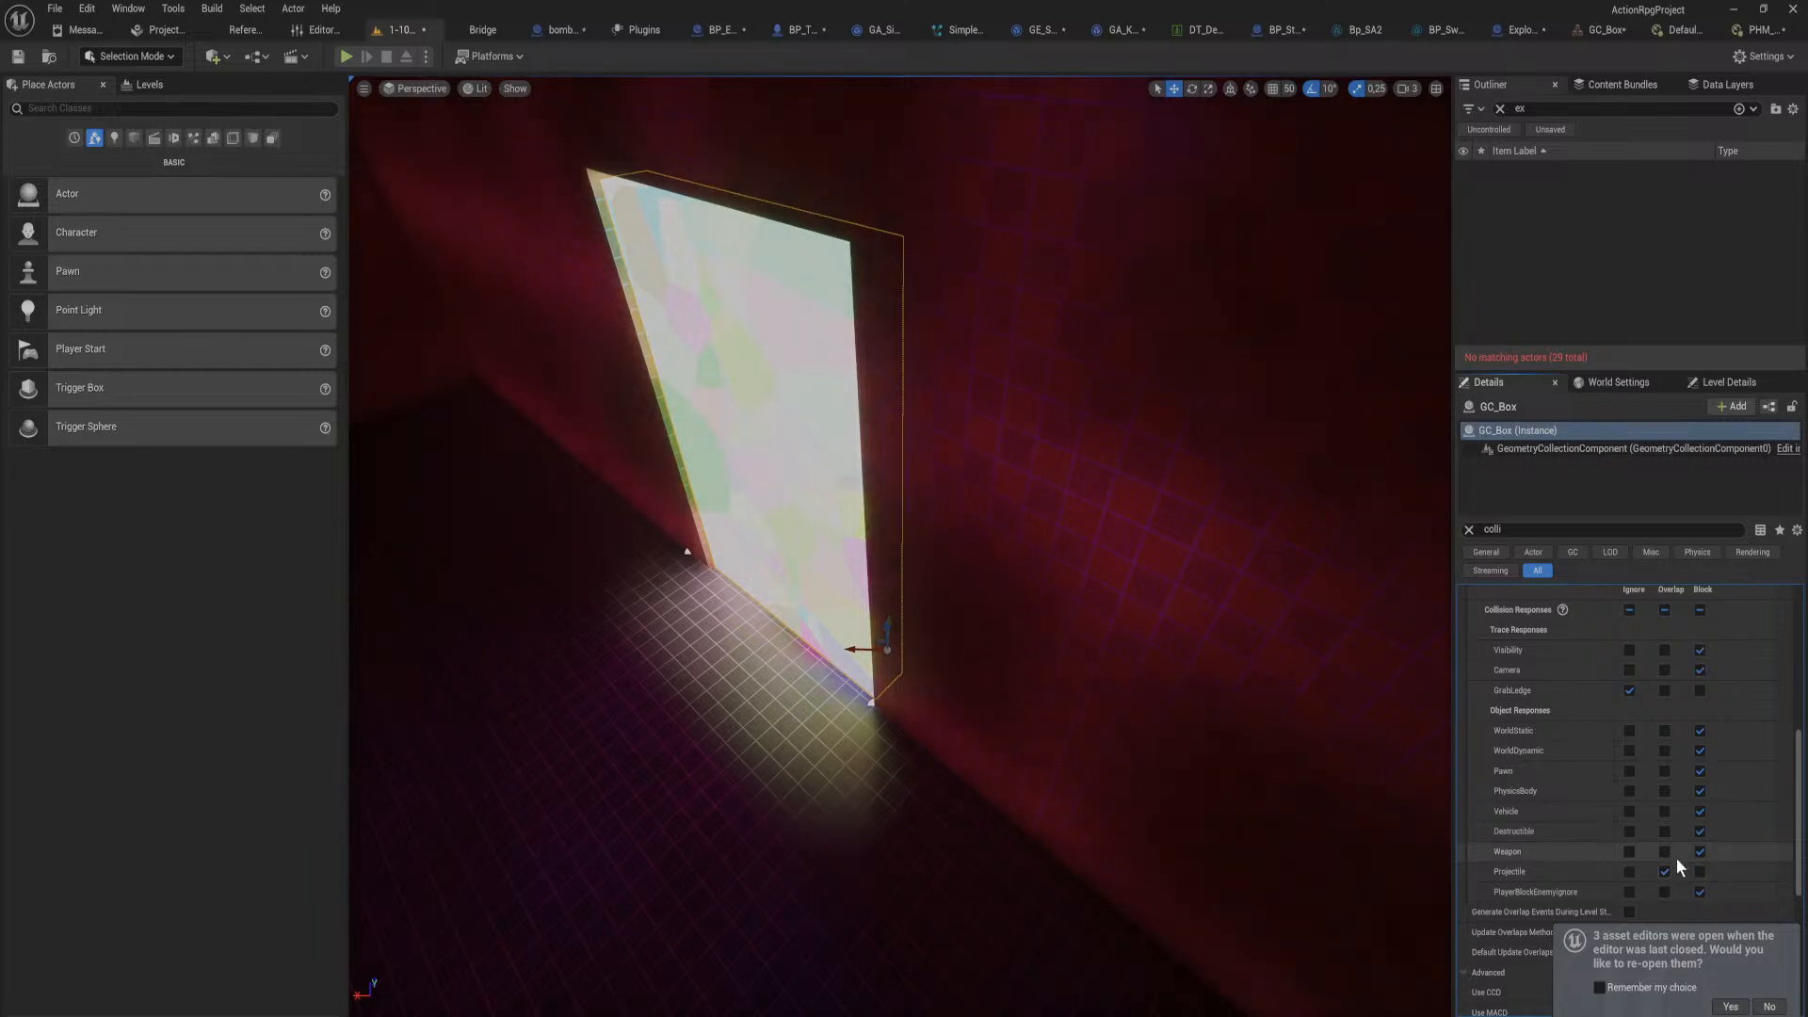
click(1629, 770)
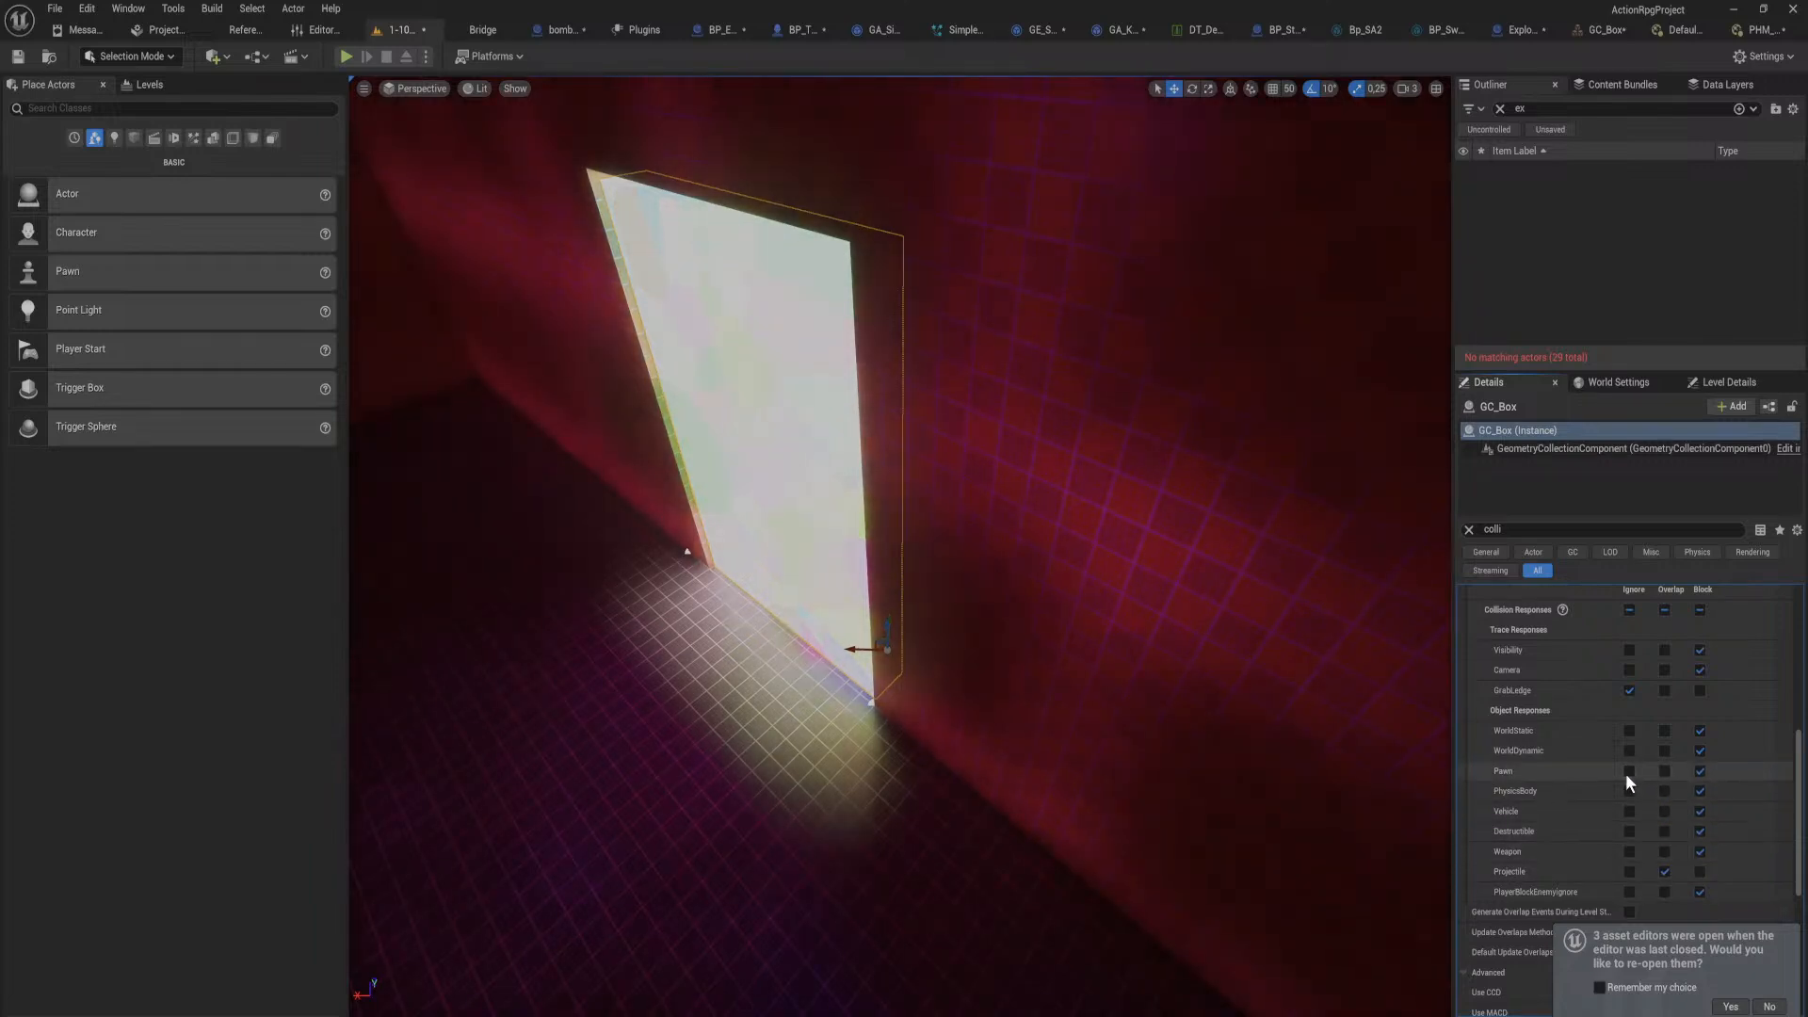
Step: Play-test bombs against the GC_Box wall with the Pawn response ignored, and end the session
click(347, 54)
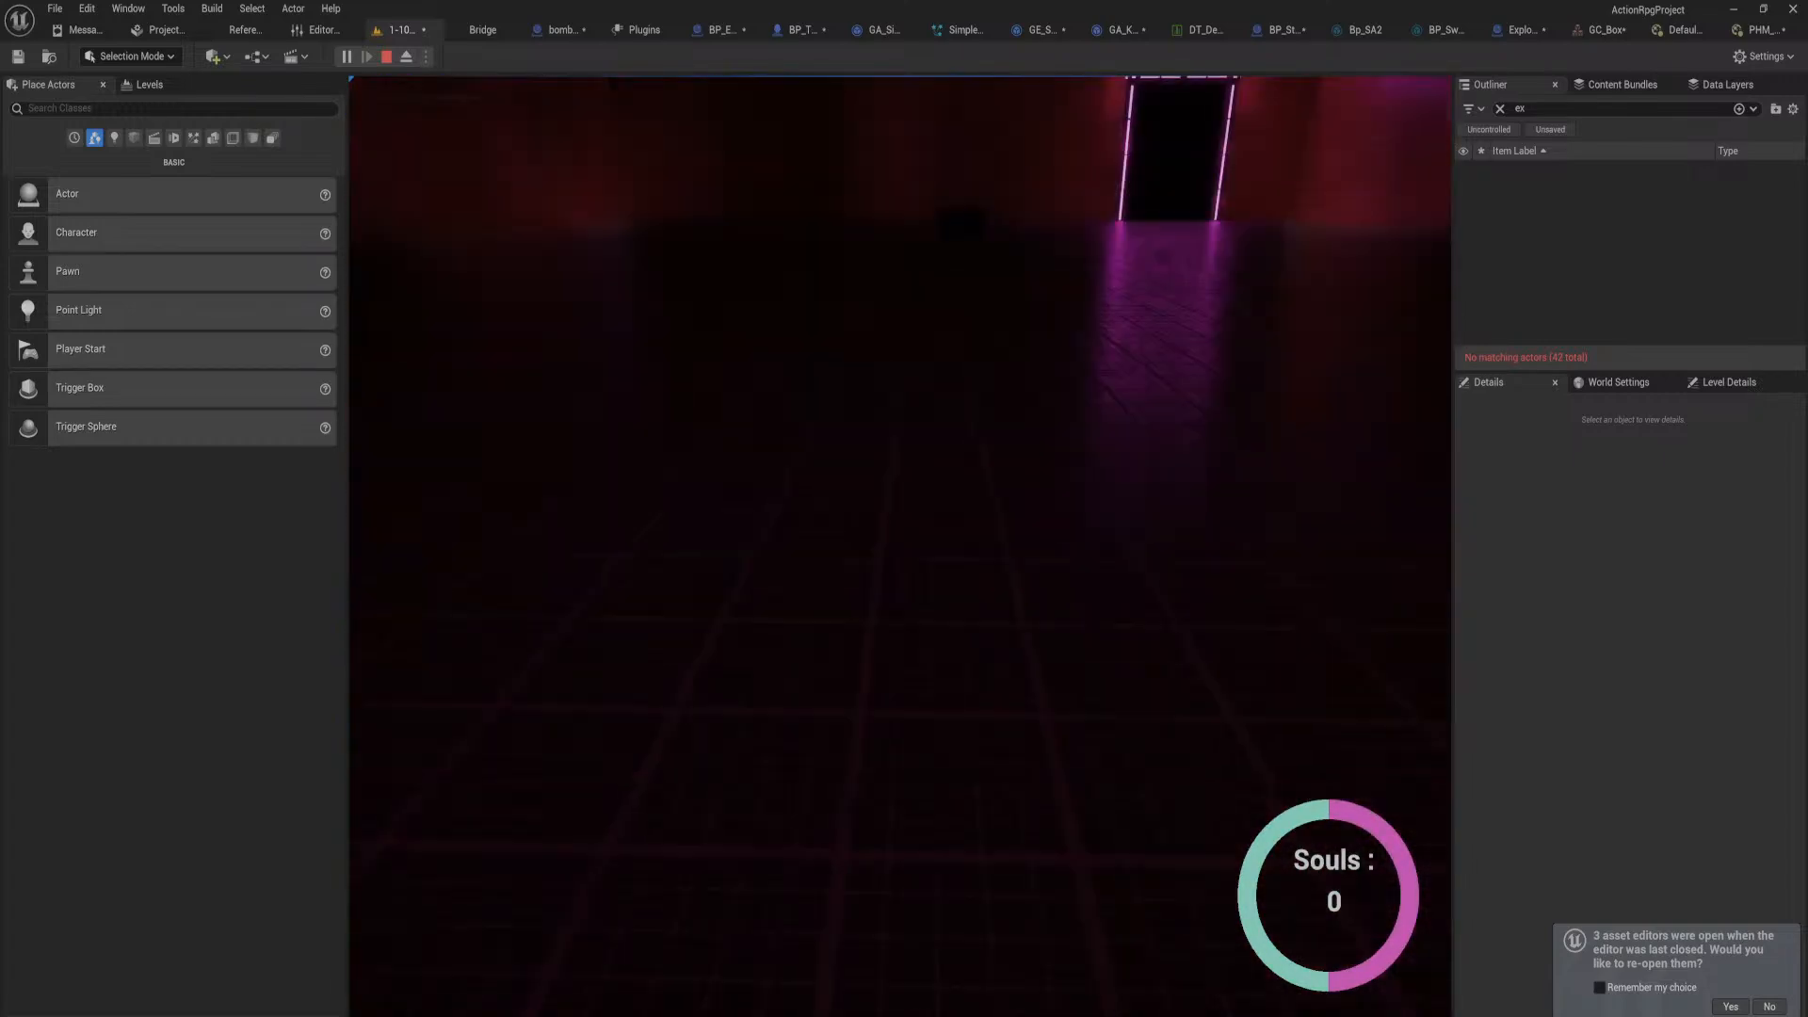
key(e)
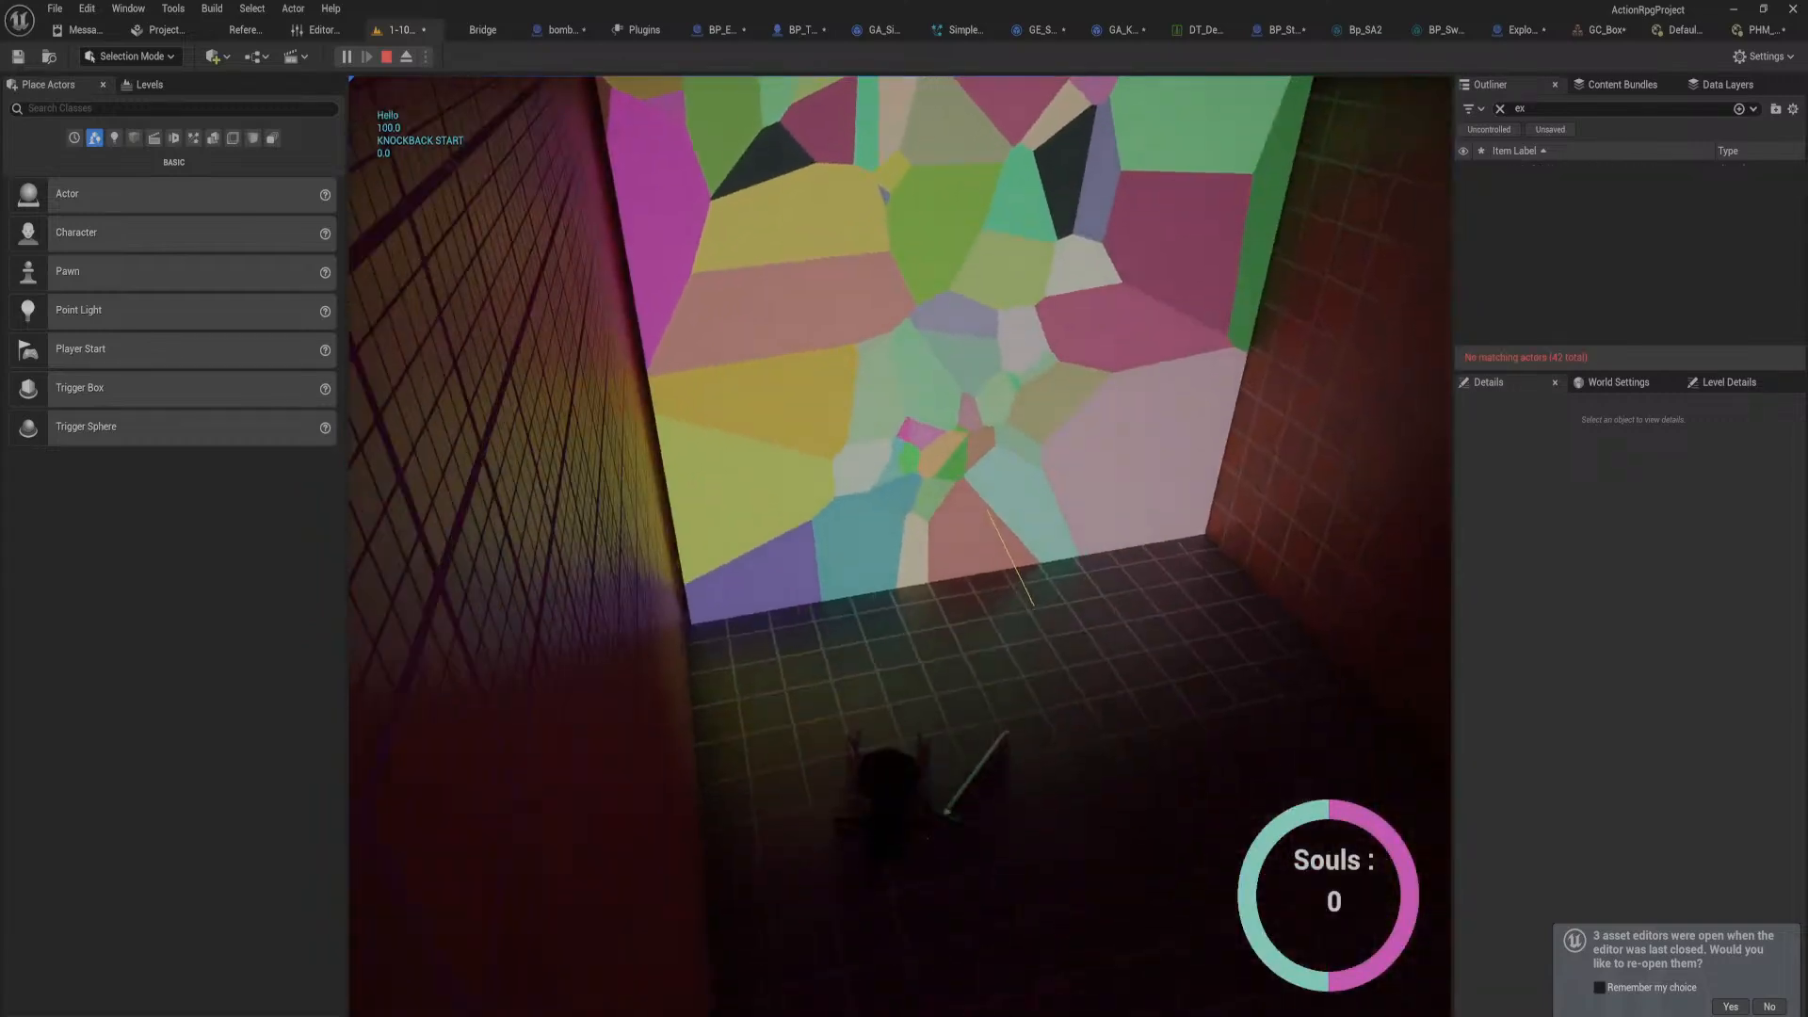
key(e)
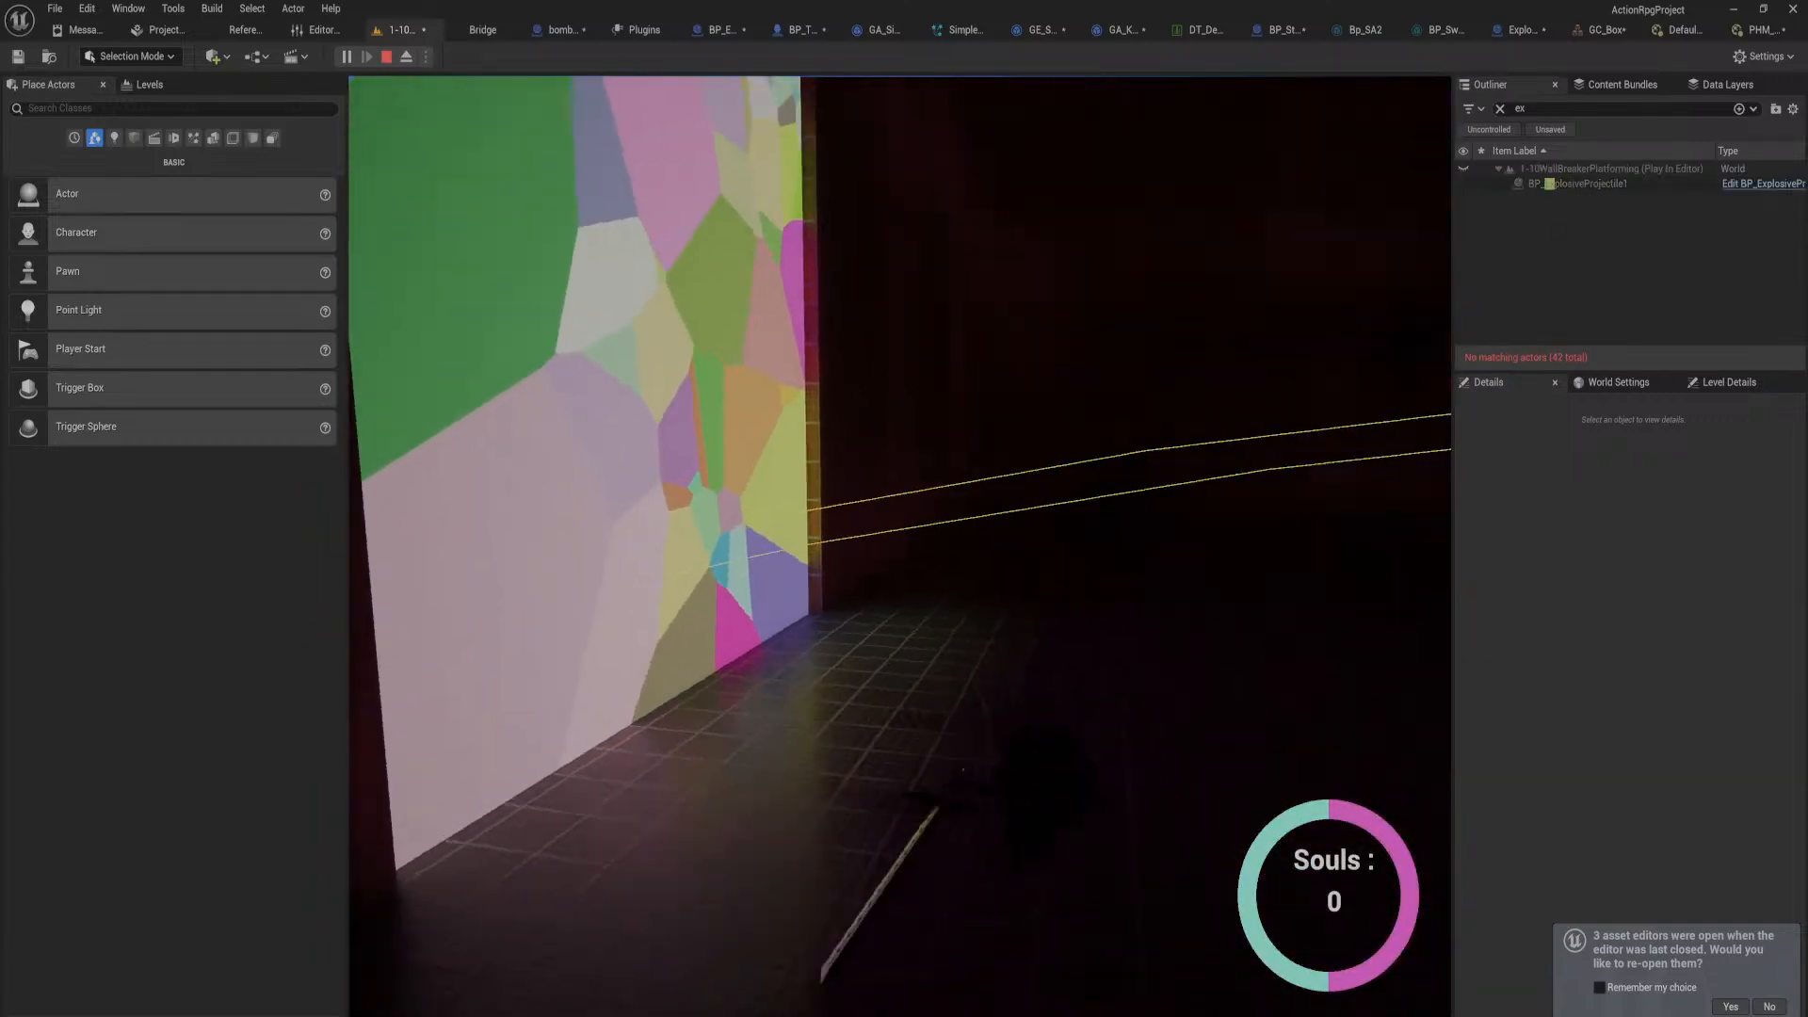
key(e)
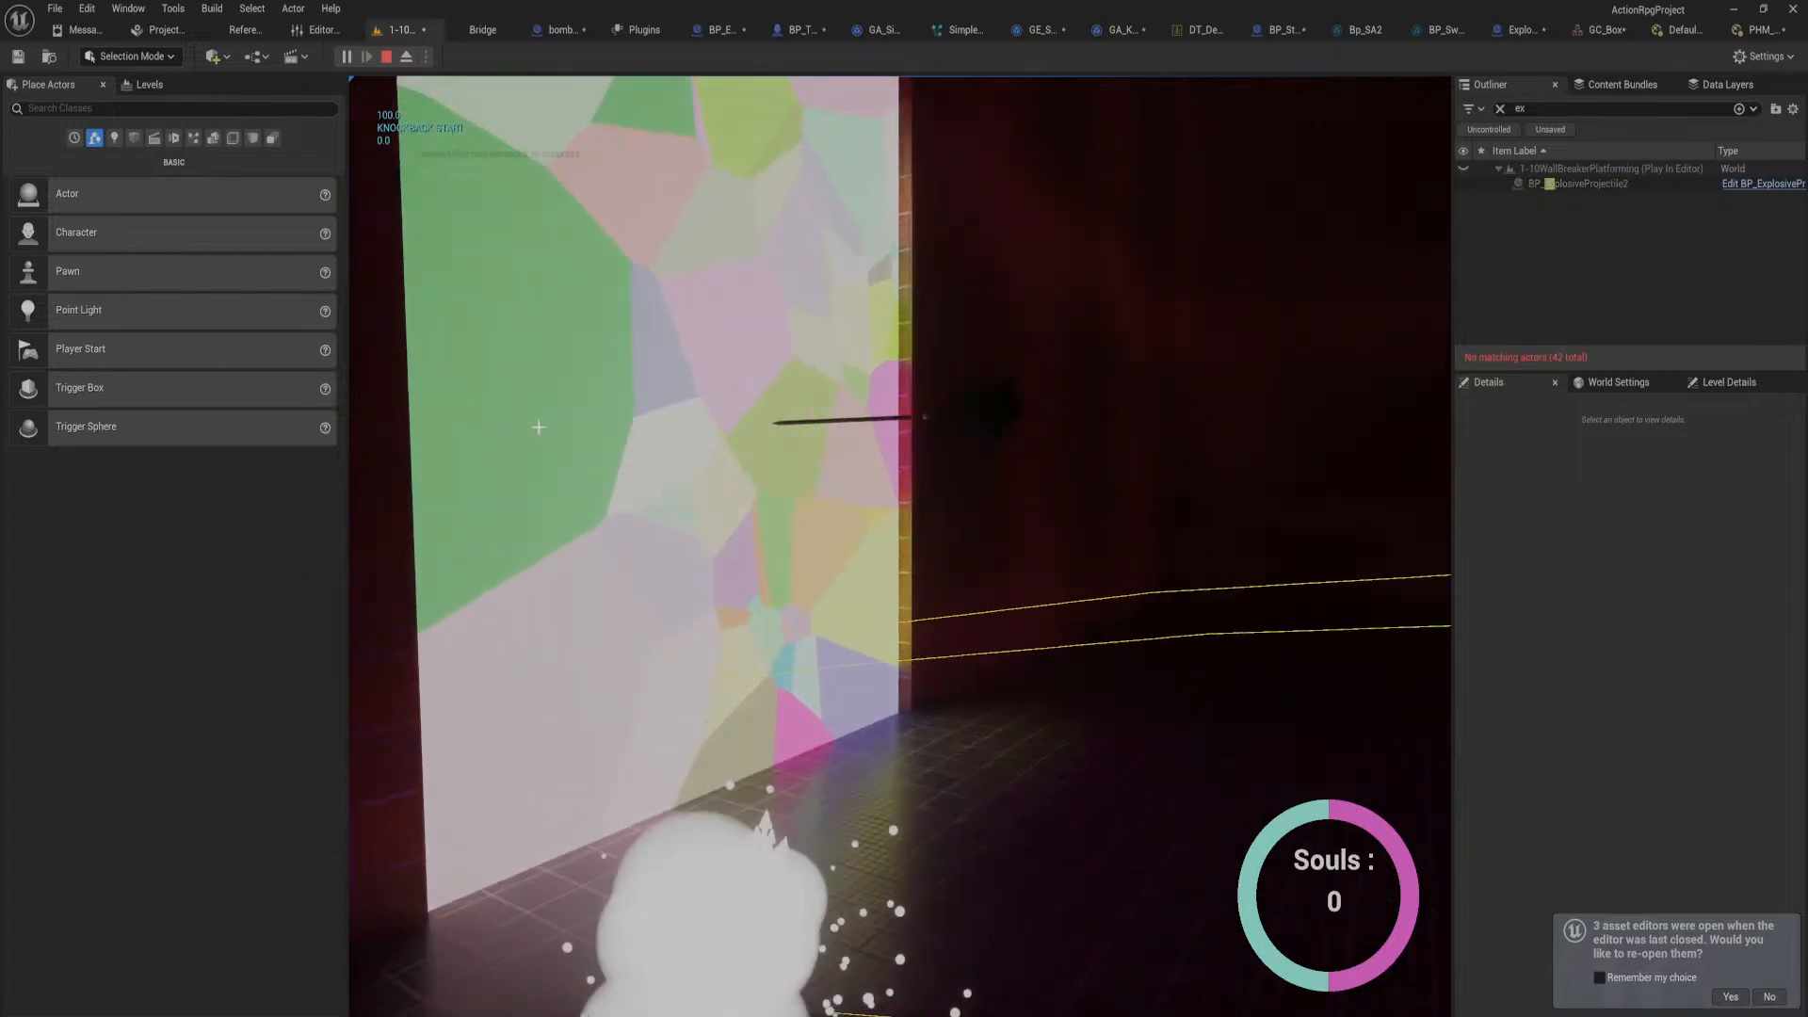
key(Escape)
click(431, 28)
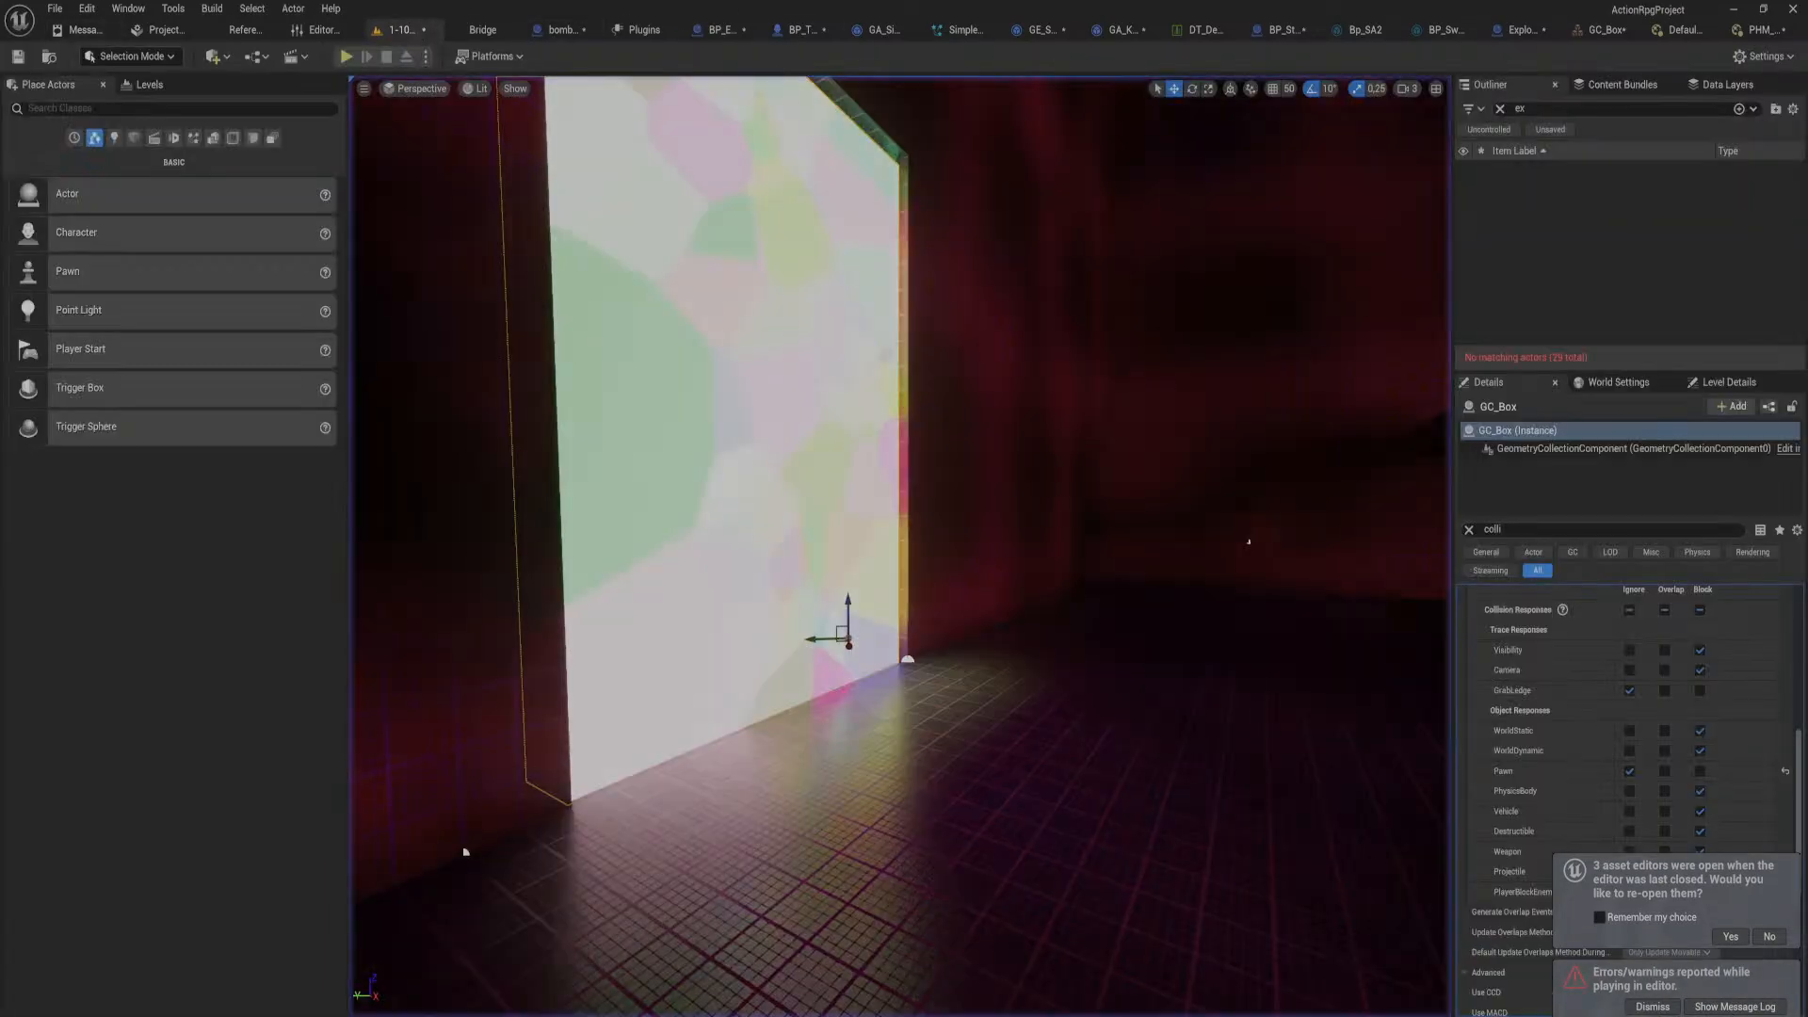
Step: Set the GC_Box wall's Collision Enabled to Physics Only (No Query Collision)
scroll(1639, 709, up, 2)
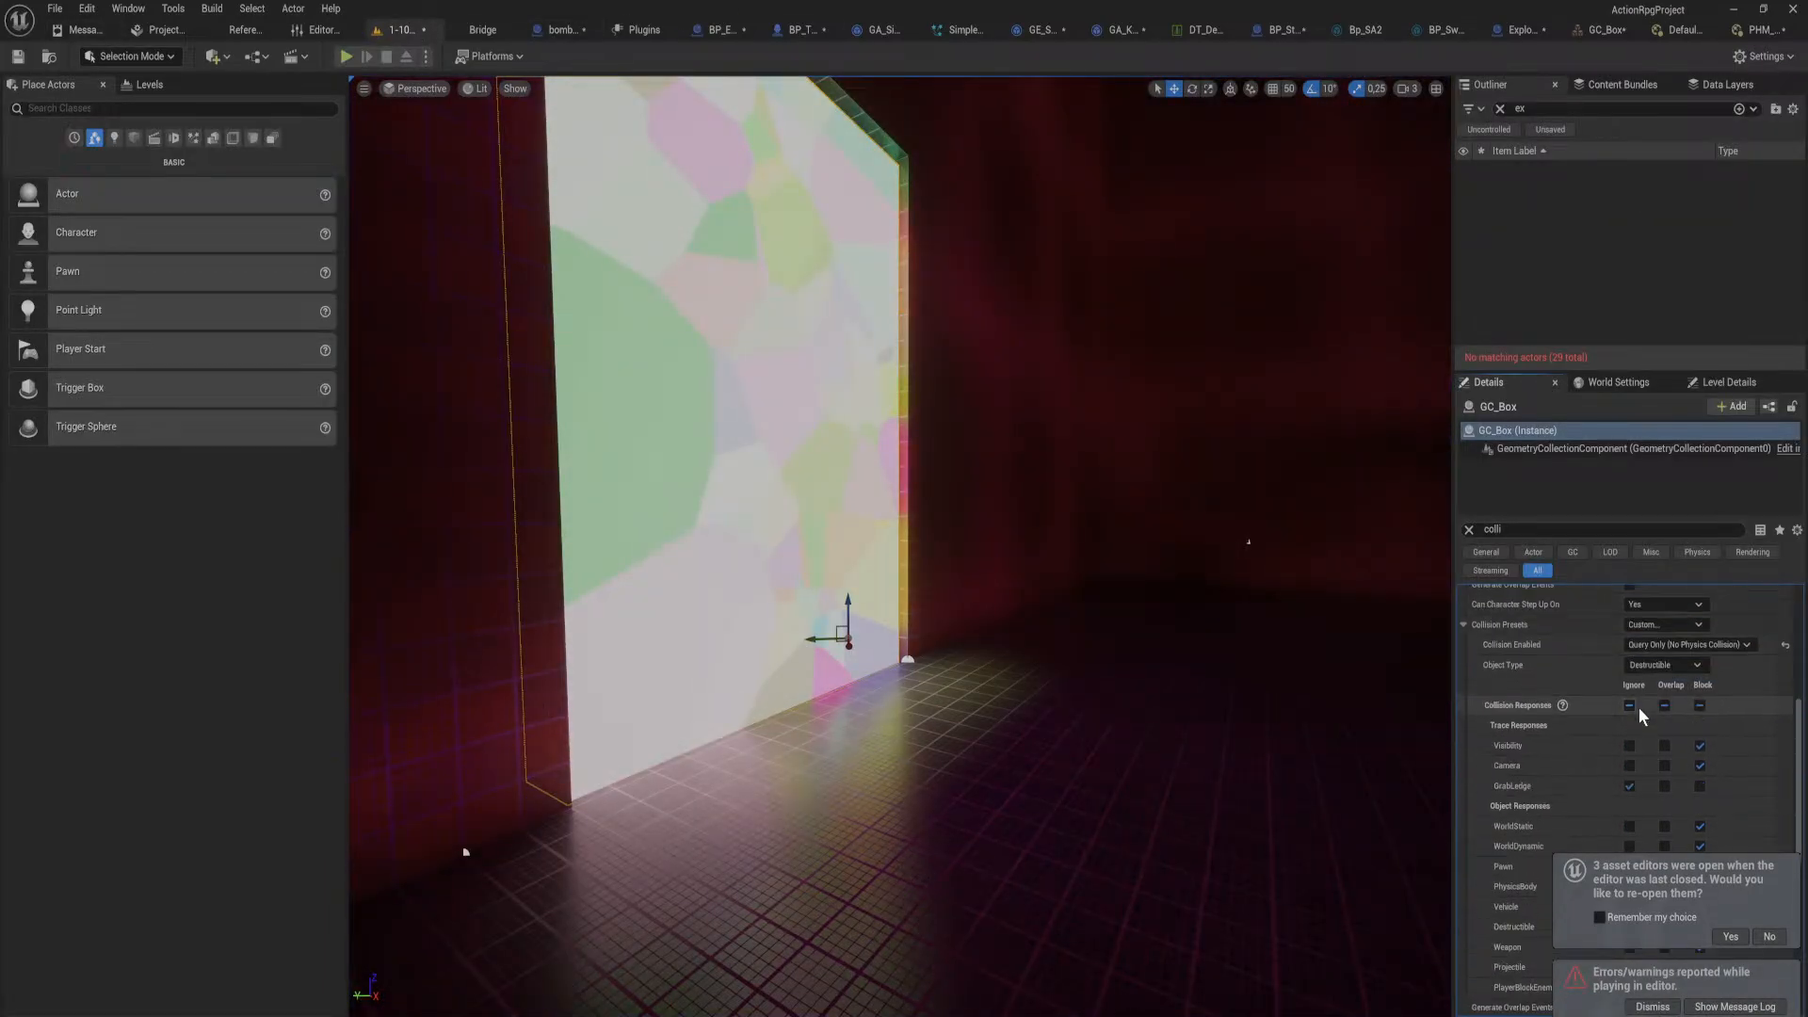
click(1703, 648)
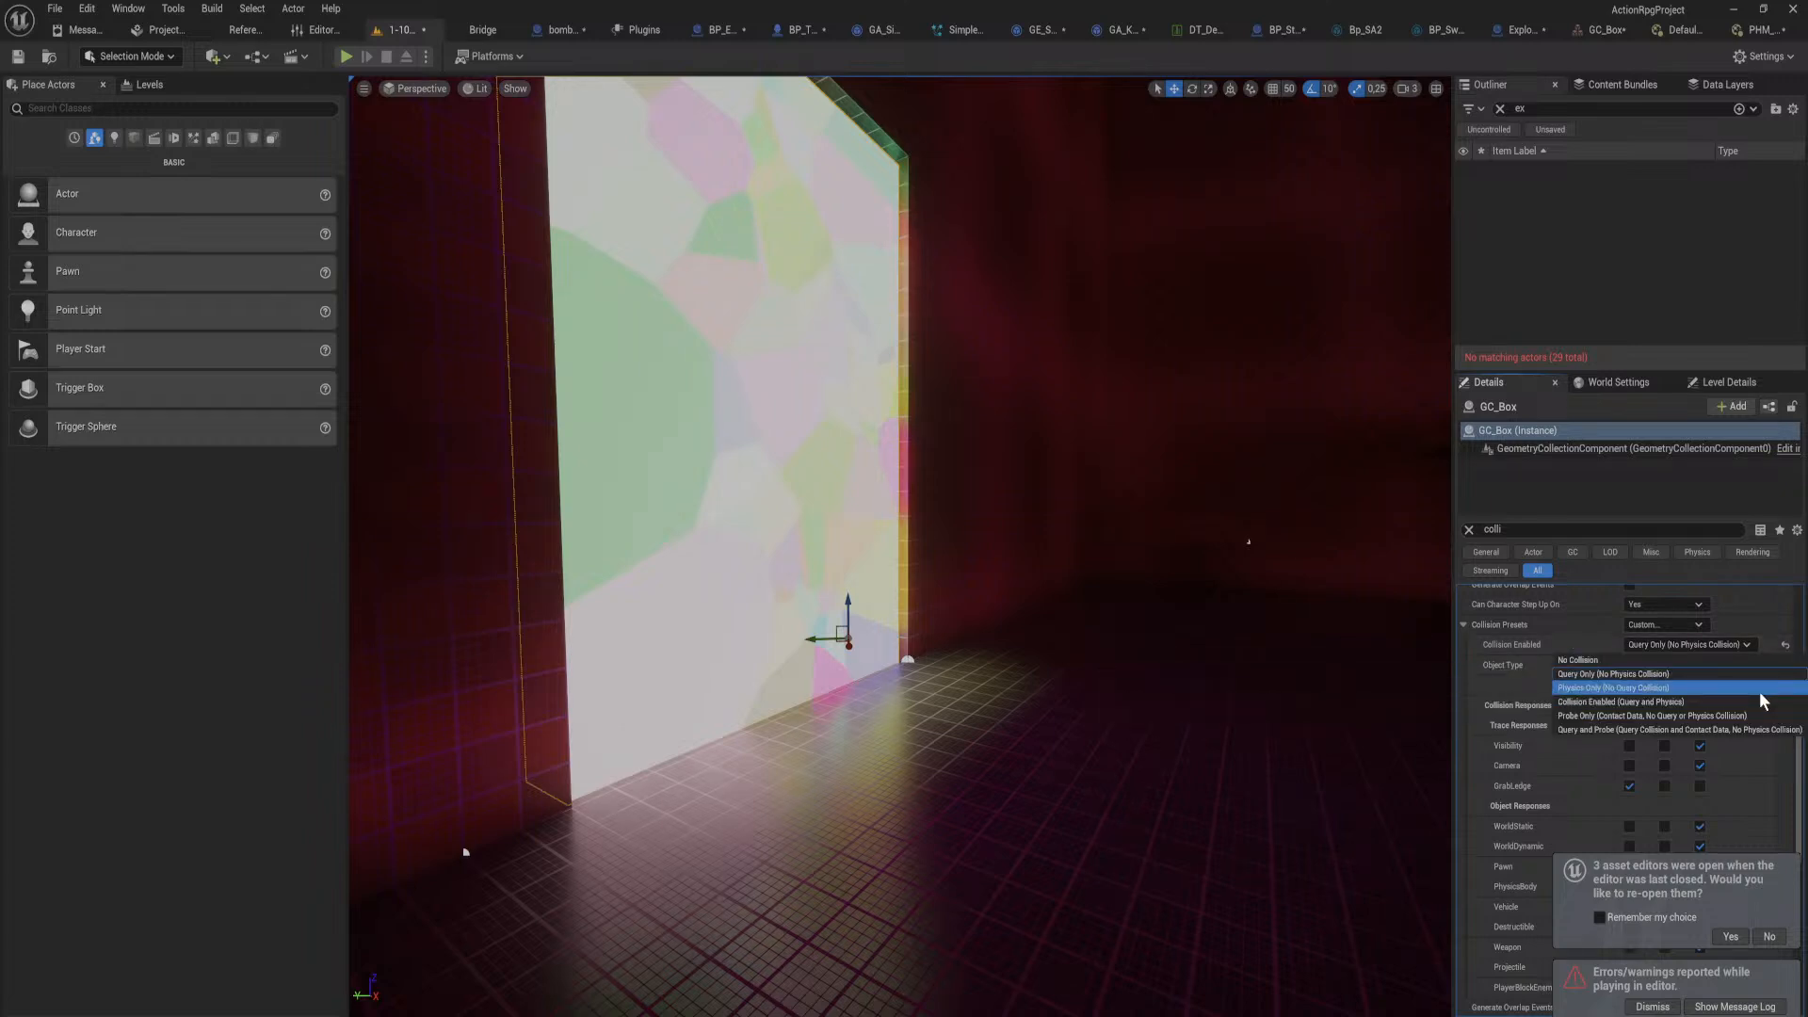
click(1667, 687)
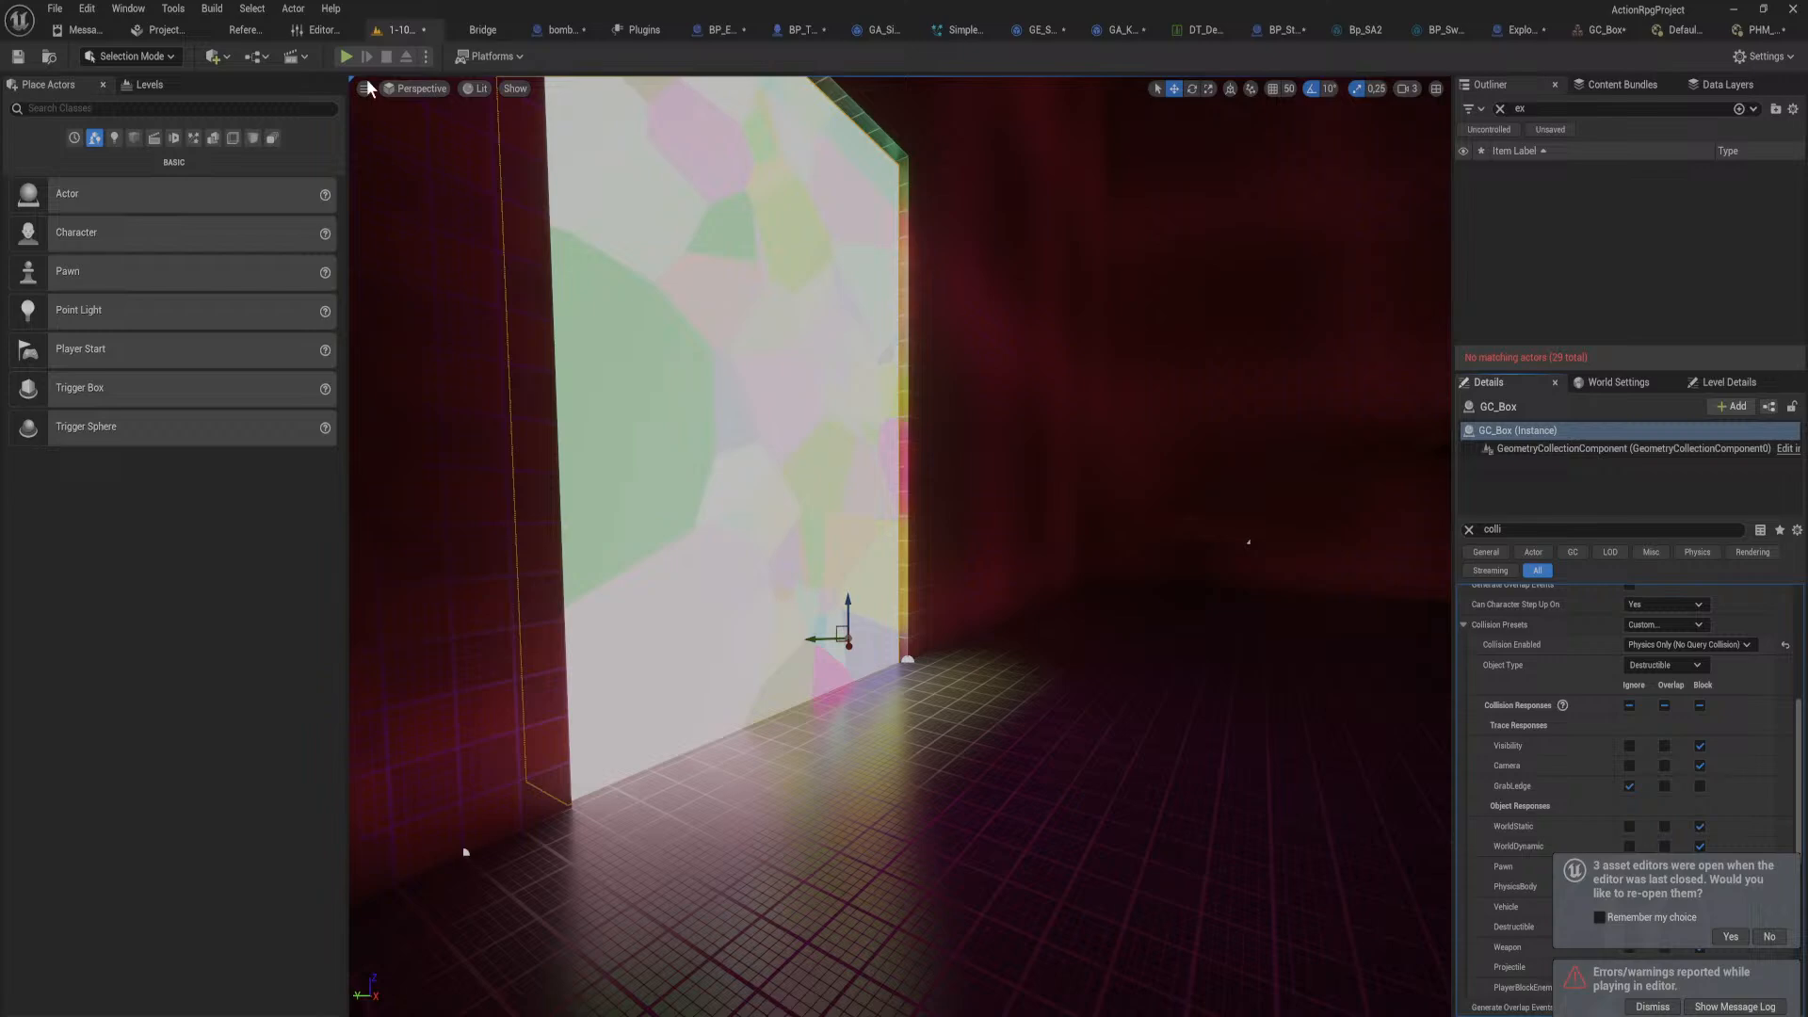
Step: Play-test the GC_Box wall in the level with physics-only collision, and end the session
click(347, 57)
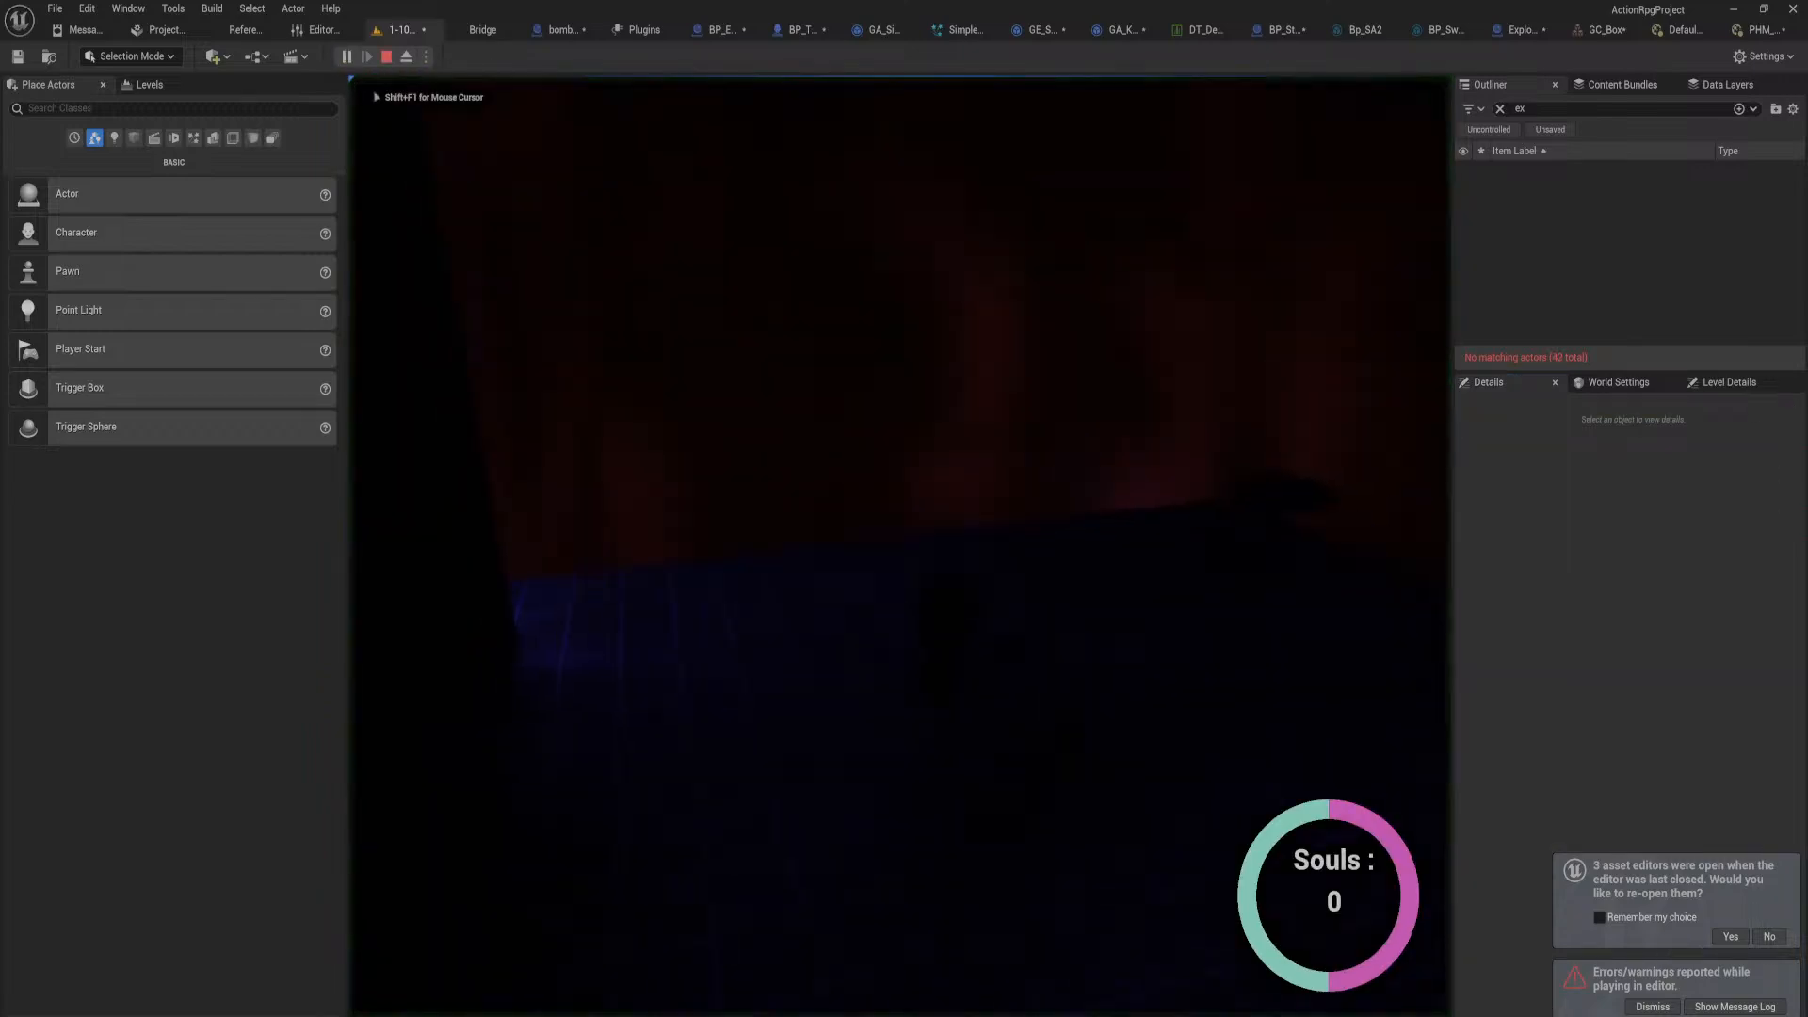
key(w)
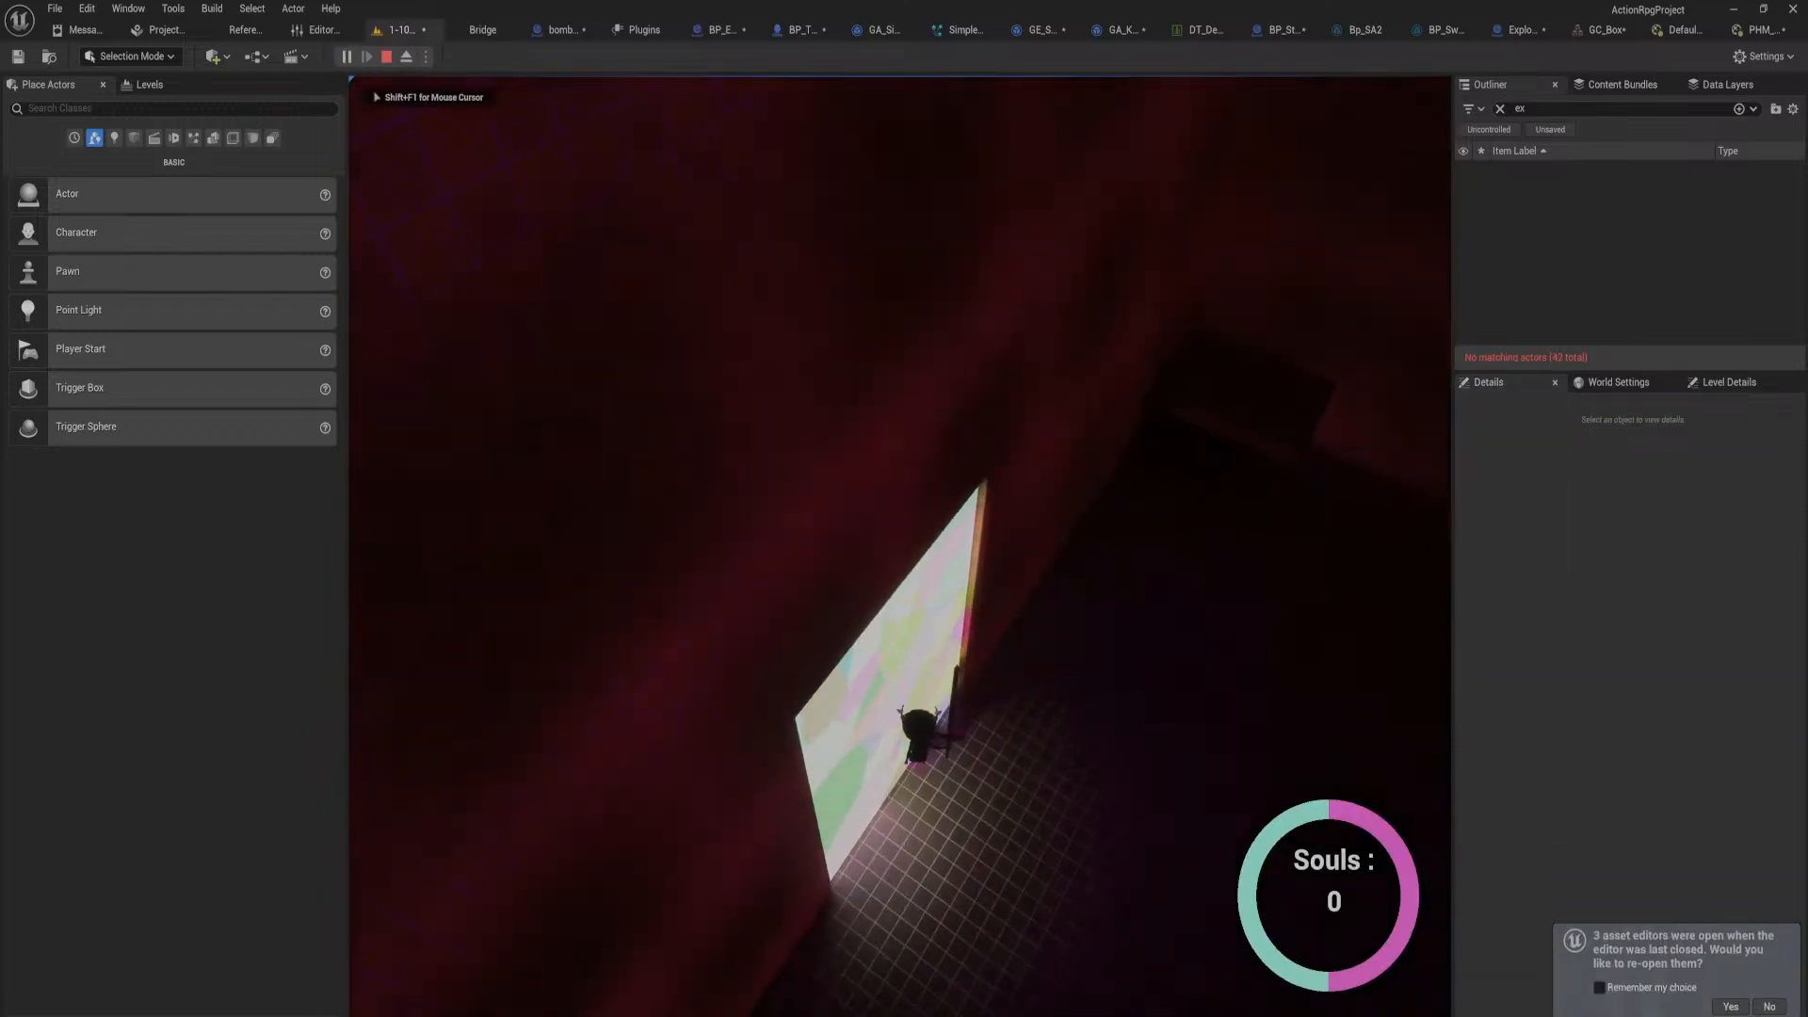
key(Escape)
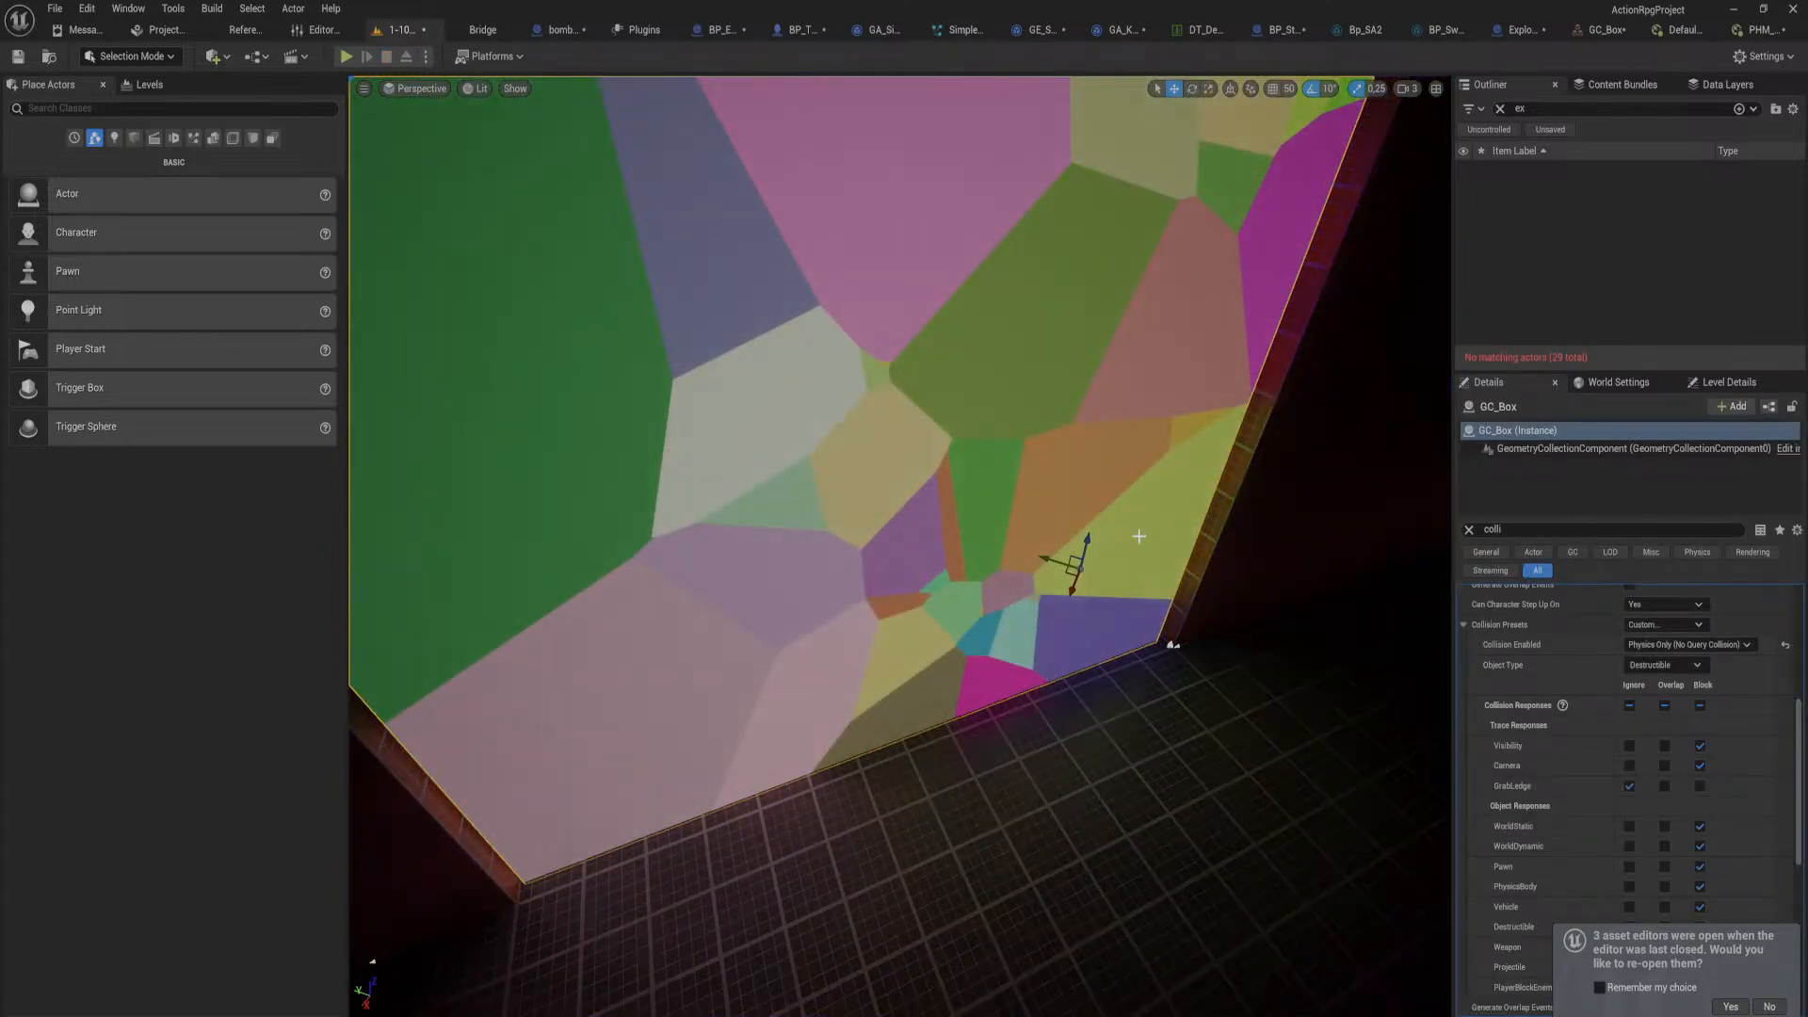
Step: Delete the GC_Box wall from the level and bring the empty doorway into view
right_drag(996, 444, 1121, 443)
key(s)
click(1048, 450)
key(w)
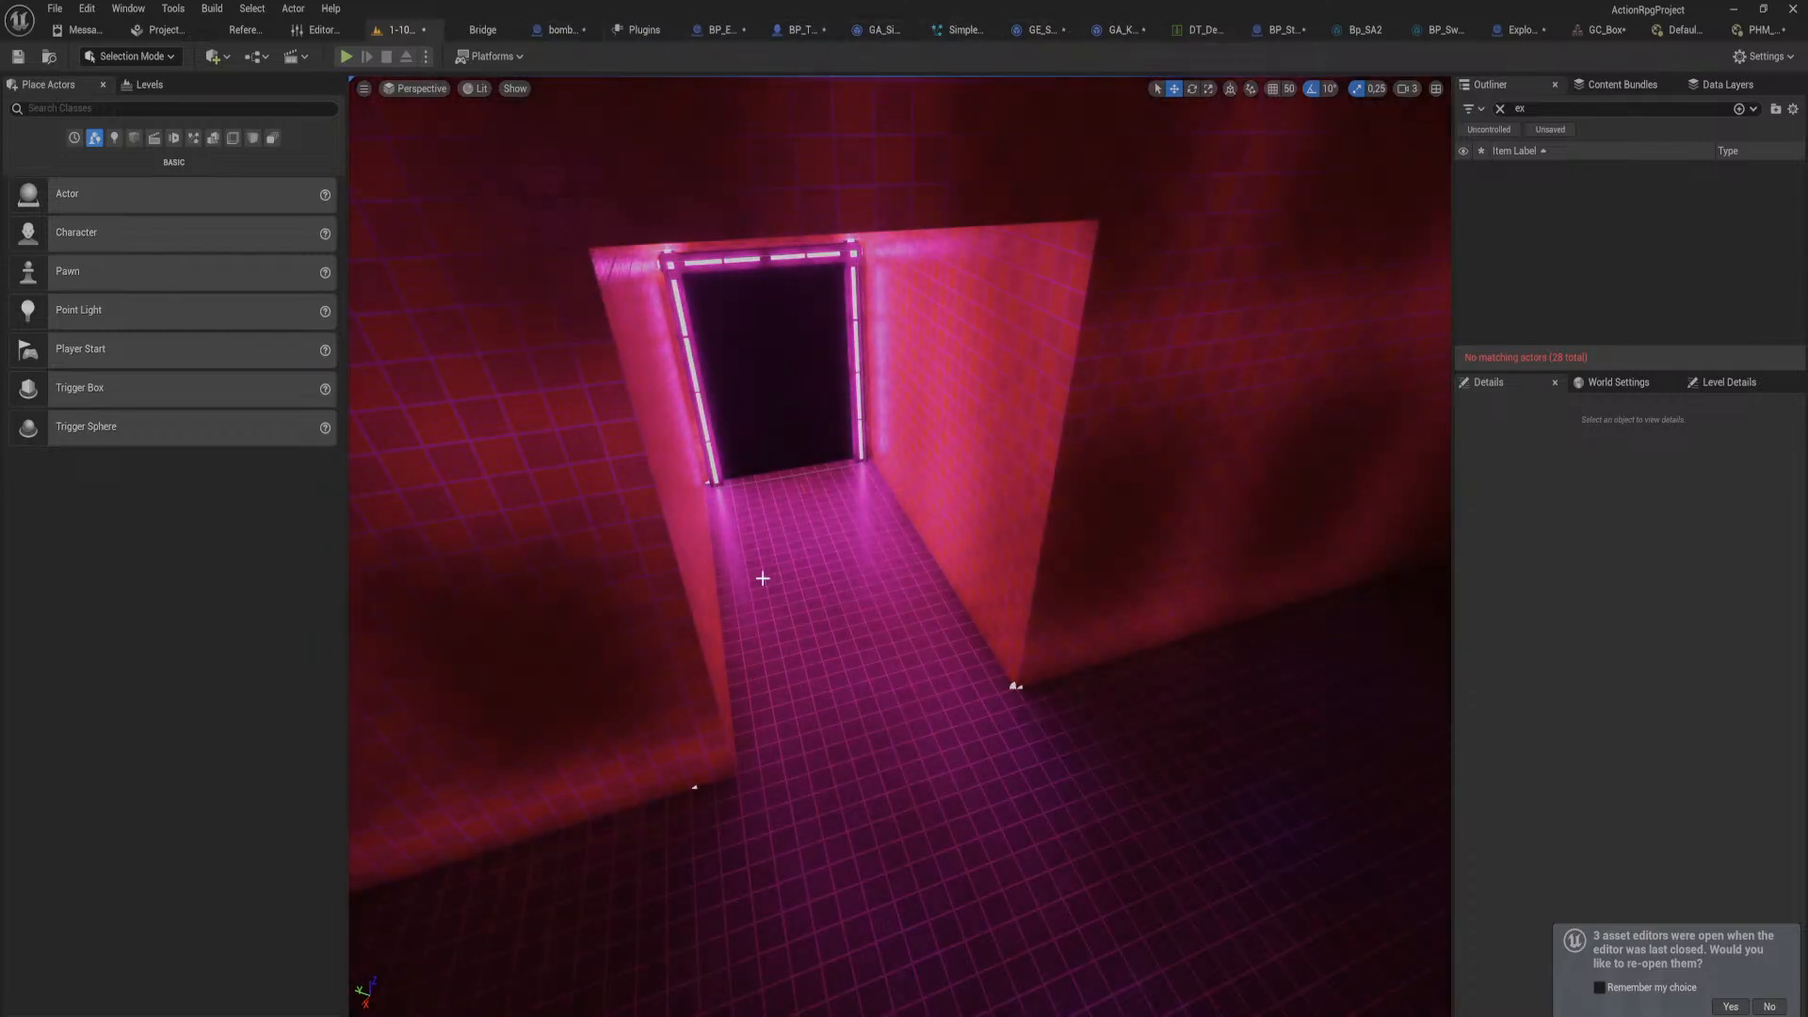
right_drag(865, 718, 791, 697)
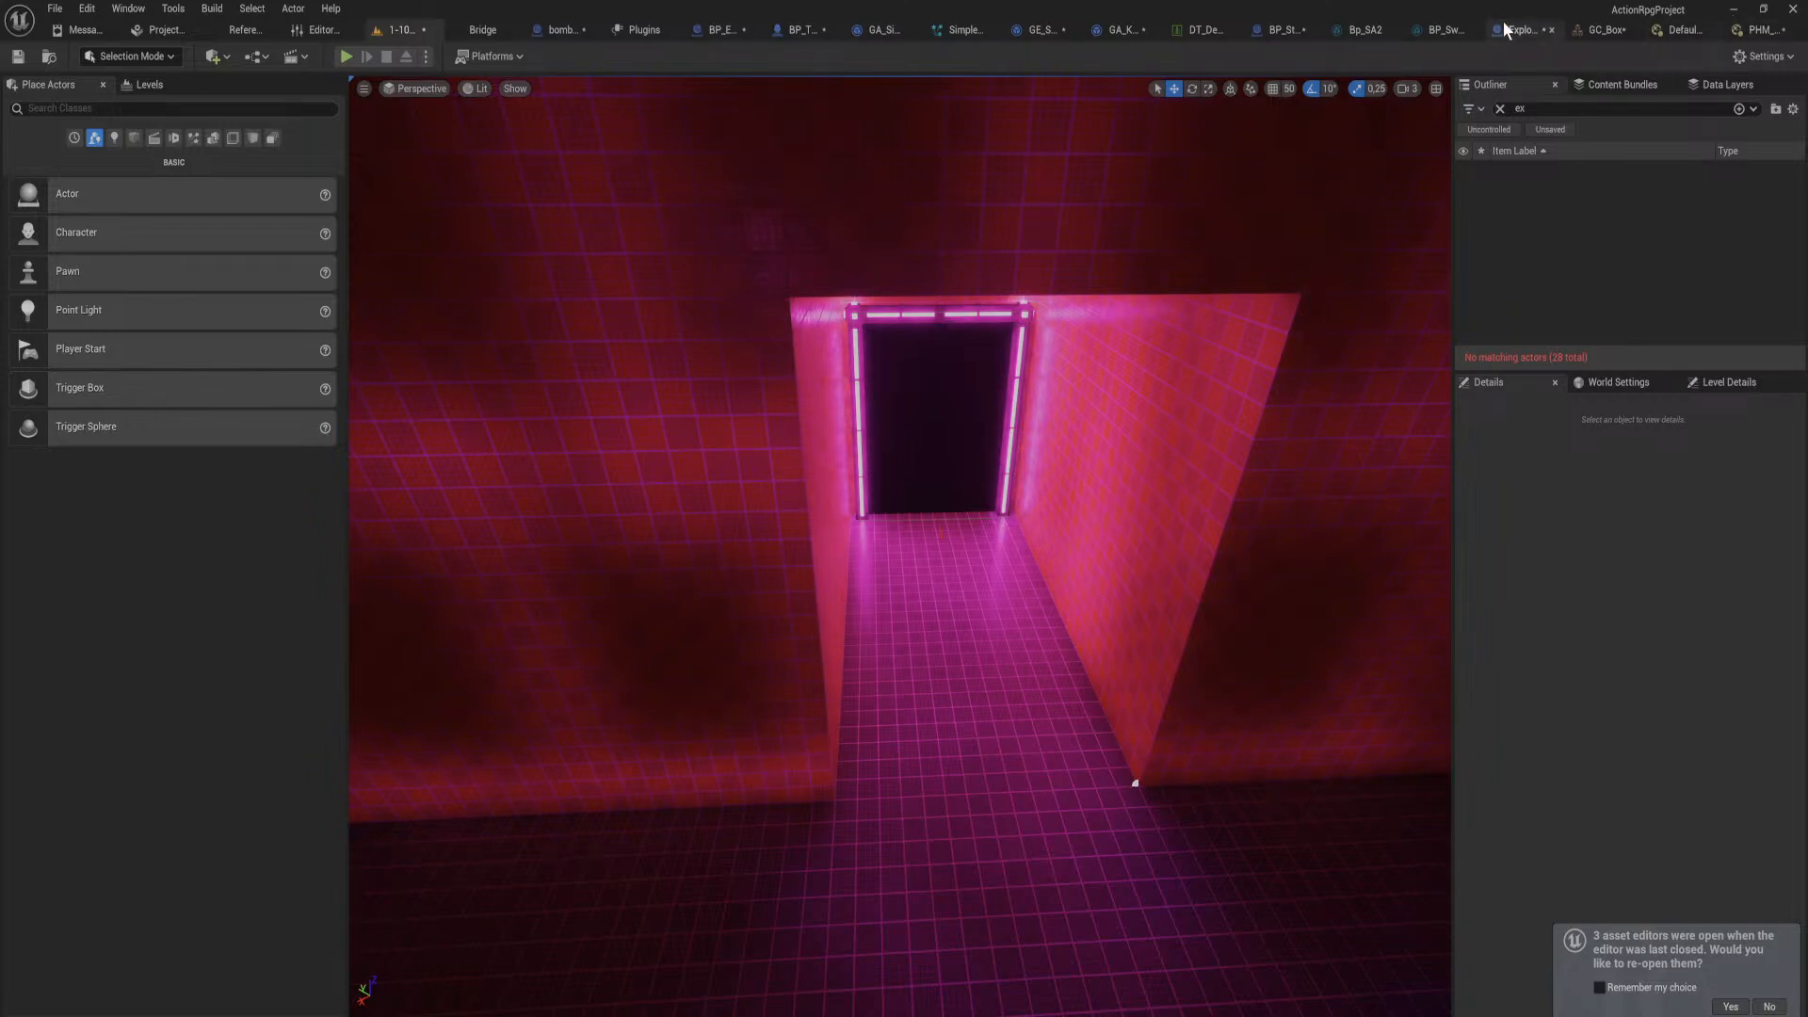
Step: Check the BP_SwordAttackBase ability graph and the ExplodeableActor event graph, and return to the level
click(1448, 29)
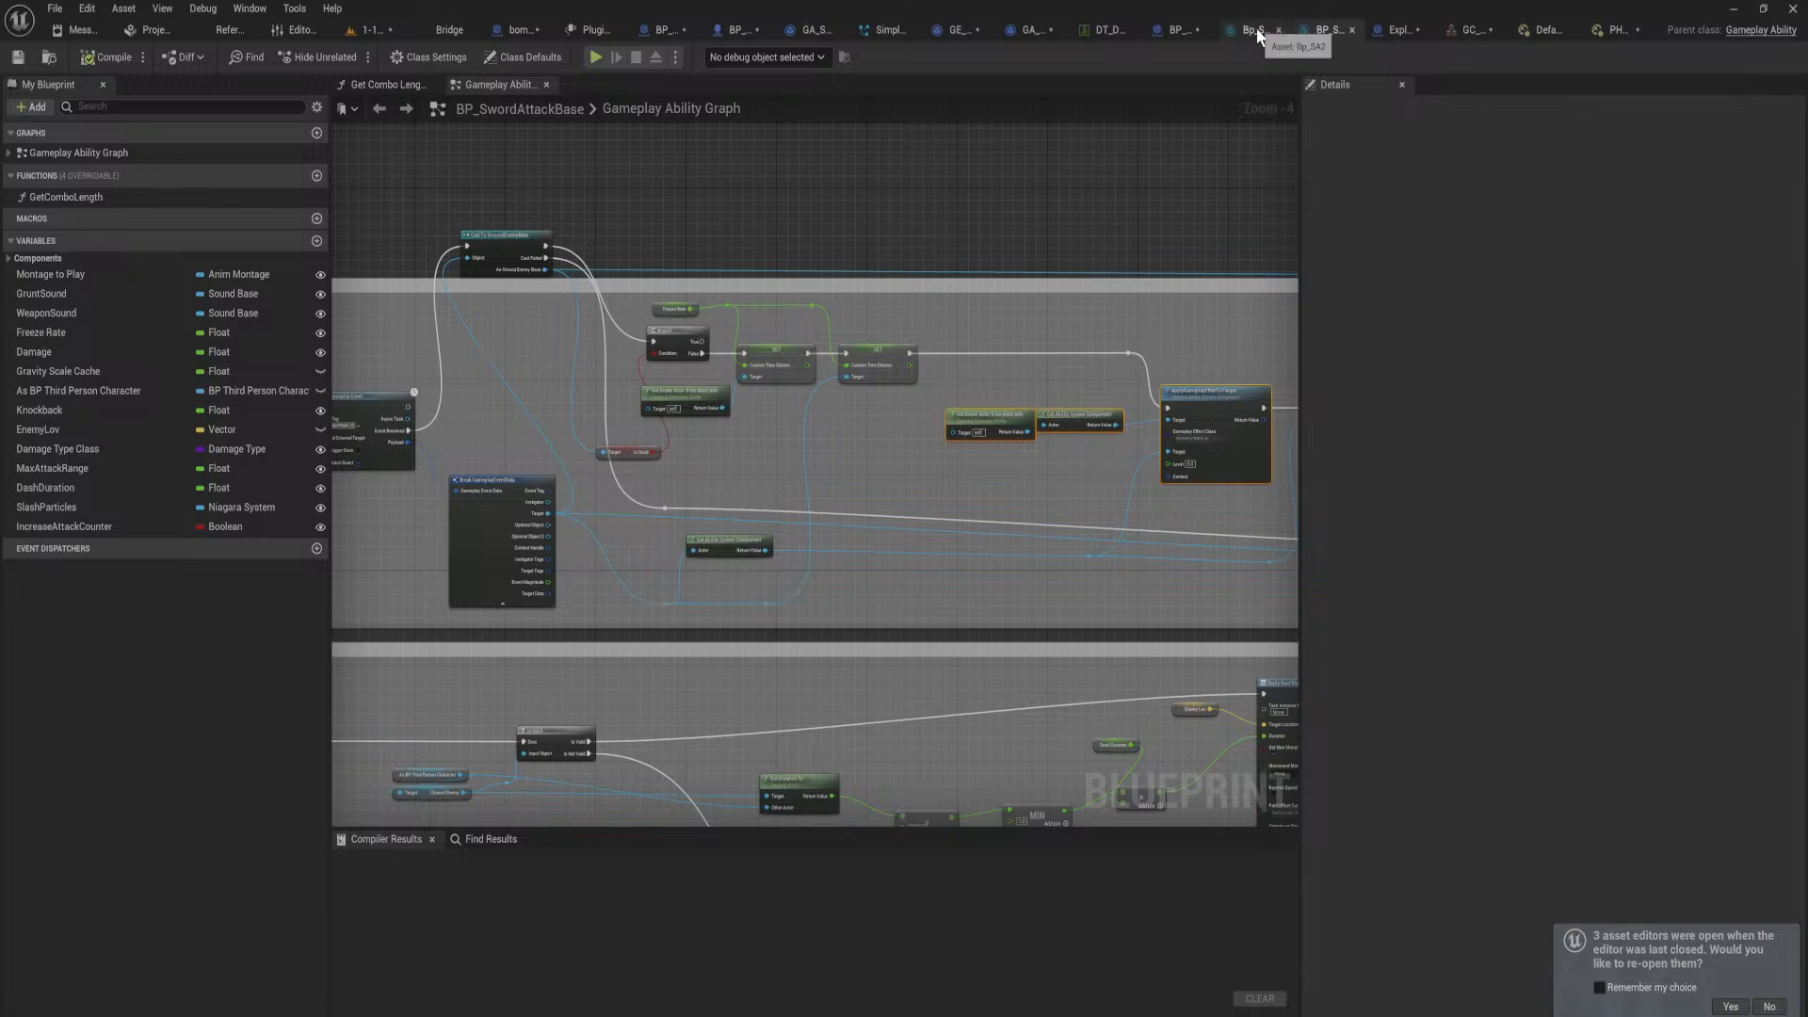
click(1395, 31)
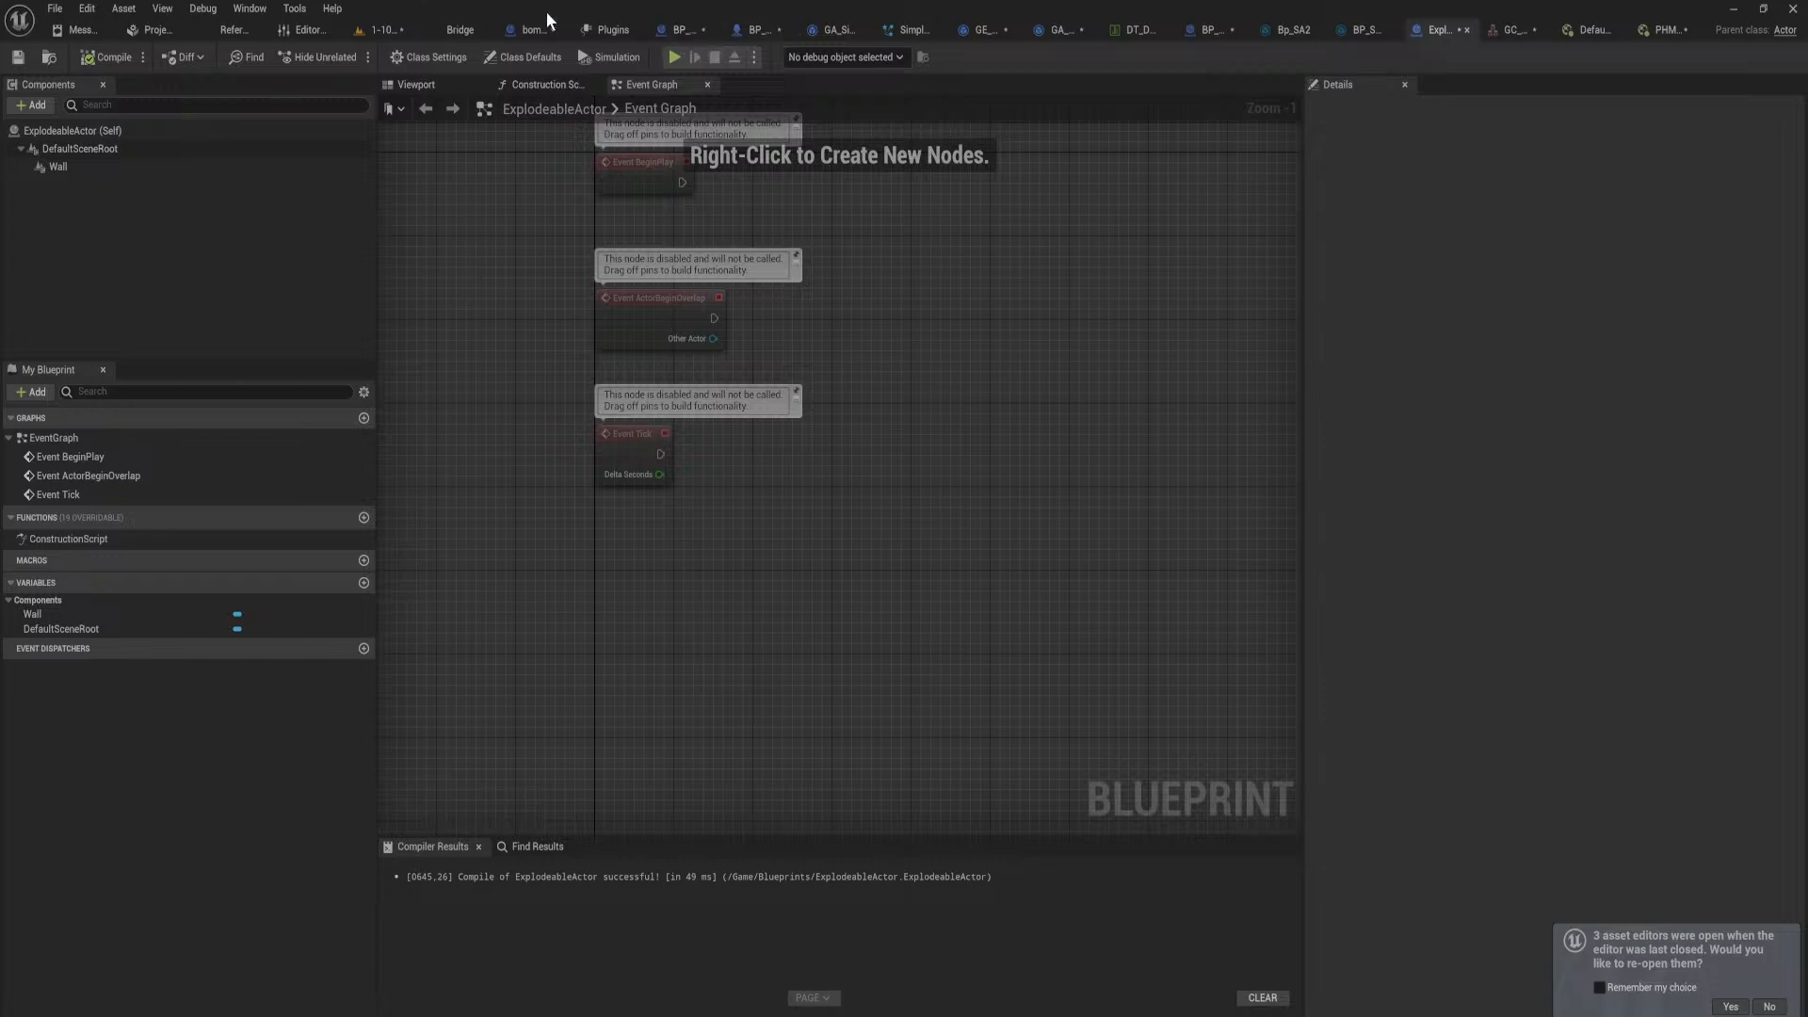
click(375, 31)
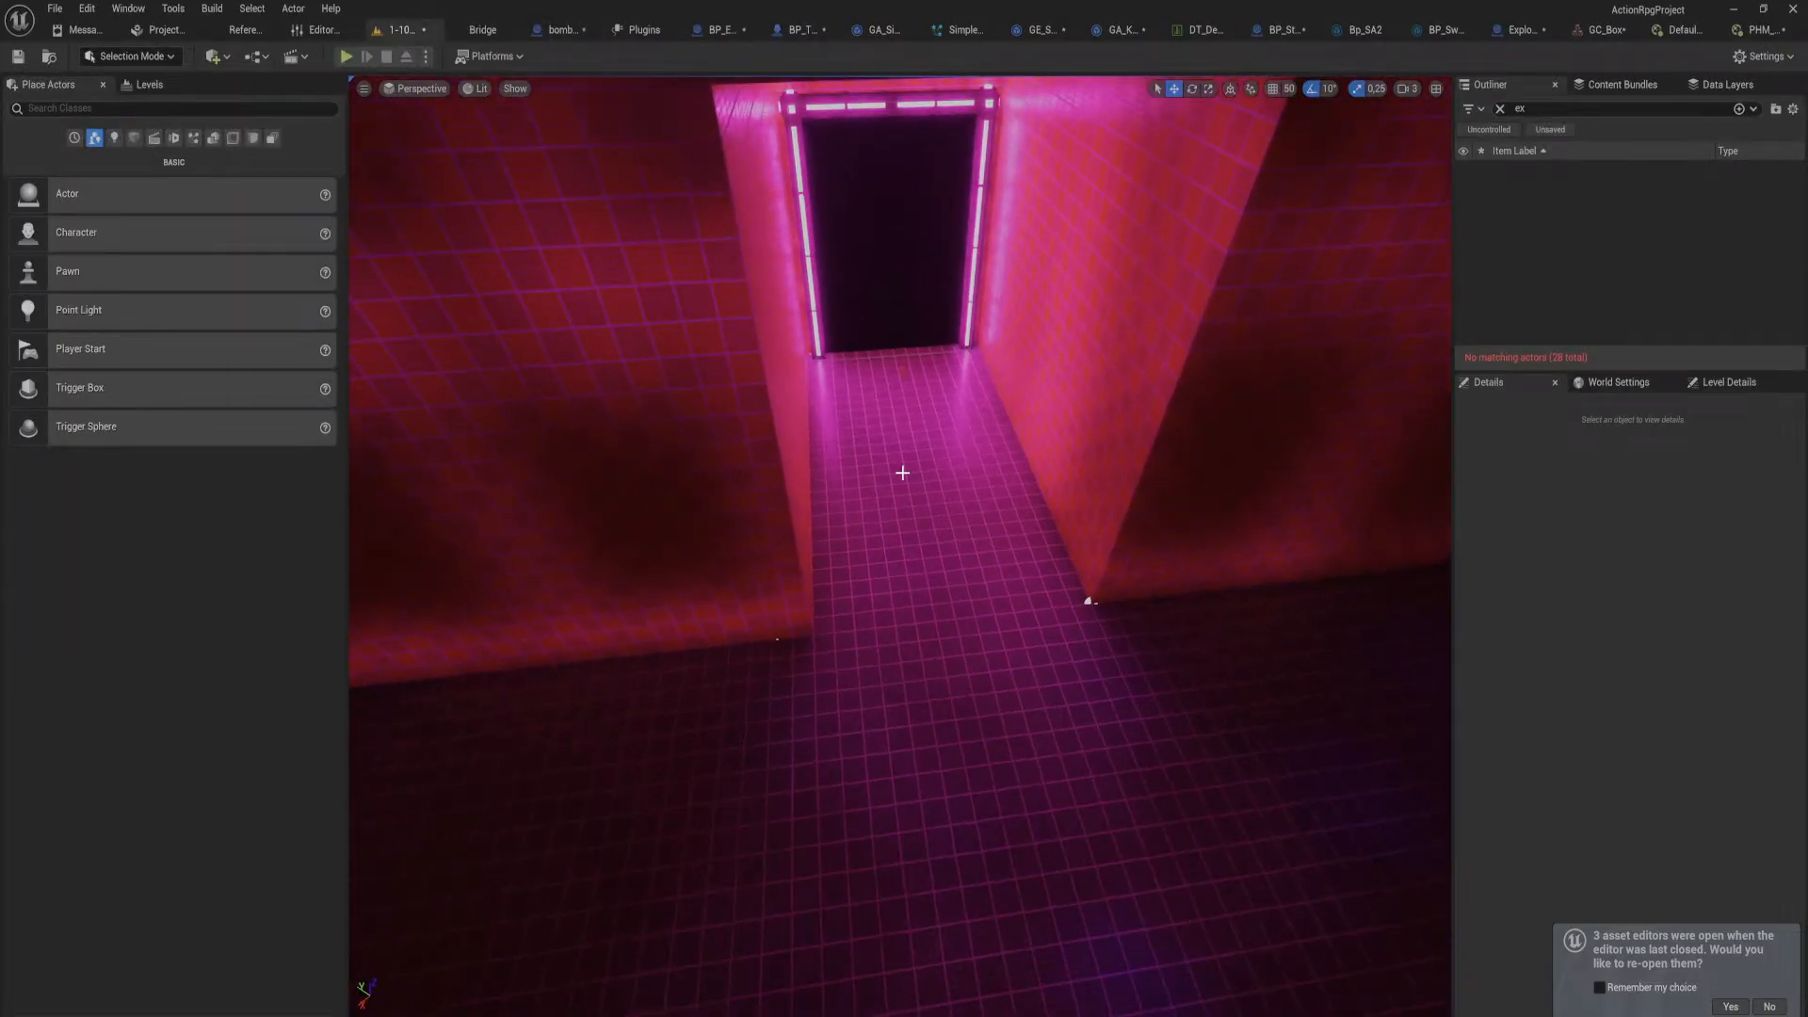
Step: Search the project's Blueprints folder for "wall", and clear the search
key(ctrl+space)
scroll(77, 311, up, 5)
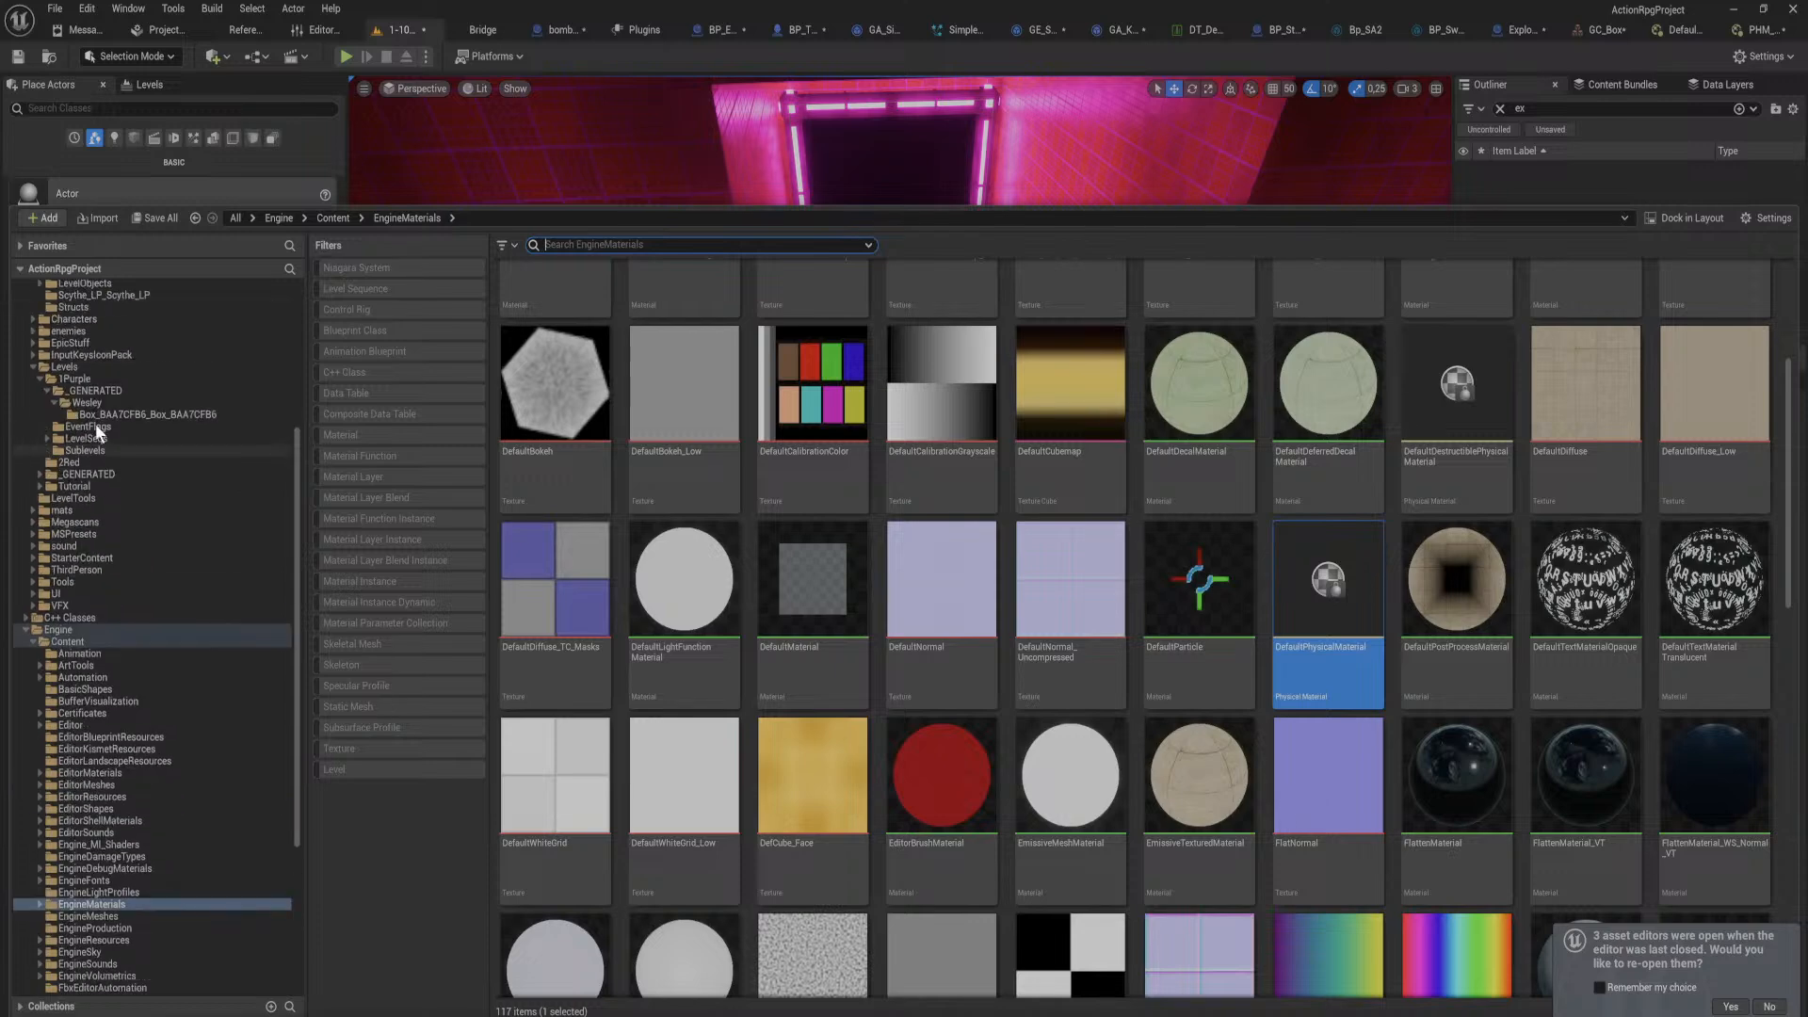
click(81, 337)
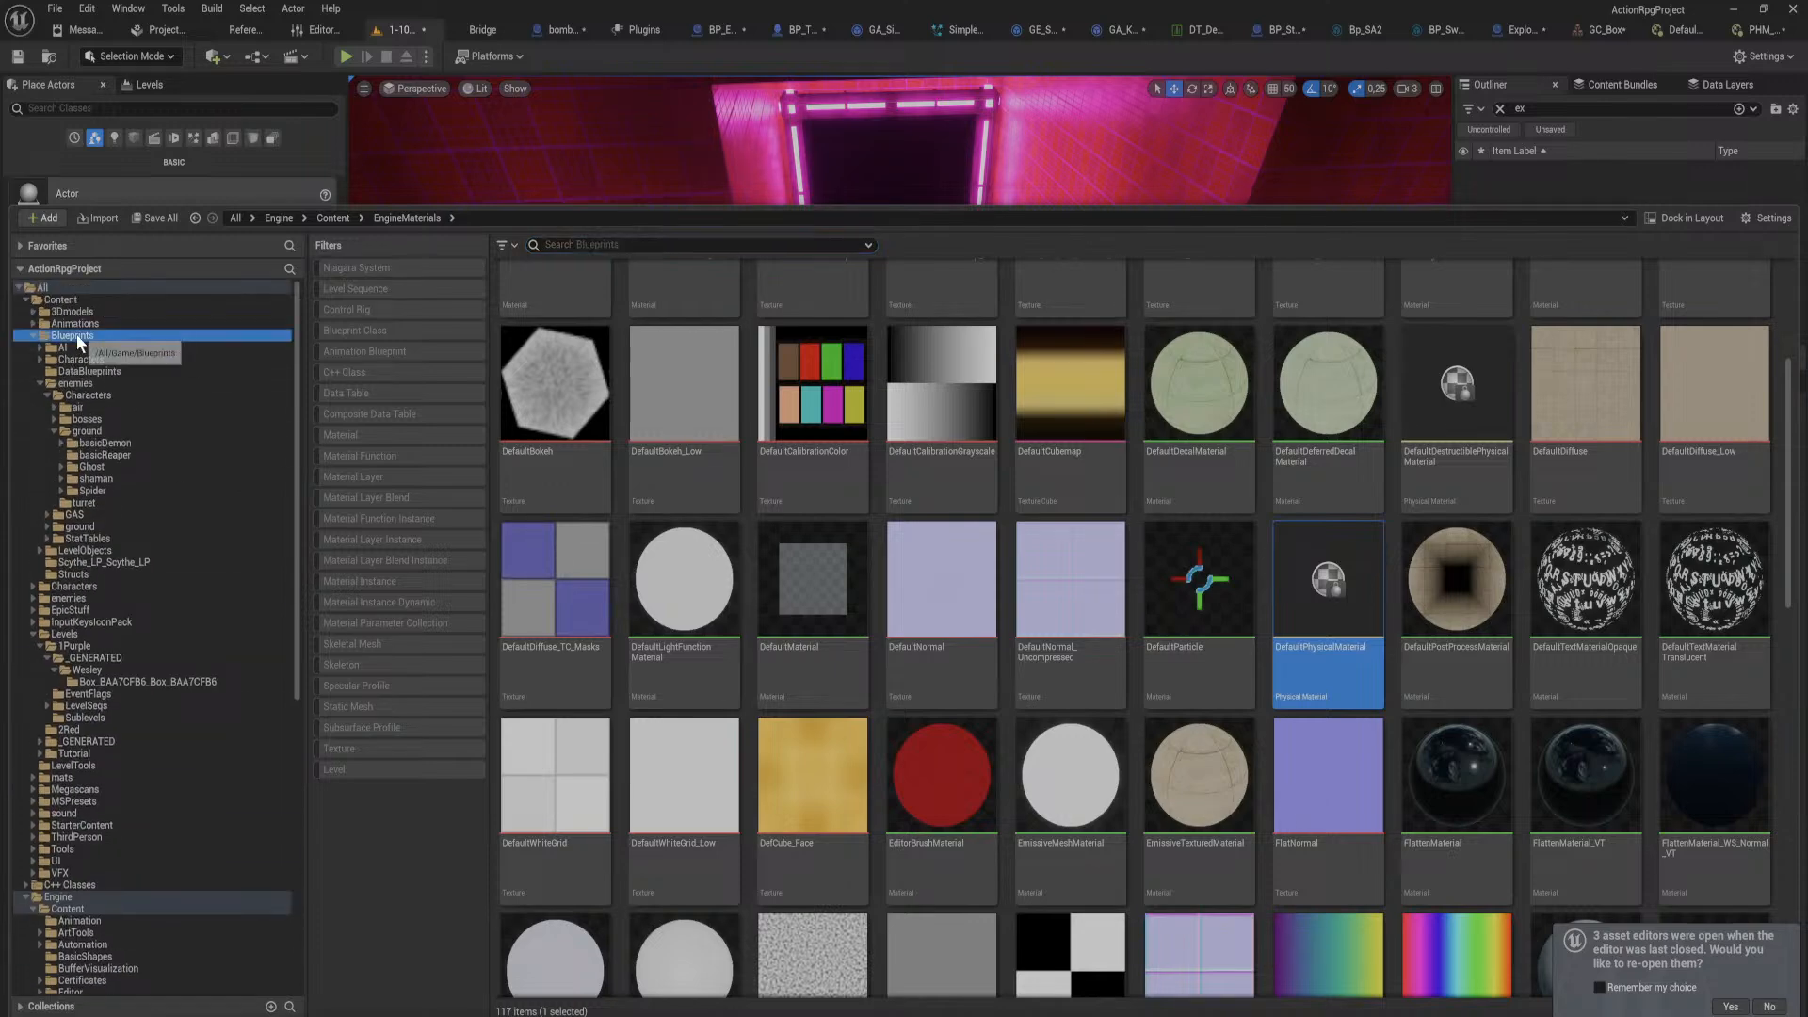
scroll(912, 565, up, 3)
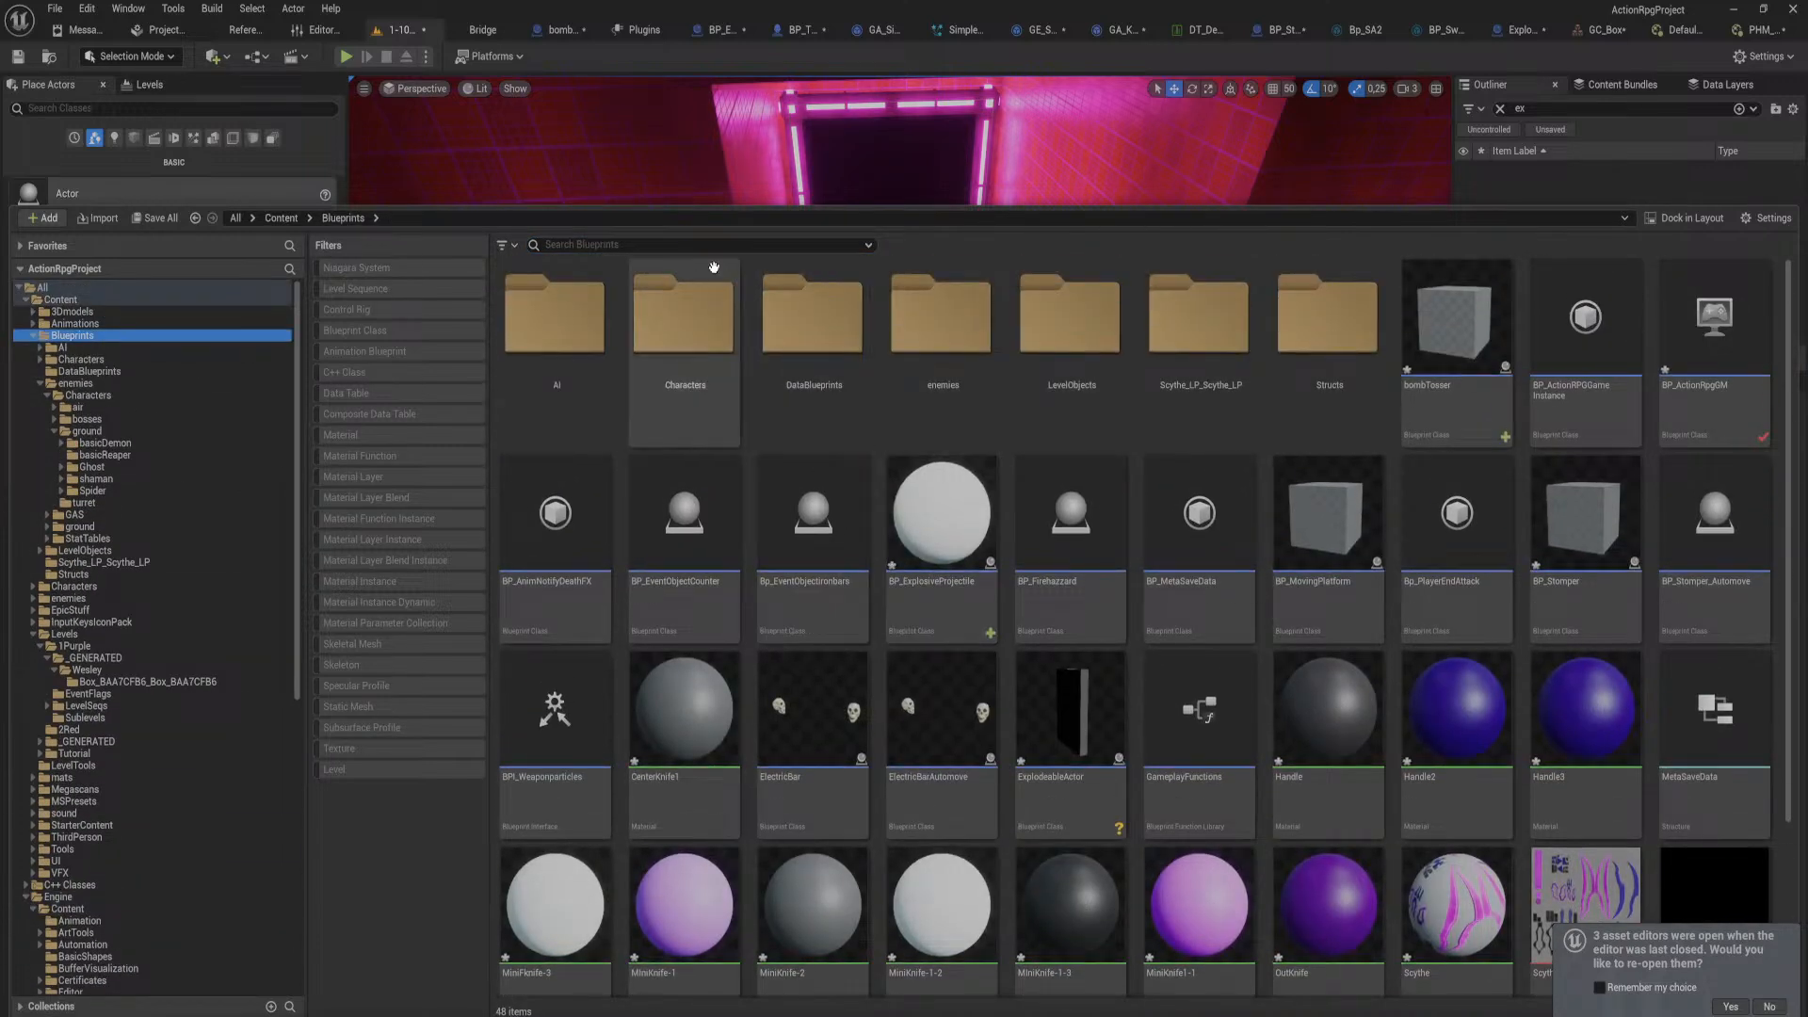
click(584, 245)
text(wall)
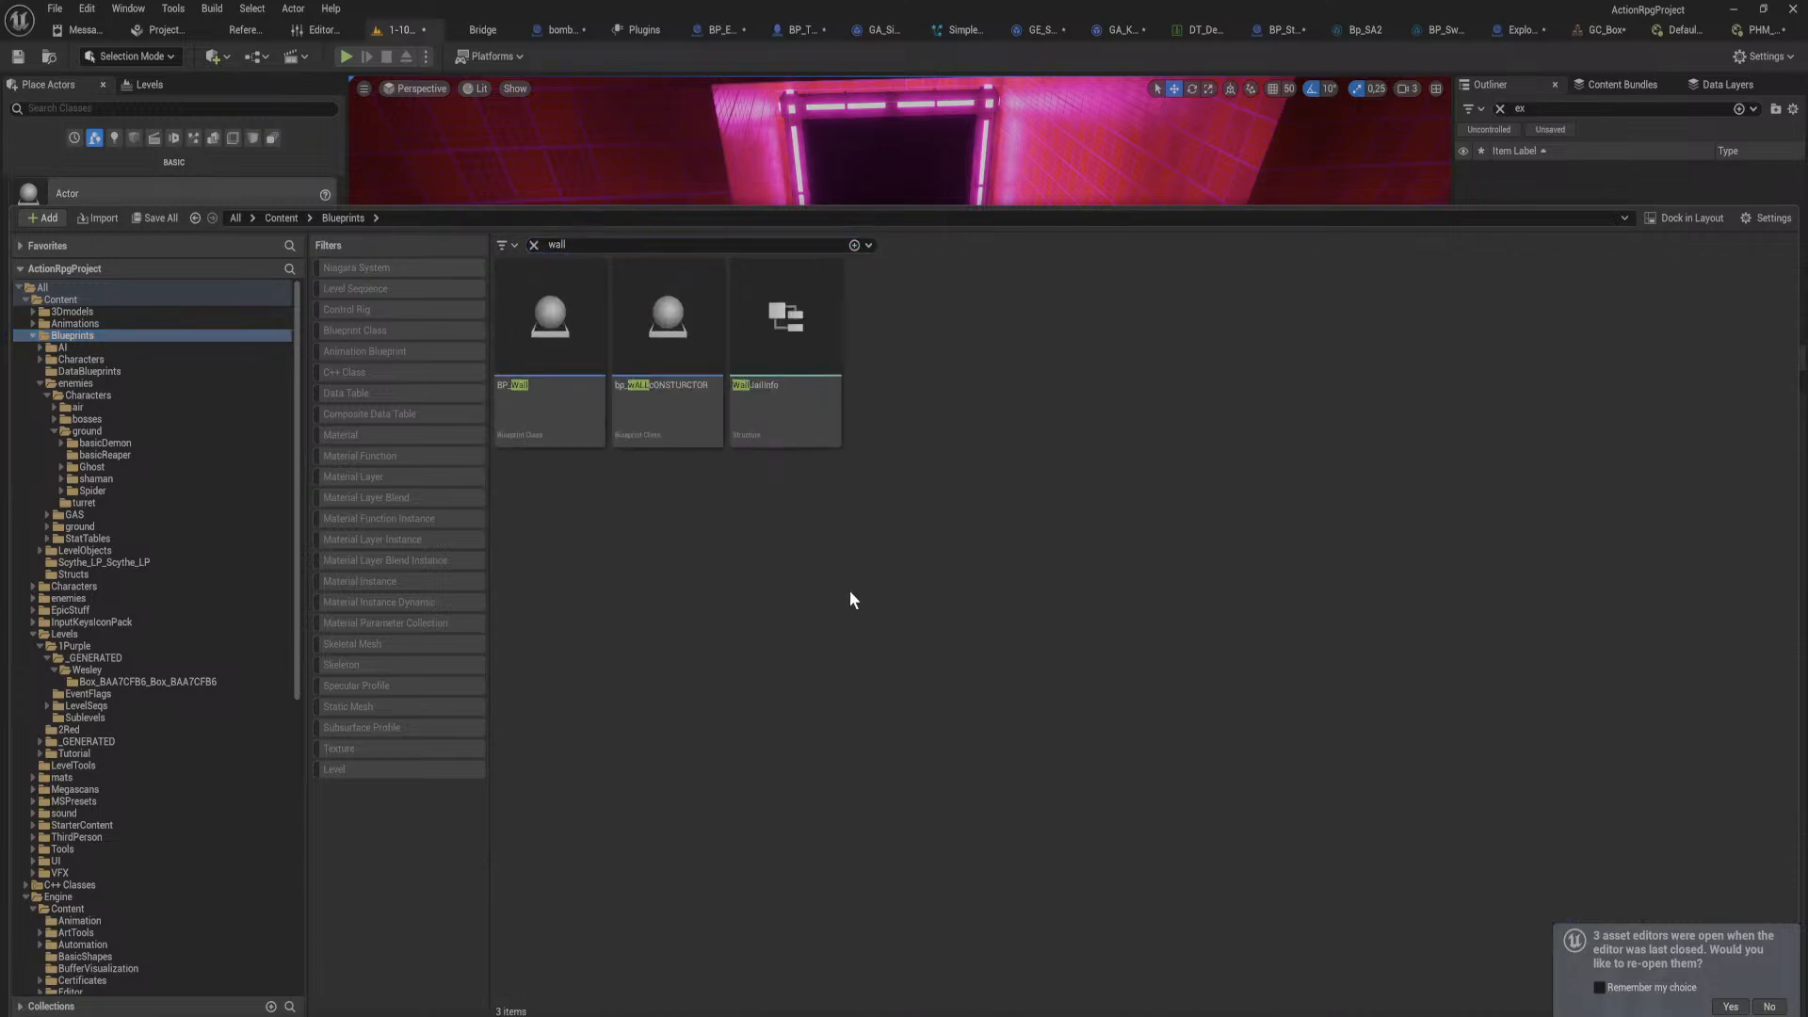
key(ctrl+a)
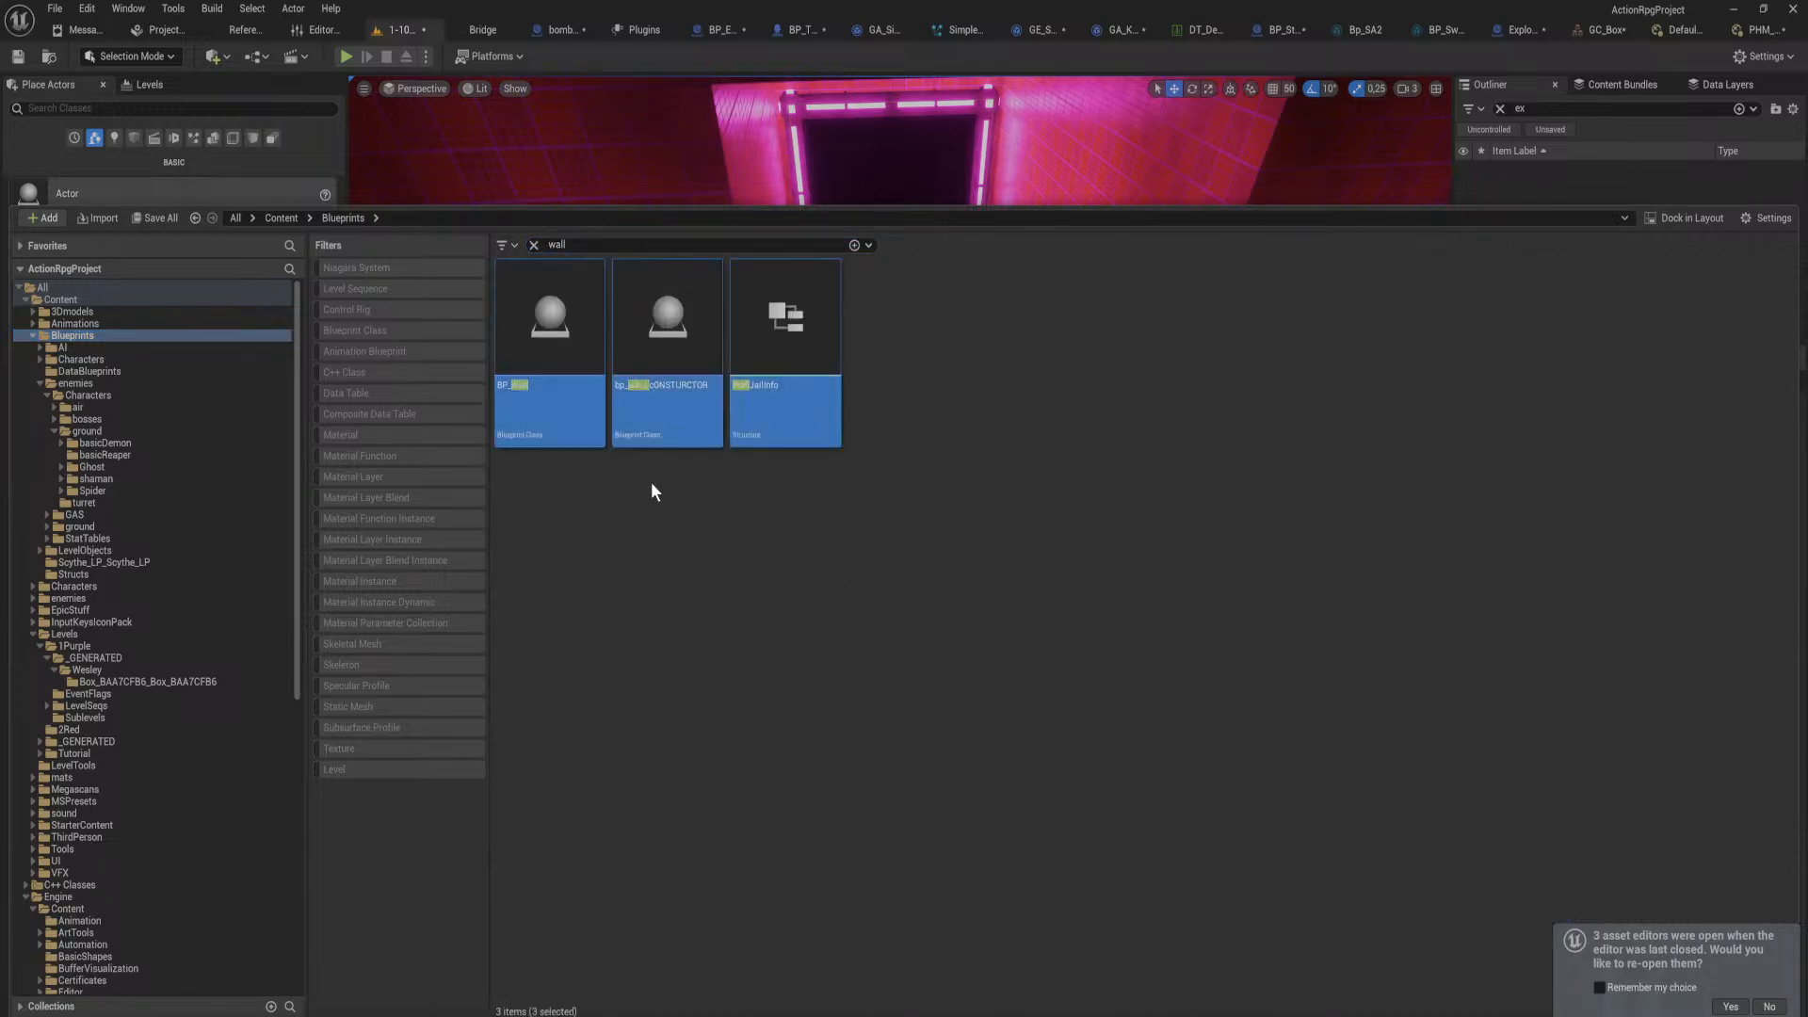
click(651, 482)
key(BackSpace)
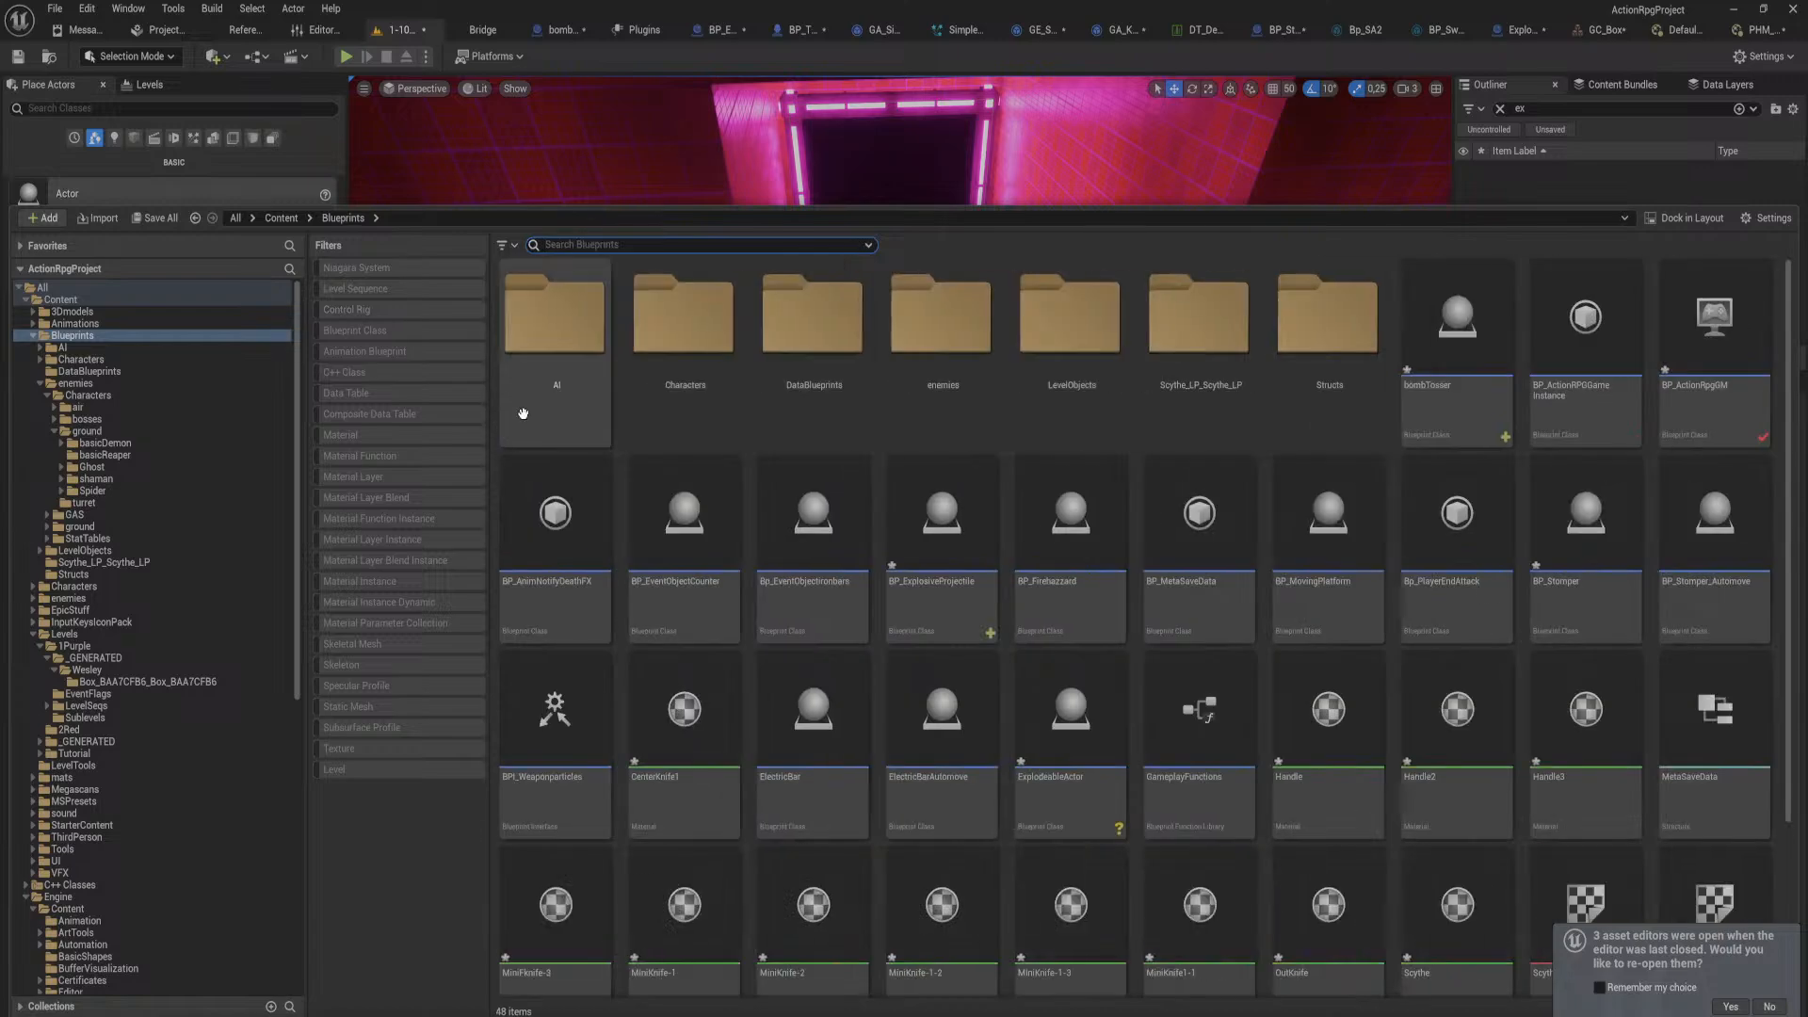
Step: Search the whole Content folder for "wall", restrict it to Blueprint Class assets, and change the search to "expl"
click(115, 299)
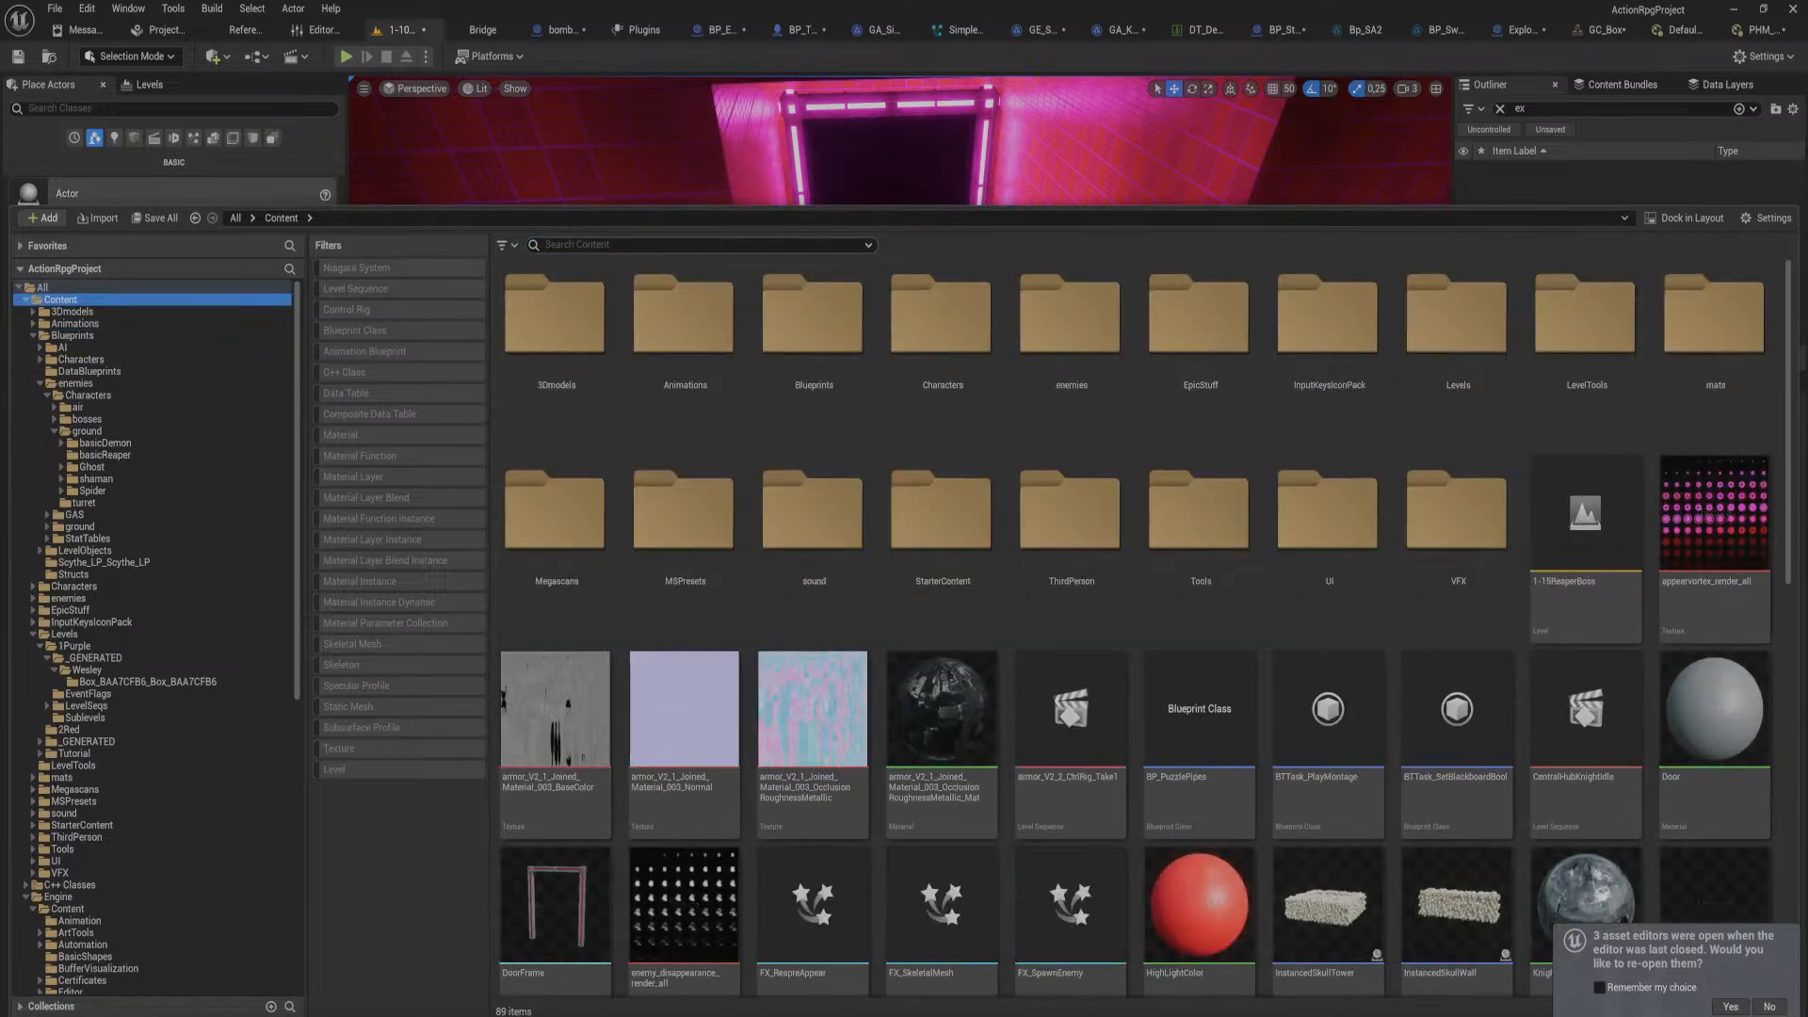
click(699, 245)
text(wall)
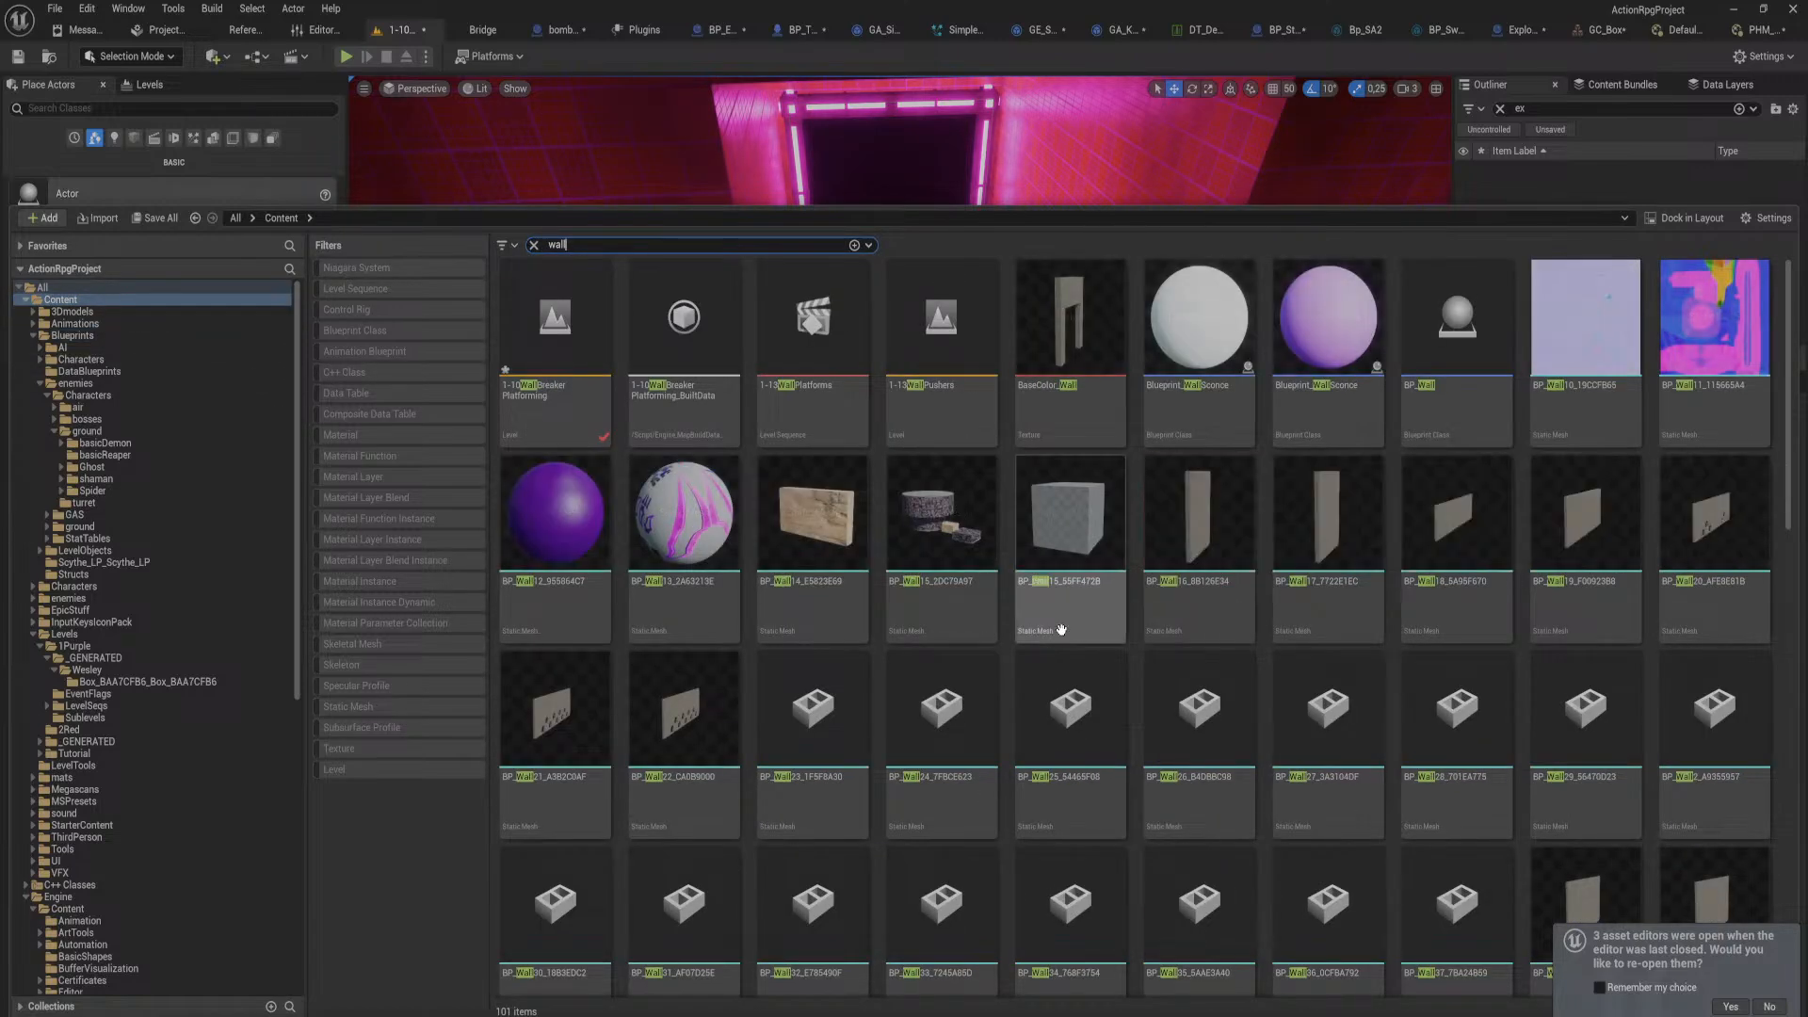
click(392, 331)
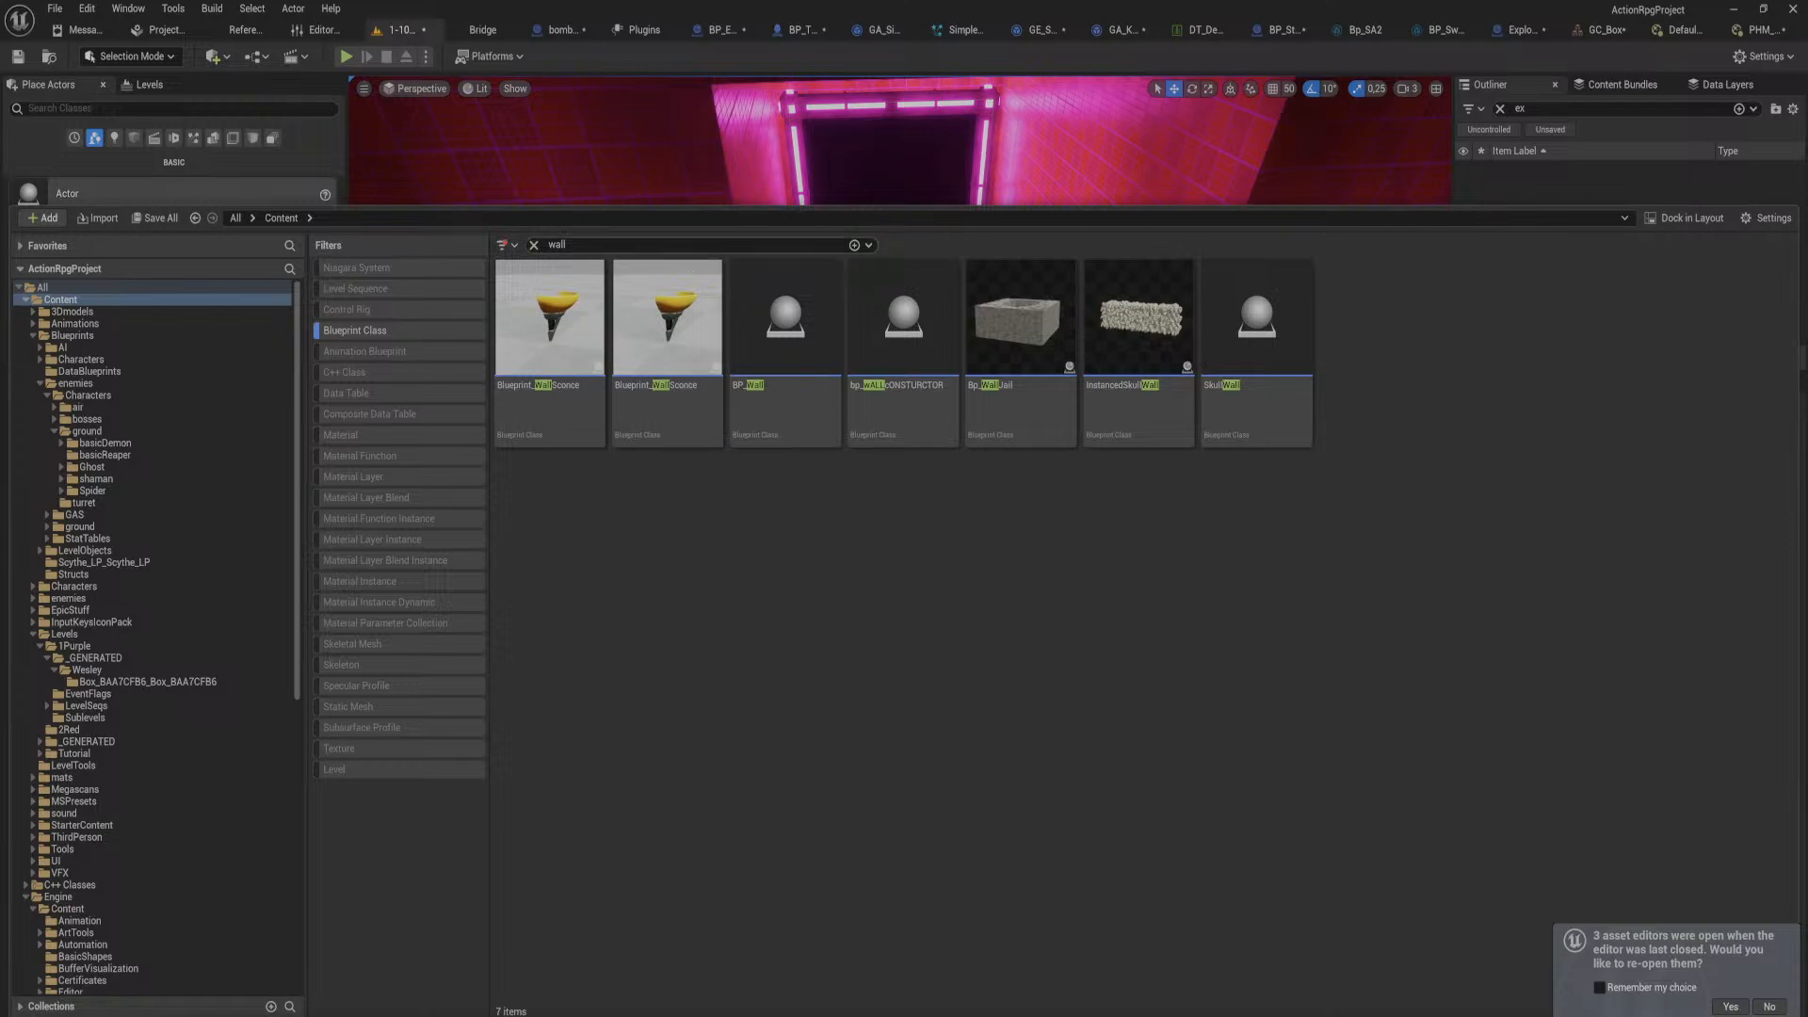
text(expl)
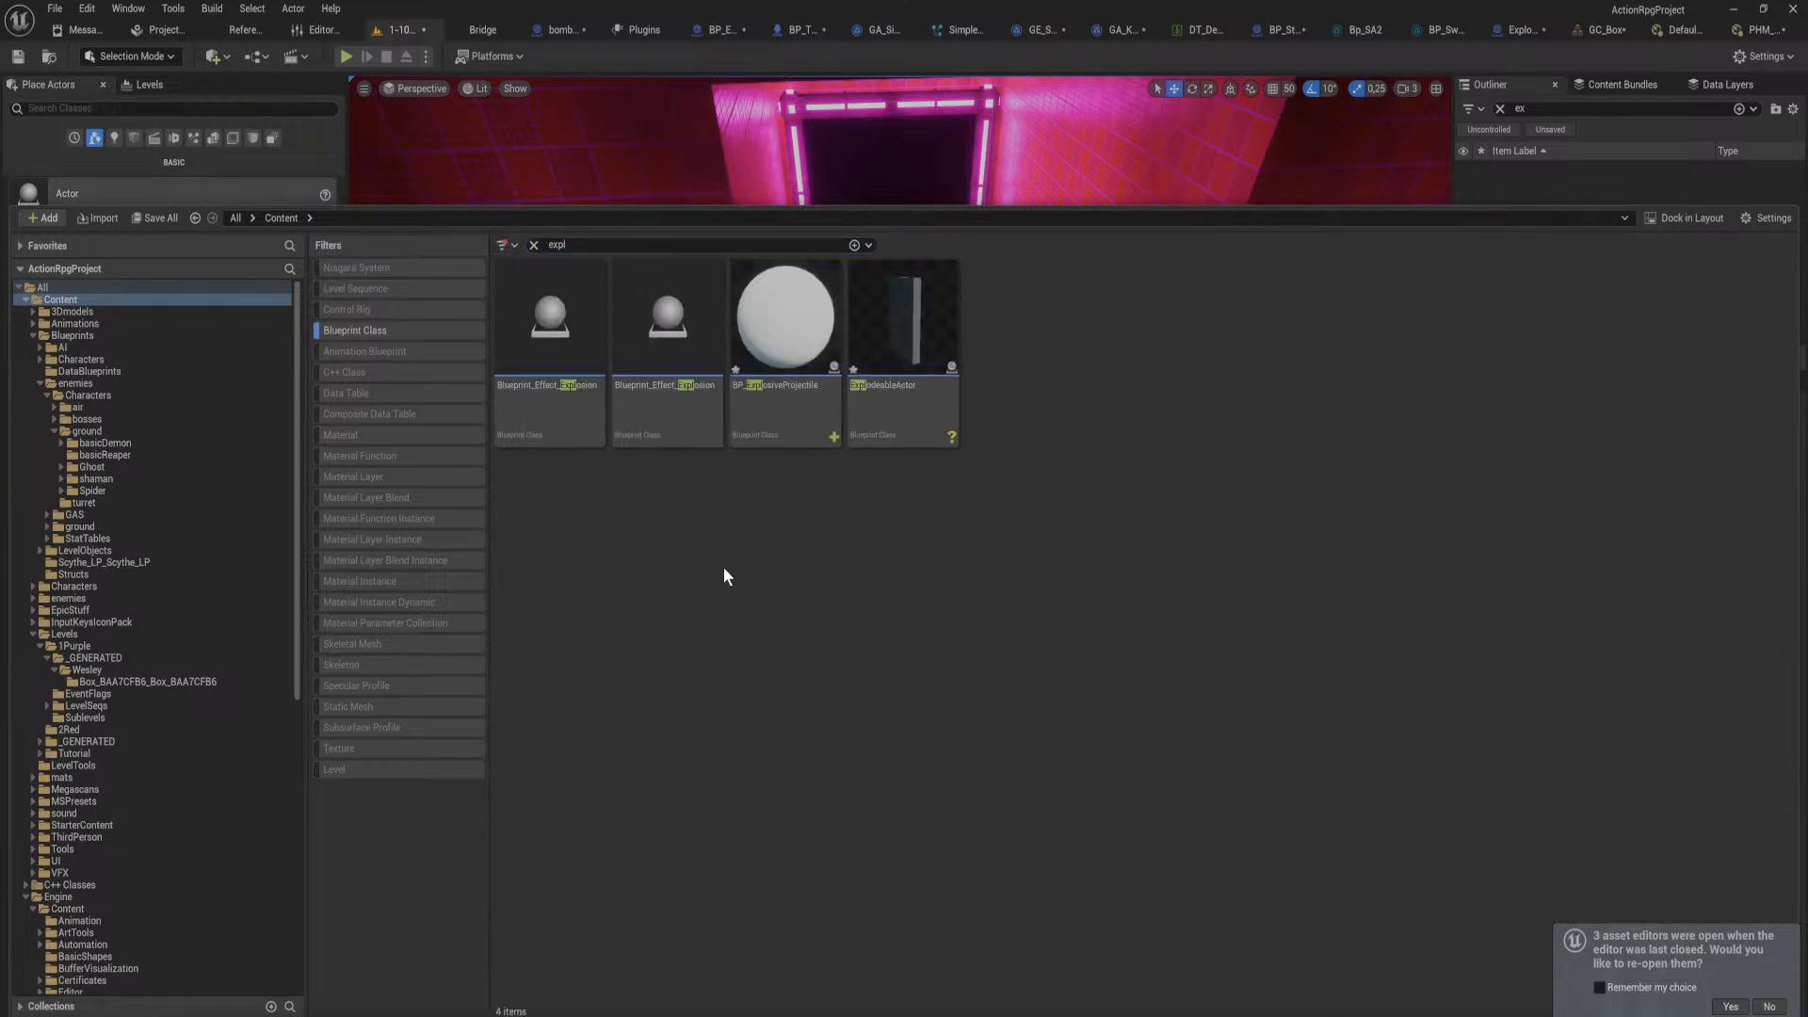
Step: Try to move the ExplodeableActor asset into the Blueprints folder
click(924, 403)
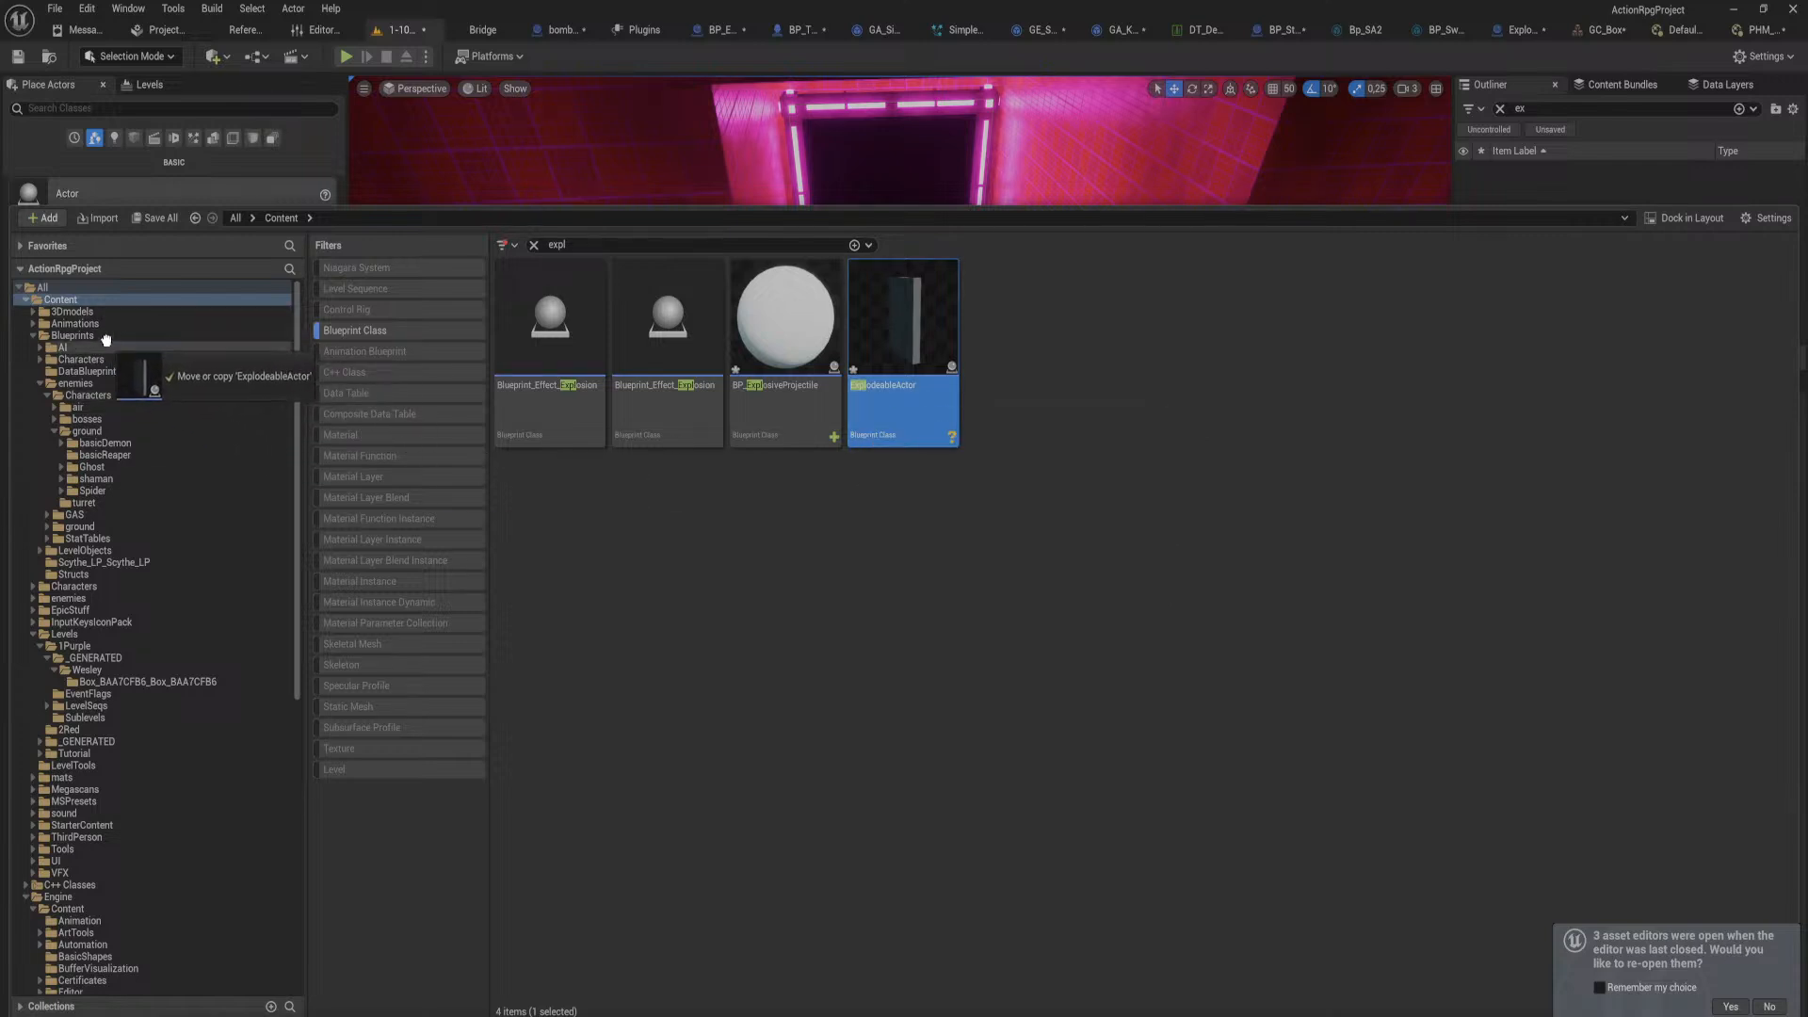
drag(105, 339, 106, 340)
click(139, 372)
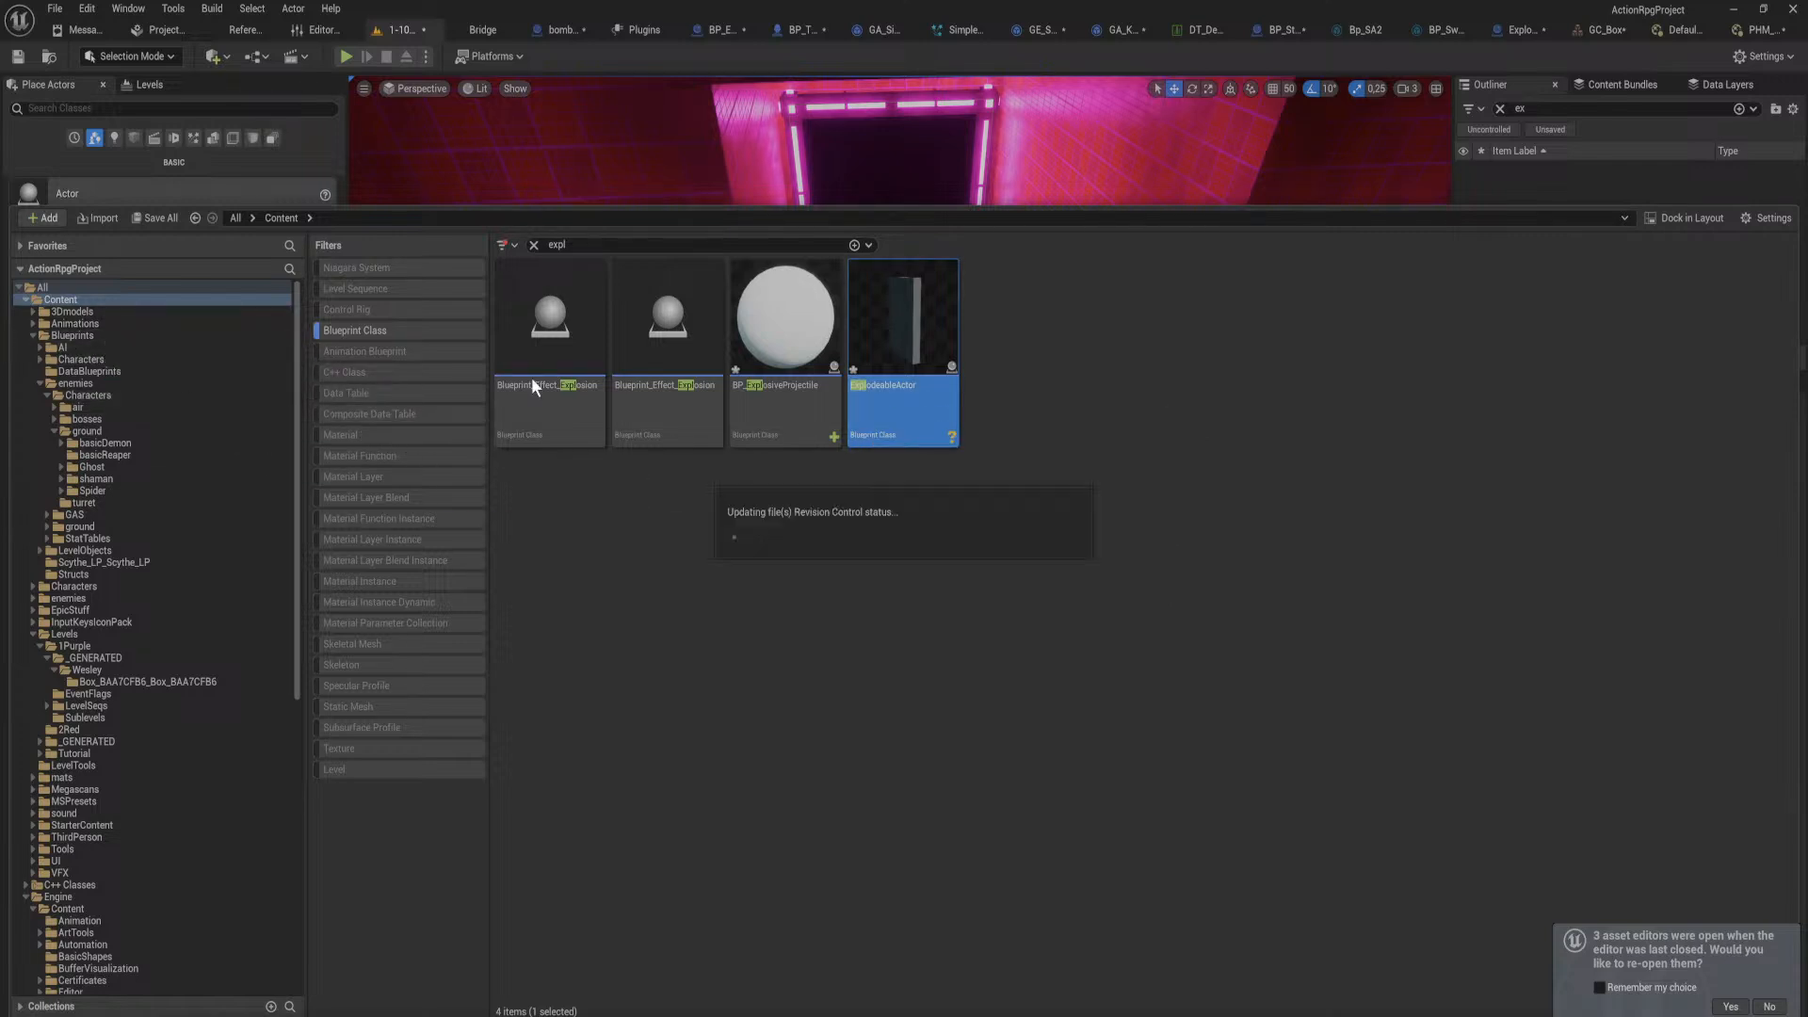
Step: Place an ExplodeableActor in the level's empty doorway and adjust its height to fit the opening
key(ctrl+space)
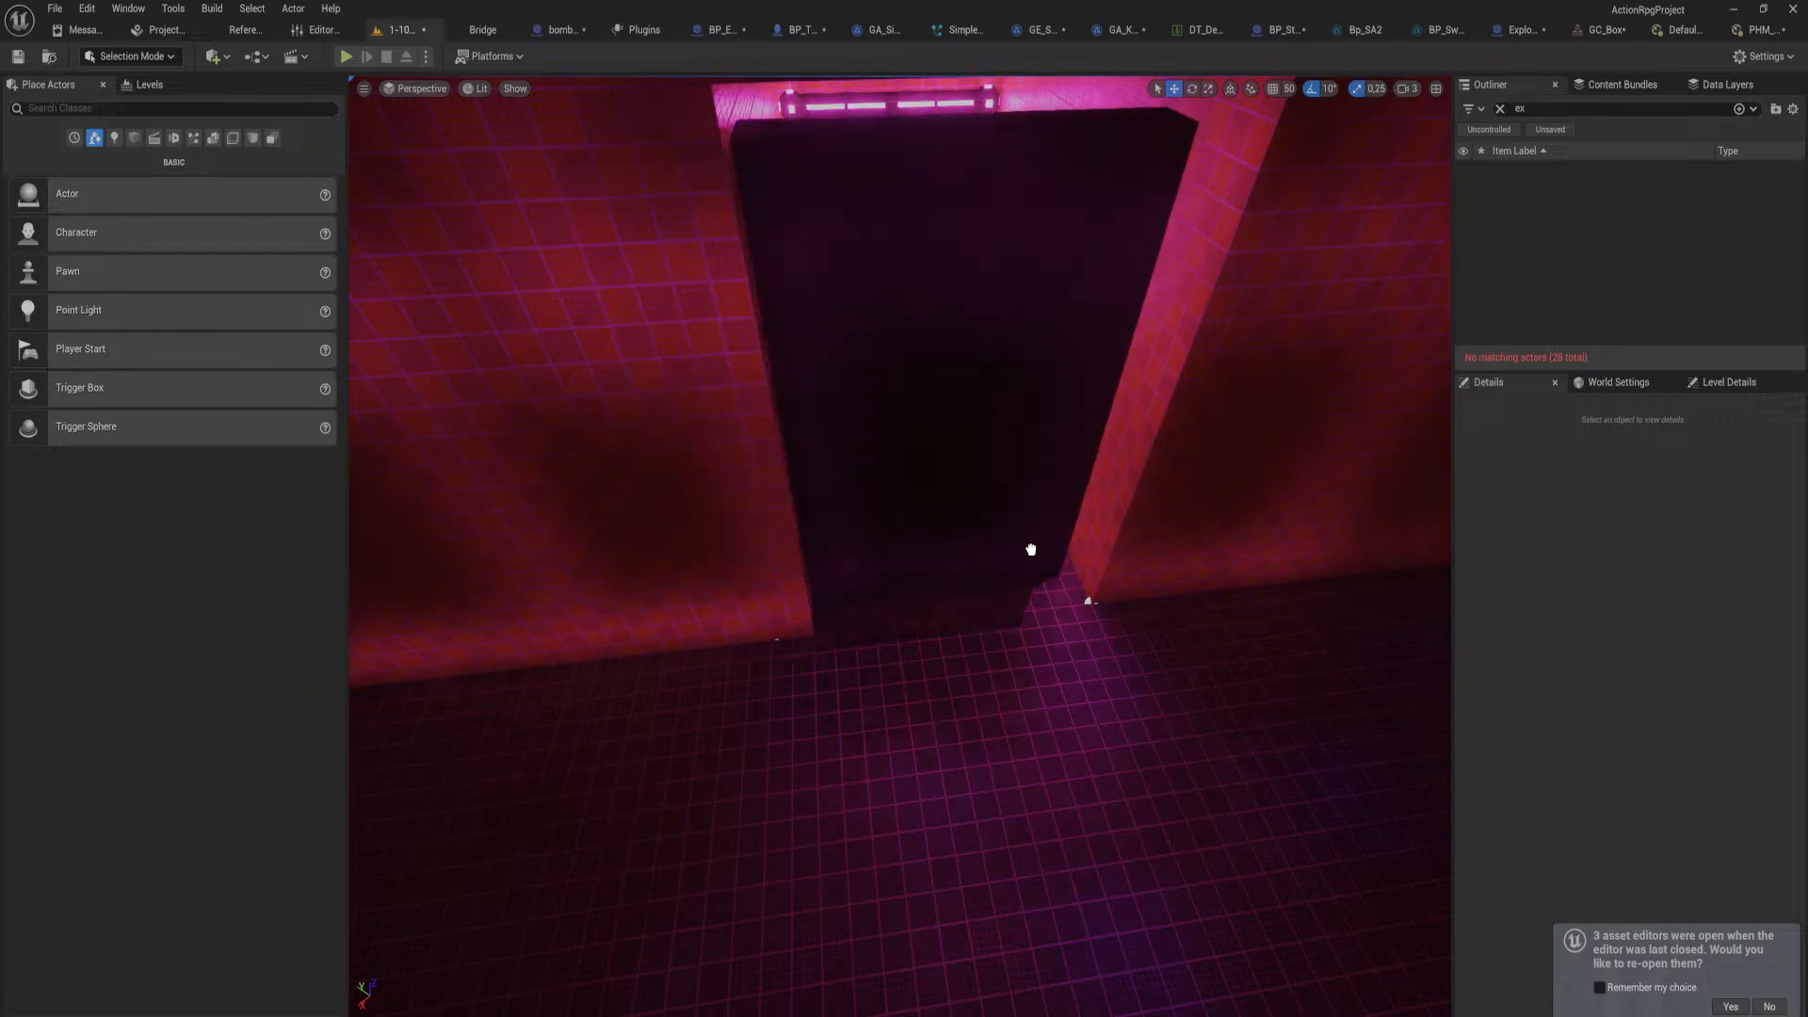
drag(1056, 570, 1056, 570)
mouse_move(1020, 654)
right_down()
mouse_move(1020, 471)
mouse_move(1139, 660)
mouse_move(1026, 669)
mouse_move(1020, 654)
right_up()
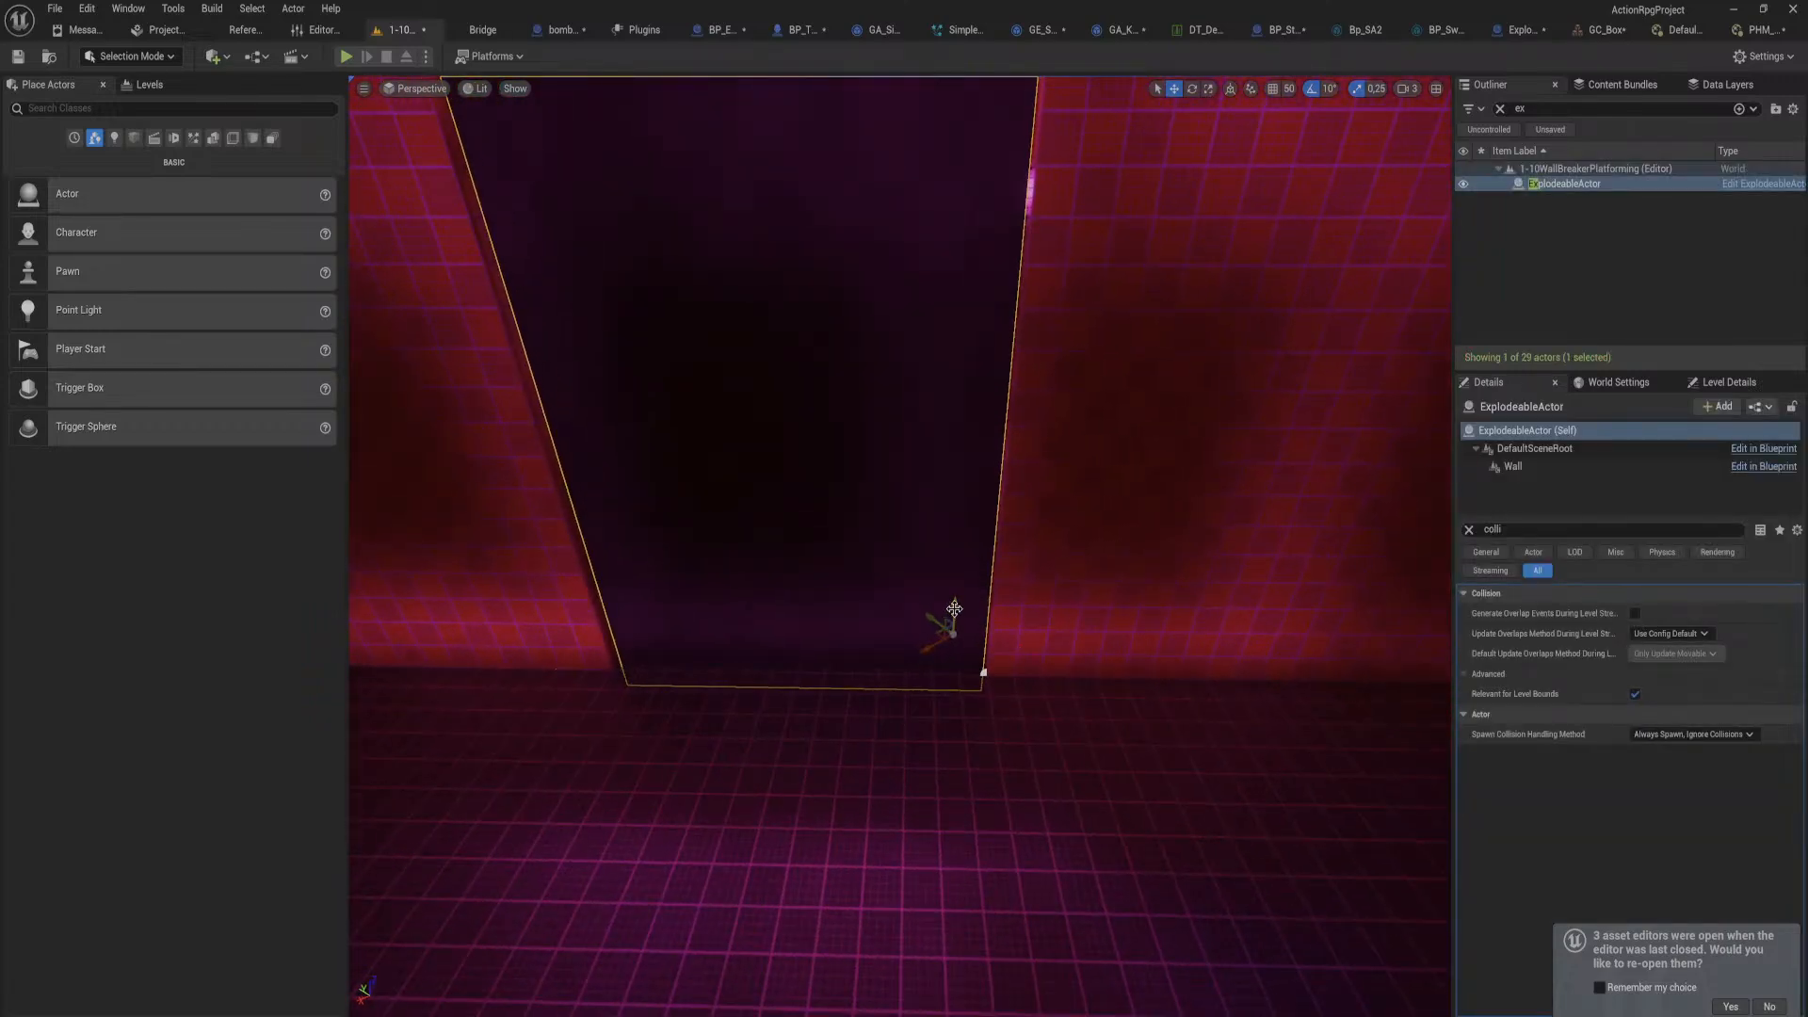
drag(953, 609, 958, 586)
Step: Open the ExplodeableActor blueprint and bring the free space below Event Tick into view in its Event Graph
key(ctrl+b)
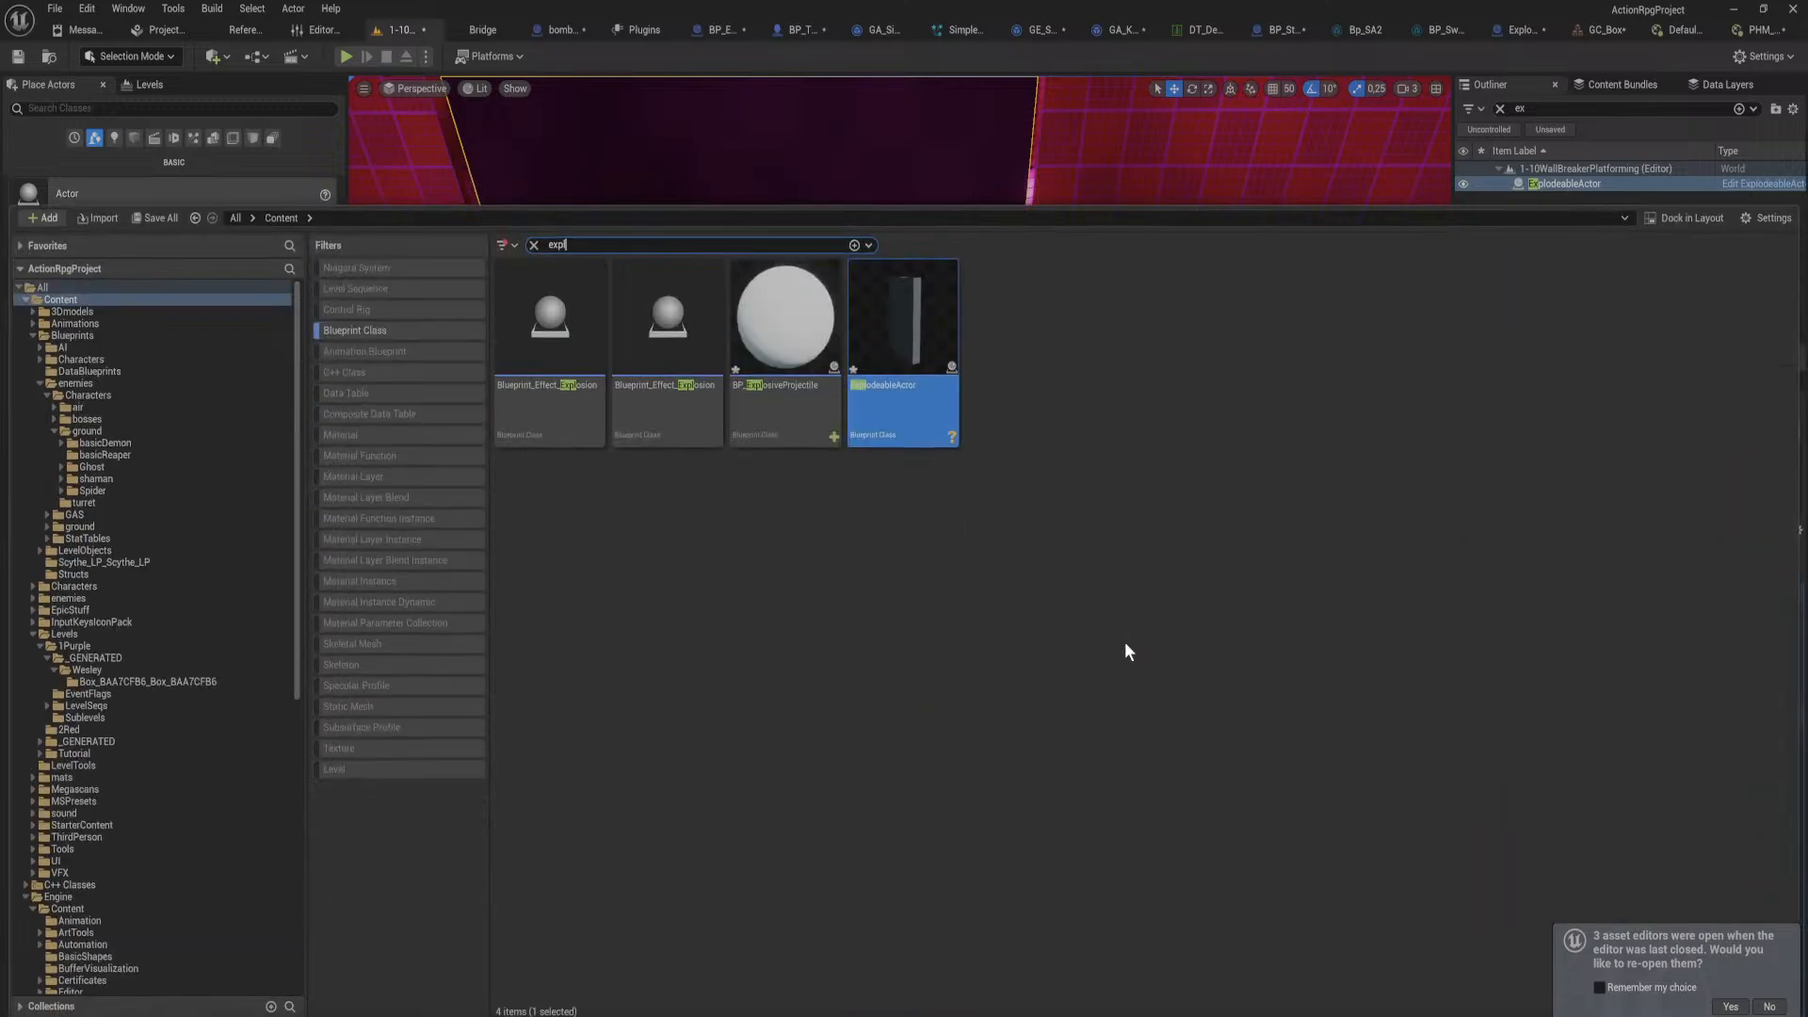
double_click(939, 364)
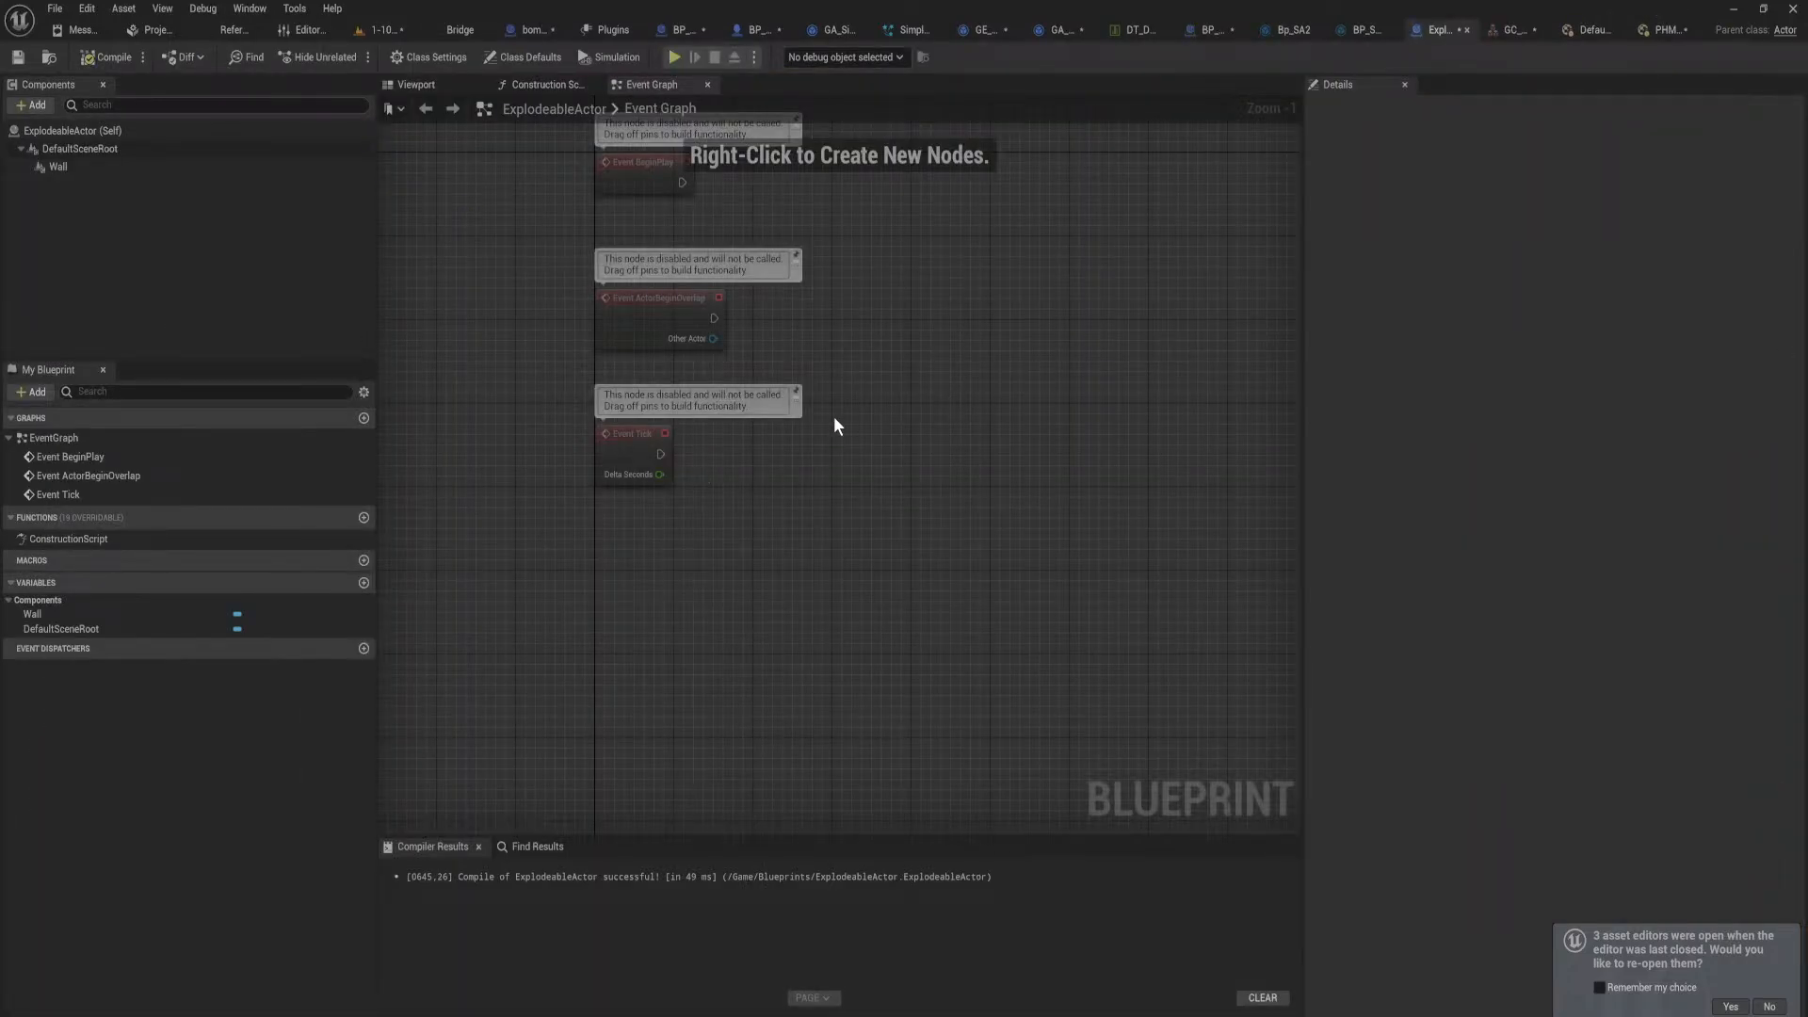
right_drag(833, 426, 920, 605)
right_click(919, 597)
text(ap)
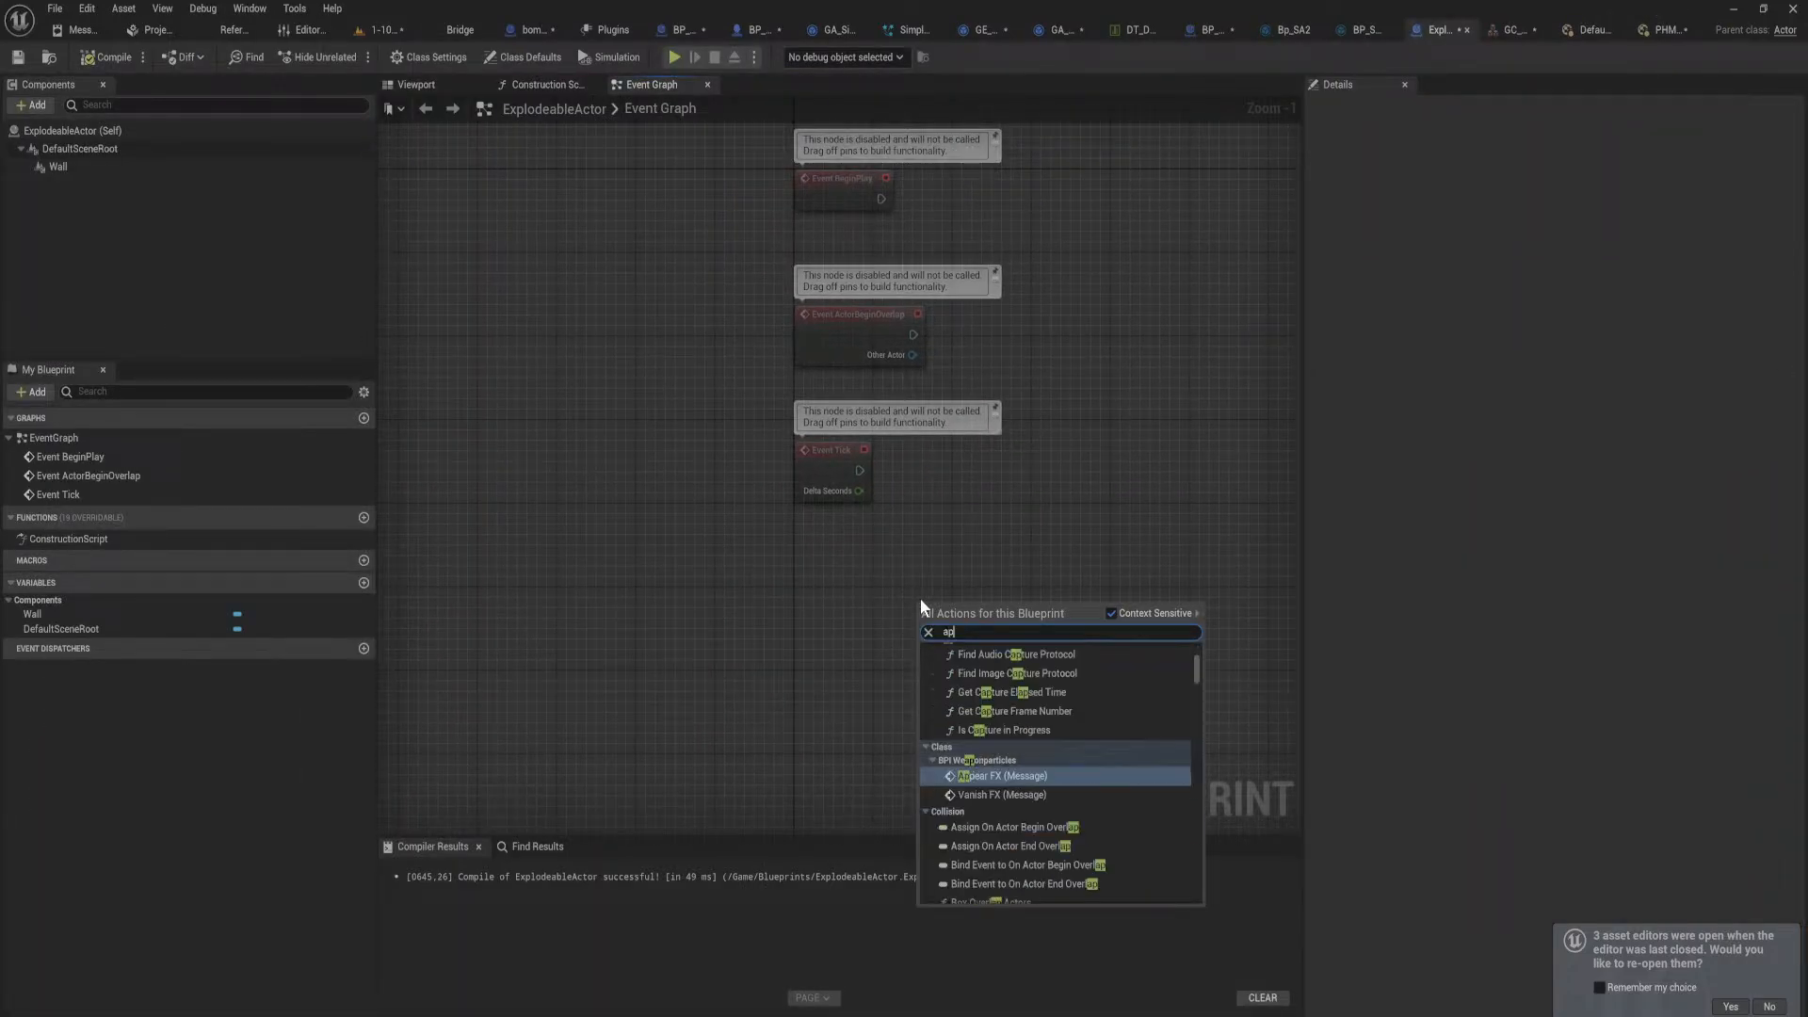
text(ply)
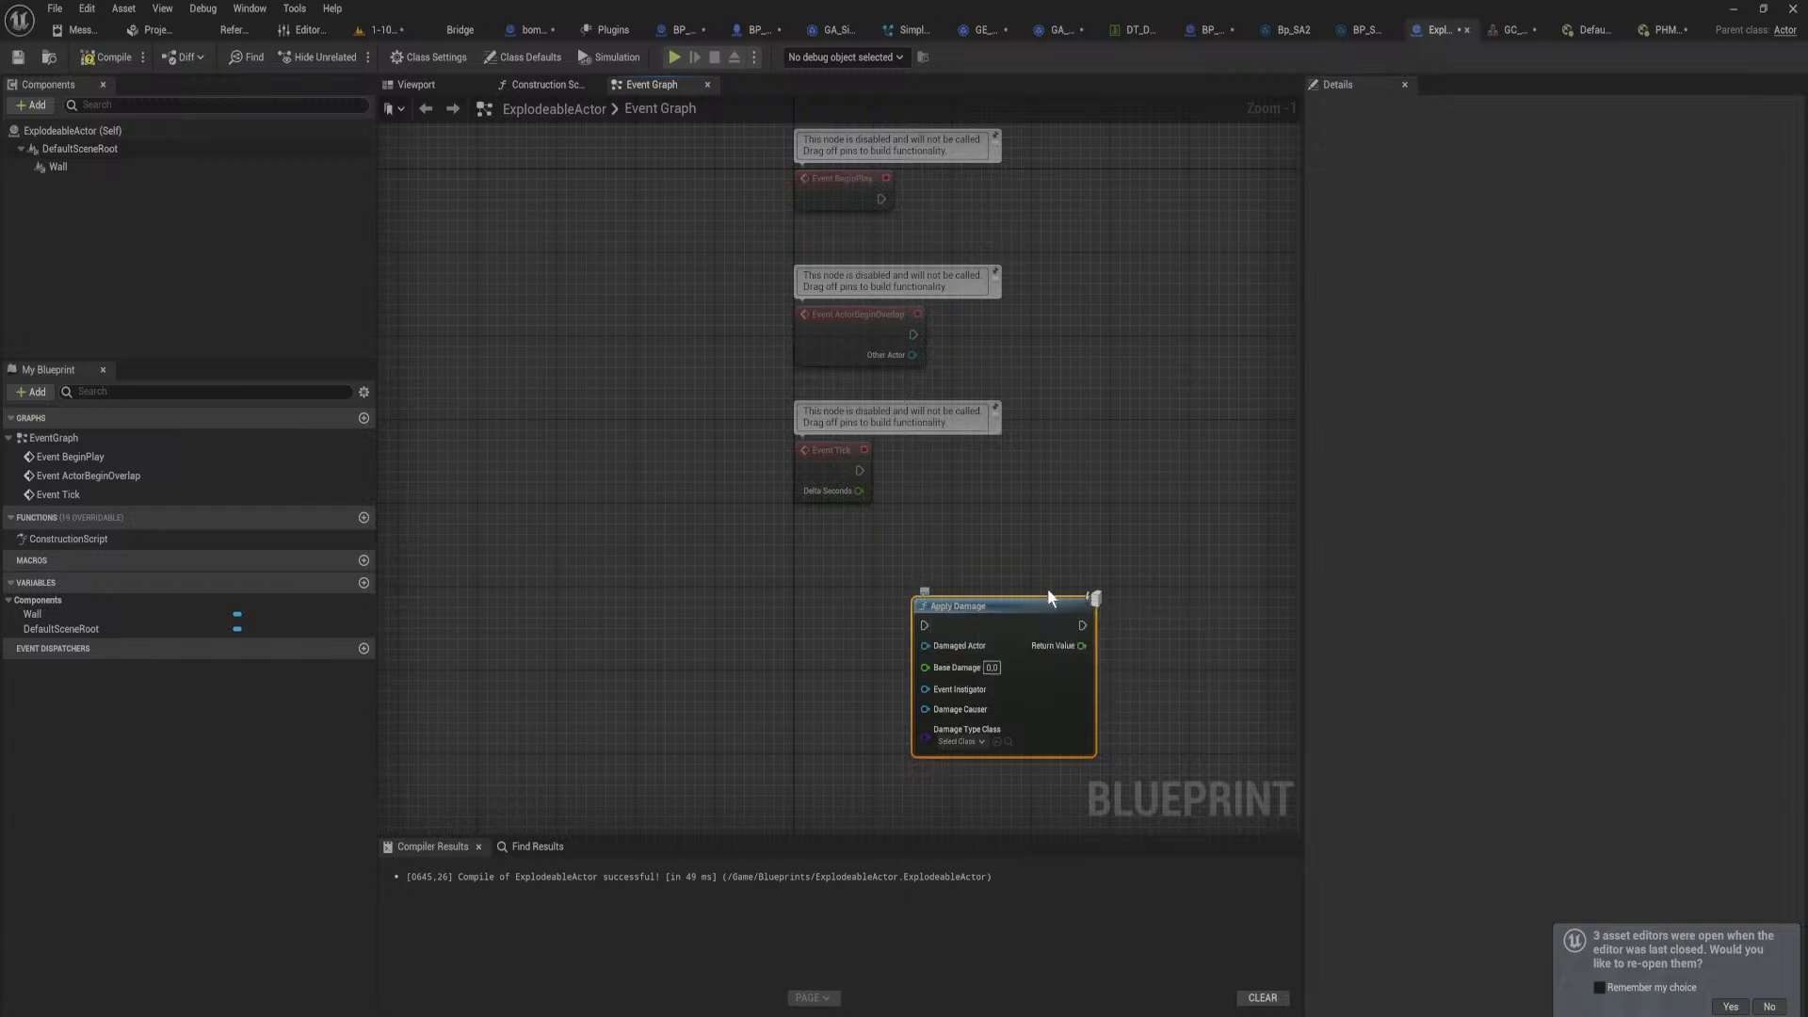
key(Delete)
Step: Add an Event AnyDamage node below Event Tick, connect it to a Destroy Actor node targeting self, and compile the blueprint
right_click(901, 594)
text(damage)
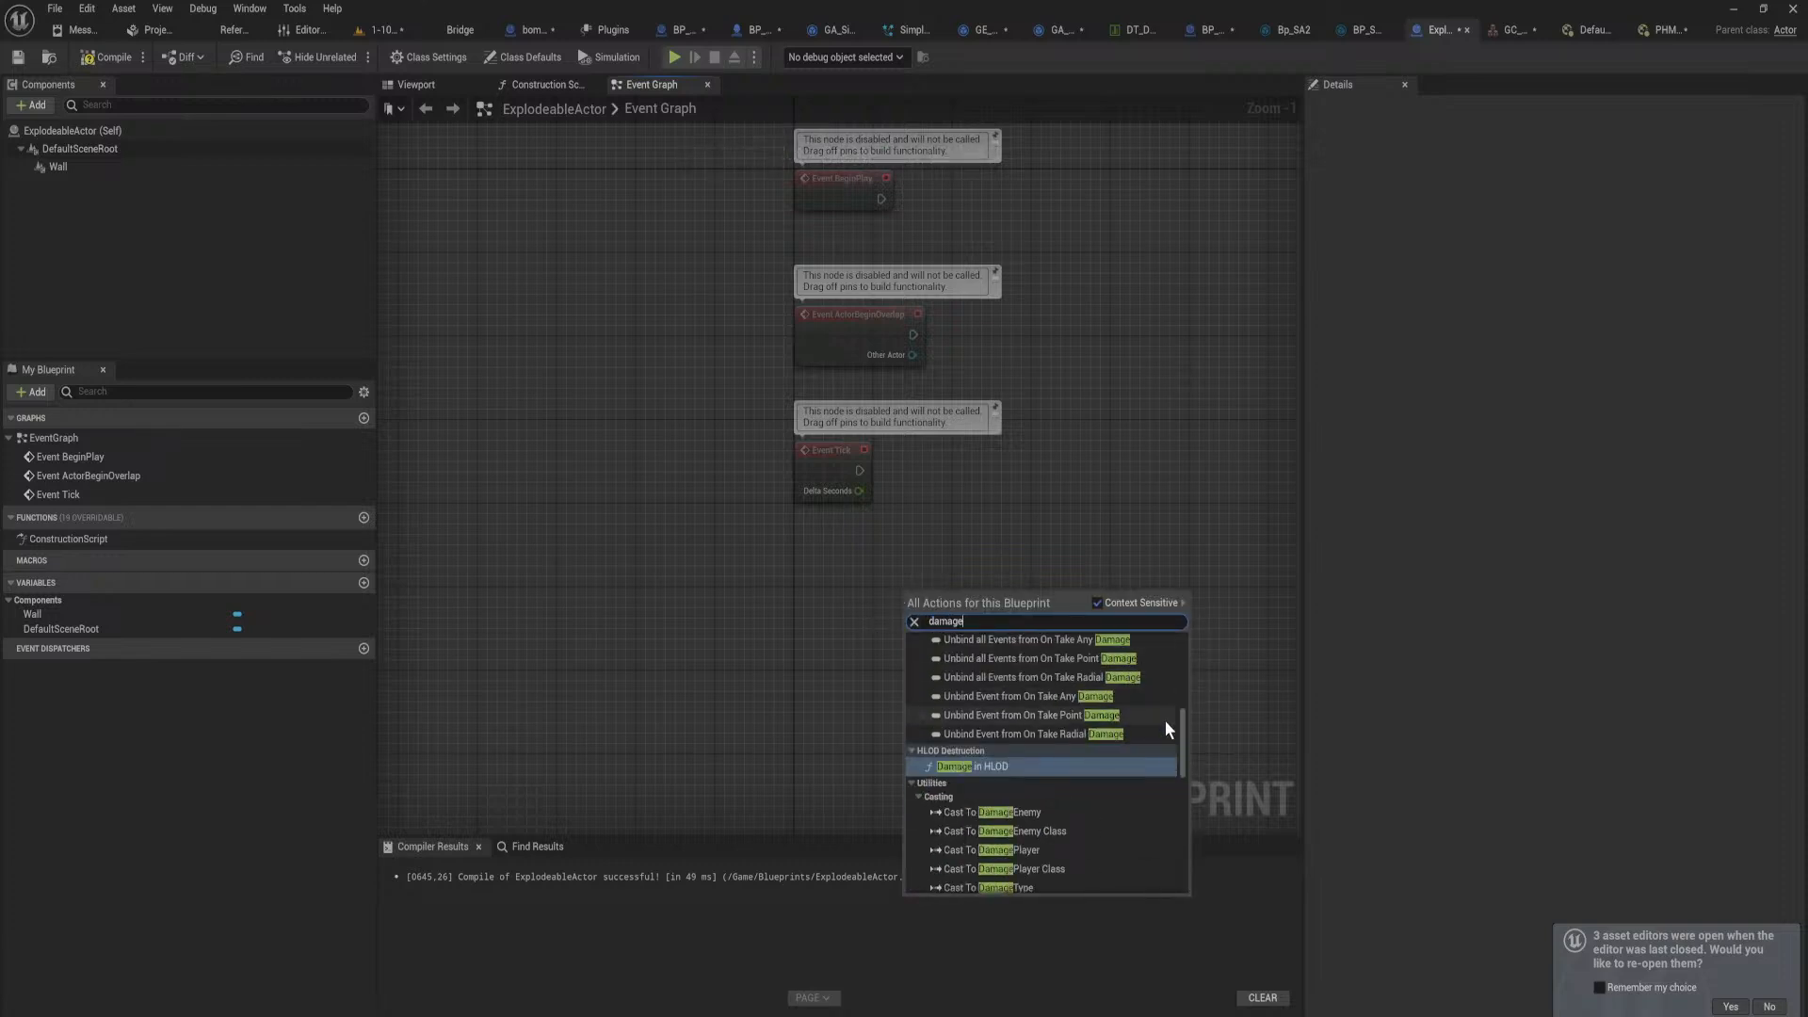
scroll(1128, 750, up, 5)
click(1003, 688)
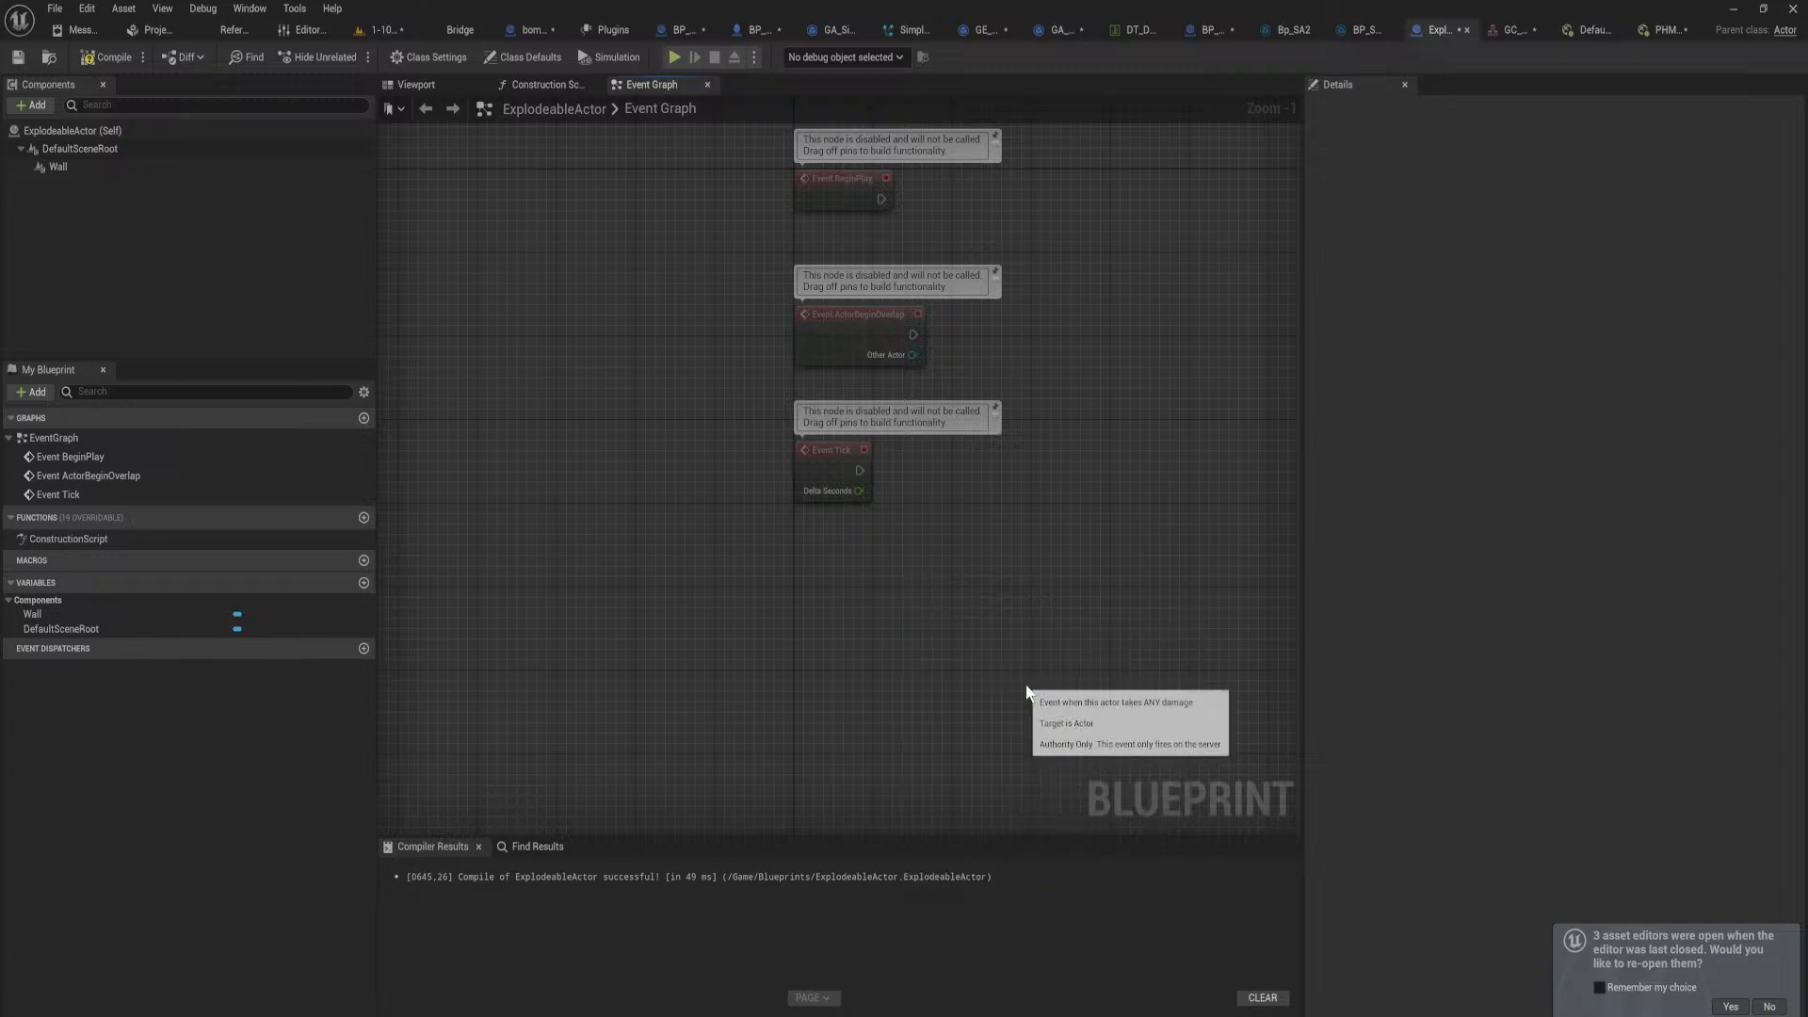
right_drag(1015, 638, 918, 634)
drag(890, 621, 981, 625)
text(destroy)
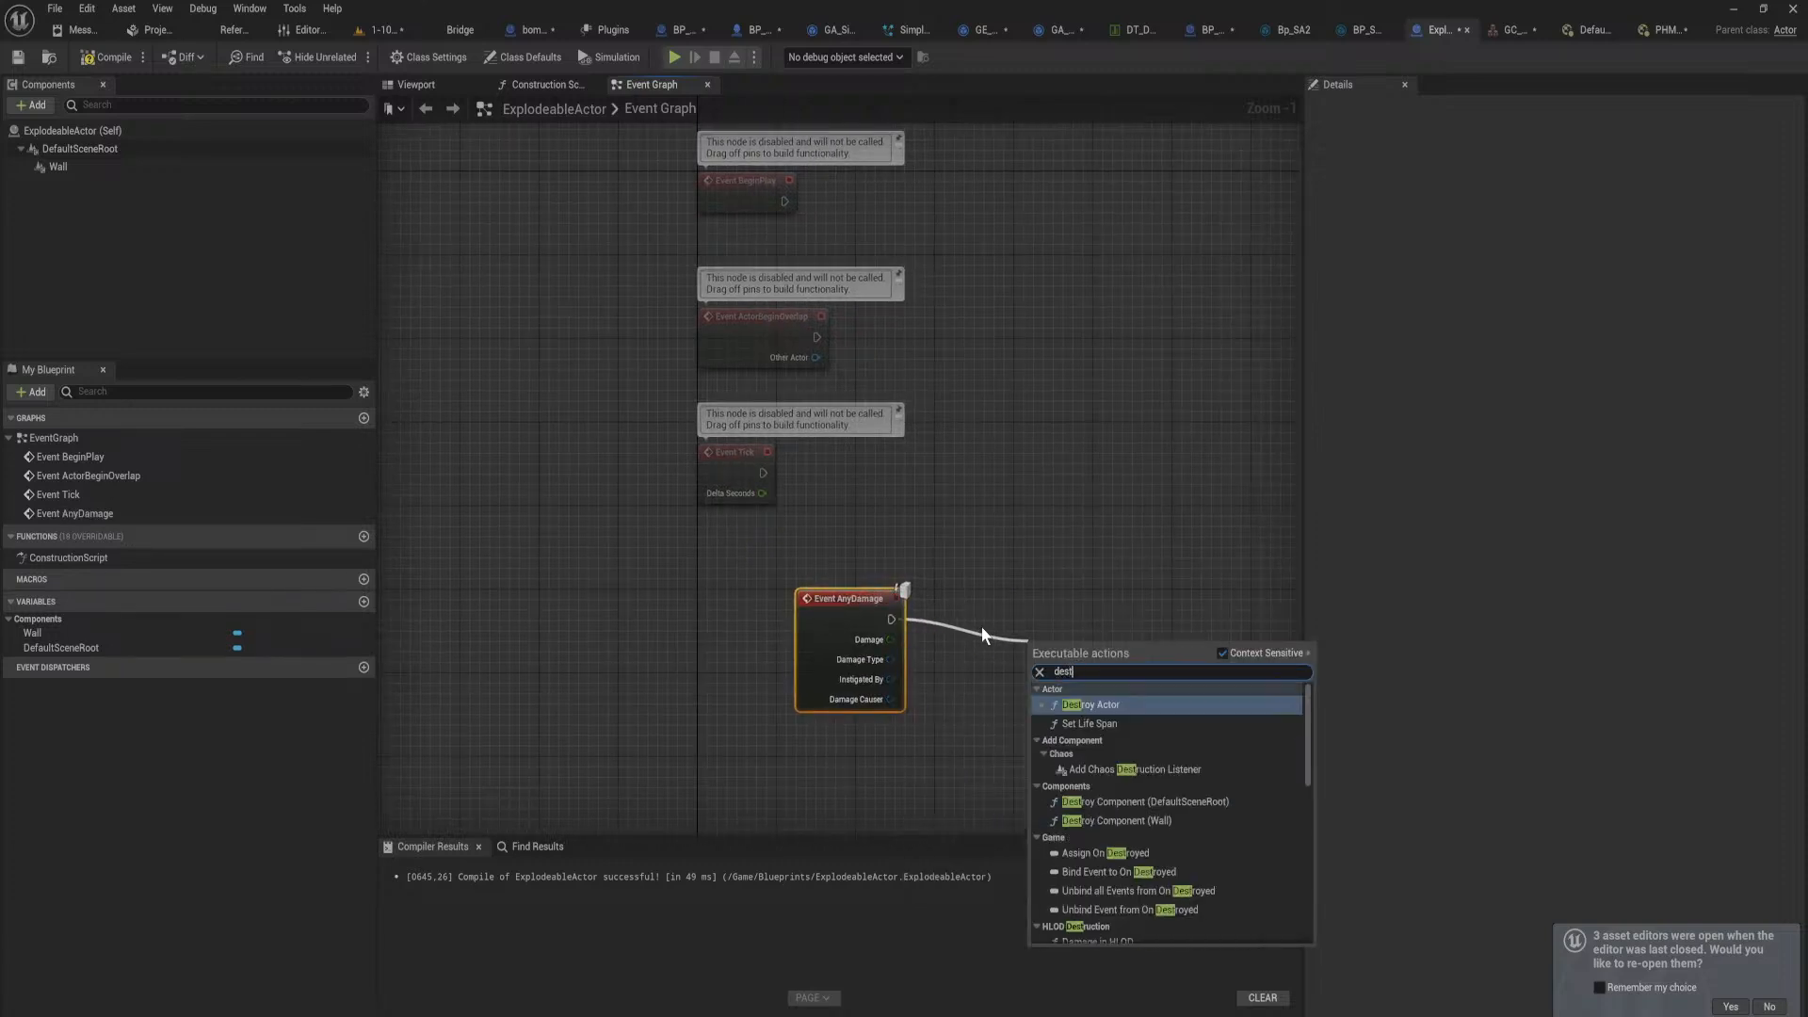
key(Return)
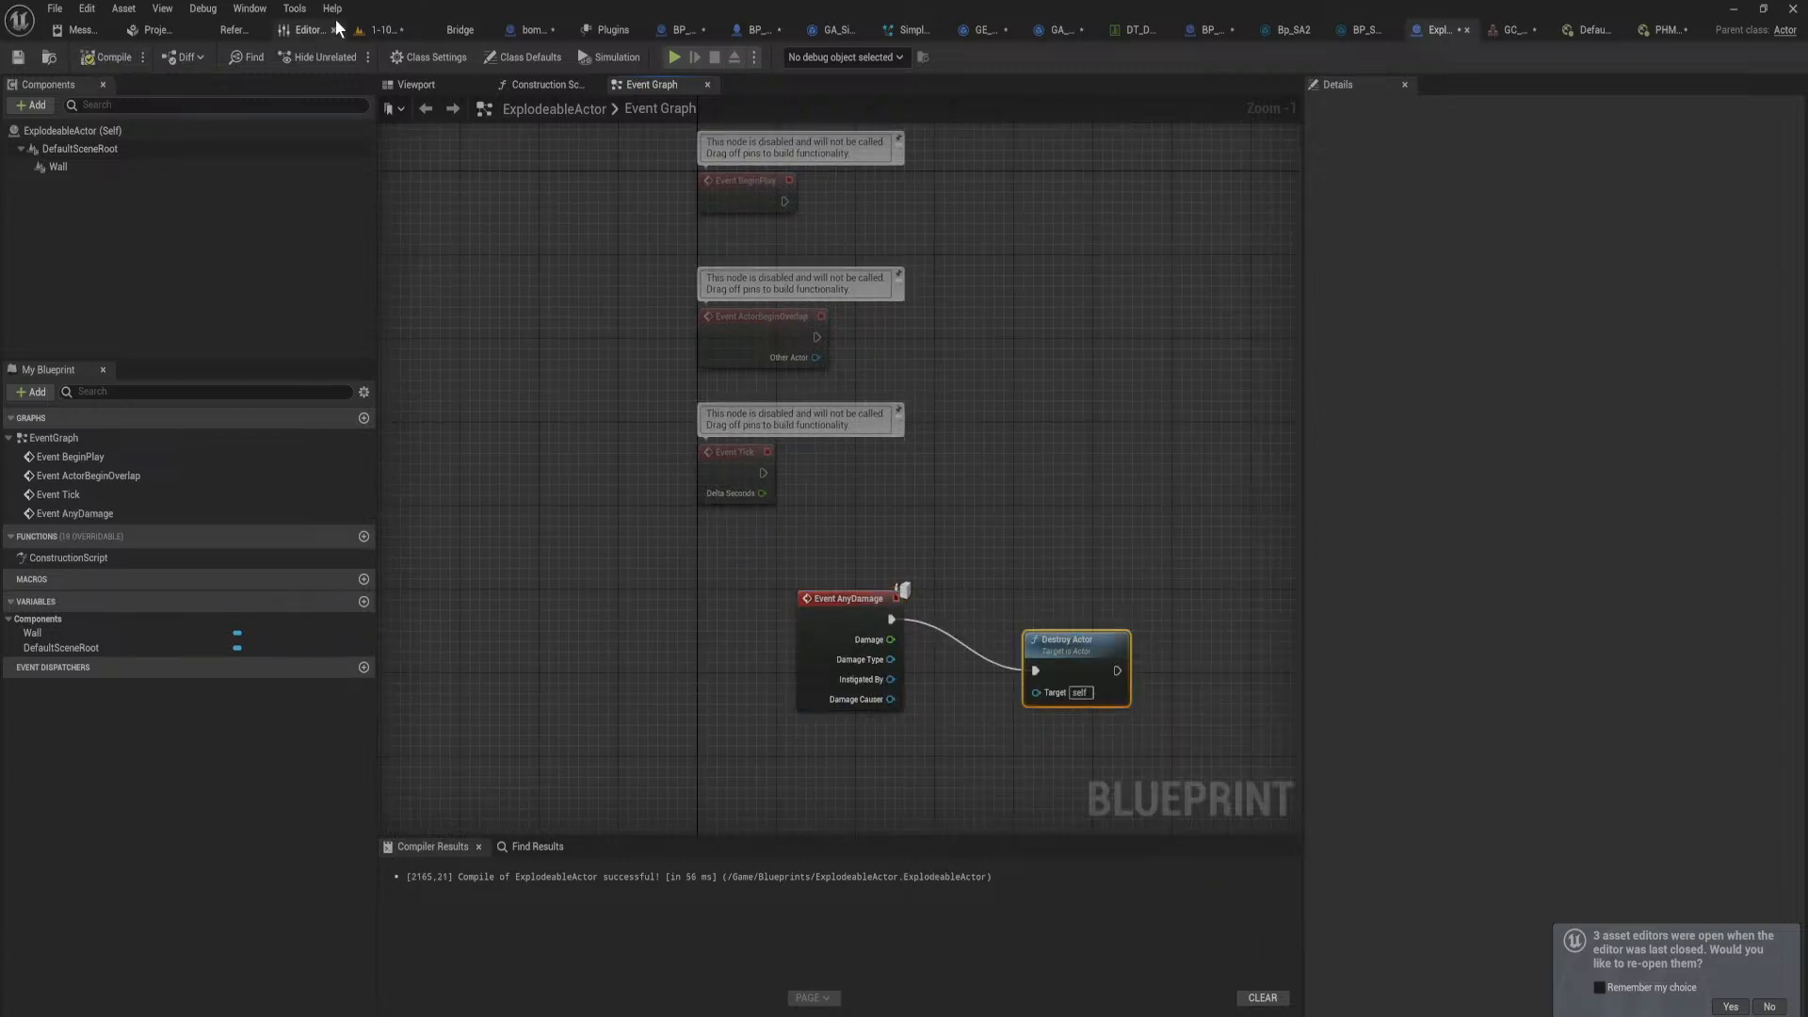
Step: Return to the level, play-test breaking the ExplodeableActor wall in the doorway, and end the session
click(377, 29)
click(344, 58)
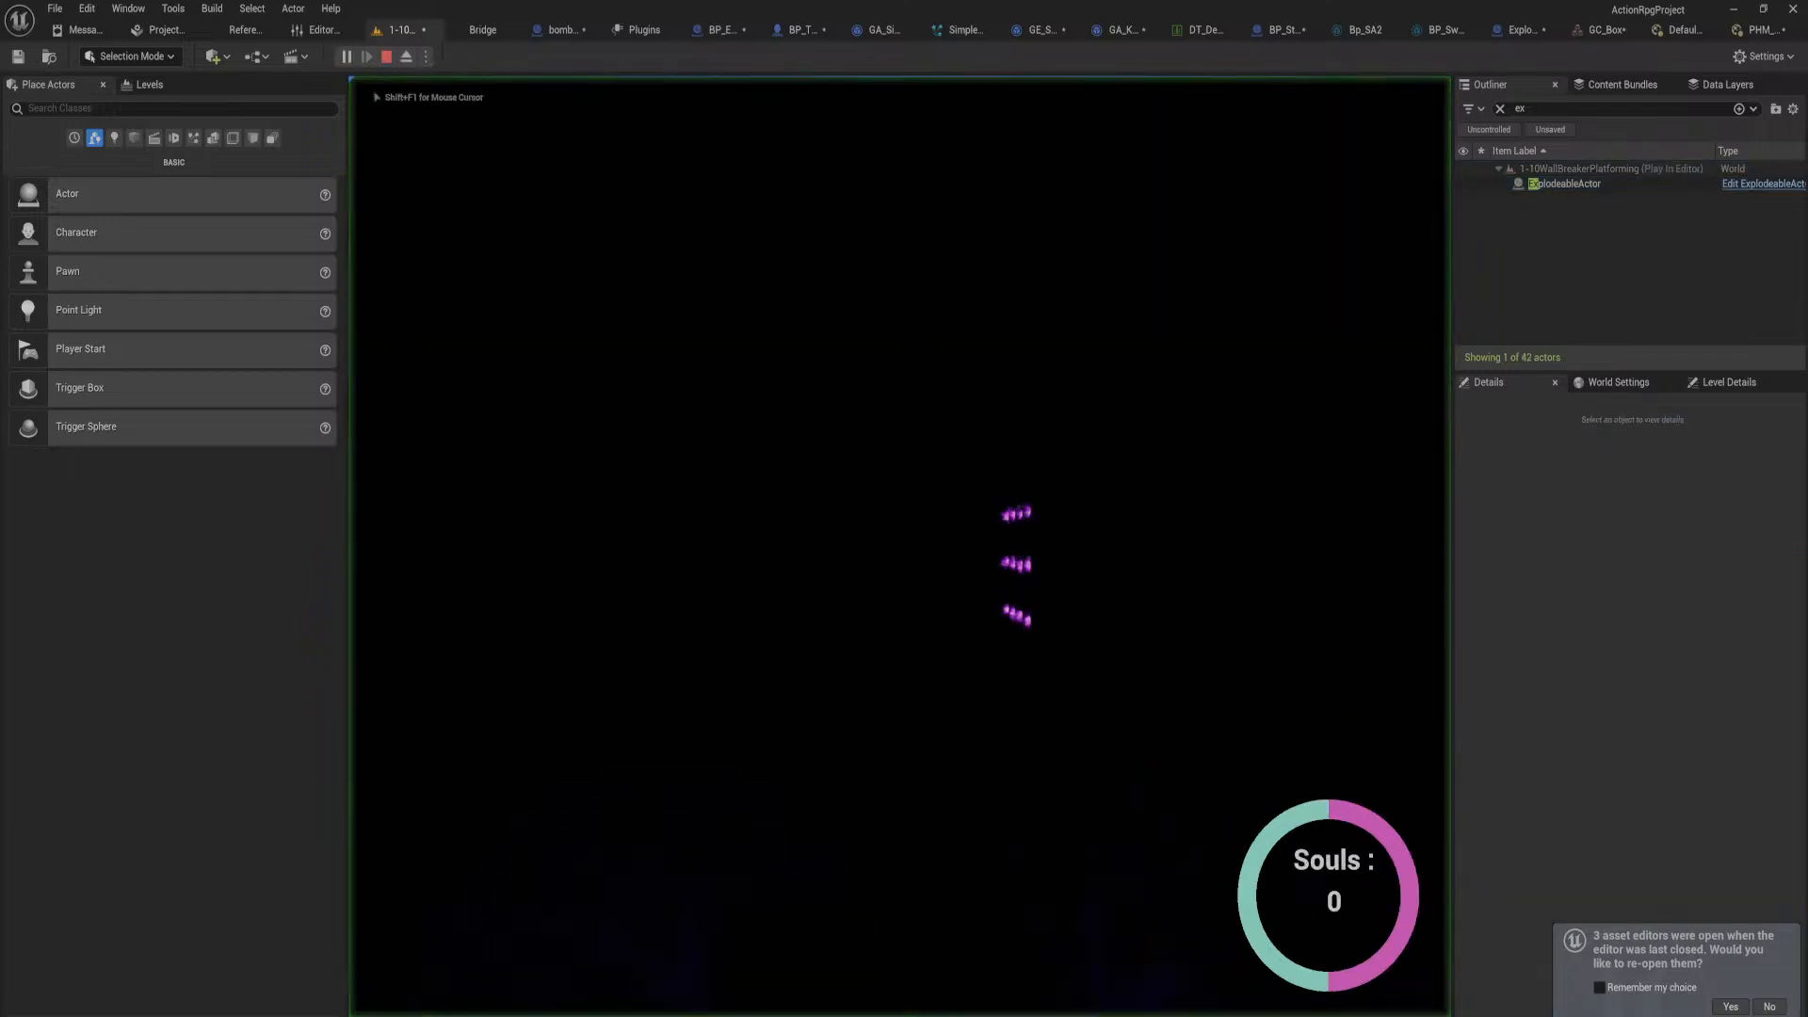
key(w)
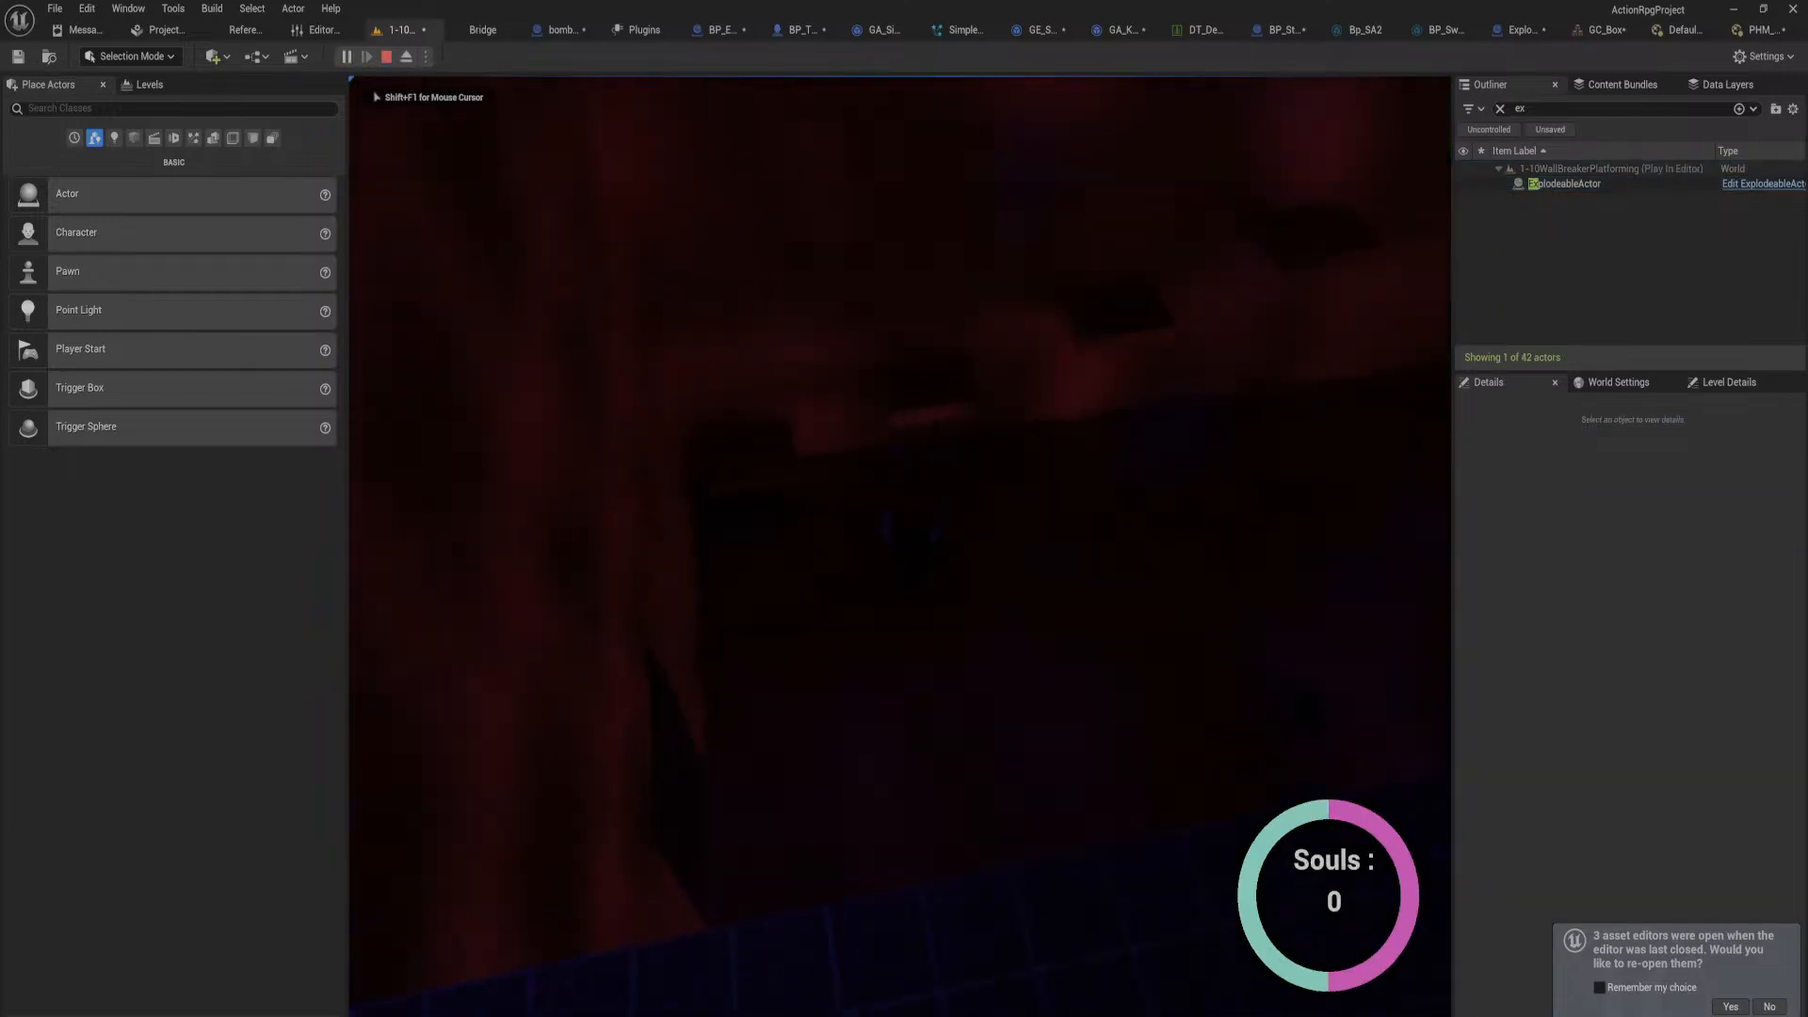
key(w)
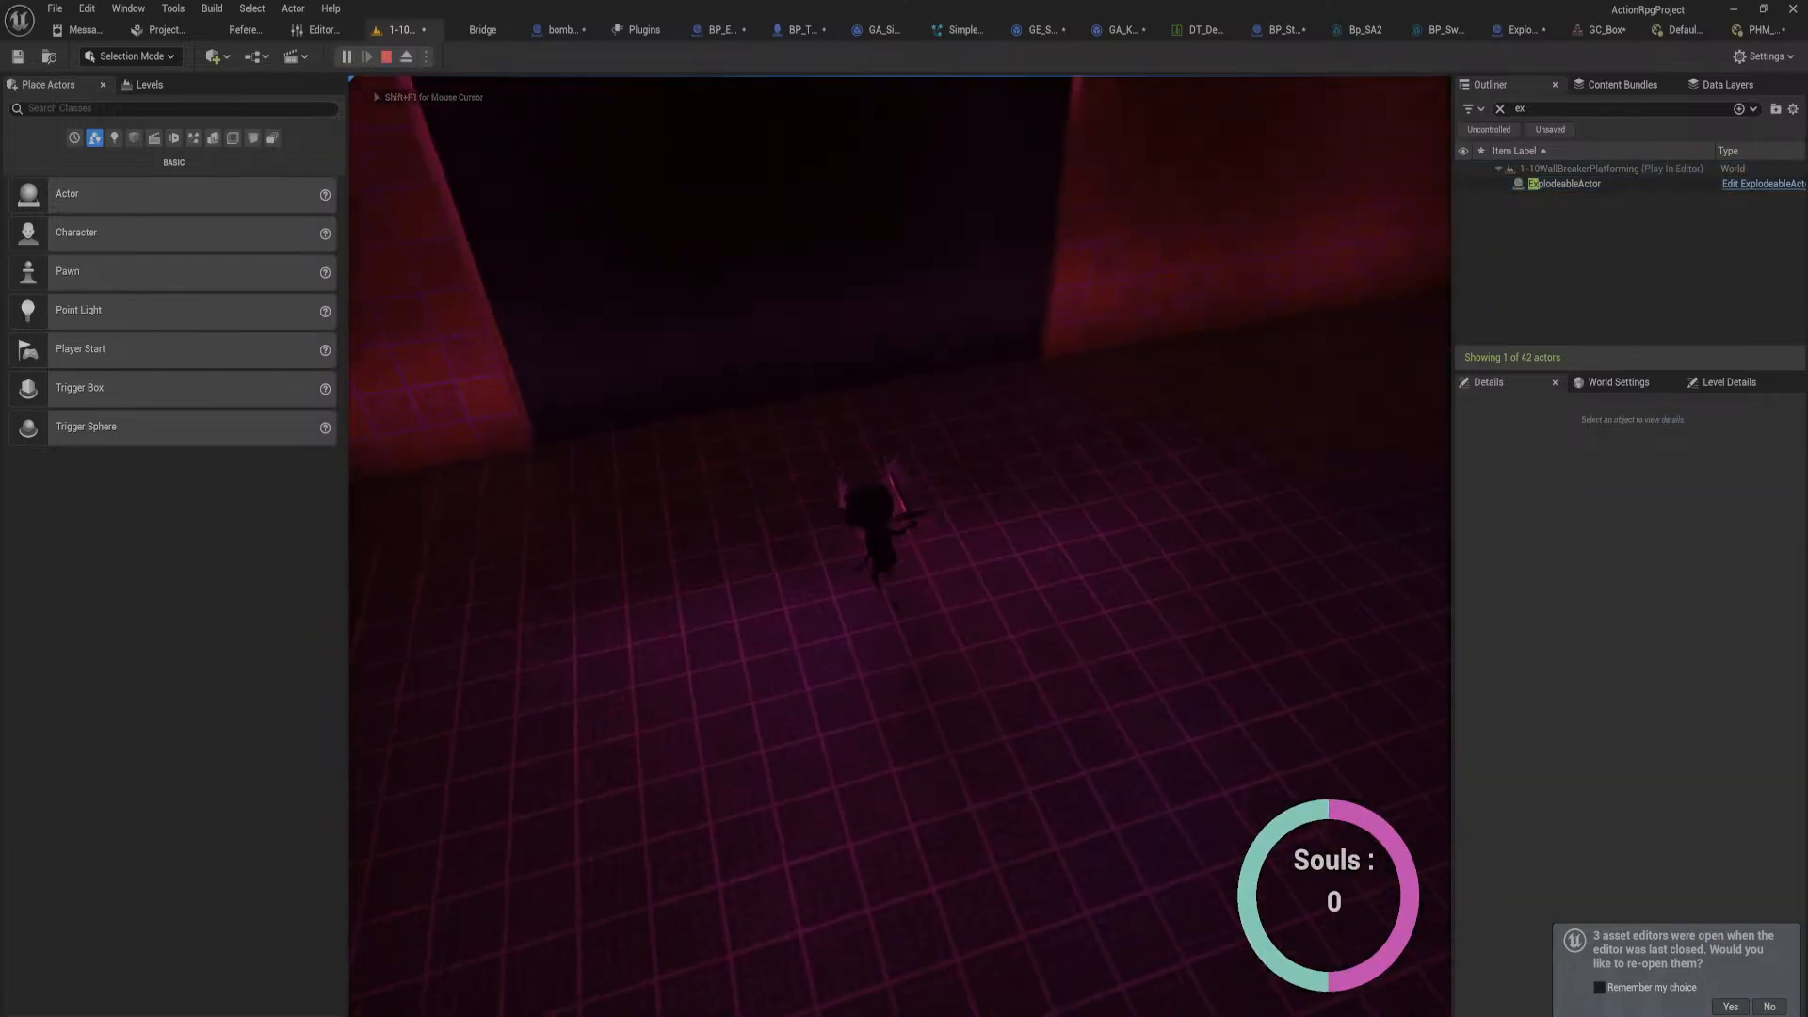
key(s)
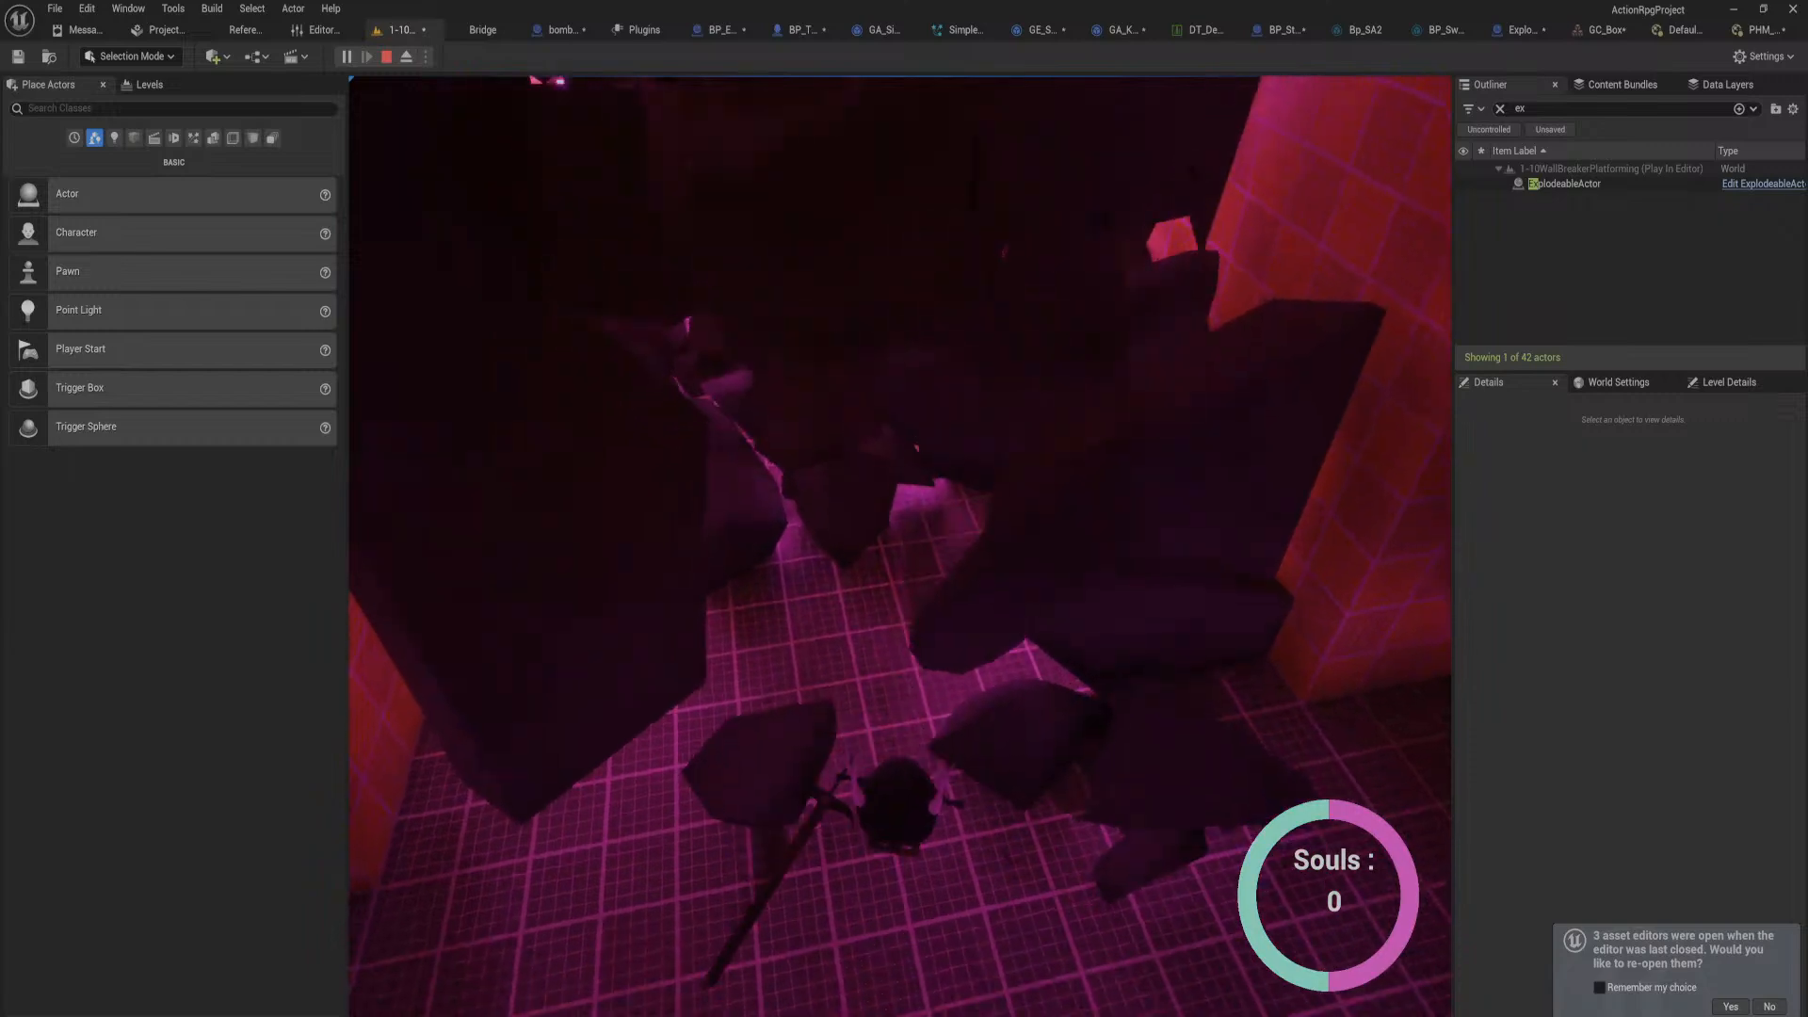
key(Escape)
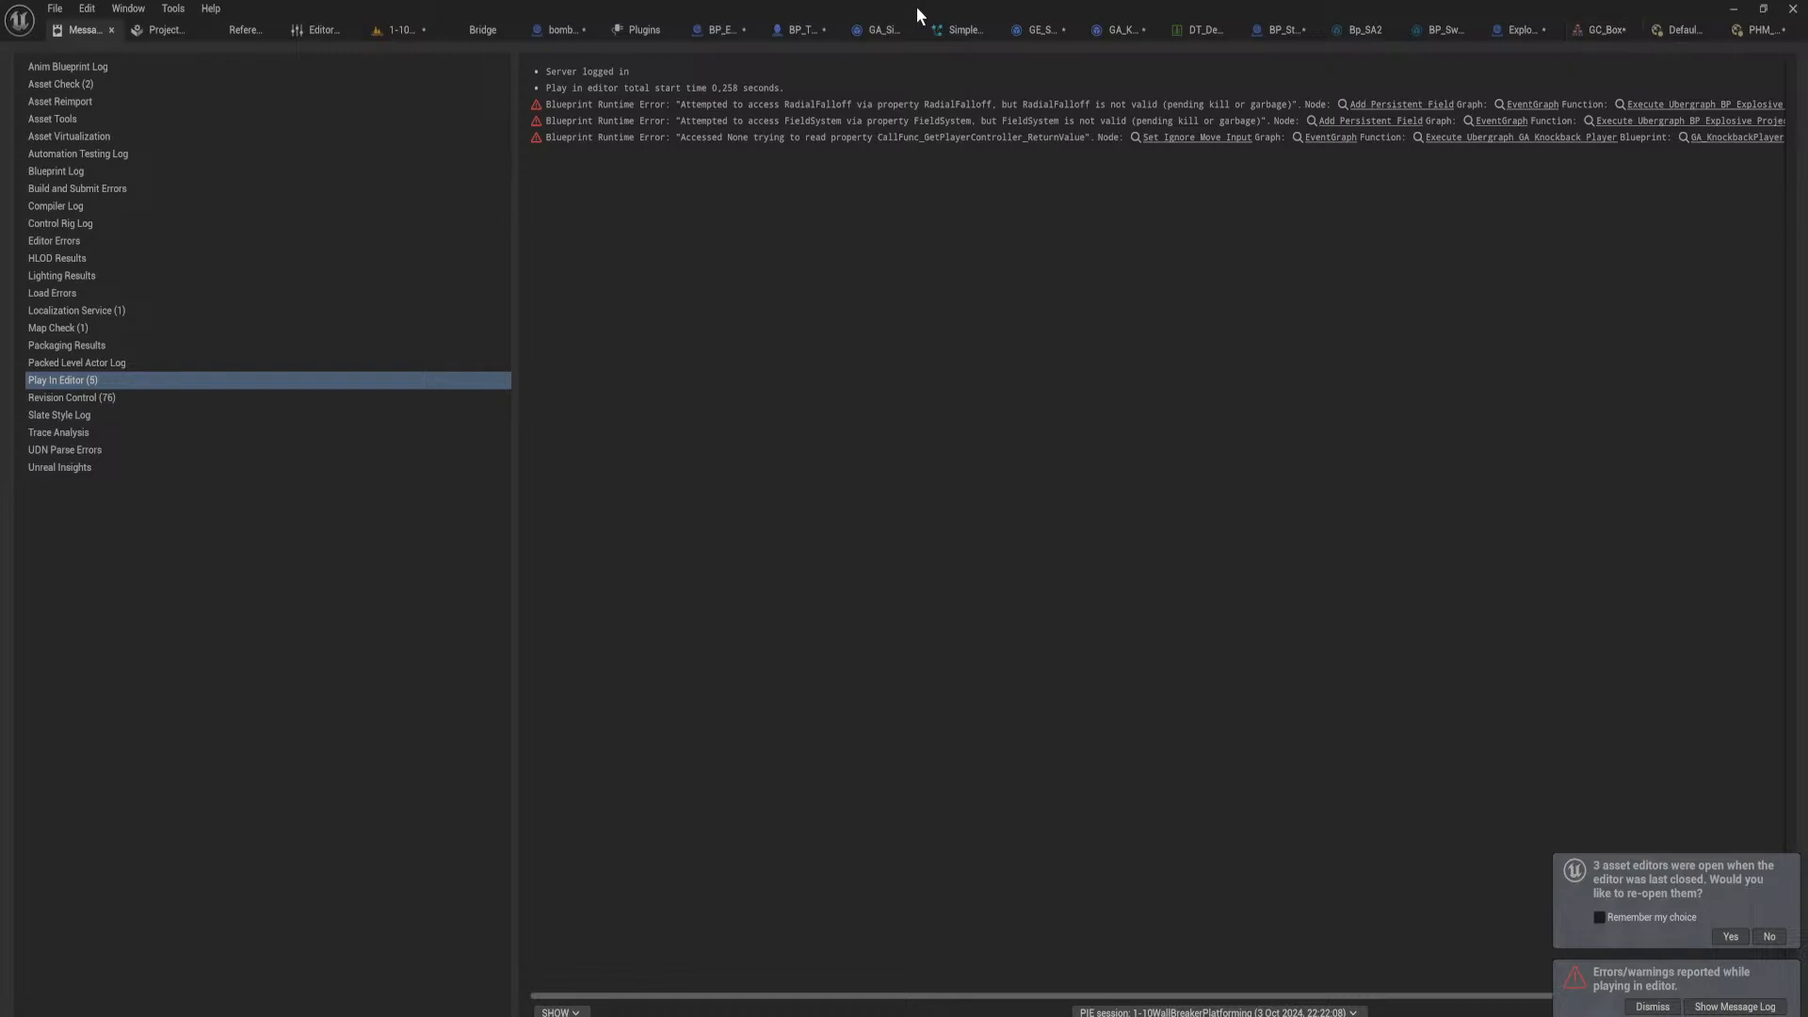
Step: Open the ExplodeableActor blueprint from the level and delete its Wall component
click(561, 29)
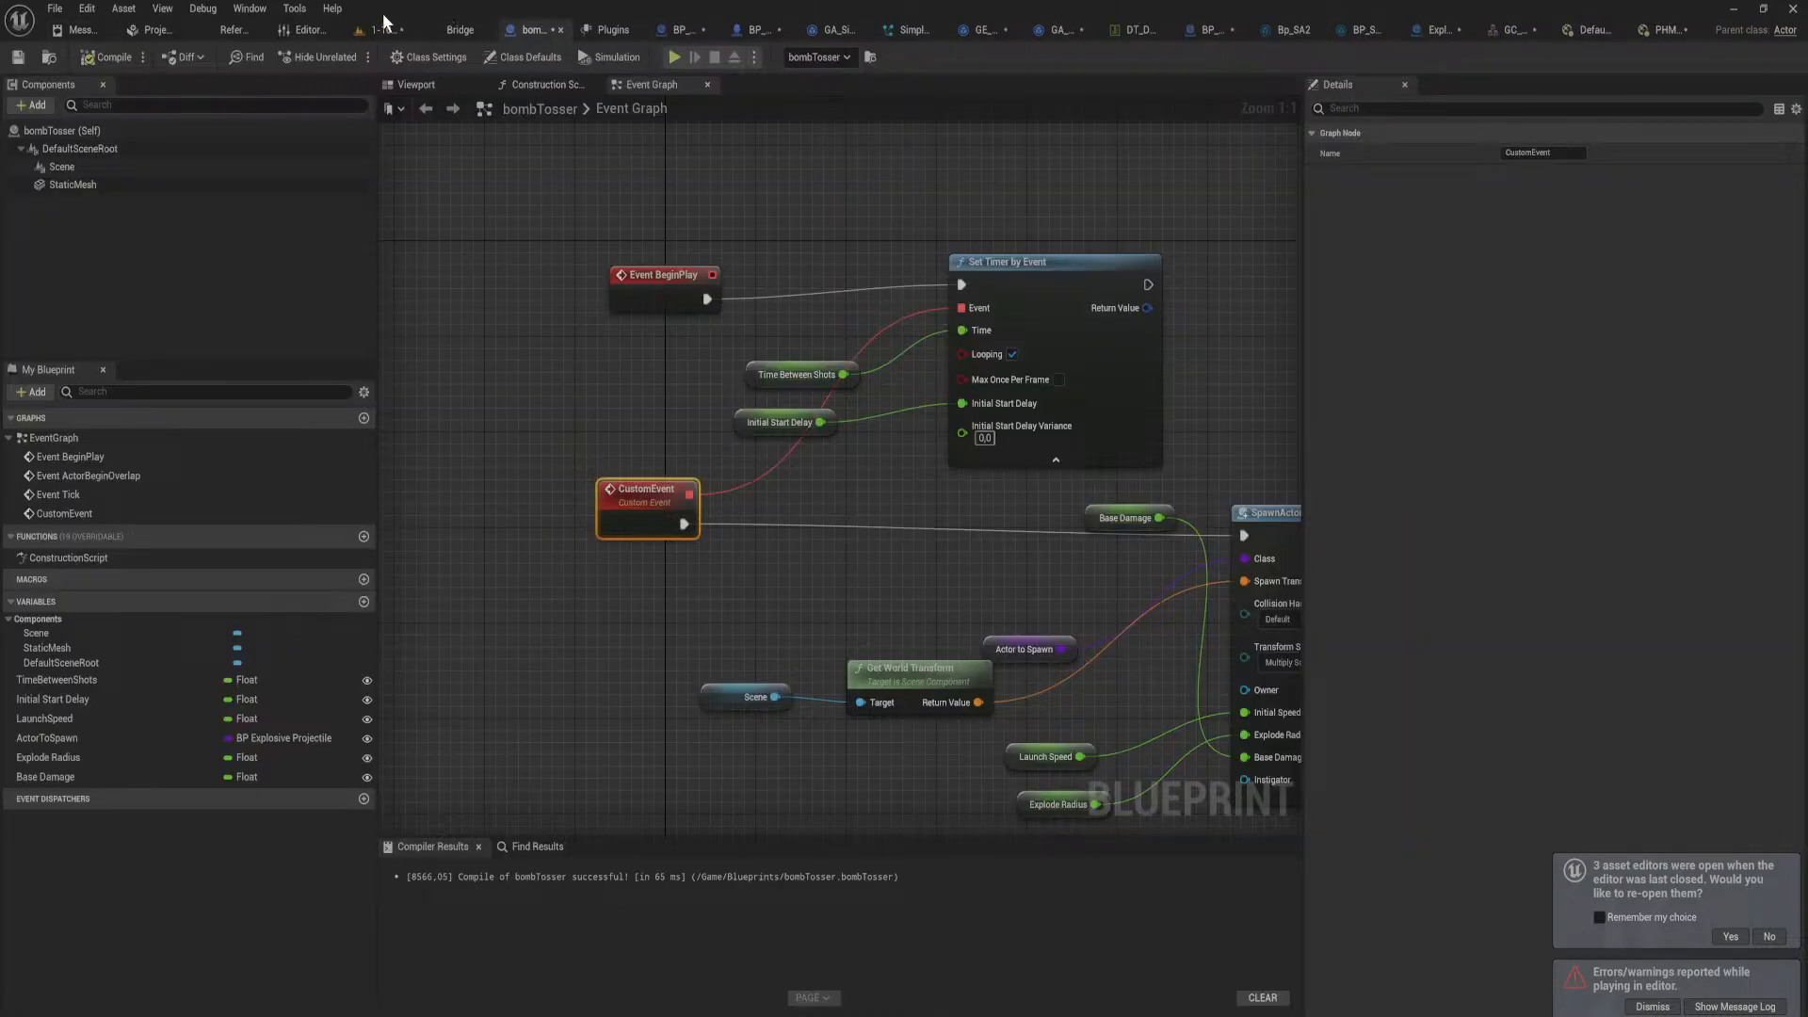
click(386, 26)
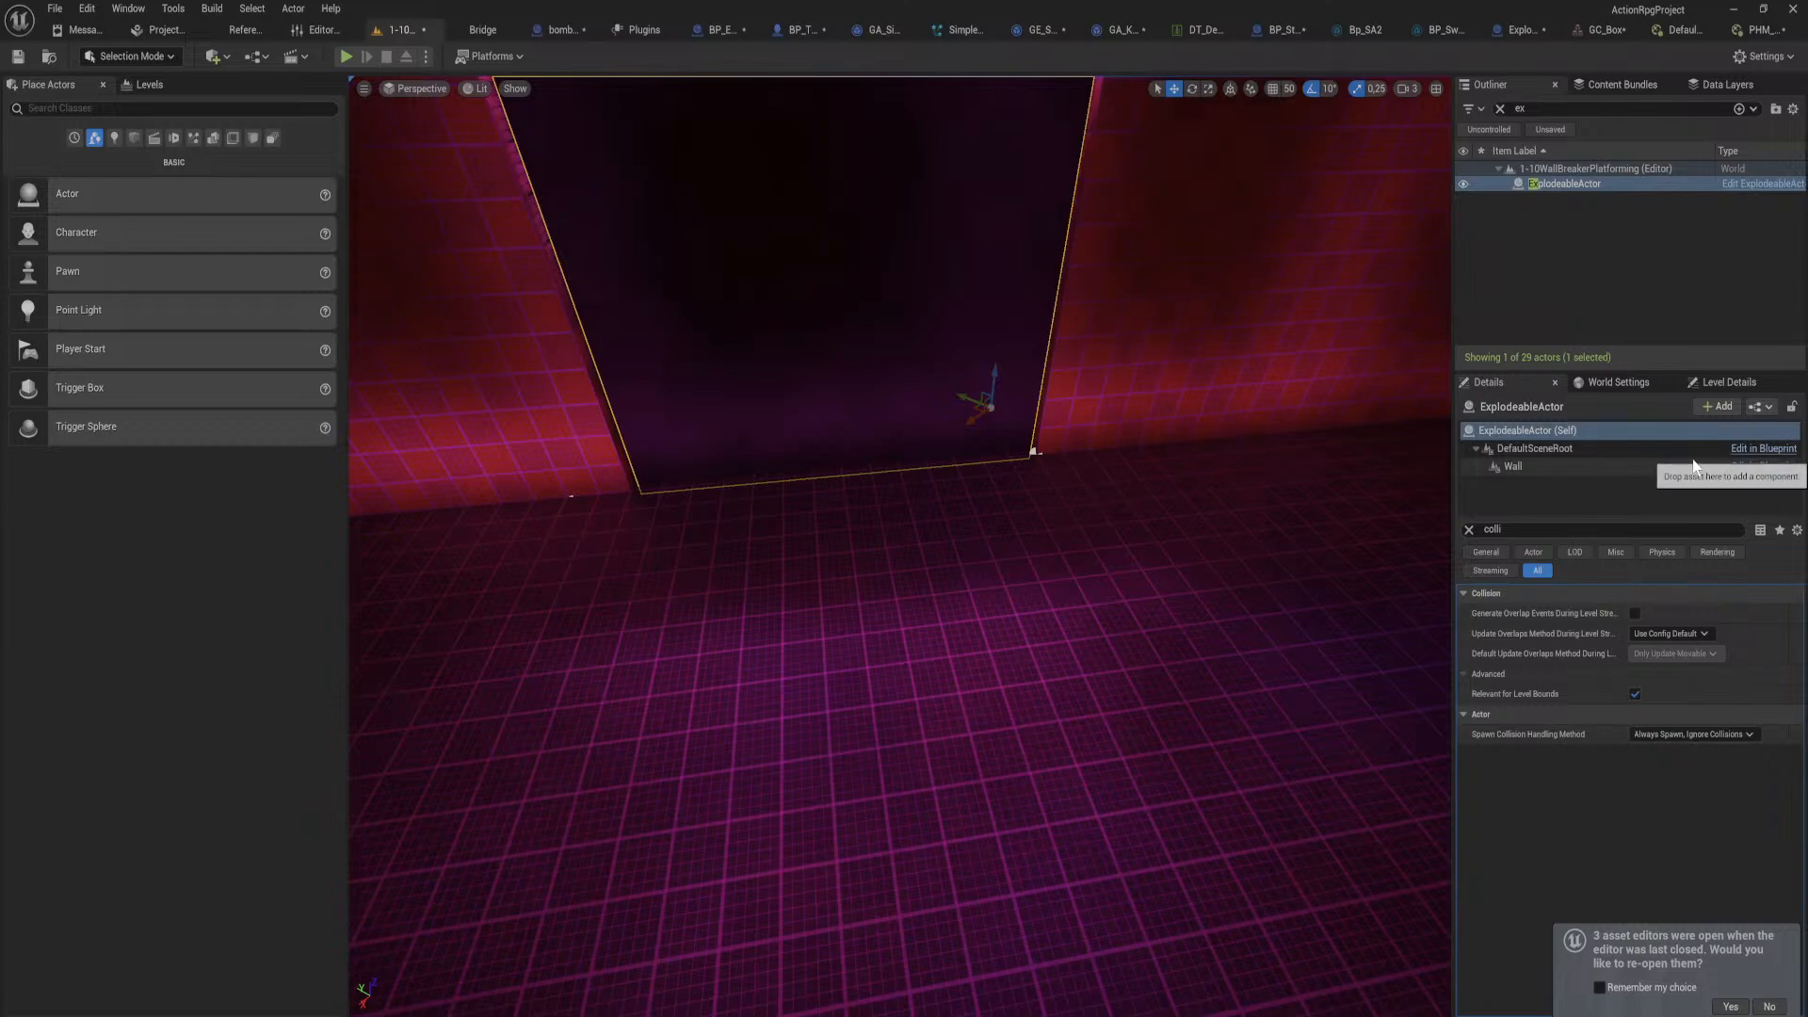
click(1769, 185)
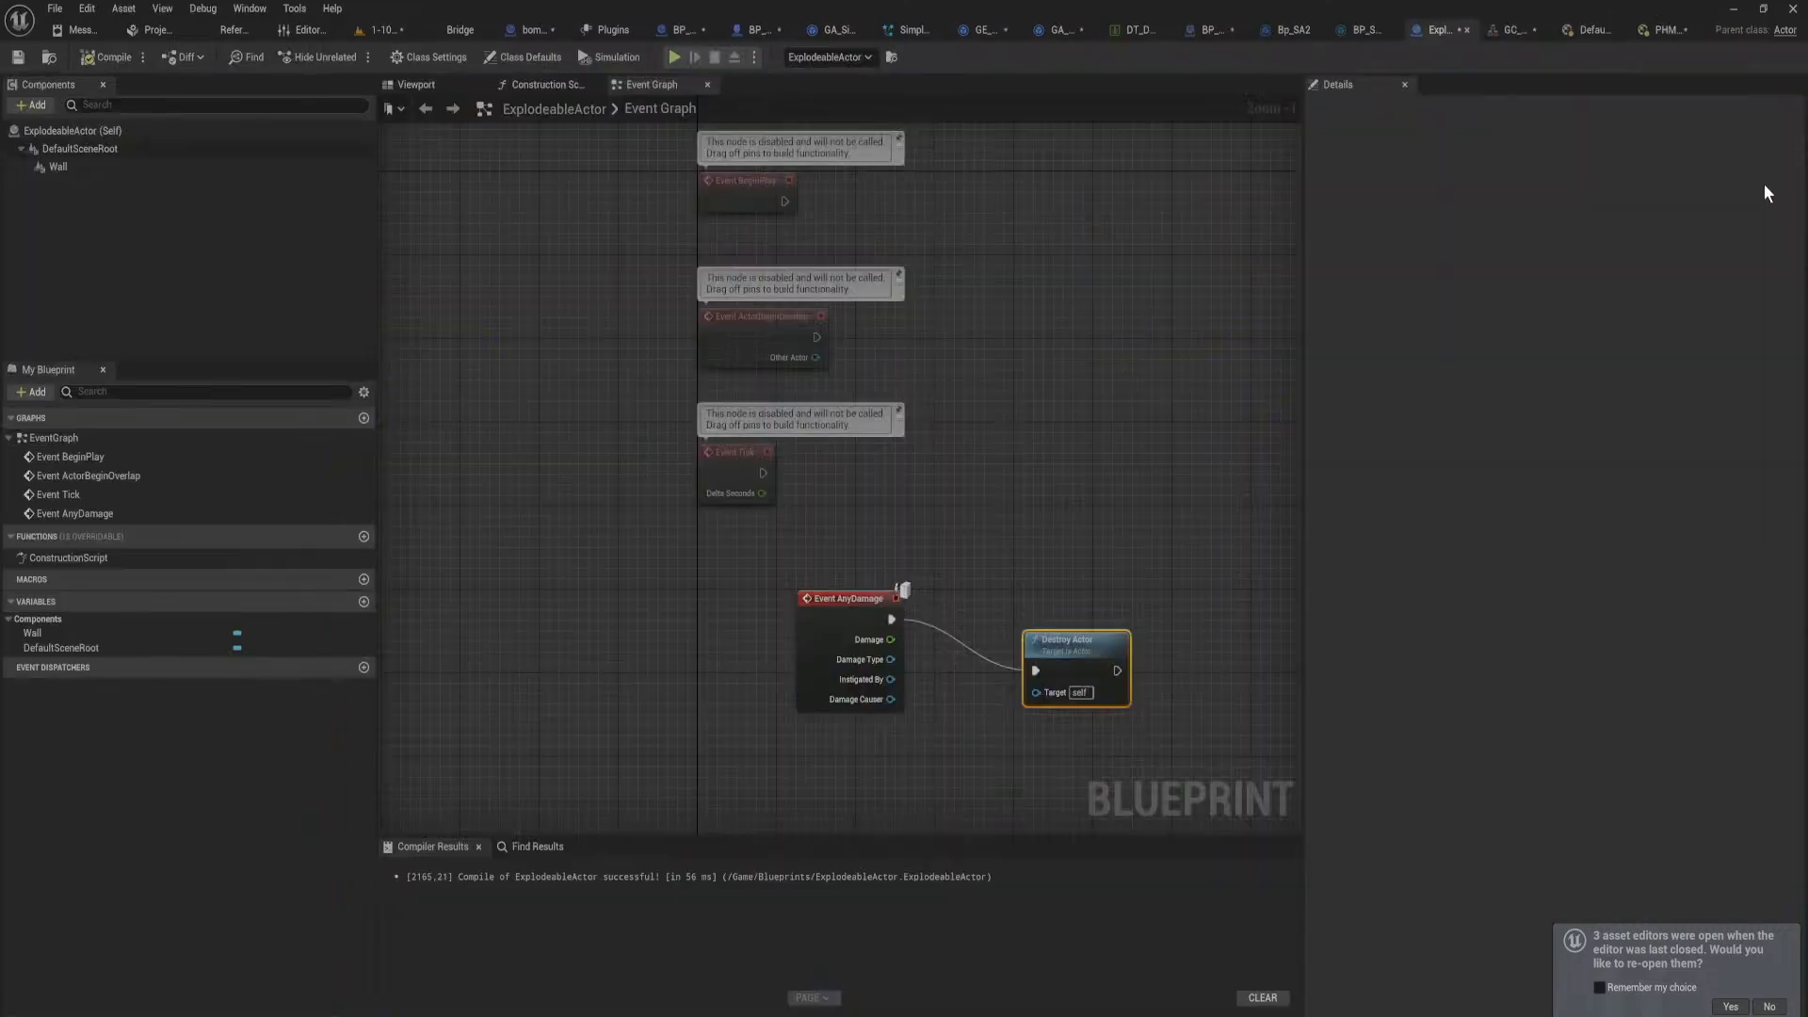
click(94, 167)
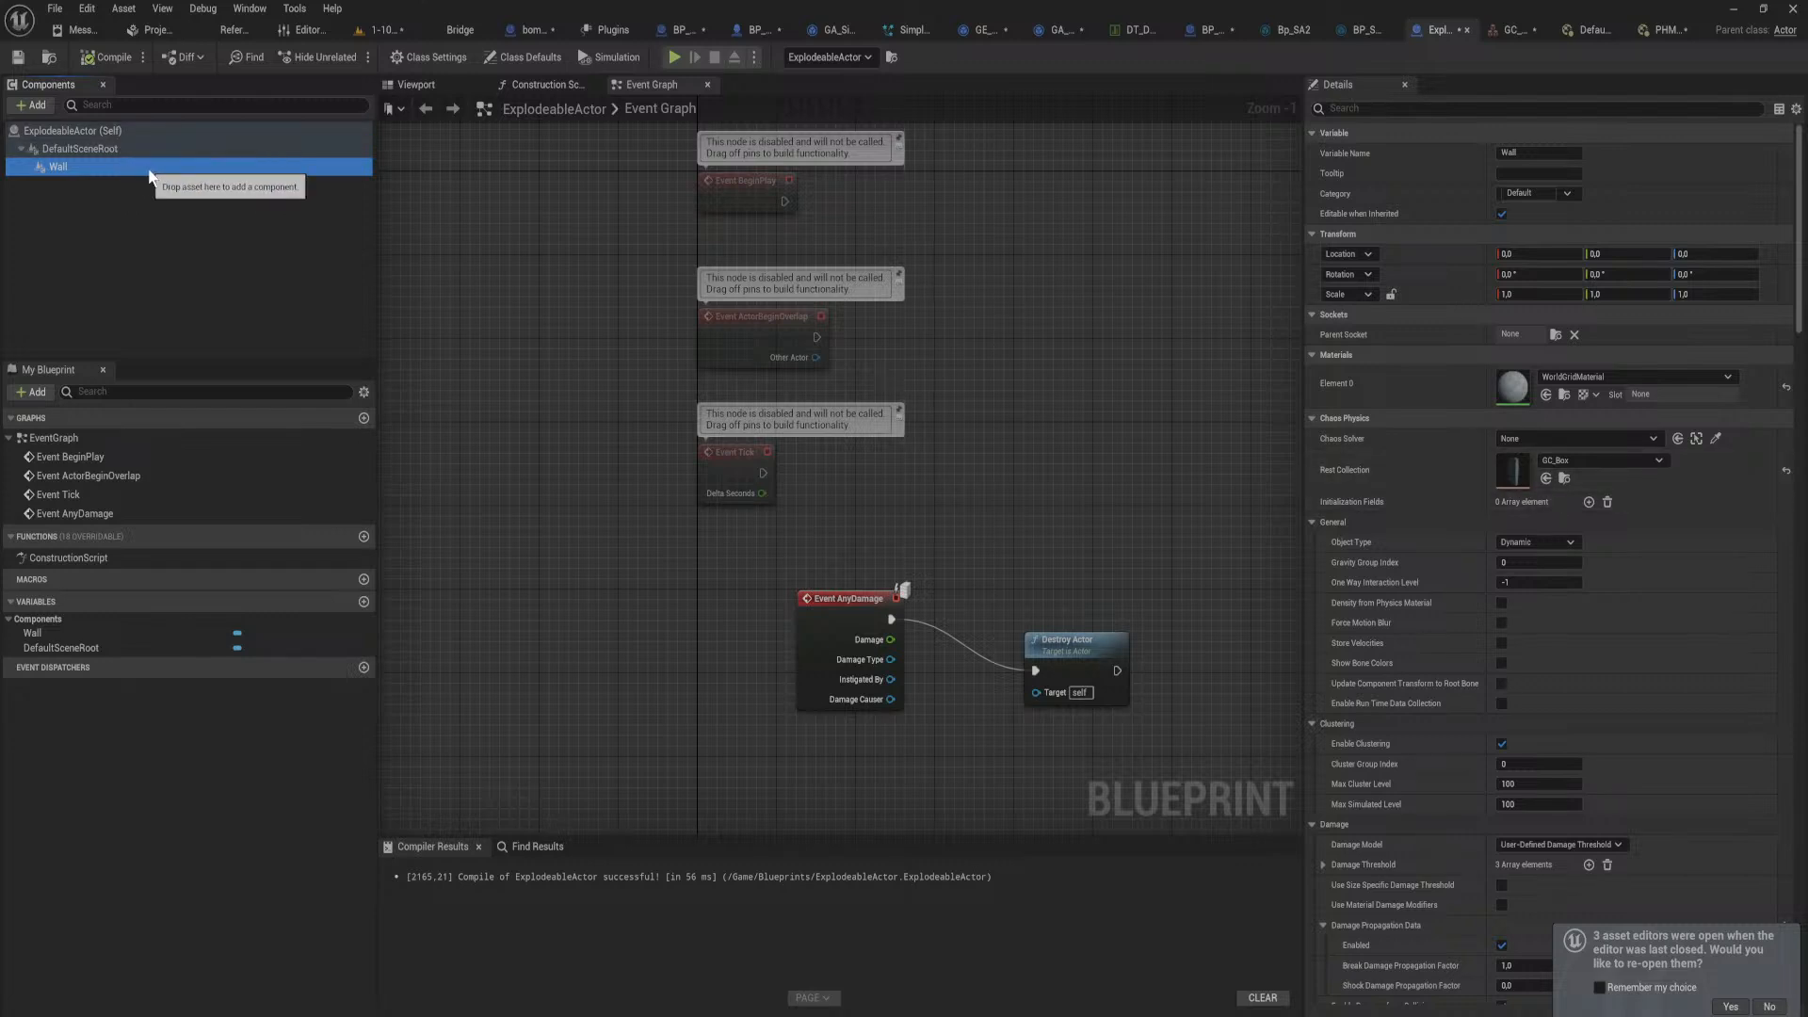
key(Delete)
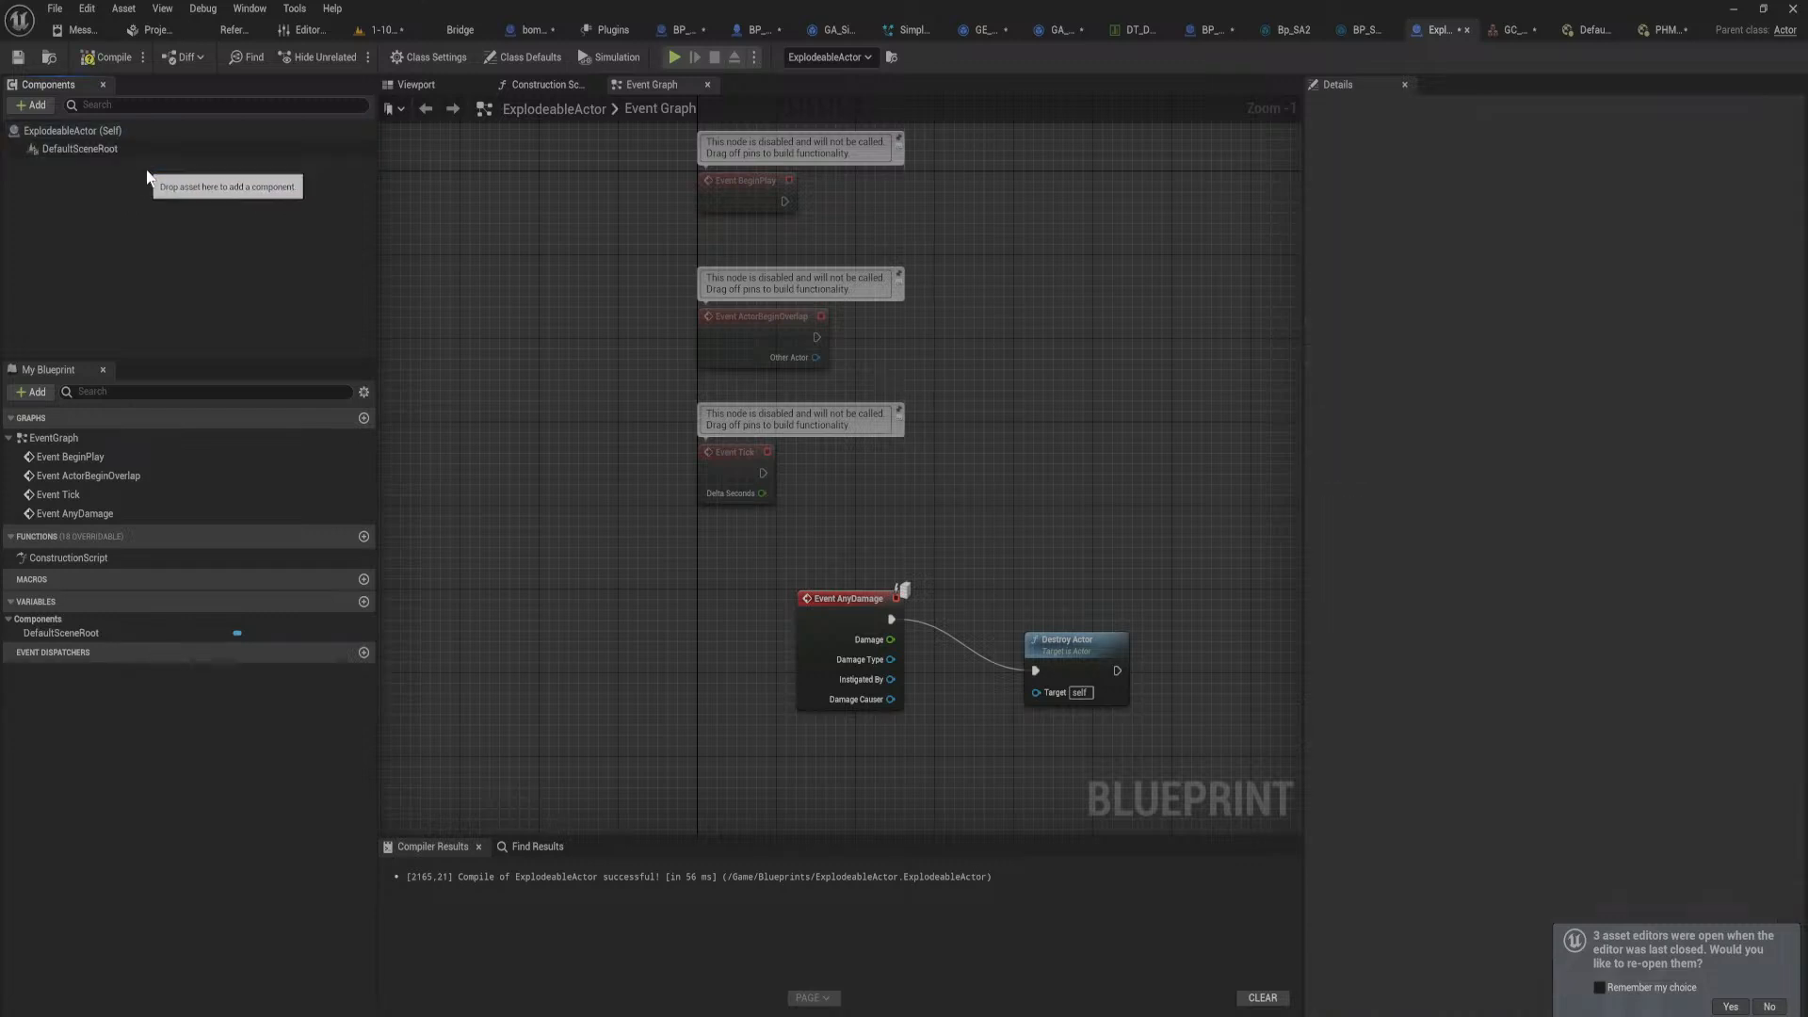
Step: Show the blueprint's 3D preview and add a Static Mesh component under DefaultSceneRoot
click(414, 85)
click(31, 104)
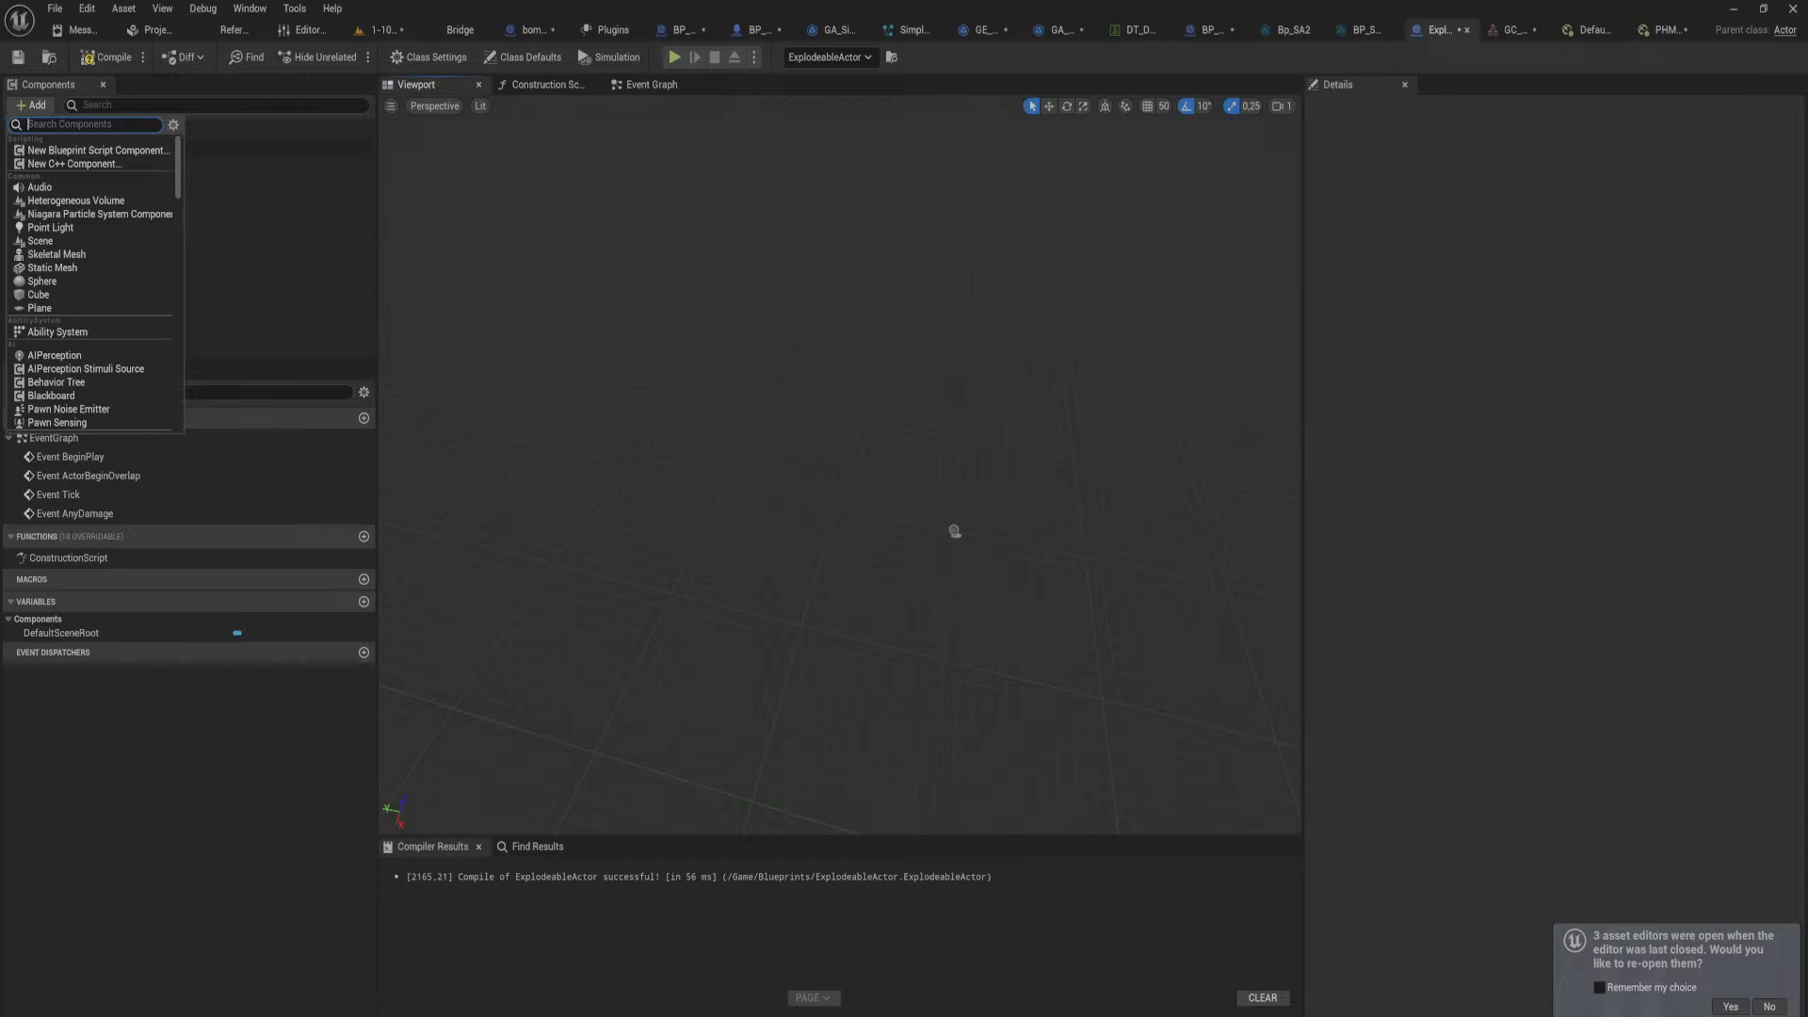
text(static)
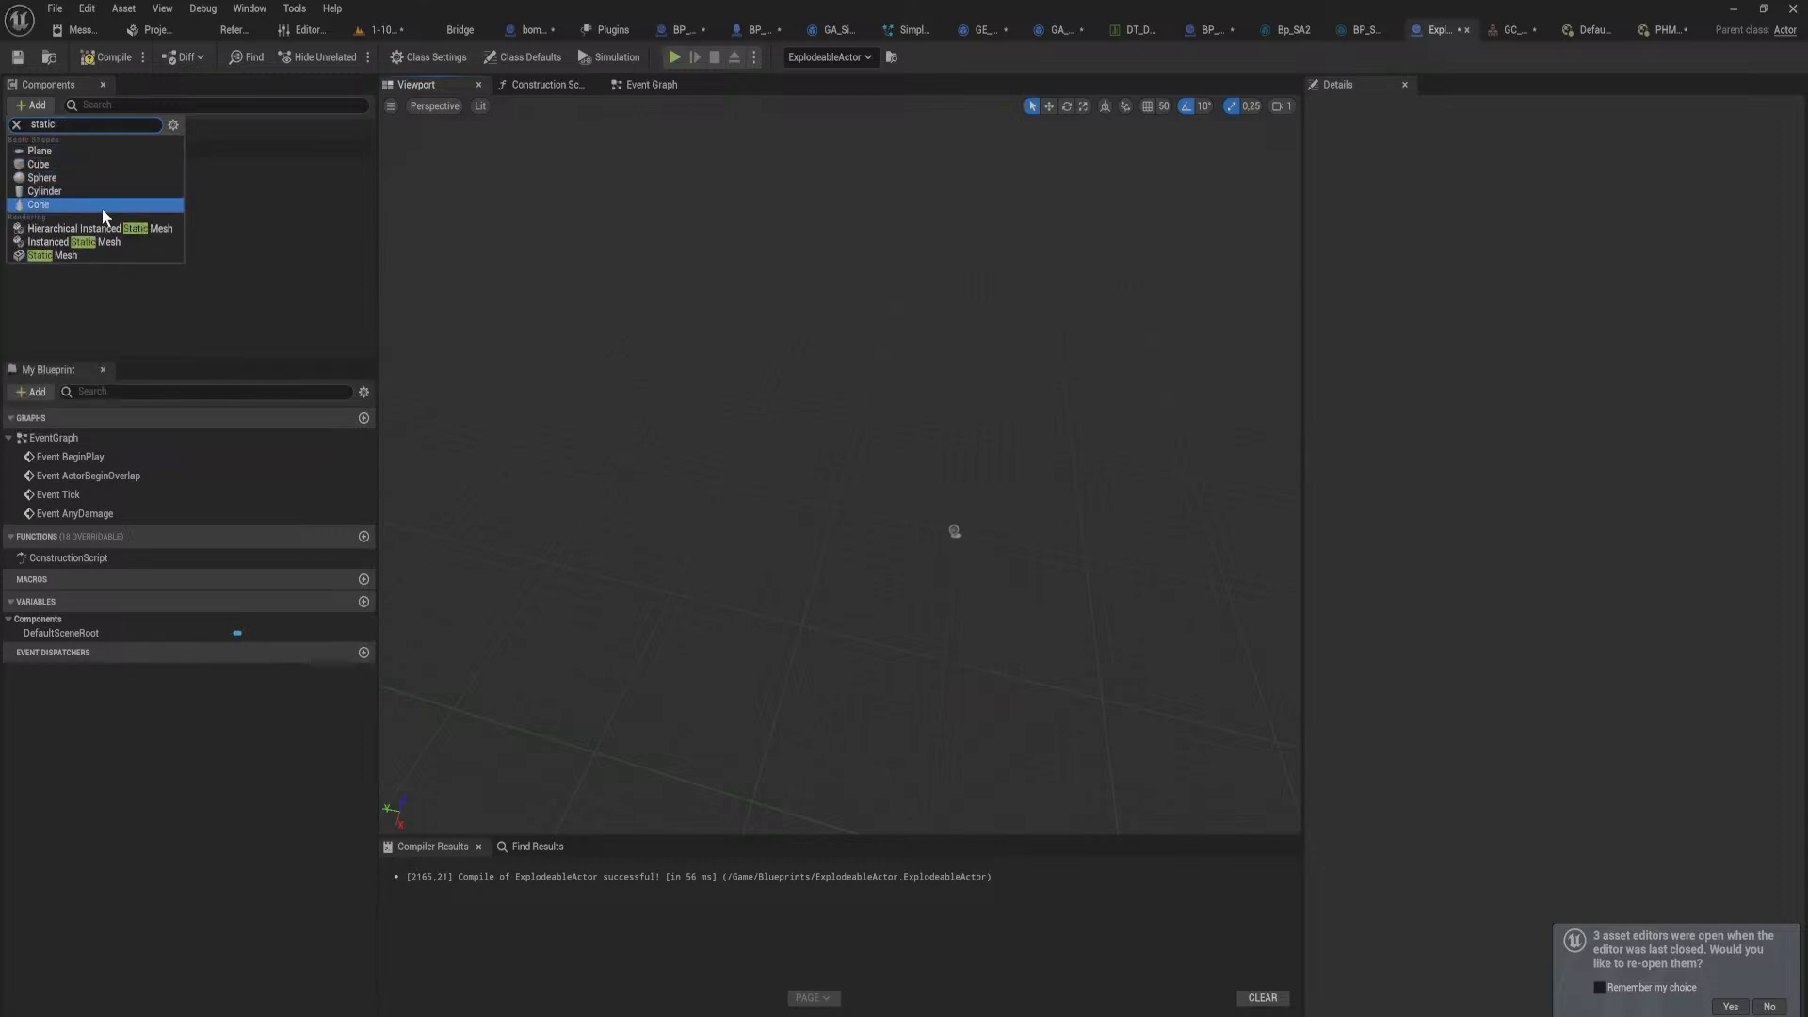
click(94, 256)
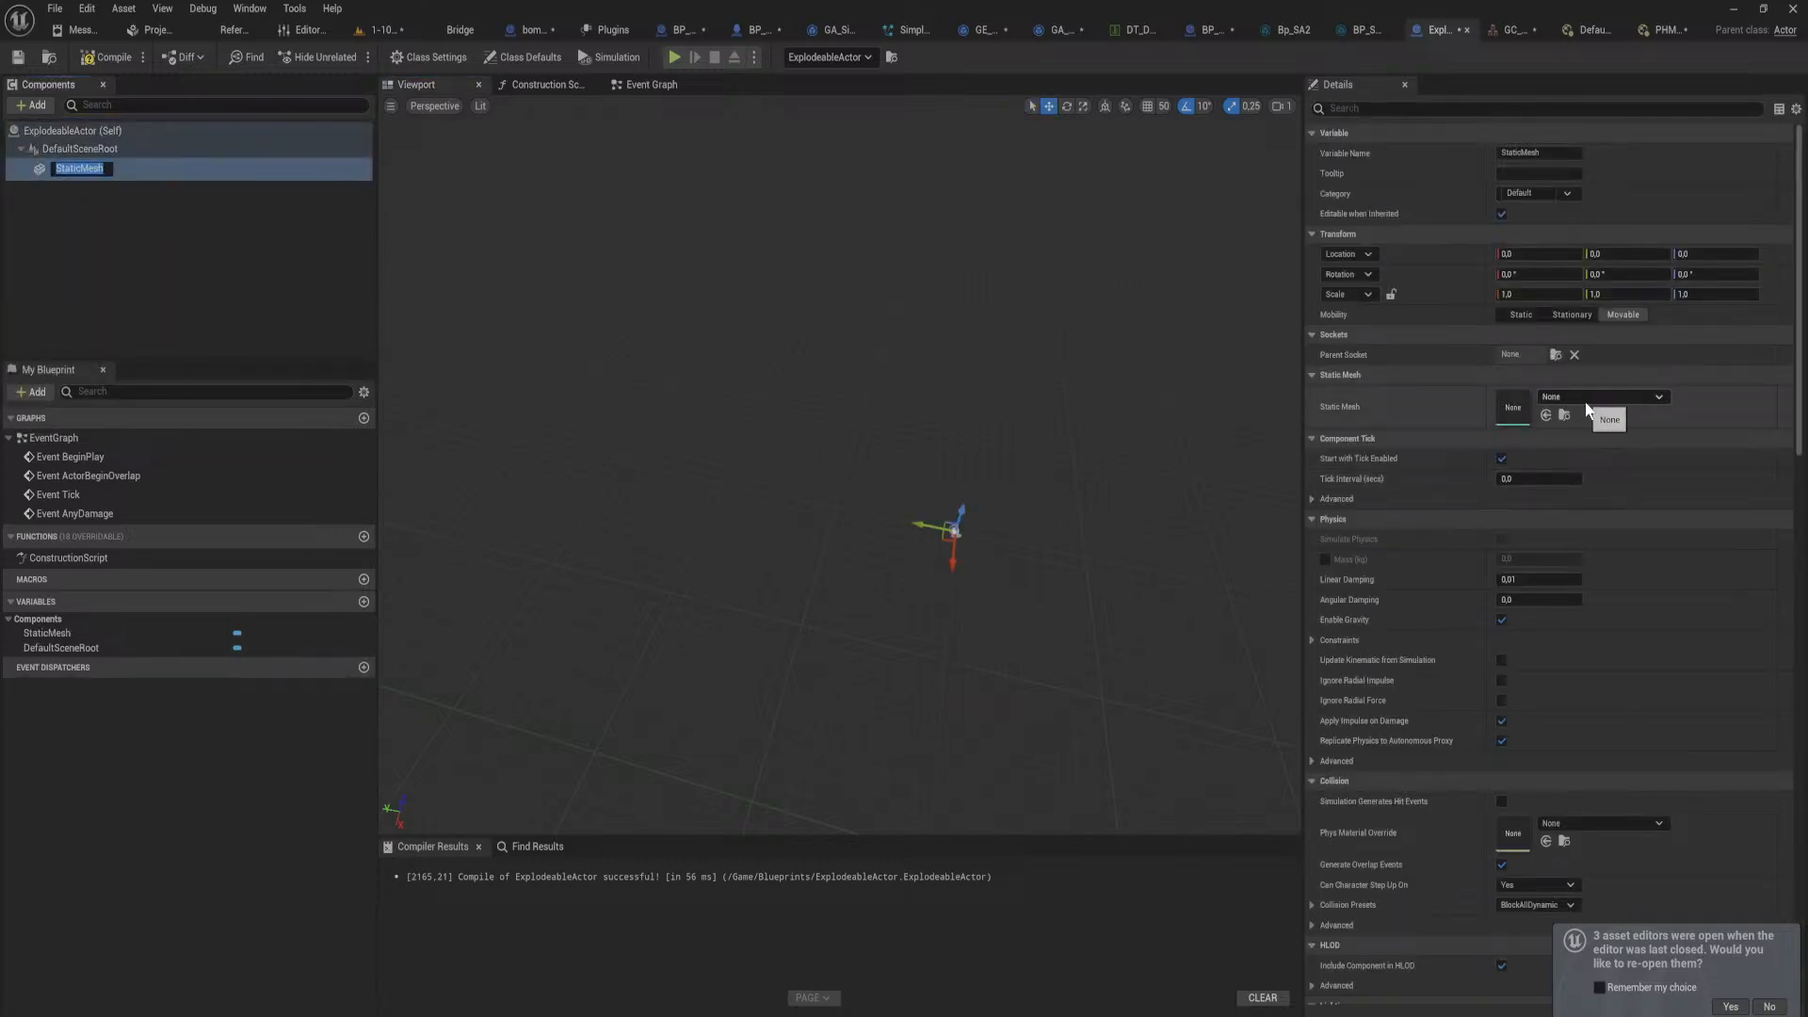
Step: Return to the level, switch to Modeling mode and place a Create Box primitive on the floor at the doorway
click(381, 29)
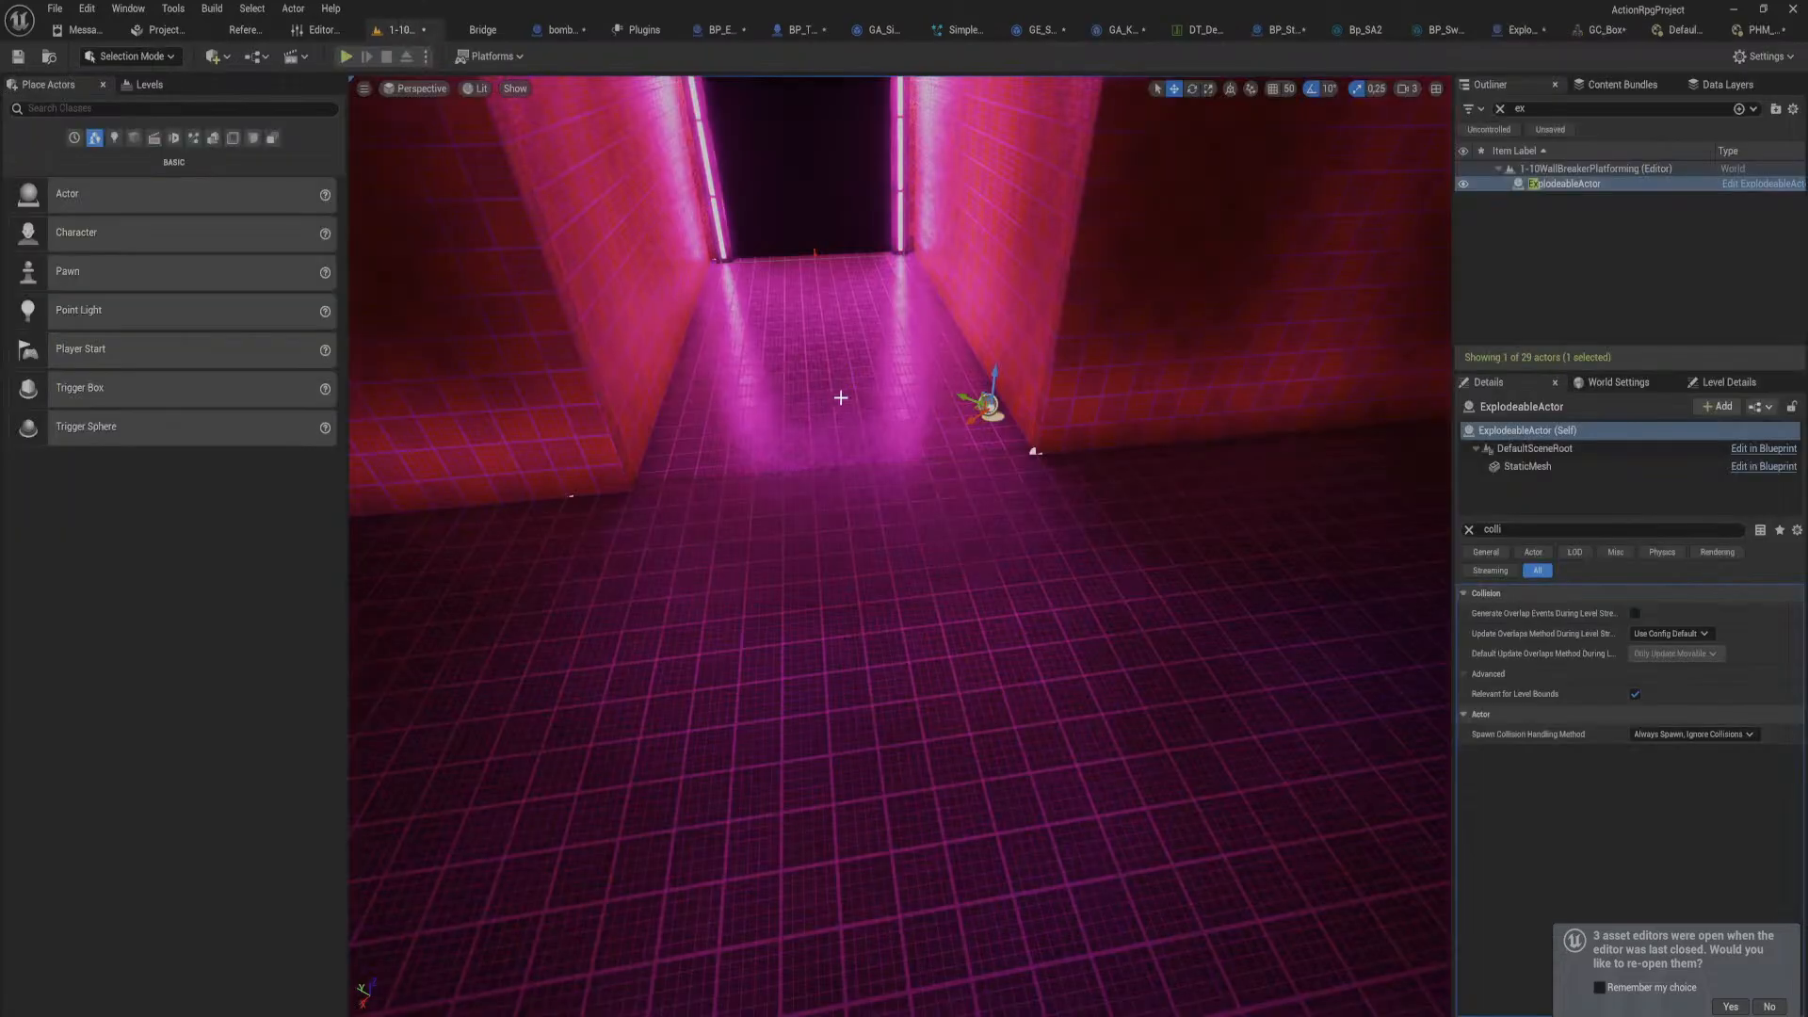
right_drag(841, 398, 448, 290)
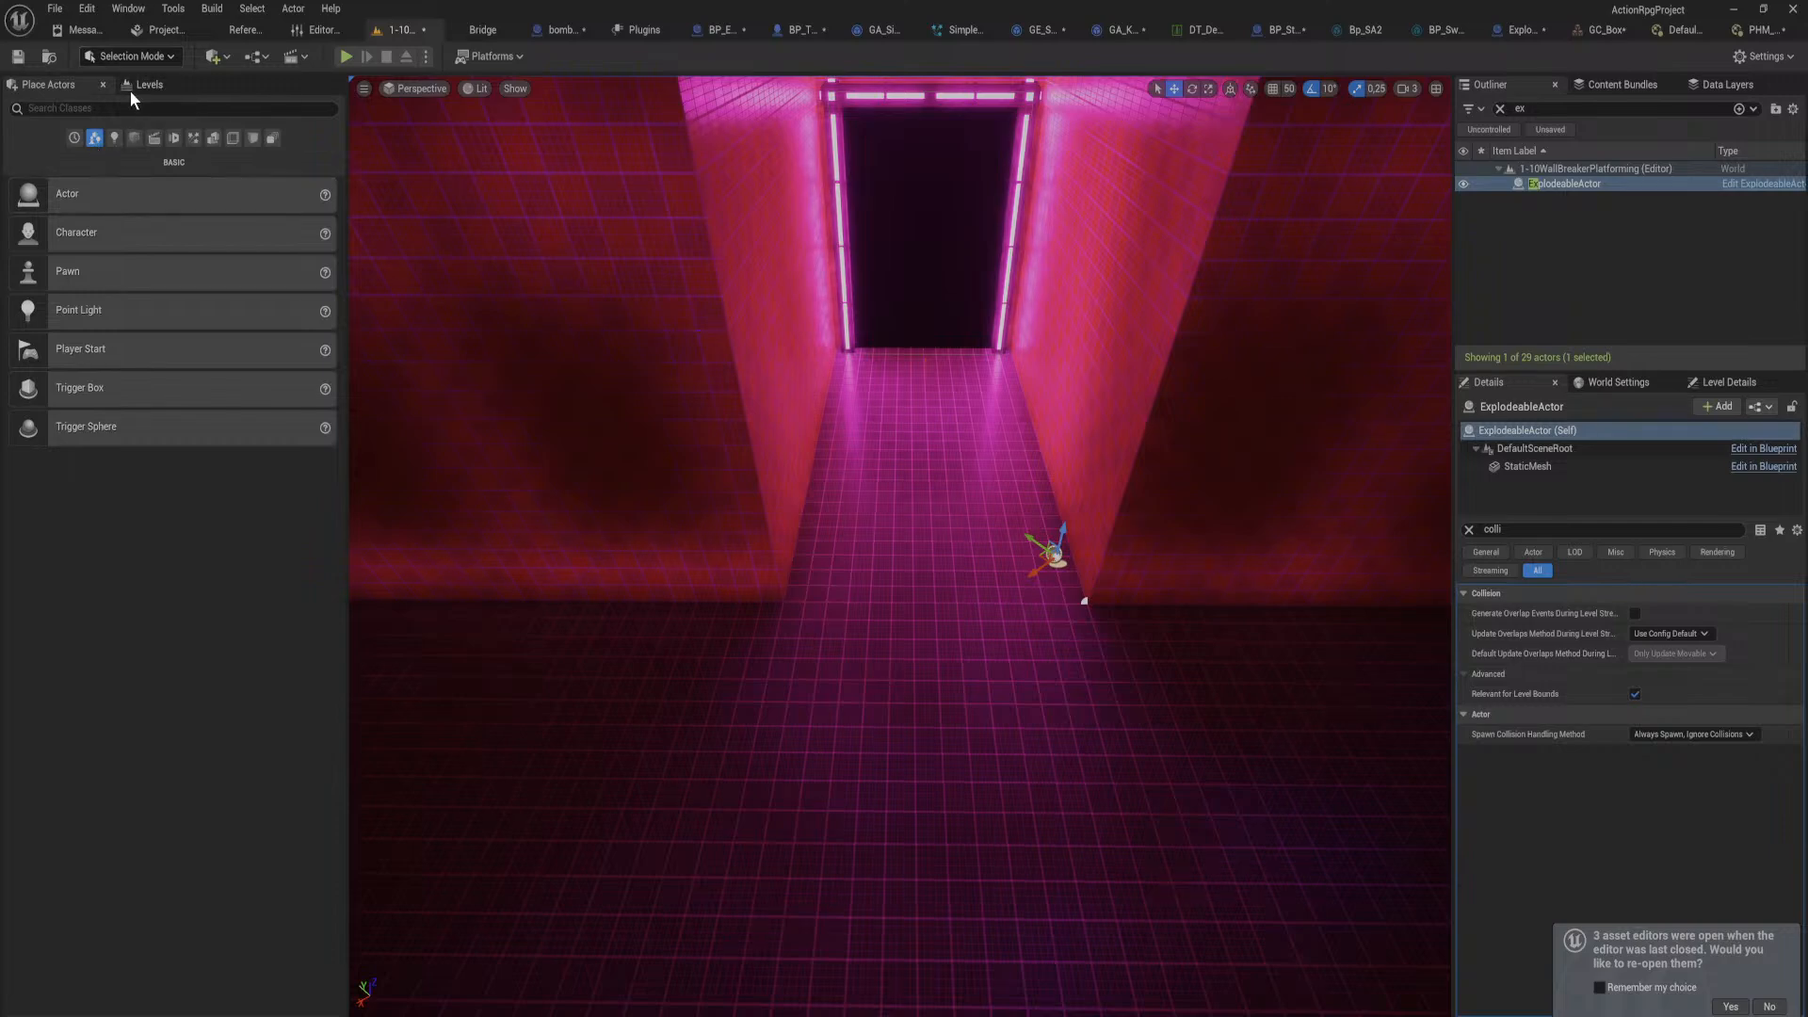
click(136, 55)
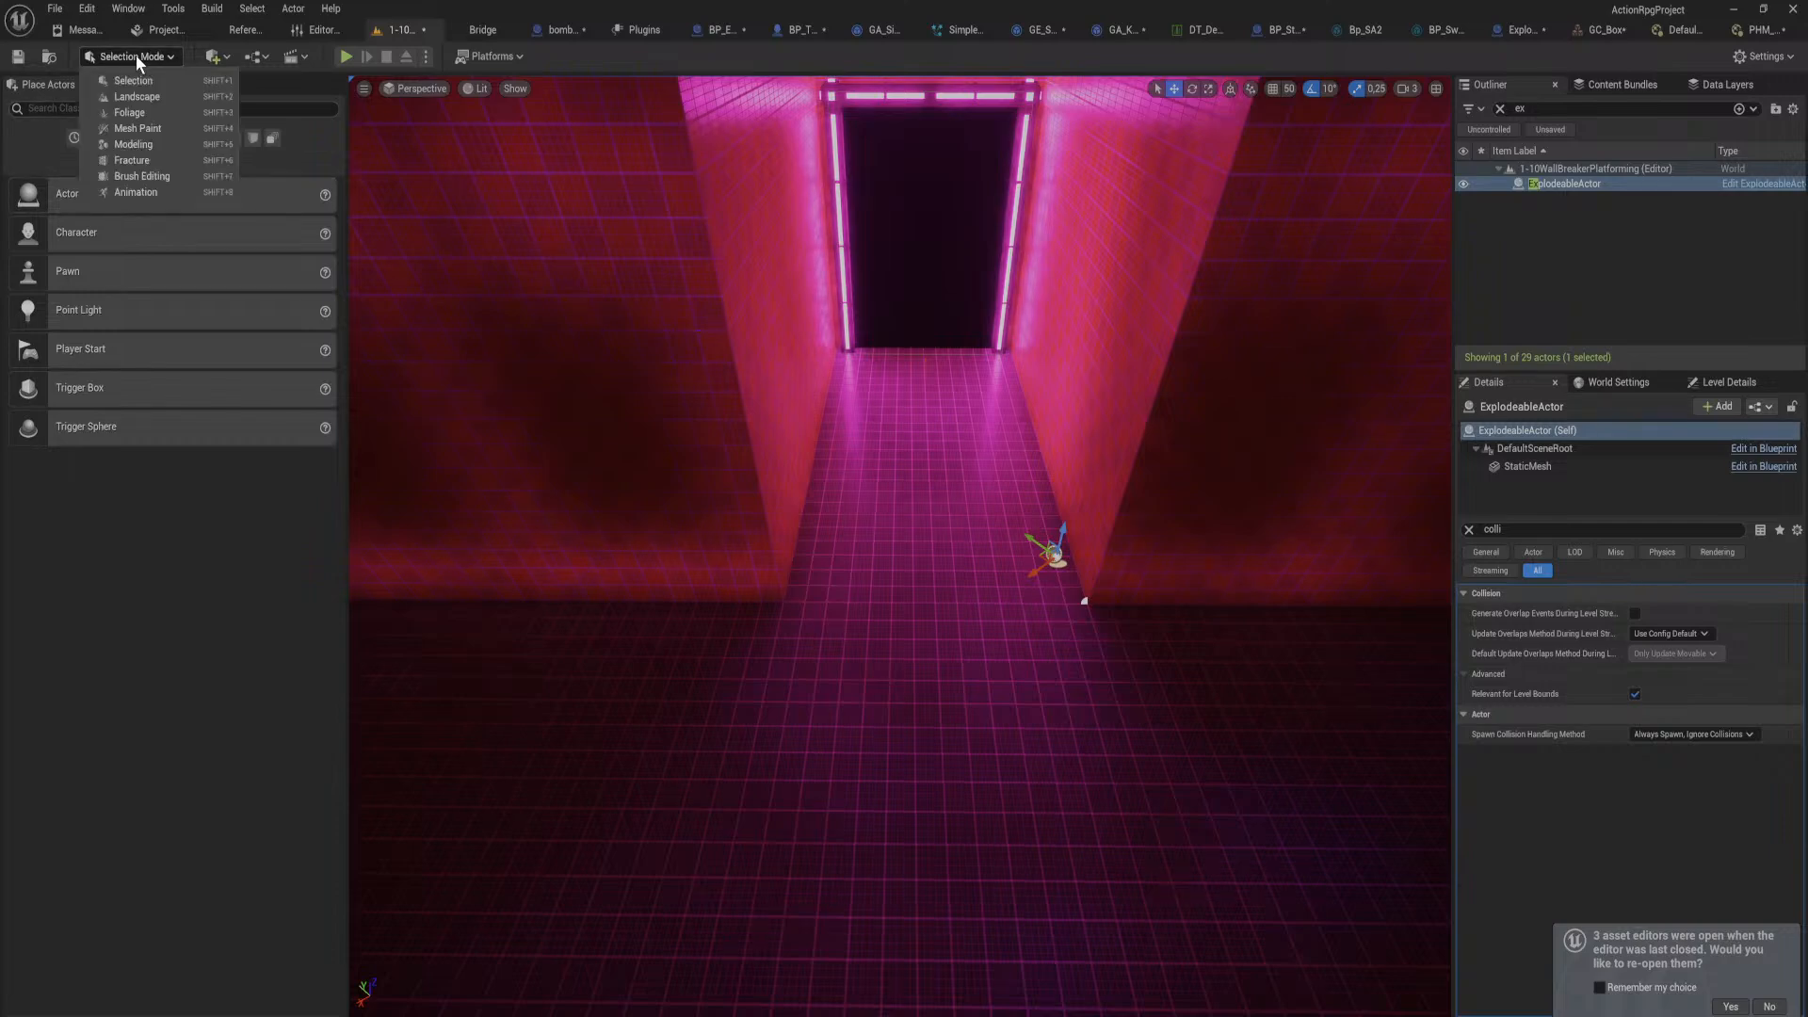
click(149, 146)
click(111, 377)
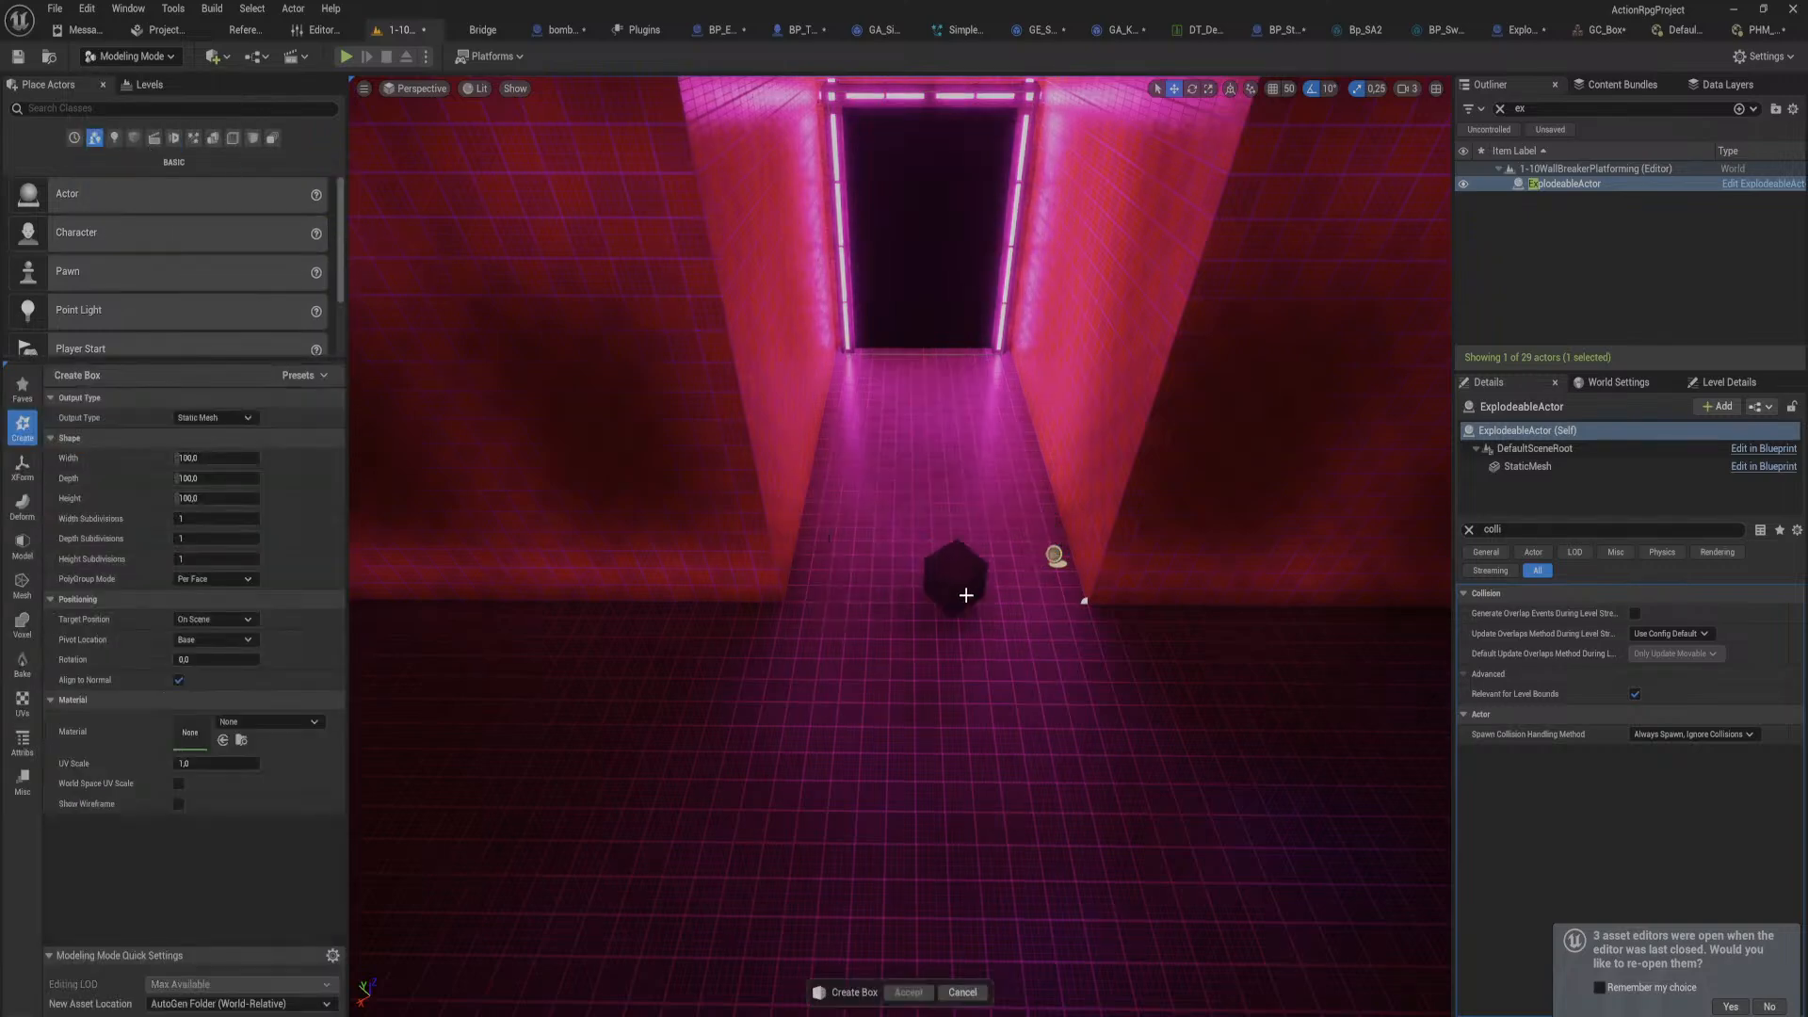
click(1114, 589)
drag(1113, 594, 1054, 576)
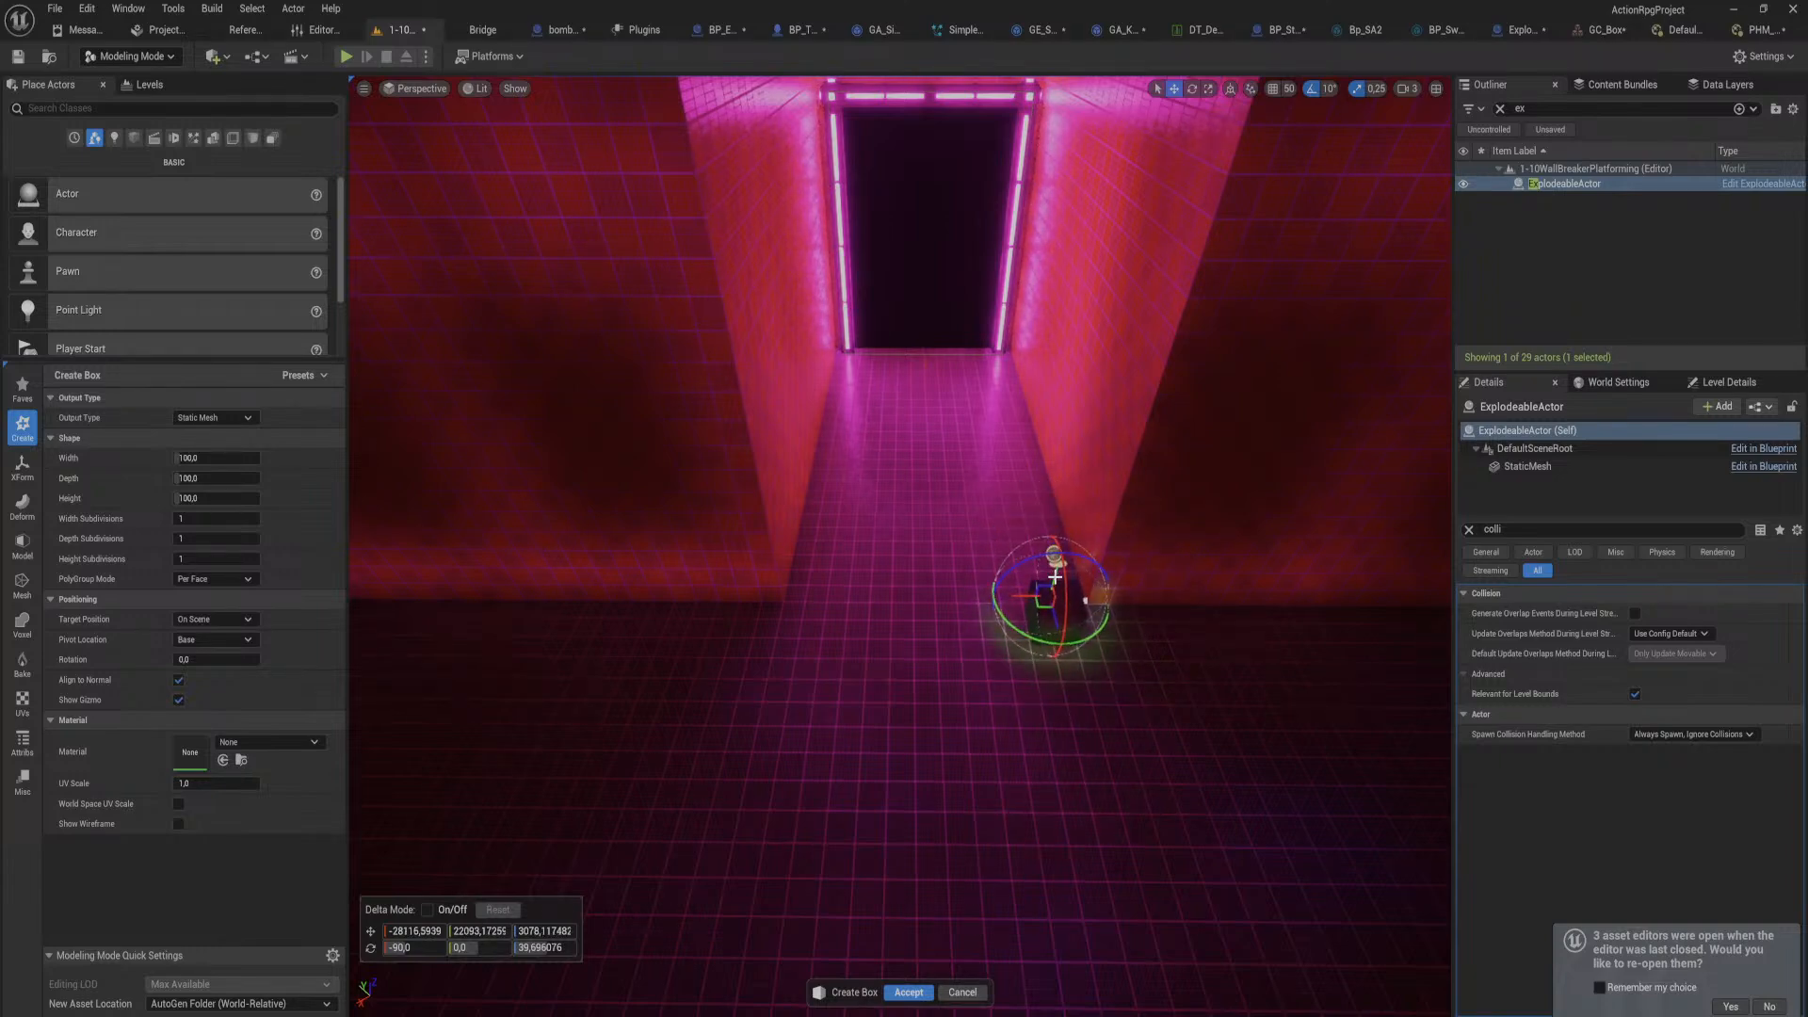
Step: Centre the box preview across the doorway and set its width to 2000 and its depth to about 702
mouse_move(200, 460)
mouse_down()
mouse_move(260, 460)
mouse_move(226, 478)
mouse_up()
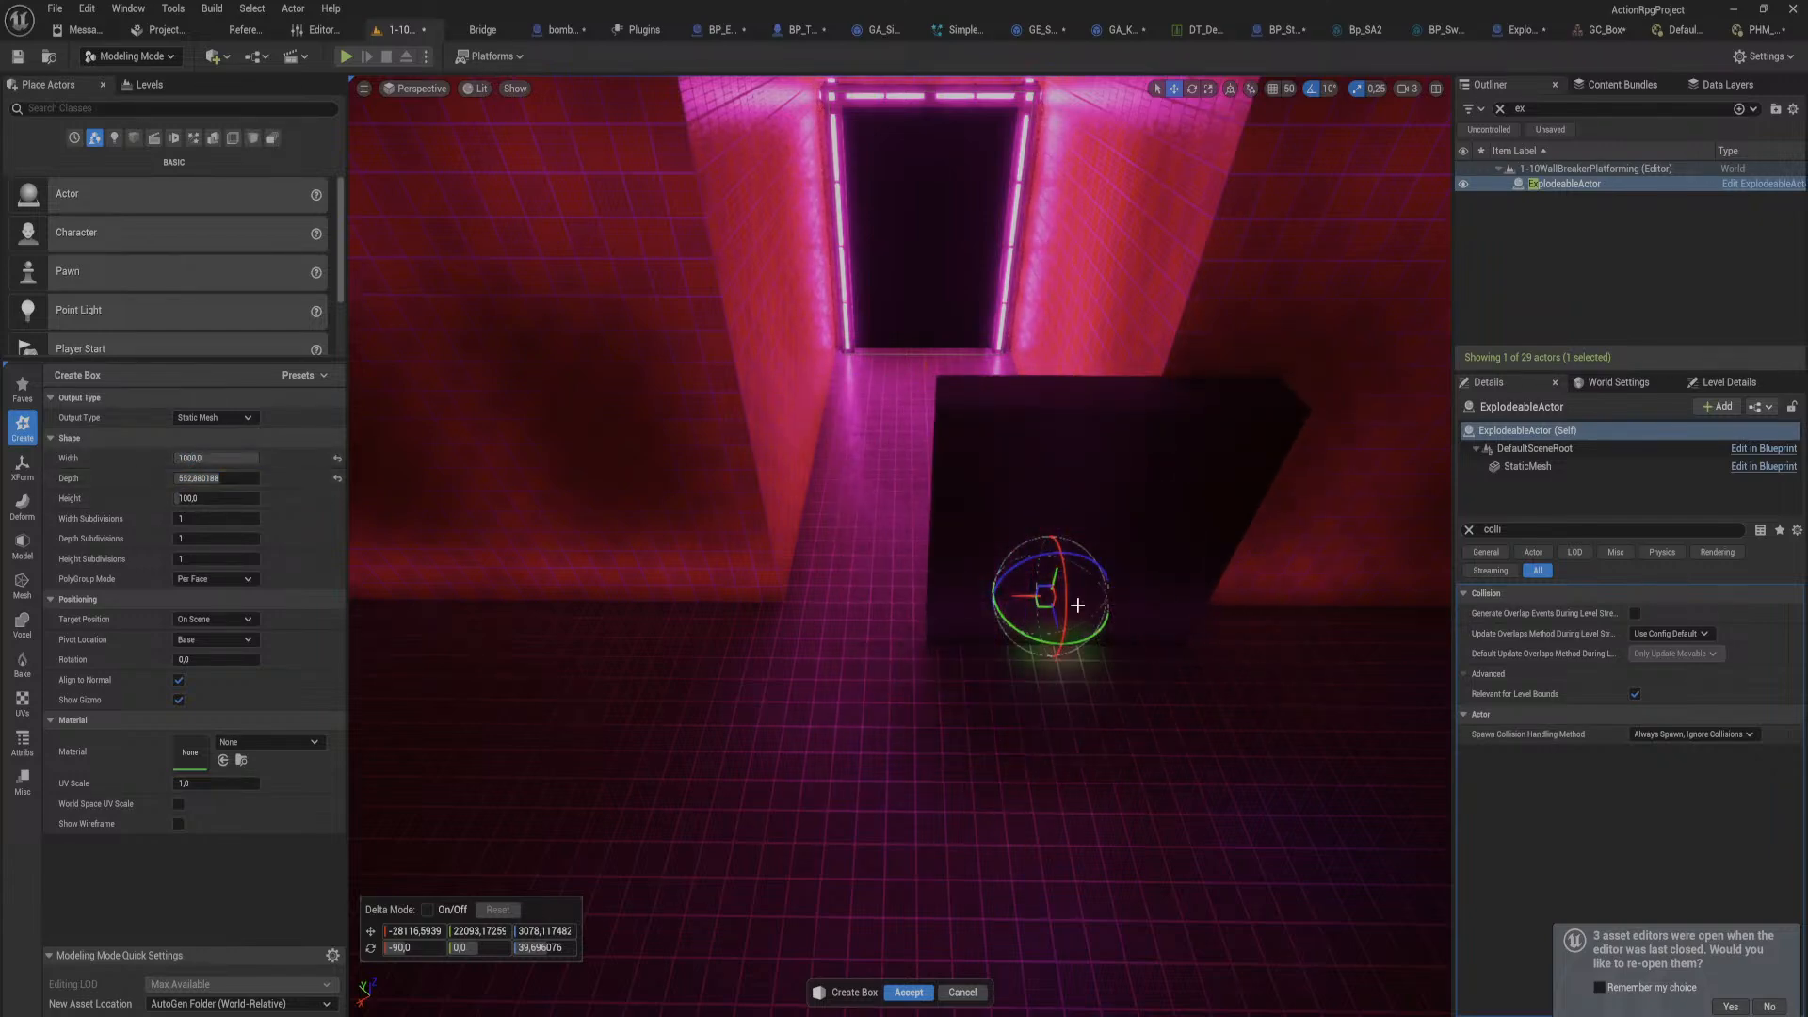
drag(1022, 595, 908, 595)
drag(212, 479, 233, 478)
click(216, 457)
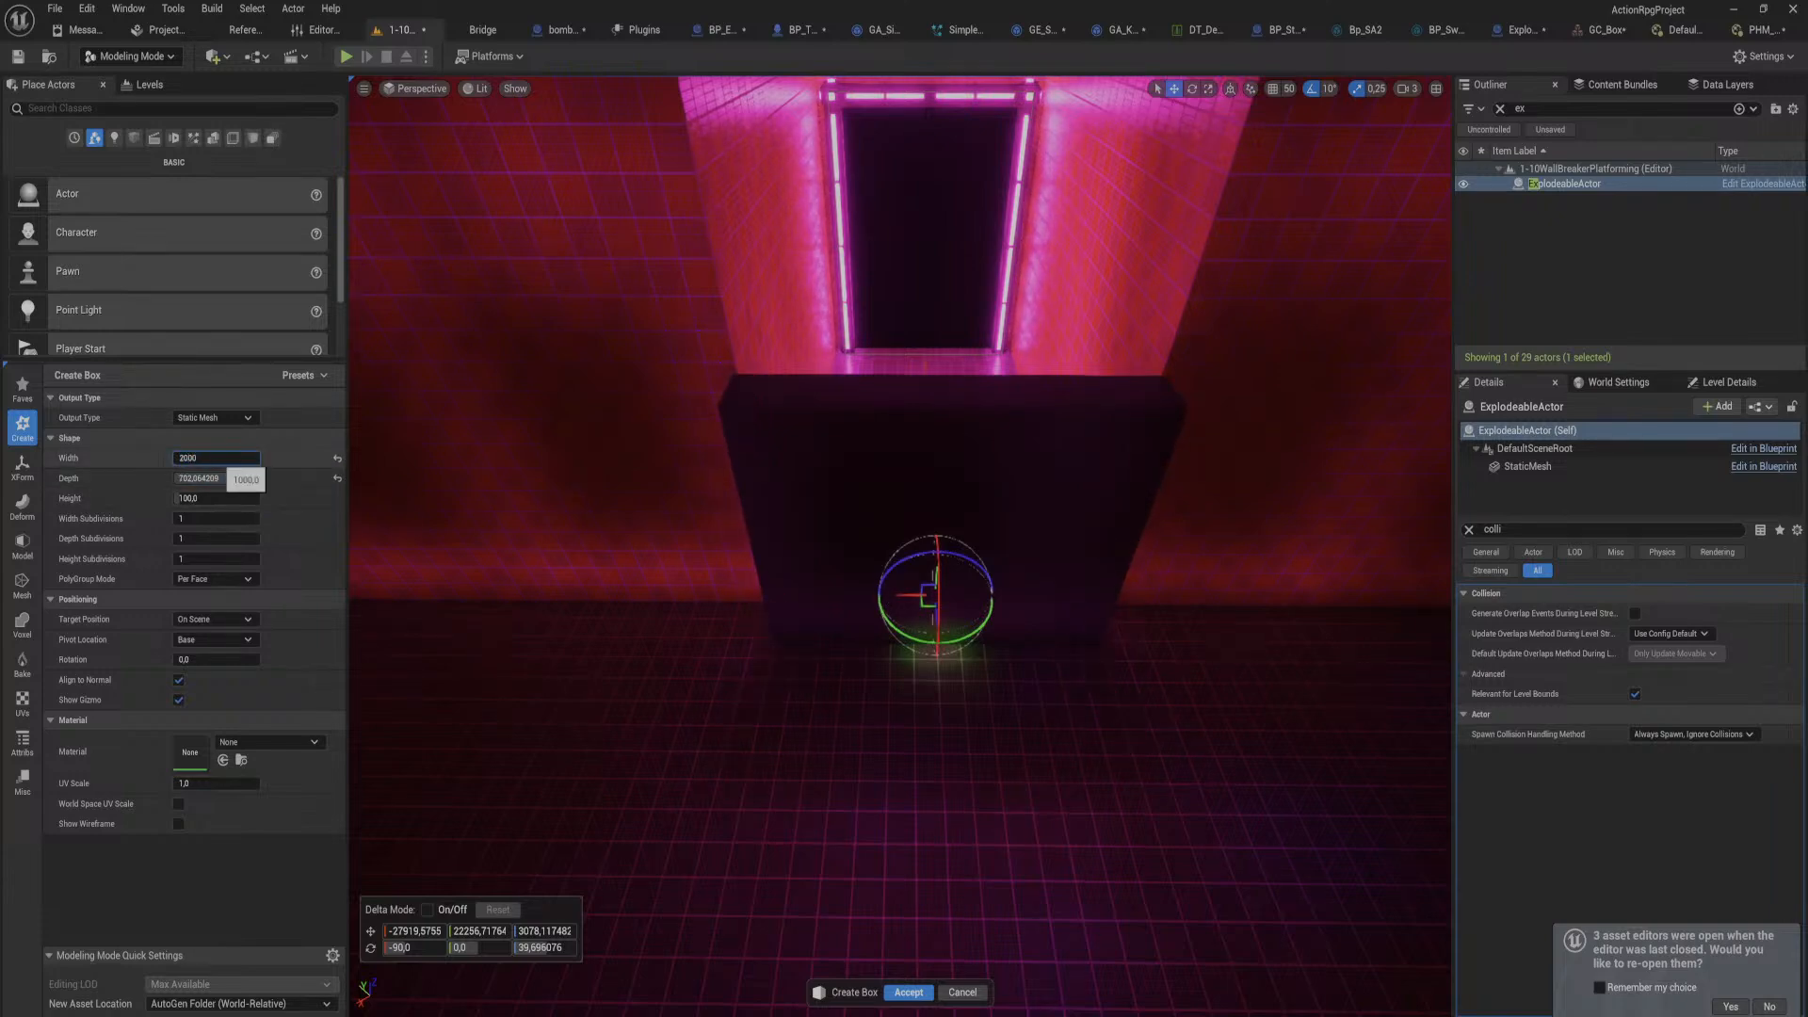
key(Return)
Step: Try creating the doorway box with a width of 1900, and undo its creation
right_drag(900, 546, 979, 565)
right_drag(922, 886, 922, 886)
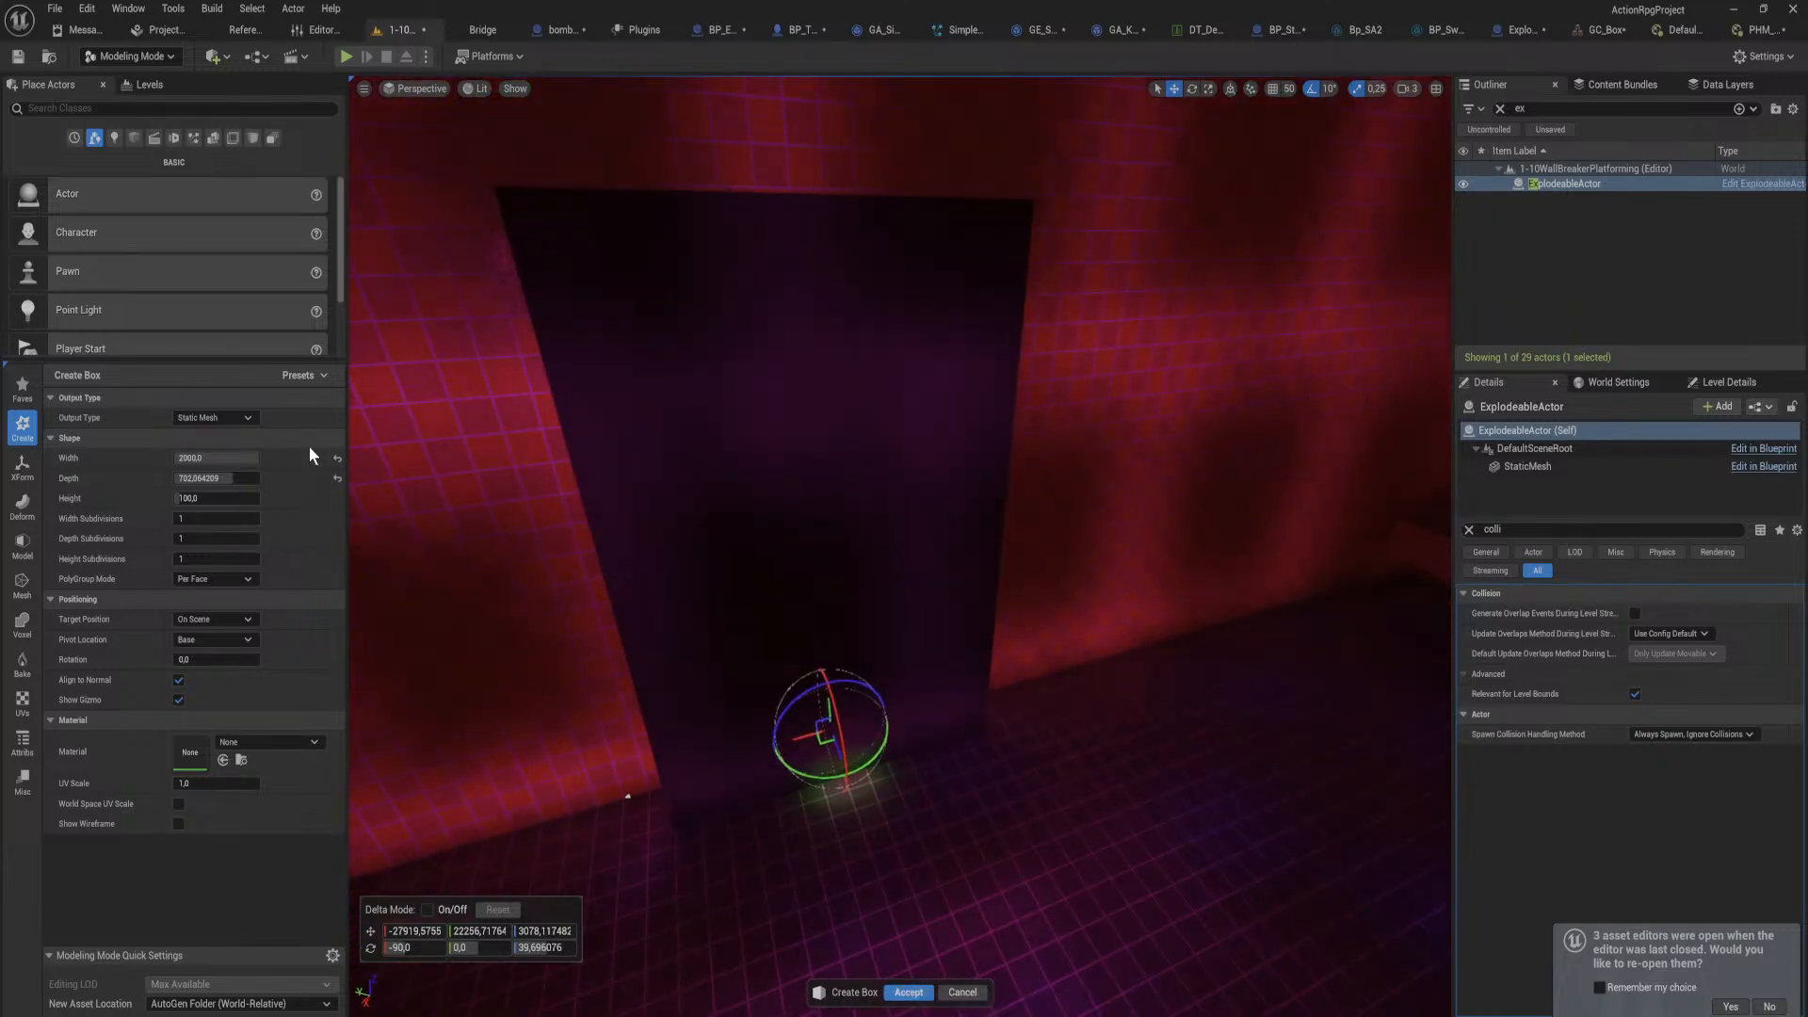
mouse_move(253, 458)
mouse_down()
mouse_move(218, 458)
mouse_move(260, 458)
mouse_up()
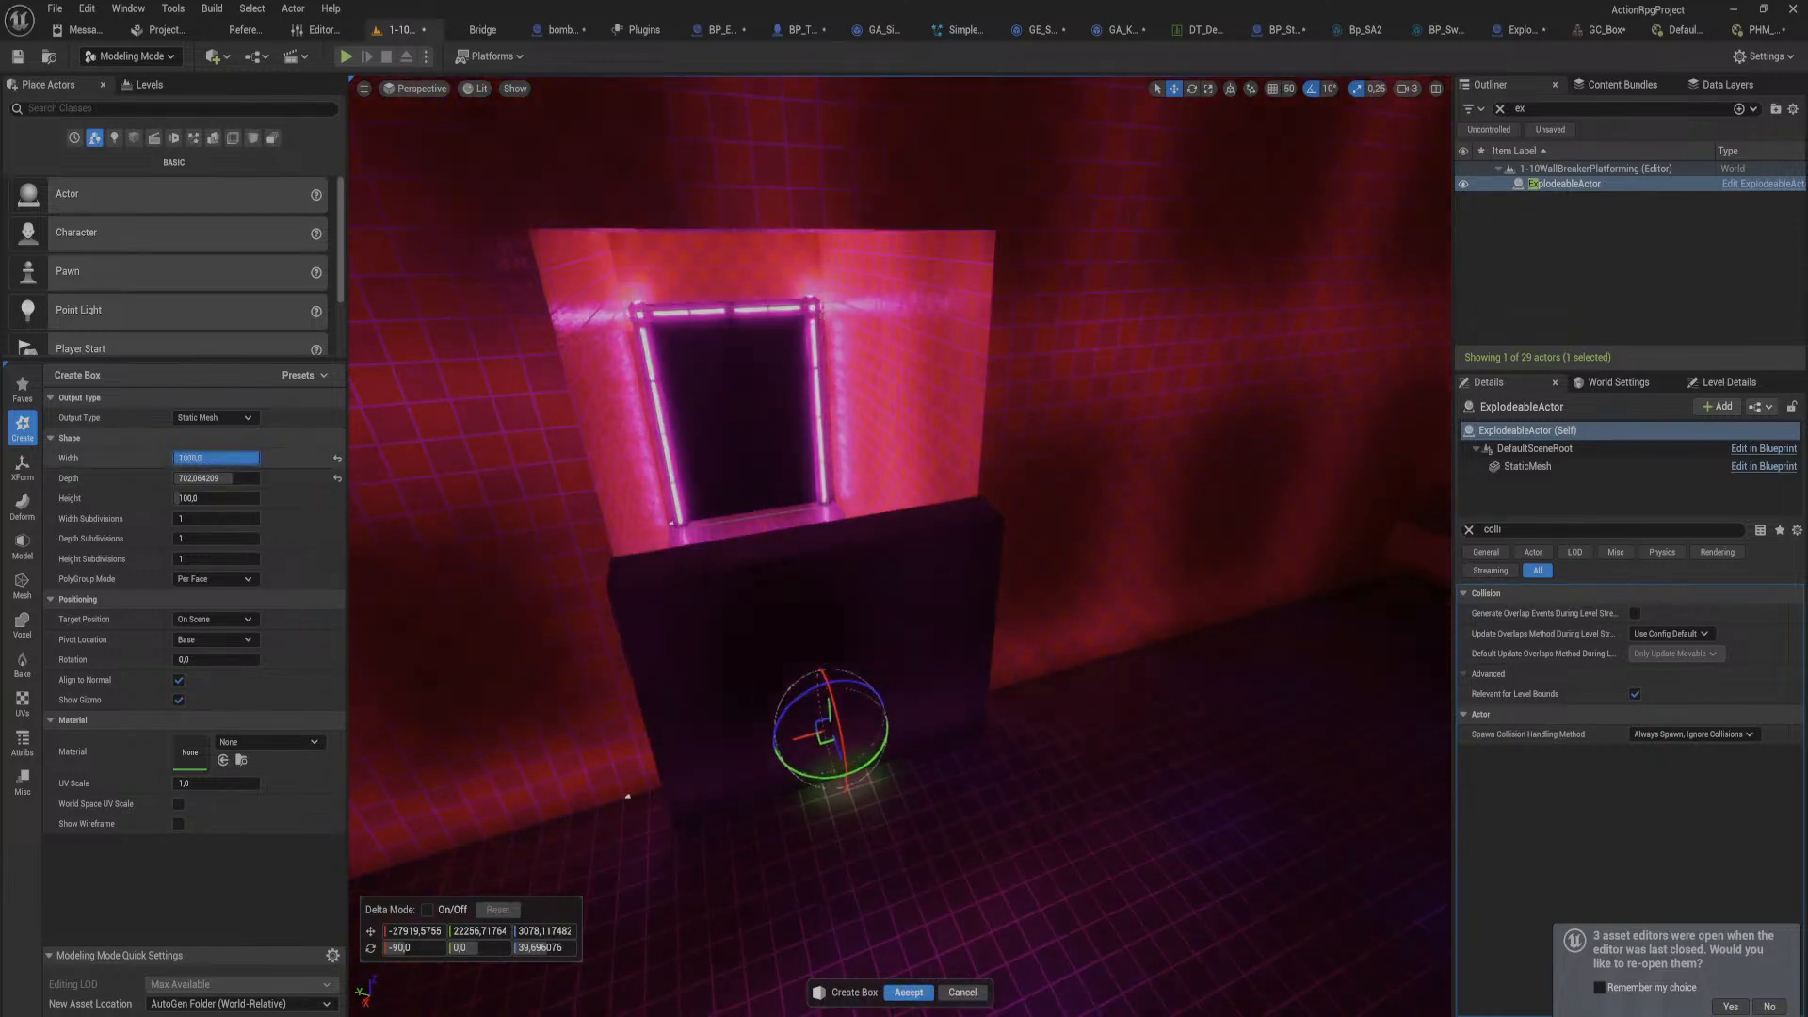
click(214, 458)
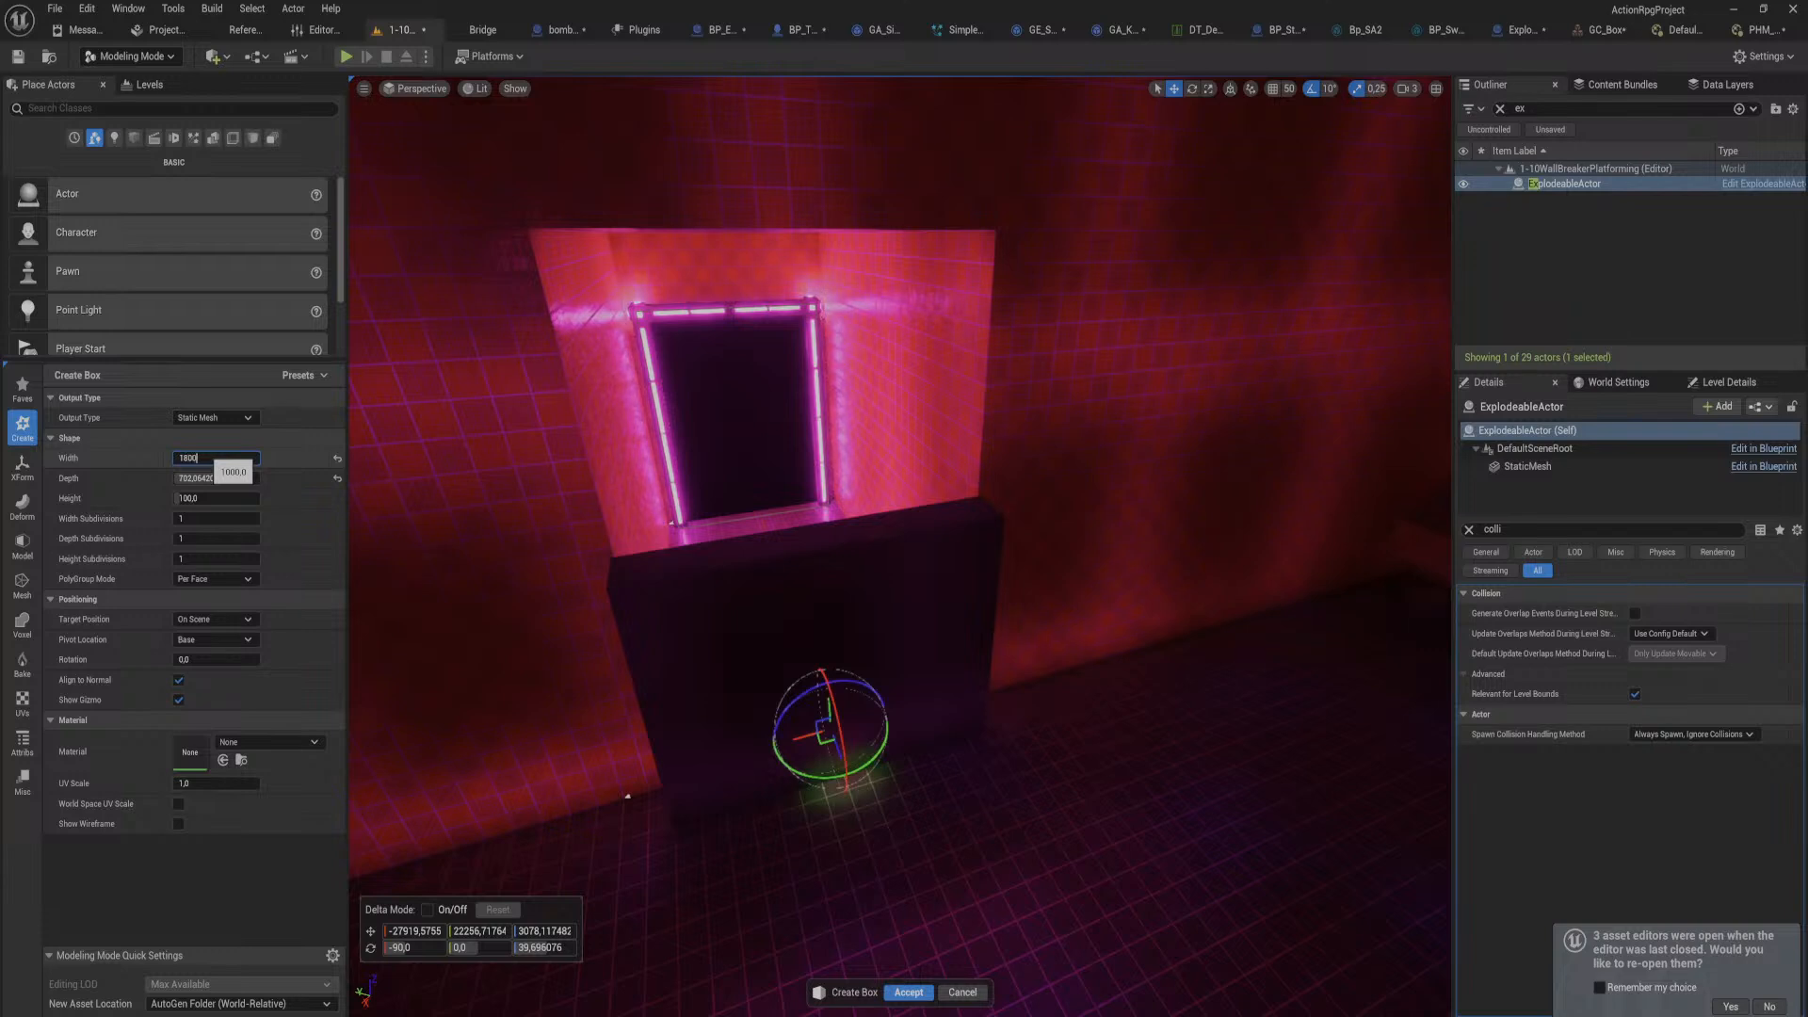
text(1800)
key(Return)
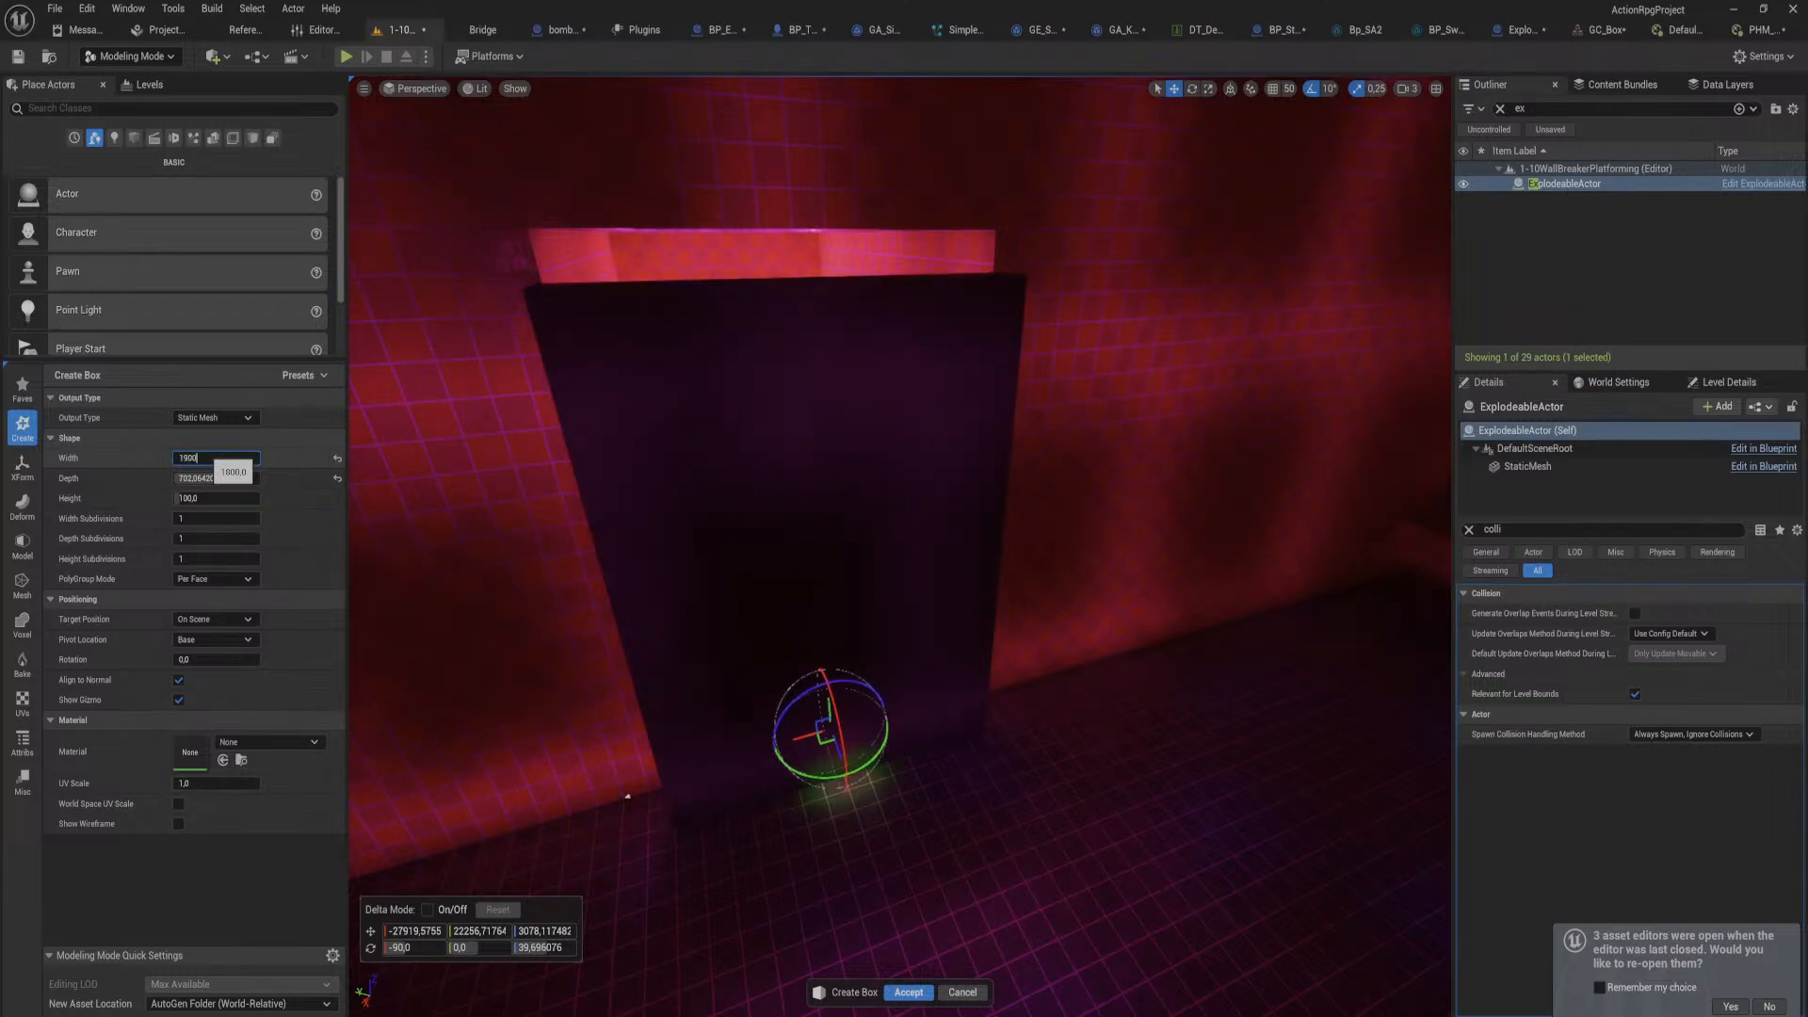
text(1900)
key(Return)
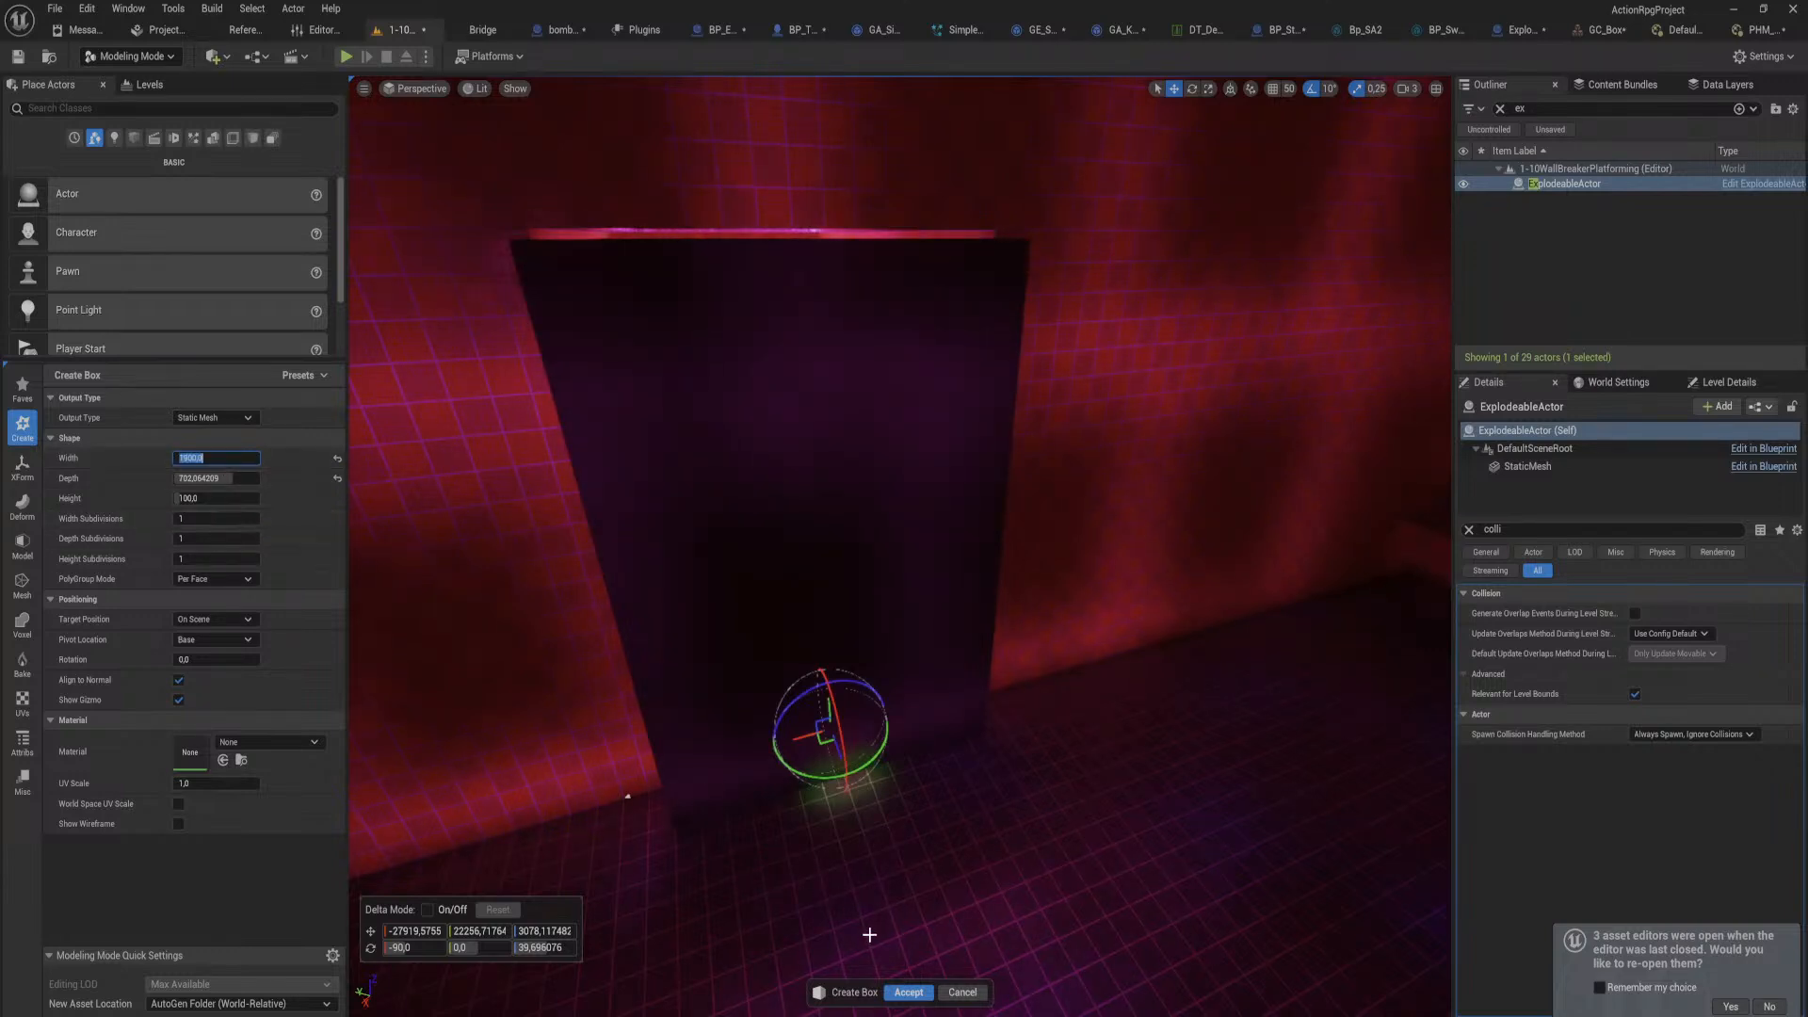
click(903, 992)
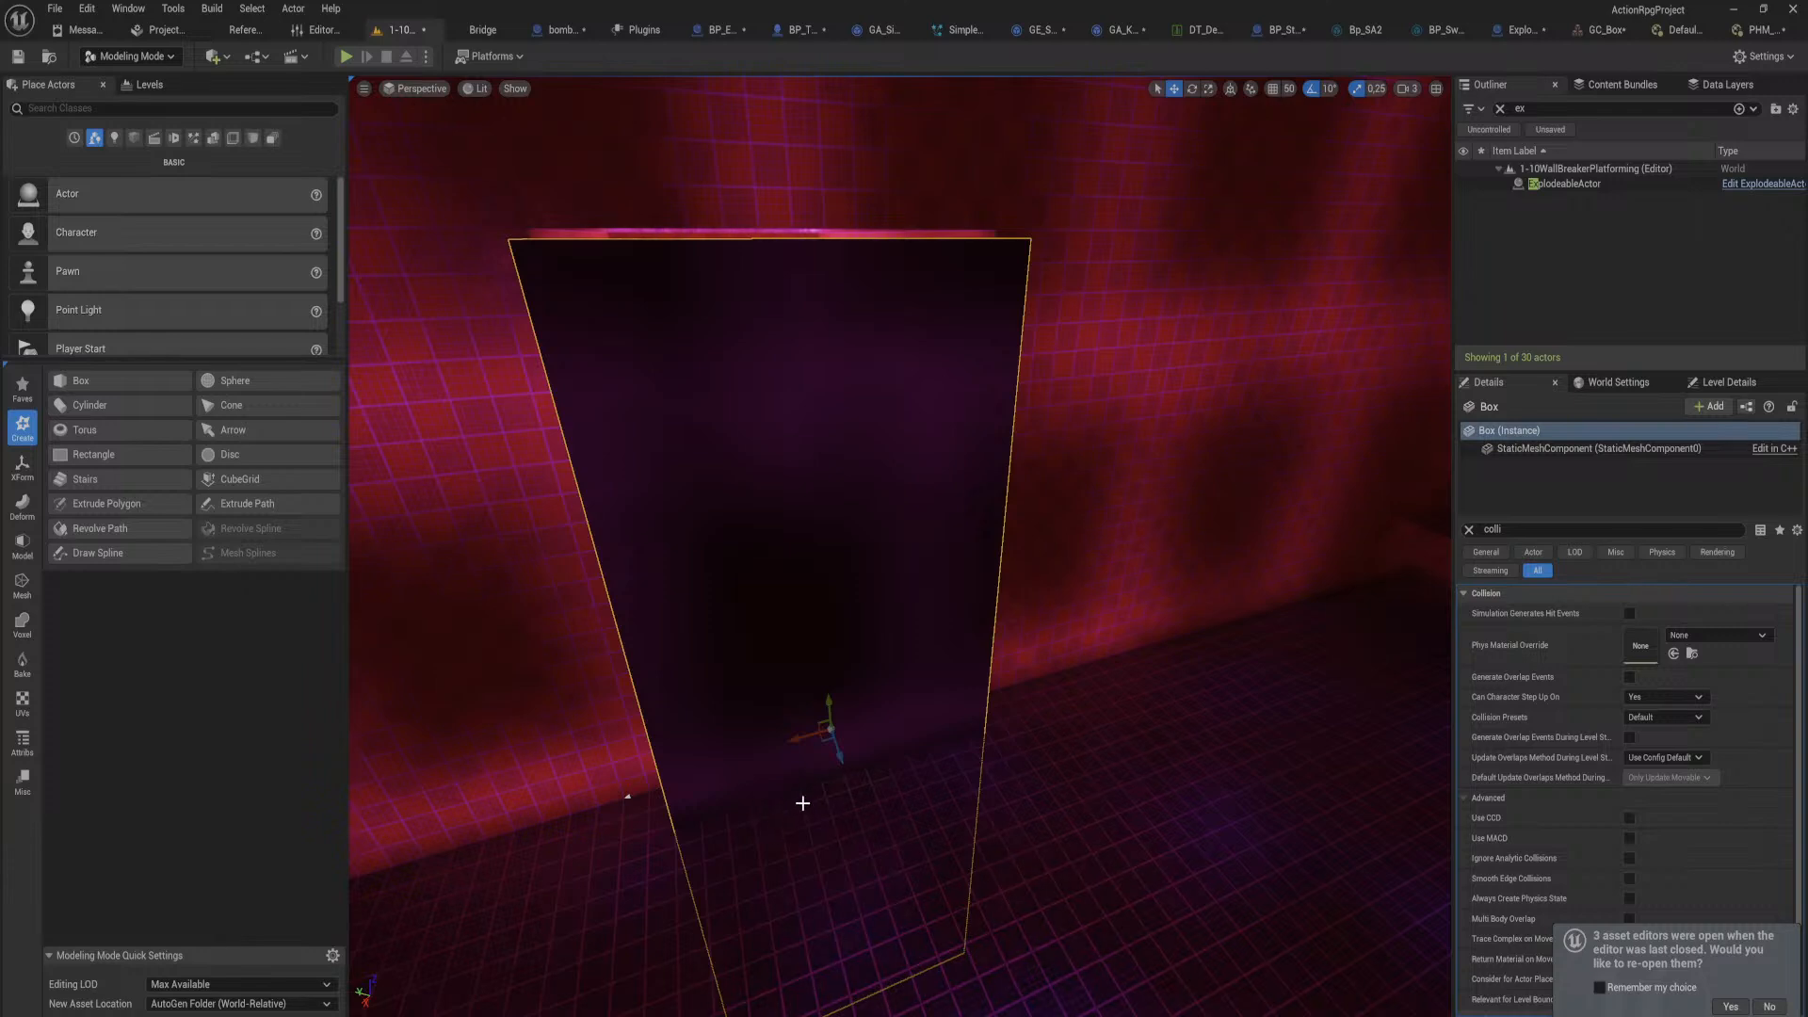
key(ctrl+z)
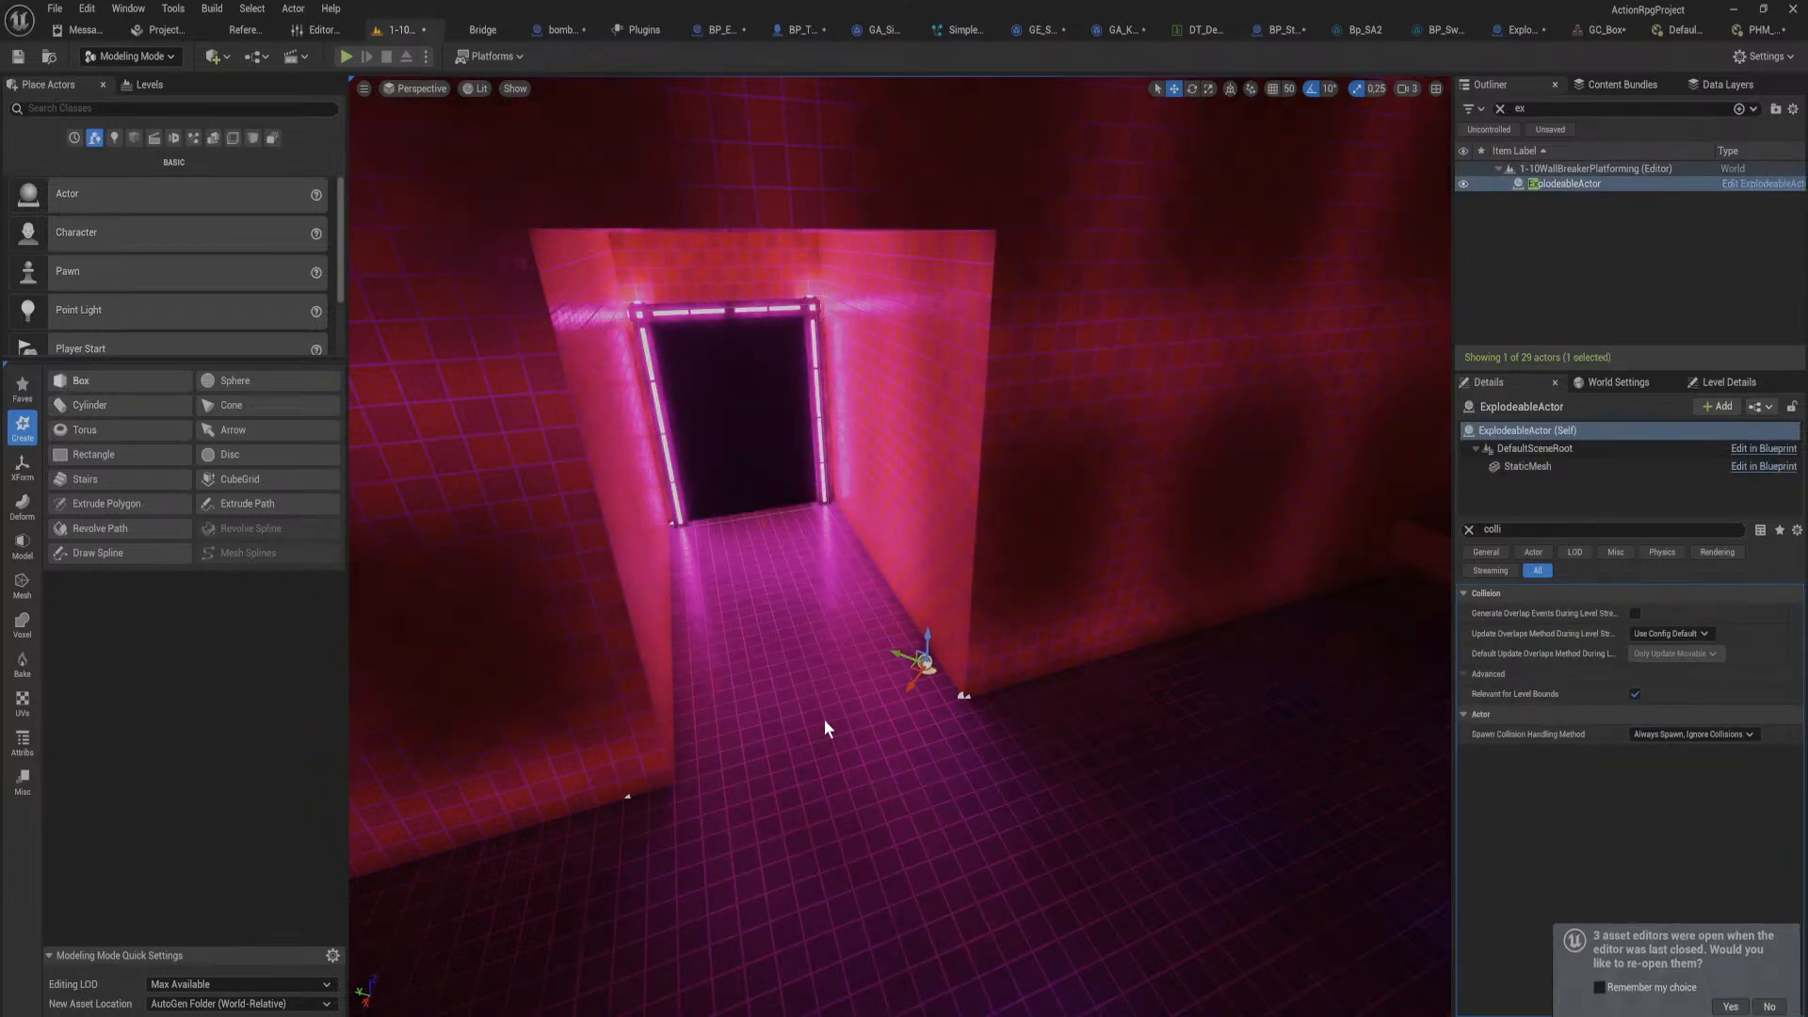
Step: Place a new box preview centred in the doorway and rotate it so its X rotation is 0
click(113, 381)
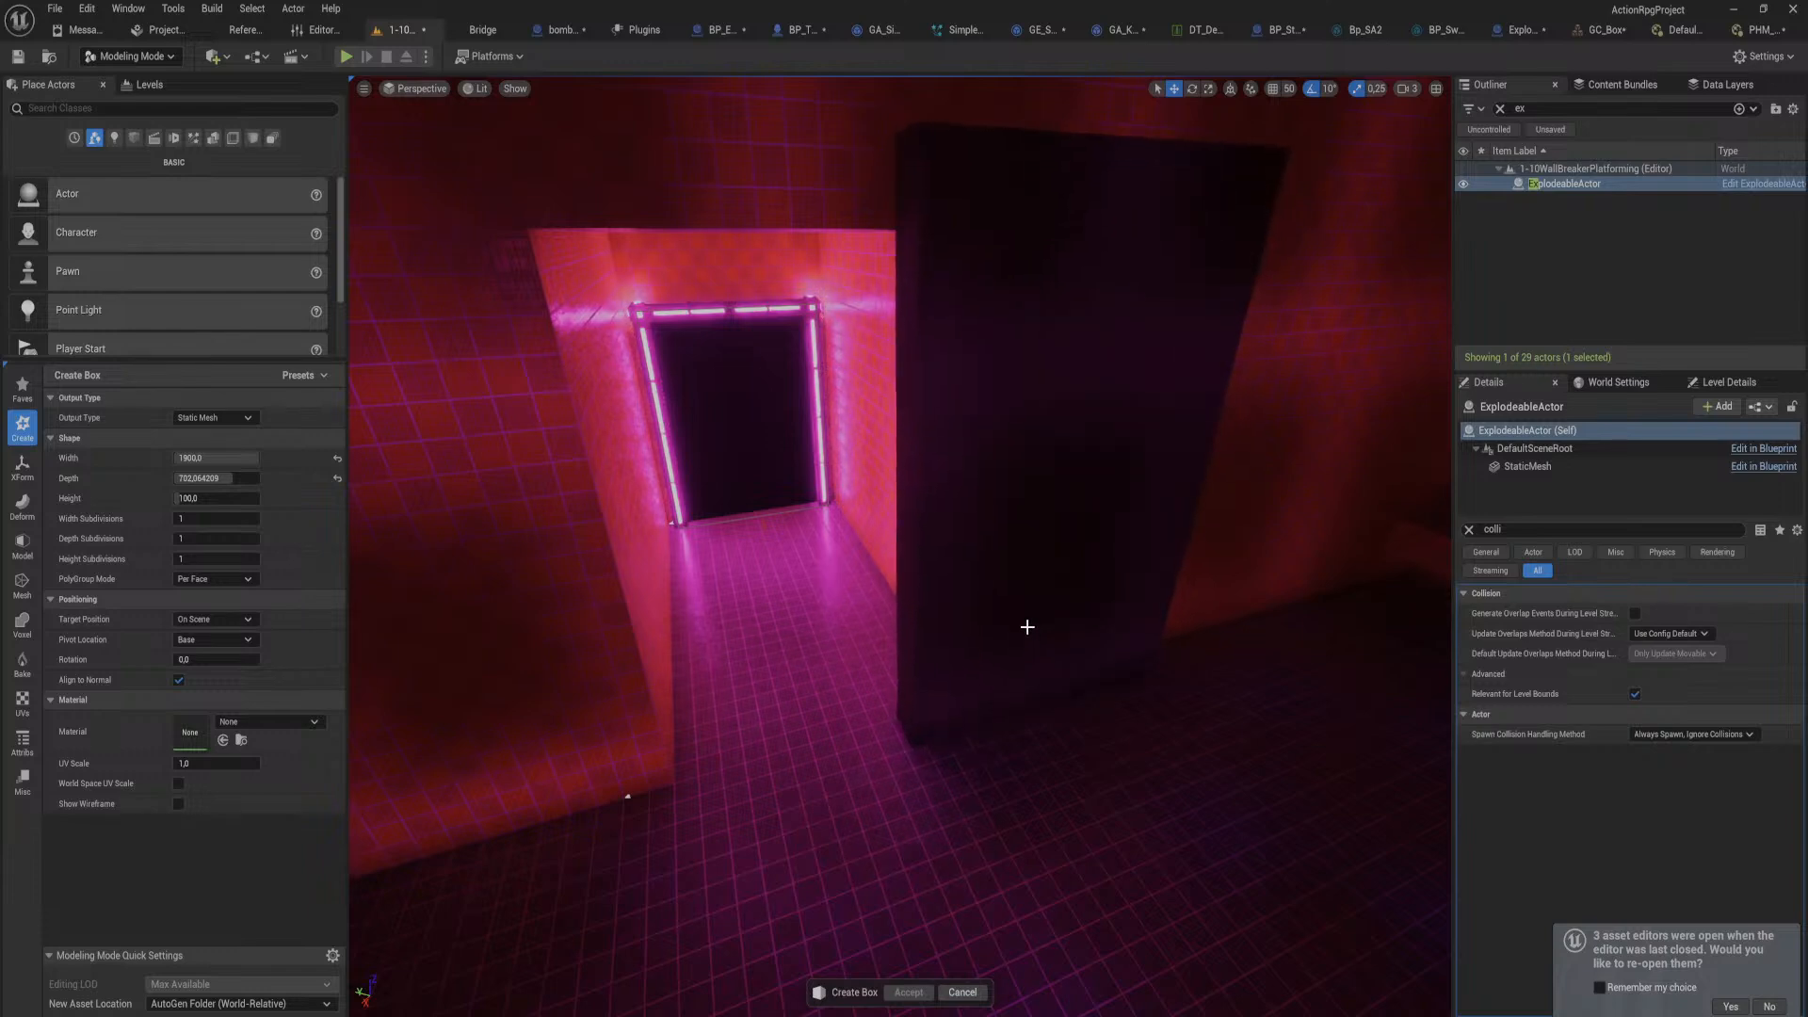
click(1026, 645)
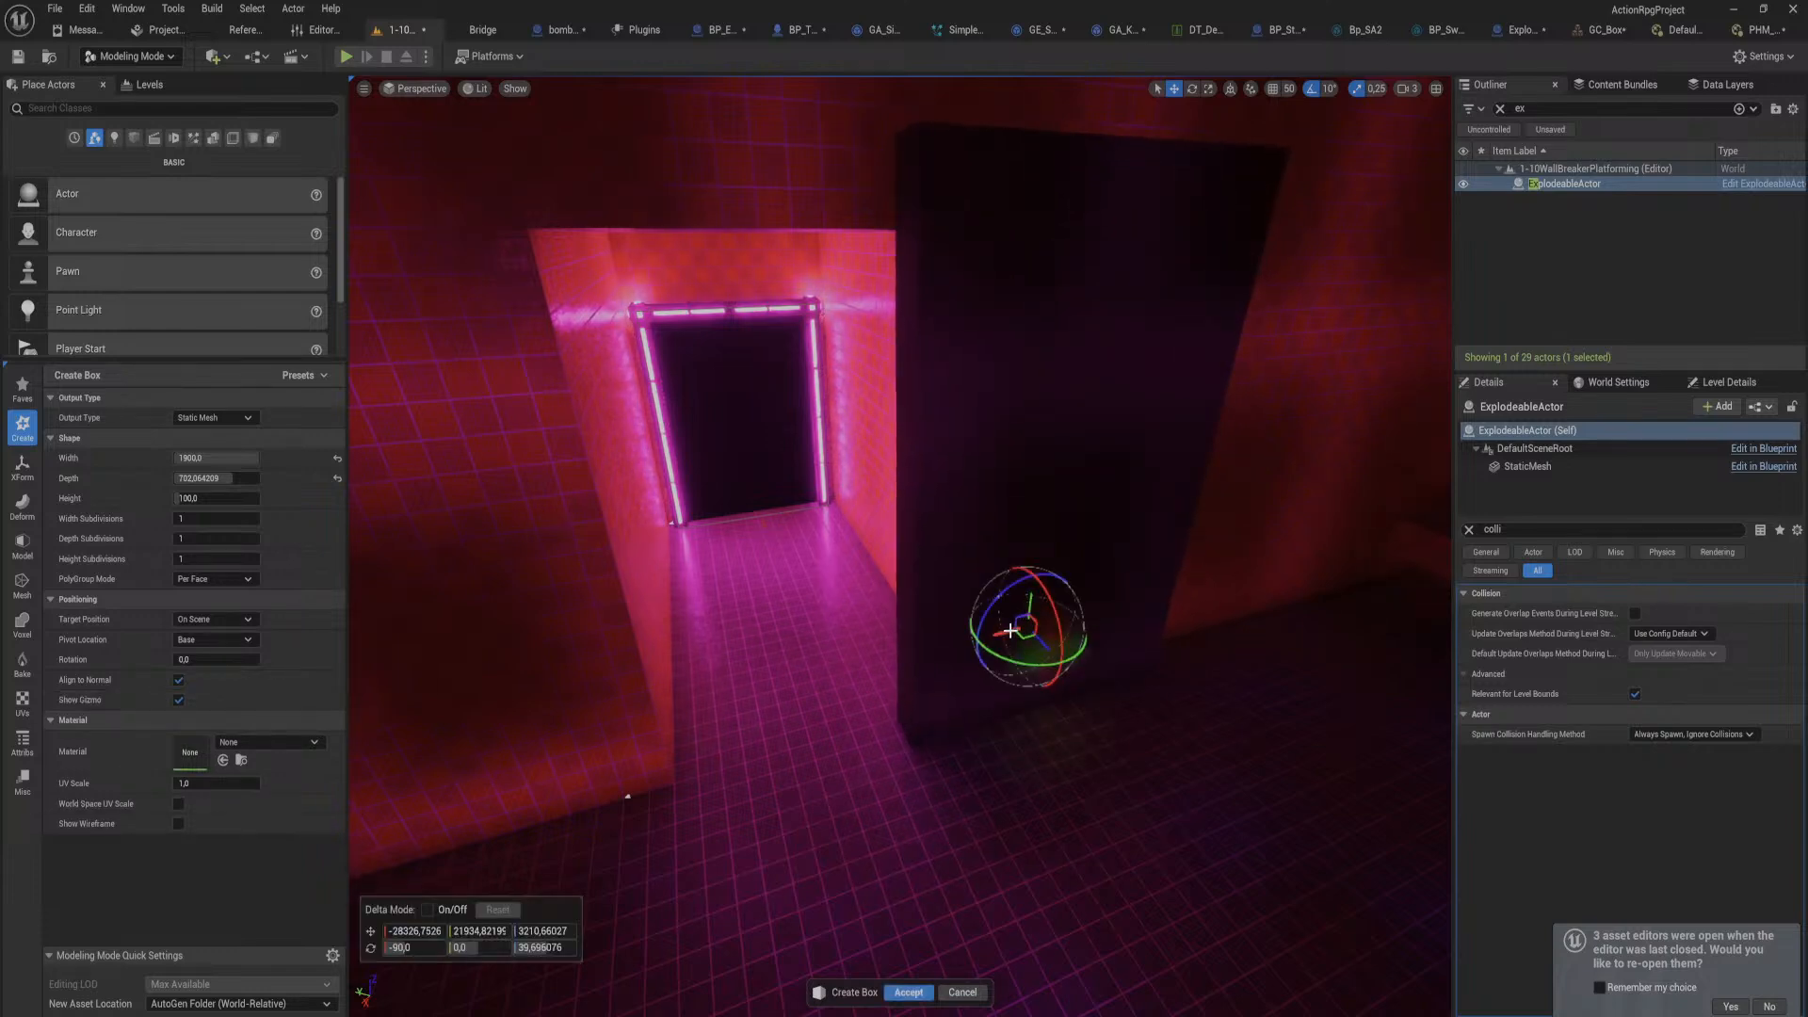
drag(1003, 634, 803, 667)
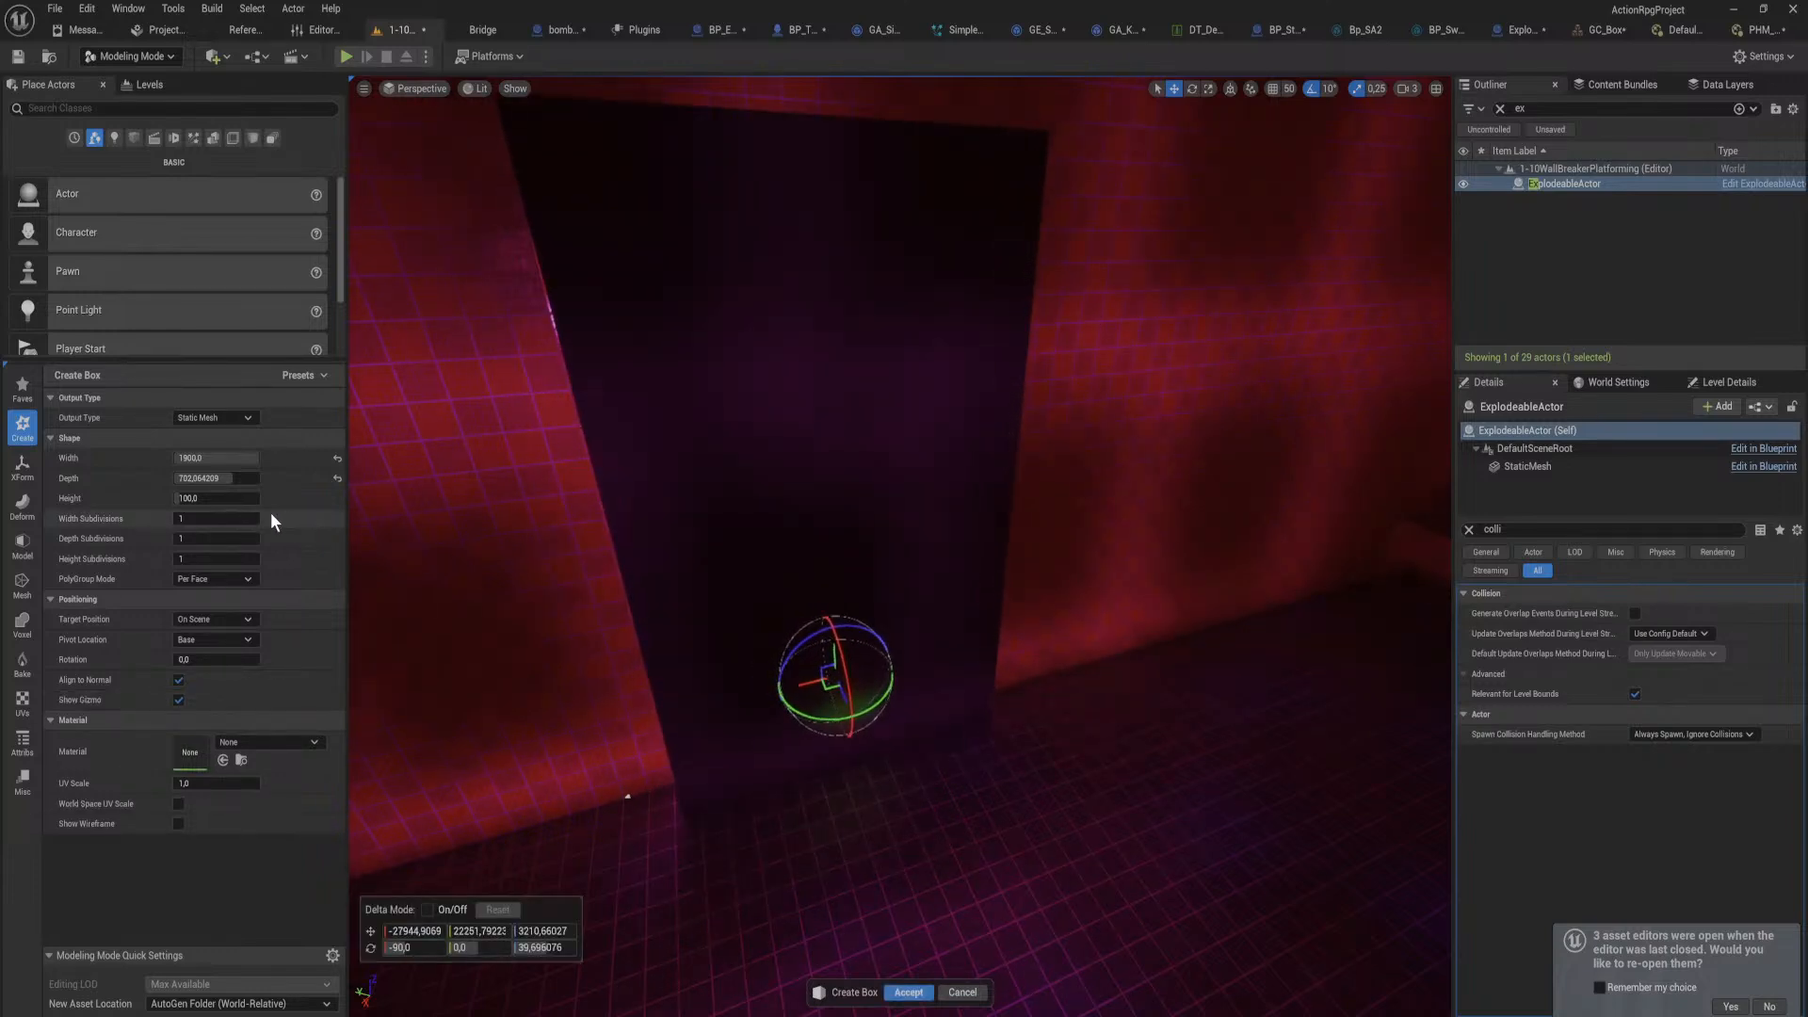
click(221, 459)
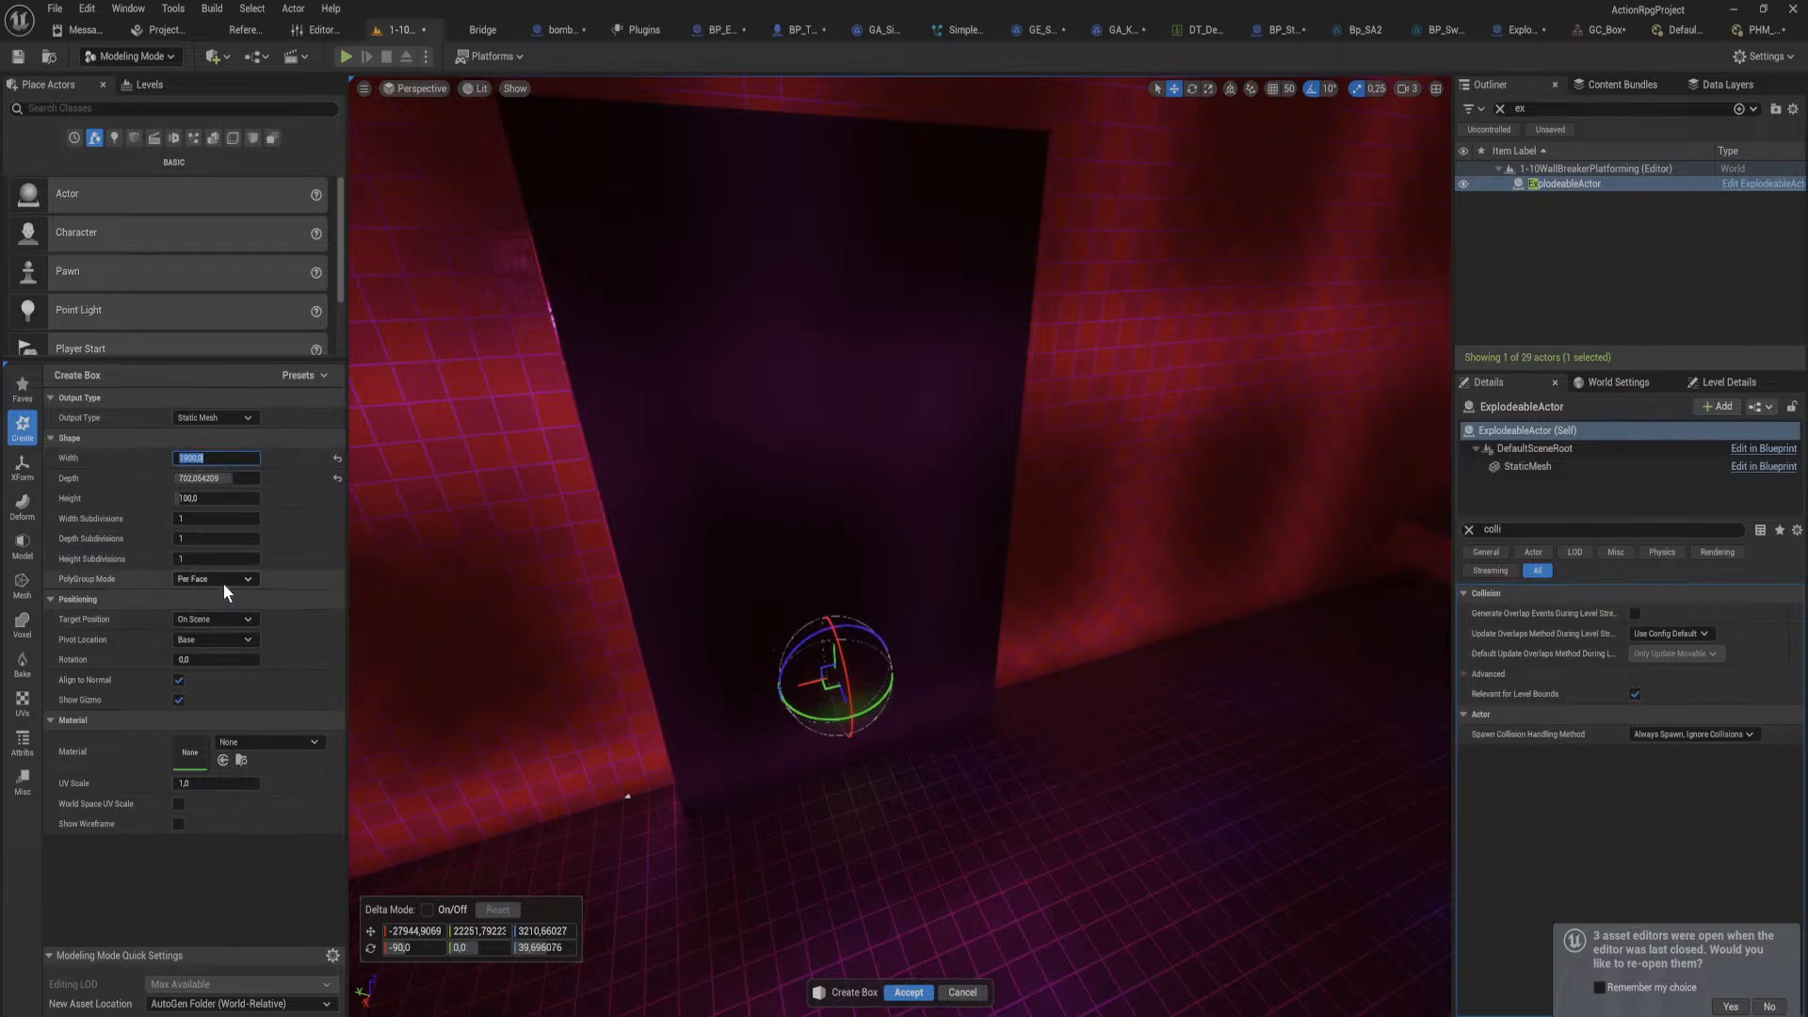
right_drag(659, 602, 699, 521)
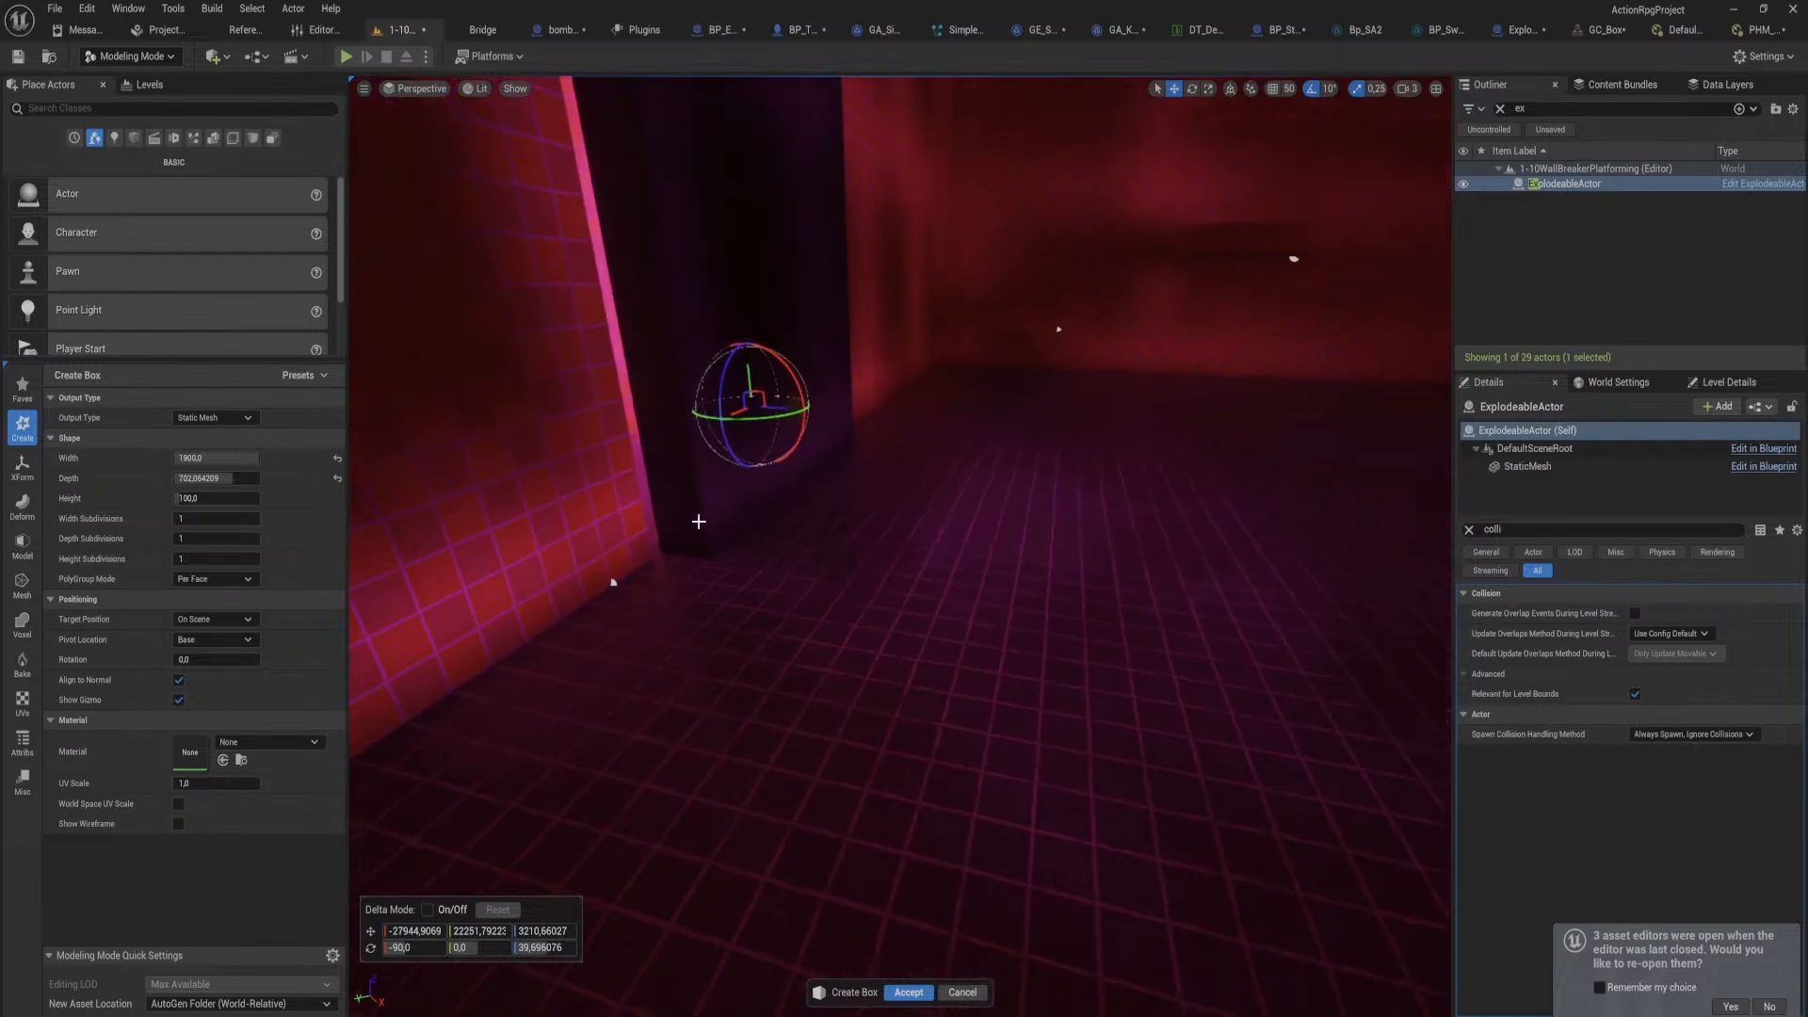
drag(774, 404, 705, 325)
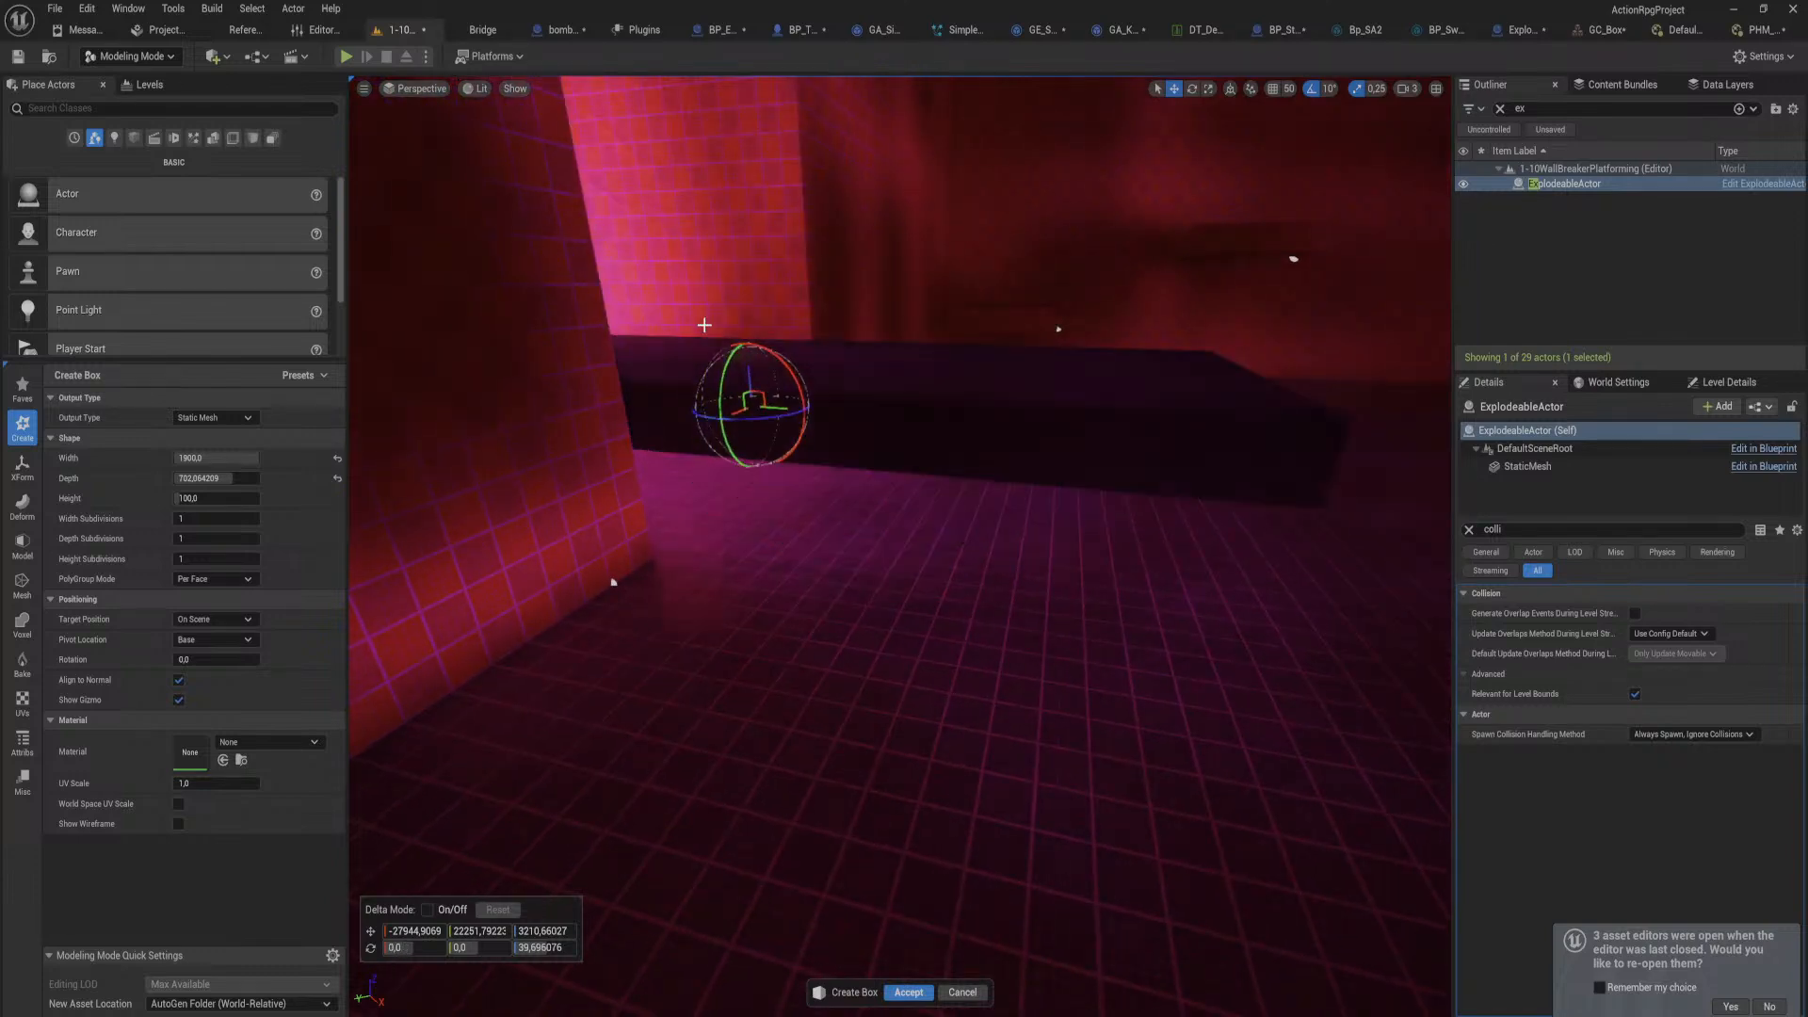
Step: Try heights of 800 and 900 for the rotated box preview
right_drag(846, 375, 517, 436)
click(221, 498)
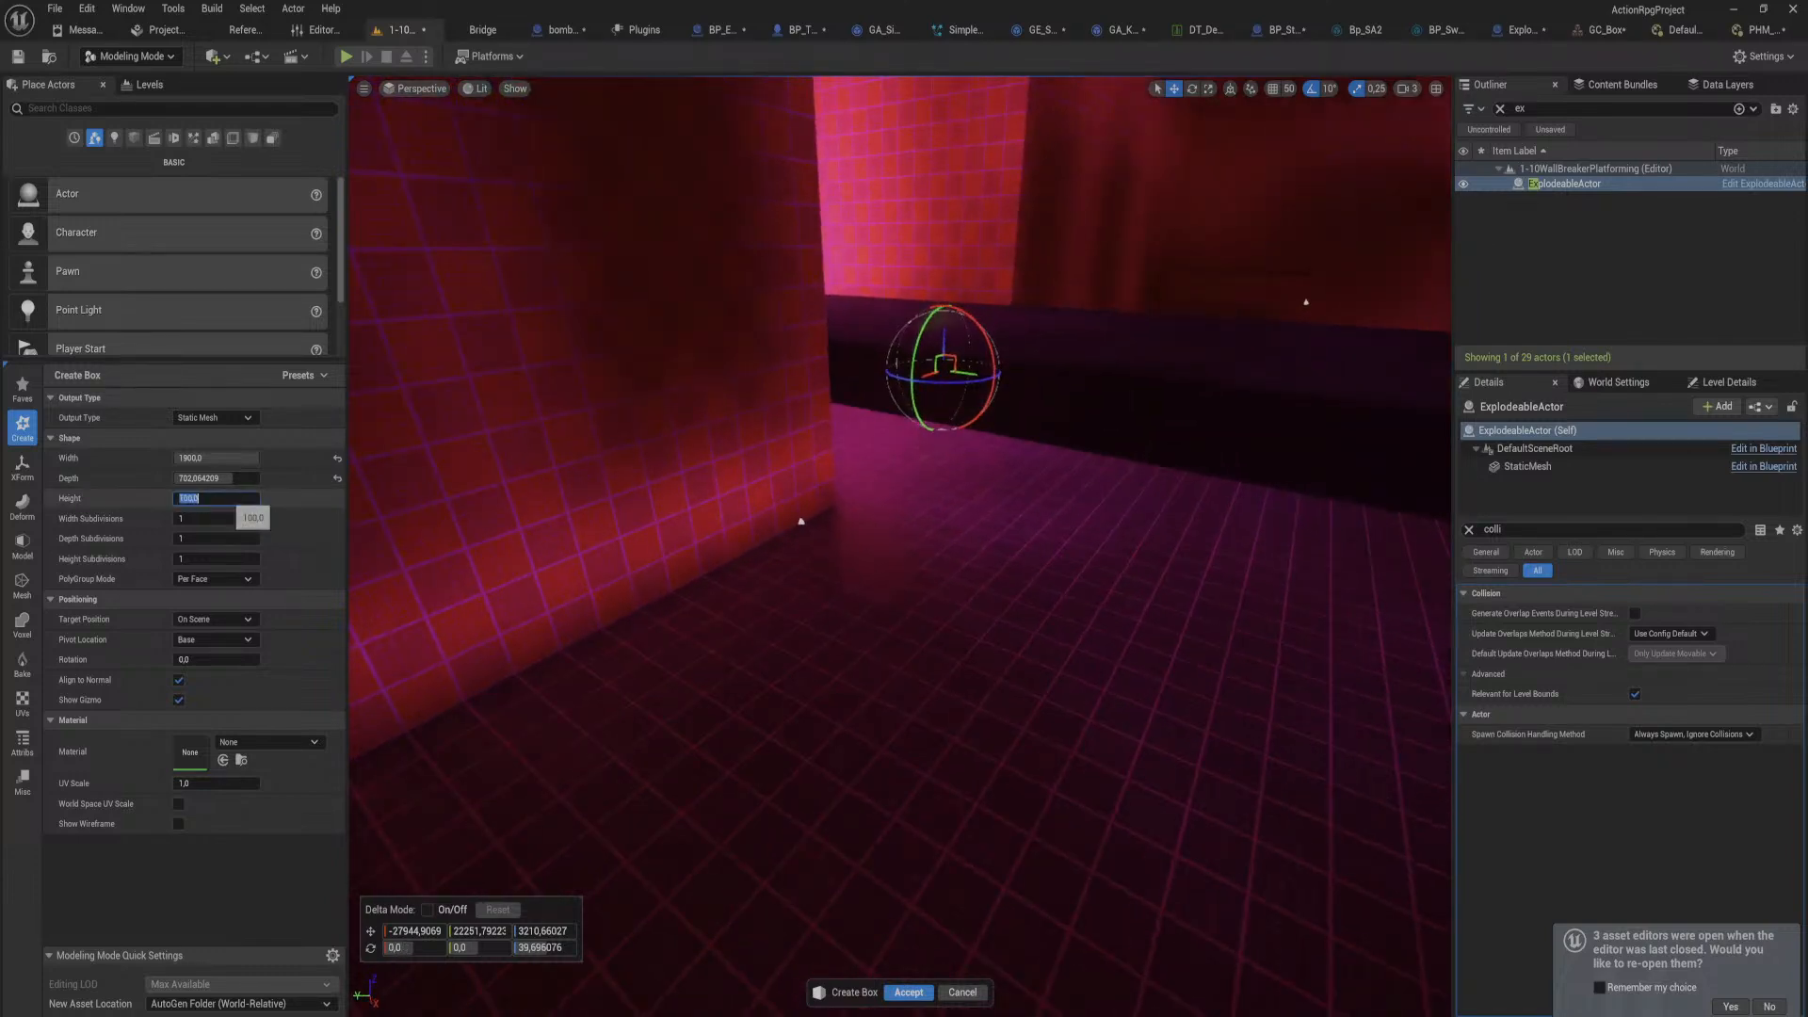
key(Return)
right_drag(900, 546, 970, 452)
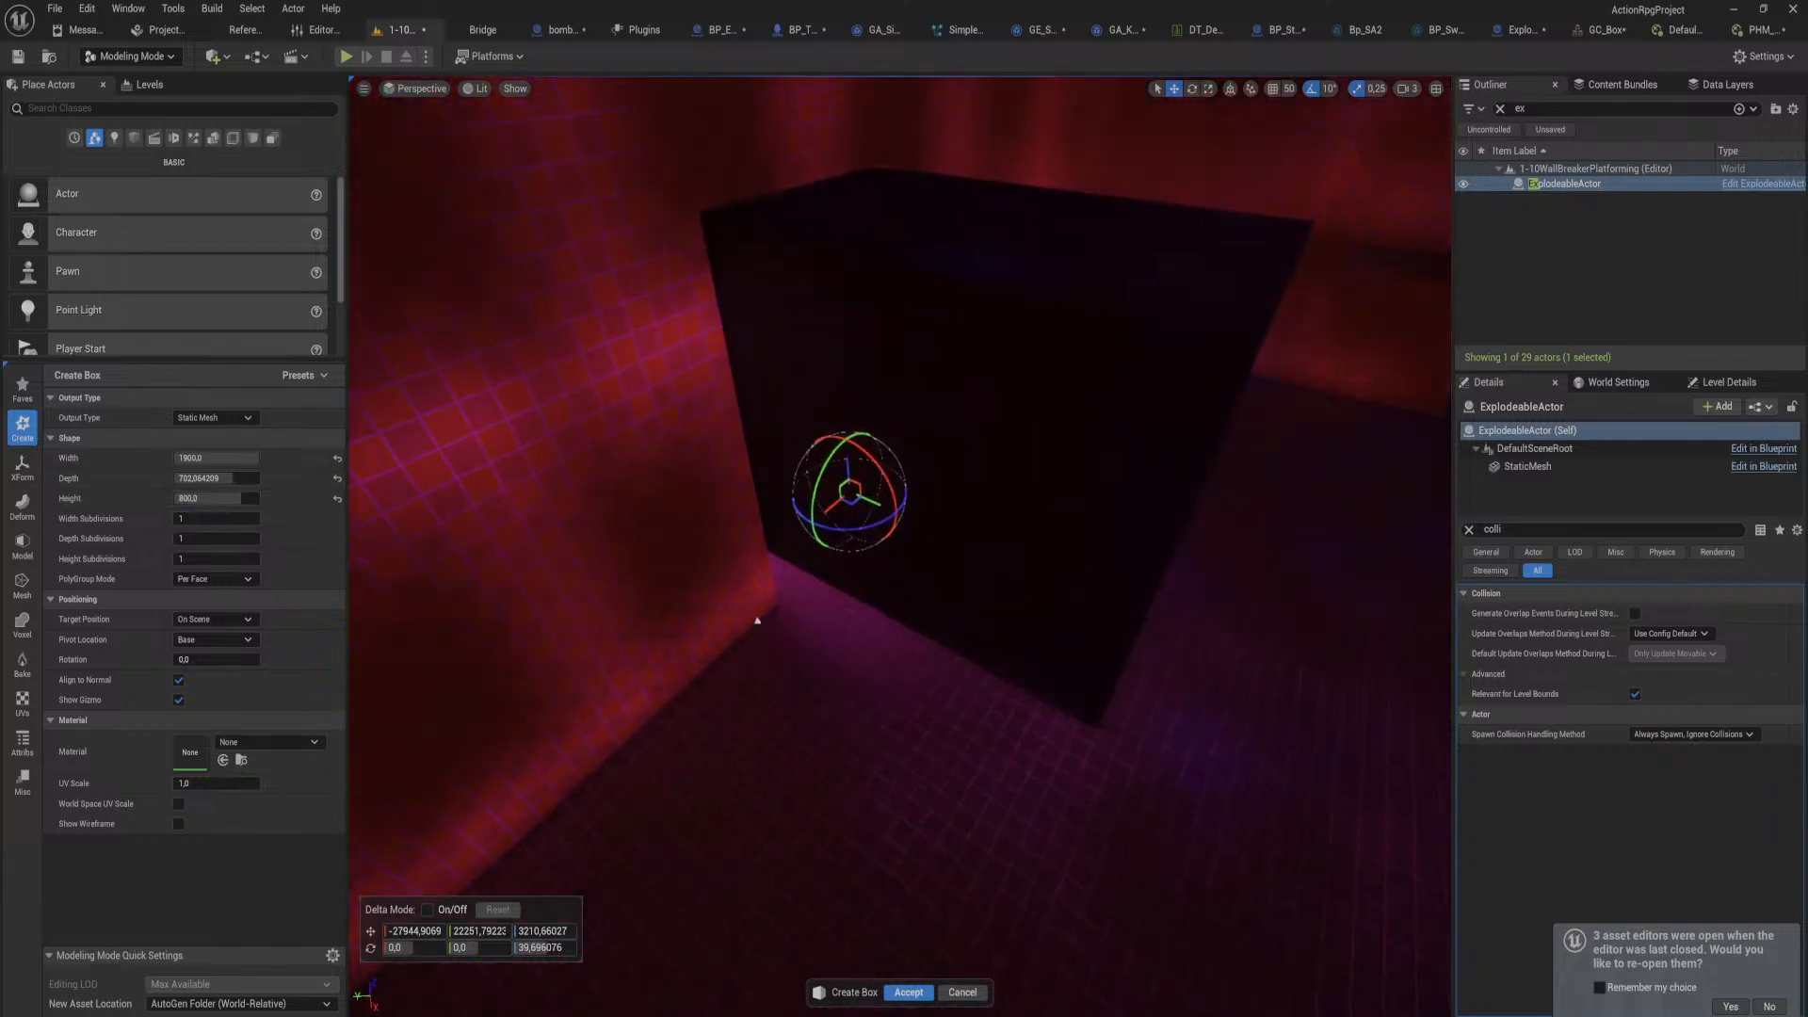
click(219, 499)
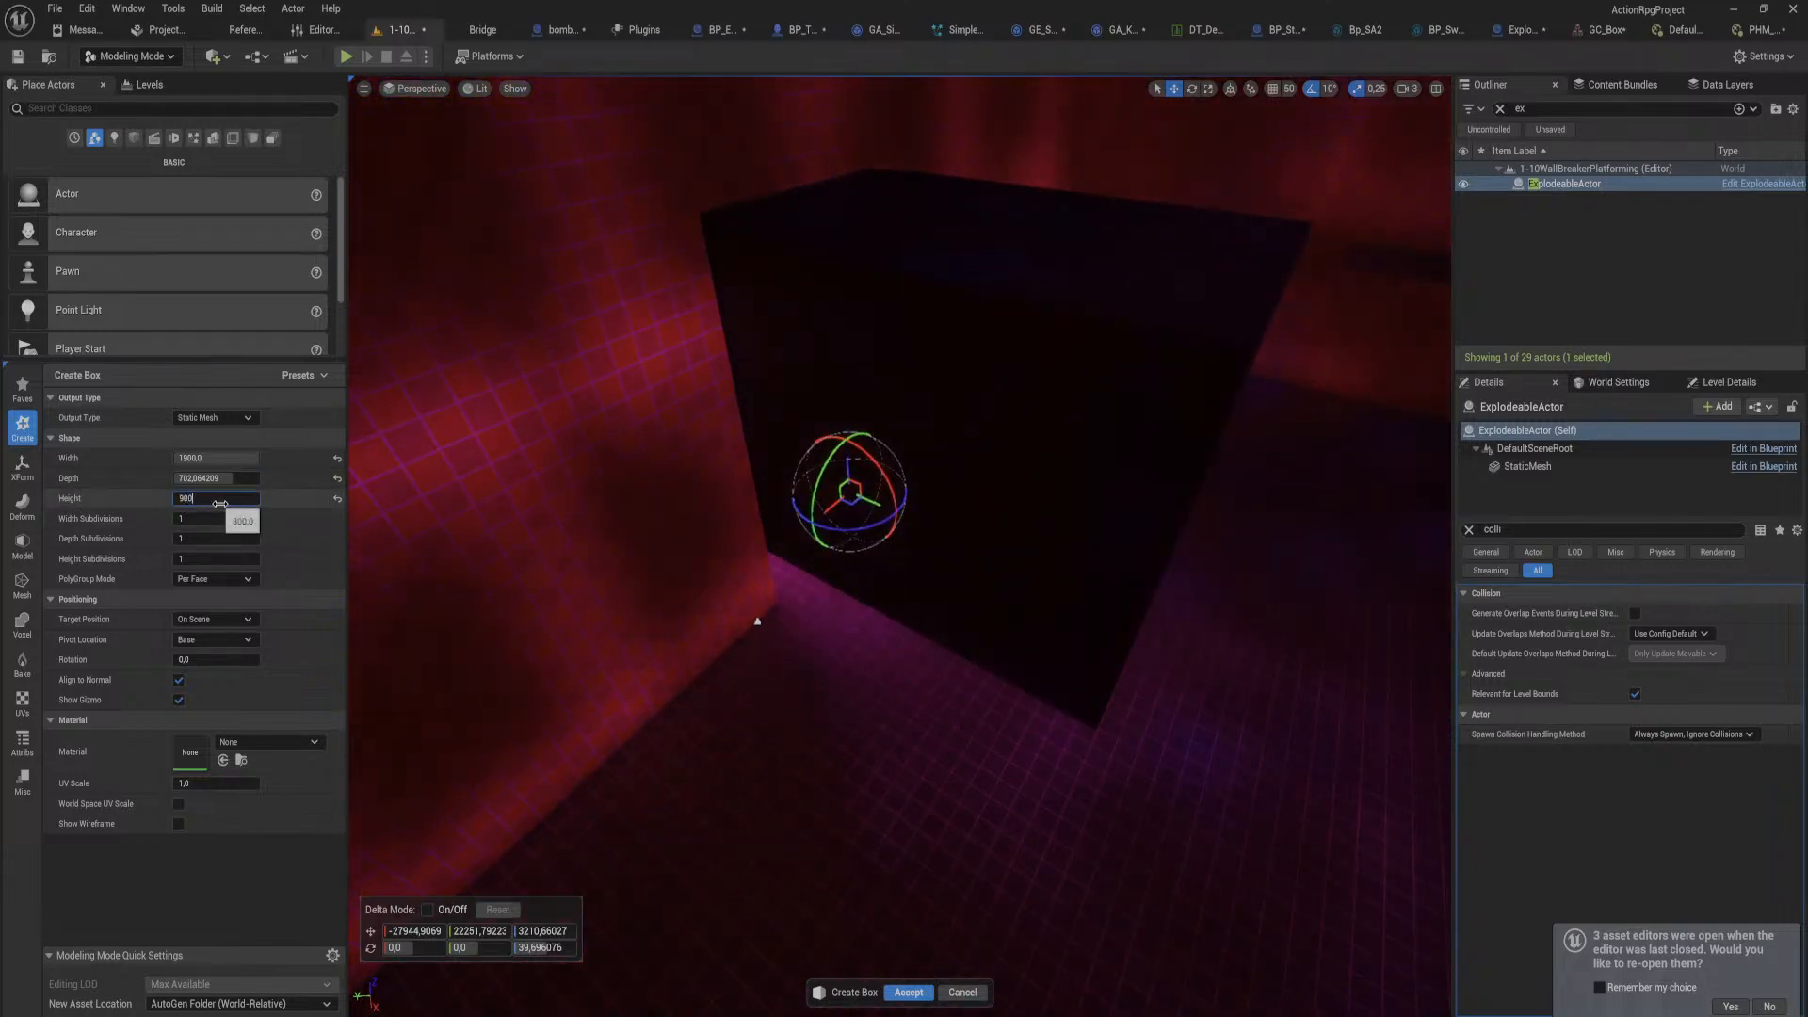
key(Return)
Step: Lower the box preview towards the floor and set its height to 1000
drag(851, 464, 851, 514)
click(236, 498)
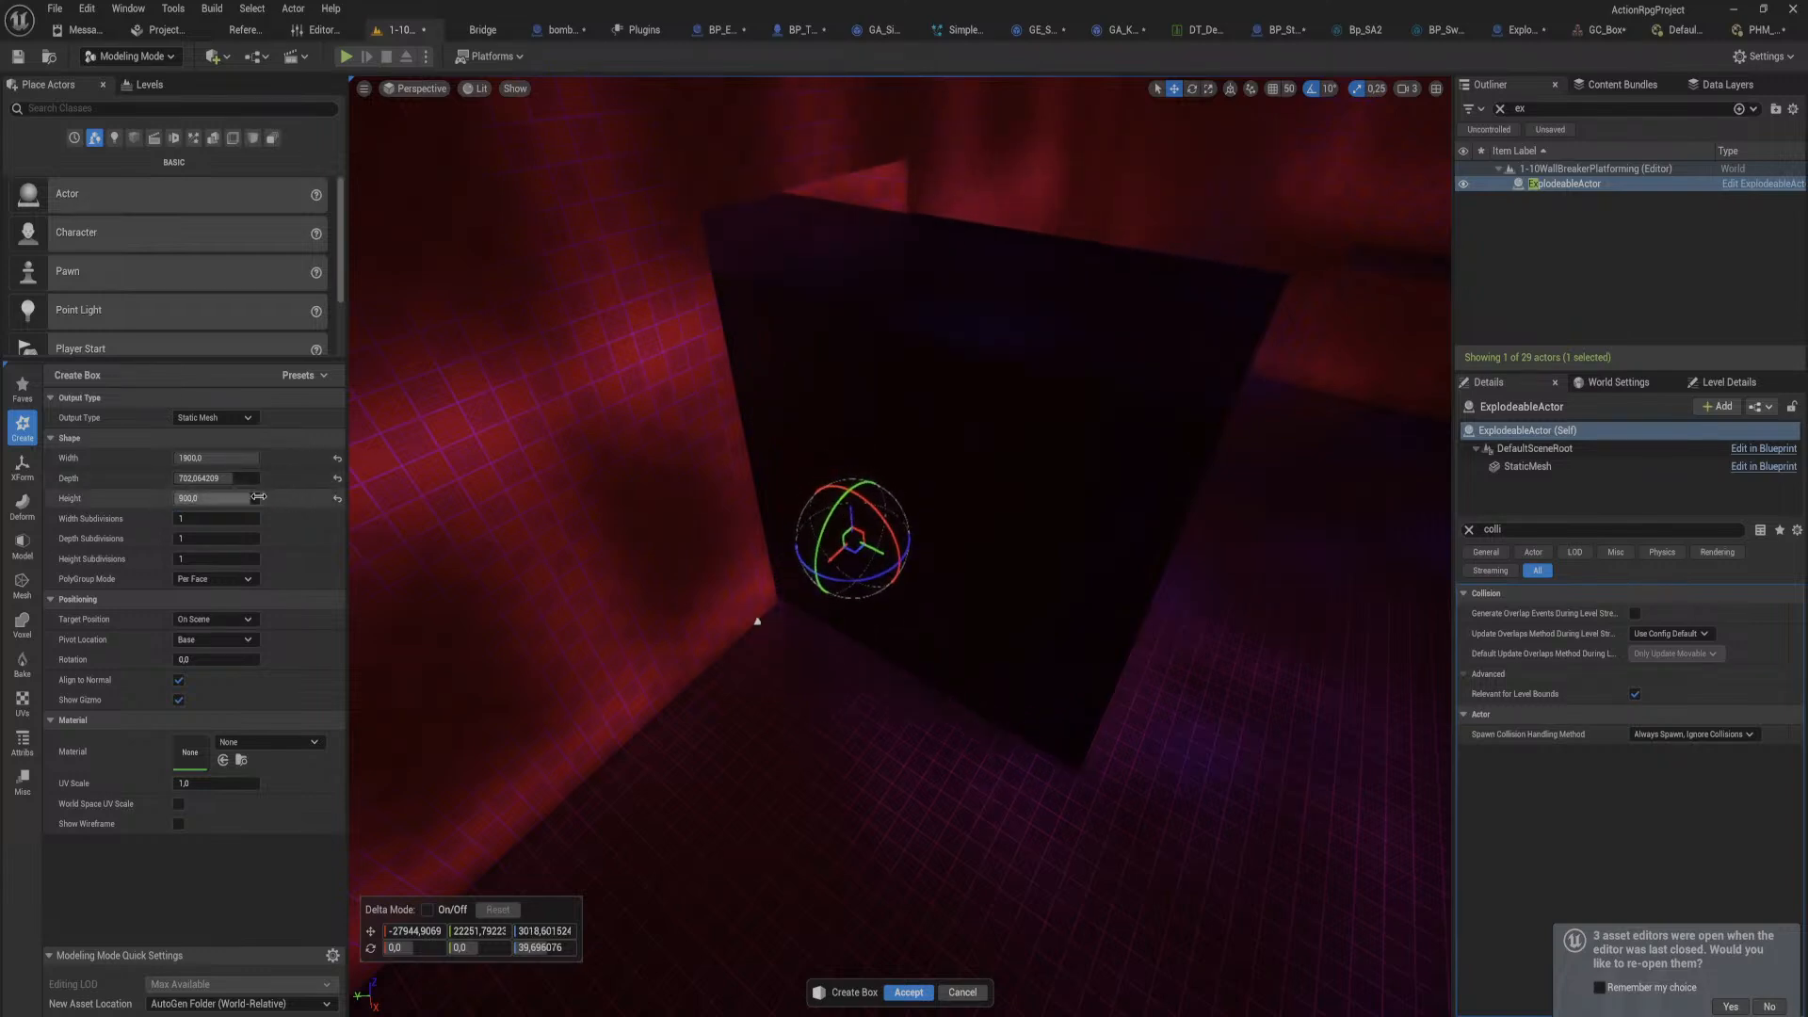
text(1000)
key(Return)
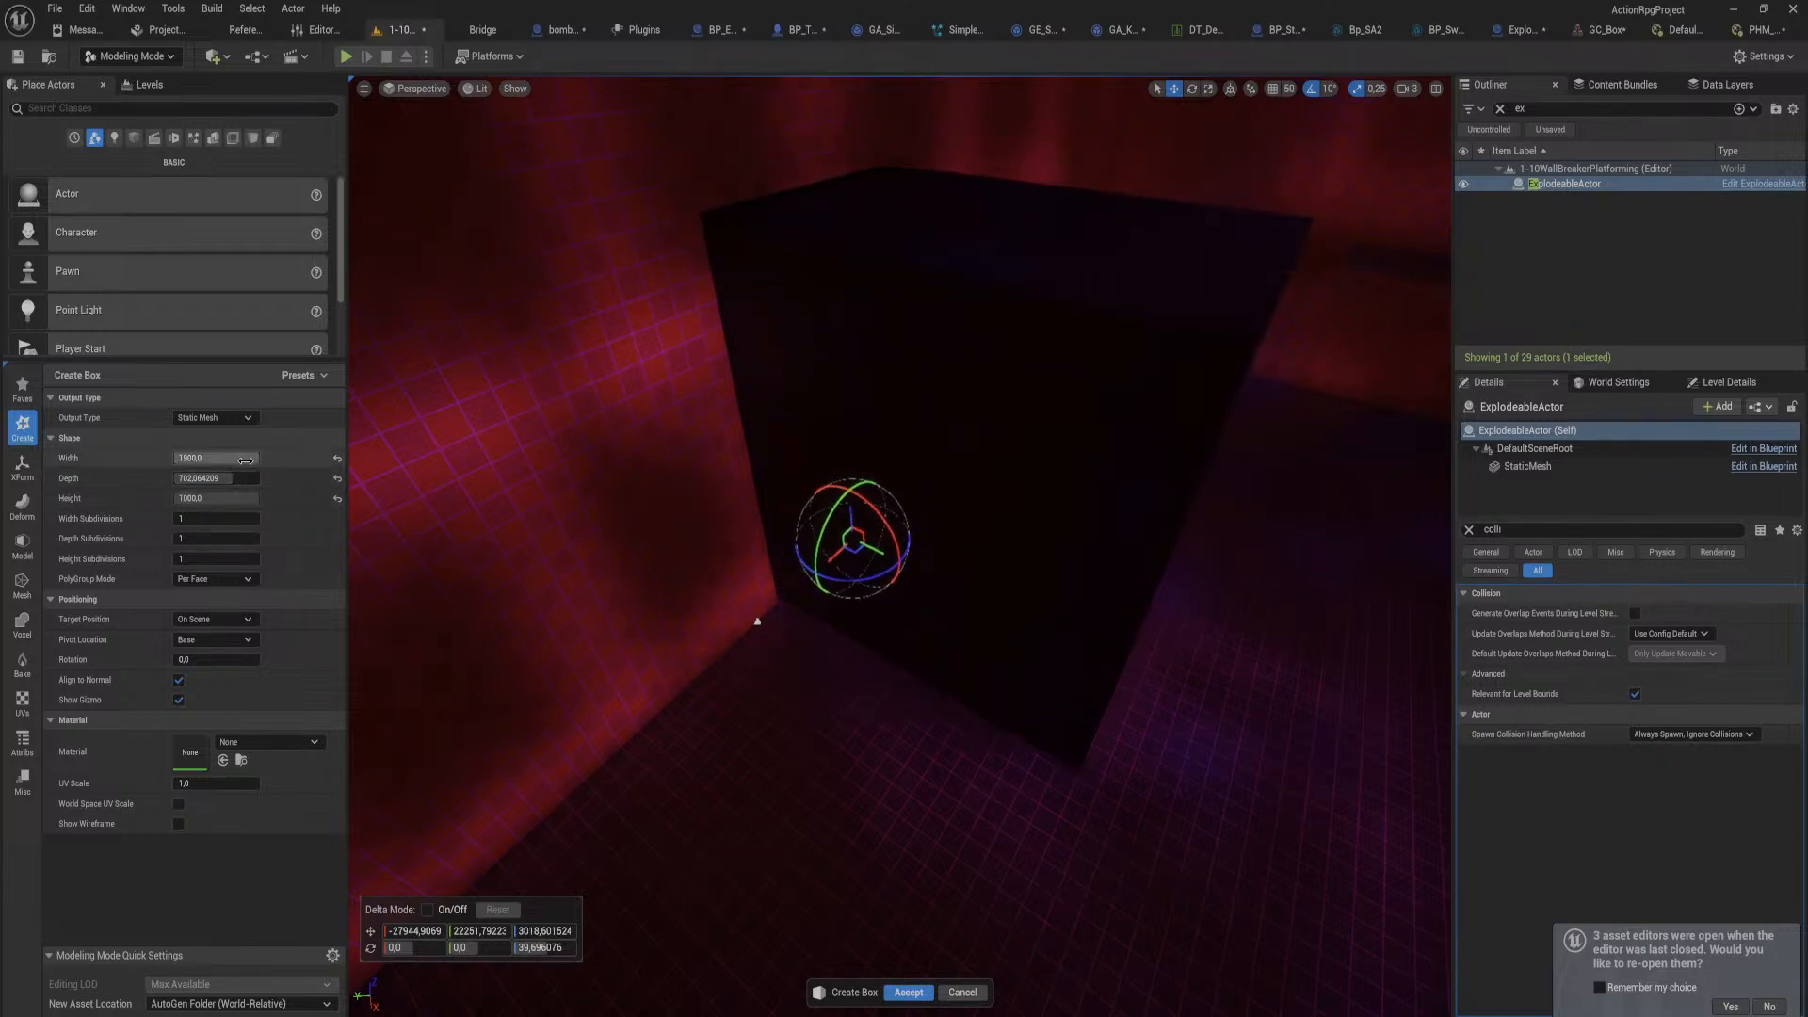
Step: Reduce the box preview's thickness by setting its width to 250
drag(243, 460, 226, 460)
click(245, 460)
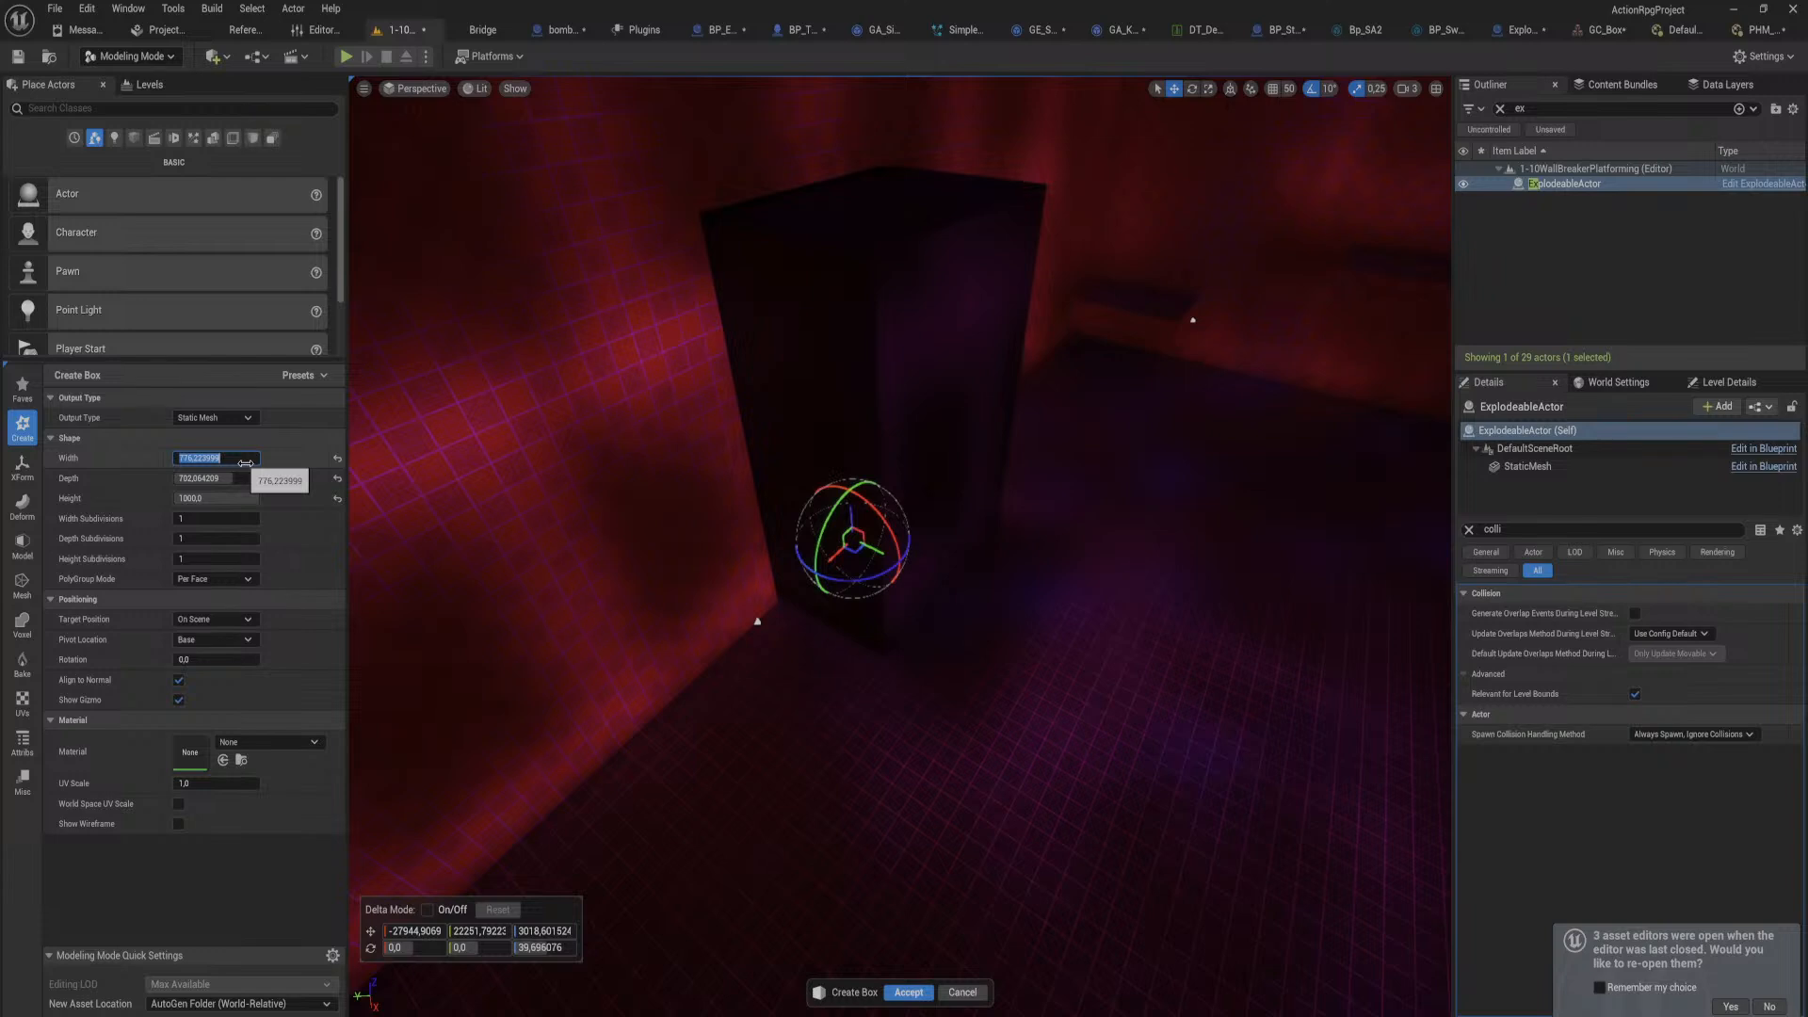
text(250)
key(Return)
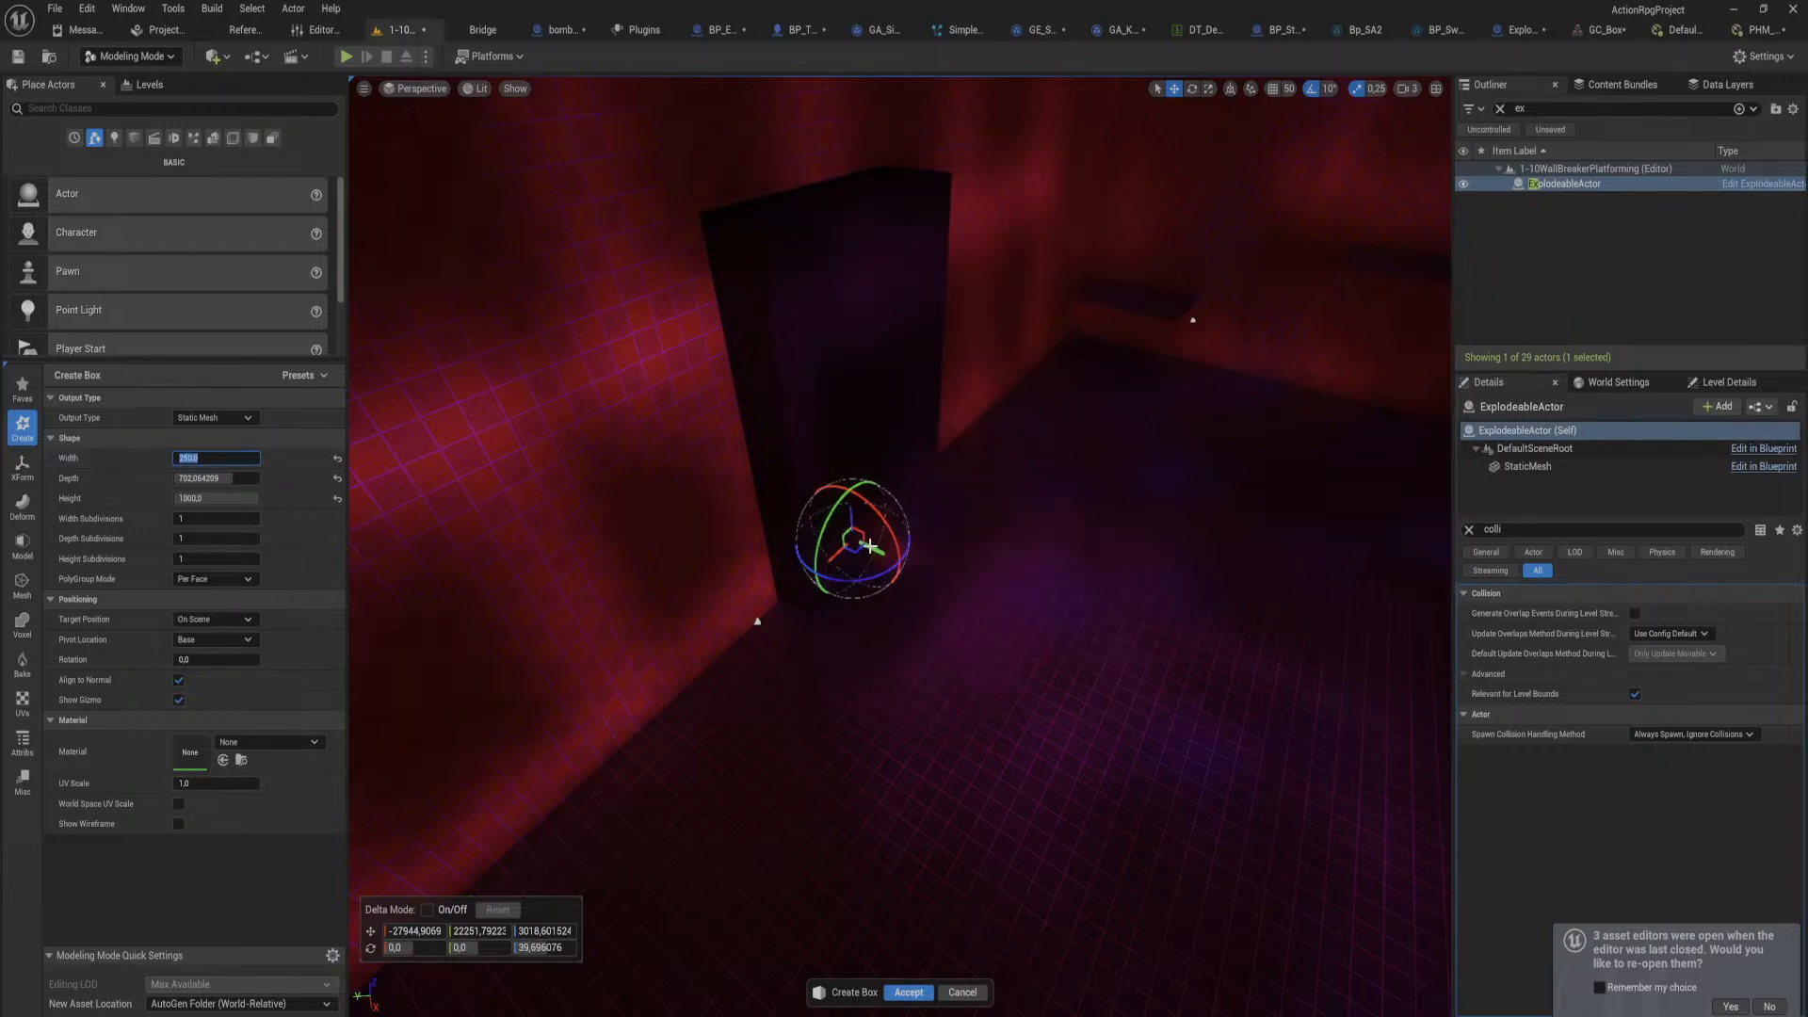
Step: Nudge the box preview slightly along its thickness so it sits better within the doorway wall
drag(835, 554, 829, 558)
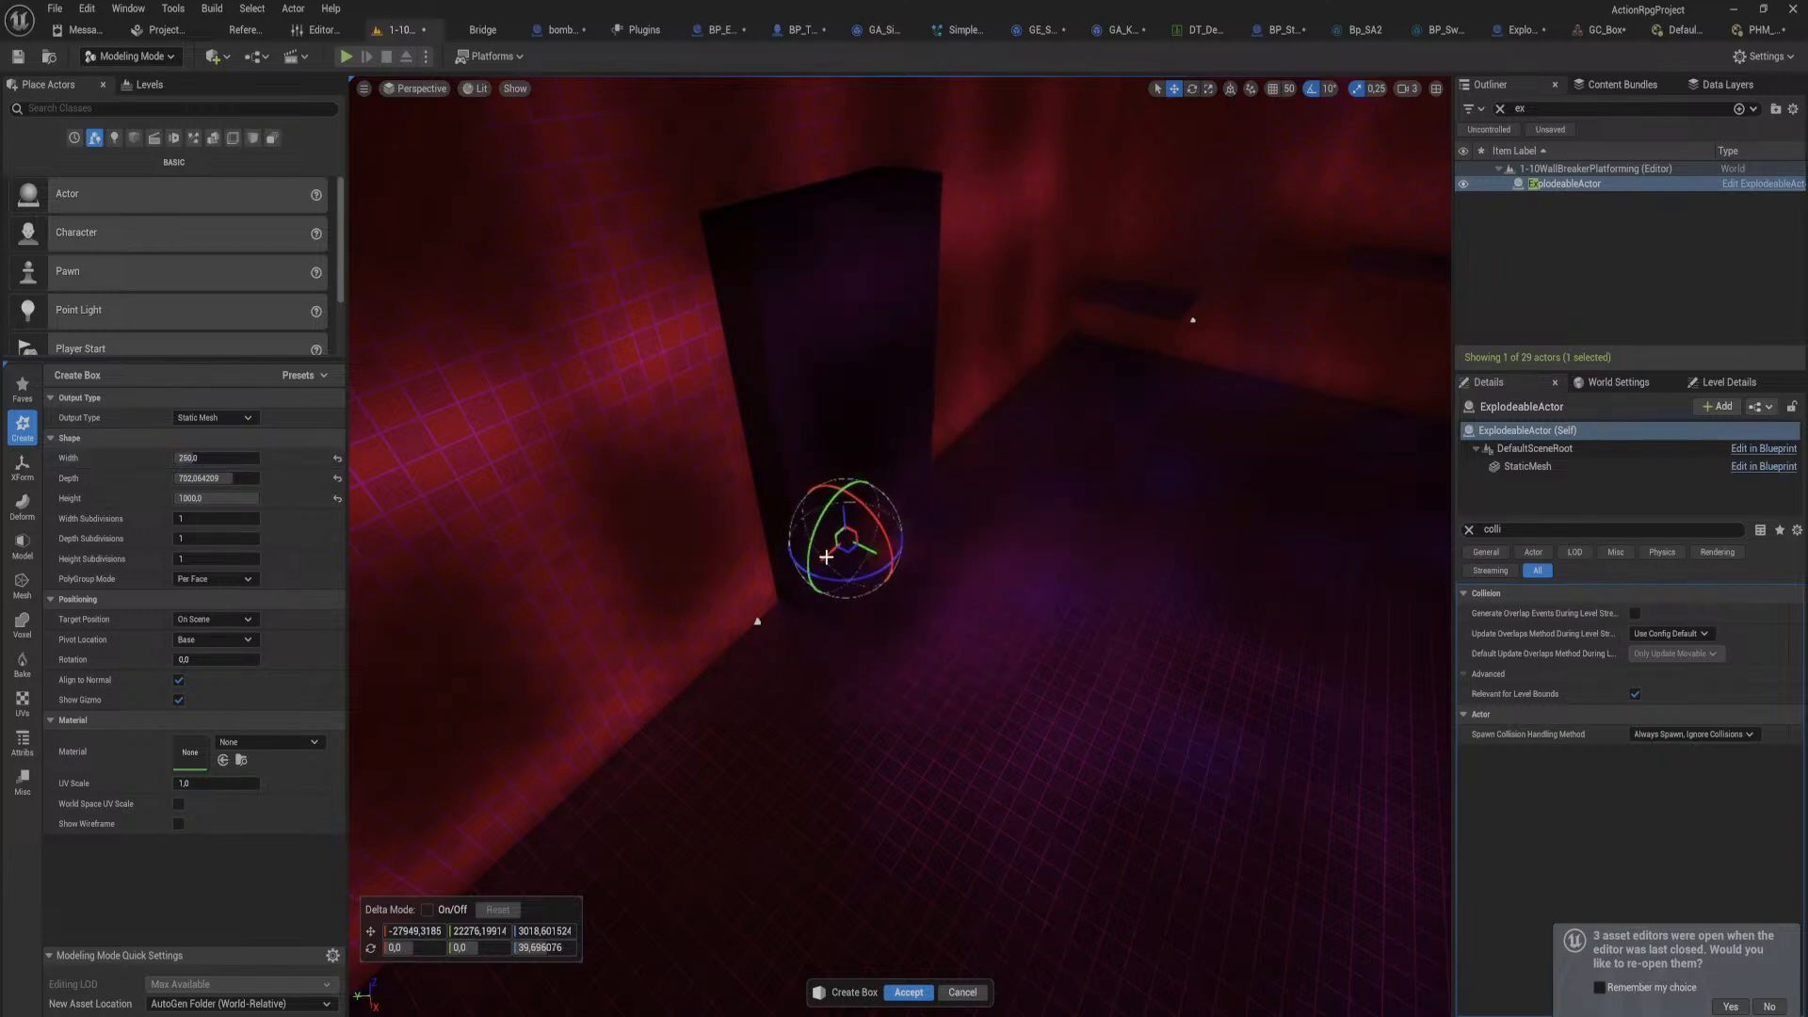
key(w)
right_drag(906, 537, 907, 537)
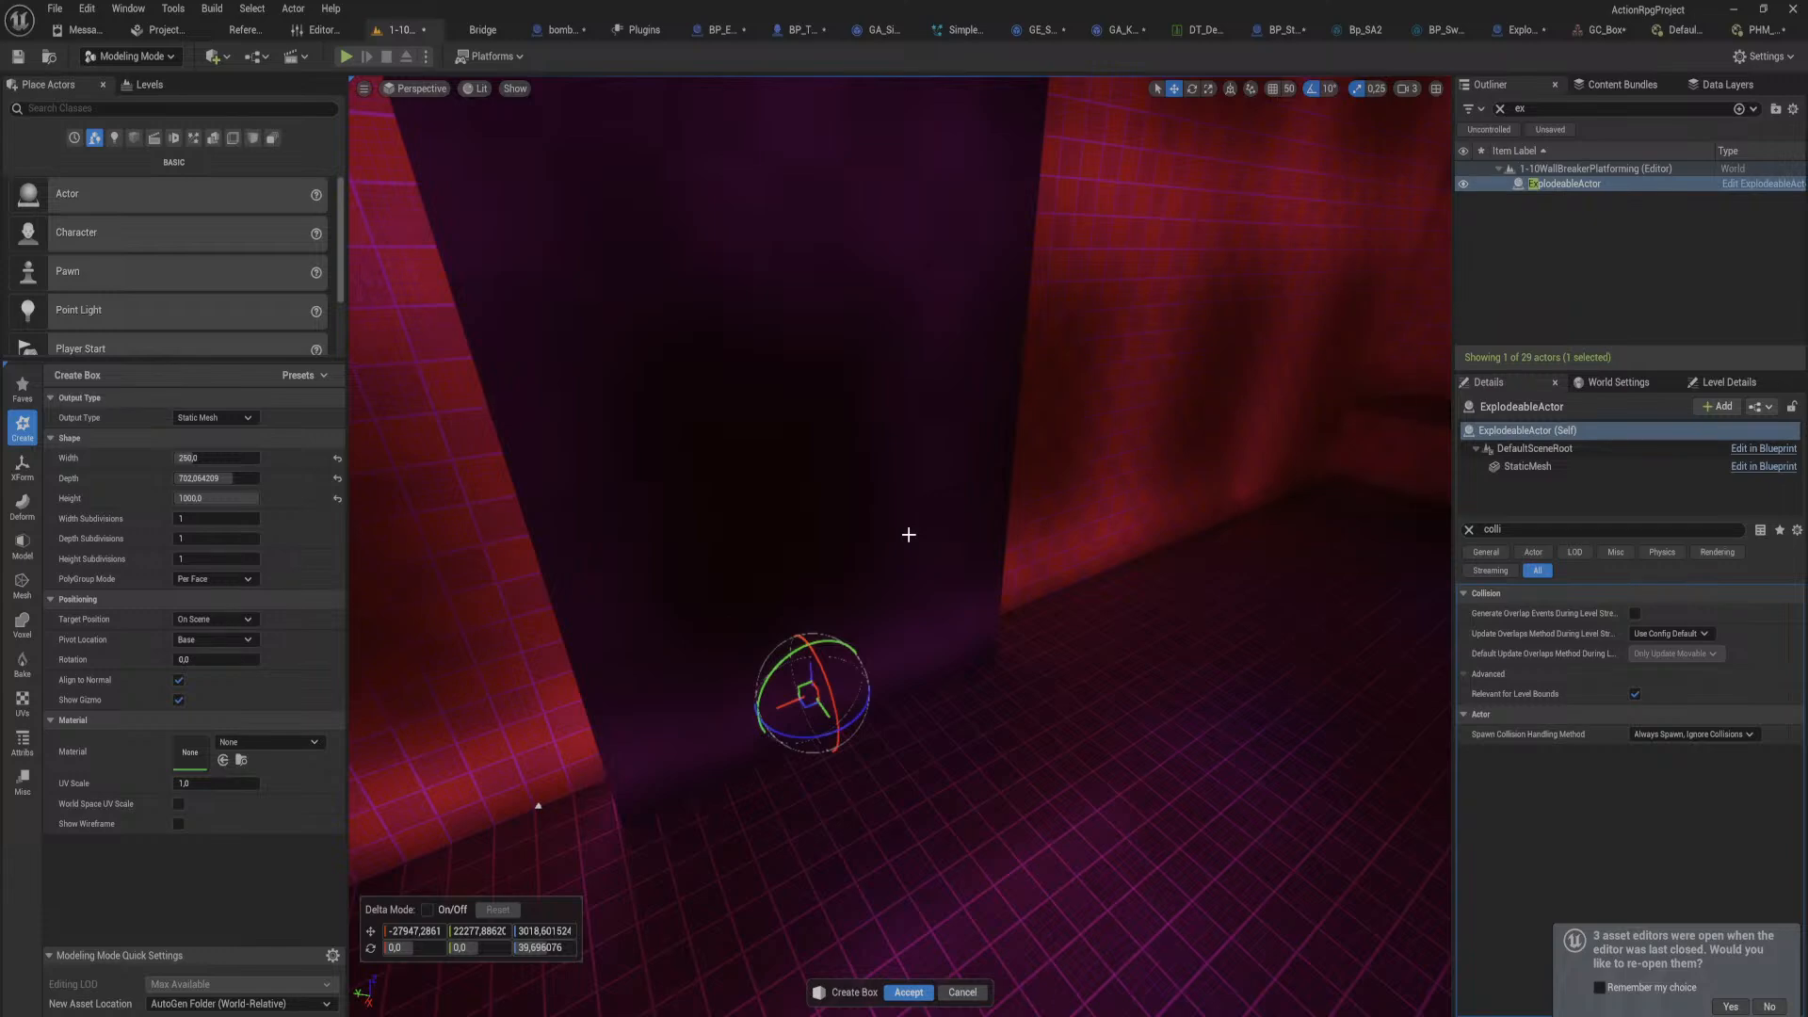
Step: Look through the event graphs of bombTosser, BP_Stomper and BP_ThirdPersonCharacter for how damage is sent and received
click(561, 31)
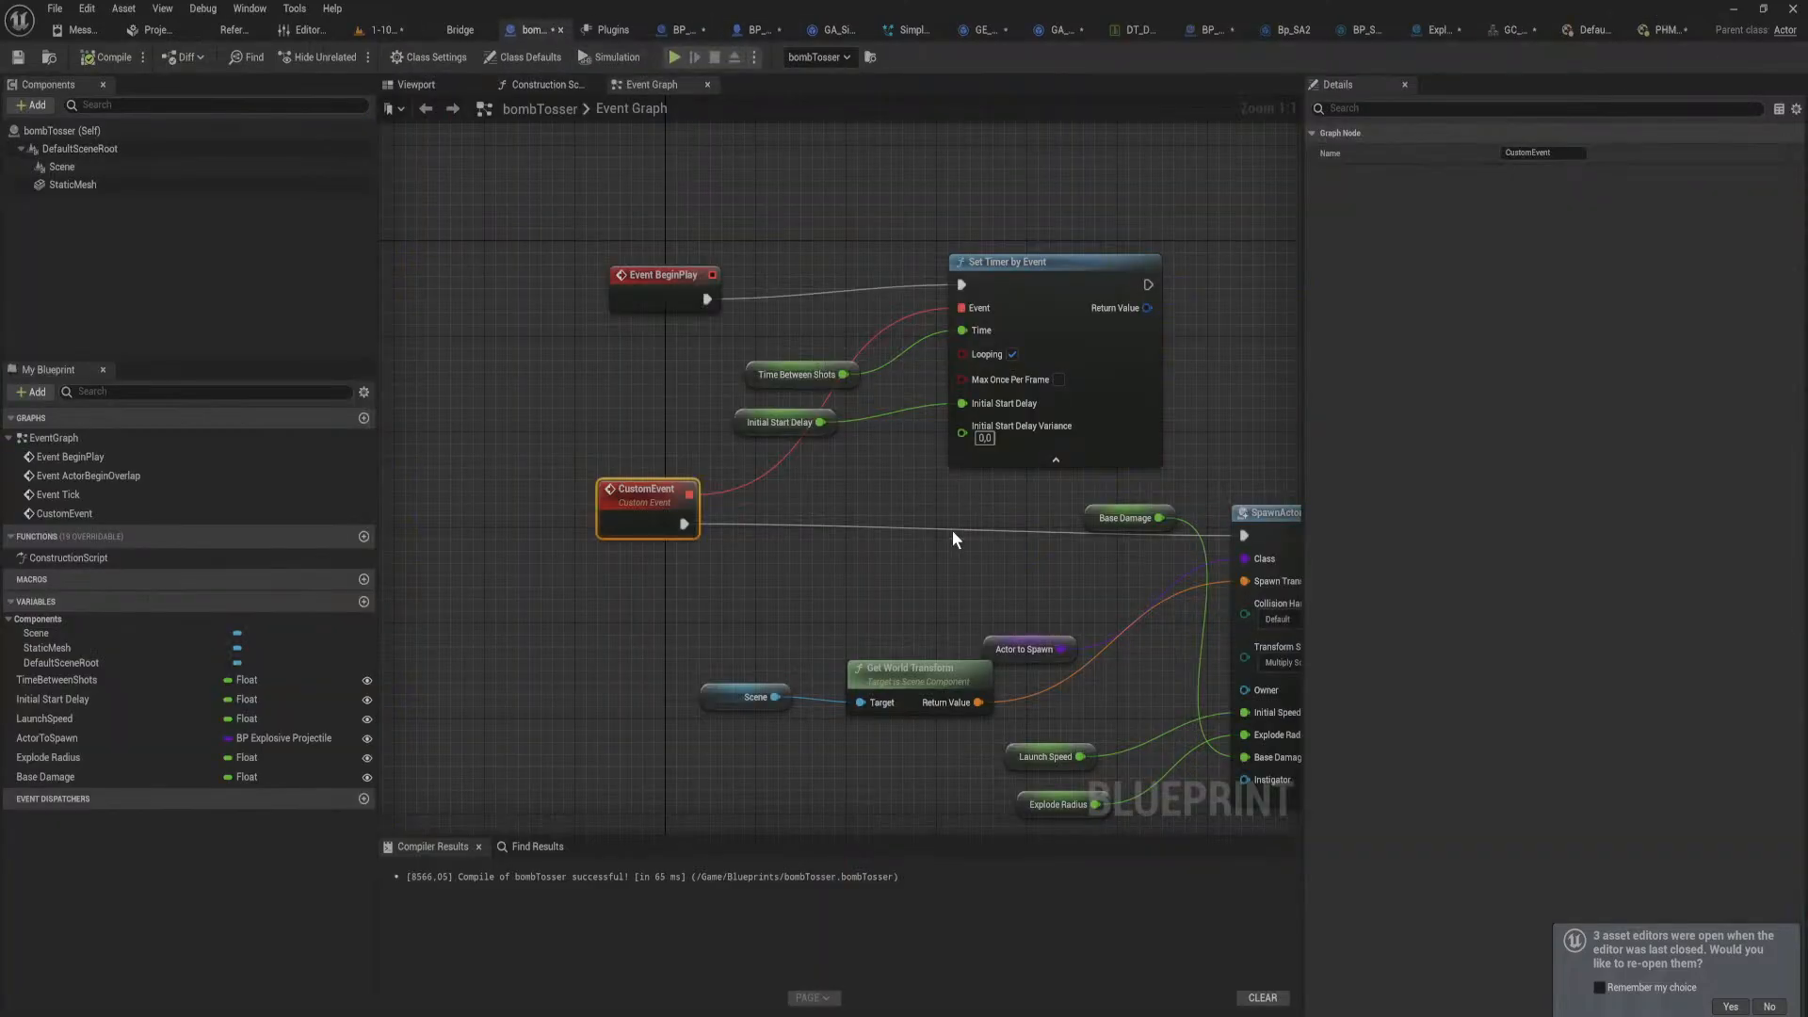
right_drag(1083, 410, 645, 325)
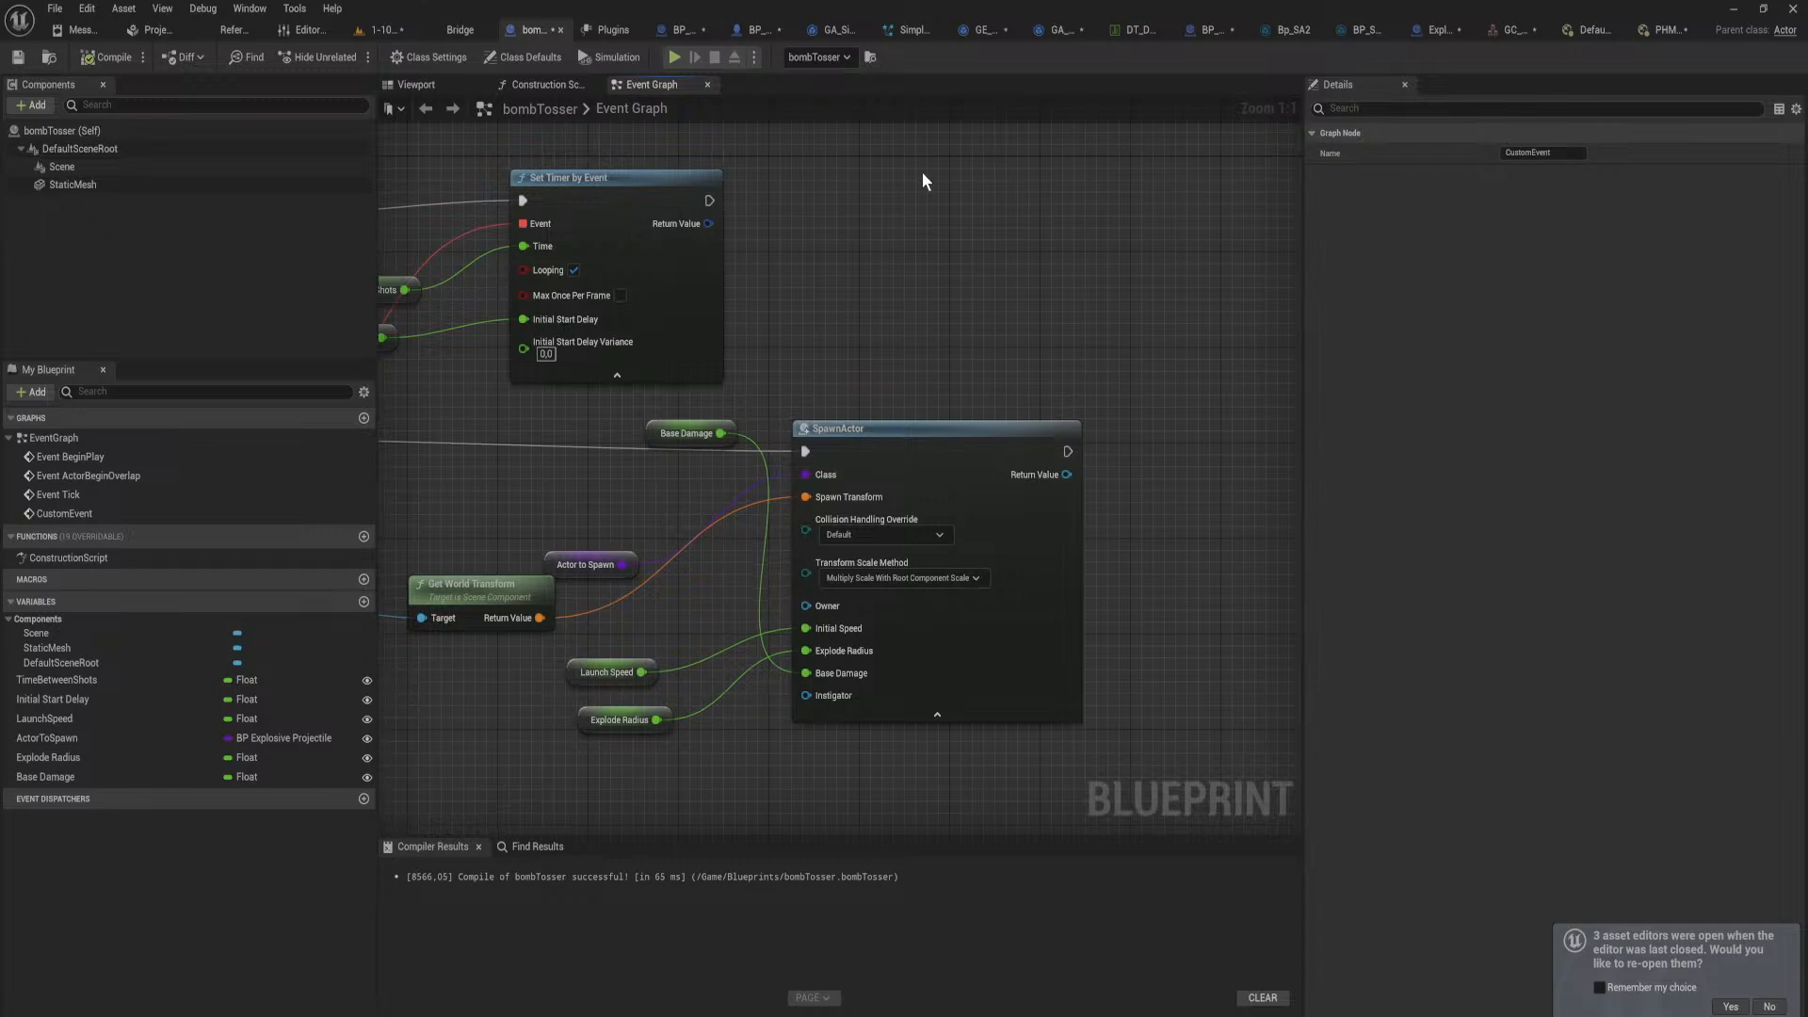
click(1213, 30)
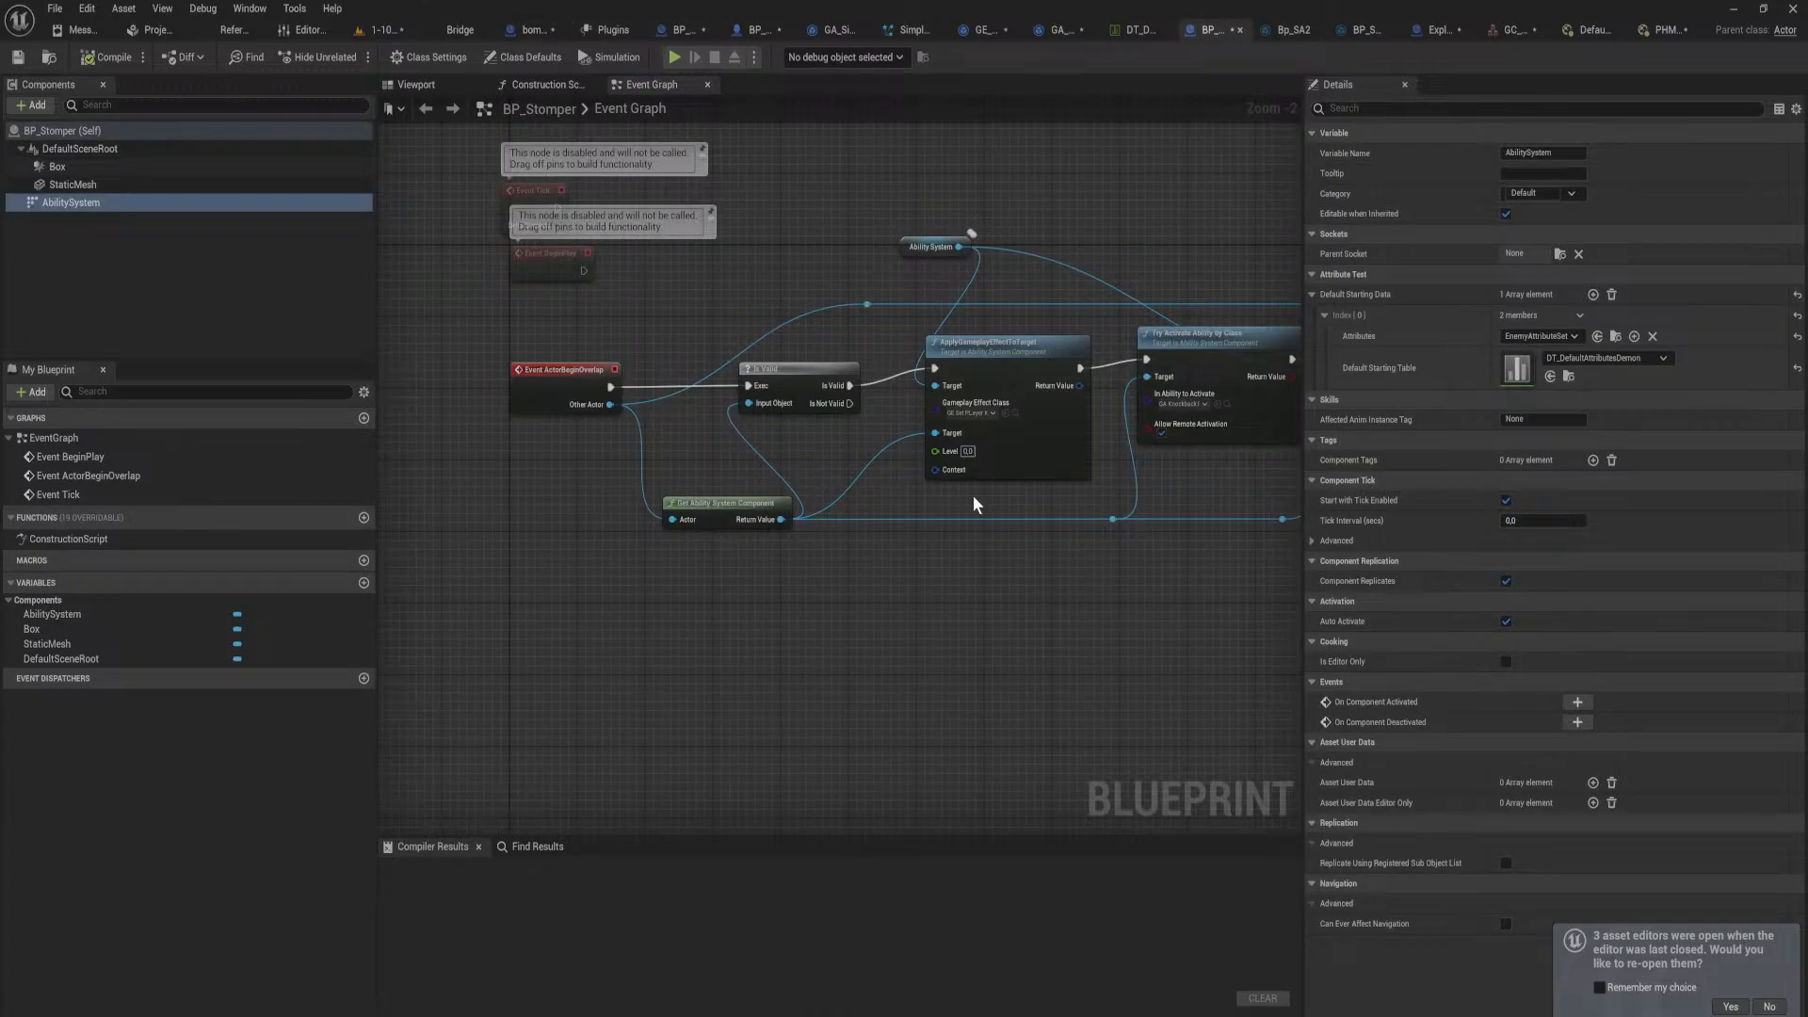
right_drag(974, 496, 1128, 800)
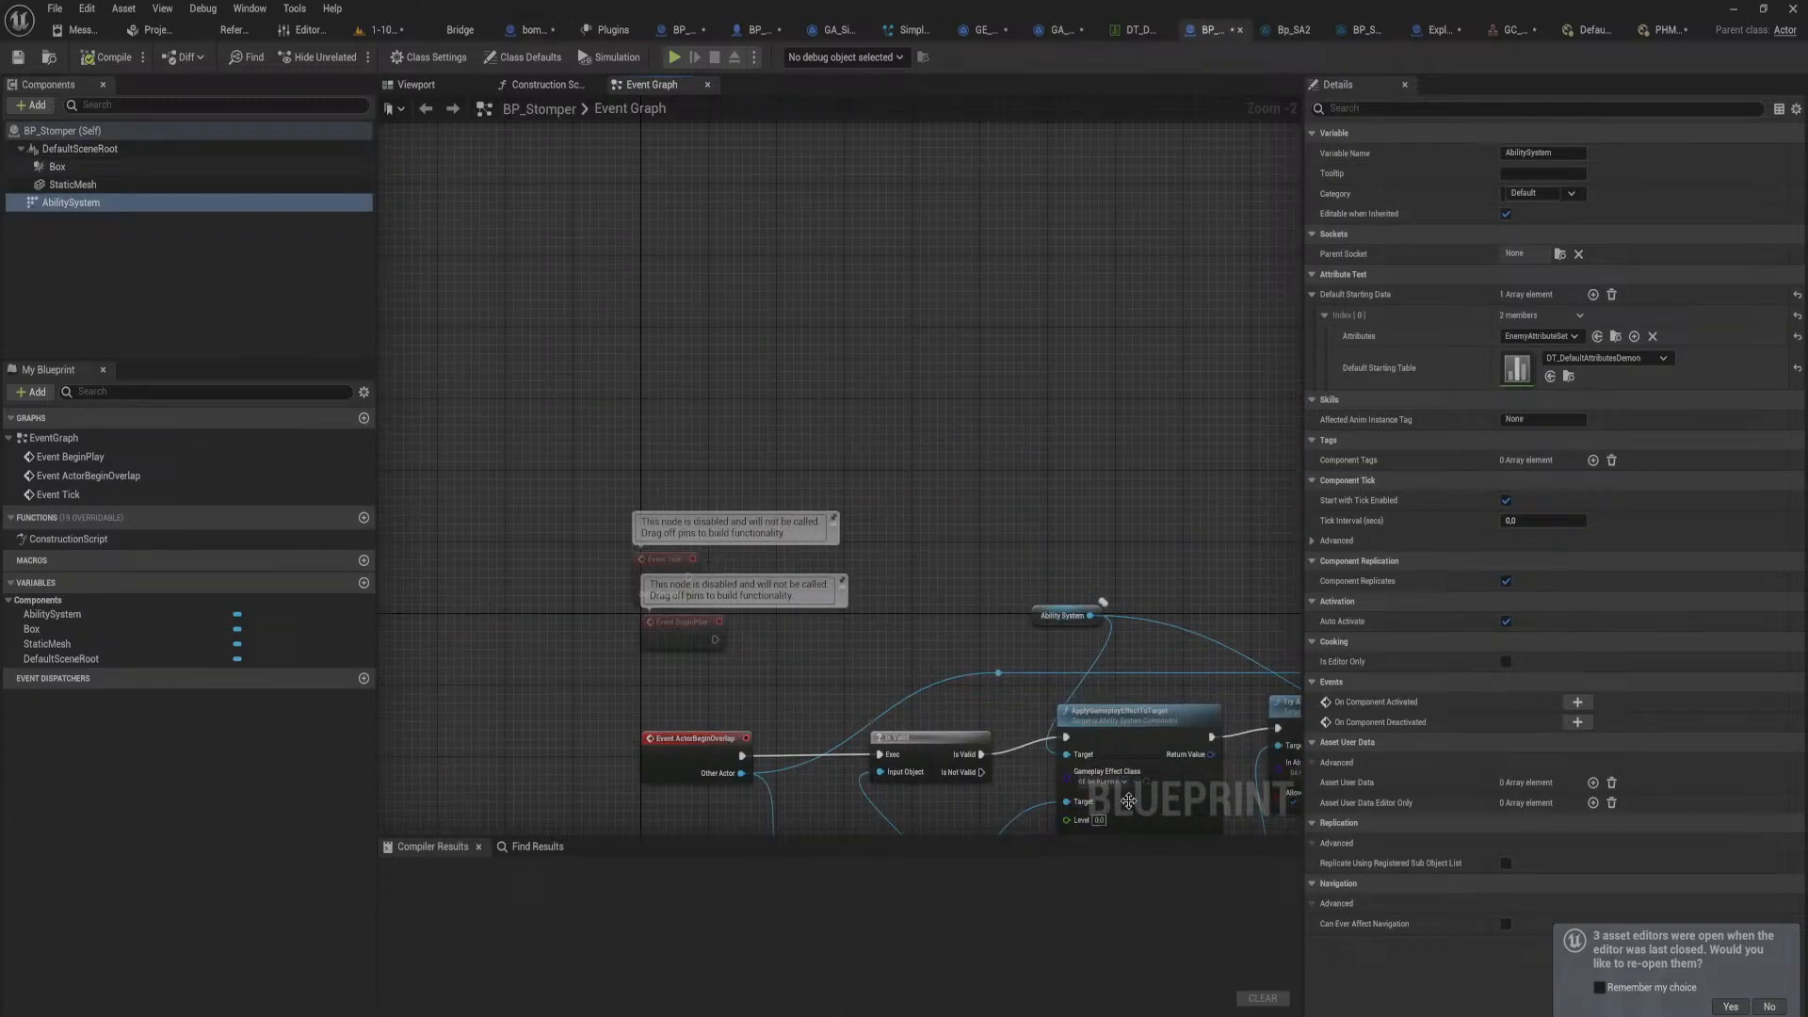
click(759, 33)
right_drag(525, 236, 1146, 448)
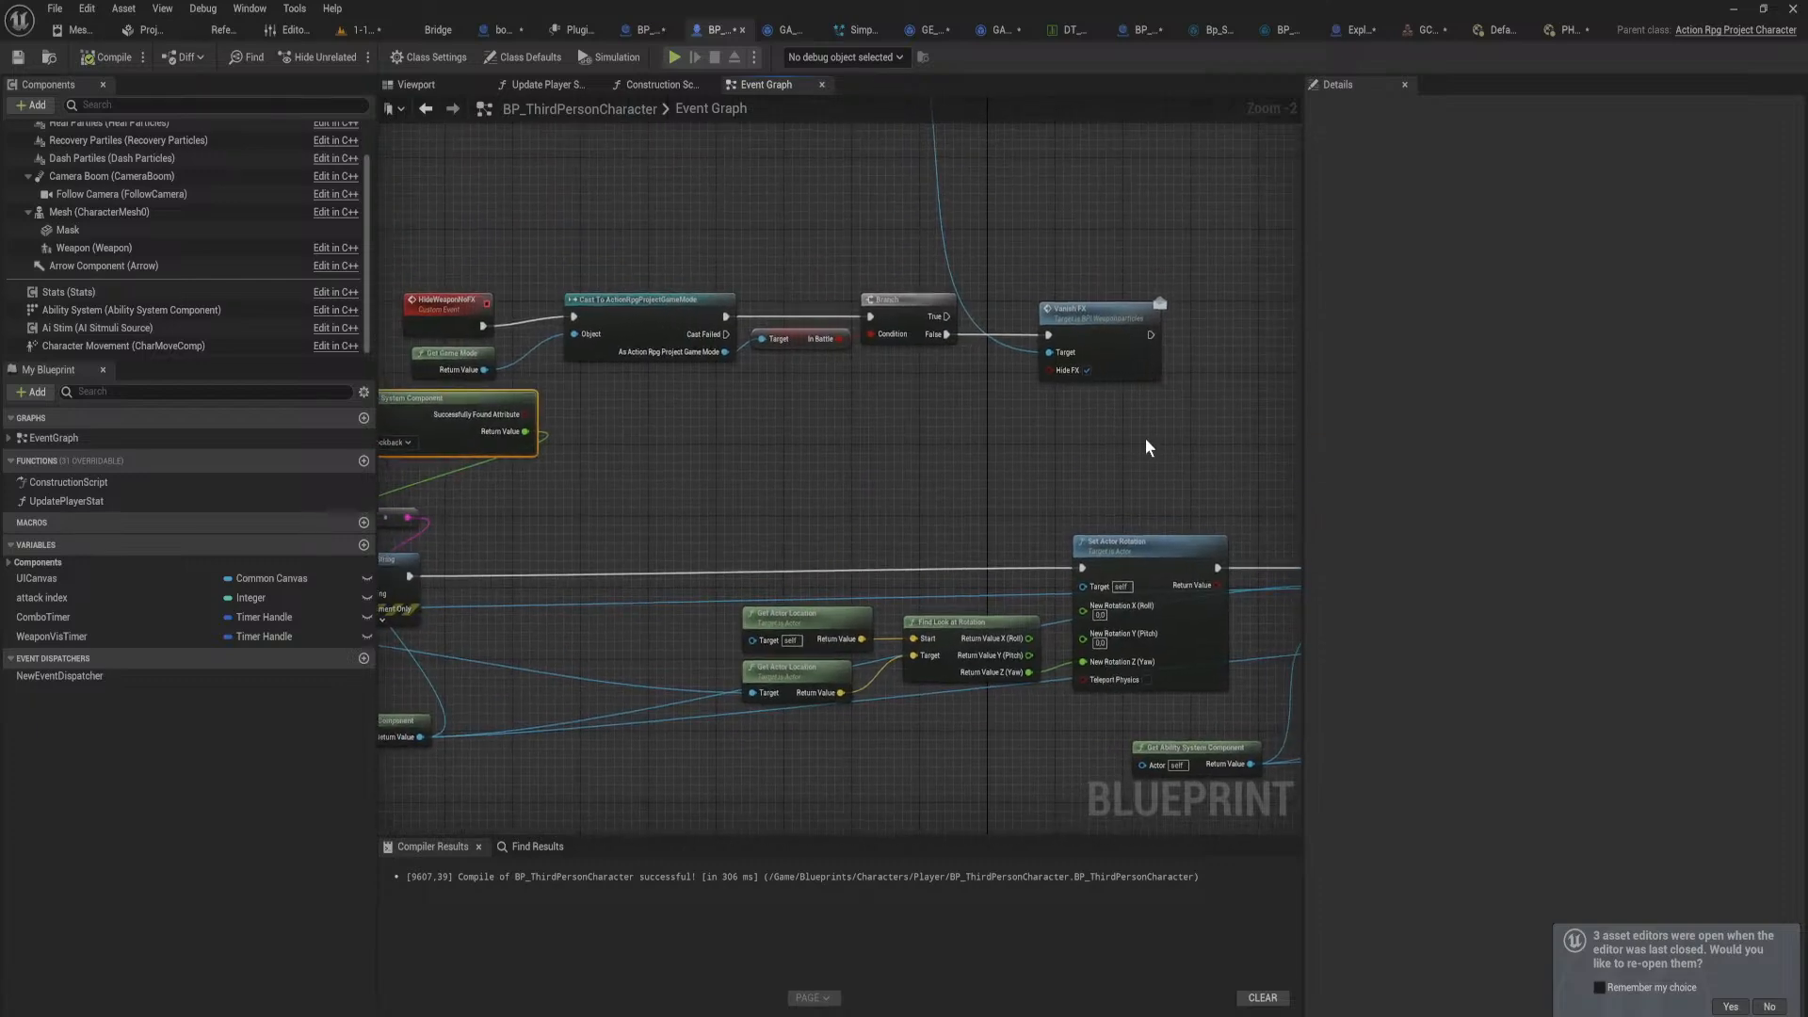
right_drag(731, 408, 897, 988)
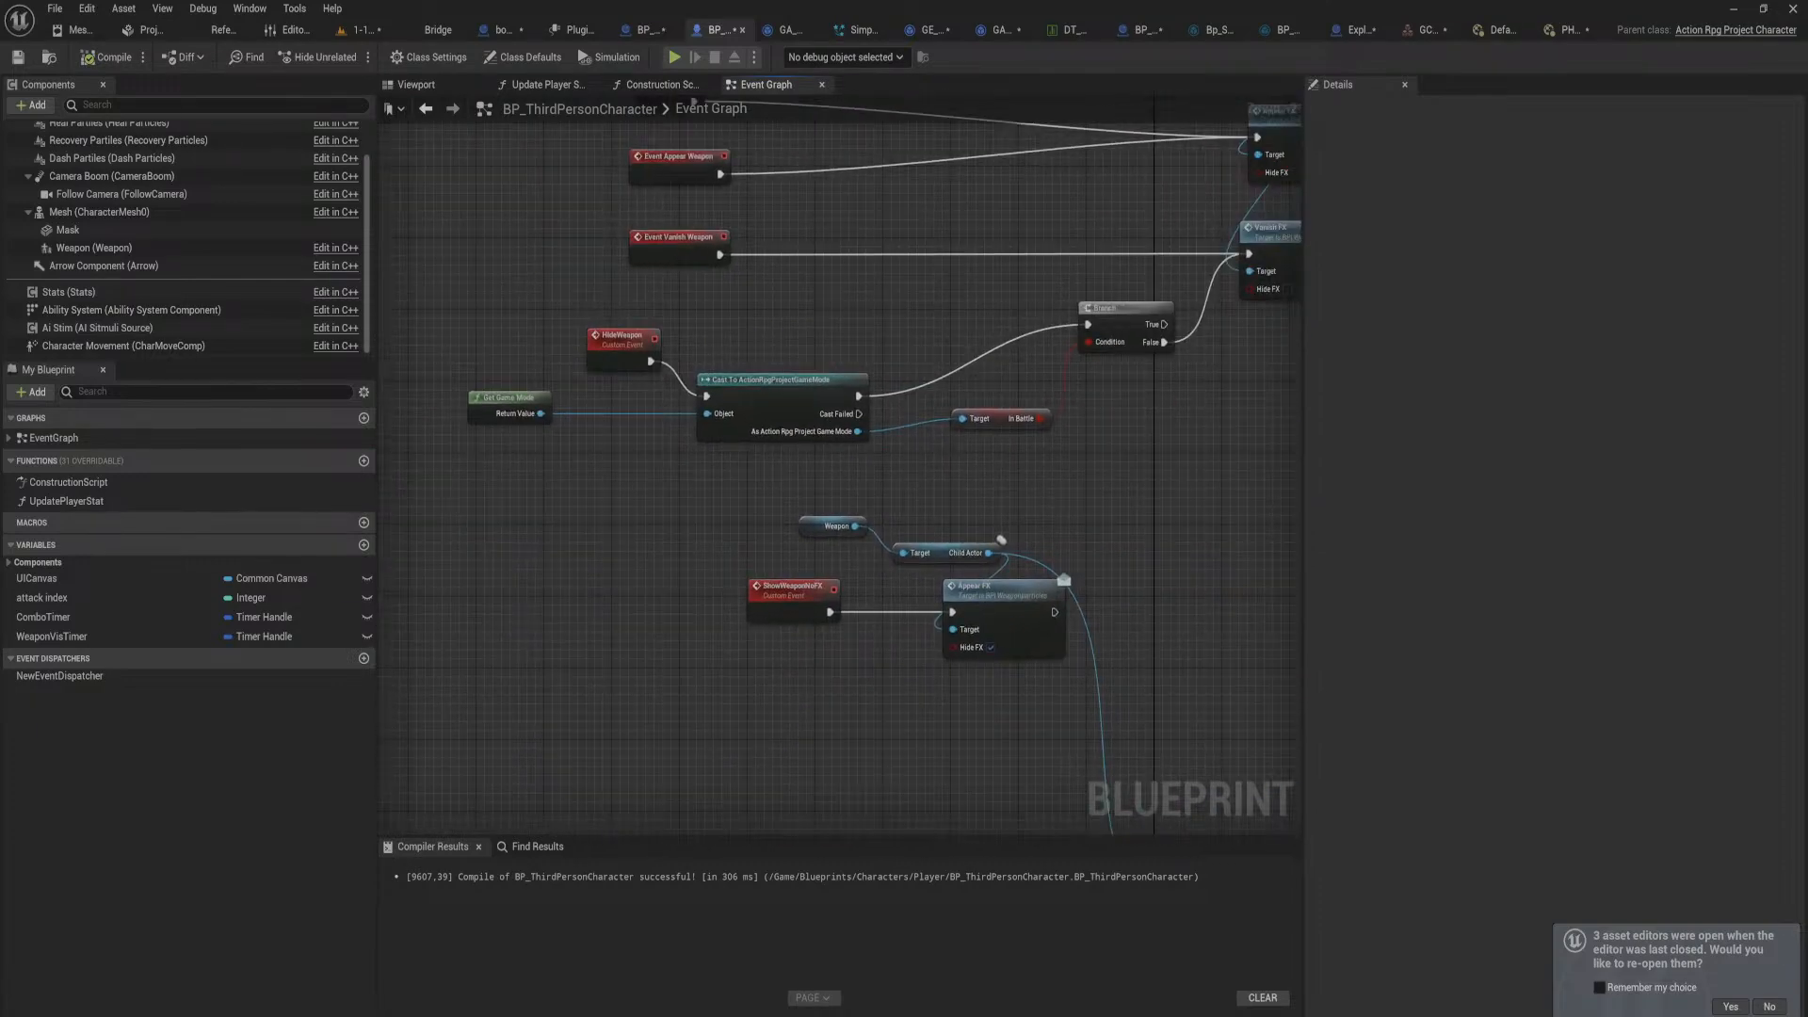
right_drag(898, 846, 672, 841)
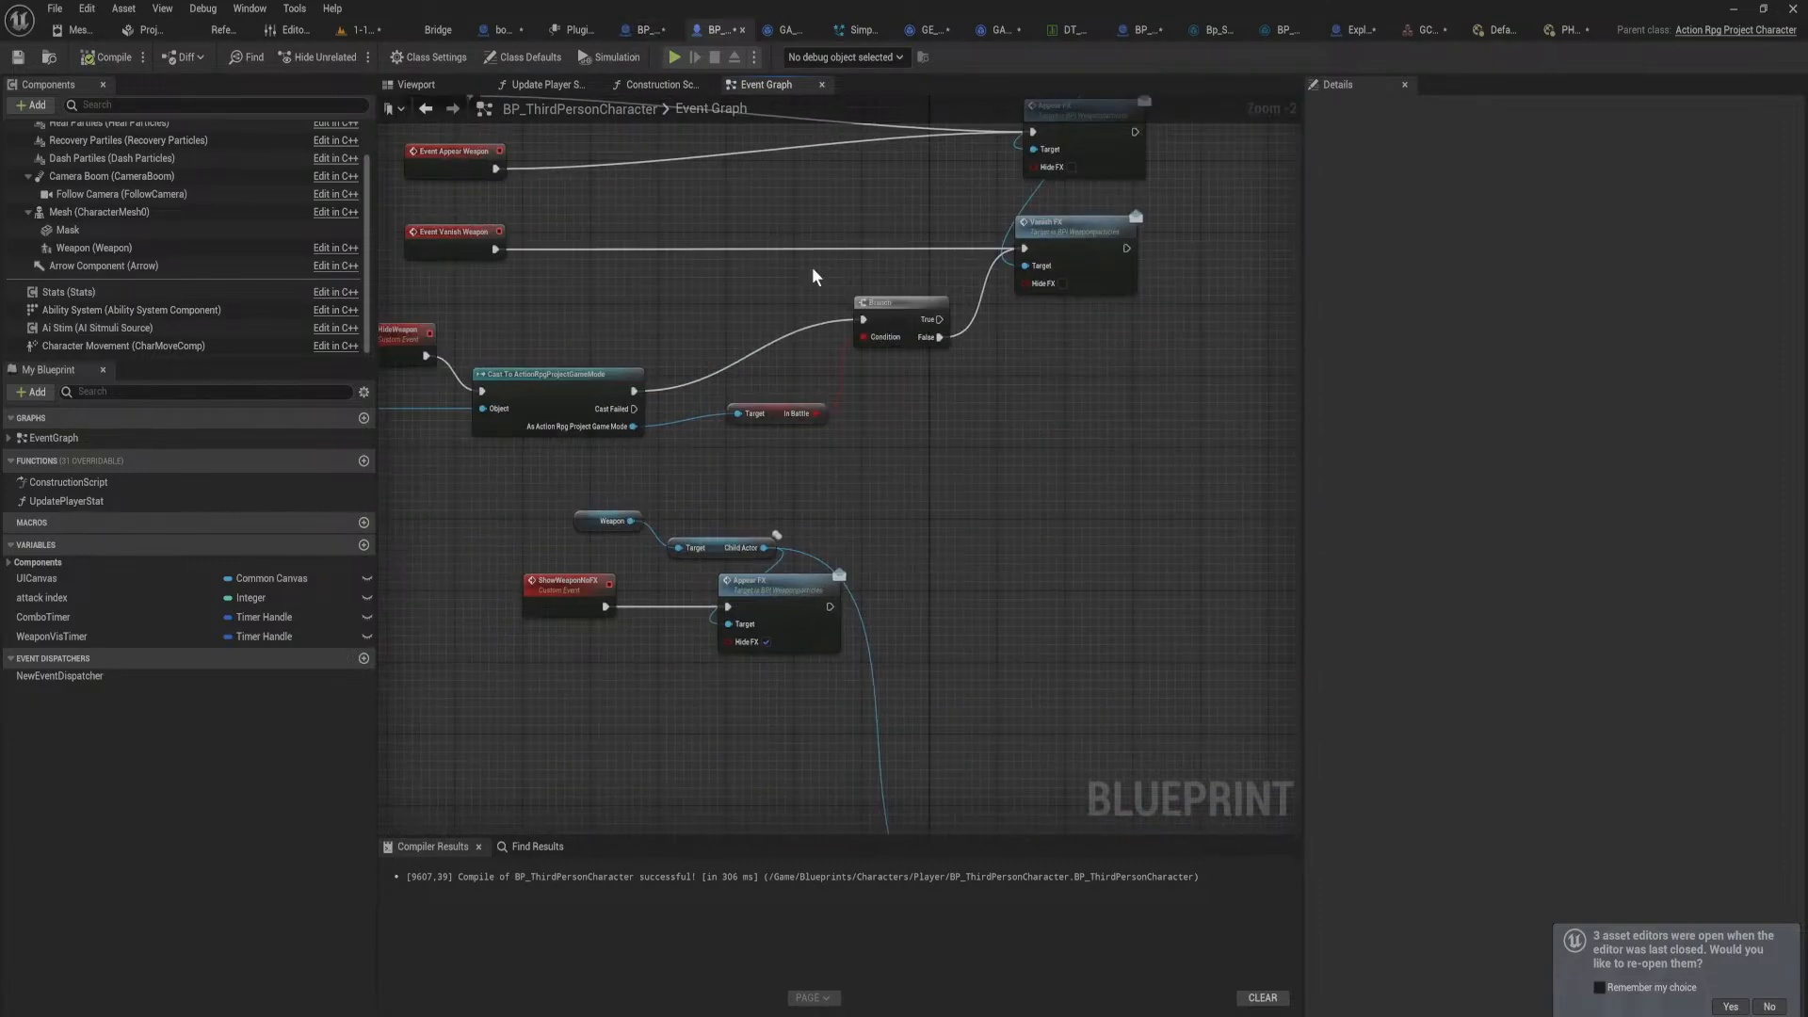
right_drag(969, 621, 964, 255)
Step: Add an Apply Damage node in an empty area of the BP_ThirdPersonCharacter event graph
right_drag(837, 542, 837, 524)
right_click(837, 524)
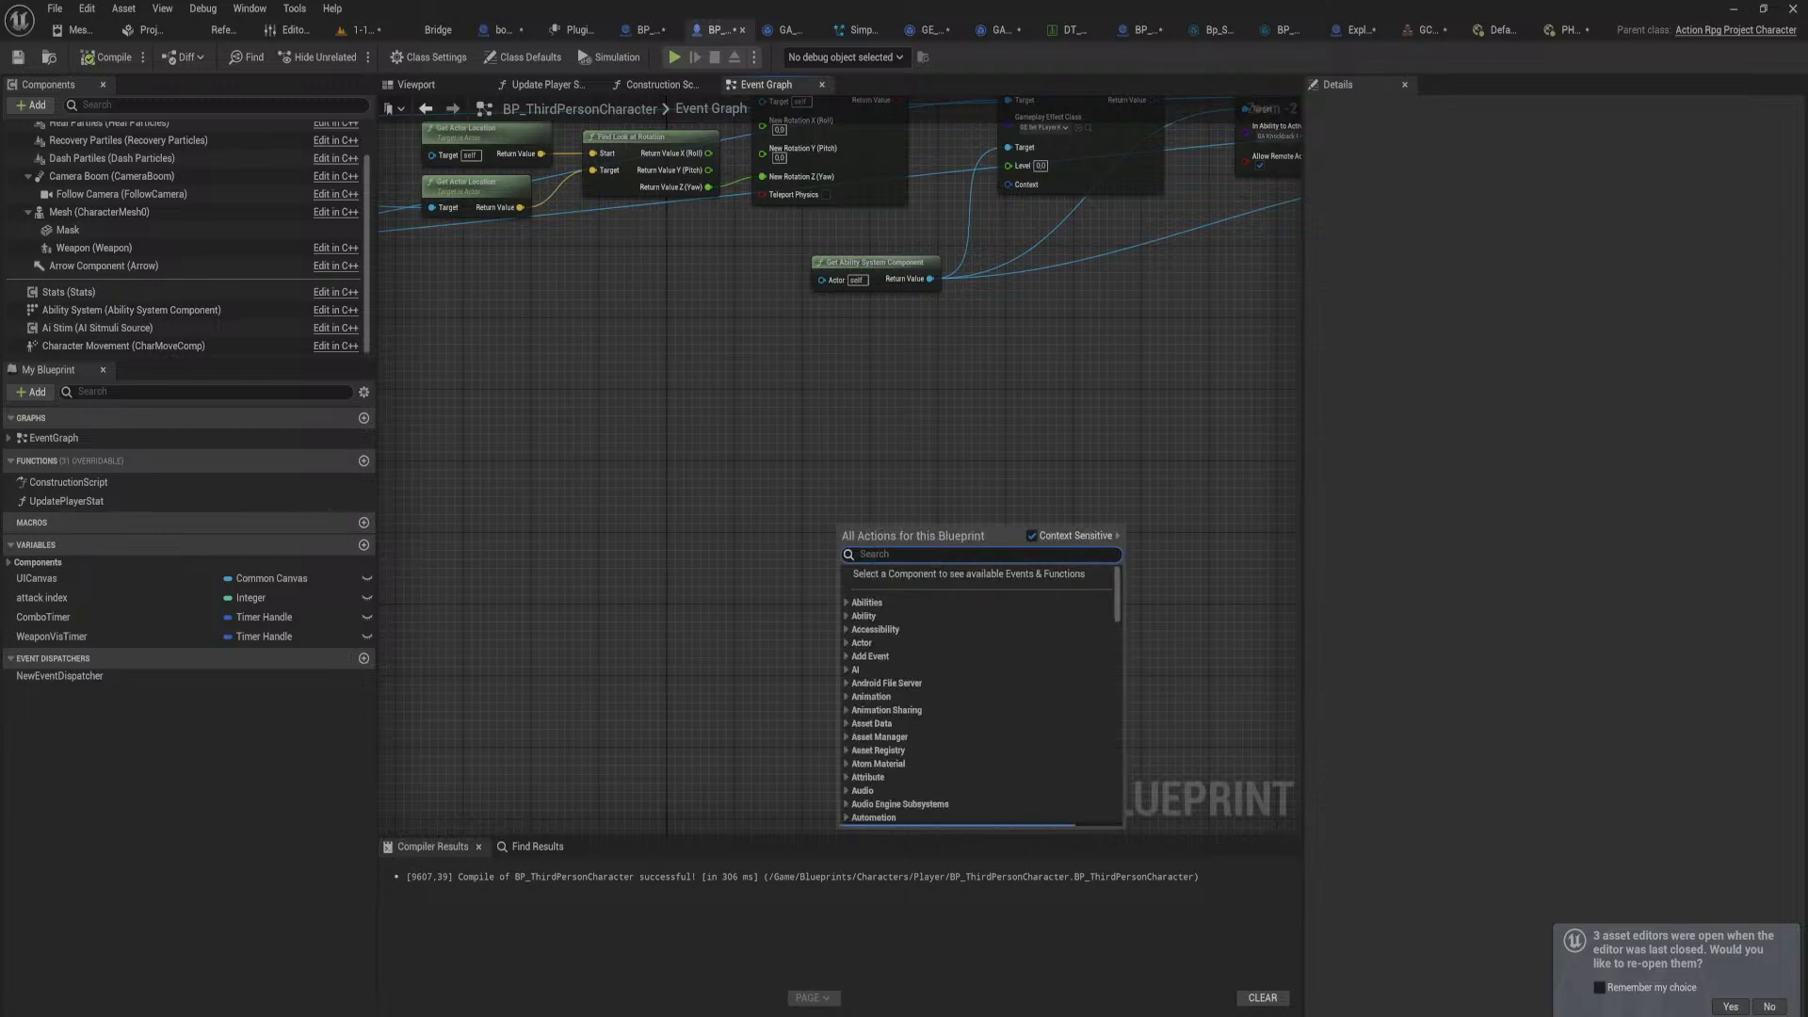
text(apply dam)
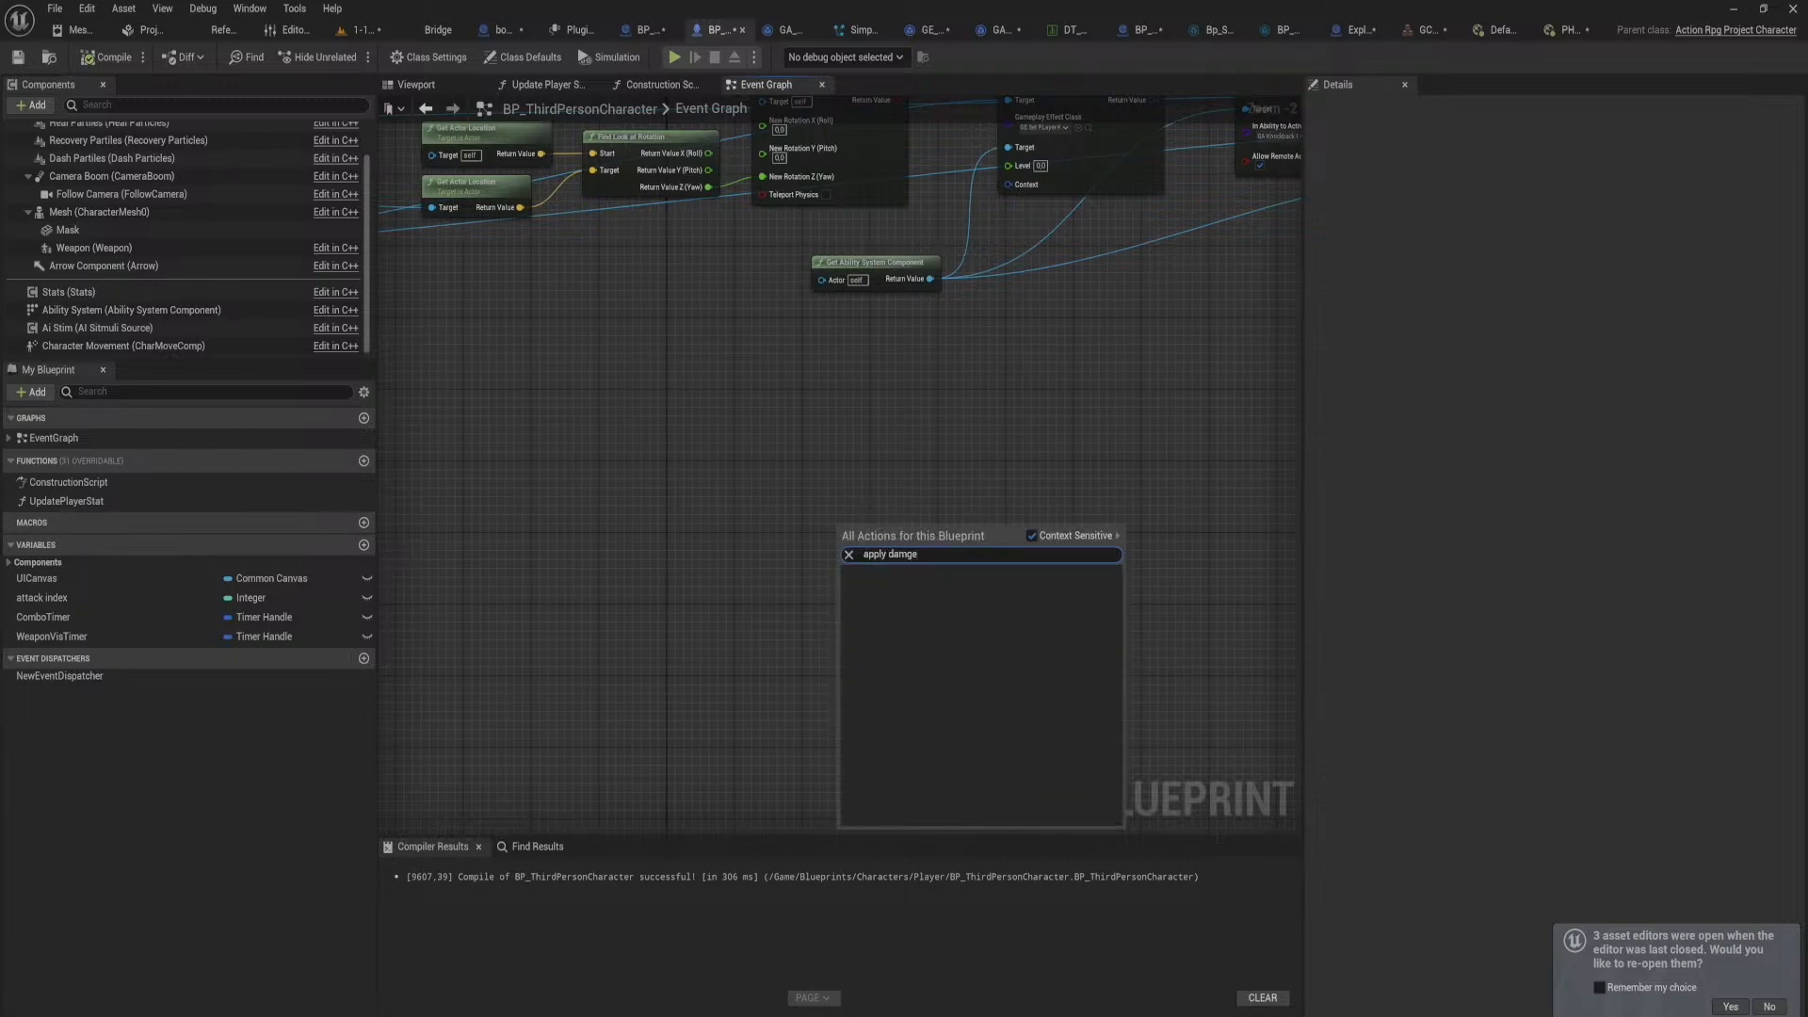
key(Down)
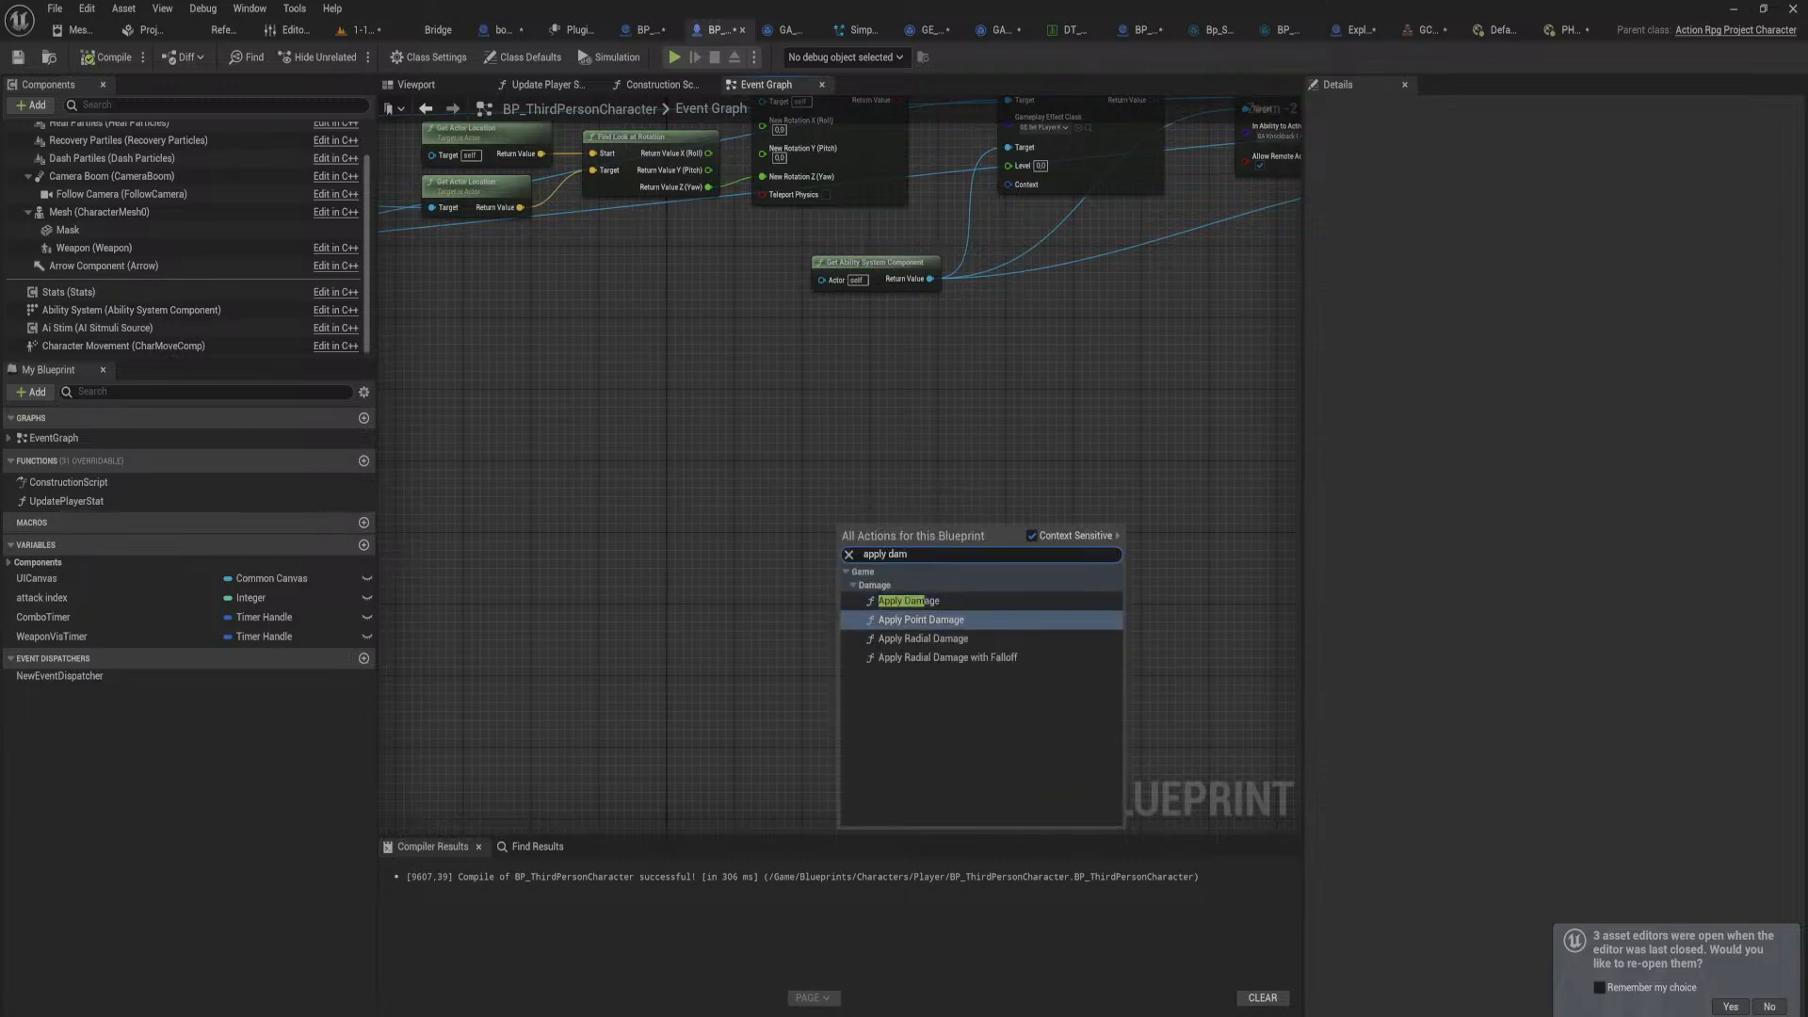
key(Down)
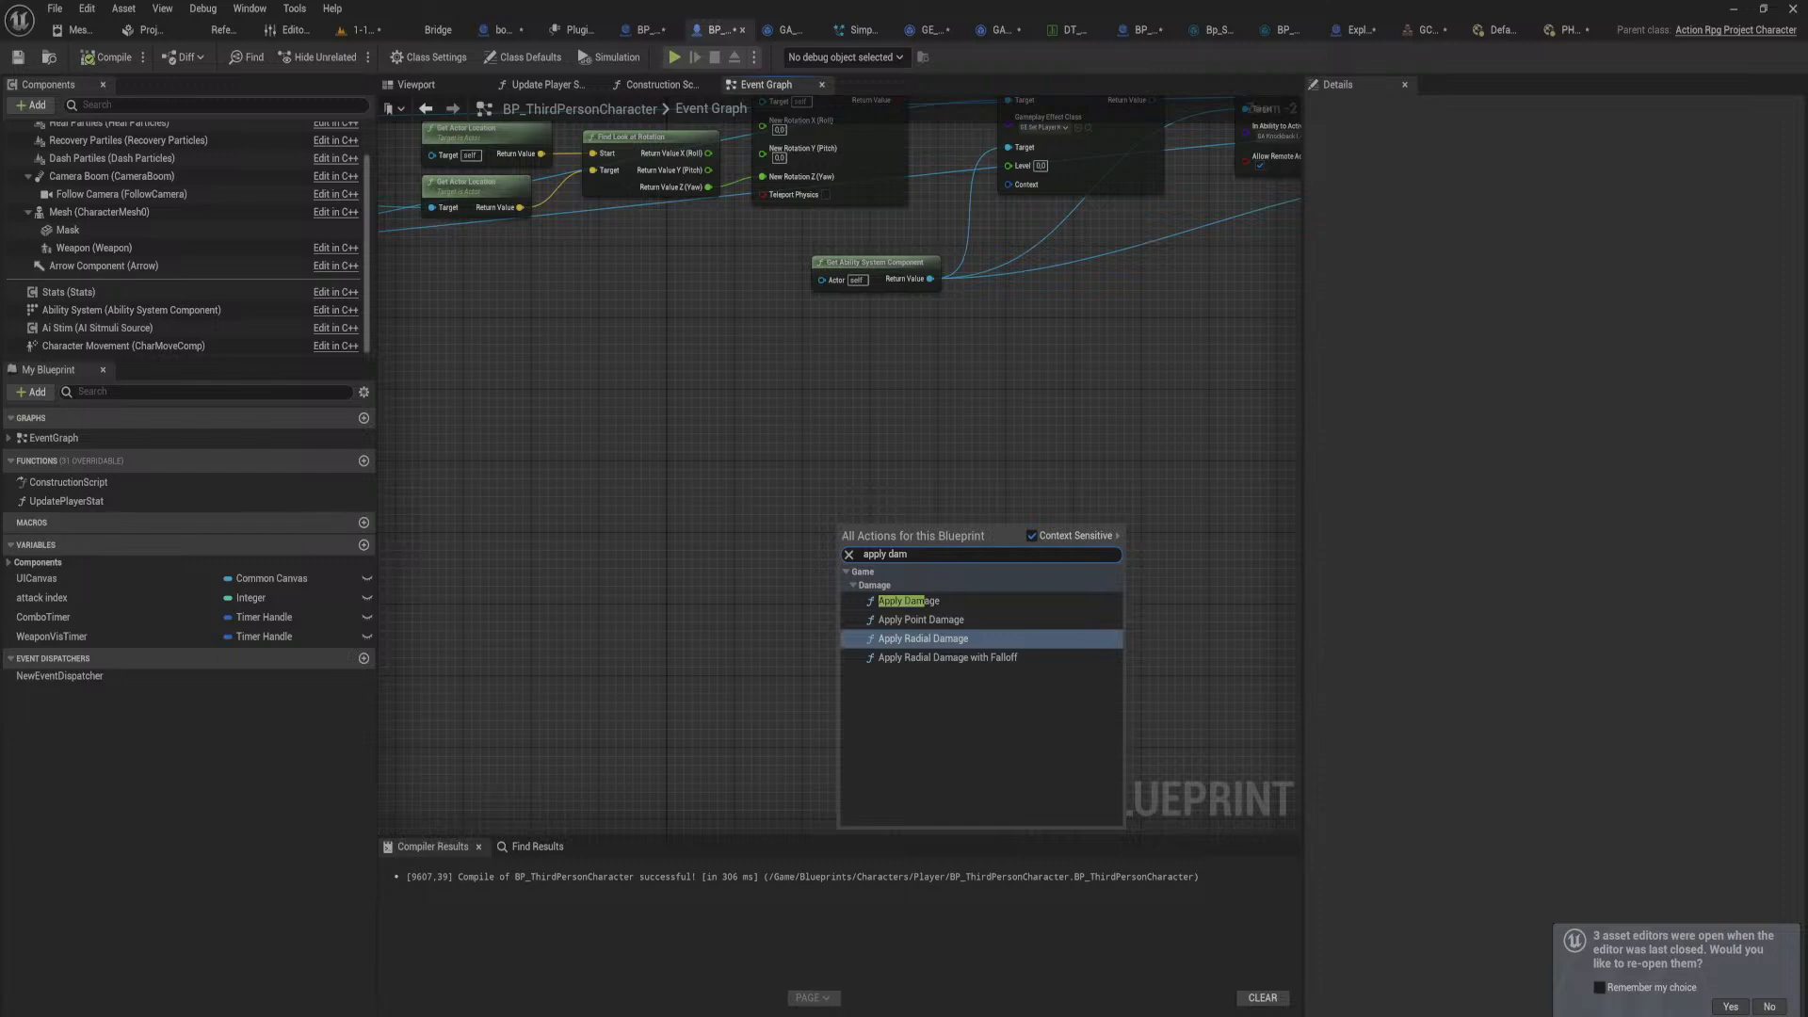
key(Down)
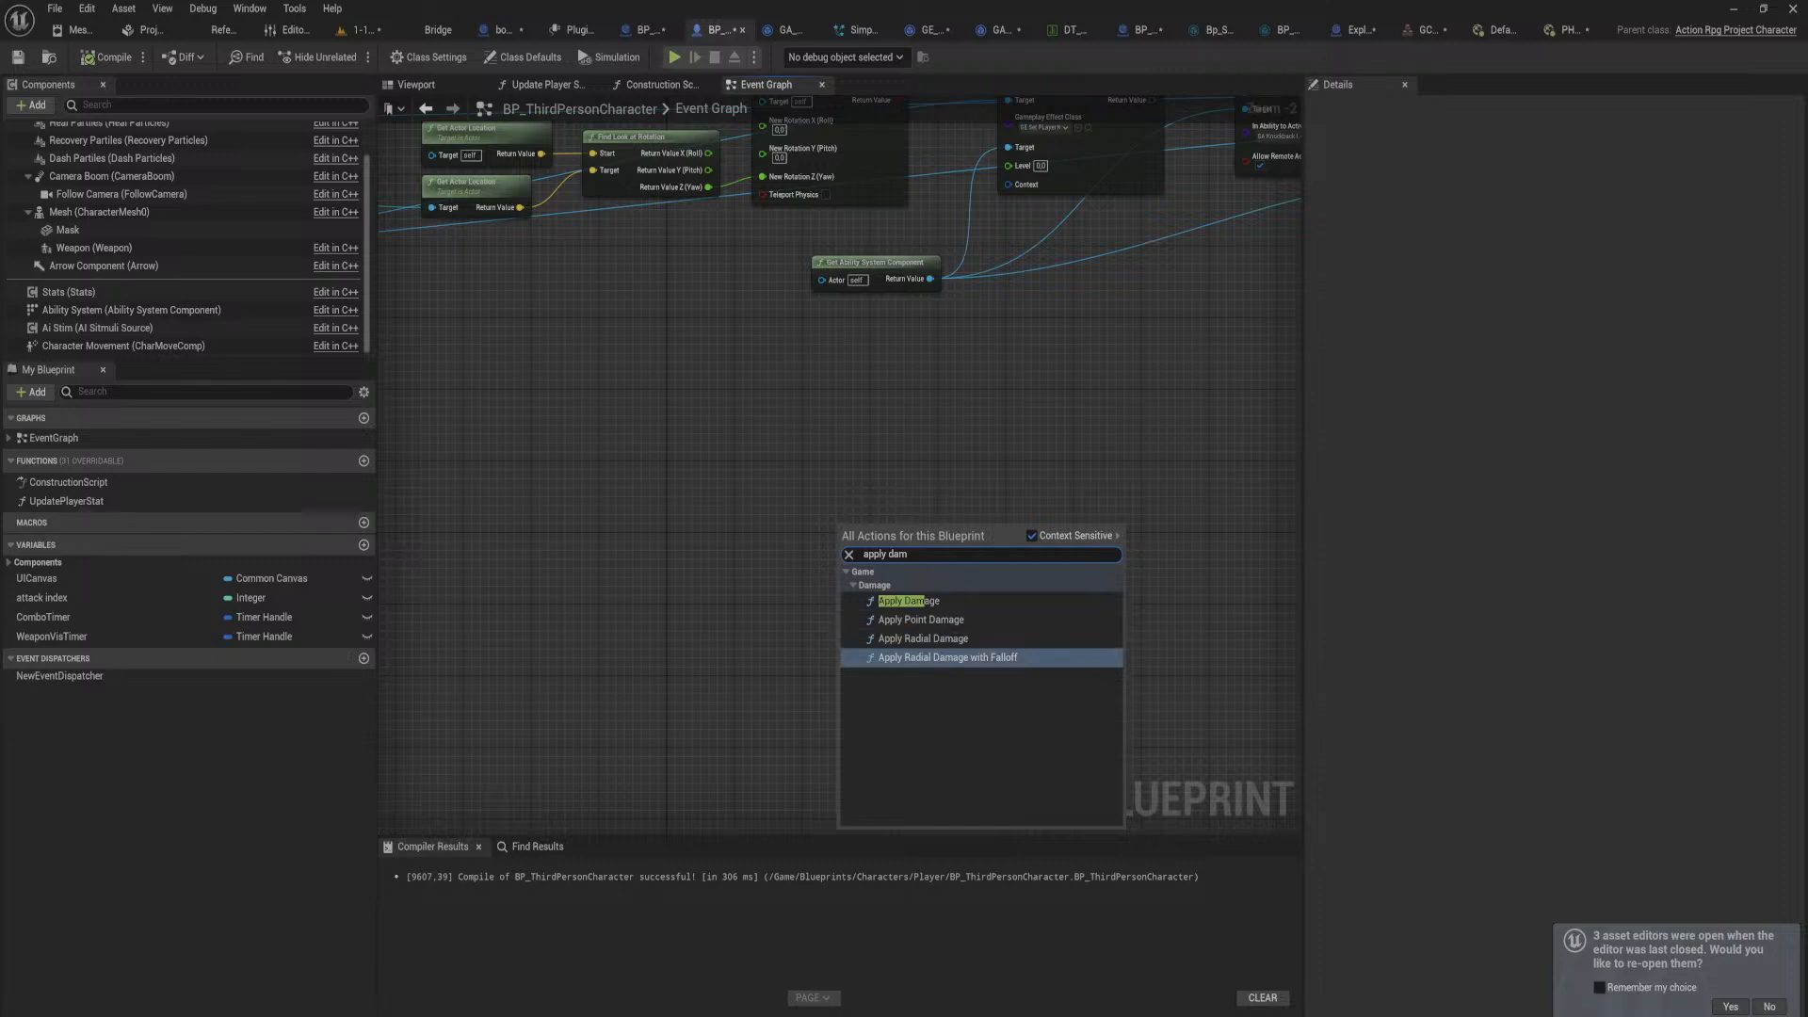
key(Up)
key(Up)
key(Down)
key(Down)
key(Up)
key(Up)
key(Up)
key(Return)
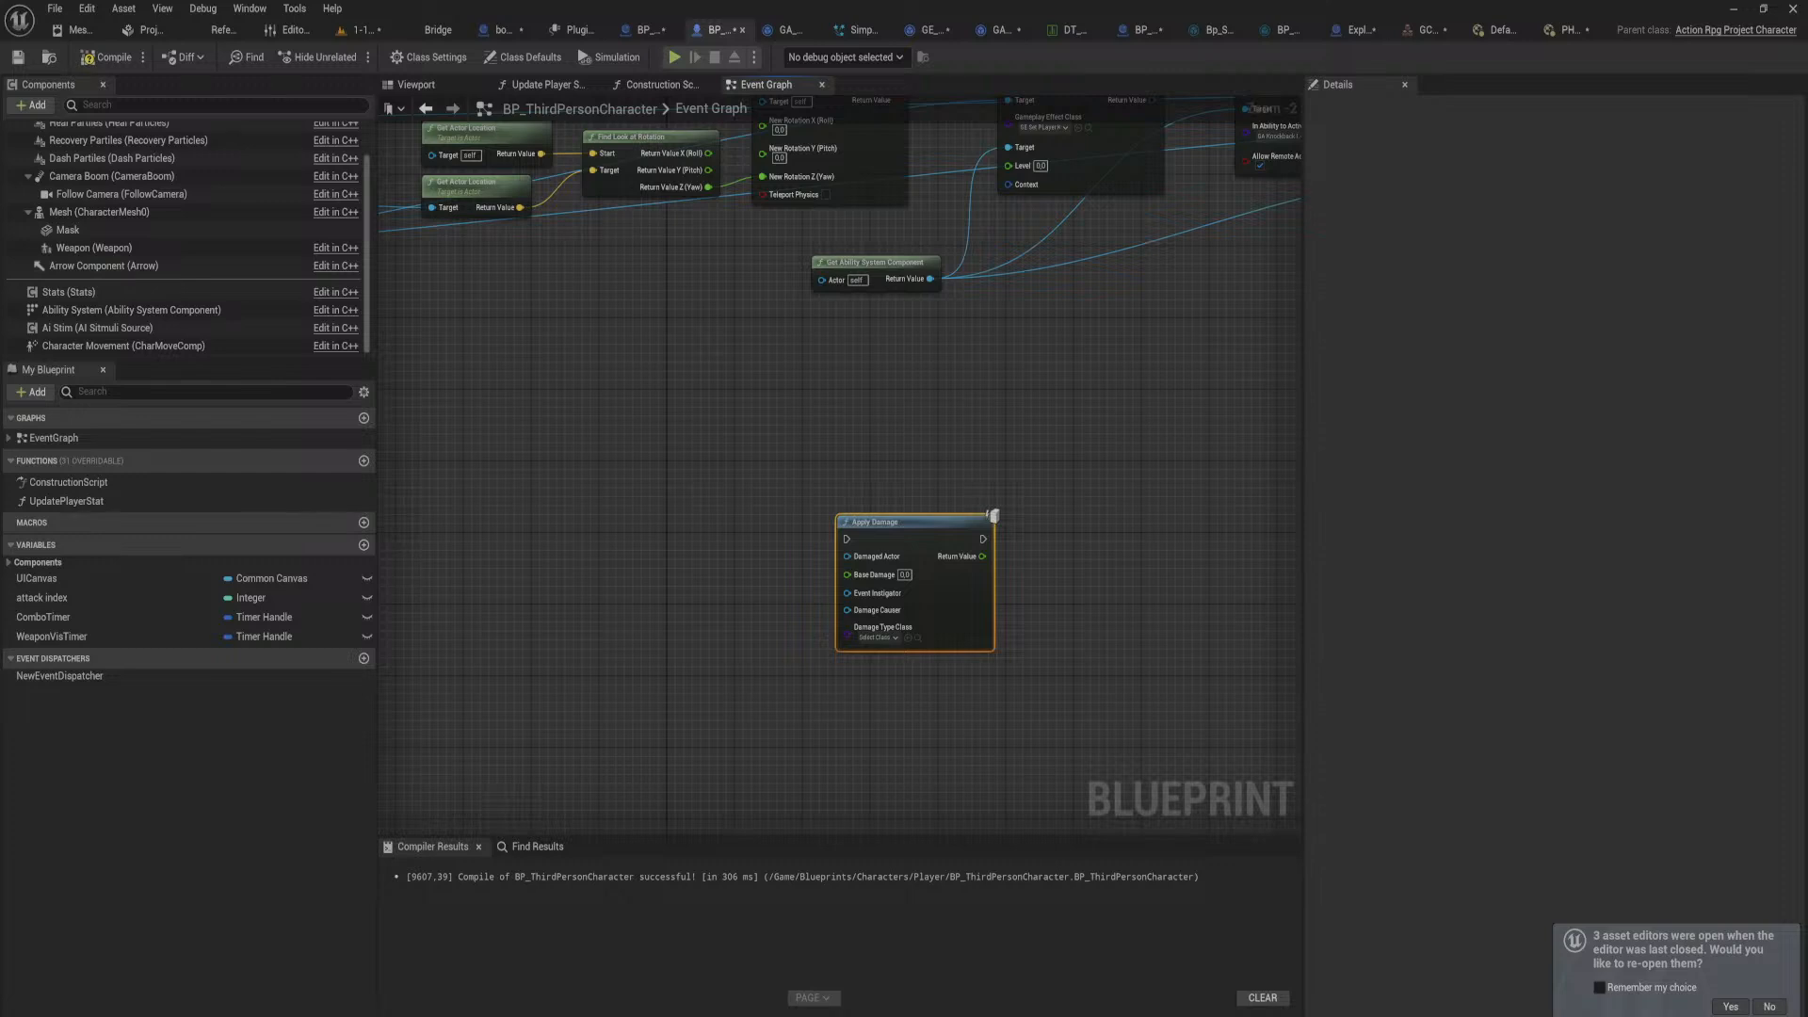
Step: Examine the Apply Damage node's inputs, such as Base Damage, and delete the node again
scroll(1008, 551, up, 3)
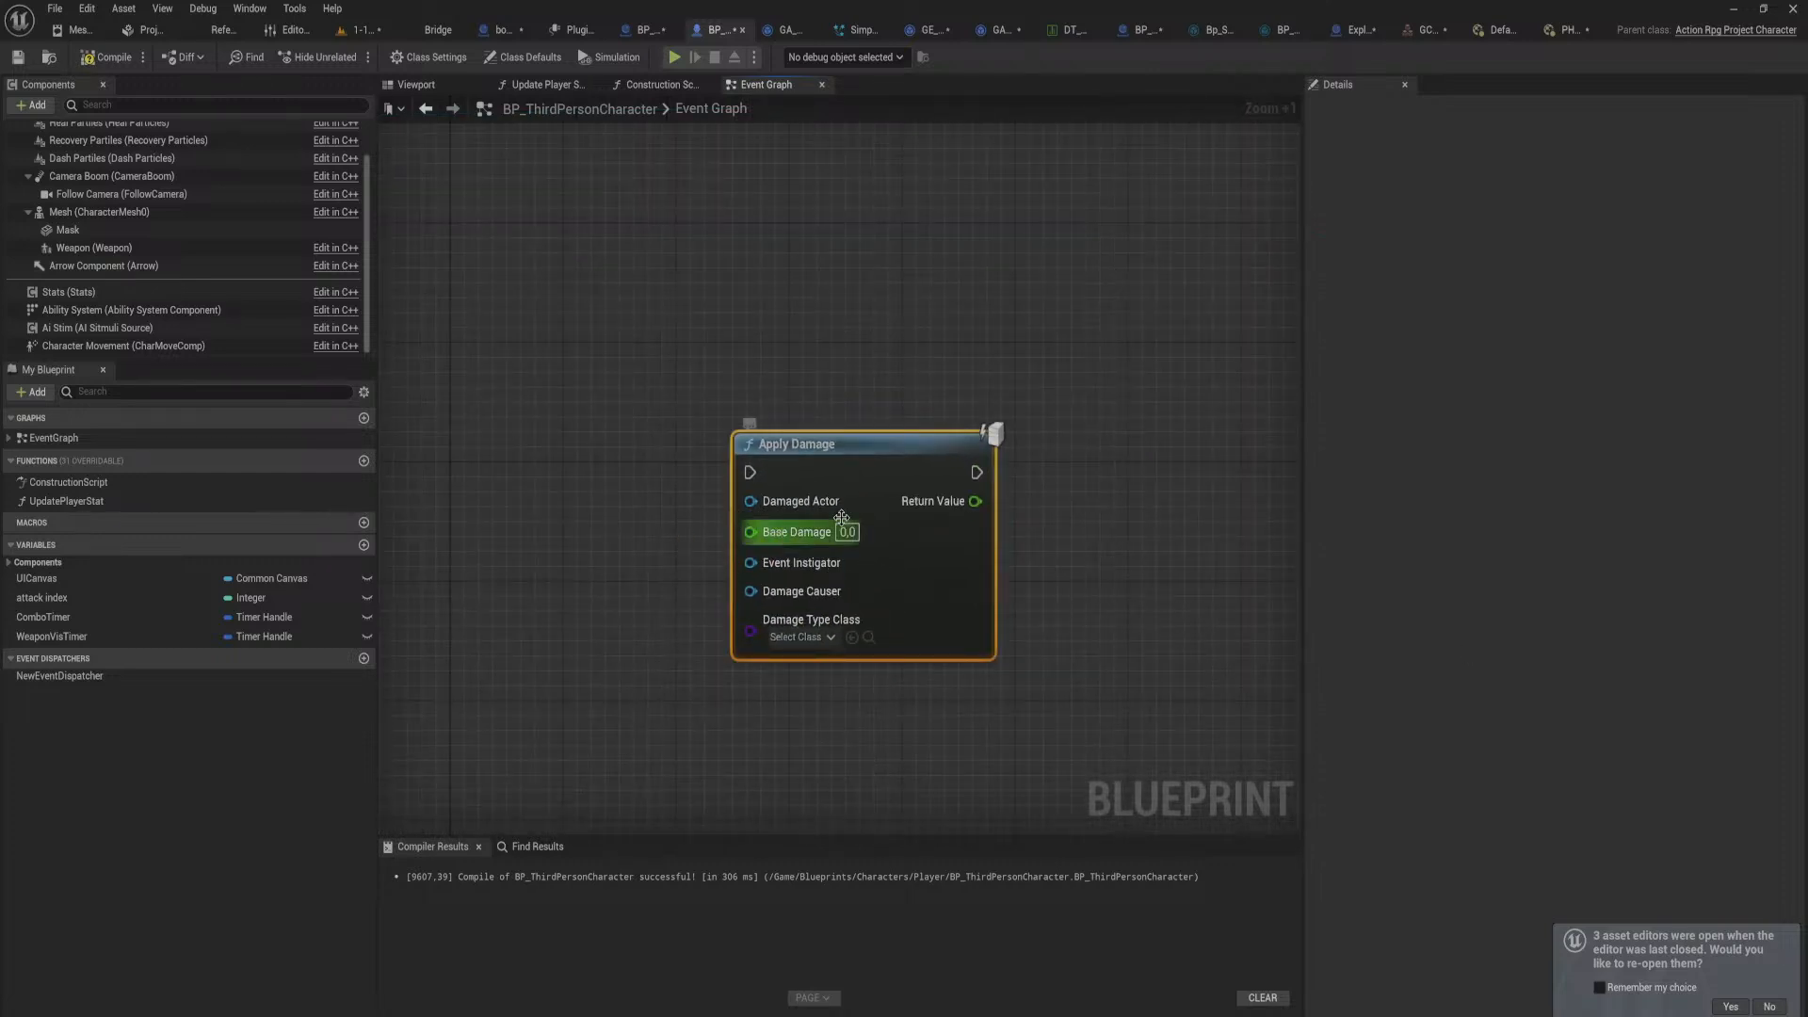
drag(750, 532, 876, 530)
click(620, 490)
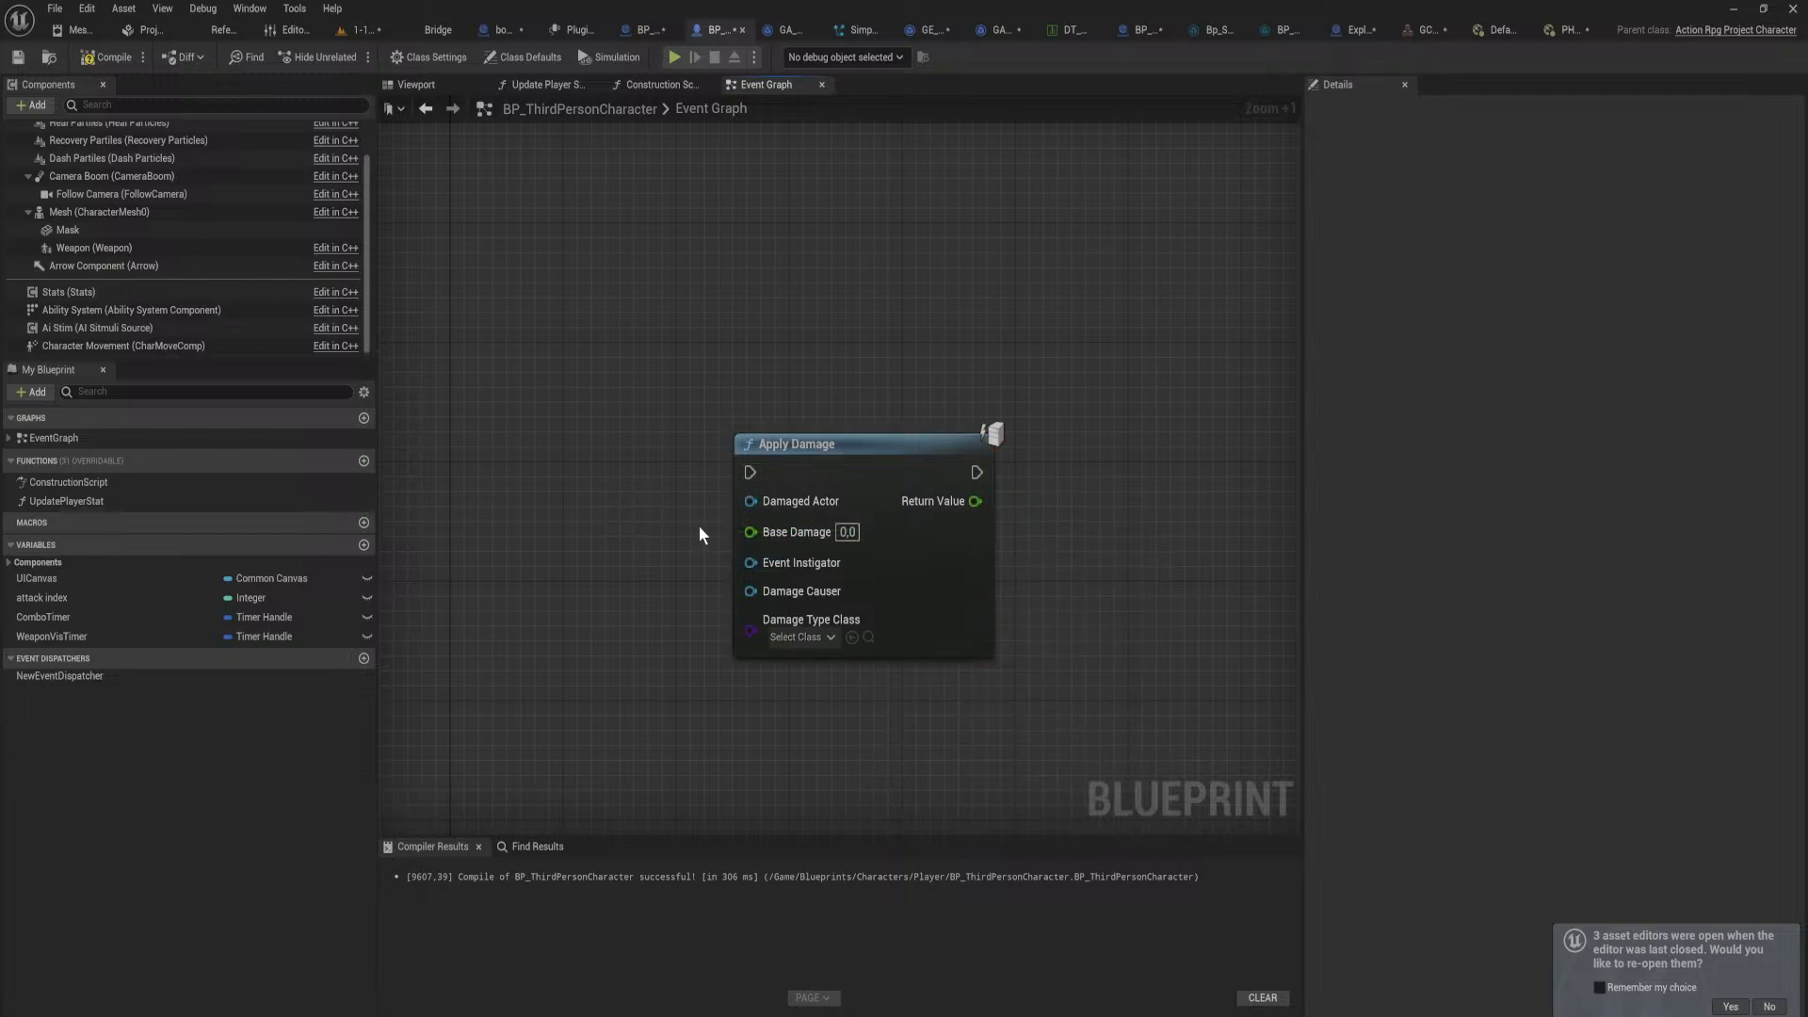
drag(699, 523, 832, 528)
key(Delete)
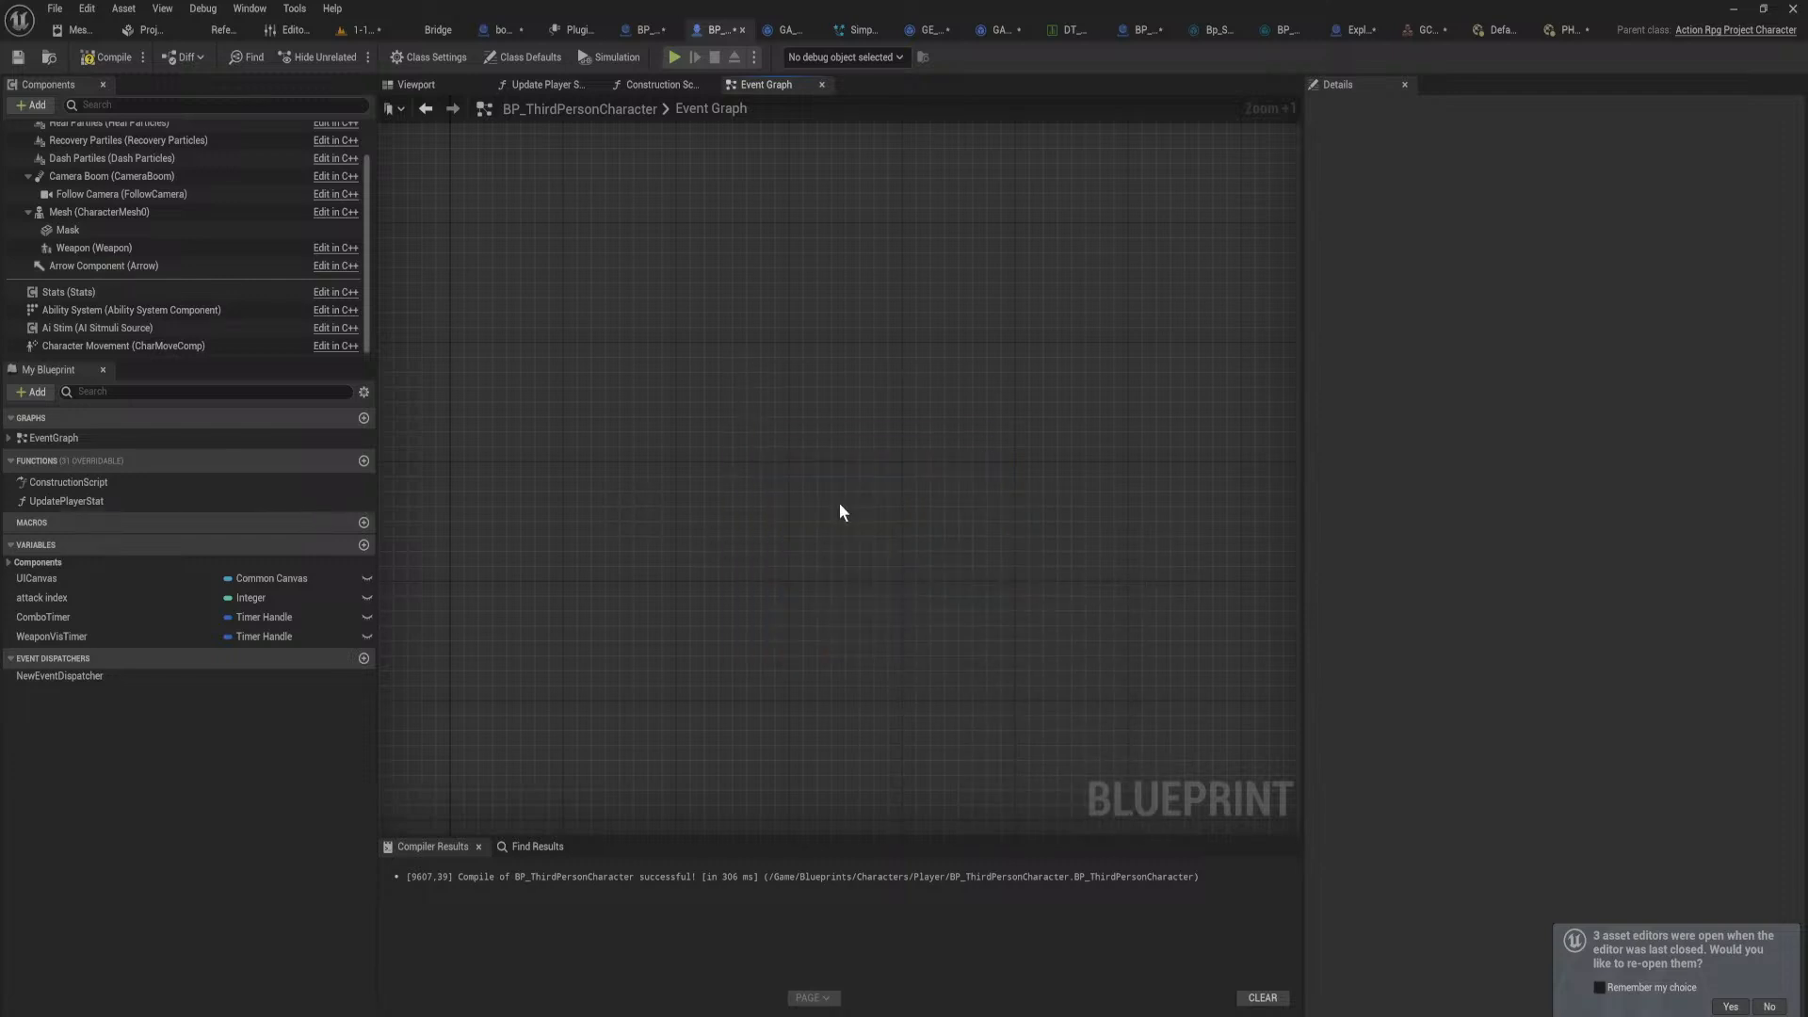
Step: Search the available nodes for damage and go to the character's existing Event AnyDamage node
right_click(834, 496)
text(re)
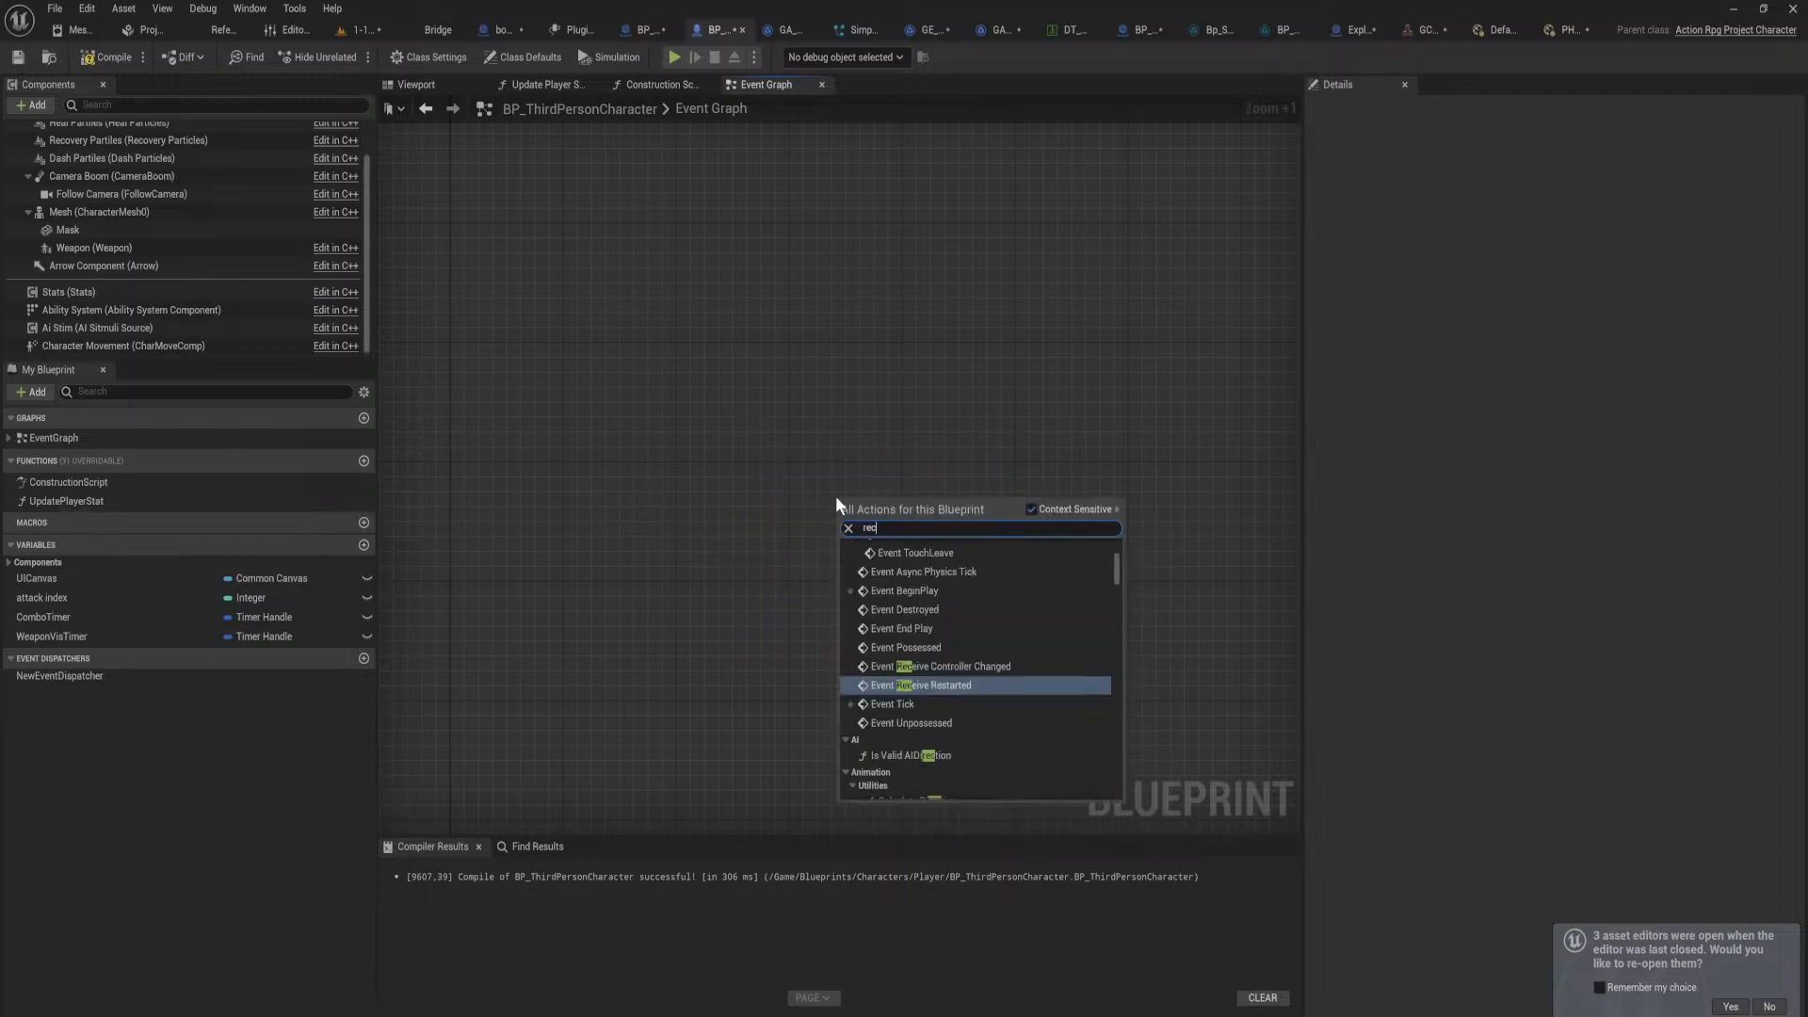
text(c)
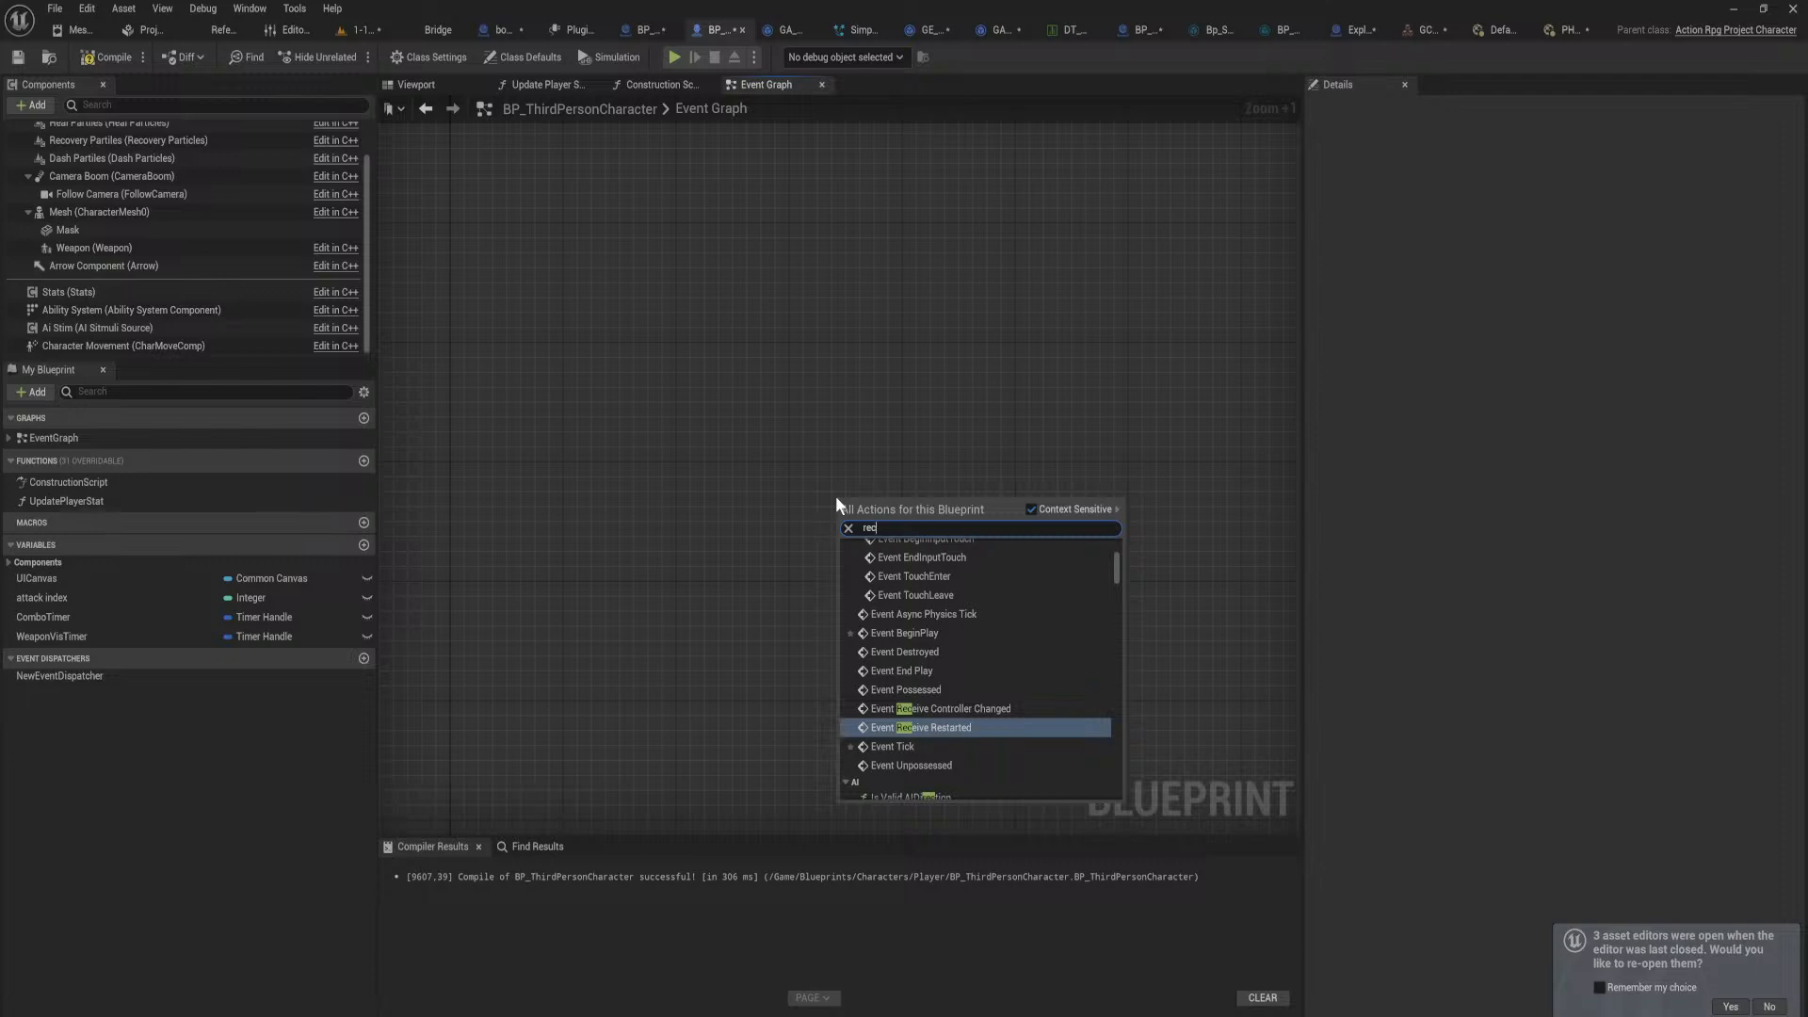
key(BackSpace)
text(mage)
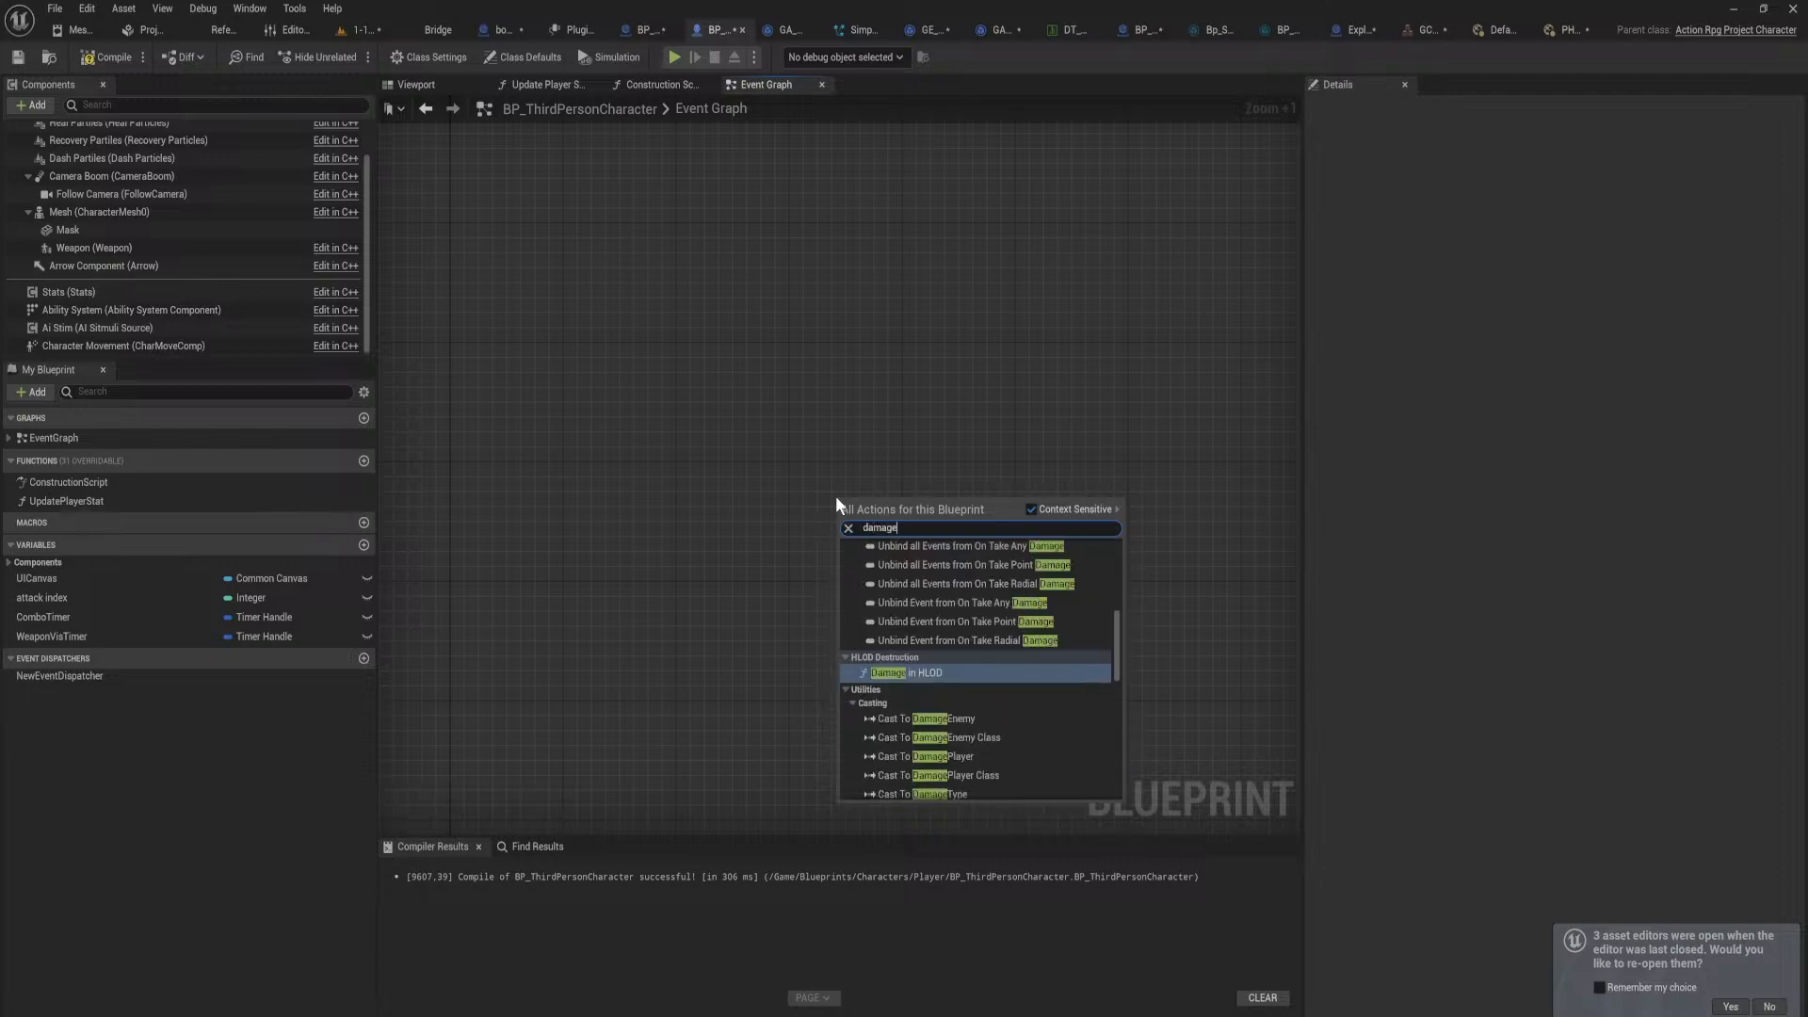
drag(1119, 635, 1109, 540)
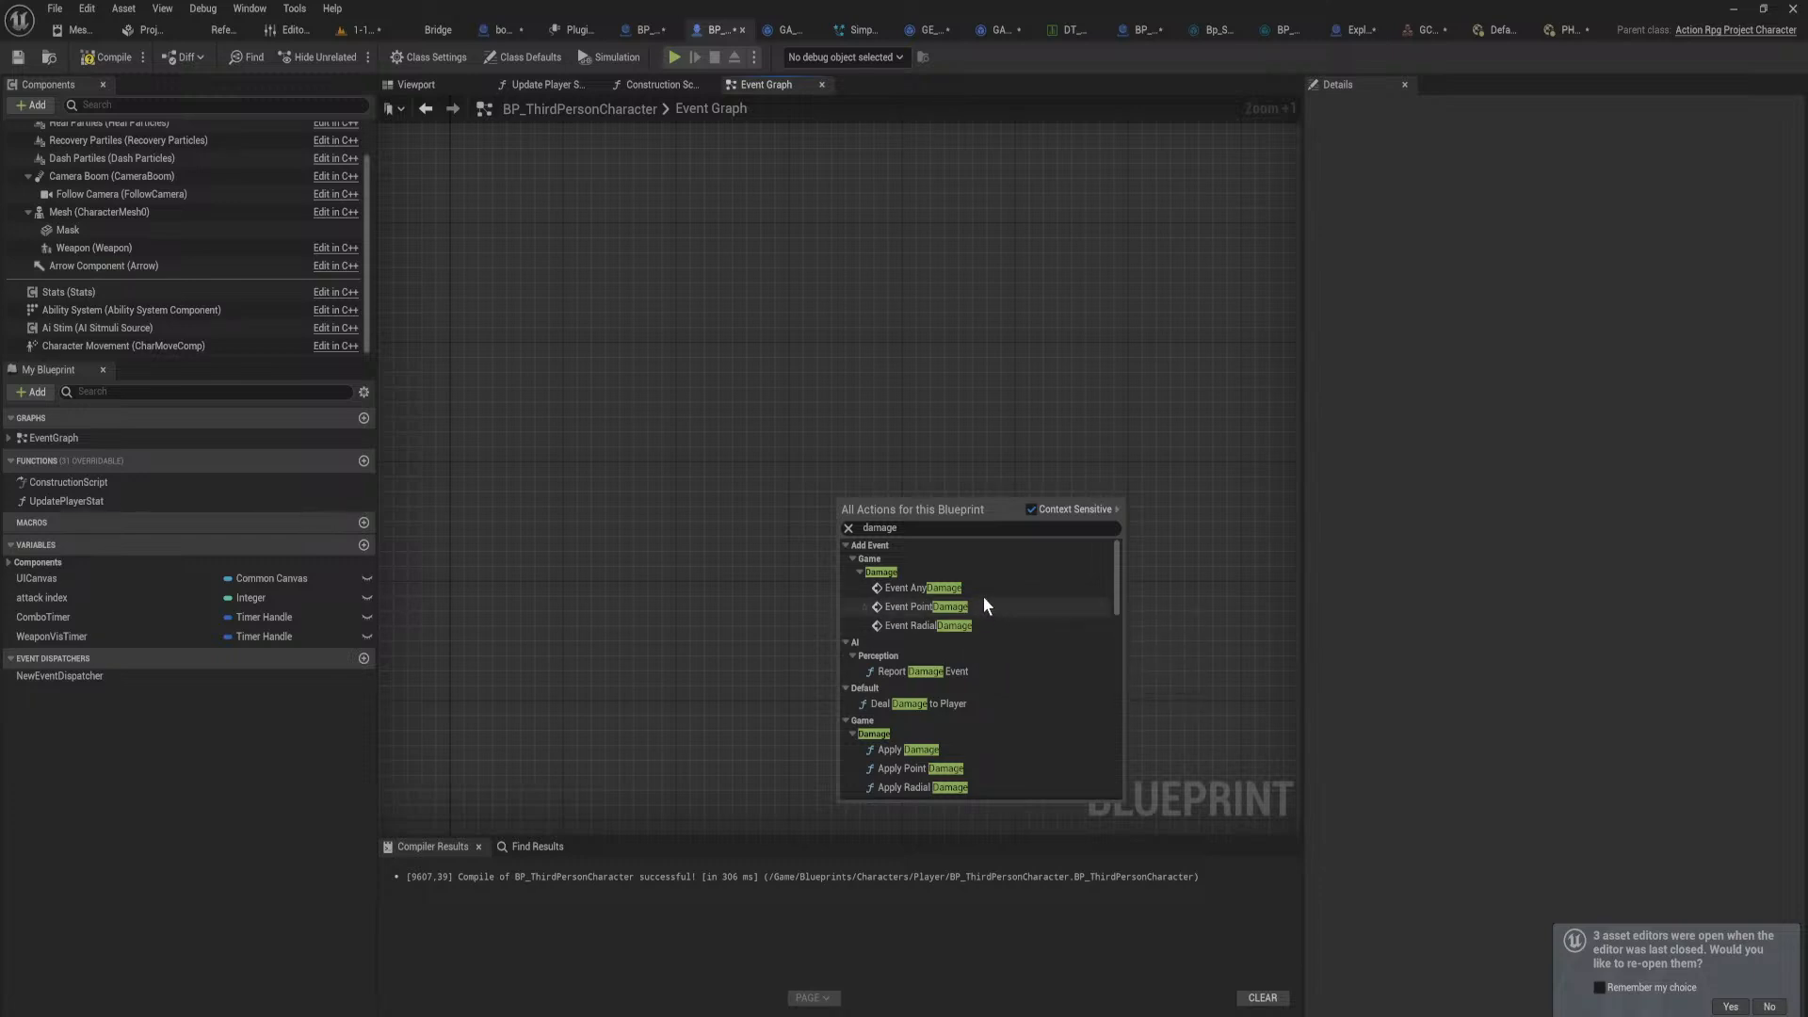
click(957, 591)
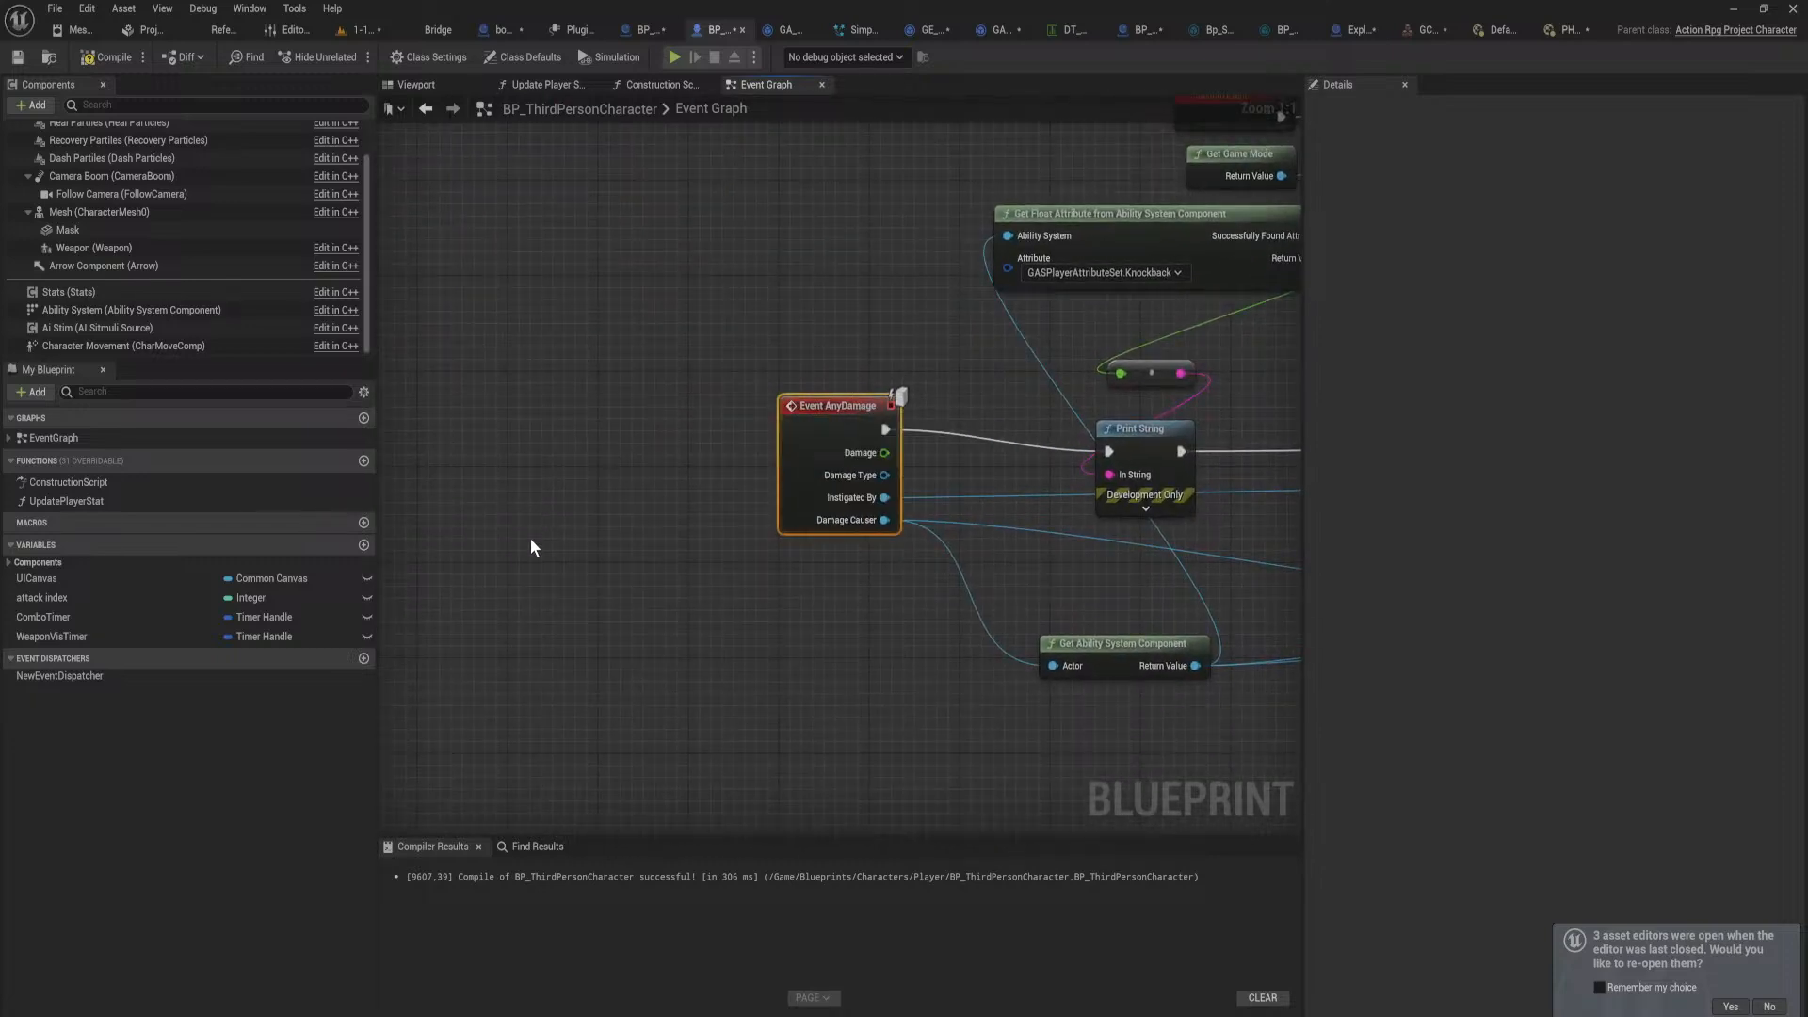
Step: Examine the Event AnyDamage node's outputs and the nodes connected to them
right_drag(950, 469, 723, 489)
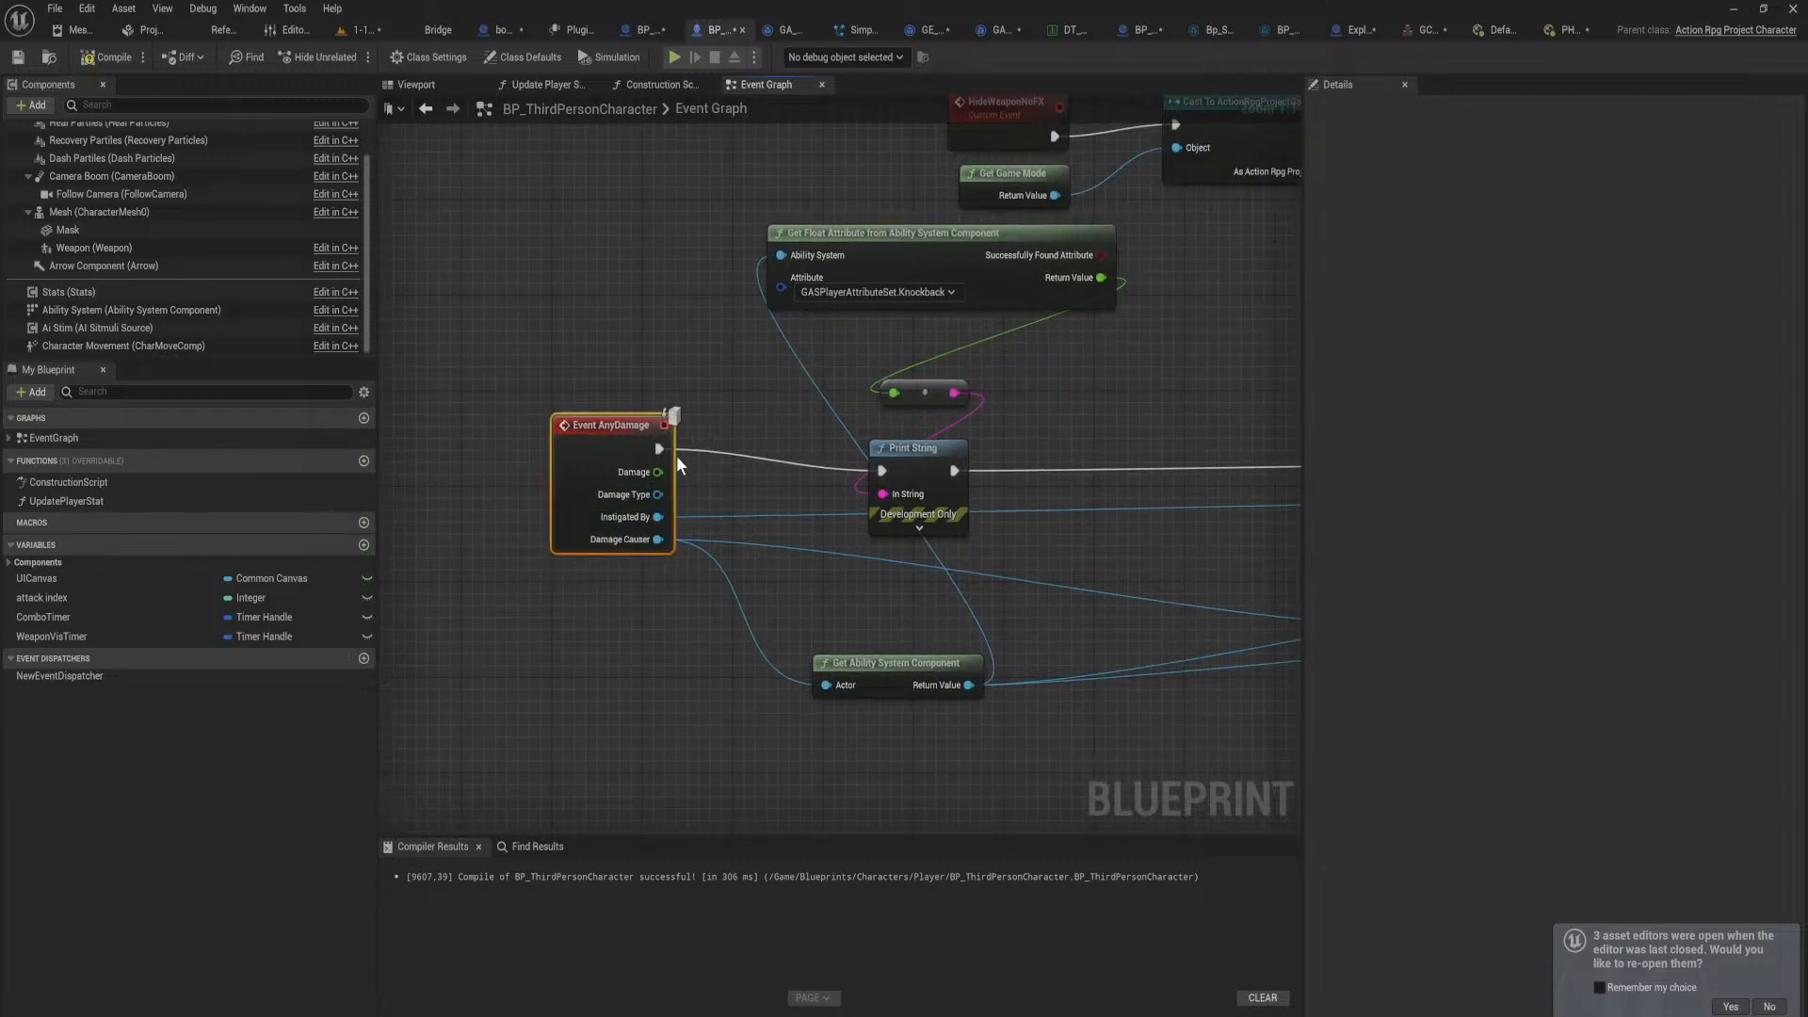
scroll(699, 433, up, 2)
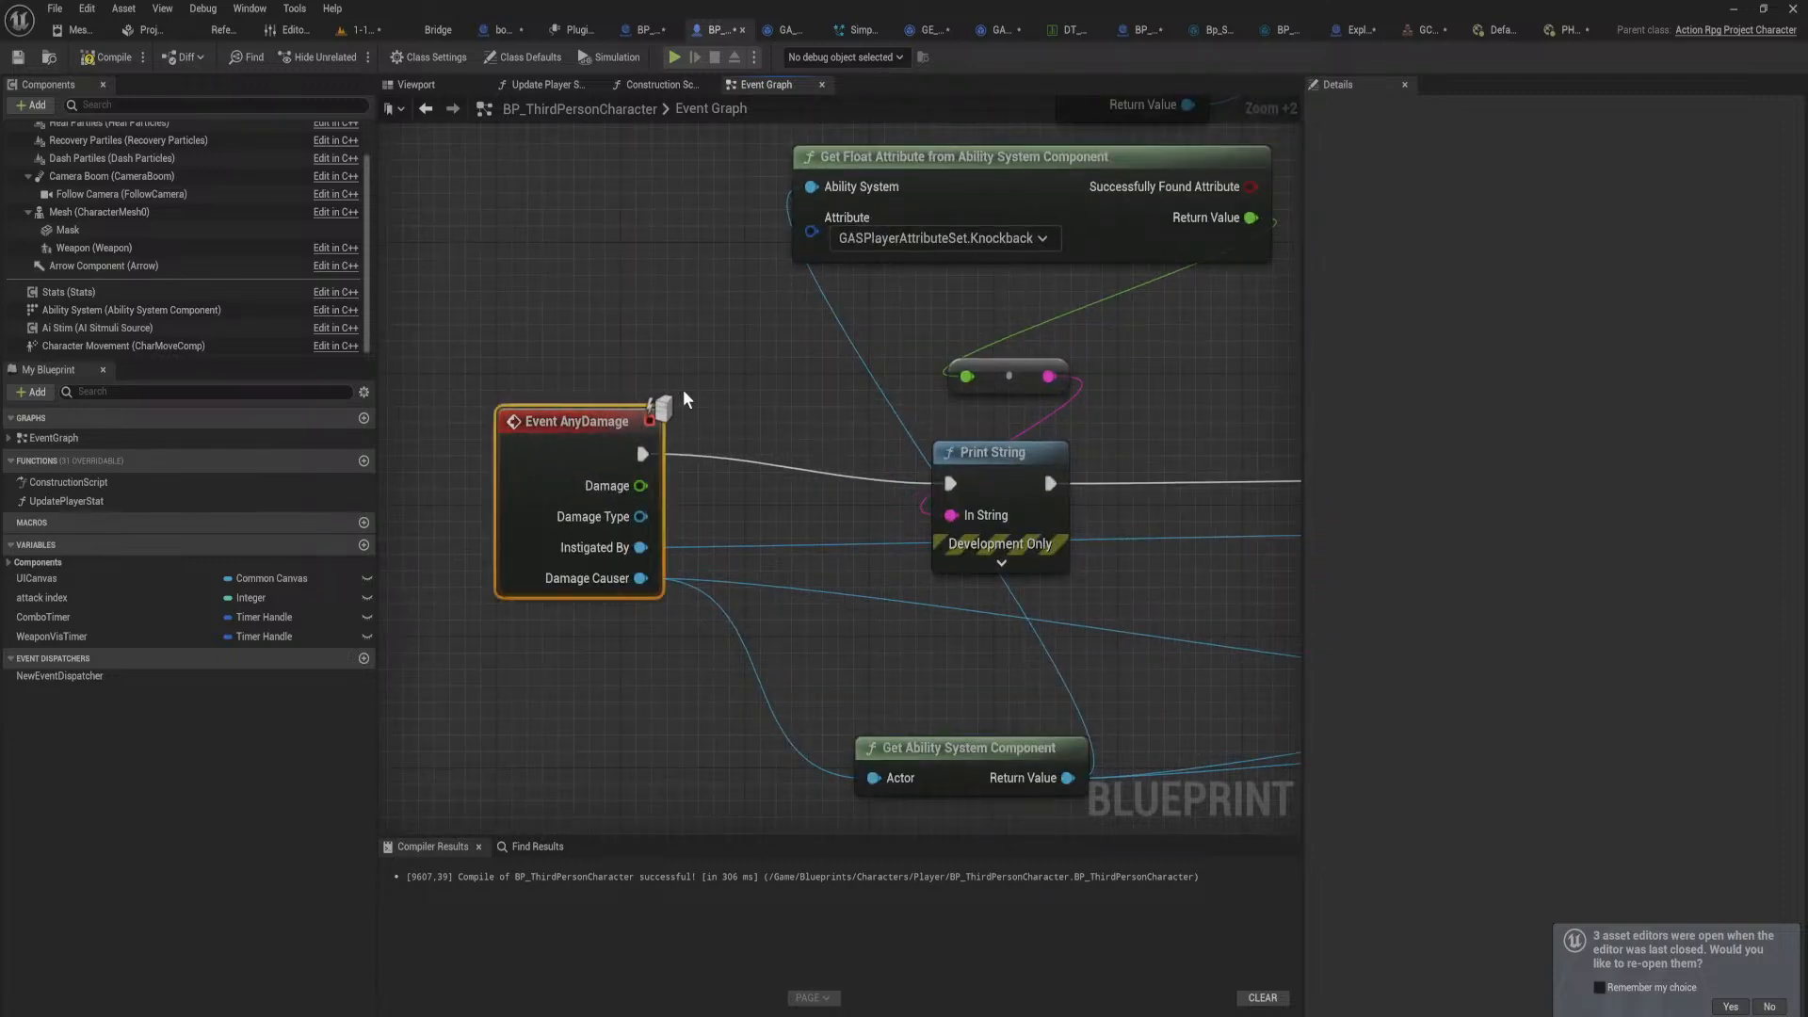
scroll(684, 391, up, 5)
drag(685, 381, 678, 438)
scroll(736, 439, down, 5)
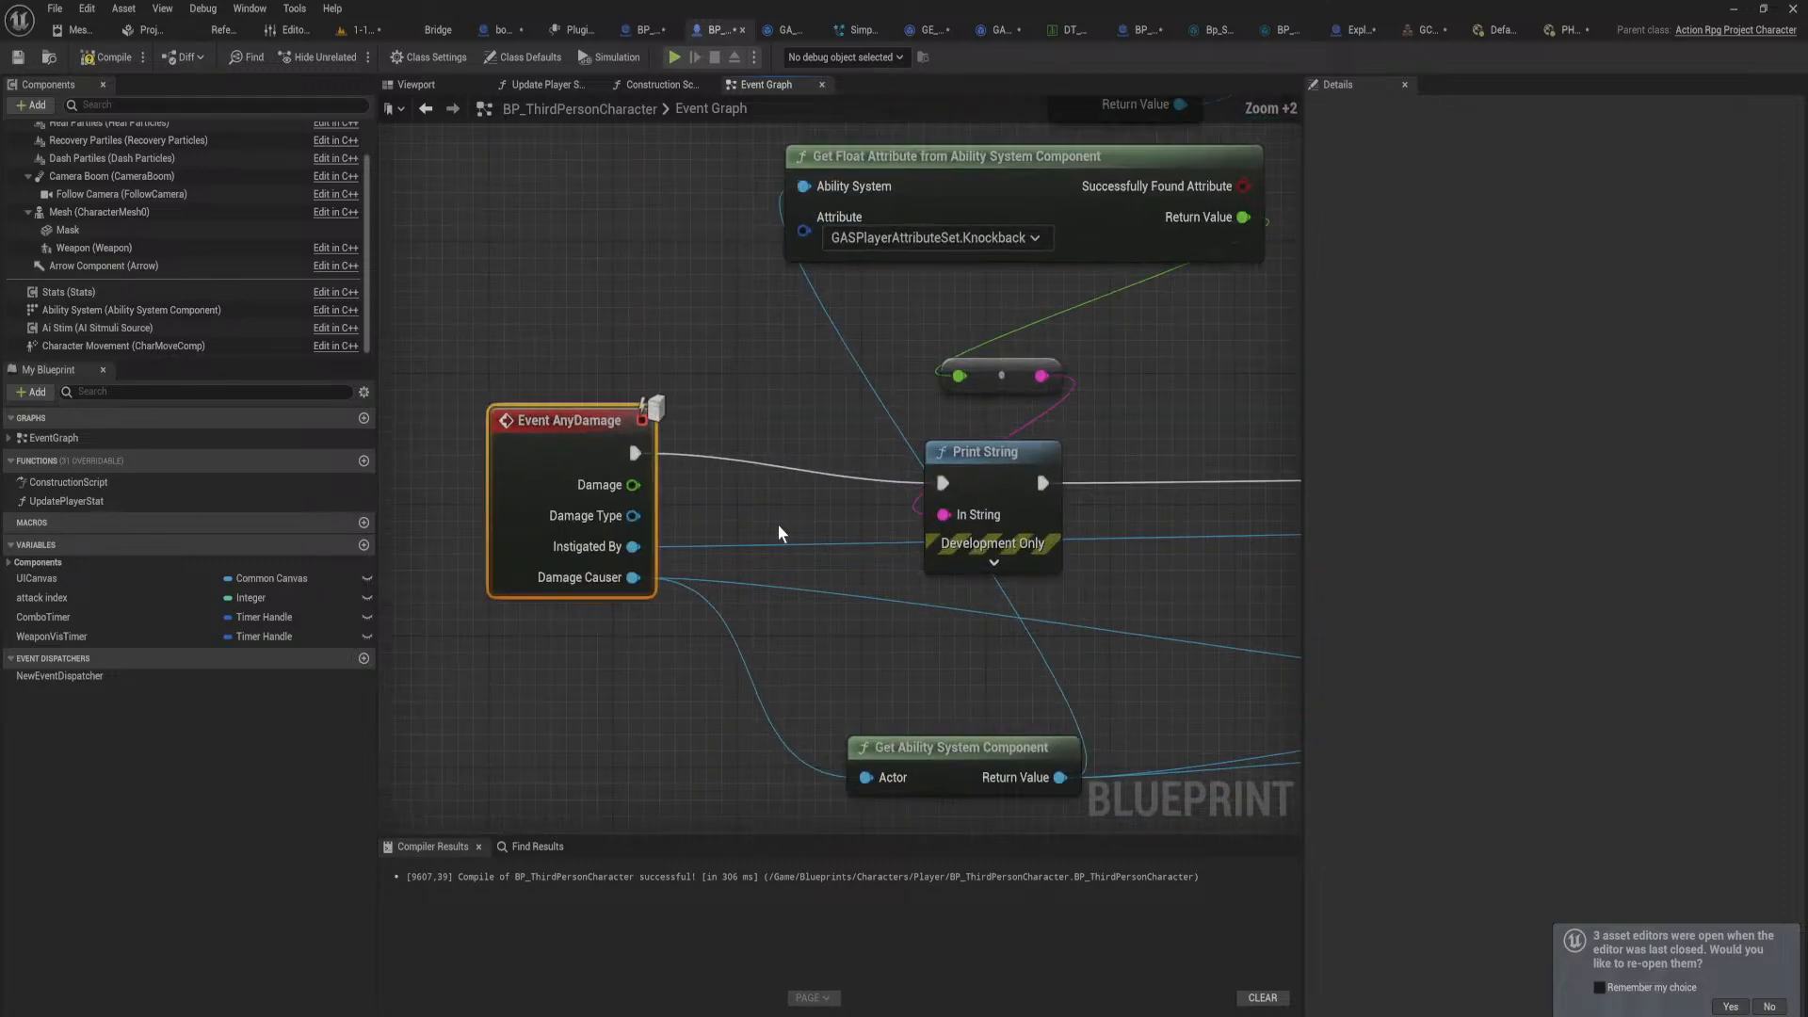
scroll(778, 525, down, 2)
right_drag(780, 521, 604, 472)
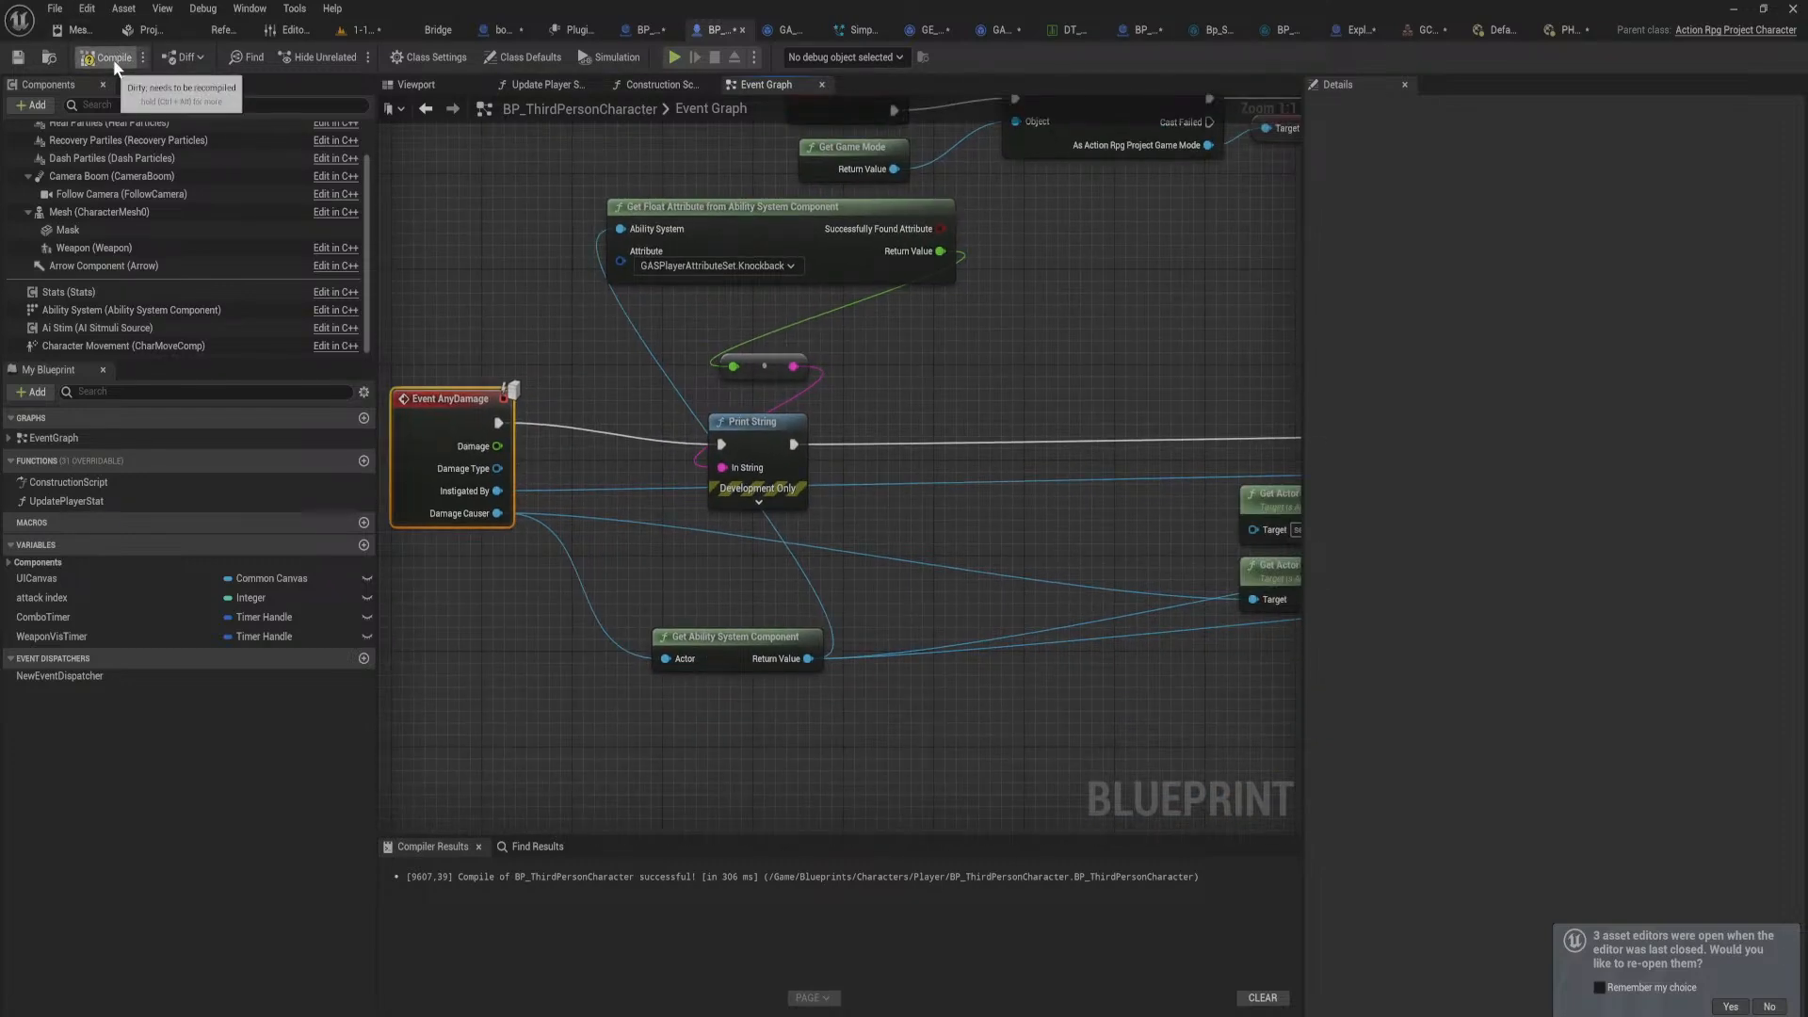
Step: Return to the level and accept the doorway box preview to create it as a static mesh
click(361, 29)
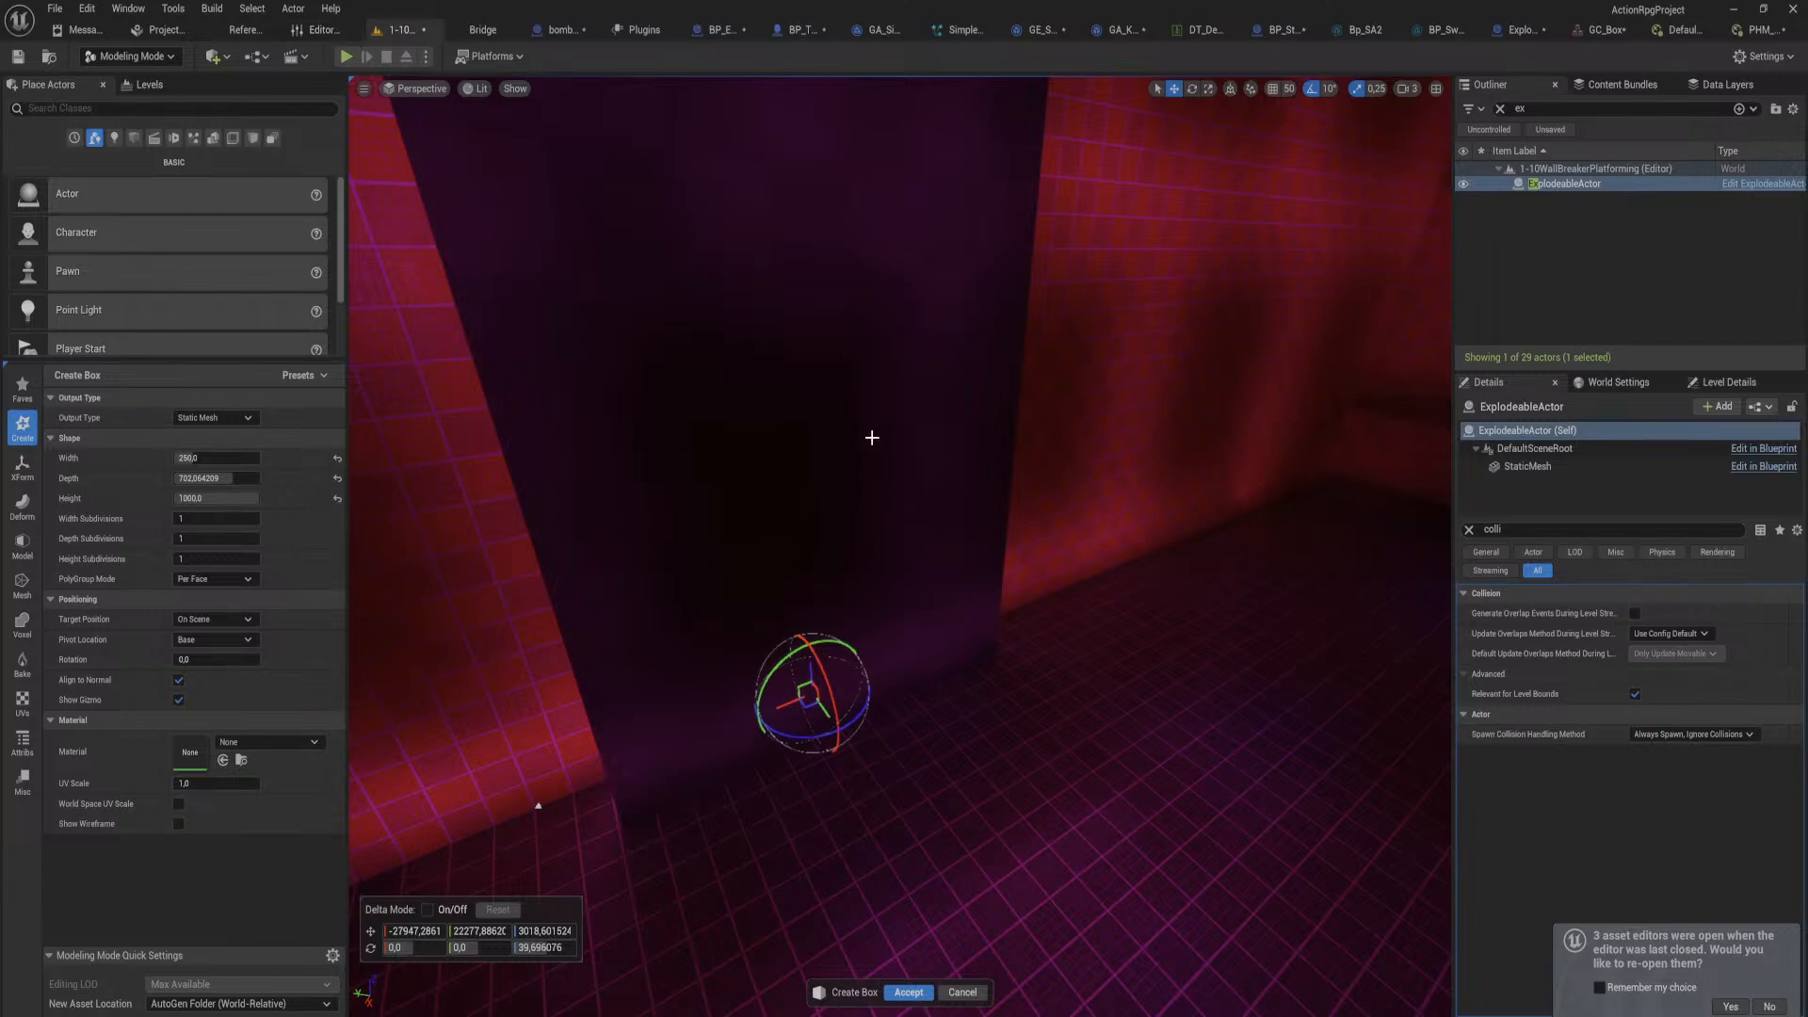
right_drag(804, 430, 951, 974)
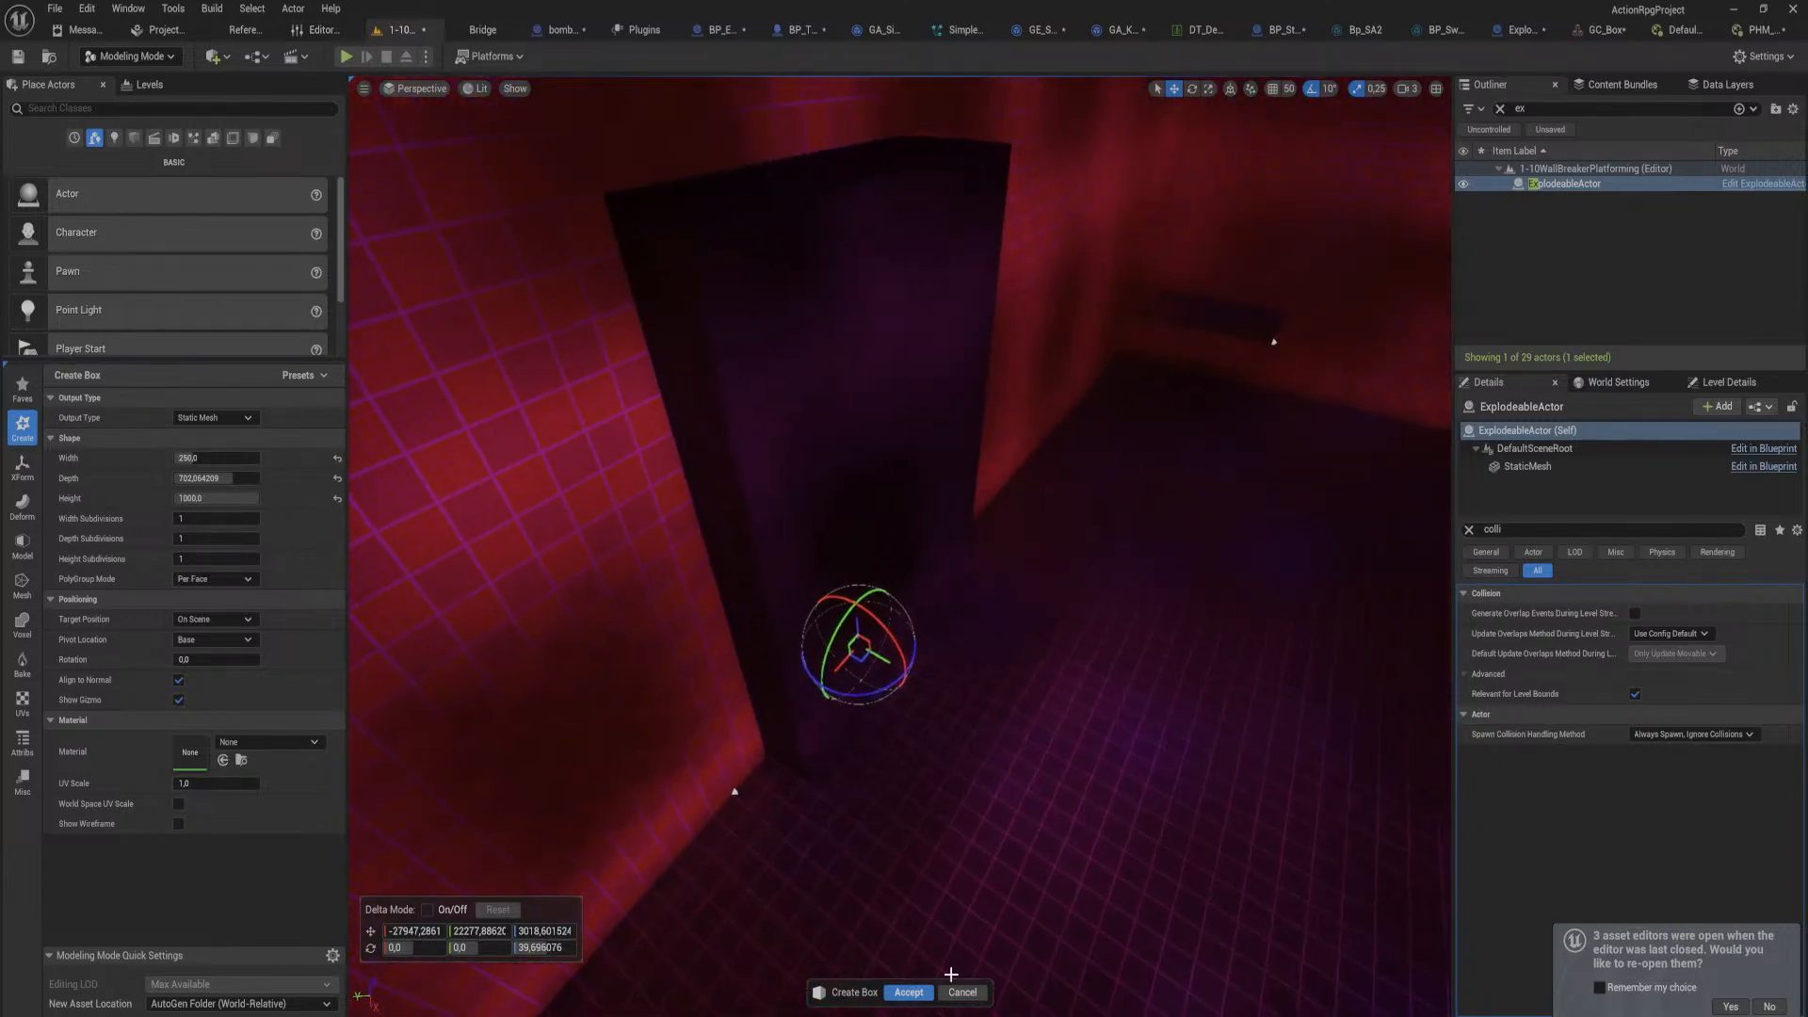
key(Return)
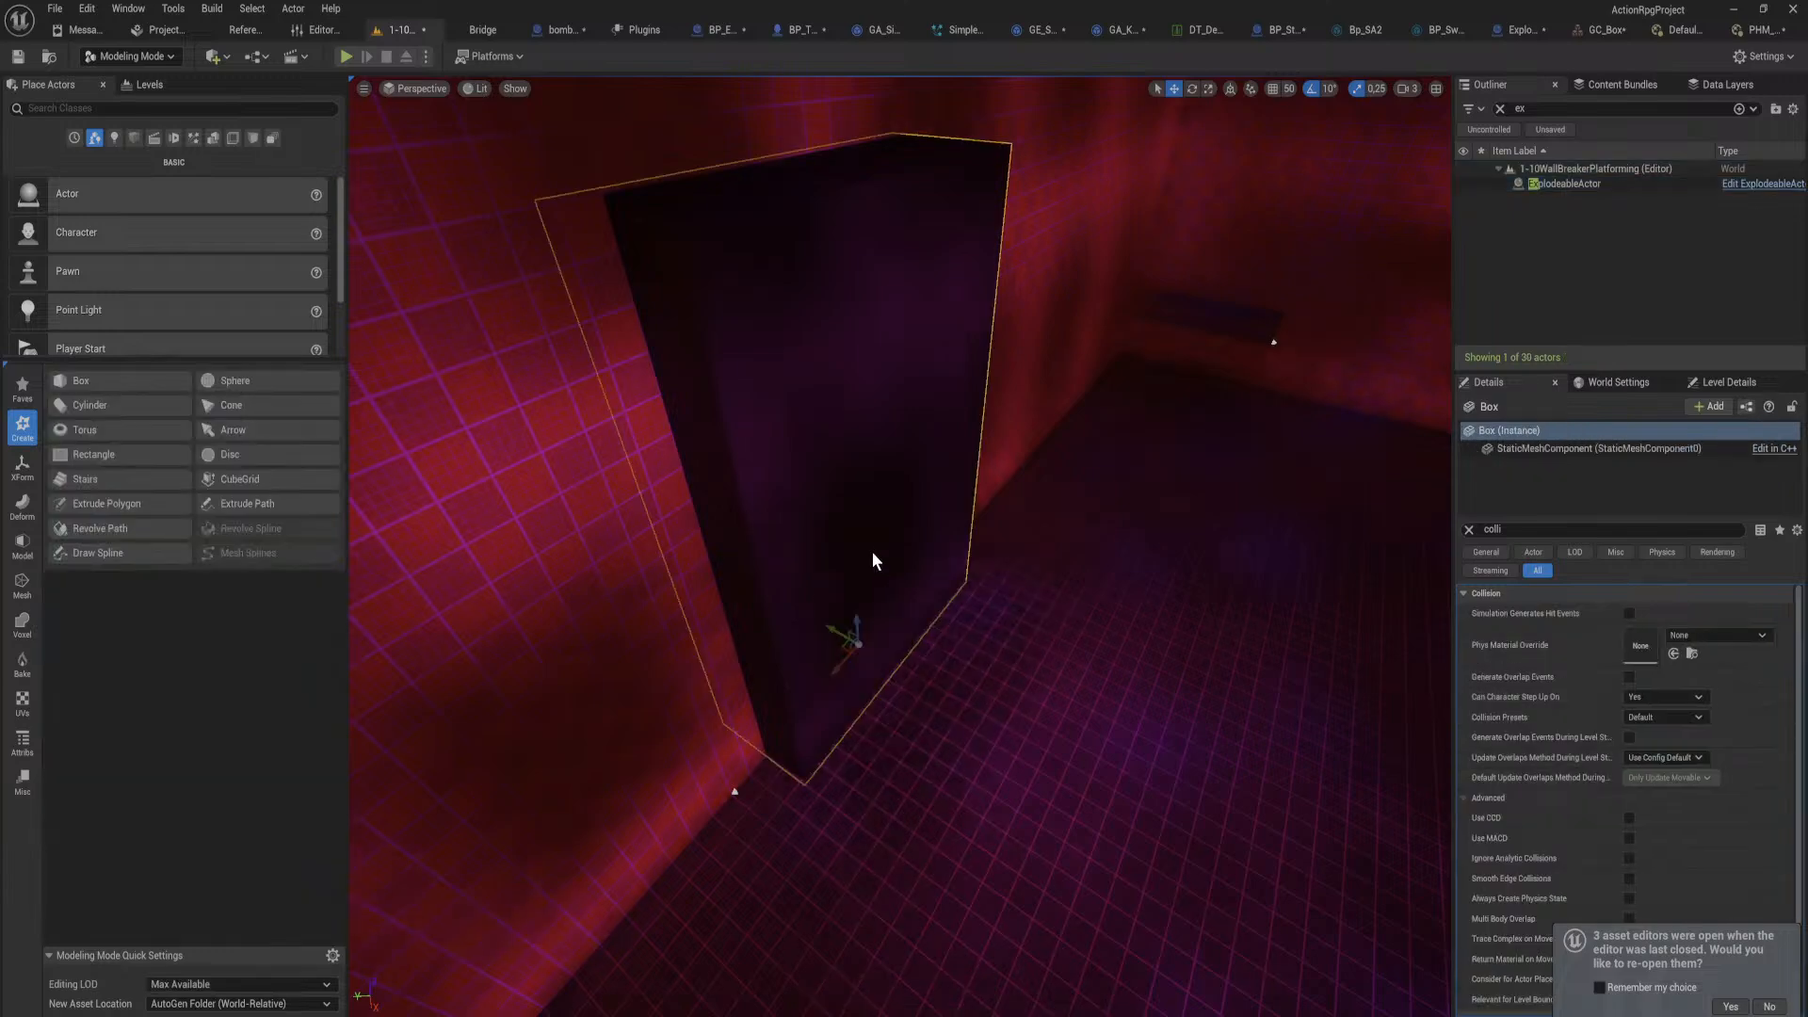
Step: Locate the new box's static mesh asset in the content browser and delete the box actor from the level
click(1466, 530)
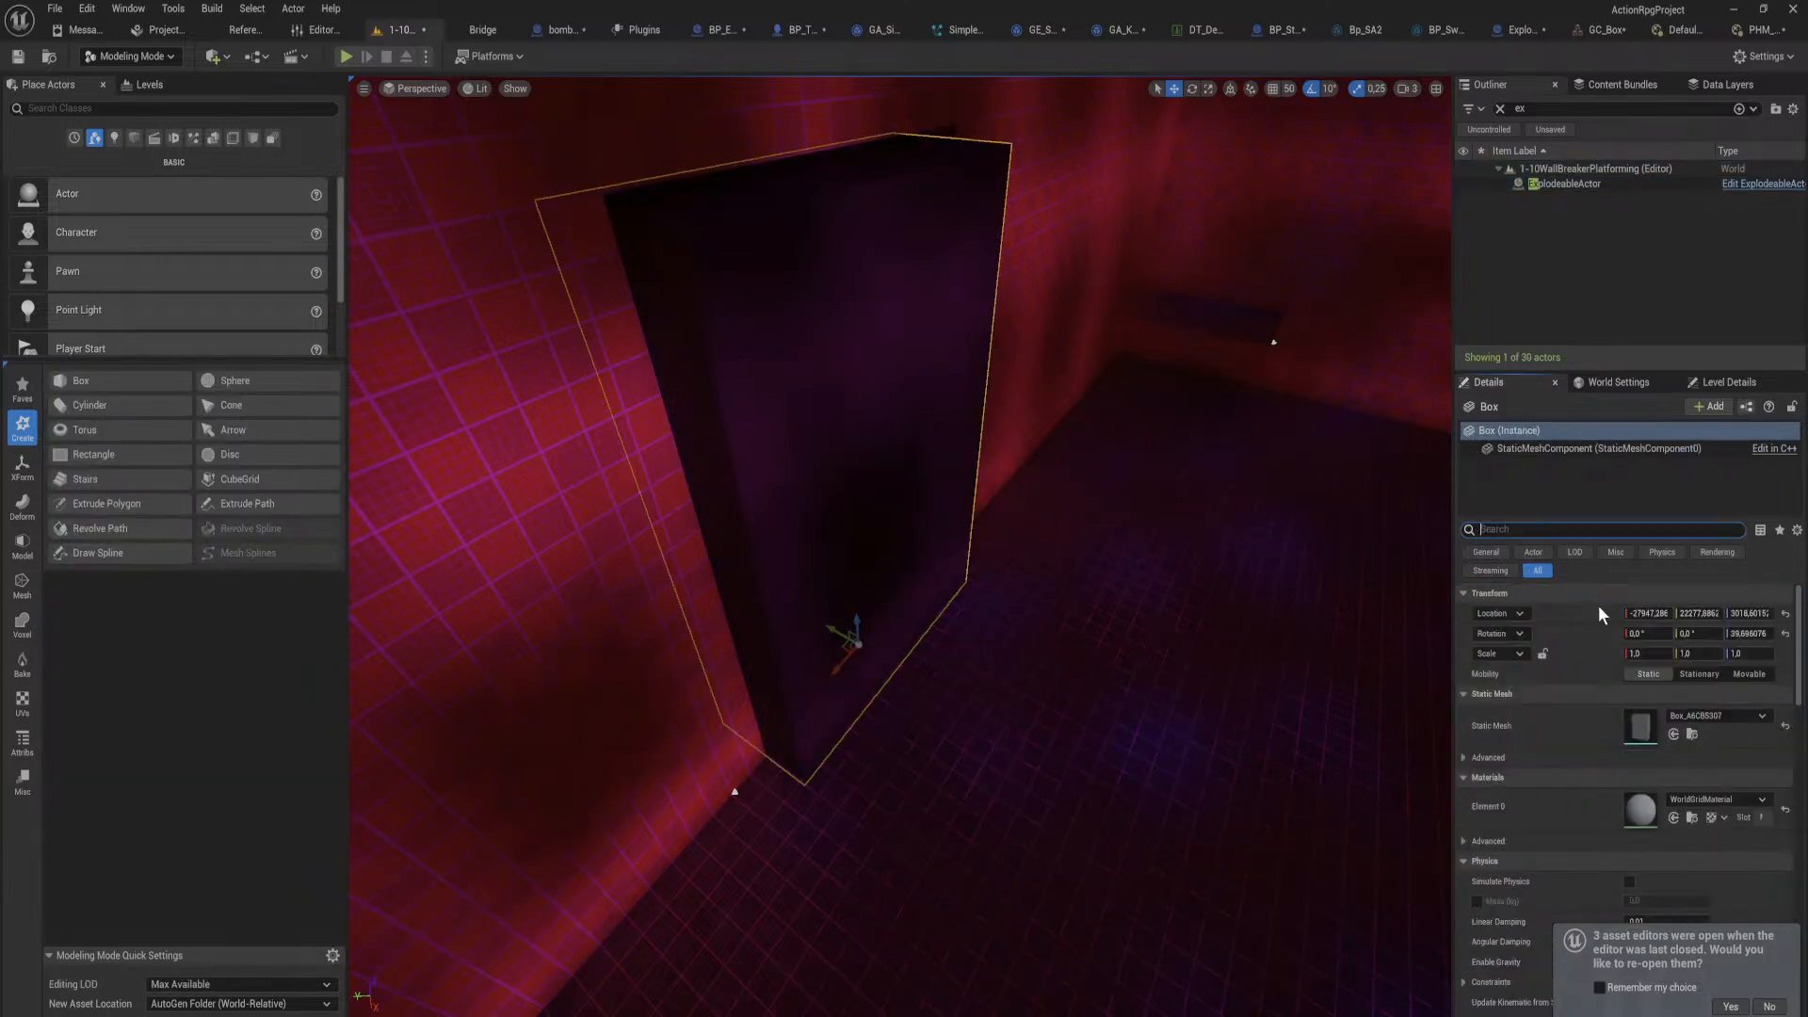
click(1693, 731)
right_drag(1133, 126, 1133, 194)
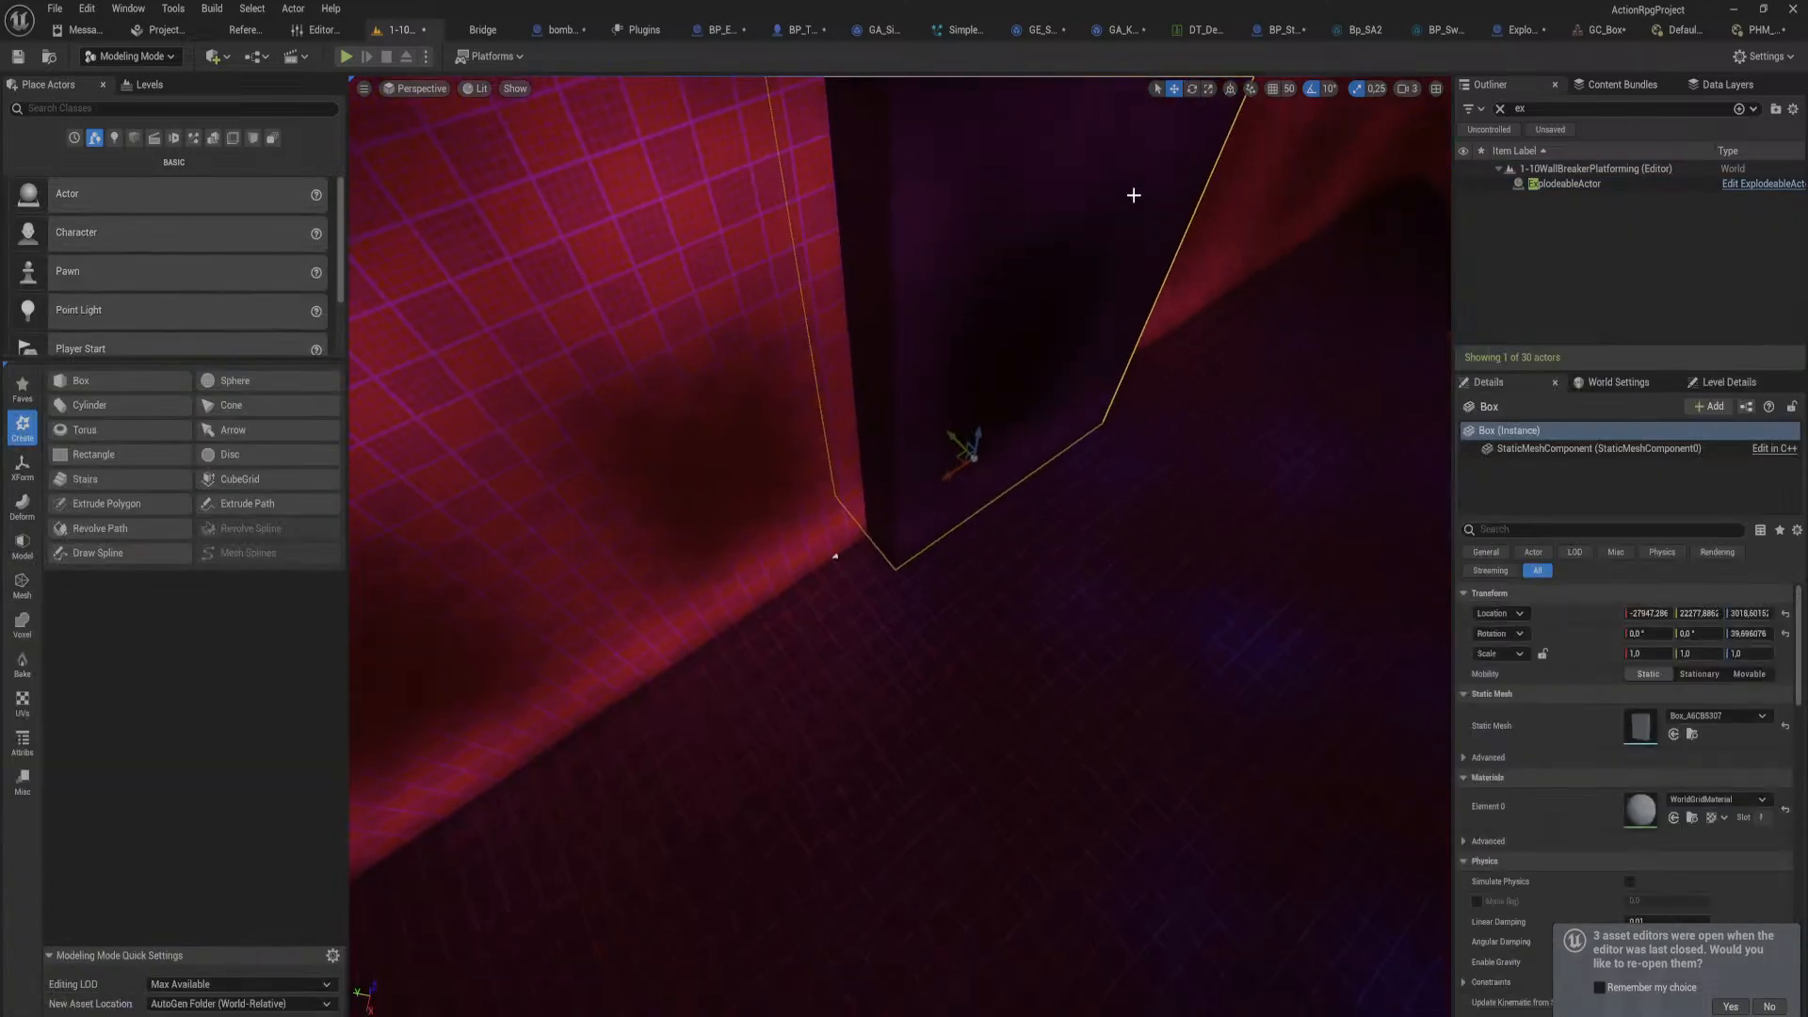
key(Delete)
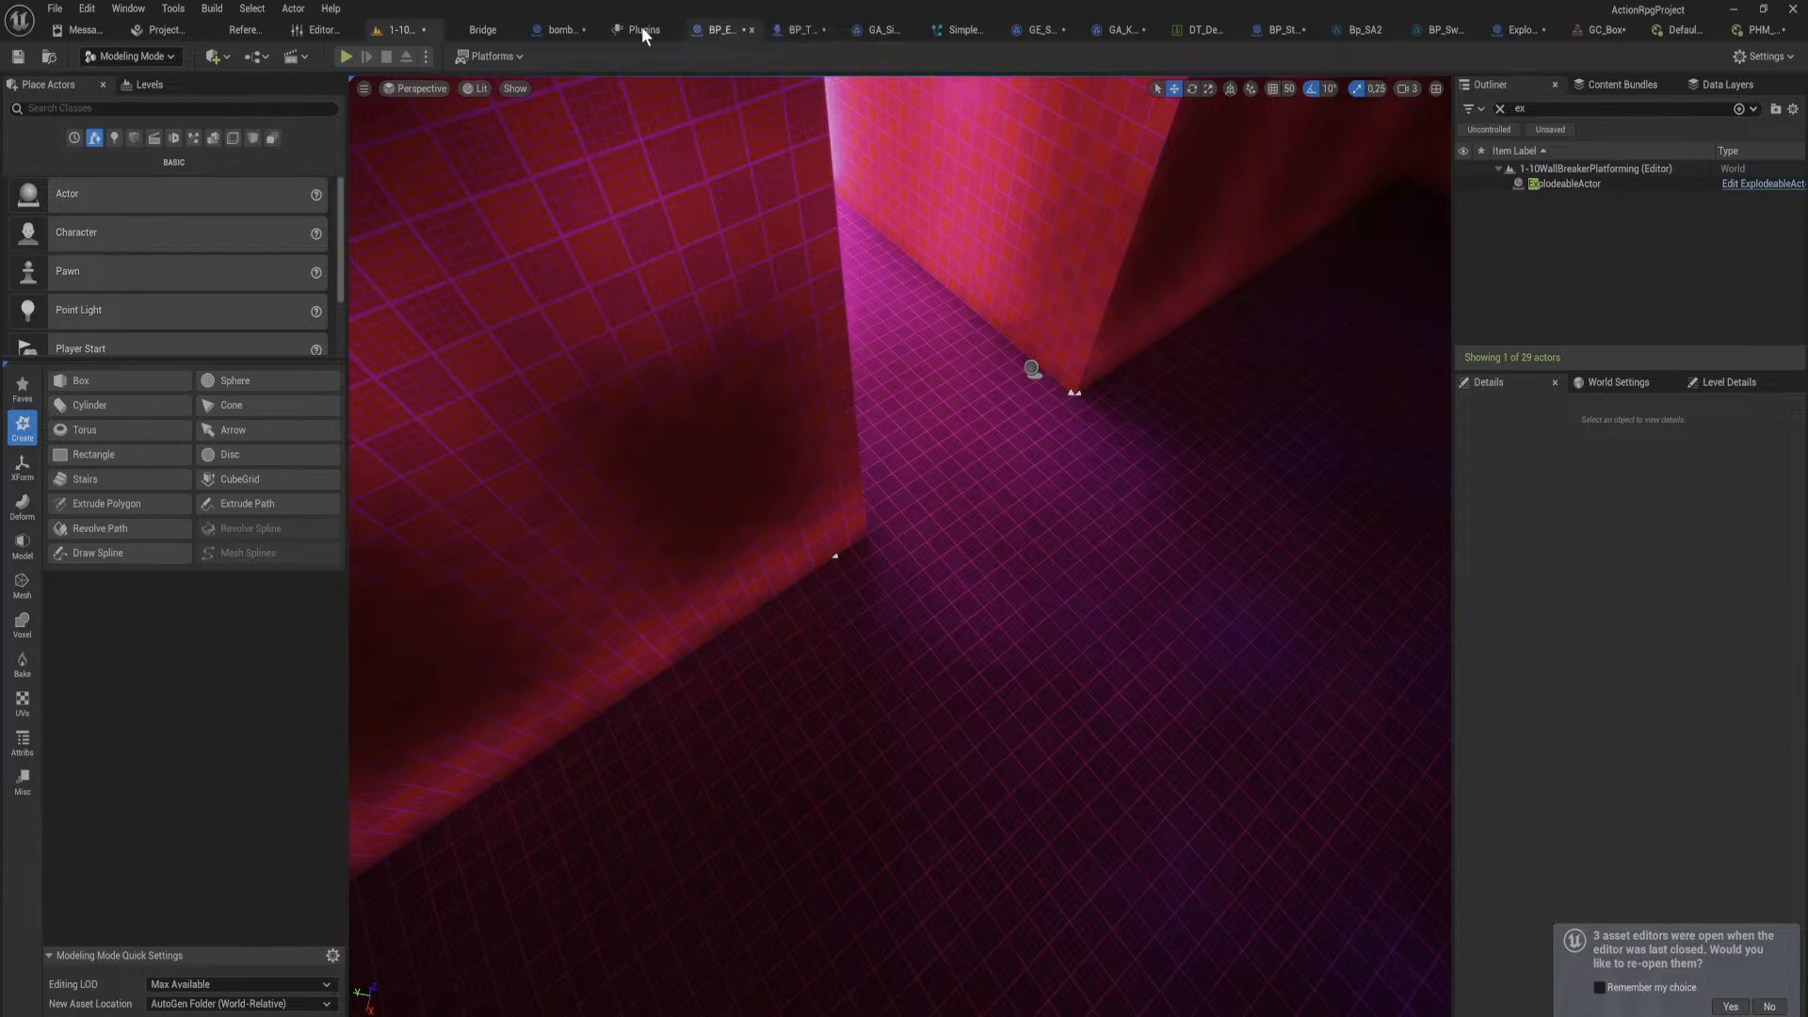
Step: Assign the selected box mesh asset to the StaticMesh component of the ExplodeableActor blueprint
click(1524, 36)
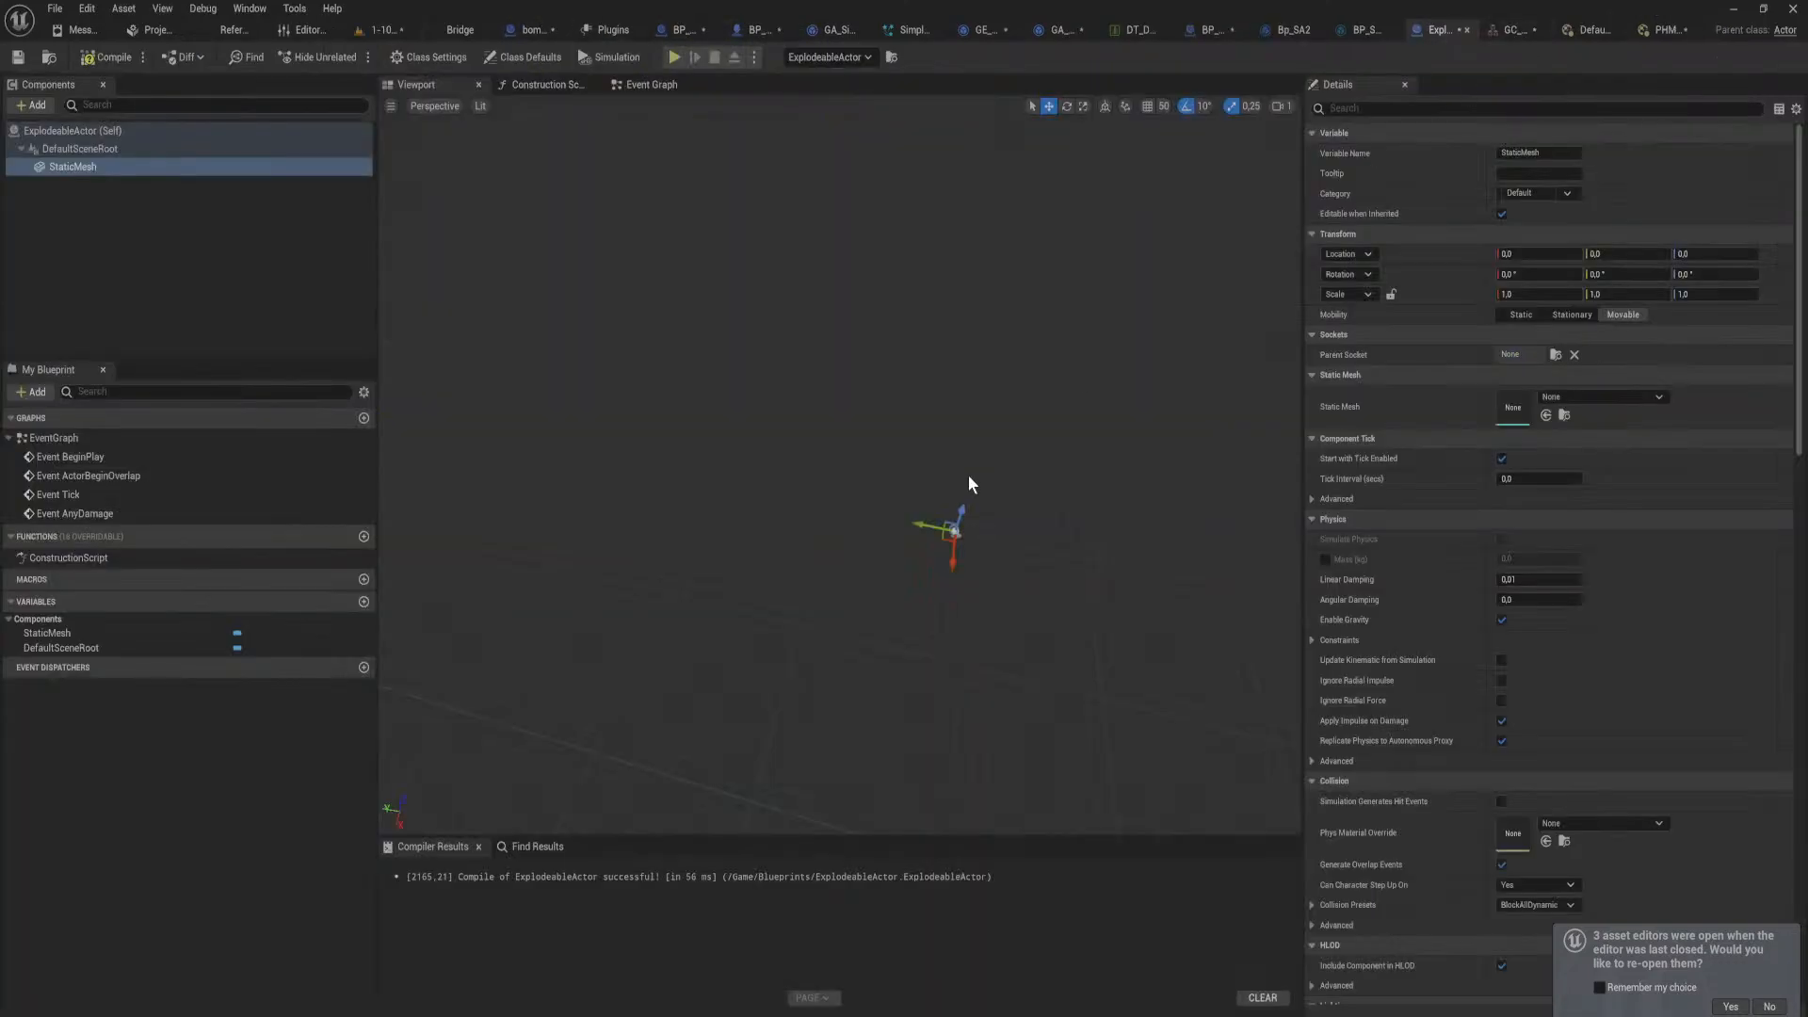
click(1545, 415)
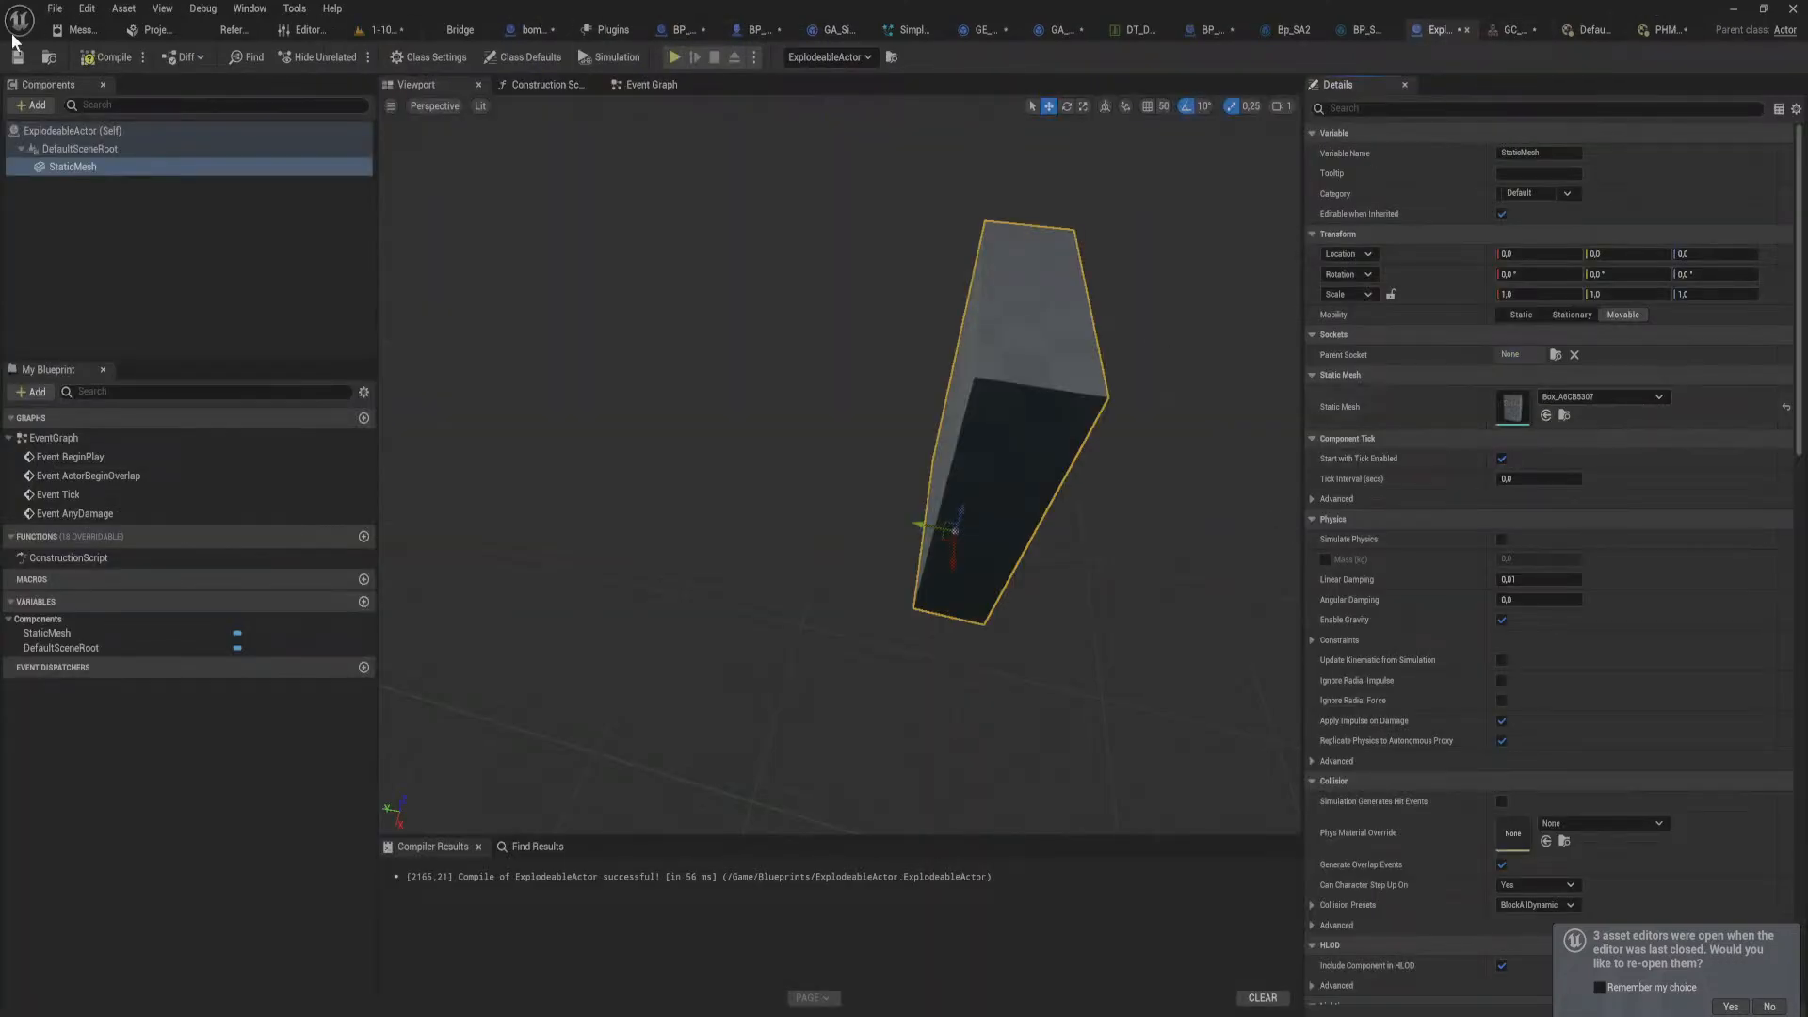
Step: Rotate the ExplodeableActor in the level to 40° about the vertical axis and move it into the doorway opening
click(384, 31)
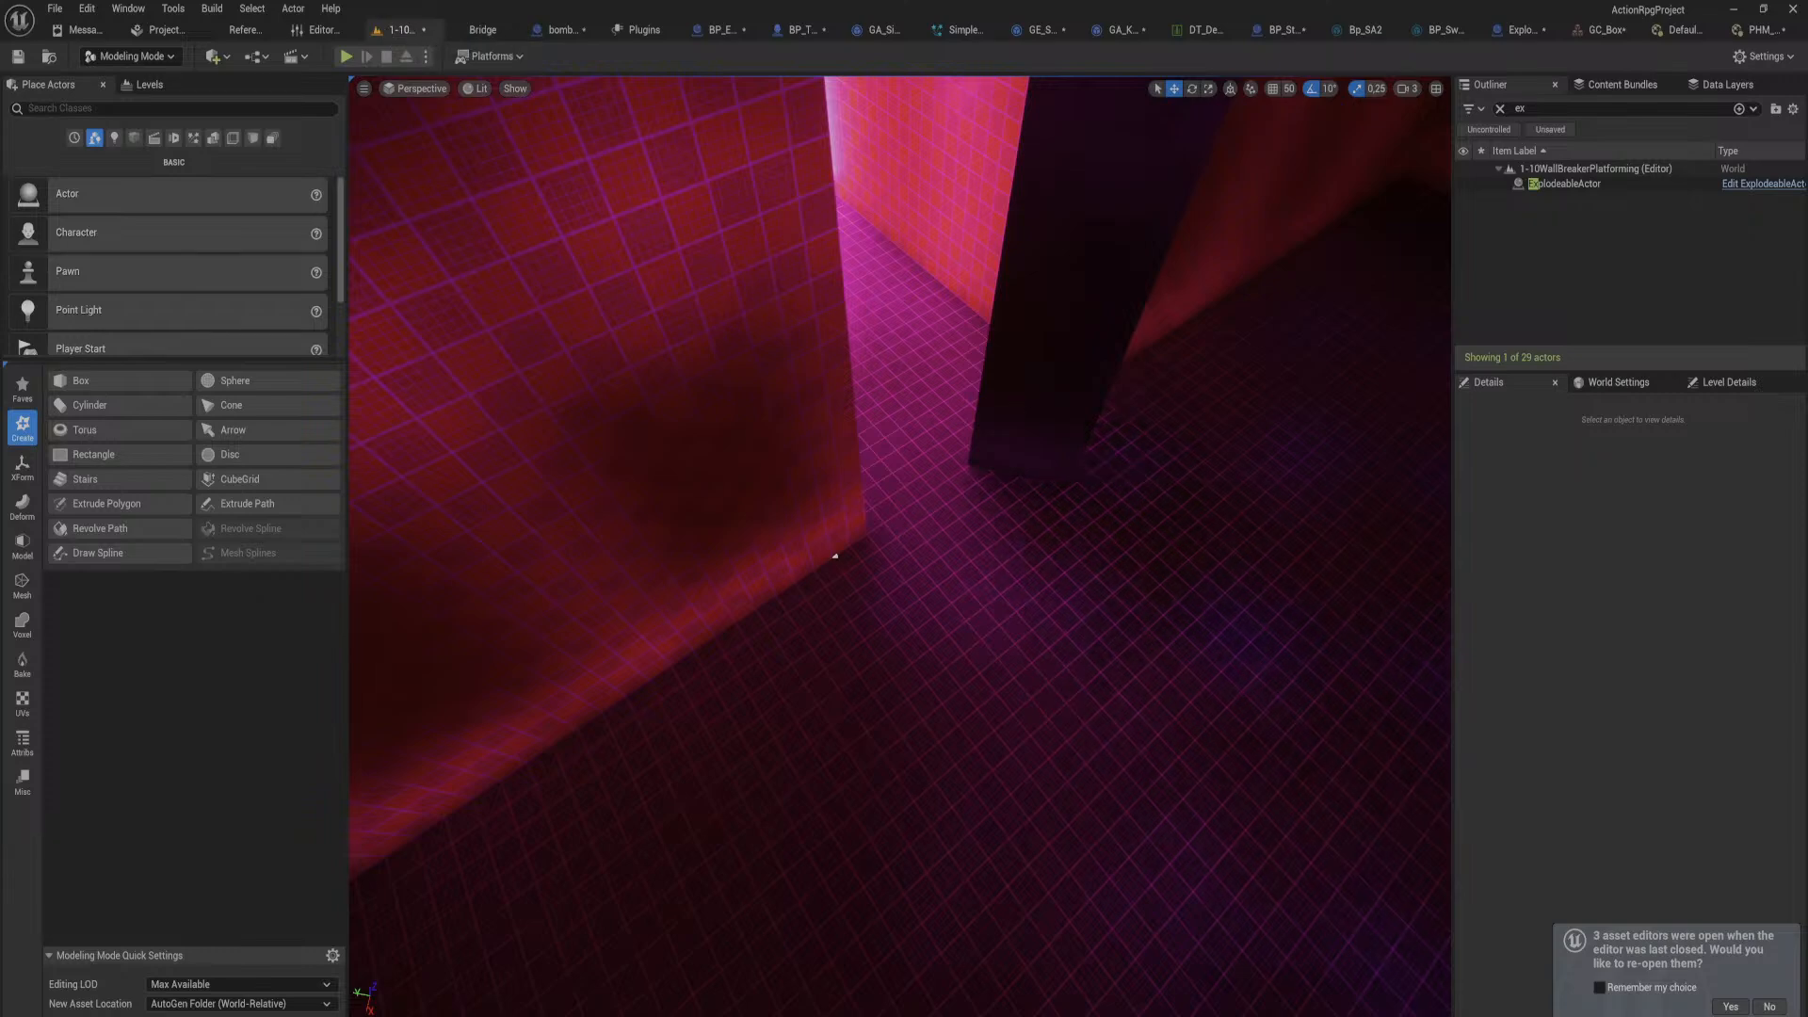
right_drag(813, 508, 1001, 412)
click(888, 456)
key(e)
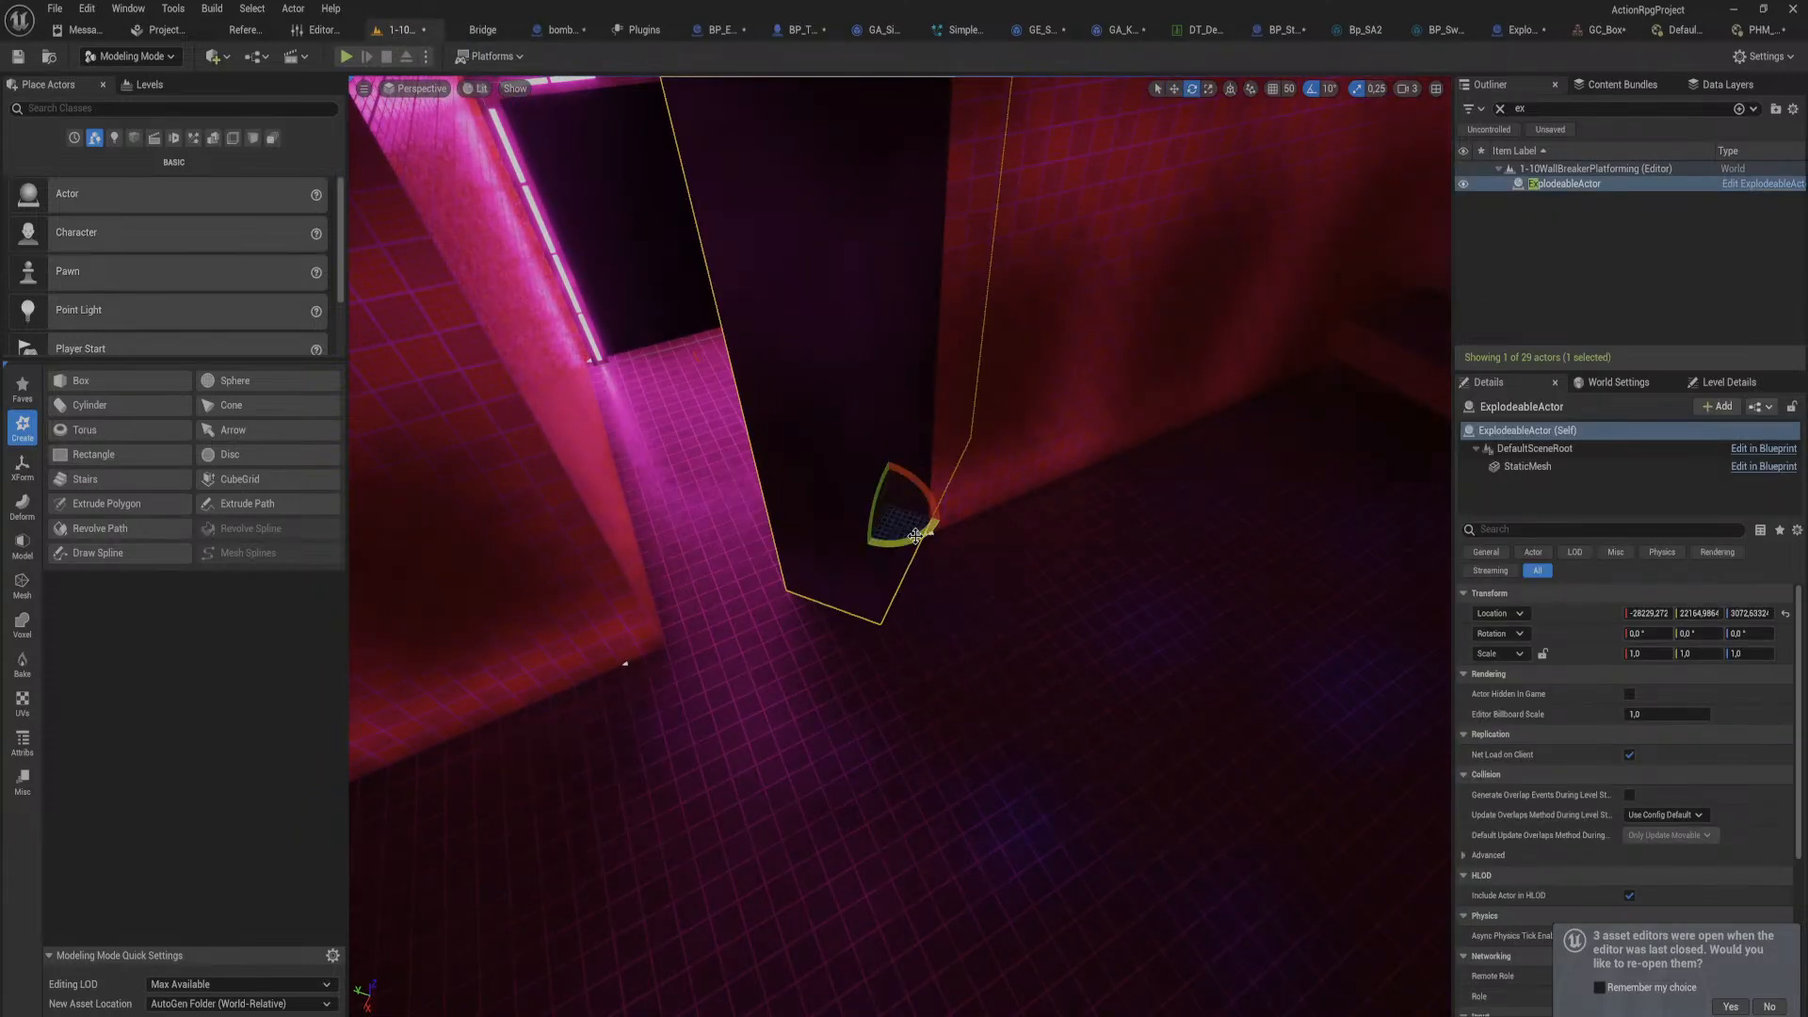
drag(915, 535, 746, 537)
right_drag(746, 537, 847, 559)
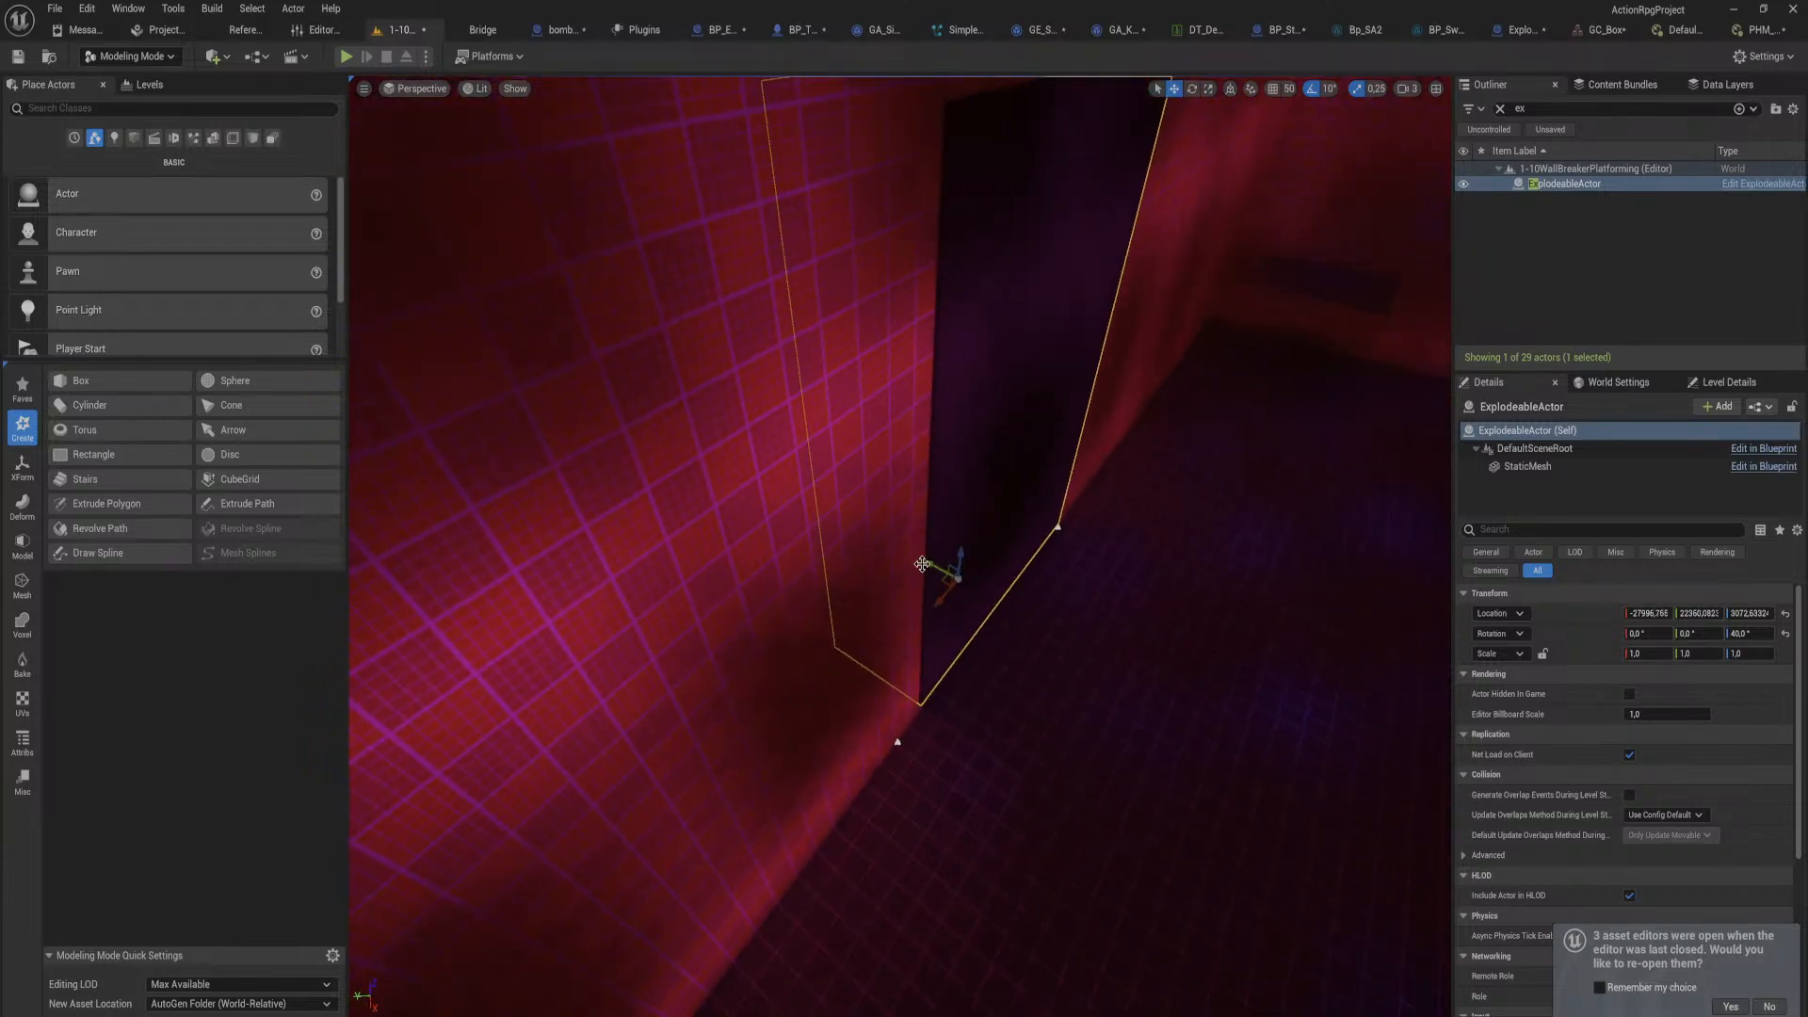
drag(922, 564, 950, 580)
right_drag(949, 580, 1024, 560)
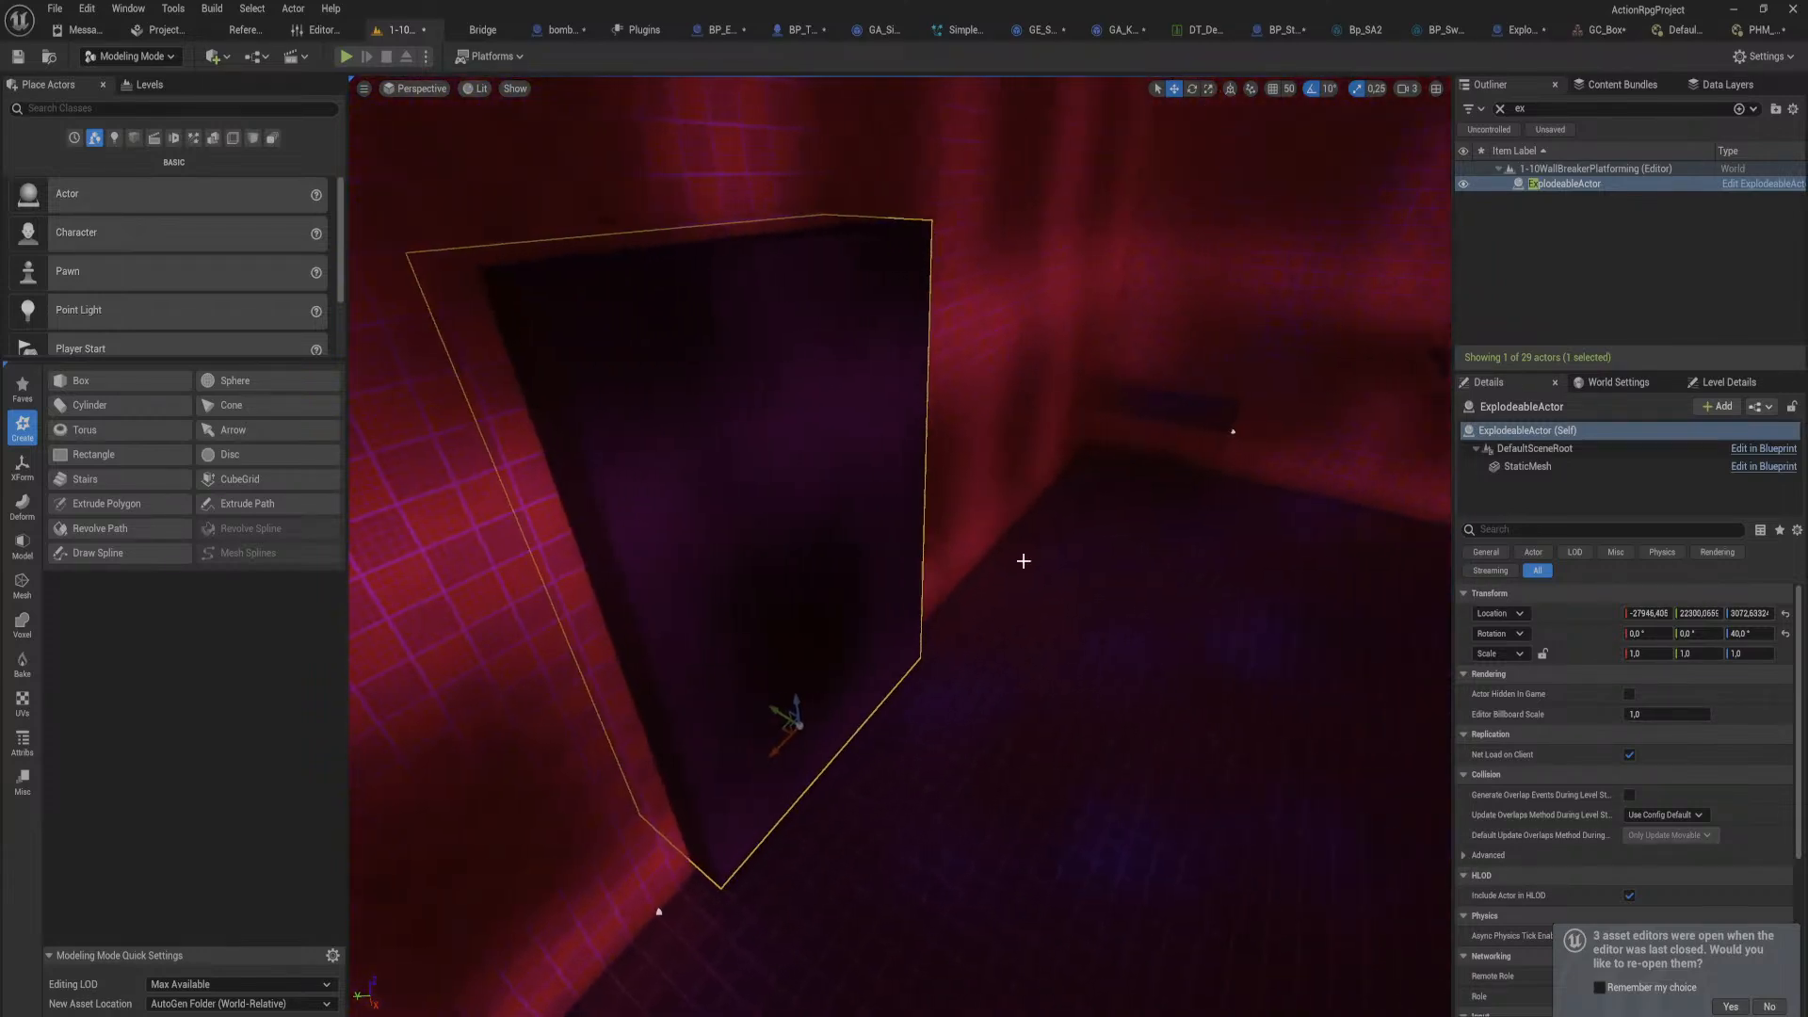
Step: Play the level, throw bombs at the box in the doorway to test its destruction, and end the session
click(346, 56)
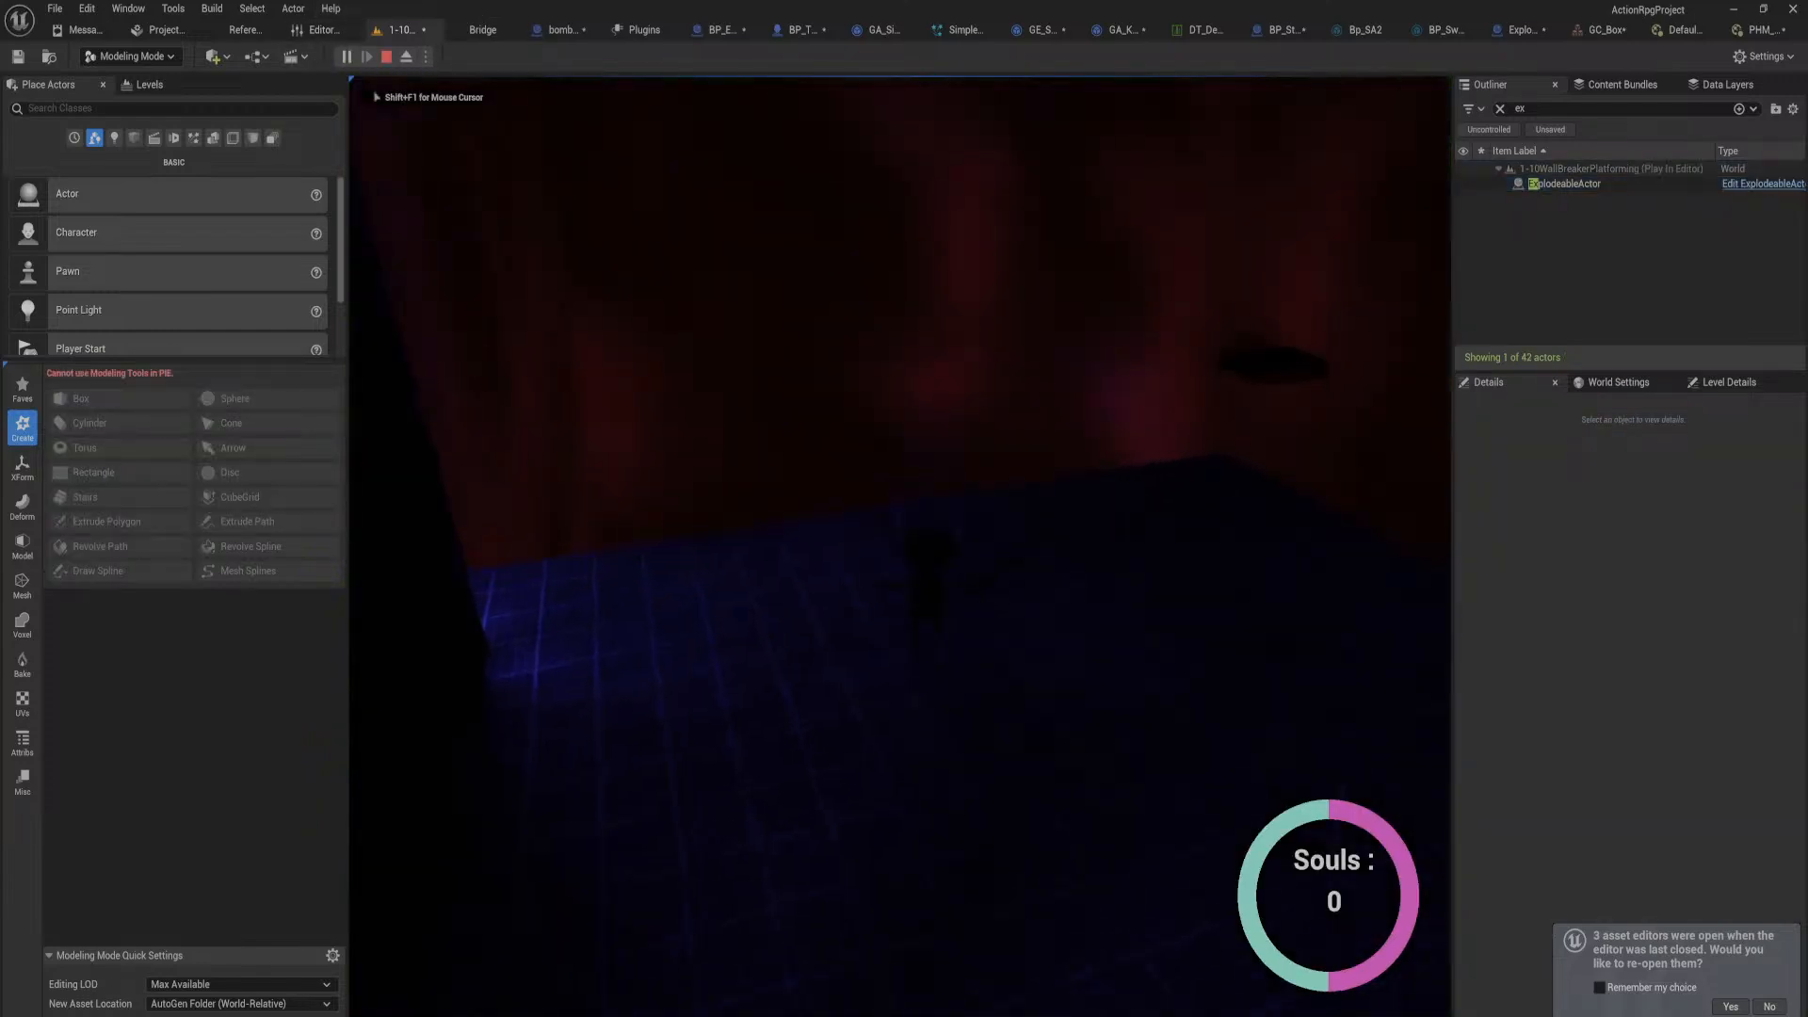
key(w)
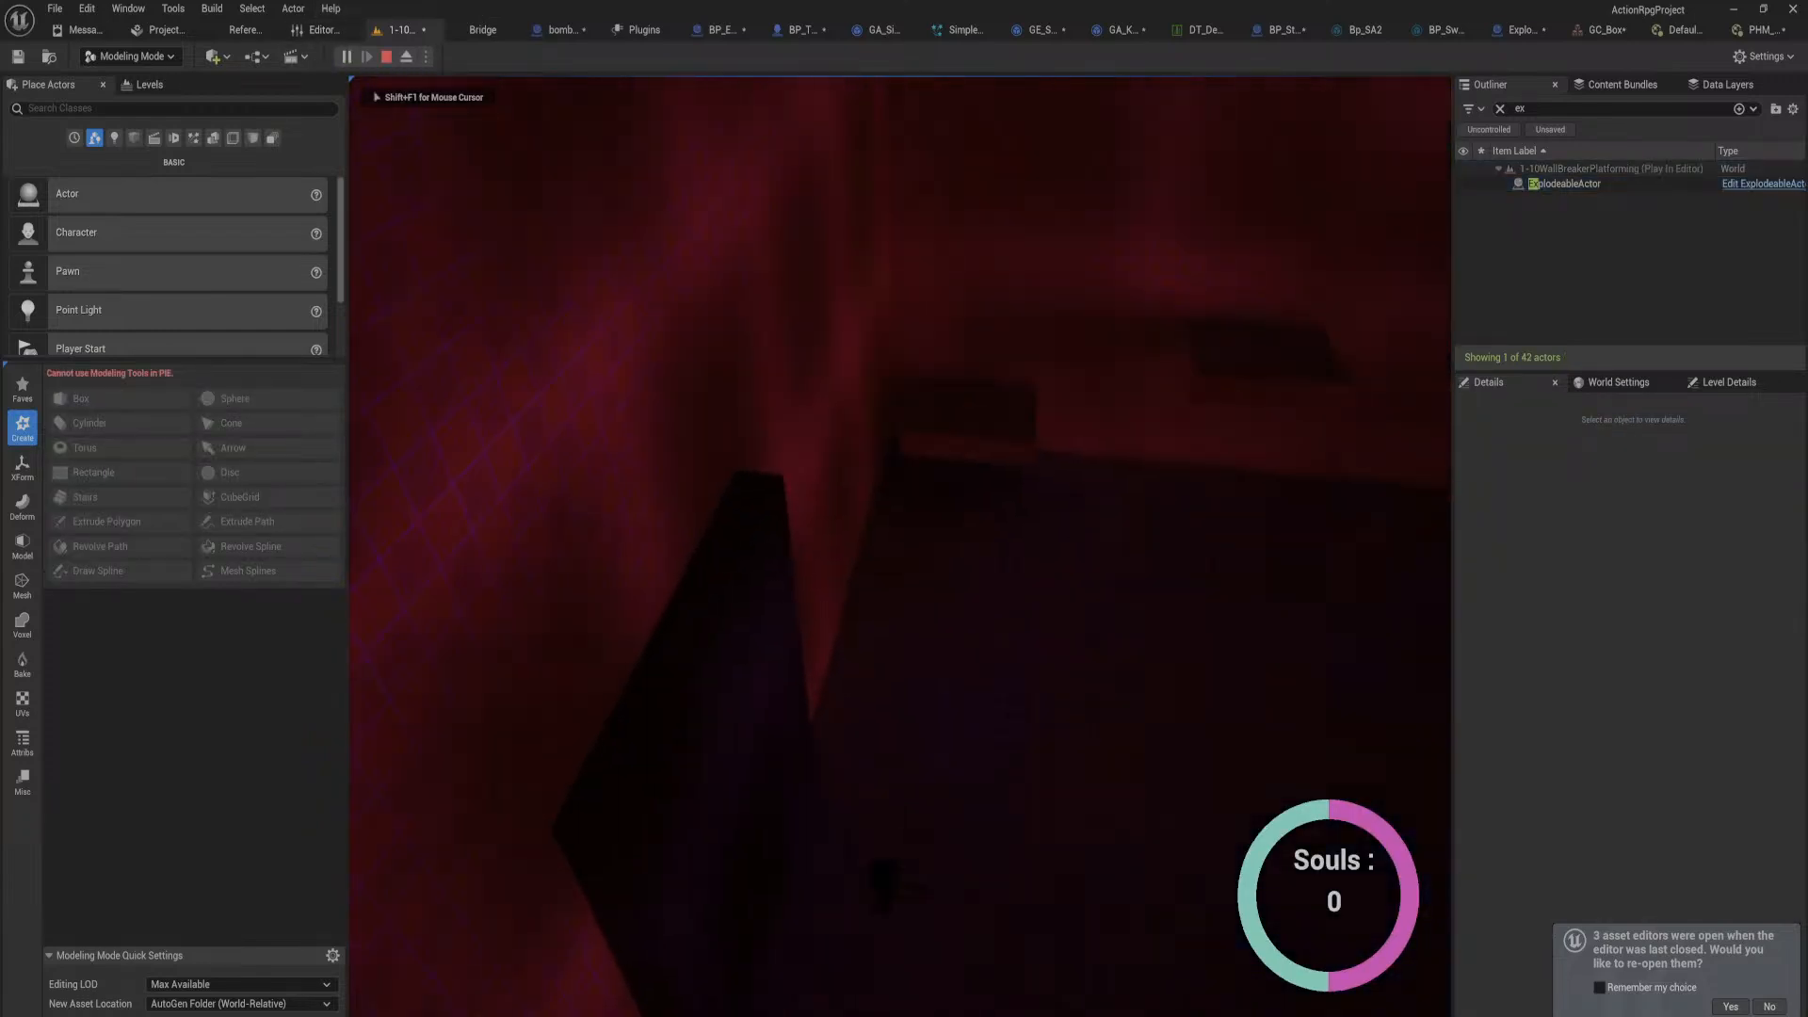
key(w)
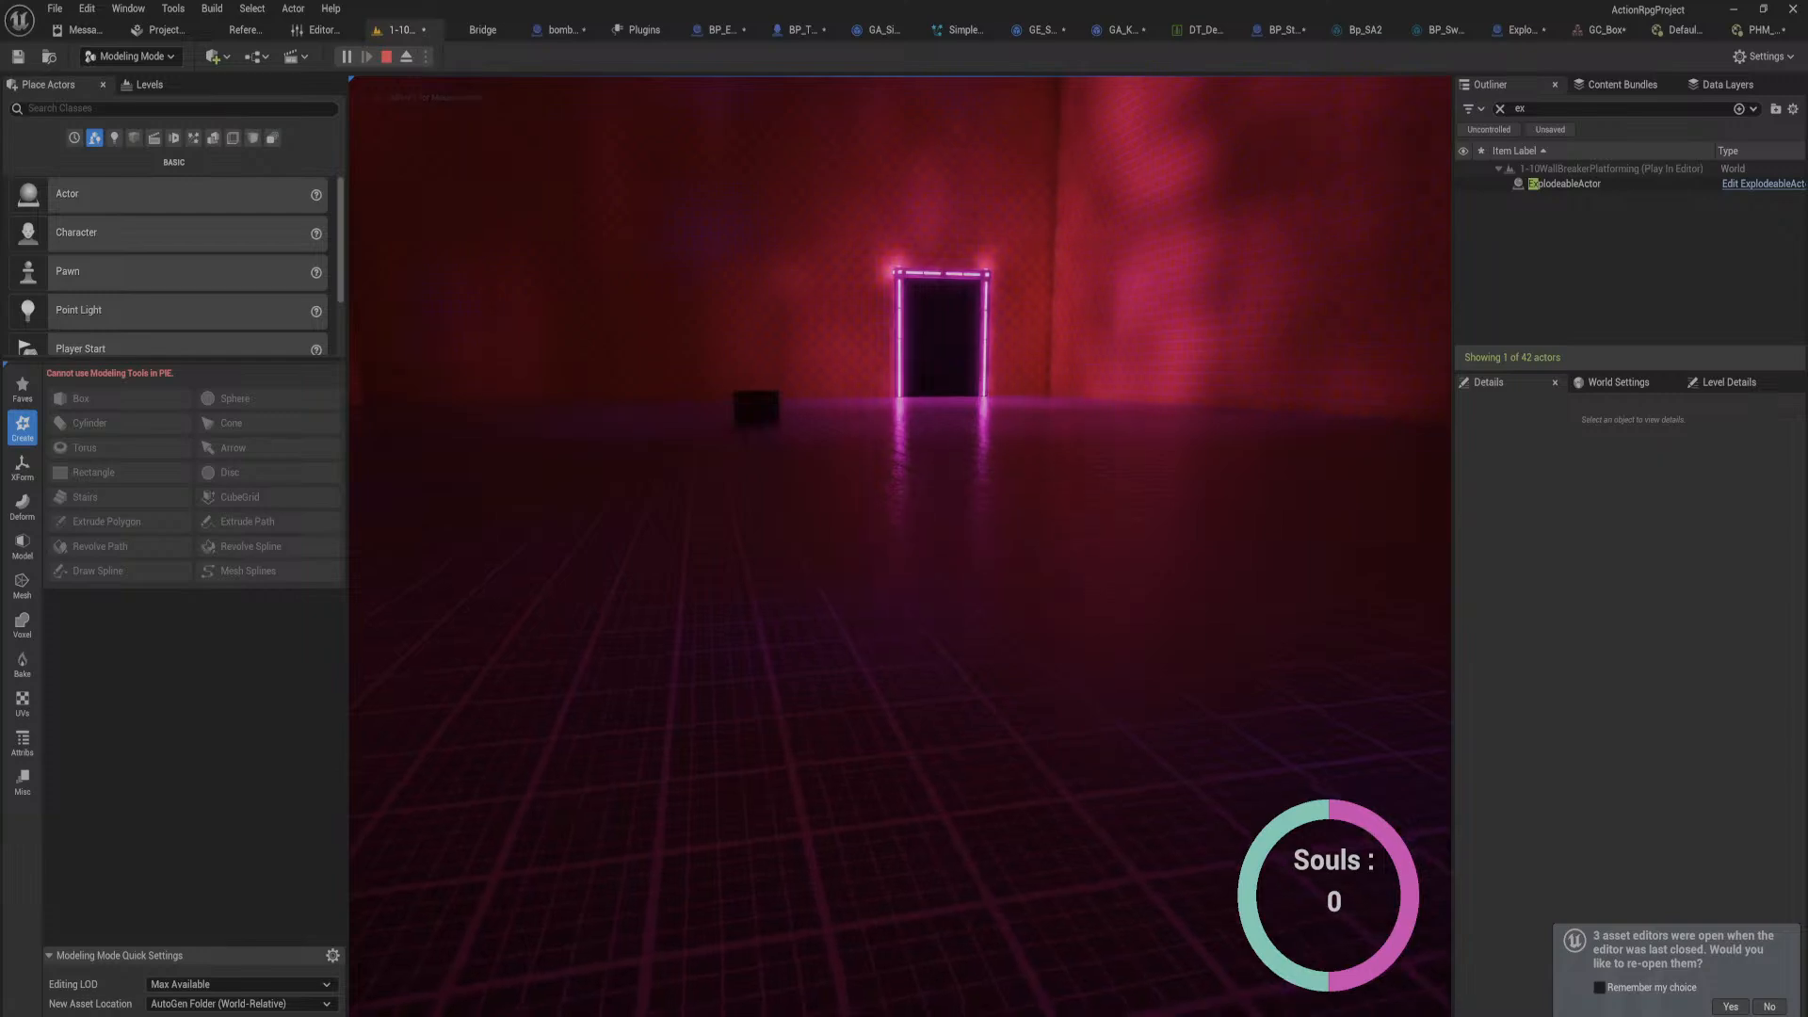
key(w)
key(q)
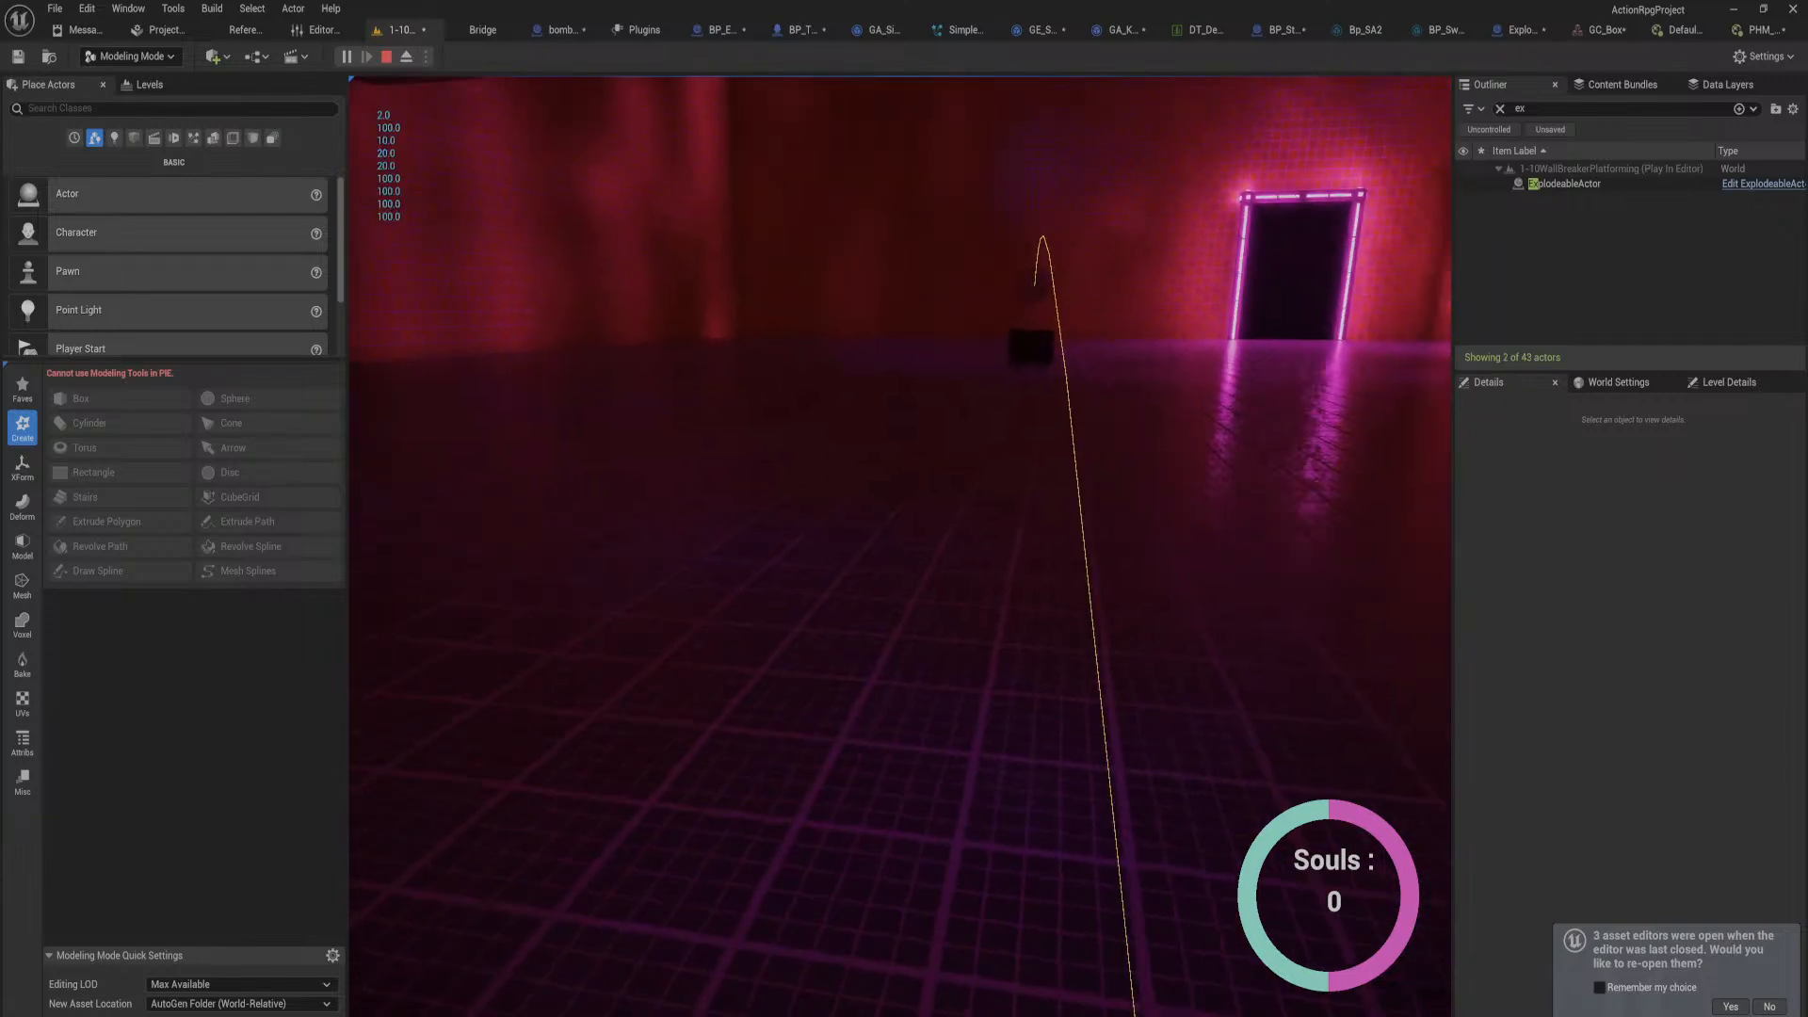
key(w)
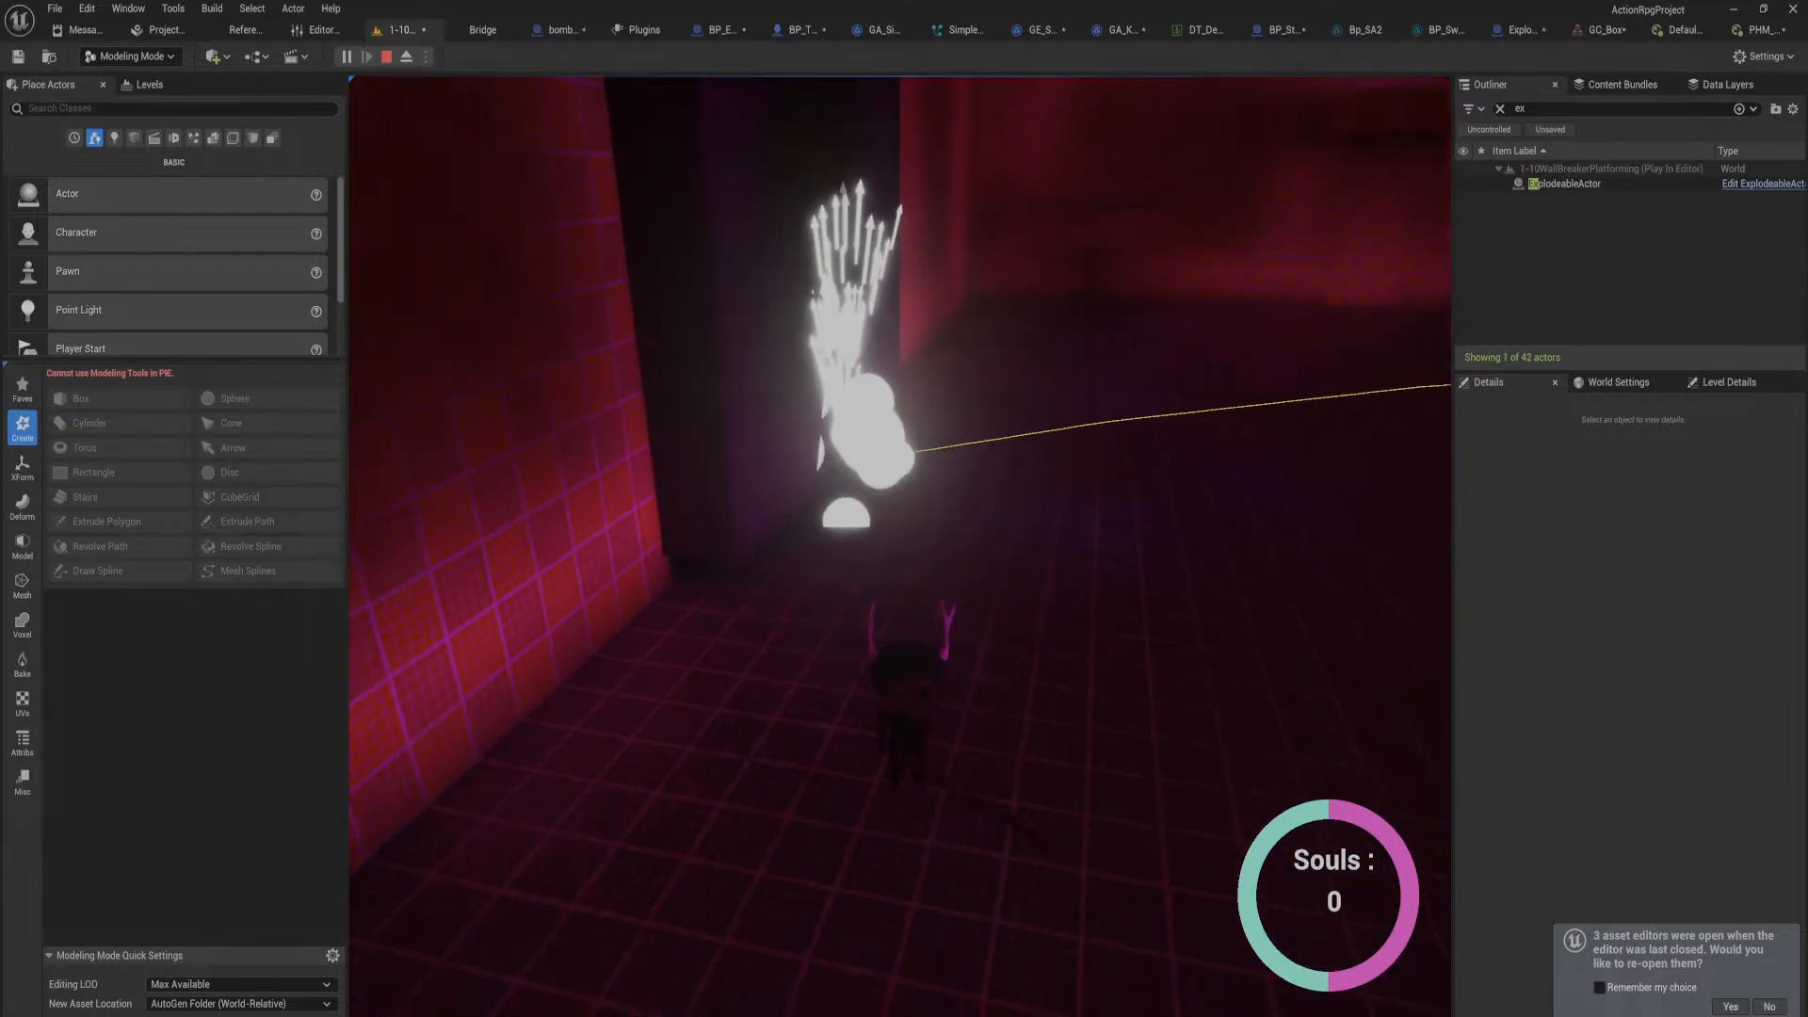
key(q)
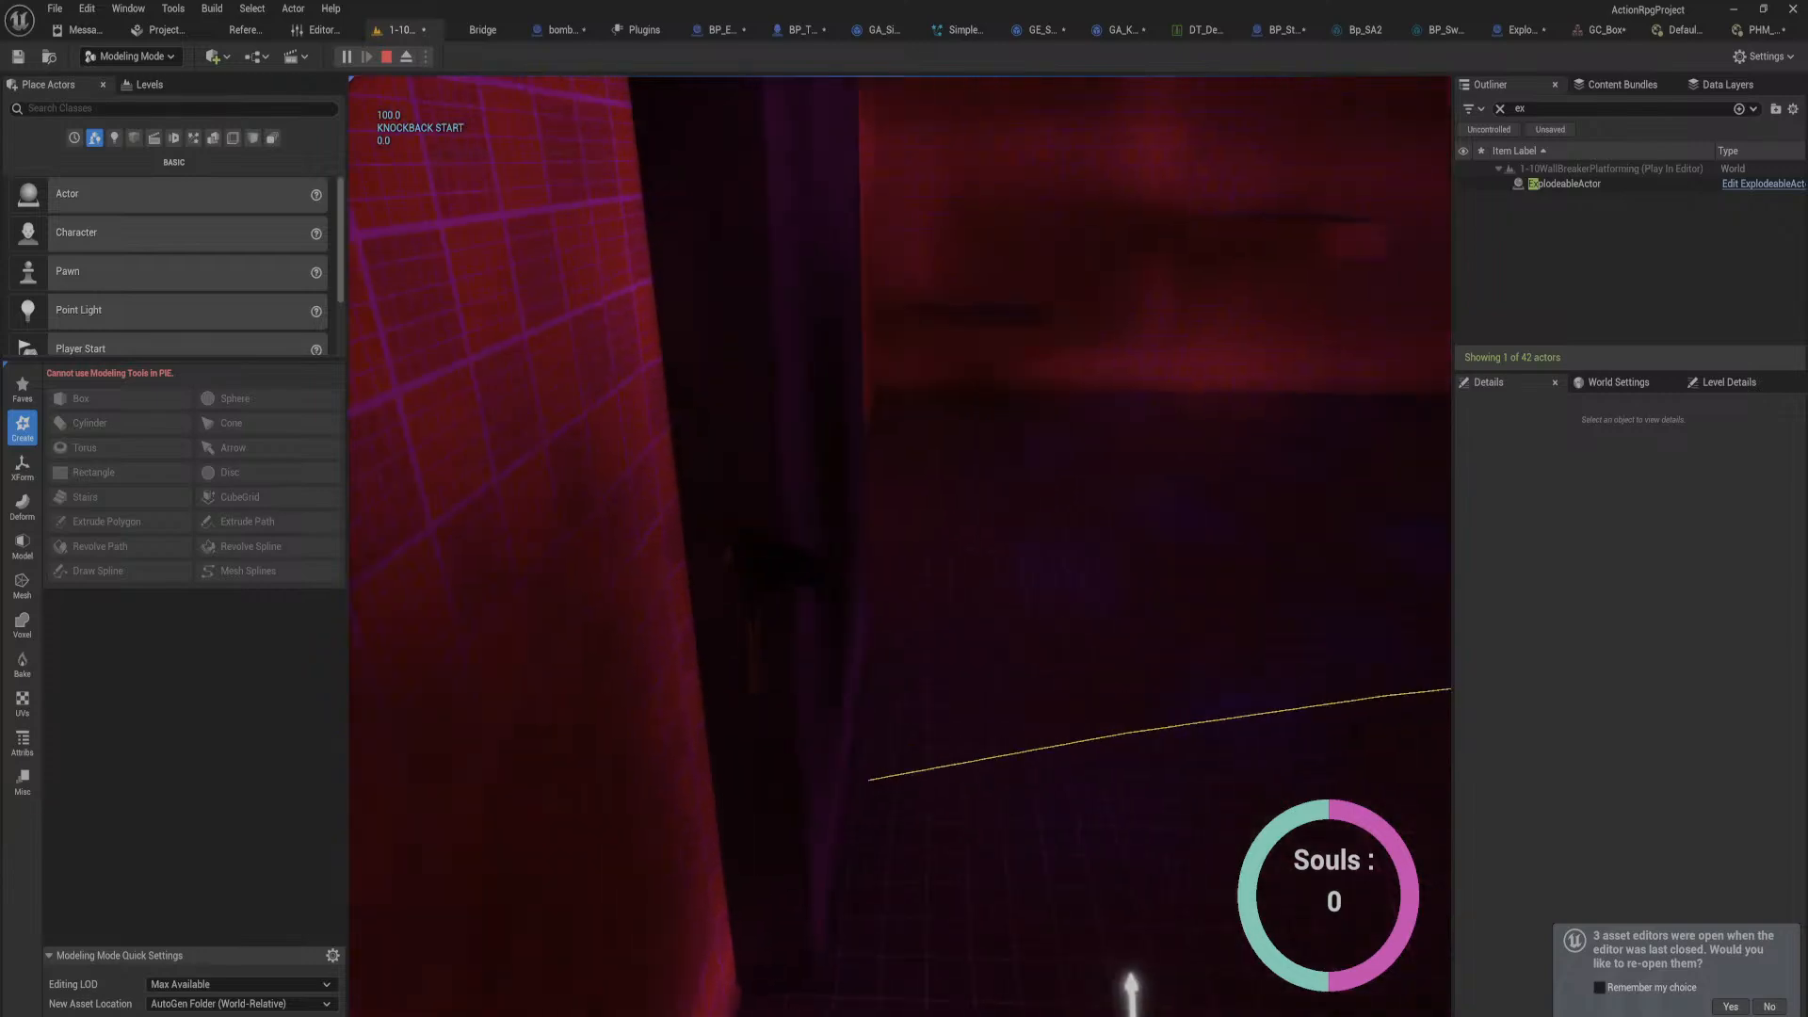
key(Escape)
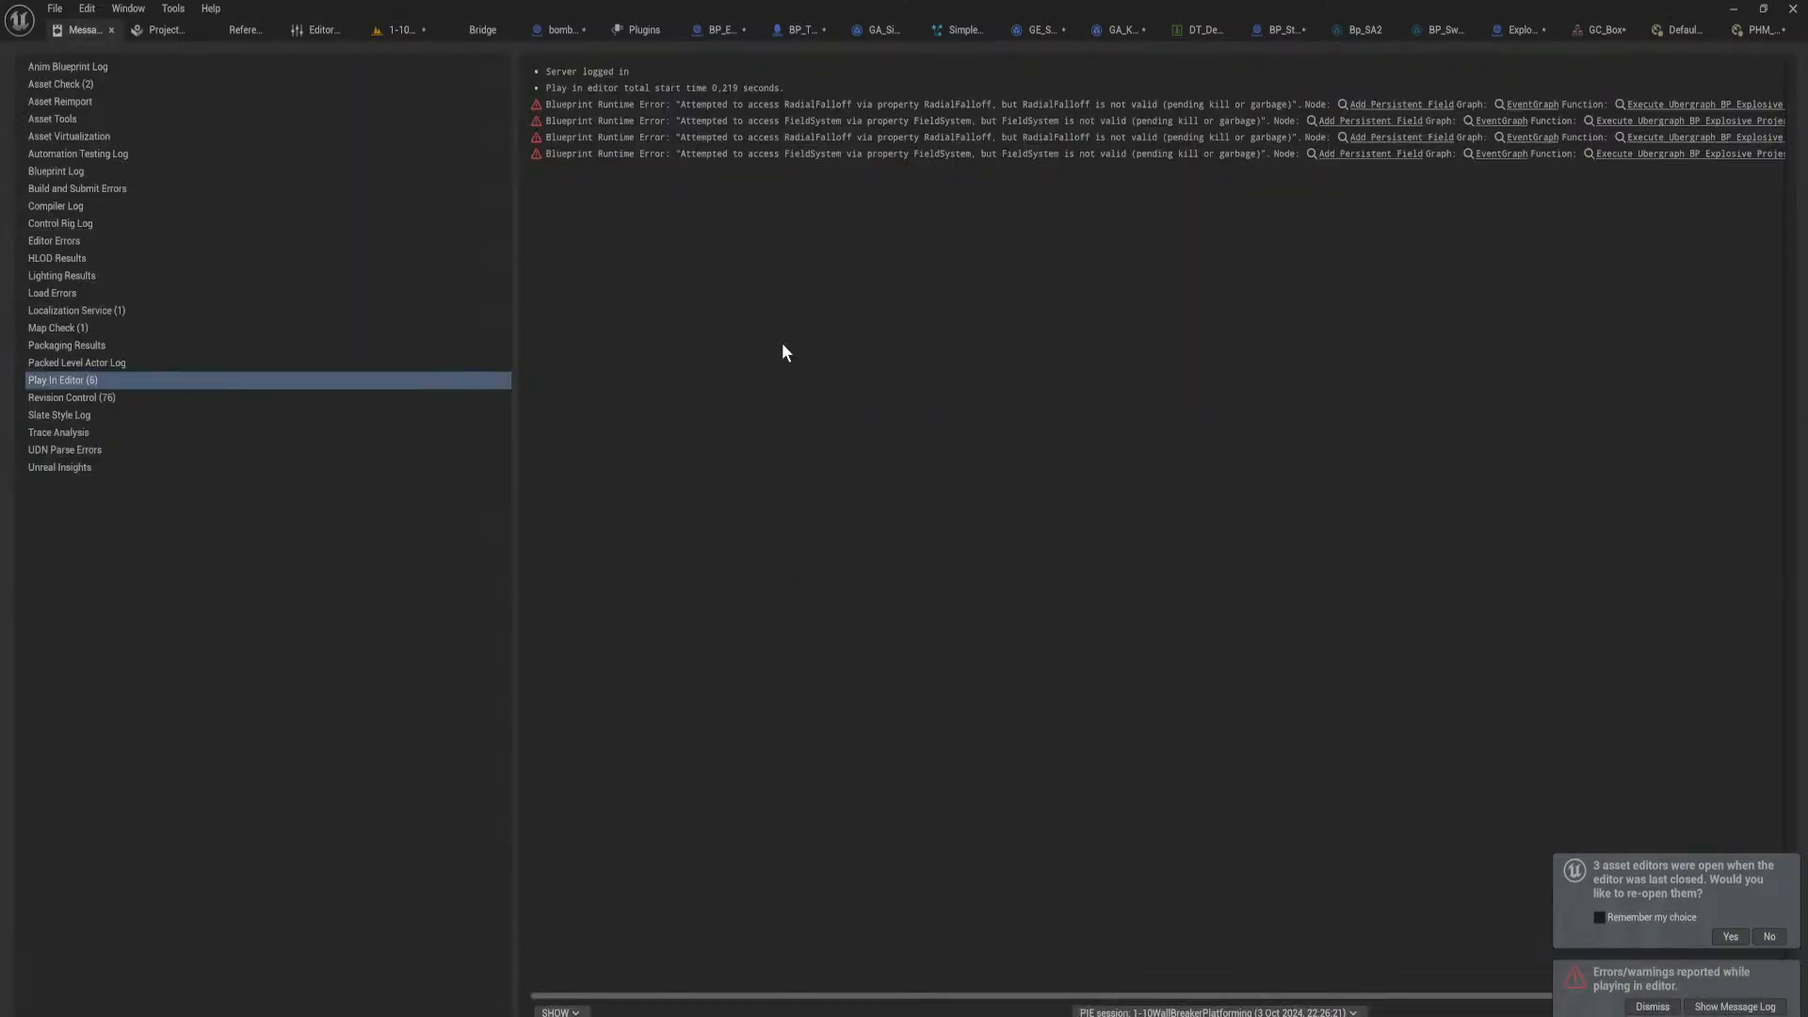
Step: In the ExplodeableActor event graph, move the Destroy Actor node level with Event AnyDamage
click(1505, 32)
click(651, 87)
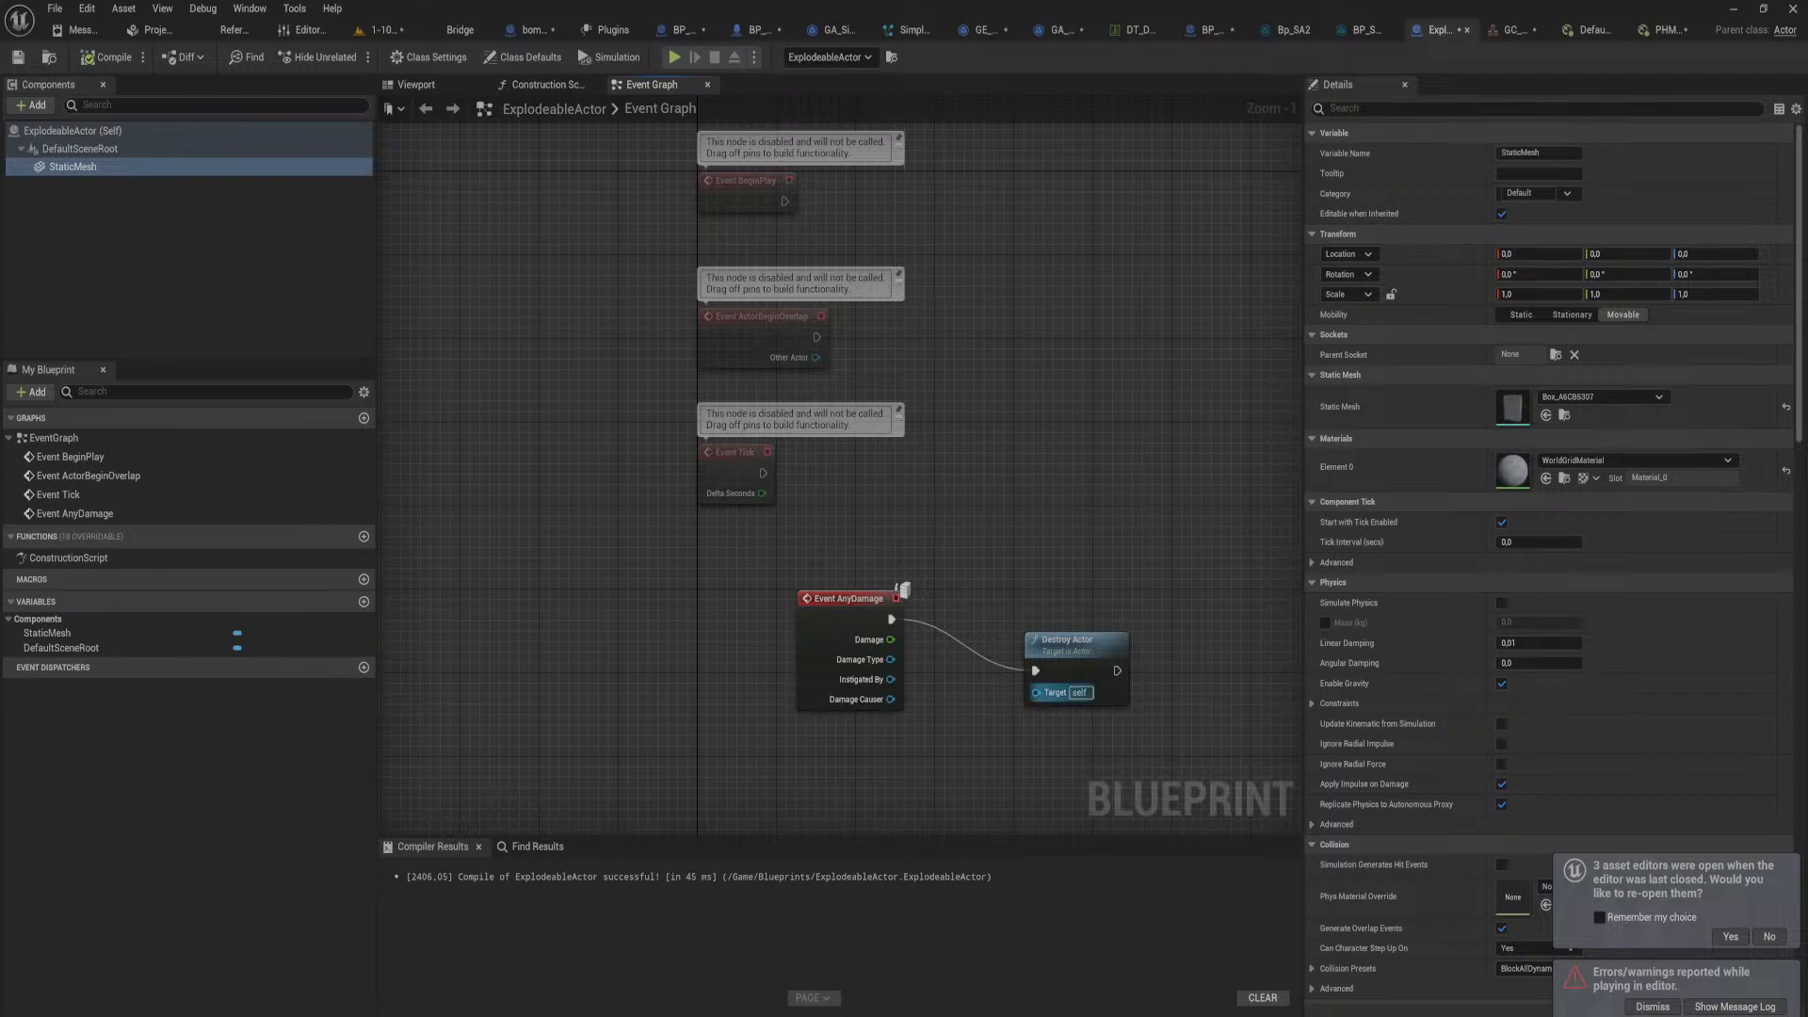
drag(1067, 642, 1047, 600)
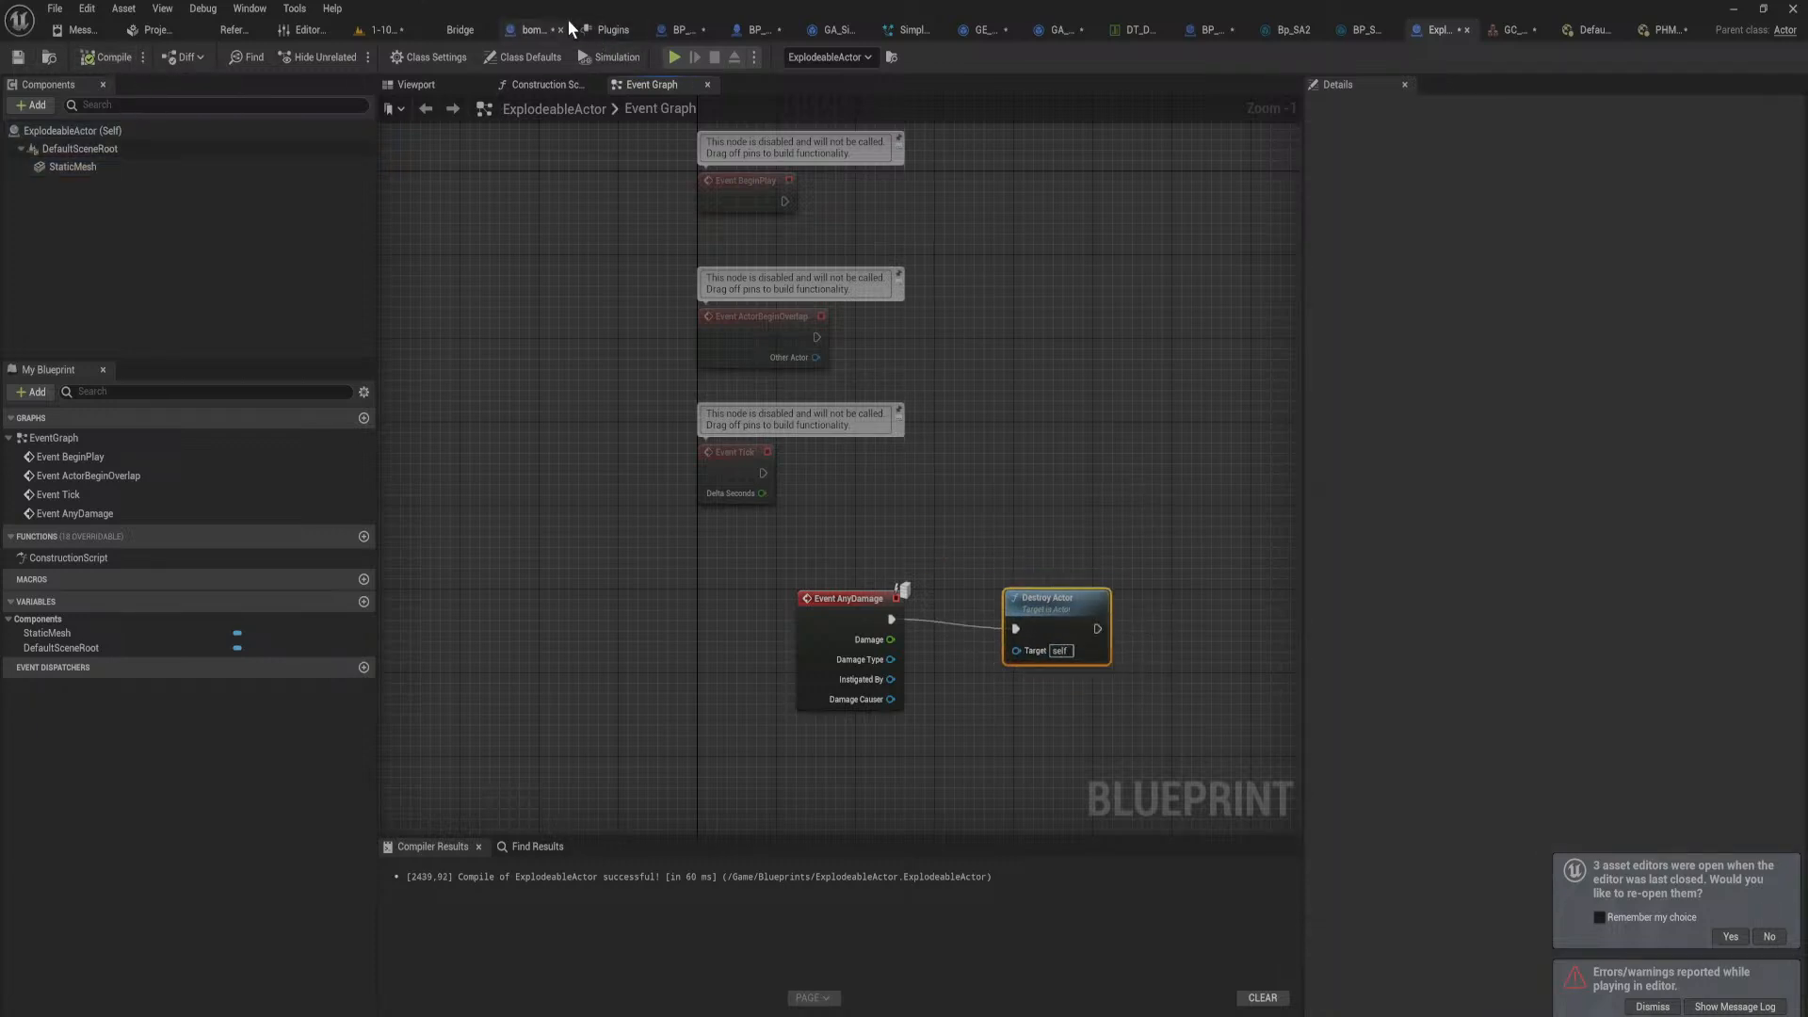
click(394, 30)
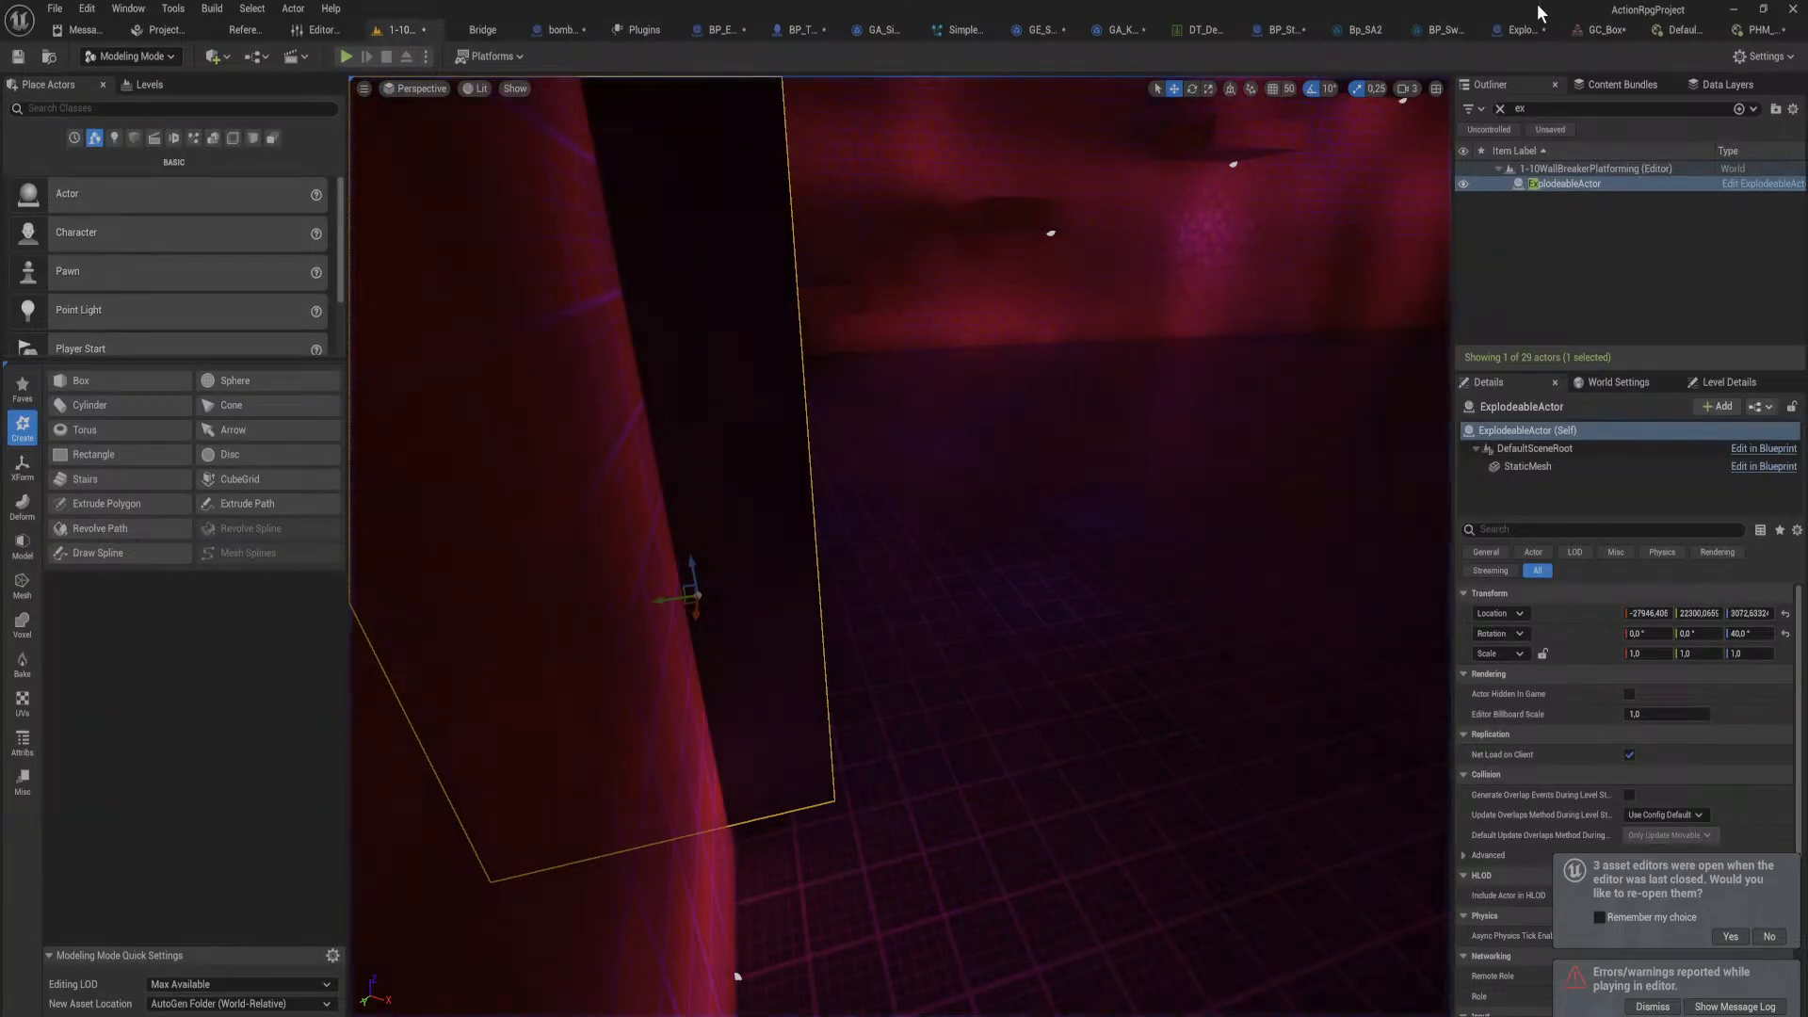
Step: Set the collision preset of ExplodeableActor's StaticMesh component to Custom
click(1524, 29)
click(147, 167)
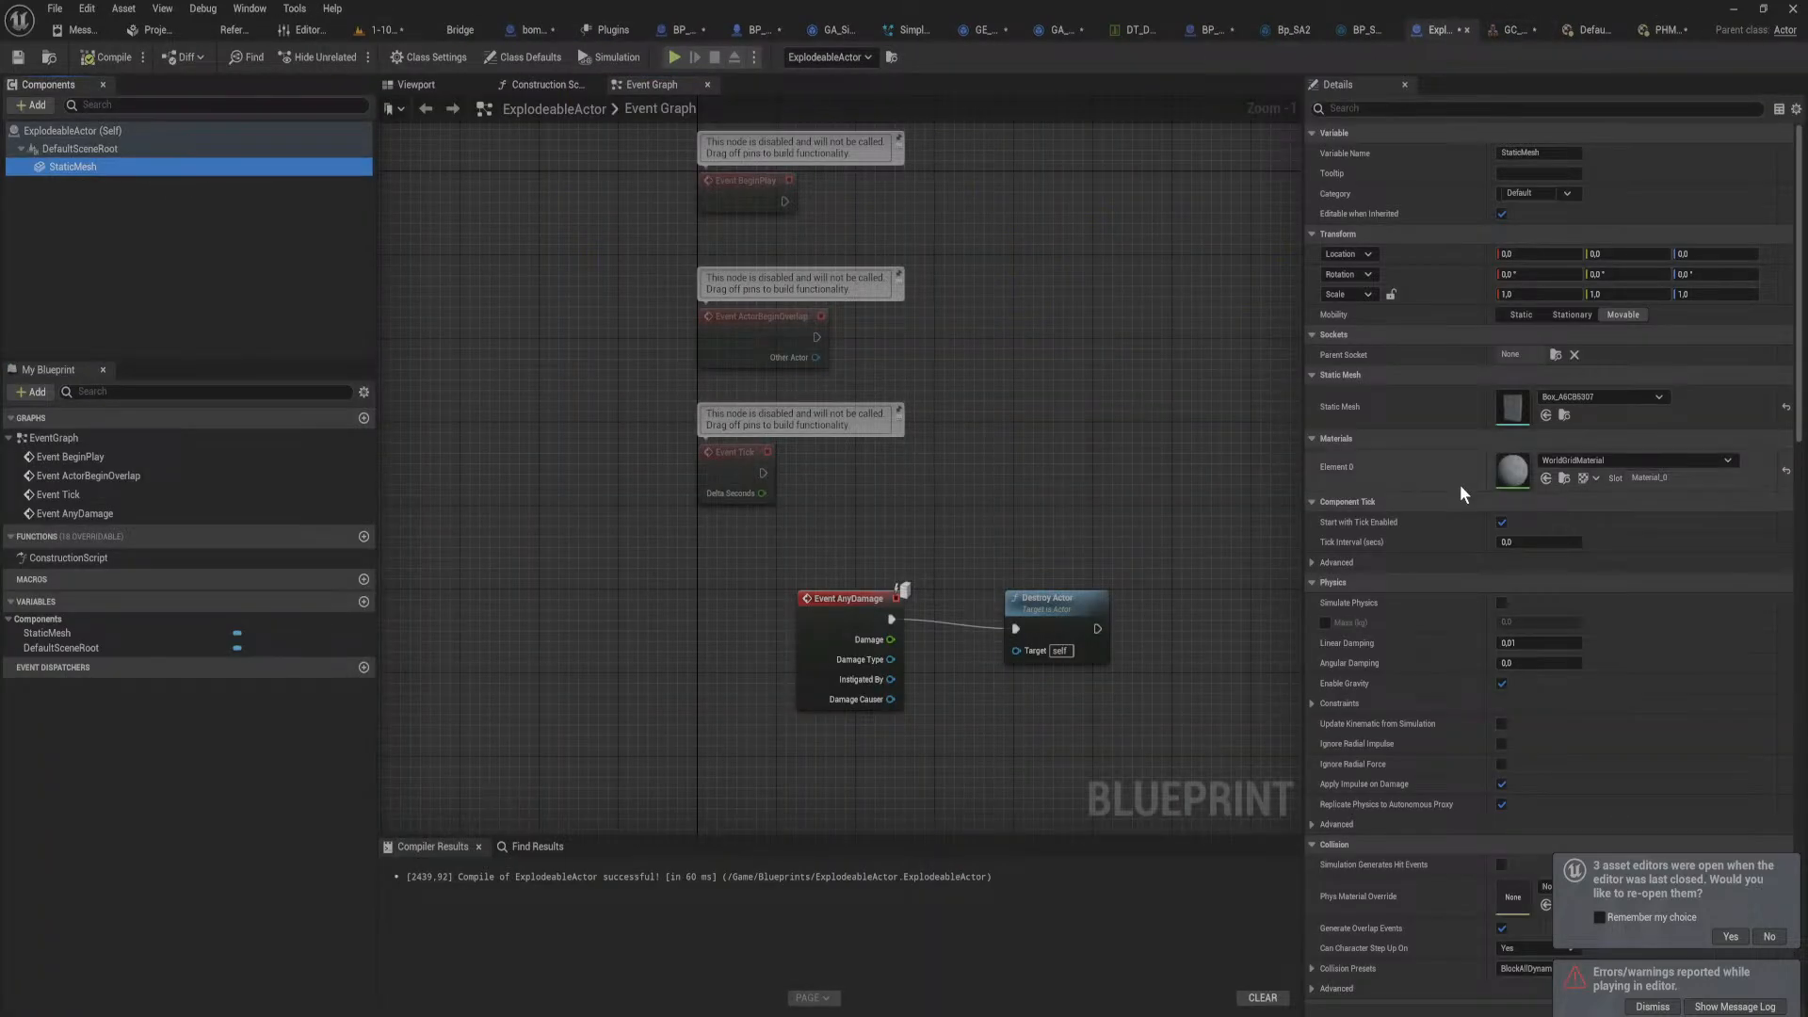
scroll(1460, 484, down, 5)
click(1313, 657)
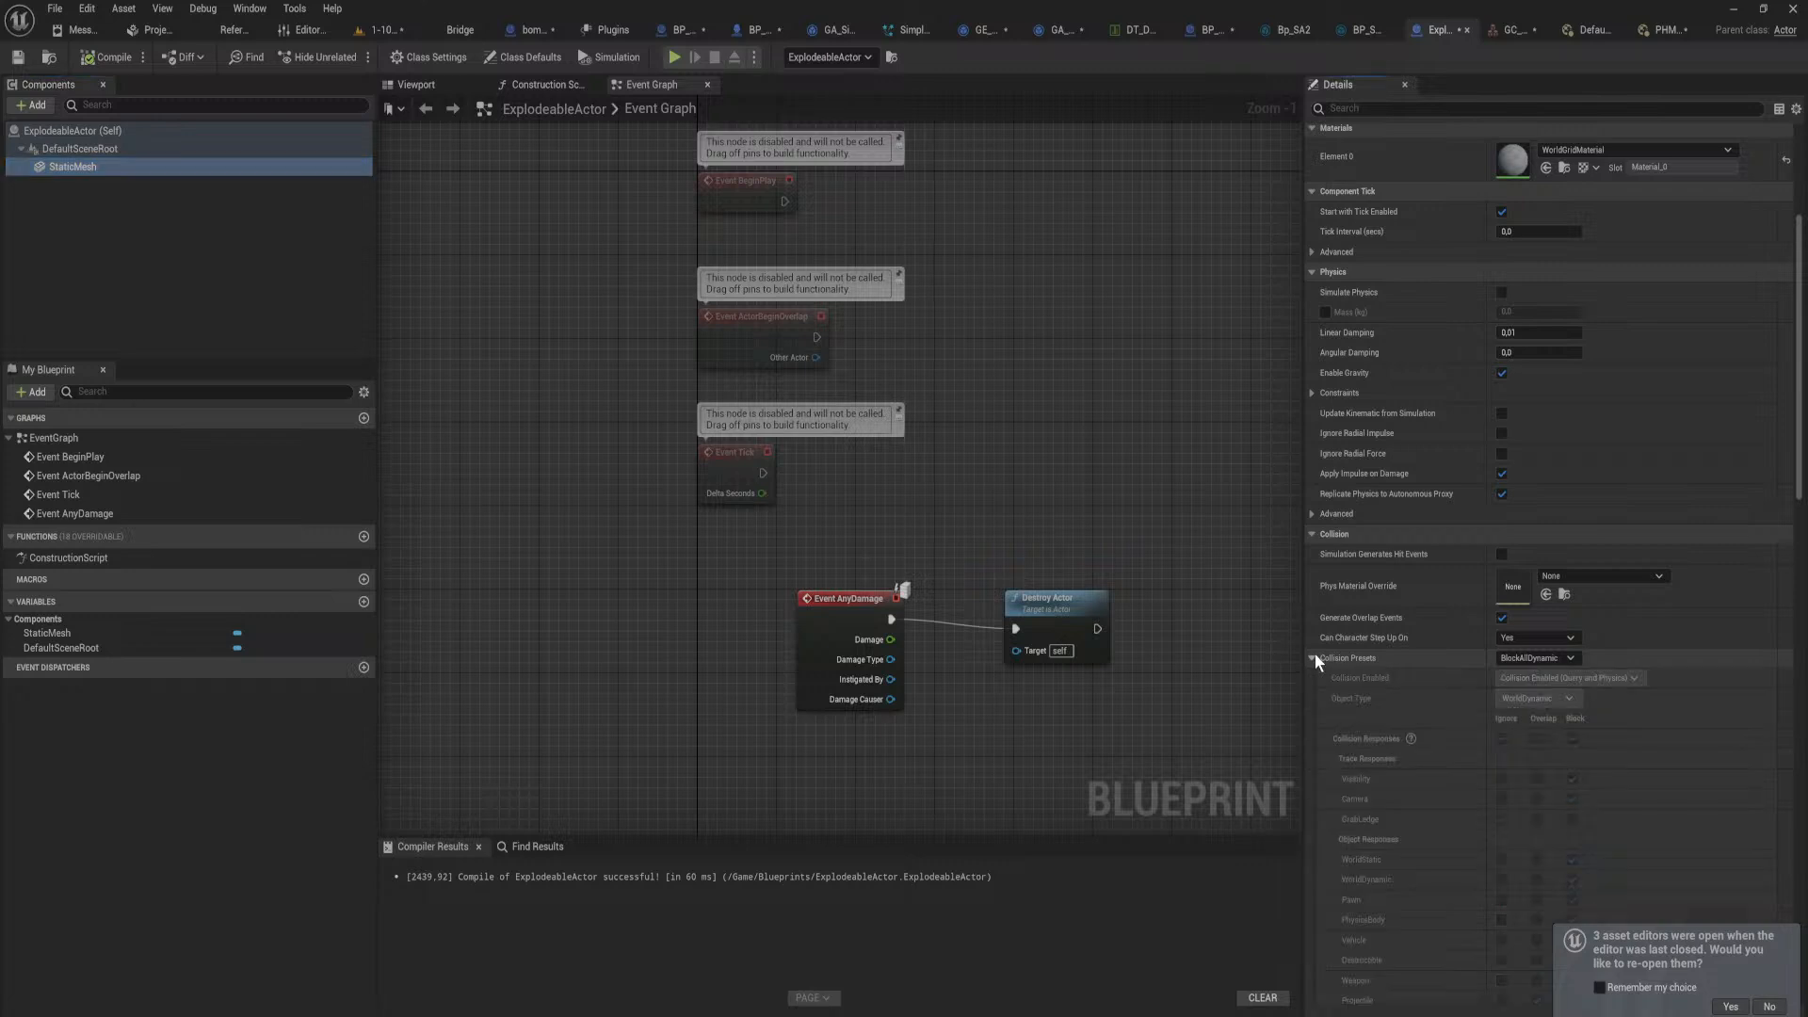
click(1562, 659)
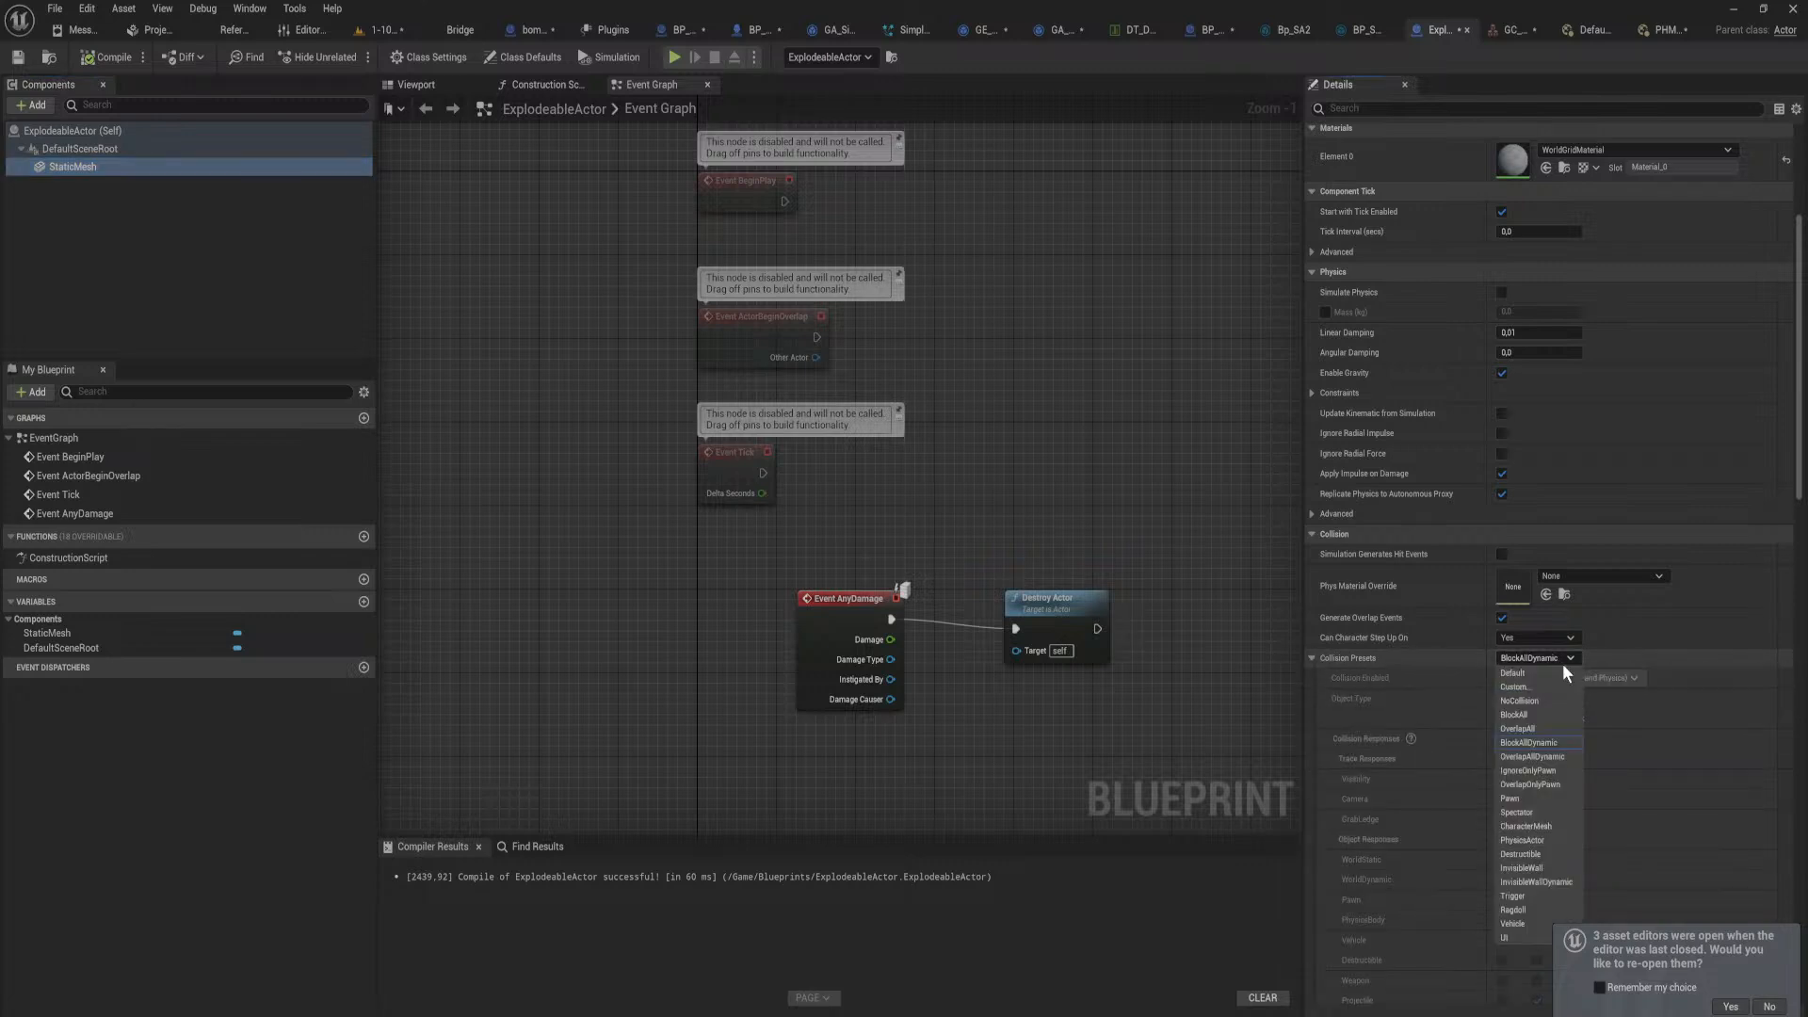
click(1557, 675)
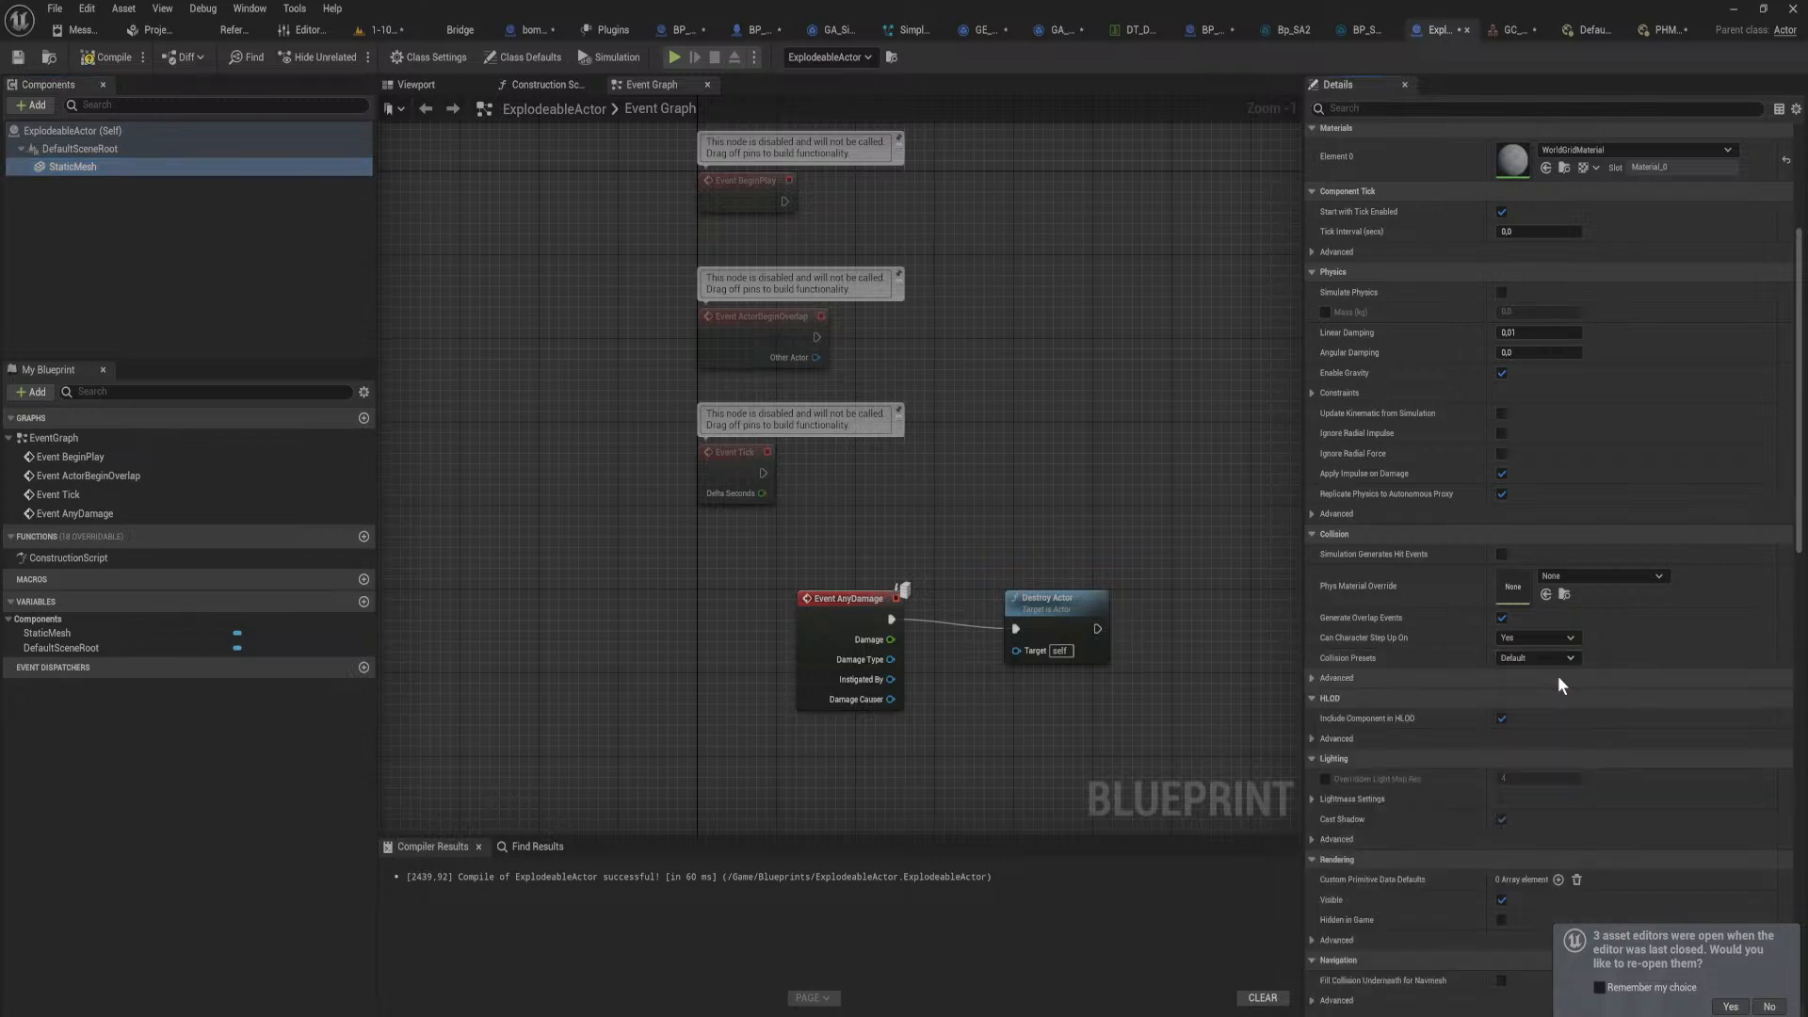
click(1556, 659)
click(1556, 686)
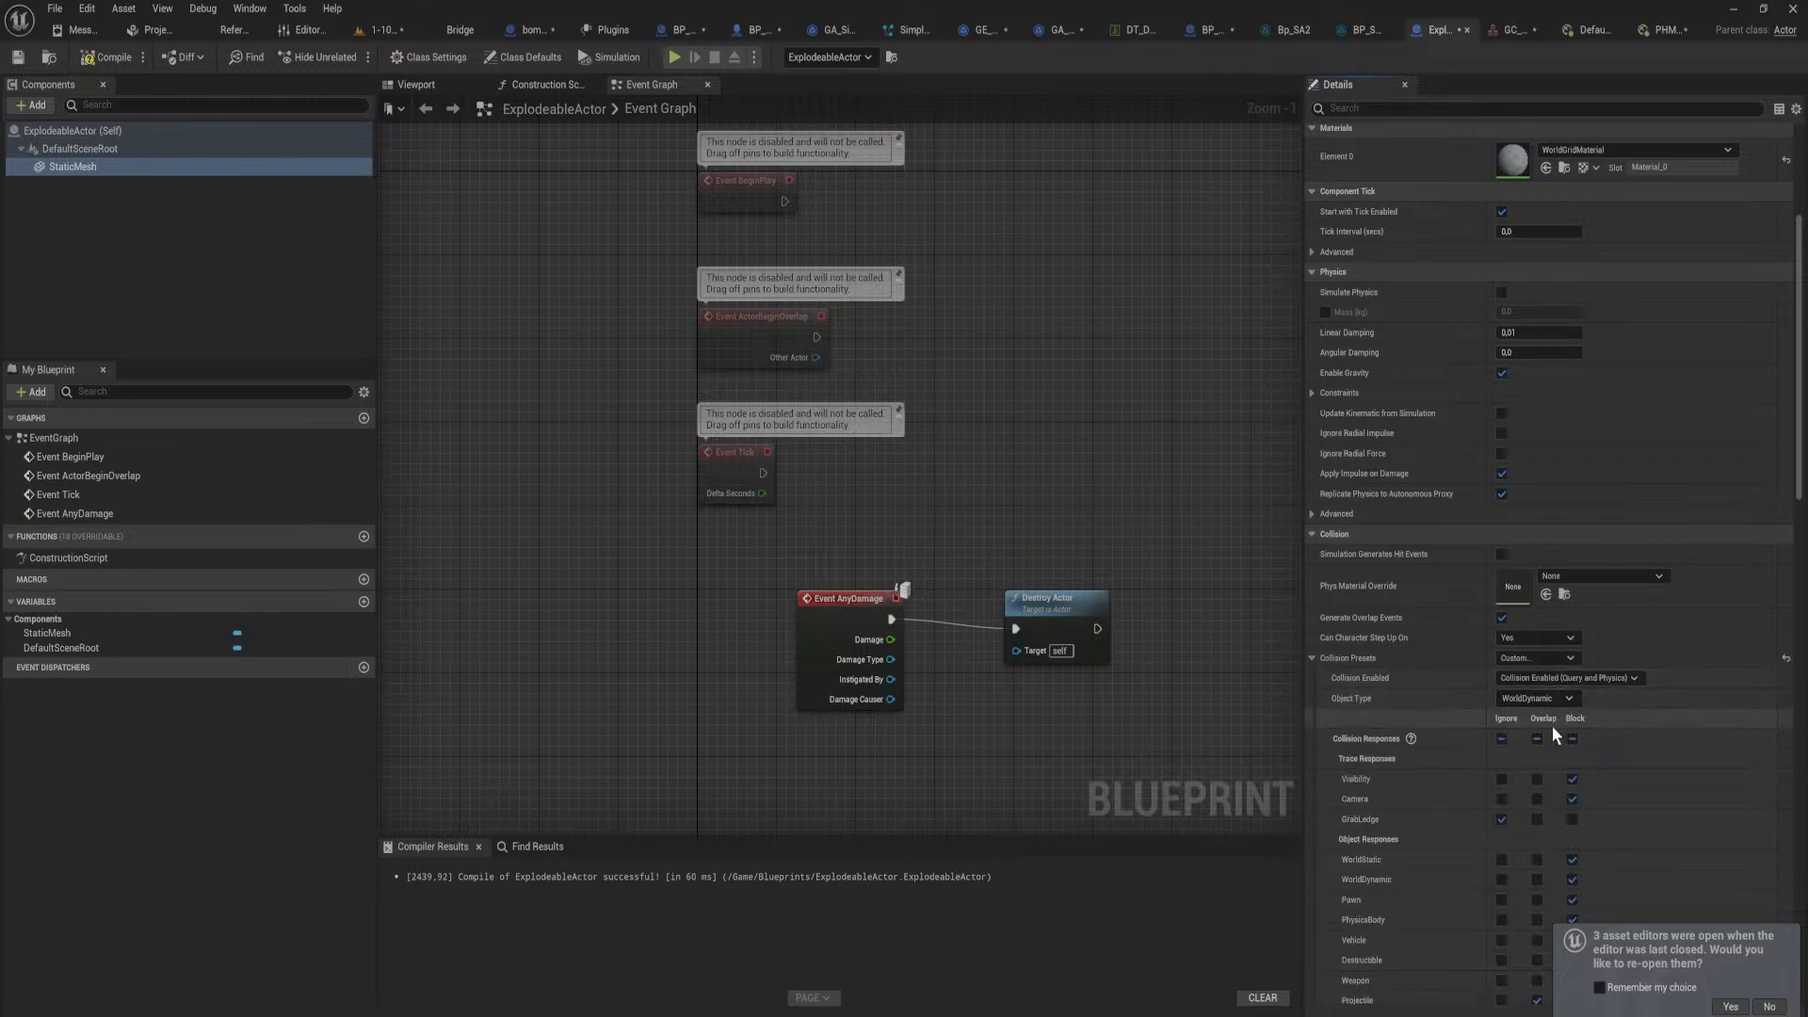
Step: Set the StaticMesh component's collision object type to WorldStatic and compile the blueprint
click(1558, 698)
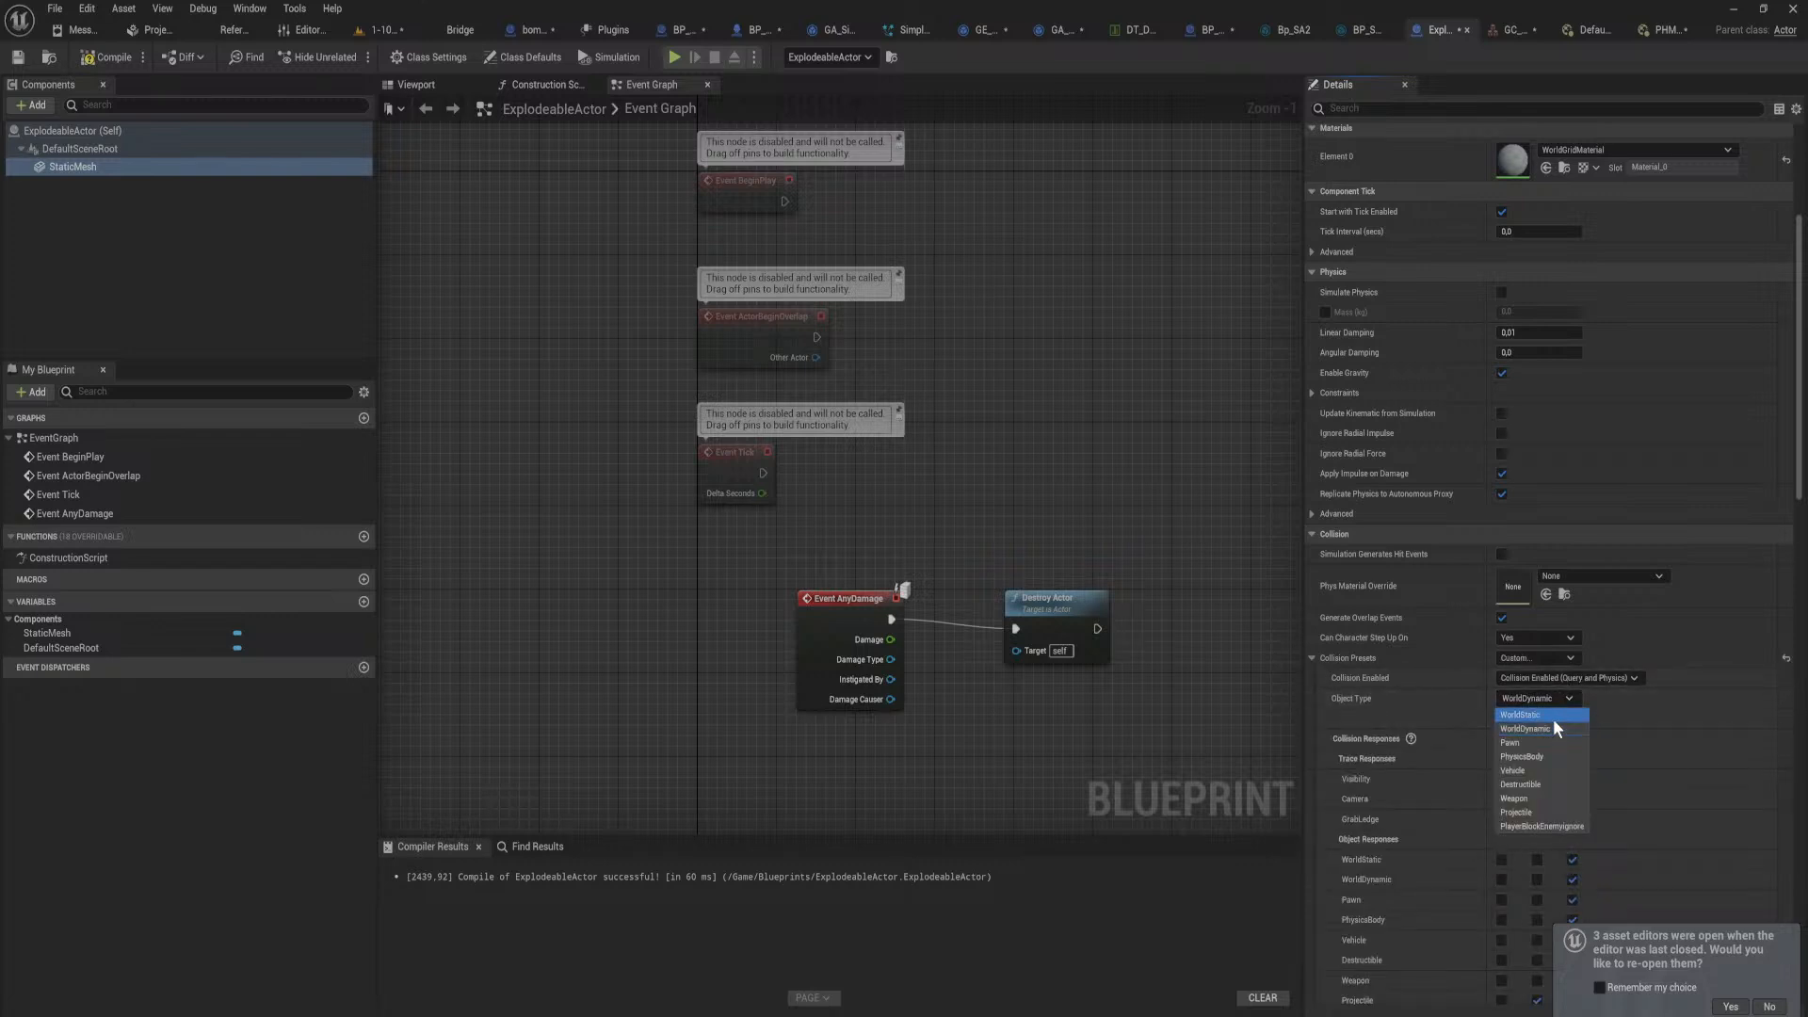
click(1553, 719)
scroll(867, 467, down, 3)
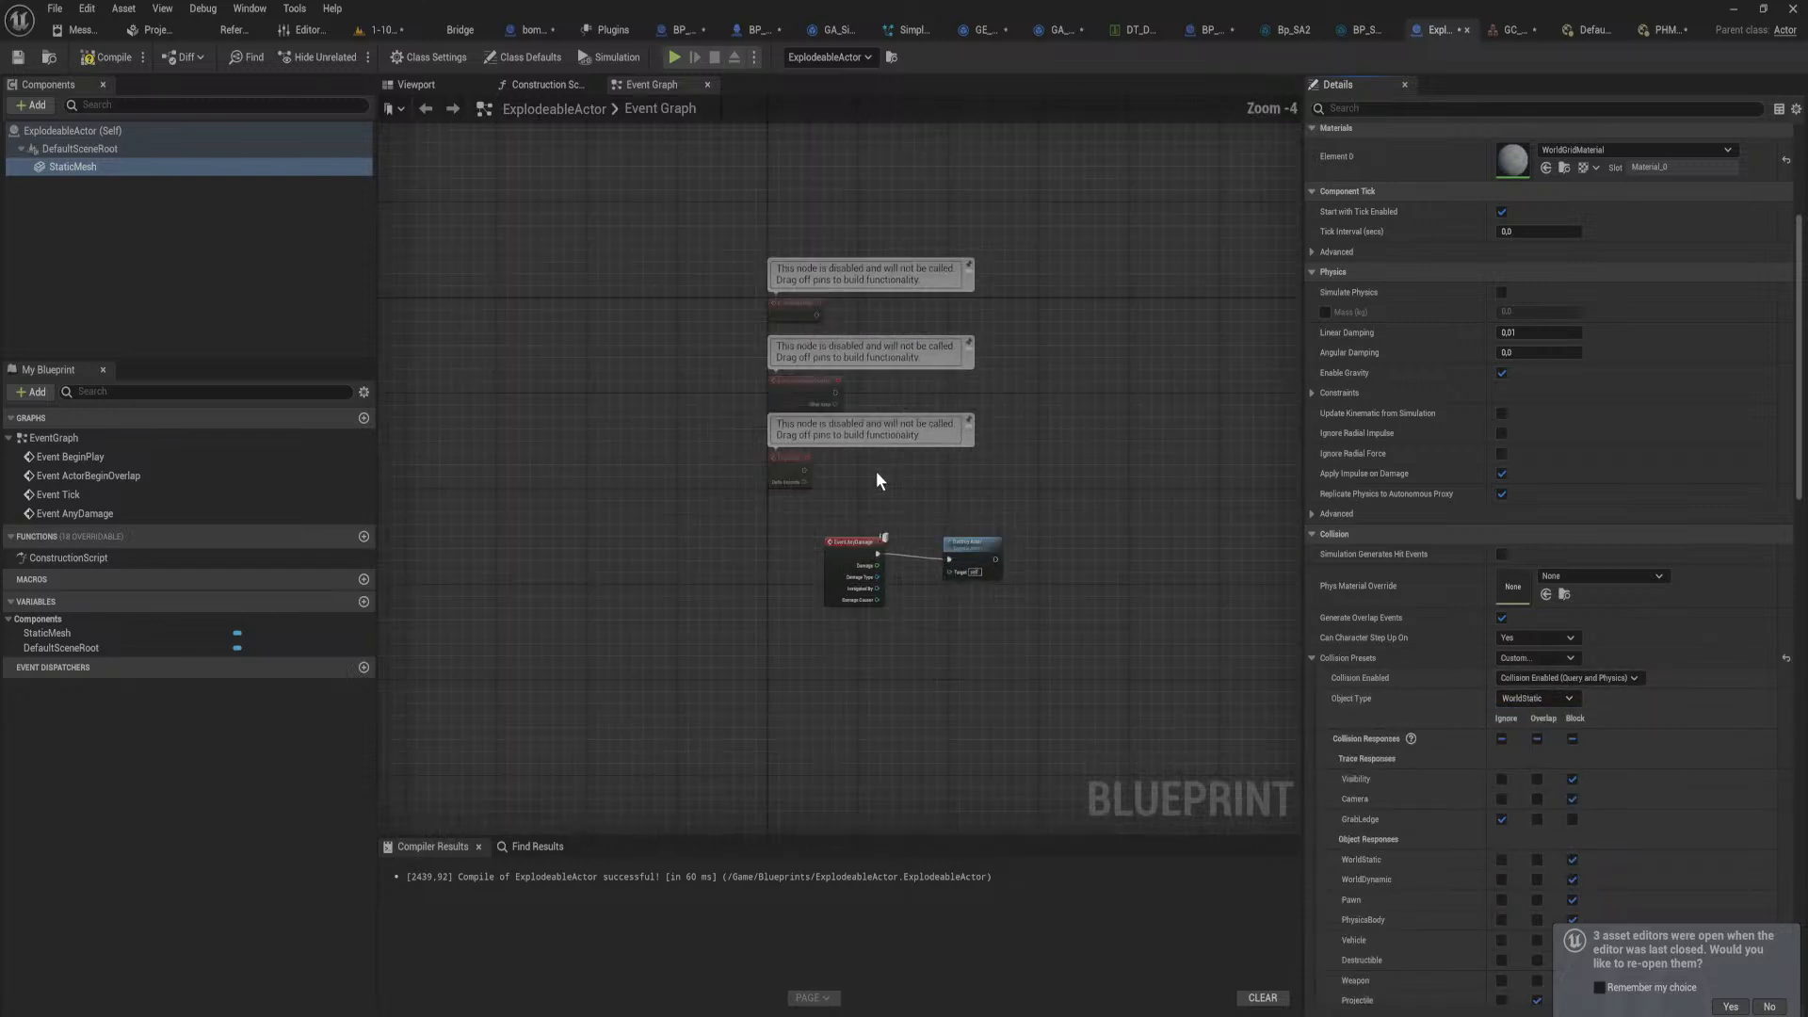
scroll(875, 473, up, 2)
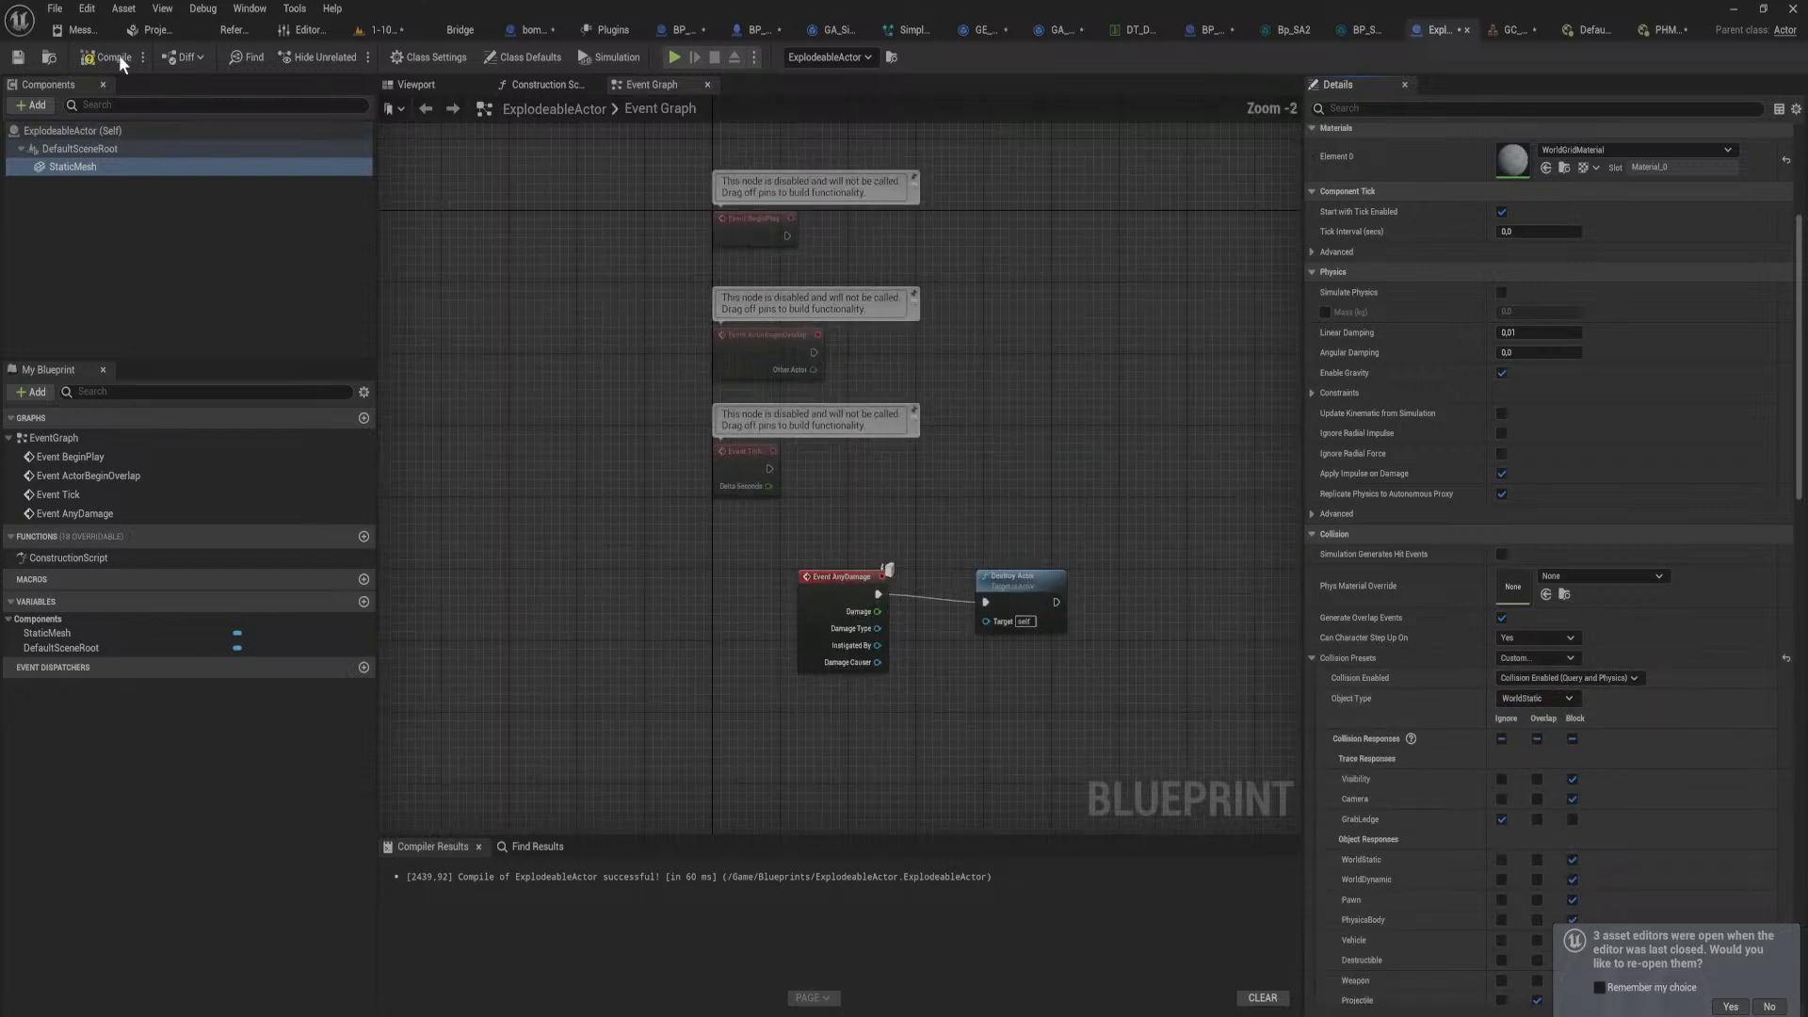
Step: Play the level again, throw a bomb at the doorway wall, end the session and return to the wall in the level
click(397, 30)
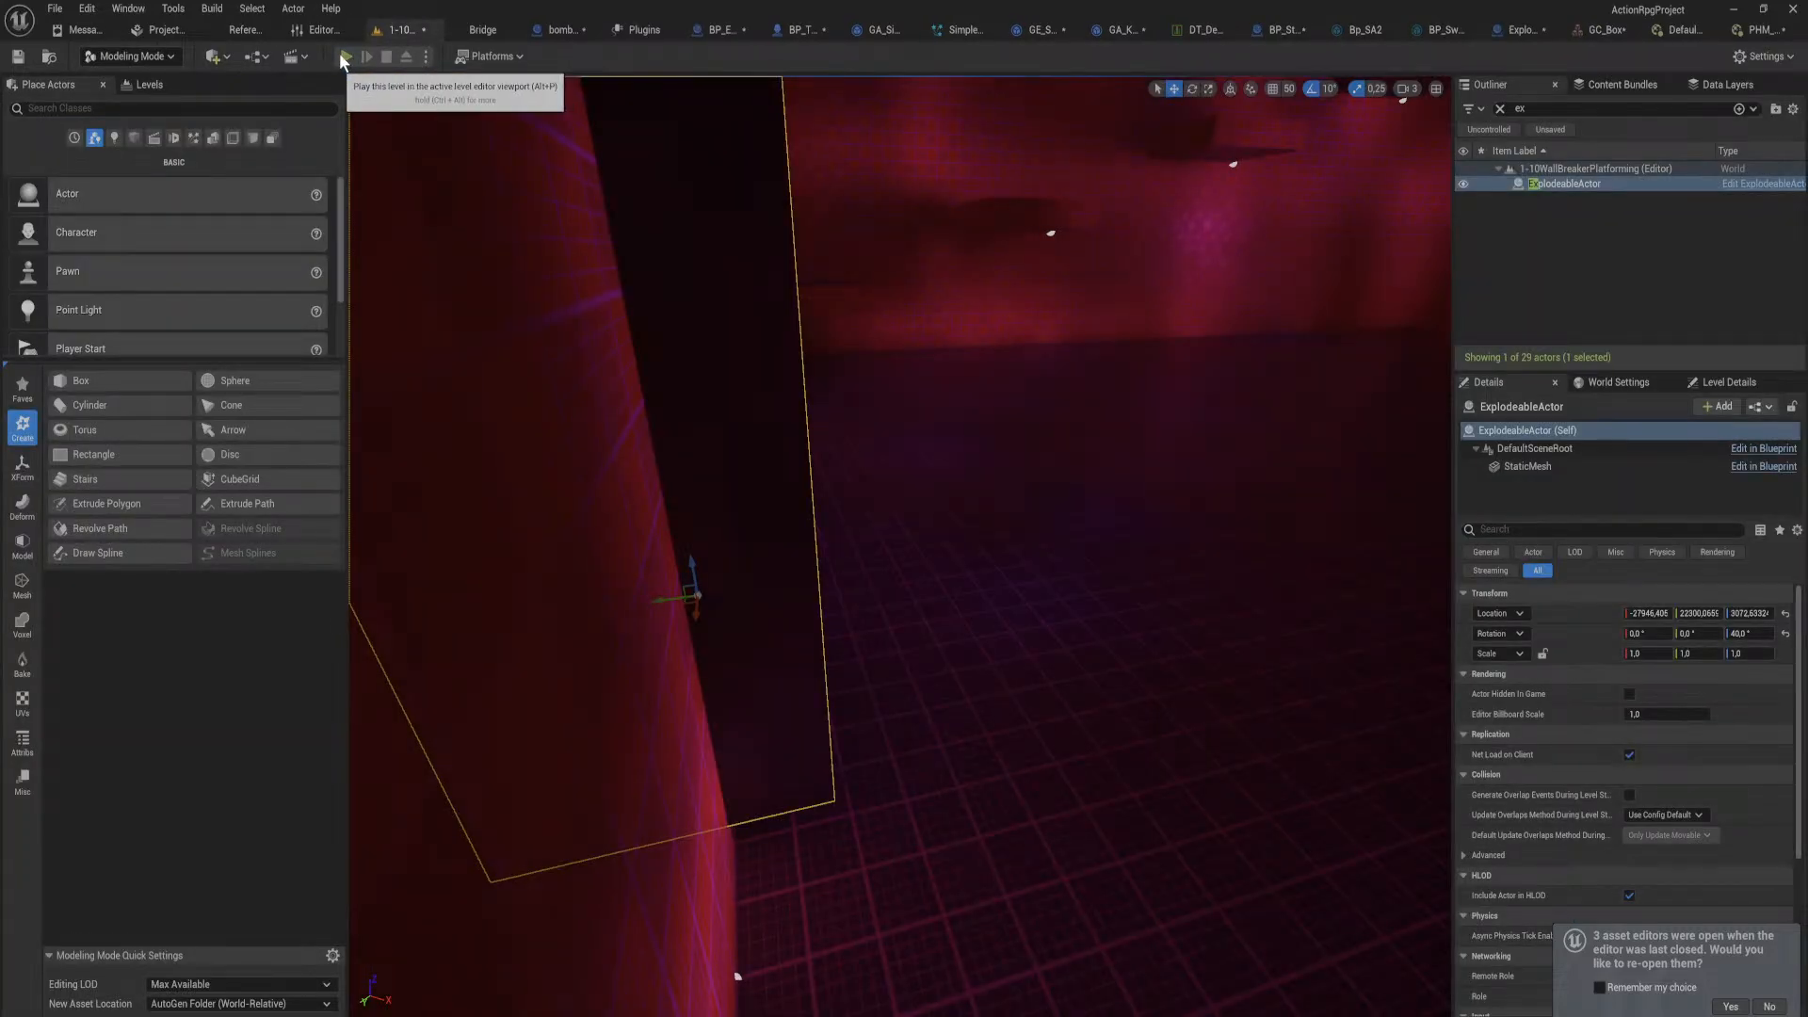
click(345, 56)
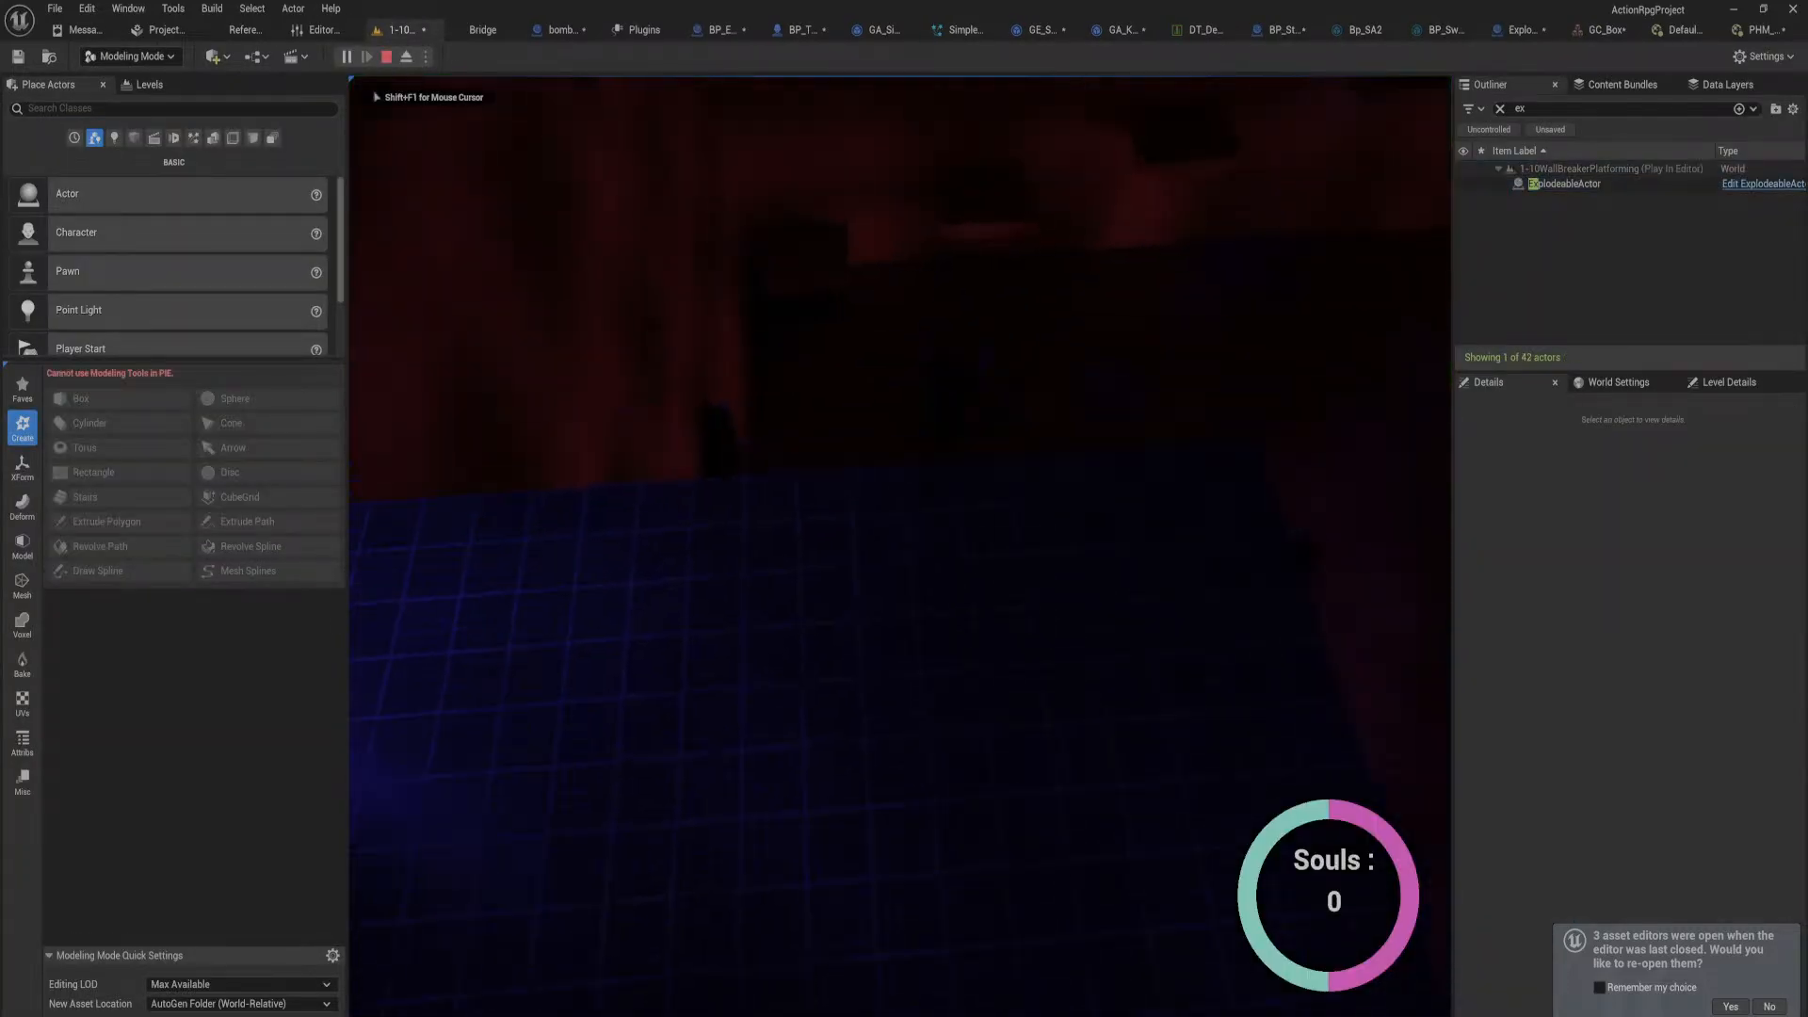
key(w)
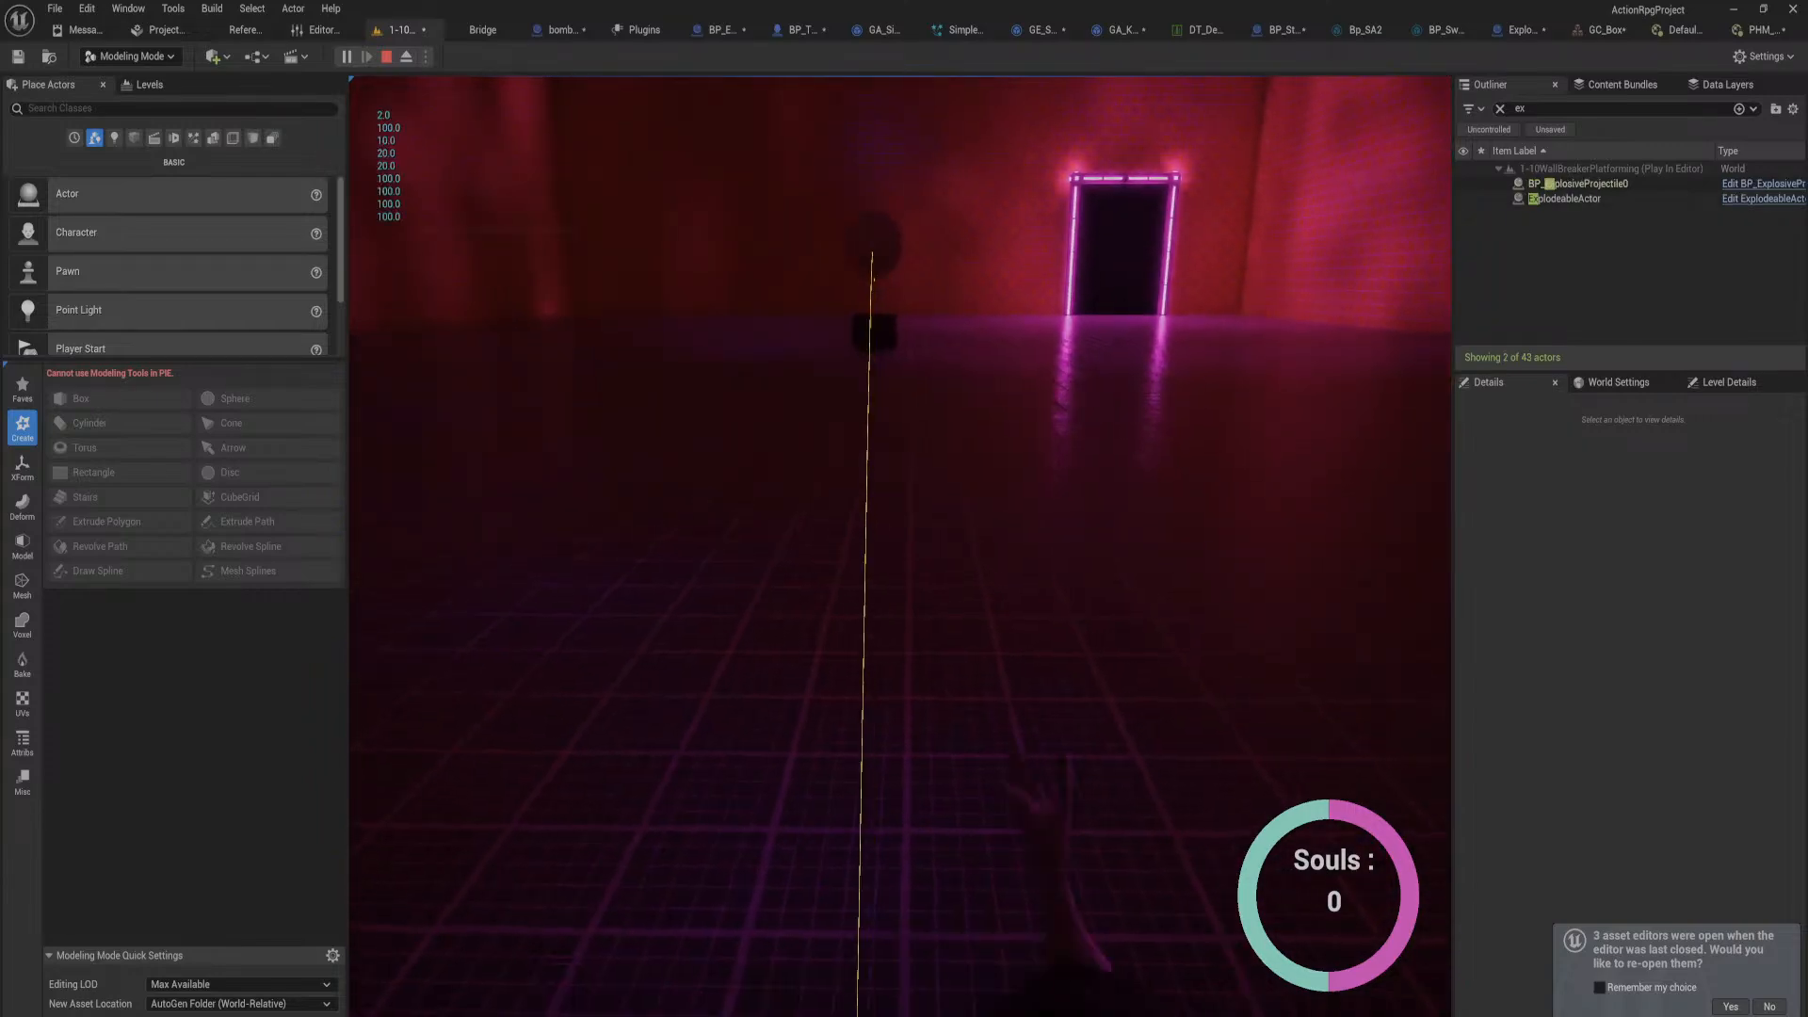
key(w)
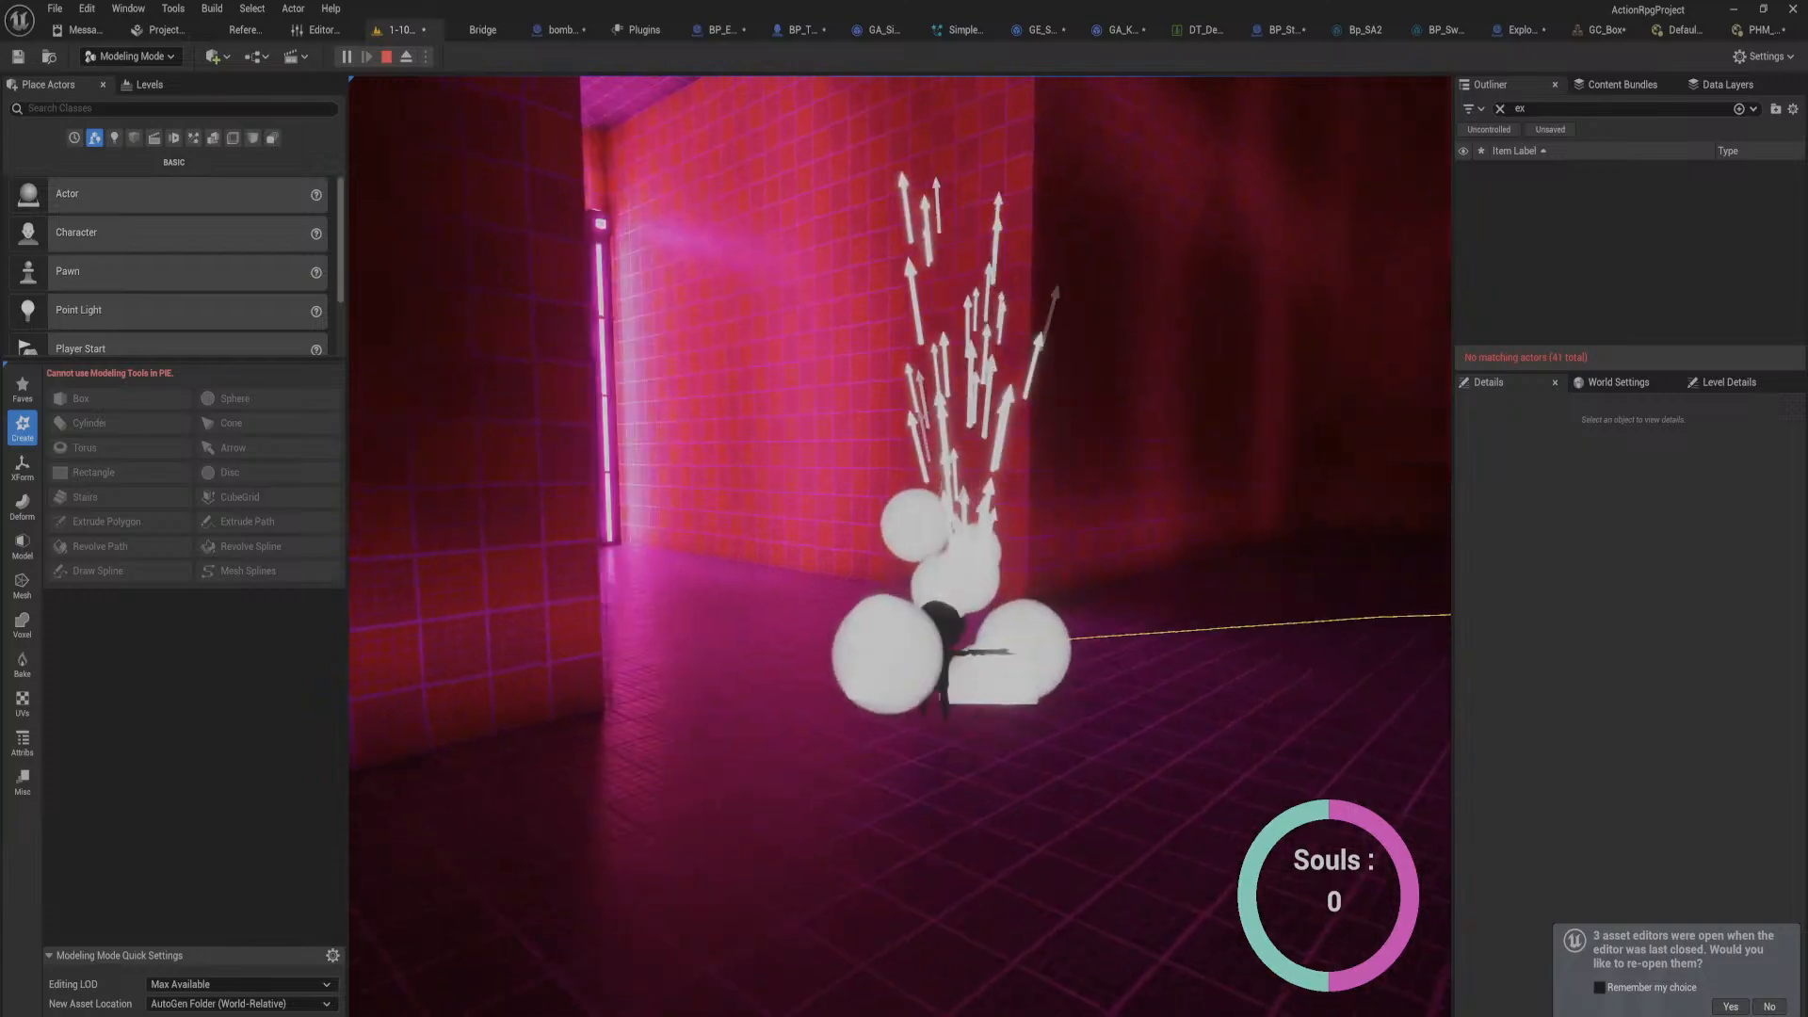
key(Escape)
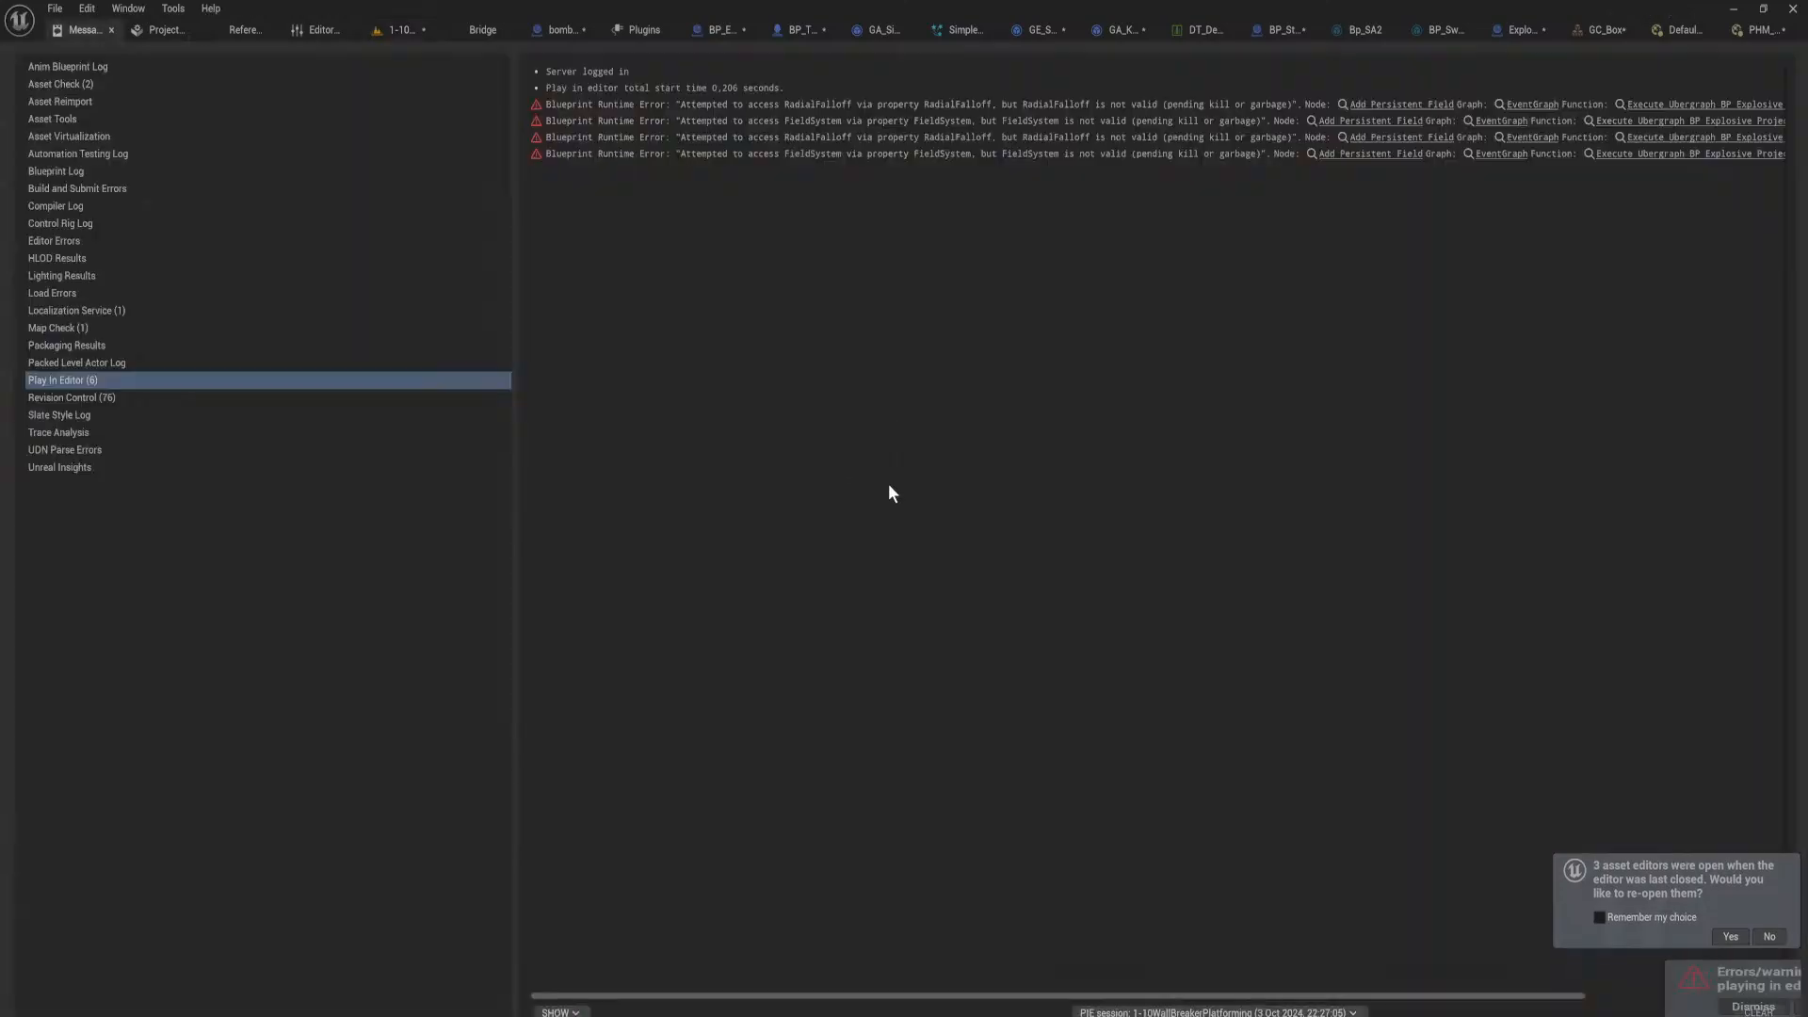
click(422, 29)
mouse_move(994, 467)
right_down()
mouse_move(993, 376)
mouse_move(1130, 490)
mouse_move(994, 468)
right_up()
key(f)
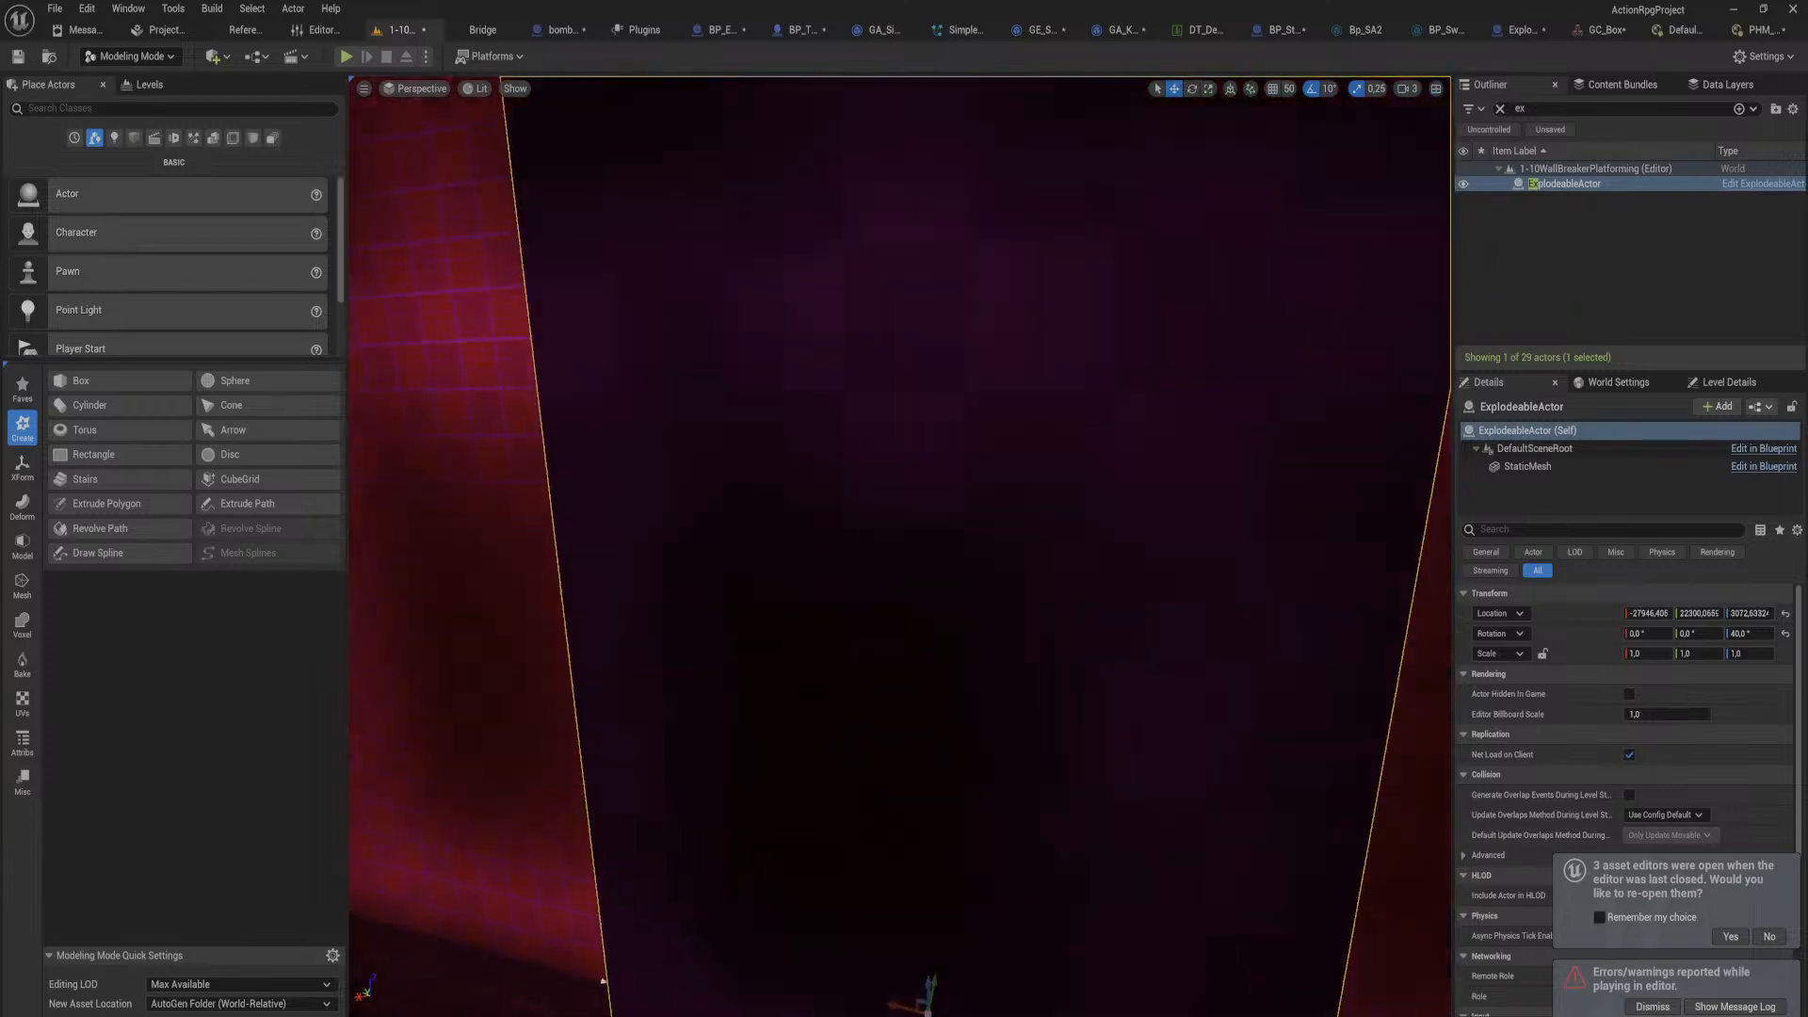
Step: Insert a Spawn System at Location node between Event AnyDamage and Destroy Actor in the ExplodeableActor graph and arrange the nodes
click(1521, 30)
right_drag(1162, 525, 870, 423)
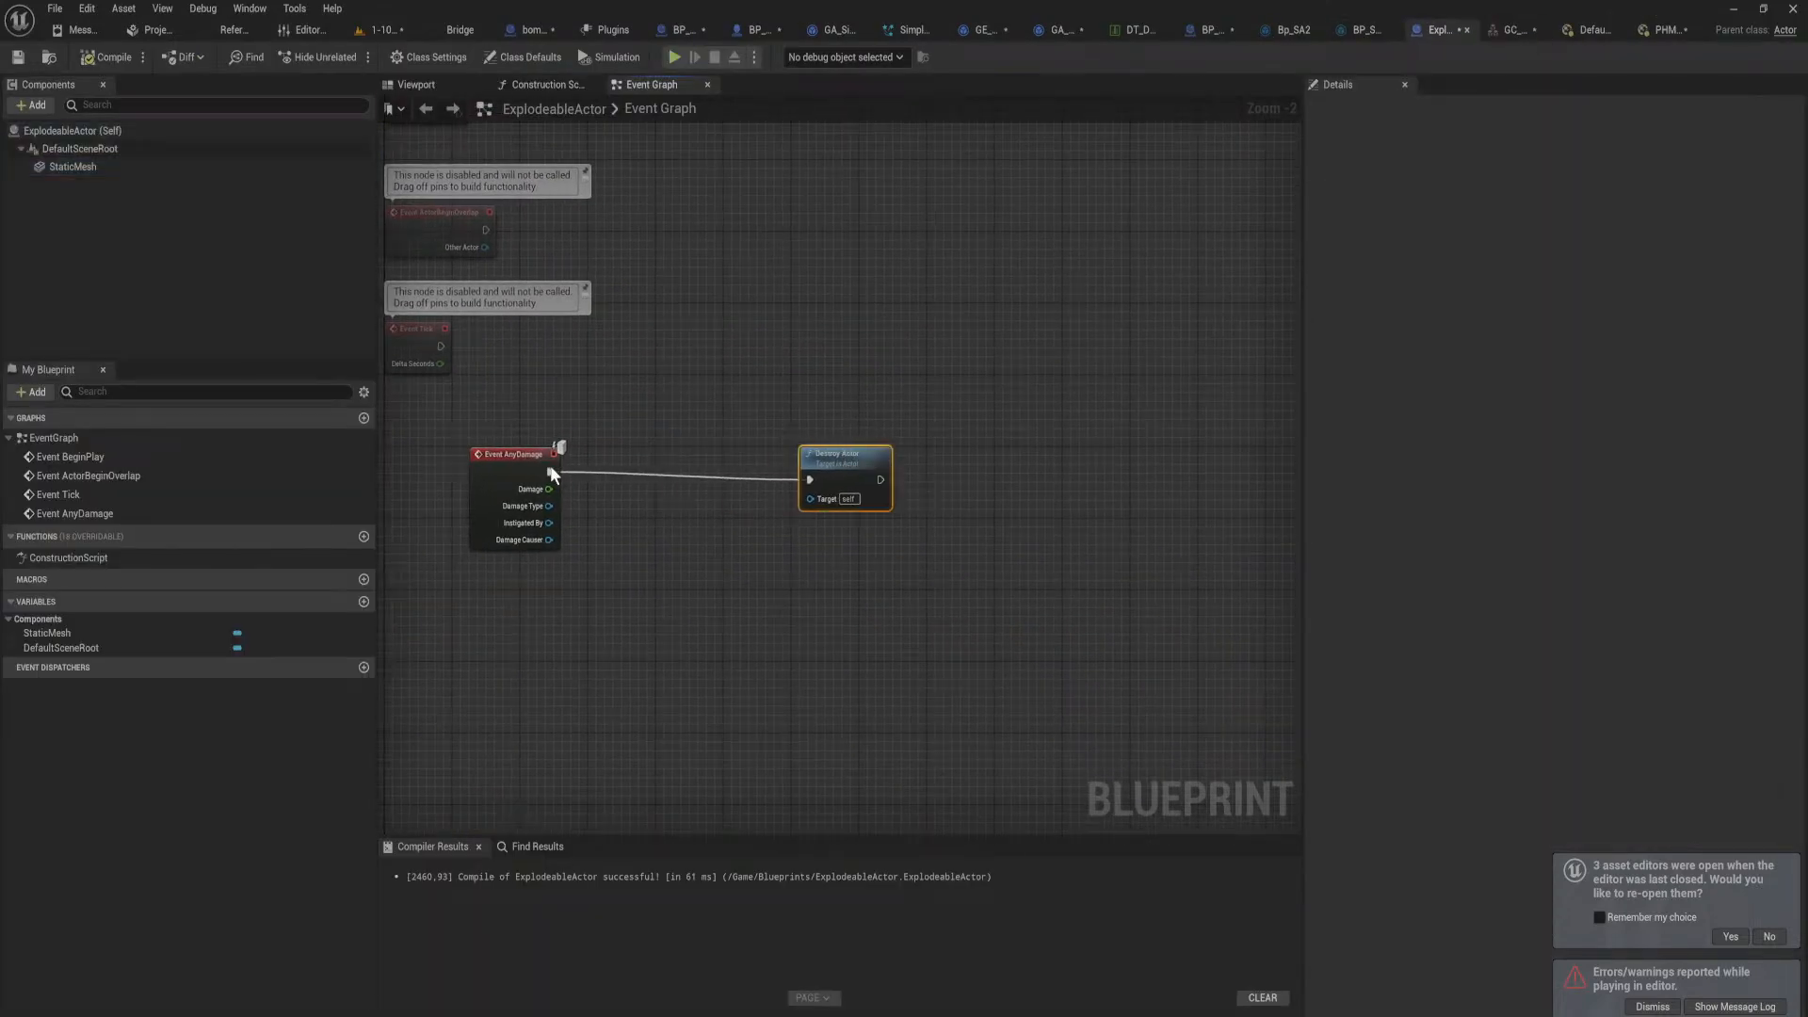
drag(550, 471, 624, 463)
text(spawn system)
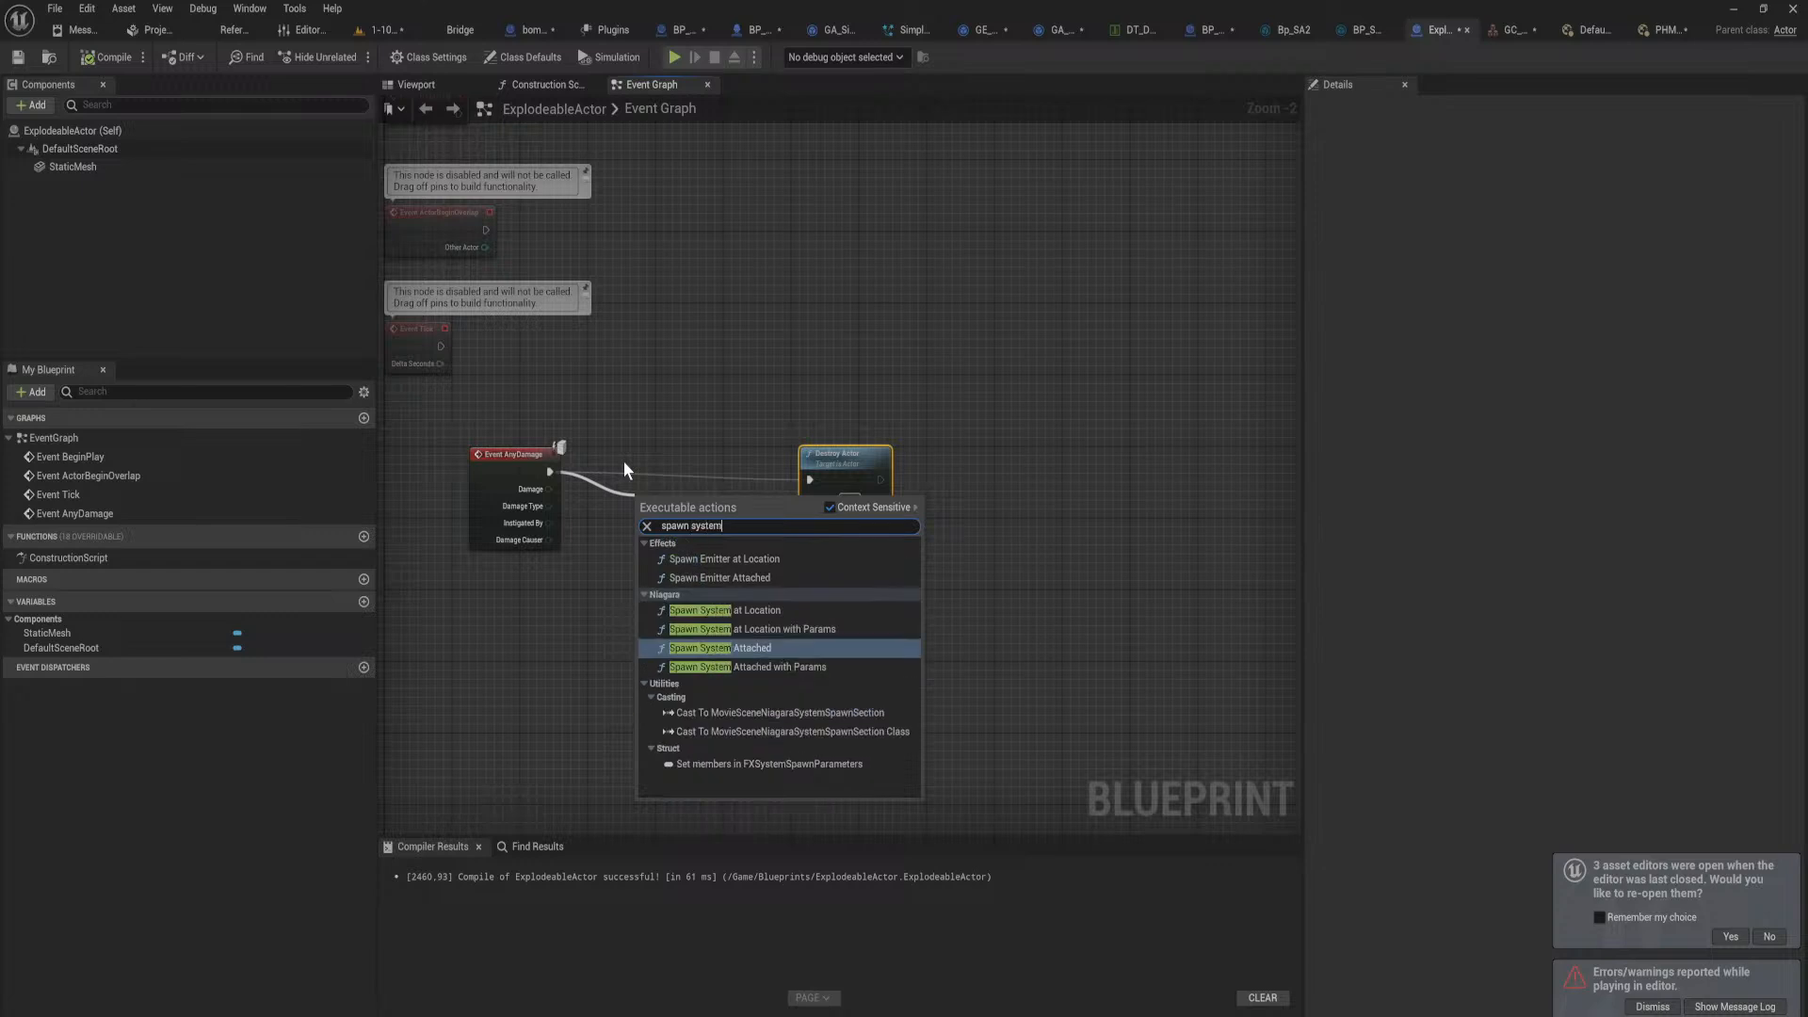
key(Up)
key(Up)
key(Return)
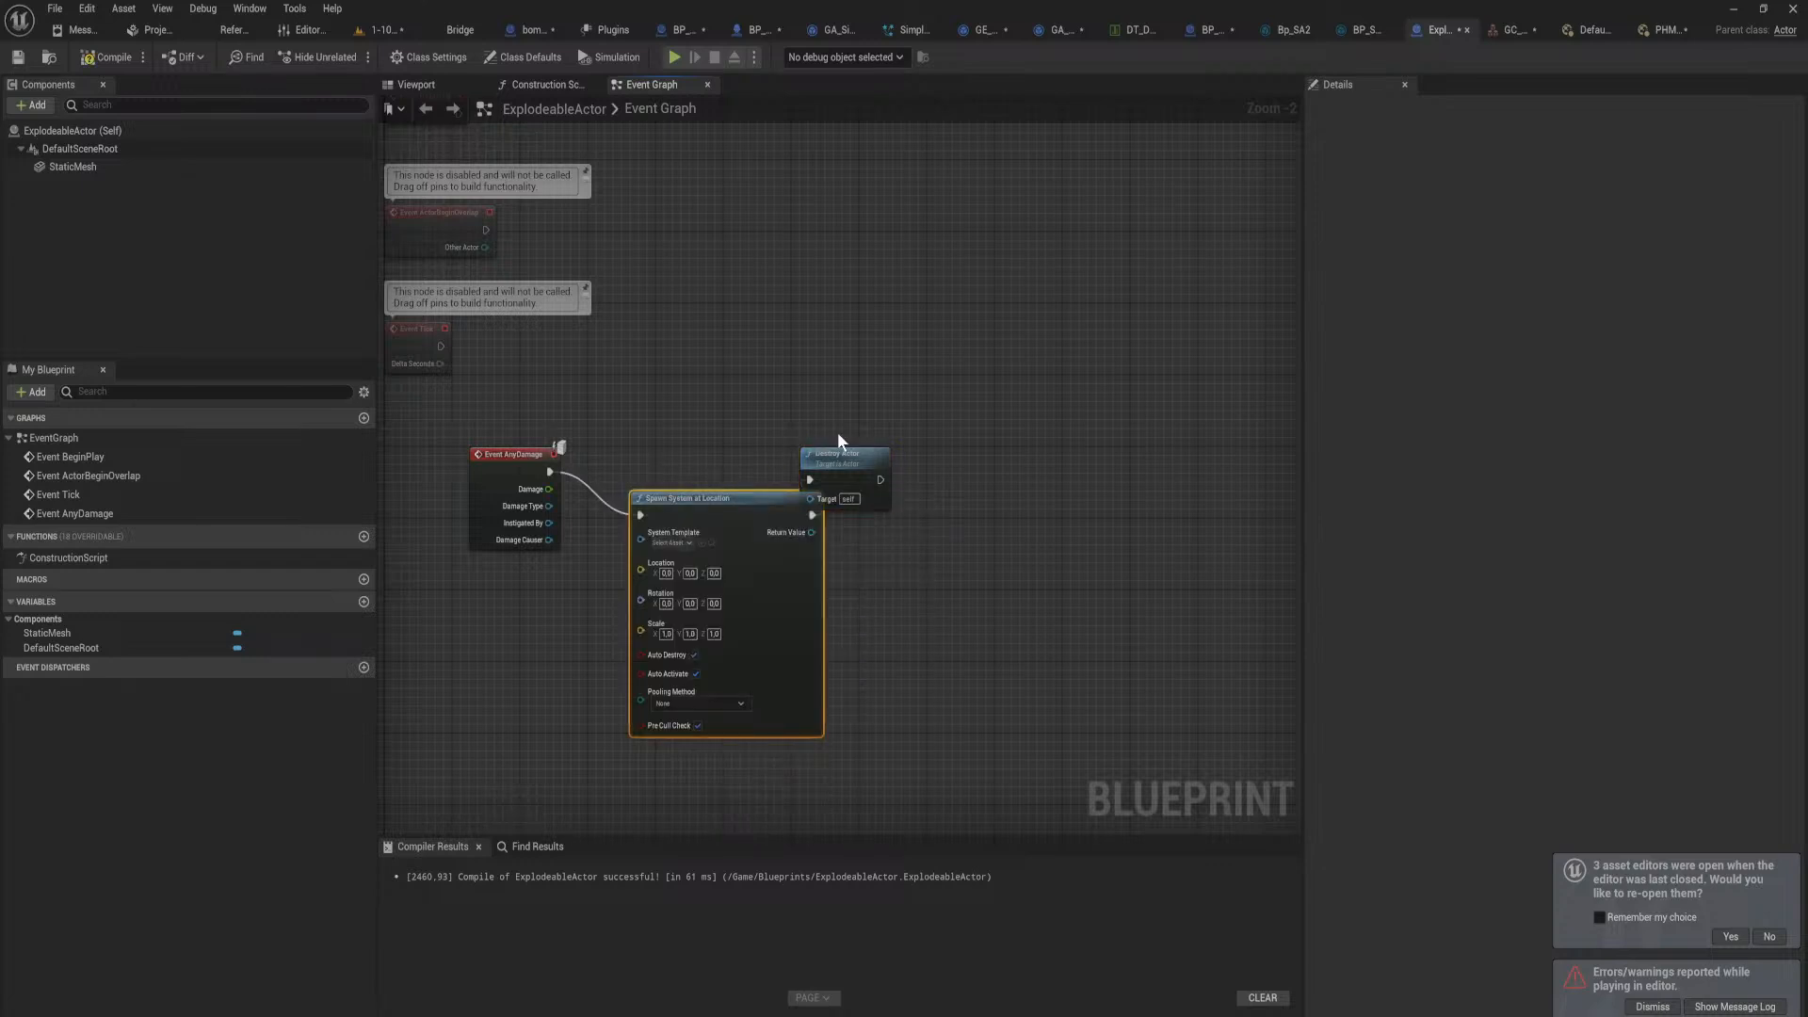
drag(861, 463, 1098, 471)
drag(744, 502, 872, 437)
Step: Search the Niagara systems for "ex" and set the Spawn System at Location node's System Template to Grid3D_Gas_DustExplosion
scroll(872, 437, up, 2)
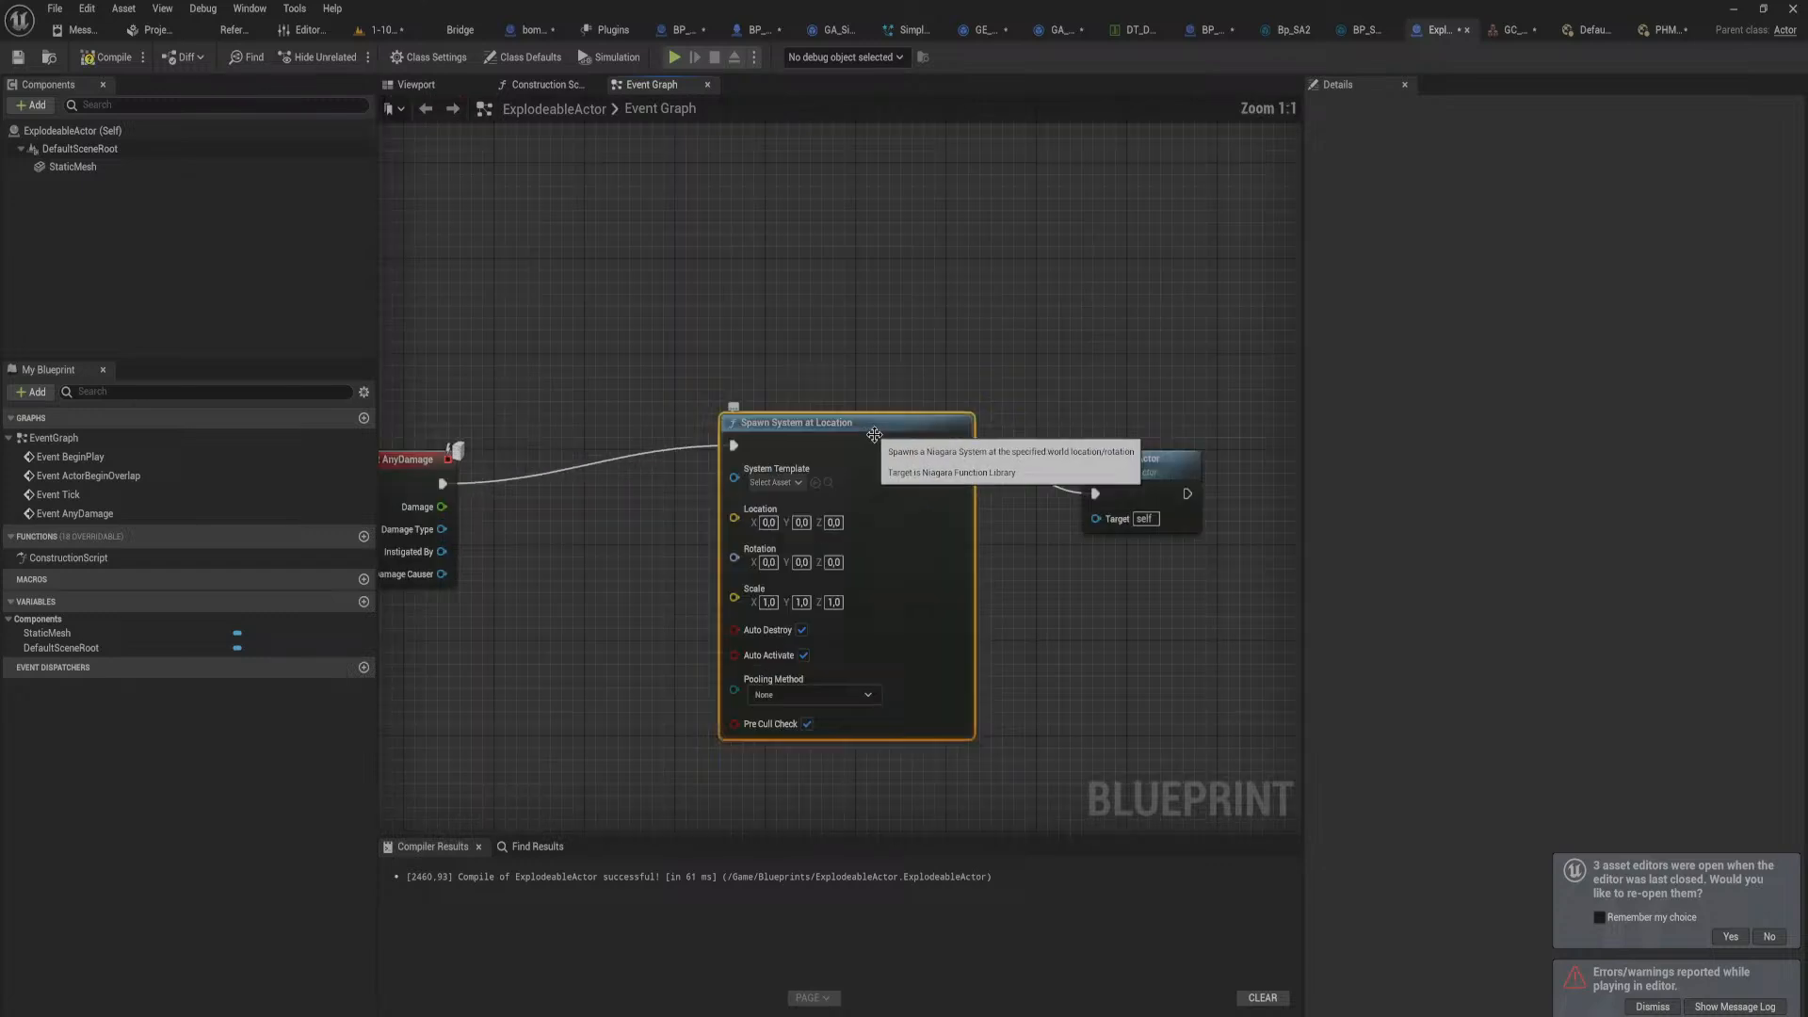
click(778, 483)
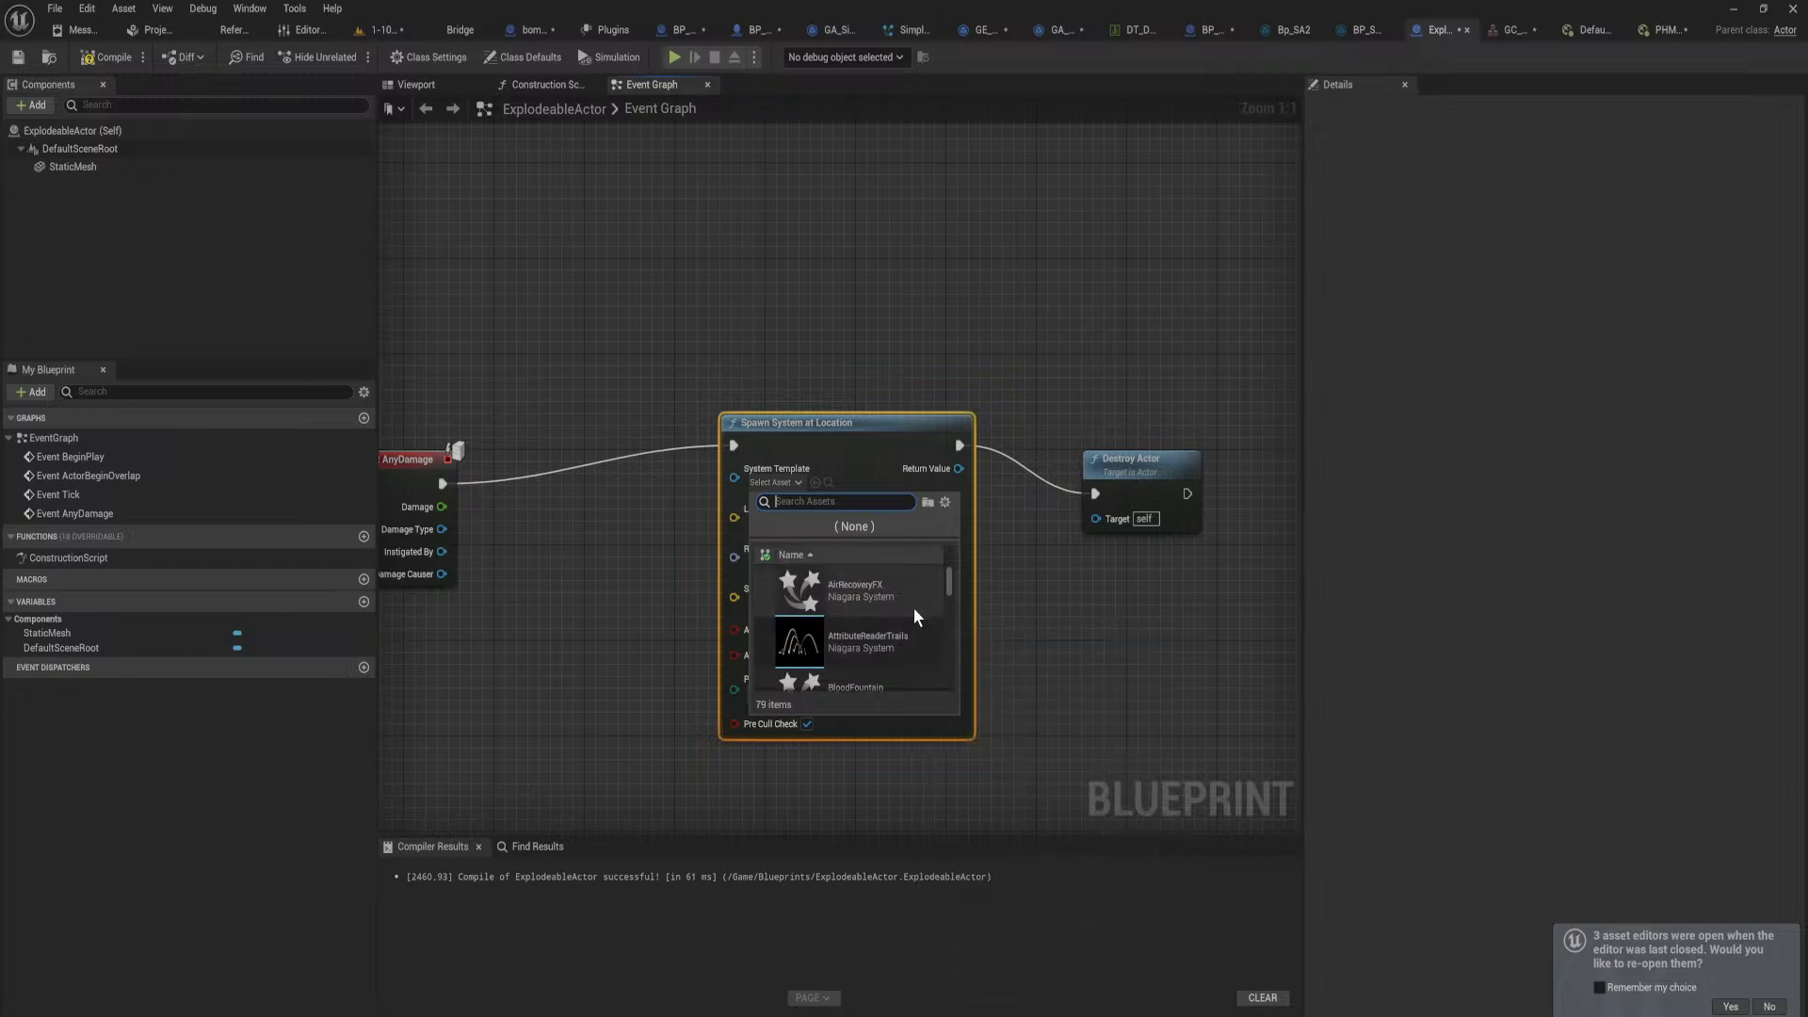
drag(947, 587, 951, 599)
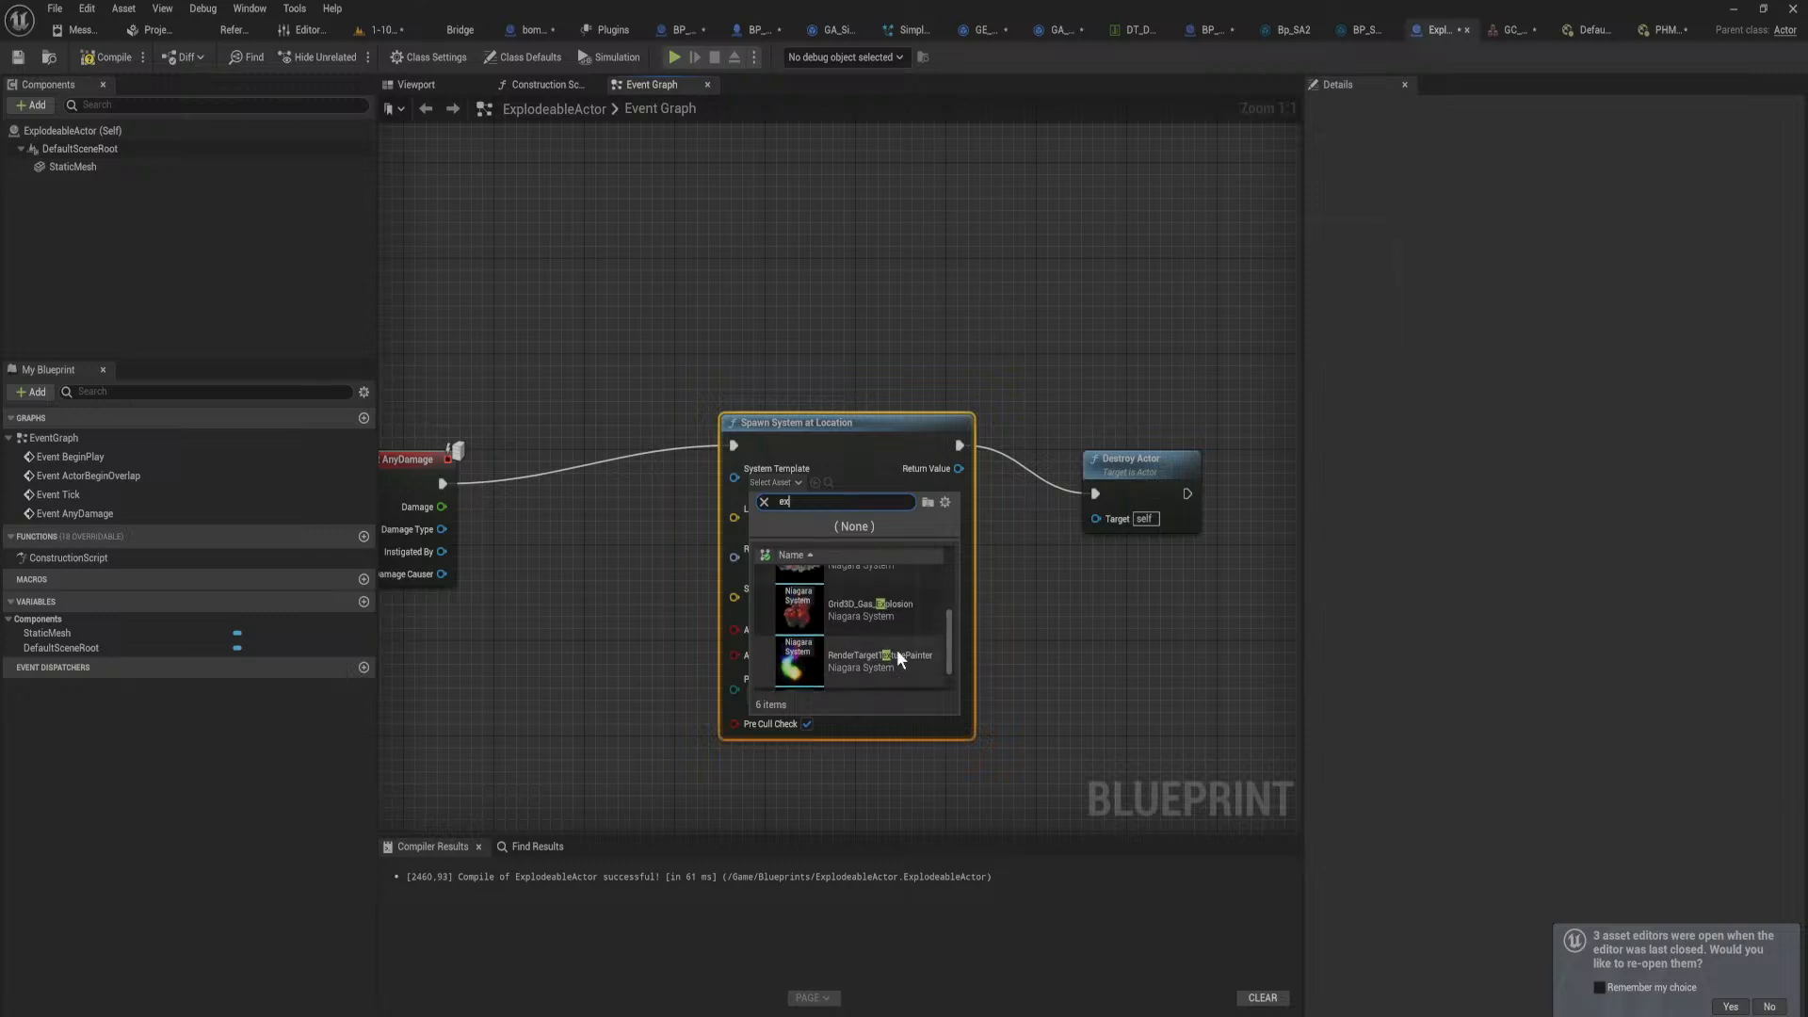
scroll(897, 648, up, 1)
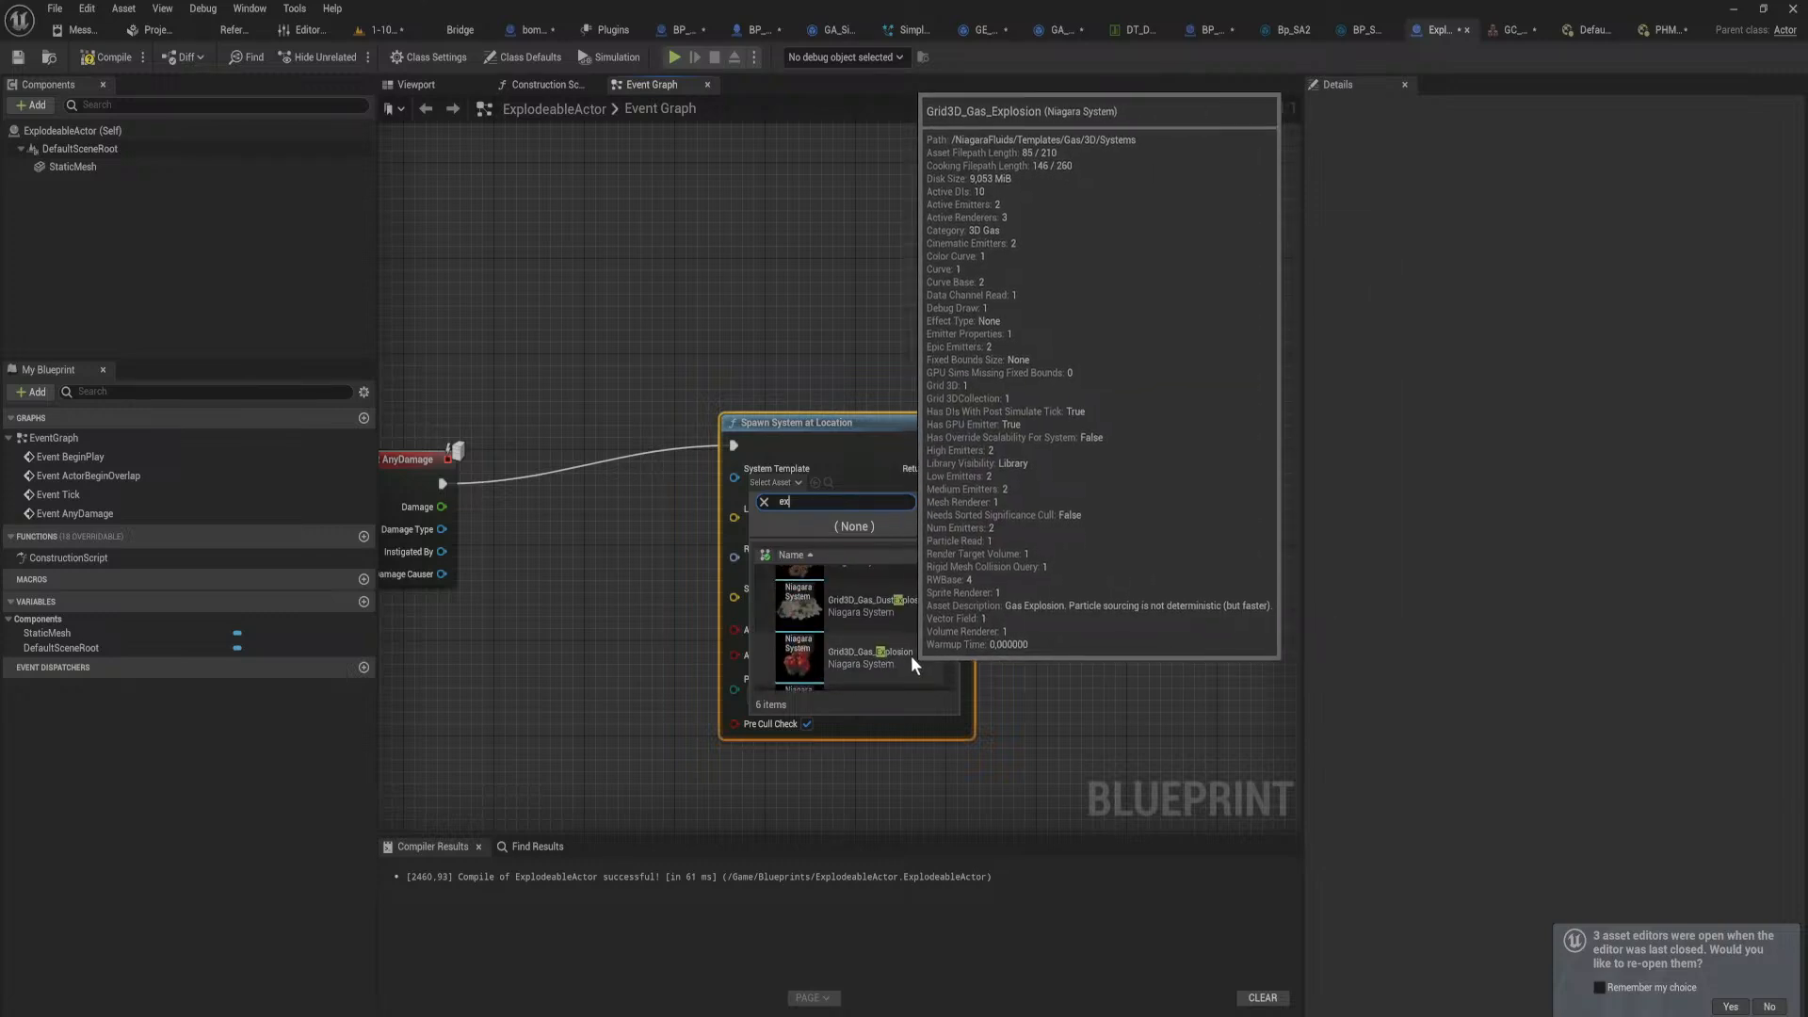
scroll(907, 643, up, 3)
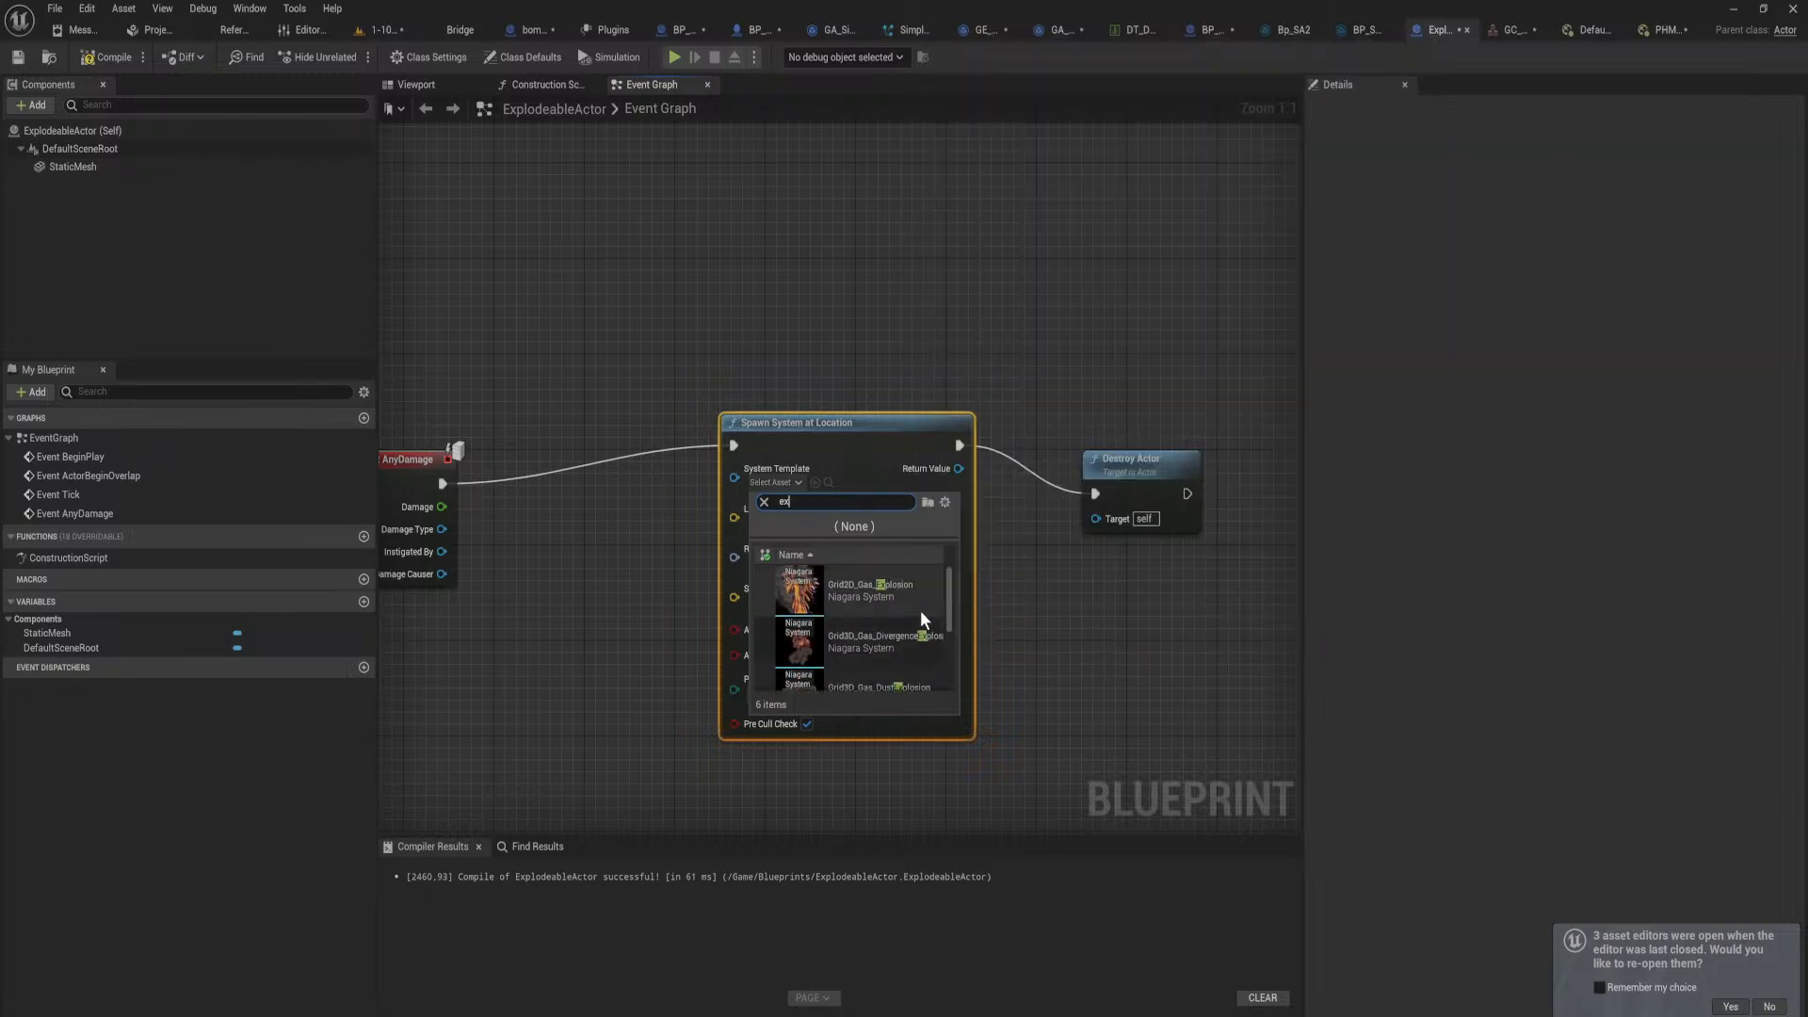
scroll(908, 600, down, 1)
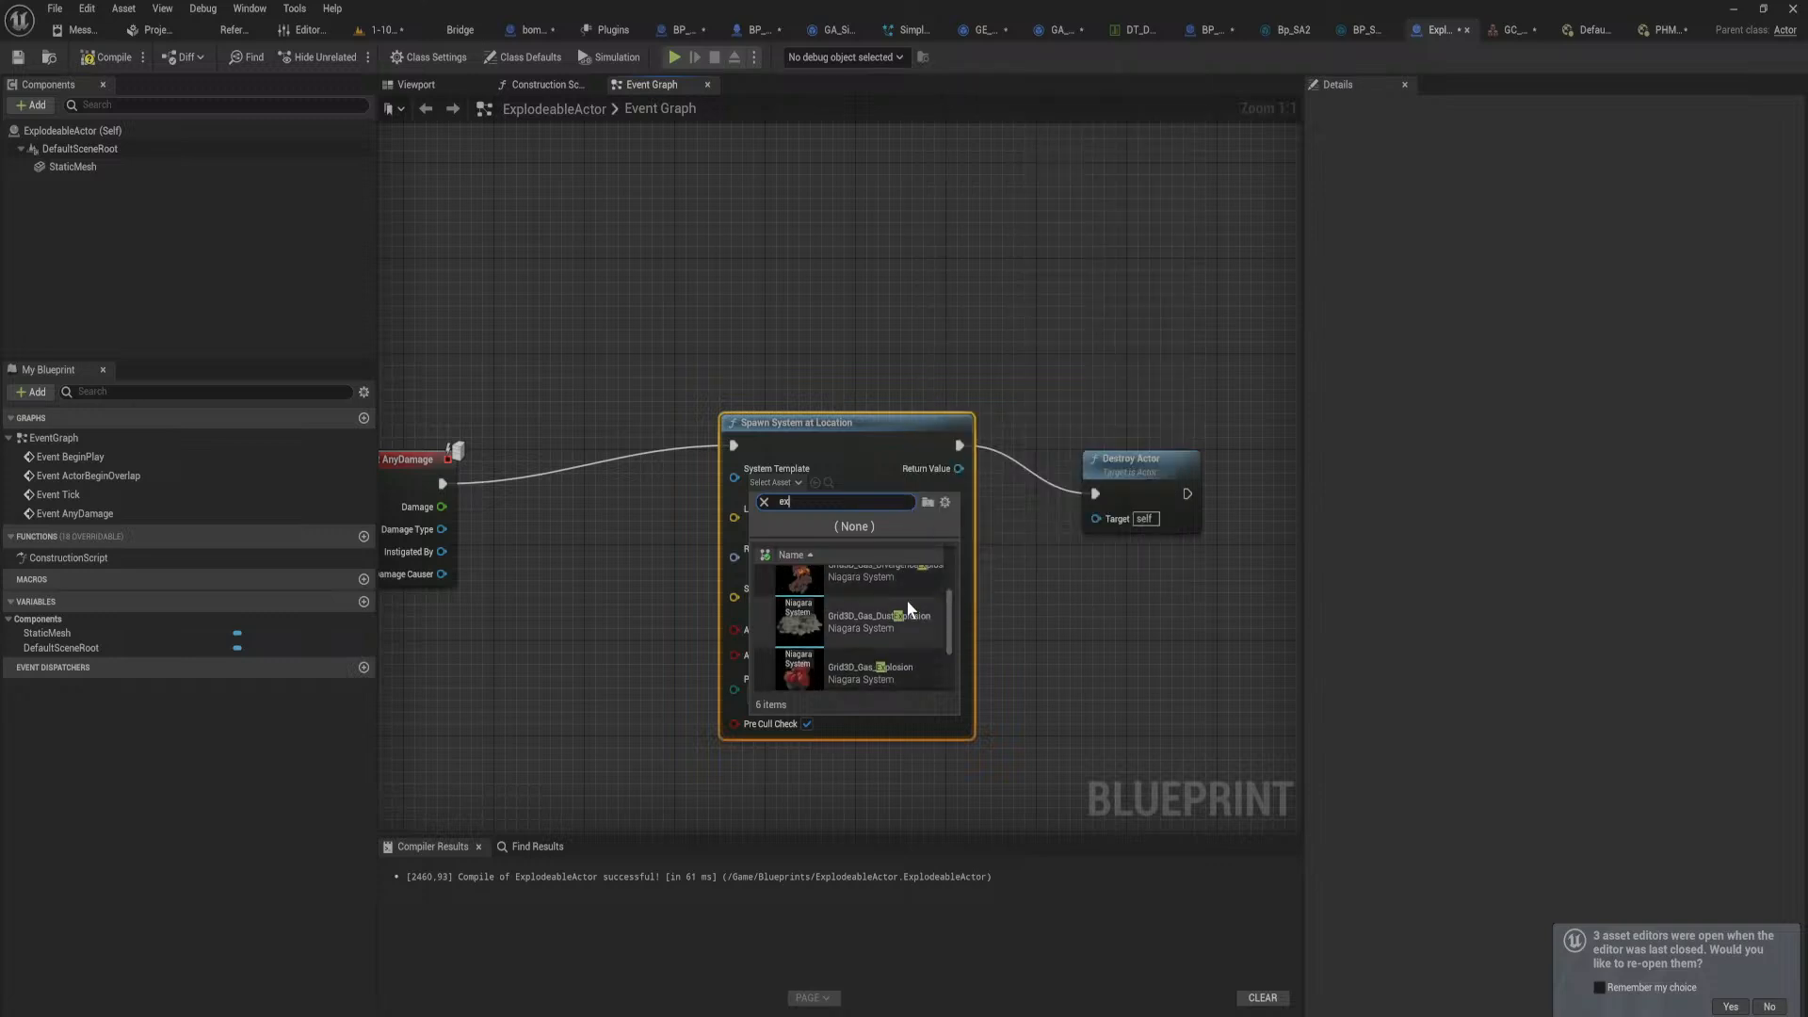
scroll(897, 612, down, 1)
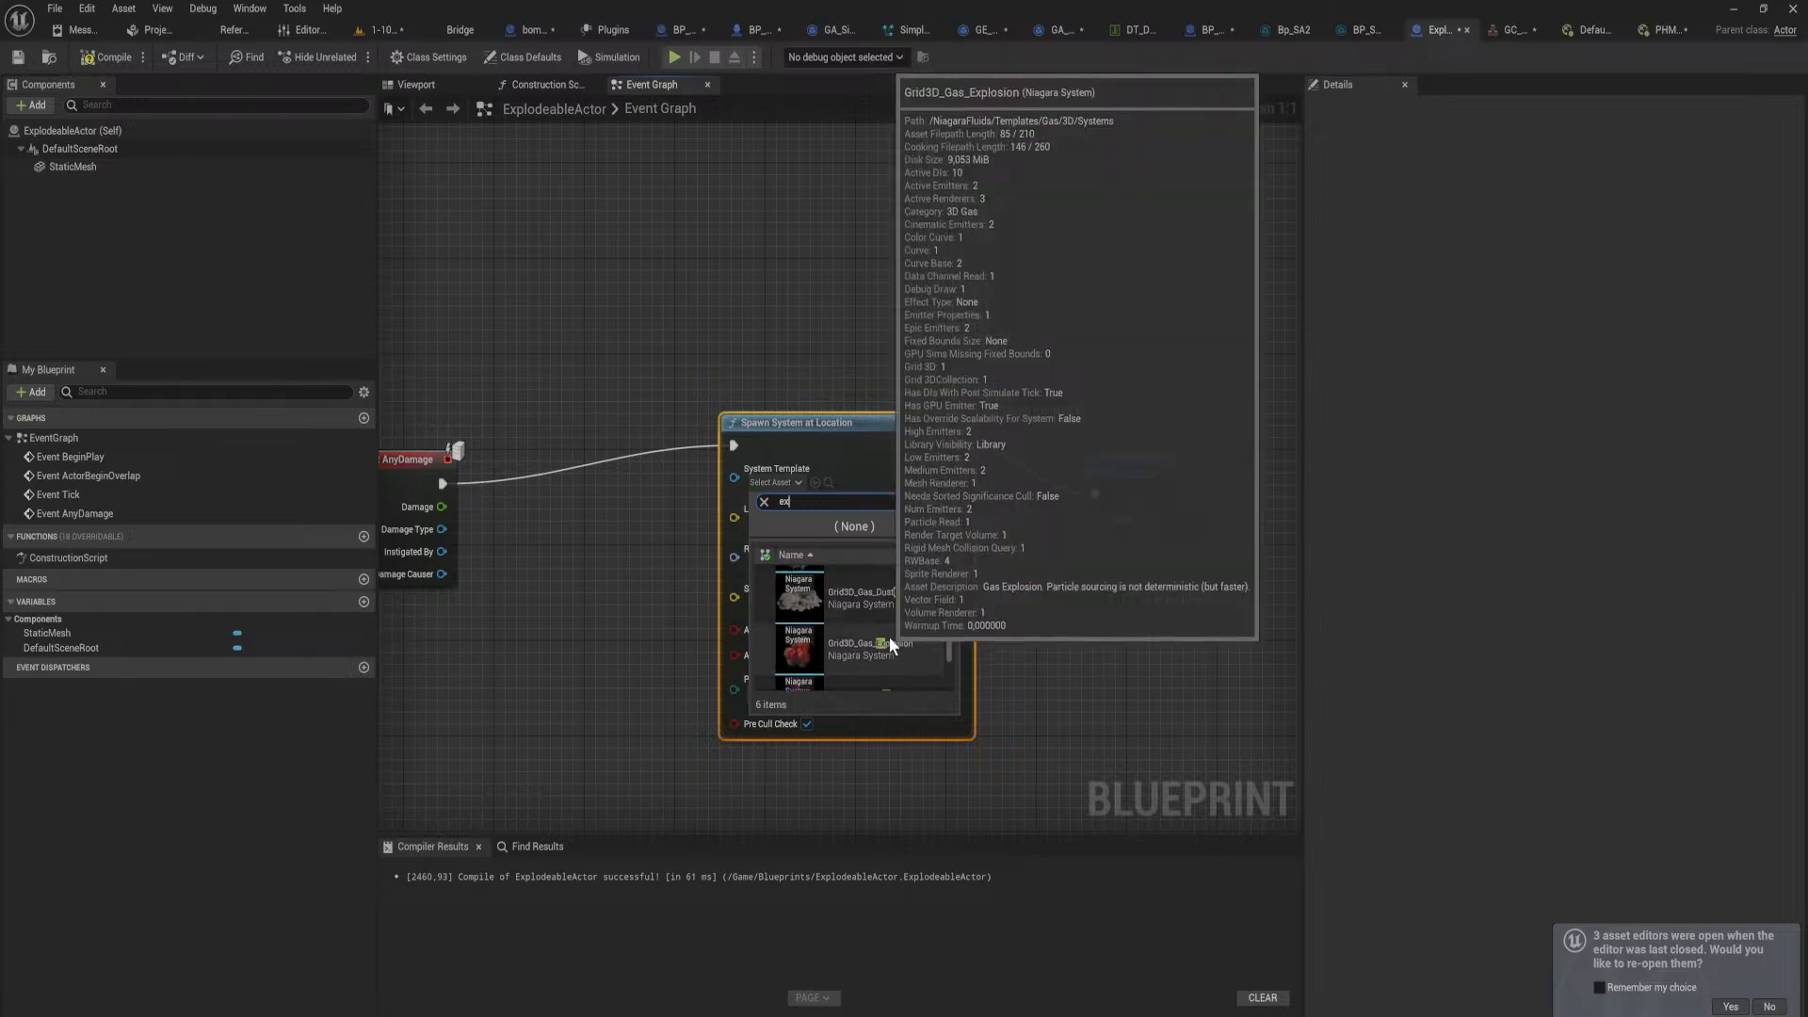
click(889, 638)
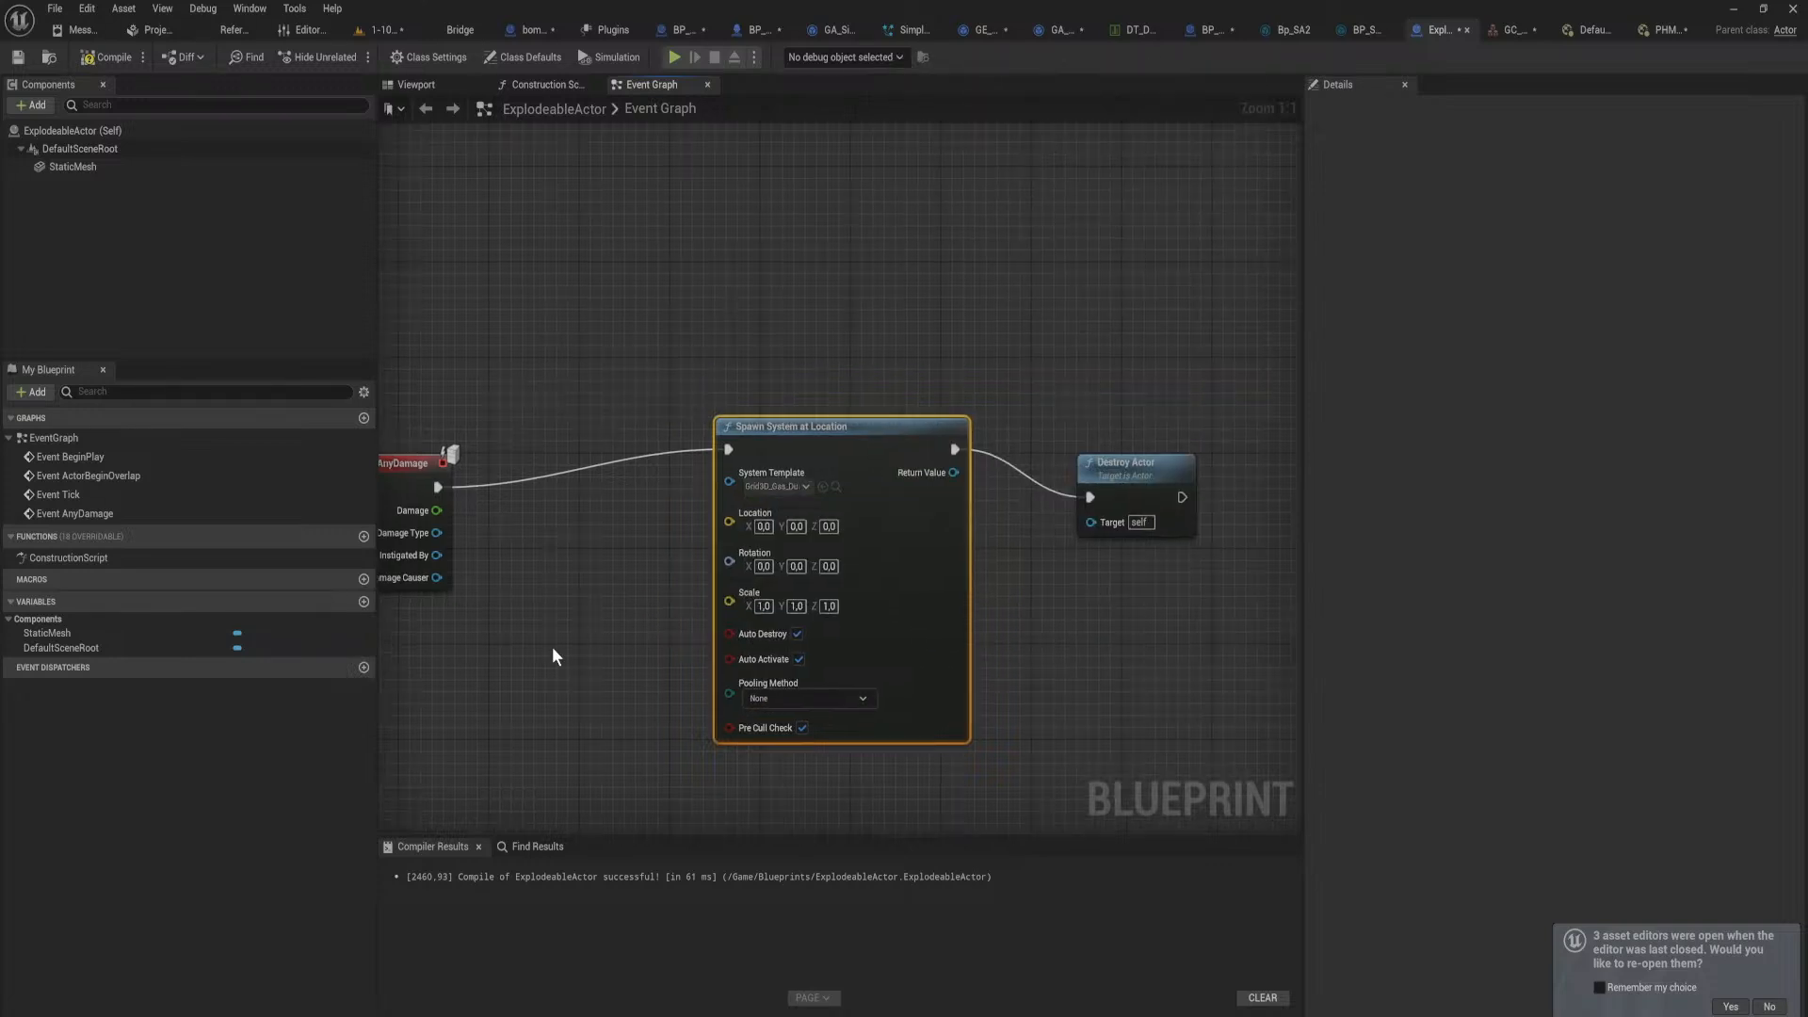
Step: Add a Get Actor Location node between Event AnyDamage and Spawn System at Location in the event graph
right_drag(552, 646, 674, 585)
right_click(674, 586)
text(get actor loca)
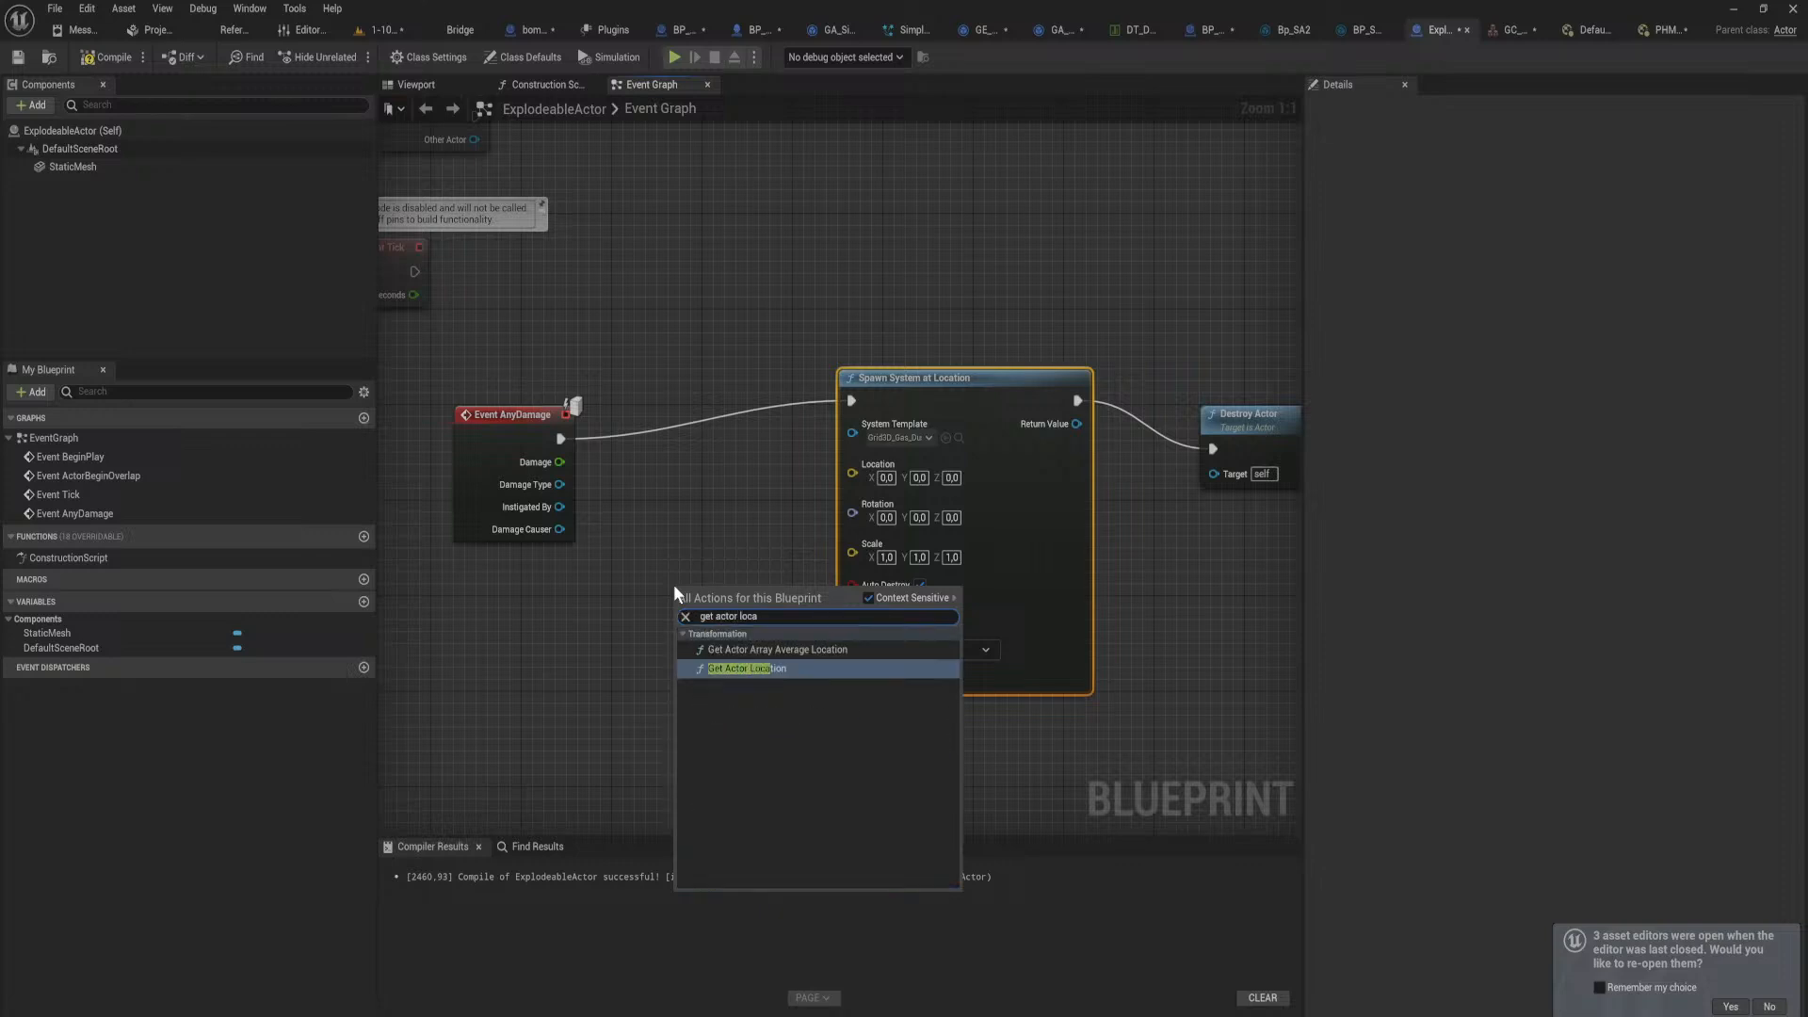
key(Return)
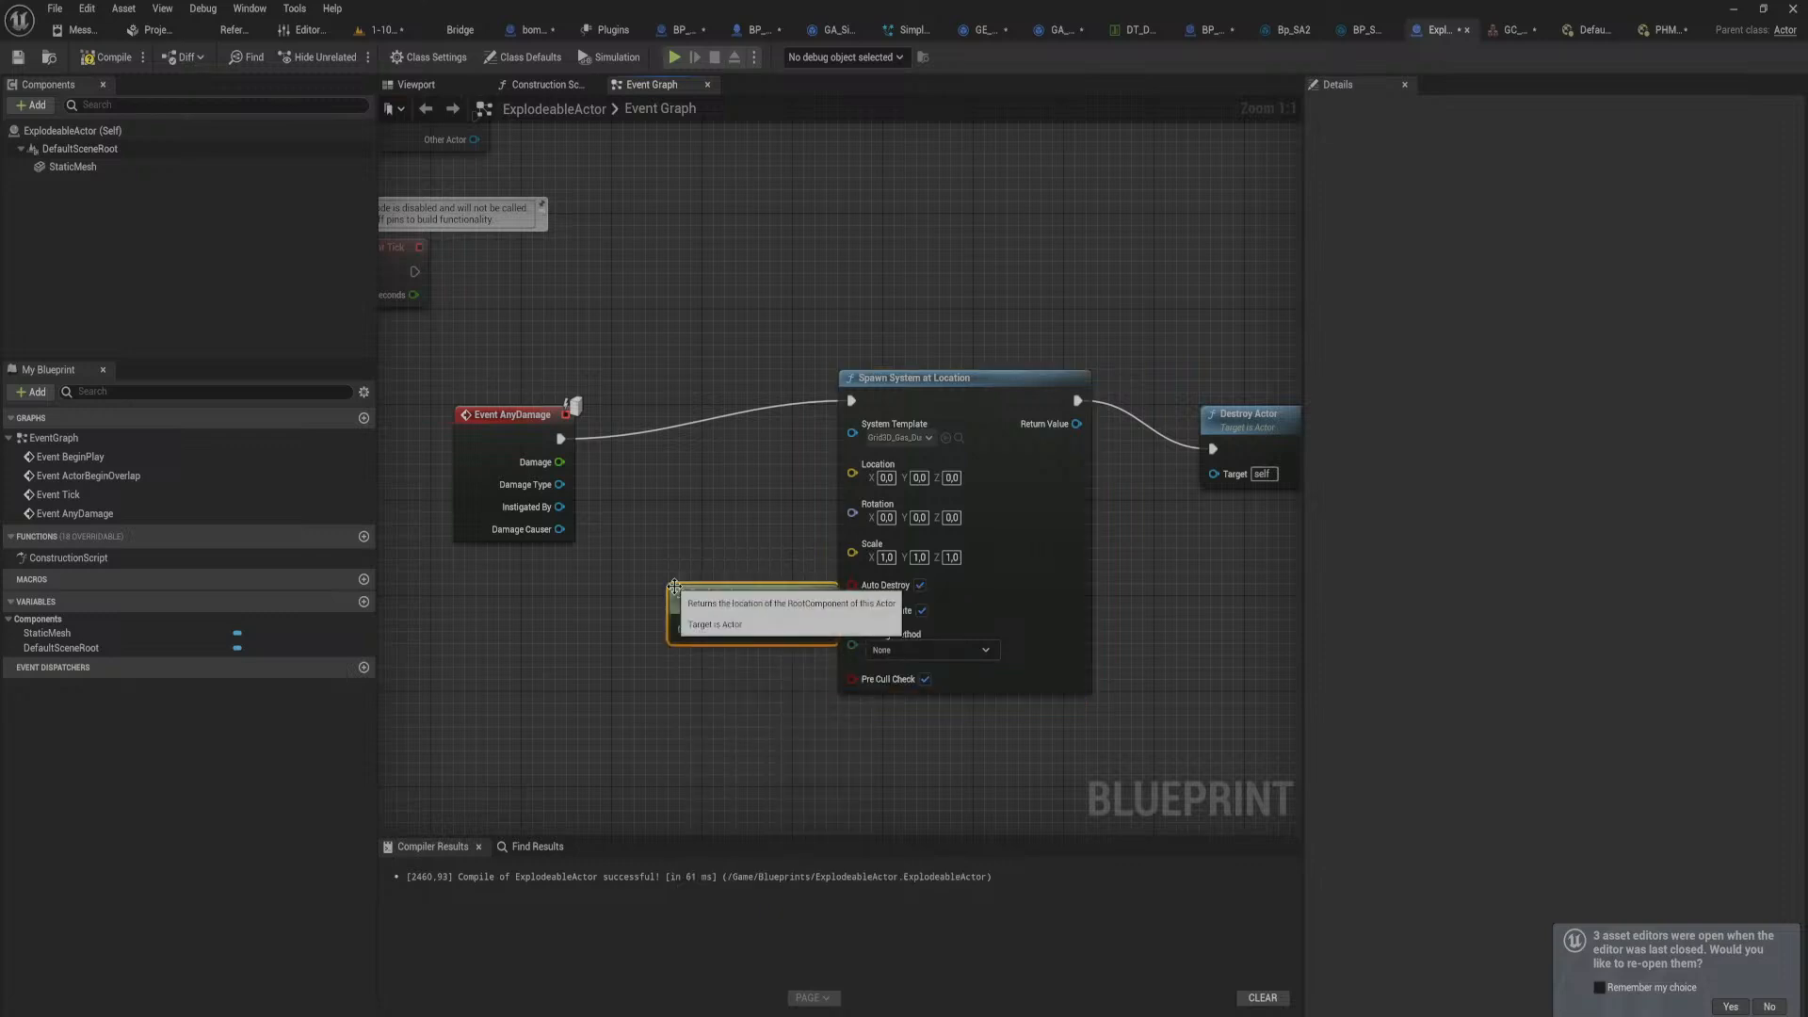
Step: Place Get Actor Location beside Spawn System at Location and connect its return value to the Location input
drag(798, 614, 742, 589)
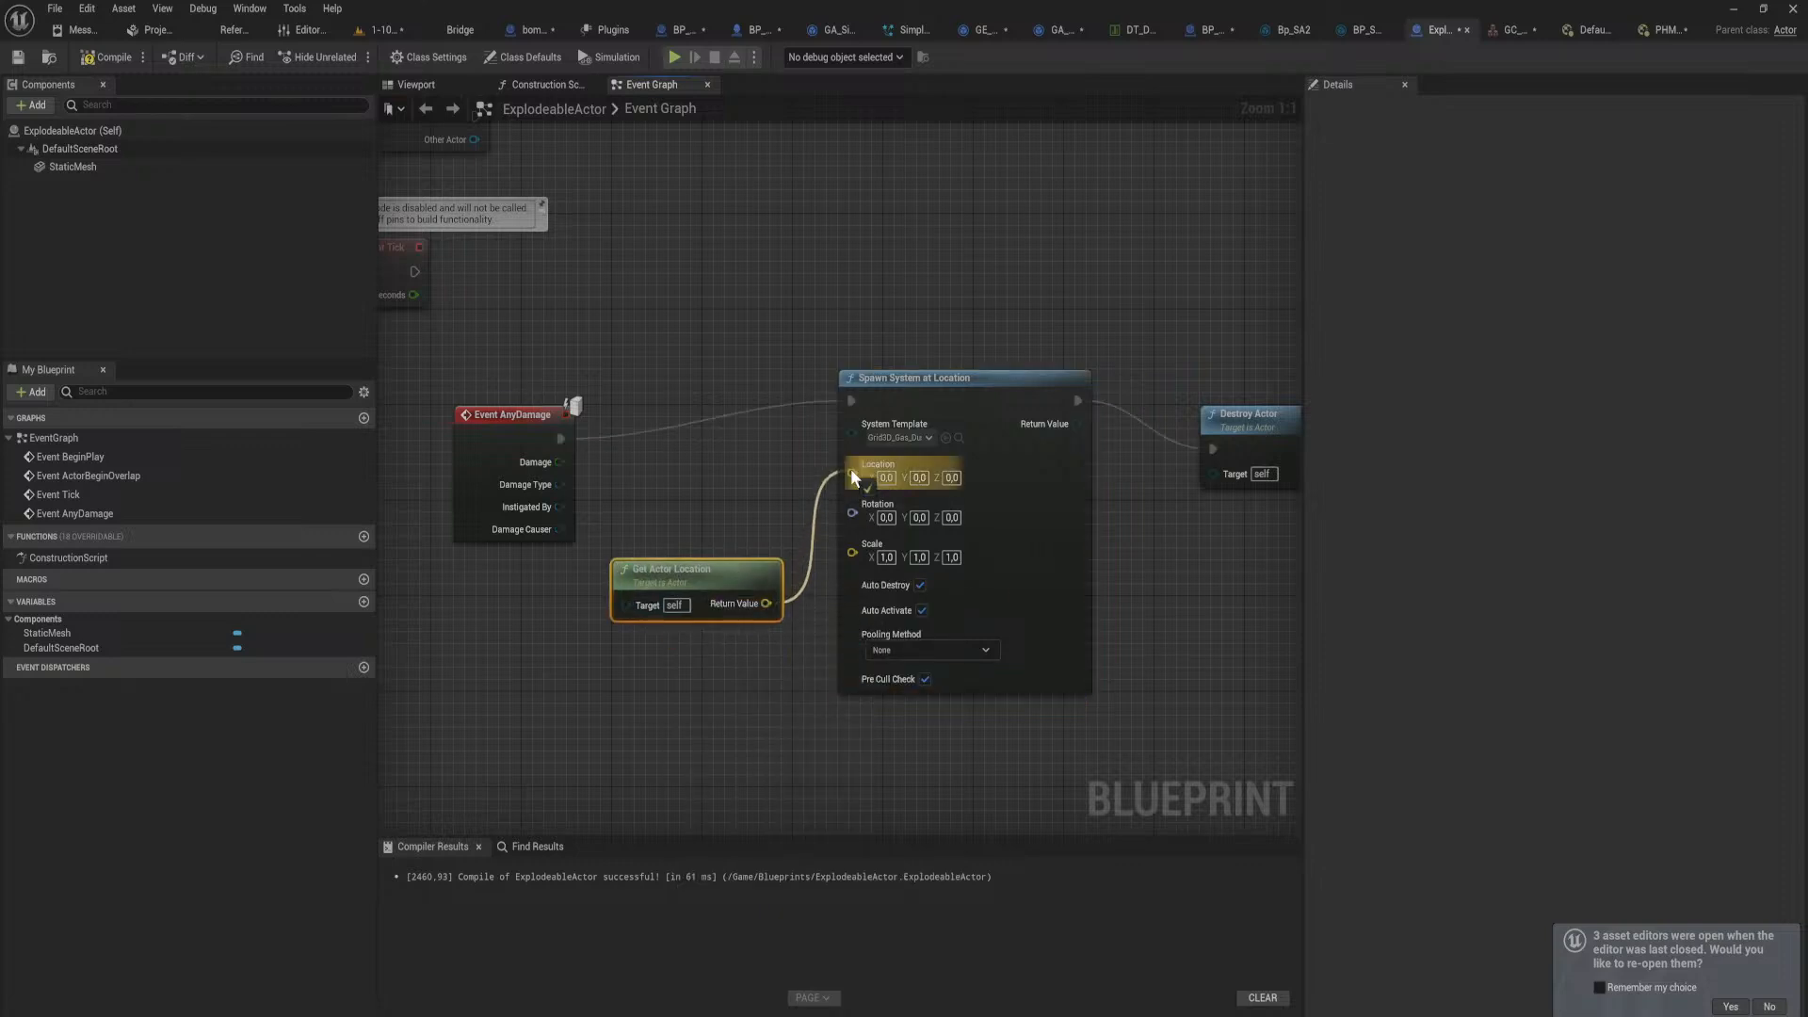
drag(851, 469, 852, 465)
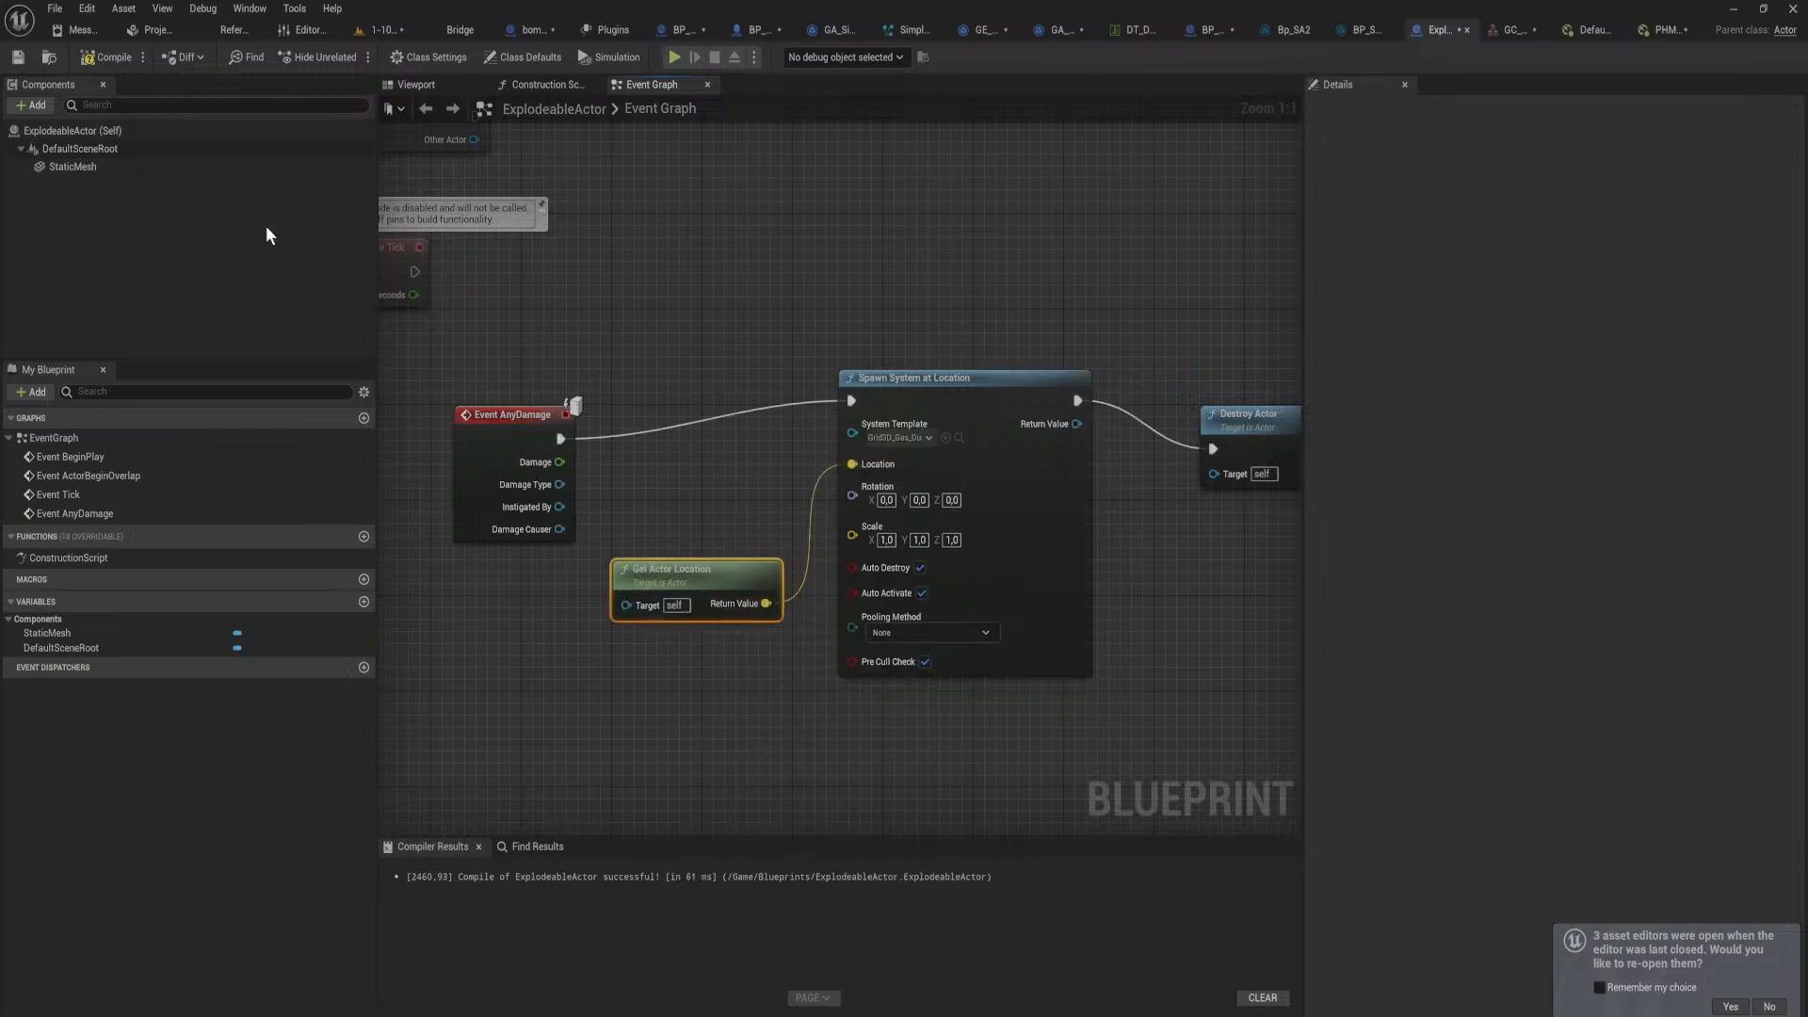
Step: Playtest the 1-10 level by destroying the explodeable wall with an explosive projectile, and end the session
click(374, 30)
click(347, 57)
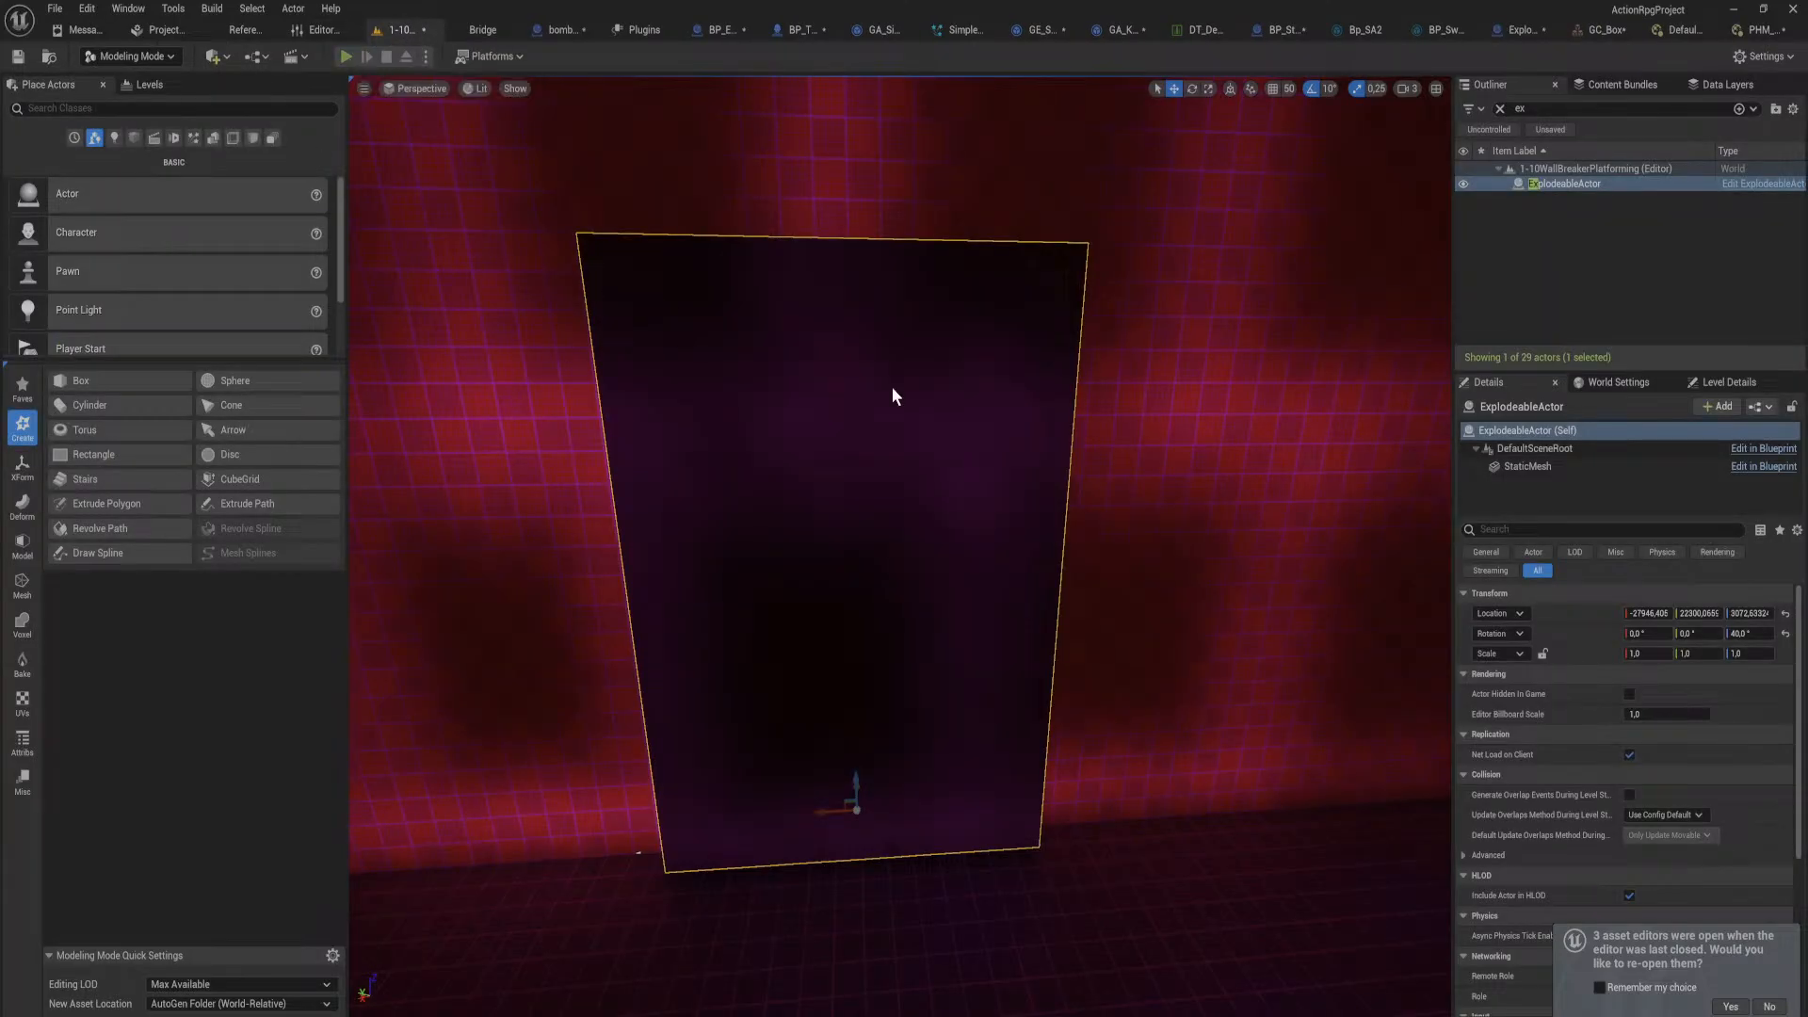
key(w)
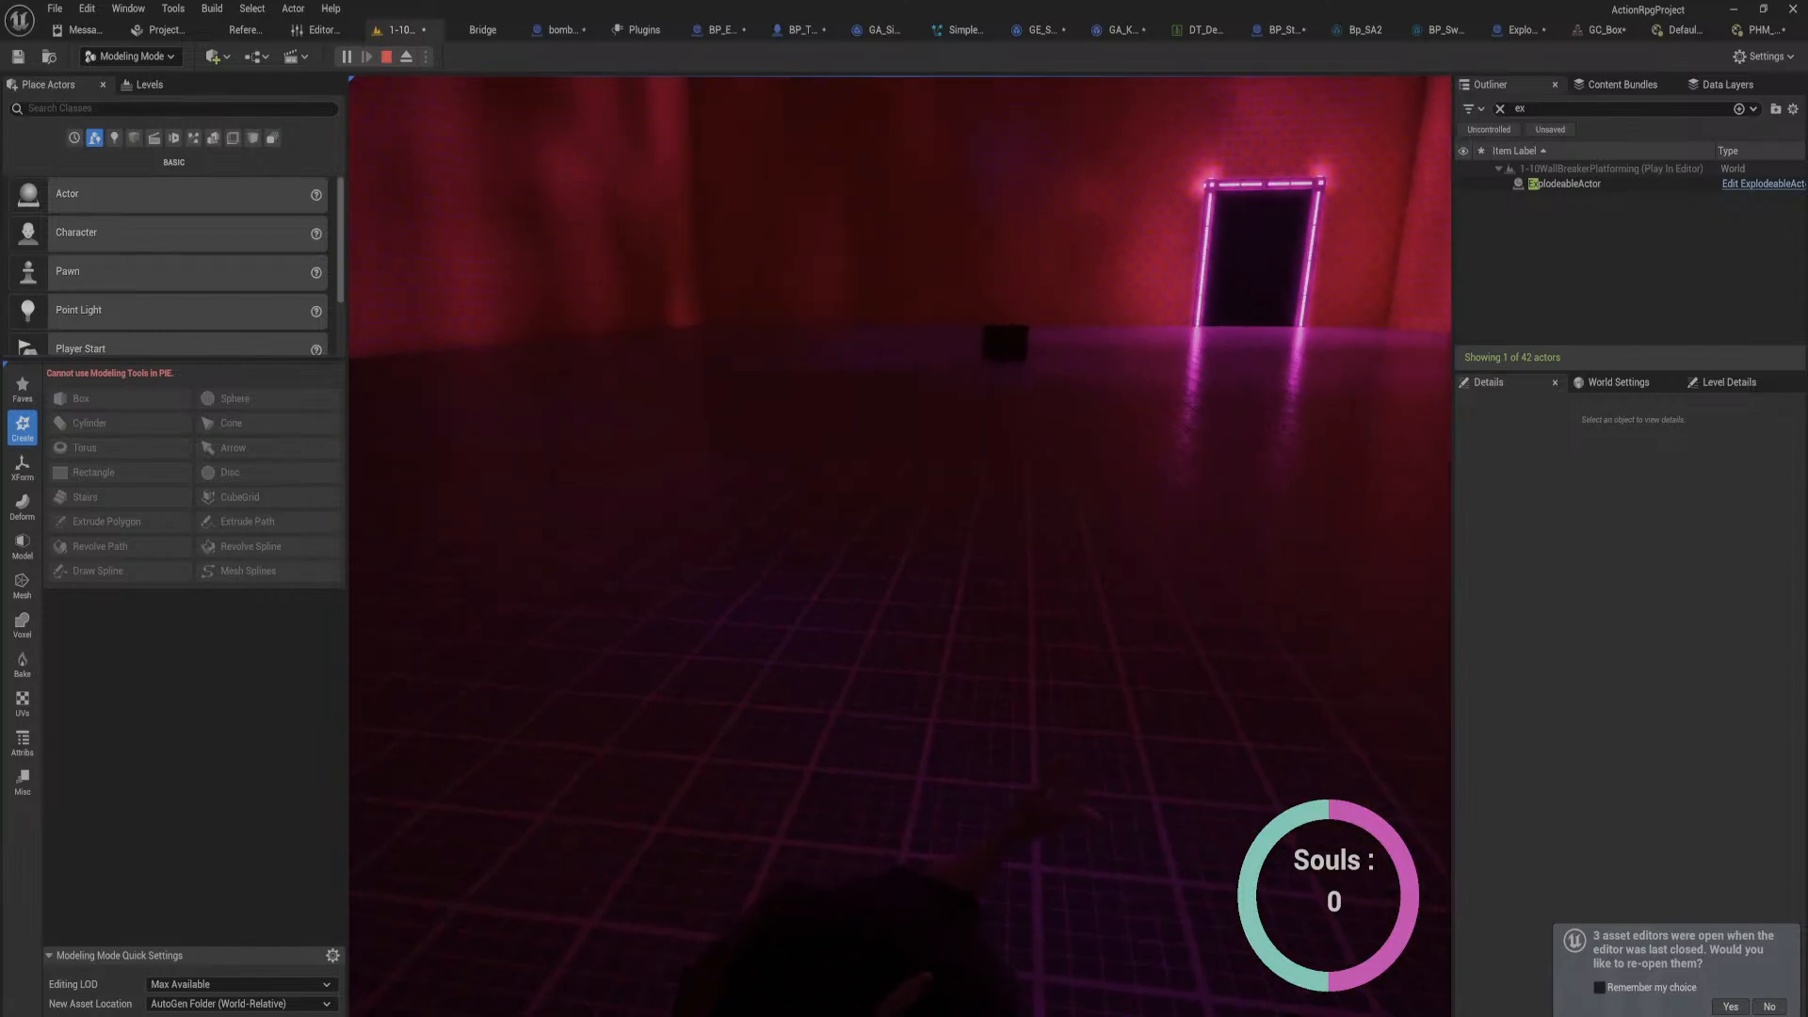
key(d)
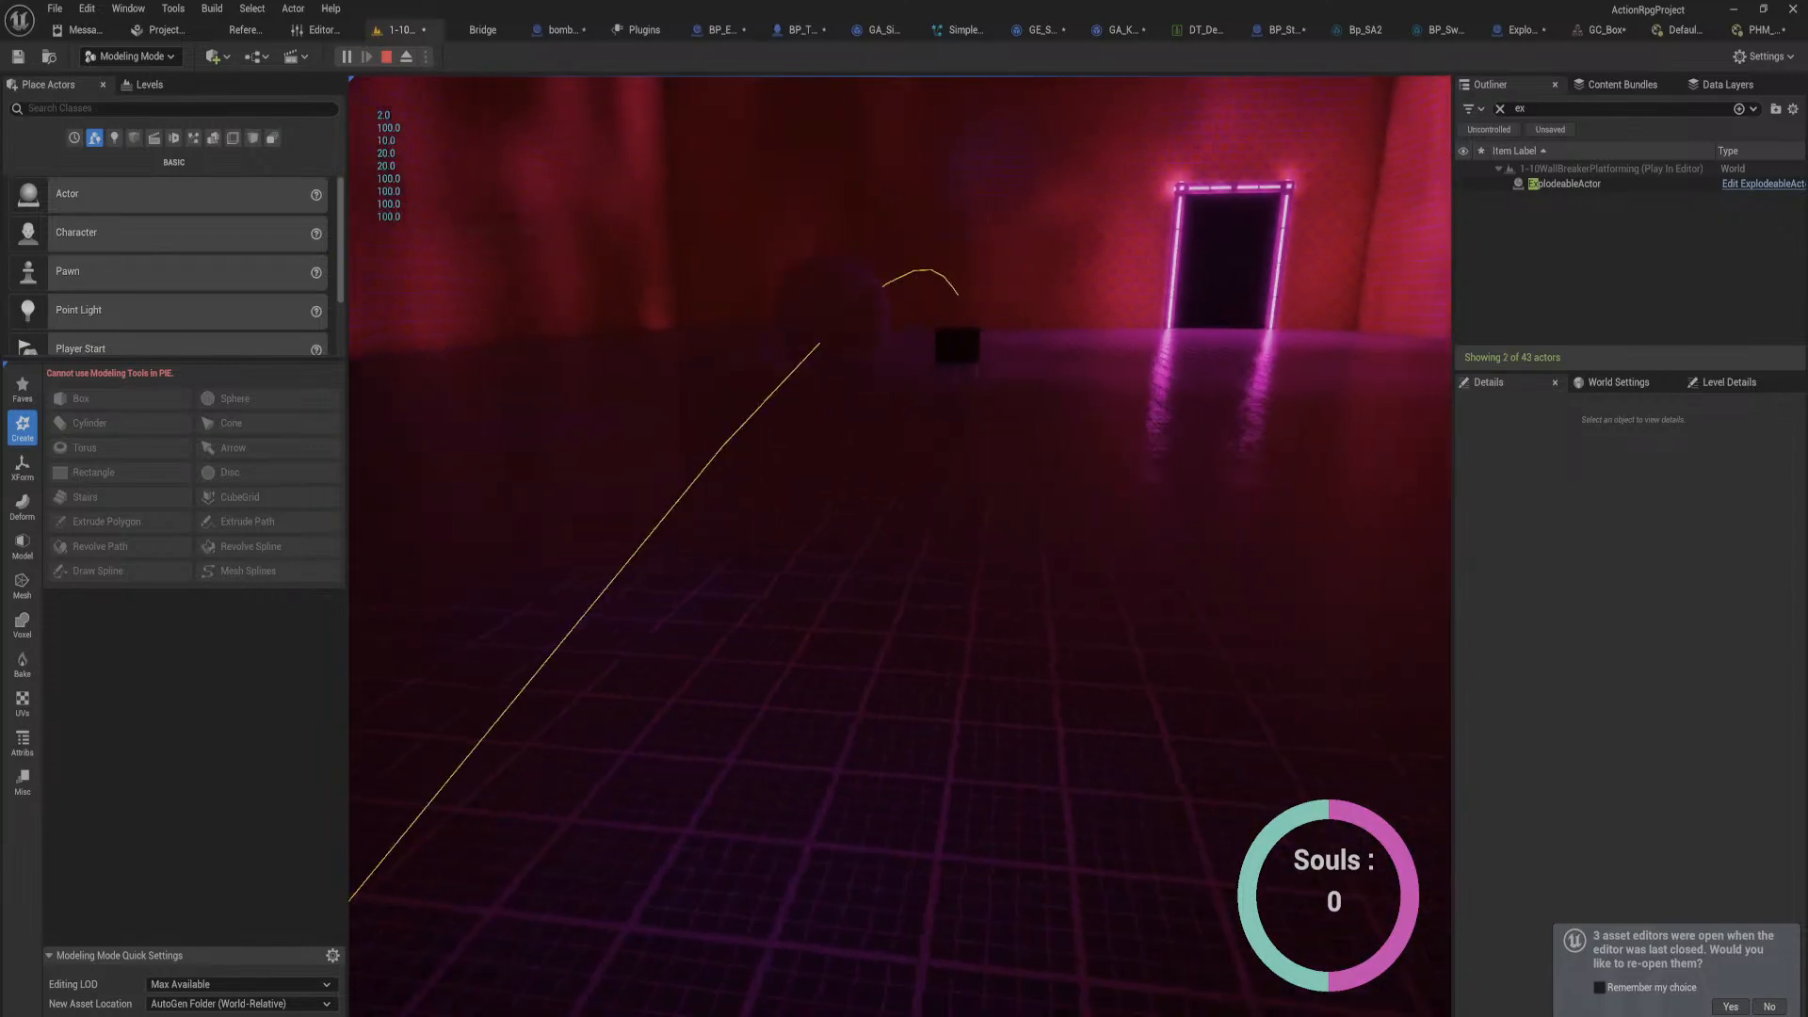
key(d)
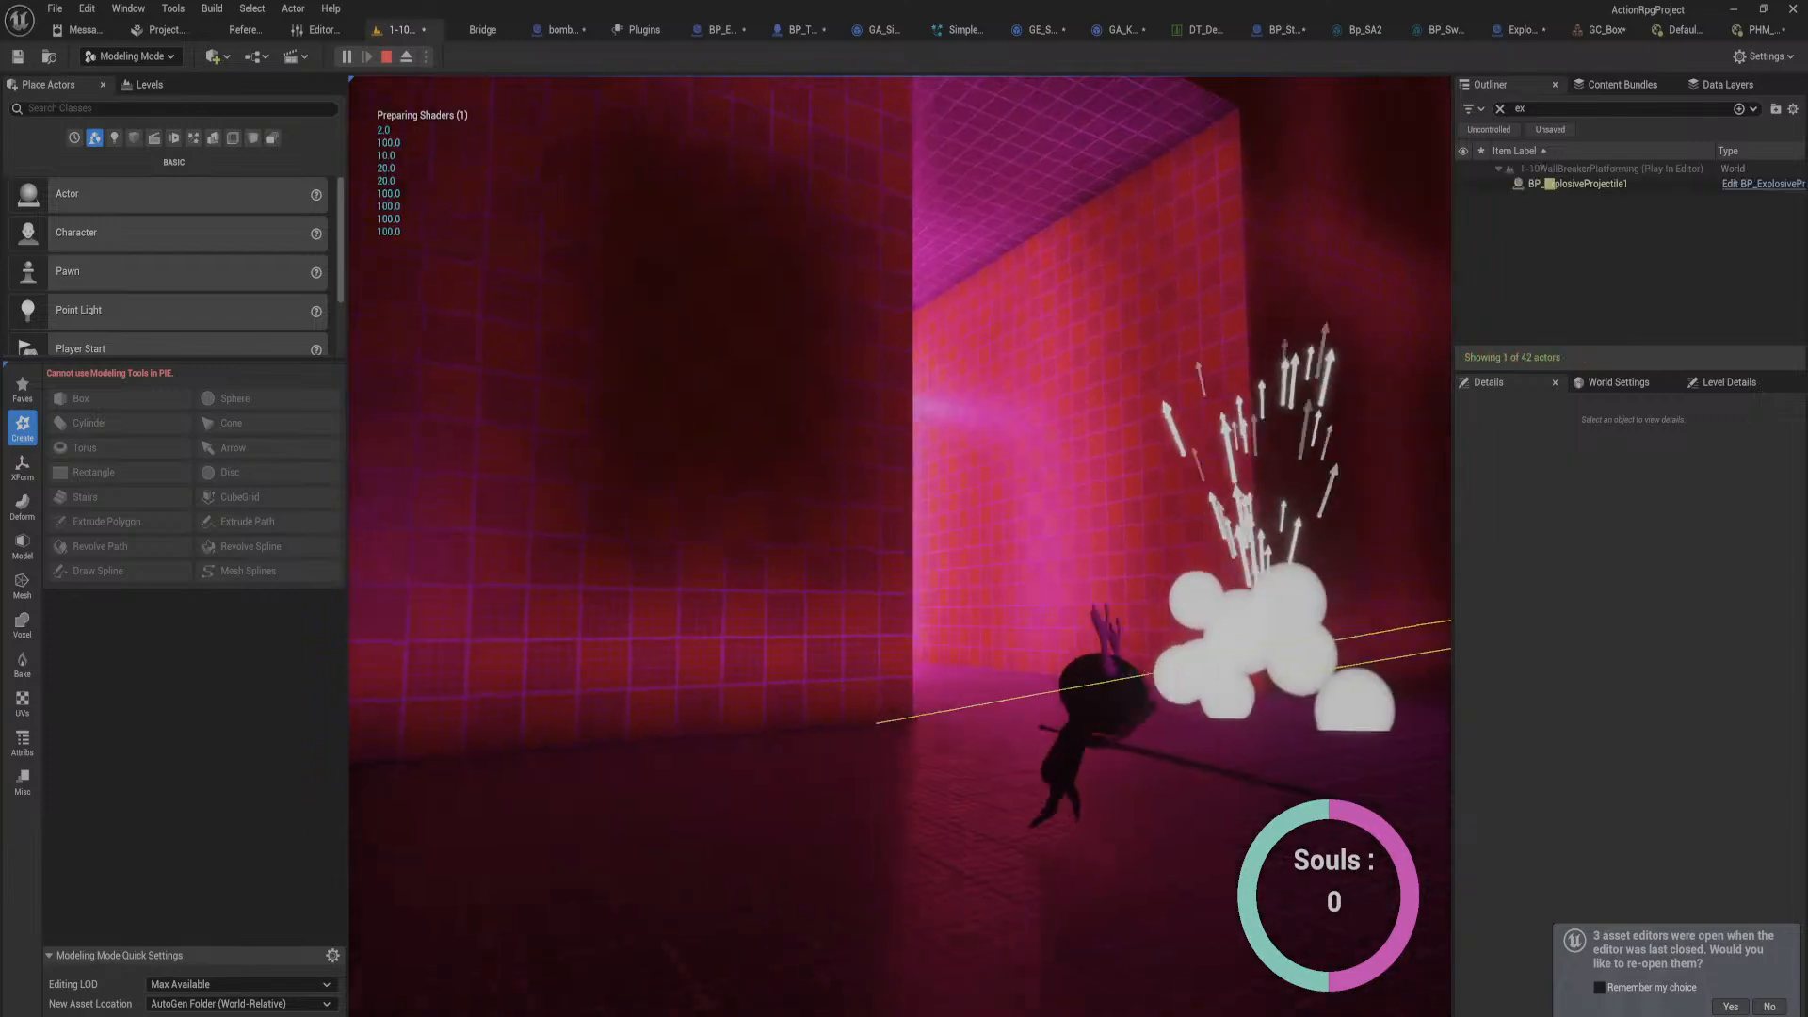
key(d)
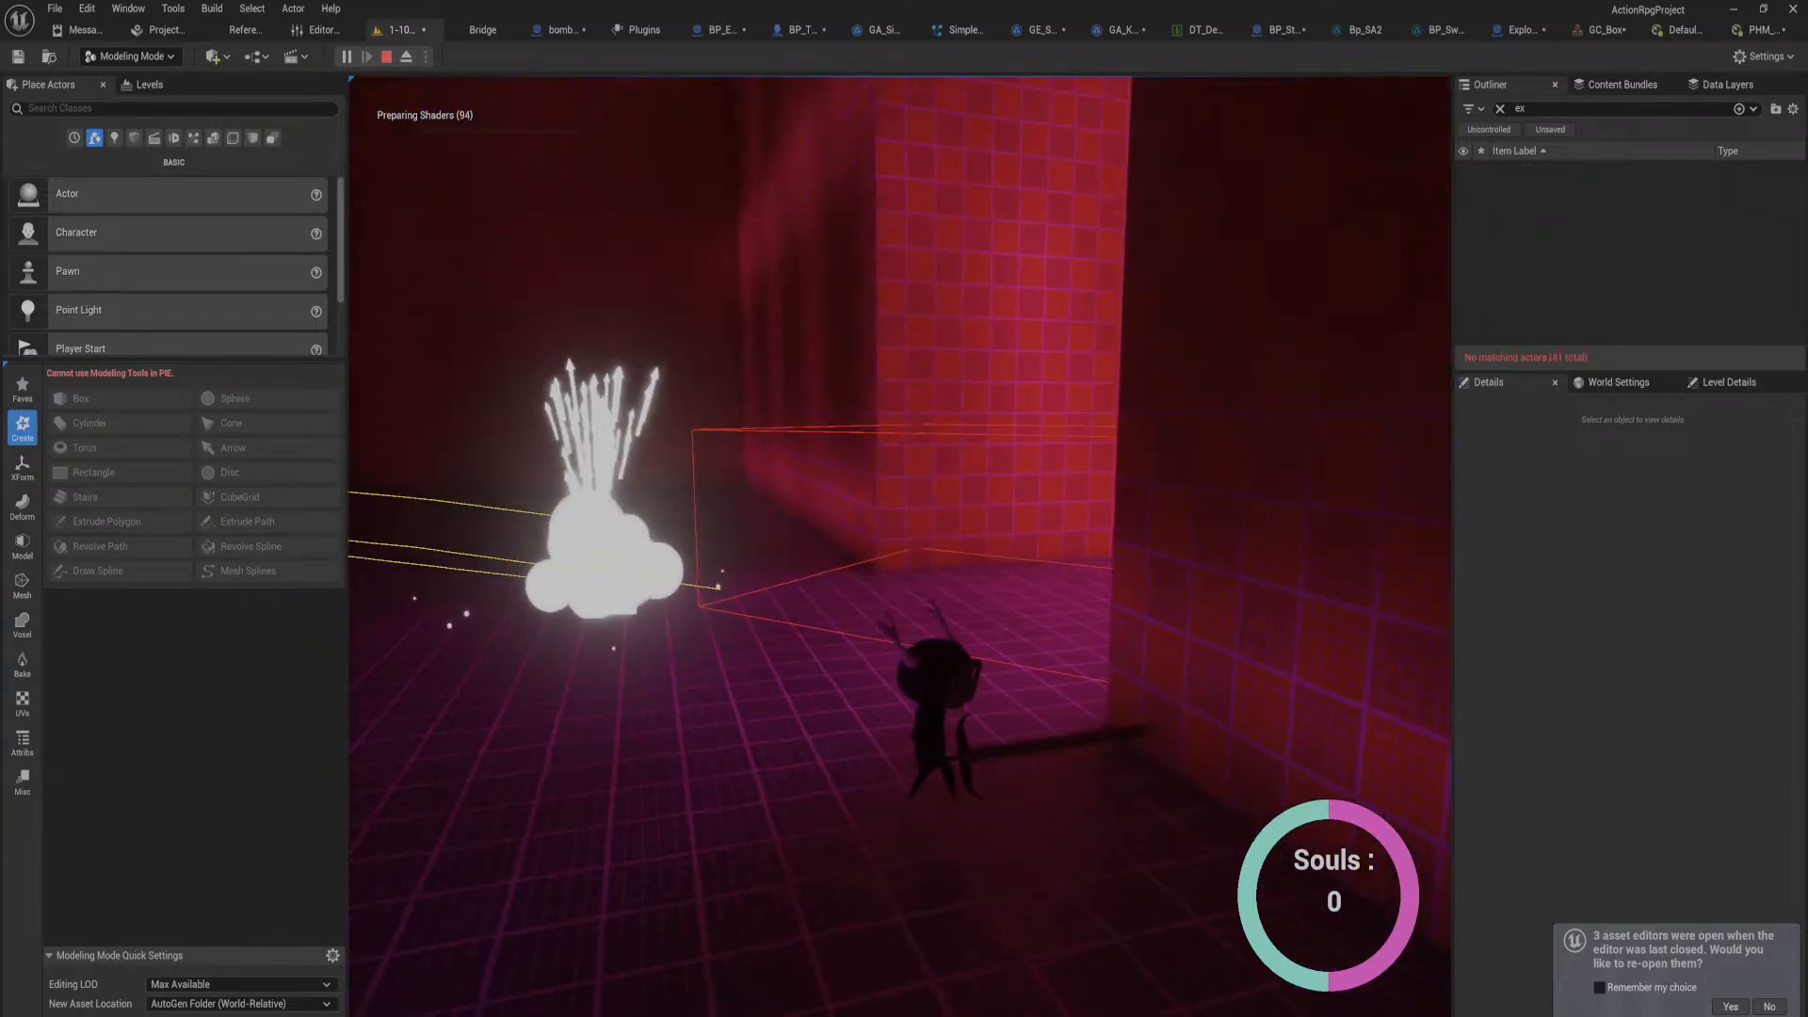
key(Escape)
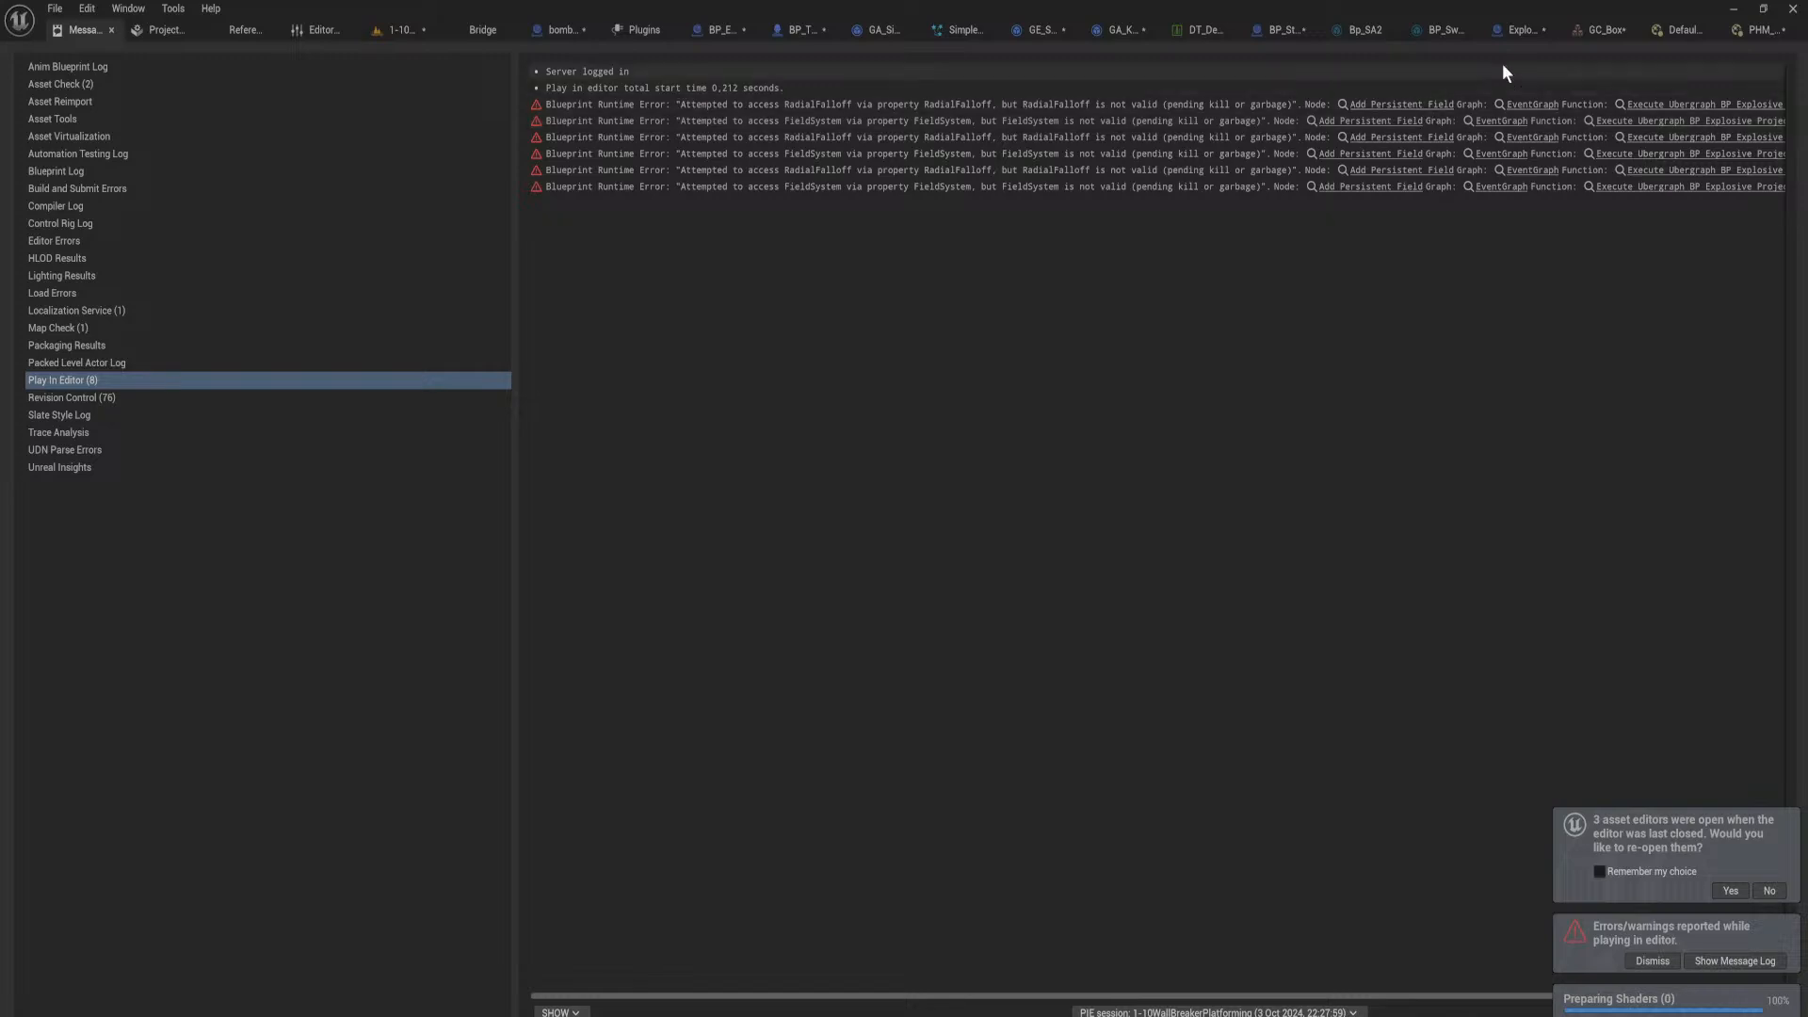
Step: In BP_ExplosiveProjectile, delete the Add Persistent Field node and the RadialFalloff and FieldSystem components
click(563, 30)
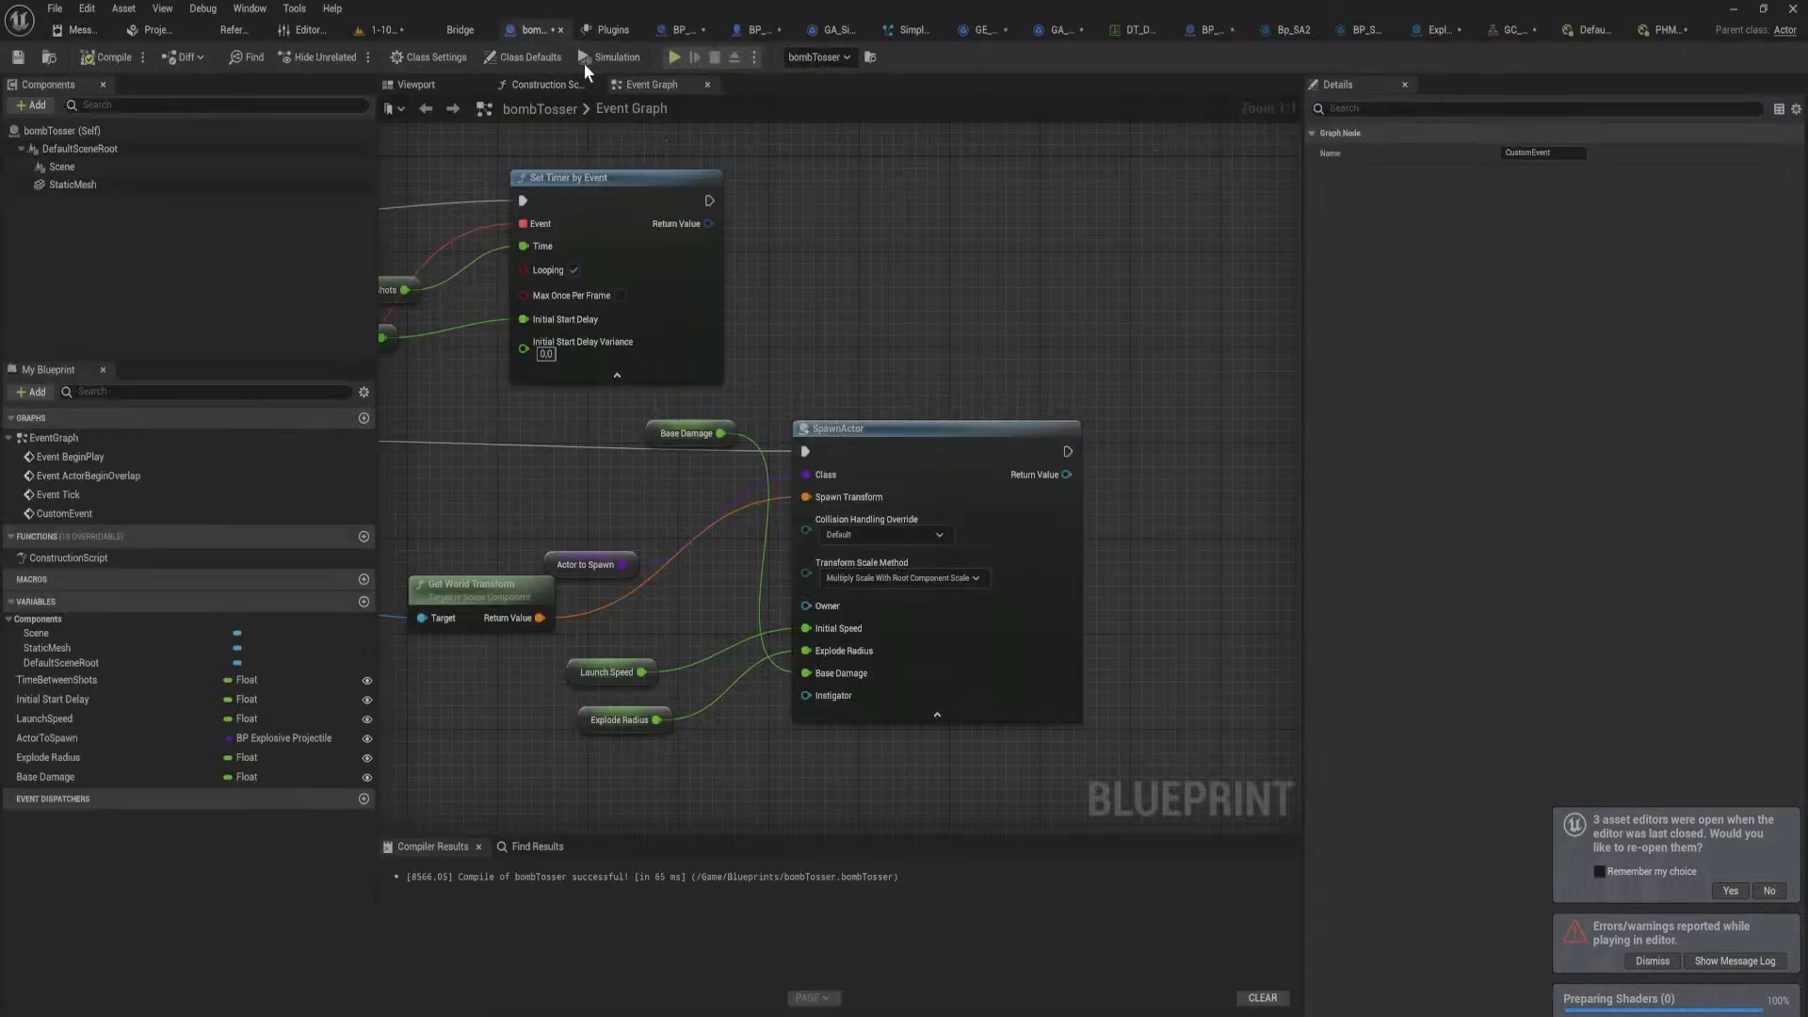
right_drag(1076, 614, 1167, 460)
scroll(1167, 460, down, 3)
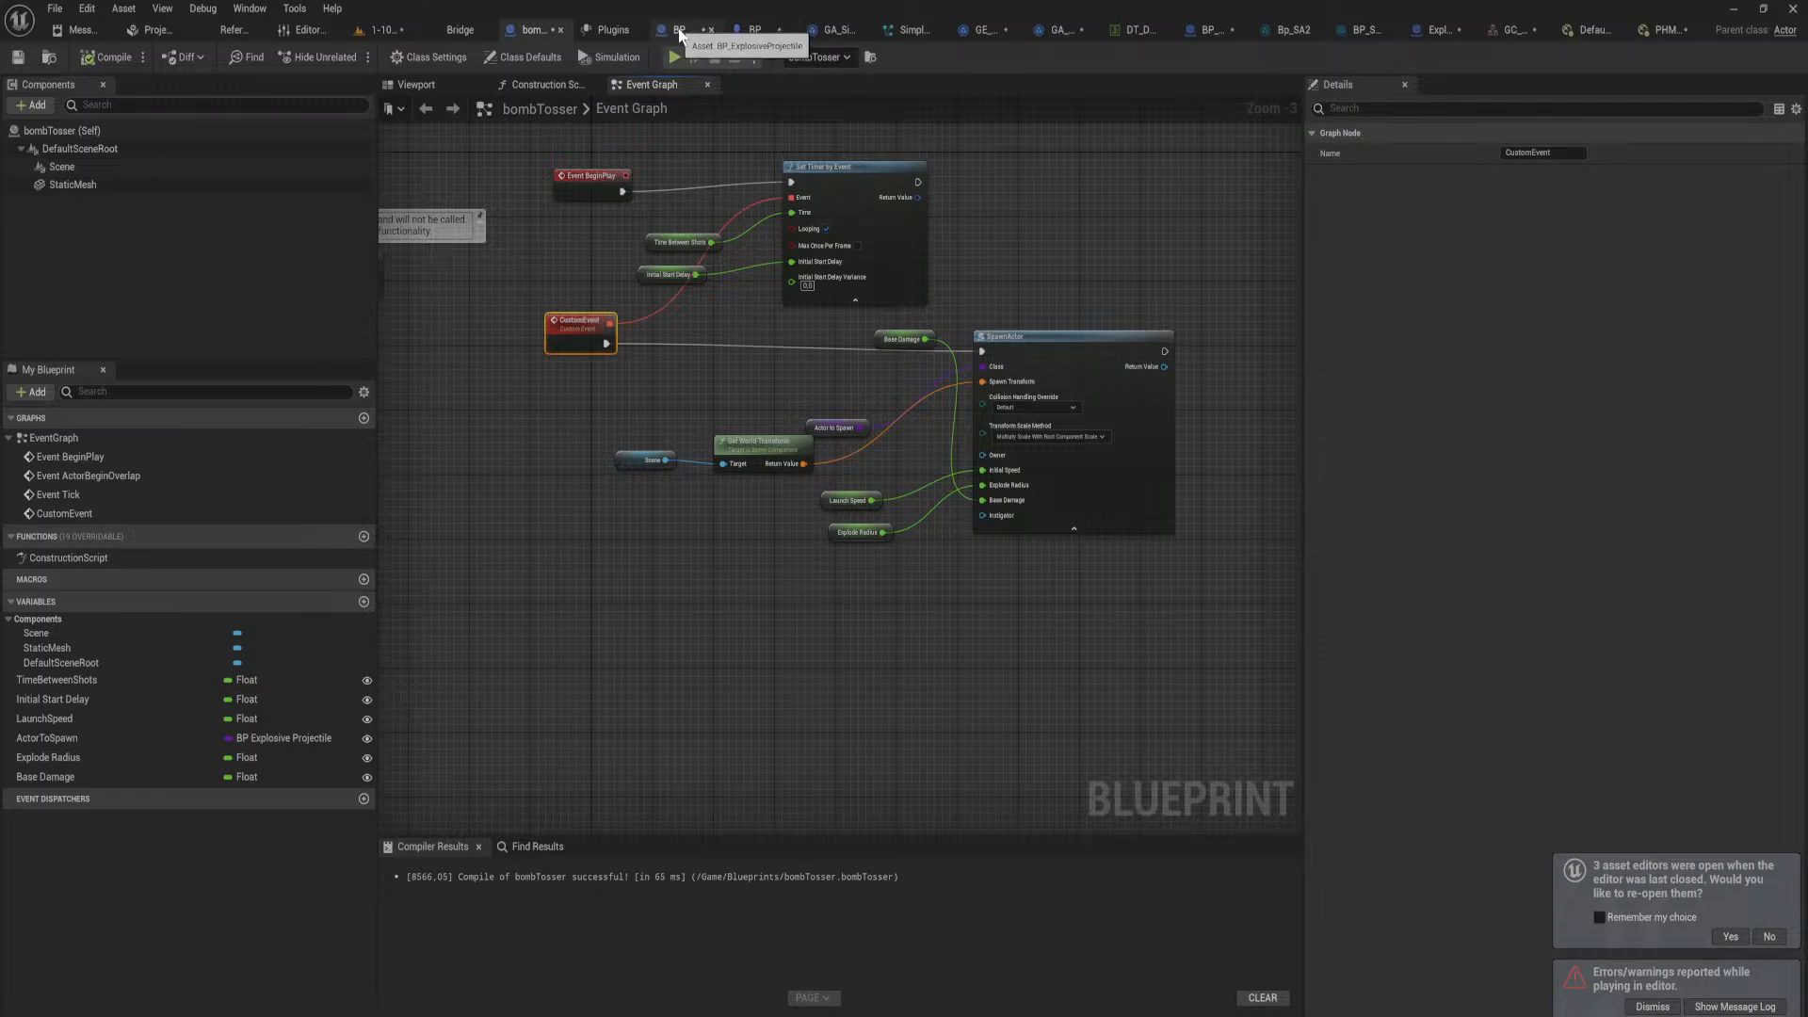
click(680, 30)
click(1188, 716)
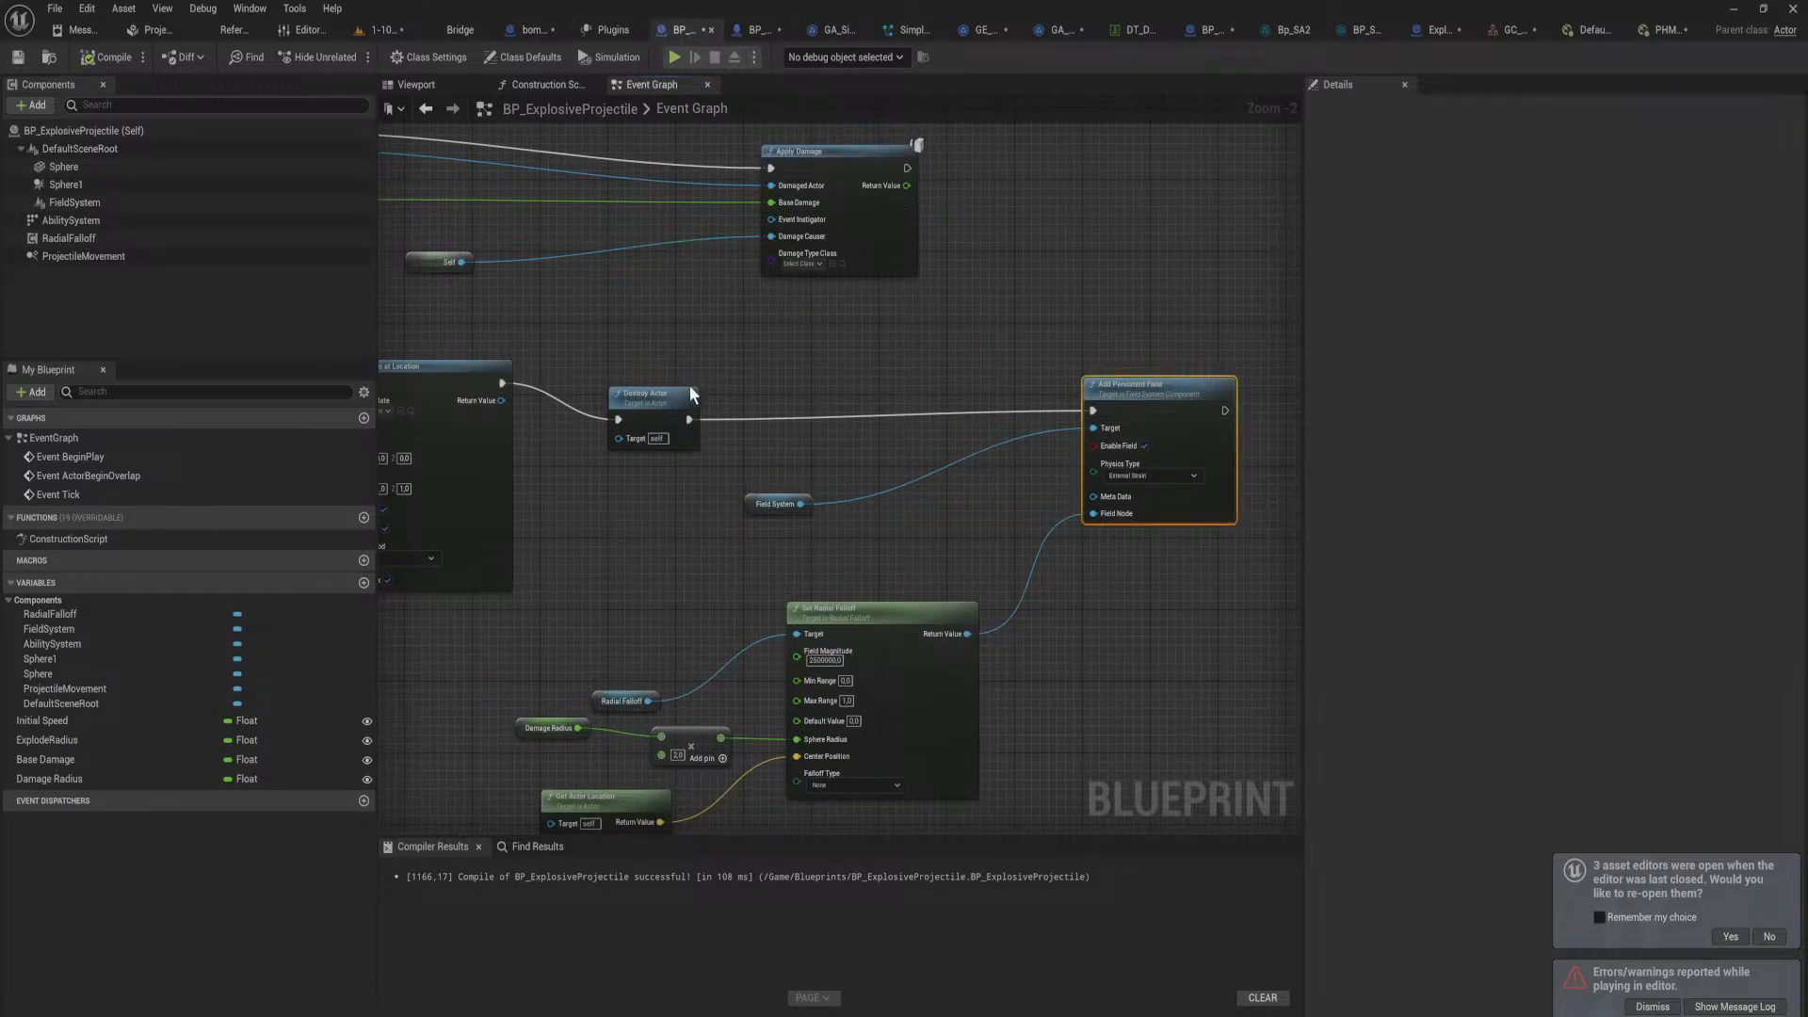
click(153, 240)
key(Delete)
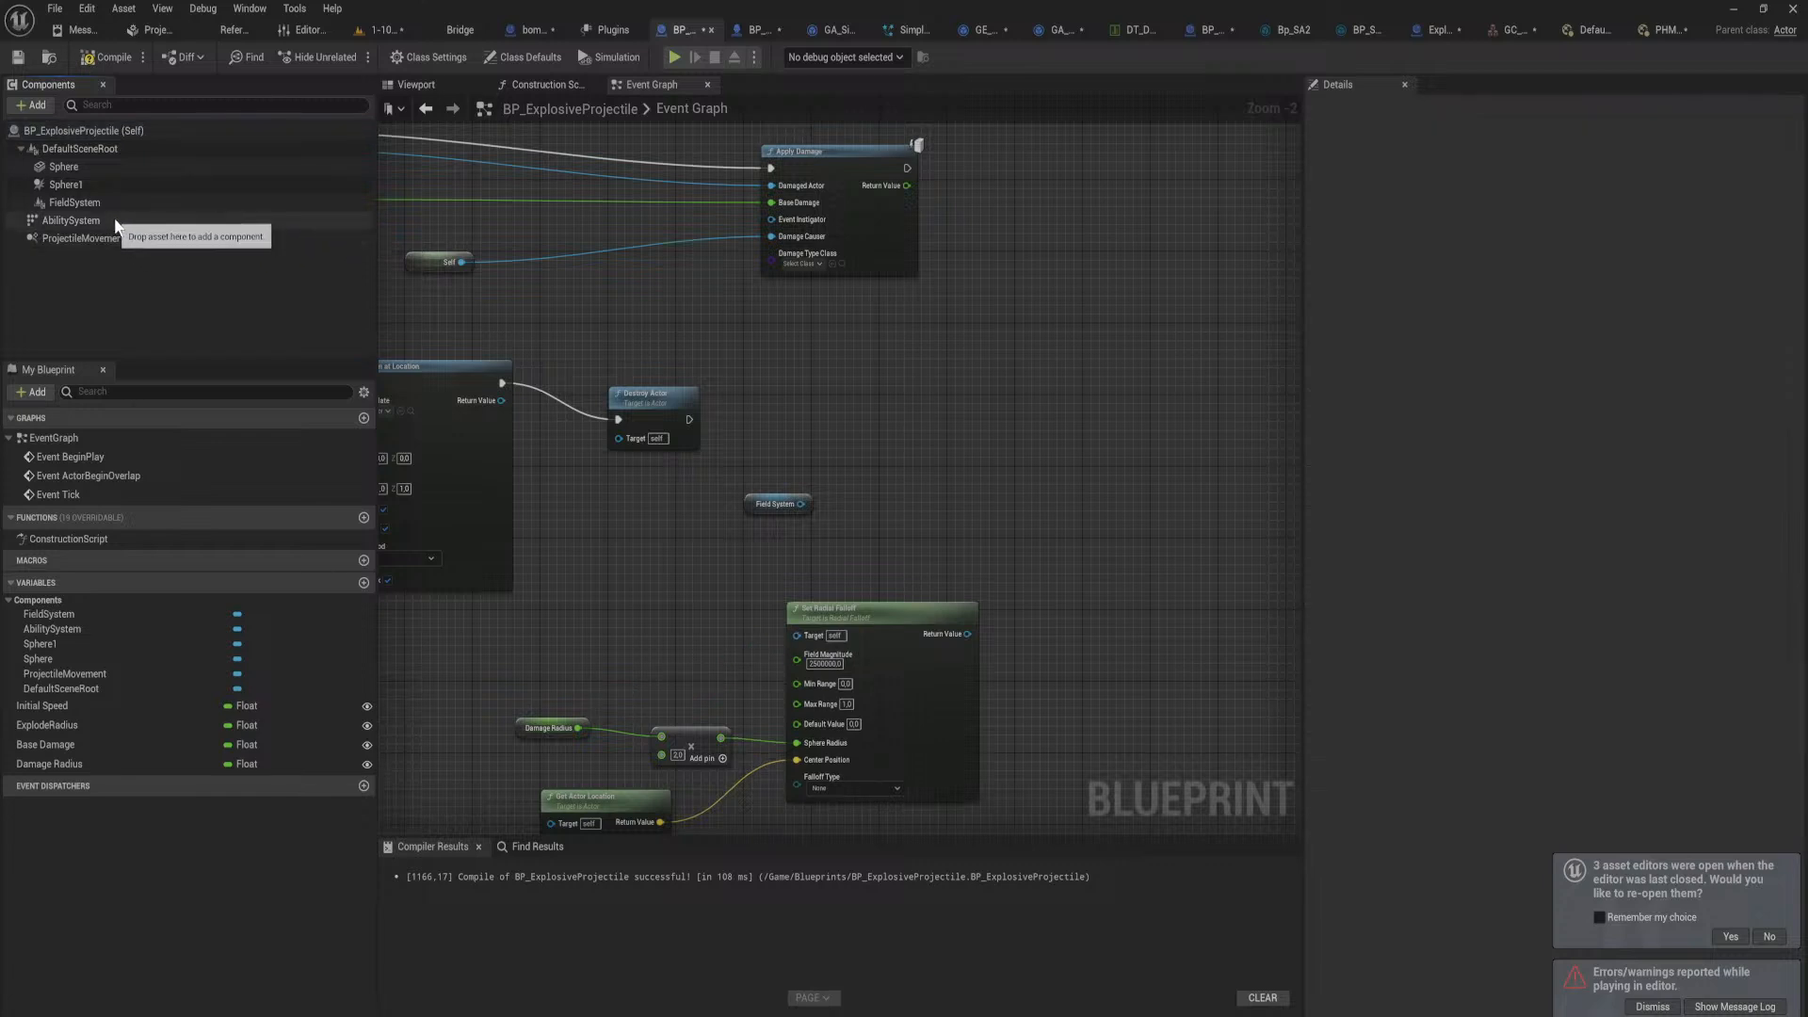
click(111, 205)
key(Delete)
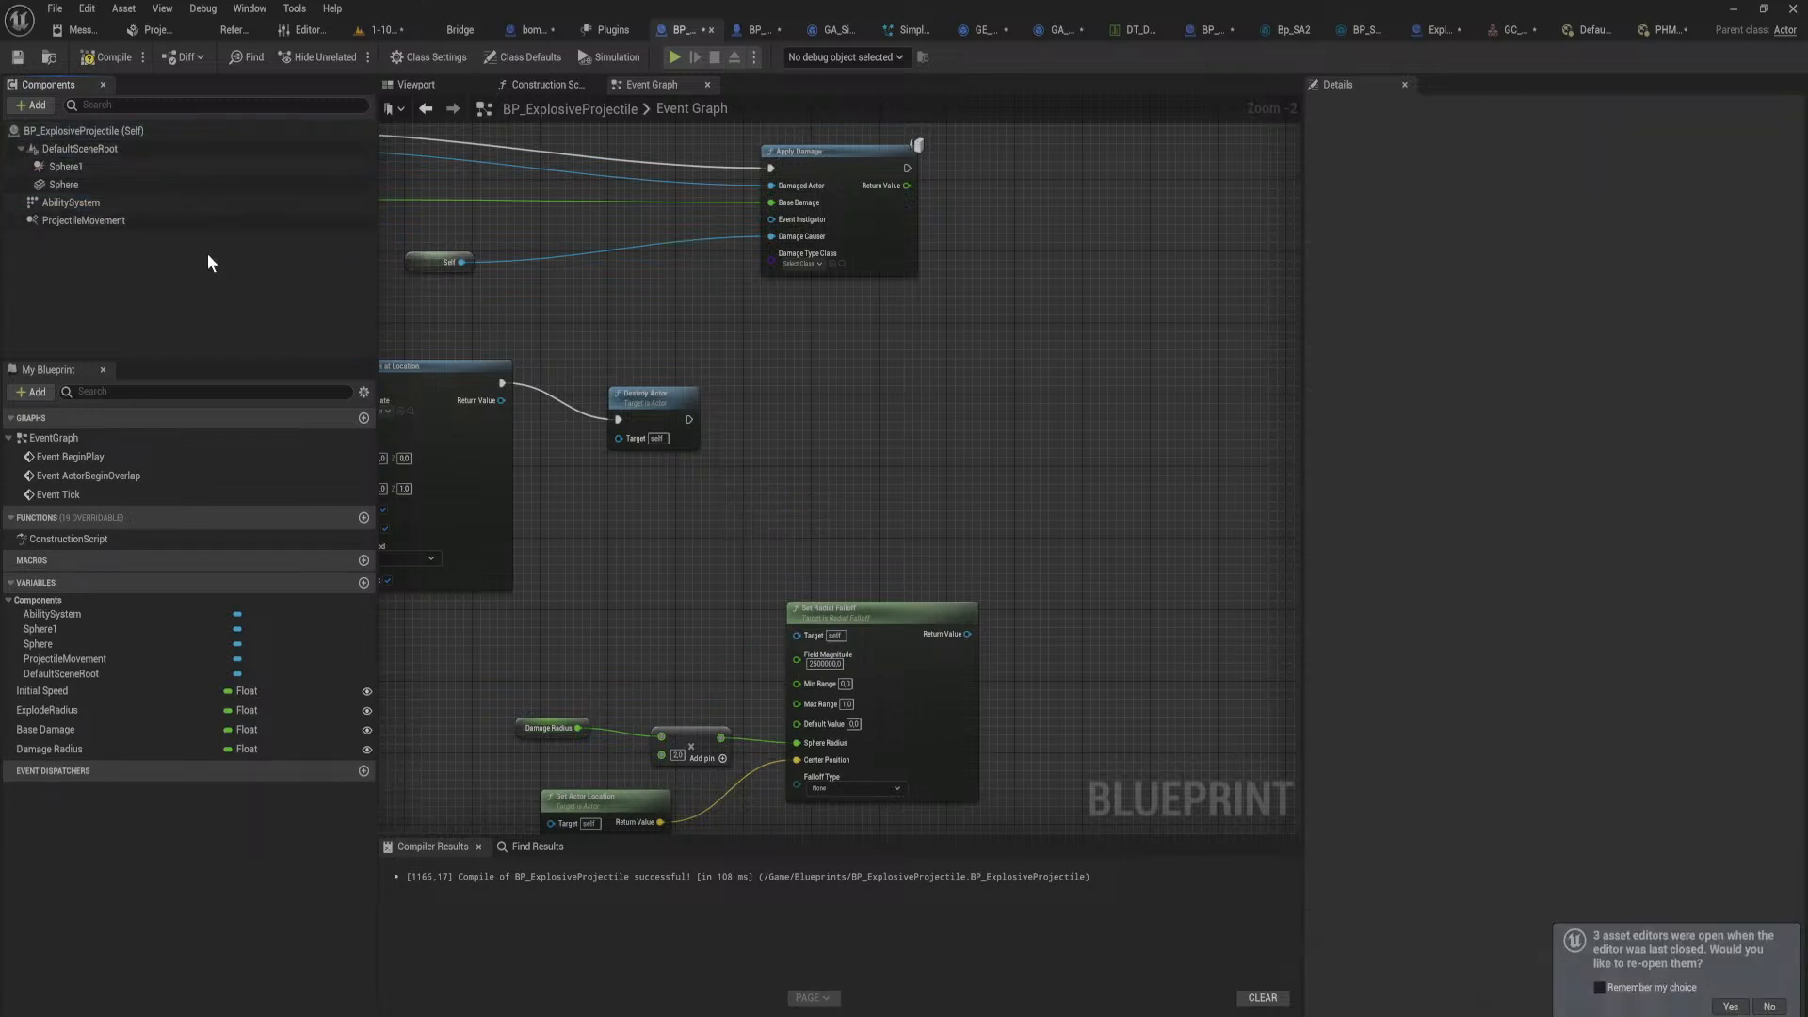
Step: Delete the leftover Set Radial Falloff node and the Damage Radius, multiply and Get Actor Location nodes feeding it
scroll(766, 518, down, 2)
drag(1025, 626, 617, 504)
key(Delete)
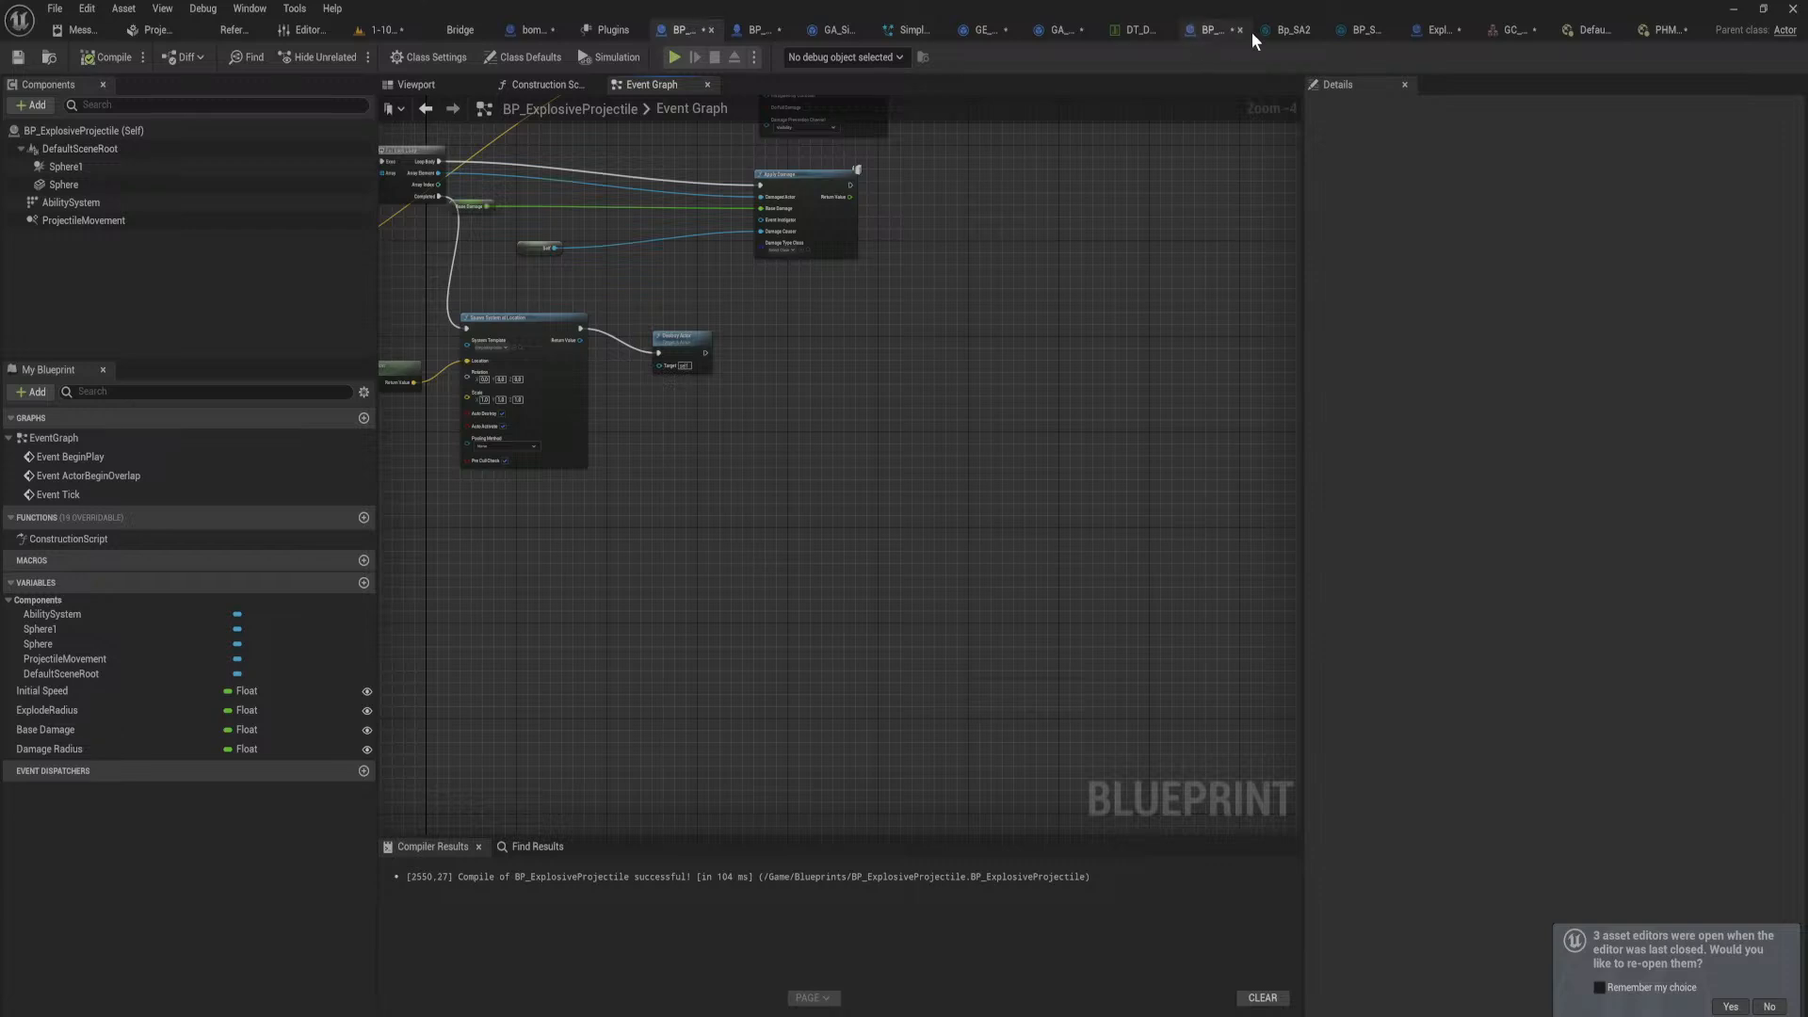
Step: In ExplodeableActor, set the System Template of Spawn System at Location to SimpleExplosion
click(1434, 32)
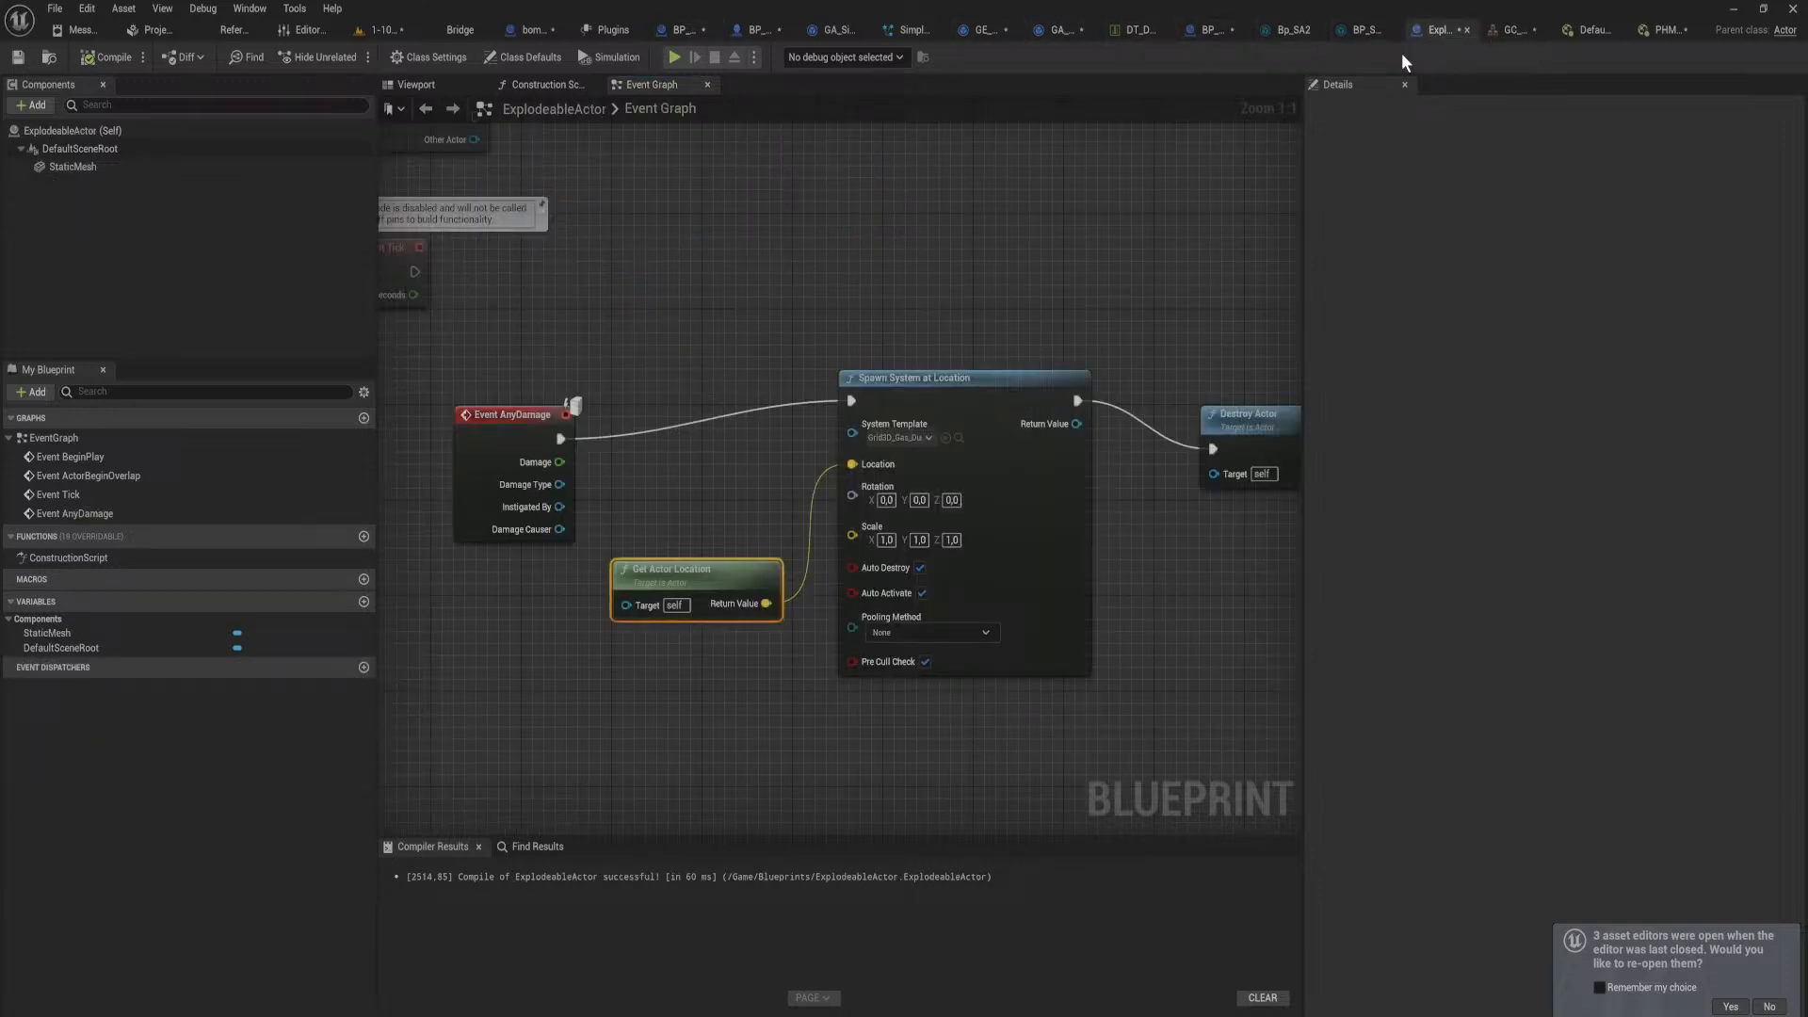
click(899, 439)
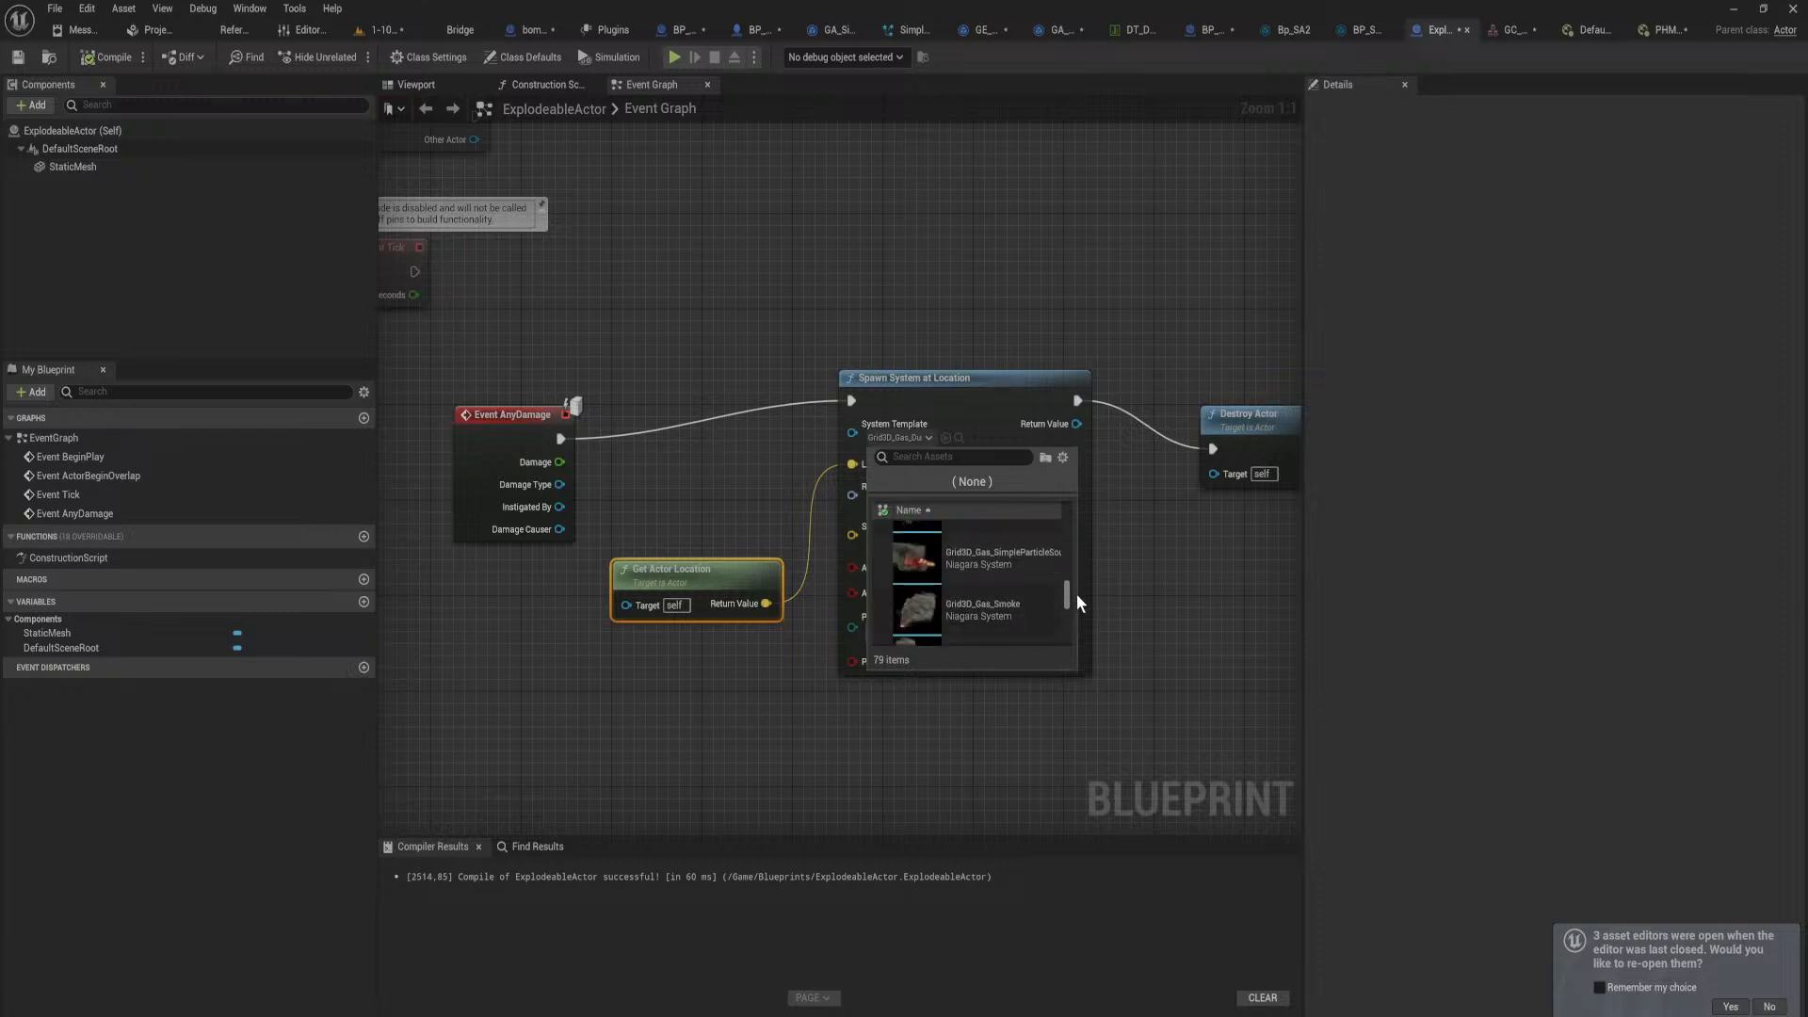
scroll(1080, 608, down, 10)
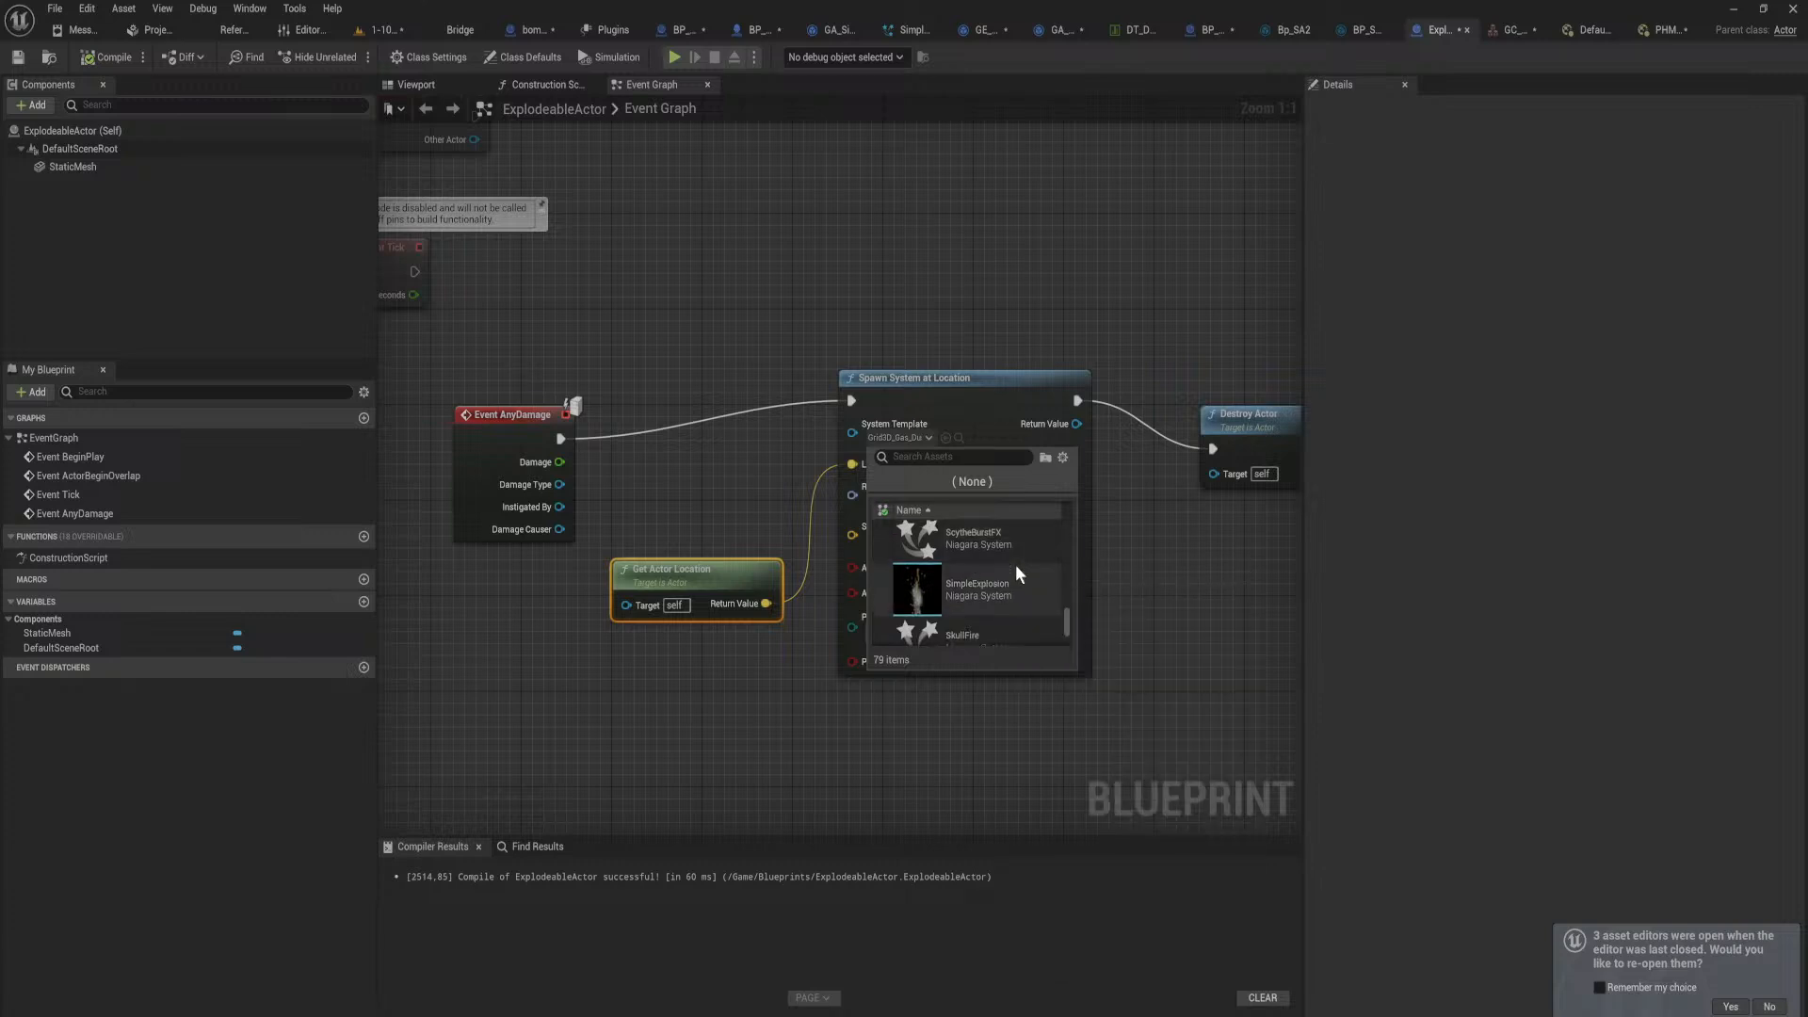
scroll(1017, 570, down, 2)
scroll(1017, 574, down, 5)
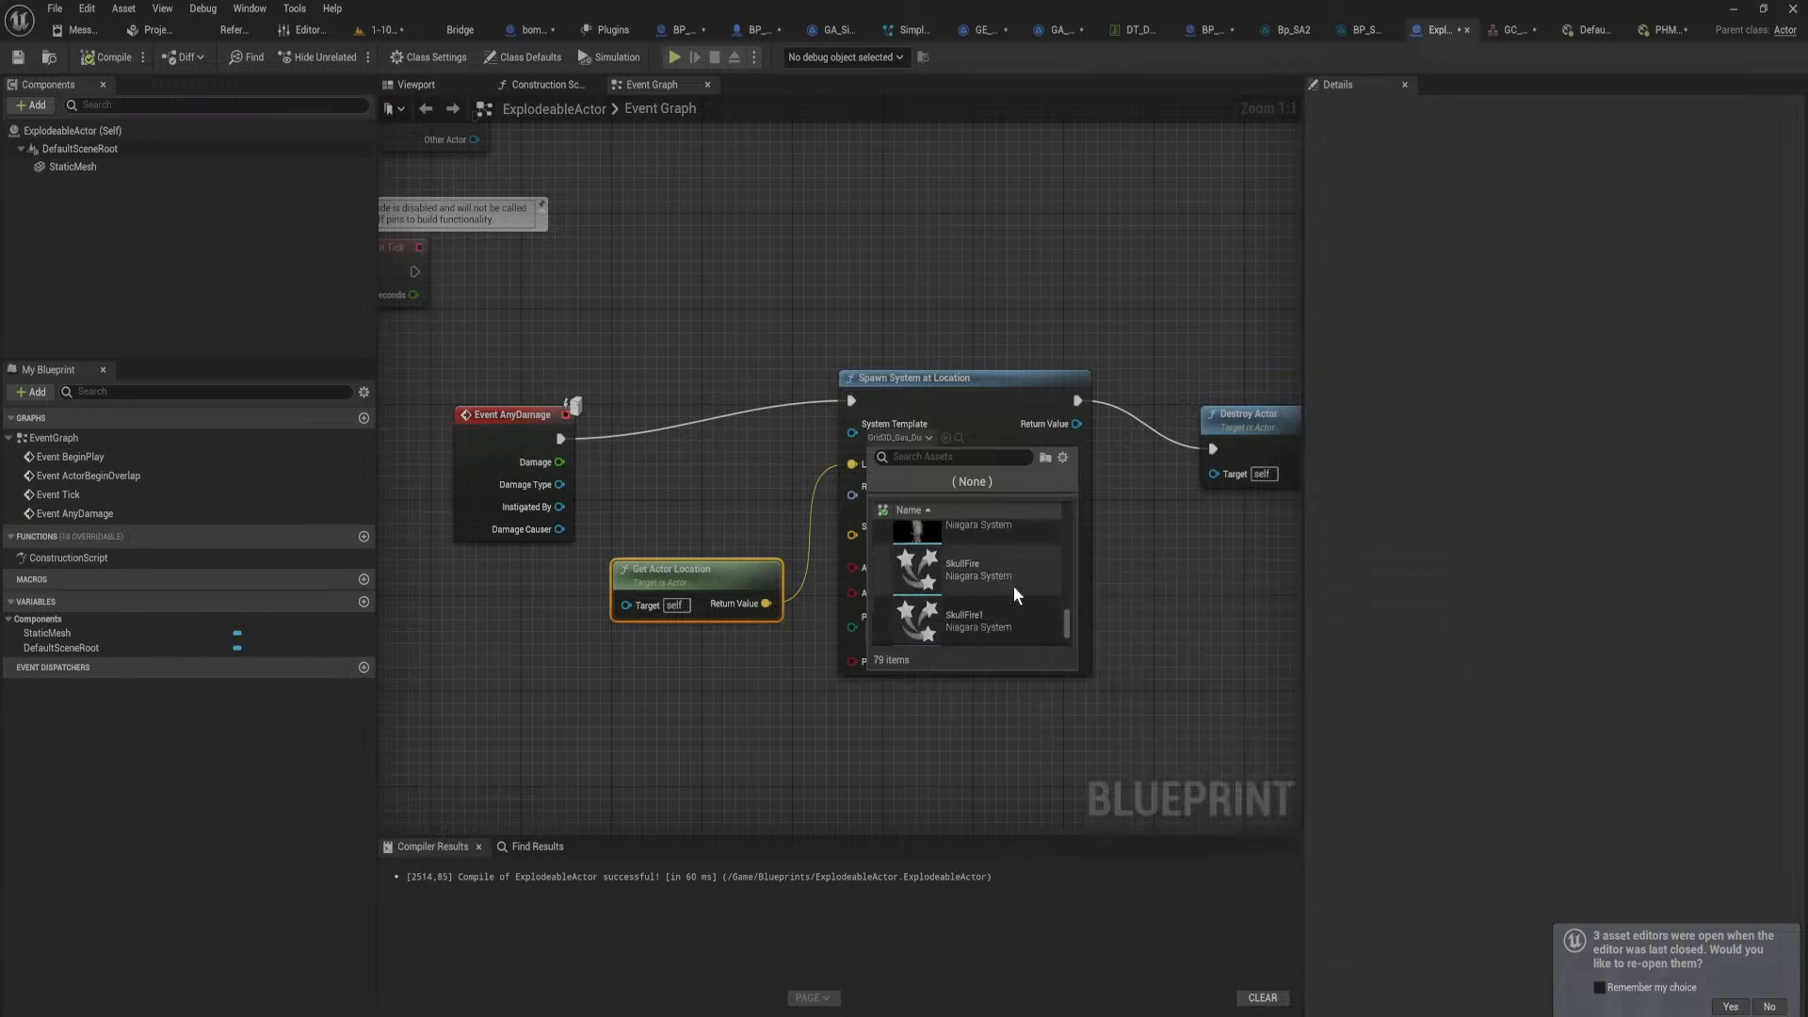
scroll(1013, 588, up, 1)
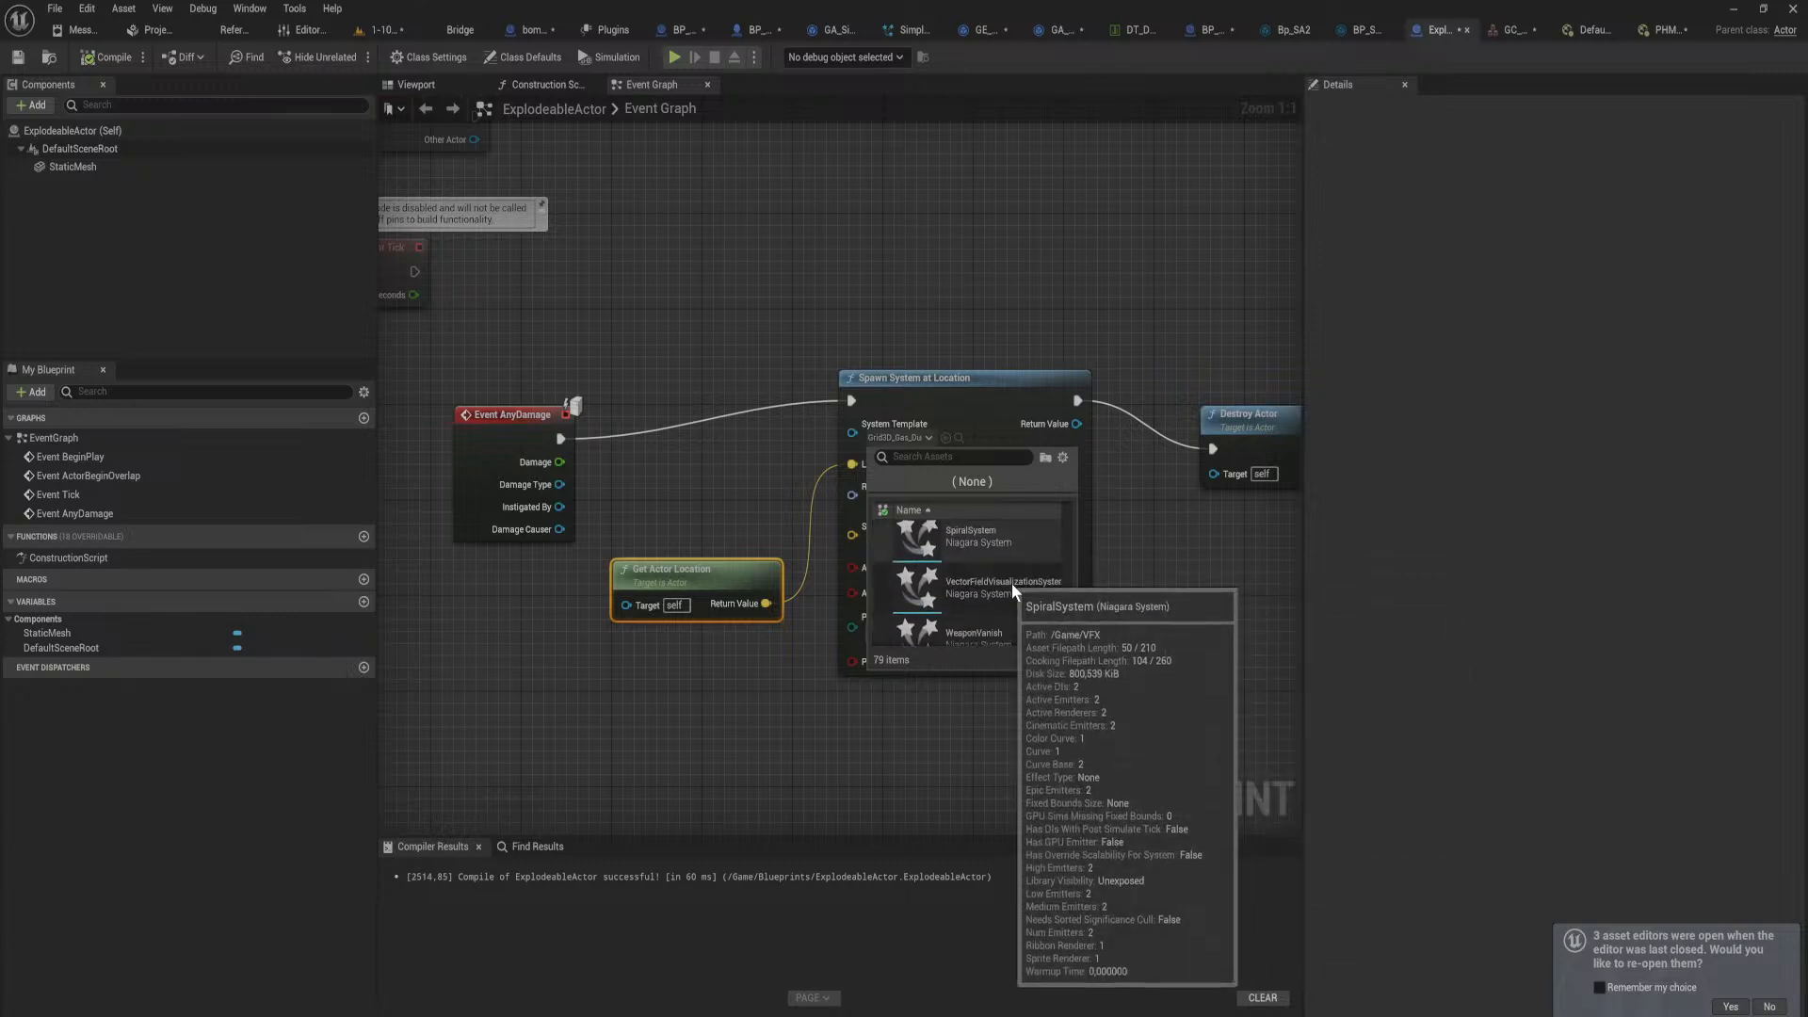
scroll(1003, 563, up, 2)
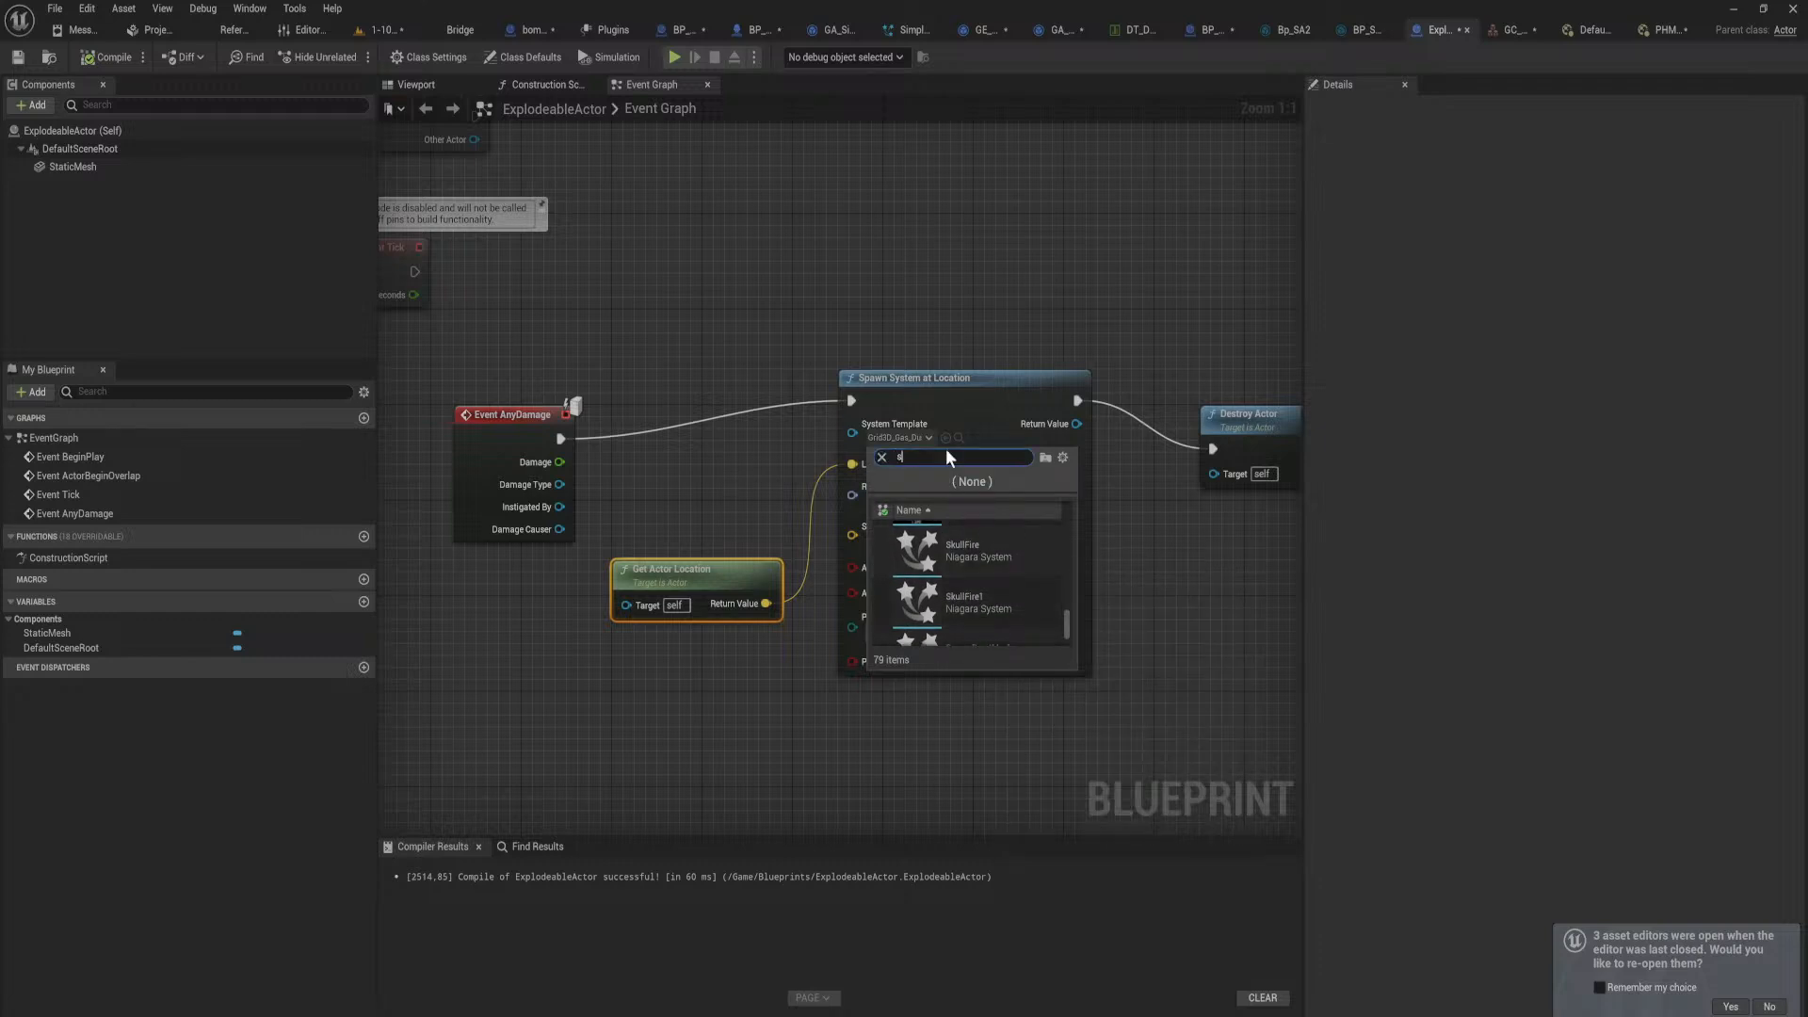
click(1012, 607)
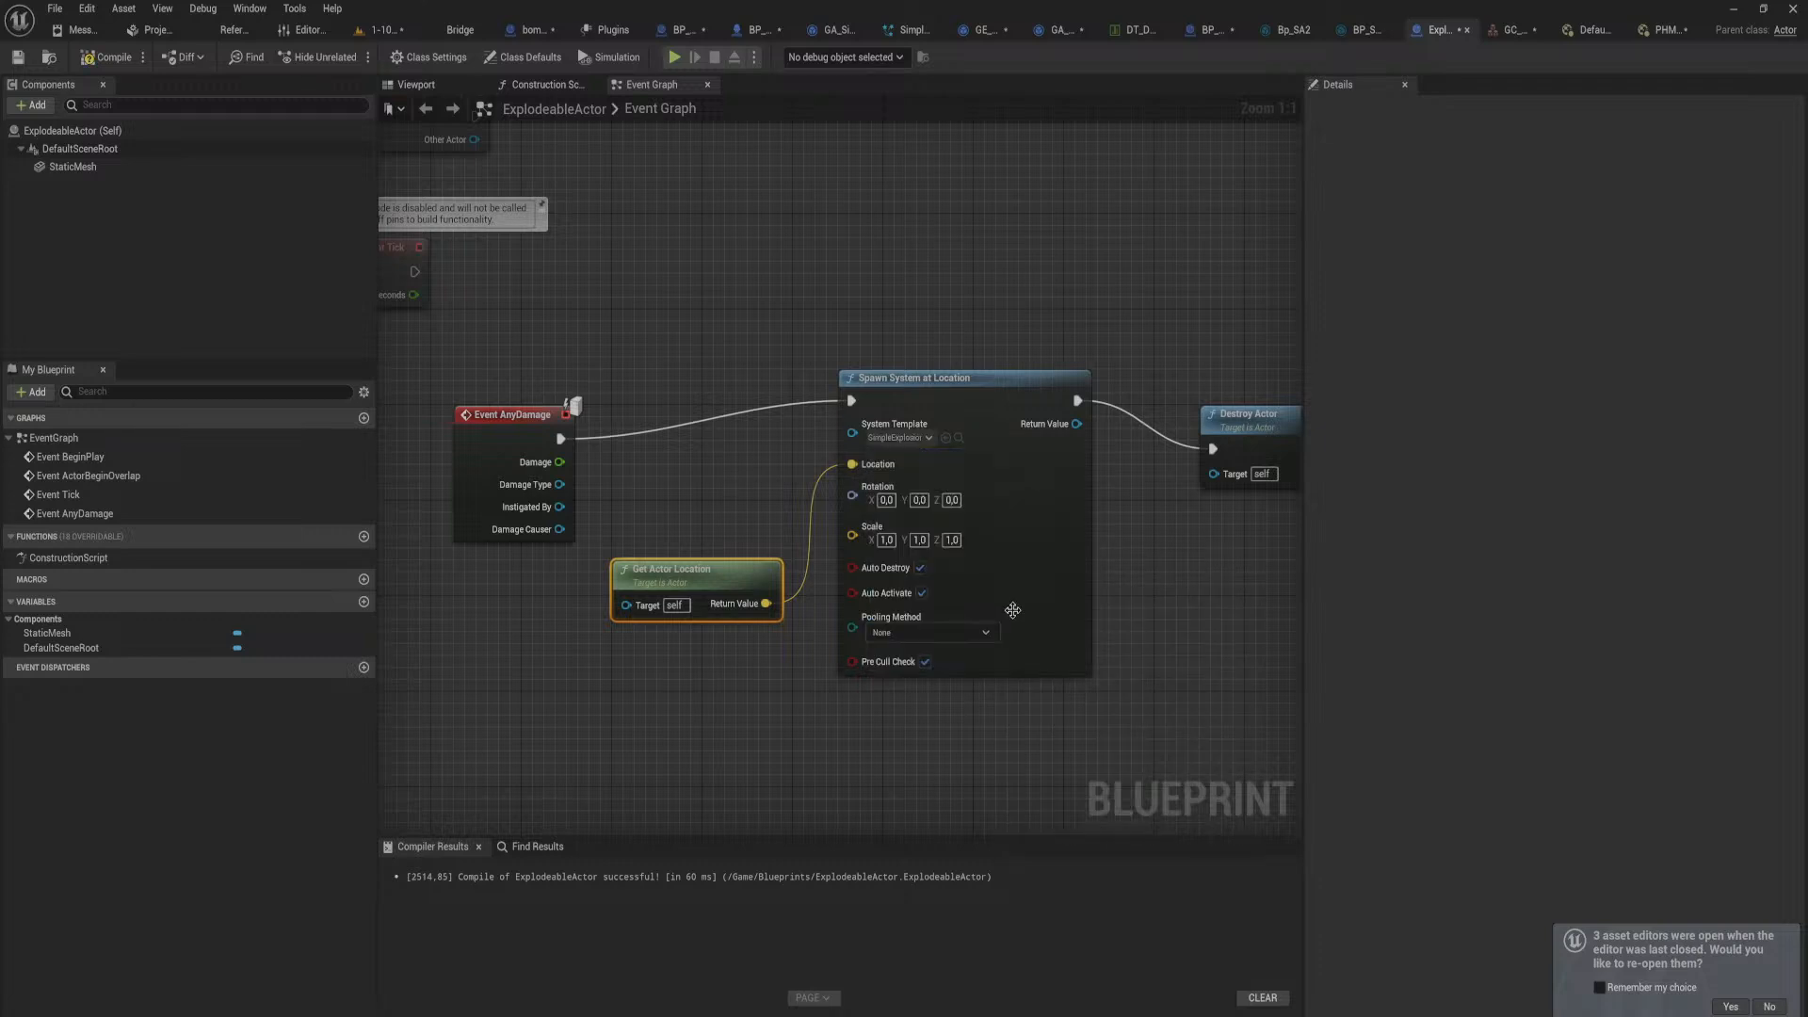
Step: Move Get Actor Location below Event AnyDamage and set the spawned system's scale to 3, 3, 3
right_drag(808, 617, 933, 543)
drag(853, 499, 675, 515)
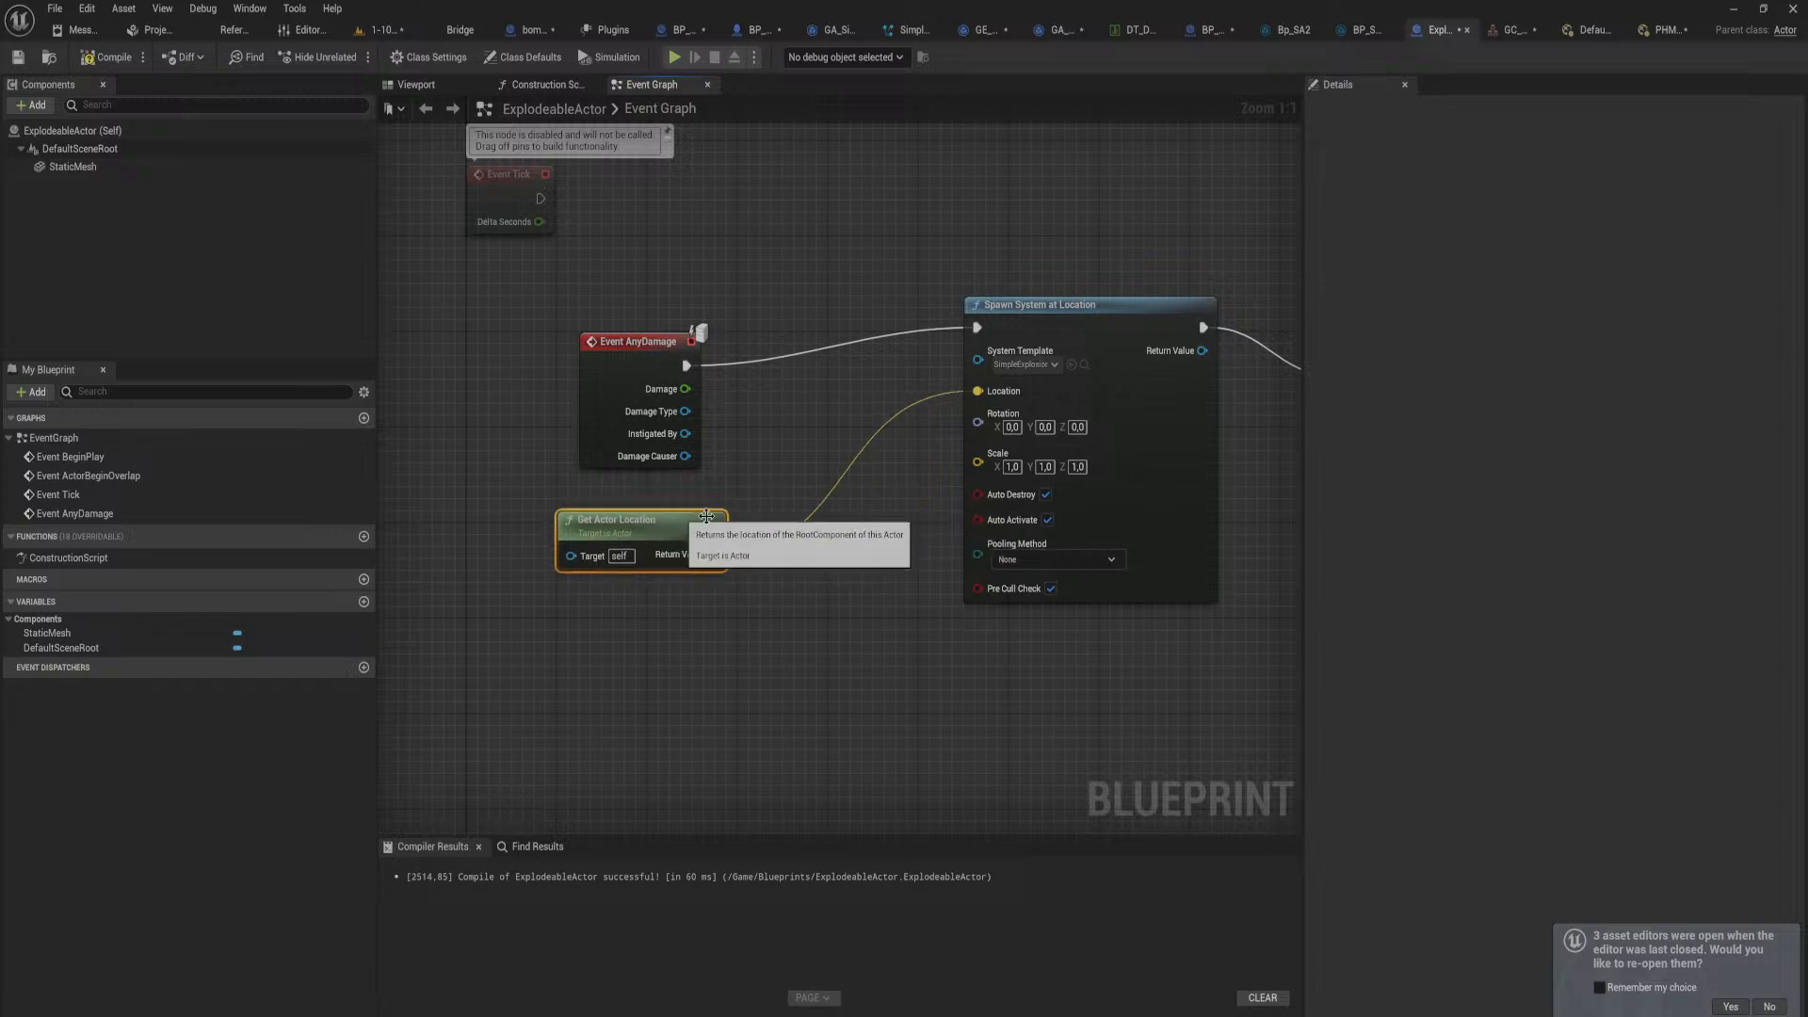
drag(978, 462, 854, 560)
click(1011, 467)
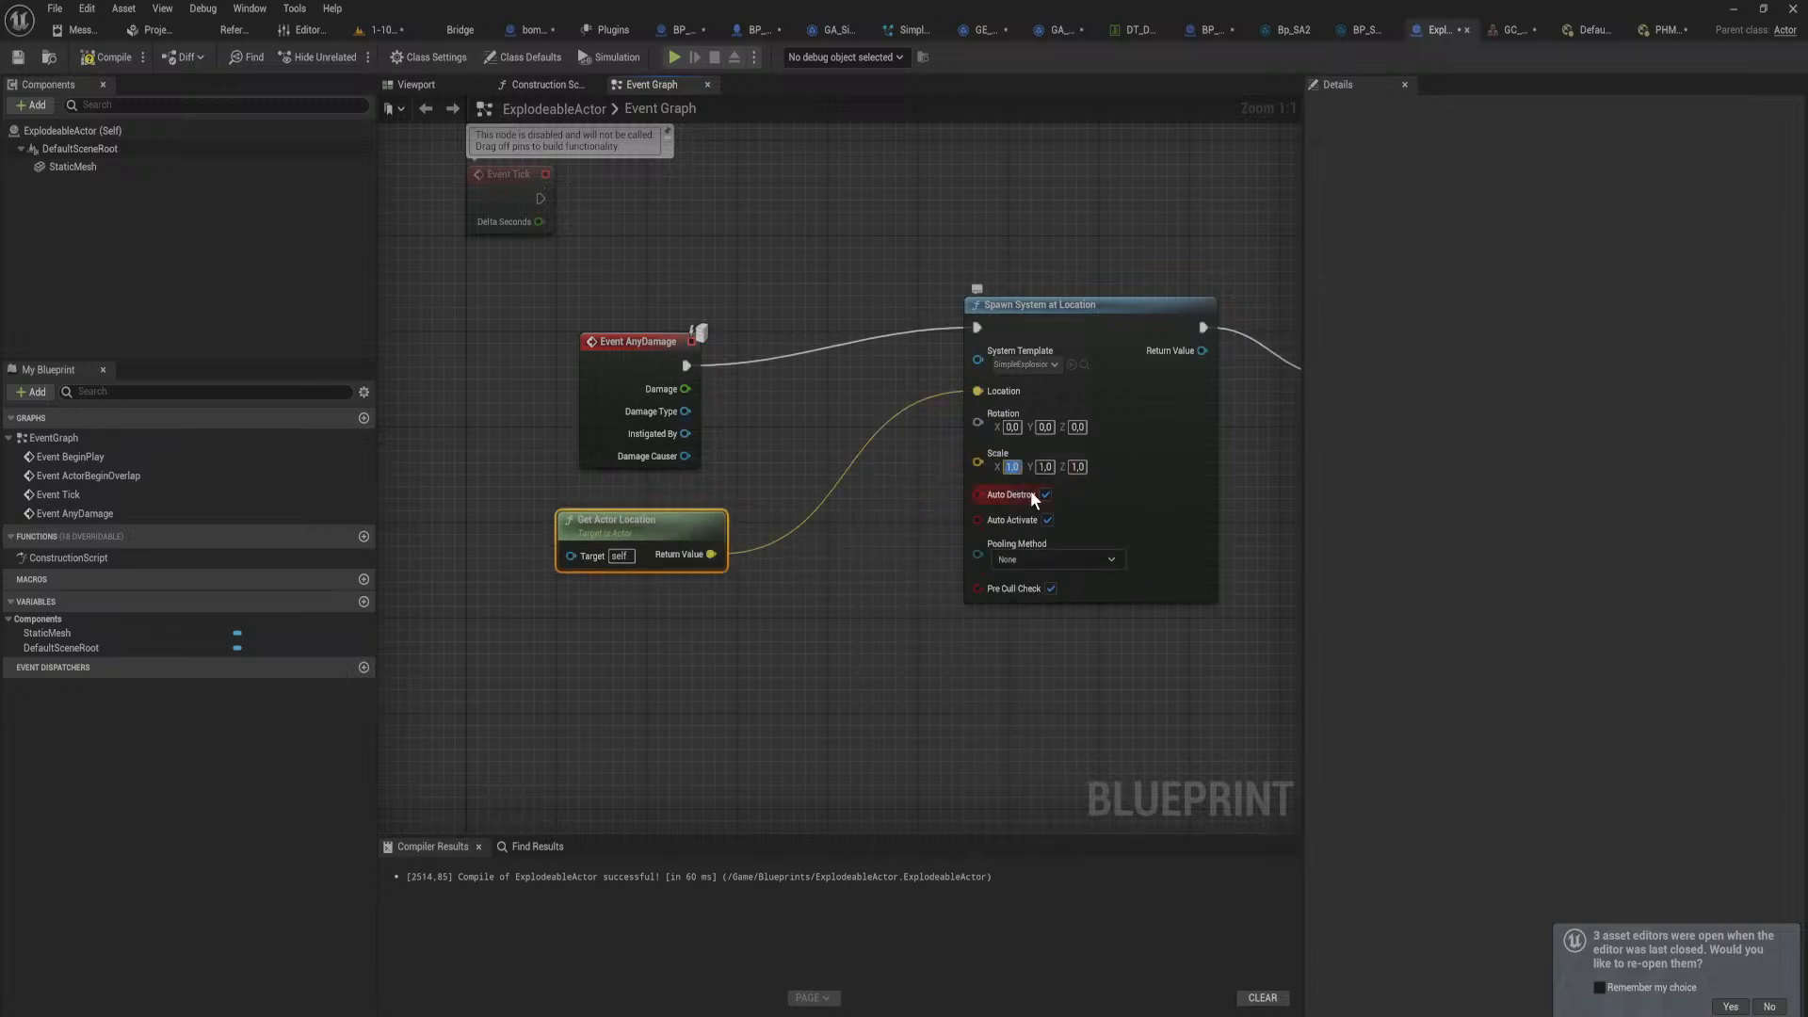
text(3)
key(Tab)
text(3)
key(Tab)
text(3)
key(Tab)
click(713, 445)
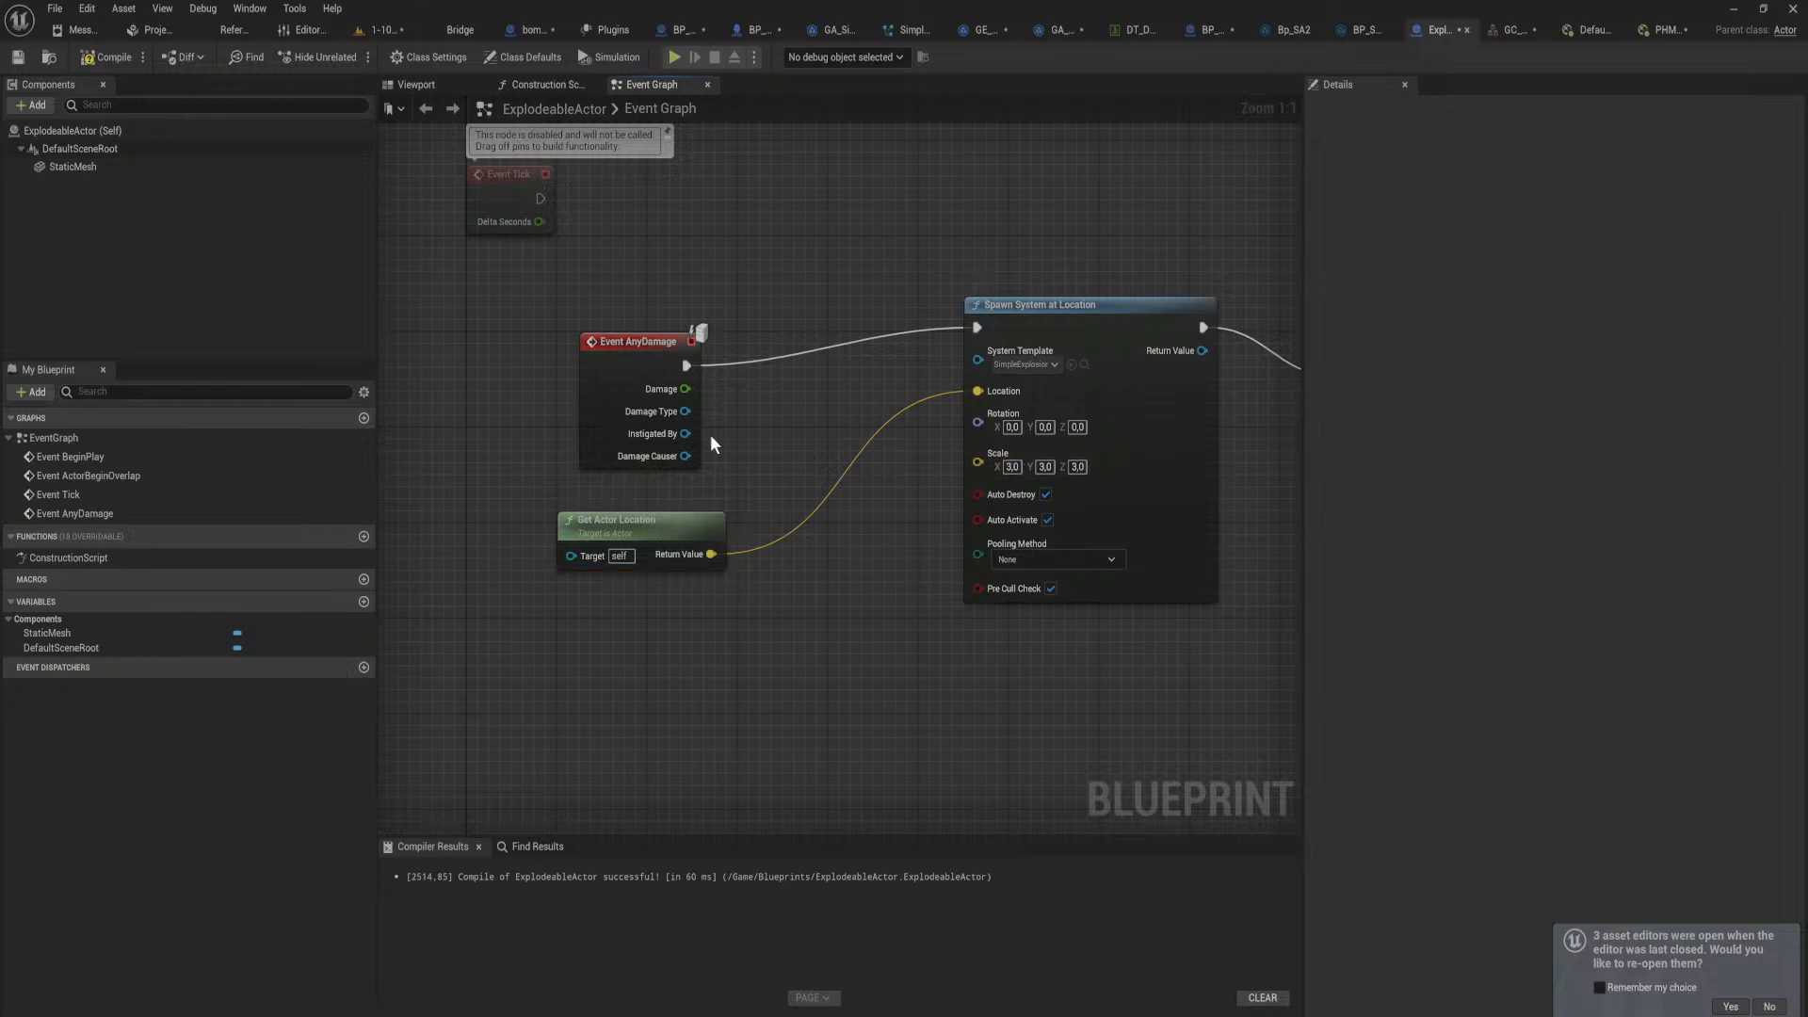
Step: Playtest the level again to check the enlarged SimpleExplosion effect on the explodeable wall, and end the session
click(386, 30)
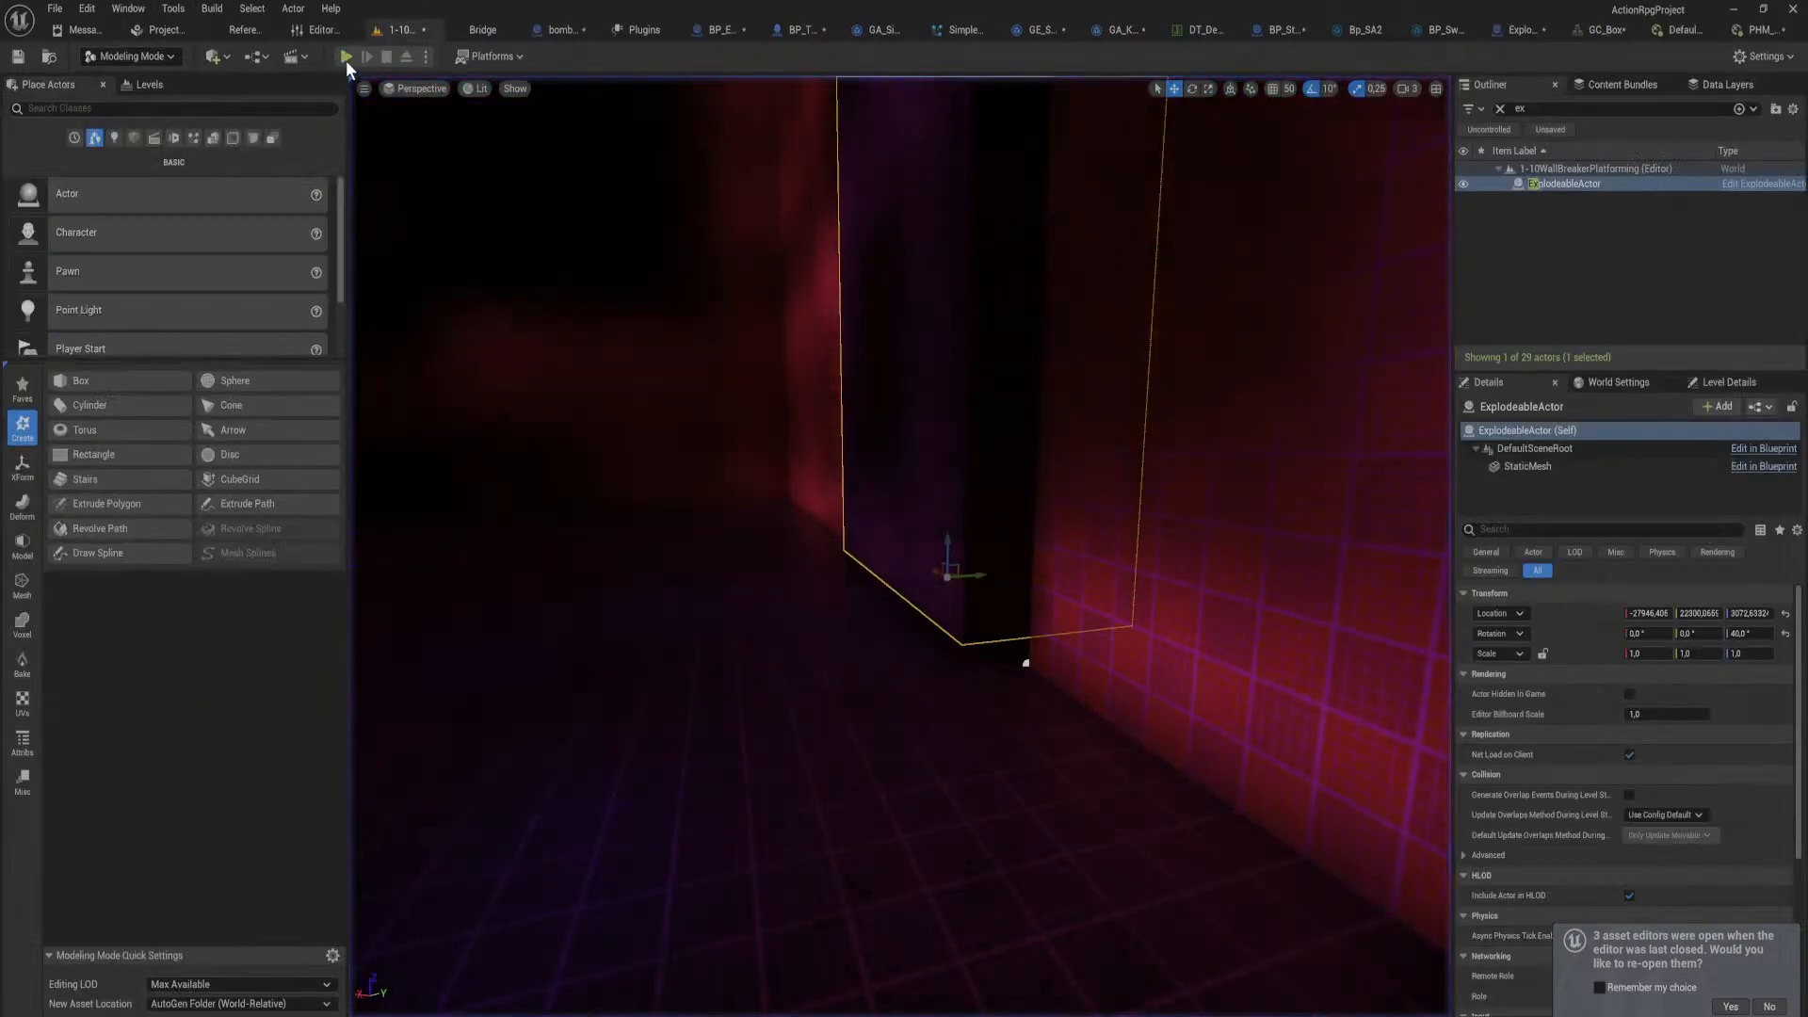
click(346, 57)
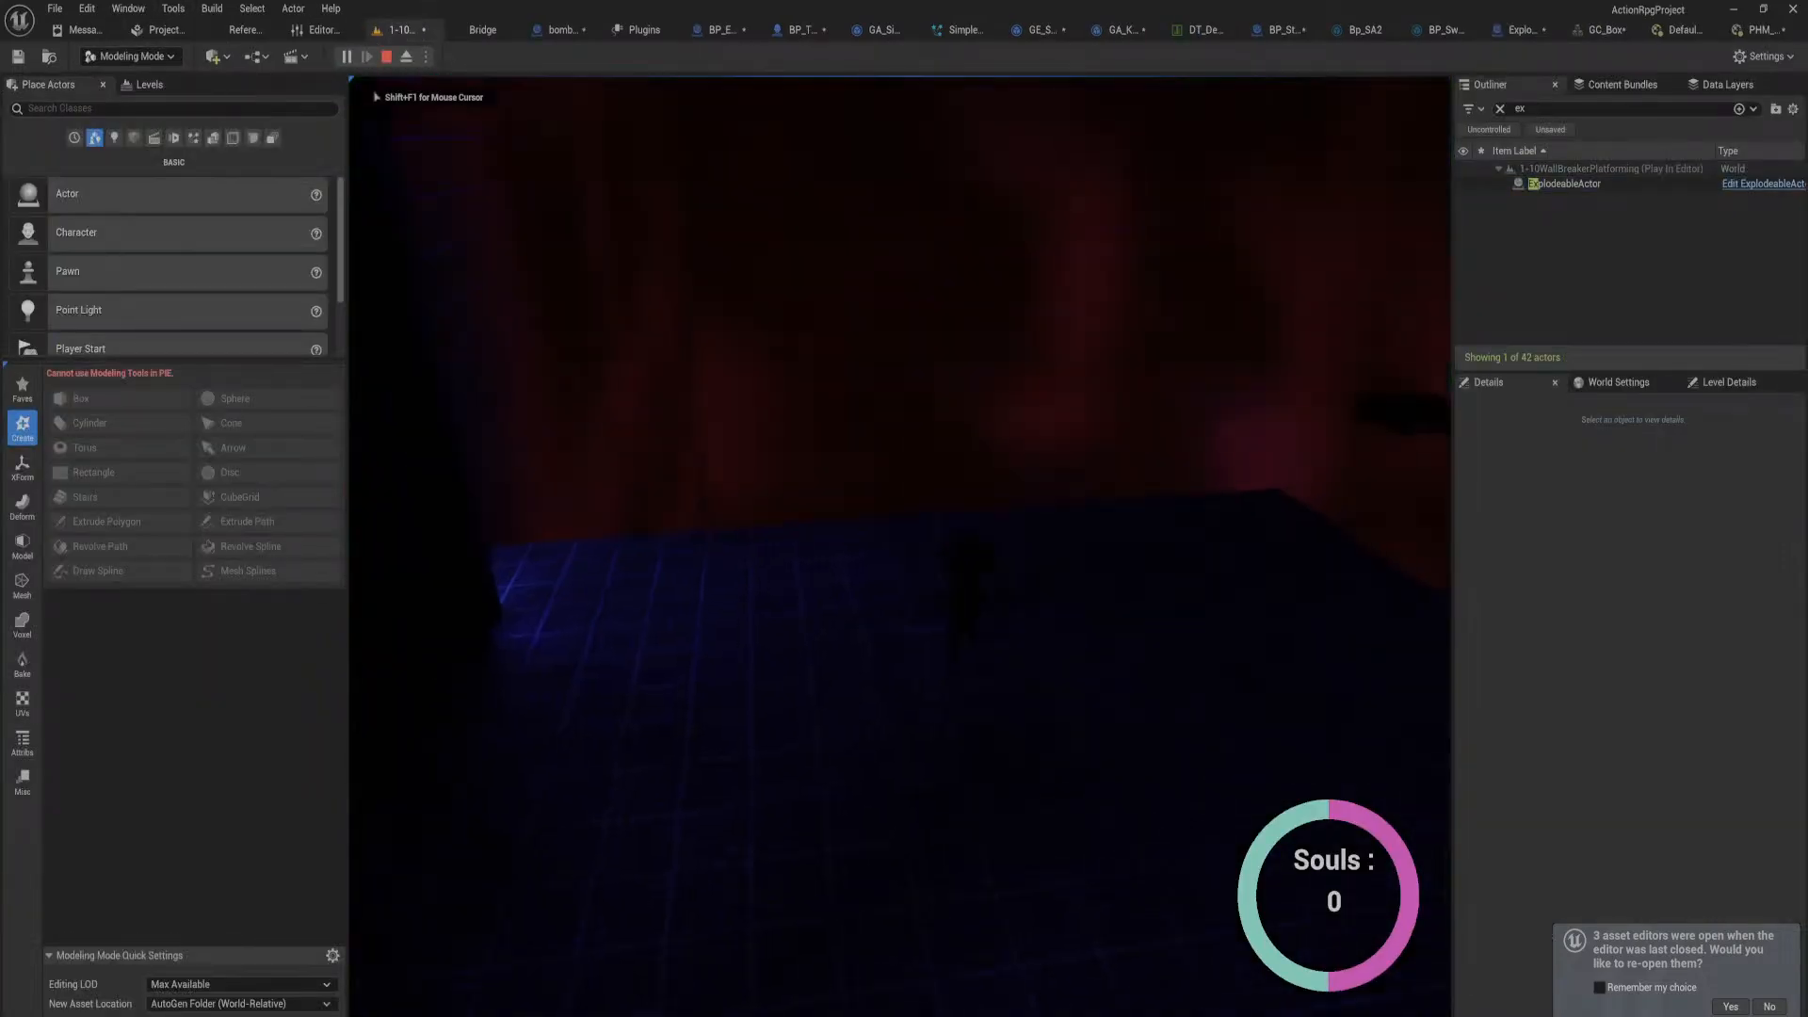
key(w)
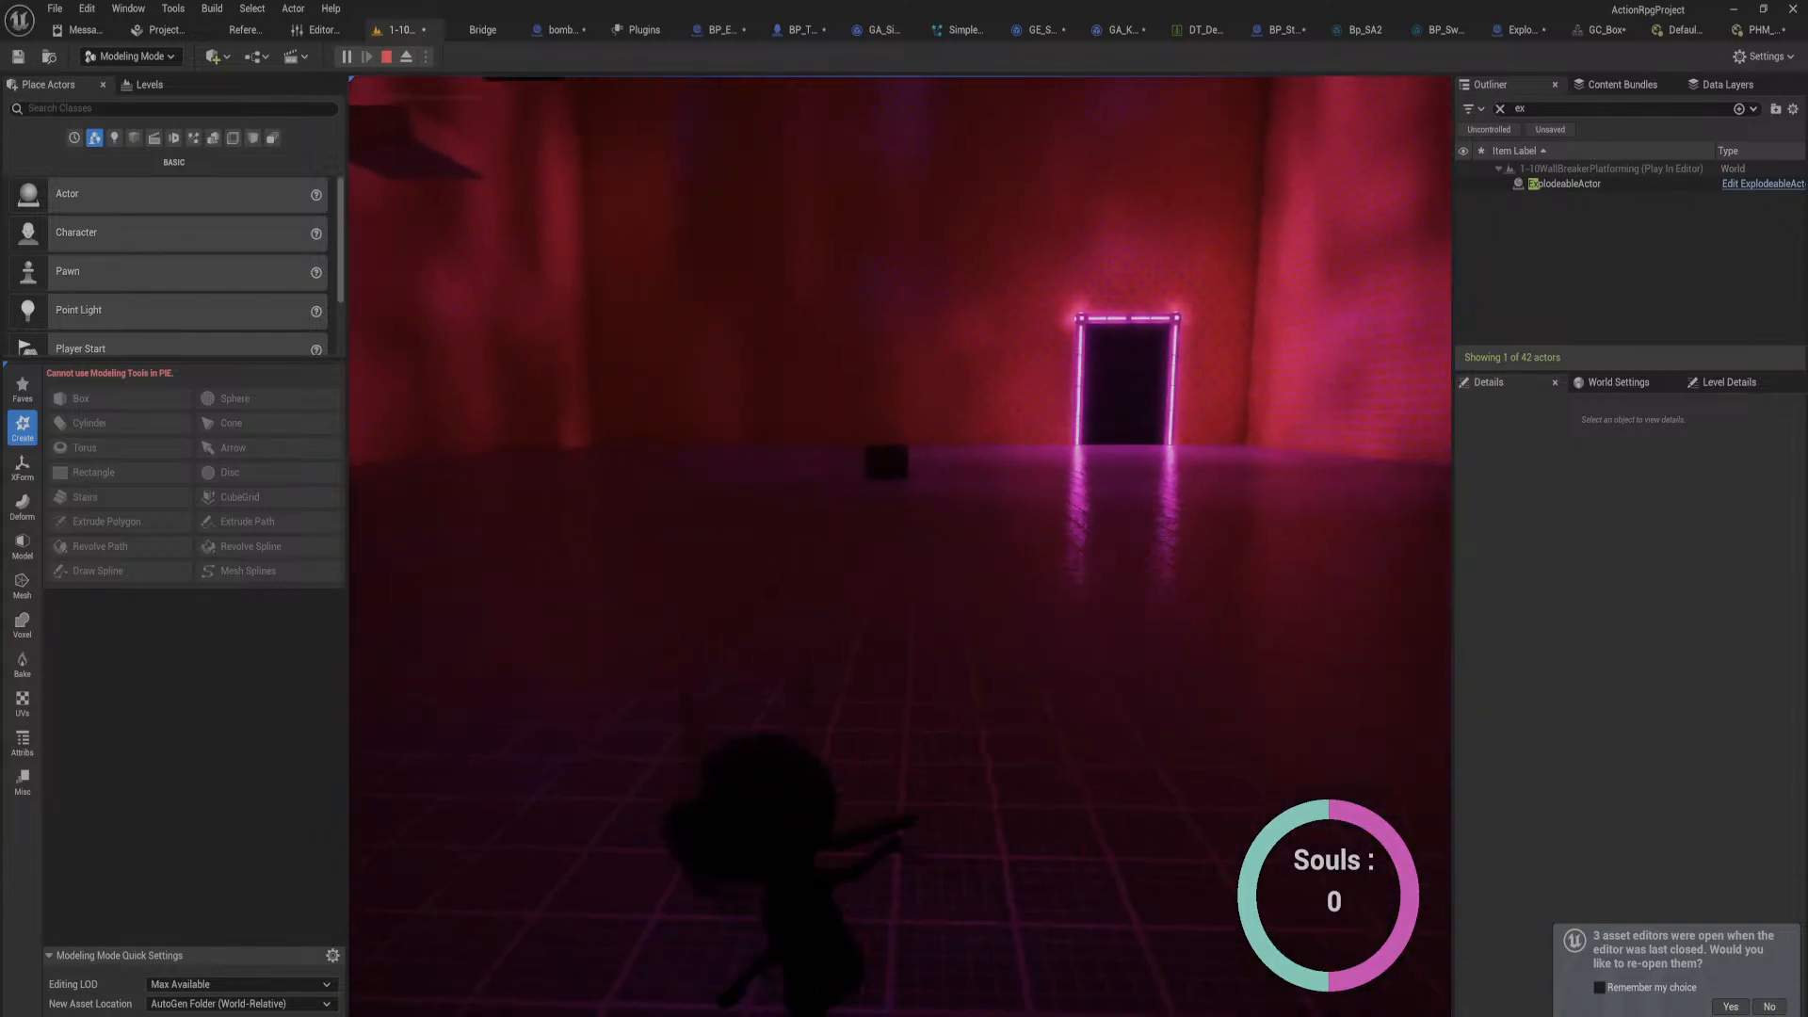
key(e)
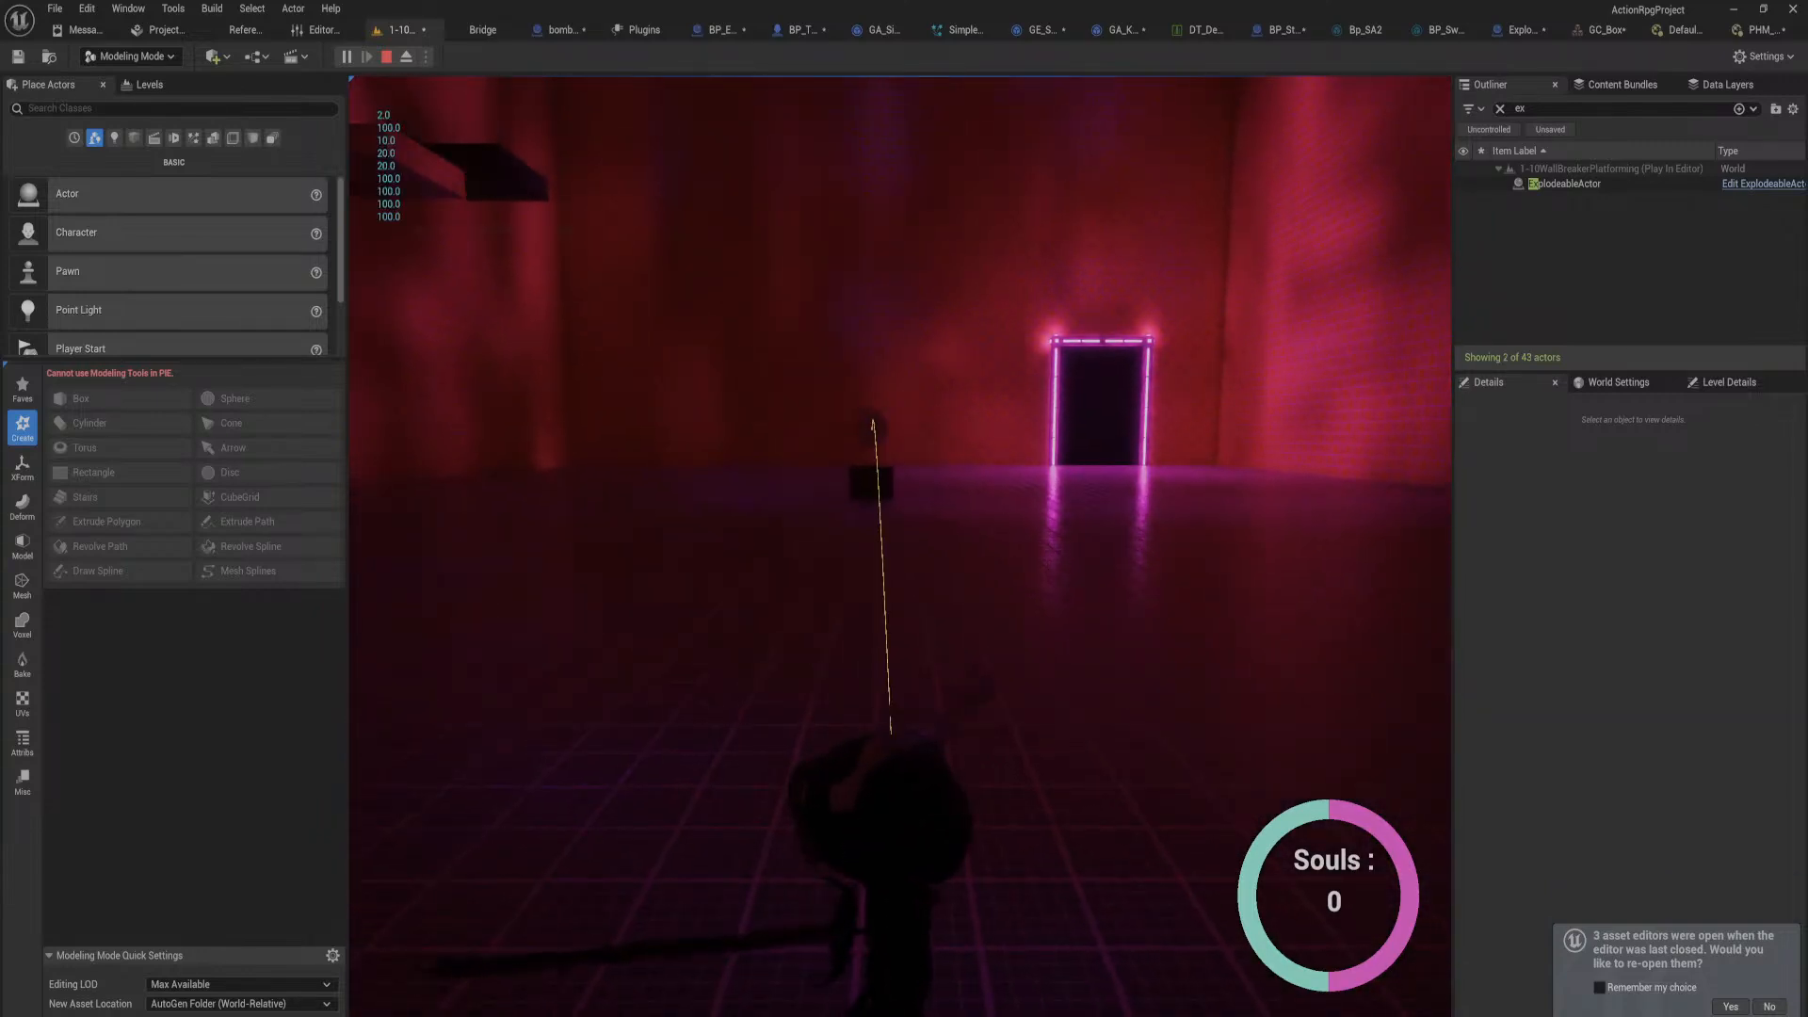
key(w)
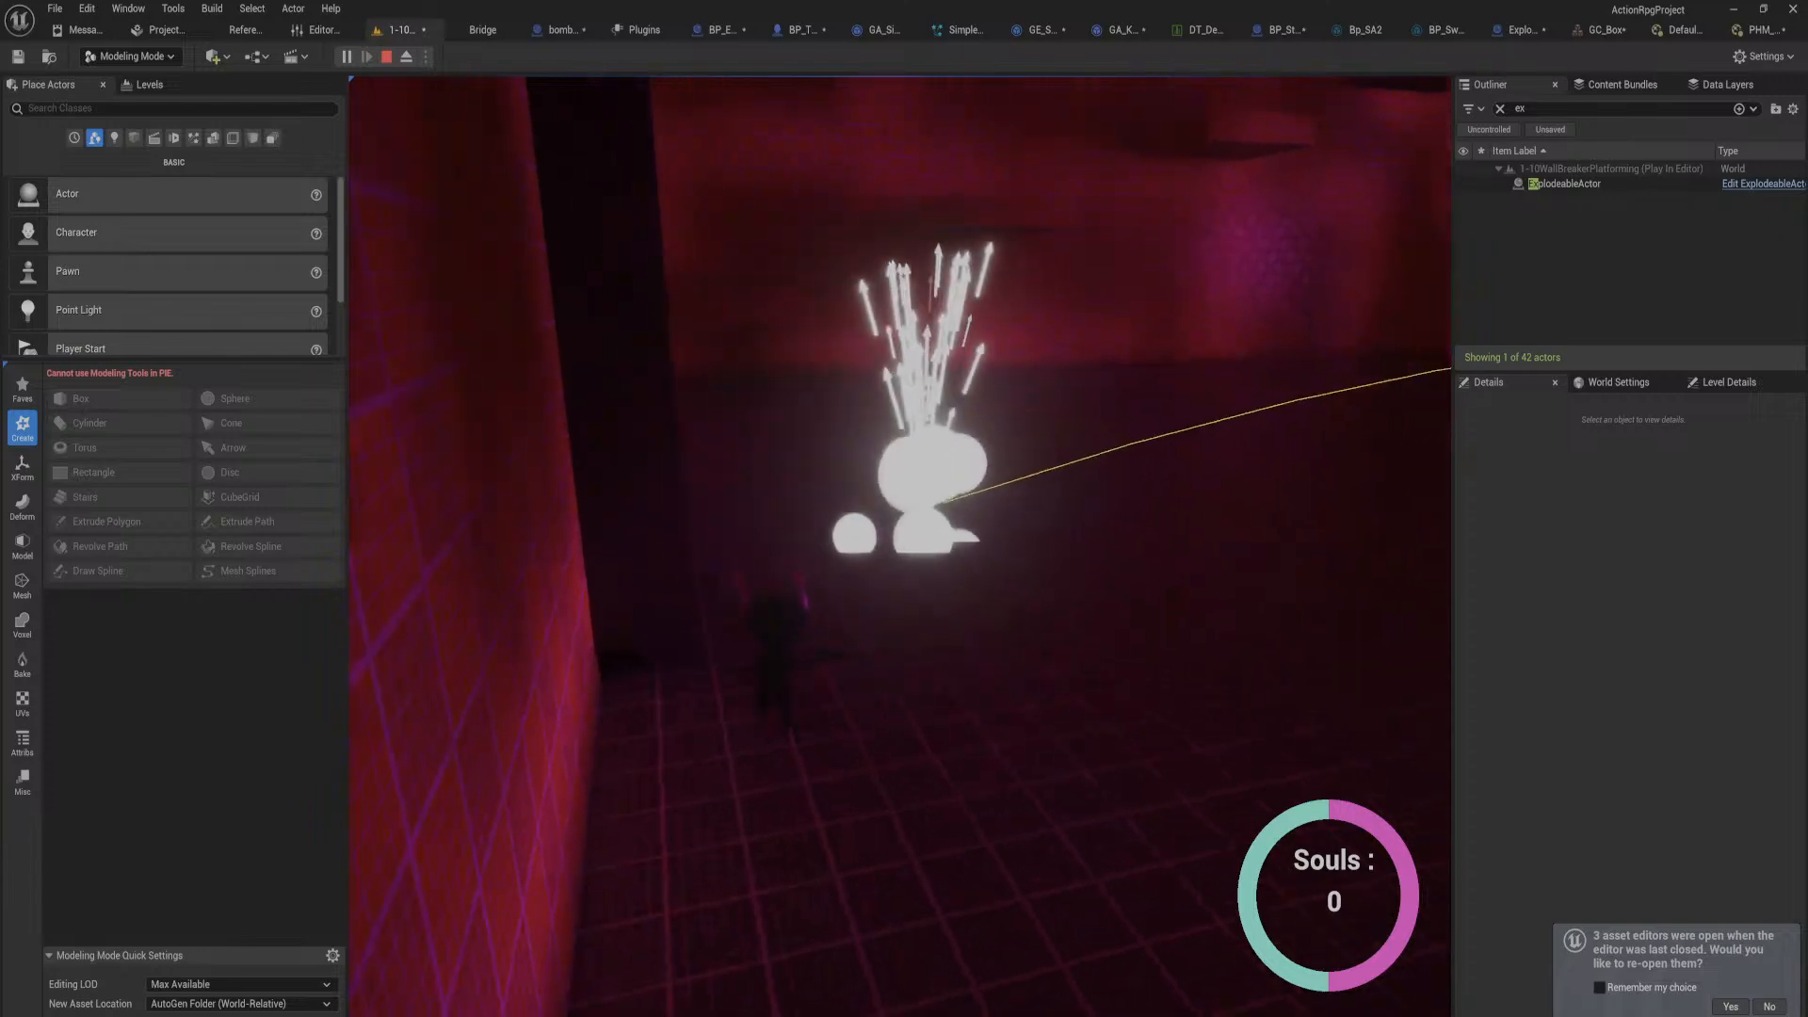
key(e)
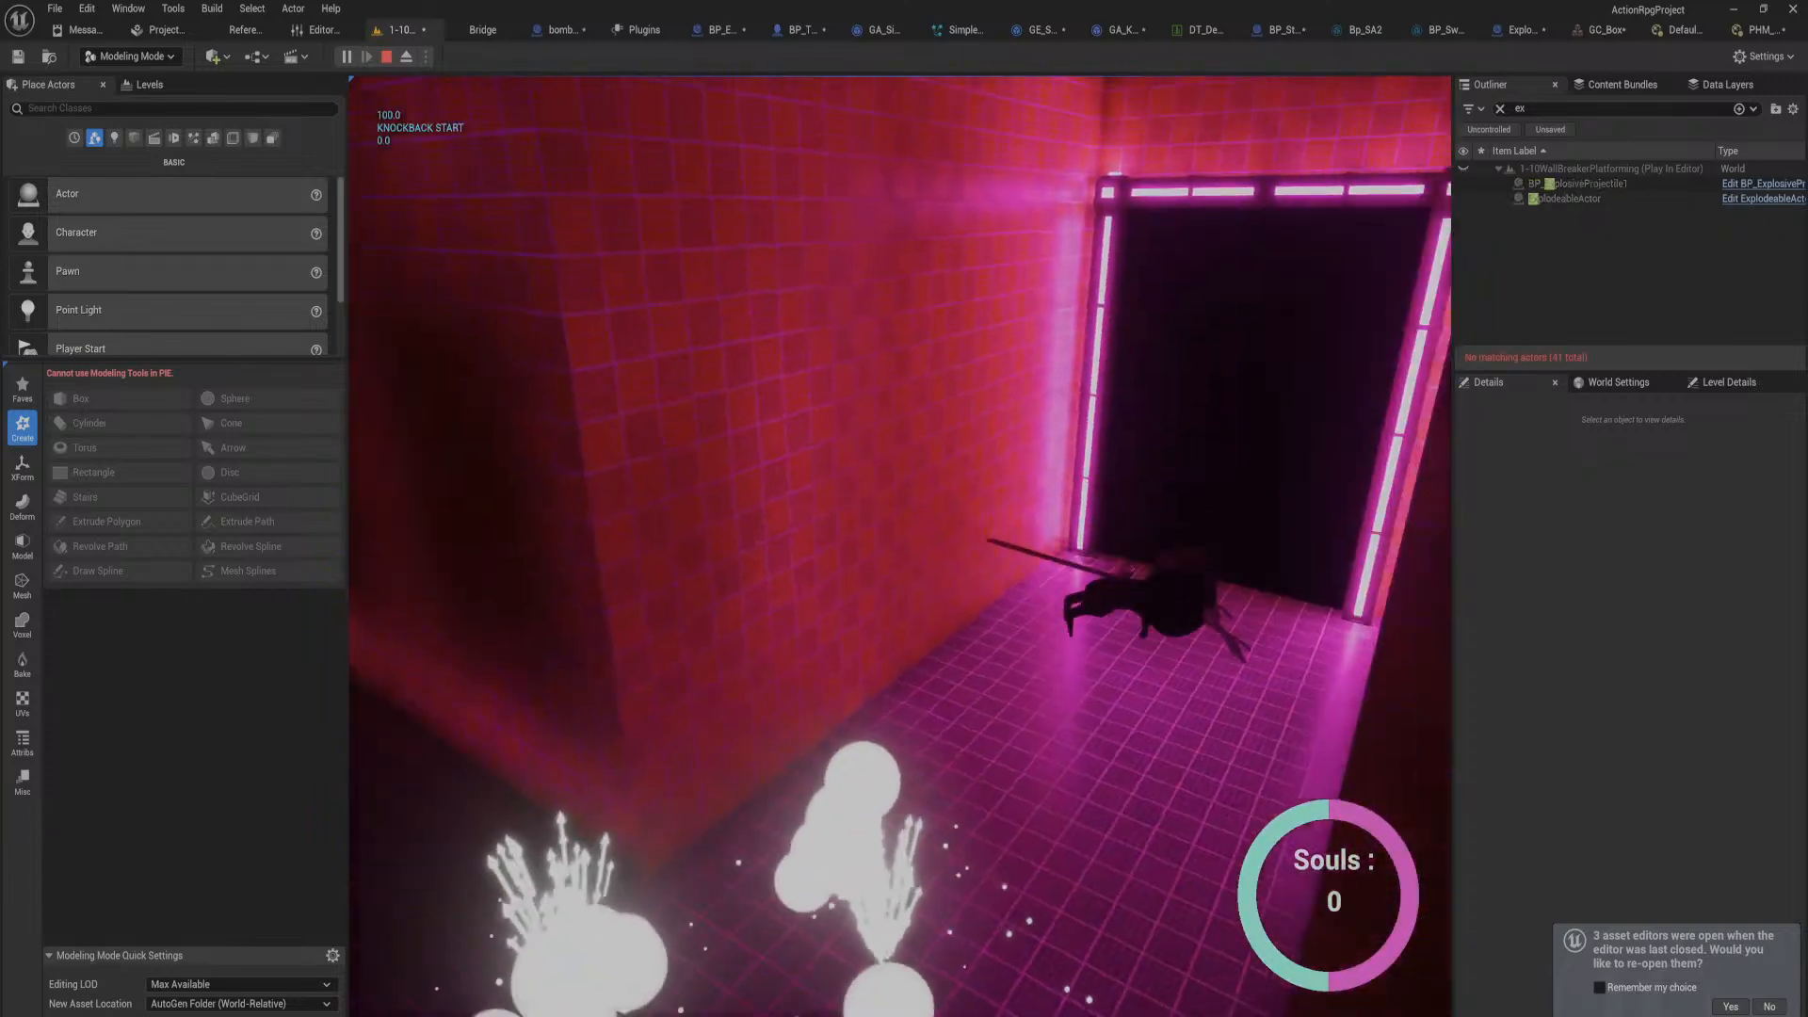
key(Escape)
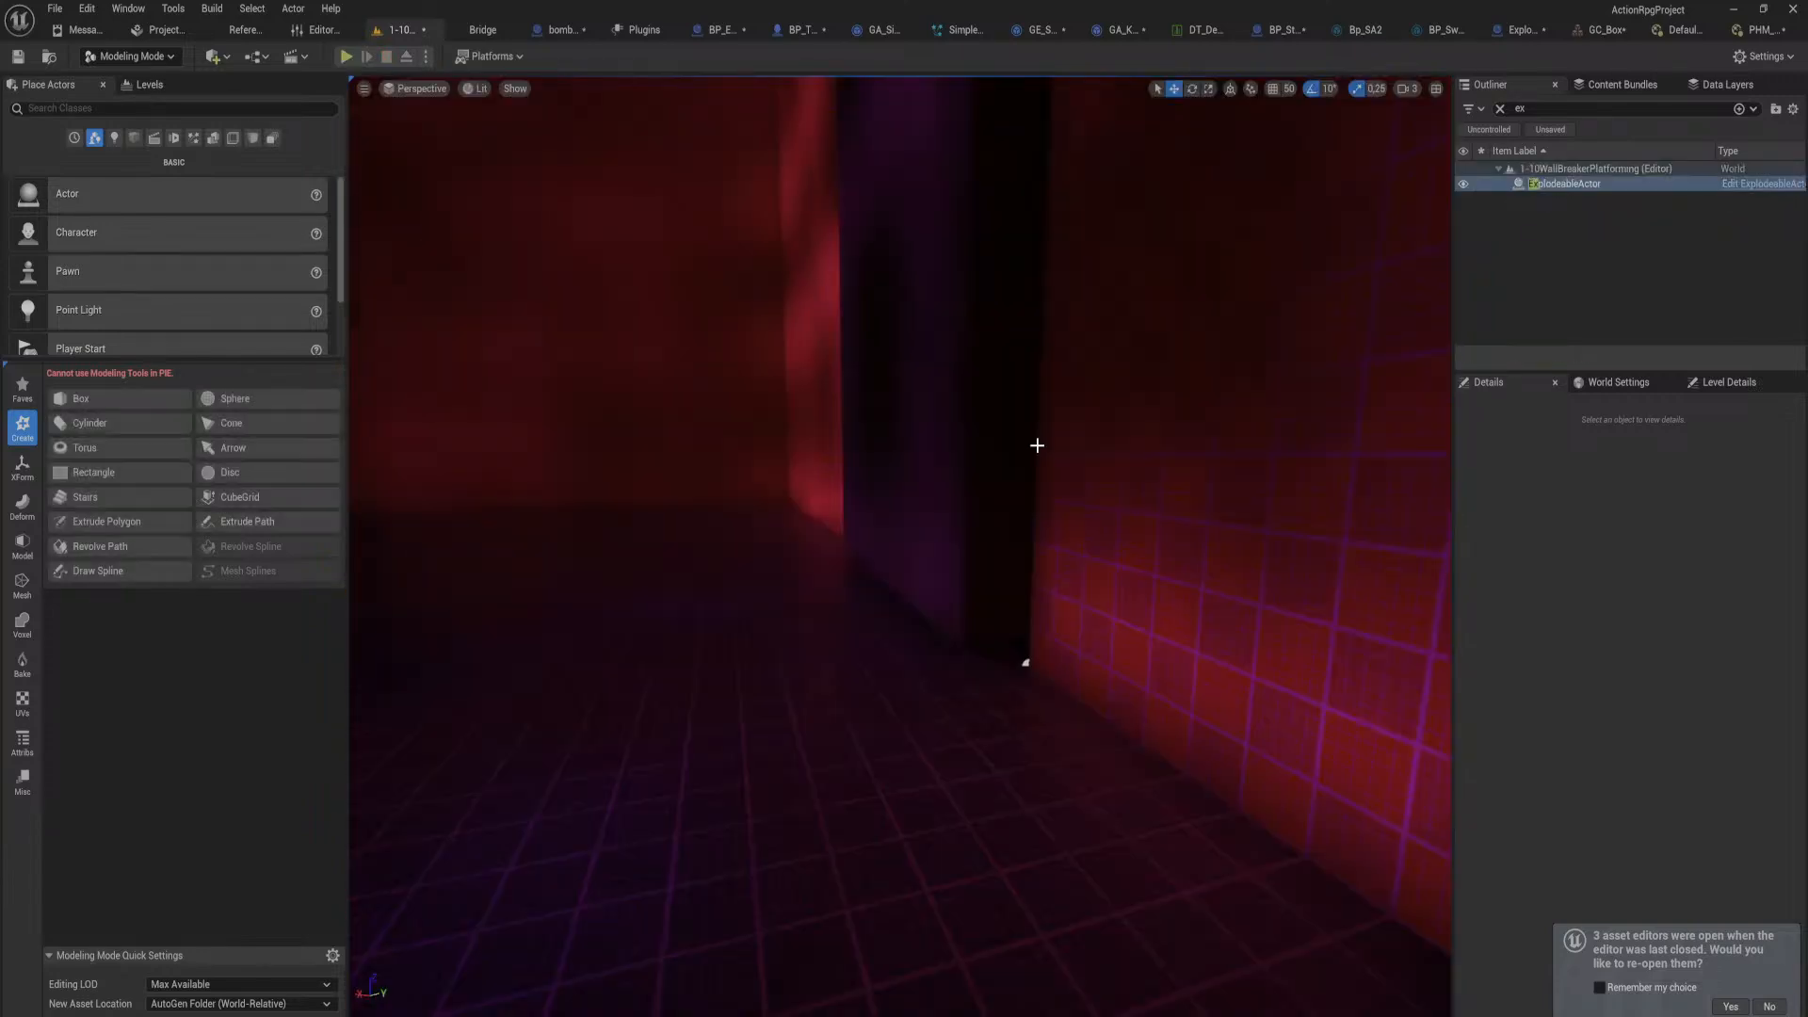
Step: Examine the explodeable wall and the surrounding room in the level viewport
right_drag(973, 456, 612, 354)
key(s)
key(w)
key(w)
key(w)
key(w)
key(s)
key(w)
key(w)
key(w)
key(w)
key(s)
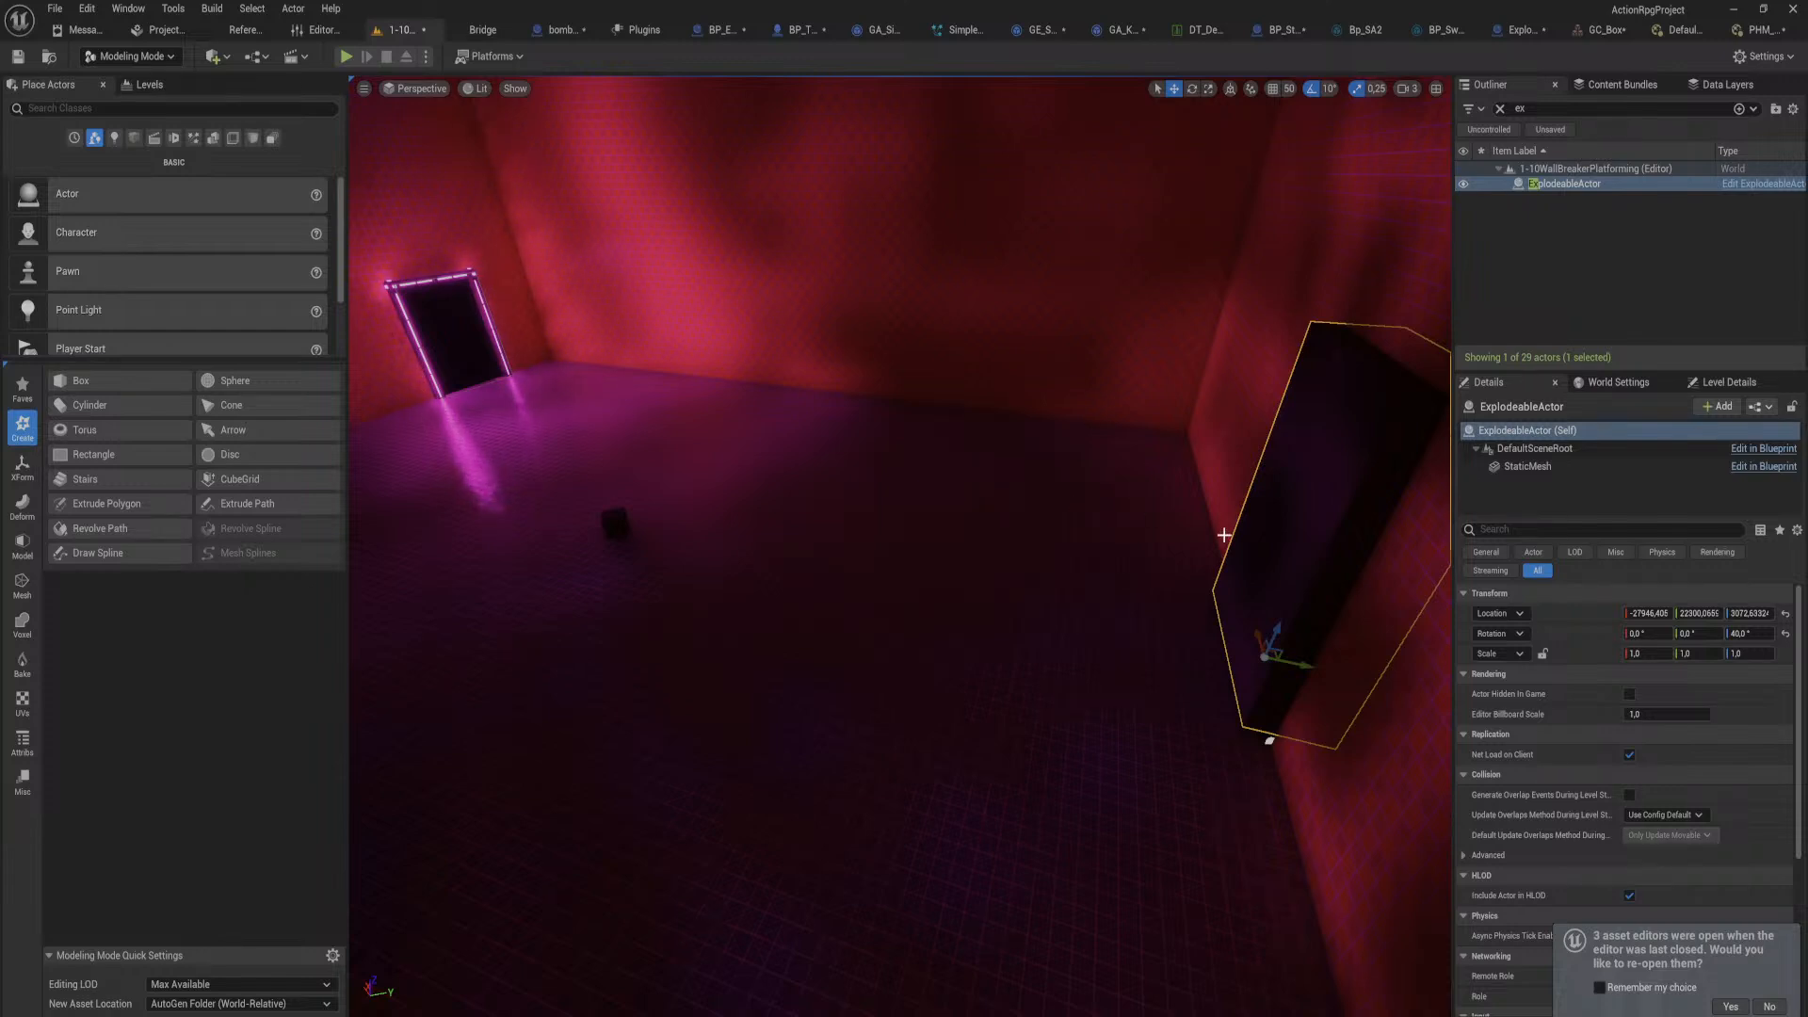
Step: Inspect the Sphere Overlap Actors and Explode Radius nodes in the BP_ExplosiveProjectile event graph
click(563, 29)
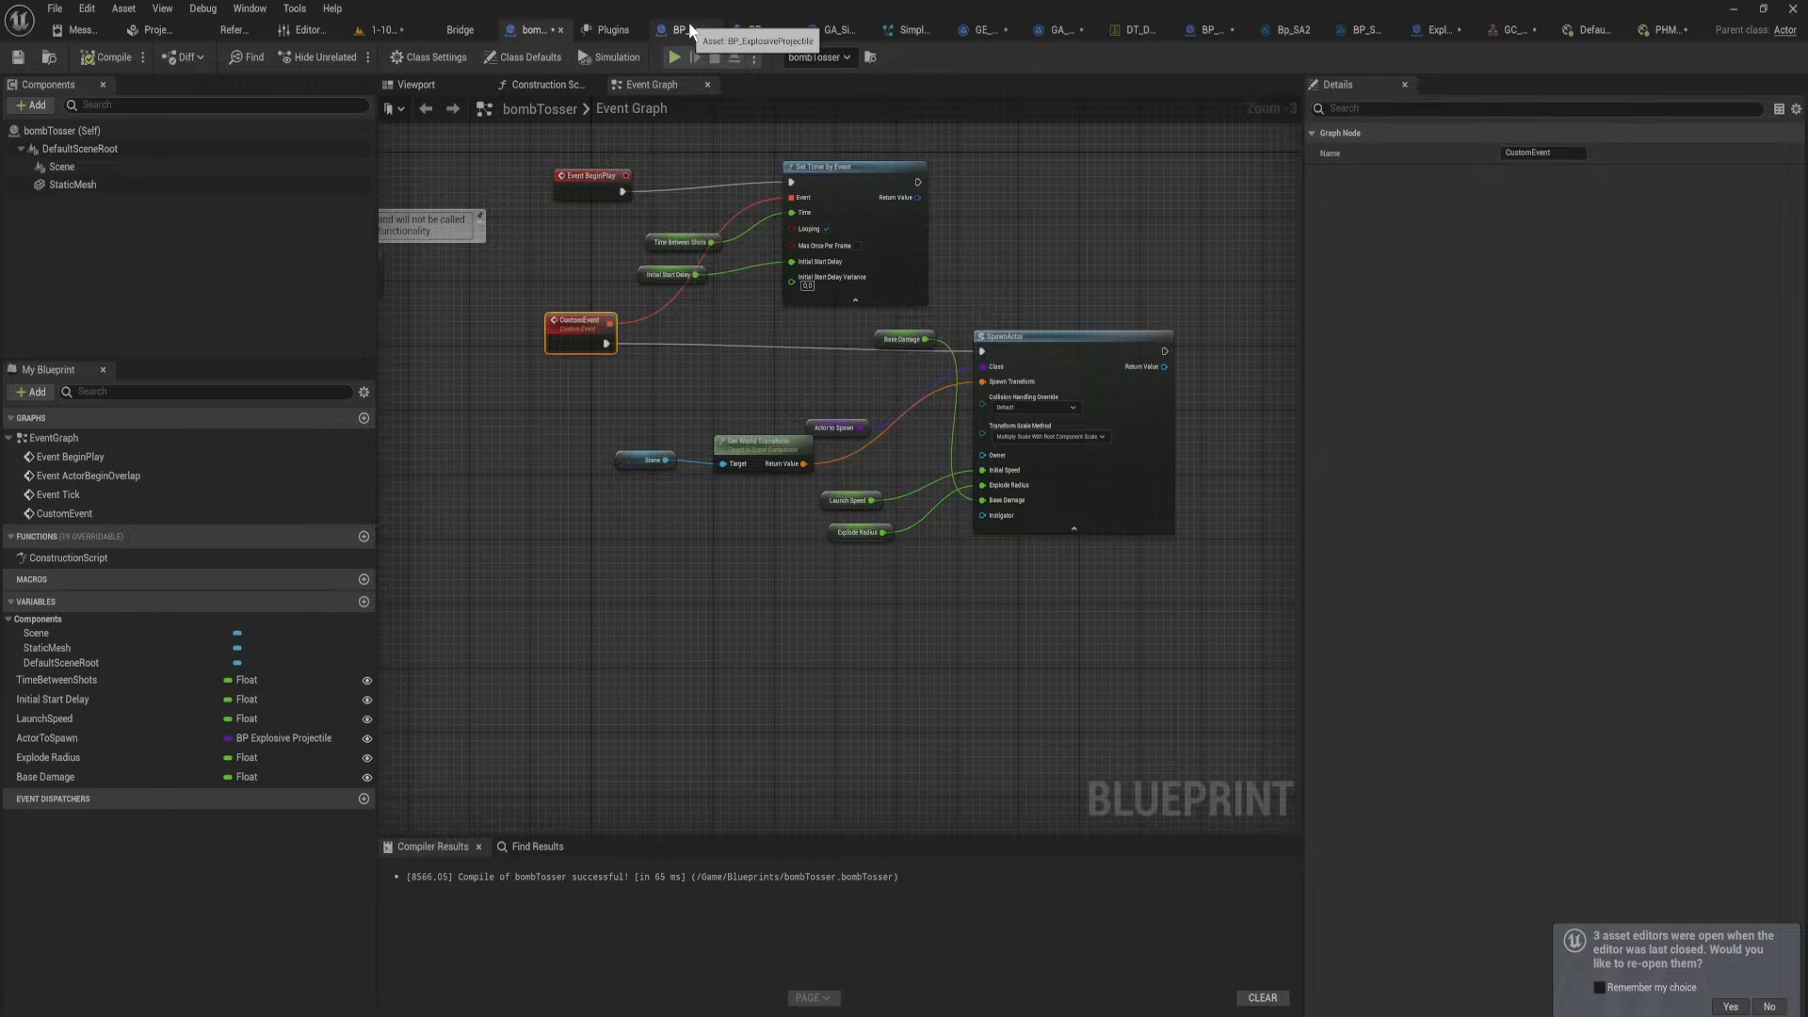
click(684, 29)
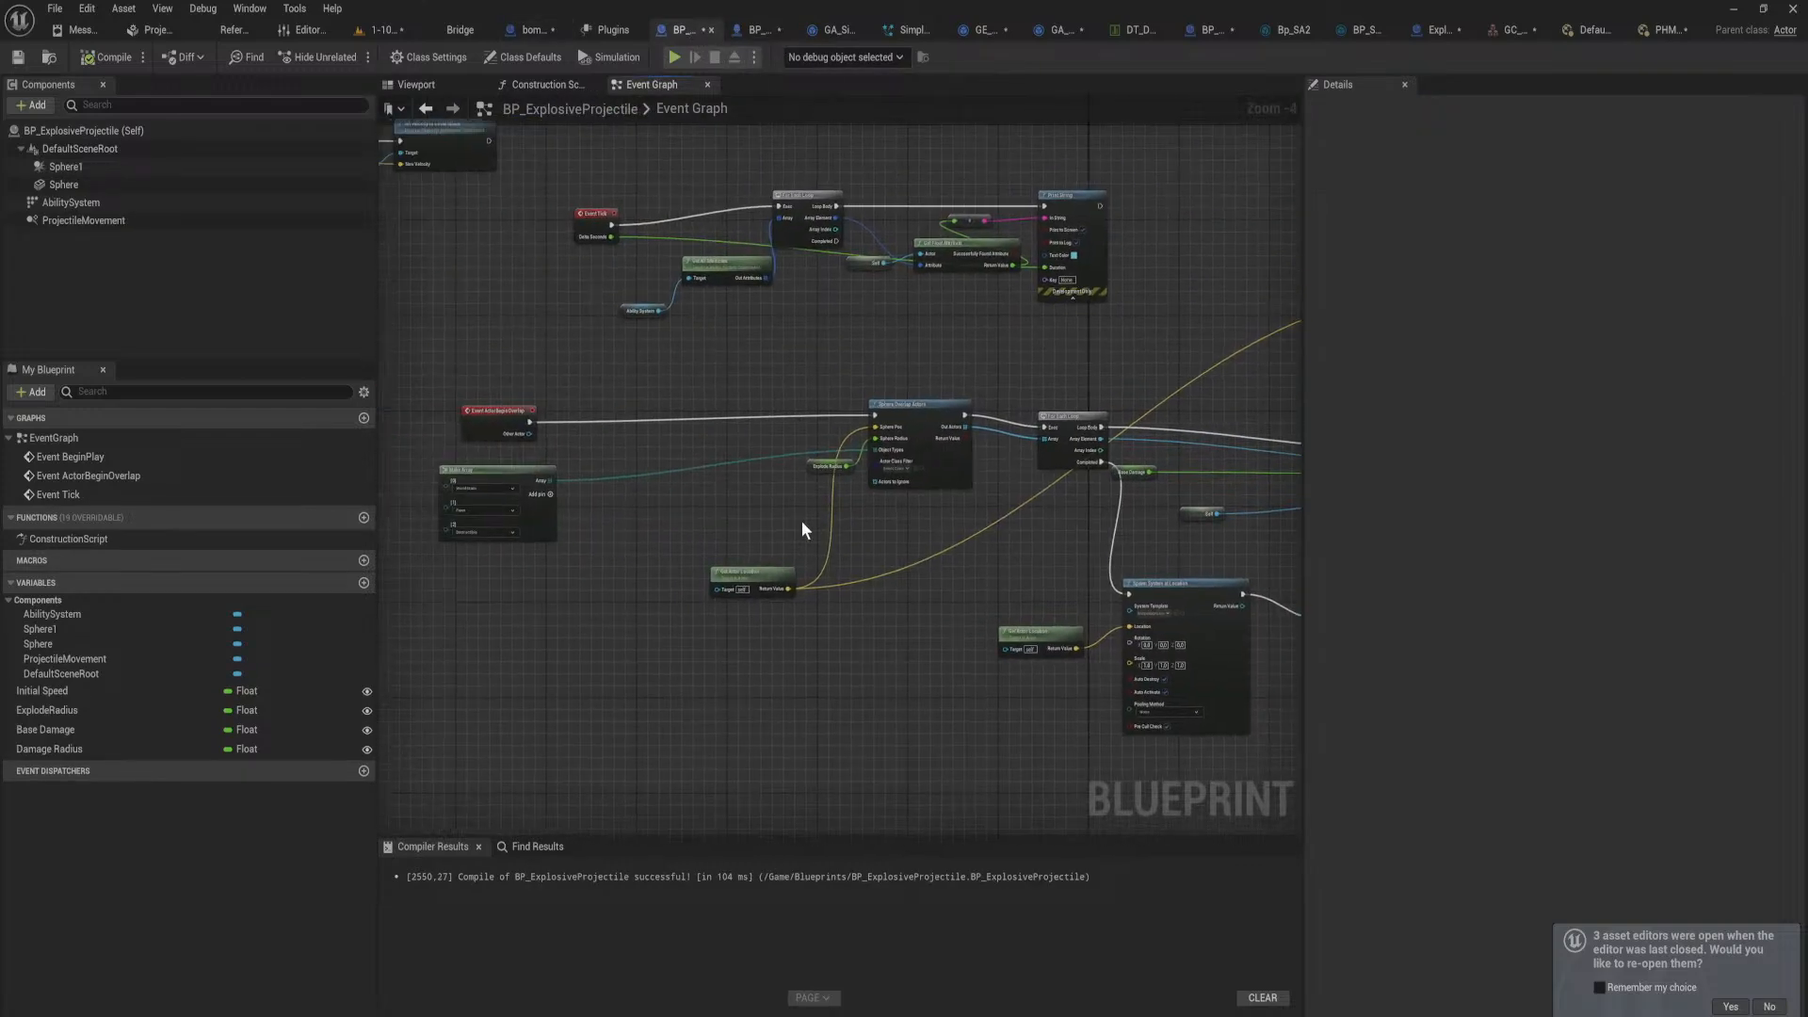
scroll(740, 522, up, 3)
right_drag(610, 518, 590, 565)
drag(774, 540, 951, 396)
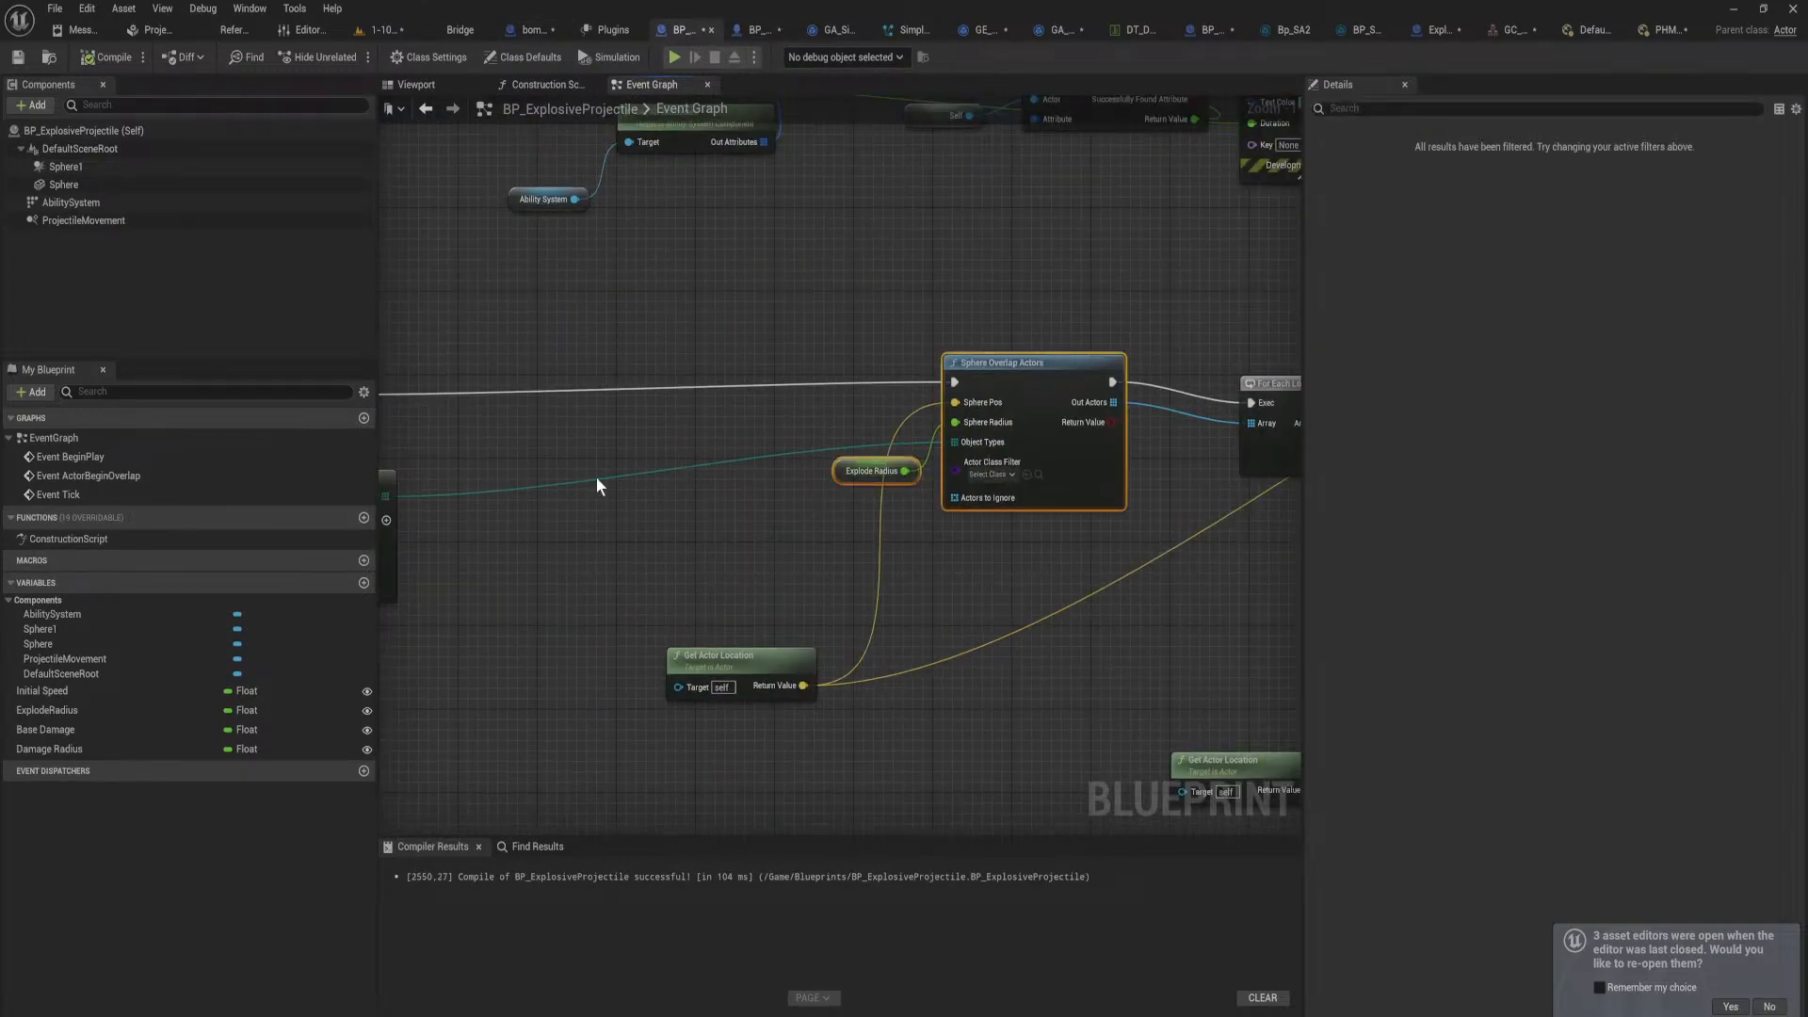
Step: Remove the Destructible element from the Make Array node that feeds the object types of Sphere Overlap Actors
right_drag(596, 476, 887, 404)
scroll(732, 587, up, 1)
right_drag(748, 530, 1045, 588)
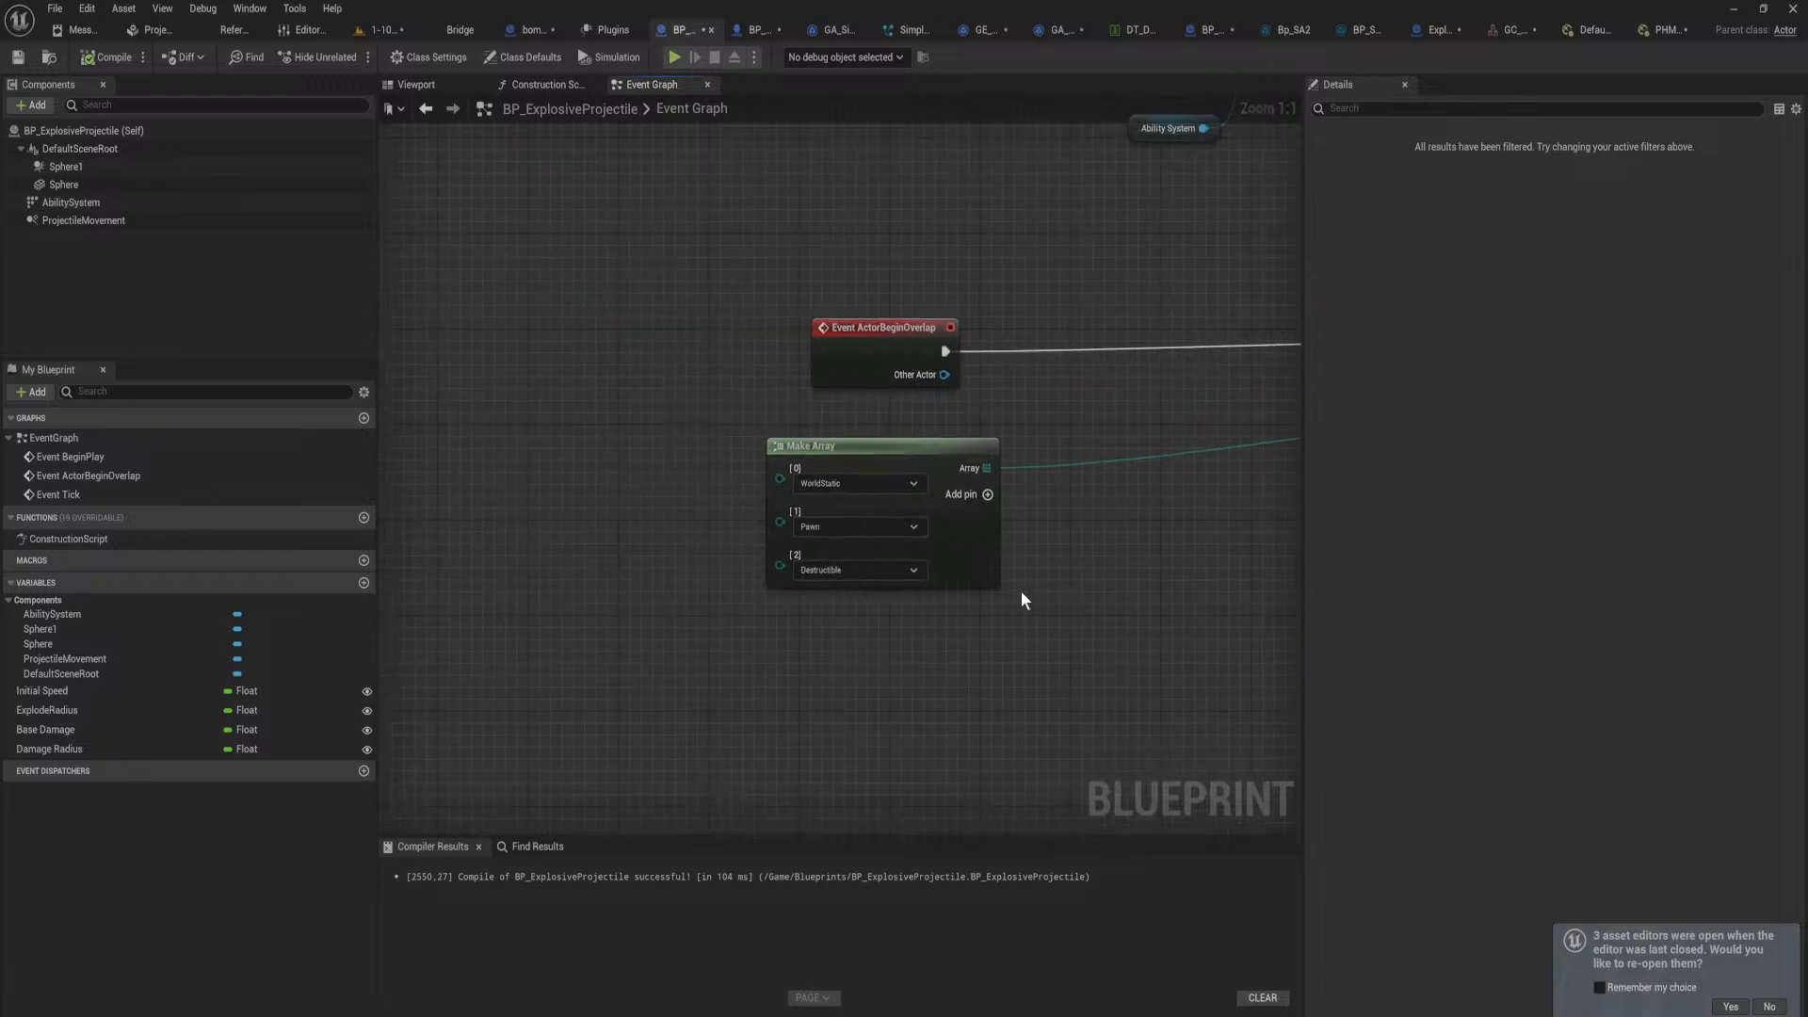
scroll(1054, 590, up, 4)
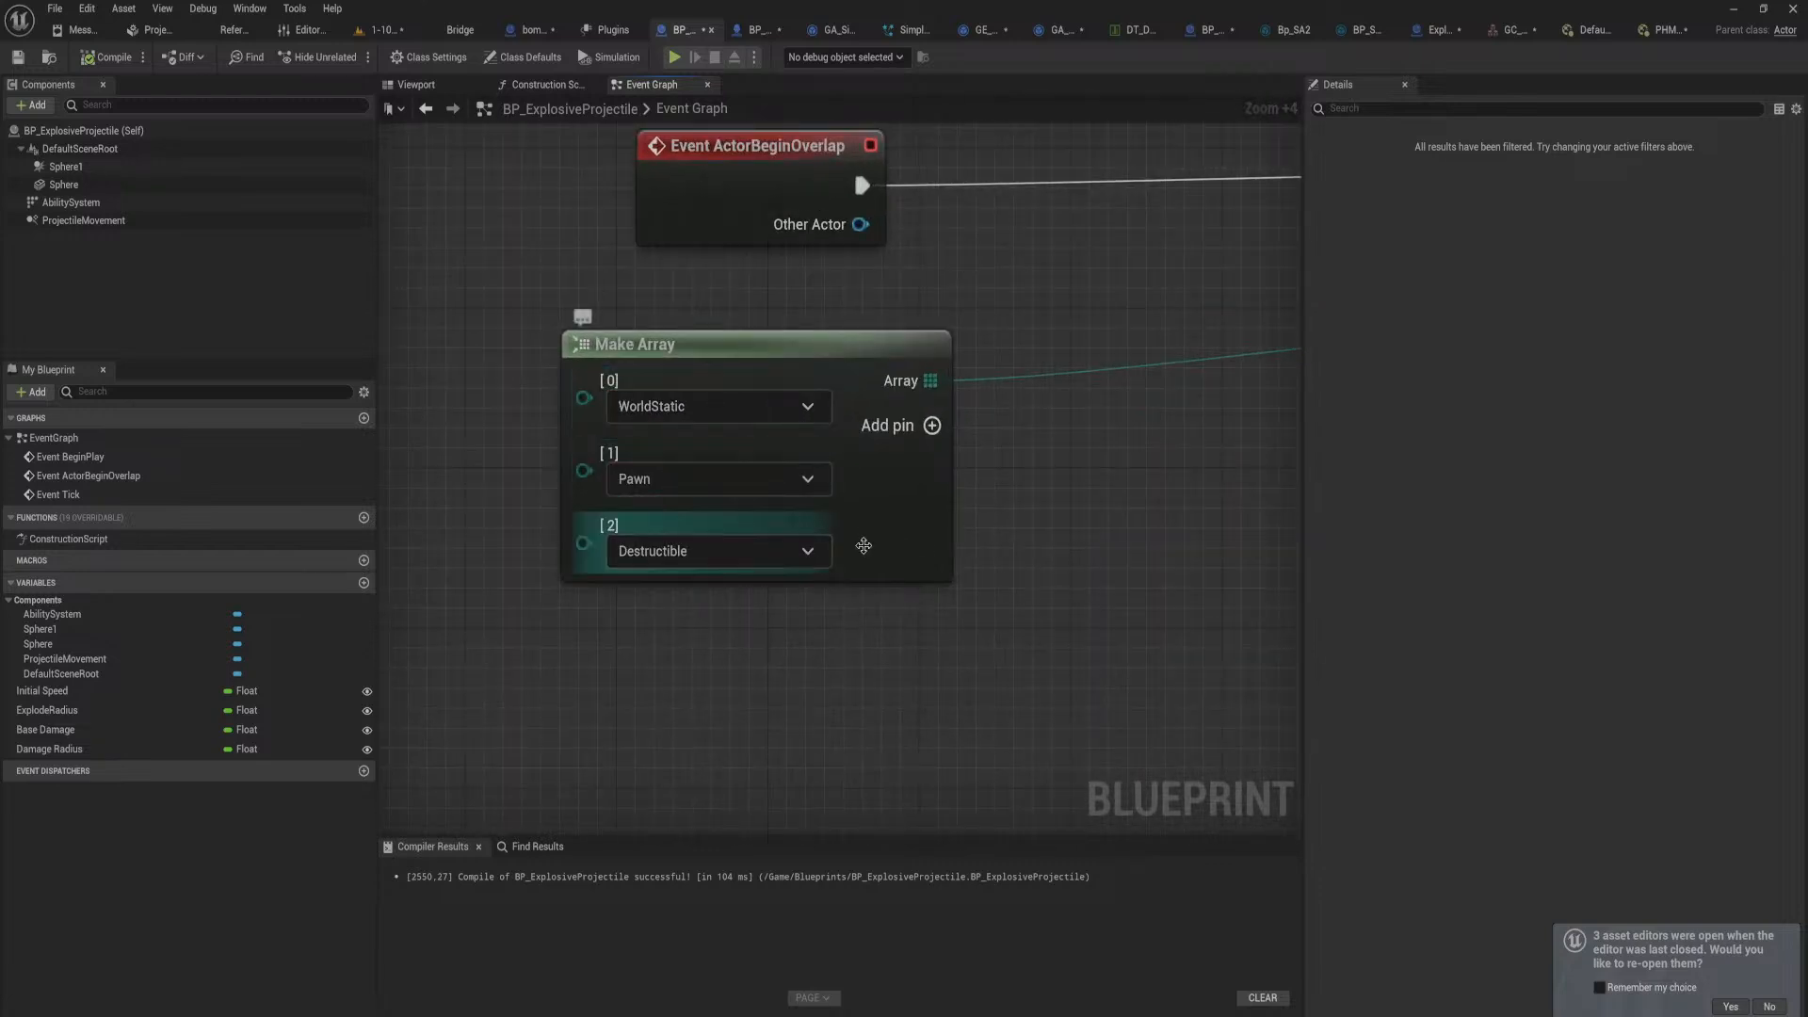
right_click(581, 541)
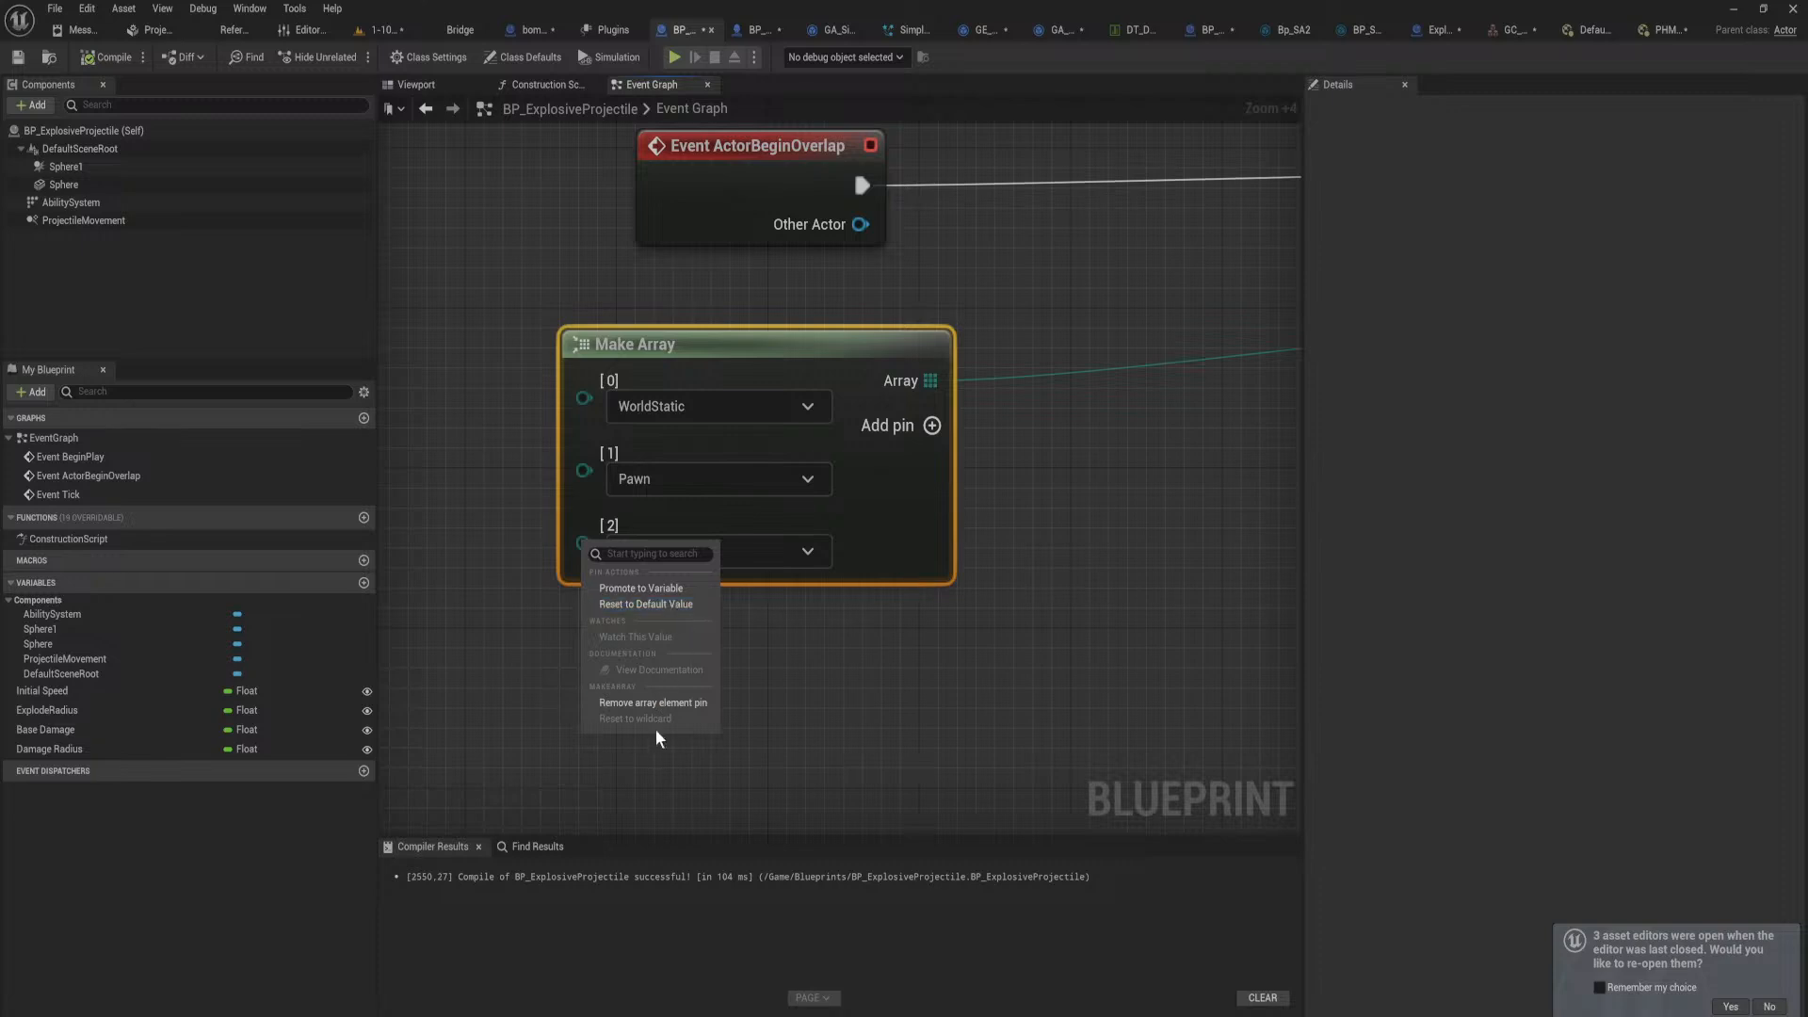
click(659, 703)
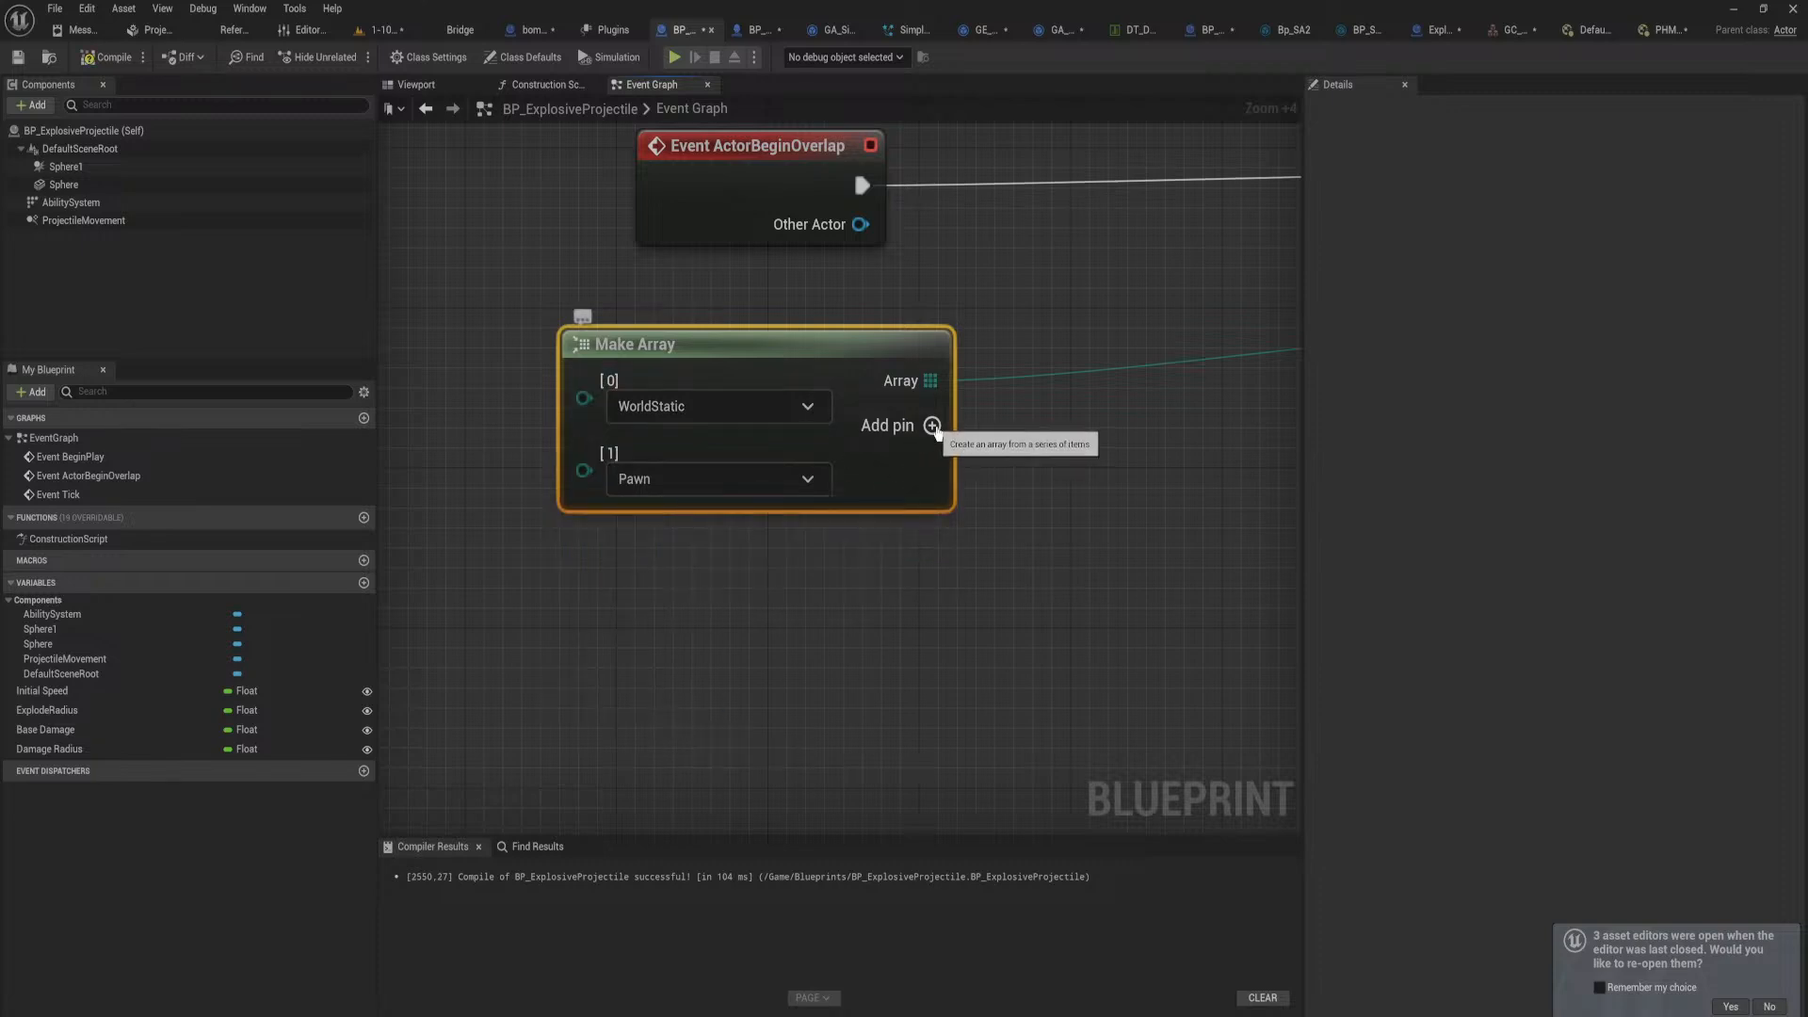
click(931, 425)
click(665, 554)
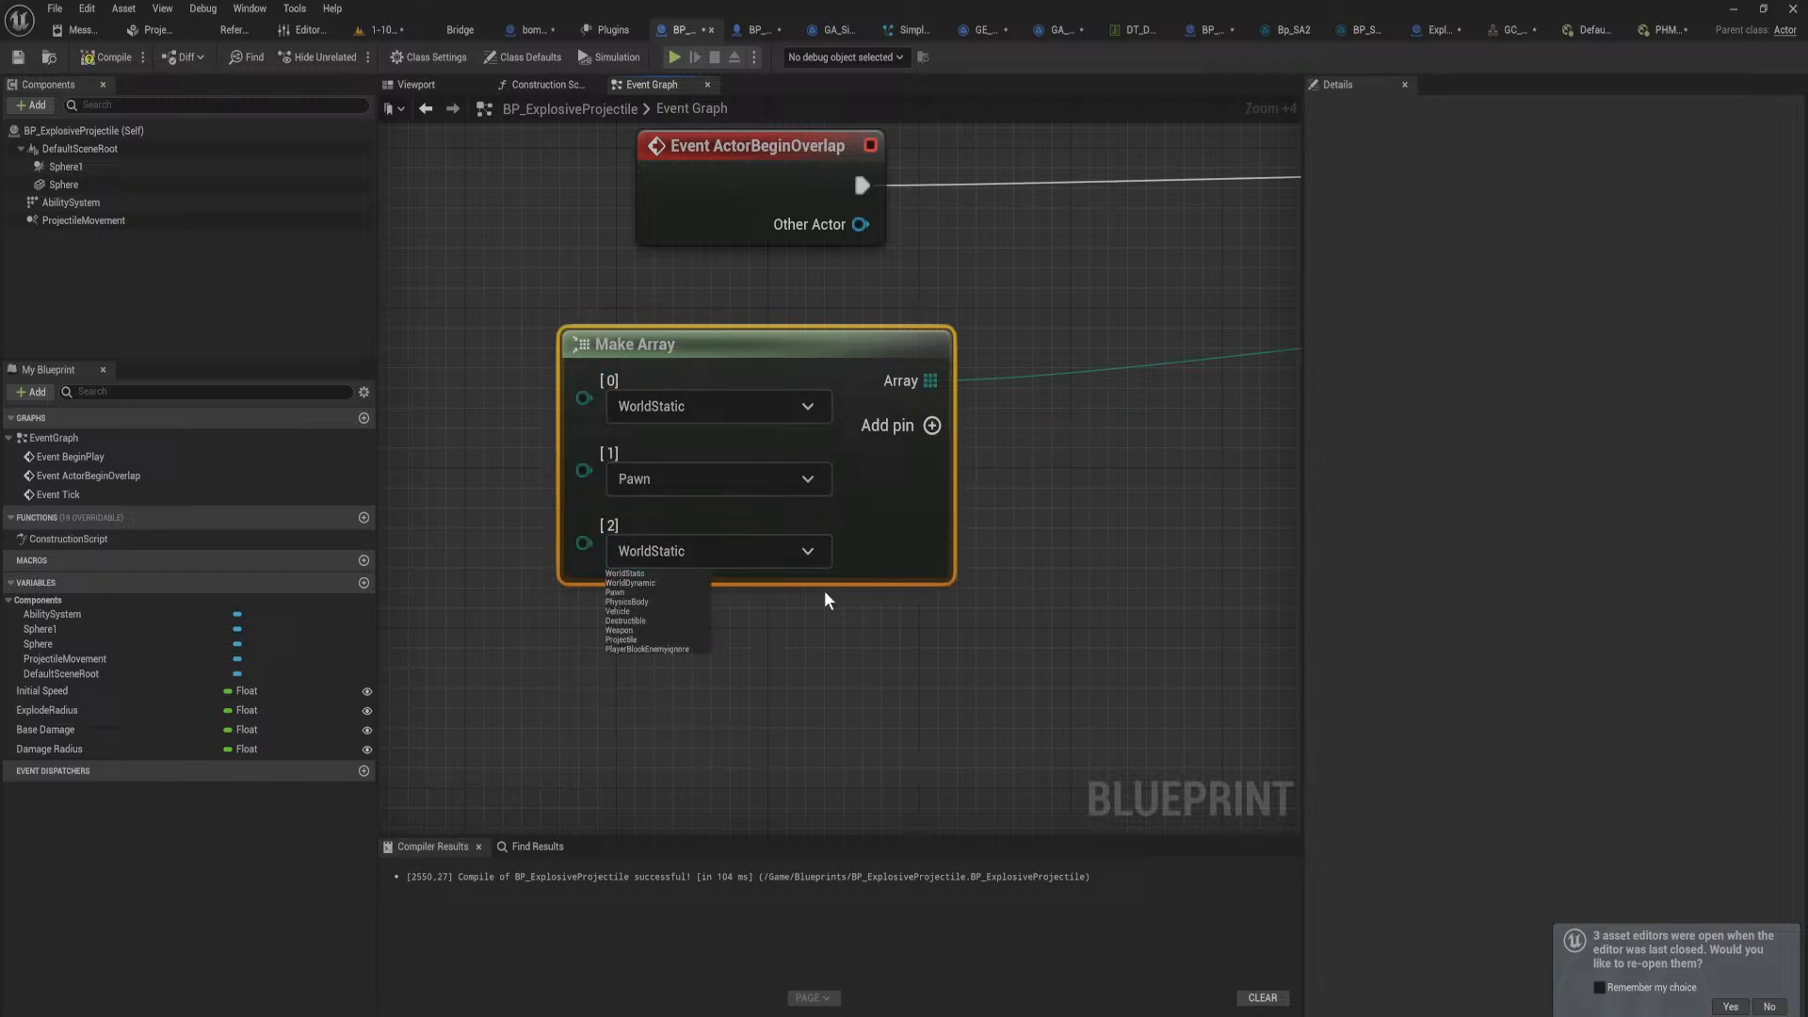
click(660, 583)
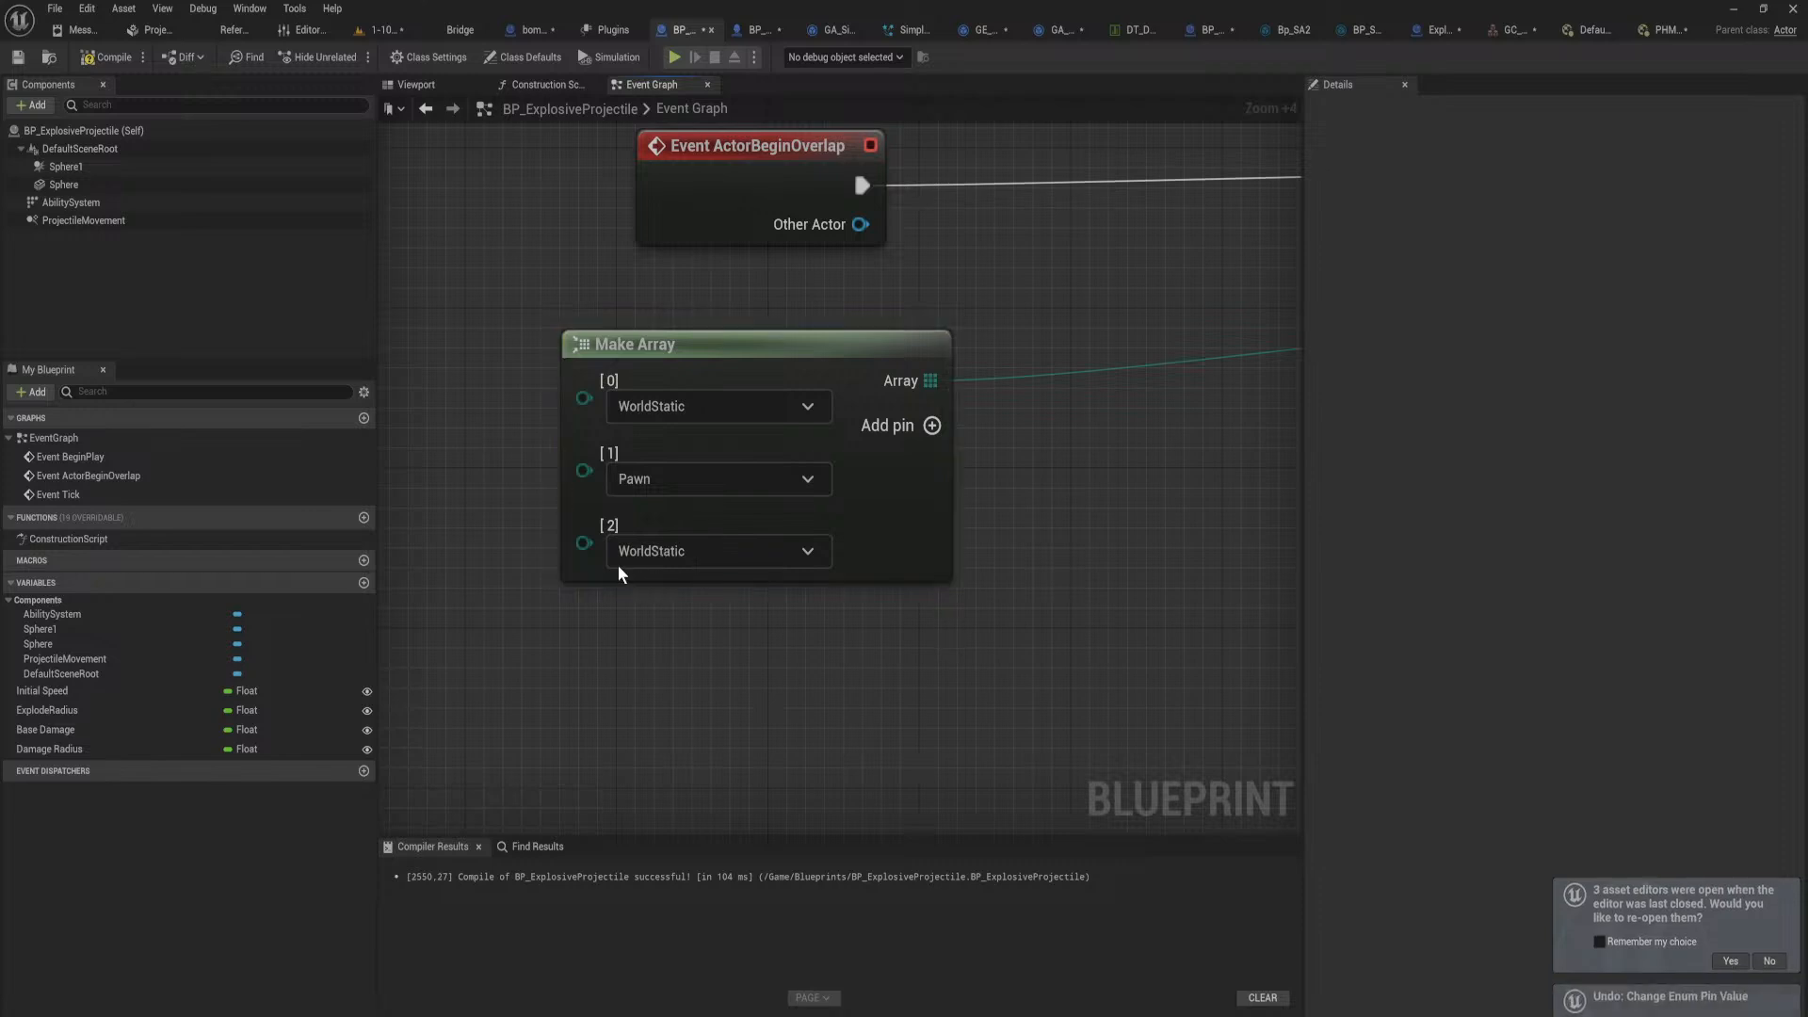
right_click(586, 544)
click(680, 704)
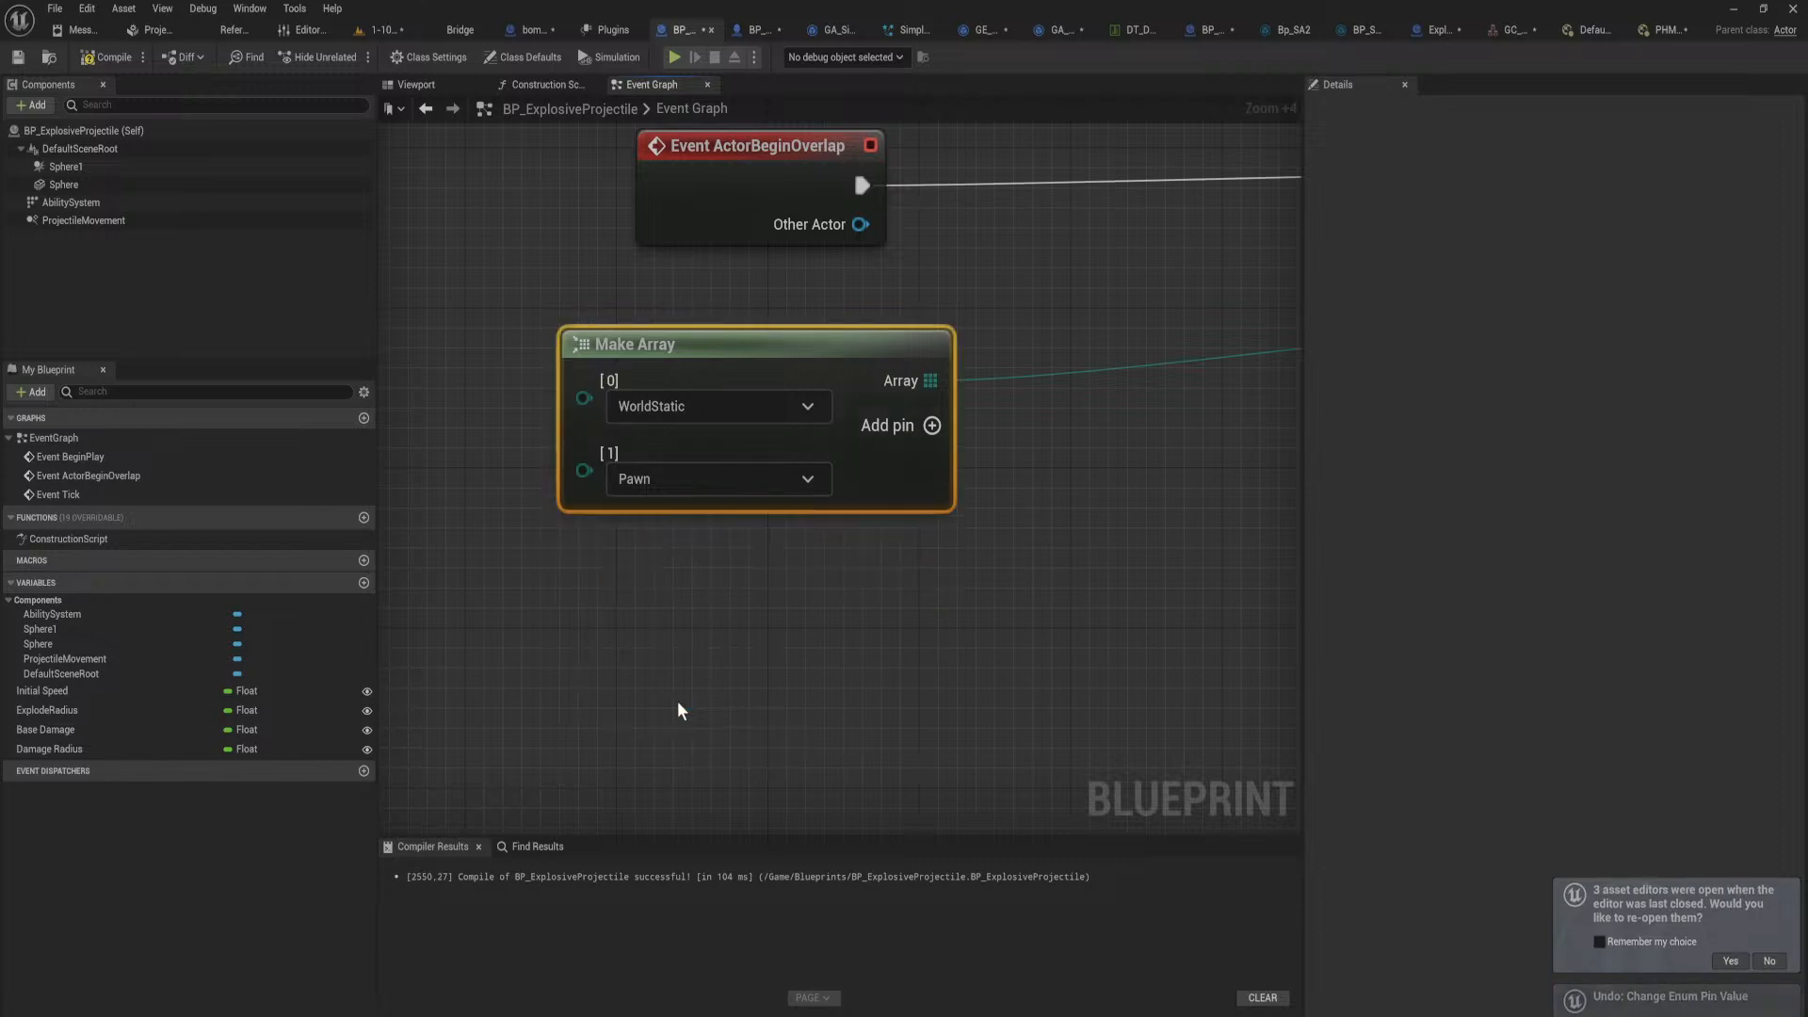
Step: Move Make Array and Explode Radius closer to Sphere Overlap Actors, with Explode Radius above the array, and raise Destroy Actor beside Spawn System at Location
right_drag(880, 365, 639, 522)
scroll(1164, 460, down, 3)
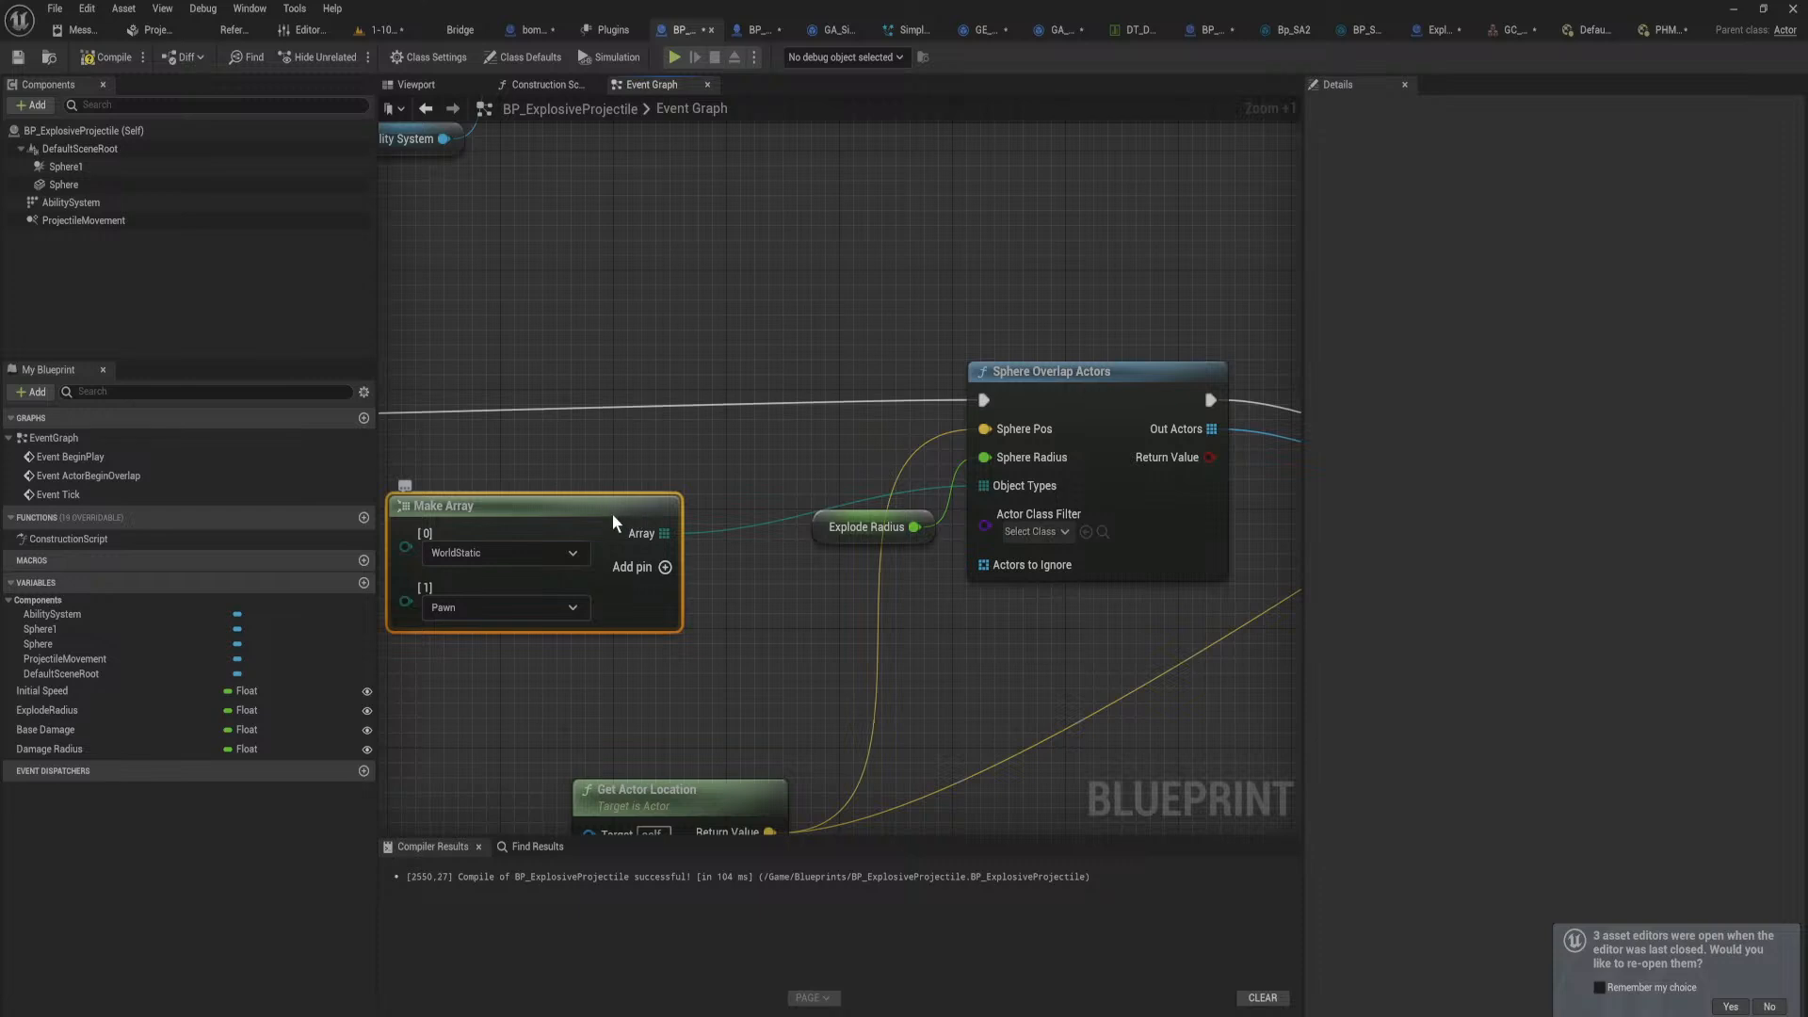
drag(613, 521, 712, 476)
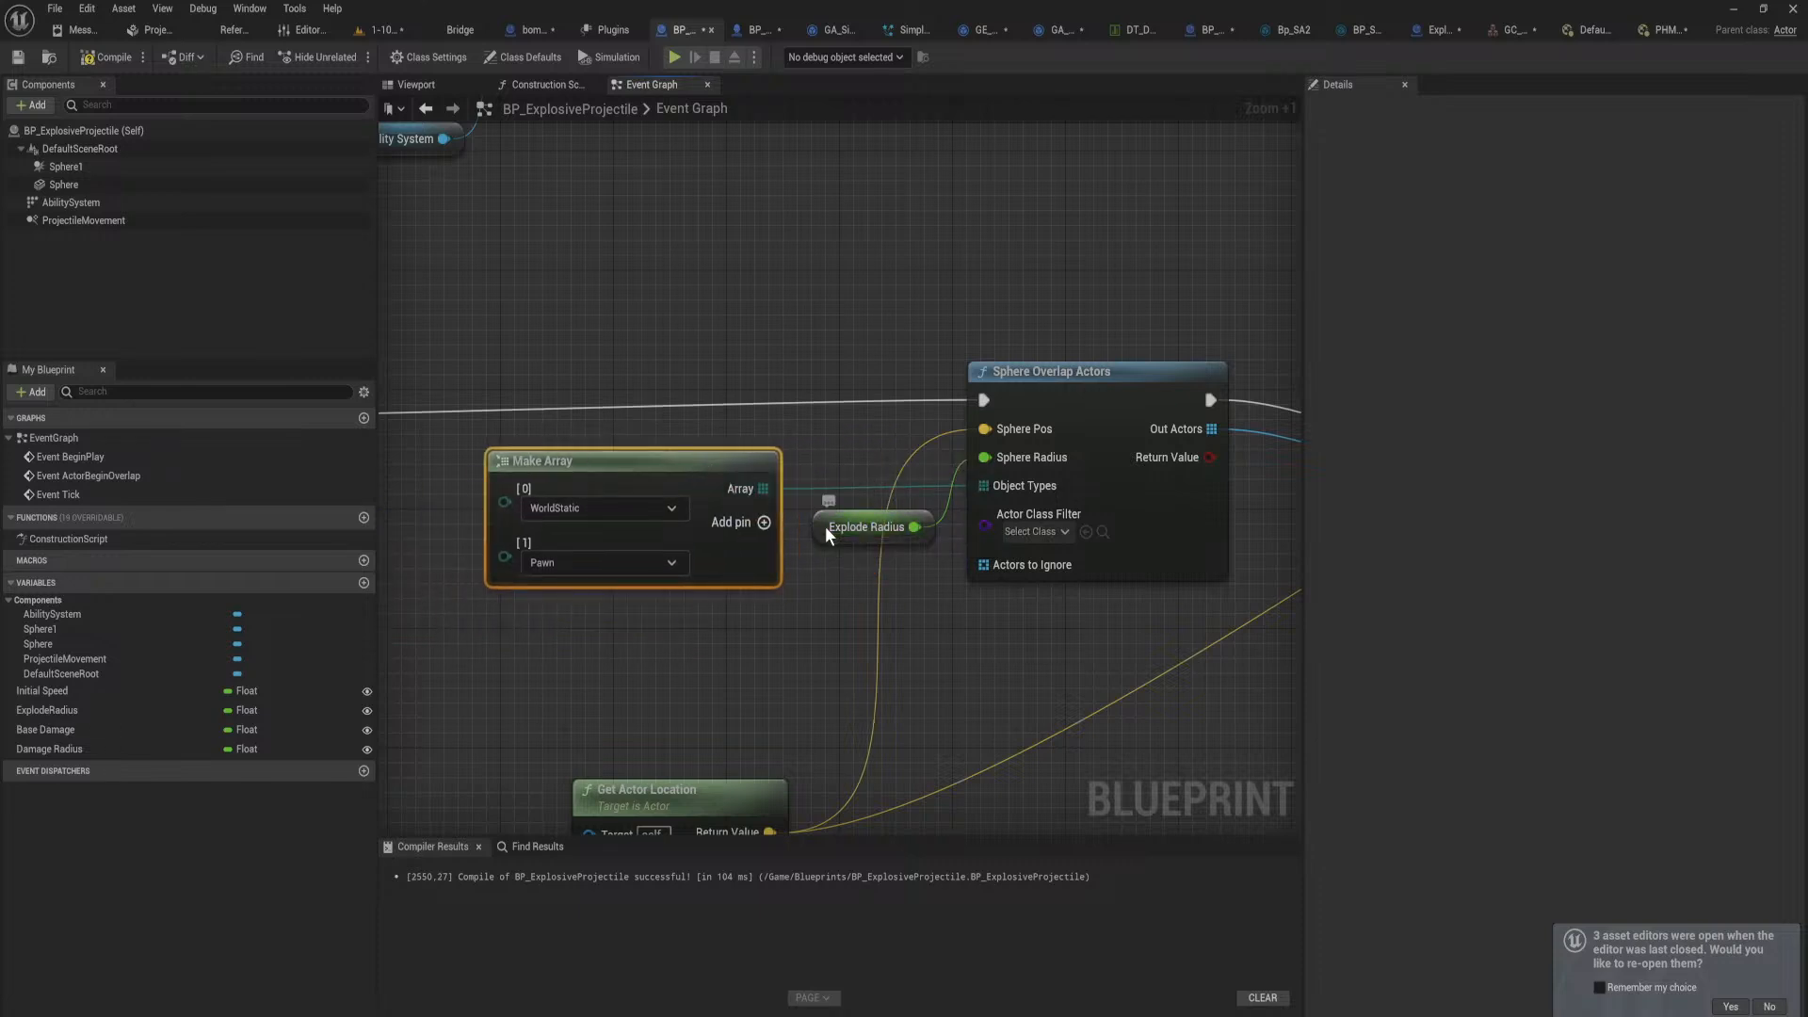
drag(829, 535, 744, 499)
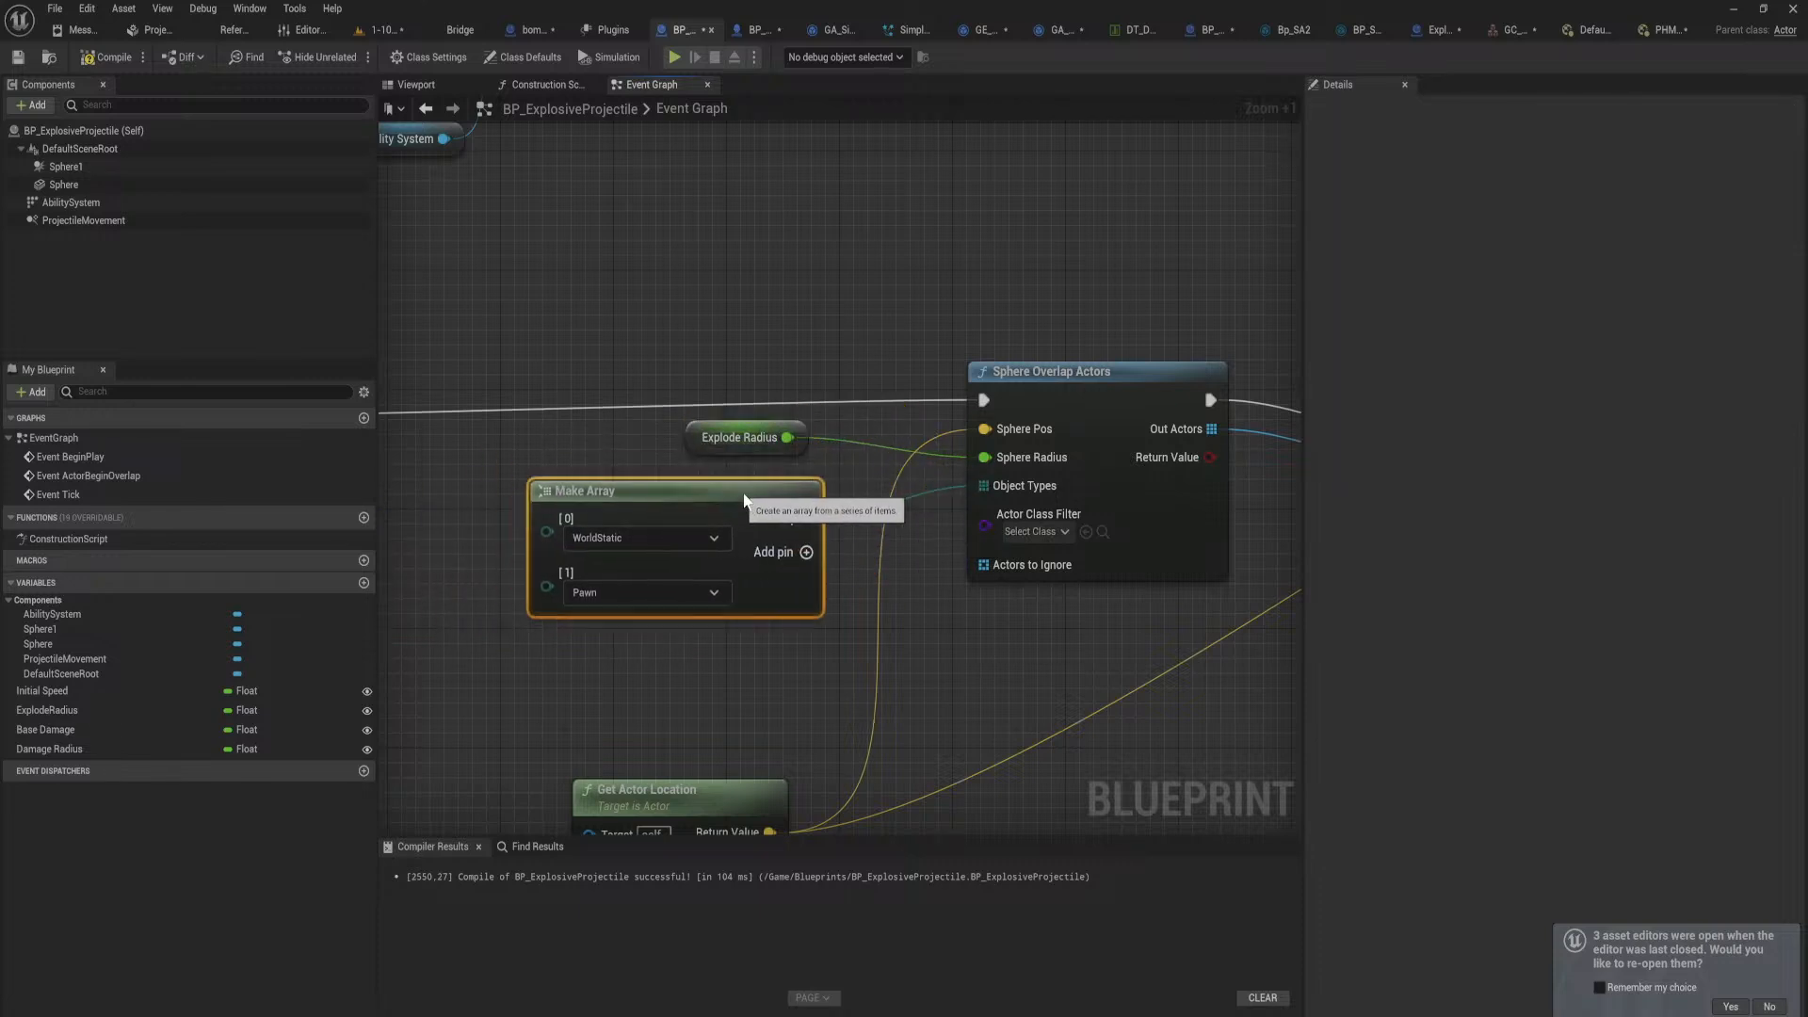
scroll(916, 593, down, 2)
right_drag(963, 689, 194, 407)
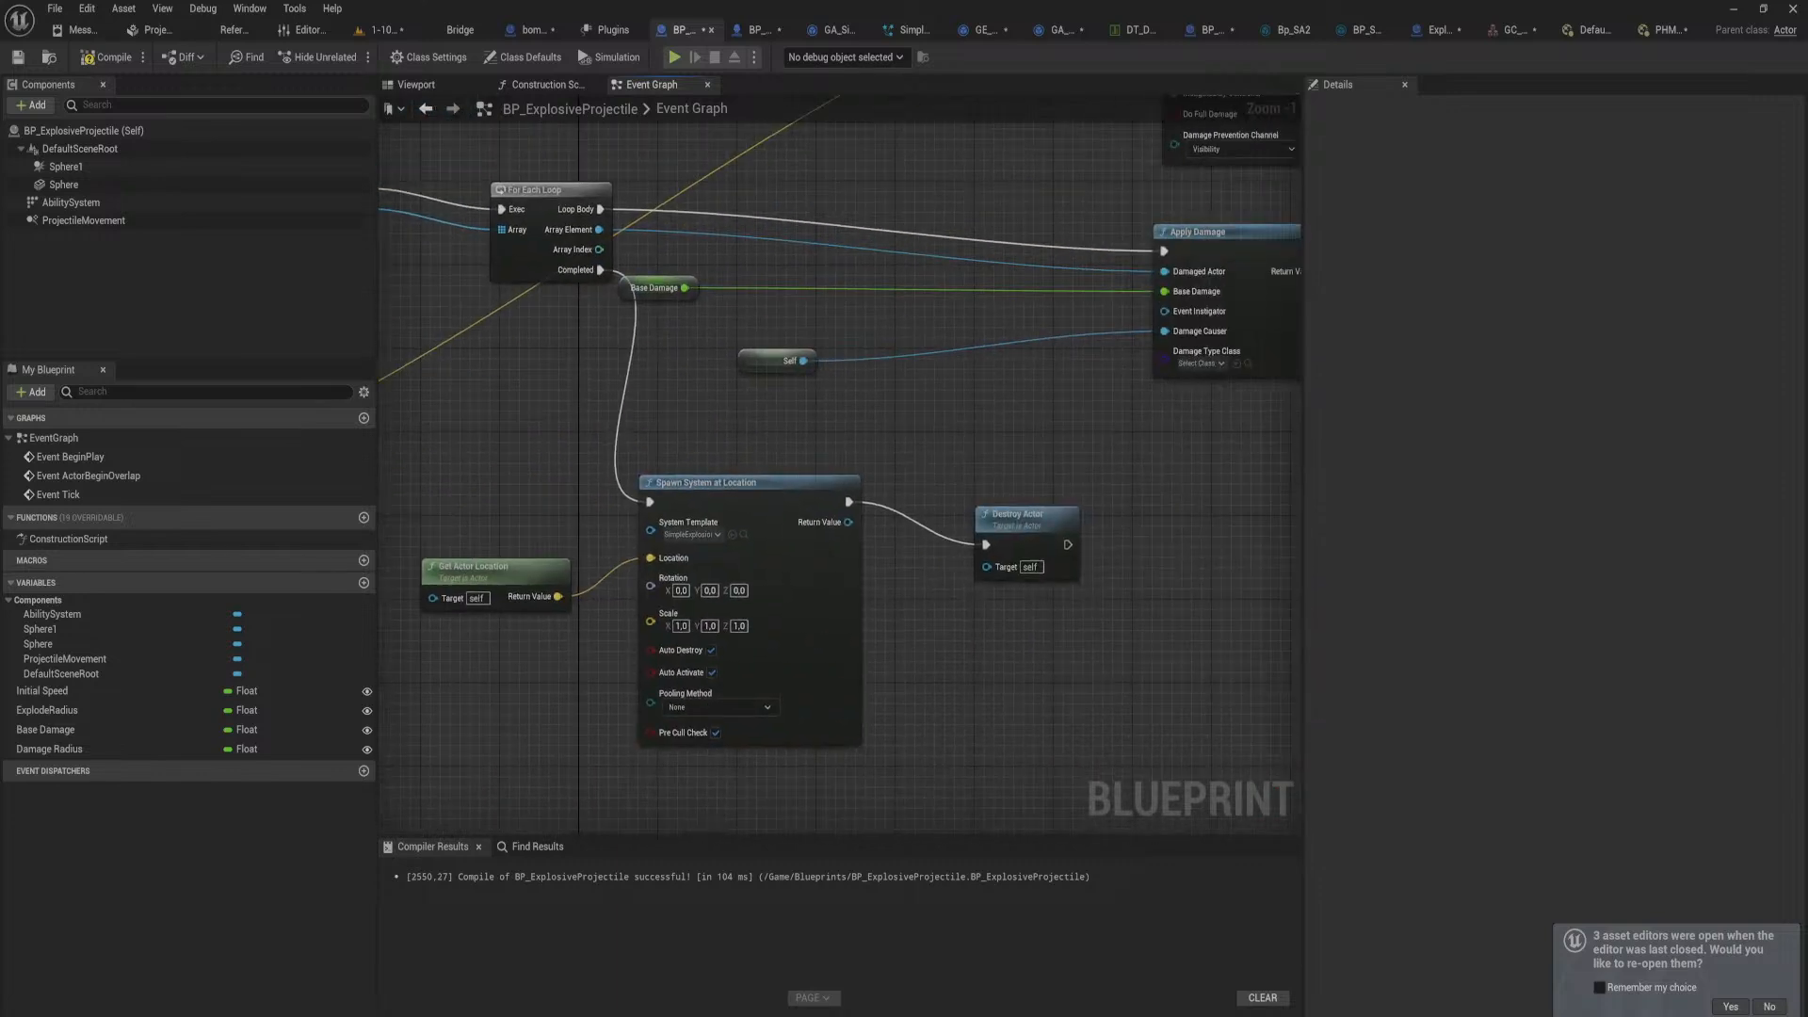
right_drag(1097, 575, 1021, 561)
drag(941, 518, 948, 490)
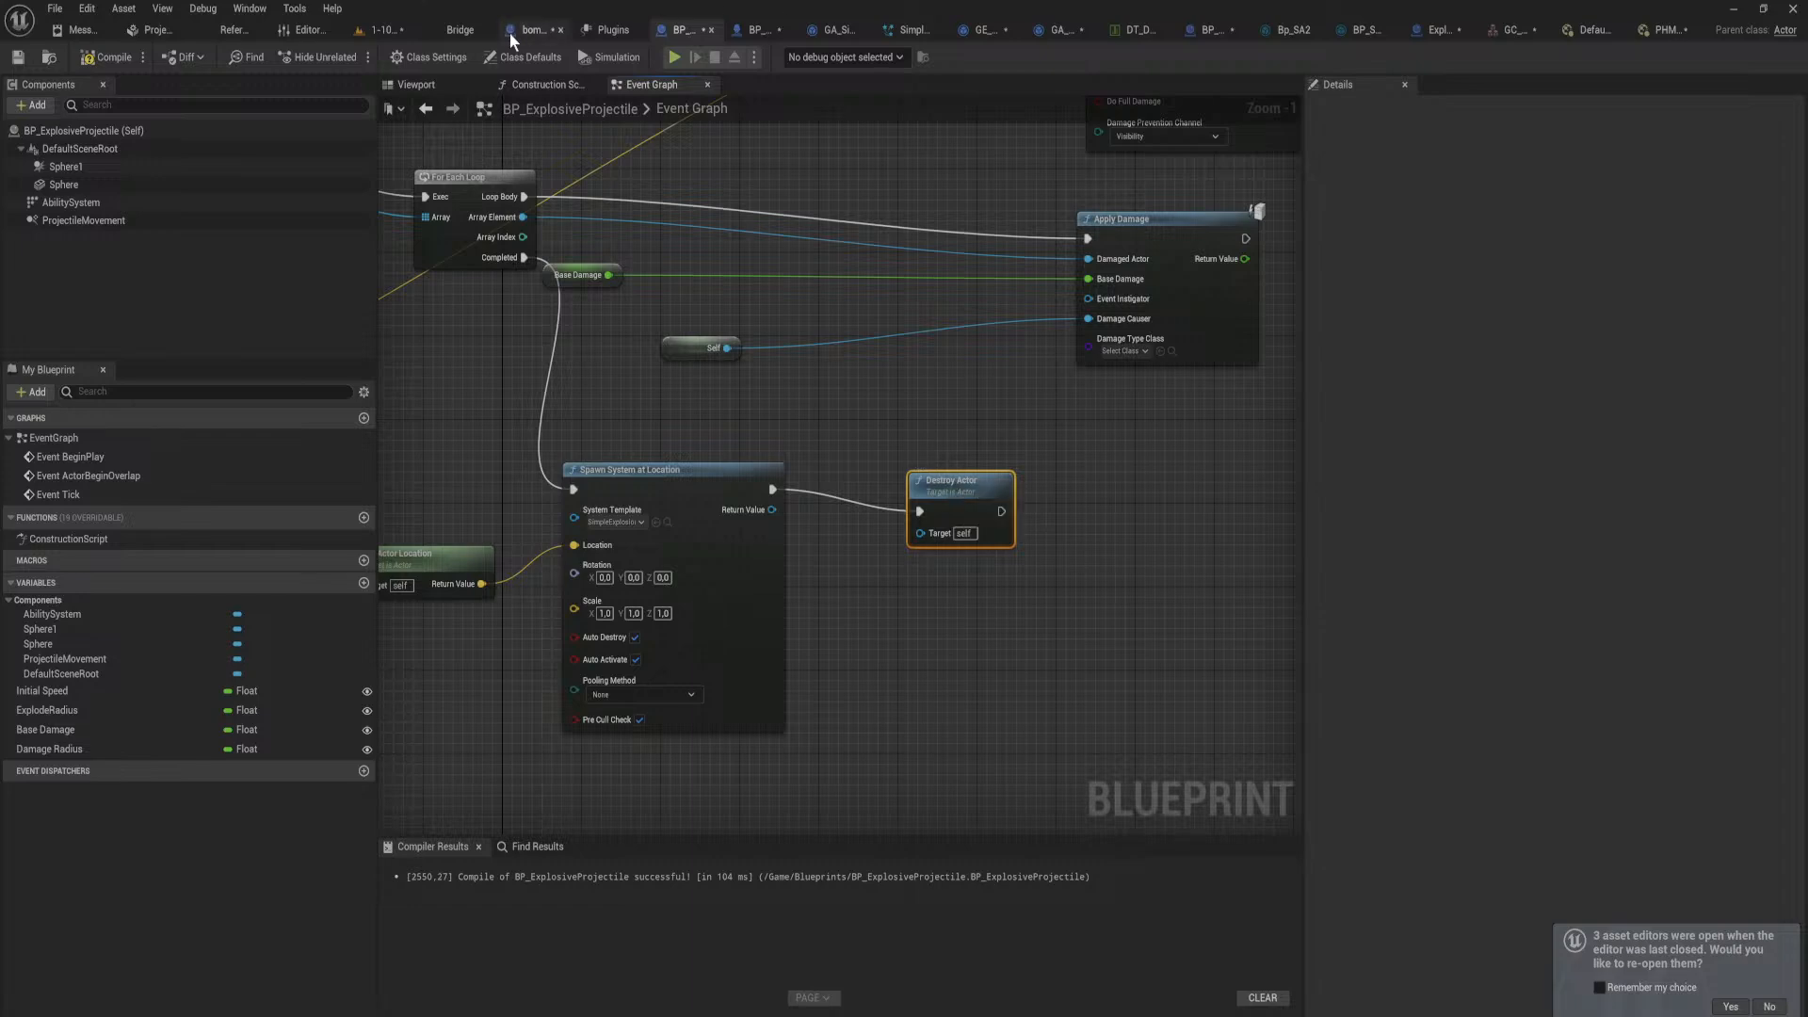
Step: Open the level blueprint of 1-10WallBreakerPlatforming and follow its event-flag check toward the Branch node
click(383, 29)
click(209, 58)
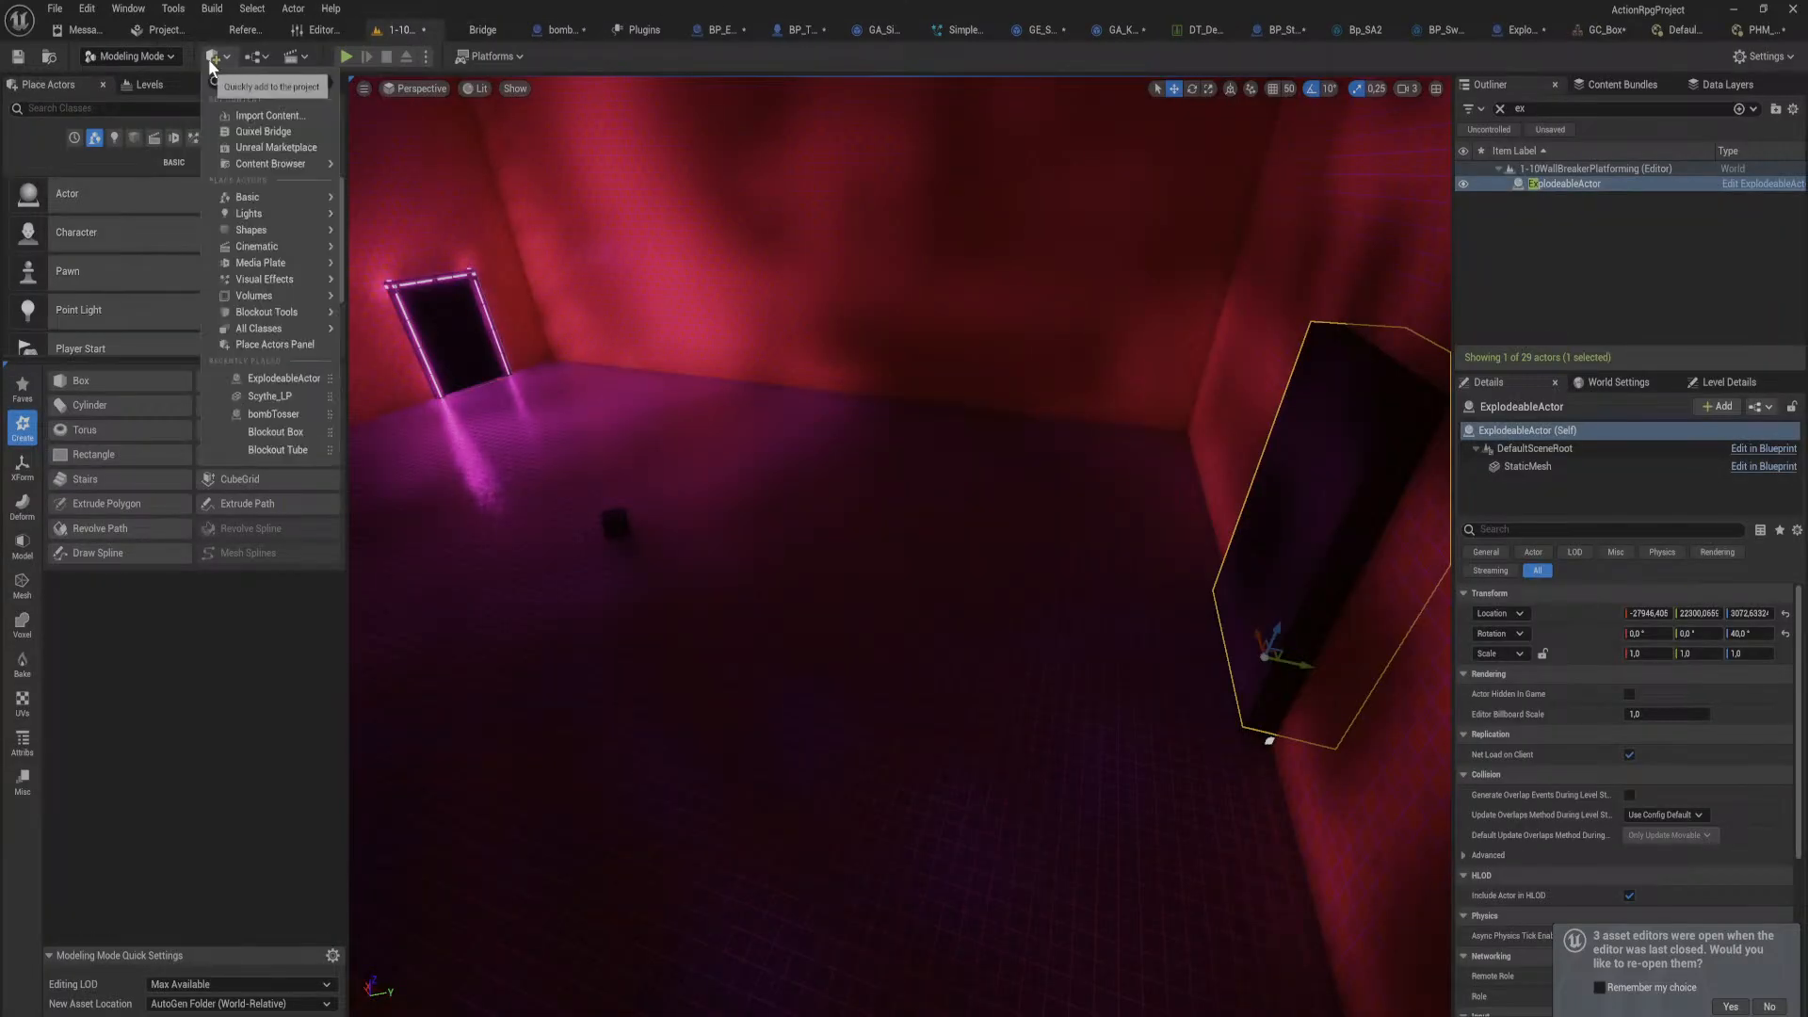
click(259, 58)
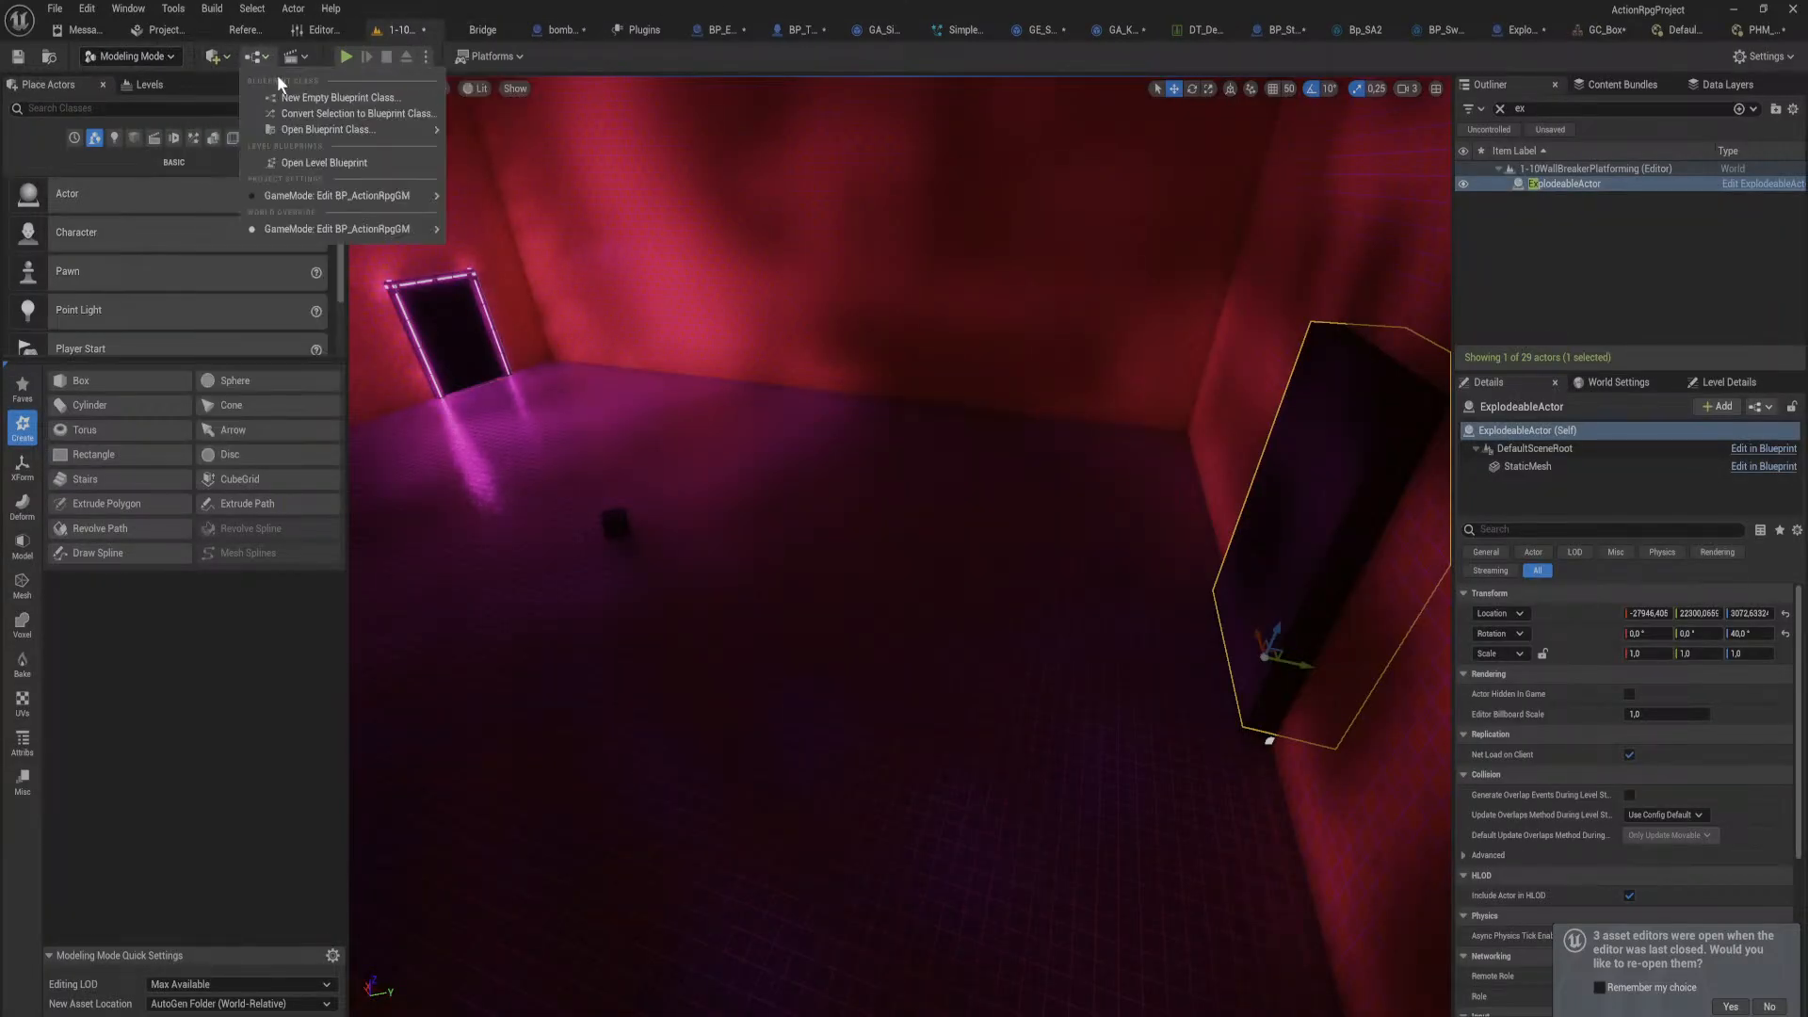
click(364, 161)
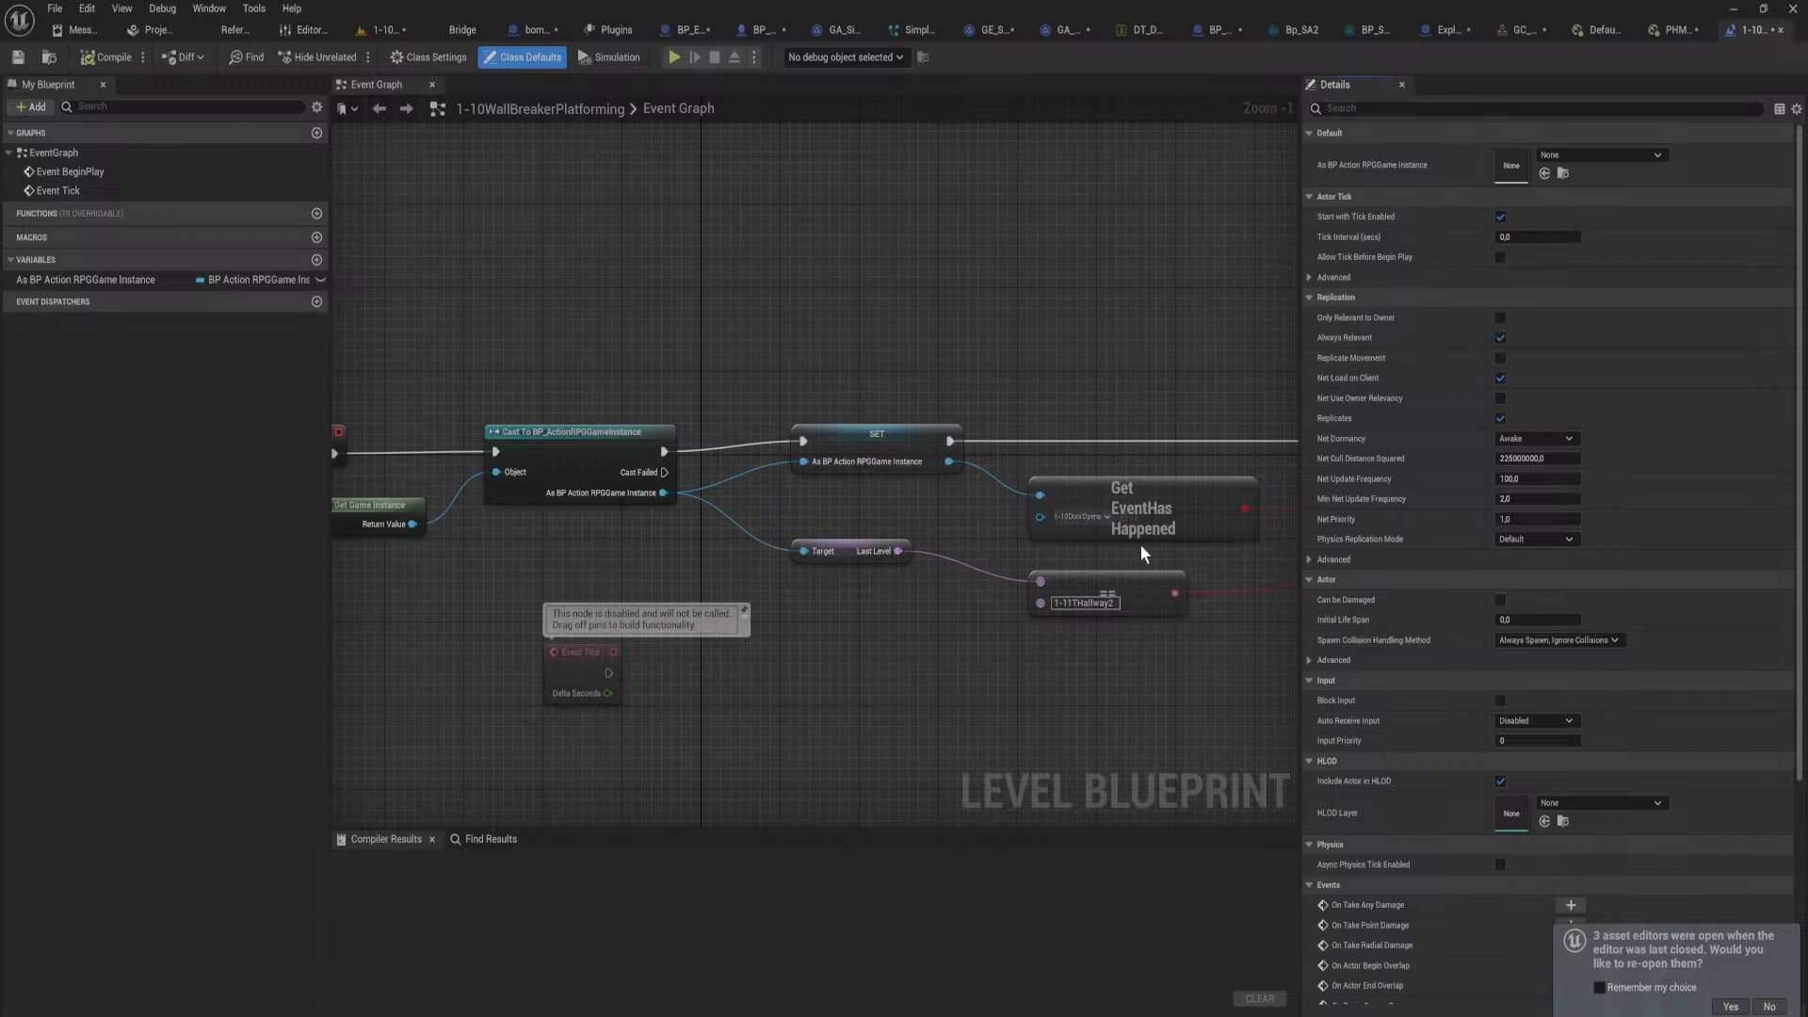
right_drag(1141, 548, 486, 492)
Step: Add a reference to the level's ExplodeableActor with a Destroy Actor node run from the Branch's True output, and compile the level blueprint
click(381, 30)
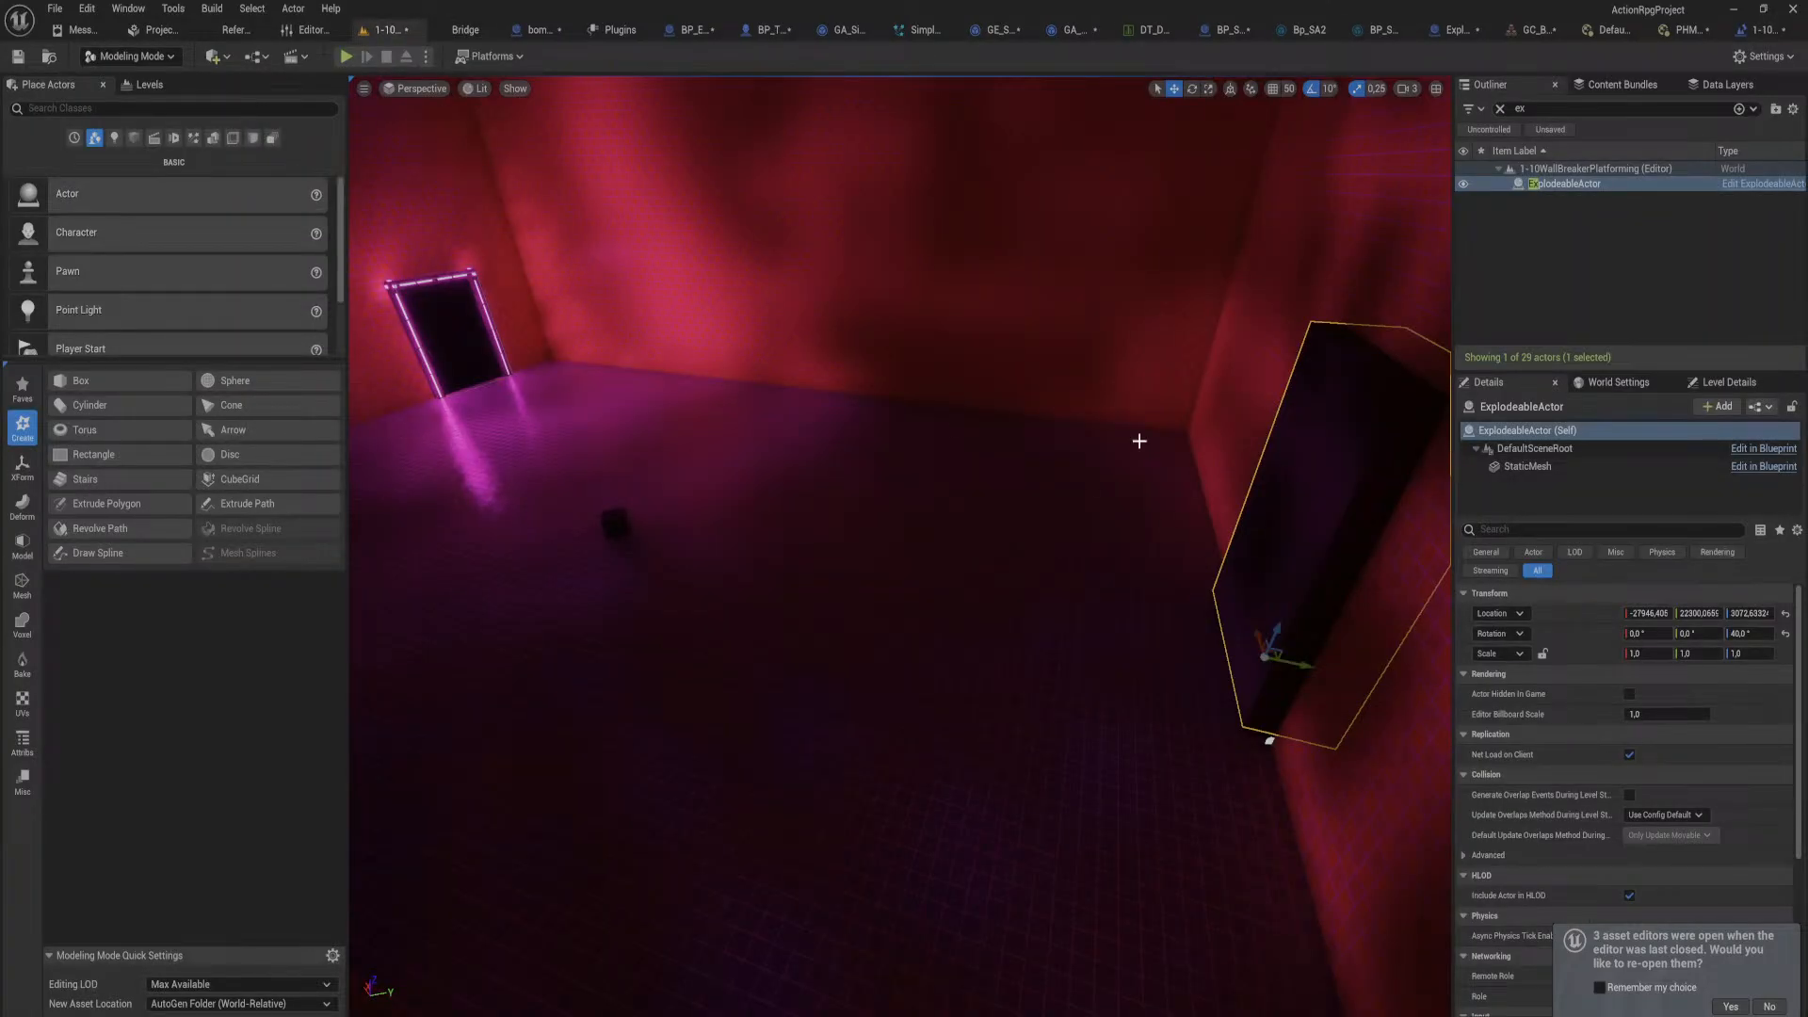
click(537, 30)
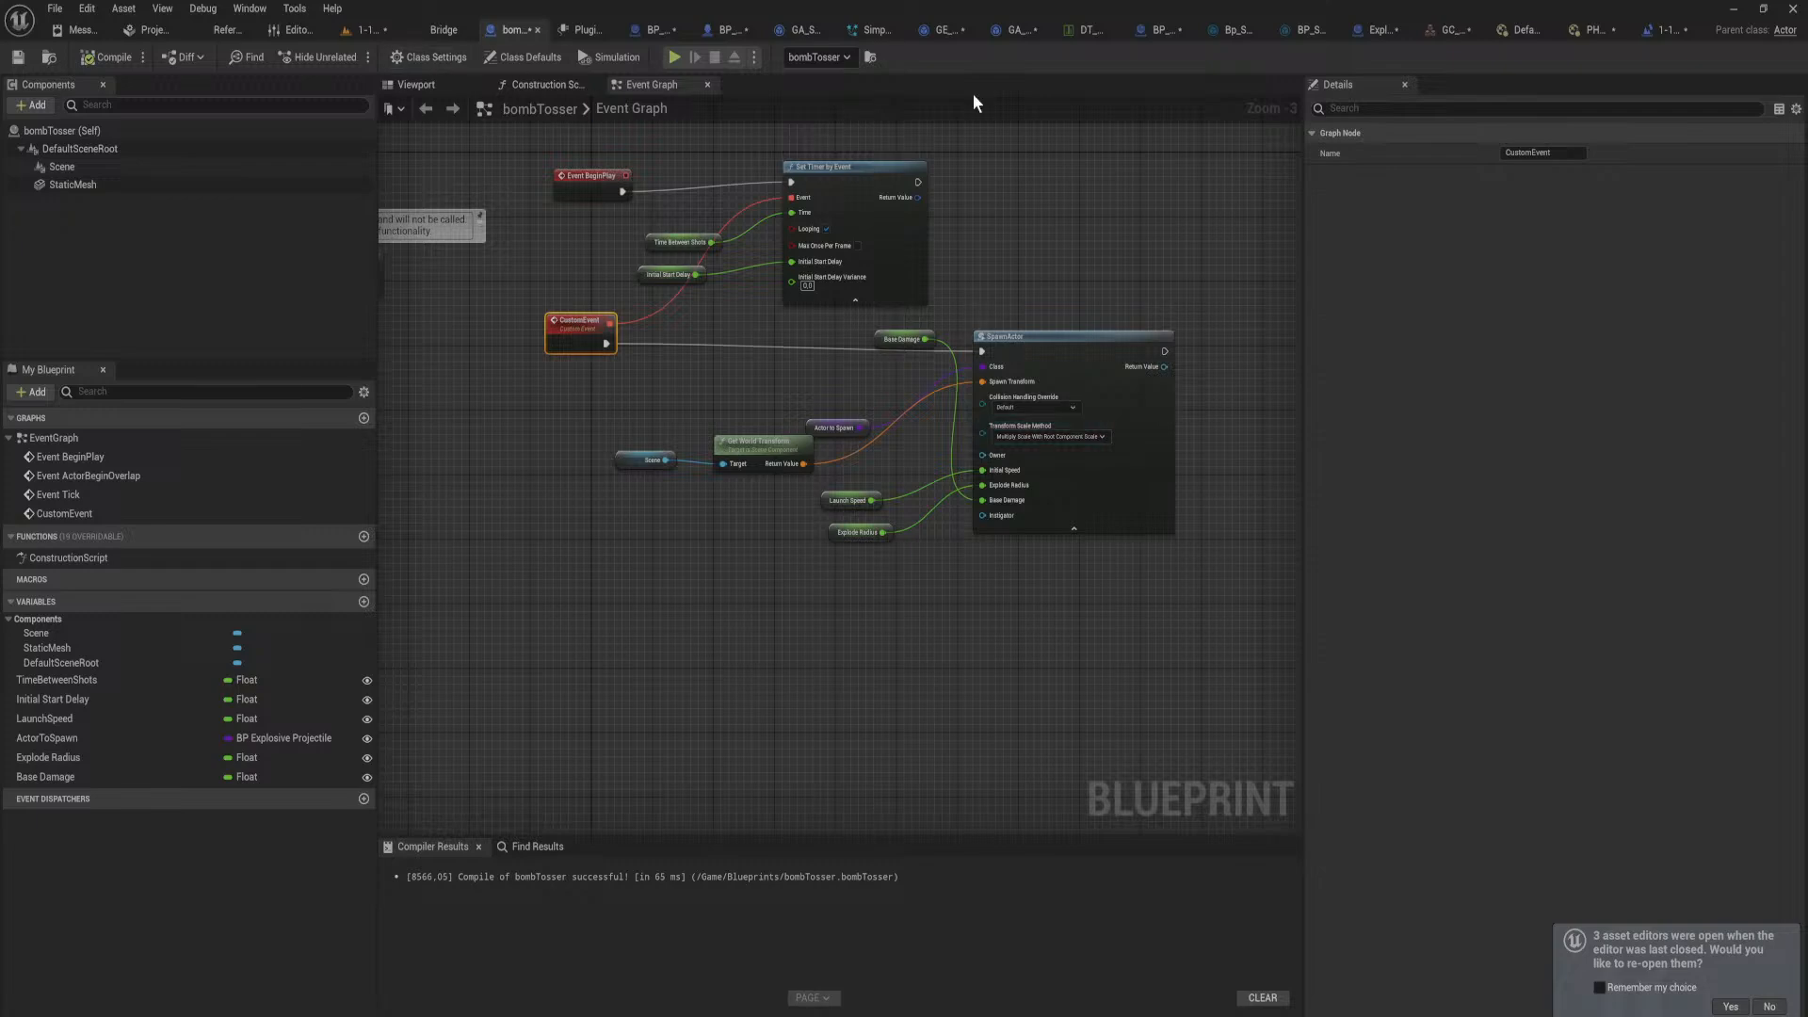
click(1682, 36)
right_drag(1207, 347, 964, 380)
right_click(964, 379)
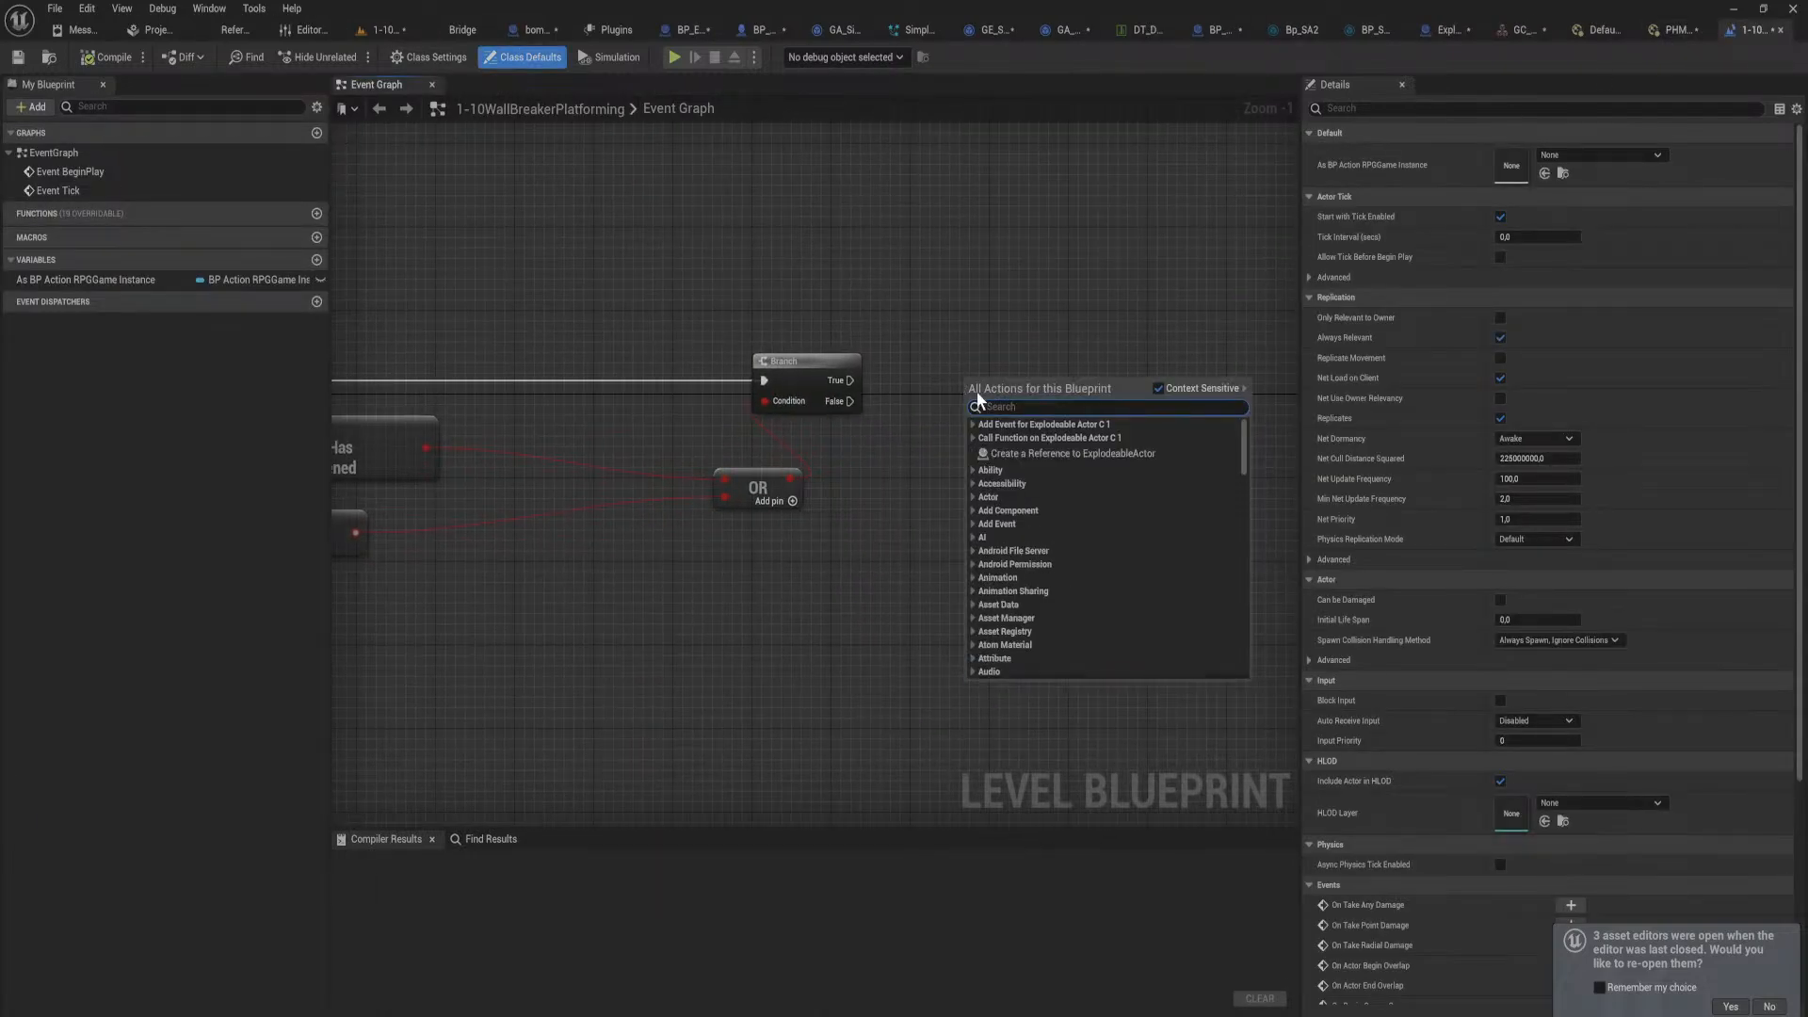
click(1022, 454)
drag(1052, 396, 848, 380)
text(destroy)
key(Return)
drag(942, 313, 1065, 374)
click(107, 57)
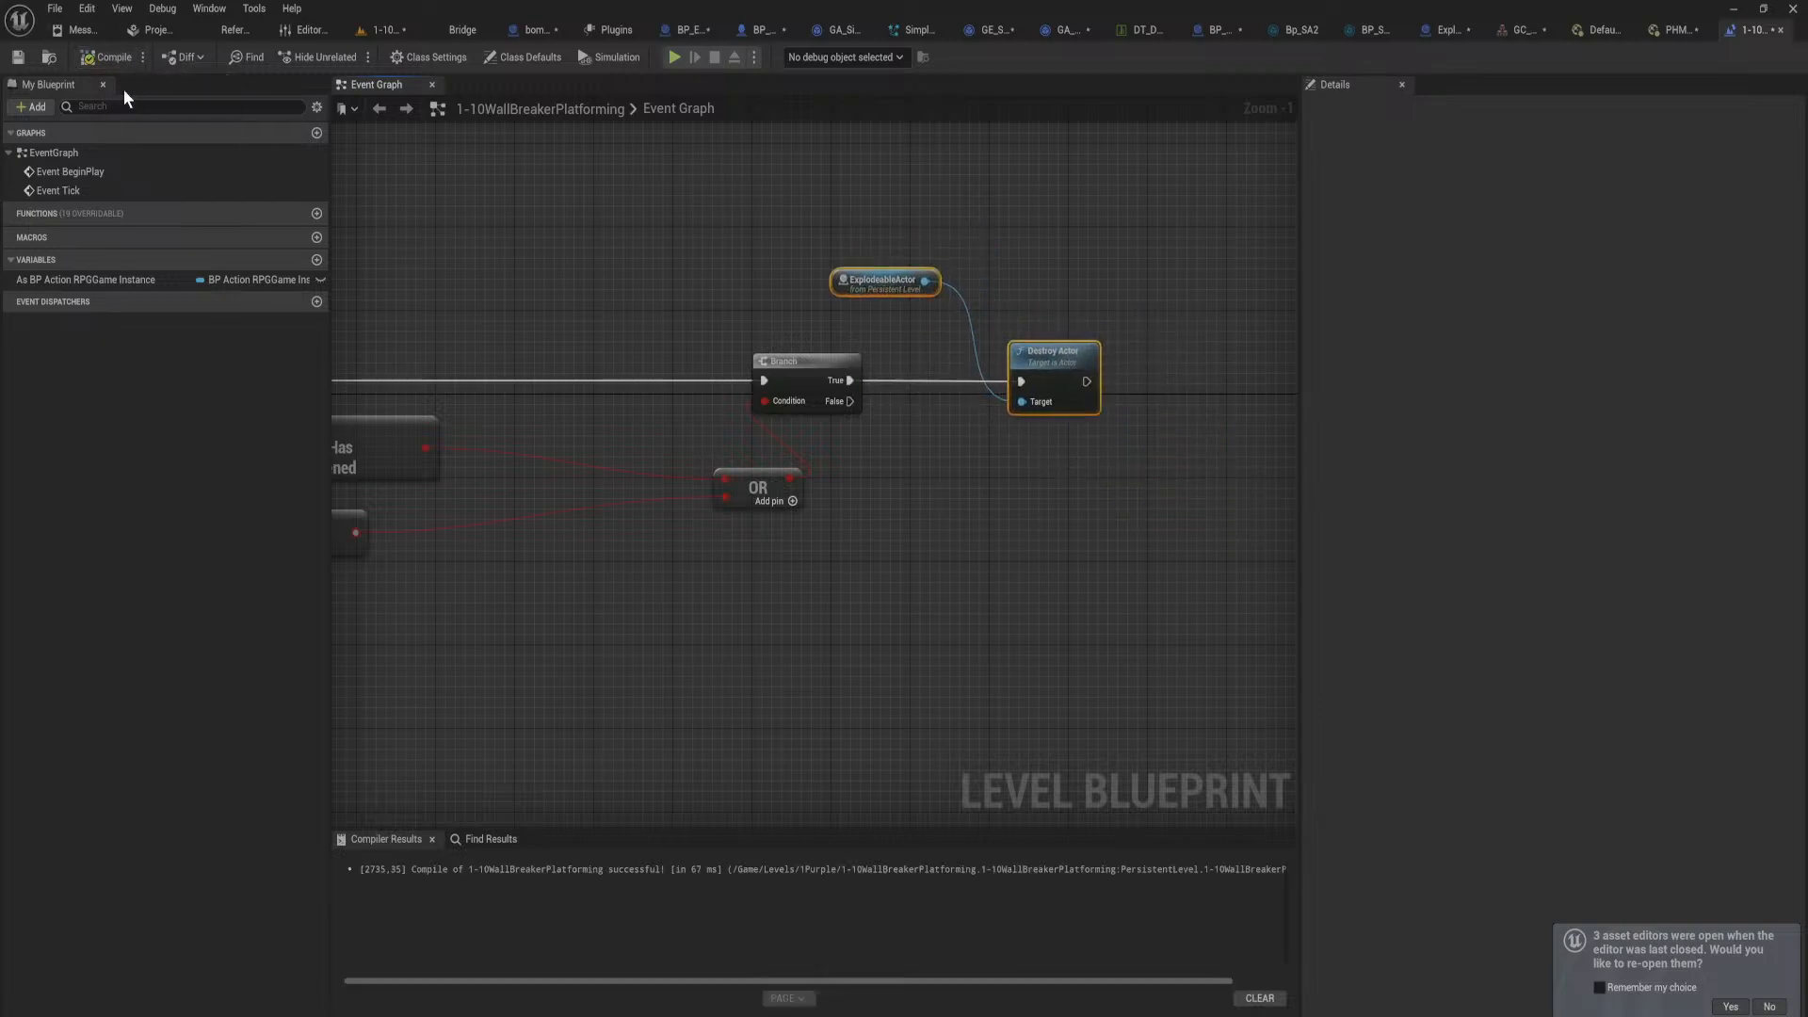
Step: Playtest the level to check whether the explodeable wall is removed at level start, and end the session
right_drag(587, 250, 1112, 290)
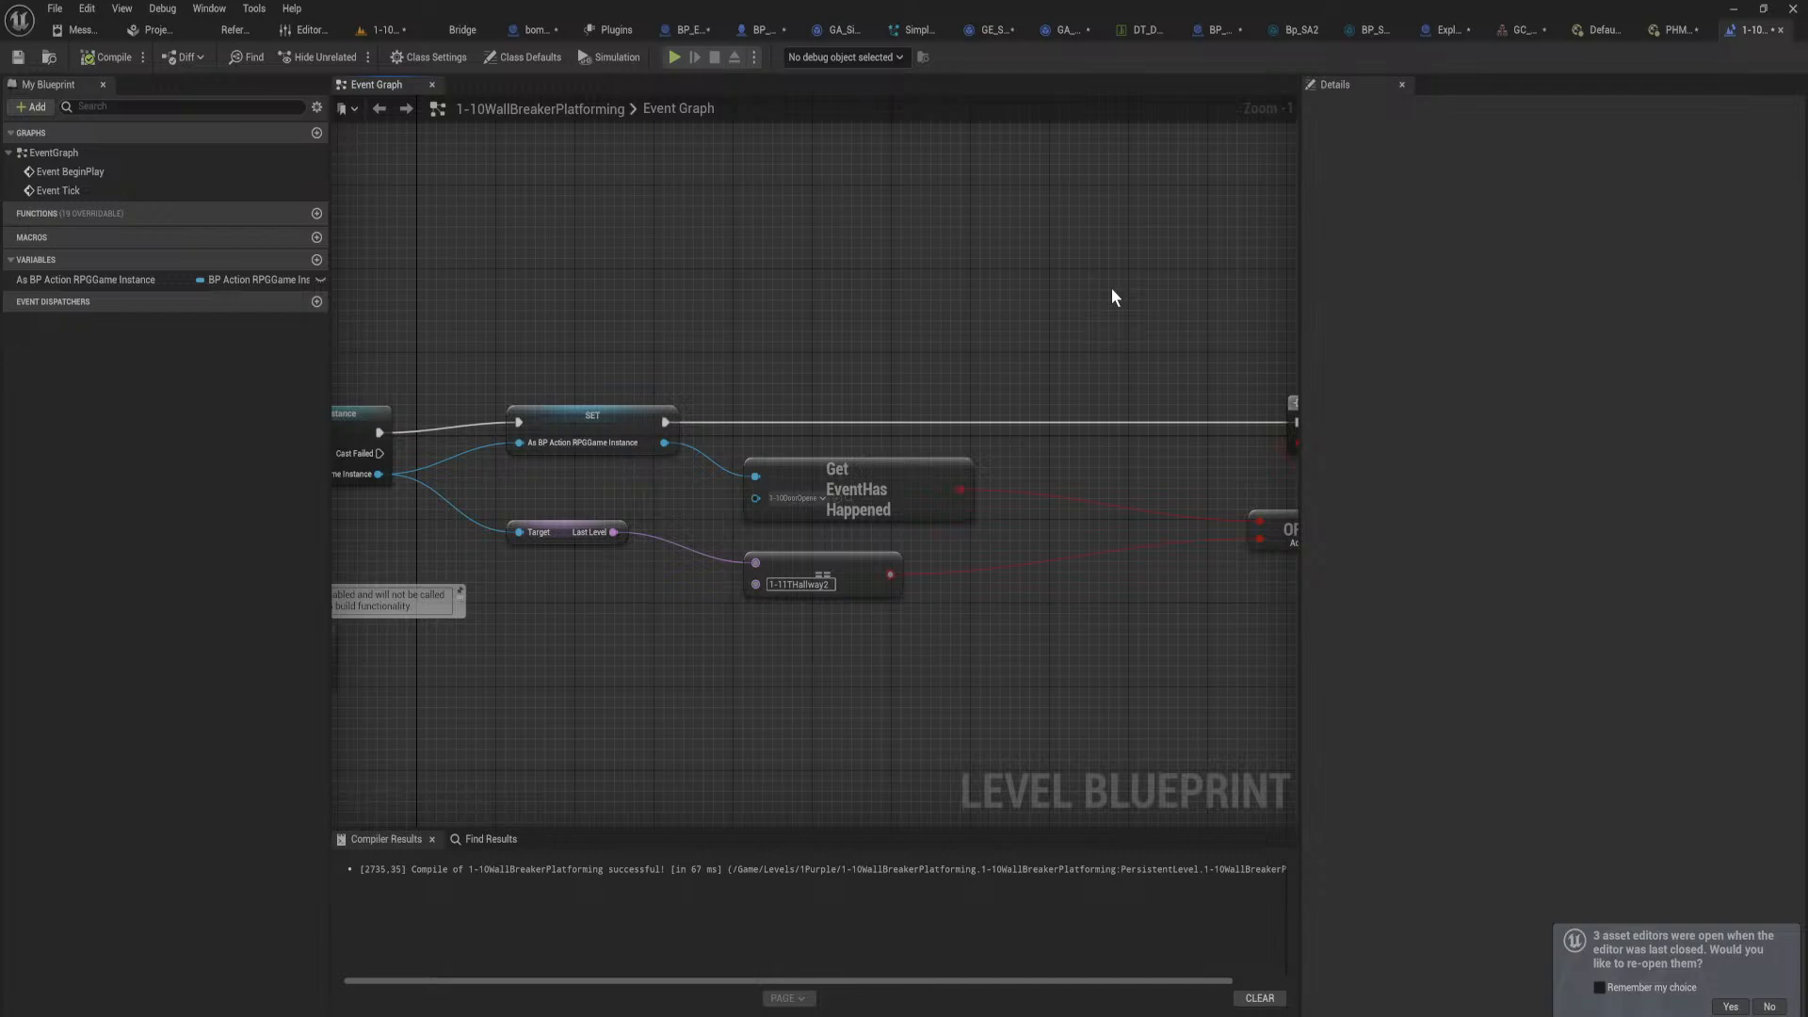
click(388, 31)
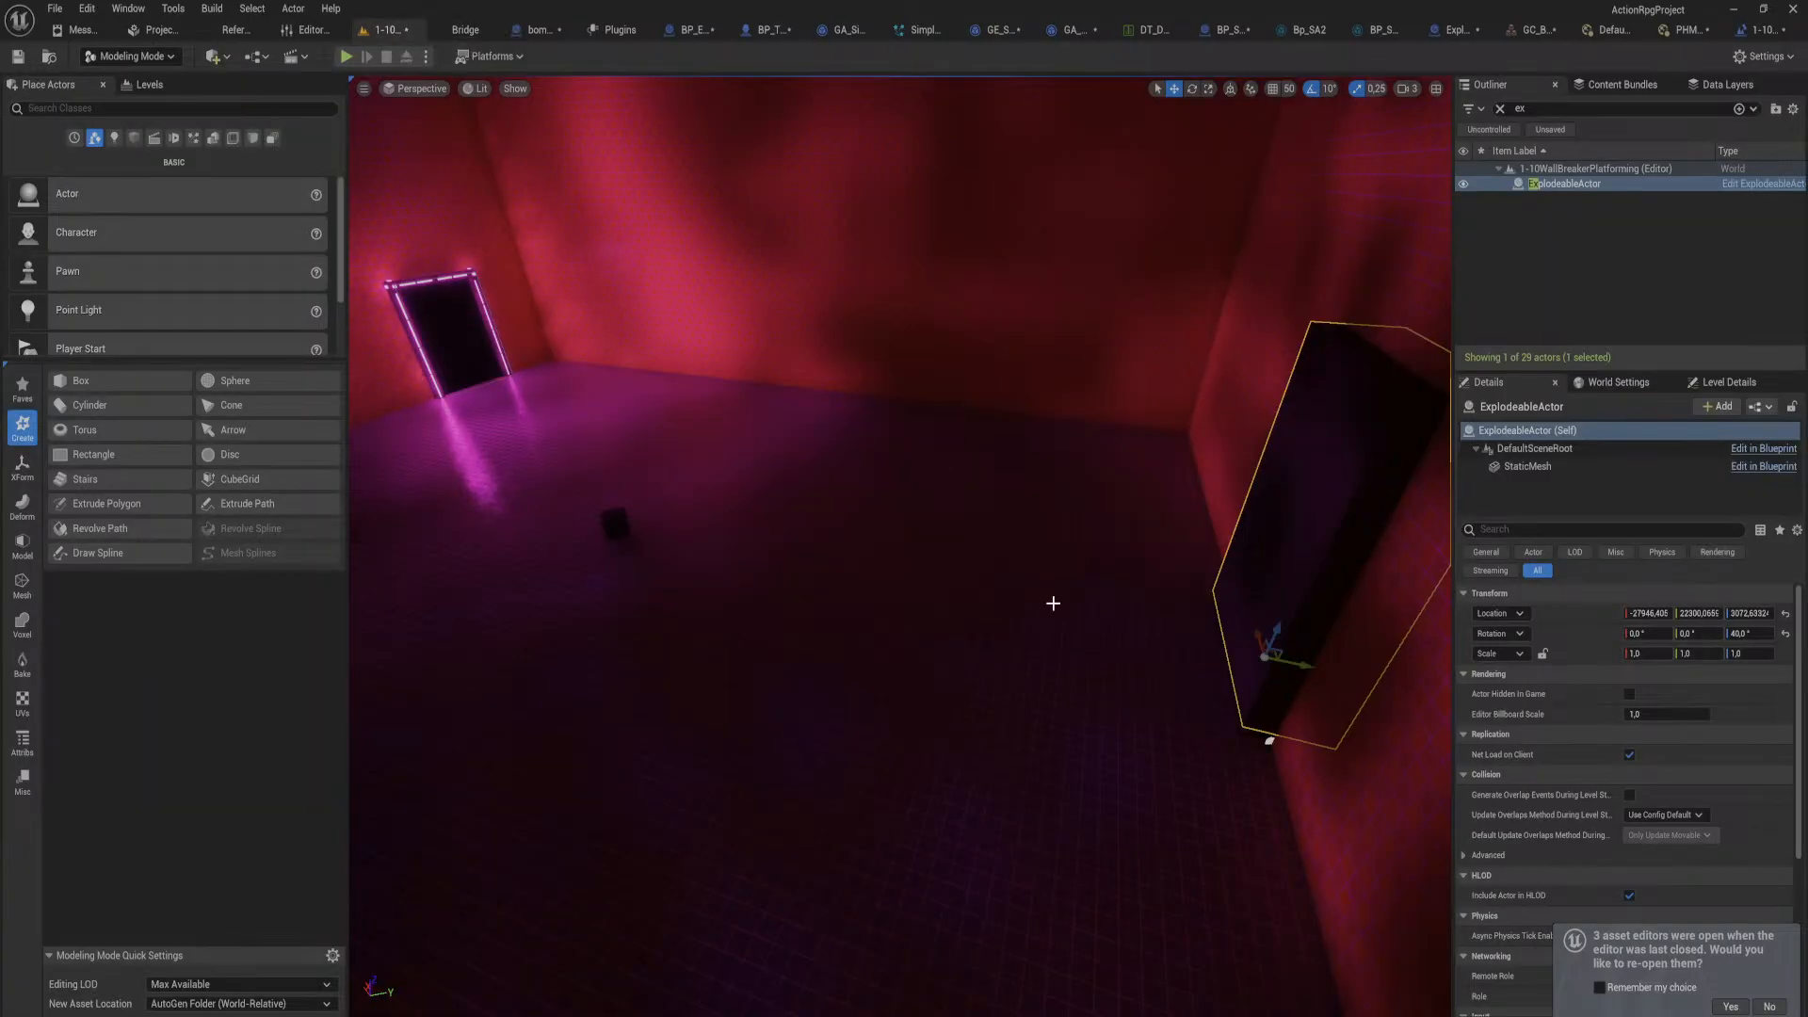
right_drag(1053, 602, 1172, 603)
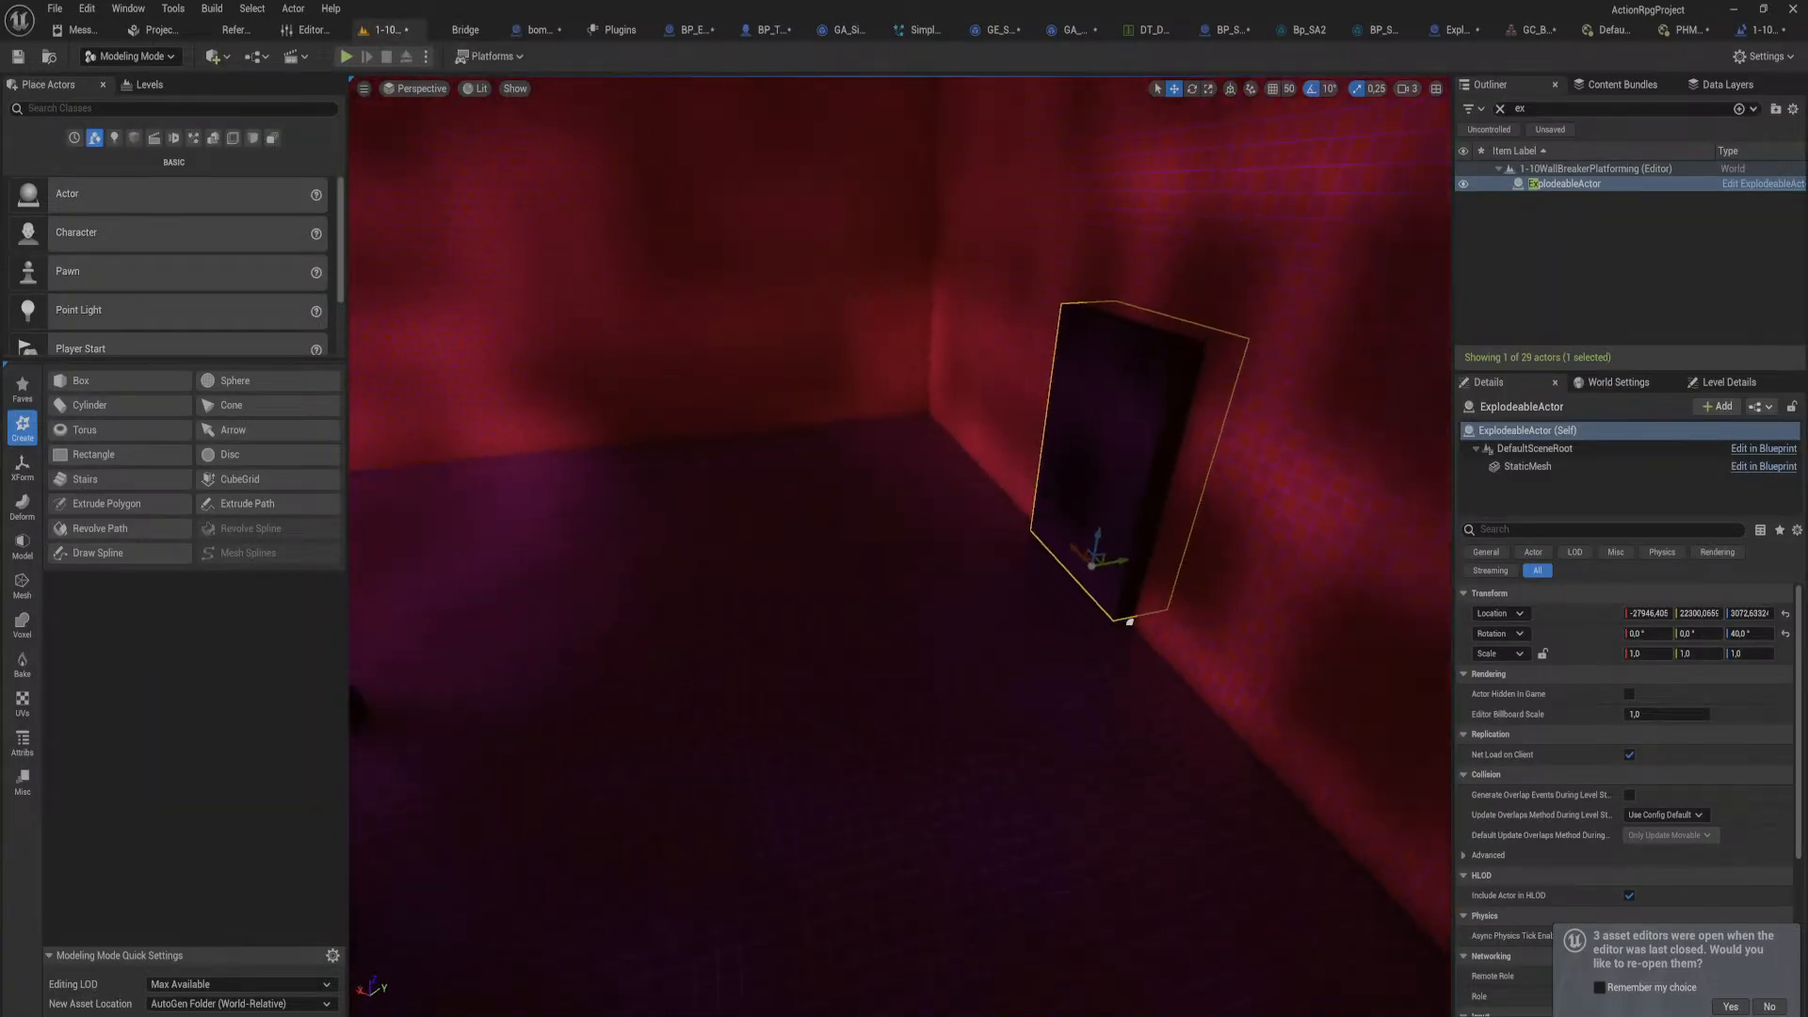
click(347, 56)
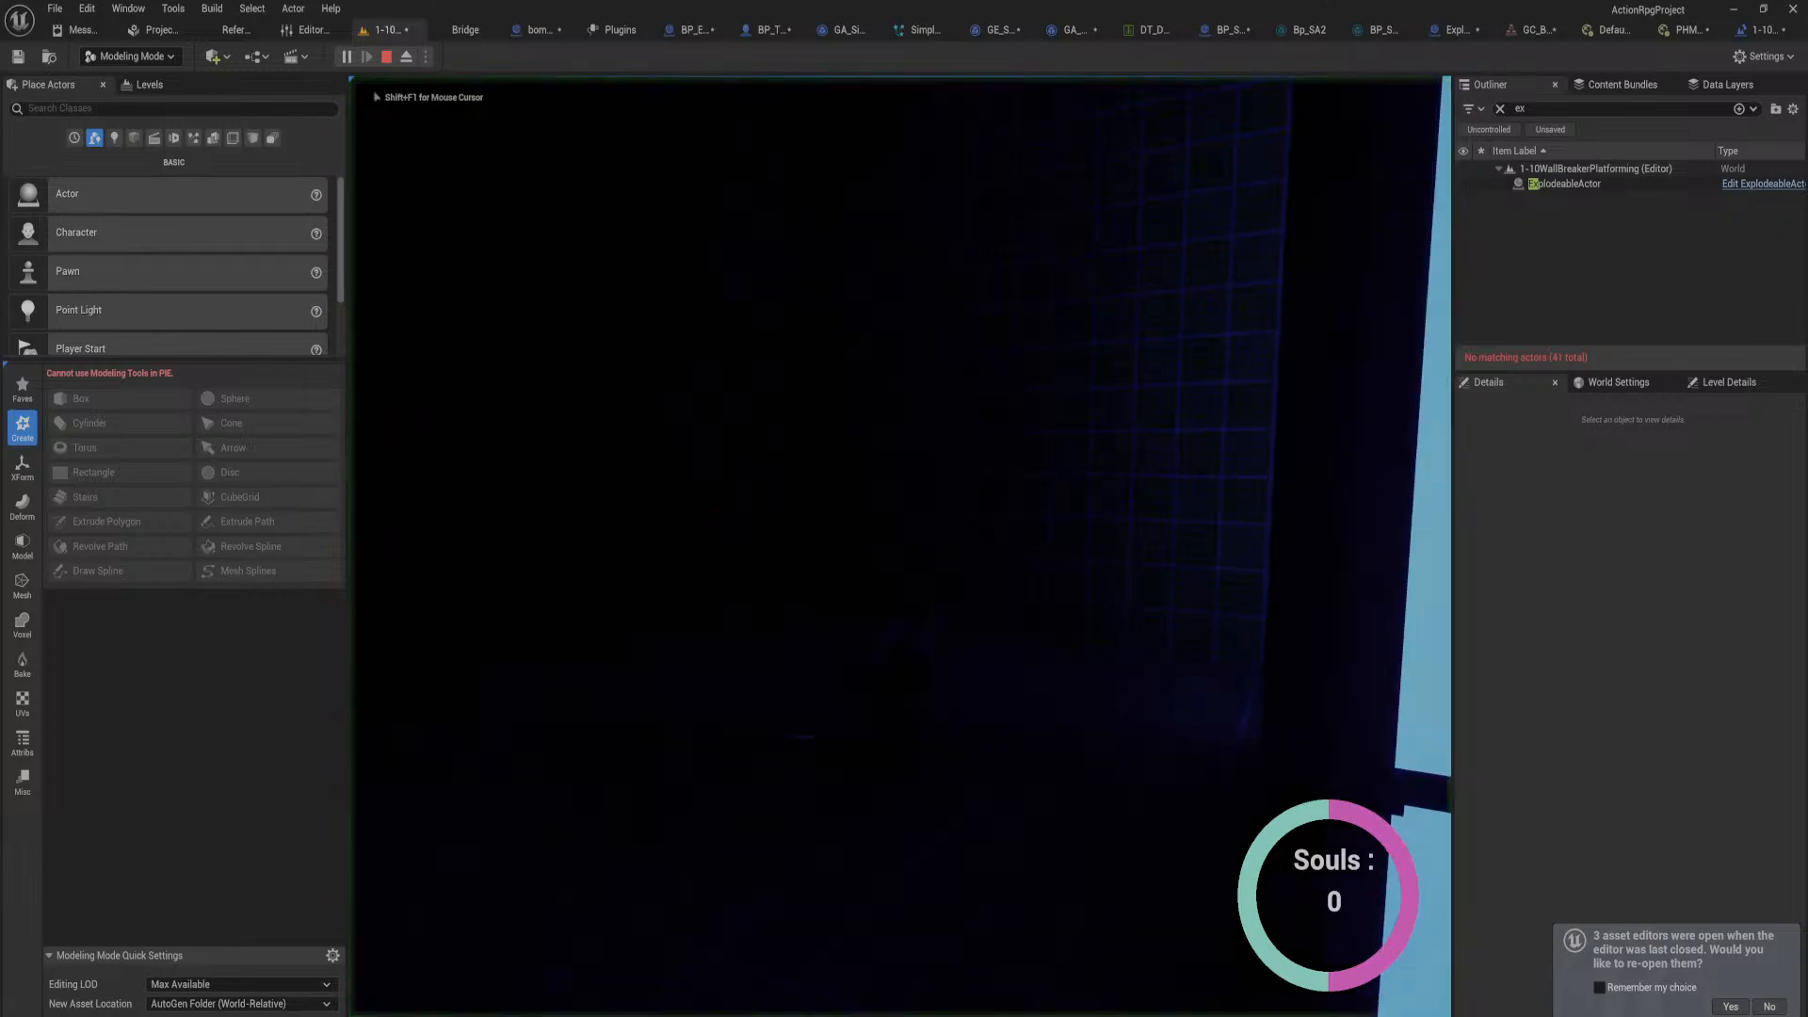
key(w)
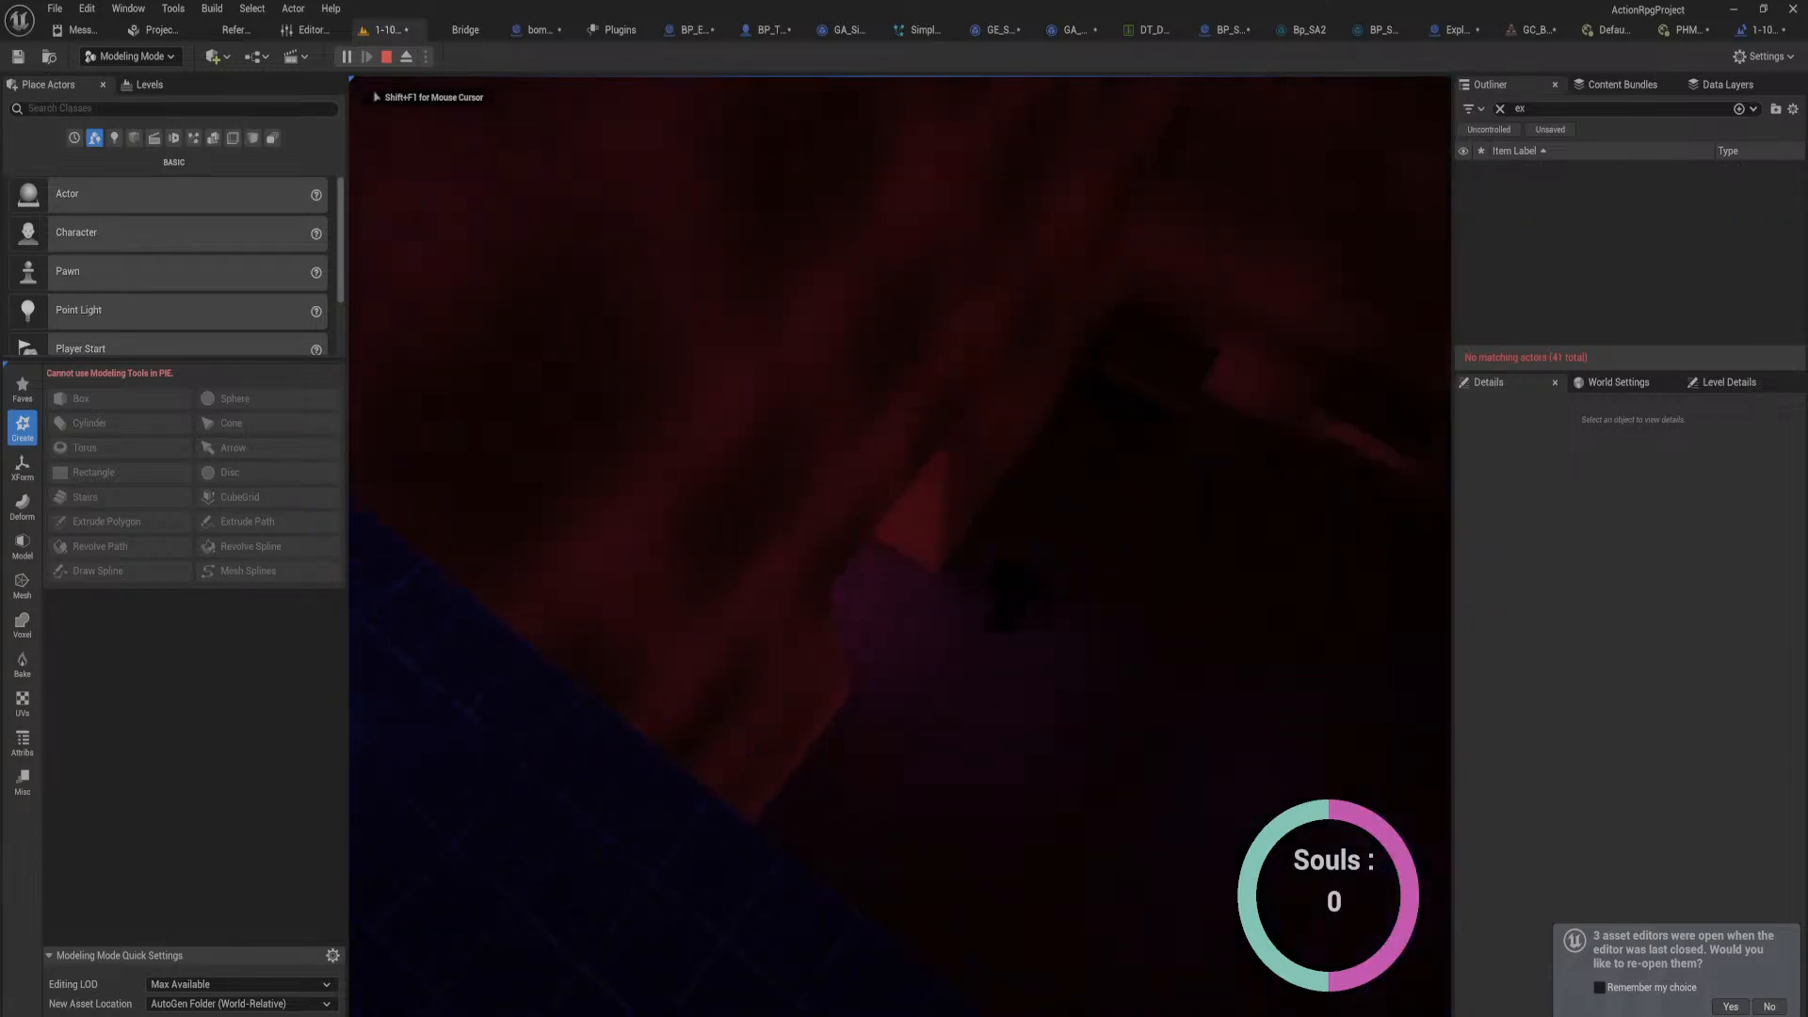
key(w)
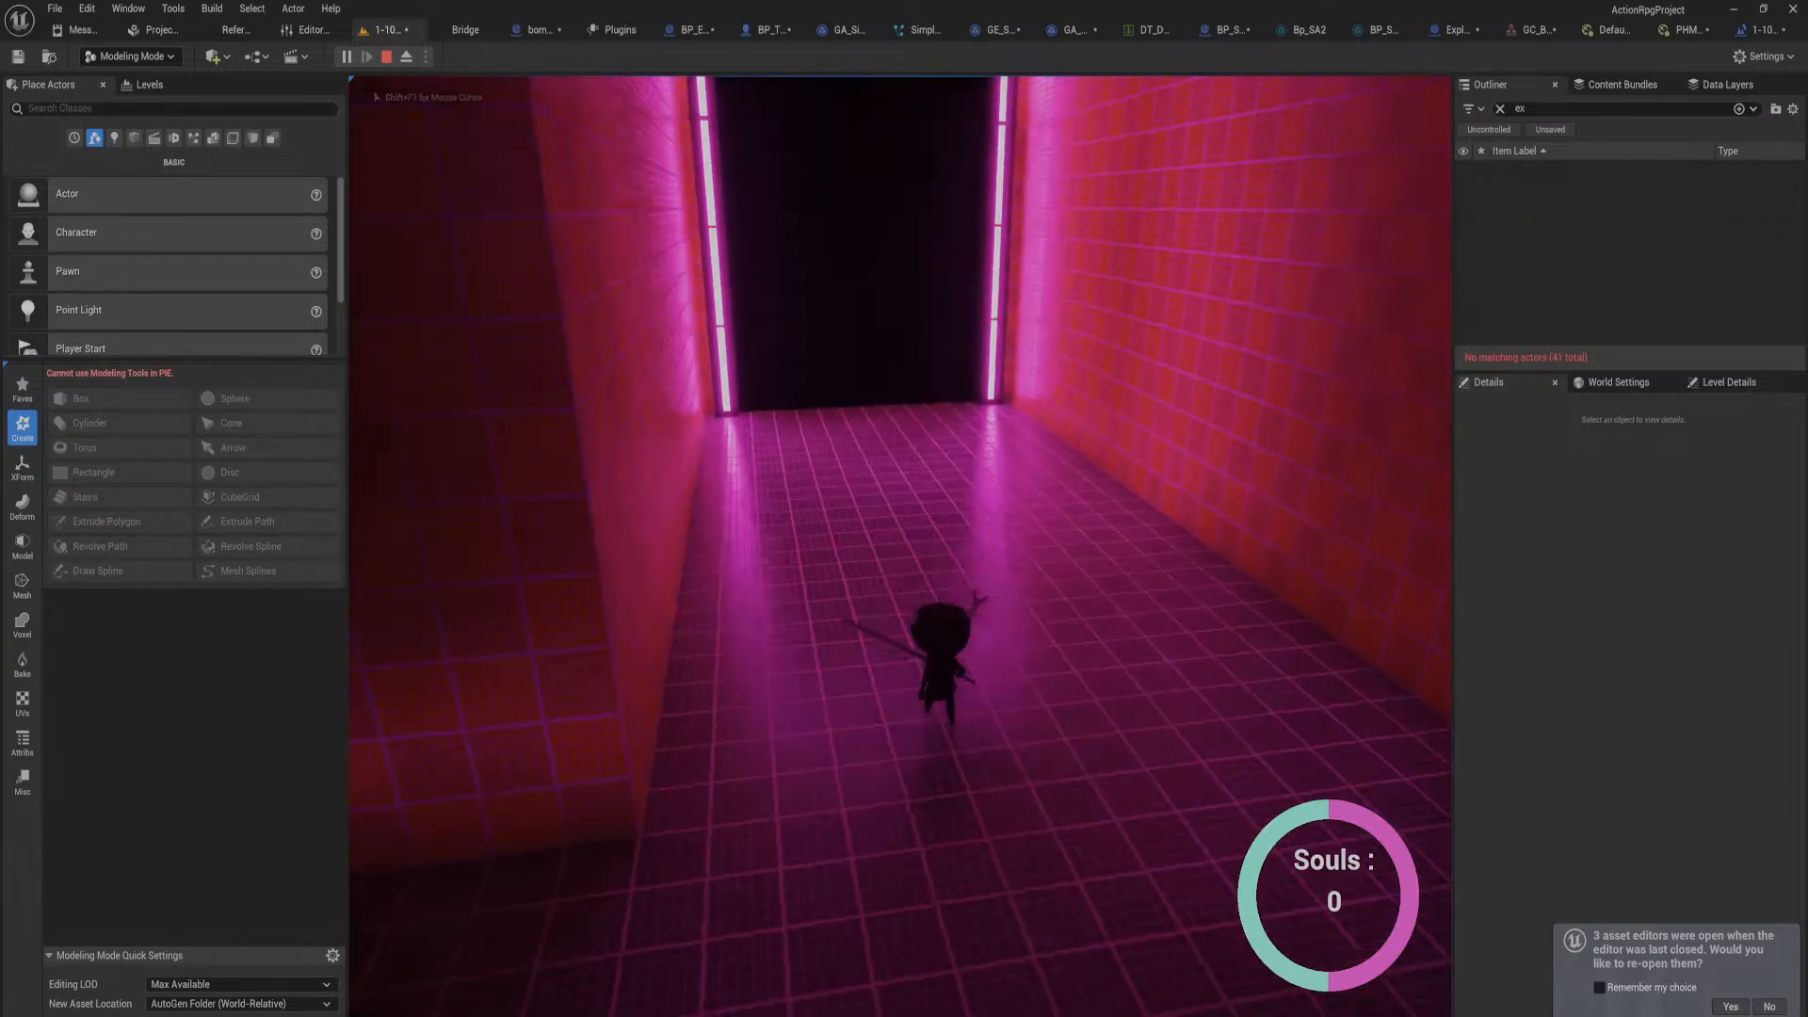
key(w)
key(Escape)
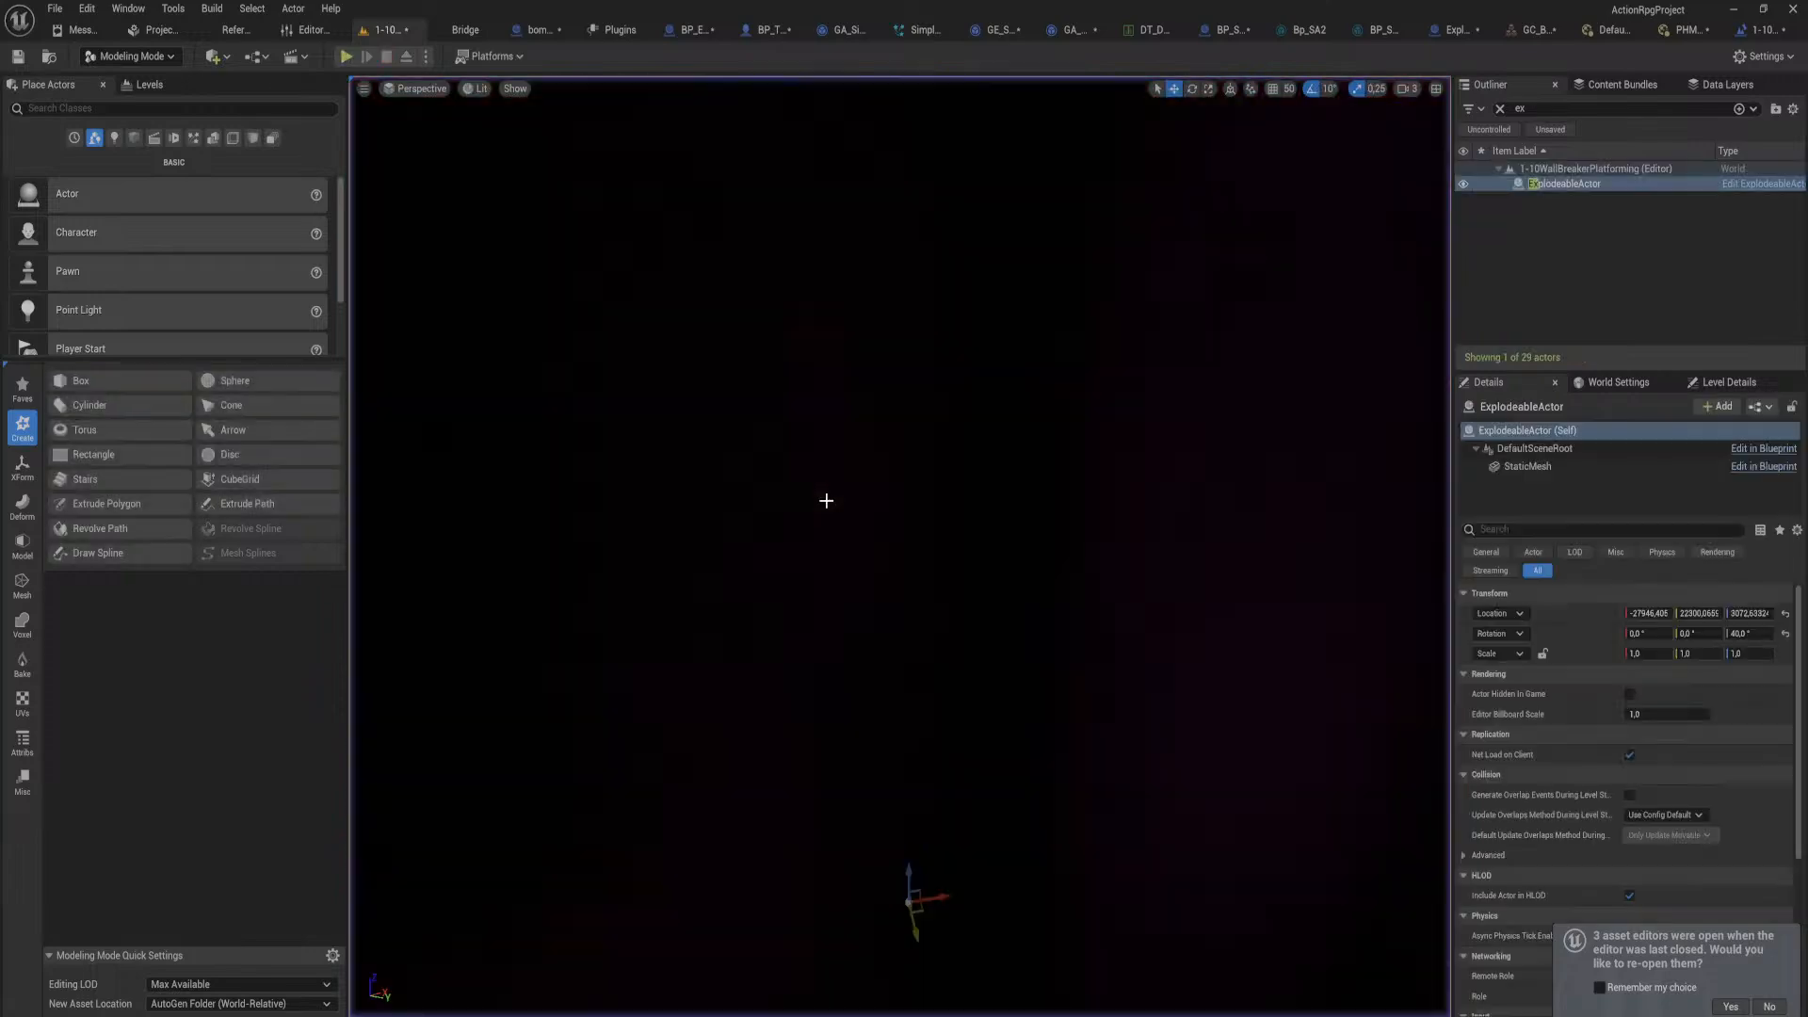
Step: Open the 1-10DoorOpened data asset from the Levels/1Purple/EventFlags folder and clear its Has Happened option
key(ctrl+space)
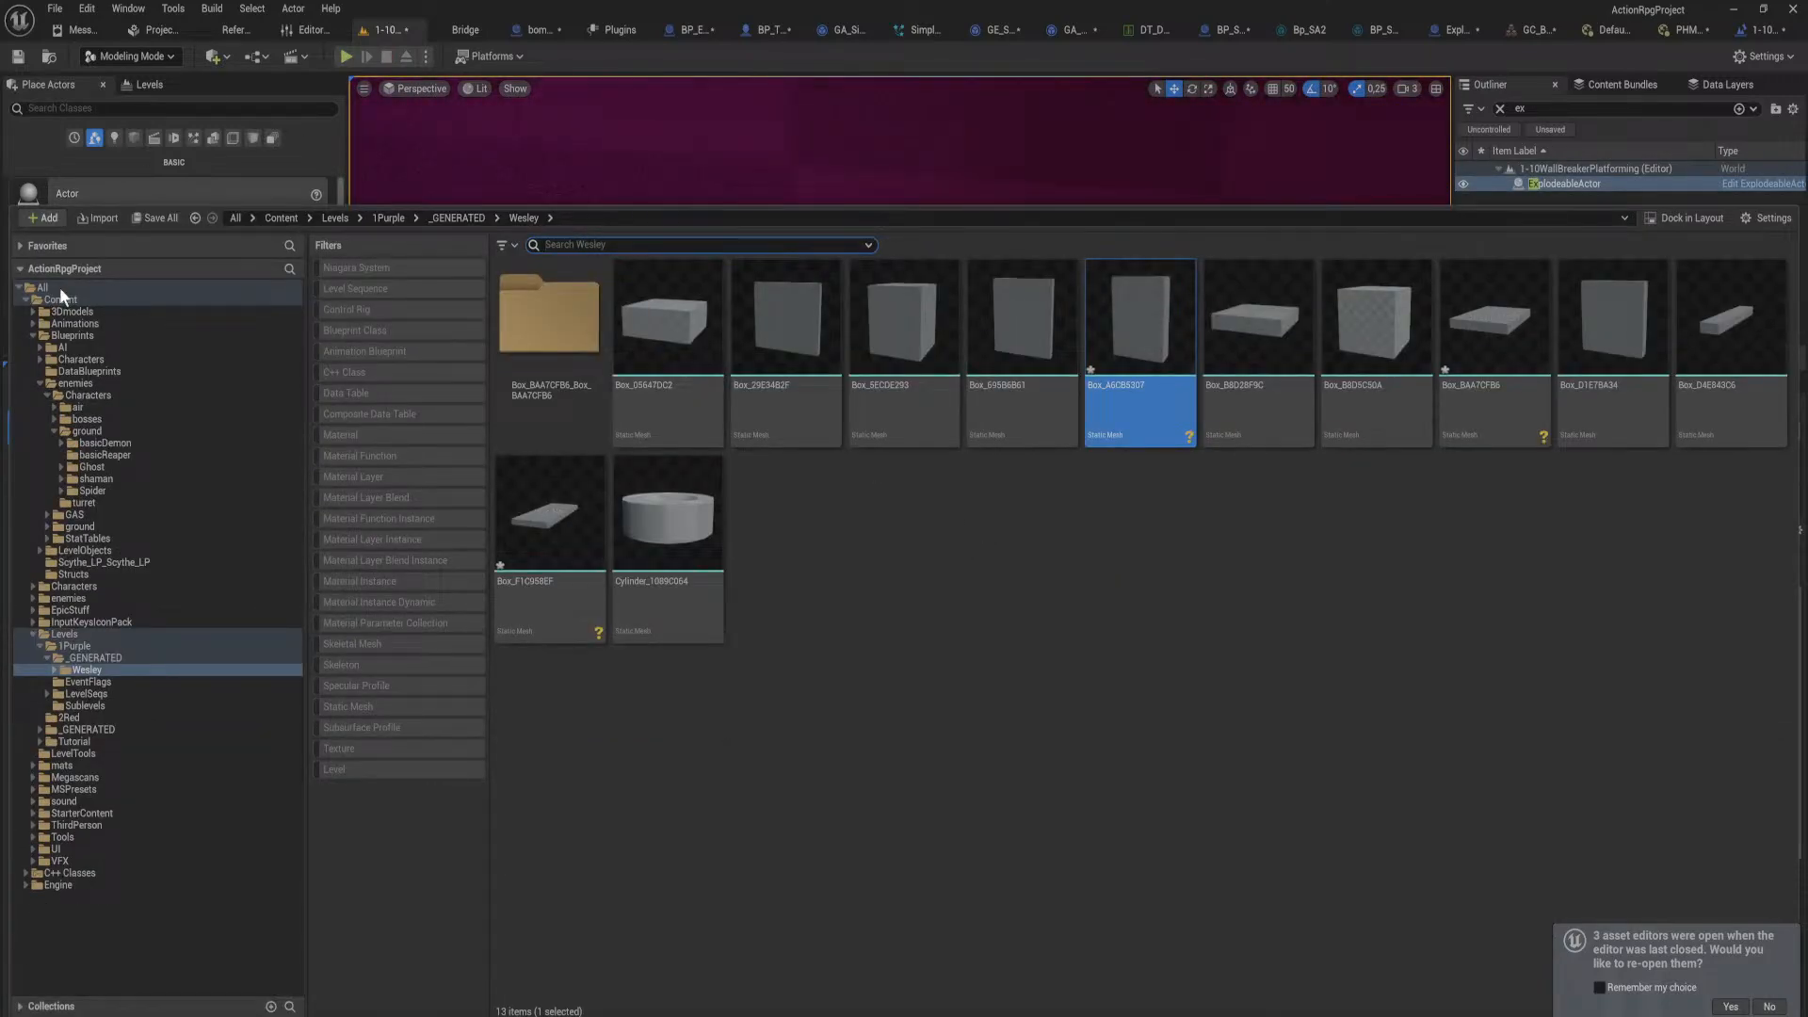
click(74, 646)
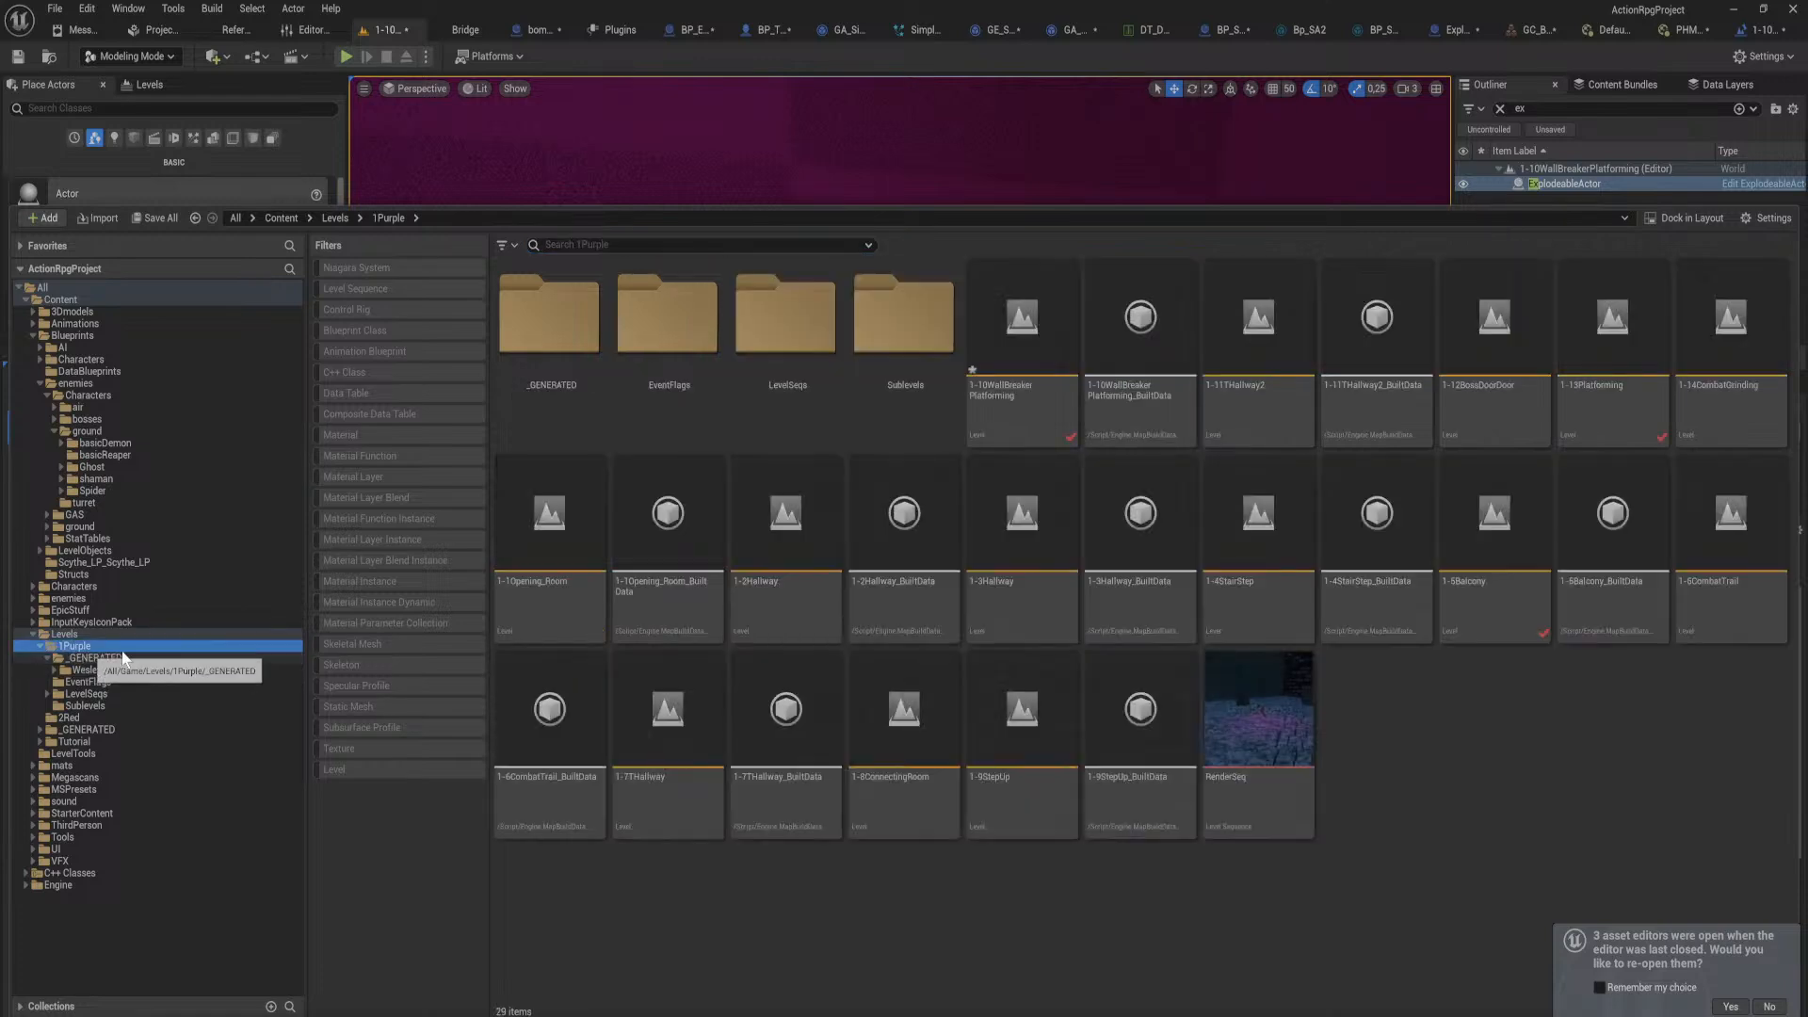
double_click(667, 320)
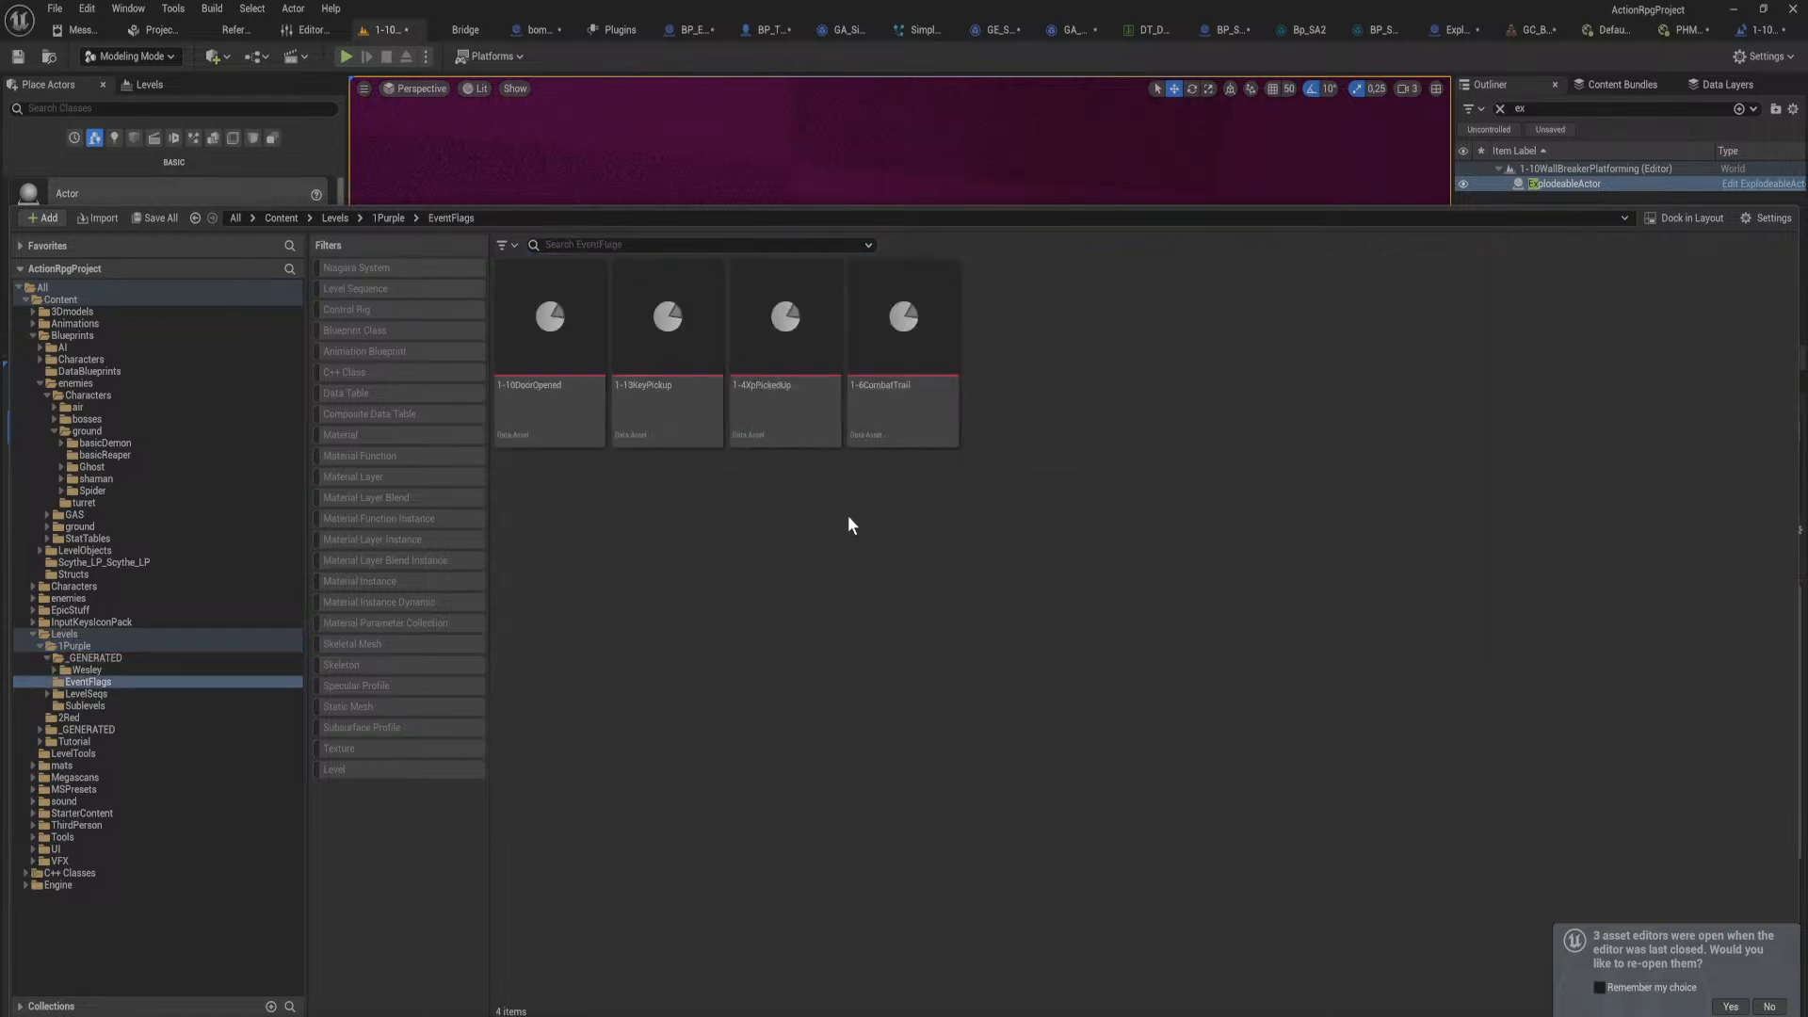
double_click(594, 429)
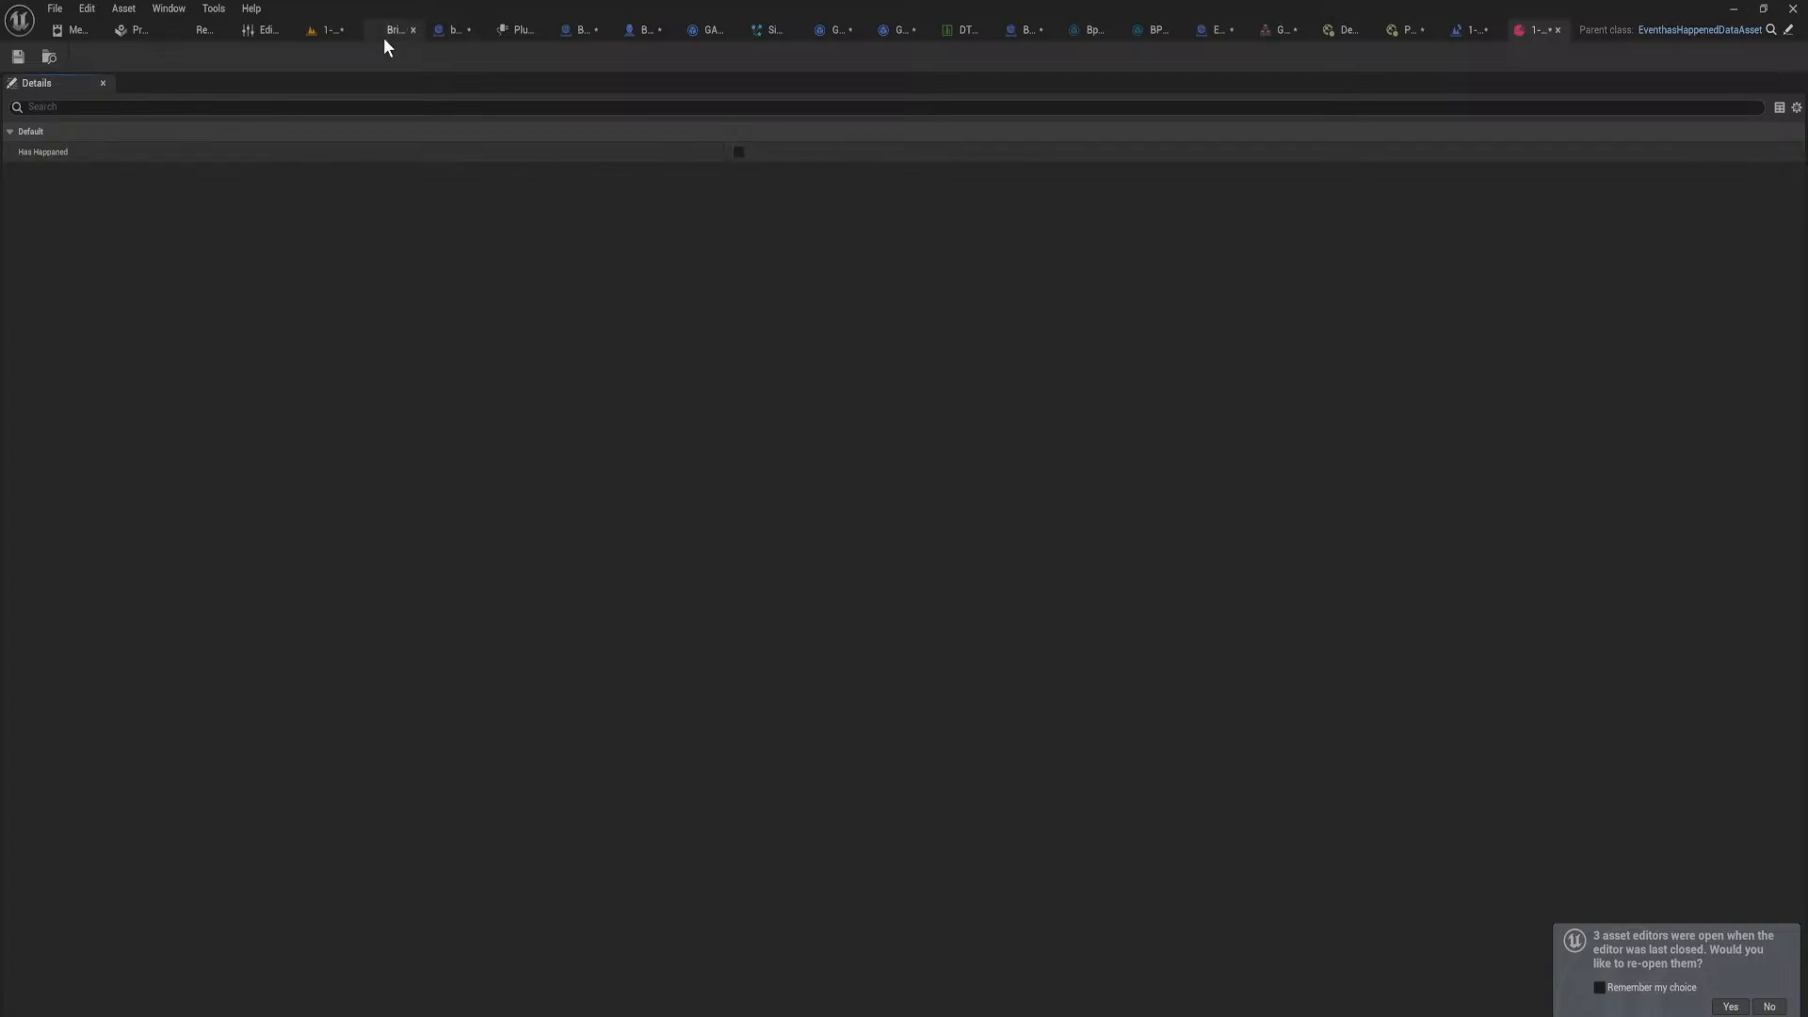
Step: Playtest the level with the event flag cleared to check whether the explodeable wall is still present, and end the session
click(323, 31)
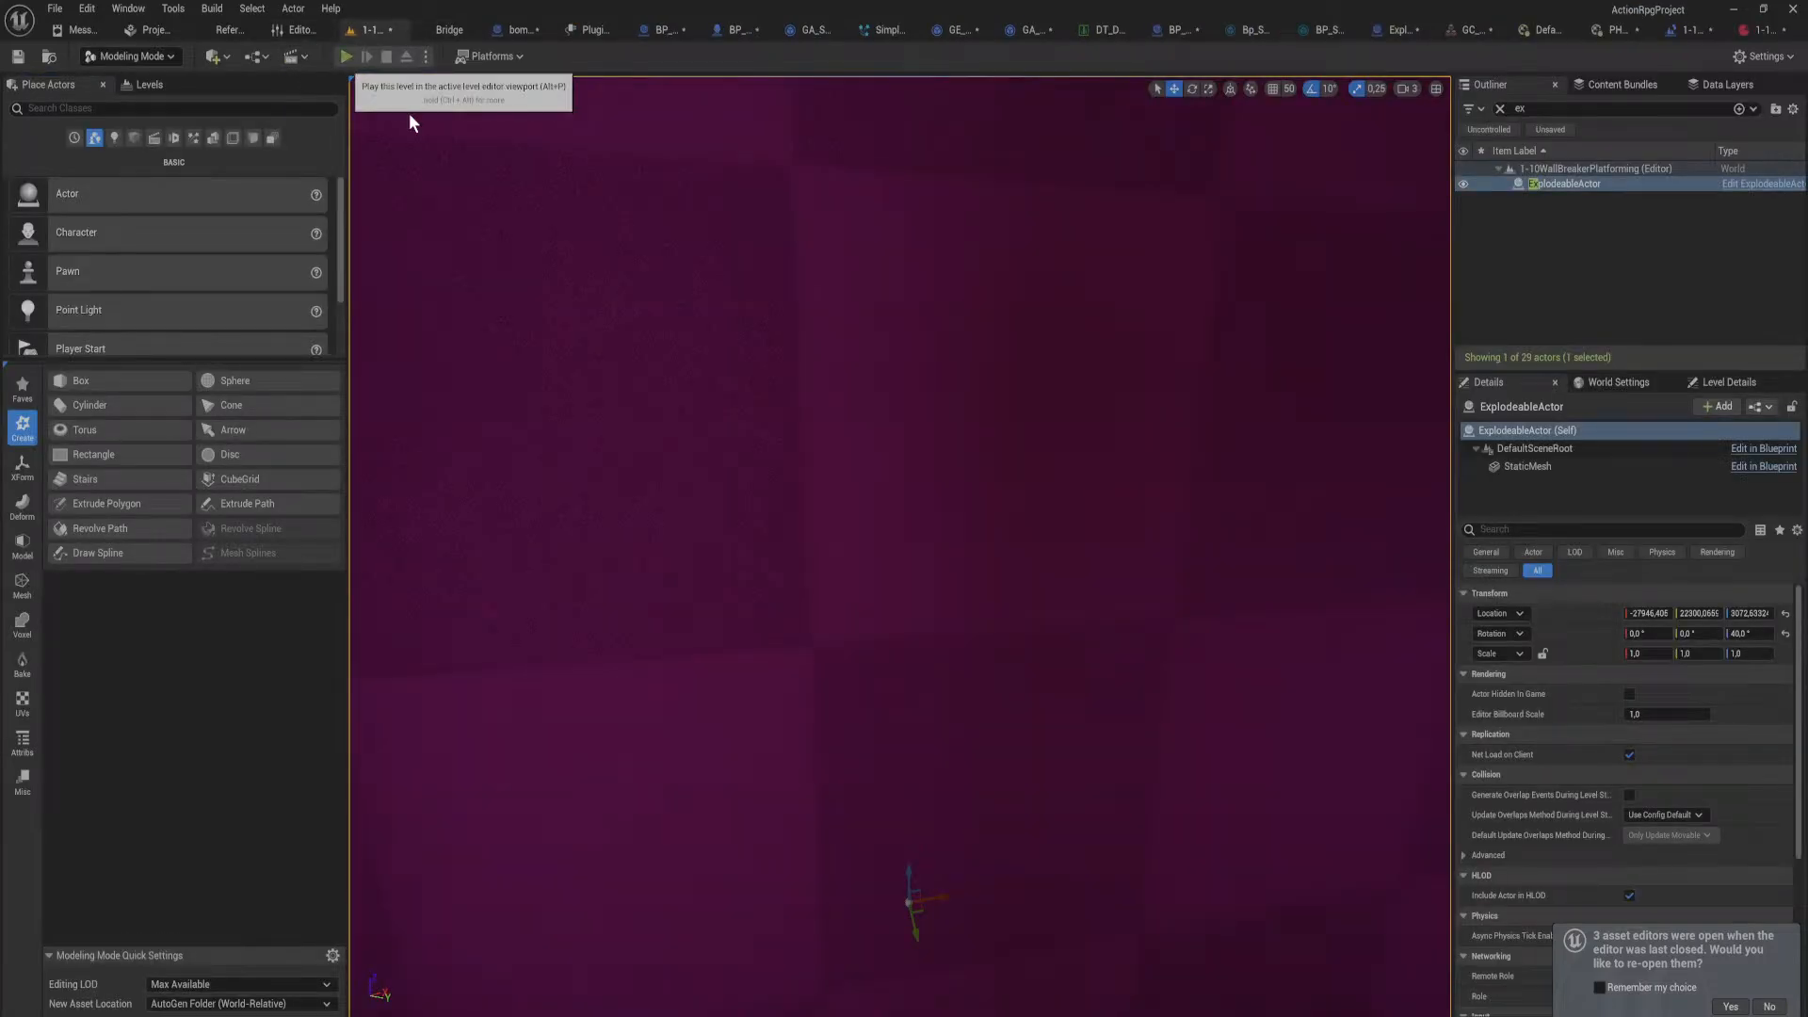
click(345, 56)
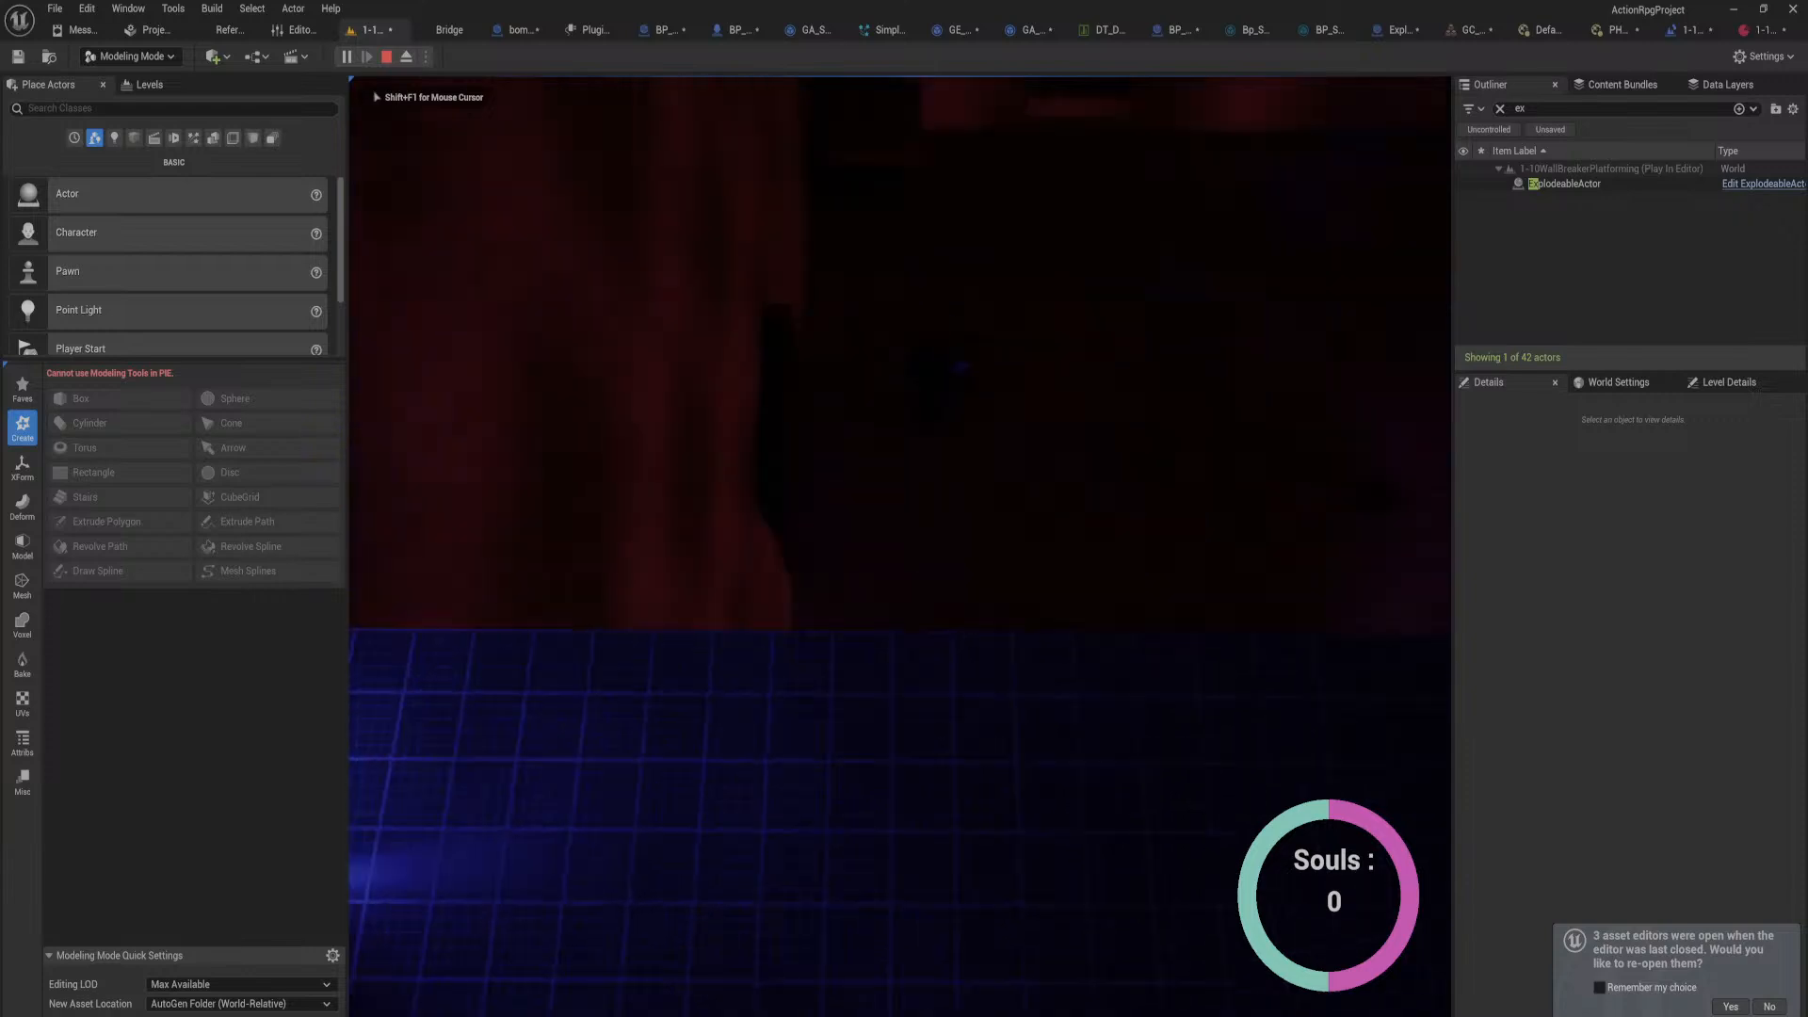
key(w)
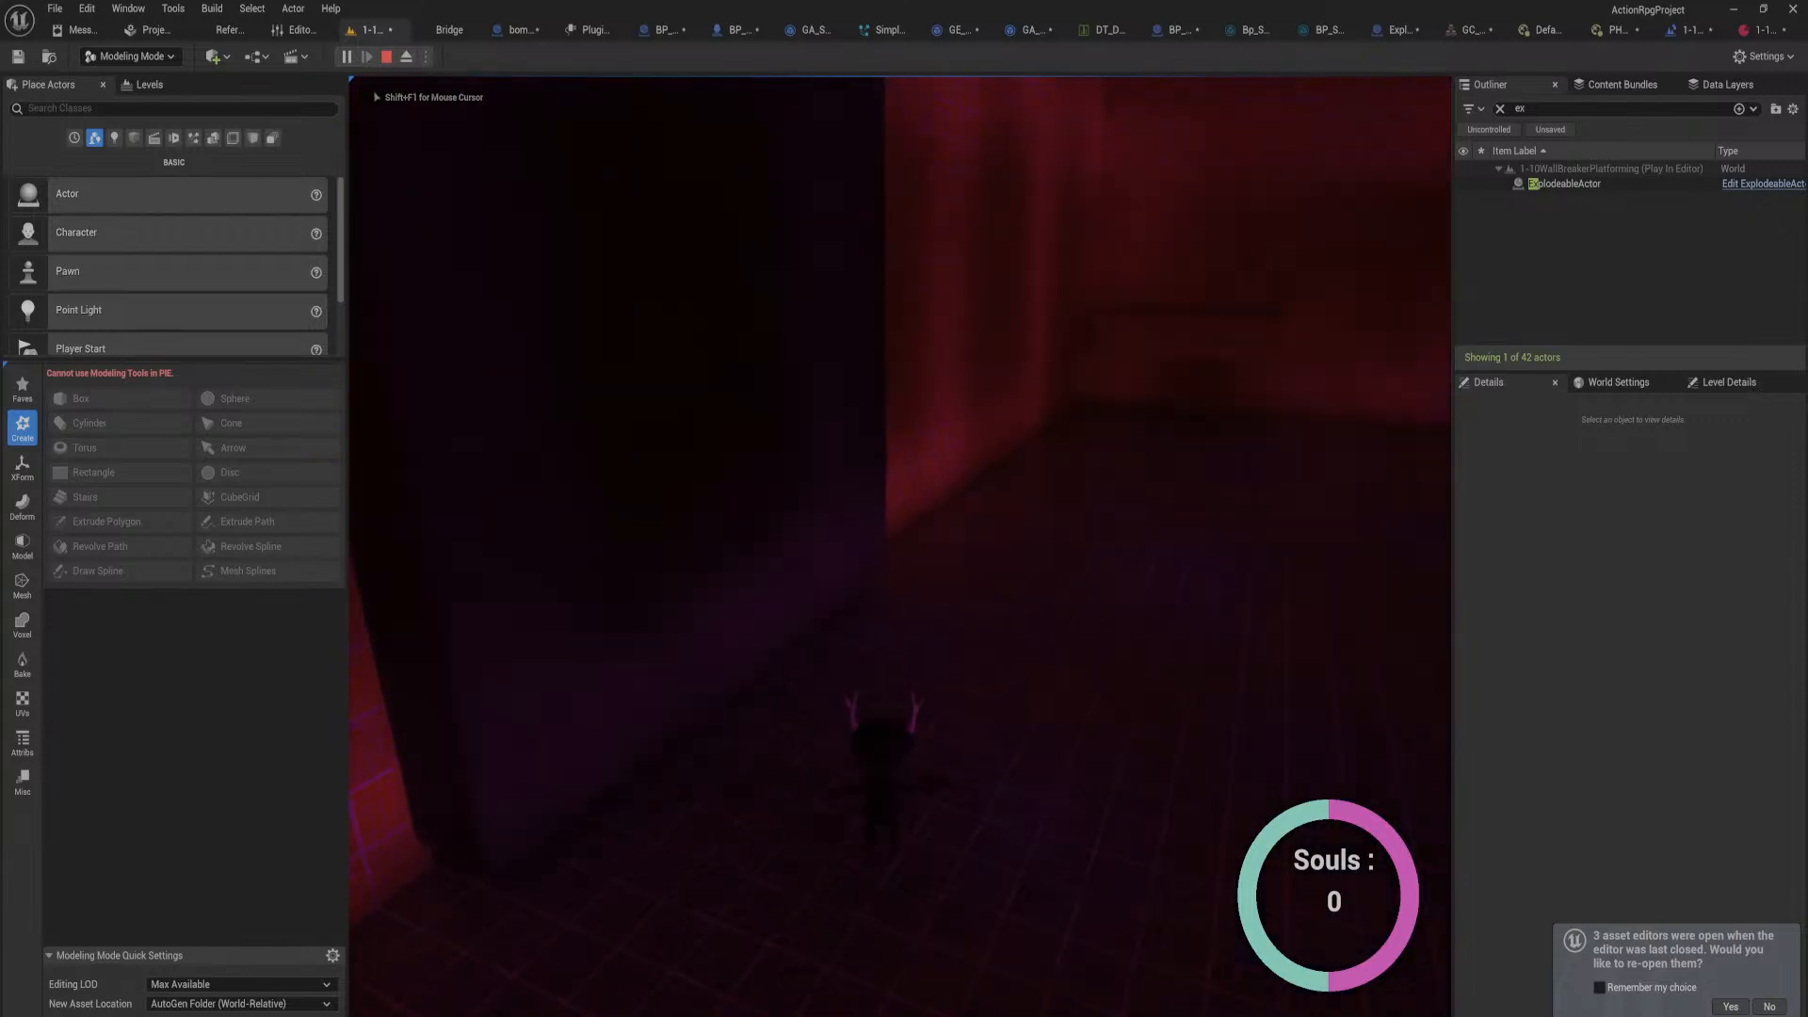
key(Escape)
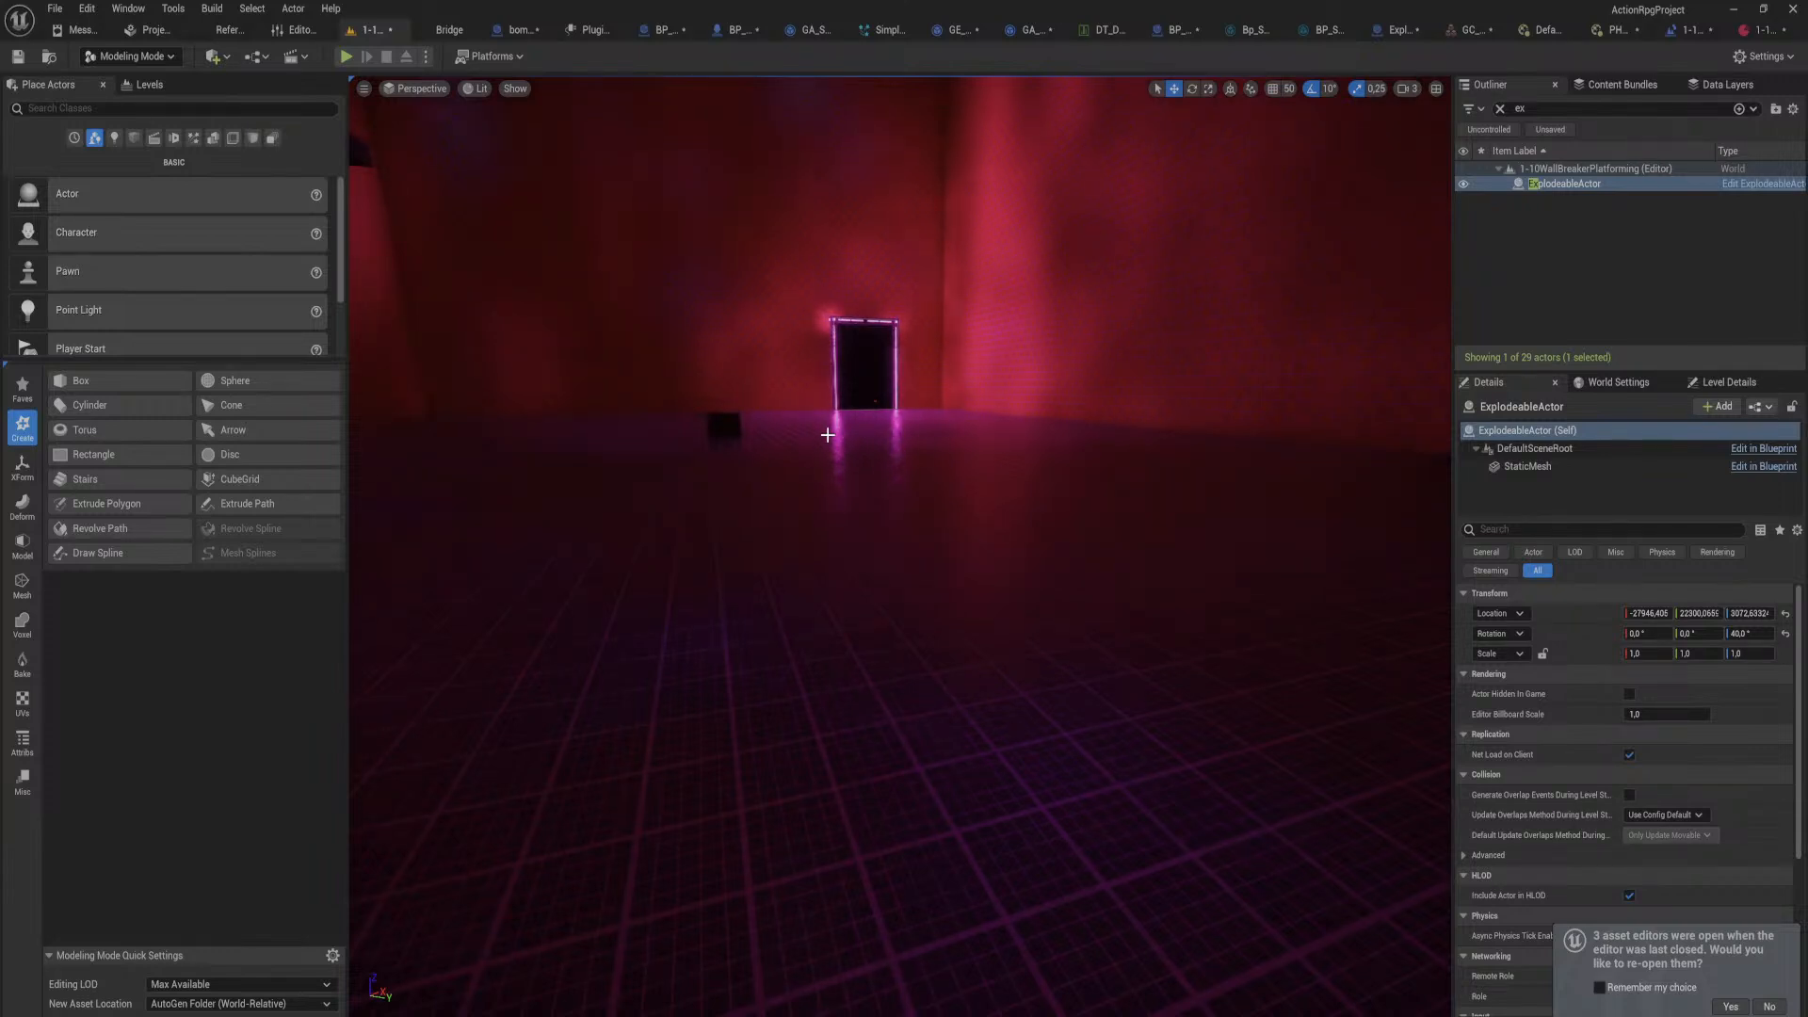
Step: Playtest the level again, launch explosive projectiles to try blowing up the explodeable wall, and end the session
click(344, 57)
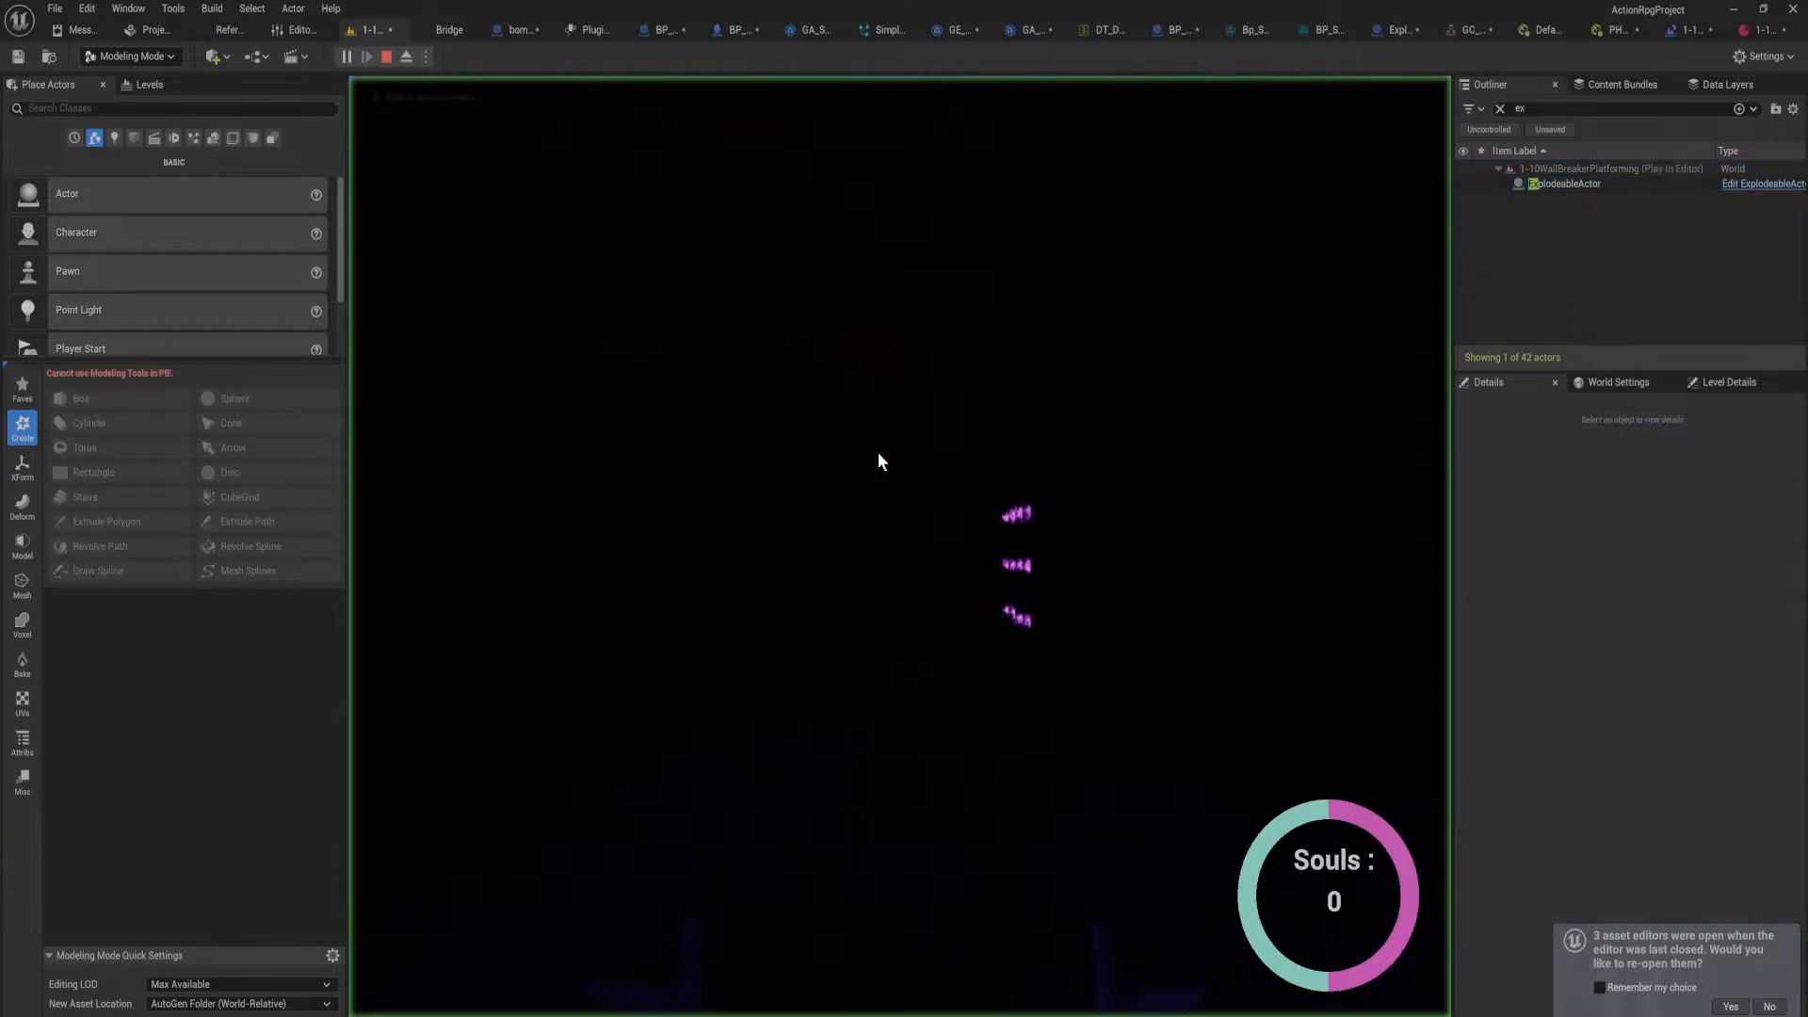
key(w)
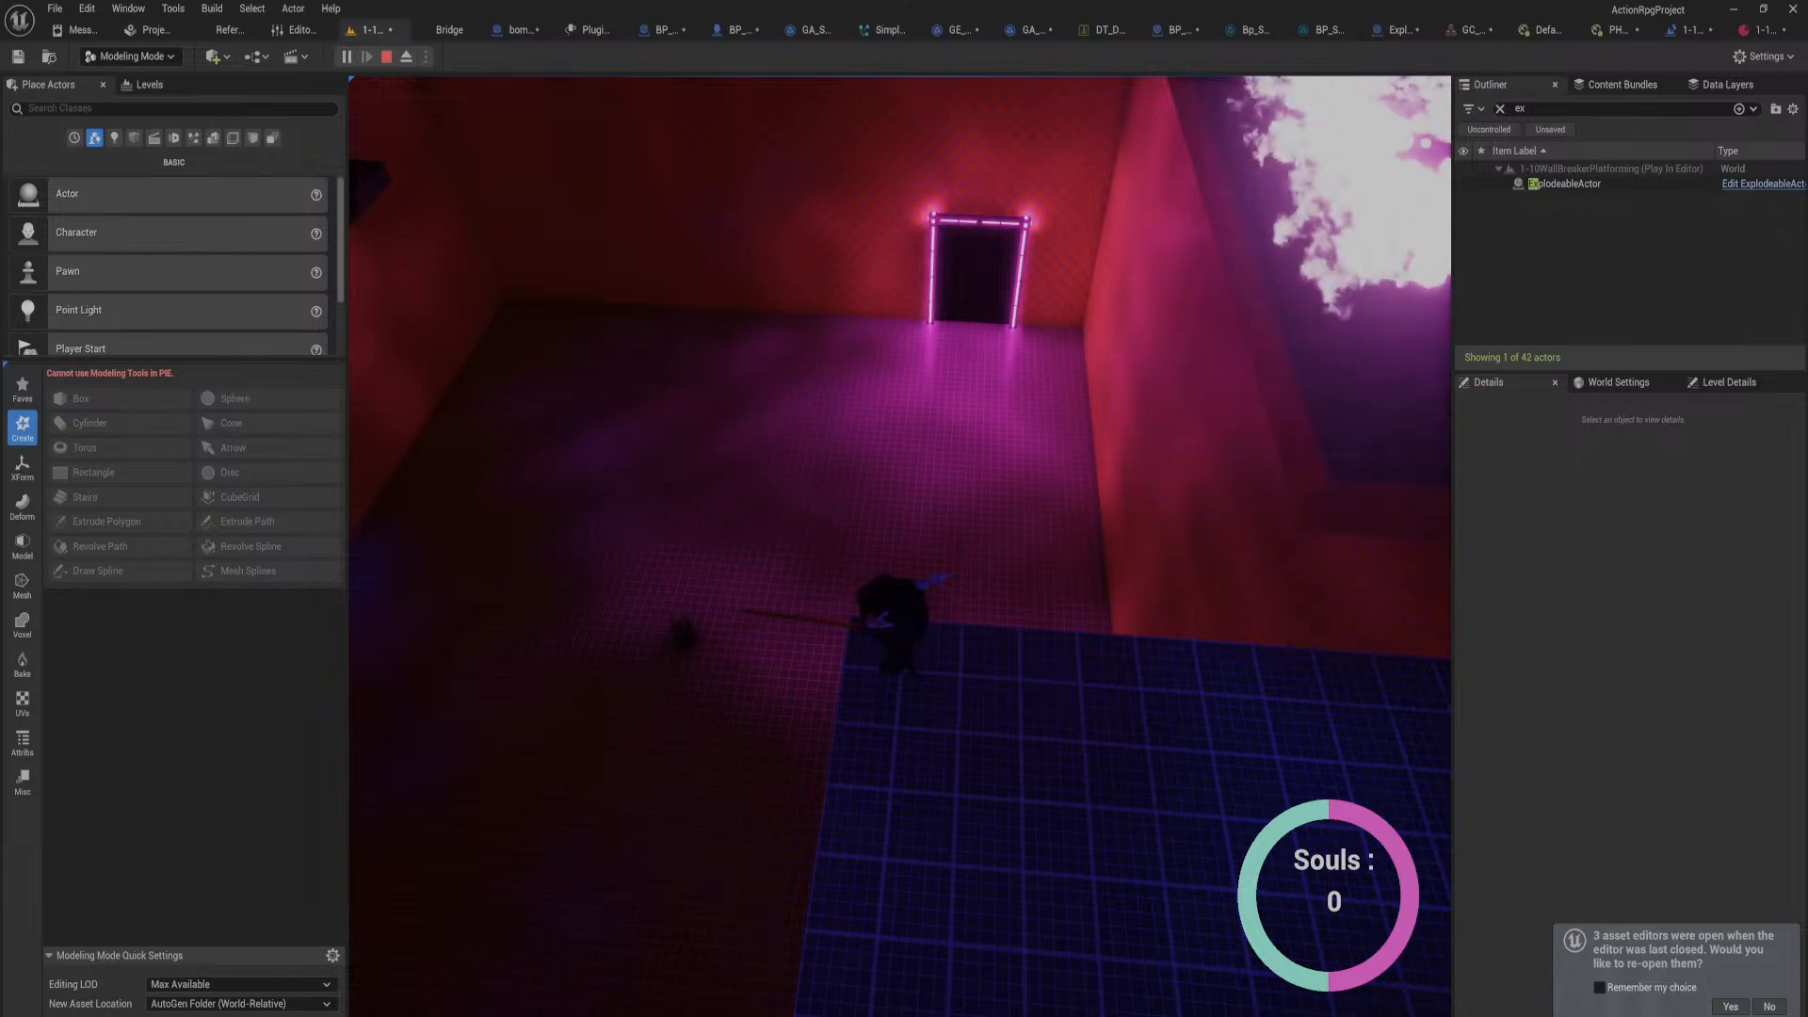
key(d)
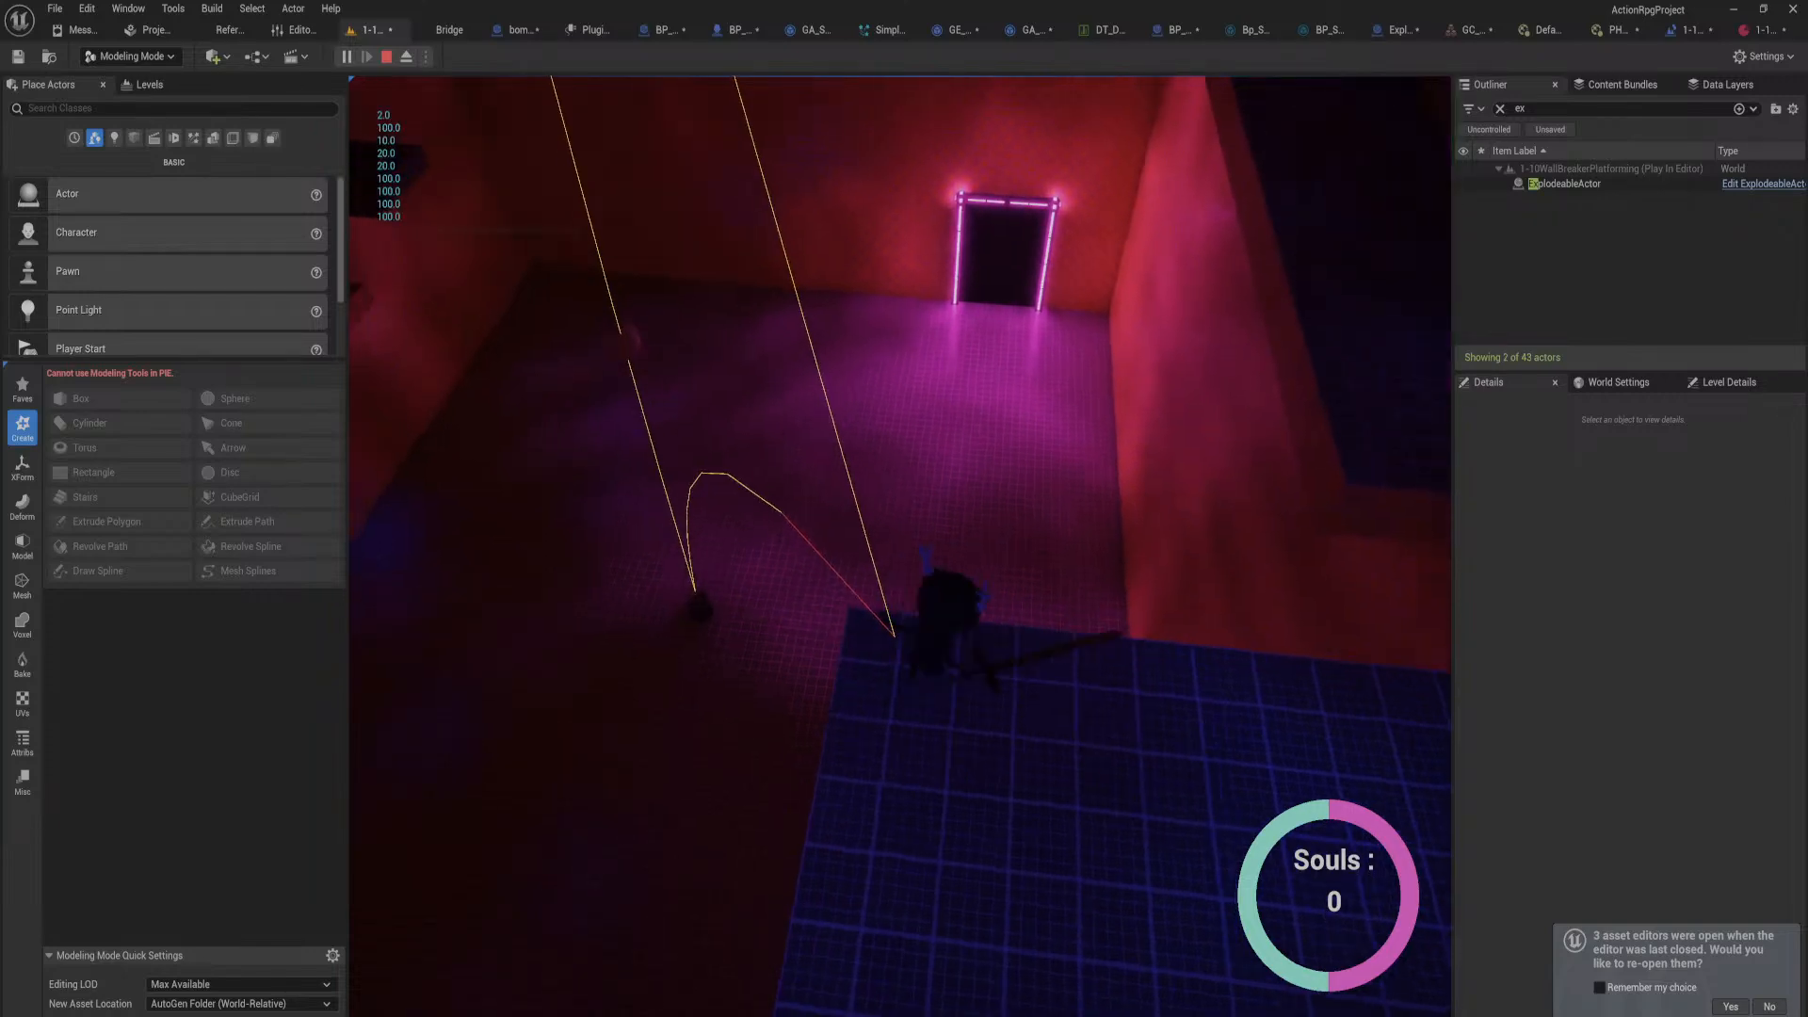
key(q)
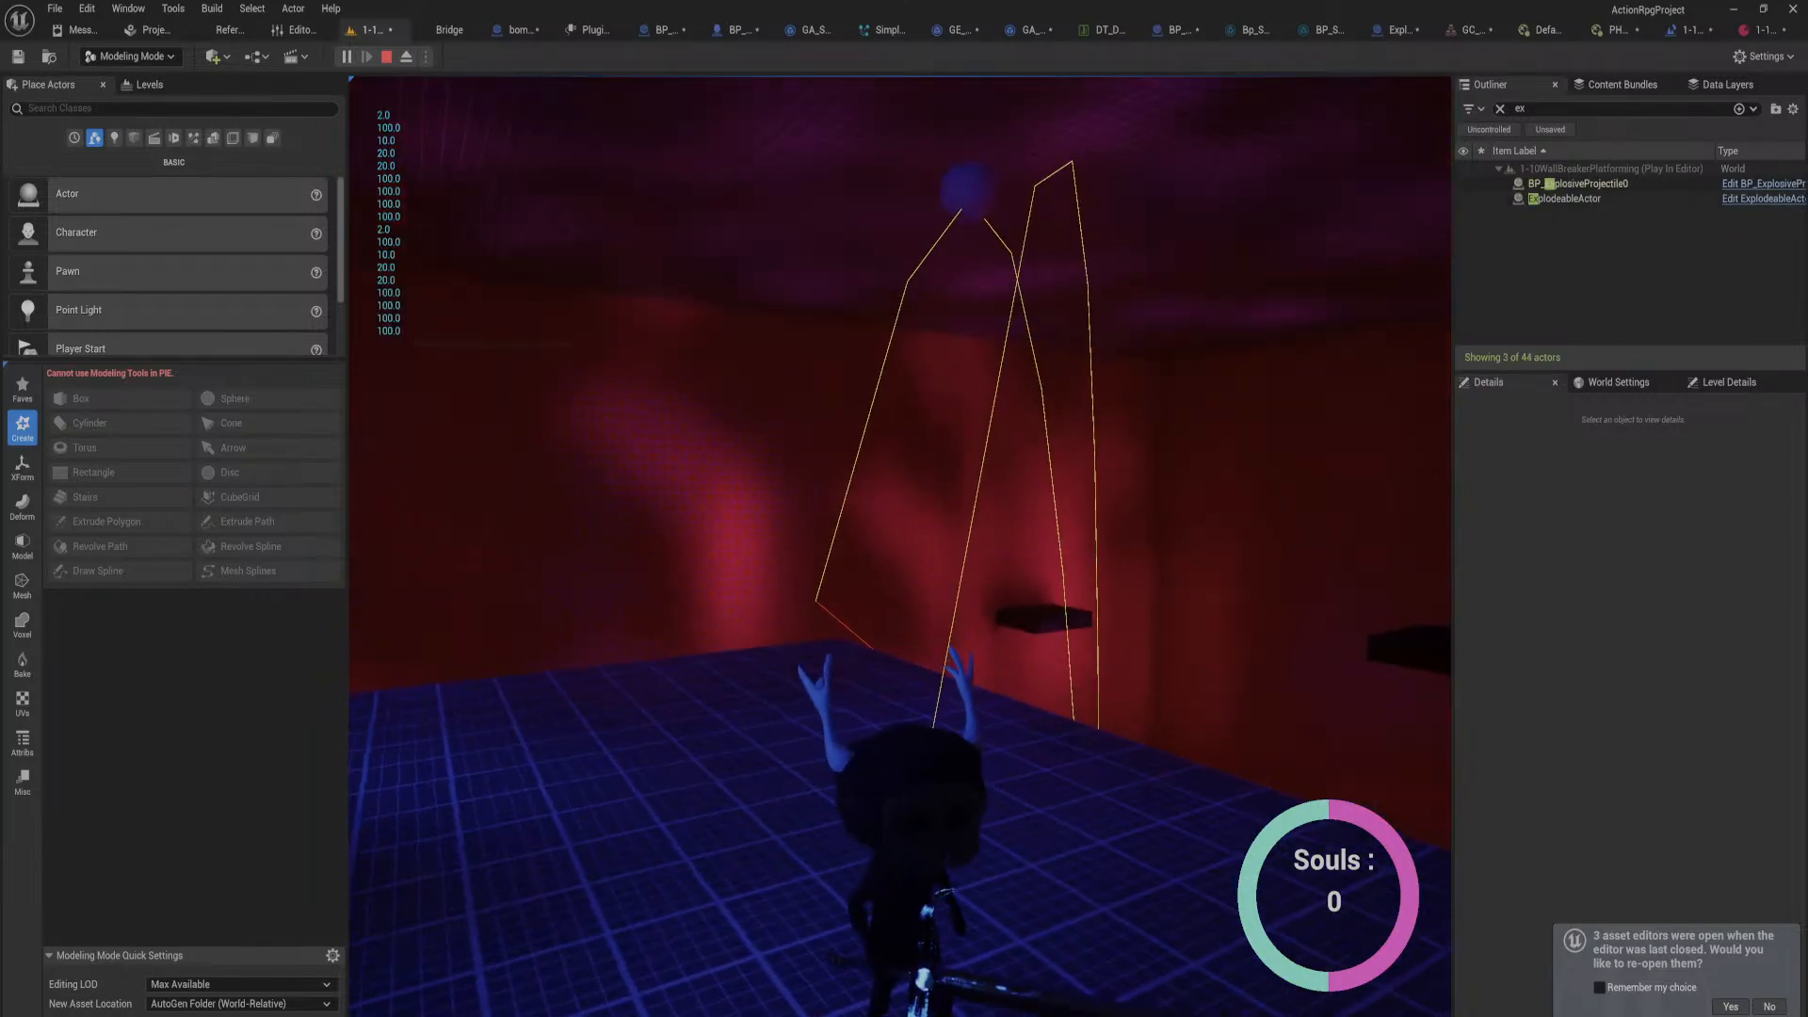
key(a)
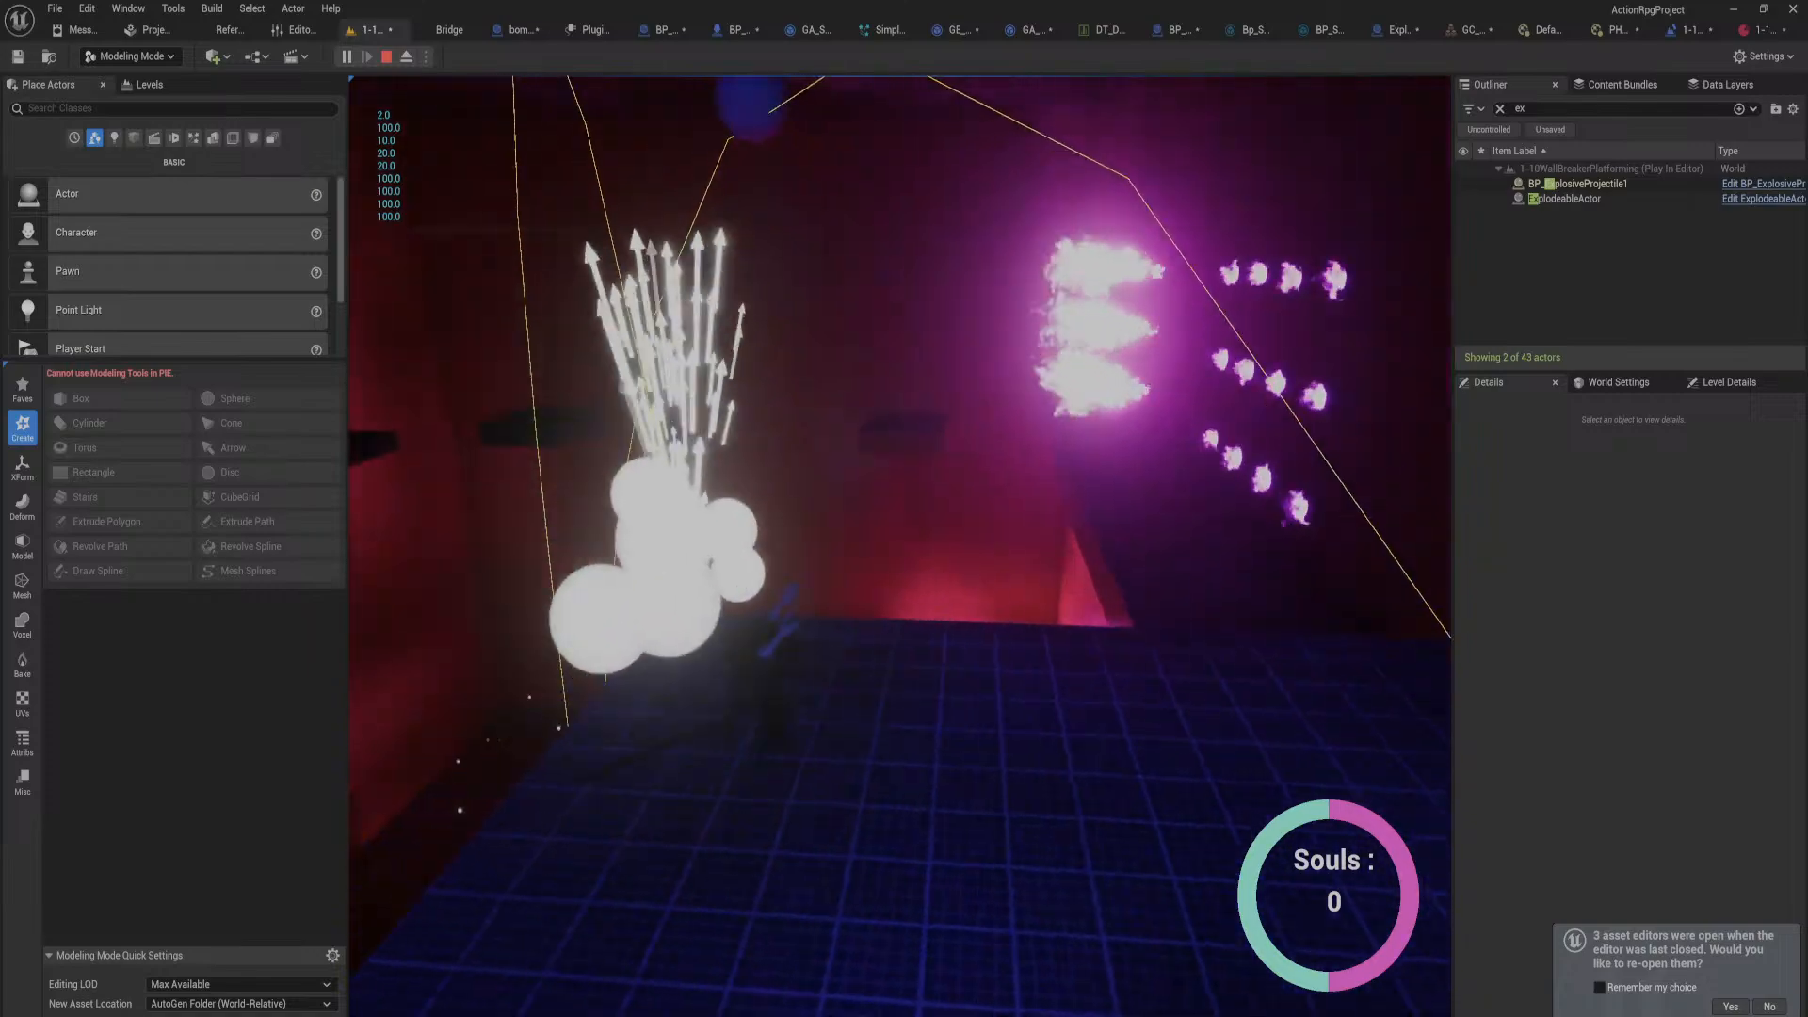
key(q)
key(a)
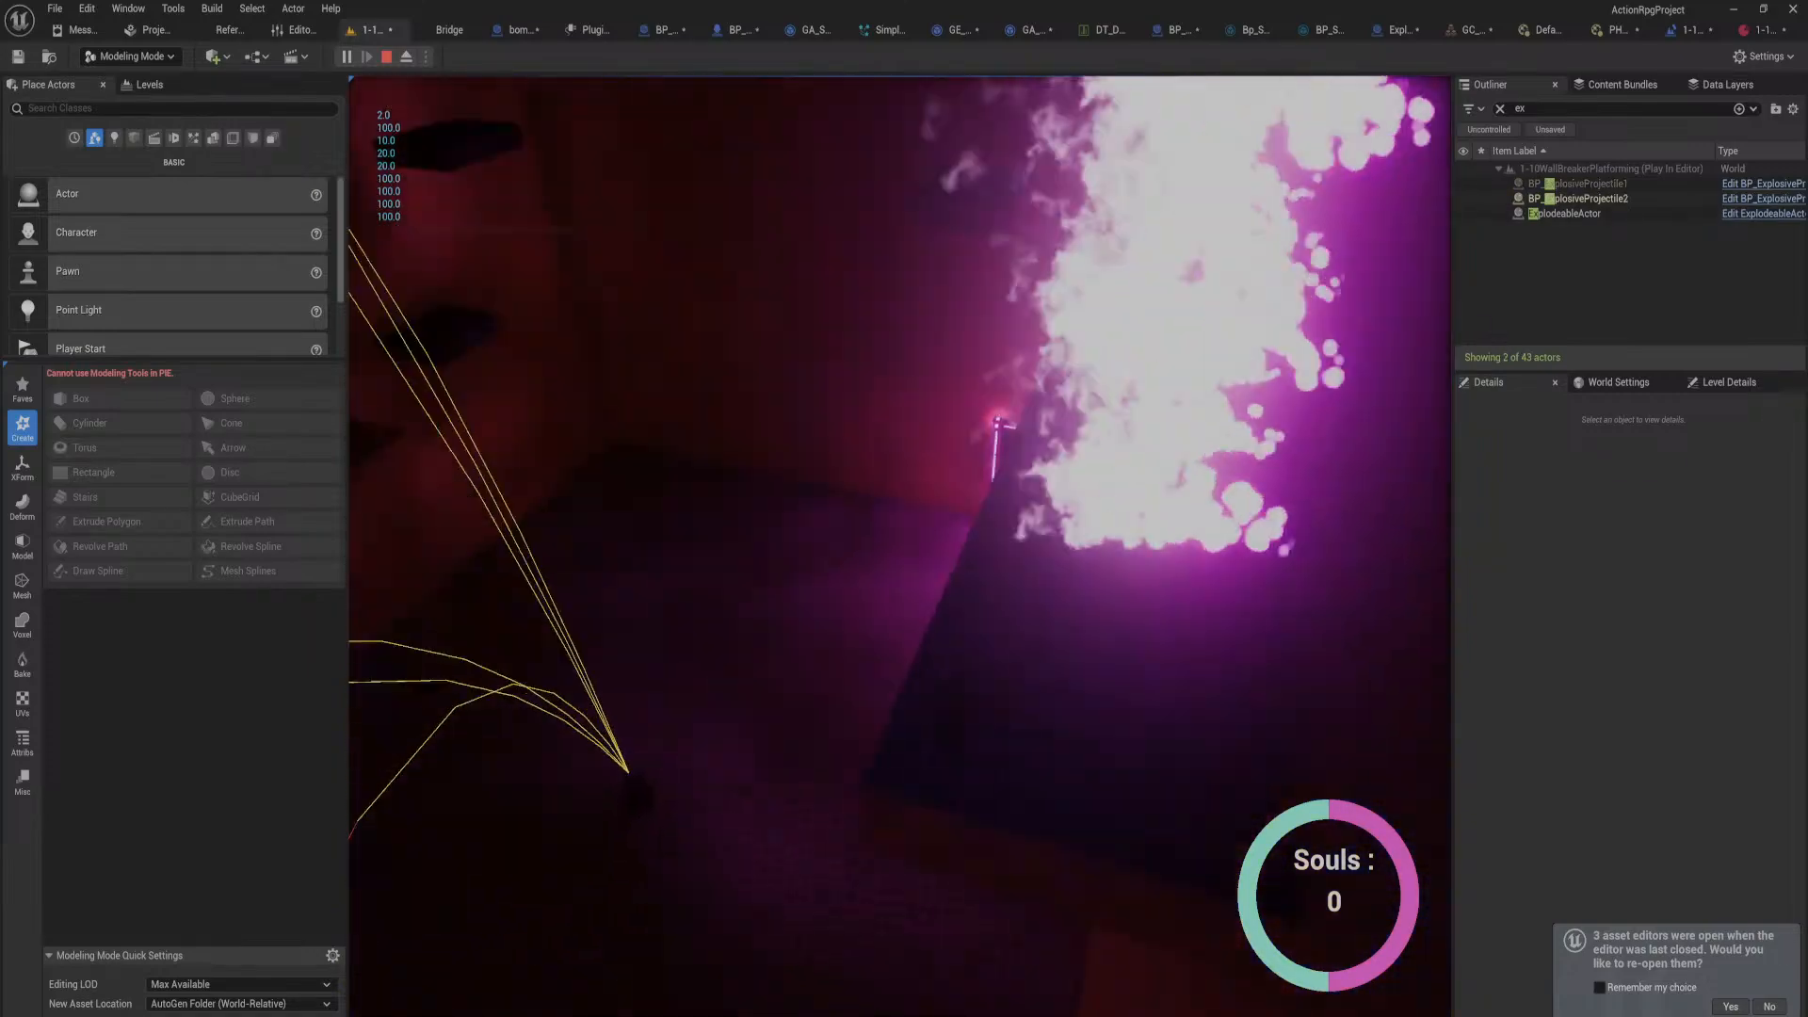
key(space)
key(q)
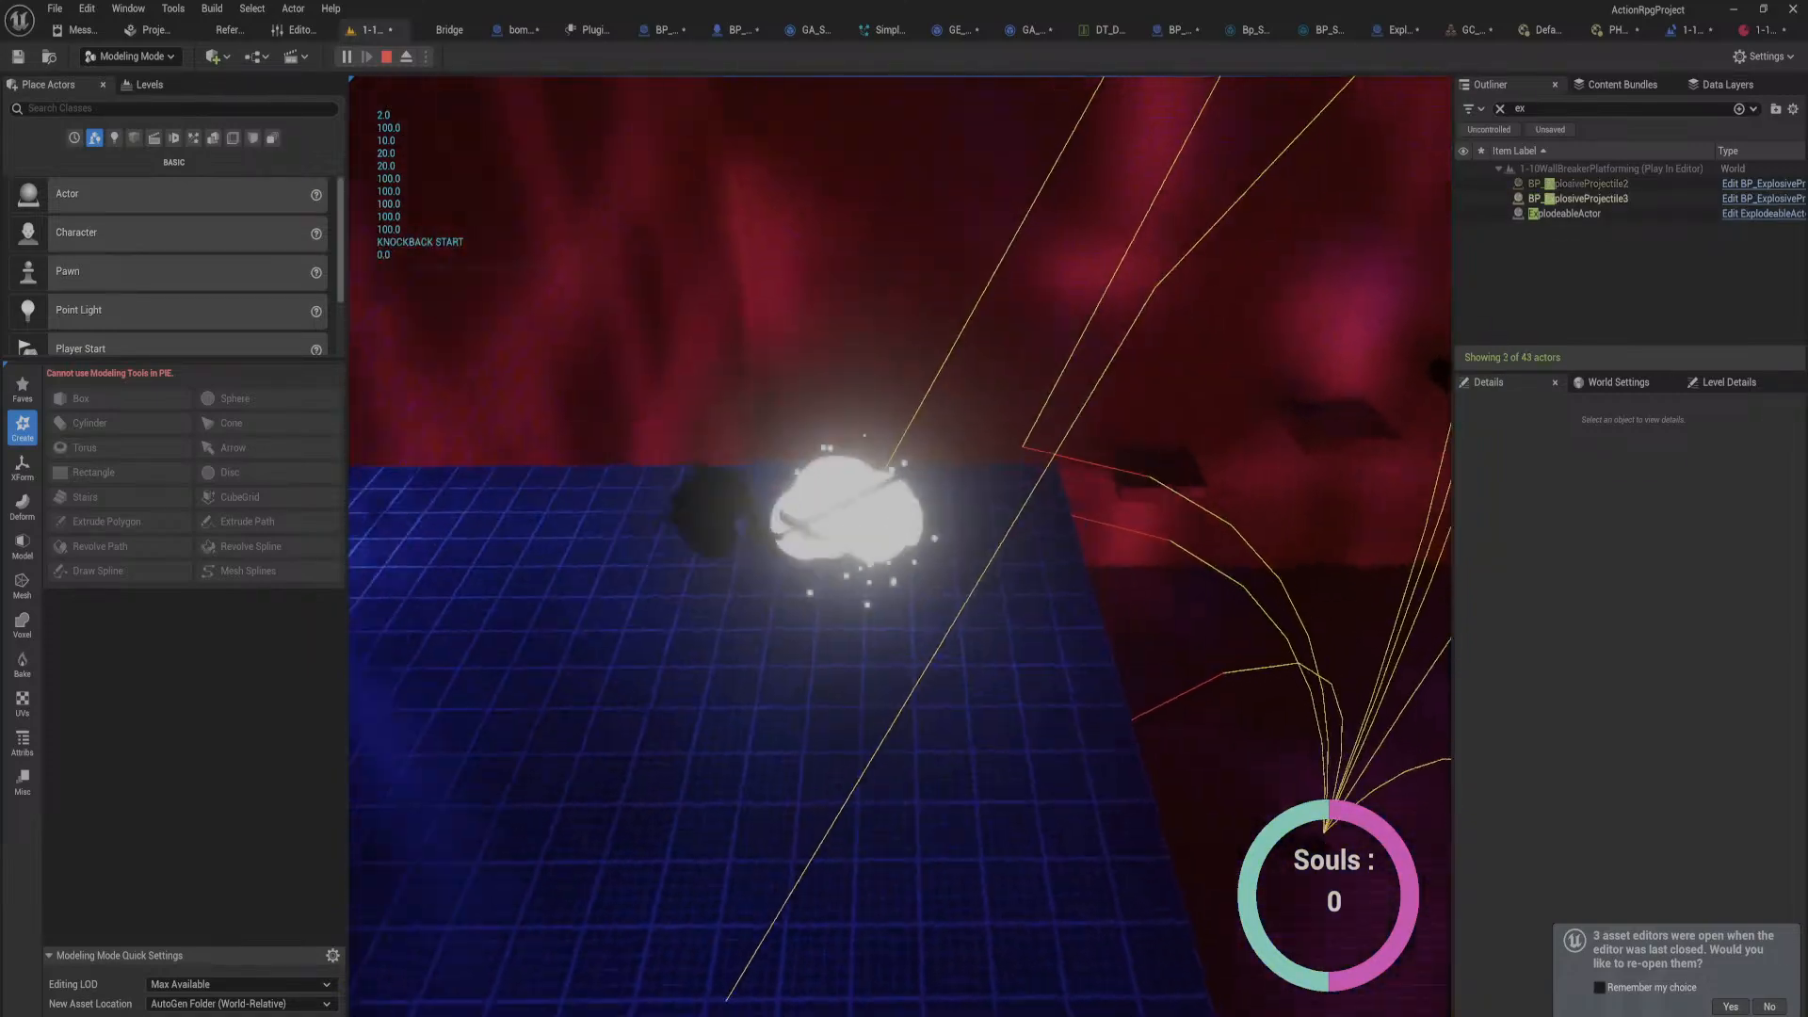
key(q)
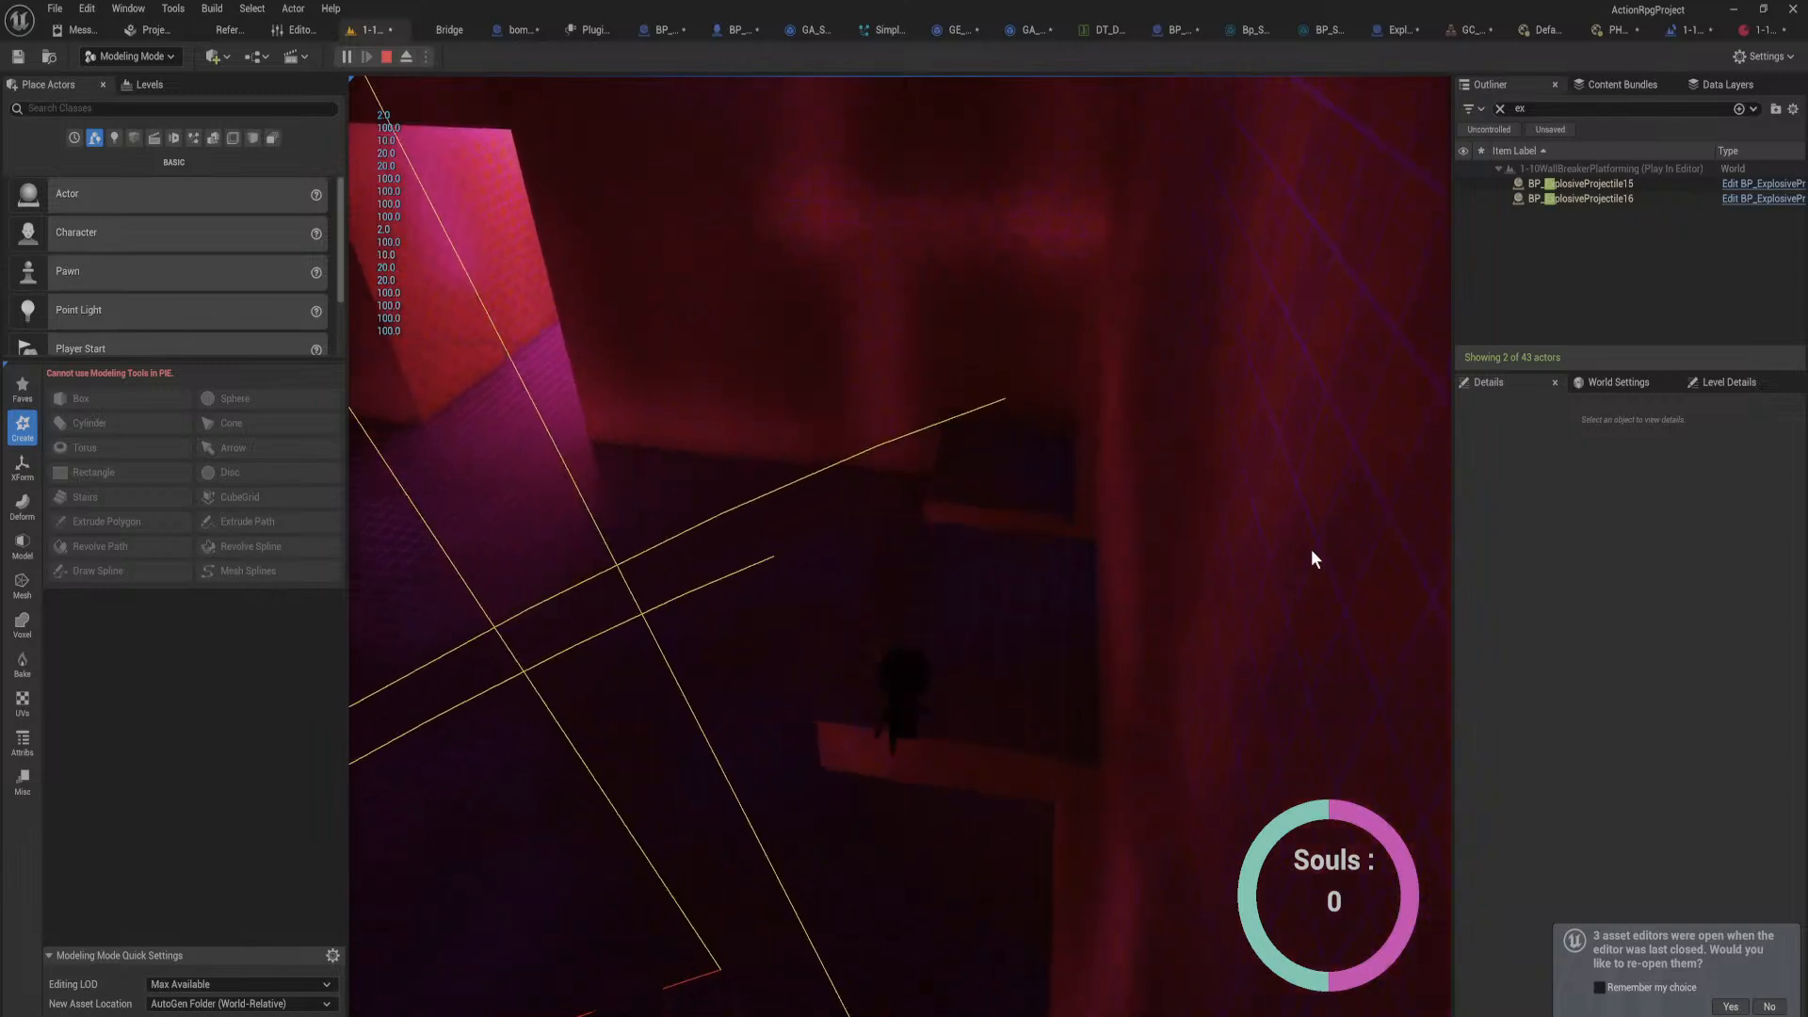
key(Escape)
Step: Move the blue level door from the upper corner ledge down to the floor area beside the explodeable wall
right_drag(1134, 500, 1017, 669)
key(a)
key(w)
key(s)
key(w)
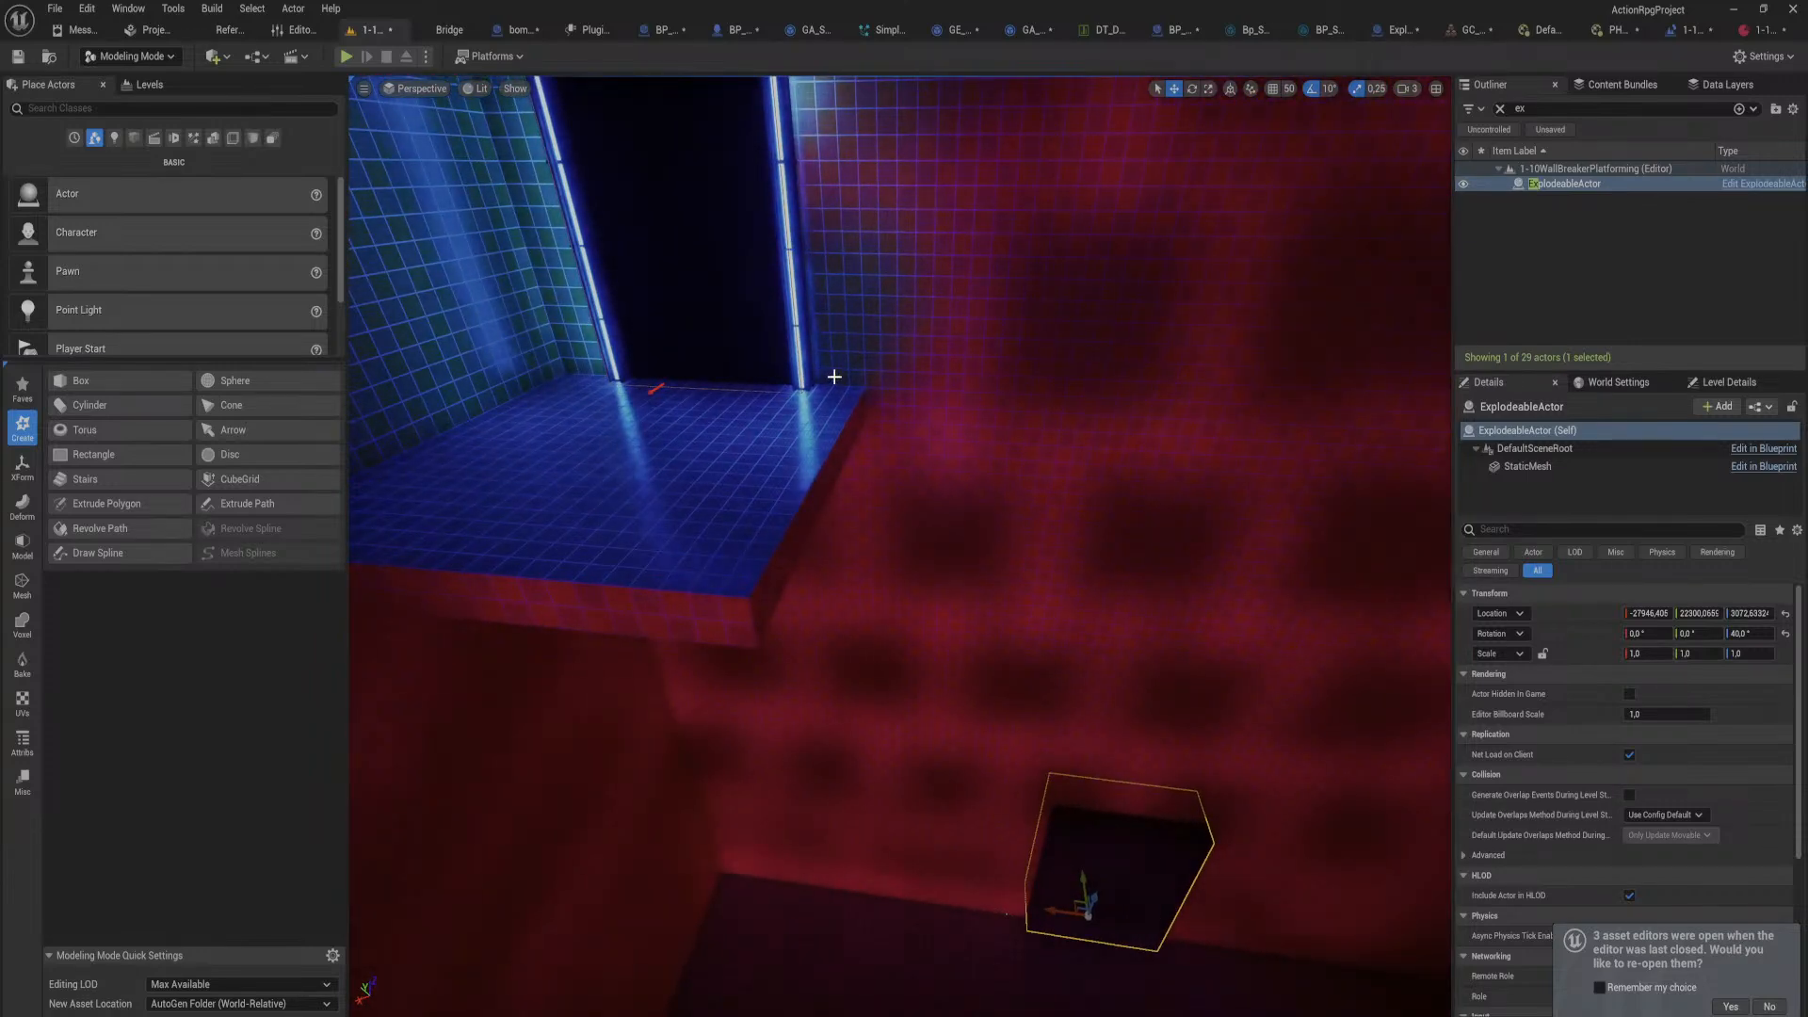
right_drag(834, 377, 813, 259)
key(w)
key(s)
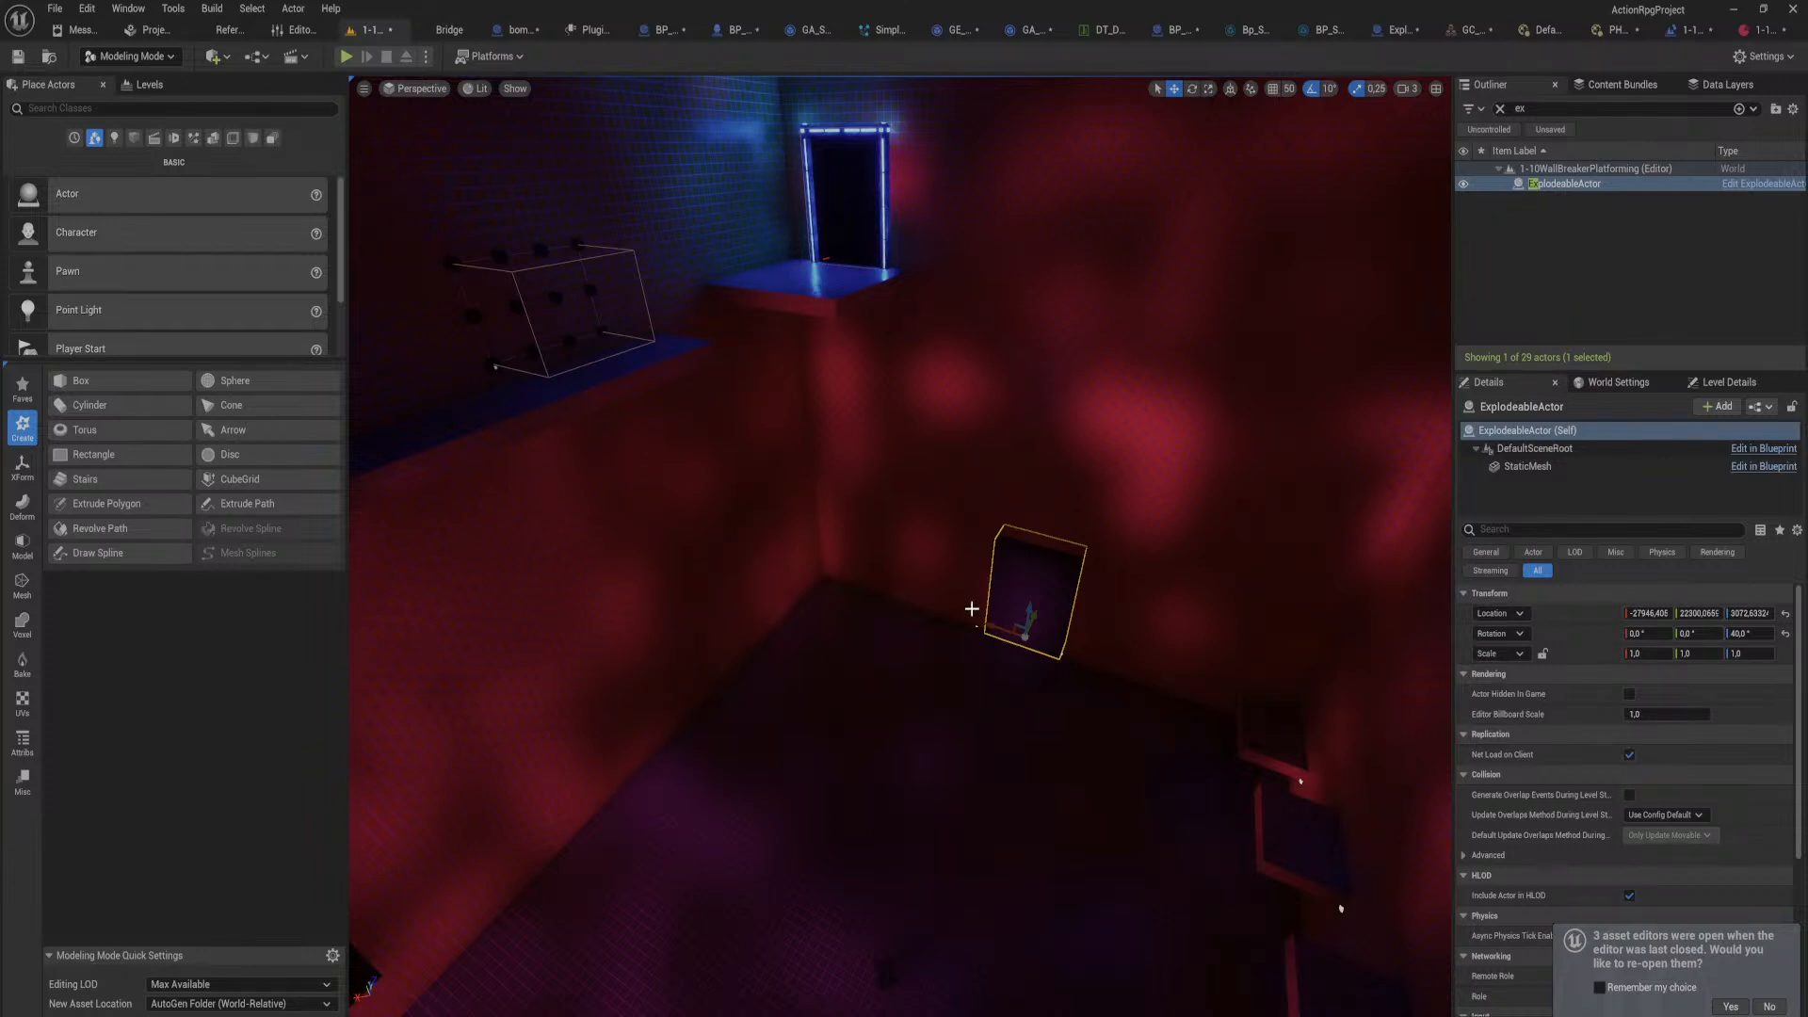
click(888, 245)
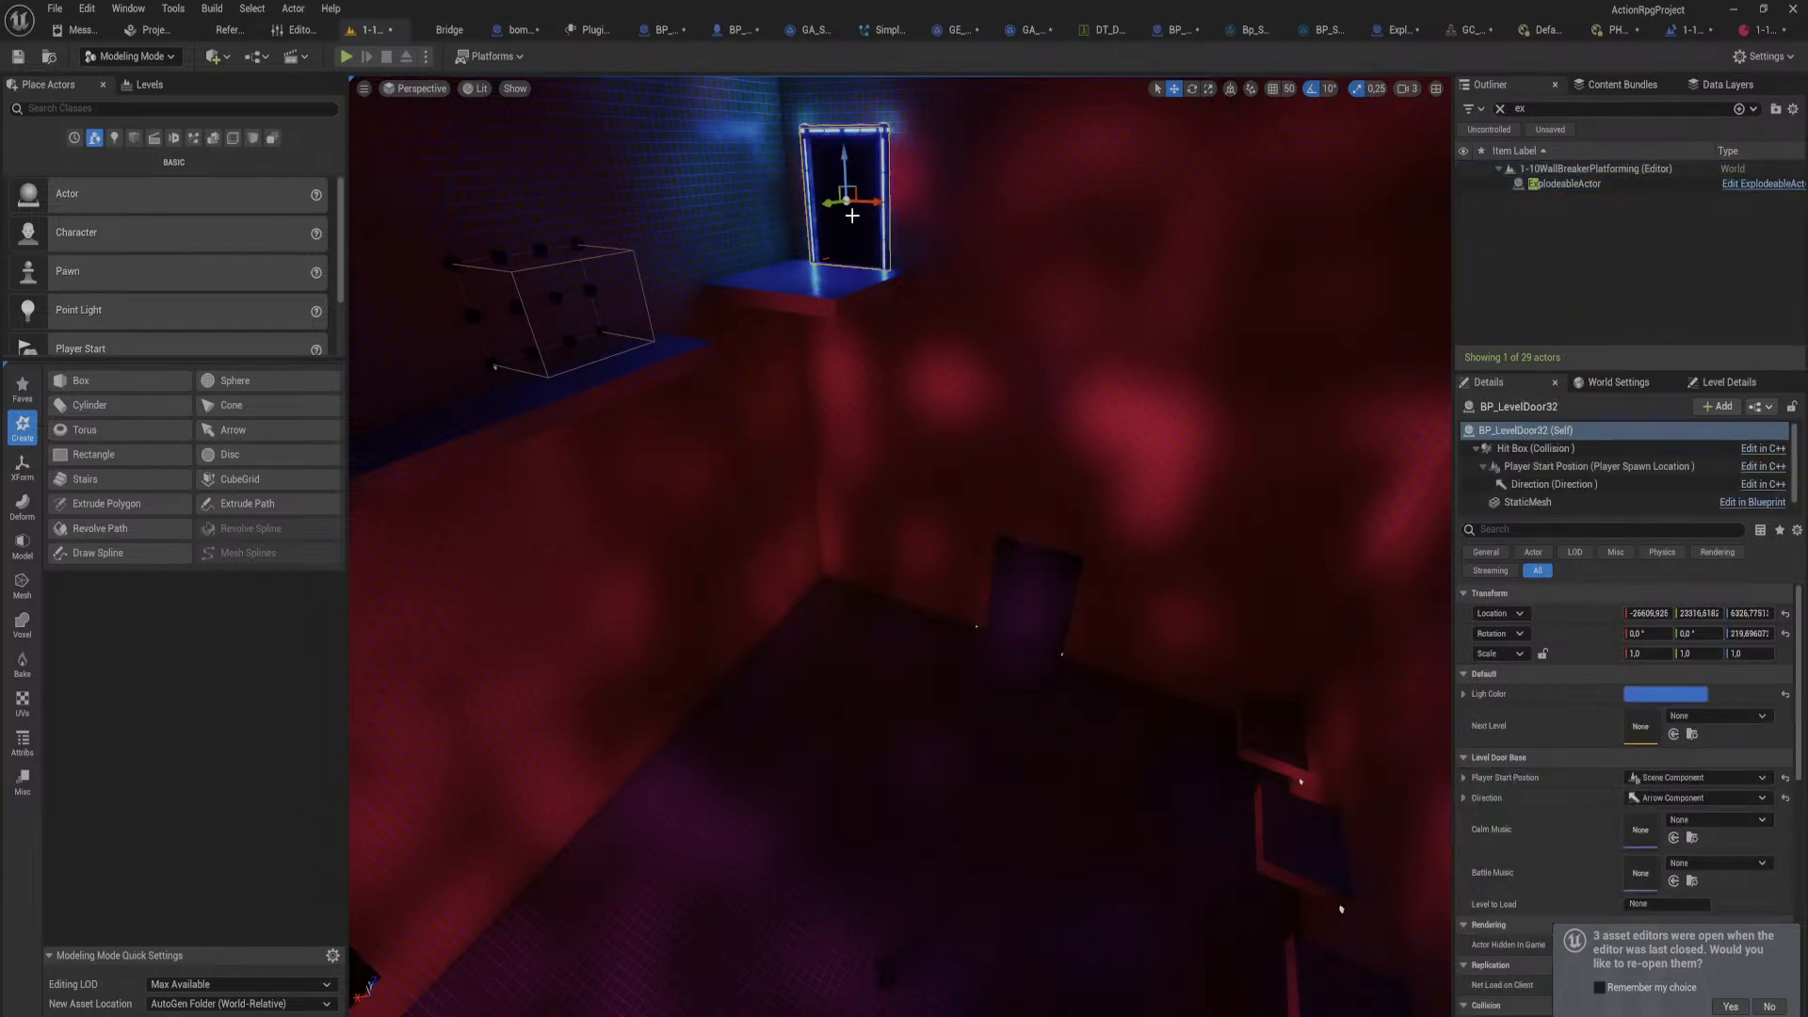
drag(888, 205, 1090, 276)
drag(1062, 171, 1068, 617)
Step: Adjust the blue door's height to a Z of about 3420 and slide it sideways in front of the explodeable wall
mouse_move(1068, 618)
right_down()
mouse_move(1067, 565)
mouse_move(1092, 716)
mouse_move(1130, 537)
mouse_move(1061, 606)
right_up()
drag(1000, 483, 1004, 364)
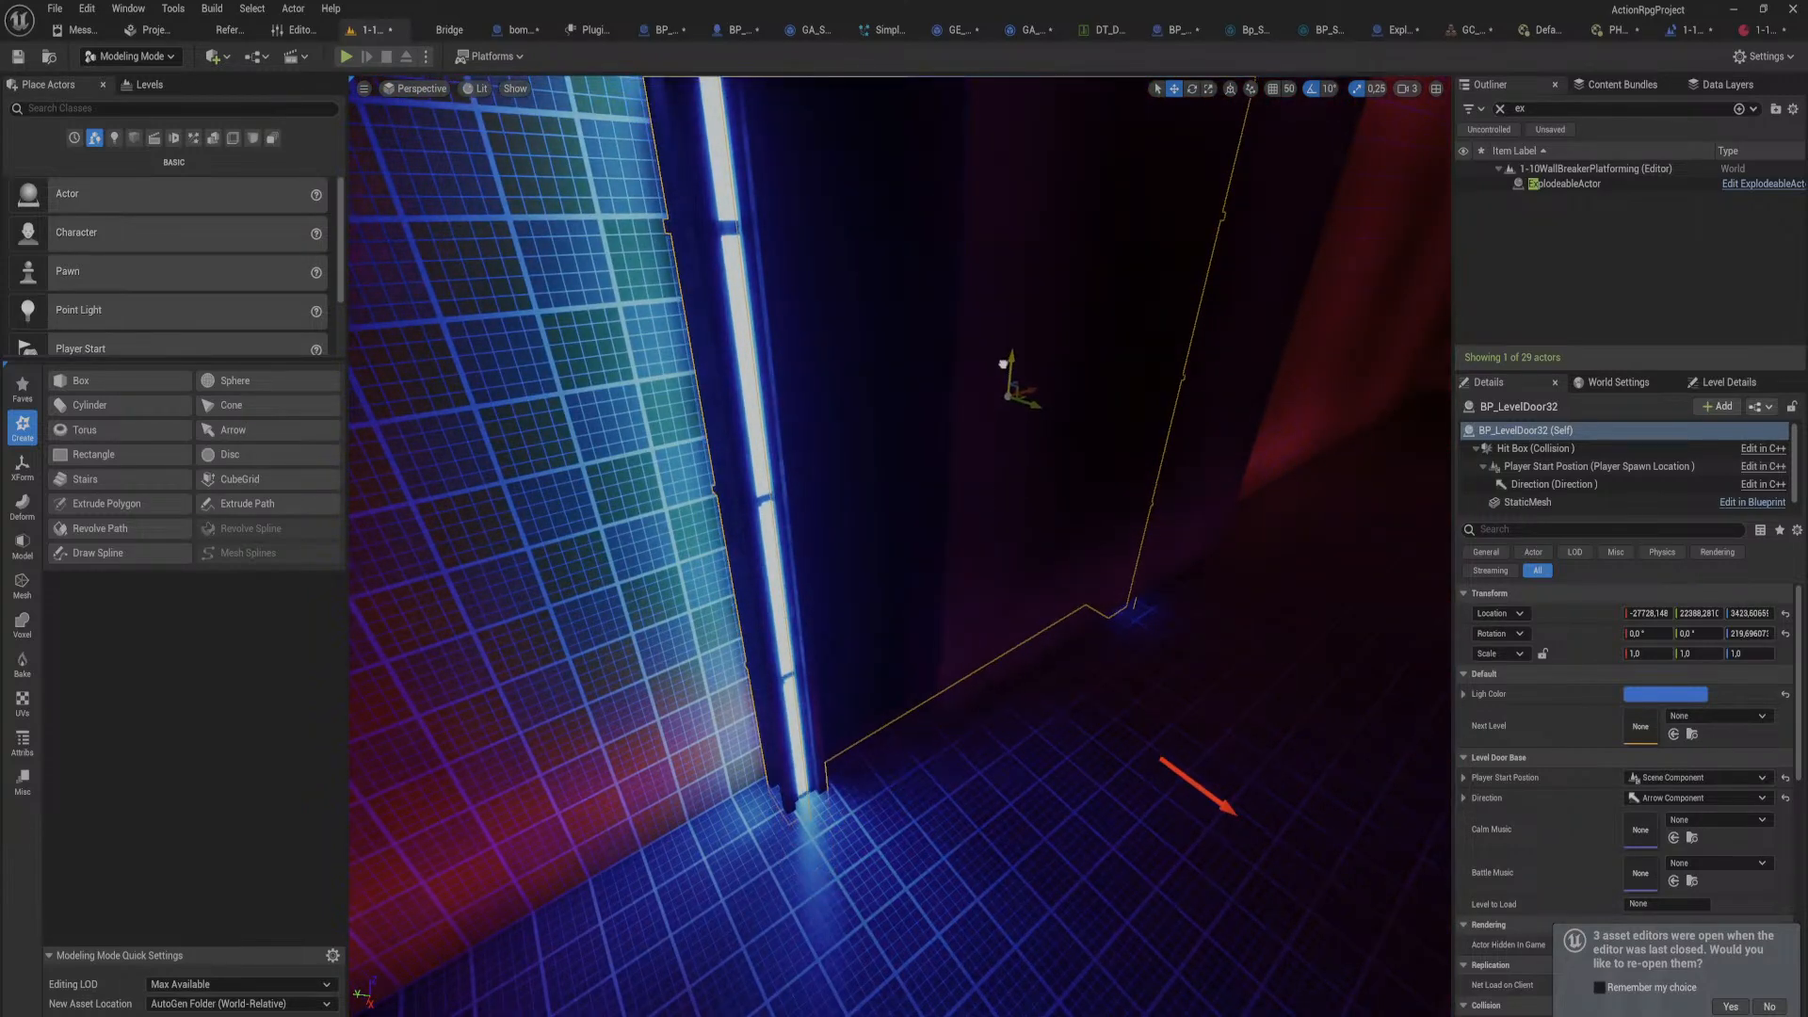
right_drag(1001, 368, 1243, 426)
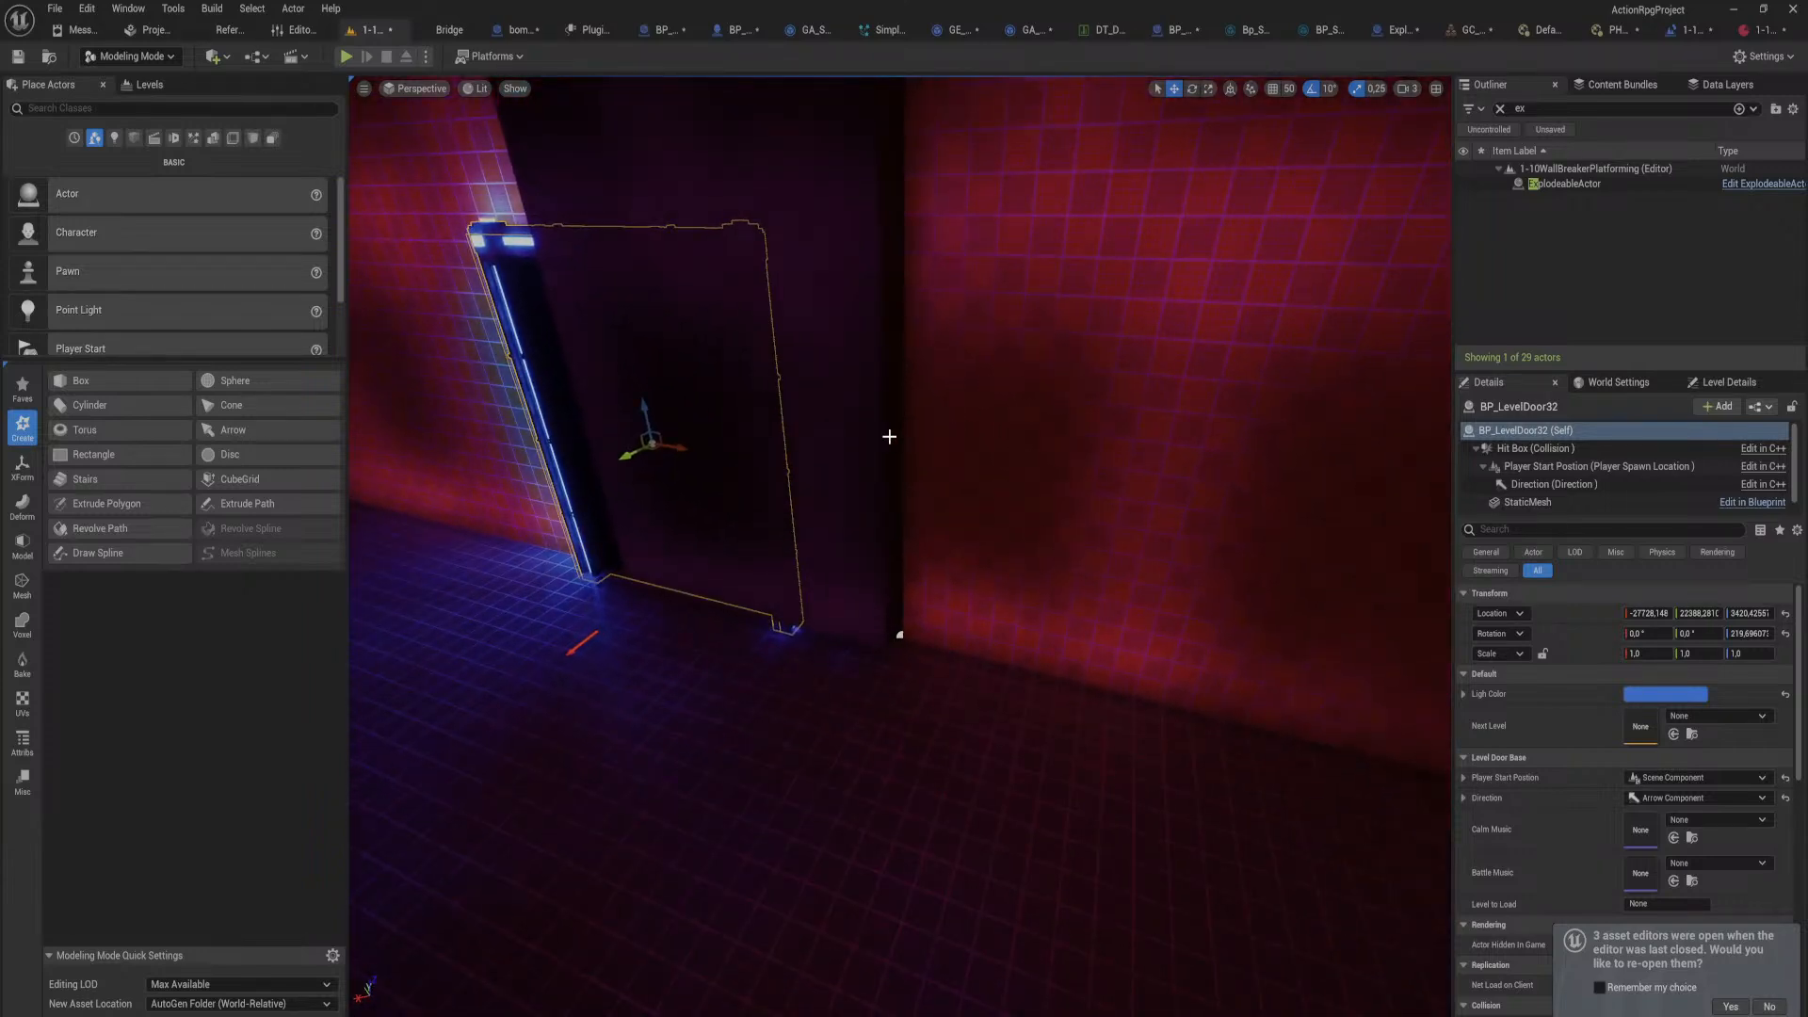
drag(701, 447, 756, 463)
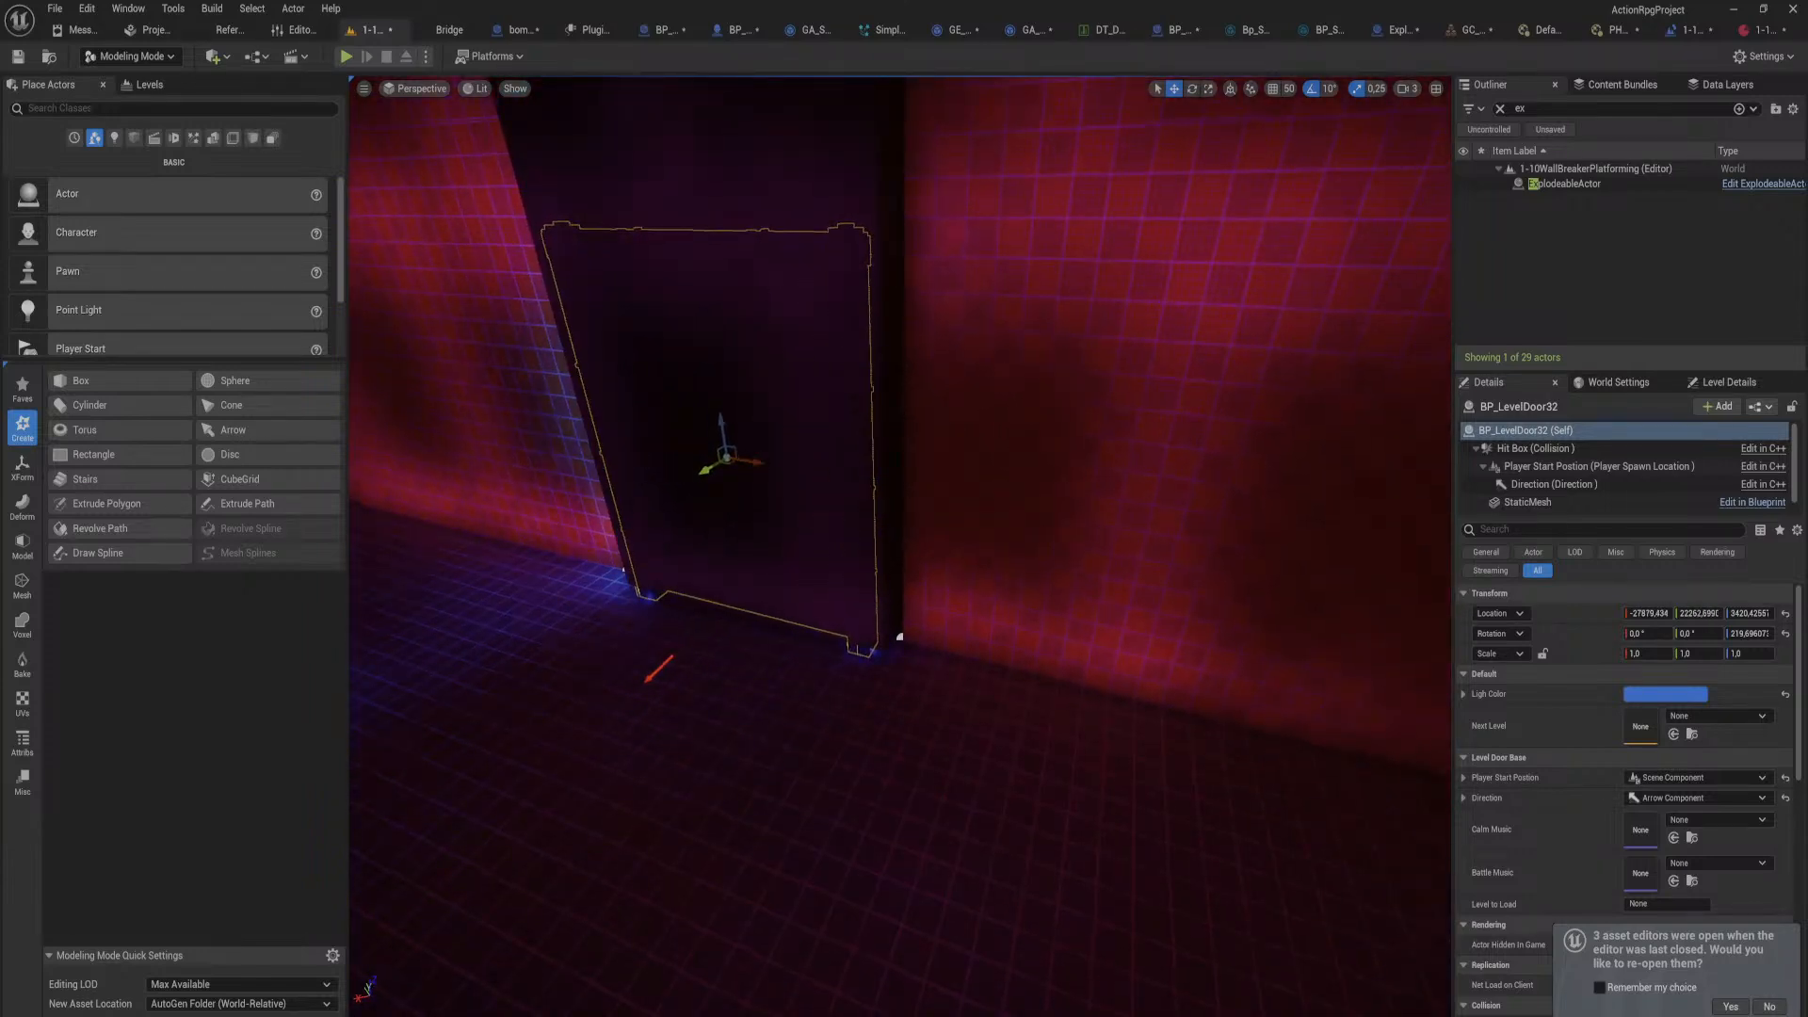
Step: Select the pink 1-11THallway2 level door and move it out into the room in front of the explodeable wall
right_drag(756, 463, 581, 440)
drag(688, 408, 1242, 676)
right_drag(1243, 676, 1337, 649)
drag(859, 516, 1061, 628)
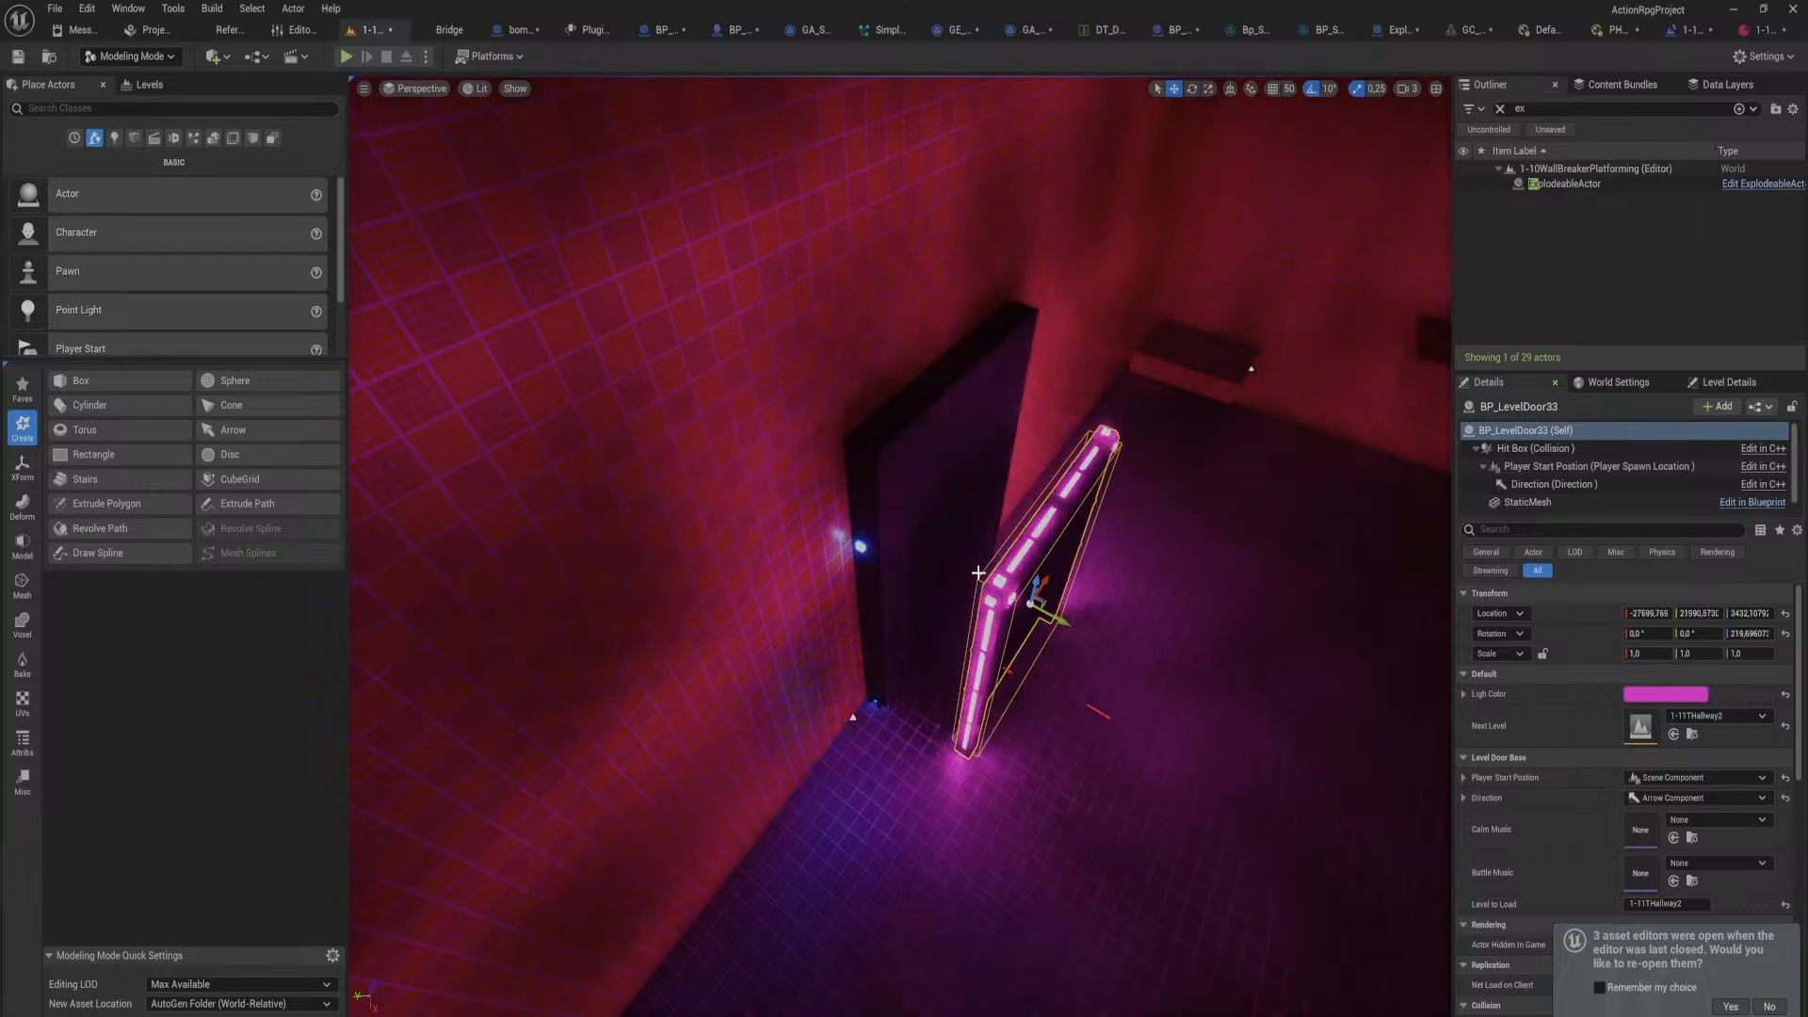
Step: Select the blue level door and move it deep into the passage behind the explodeable wall, to X about -28719 and Y about 23224
right_drag(815, 591, 1276, 658)
drag(1315, 586, 631, 629)
right_drag(631, 629, 775, 614)
drag(827, 569, 862, 562)
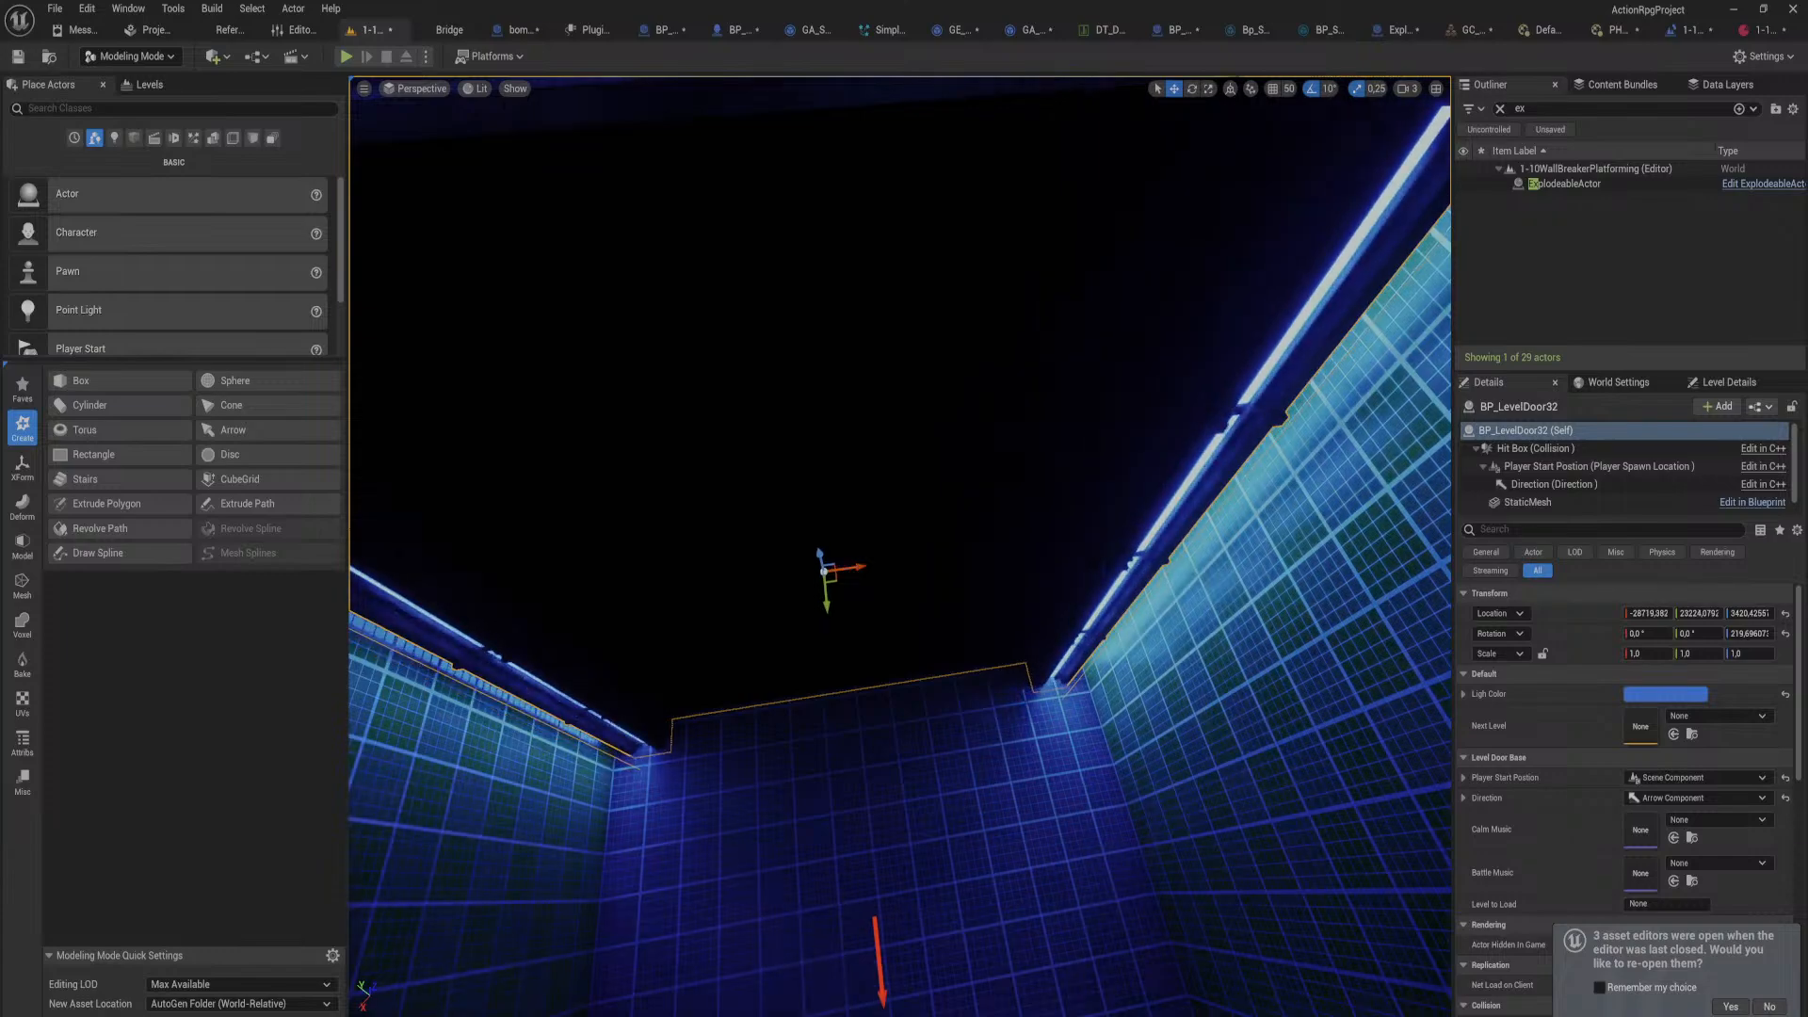
Step: Fit the blue door against the passage's end wall at X about -28740 and Y about 23249
right_drag(862, 562, 934, 563)
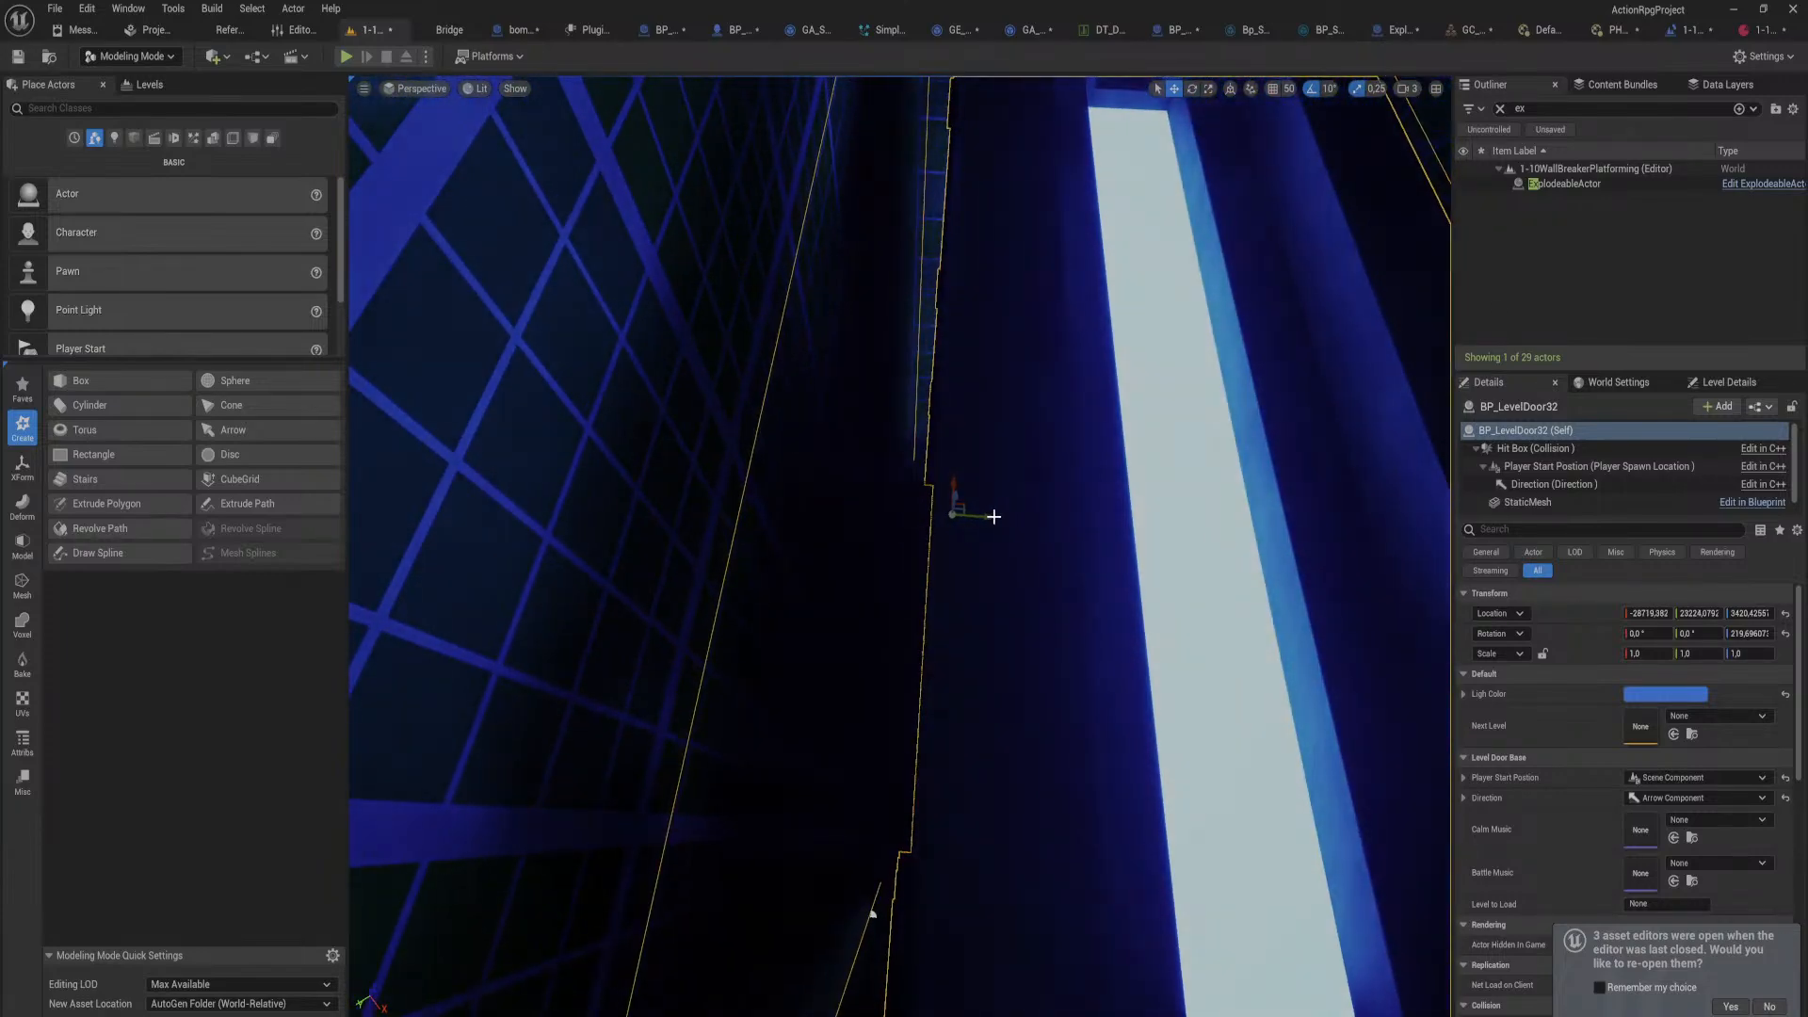
drag(993, 516, 935, 514)
right_drag(935, 514, 1422, 649)
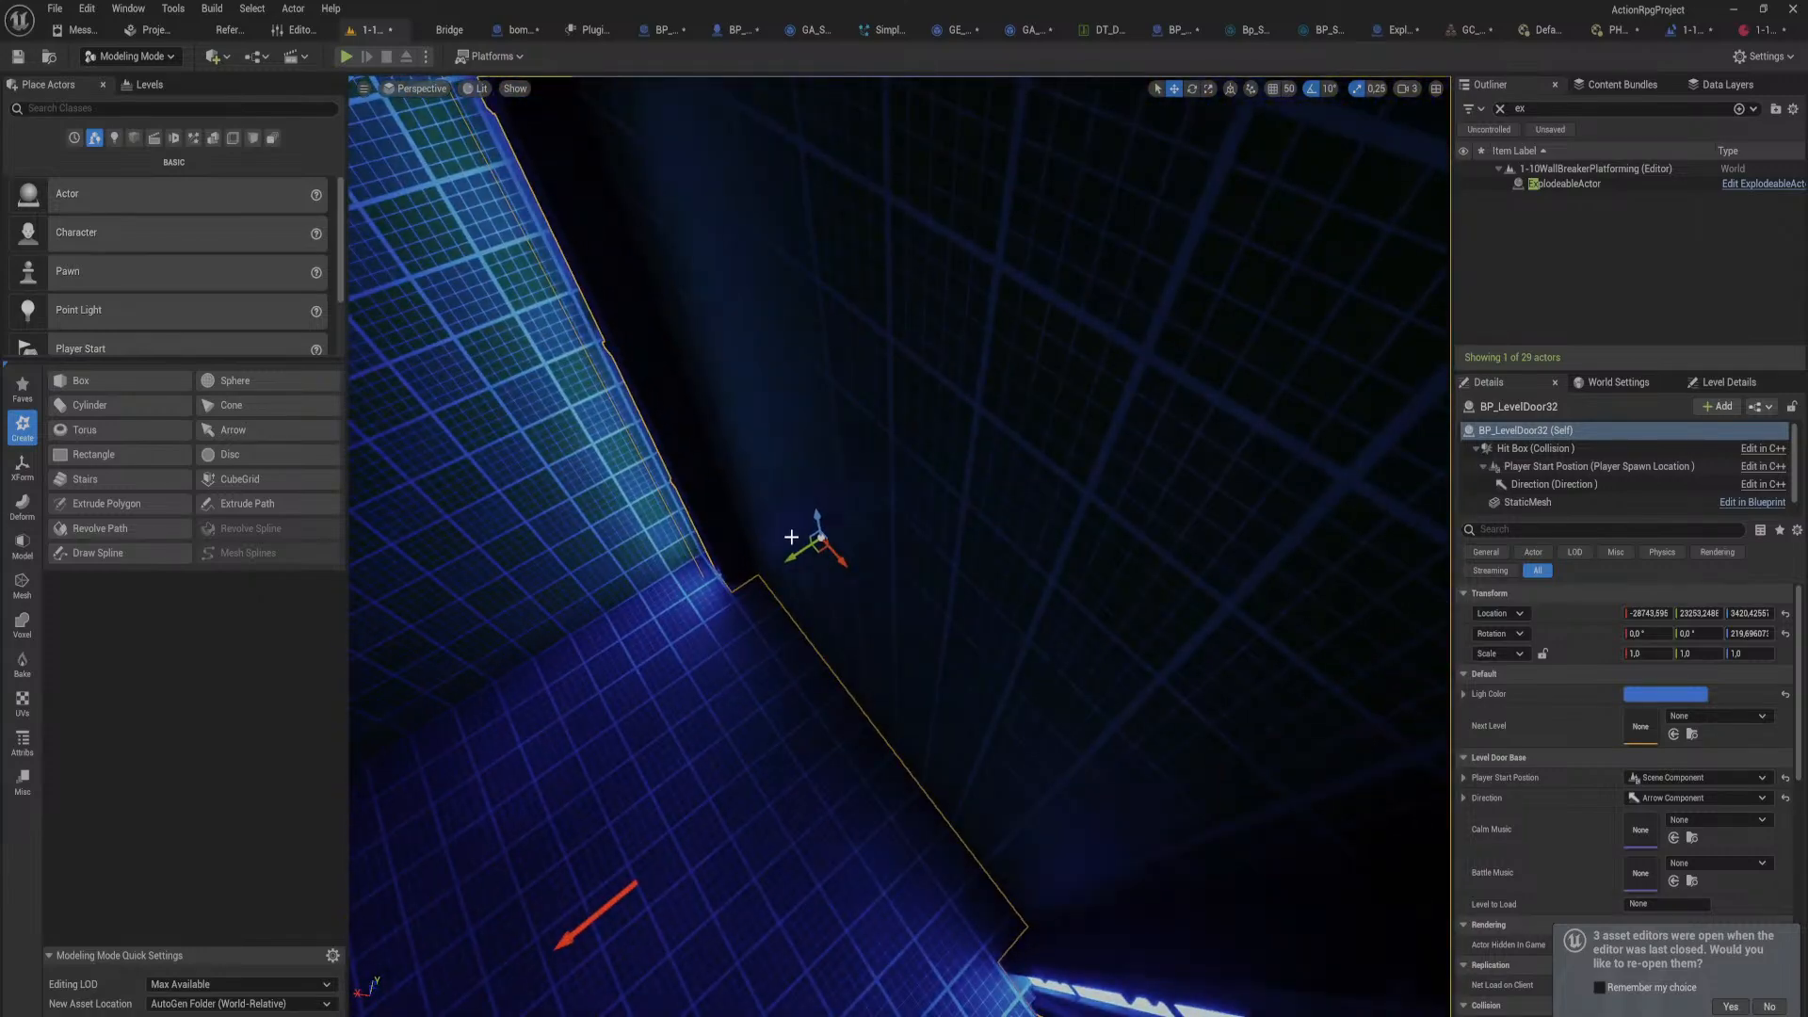
drag(794, 555, 781, 562)
right_drag(781, 562, 1022, 475)
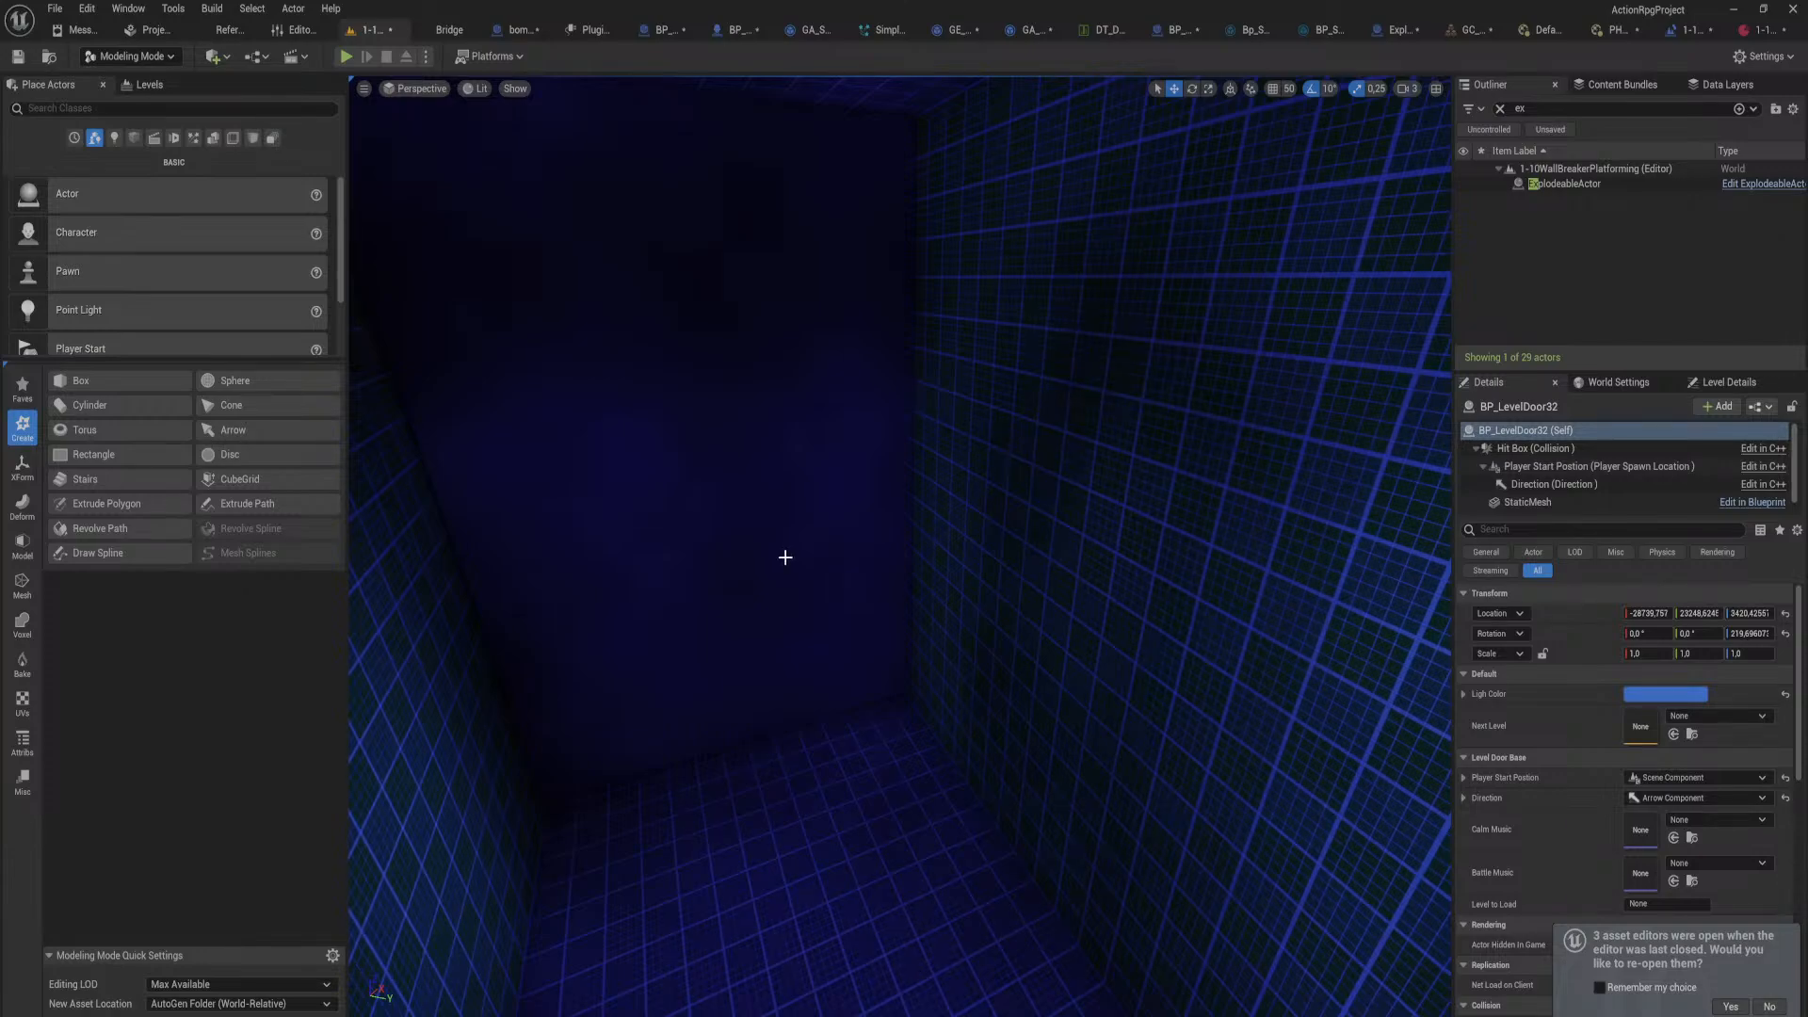
Step: Select the pink 1-11THallway2 door in the room and move it up onto the upper corner ledge
right_drag(889, 521, 980, 527)
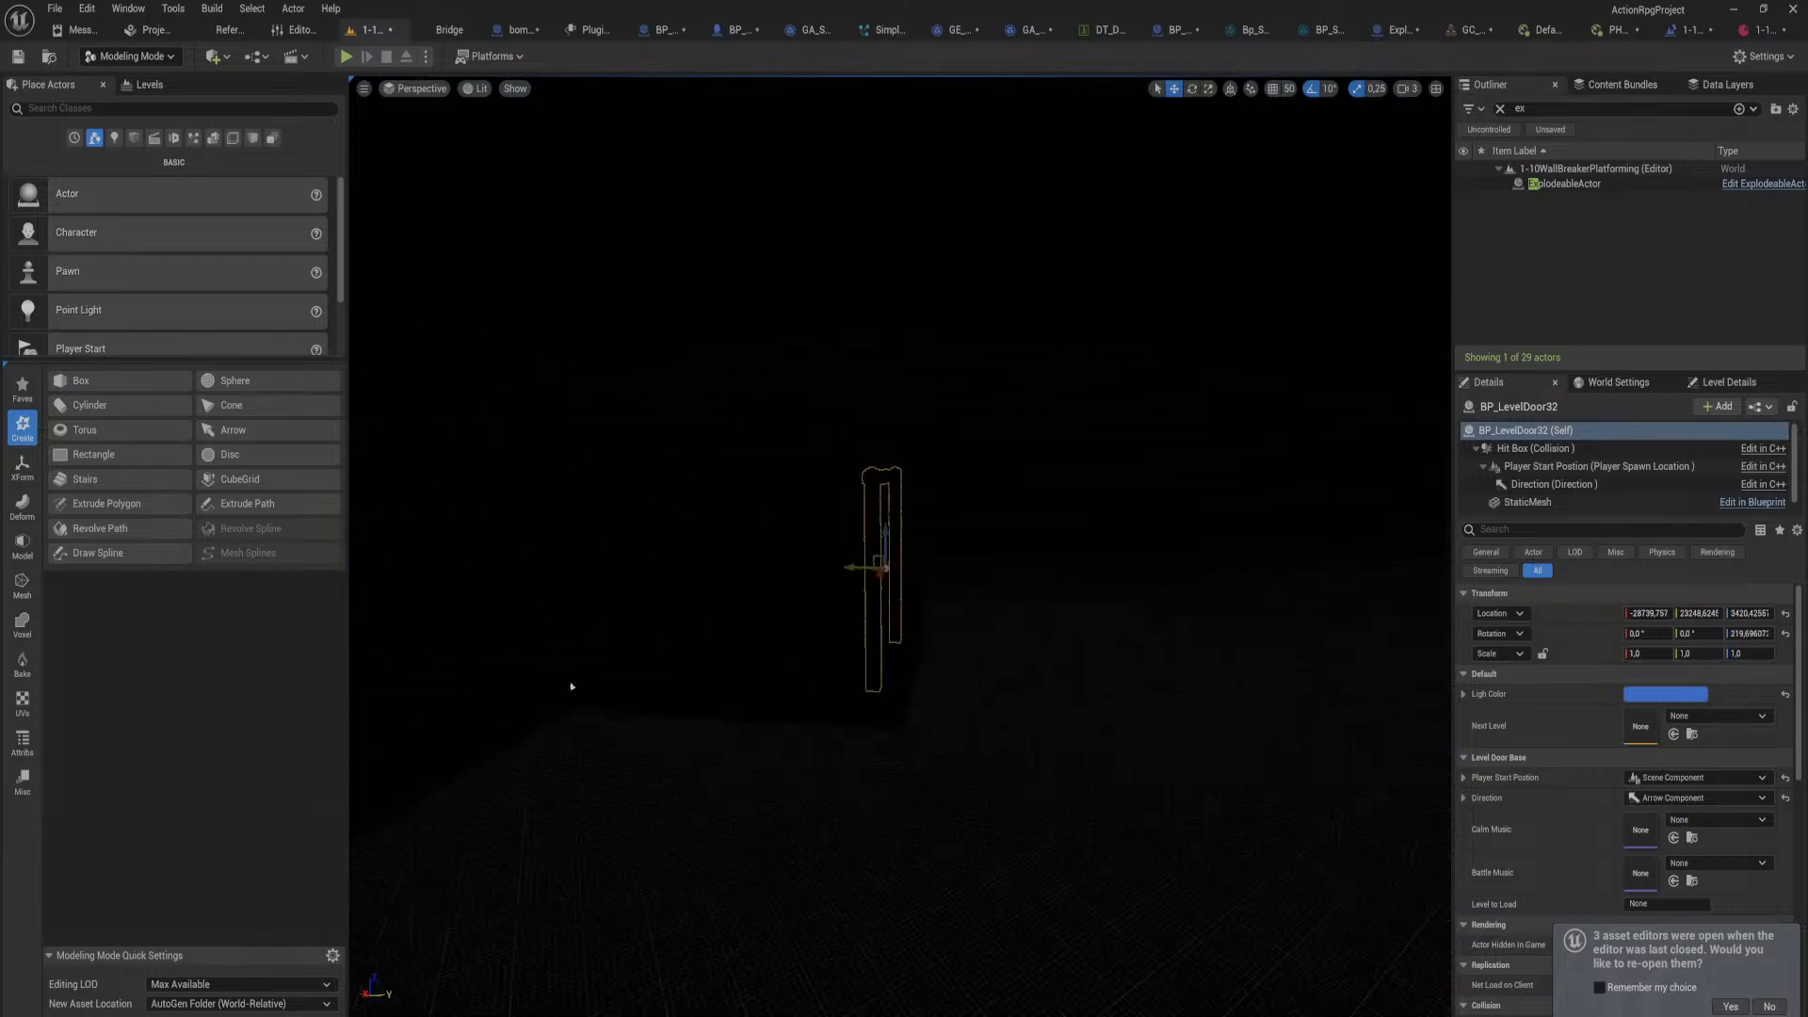
right_drag(572, 685, 377, 686)
mouse_move(900, 546)
right_down()
mouse_move(933, 575)
mouse_move(951, 471)
mouse_move(1055, 513)
mouse_move(933, 537)
mouse_move(707, 518)
mouse_move(1102, 528)
mouse_move(942, 513)
mouse_move(1036, 556)
mouse_move(980, 602)
mouse_move(913, 523)
right_up()
click(913, 523)
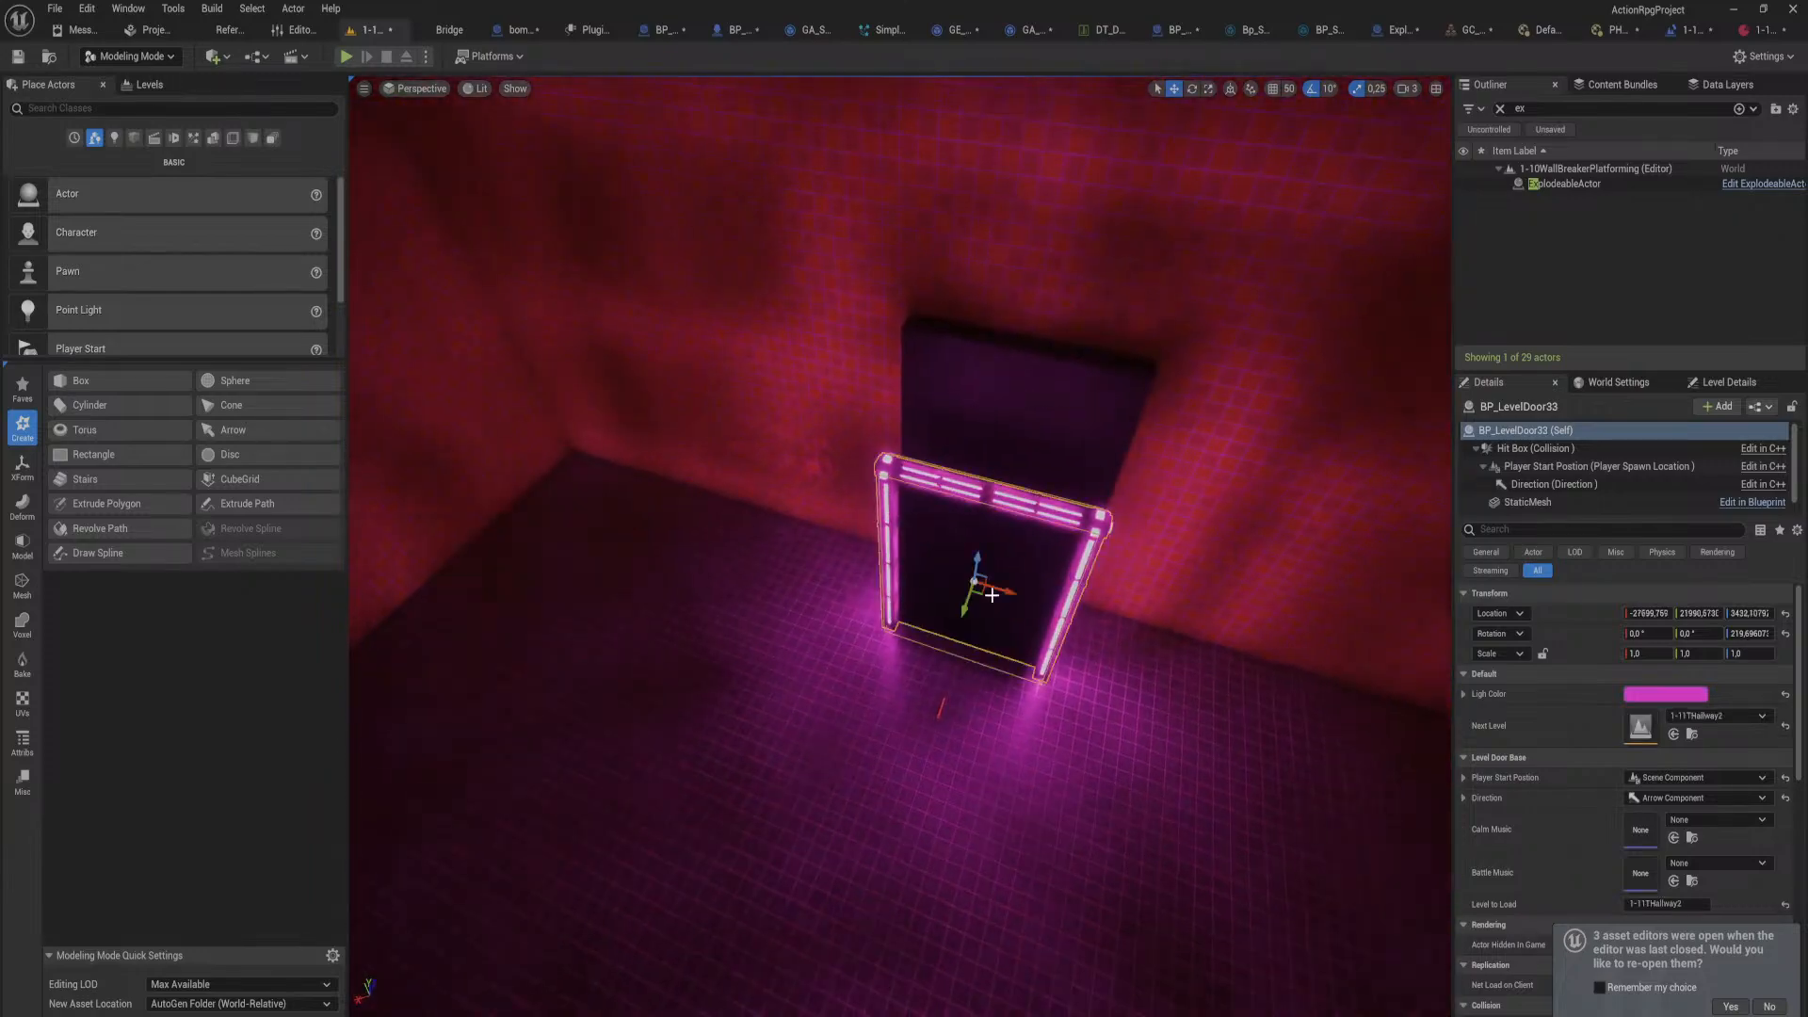
shift+drag(981, 562, 981, 462)
shift+drag(978, 561, 497, 300)
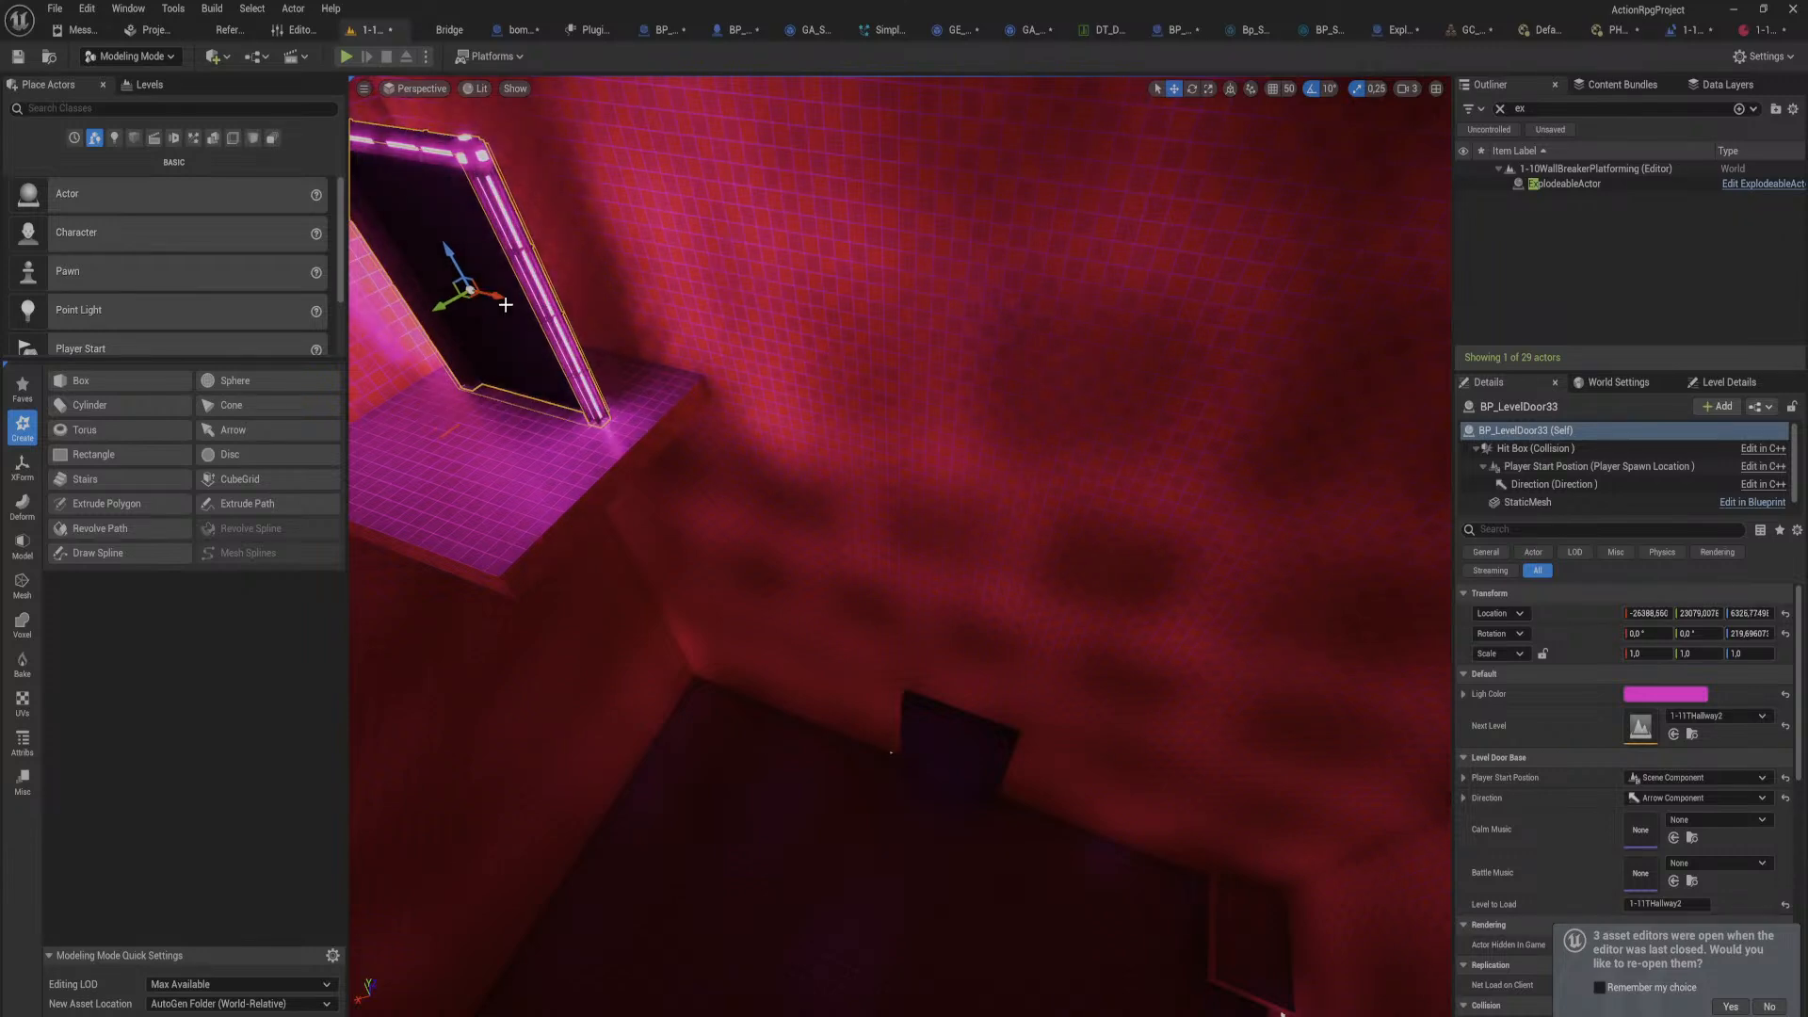
Step: Slide the pink door back against the wall on the upper ledge, to X about -26599 and Y about 23341
right_drag(736, 415, 928, 462)
key(w)
key(d)
key(s)
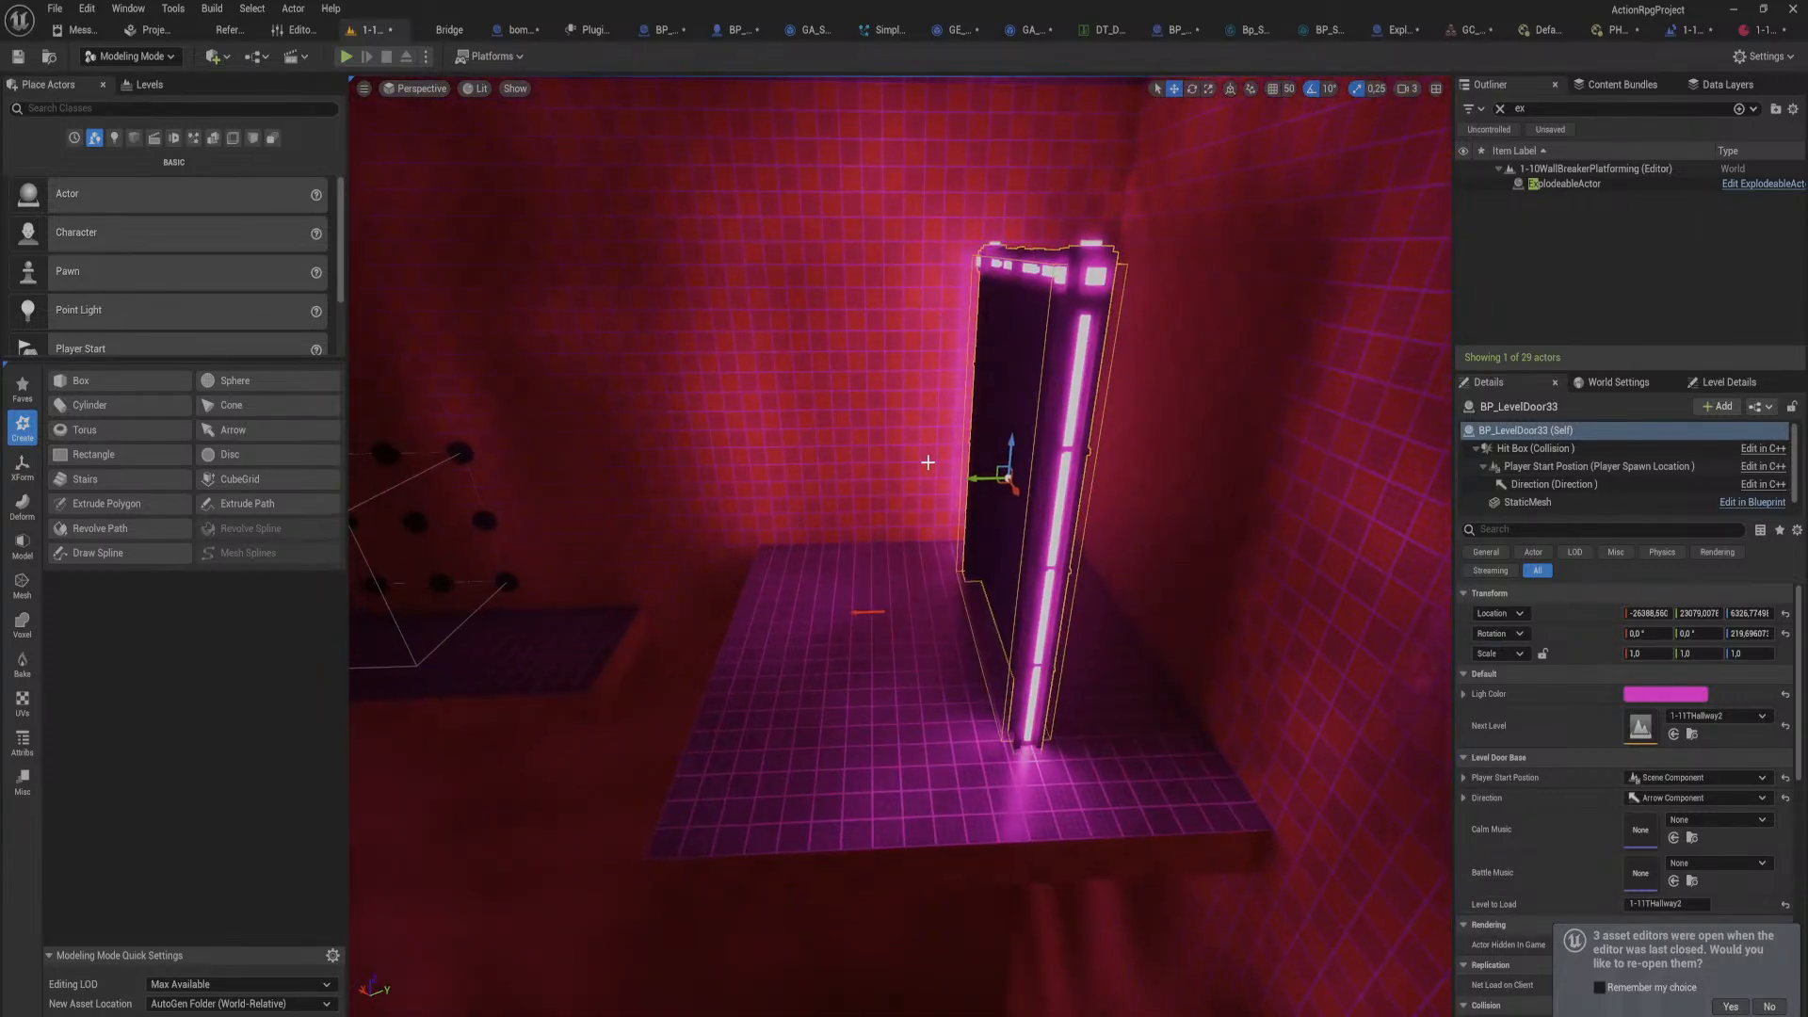
shift+drag(968, 480, 1021, 482)
drag(985, 479, 980, 478)
right_drag(980, 479, 977, 471)
key(f)
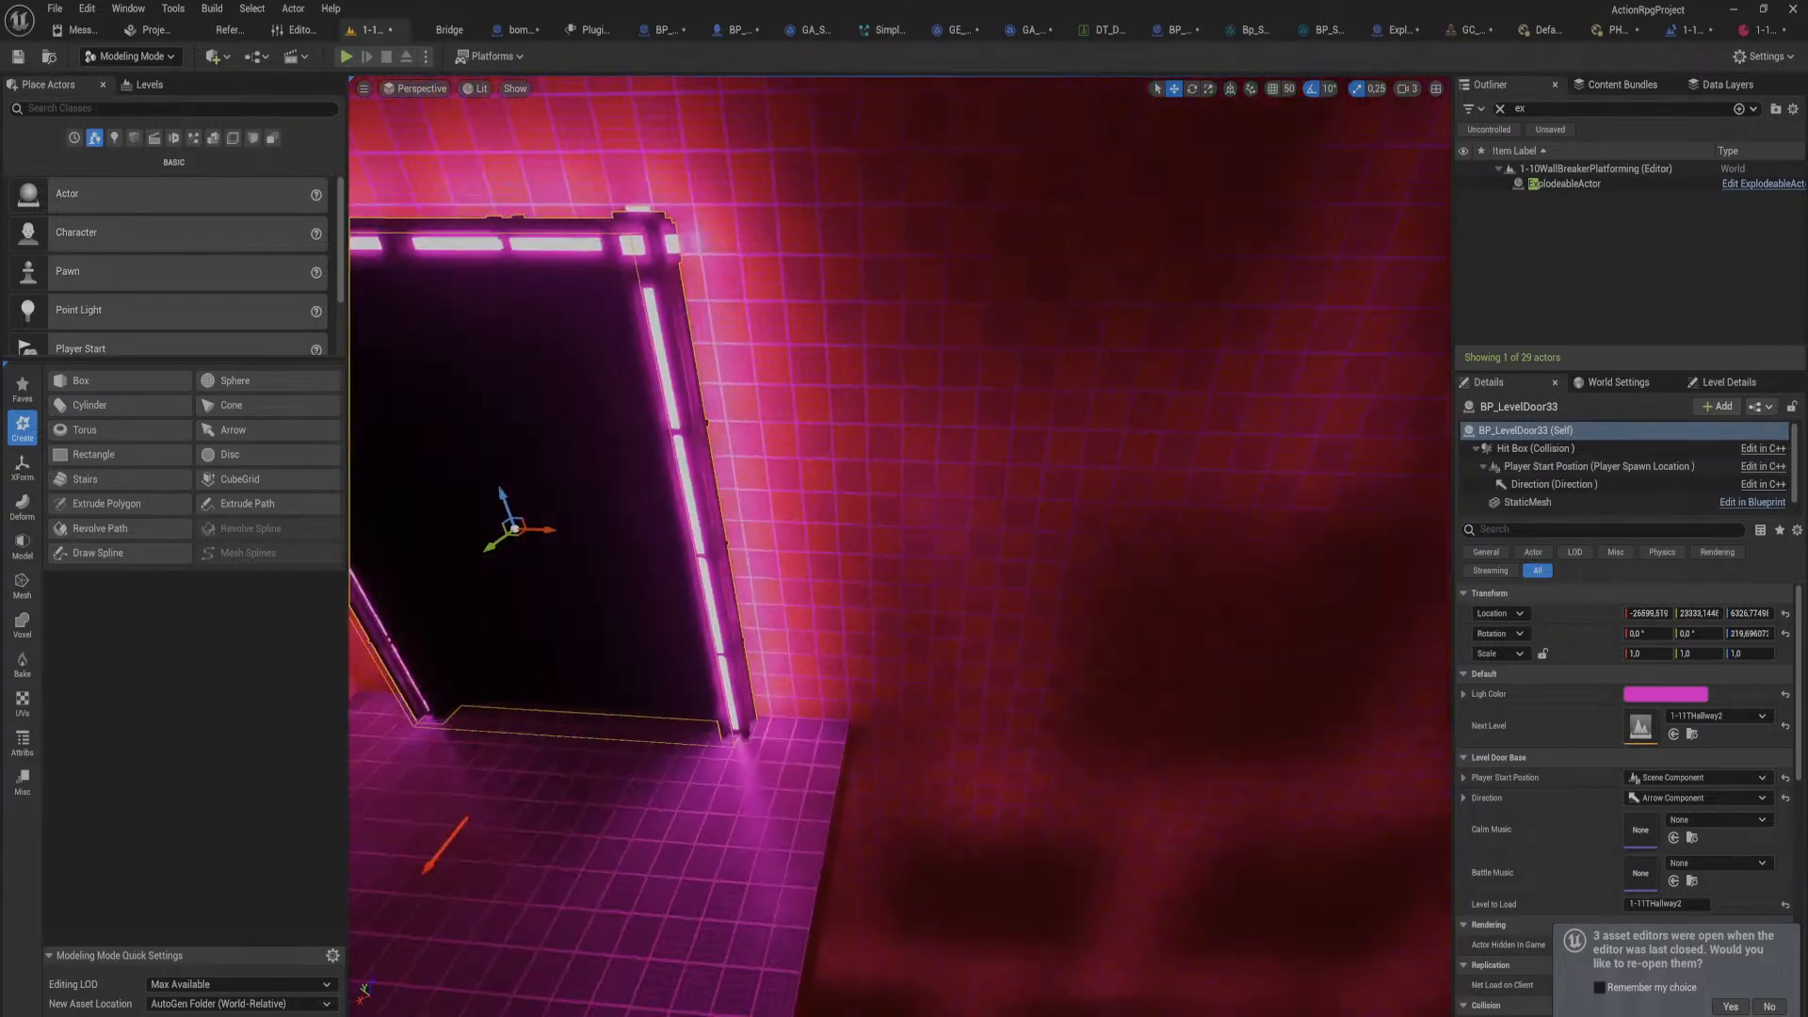
drag(833, 528, 826, 529)
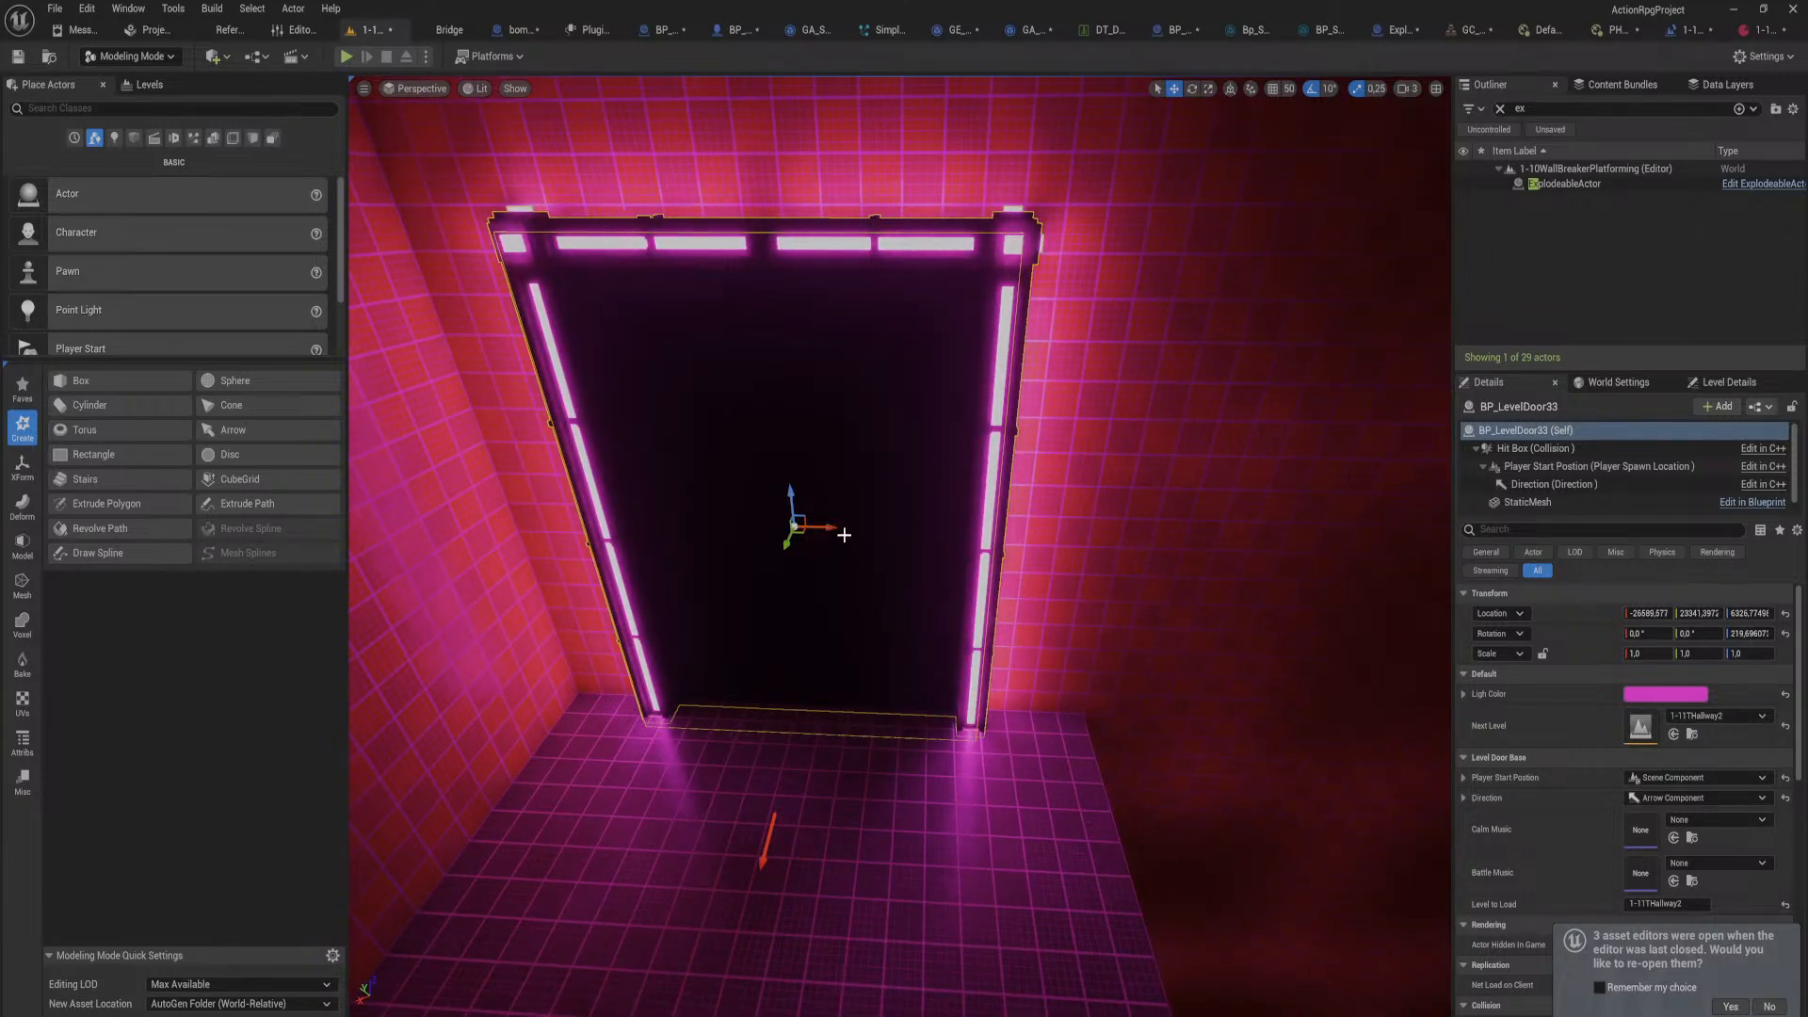
Step: Examine the room's layout around the relocated pink door, the platforms and the explodeable wall
right_drag(857, 491, 452, 442)
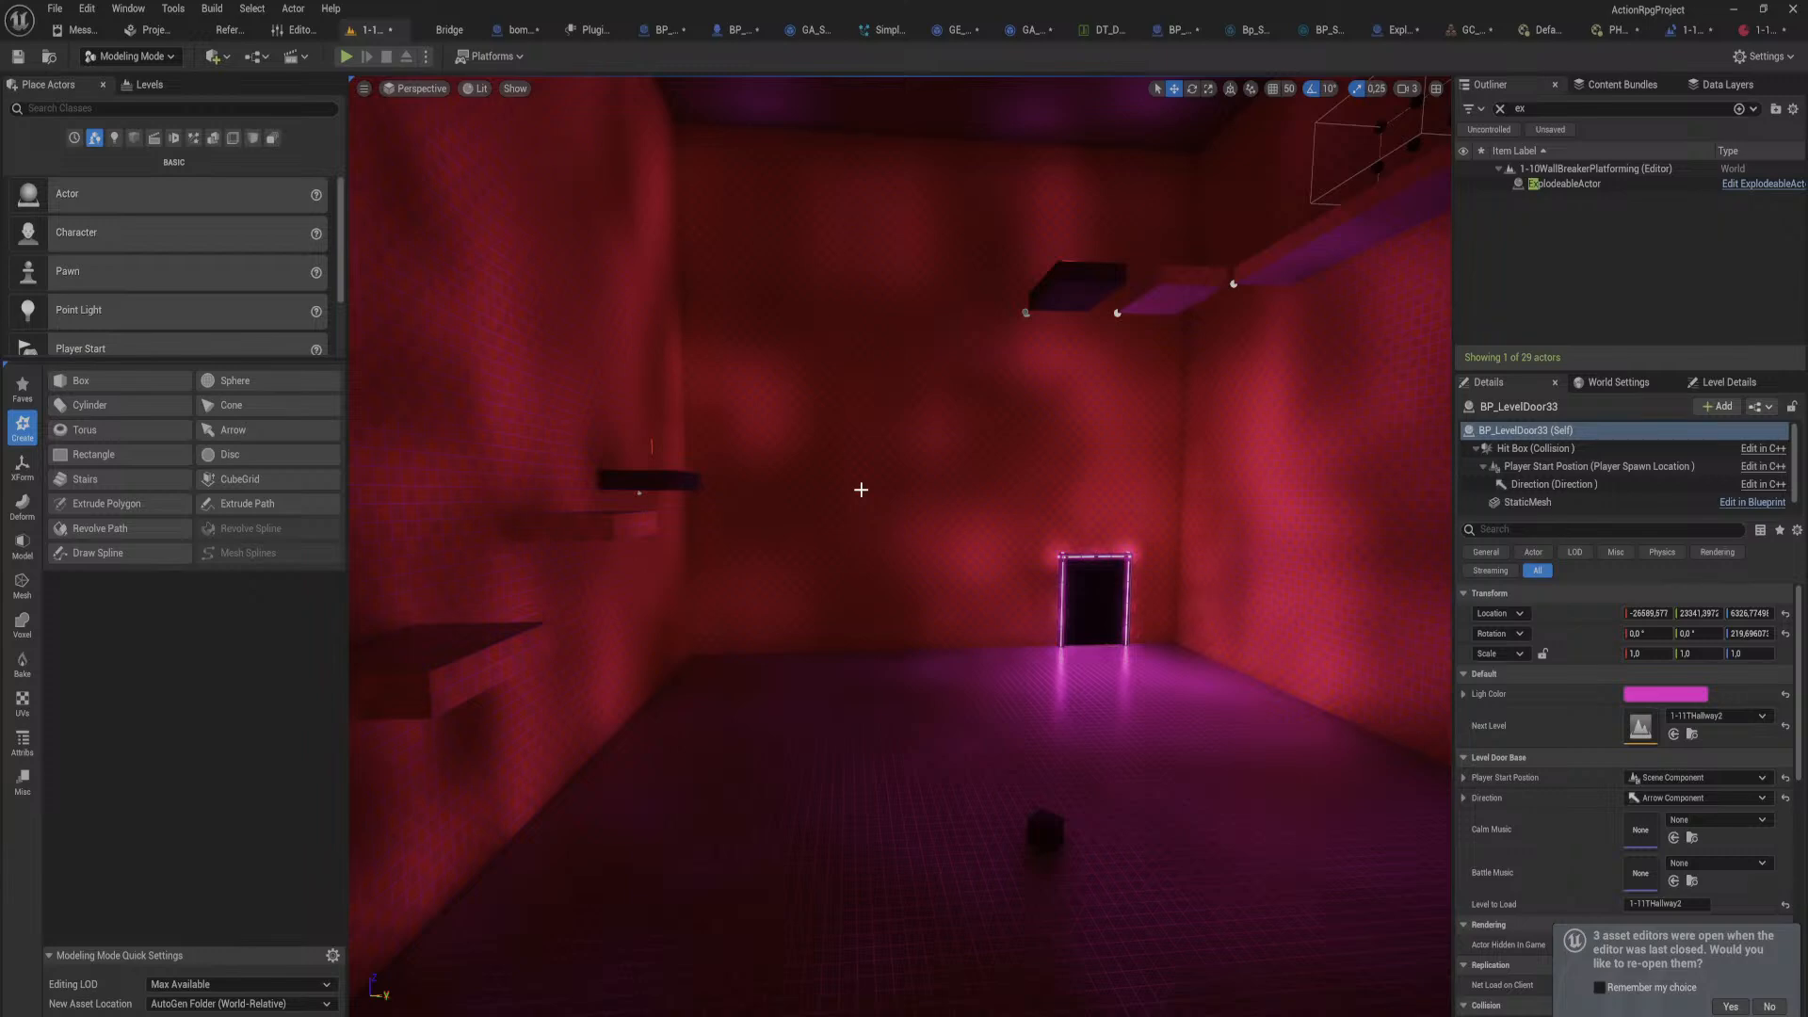
right_drag(861, 490, 1253, 518)
key(w)
key(w)
key(s)
right_drag(962, 448, 920, 500)
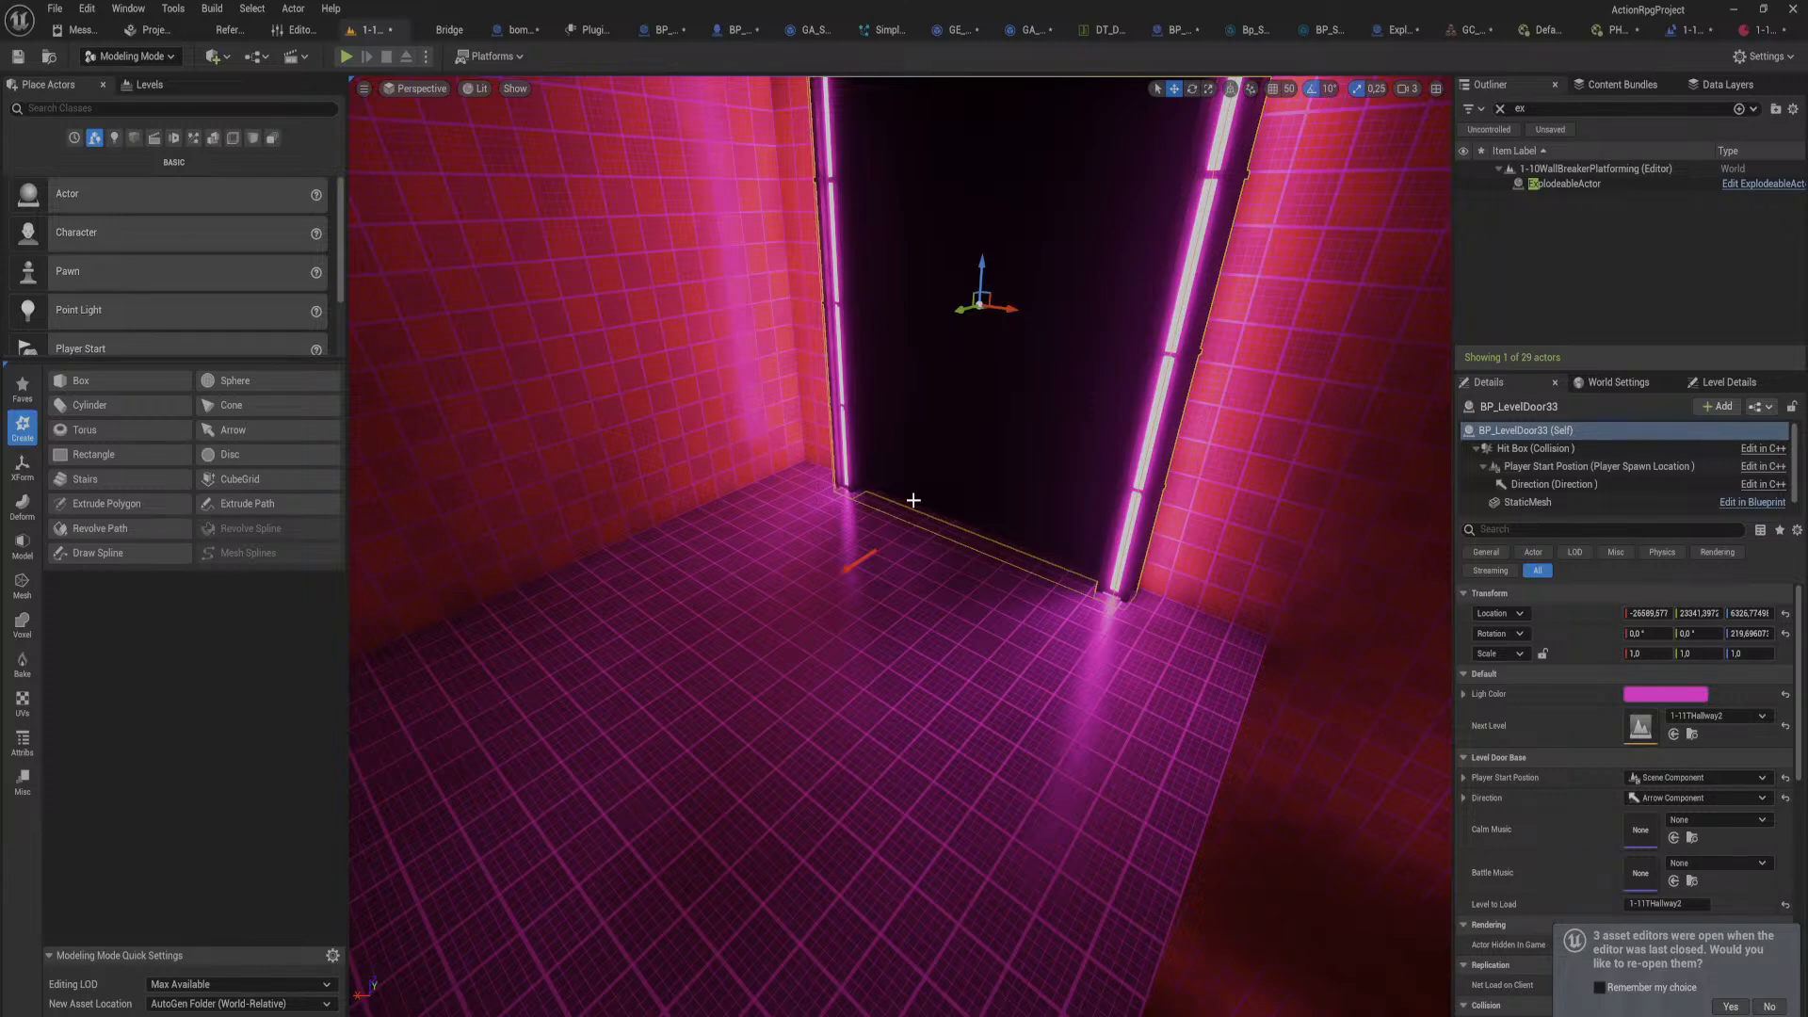
mouse_move(913, 500)
right_down()
mouse_move(1036, 500)
mouse_move(1007, 452)
mouse_move(951, 424)
mouse_move(1017, 386)
mouse_move(1111, 414)
mouse_move(1083, 443)
mouse_move(1300, 320)
mouse_move(1412, 329)
mouse_move(1441, 368)
mouse_move(1413, 405)
mouse_move(1291, 377)
mouse_move(1328, 414)
mouse_move(1366, 527)
mouse_move(1346, 565)
mouse_move(919, 500)
right_up()
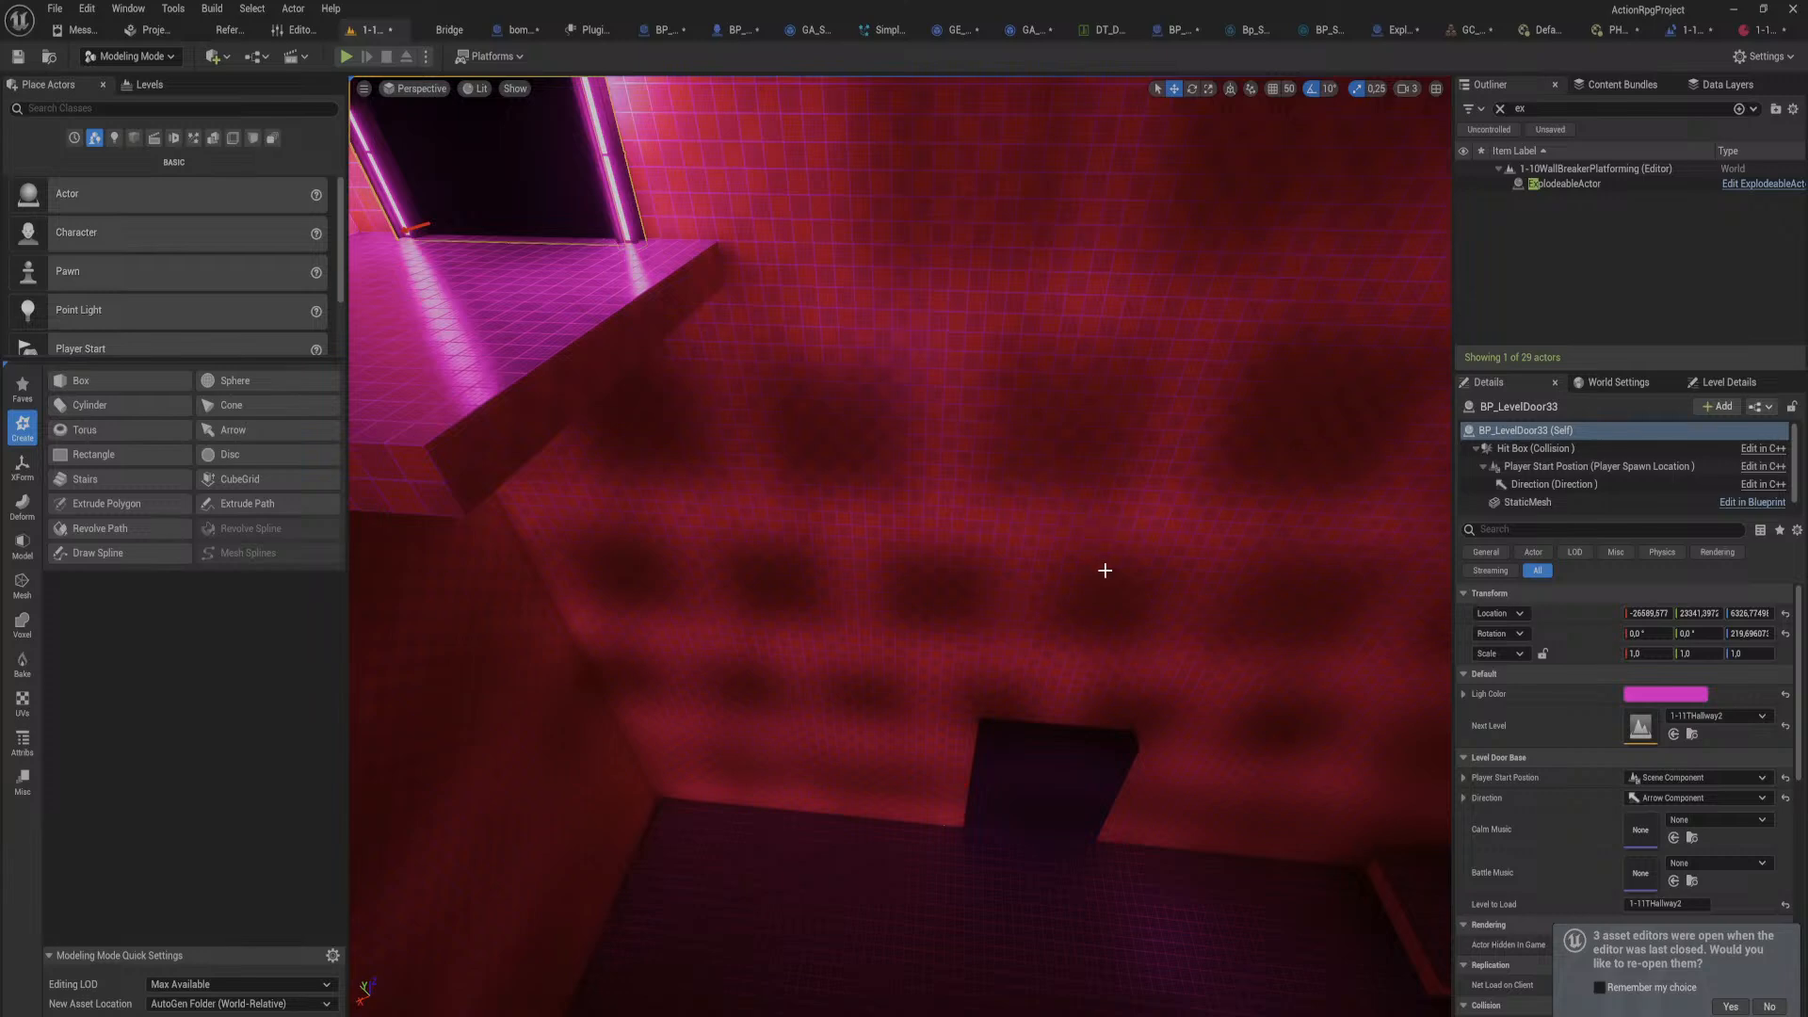
mouse_move(1105, 569)
right_down()
mouse_move(420, 328)
mouse_move(358, 349)
mouse_move(951, 311)
mouse_move(937, 306)
mouse_move(716, 264)
mouse_move(1036, 489)
mouse_move(1106, 563)
right_up()
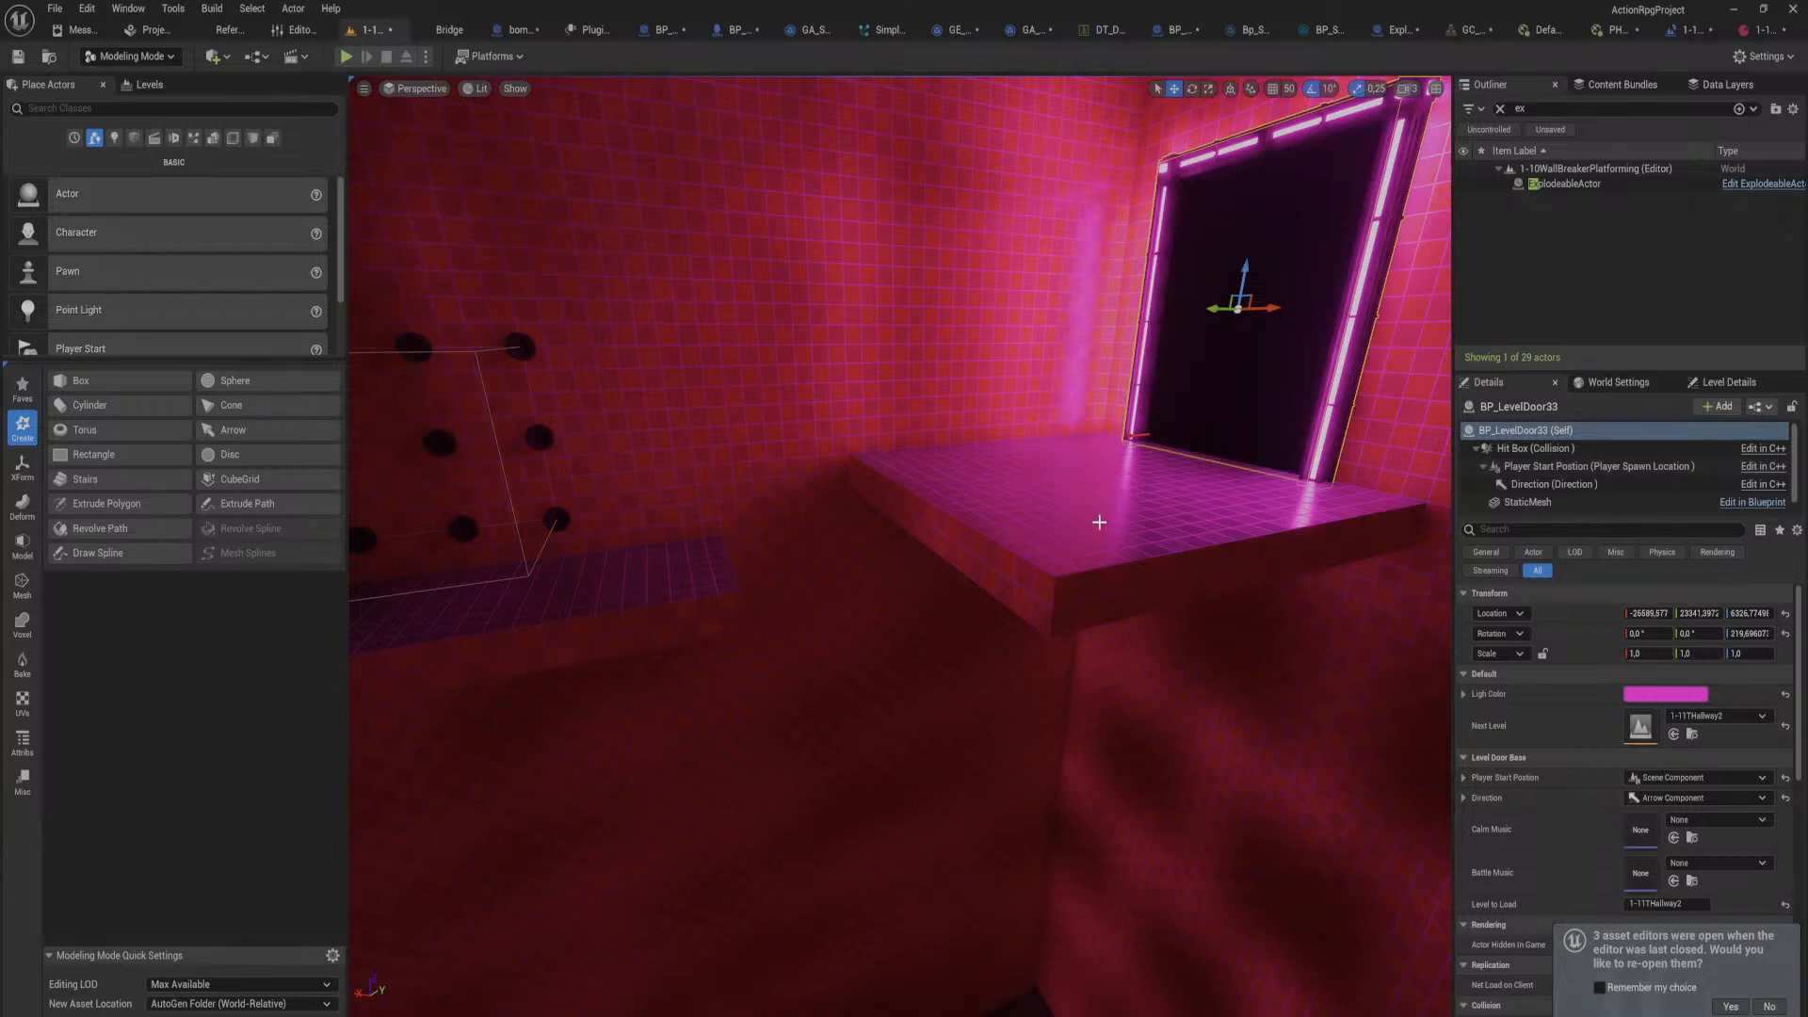
right_drag(1098, 521, 1337, 527)
right_drag(900, 546, 1098, 522)
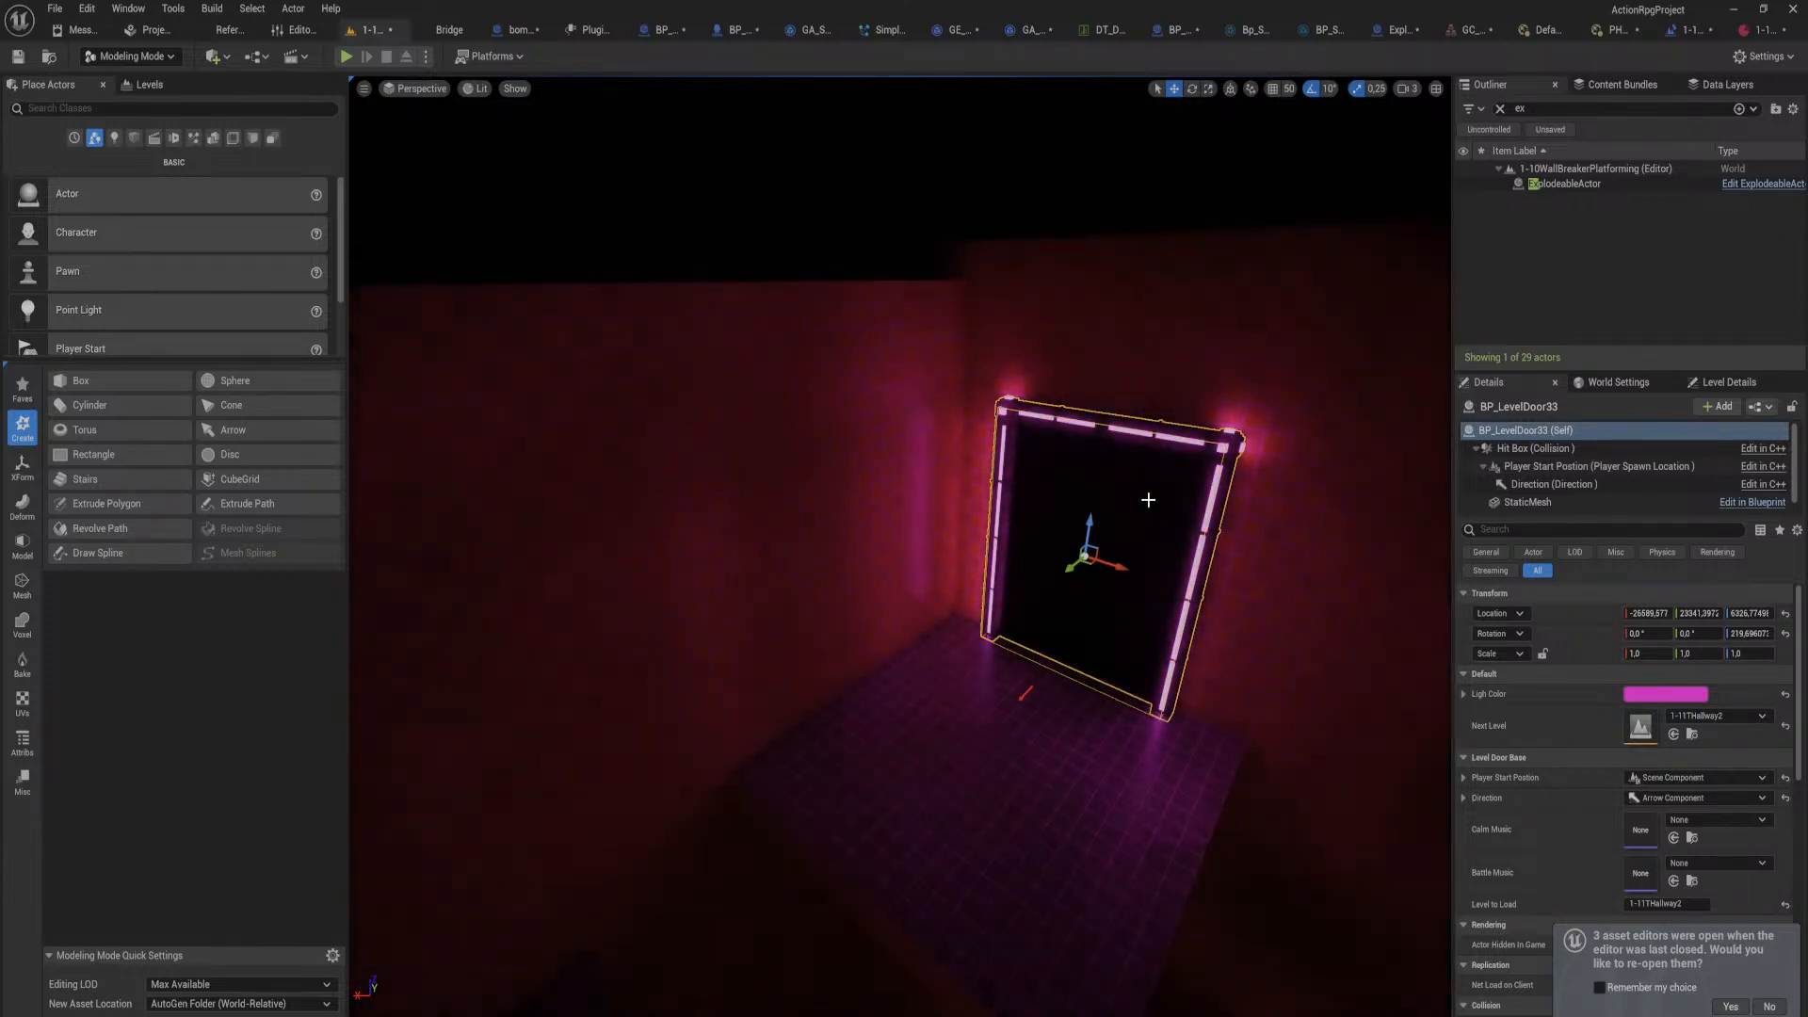
right_drag(1148, 500, 1093, 556)
key(f)
right_drag(899, 546, 848, 660)
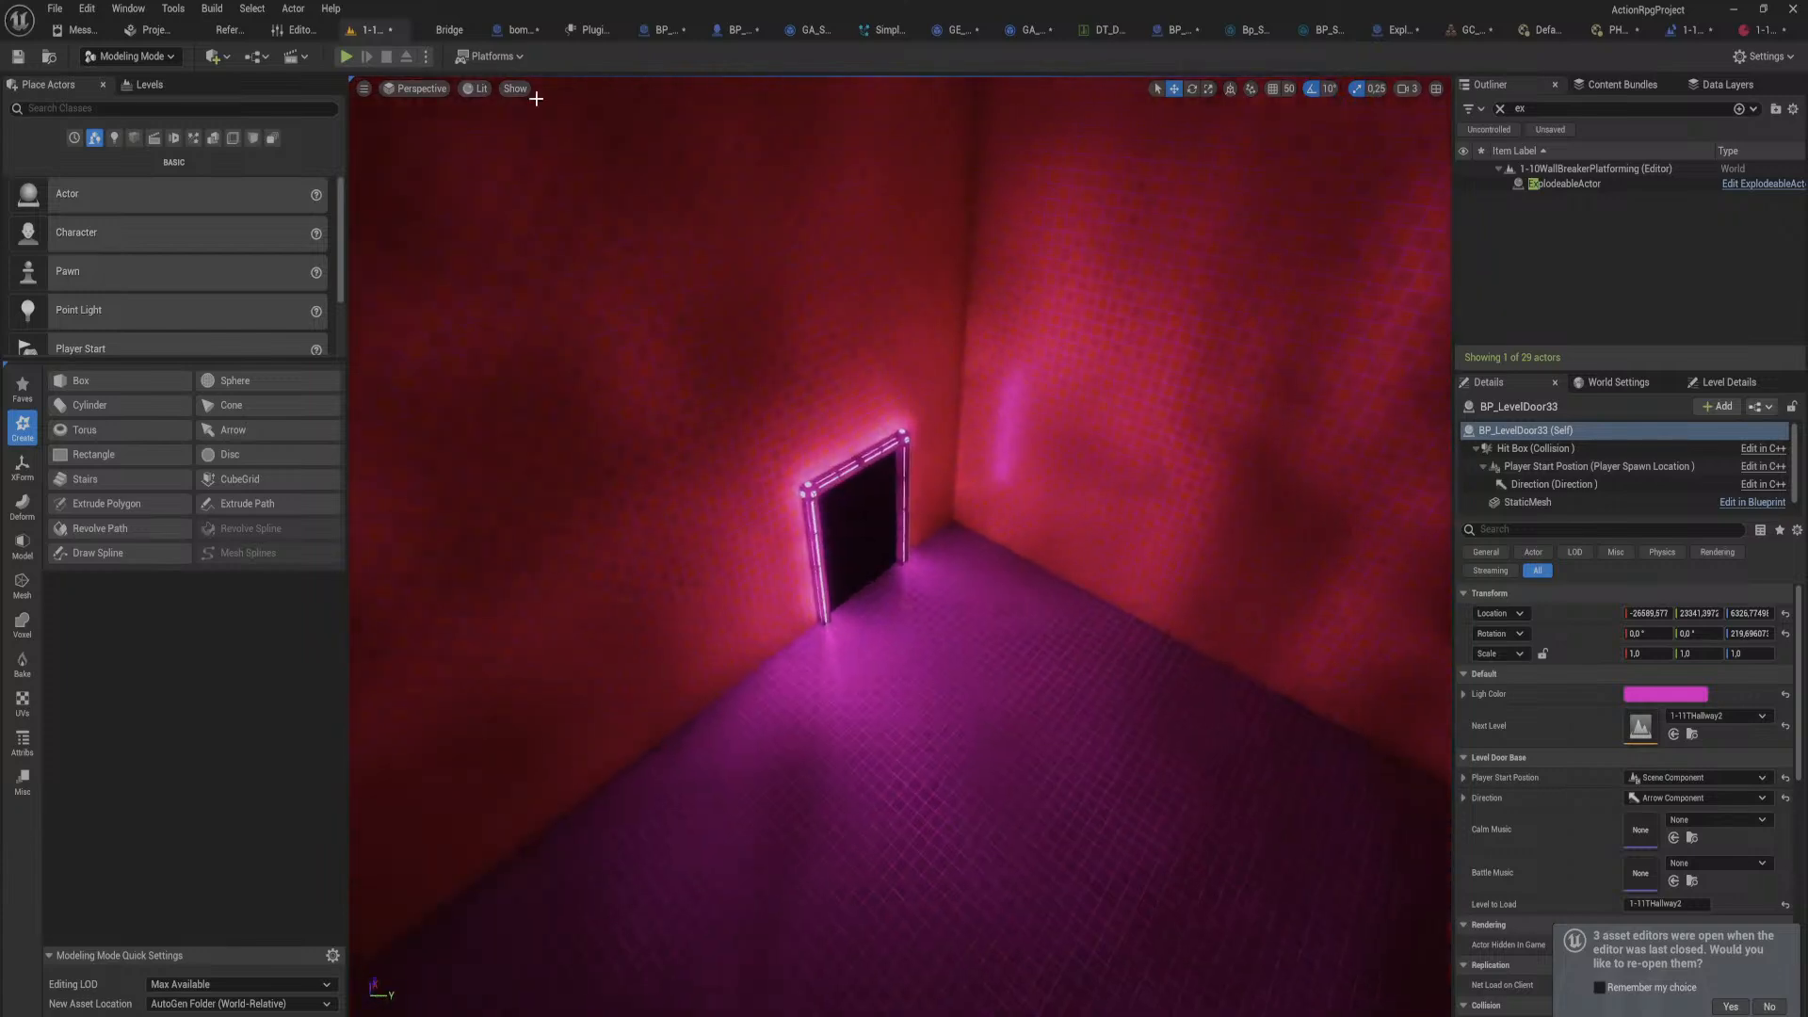
Step: Play-test the level from the blue passage up to the explodeable wall, and stop the session
right_drag(377, 131, 735, 85)
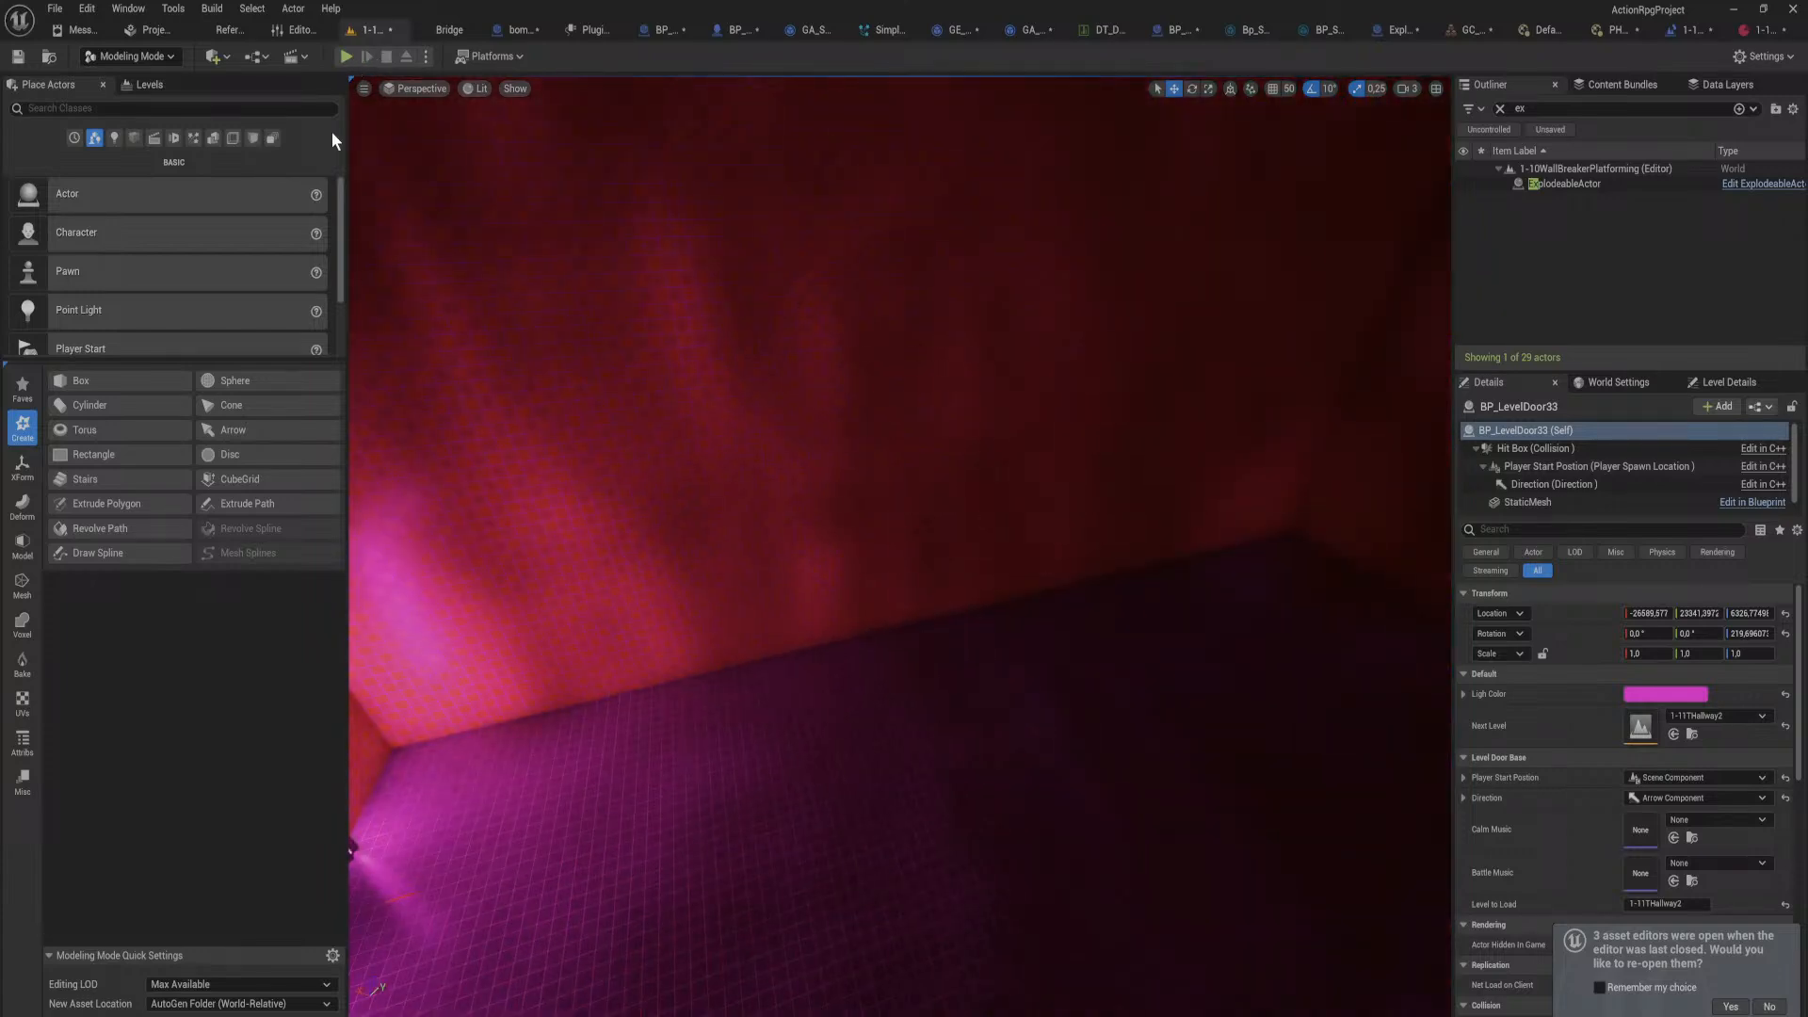
click(345, 57)
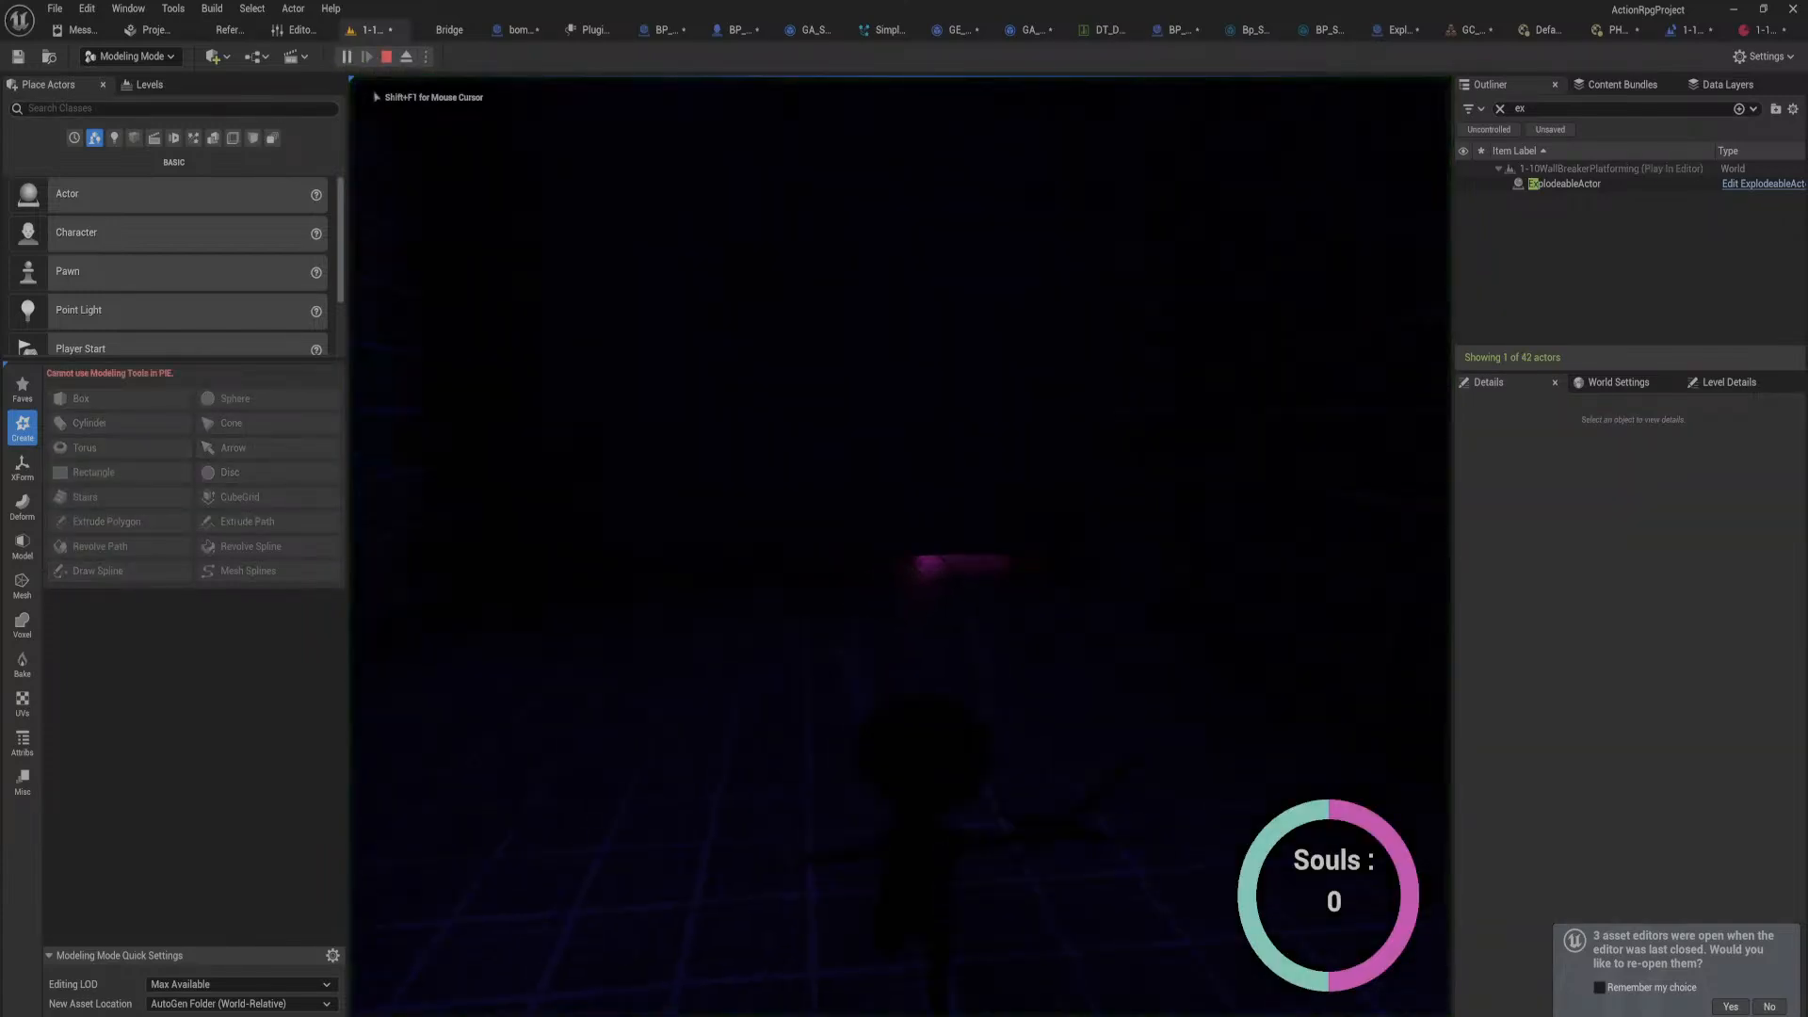
key(w)
key(shift+F1)
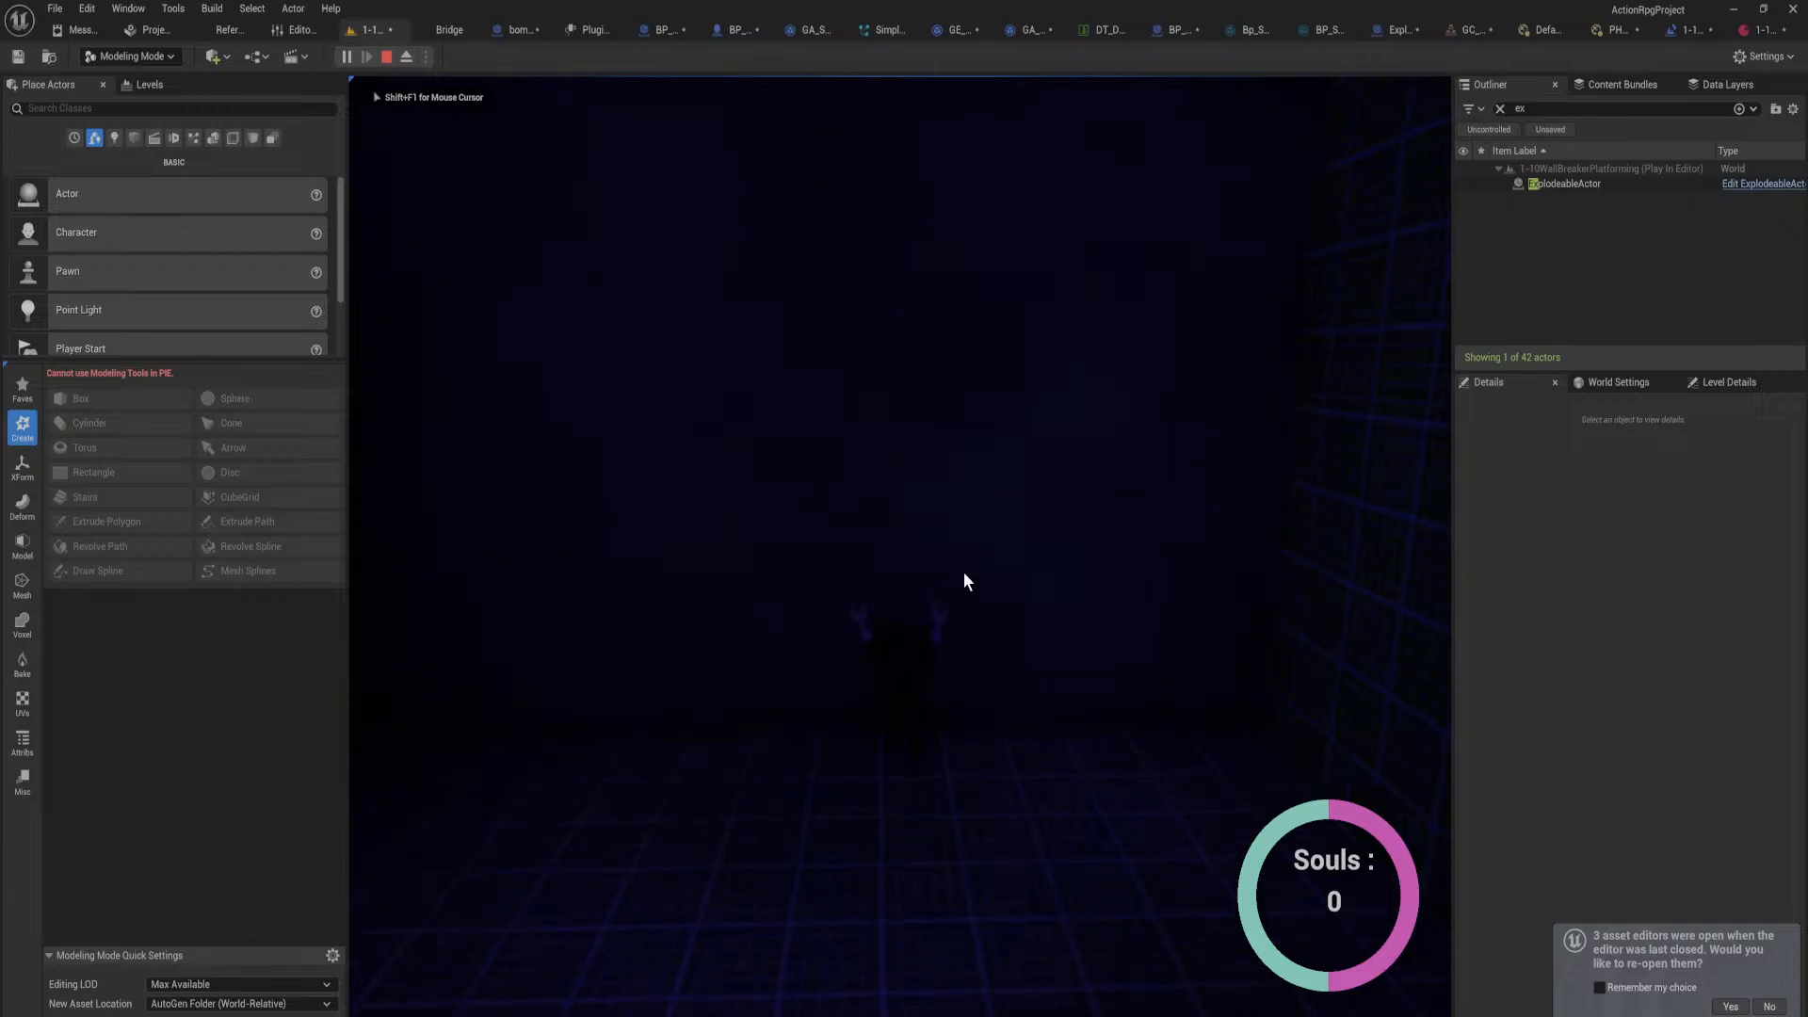
key(Escape)
Step: Enable Has Happened in the wall's event-flag data asset and return to the 1-10WallBreakerPlatforming level
key(ctrl+space)
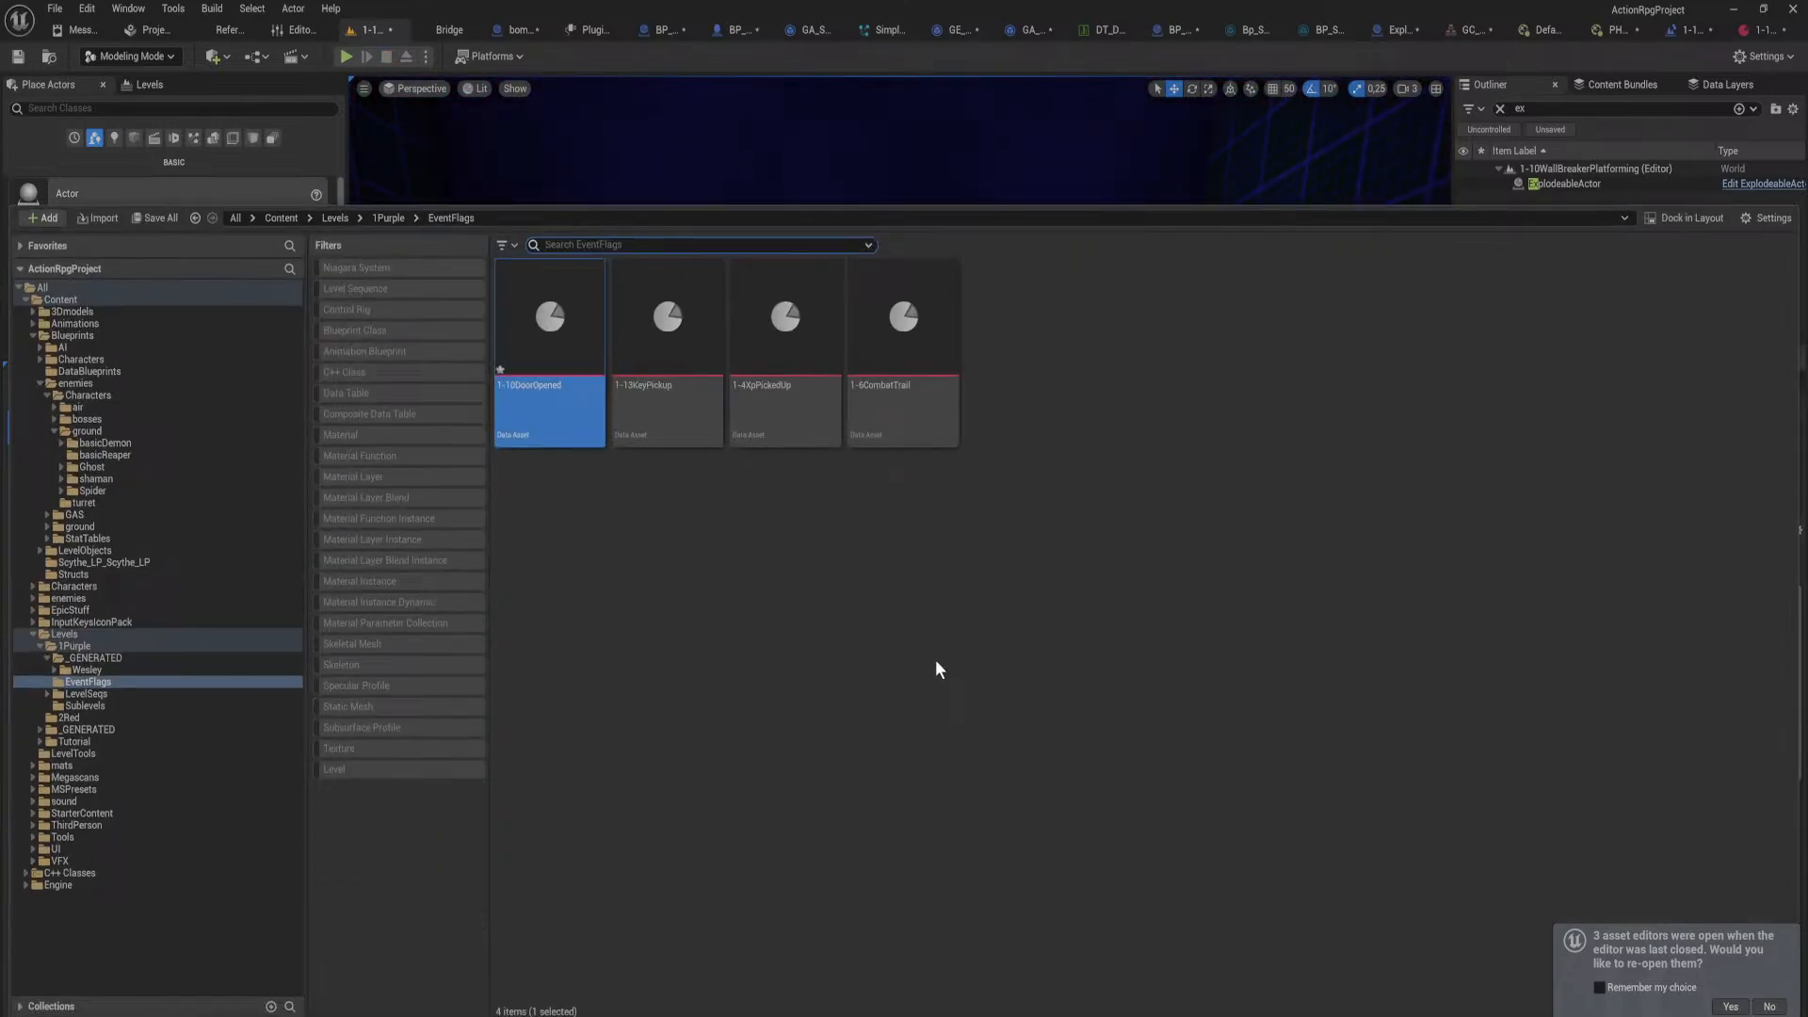
click(1759, 30)
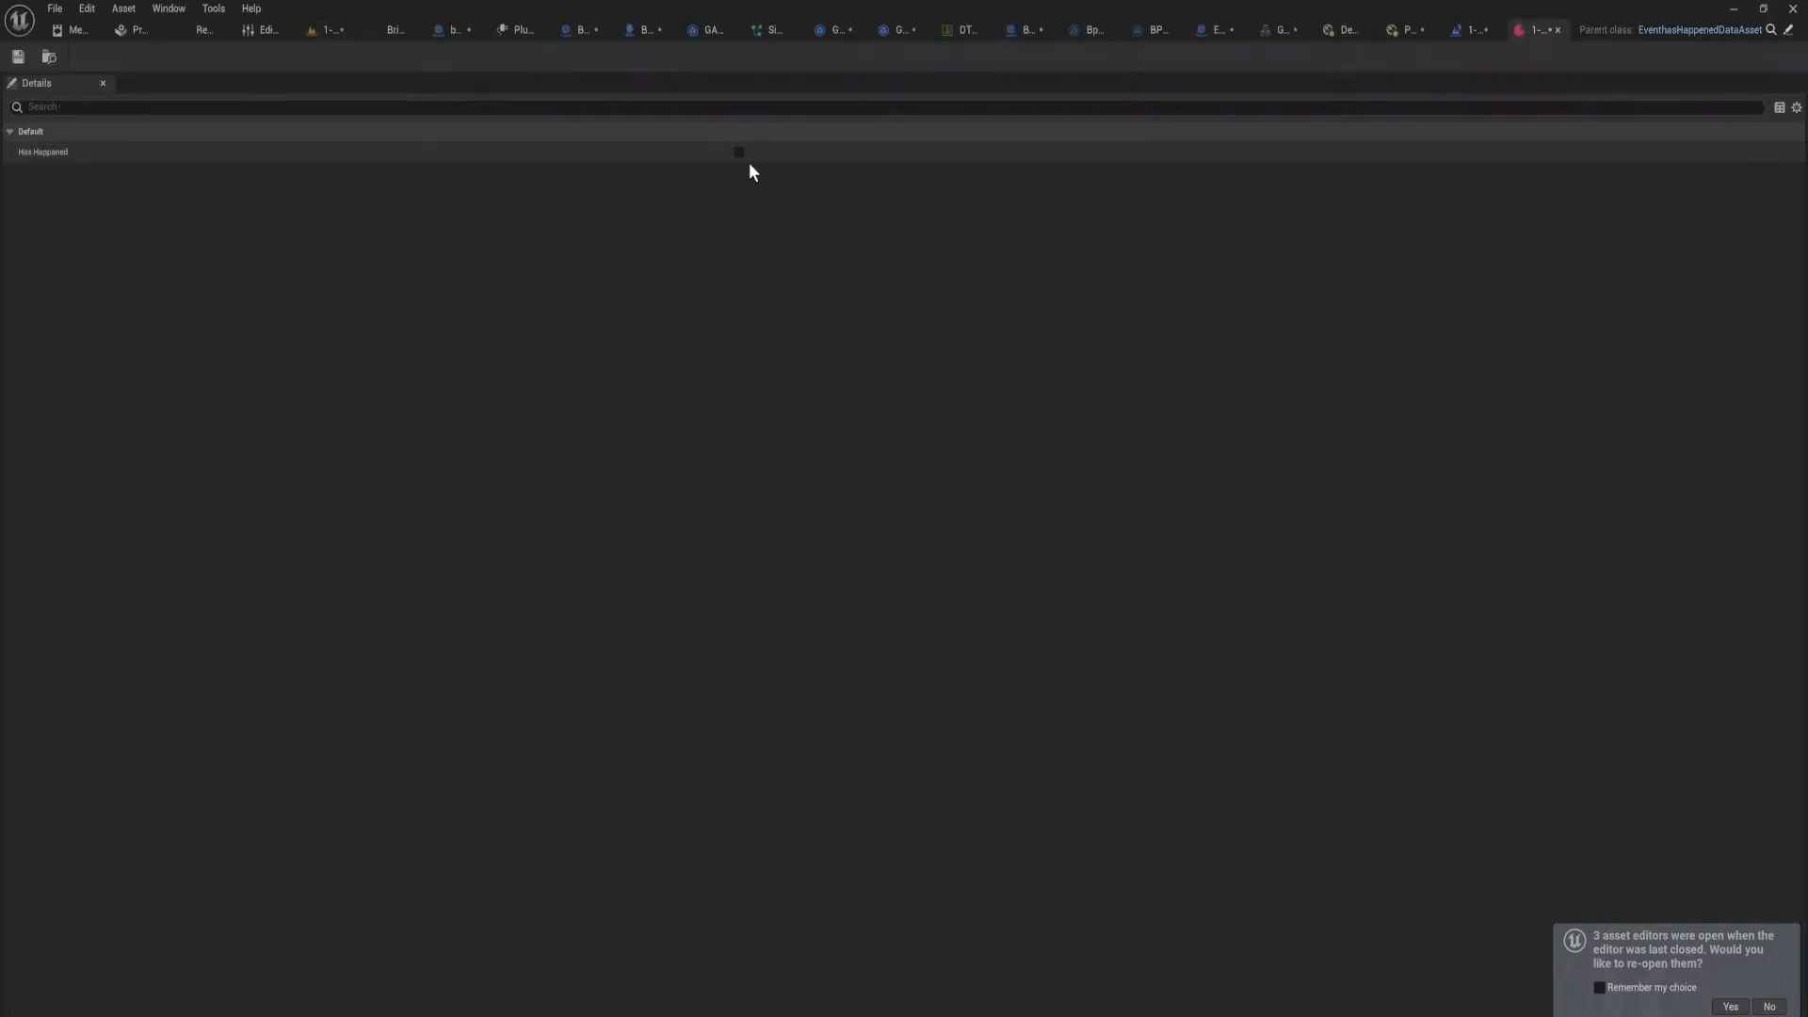
click(337, 29)
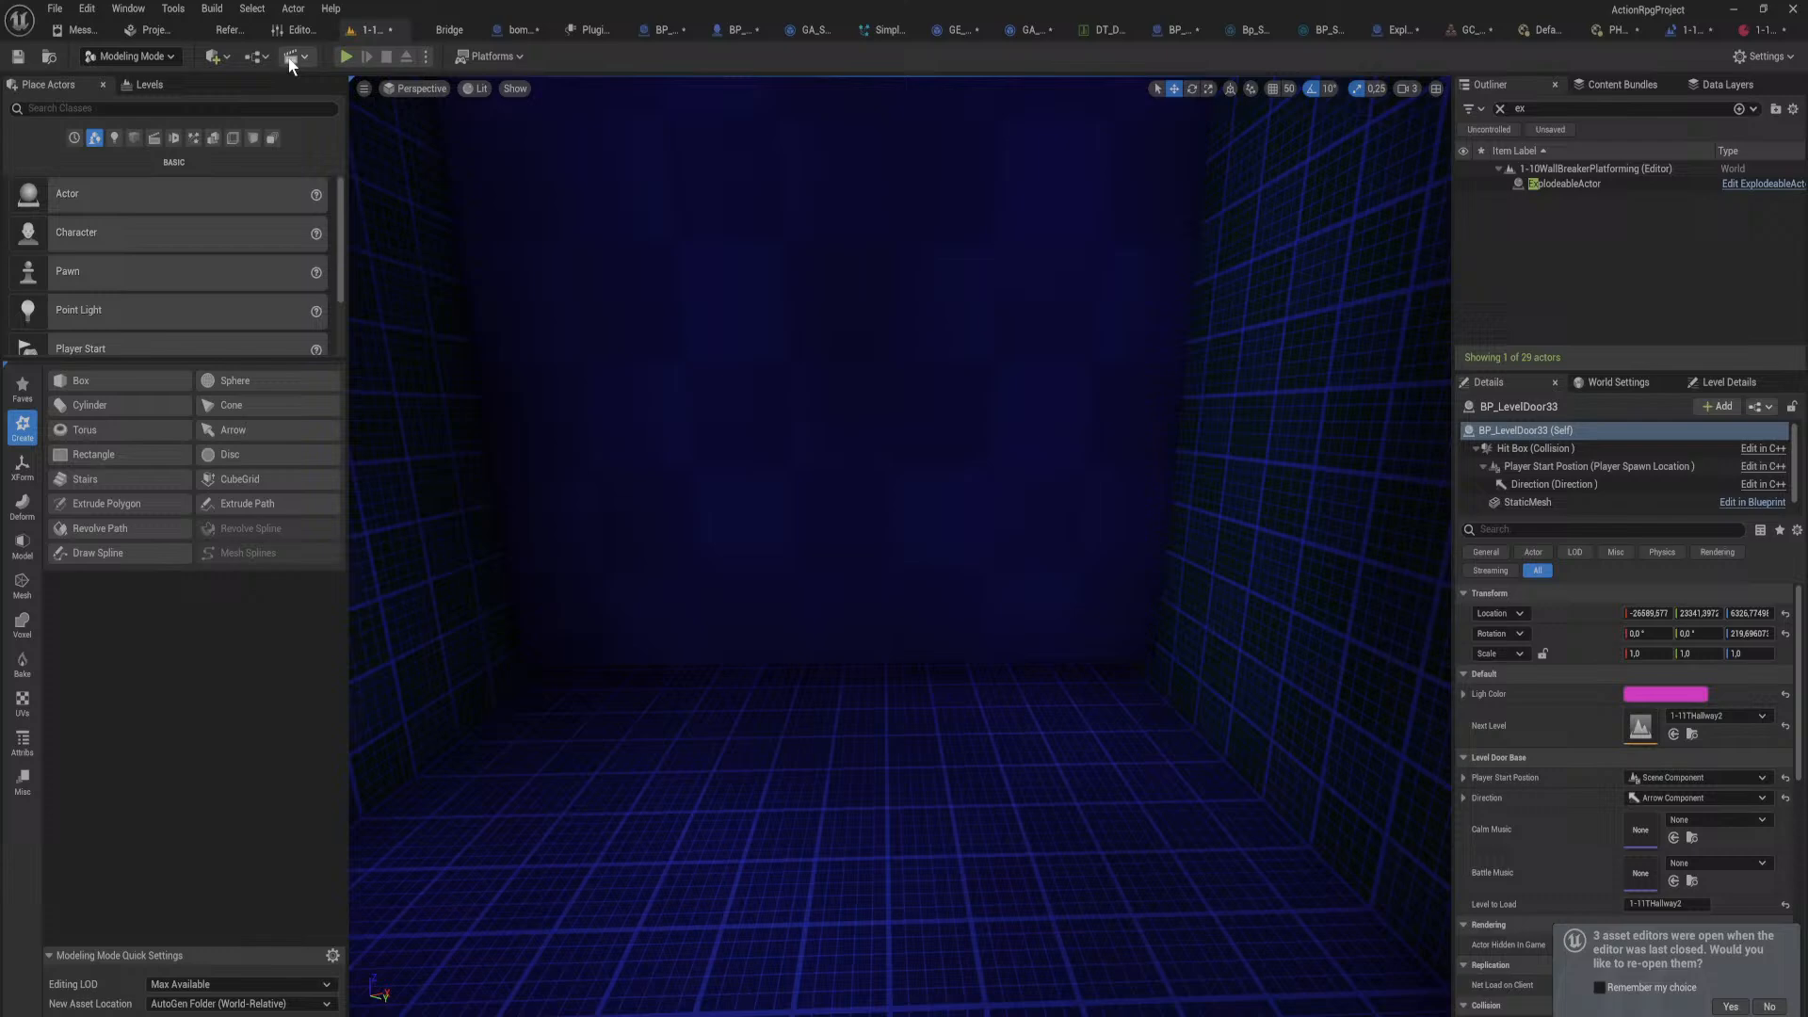
Step: Play-test the level again, going through the opened wall into the red room and onto the first platform
click(341, 56)
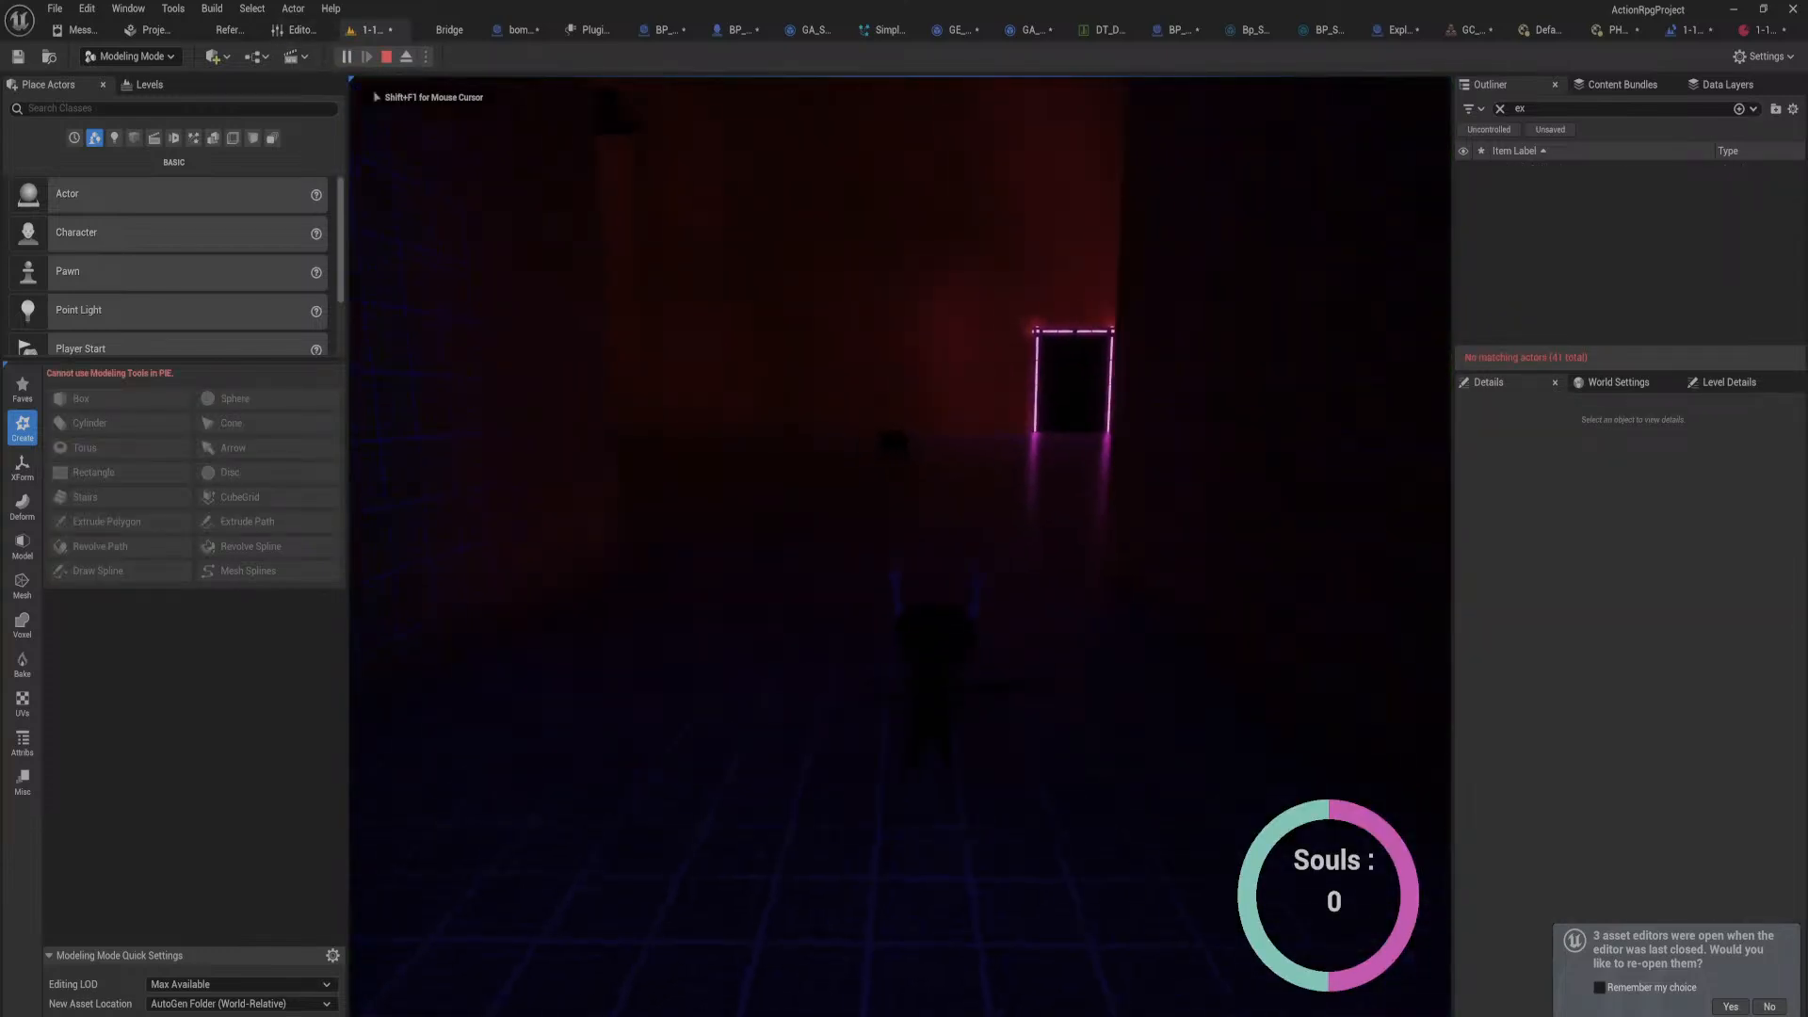
key(w)
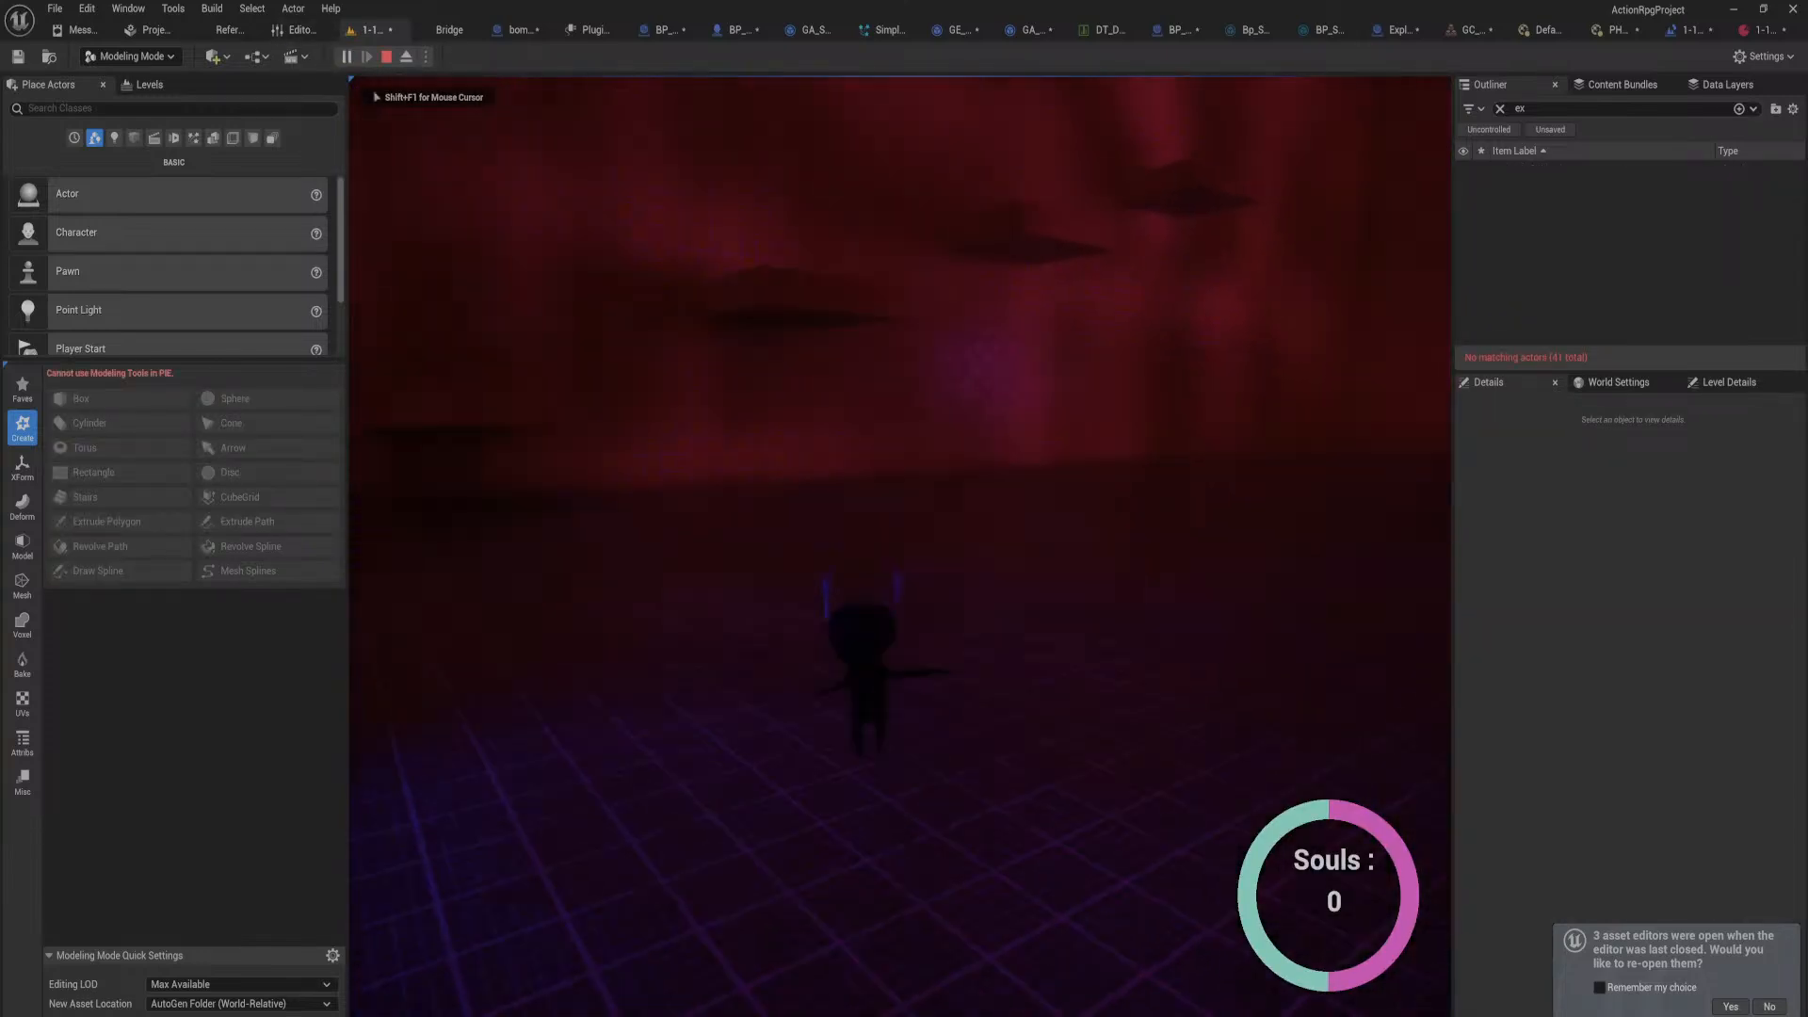
key(w)
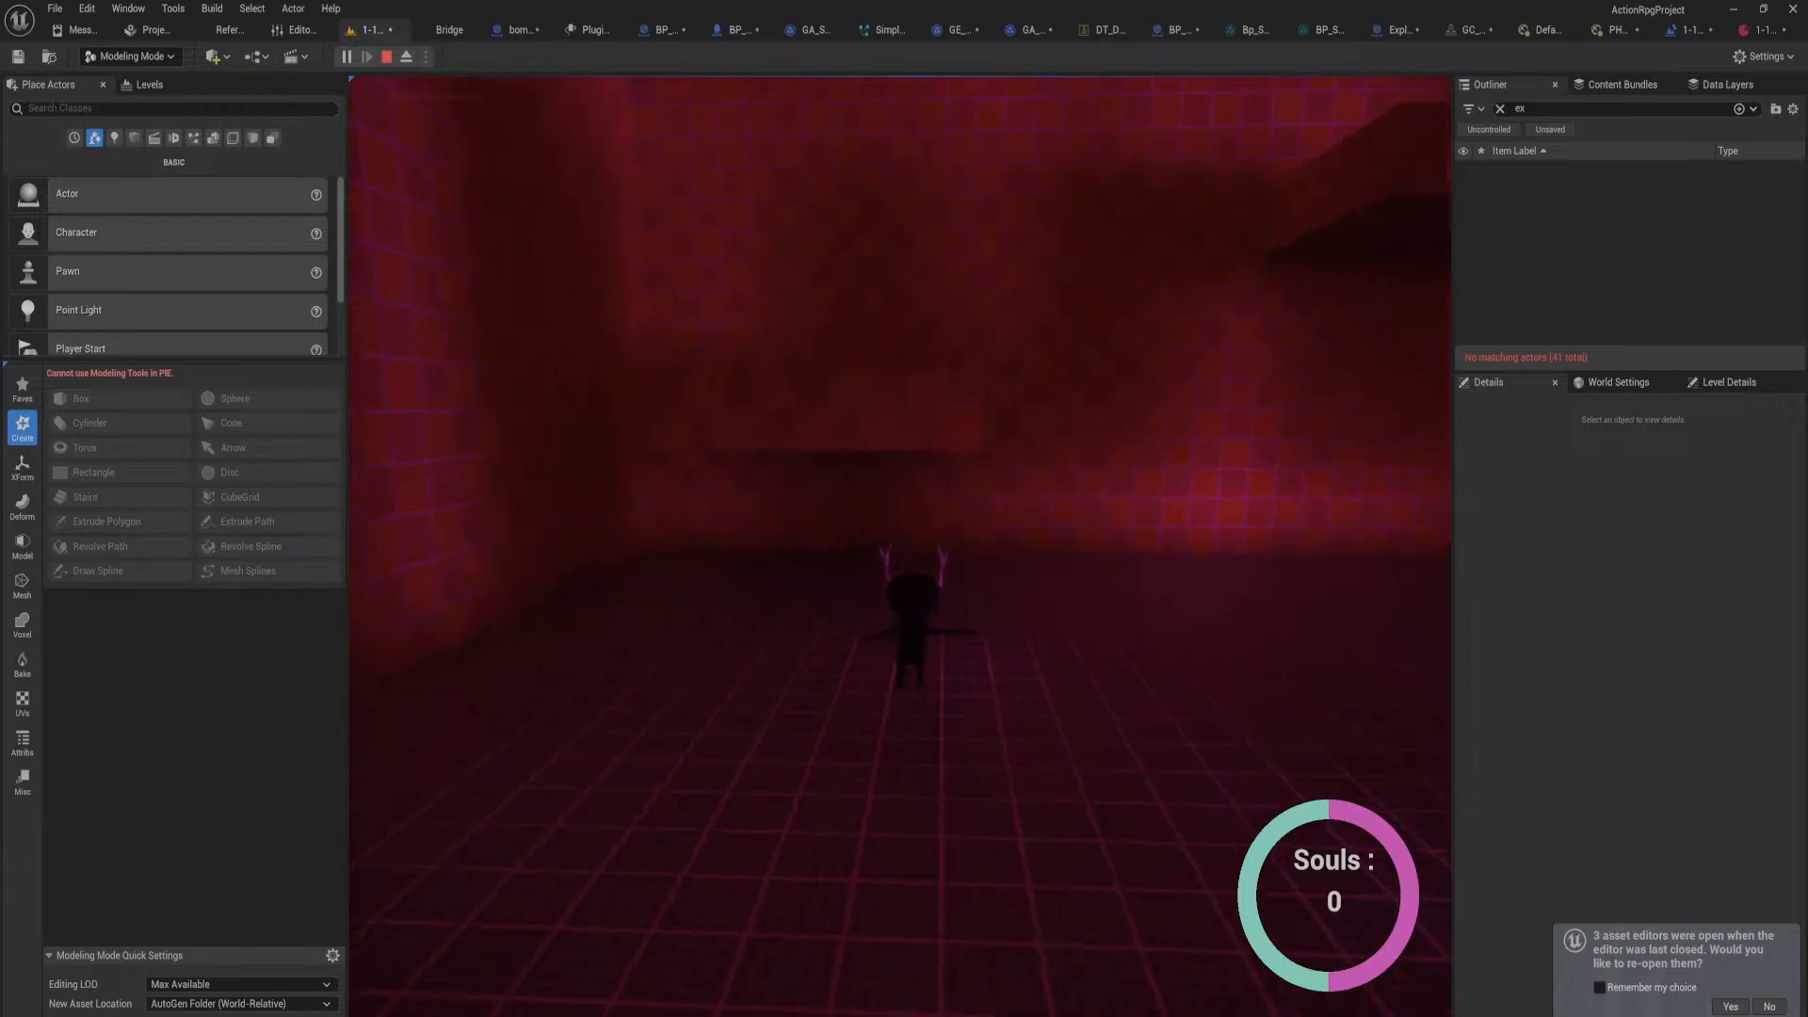
key(w)
key(space)
key(space)
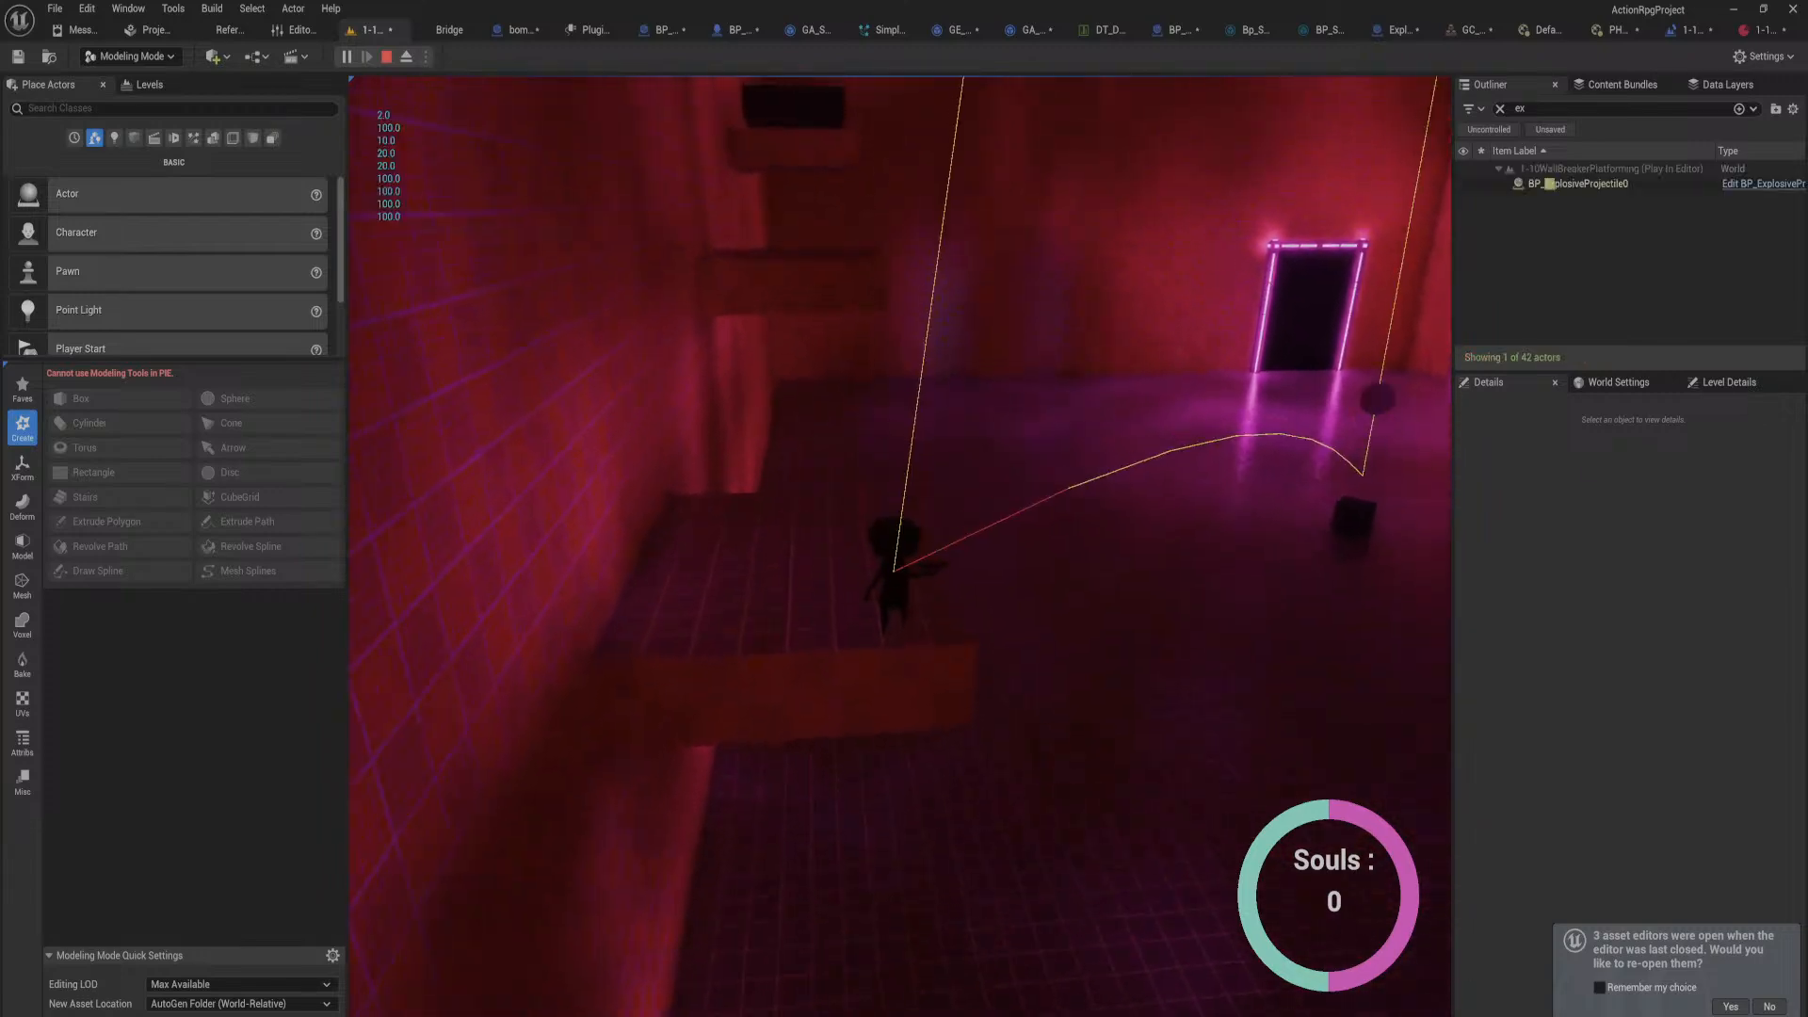
Step: Climb the wall platforms in the play-test while dodging the thrown bombs
key(w)
key(space)
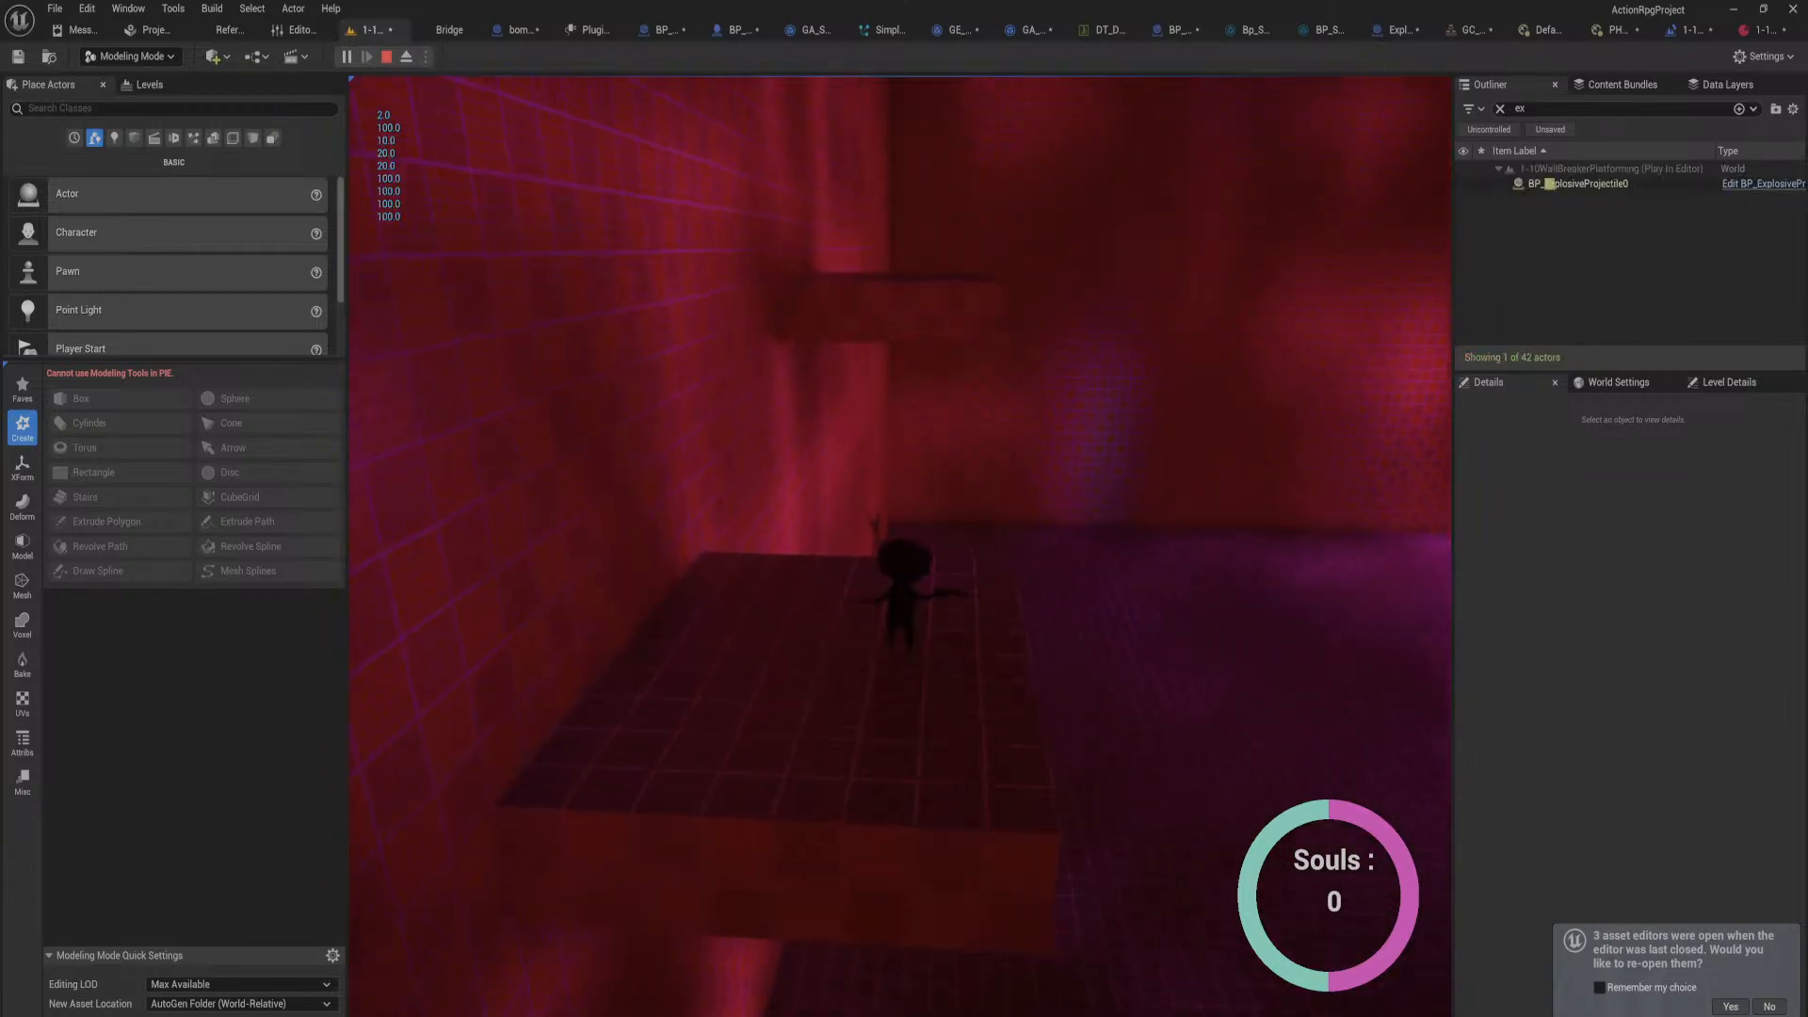
key(w)
key(space)
key(space)
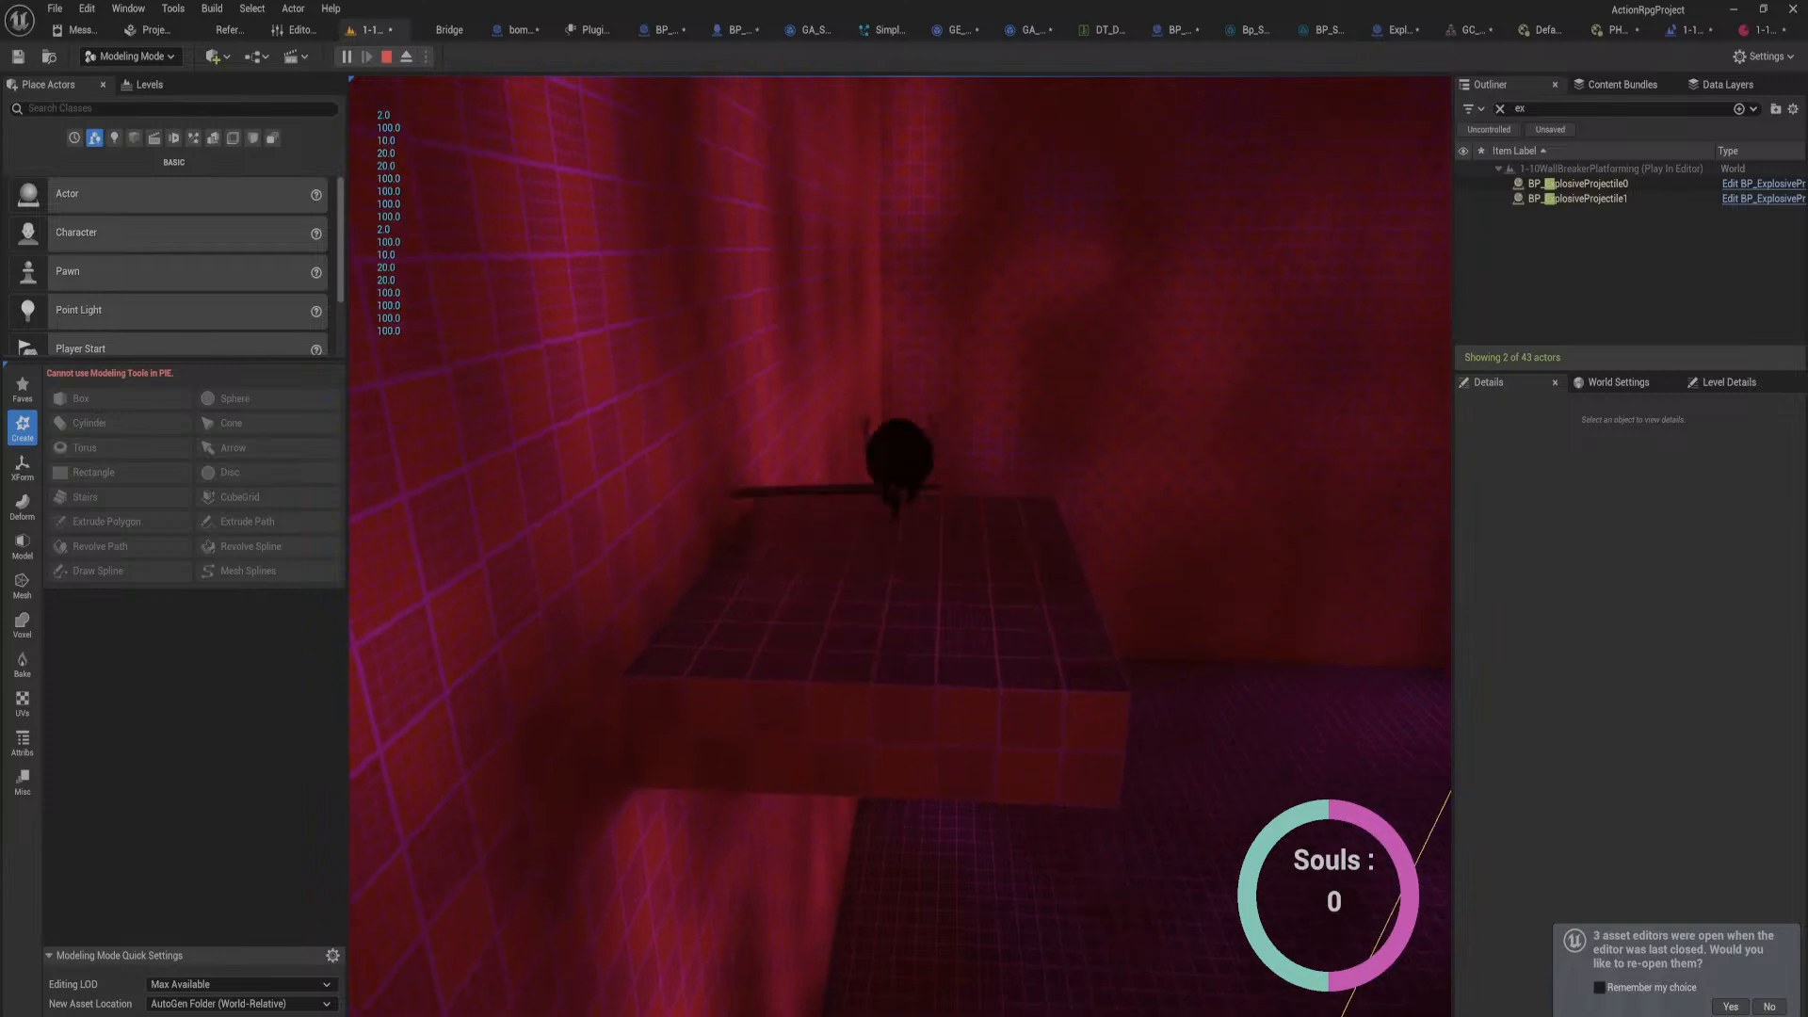
key(w)
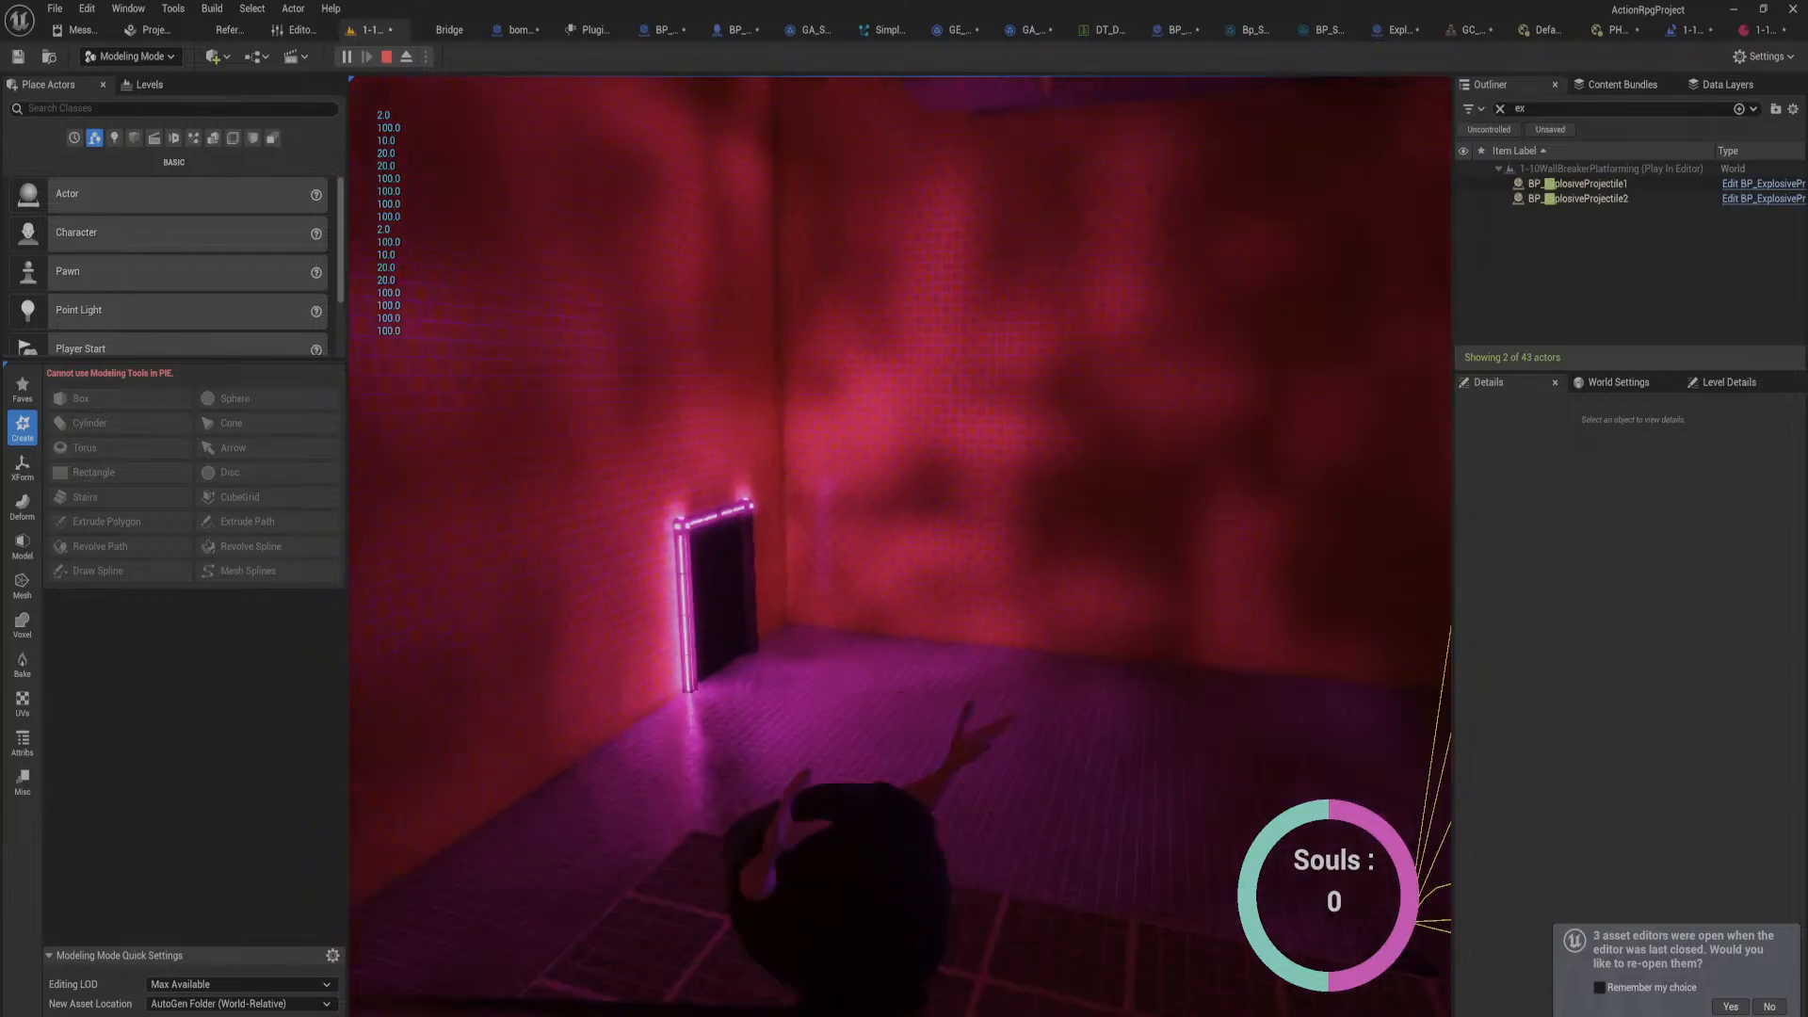
key(w)
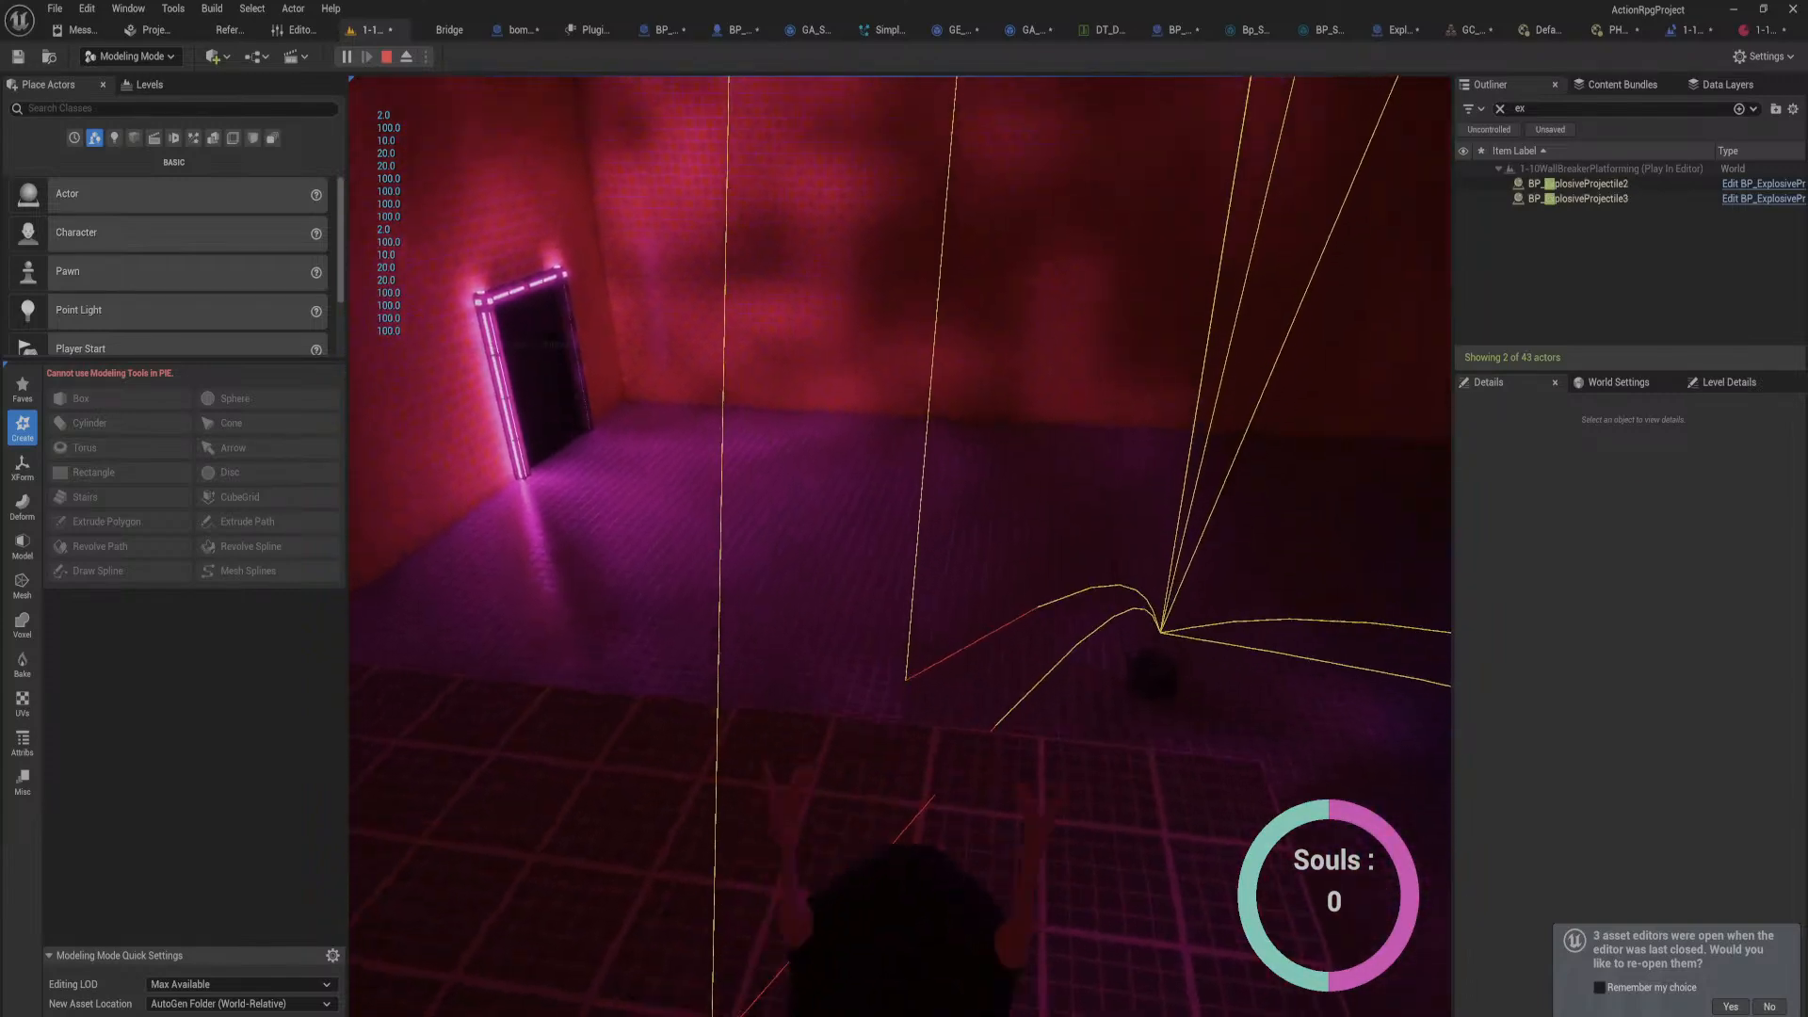
key(a)
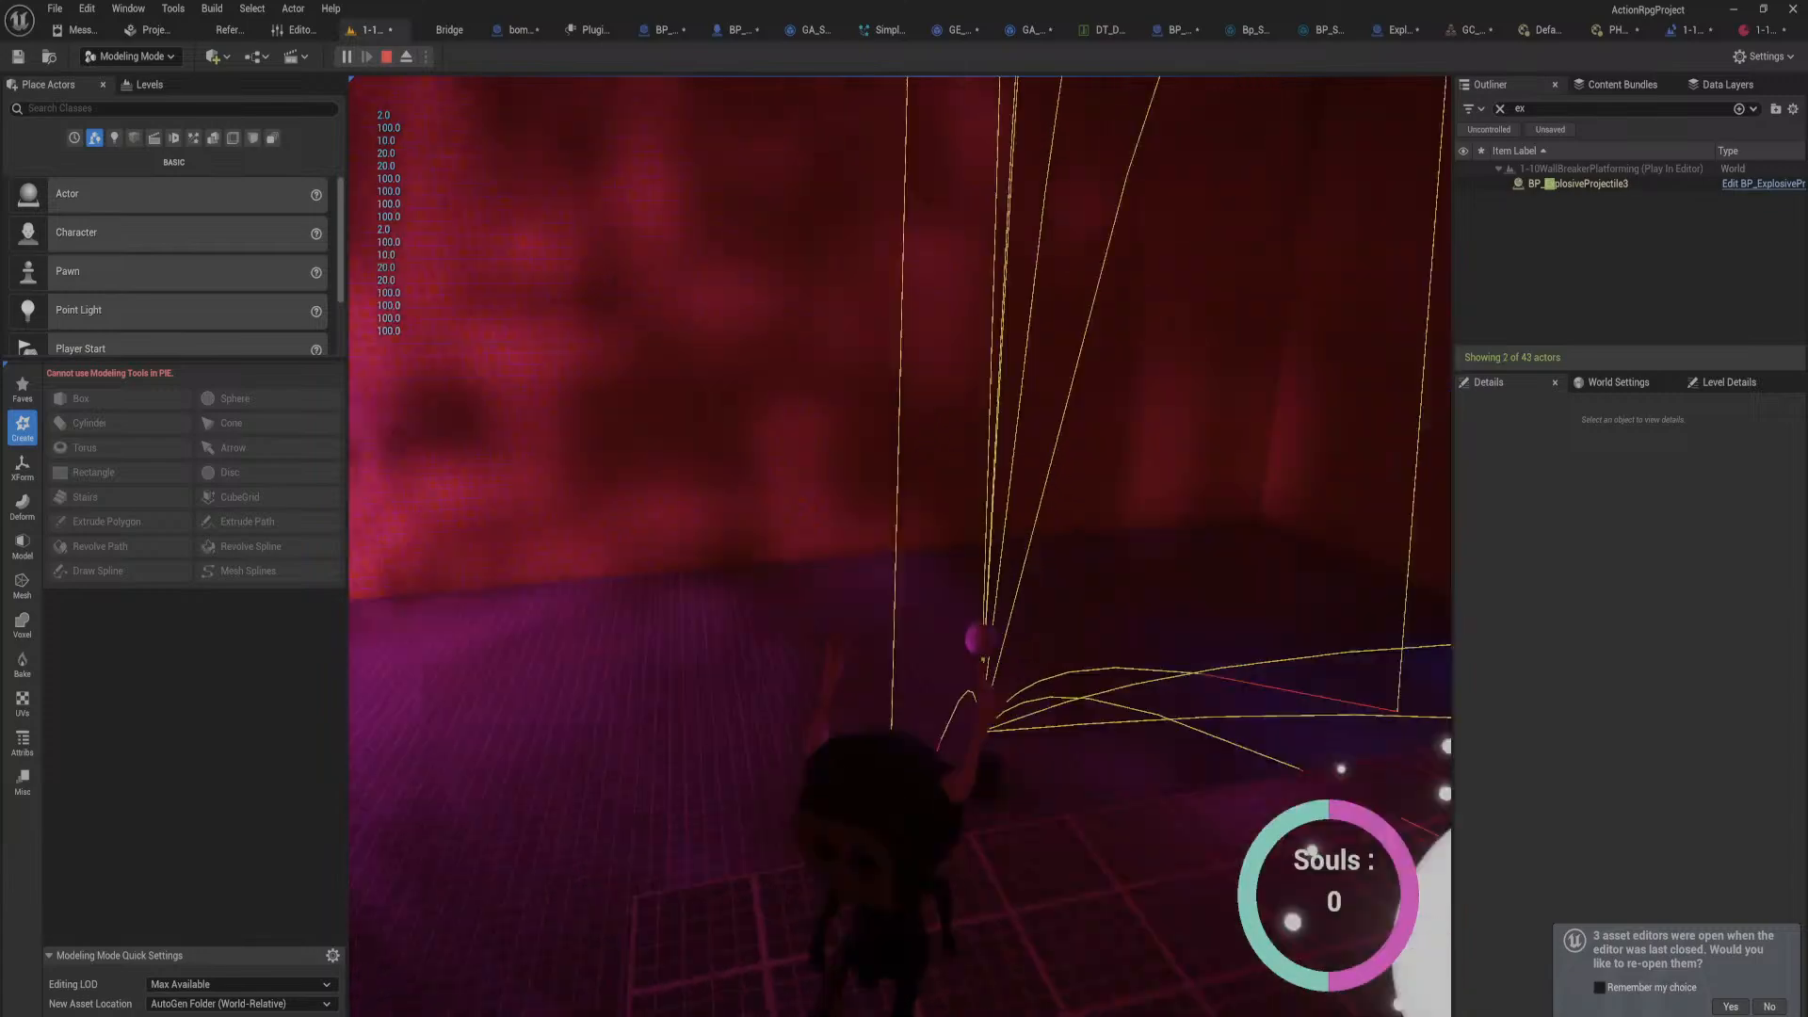
key(a)
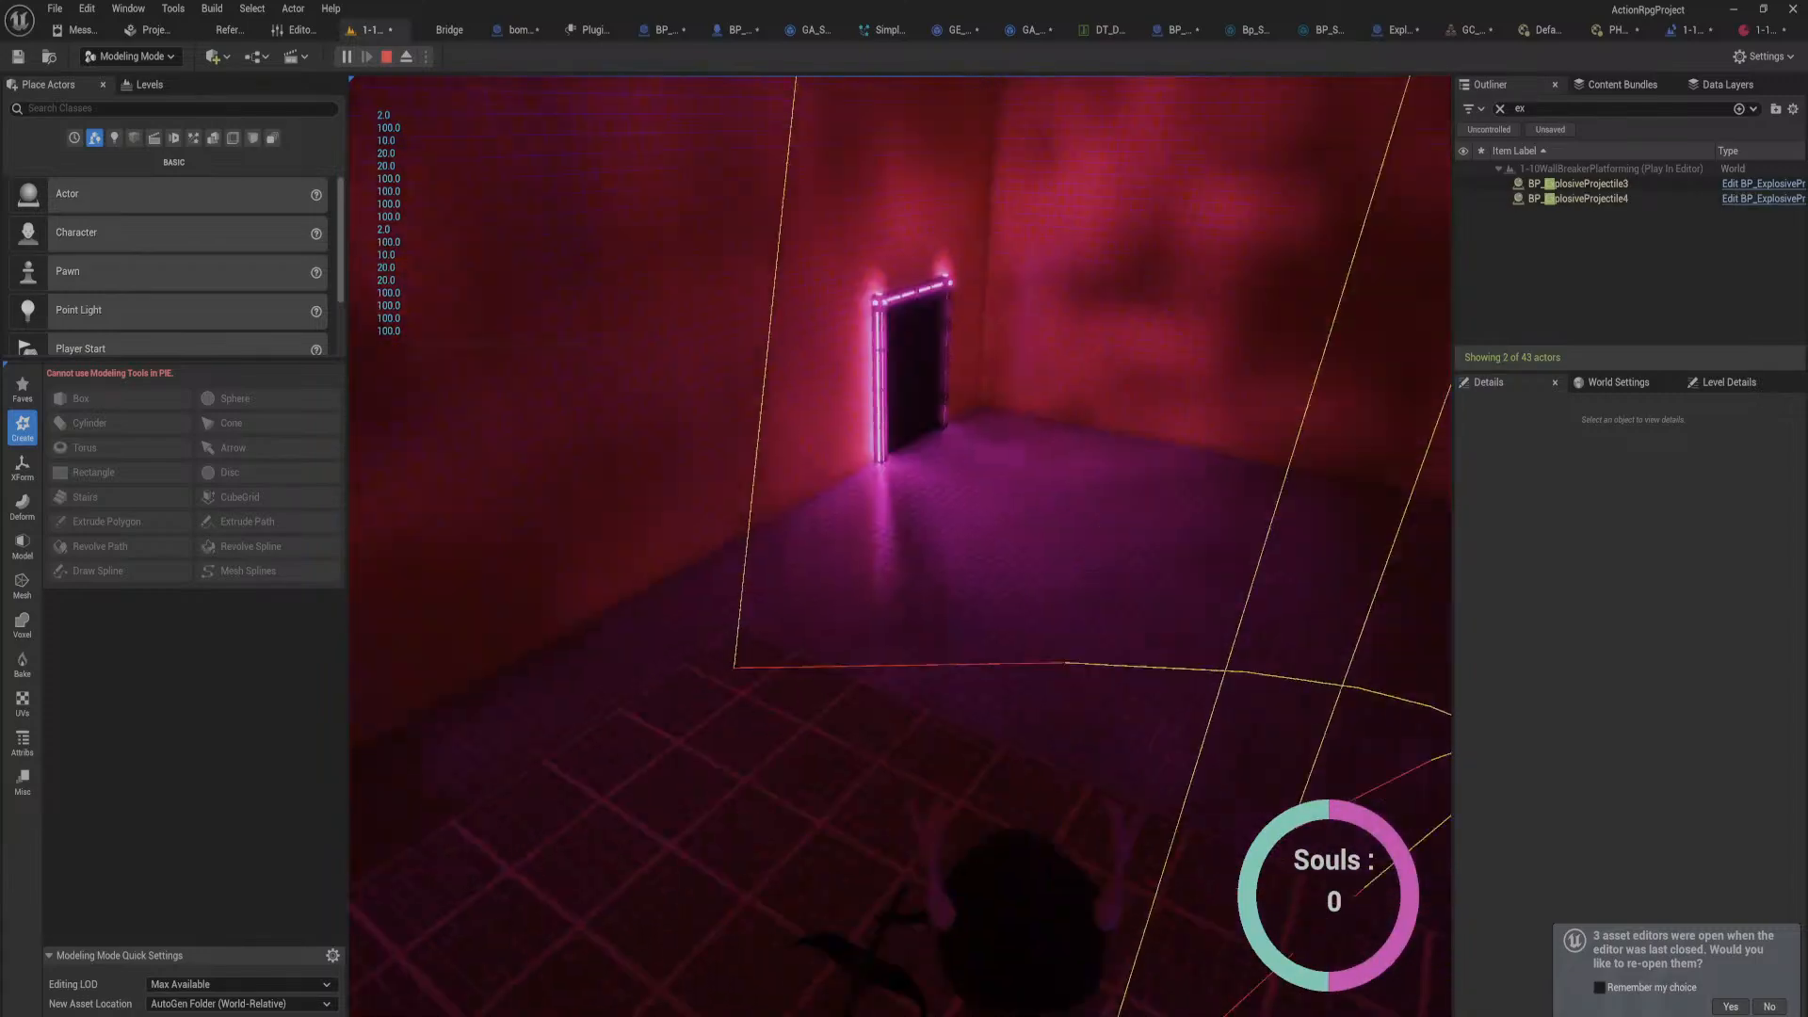
key(w)
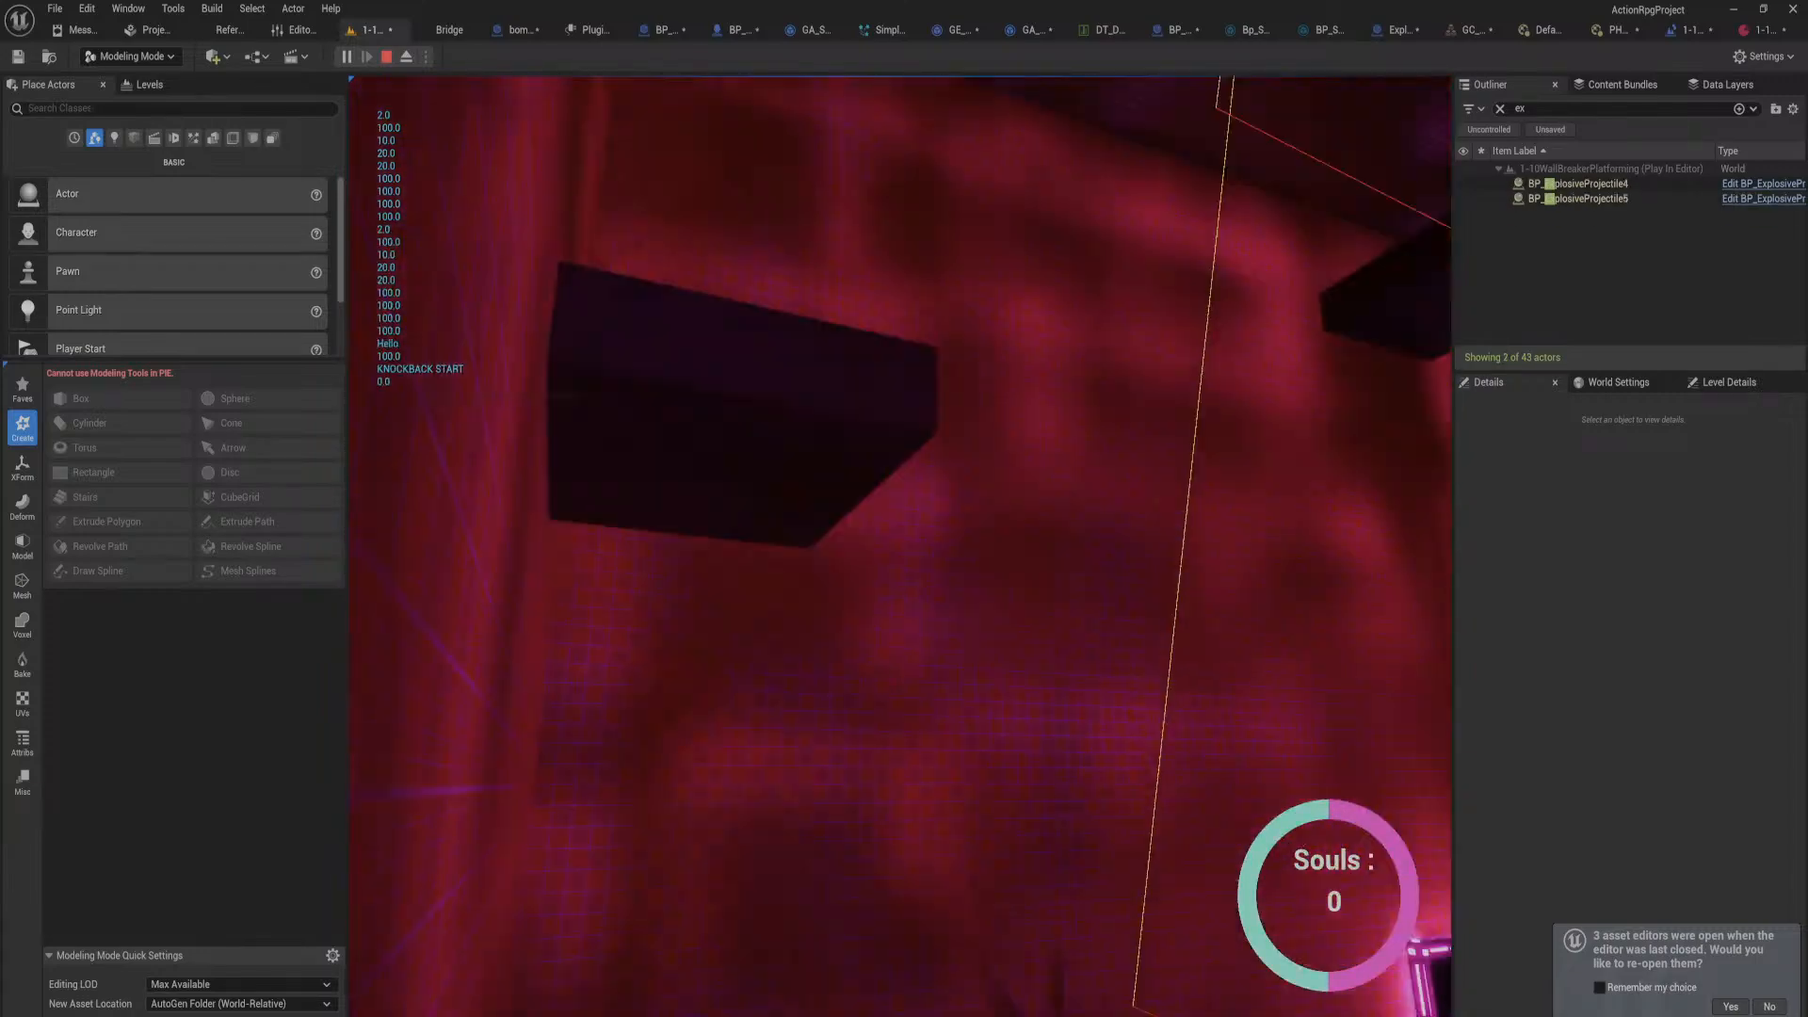
key(space)
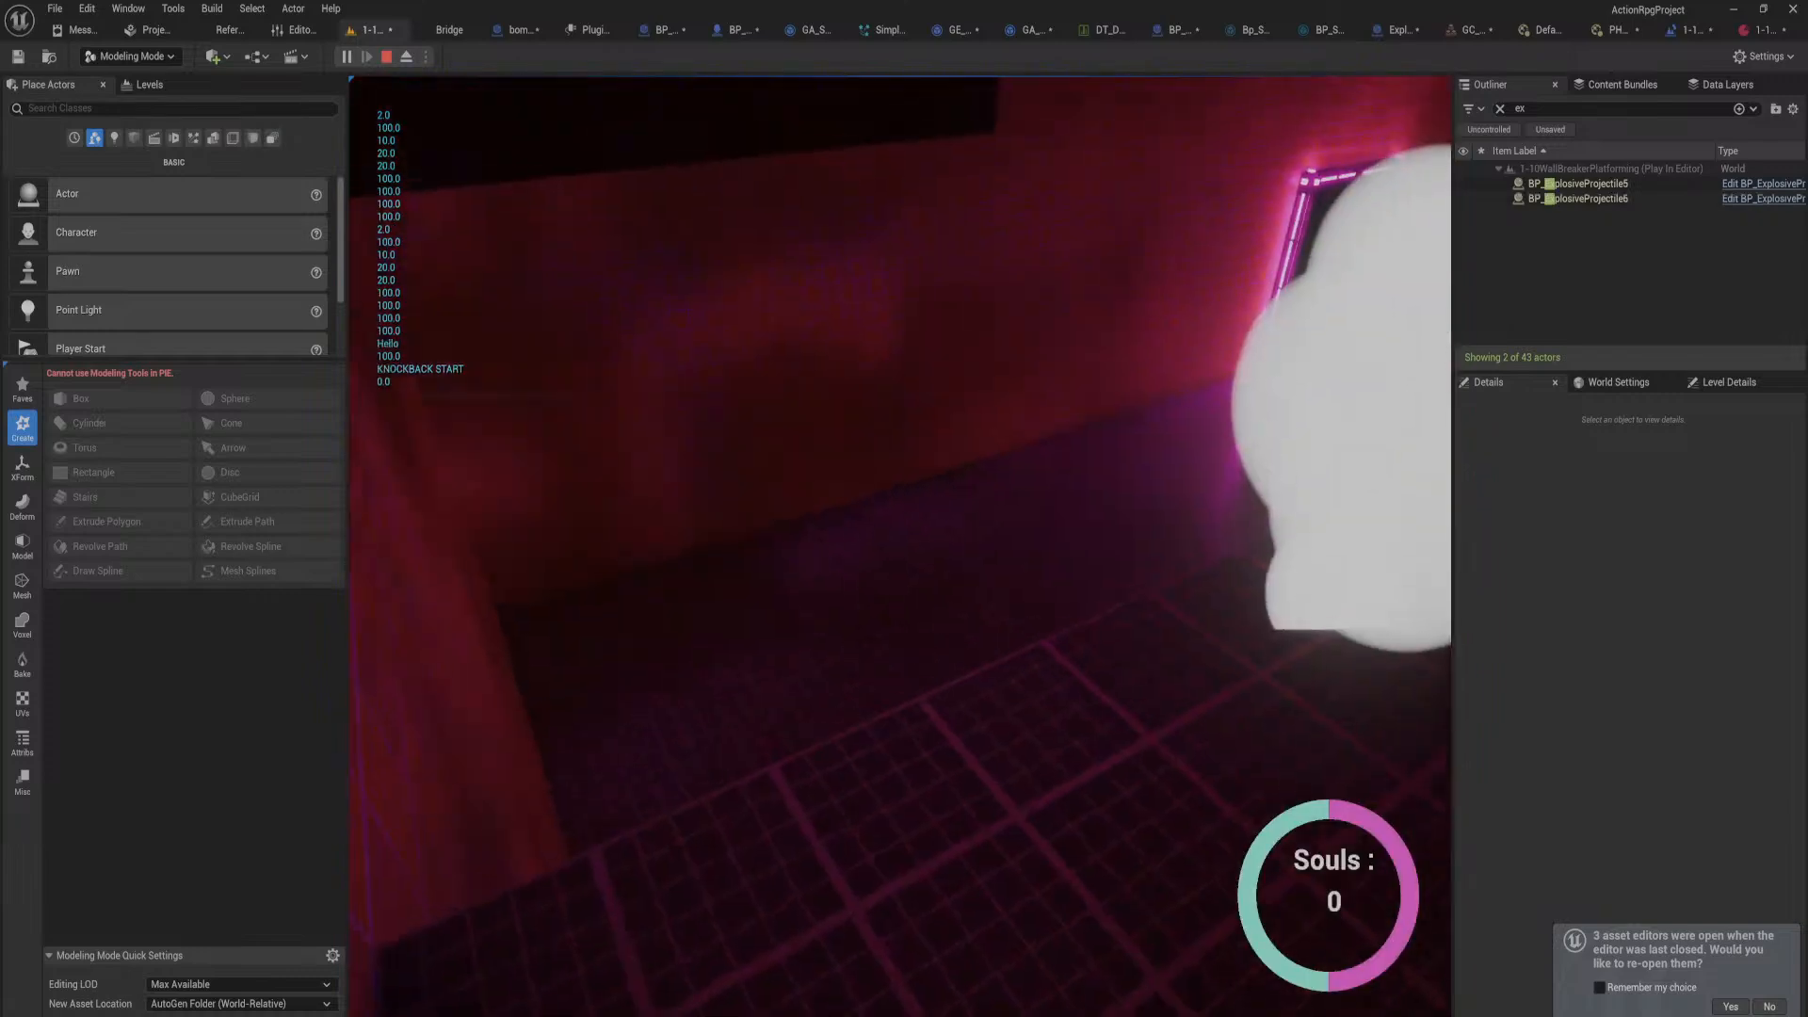
Step: Cross the room's floor back to the first platform and retry the climb up the wall platforms
key(w)
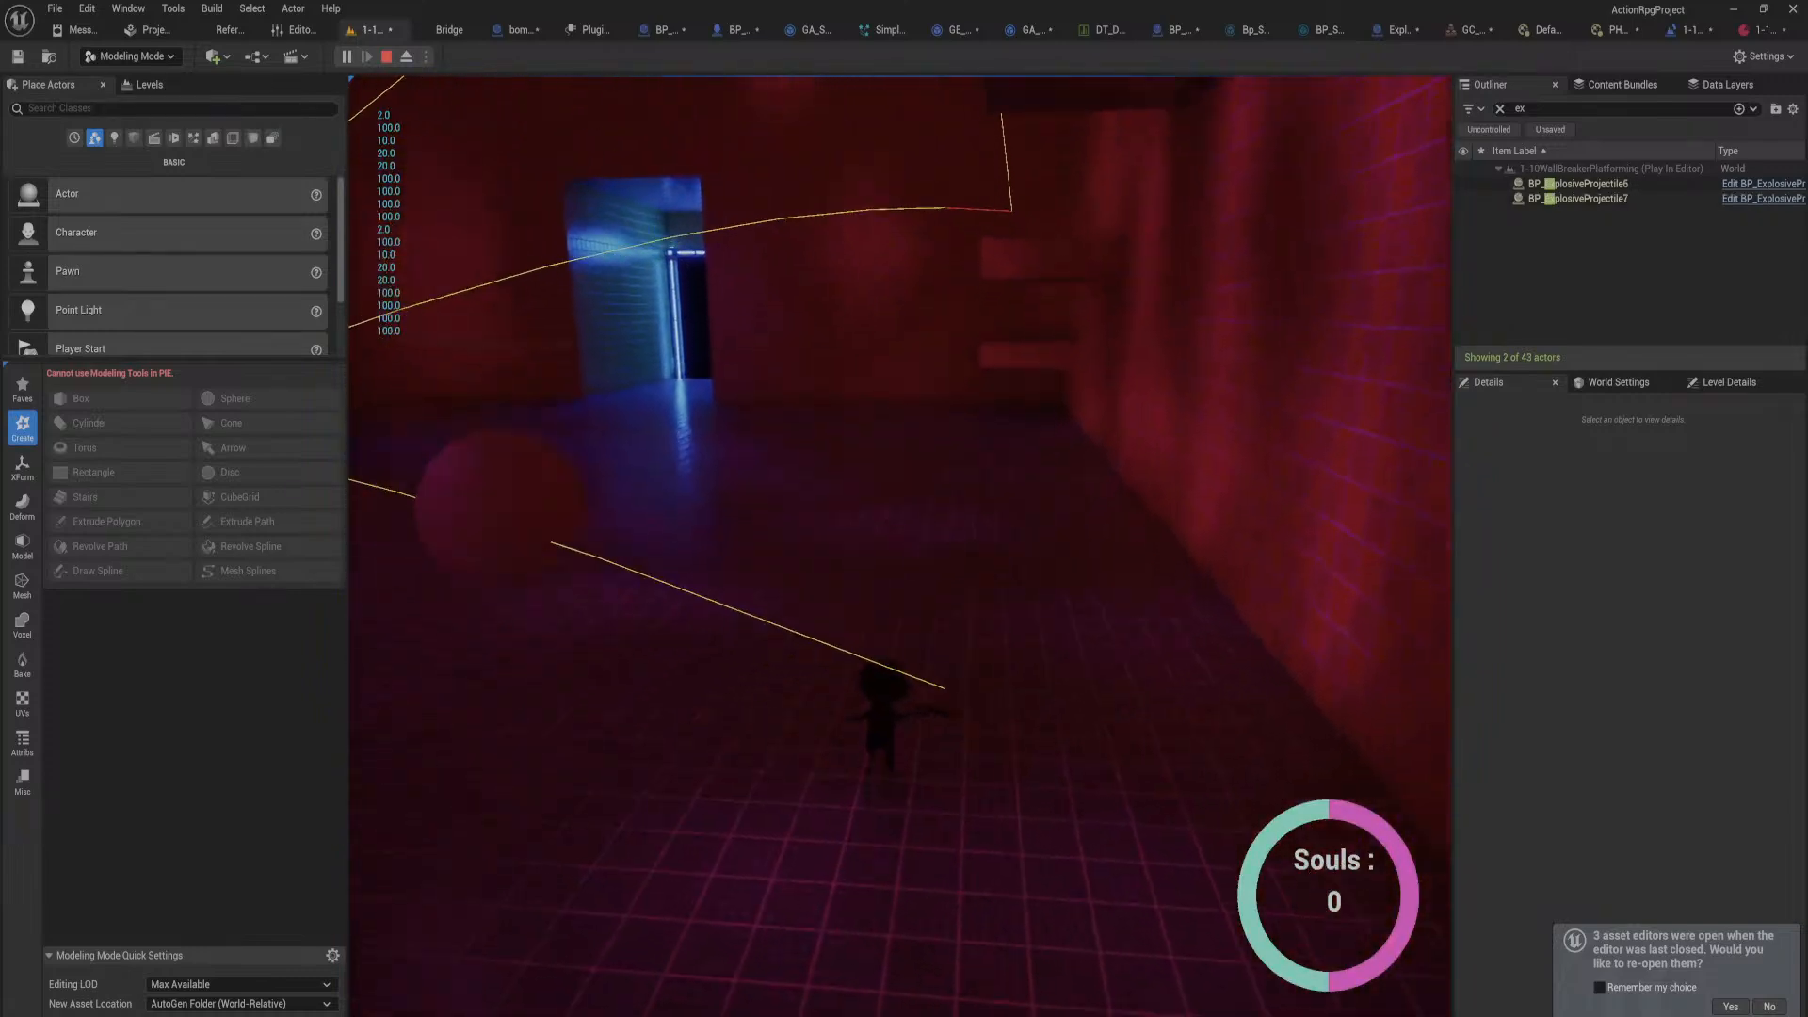
key(w)
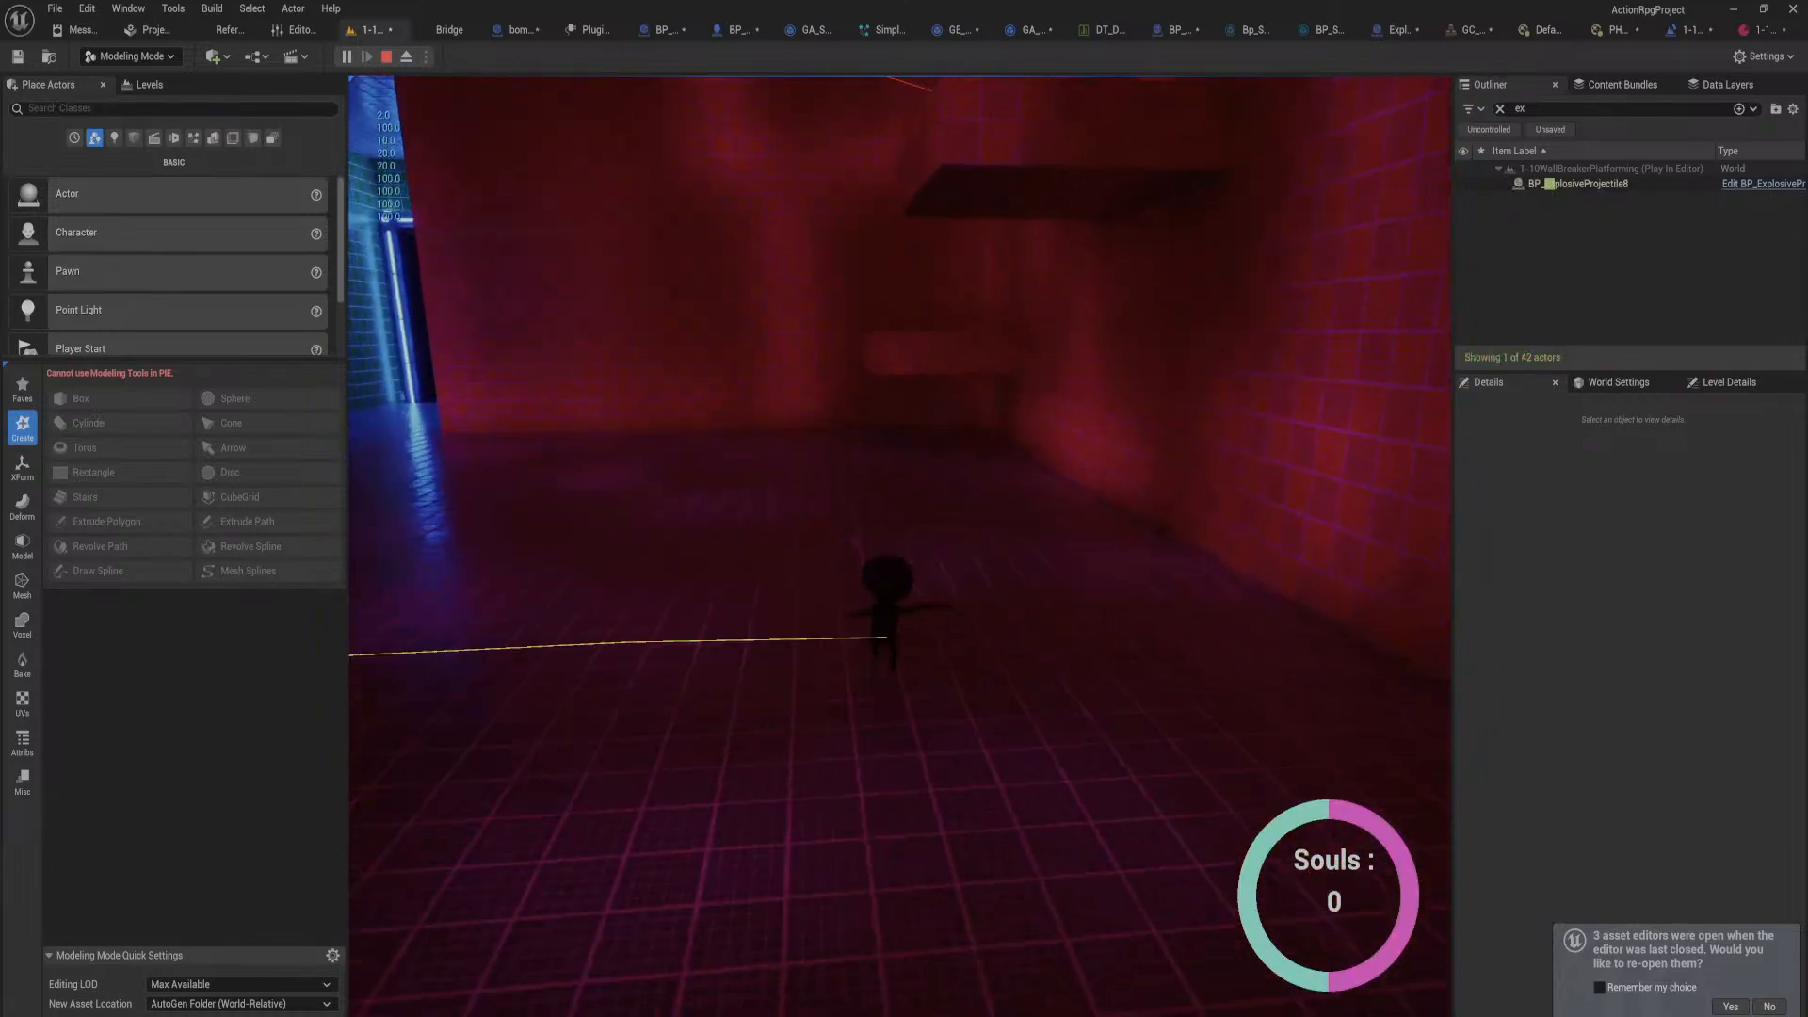
key(w)
key(w)
key(space)
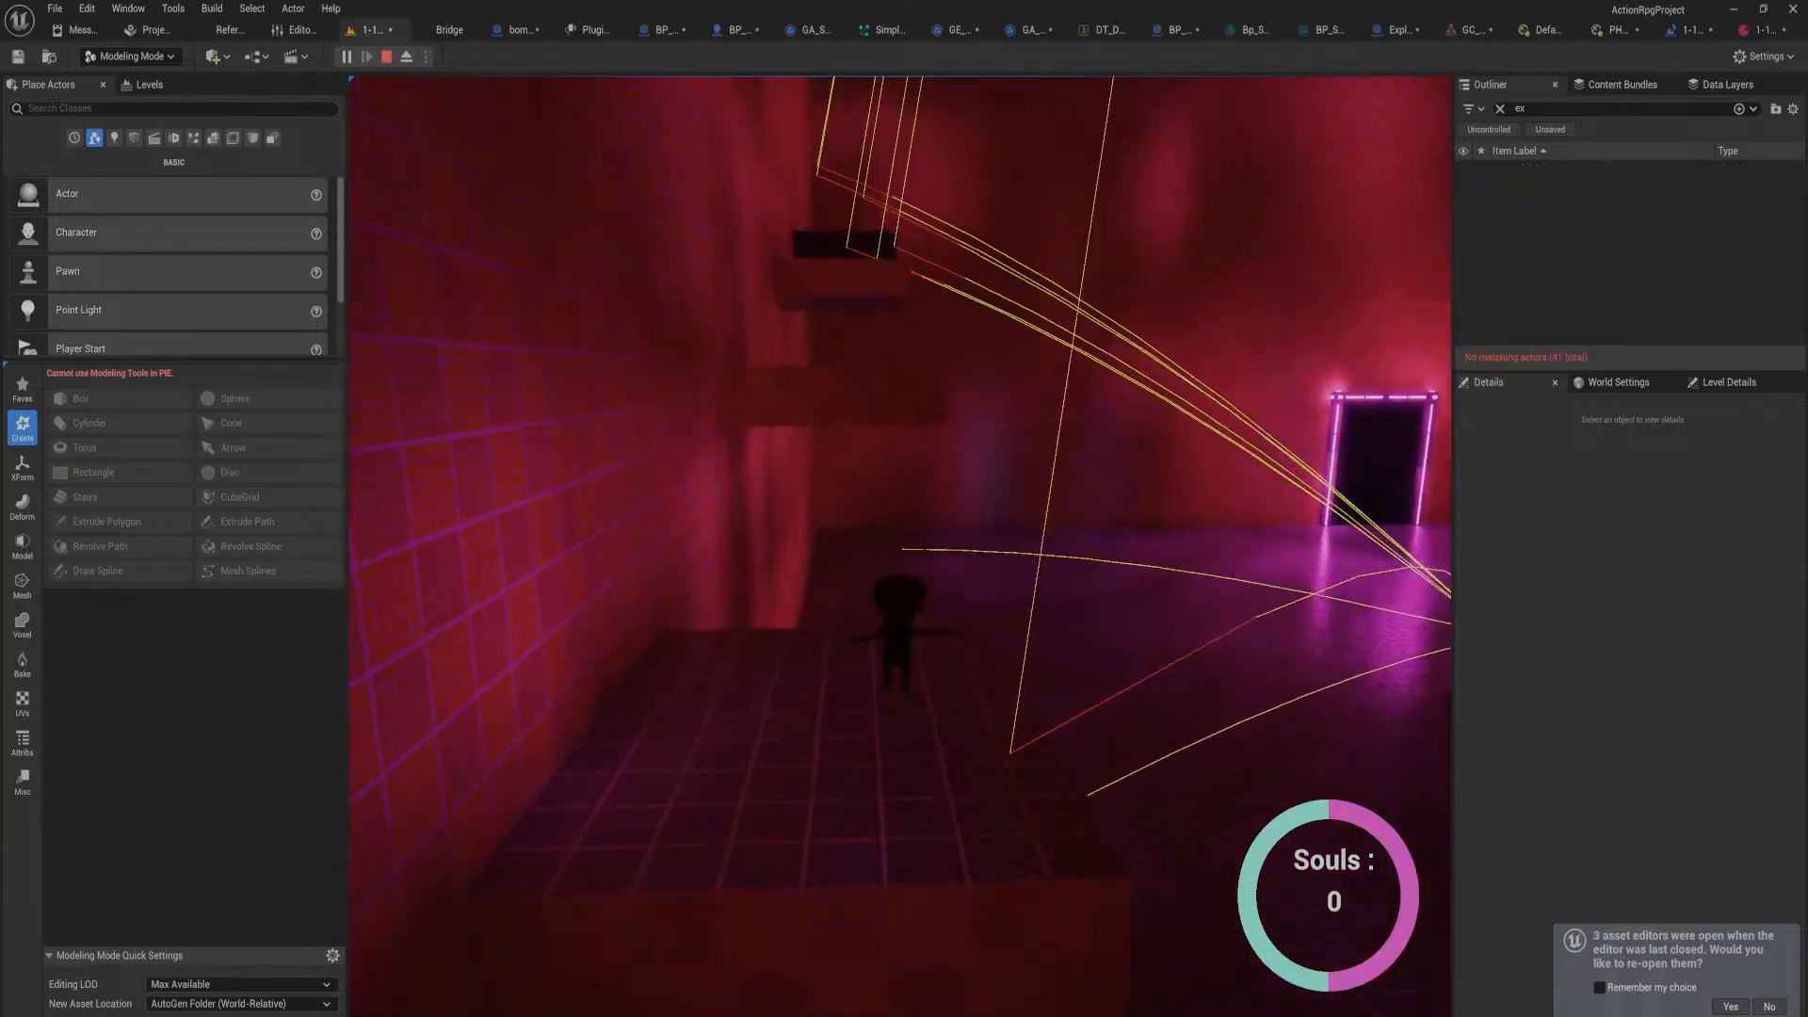
key(w)
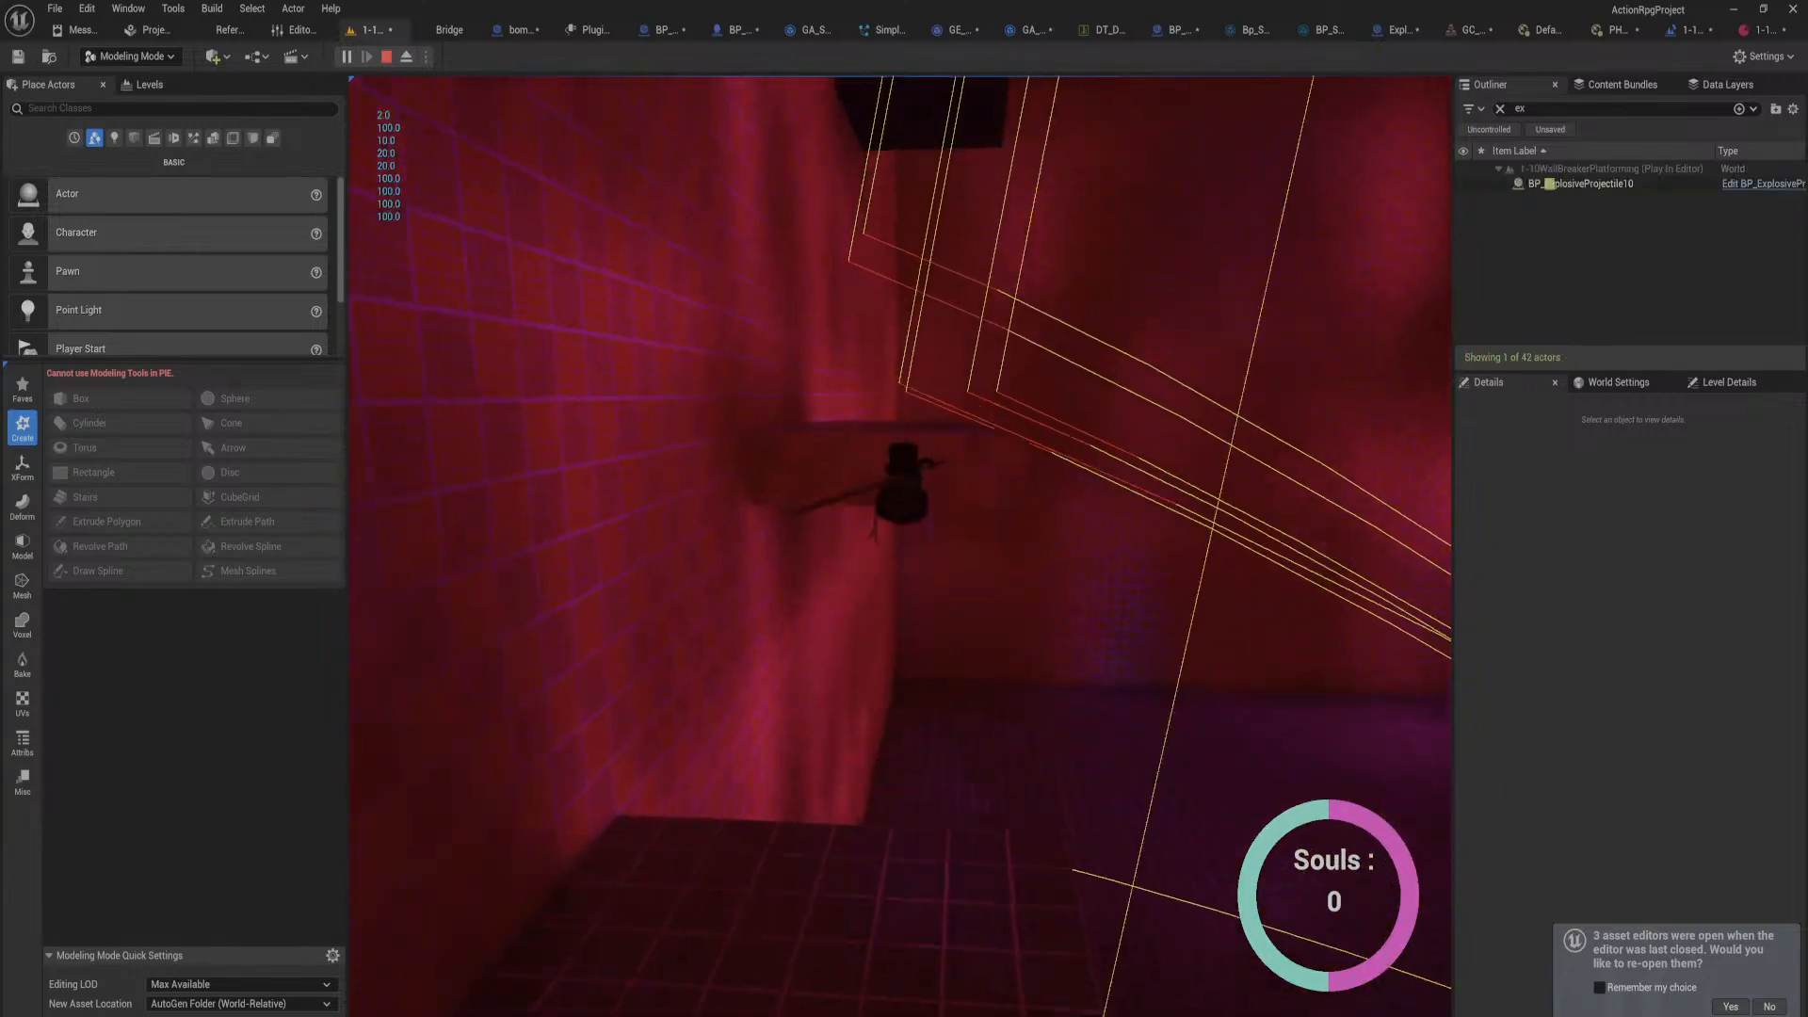
key(space)
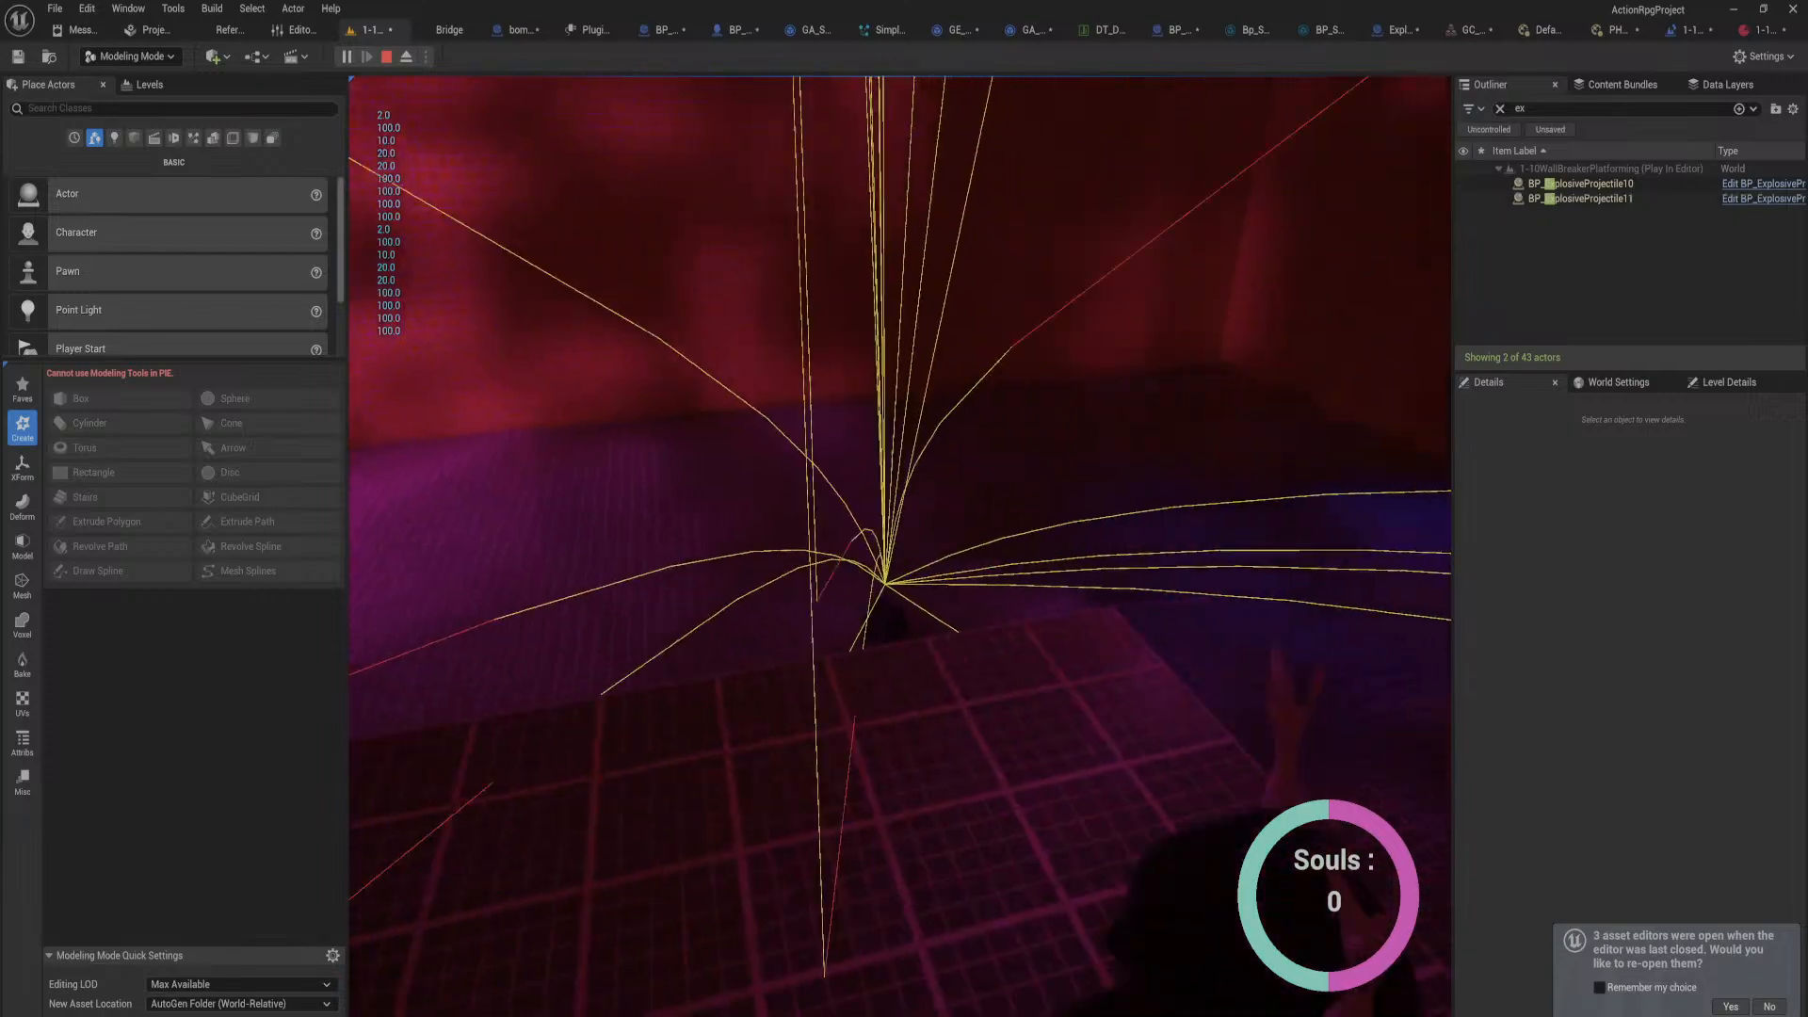
key(space)
key(space)
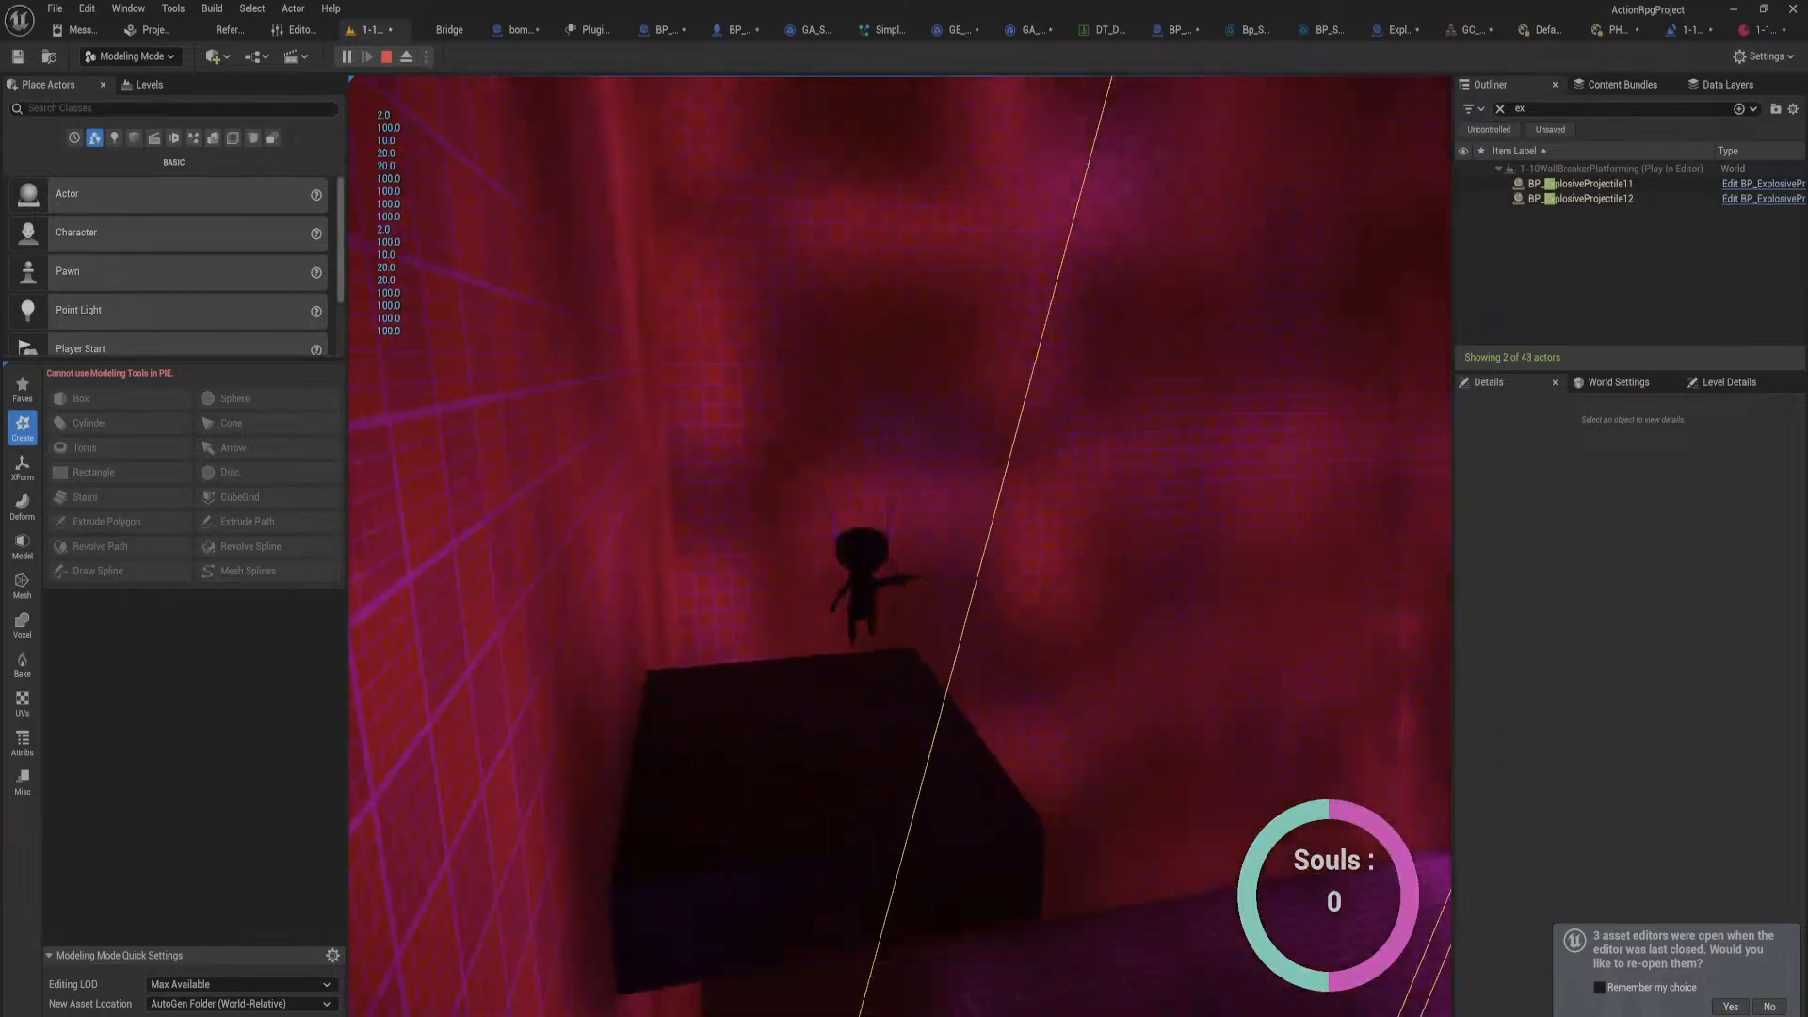
Step: Test the upper platforms past the flame jets to the pink door on the corner ledge, and stop the play-test
key(w)
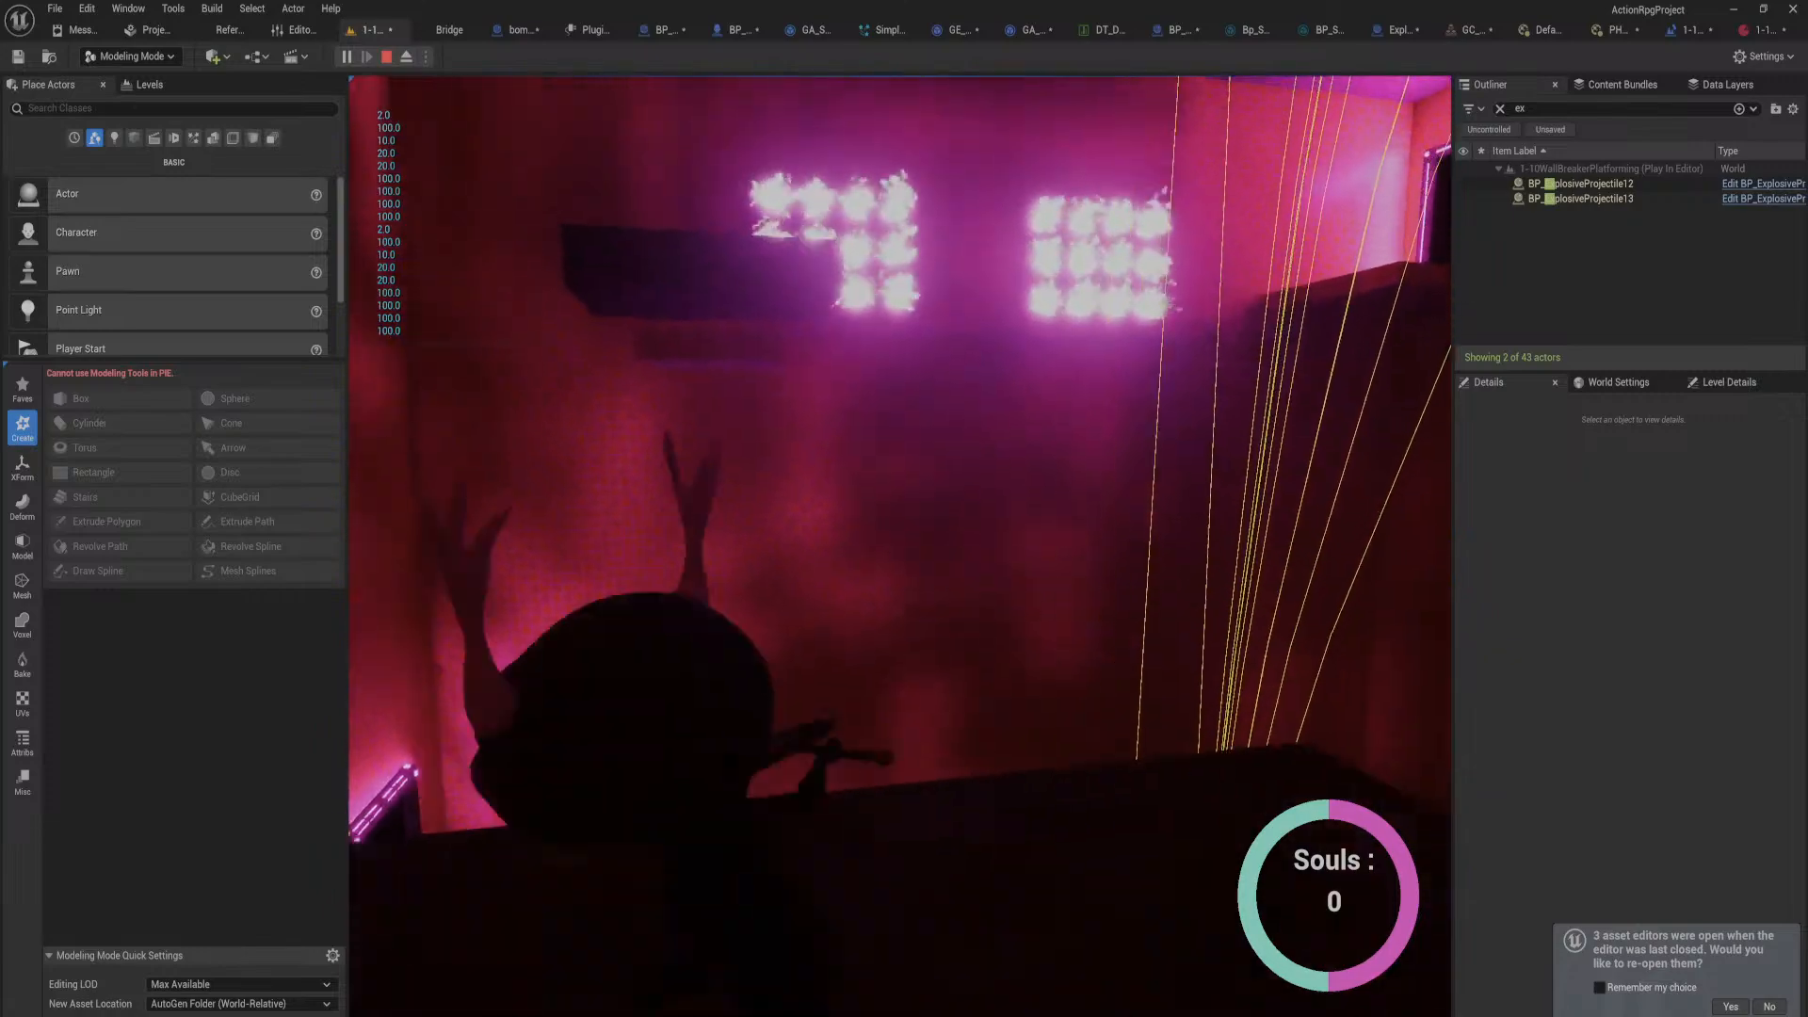
key(space)
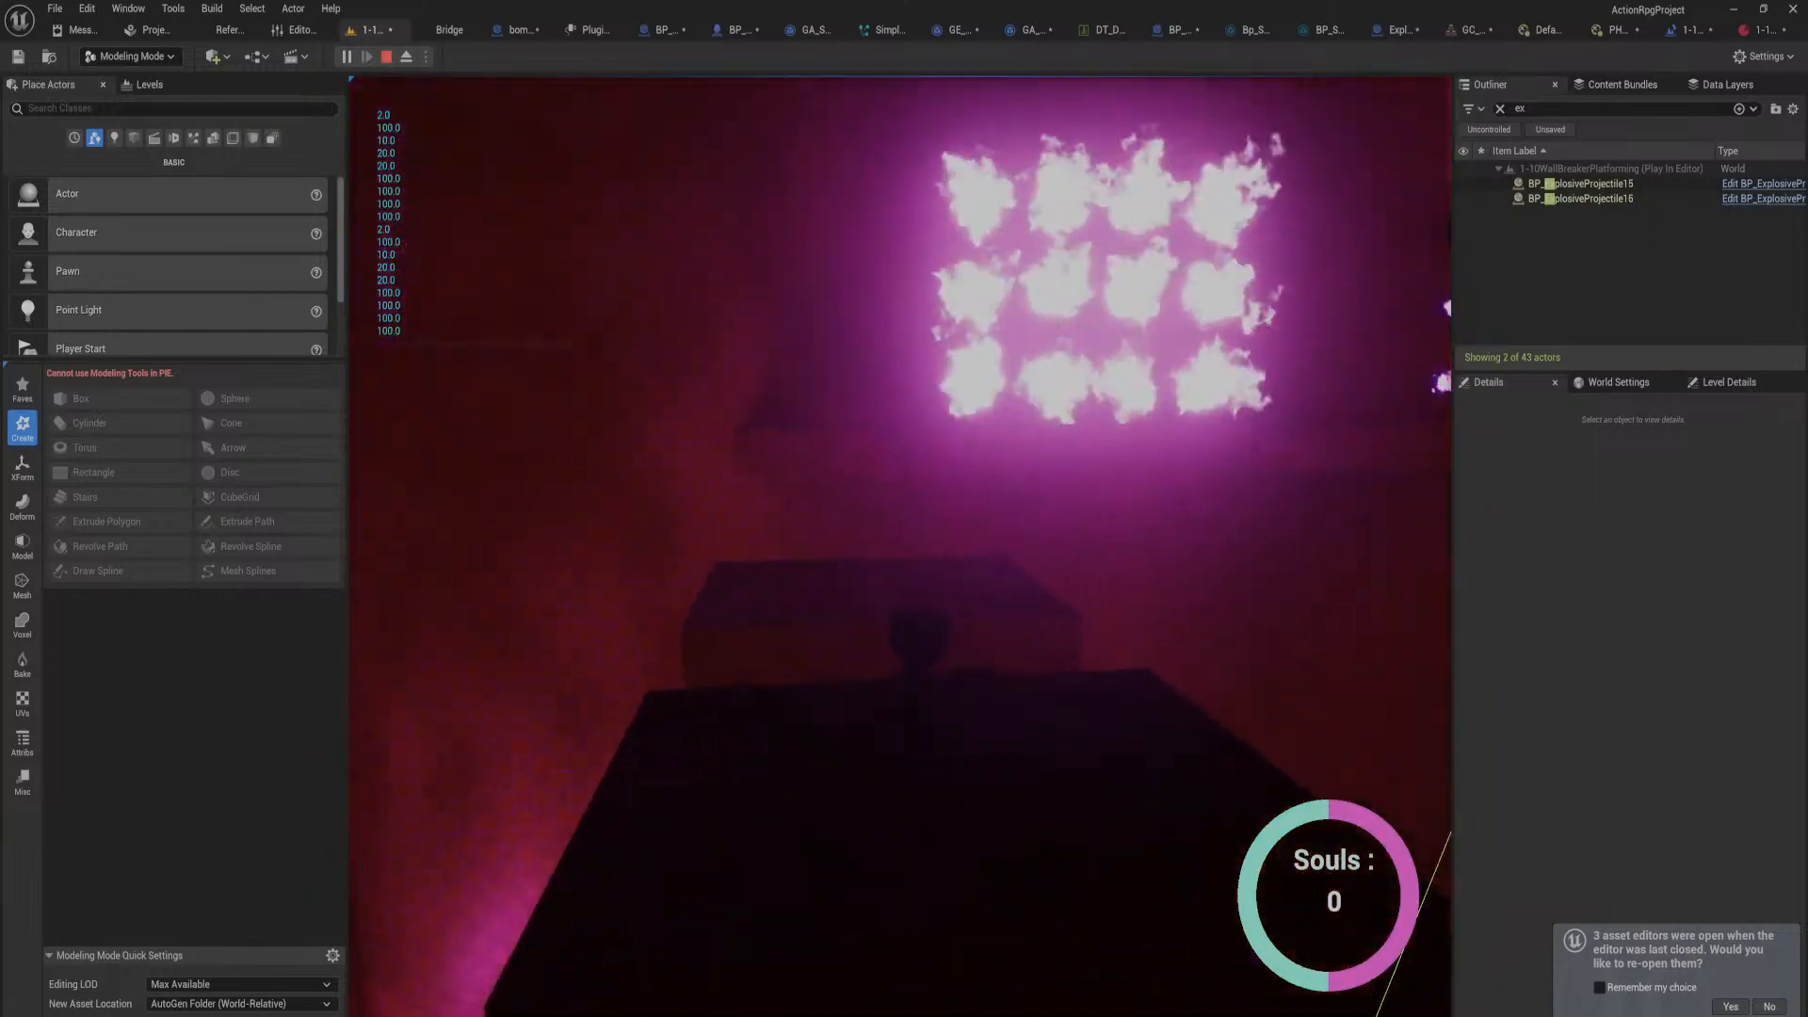
key(space)
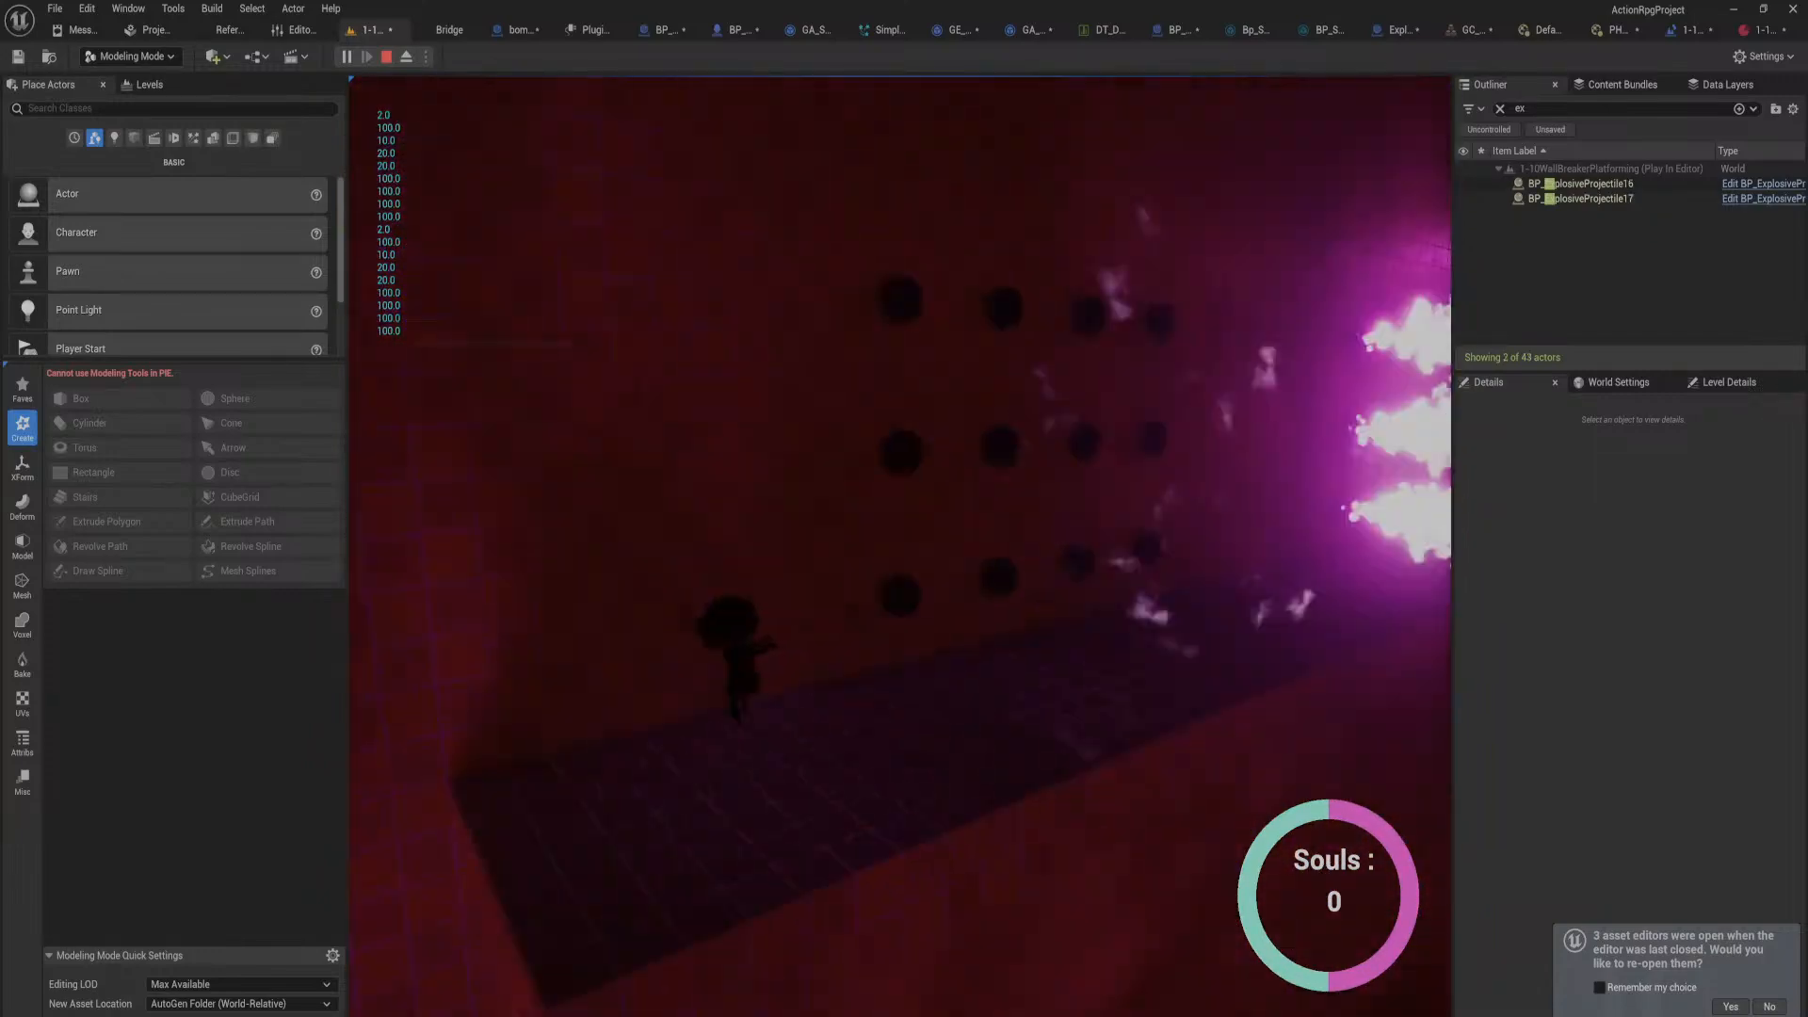
key(w)
key(w)
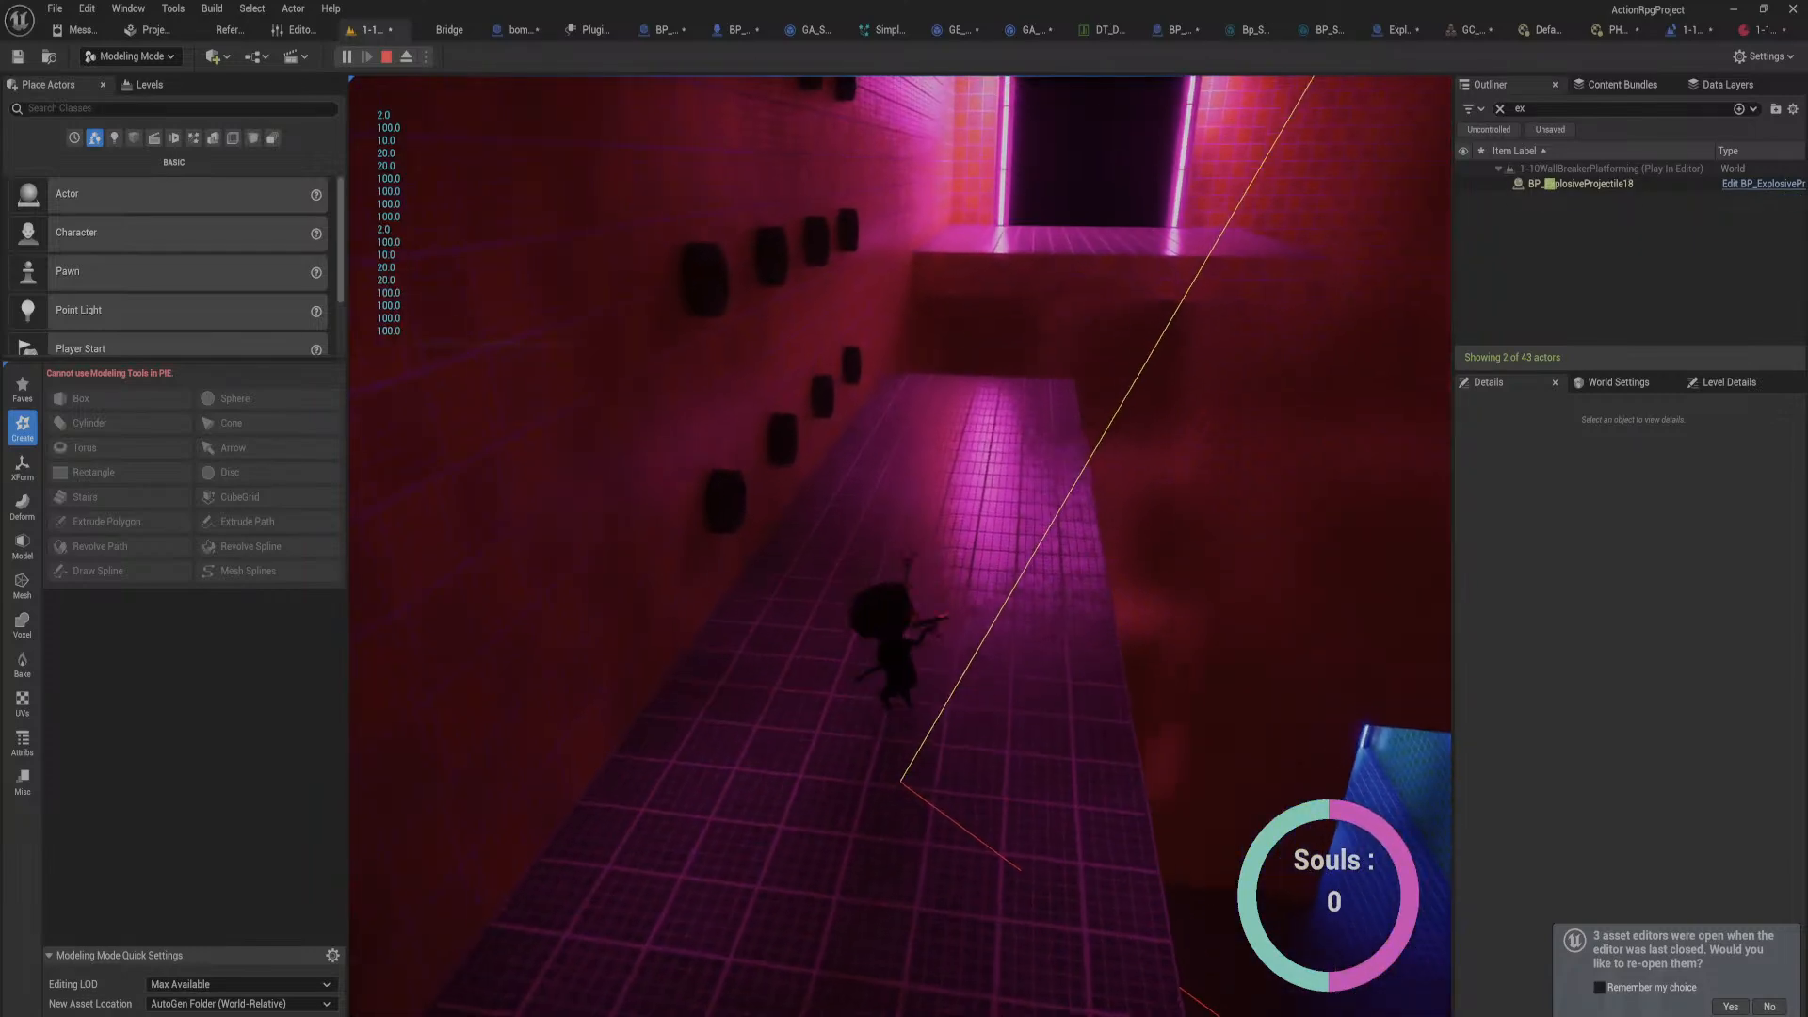
key(space)
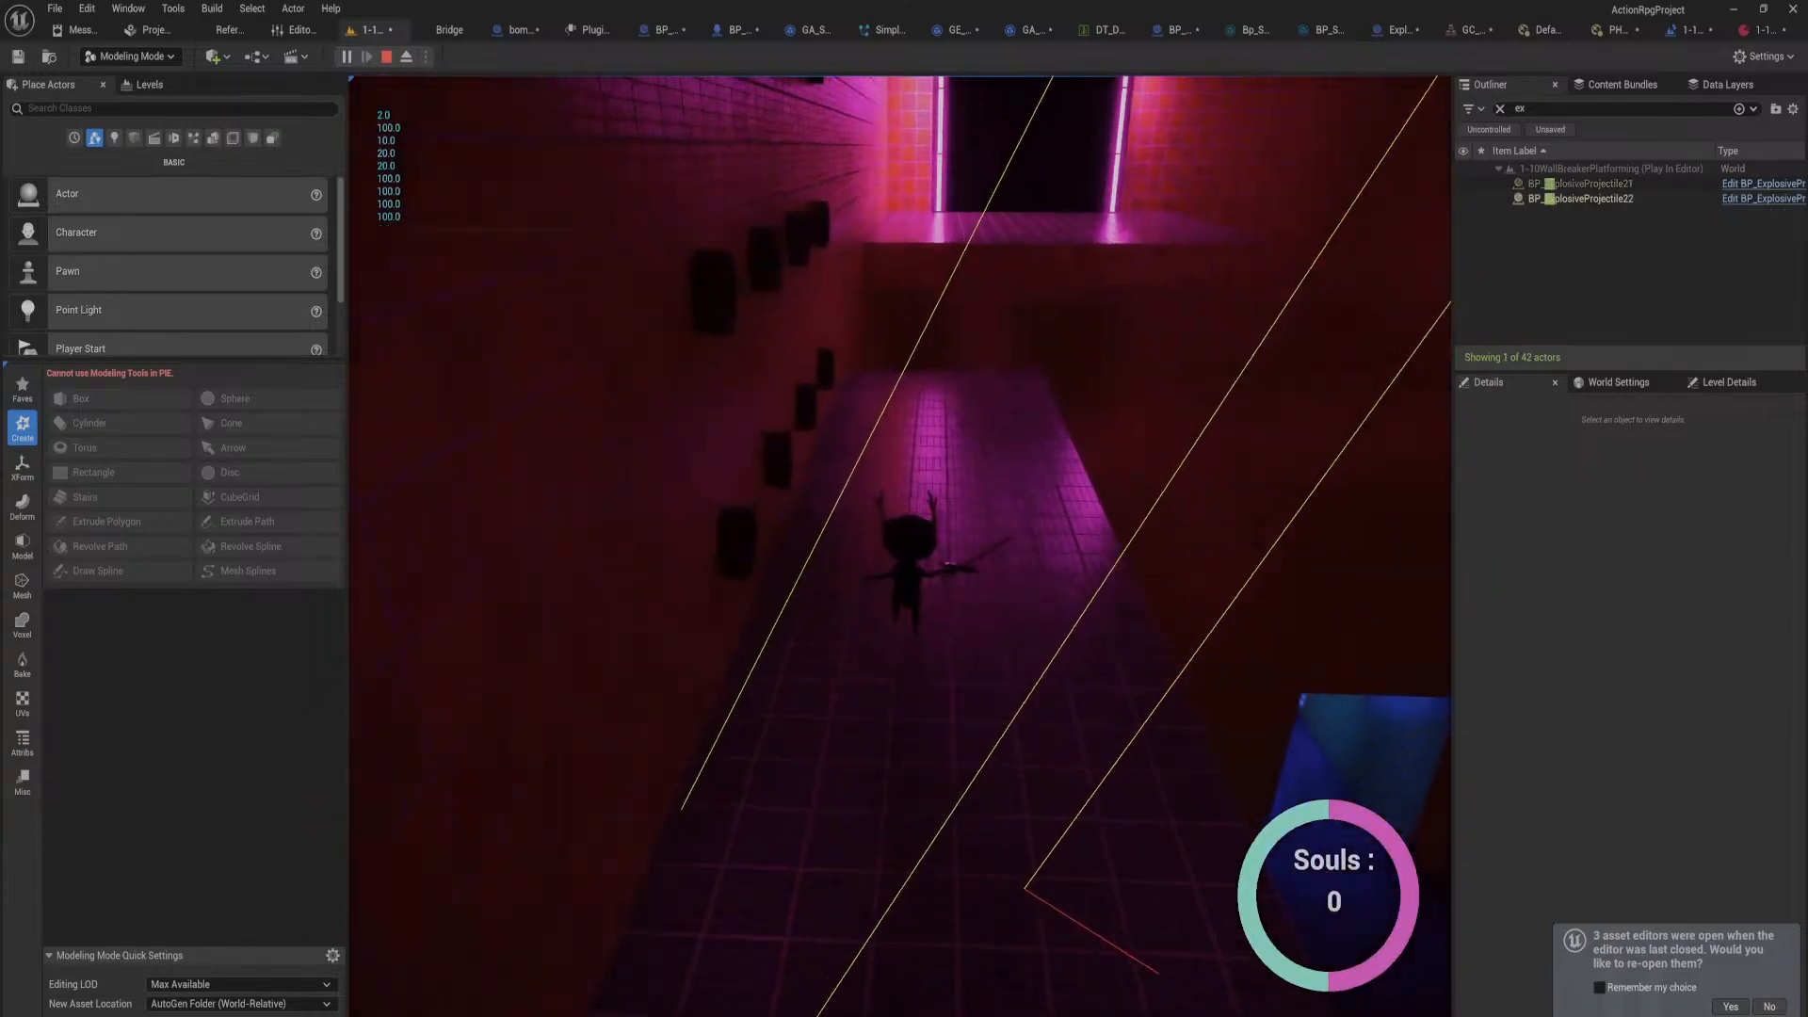
key(space)
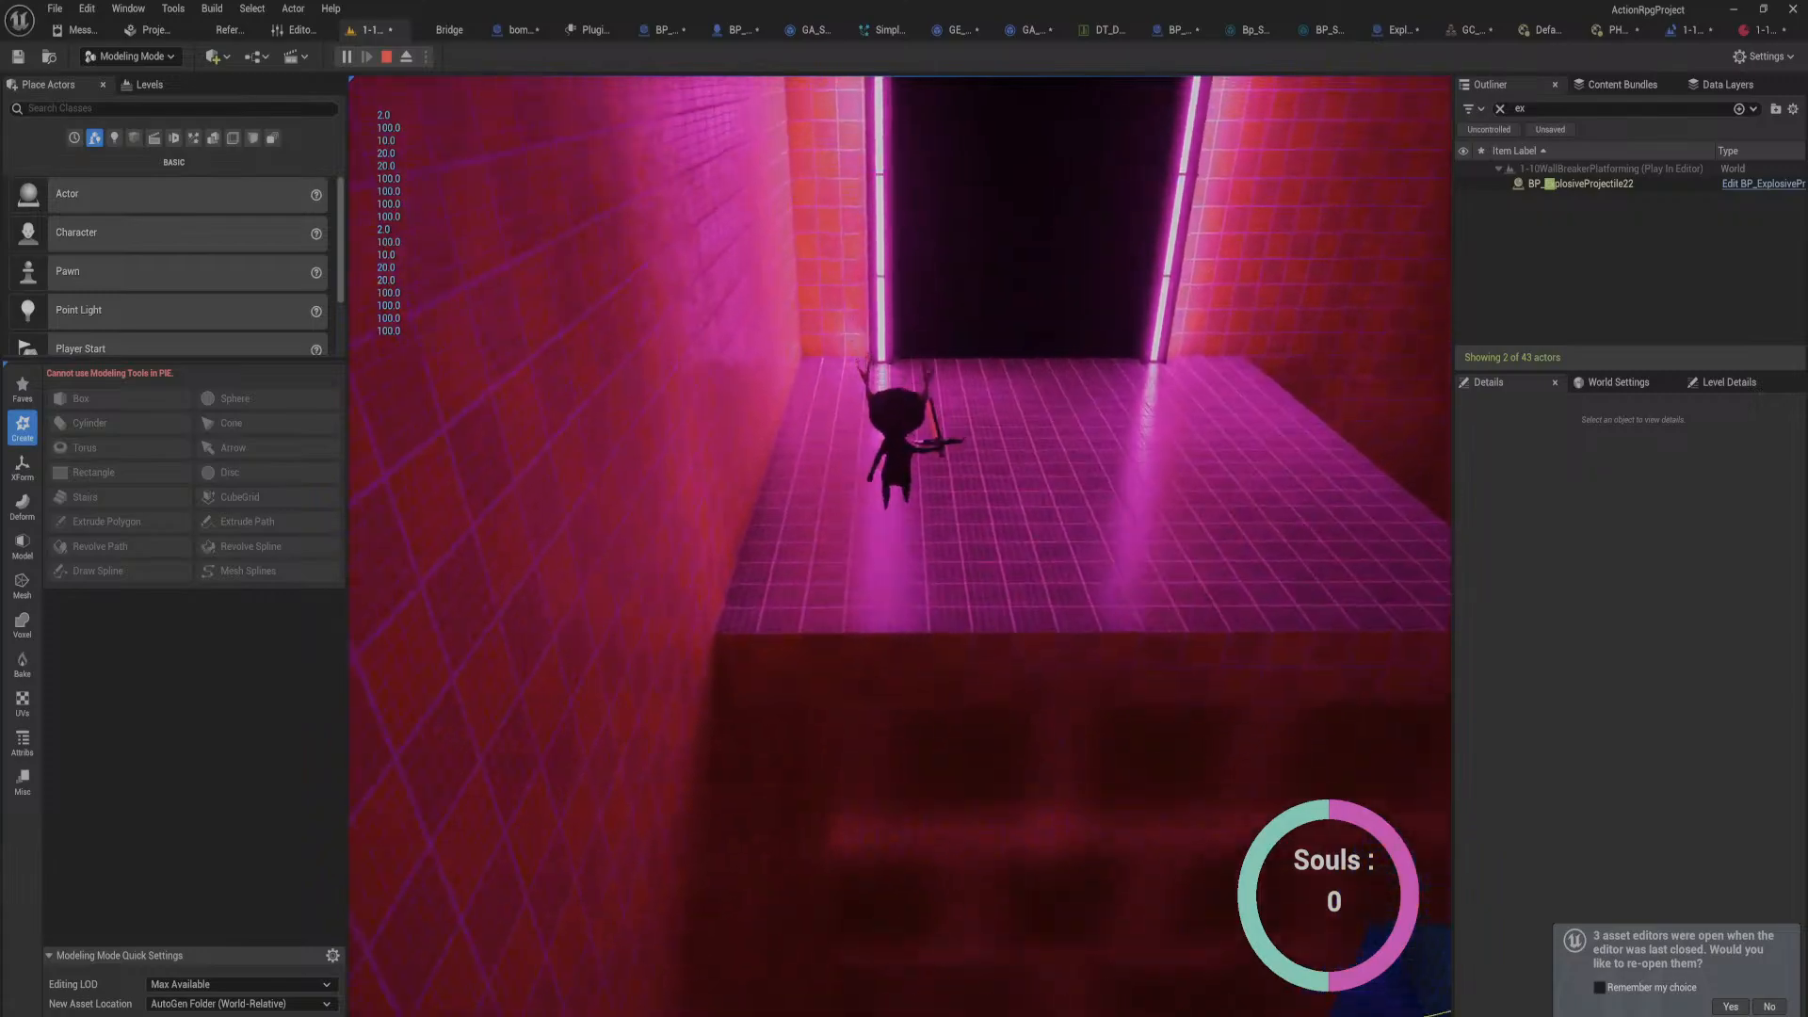
key(w)
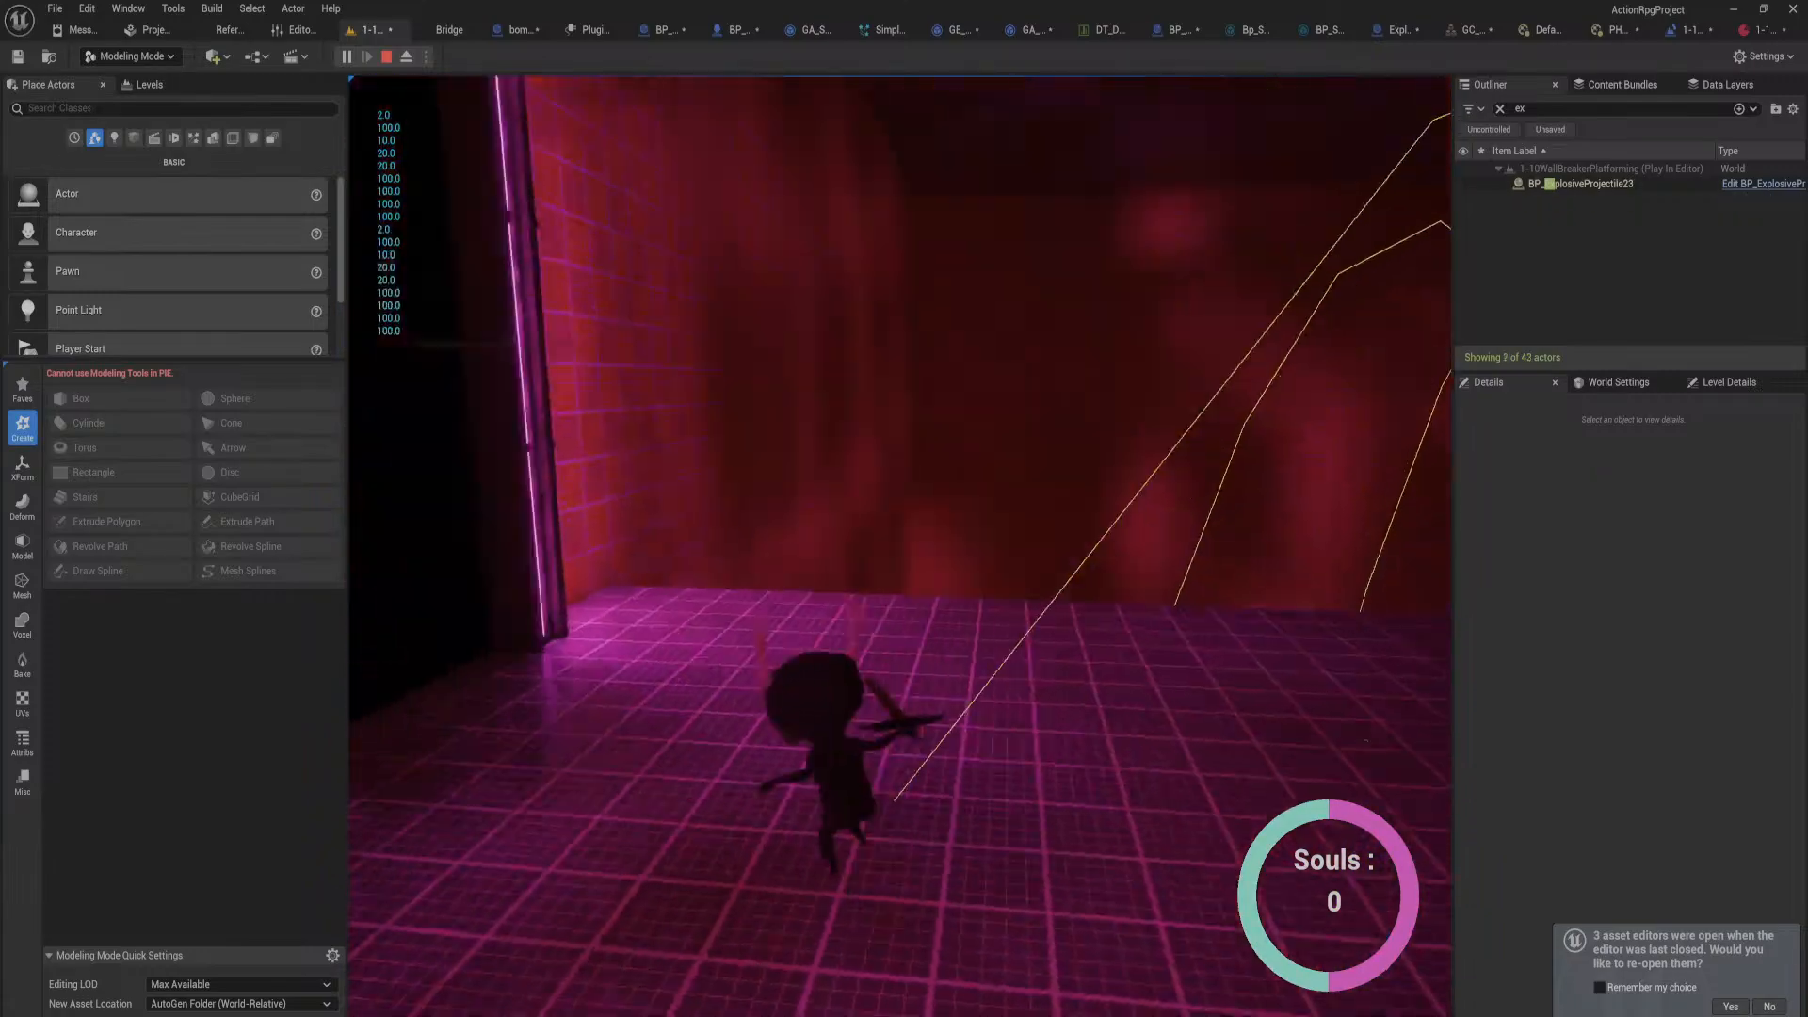
key(w)
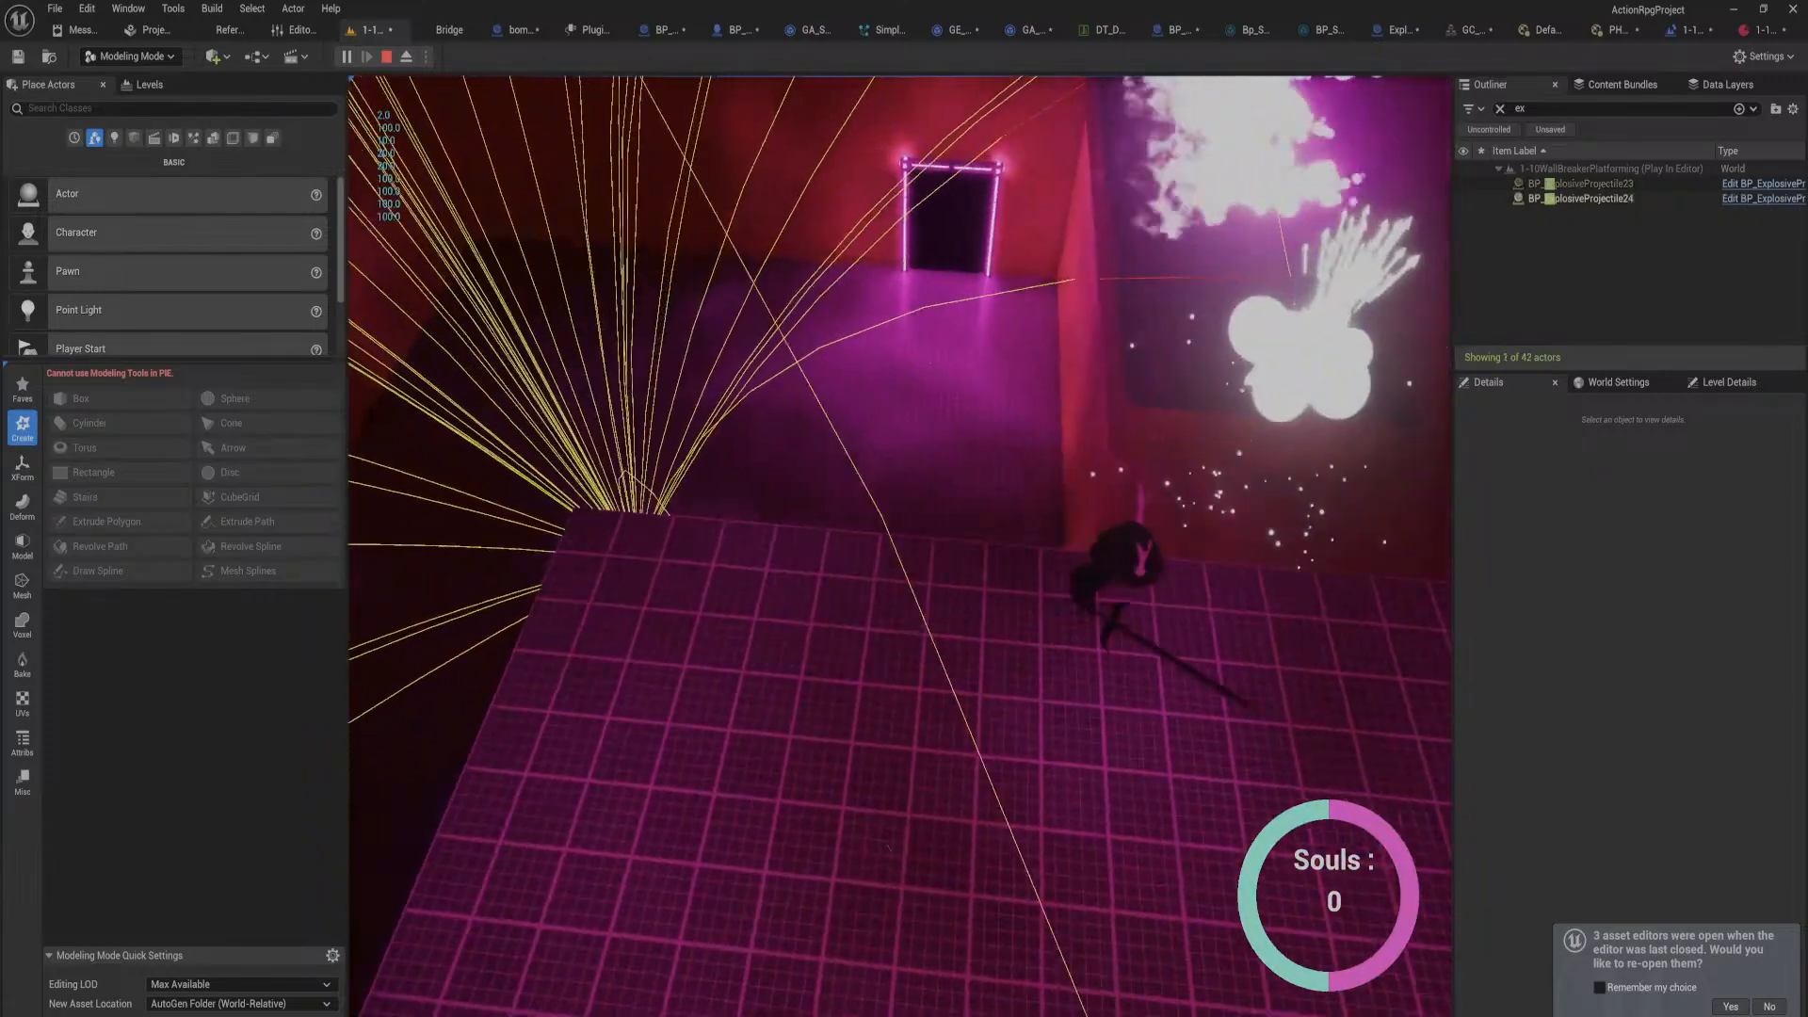
key(Escape)
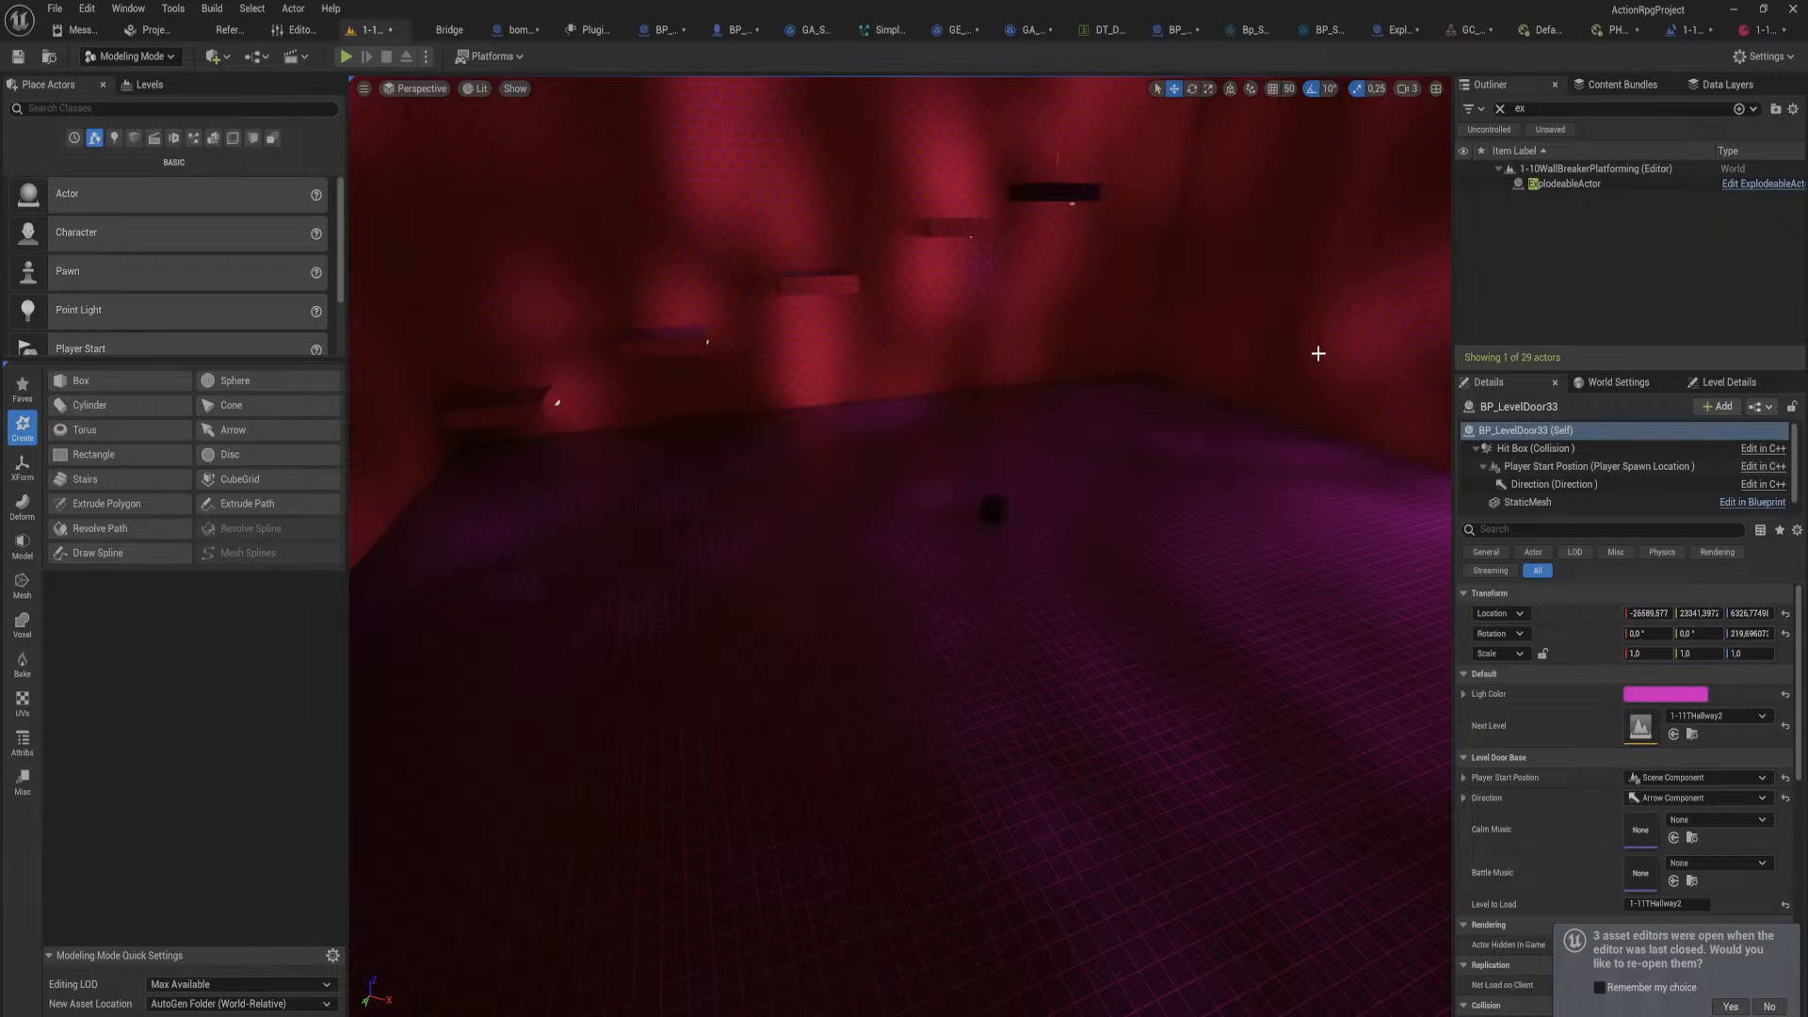
Step: Select the bombTosser on the floor in the middle of the red room
right_drag(1073, 433, 1083, 565)
right_drag(980, 387, 927, 324)
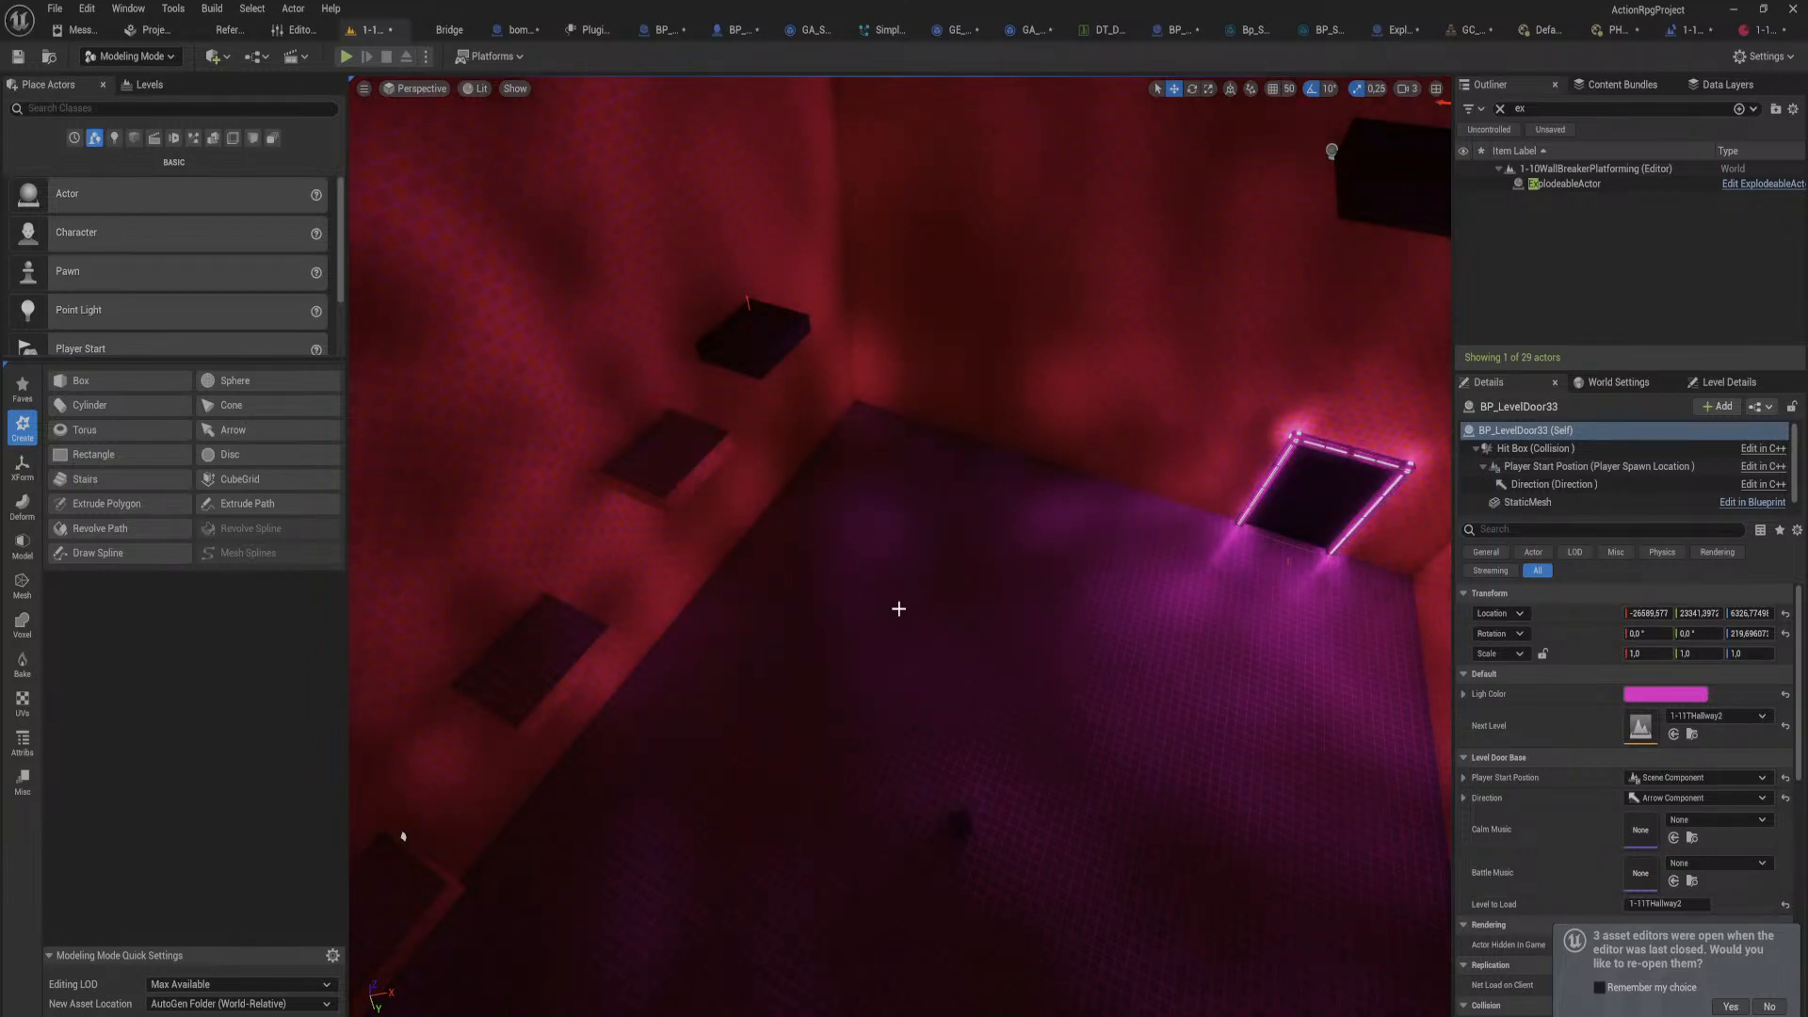
click(960, 826)
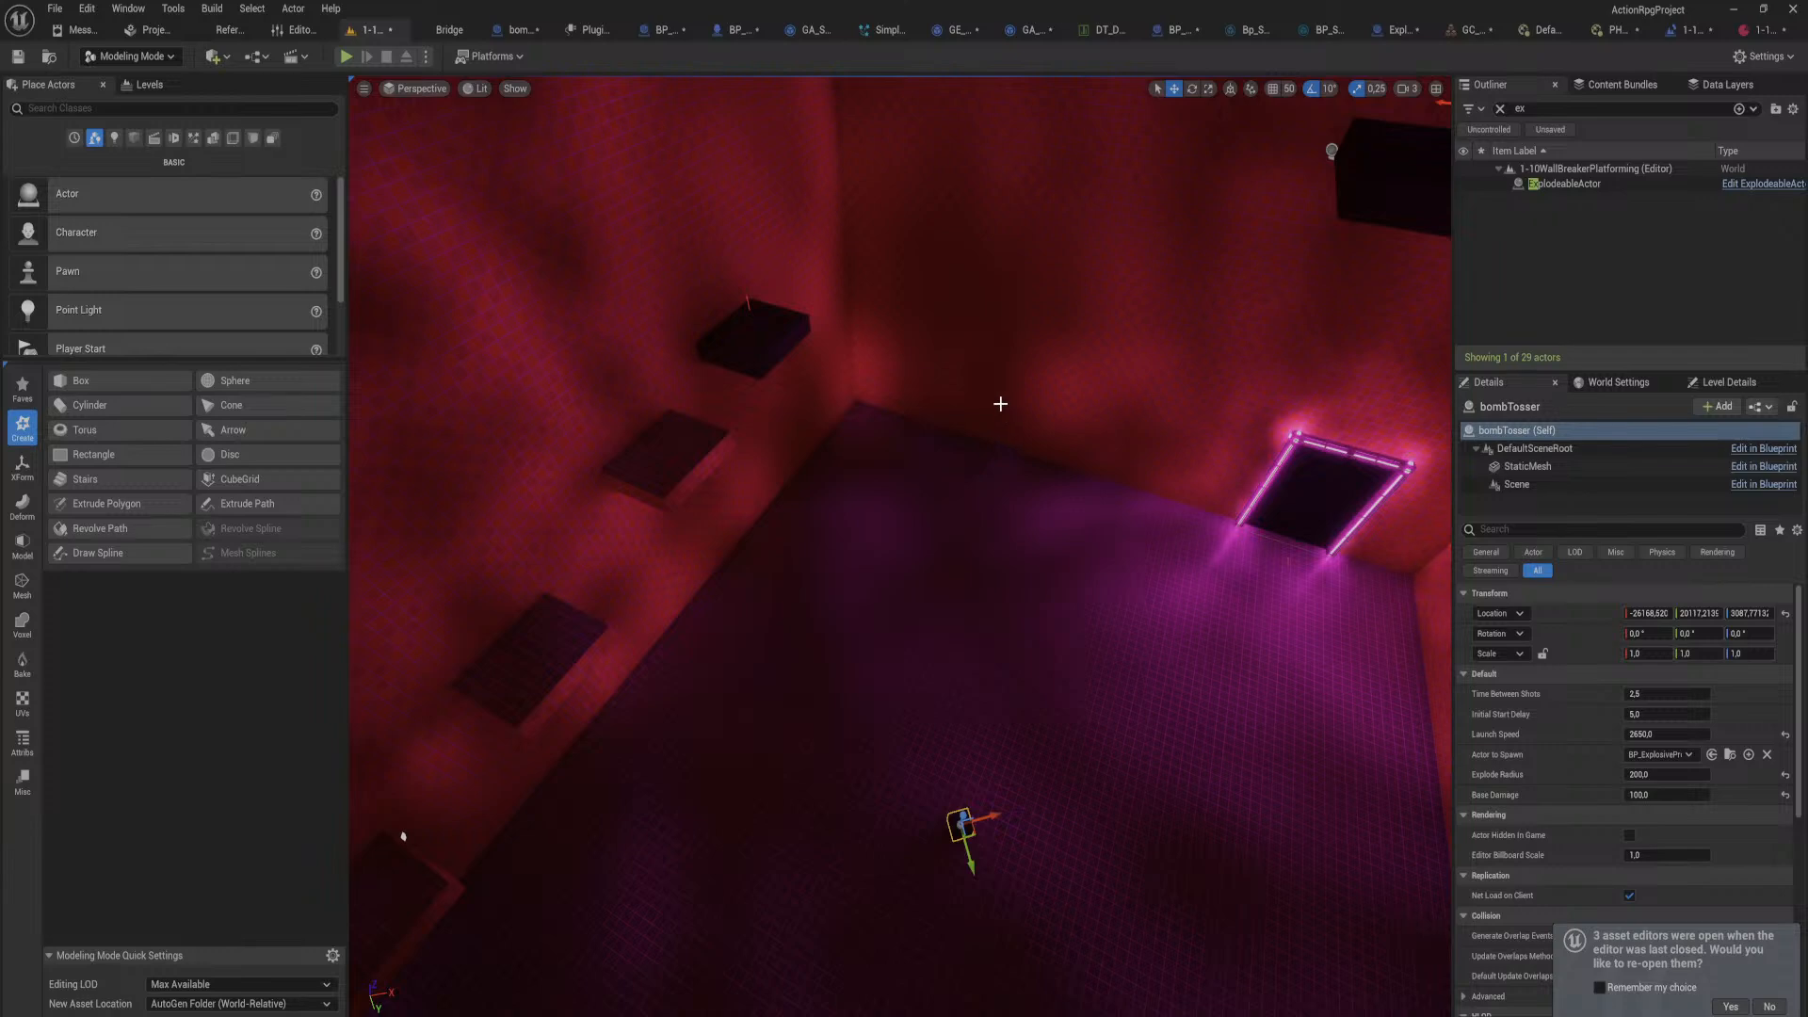
Step: Duplicate one of the wall platforms and place the copies as floating blocks over the red room's floor
right_drag(1080, 537, 1019, 579)
click(756, 410)
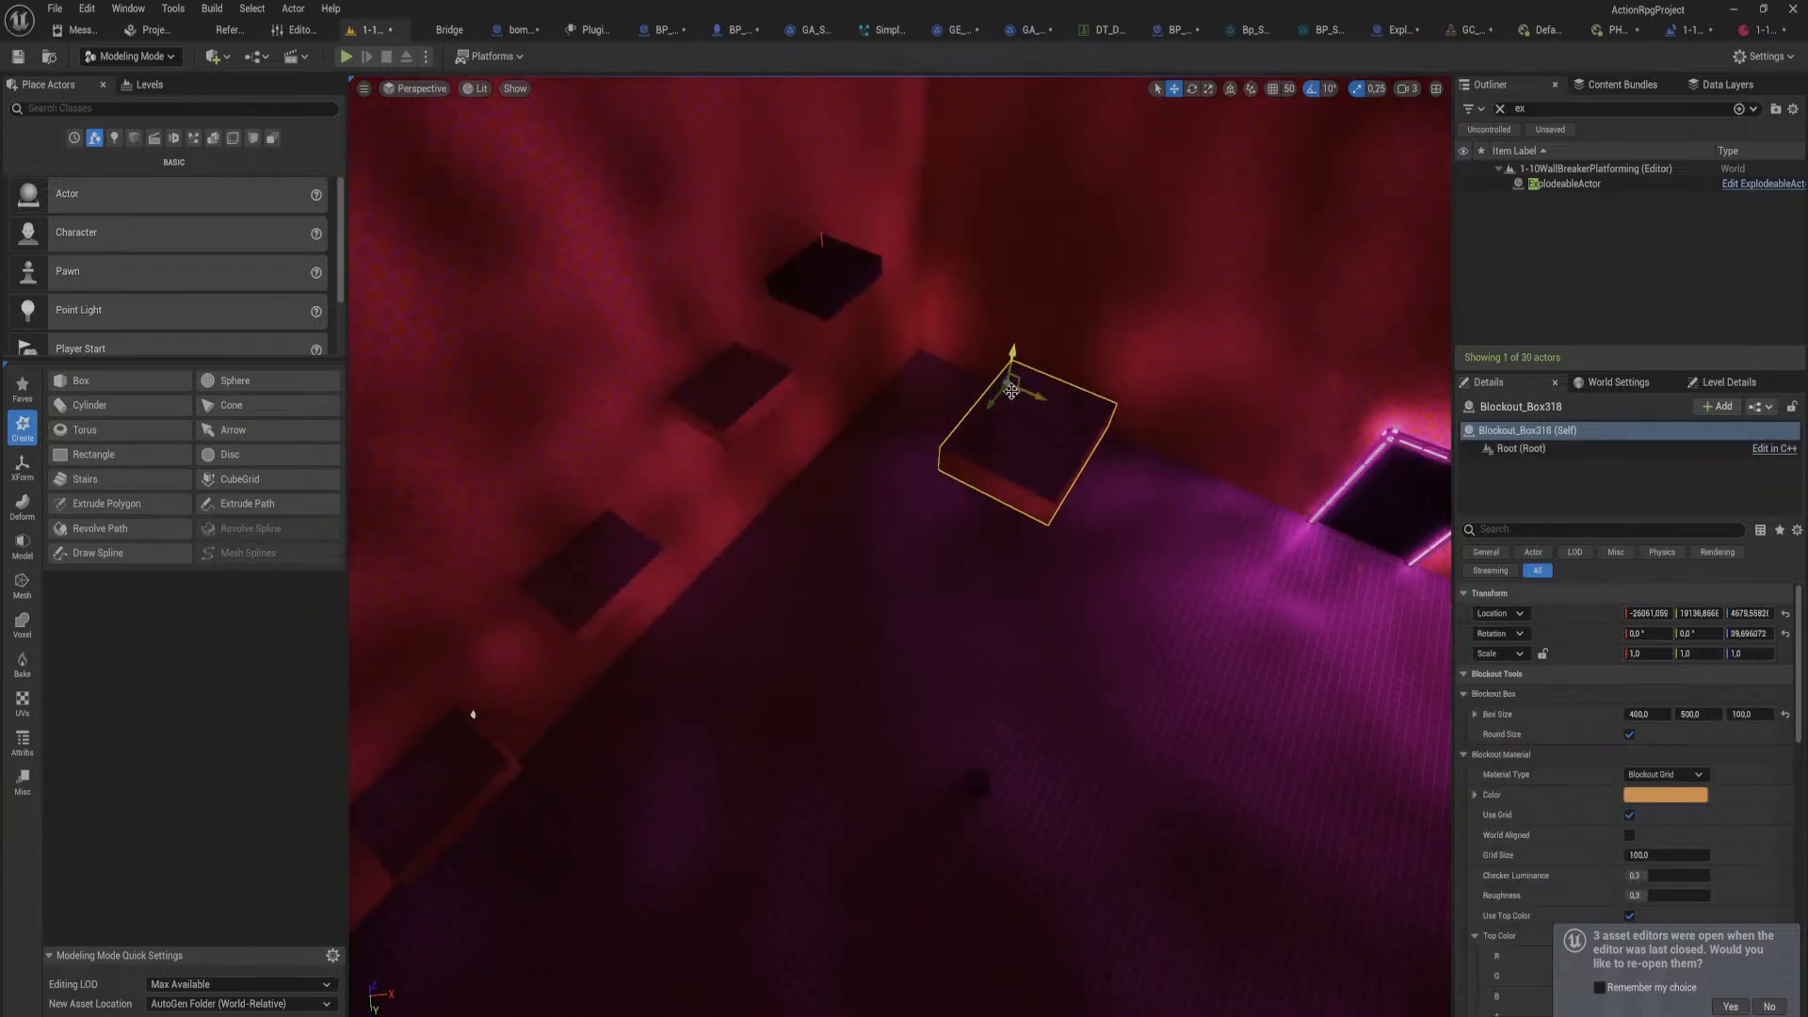
alt+drag(1010, 390, 1251, 712)
right_drag(1162, 654, 1107, 437)
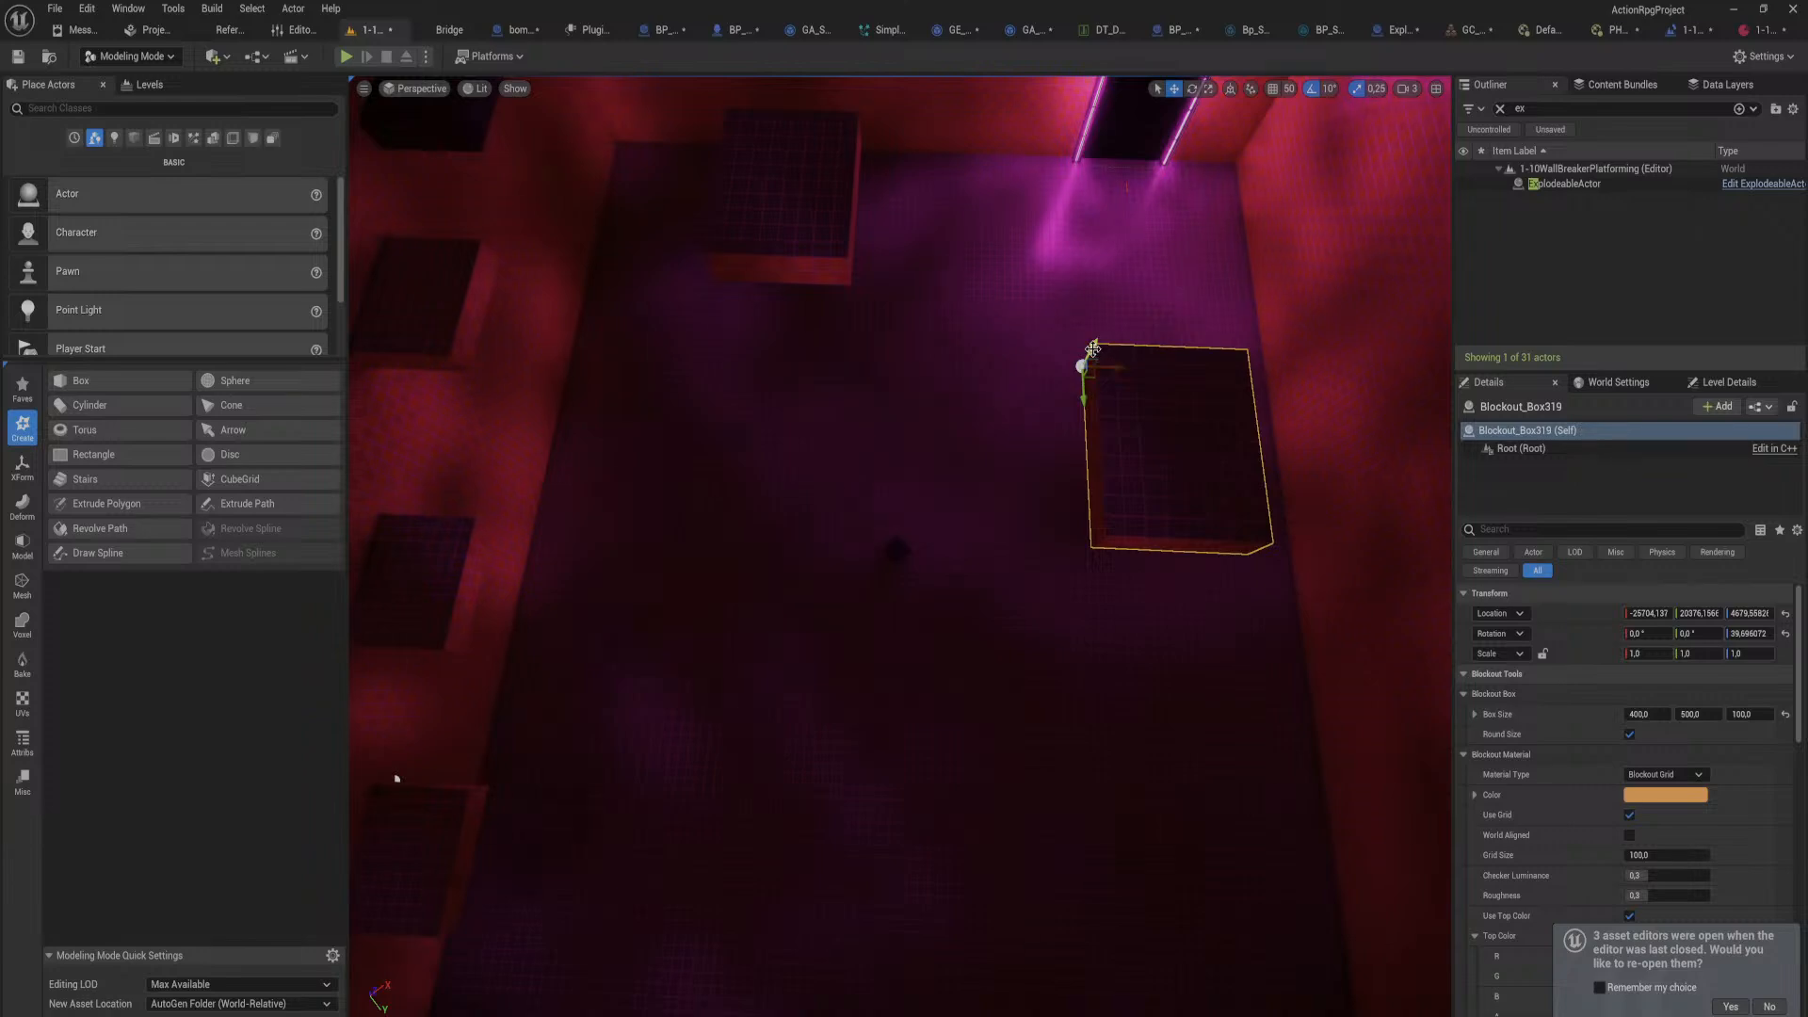
drag(1093, 349, 1143, 252)
right_drag(1033, 383, 1127, 395)
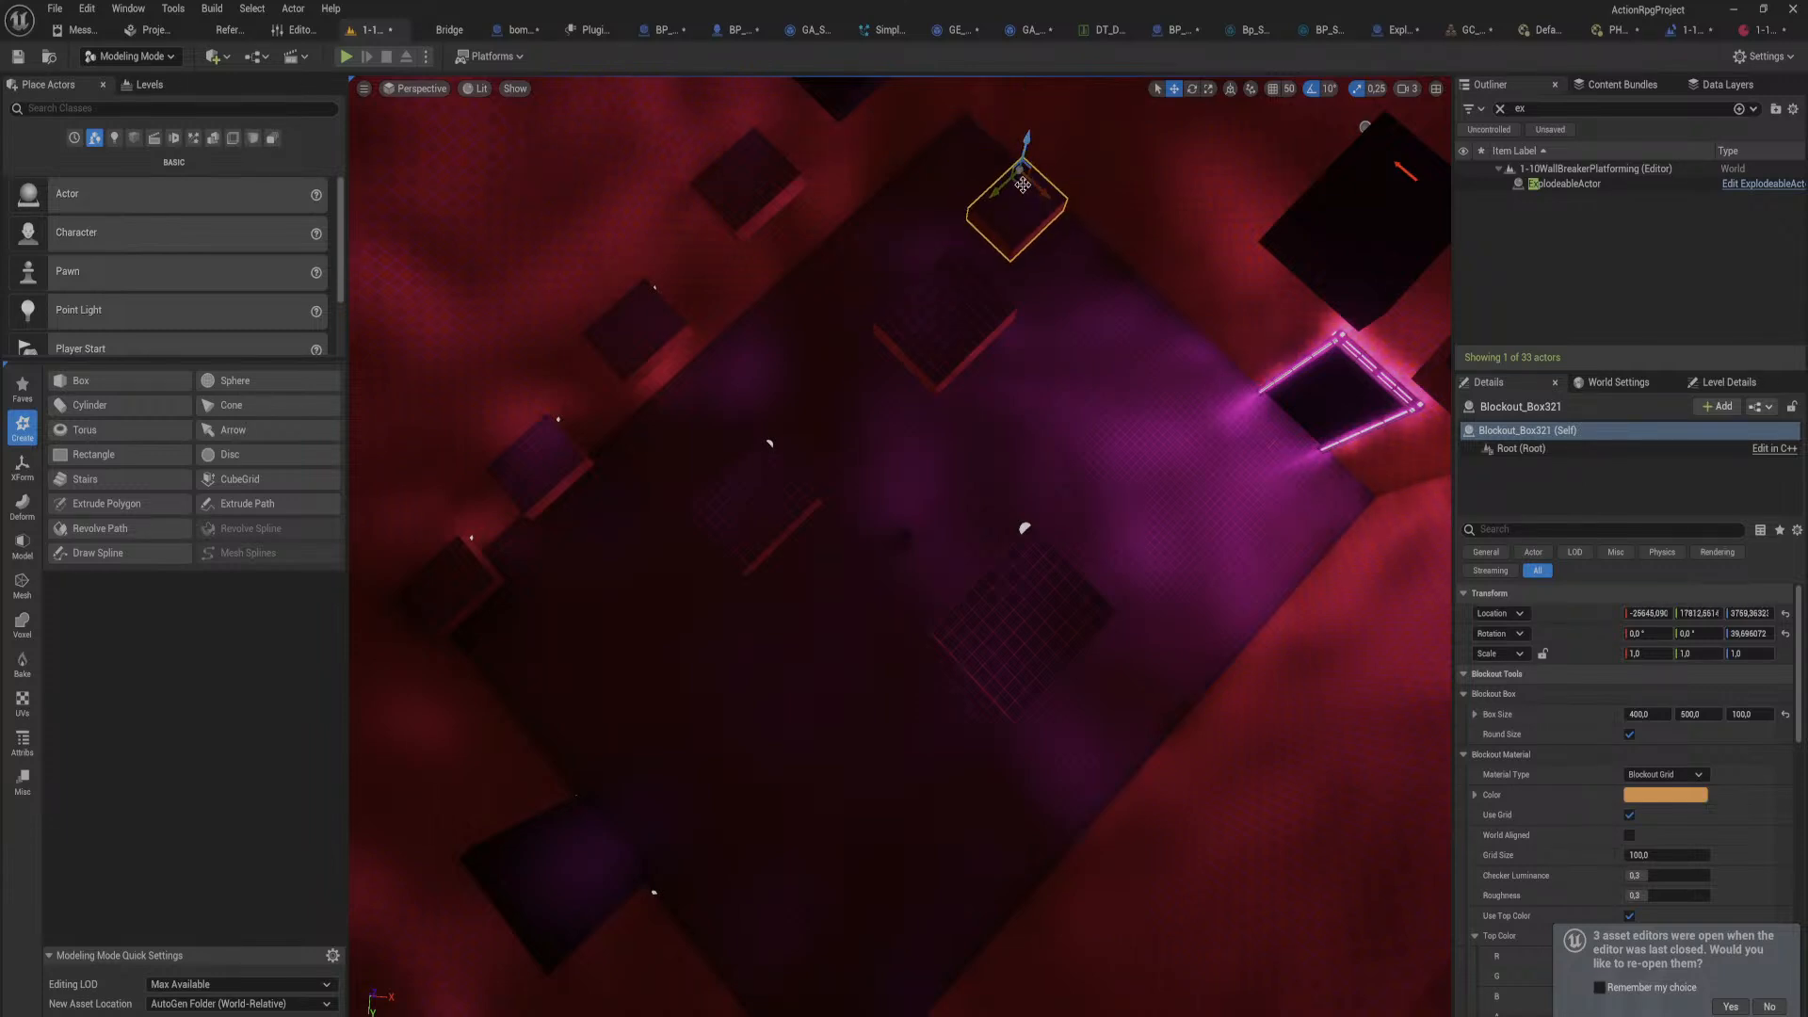
Step: Duplicate more platforms, placing one in the corner beside the pink door and others across the room near the dark doorway and wall platforms
alt+drag(1023, 185, 1305, 388)
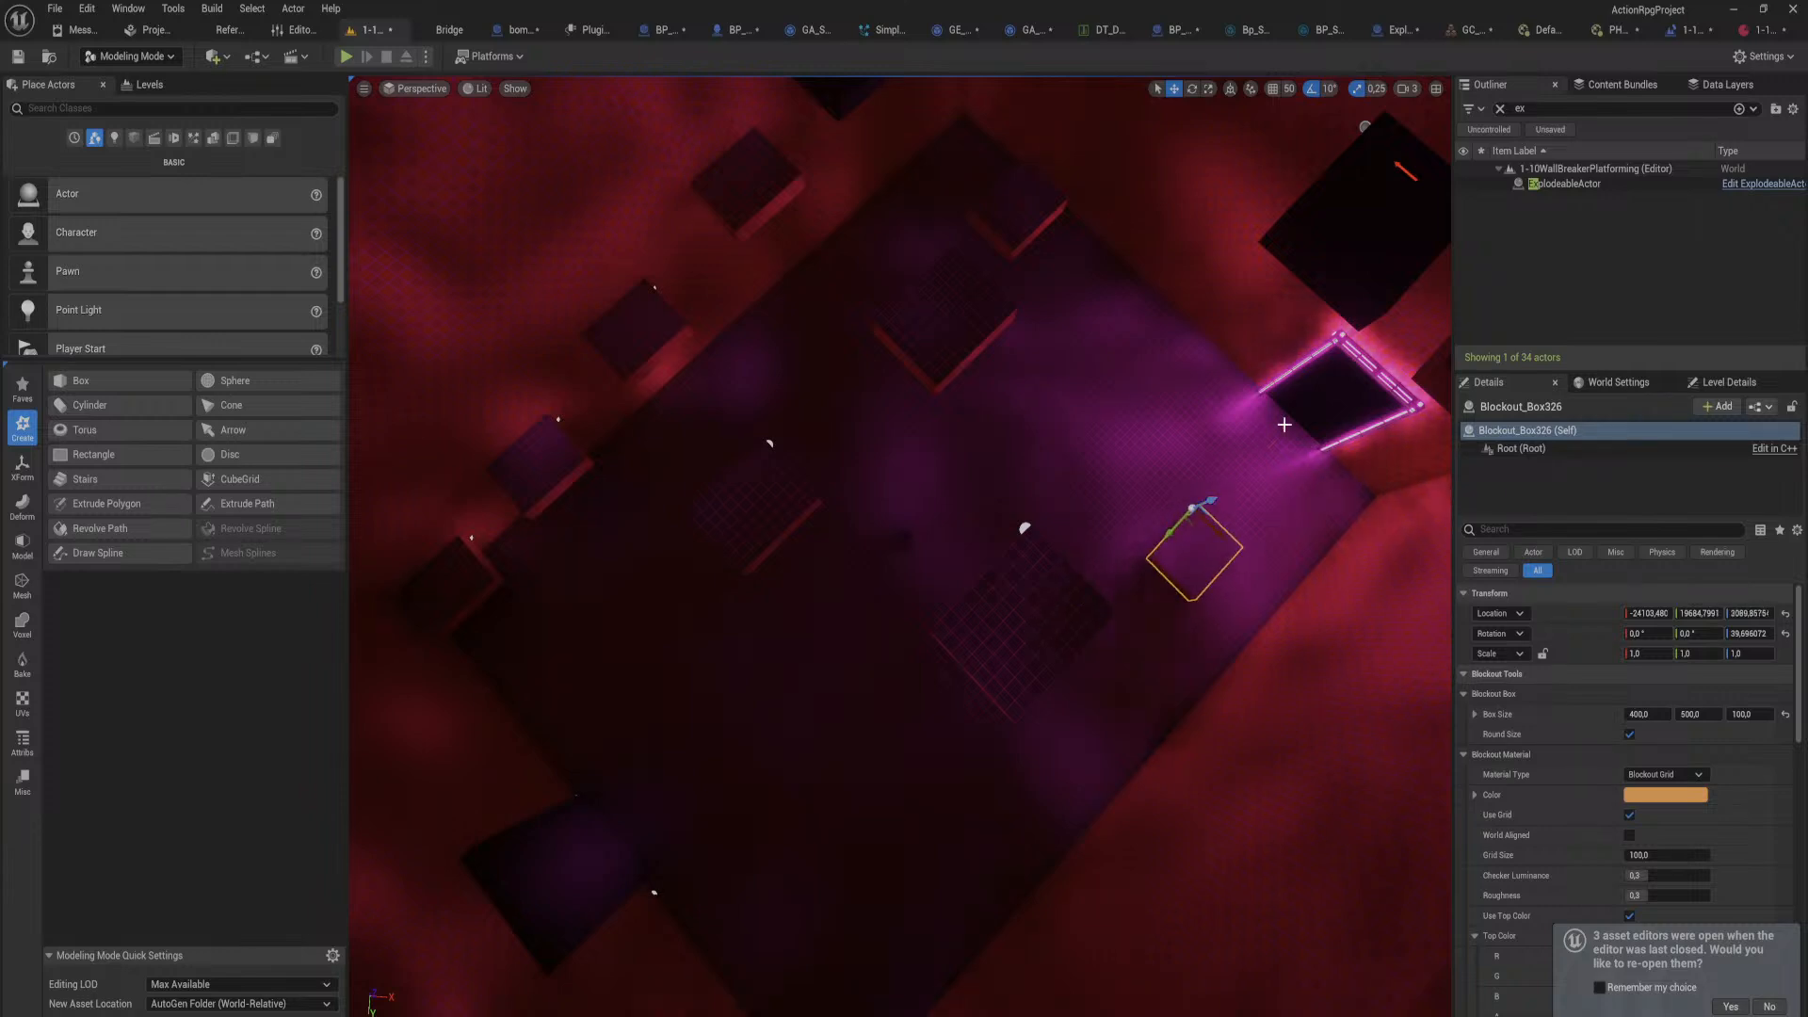
drag(1286, 416, 1360, 366)
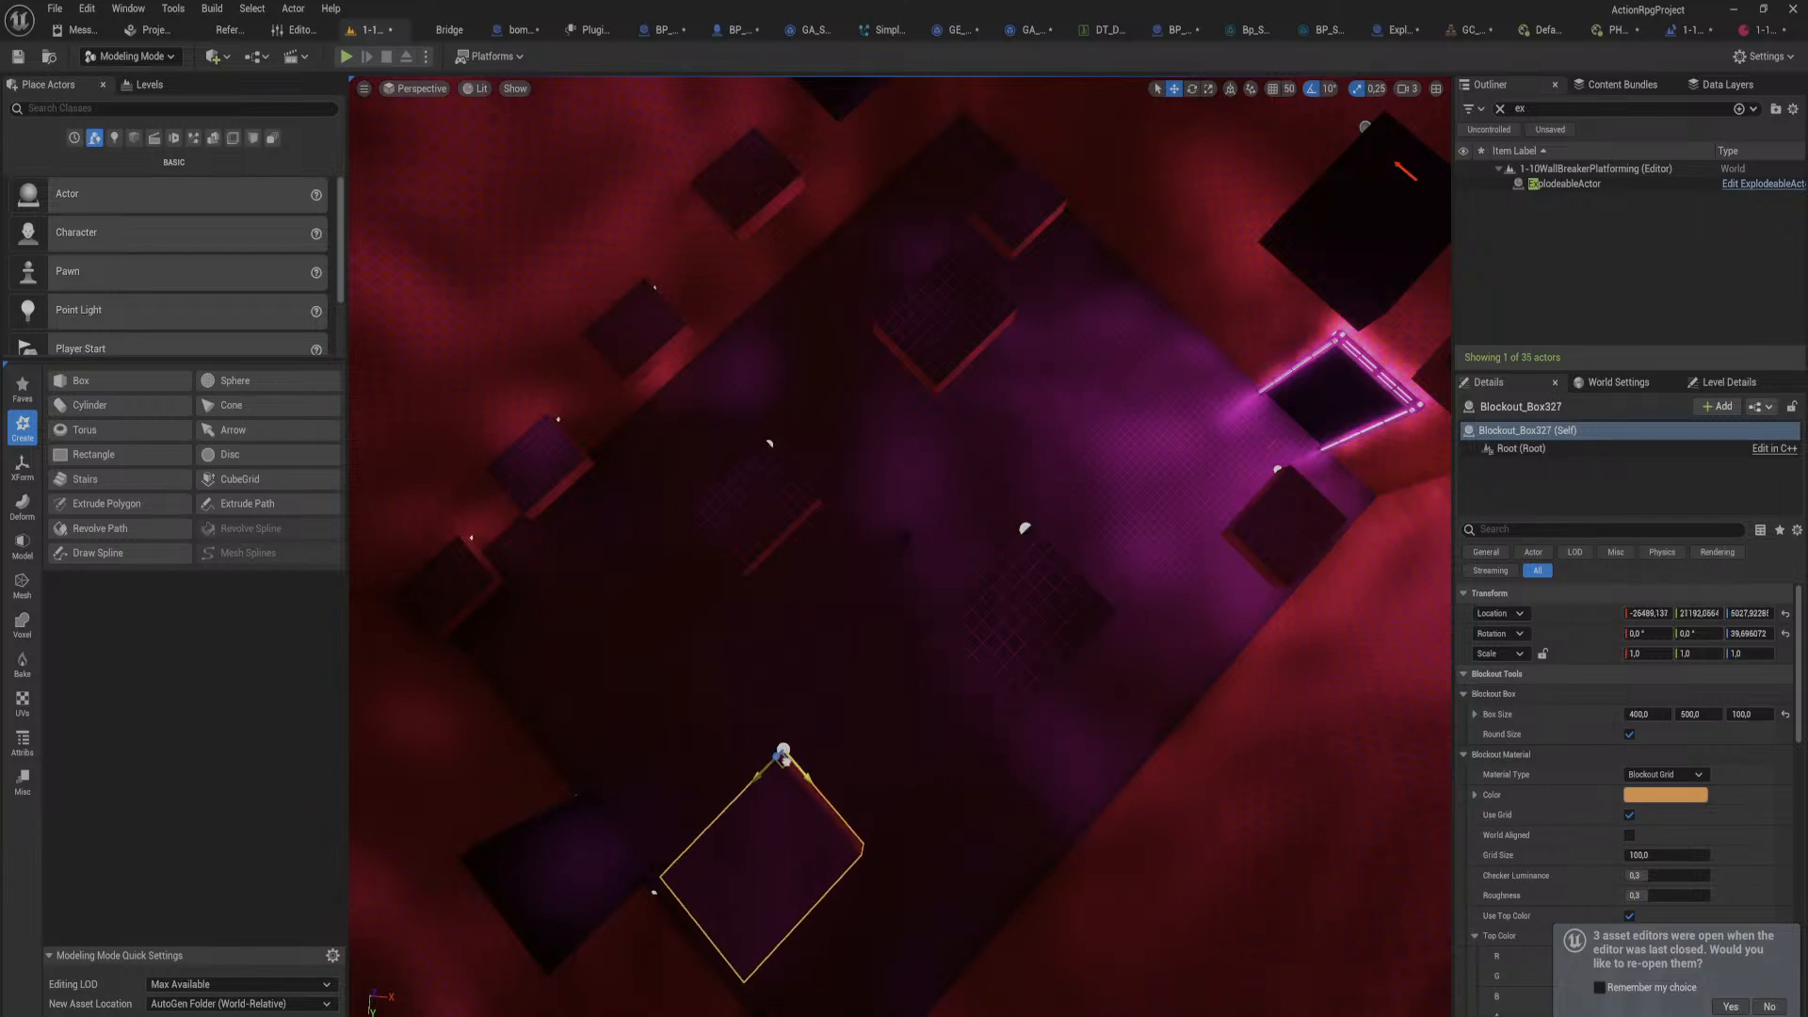
drag(784, 759, 610, 481)
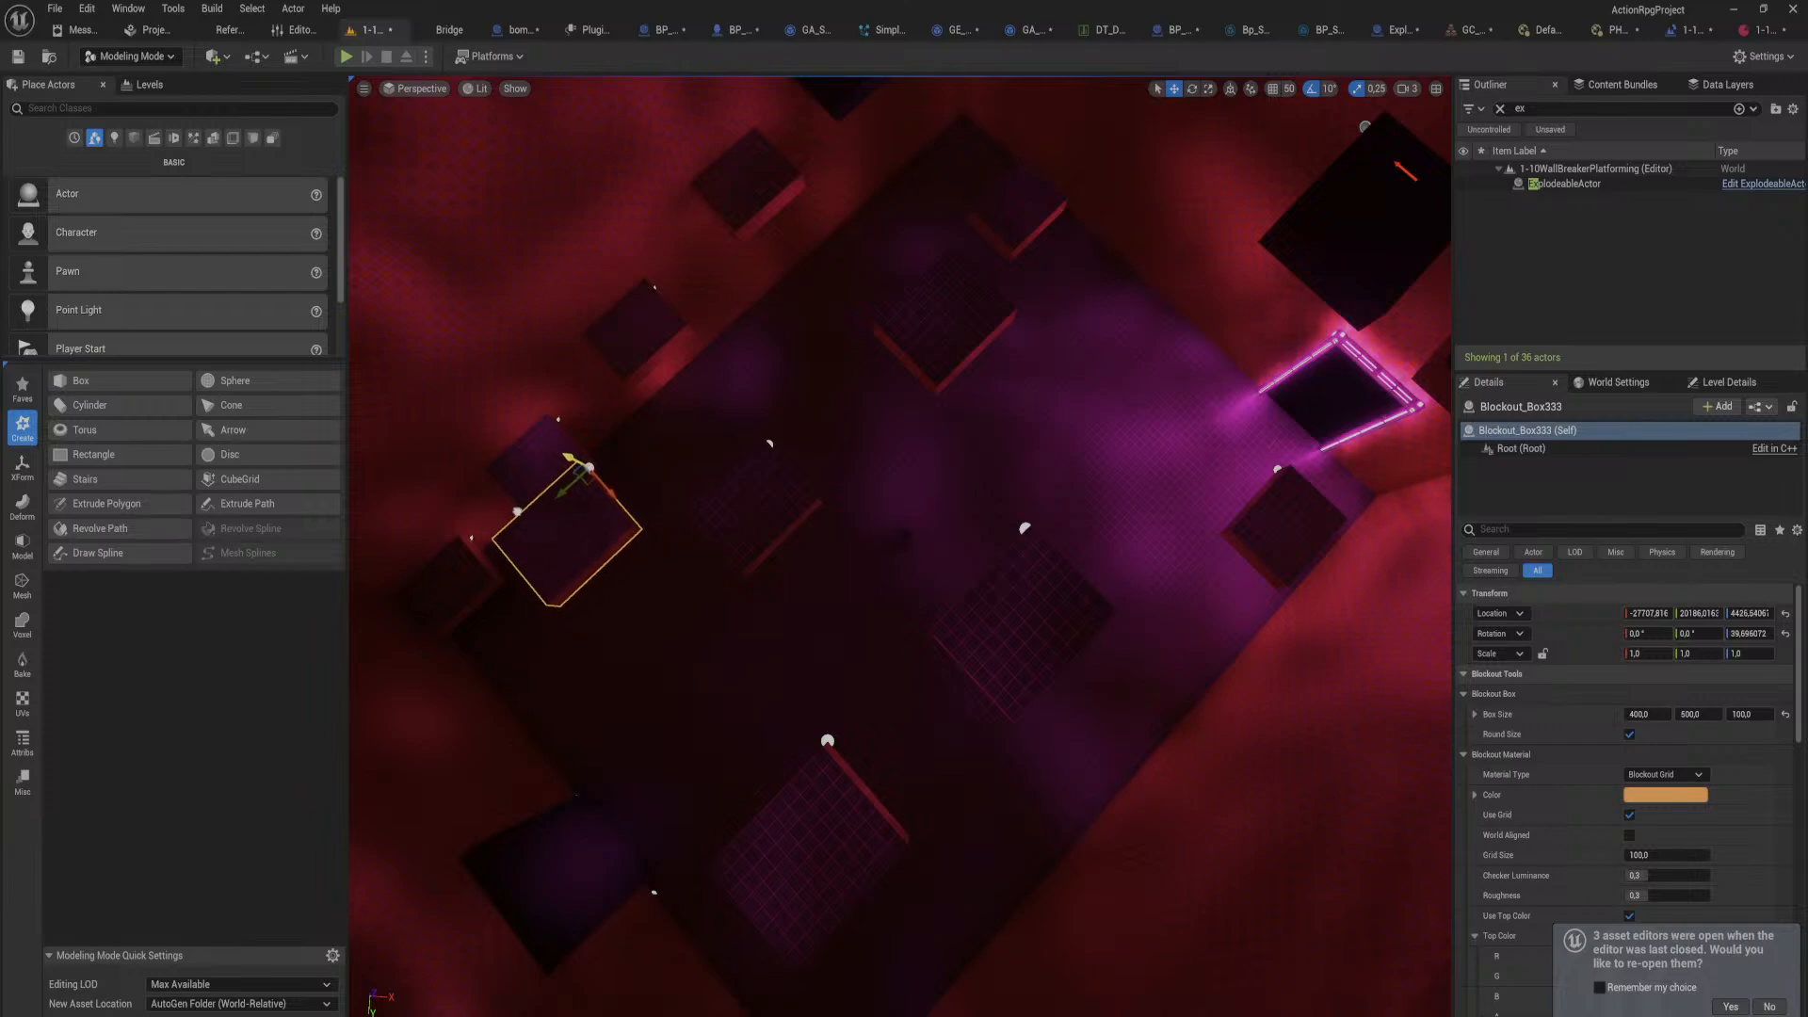
right_drag(611, 480, 715, 395)
Step: Start a play-test, cross the room's floor to the wall and jump onto the first wall platform
click(345, 57)
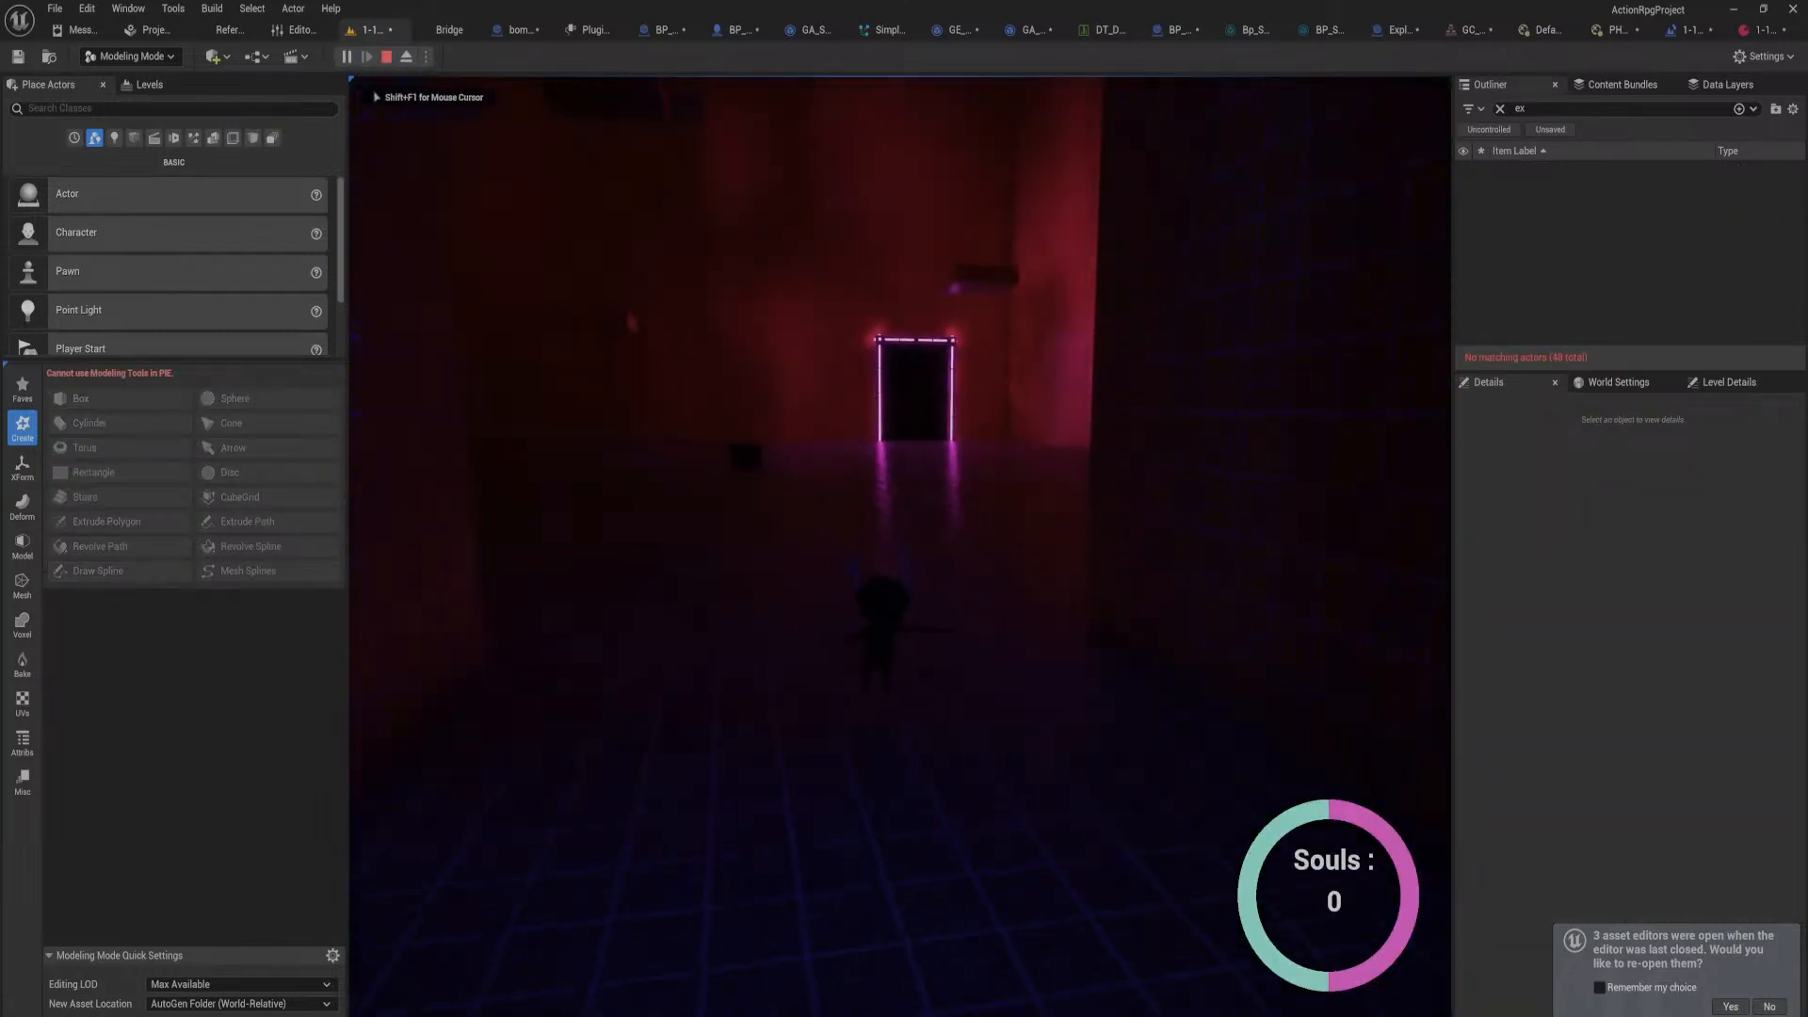
key(w)
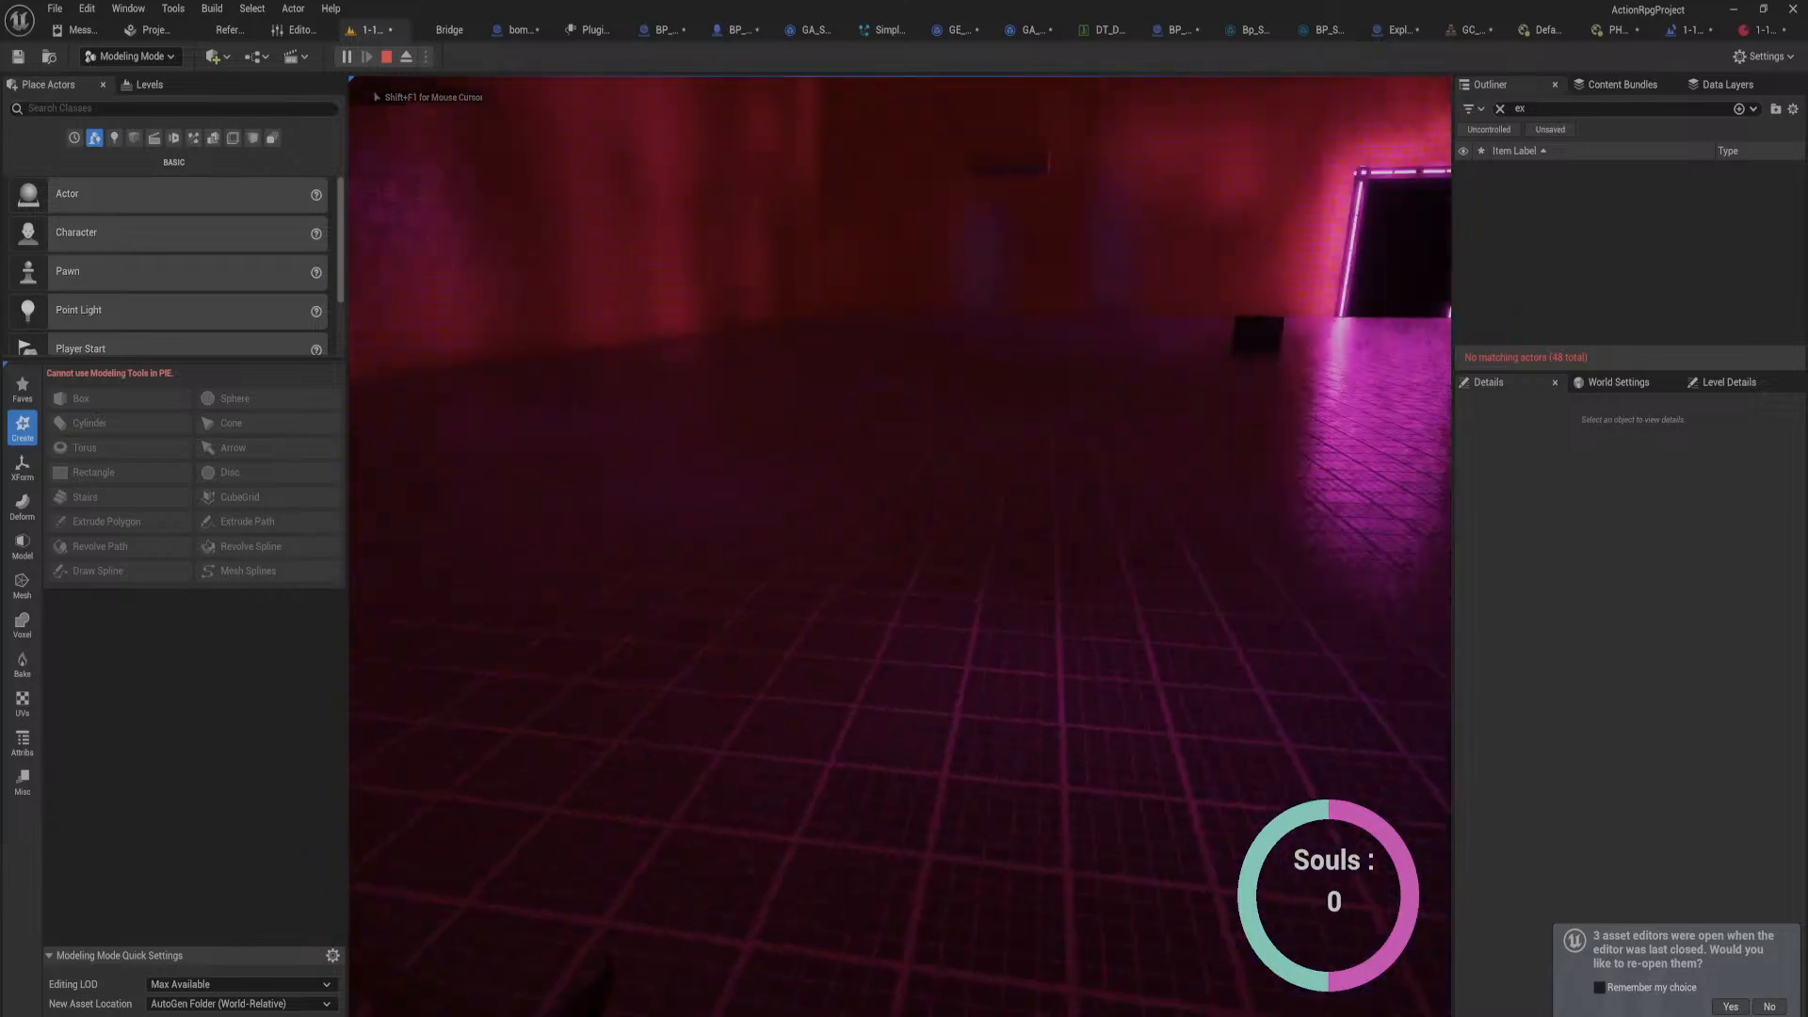
key(w)
key(space)
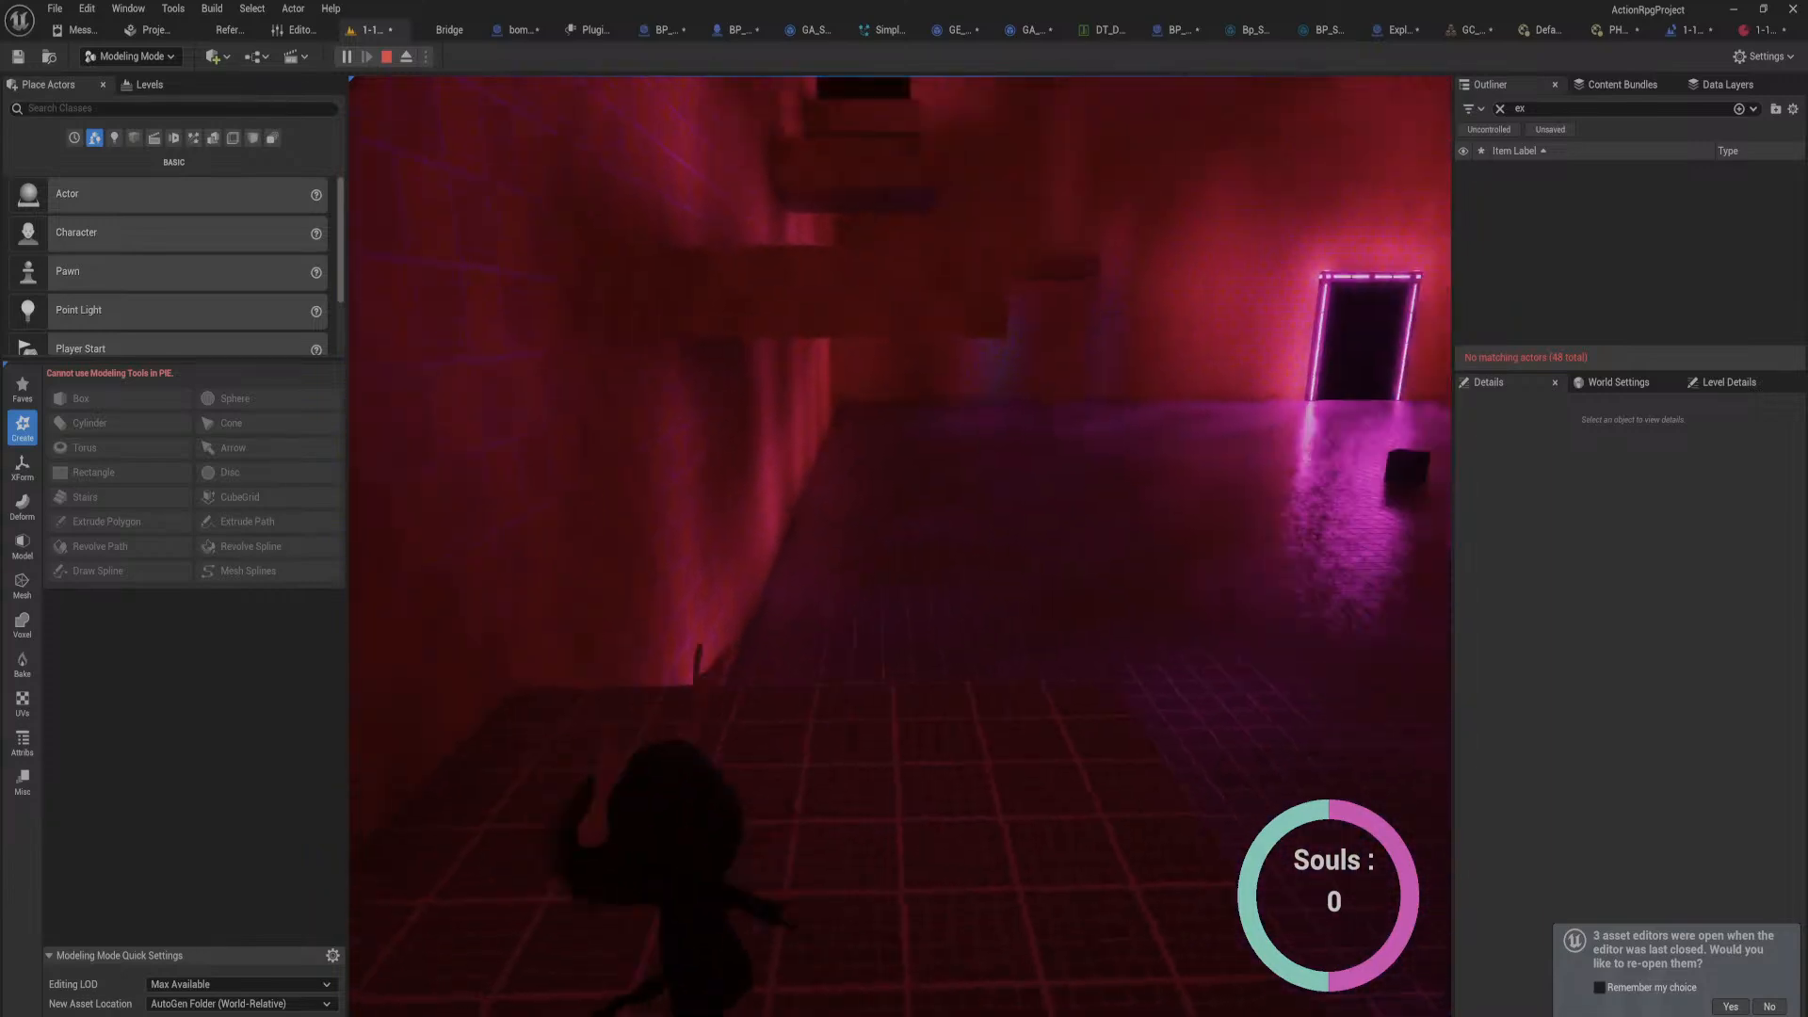
key(w)
key(q)
key(space)
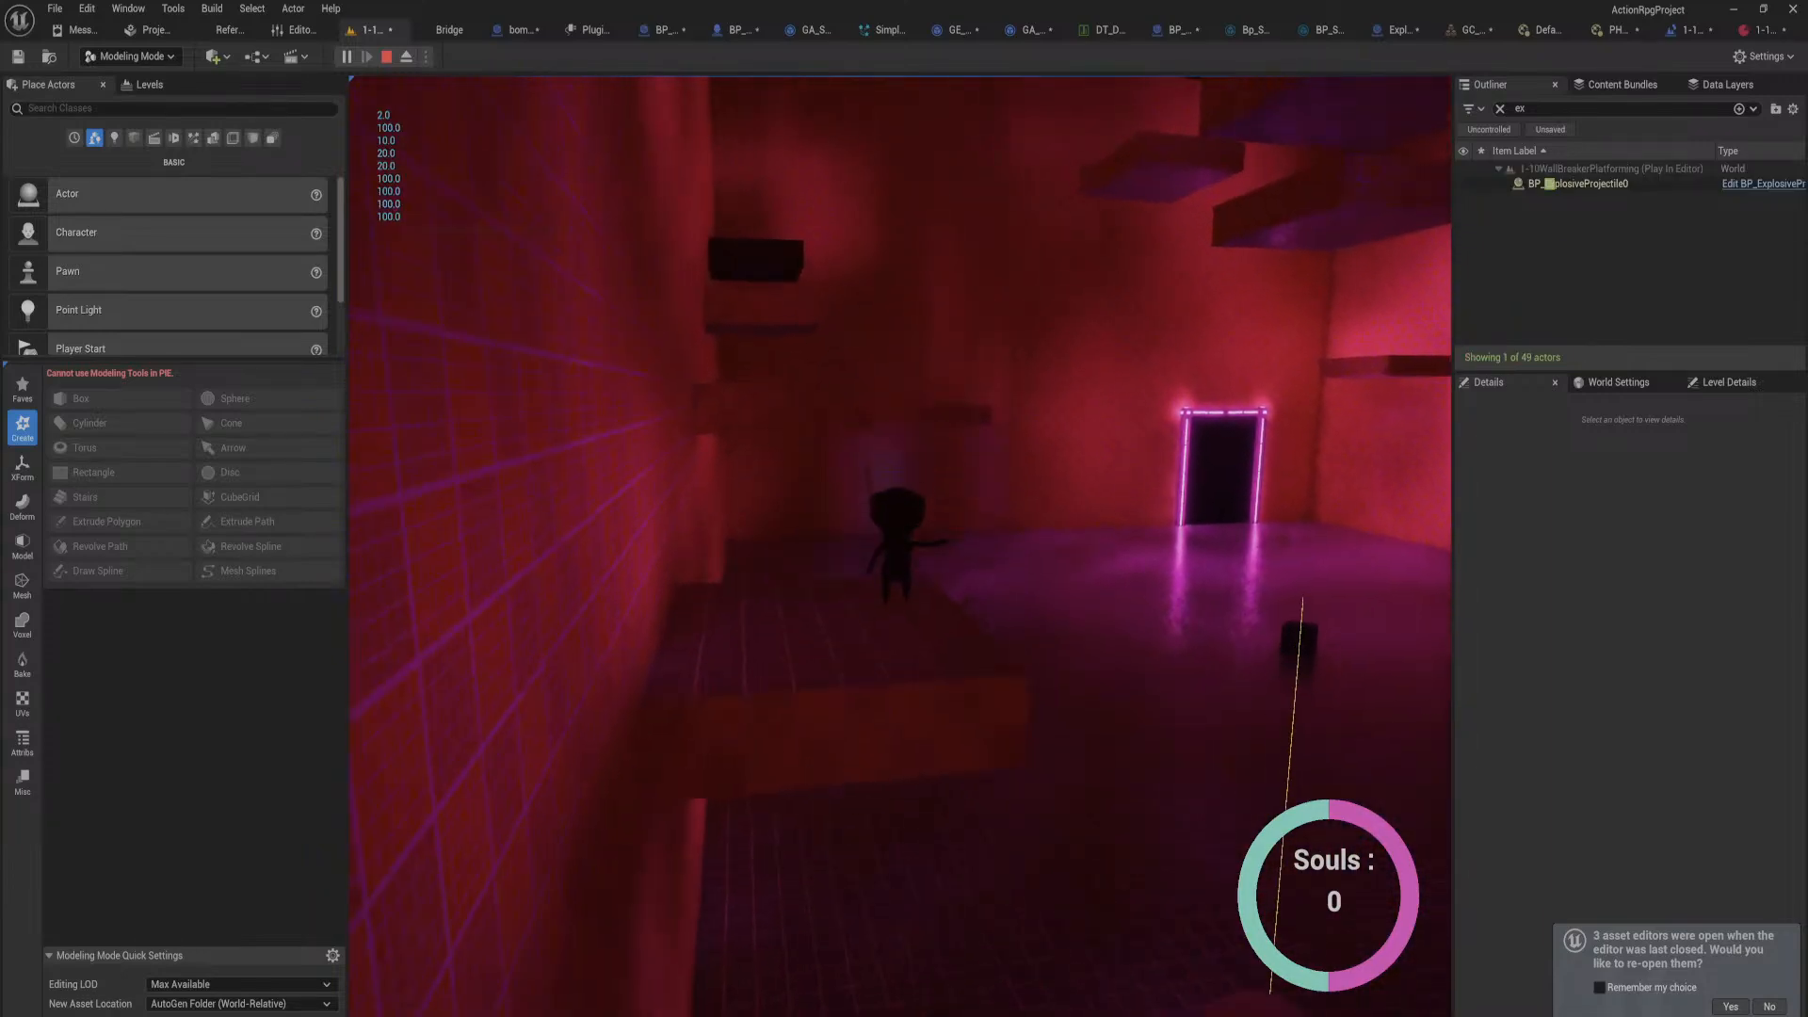
Step: Climb from the first wall platform to the higher ones past the thrown bombs
key(w)
key(q)
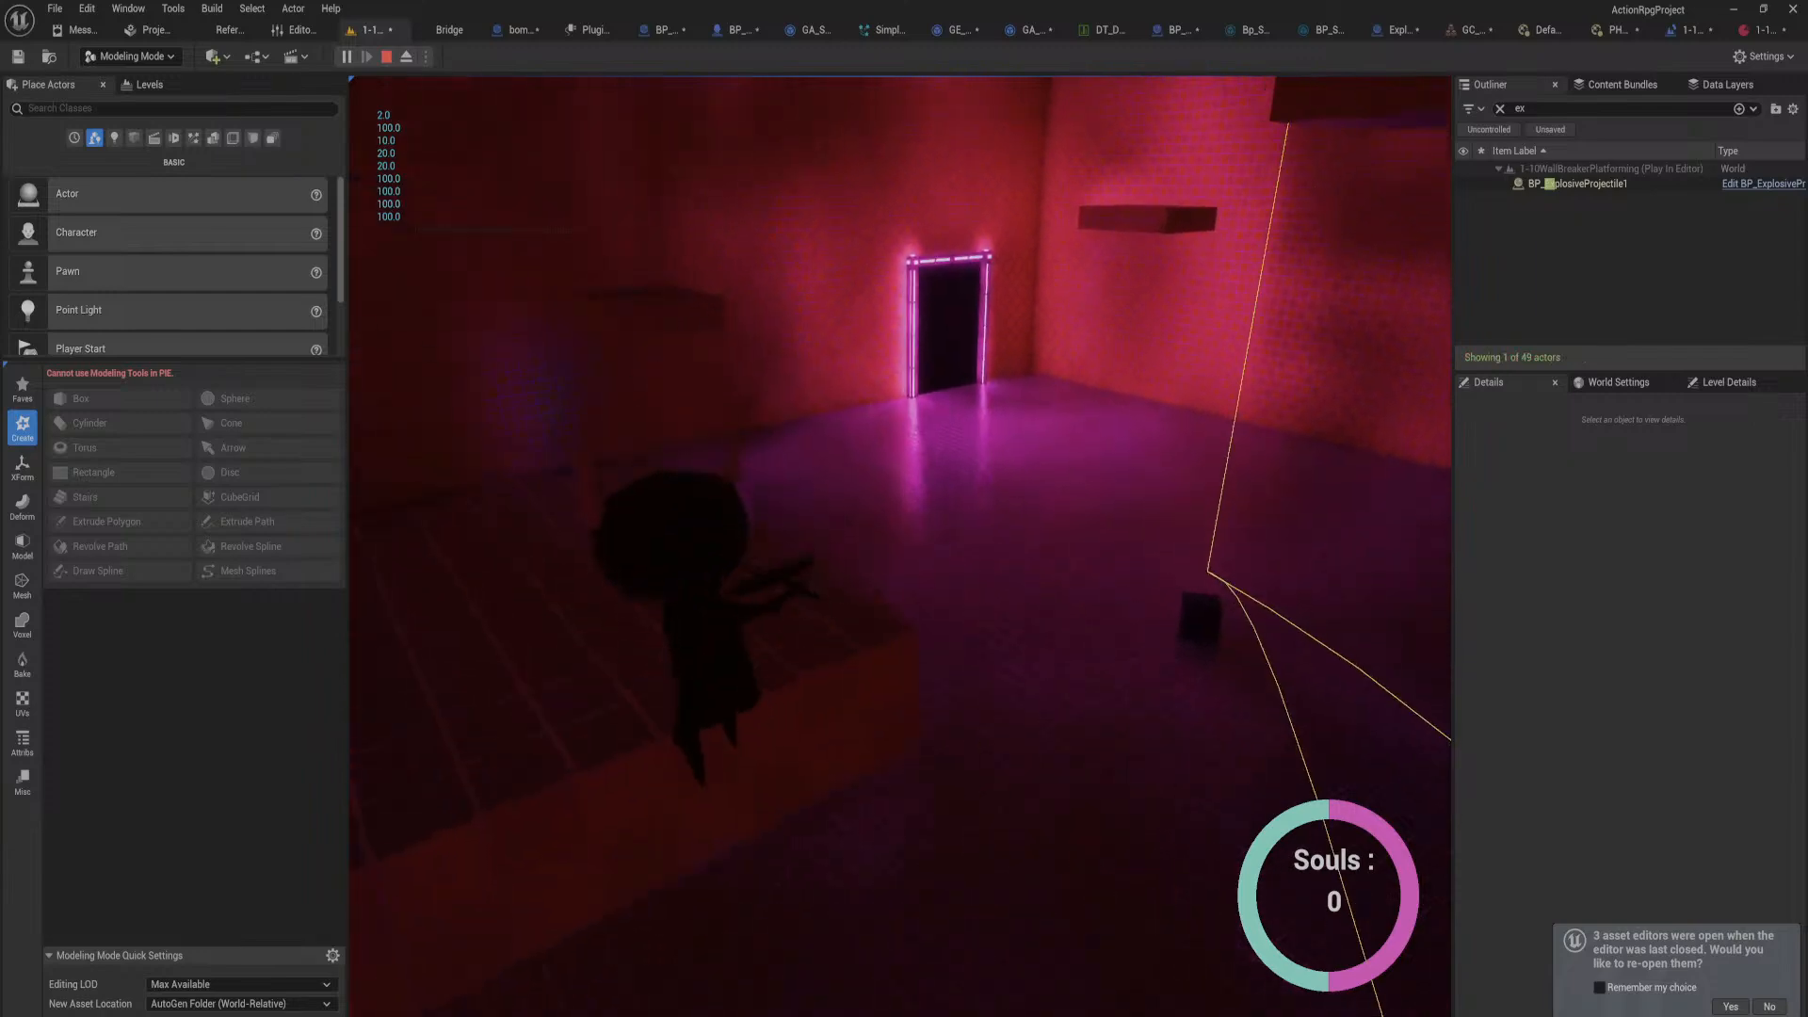
key(q)
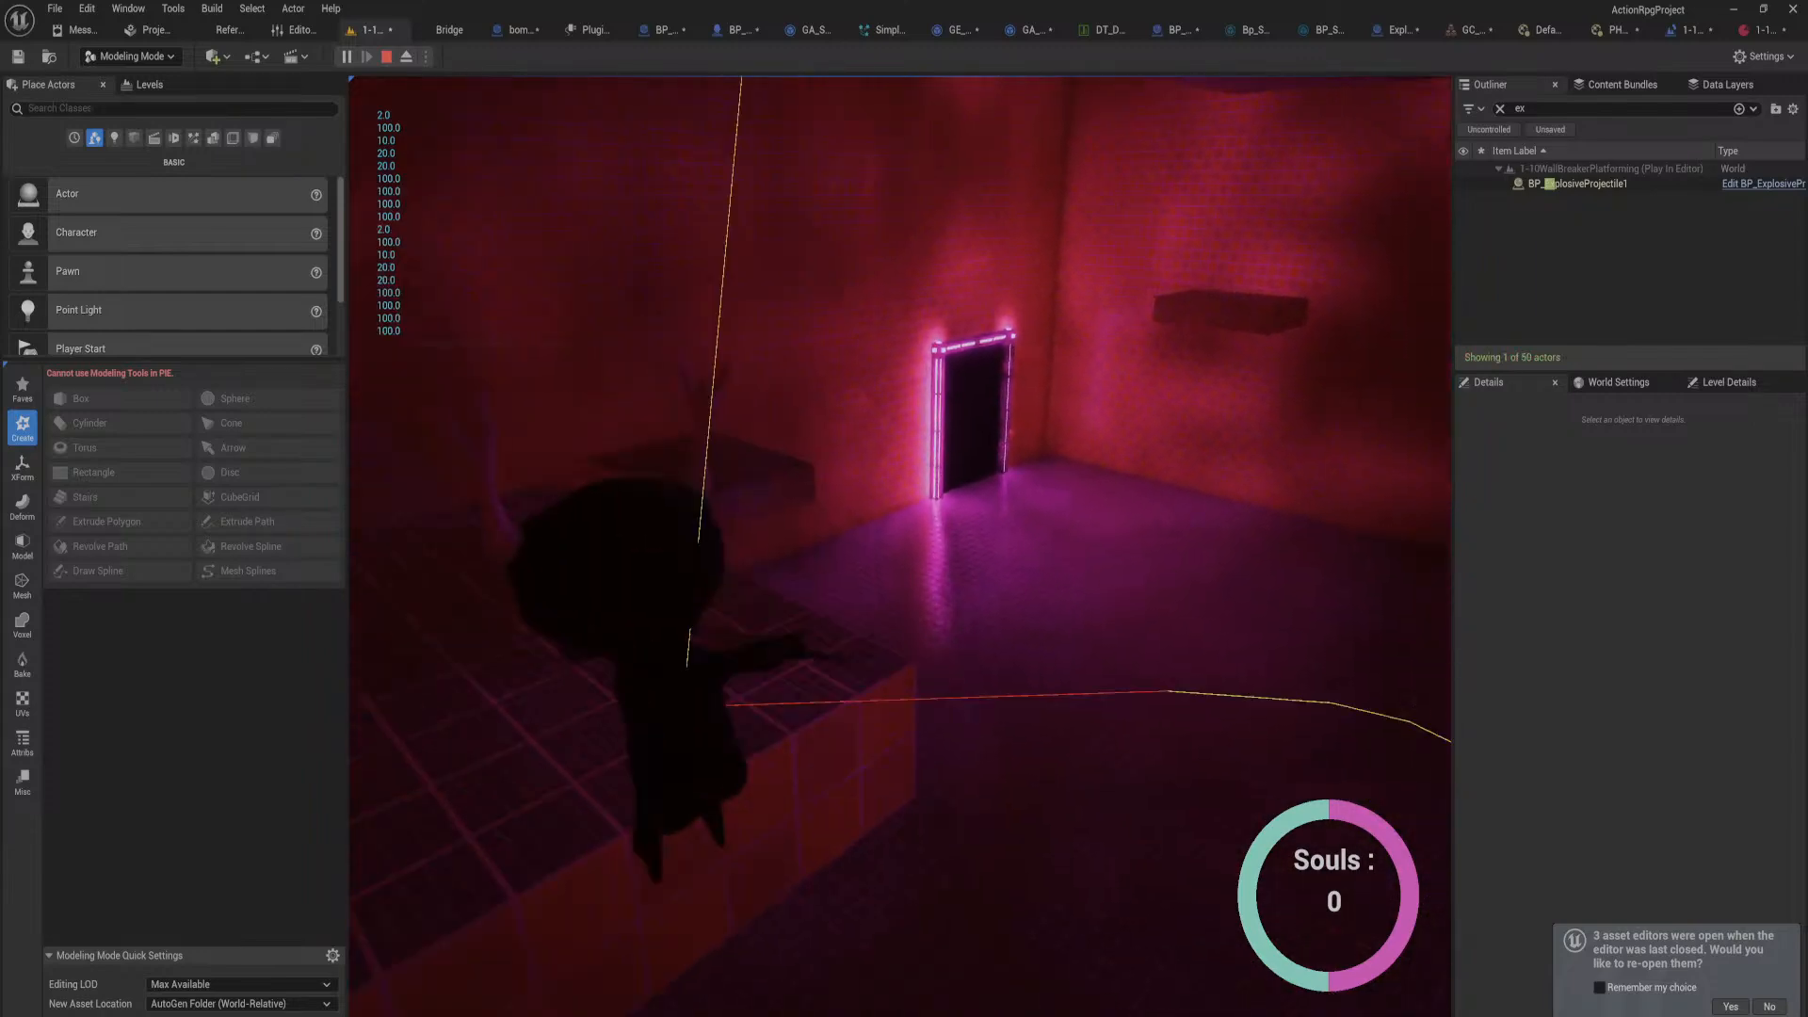
key(w)
key(space)
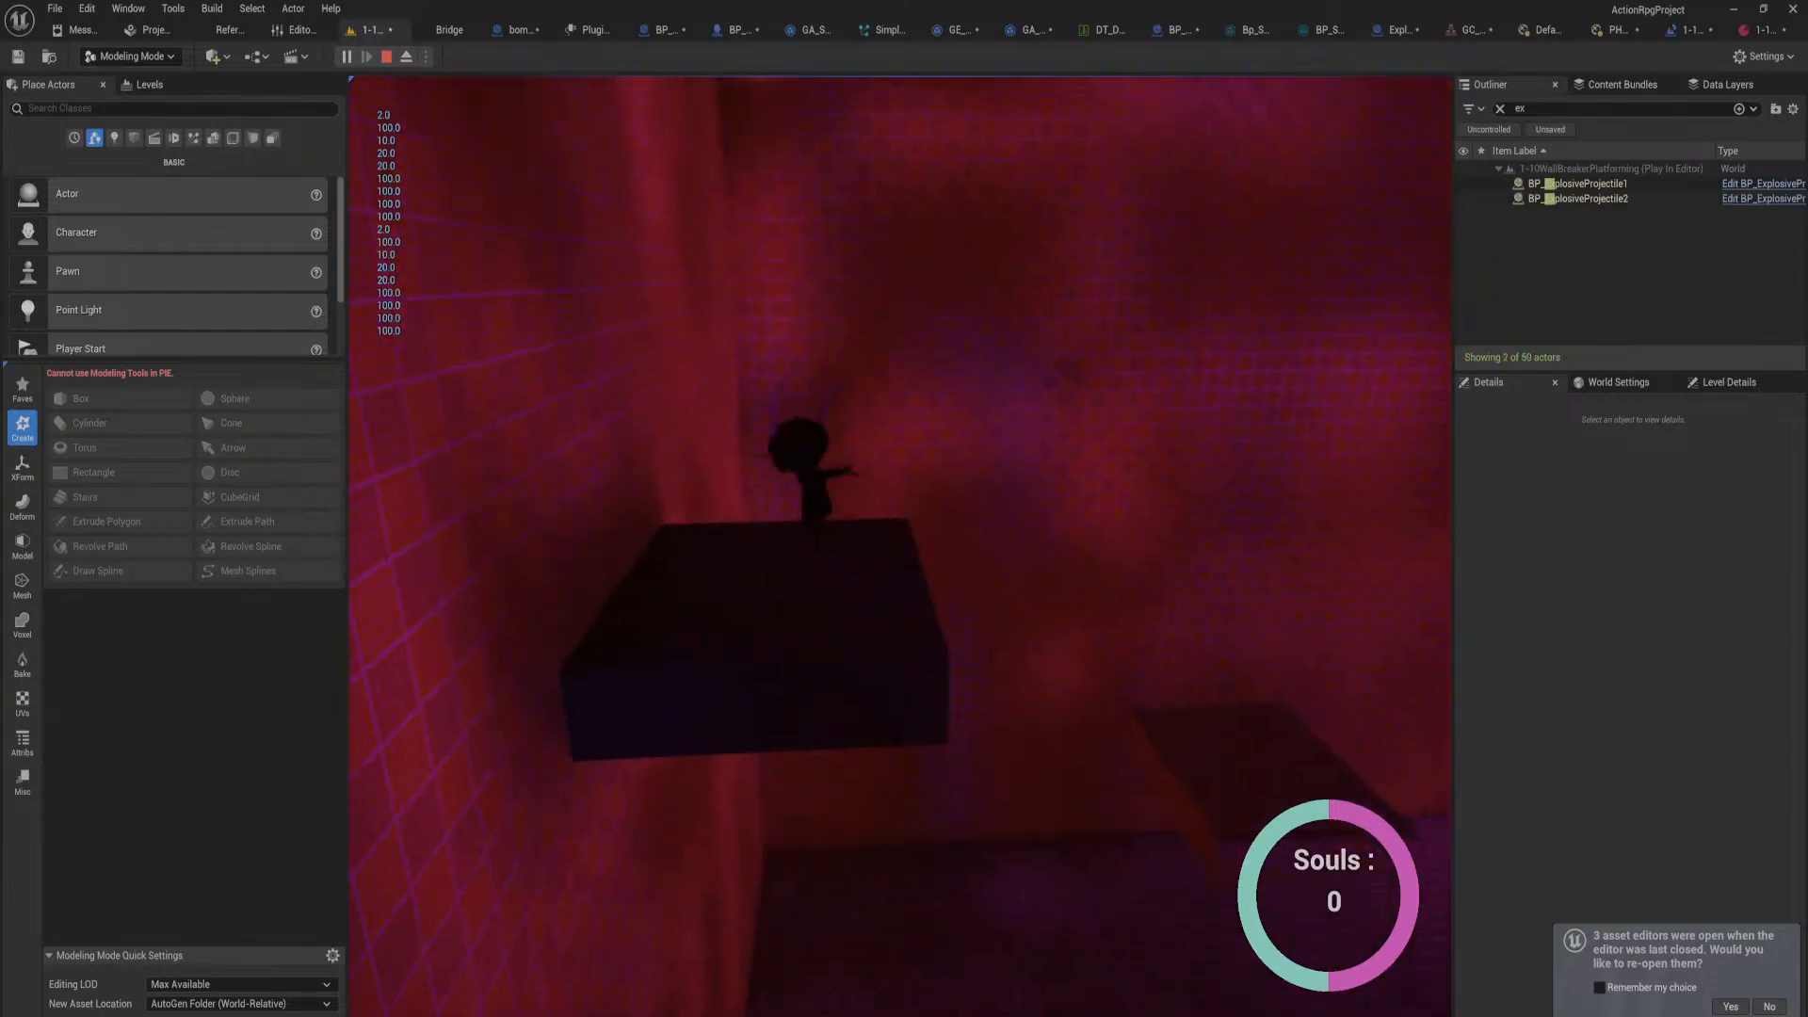
Step: Test the bomb throws and the view of the floating platforms and flame jets from the upper wall platform
key(q)
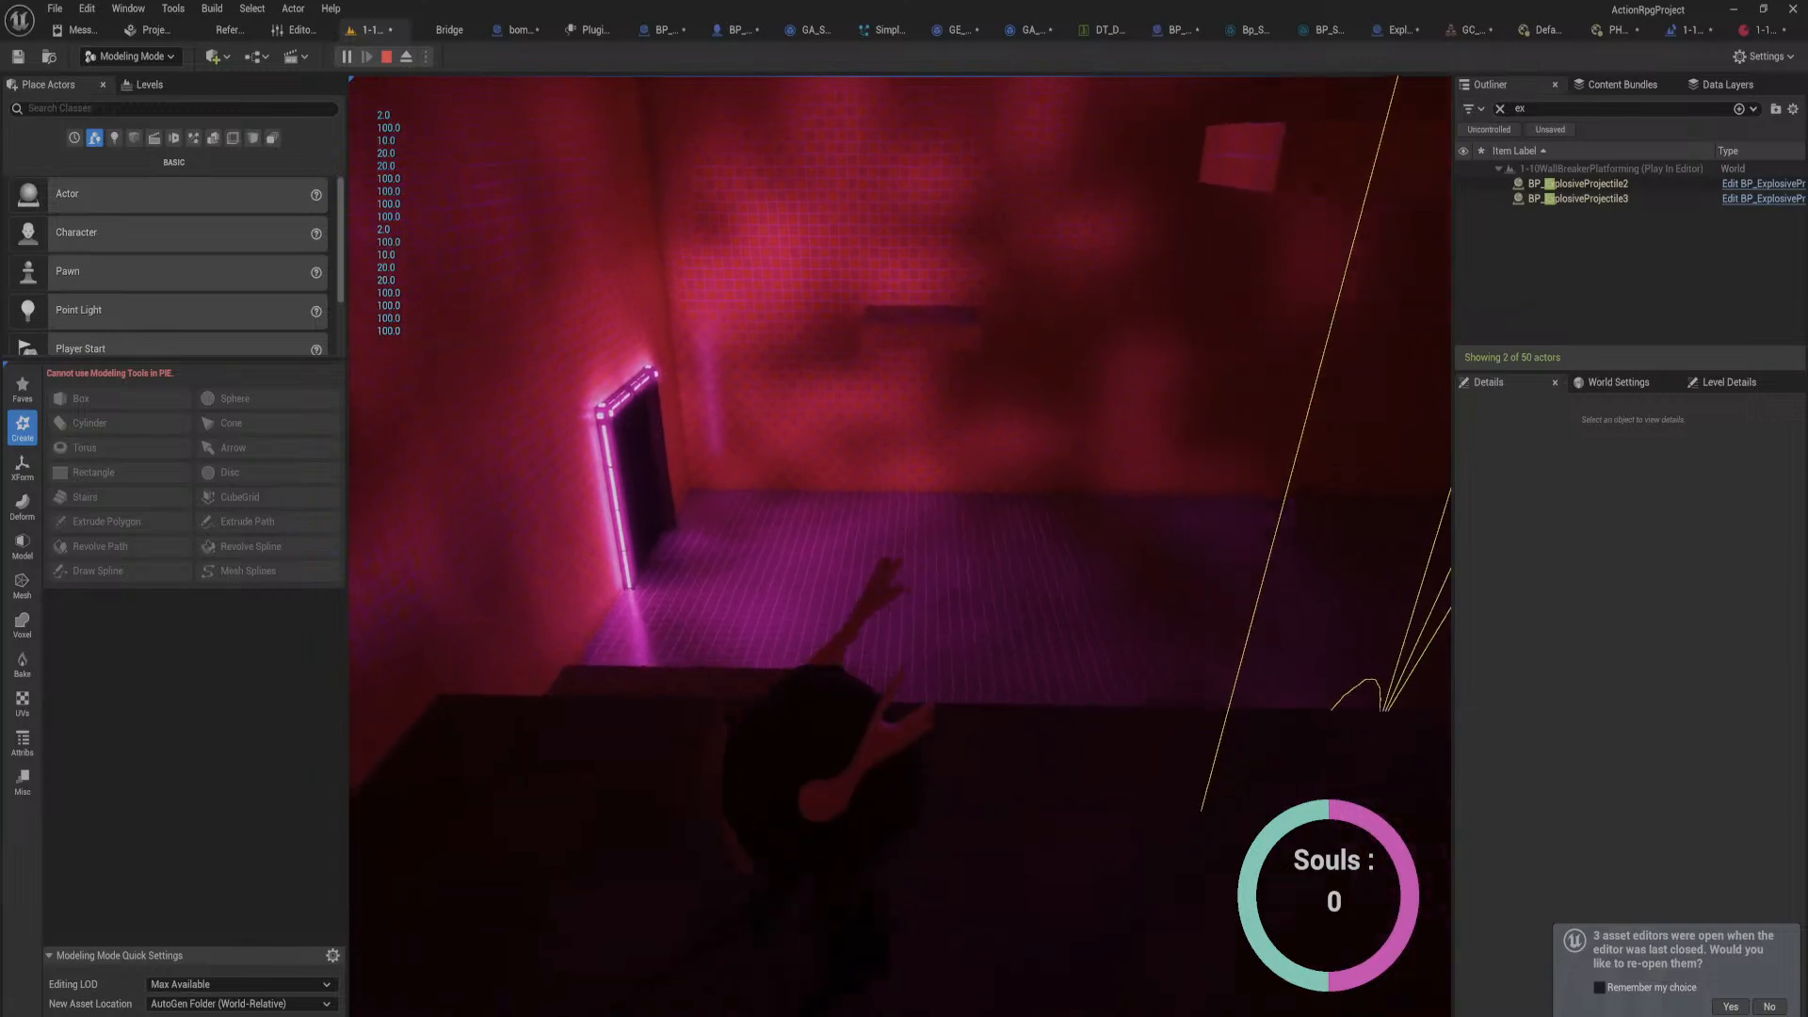
key(q)
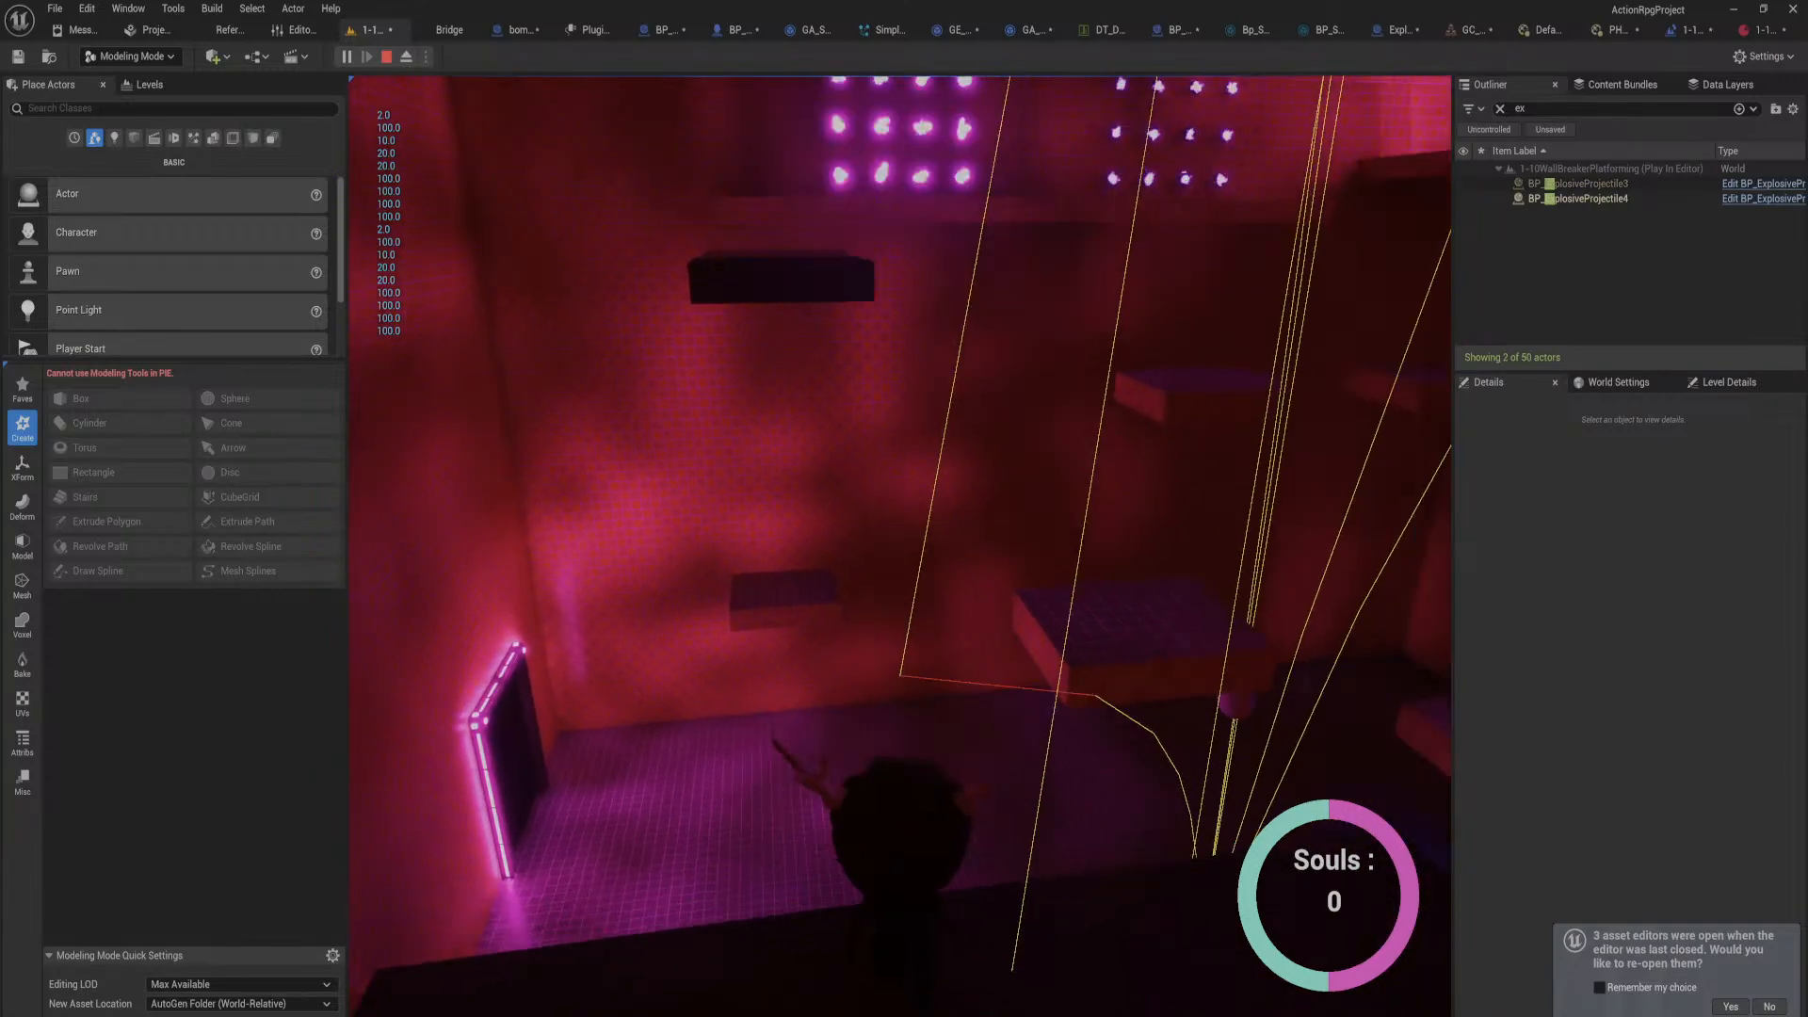
key(q)
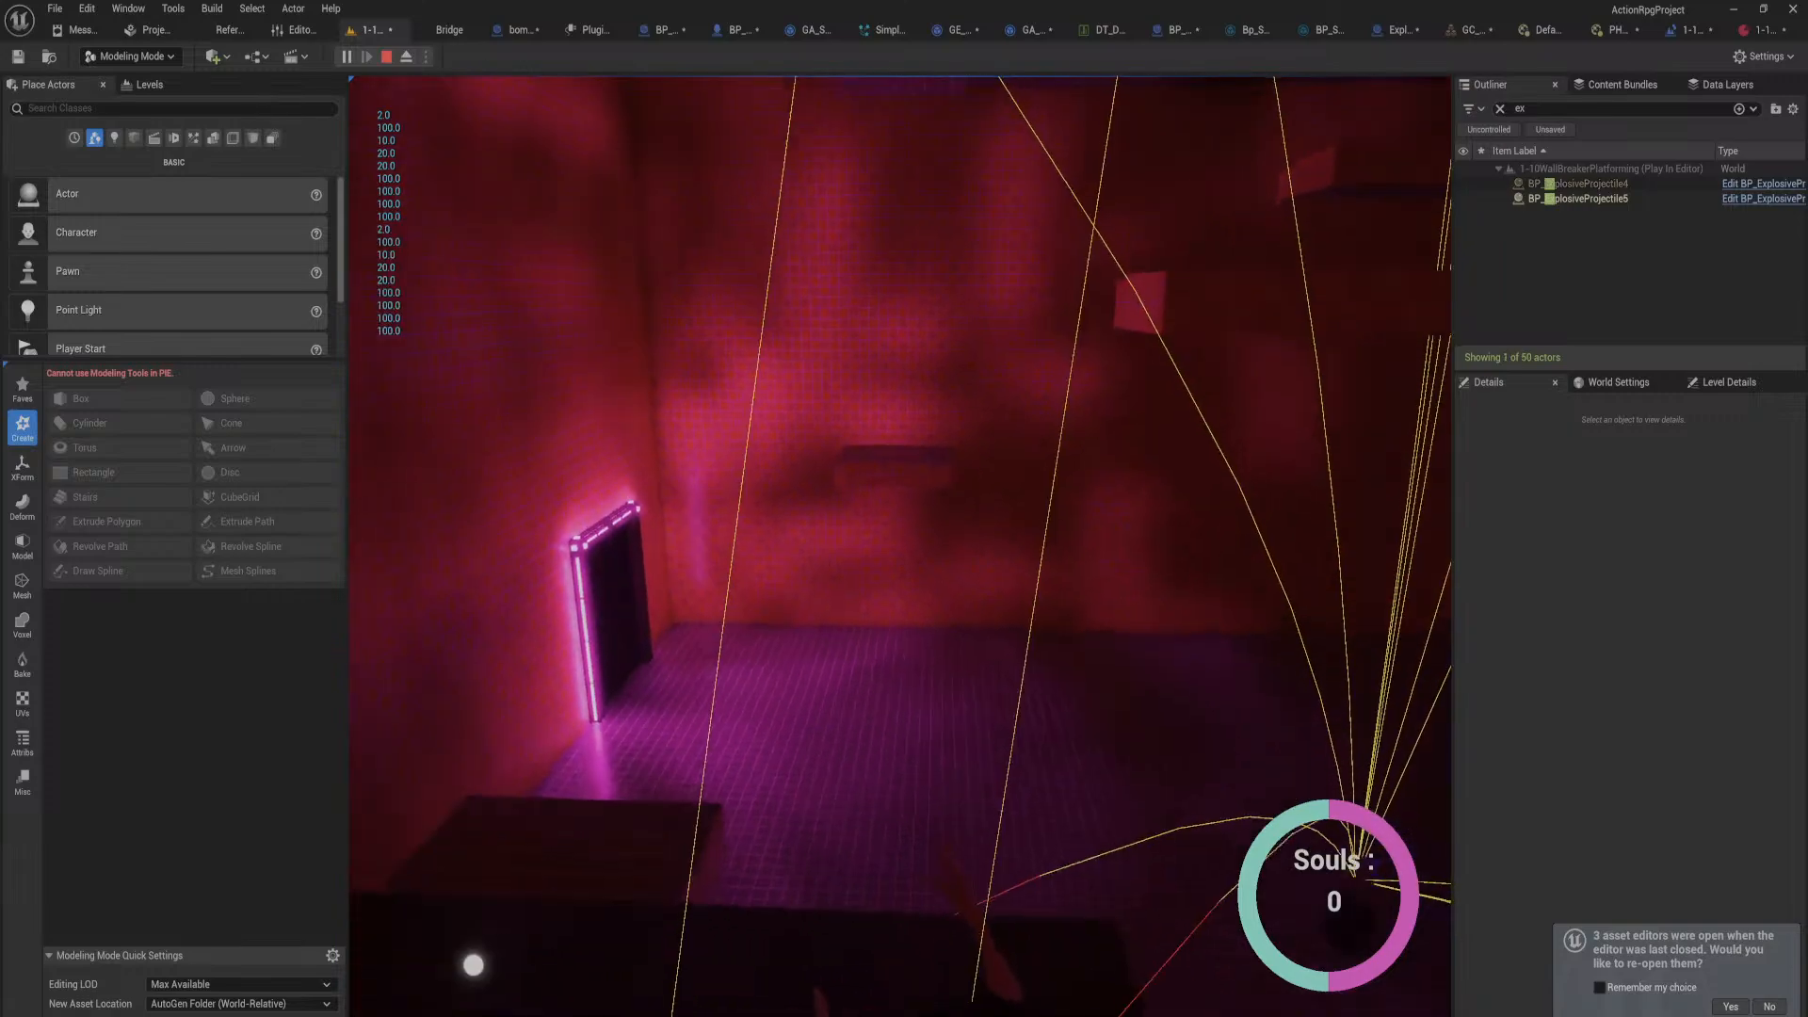
key(q)
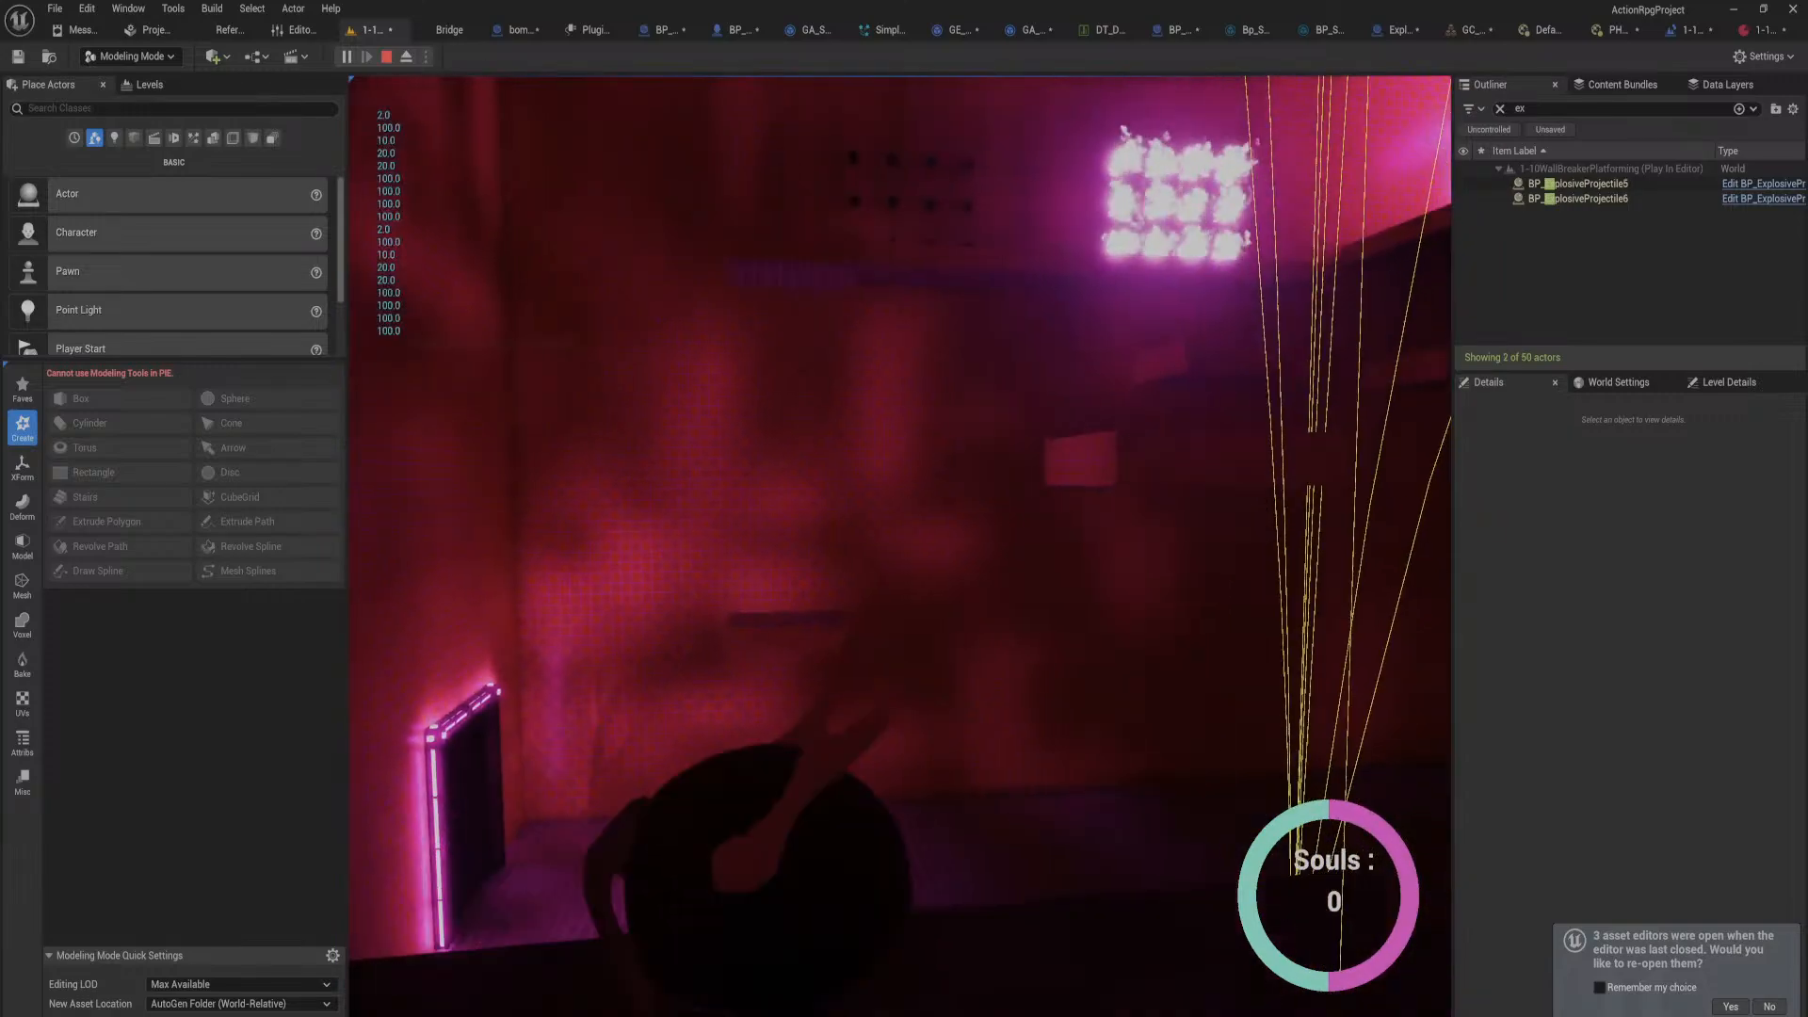
key(q)
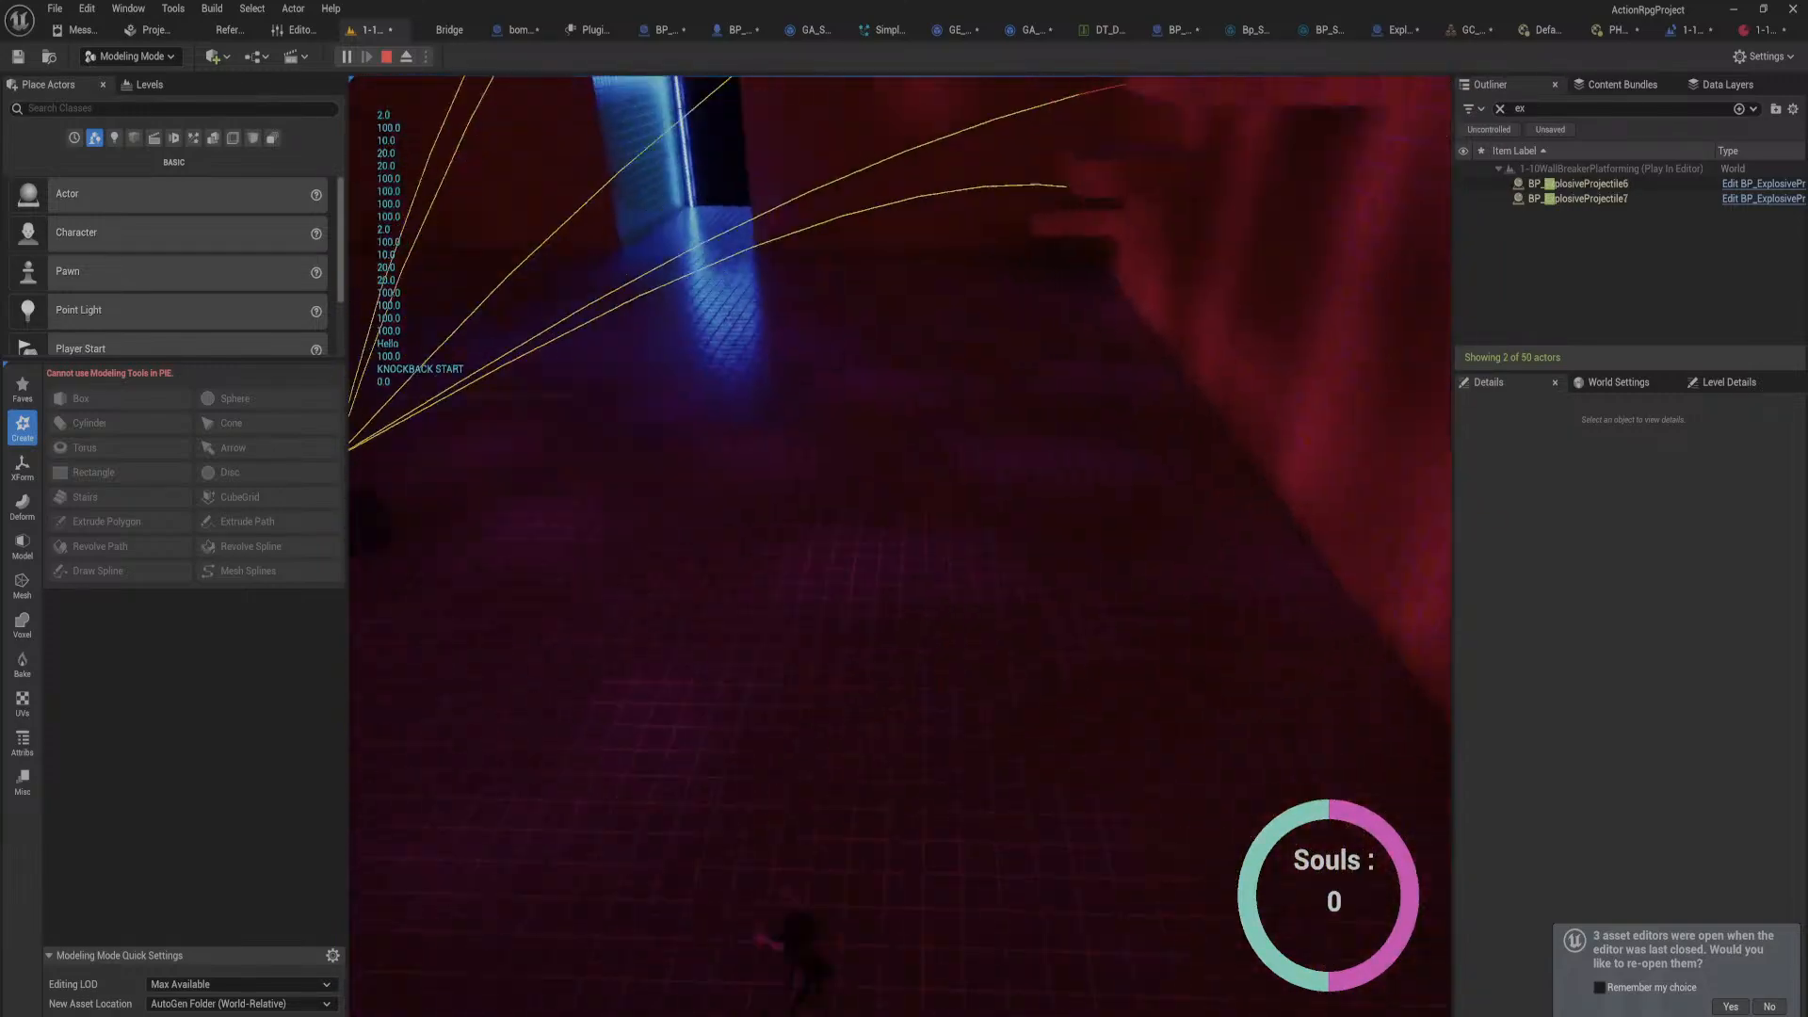
Step: Return to the wall platforms, retry the climb and the jump towards the floating platforms, and stop the play-test
key(q)
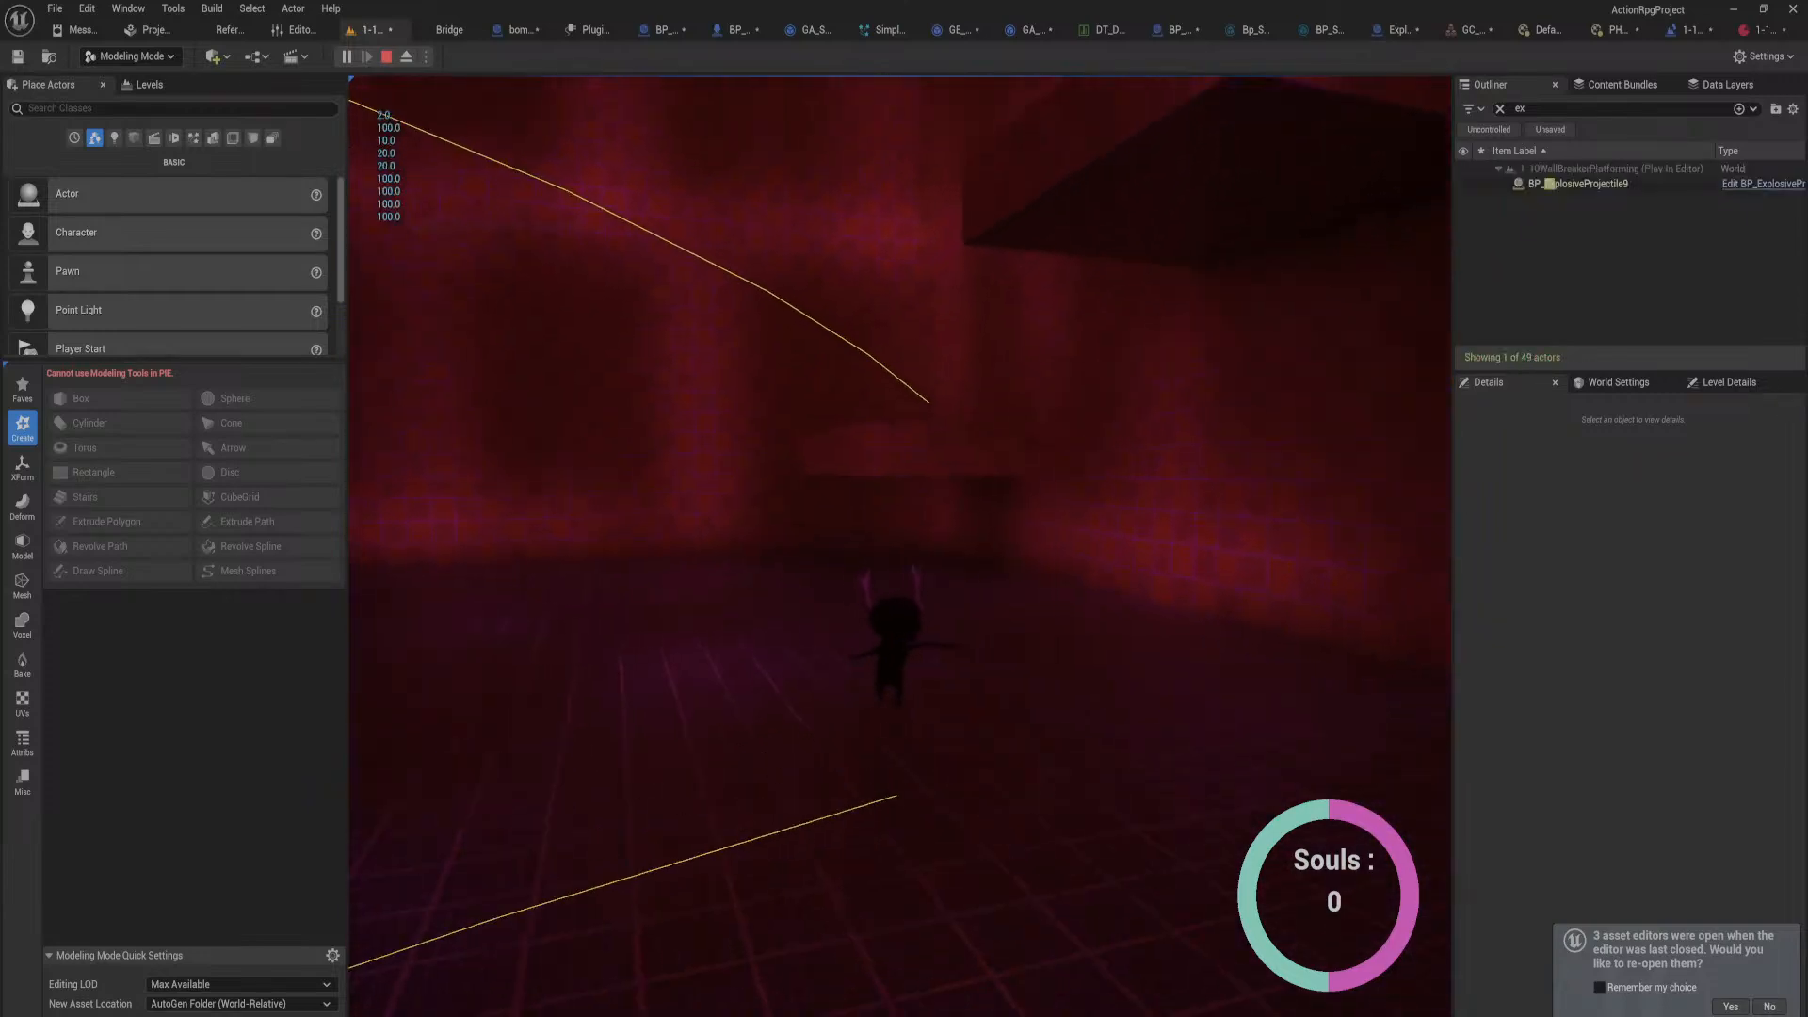
key(q)
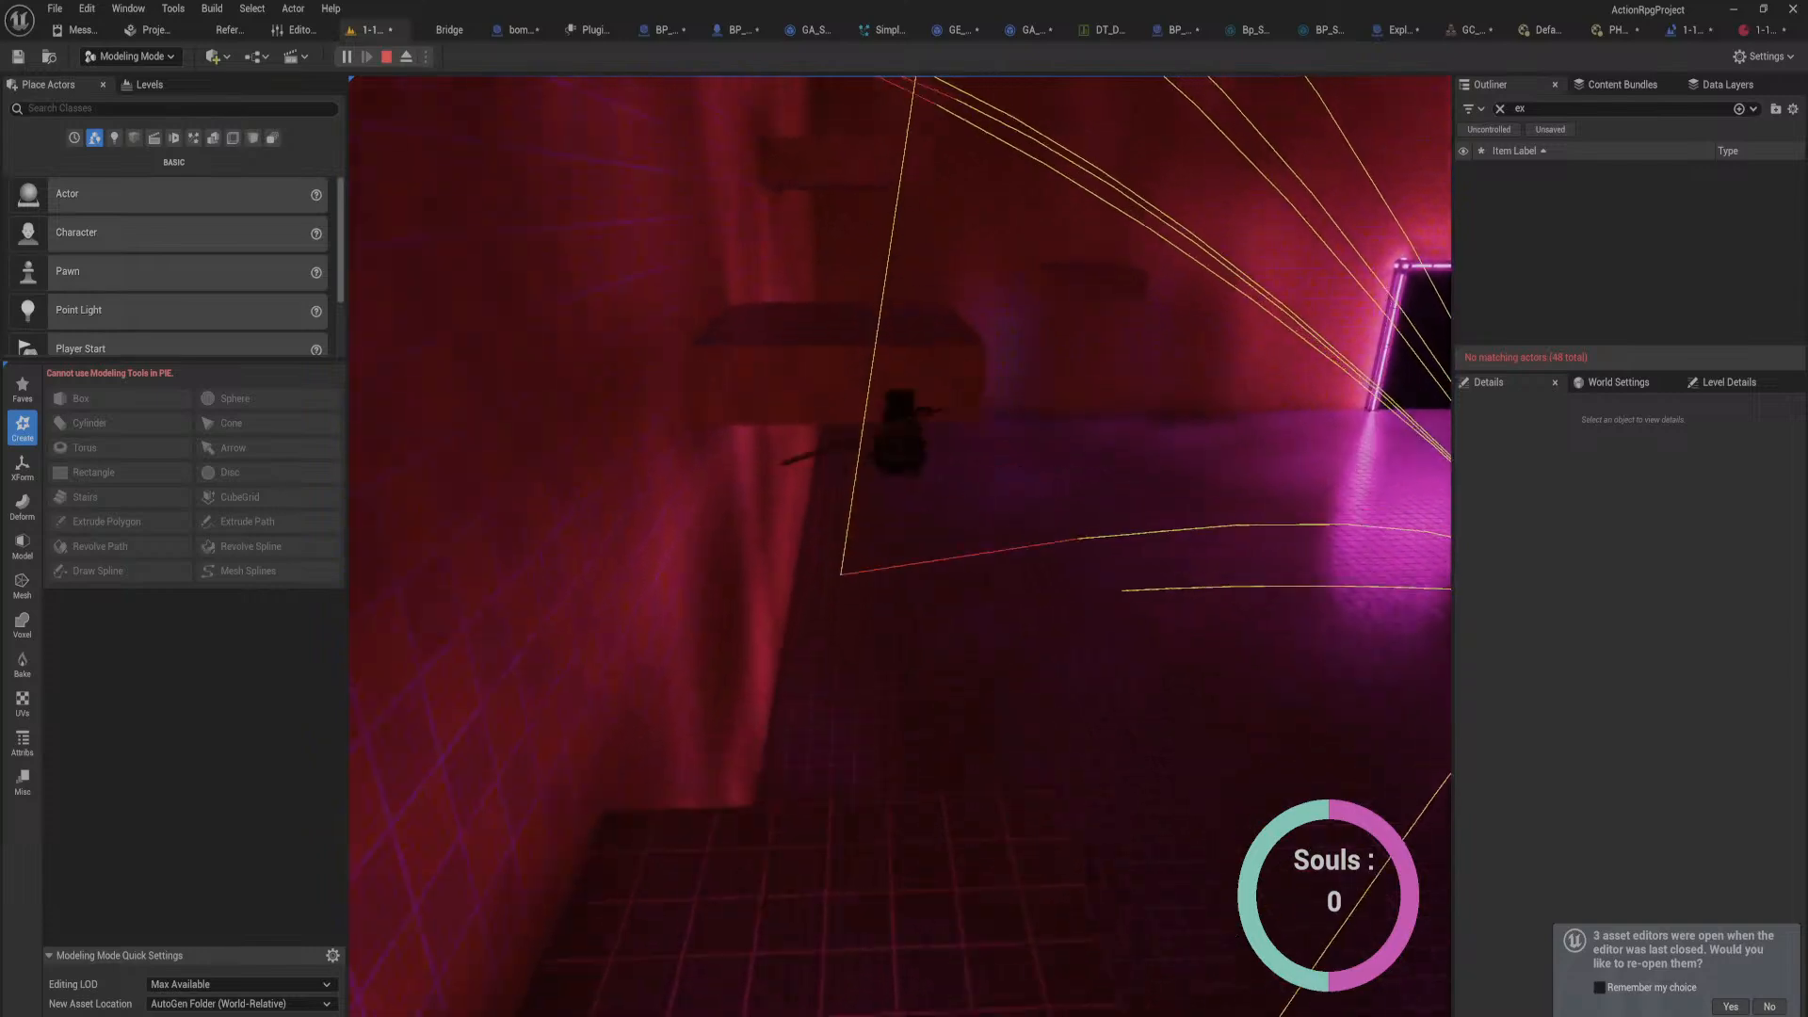
key(q)
key(space)
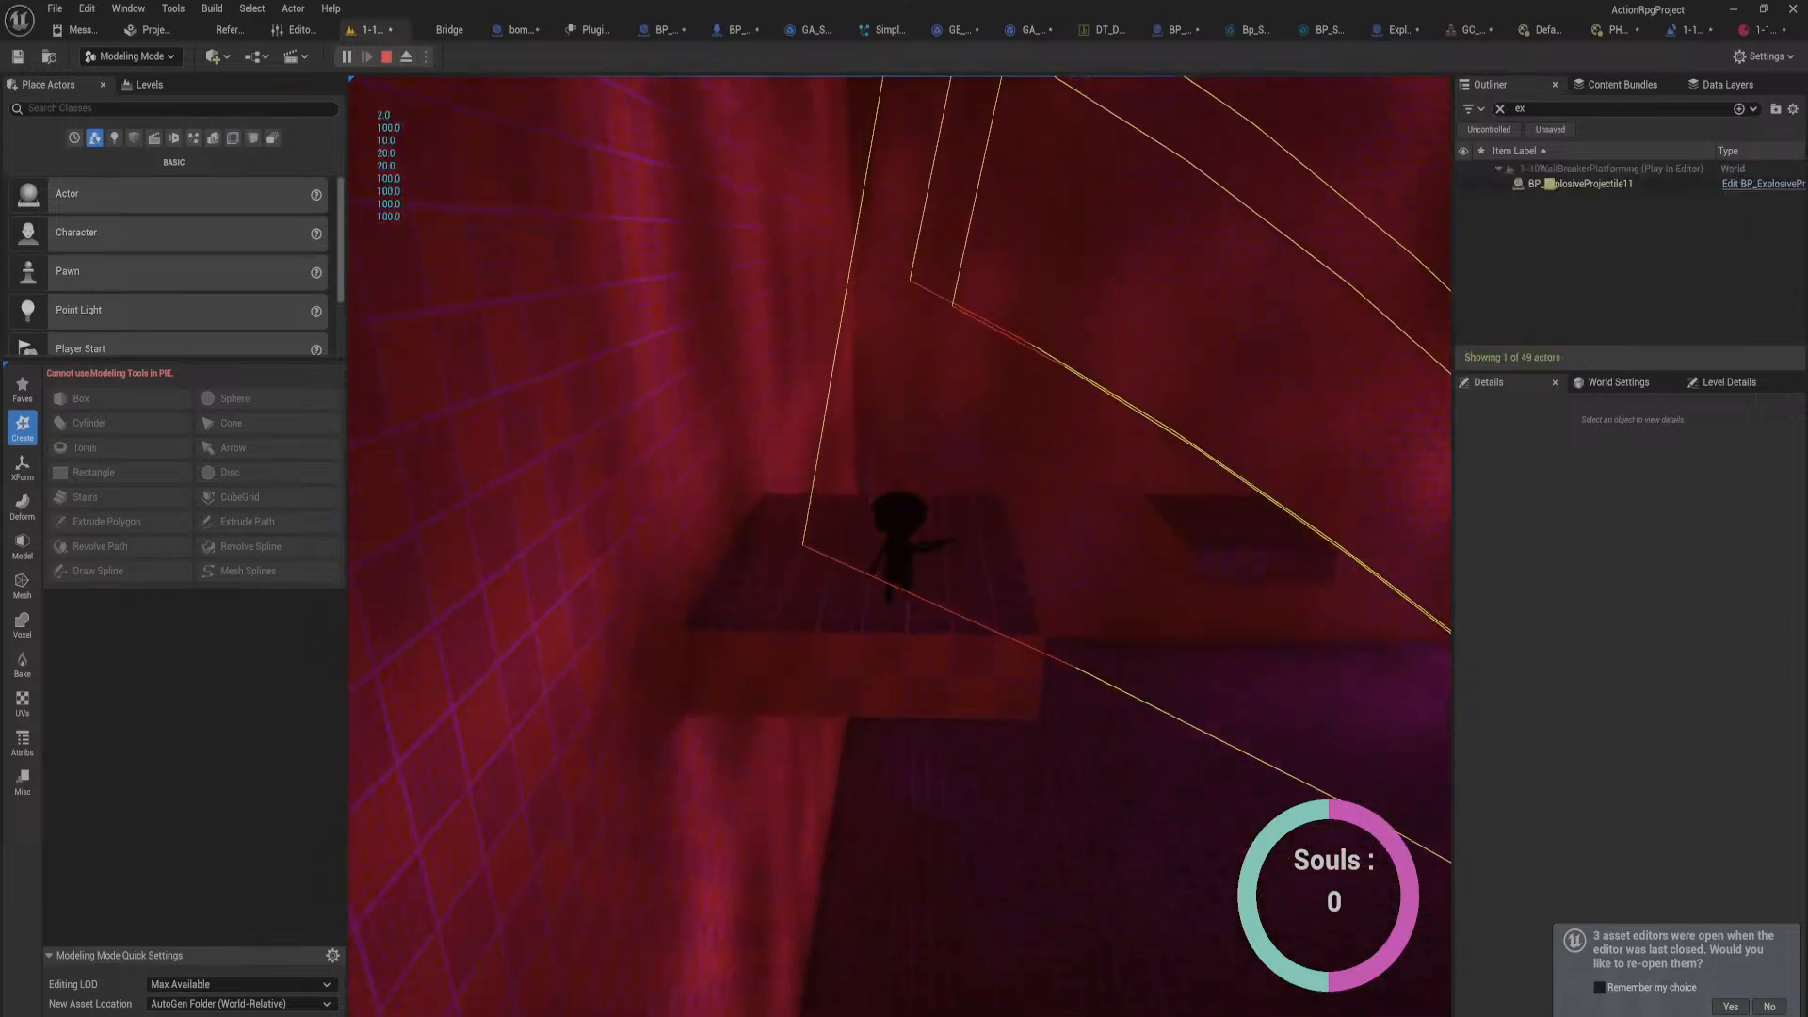
key(q)
key(space)
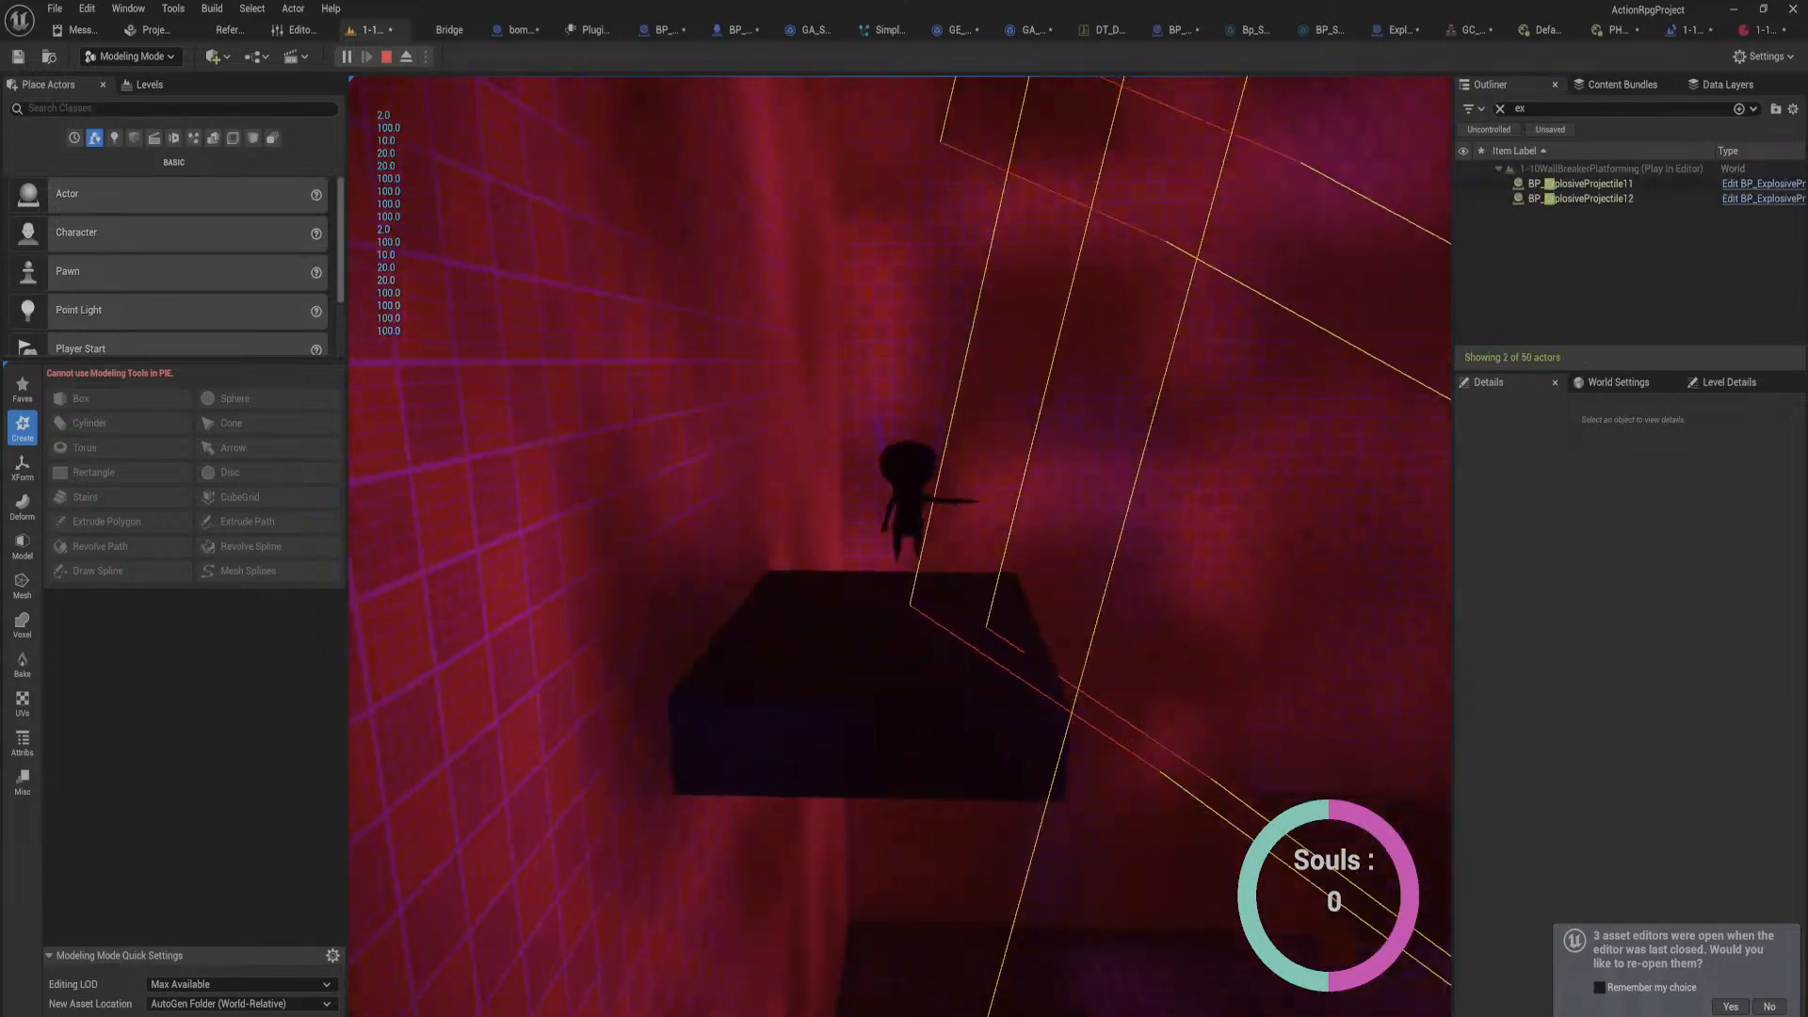
key(w)
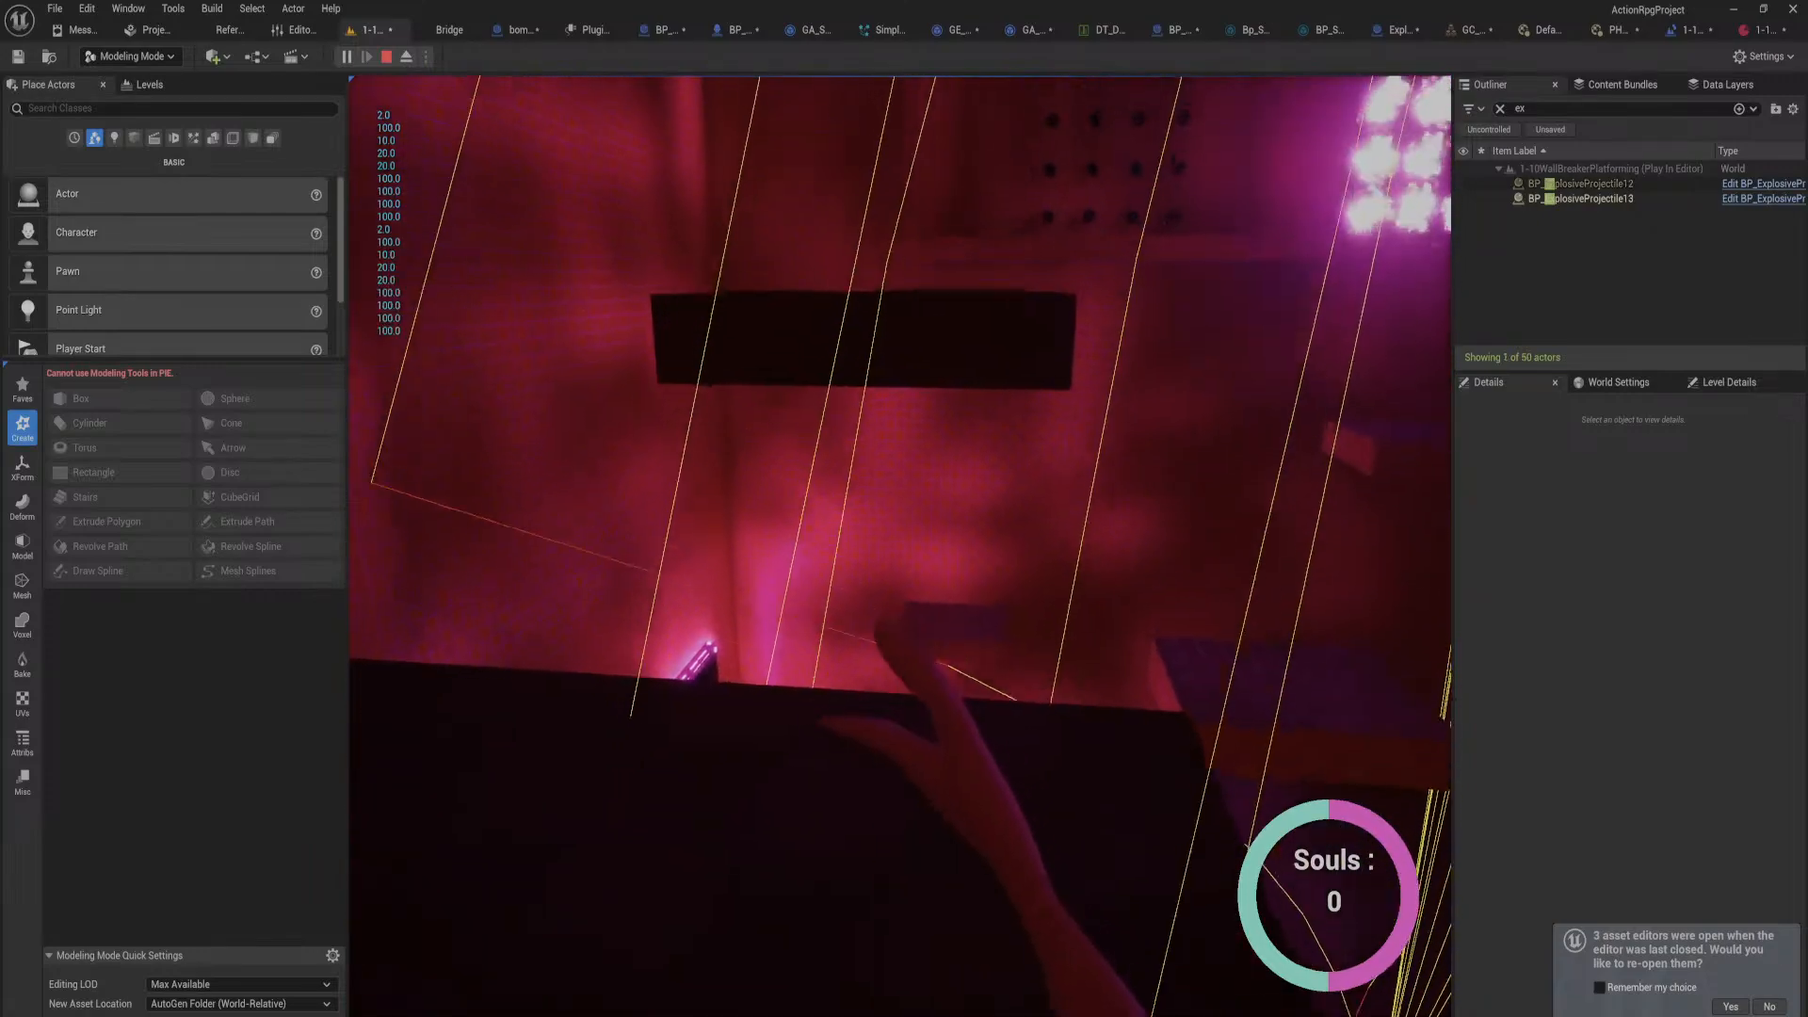
key(space)
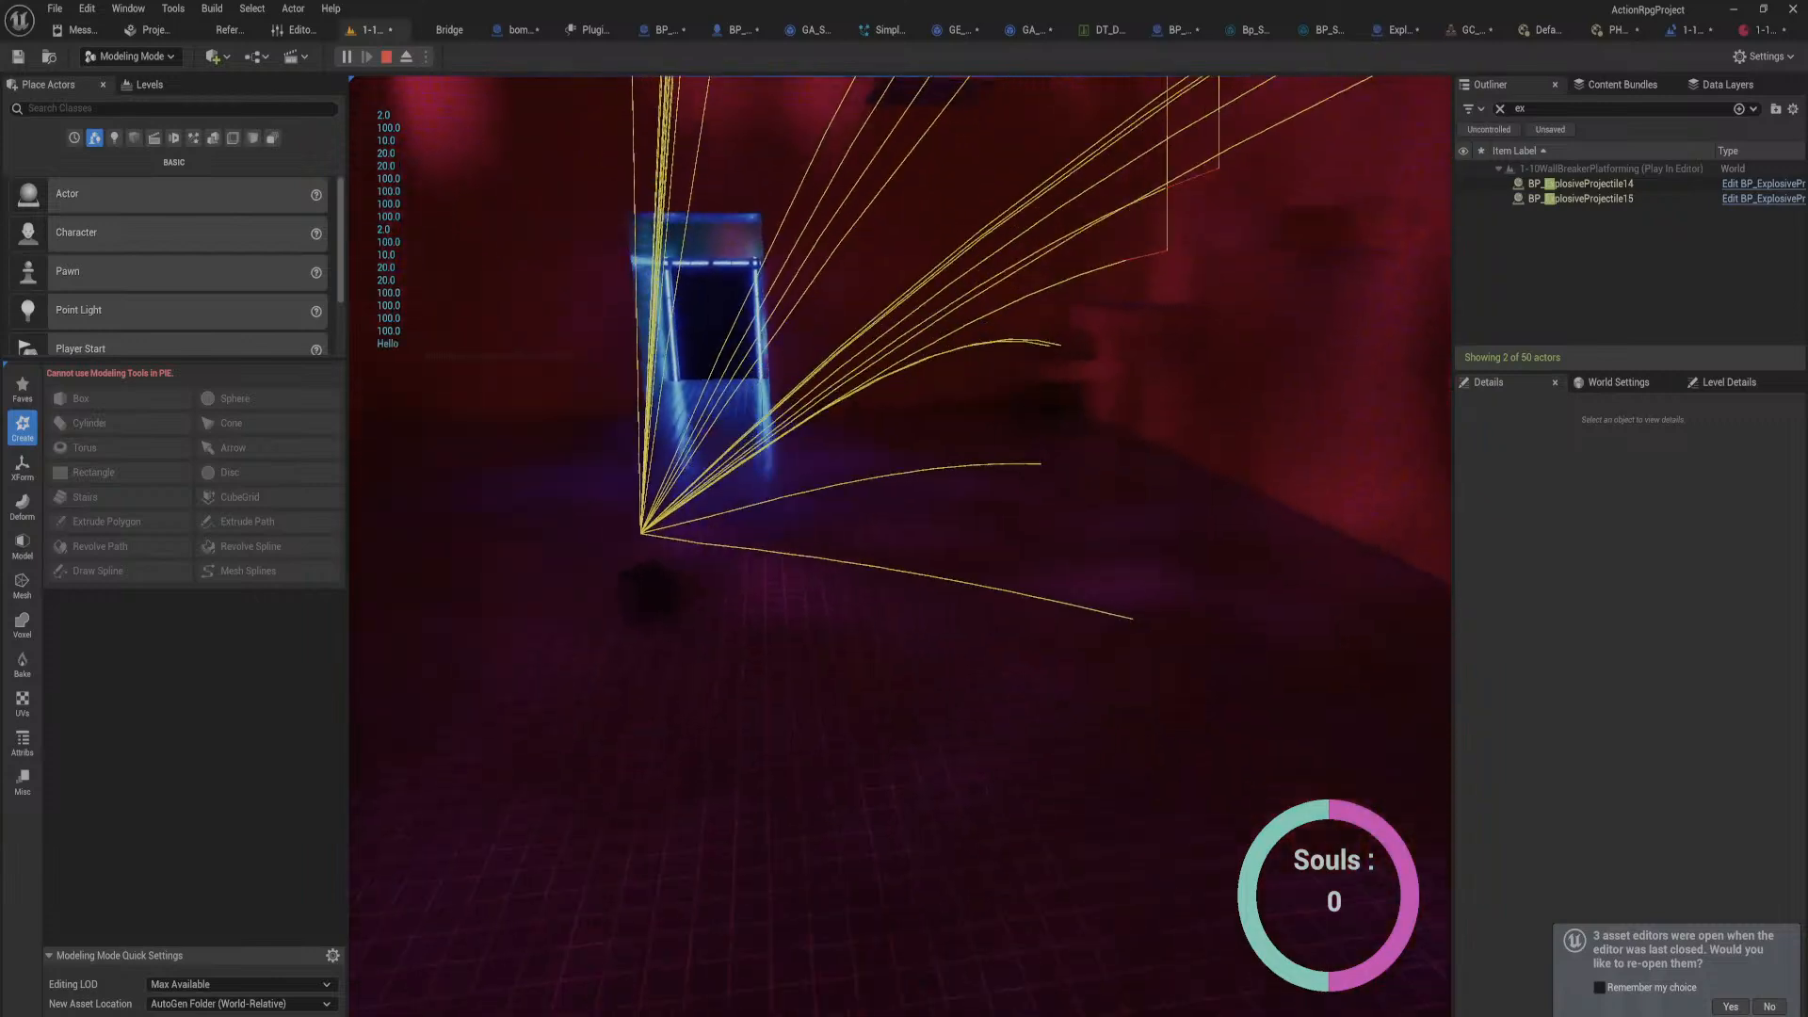
key(Escape)
Step: Delete the five floating platform copies in the middle and far side of the room, keeping the two near the pink door
key(w)
mouse_move(1017, 537)
right_down()
mouse_move(1017, 480)
mouse_move(1093, 556)
mouse_move(1017, 537)
right_up()
right_drag(1138, 601, 829, 603)
key(s)
mouse_move(1174, 530)
right_down()
mouse_move(1337, 536)
mouse_move(1130, 603)
mouse_move(1174, 529)
right_up()
key(s)
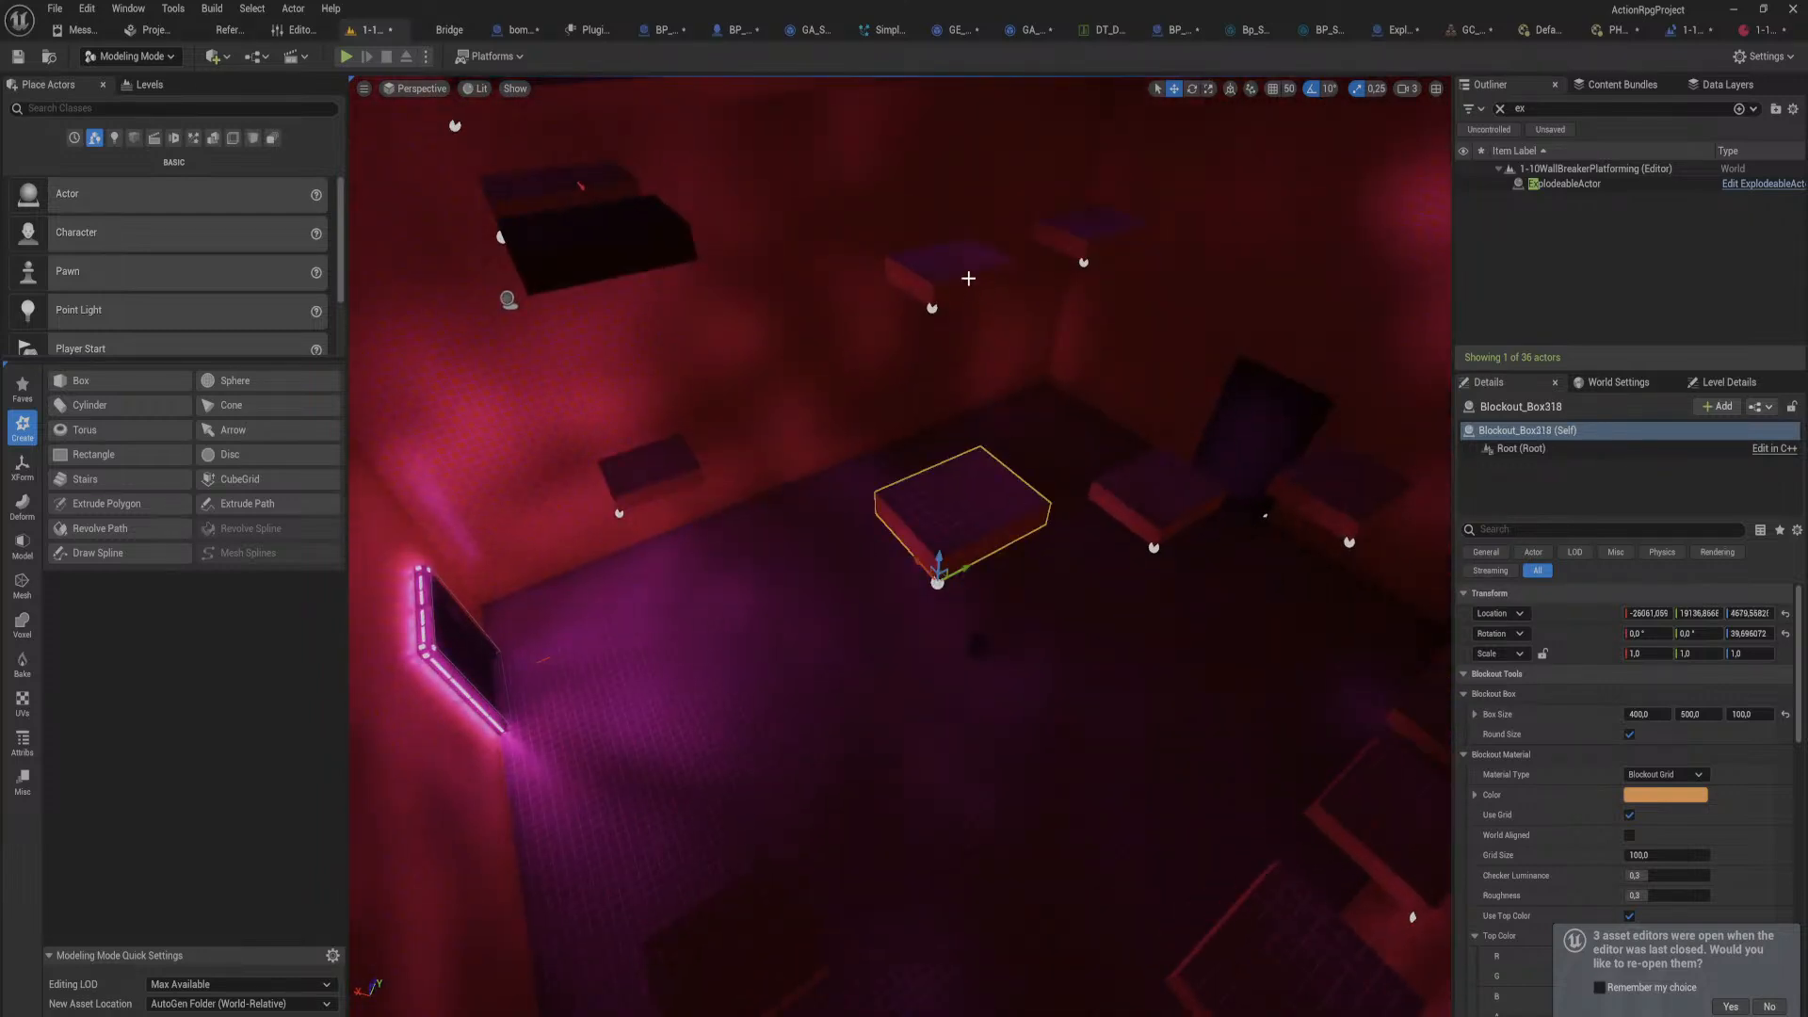
ctrl+click(968, 279)
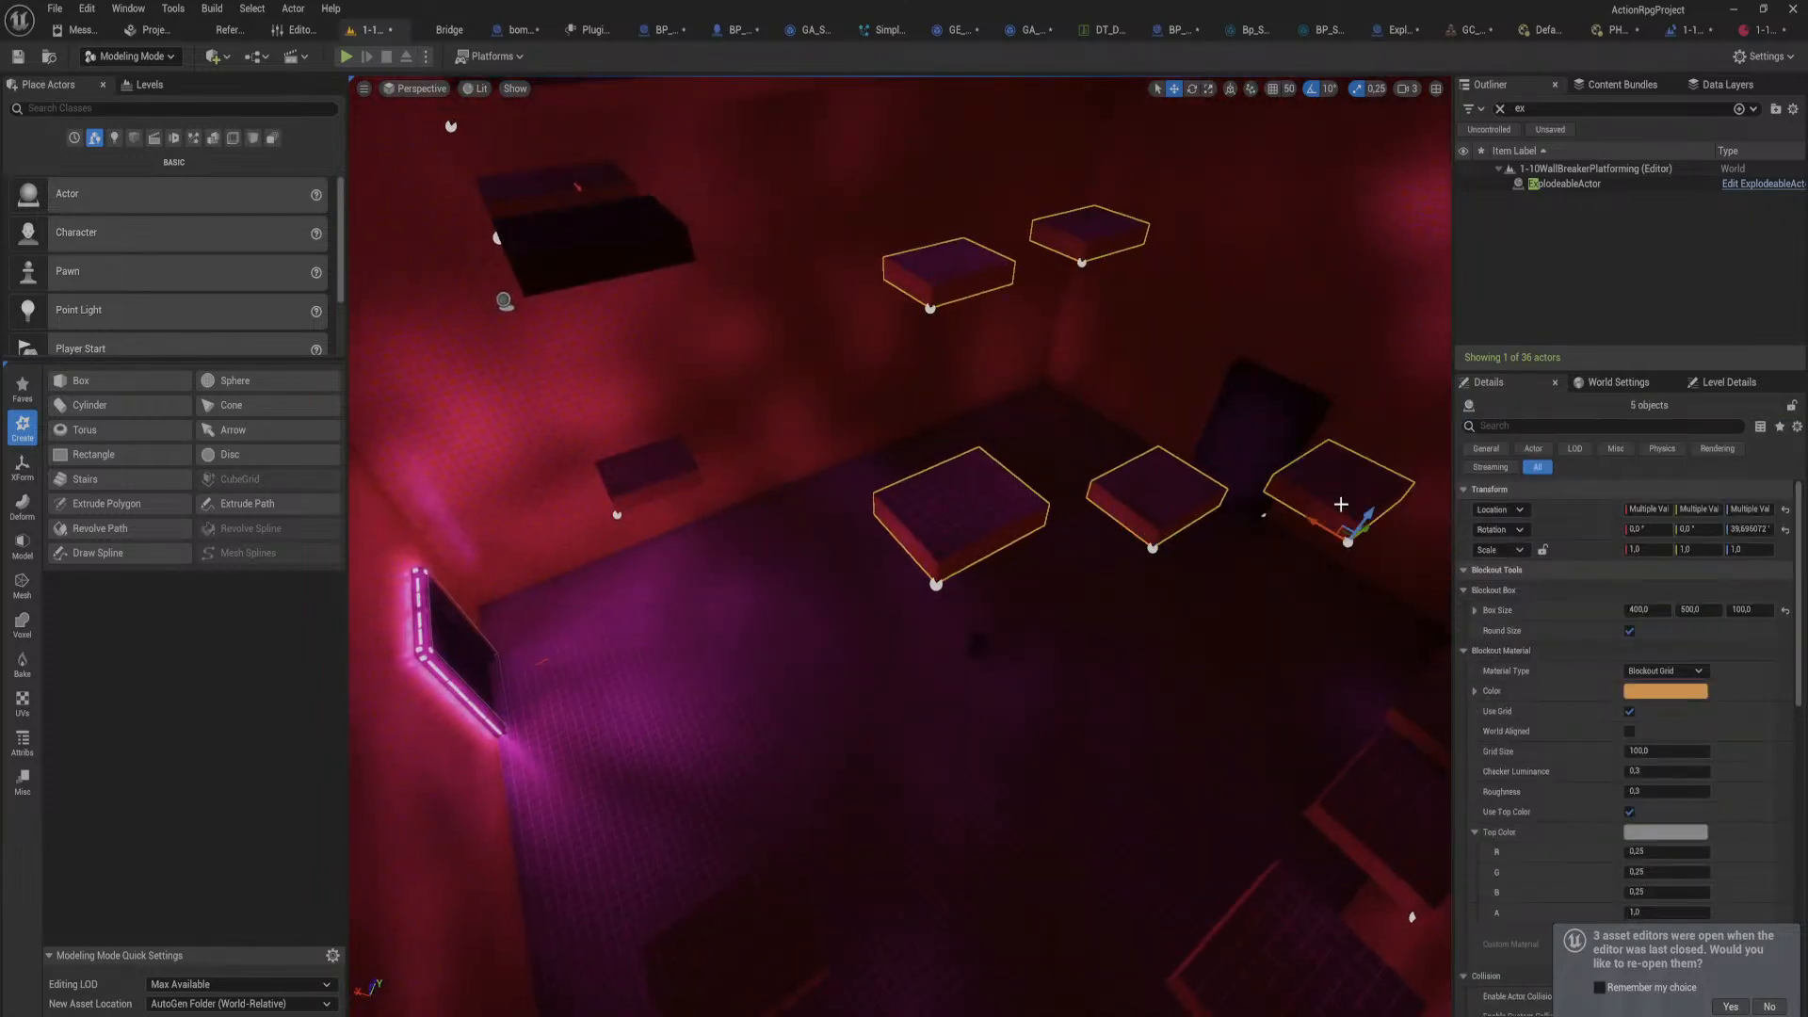
mouse_move(1341, 505)
right_down()
mouse_move(1332, 470)
mouse_move(1324, 508)
right_up()
key(Delete)
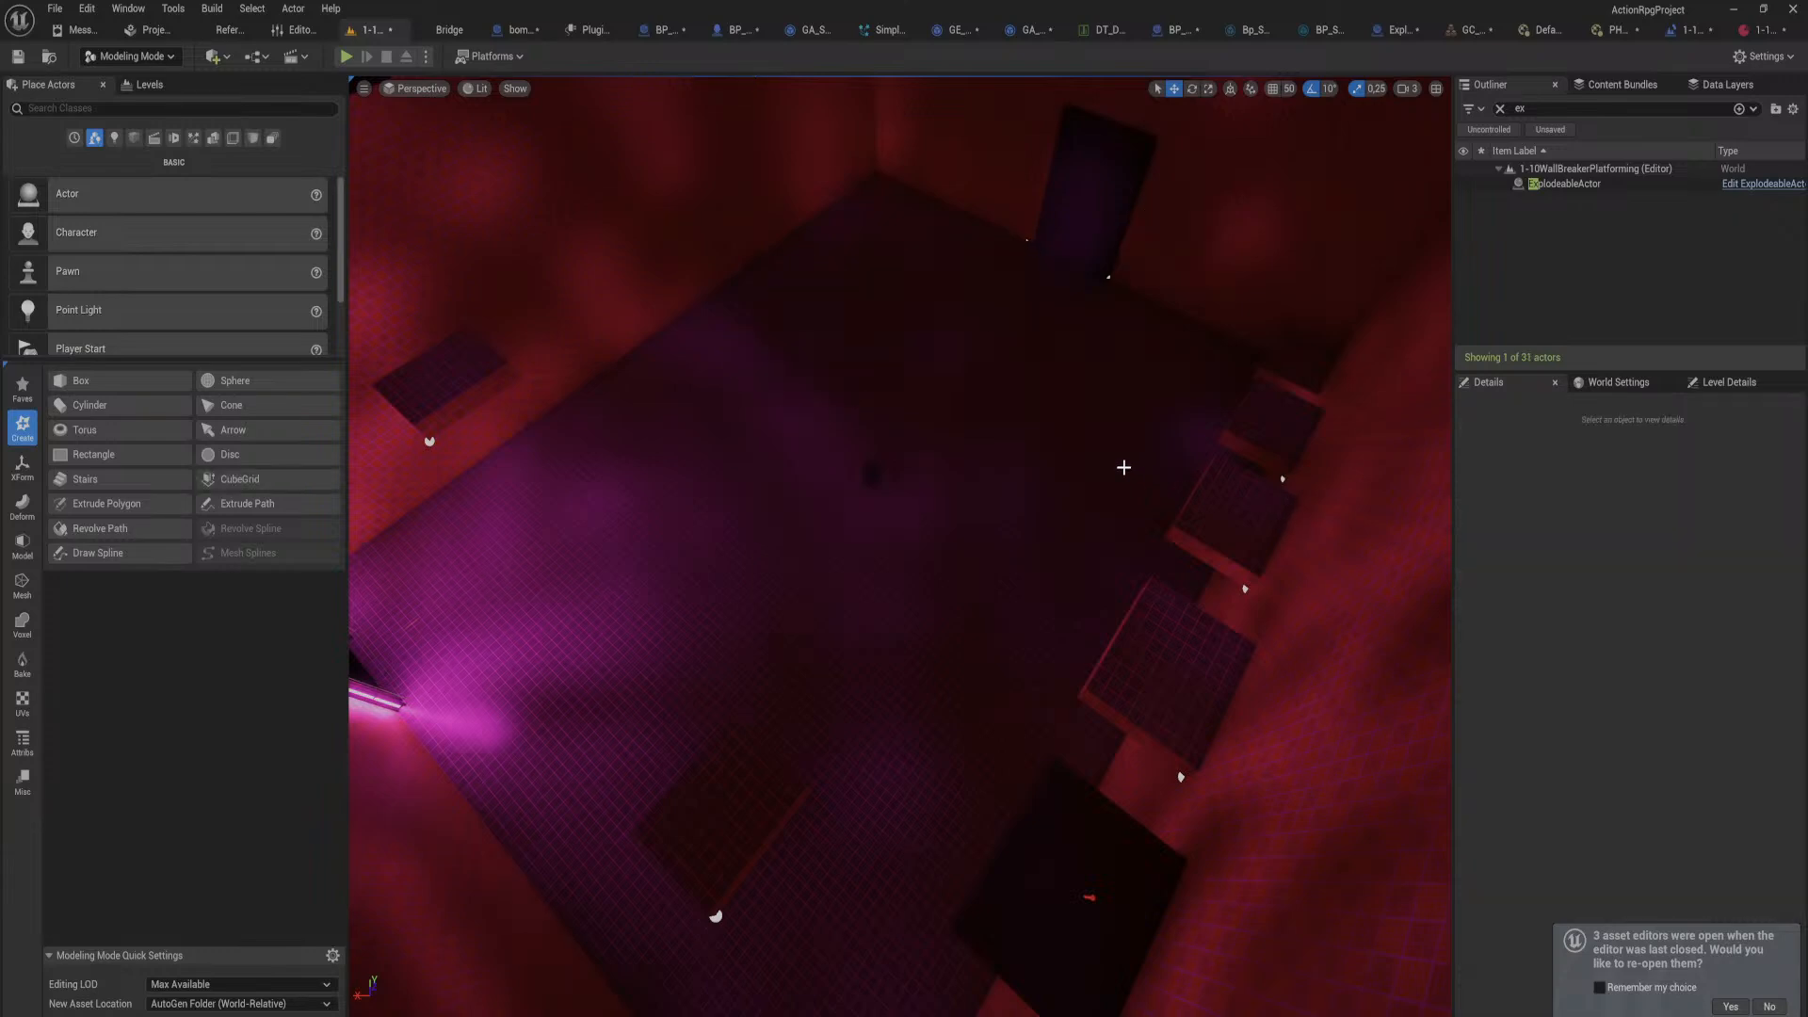
Step: Examine the remaining platform route from the wall platforms to the flame-jet ledge and the upper pink door
right_drag(1126, 464, 1677, 423)
key(s)
key(w)
key(w)
key(s)
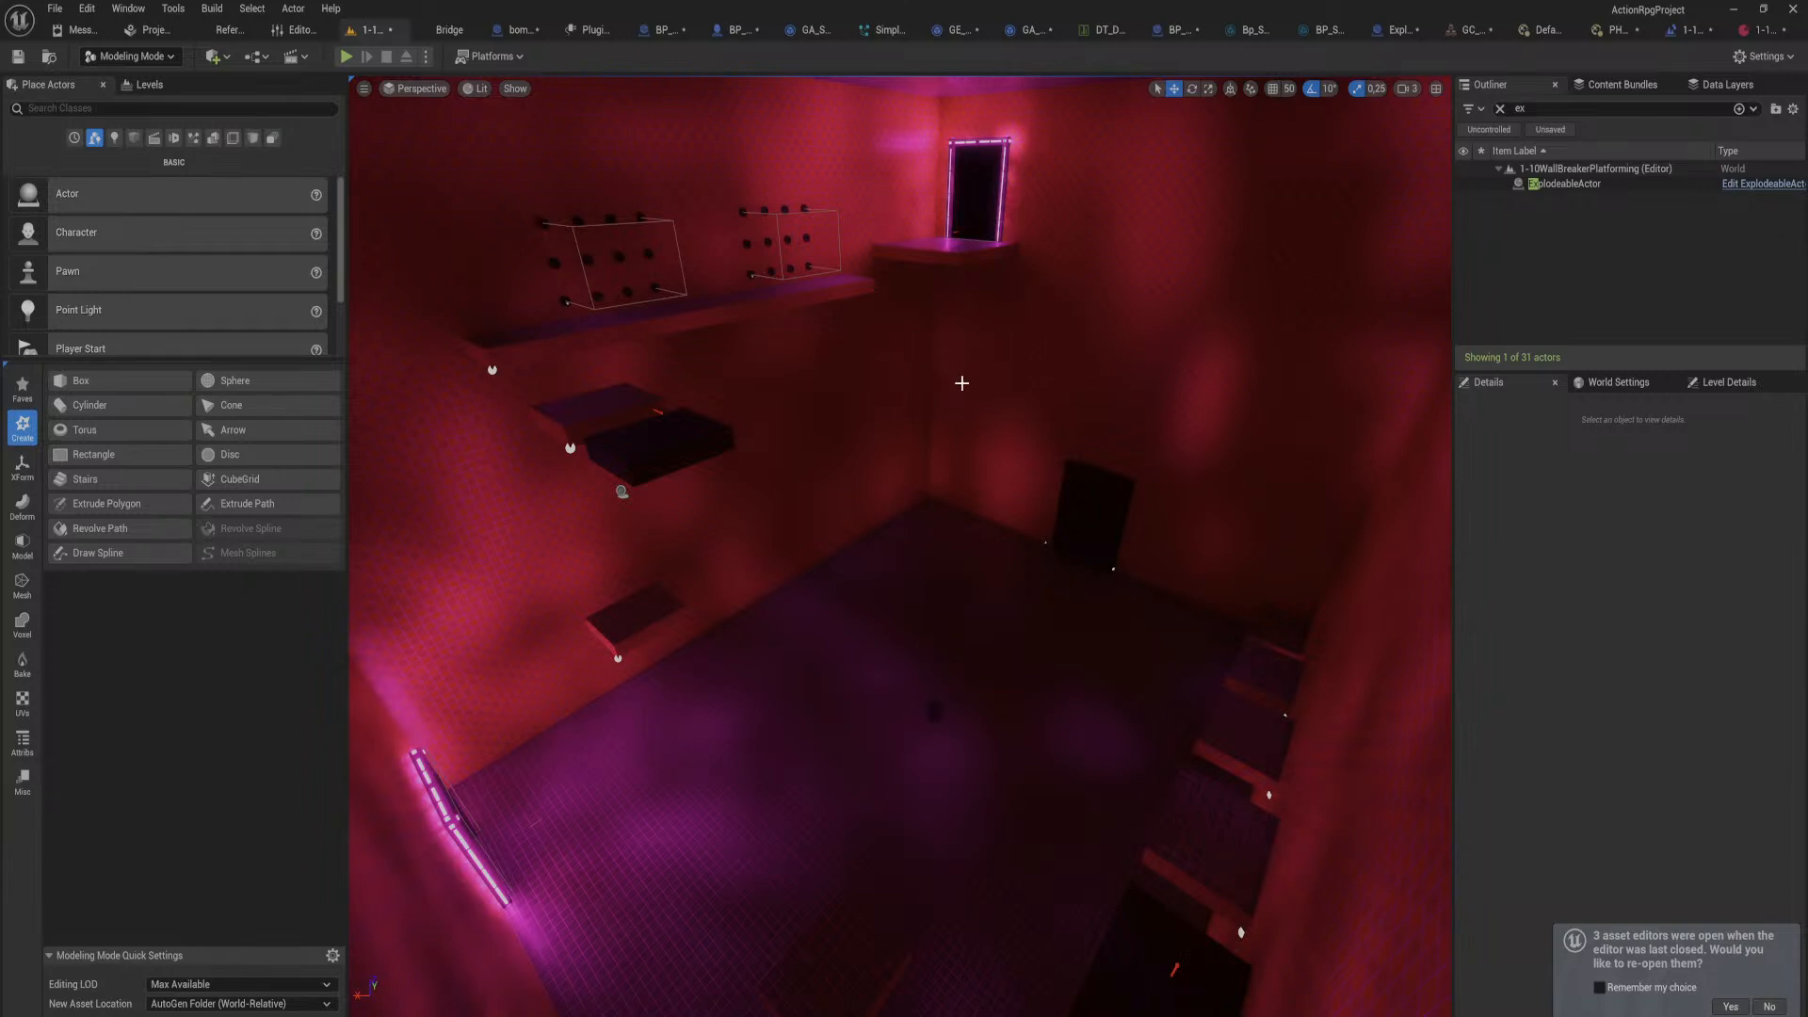
right_drag(1034, 467, 1045, 533)
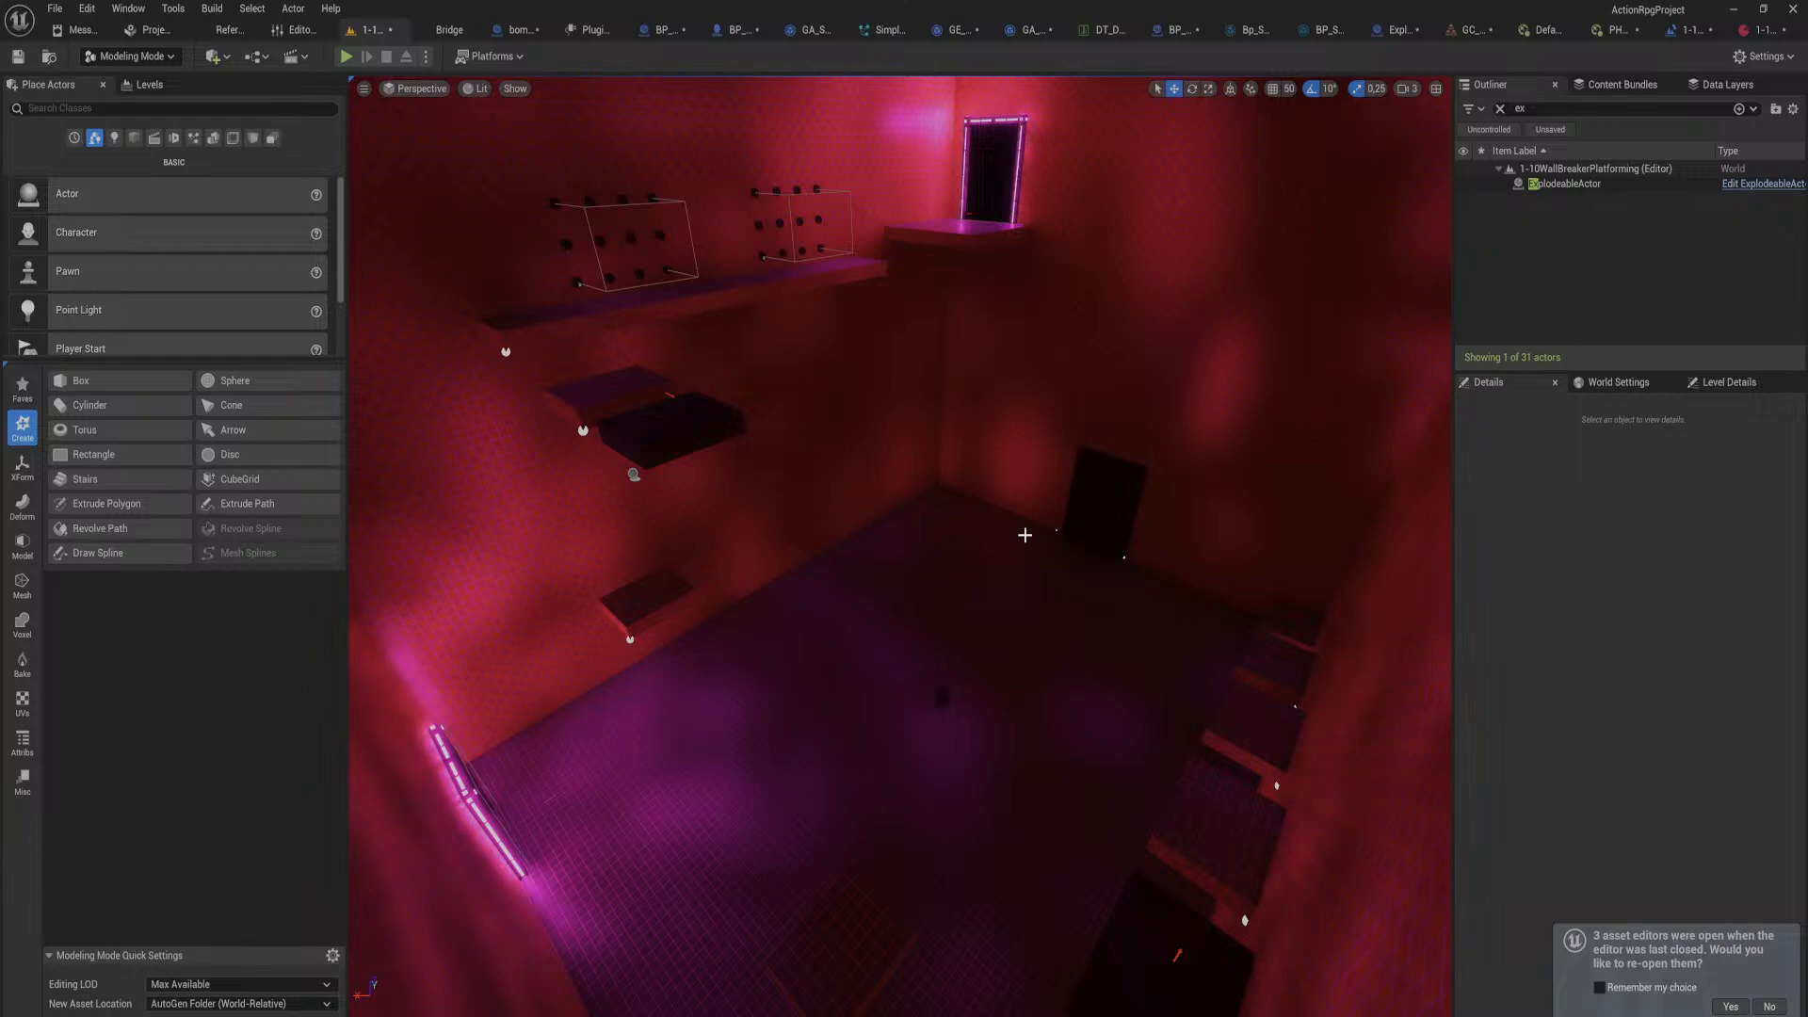
right_drag(1024, 535, 1024, 452)
right_drag(763, 385, 564, 150)
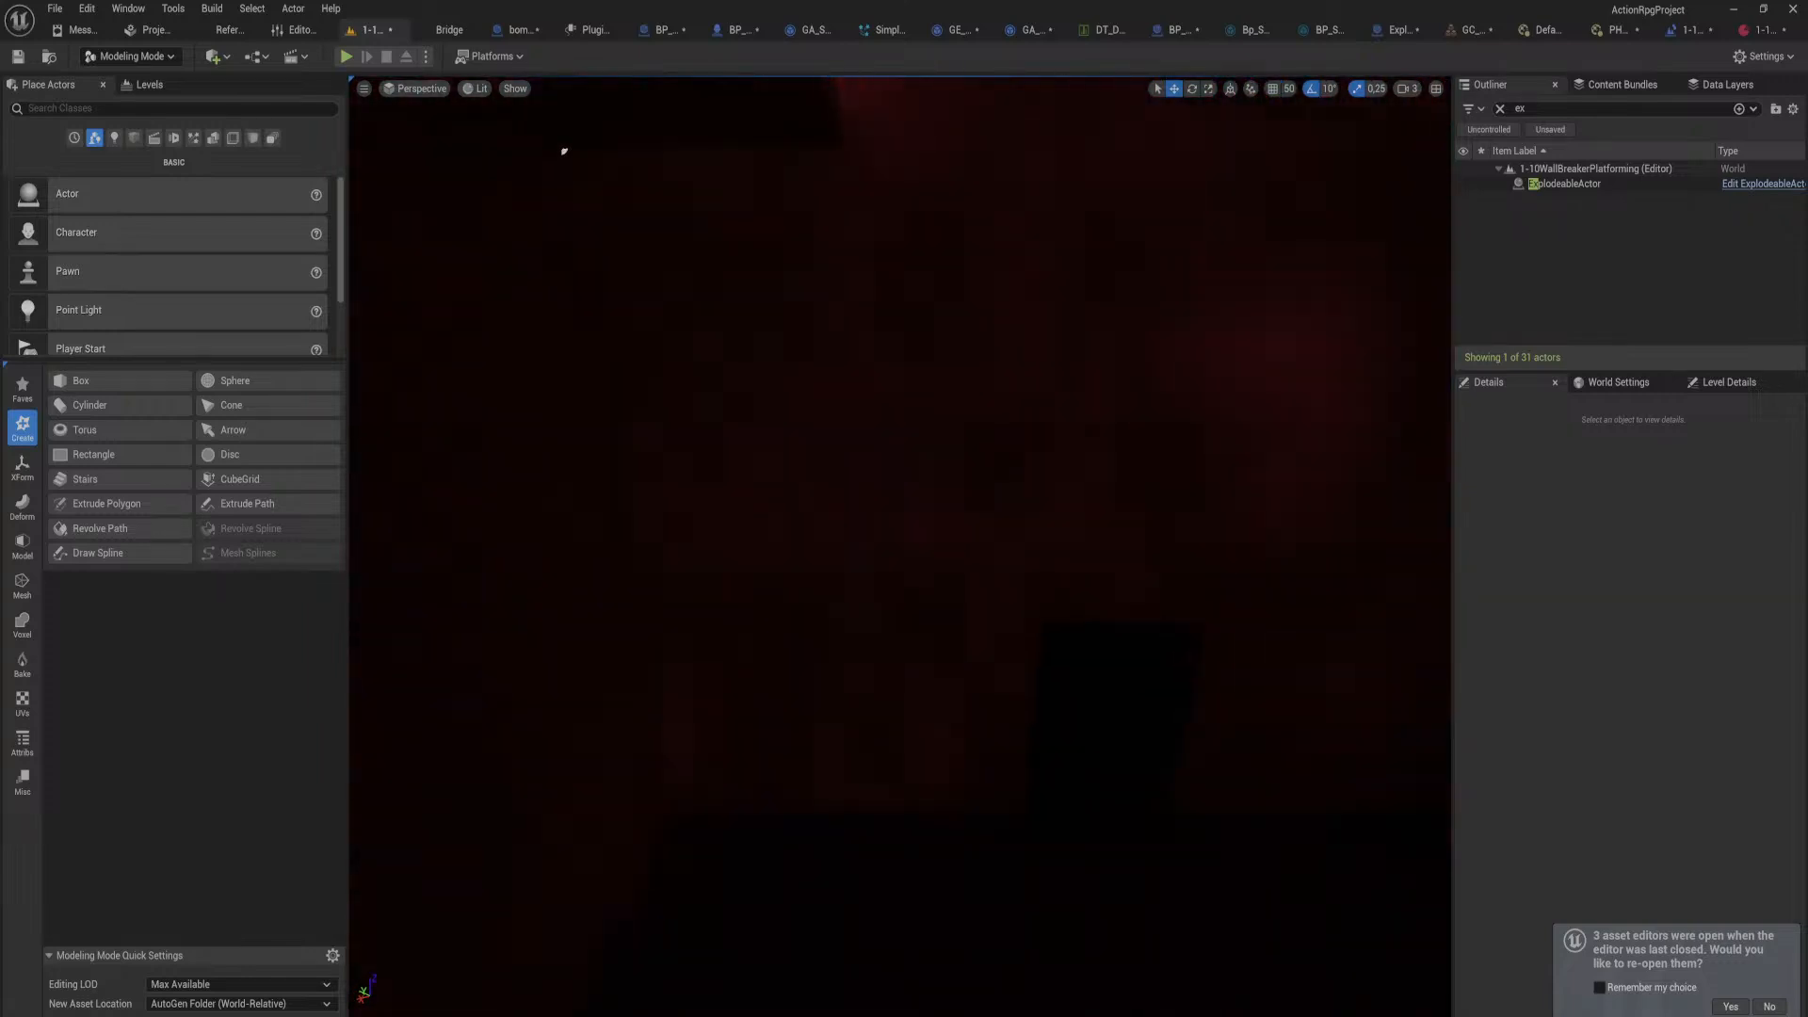
right_drag(900, 546, 605, 355)
Step: Save the modified level 1-10WallBreakerPlatforming
key(ctrl+s)
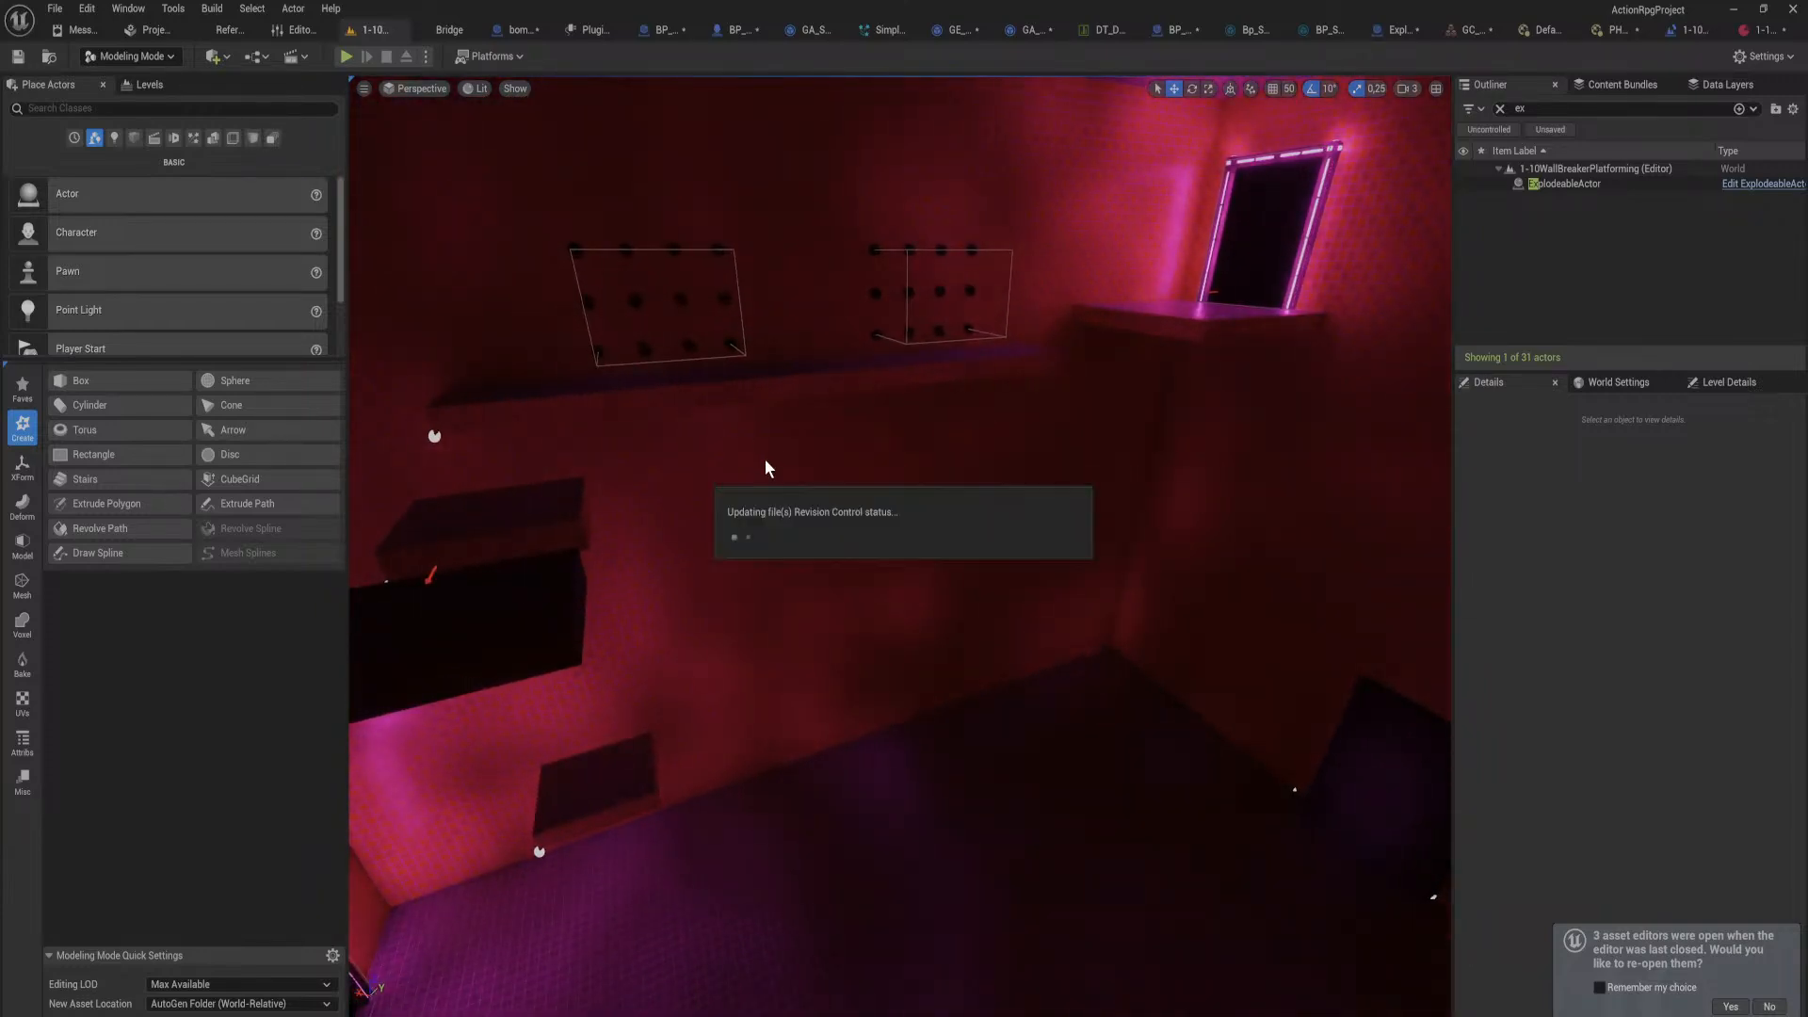
click(933, 698)
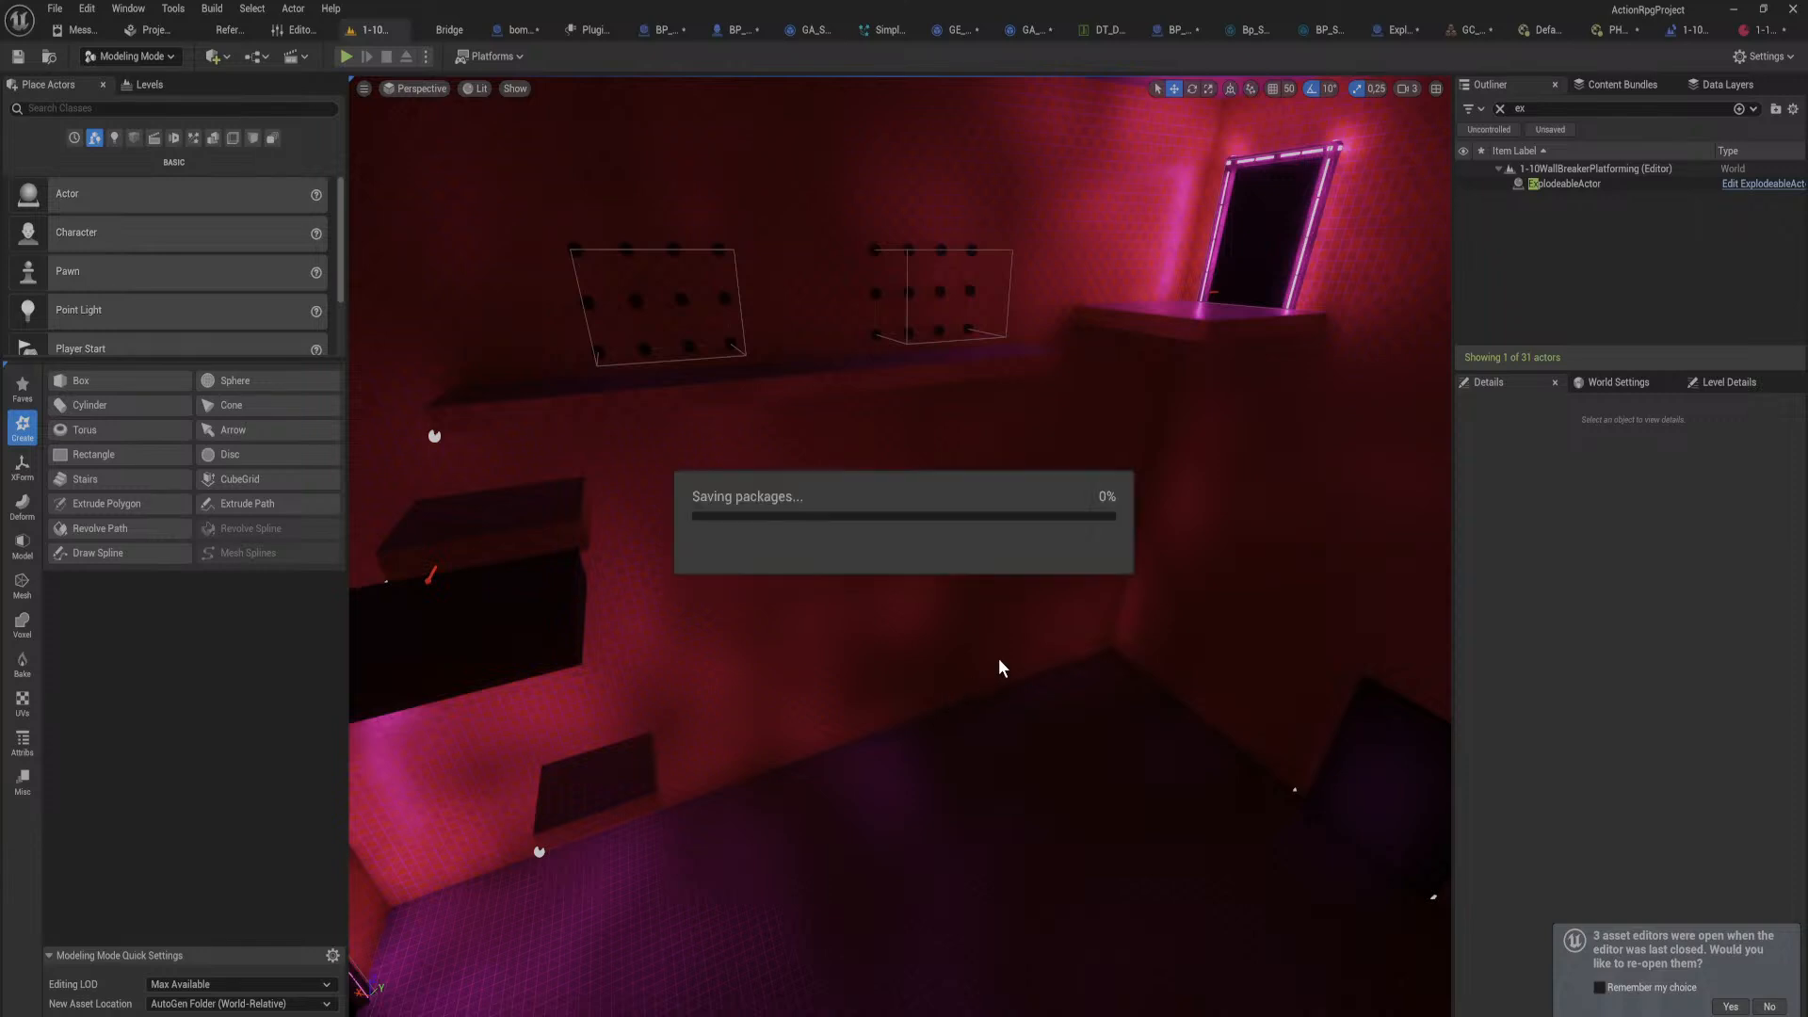
right_drag(1081, 686, 766, 741)
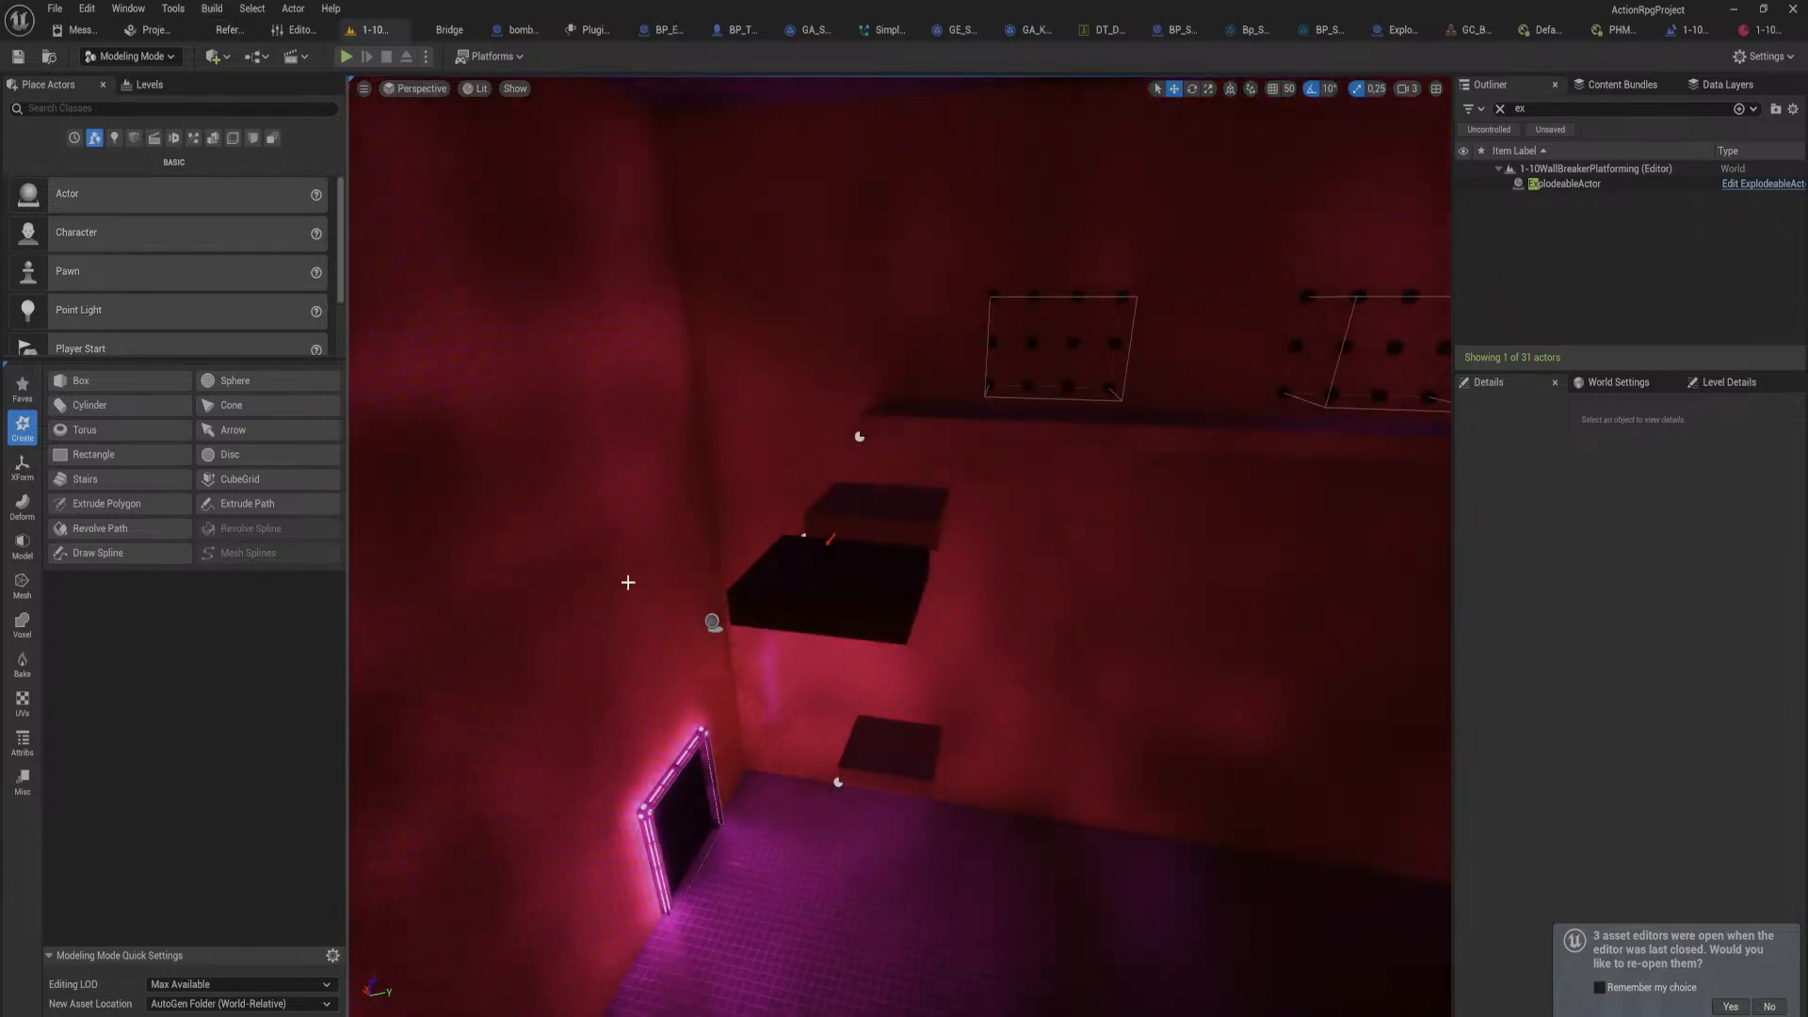
Step: Open the PersistatnWorld level and show the 1Purple sublevels in its level list
key(ctrl+space)
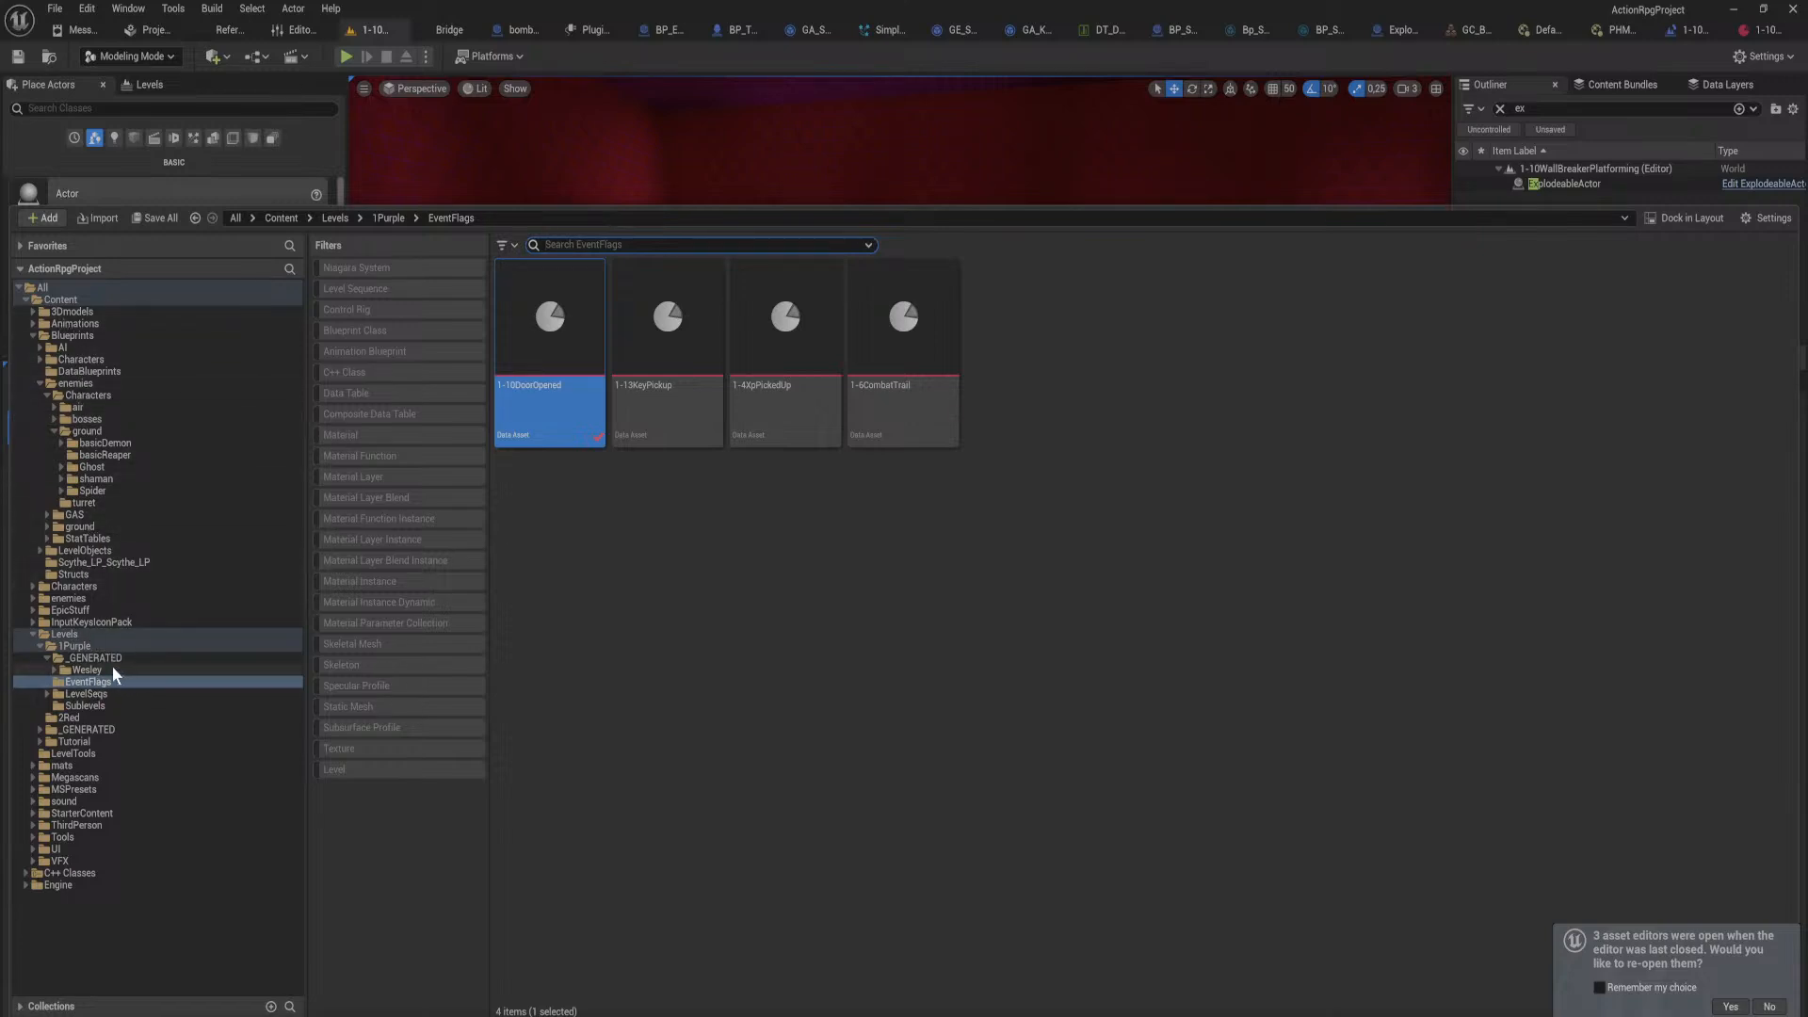
click(66, 634)
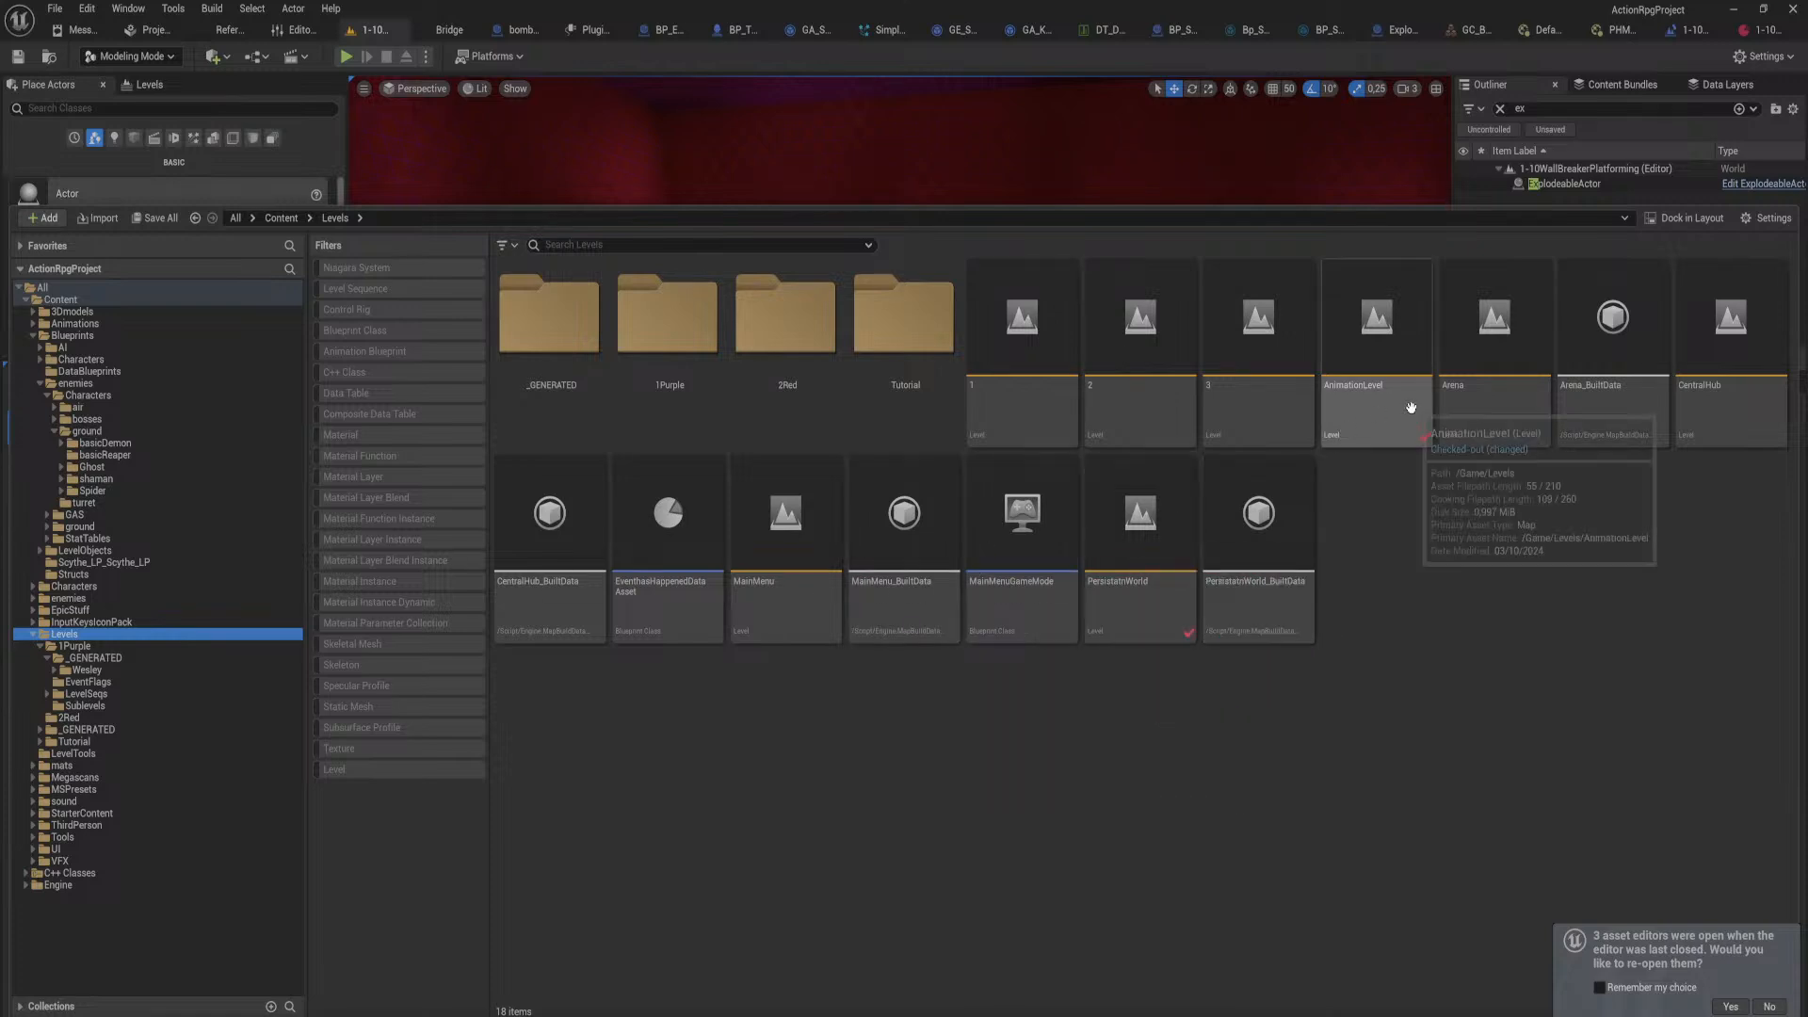
double_click(1154, 554)
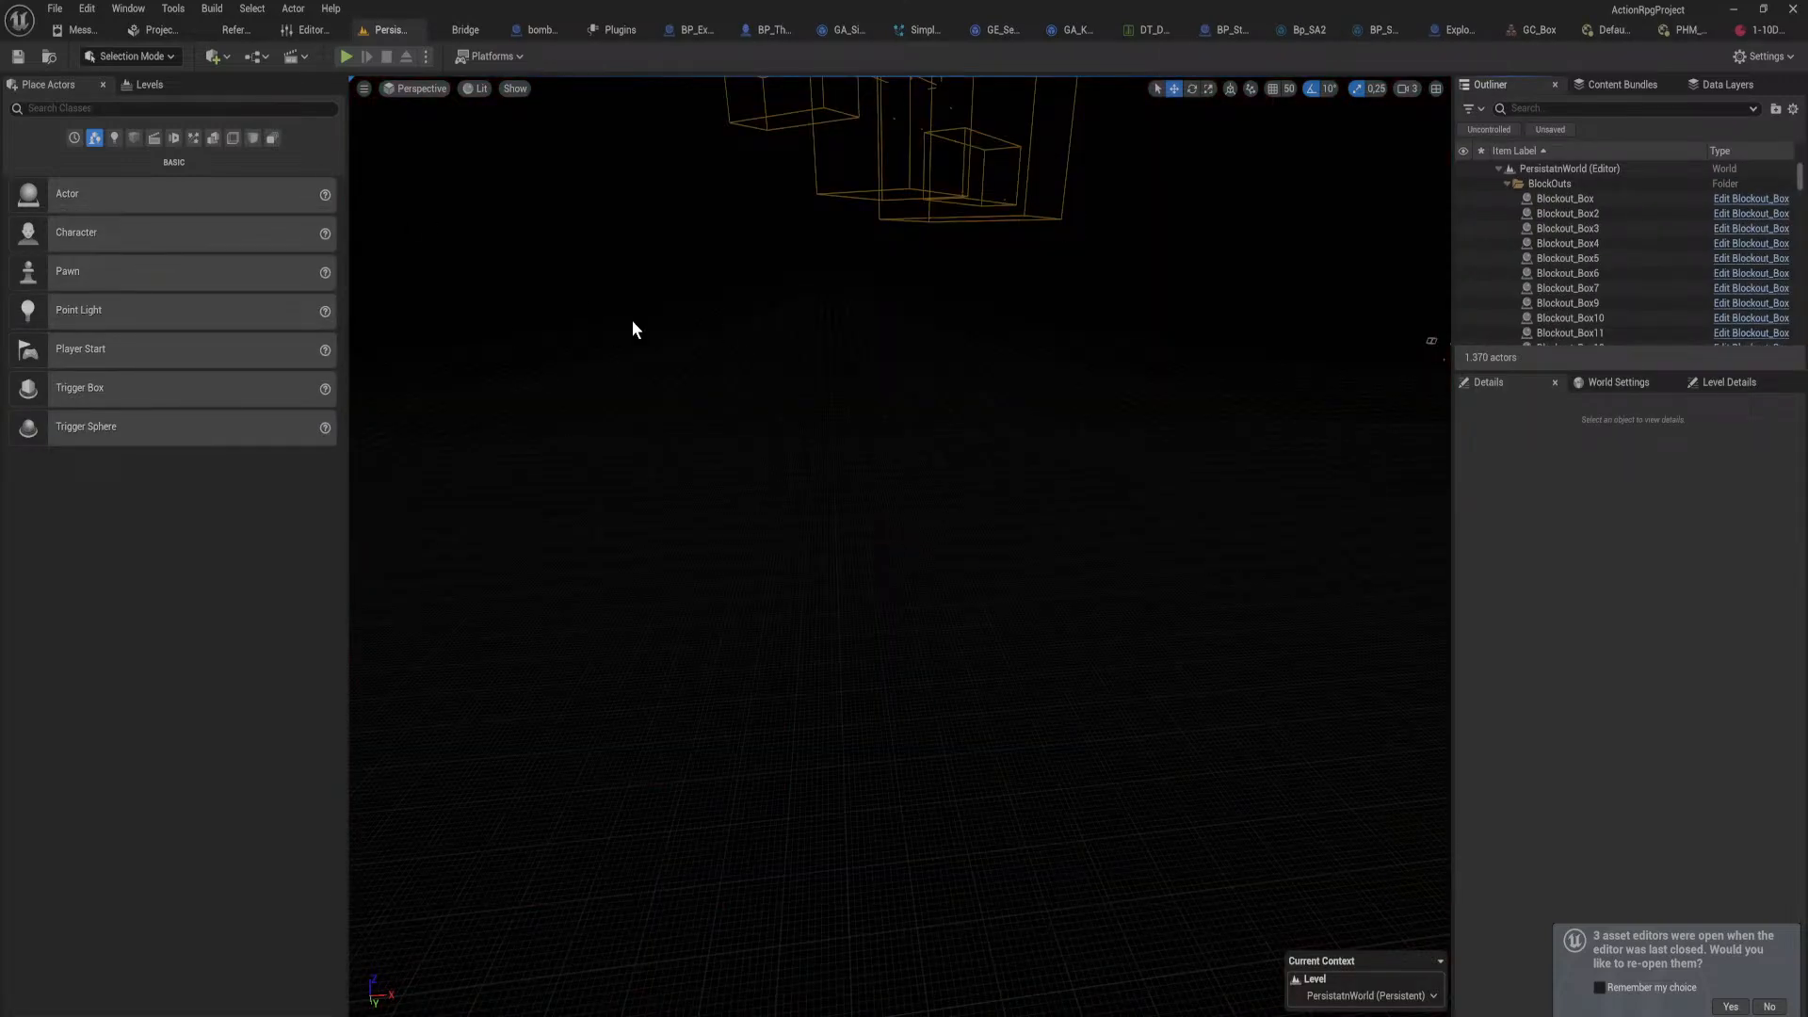
right_drag(633, 322, 667, 152)
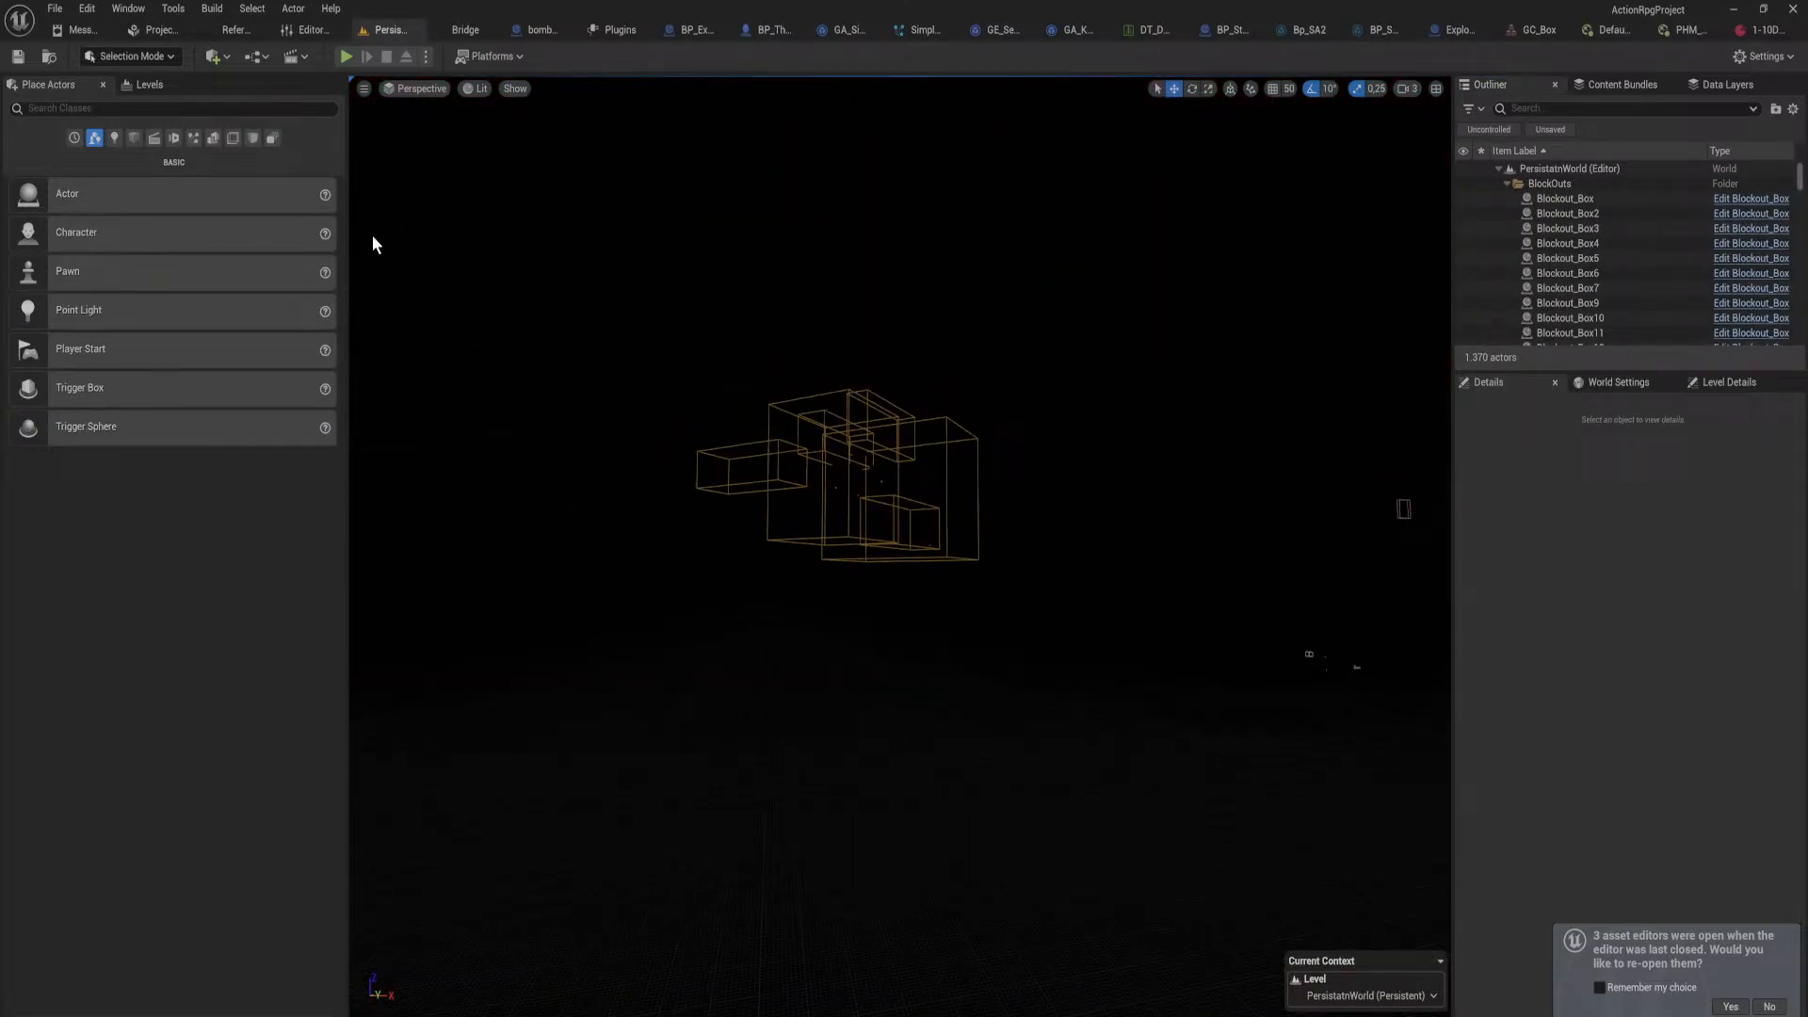
click(152, 90)
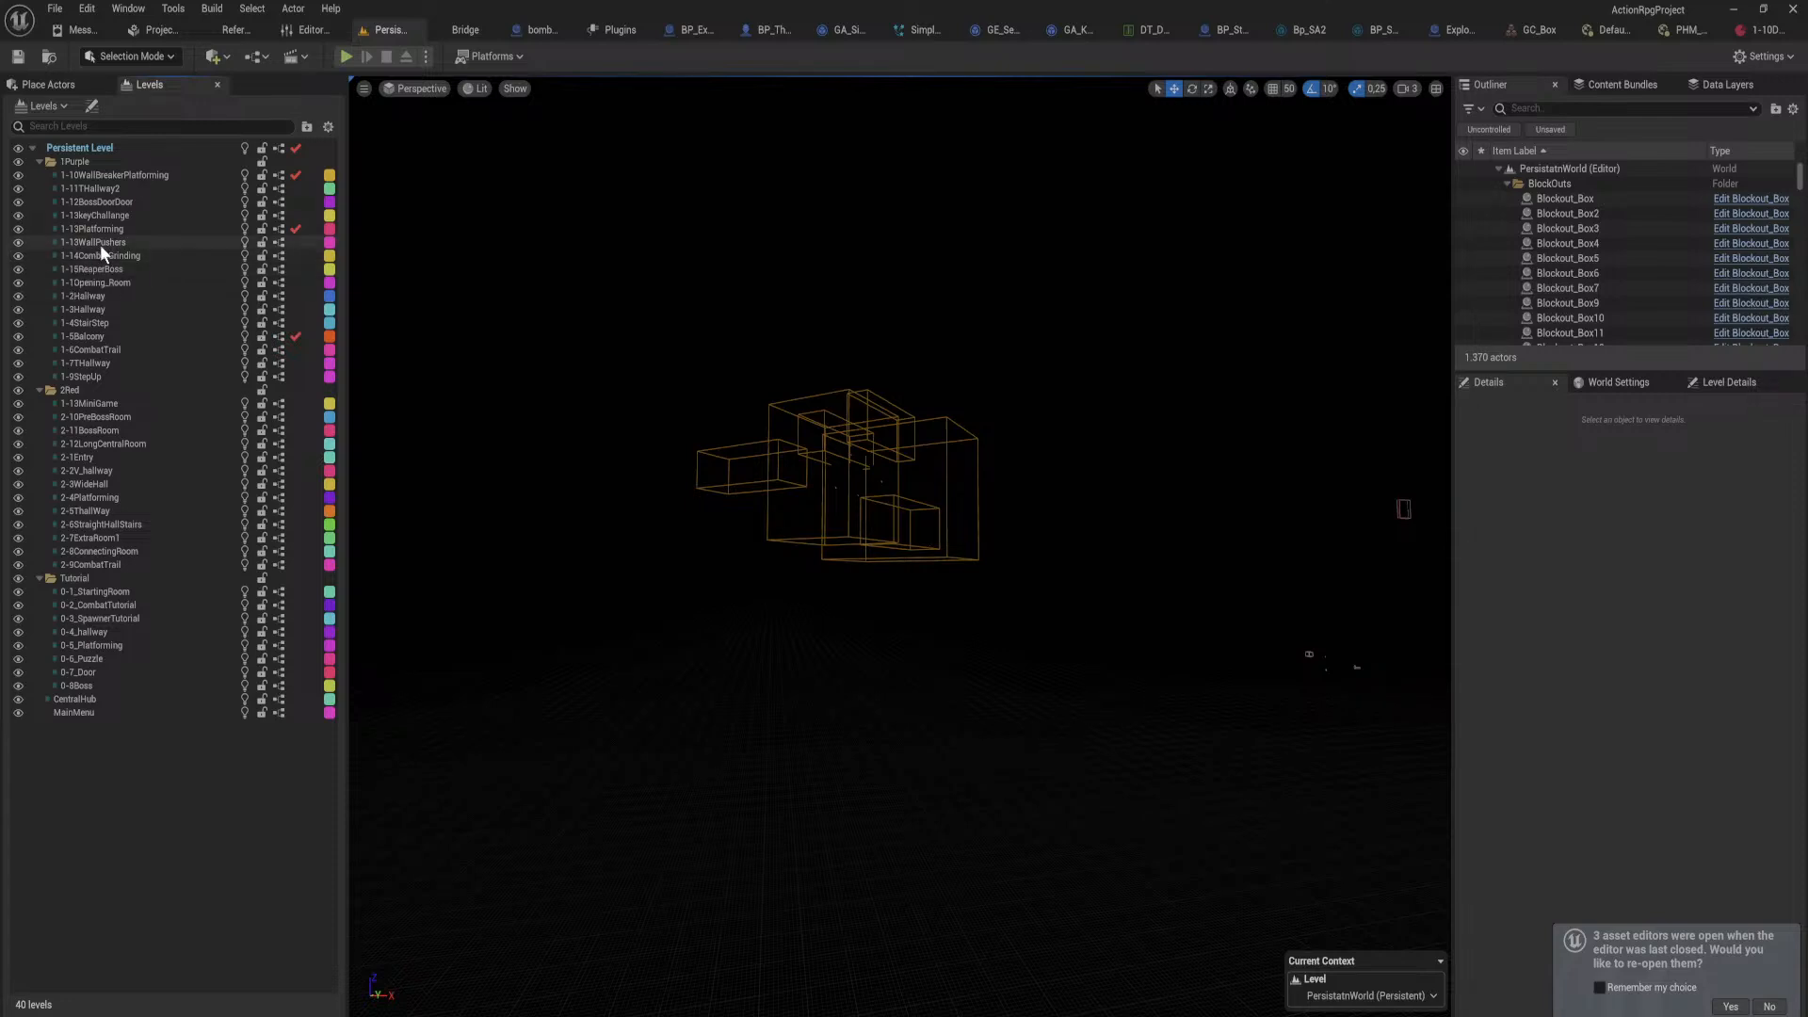
click(19, 162)
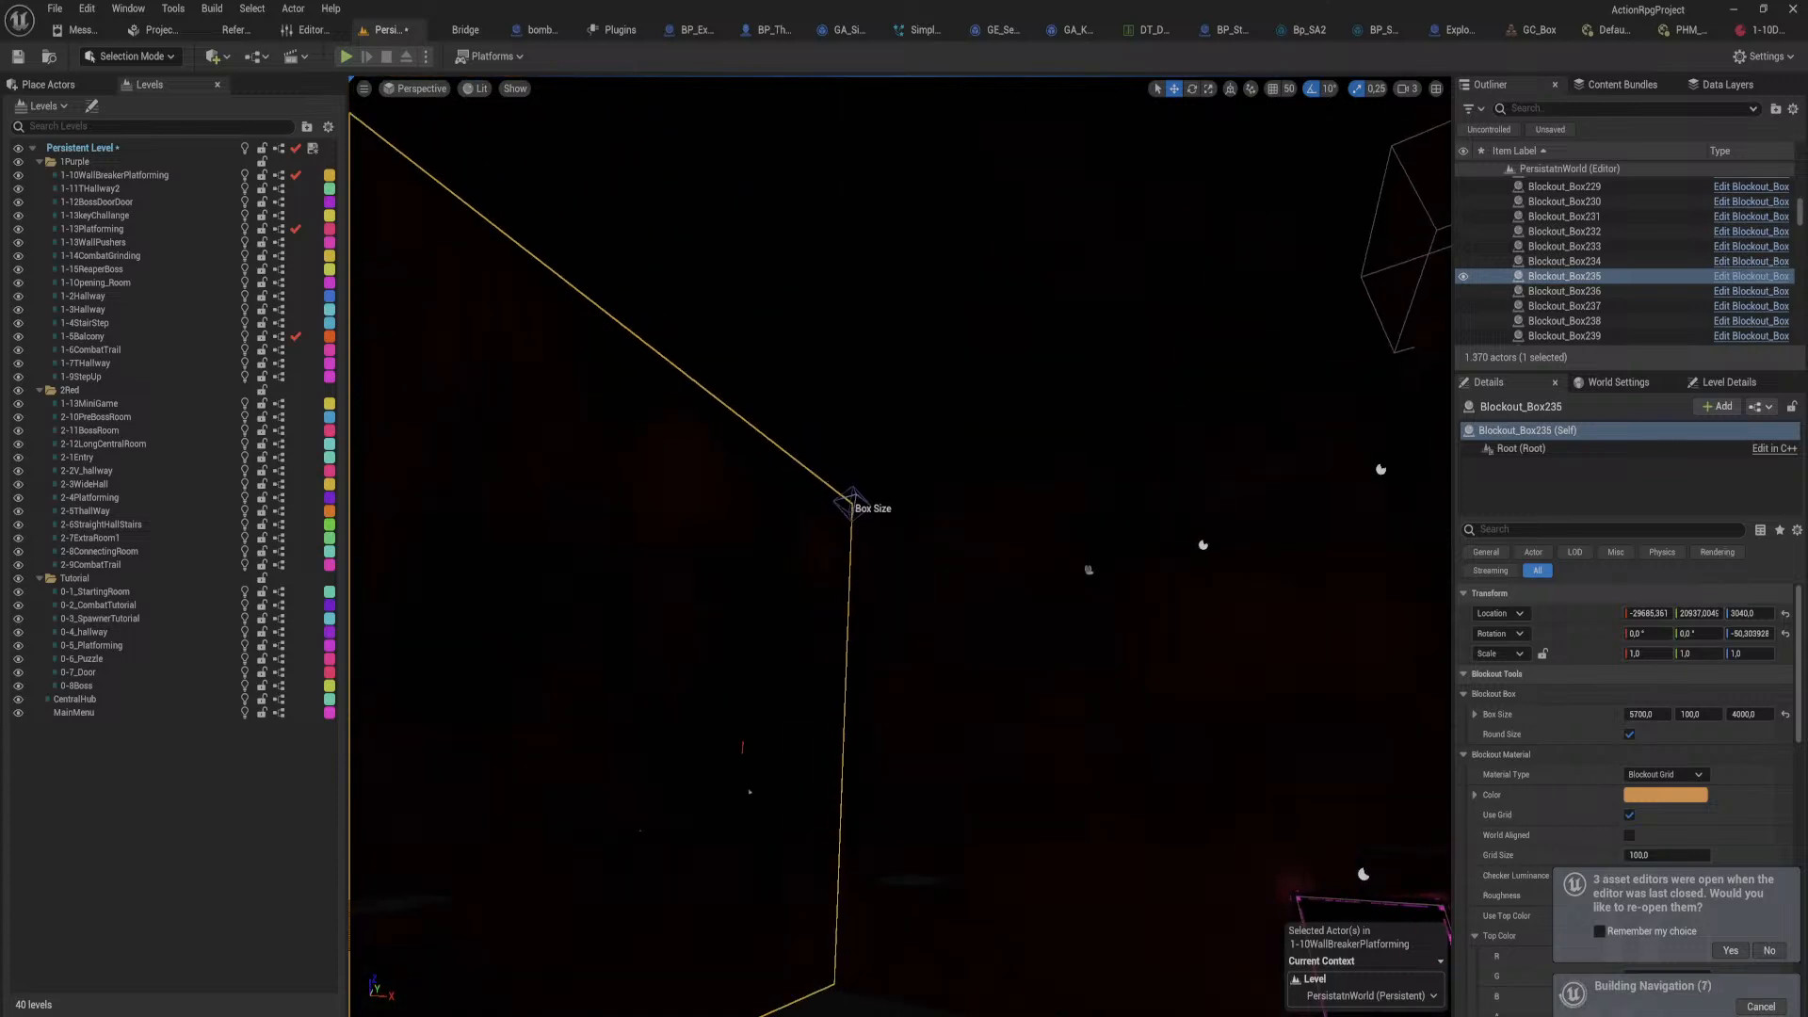
Step: Clear the selected wall box and switch the viewport above the 1Purple rooms to Unlit shading
right_drag(1262, 568, 1337, 345)
key(w)
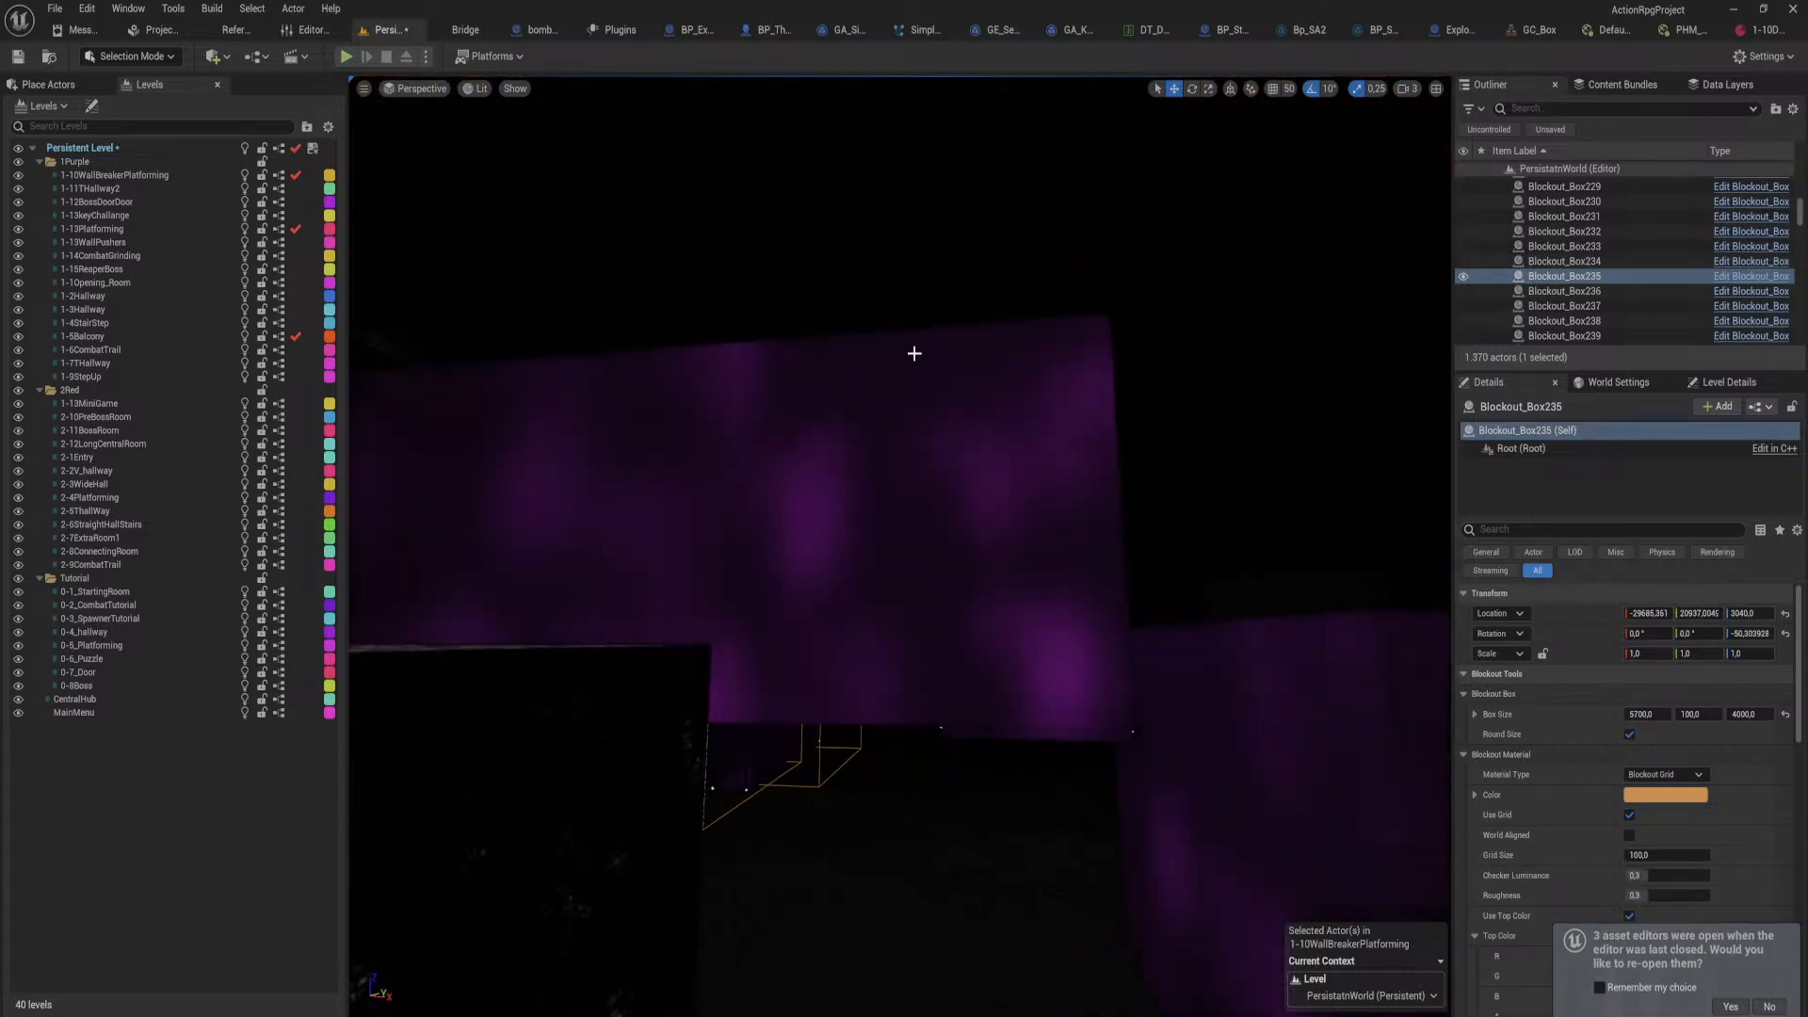
right_drag(915, 353, 828, 452)
key(w)
key(w)
key(w)
key(w)
key(w)
right_drag(1111, 442, 833, 281)
key(w)
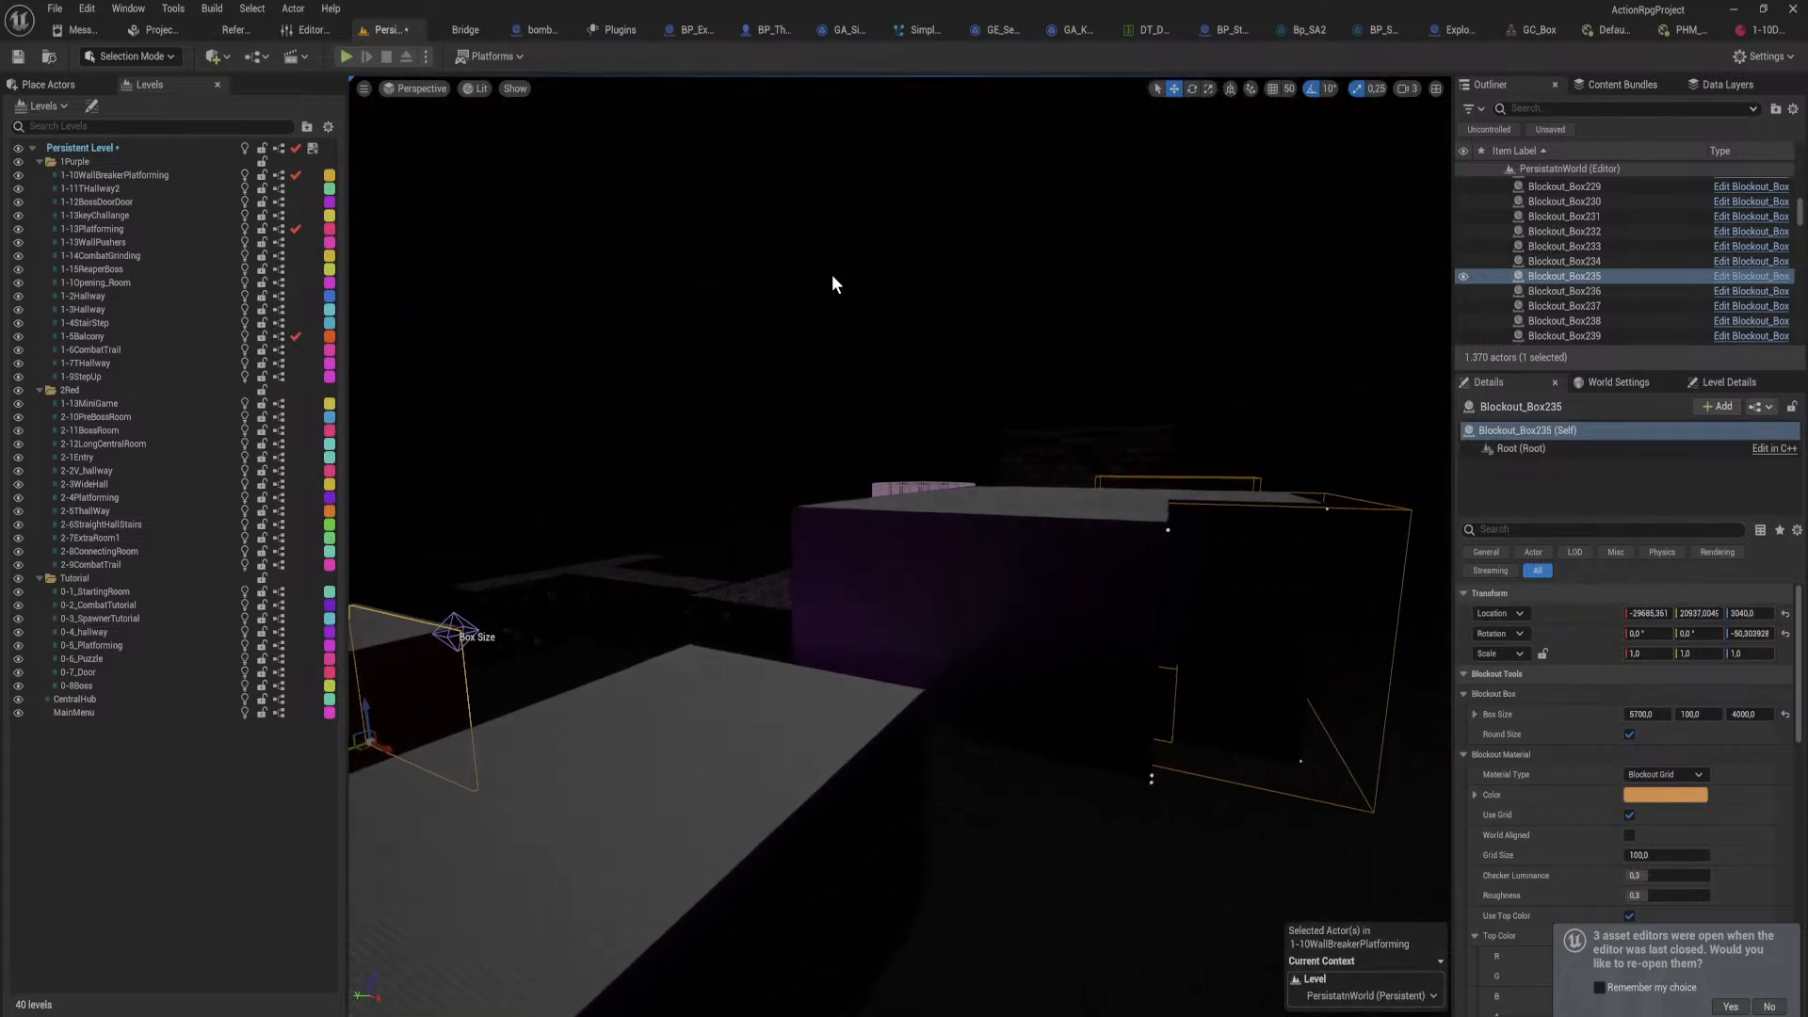
key(Escape)
click(477, 86)
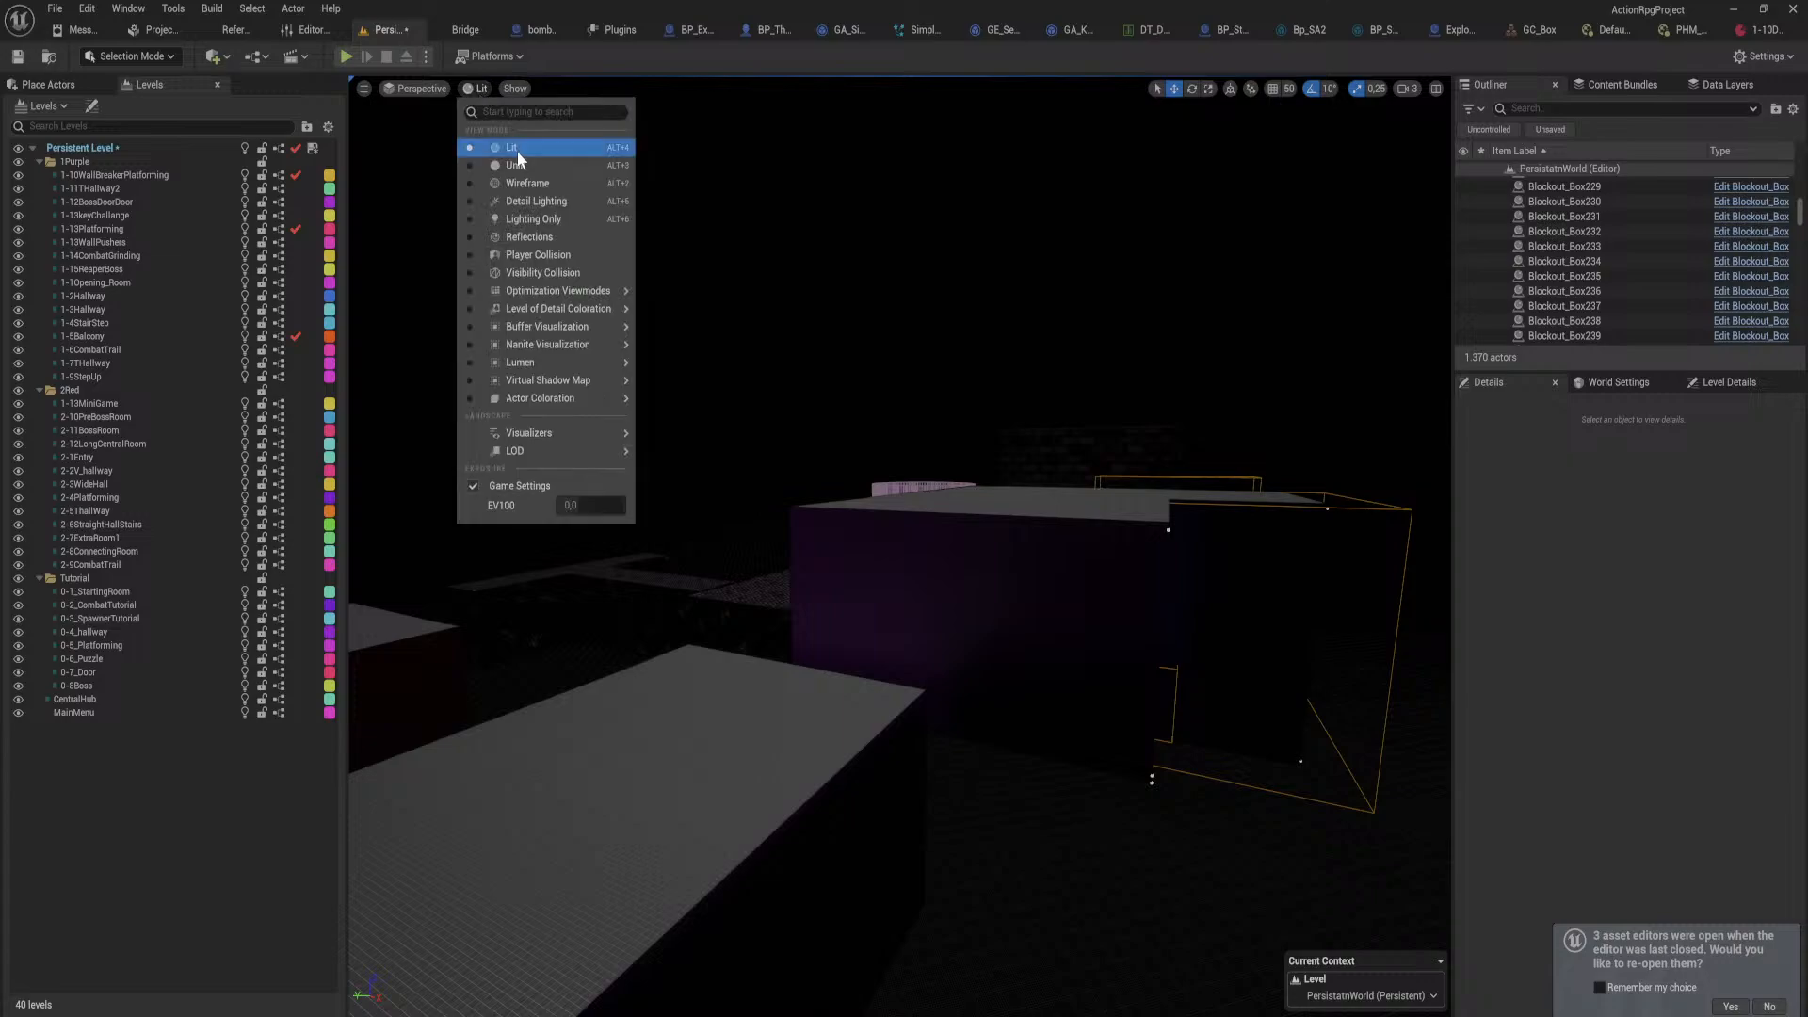
click(533, 166)
Step: Examine how the 1-11THallway2 brick hallway lines up with the 1-10WallBreakerPlatforming room and its upper door
key(w)
right_drag(629, 201, 556, 292)
key(w)
key(w)
key(s)
click(885, 428)
key(f)
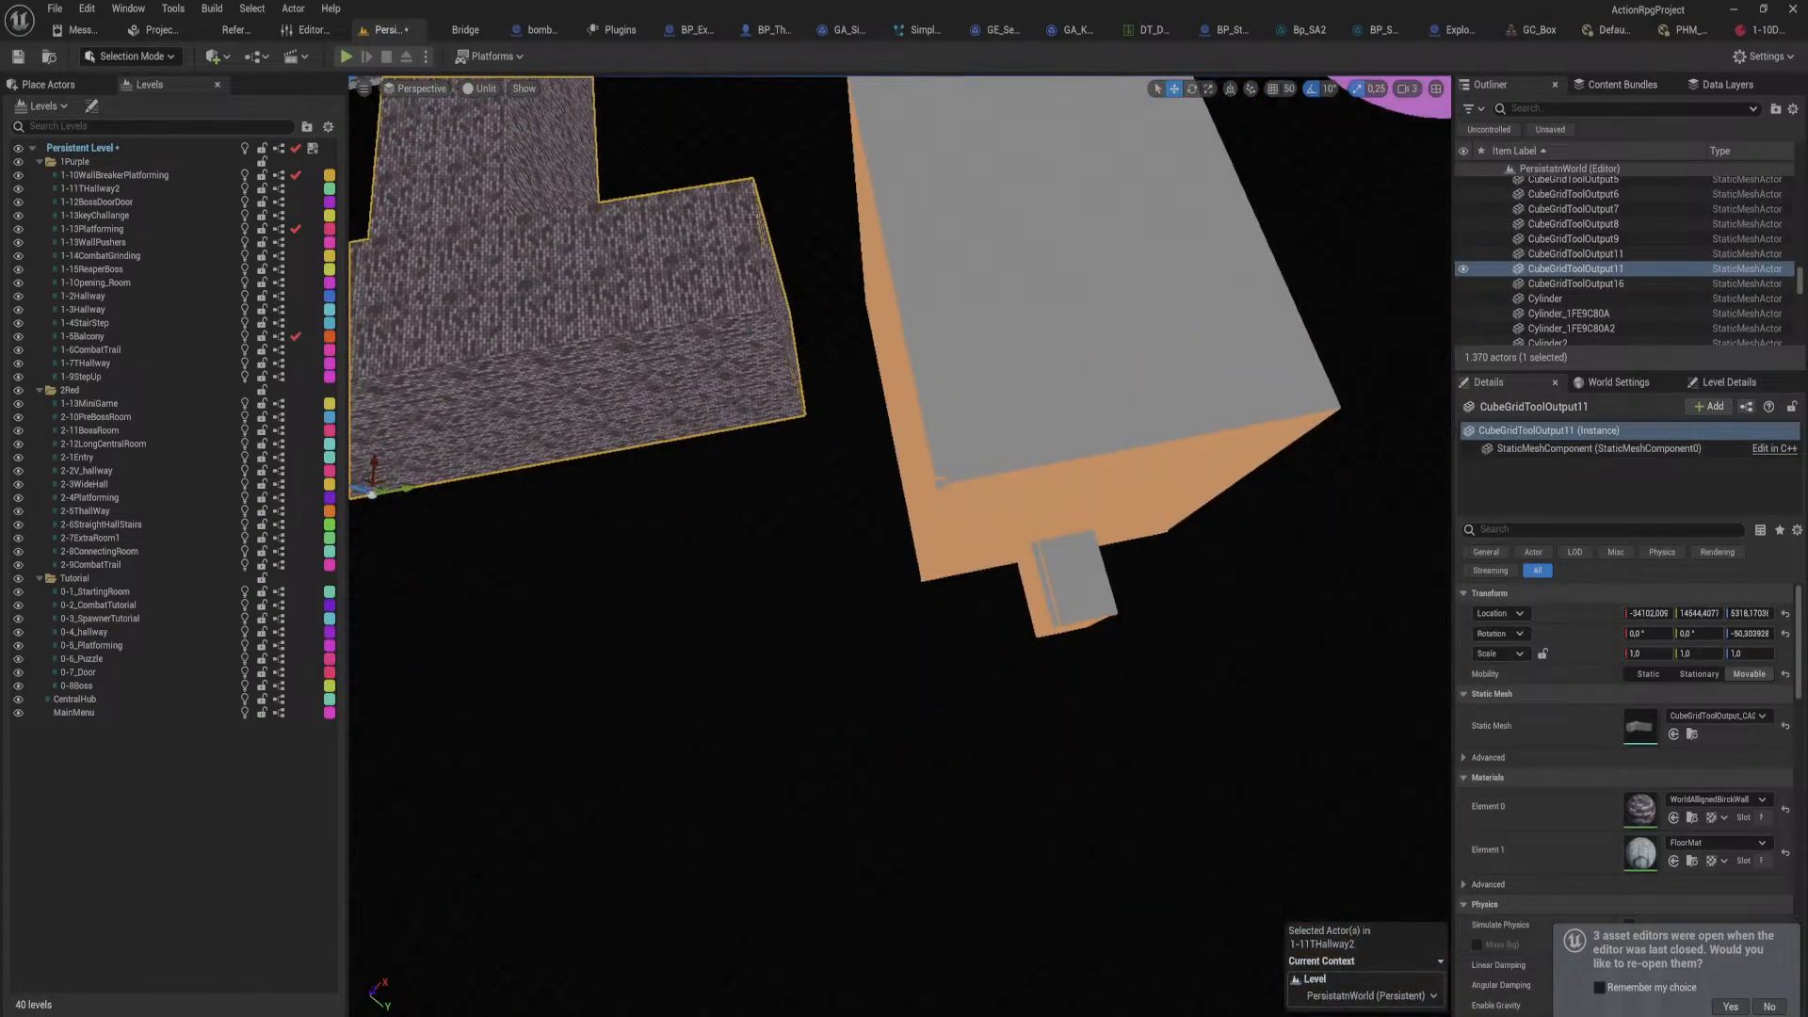
key(w)
right_drag(884, 427, 1064, 448)
key(w)
key(d)
key(w)
key(w)
key(s)
key(w)
key(w)
right_drag(913, 484, 906, 484)
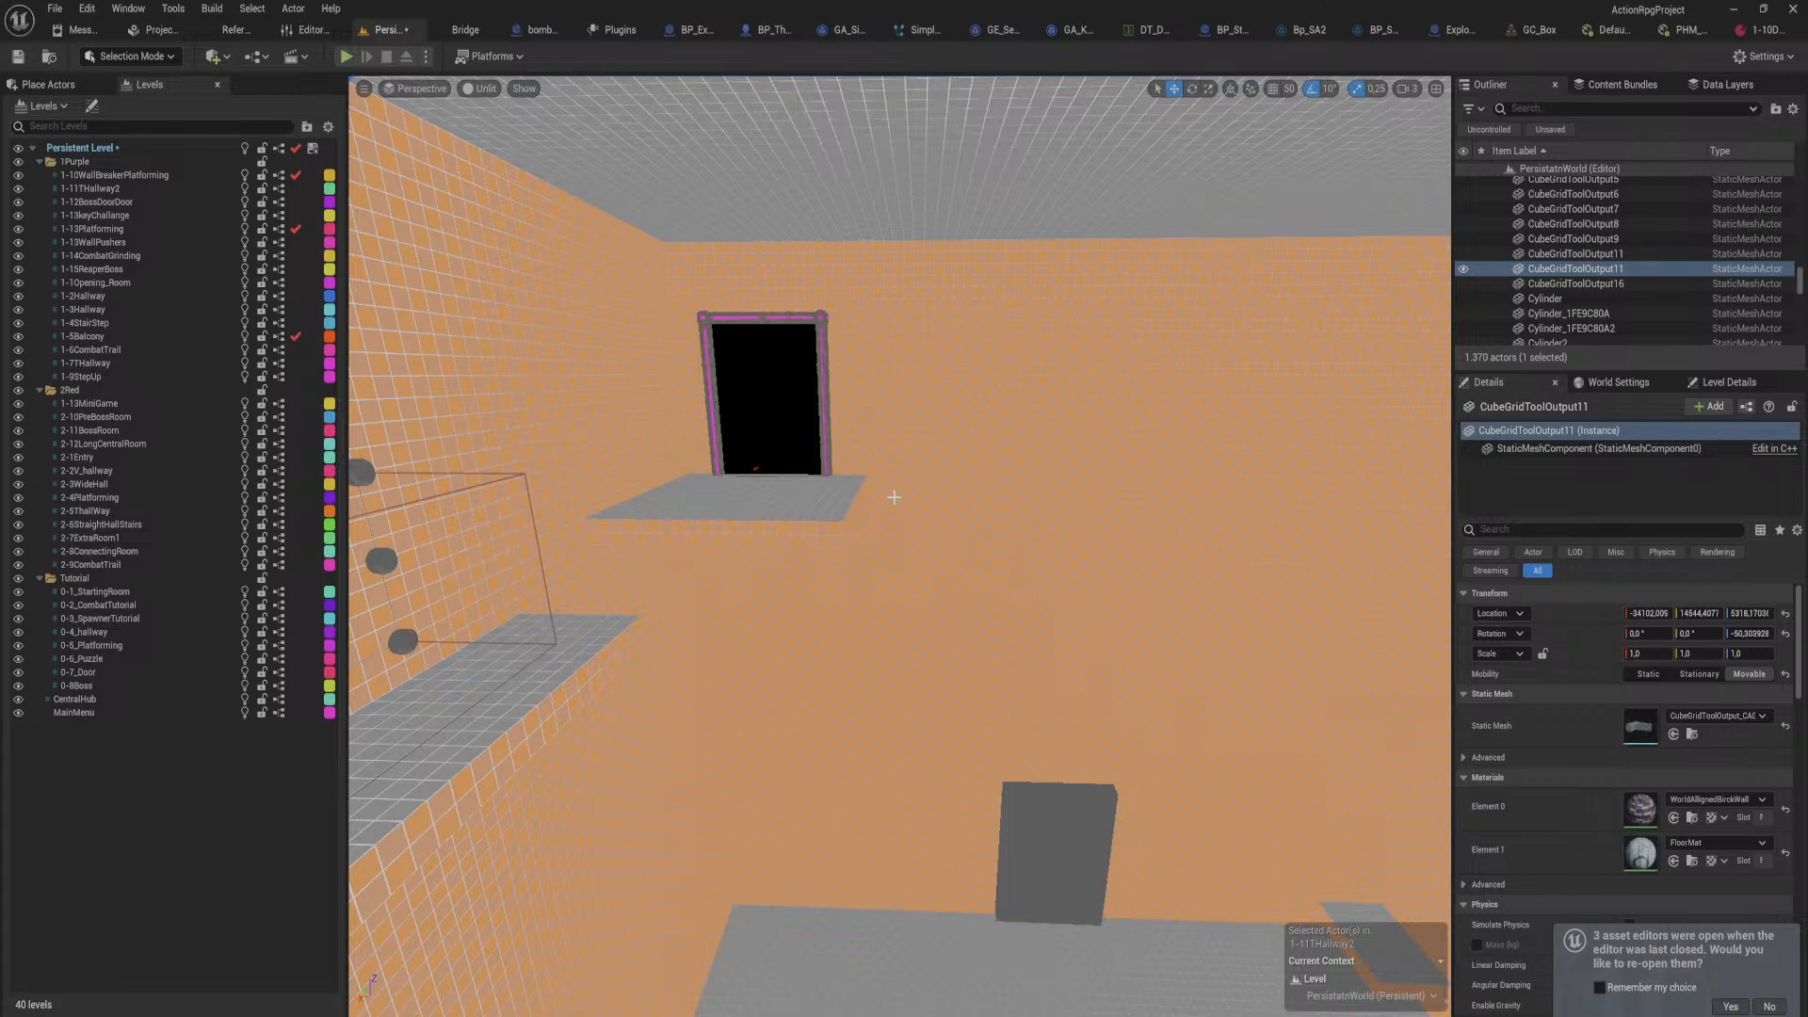
Step: Copy the purple blockout color from the 1-7THallway box beside the wall breaker room
right_drag(894, 497, 1318, 528)
right_drag(900, 546, 847, 377)
mouse_move(795, 480)
right_down()
mouse_move(1036, 471)
mouse_move(1055, 377)
mouse_move(979, 433)
mouse_move(795, 481)
right_up()
click(795, 481)
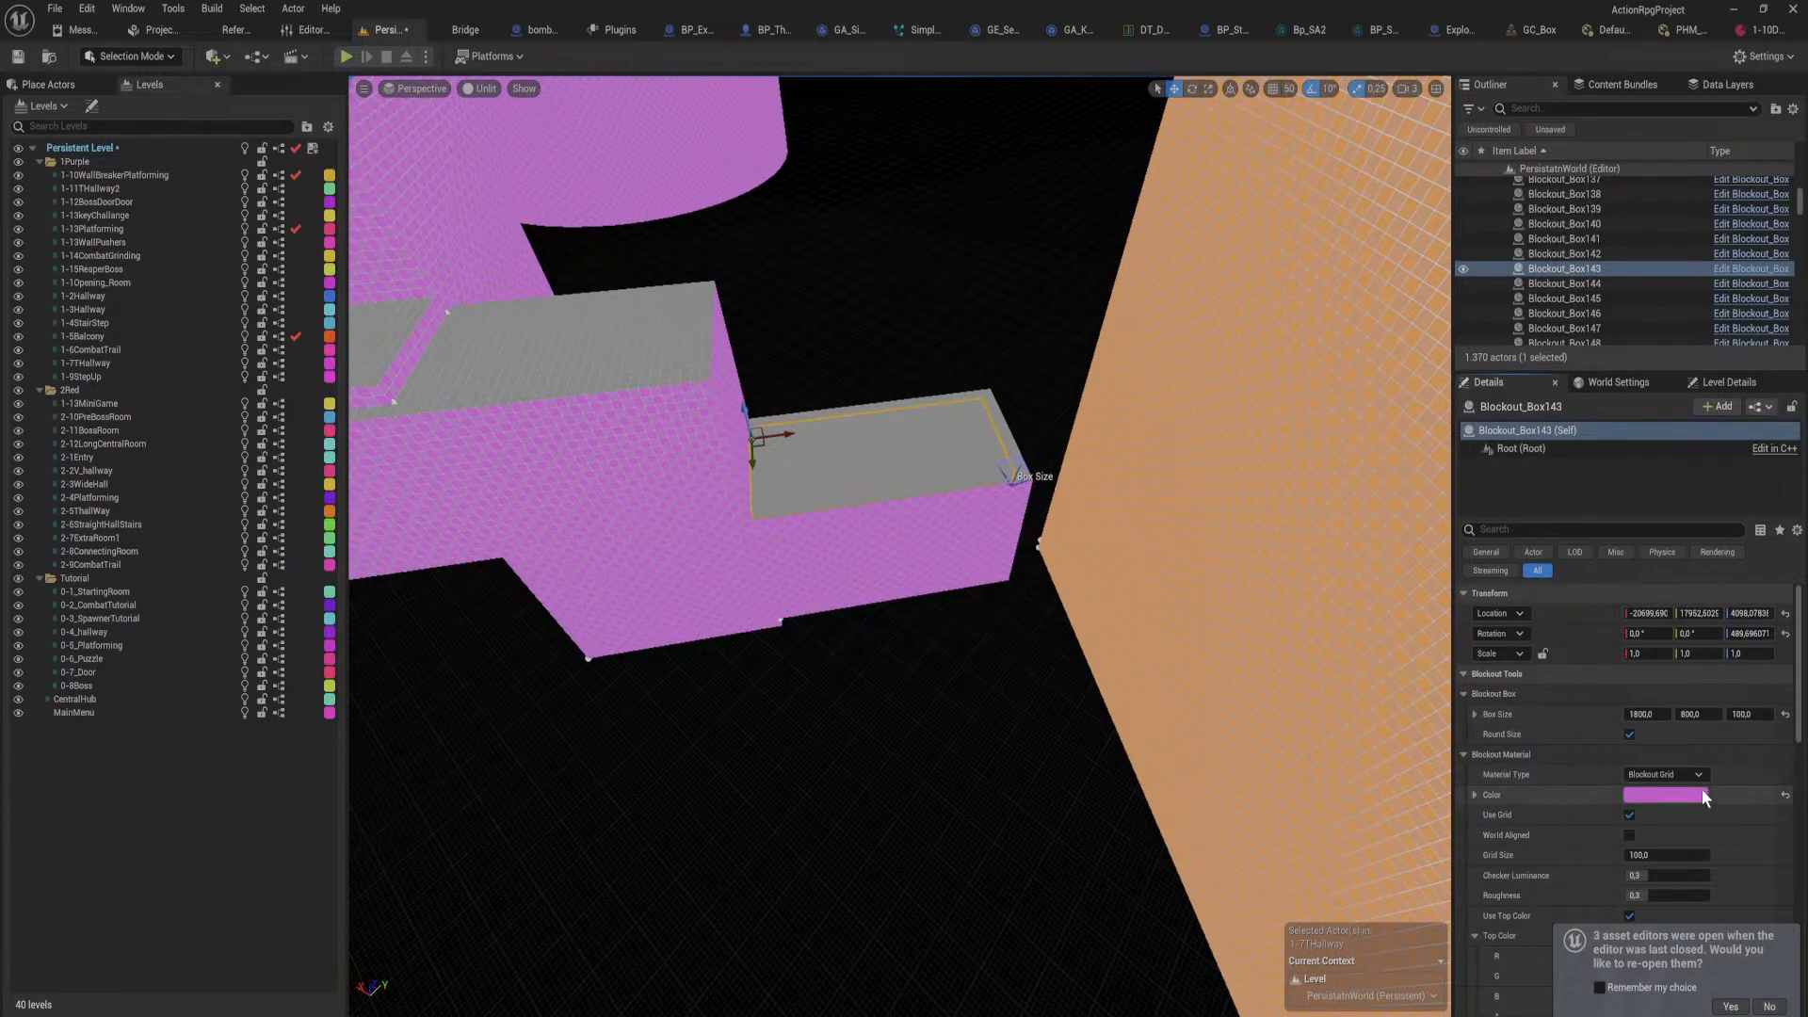
mouse_move(1049, 537)
right_down()
mouse_move(1130, 514)
mouse_move(1049, 536)
right_up()
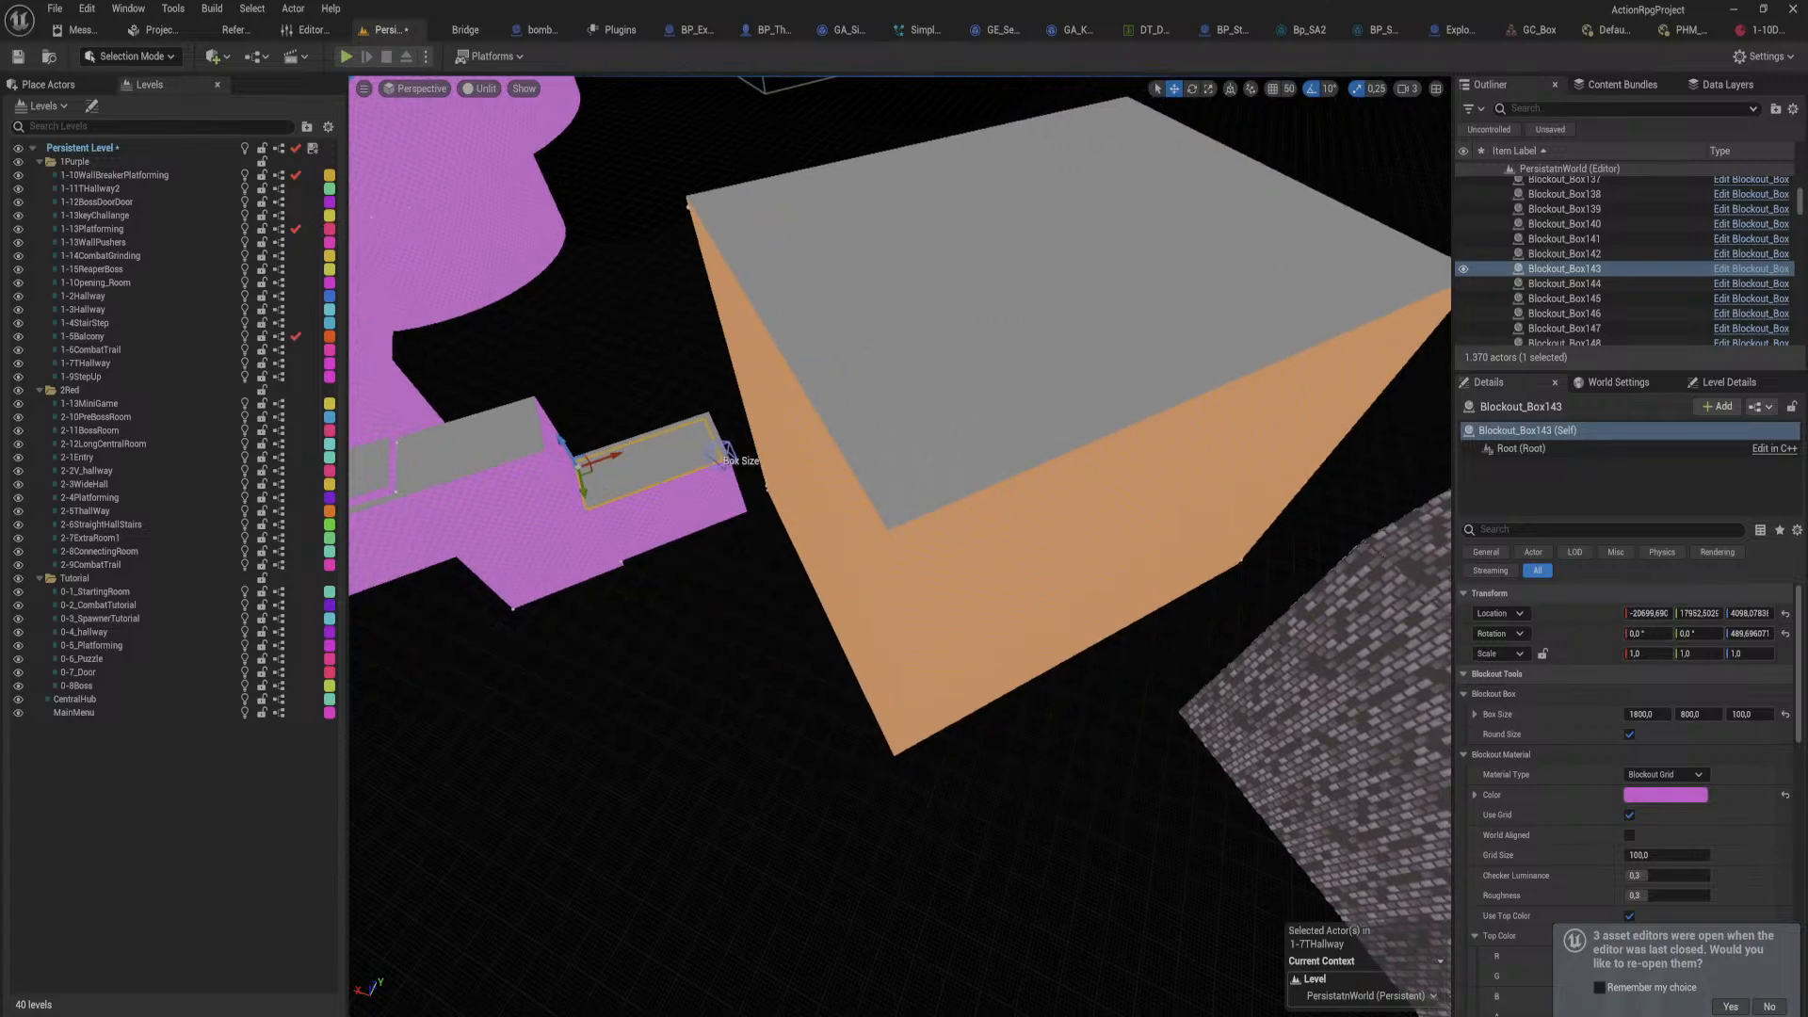
Step: Select the twelve orange shell boxes of the 1-10WallBreakerPlatforming room and its entrance and apply the copied purple color to them
click(801, 470)
ctrl+click(1026, 537)
ctrl+click(1038, 379)
right_drag(1038, 378, 924, 484)
ctrl+click(1039, 379)
ctrl+click(1031, 597)
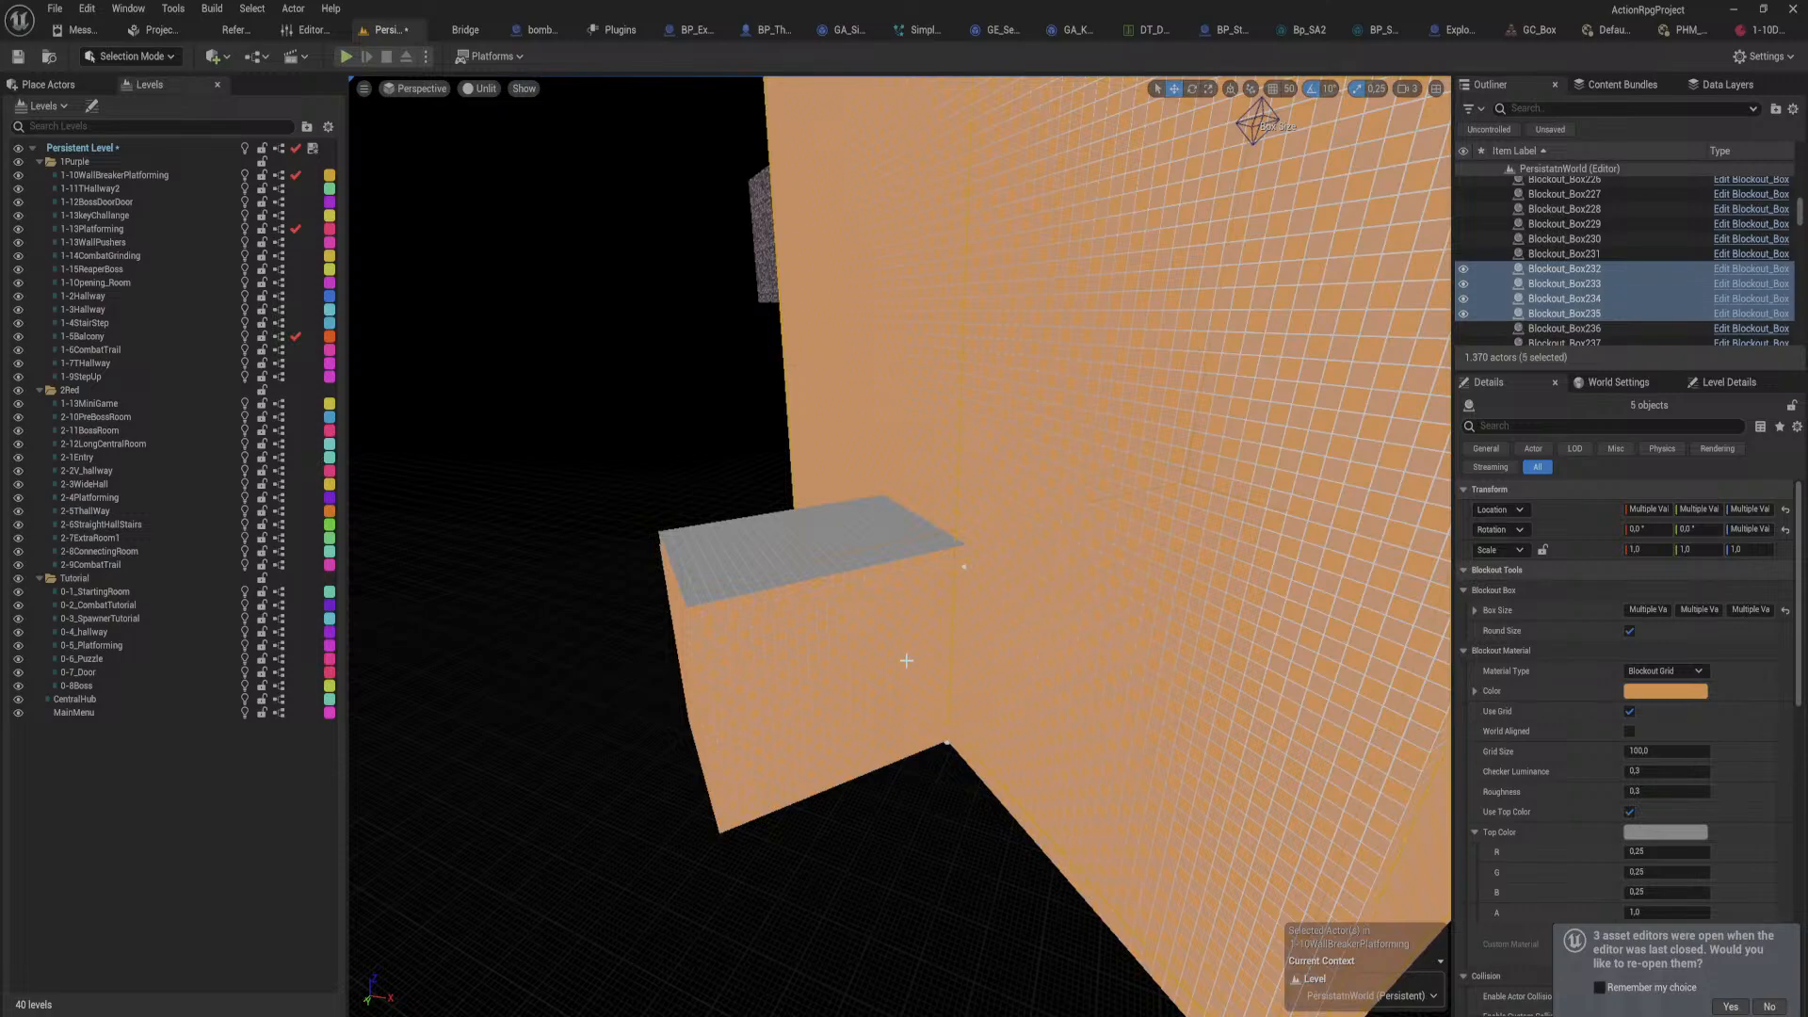
ctrl+click(890, 430)
ctrl+click(844, 408)
ctrl+click(839, 676)
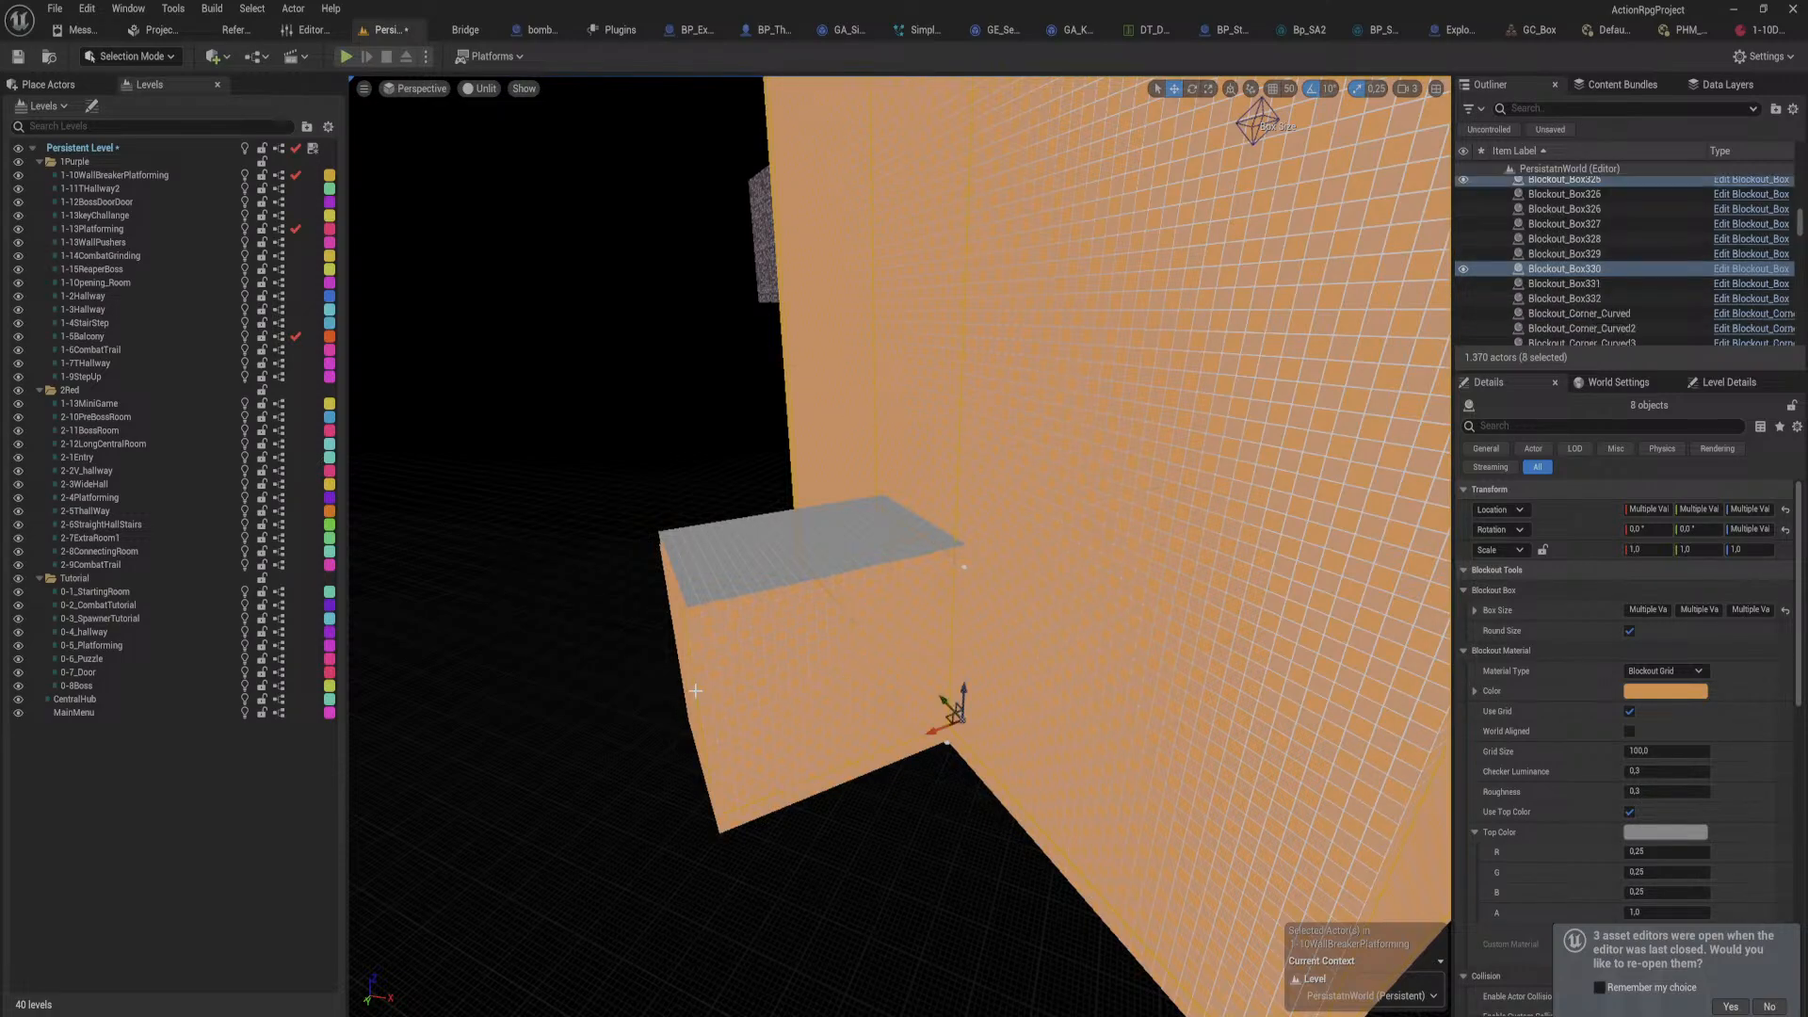
ctrl+click(682, 673)
right_drag(682, 672, 800, 731)
ctrl+click(799, 731)
ctrl+click(941, 577)
mouse_move(941, 577)
right_down()
mouse_move(942, 659)
mouse_move(942, 527)
mouse_move(941, 576)
right_up()
ctrl+click(905, 483)
right_drag(905, 483, 1261, 528)
shift+click(1553, 689)
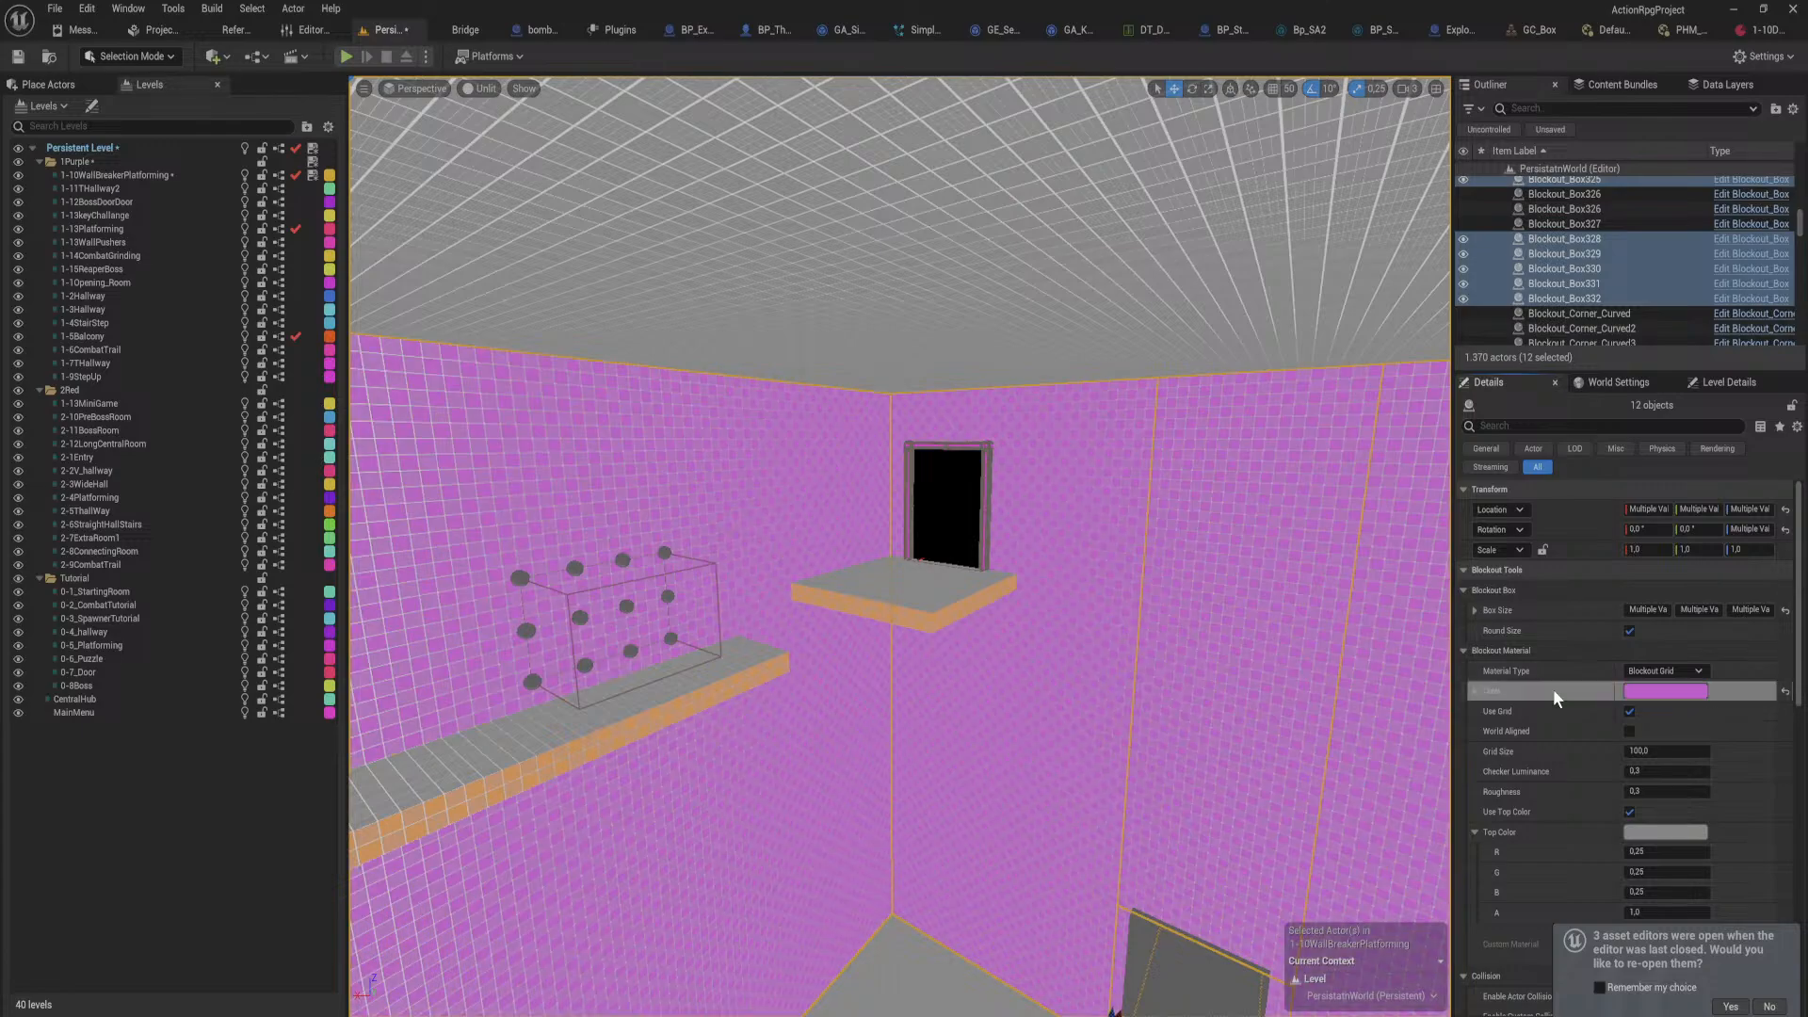
Step: Delete the surplus platform block at the low end of the wall platform row
right_drag(1318, 602, 1168, 471)
right_drag(936, 503, 936, 597)
click(880, 603)
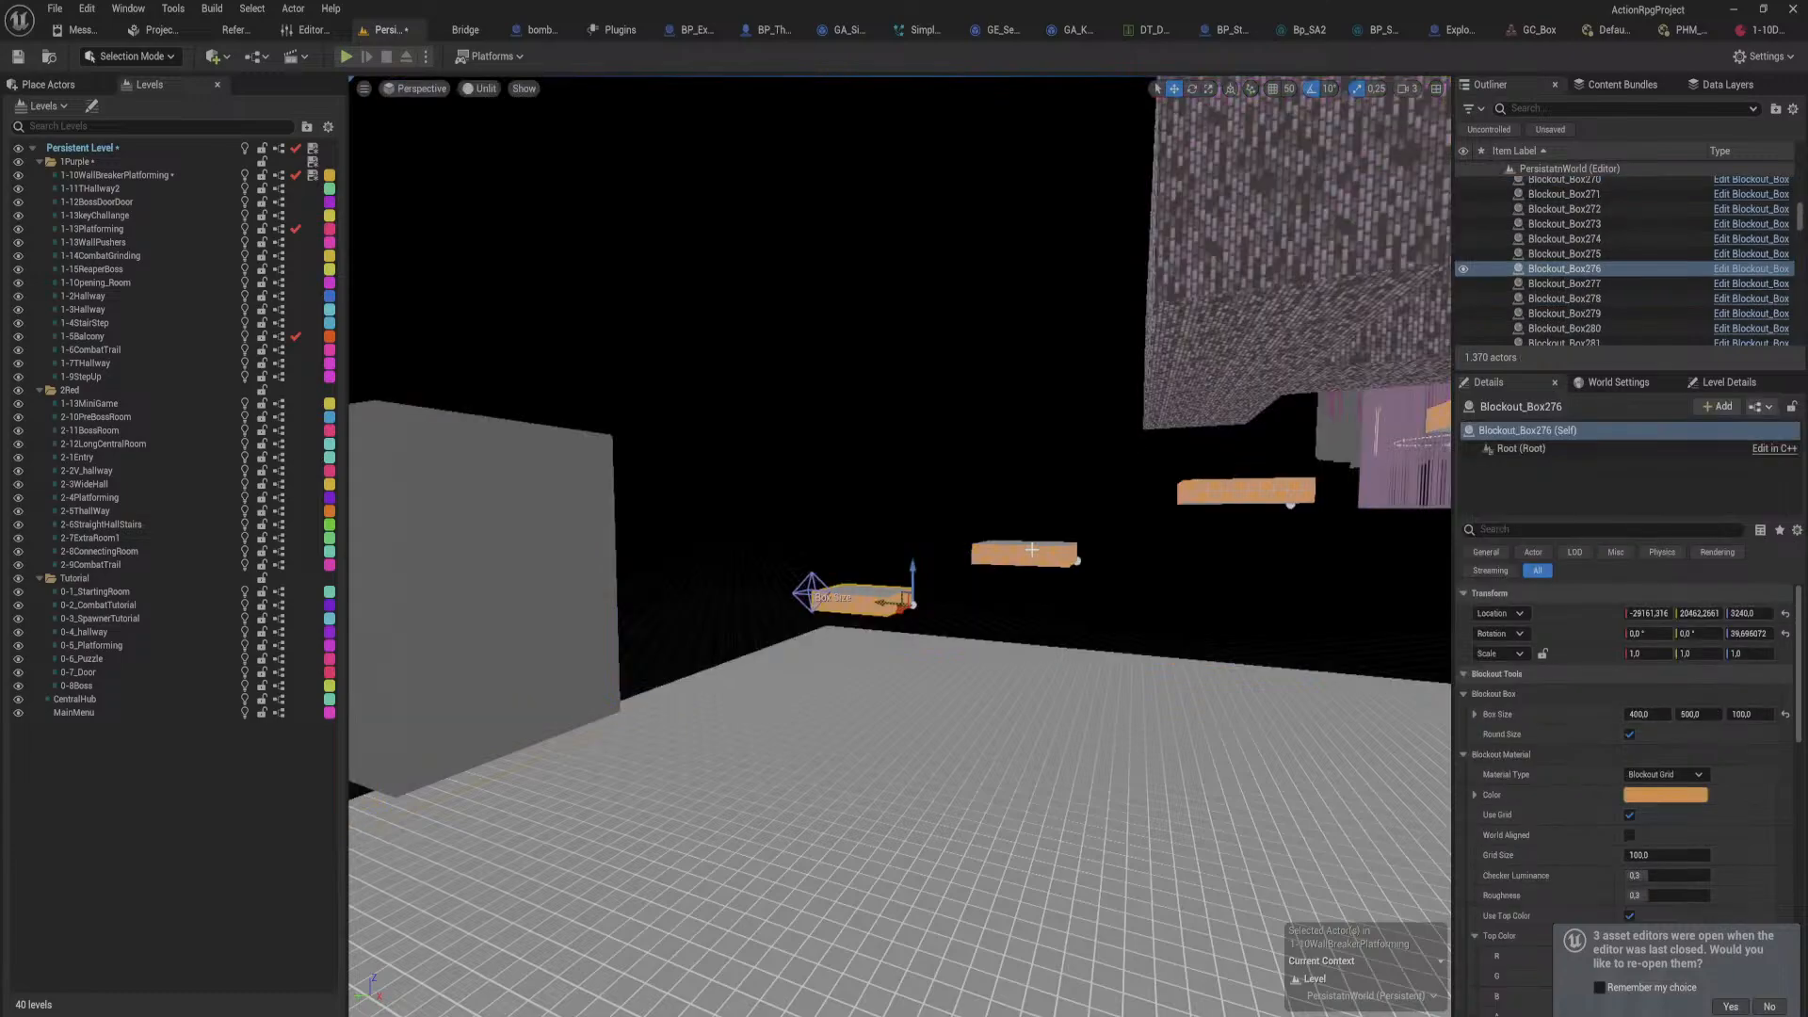
ctrl+click(1034, 550)
ctrl+click(1231, 482)
right_drag(1151, 478, 769, 516)
ctrl+click(881, 410)
ctrl+click(1093, 443)
key(w)
click(813, 524)
key(Delete)
Step: Apply the copied purple color to the eight orange platforms and ledges, including the one under the upper door
click(769, 516)
ctrl+click(868, 467)
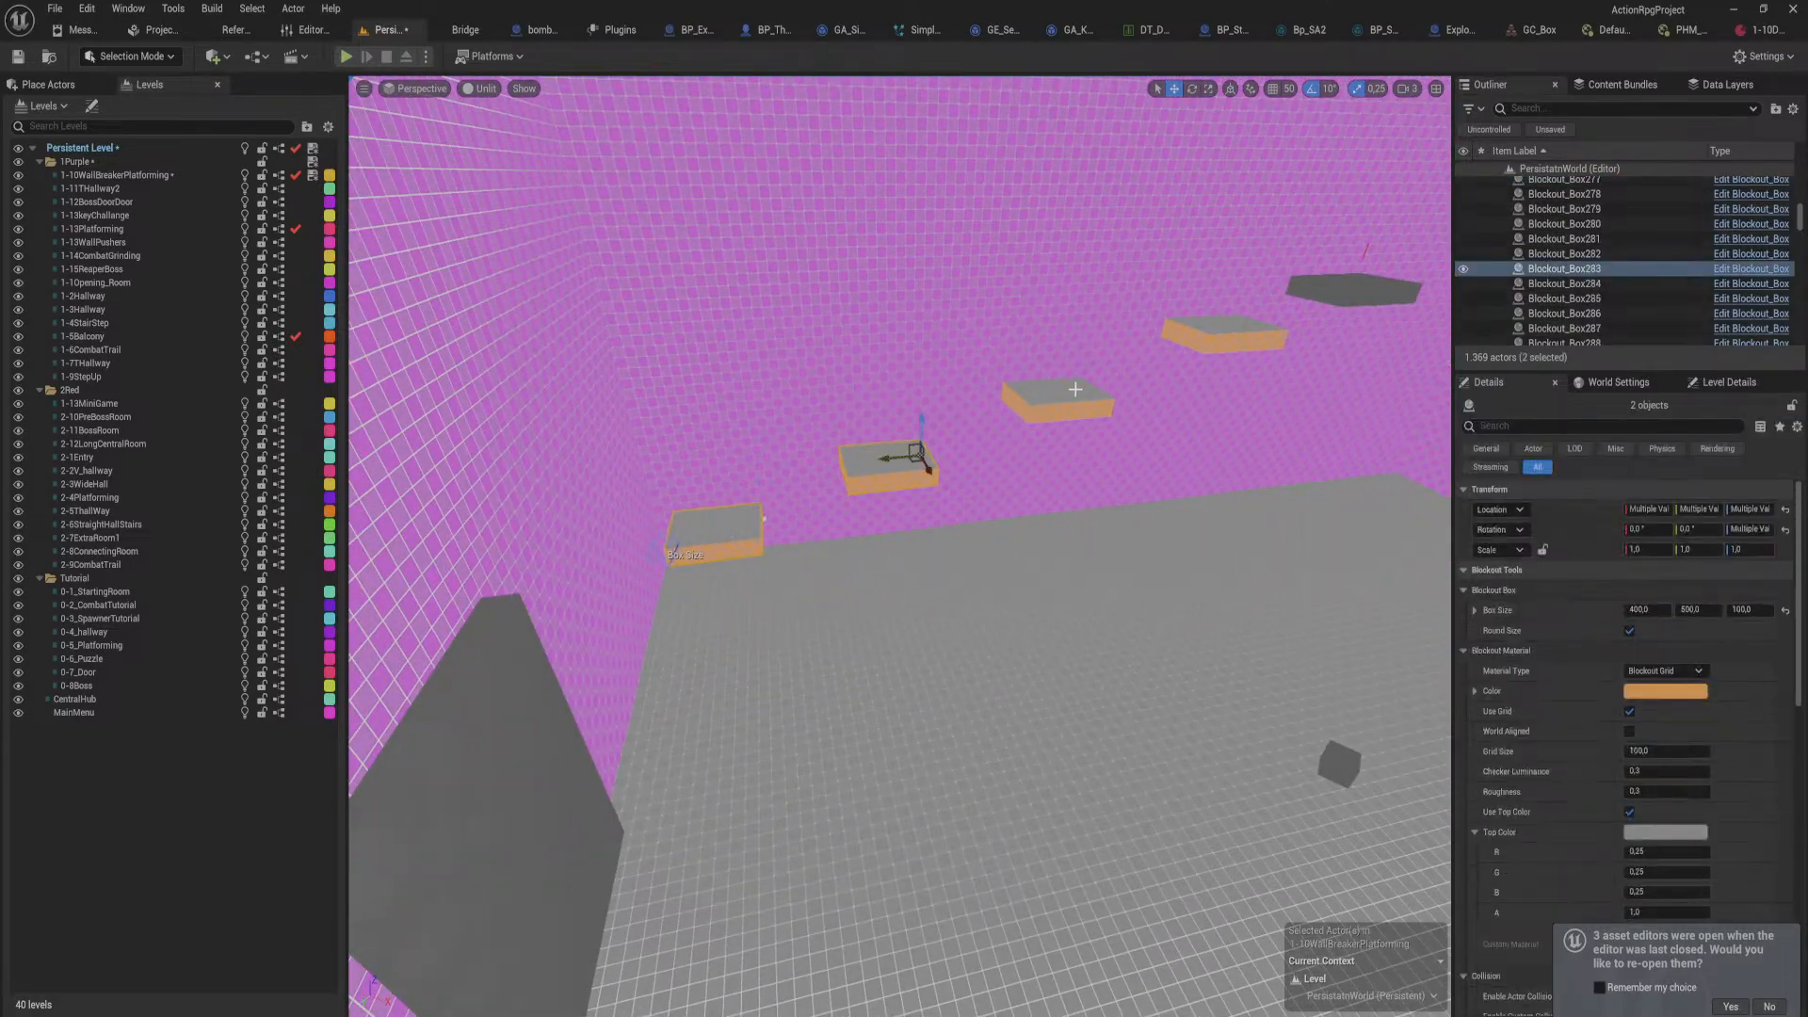
ctrl+click(1057, 400)
ctrl+click(1233, 336)
right_drag(1233, 336, 1300, 273)
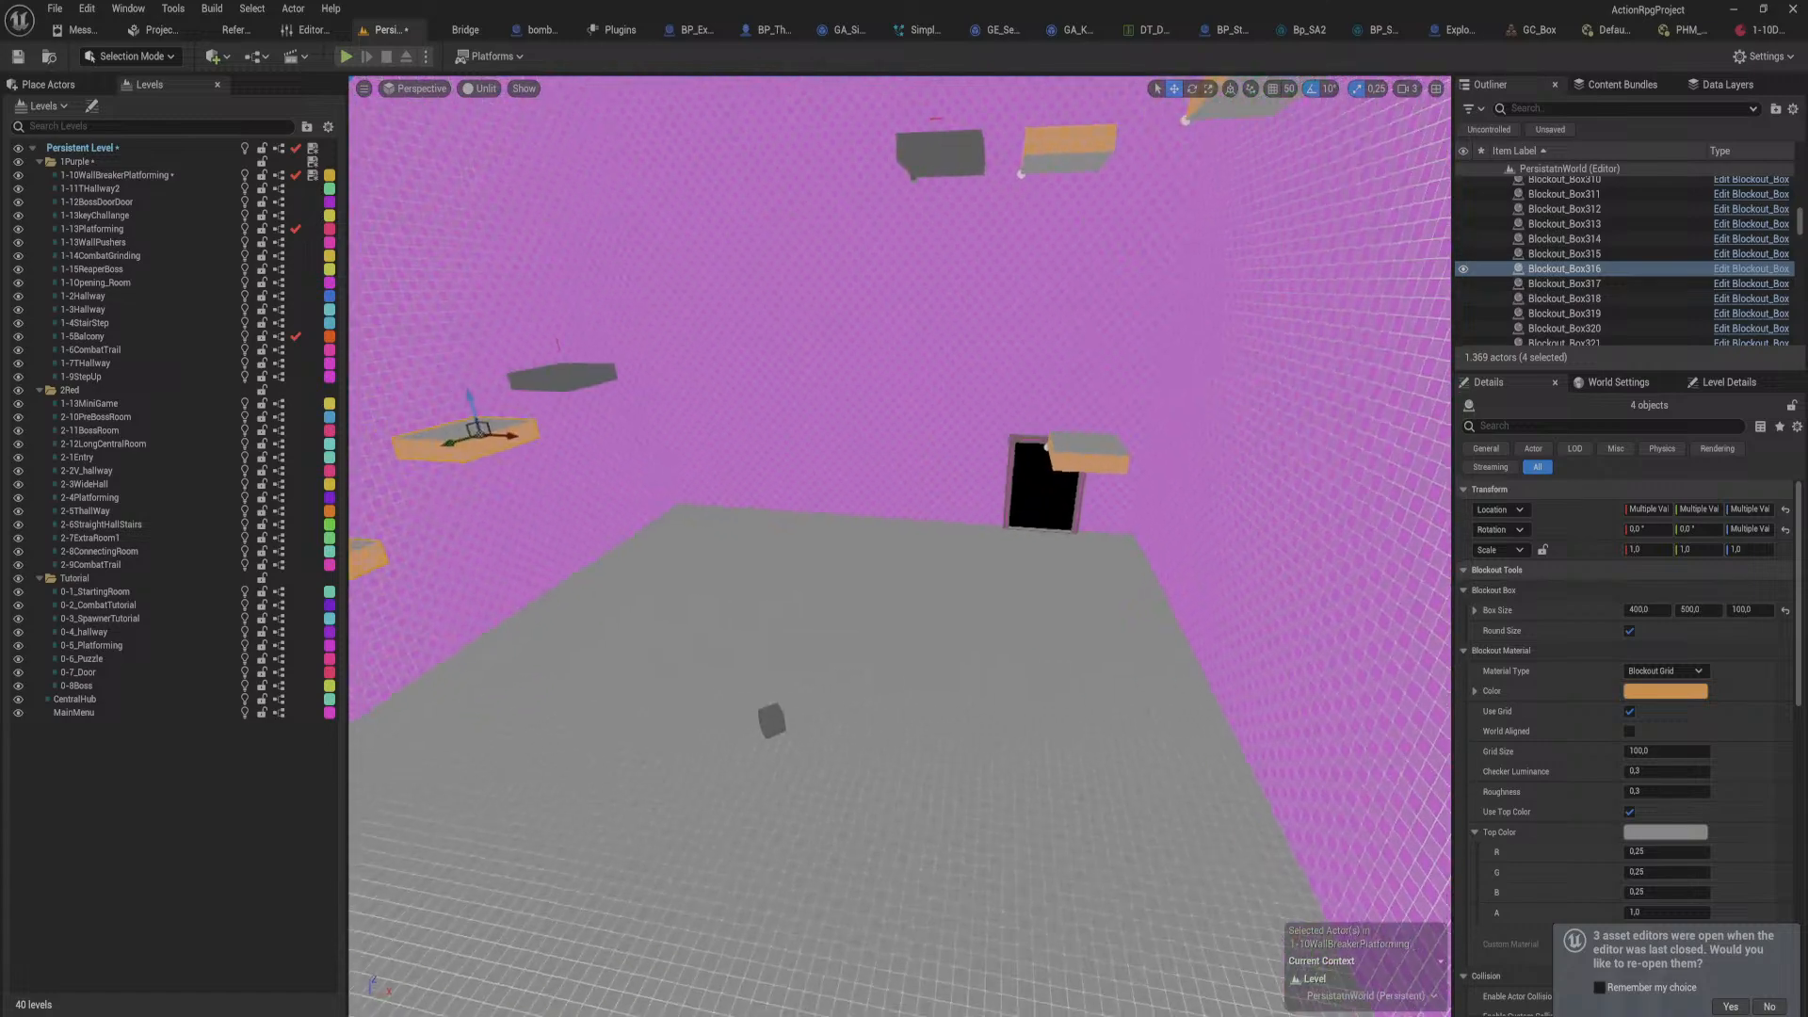
ctrl+click(1118, 450)
ctrl+click(1086, 157)
right_drag(1086, 157, 824, 356)
ctrl+click(962, 308)
ctrl+click(815, 389)
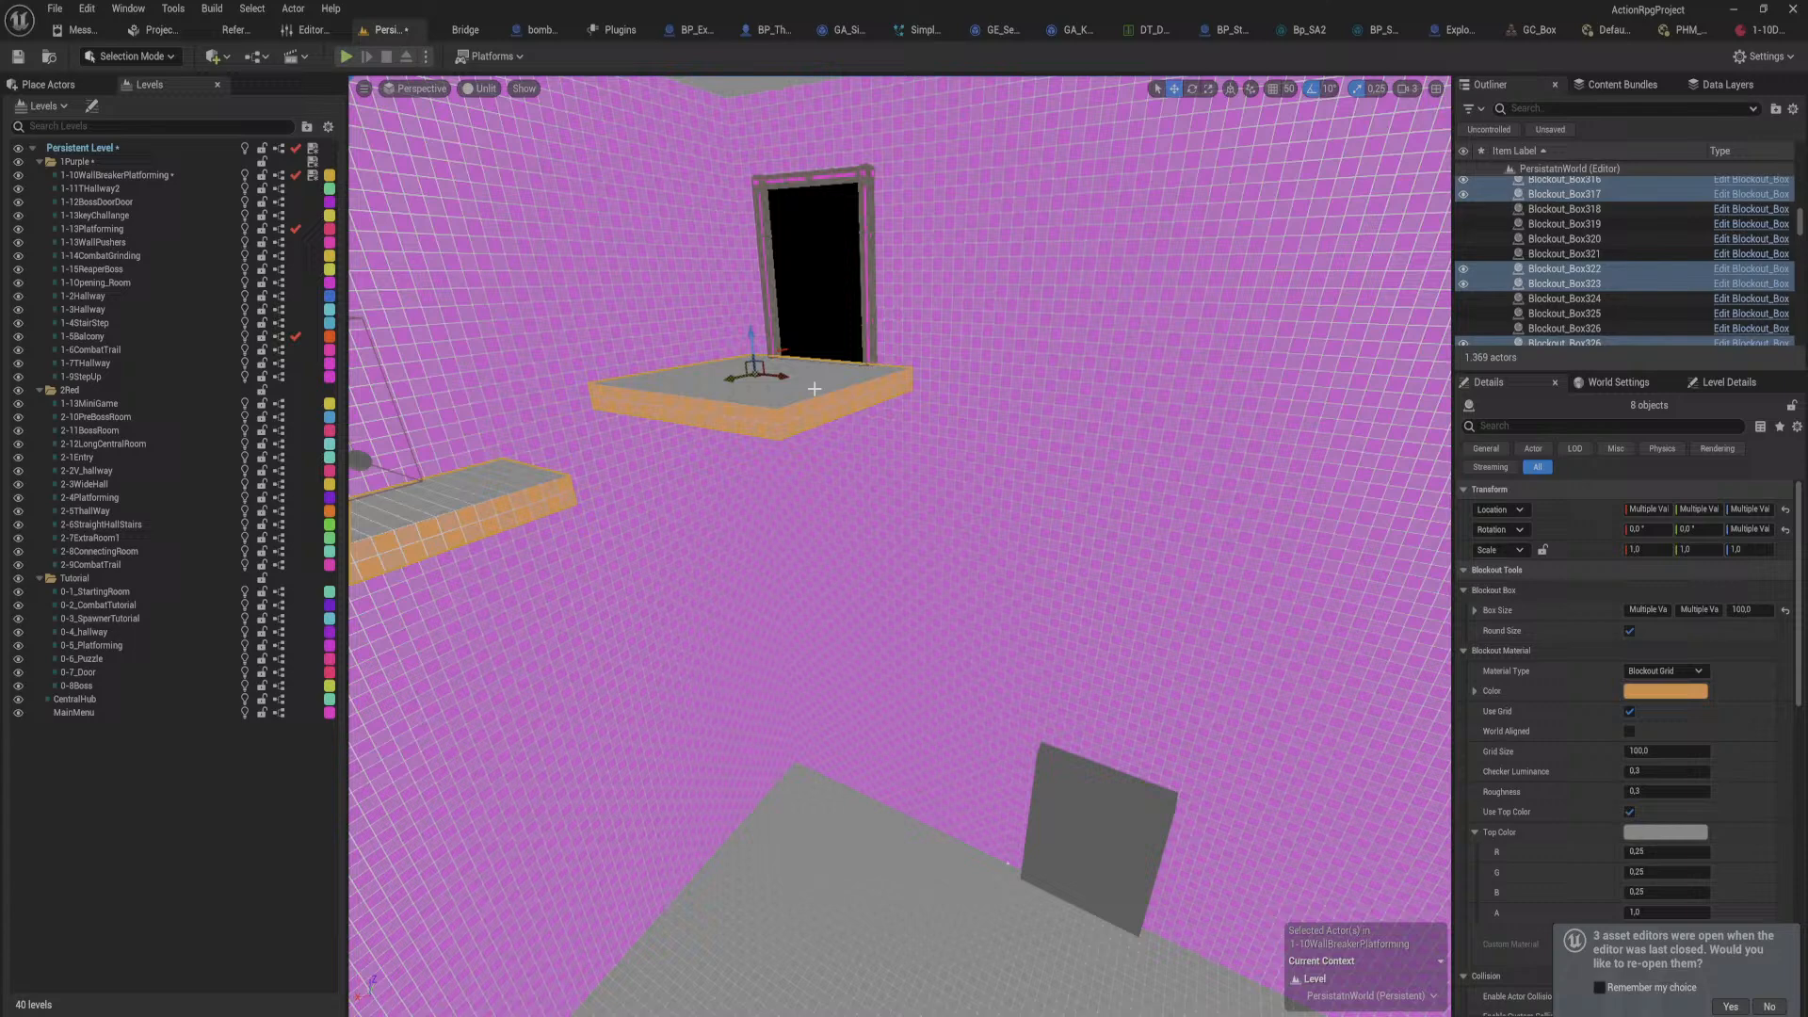
shift+click(1518, 693)
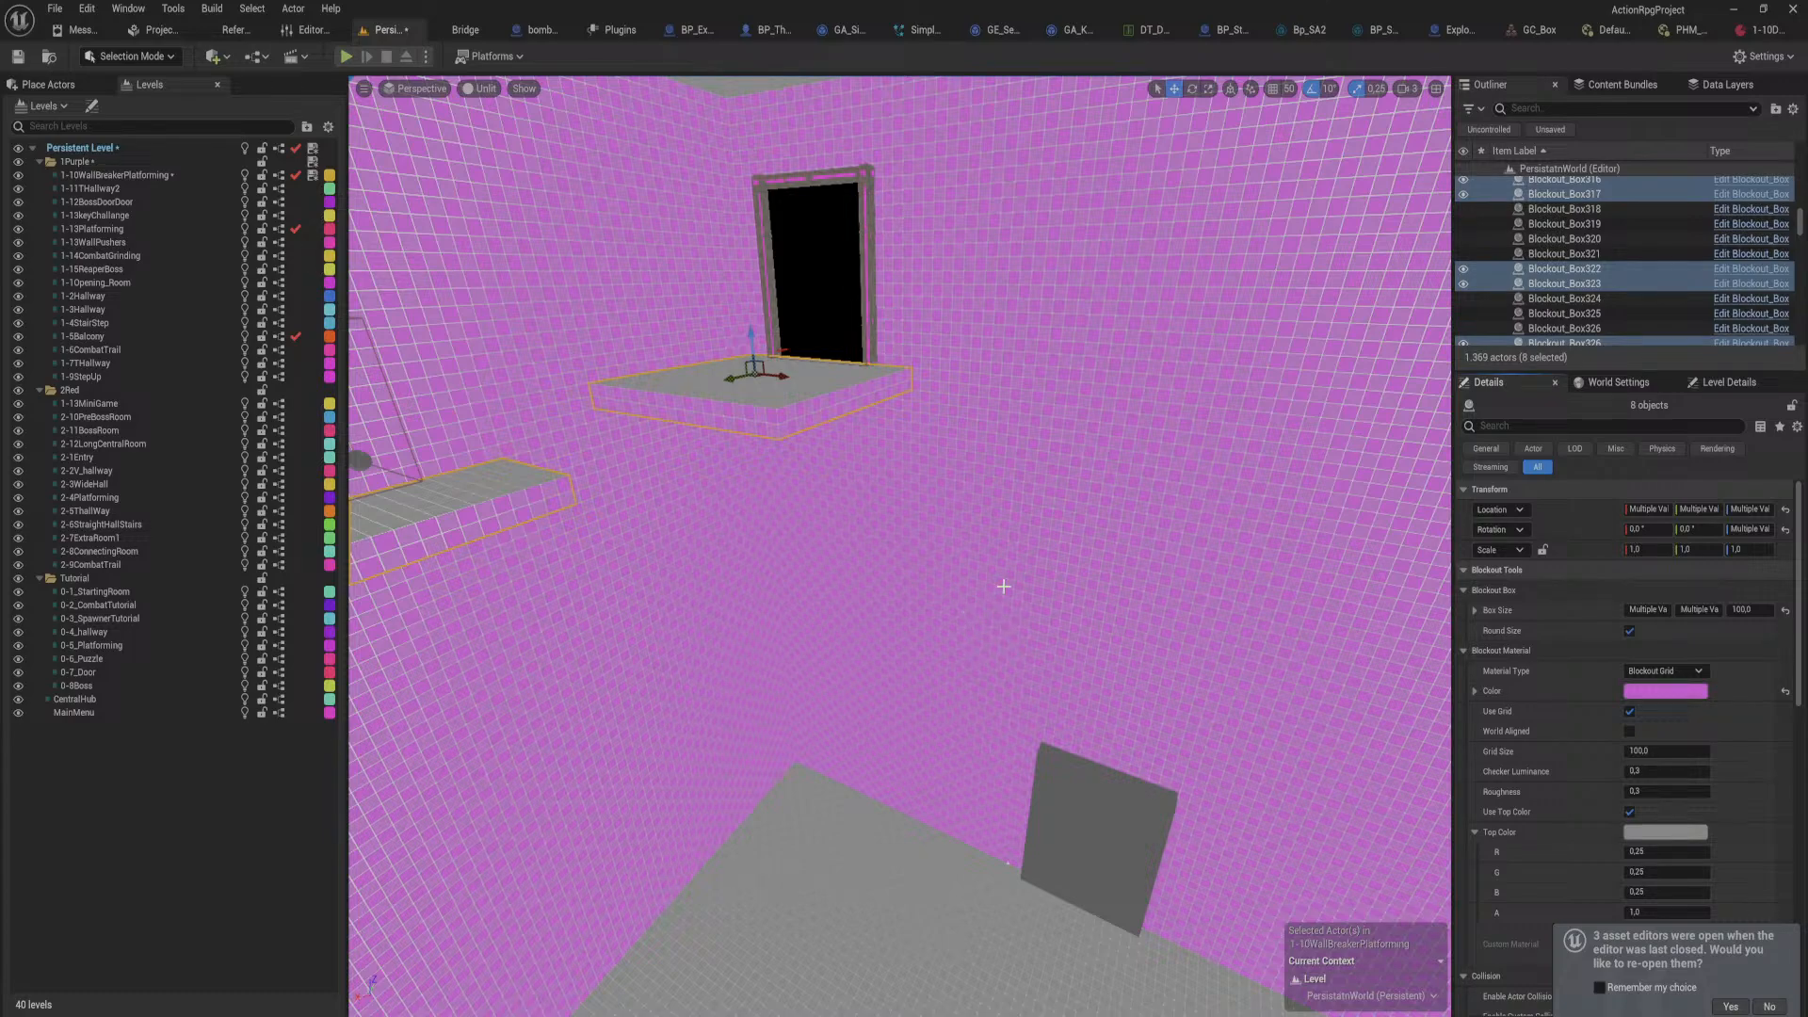
Step: Select the brick hallway mesh near the room and make 1-11THallway2 the current level
key(f)
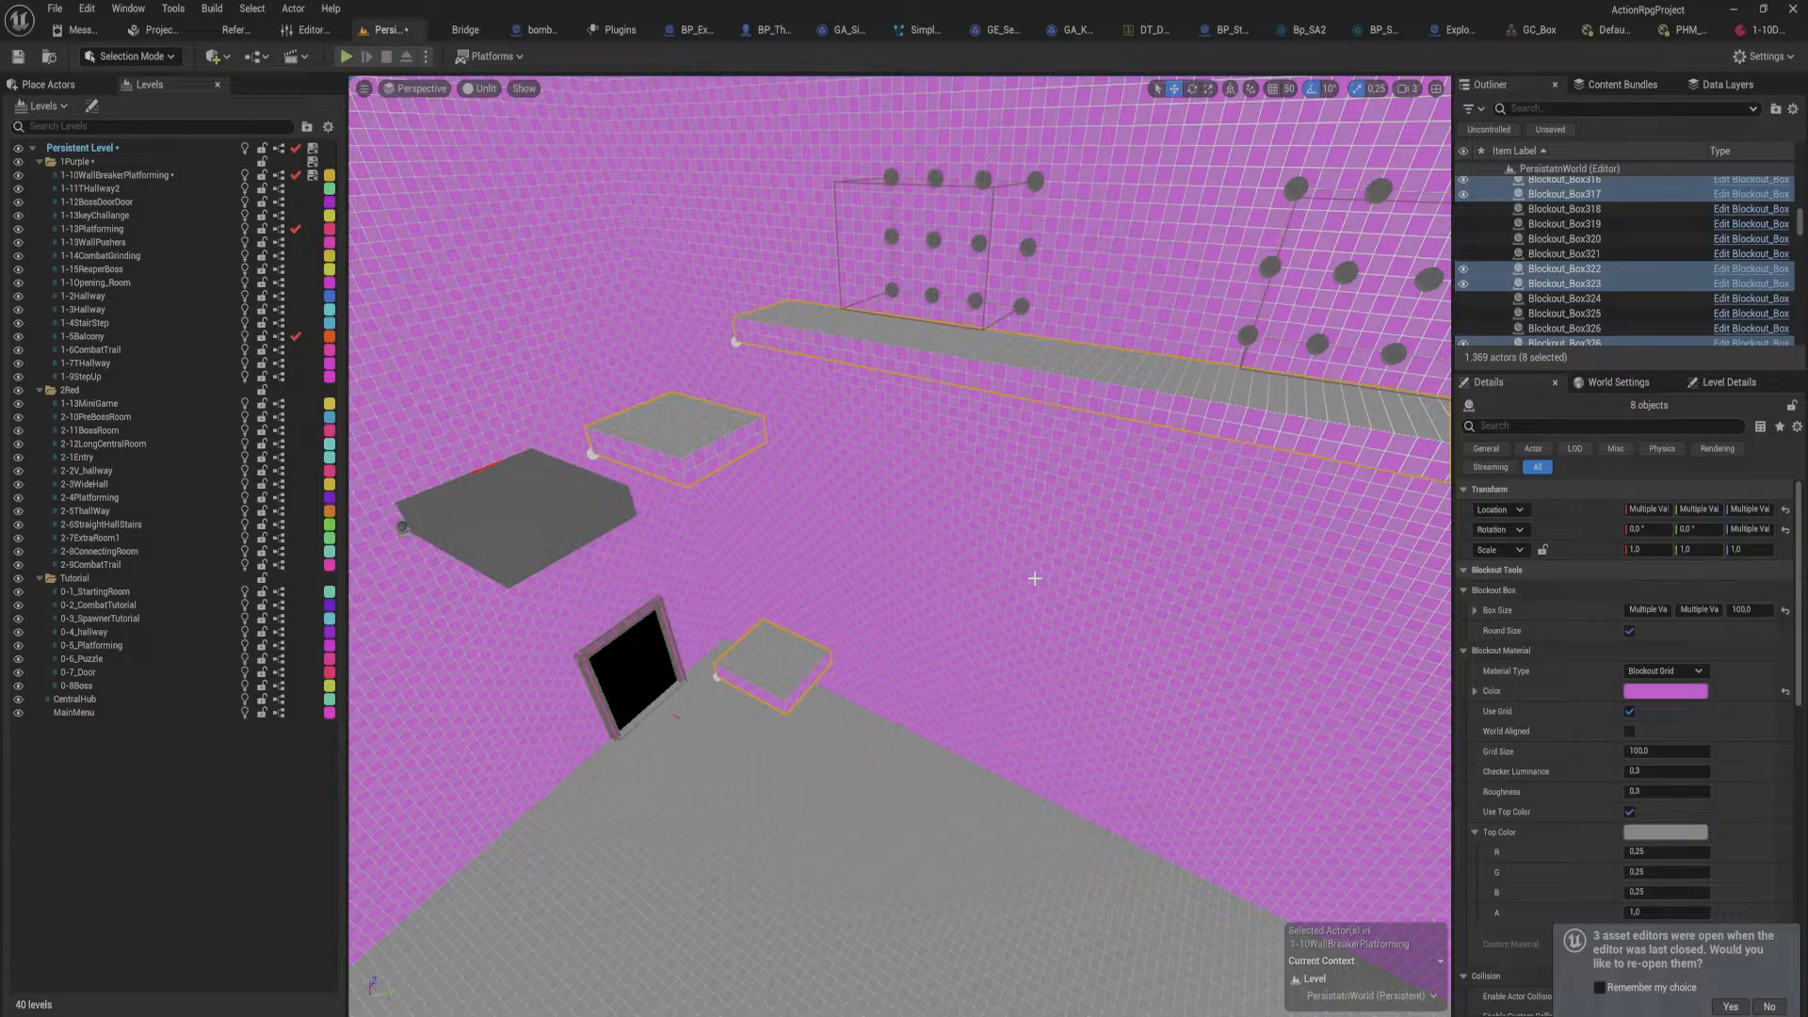
right_drag(1035, 578, 1036, 537)
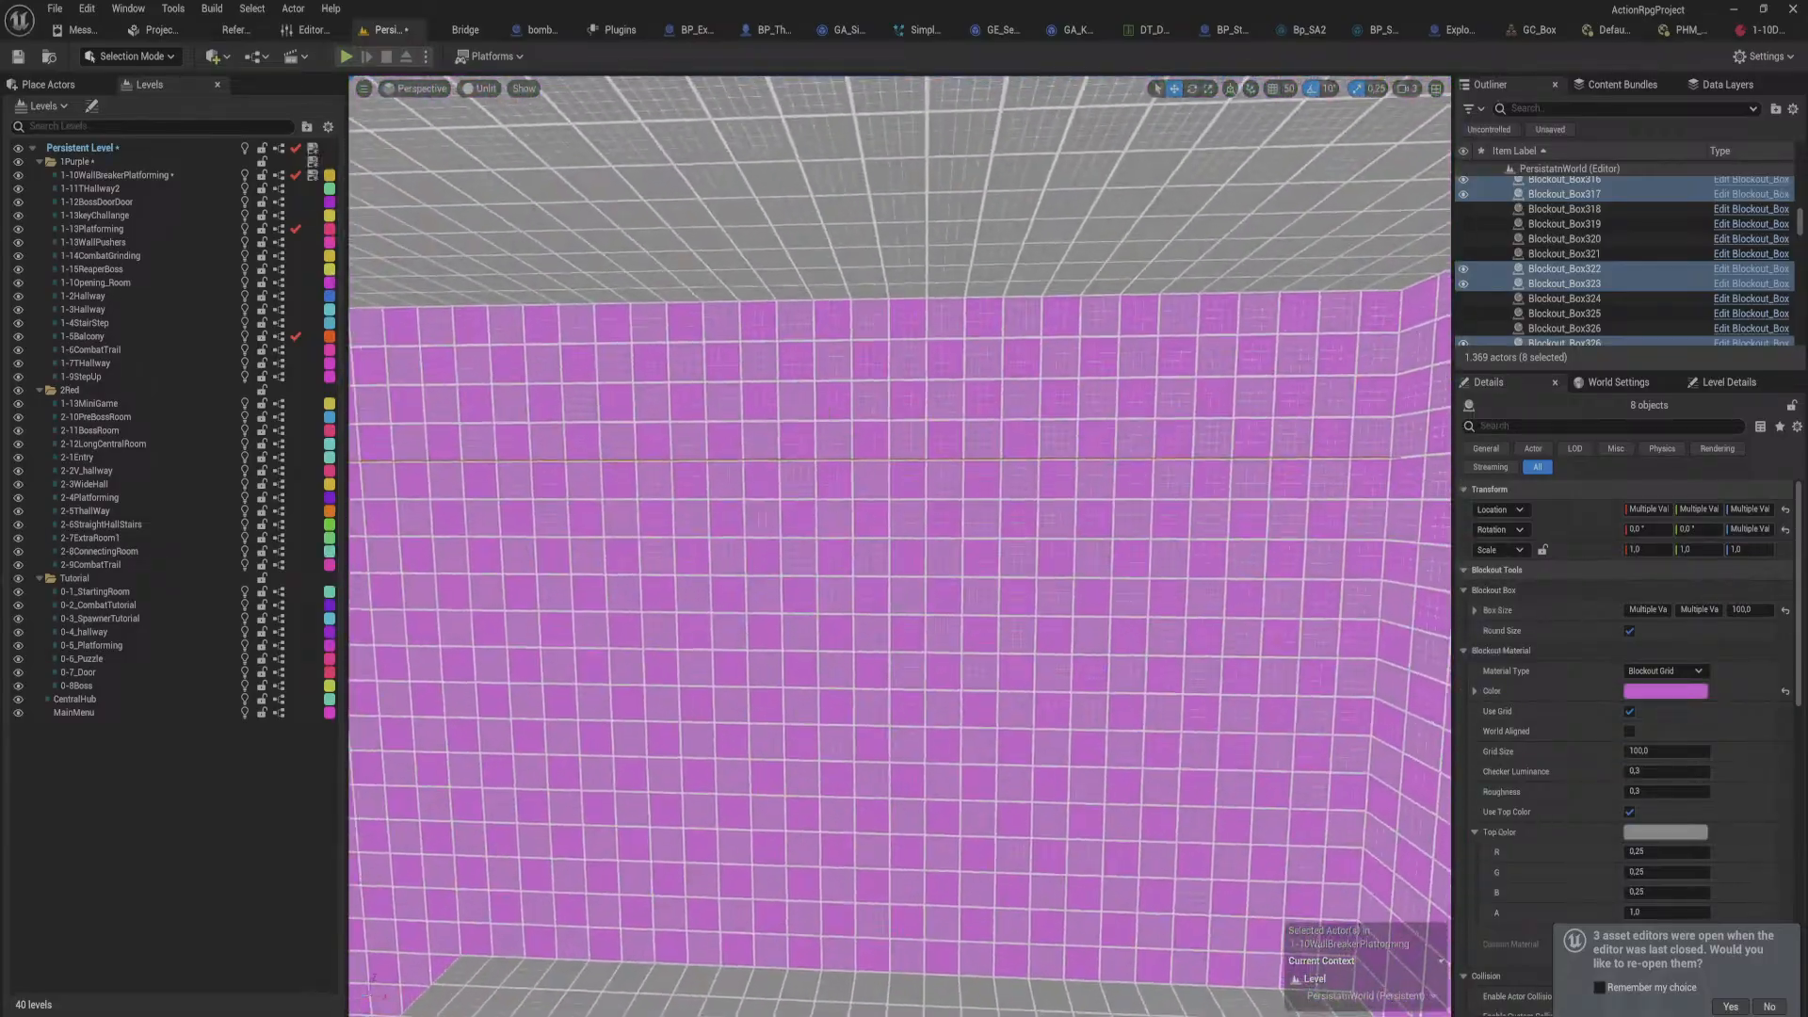
right_drag(899, 546, 650, 772)
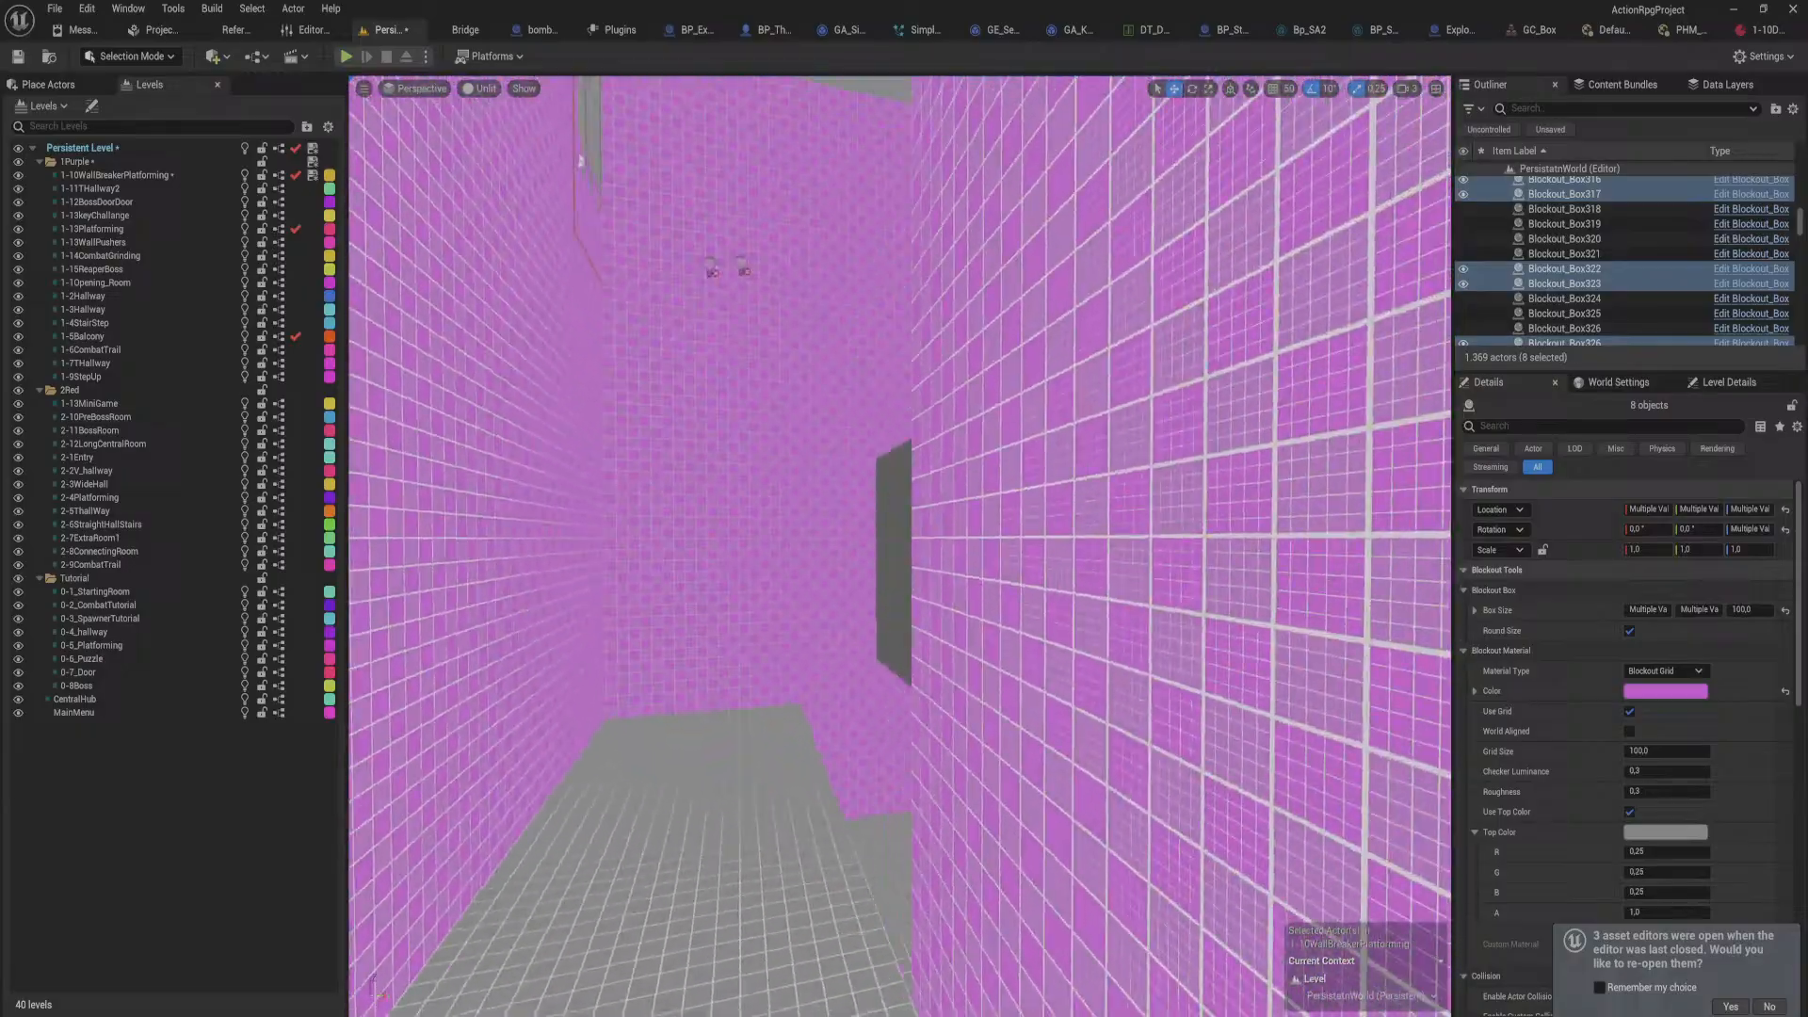
right_drag(900, 546, 1044, 482)
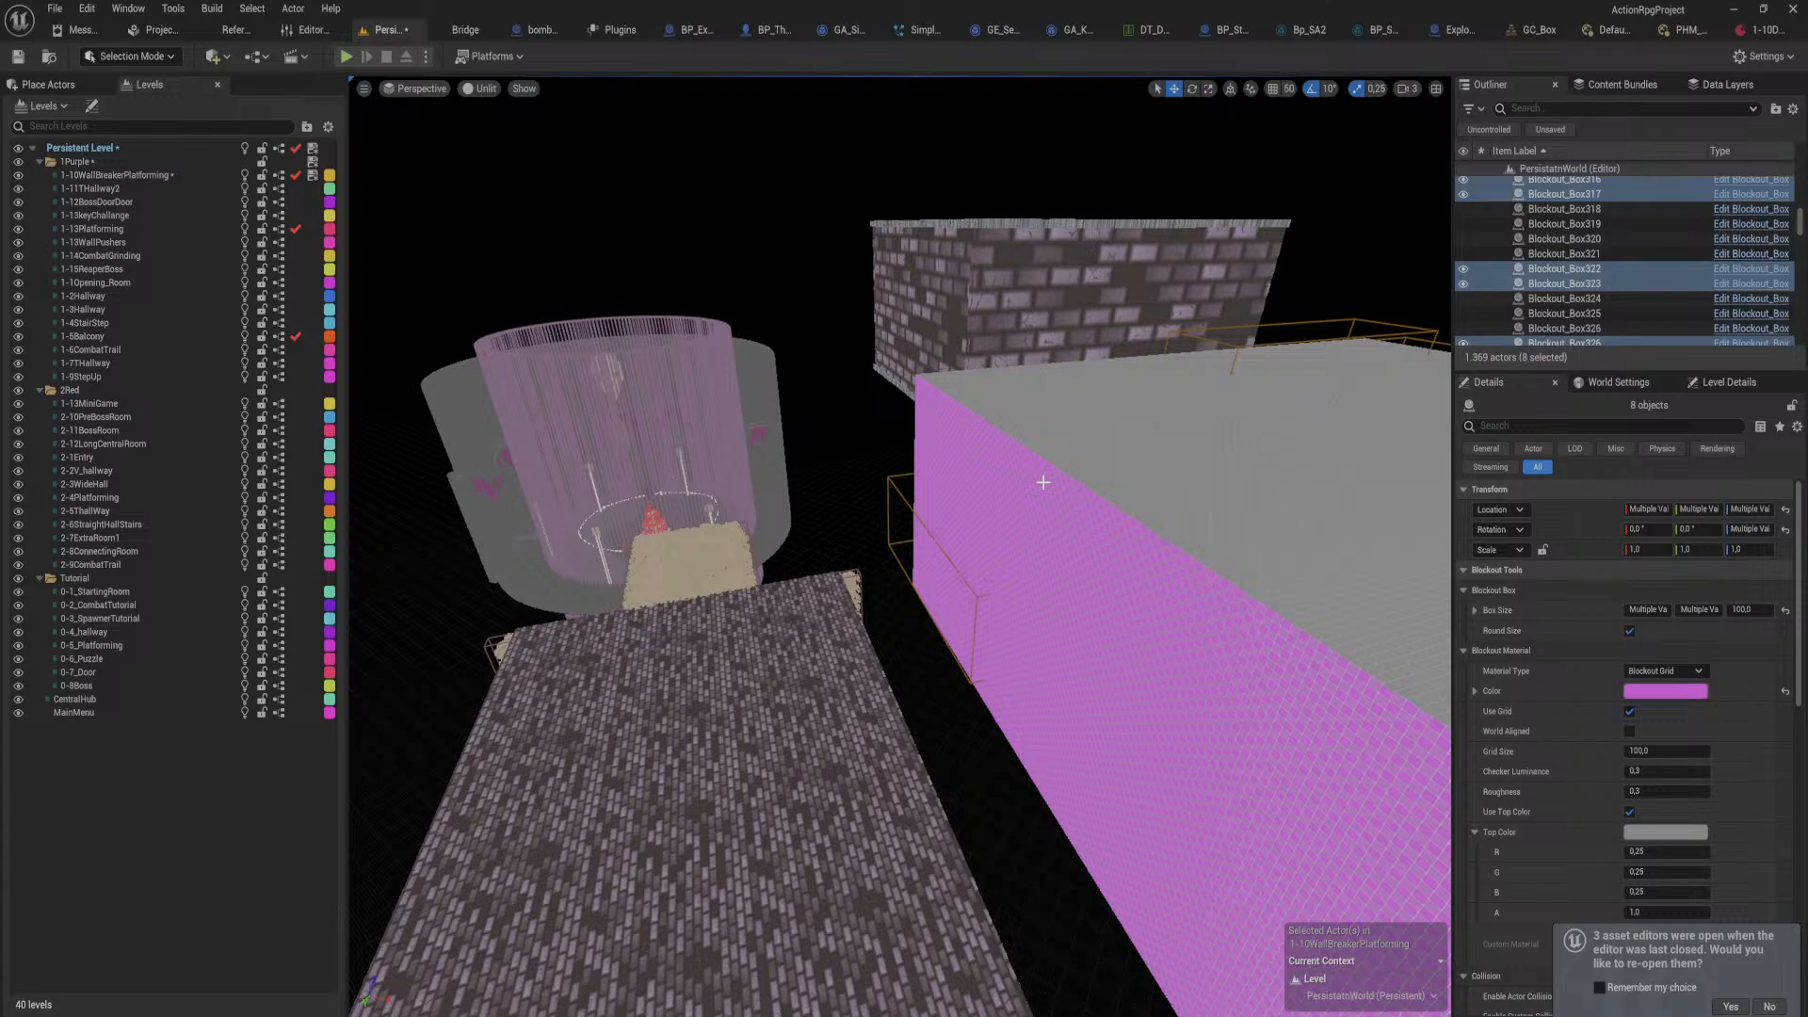
right_drag(1100, 469, 1126, 505)
click(1126, 505)
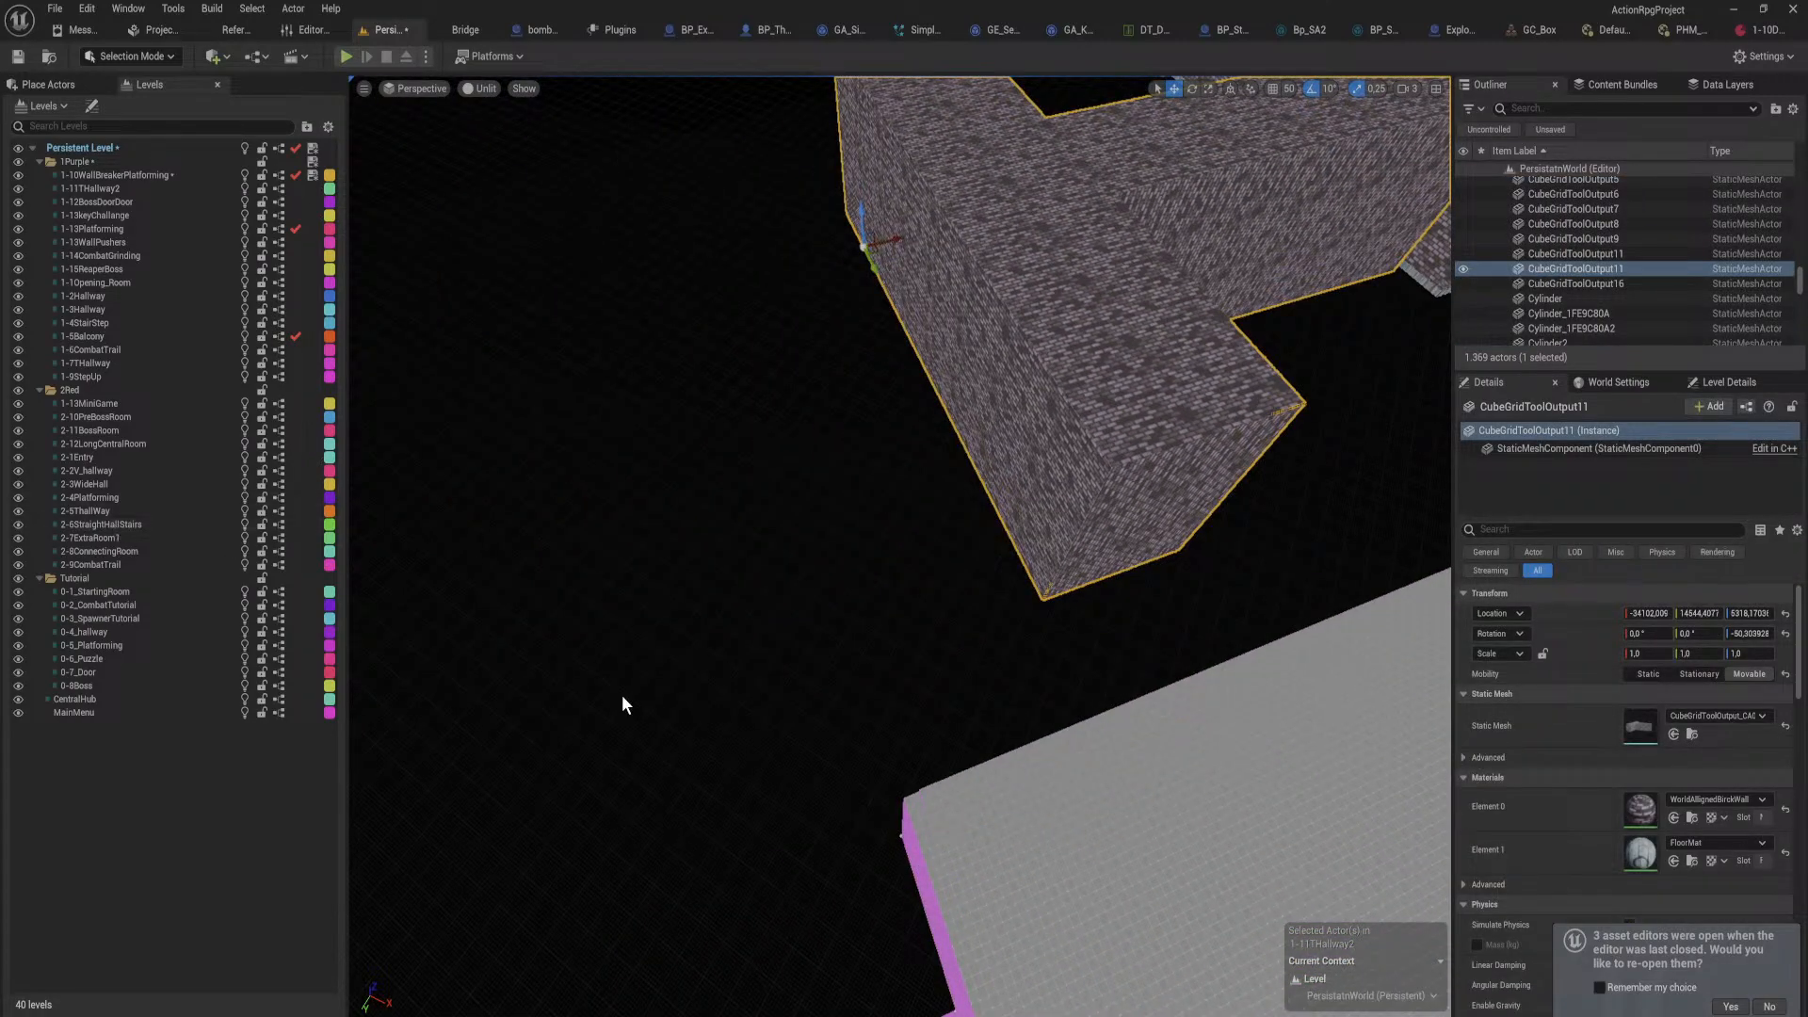
click(1358, 996)
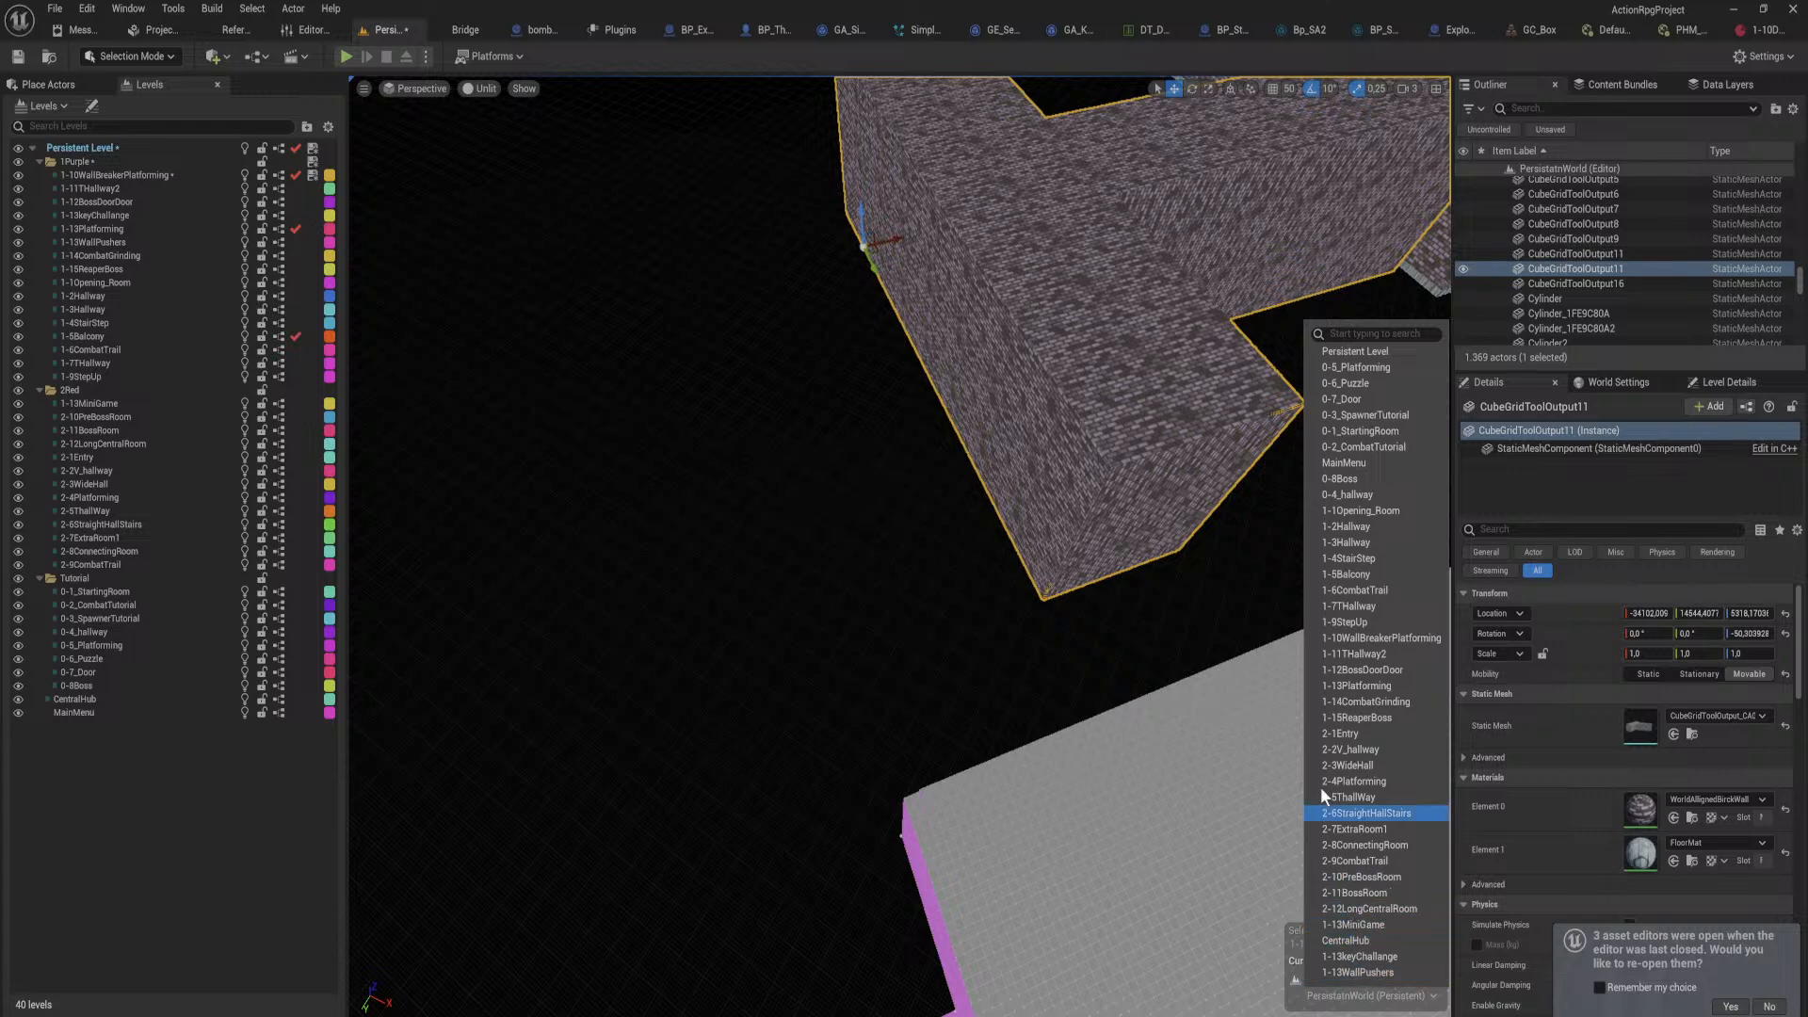
click(1347, 658)
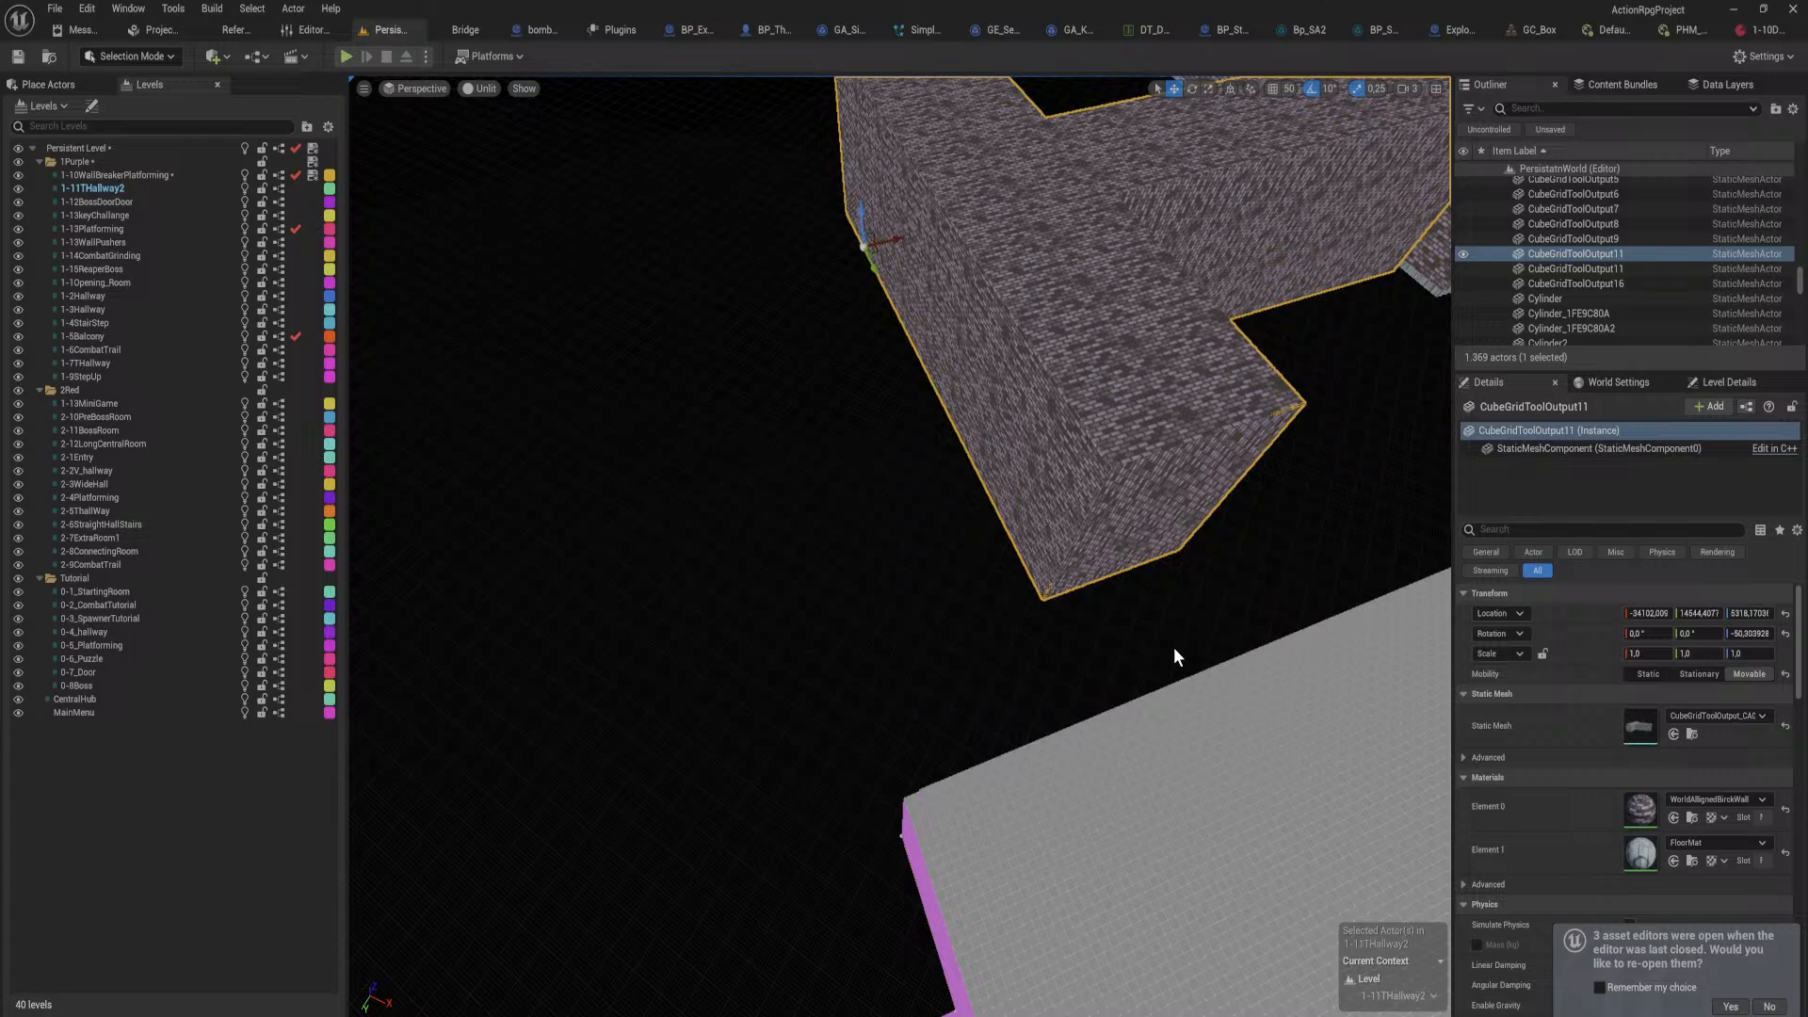
Step: Inspect the wall breaker room's door and floor from inside, and the overall room layout from above
right_drag(1023, 727, 1224, 716)
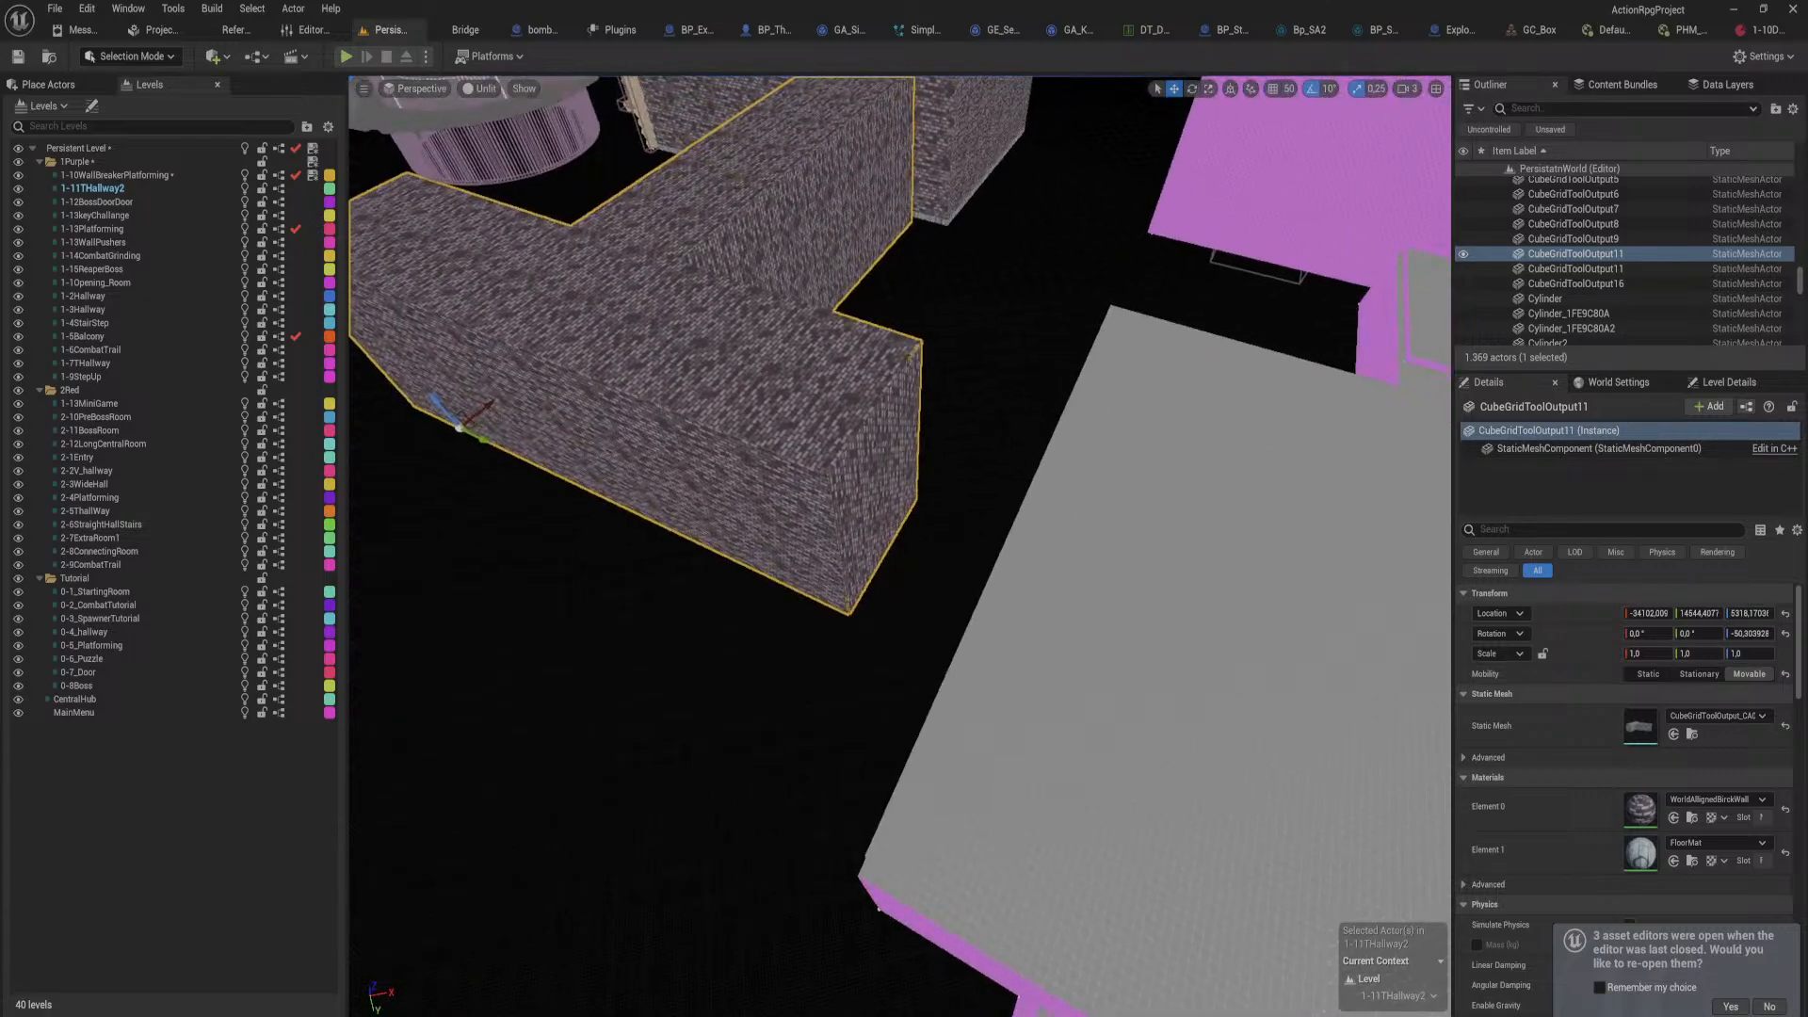
key(w)
mouse_move(900, 546)
right_down()
mouse_move(1097, 471)
mouse_move(1111, 584)
mouse_move(933, 556)
right_up()
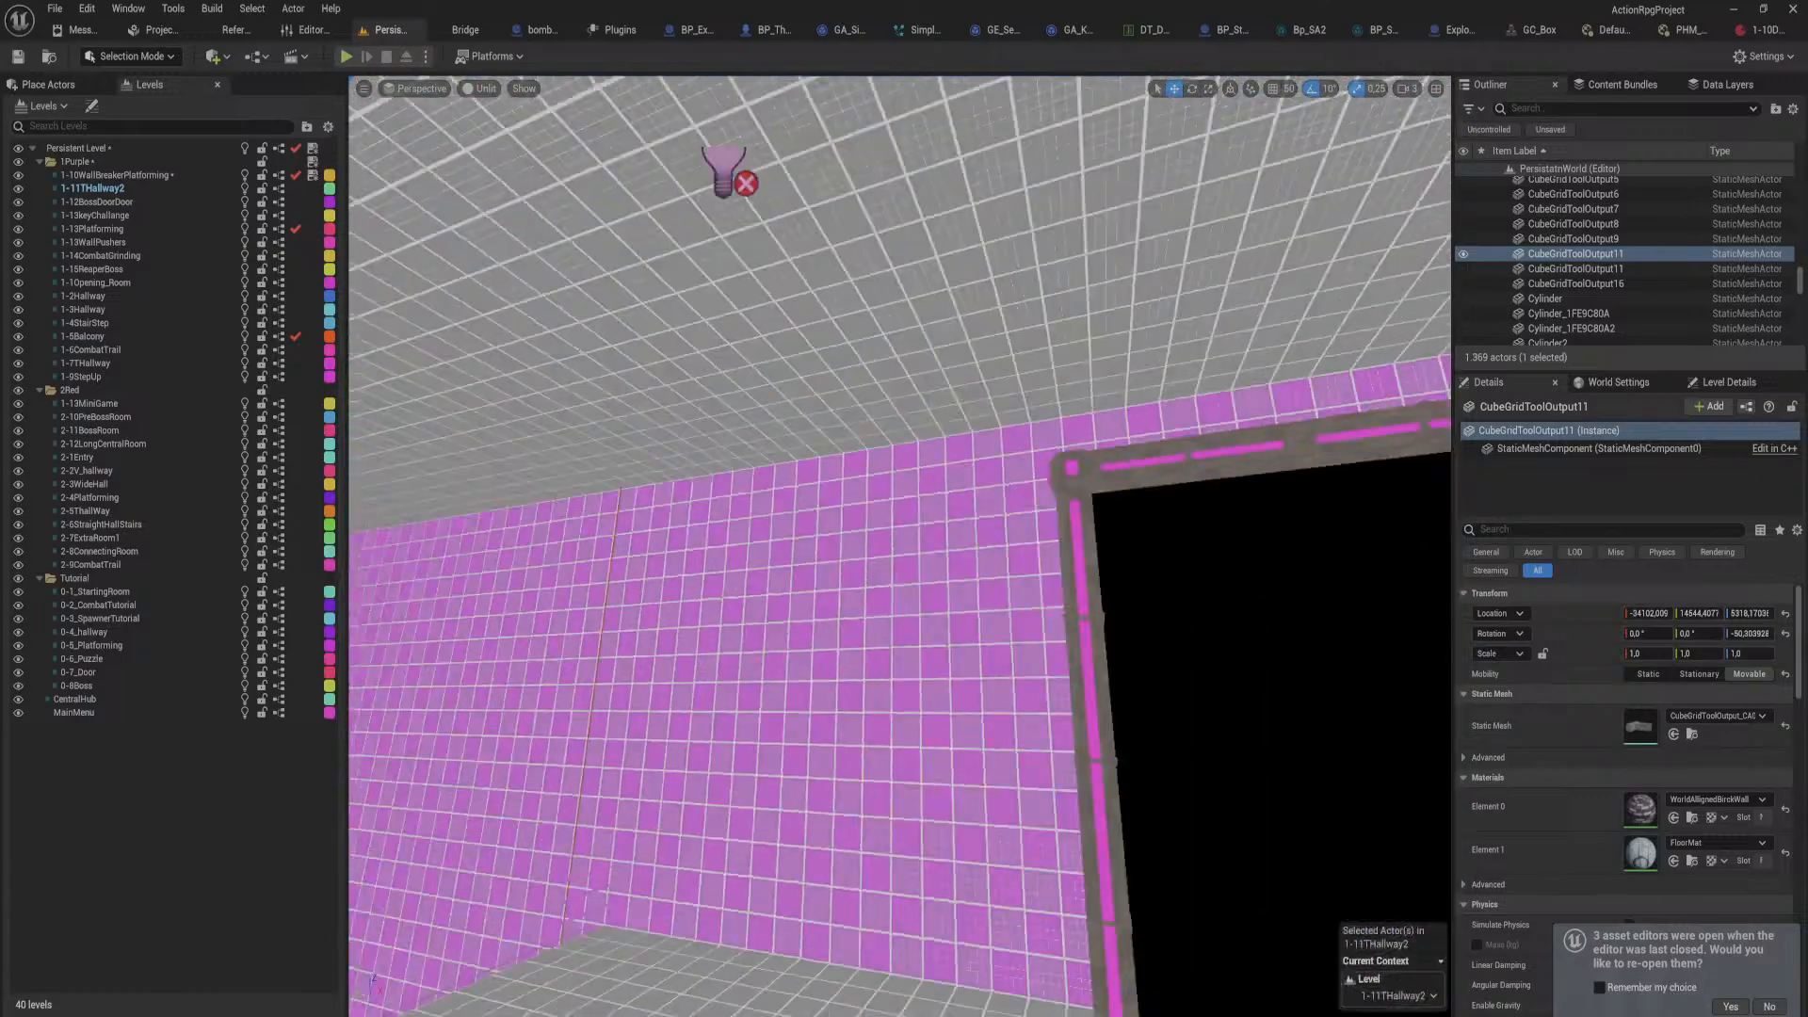
right_drag(848, 509, 1045, 584)
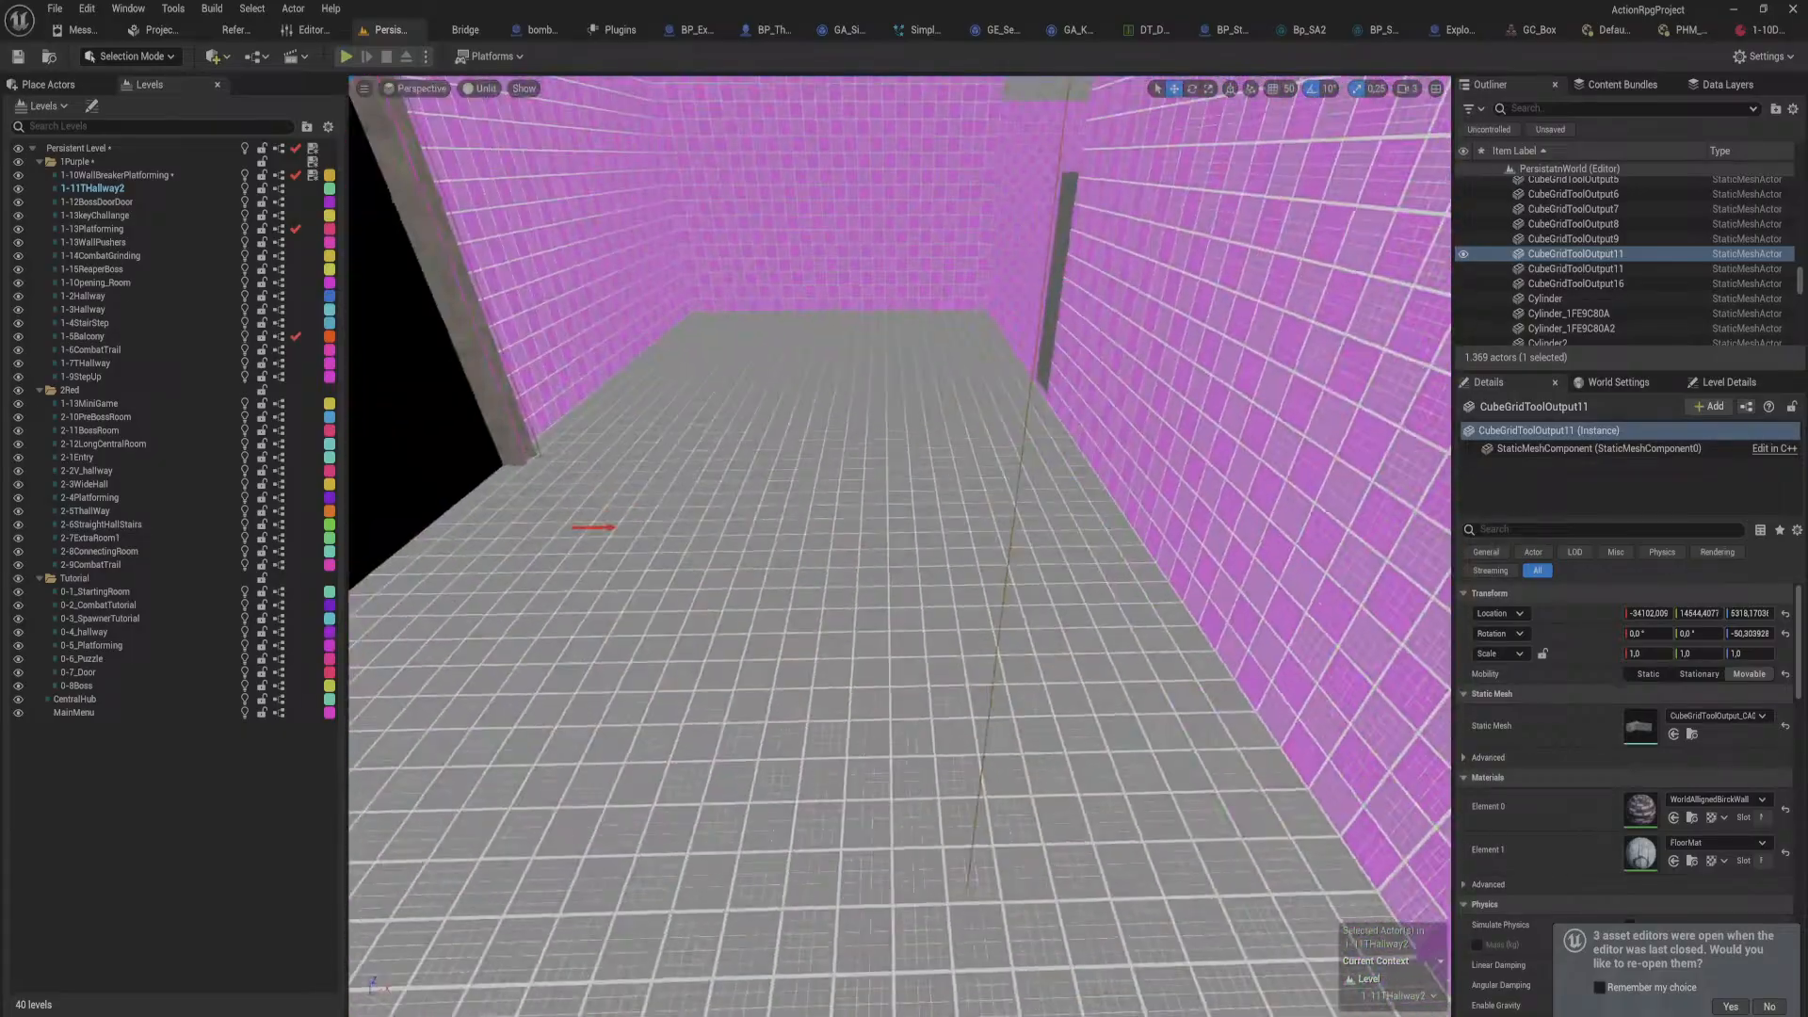
right_drag(843, 625, 928, 762)
key(s)
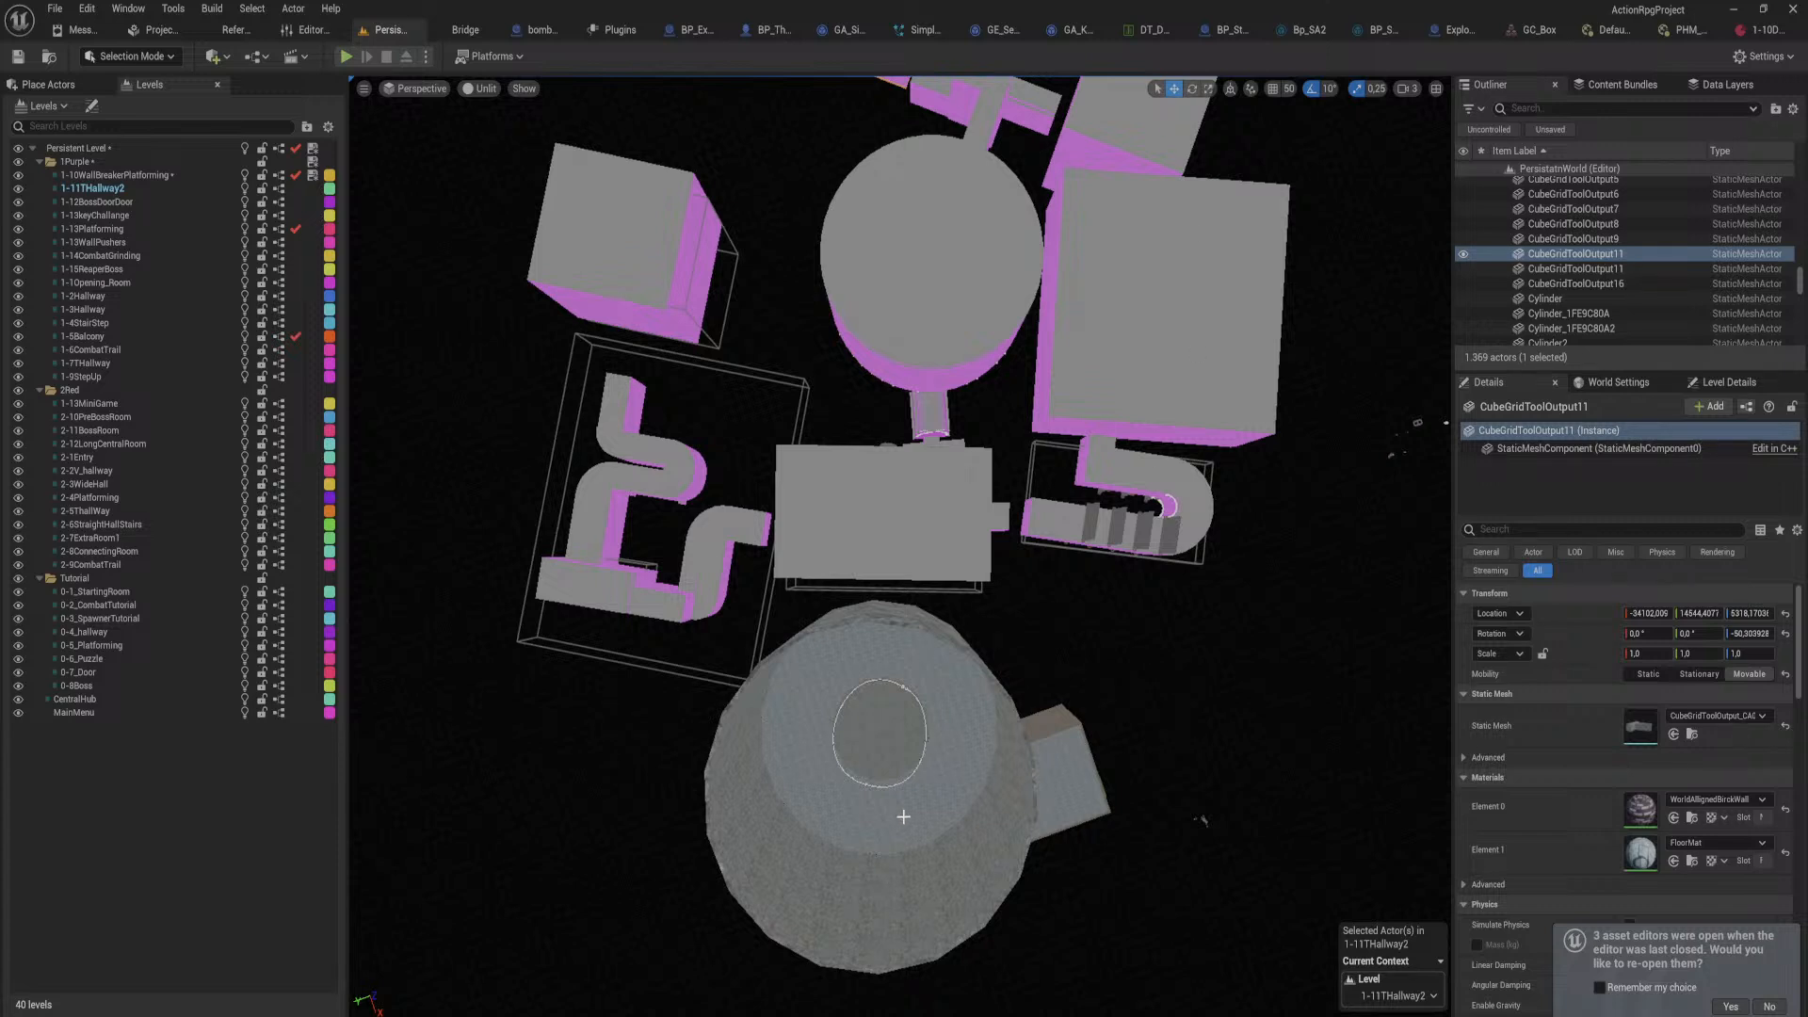
Step: Trace the level route on the overhead layout between the opening room, the round 1-6CombatTrail room and the 1-3Hallway entrance
right_click(875, 514)
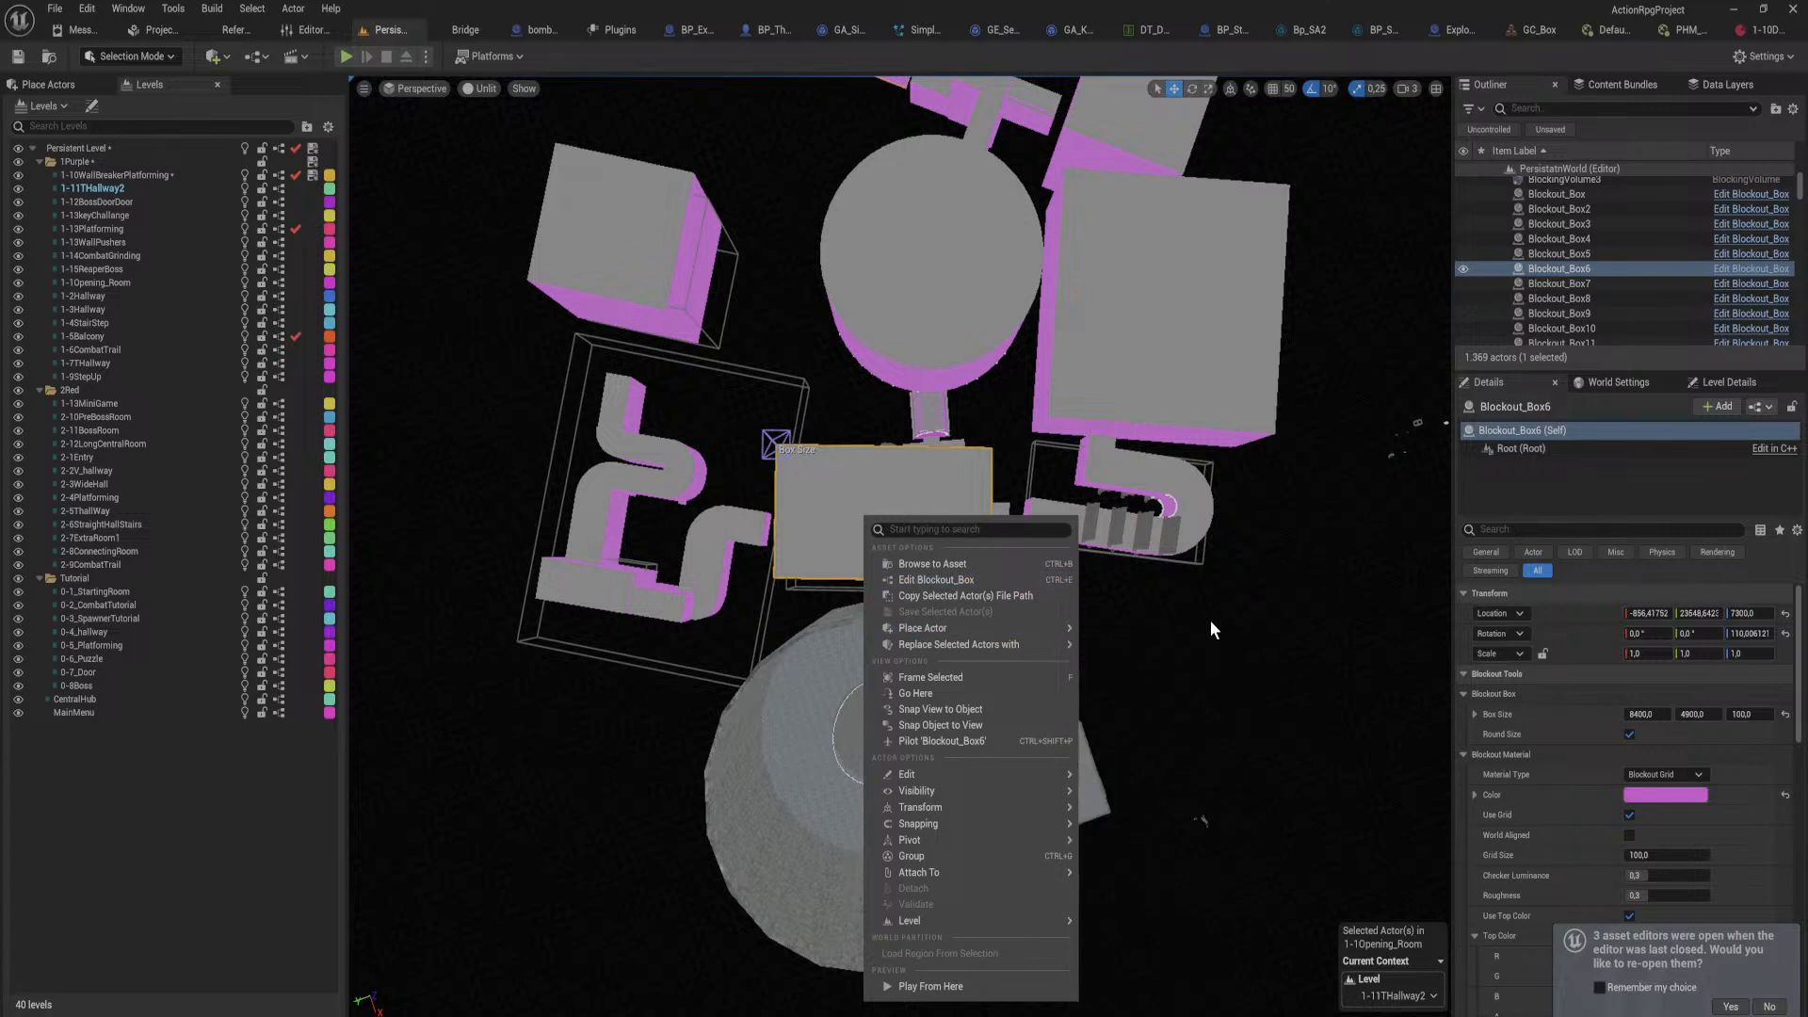
mouse_move(1170, 609)
right_down()
mouse_move(1171, 568)
mouse_move(1170, 590)
right_up()
right_drag(928, 571, 928, 532)
click(963, 420)
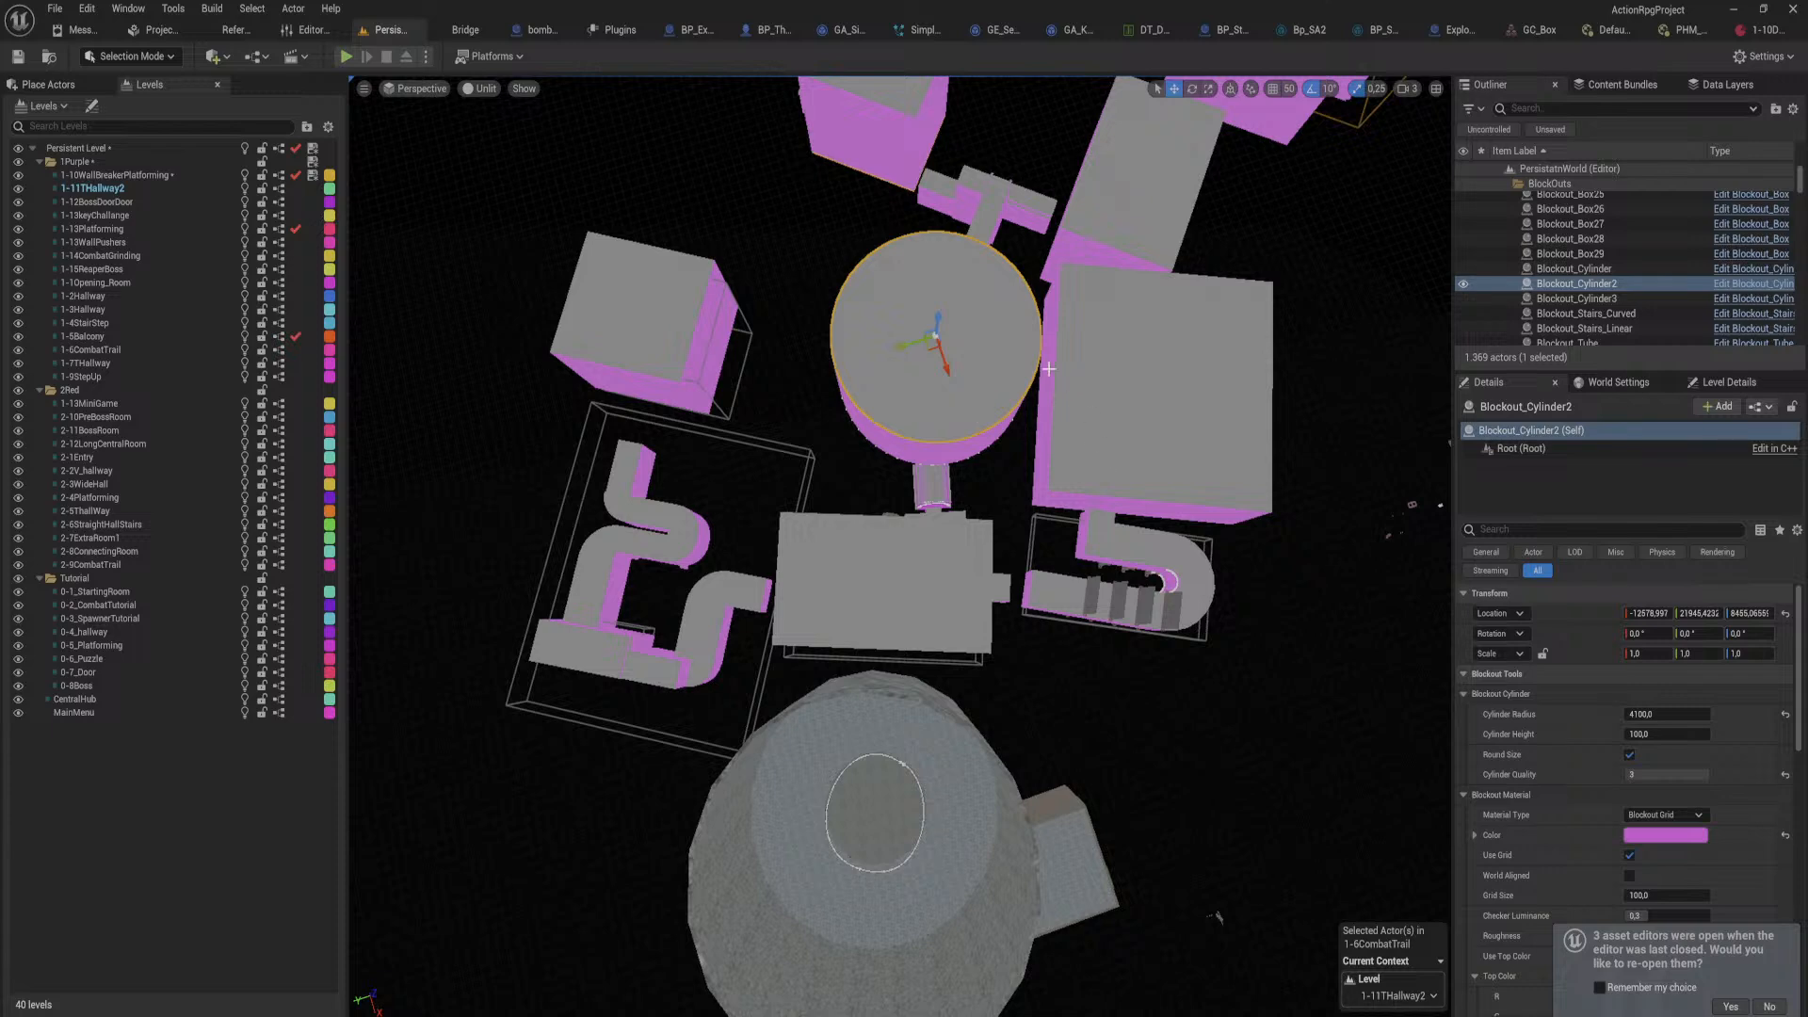
click(919, 633)
click(936, 350)
click(912, 560)
click(937, 315)
click(734, 603)
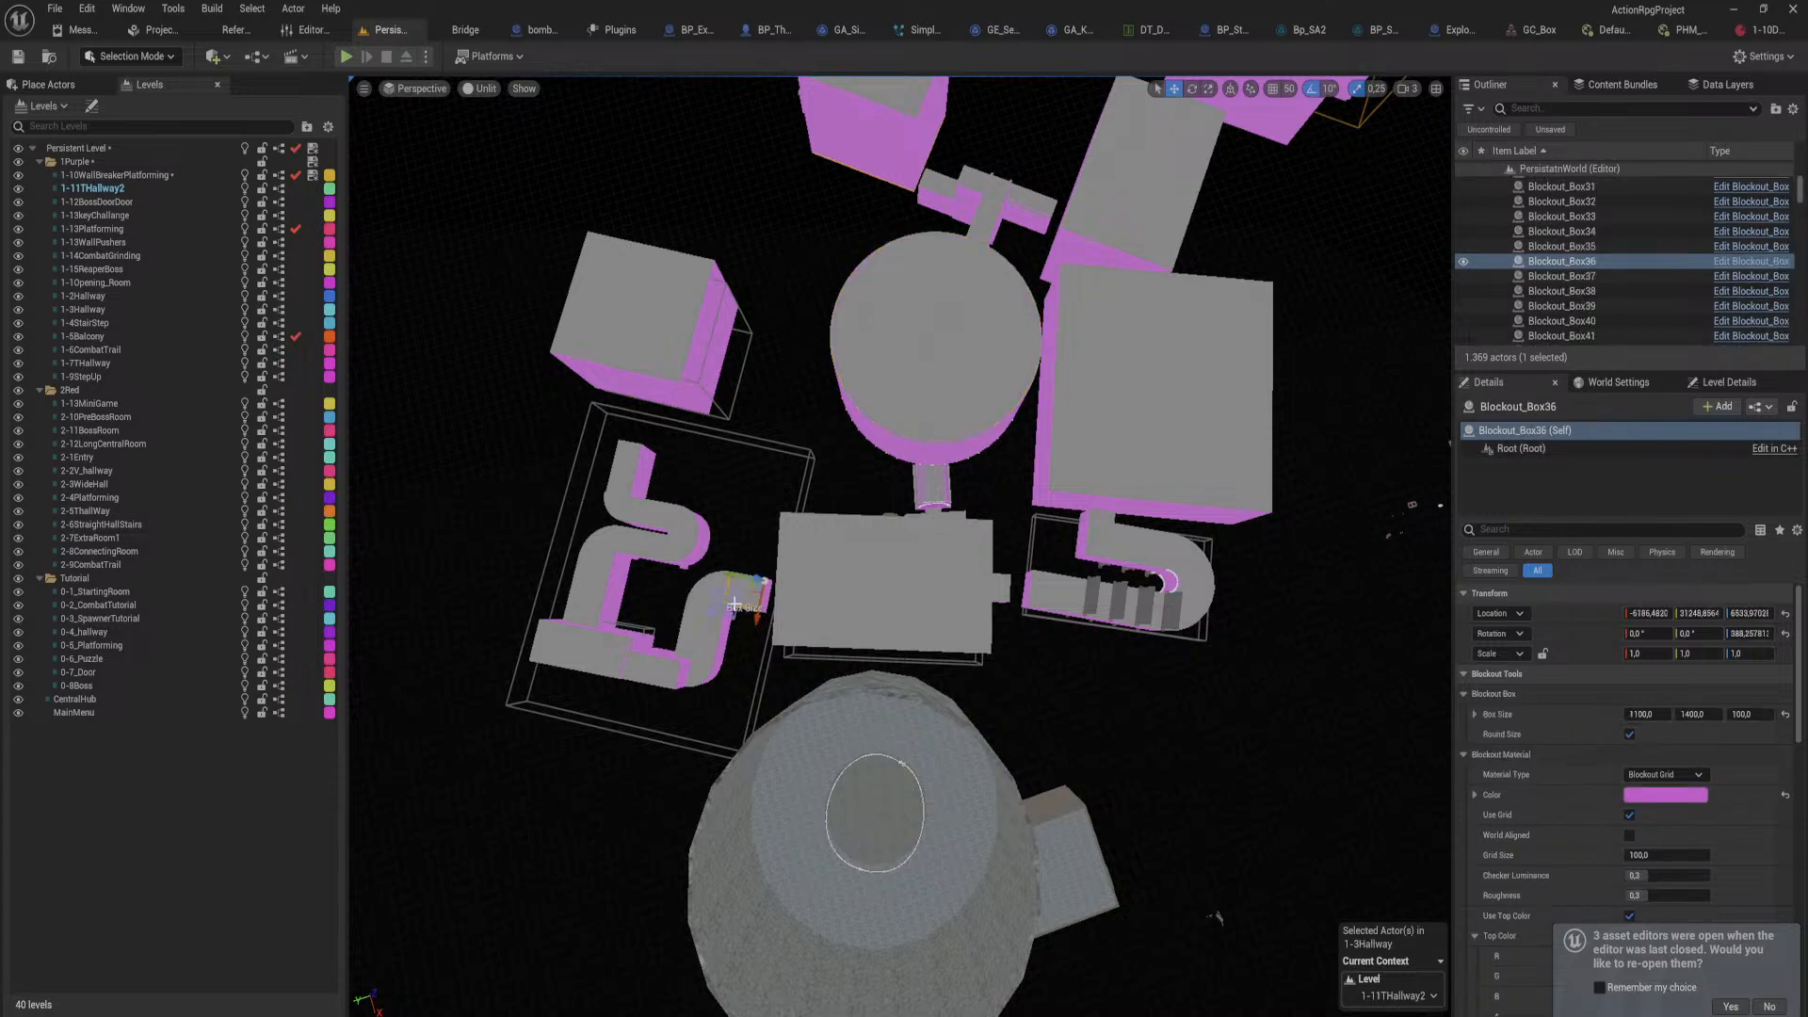
Step: Follow the overhead route from the 1-3Hallway sections to the 1-4StairStep room and focus on that room's roof block
click(685, 658)
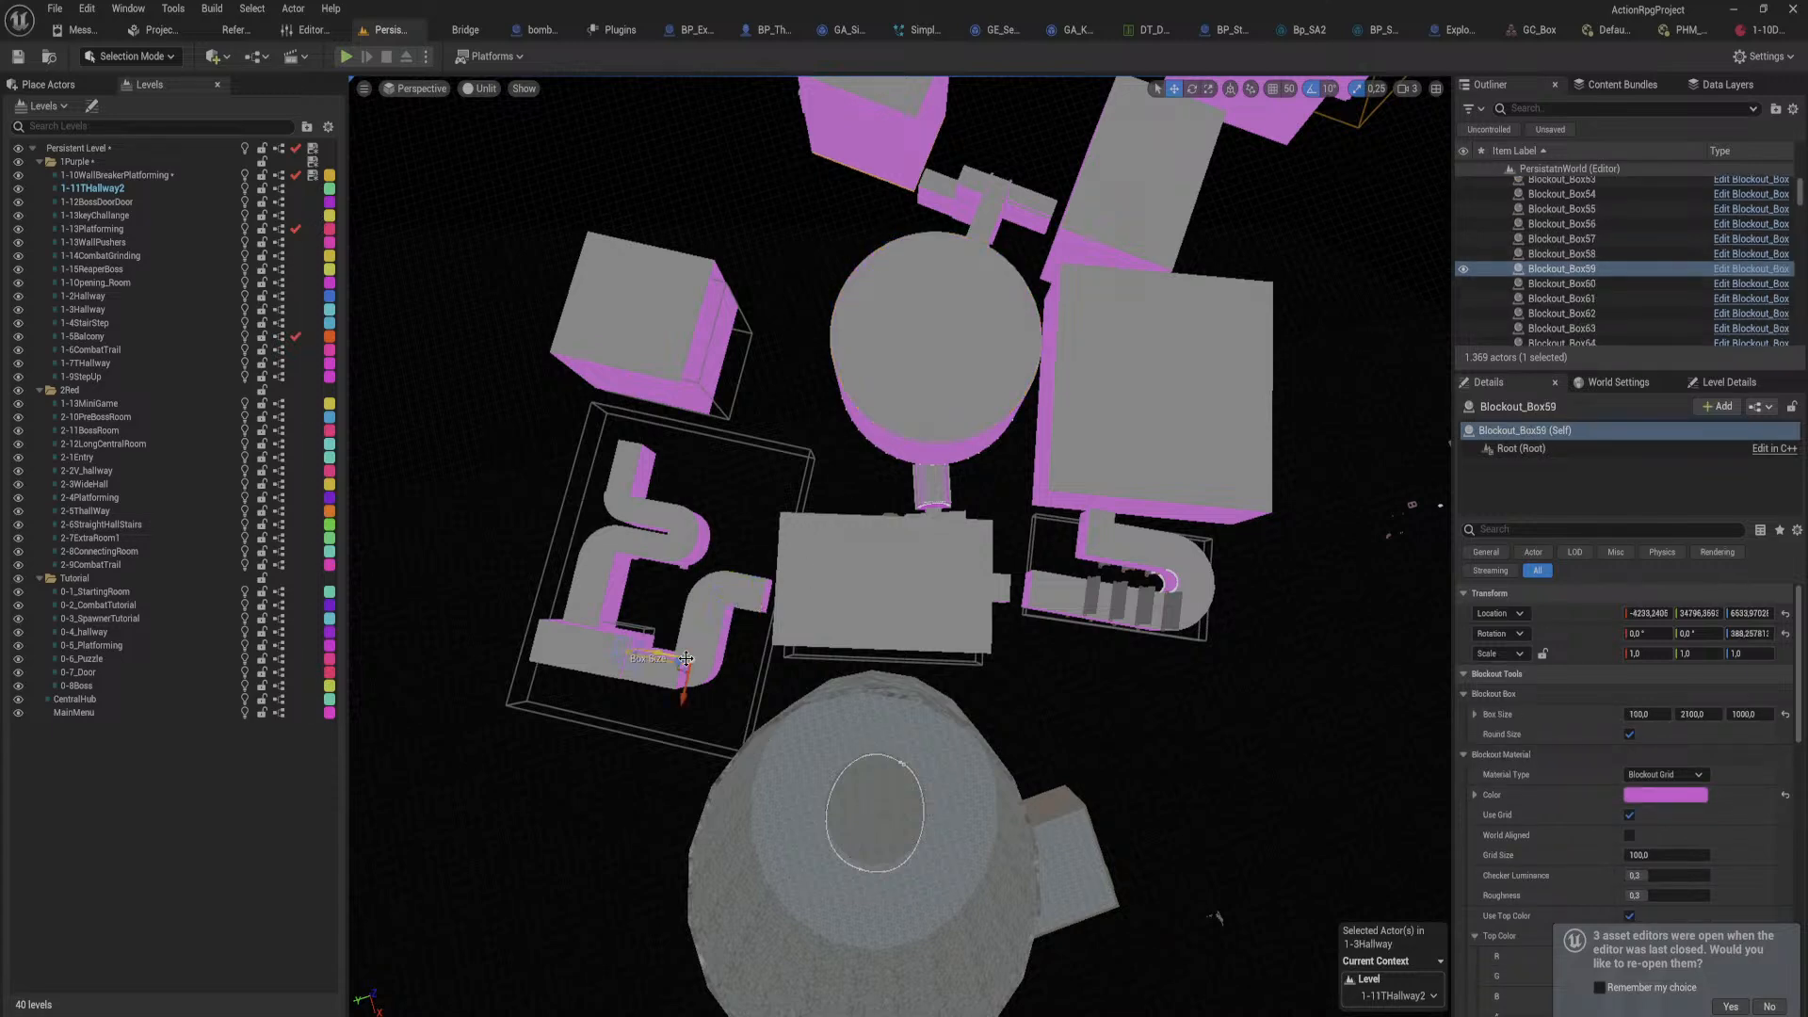
click(755, 599)
right_drag(1161, 557, 859, 426)
click(838, 406)
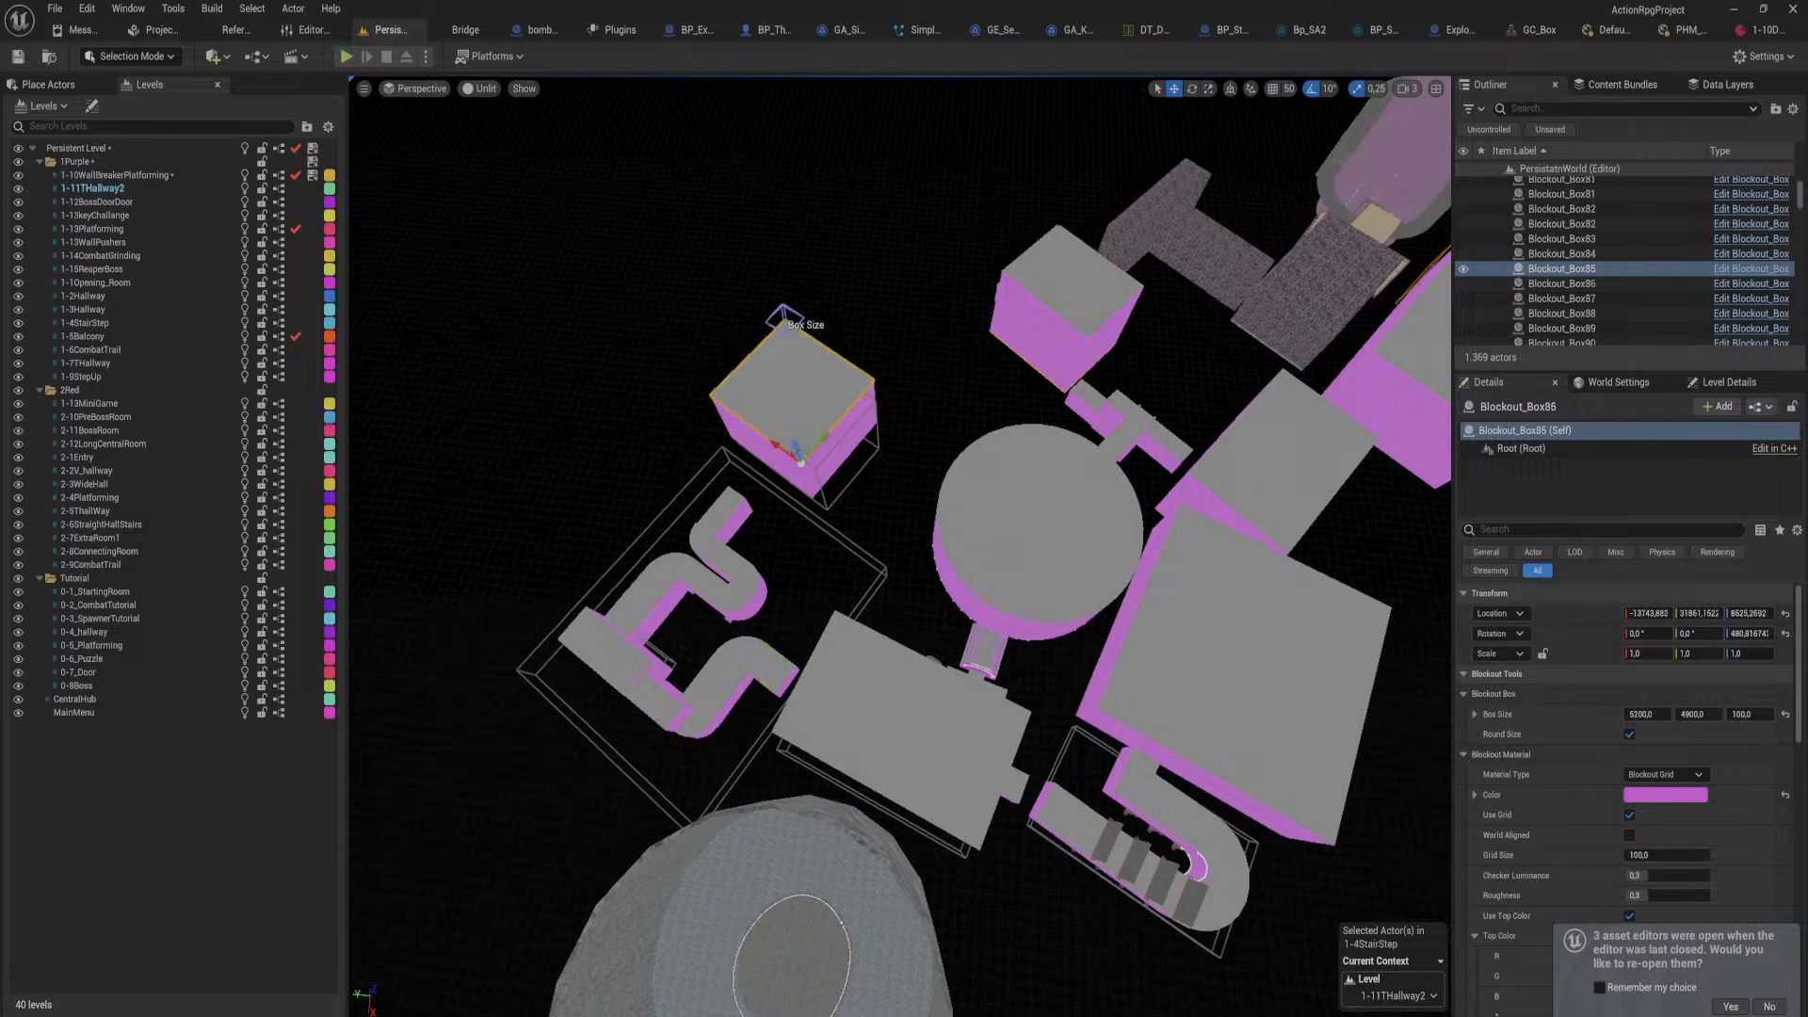
key(f)
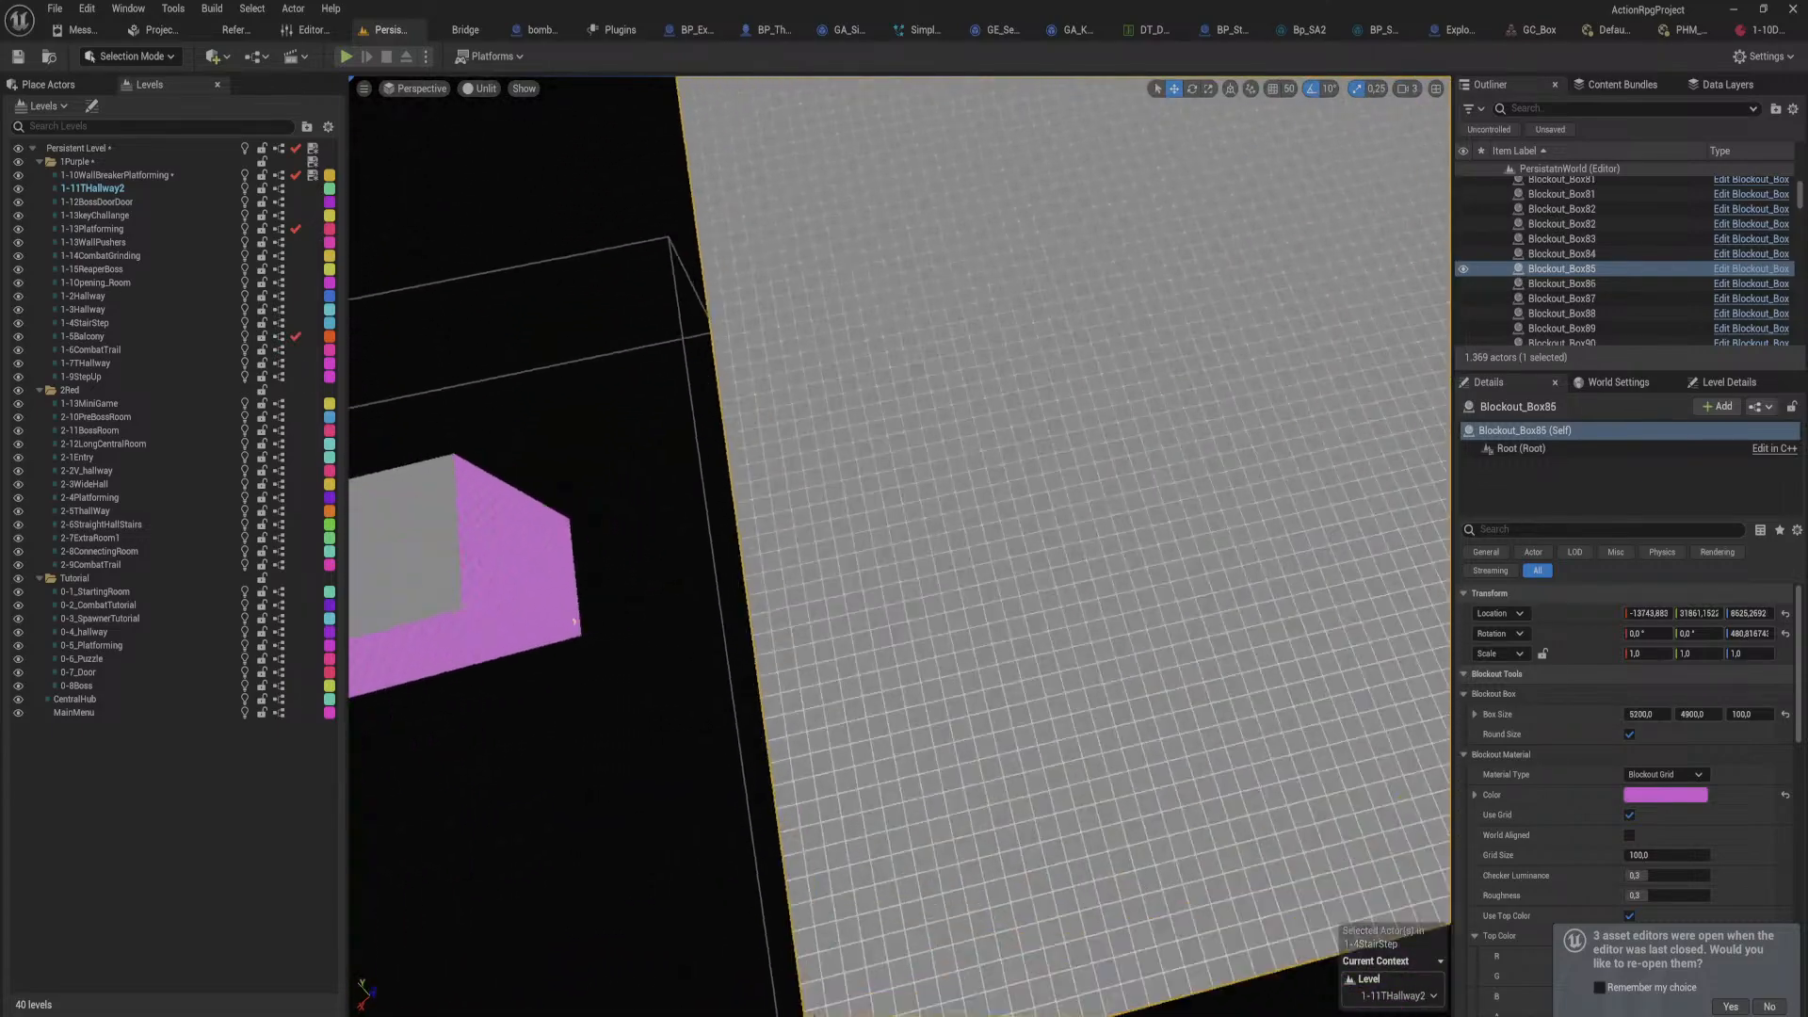
Step: Inspect the wall breaker room from inside and check which level its lower door loads
key(w)
right_drag(838, 407, 640, 282)
key(w)
key(w)
key(w)
key(w)
key(w)
key(w)
key(w)
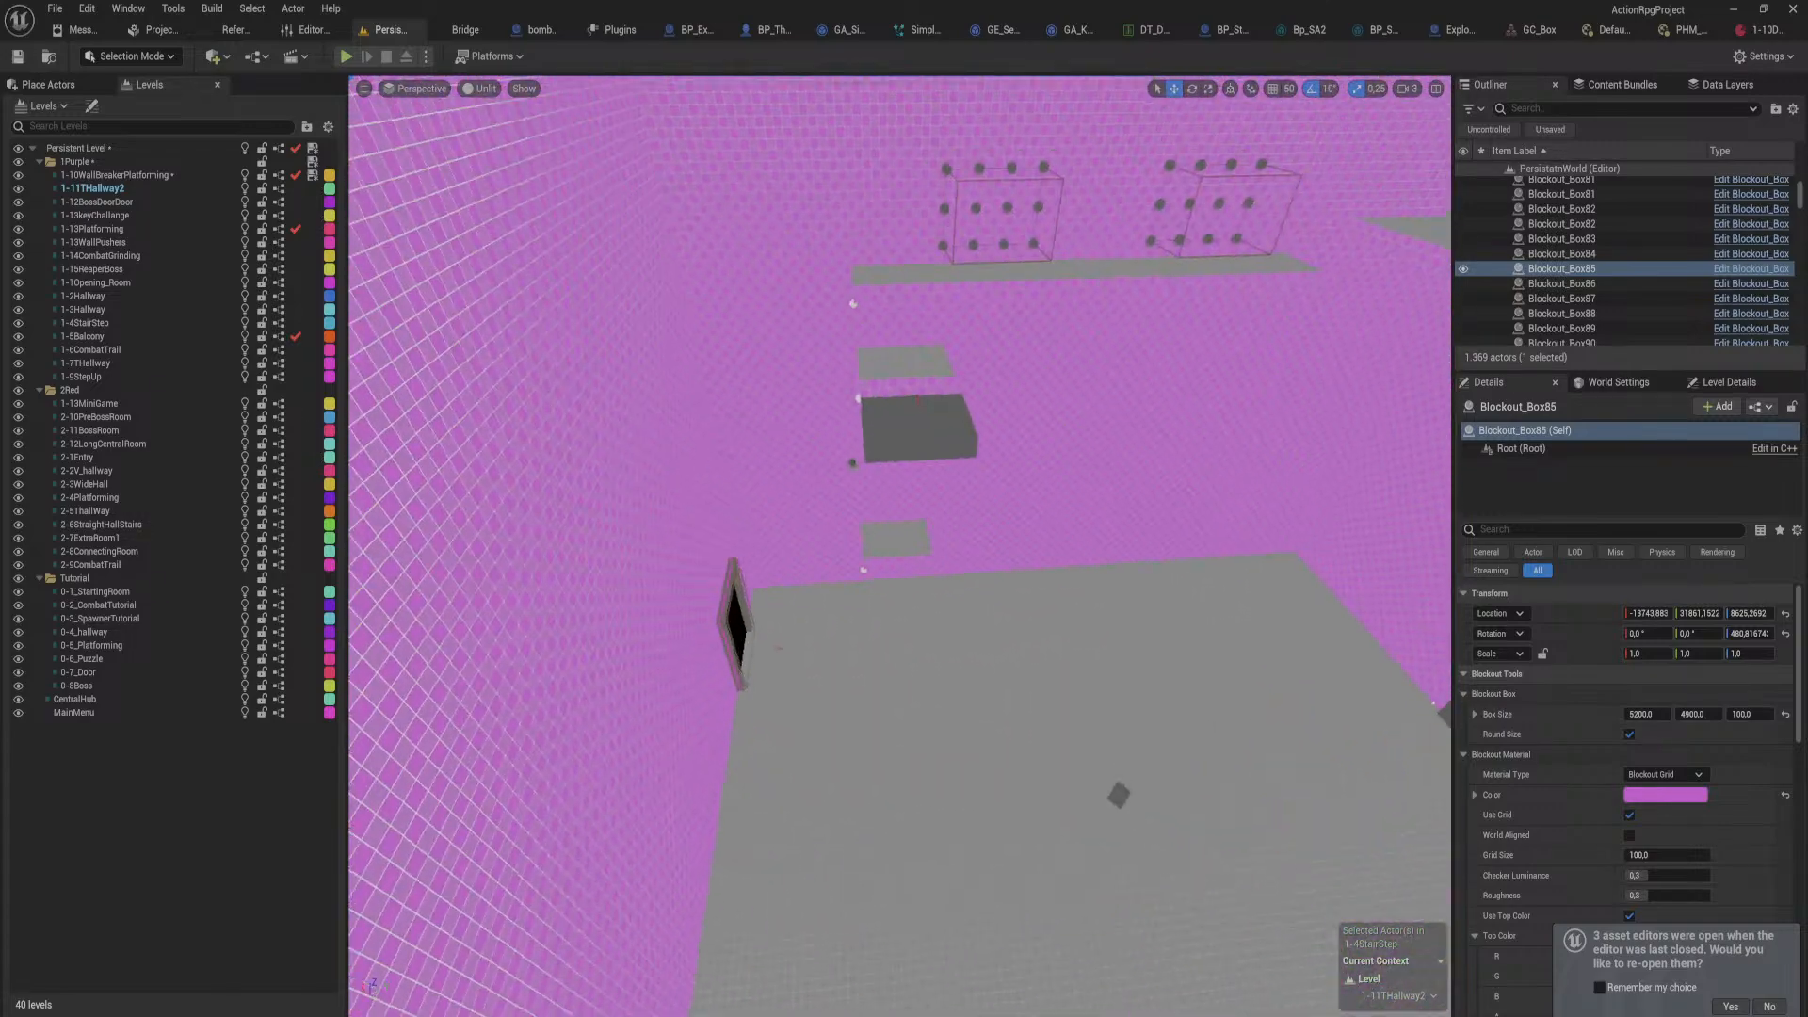
click(924, 620)
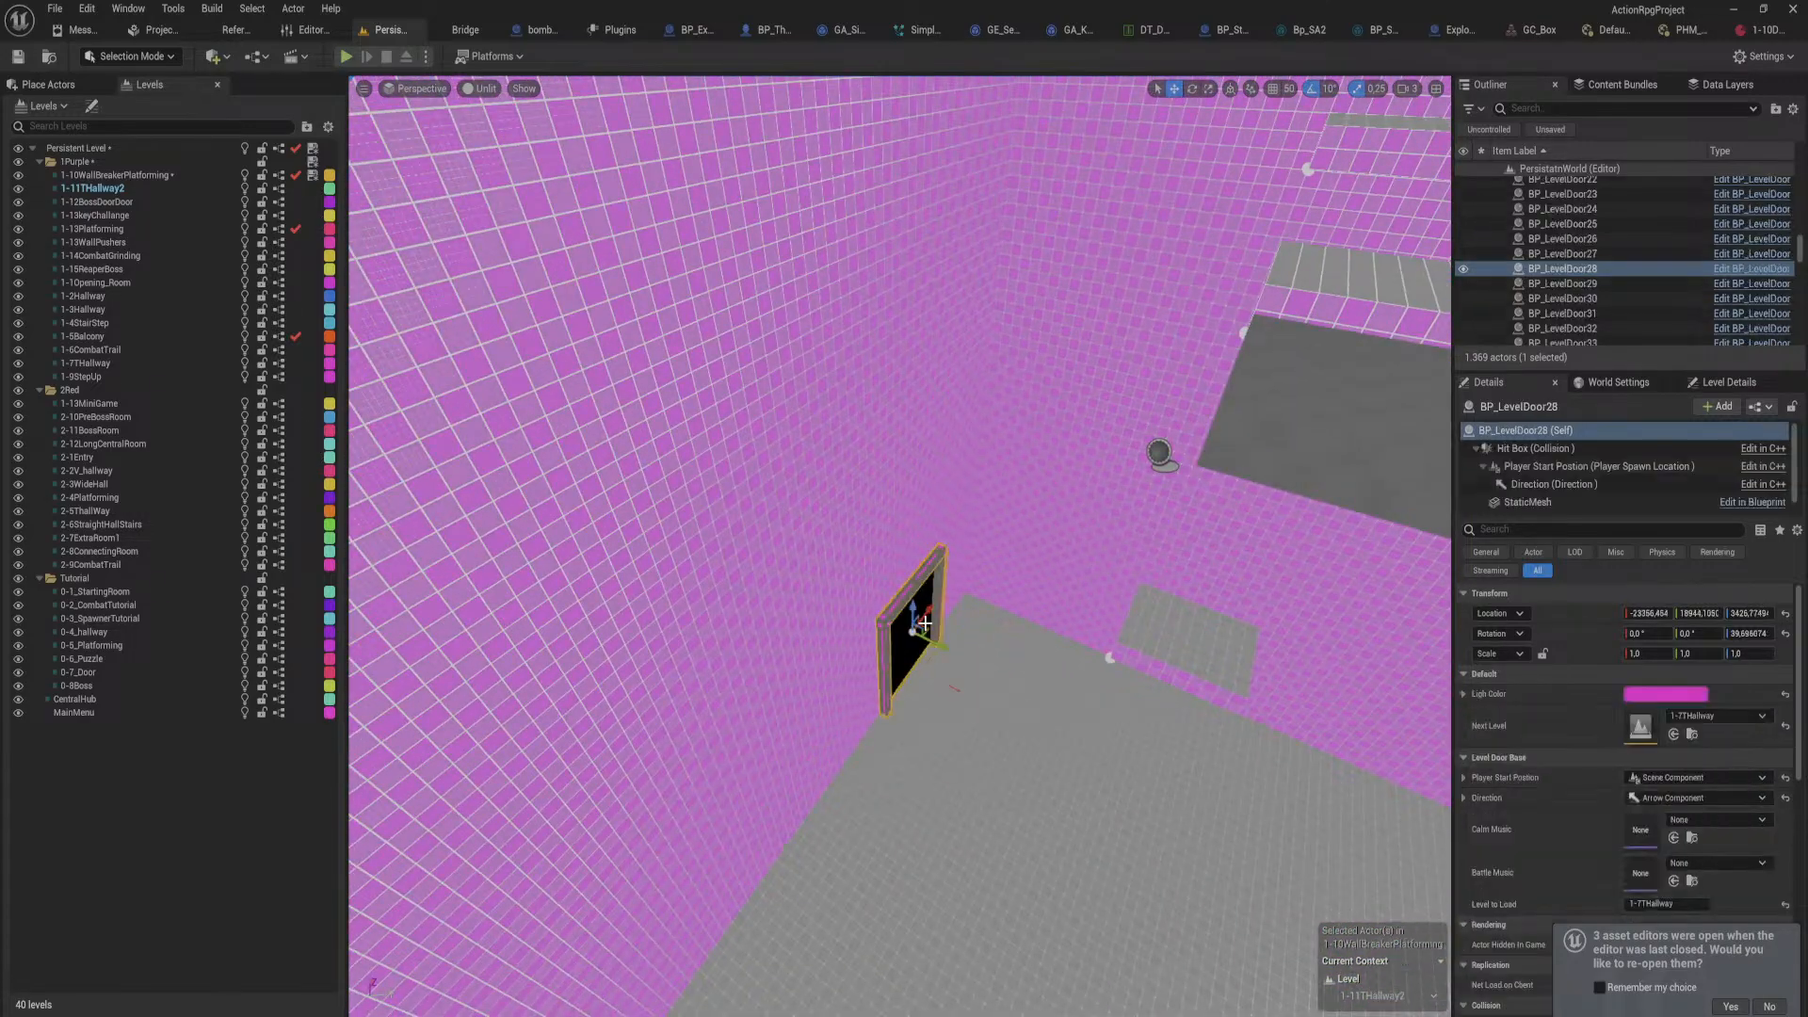
Step: Check the target levels of the wall breaker room's other exit doors, including the blue one at the corridor end
click(1137, 520)
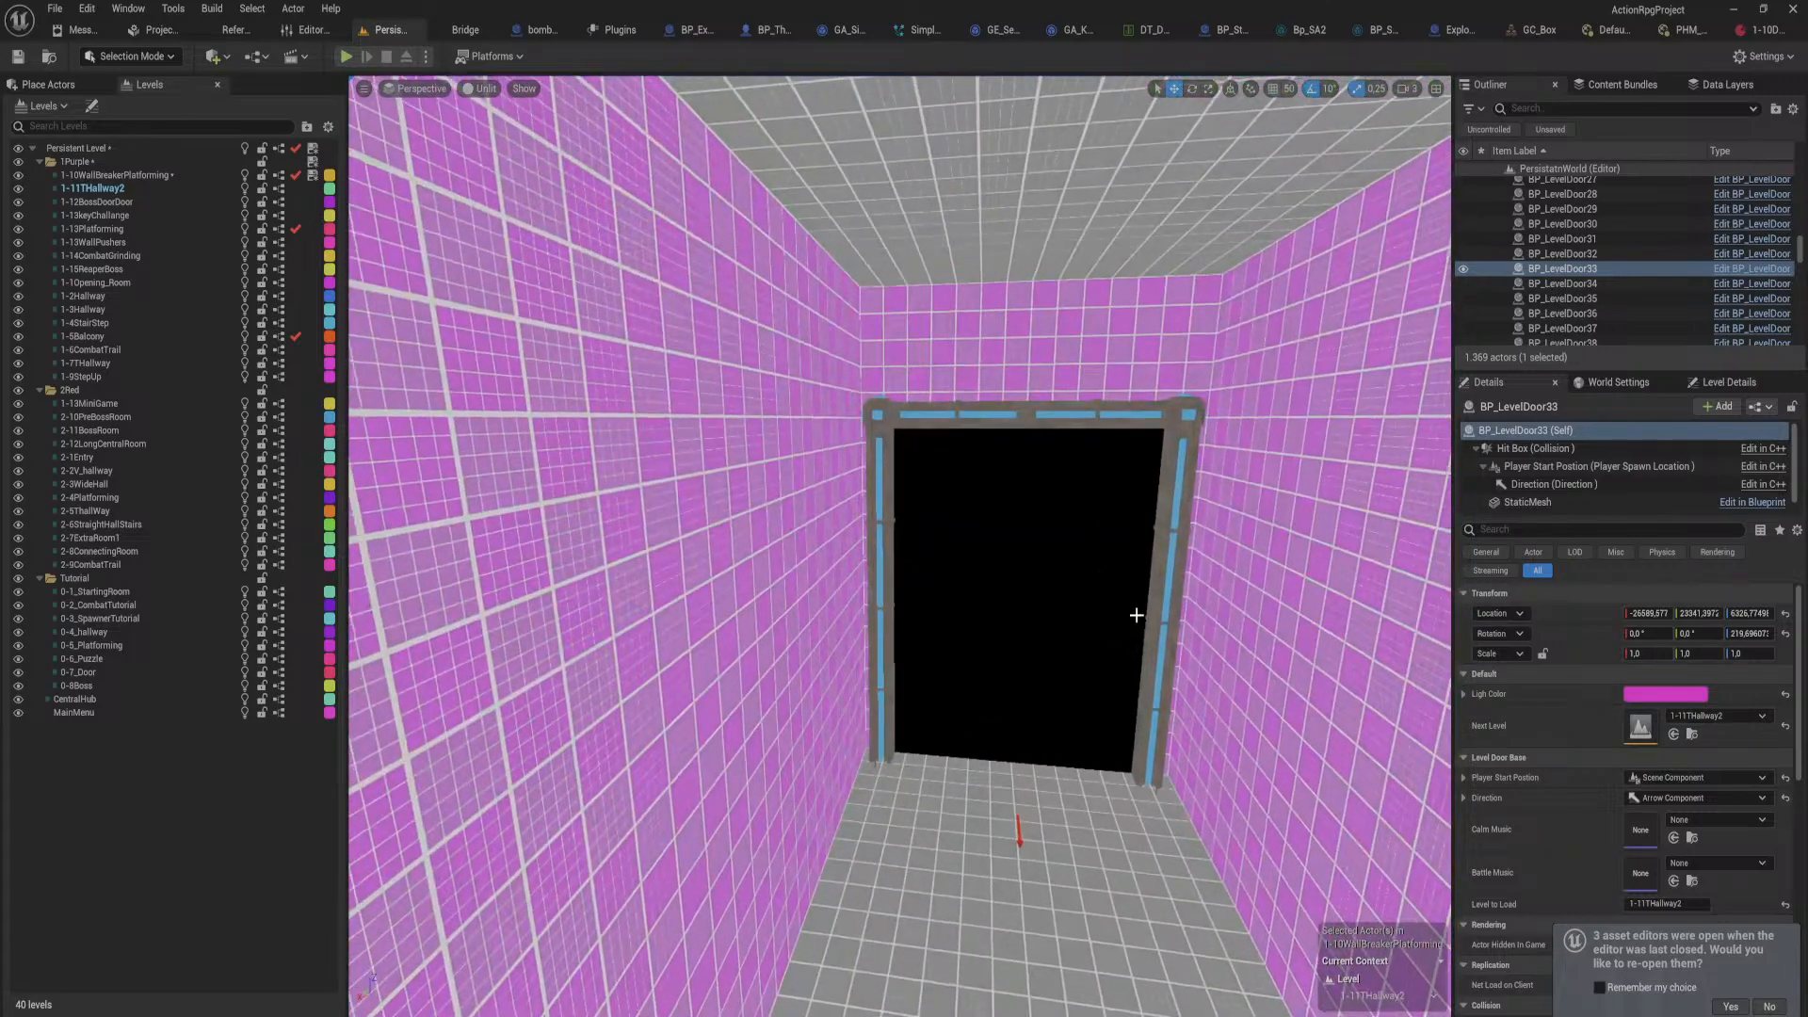
click(1108, 677)
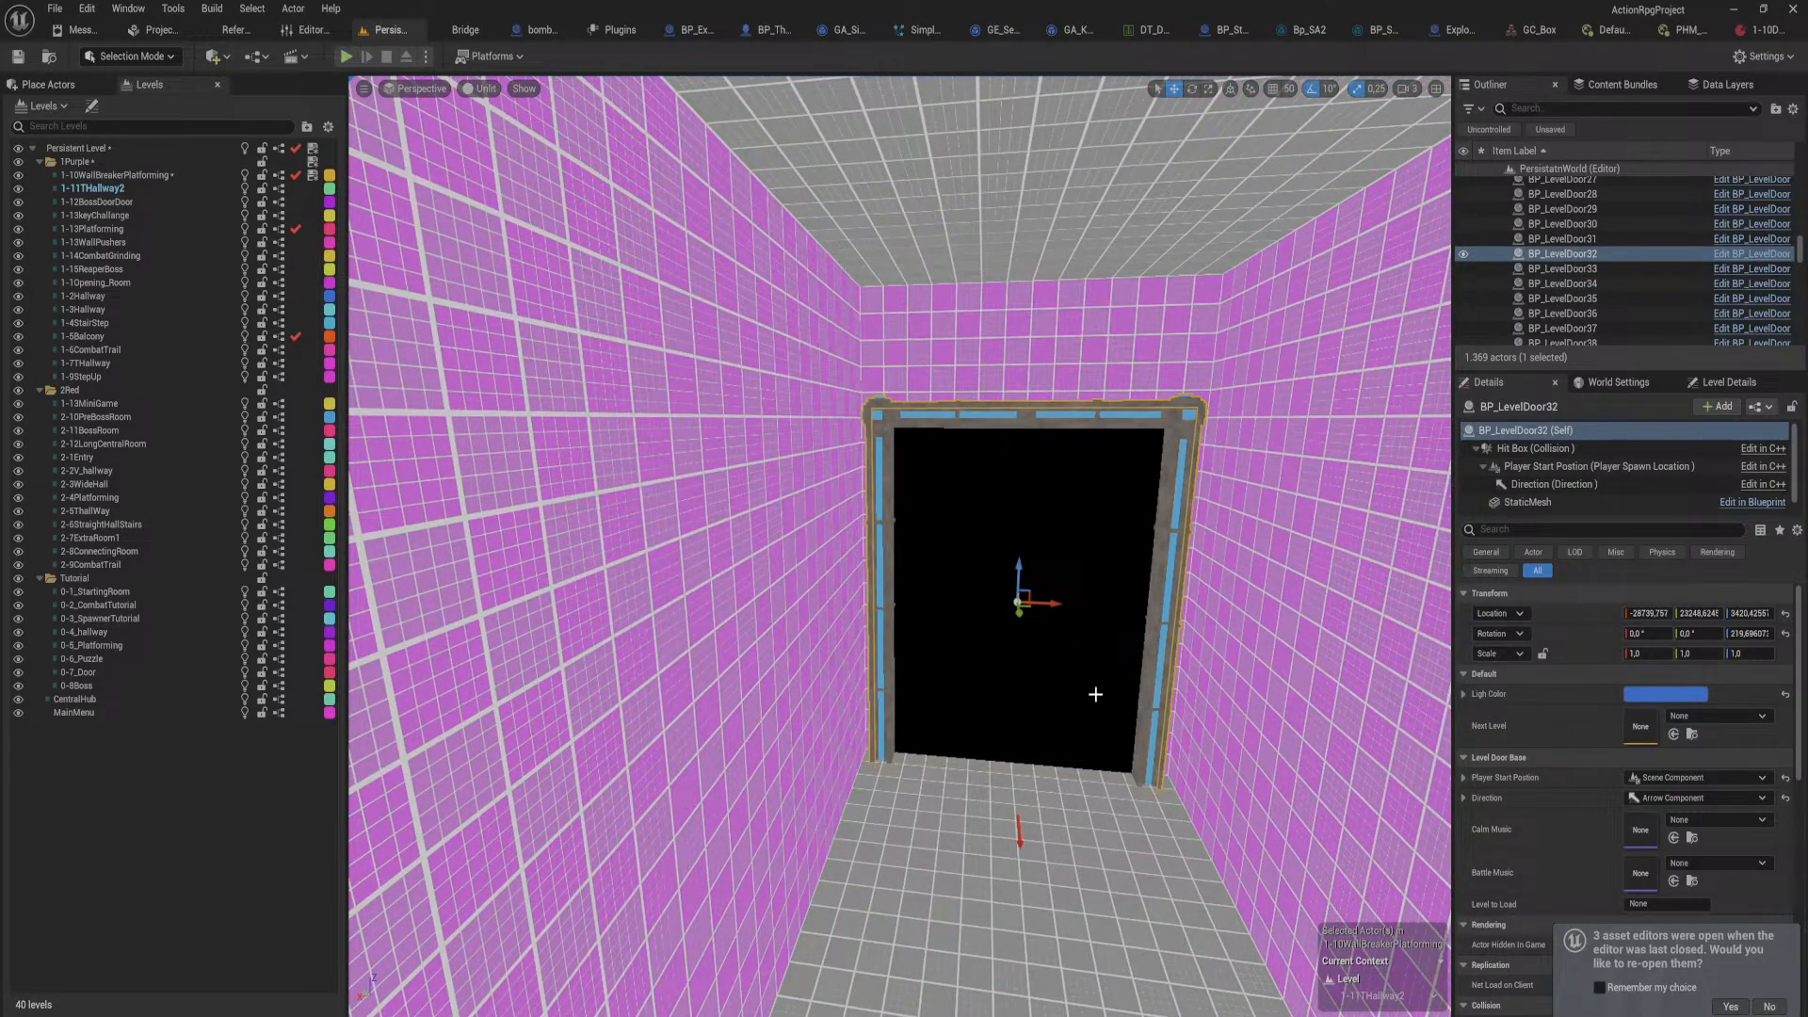
right_drag(1095, 694, 918, 713)
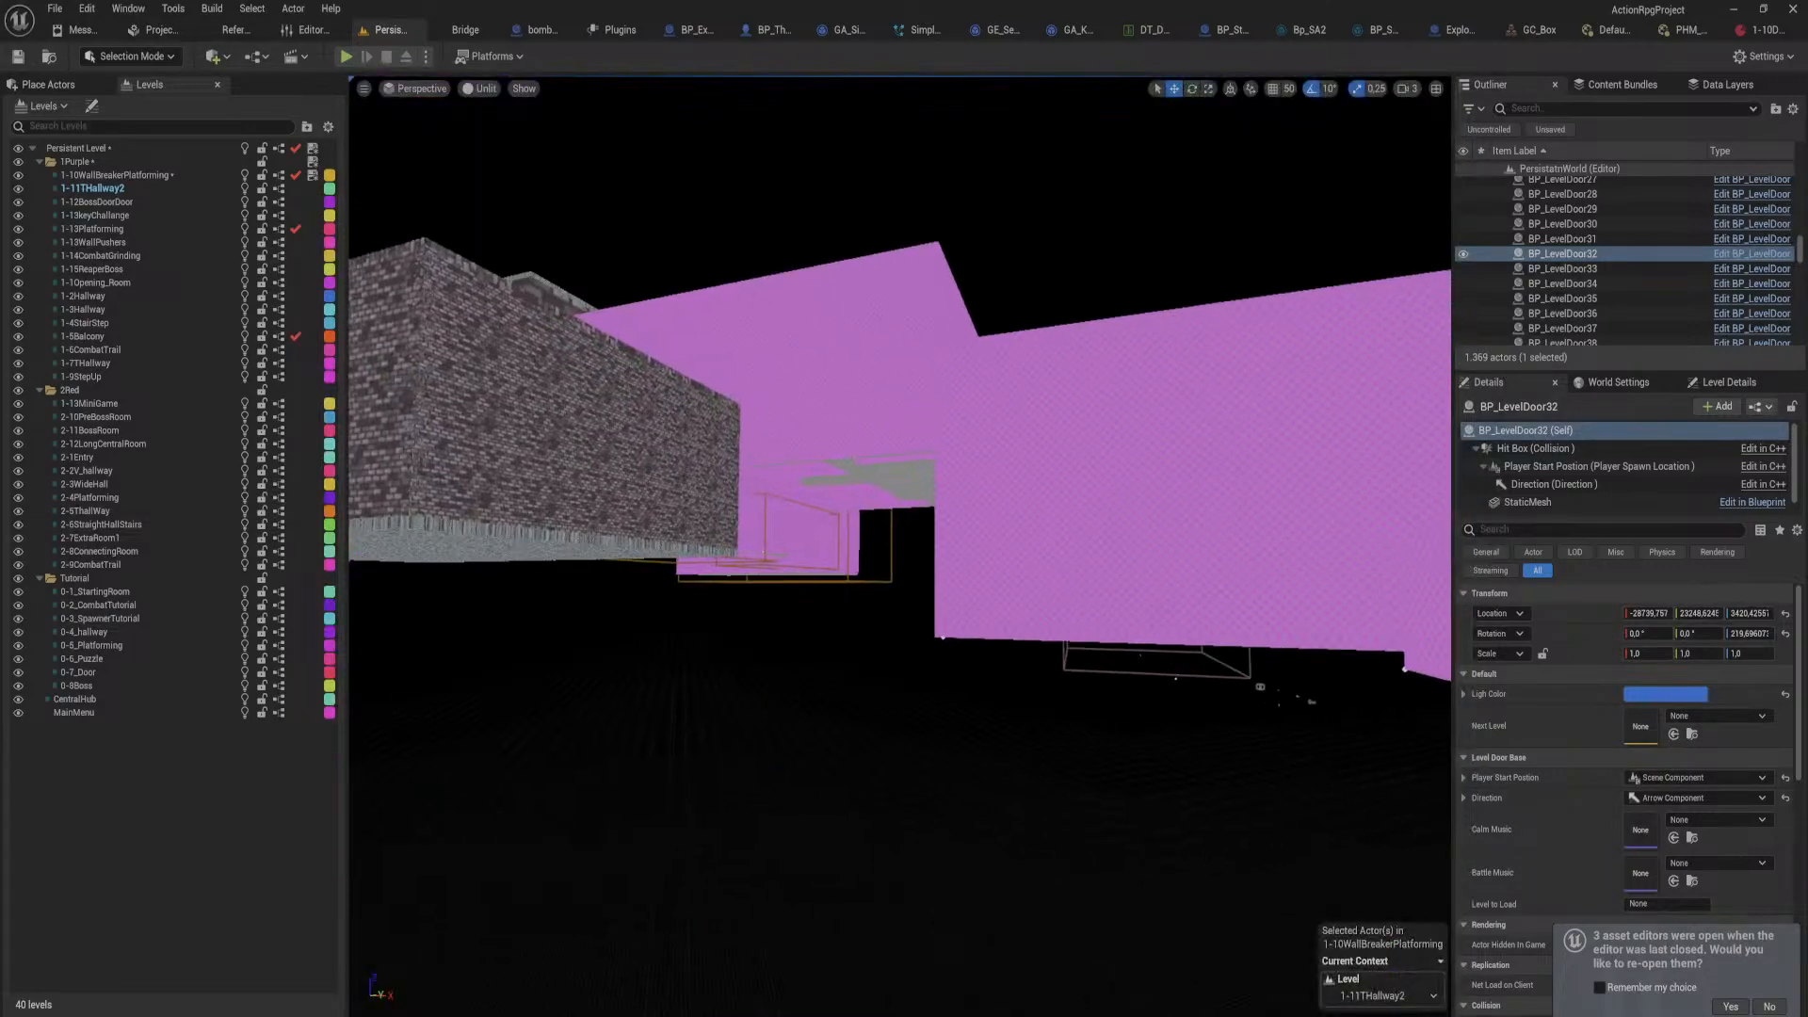
Step: Check the target levels of the 1-5Balcony room's doors, including the red-lit one
right_drag(900, 546, 899, 547)
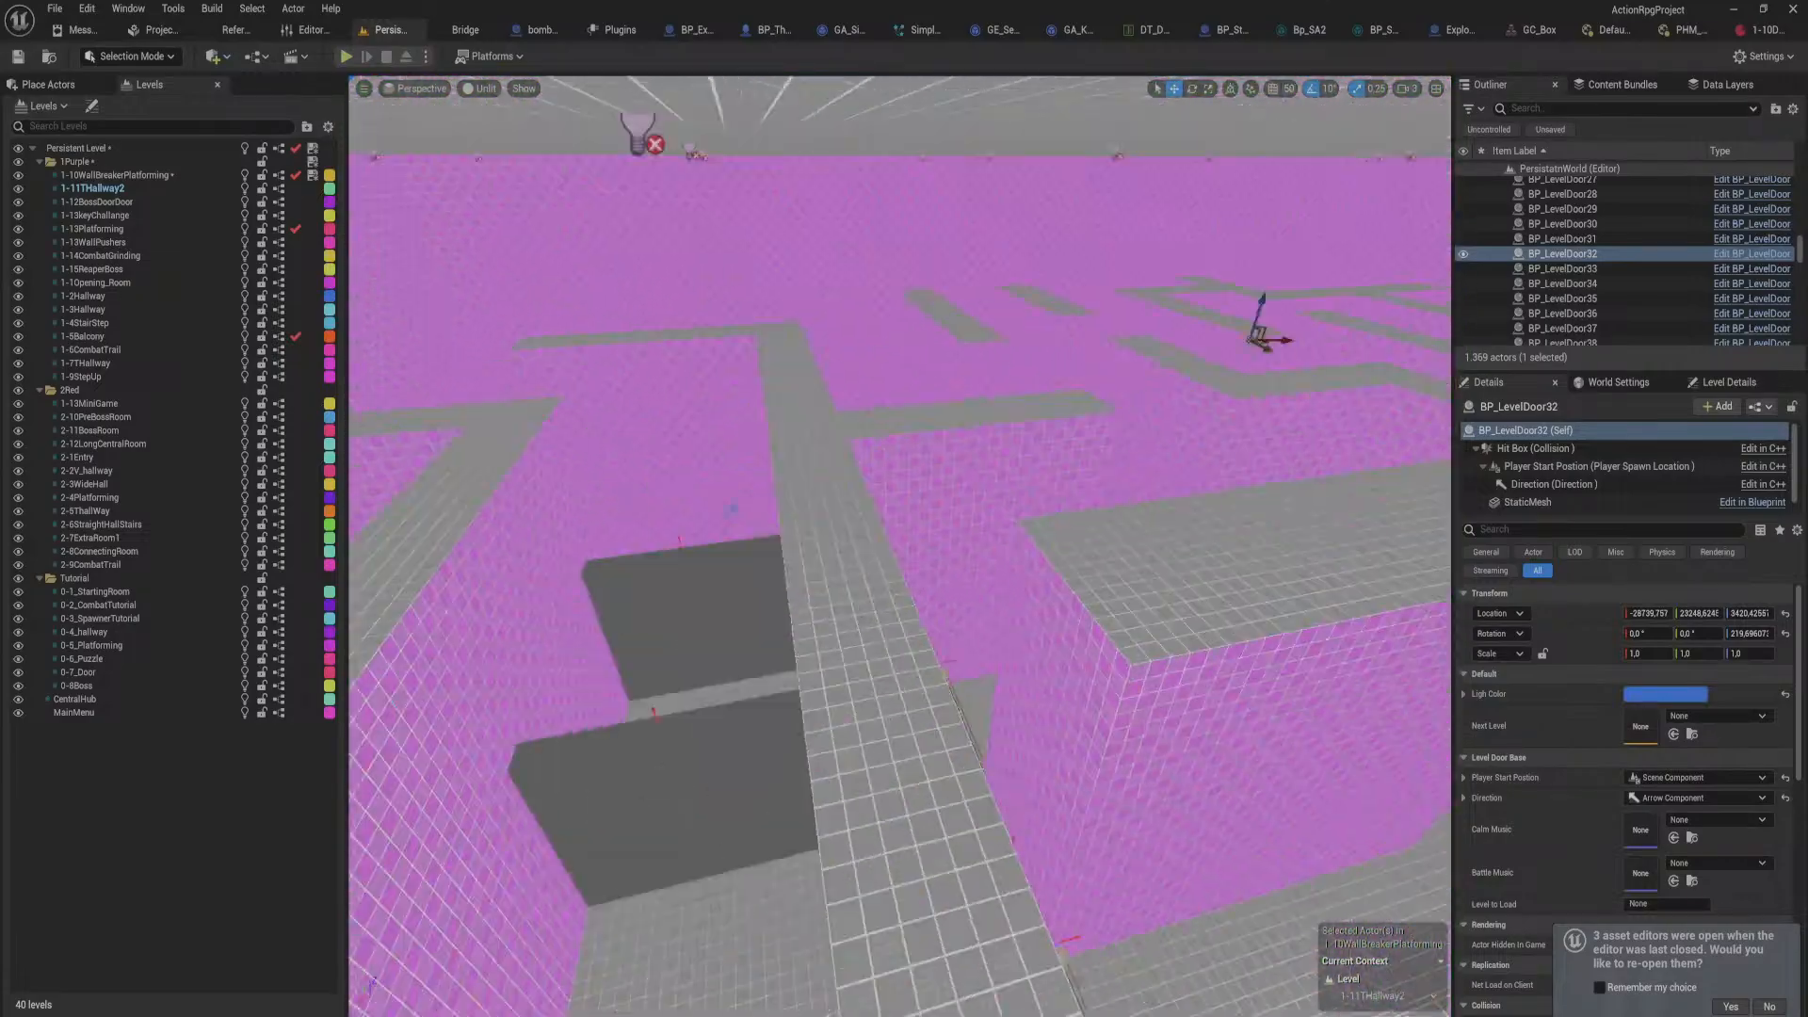
click(956, 517)
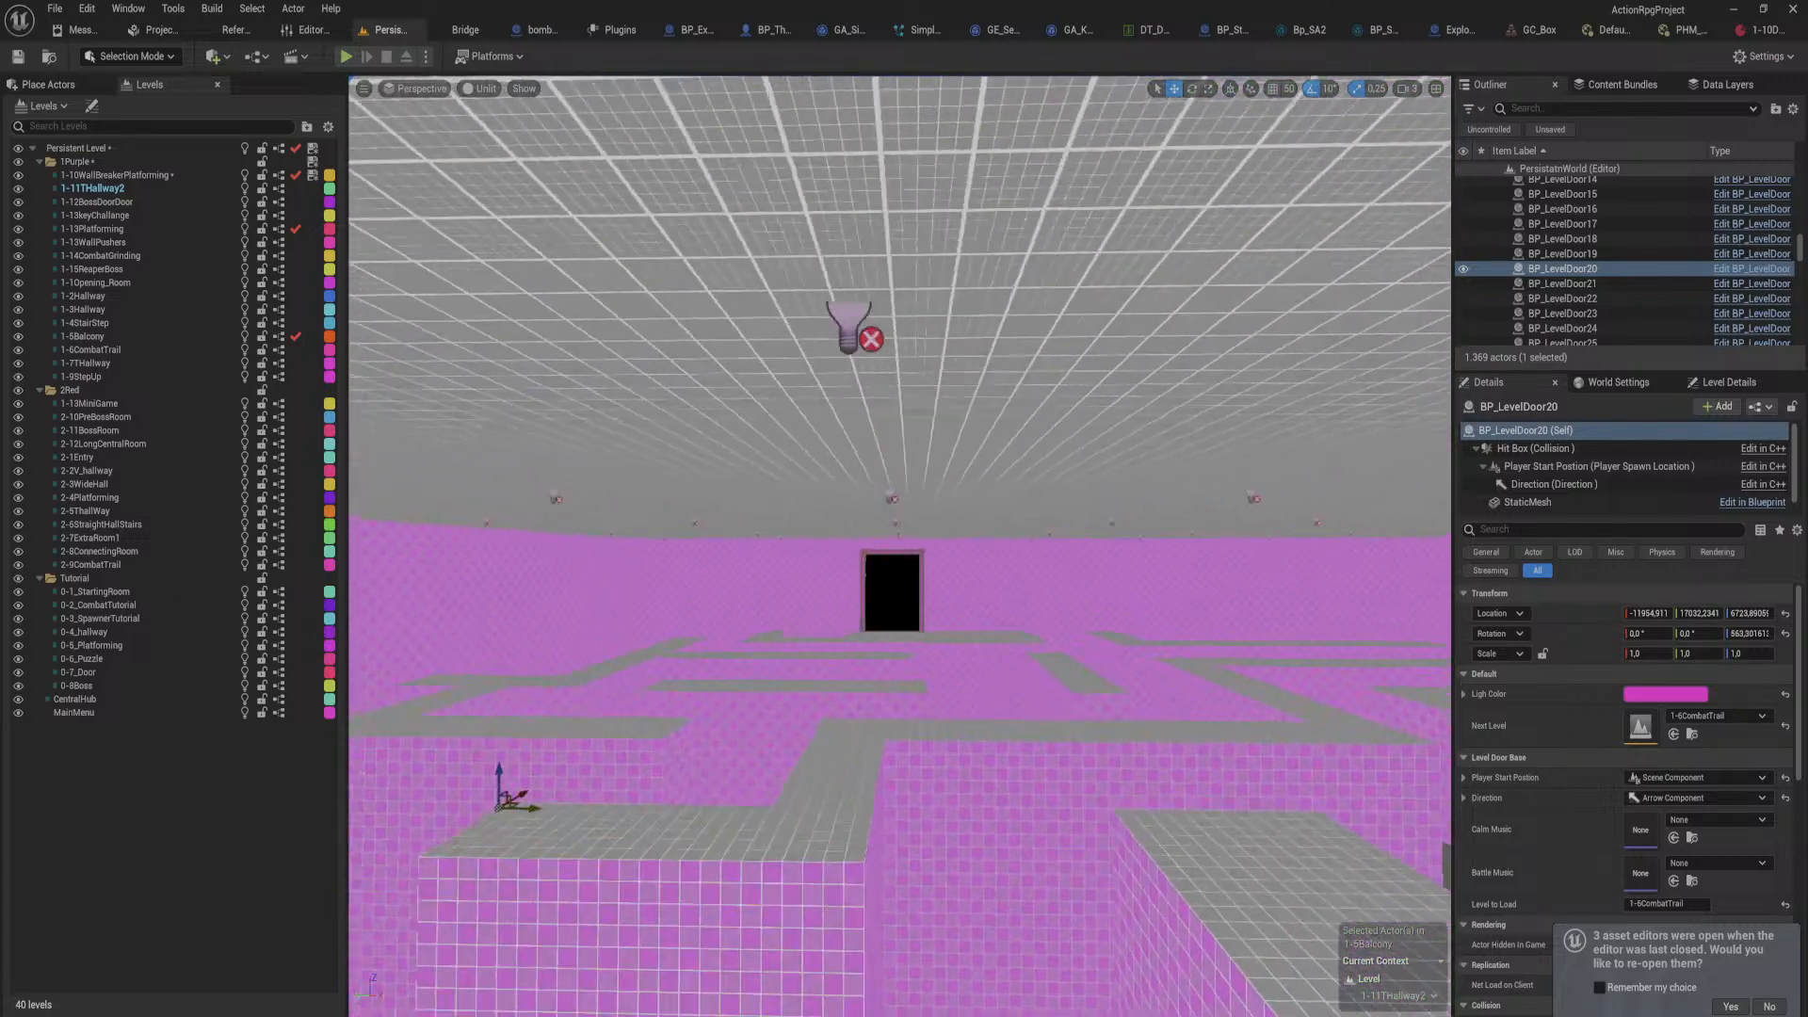
click(1037, 679)
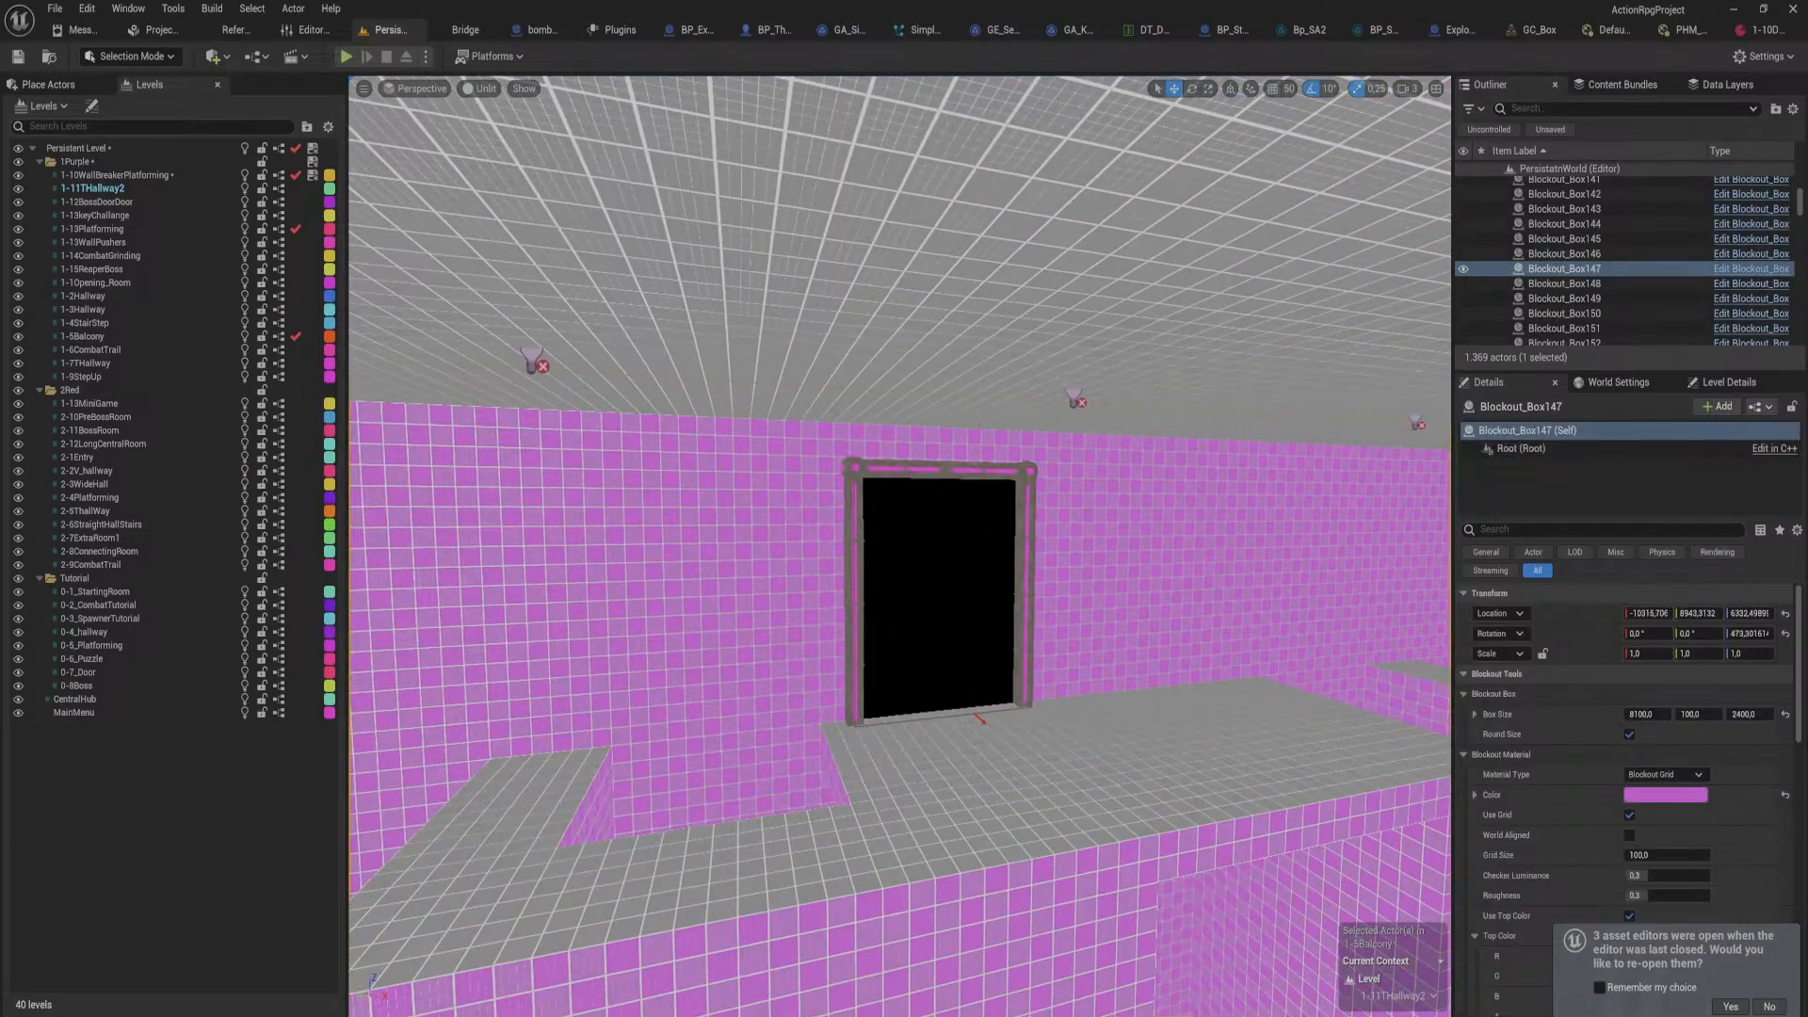
click(1024, 659)
right_drag(1024, 659, 1319, 659)
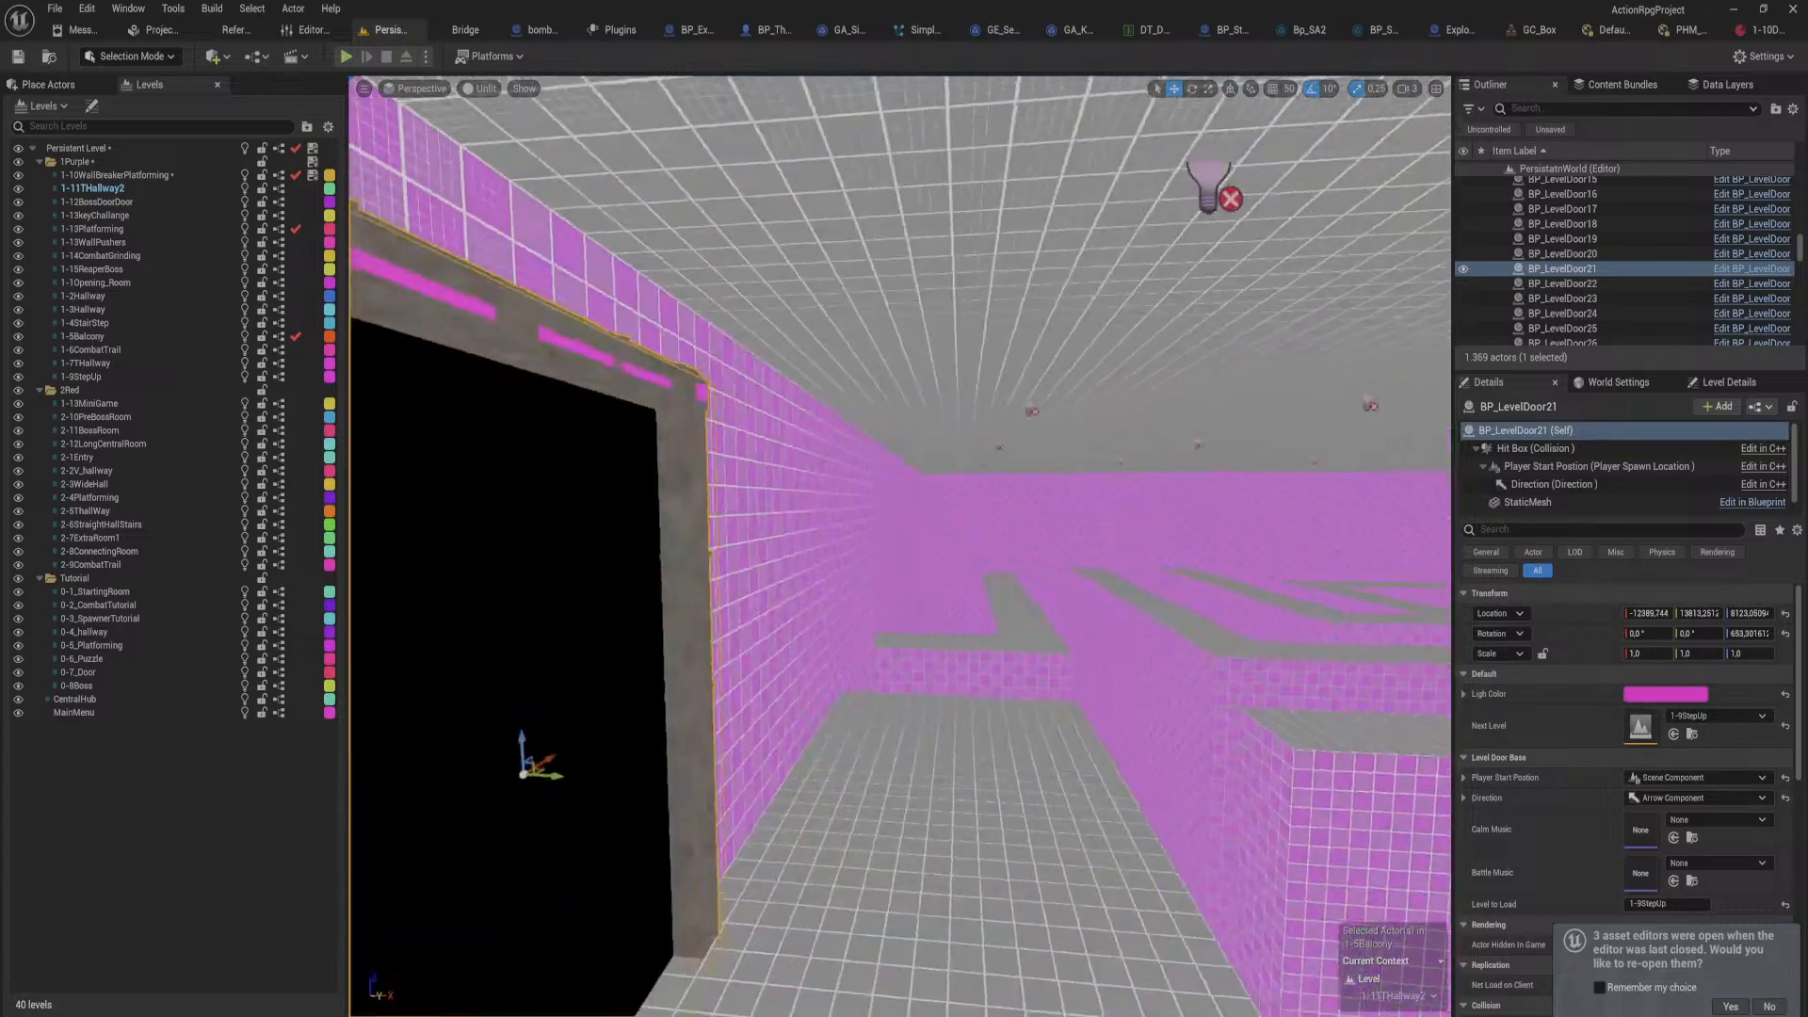
key(w)
right_drag(900, 546, 918, 508)
key(w)
key(w)
click(856, 750)
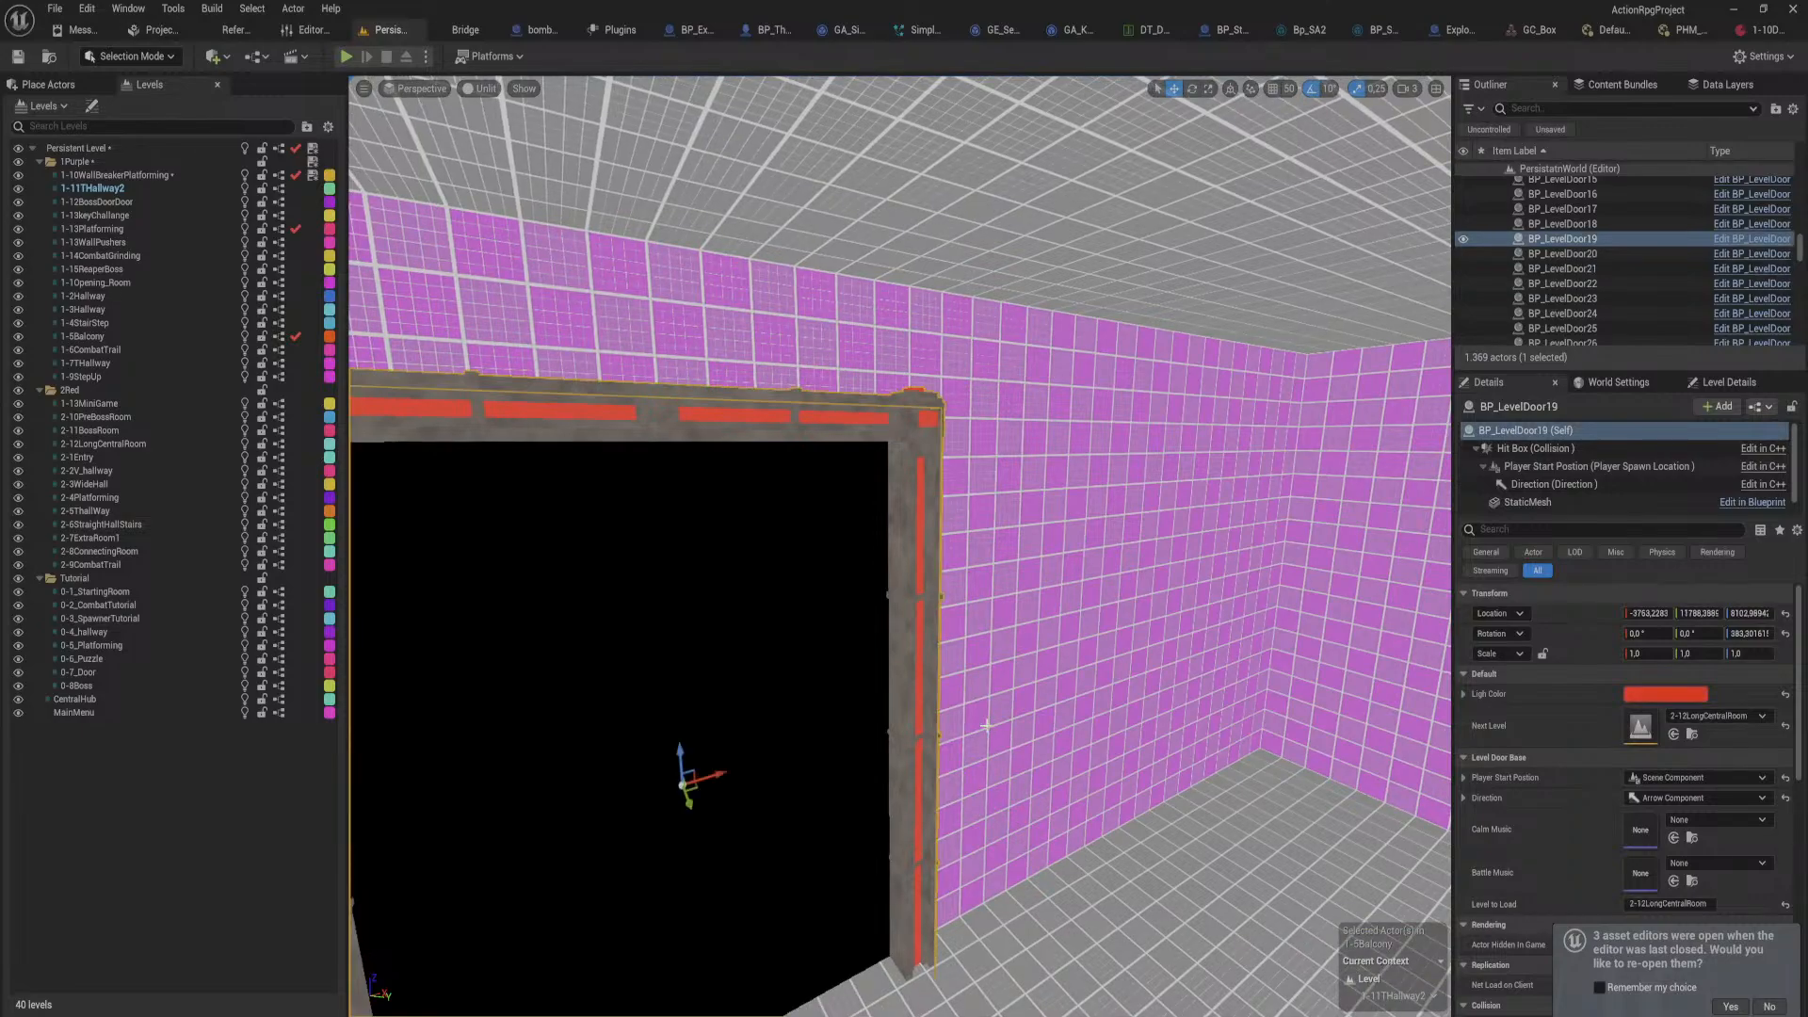
Step: Look over the balcony room's walkways and the layout of the neighbouring rooms from outside
right_drag(856, 751, 396, 715)
key(w)
right_drag(899, 546, 395, 528)
right_drag(885, 607, 1439, 710)
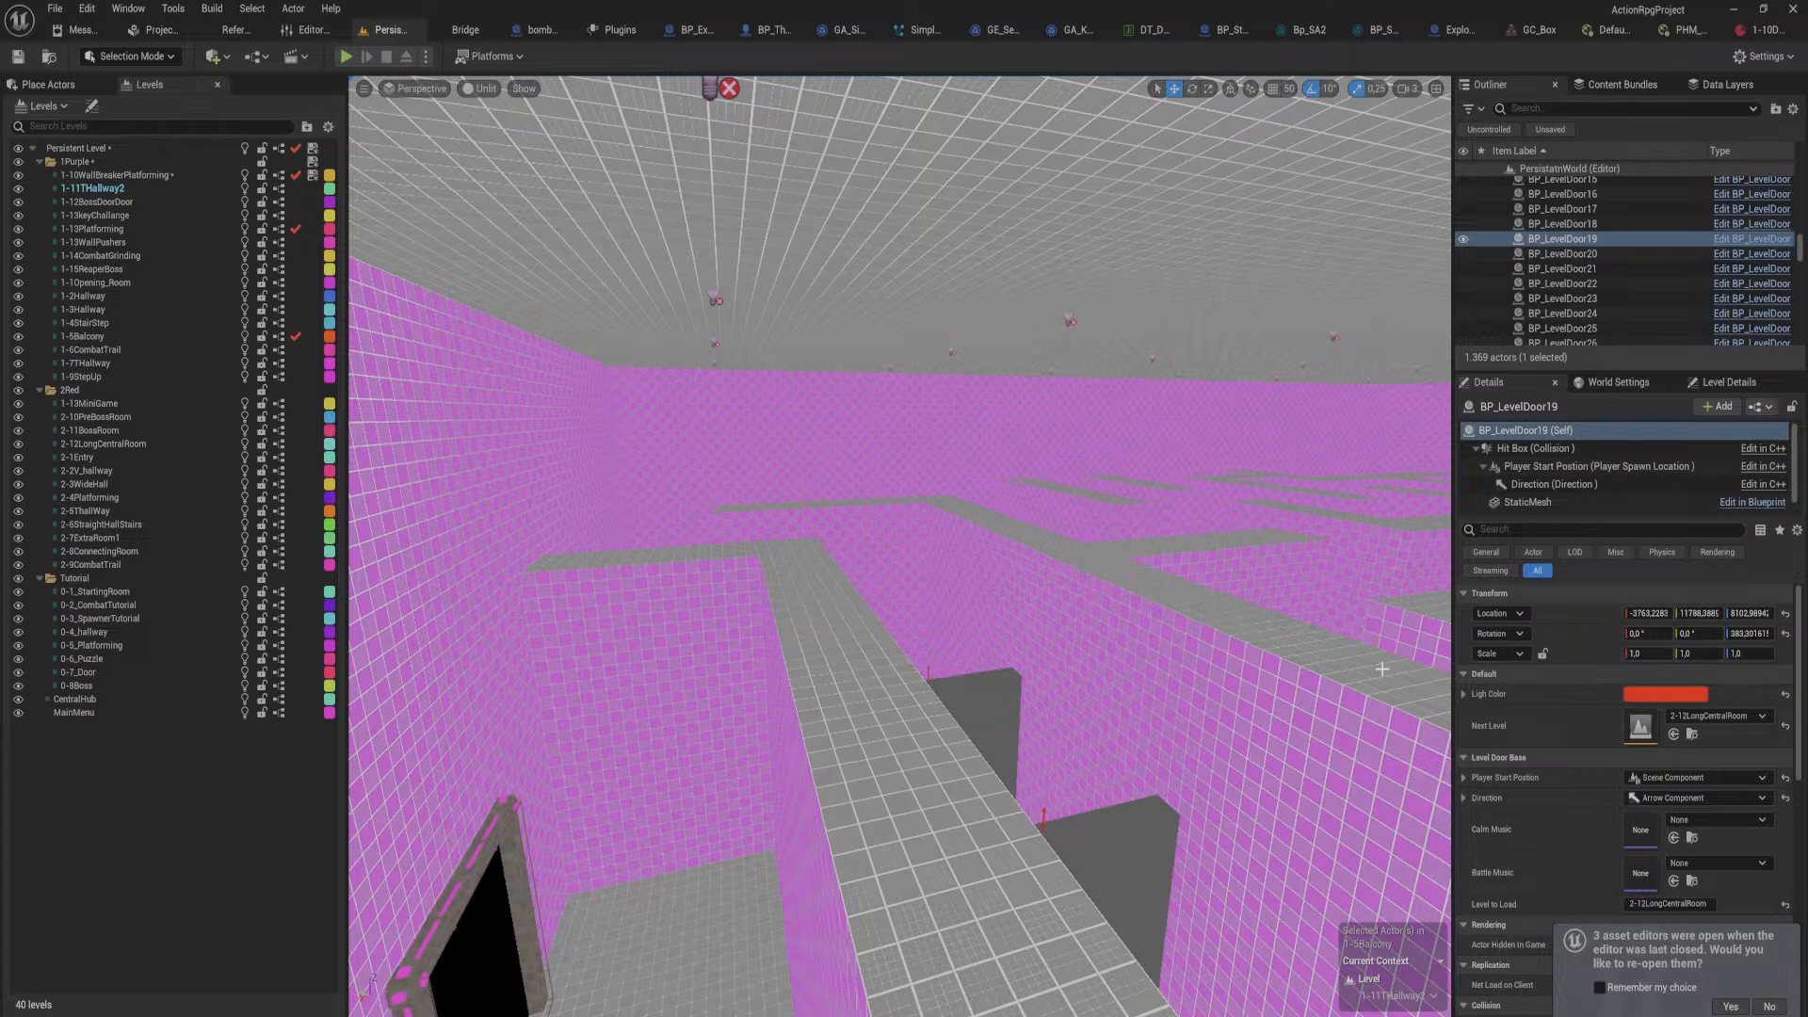
key(w)
right_drag(1337, 579, 1272, 604)
key(w)
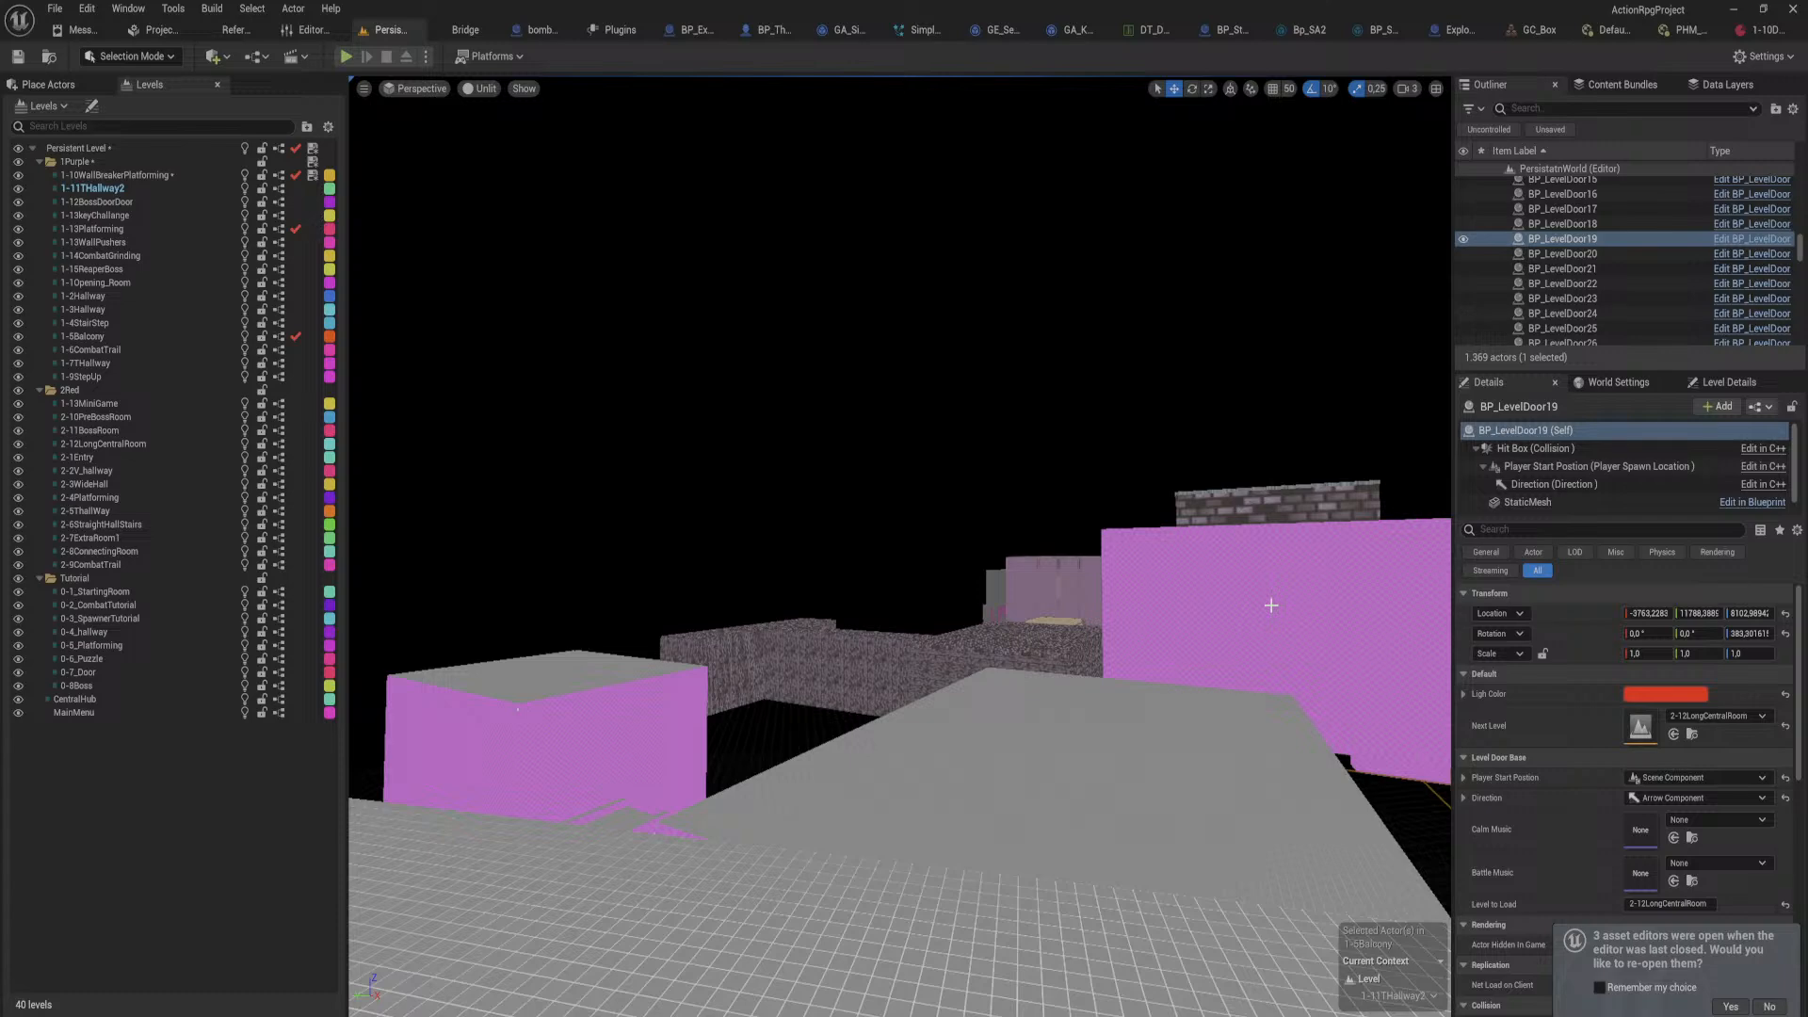
right_drag(1238, 608, 1257, 664)
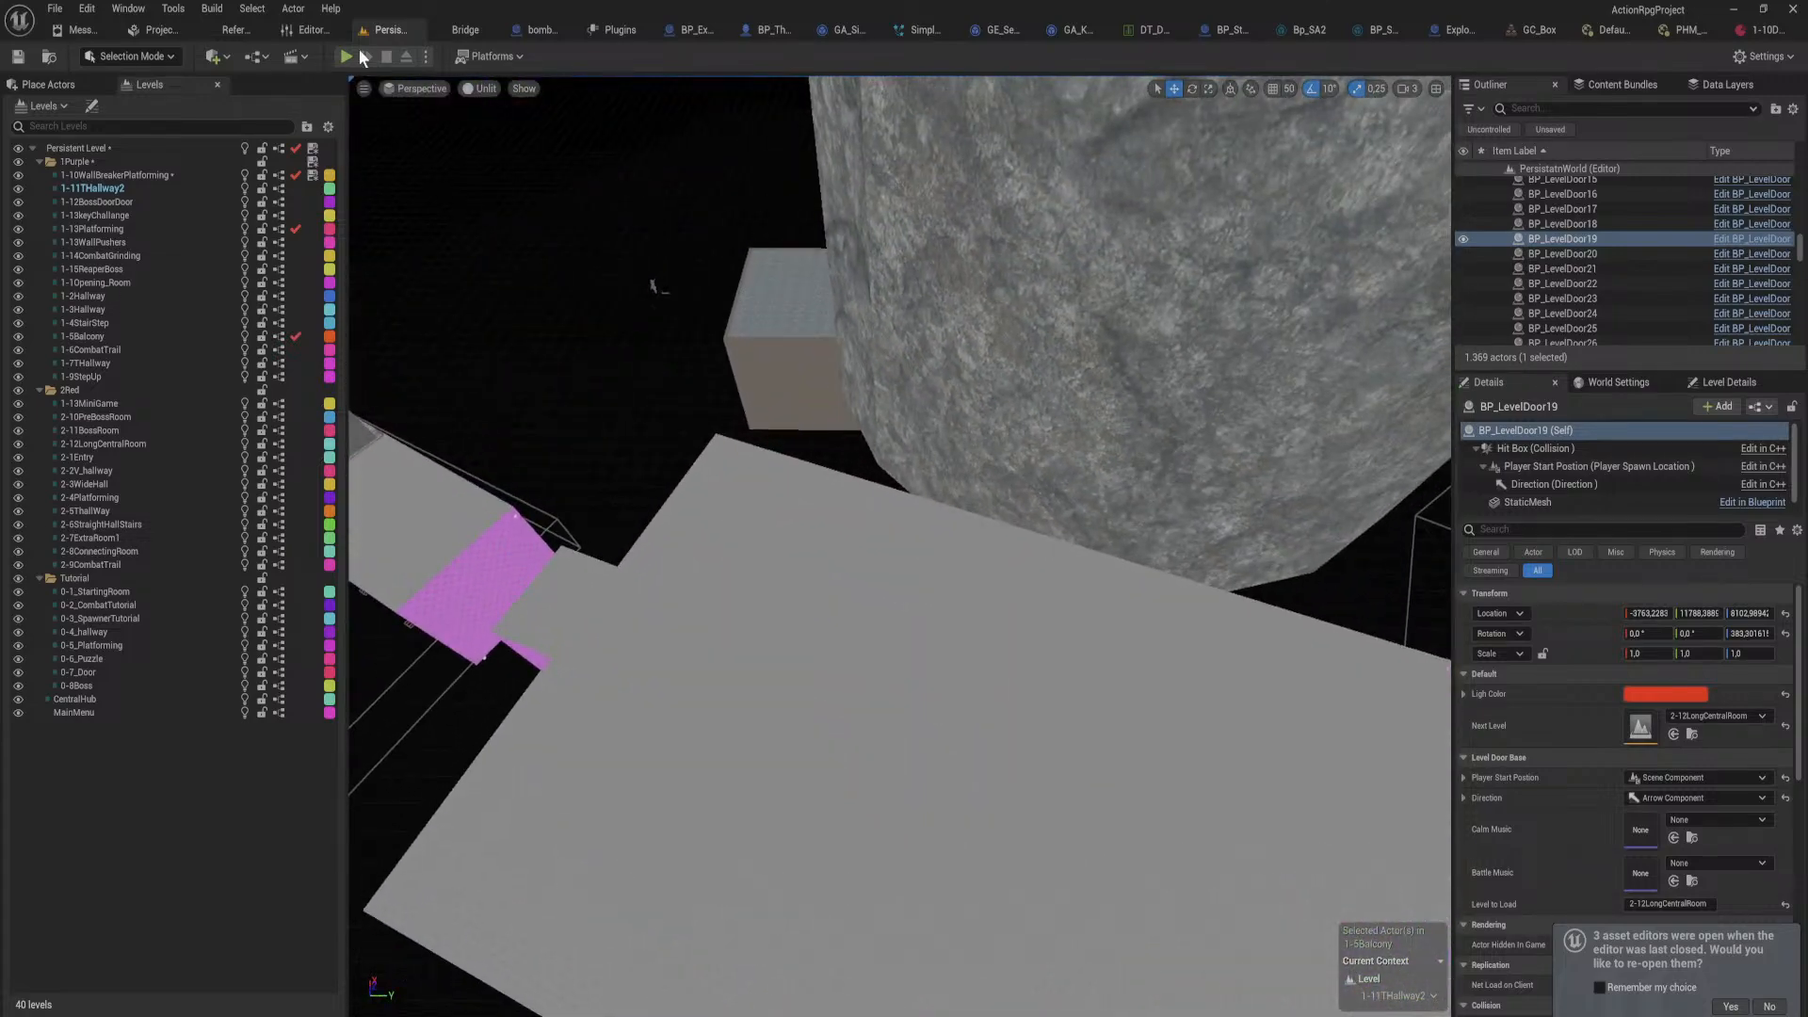
Step: Play-test the world with a new game and run the character through the starting room's green-lit door
click(345, 57)
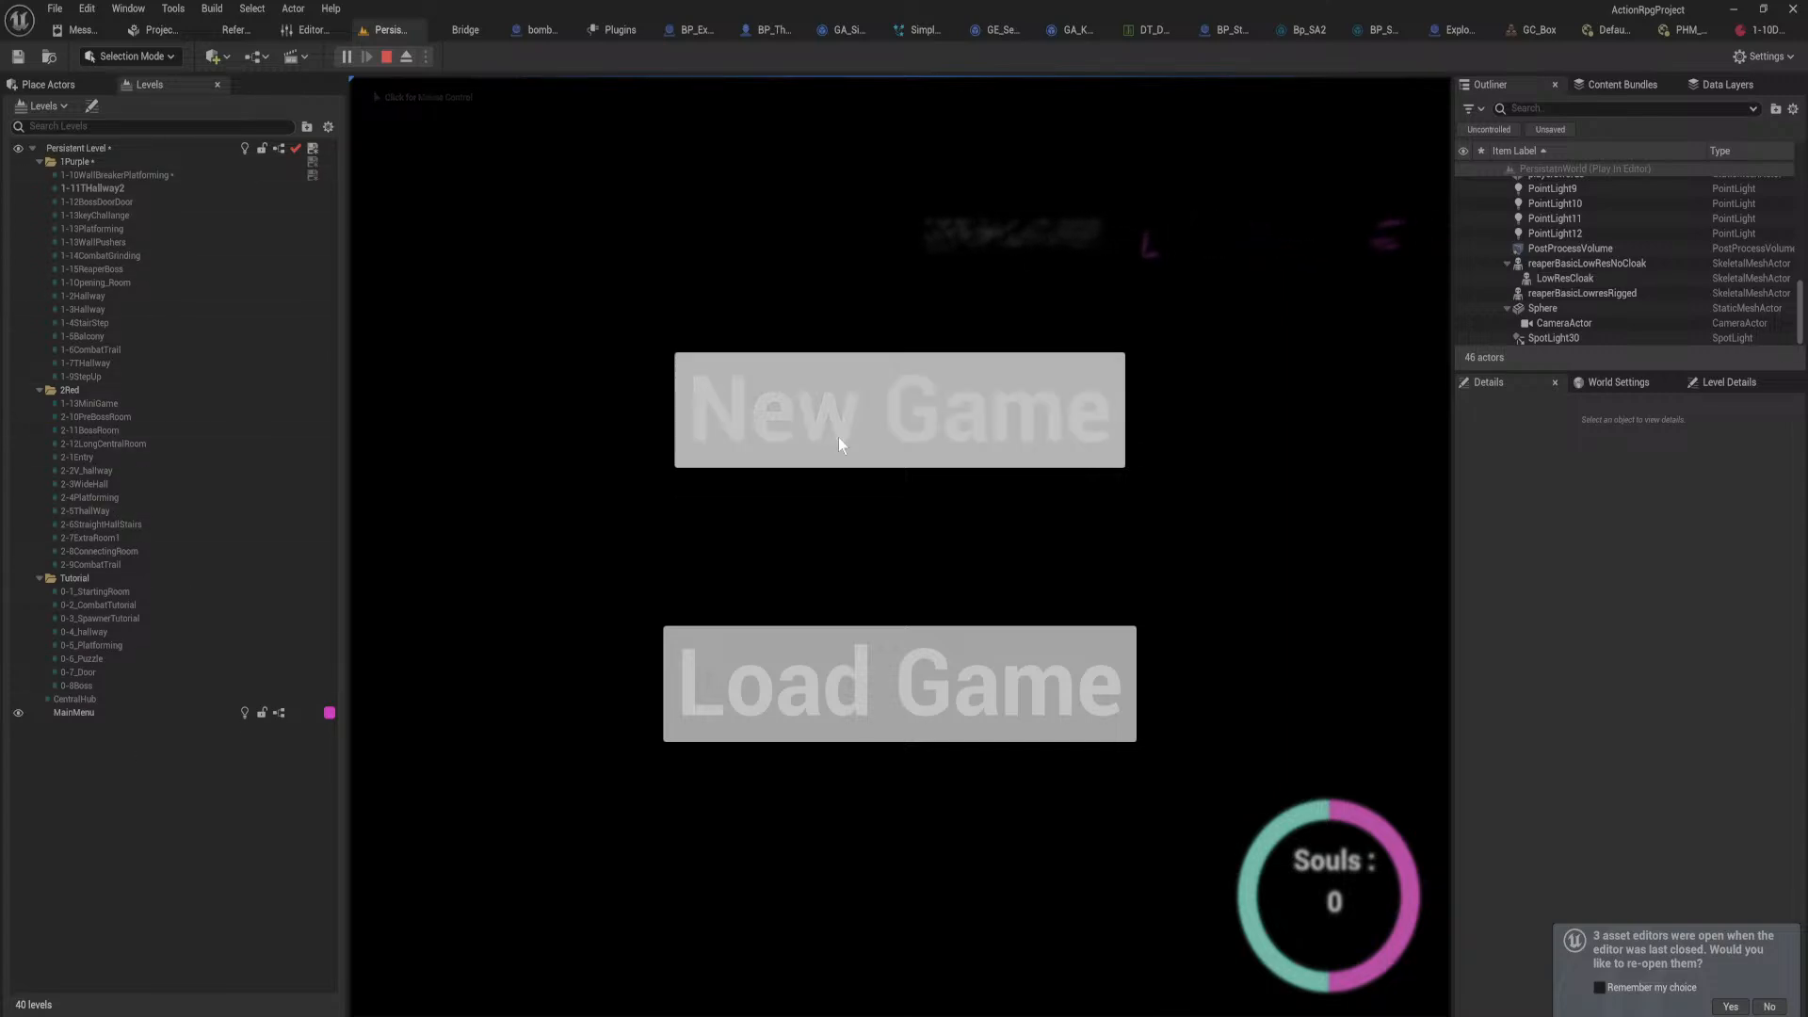
click(869, 426)
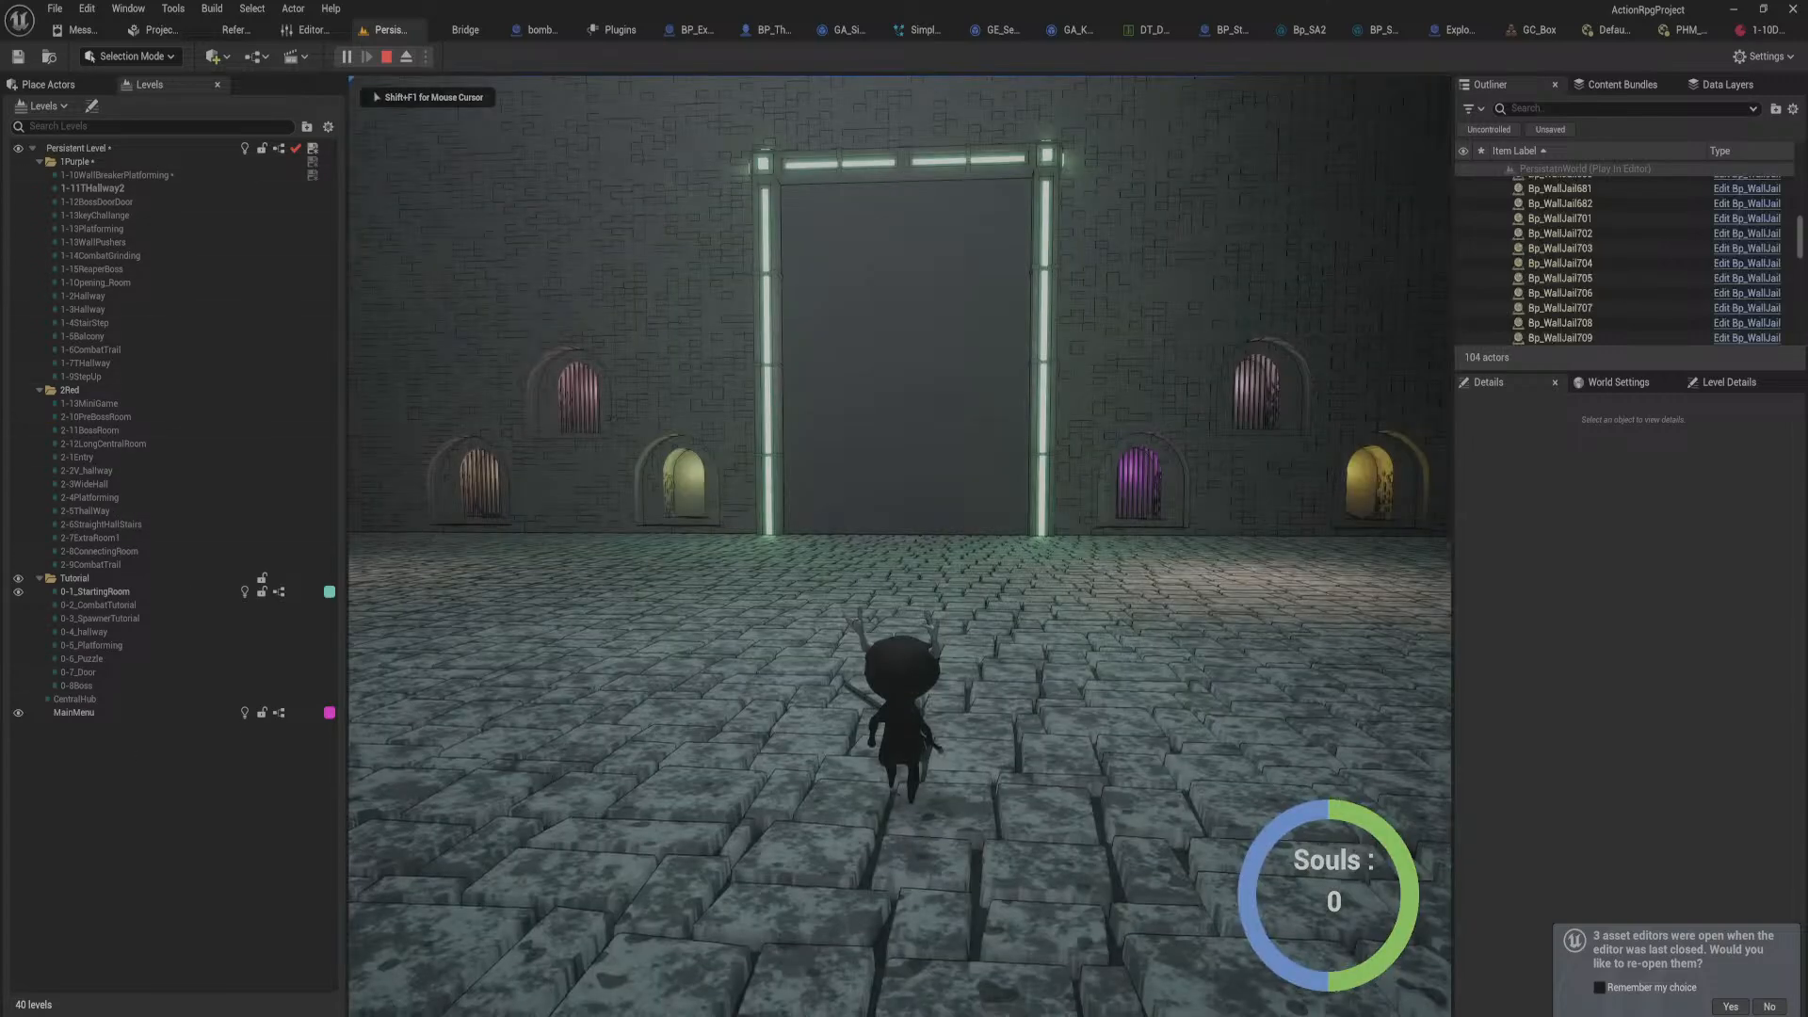
key(XF86AudioLowerVolume)
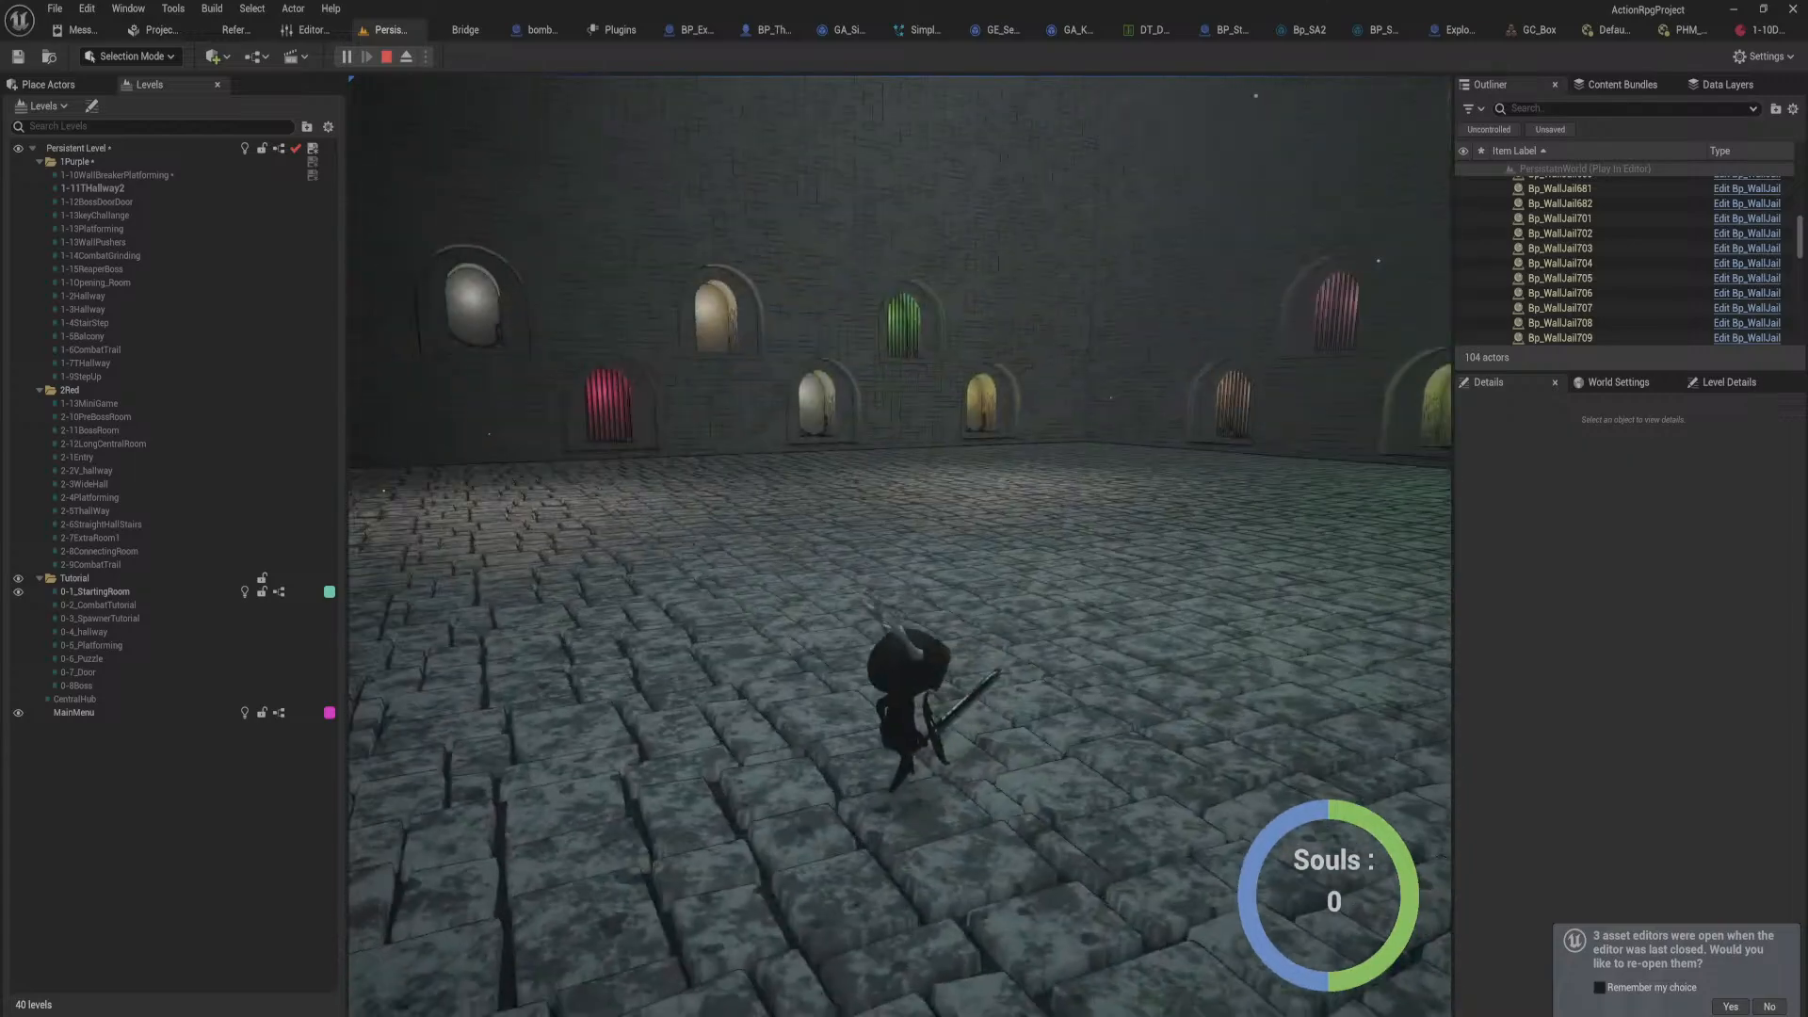
key(w)
key(w)
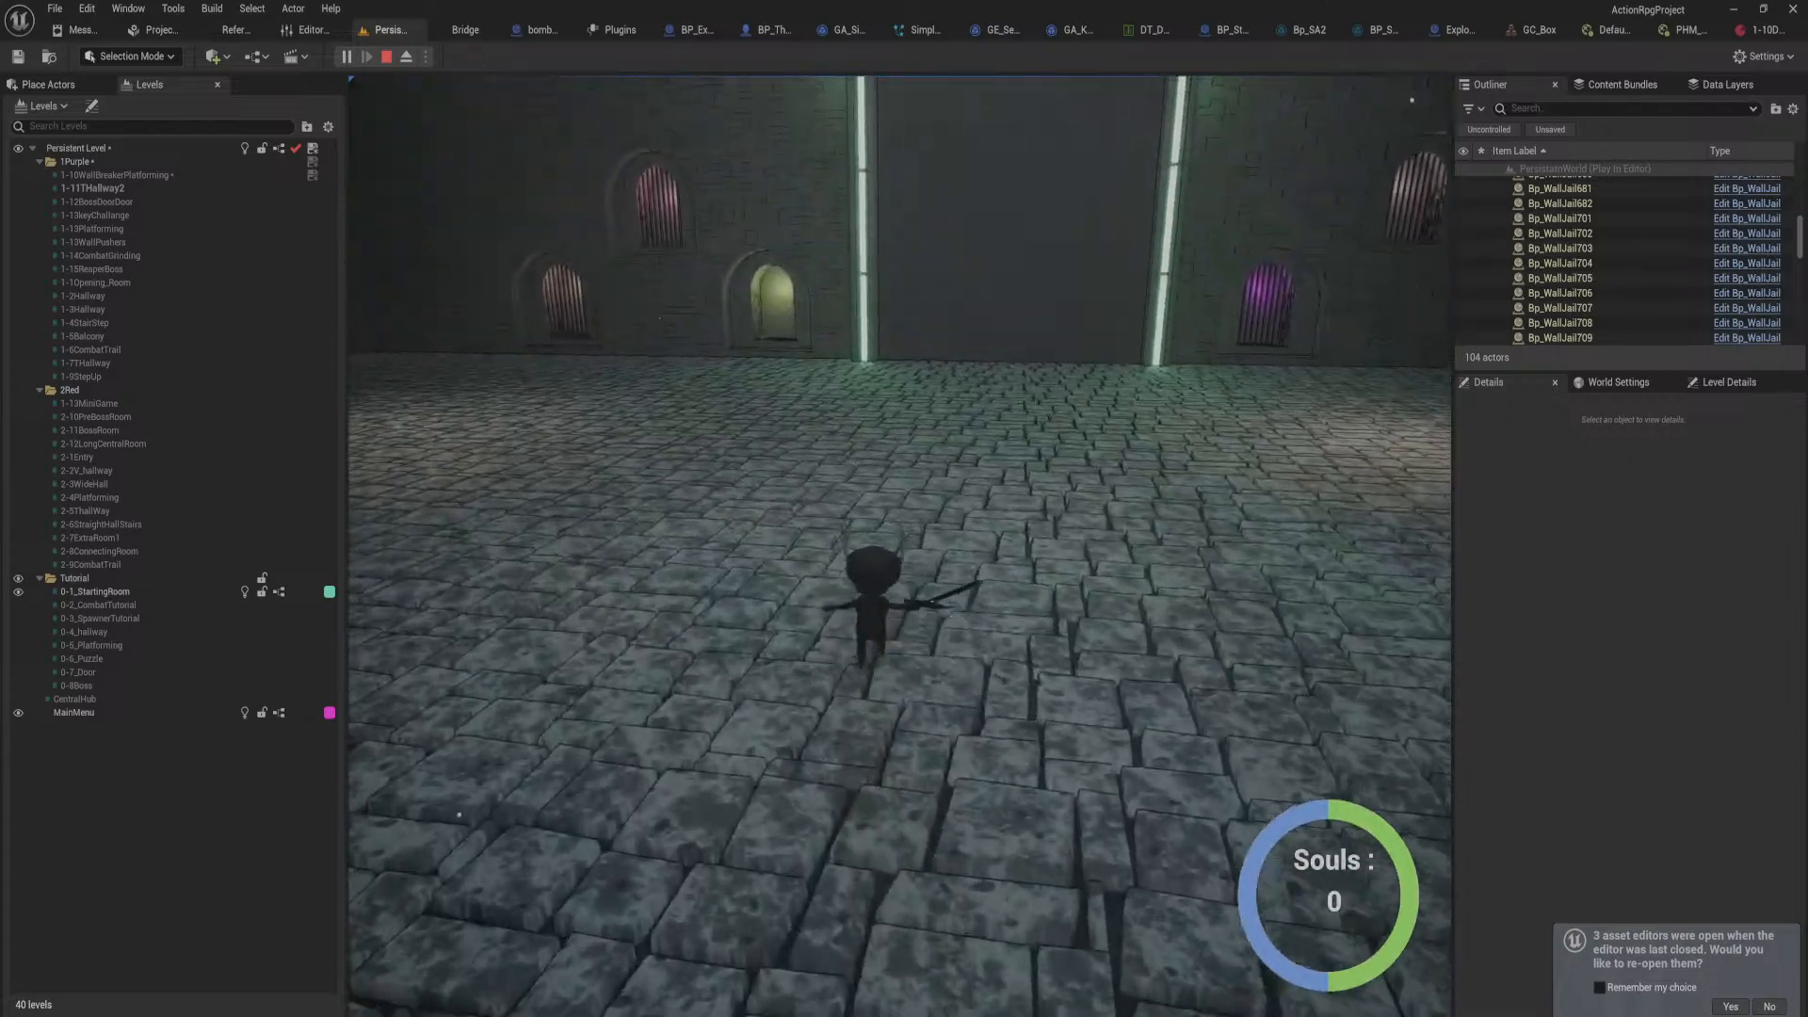
key(w)
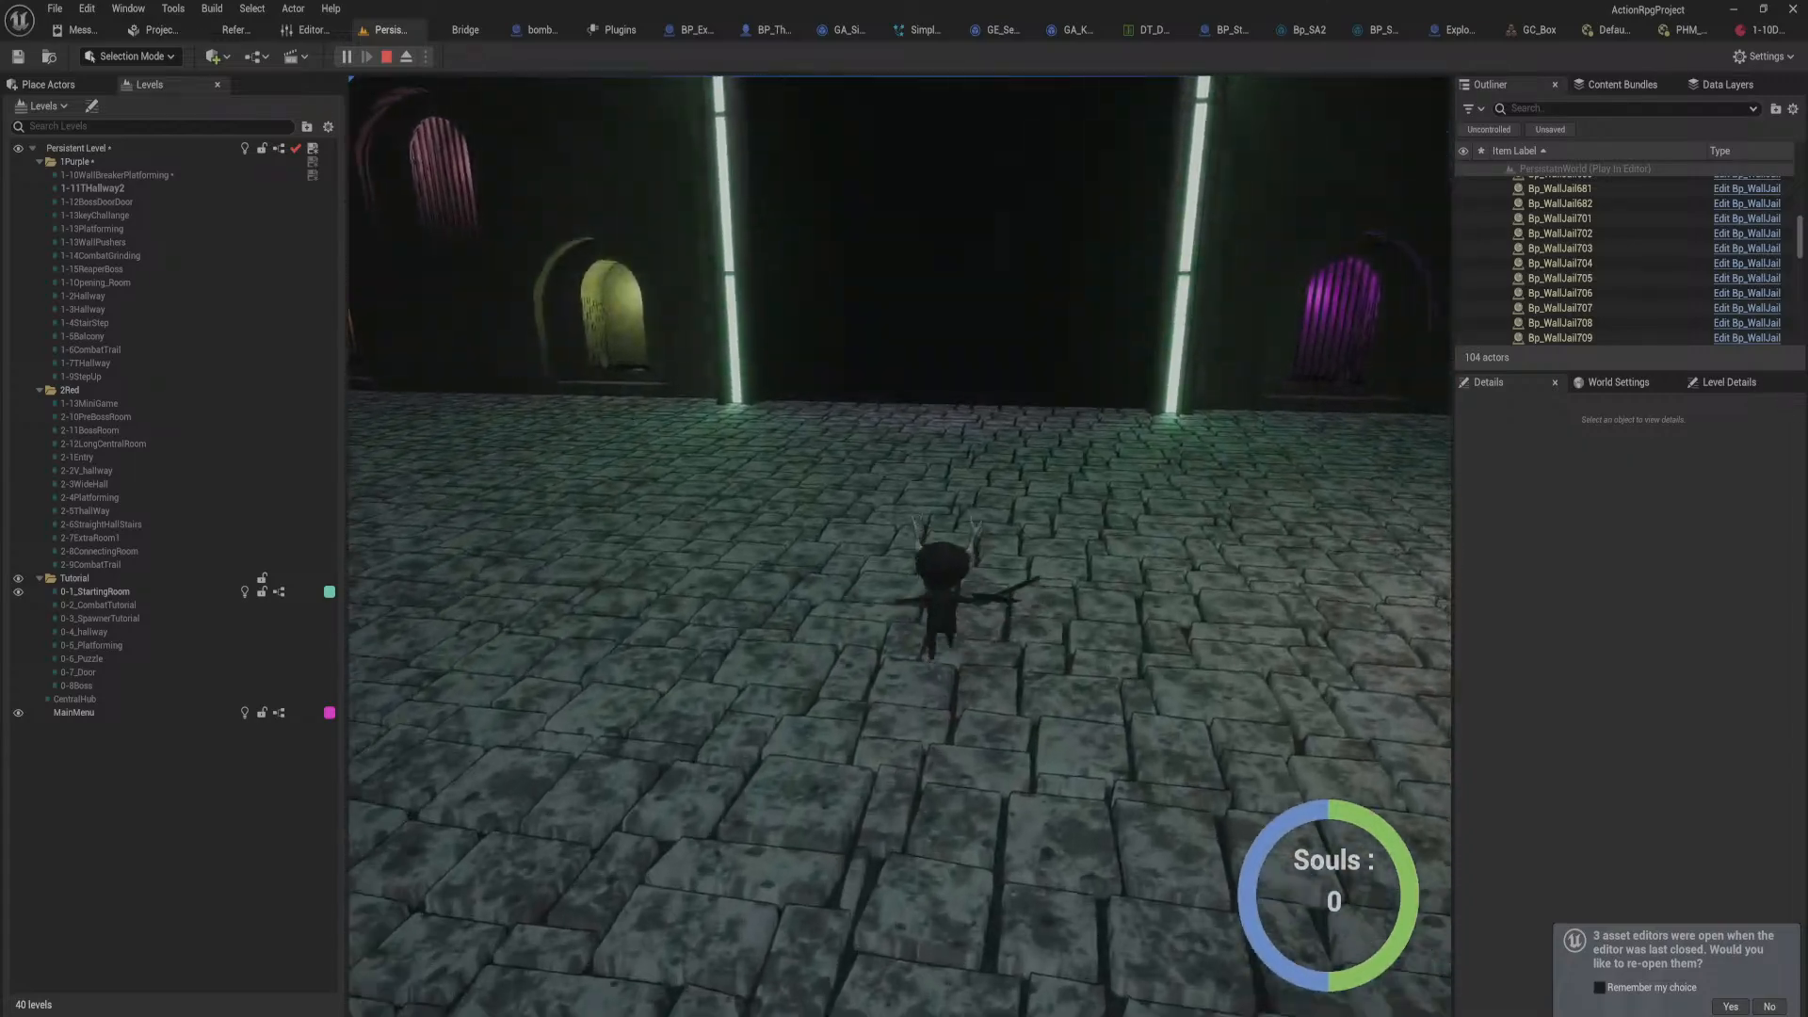
key(w)
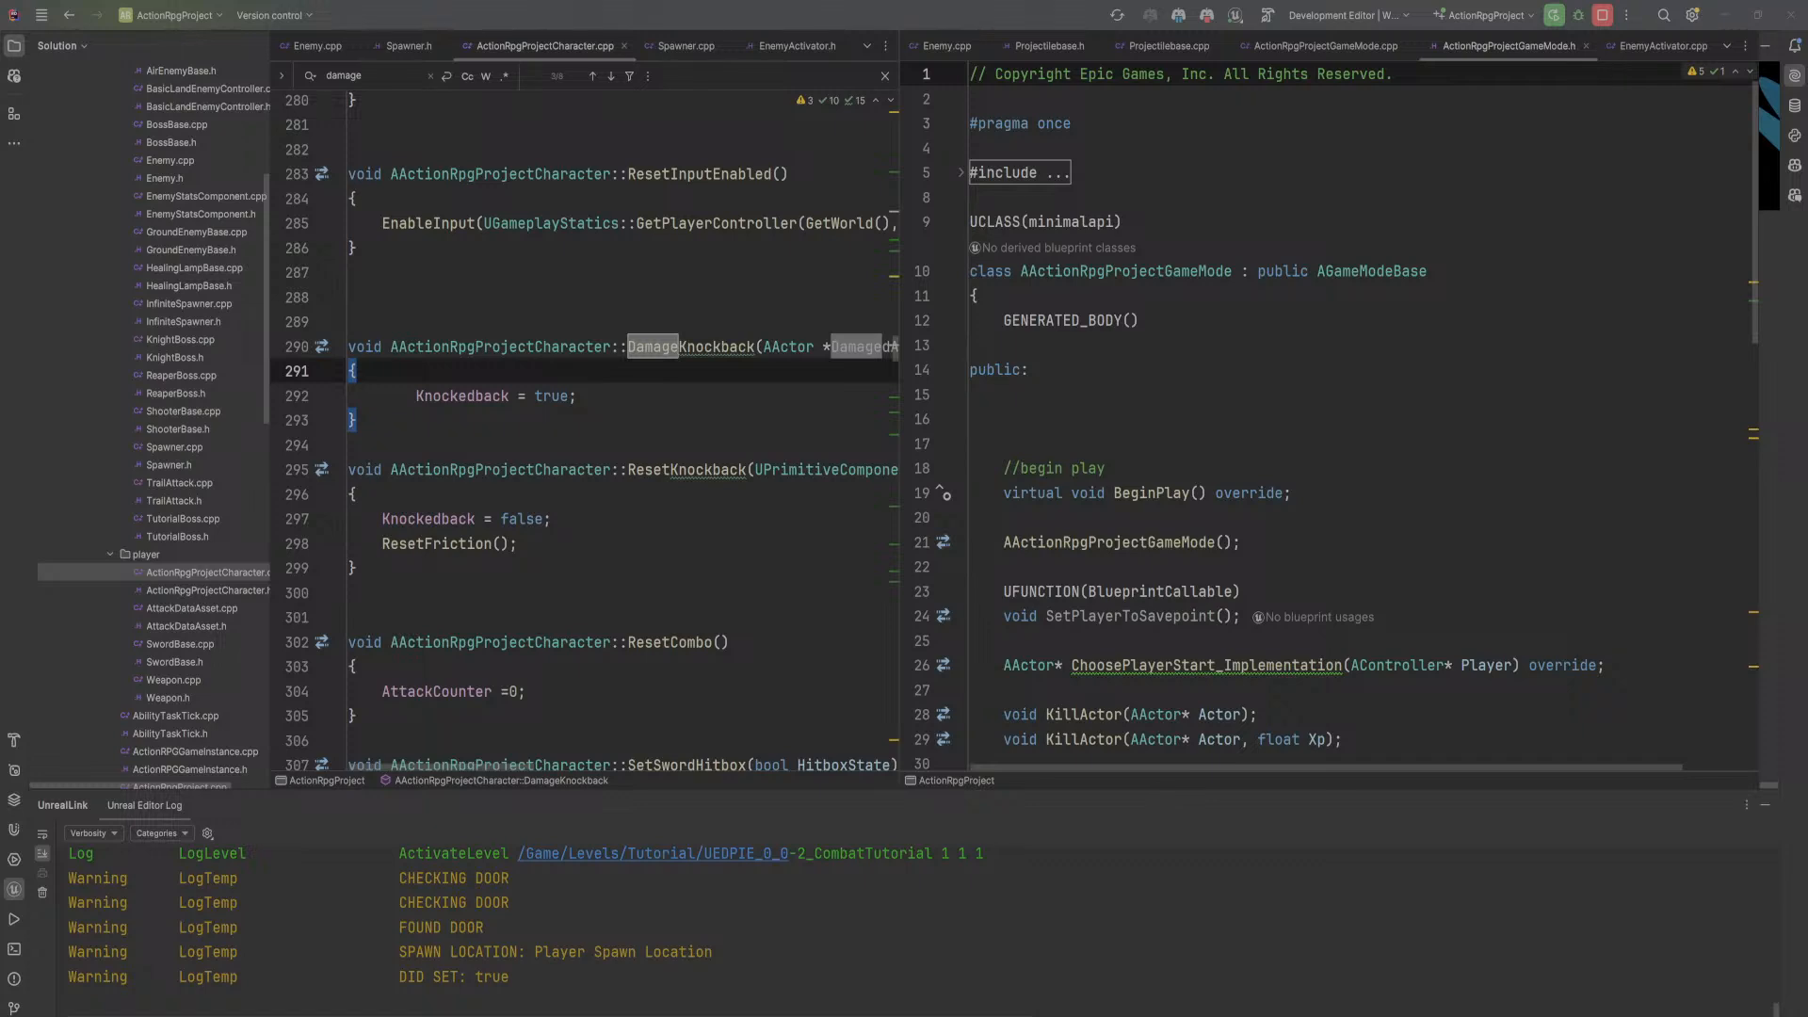
Step: Switch to Rider, dismiss the crash reporter, and relaunch the ActionRpgProject editor
click(1253, 517)
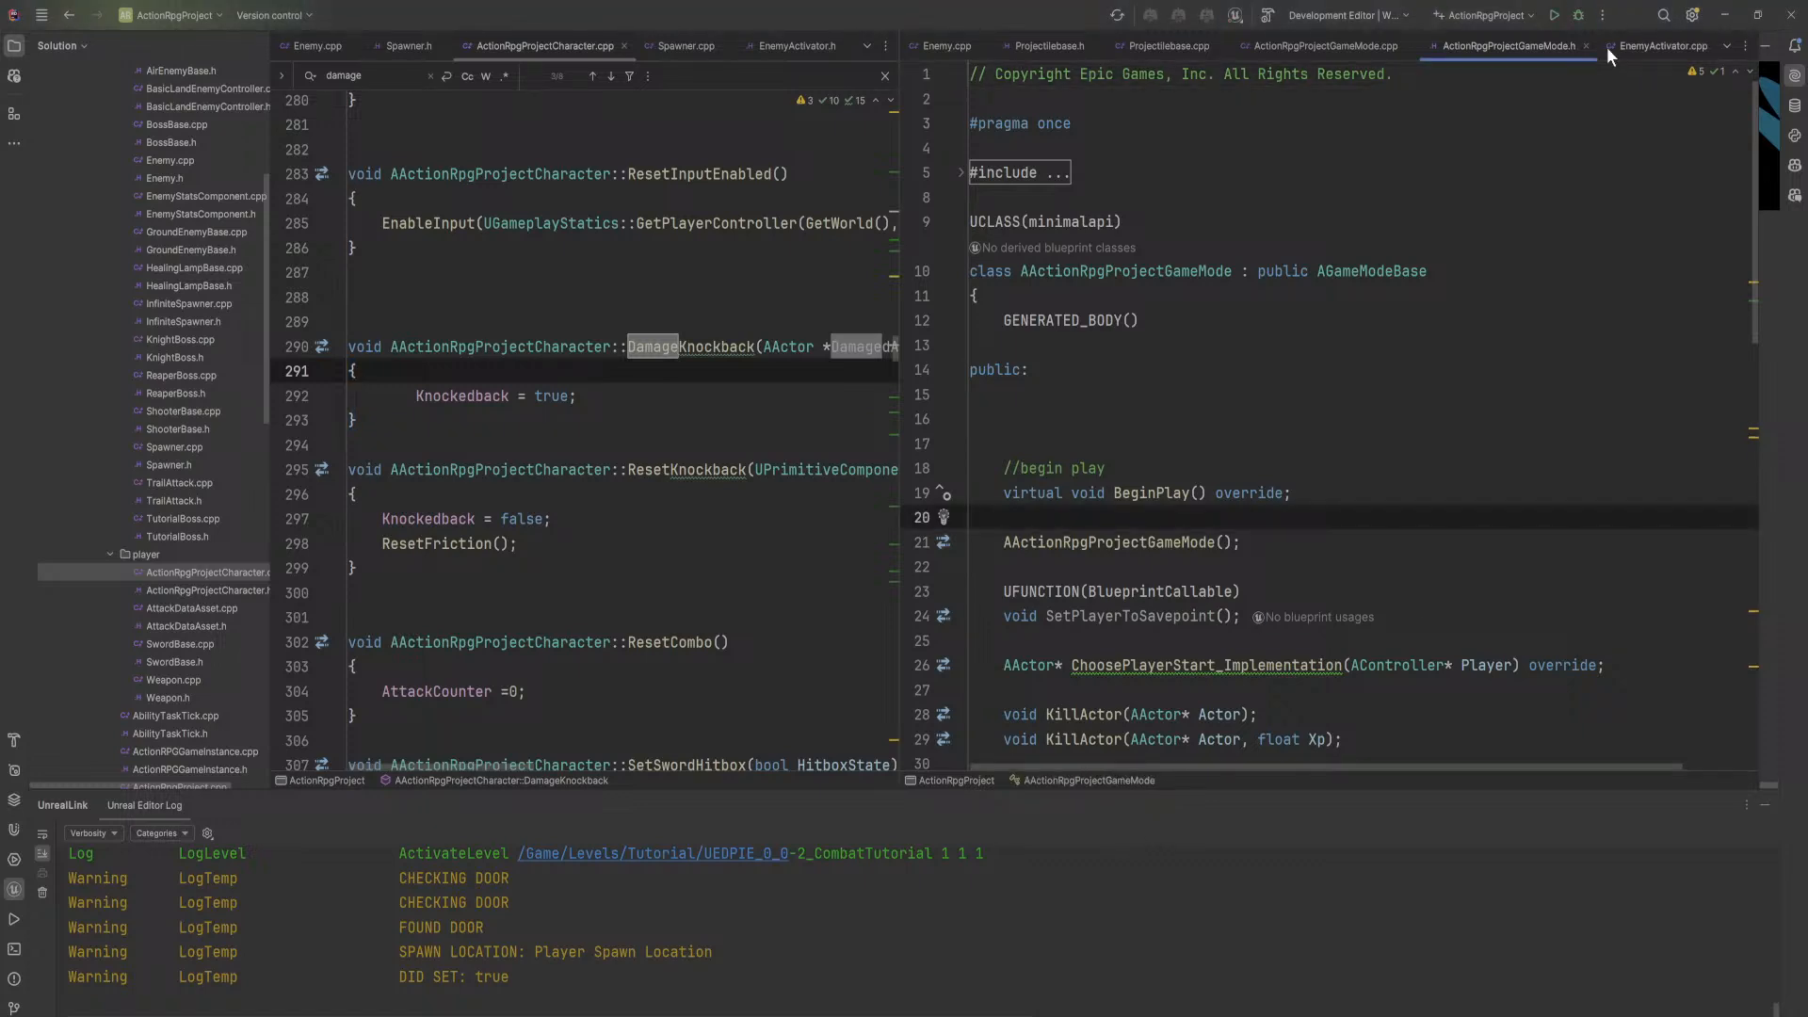
click(1555, 15)
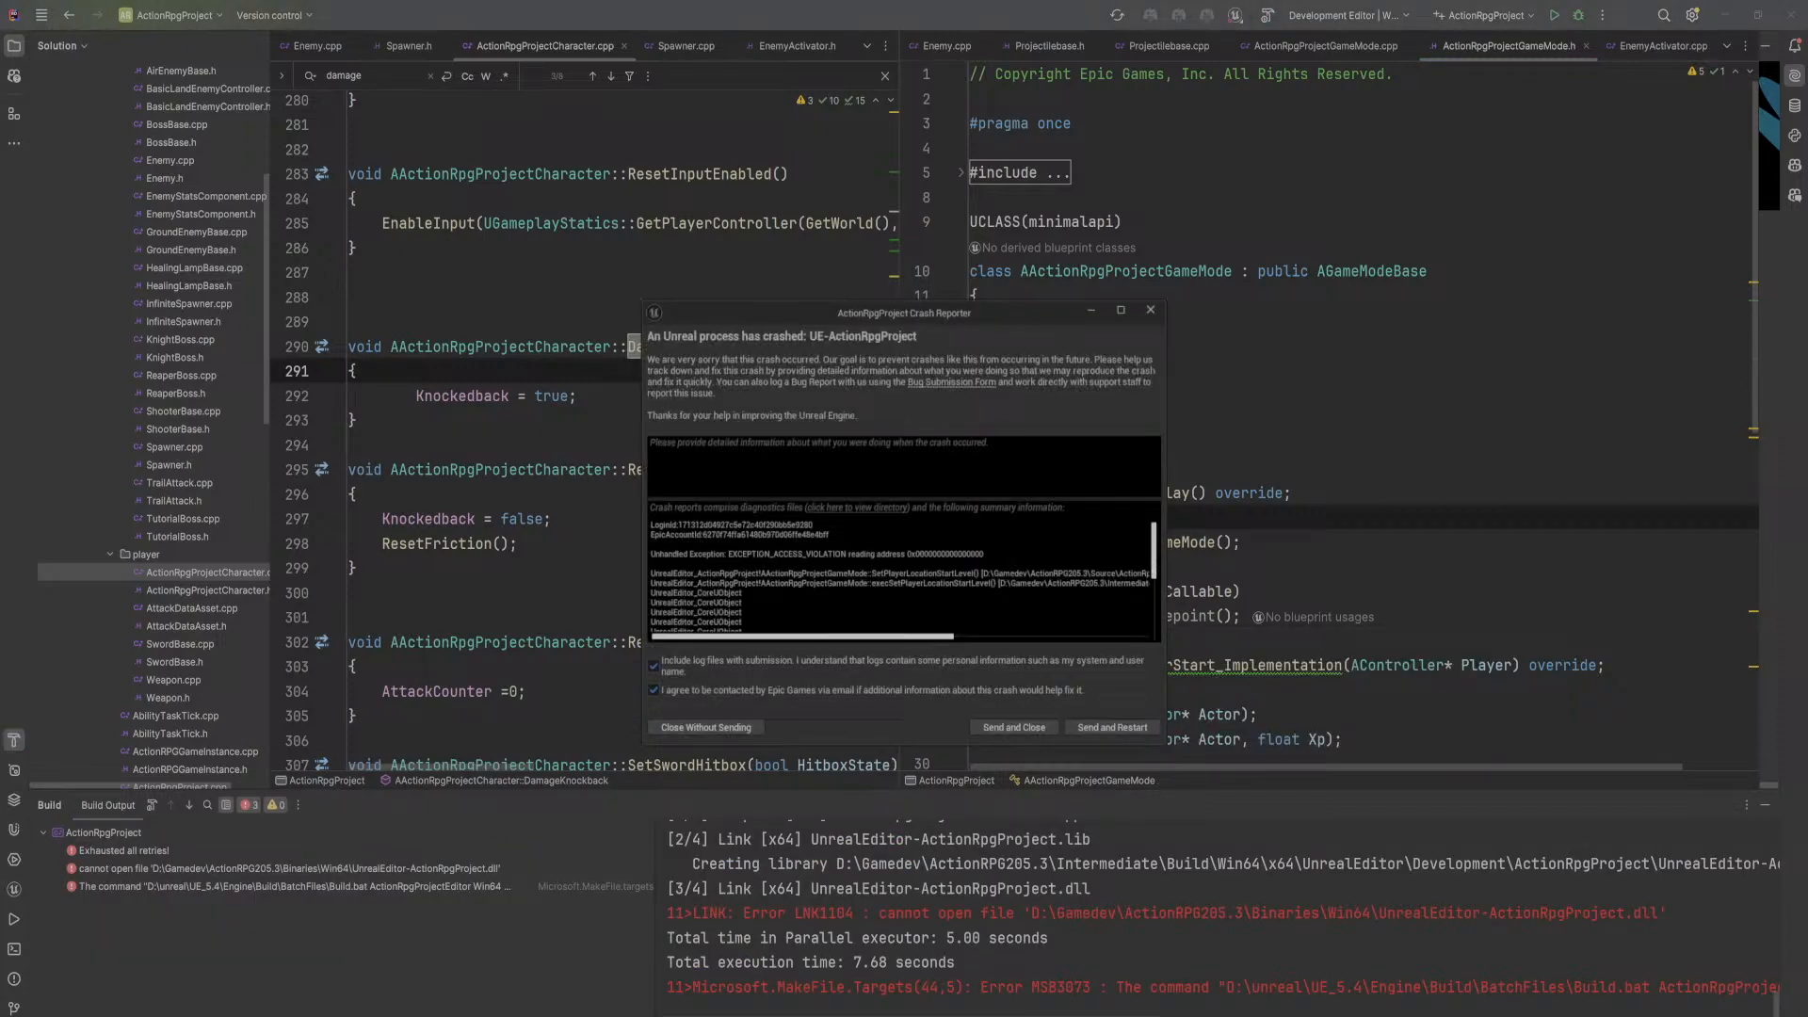
click(1149, 311)
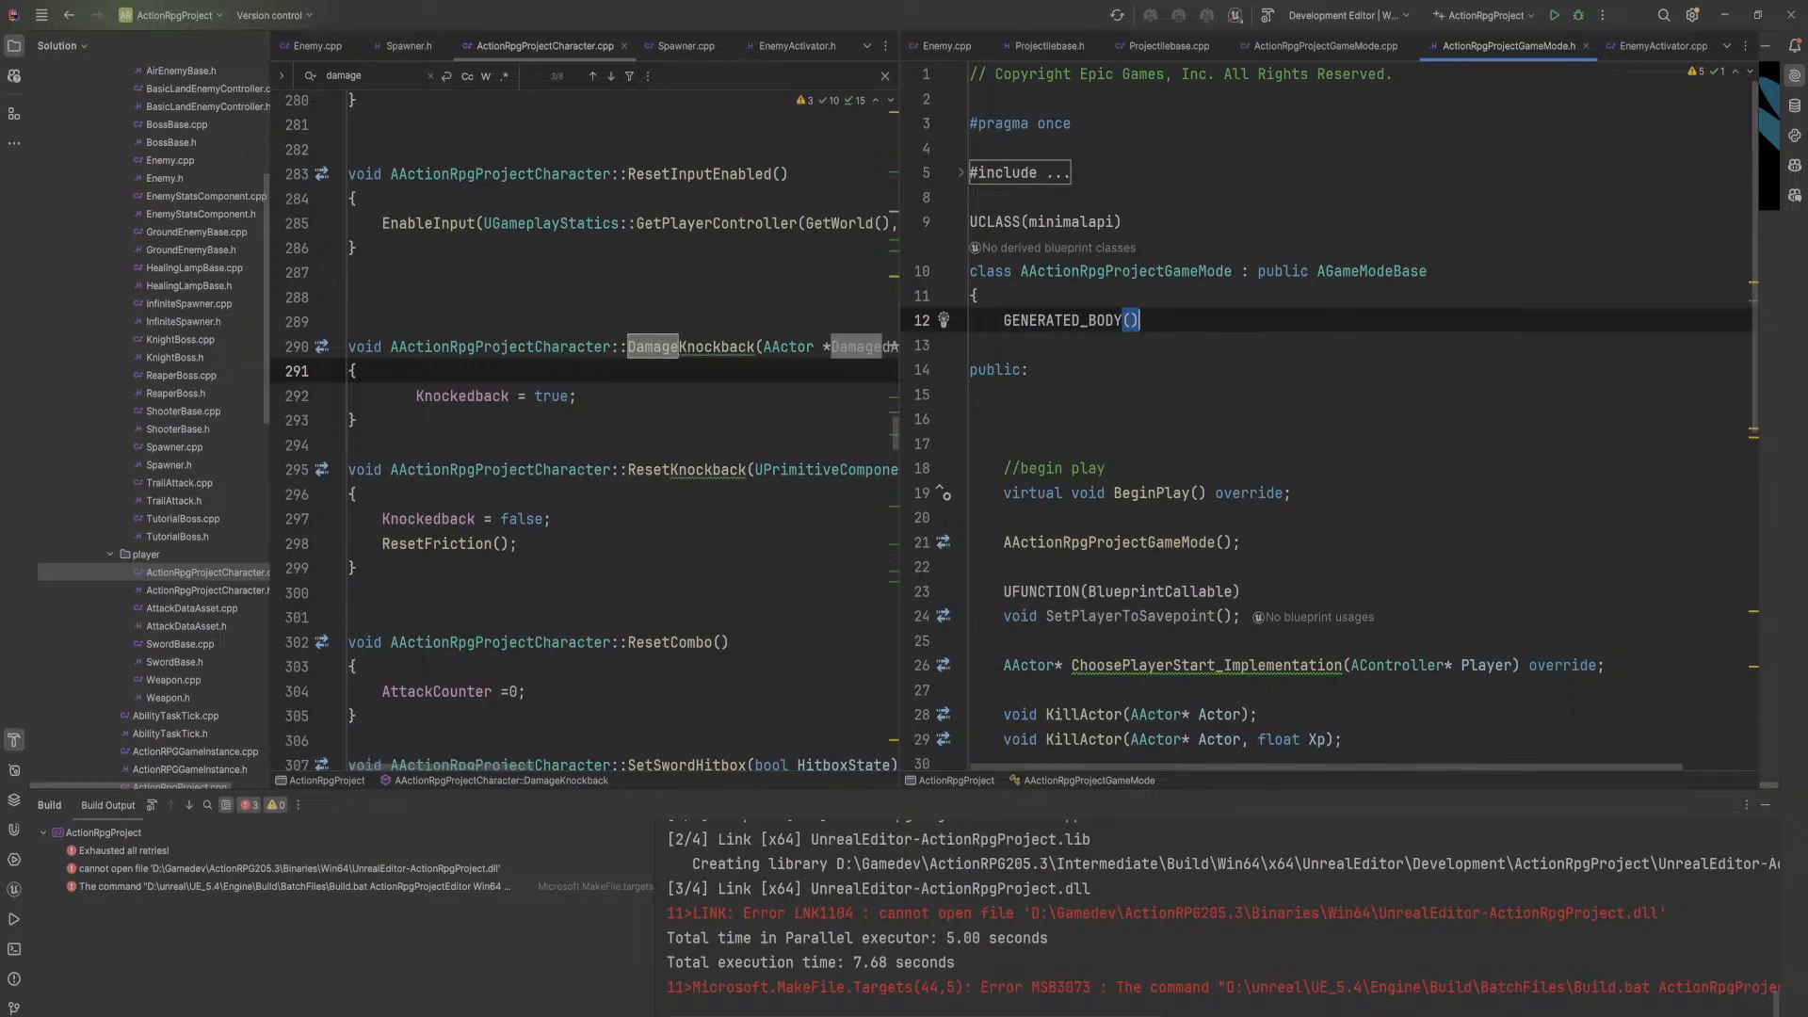
click(1554, 15)
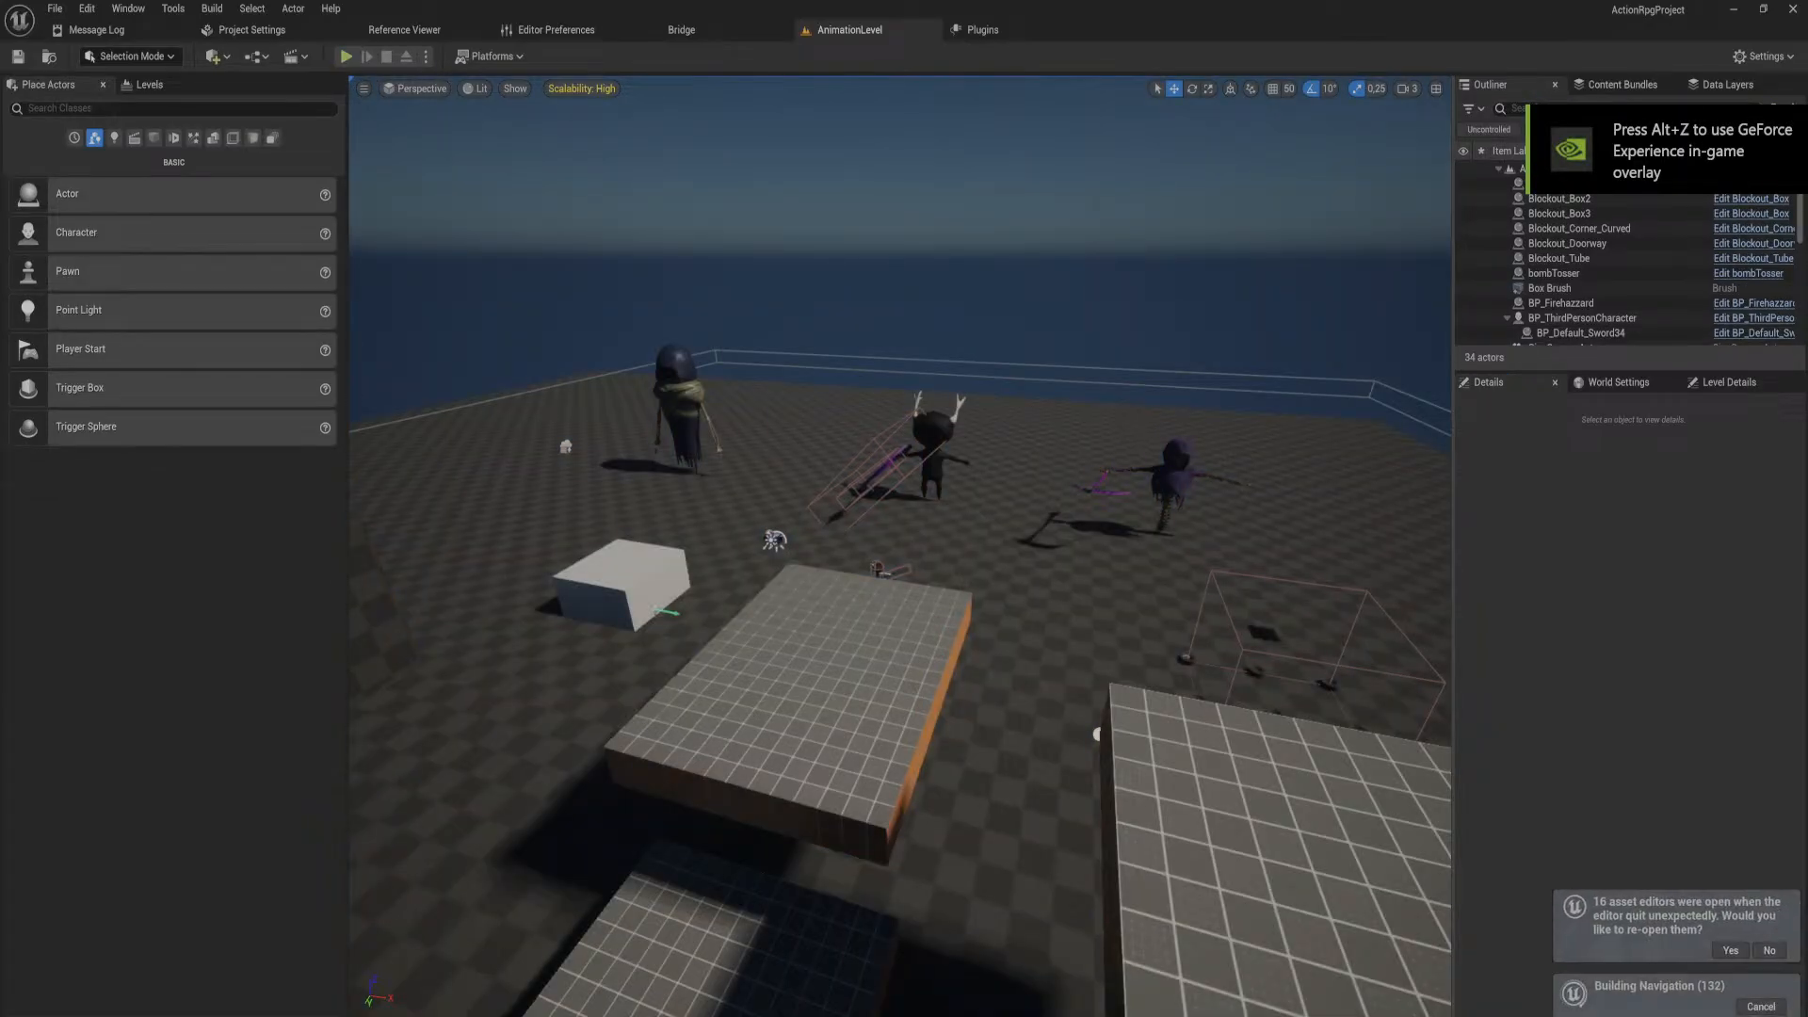
Step: Open the PersistatnWorld level from the Levels folder and show the sublevels in its 1Purple folder
right_drag(1125, 421, 1045, 484)
key(w)
key(s)
key(ctrl+space)
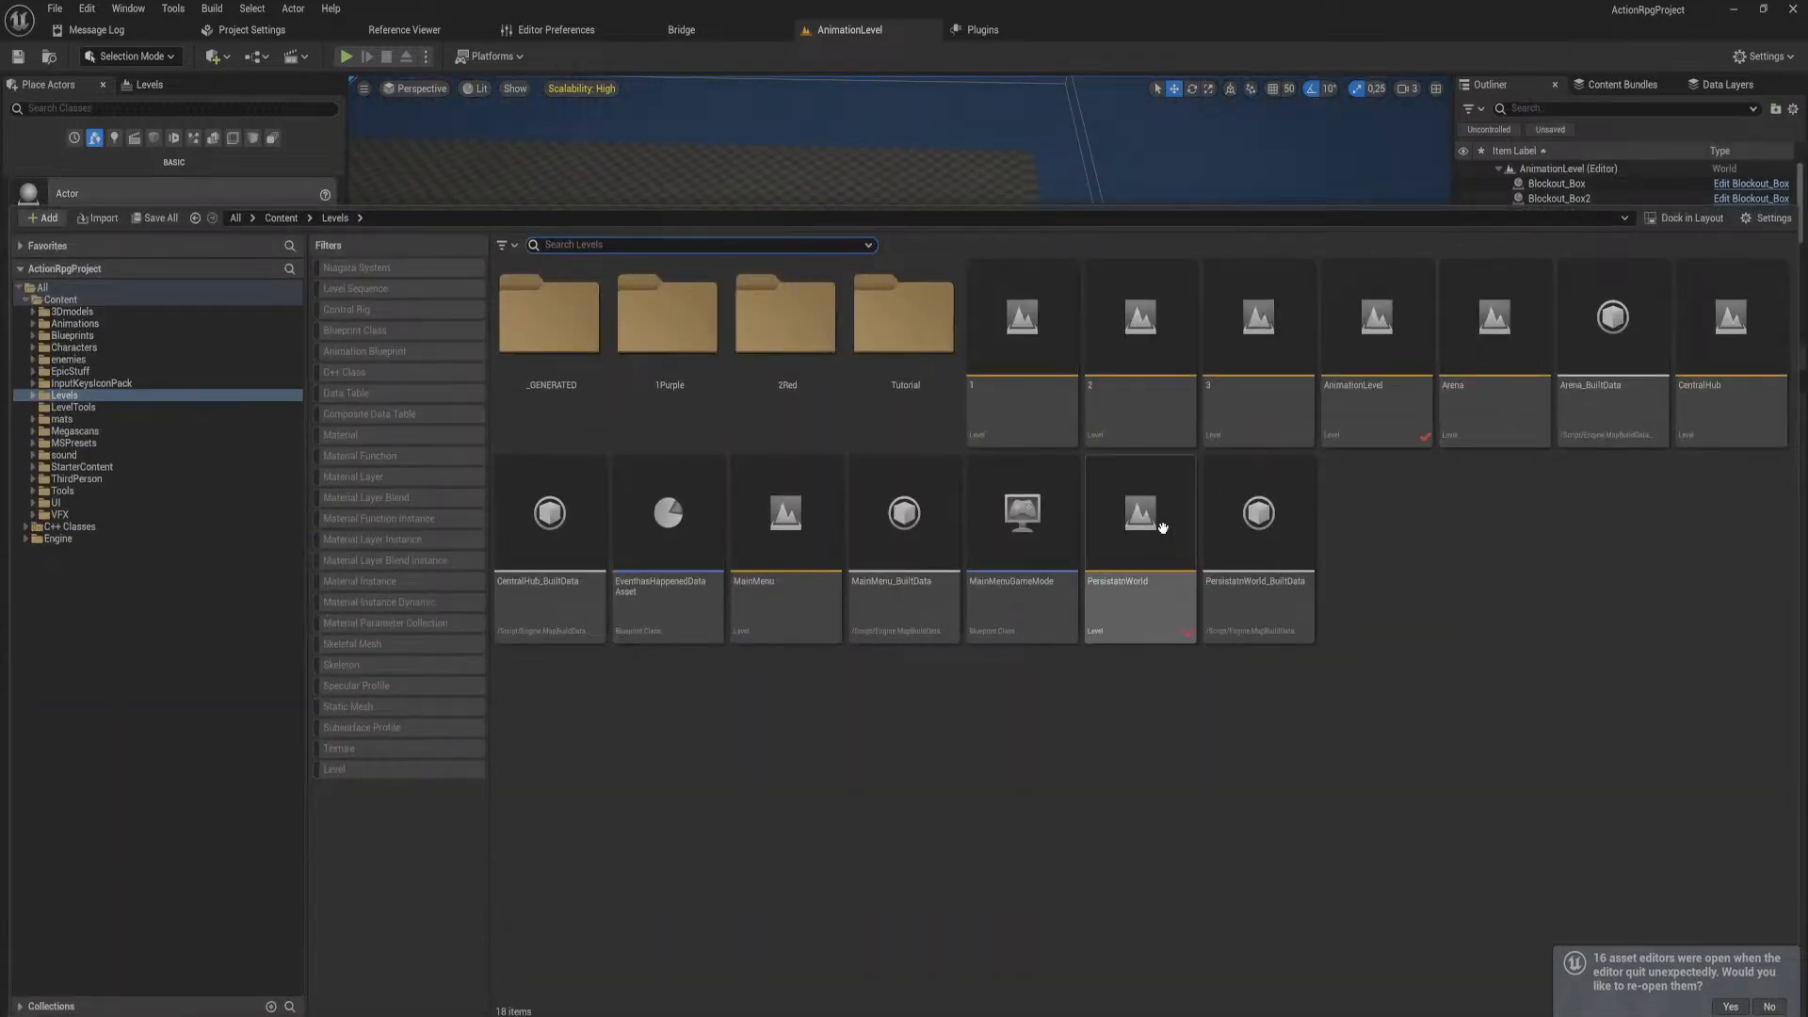
double_click(1144, 518)
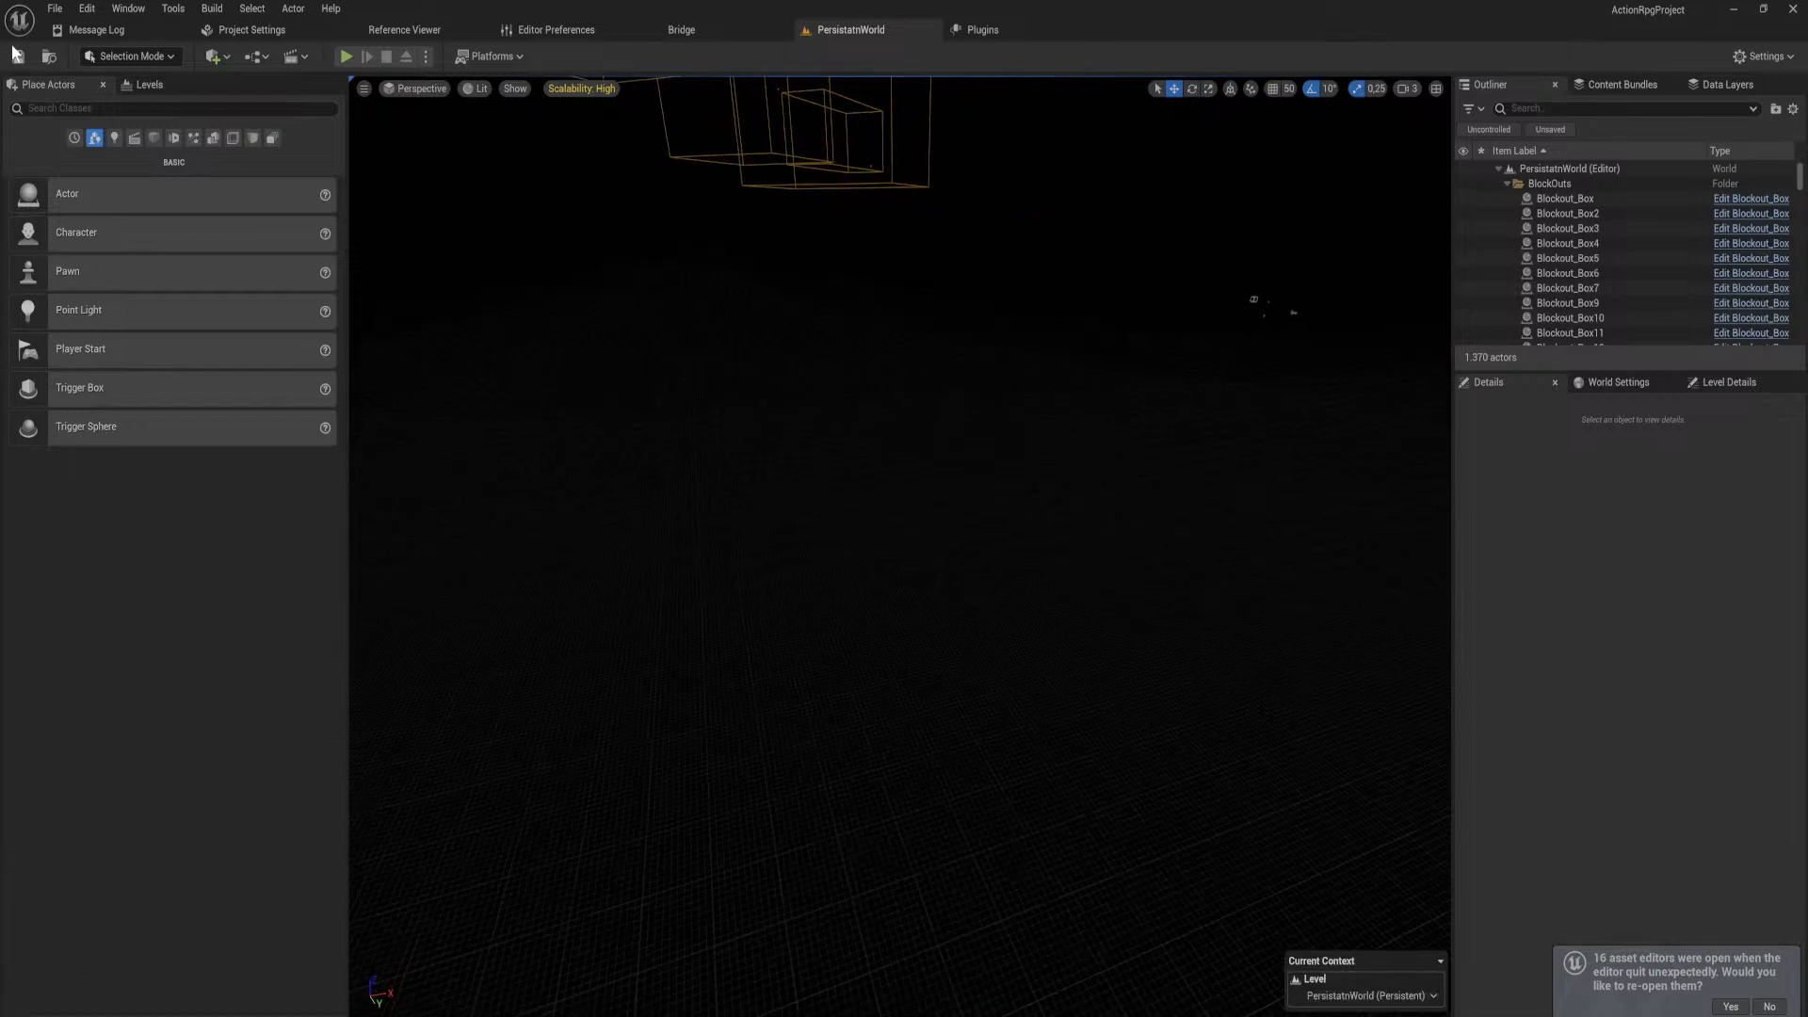
click(146, 84)
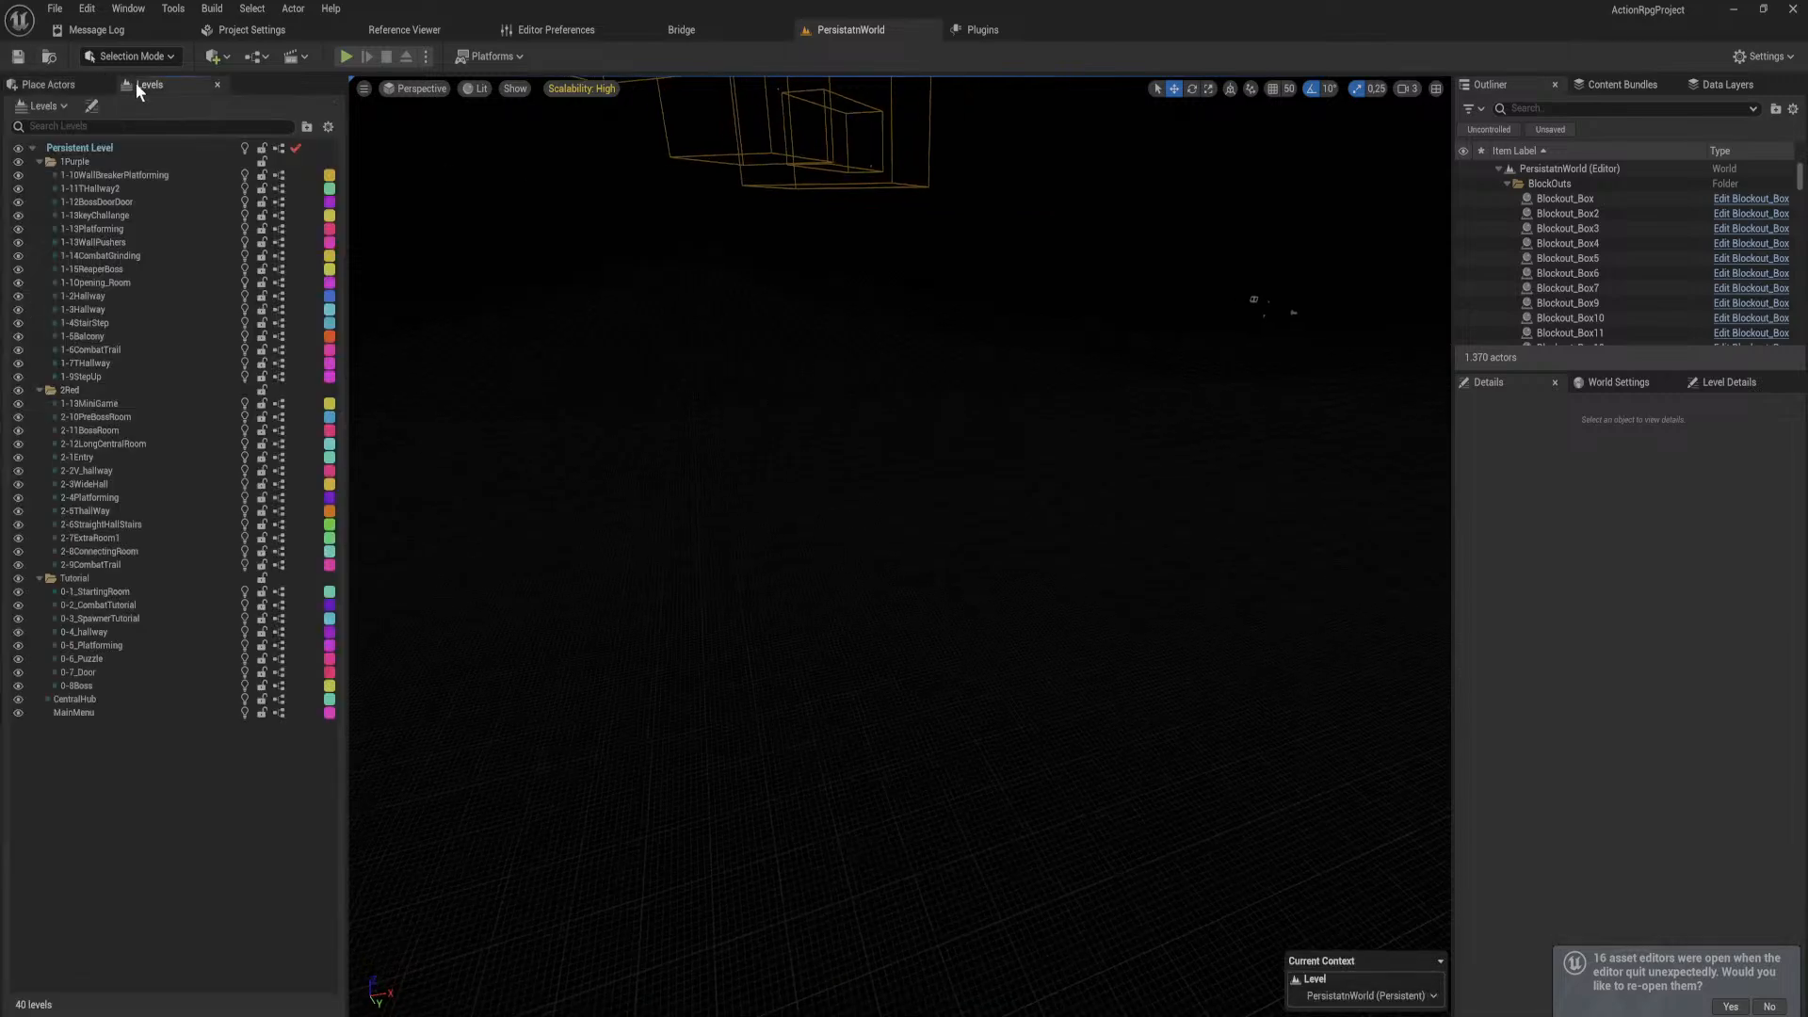
click(18, 162)
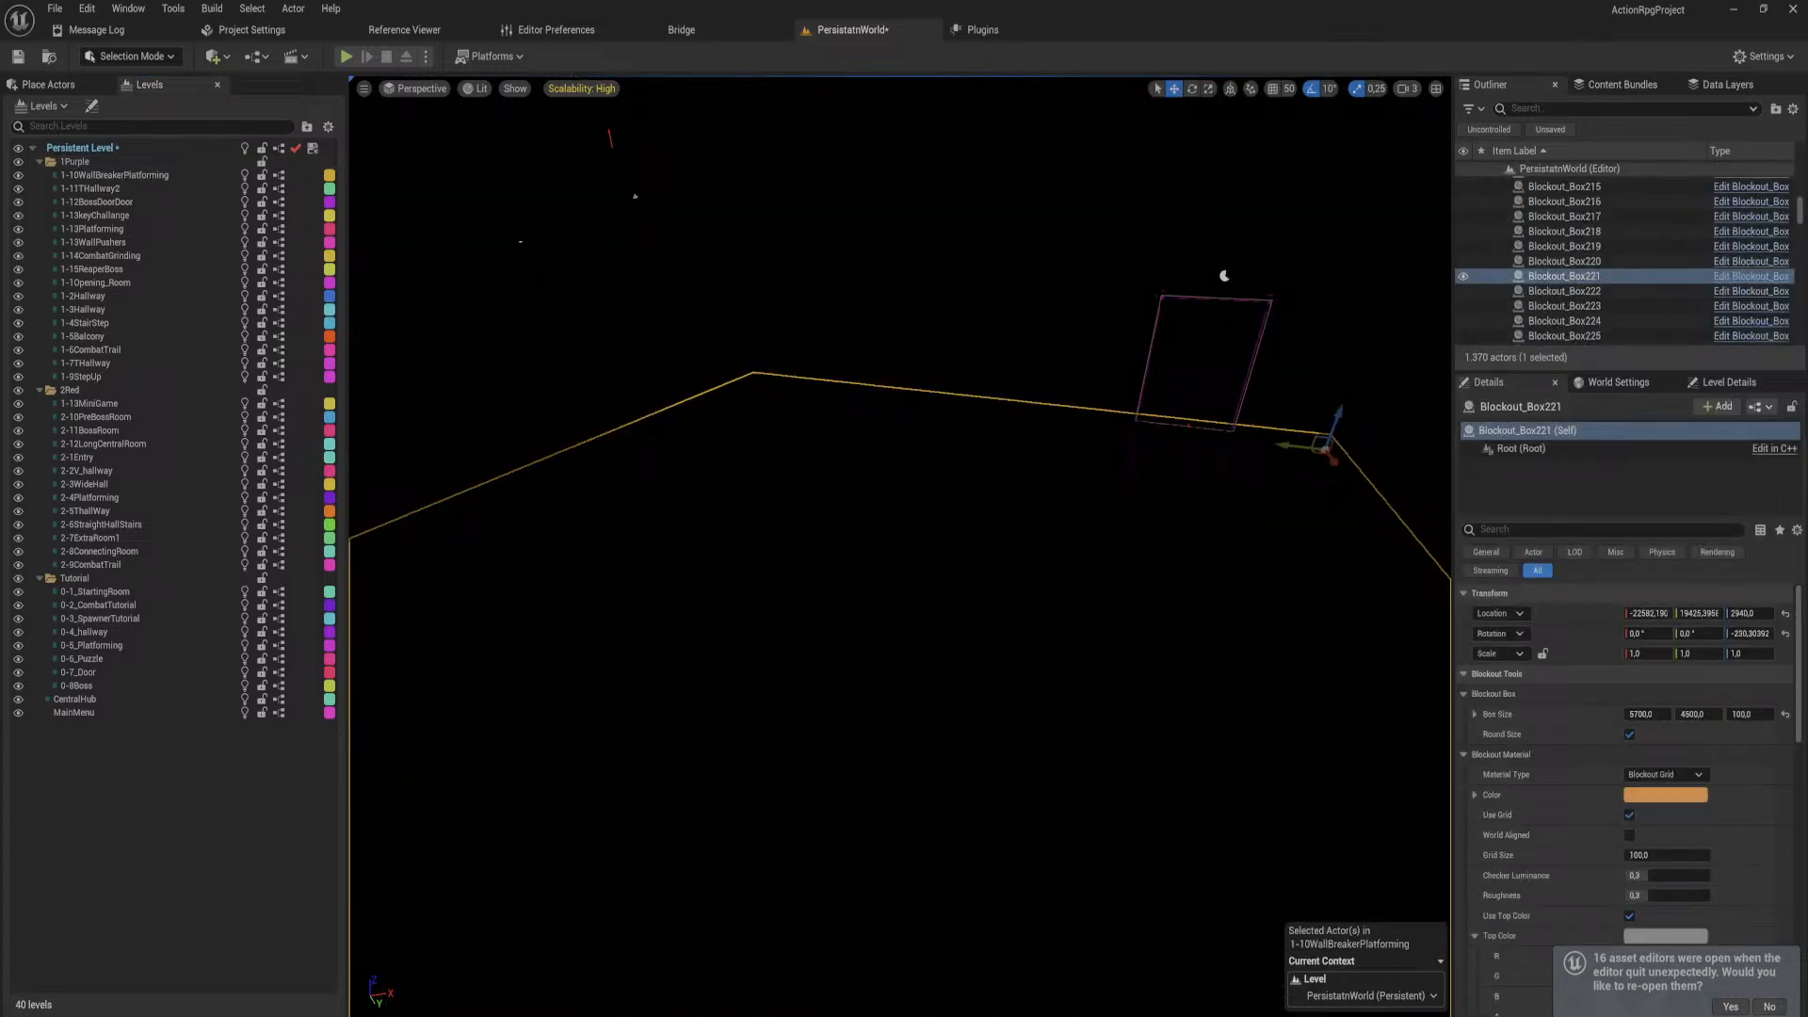
Step: Select the purple 1-7THallway block next to the wall breaker room as the source for its color
right_drag(1139, 665, 1091, 552)
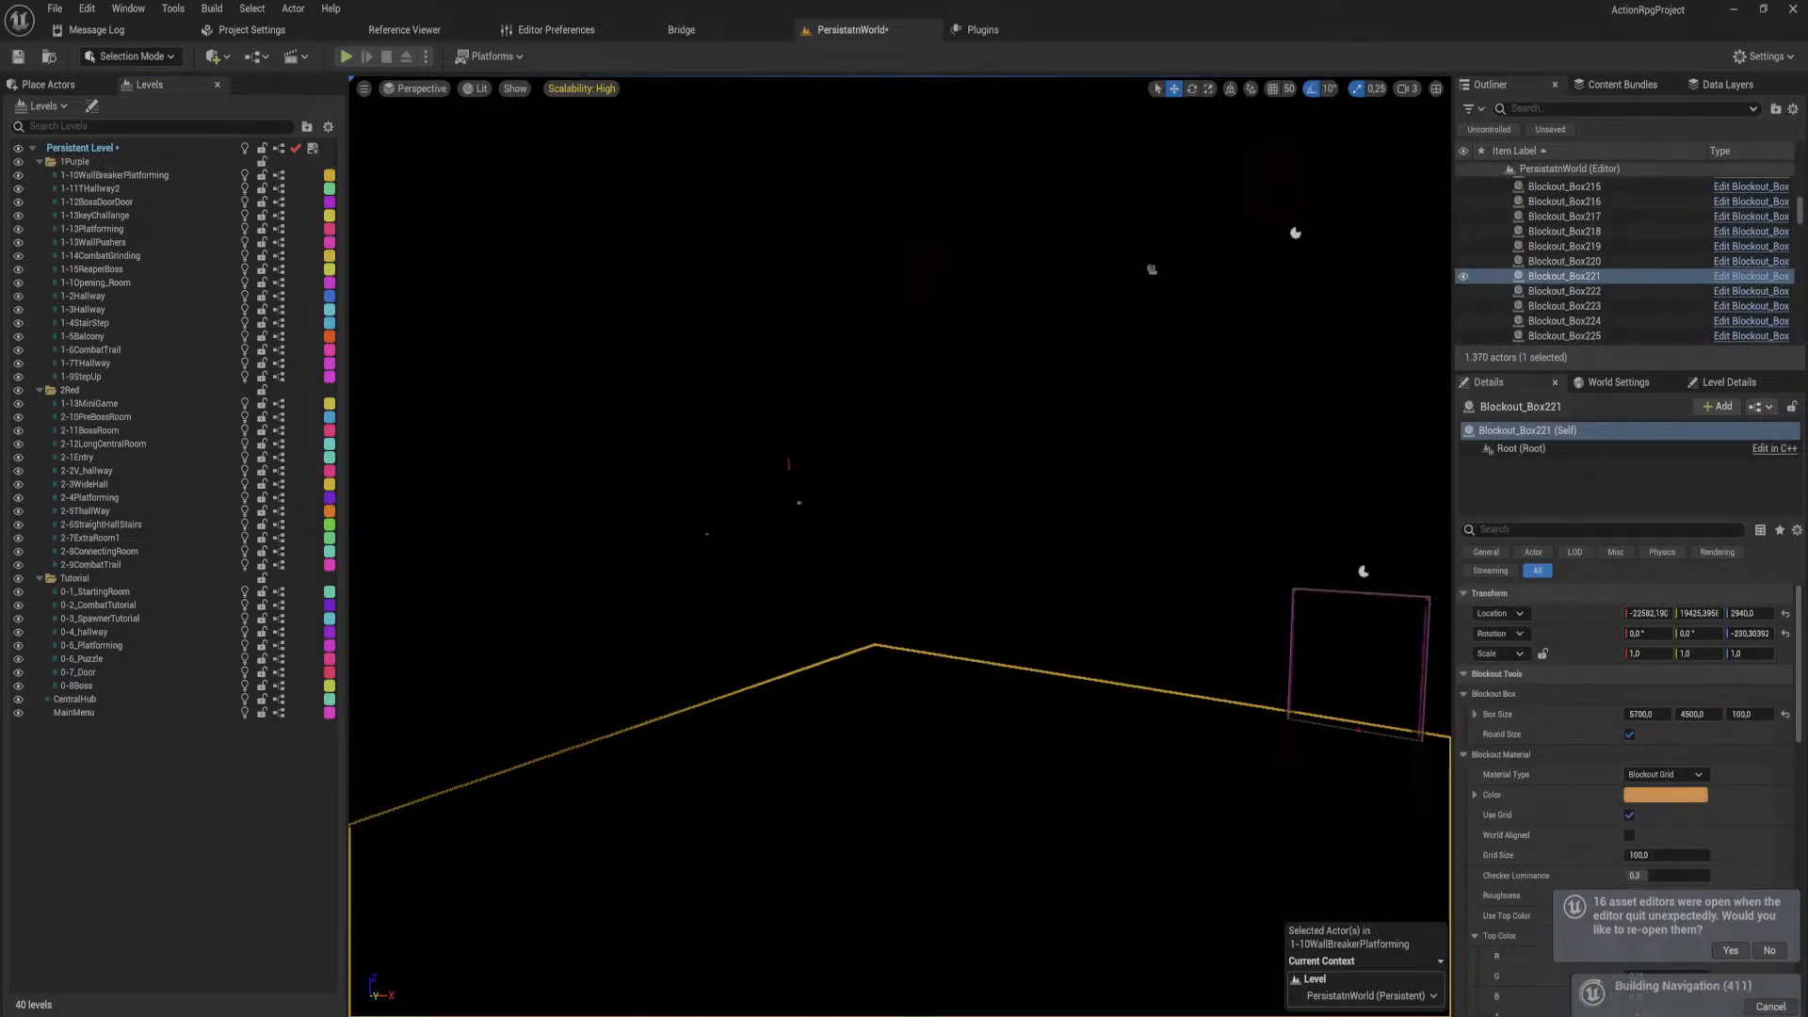
right_drag(1139, 666, 1224, 829)
key(s)
right_drag(1003, 569, 867, 415)
key(w)
key(d)
key(w)
key(w)
key(s)
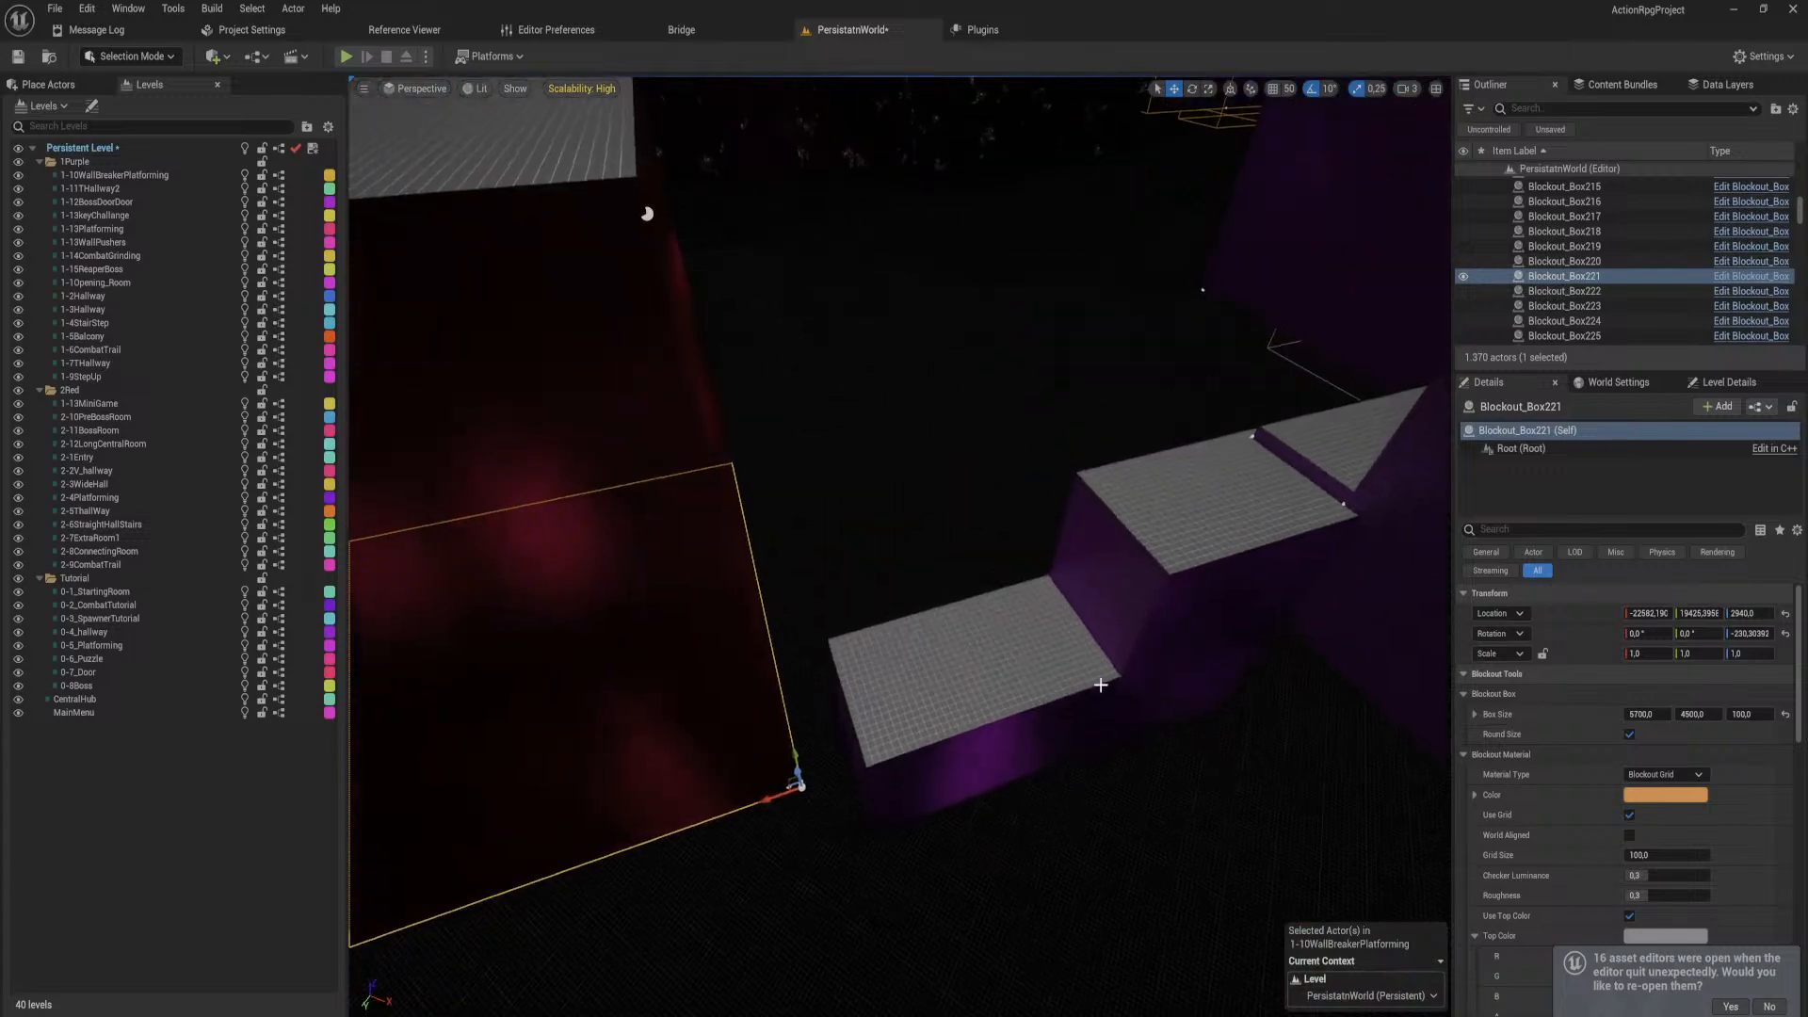
click(1066, 762)
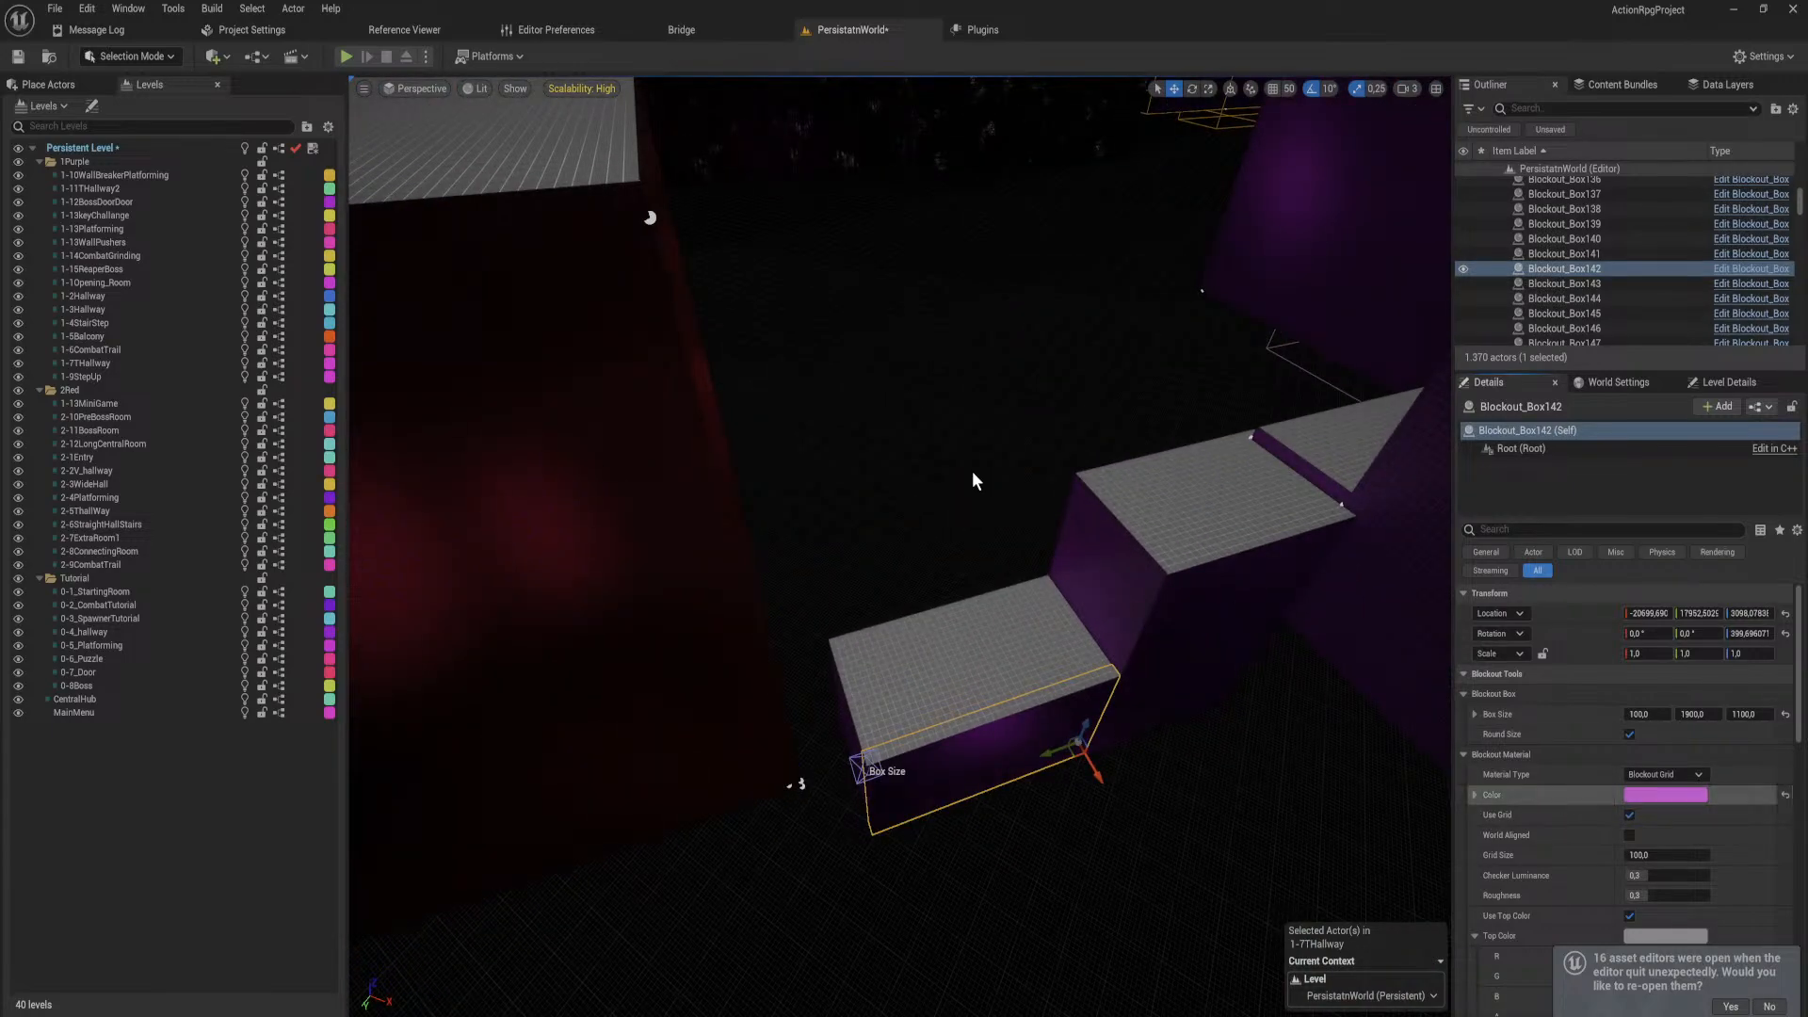
Step: Select the orange walls and upper ledges of the 1-10WallBreakerPlatforming room together
key(w)
right_drag(972, 476, 602, 273)
key(w)
click(885, 527)
shift+click(988, 620)
shift+click(715, 636)
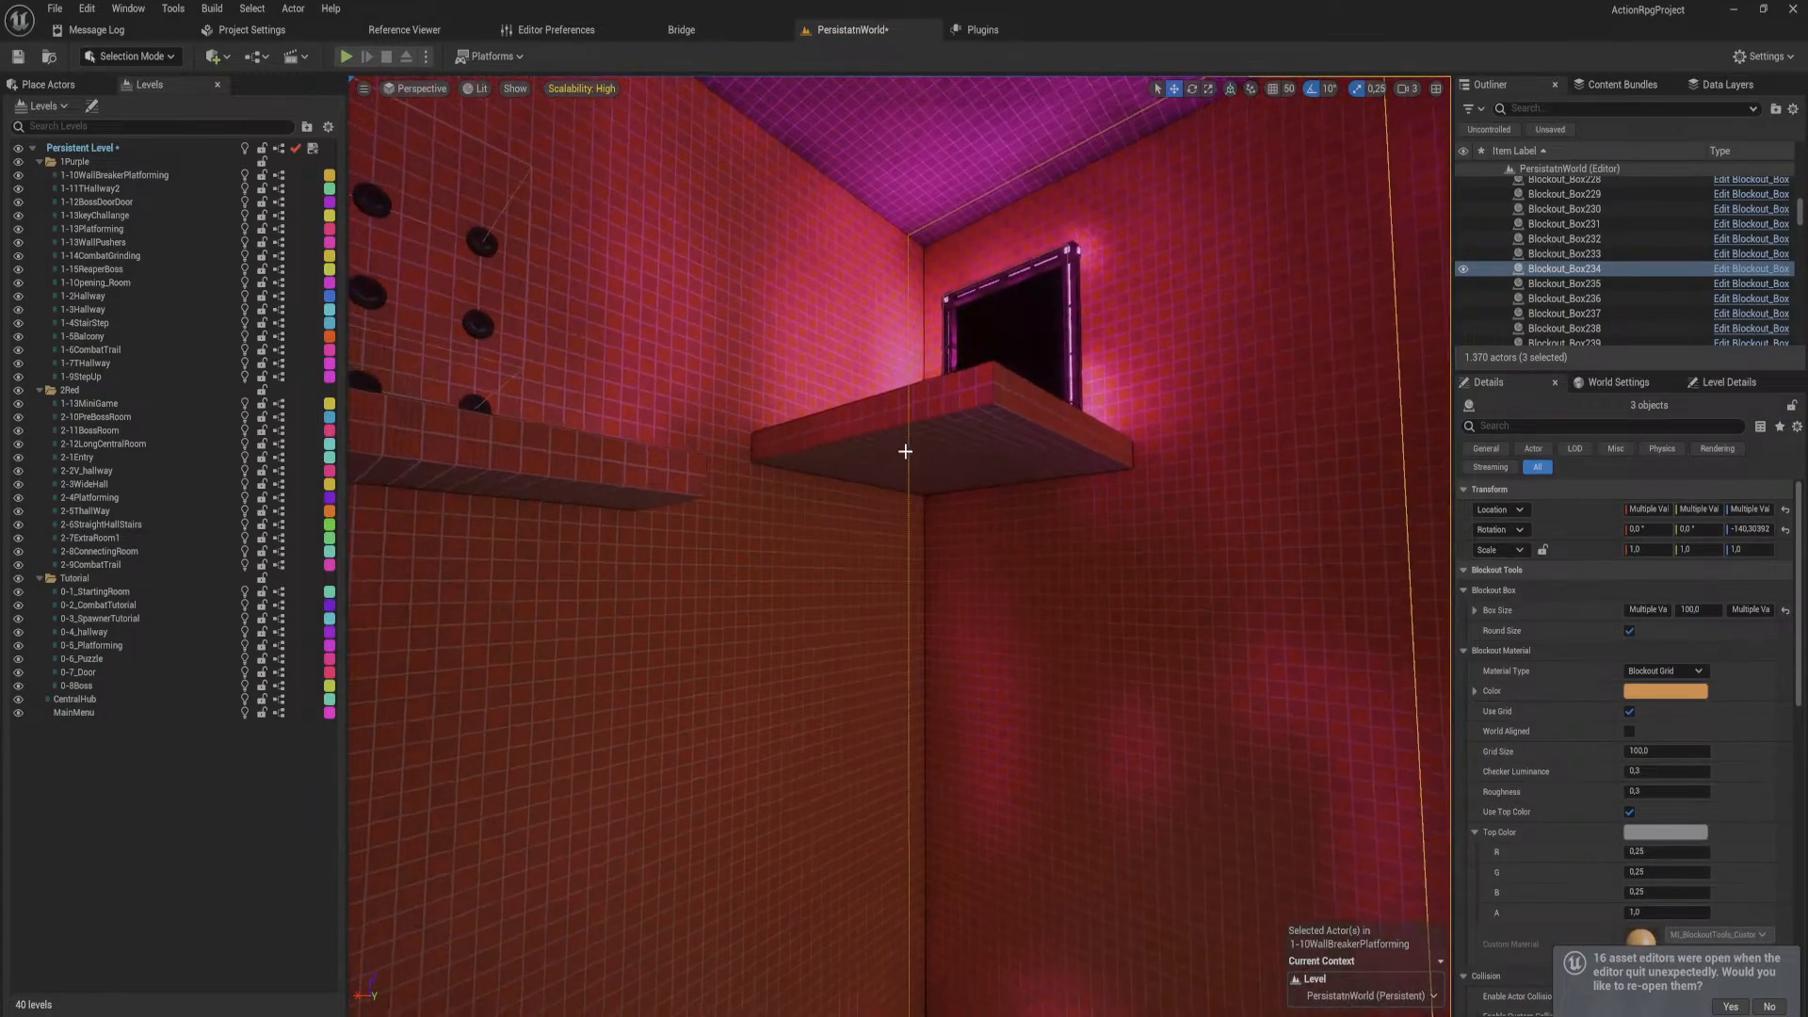
shift+click(905, 451)
shift+click(811, 335)
right_drag(810, 335, 659, 376)
shift+click(796, 322)
shift+click(673, 403)
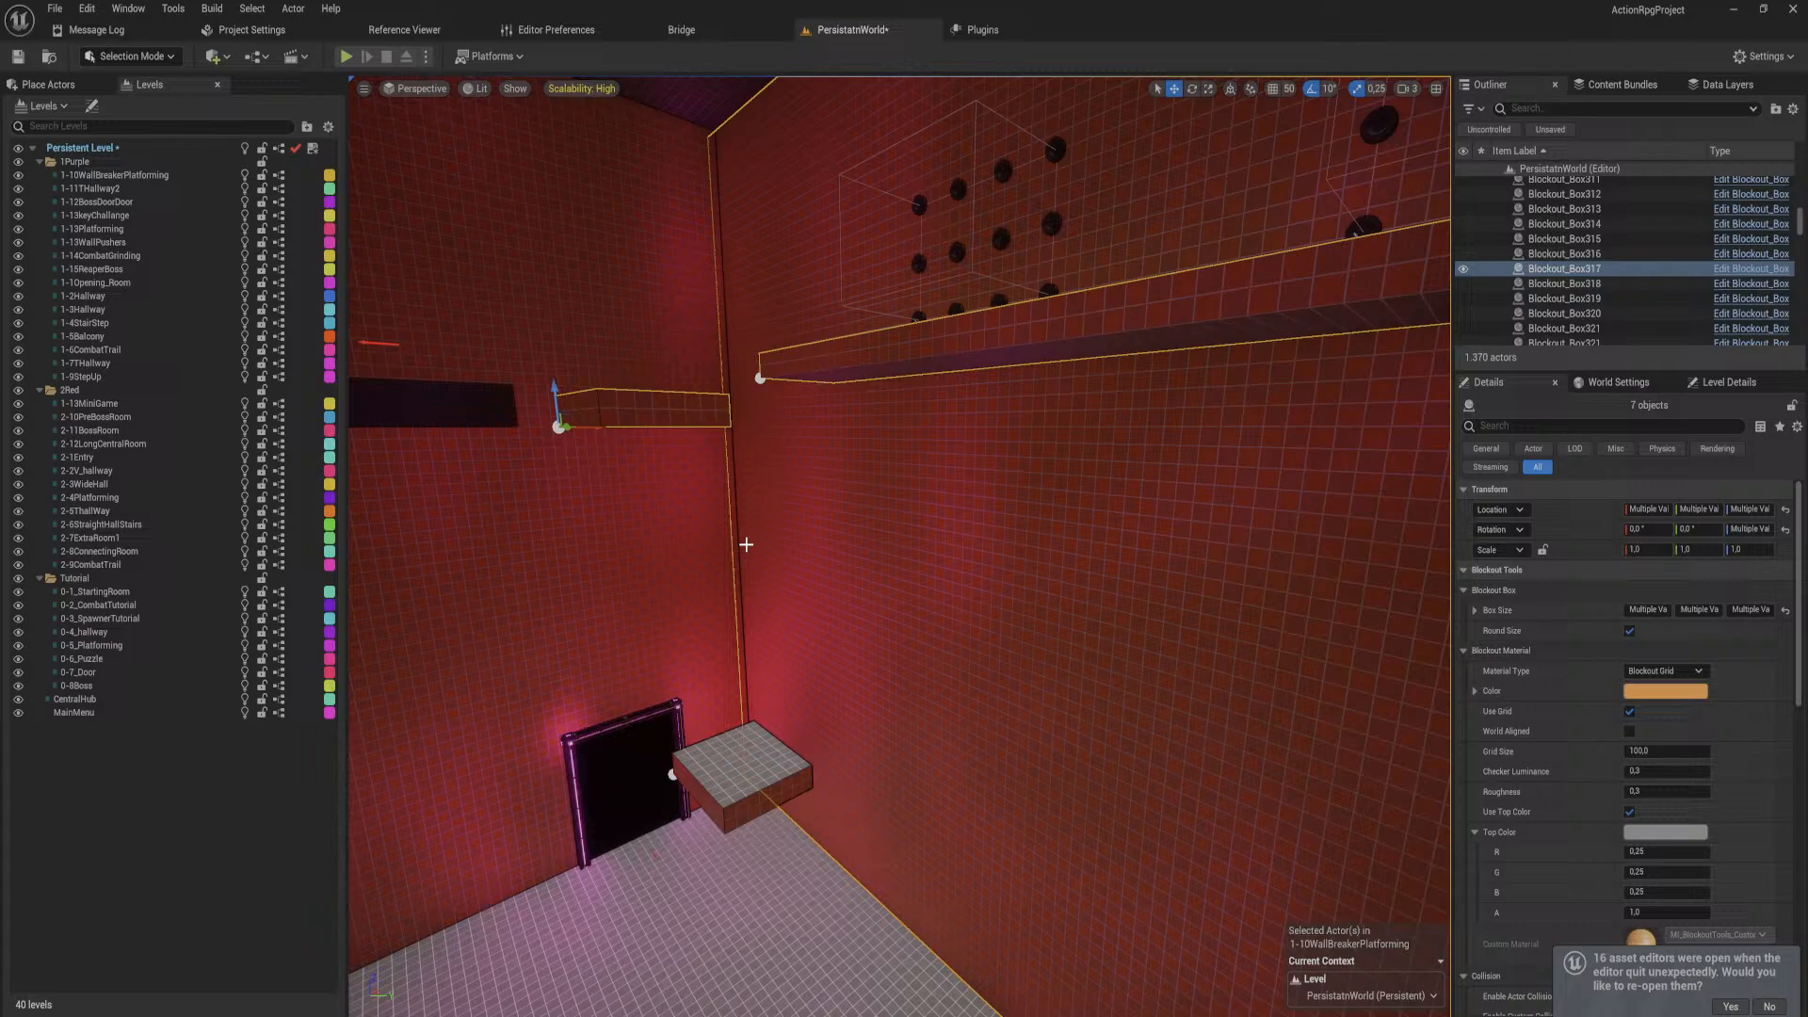
Step: Add the room's floating platforms along the walls to the selection
shift+click(753, 777)
right_drag(754, 777, 934, 671)
shift+click(1290, 494)
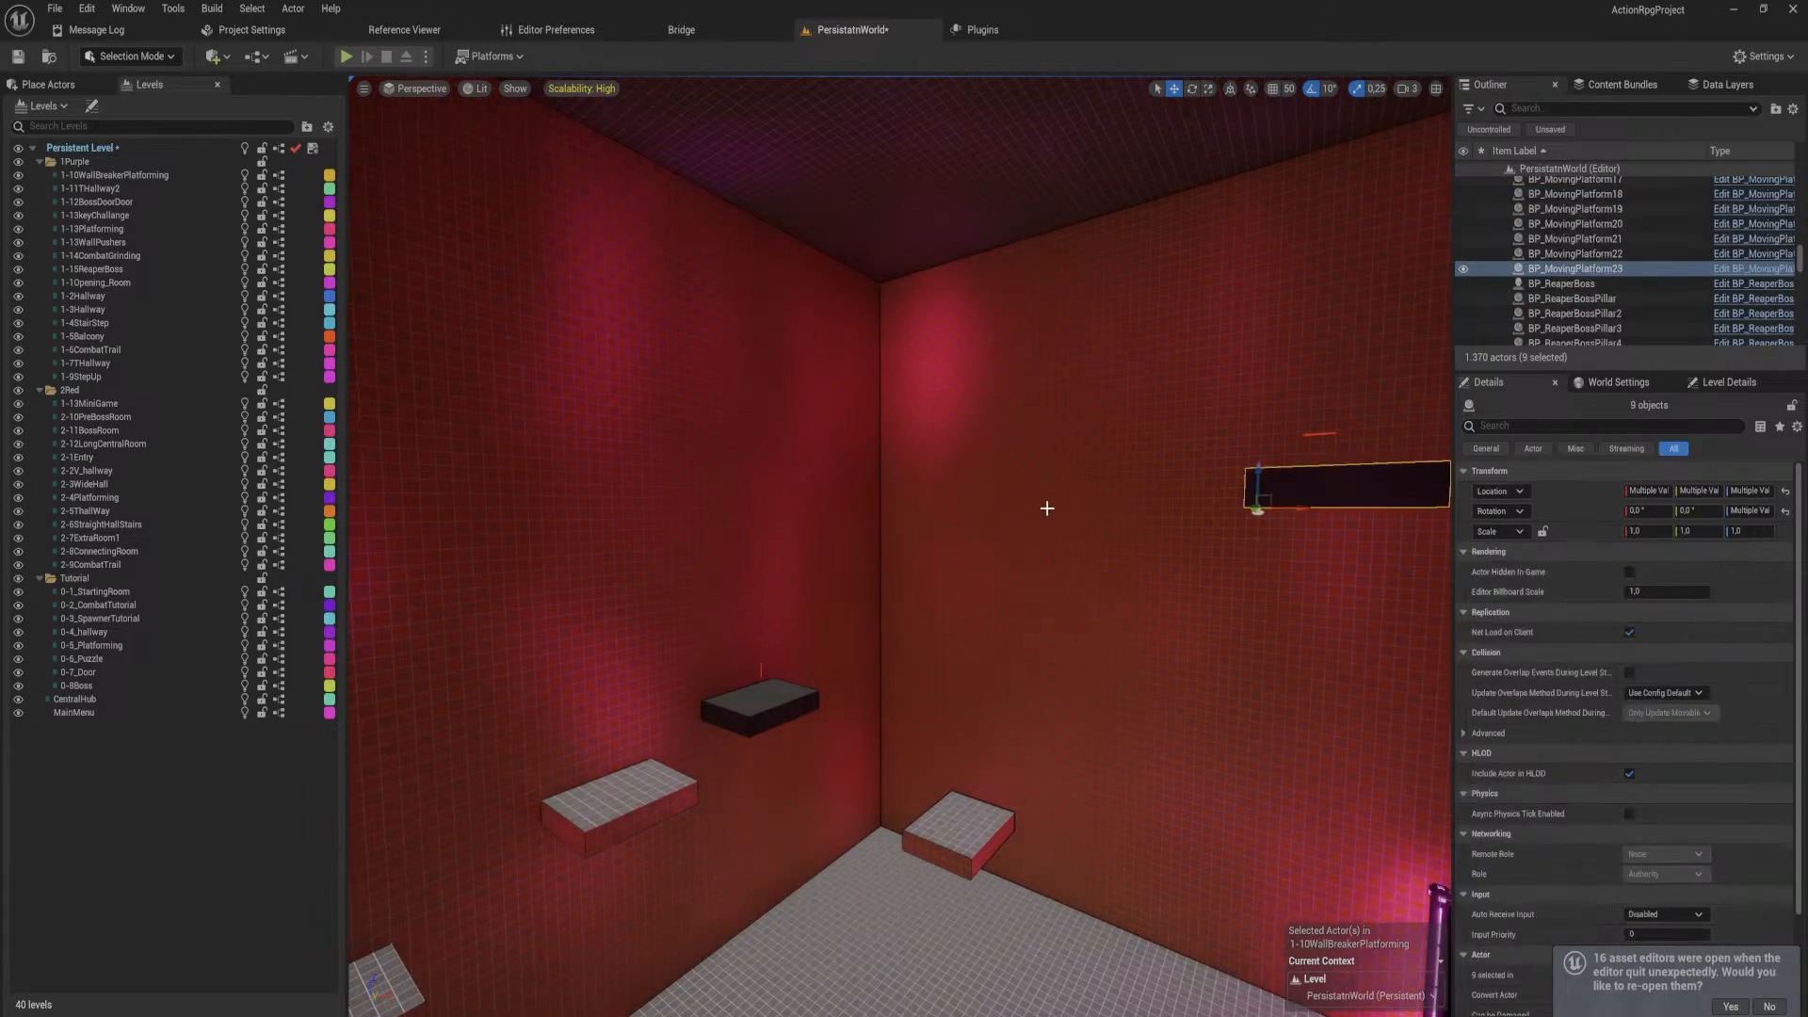
right_drag(1049, 505, 794, 388)
shift+click(976, 489)
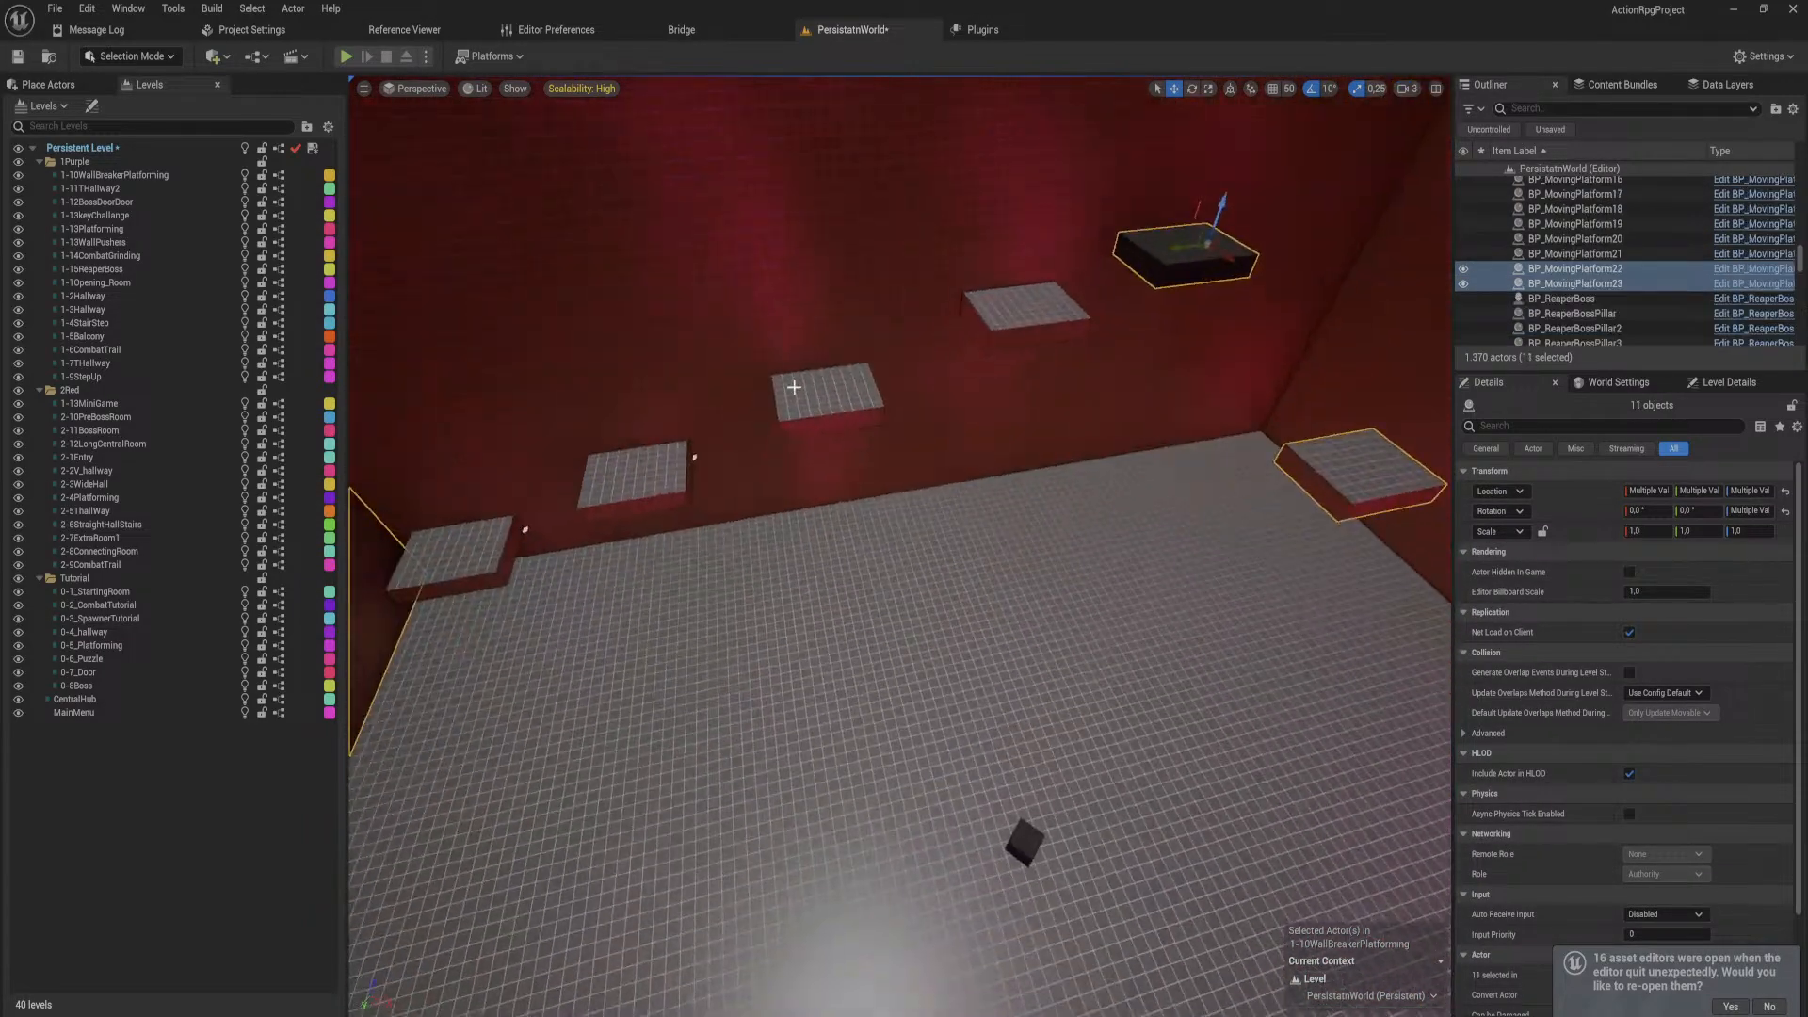
shift+click(995, 328)
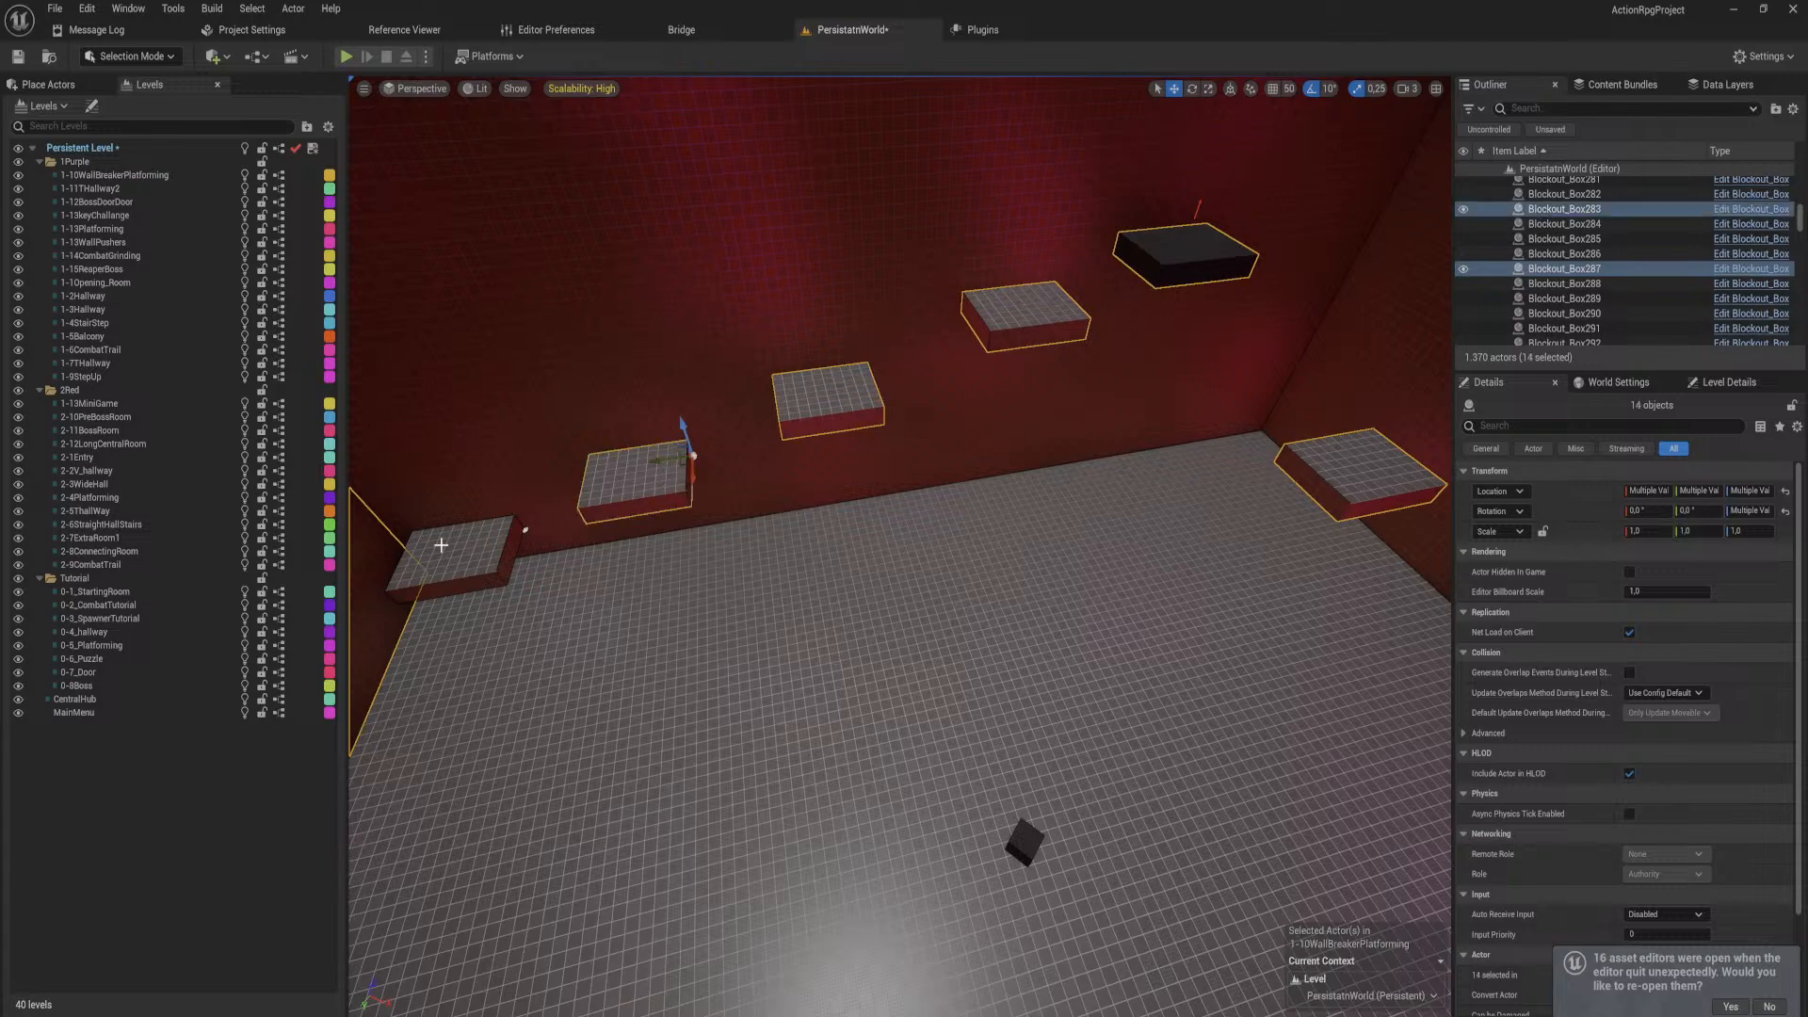
right_drag(809, 710, 851, 666)
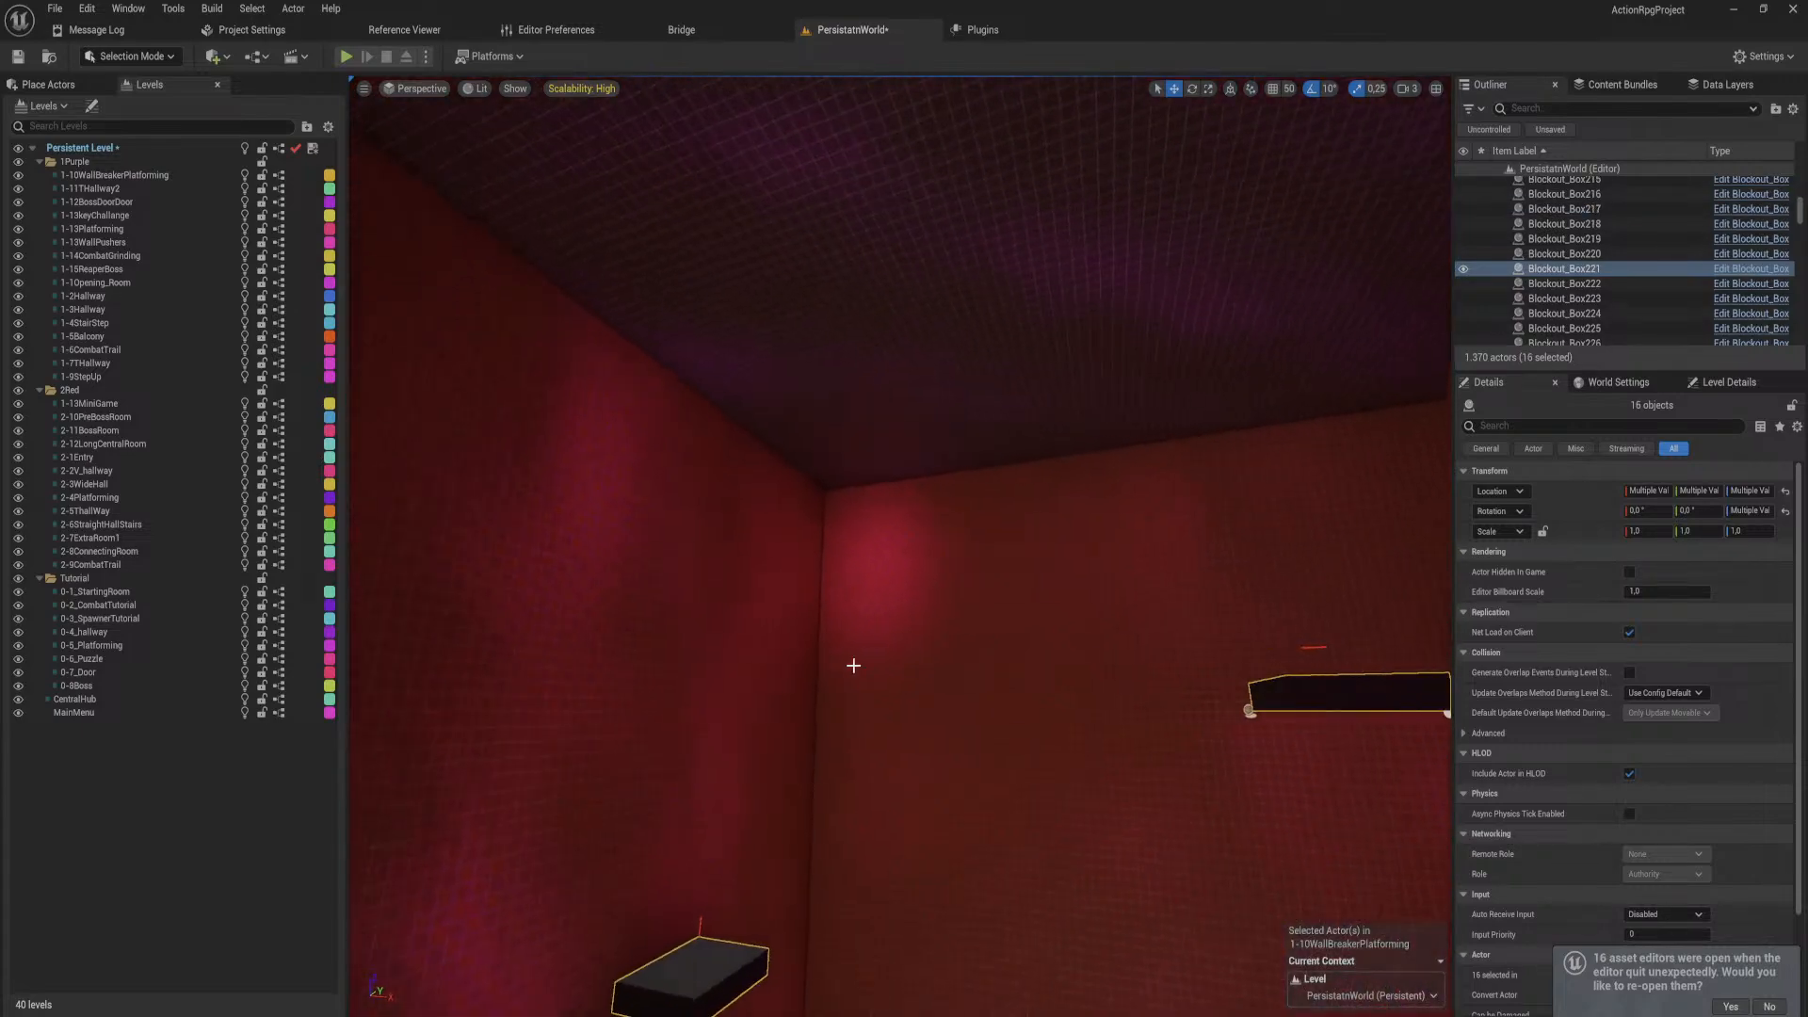
Step: Complete the selection, remove the black moving platforms from it, and paste the copied purple onto the blocks' Color
shift+click(983, 397)
right_drag(983, 397, 1154, 528)
key(s)
key(w)
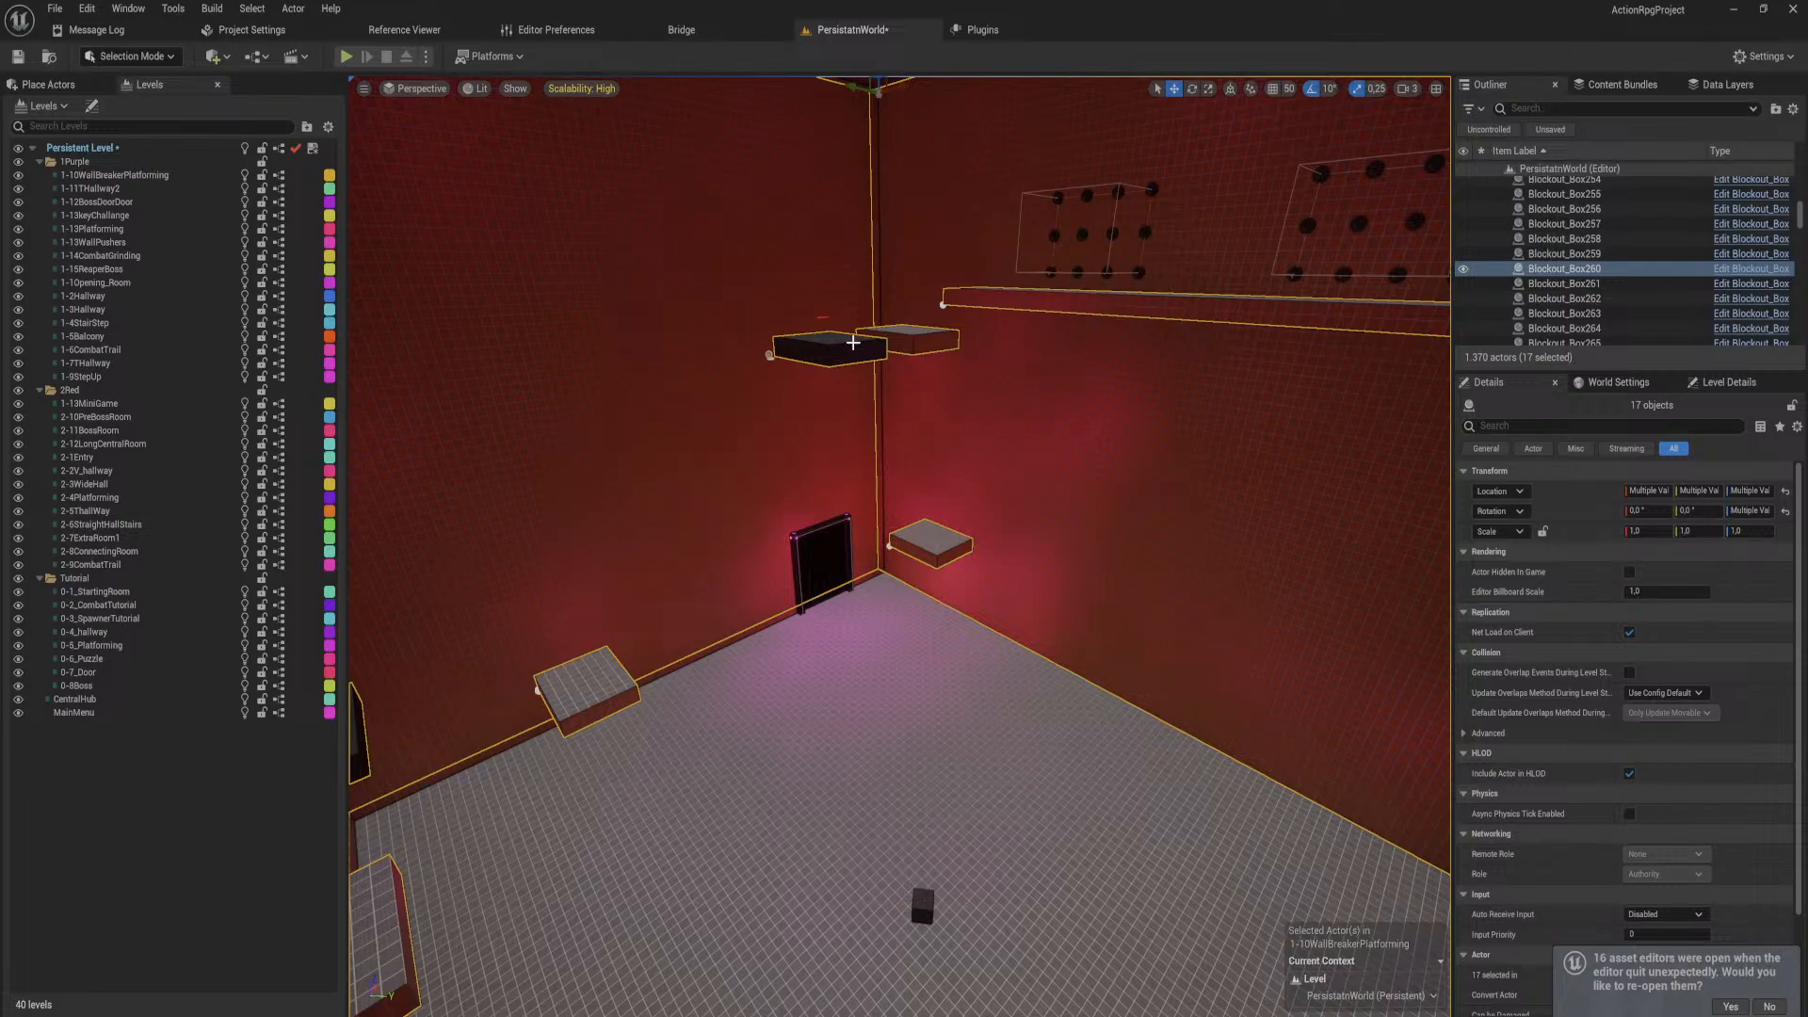
right_drag(832, 356, 851, 356)
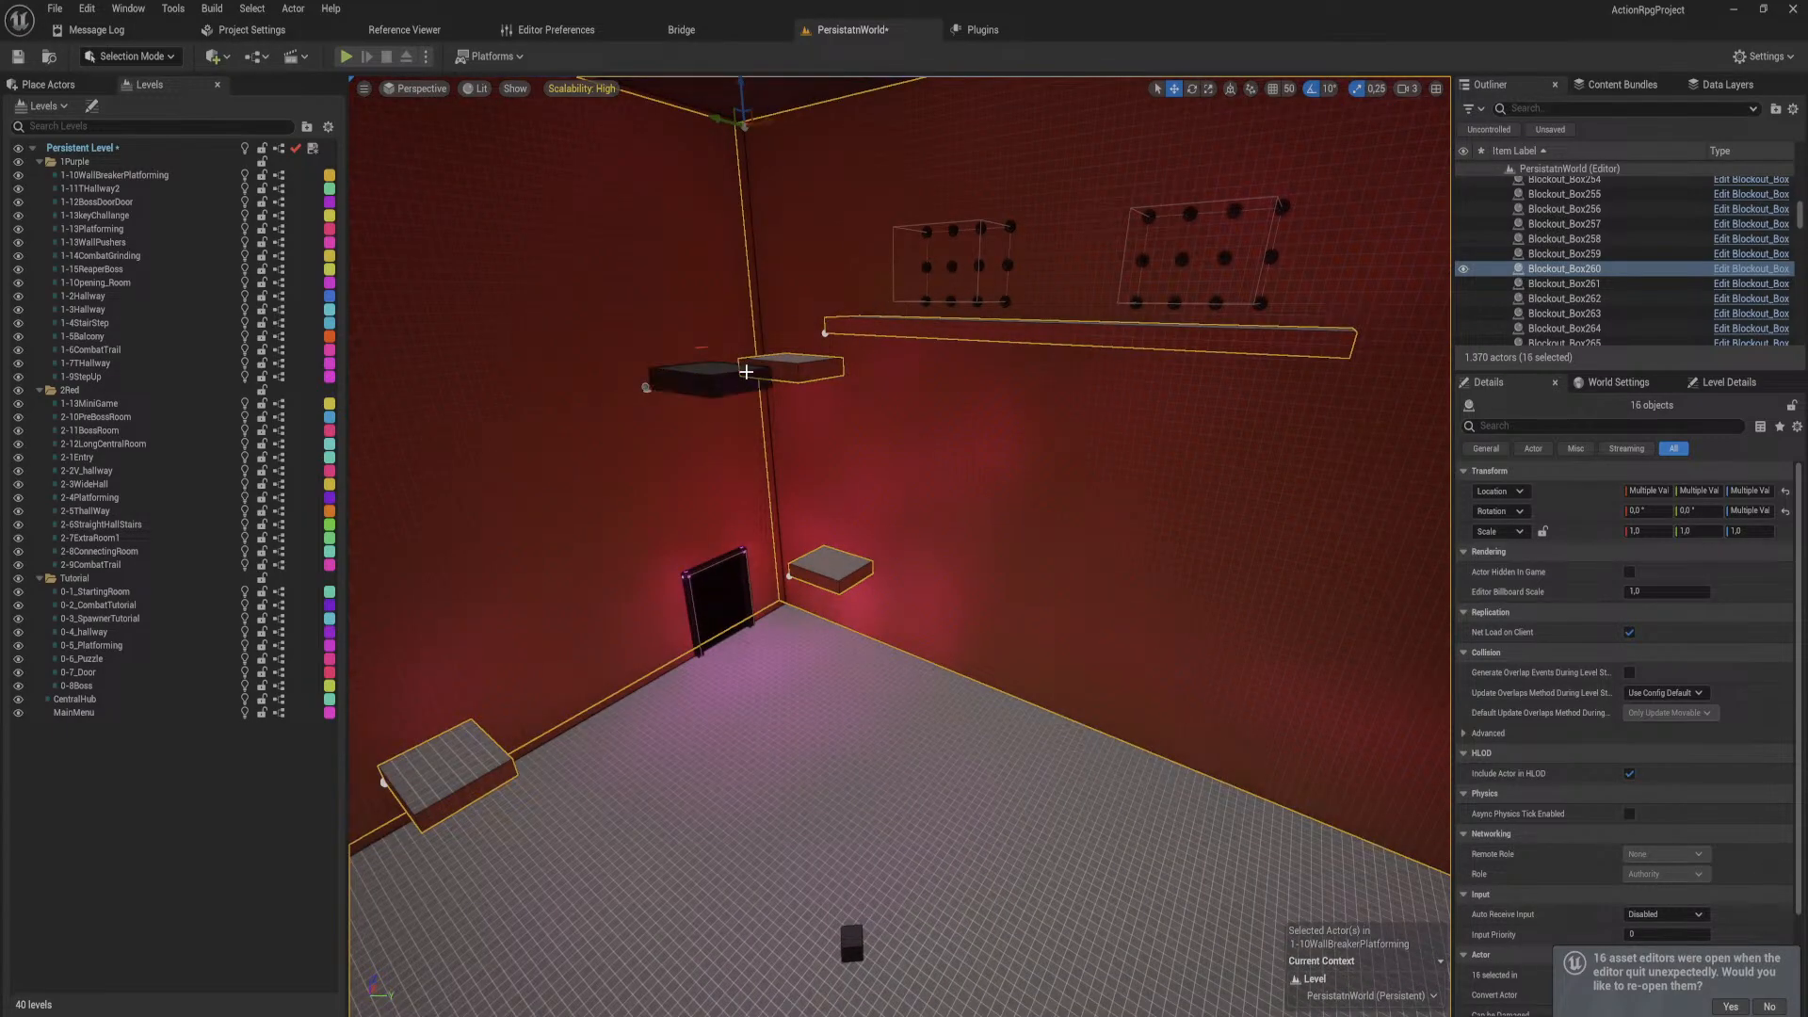
right_drag(746, 372, 720, 398)
ctrl+click(752, 435)
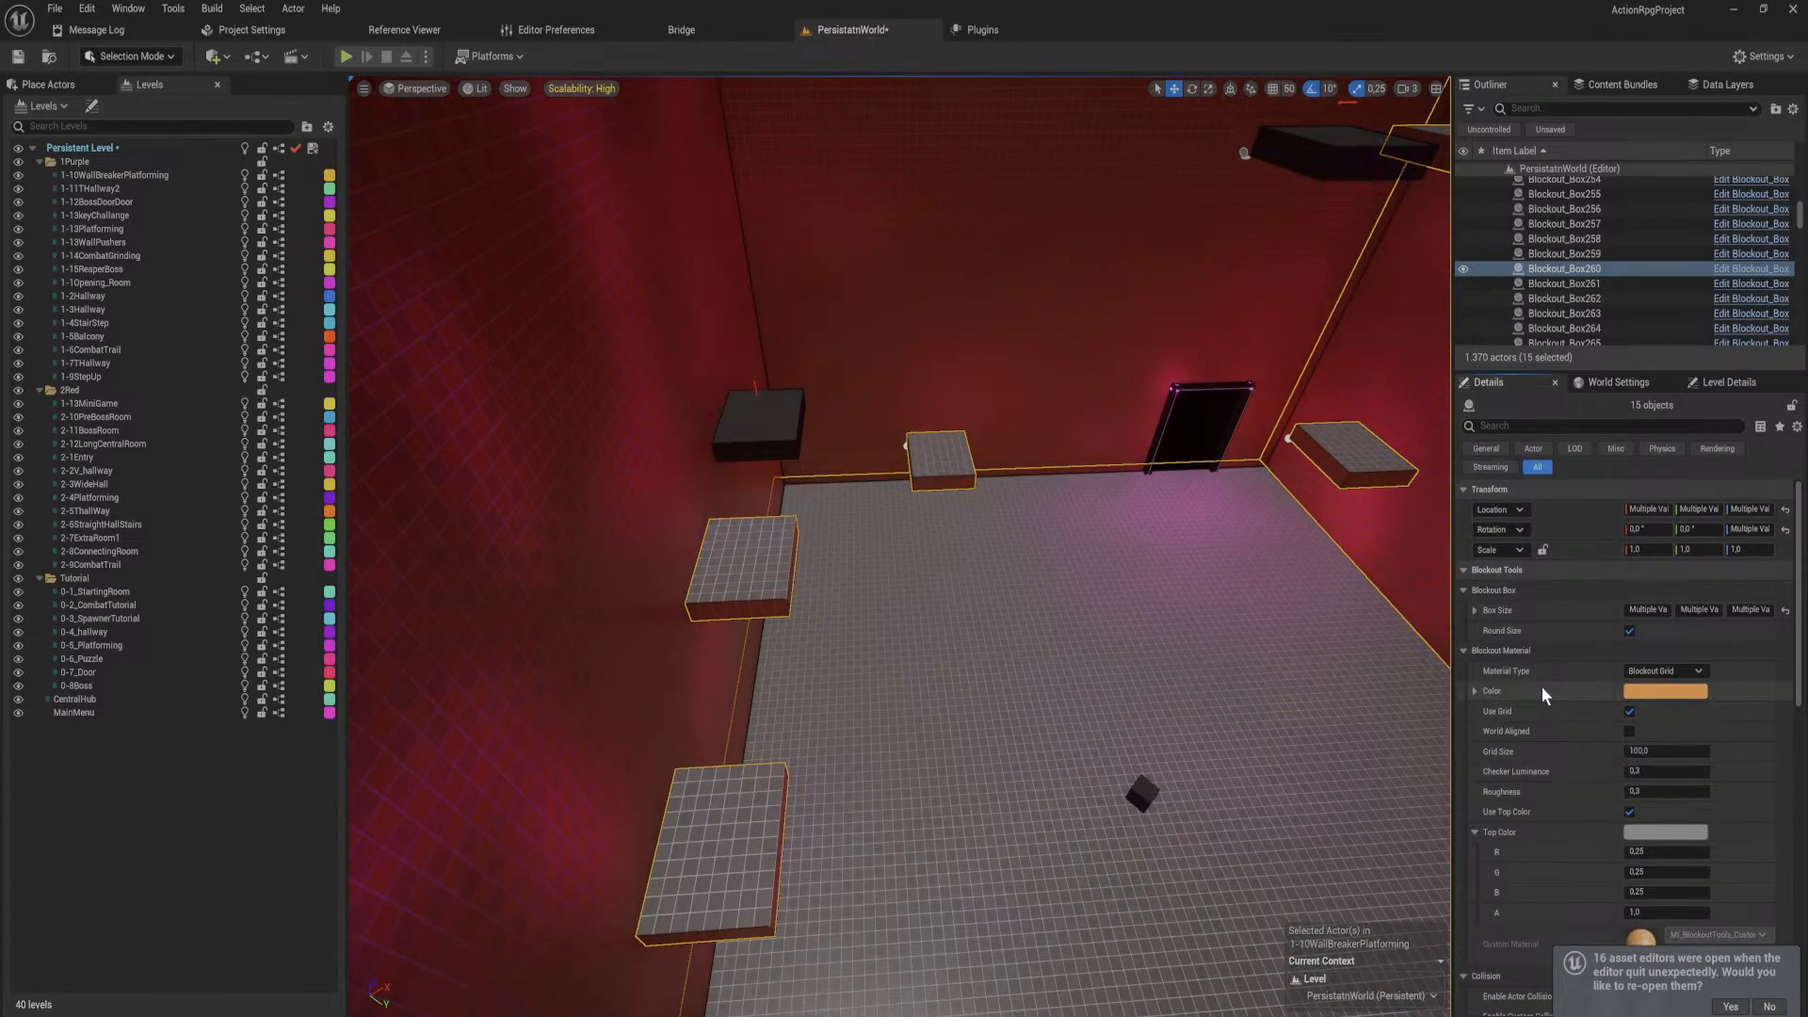
shift+click(1540, 689)
Step: Paste the copied purple color onto the wall with the lower doorway and the adjacent wall behind the platforms
click(1205, 471)
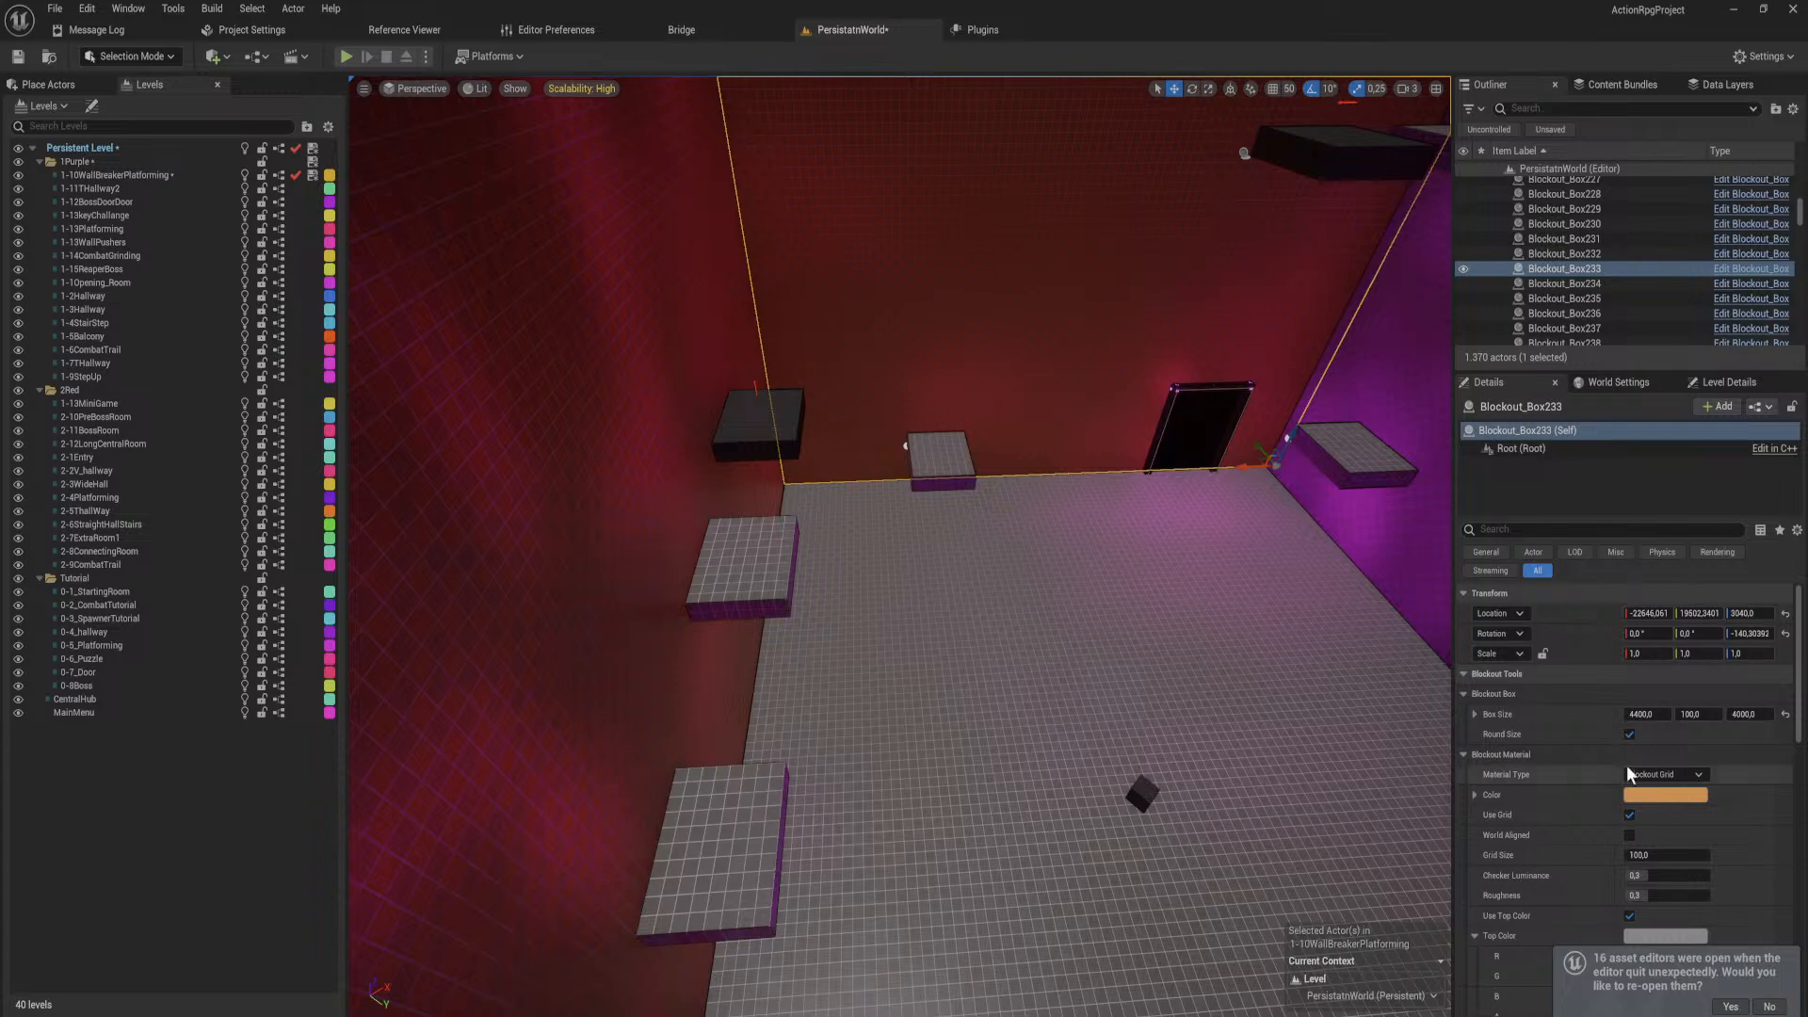
shift+click(1586, 794)
right_drag(1352, 716, 1305, 697)
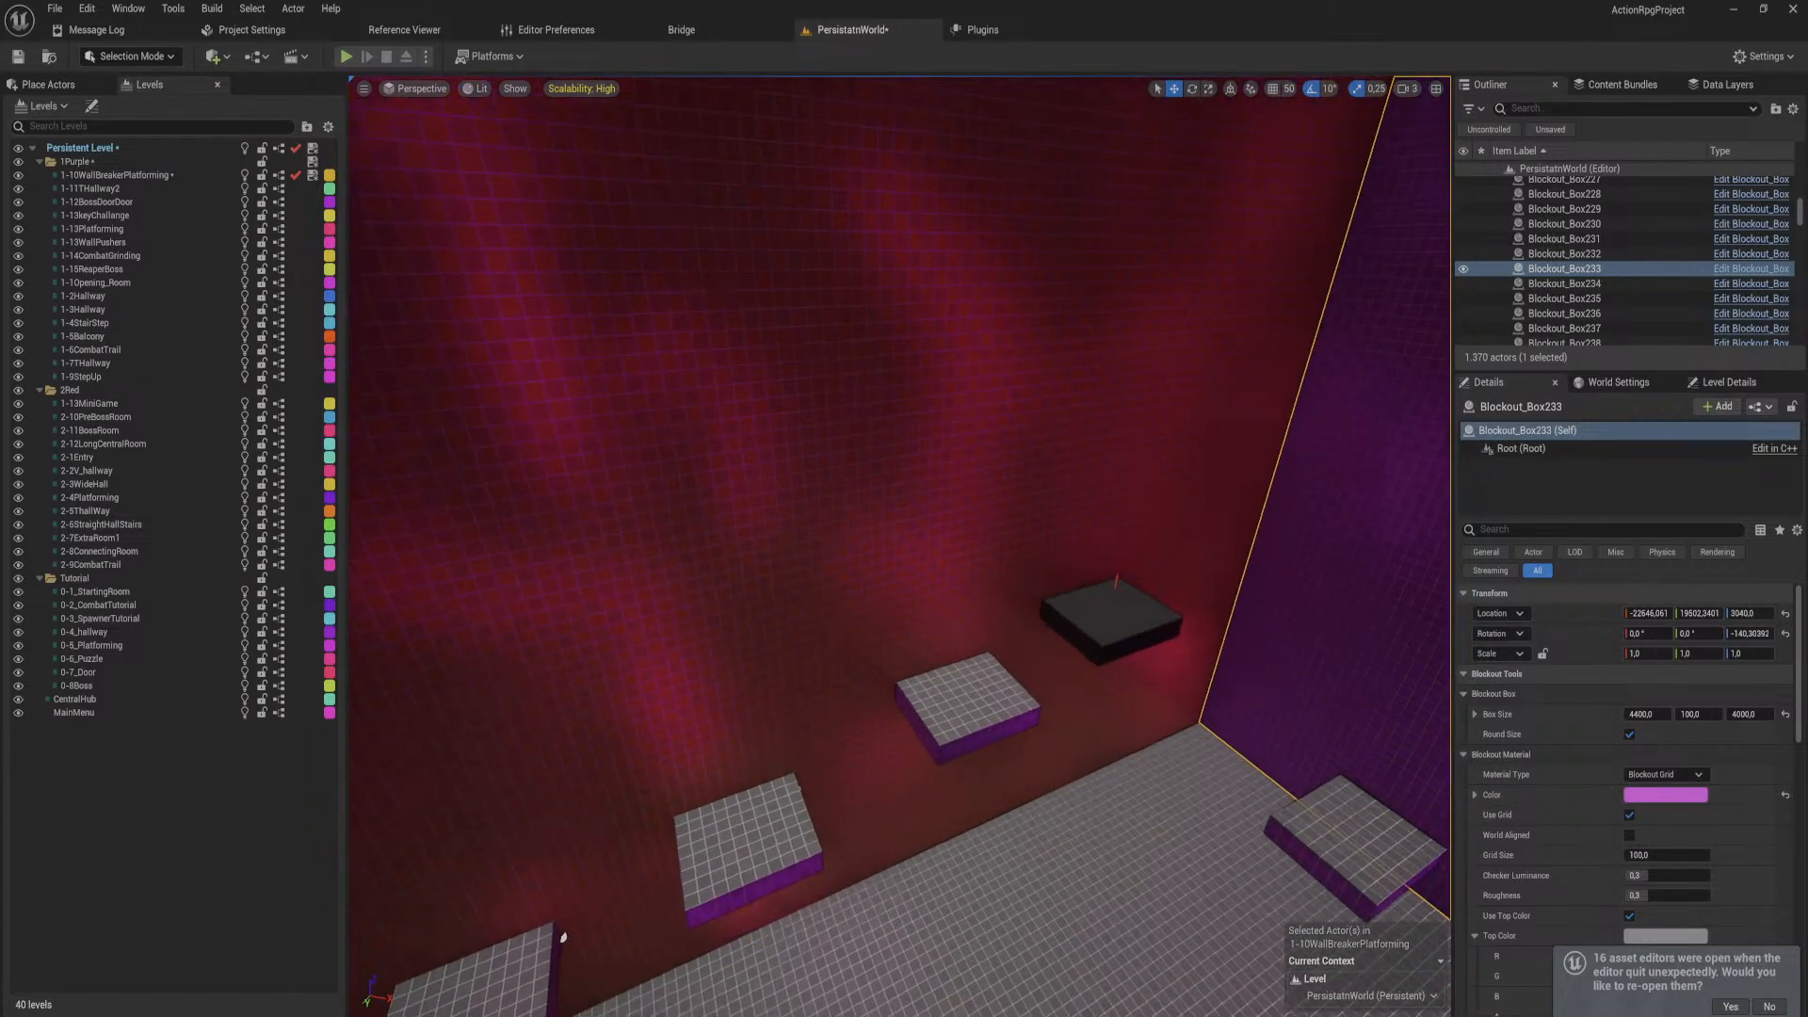
click(1167, 683)
shift+click(1526, 799)
Step: Paste the purple color onto the two orange blocks on either side of the dark floor-level opening
right_drag(1093, 660, 1121, 604)
click(1124, 761)
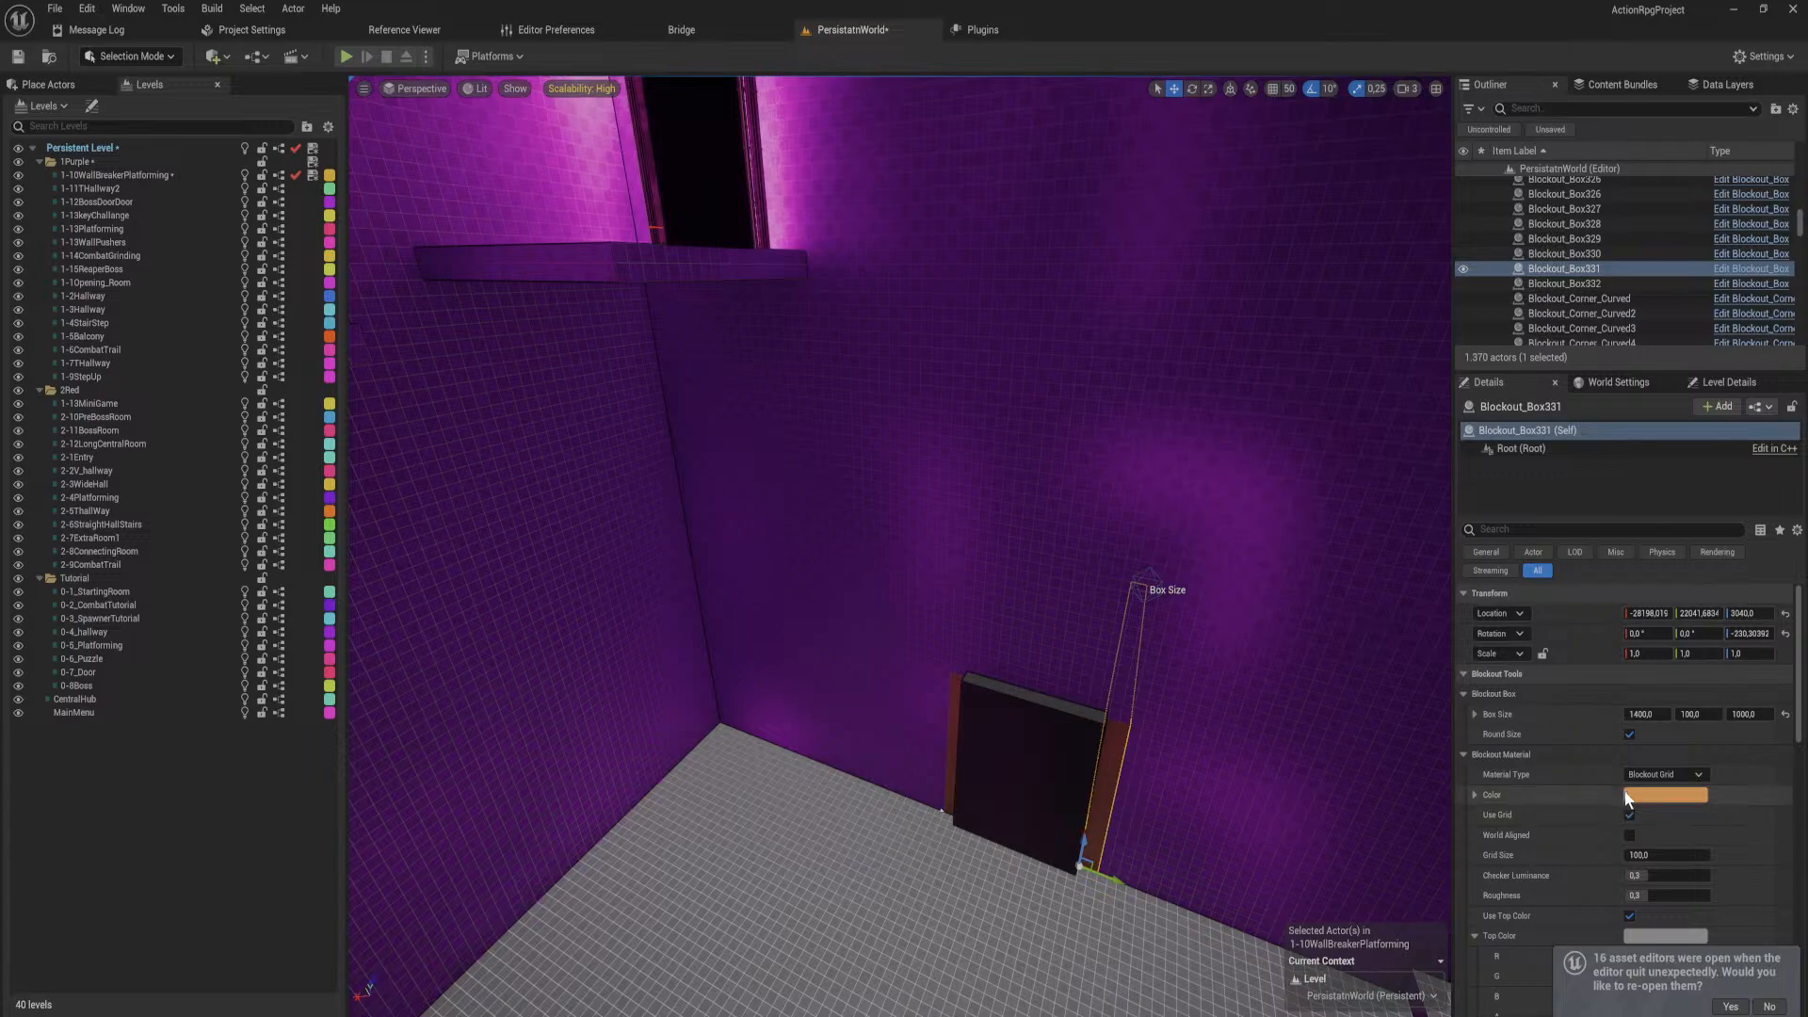
right_drag(1187, 670, 1133, 740)
key(w)
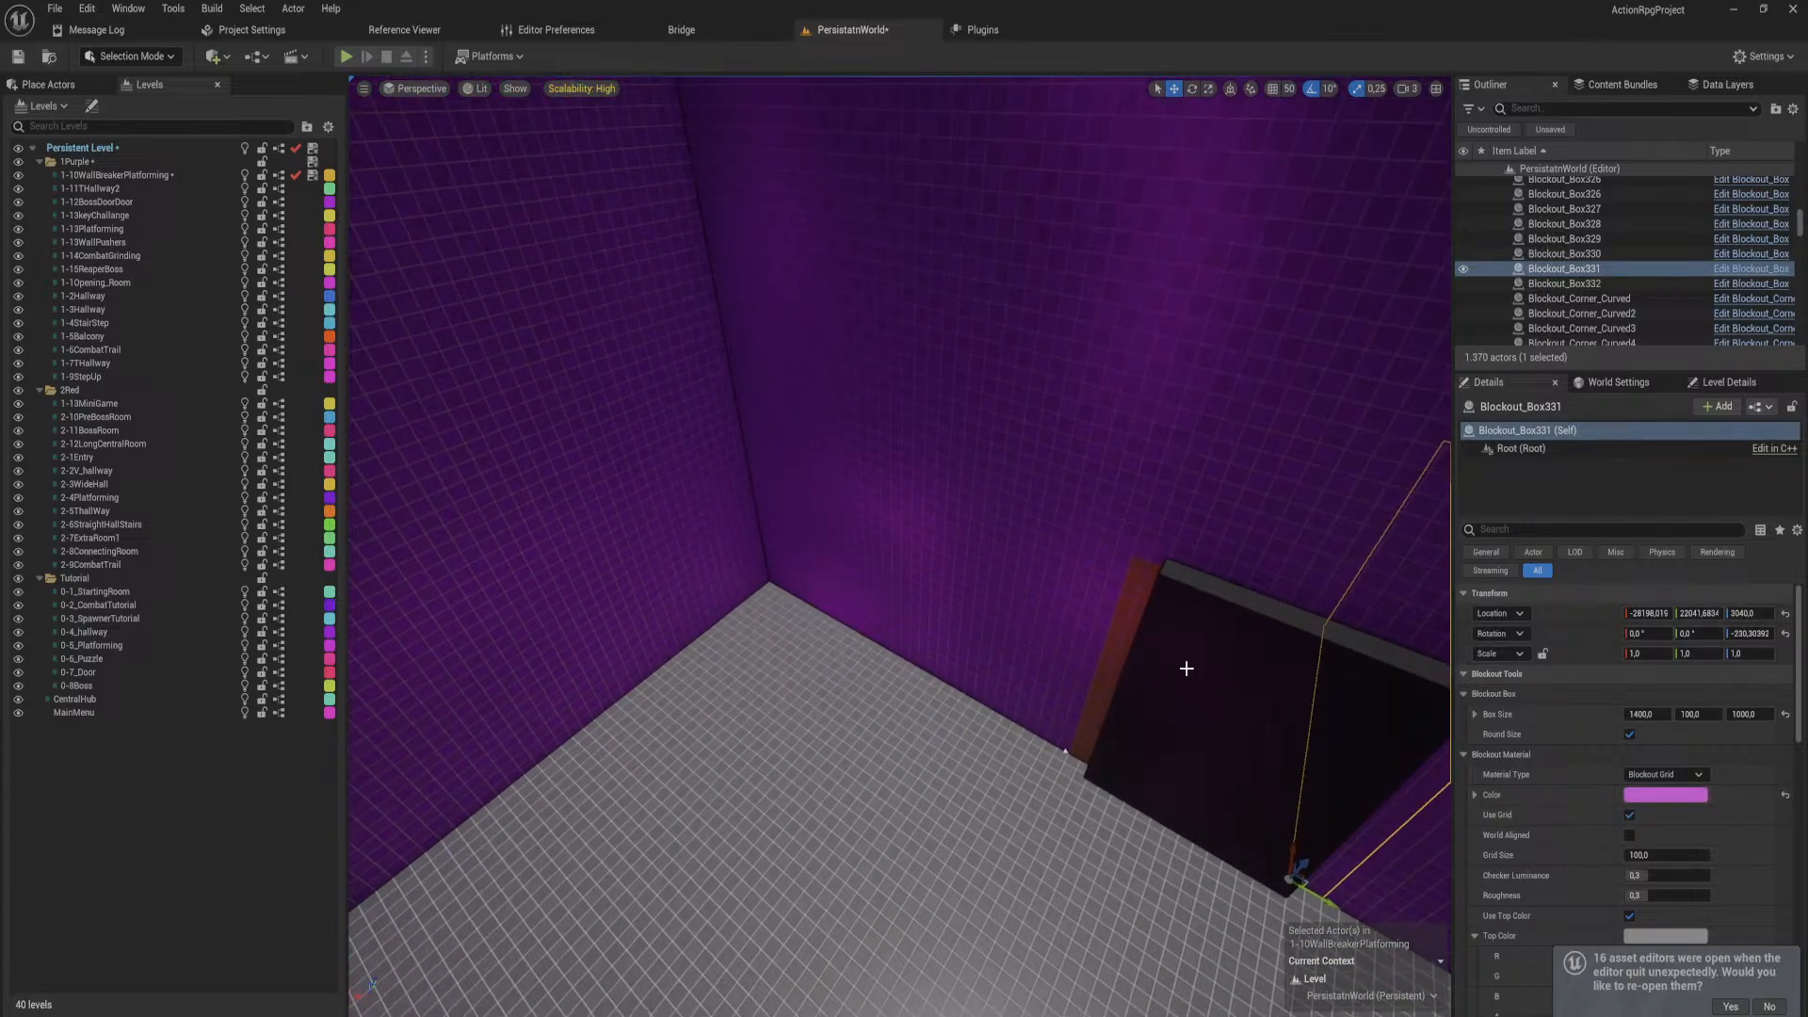
click(1121, 622)
shift+click(1588, 791)
Step: Check the recolored room and its surrounding blocks, and save the PersistatnWorld level
key(w)
right_drag(1130, 659, 1445, 659)
key(s)
key(s)
right_drag(900, 546, 1227, 420)
click(1092, 374)
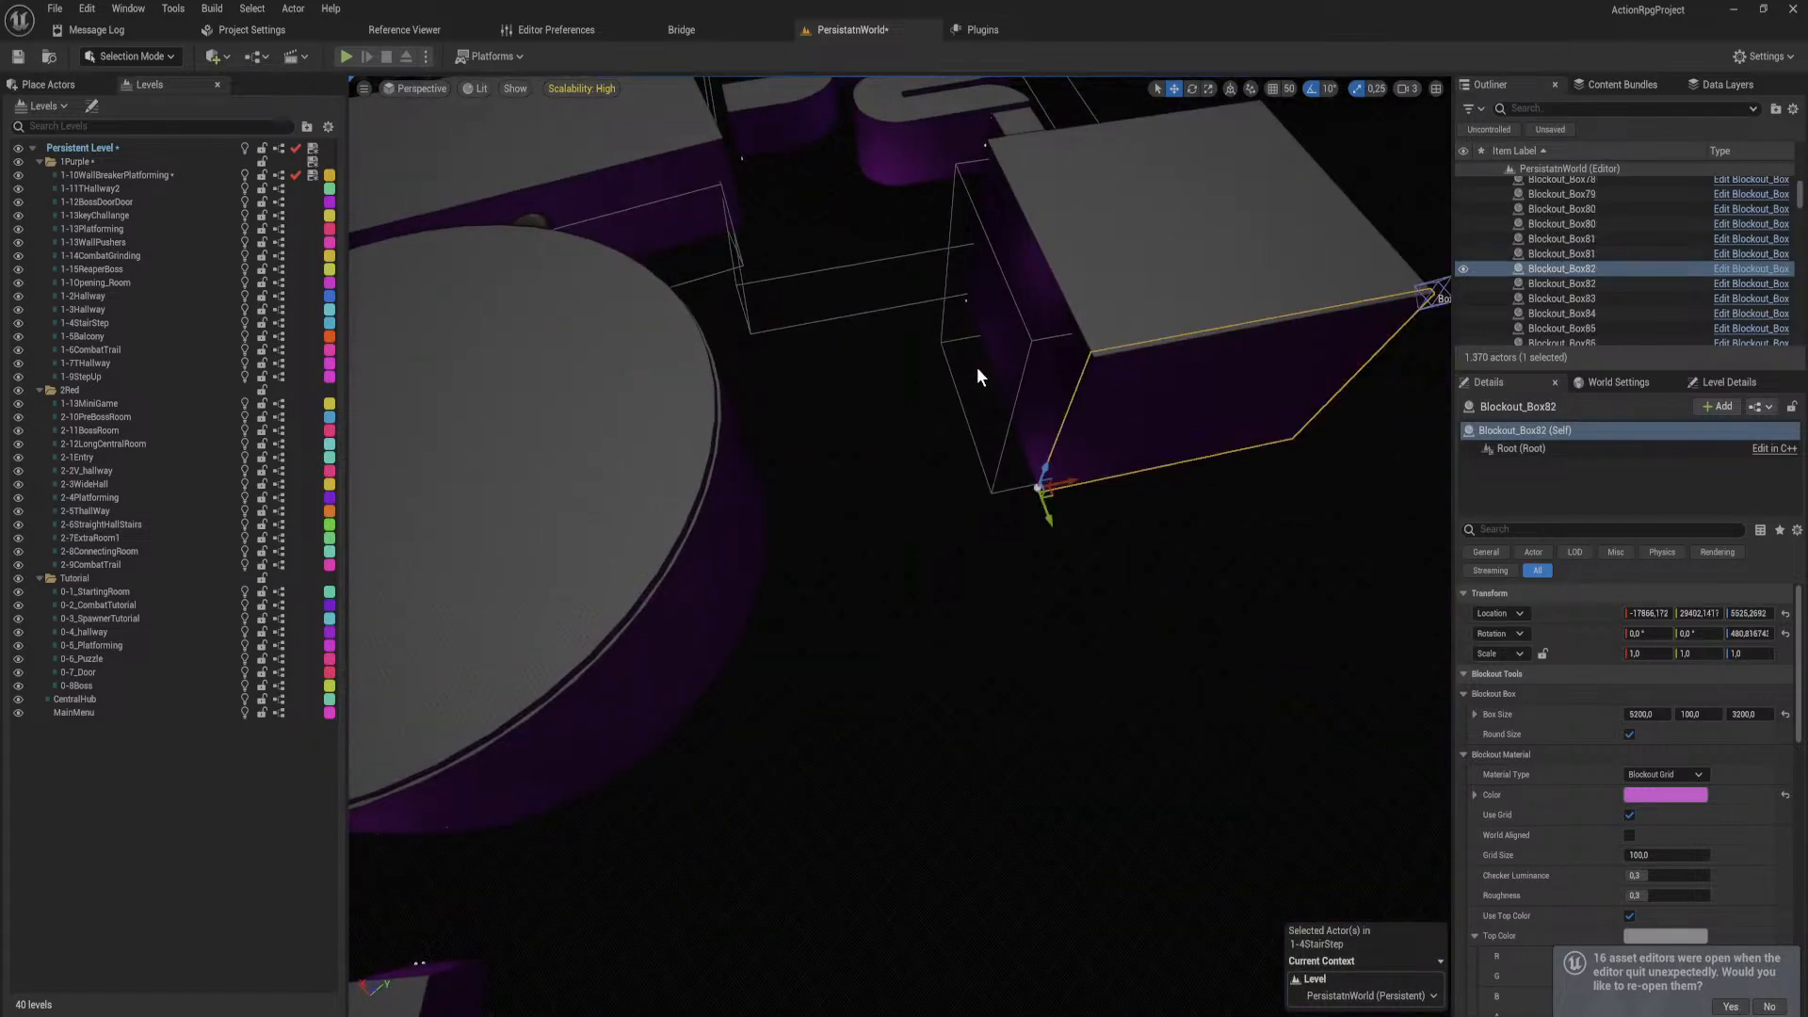
scroll(849, 545, down, 3)
key(ctrl+s)
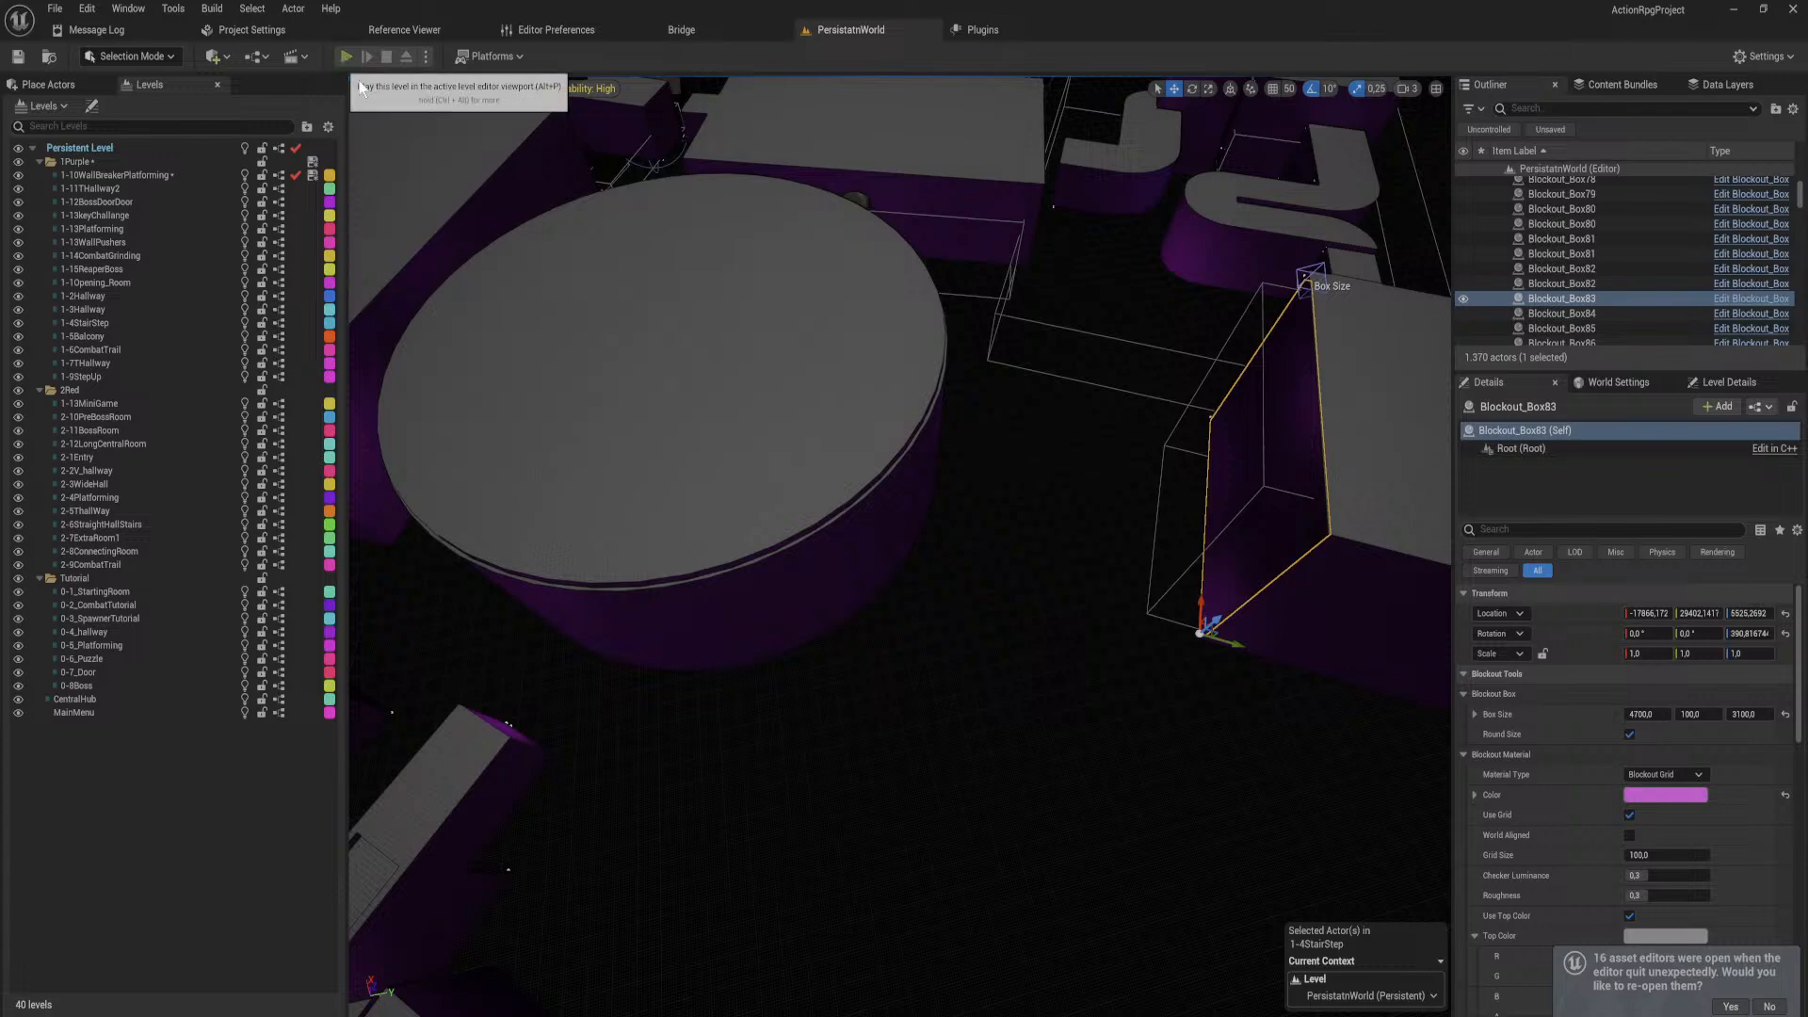
Step: Play-test a new game and run the character from the starting room toward its green-lit door
click(346, 57)
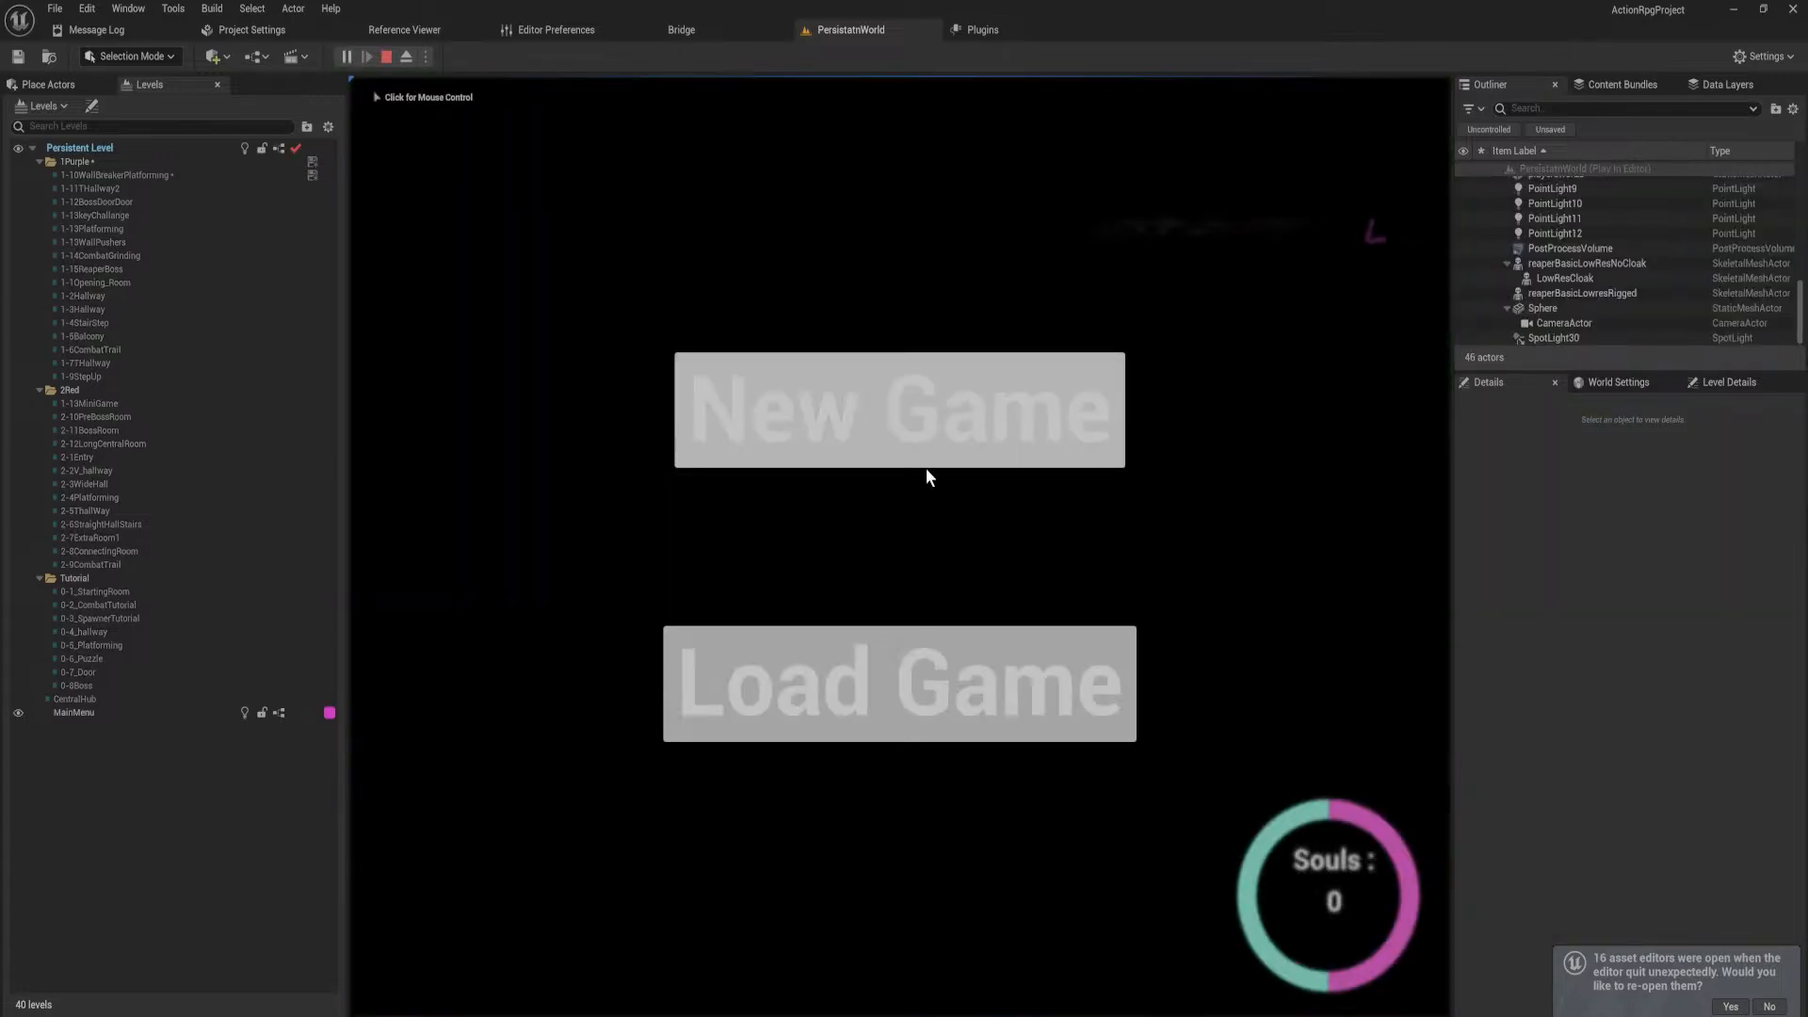
click(942, 433)
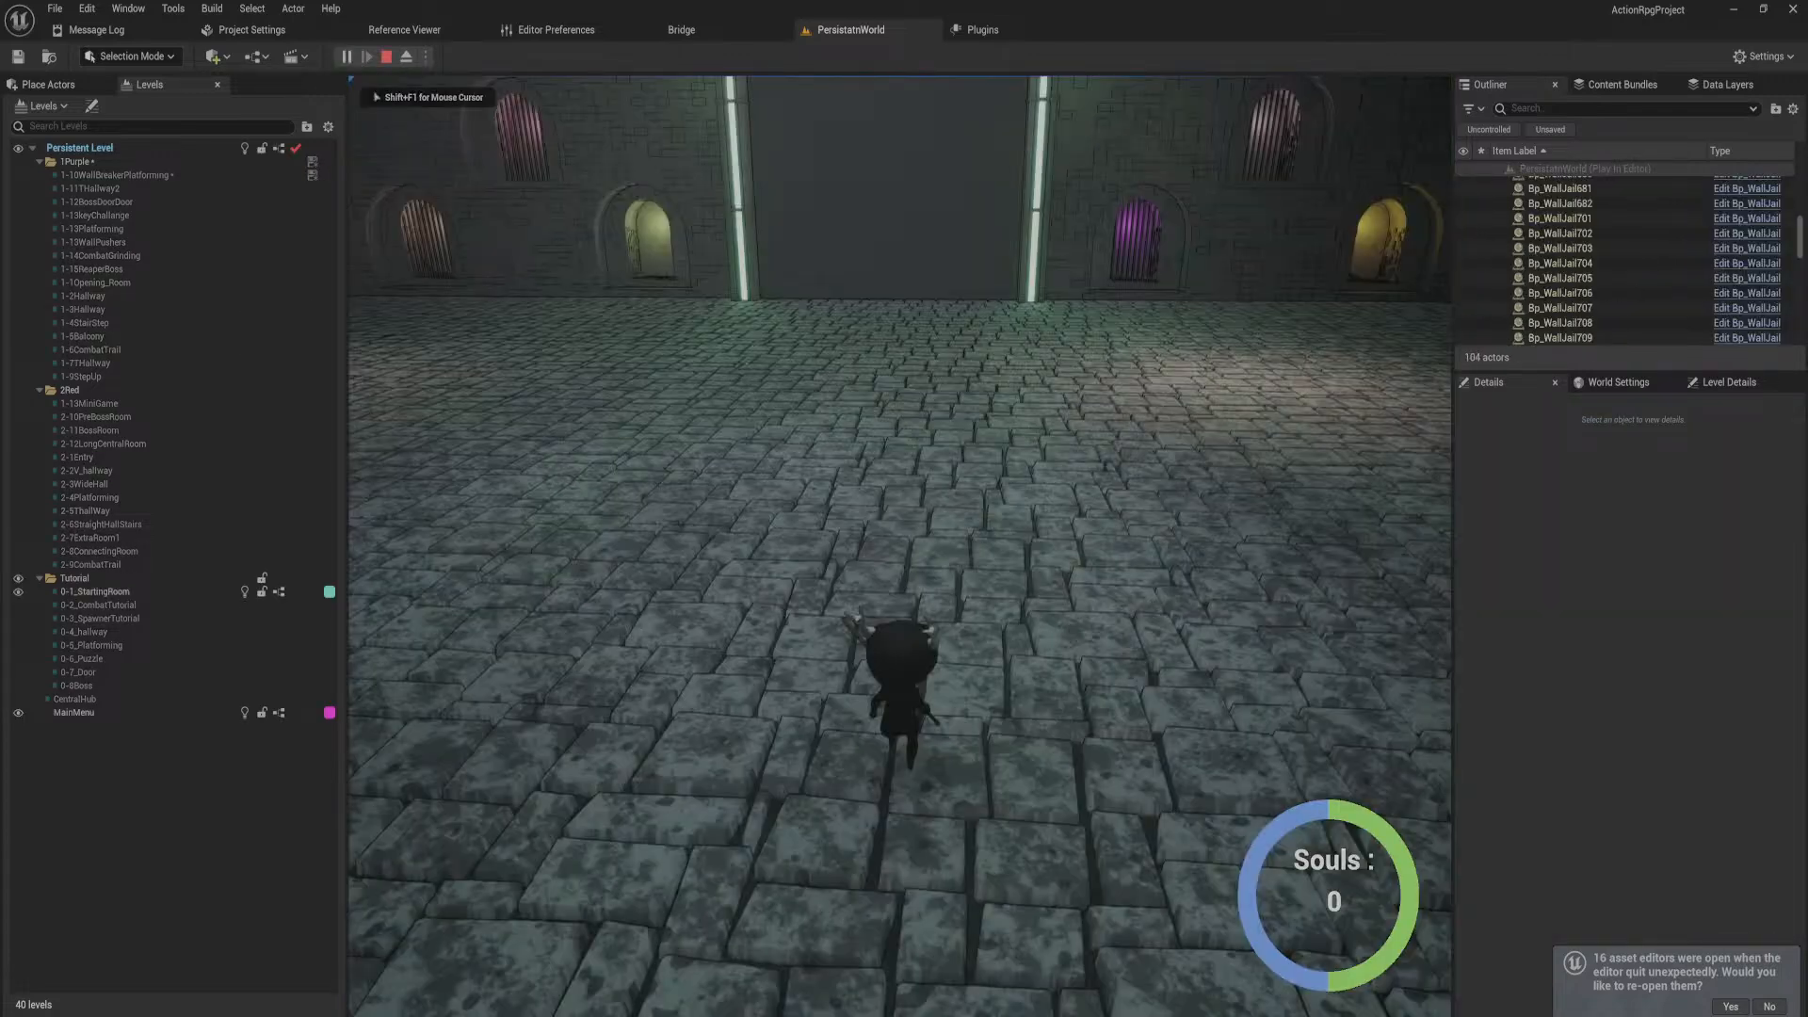
key(w)
key(w)
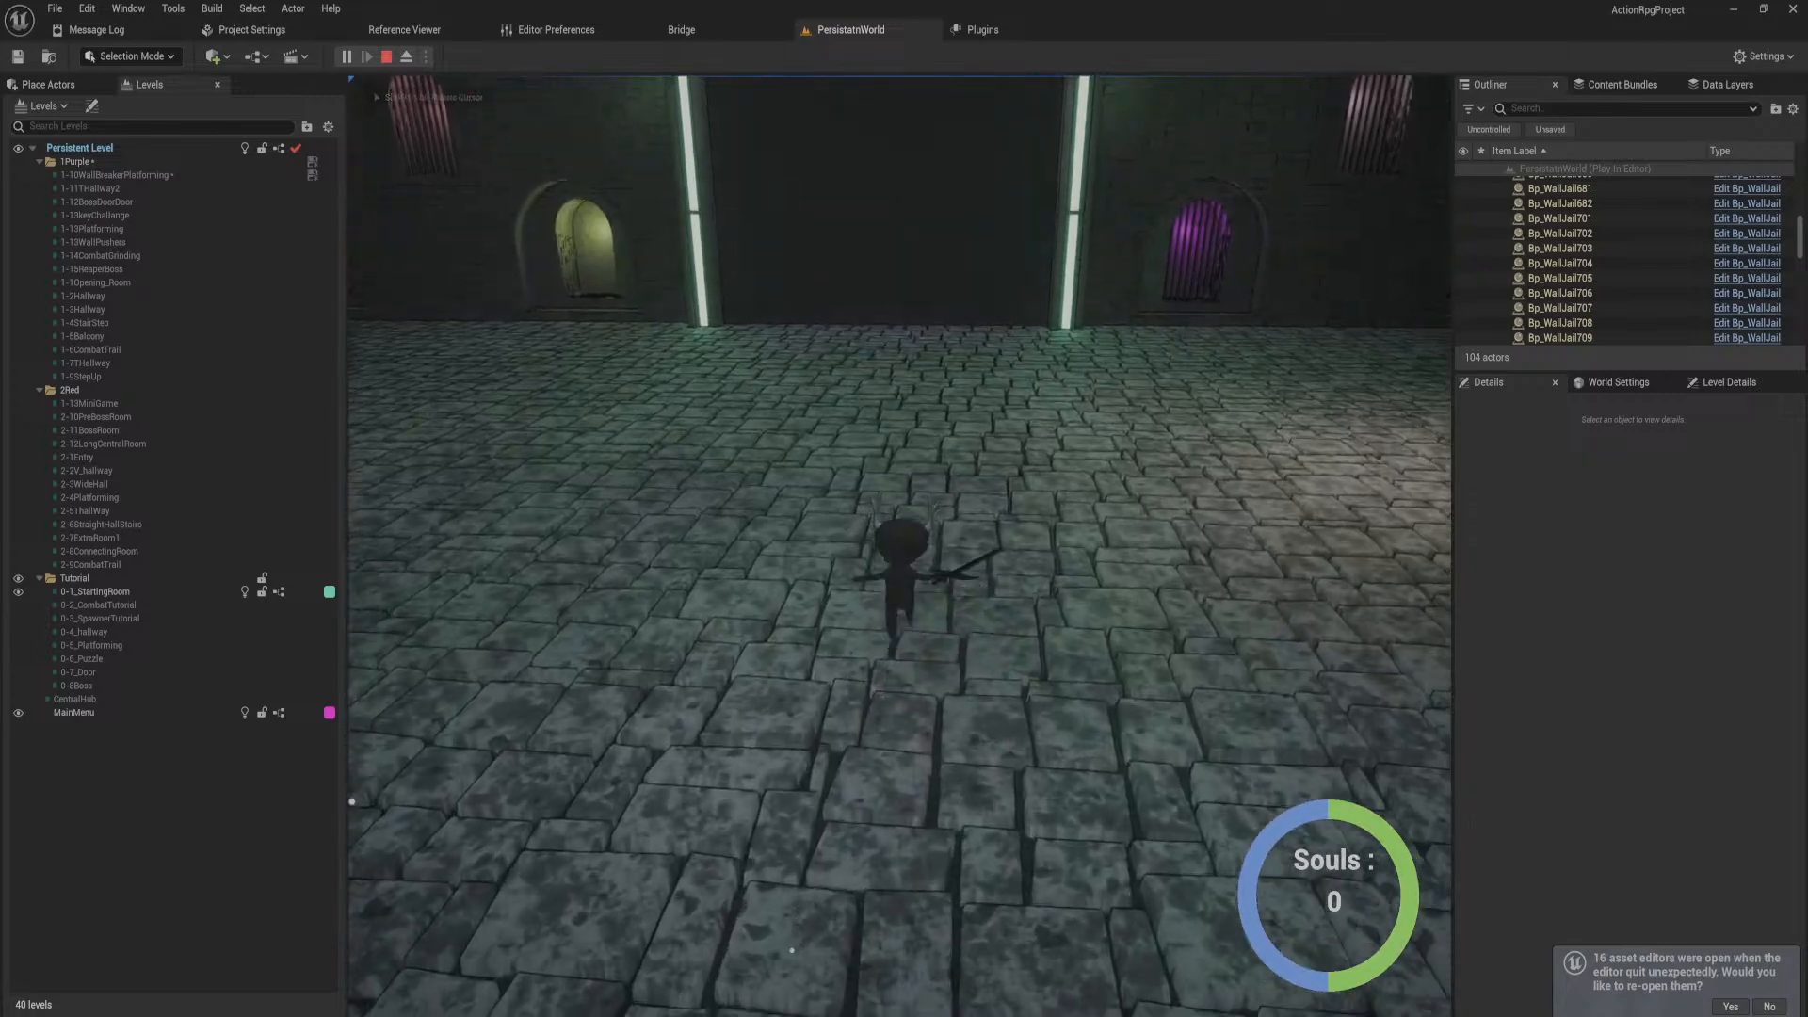
key(w)
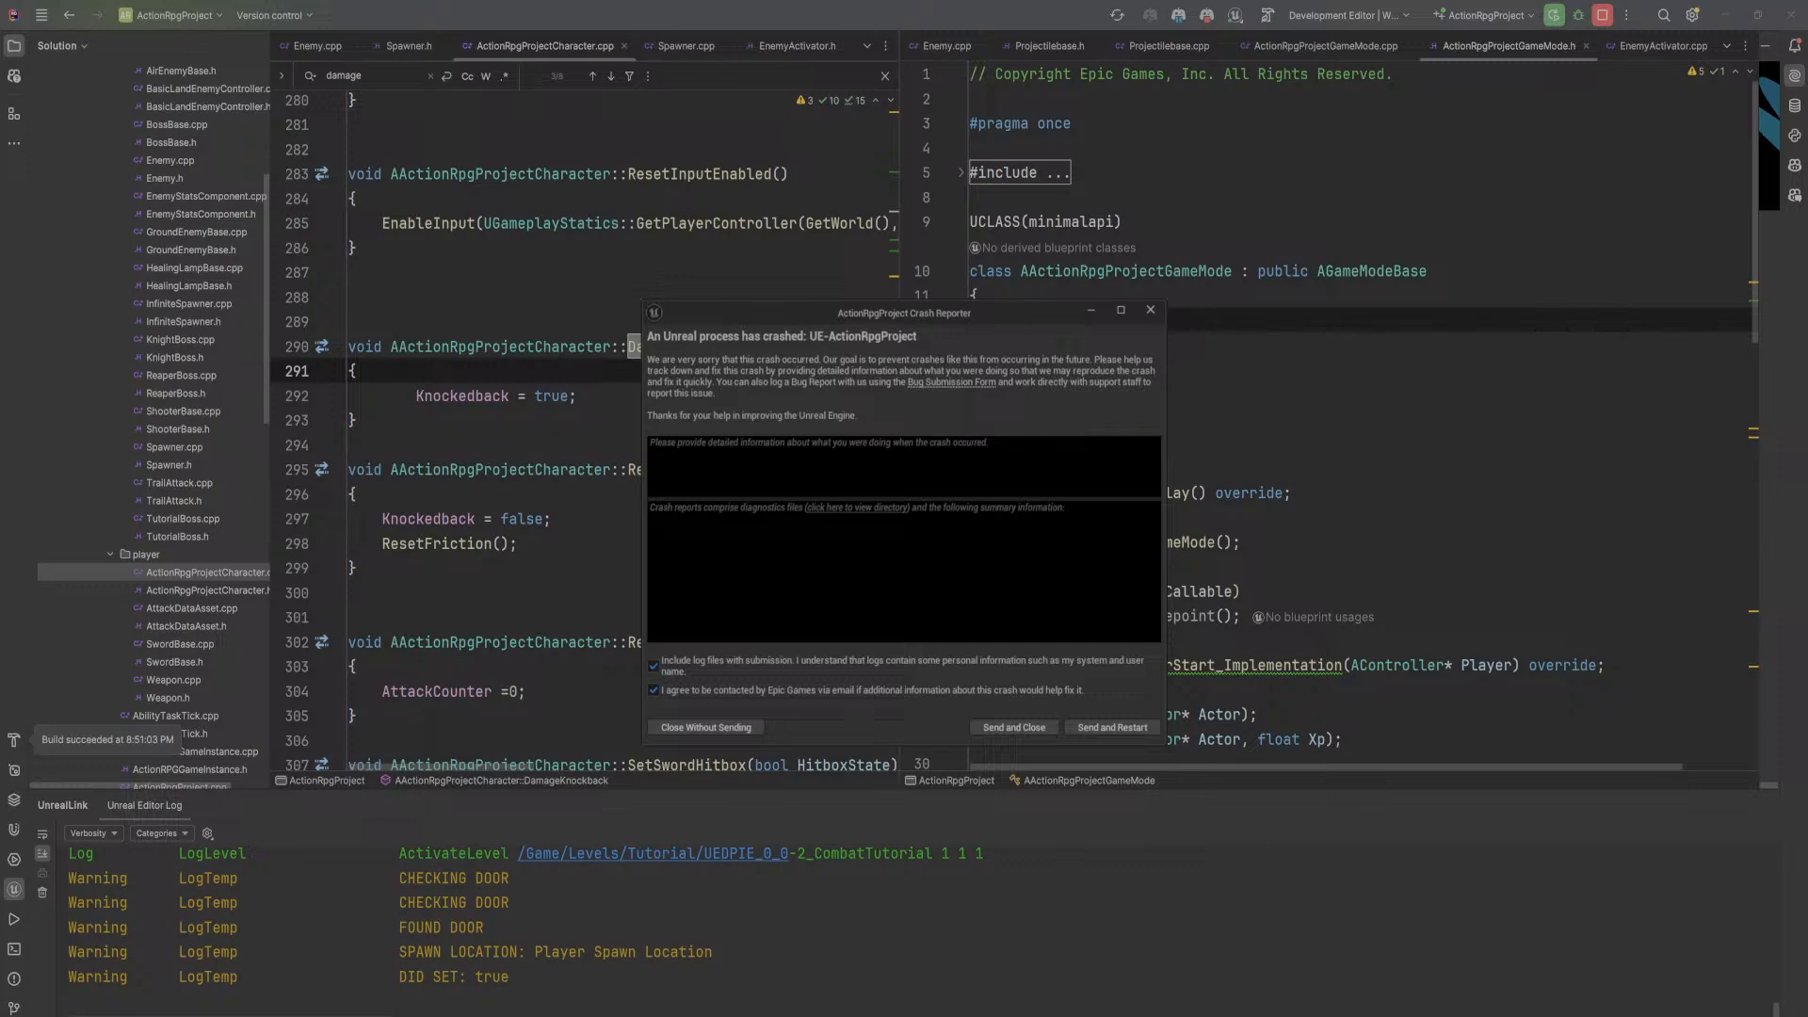
Step: Dismiss the crash reporter, relaunch the ActionRpgProject editor, and open the PersistatnWorld level
click(1151, 310)
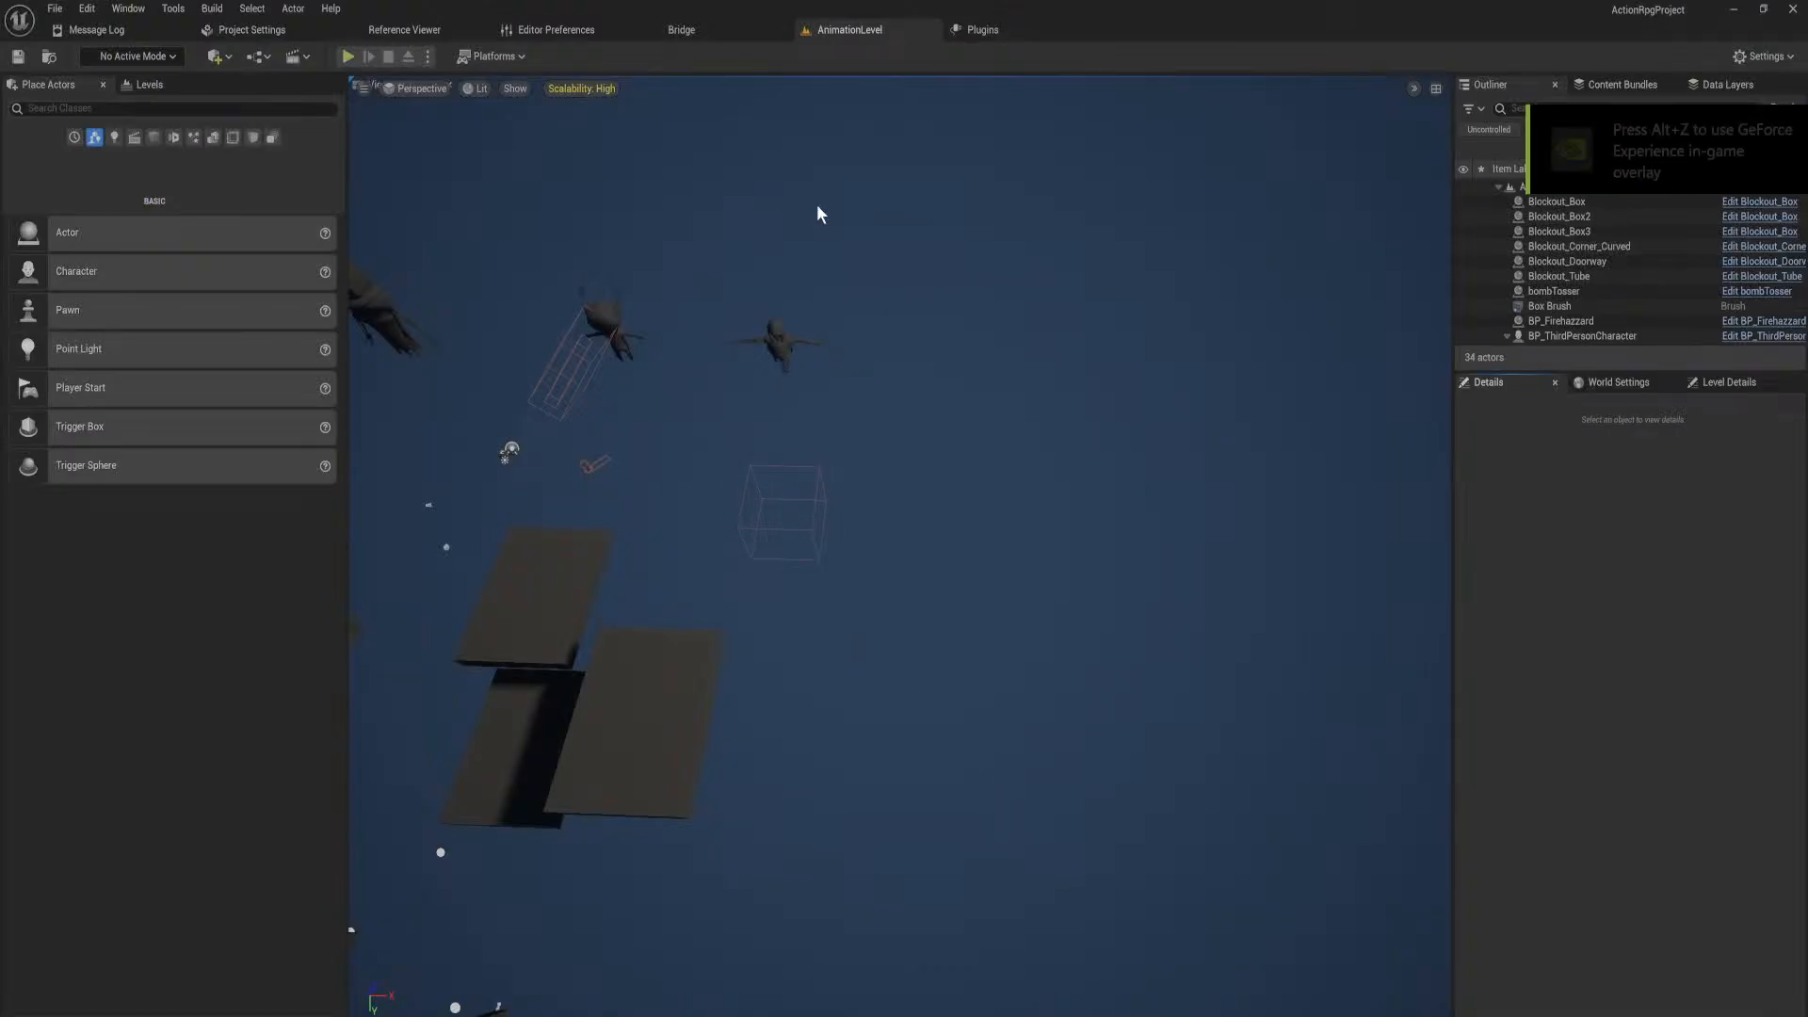
key(ctrl+space)
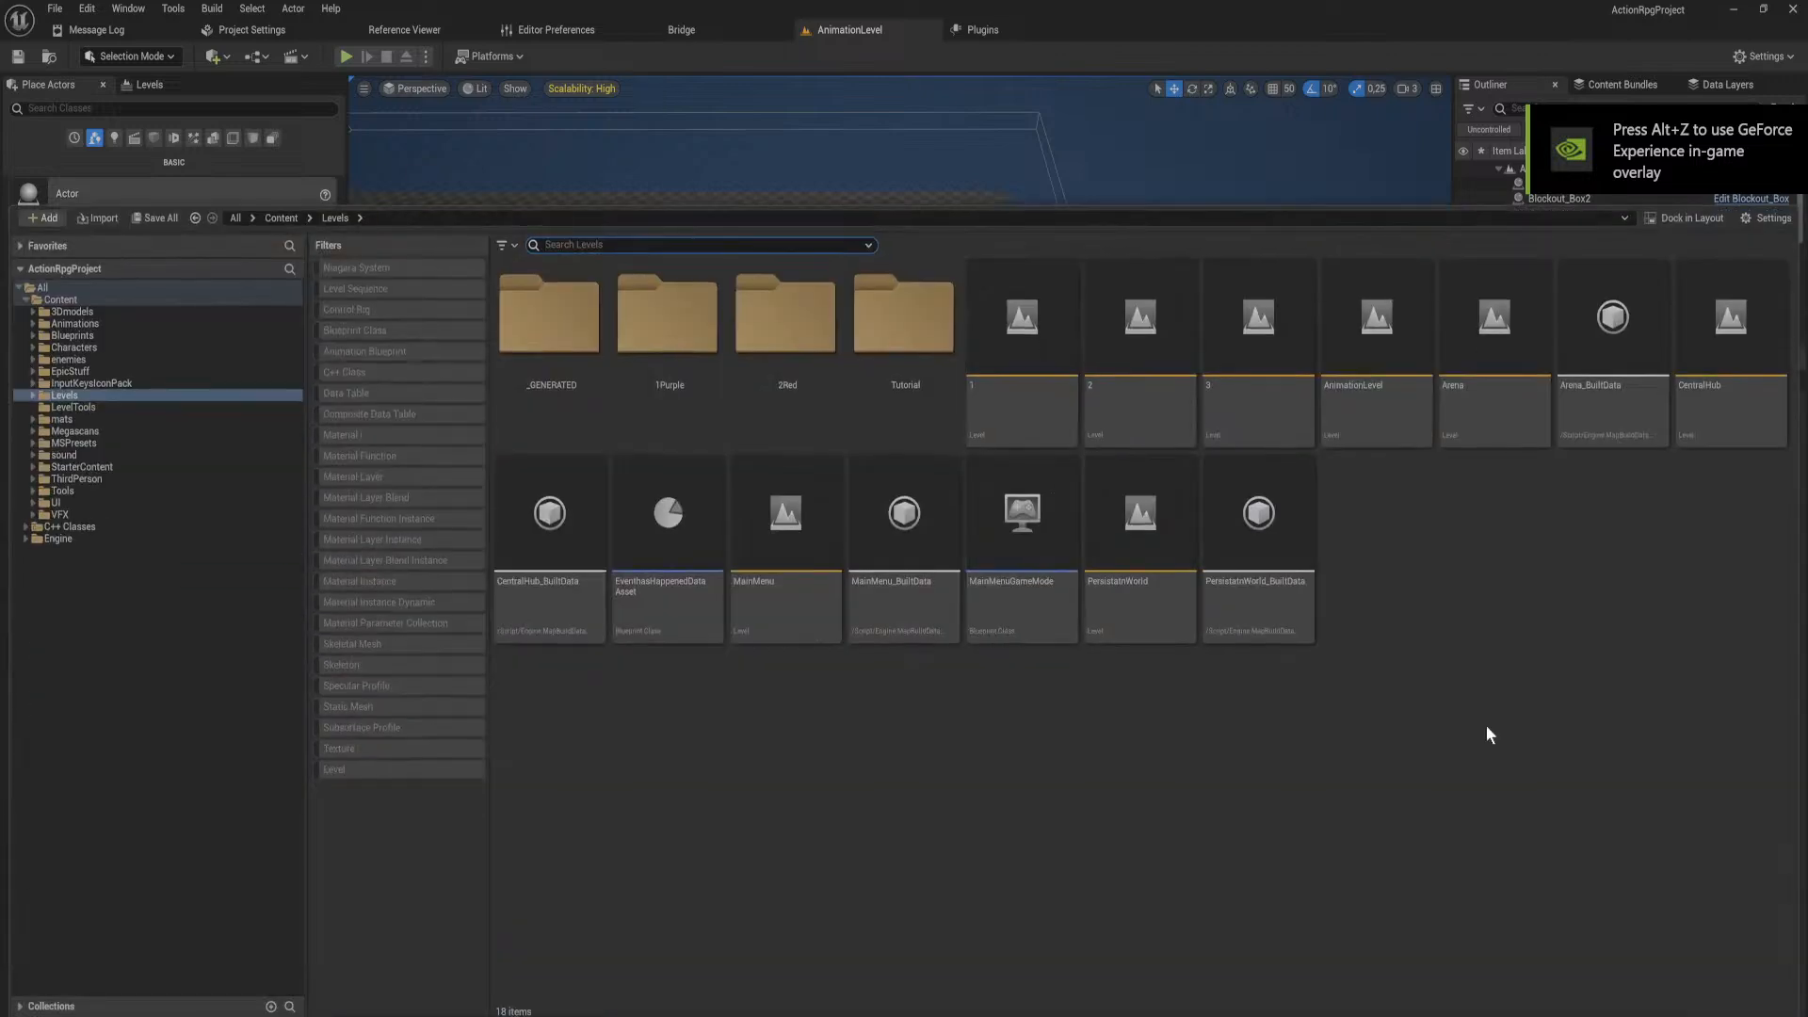
click(1144, 518)
double_click(1144, 518)
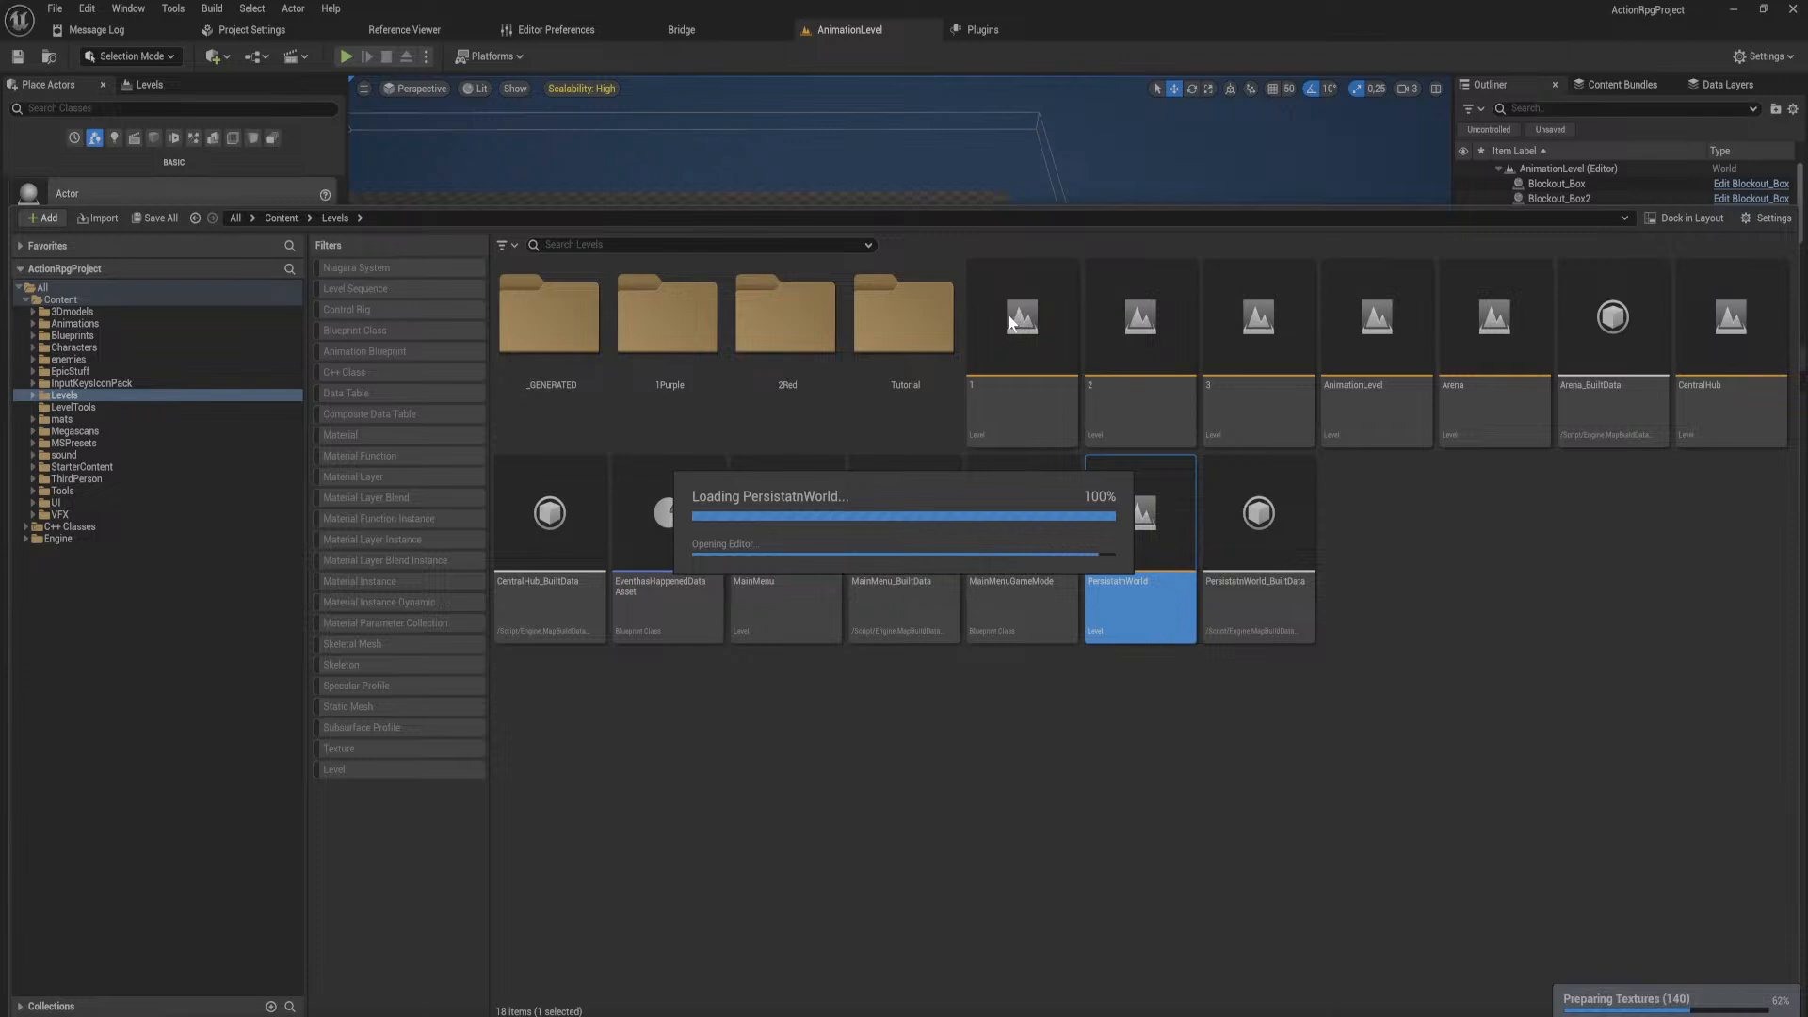
click(940, 159)
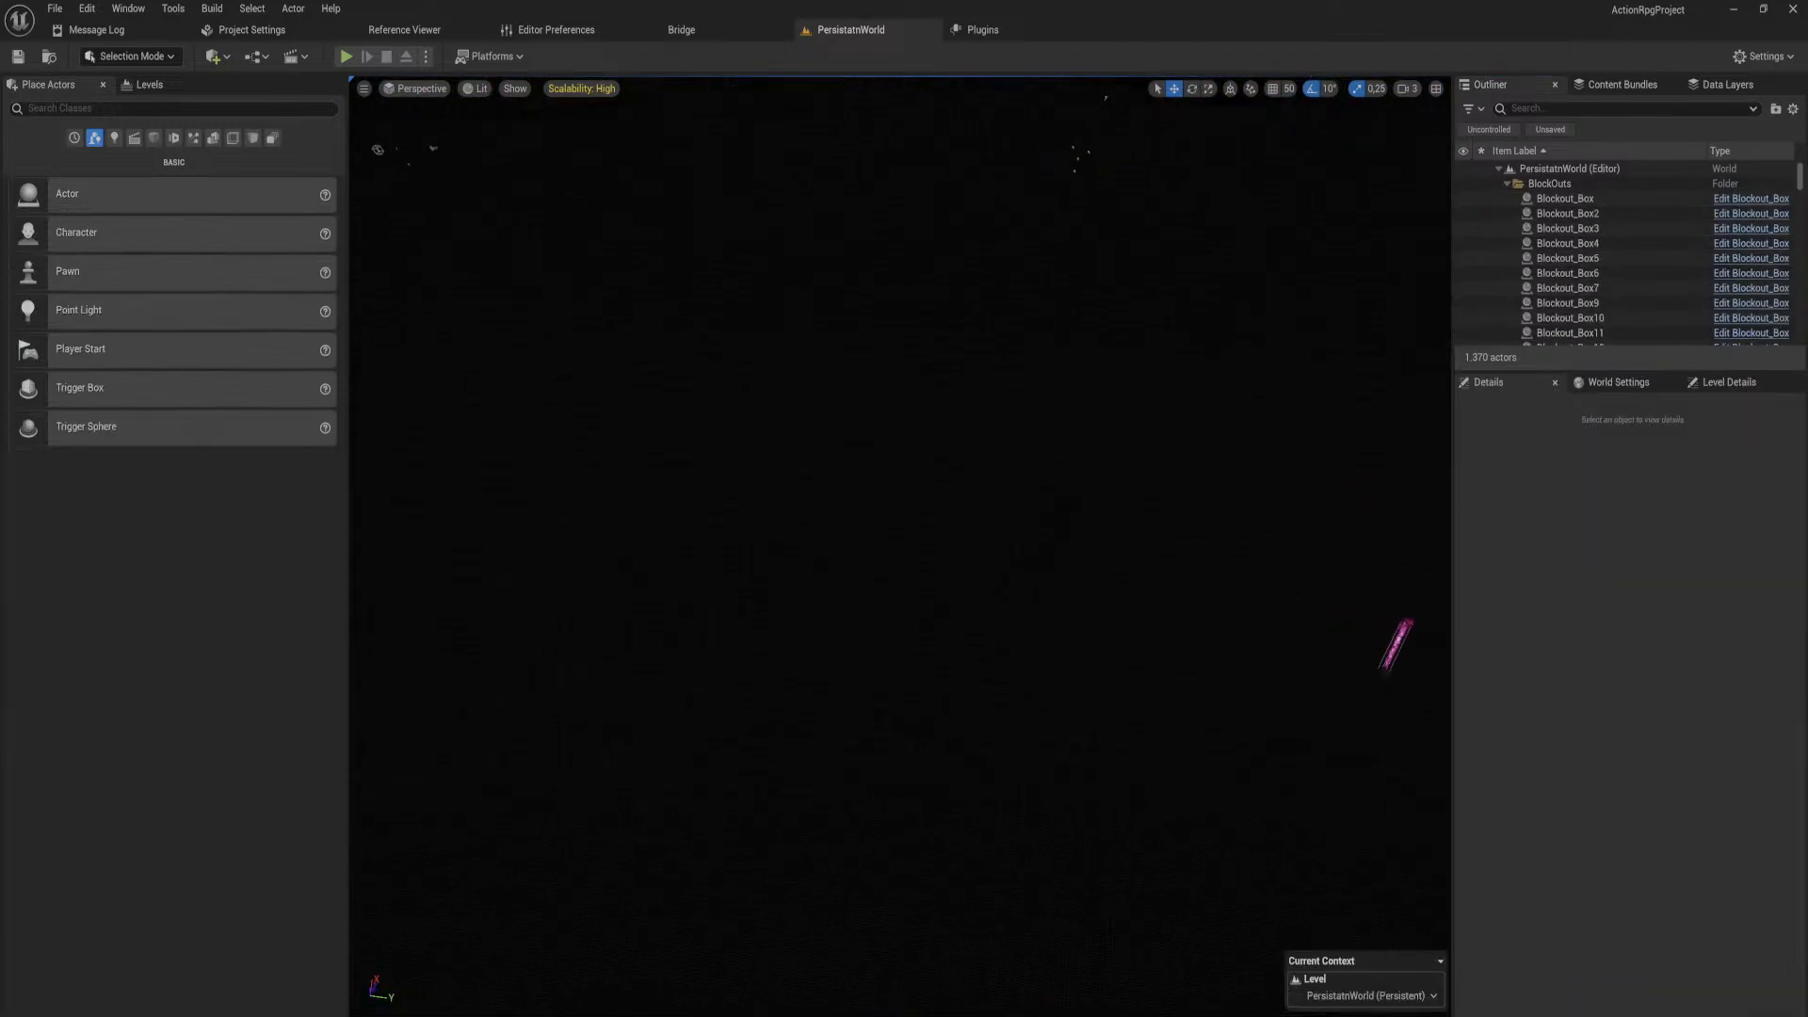
Step: Show the 1Purple, 2Red and Tutorial sublevels and bring the 0-1_StartingRoom floor into close view
click(152, 89)
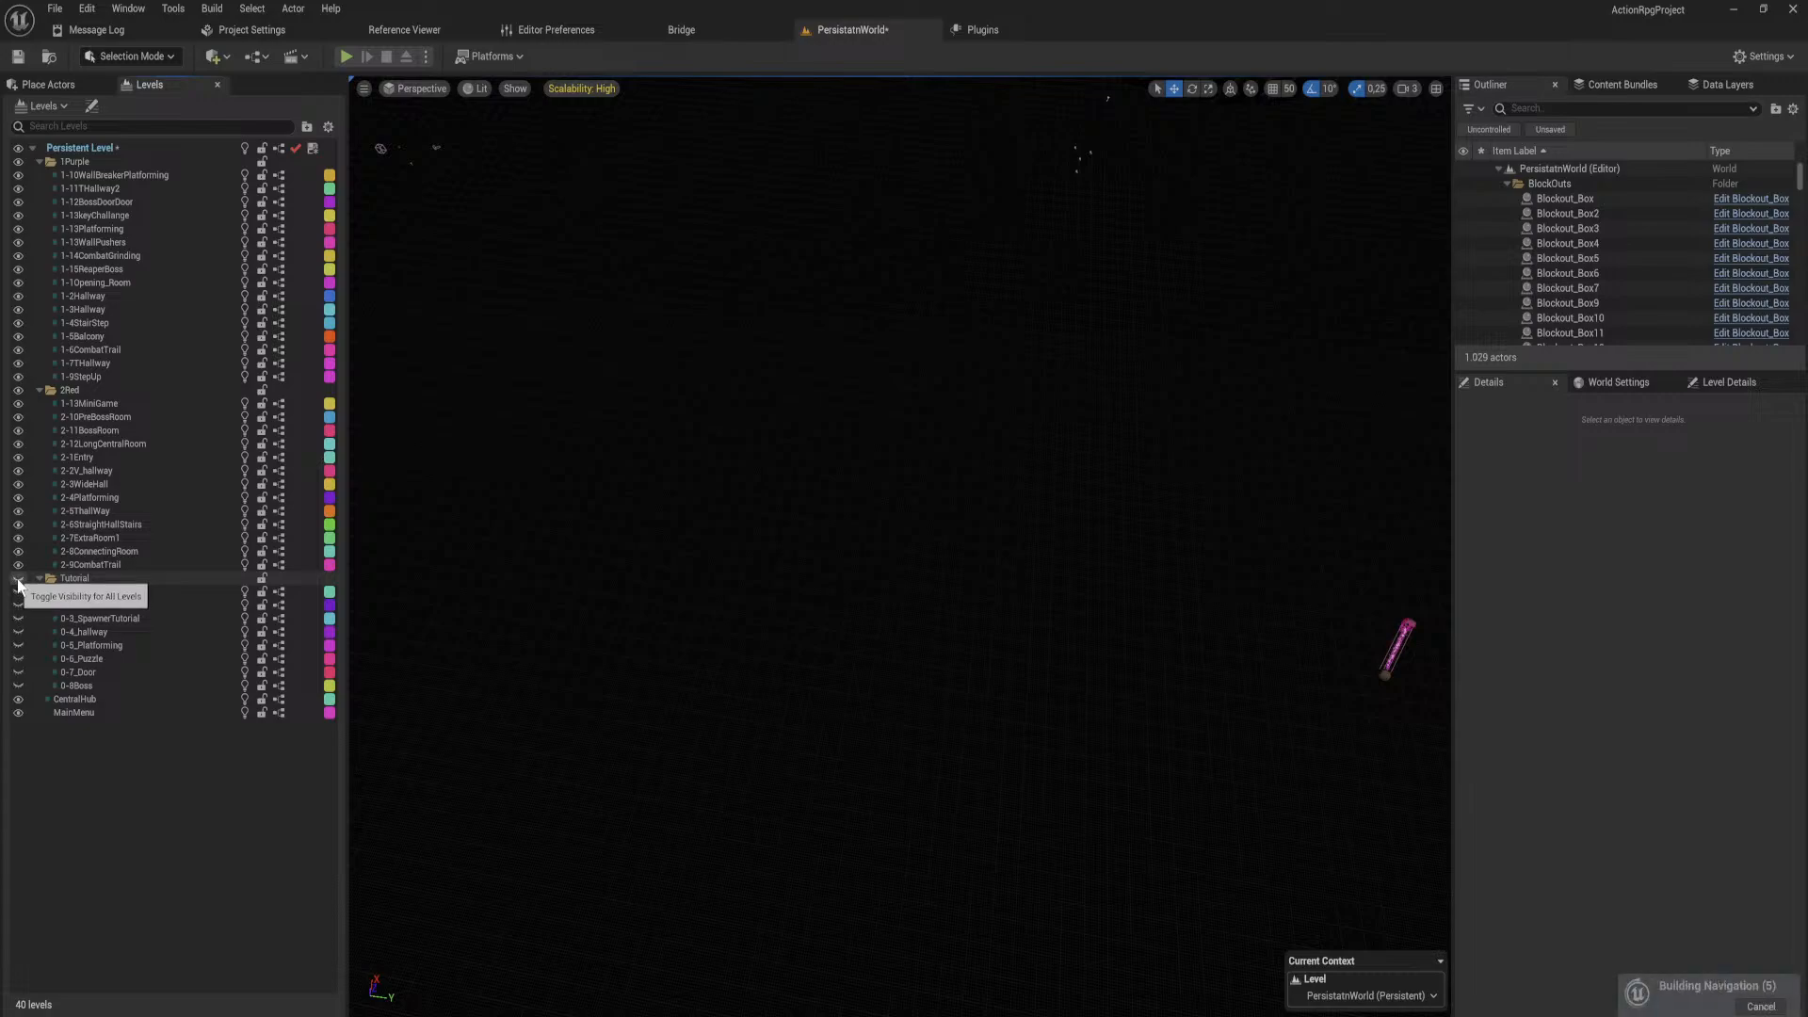
right_drag(626, 524, 527, 426)
click(794, 446)
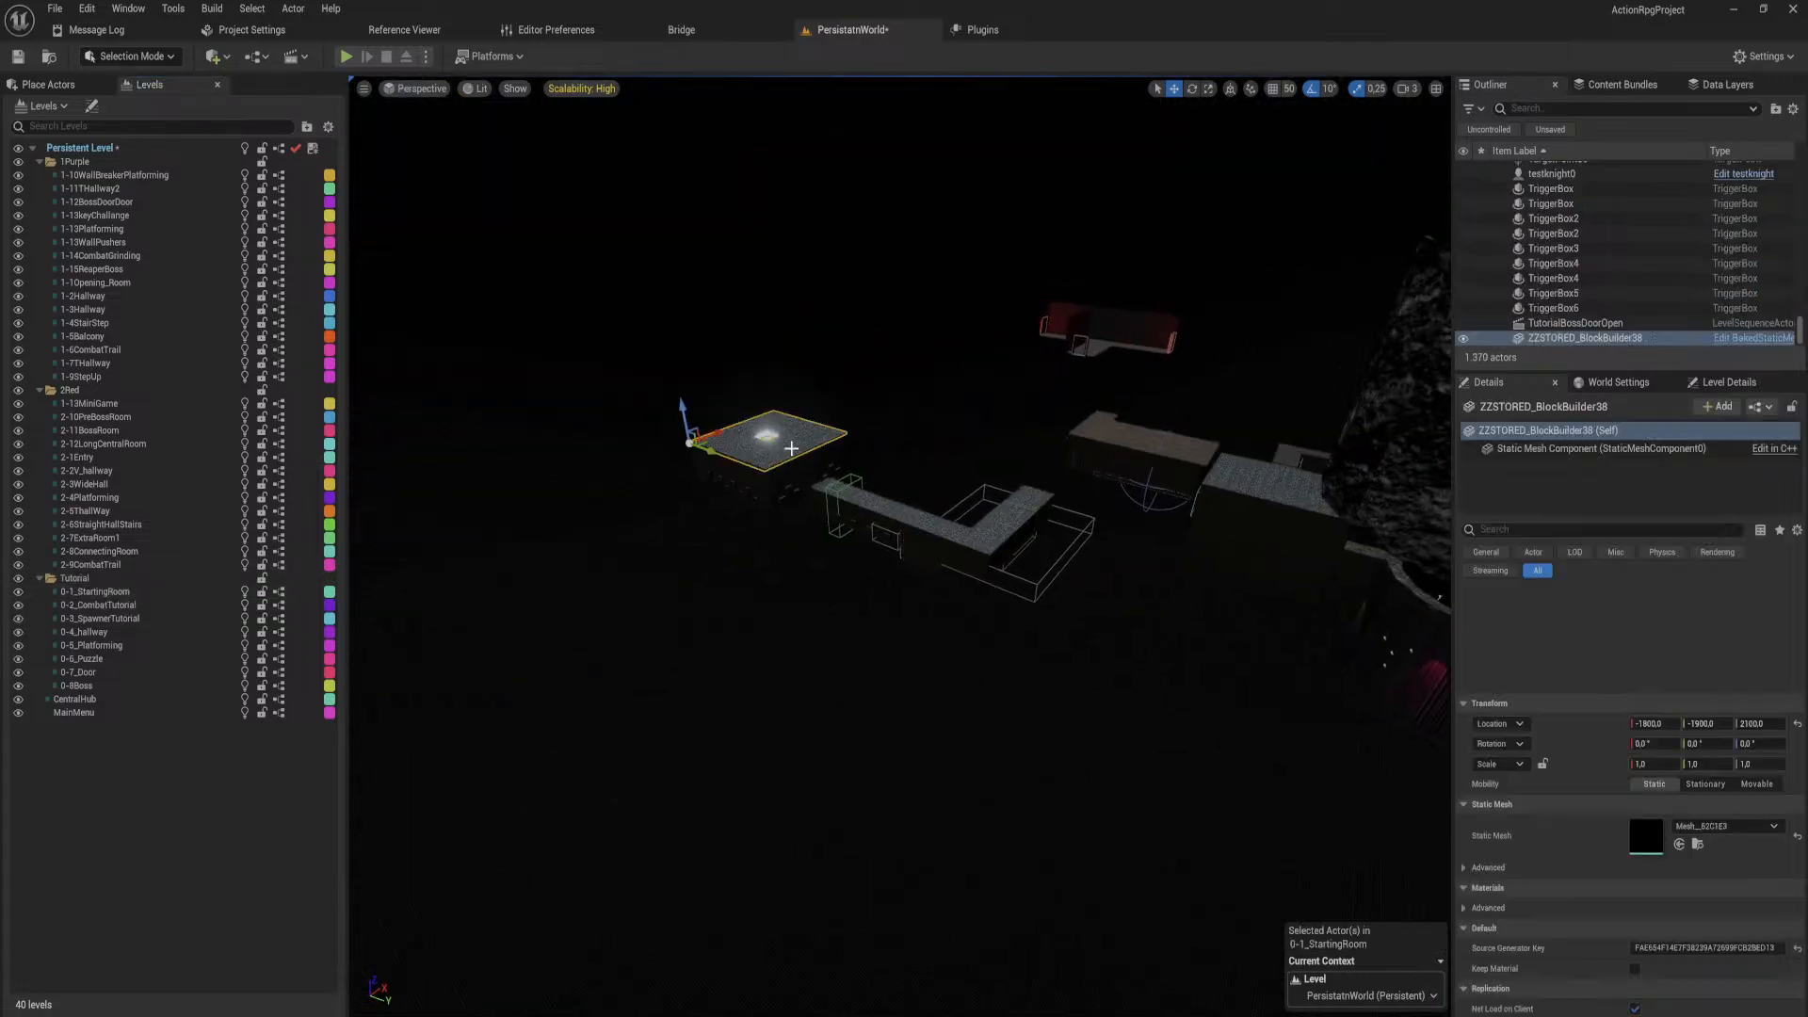
key(f)
key(w)
right_drag(806, 471, 980, 475)
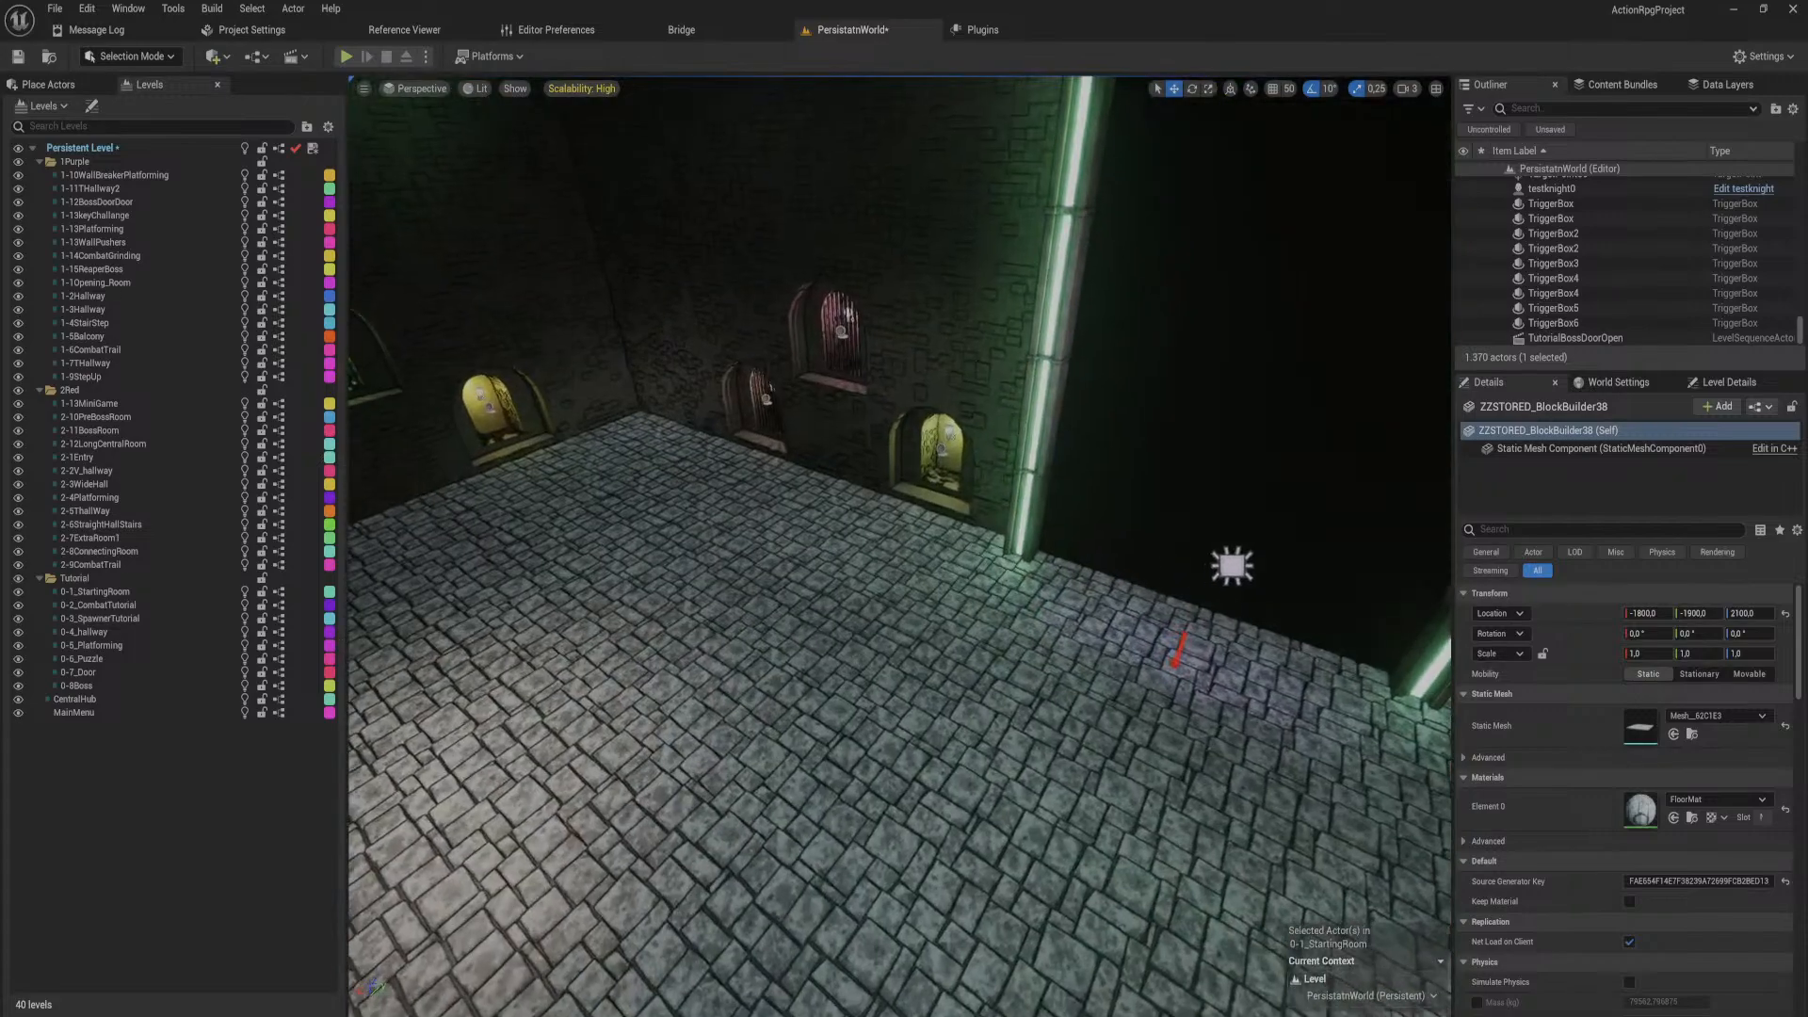
Step: Inspect the level door in 0-2_CombatTutorial that leads back to 0-1_StartingRoom
click(1142, 443)
right_drag(1108, 483, 1040, 524)
key(d)
key(w)
click(923, 539)
key(a)
mouse_move(922, 539)
right_down()
mouse_move(999, 593)
mouse_move(1224, 527)
mouse_move(1238, 495)
mouse_move(891, 557)
right_up()
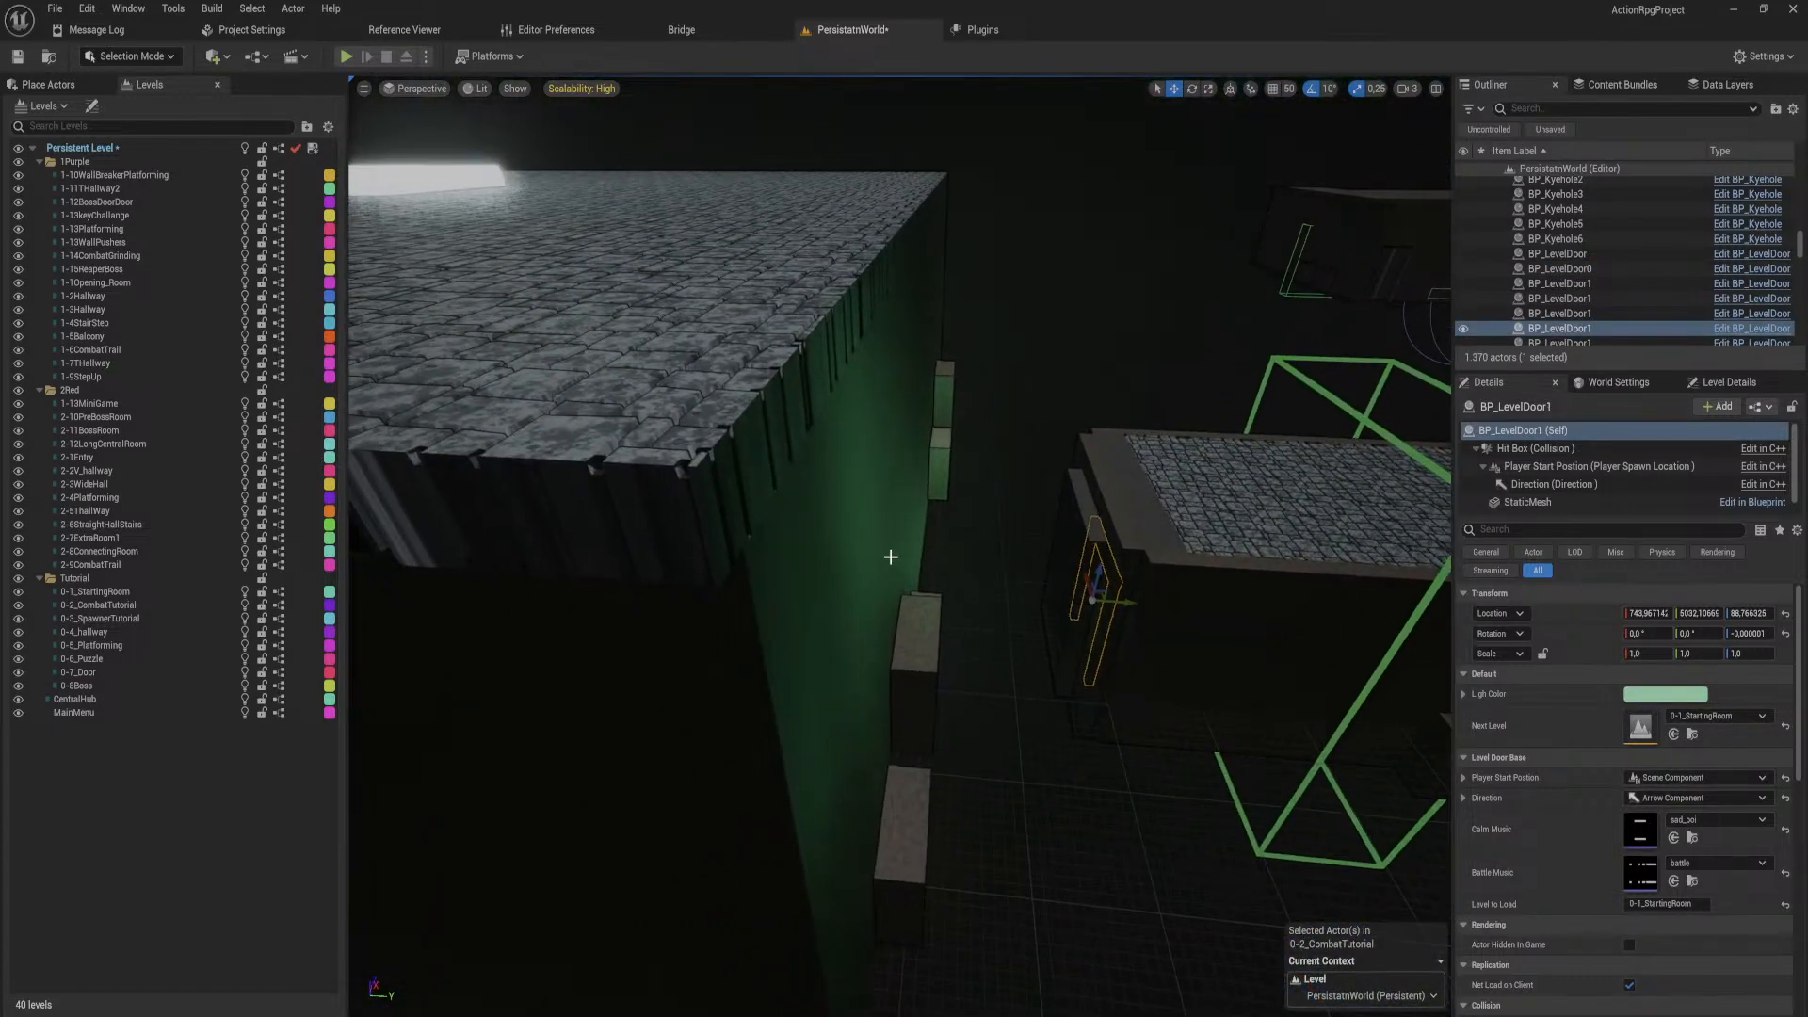
Step: Select the 0-2_CombatTutorial sublevel and look through its available level commands
click(111, 604)
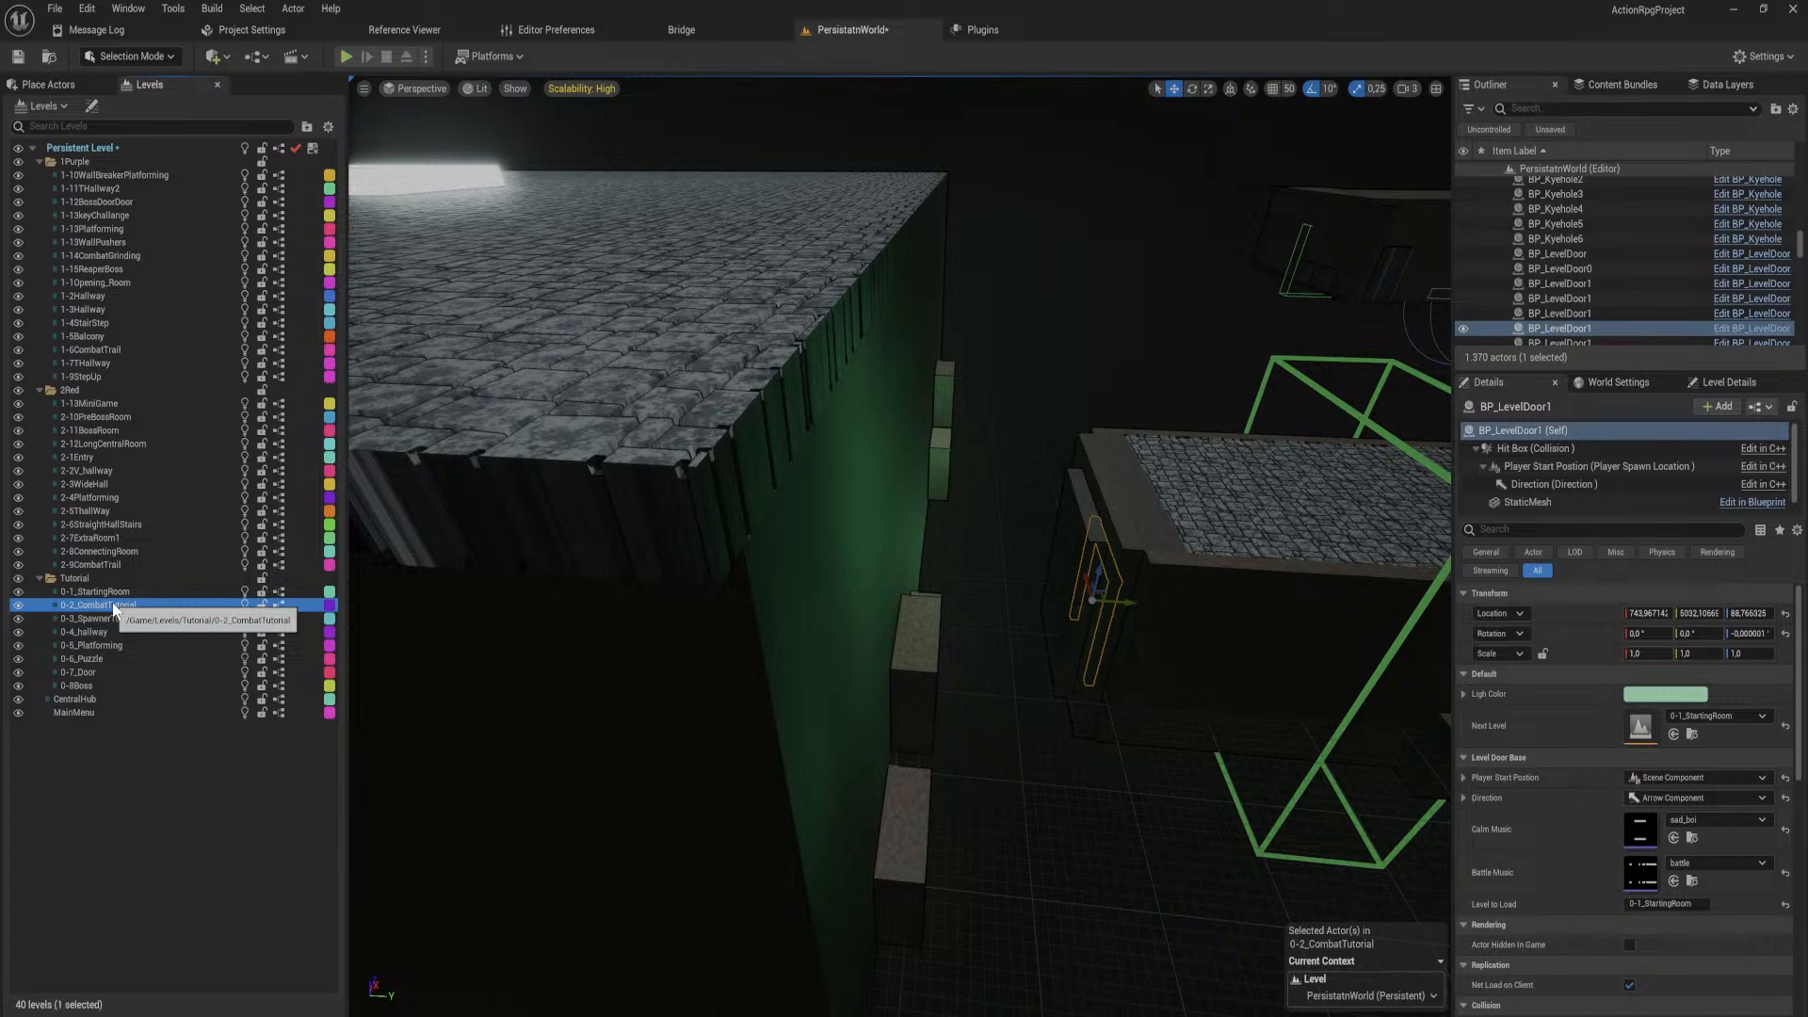
right_click(134, 604)
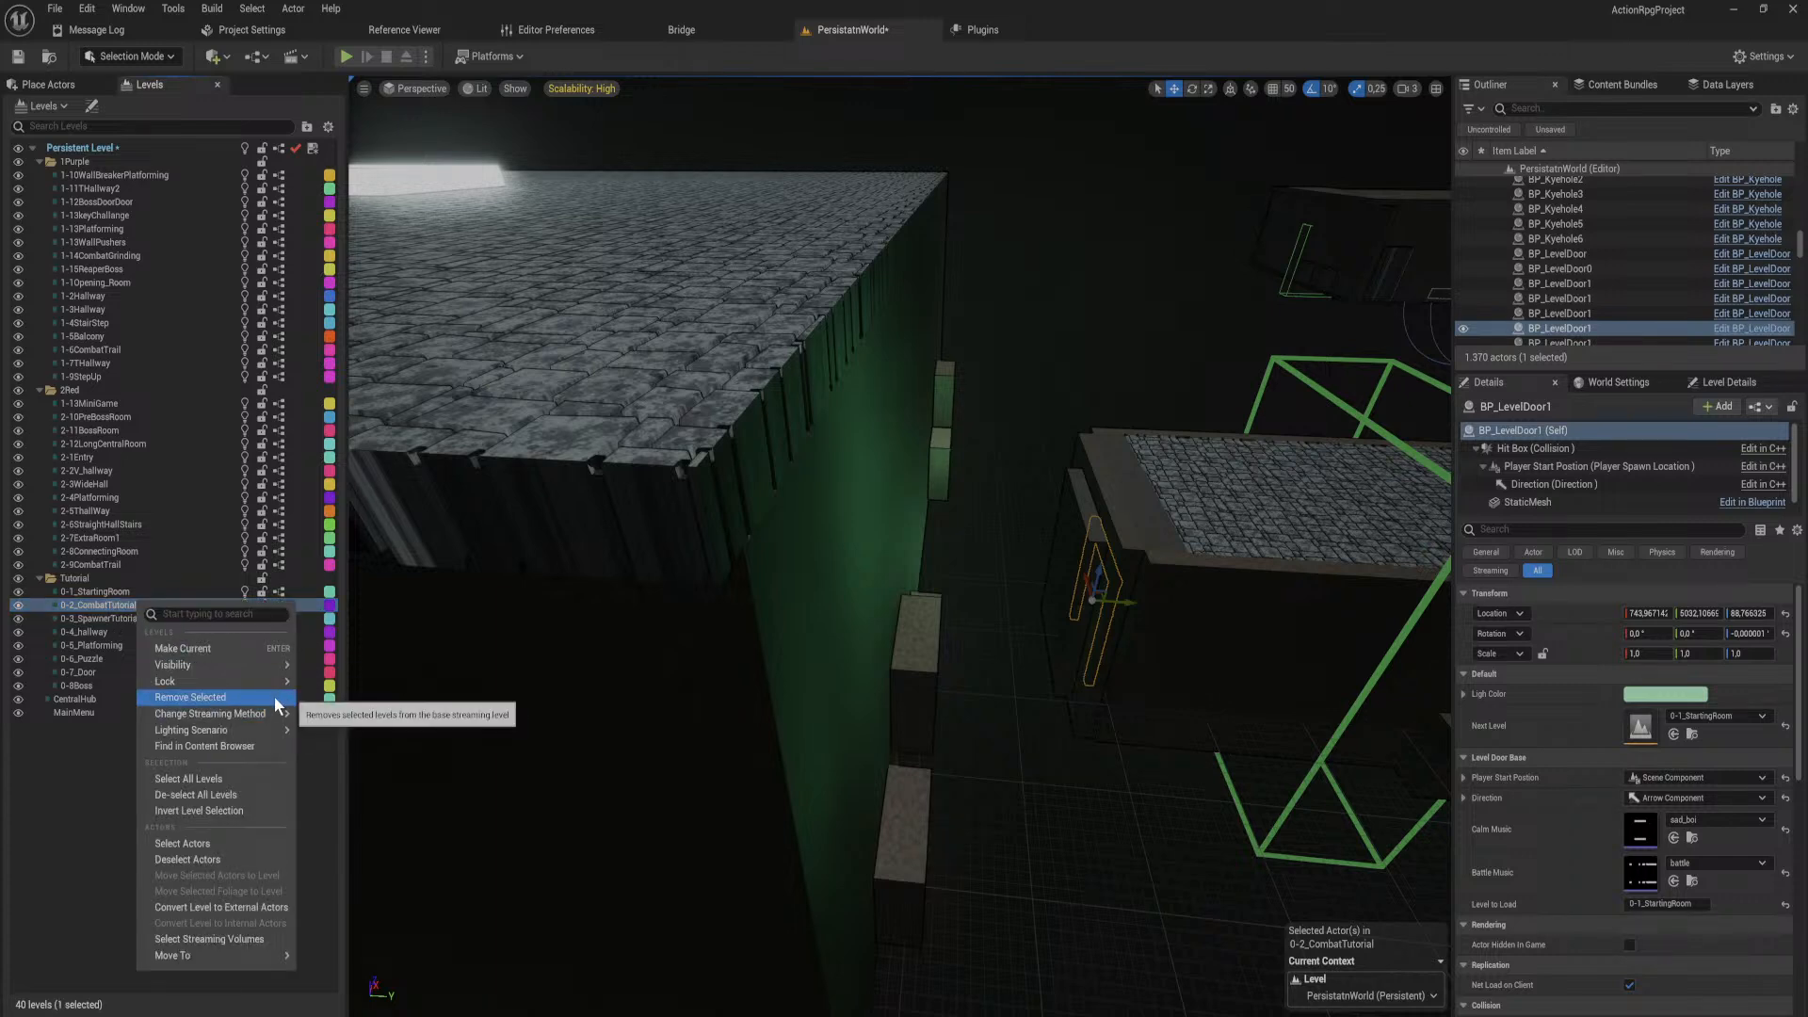
mouse_move(273, 683)
Step: Select the starting room's green-lit level door and save the PersistatnWorld level
right_drag(799, 629, 1120, 549)
click(1046, 549)
right_drag(999, 559, 1055, 560)
key(ctrl+s)
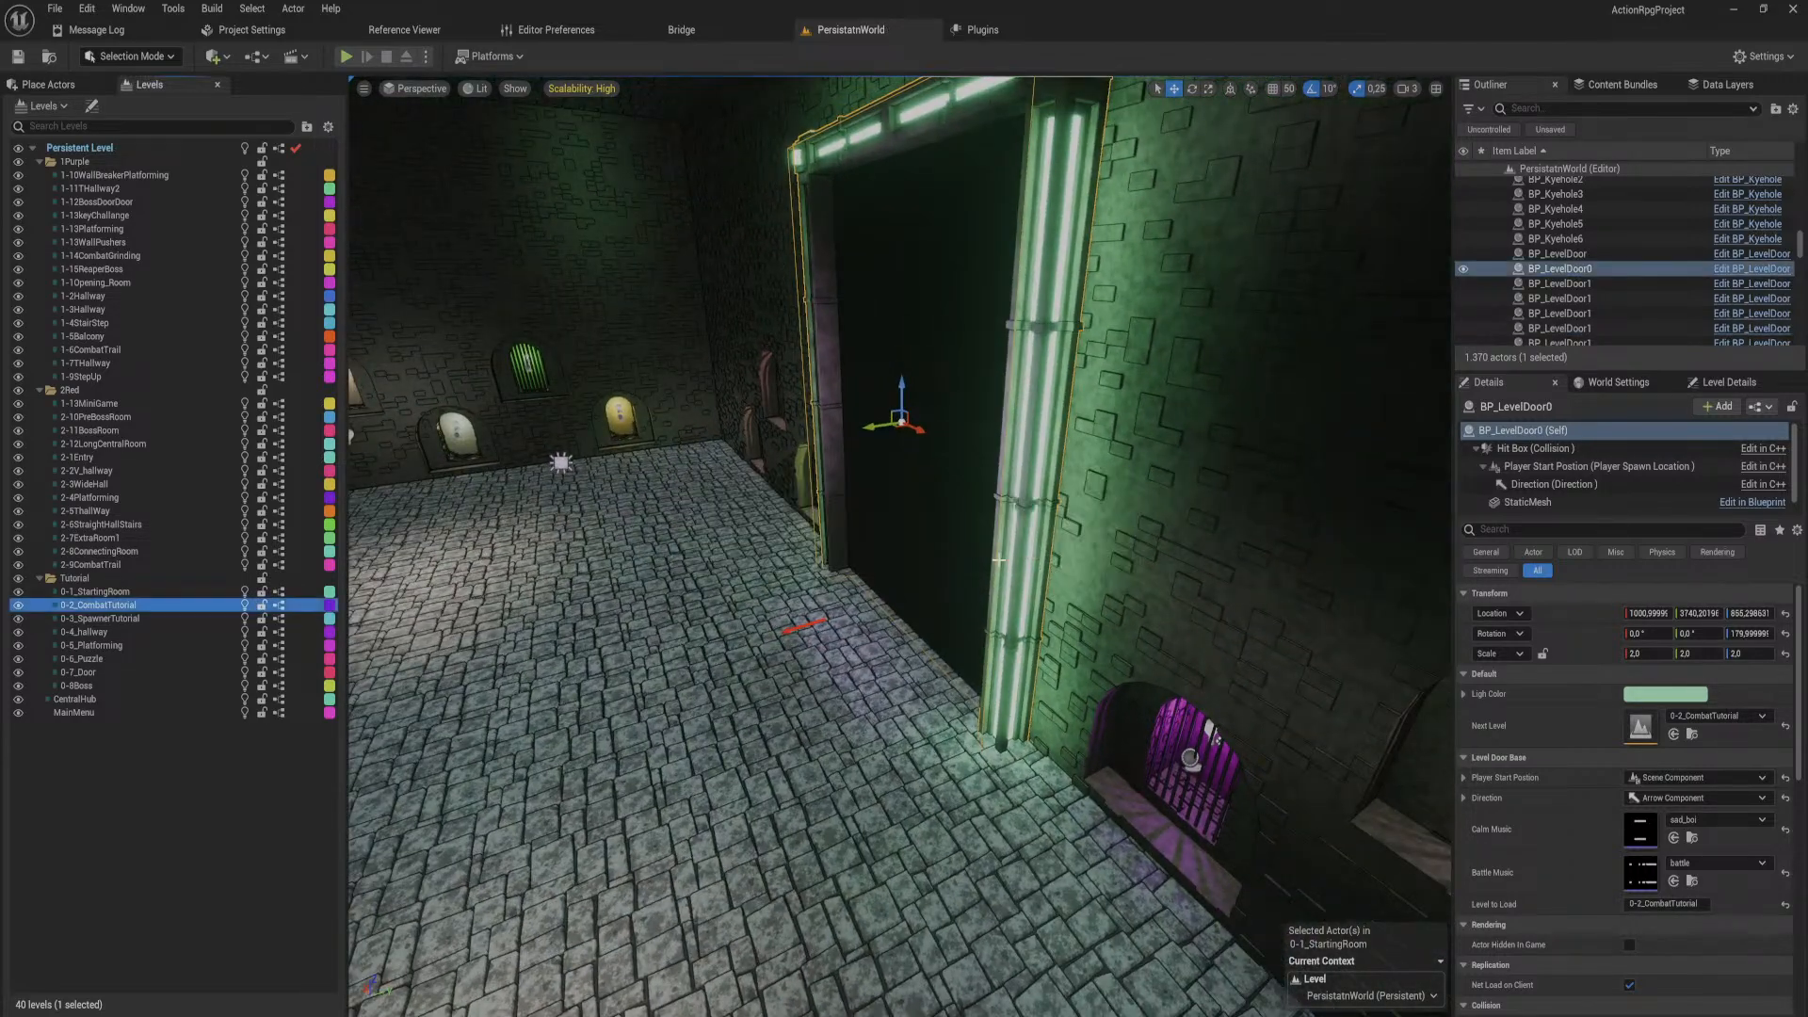
Step: Start a new game in a play-test of the starting room and stop it again
click(345, 57)
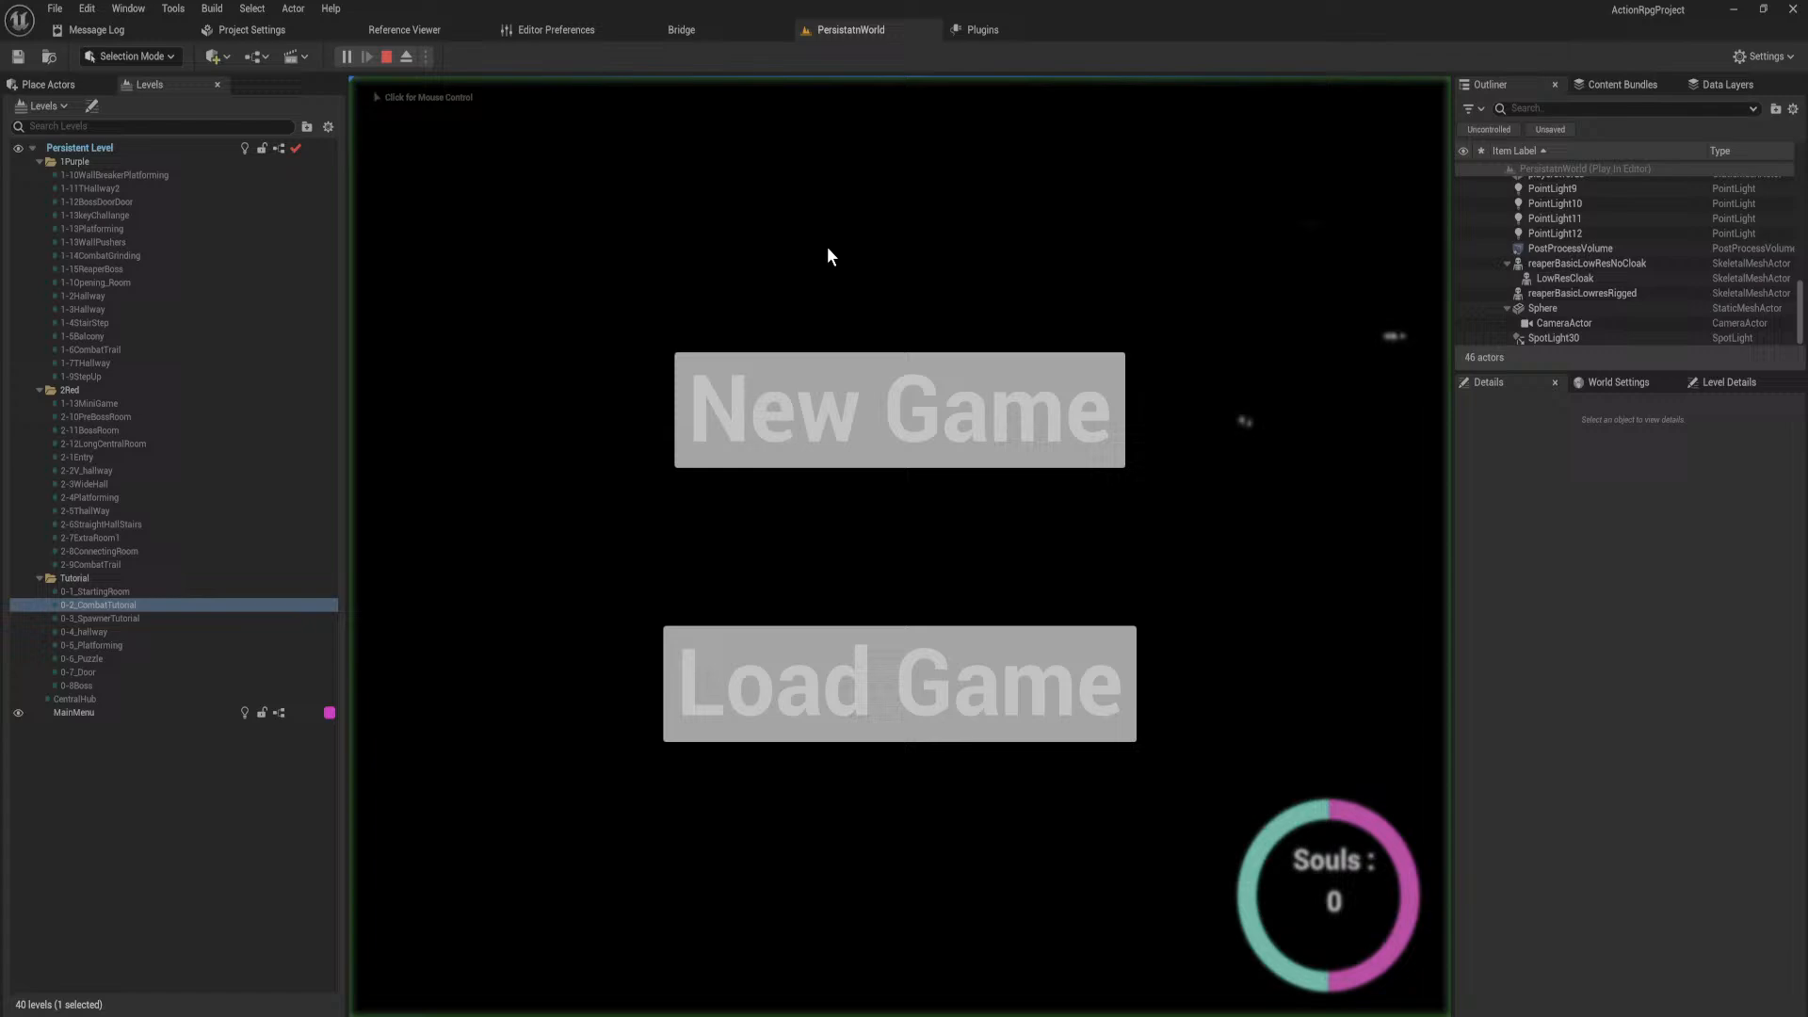
click(902, 424)
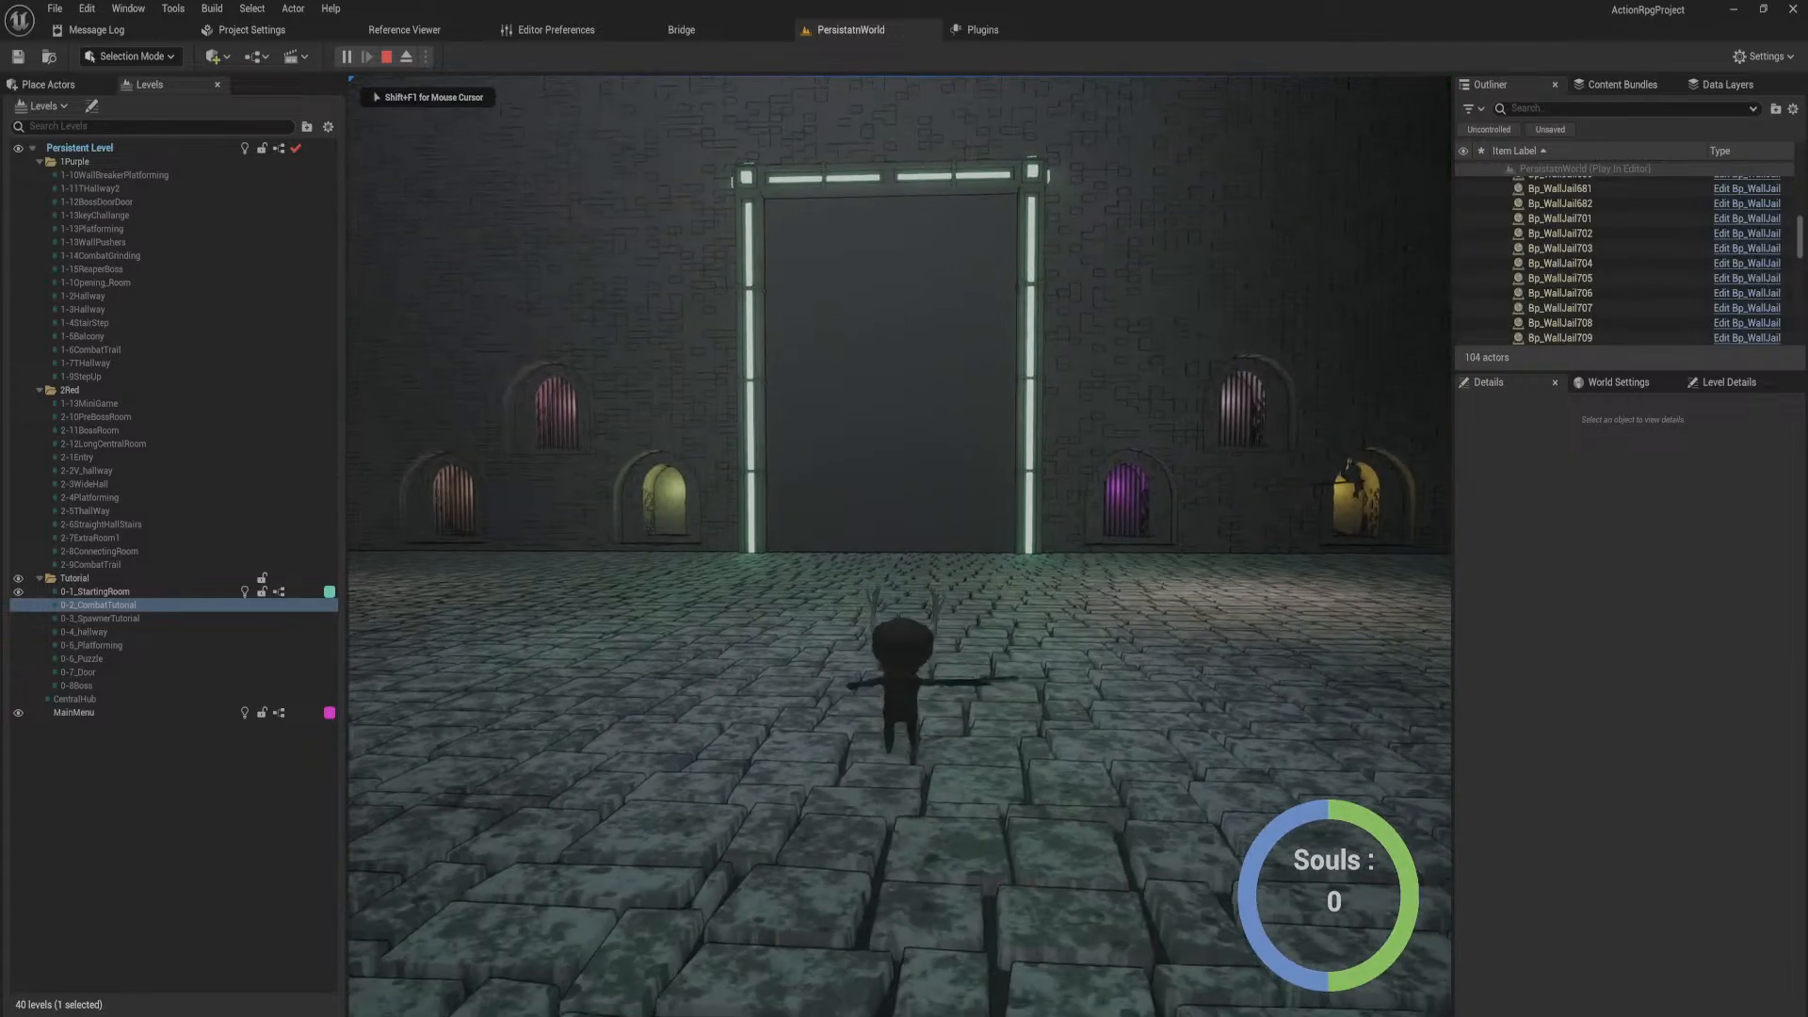
key(Escape)
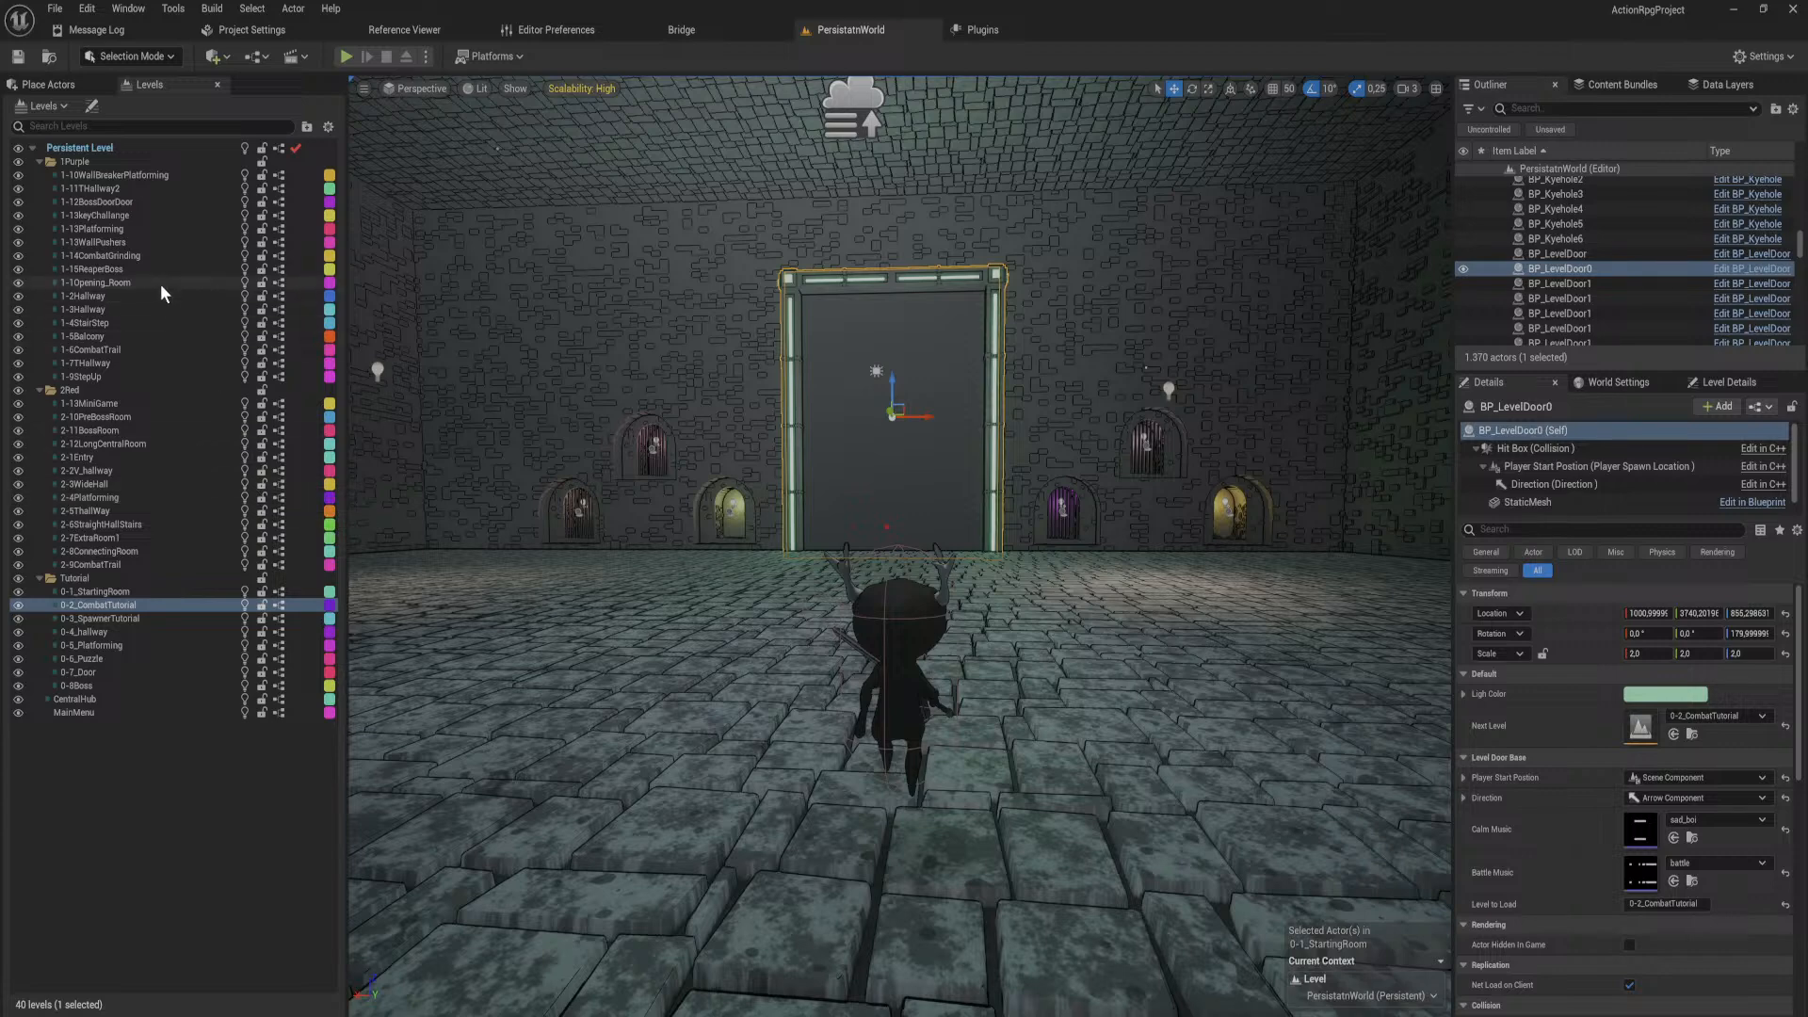
Step: Check the level details of 0-2_CombatTutorial, then find the game mode with a "gm" content search and open BP_ActionRpgGM
click(1730, 382)
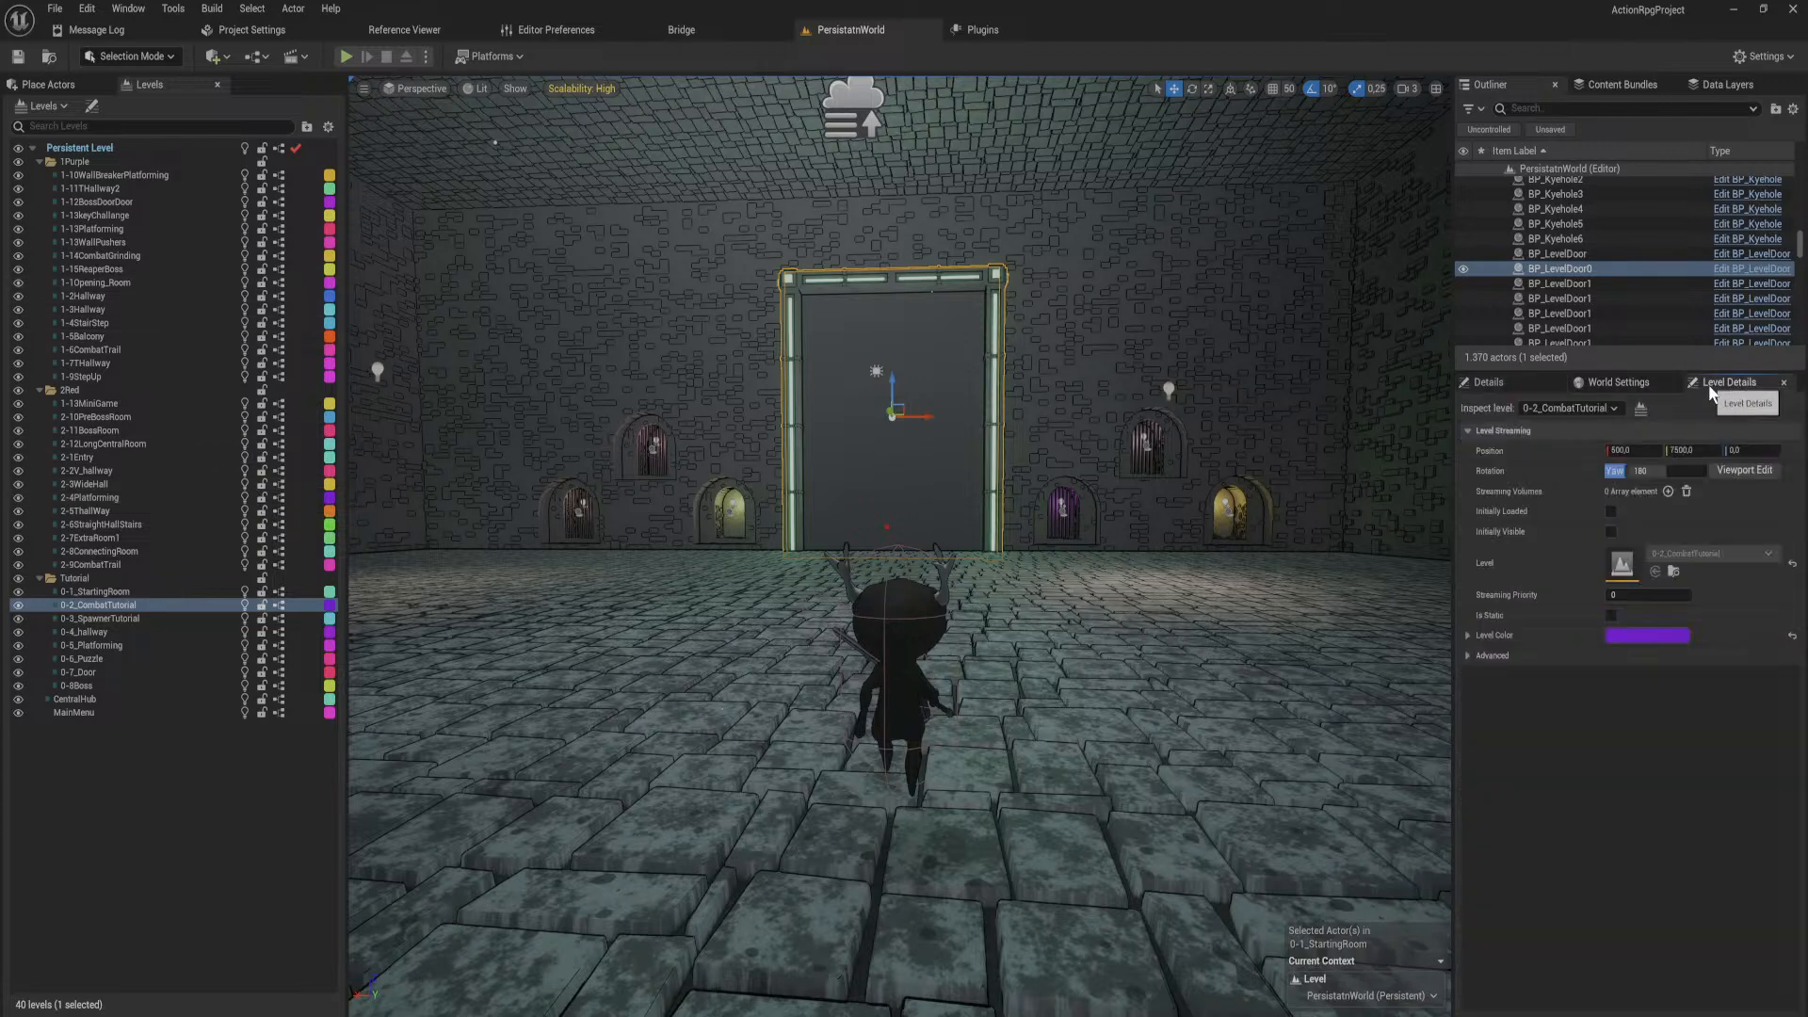
click(1503, 392)
key(ctrl+space)
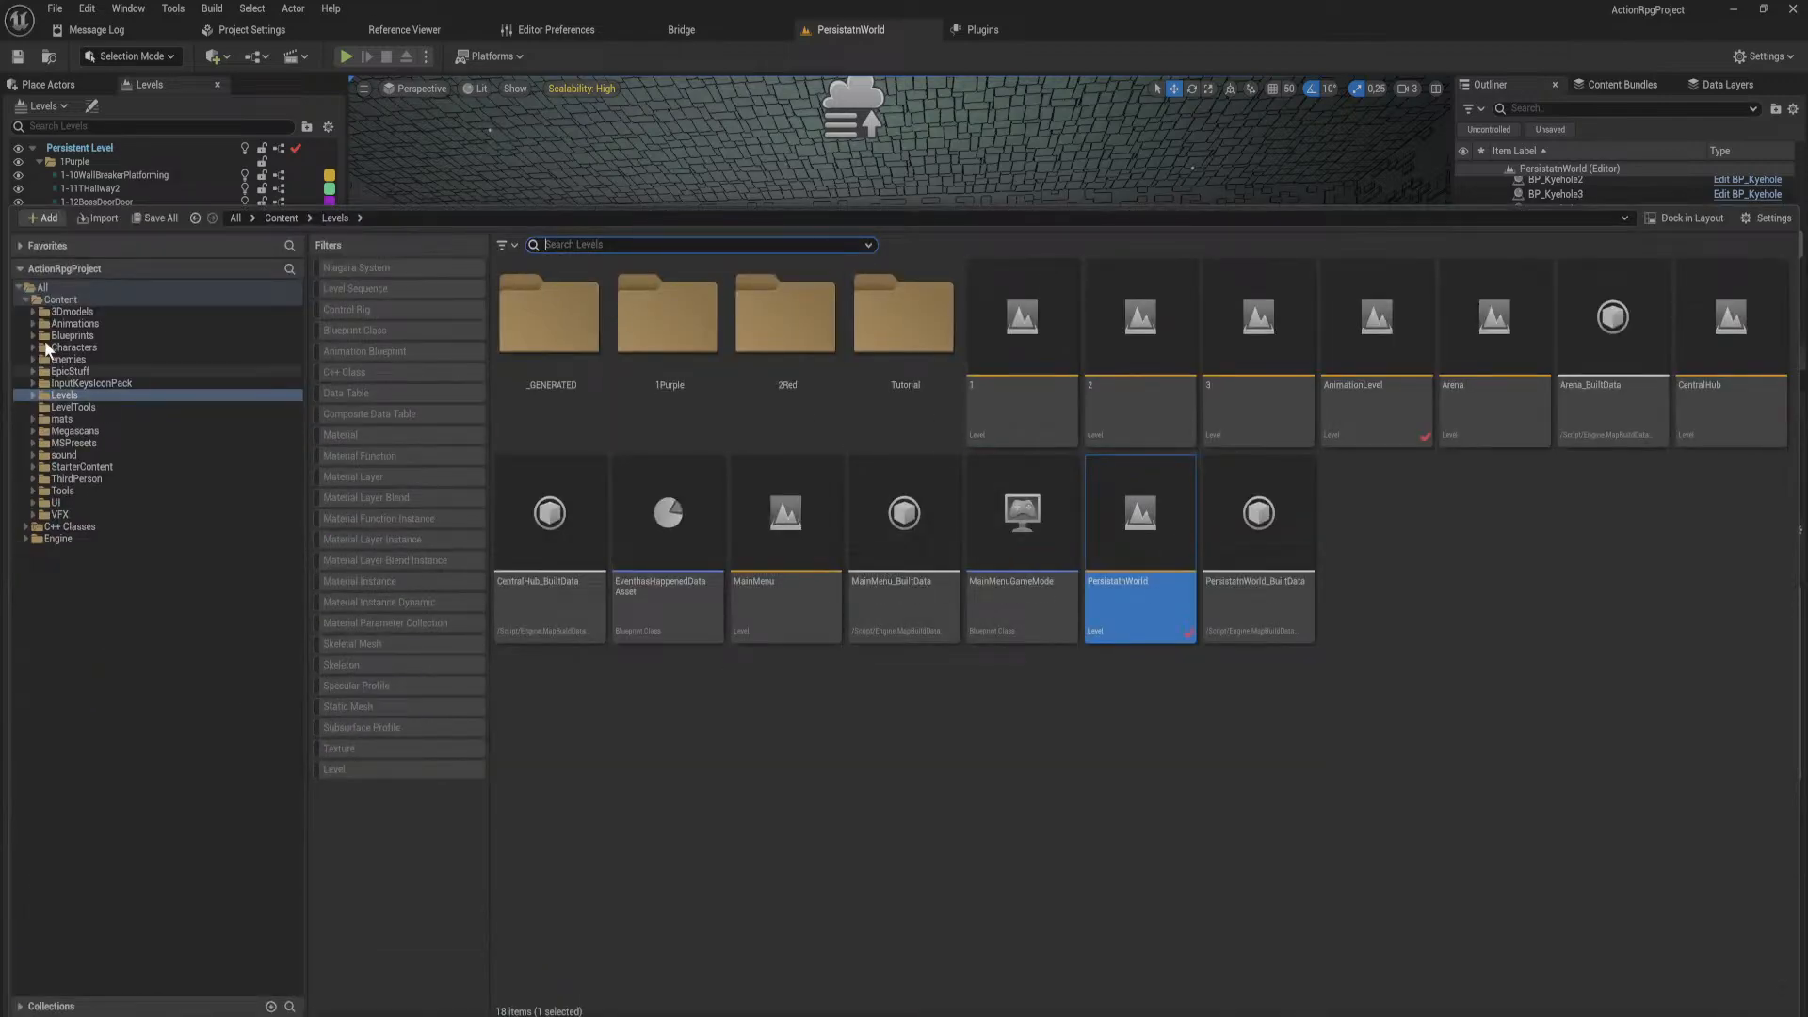
click(78, 302)
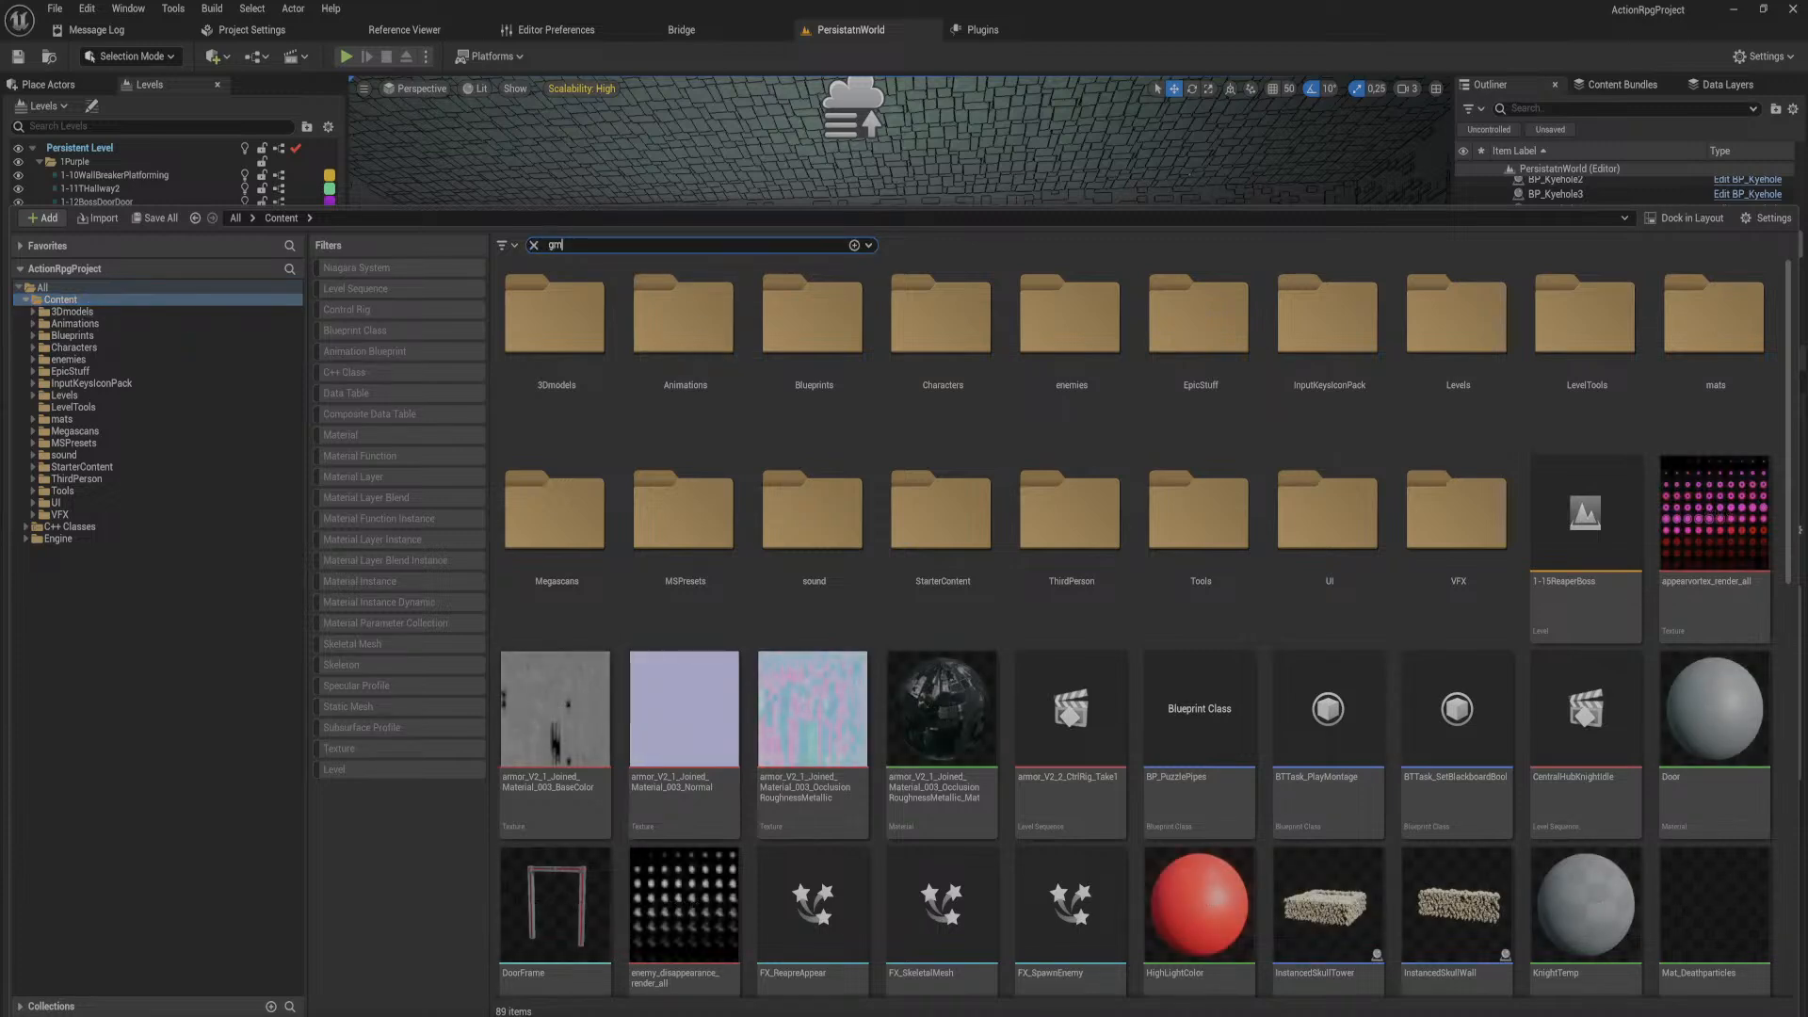
text(gm)
click(567, 362)
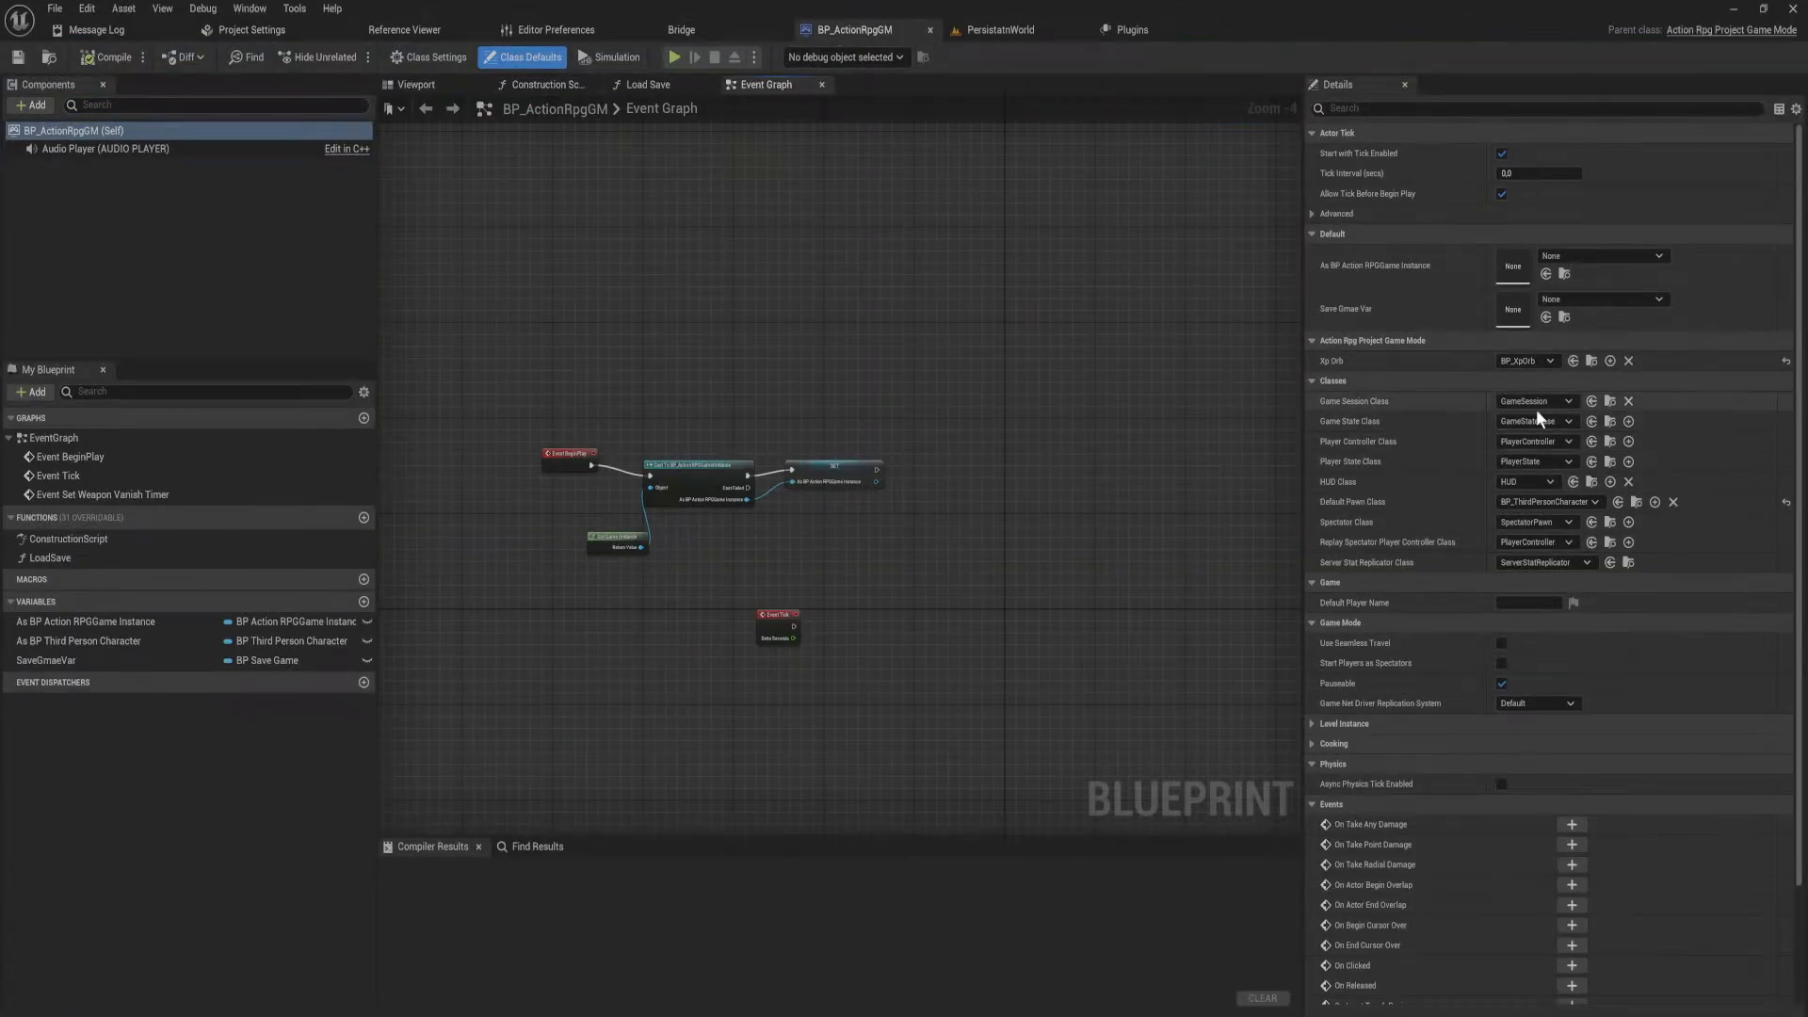
Step: Set the Default Pawn Class of BP_ActionRpgGM to None and compile the blueprint
click(1548, 502)
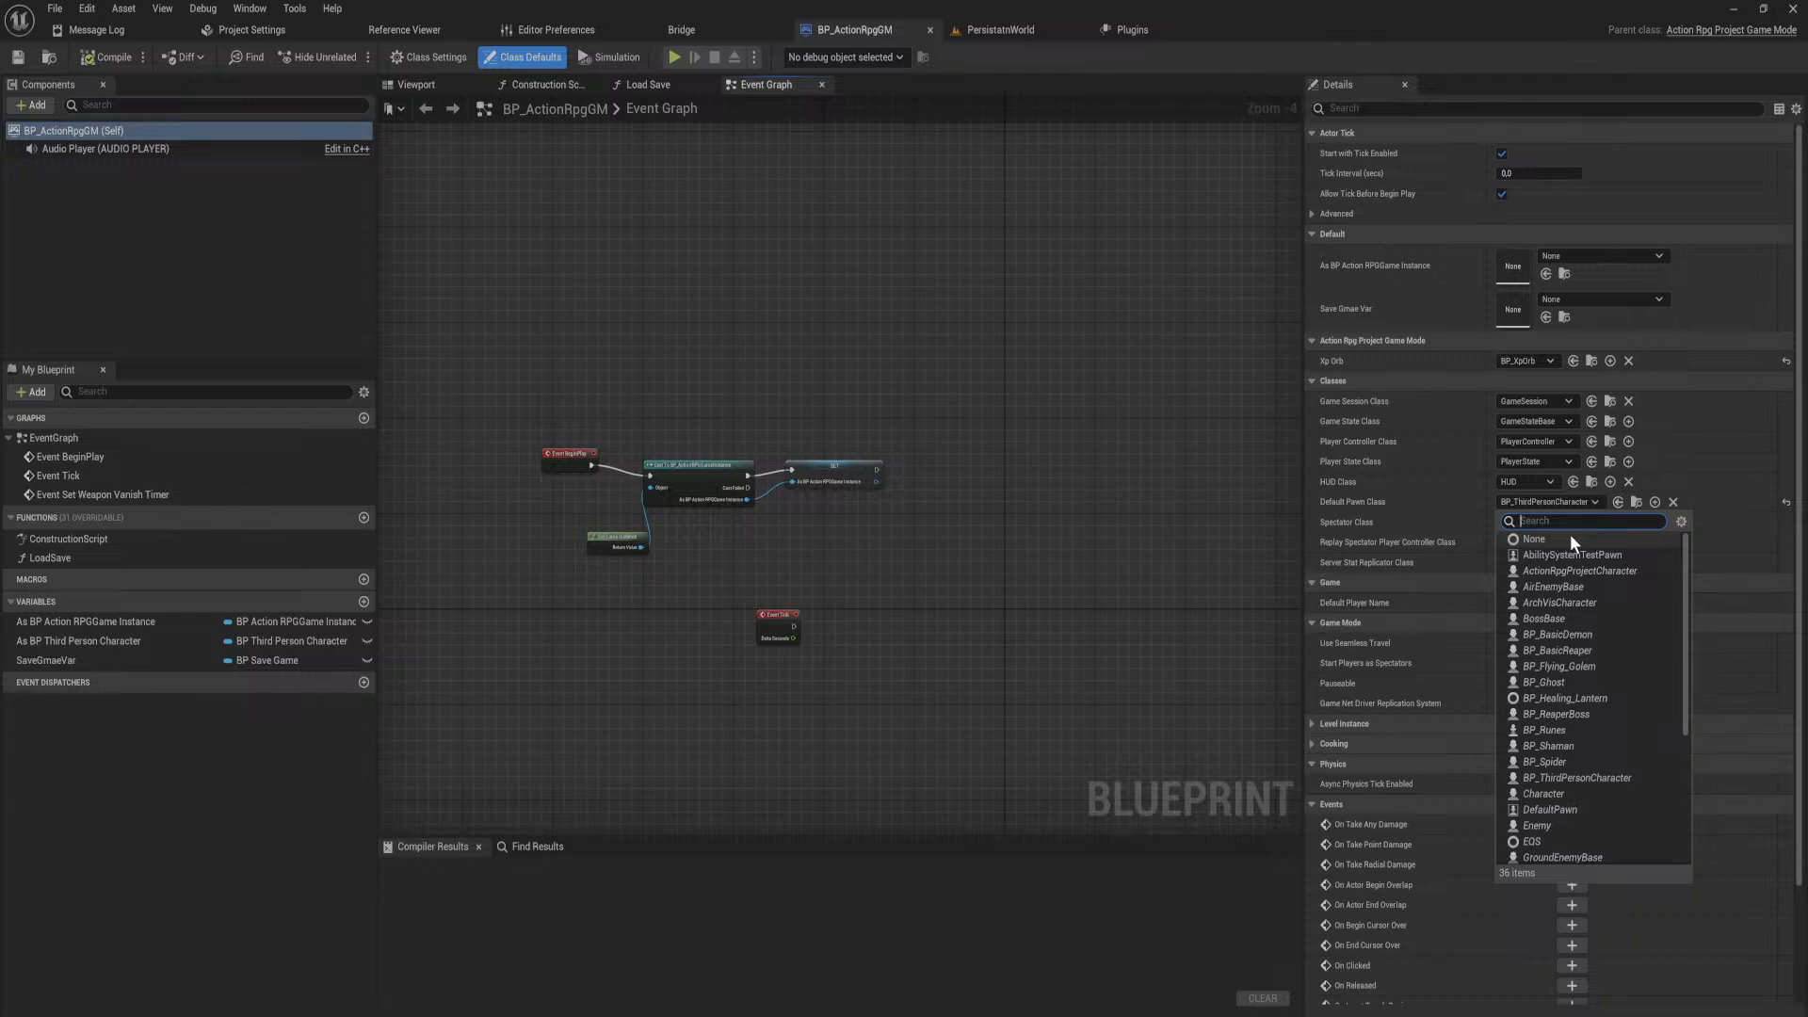
click(1569, 534)
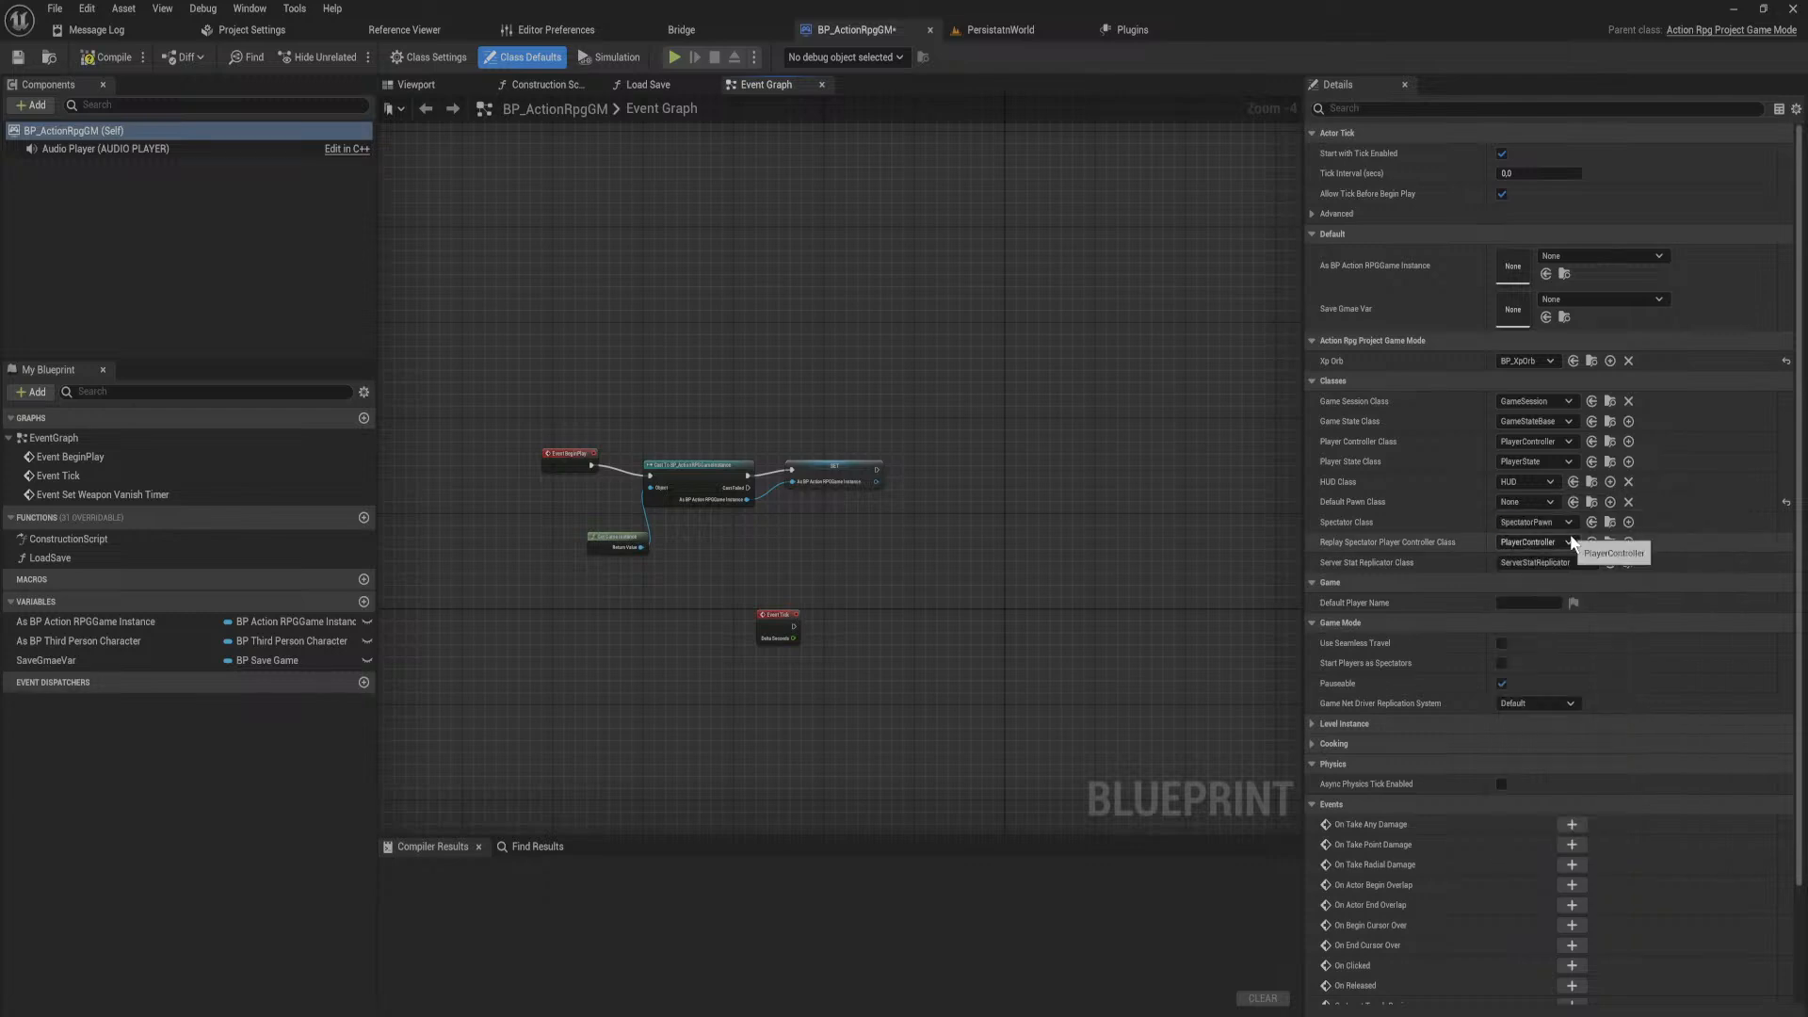
click(105, 58)
Step: Play-test PersistatnWorld with a new game and walk through the starting room's door into 0-2_CombatTutorial
click(1004, 32)
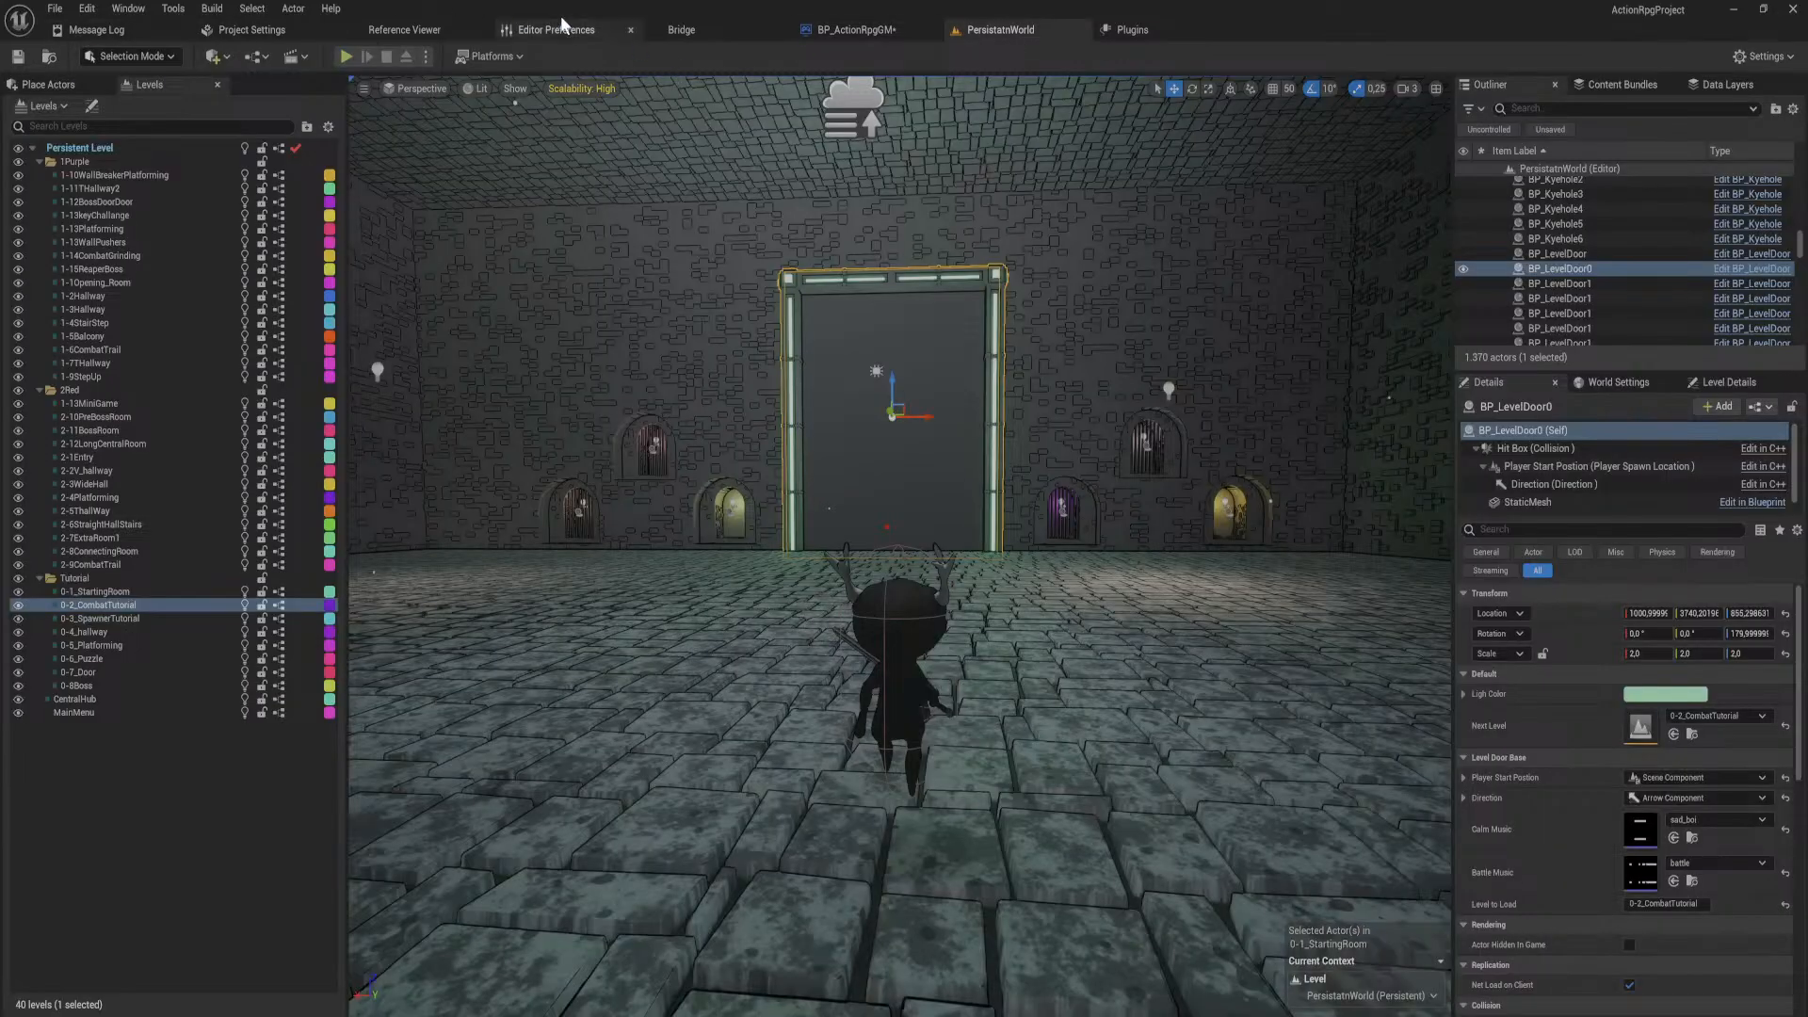
click(347, 58)
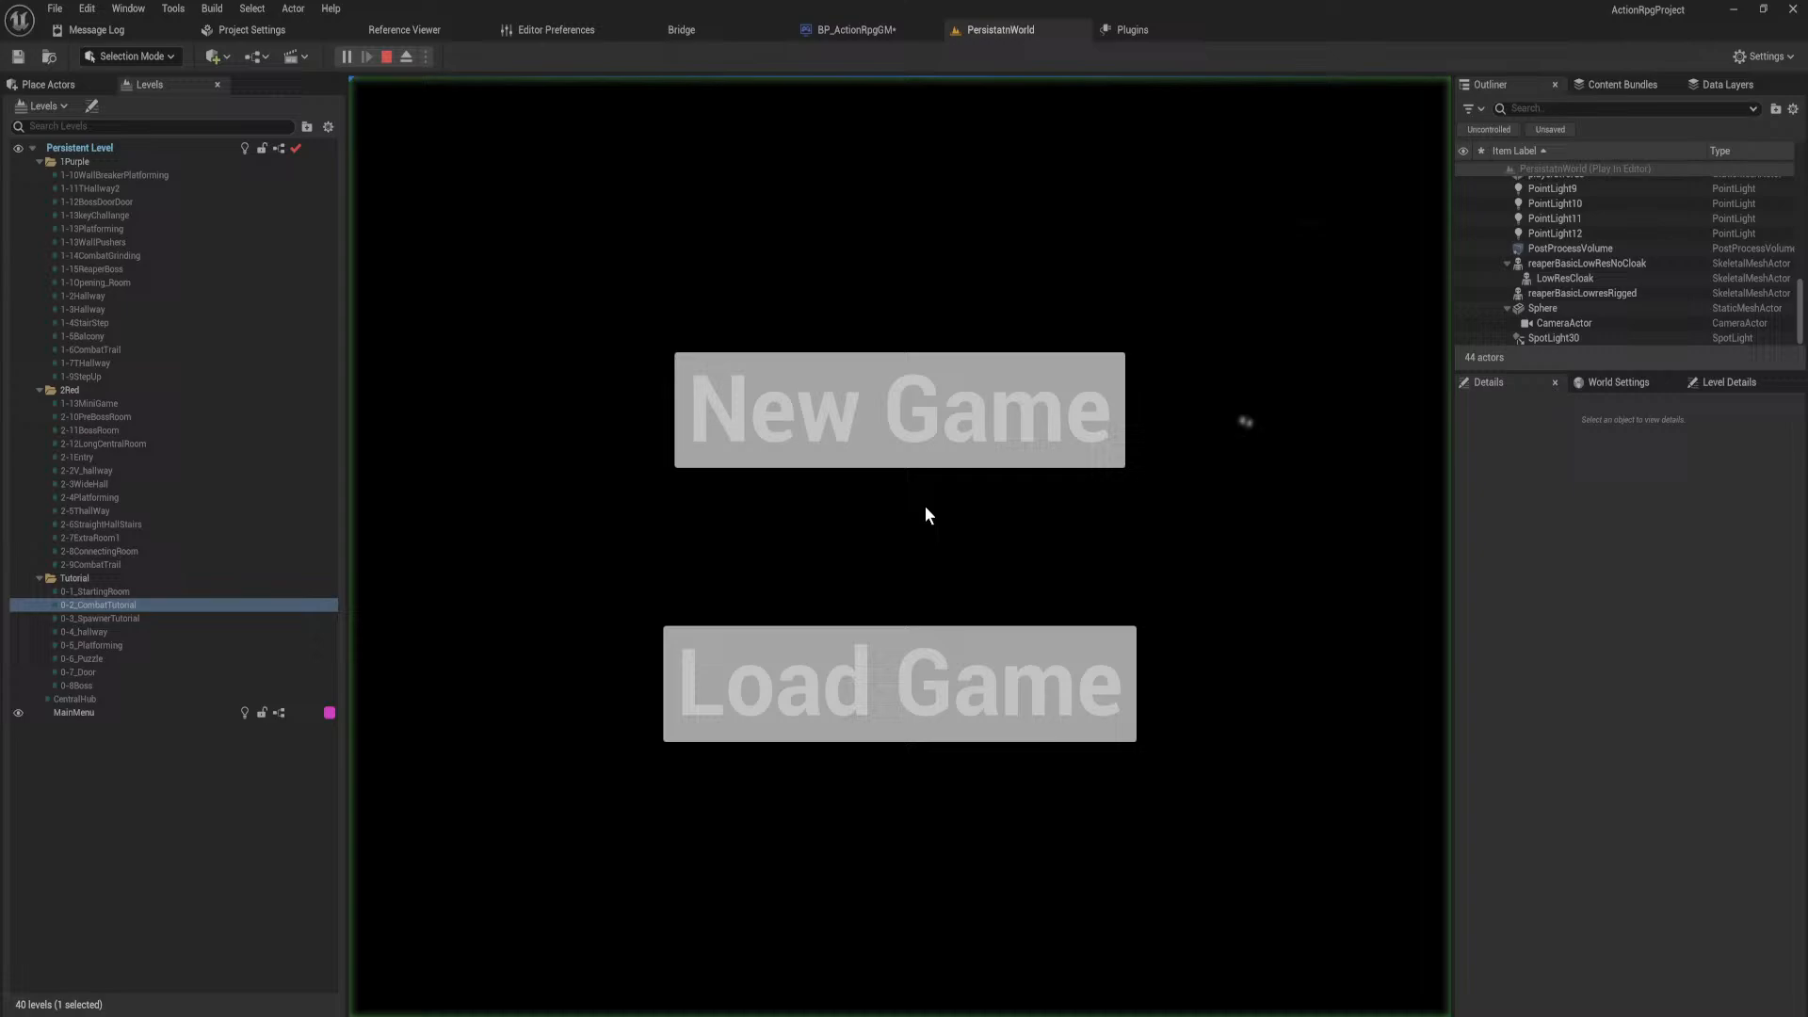
click(923, 393)
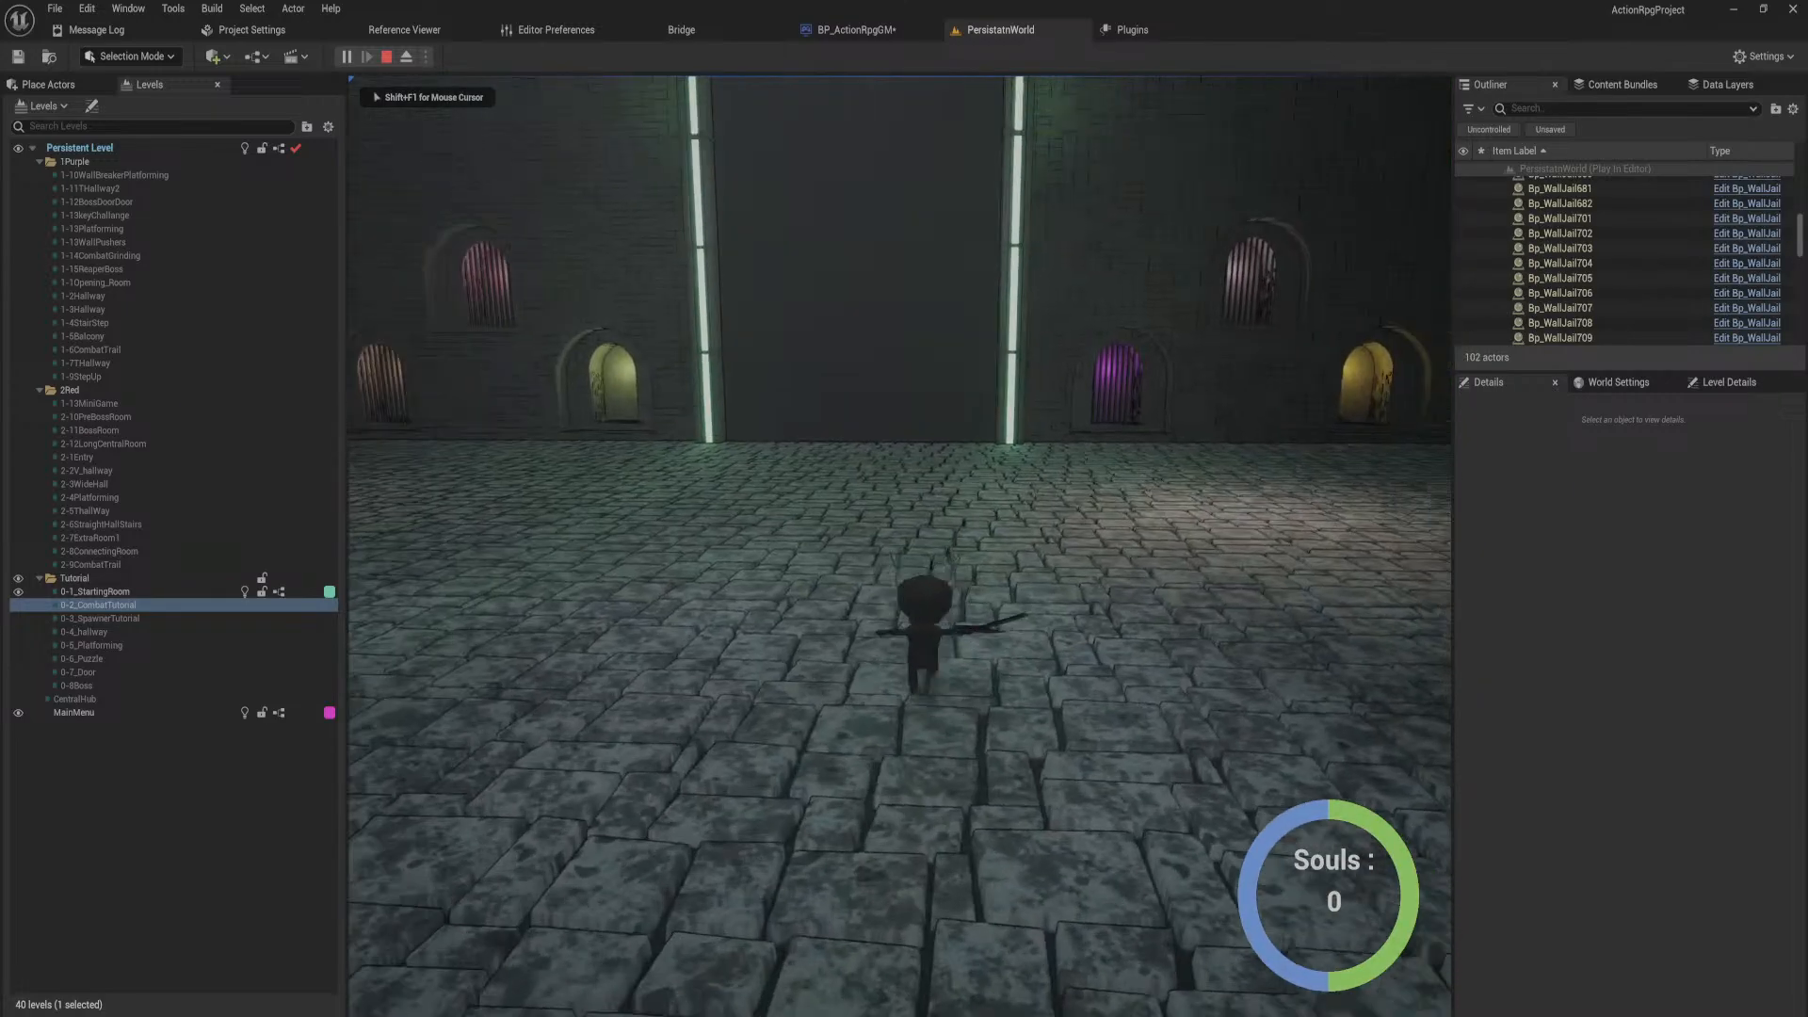
key(w)
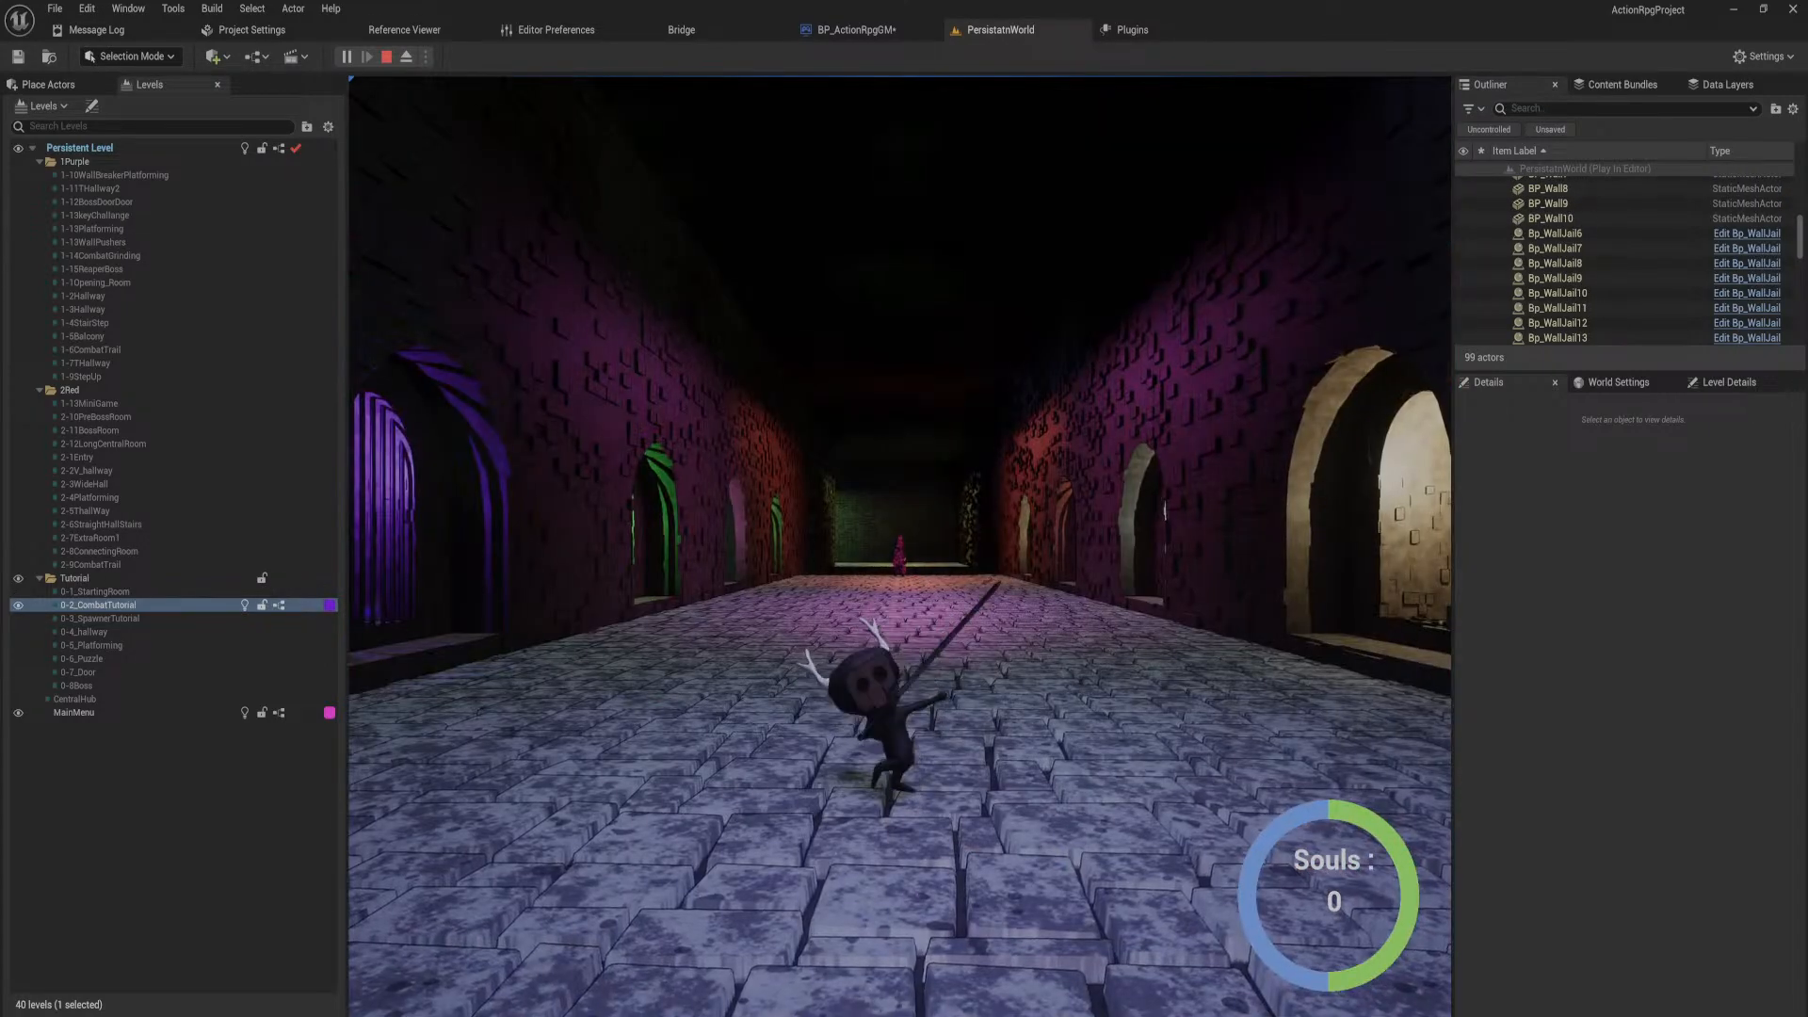
Step: Walk down the 0-2_CombatTutorial hall in the play-test, fight the first enemy and collect its souls
key(w)
key(w)
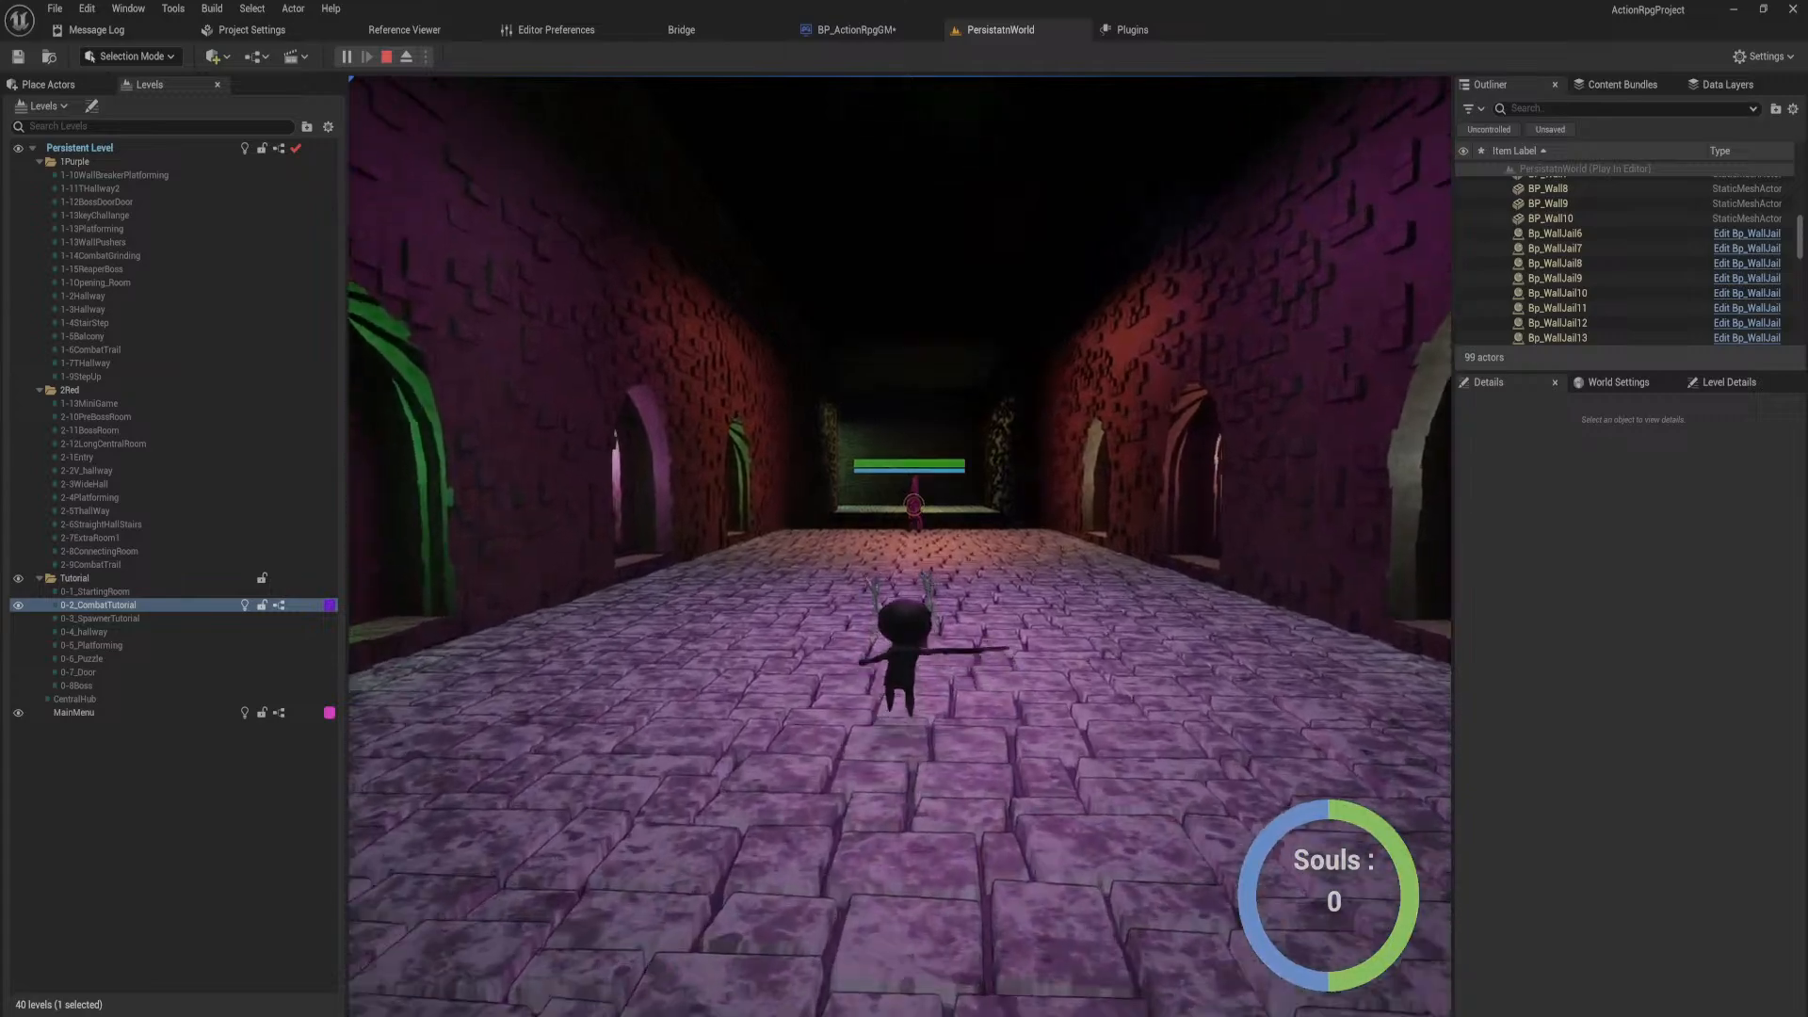
key(w)
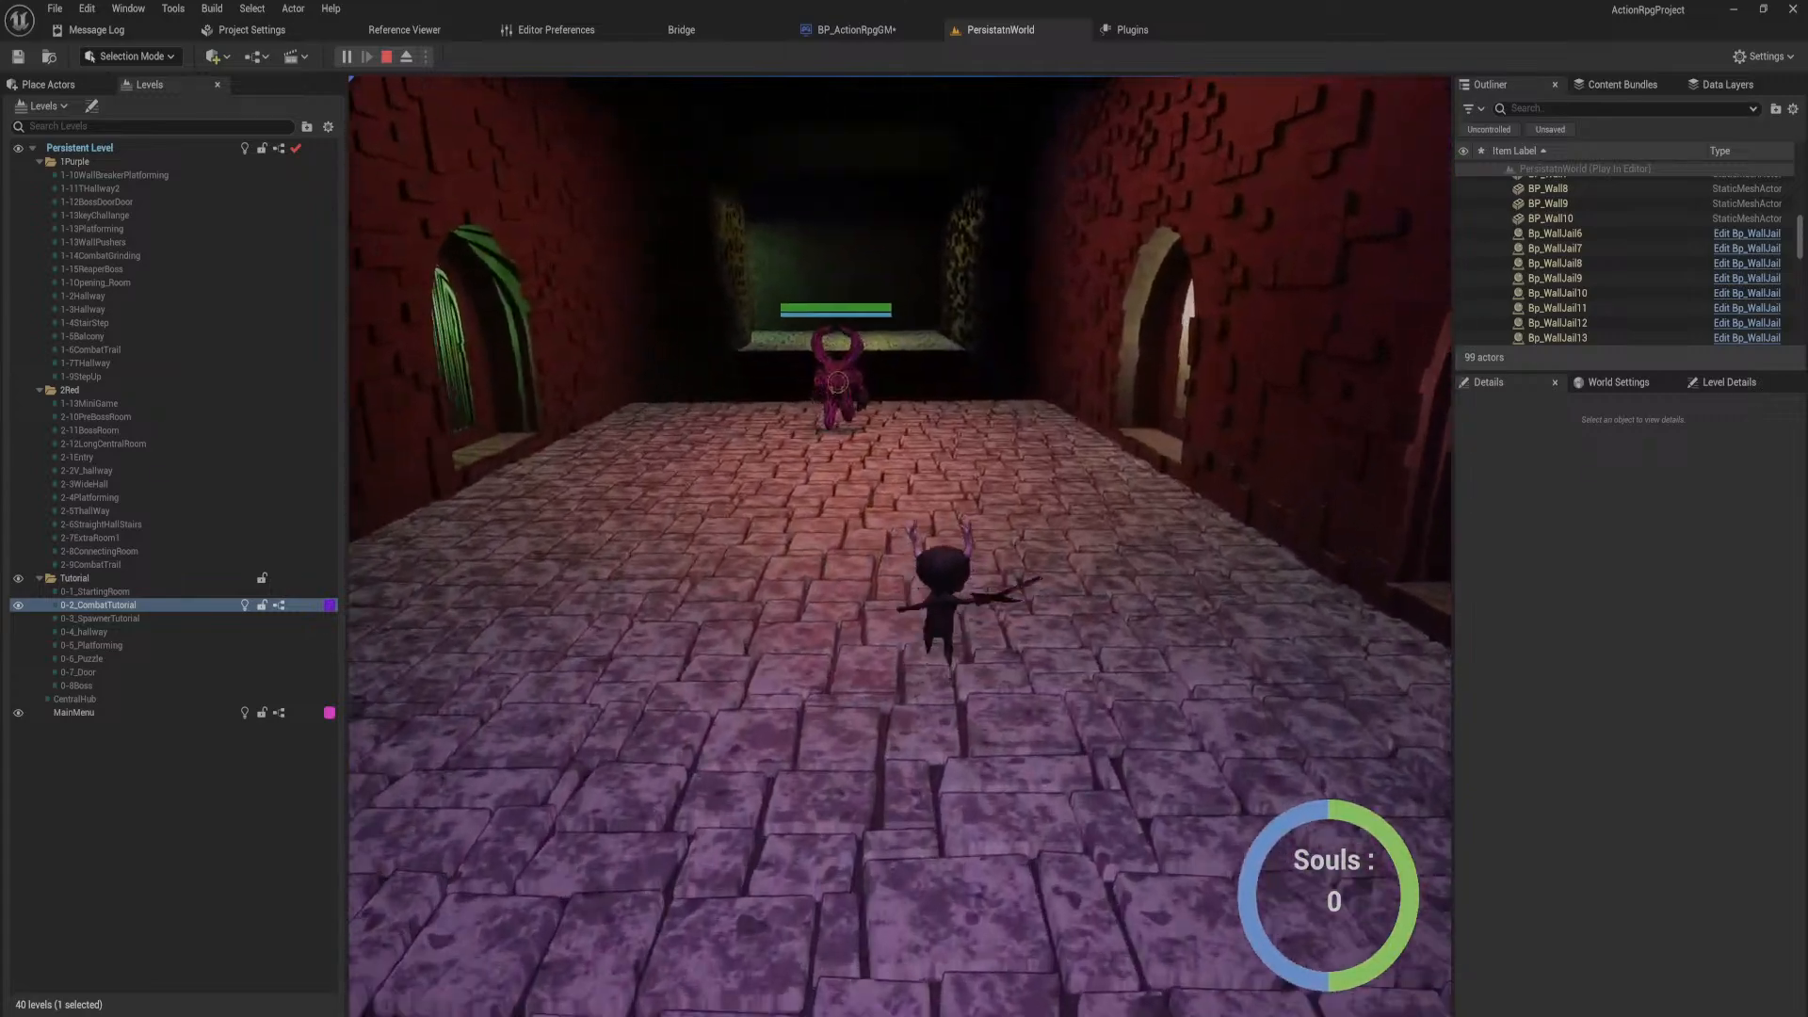
key(w)
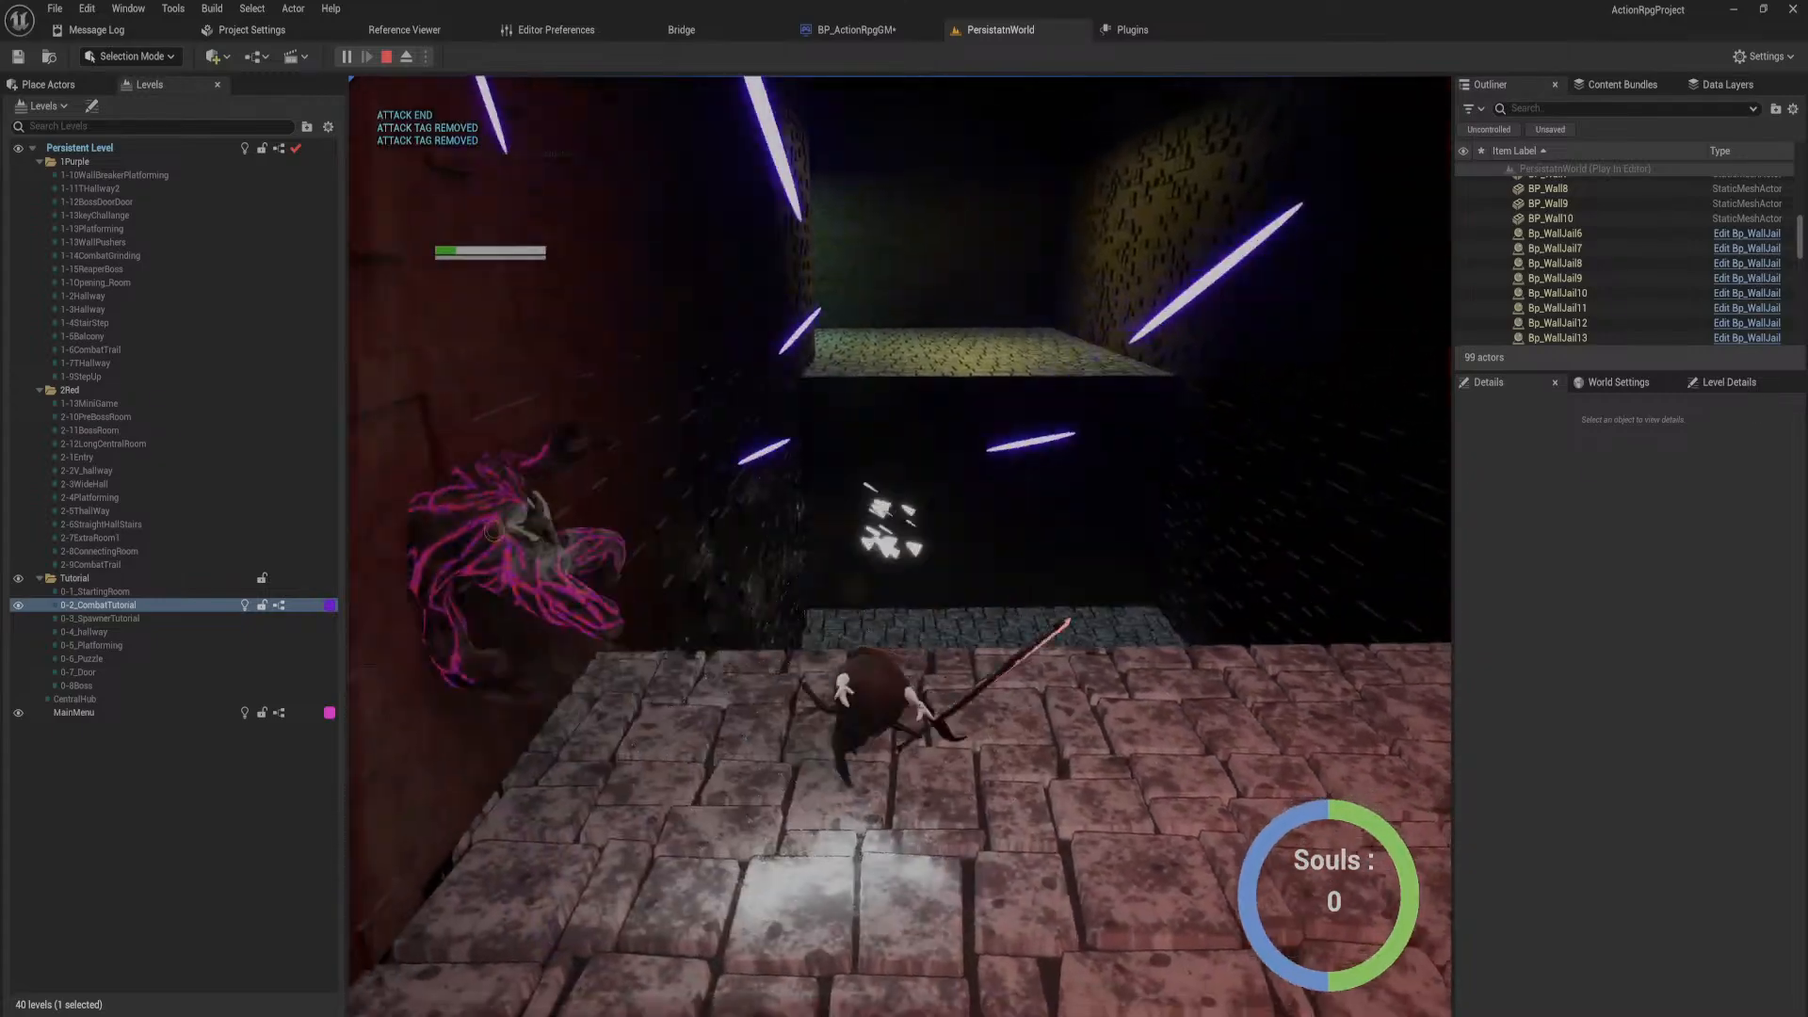
key(w)
key(space)
key(w)
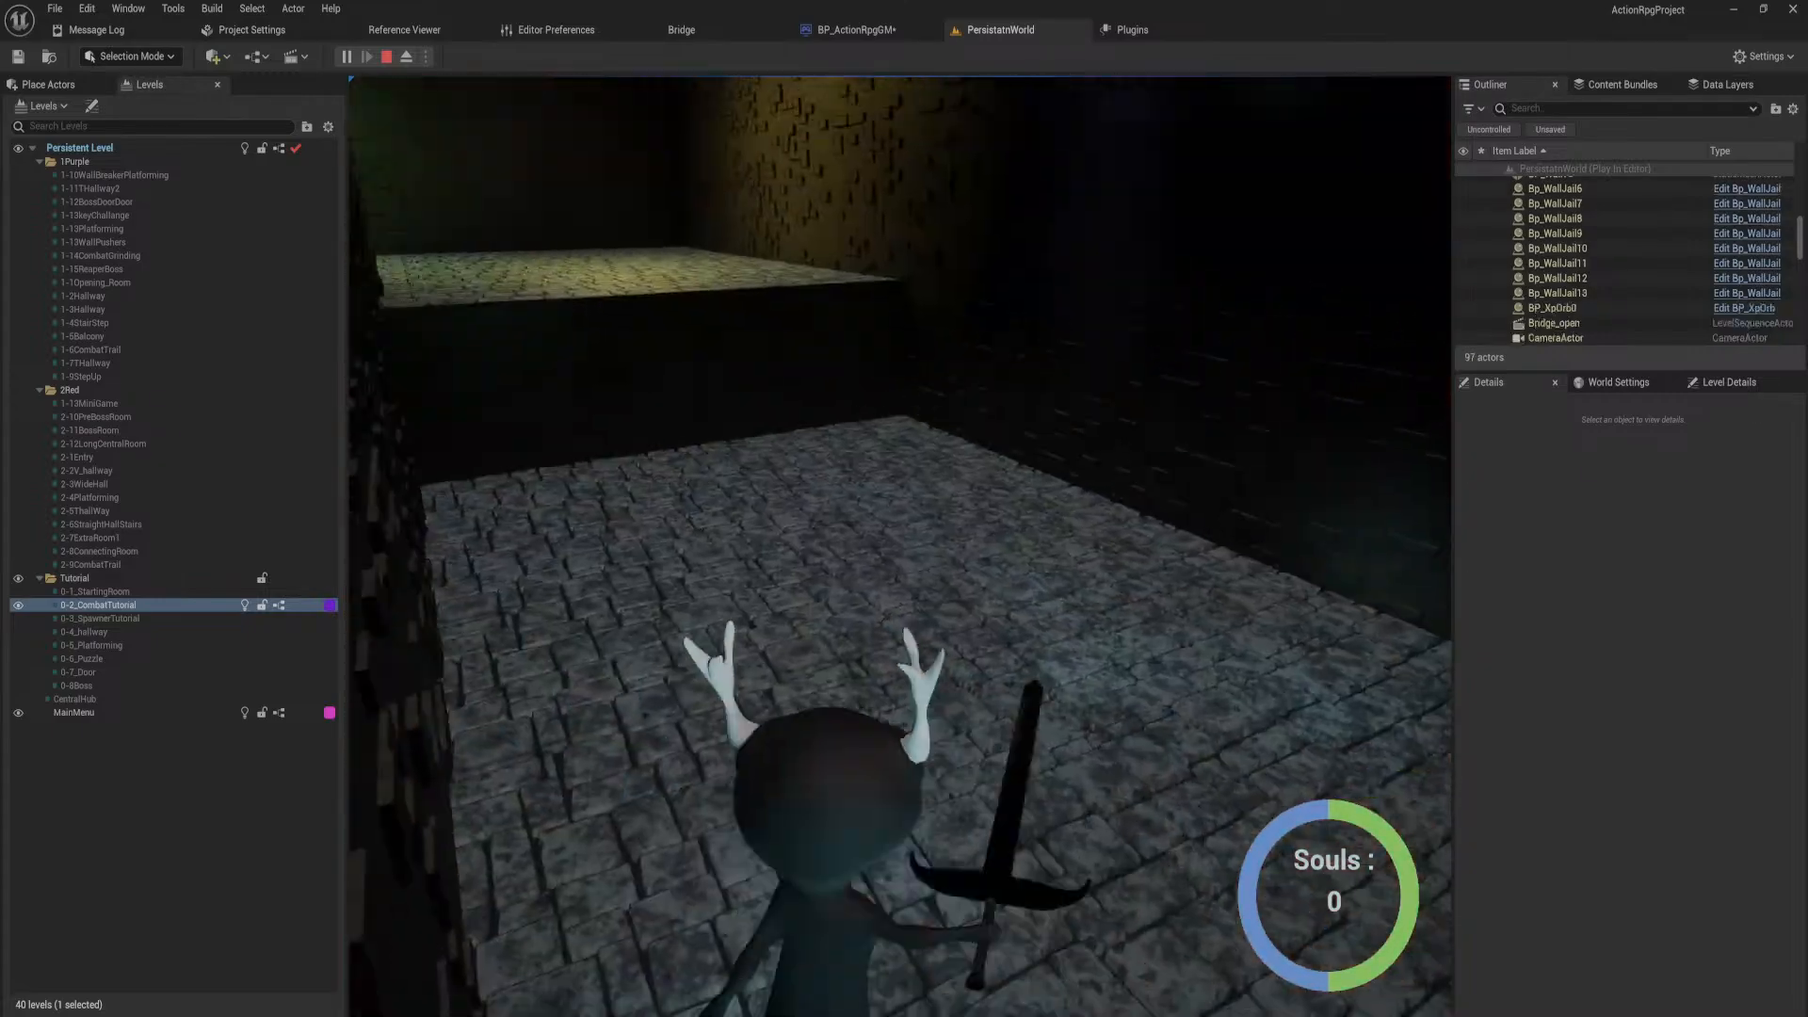
key(w)
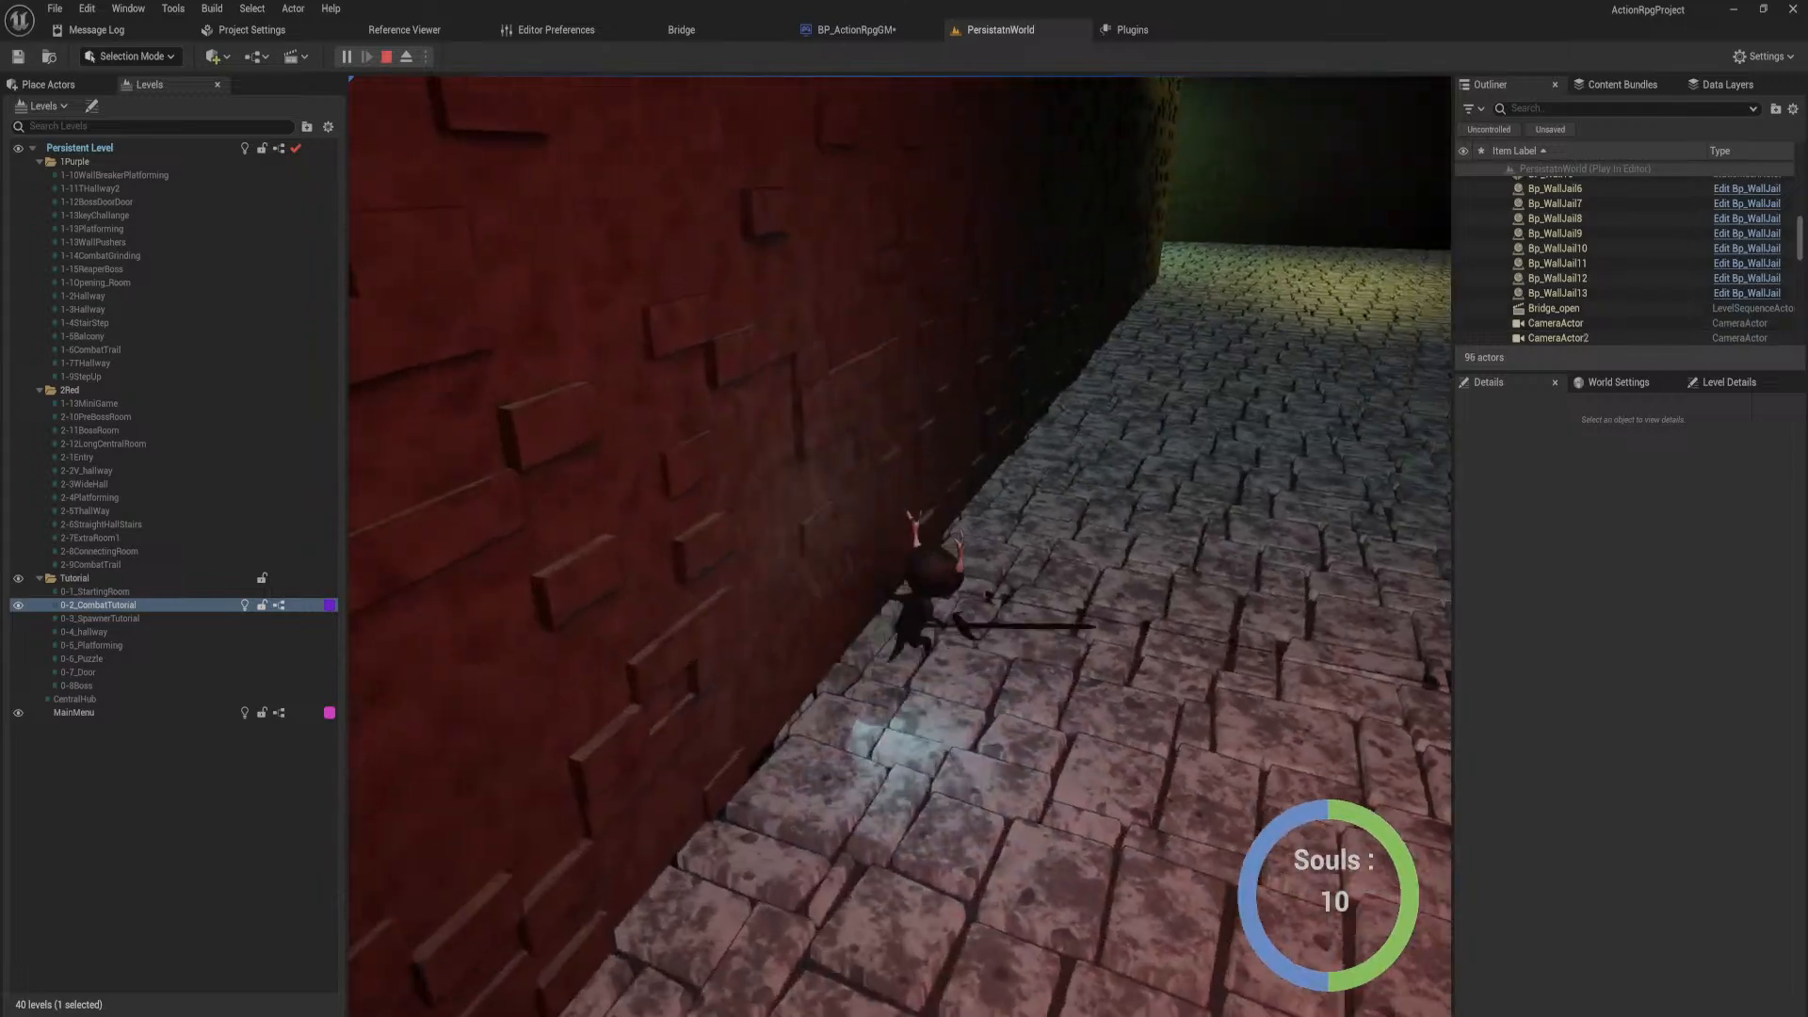
Step: Run past the three spawned enemies through the far door into 0-3_SpawnerTutorial and stop the play-test
key(w)
key(w)
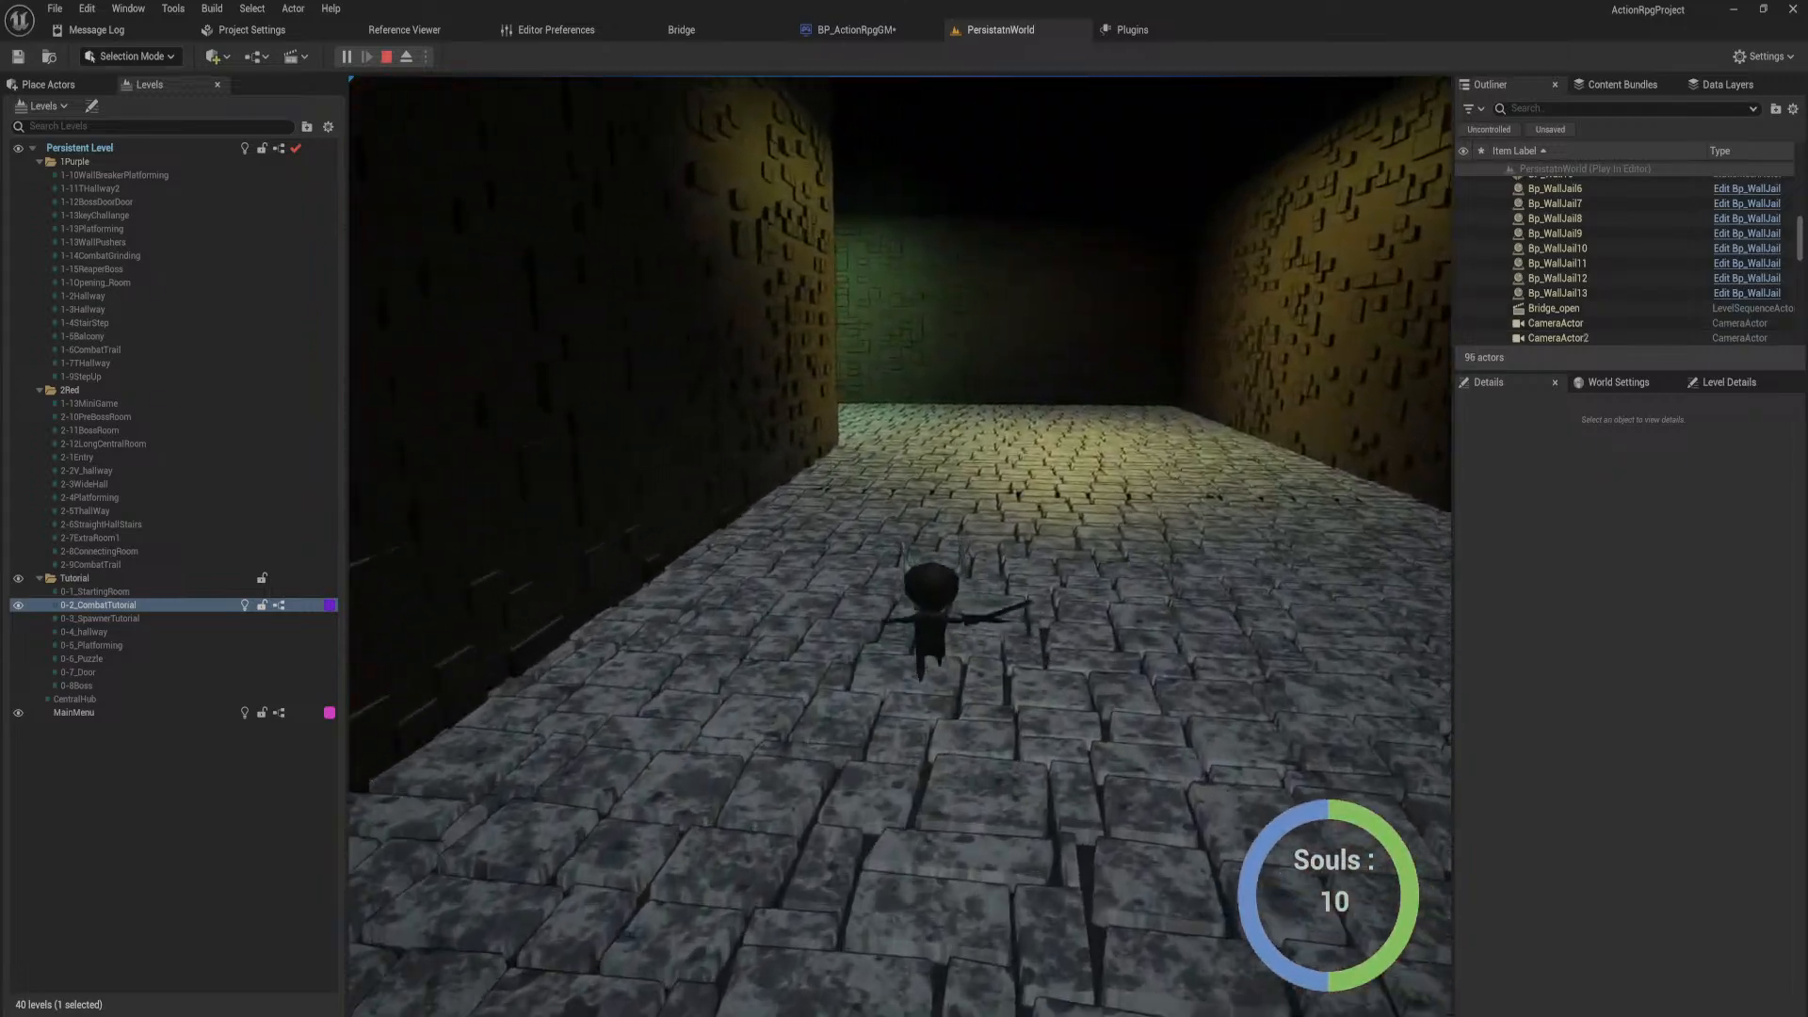
key(w)
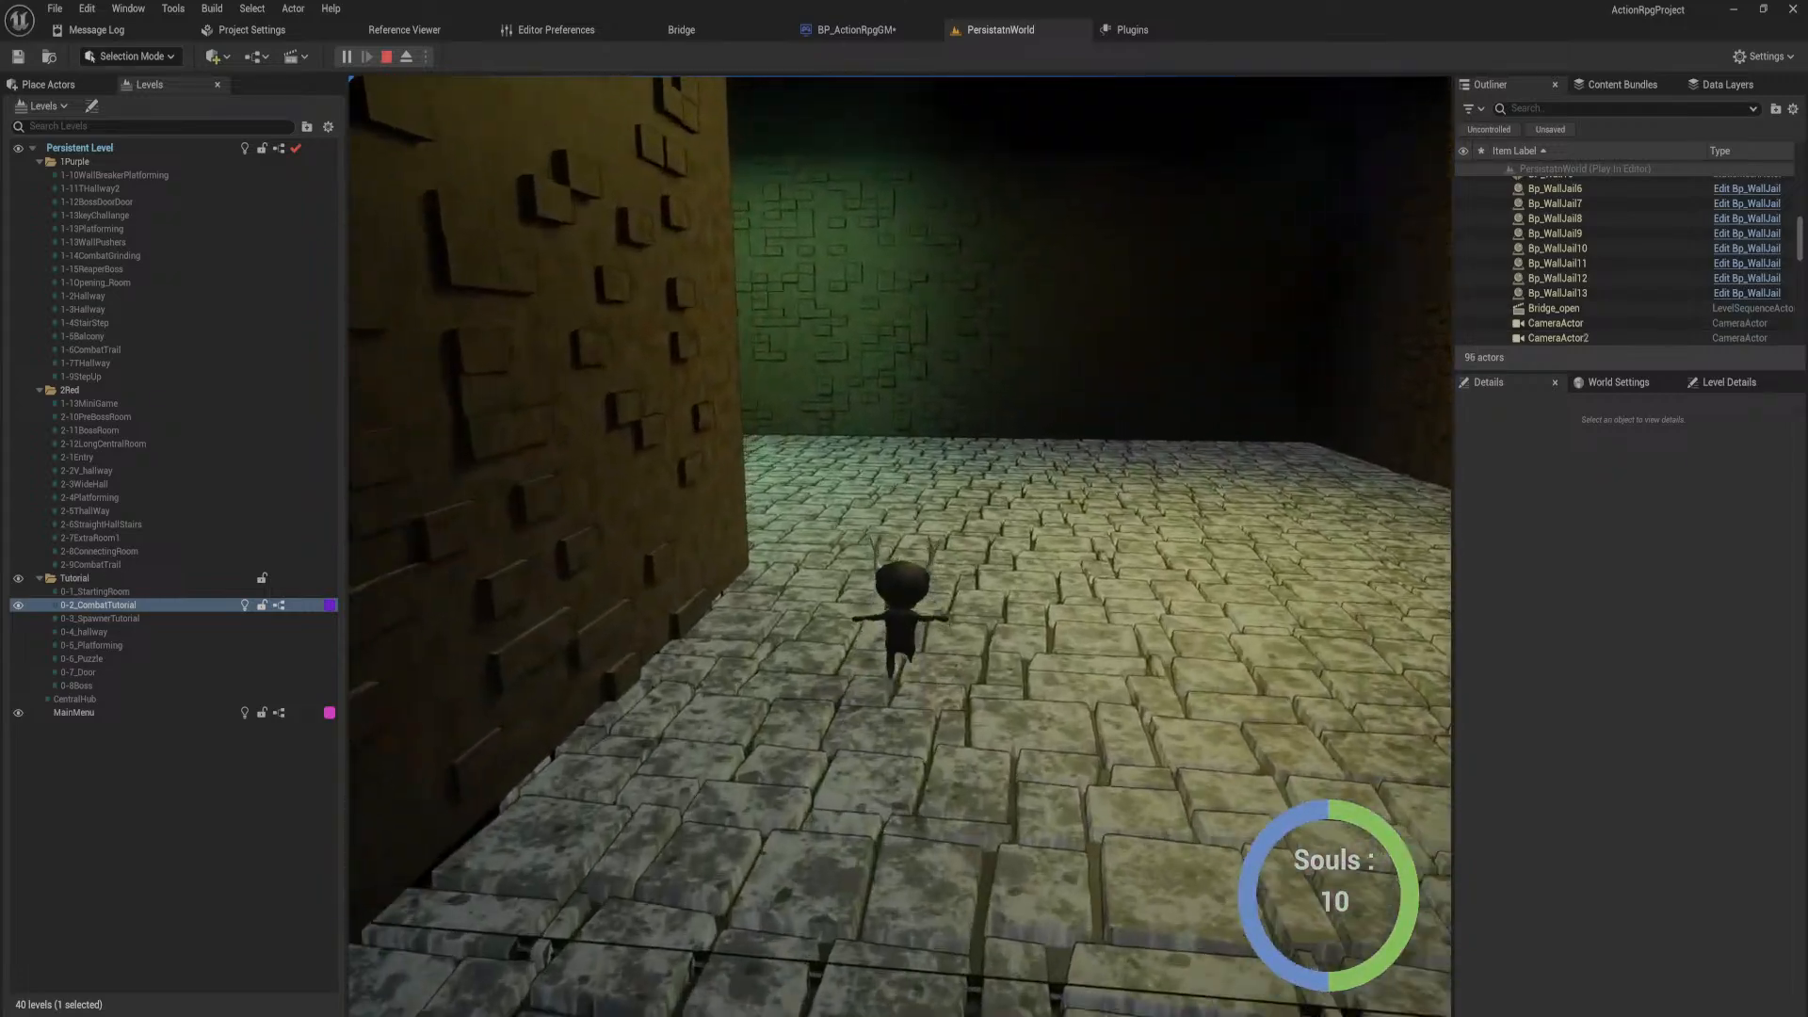
key(w)
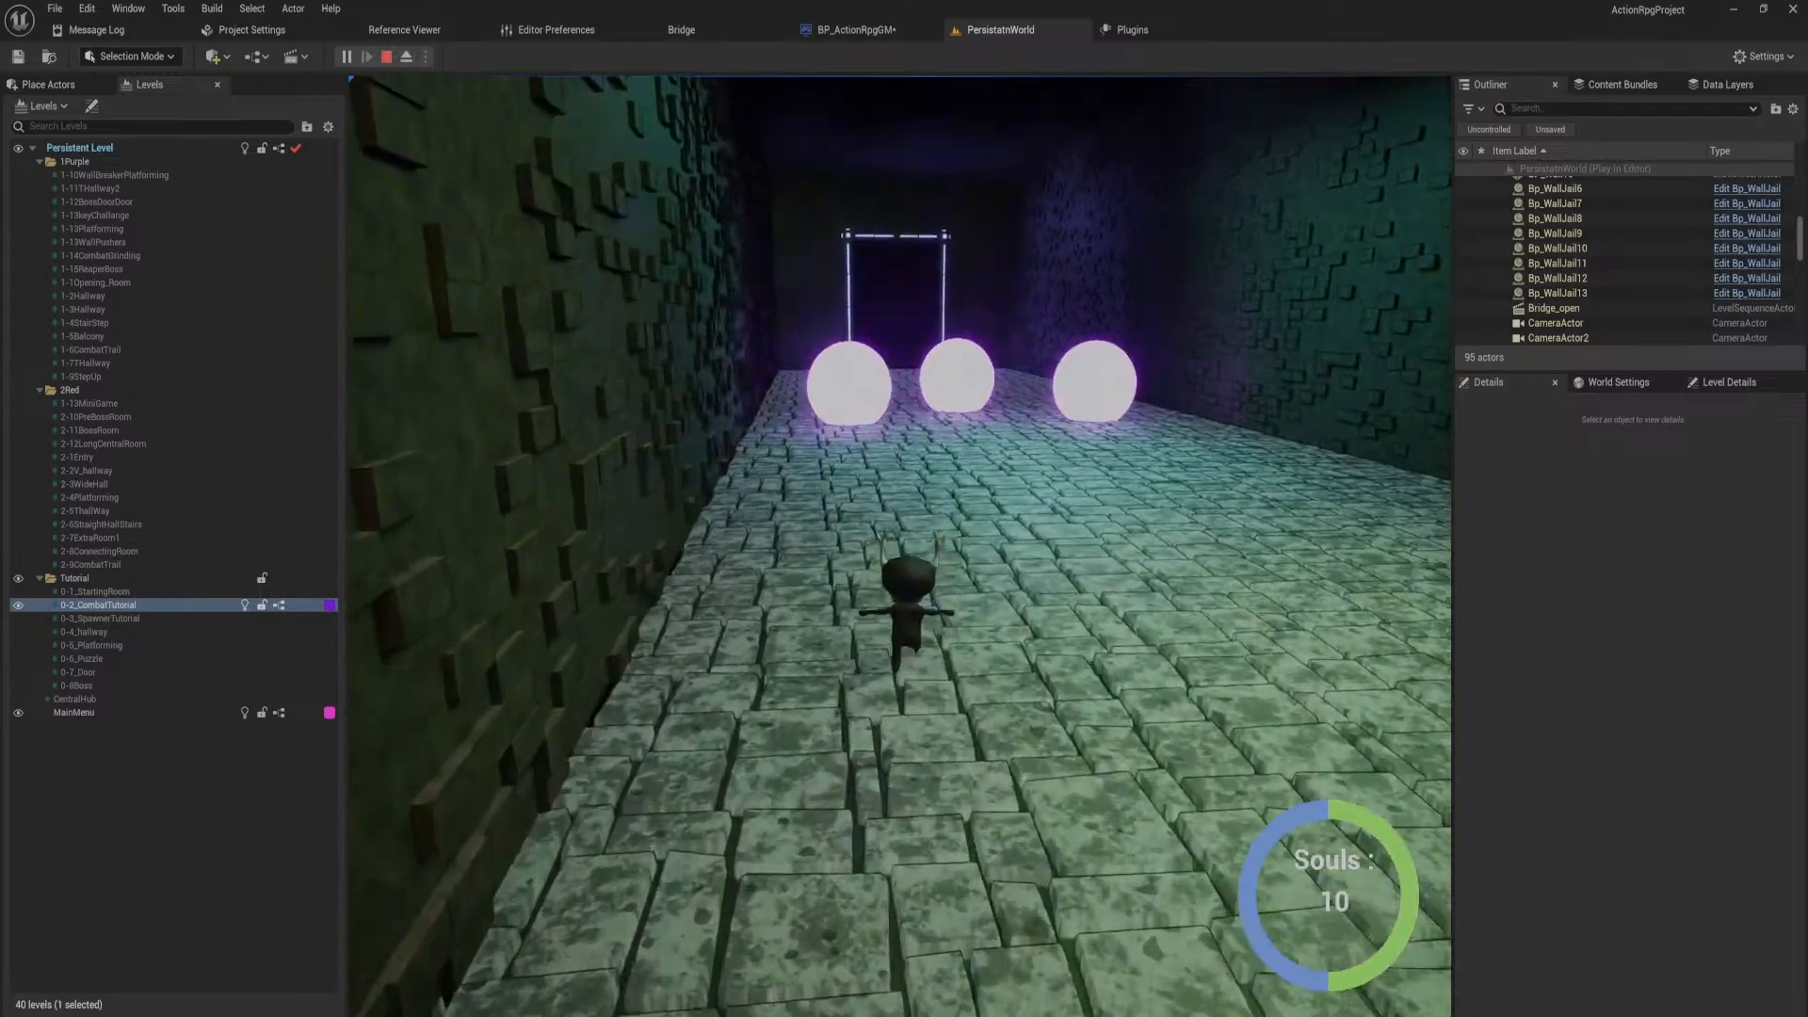
key(w)
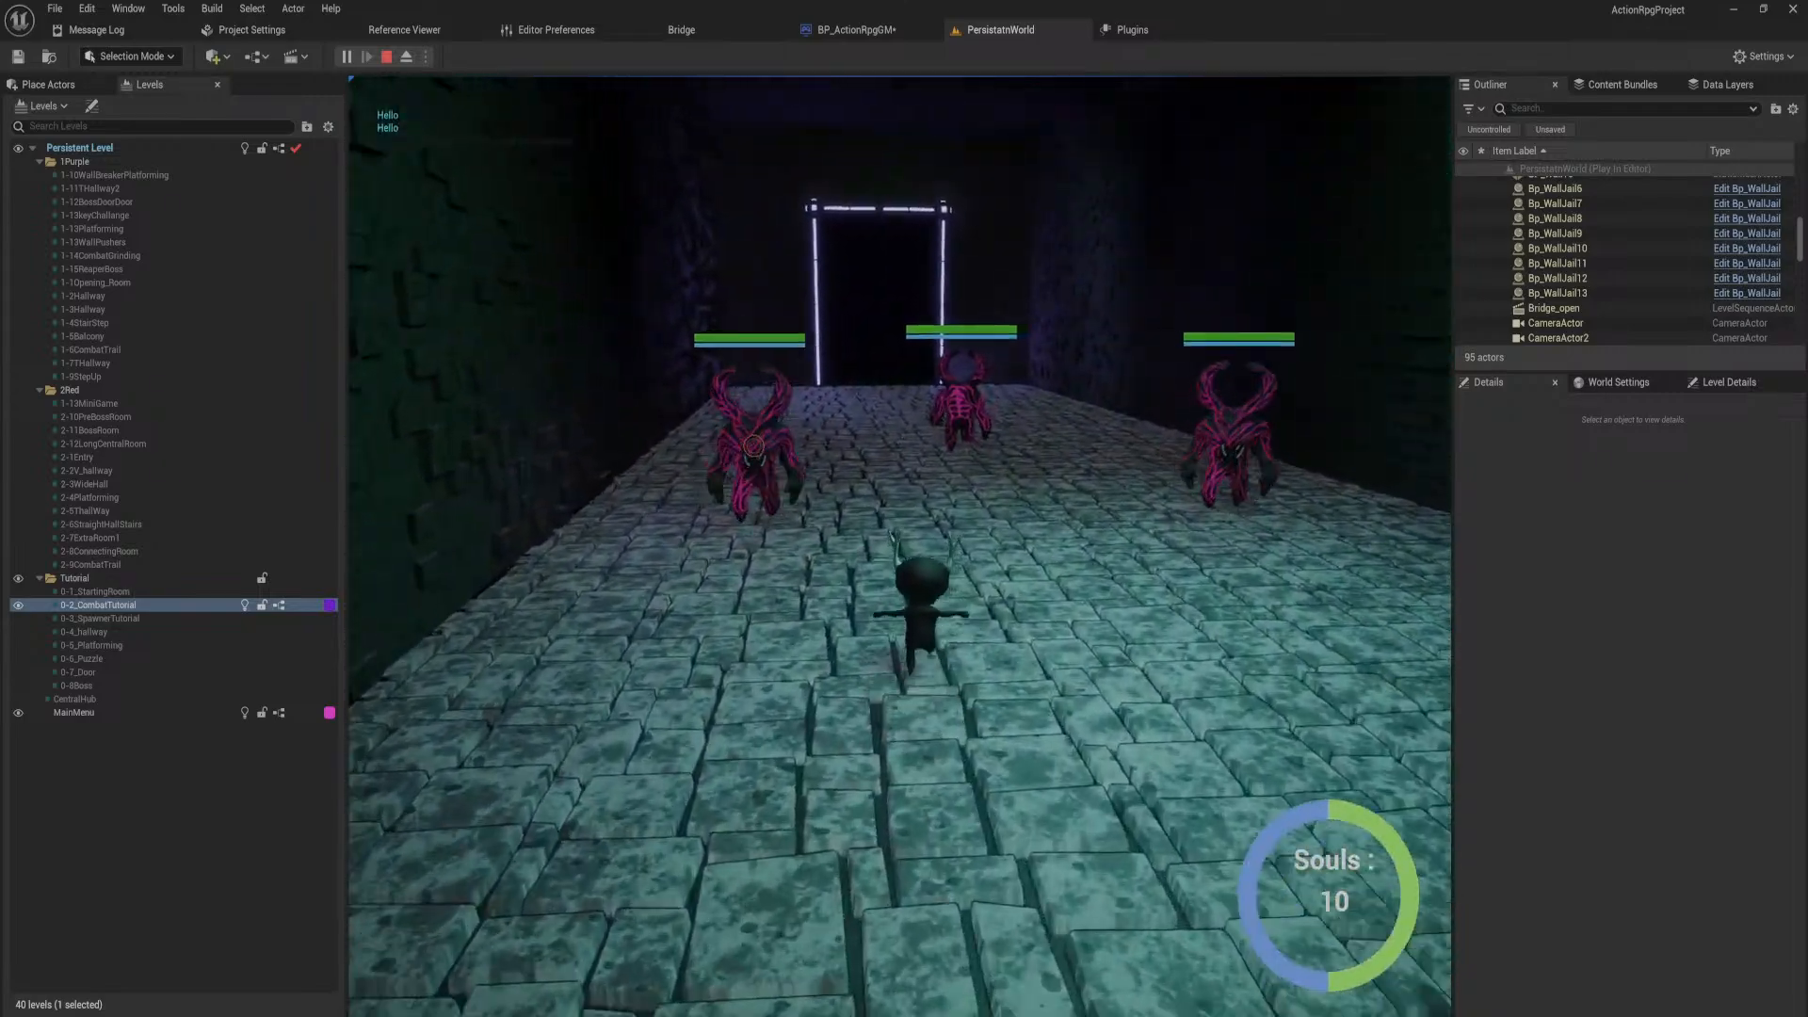
key(shift)
key(w)
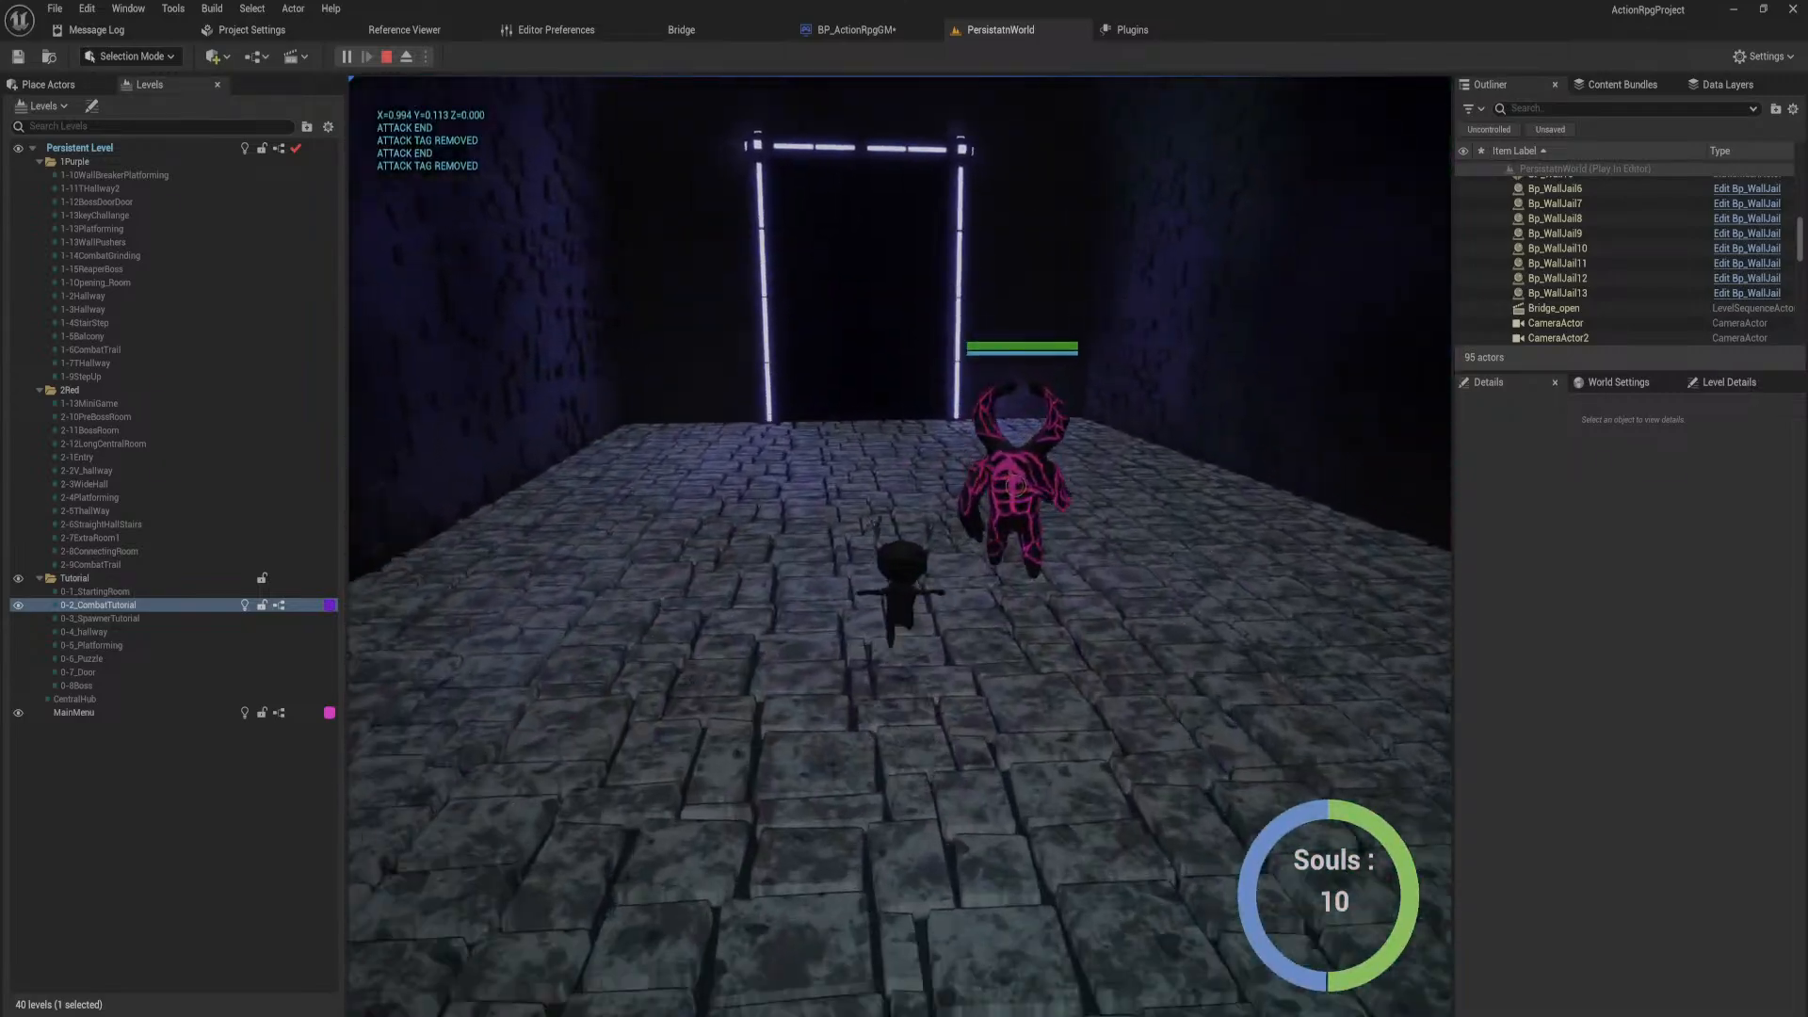
key(w)
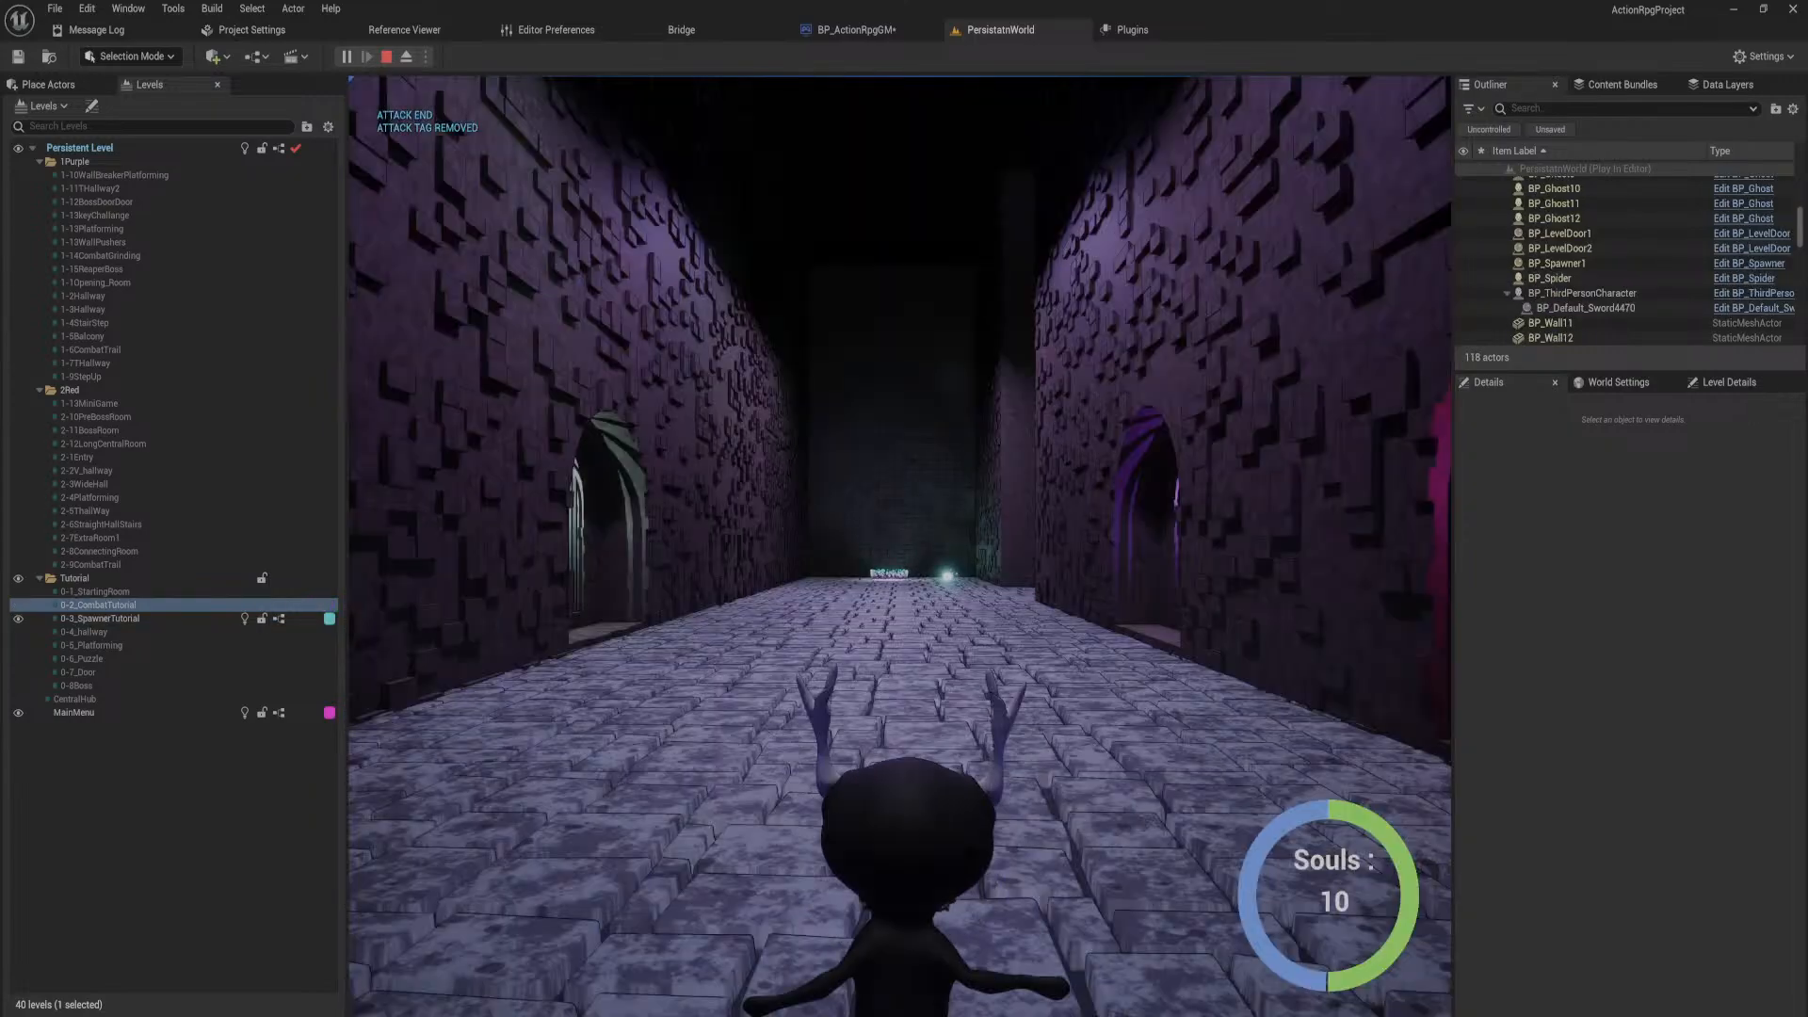
key(w)
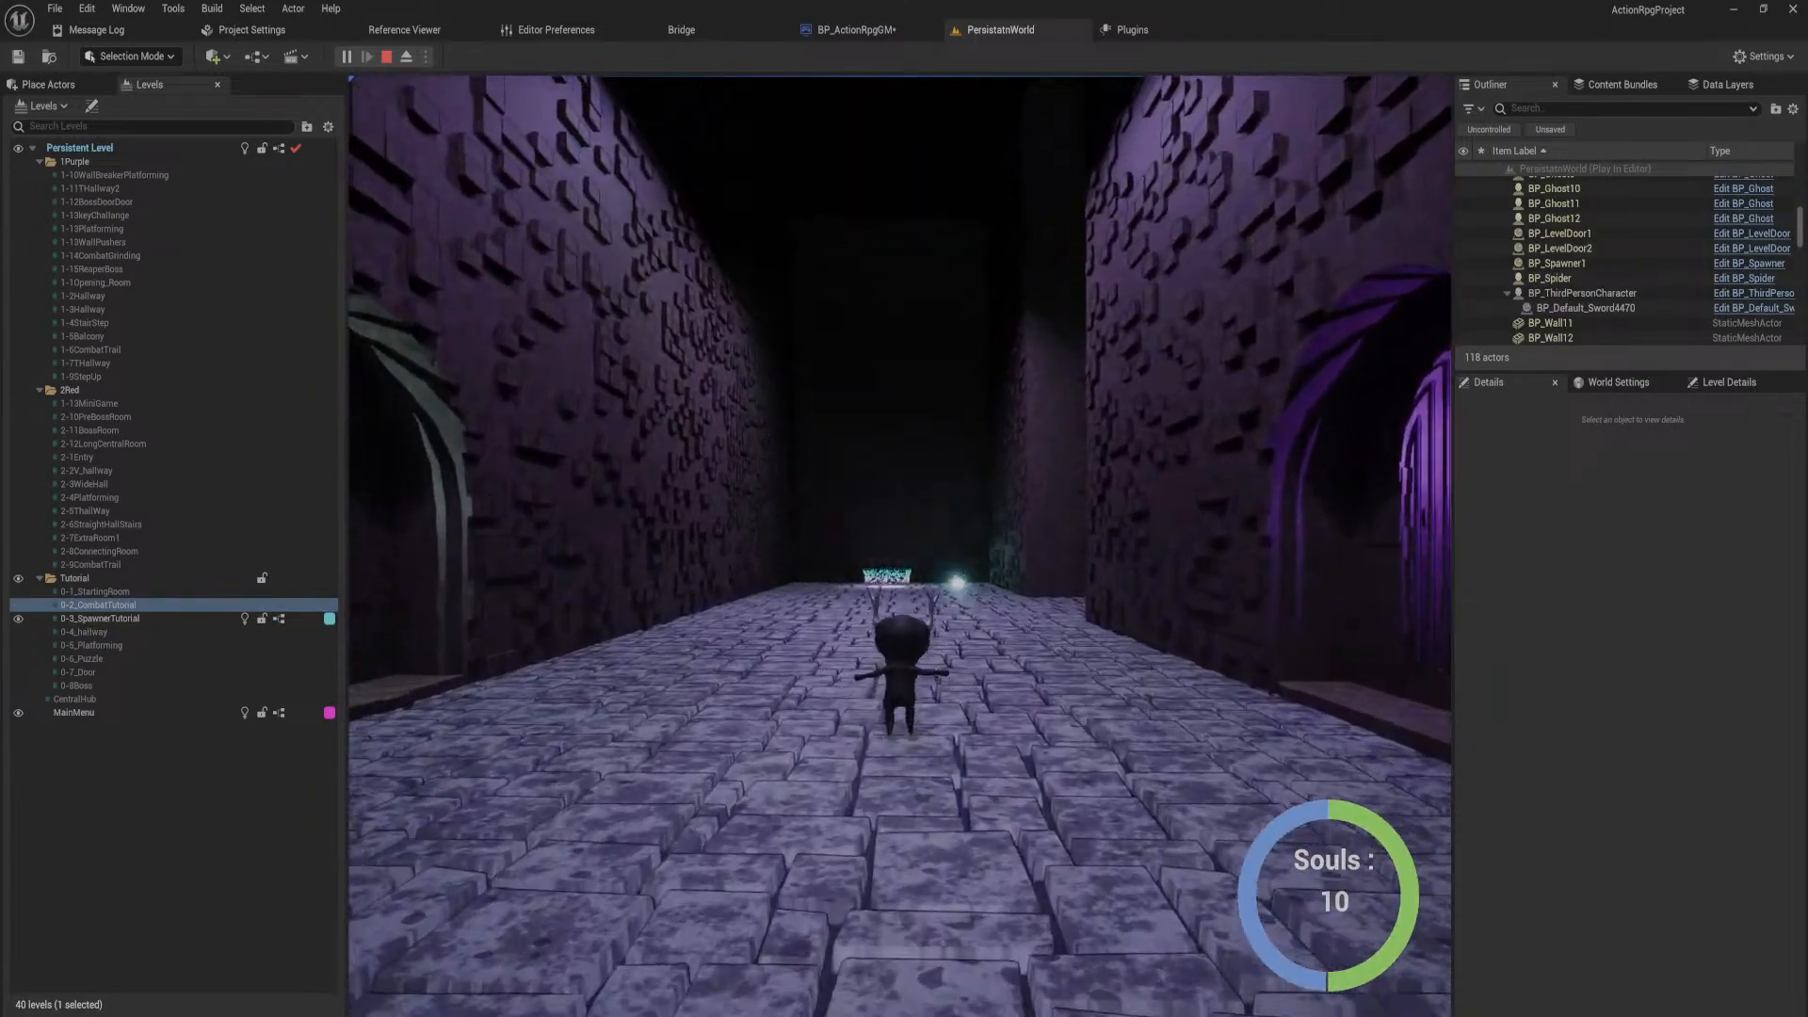
key(Escape)
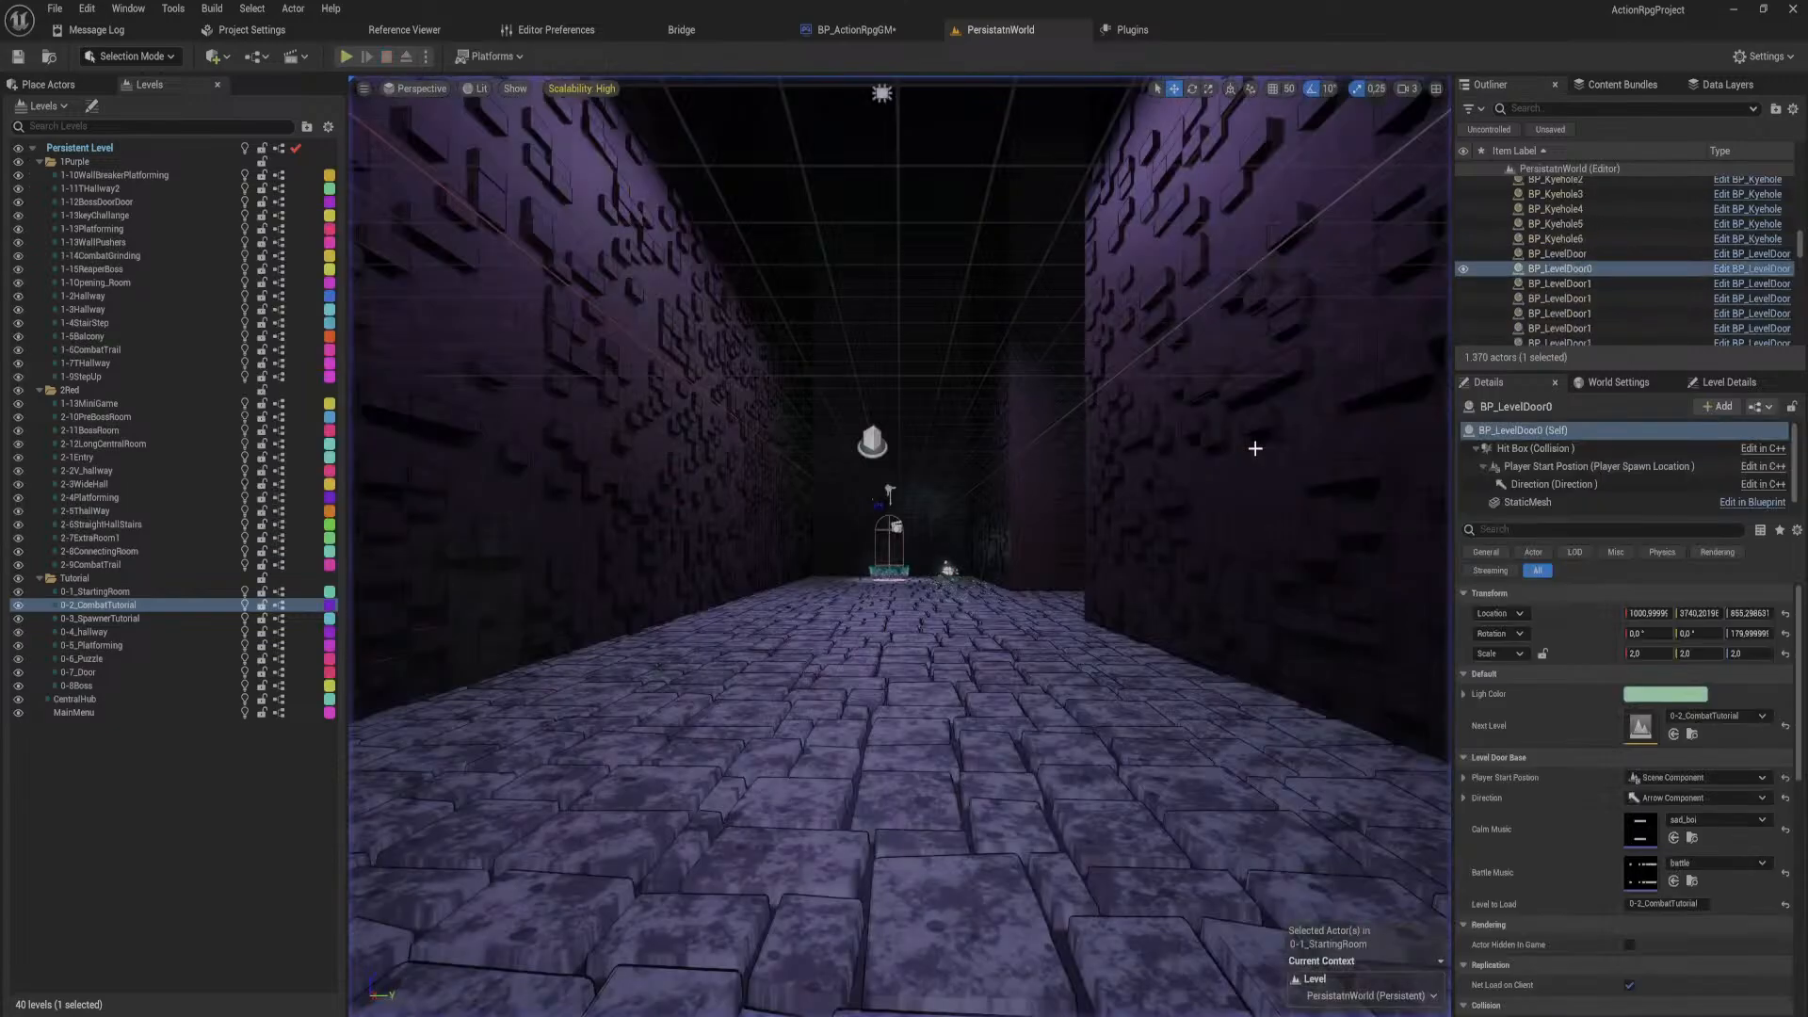
Step: Select the direction arrow of the 0-3_SpawnerTutorial door that leads back to 0-2_CombatTutorial
right_drag(1172, 486, 1526, 575)
key(w)
right_drag(813, 690, 831, 703)
key(a)
click(826, 706)
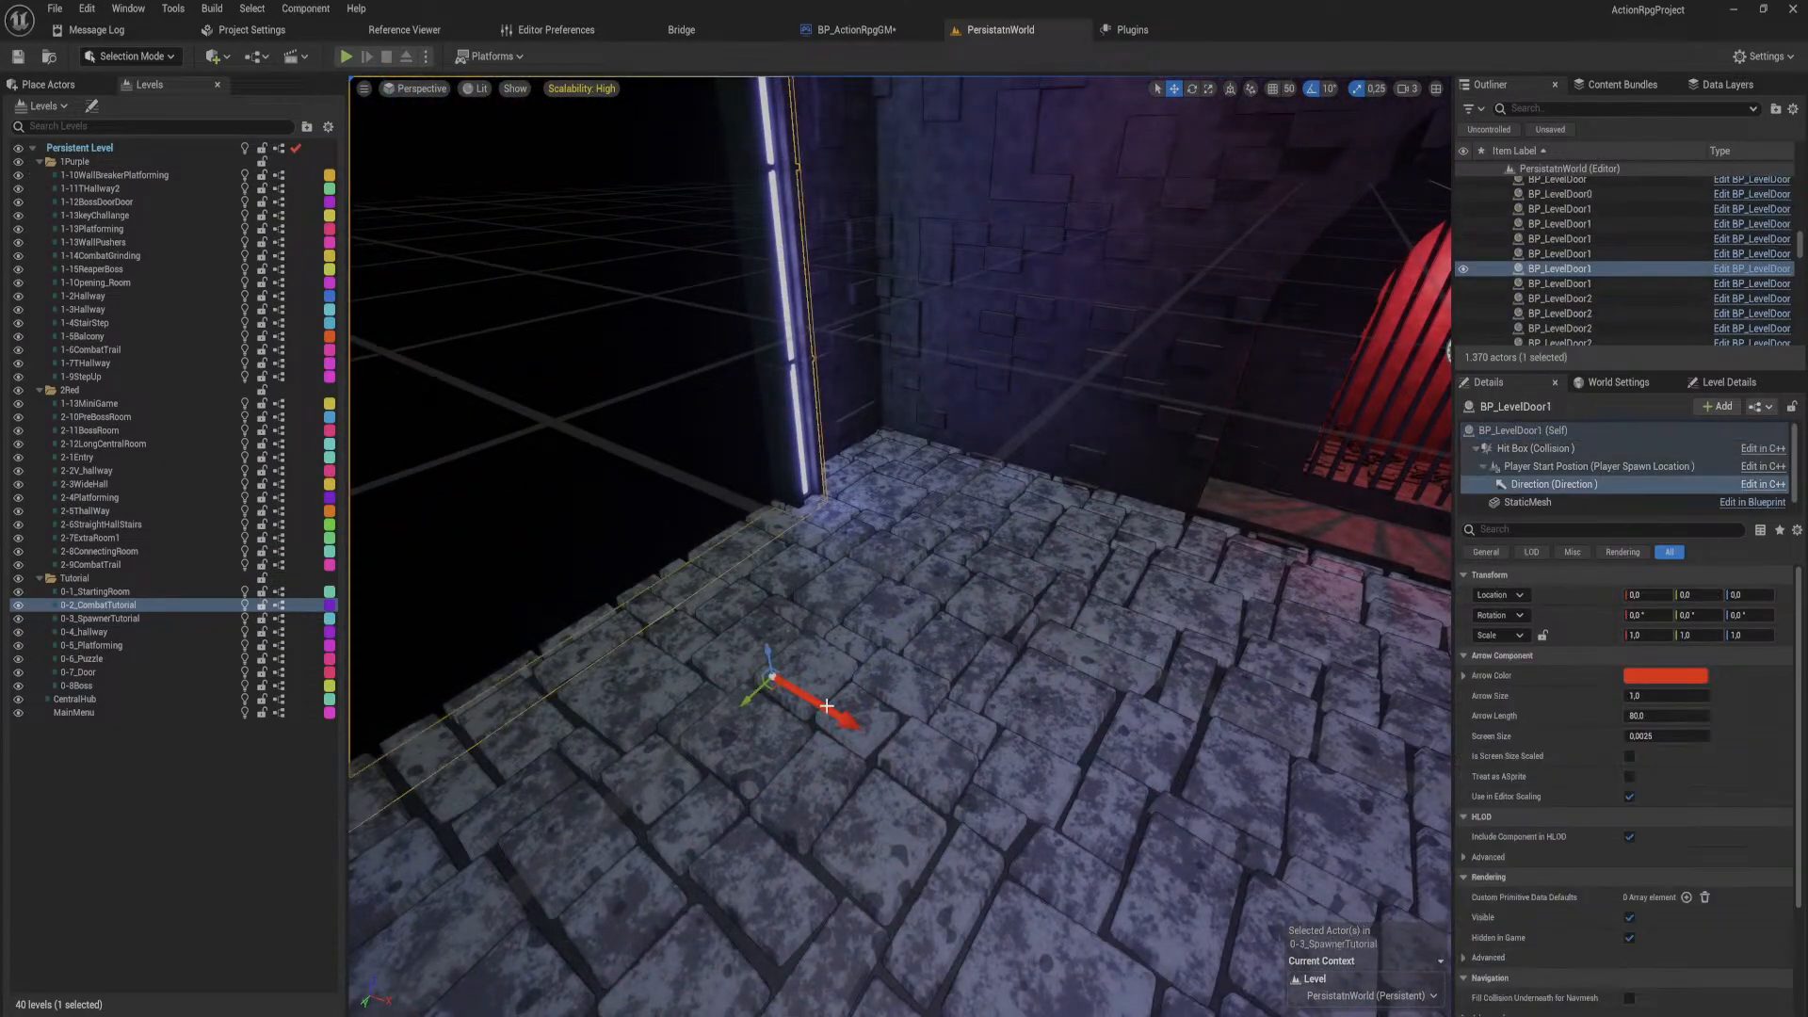
Step: Select the violet-lit exit door of 0-2_CombatTutorial and examine its level to load and the surrounding hall
right_drag(783, 467, 688, 485)
key(s)
key(w)
key(w)
click(1348, 629)
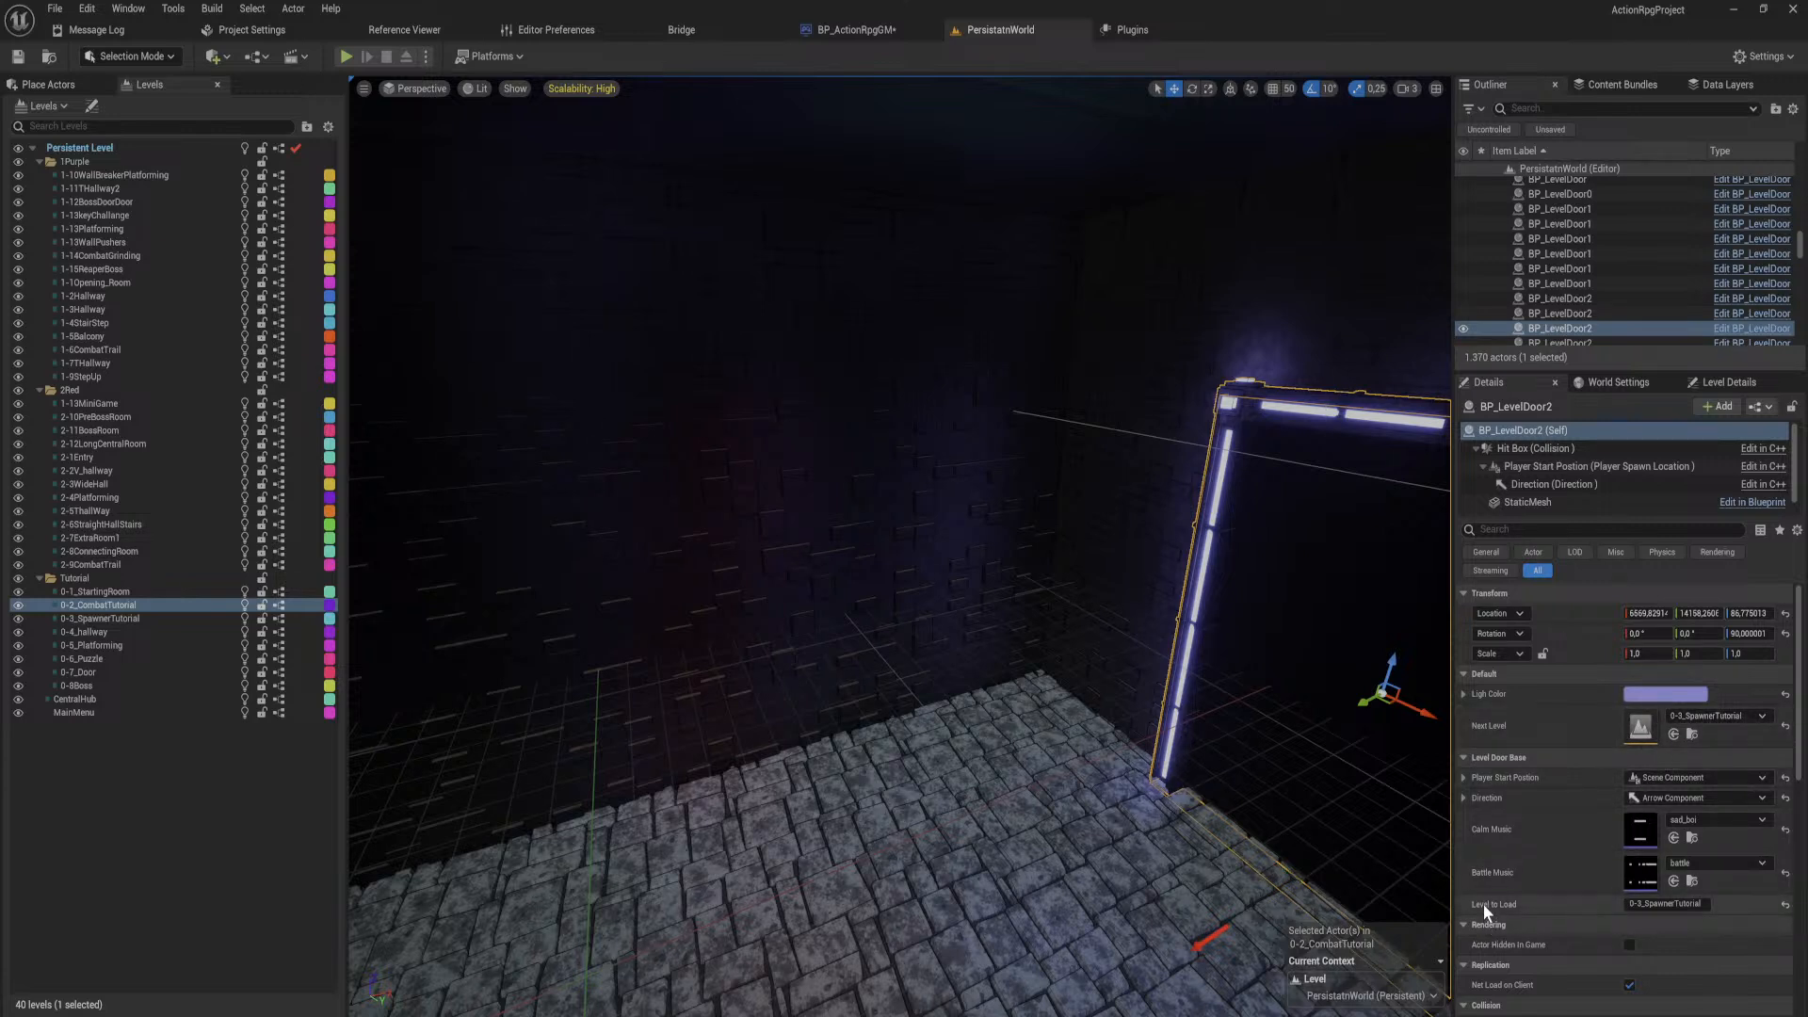
click(1665, 903)
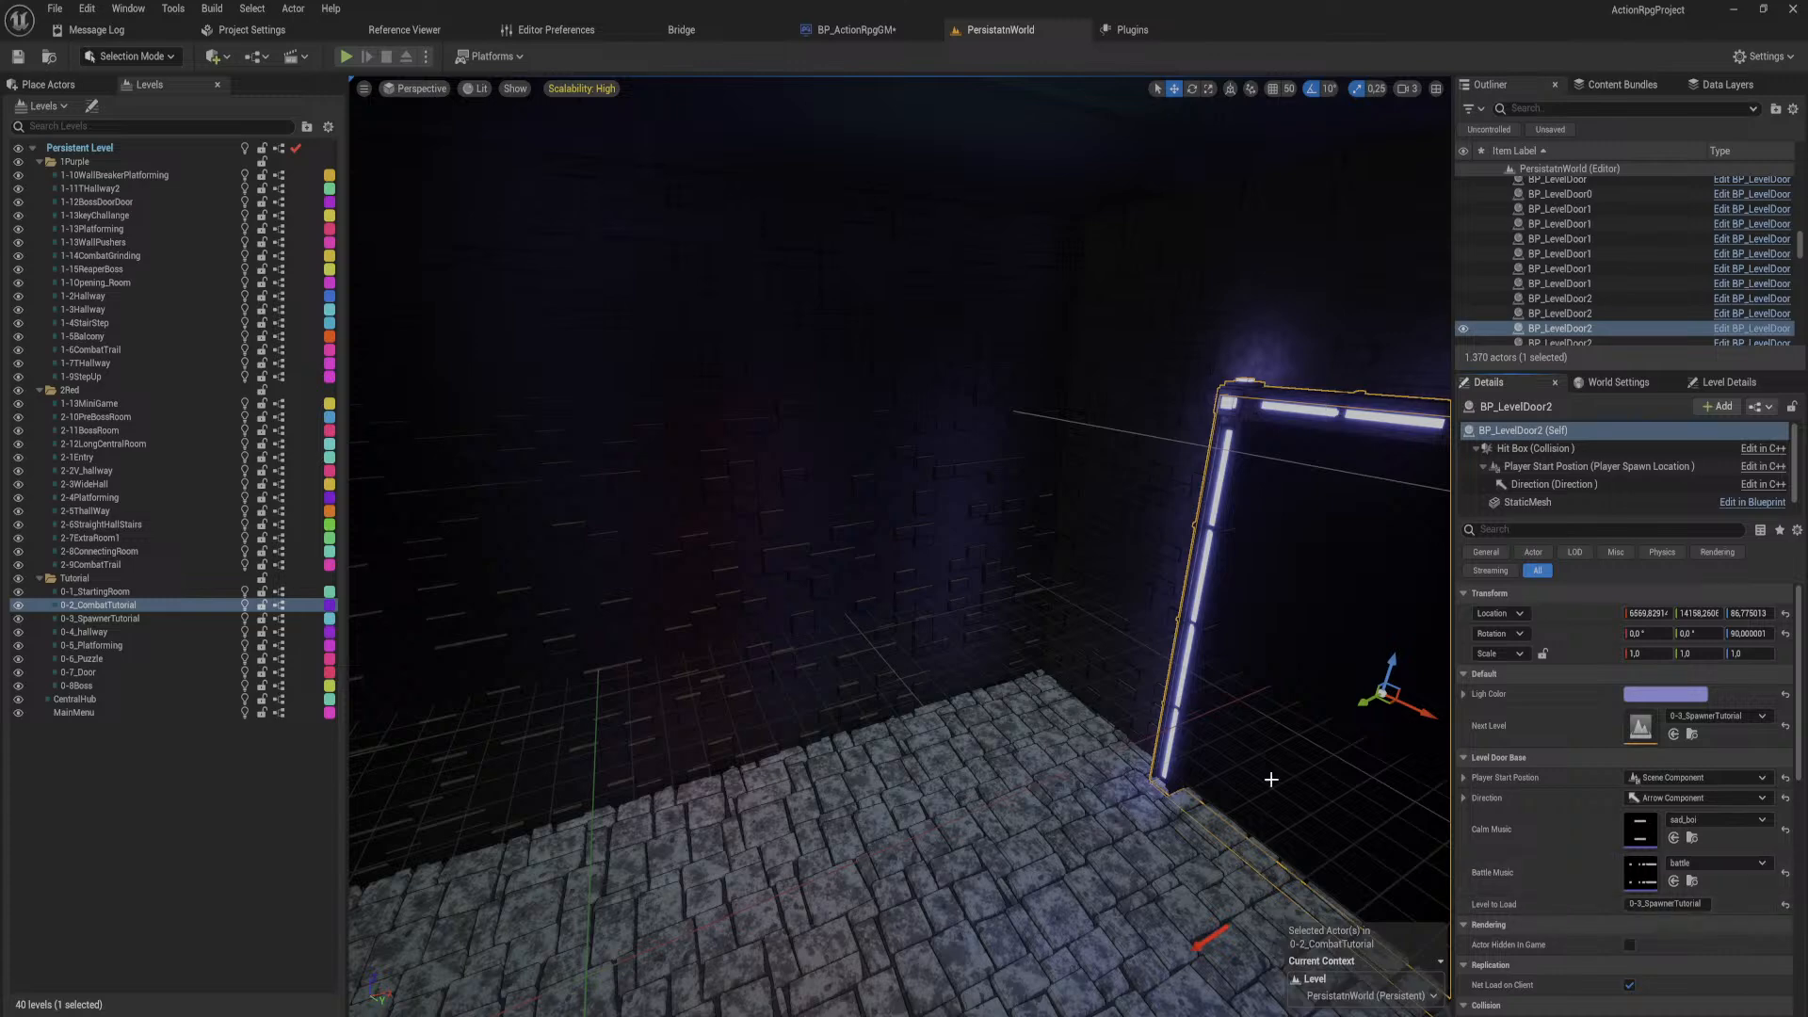
right_click(1267, 713)
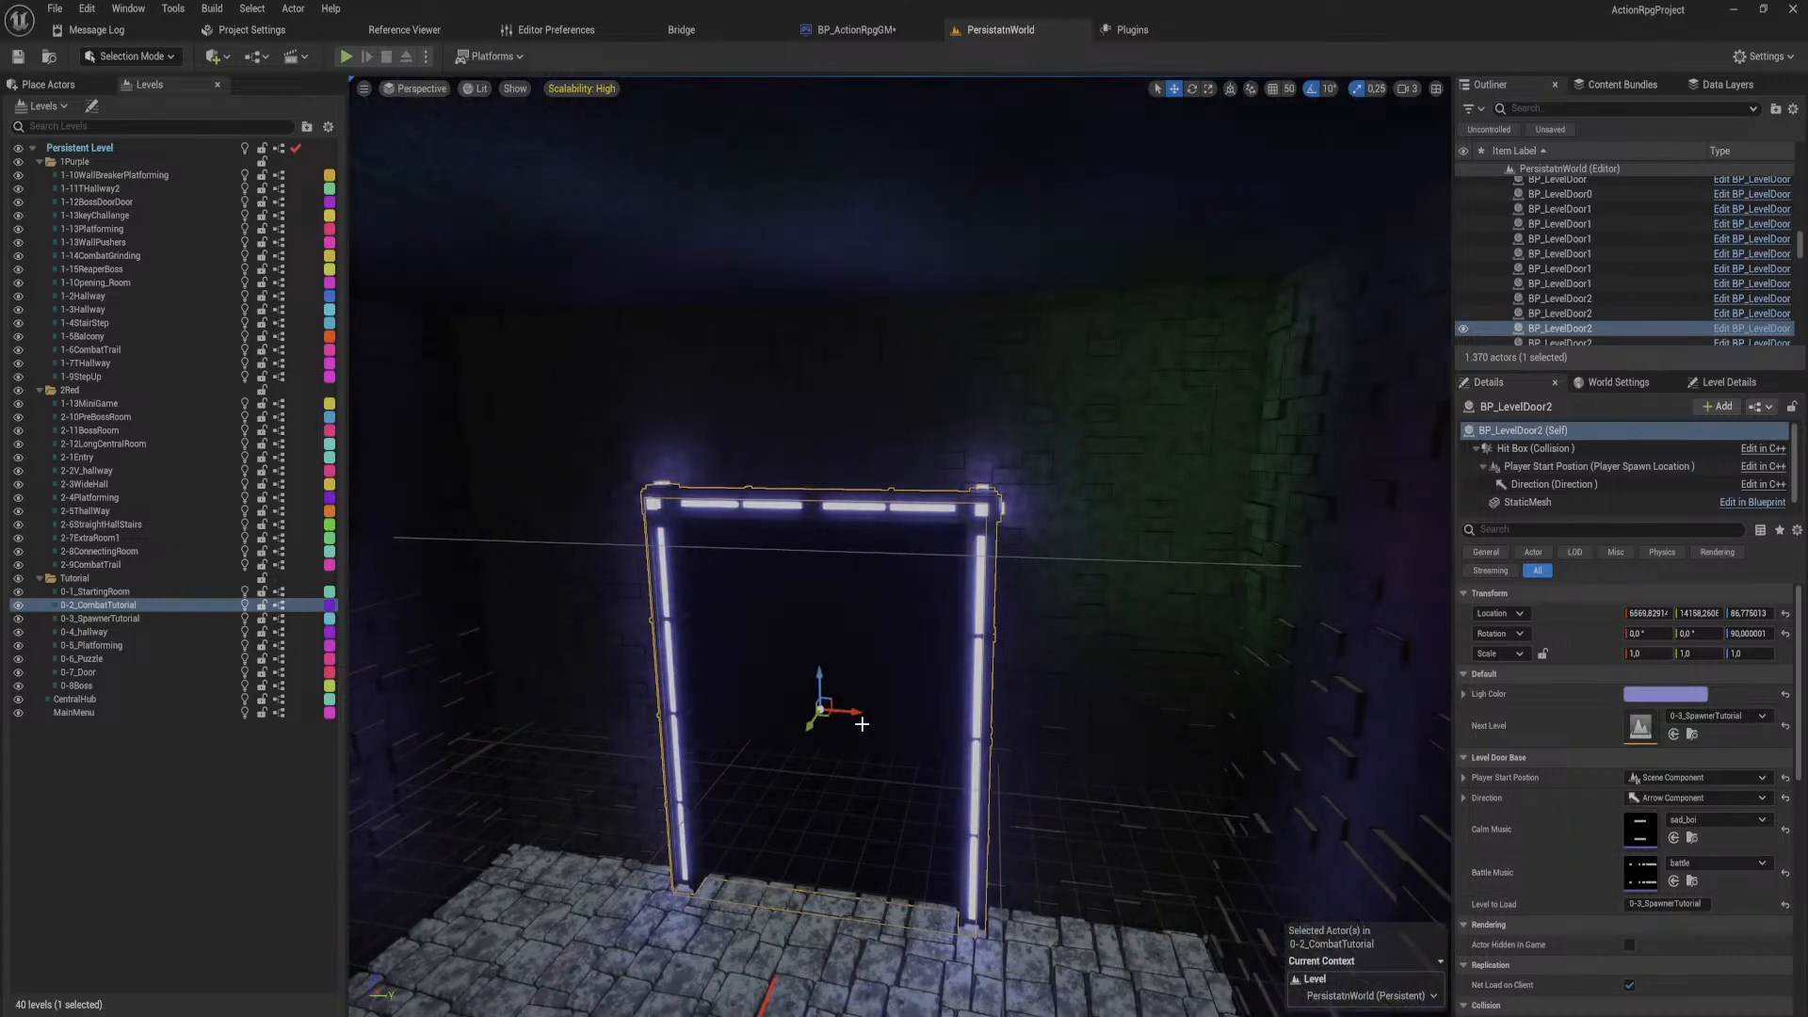
right_drag(743, 960, 646, 975)
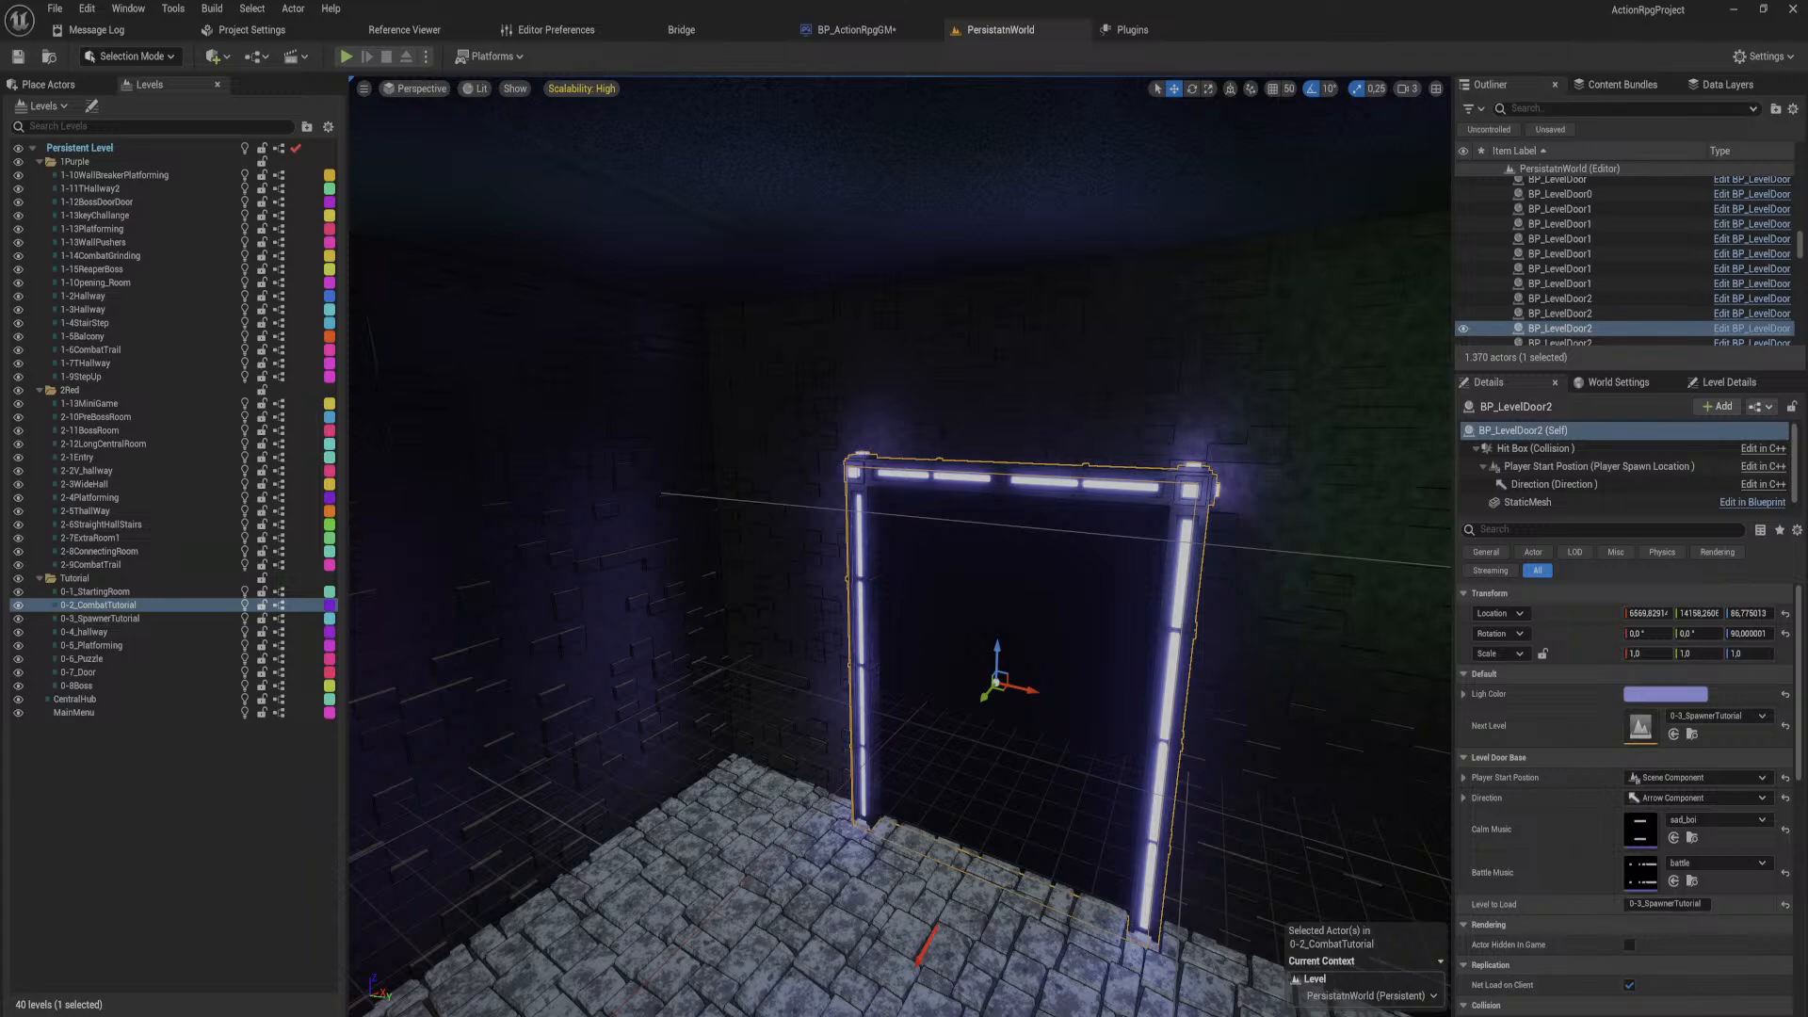
right_drag(1241, 755, 979, 772)
right_drag(1092, 510, 1088, 511)
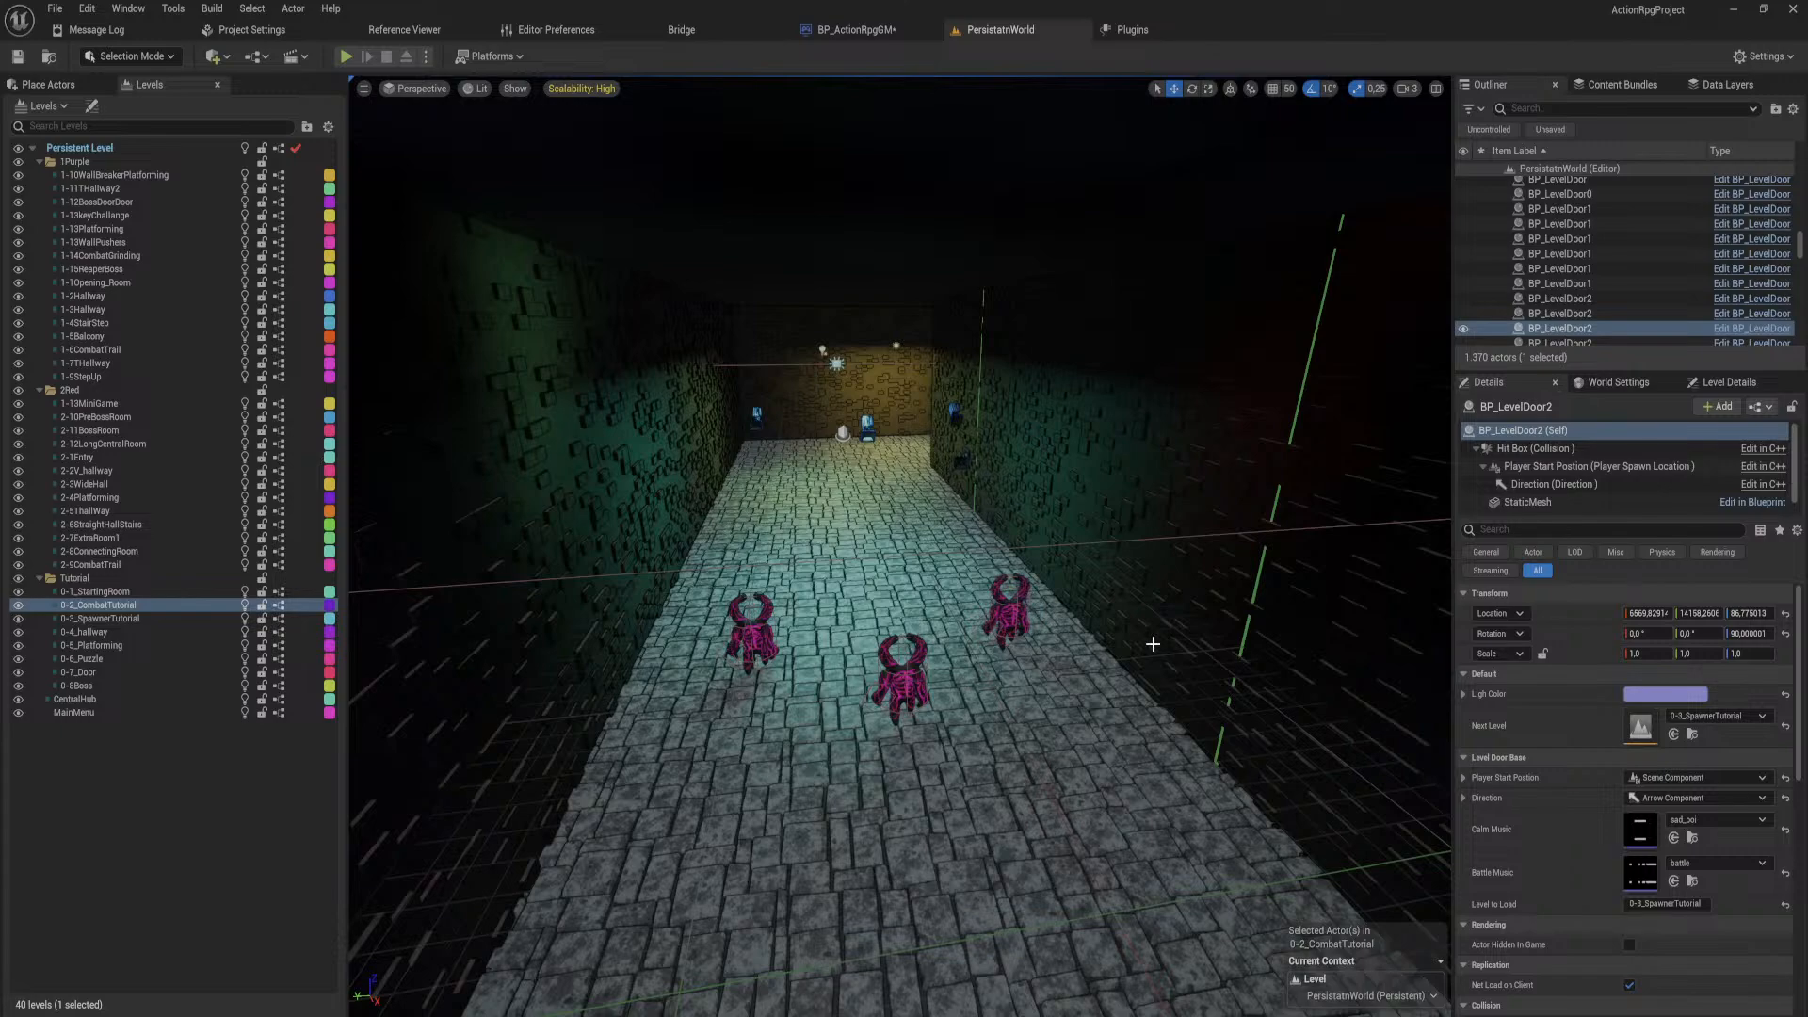
right_drag(1139, 647, 1083, 565)
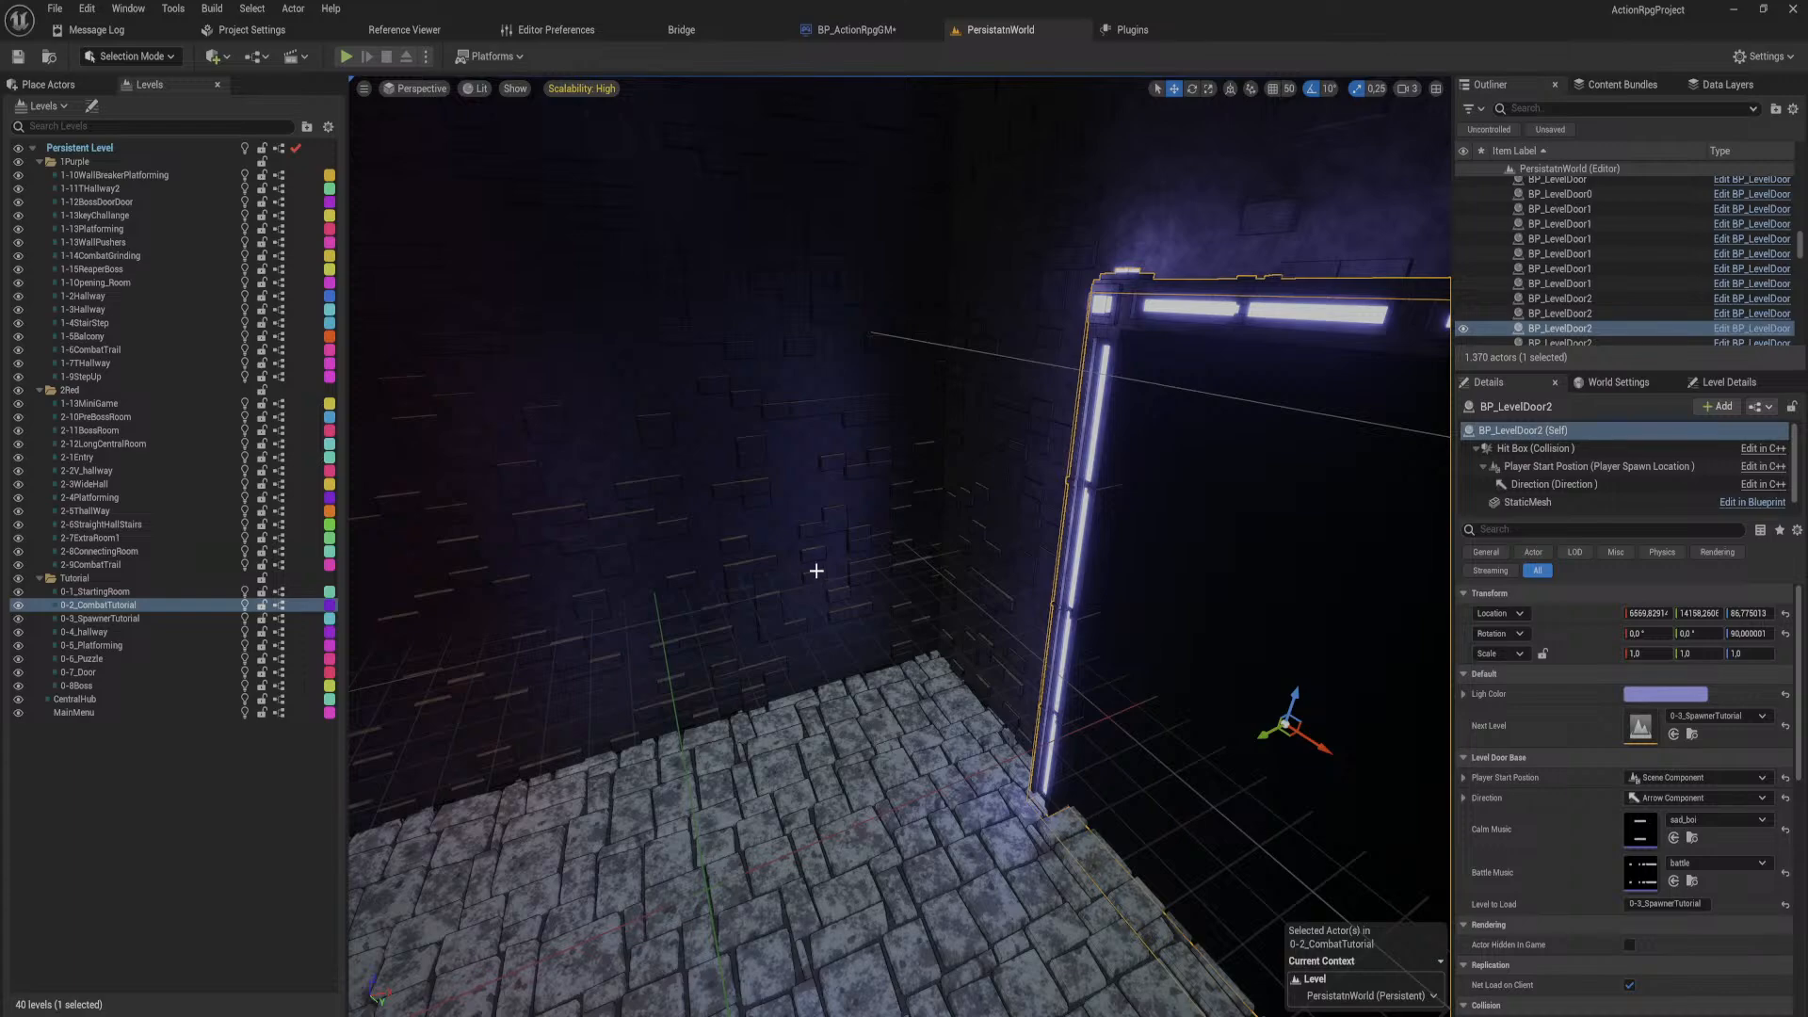
Step: Select the 0-3_SpawnerTutorial door that leads back to 0-2_CombatTutorial and inspect its settings and spawn direction
mouse_move(840, 582)
right_down()
mouse_move(1083, 565)
mouse_move(1064, 508)
mouse_move(980, 621)
mouse_move(844, 581)
right_up()
key(w)
key(w)
click(822, 601)
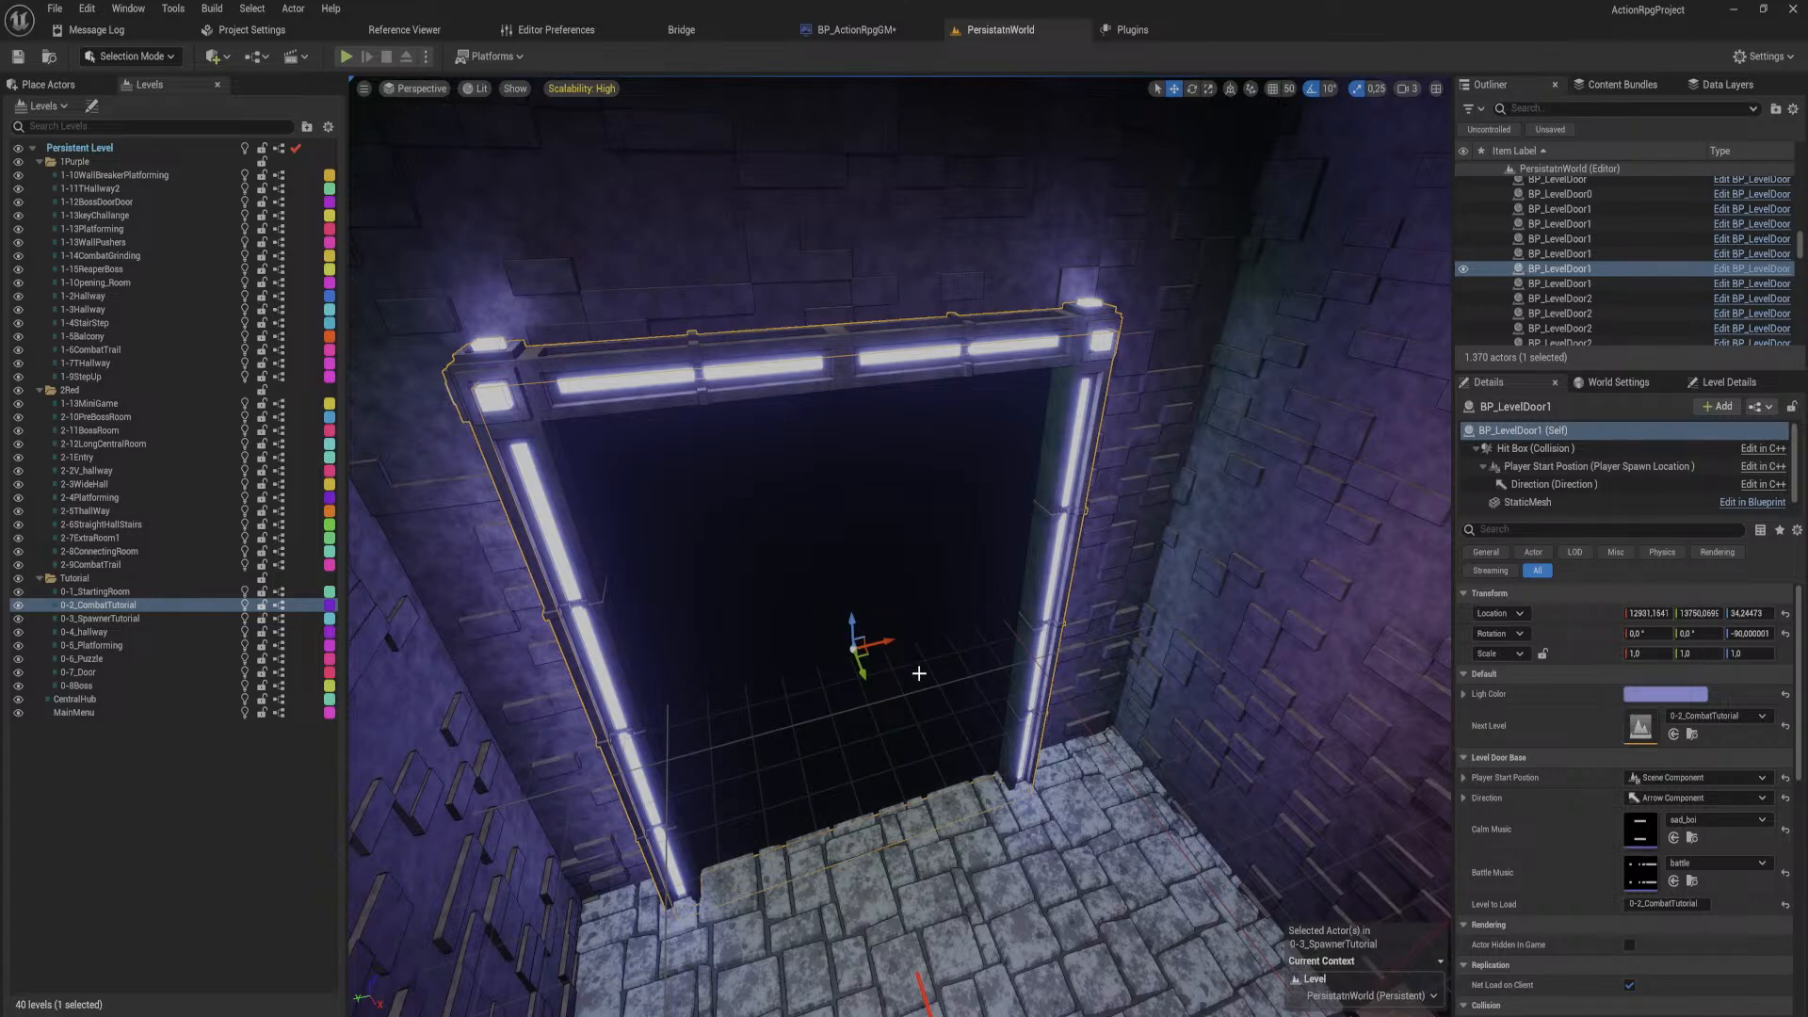
right_drag(919, 673, 925, 810)
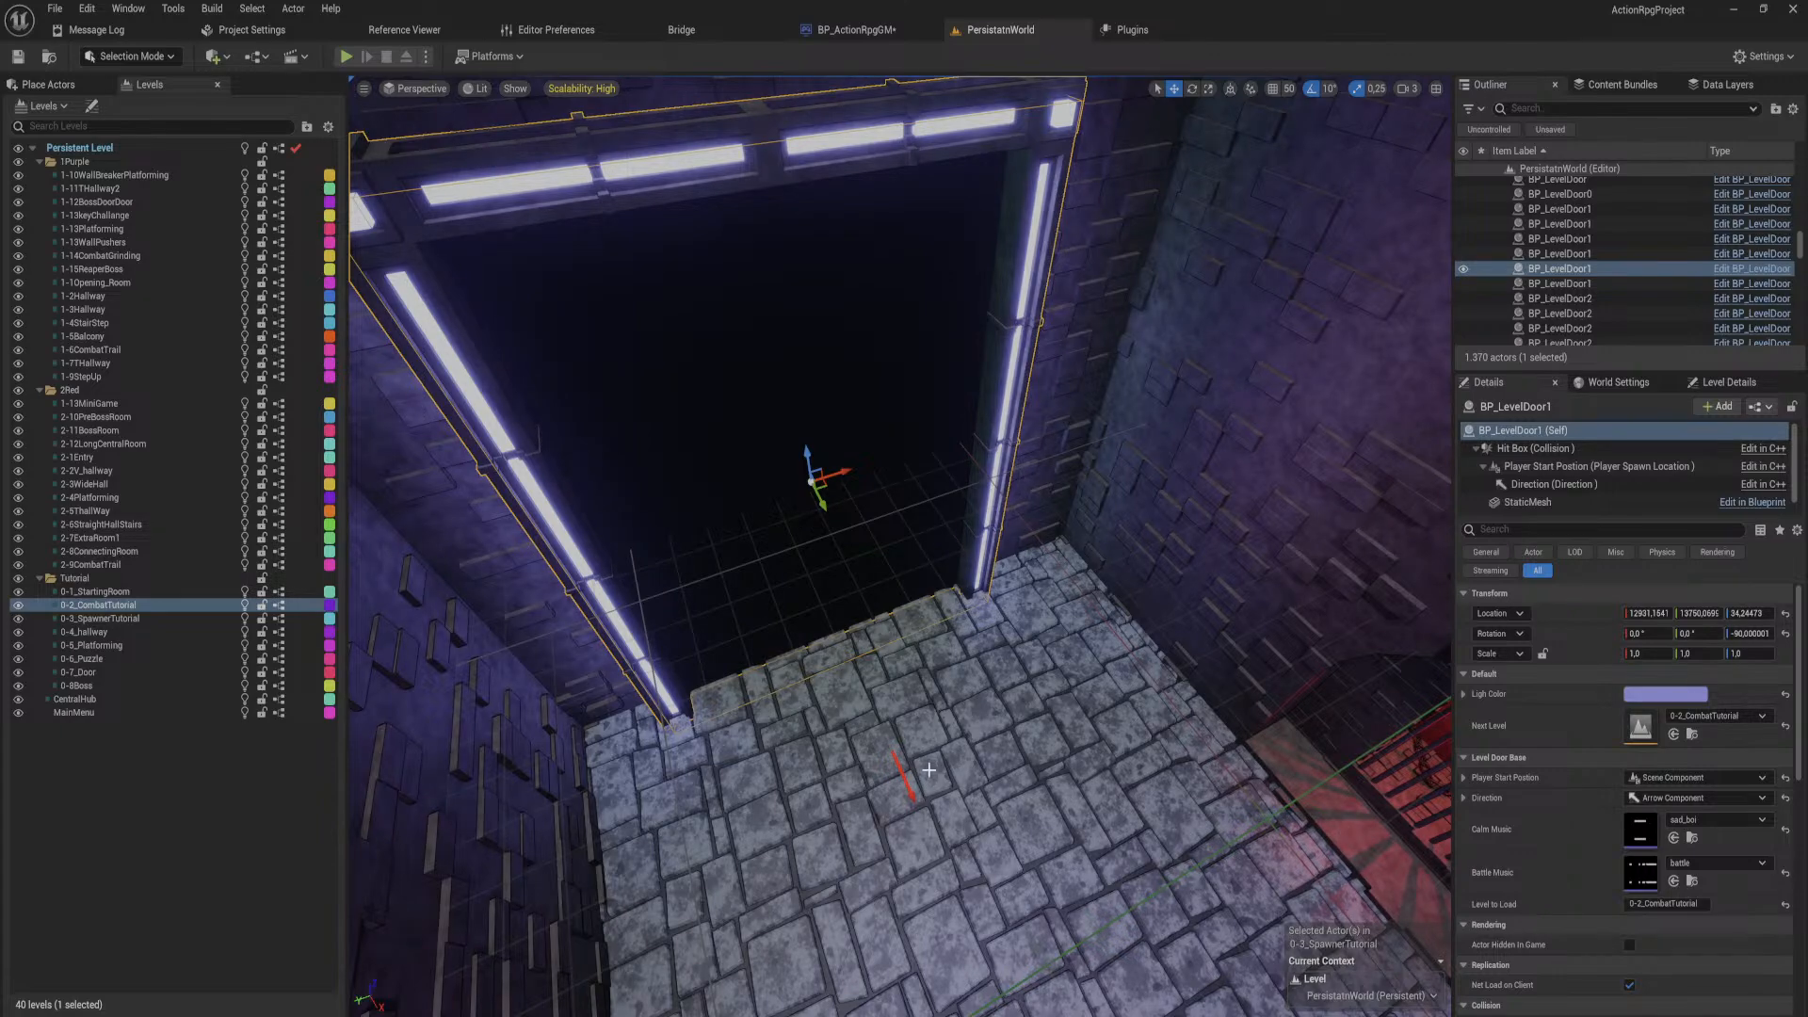
Step: Hide all the sublevels in the 1Purple folder
key(w)
right_drag(840, 659, 1139, 462)
key(w)
key(w)
key(w)
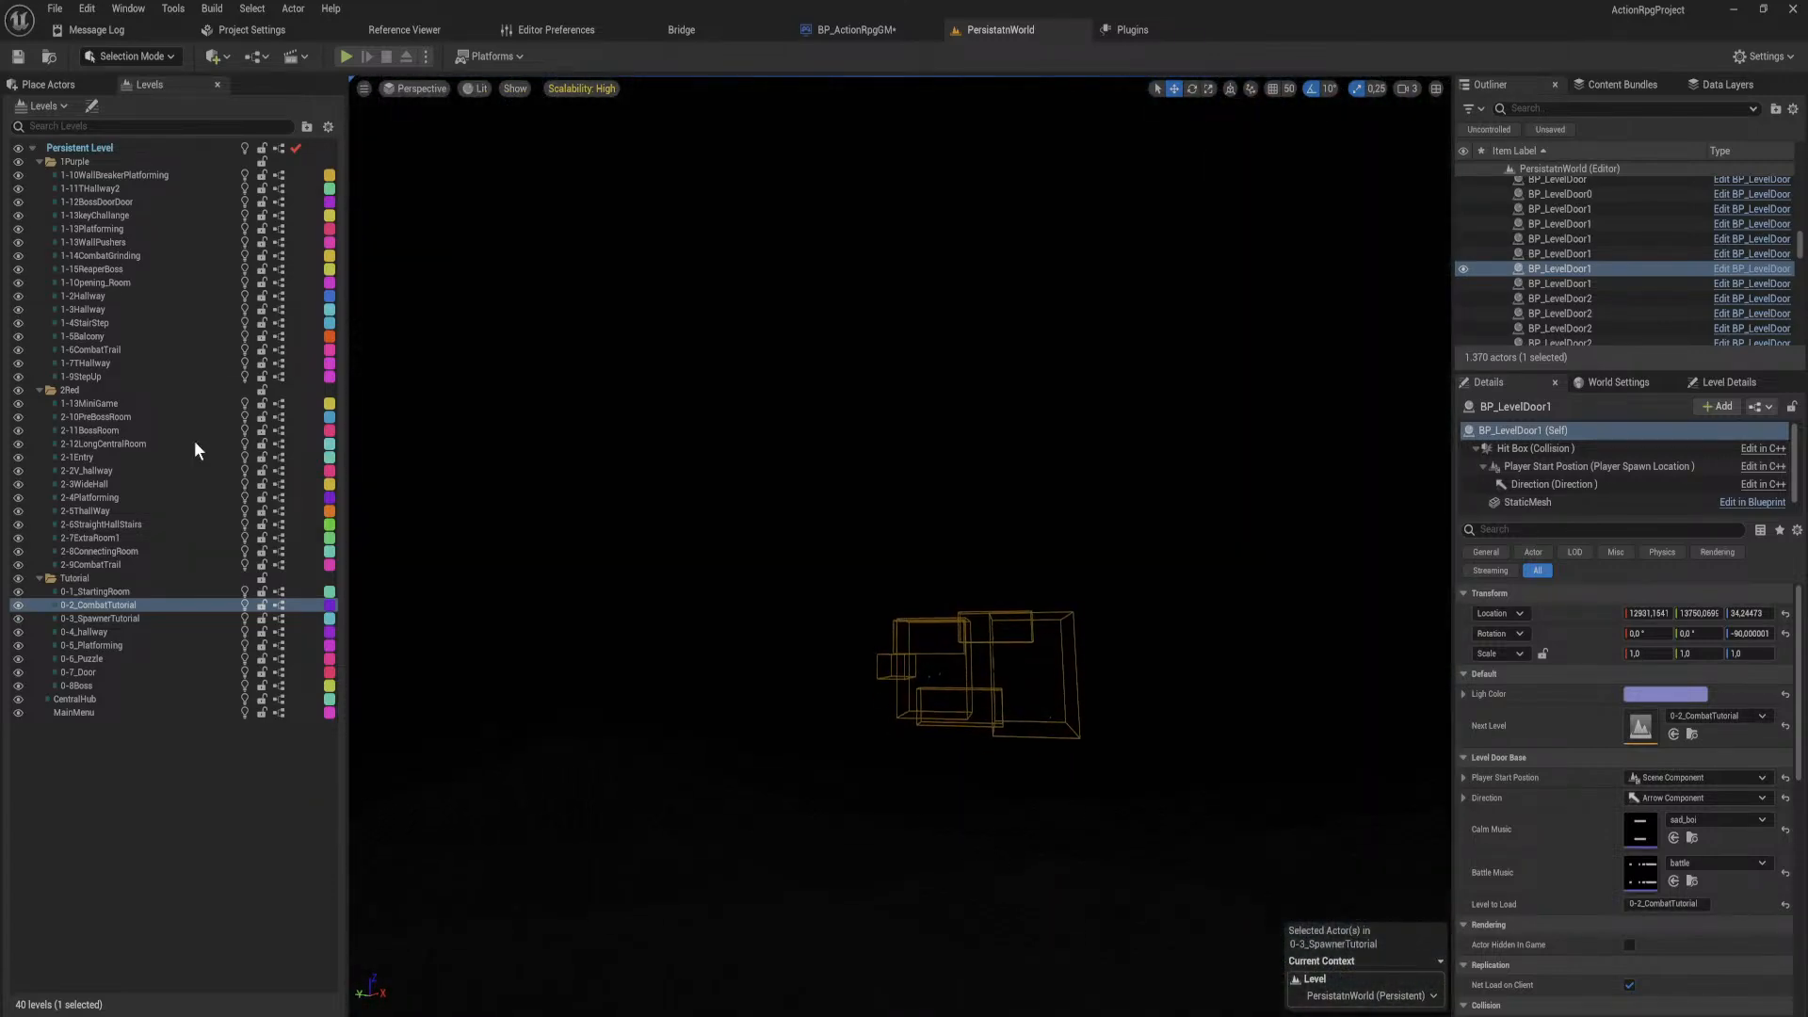
click(19, 163)
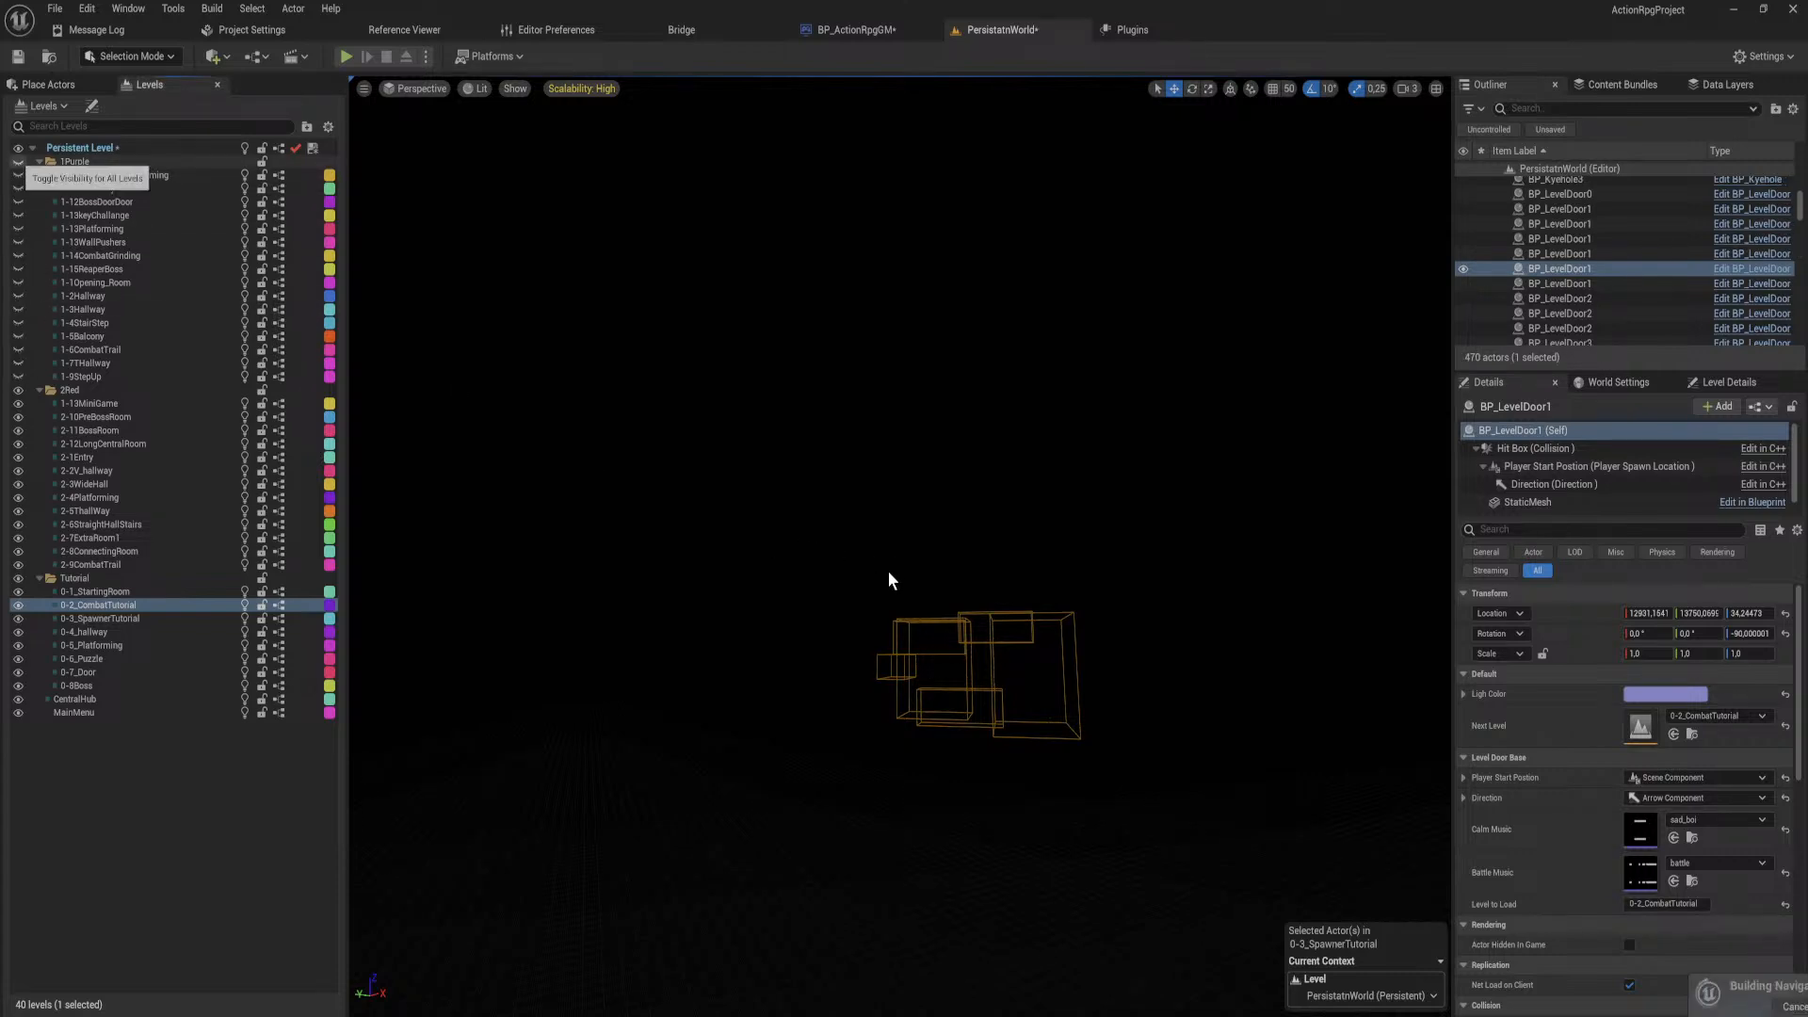
Step: Fly over to the 1Purple rooms and select the CubeGridToolOutput11 mesh of 1-11THallway2
right_drag(891, 556, 1072, 699)
key(w)
key(w)
key(w)
key(w)
key(w)
key(s)
key(w)
key(s)
click(783, 387)
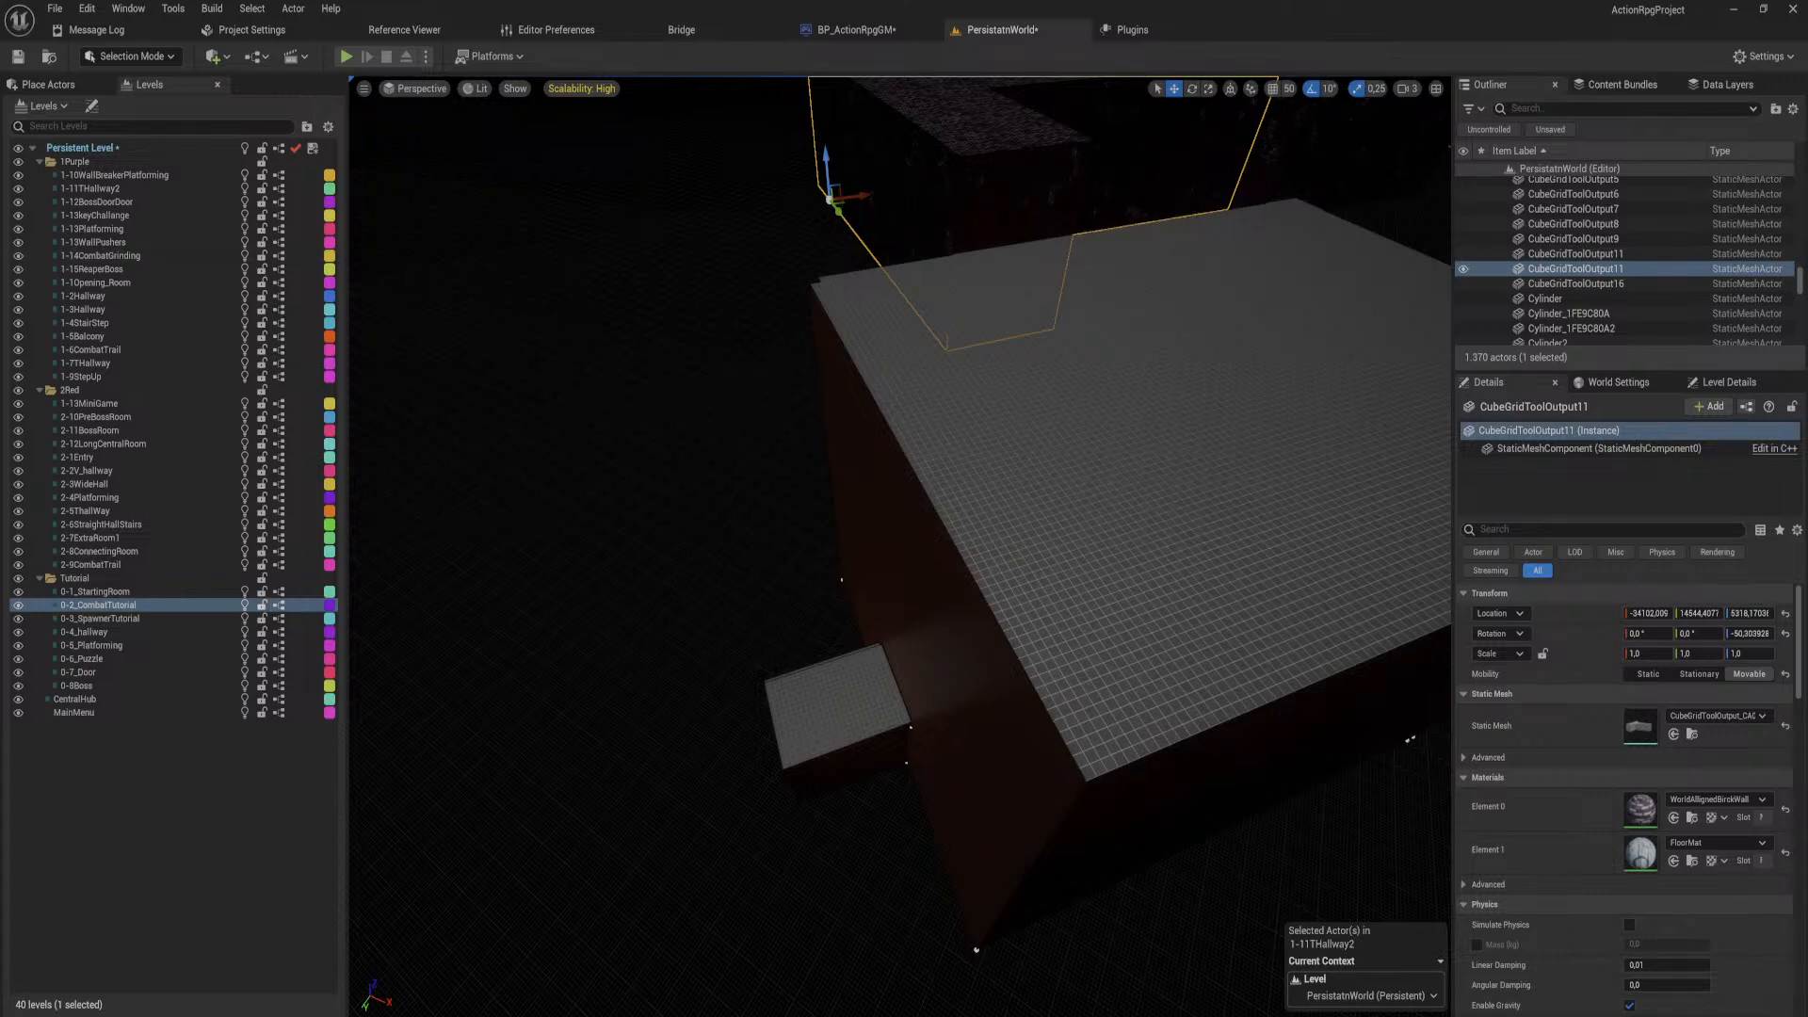
Step: Make 1-11THallway2 the current level
click(1412, 996)
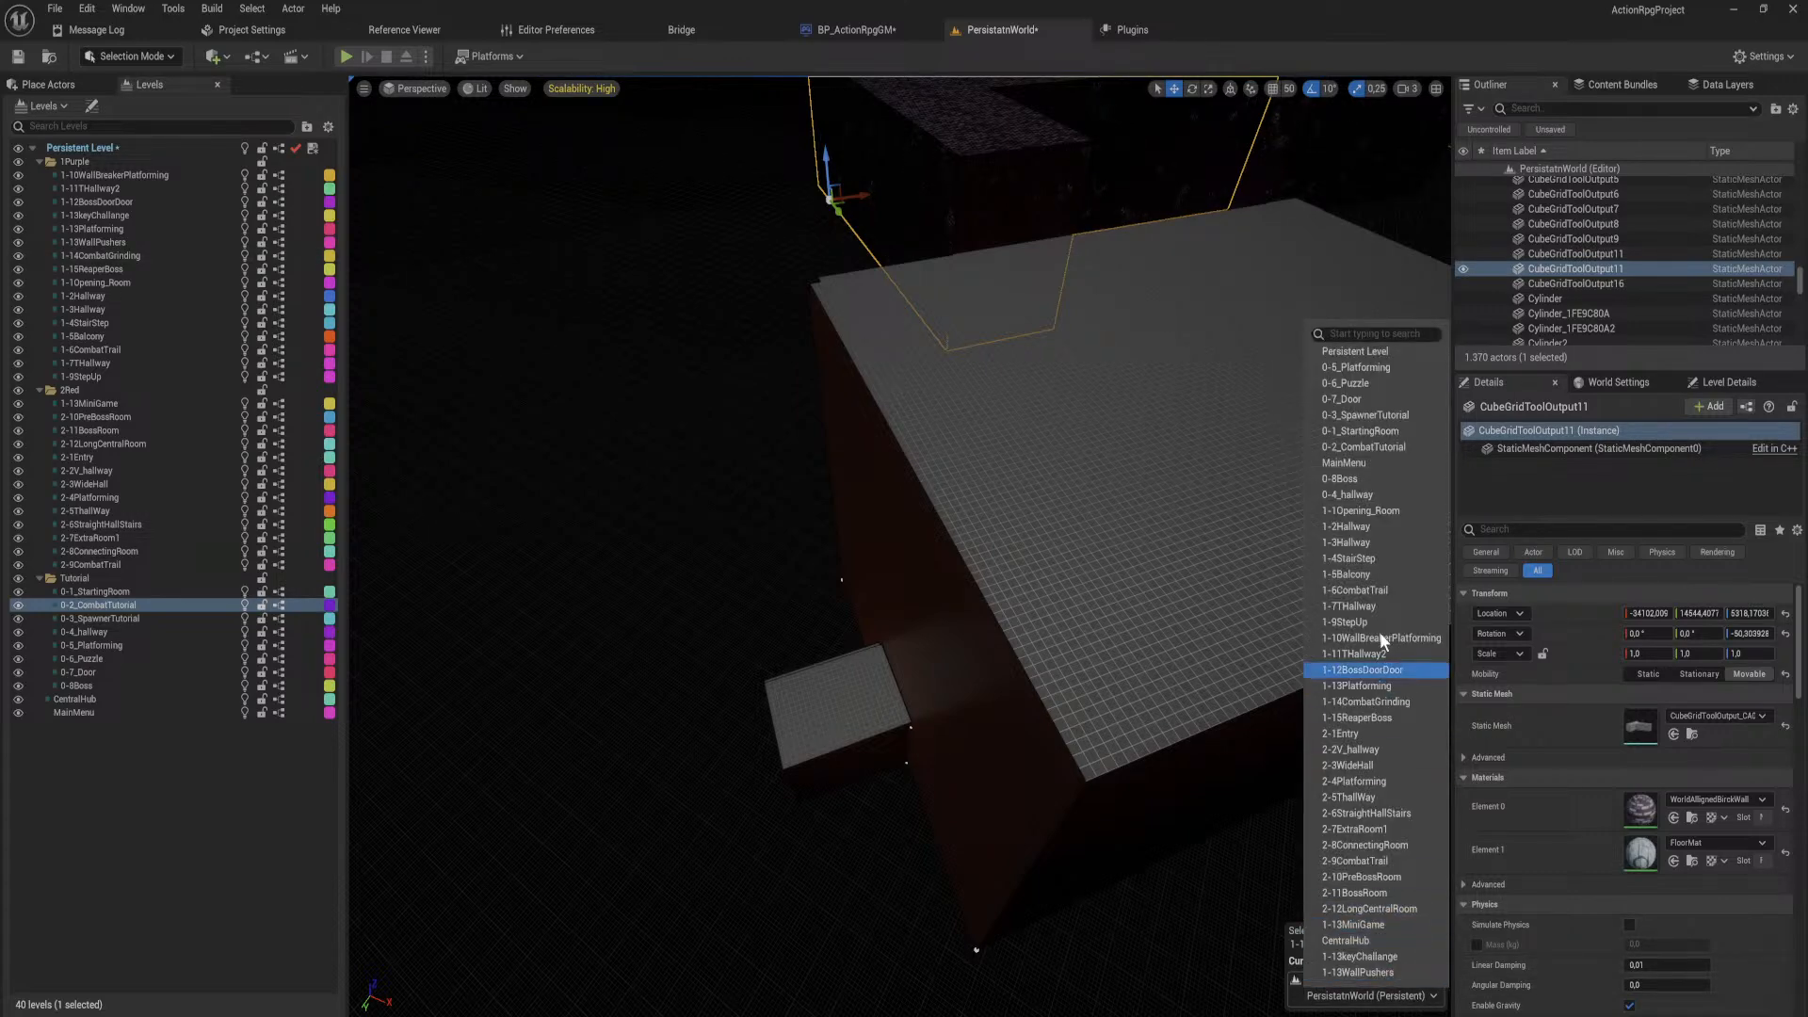
click(1375, 655)
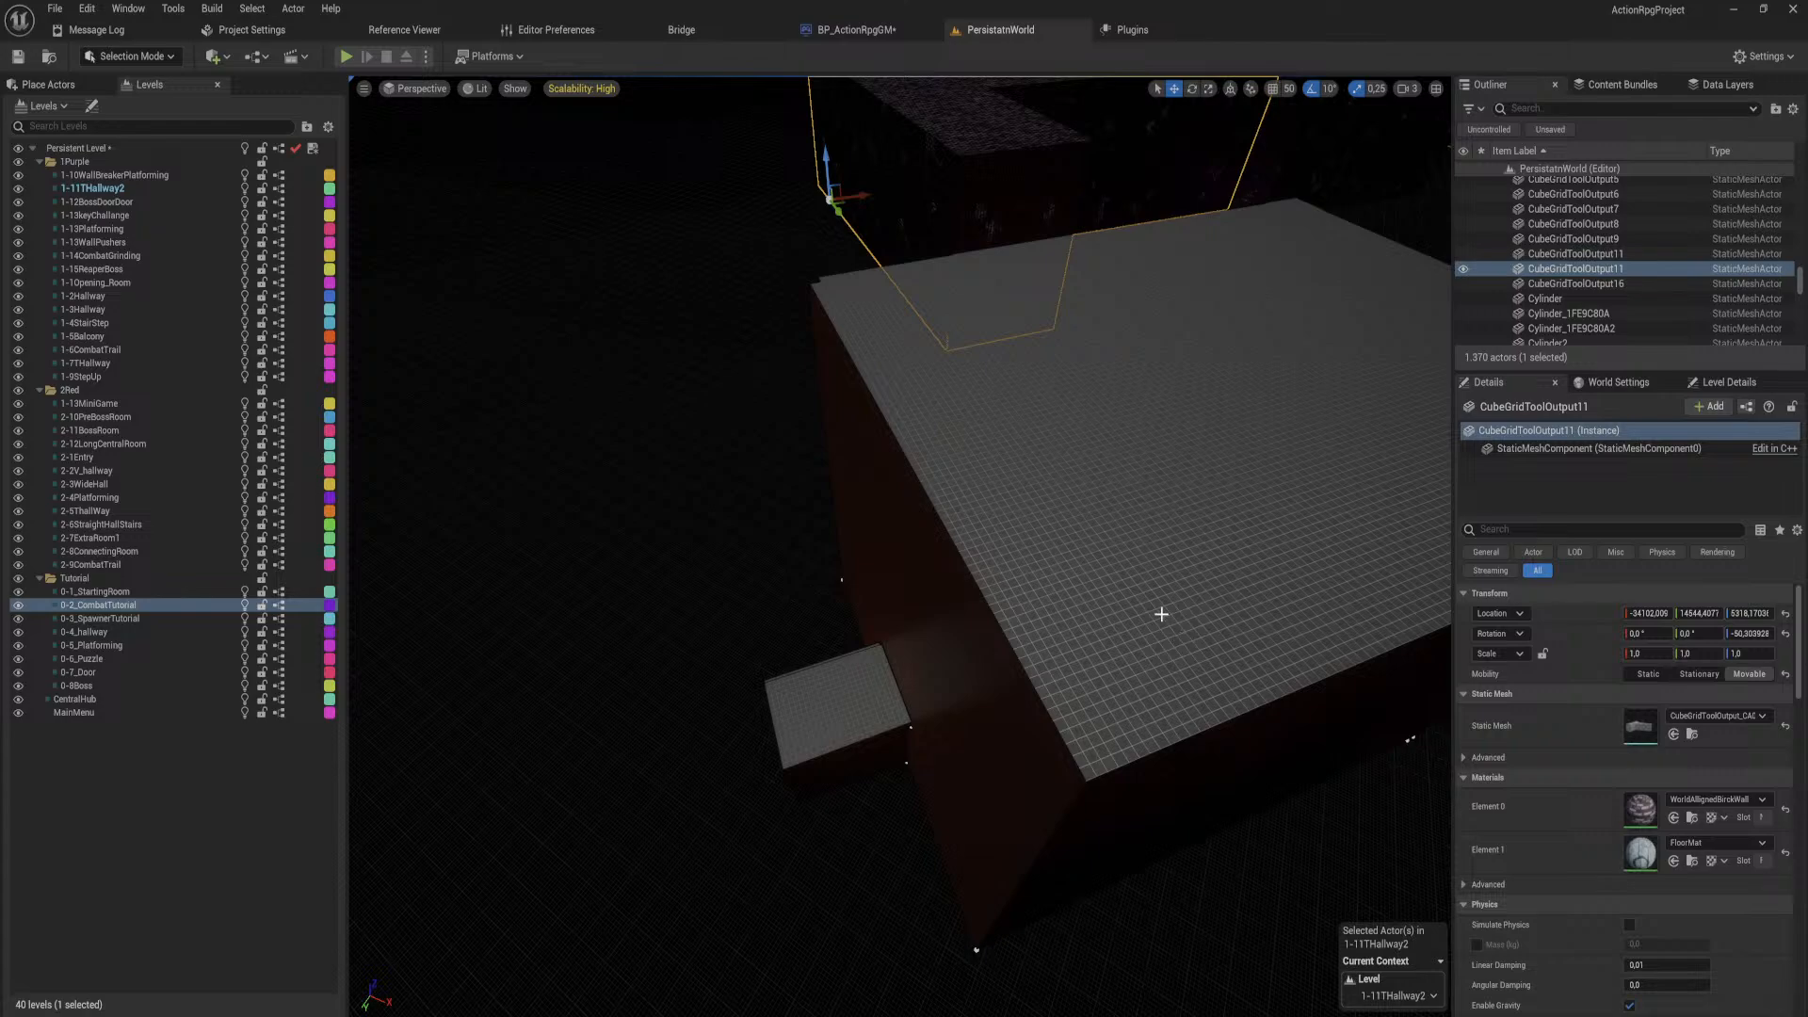
Step: Hide the 2Red and Tutorial folders' sublevels and keep the 1Purple sublevels visible
right_drag(962, 687, 876, 602)
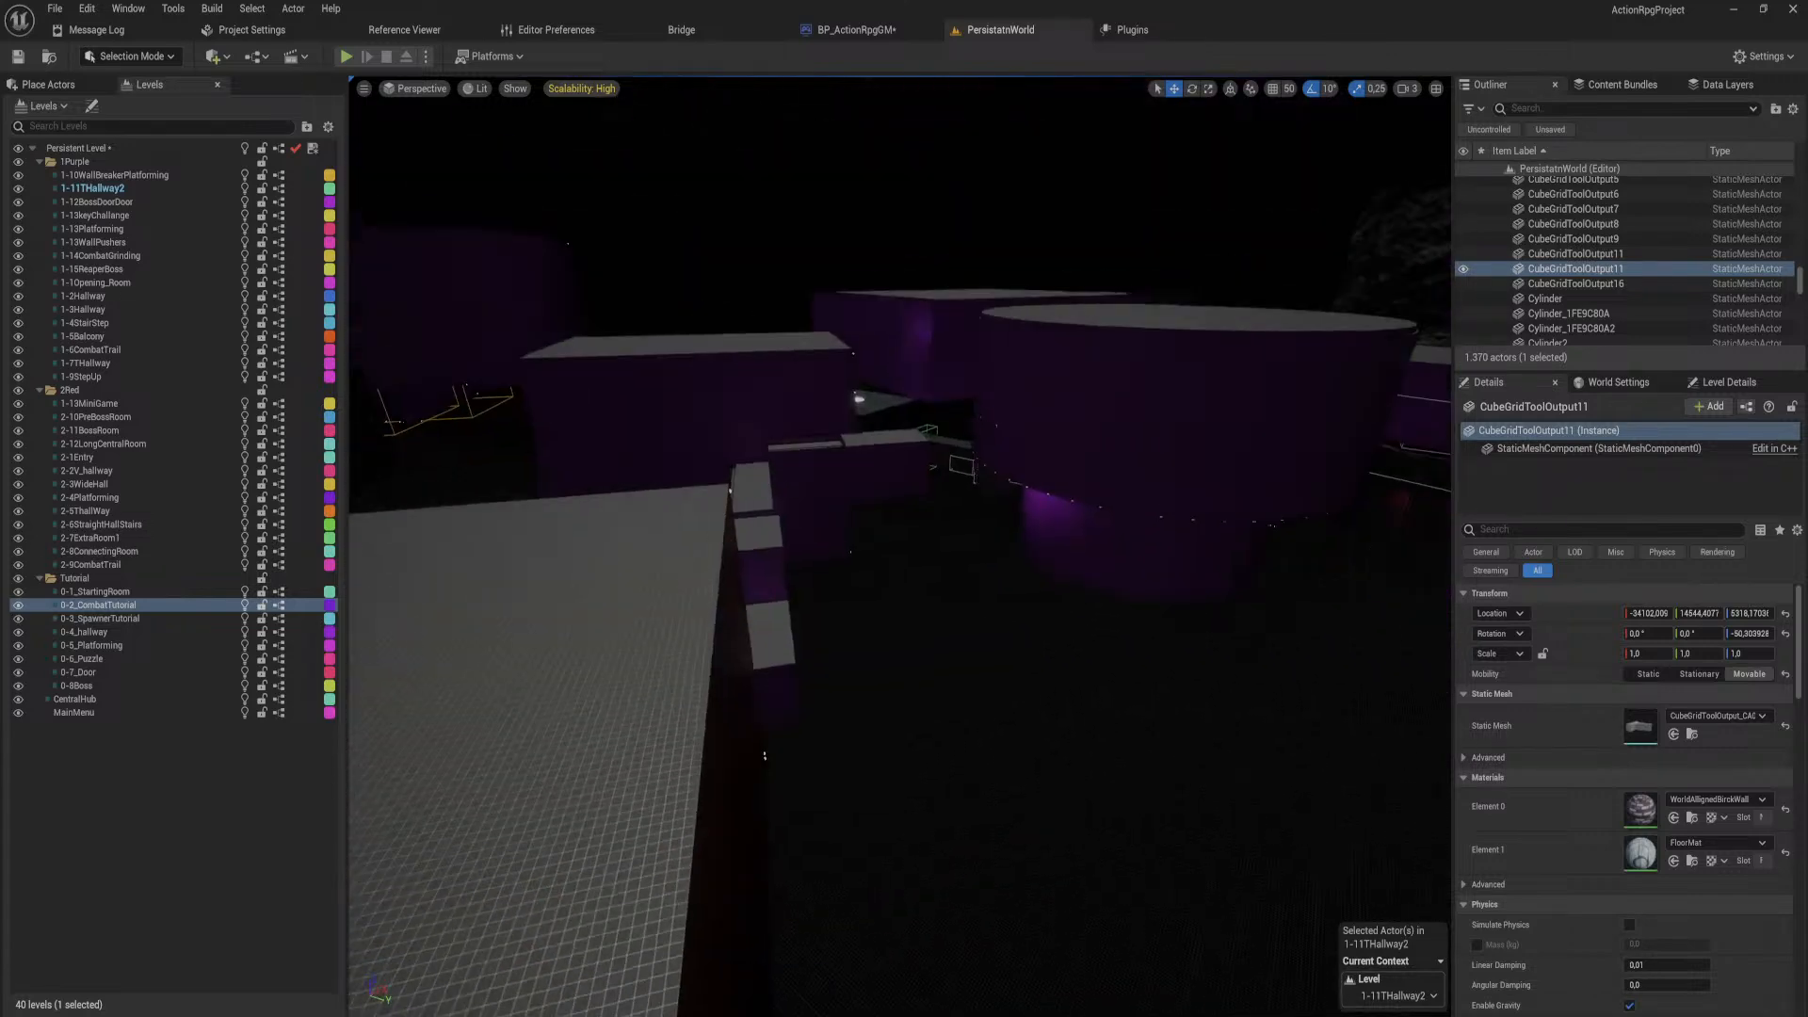
click(17, 164)
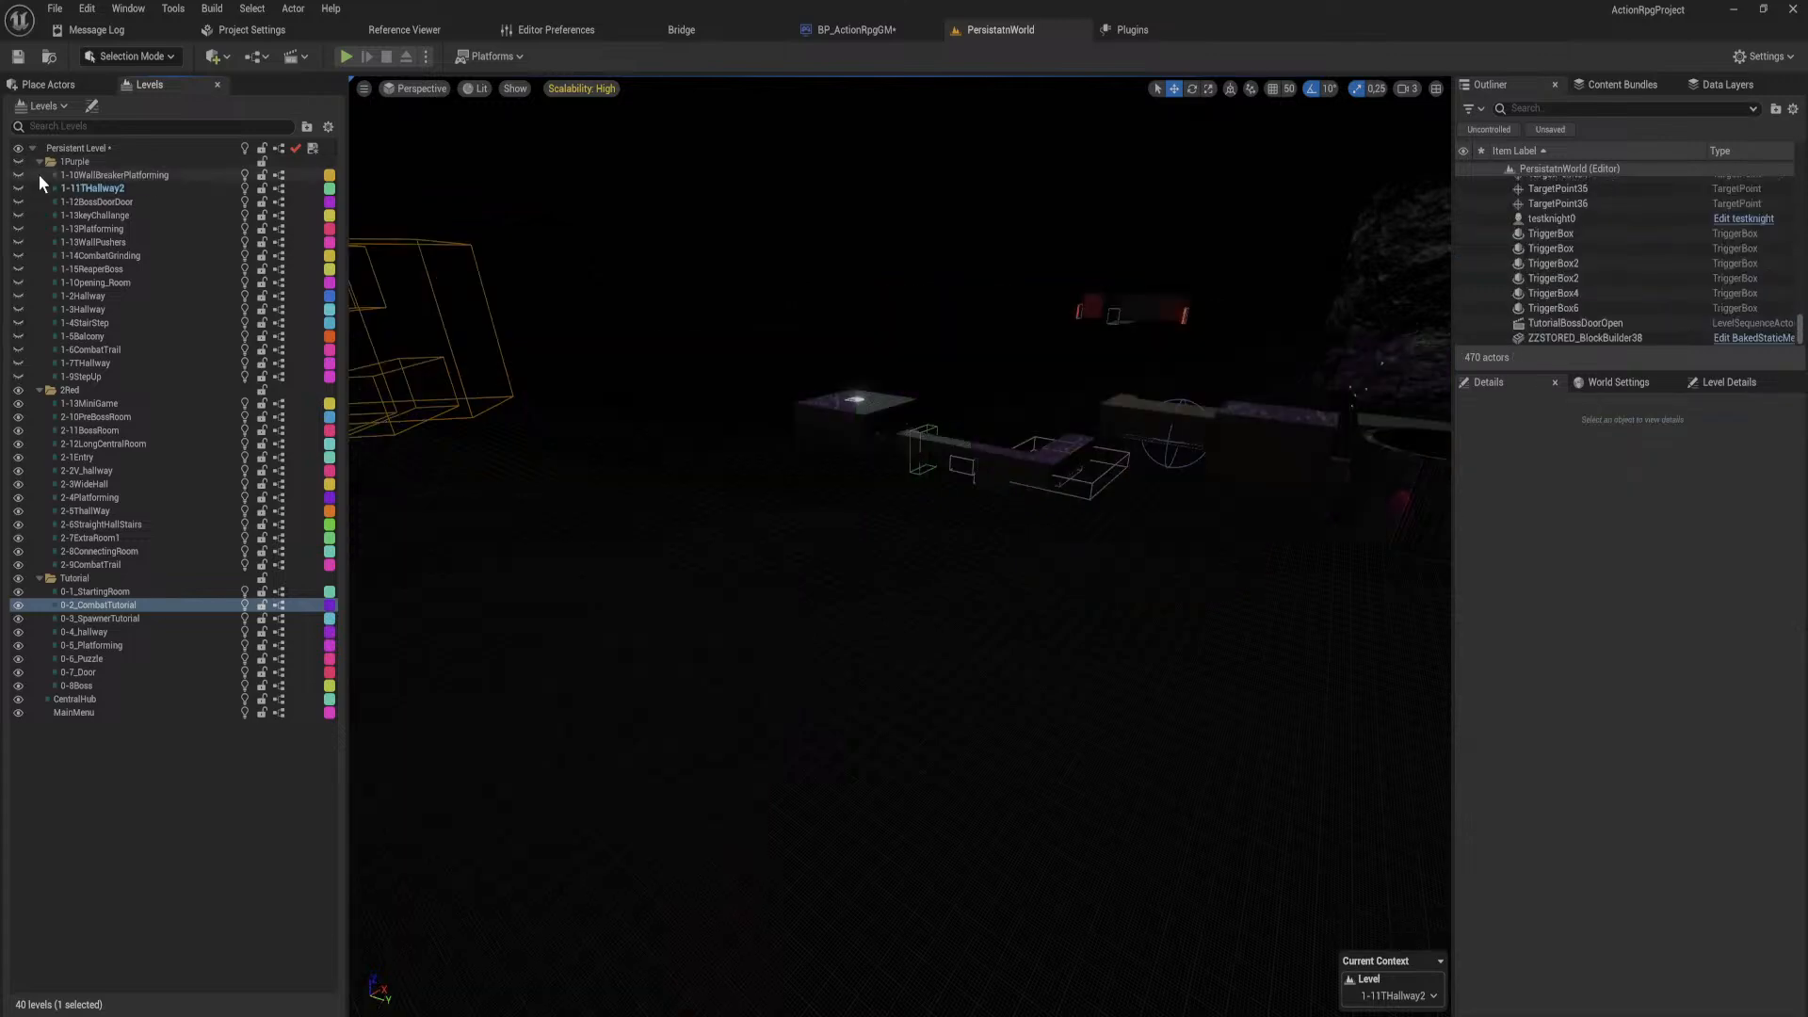
click(18, 579)
click(18, 390)
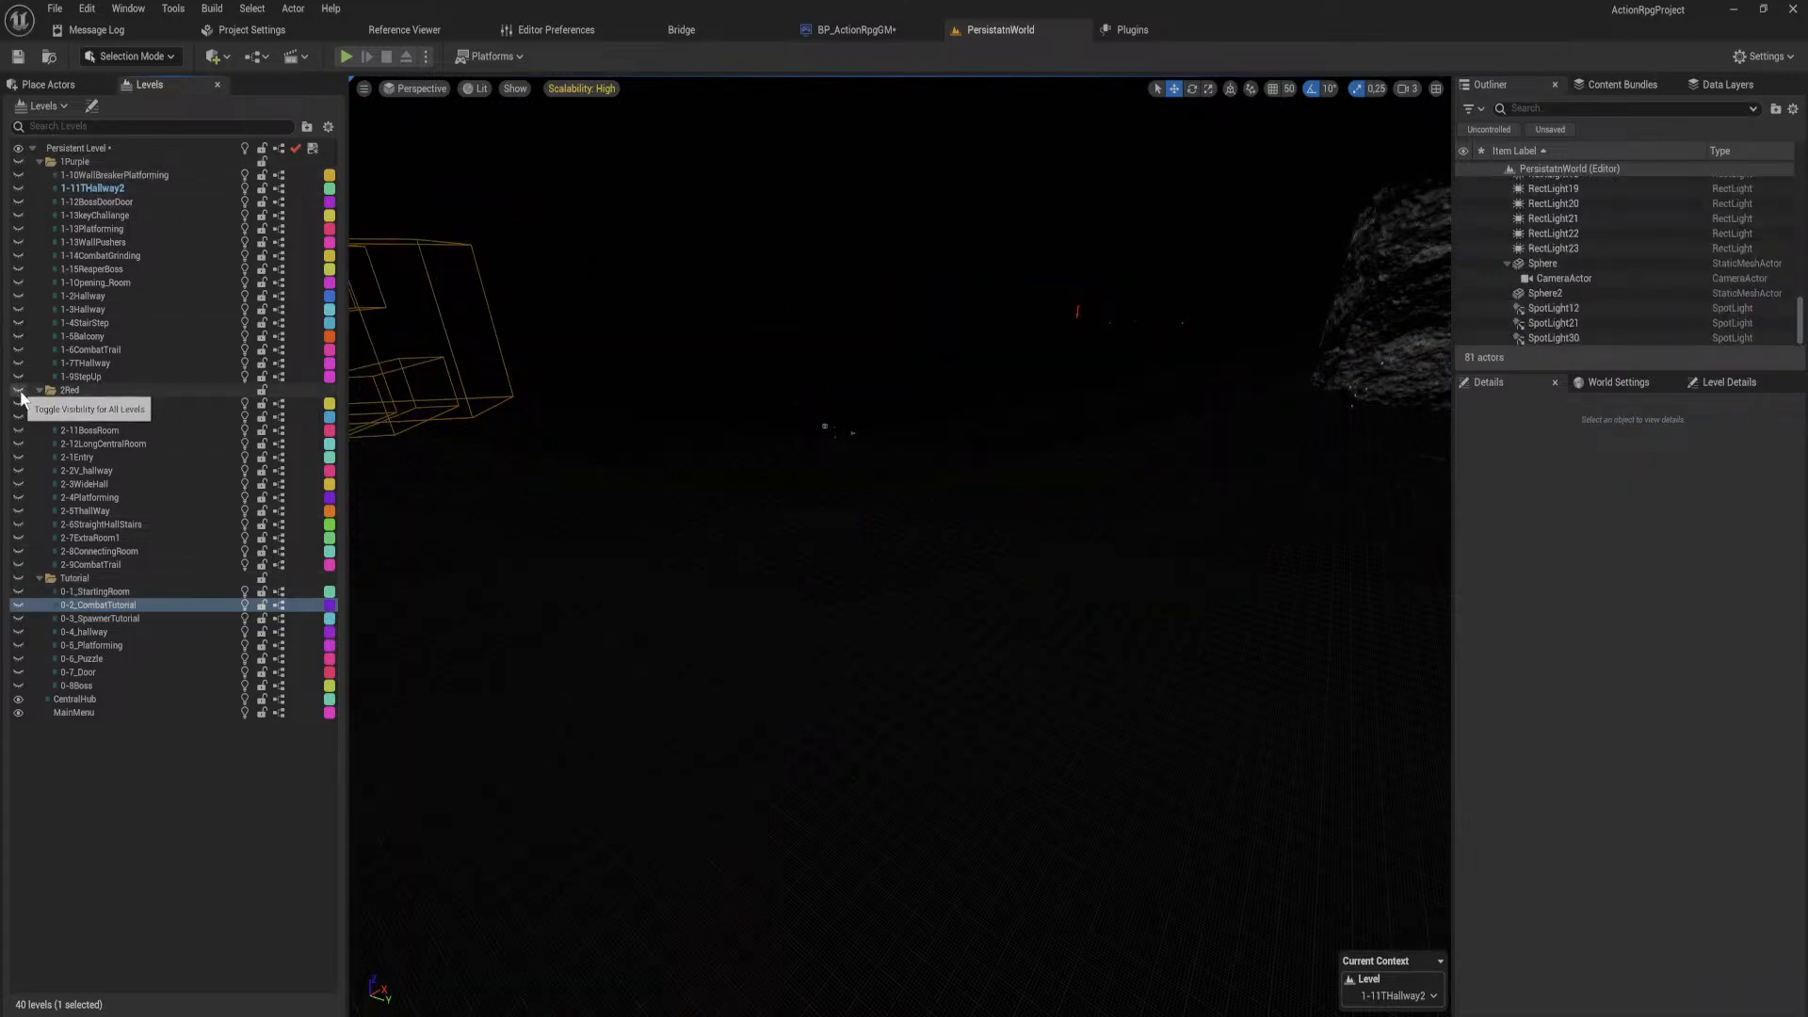
click(18, 390)
click(18, 391)
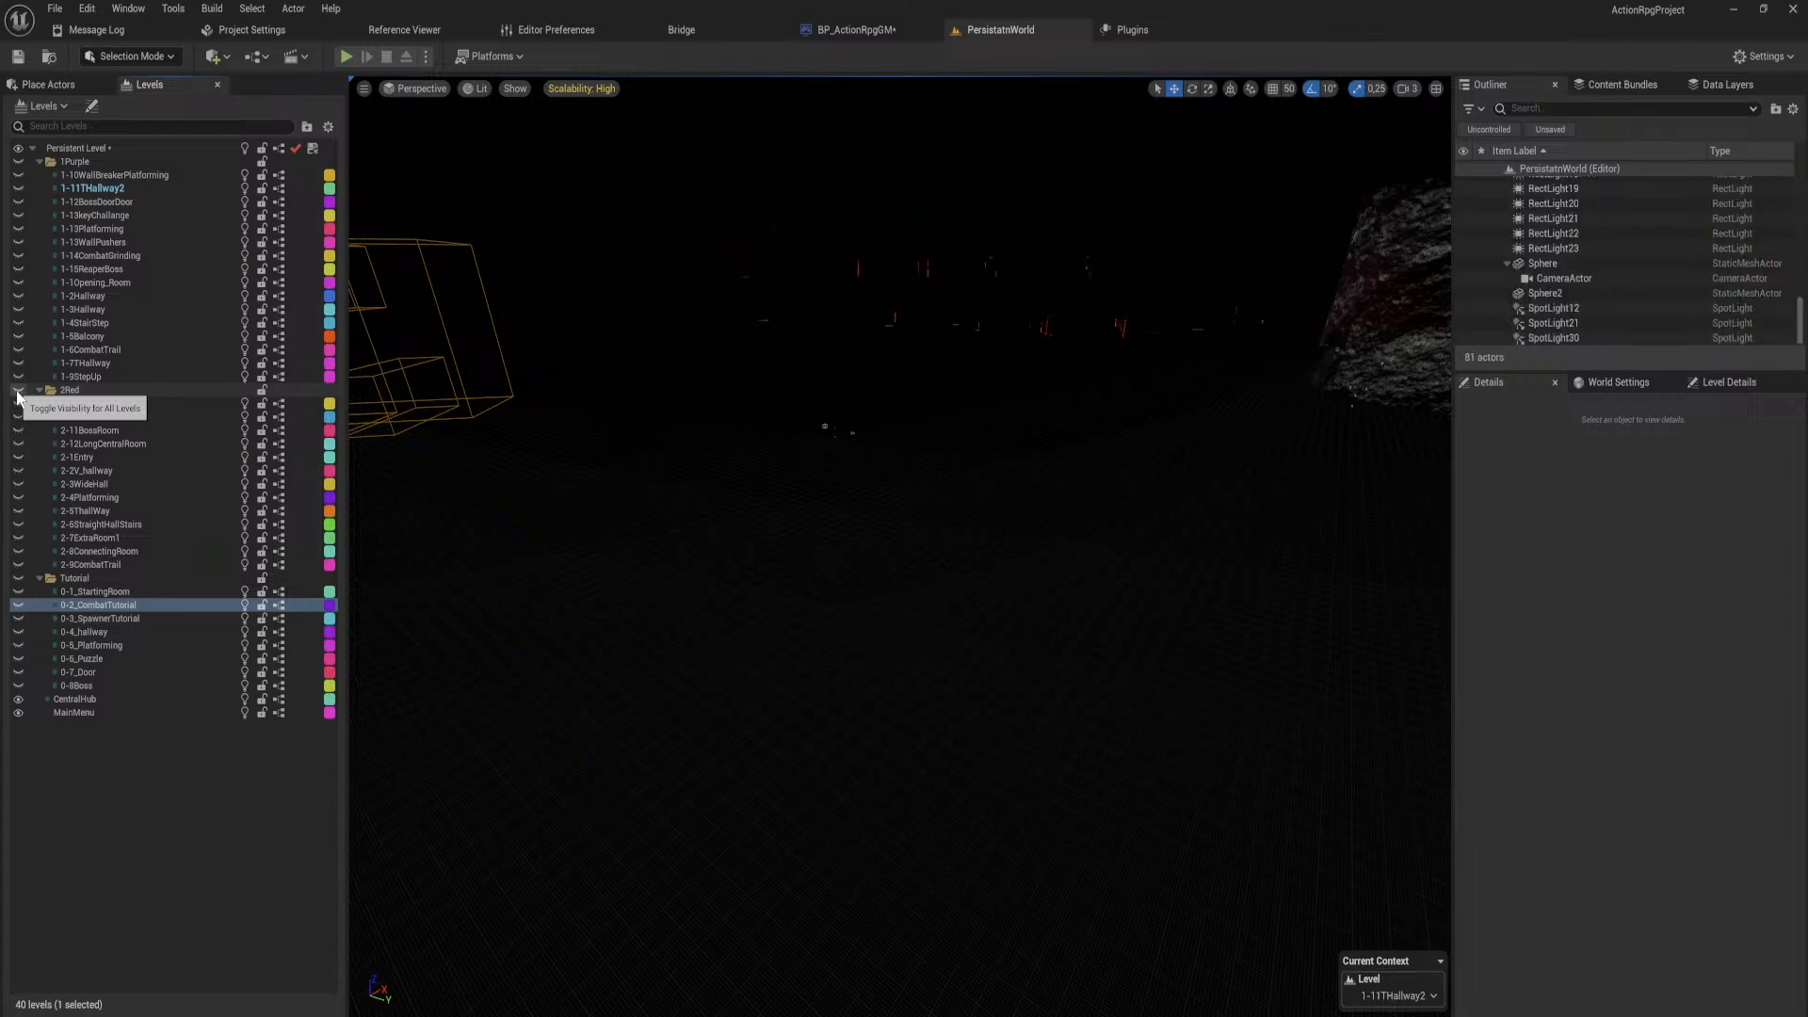
click(19, 579)
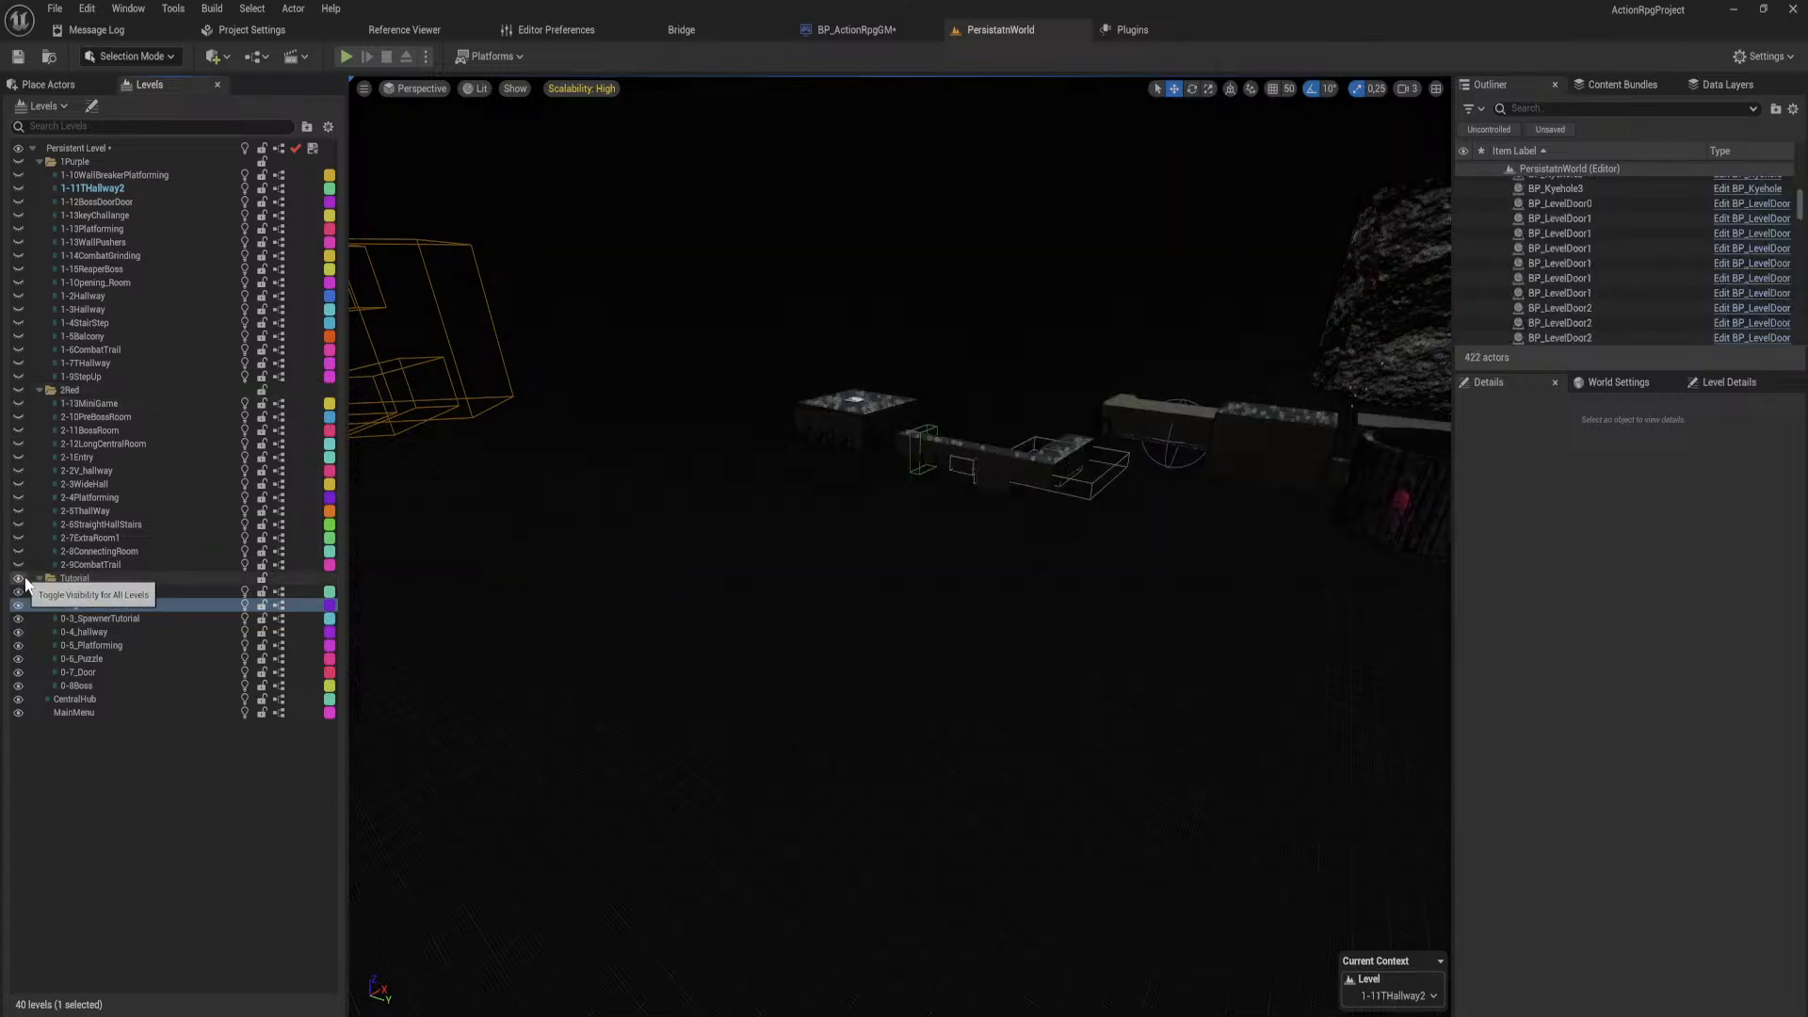
click(19, 578)
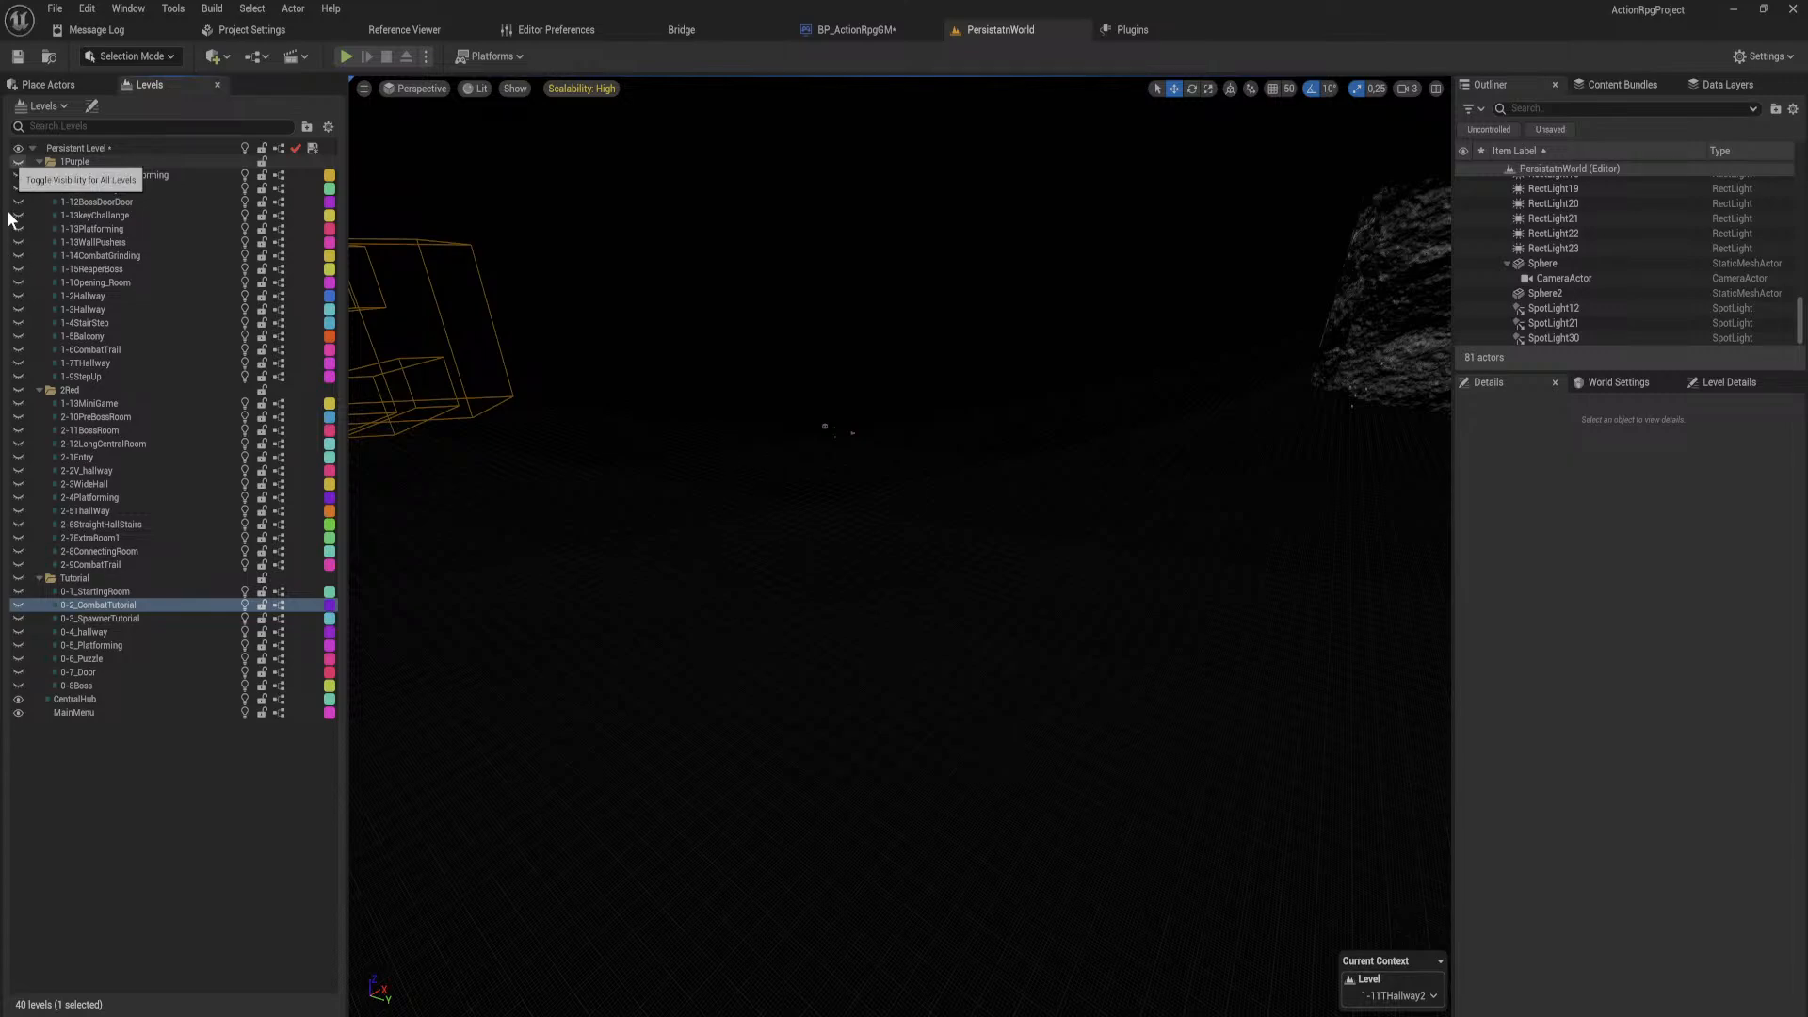
click(18, 161)
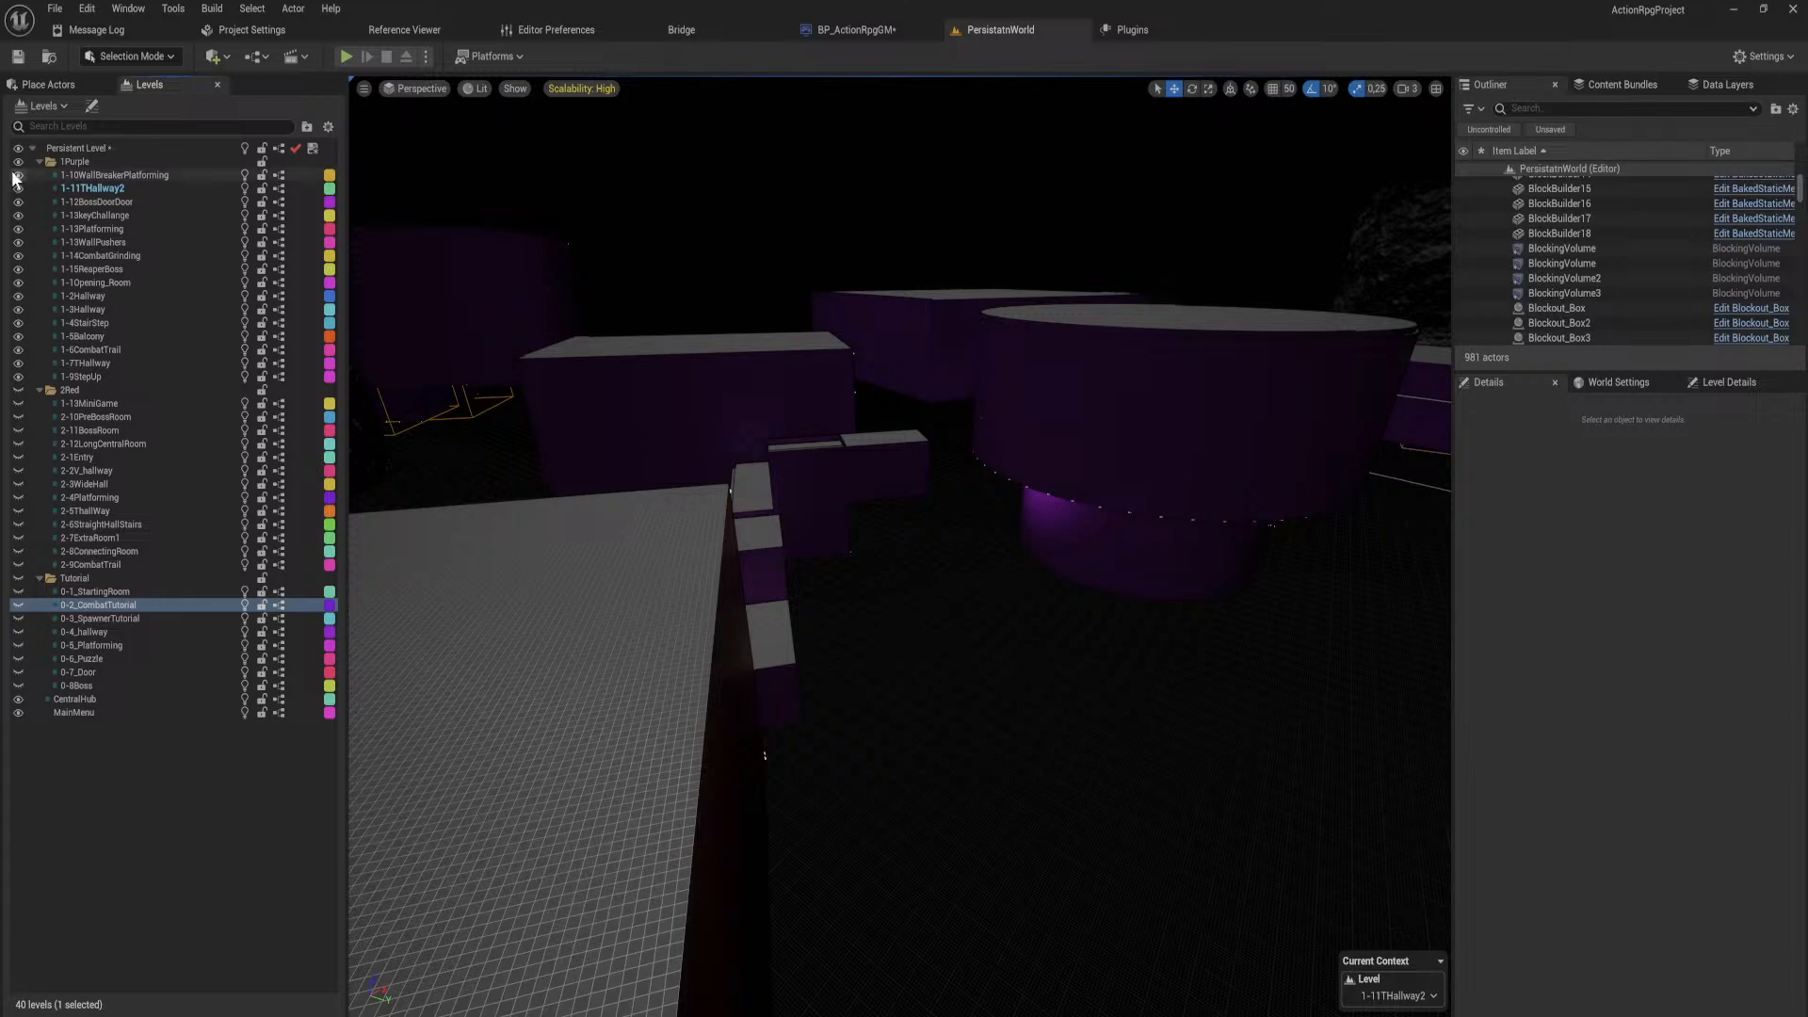
Step: Hide the sublevels from 1-1Opening_Room through 1-9StepUp in the 1Purple folder
click(18, 284)
click(18, 296)
click(18, 309)
click(18, 322)
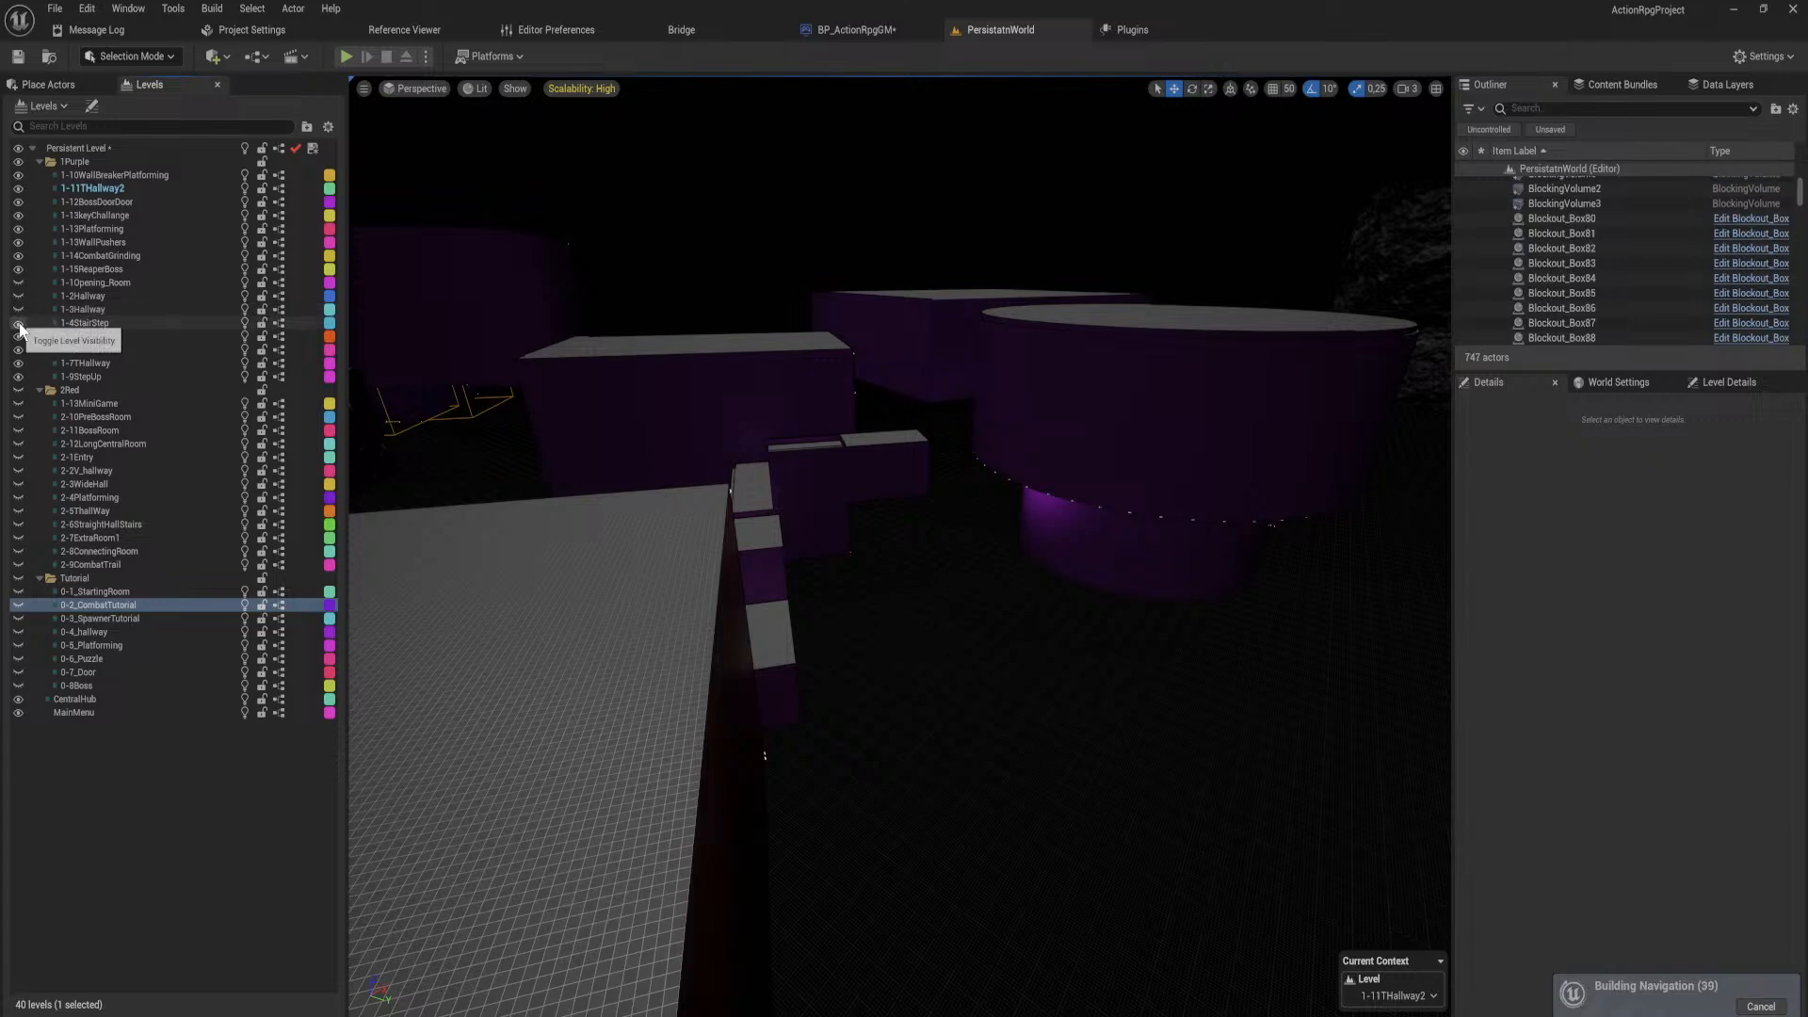
click(18, 336)
click(18, 349)
click(18, 363)
click(18, 376)
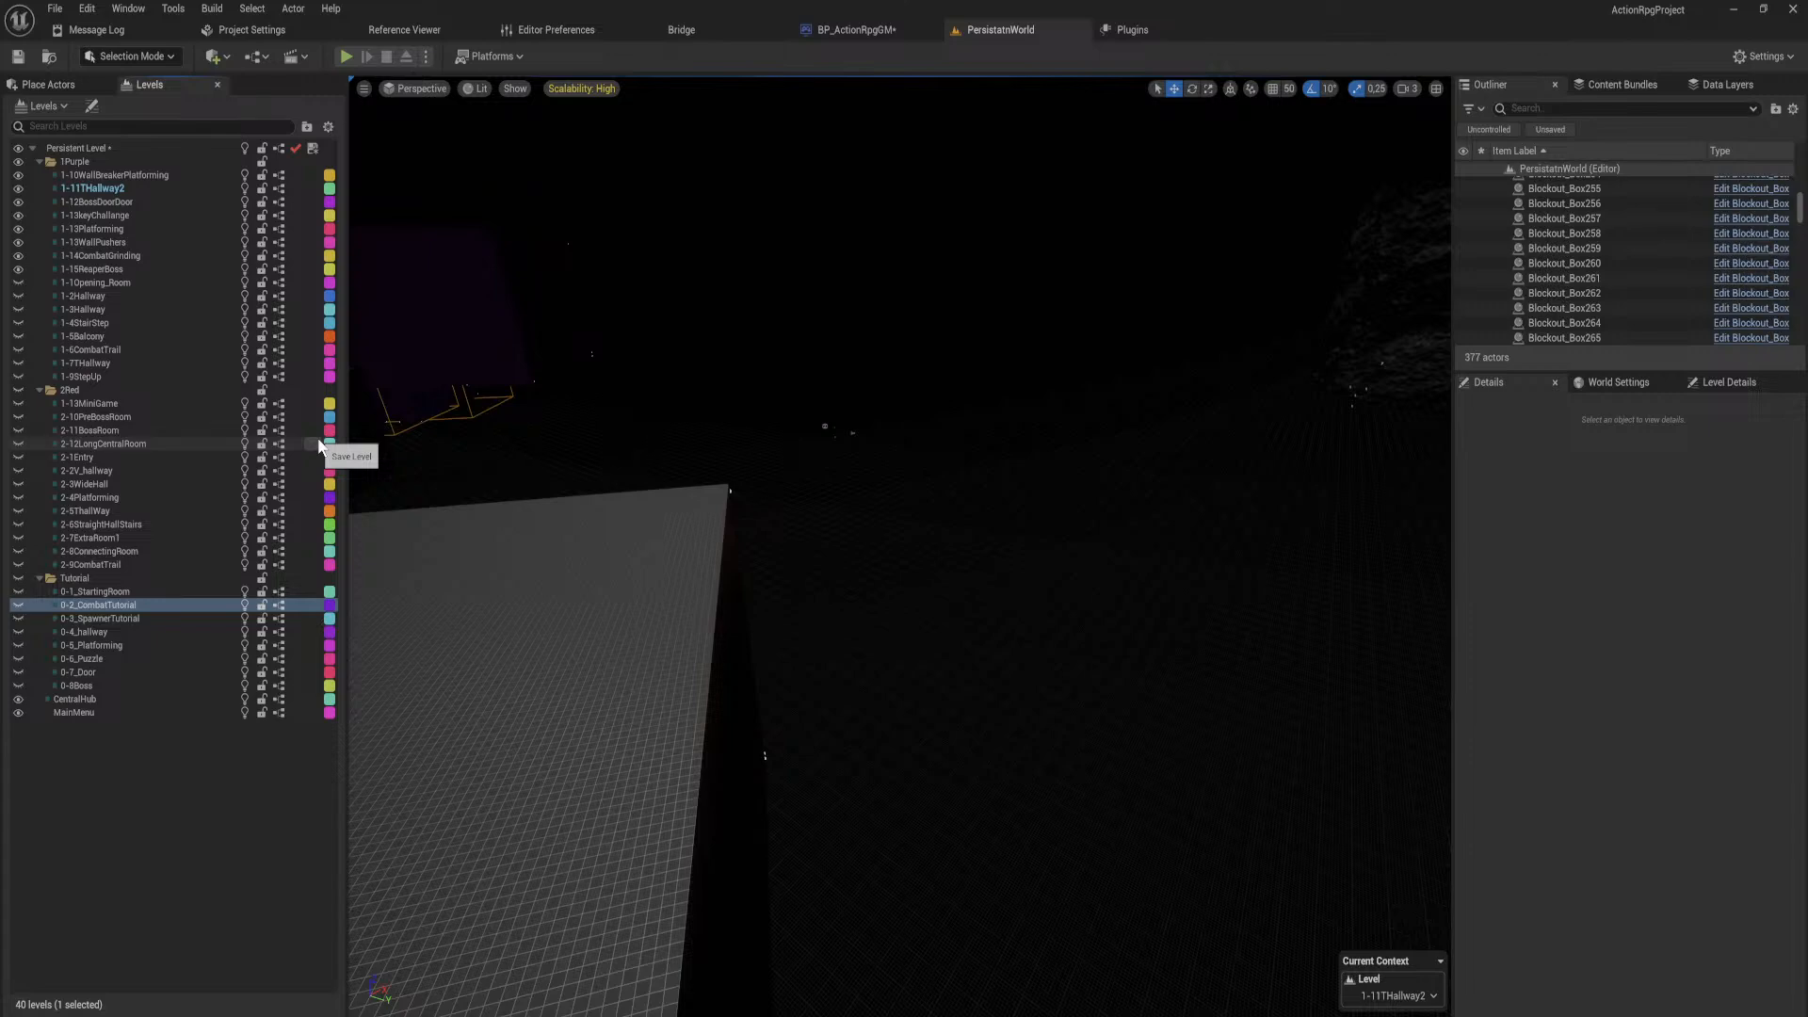
Step: Show the sublevels from 1-2Hallway through 1-9StepUp again
click(18, 296)
click(18, 309)
click(18, 322)
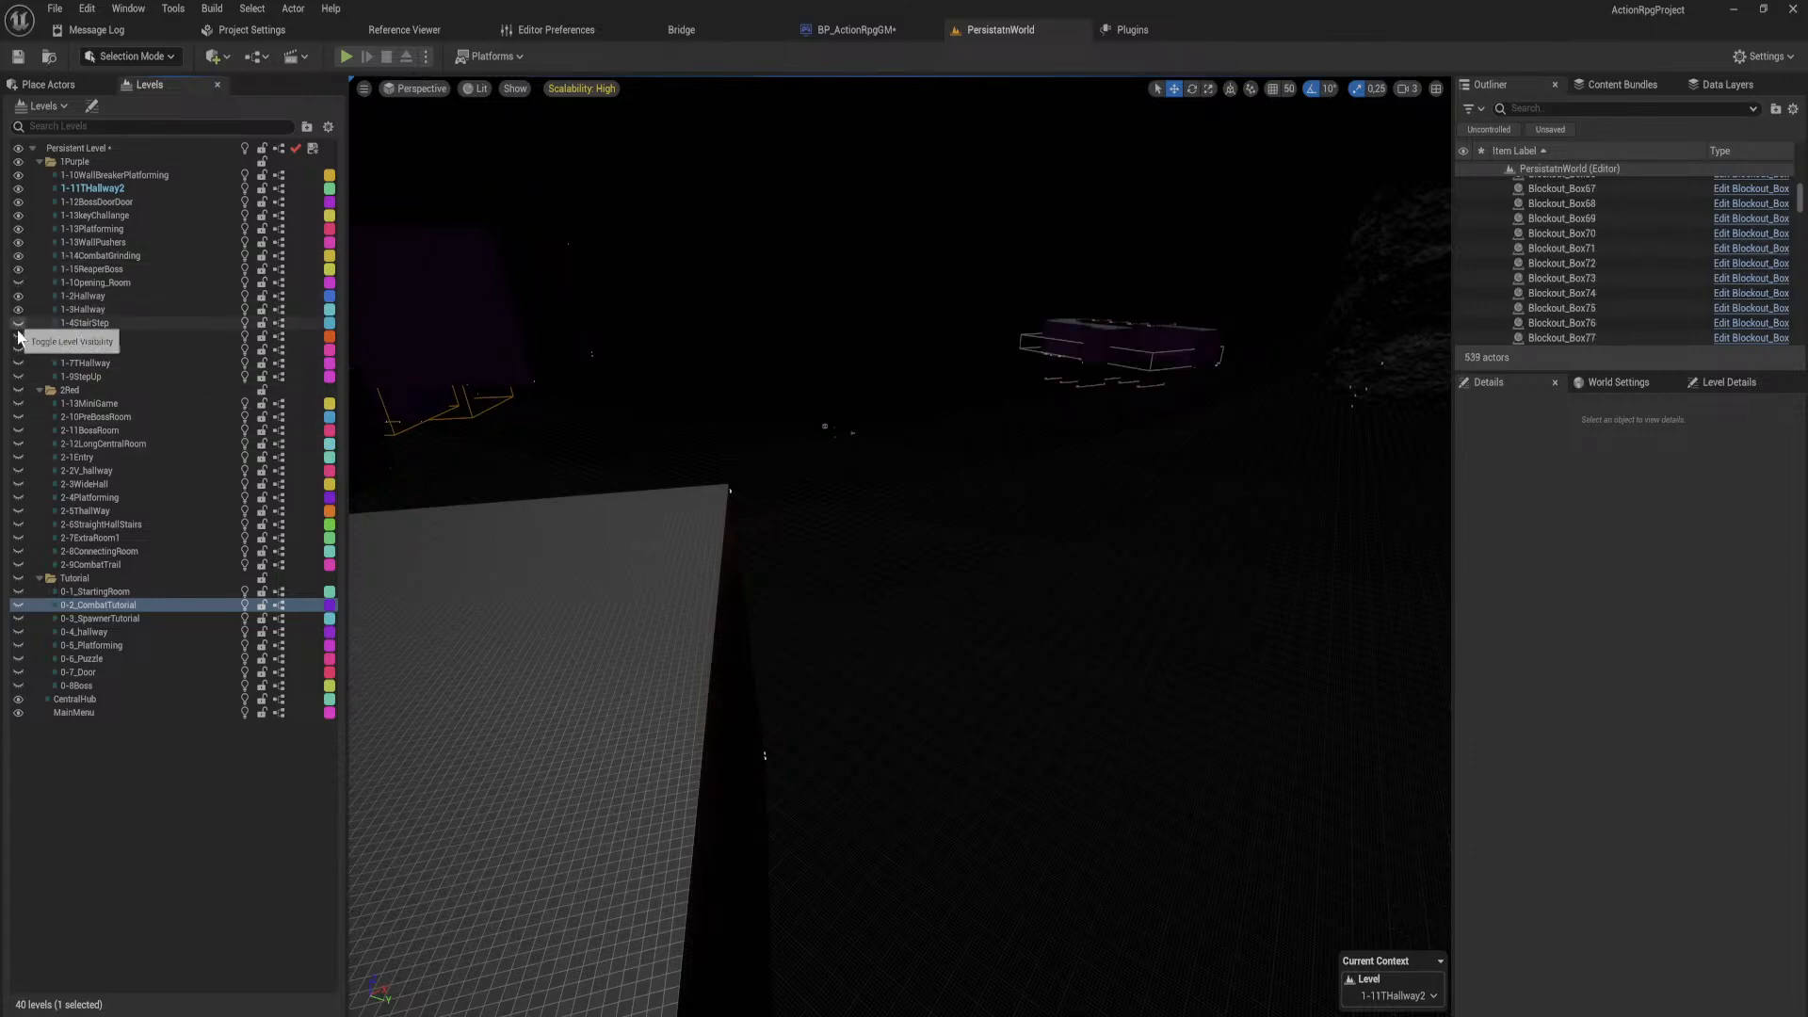
click(18, 336)
click(18, 349)
click(18, 362)
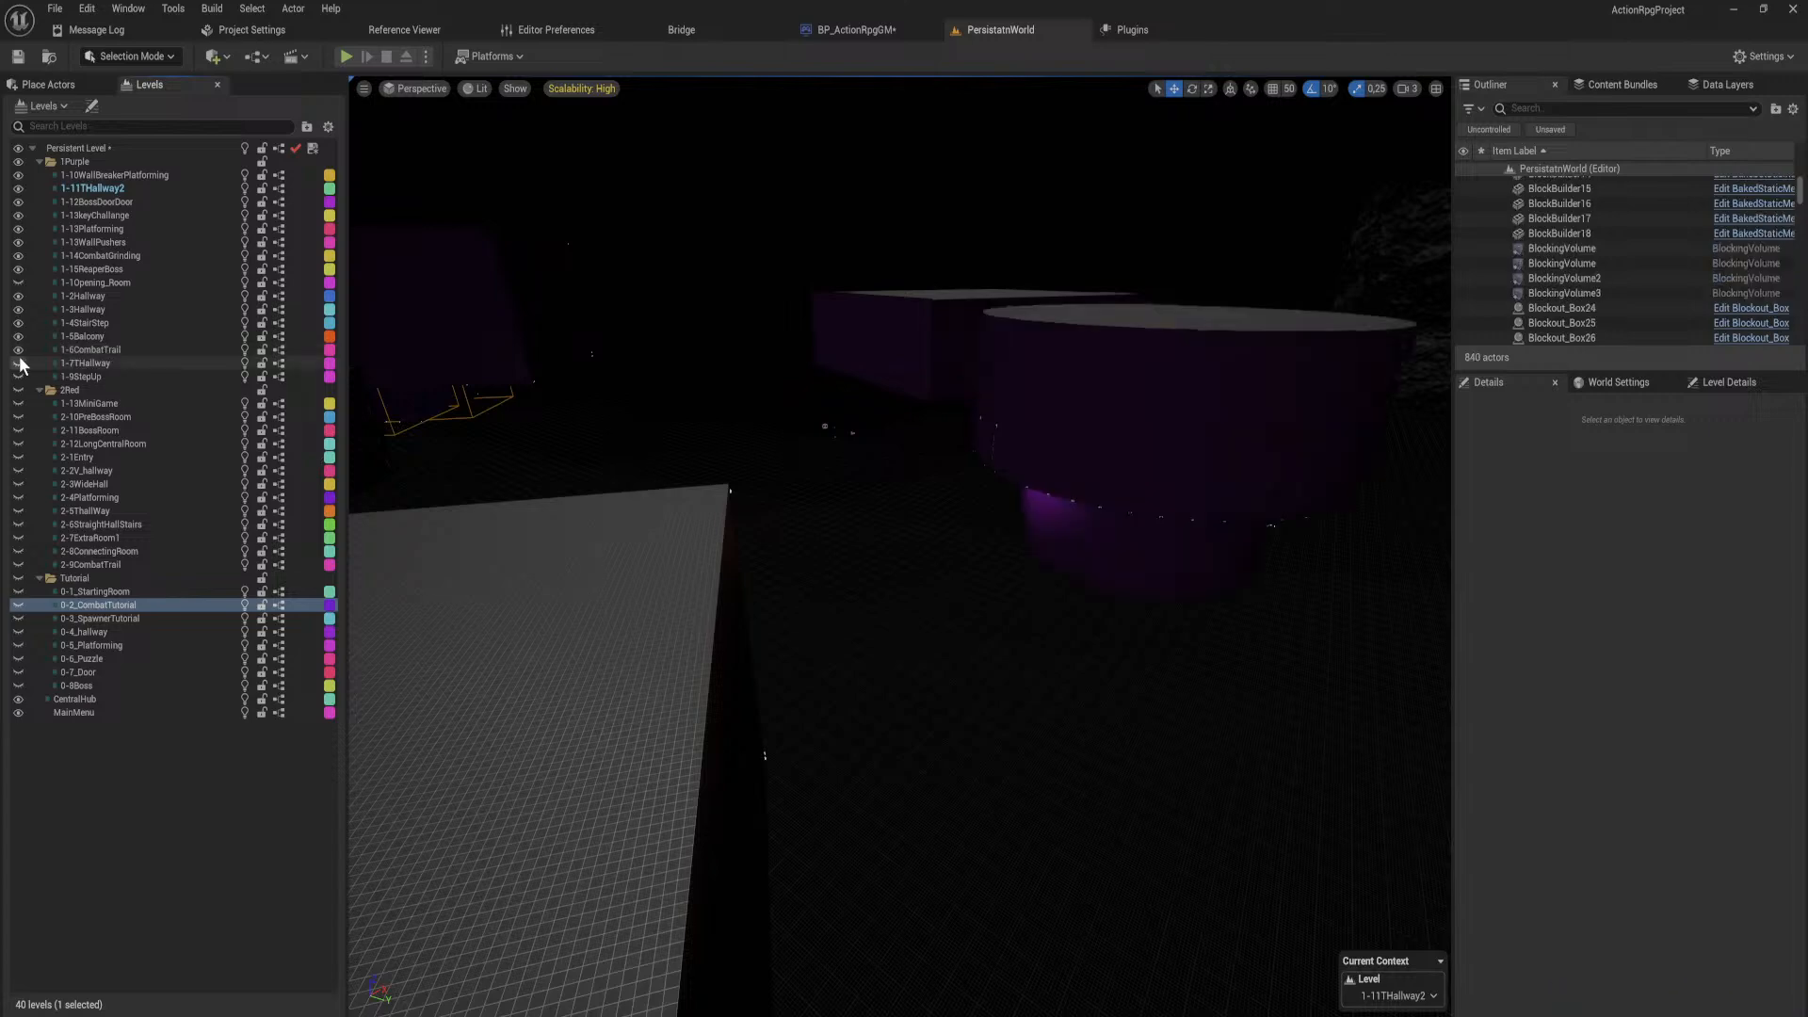
click(18, 375)
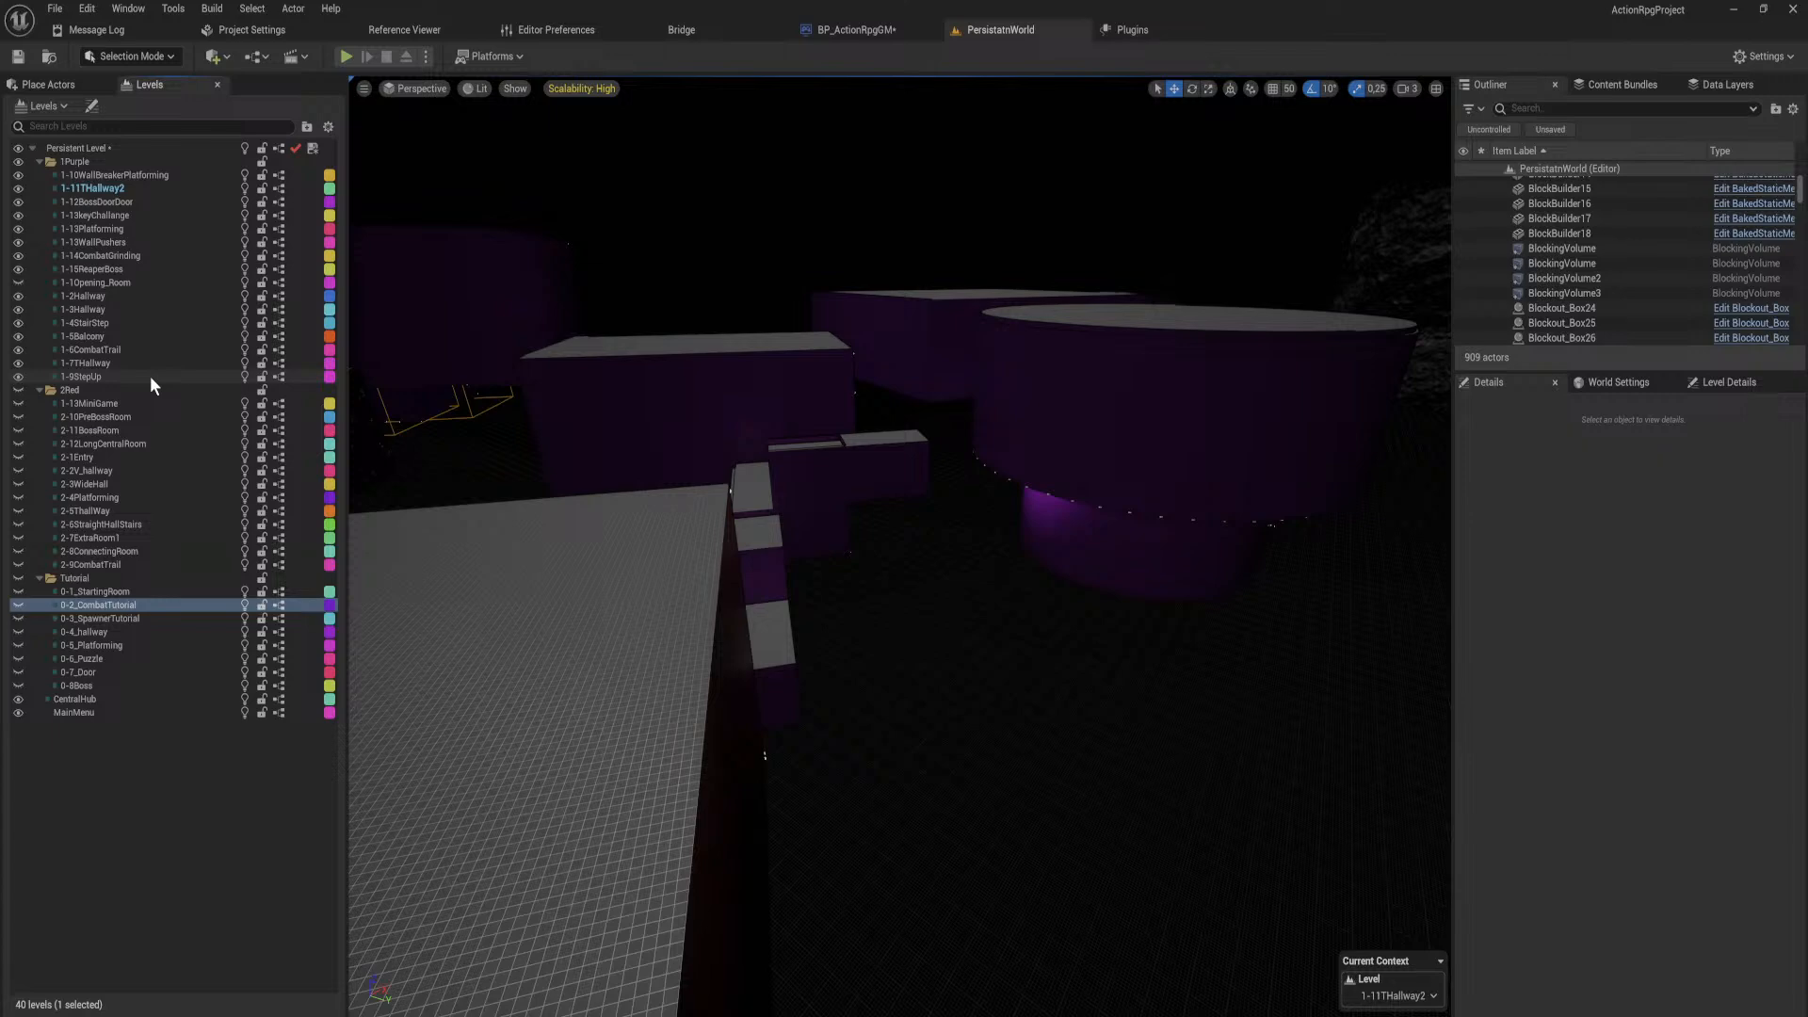
click(466, 414)
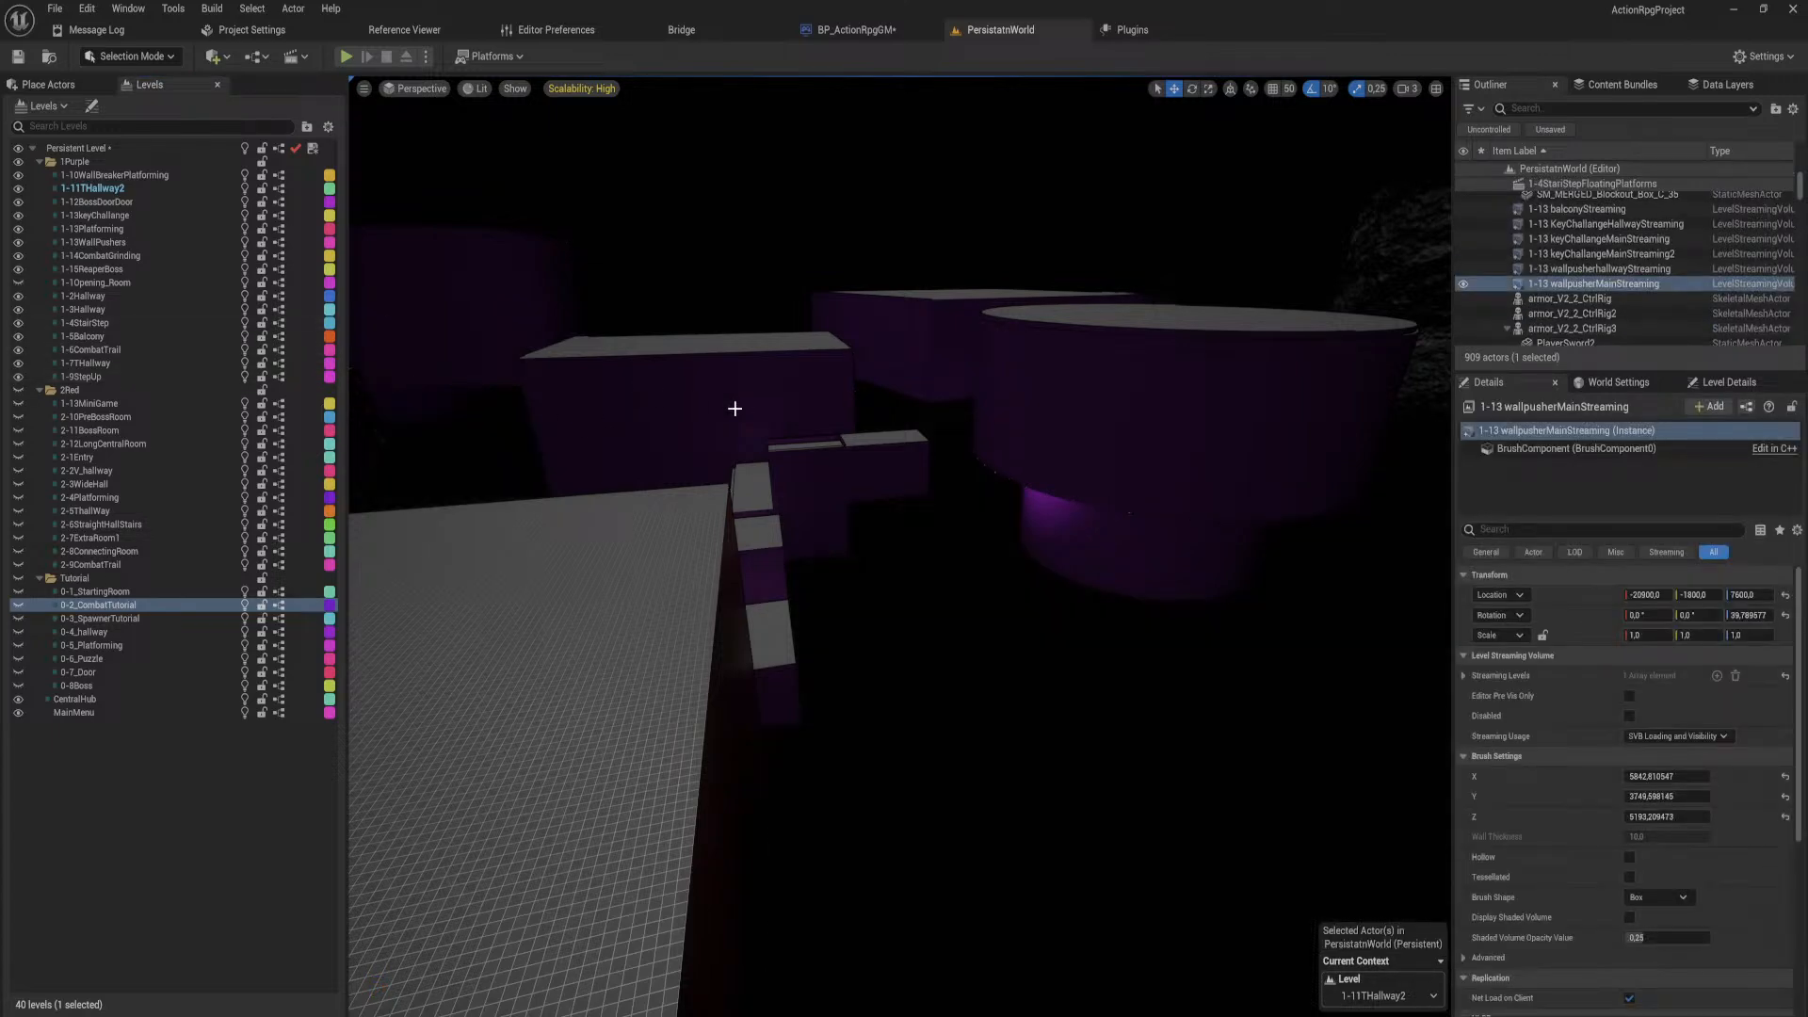
scroll(707, 411, up, 3)
key(ctrl+z)
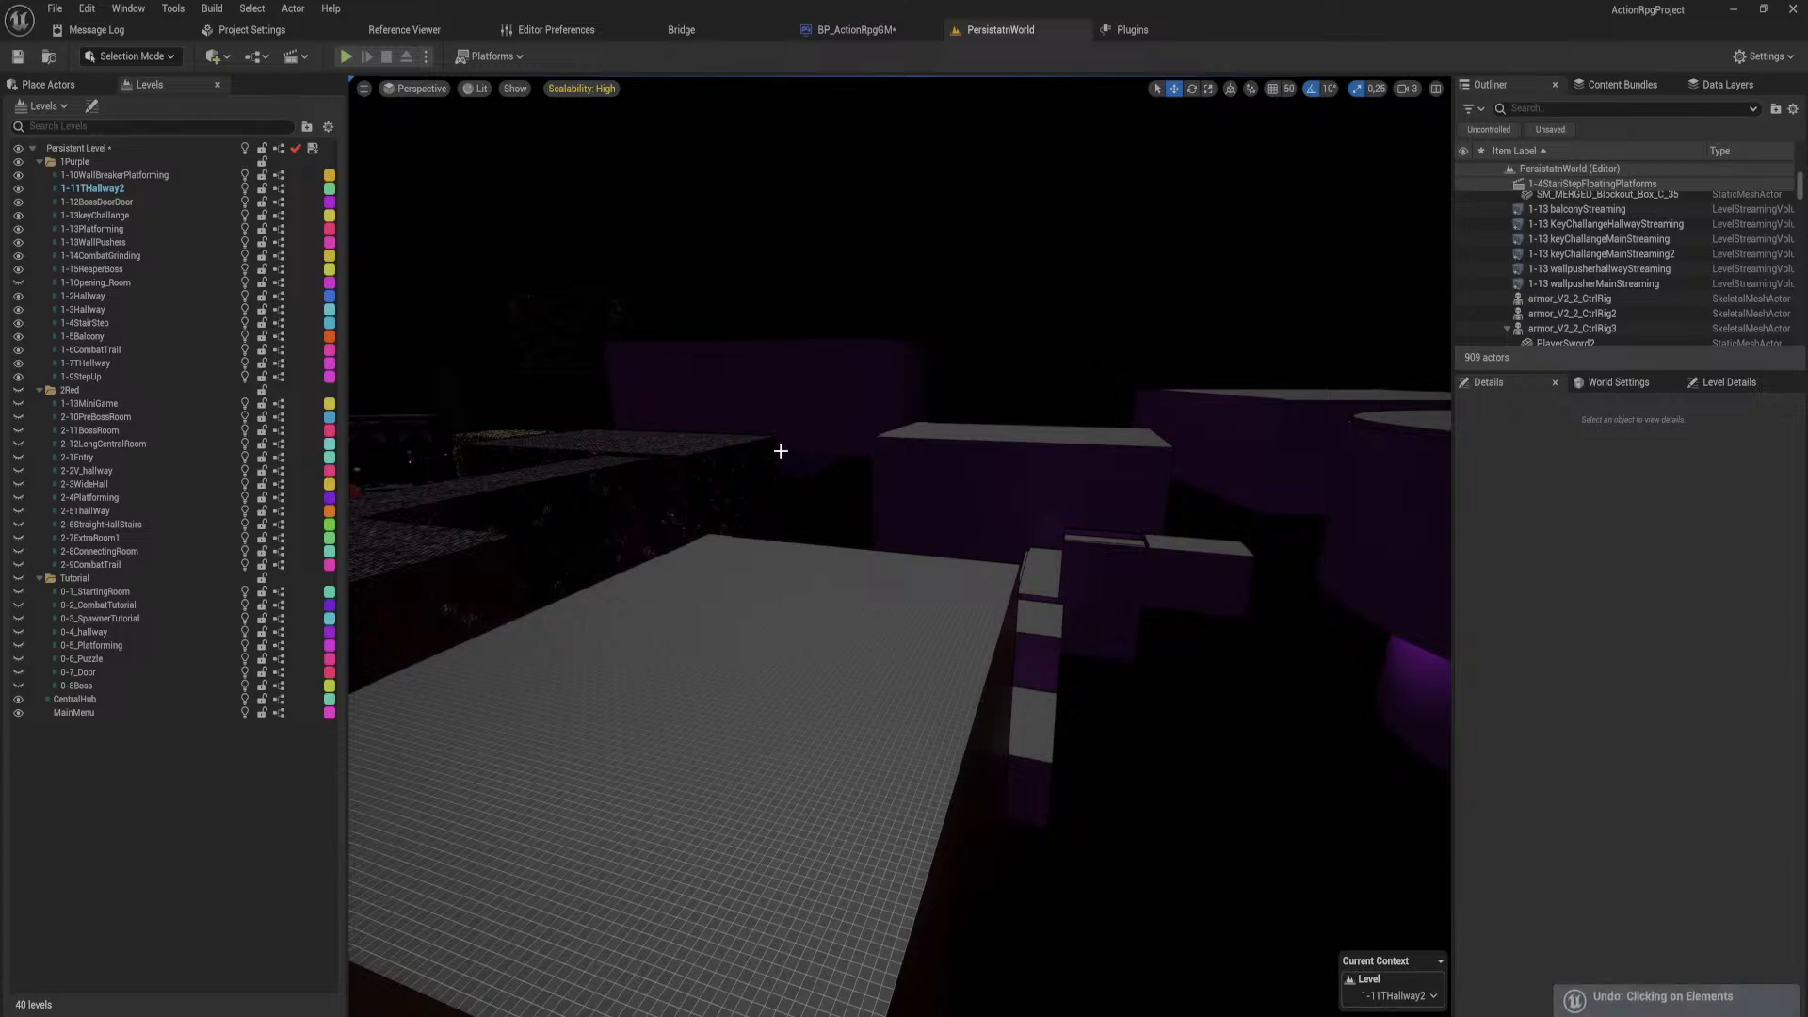
Step: Inspect the 1-13 wallpusherMainStreaming and 1-13 balconyStreaming volumes around the 1Purple rooms
key(w)
right_drag(901, 500, 856, 675)
key(w)
key(w)
key(w)
right_drag(806, 675, 674, 288)
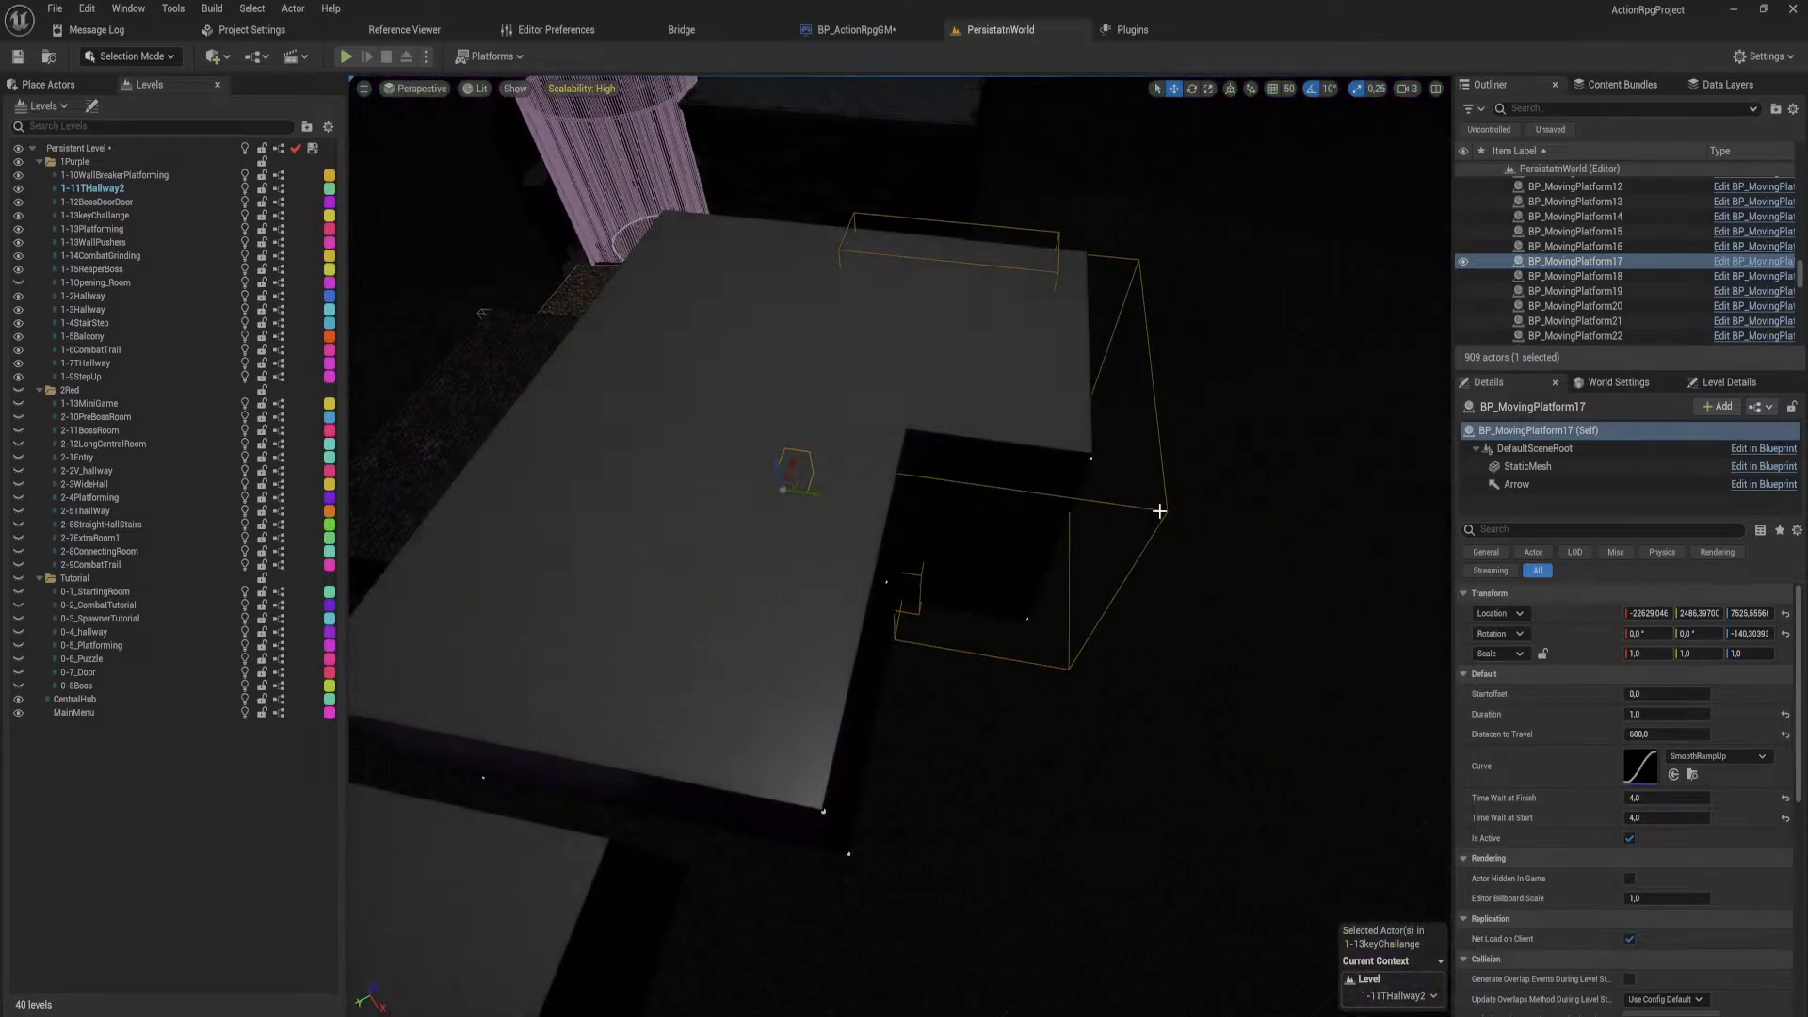
click(1180, 532)
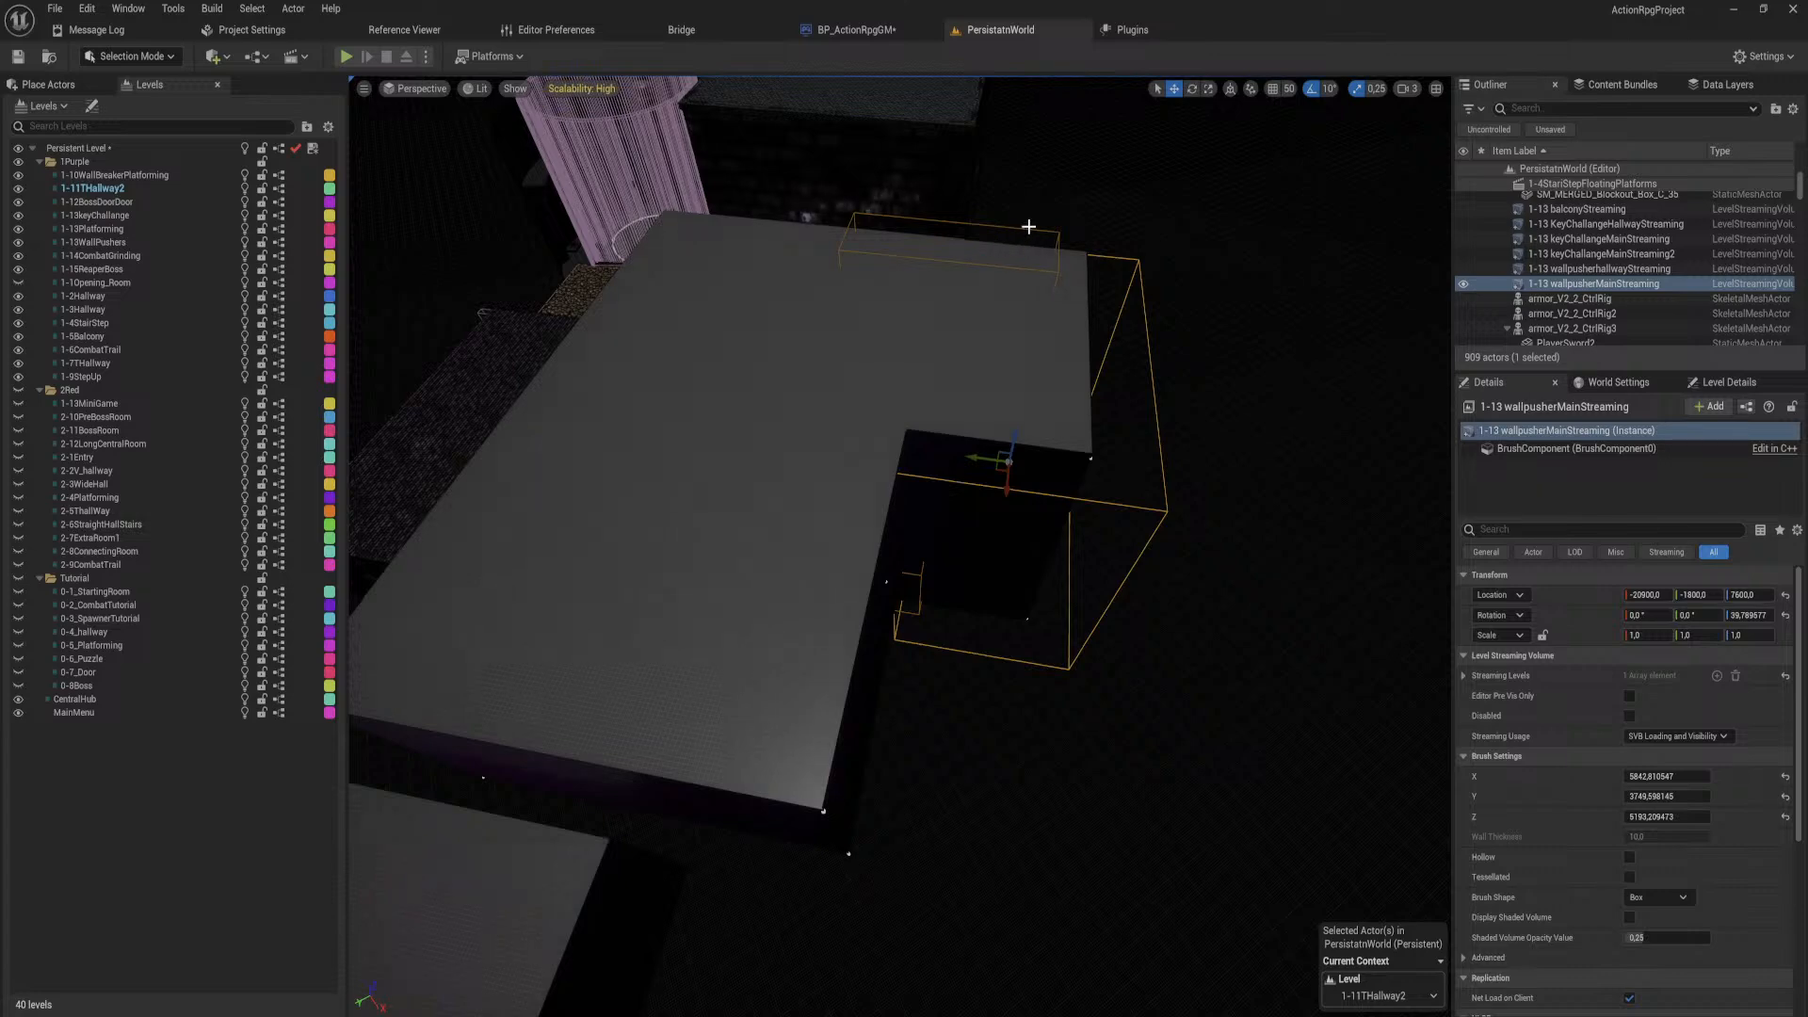
click(957, 290)
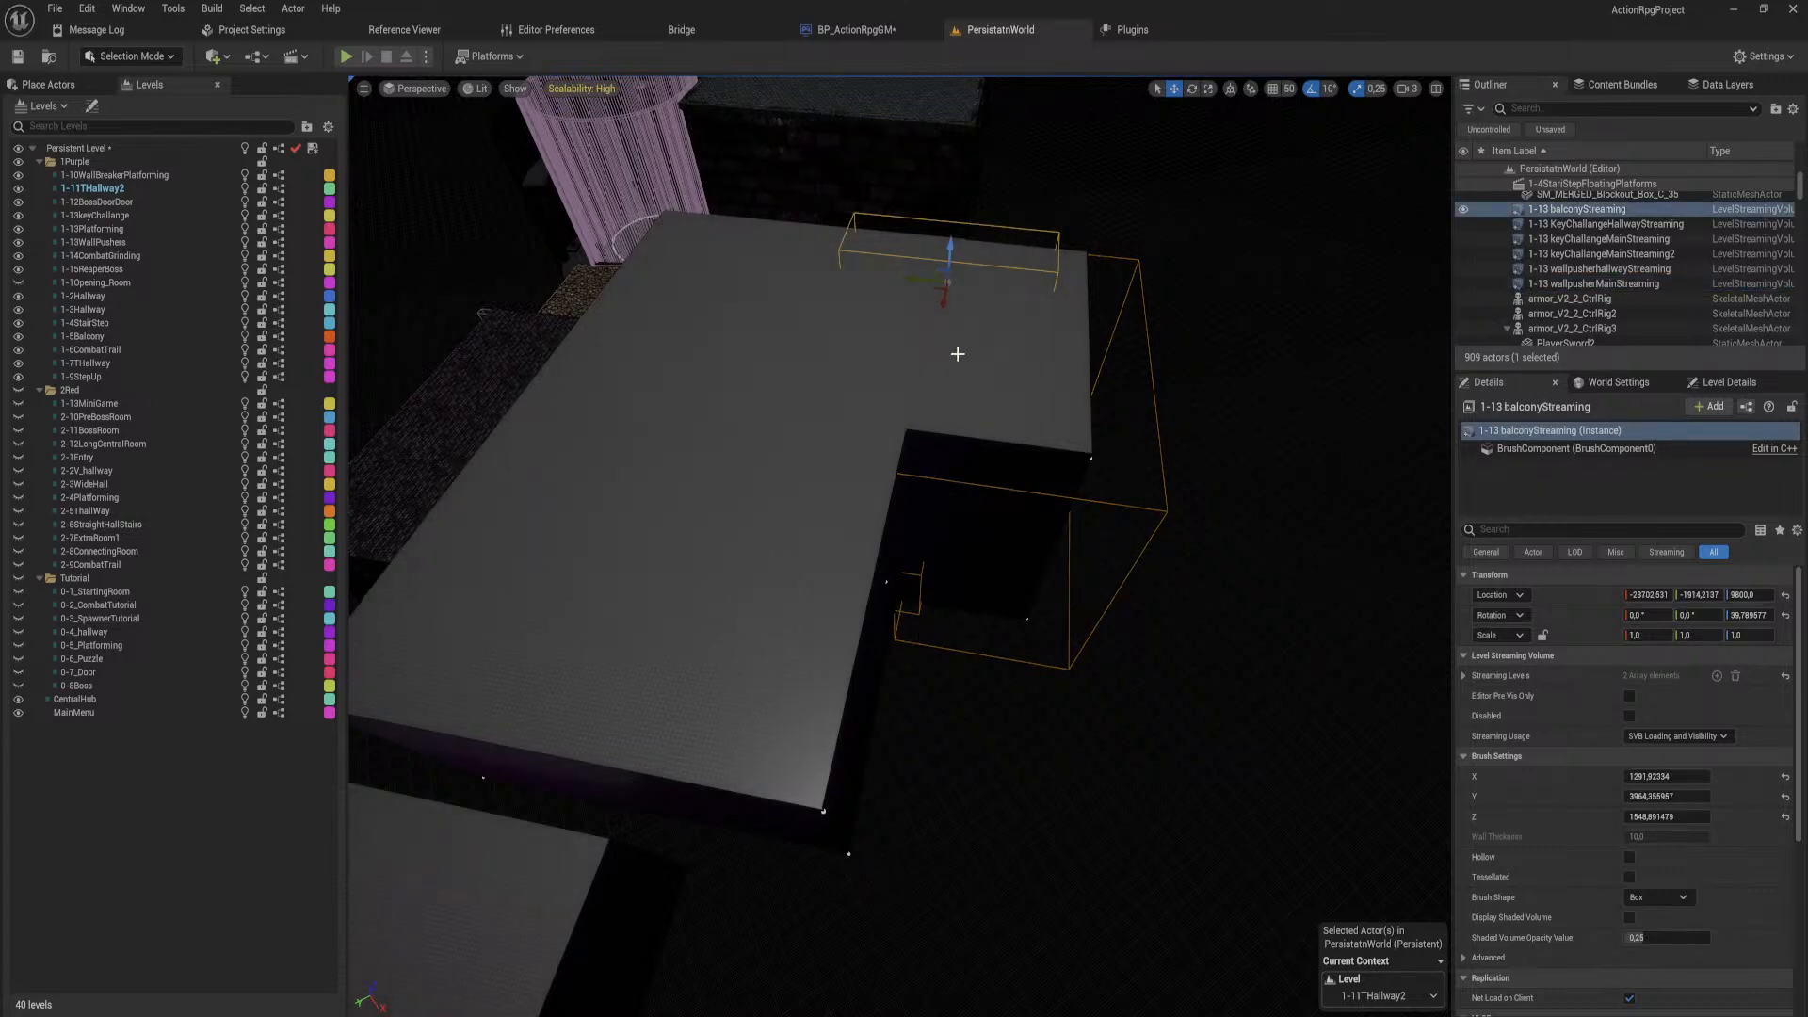
Step: Examine the outside of the 1-11THallway2 hall and the adjoining 1-10WallBreakerPlatforming room with its small side block
right_drag(1149, 480, 809, 457)
key(w)
key(w)
key(w)
key(w)
key(s)
key(s)
key(w)
key(w)
right_drag(1116, 442, 1153, 474)
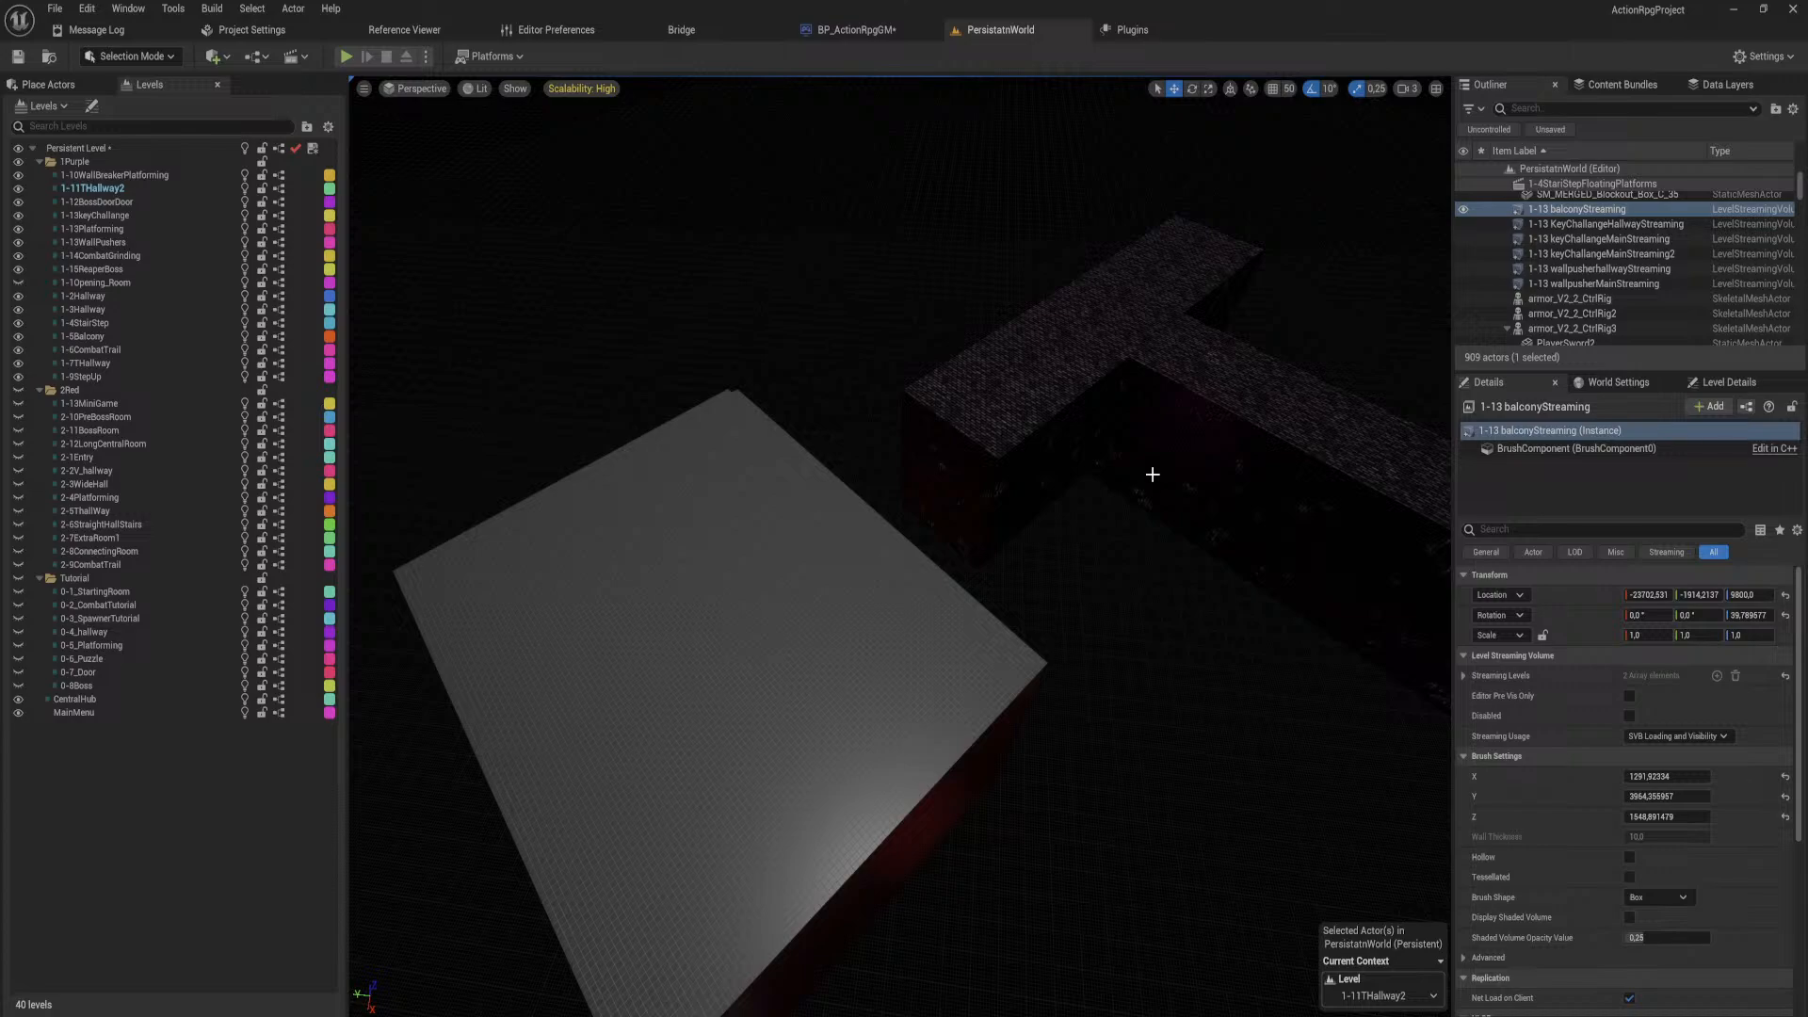
mouse_move(1121, 472)
right_down()
mouse_move(1036, 395)
mouse_move(1206, 433)
mouse_move(1090, 479)
right_up()
key(w)
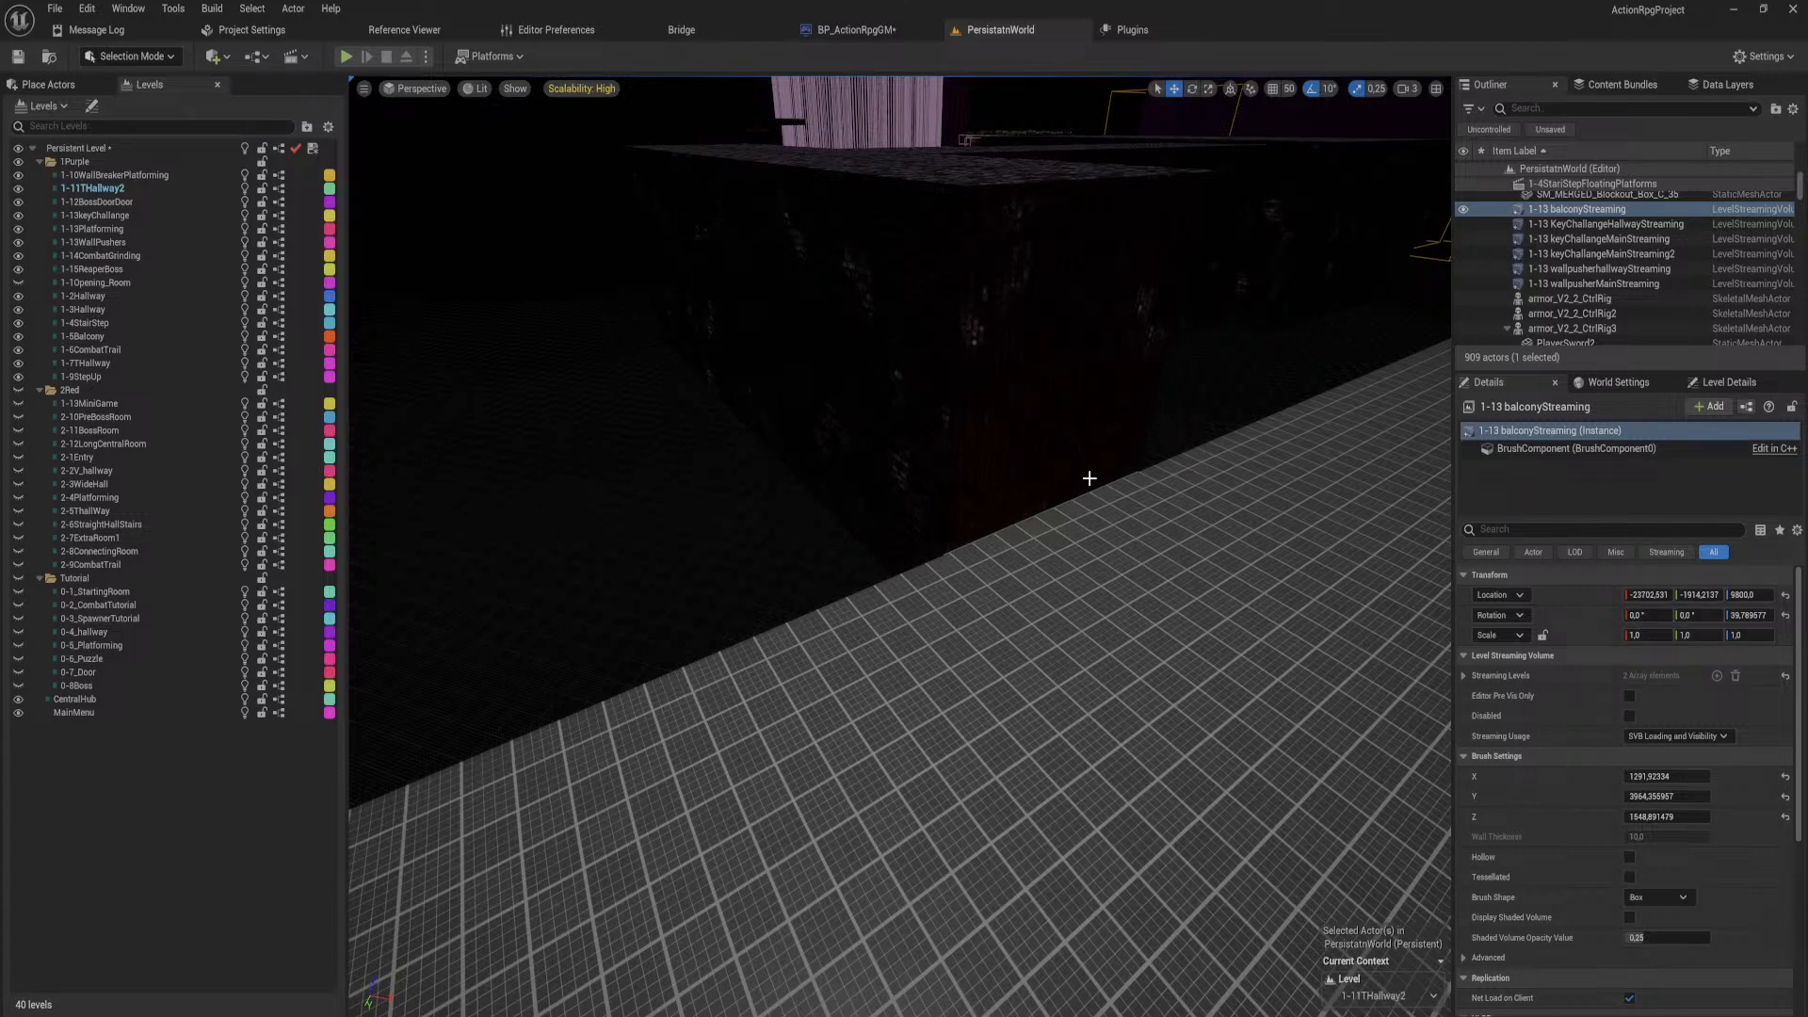
right_drag(1064, 493, 885, 551)
key(w)
key(w)
key(w)
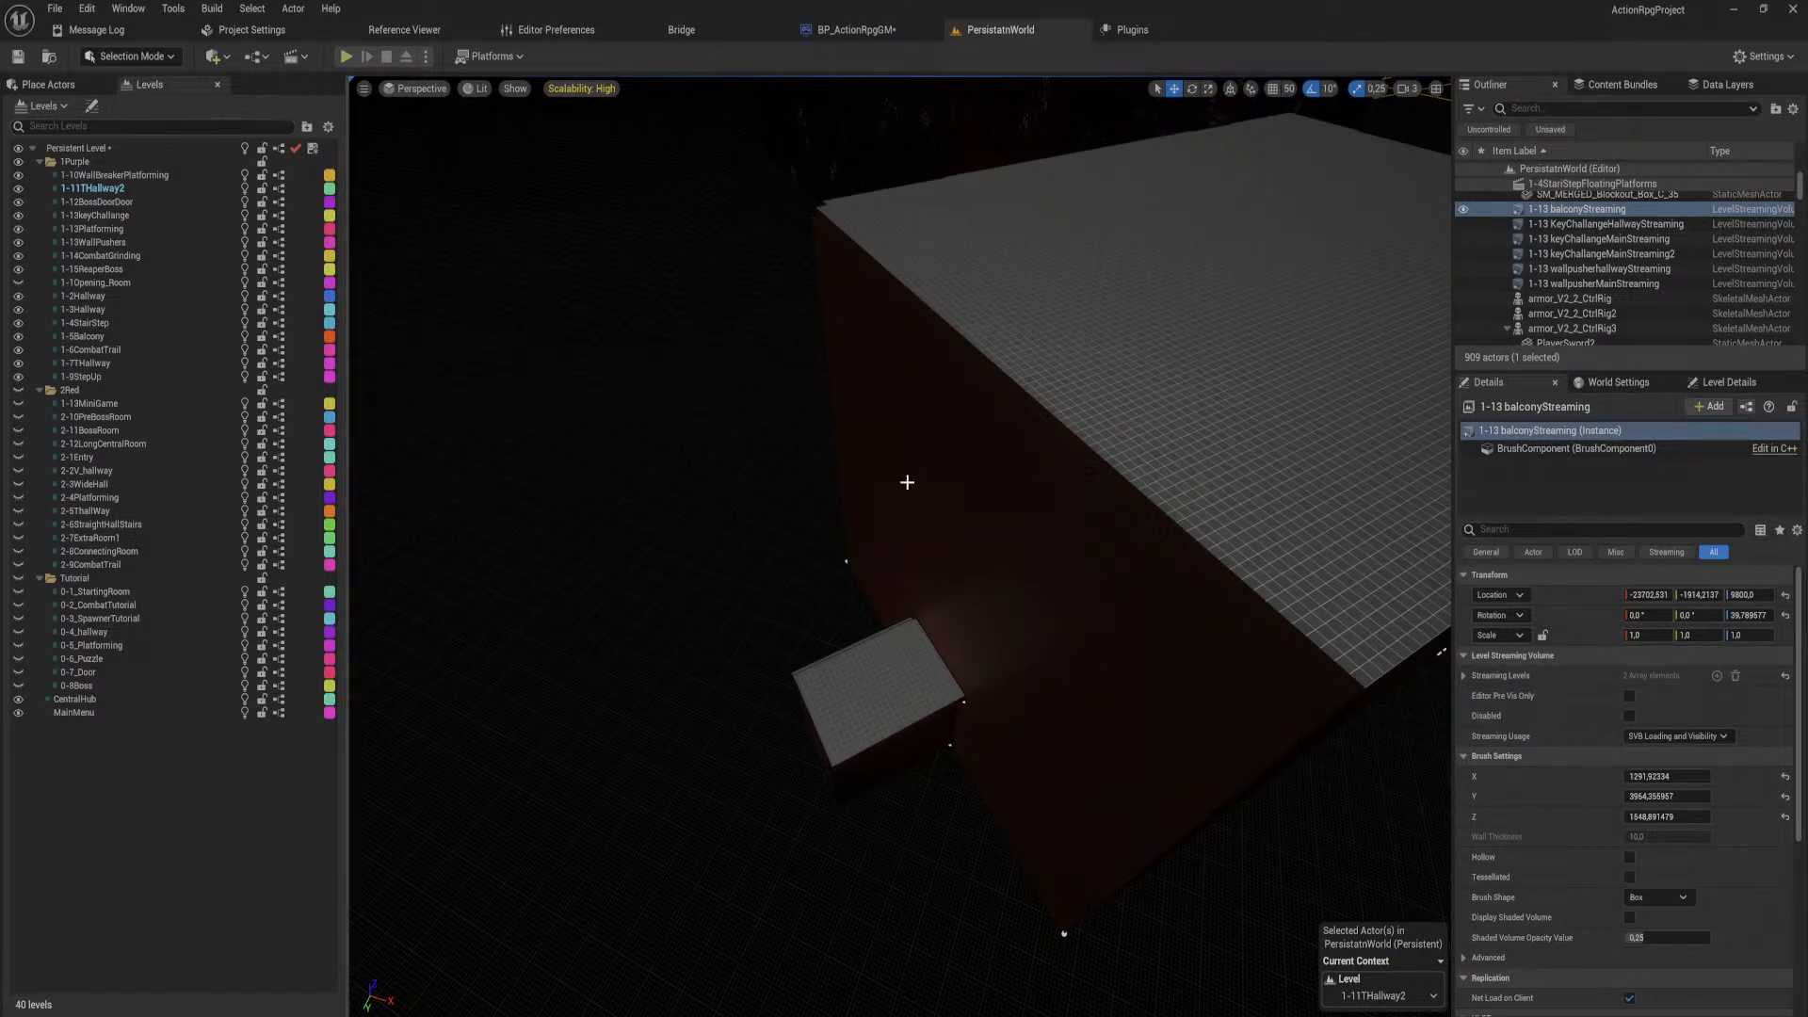
Step: Try to place a copy of the Blockout_Box234 wall of 1-10WallBreakerPlatforming away from the room, and undo it
click(1114, 650)
right_drag(1114, 650, 993, 648)
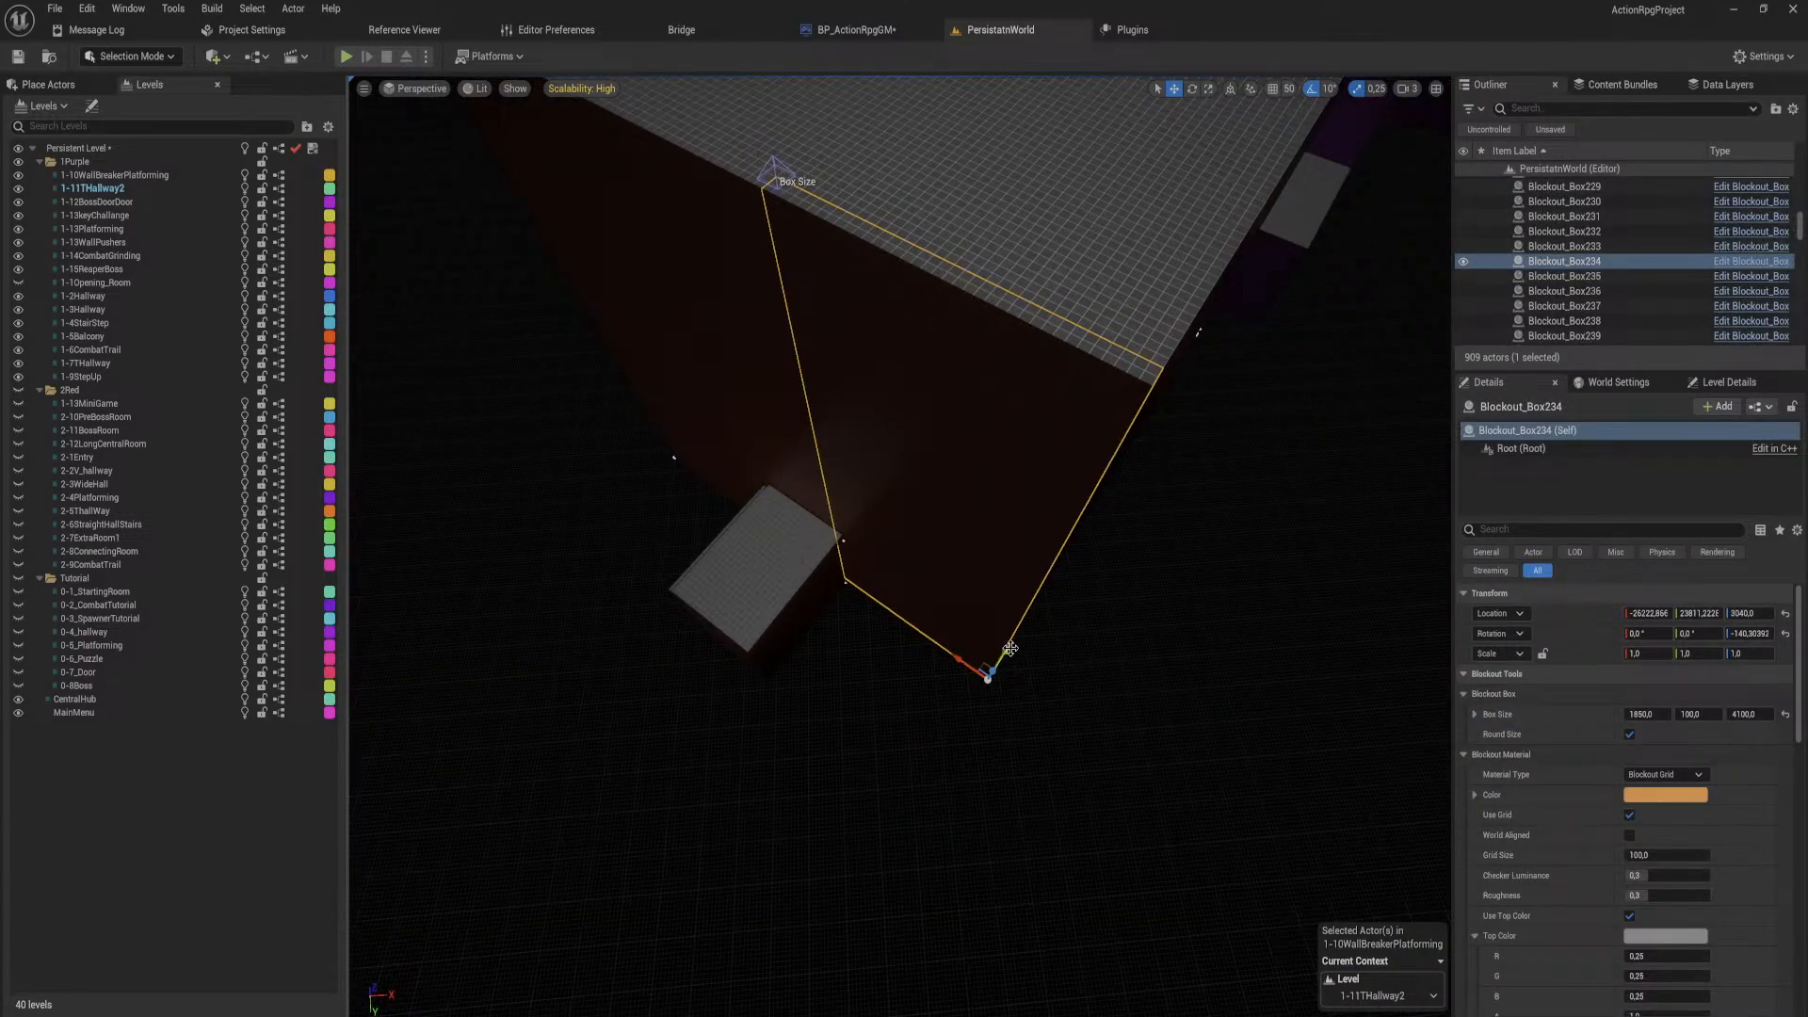
alt+drag(1006, 650, 907, 787)
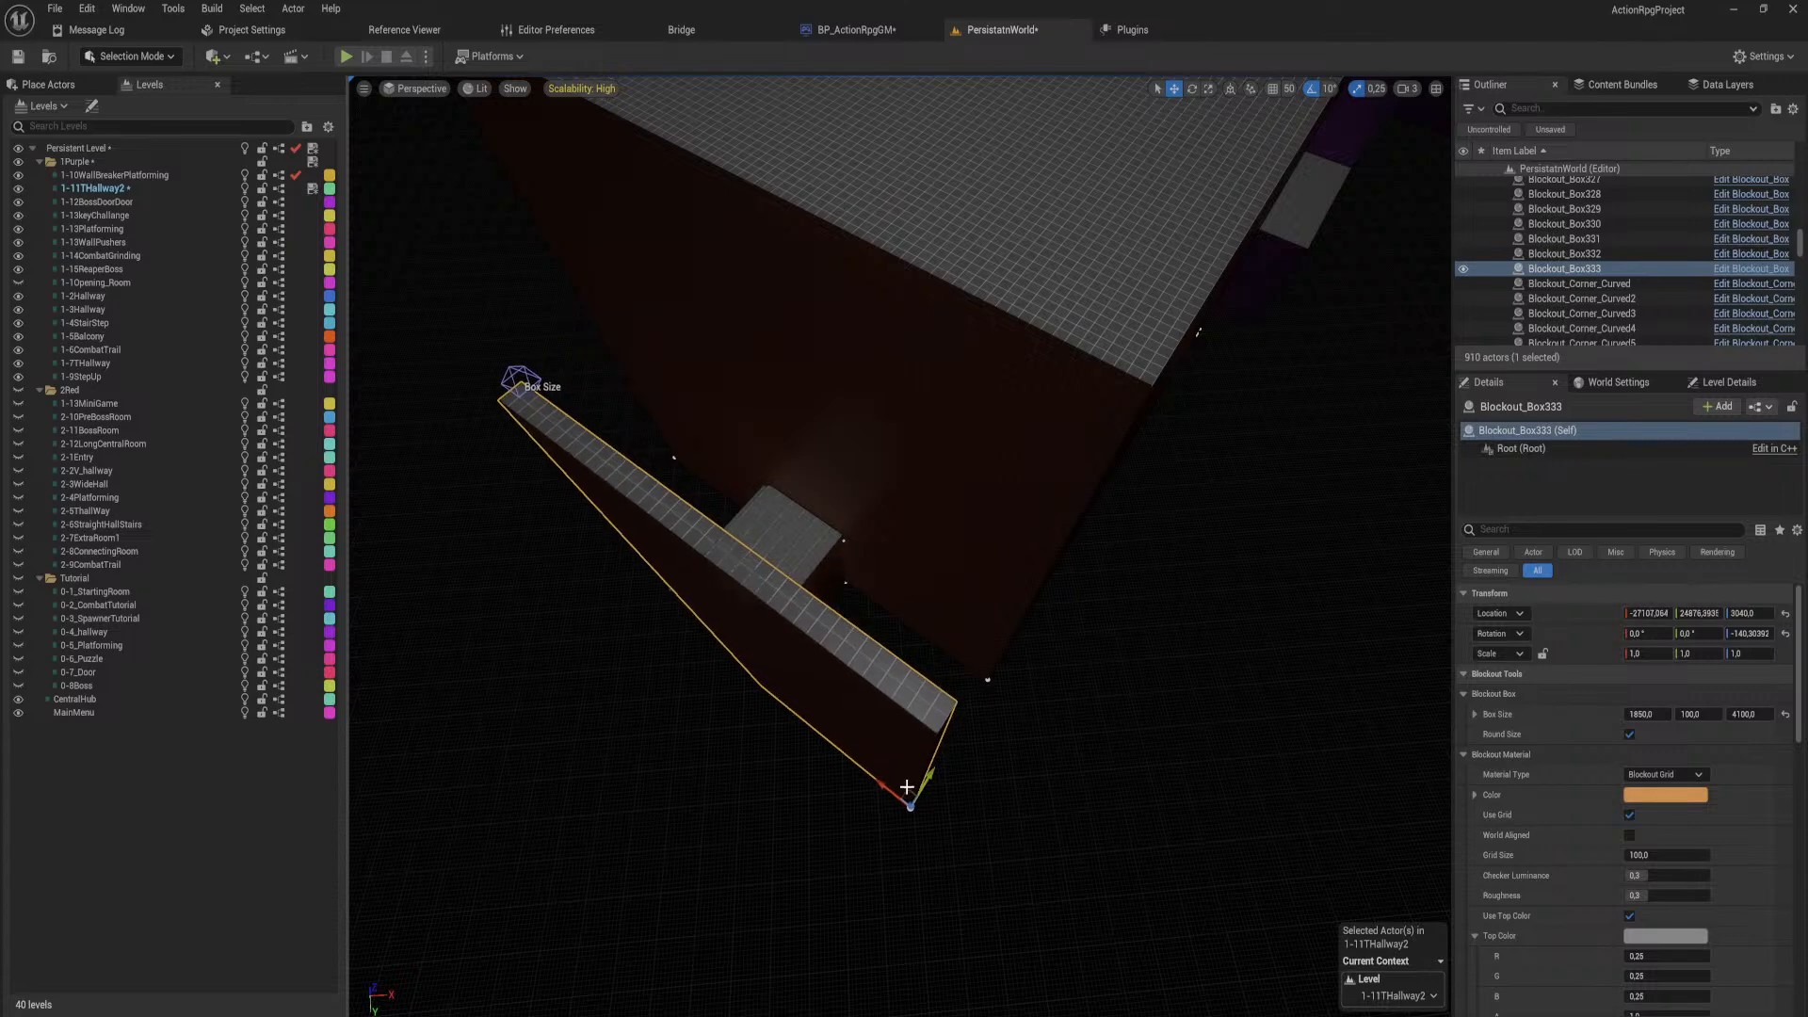
right_drag(914, 805, 893, 859)
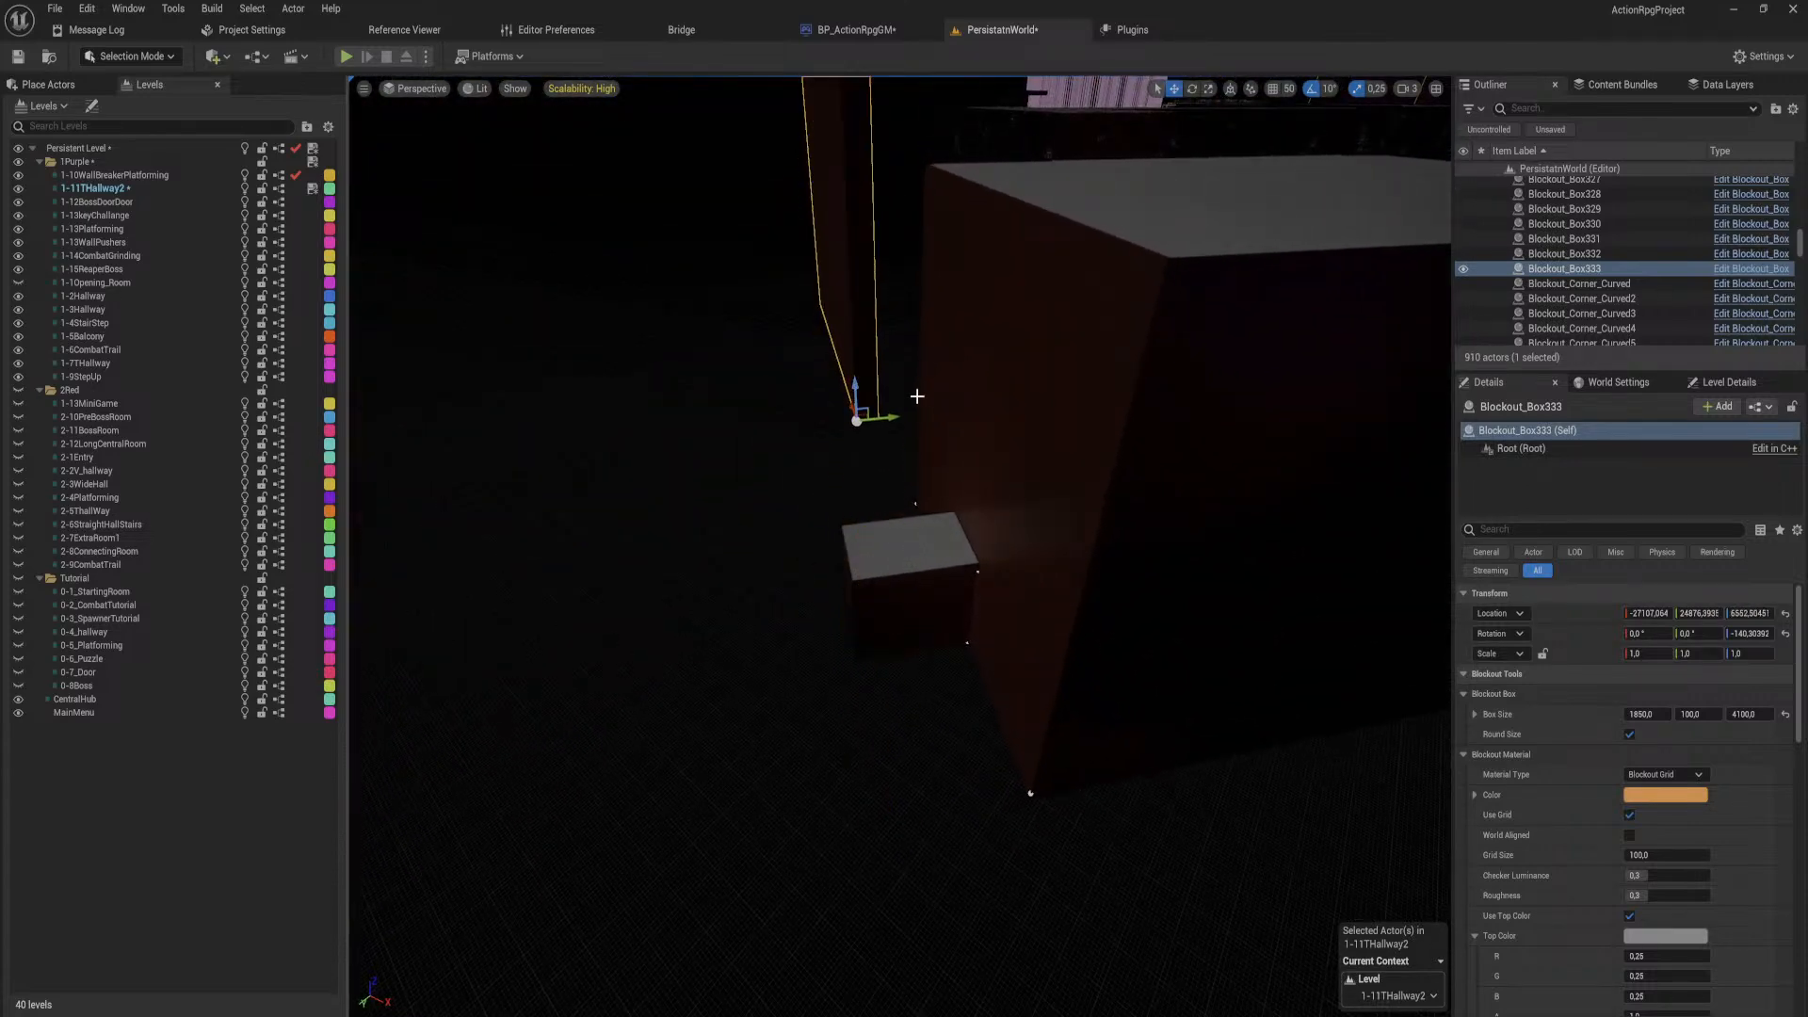
right_drag(917, 396, 917, 405)
key(ctrl+z)
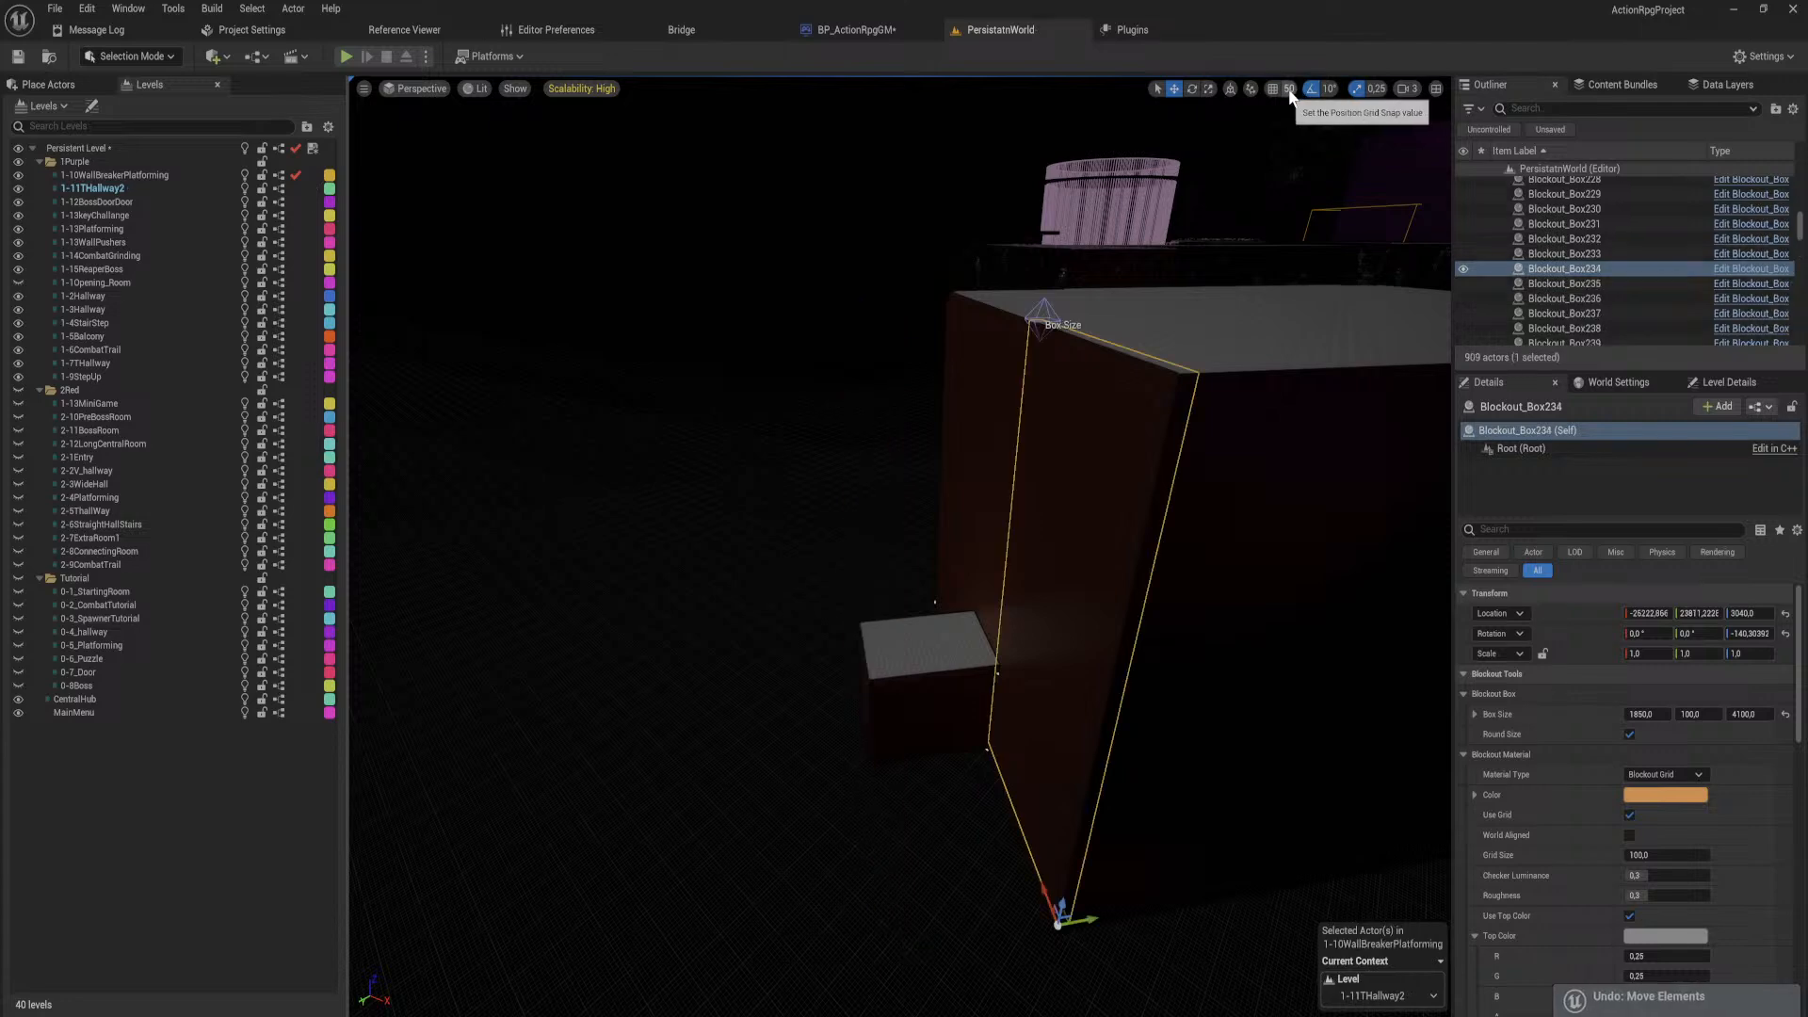
Step: Set the position grid snap to 100, duplicate Blockout_Box234 into 1-11THallway2, and move the original wall away from and above the room
click(1289, 88)
click(1318, 193)
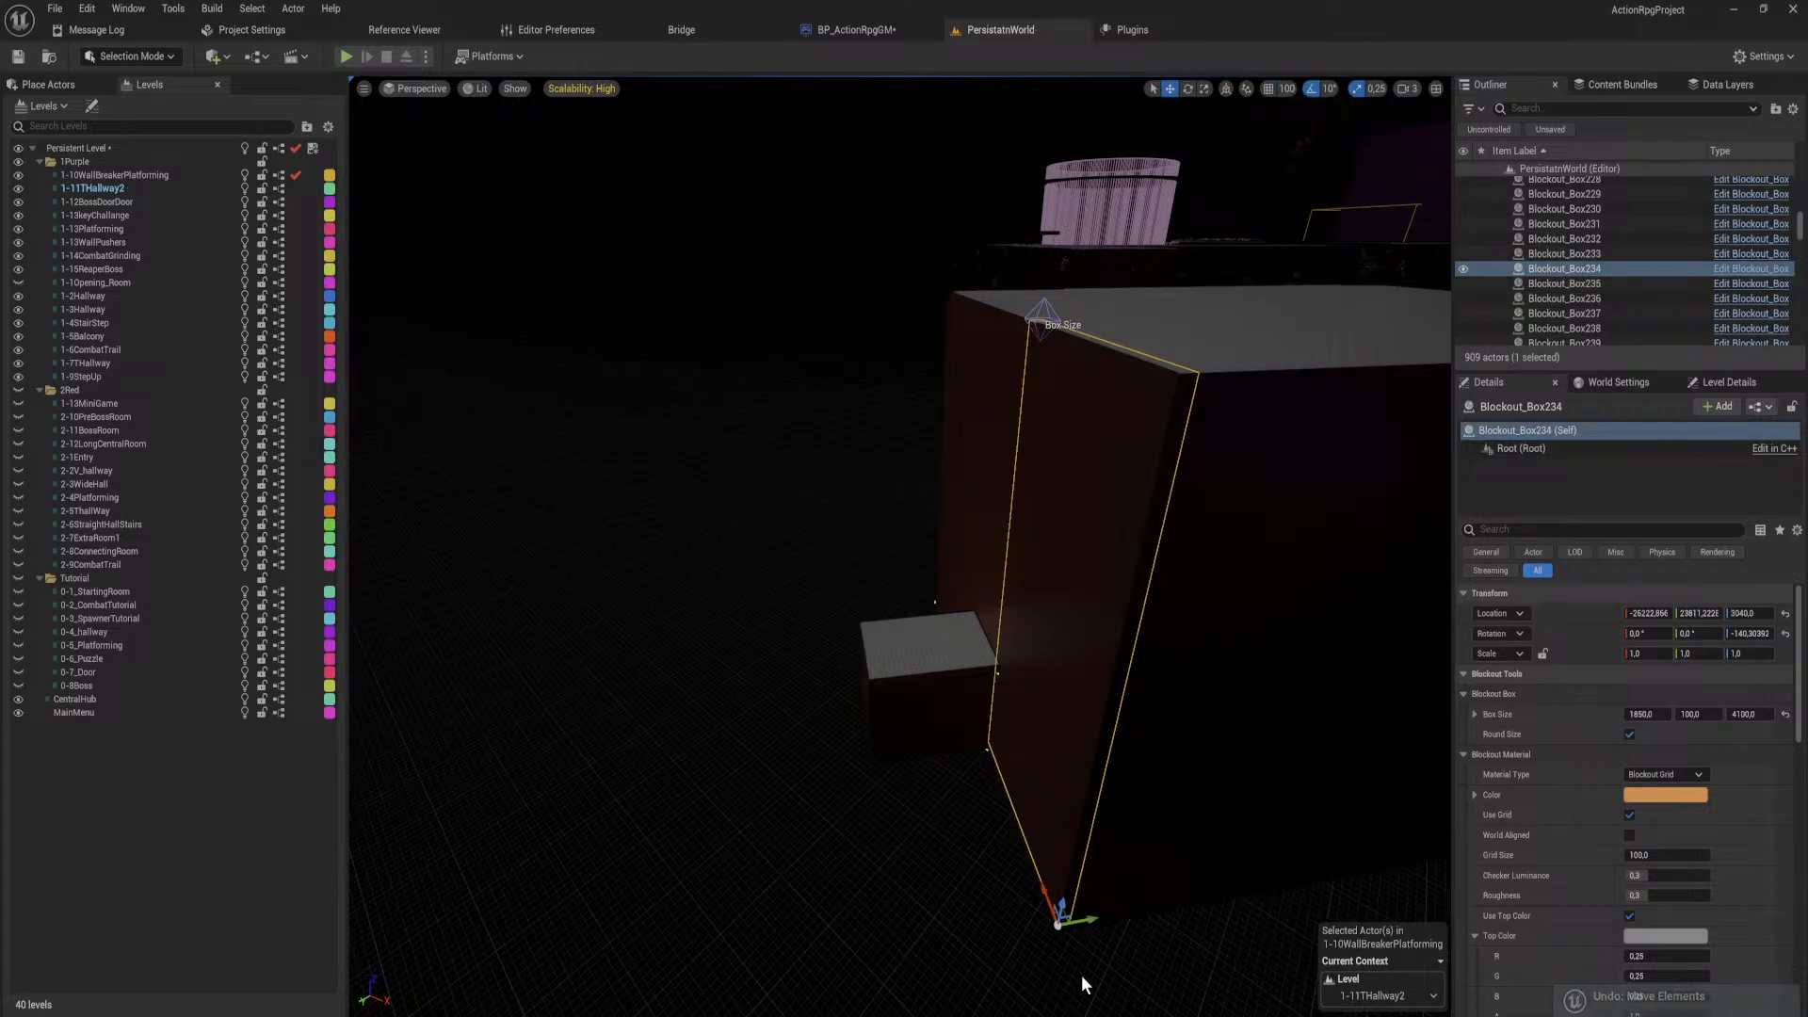
alt+drag(1093, 918, 945, 916)
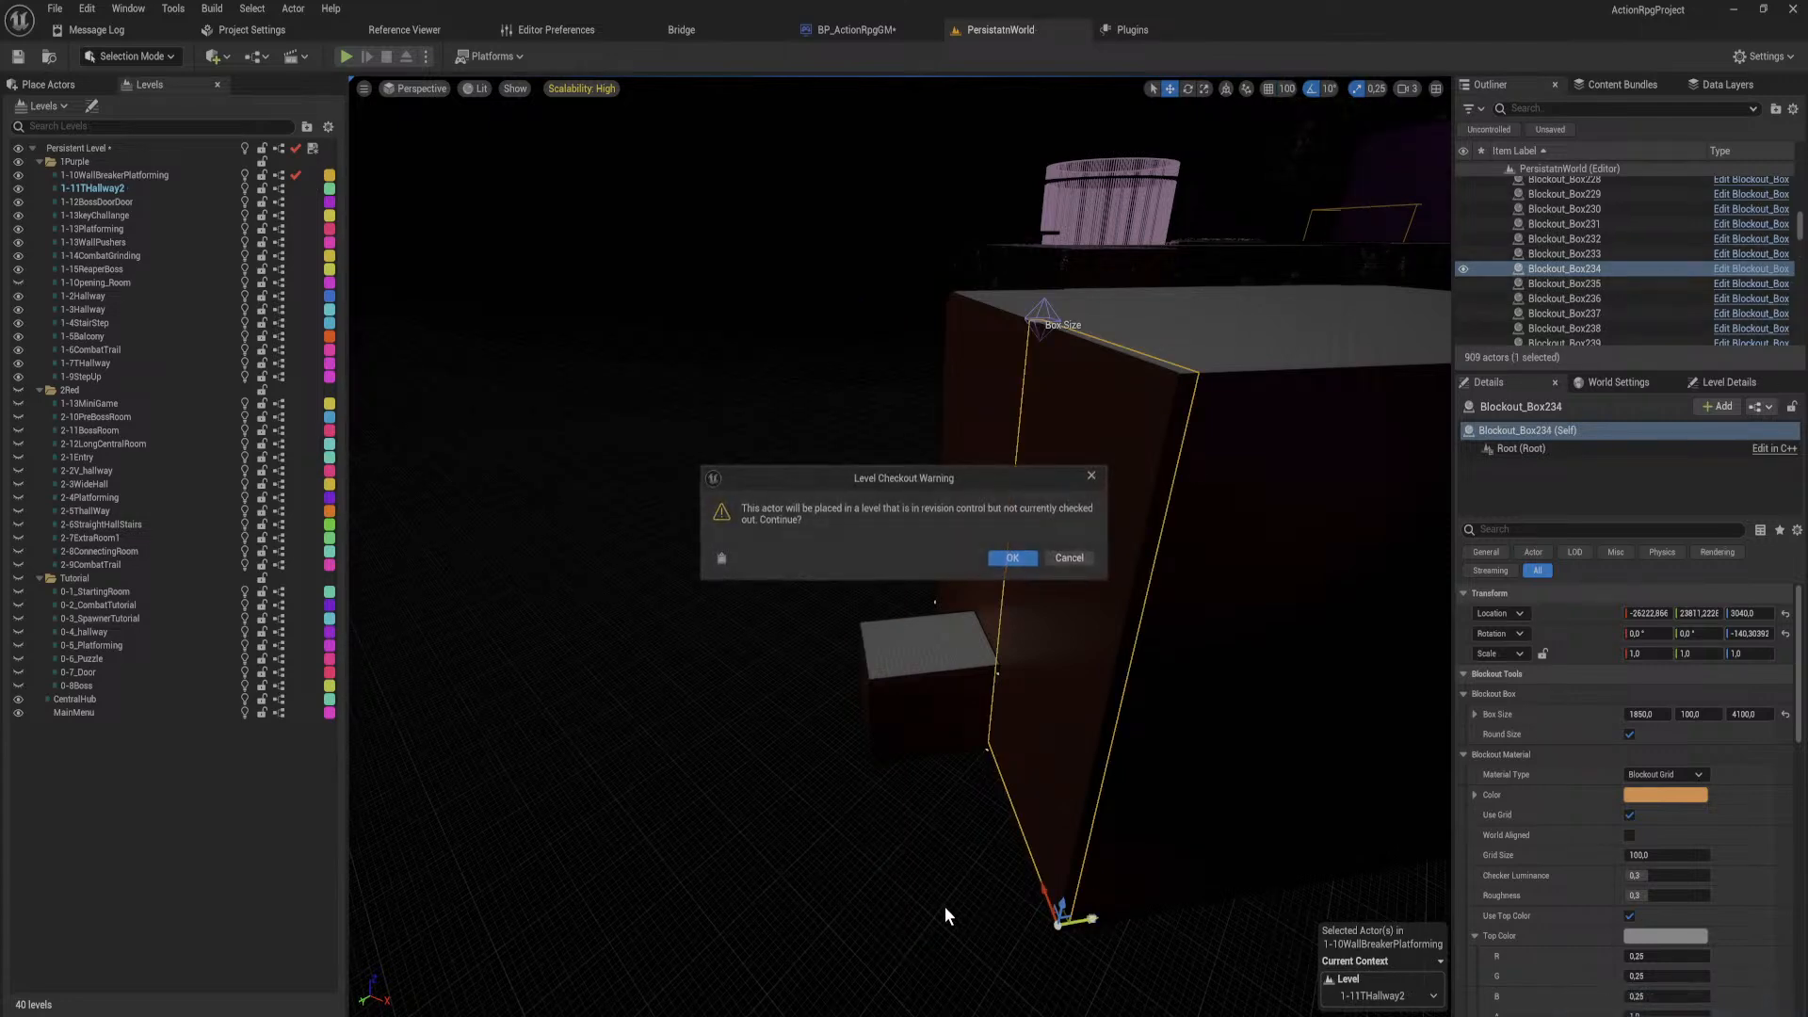
click(1013, 556)
click(1031, 741)
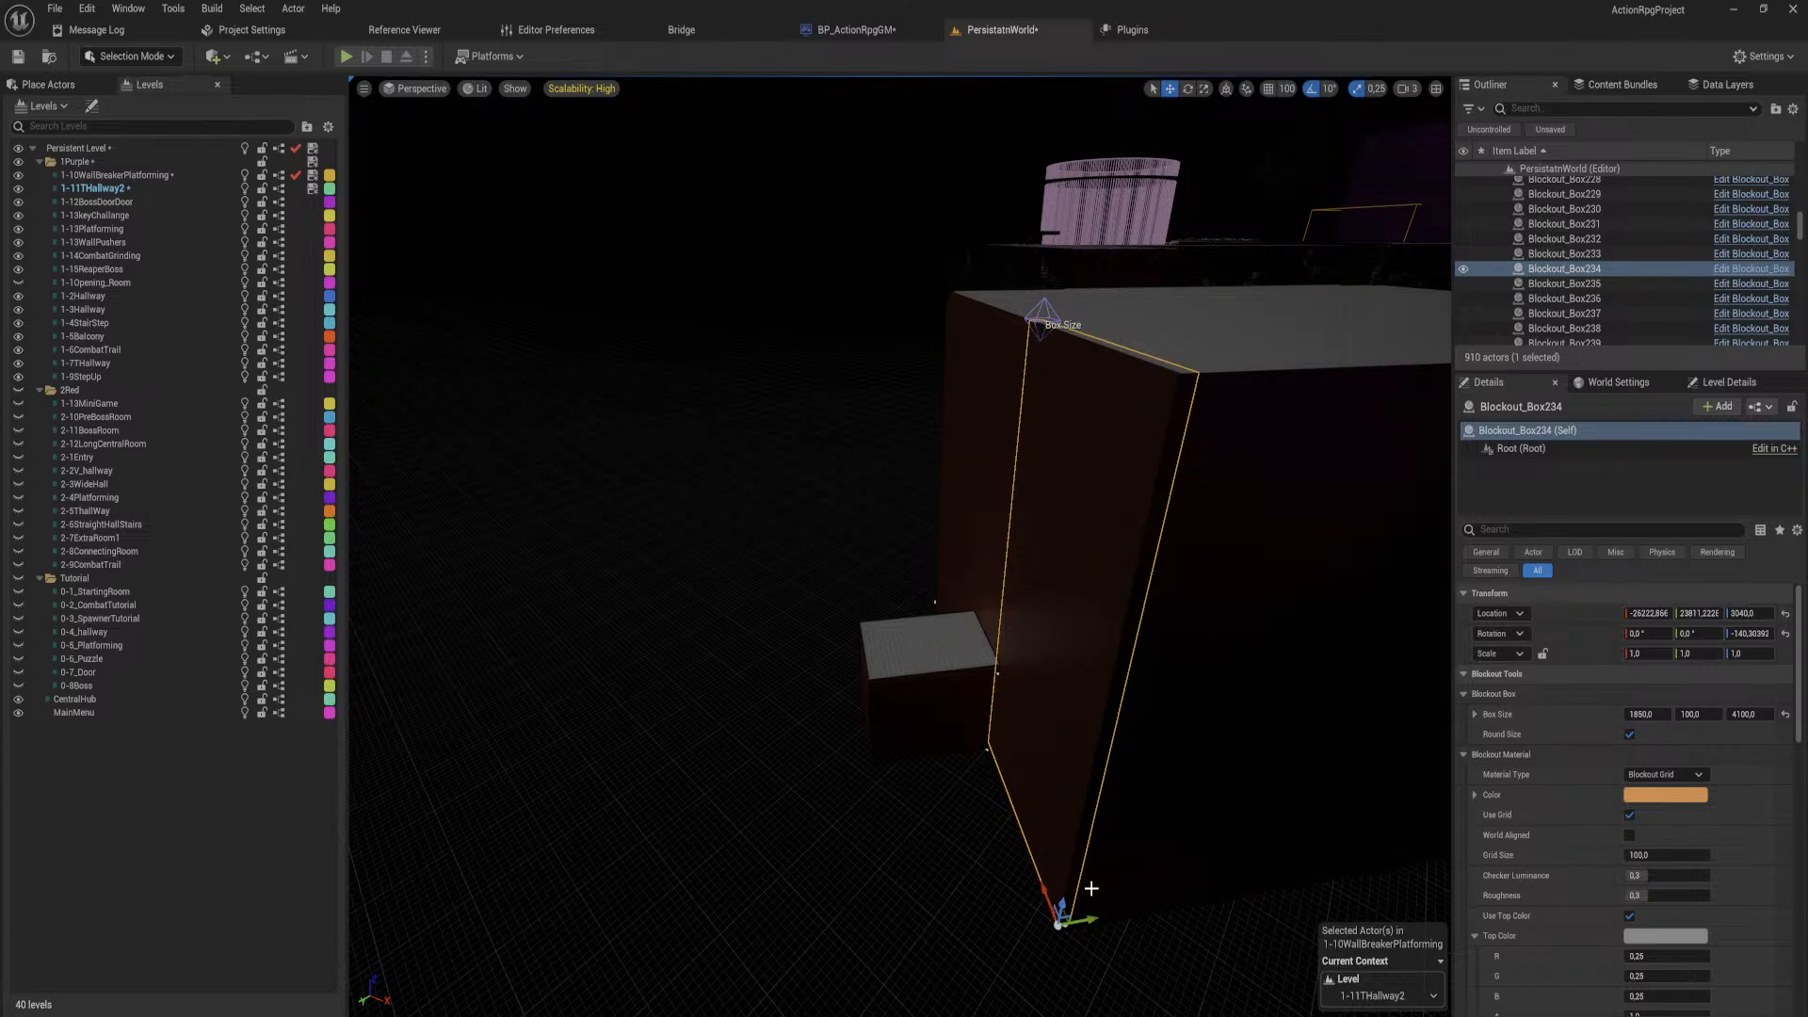
drag(1094, 919, 823, 927)
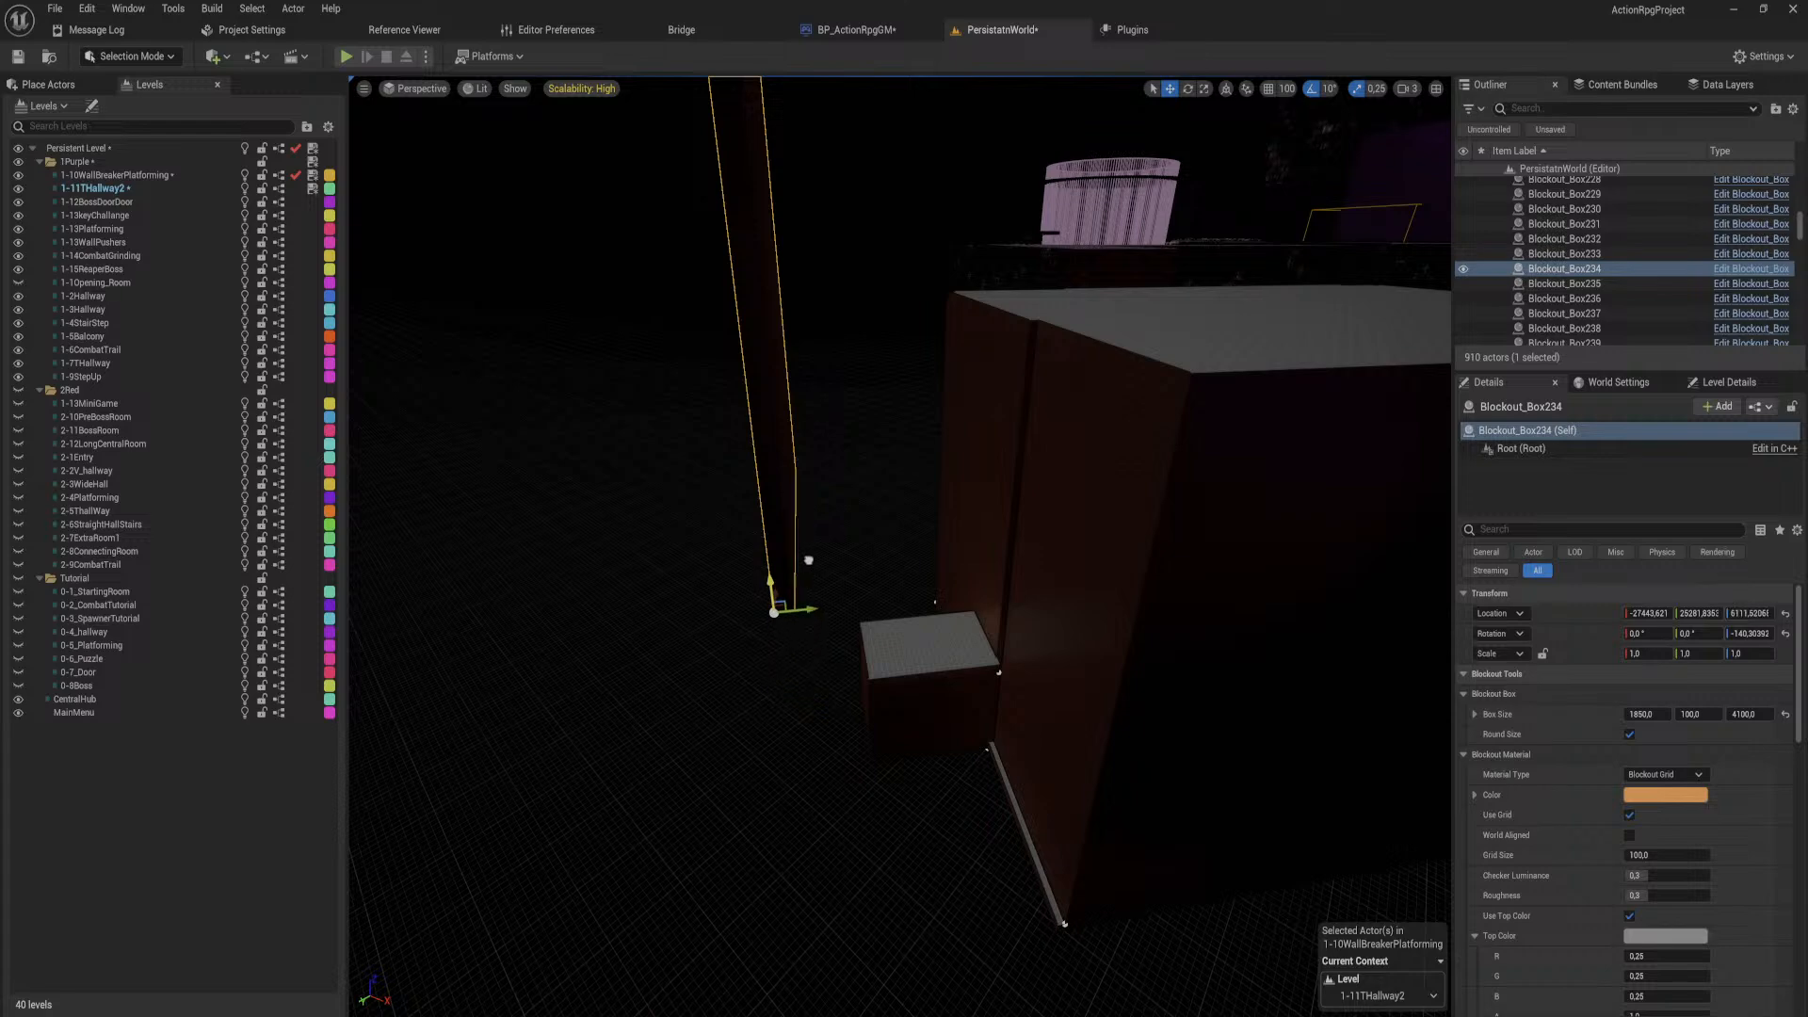
Step: Select the purple Blockout_Box142 of 1-7THallway and check its blockout material settings
right_drag(824, 582, 1079, 374)
key(w)
key(w)
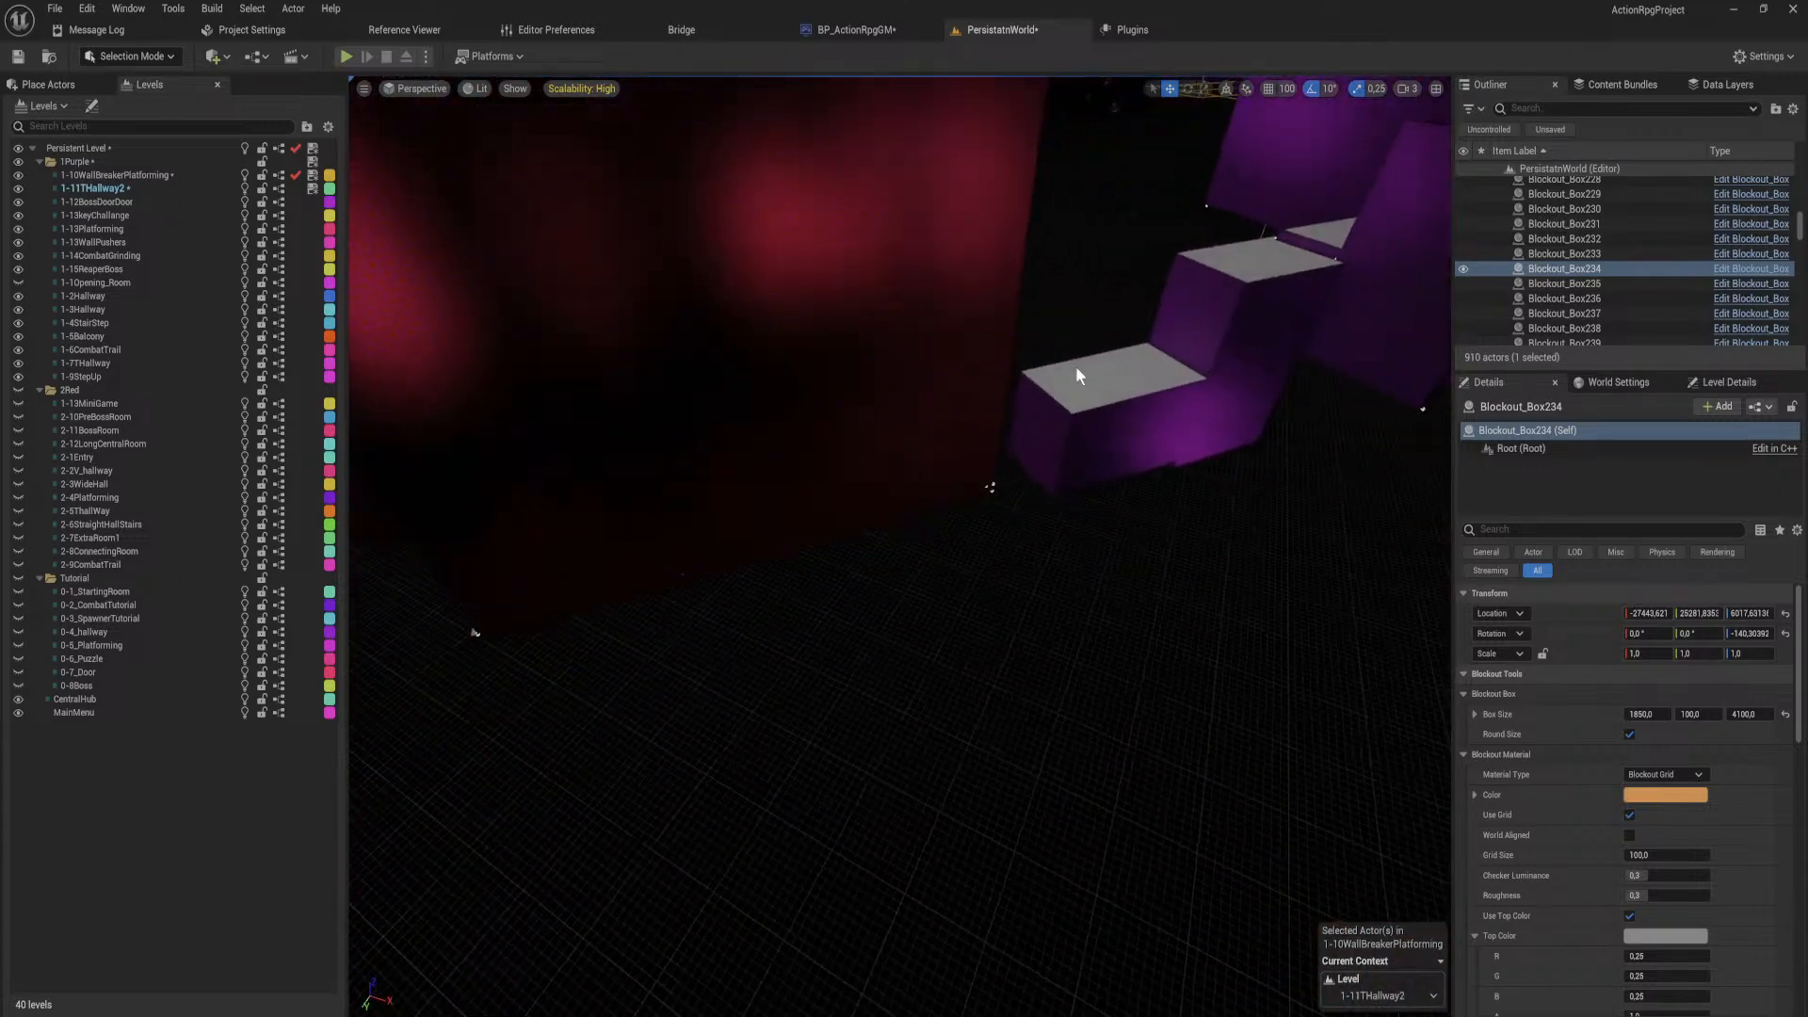
click(1116, 442)
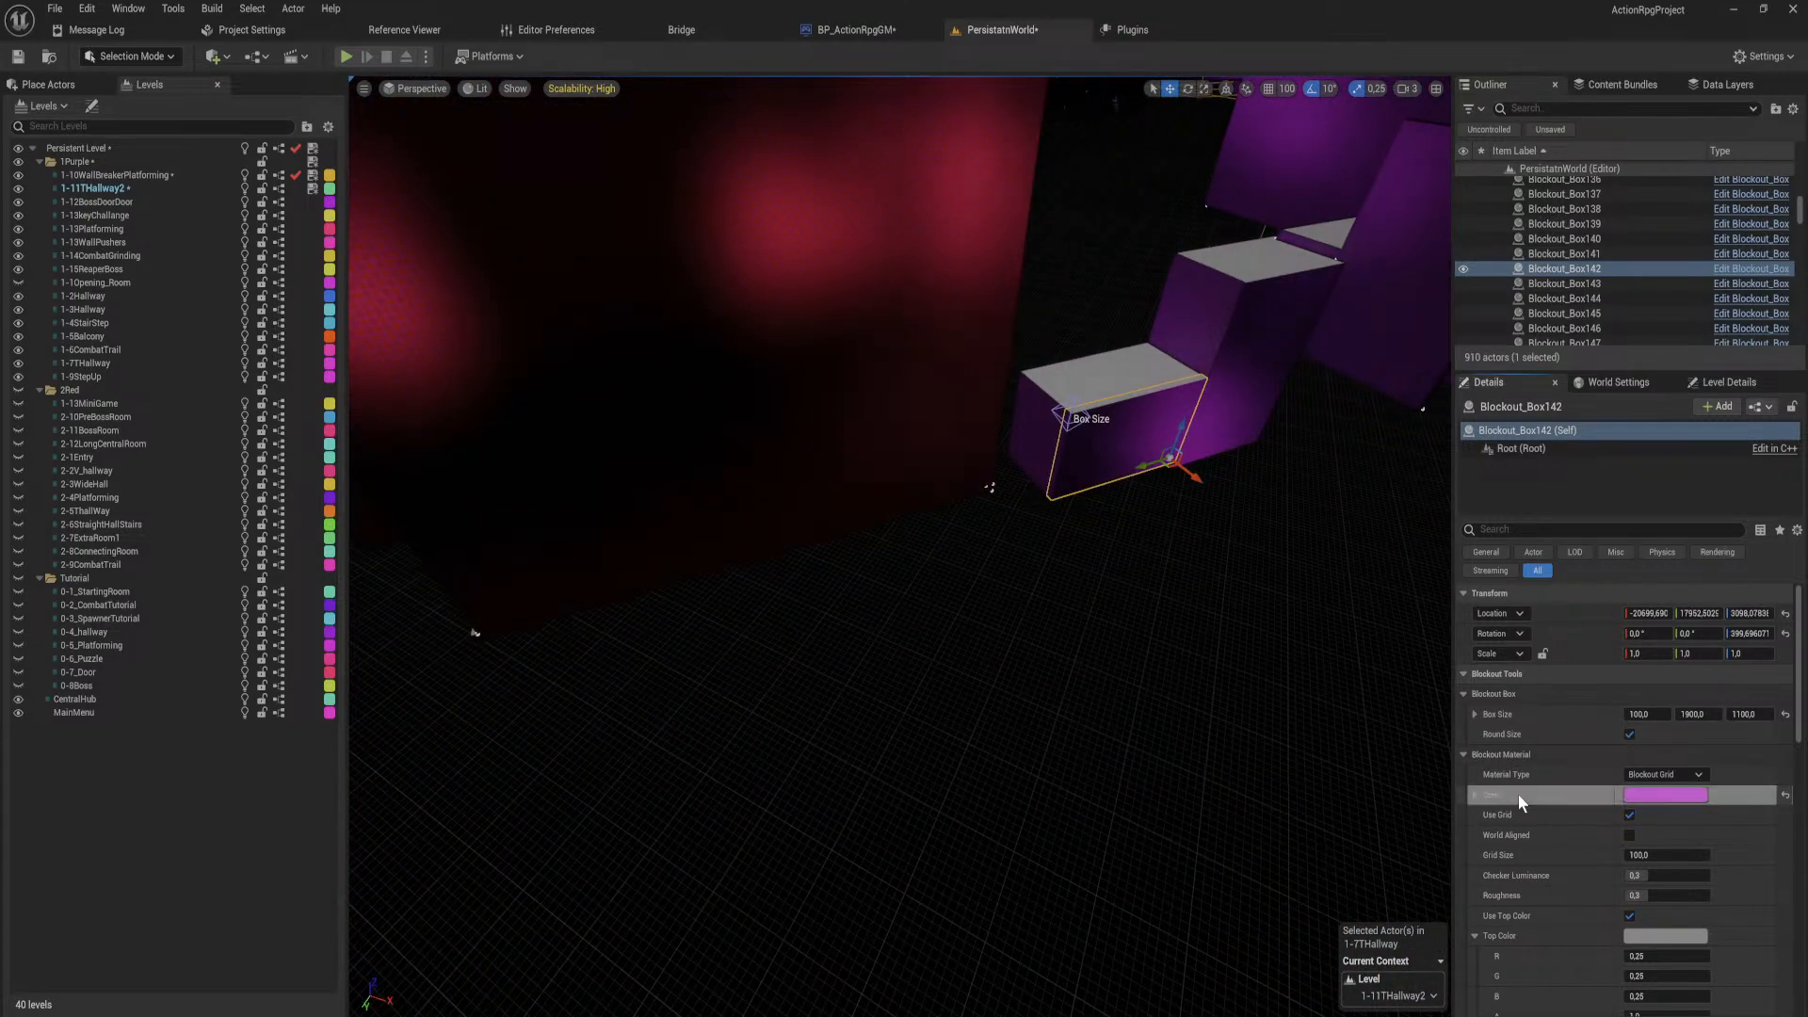
Step: Select three adjoining blockout boxes of the 1-10WallBreakerPlatforming room, including its roof
click(801, 295)
right_drag(802, 295, 847, 274)
key(w)
key(d)
key(s)
shift+click(872, 395)
shift+click(833, 203)
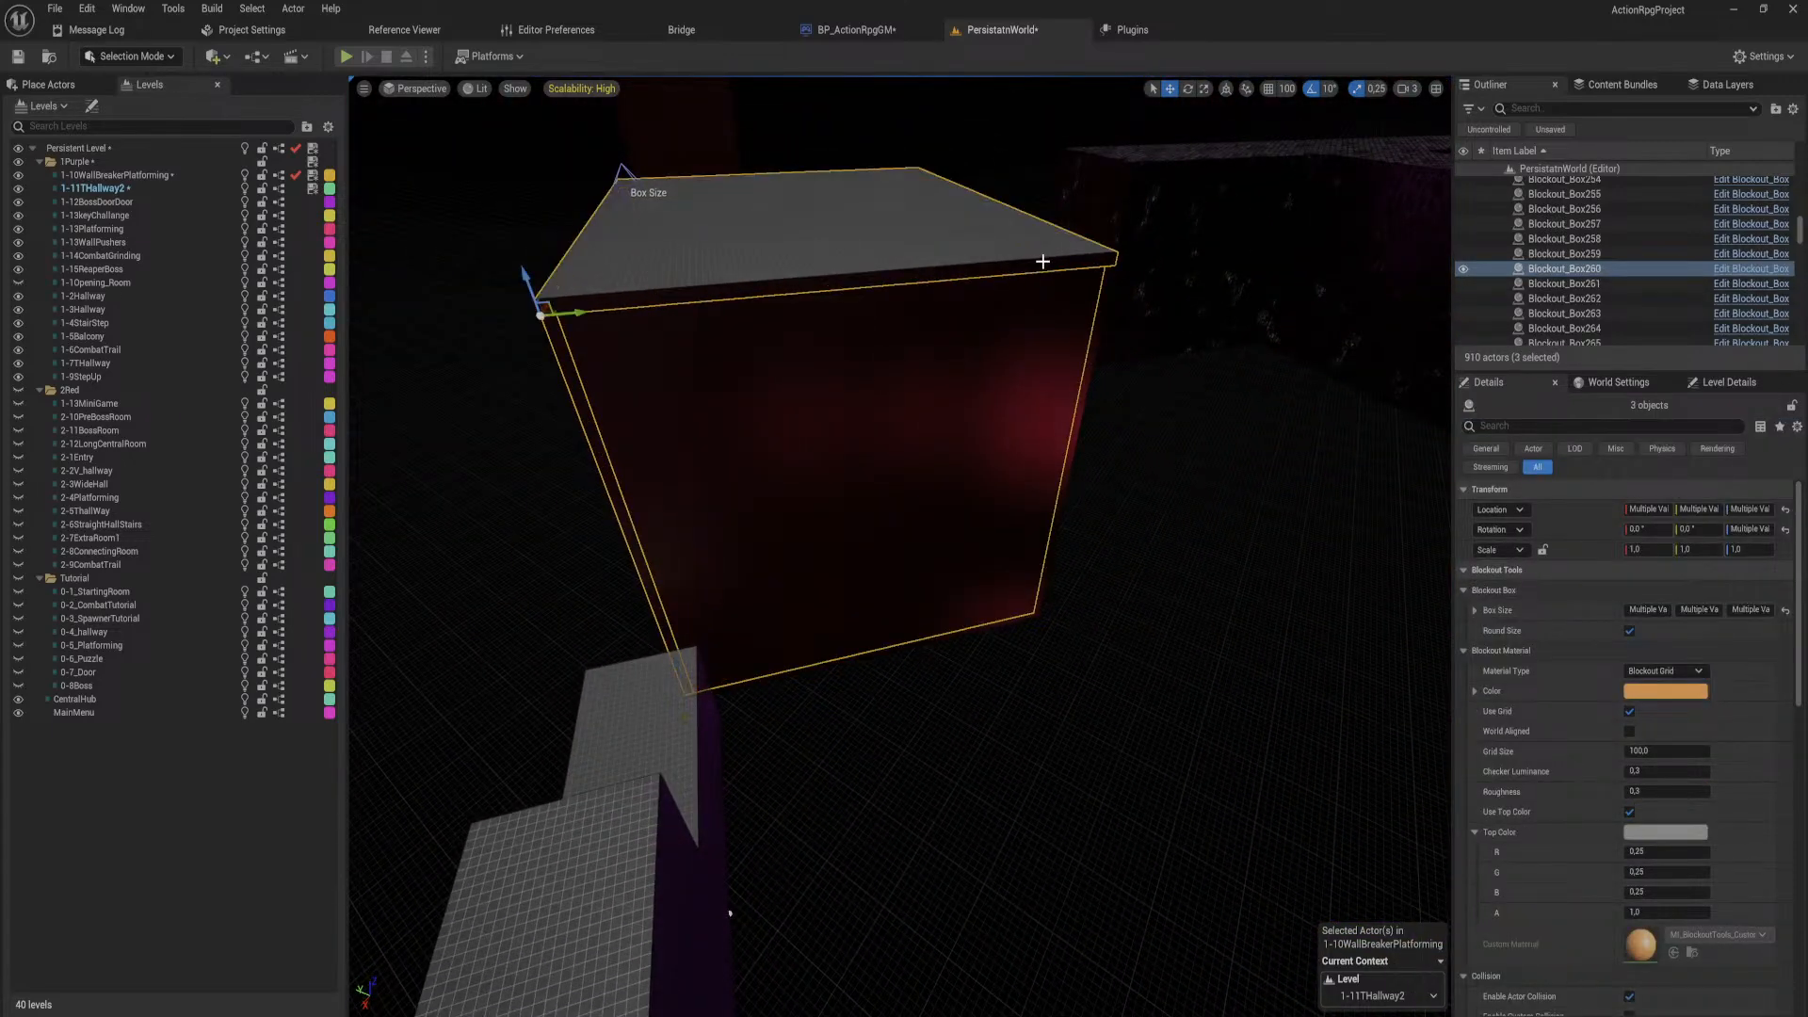
Step: Extend the selection of 1-10WallBreakerPlatforming boxes with the room's remaining outer walls and the top of the adjoining 1-11THallway2 block
right_drag(1042, 260, 979, 188)
key(d)
right_drag(1098, 415, 979, 471)
shift+click(1105, 452)
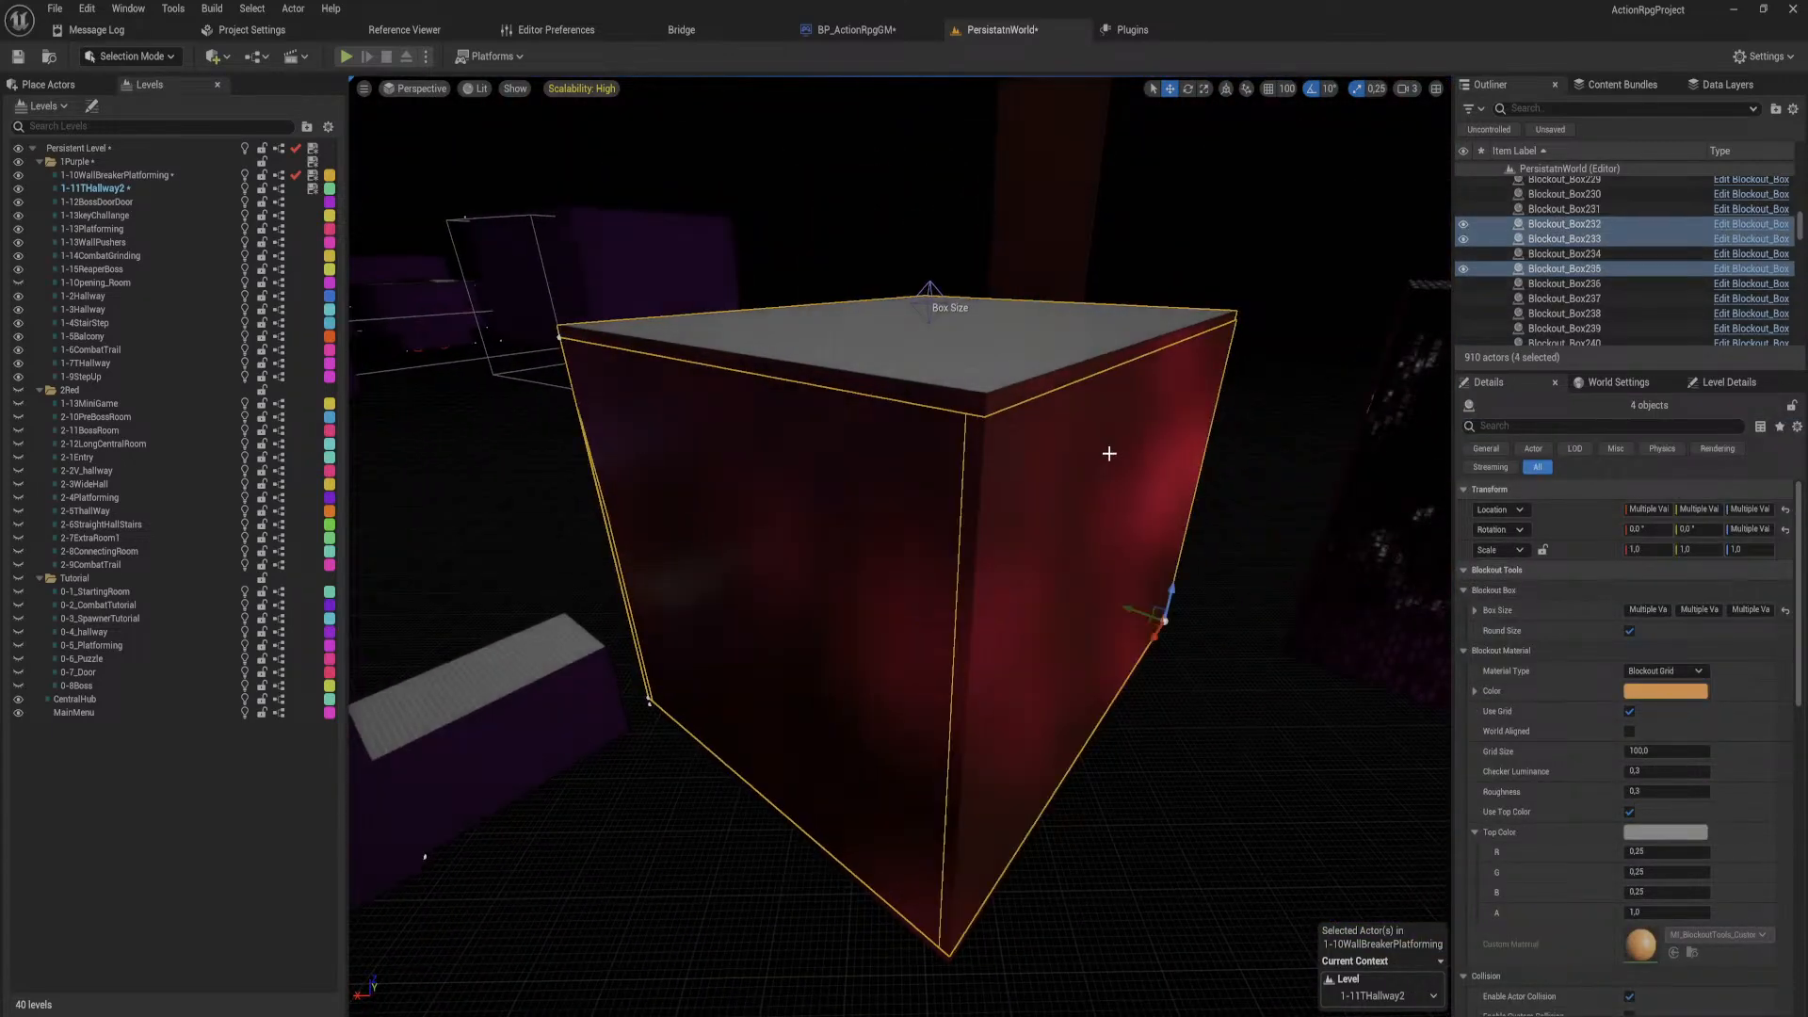
right_drag(1106, 452, 1136, 504)
key(d)
shift+click(1050, 516)
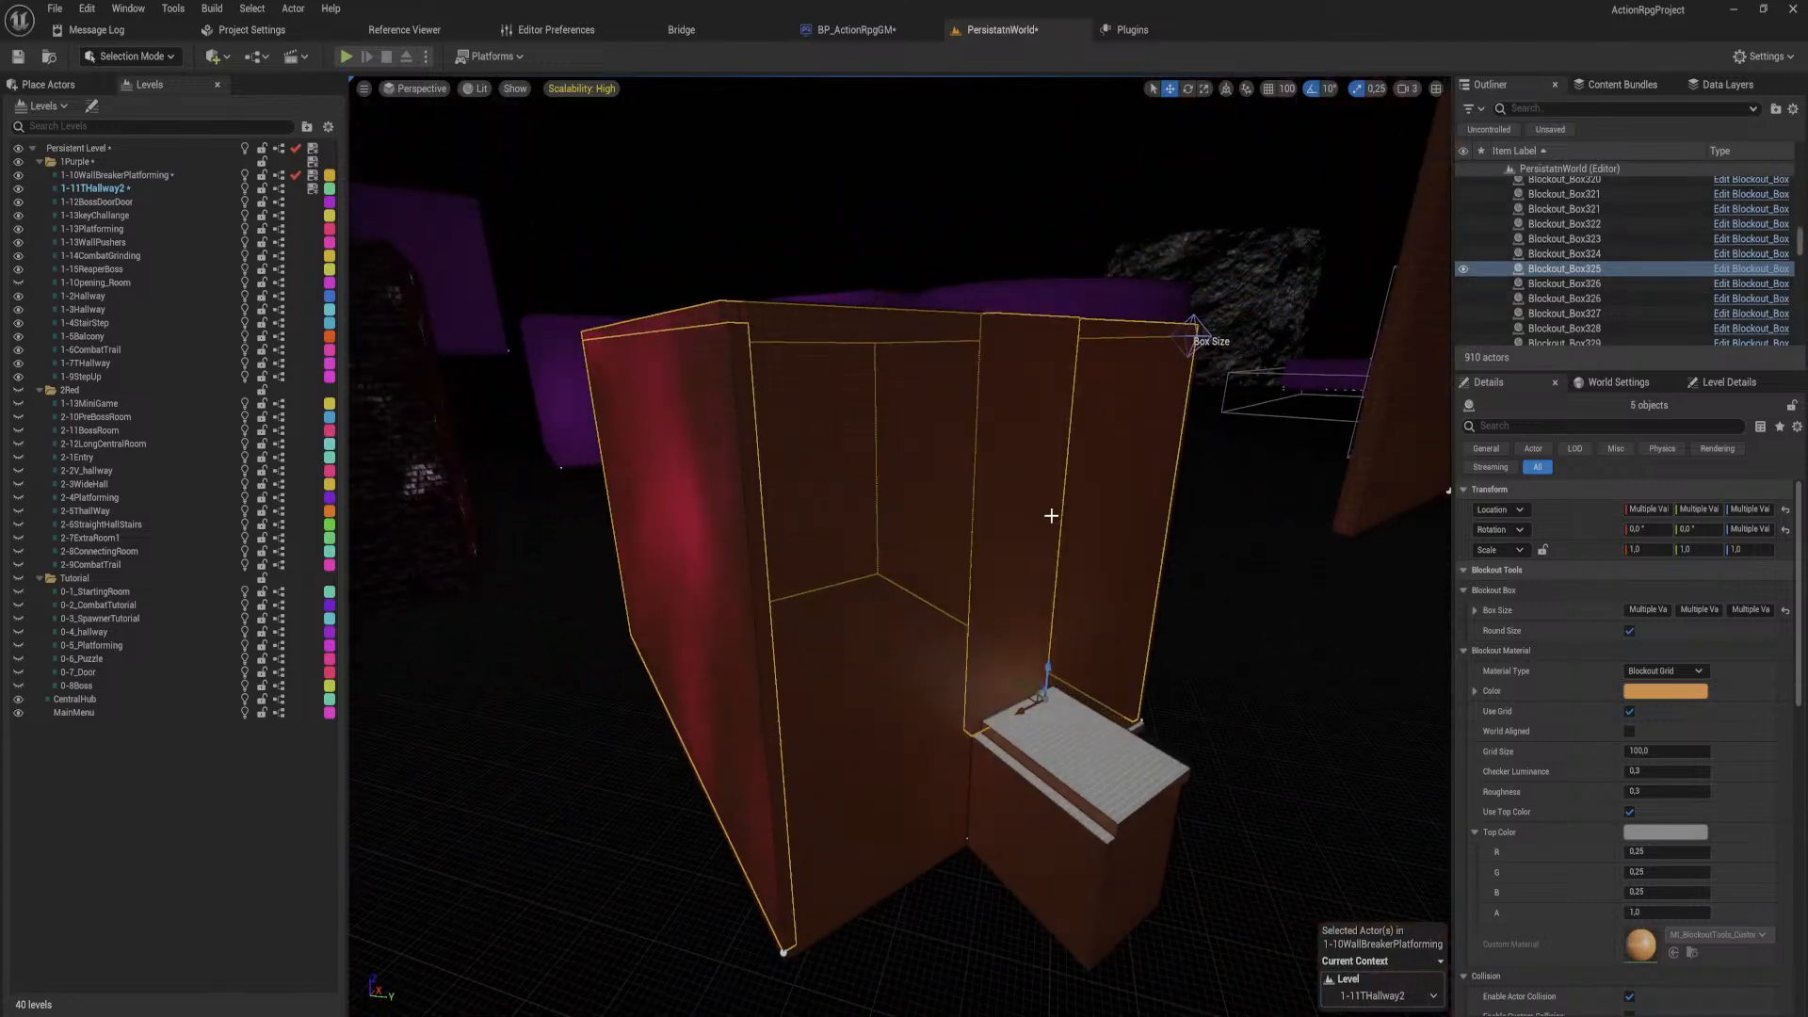
shift+click(900, 614)
shift+click(1094, 665)
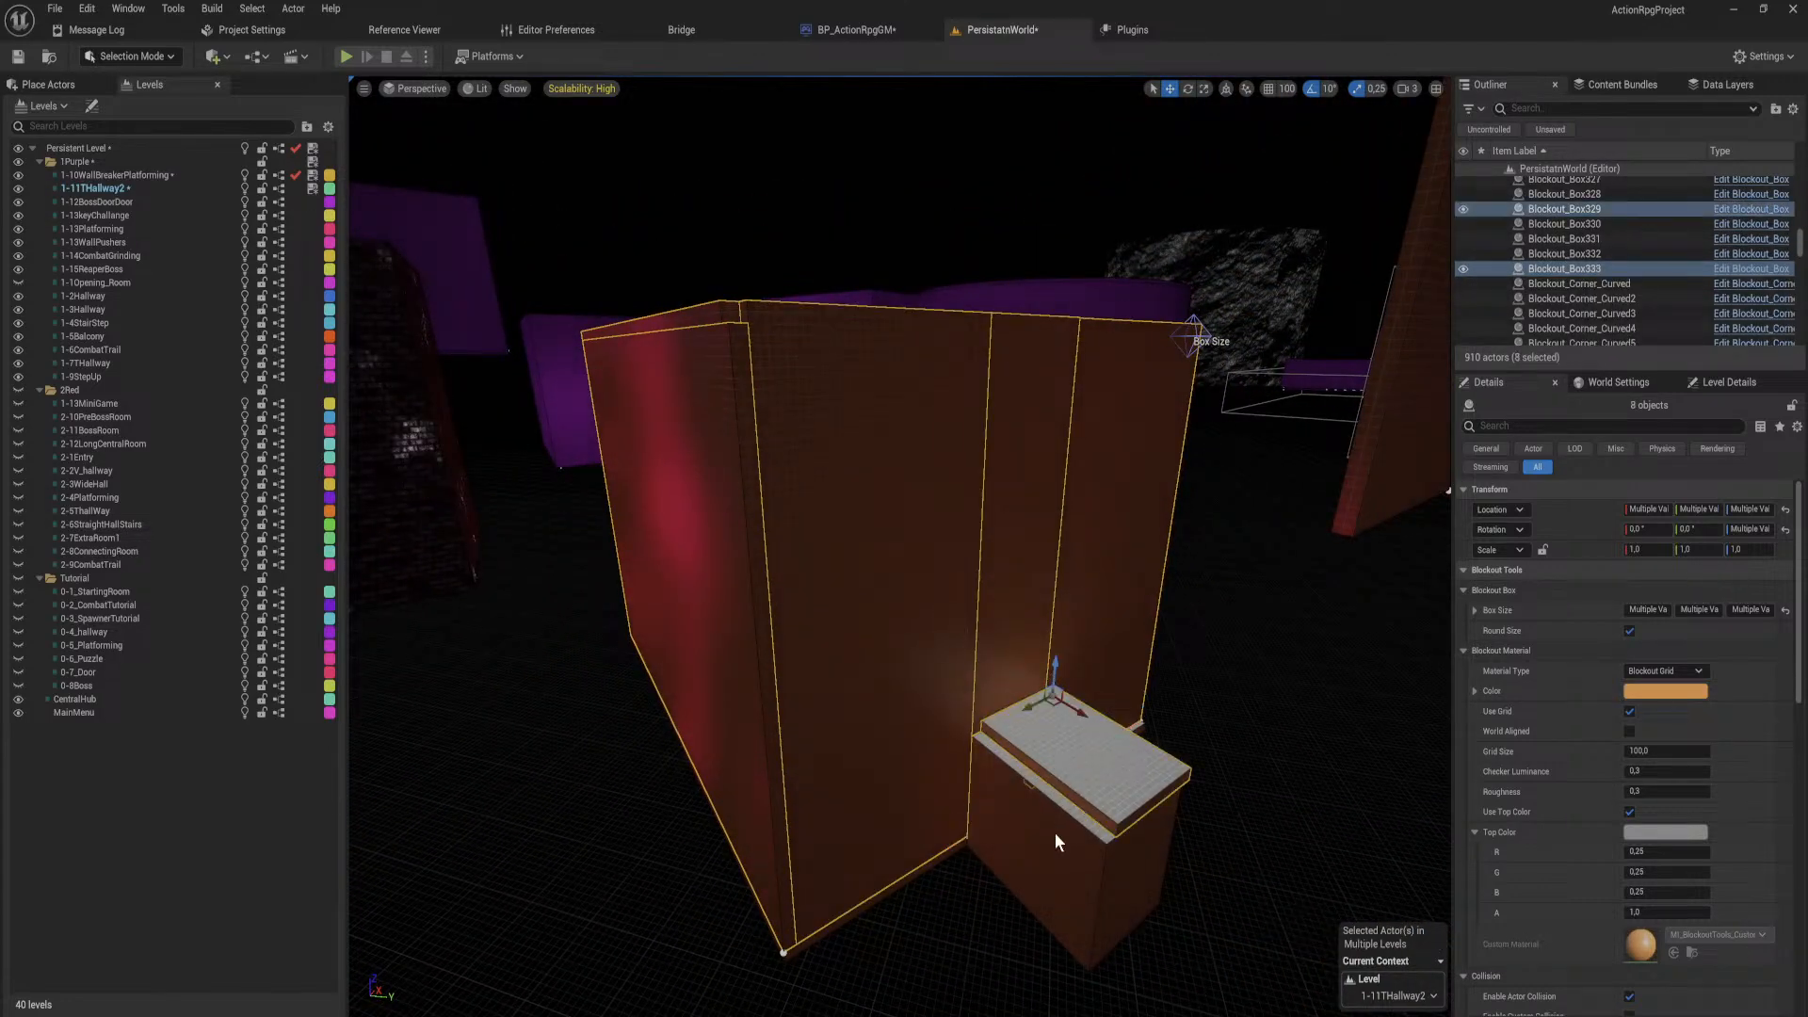
Step: Add the remaining 1-11THallway2 boxes to the selection and give all selected boxes the purple color copied from a purple blockout box
shift+click(1146, 880)
right_drag(1146, 880, 844, 662)
key(w)
key(d)
key(w)
shift+click(844, 662)
right_drag(961, 634, 884, 505)
key(s)
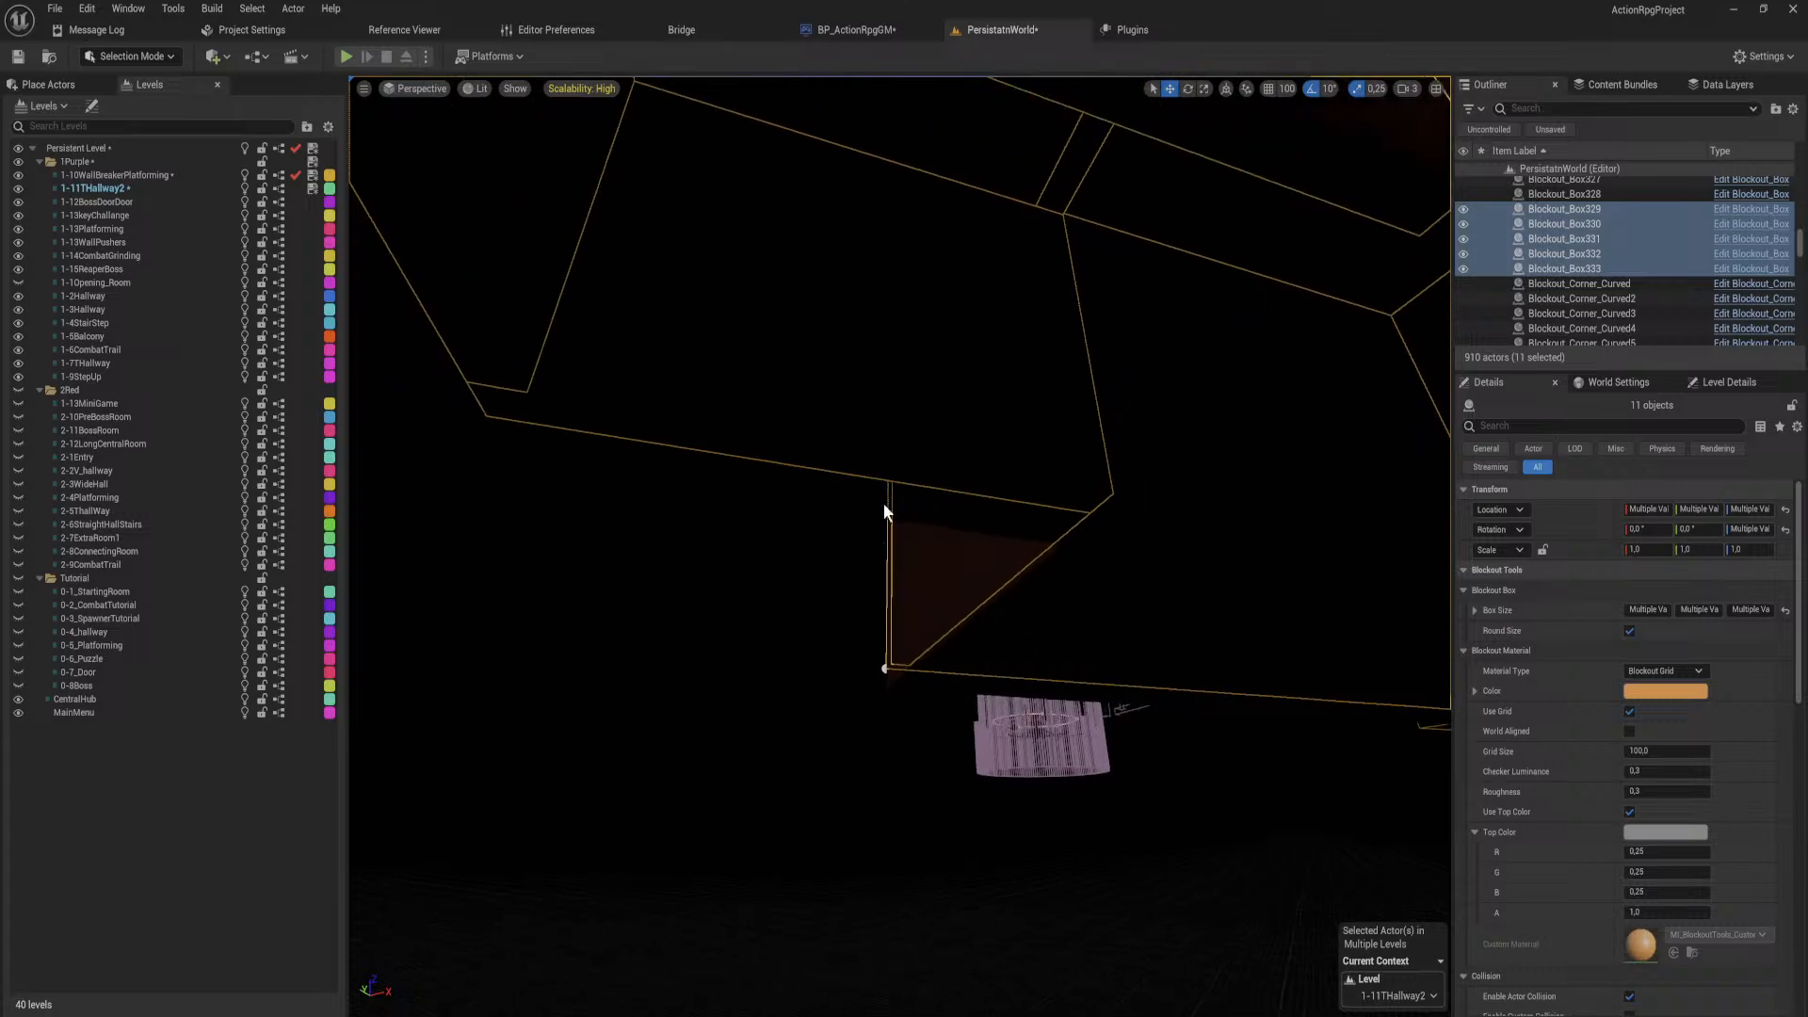
shift+click(917, 402)
key(w)
mouse_move(917, 402)
right_down()
mouse_move(980, 367)
mouse_move(1045, 377)
mouse_move(1111, 405)
mouse_move(1130, 490)
mouse_move(1083, 452)
mouse_move(918, 396)
right_up()
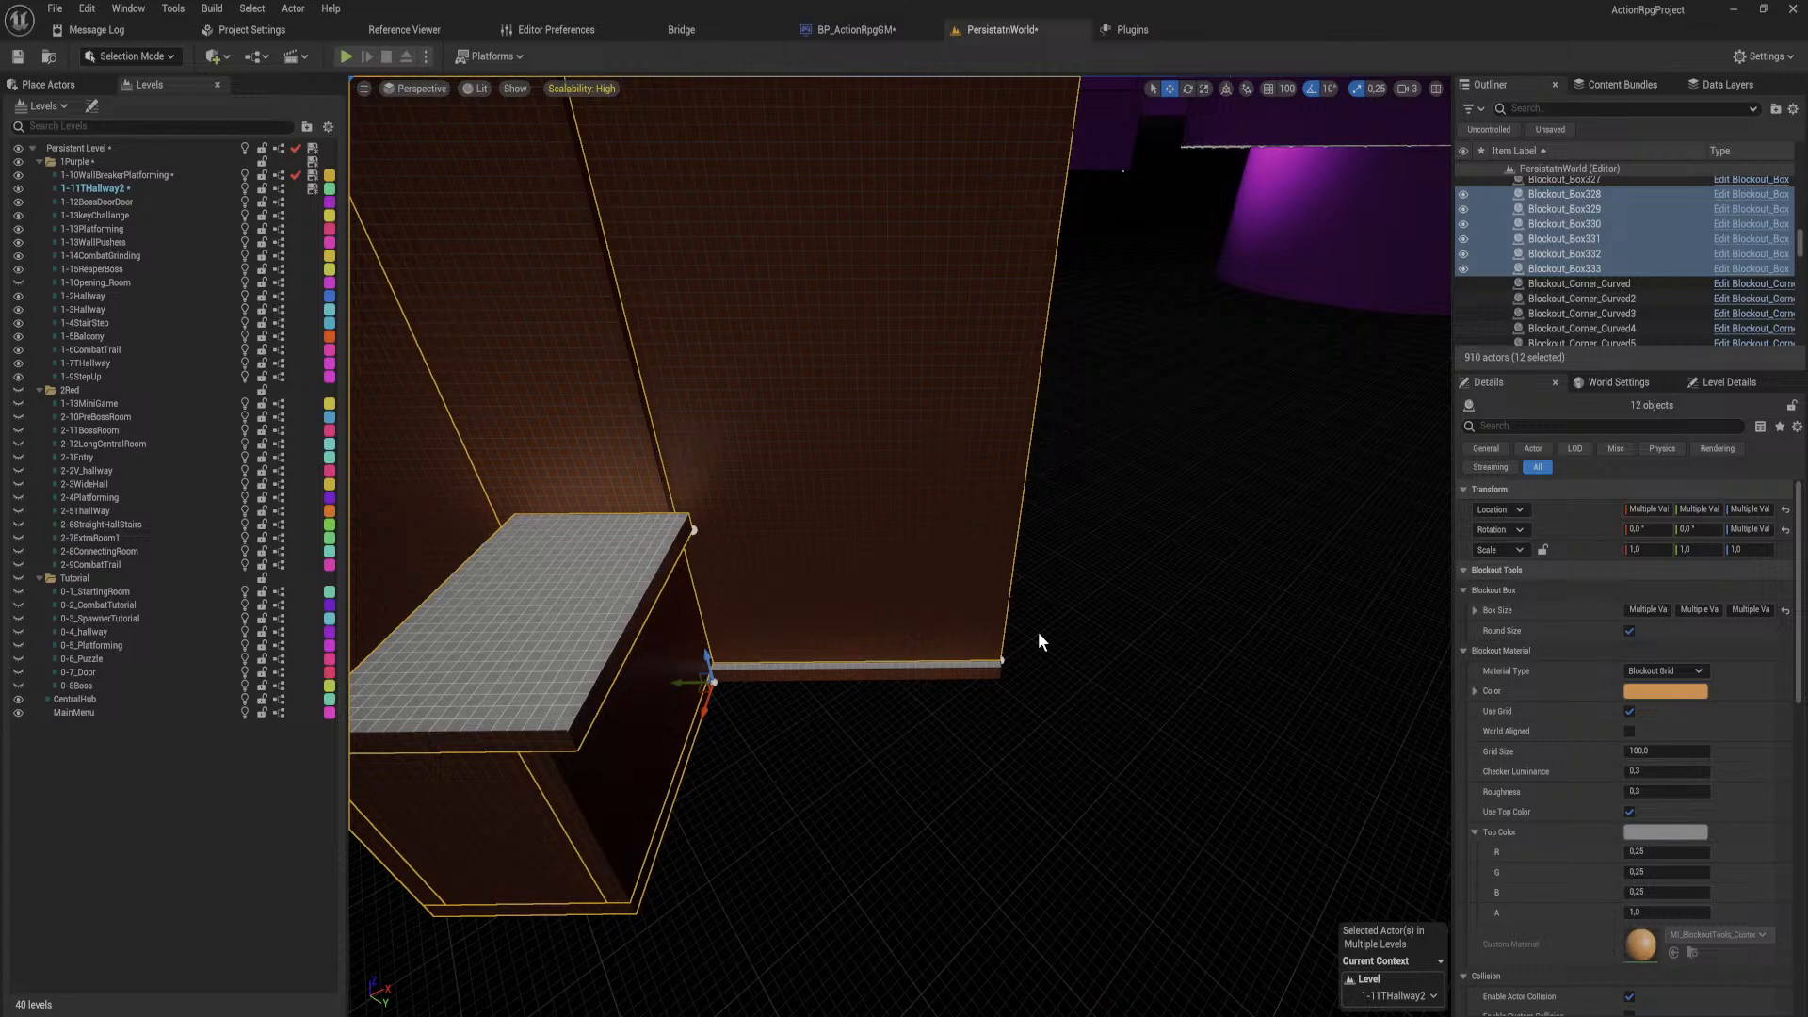
right_drag(1037, 640, 1214, 388)
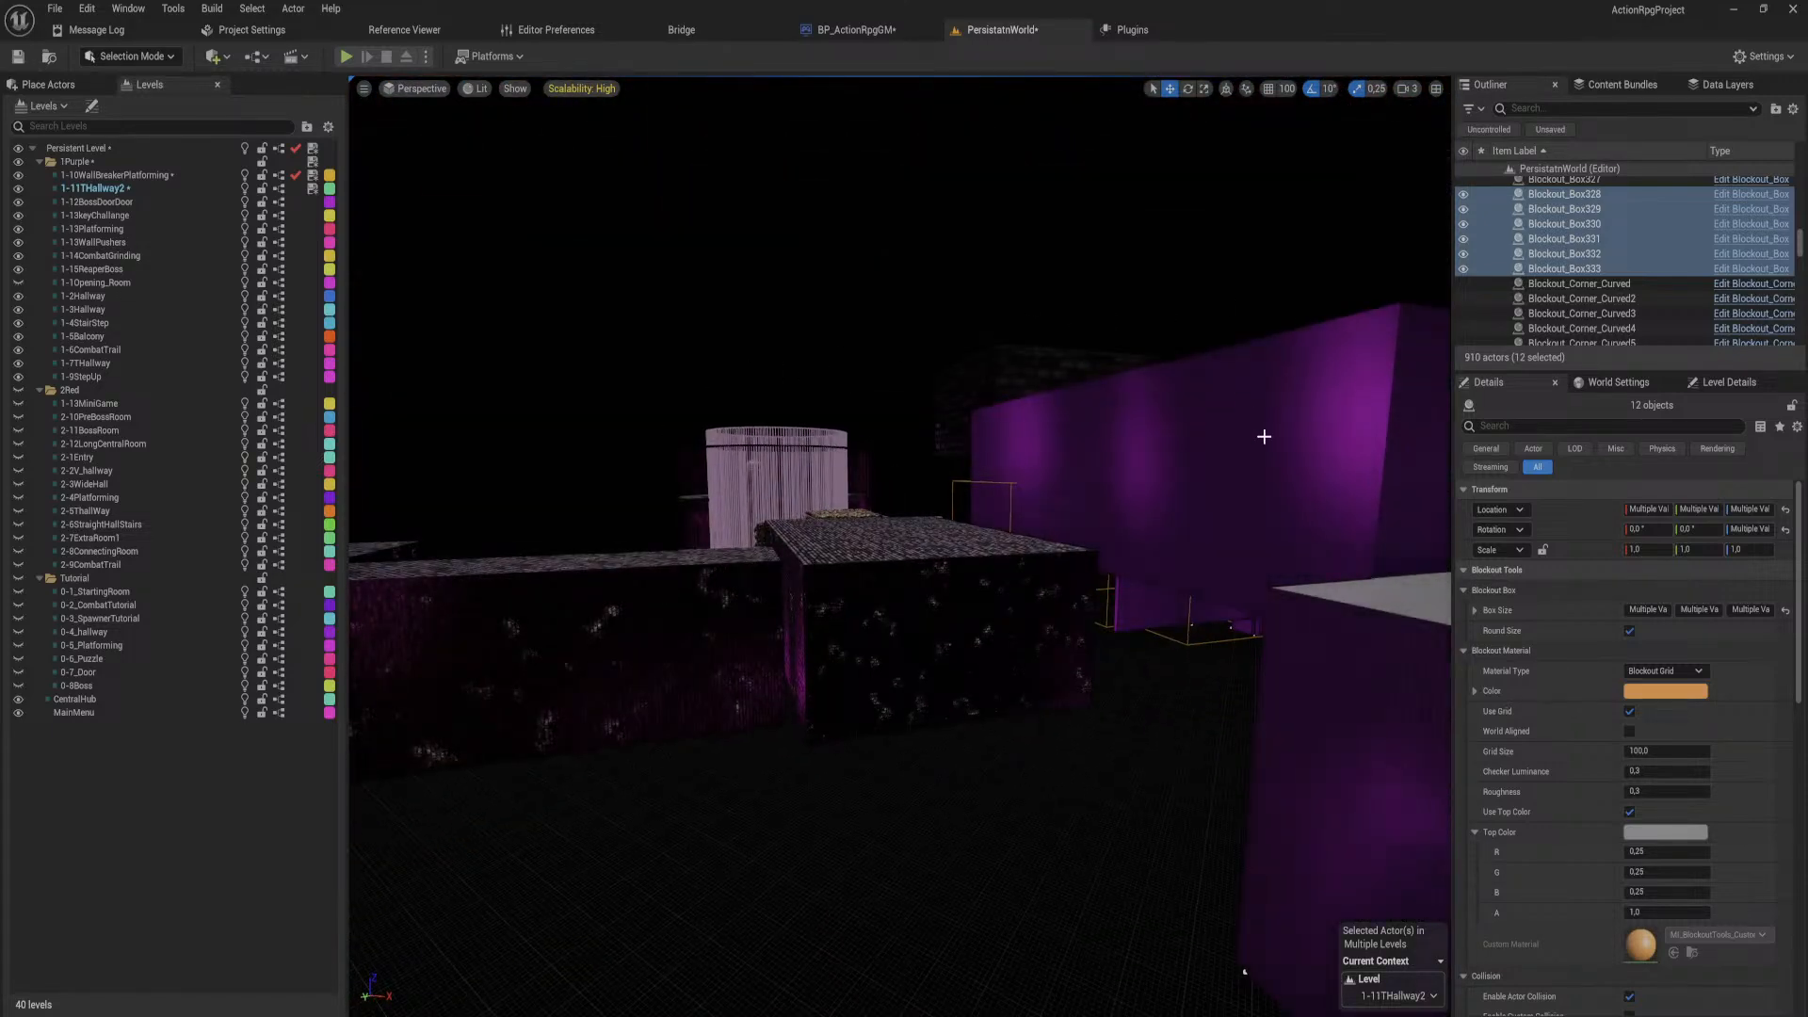
right_drag(952, 426, 1318, 386)
shift+click(1571, 696)
right_drag(952, 666, 1224, 725)
Step: Select the orange floating platforms inside the 1-10WallBreakerPlatforming room and change their blockout color to purple
click(957, 726)
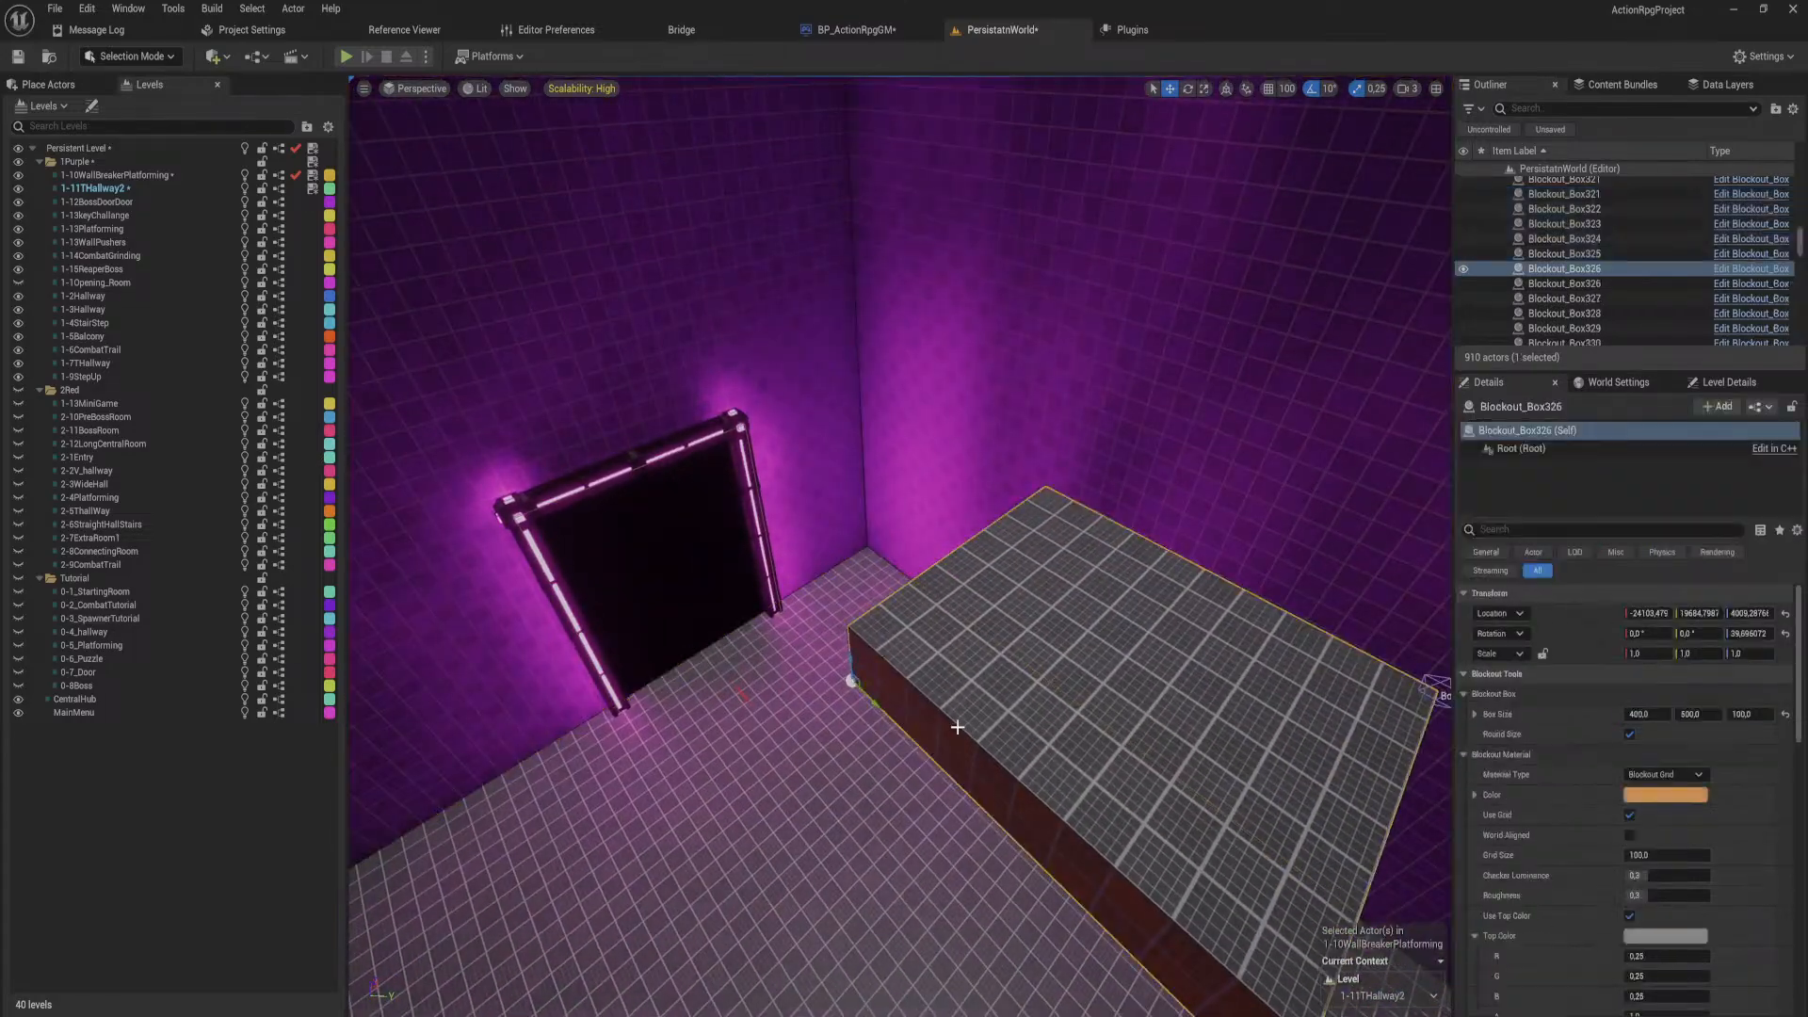
right_drag(956, 726, 1187, 602)
right_drag(1092, 666, 897, 524)
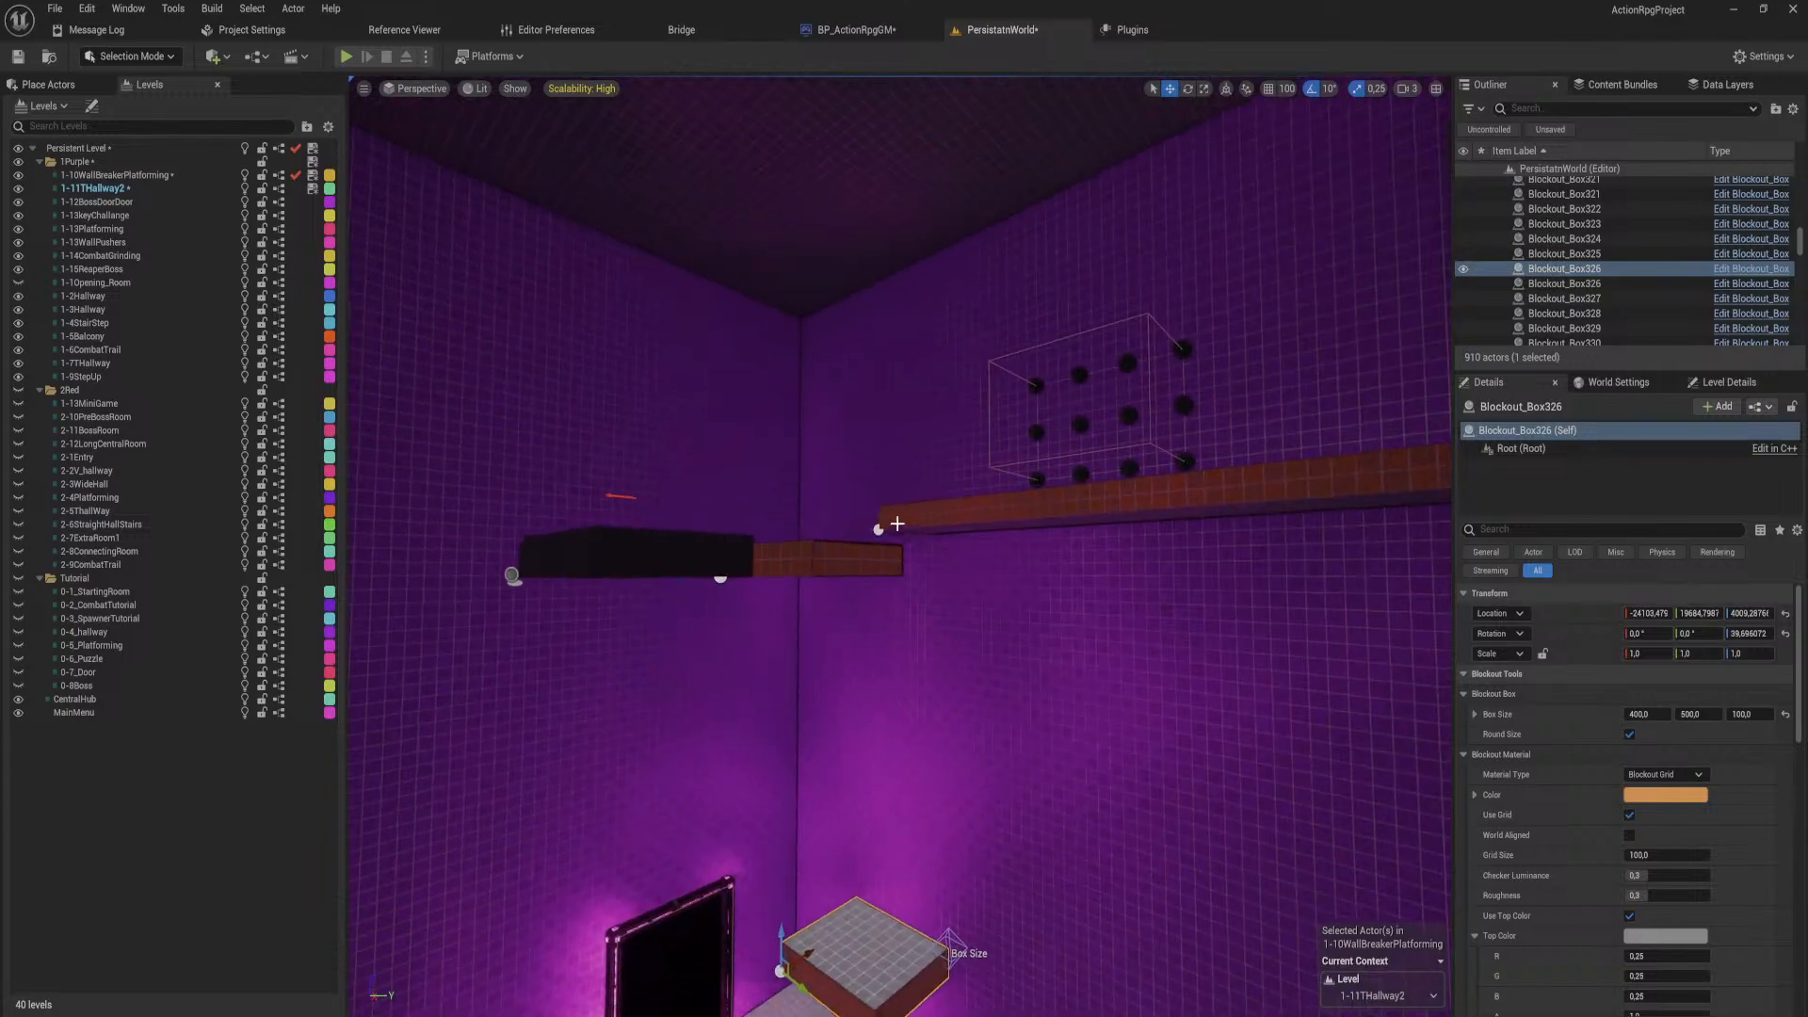
ctrl+click(849, 565)
ctrl+click(1065, 516)
right_drag(1065, 516, 1082, 521)
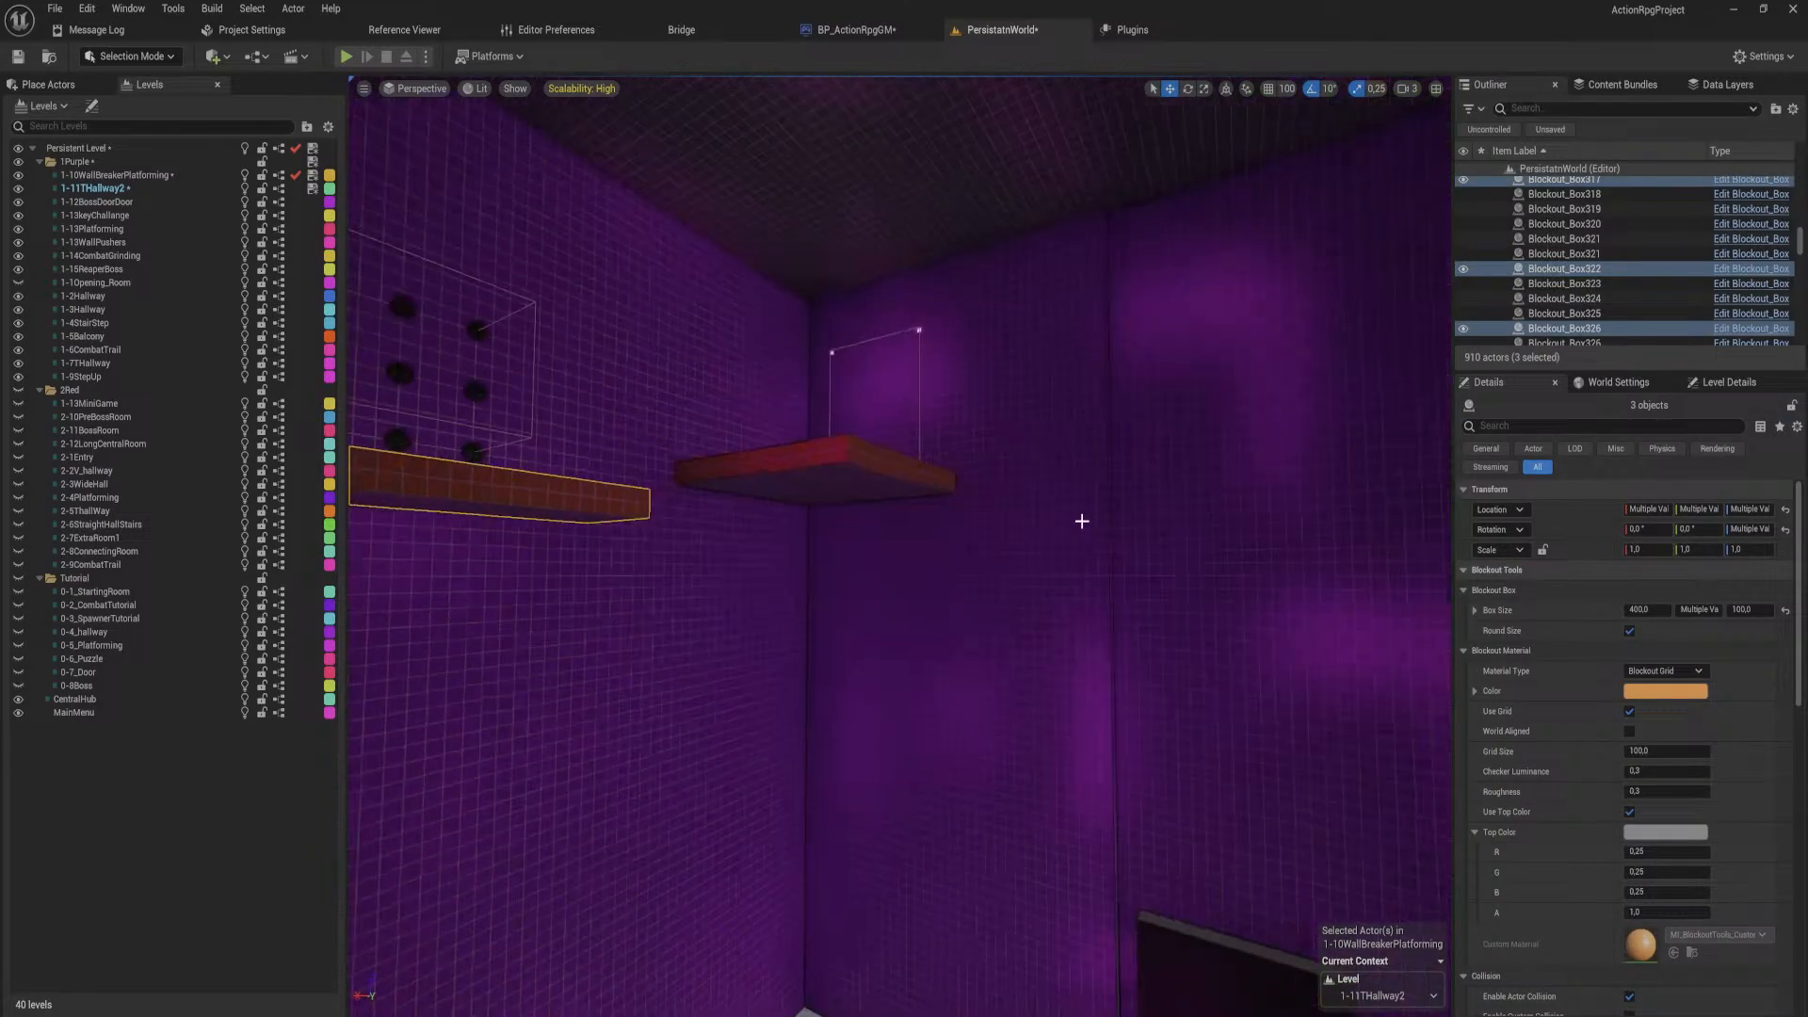
right_drag(877, 478, 1120, 565)
ctrl+click(772, 520)
right_drag(1140, 446, 1136, 447)
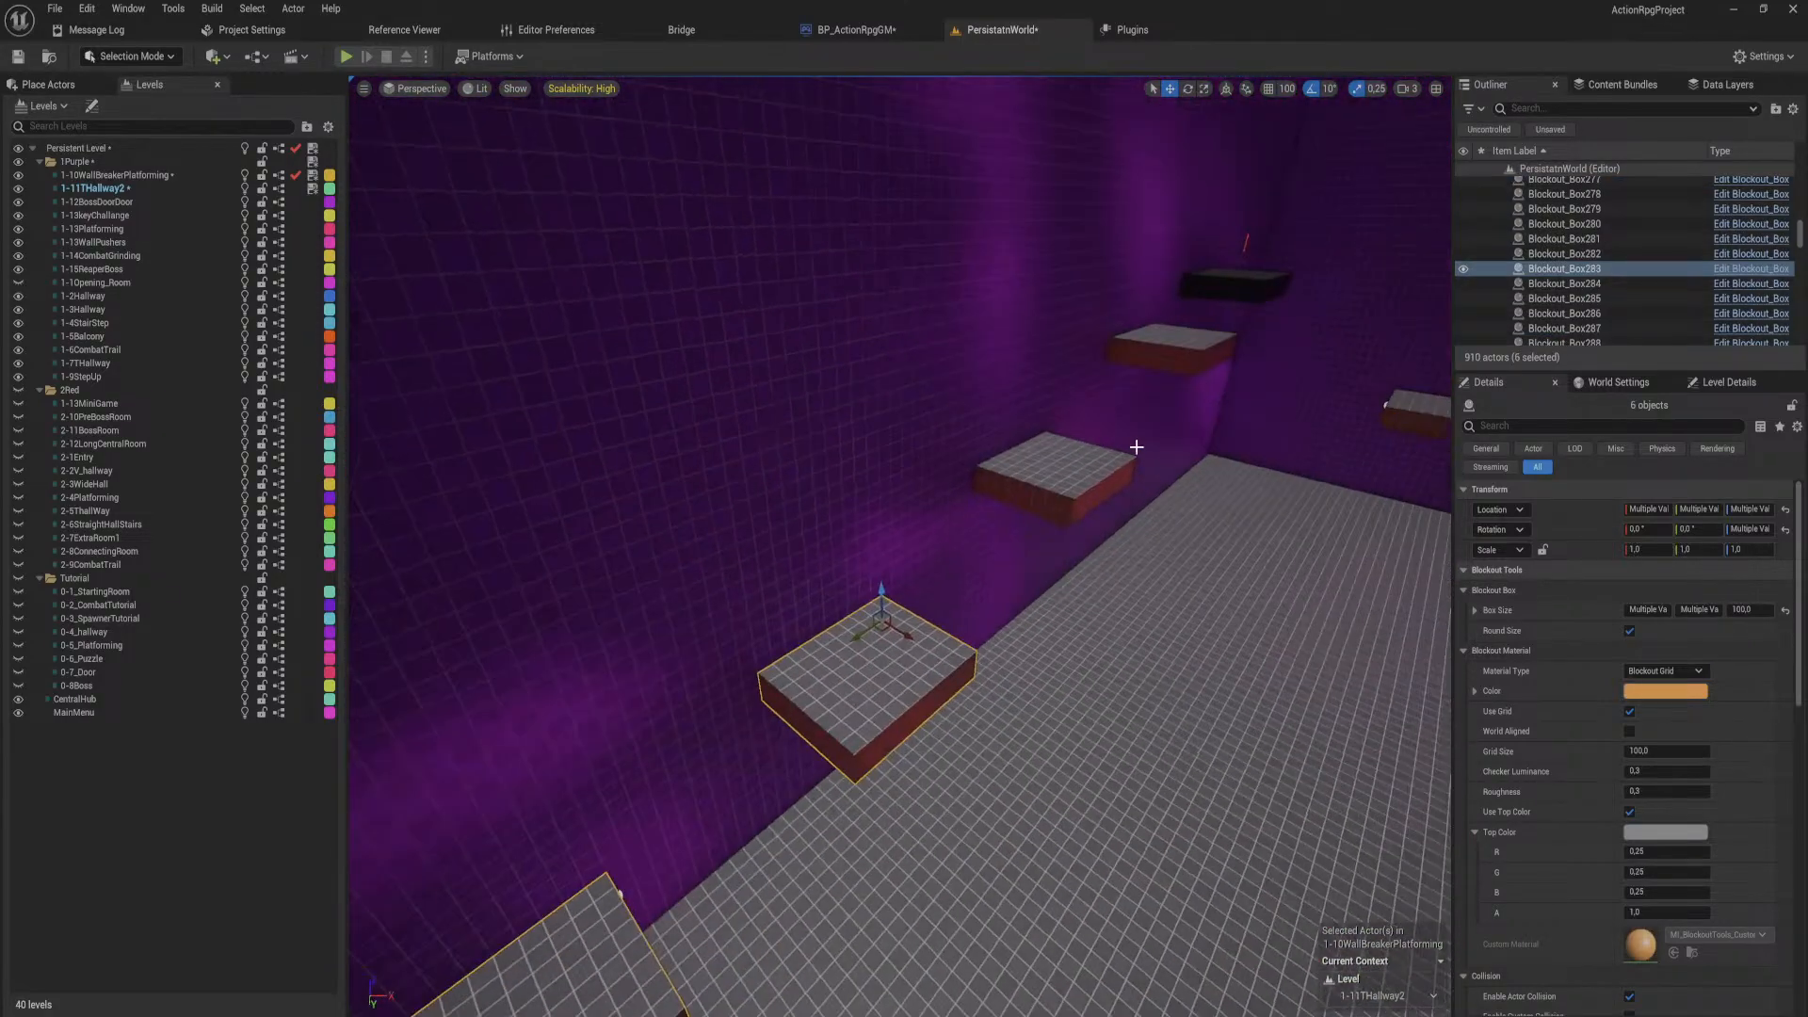
ctrl+click(1177, 356)
right_drag(1177, 356, 1380, 391)
ctrl+click(1285, 423)
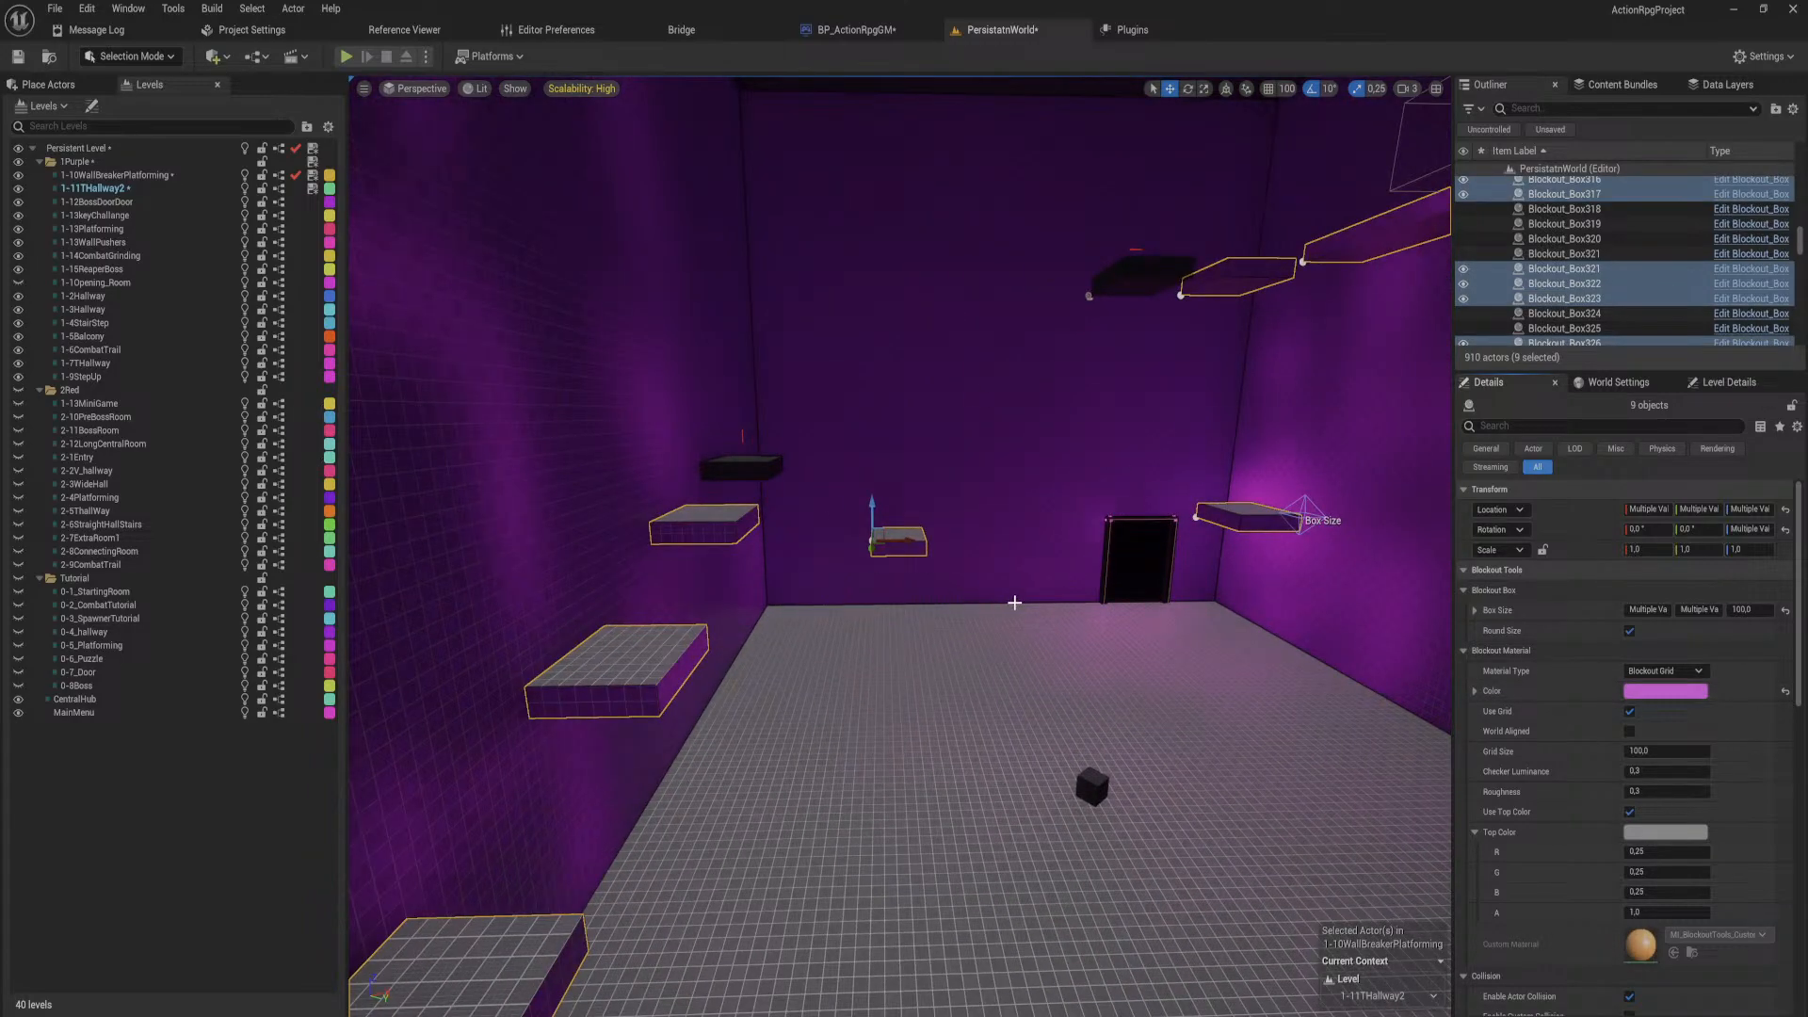
right_drag(1015, 603, 1032, 611)
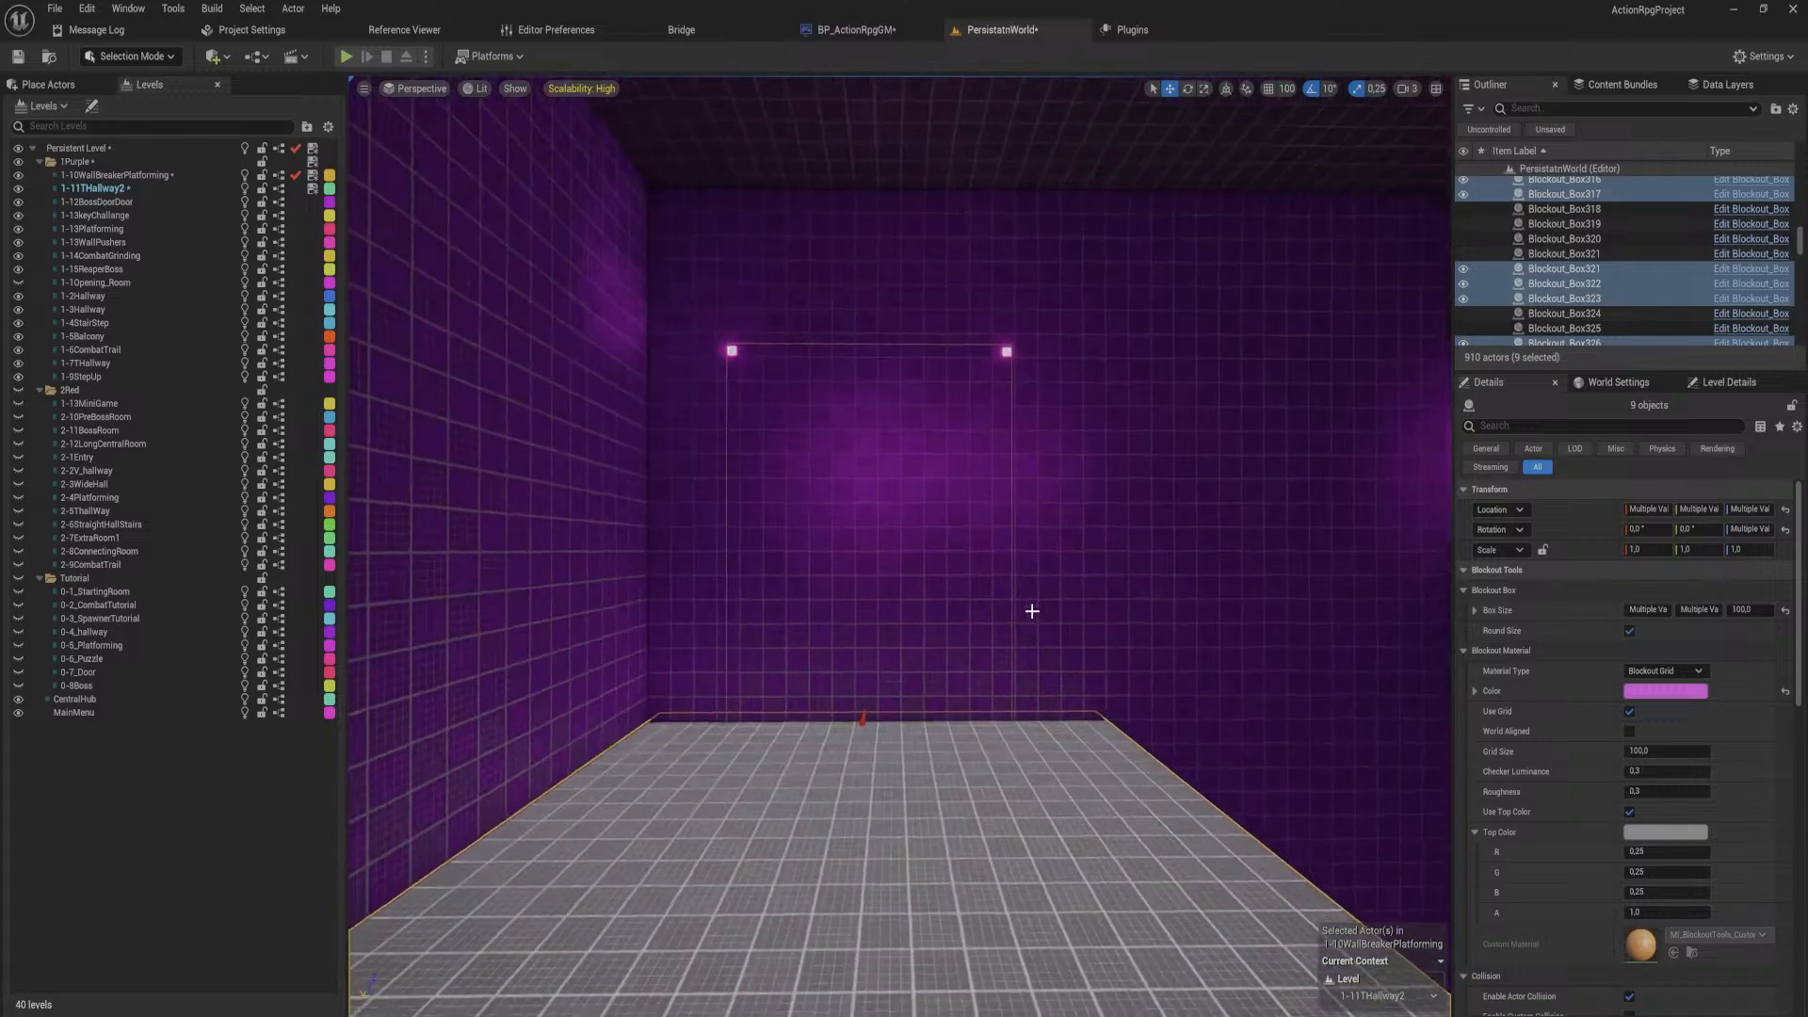
Step: Try to move the Blockout_Box333 wall of 1-11THallway2 away from the room, and undo the move
click(1159, 667)
right_drag(1158, 668, 1248, 702)
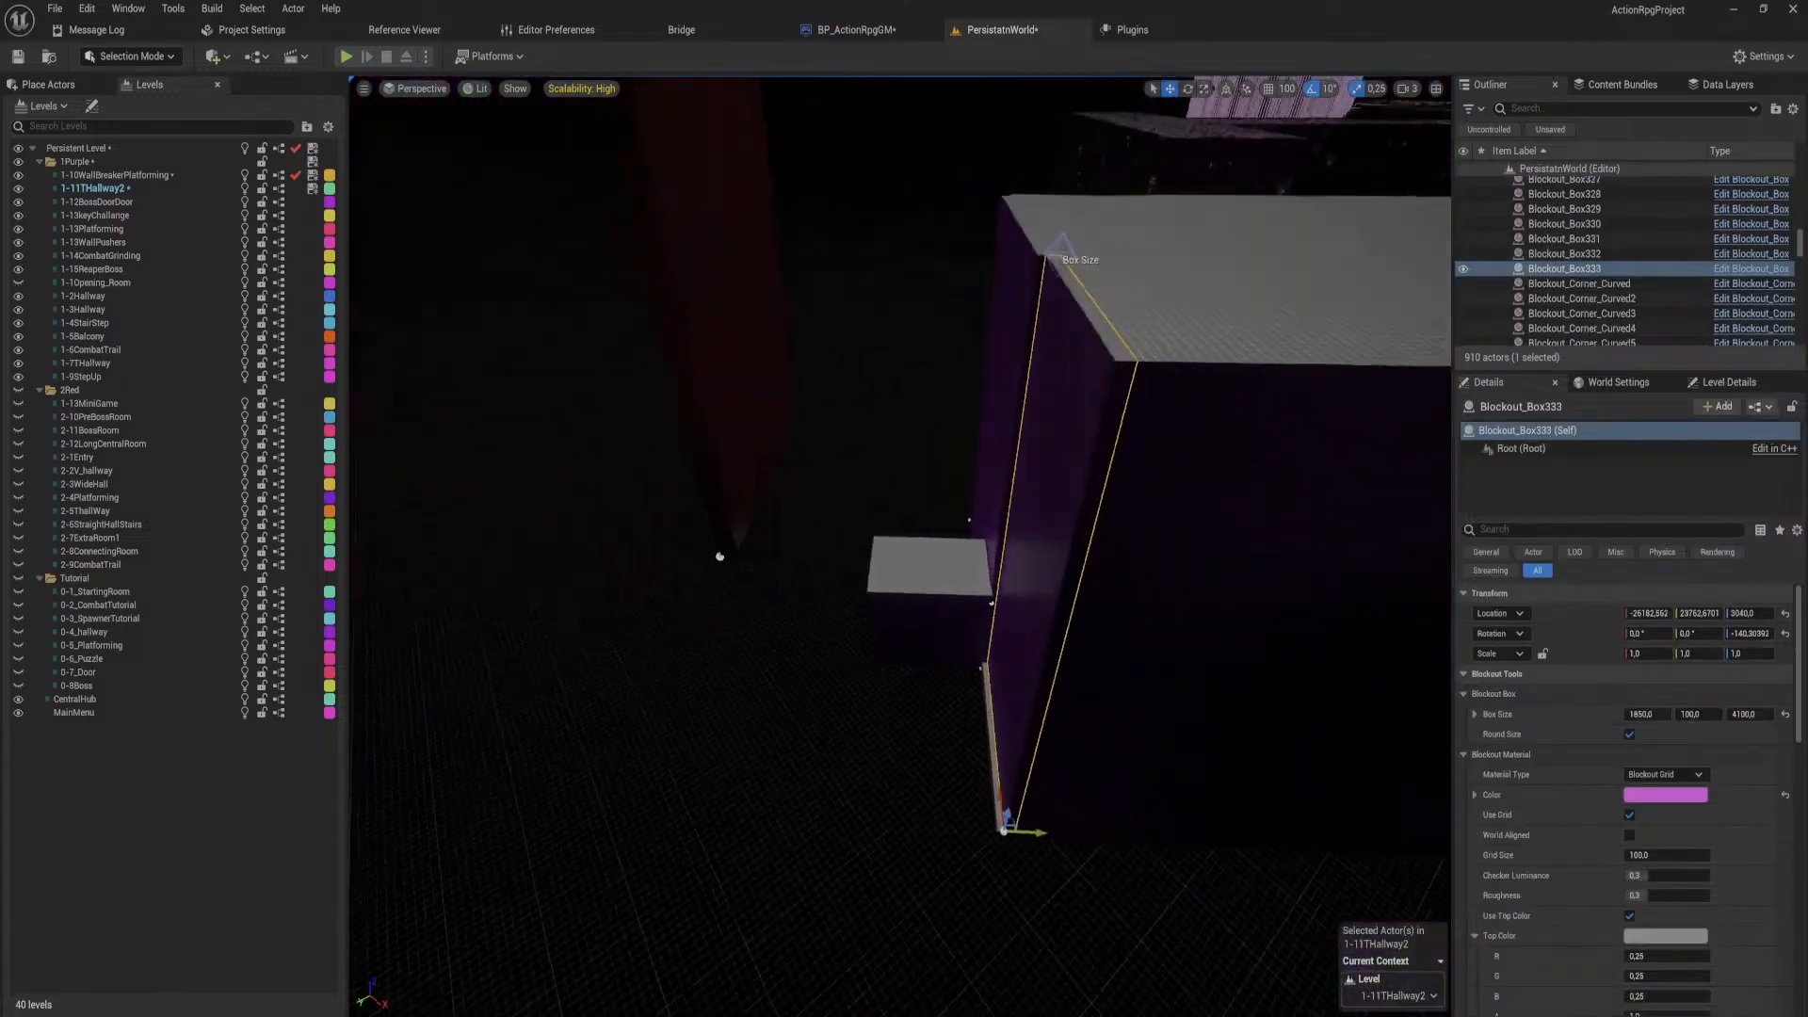
right_drag(1036, 841, 1059, 848)
drag(1021, 791, 912, 783)
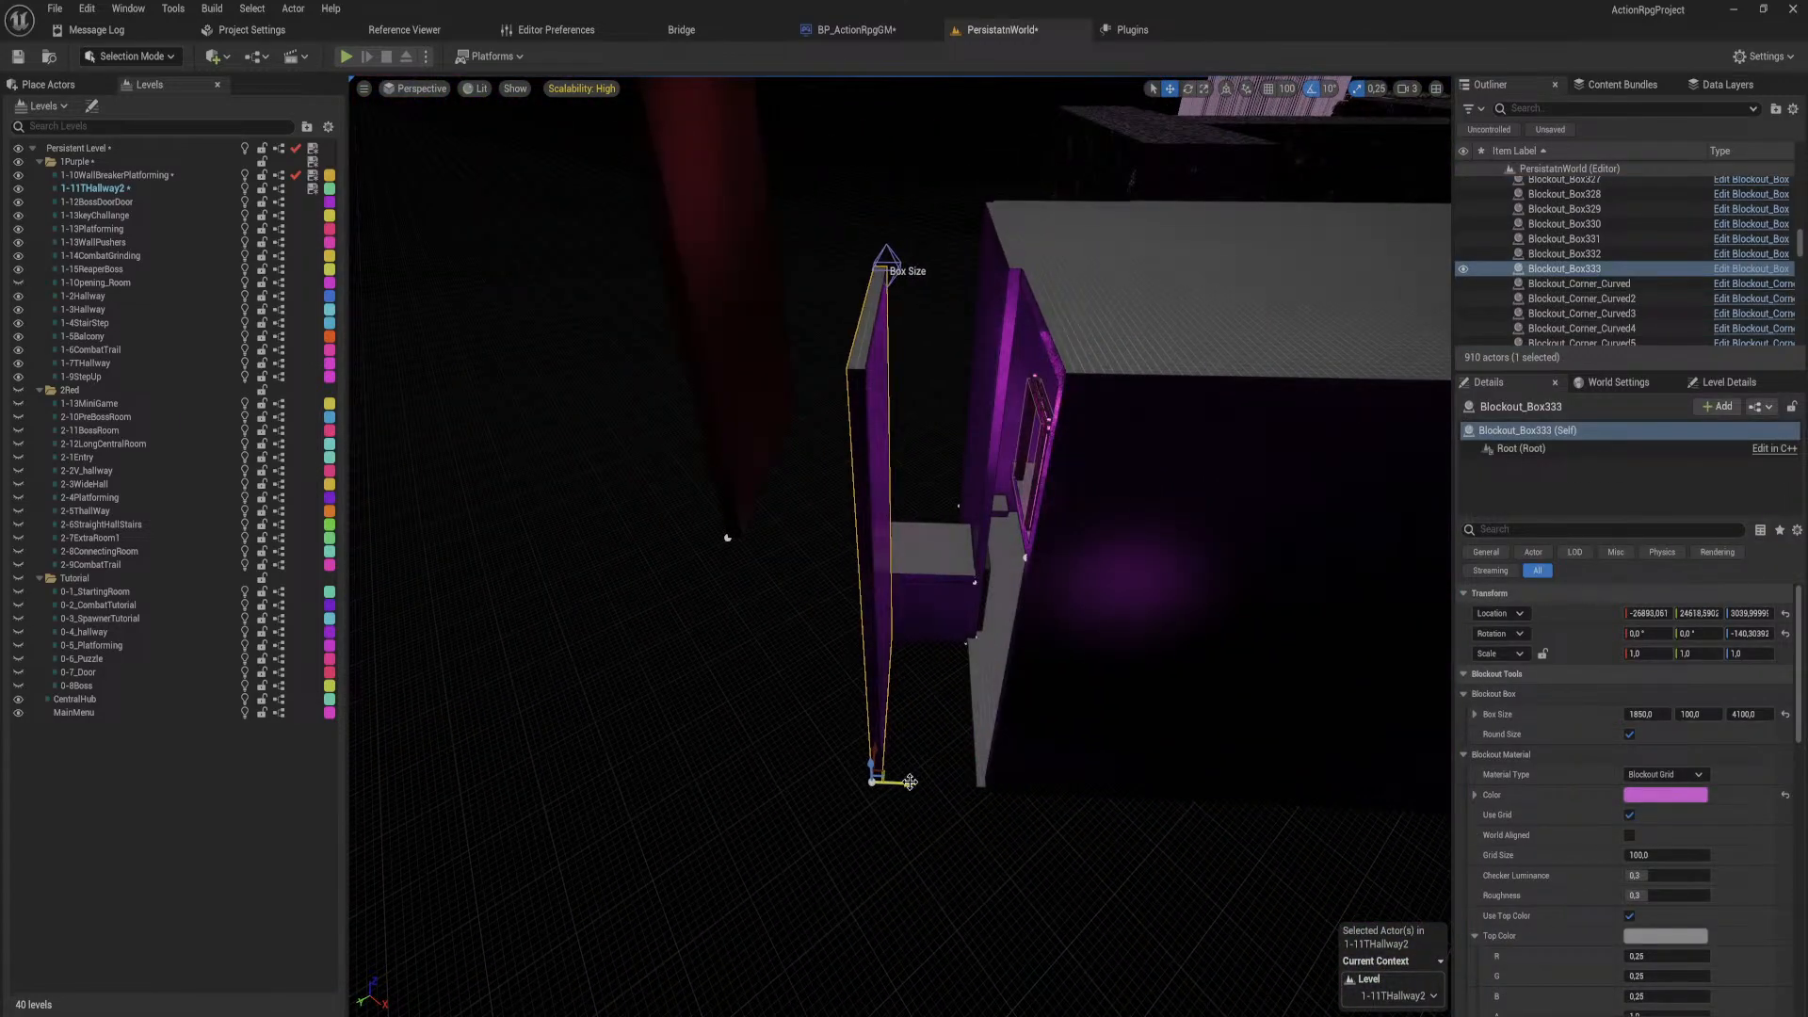
key(ctrl+z)
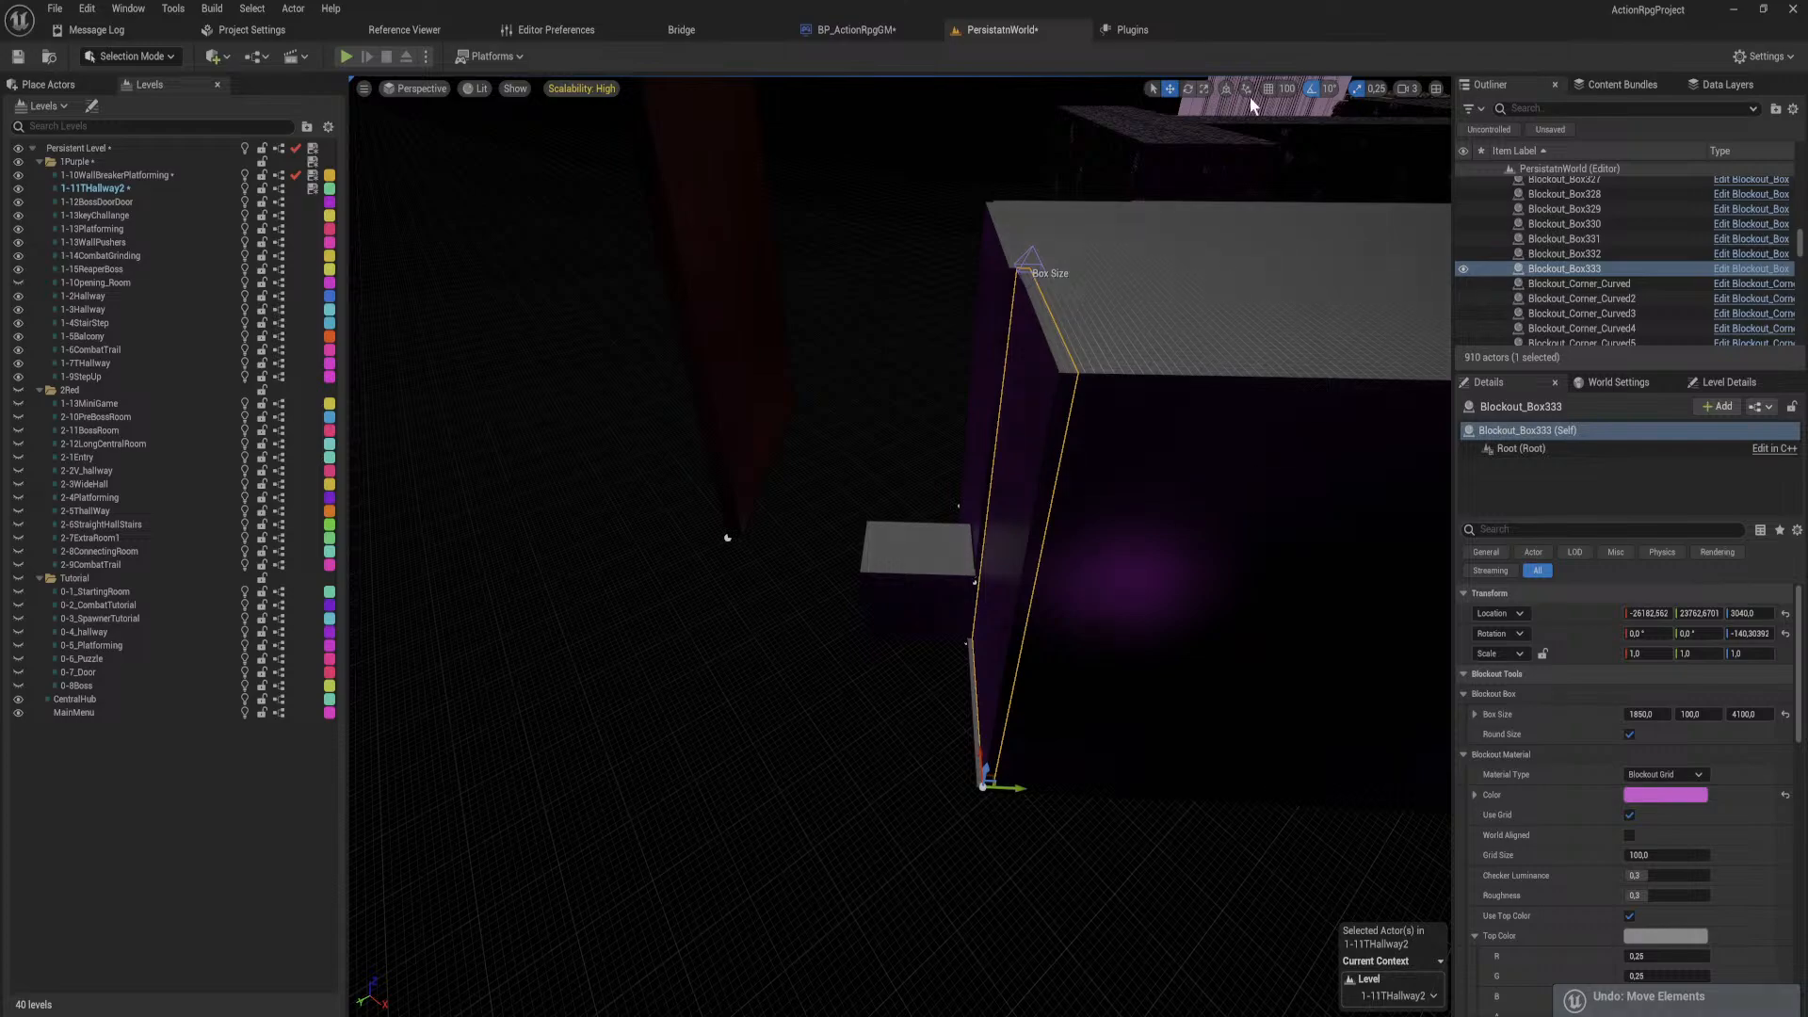
Step: Turn on position grid snapping at 100 and paste the location of Blockout_Box325 onto the Blockout_Box333 wall
right_drag(1061, 508, 979, 456)
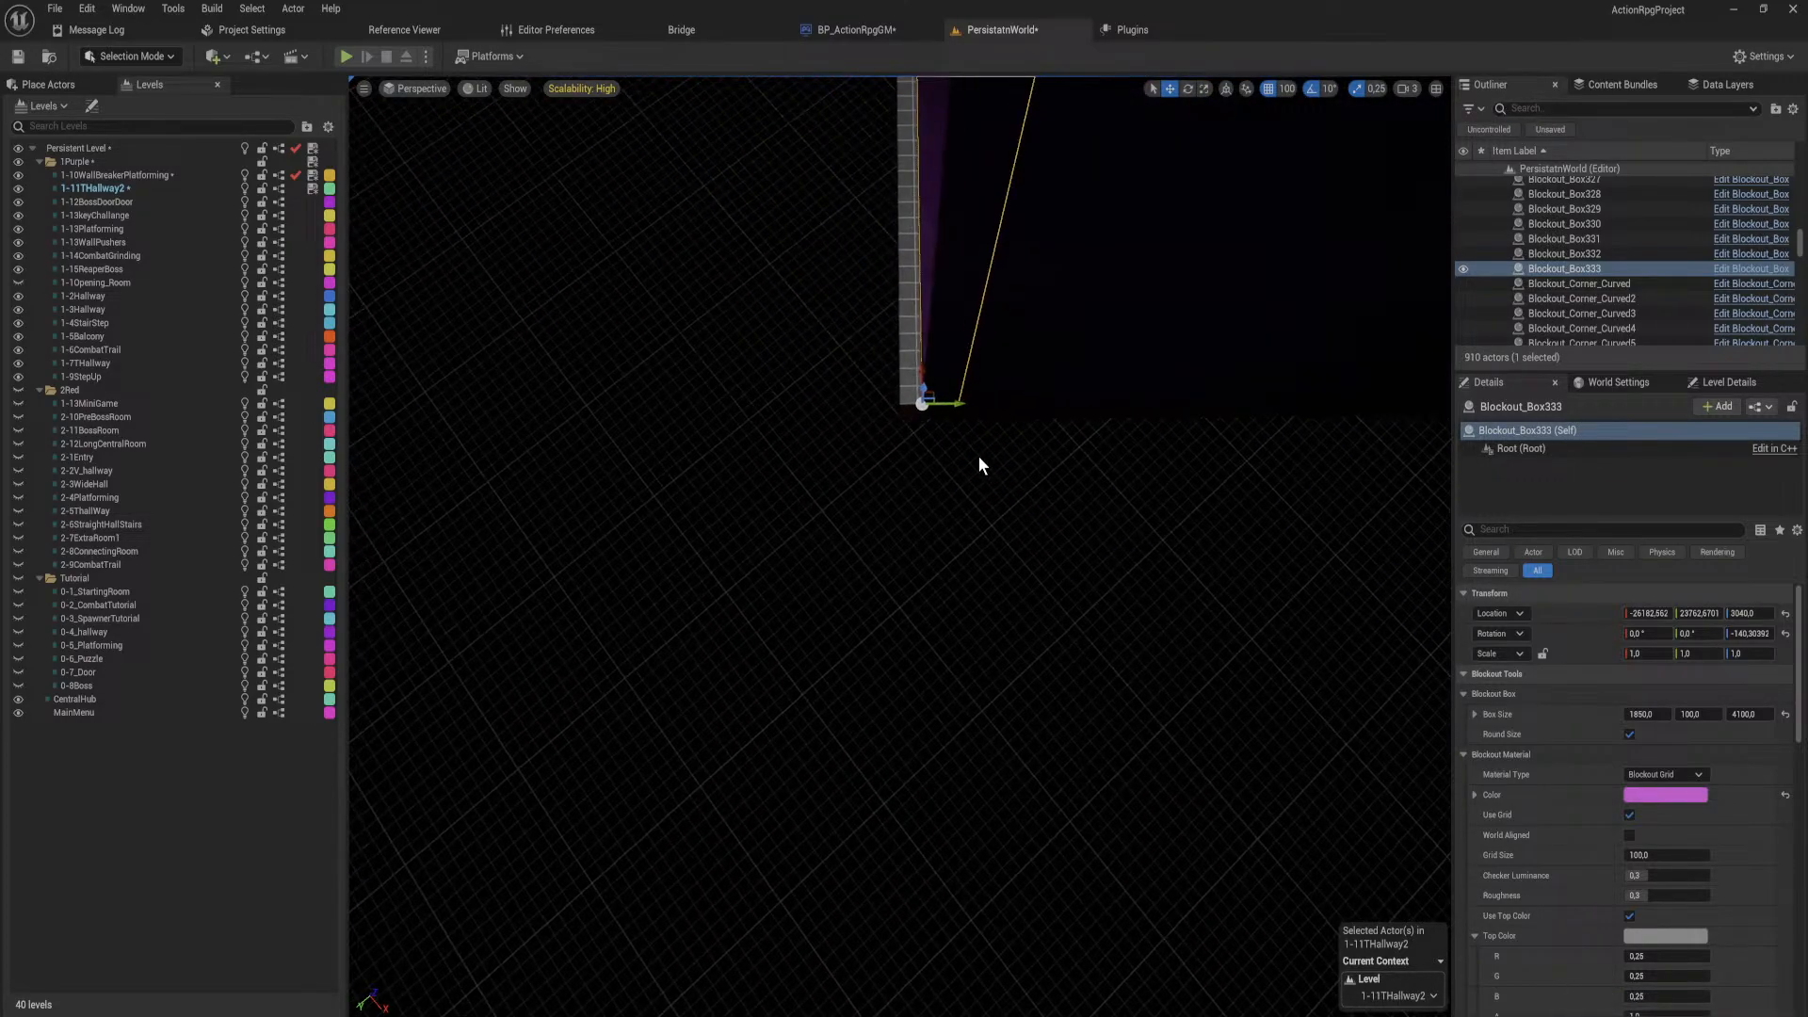
drag(946, 400, 950, 397)
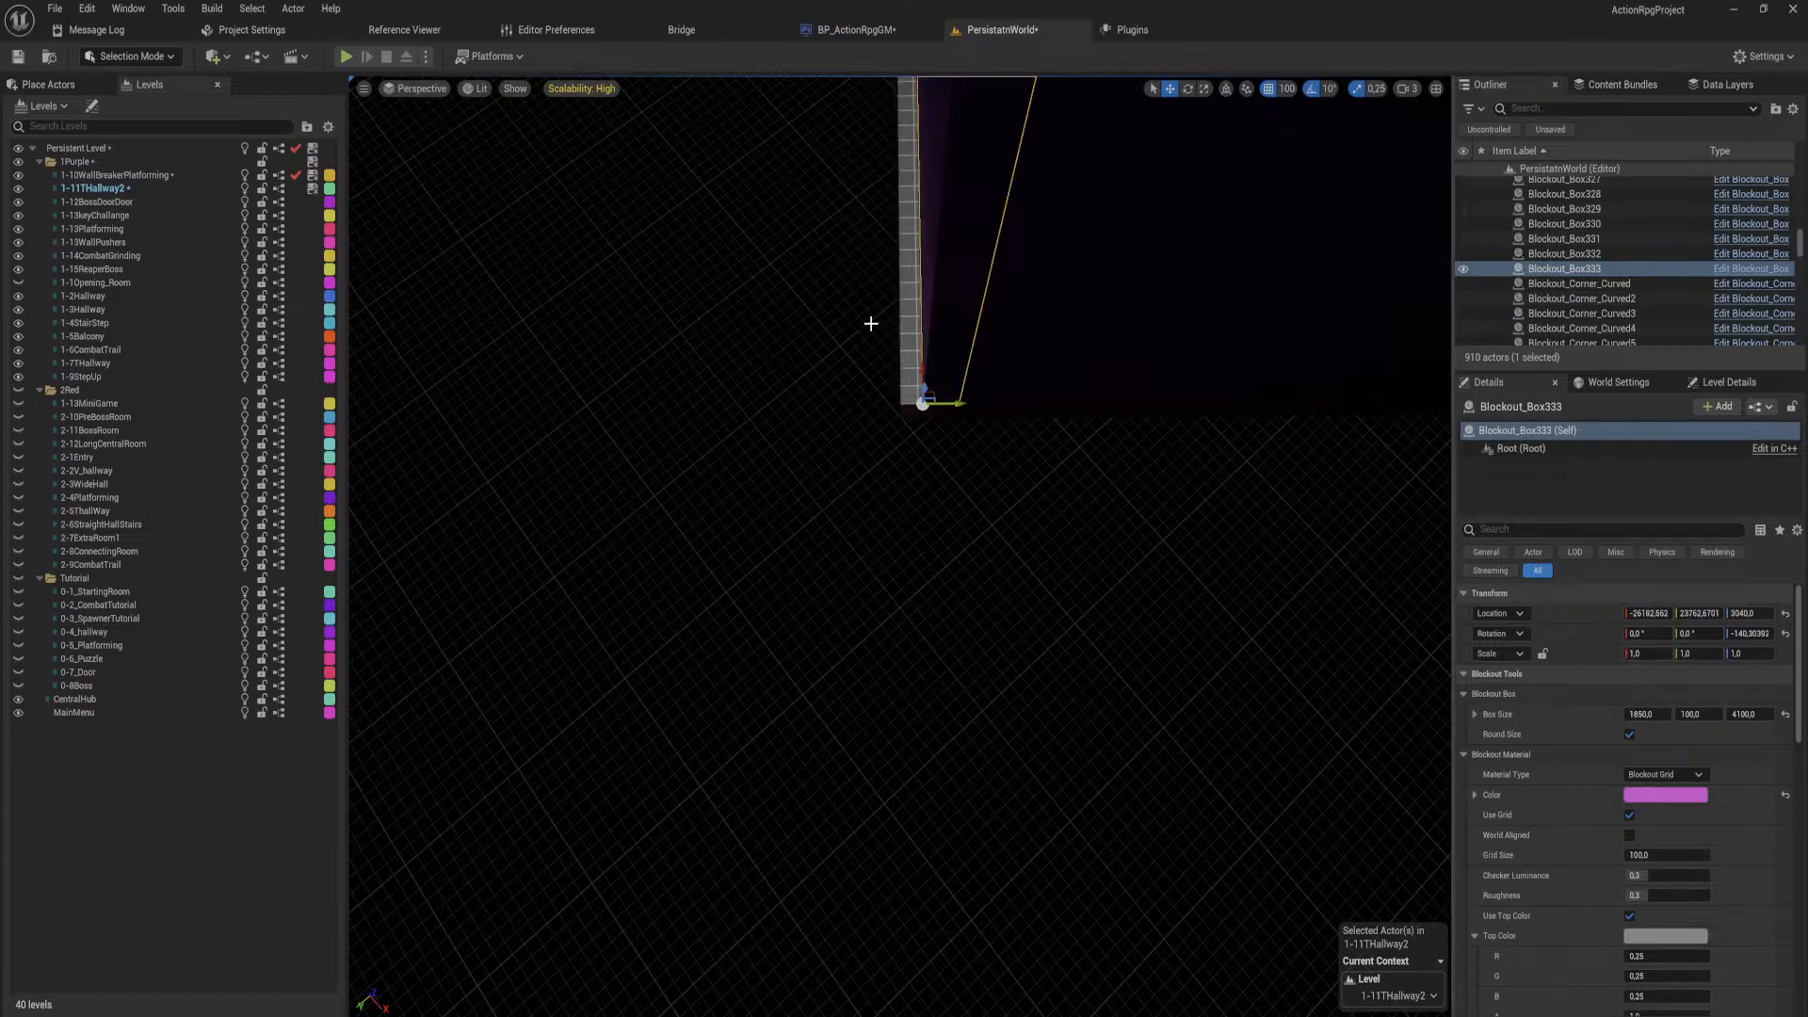
right_drag(871, 323, 900, 282)
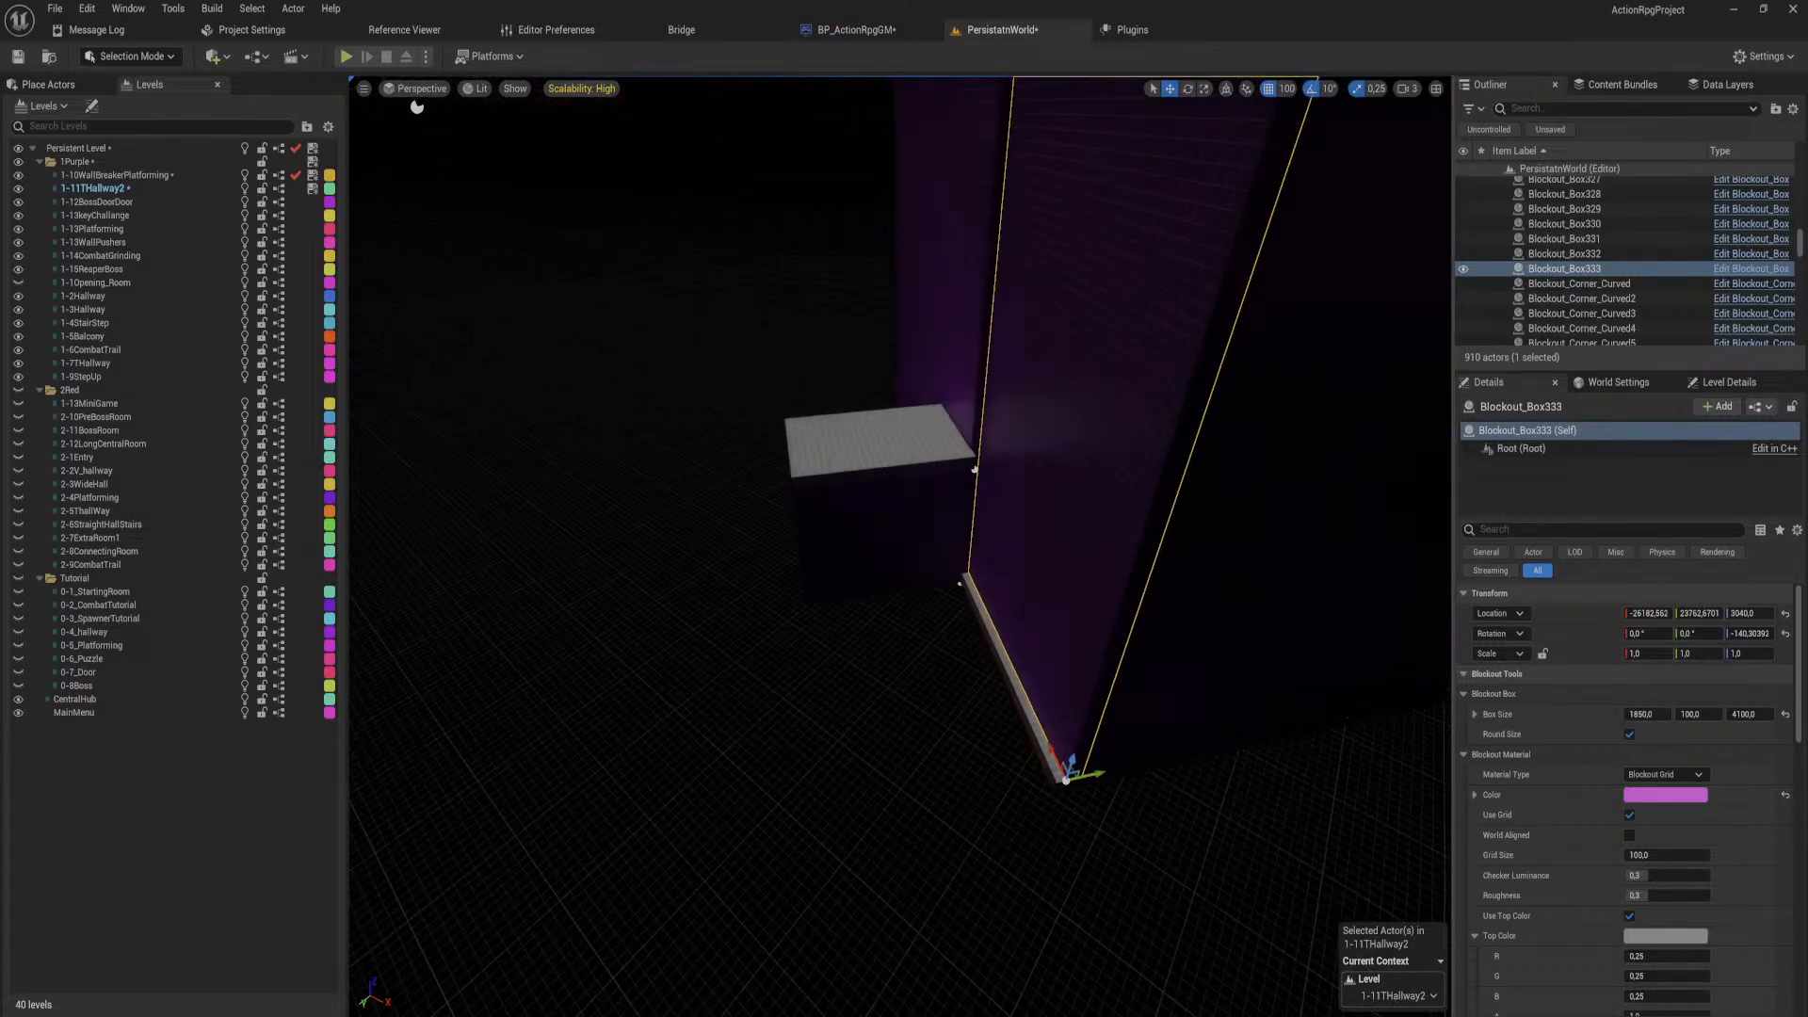
click(960, 339)
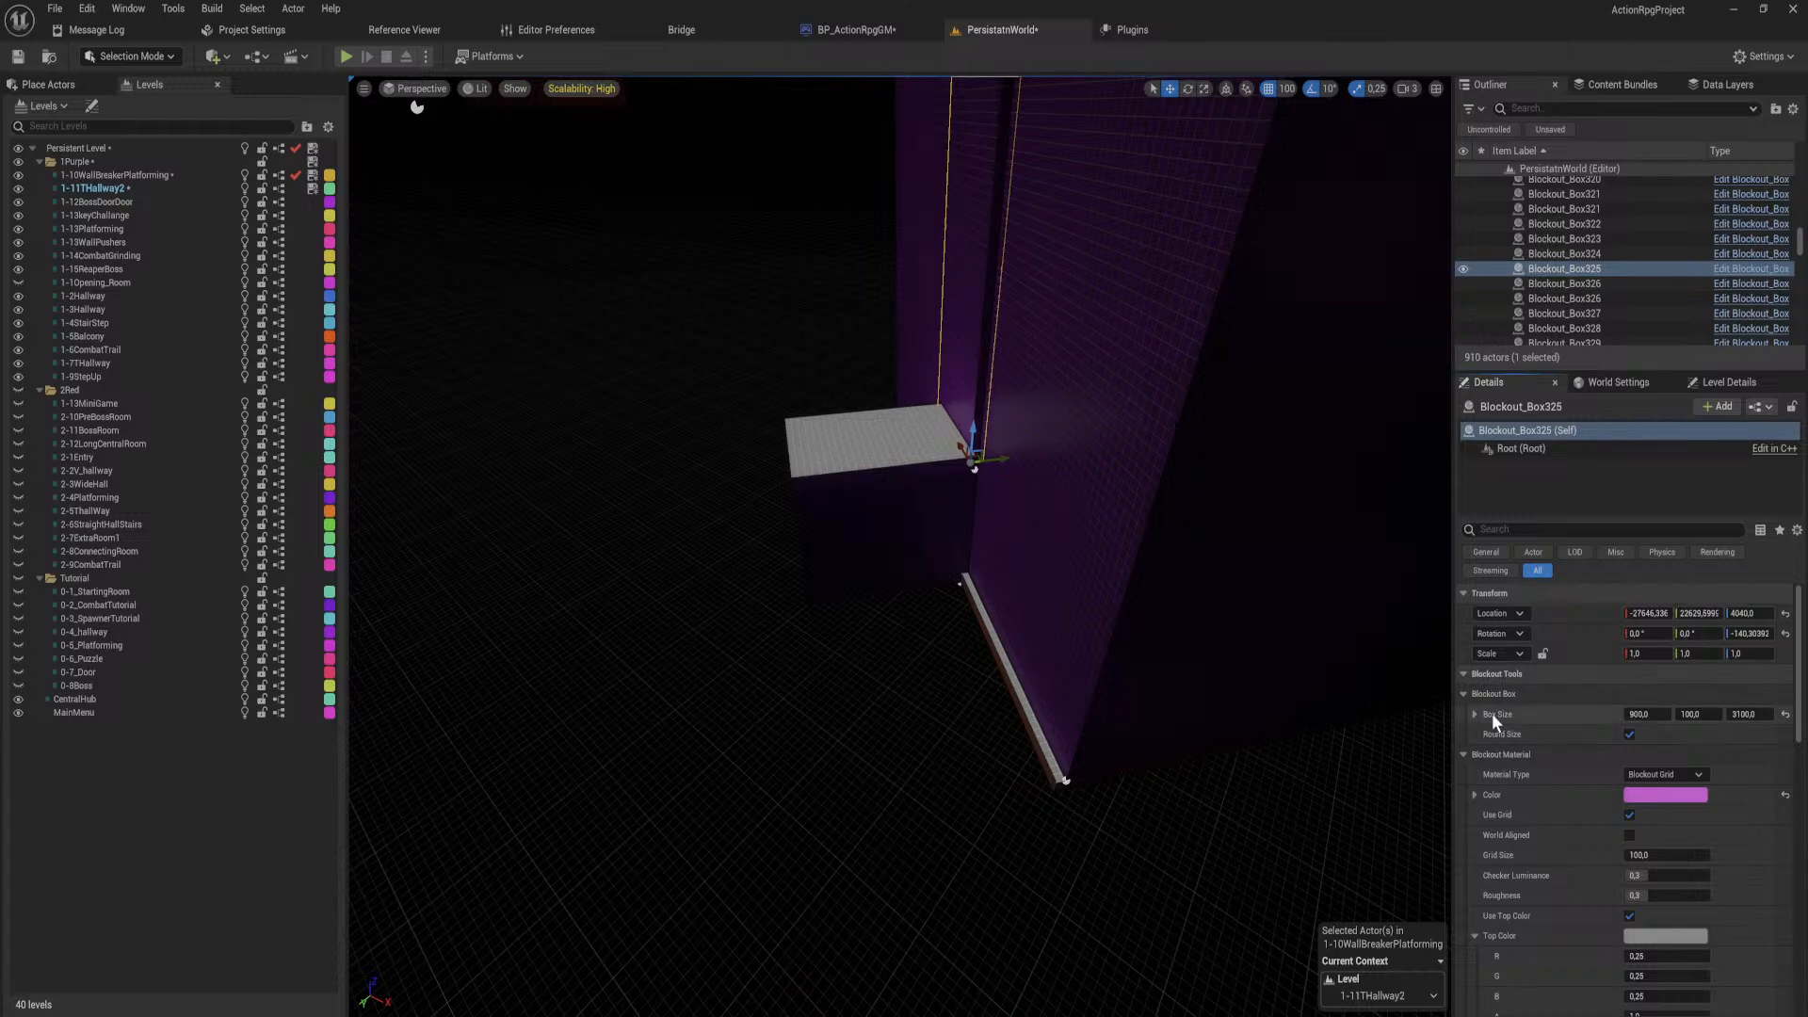
click(1076, 514)
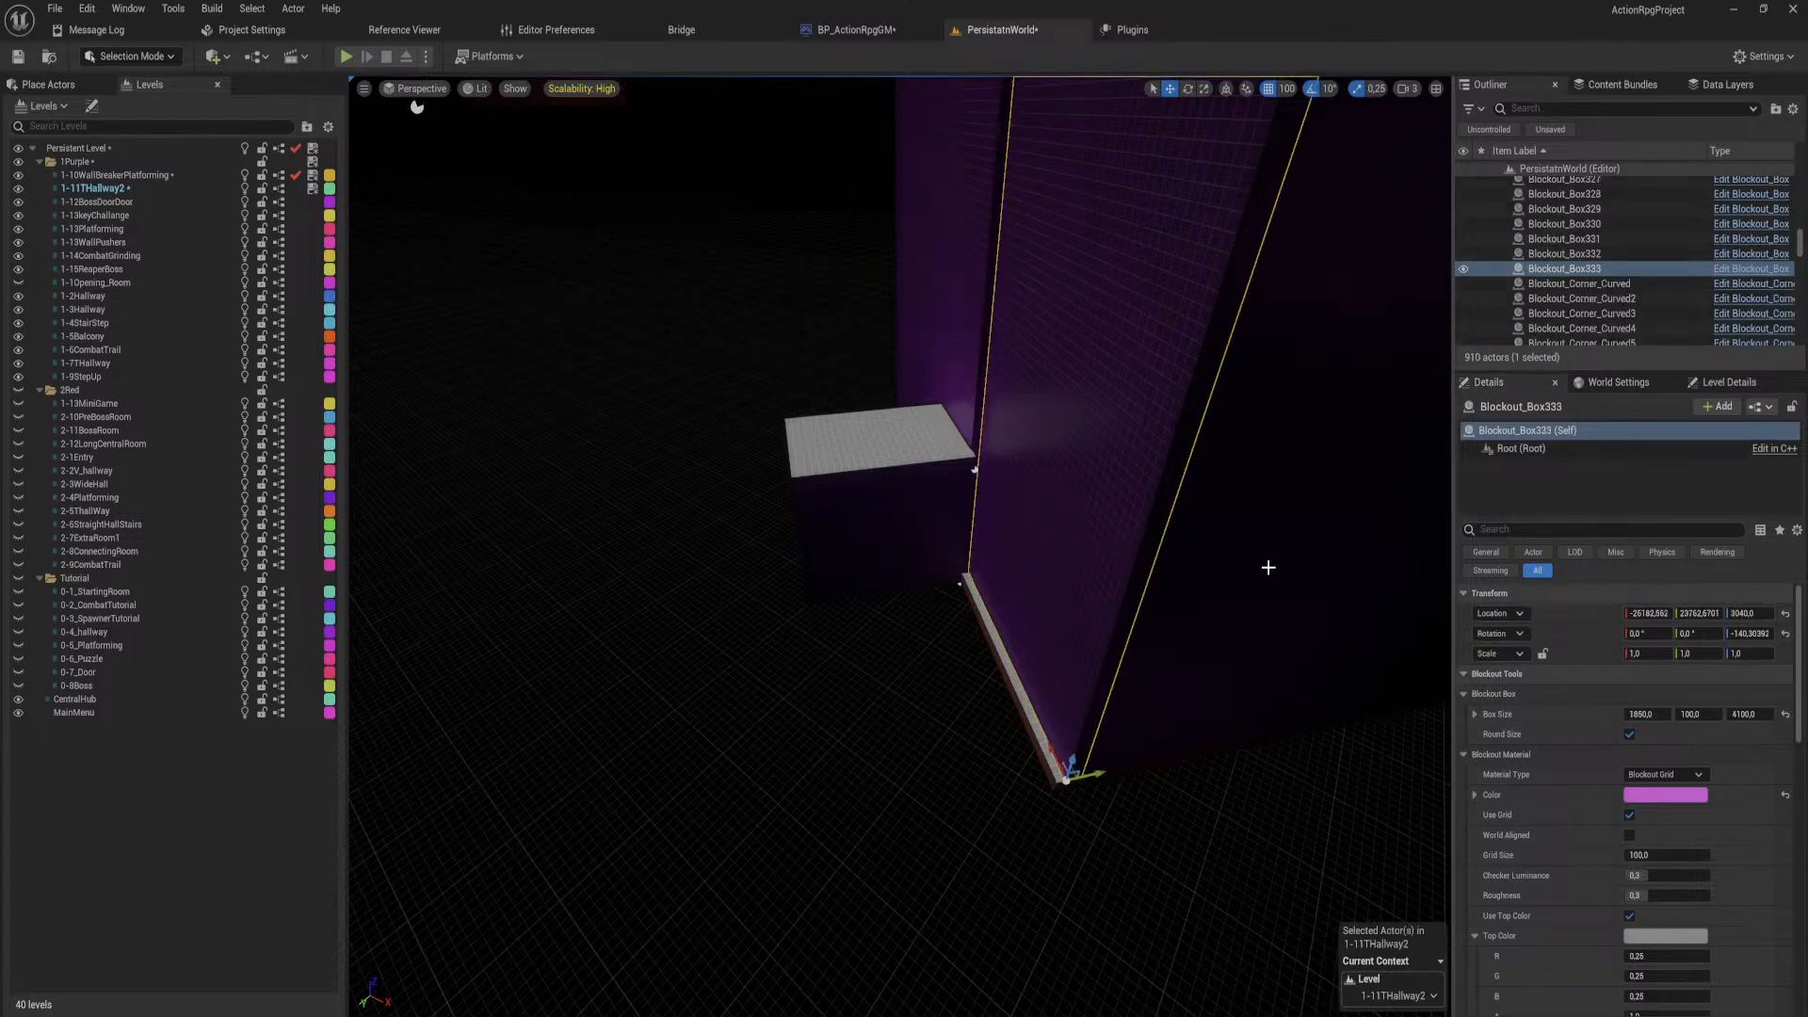
shift+click(1510, 593)
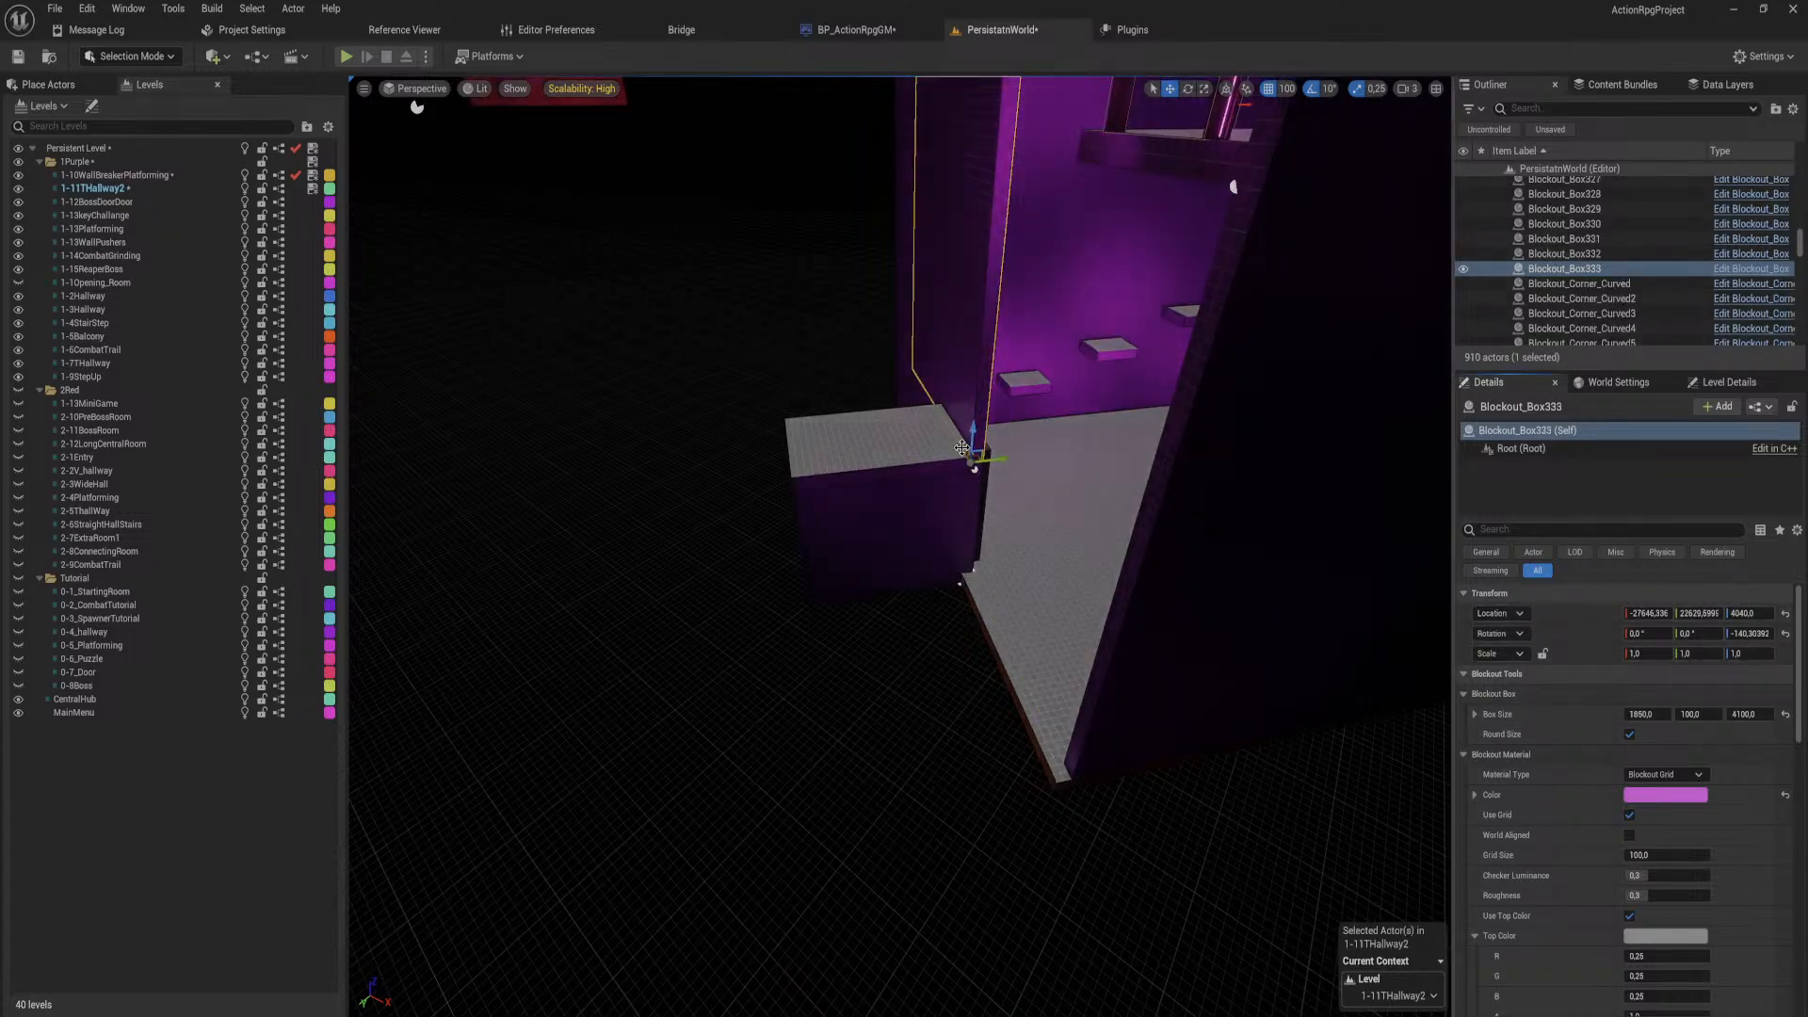
Step: Move Blockout_Box333 horizontally across the room's open side and align its end with the outer corner
drag(961, 447, 1110, 619)
right_drag(1082, 577, 1165, 700)
key(w)
key(s)
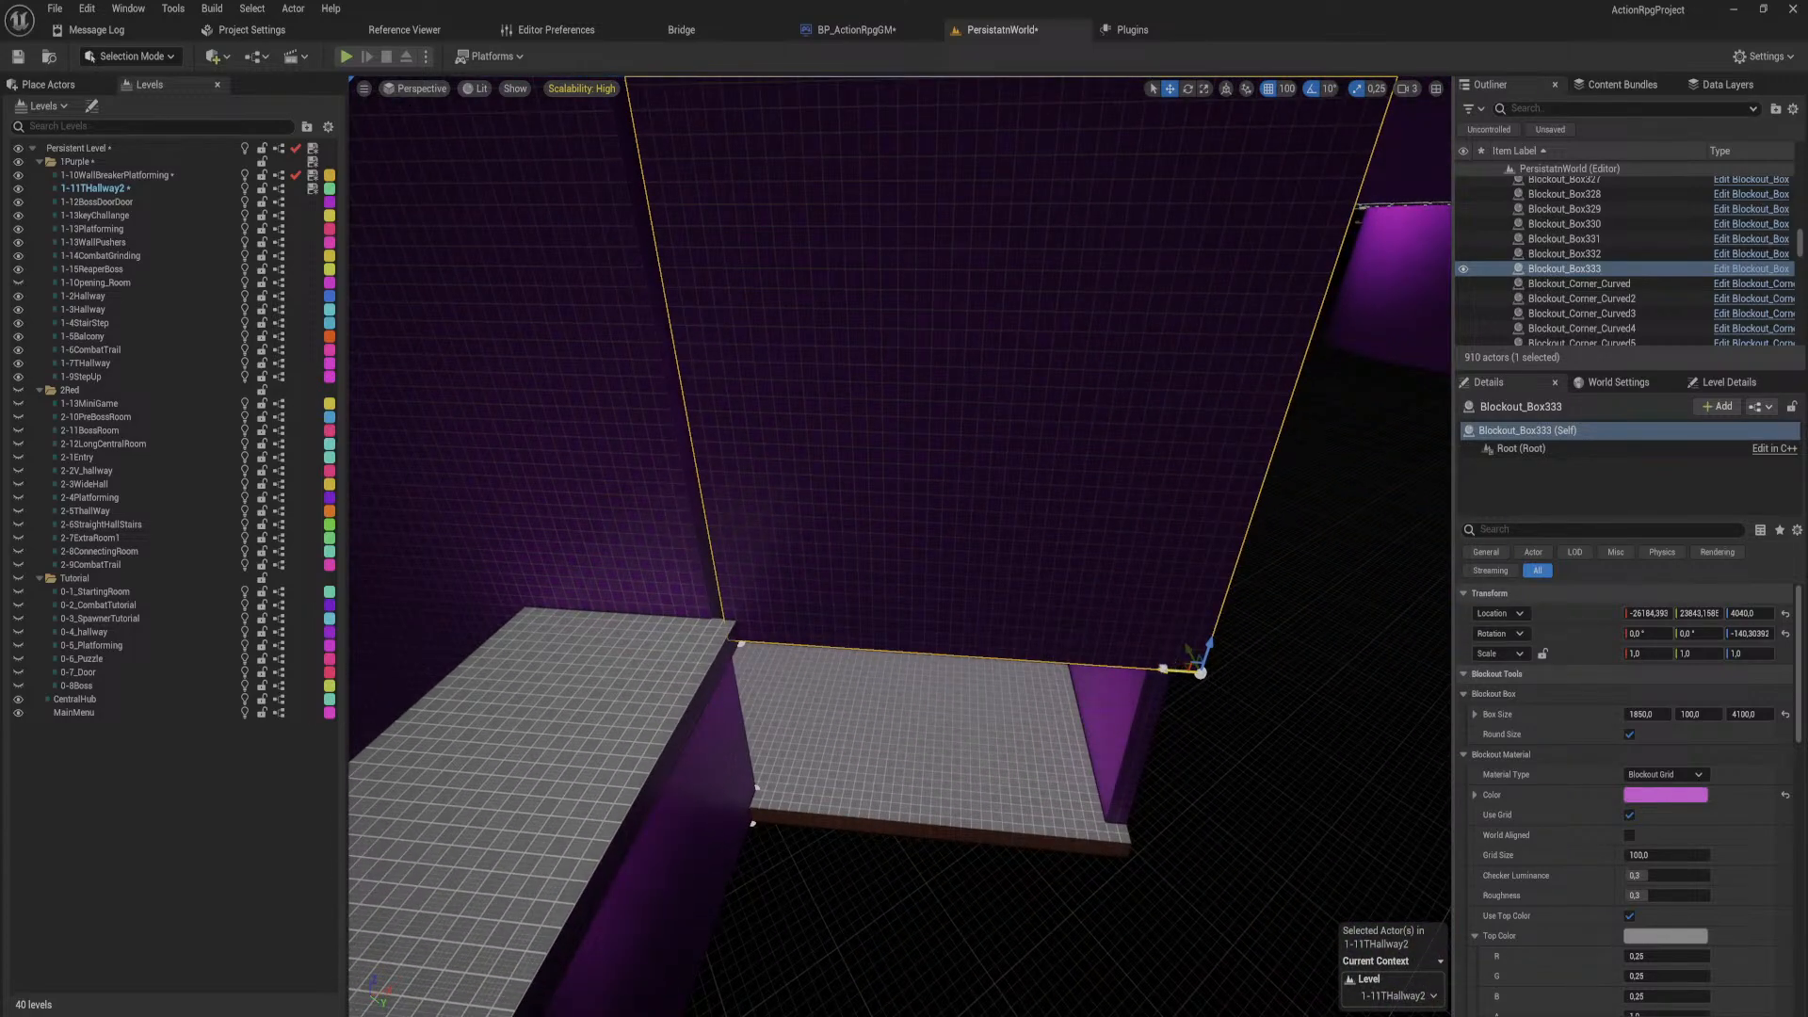
drag(1164, 668, 1157, 668)
right_drag(1155, 667, 1243, 650)
key(d)
key(a)
right_drag(1092, 628, 1092, 627)
key(s)
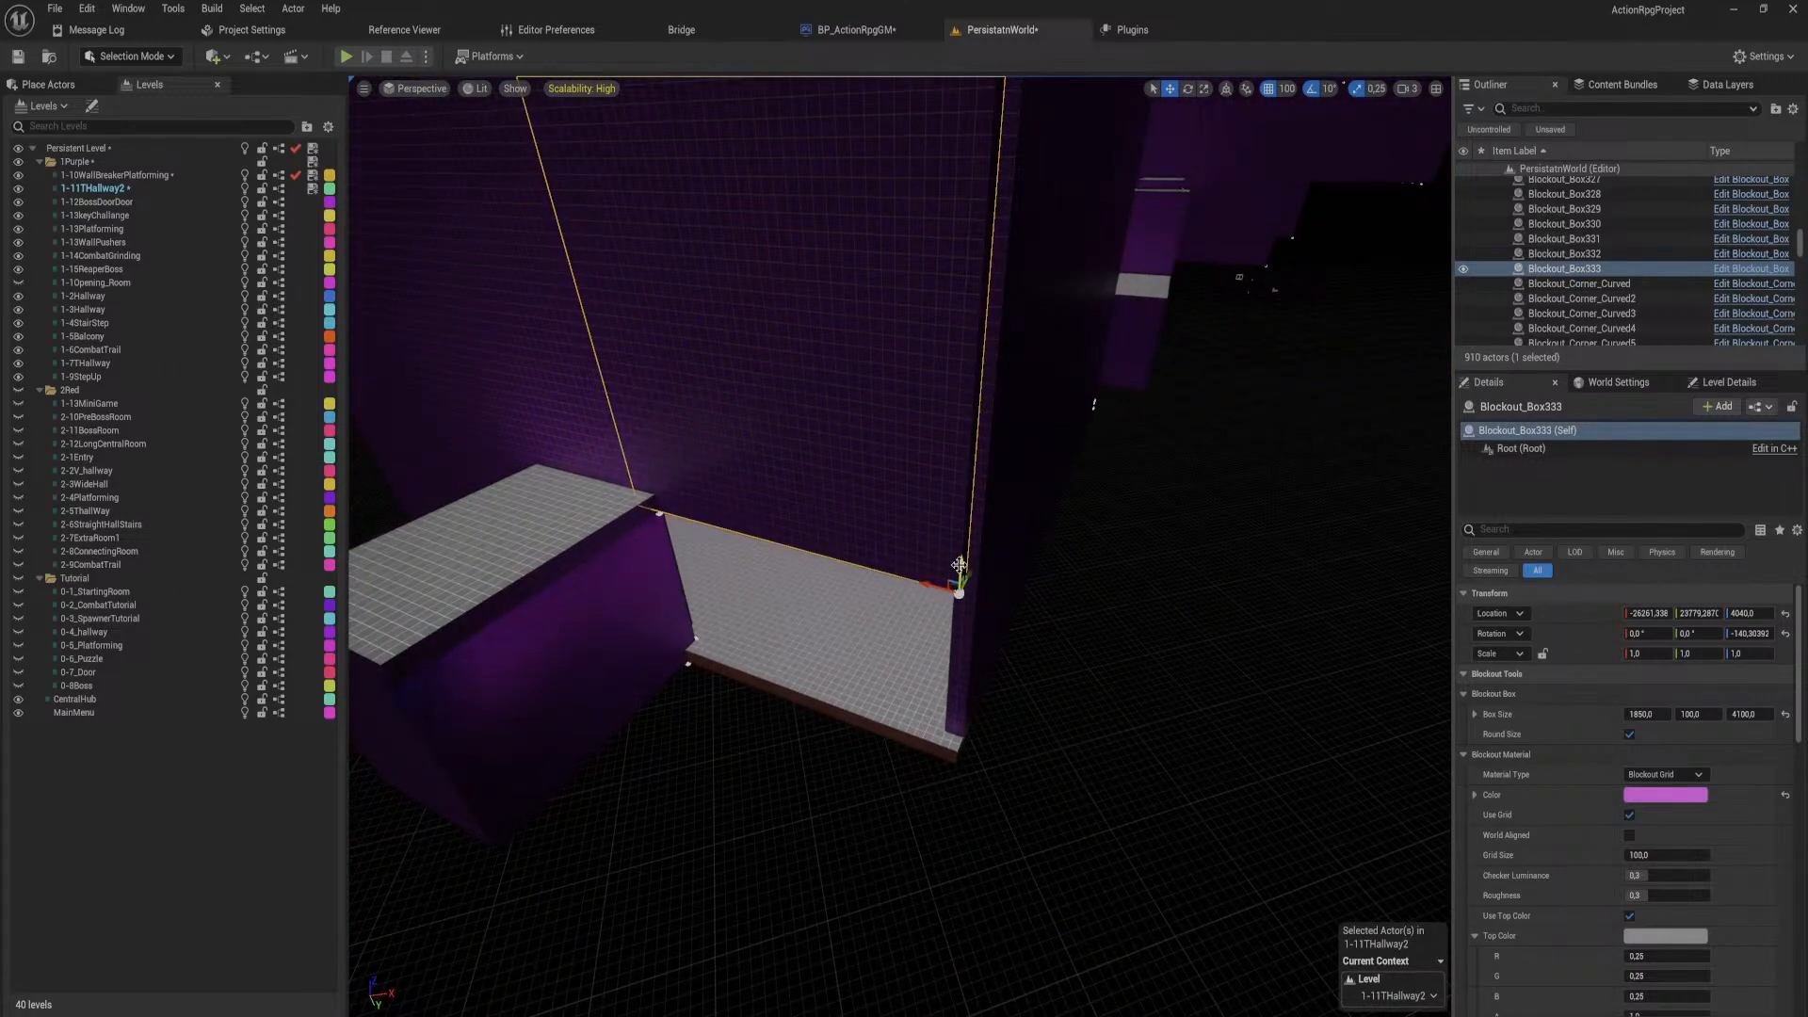
Step: Lower Blockout_Box333 to a Z location of 3040 to close the opening down to the room's floor
drag(958, 565, 953, 679)
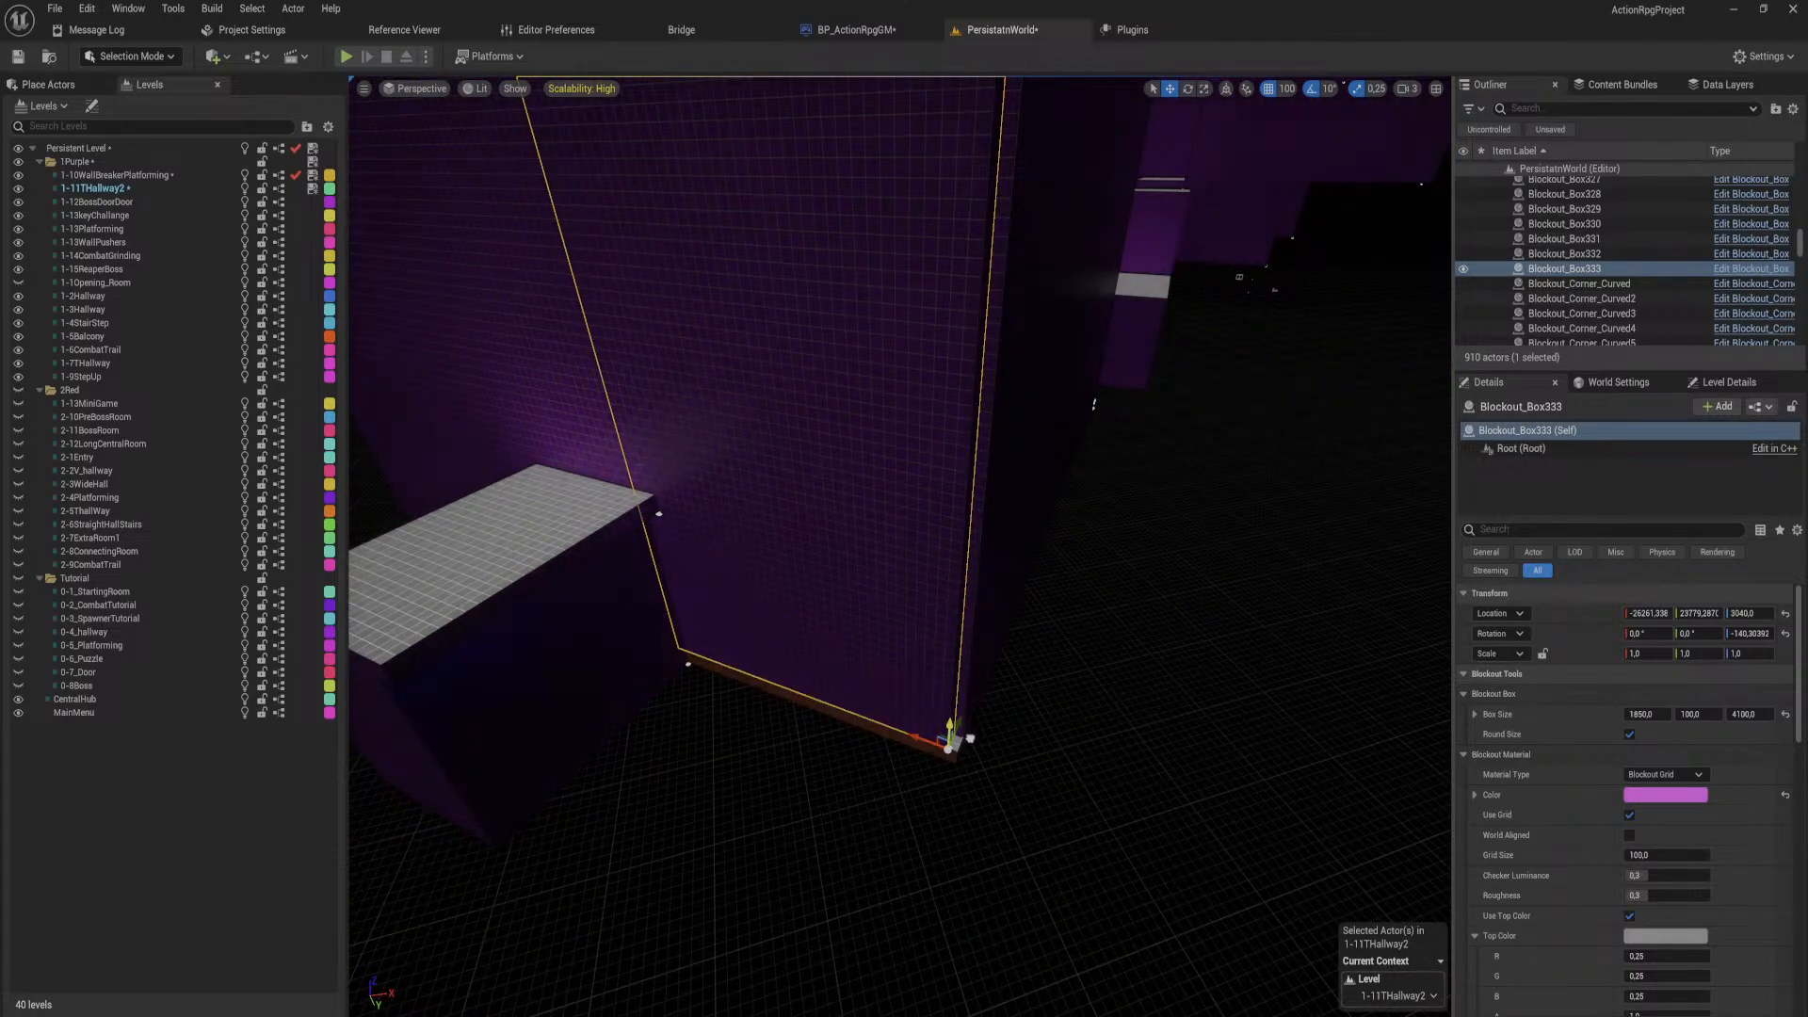
key(w)
right_drag(951, 730, 1026, 660)
right_drag(899, 546, 973, 734)
Step: Select the detached orange Blockout_Box234 wall outside the room and switch the viewport to Unlit shading
click(1002, 675)
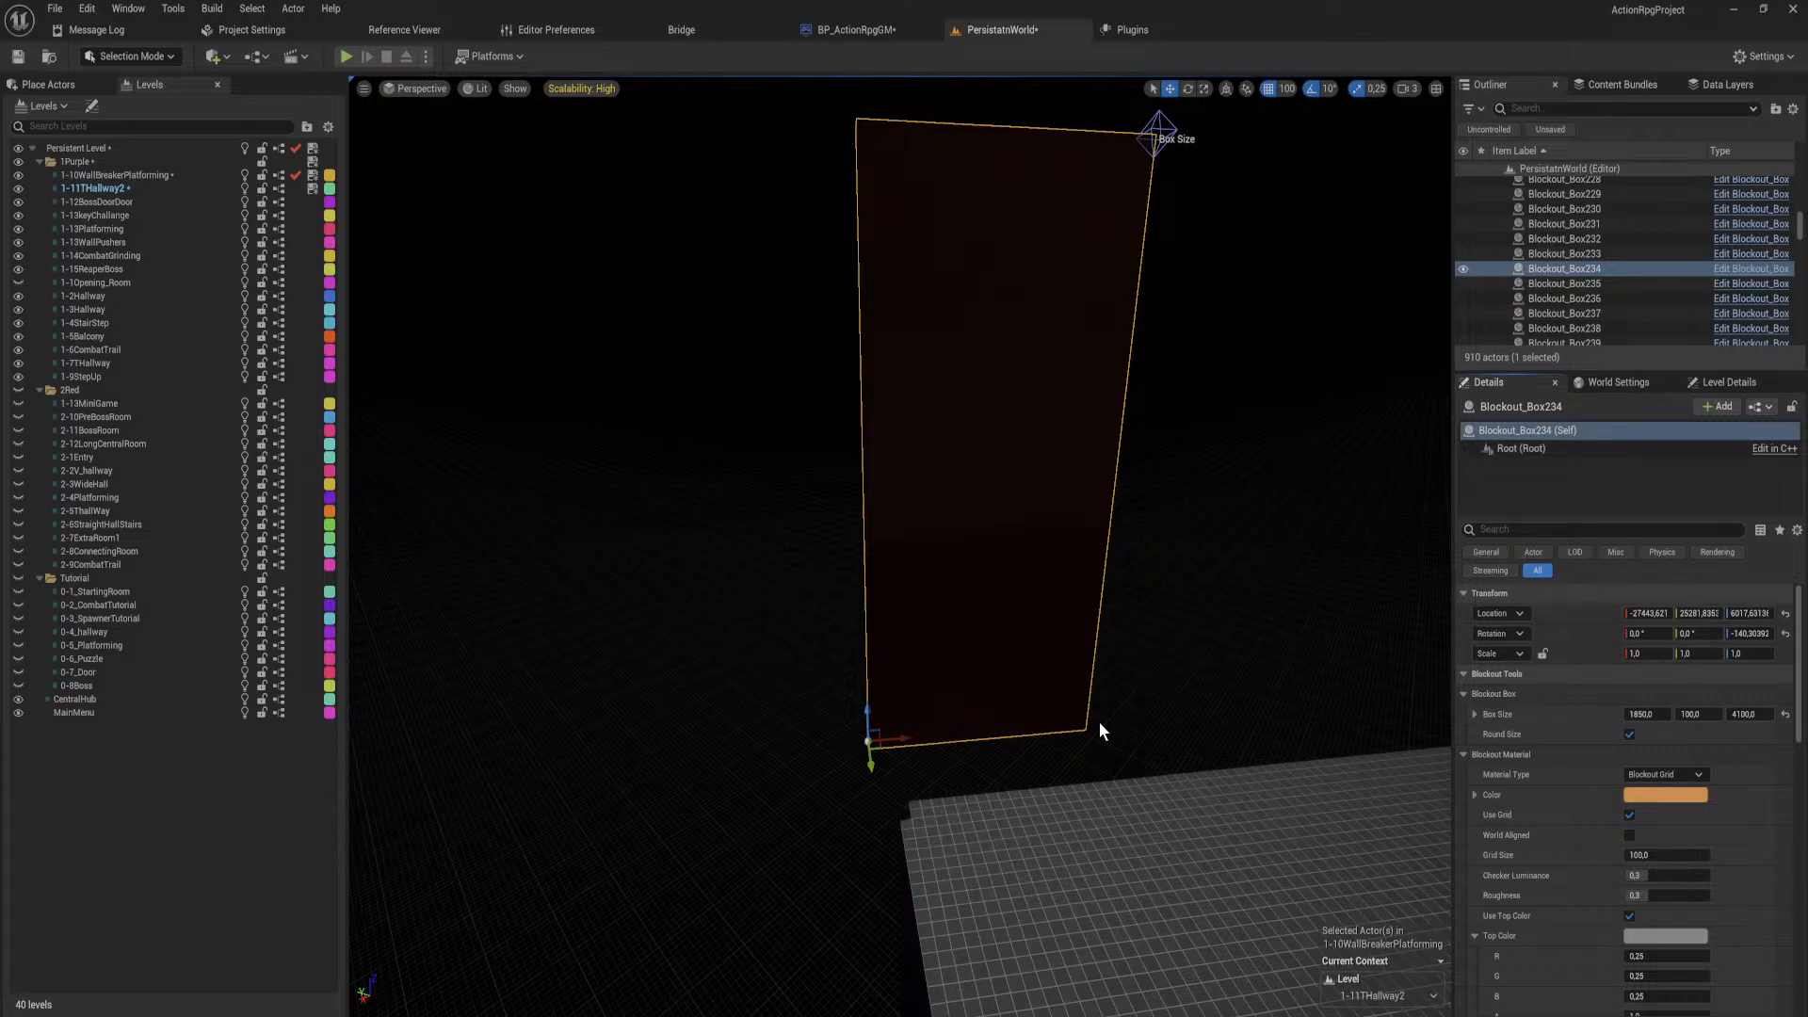
right_drag(1029, 694, 1106, 472)
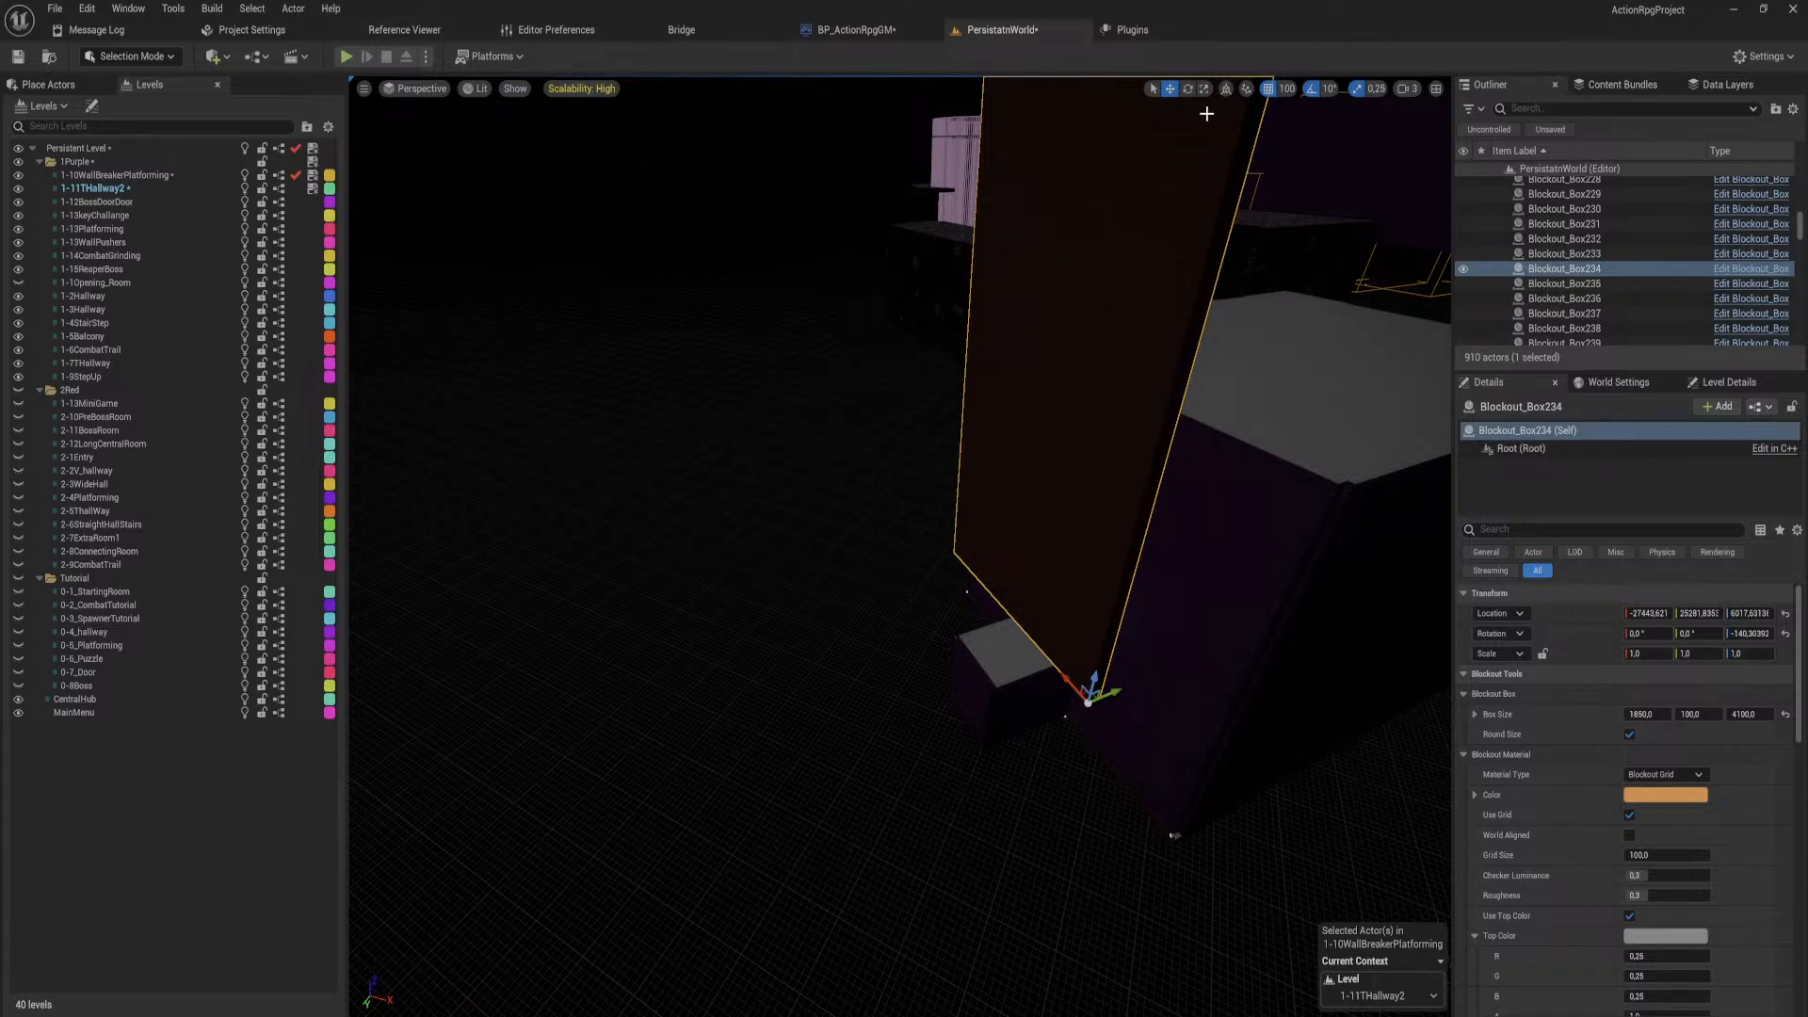
right_drag(1173, 836, 1185, 200)
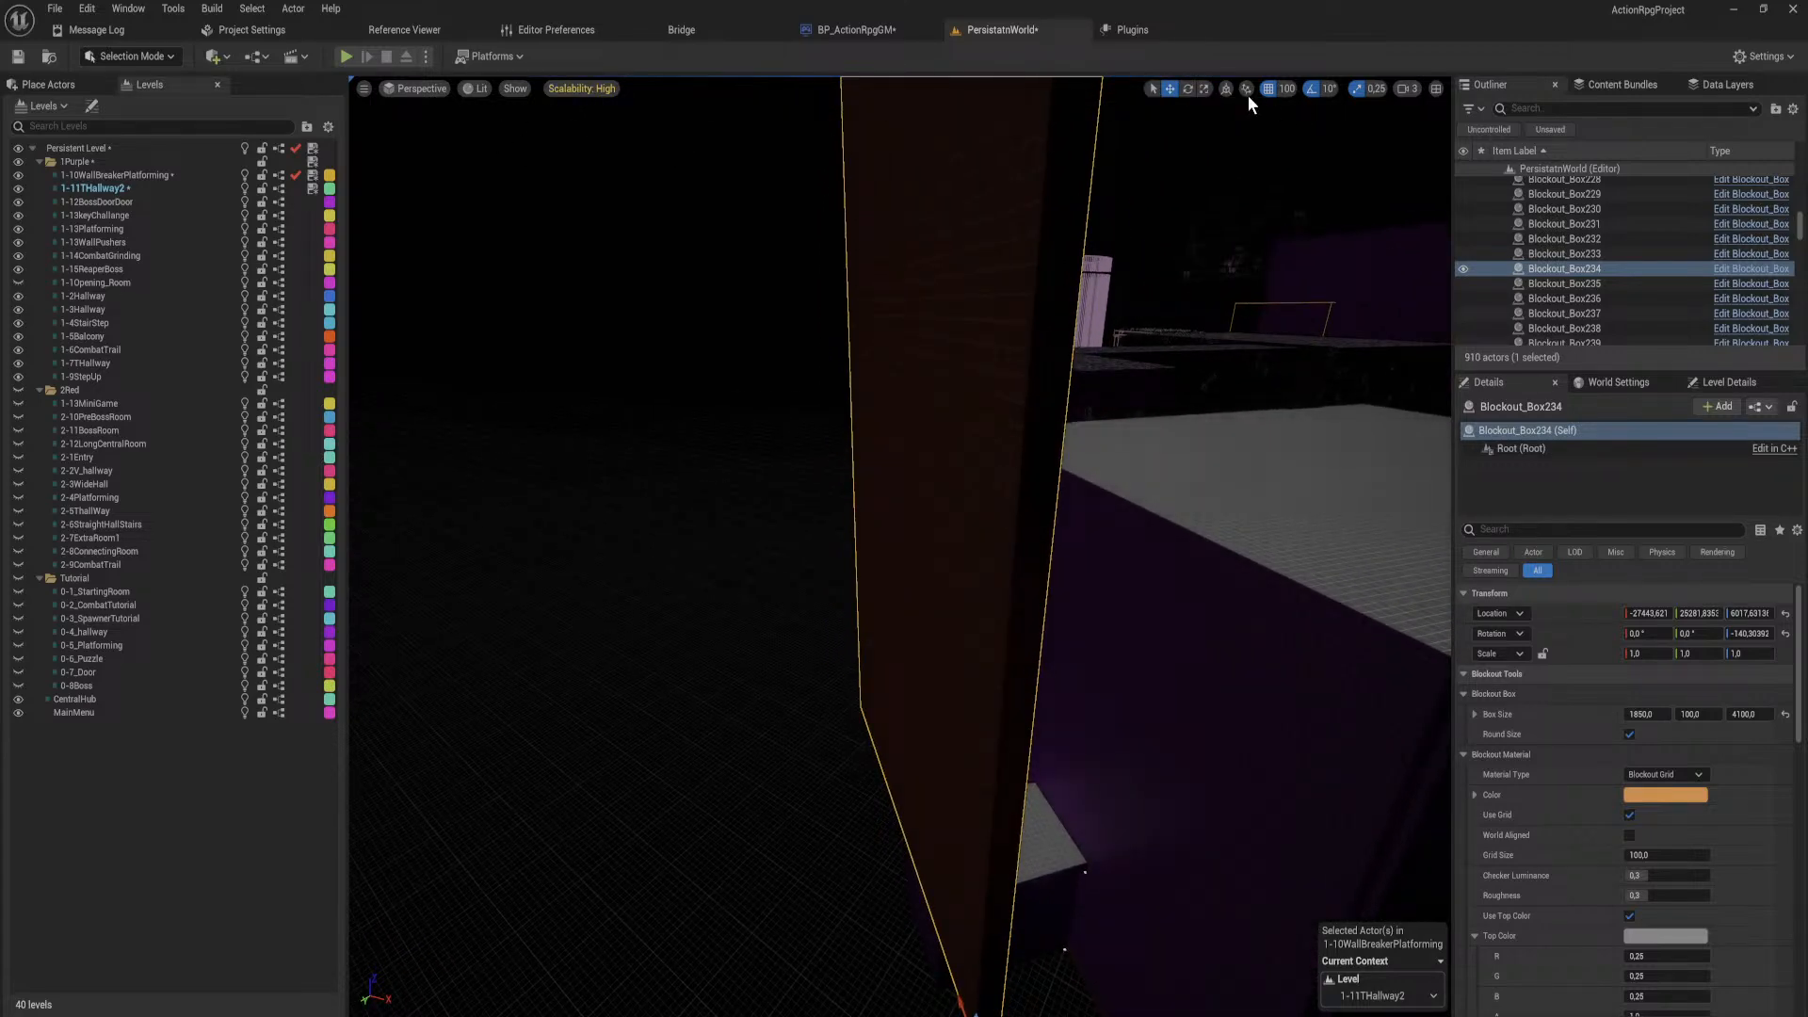
click(478, 89)
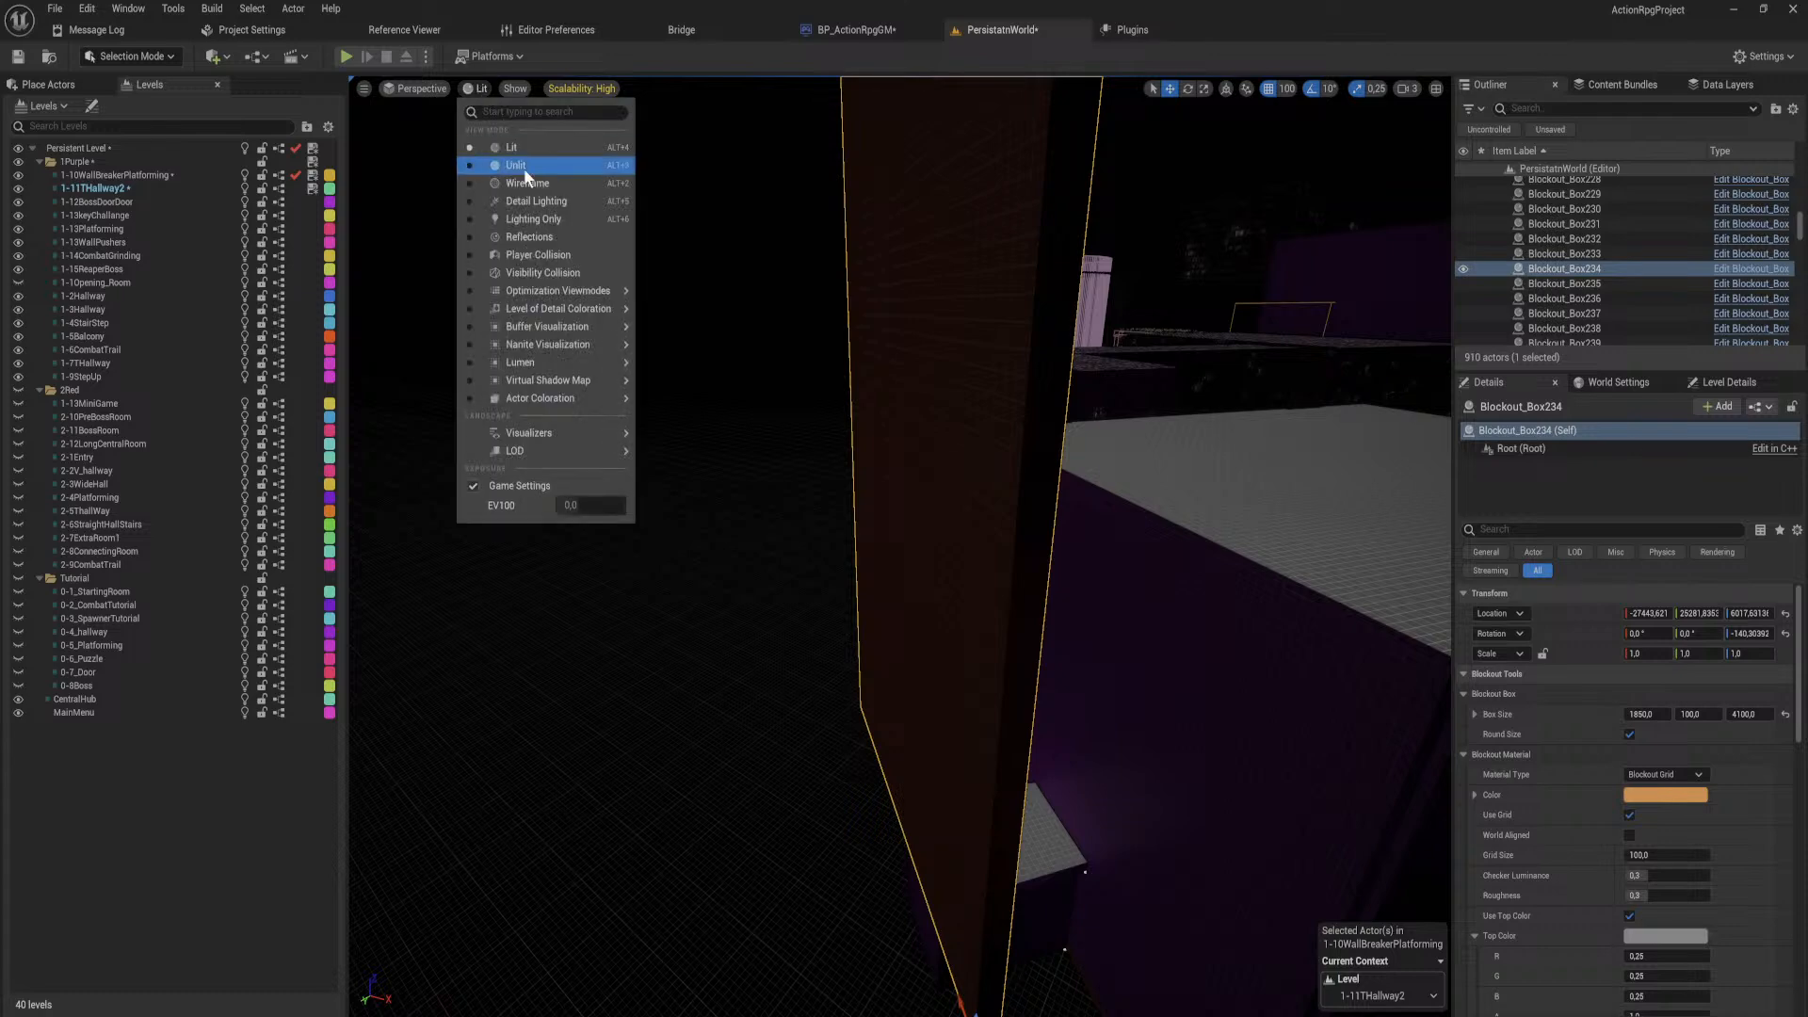
click(524, 170)
click(589, 88)
right_drag(989, 351, 974, 475)
Step: Copy the purple color of Blockout_Box333 onto the orange Blockout_Box234 wall
click(1633, 798)
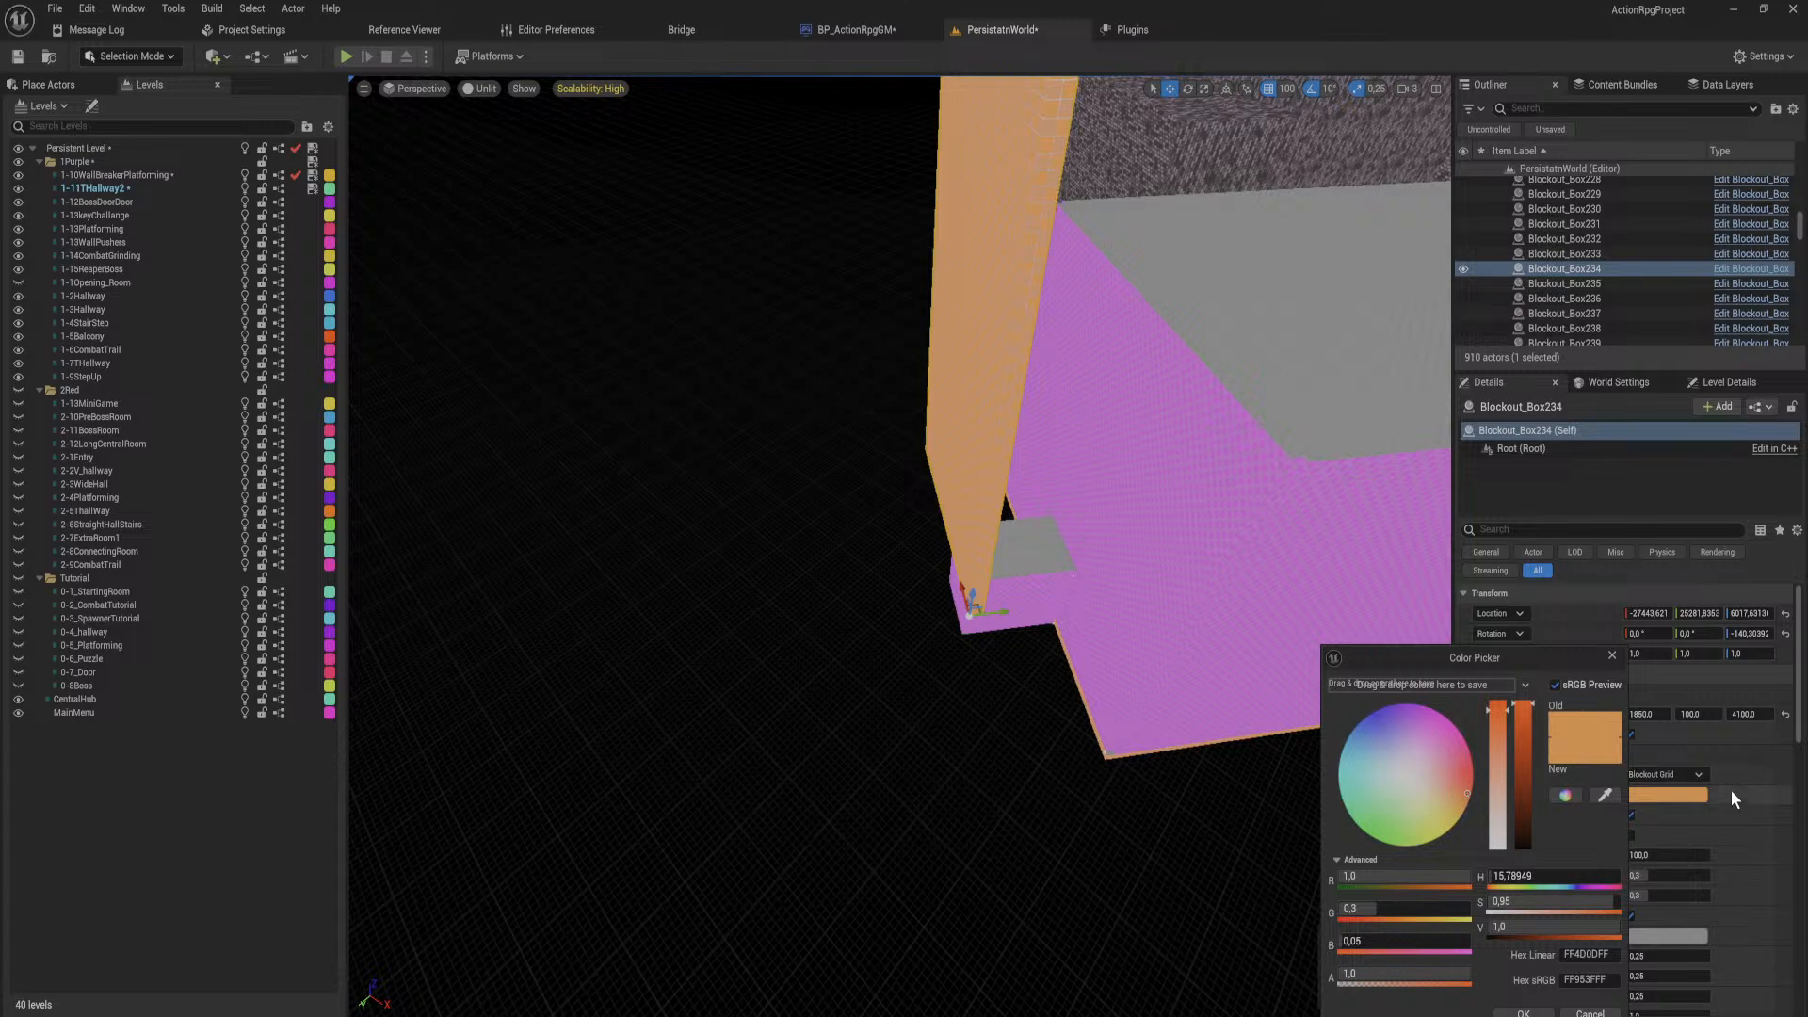
click(1177, 527)
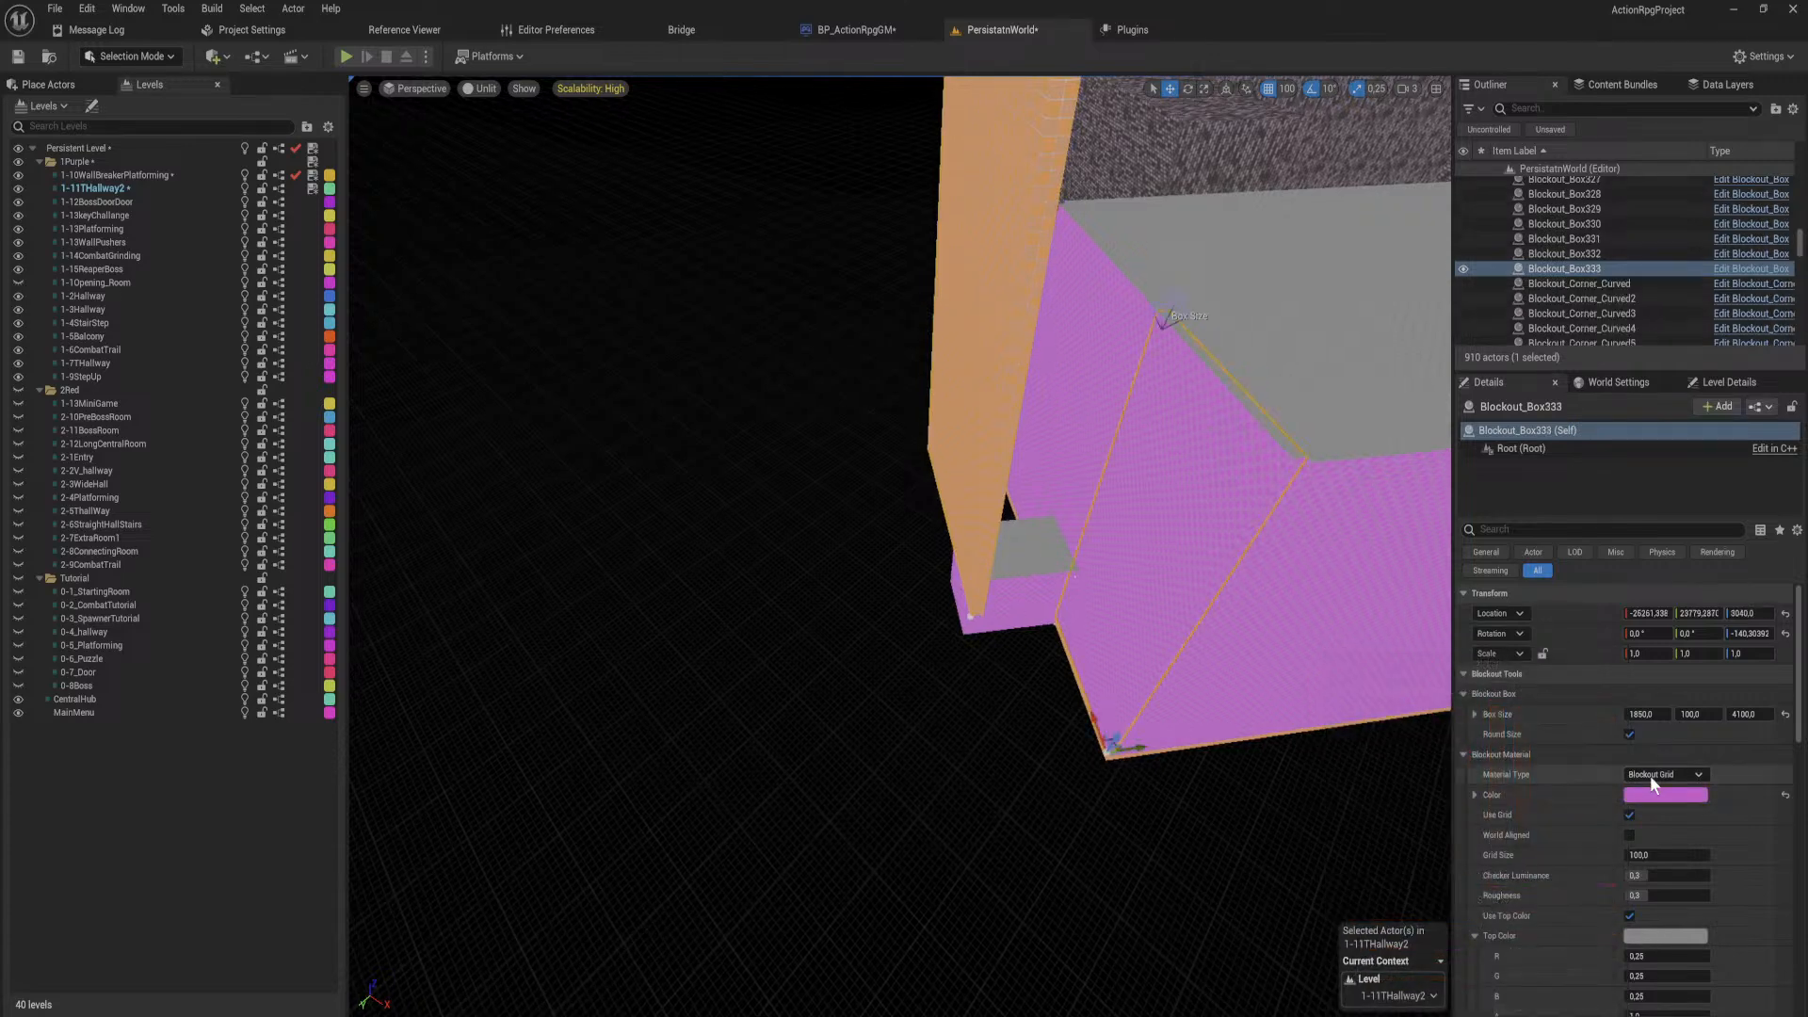
shift+right_click(1731, 800)
click(988, 374)
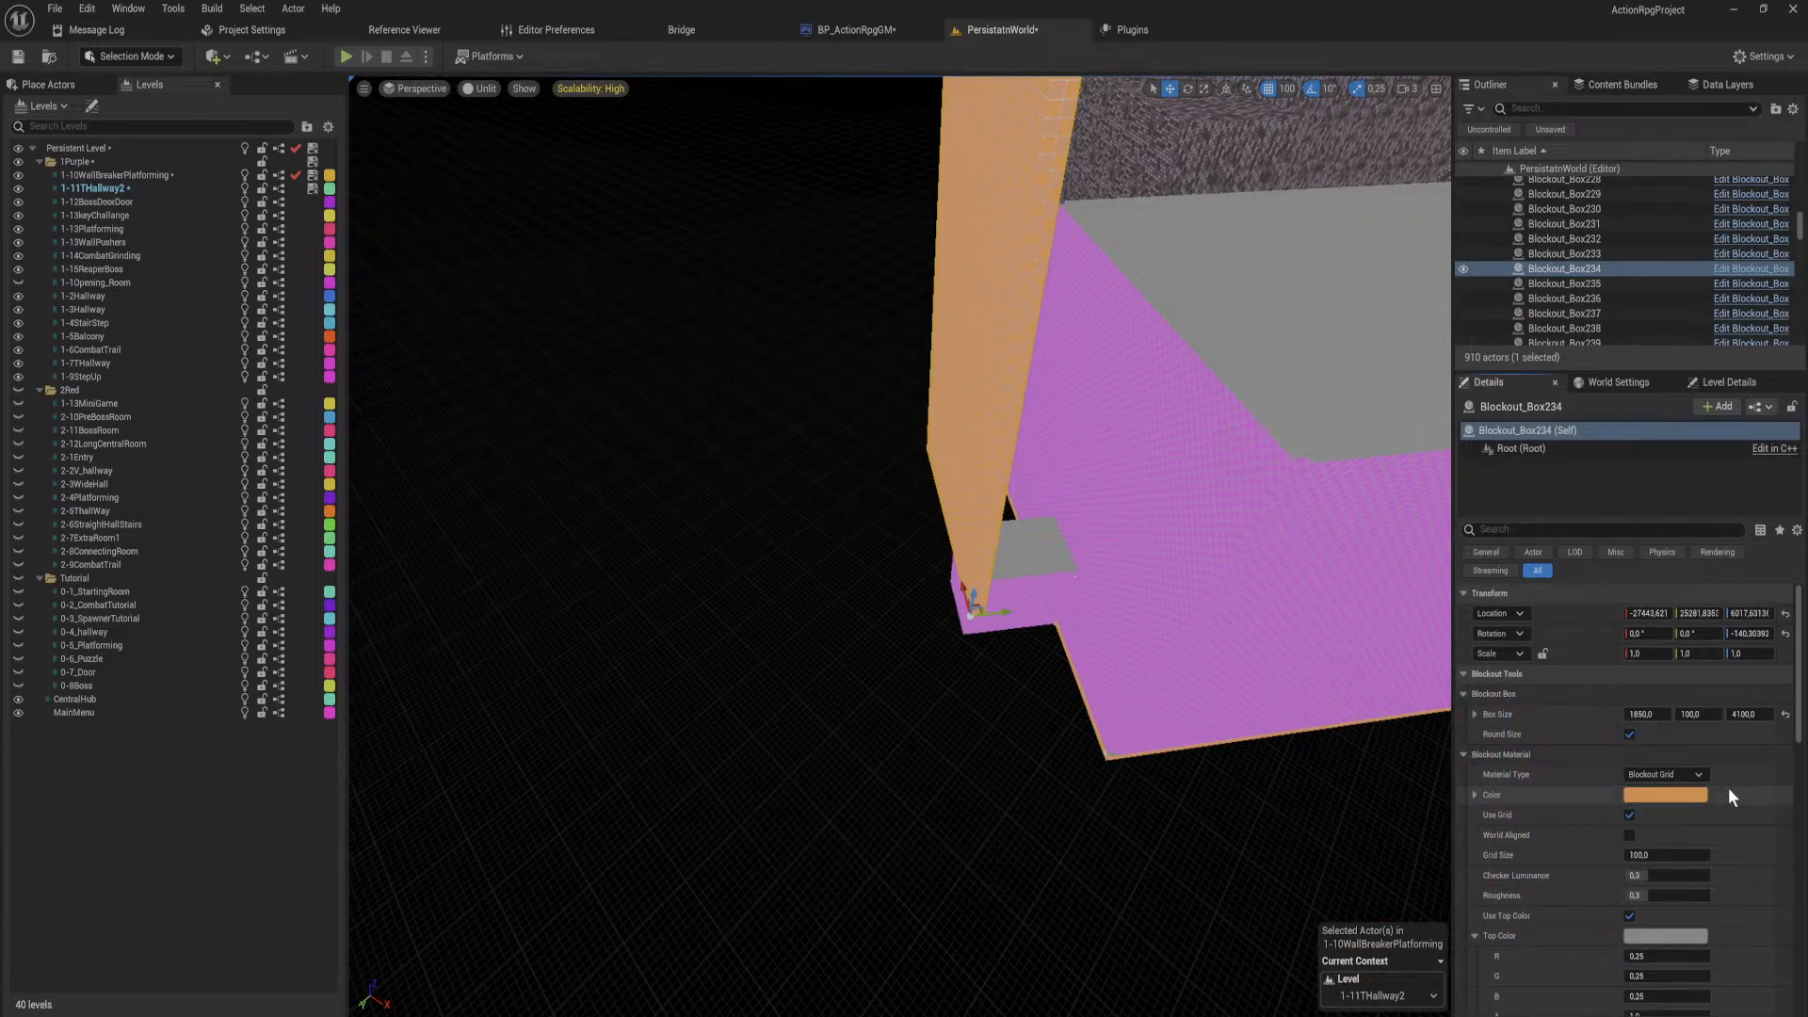
shift+click(1727, 791)
scroll(990, 384, down, 5)
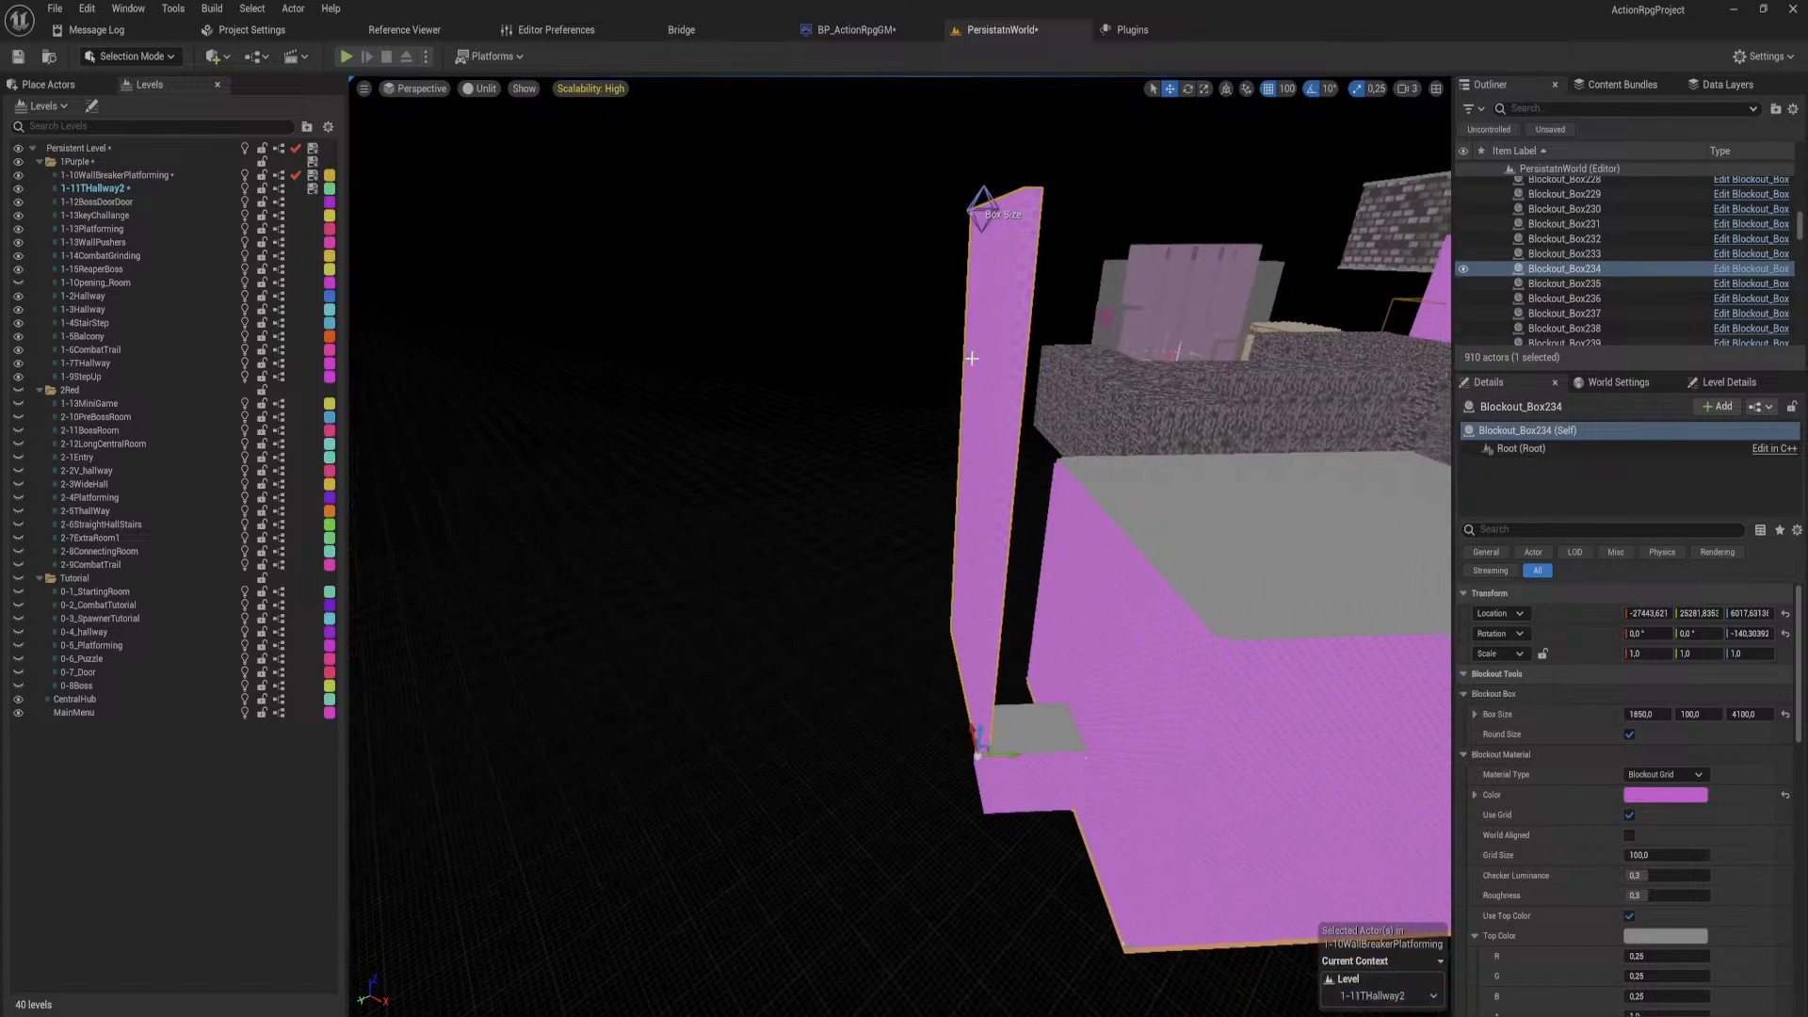
Step: Select BP_LevelDoor34 of 1-11THallway2 and move it across the room toward the detached Blockout_Box234 wall
click(981, 195)
click(1083, 541)
key(w)
right_drag(1083, 541, 791, 509)
key(w)
click(1246, 636)
key(s)
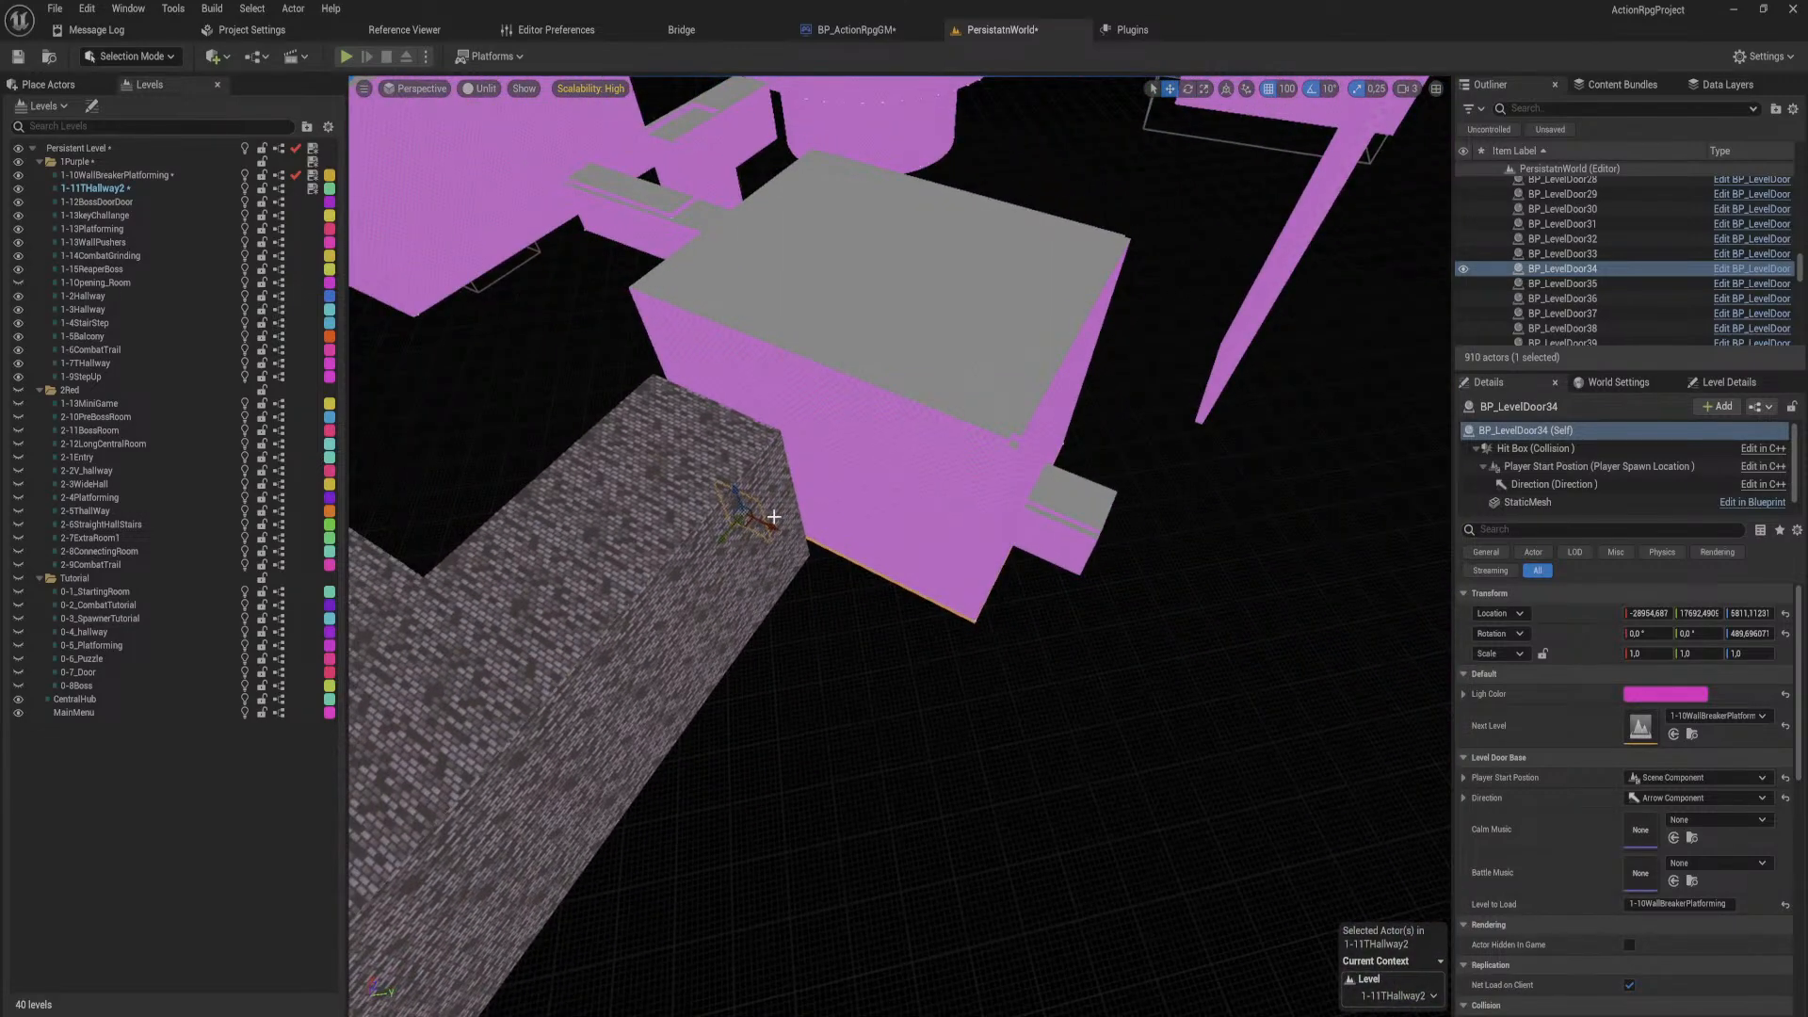
drag(772, 524, 1351, 456)
mouse_move(1351, 456)
right_down()
mouse_move(1384, 443)
mouse_move(1403, 461)
mouse_move(1341, 467)
right_up()
key(w)
Step: Place BP_LevelDoor34 against the Blockout_Box234 wall and rotate it 90° to line up with the wall
mouse_move(1057, 444)
right_down()
mouse_move(1092, 424)
mouse_move(1057, 444)
right_up()
key(w)
drag(1063, 552, 883, 285)
key(e)
key(w)
key(d)
mouse_move(885, 285)
right_down()
mouse_move(848, 247)
mouse_move(631, 231)
mouse_move(895, 280)
right_up()
key(w)
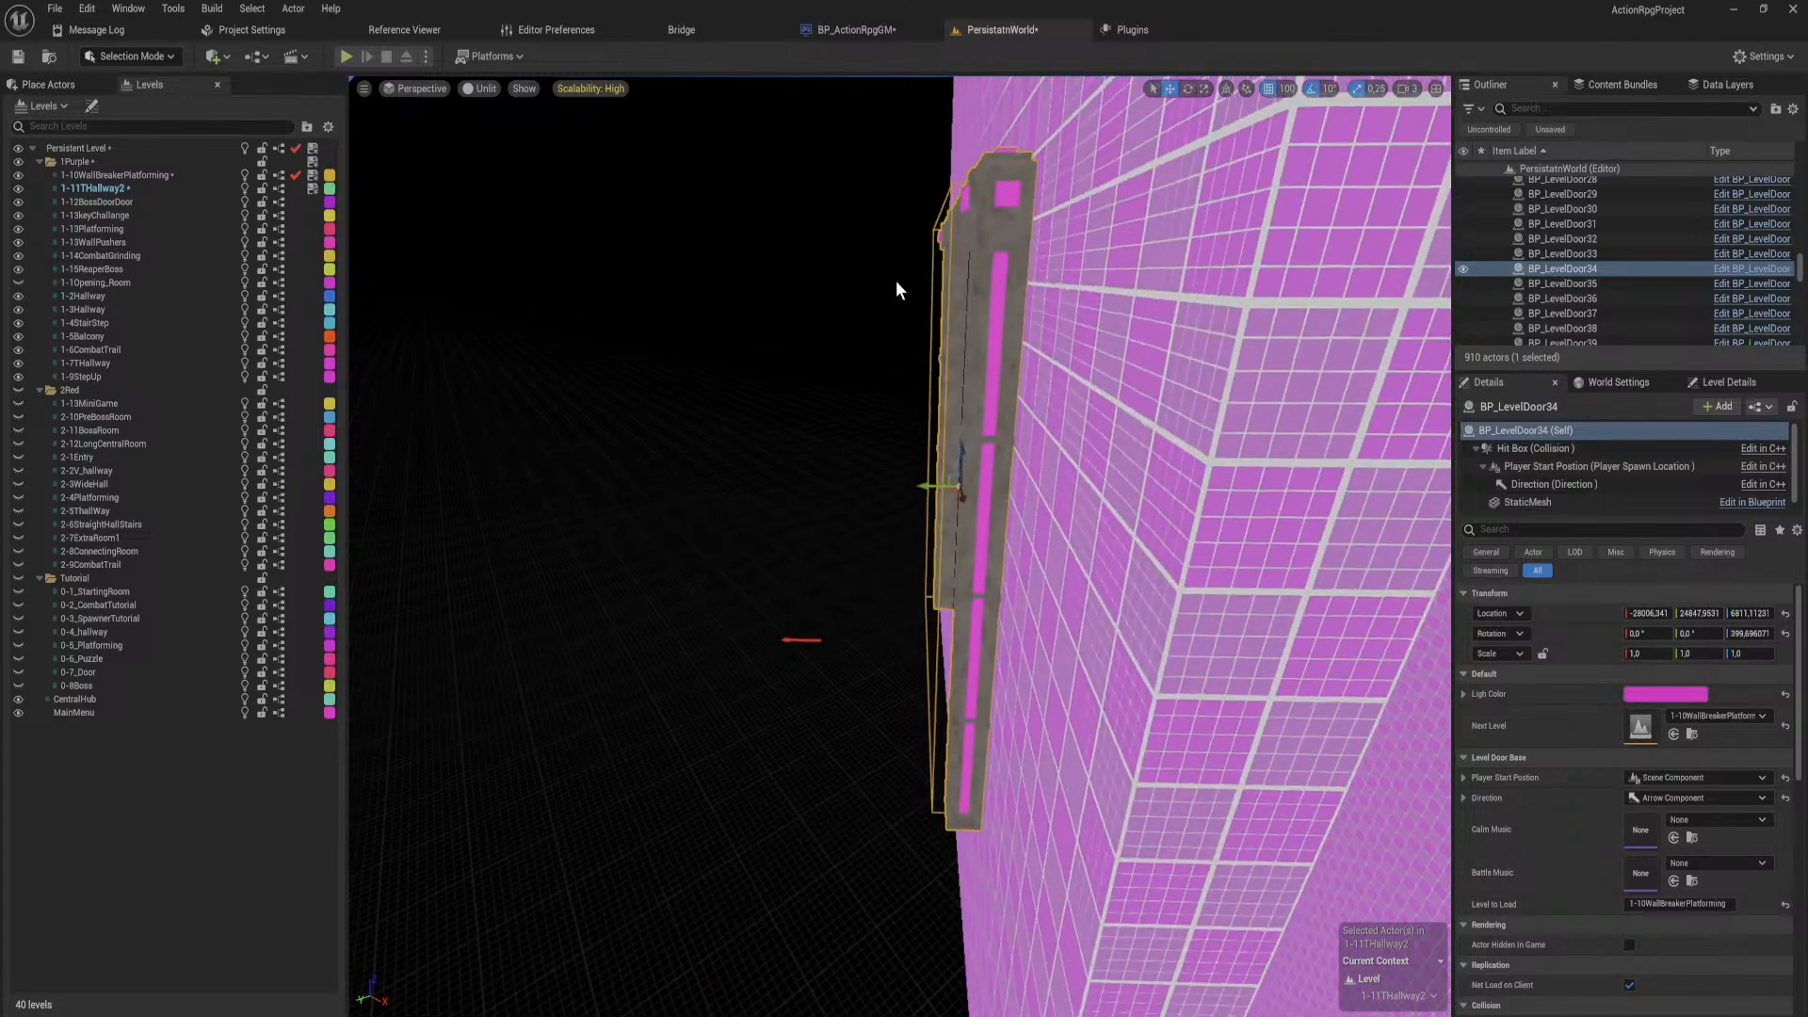
Step: Lower the selected level door by 300 units and align it with the purple wall's doorway position
drag(962, 452, 972, 702)
right_drag(974, 711, 984, 754)
key(a)
right_drag(848, 490, 901, 499)
key(w)
key(s)
mouse_move(901, 499)
mouse_down()
mouse_move(900, 339)
mouse_move(891, 466)
mouse_up()
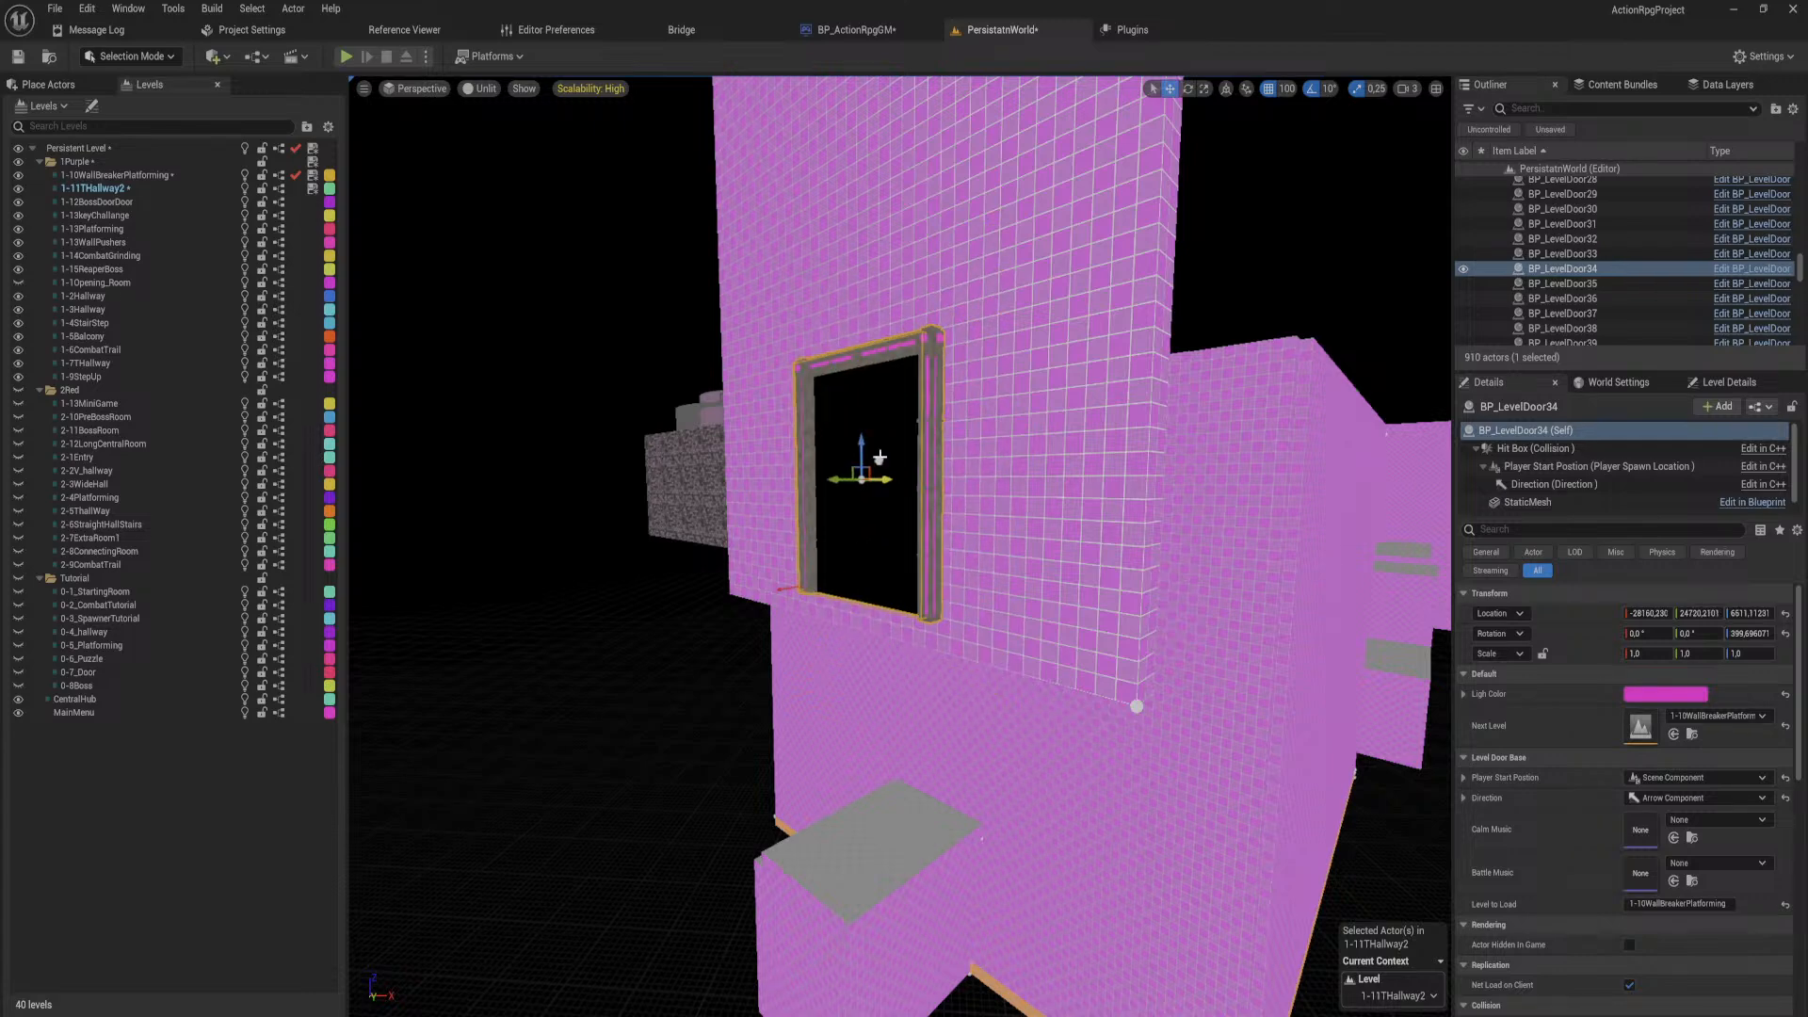
Step: Shift the wall behind the door along its length and shrink it to 1050 wide and 1200 high
click(1003, 456)
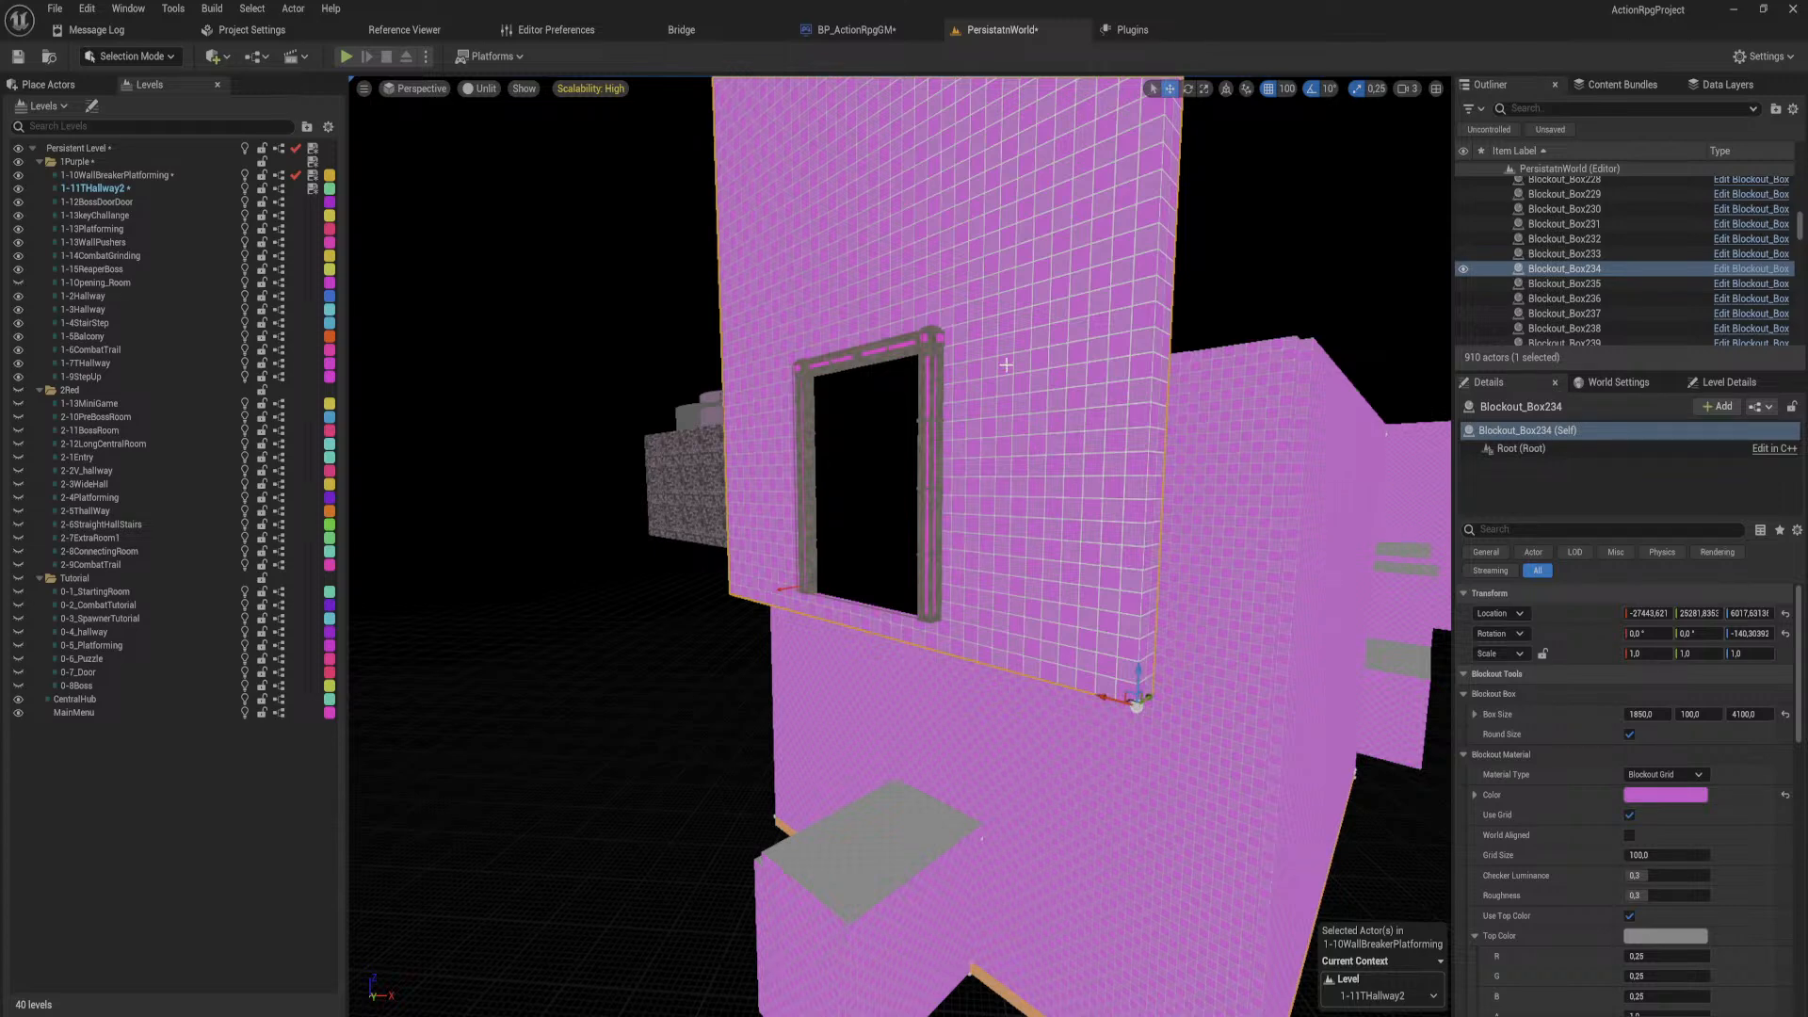
right_drag(1063, 459, 990, 563)
drag(969, 577, 832, 574)
right_drag(832, 573, 712, 188)
click(740, 285)
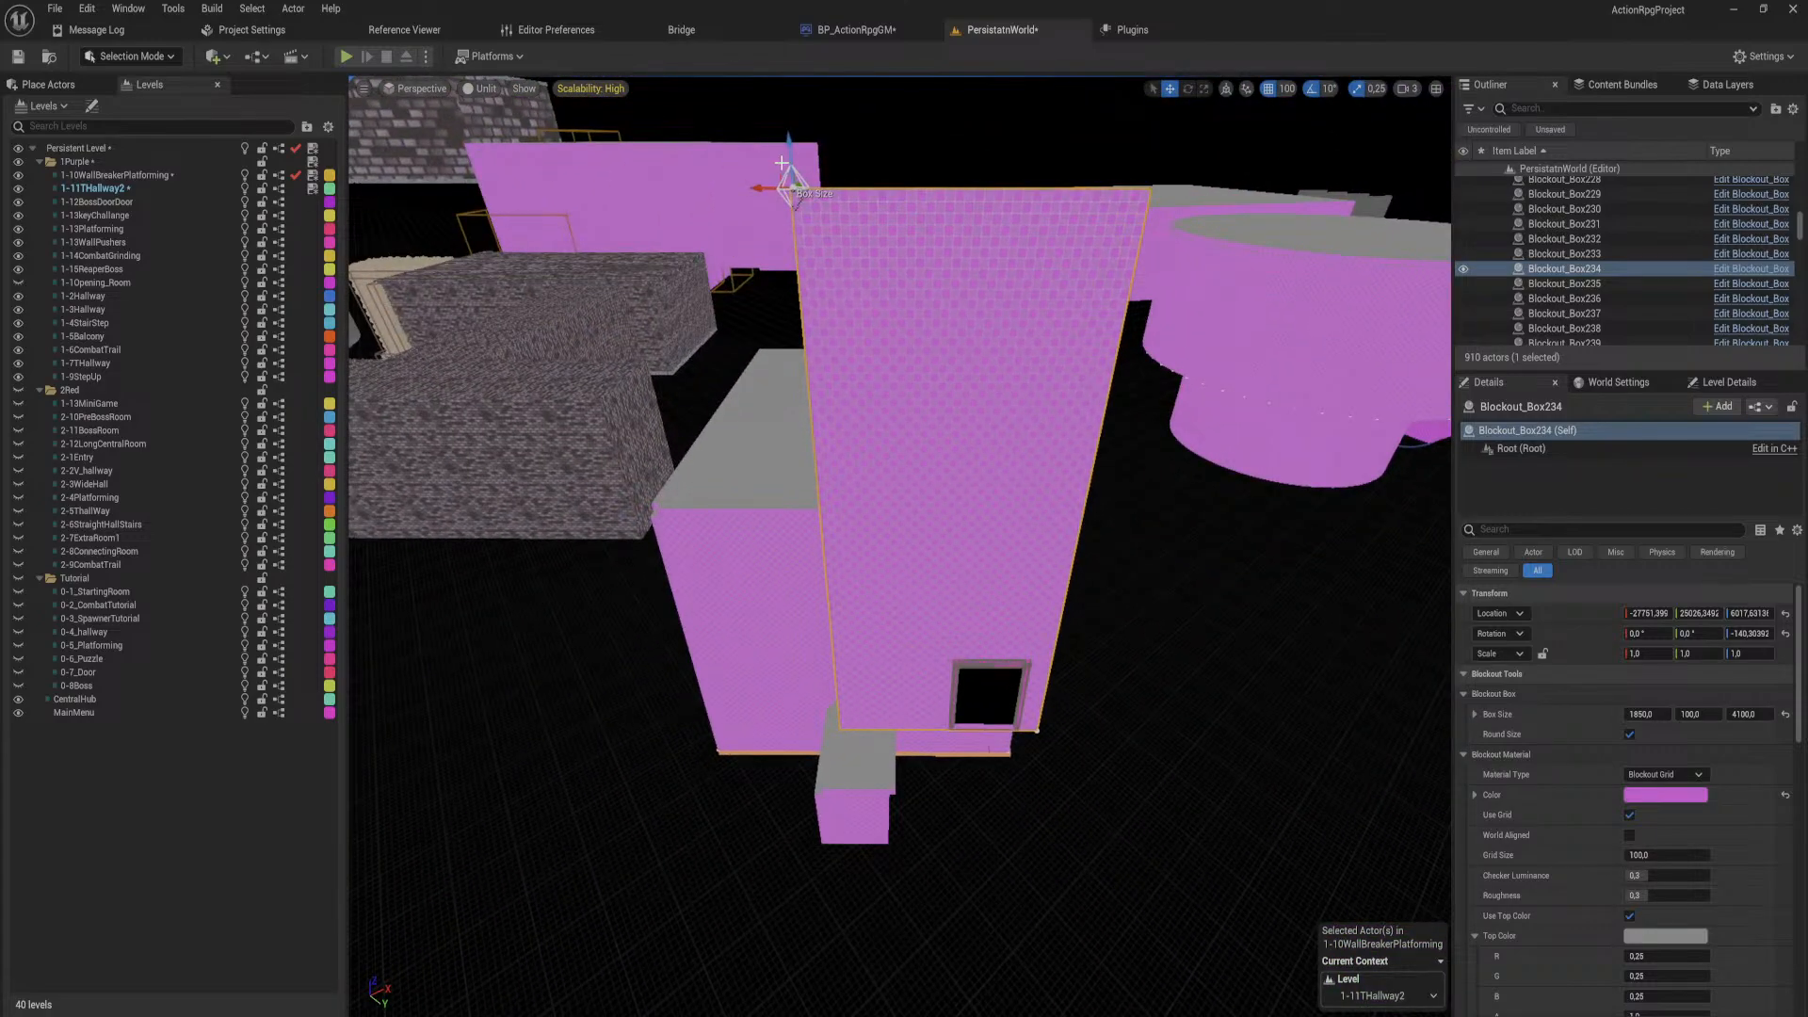
drag(782, 163, 927, 621)
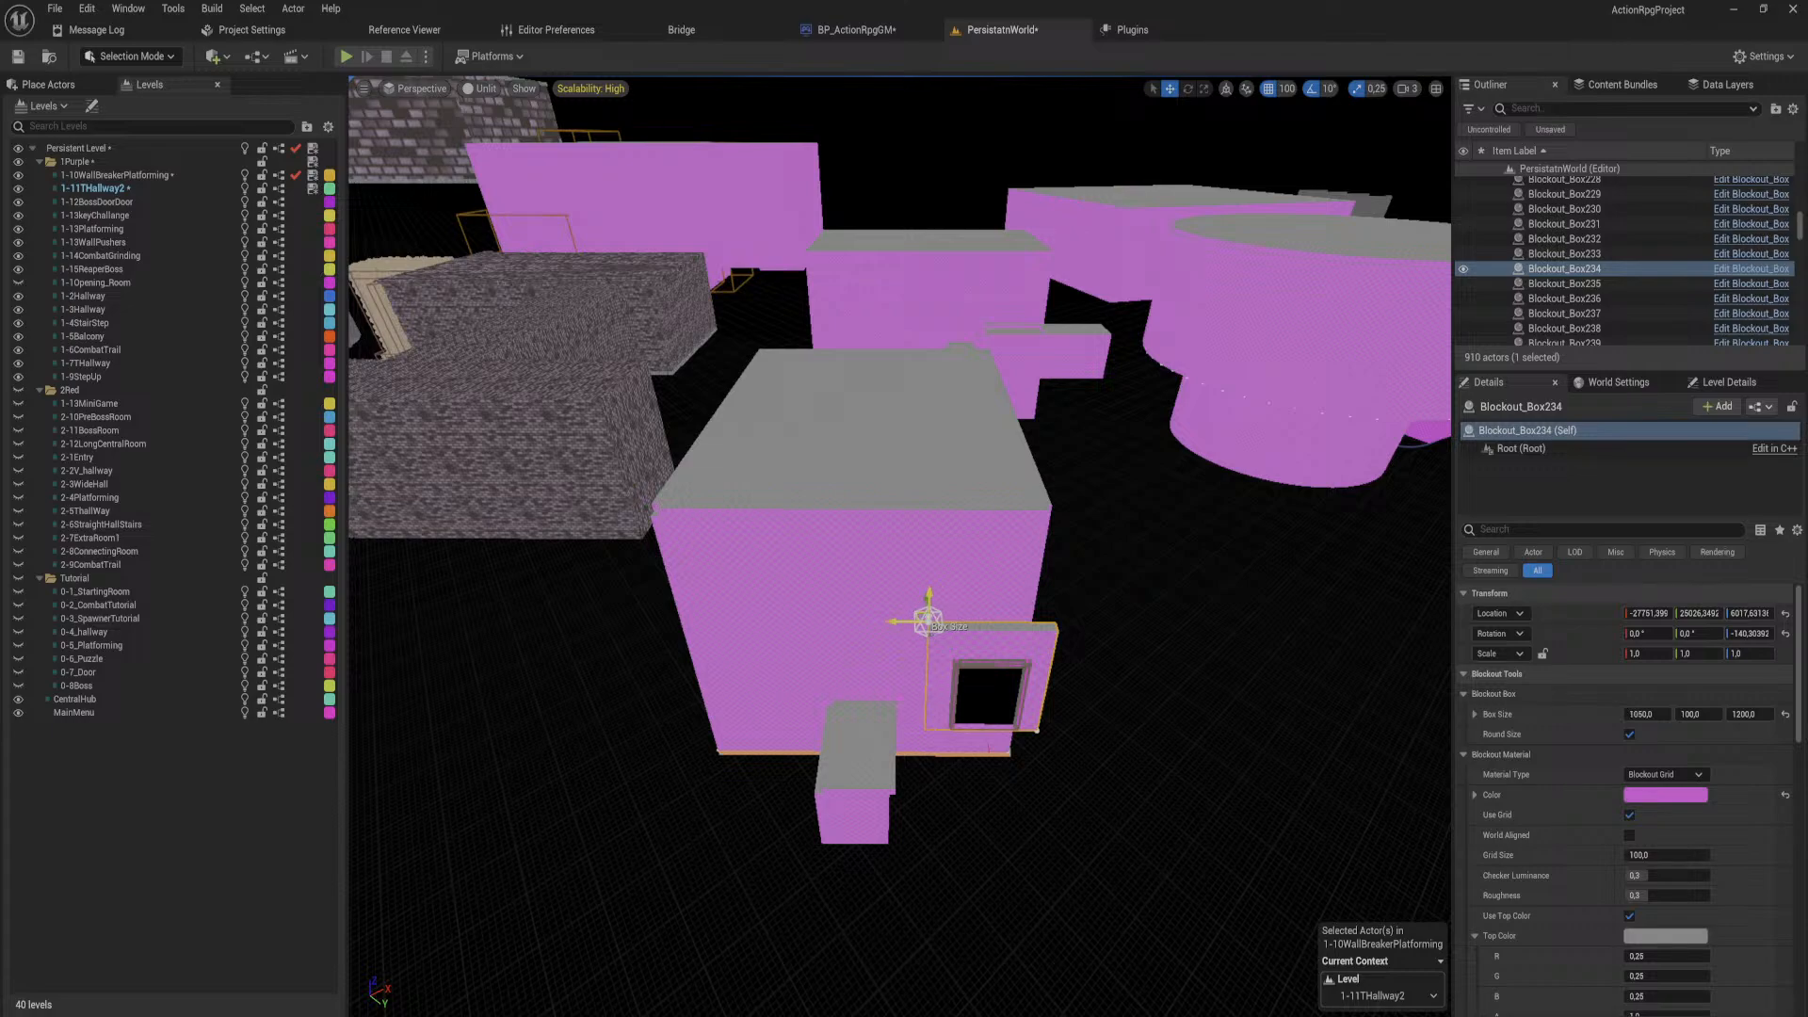
Step: Duplicate the door wall and offset the copy 100 units along its thickness, in front of the original
right_drag(928, 622, 929, 708)
key(w)
key(d)
click(887, 582)
alt+drag(923, 724, 896, 735)
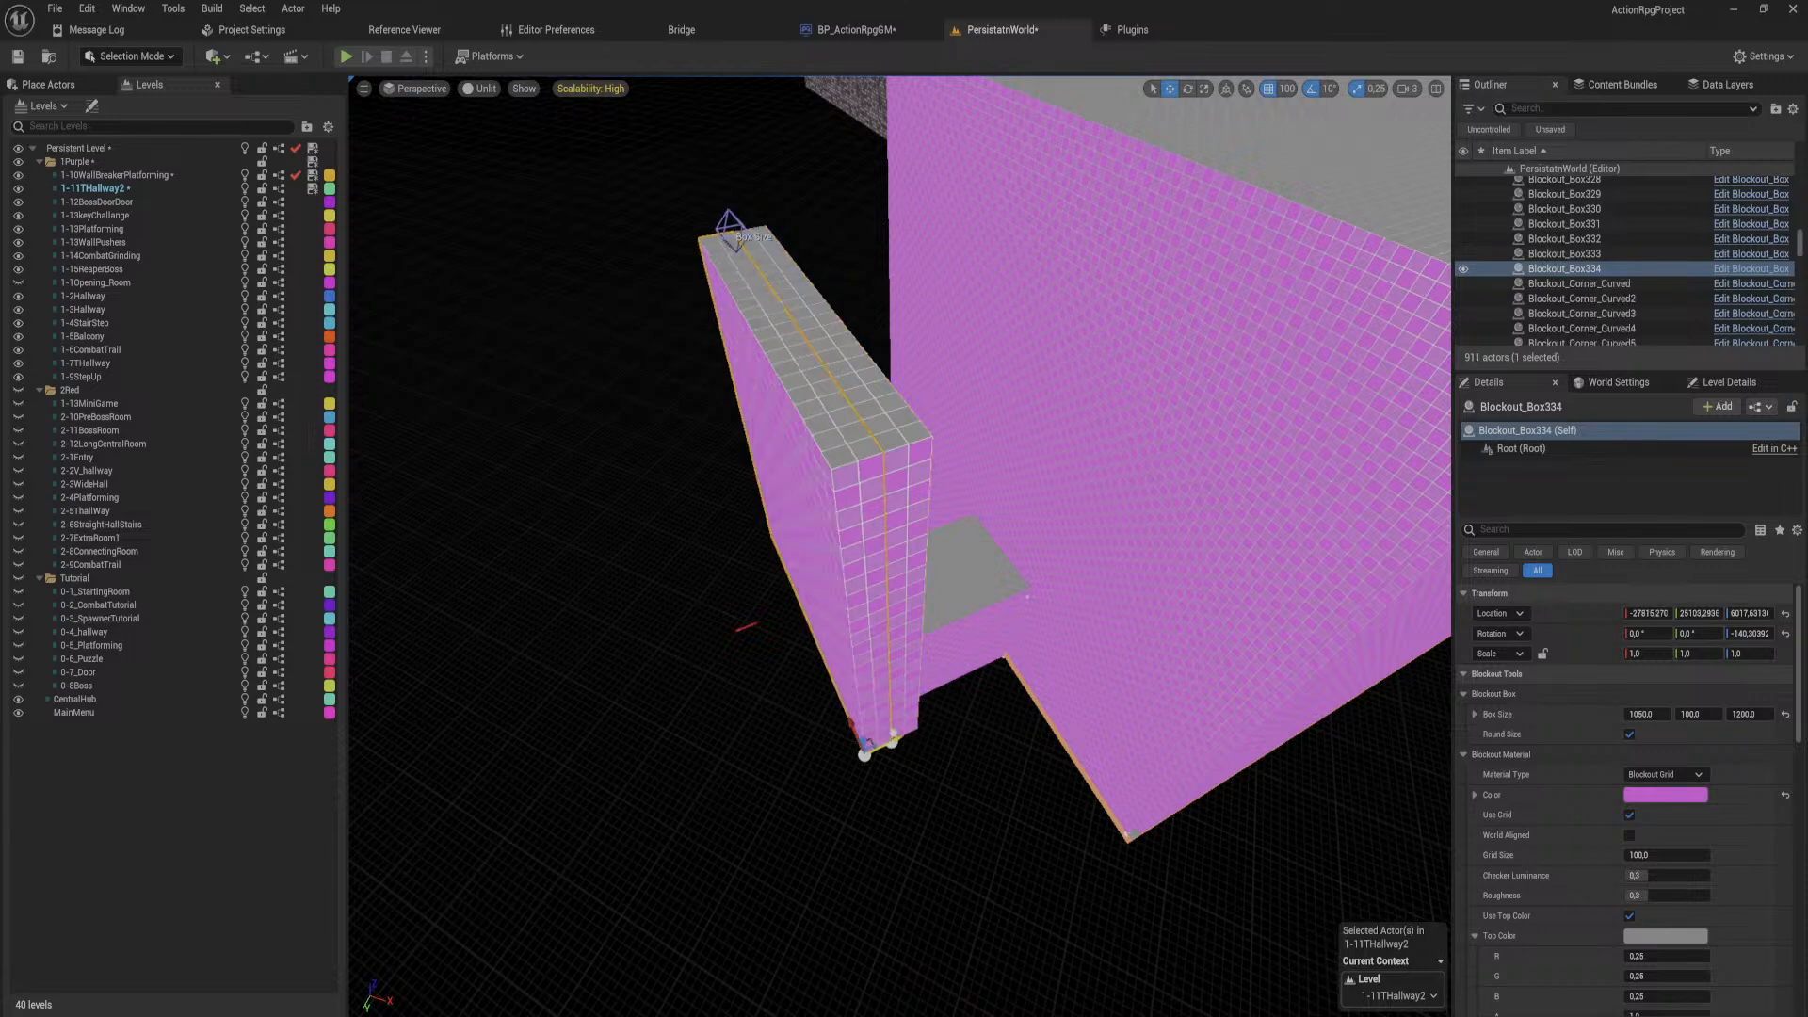
Step: Reduce the duplicated wall's height to 100 to form a floor strip under the door
click(735, 214)
key(a)
right_drag(734, 215, 915, 265)
drag(911, 273, 959, 529)
right_drag(959, 529, 998, 737)
key(w)
click(1033, 442)
key(w)
key(a)
click(946, 811)
key(s)
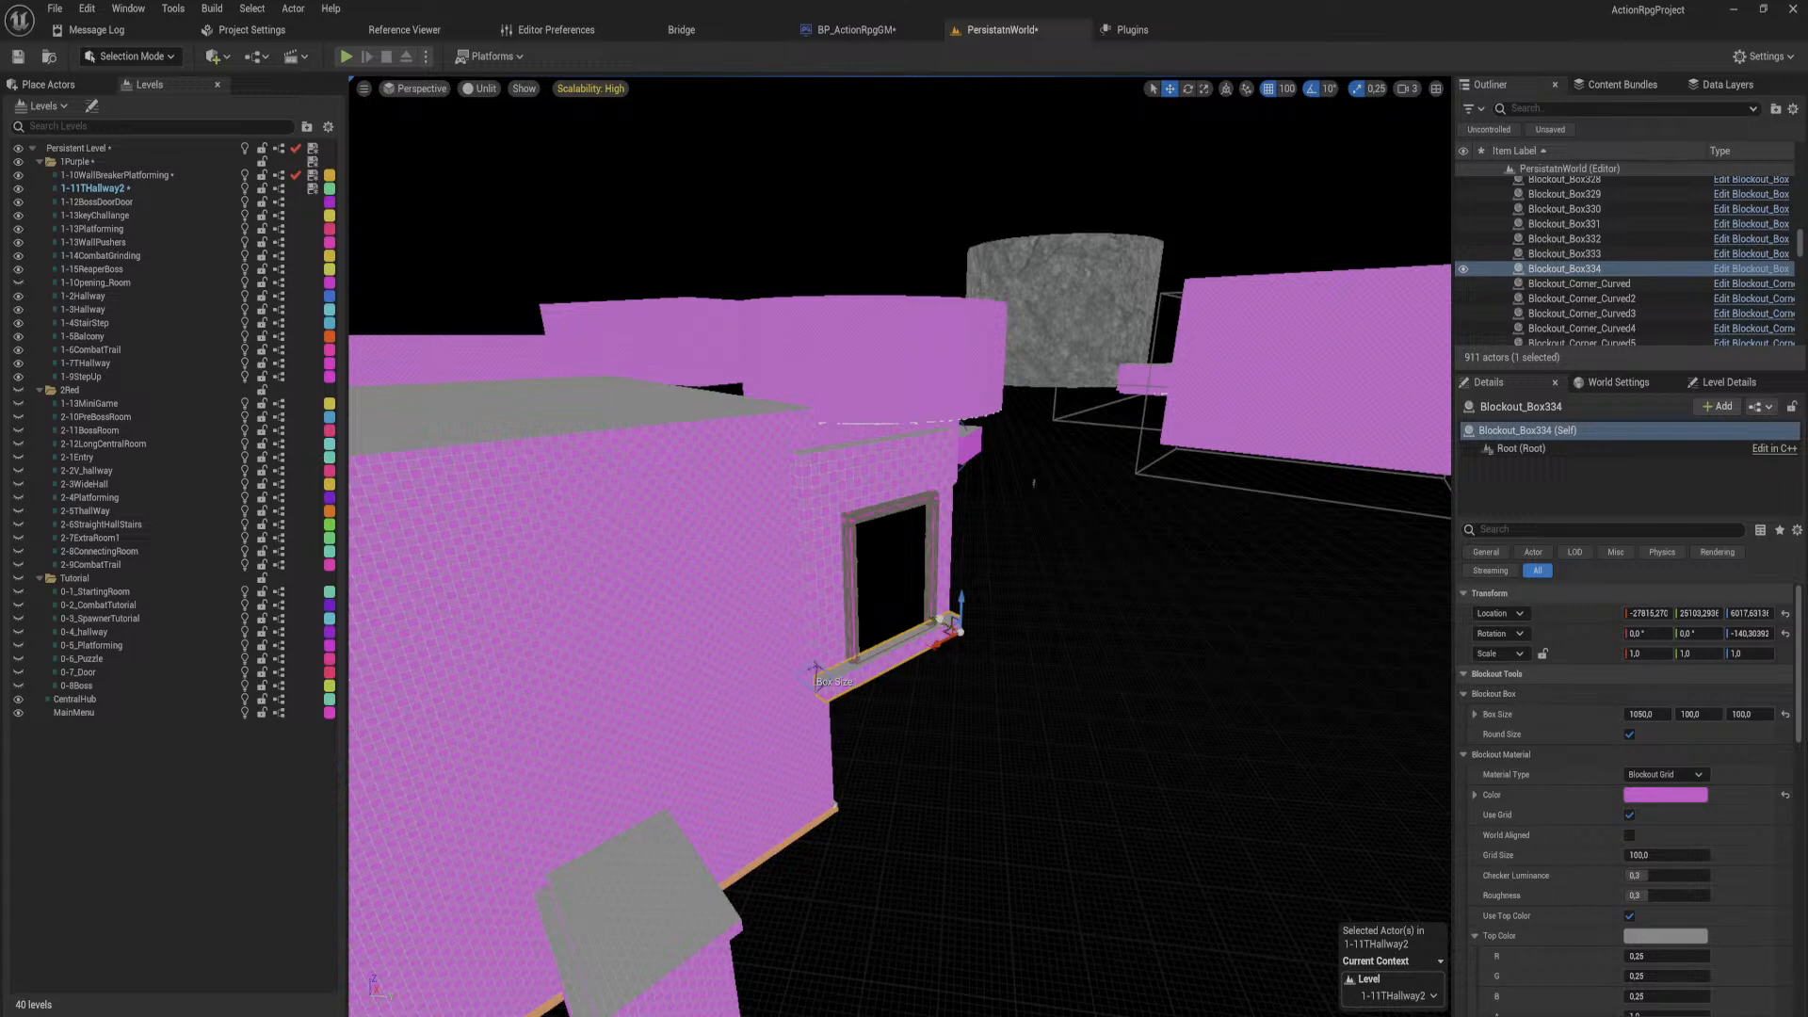
Step: Duplicate the floor strip 100 units upward and shorten the copy to a width of 100
alt+drag(961, 597, 961, 569)
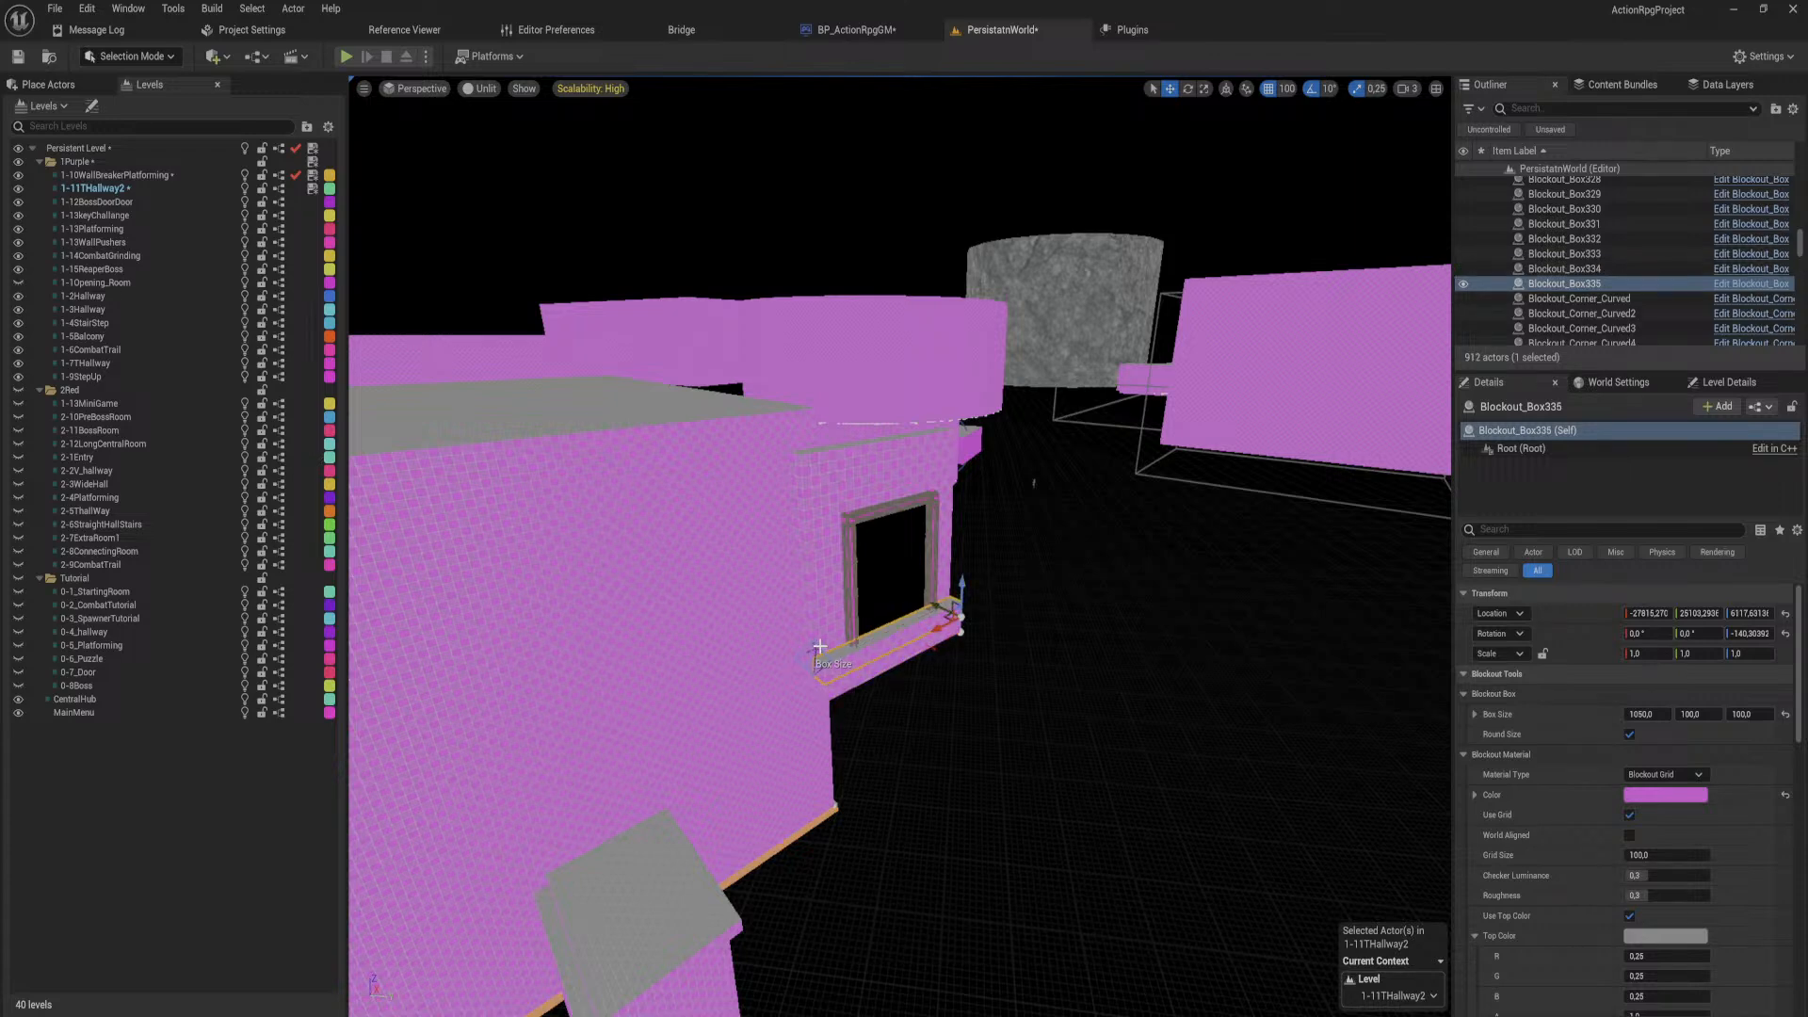
drag(791, 671, 949, 603)
key(f)
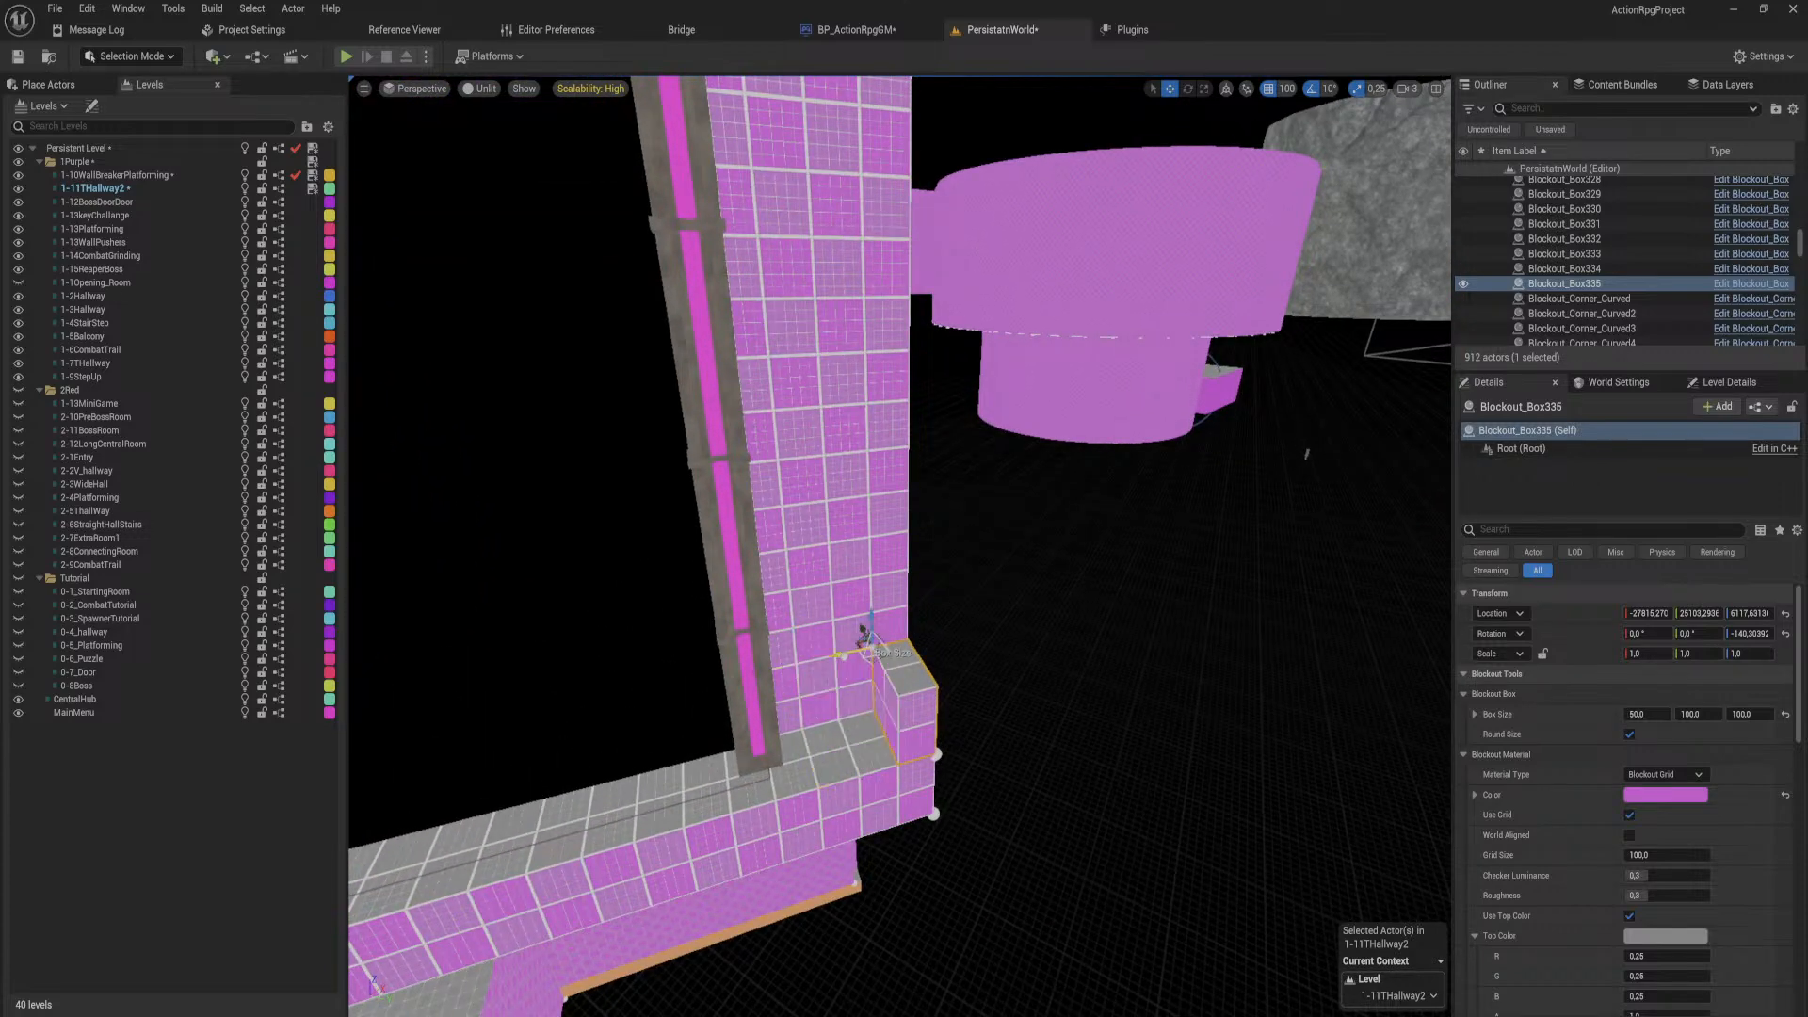
click(1636, 714)
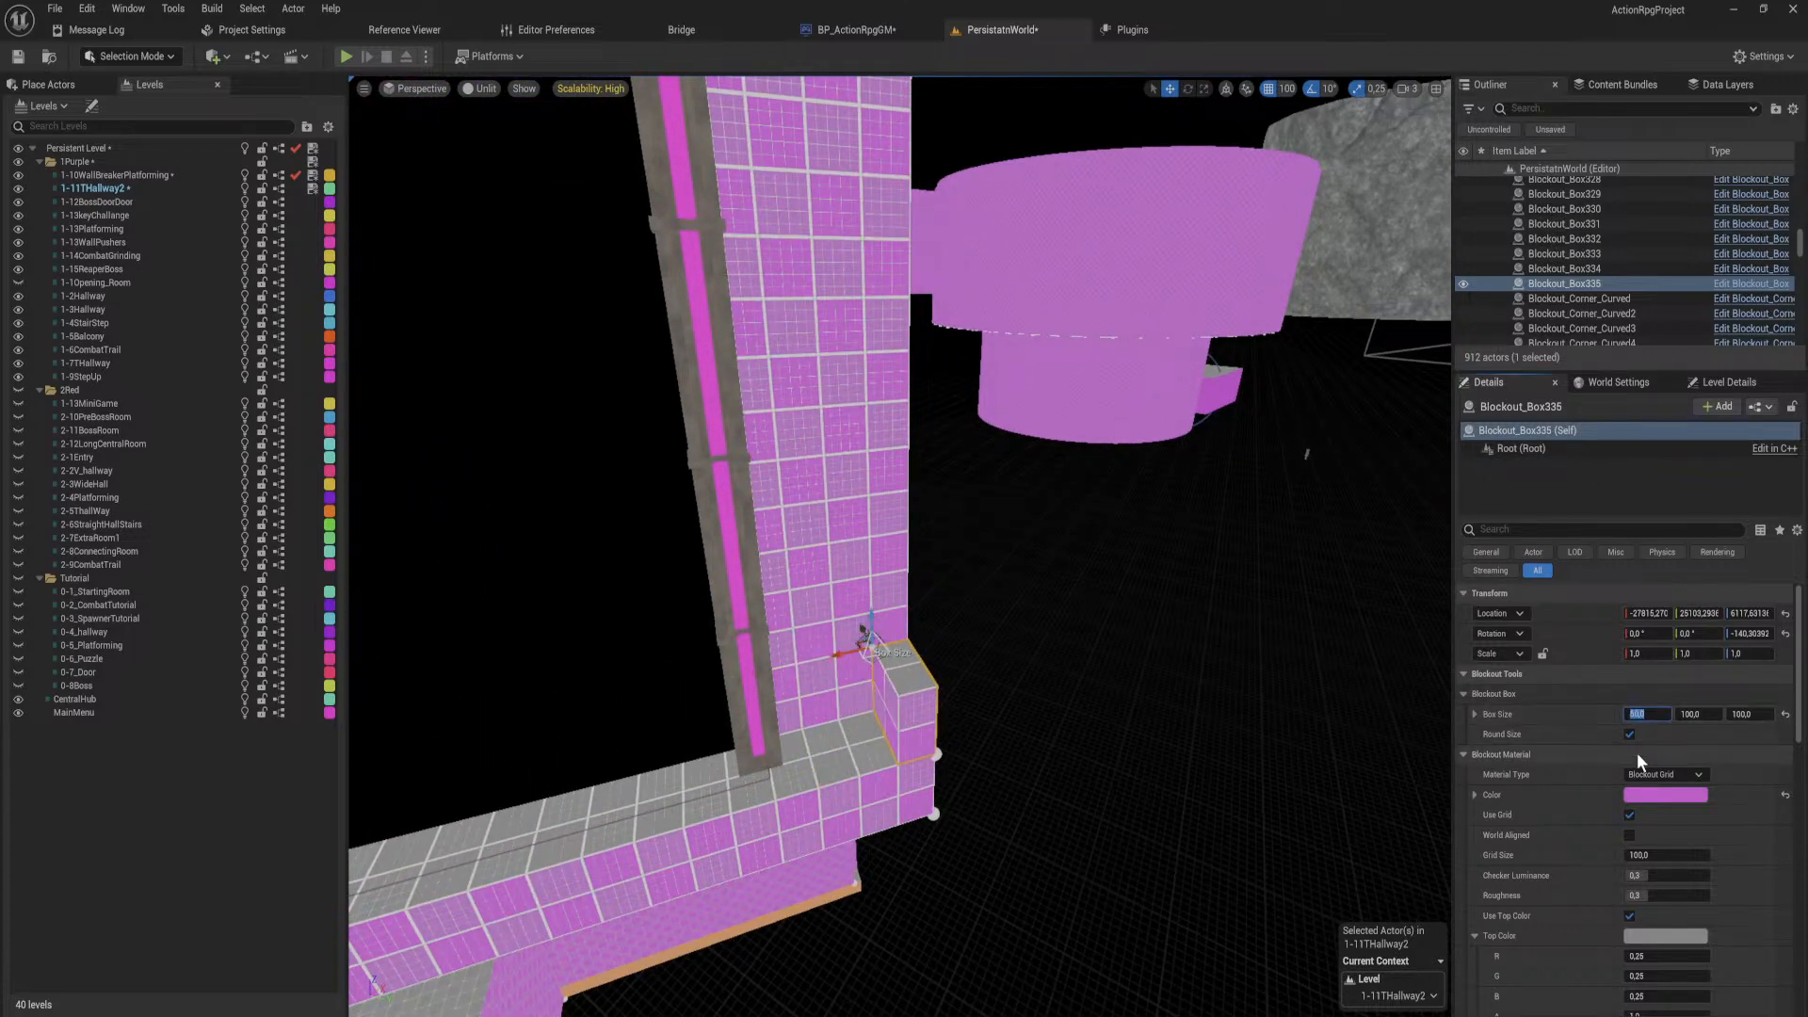
text(100)
key(Return)
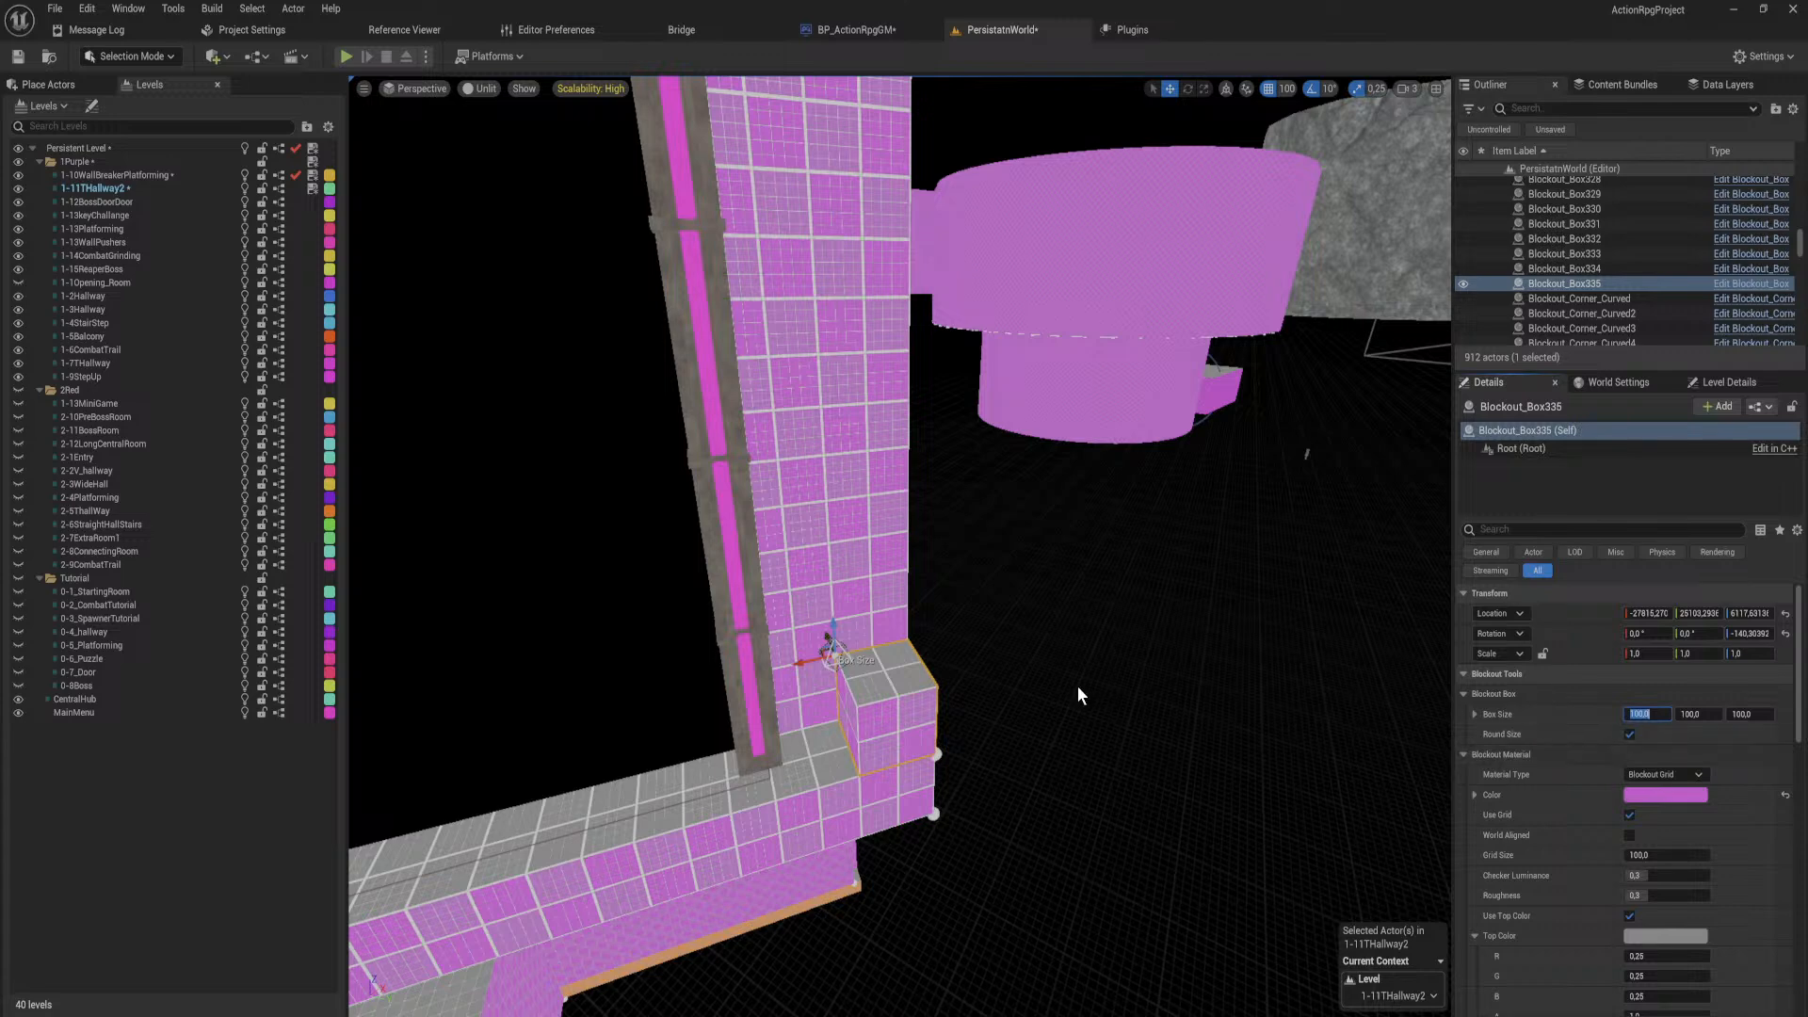
Step: Move the small cube 100 units outward past the strip's end and 100 units down to floor level
click(918, 688)
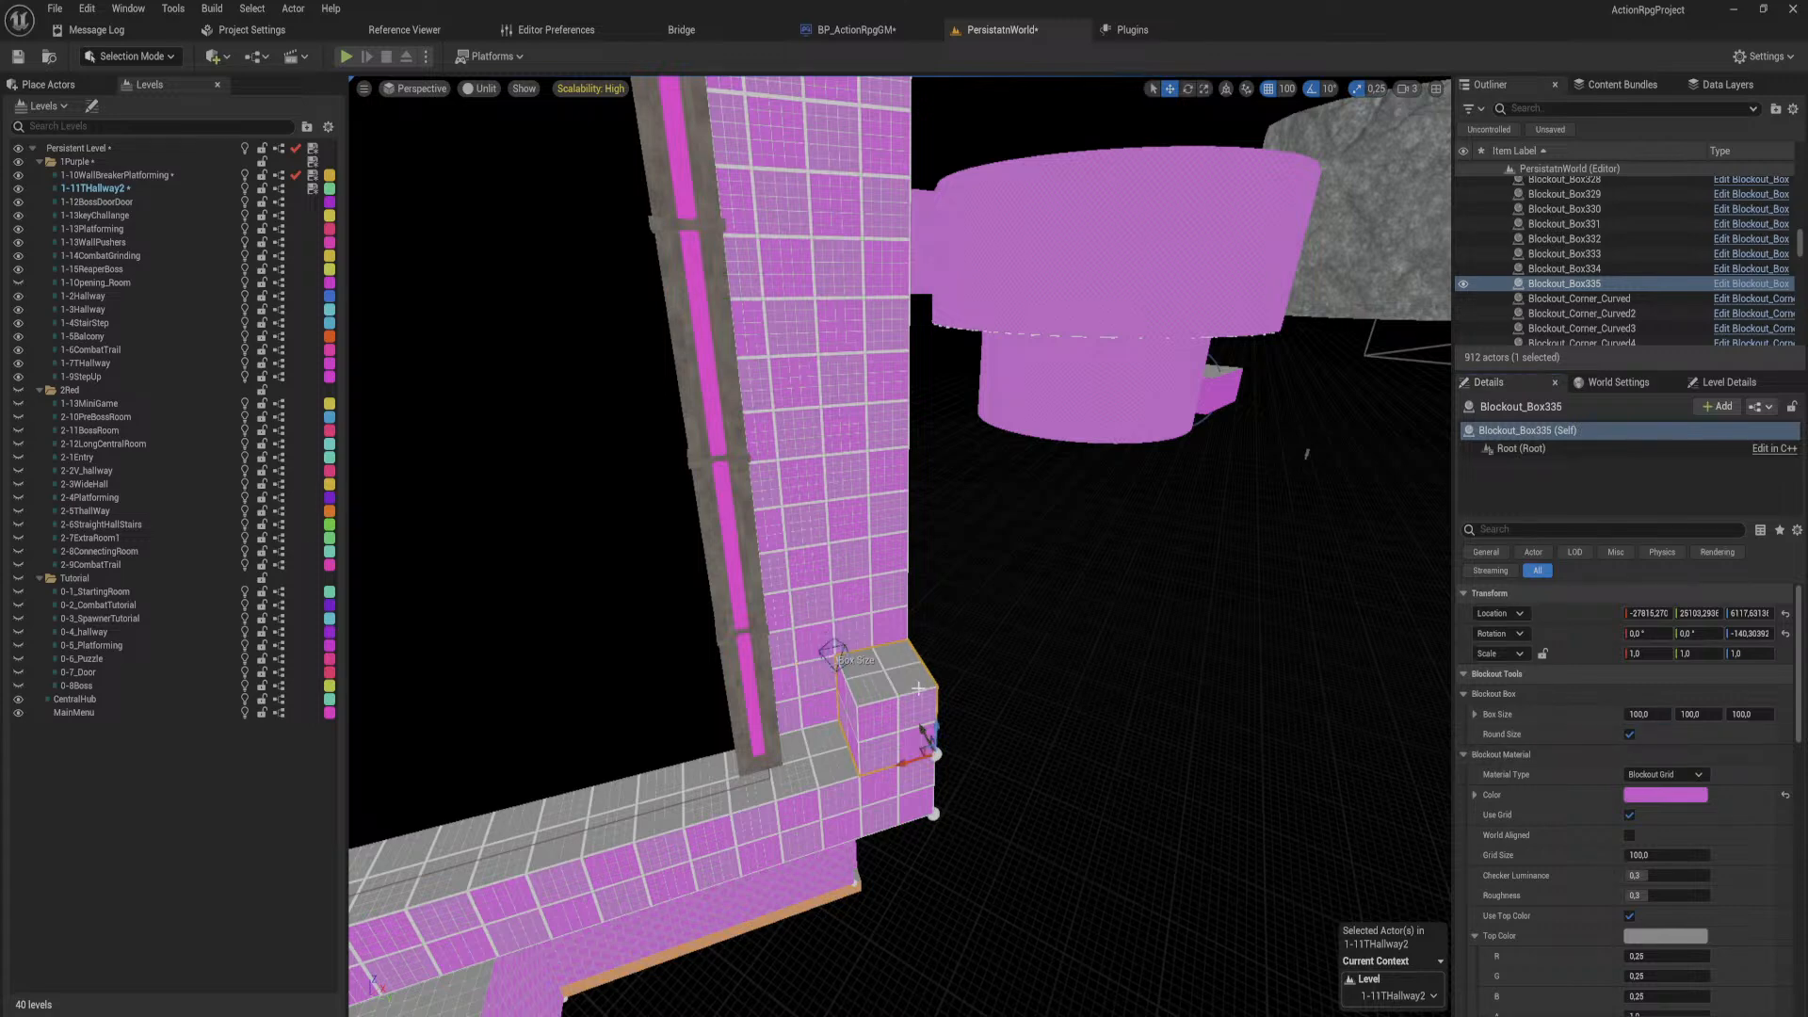
drag(915, 757, 979, 744)
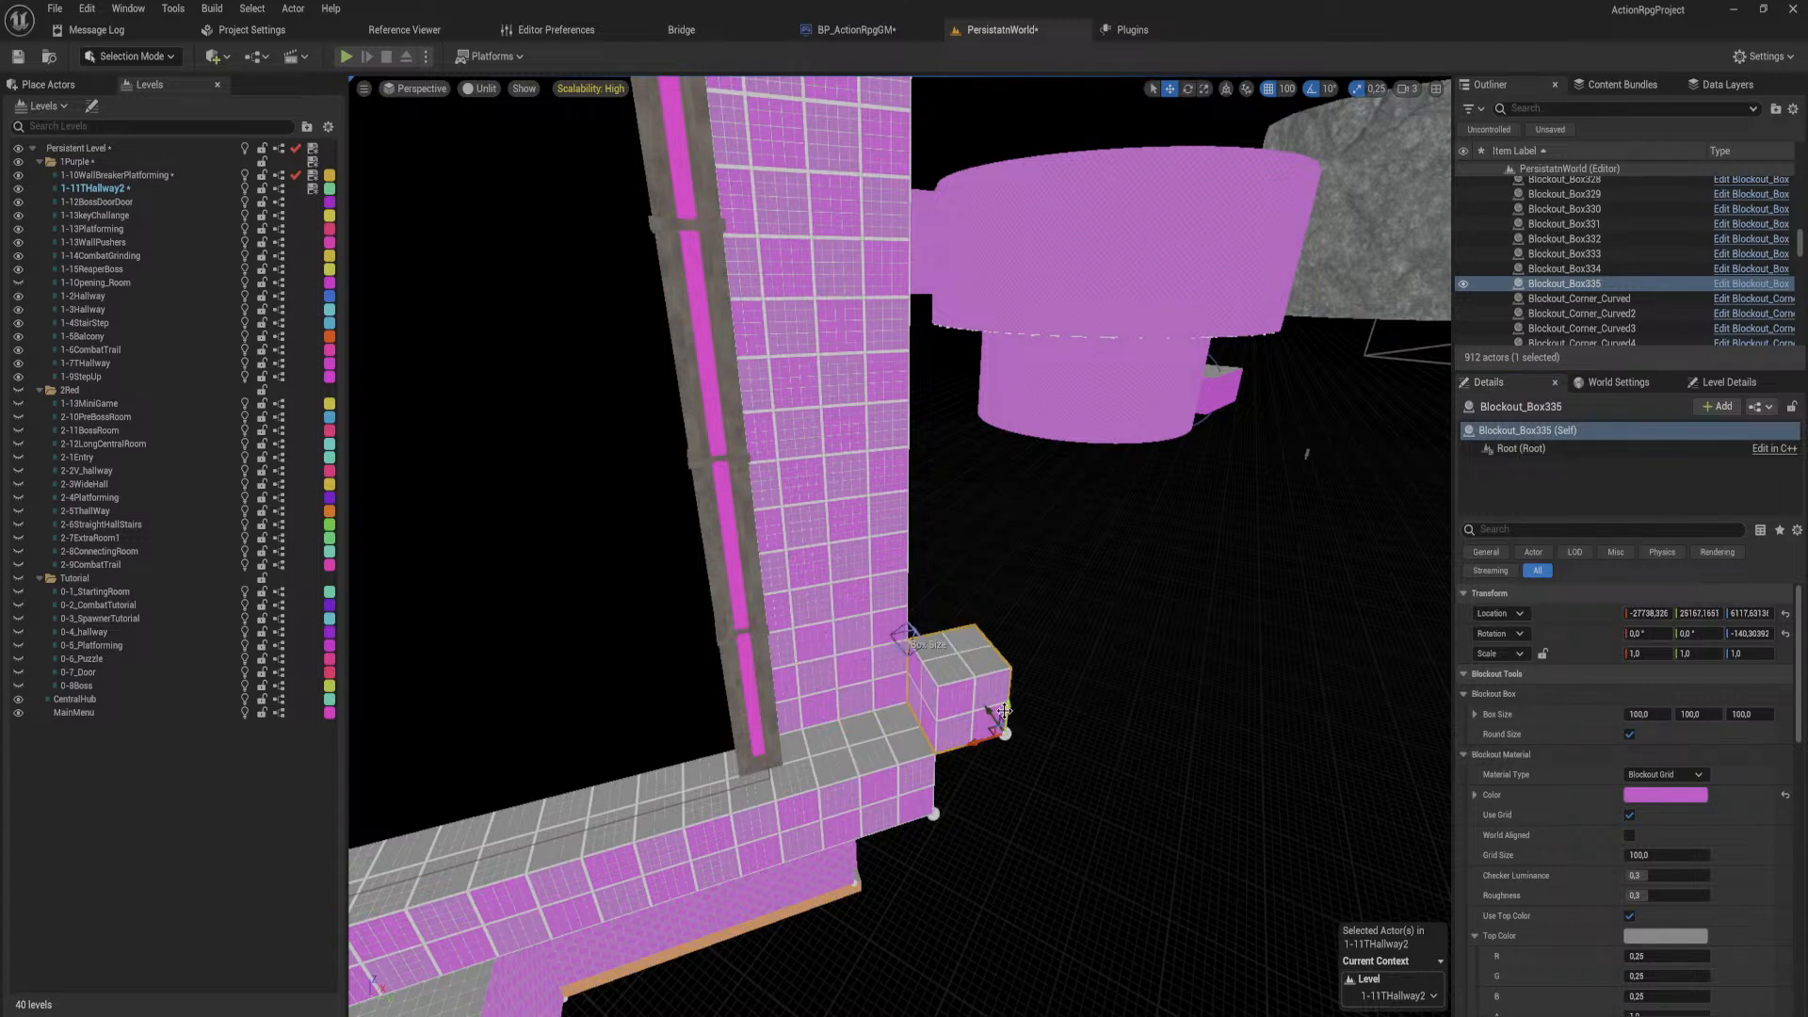
drag(909, 639, 927, 707)
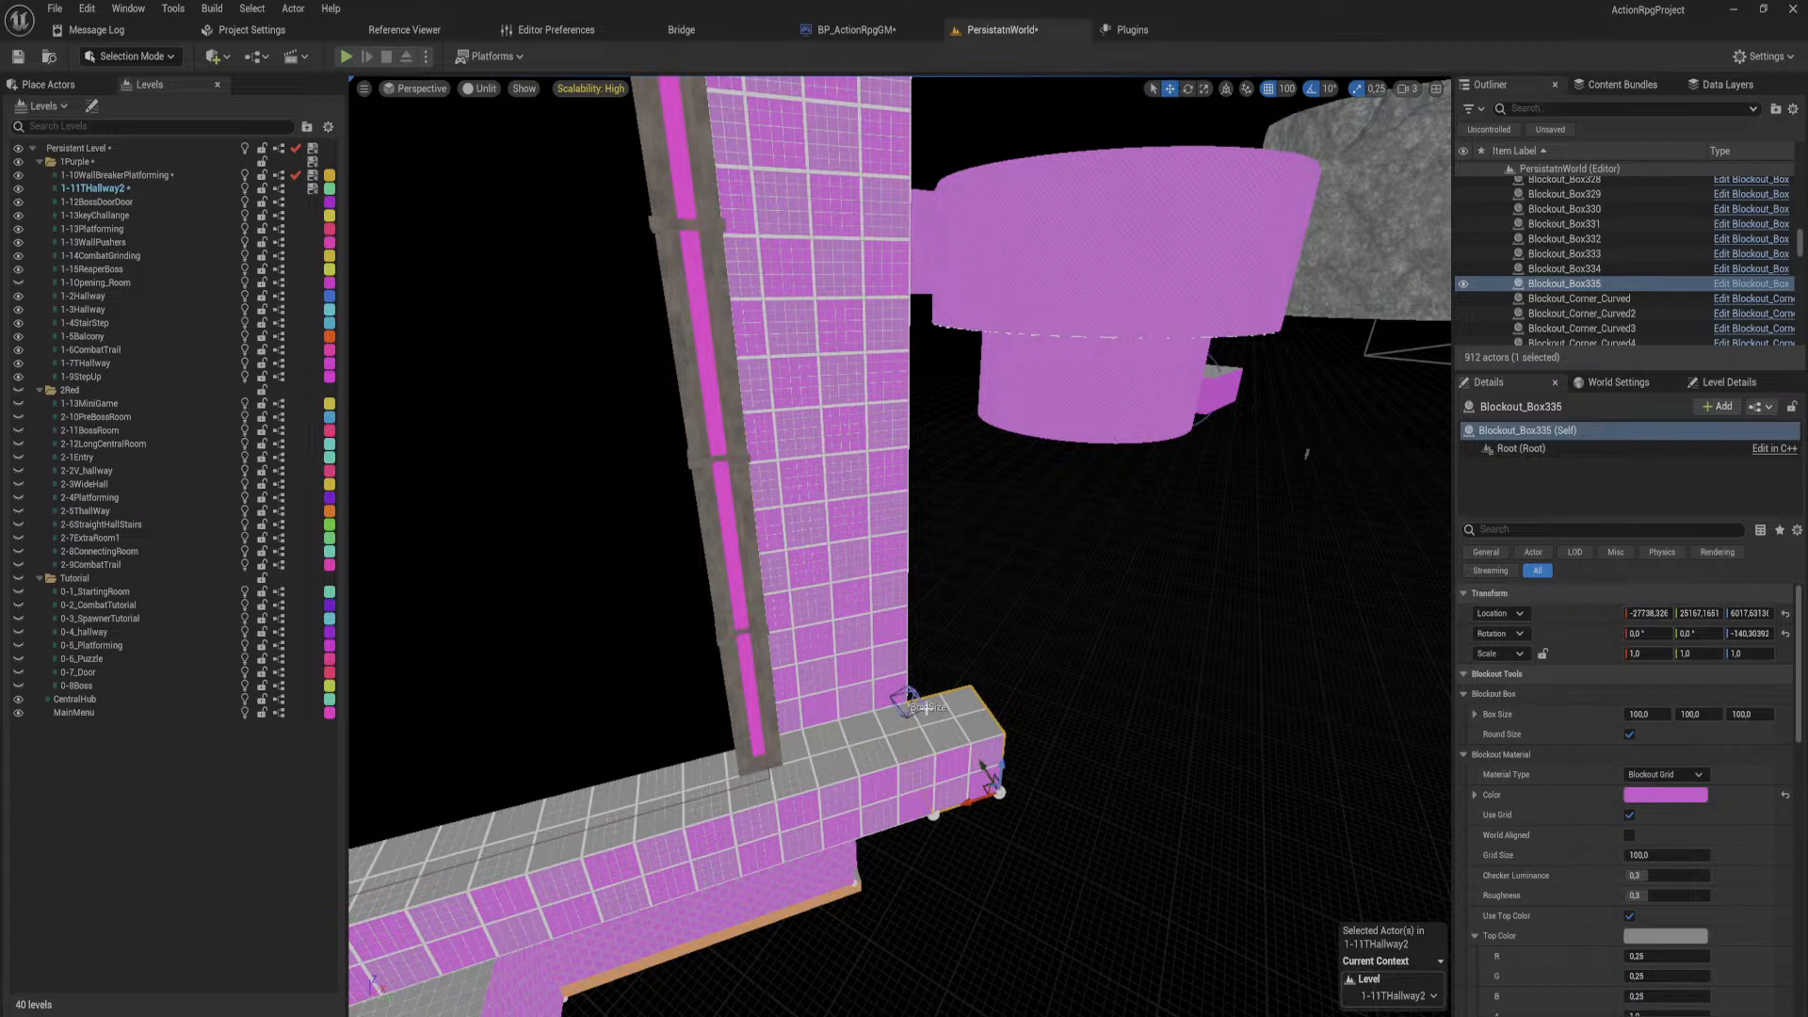
Step: Stretch the small cube upward to a height of 1200, making a pillar level with the door wall
click(907, 702)
key(s)
right_drag(907, 703, 906, 685)
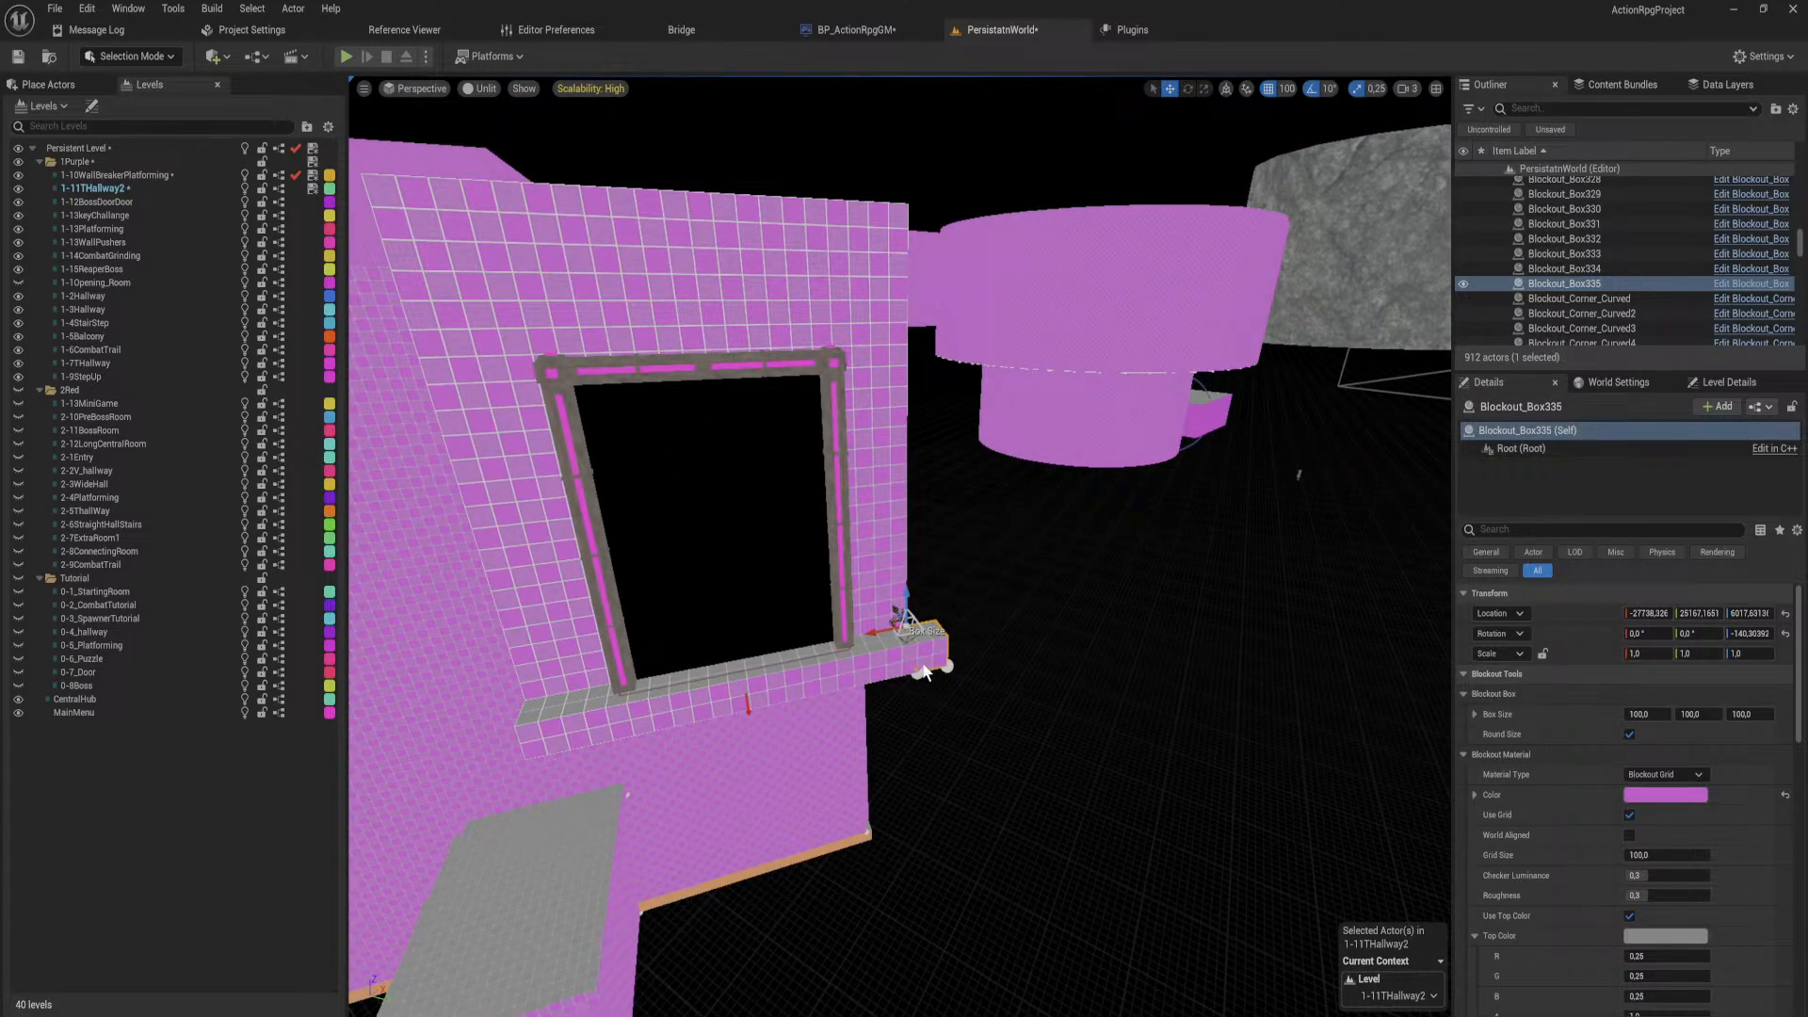
drag(904, 614, 935, 157)
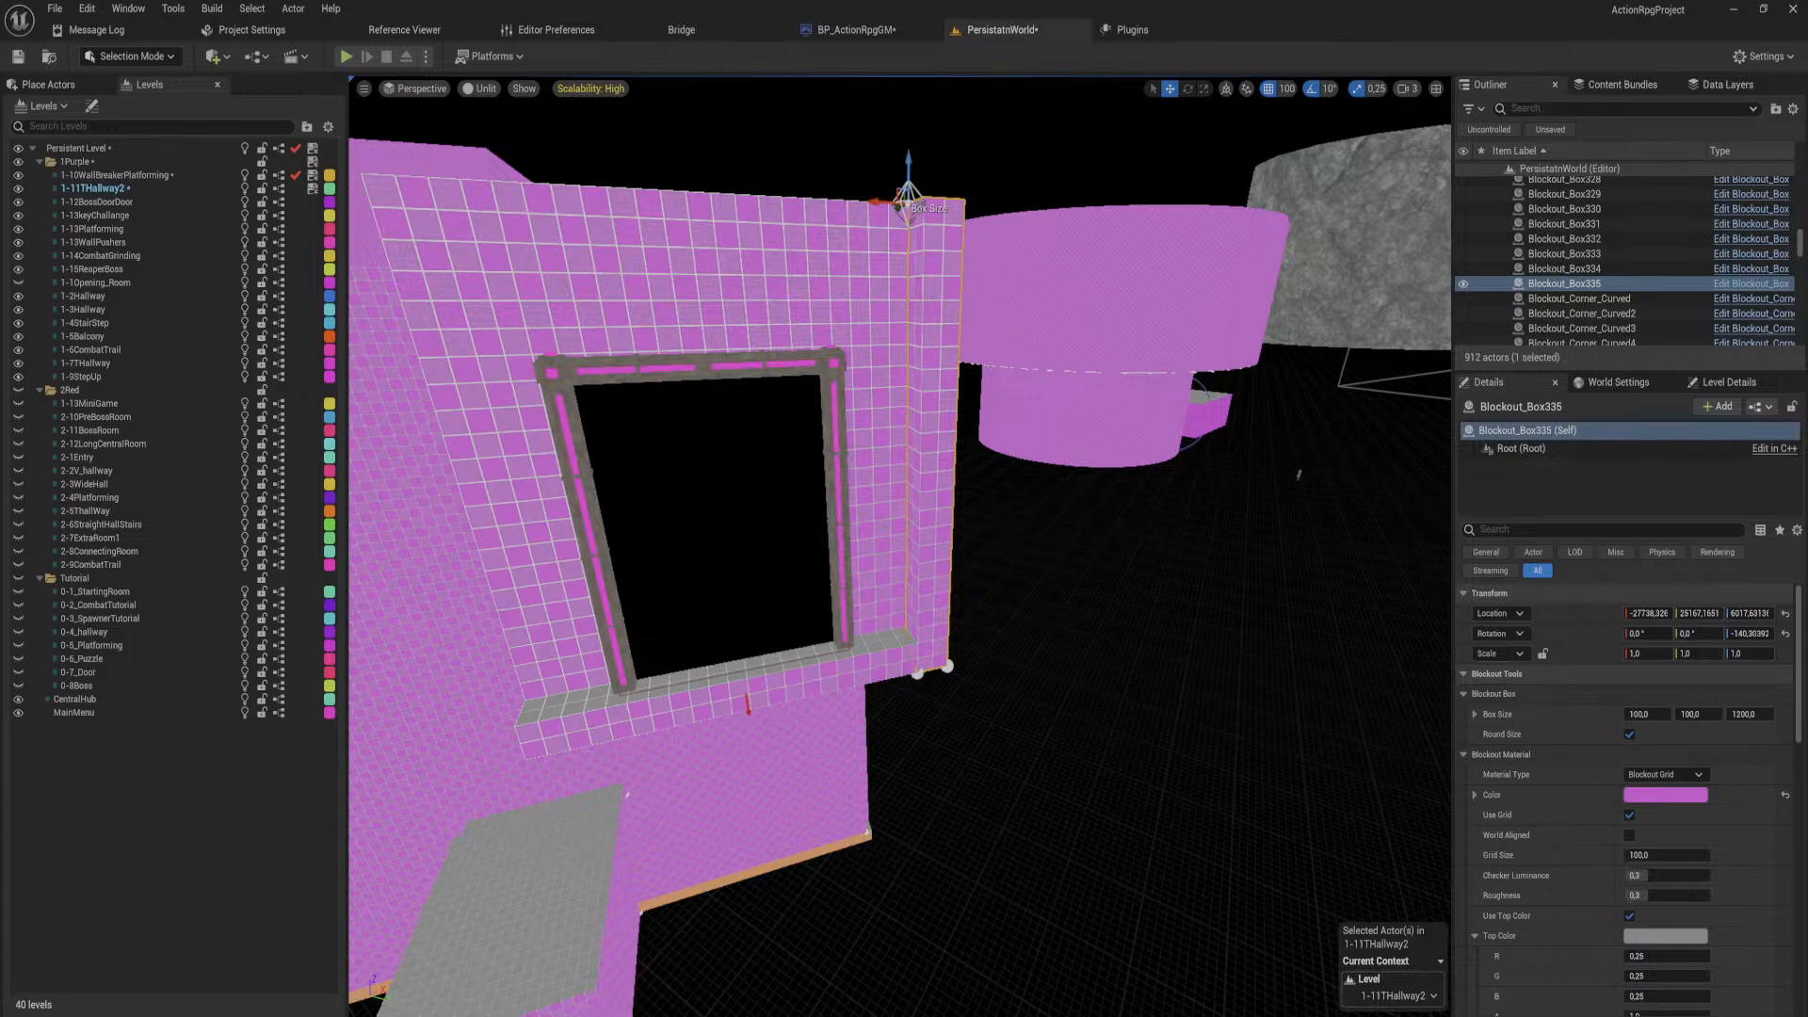
Step: Shift the door wall 100 units behind the new pillar and widen it to 1250
right_drag(907, 424, 954, 420)
click(954, 420)
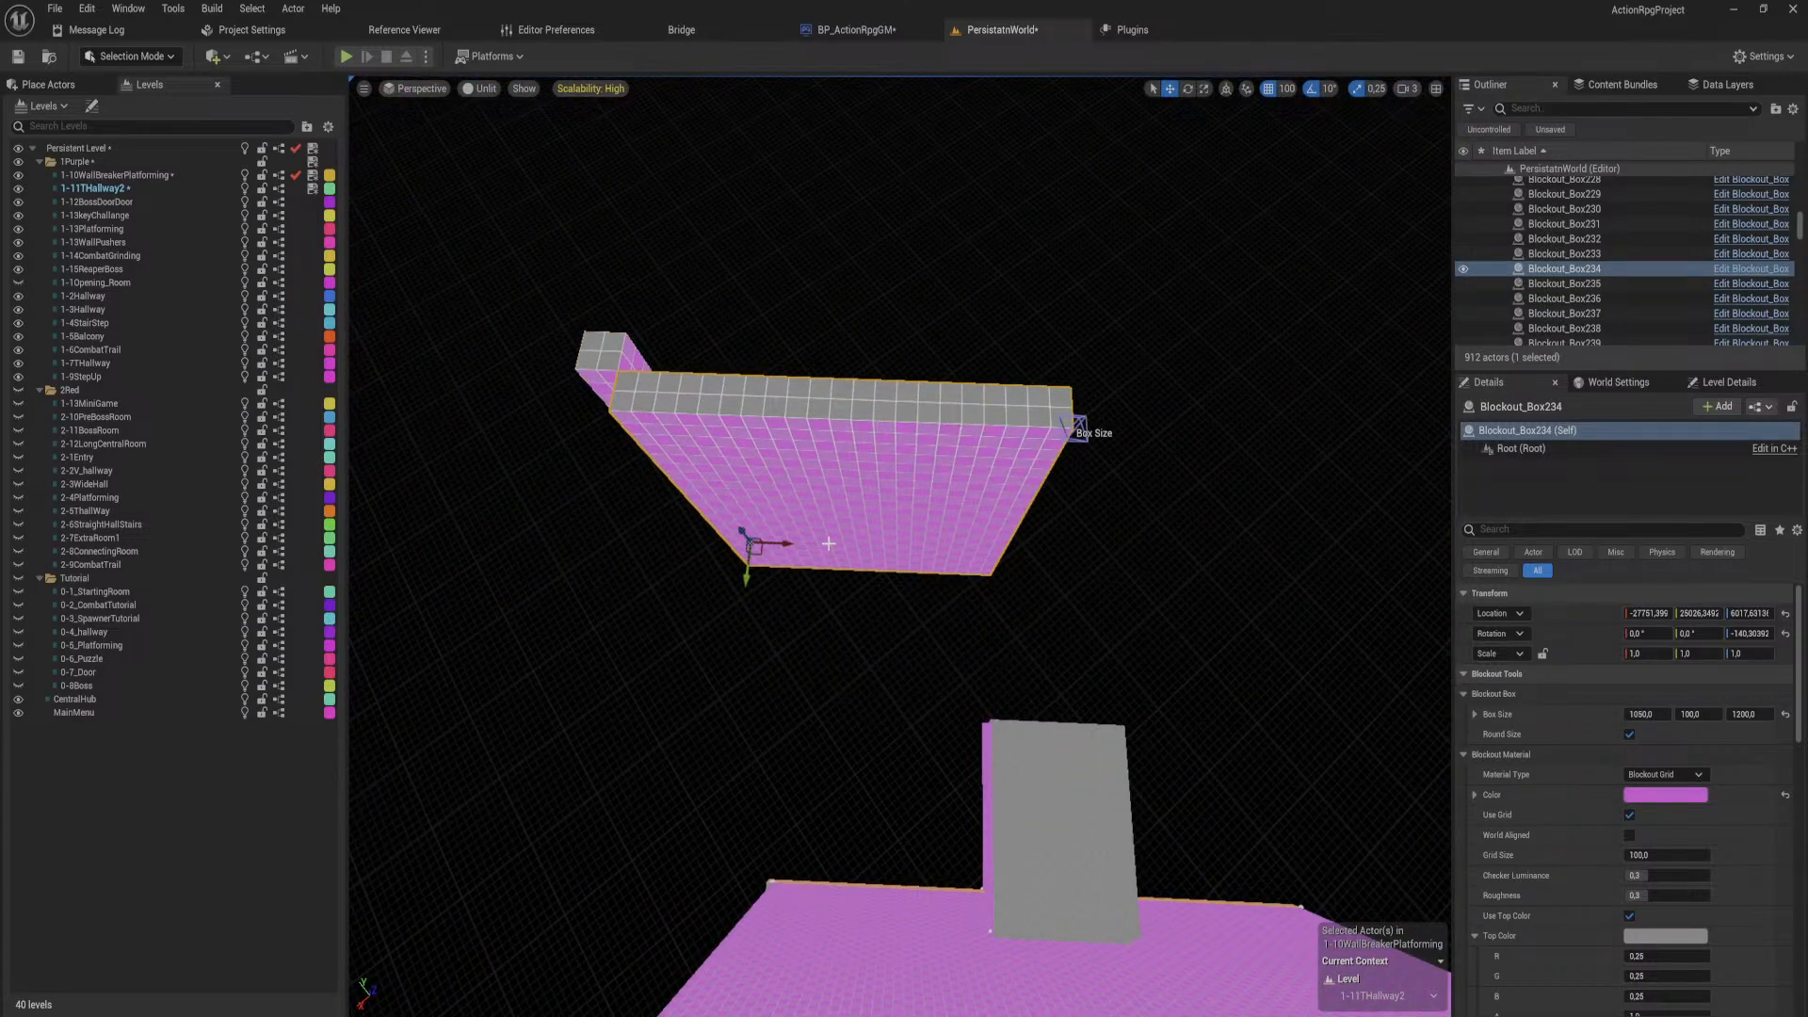
drag(785, 544, 761, 544)
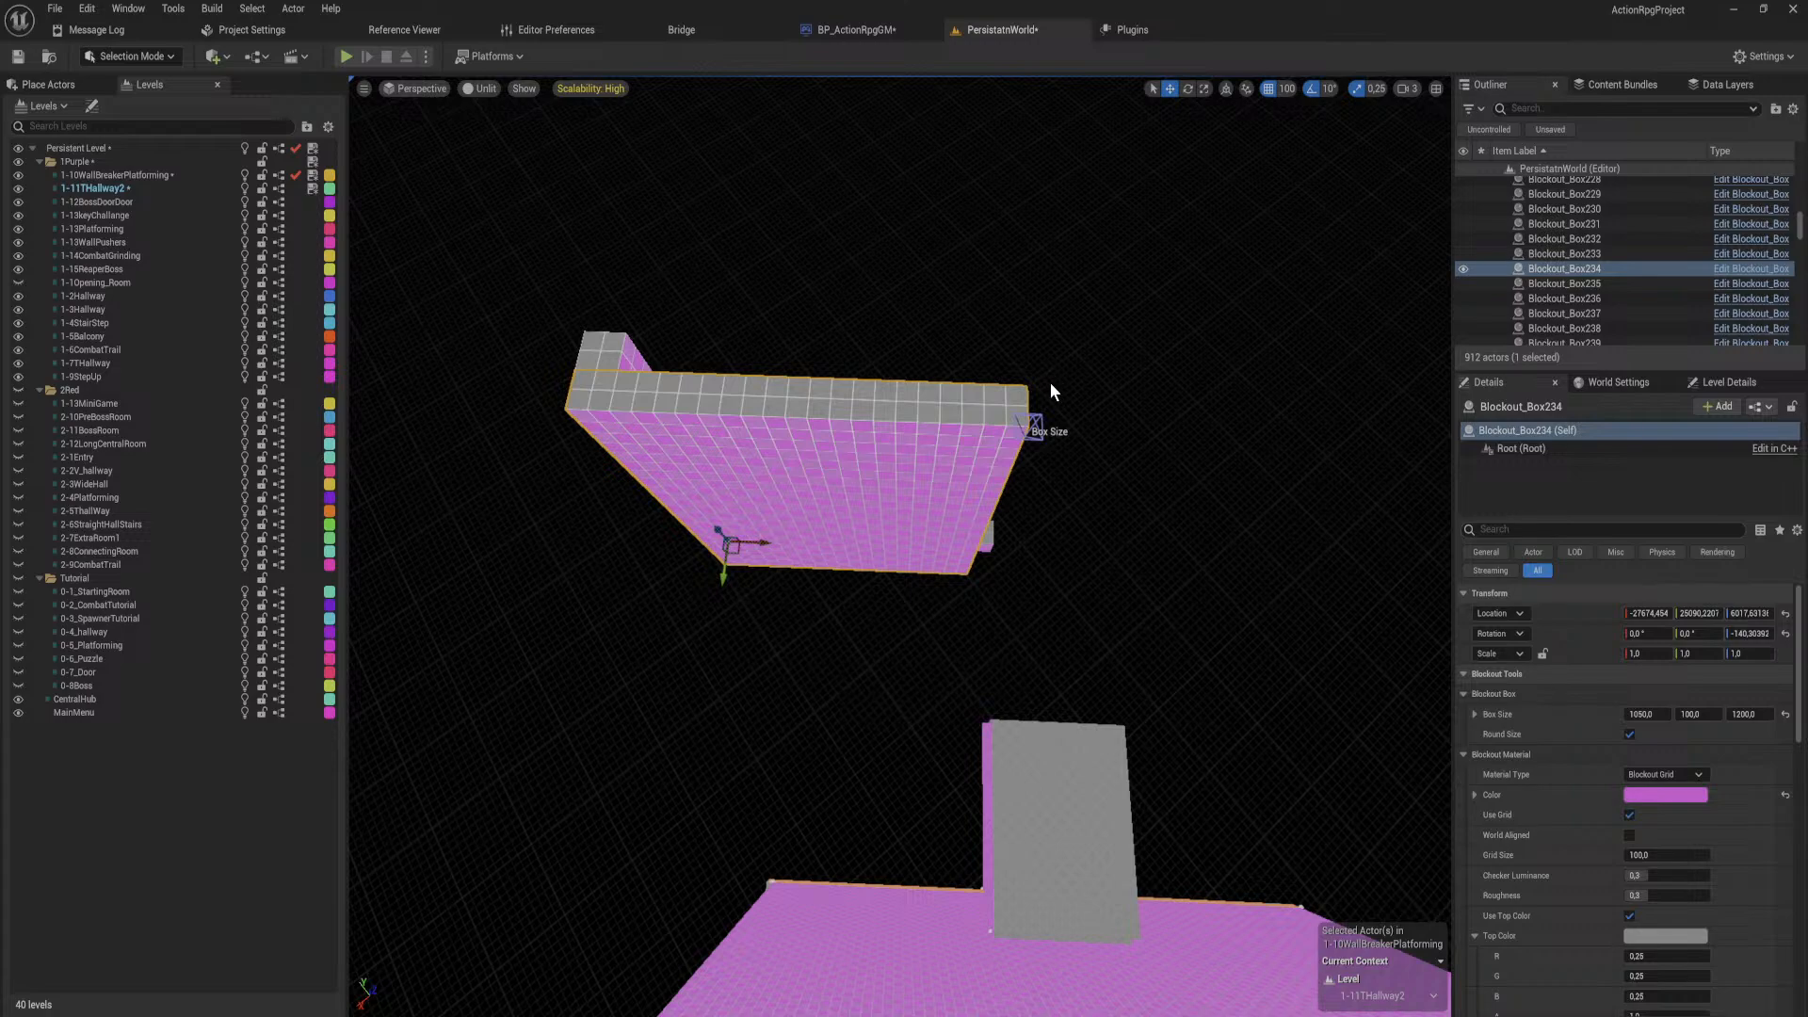
click(1034, 420)
drag(1059, 431, 1139, 439)
Step: Duplicate the corner pillar and place the copy 1200 units away, on the door's opposite side
click(612, 343)
right_drag(611, 343, 603, 283)
right_drag(710, 420, 716, 420)
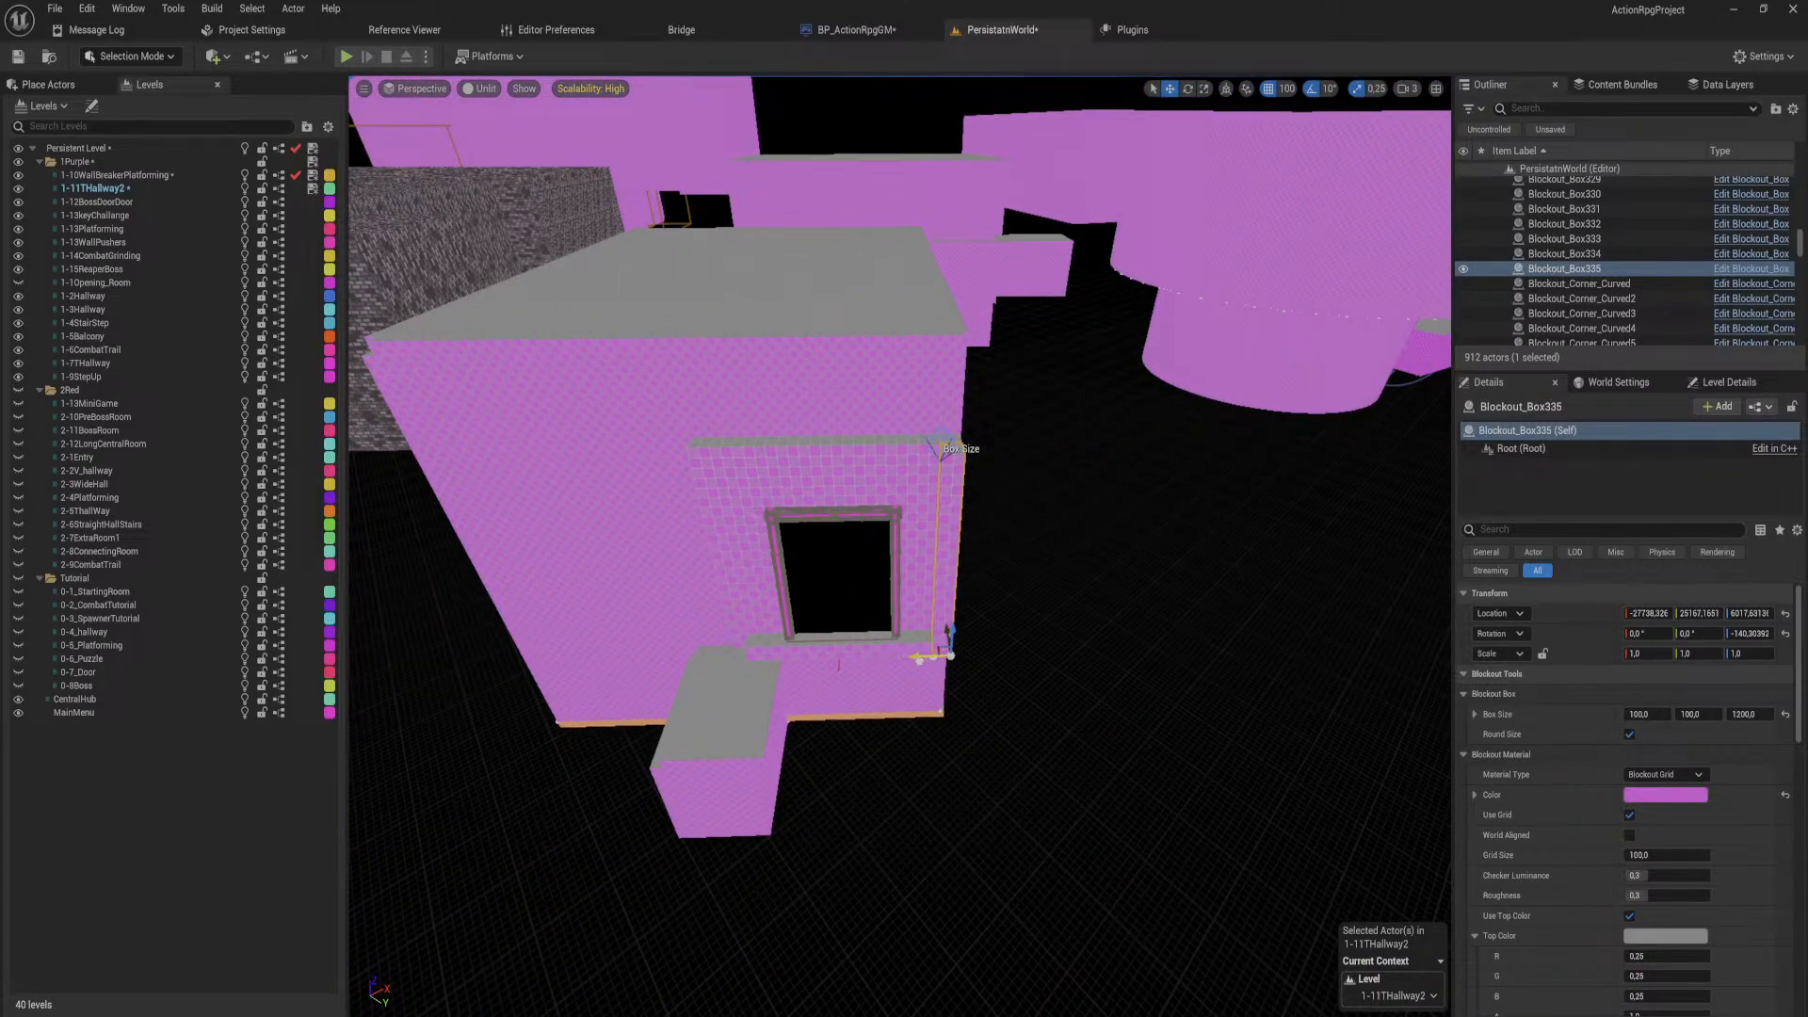
alt+drag(944, 657, 740, 657)
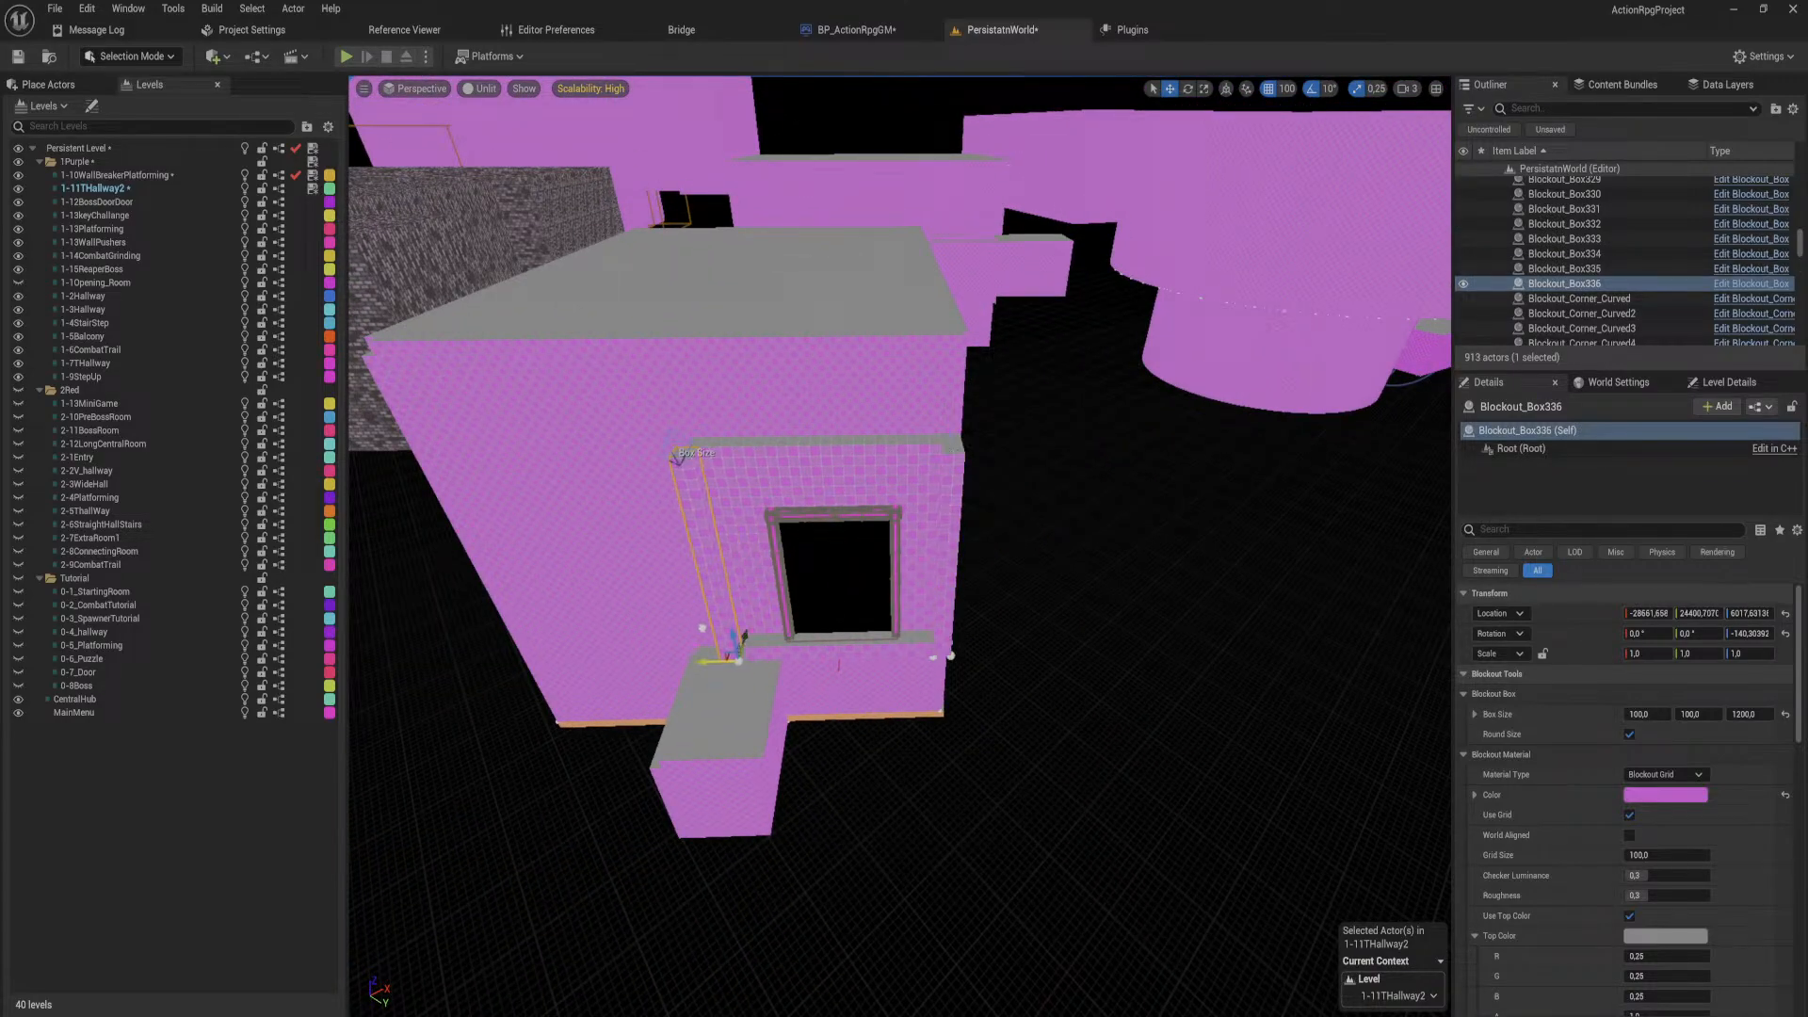
Step: Set the width of the floor strip under the door to 1100
right_drag(833, 660, 844, 740)
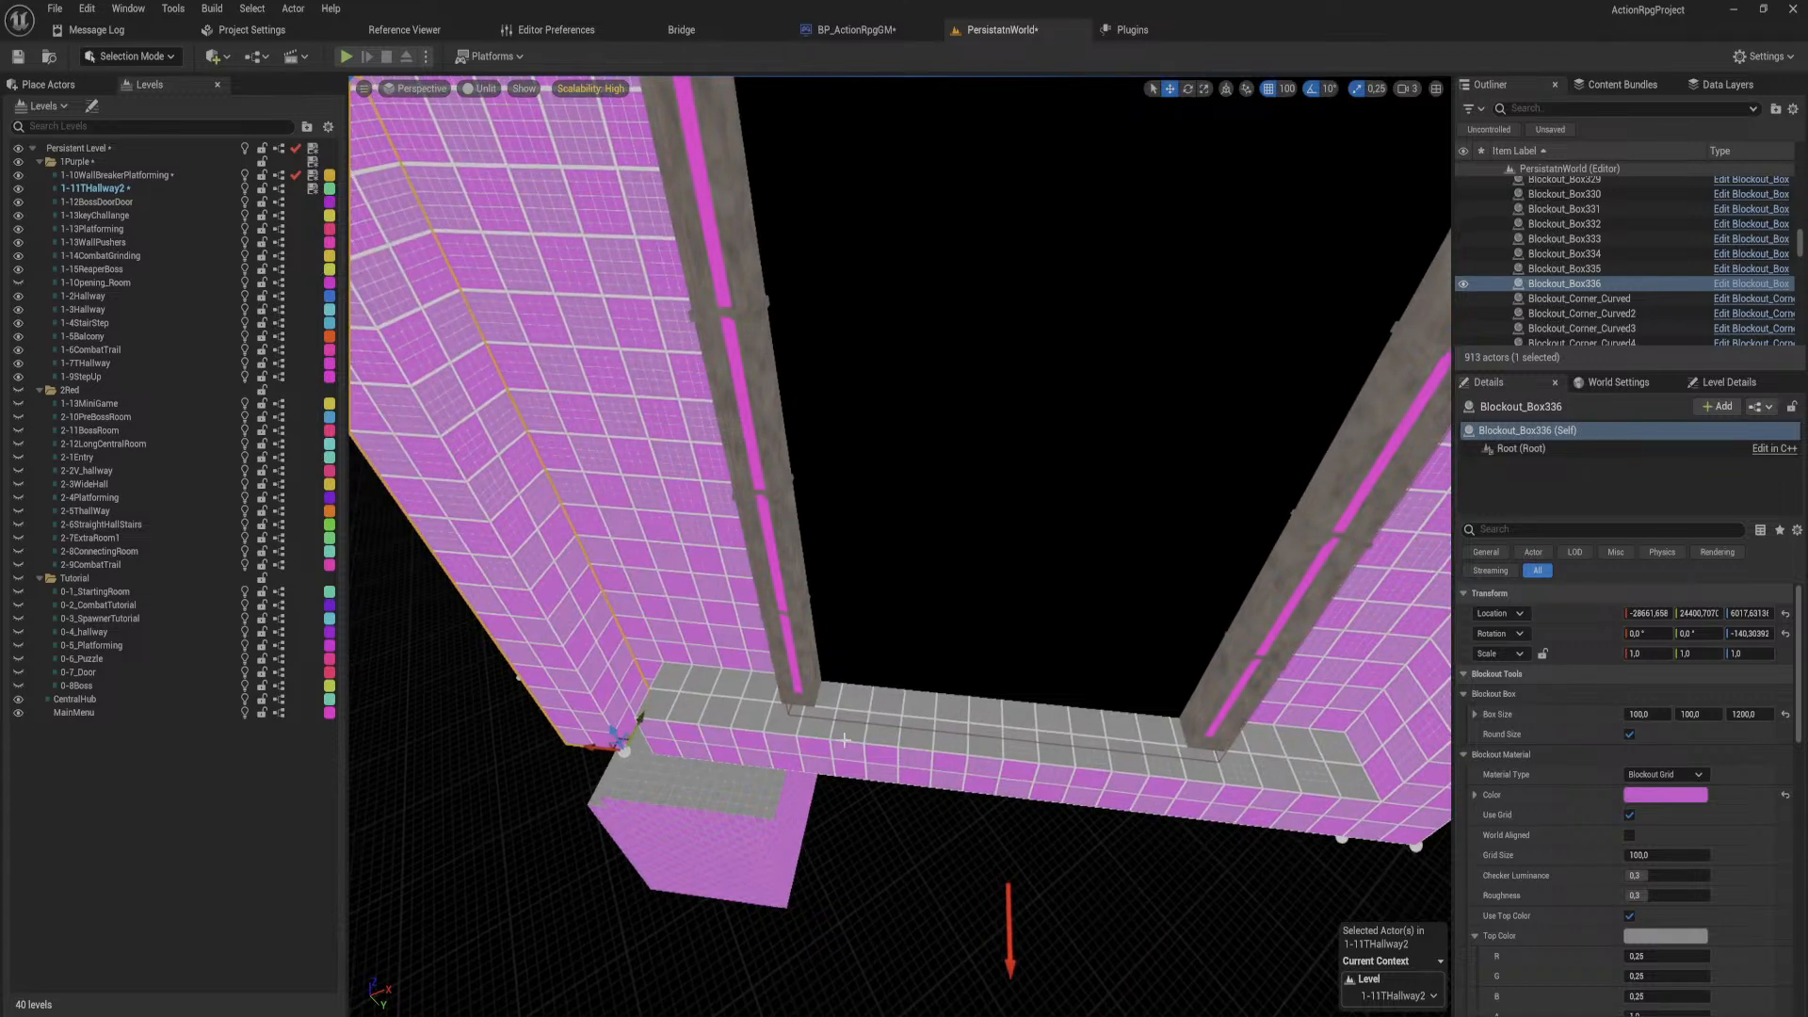
click(843, 742)
click(1648, 714)
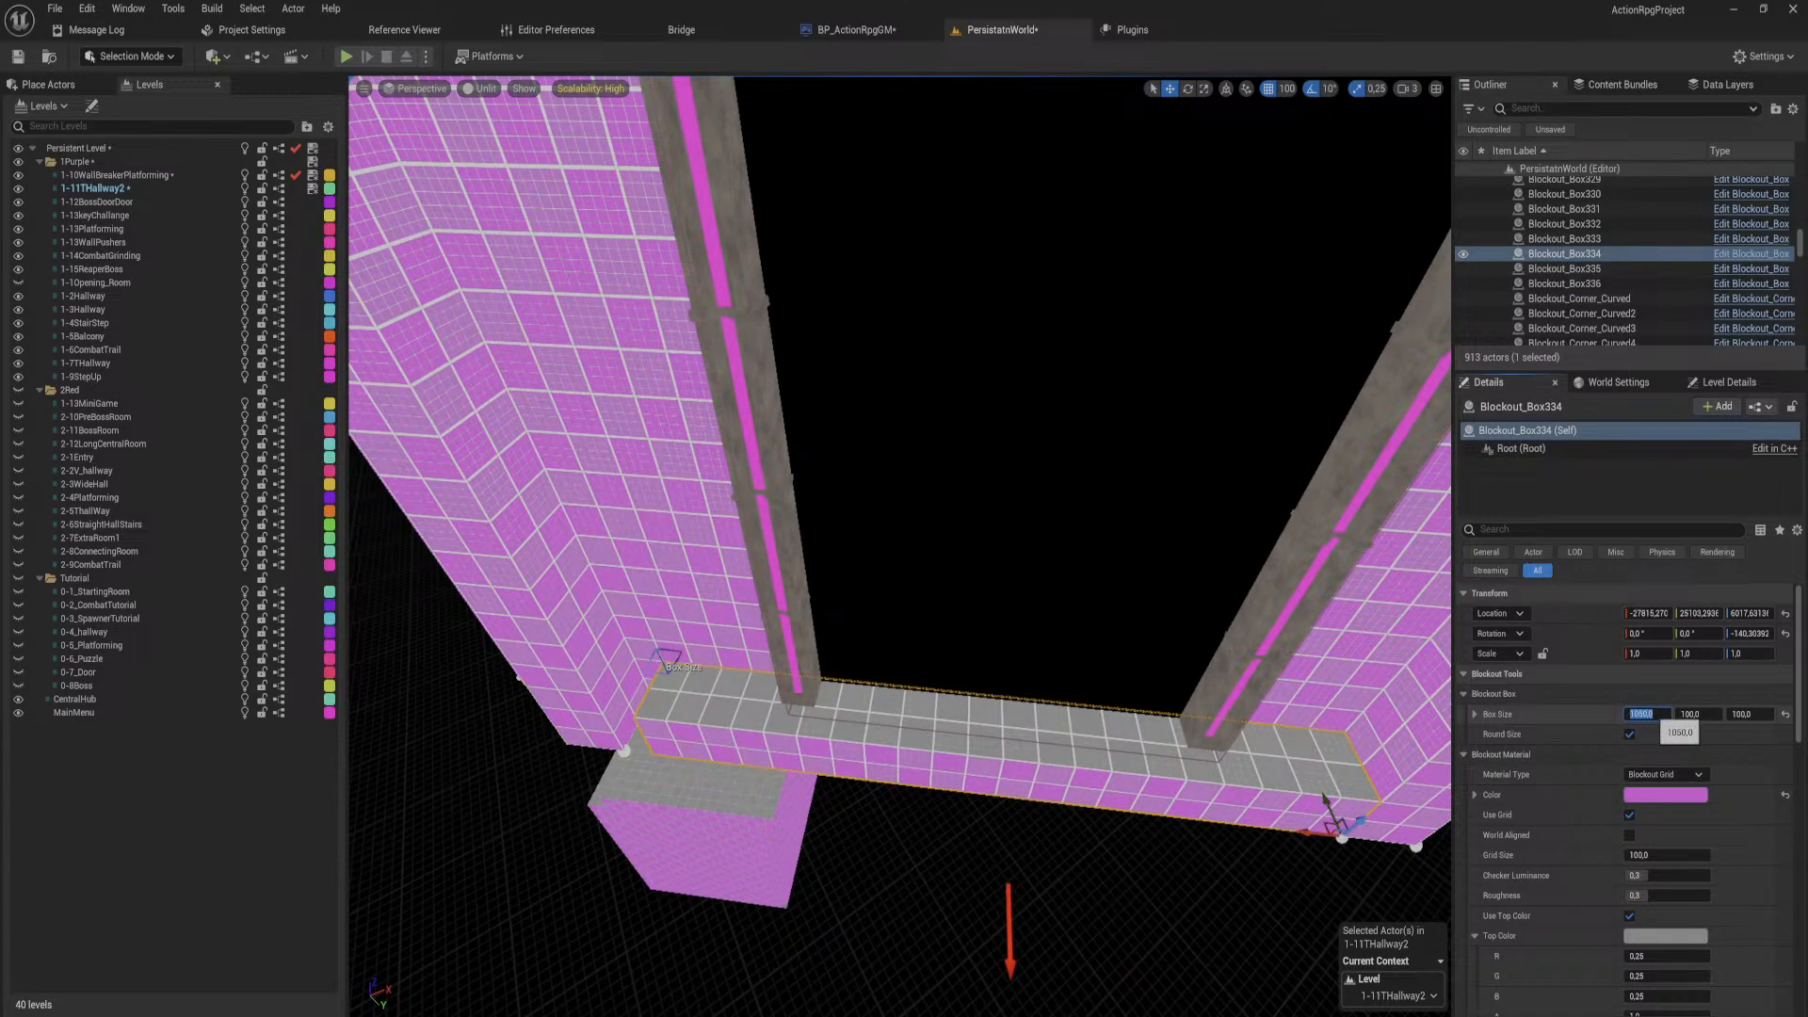
text(1100)
key(Return)
Step: Rotate the floor strip 180° and reposition it between the two pillars under the door
key(f)
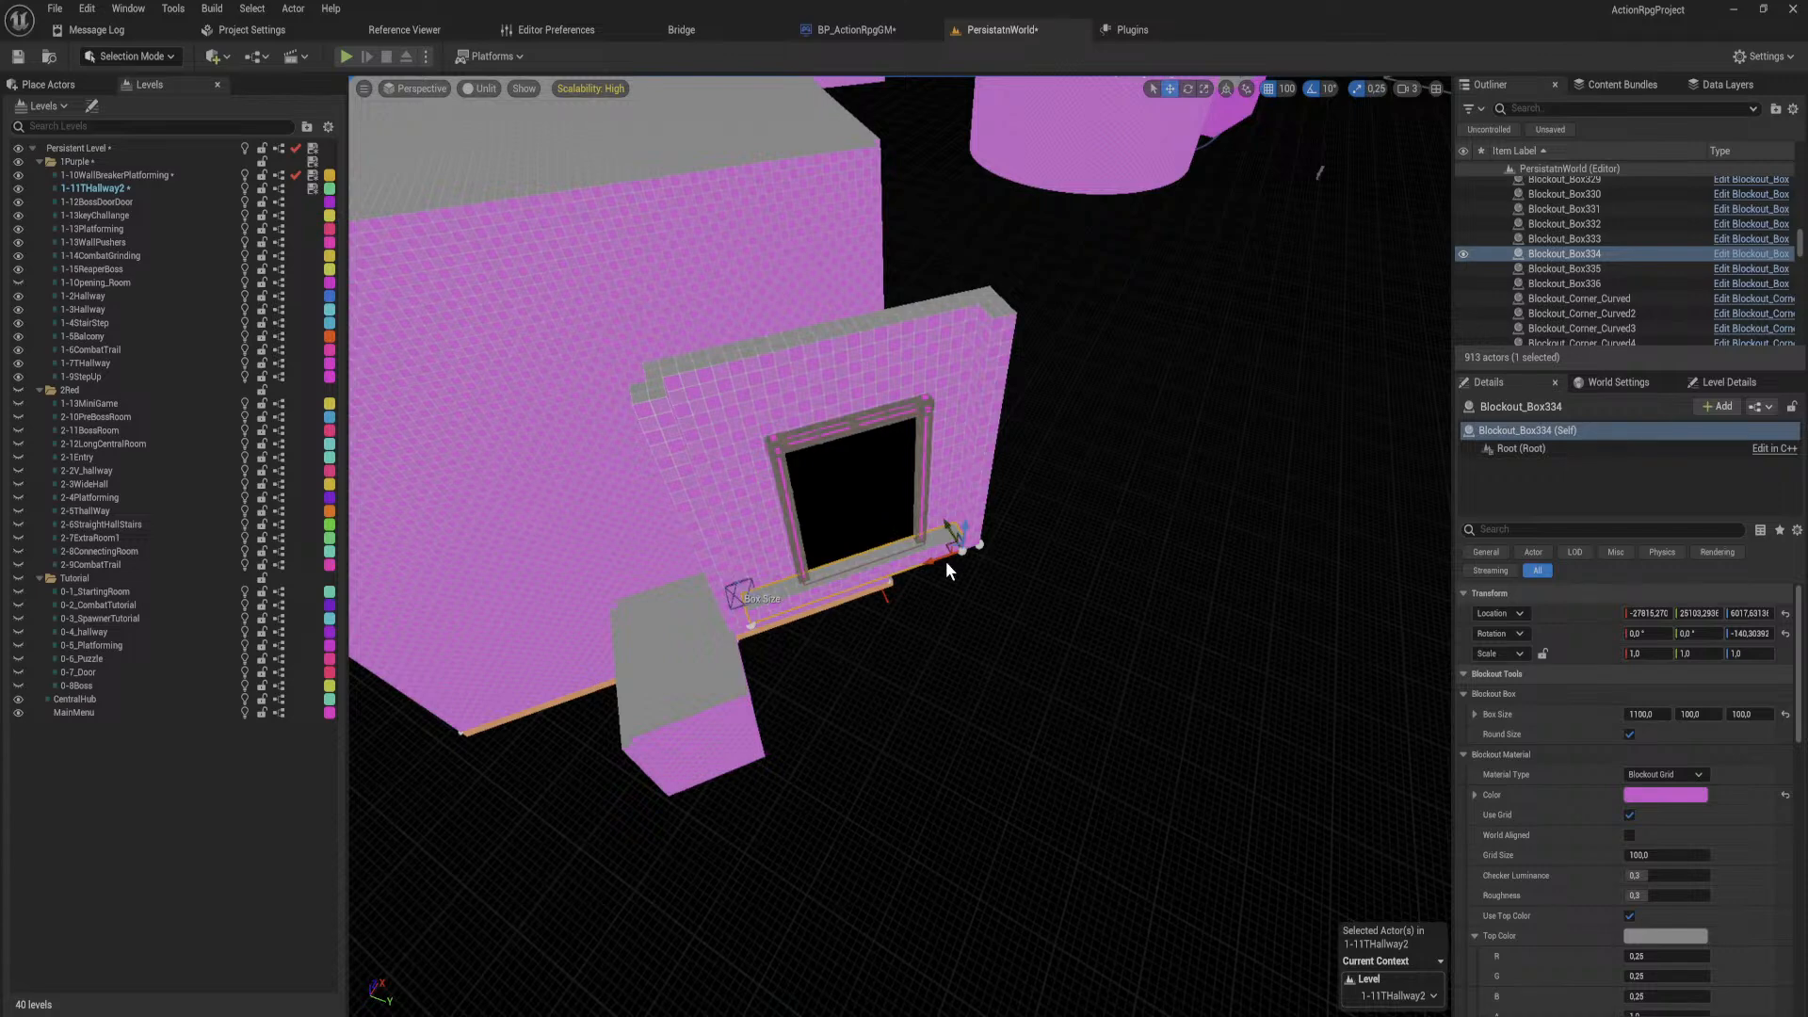
key(e)
drag(945, 565, 784, 583)
key(w)
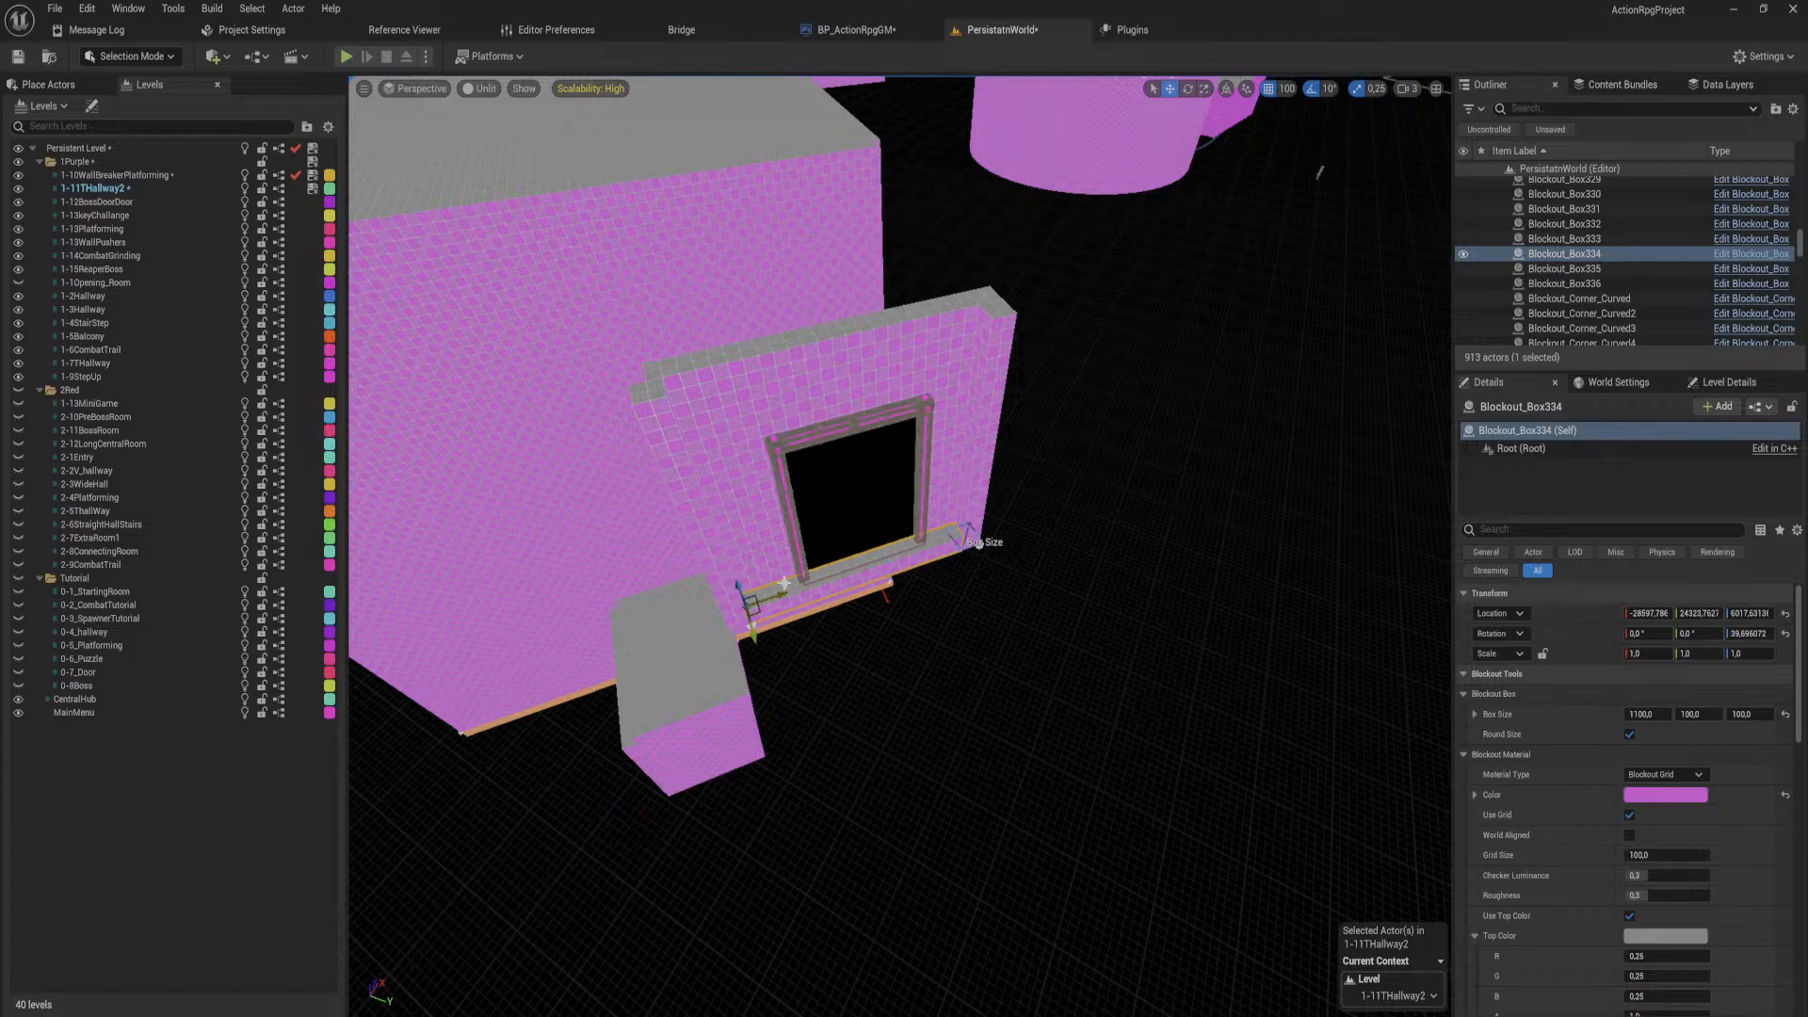
Step: Extend the floor strip outward from the door to a depth of 2800
right_drag(785, 583, 876, 584)
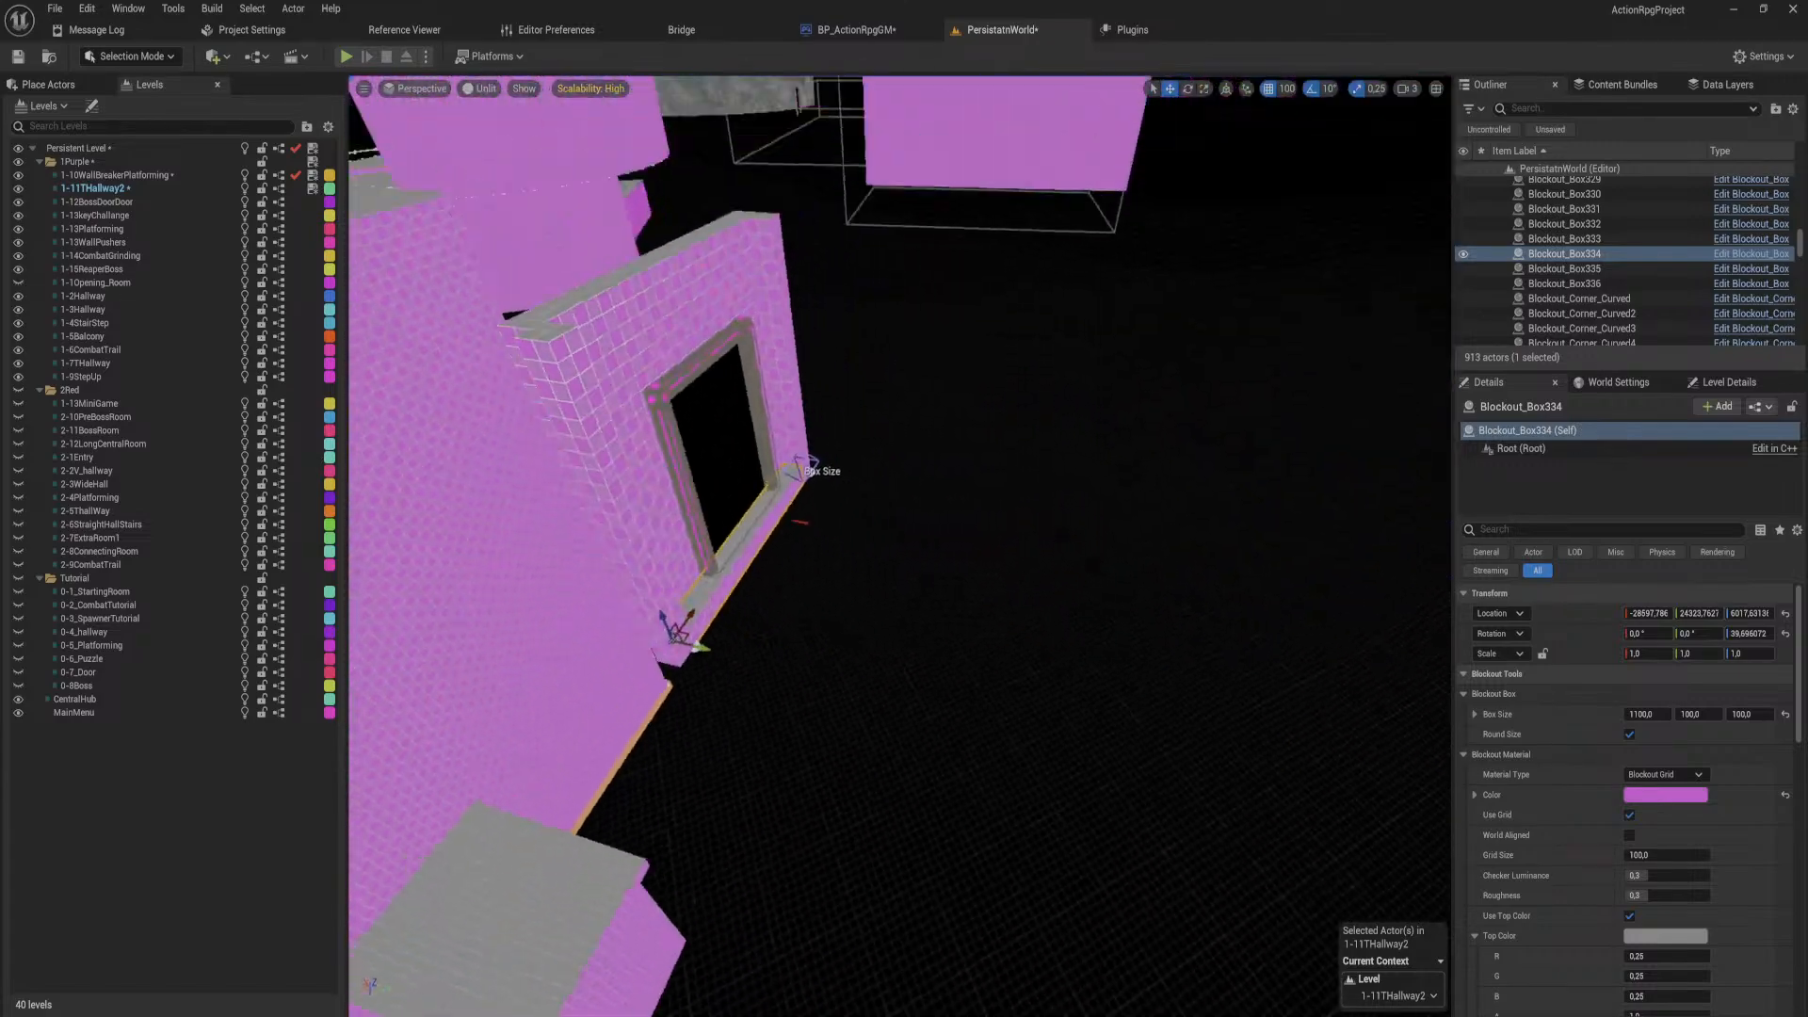
mouse_move(893, 412)
right_down()
mouse_move(932, 423)
mouse_move(913, 480)
mouse_move(893, 412)
right_up()
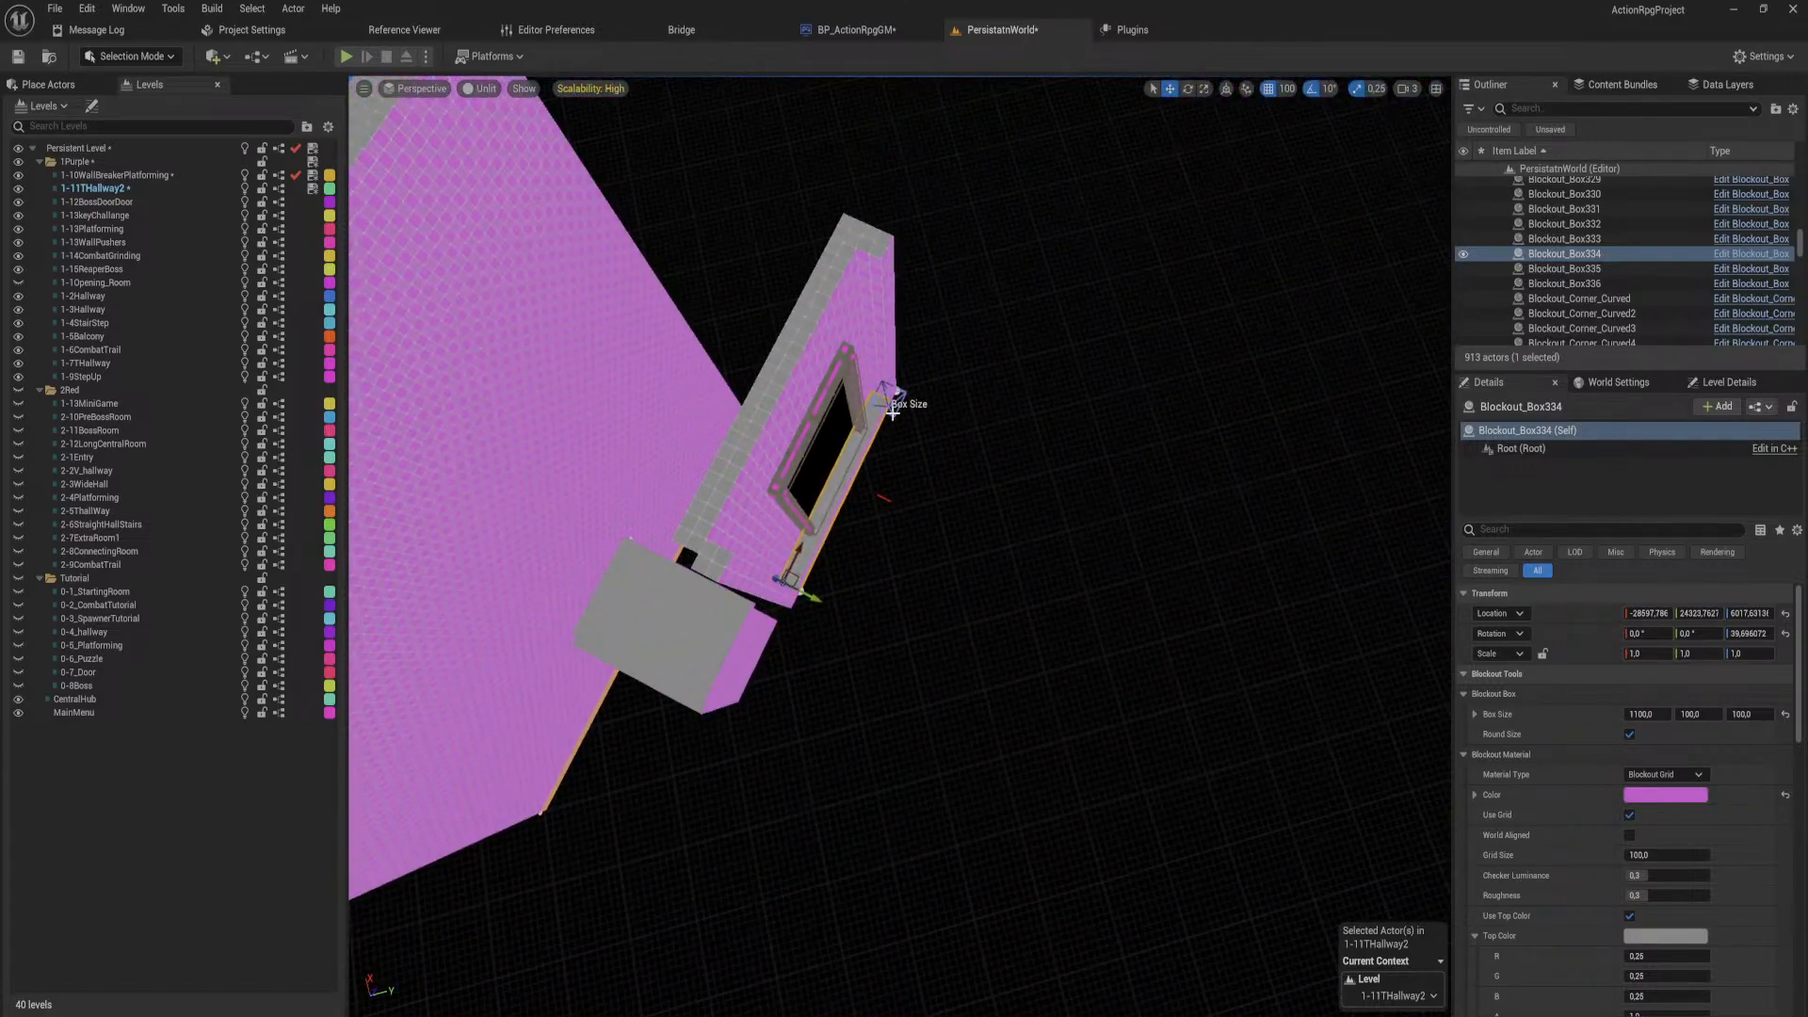
click(893, 412)
drag(893, 405, 1330, 608)
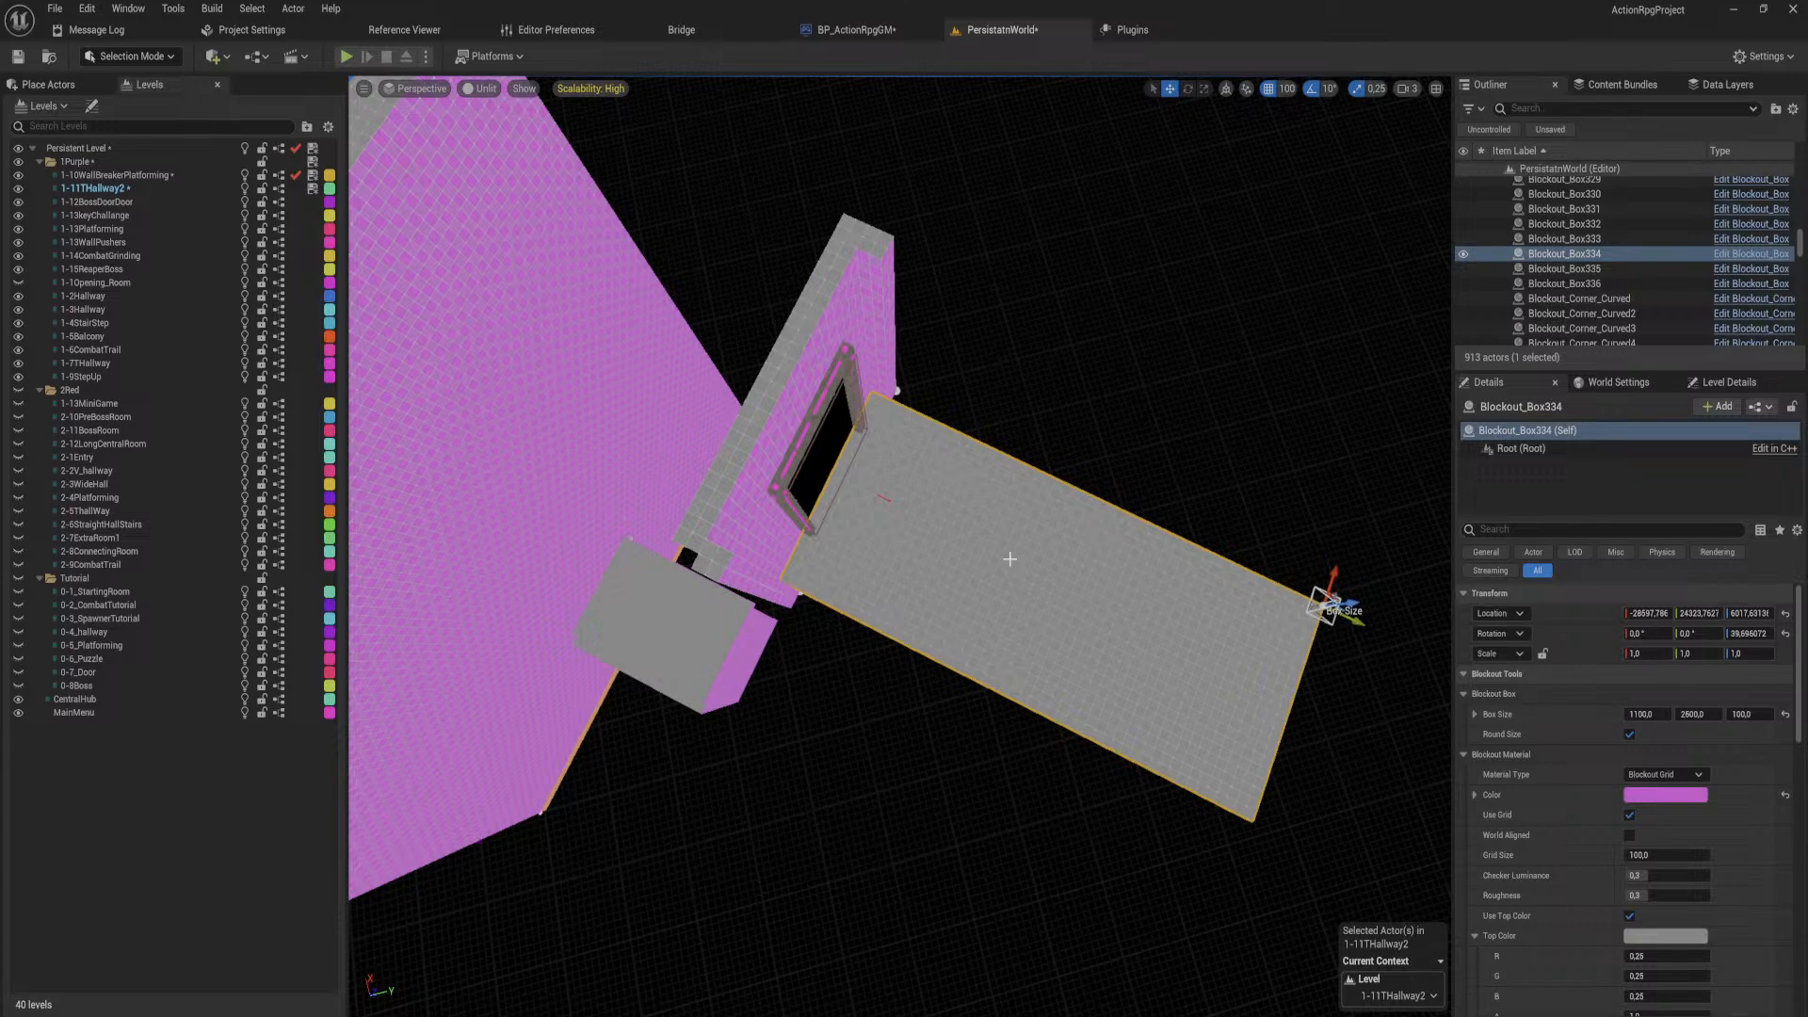
Step: Adjust the door wall's width numerically so that it closes the corner behind the duplicated pillar
click(737, 581)
right_drag(736, 581, 798, 580)
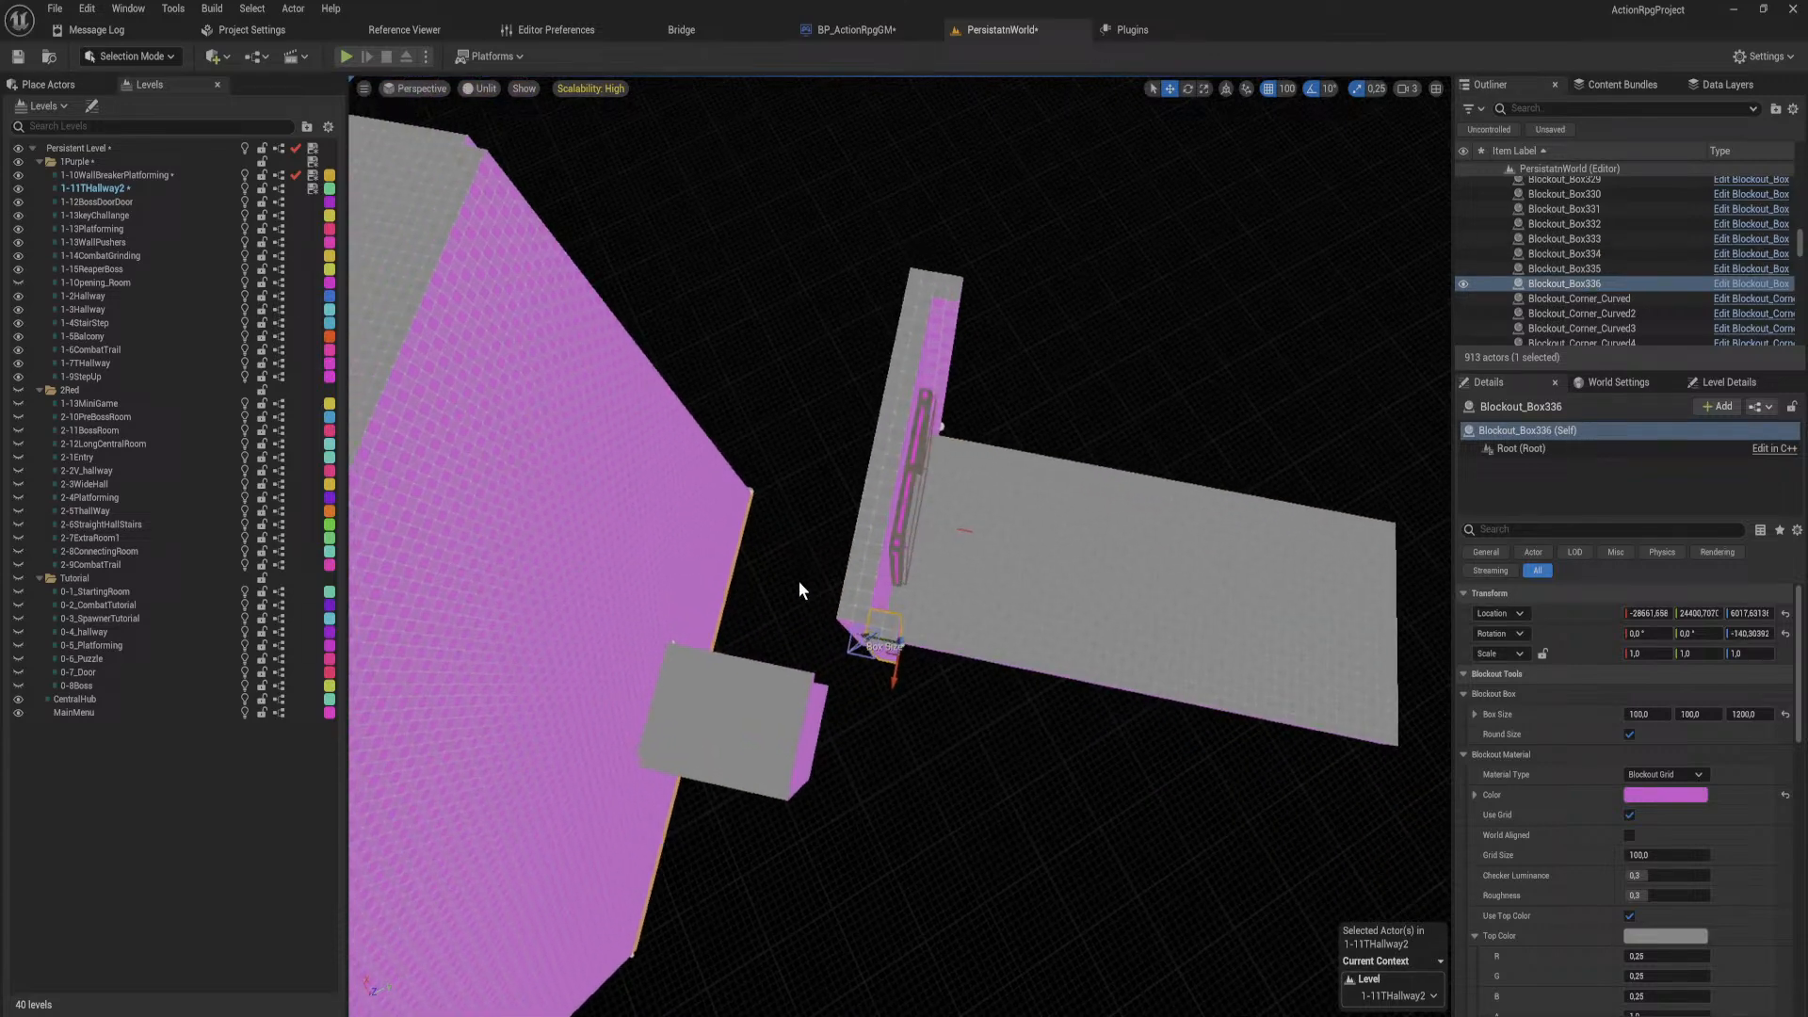
click(870, 588)
click(1643, 714)
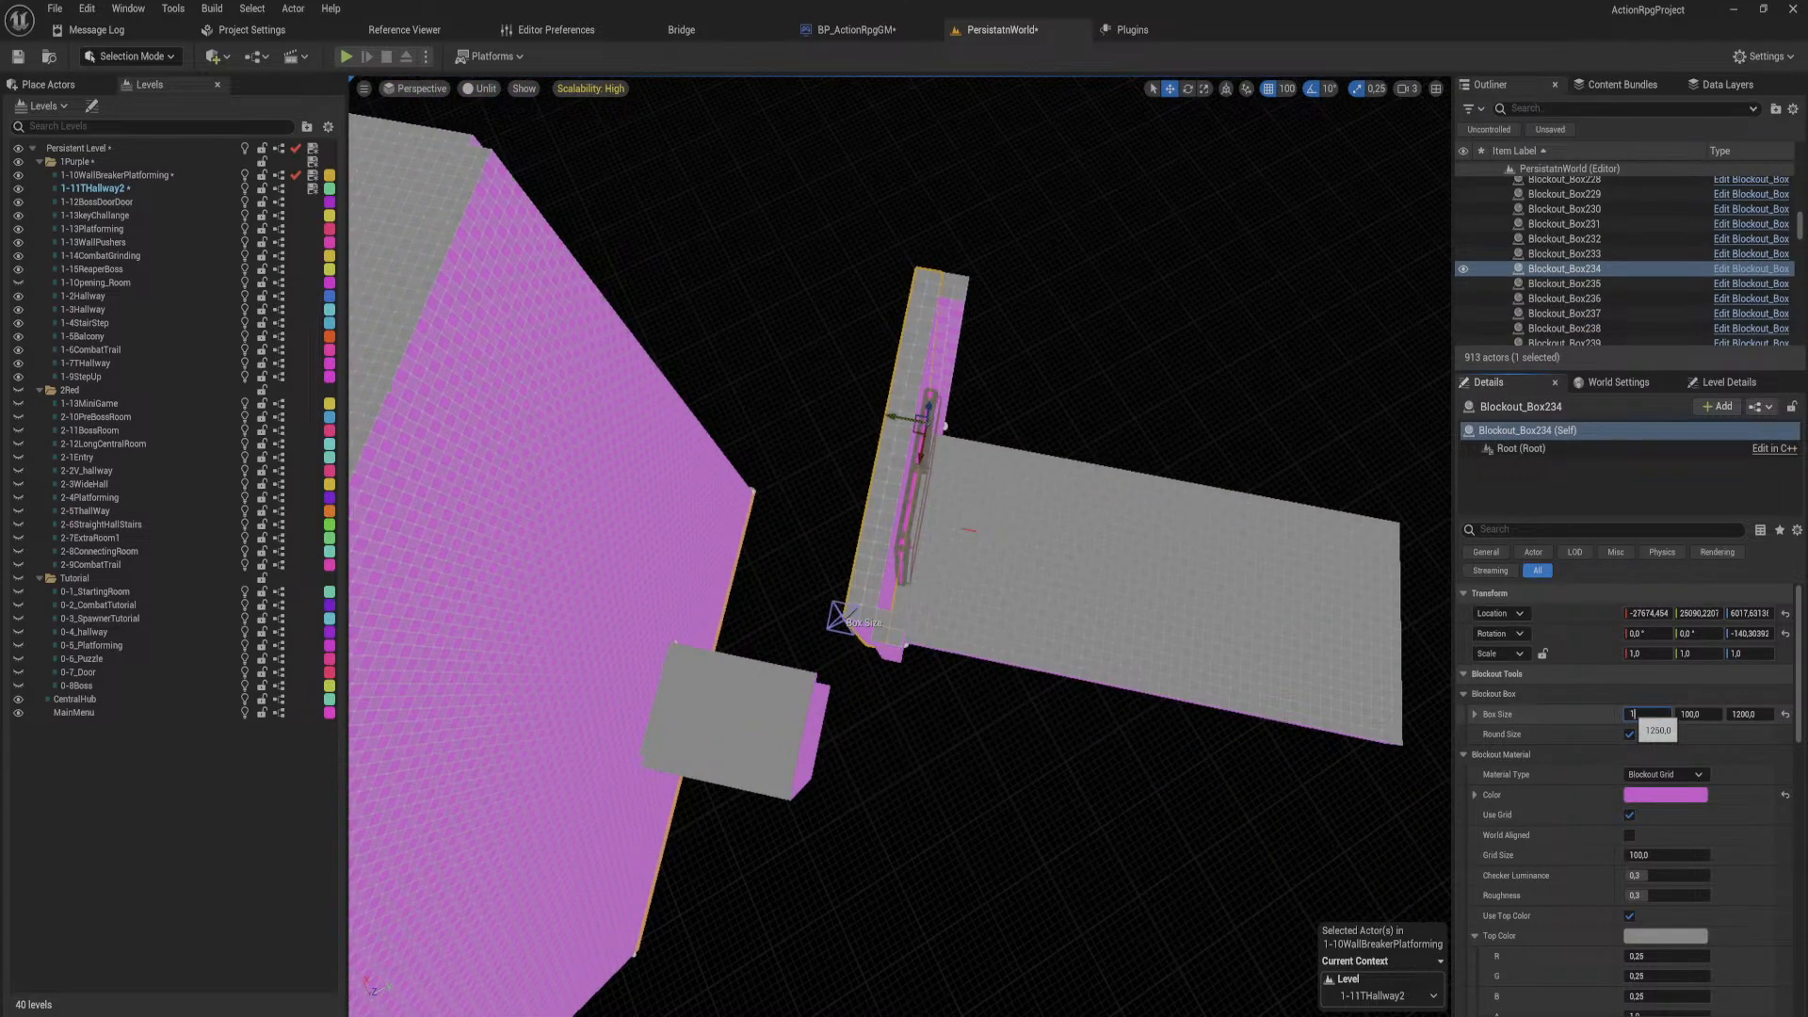
key(Return)
Step: Rotate the duplicated pillar 180° and keep it aligned with the door wall's corner
click(881, 645)
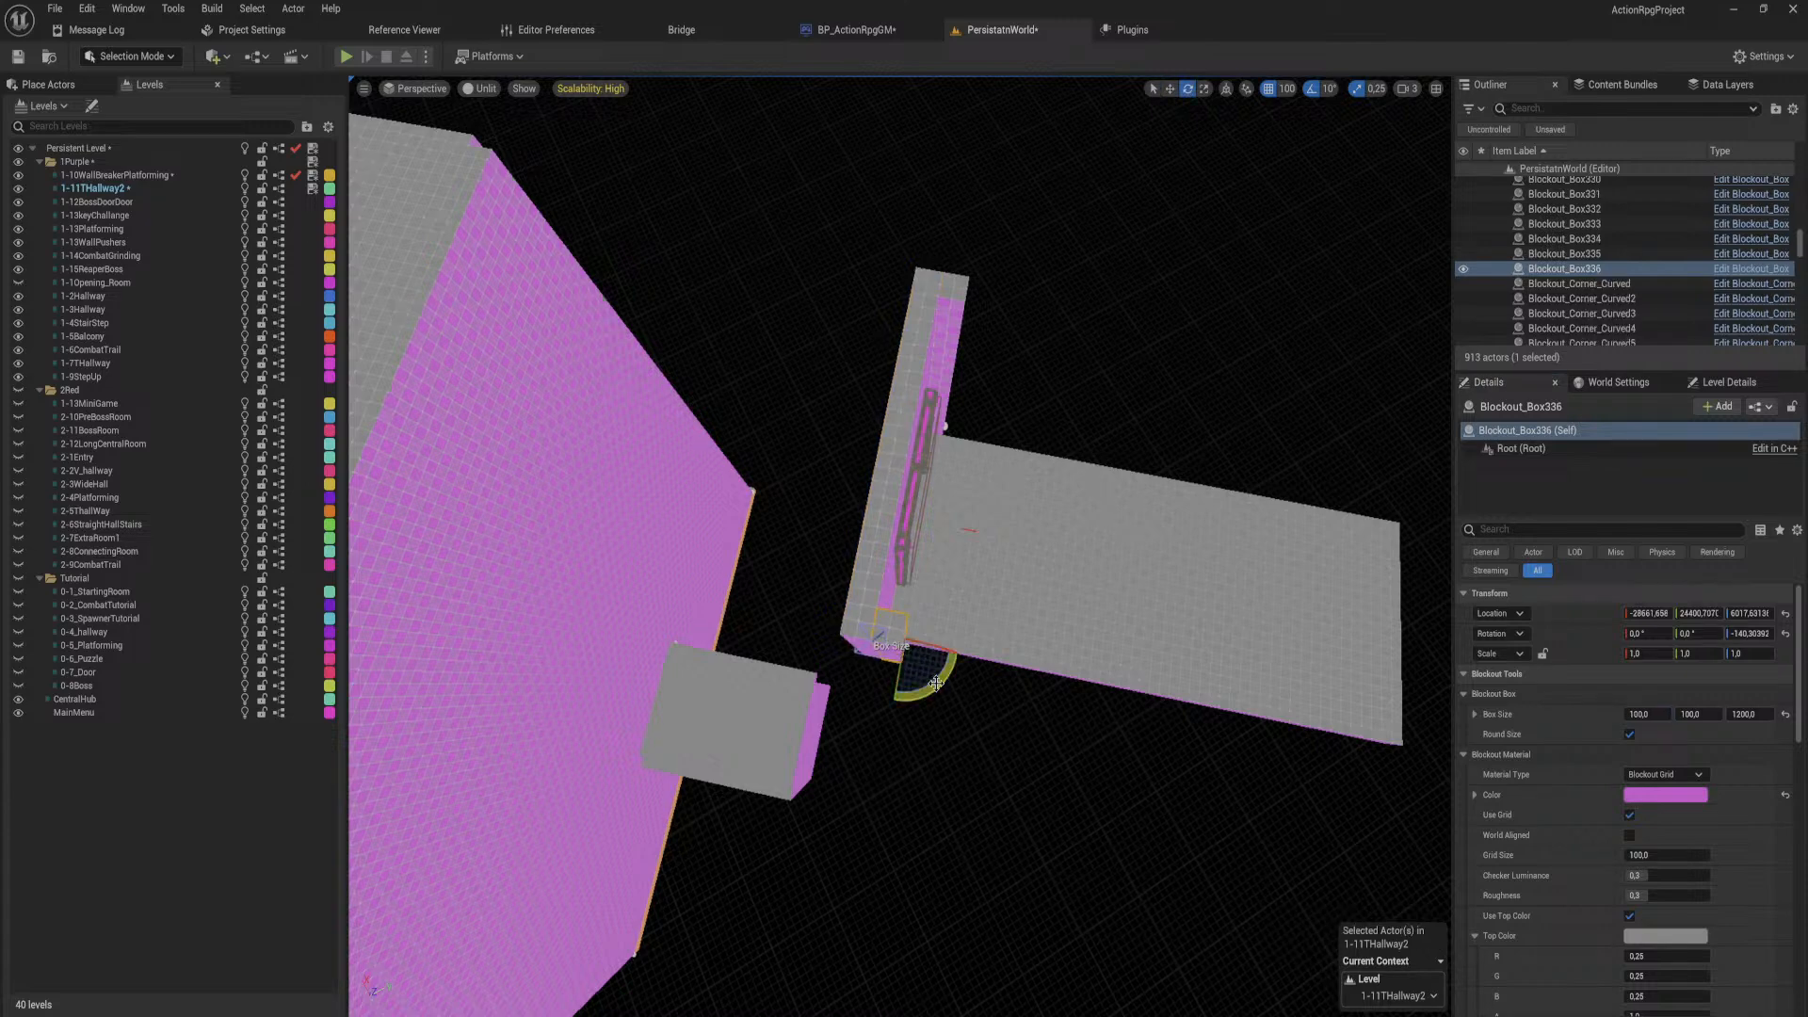
drag(936, 683, 1245, 676)
key(w)
click(899, 618)
Step: Stretch the rotated pillar along the floor's edge into a side wall about 2500 long
right_drag(1245, 676, 1318, 715)
right_drag(1003, 629, 928, 629)
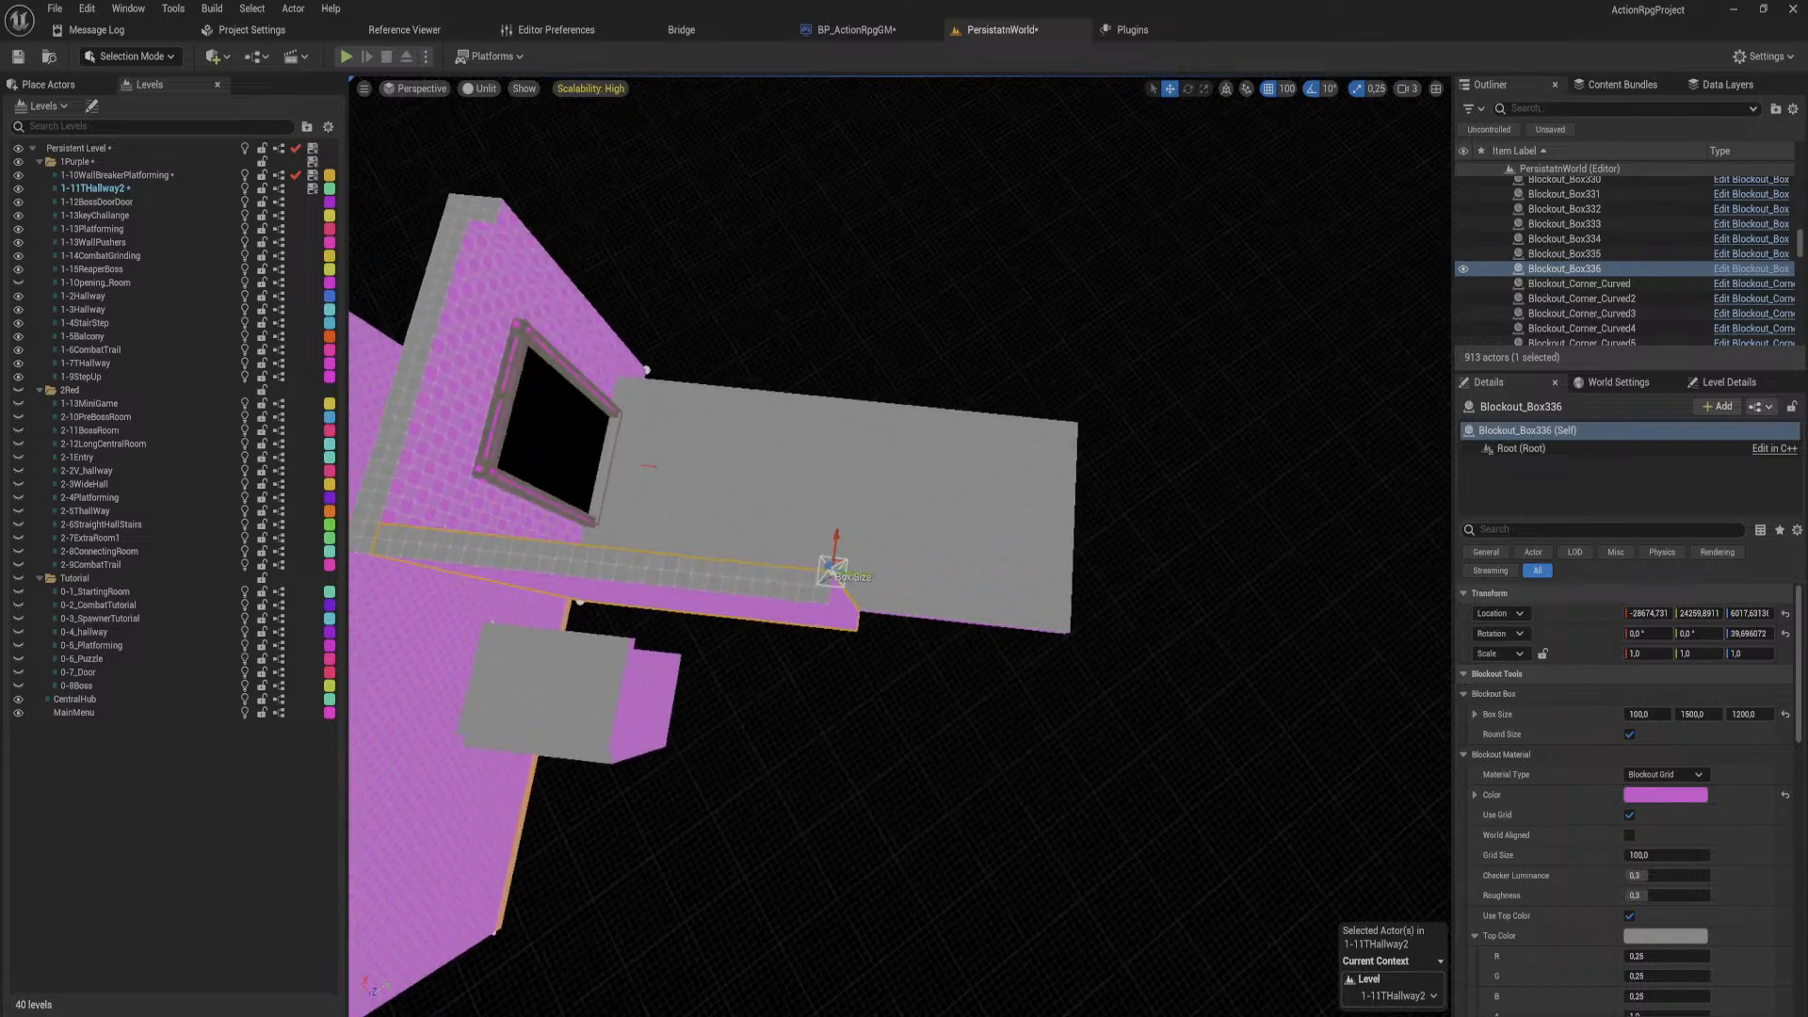
drag(862, 581, 1158, 630)
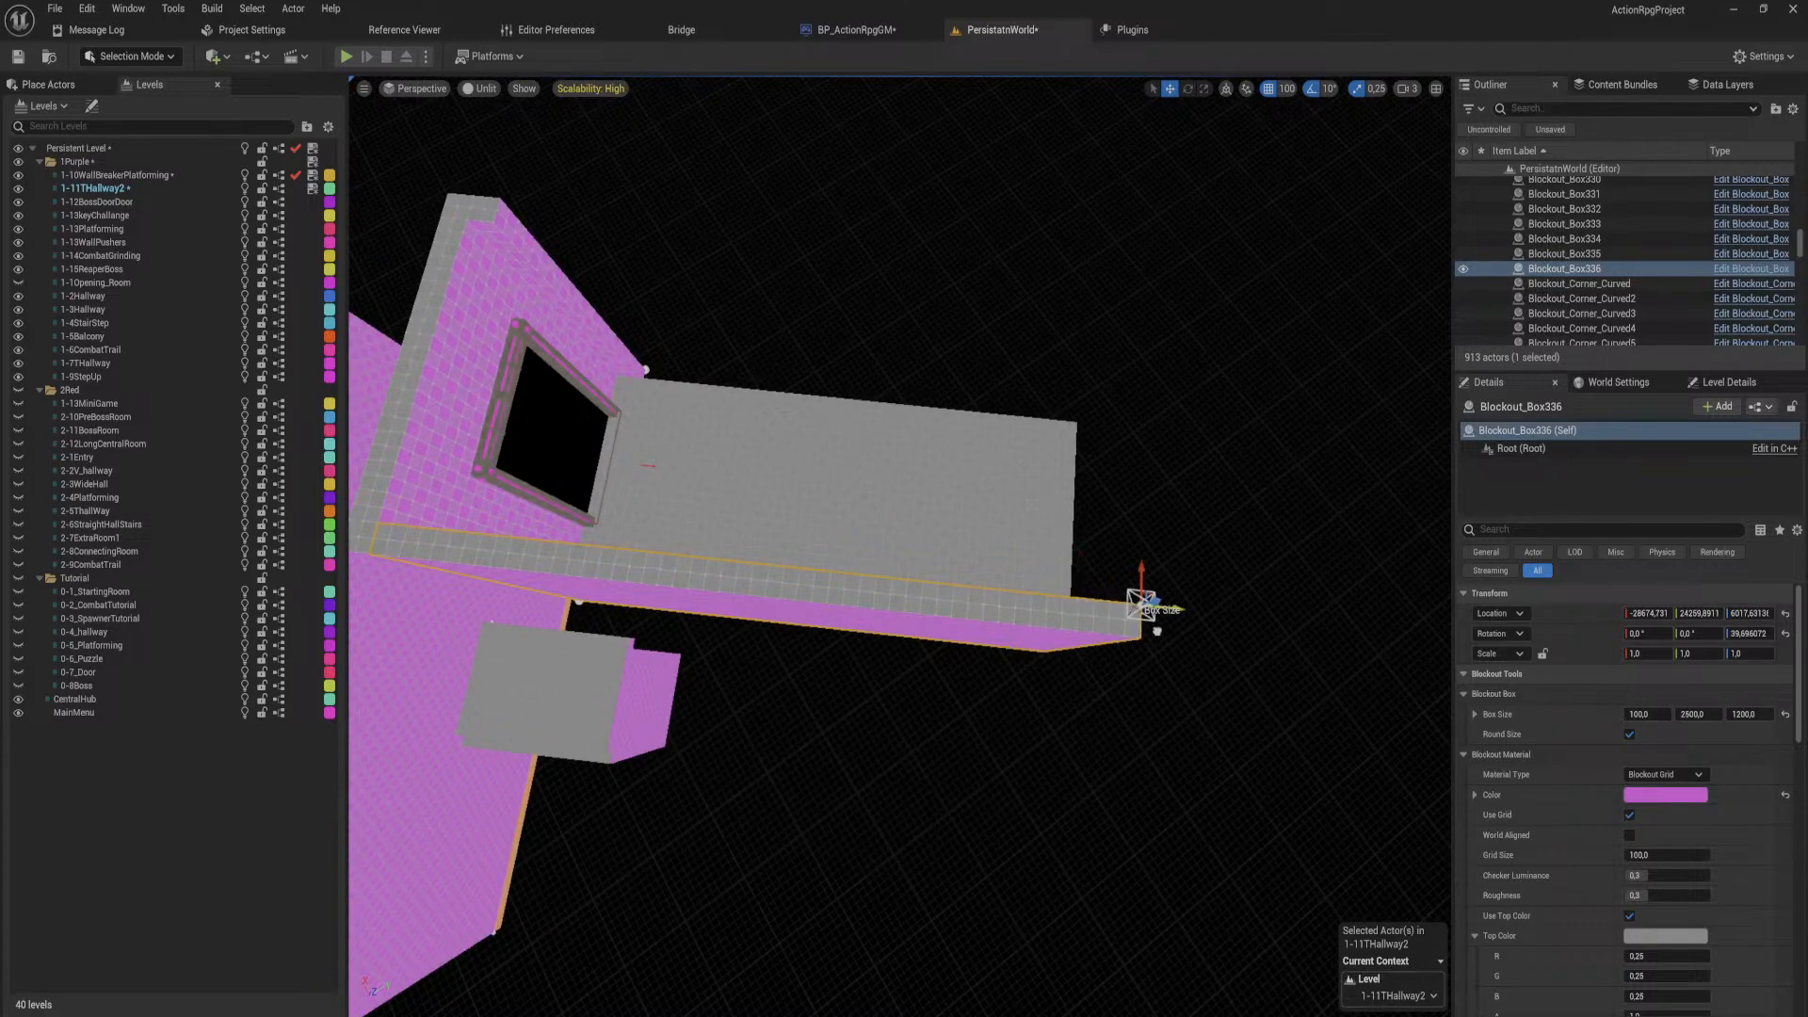
right_drag(1158, 633, 828, 680)
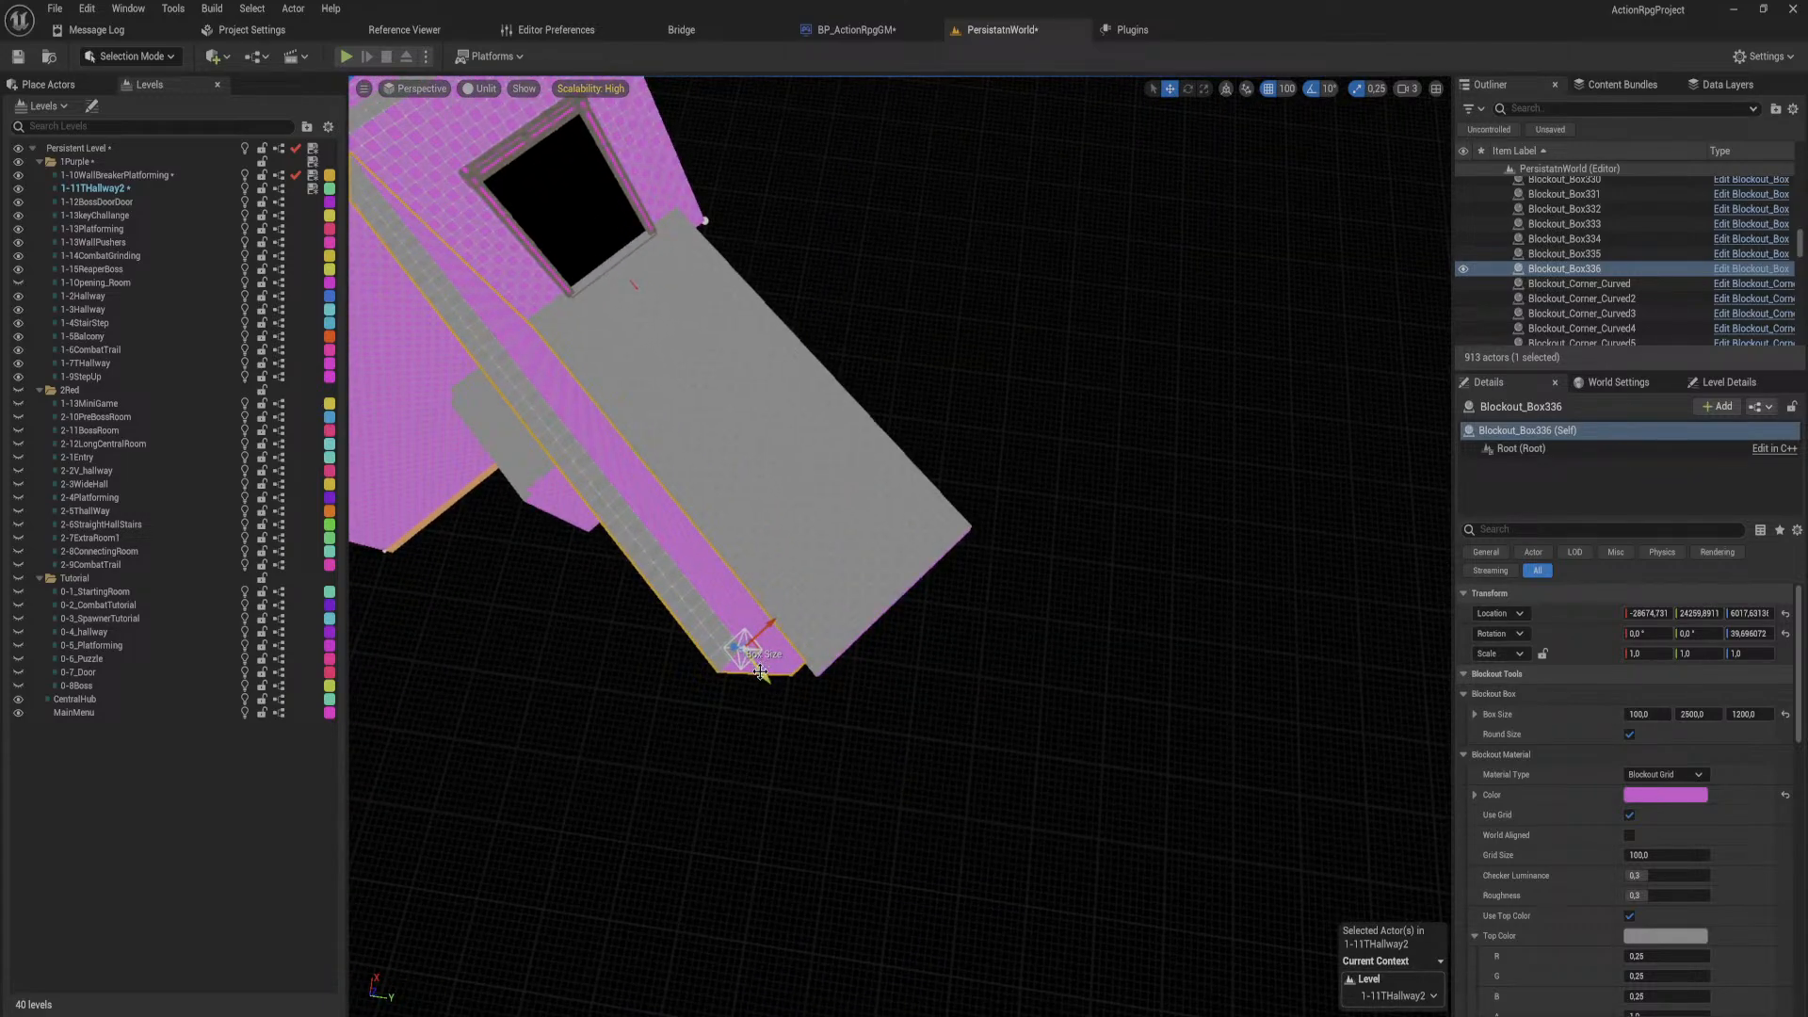
drag(761, 668, 778, 692)
Step: Stretch the remaining pillar along the floor's other edge into a second side wall and shift it 100 units back to the door wall
right_drag(779, 692, 649, 508)
right_drag(900, 546, 919, 403)
click(905, 497)
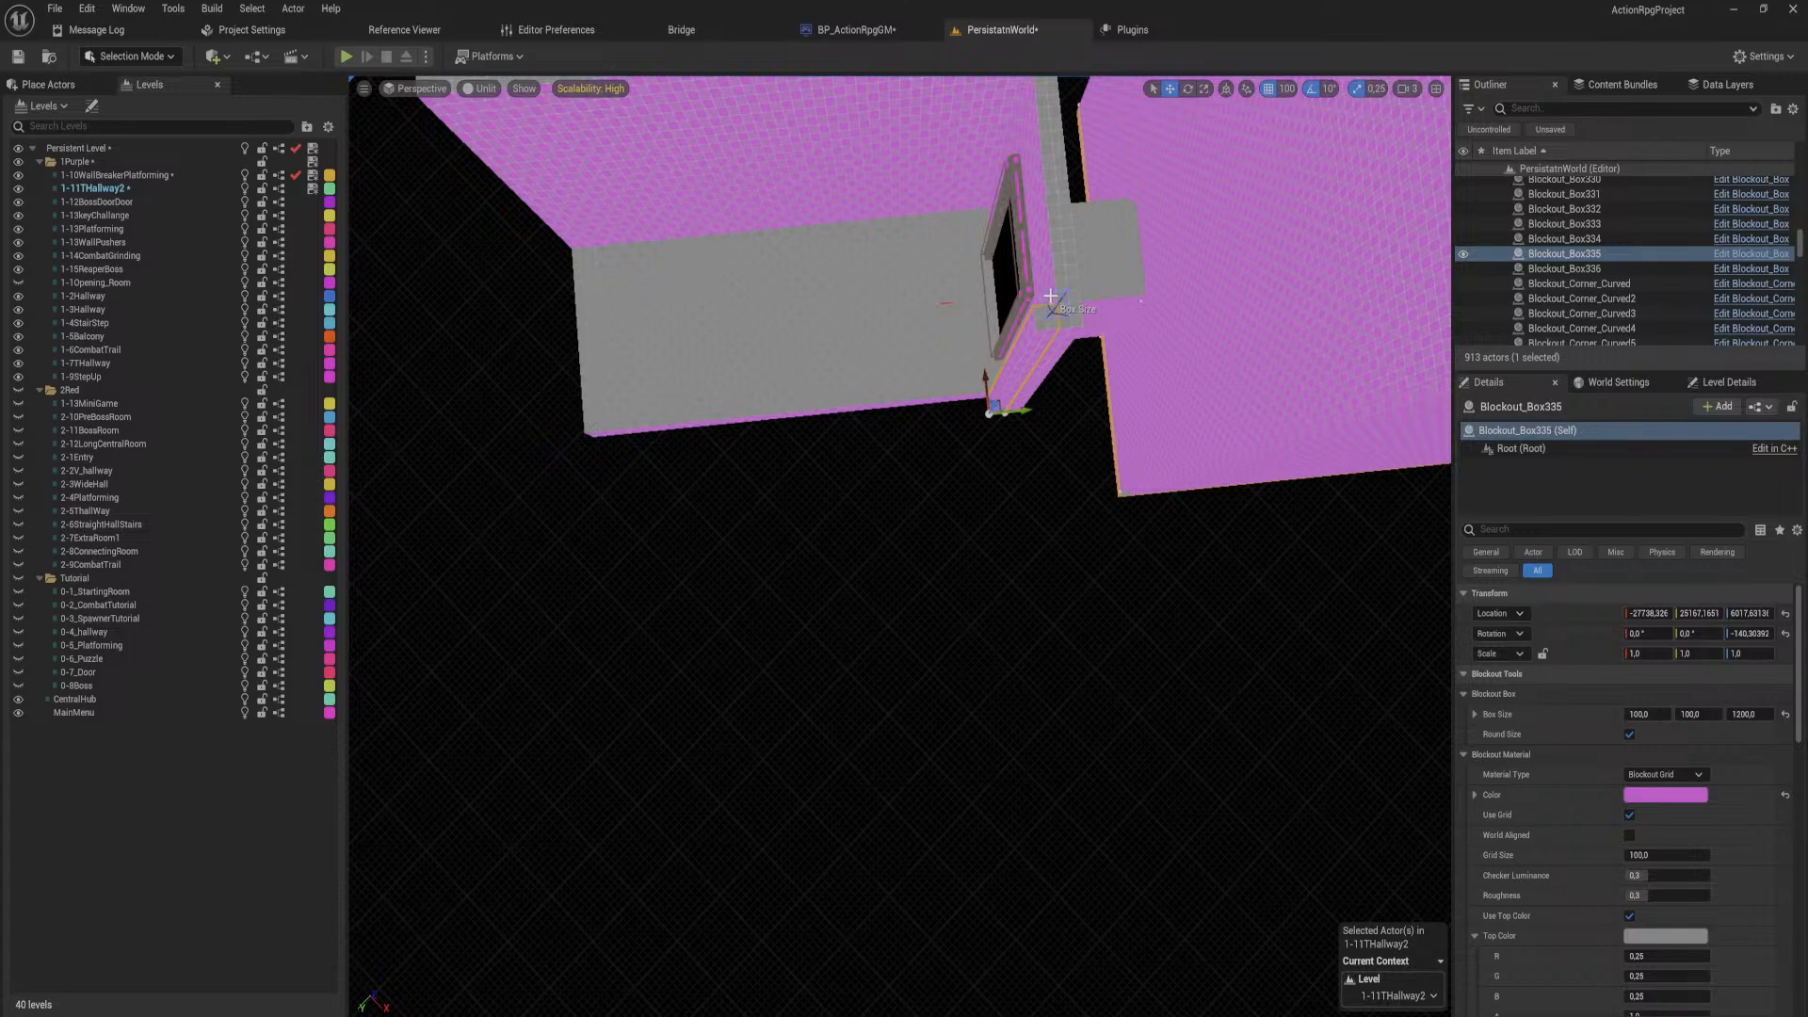
drag(1046, 299, 456, 363)
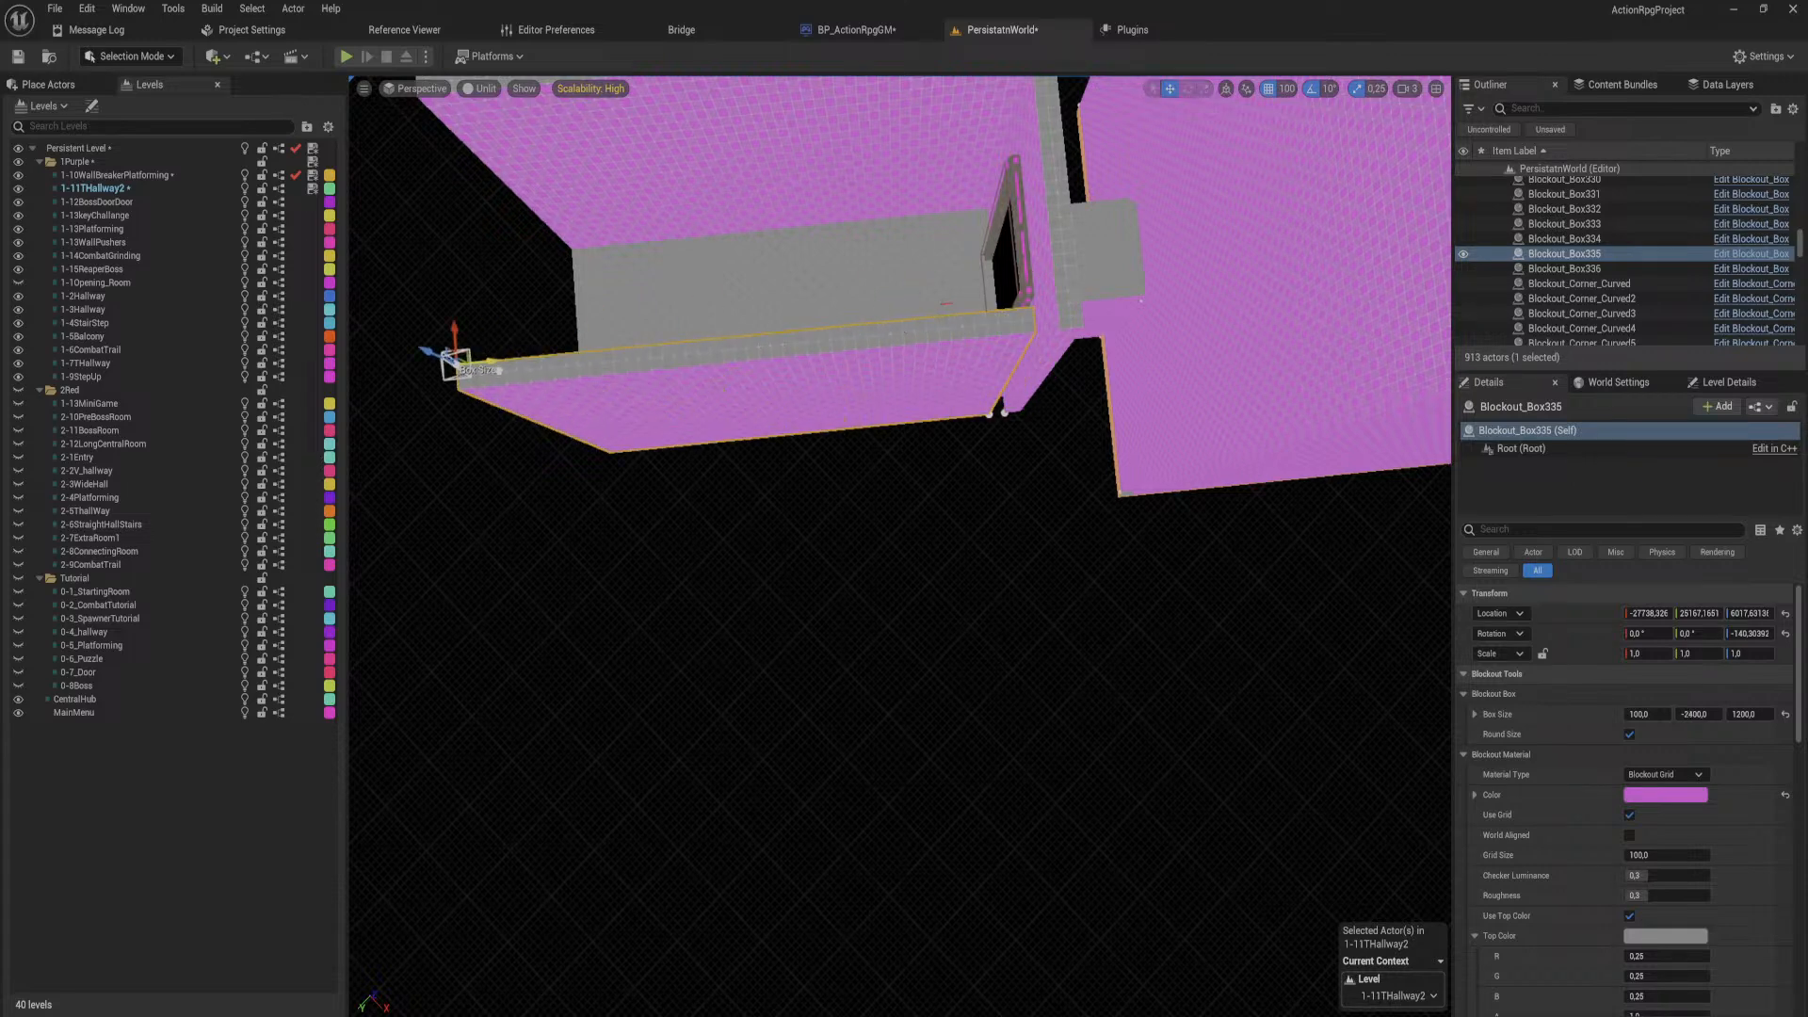
drag(1030, 407, 1045, 405)
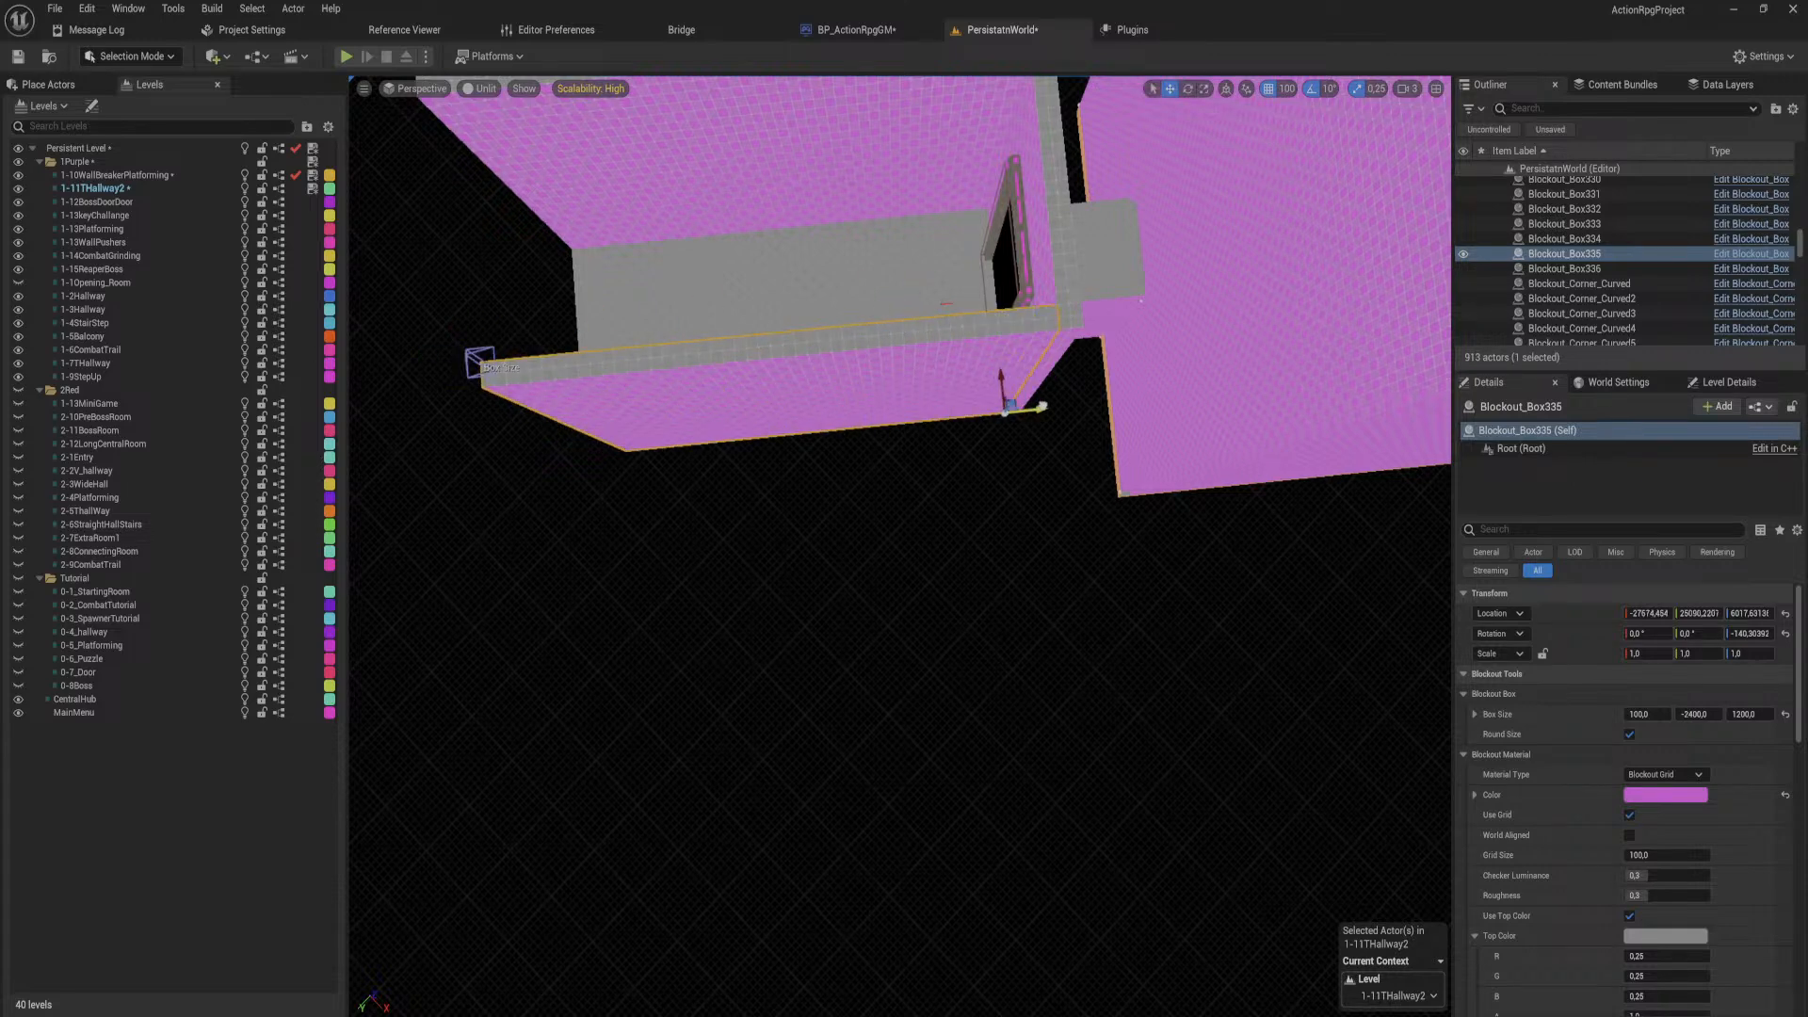
Step: Stretch the outer side wall to a length of 2600 so it reaches the end of the hallway floor
right_drag(1045, 405, 938, 386)
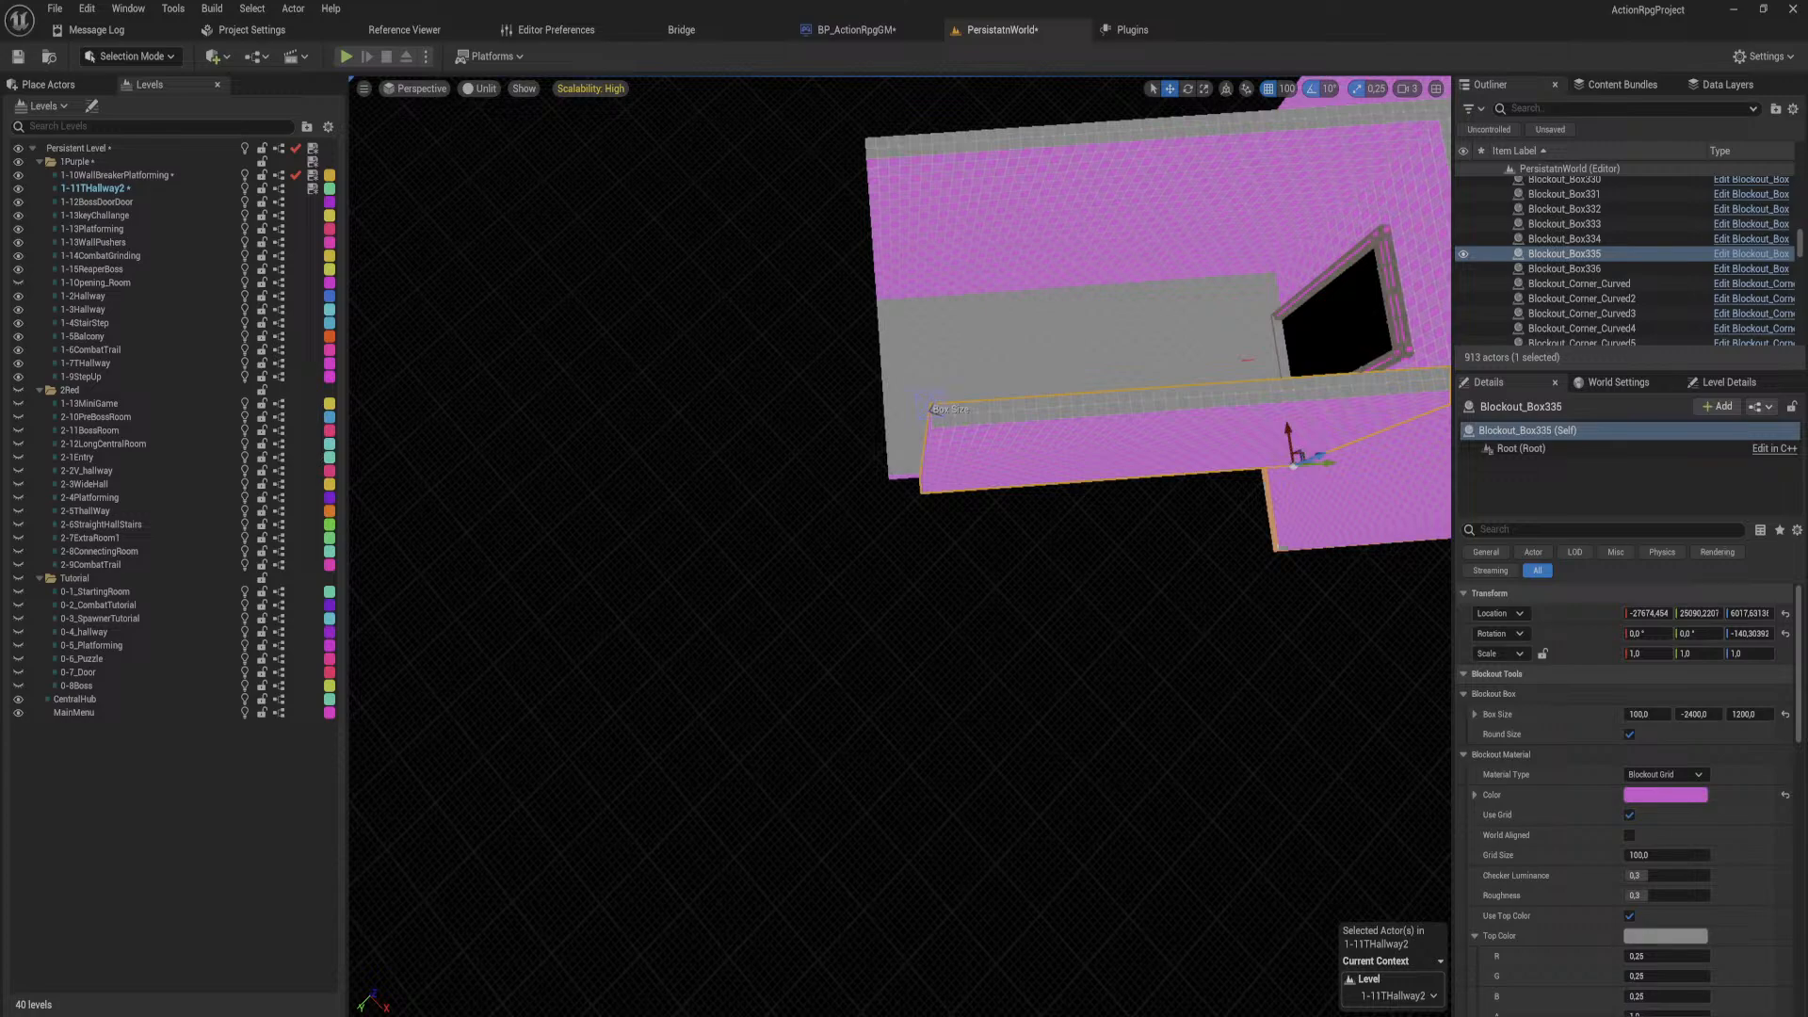
drag(932, 399, 890, 404)
right_drag(907, 403, 900, 380)
scroll(900, 380, up, 5)
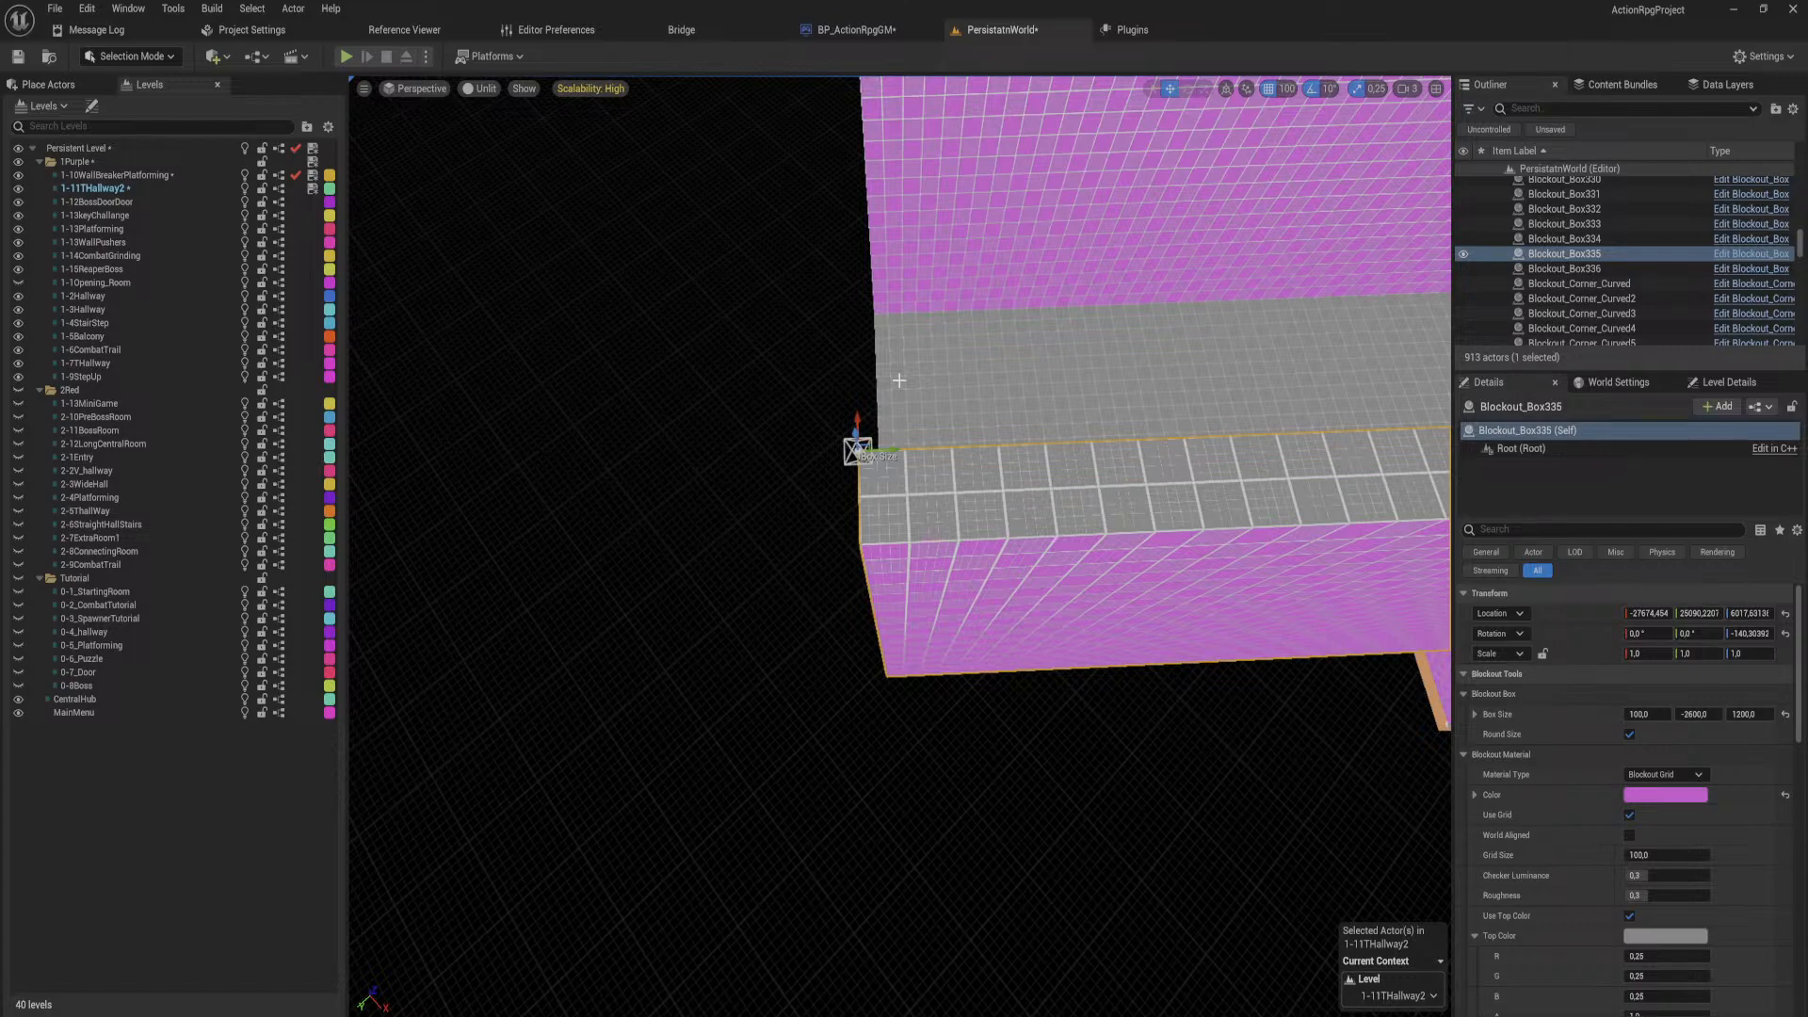
Step: Duplicate the hallway floor, rotate the copy 90°, and place it across the hallway's open end as a cross floor
click(1044, 351)
right_drag(1043, 350, 1102, 357)
key(f)
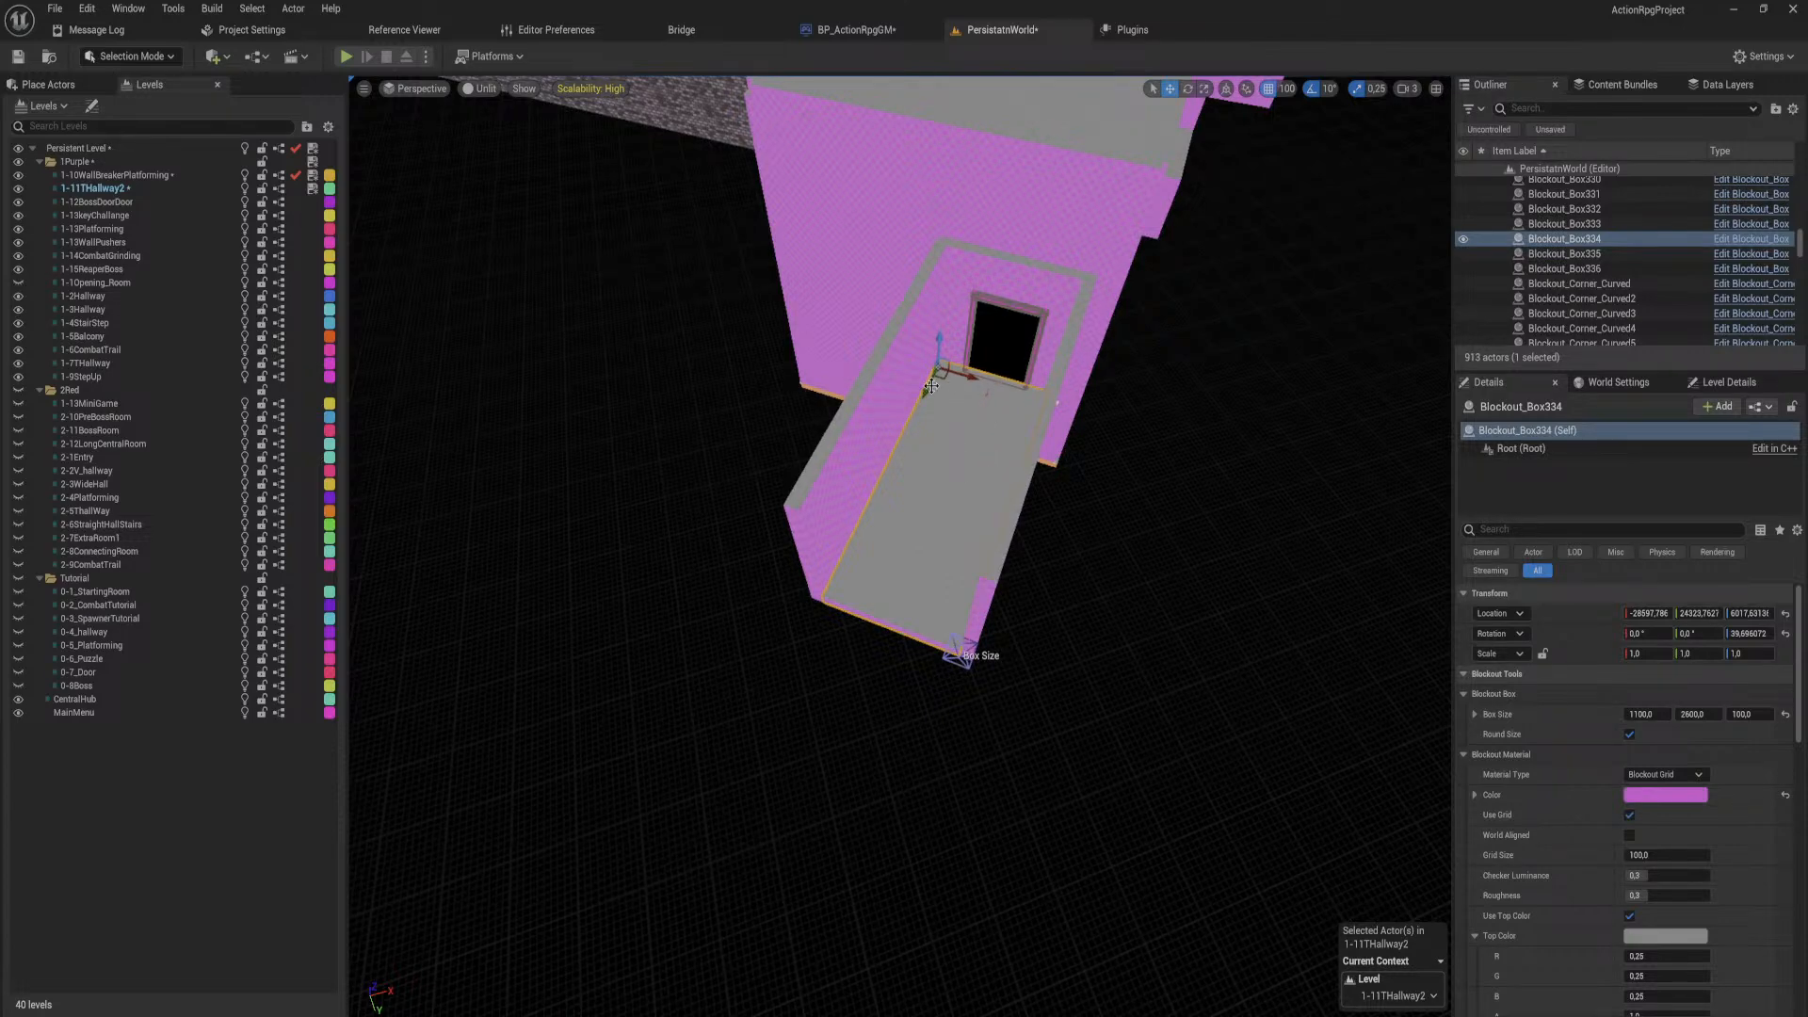
alt+drag(927, 386, 789, 674)
key(e)
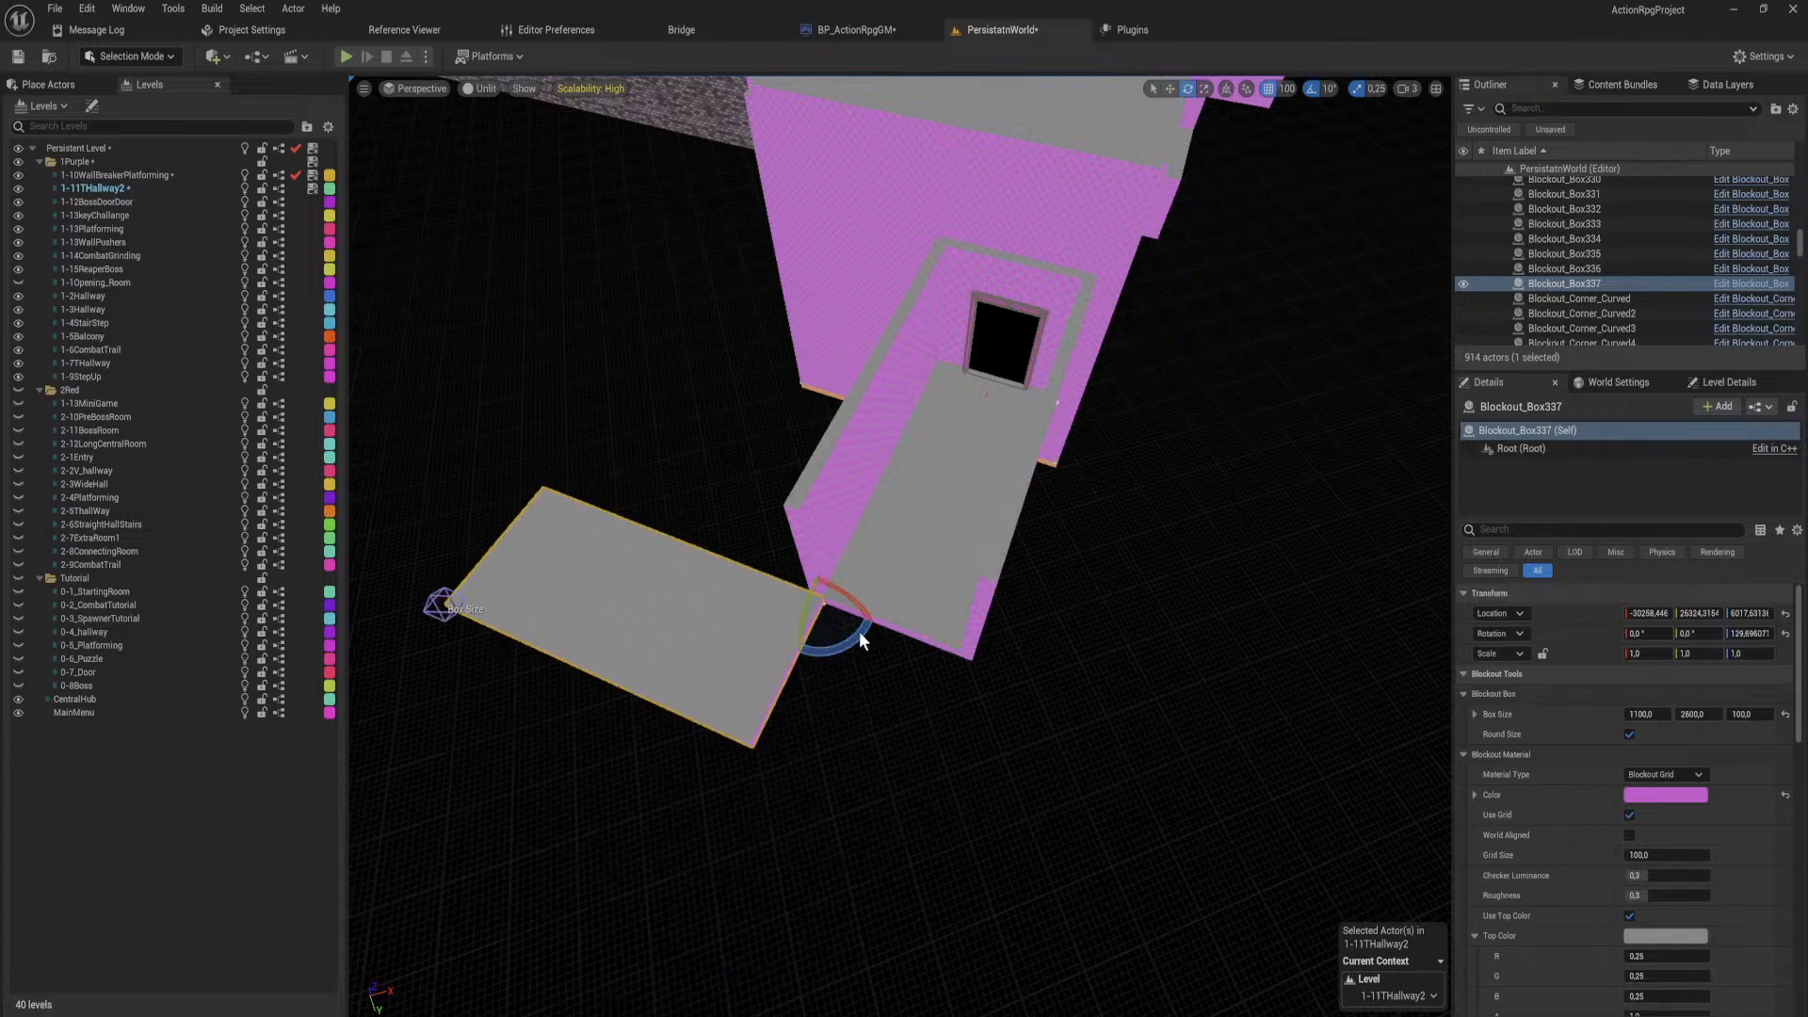
key(w)
drag(806, 597, 926, 661)
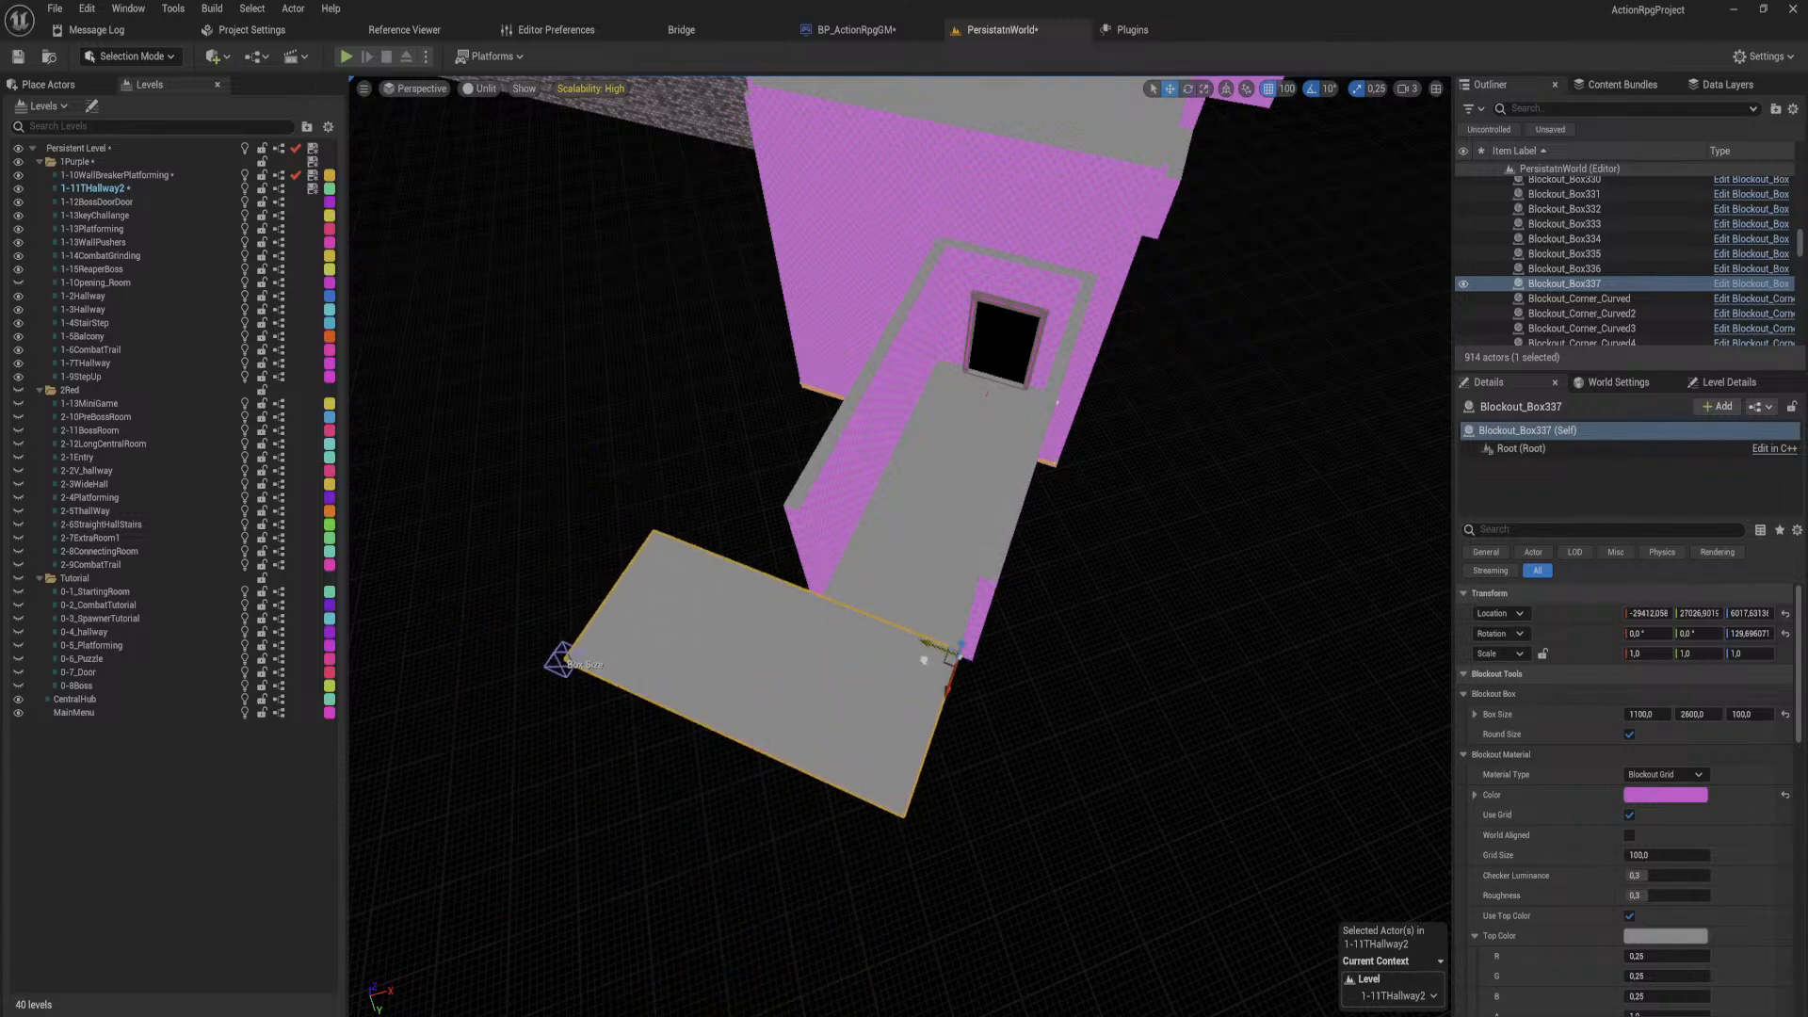
Step: Extend the outer side wall to a length of 3800 so it runs past the end of the cross floor
click(982, 578)
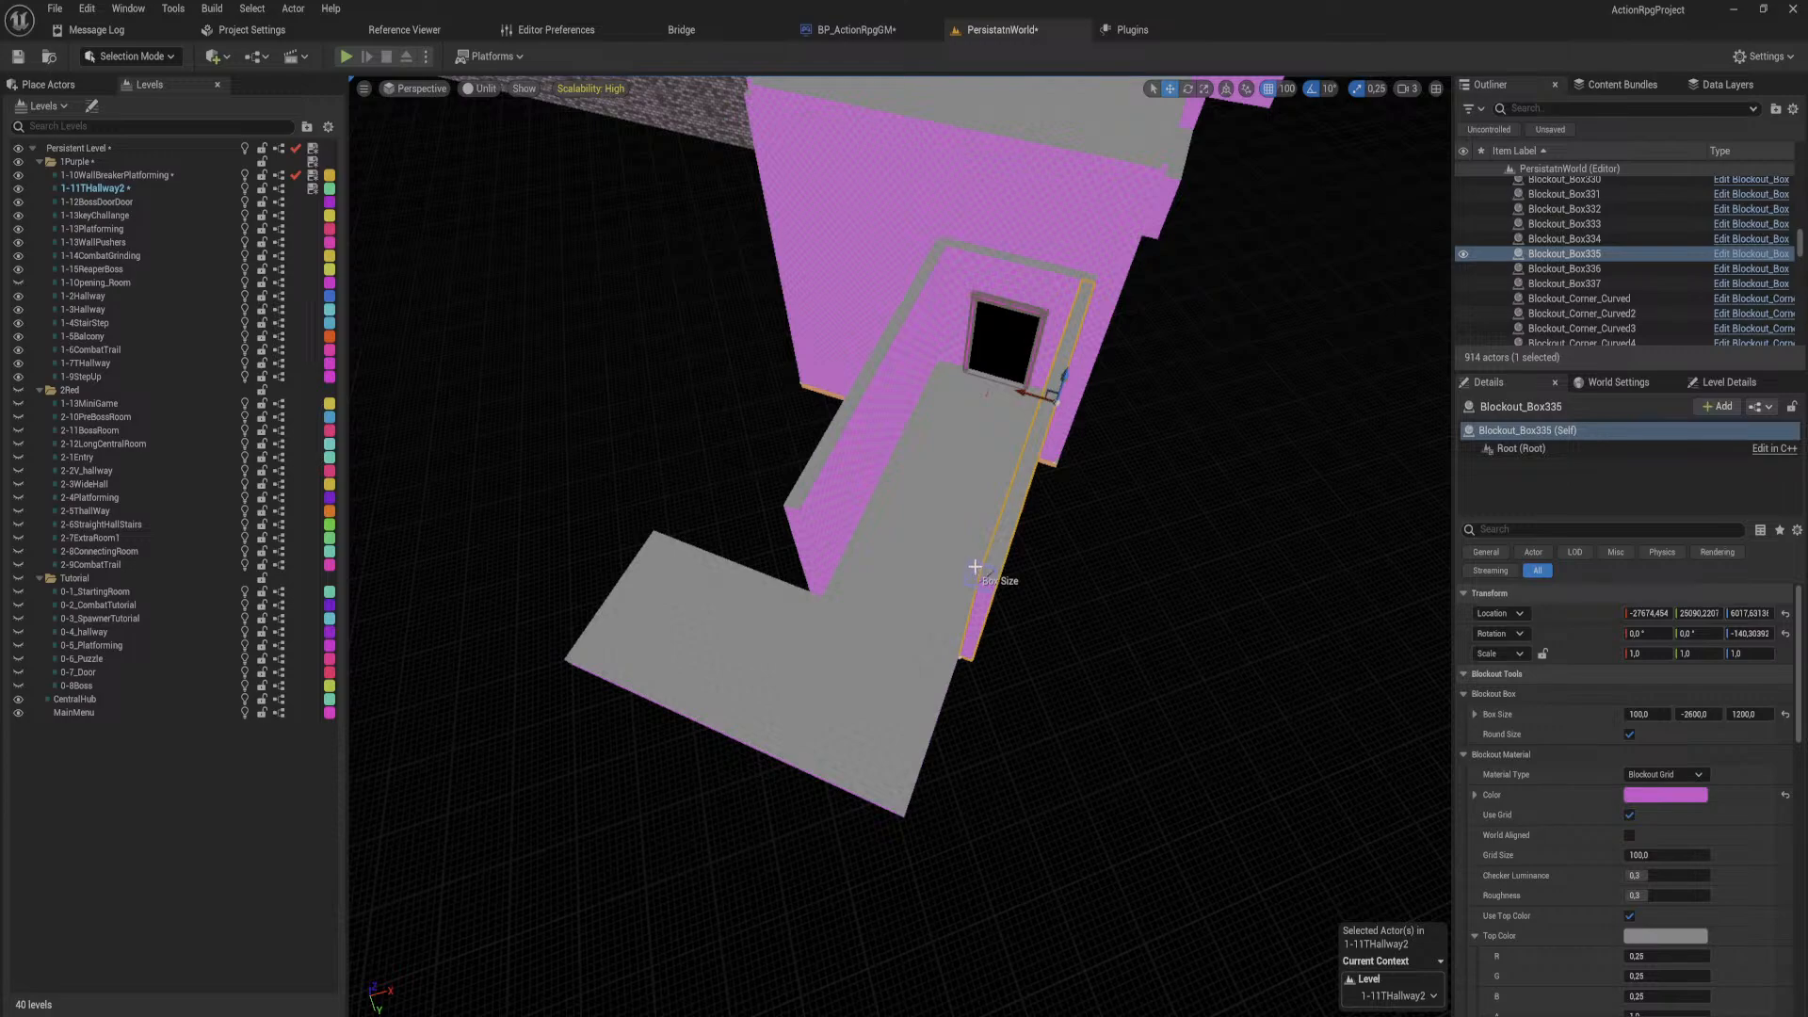
click(977, 572)
right_drag(980, 581, 941, 507)
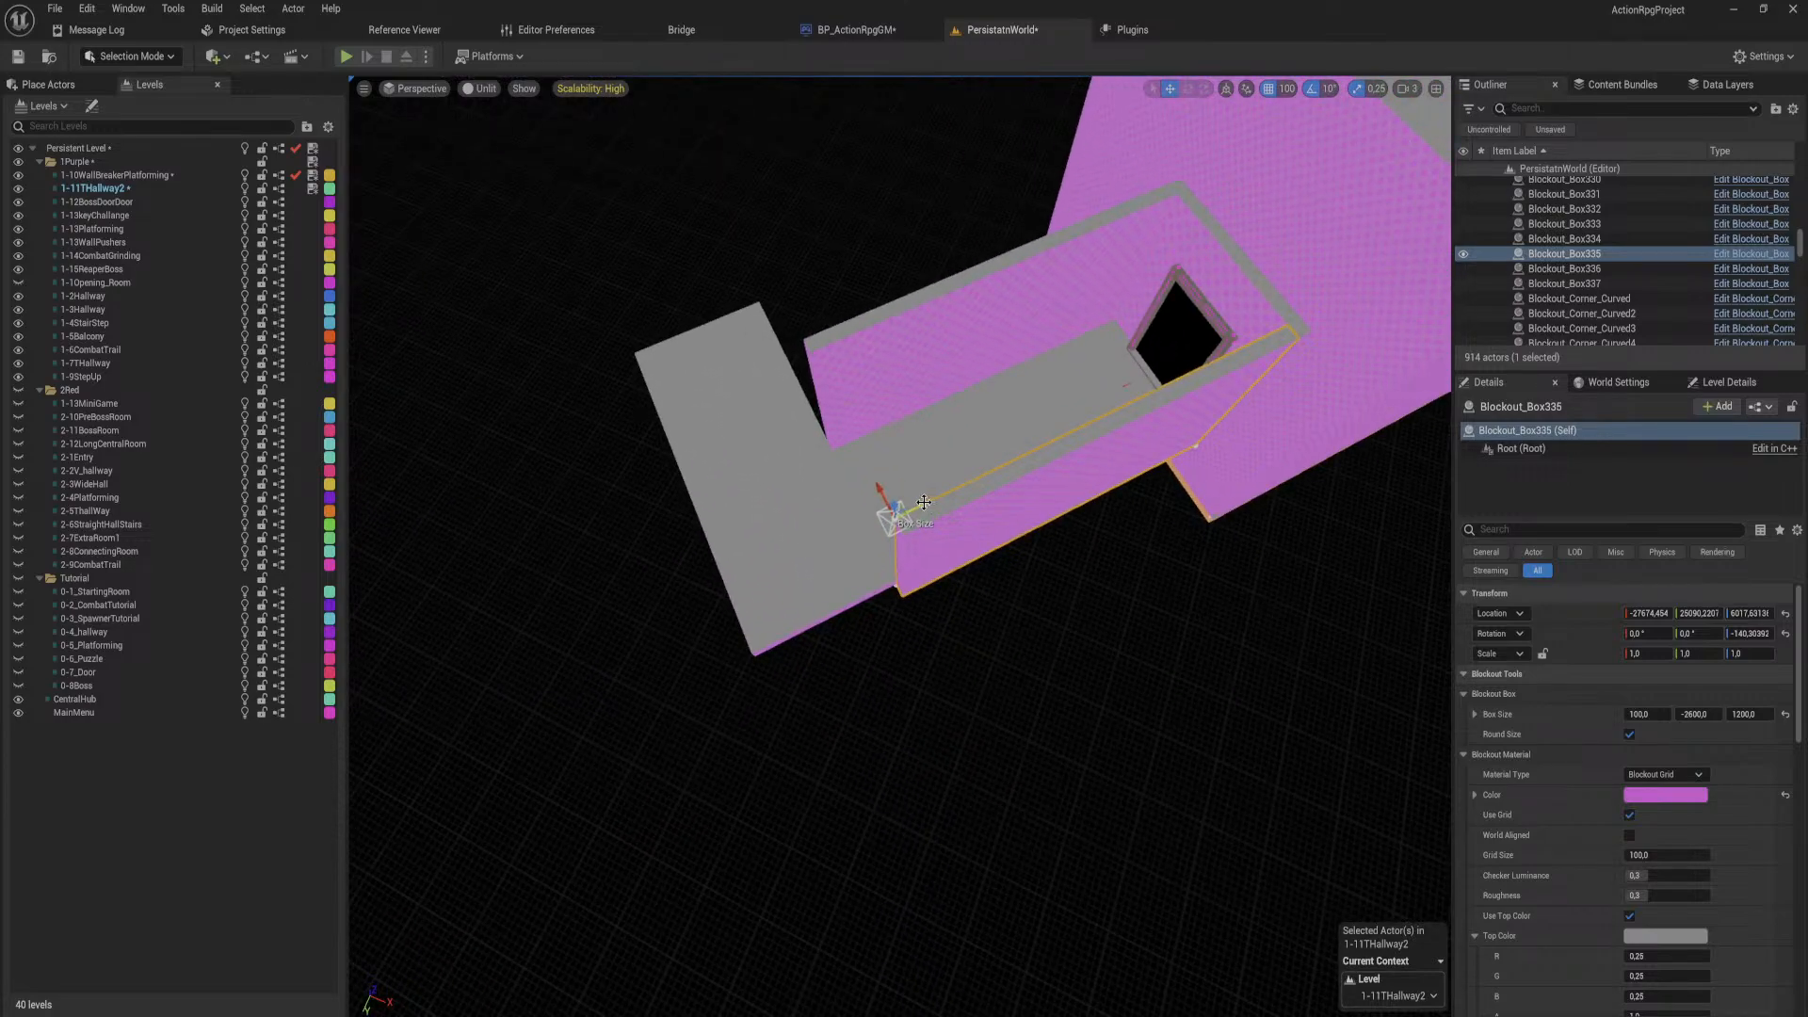
drag(934, 506, 721, 589)
right_drag(721, 589, 949, 354)
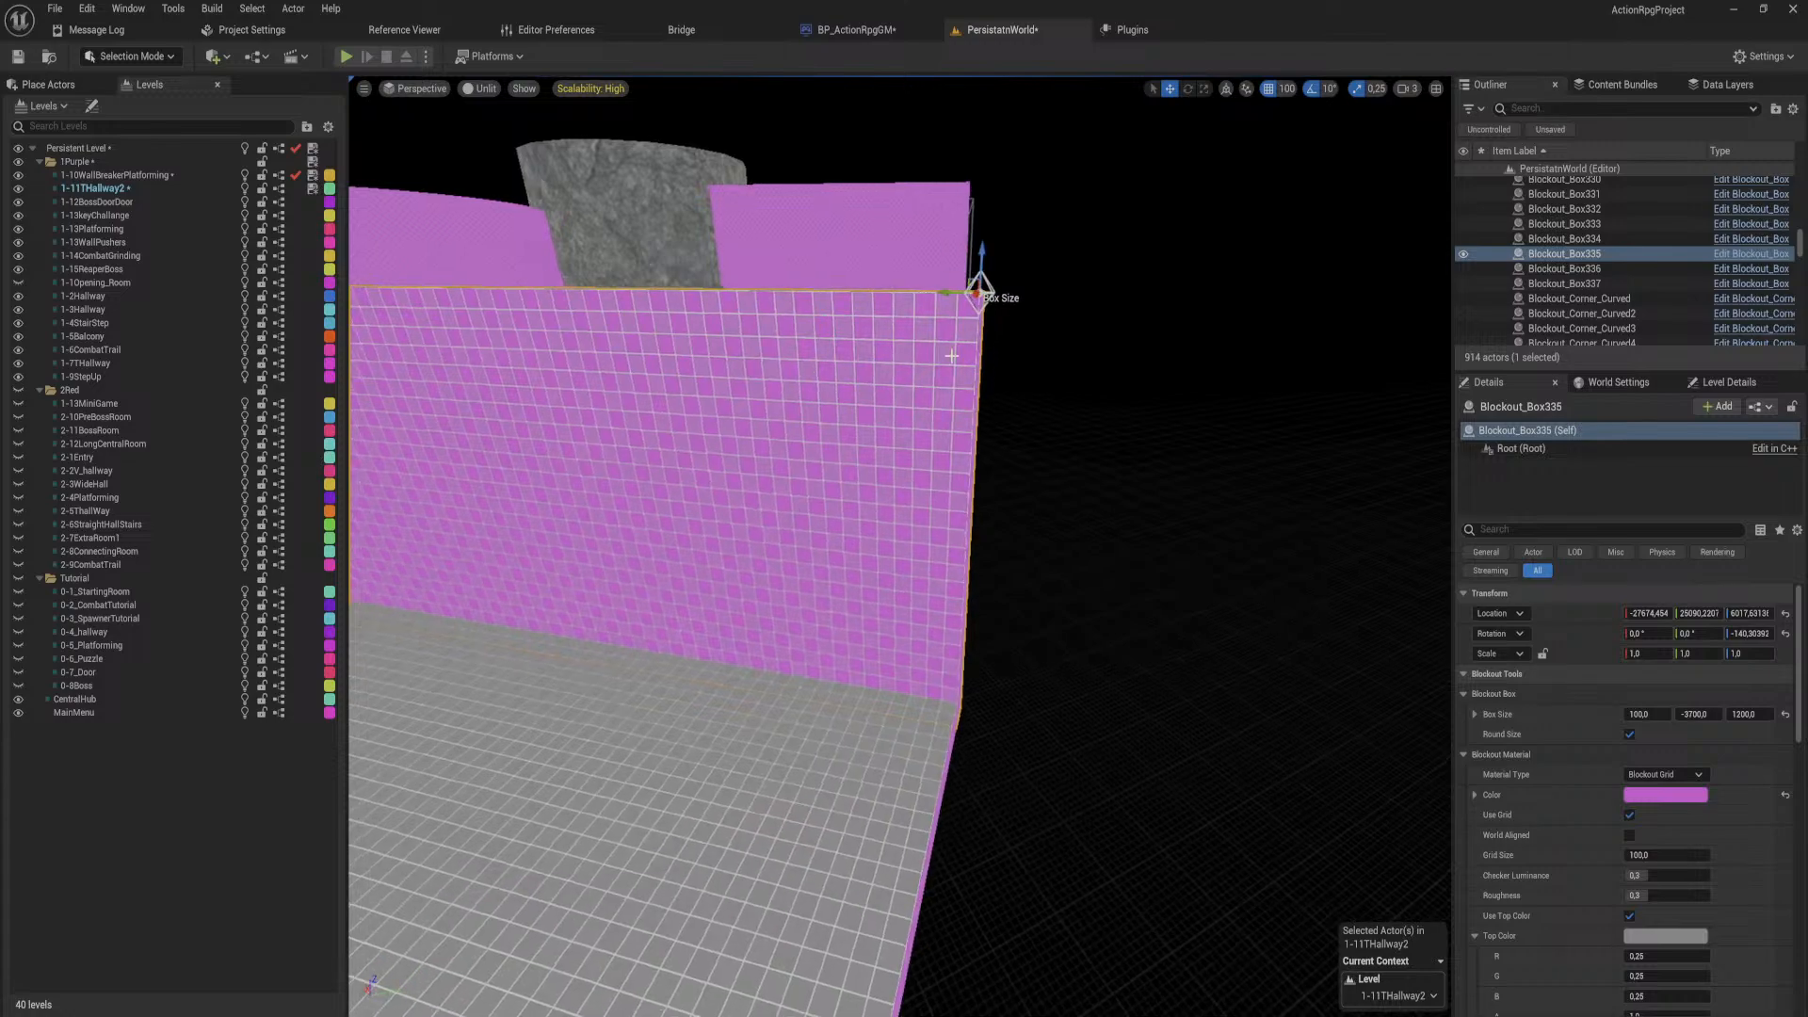
drag(944, 292, 985, 298)
right_drag(985, 299, 951, 405)
scroll(994, 283, down, 10)
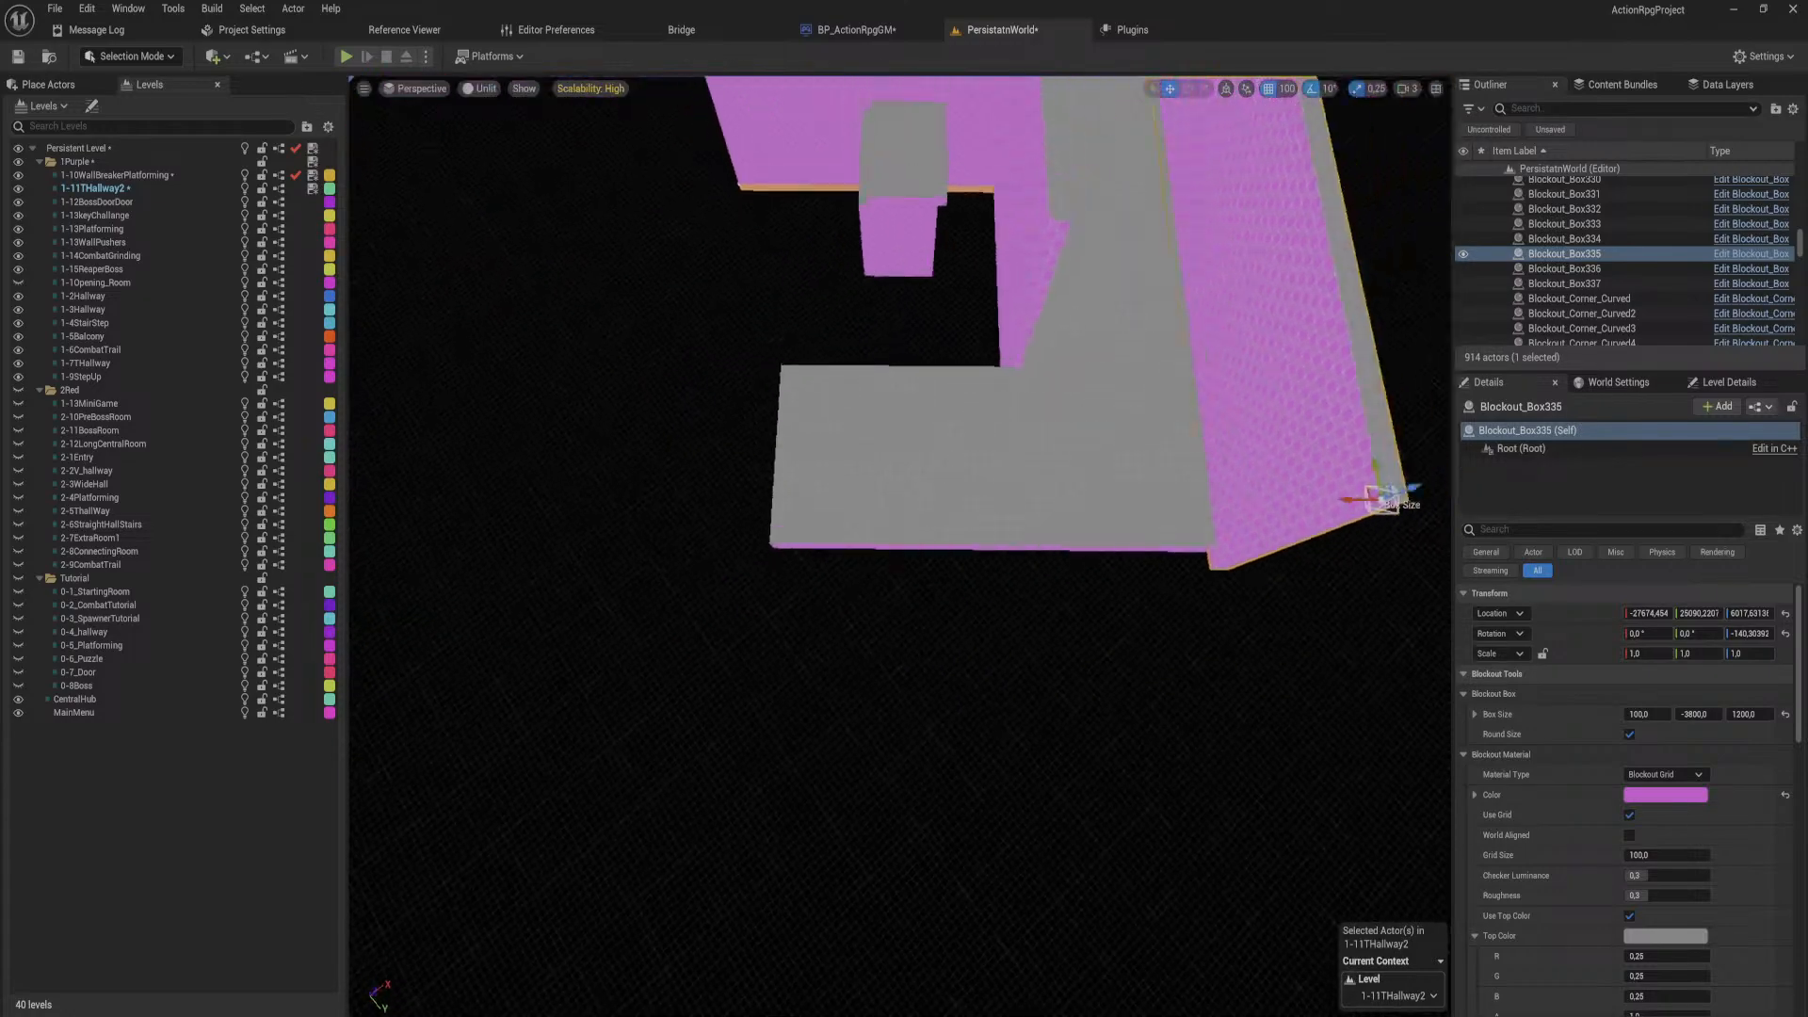
Step: Duplicate the inner side wall twice, rotated 90°, and place the copies along both long edges of the cross floor
click(1000, 287)
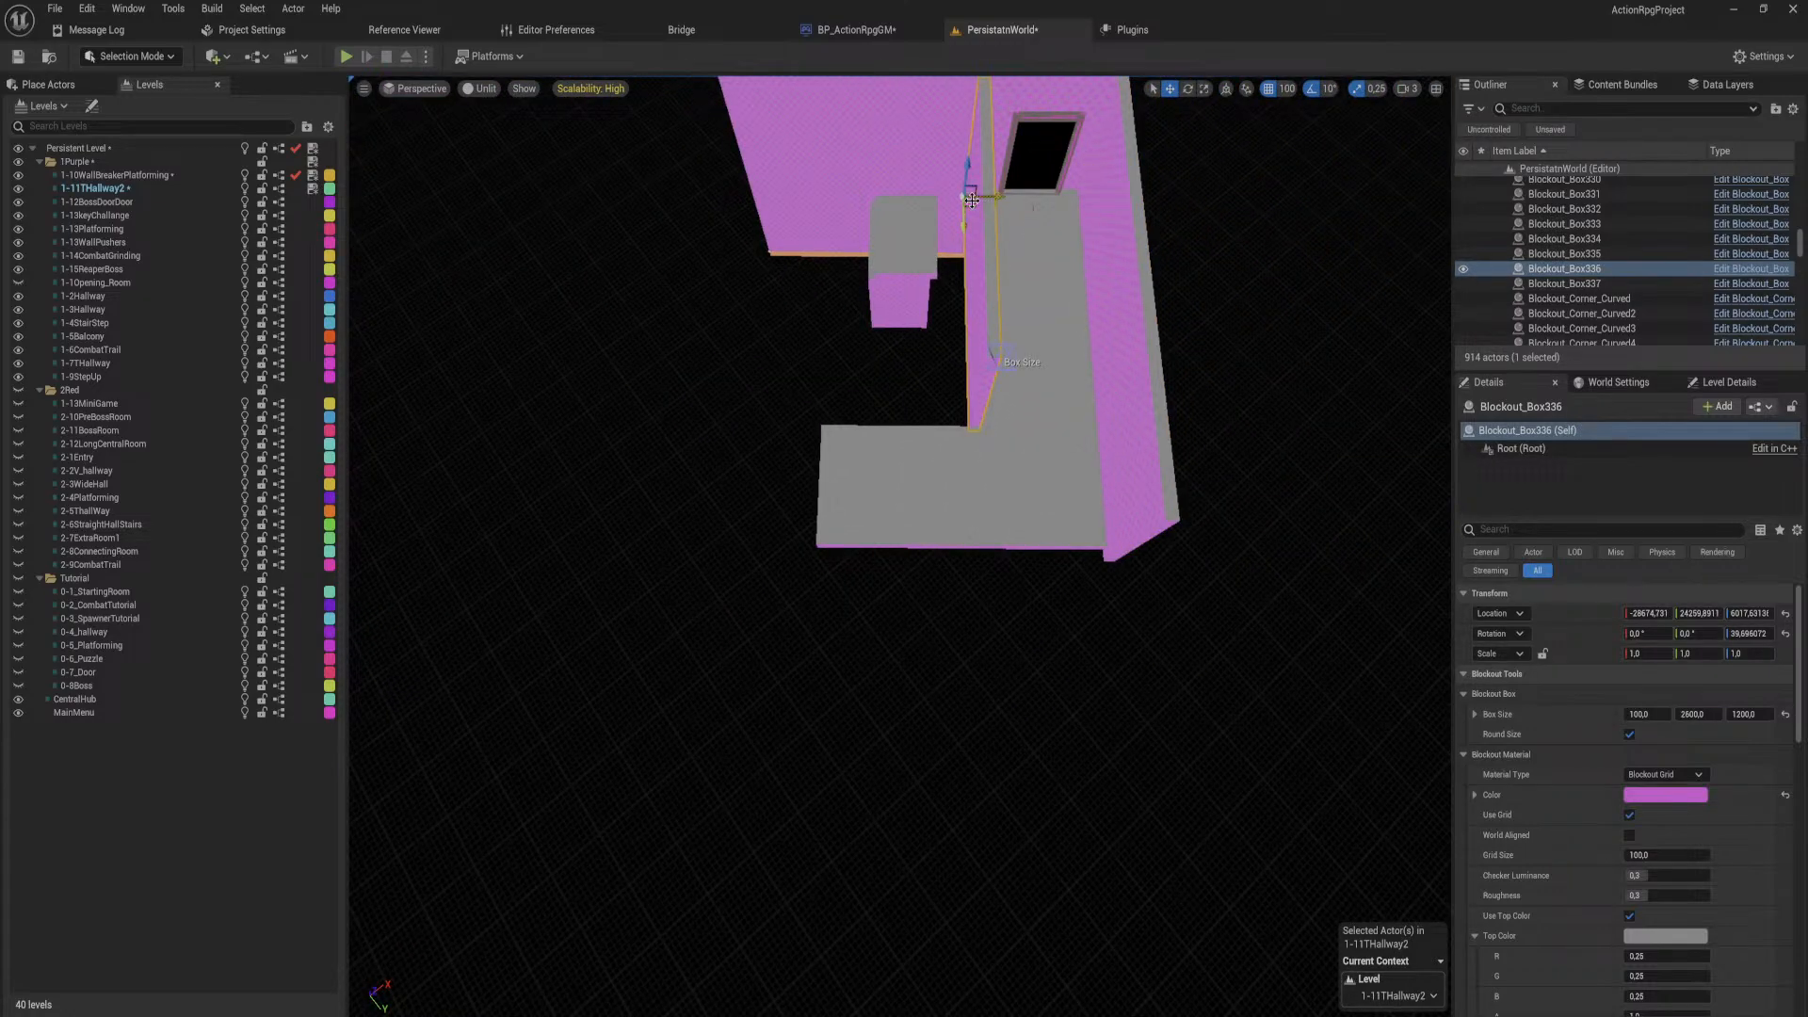
key(e)
alt+drag(1012, 194, 1064, 551)
key(w)
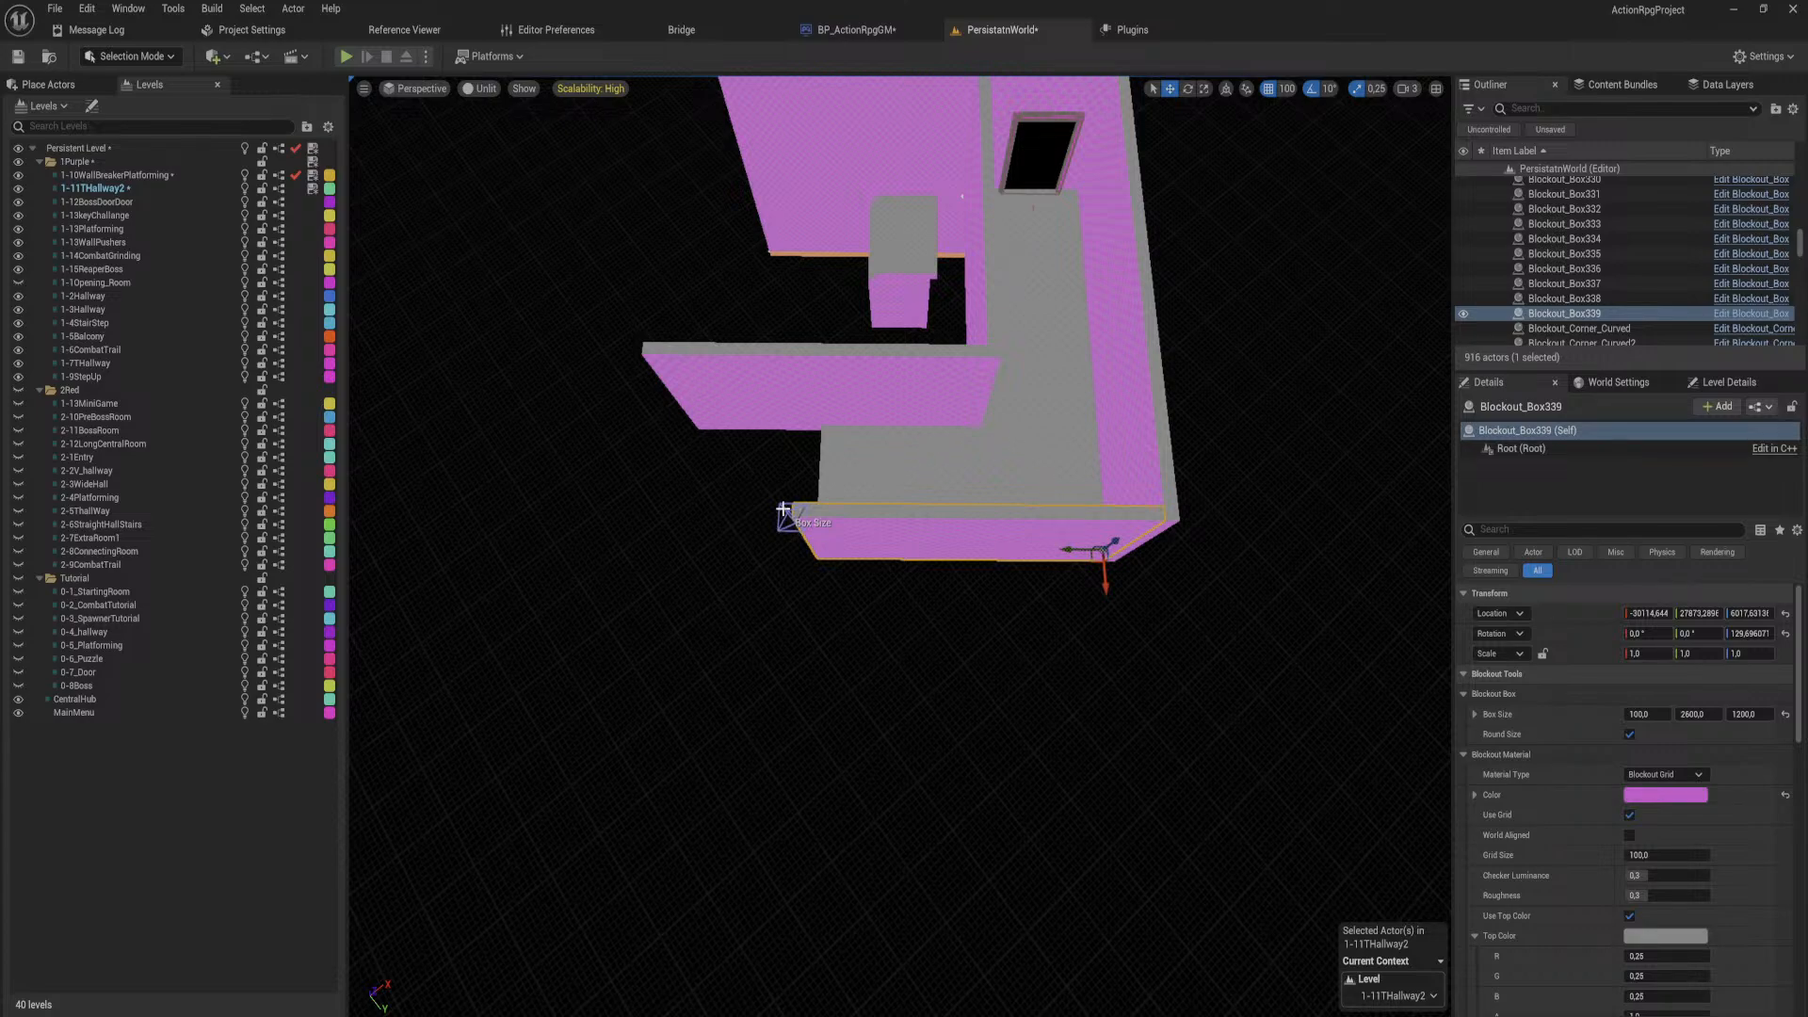
Step: Stretch the wall on the cross floor's outer edge to a length of 3800, past the floor's open end
drag(783, 510, 622, 518)
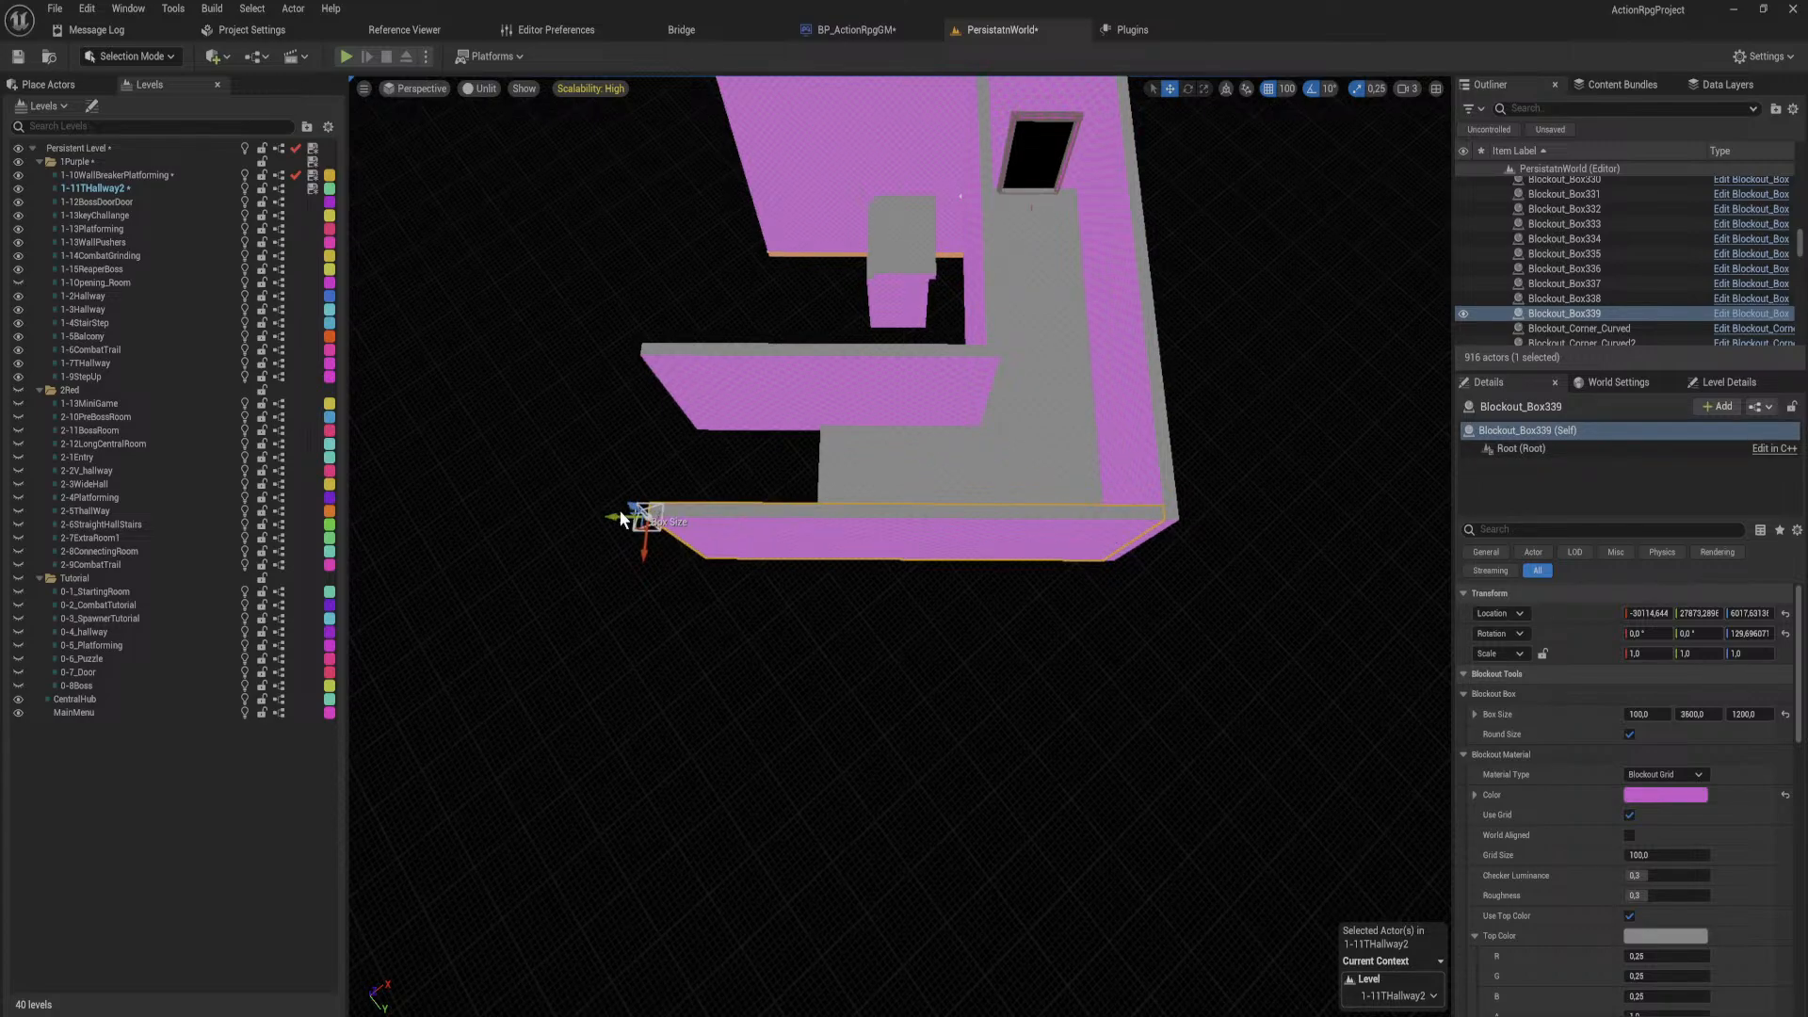
right_drag(621, 514, 900, 585)
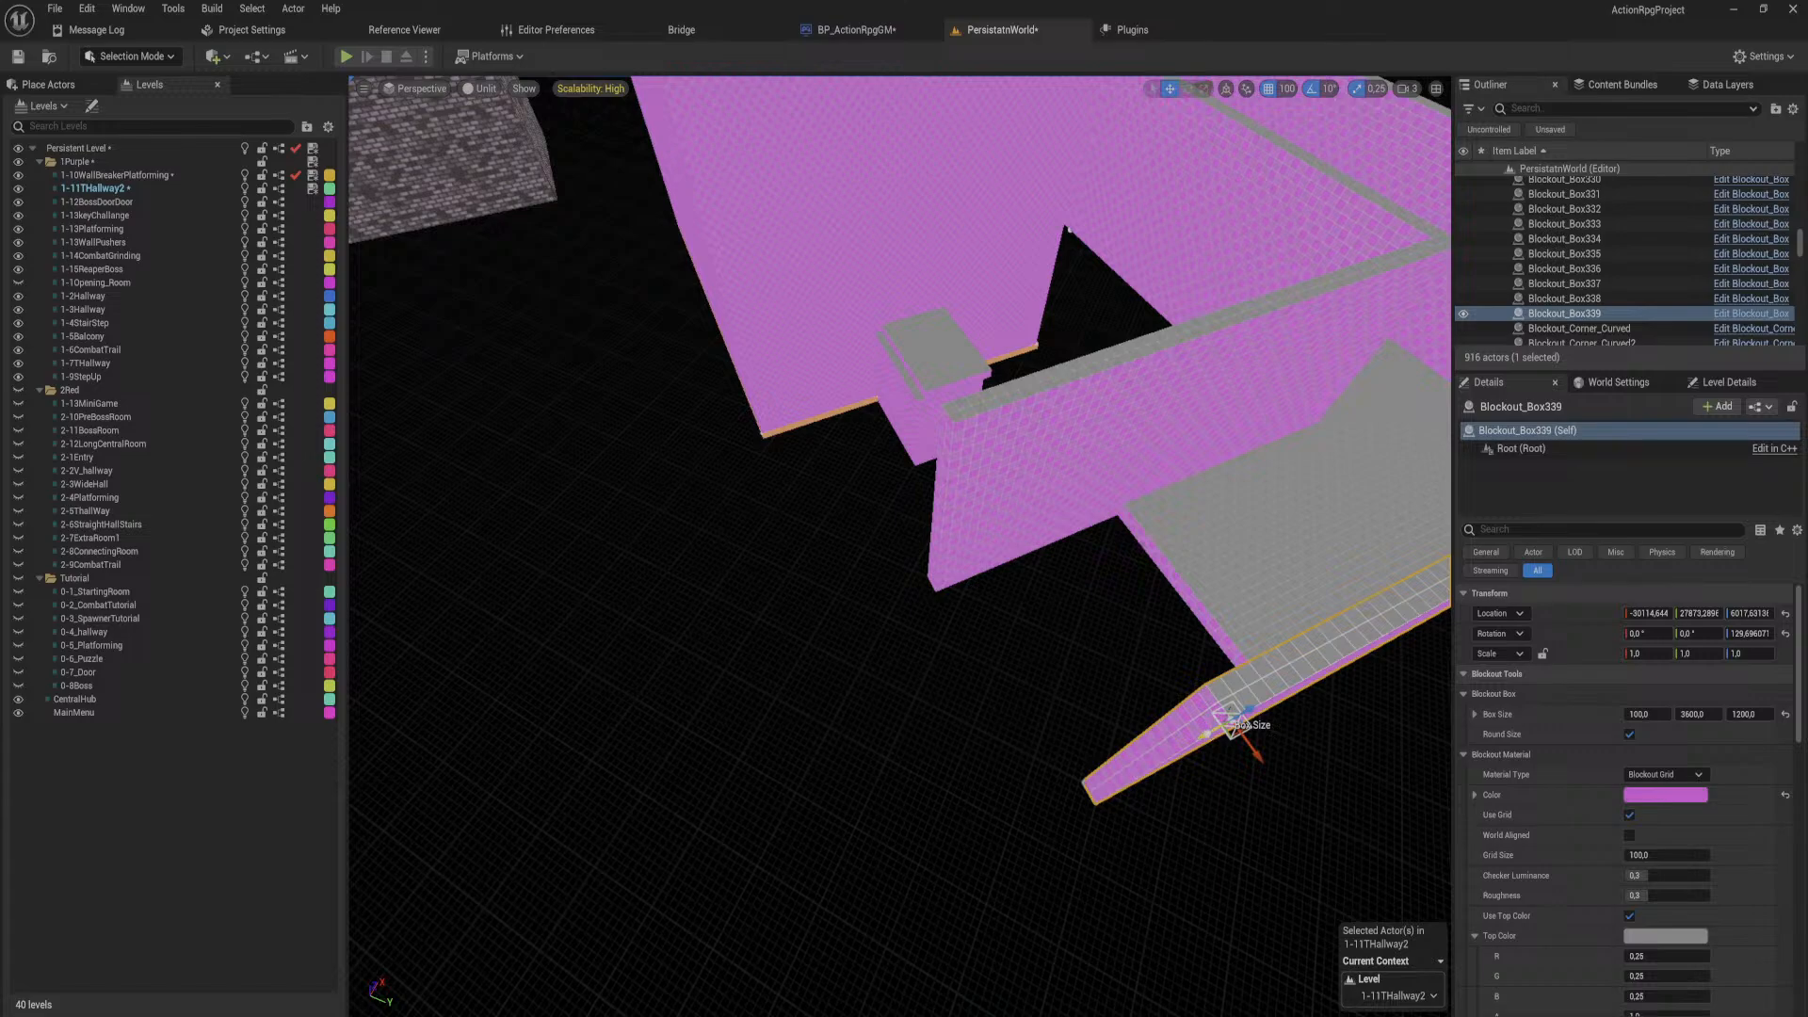
drag(1234, 723, 1170, 756)
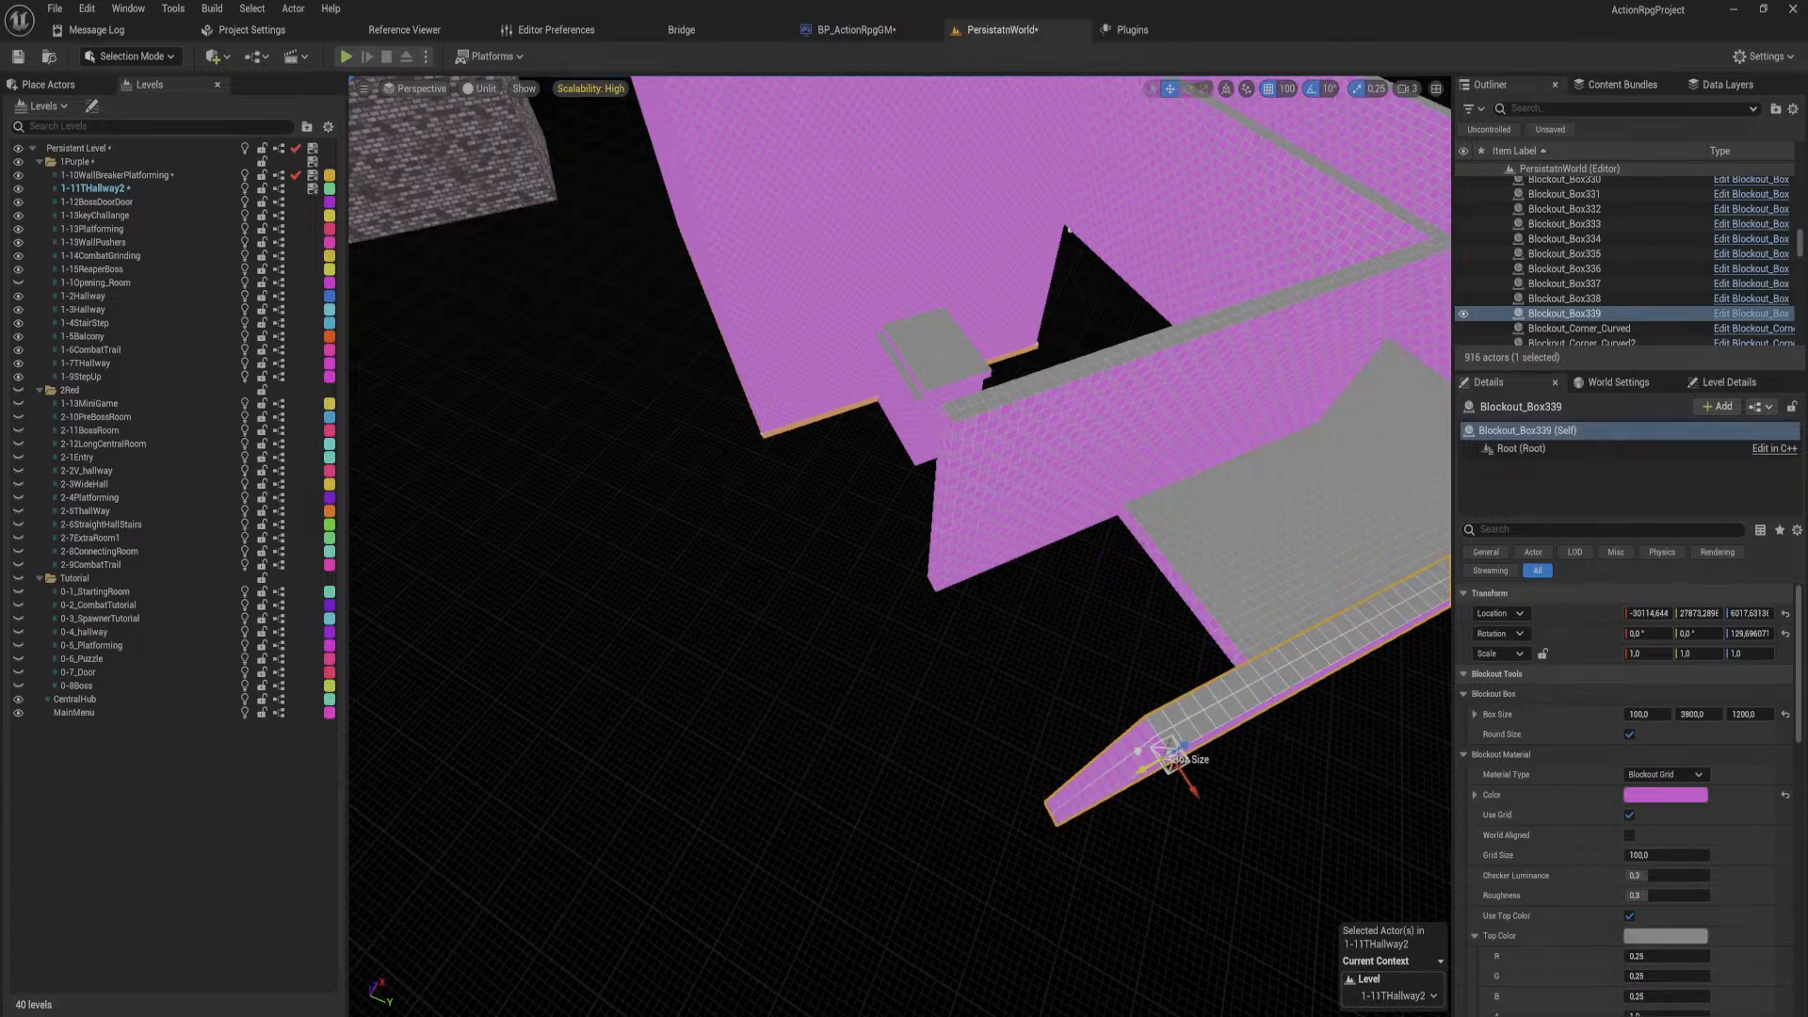
right_drag(1179, 759, 1140, 750)
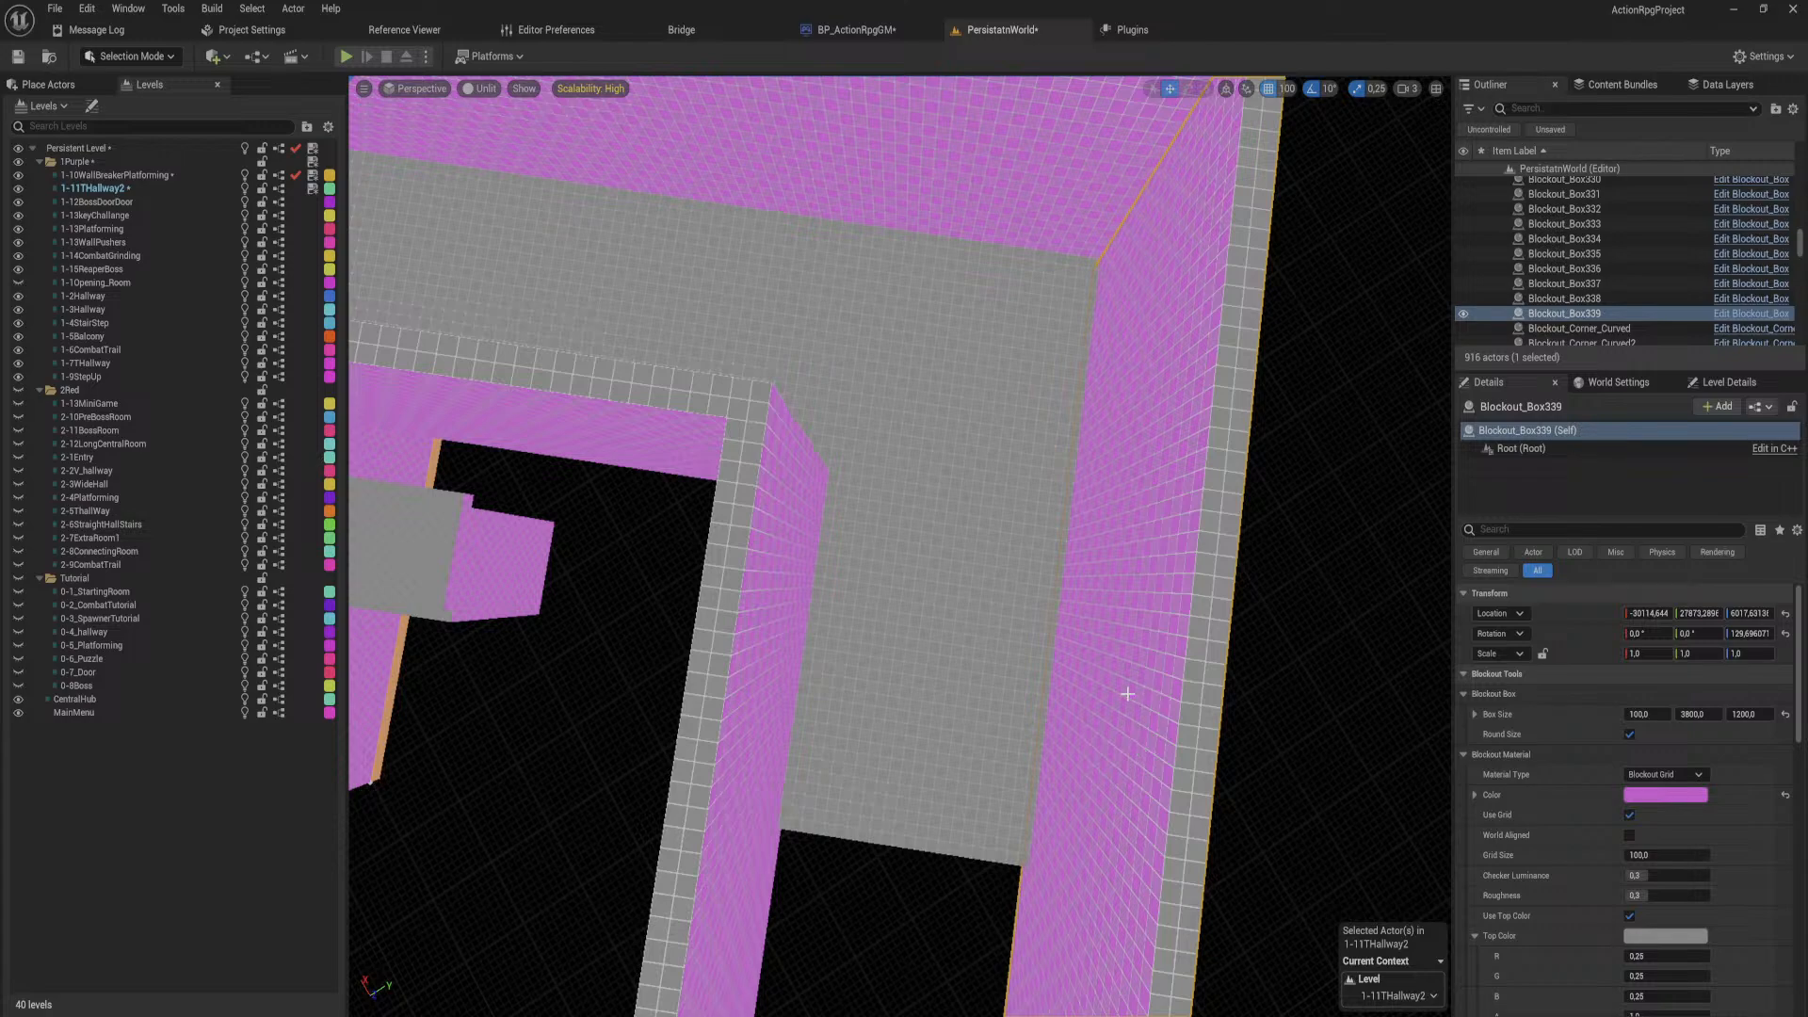
click(981, 565)
key(f)
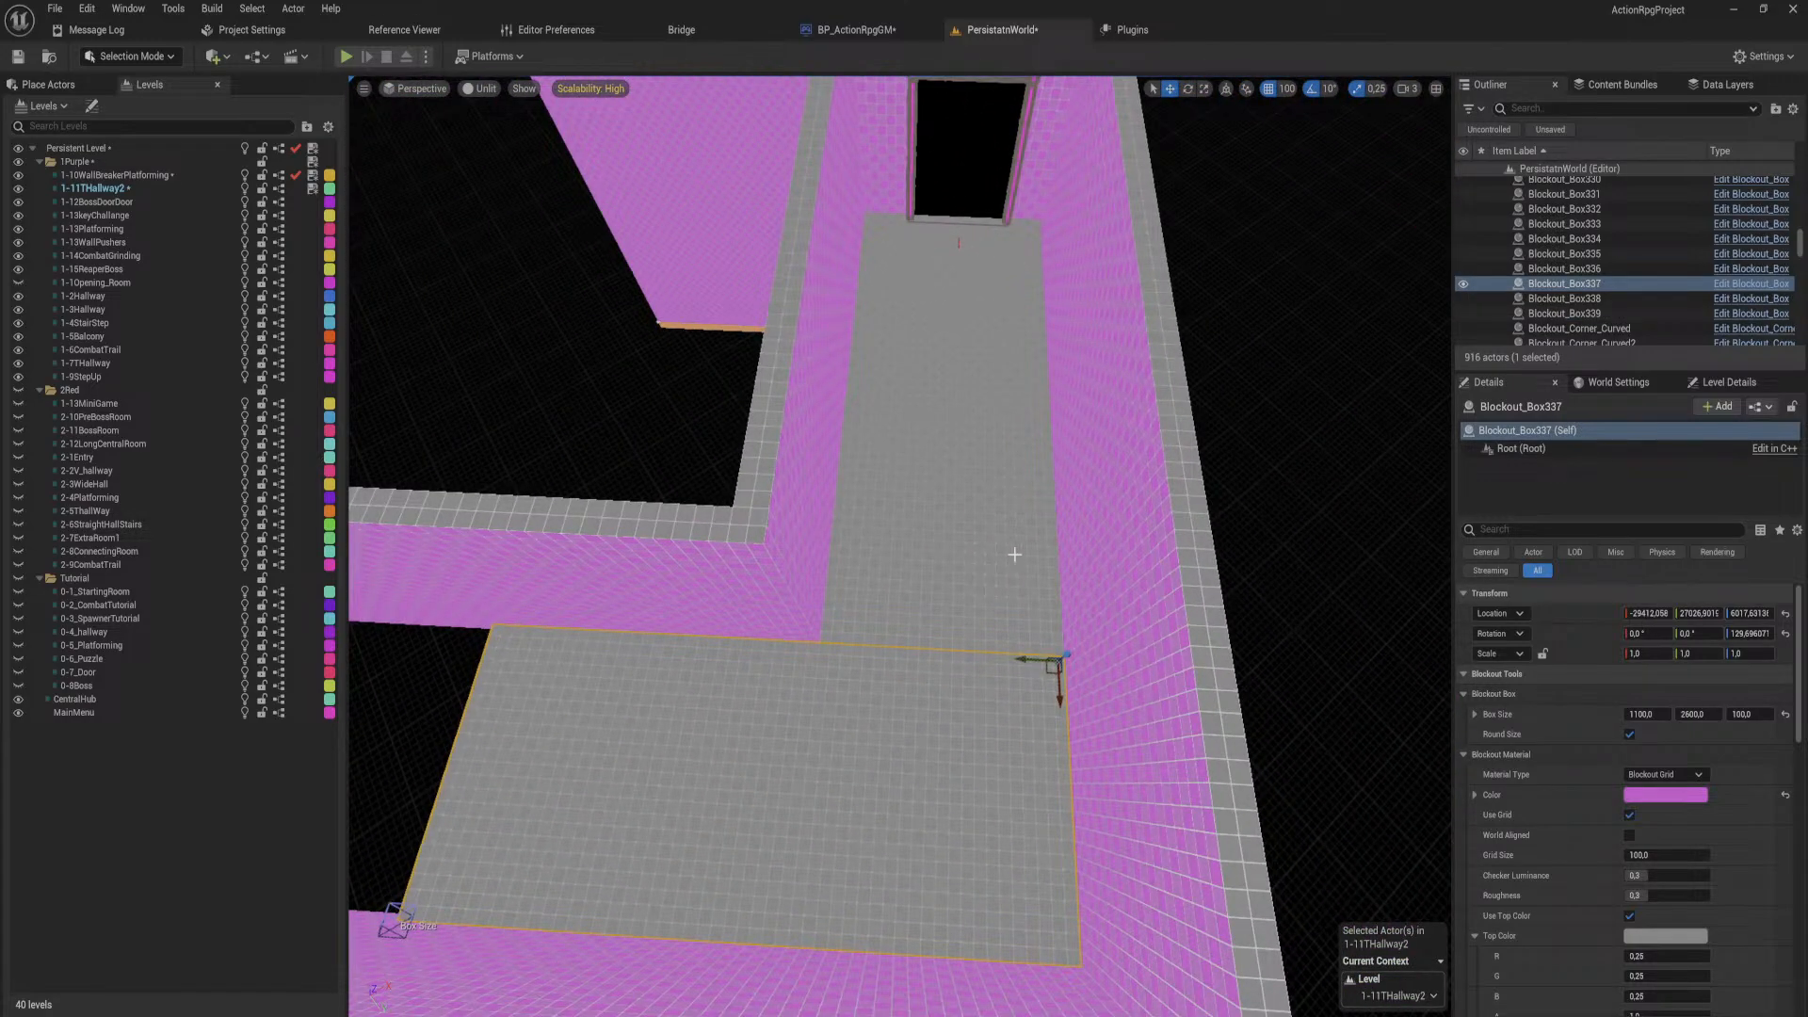
click(980, 503)
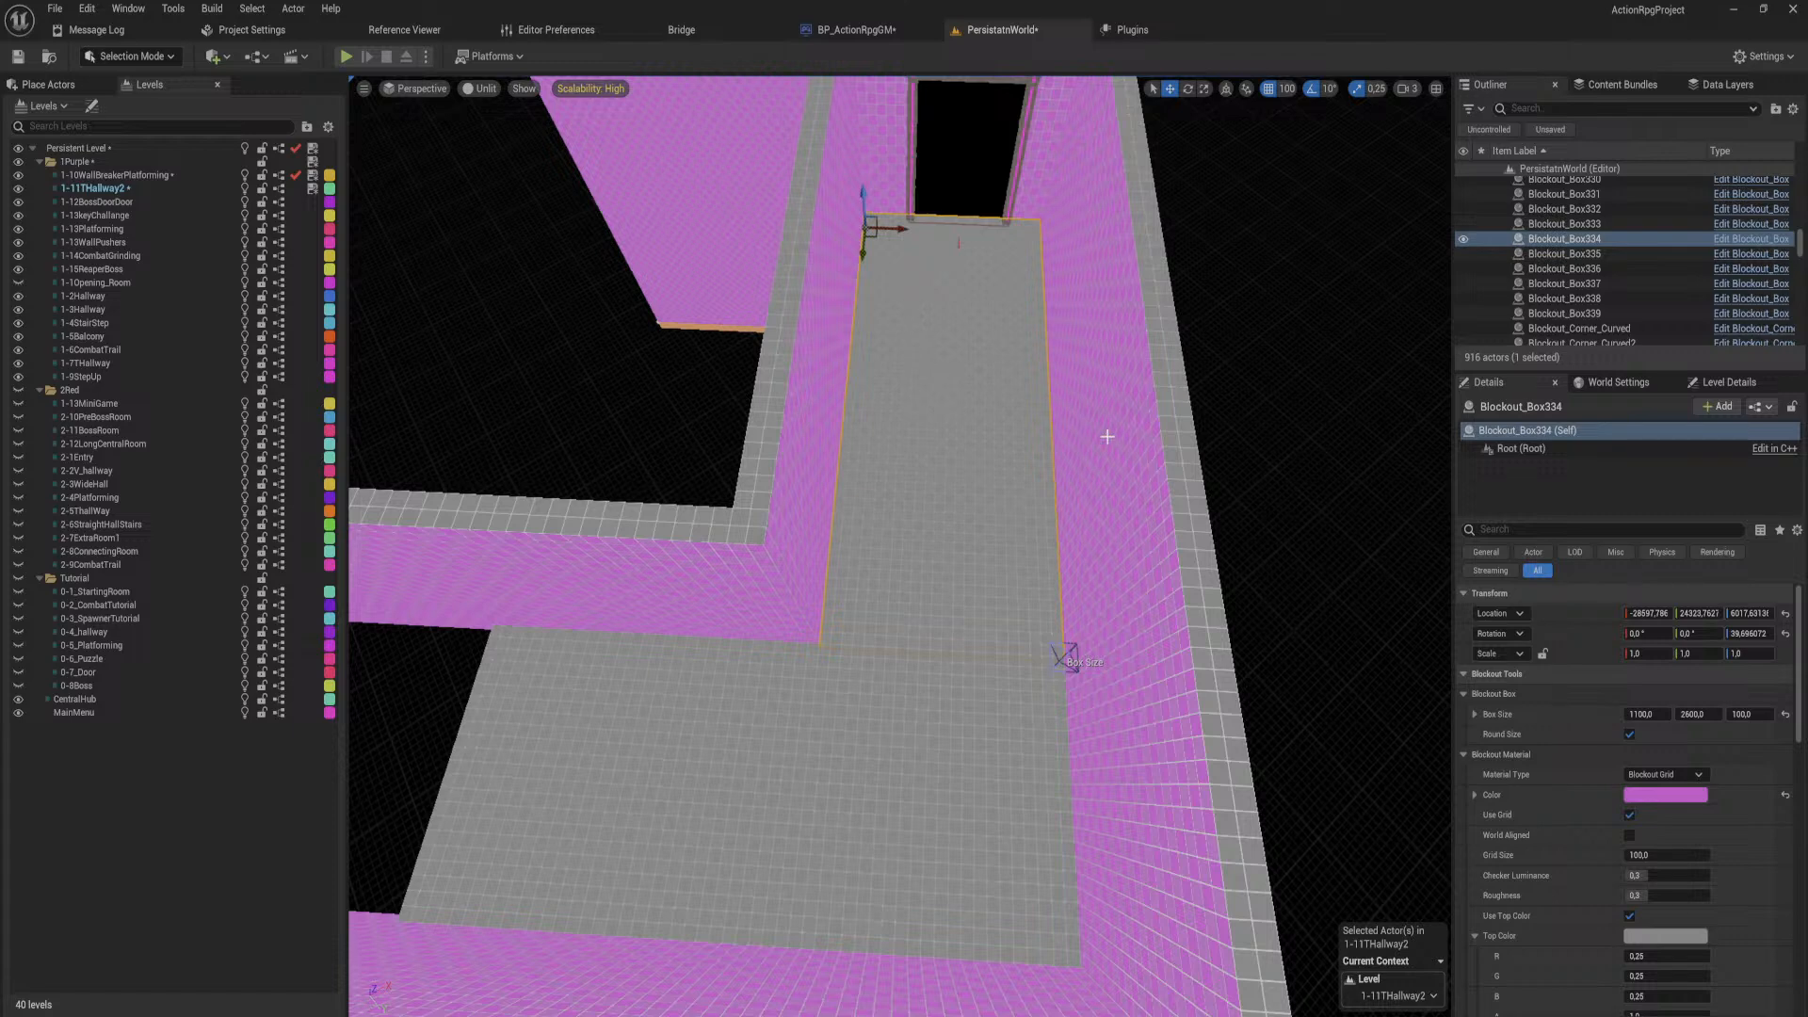
mouse_move(989, 363)
right_down()
mouse_move(989, 321)
mouse_move(989, 386)
right_up()
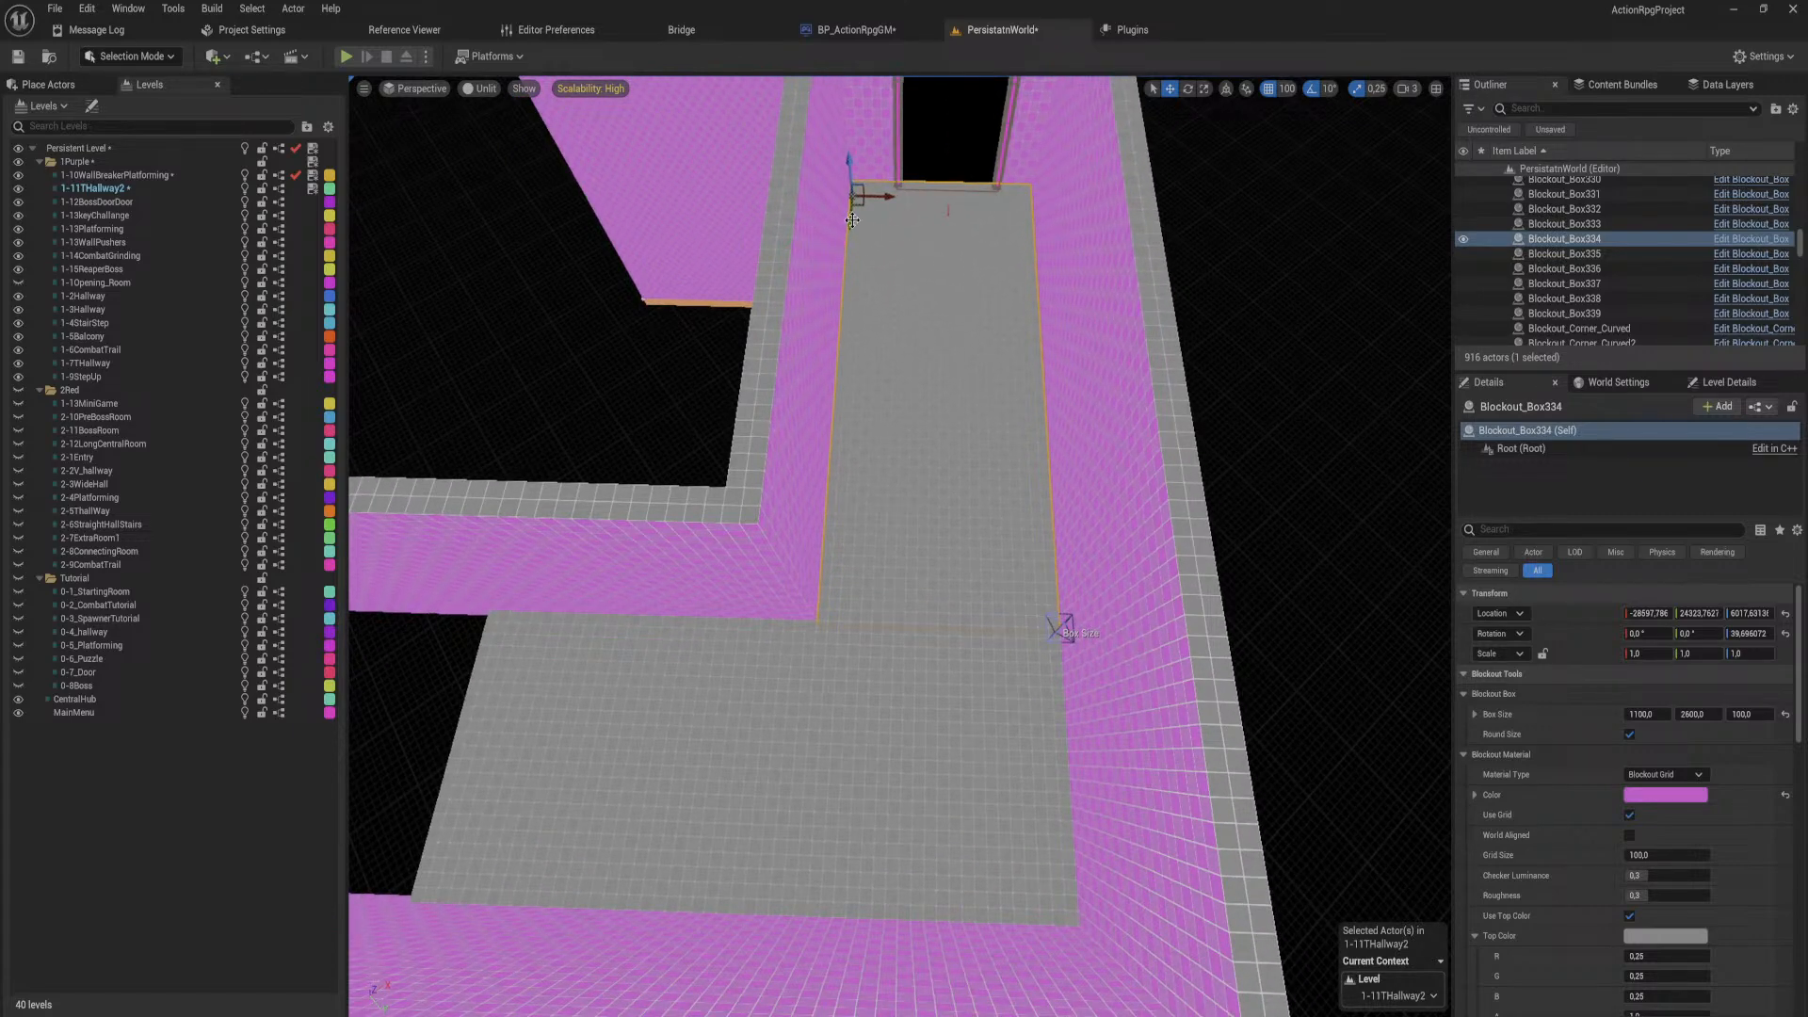
drag(853, 219, 876, 384)
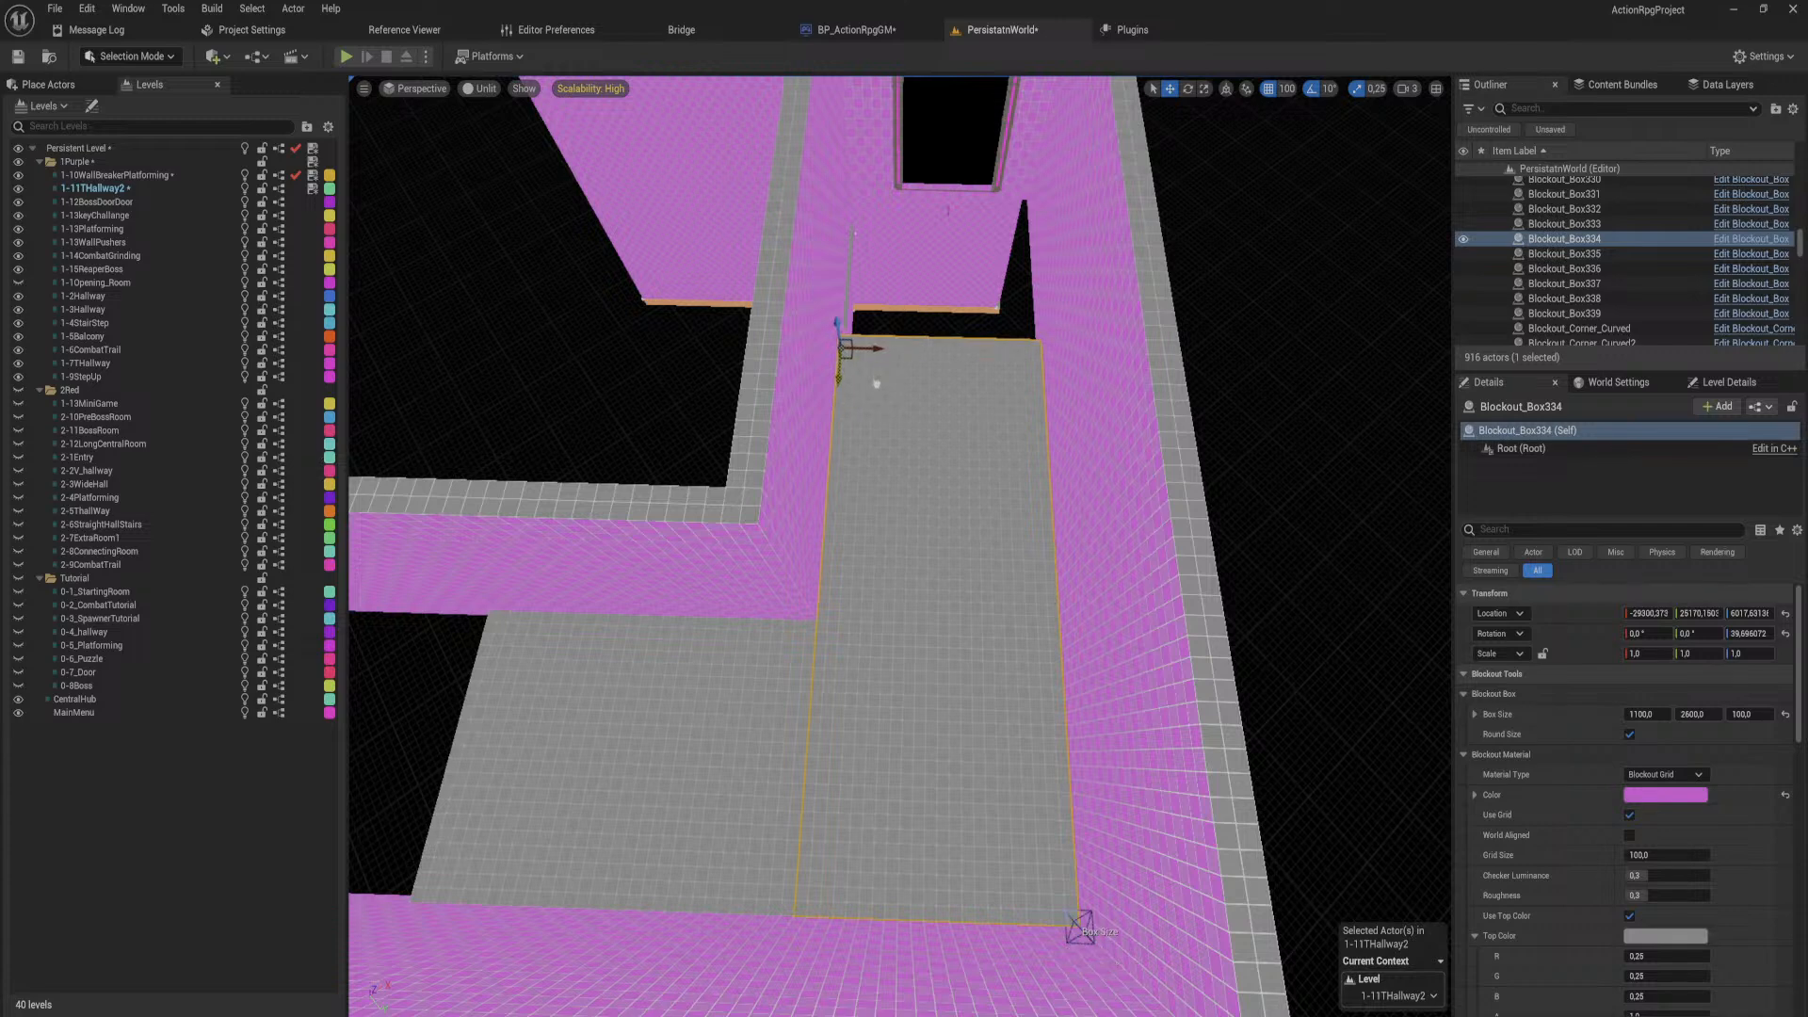
key(ctrl+z)
key(ctrl+z)
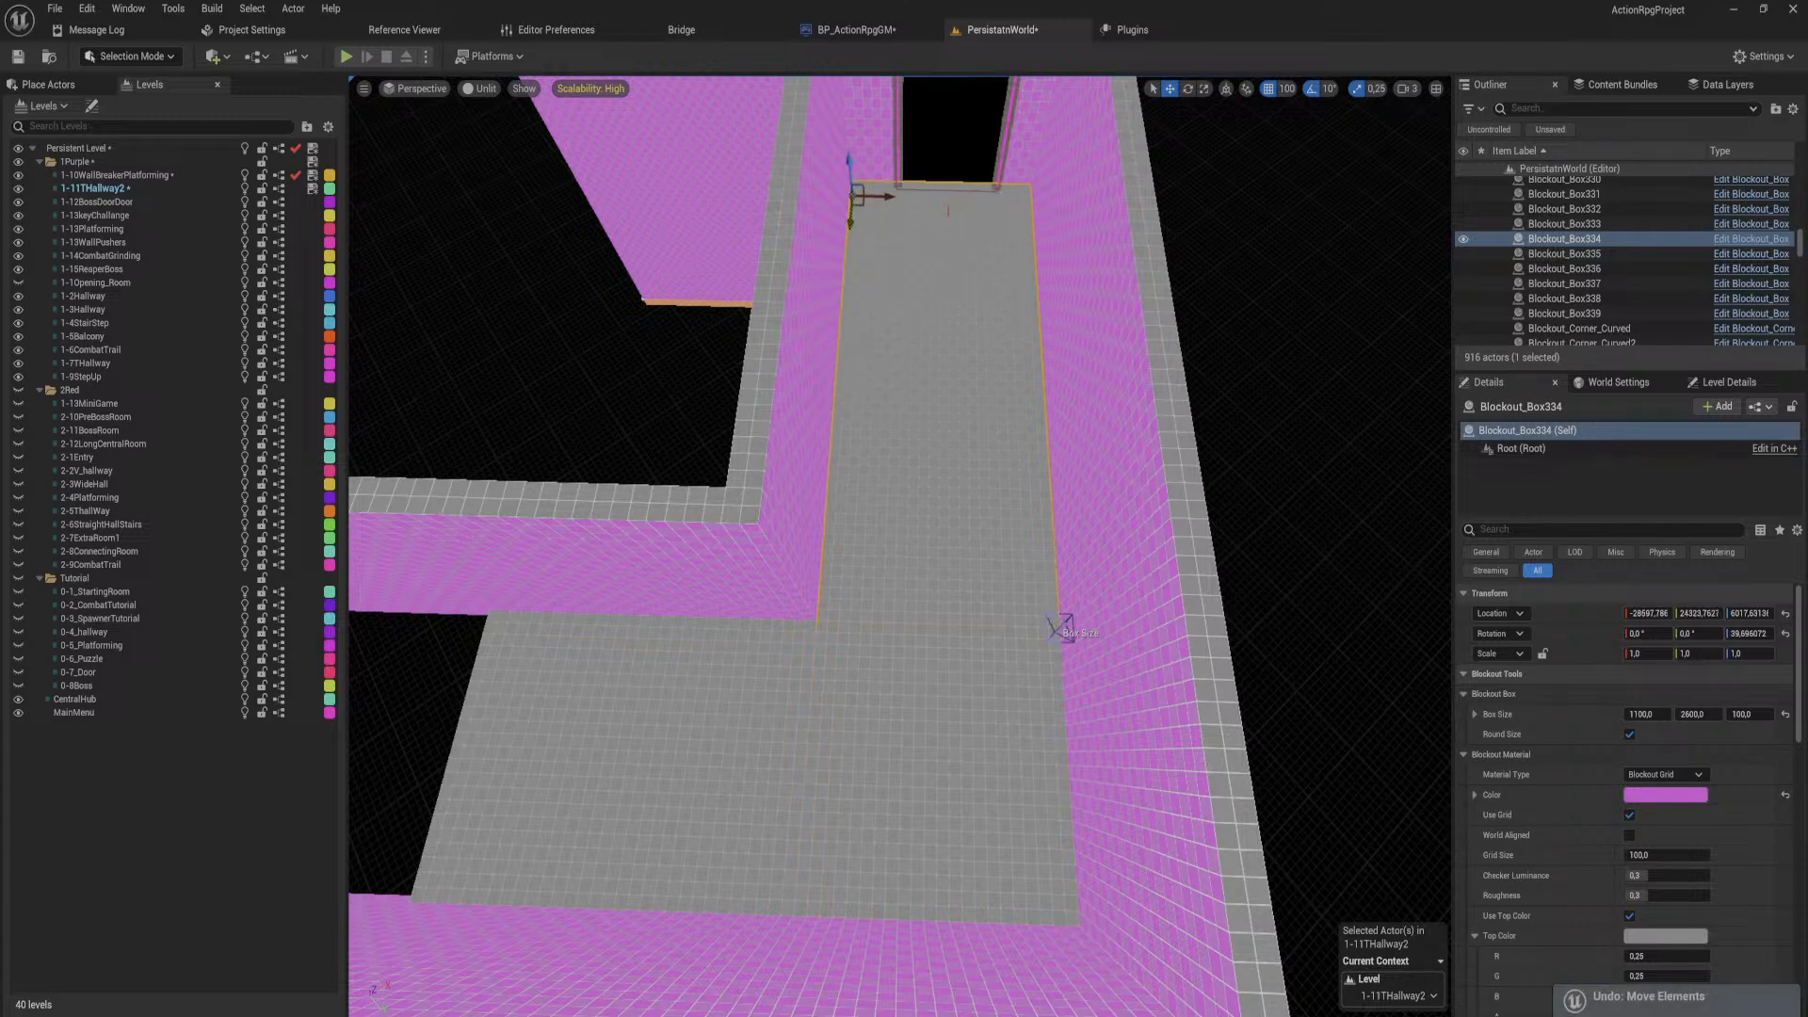
Step: Shorten the door-side floor to a length of 1300, leaving a gap before the cross floor
drag(1058, 626, 1045, 373)
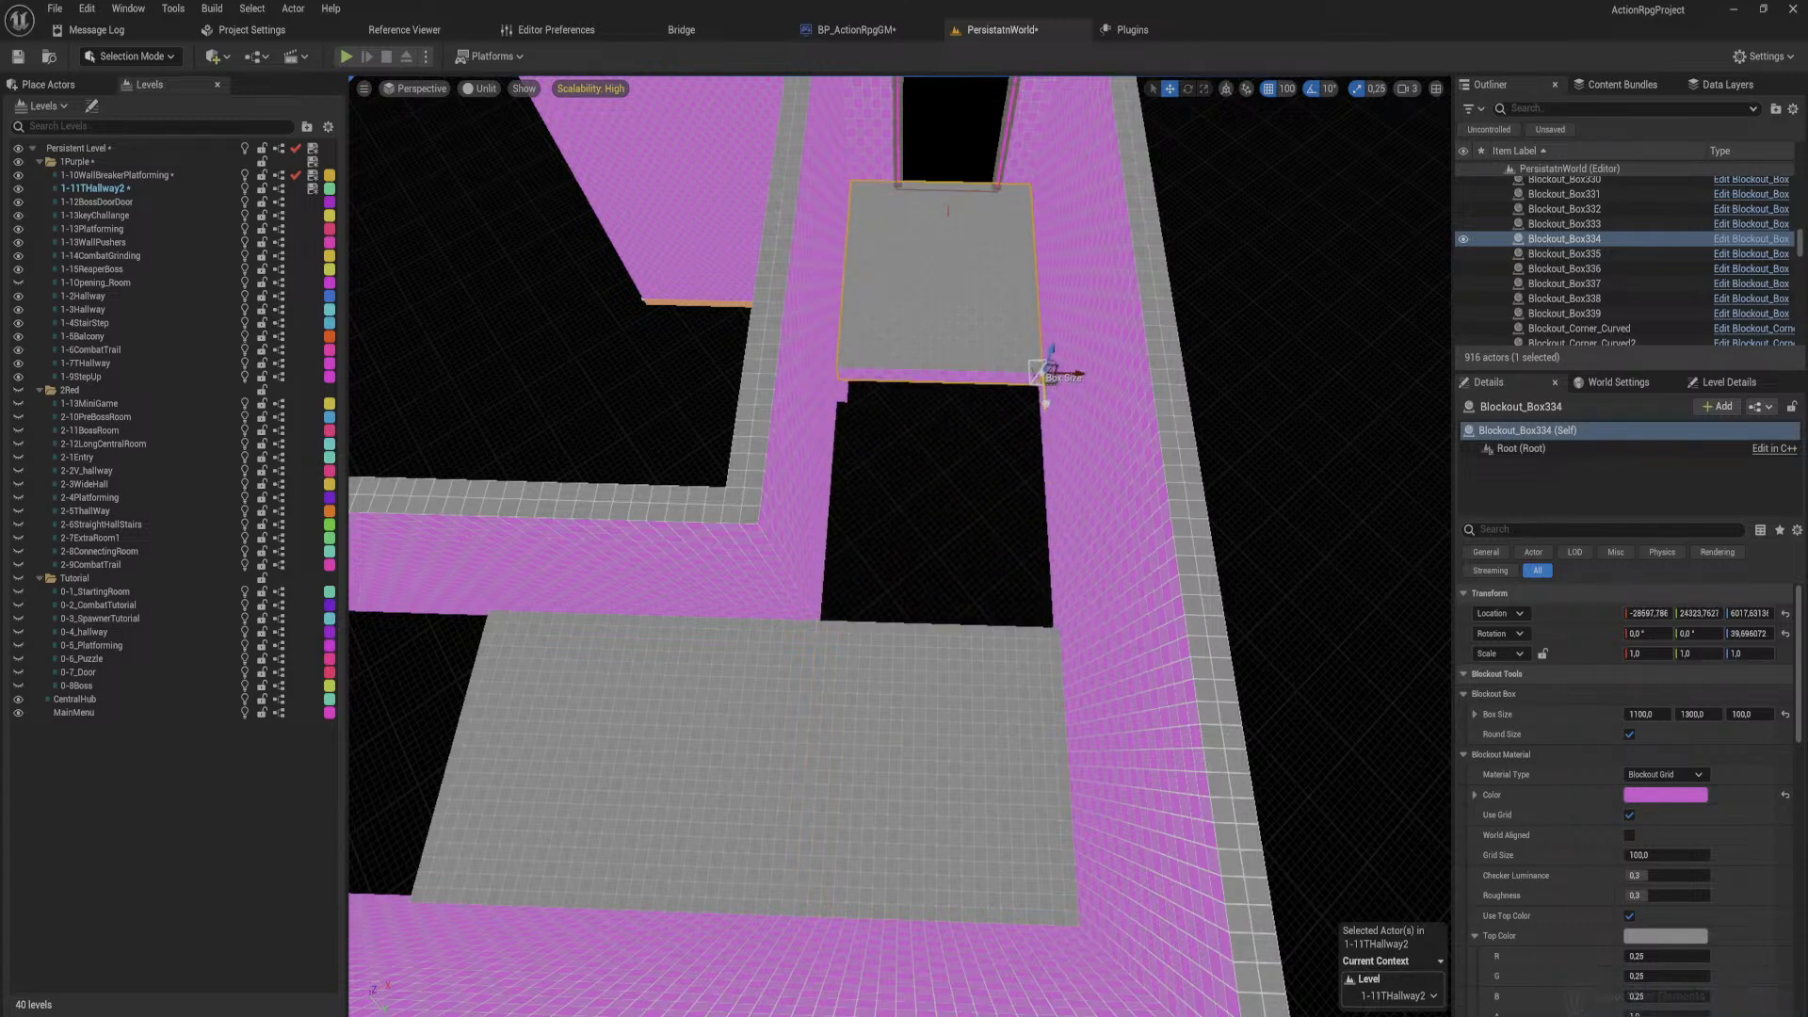
Step: Add a Blockout Stairs Linear actor onto the shortened floor near the gap
click(21, 75)
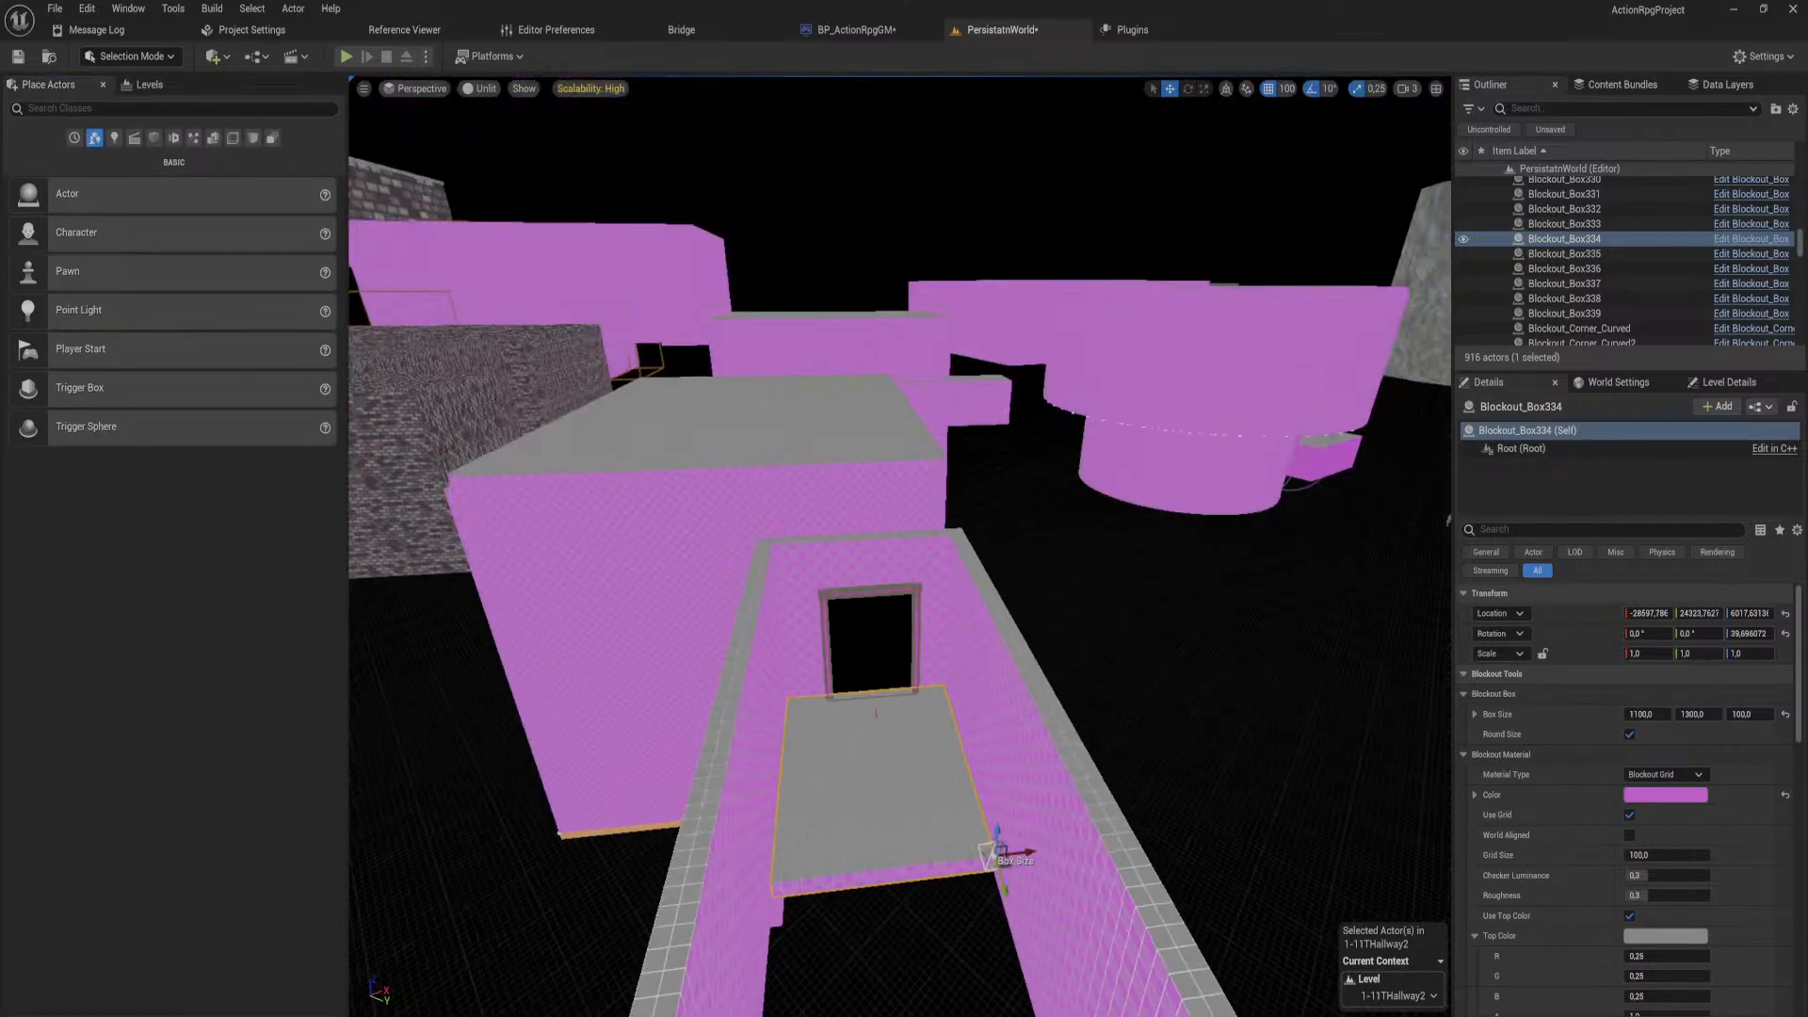
key(w)
right_drag(796, 549, 796, 548)
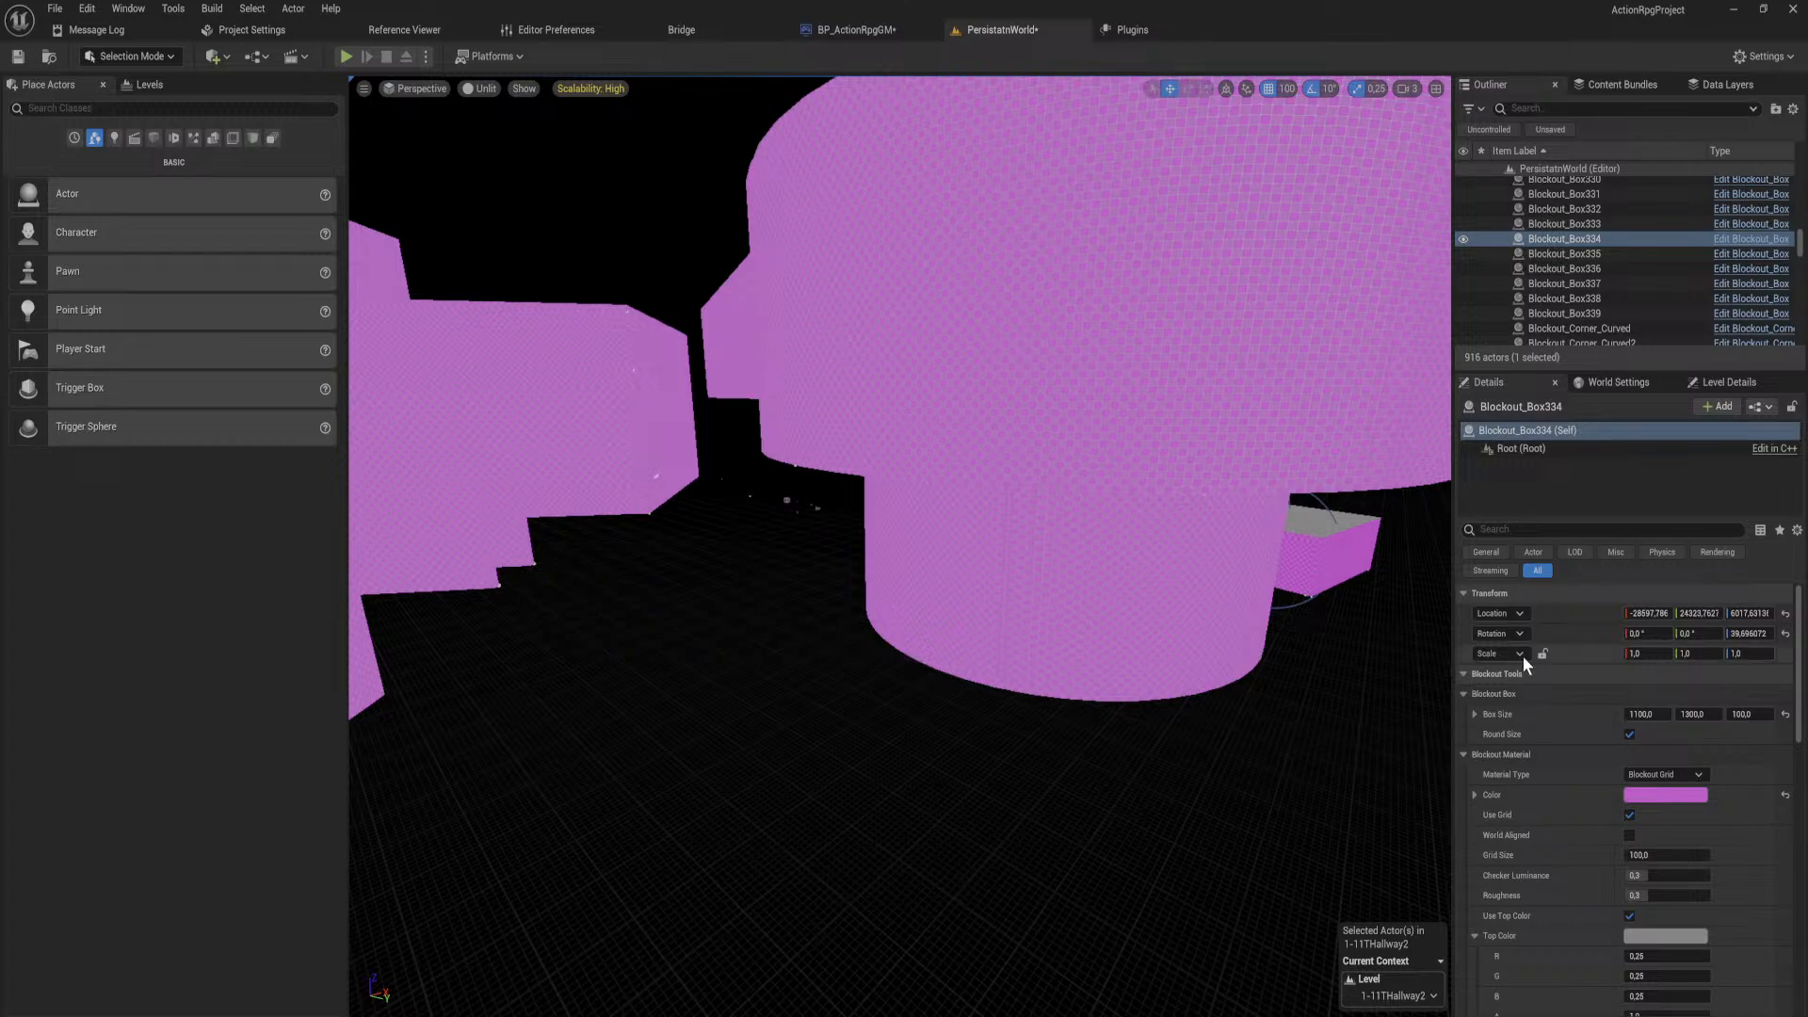
mouse_move(1363, 793)
right_down()
mouse_move(1102, 612)
mouse_move(1363, 792)
right_up()
click(253, 139)
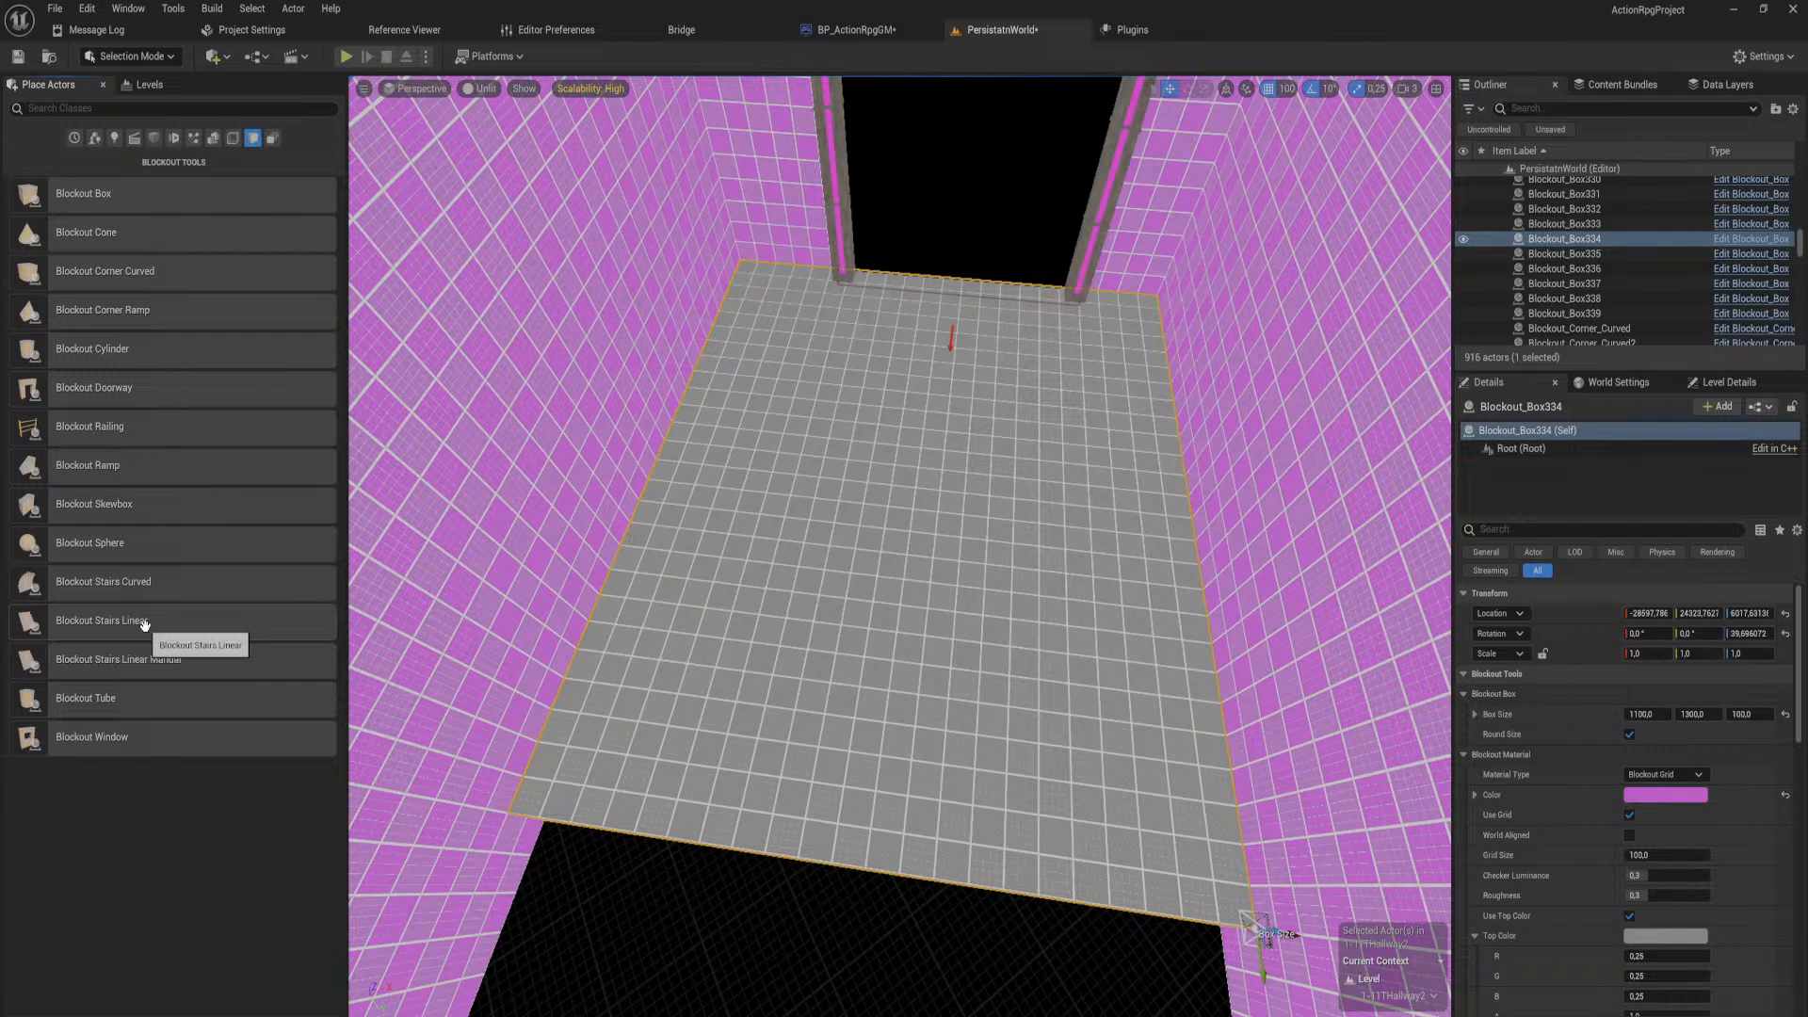
drag(147, 623, 860, 724)
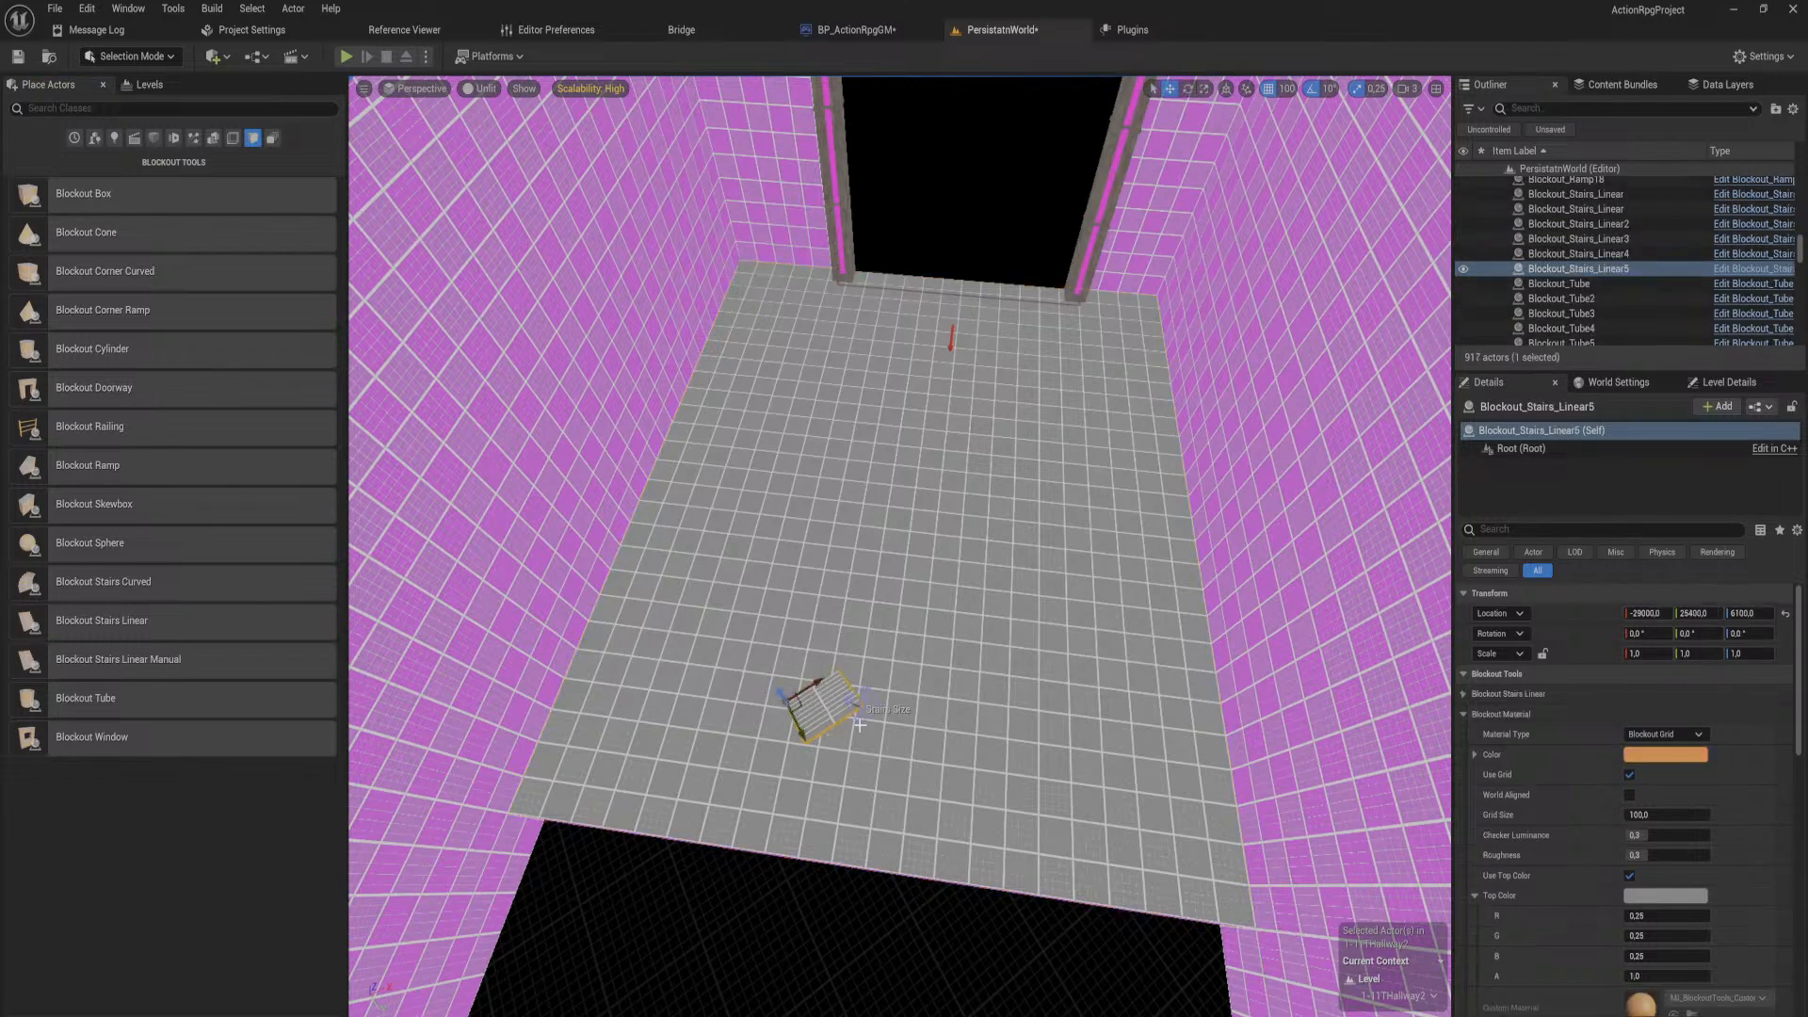
Step: Copy the door-side floor's location and rotation onto the new stairs
click(991, 611)
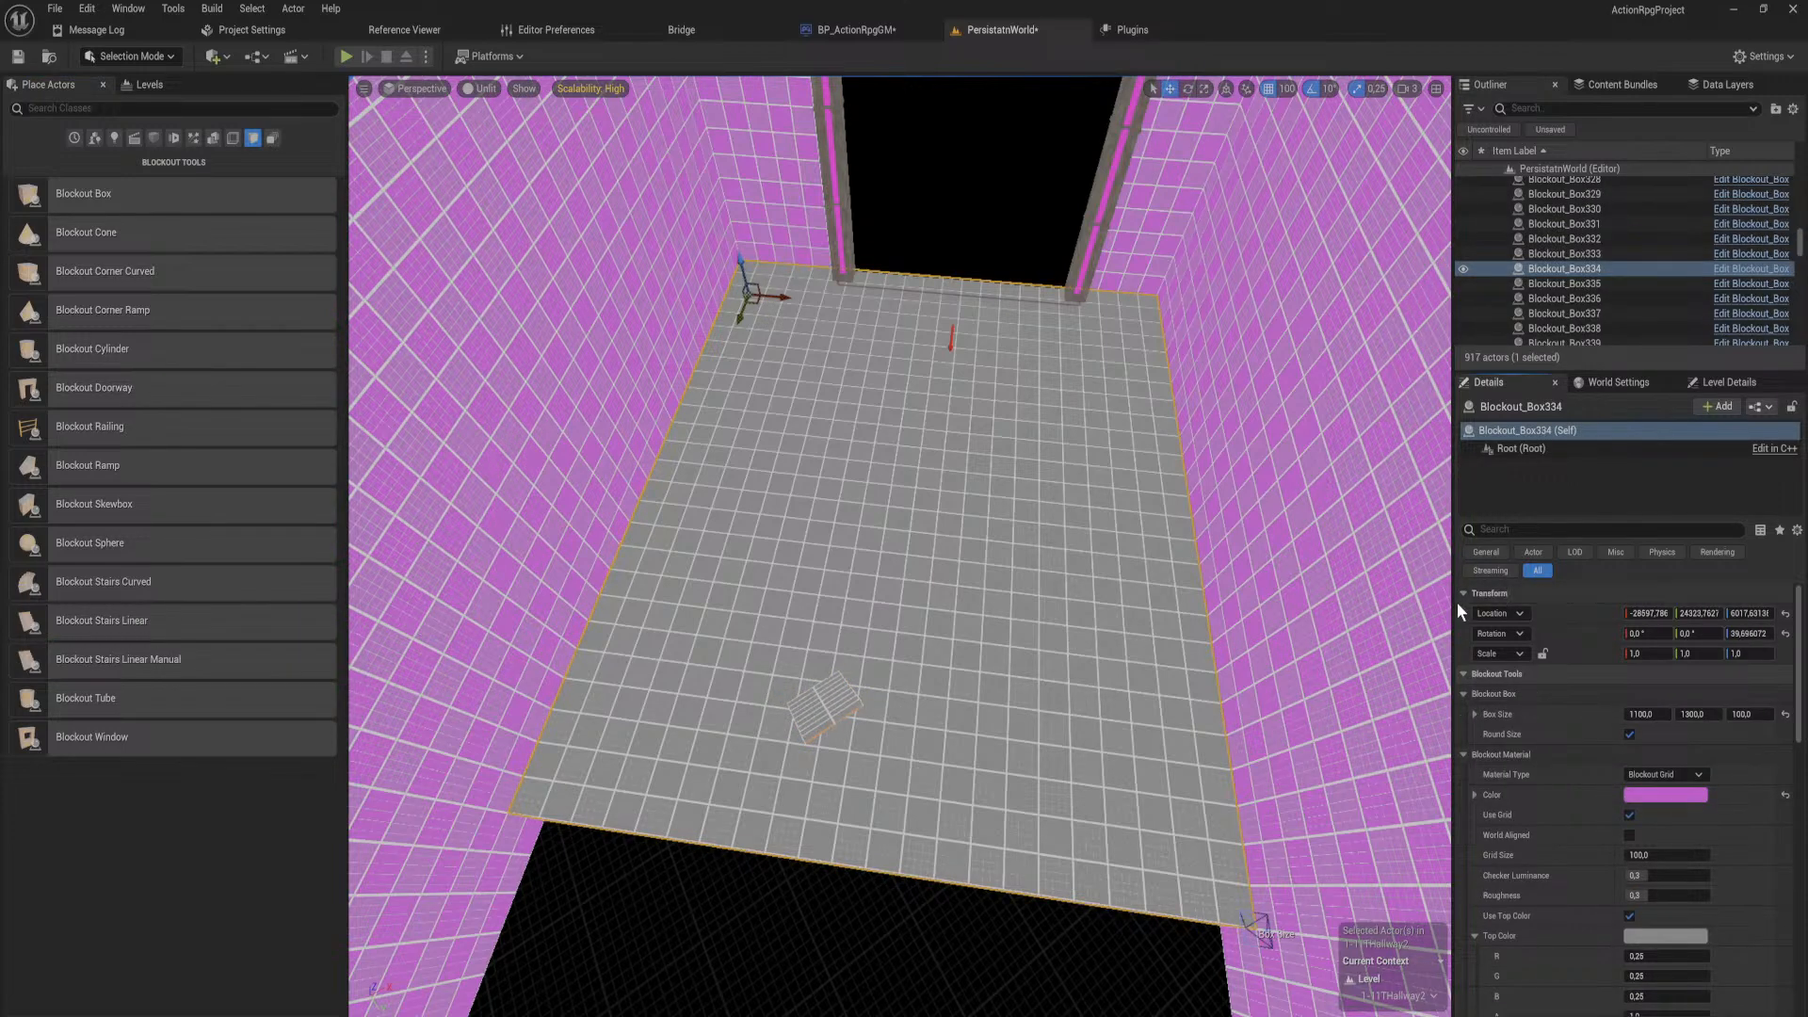
key(ctrl+z)
shift+click(1542, 591)
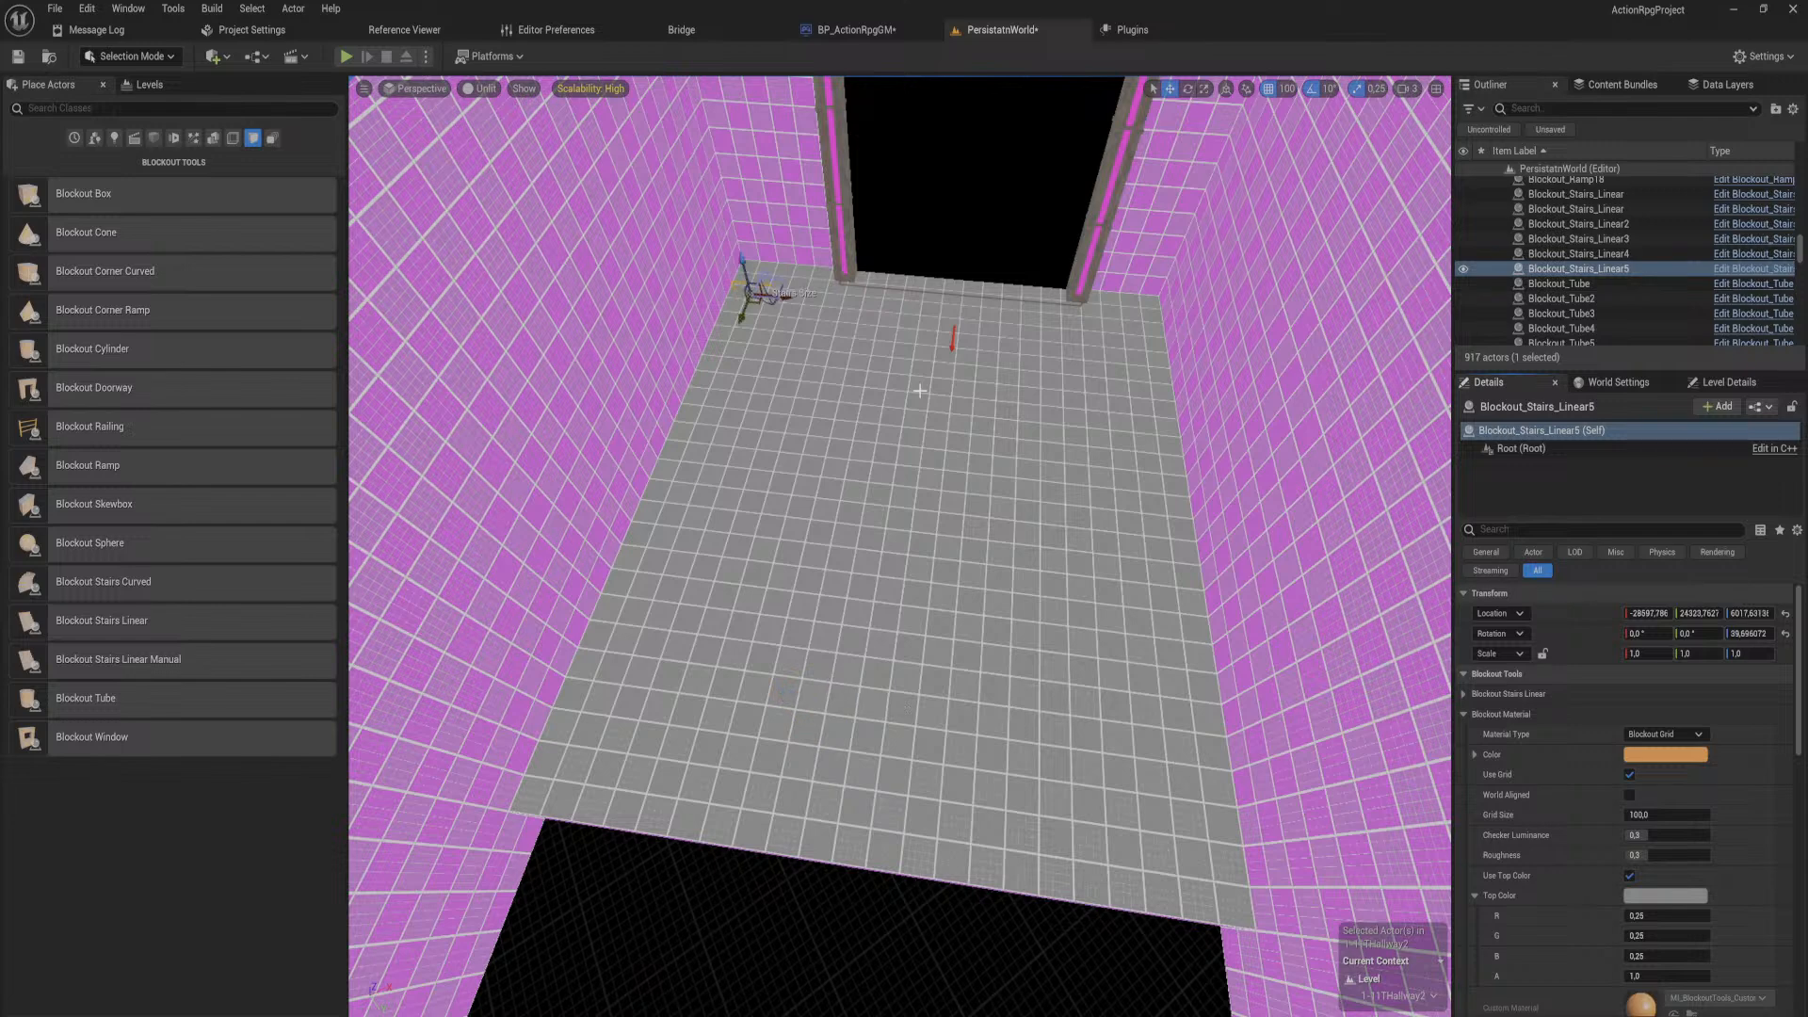
Step: Rotate the stairs 180° and move them across the gap to the cross floor's corner beside the outer side wall
drag(746, 314, 621, 756)
key(e)
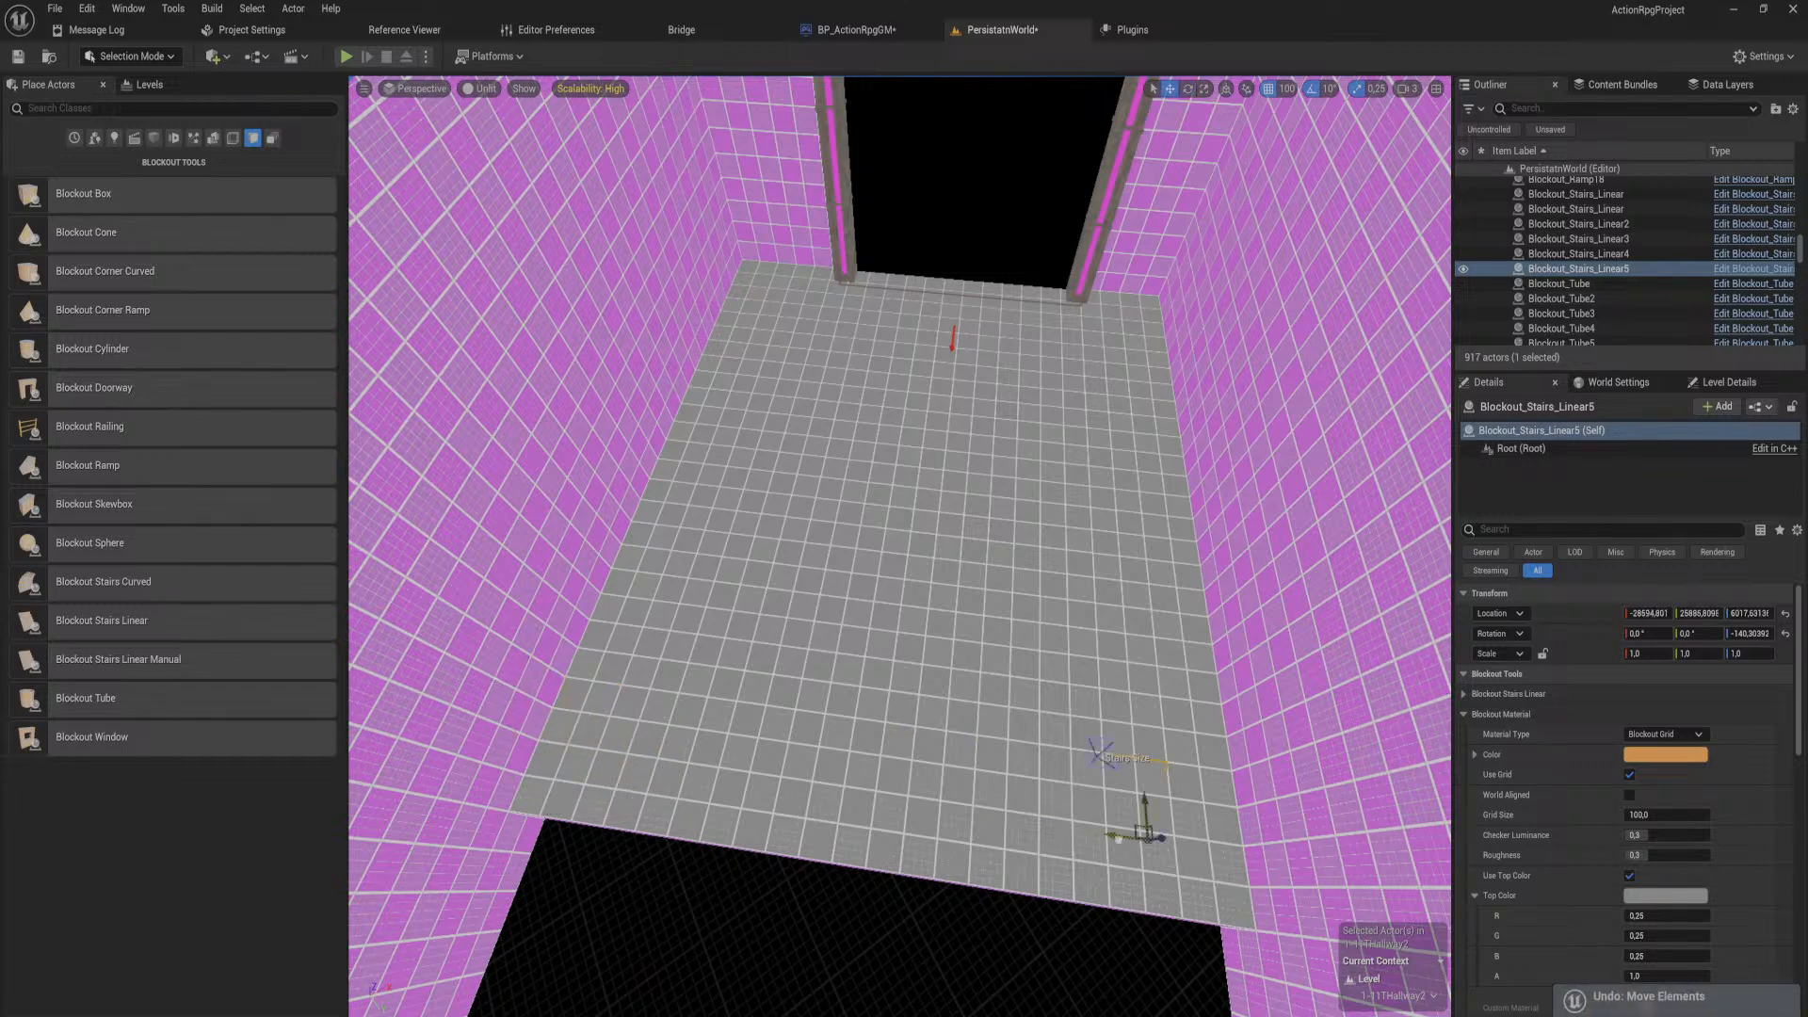
drag(1215, 887, 1218, 958)
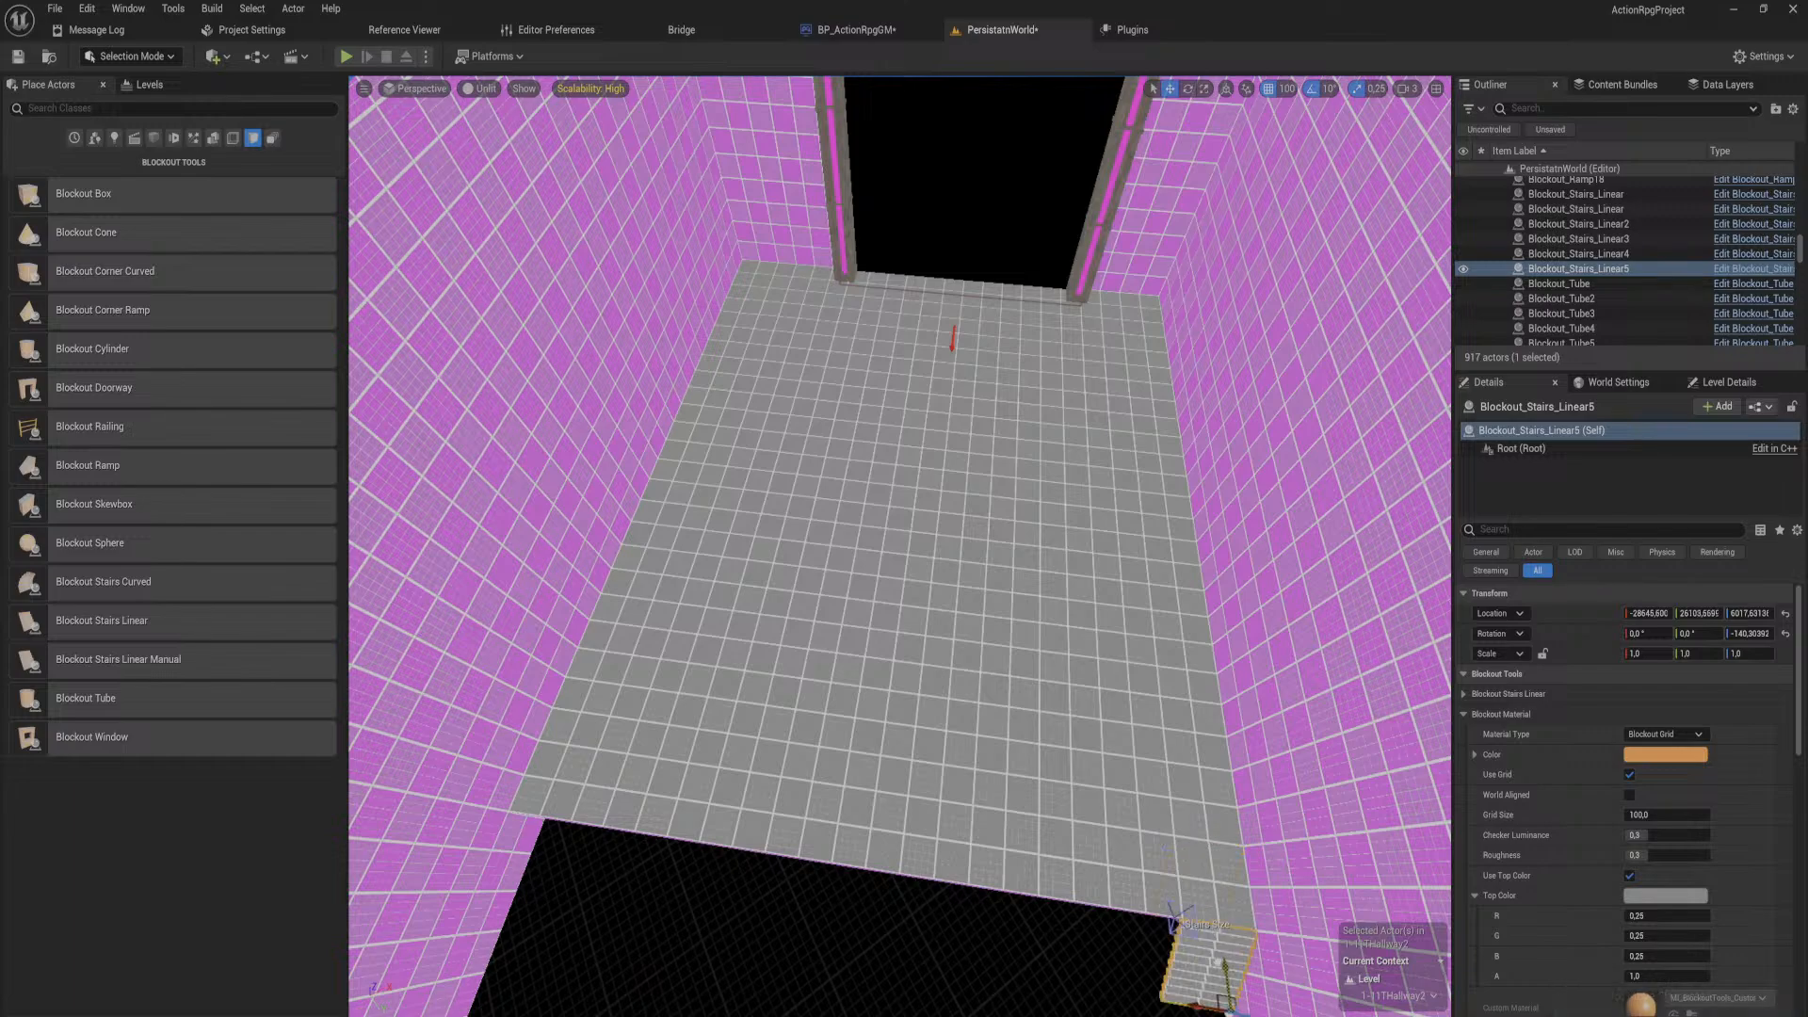
right_drag(1093, 833, 1440, 820)
right_drag(939, 543, 974, 740)
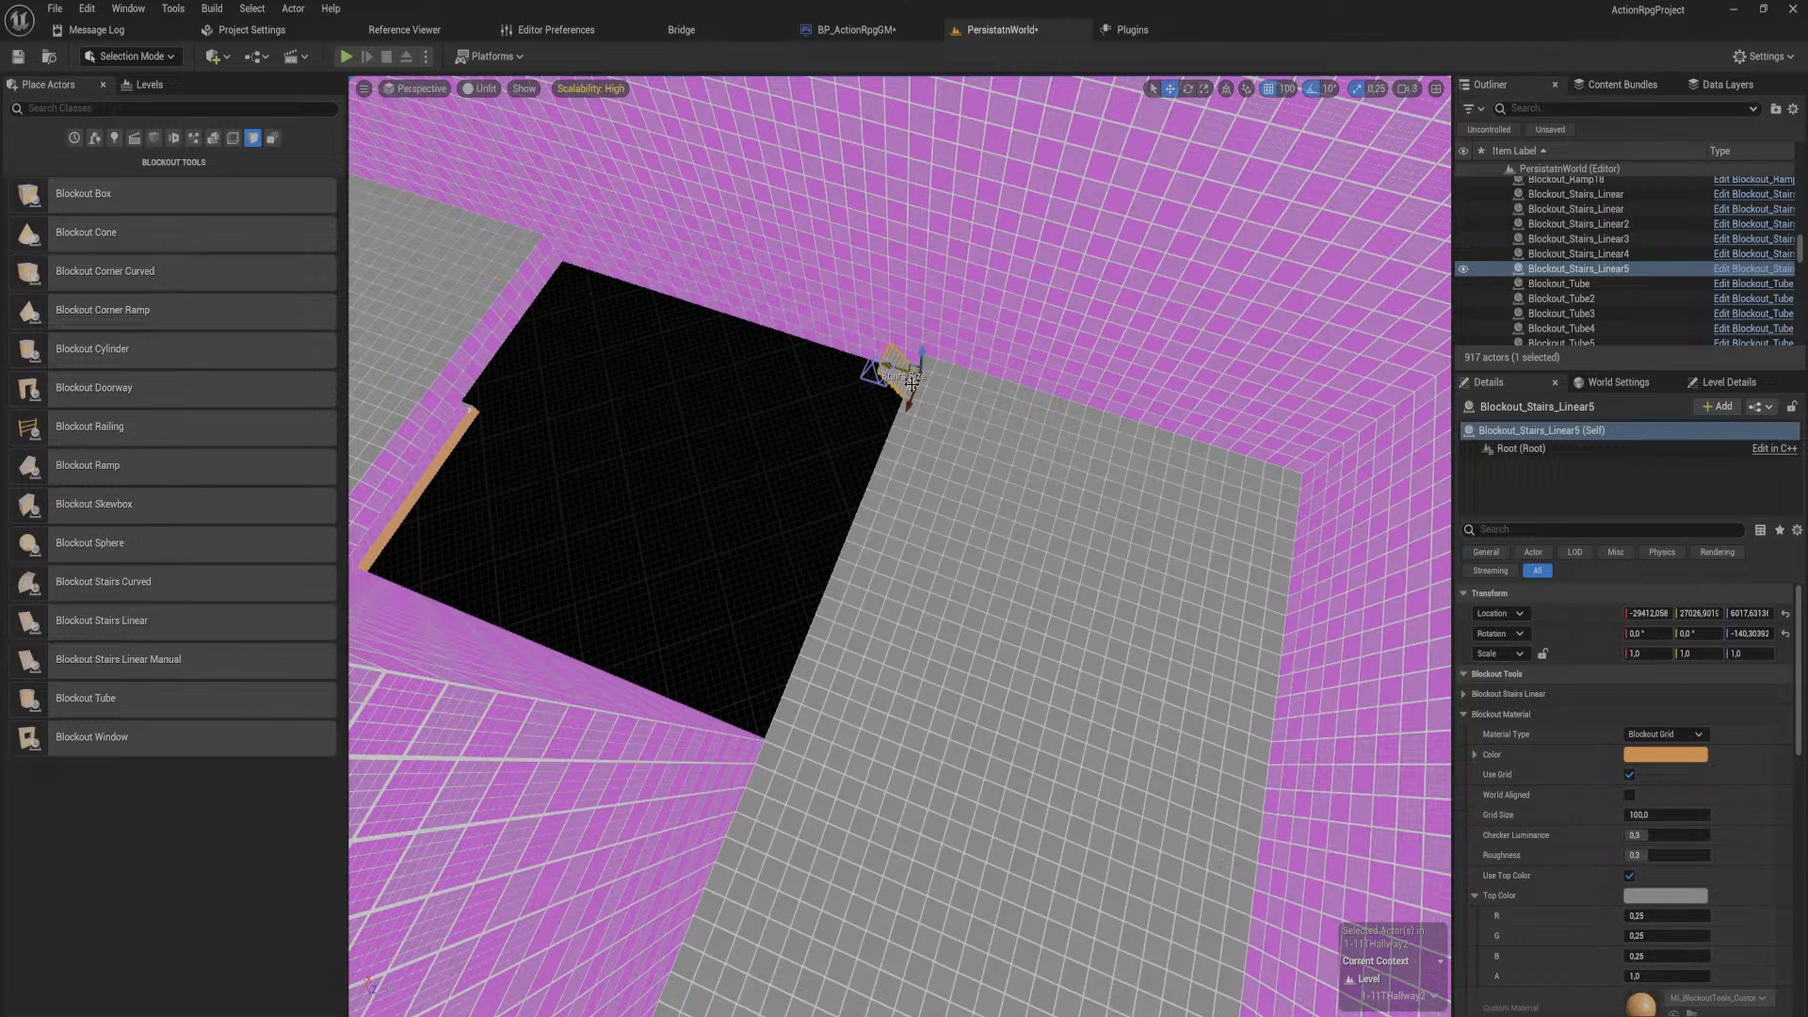
drag(832, 582, 818, 620)
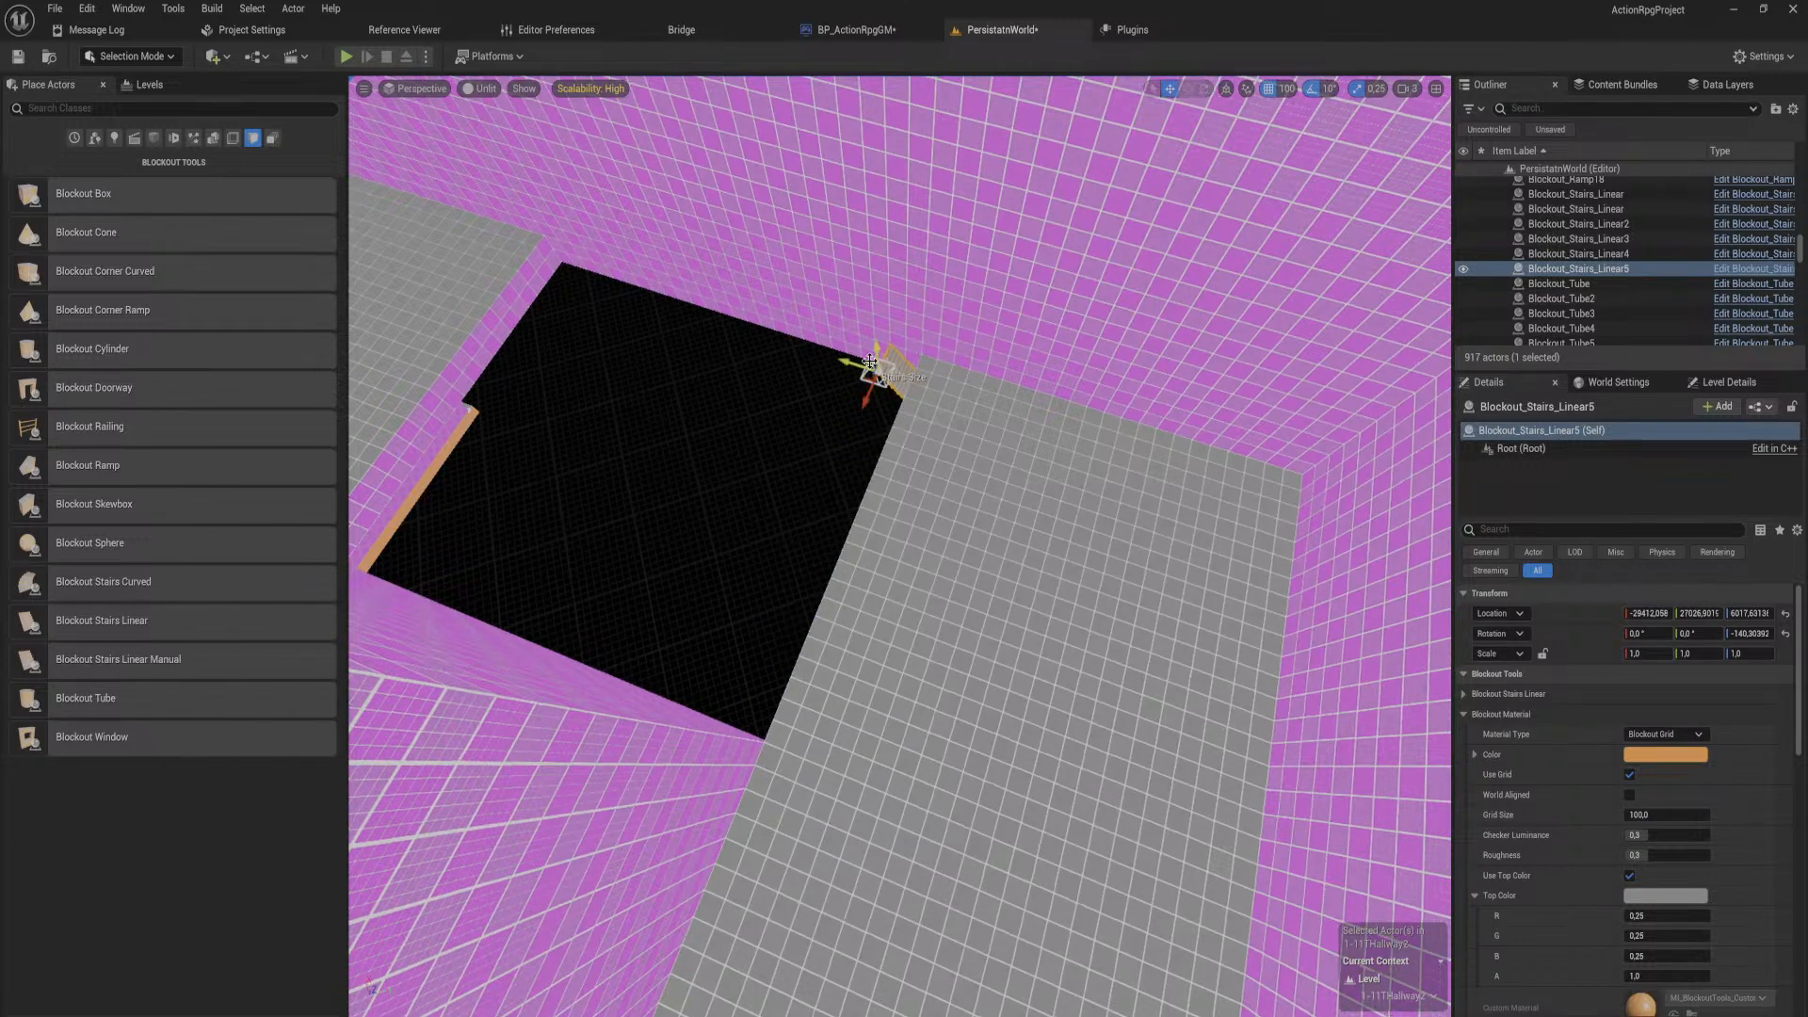
Step: Stretch the stairs over the gap's full width and length, up to the edge of the door-side floor
drag(857, 363, 359, 528)
right_drag(684, 496, 405, 367)
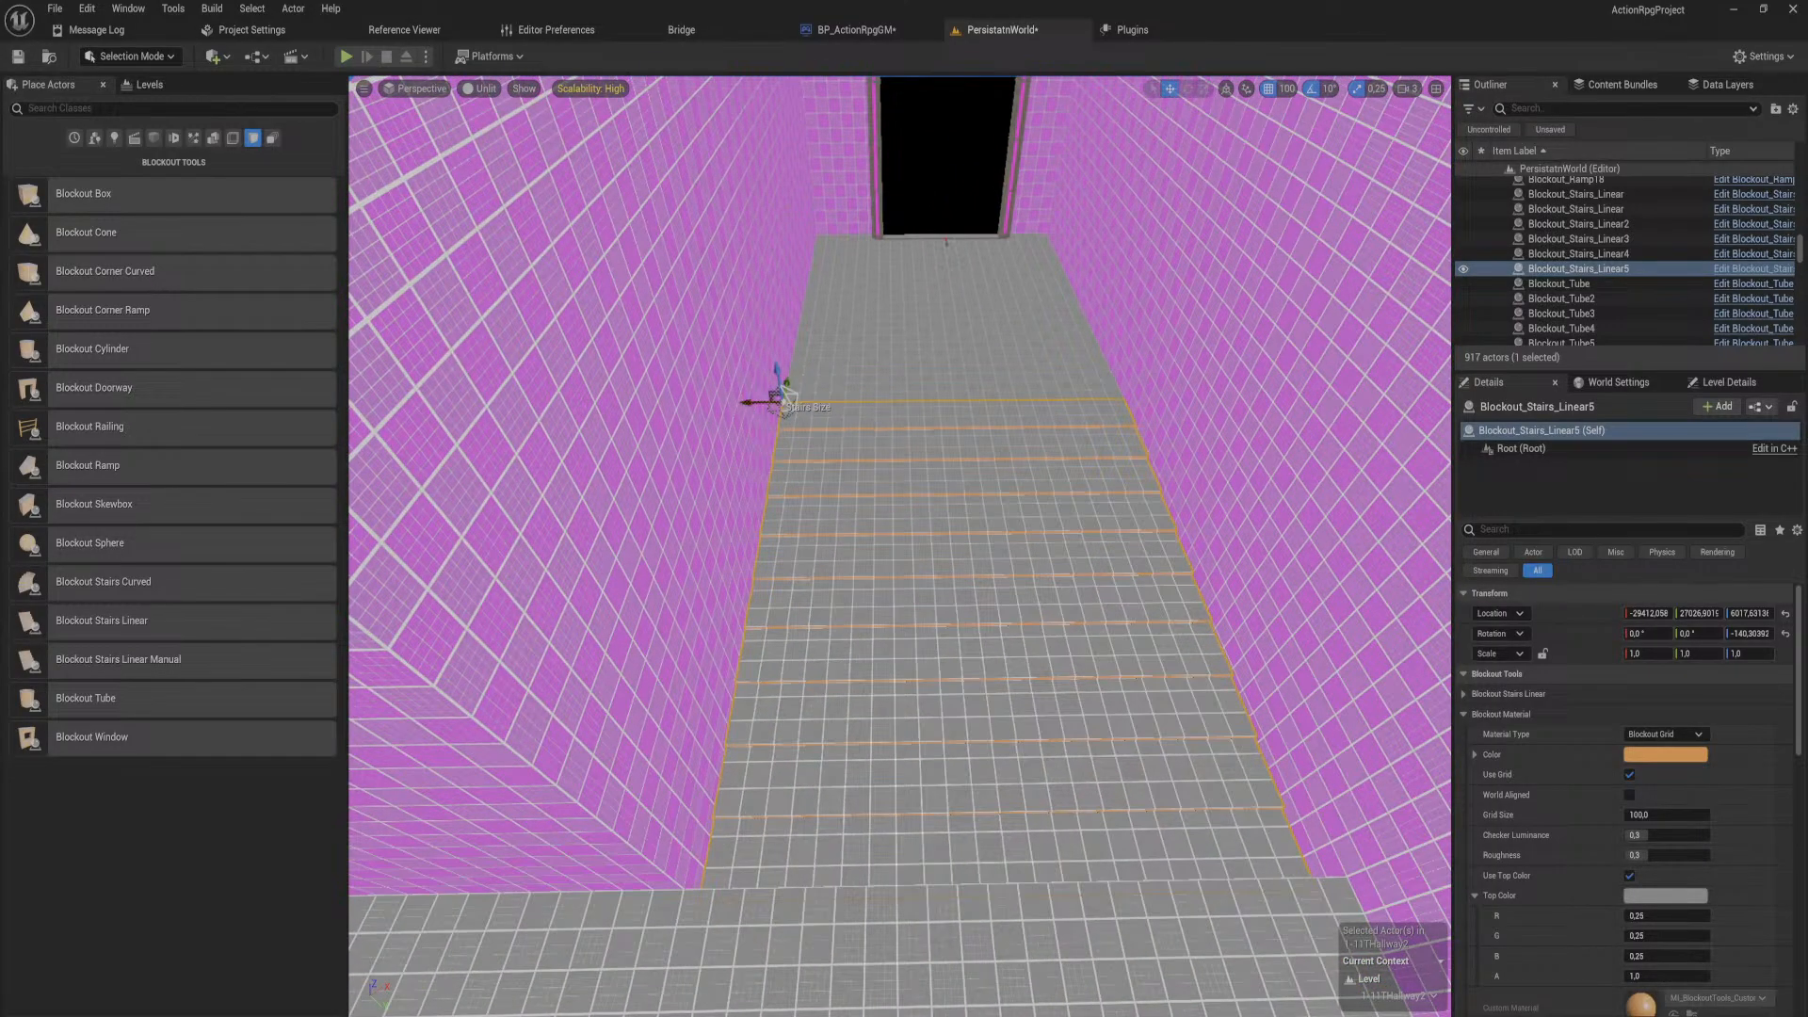
Step: Lower the stairs by 500 units and raise their far end back up to the door-side floor's level
right_drag(900, 547, 956, 412)
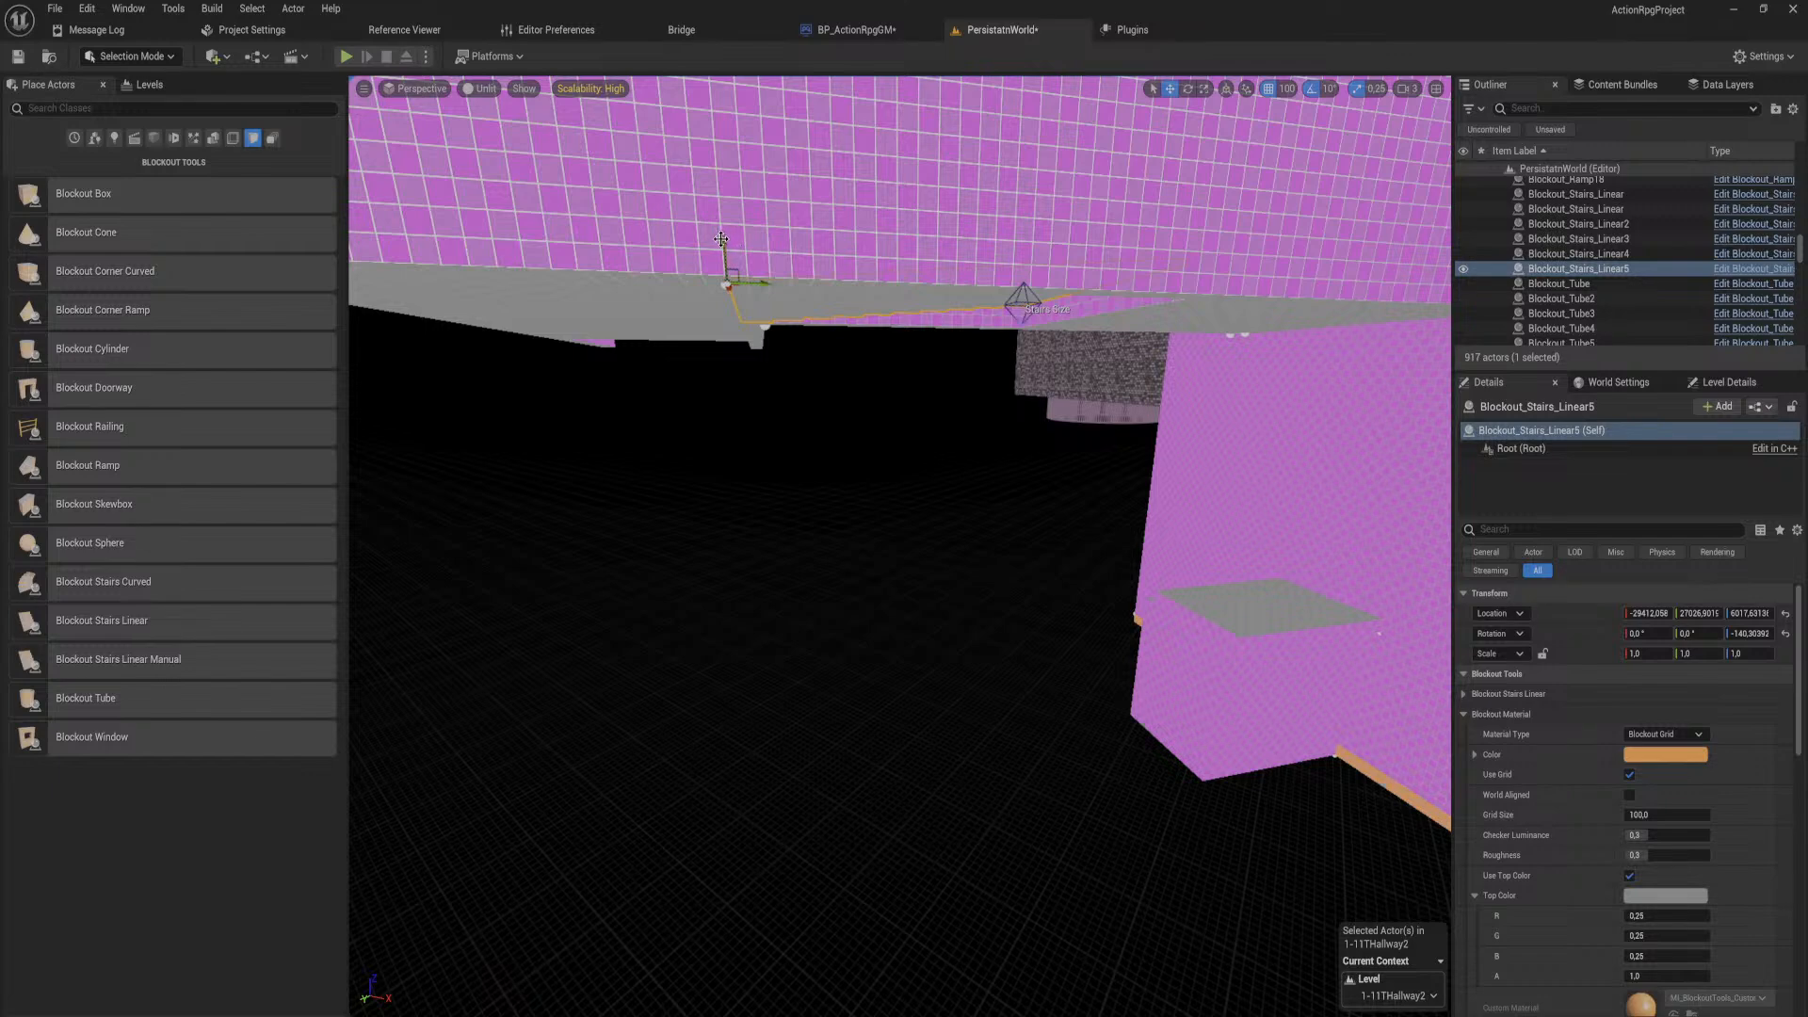
drag(724, 243, 743, 471)
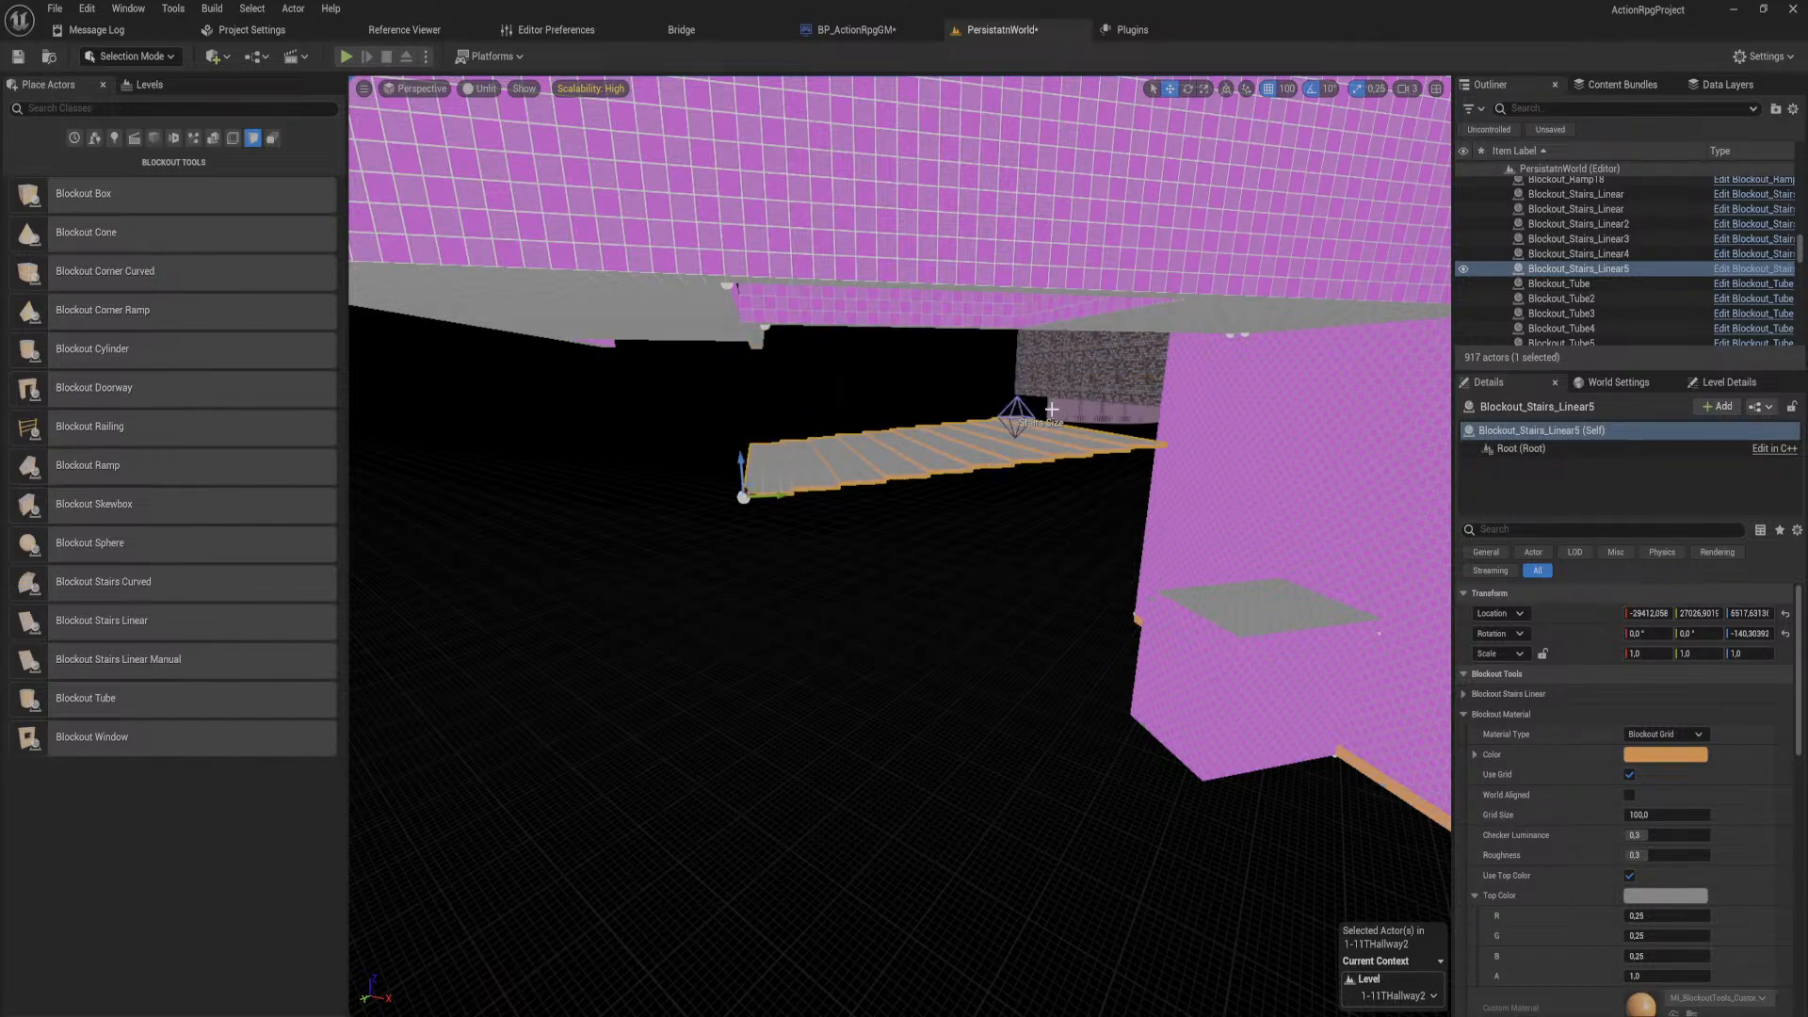
scroll(1021, 404, up, 2)
drag(1043, 379, 1038, 320)
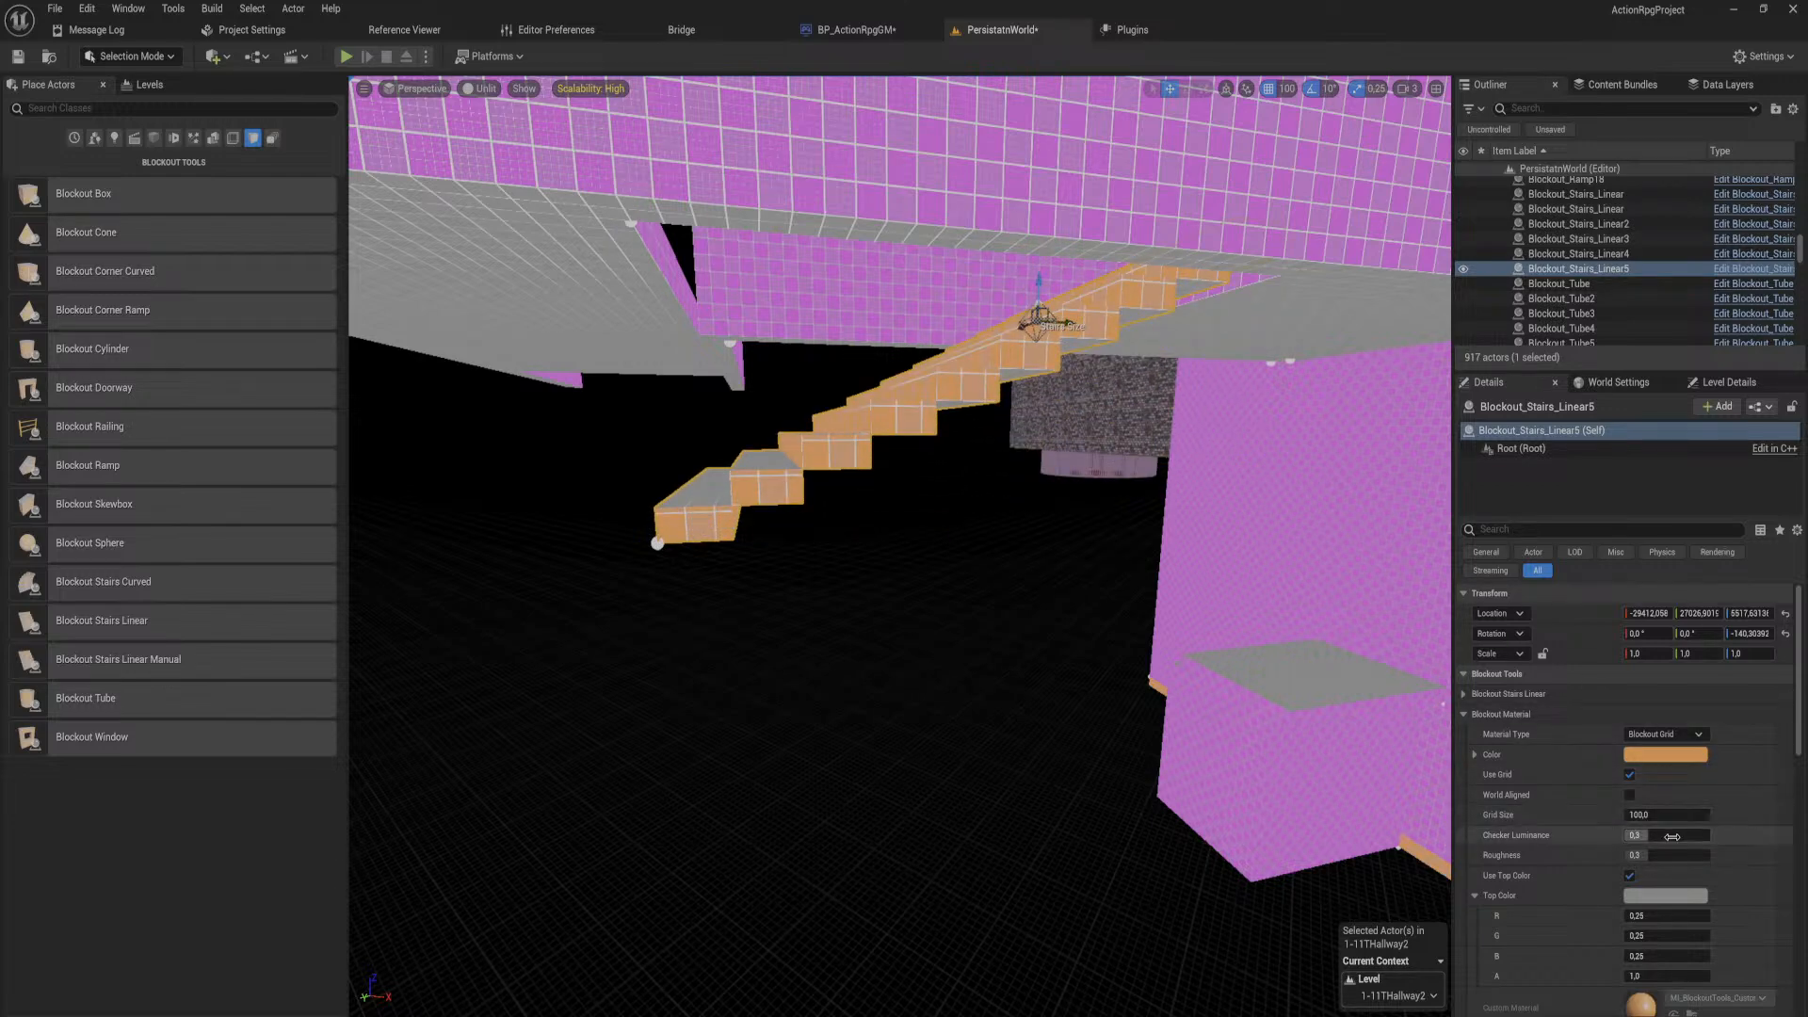
Step: Set the selected linear stairs' number of steps to 50
click(1464, 694)
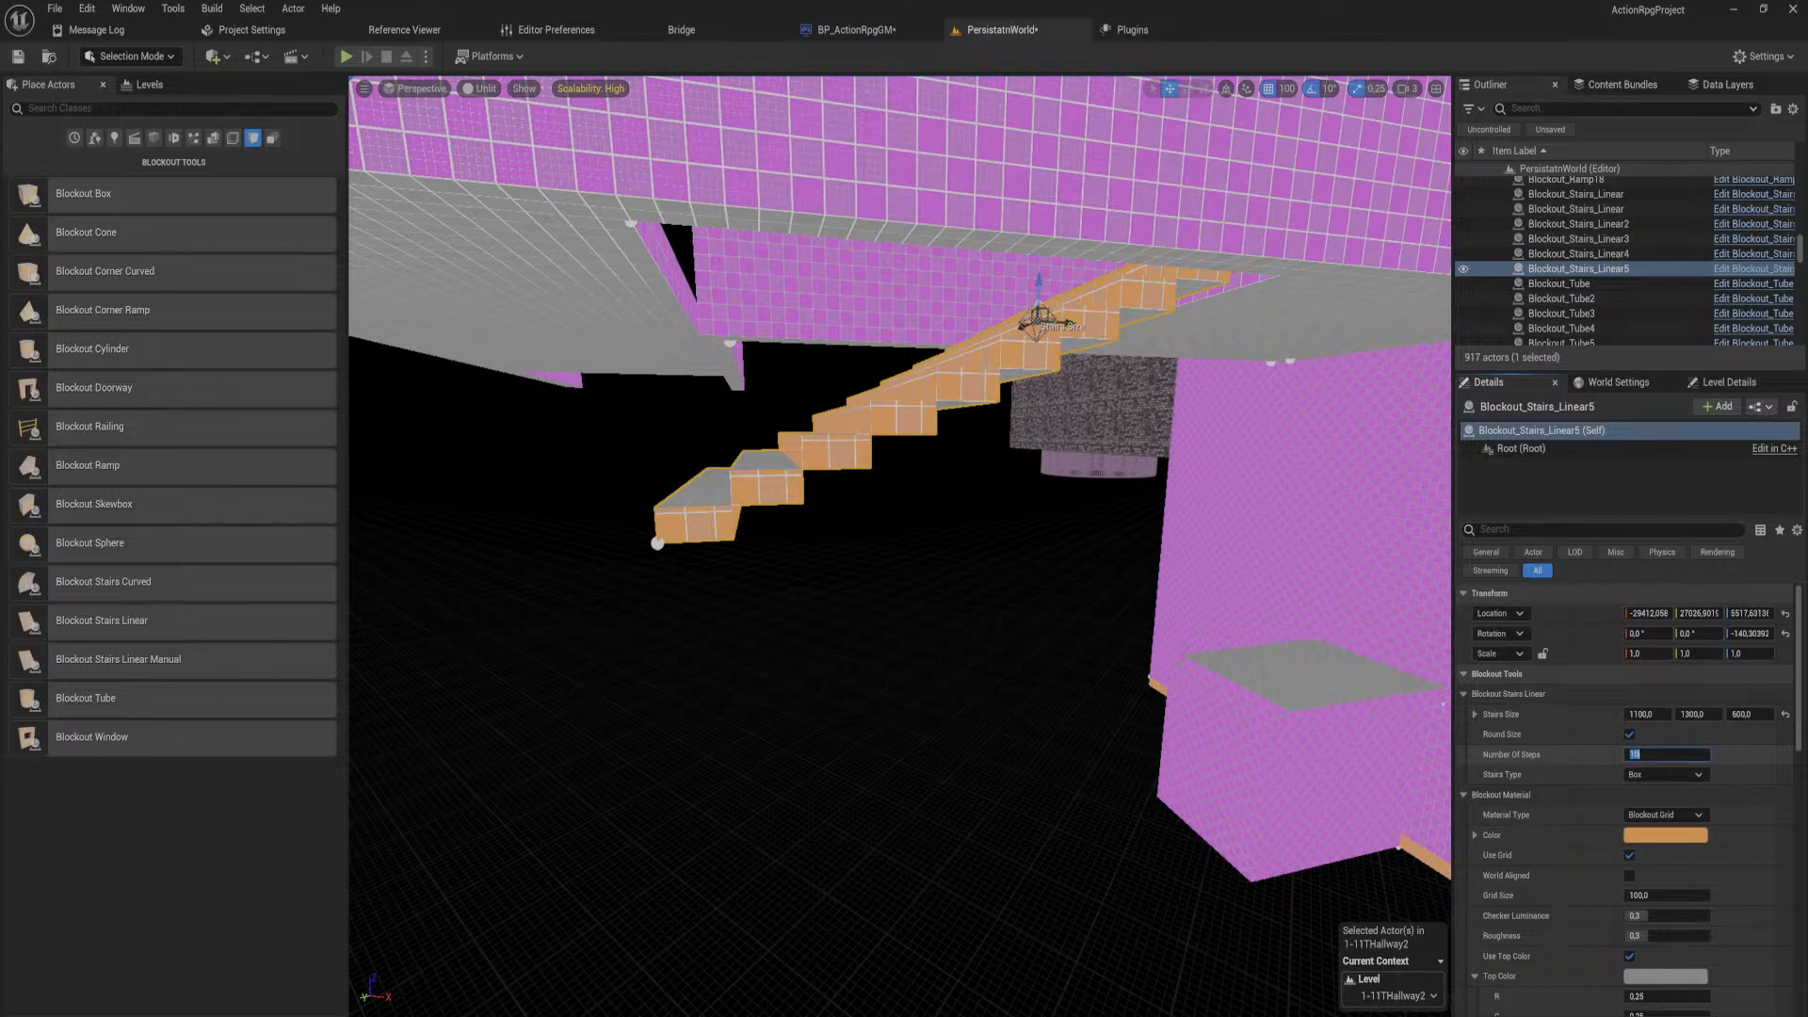
text(50)
key(Return)
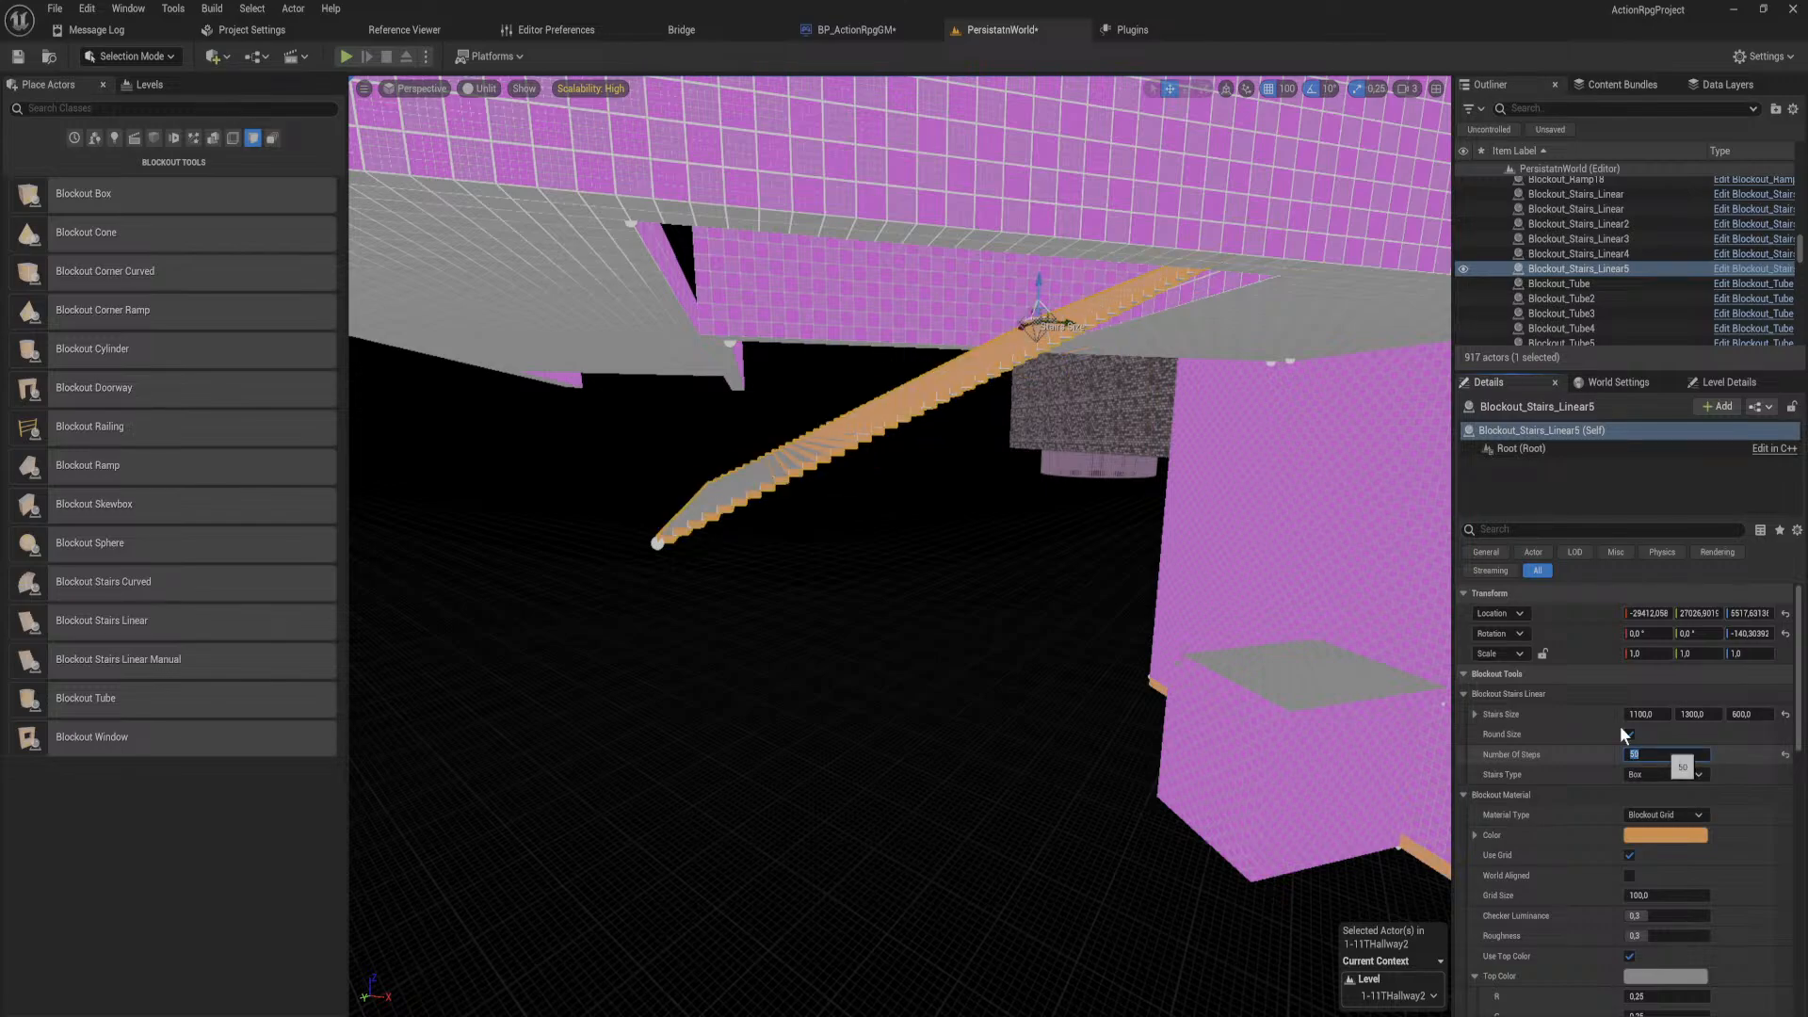
Step: Lower the cross floor by 600 units to line it up with the foot of the stairs
right_drag(1036, 527, 1083, 612)
key(w)
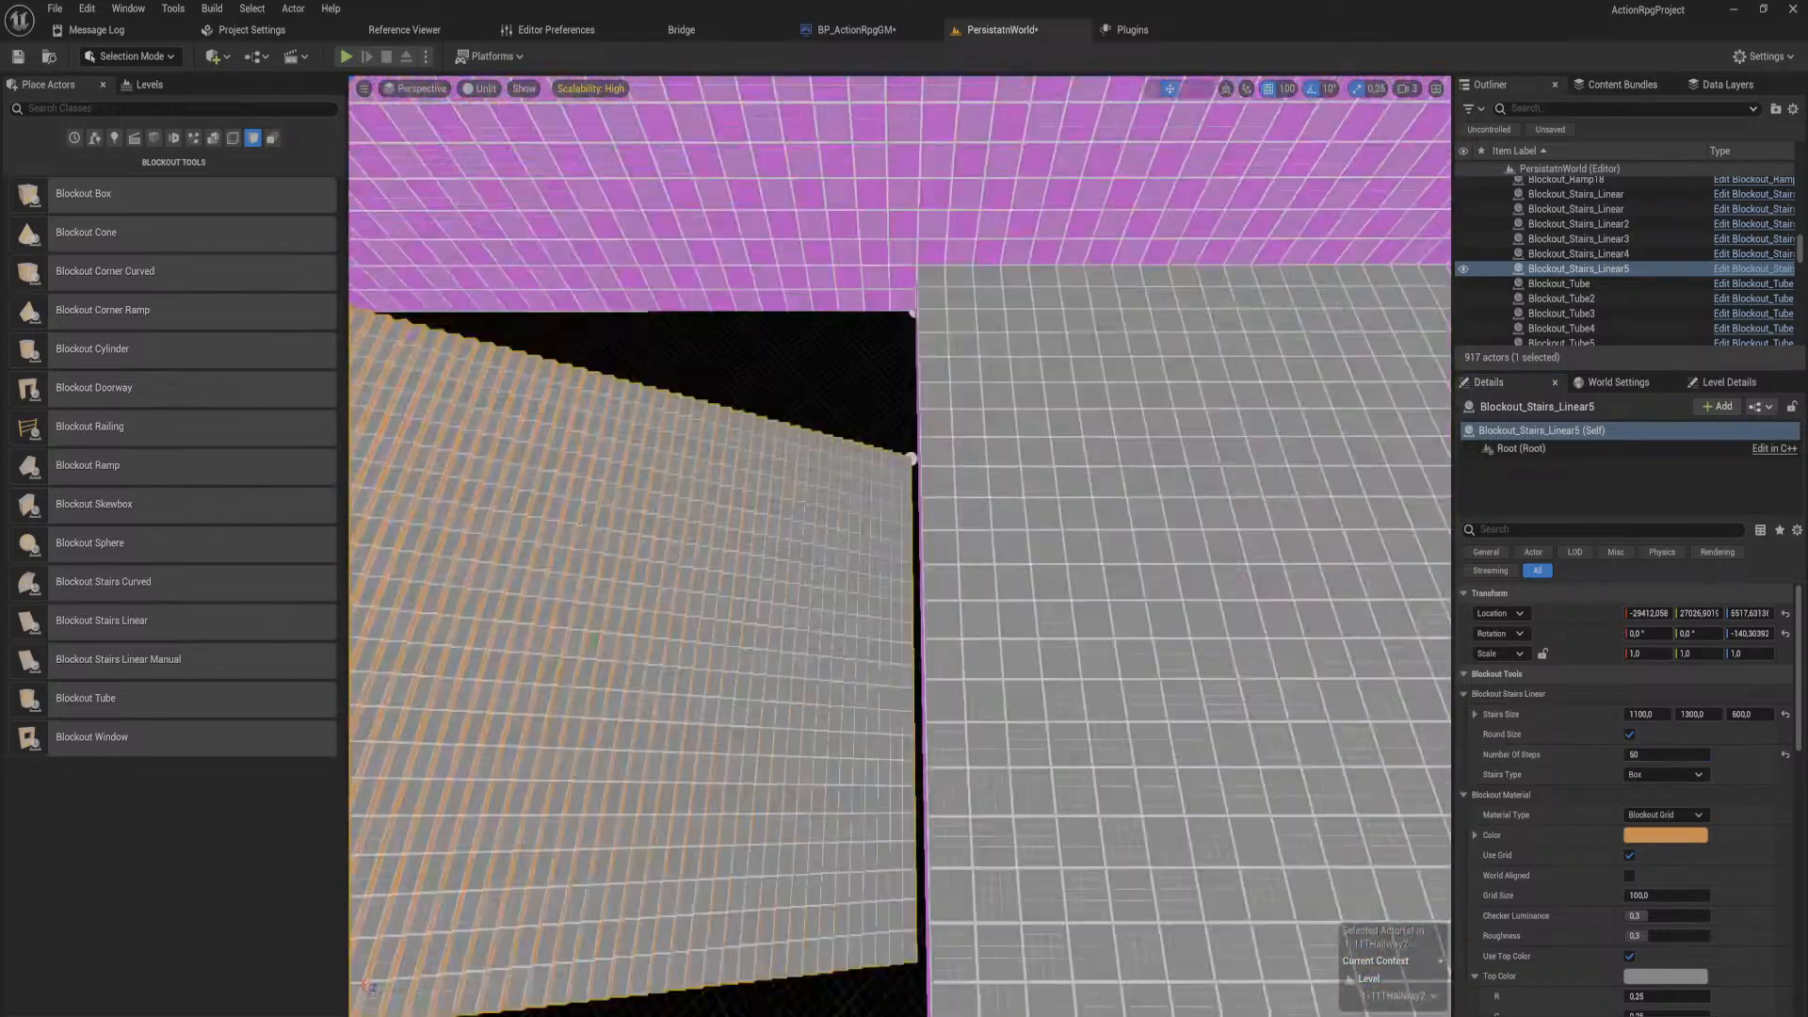
right_drag(900, 546, 998, 490)
click(848, 527)
key(a)
right_drag(848, 528, 1073, 443)
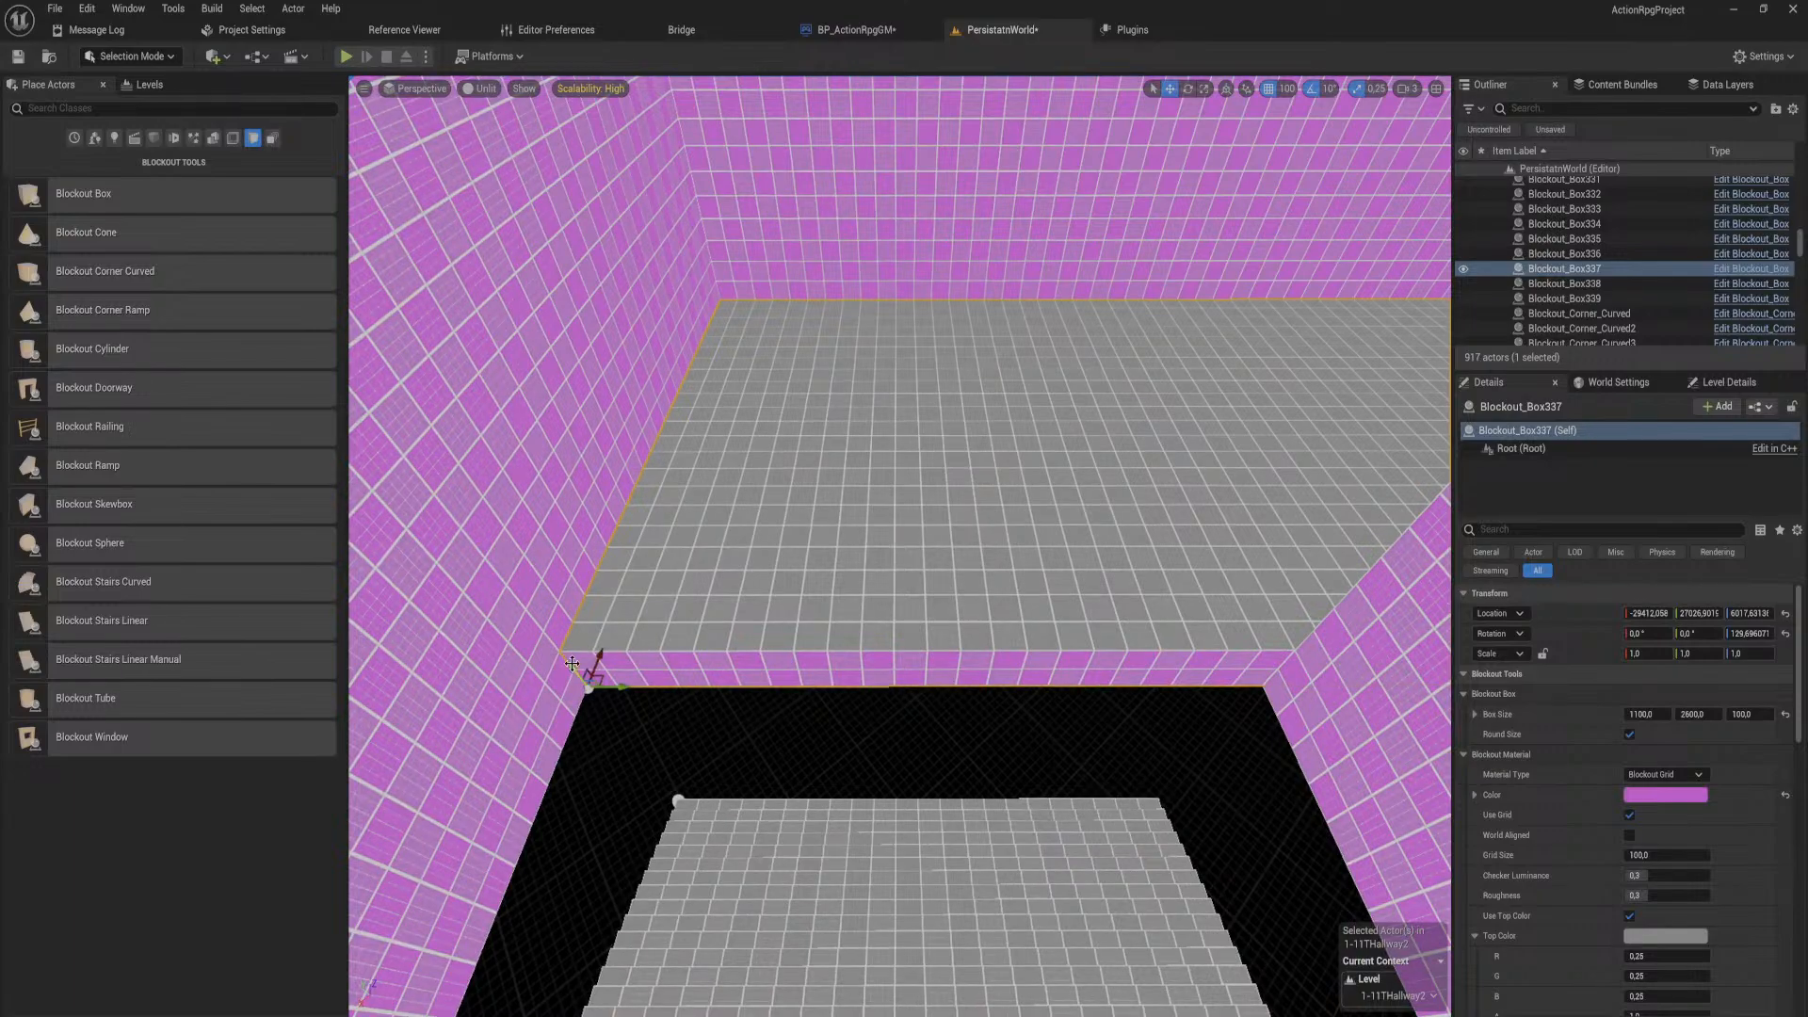
drag(572, 663, 621, 807)
Step: Shorten the lowered cross floor to a square landing of 1100 by 1100 units at the foot of the stairs
right_drag(622, 807, 781, 791)
key(w)
key(s)
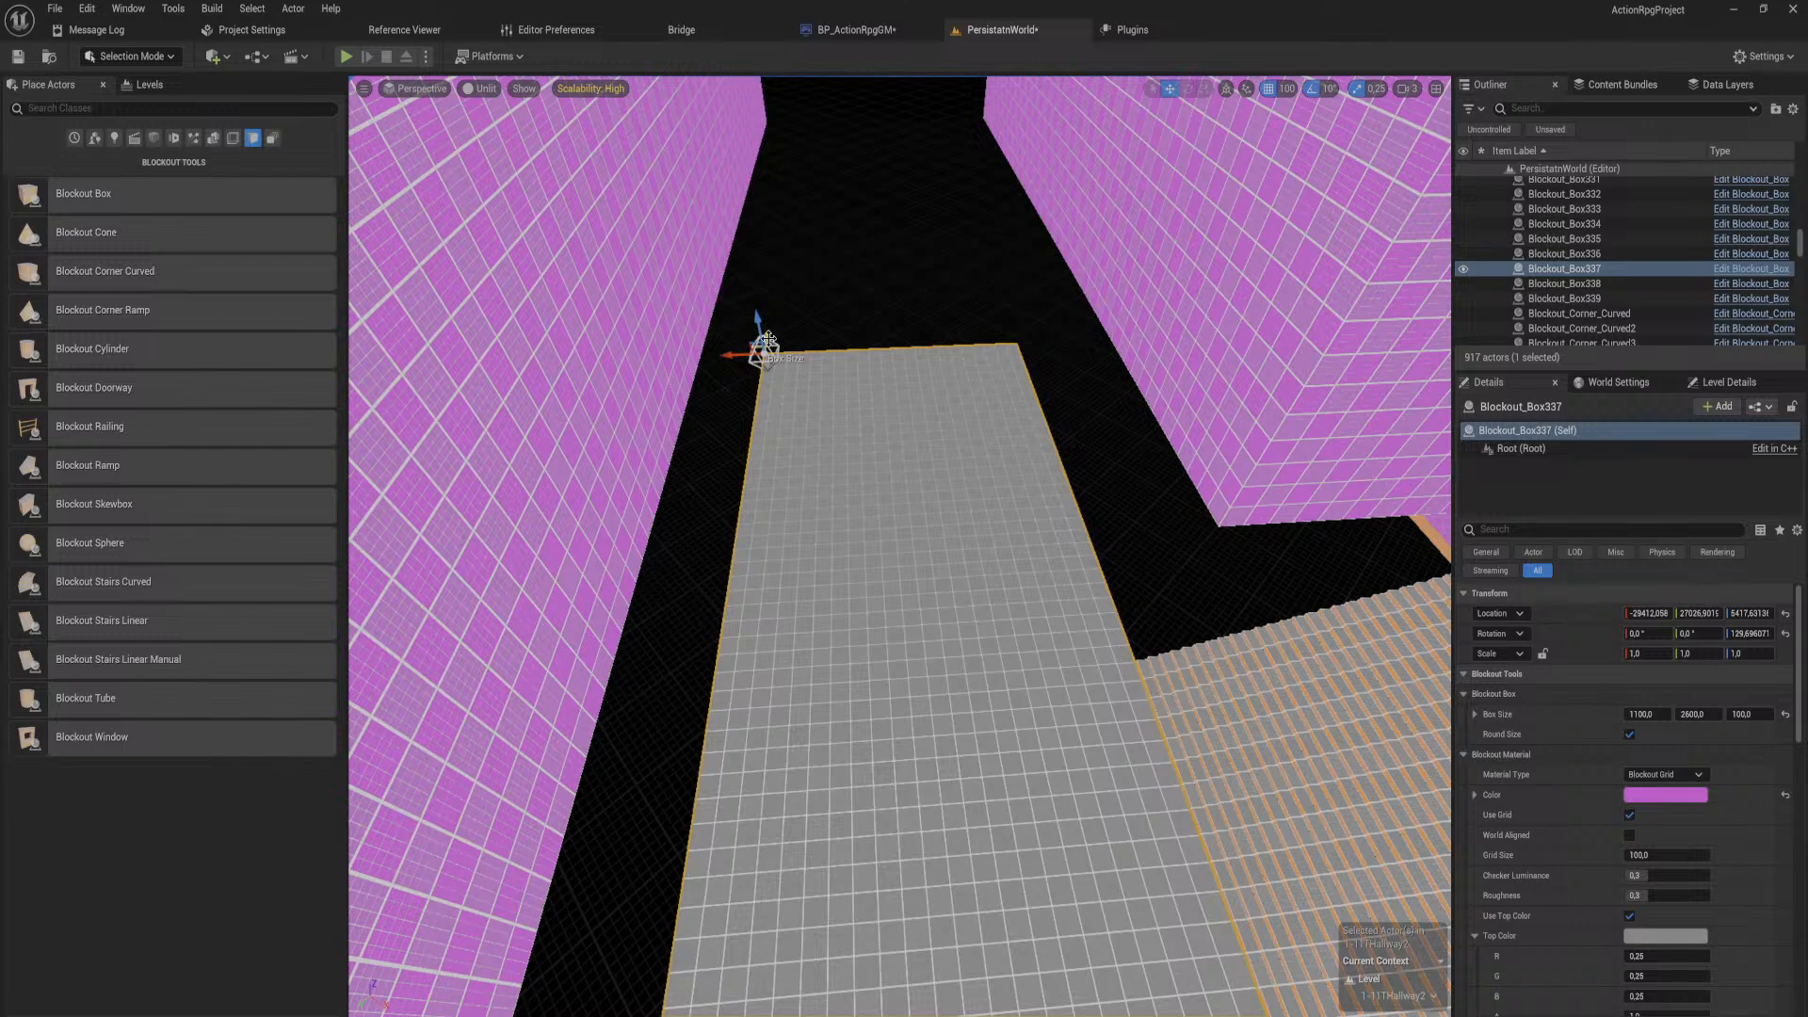
drag(769, 339, 841, 678)
Step: Apply the purple colour of the floors and walls to the linear stairs
key(w)
right_drag(841, 678, 1149, 687)
key(s)
key(s)
key(w)
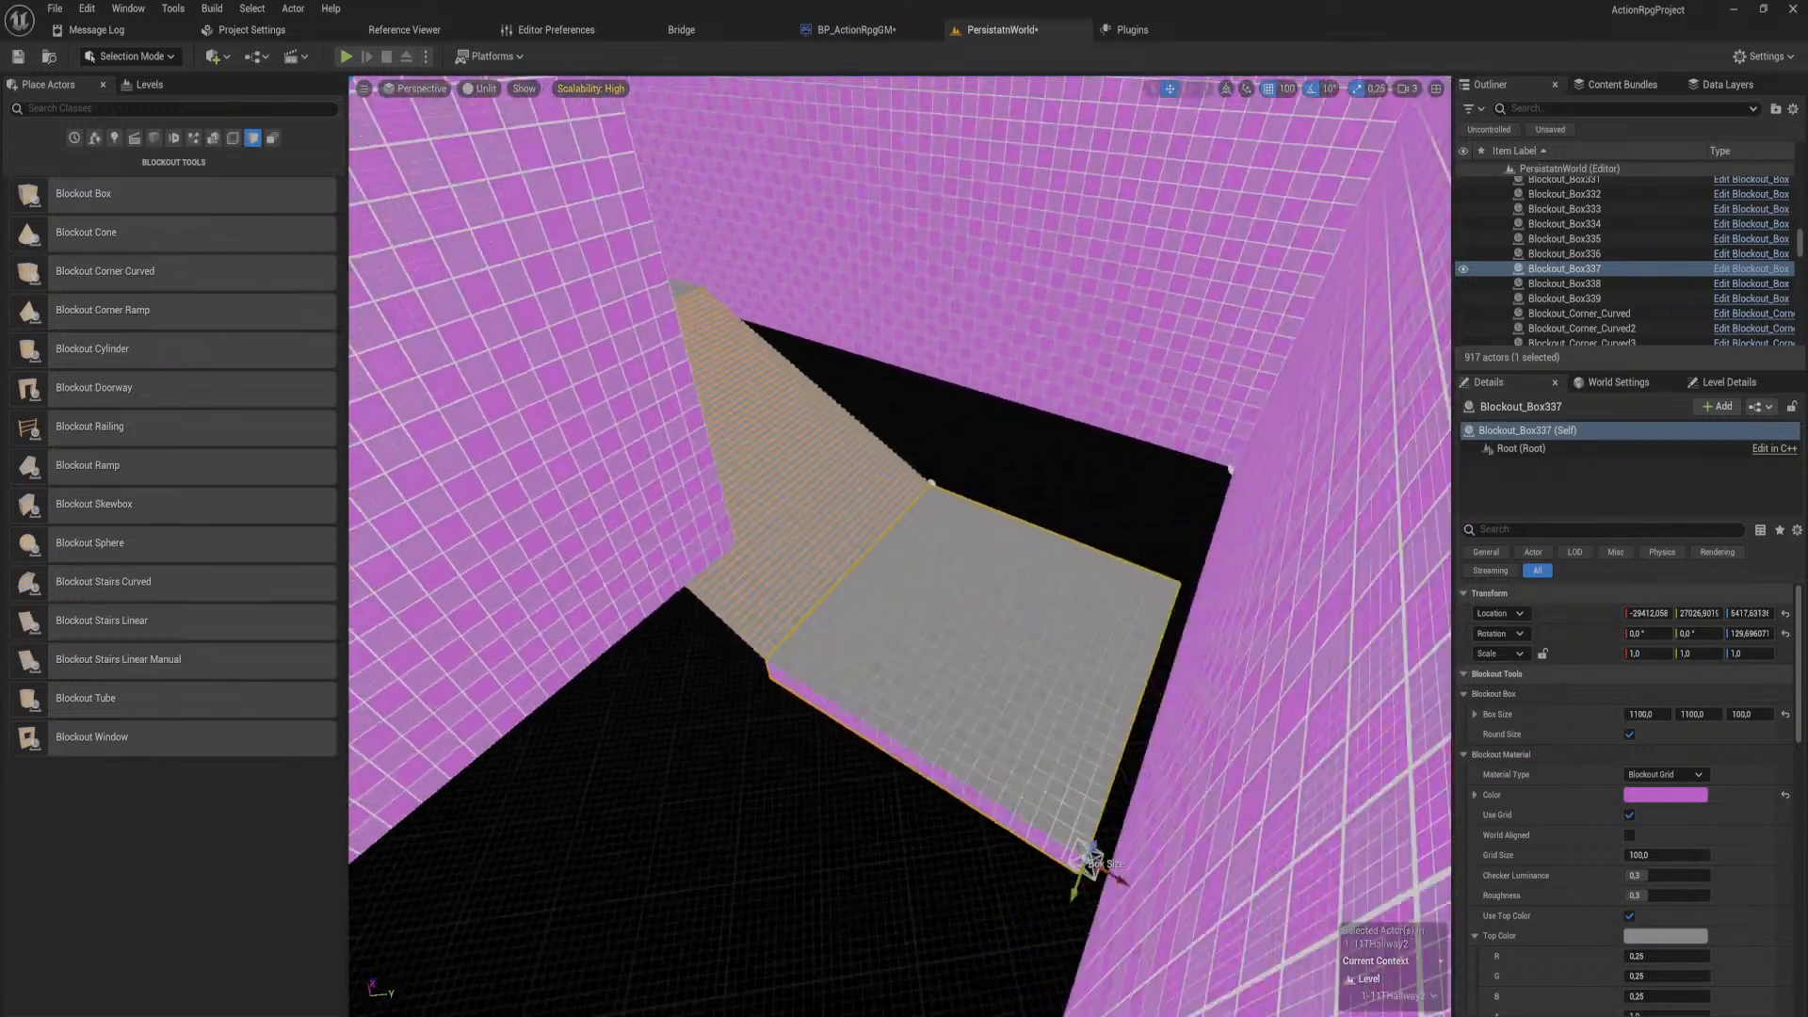
key(w)
right_drag(904, 527, 960, 556)
click(841, 452)
key(s)
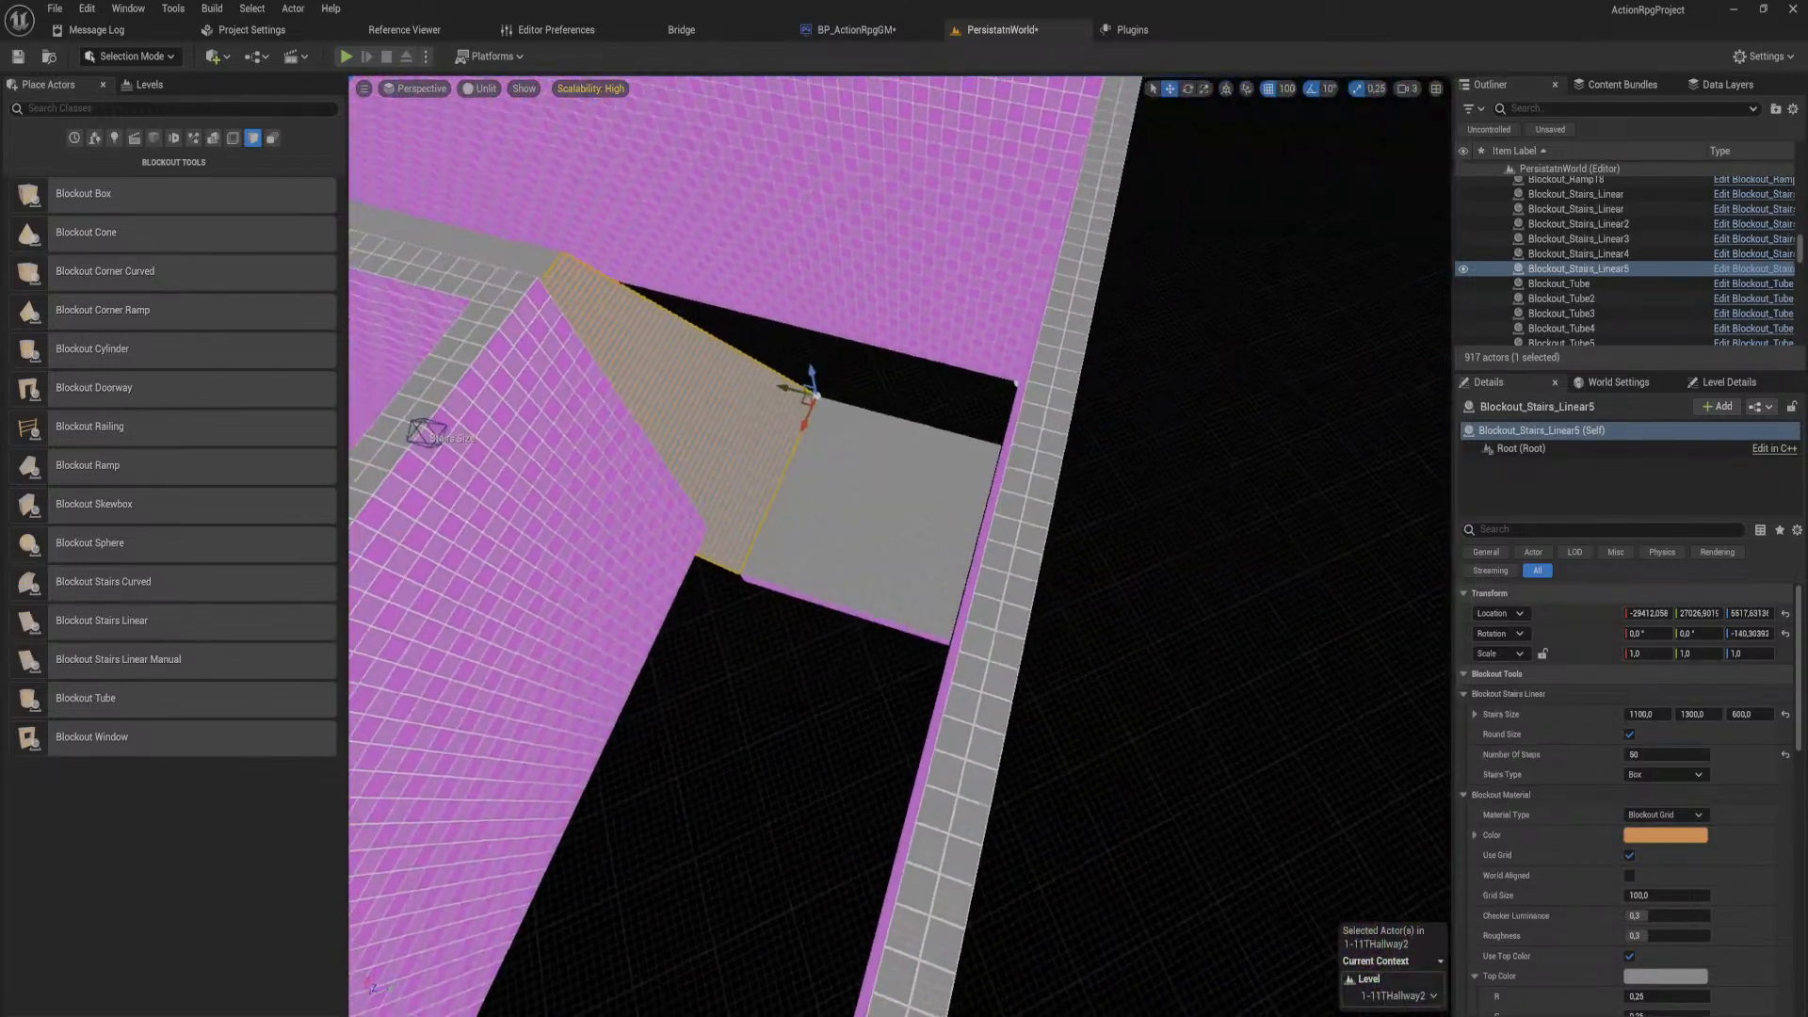
key(e)
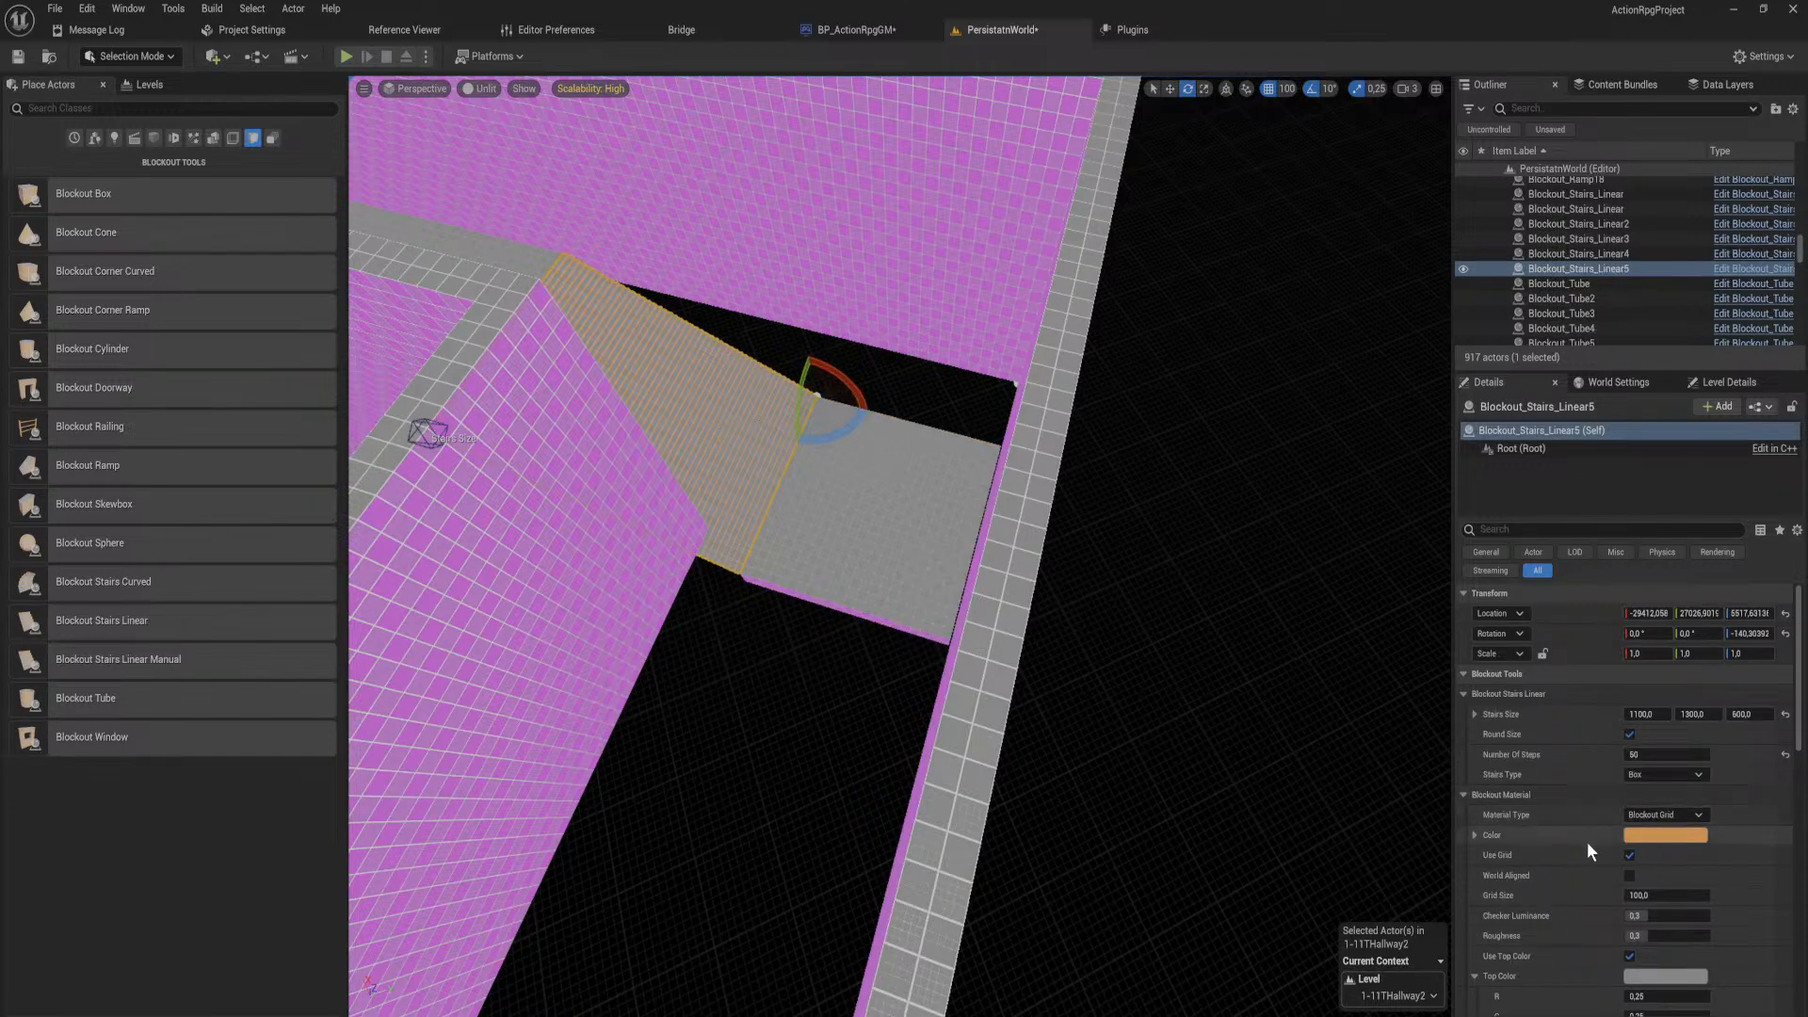
shift+click(1586, 844)
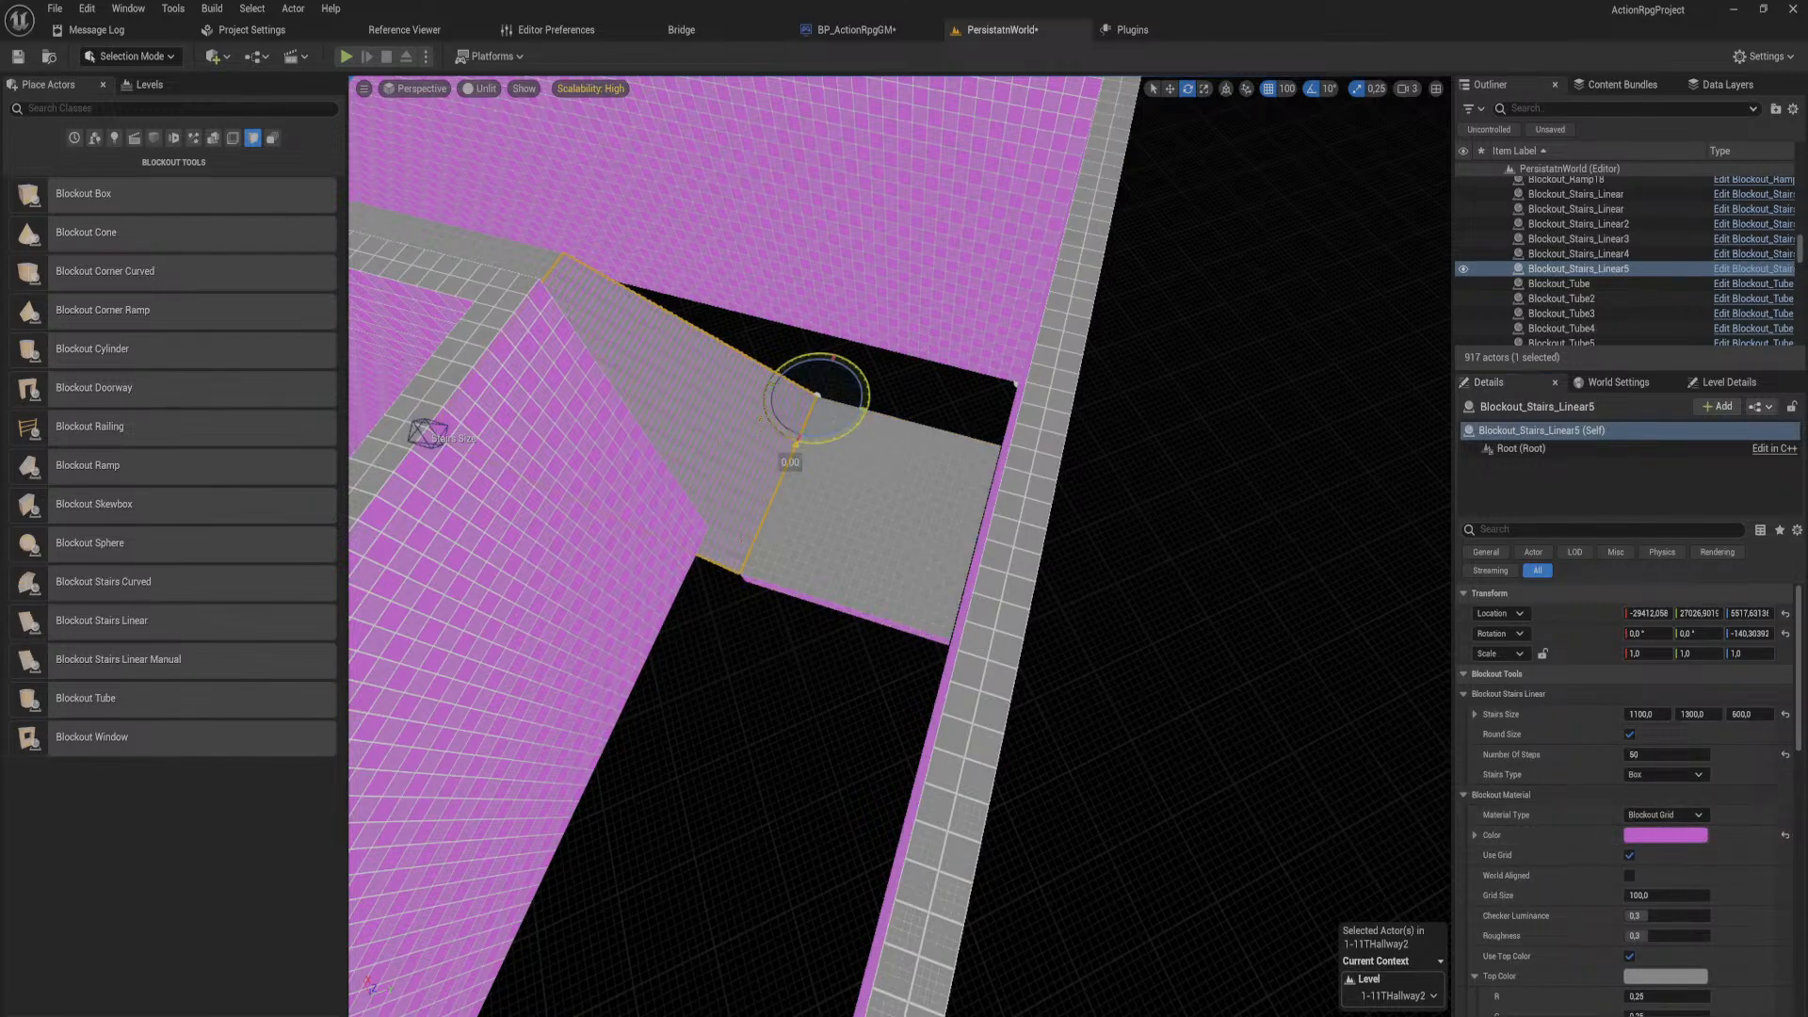
Step: Duplicate the stairs rotated by 90° and place the copy at the landing's open edge, 600 units lower
alt+drag(796, 443, 773, 370)
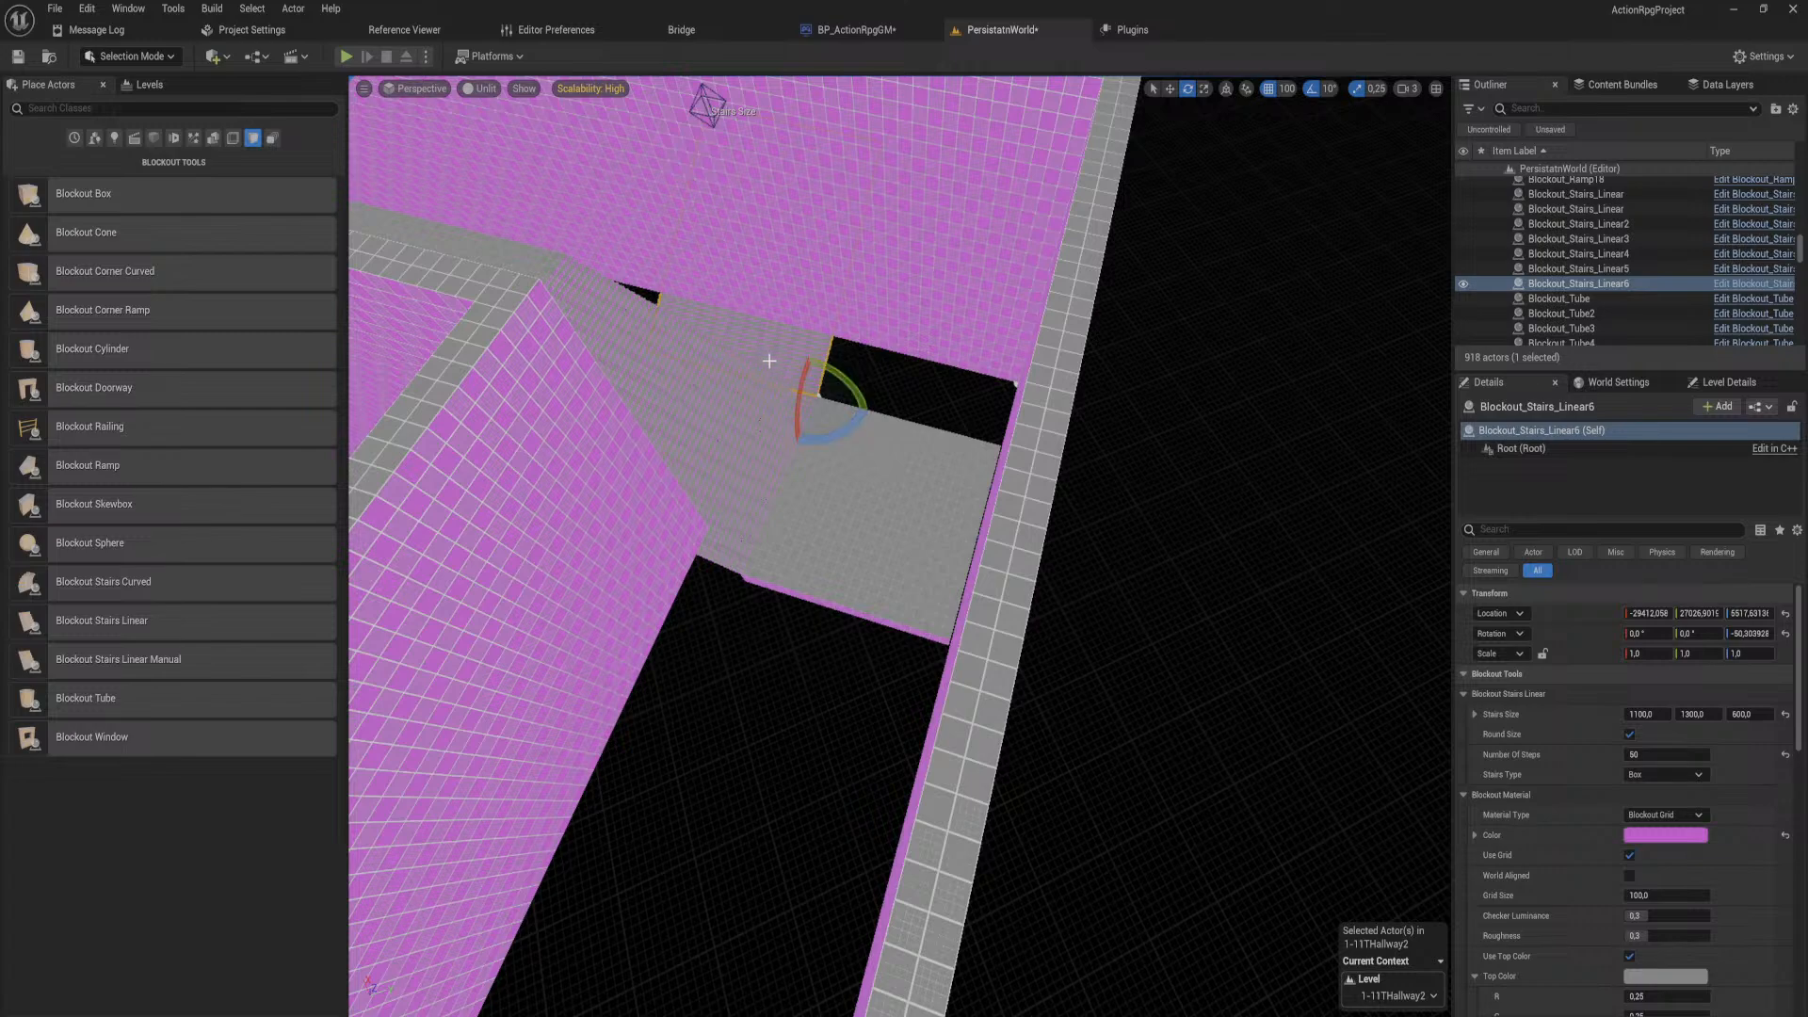
drag(878, 407, 983, 435)
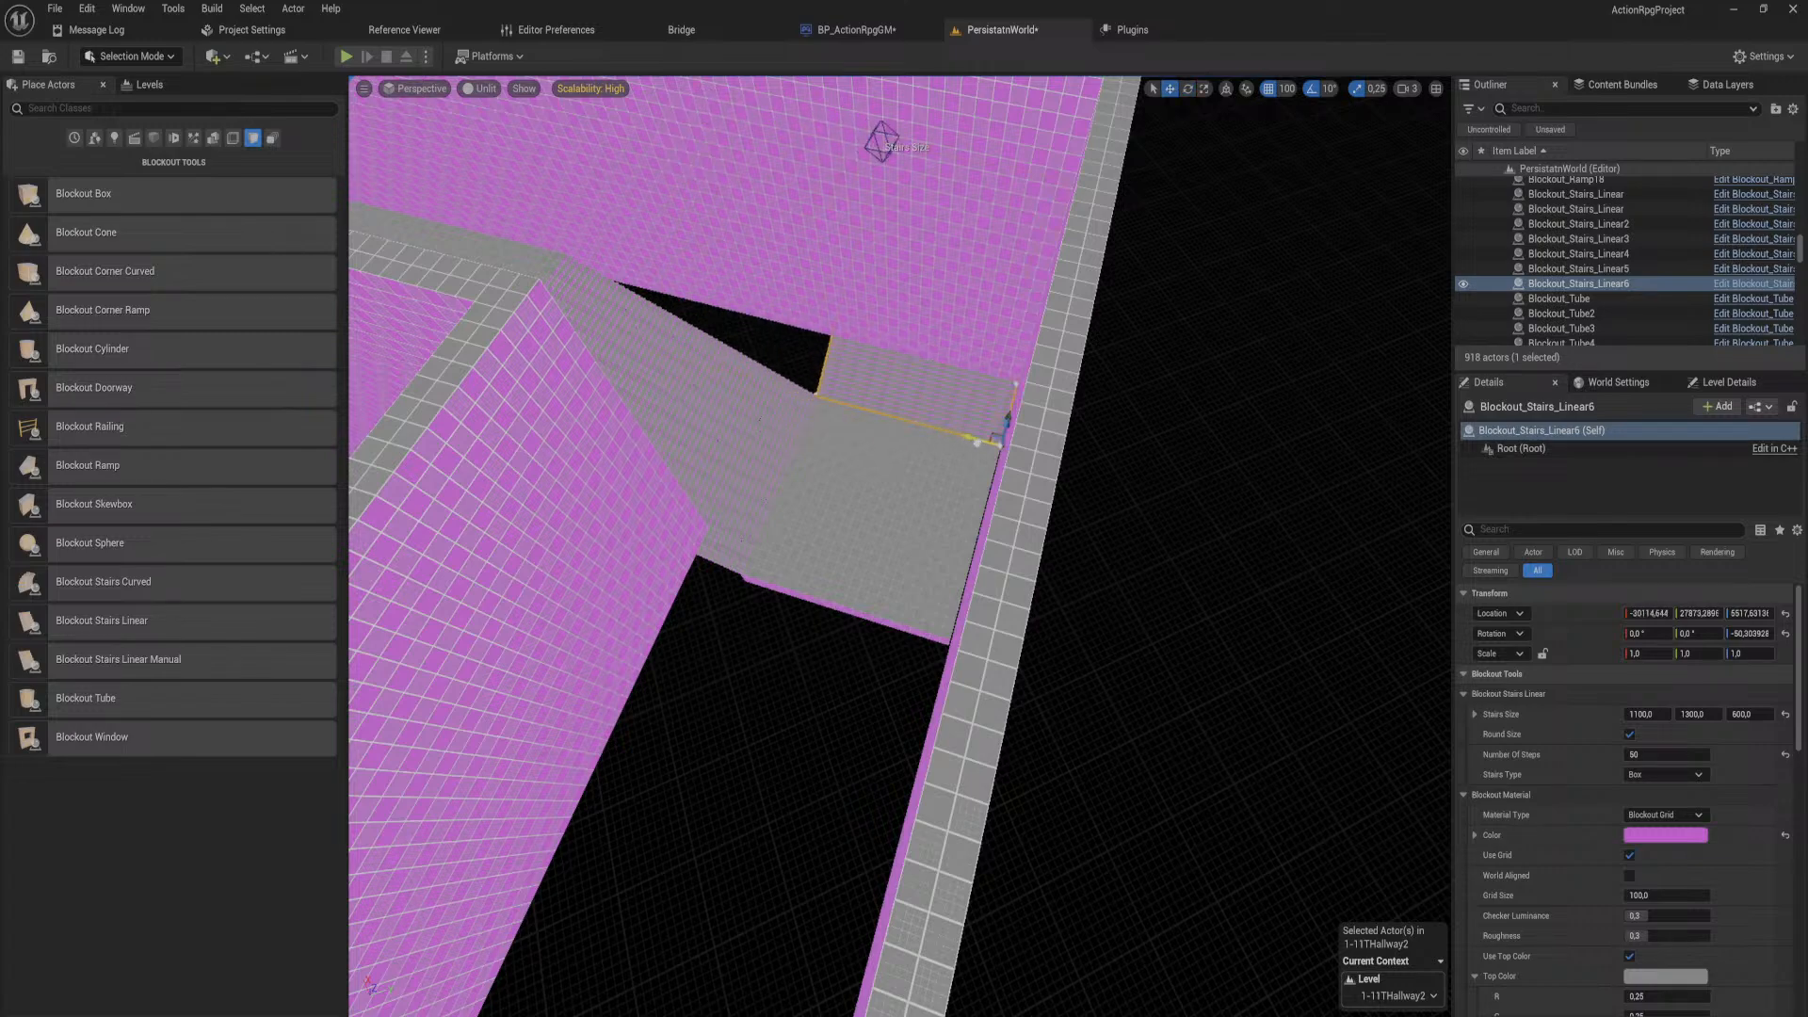
drag(991, 544, 908, 842)
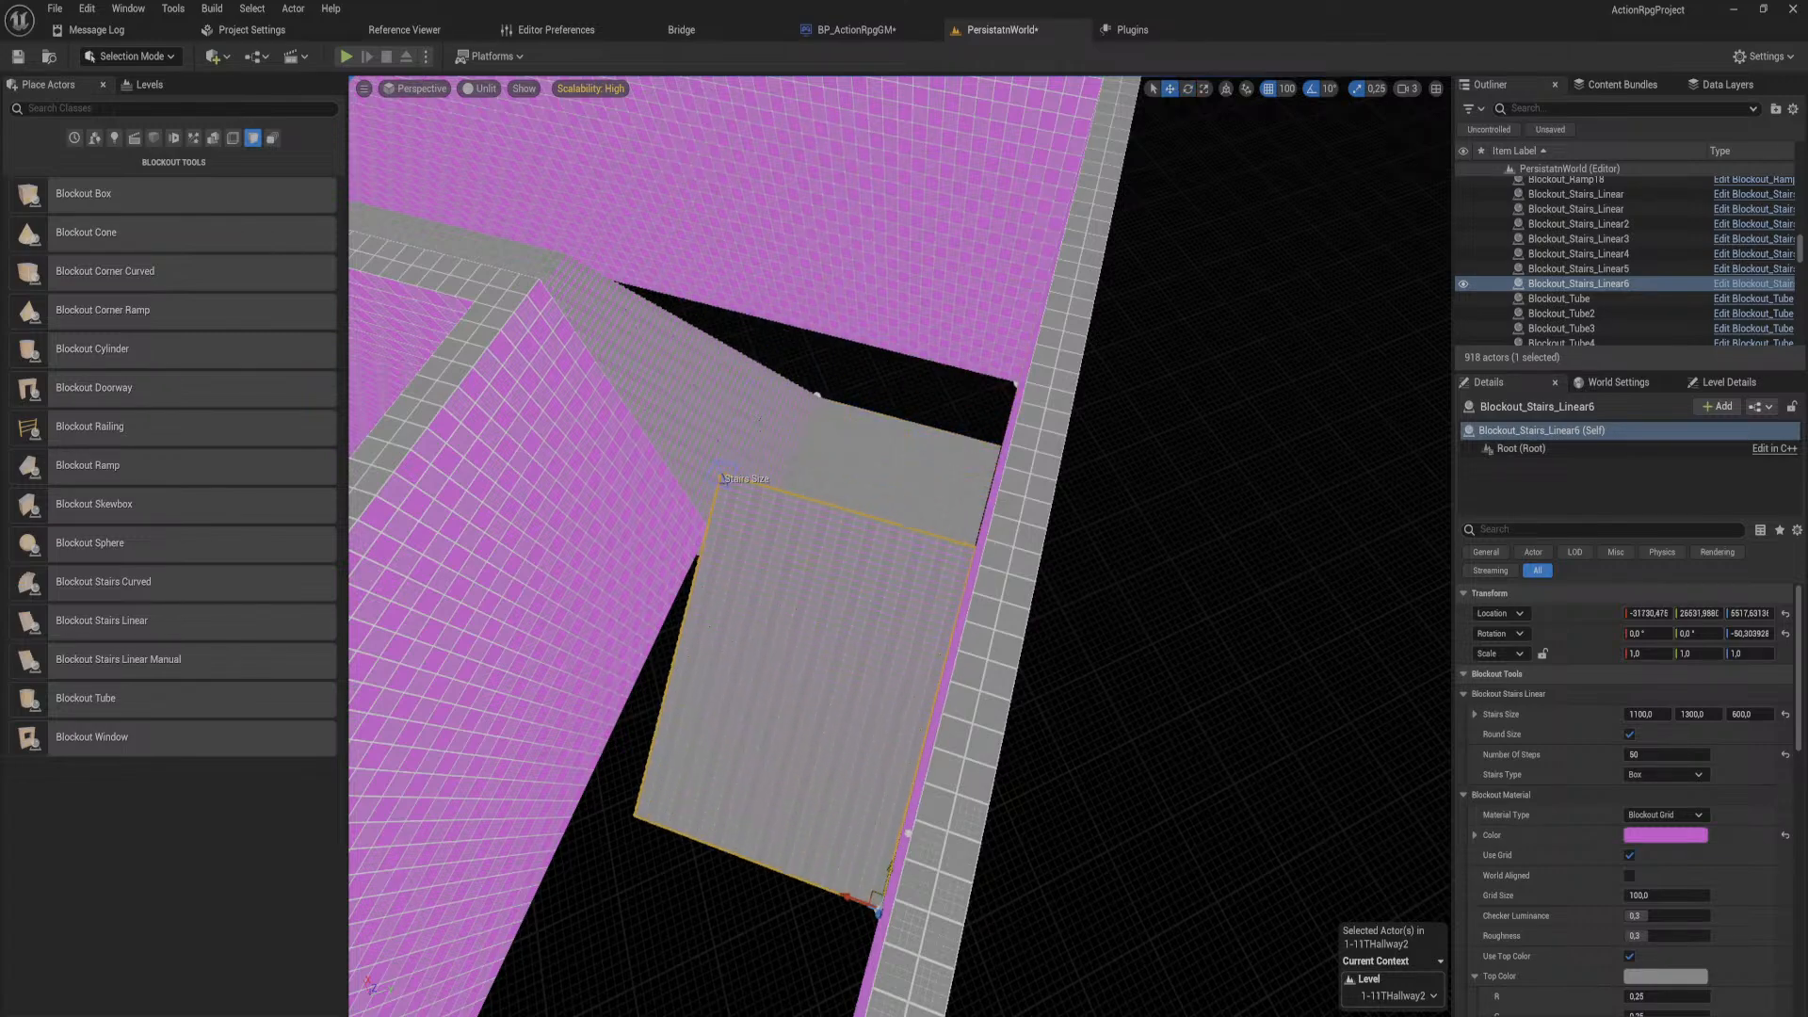
mouse_move(848, 427)
right_down()
mouse_move(951, 424)
mouse_move(848, 427)
right_up()
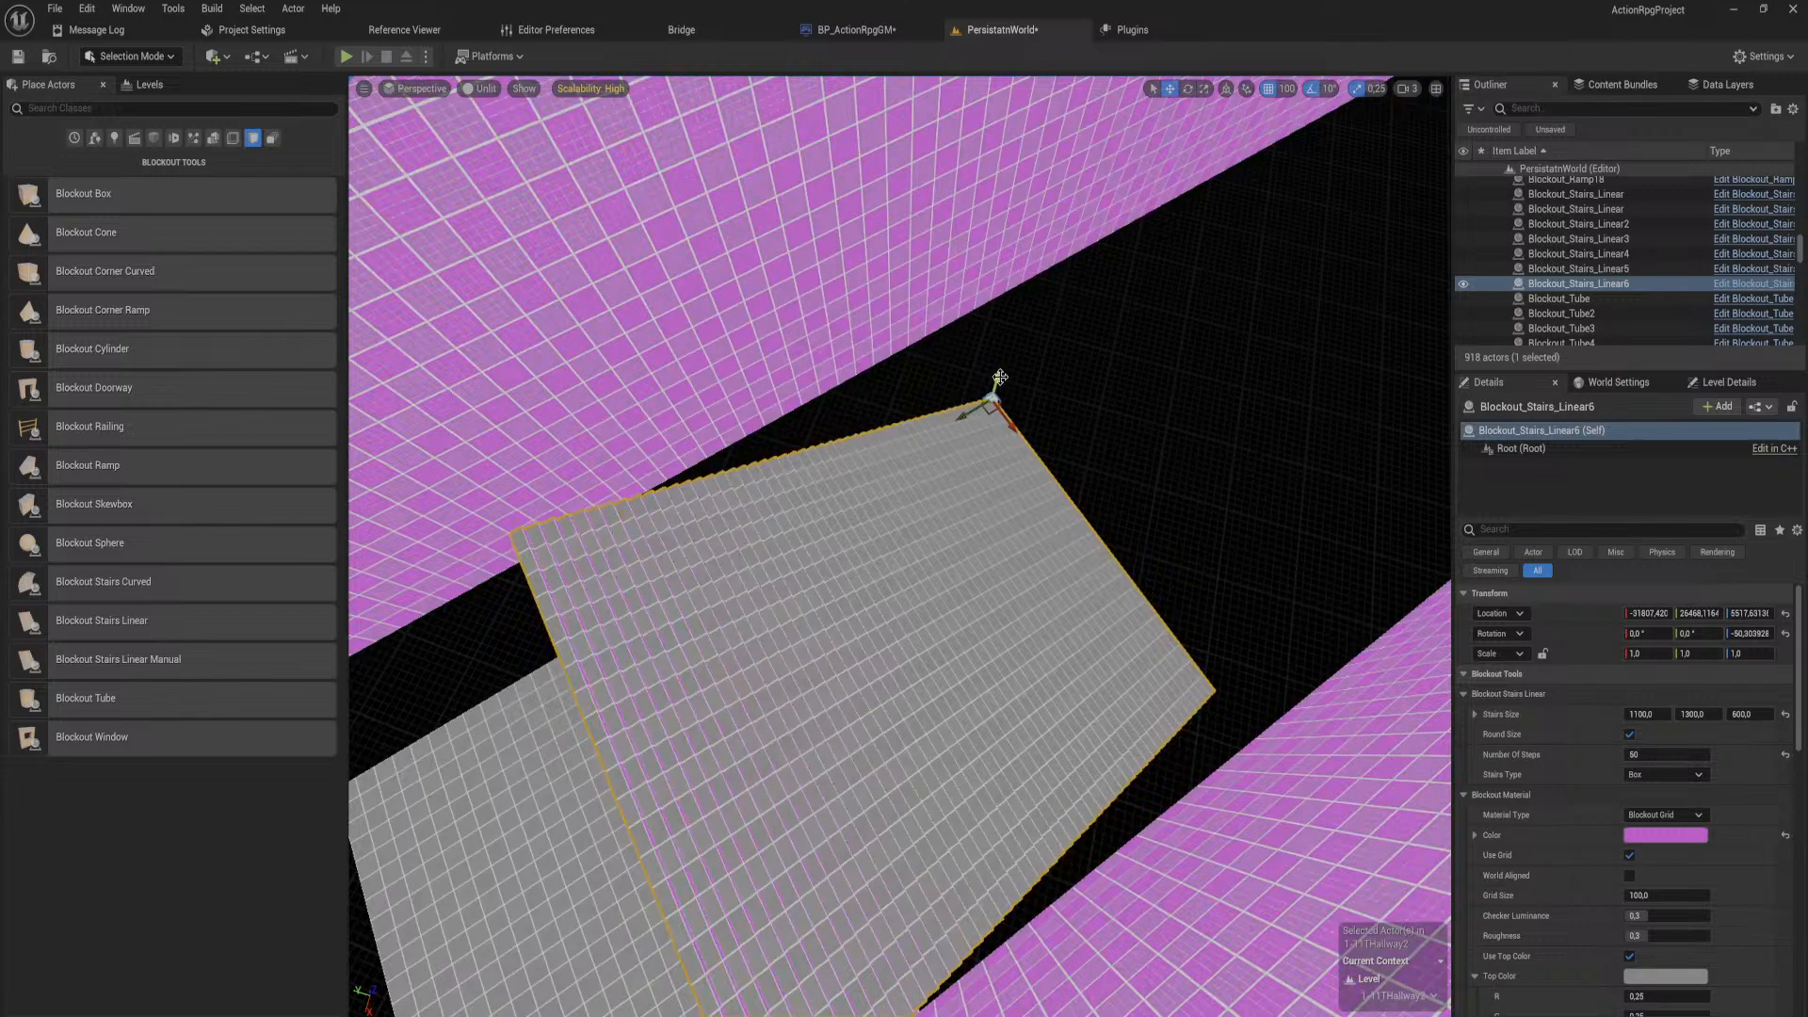
drag(1000, 377, 989, 485)
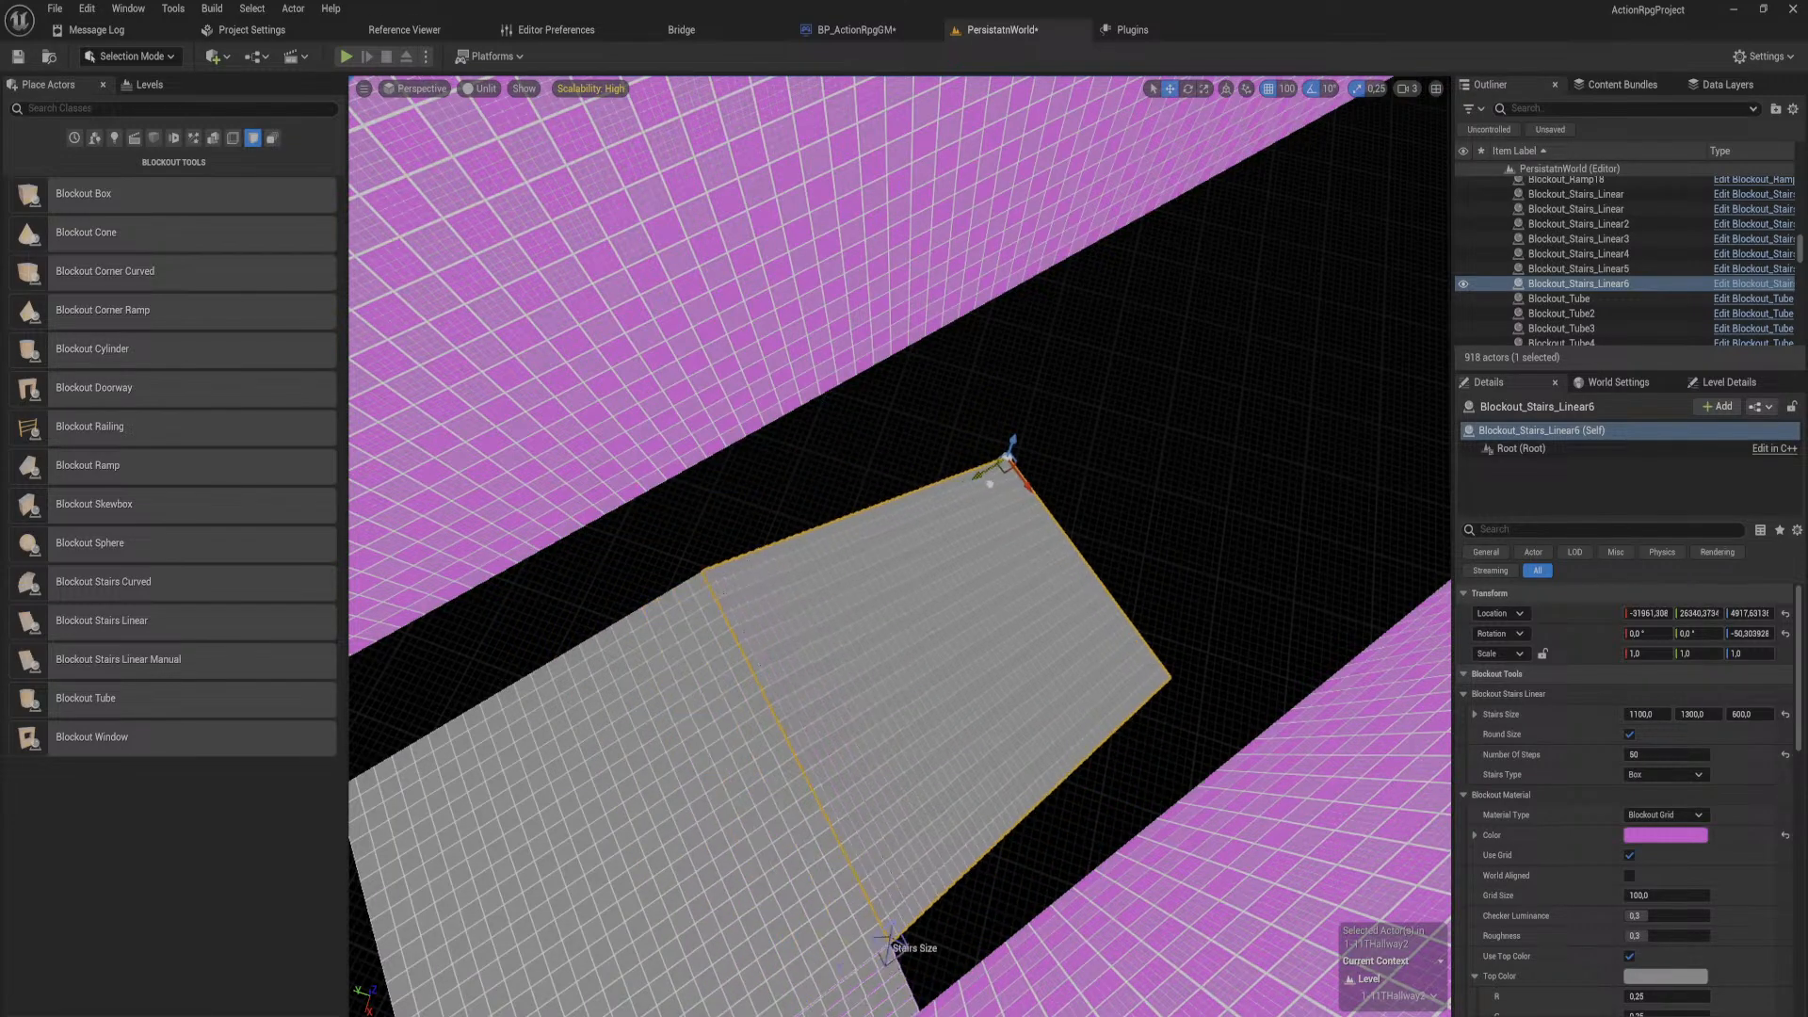
Step: Rotate the original stairs by 90° and move them to the inner long side of the door-side floor
mouse_move(993, 483)
right_down()
mouse_move(1064, 320)
mouse_move(1366, 396)
mouse_move(1304, 348)
mouse_move(1356, 320)
mouse_move(1389, 405)
mouse_move(1412, 377)
mouse_move(1337, 470)
mouse_move(1432, 273)
mouse_move(1413, 396)
mouse_move(951, 376)
mouse_move(980, 584)
mouse_move(986, 493)
right_up()
key(s)
key(w)
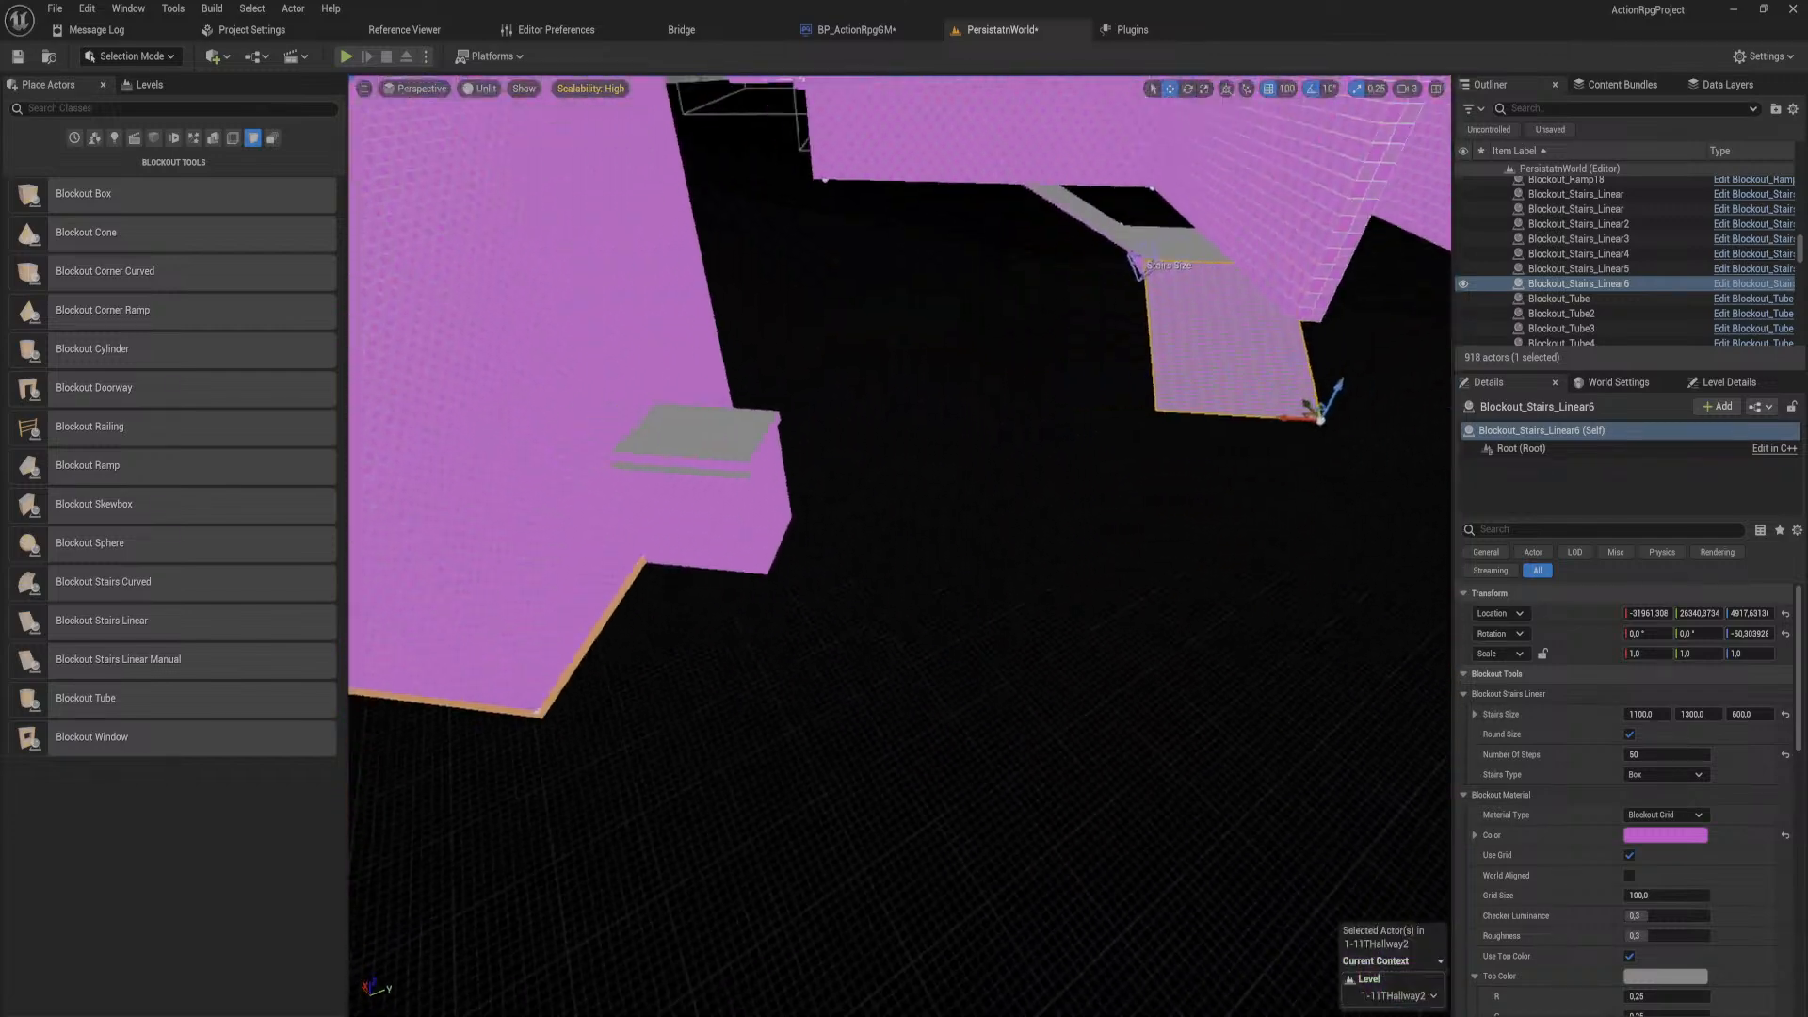
key(s)
key(w)
key(s)
click(950, 616)
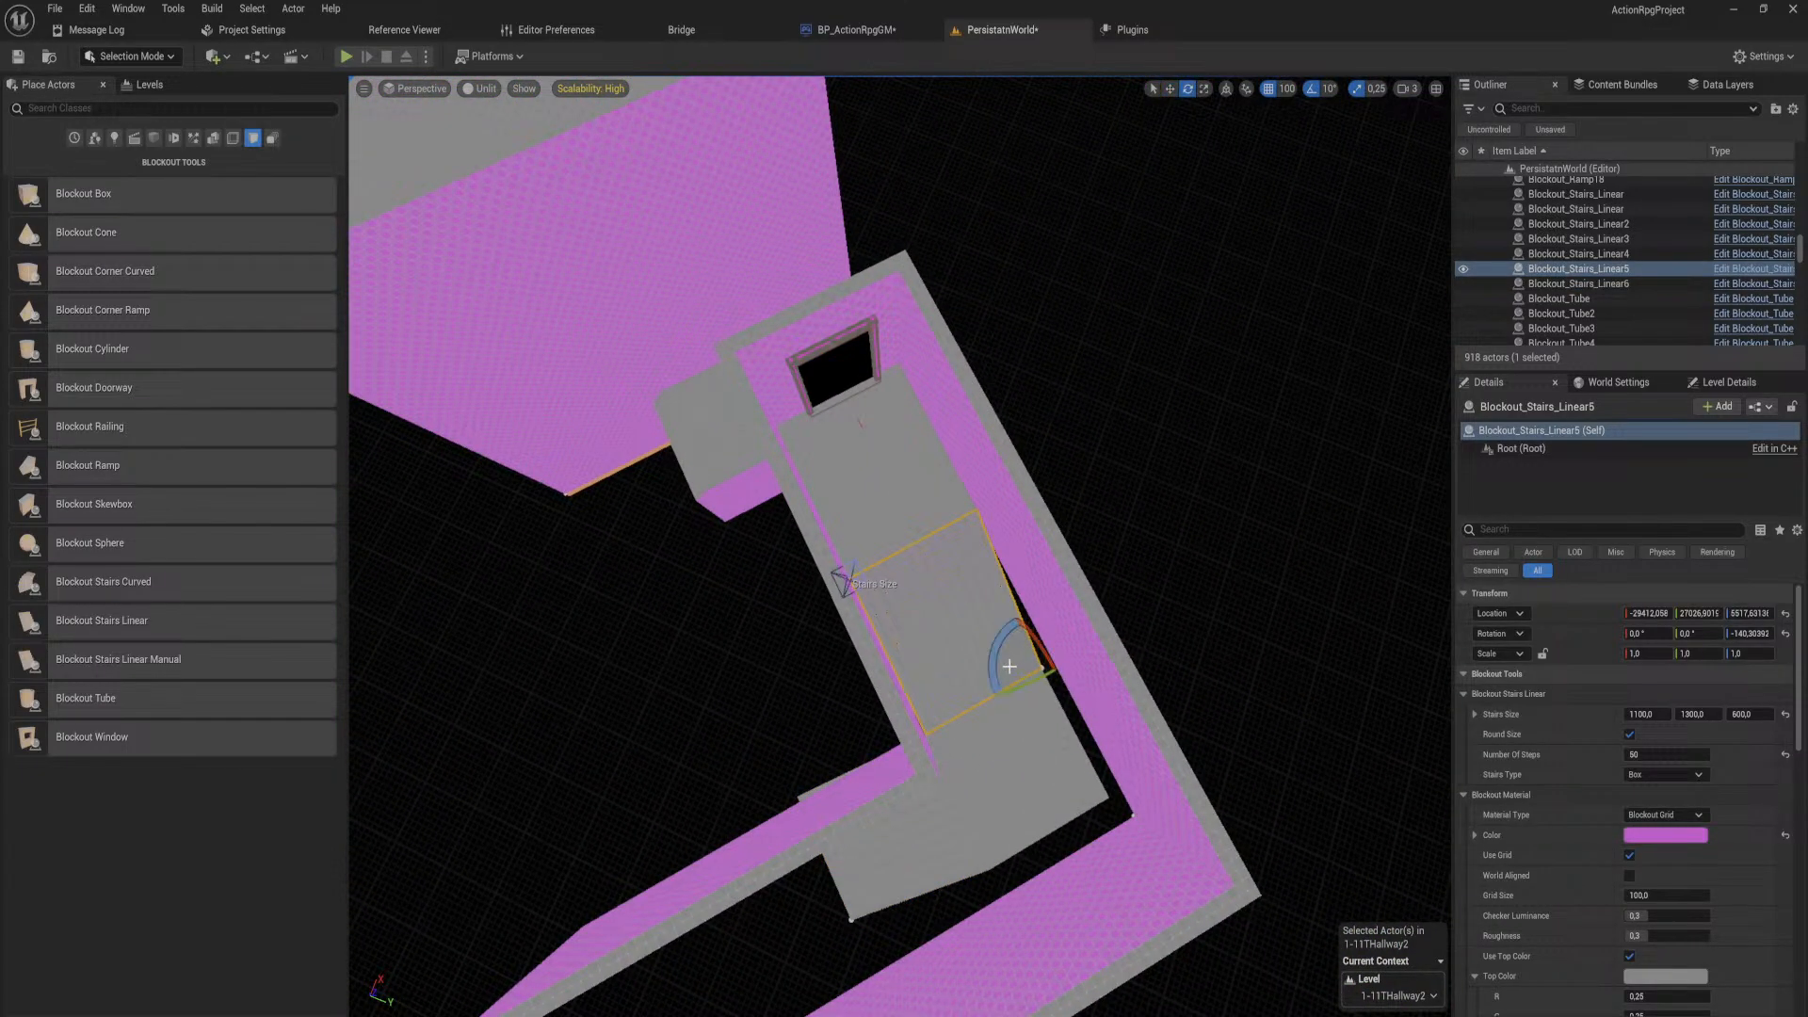
drag(993, 646, 687, 625)
key(w)
key(w)
right_drag(688, 625, 867, 470)
key(s)
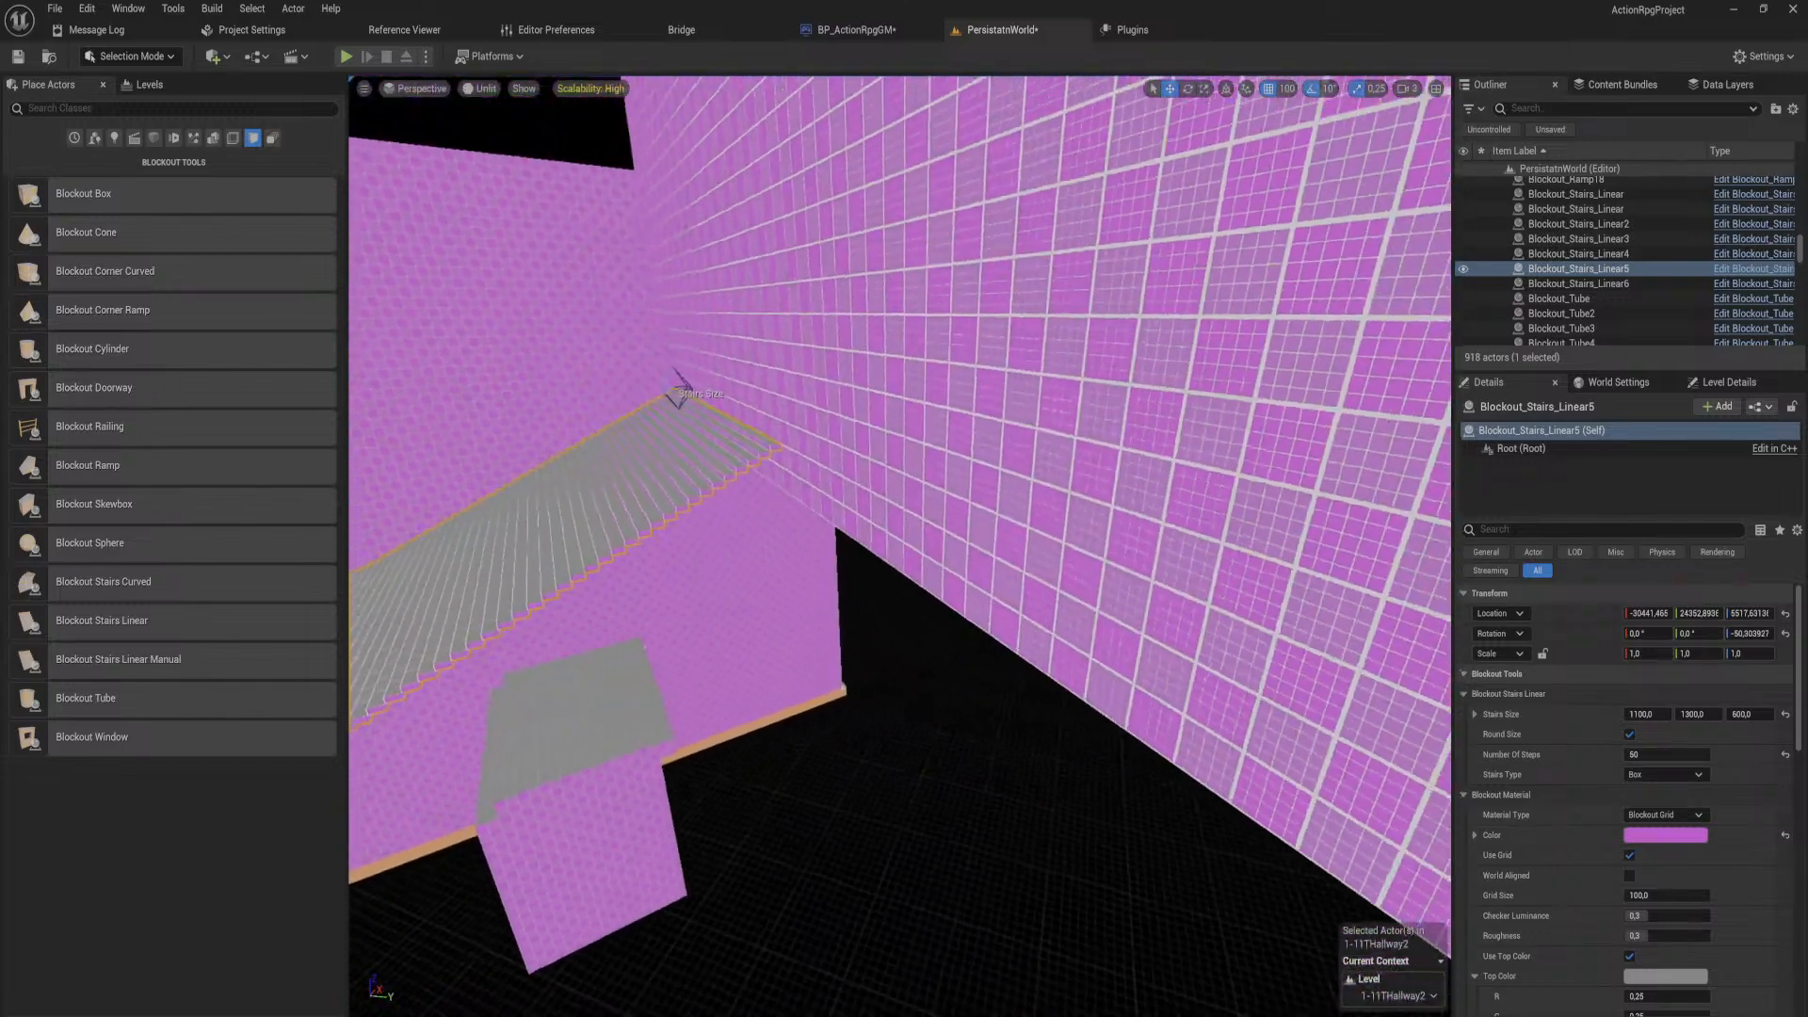
Step: Slide the inner side wall along the hallway to open the door-side floor, and nudge the stairs toward that floor
click(740, 422)
right_drag(740, 421, 810, 594)
key(s)
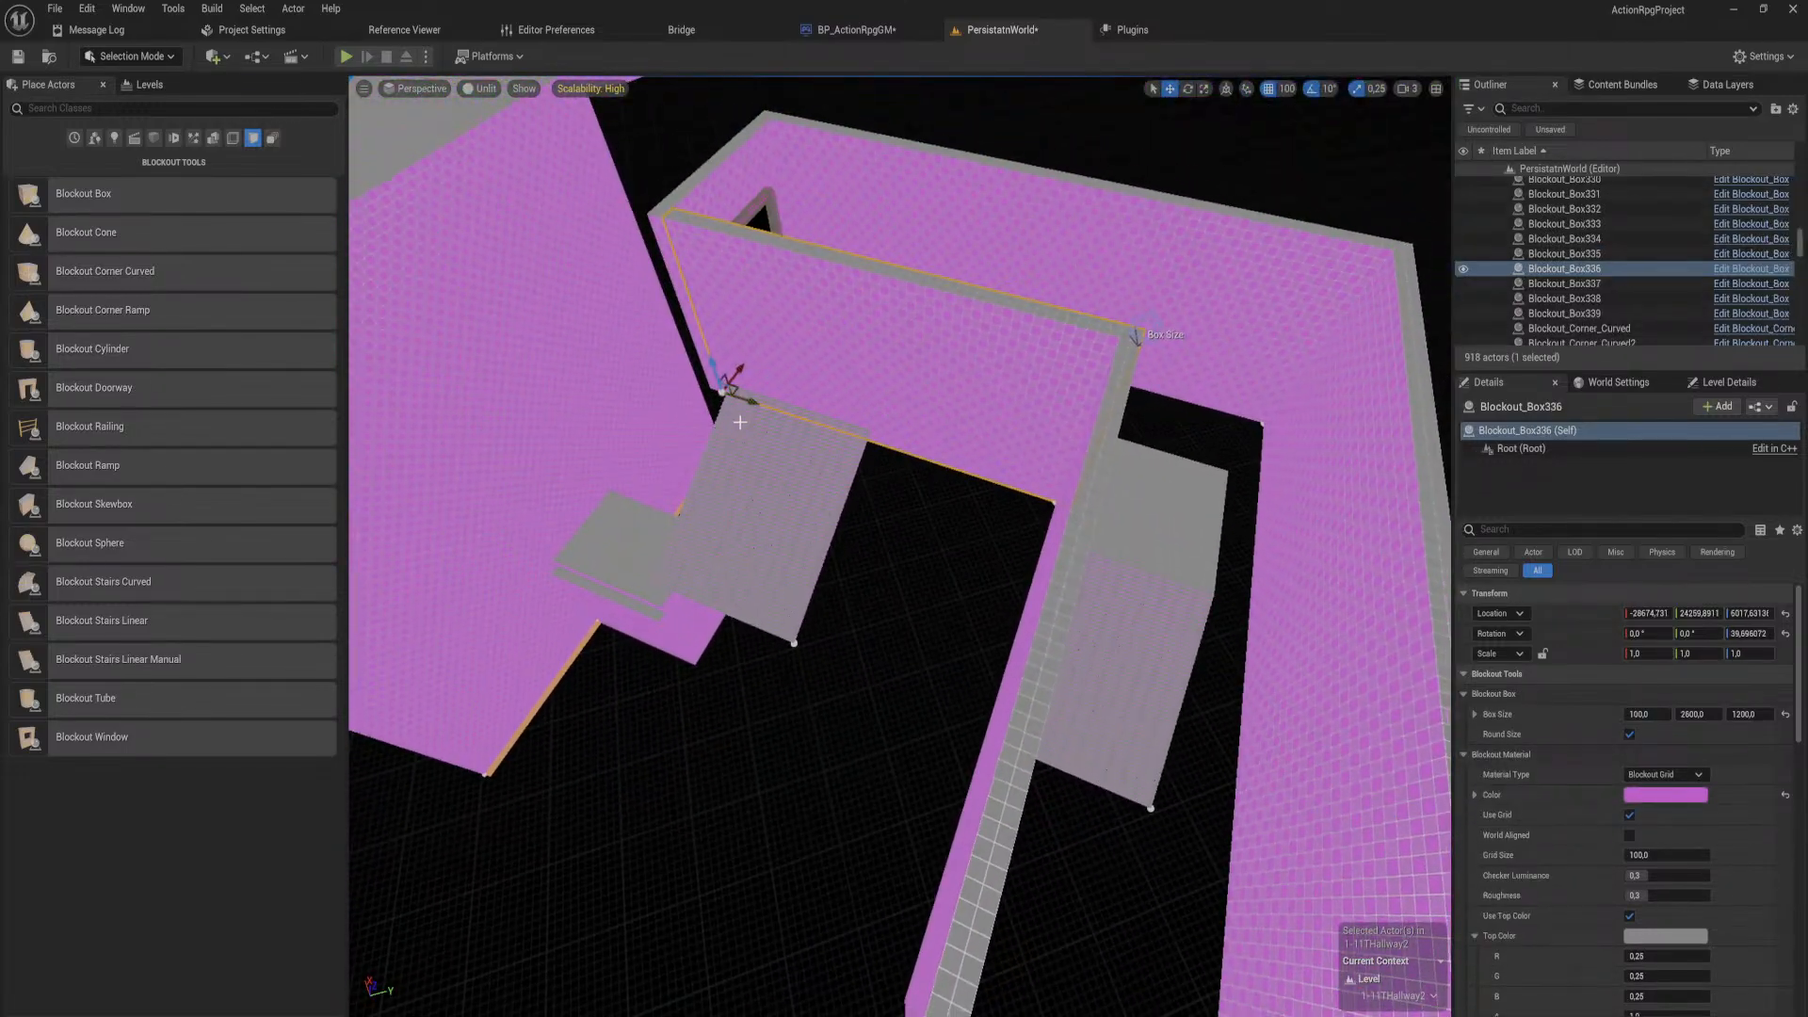
drag(748, 403, 921, 446)
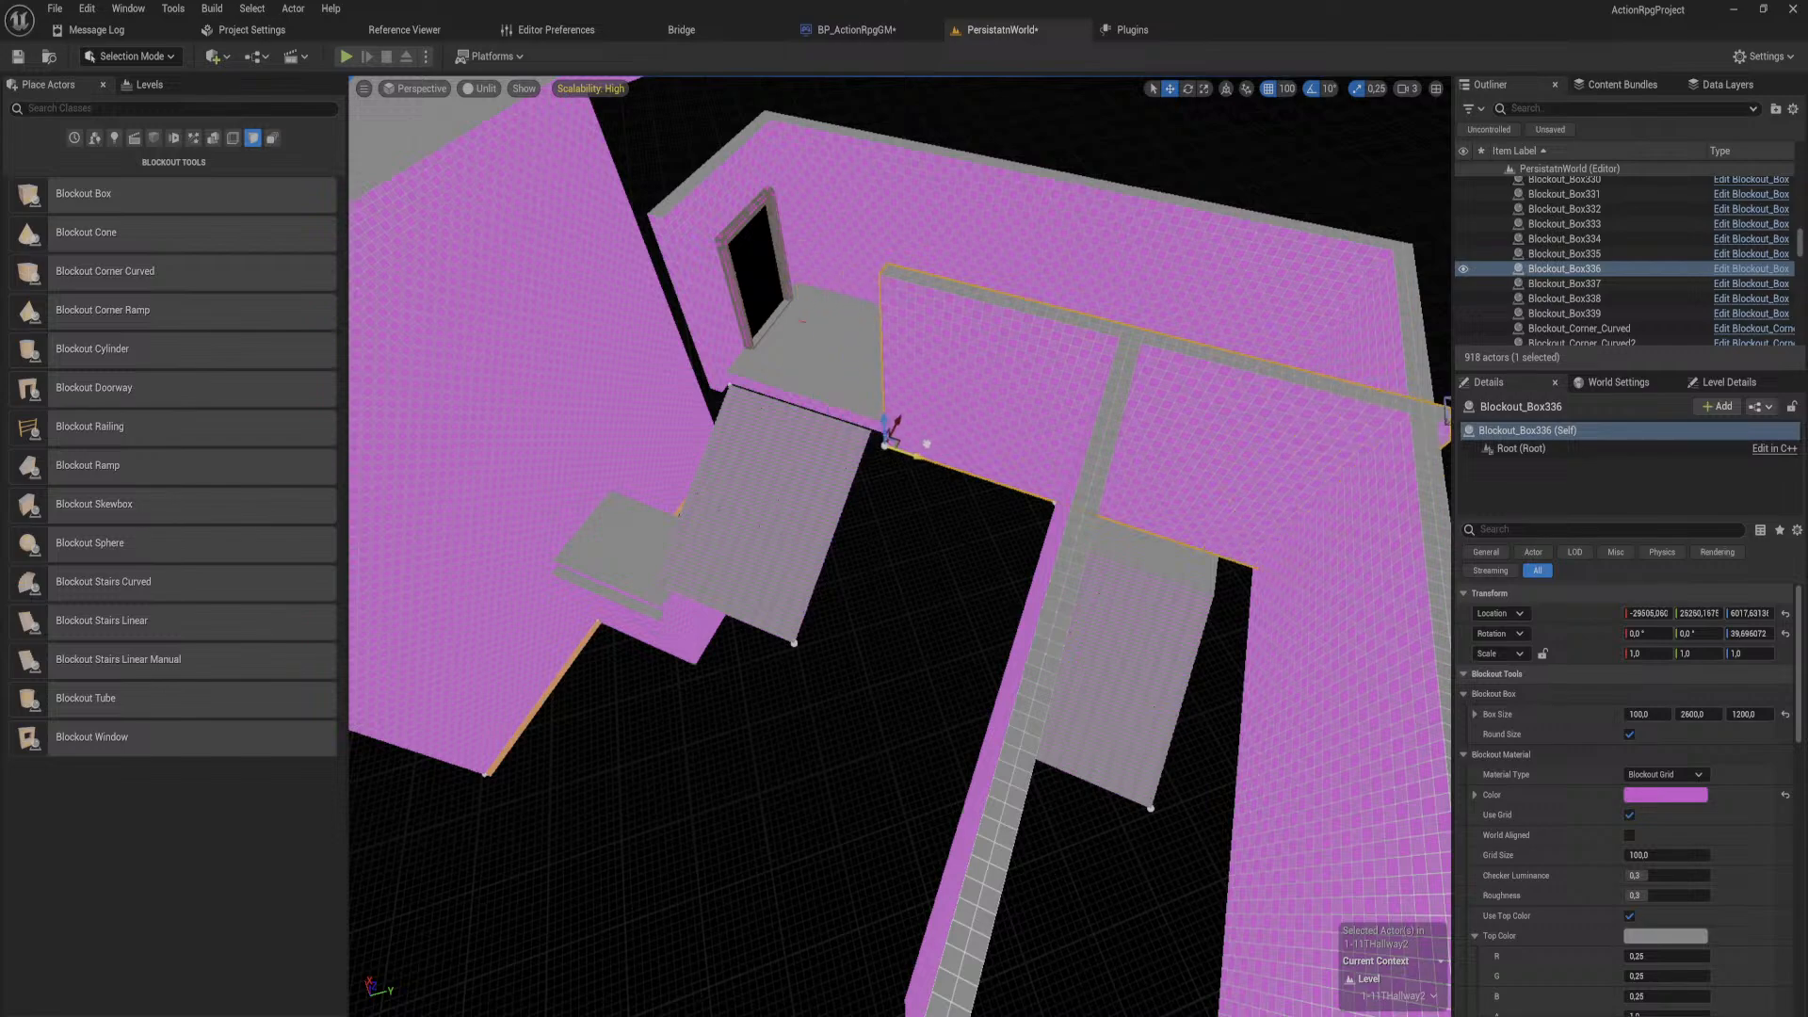
click(800, 450)
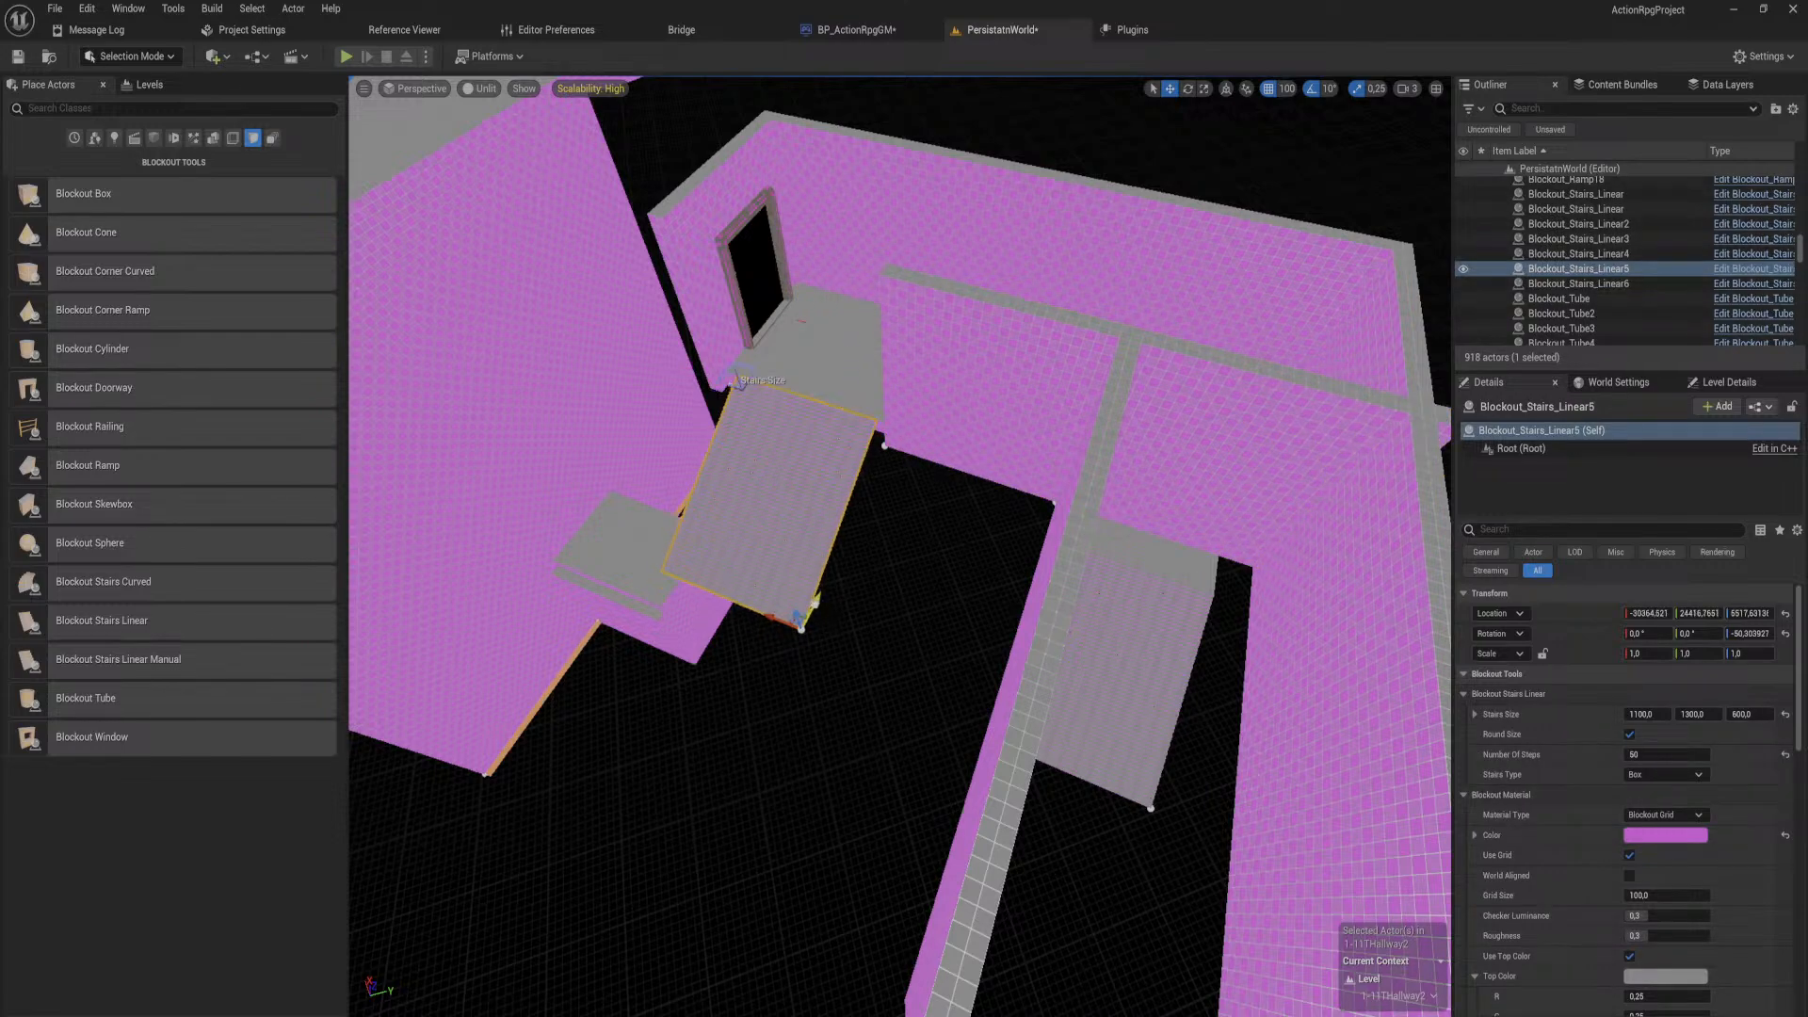
Step: Move the level door's direction arrow out to 300 units in front of the doorway
key(w)
right_drag(770, 461, 771, 414)
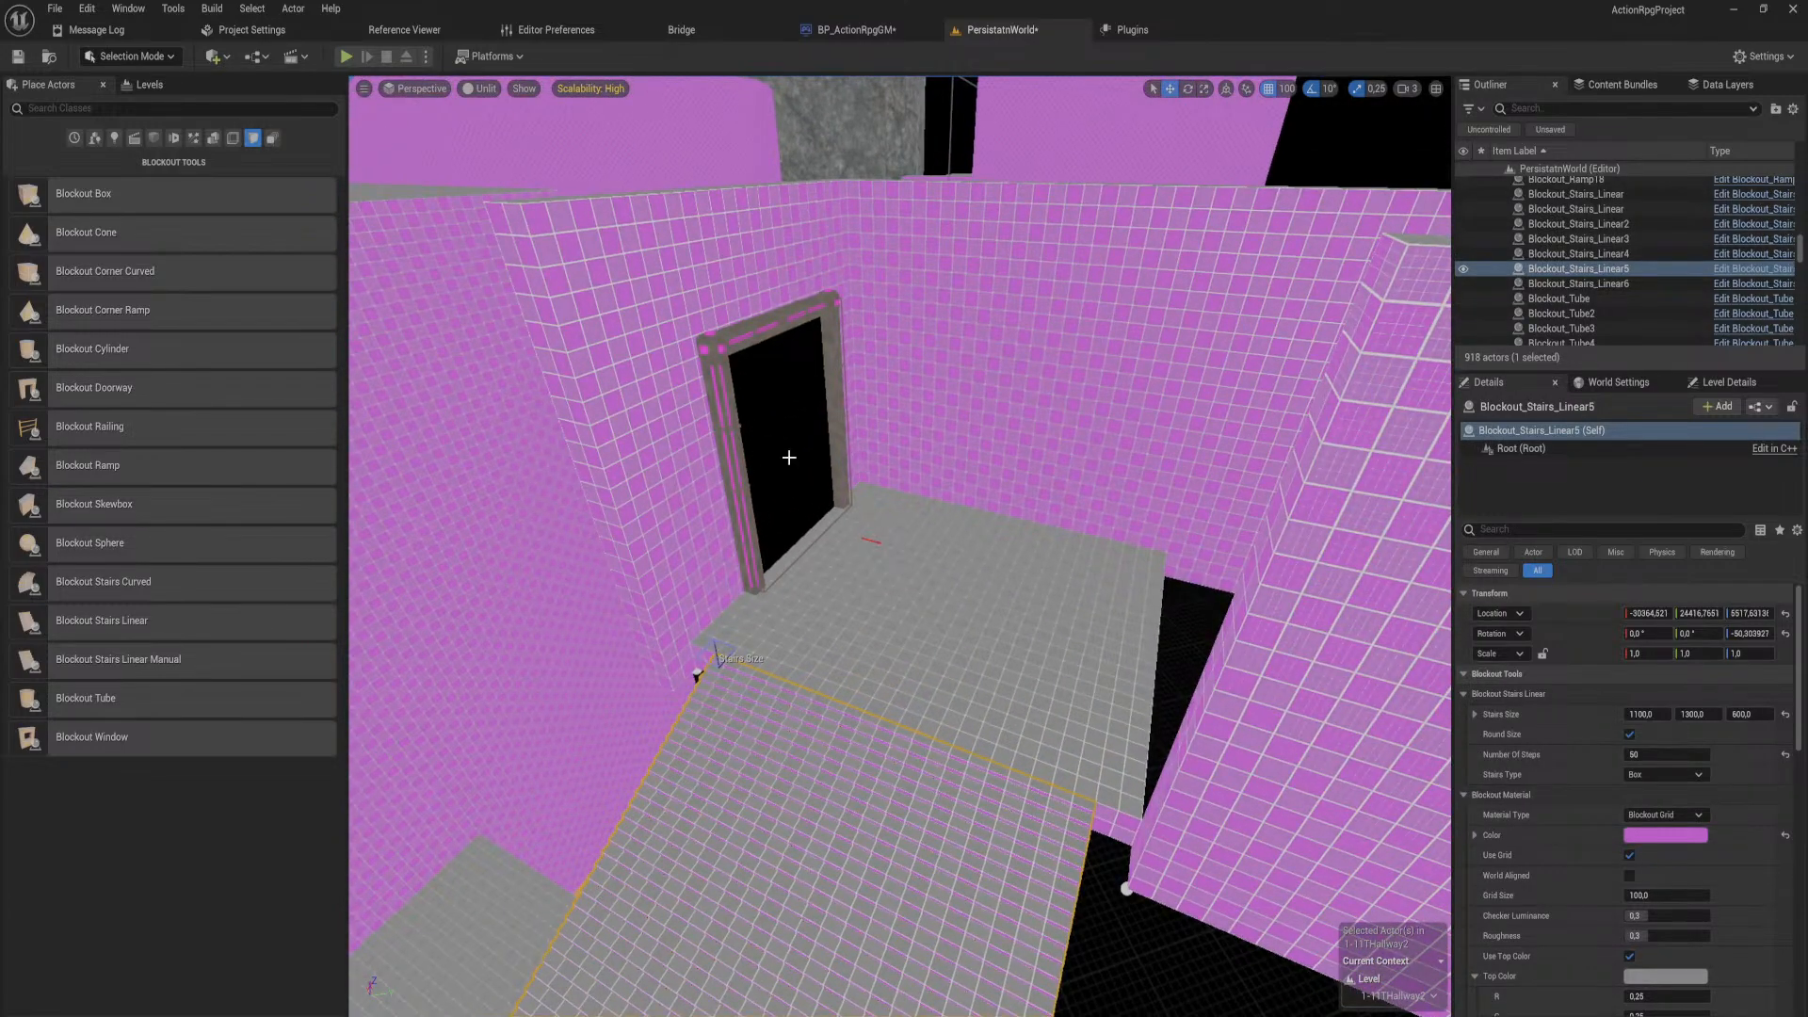
click(875, 540)
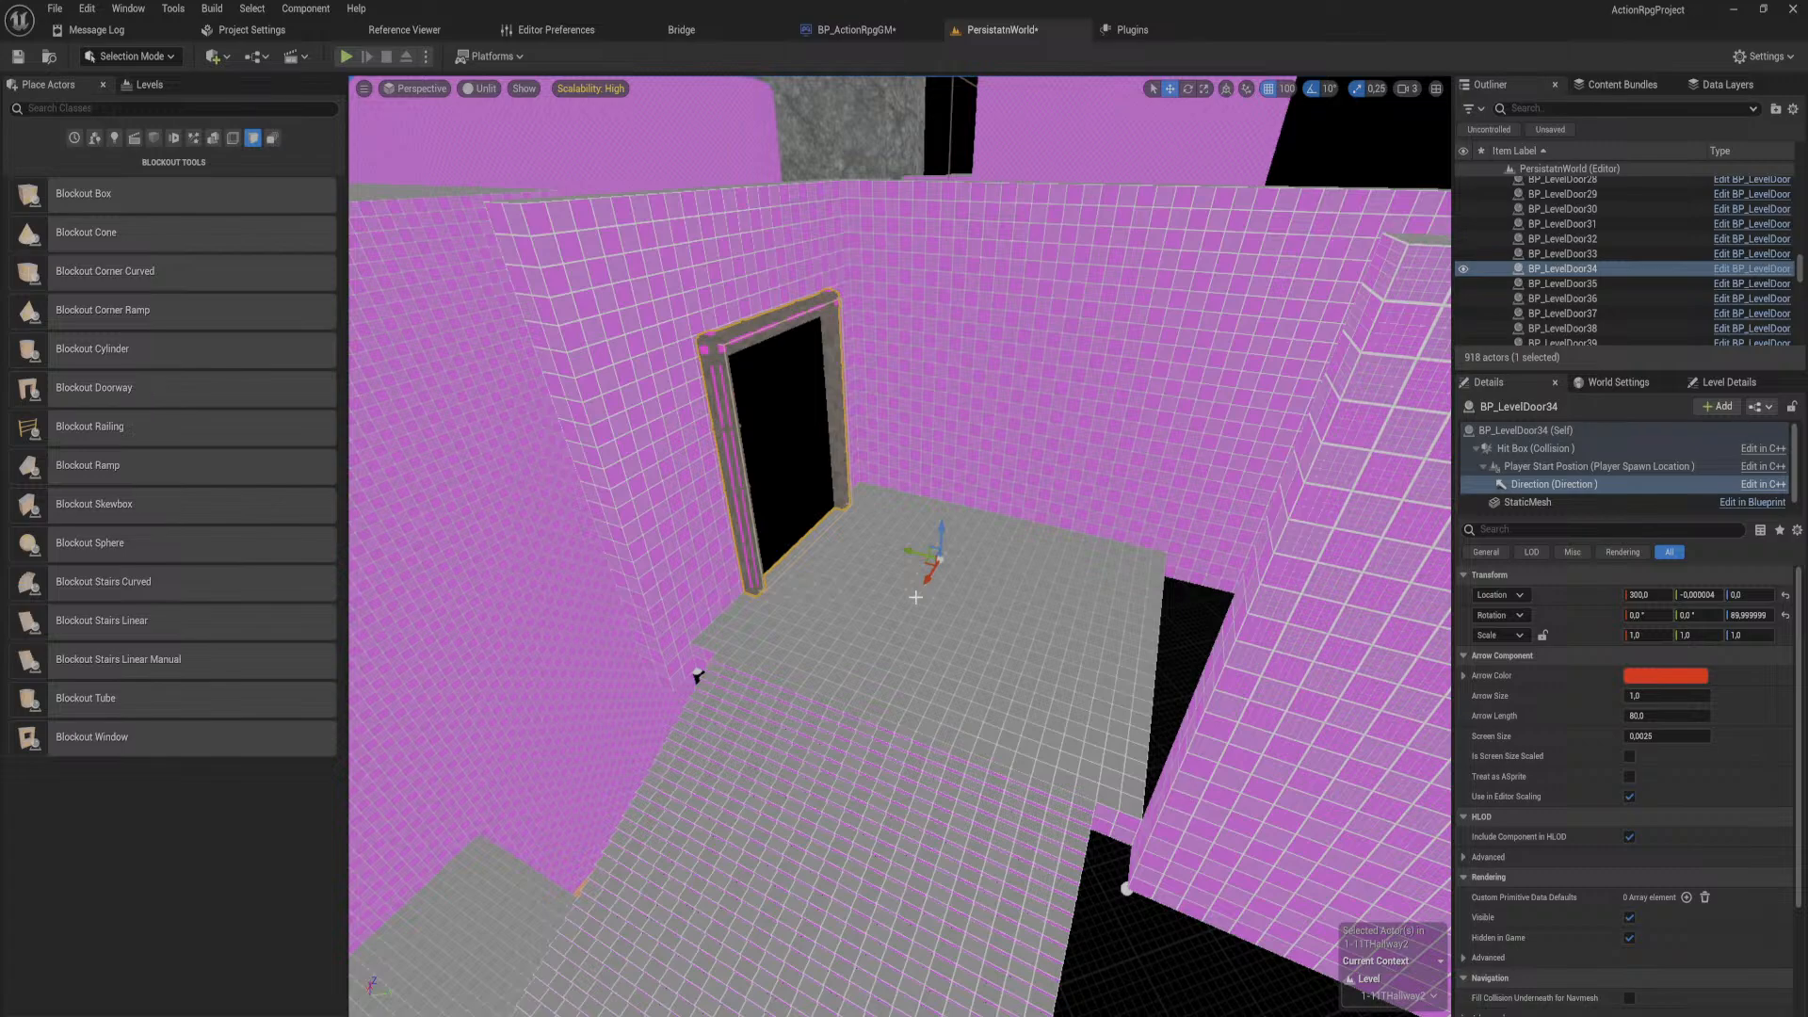
click(697, 675)
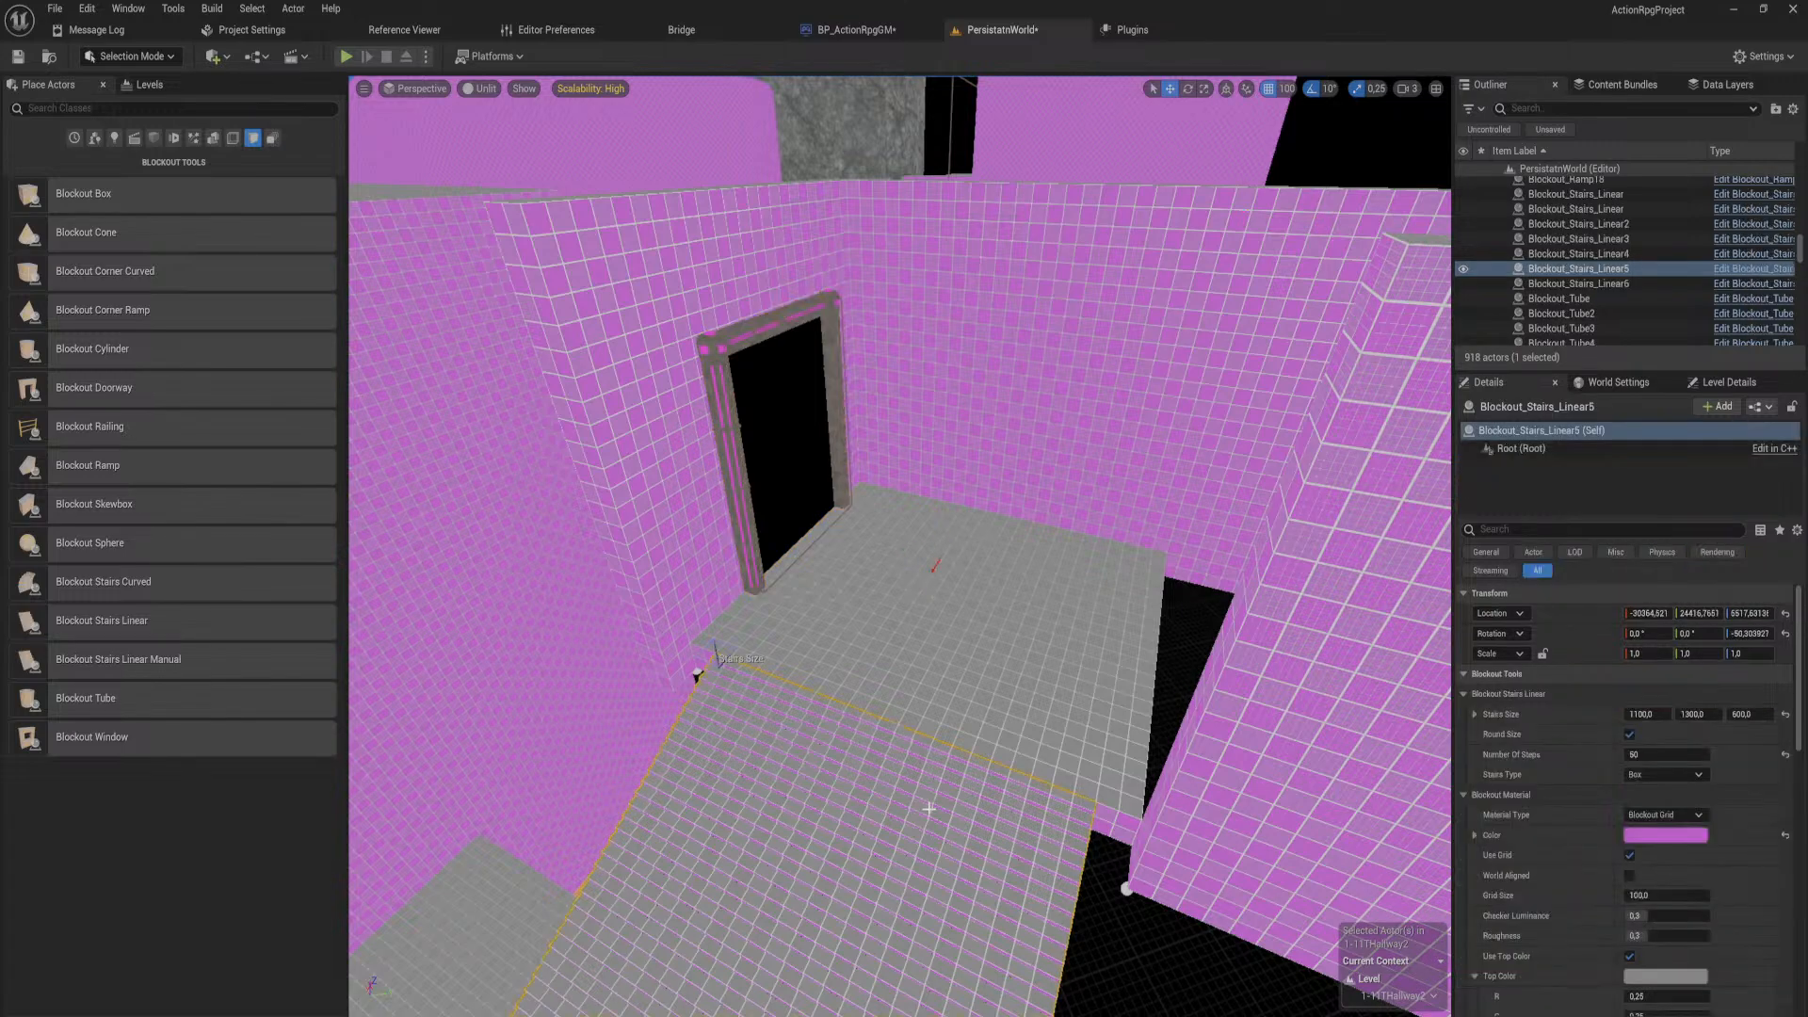
Step: Shift the stairs sideways to meet the inner wall's end and widen them toward the door-side wall
right_drag(883, 803, 983, 855)
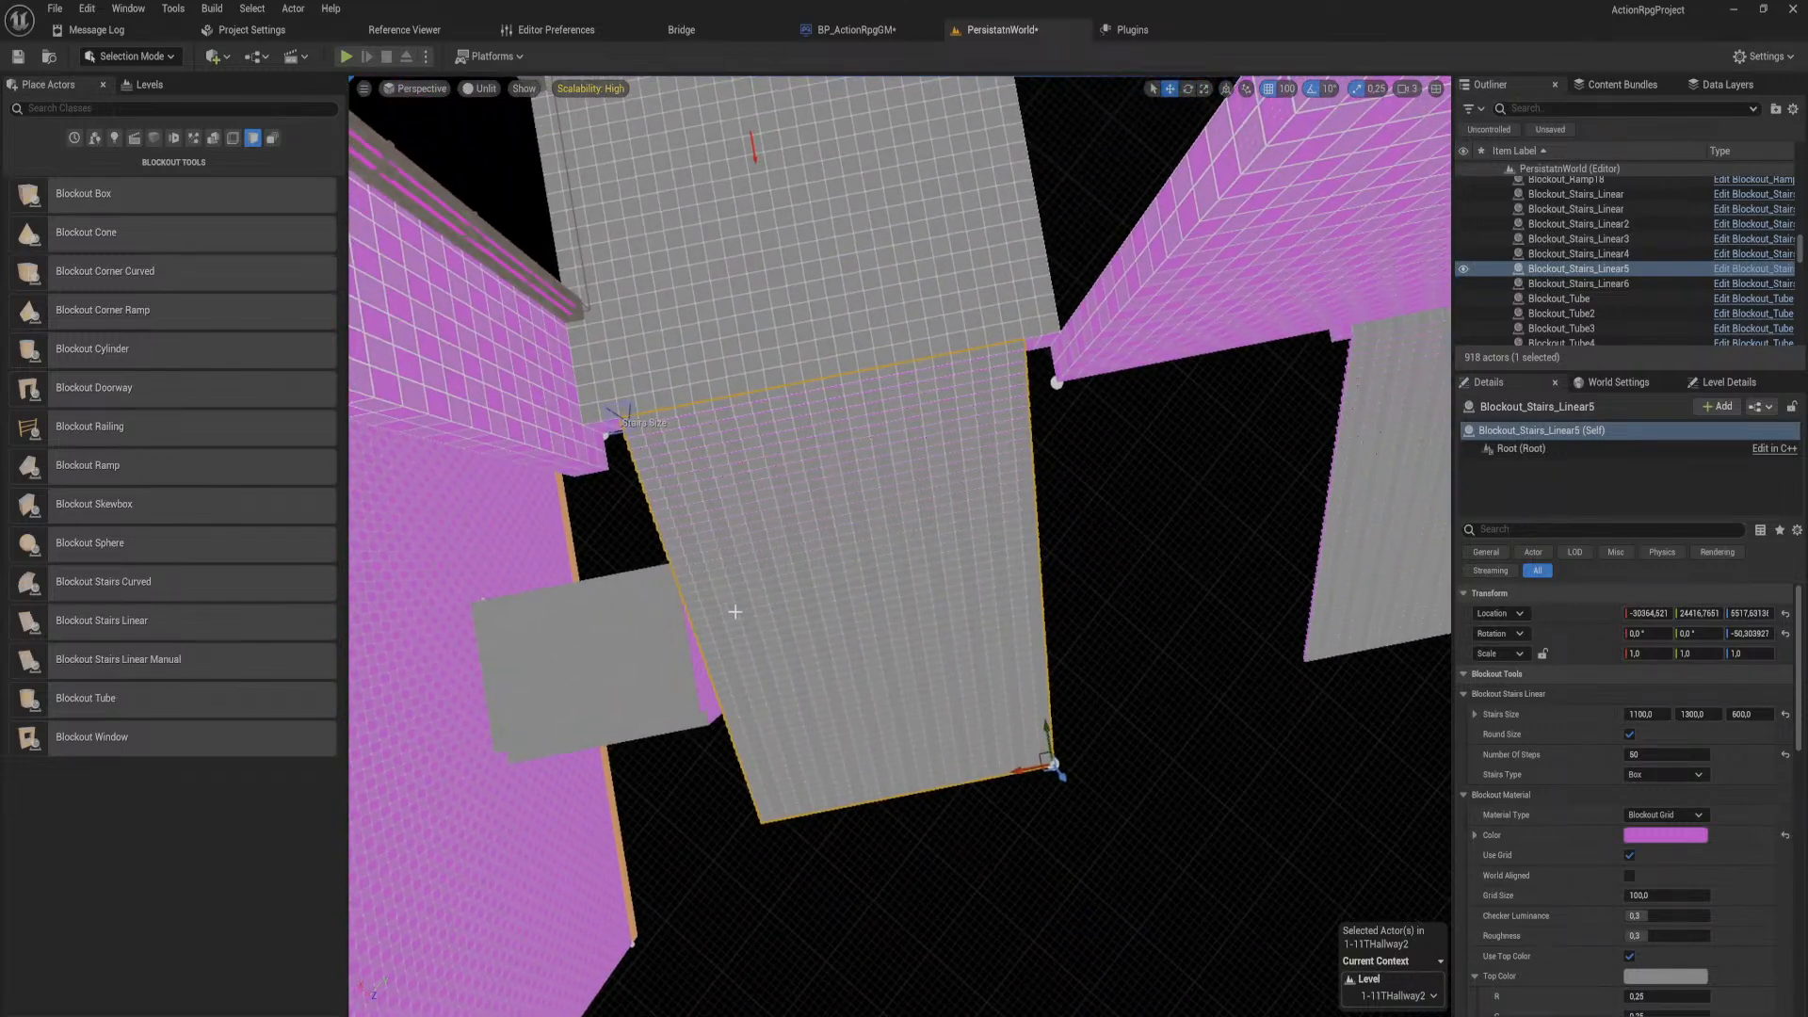
drag(1031, 771, 1059, 766)
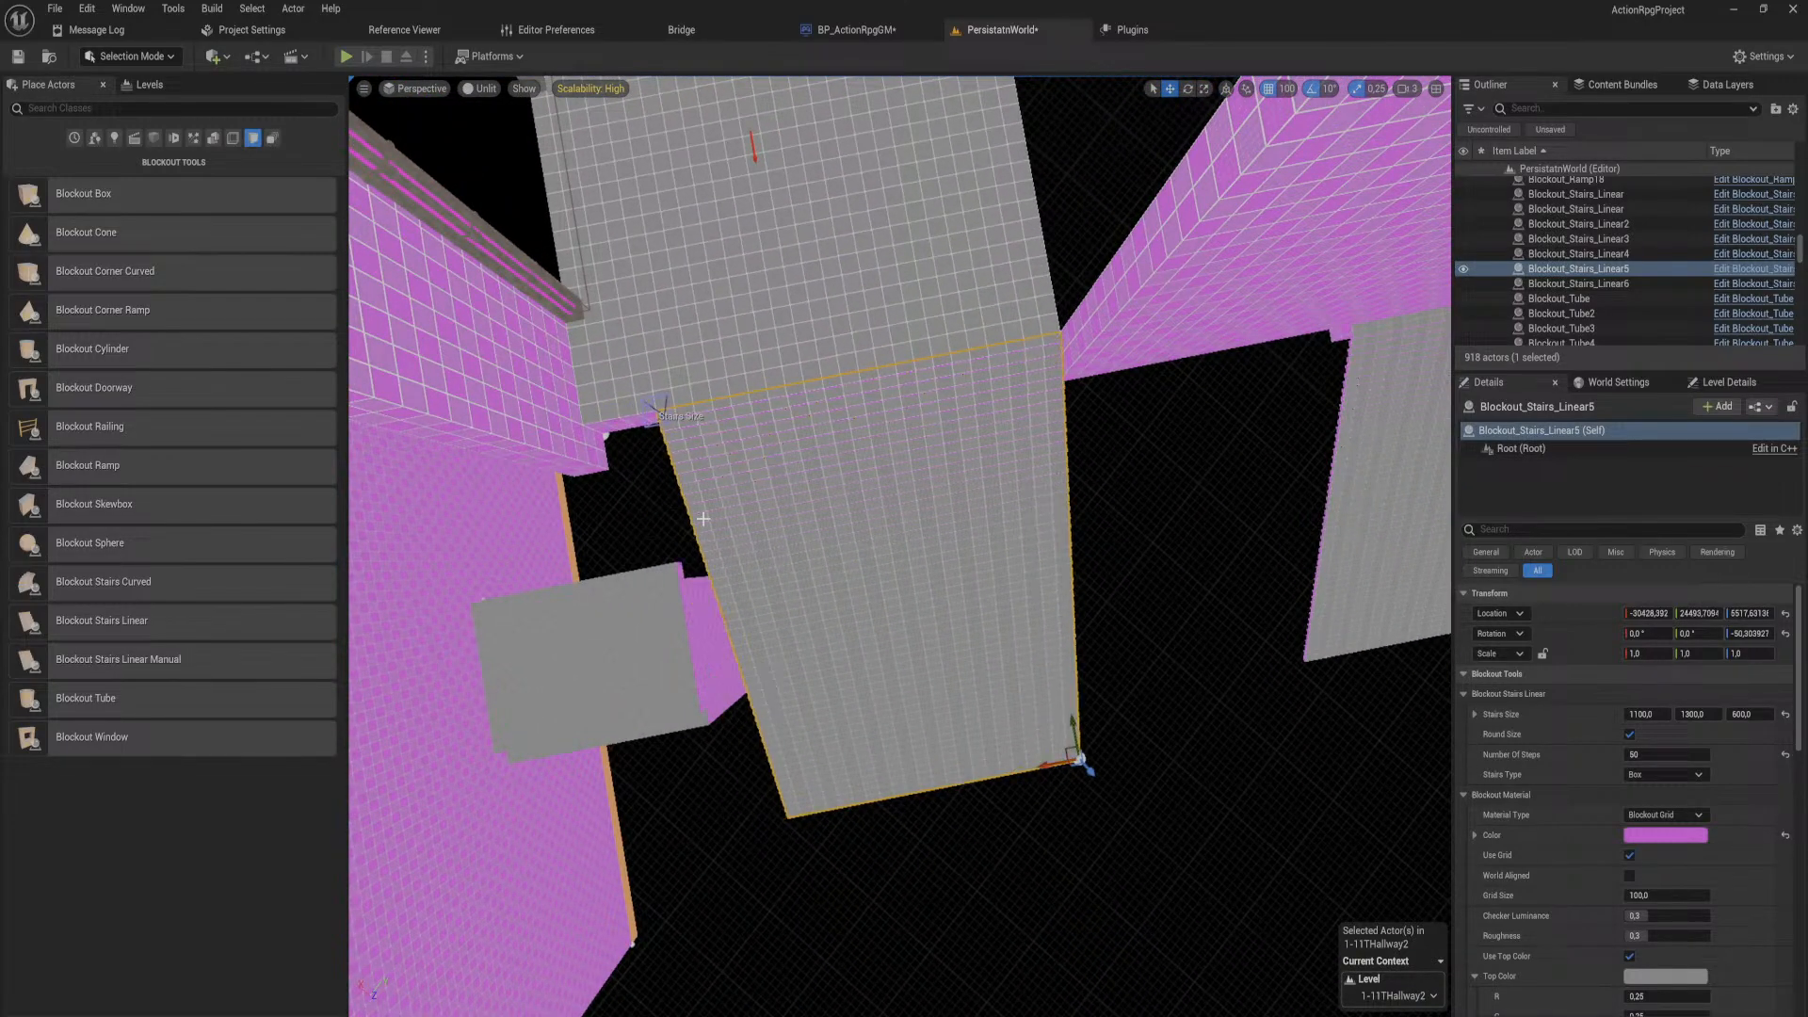
click(650, 407)
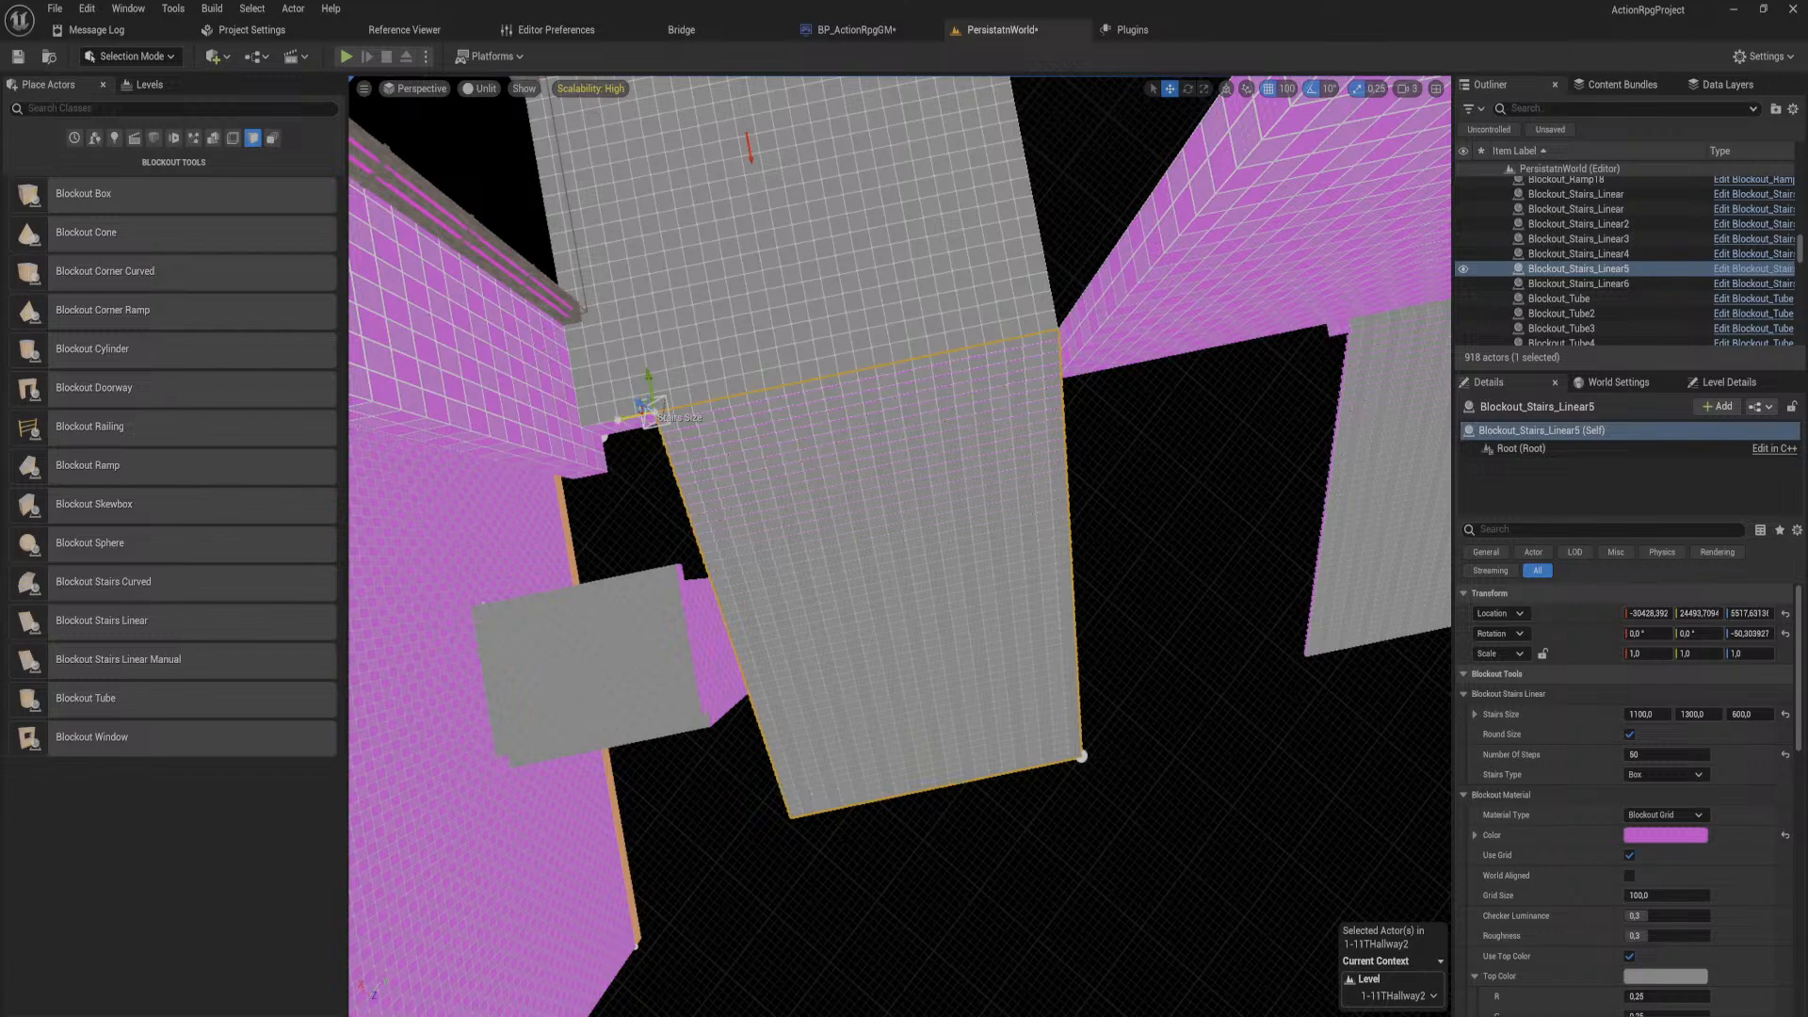
drag(650, 407, 569, 426)
Step: Shorten the outer side wall to 1400 units and move the perpendicular section's outer wall up to its end
right_drag(580, 430, 842, 337)
key(s)
click(922, 309)
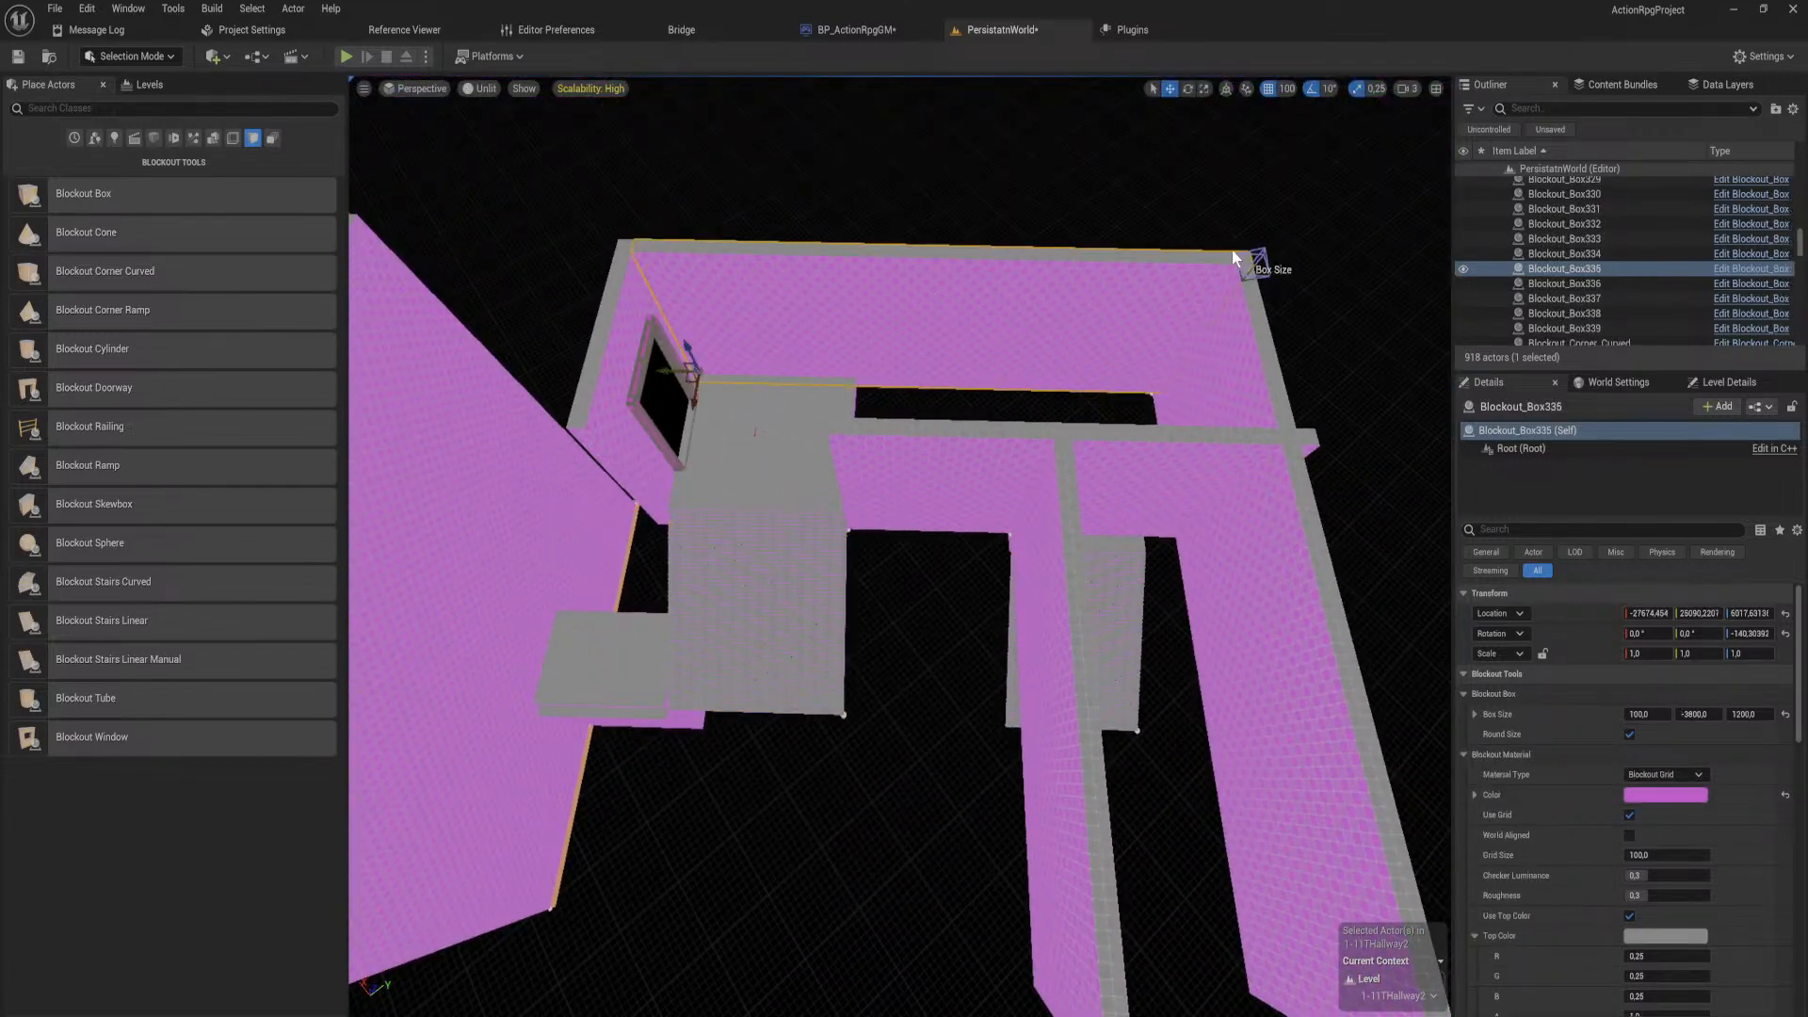
drag(1242, 261, 858, 256)
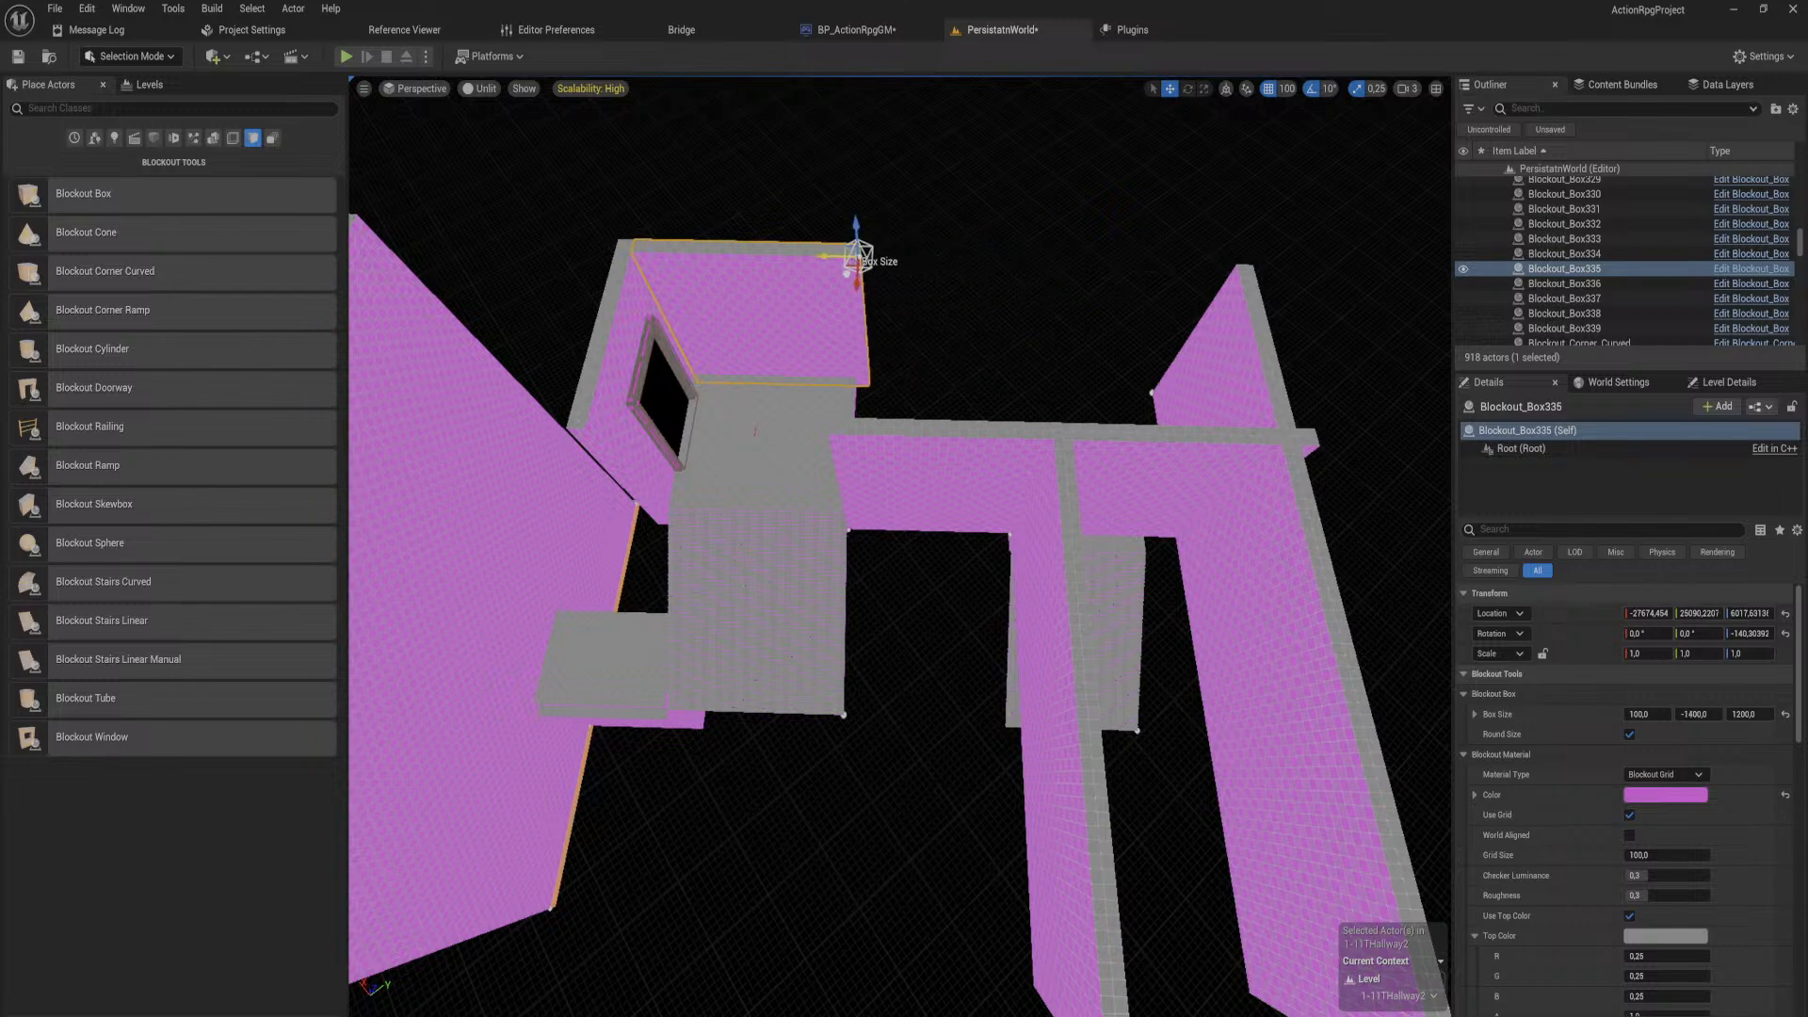
click(1234, 394)
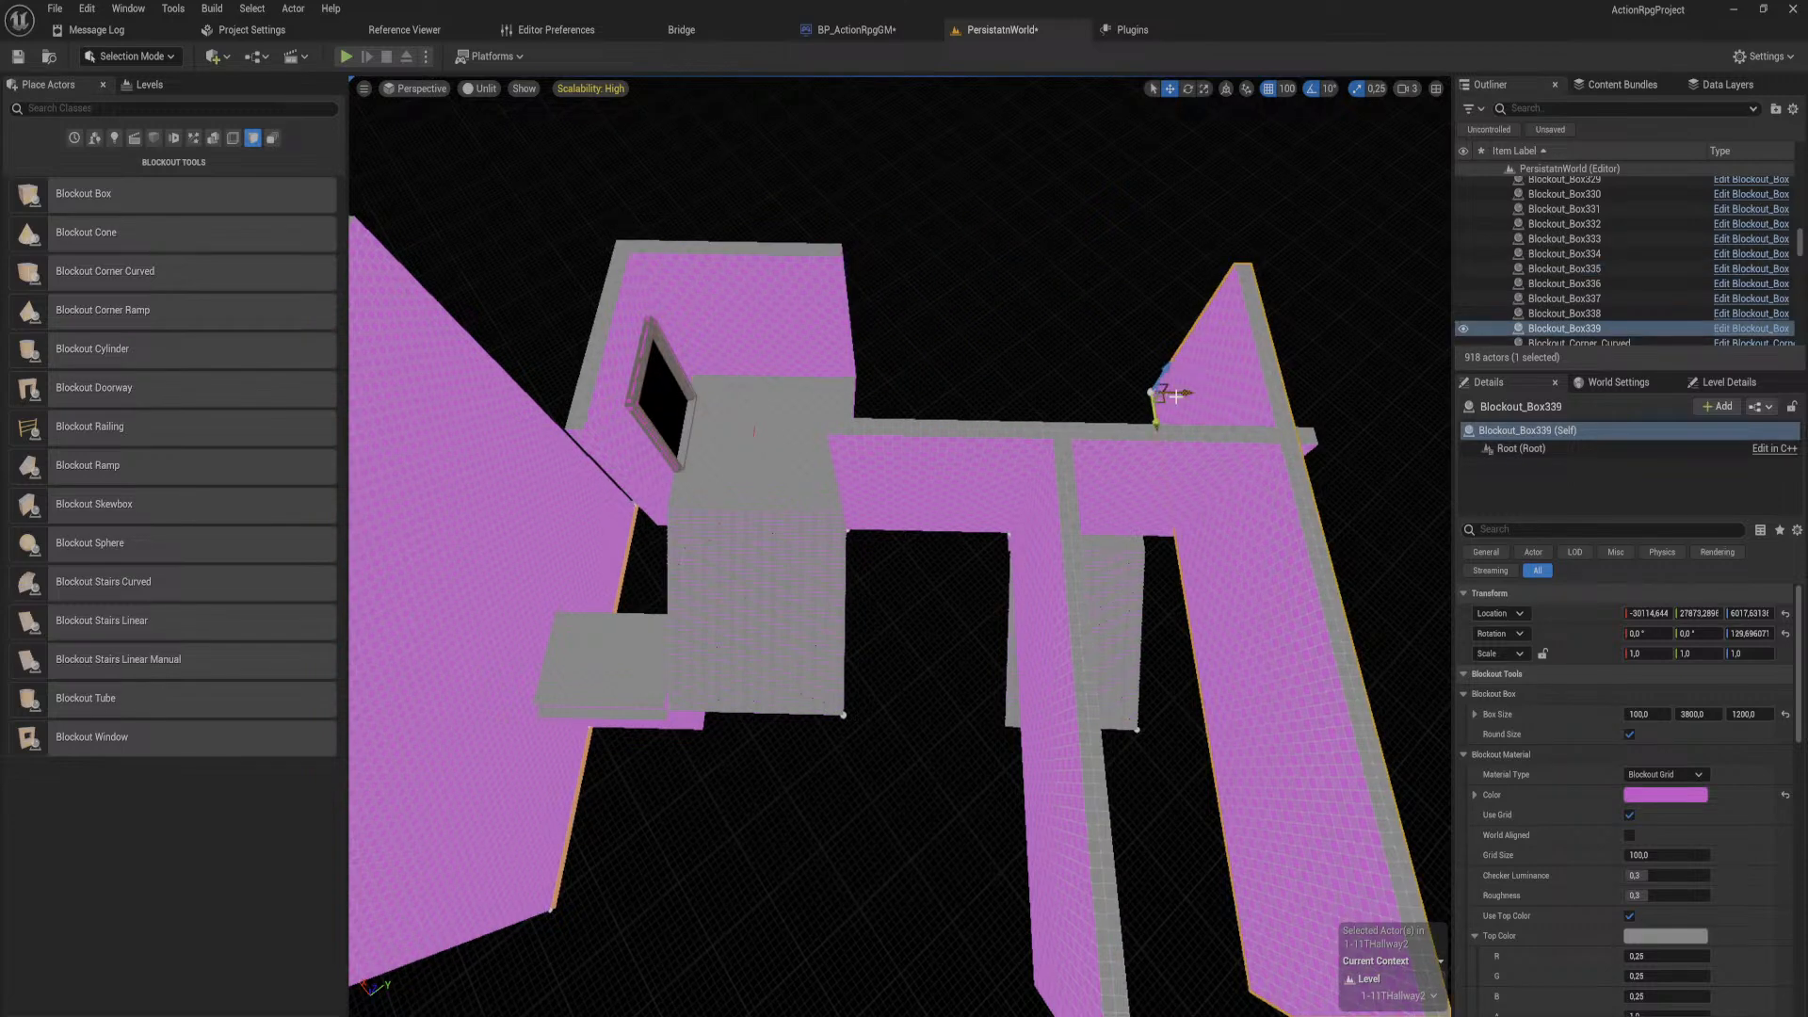
drag(1177, 395, 888, 401)
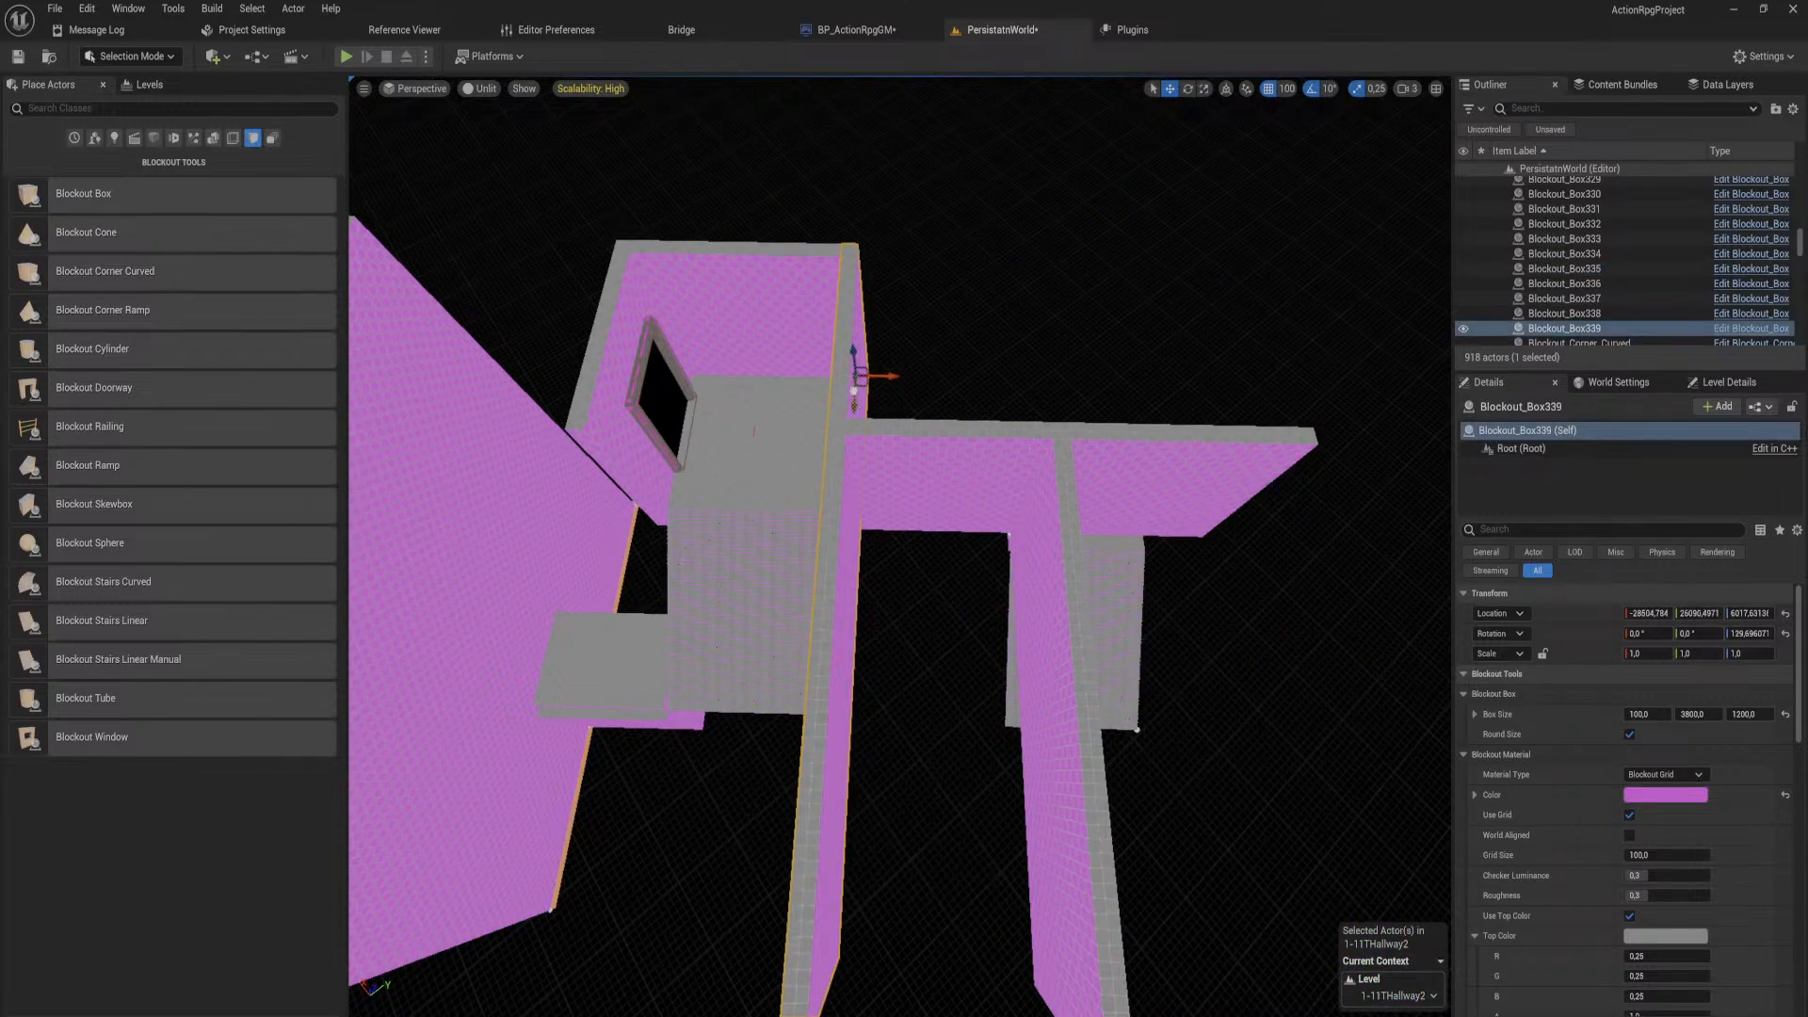
Step: Move the door-side stairs horizontally out along the hallway's descent, well away from the upper landing
right_drag(706, 545, 471, 442)
right_drag(900, 546, 1021, 646)
click(1092, 579)
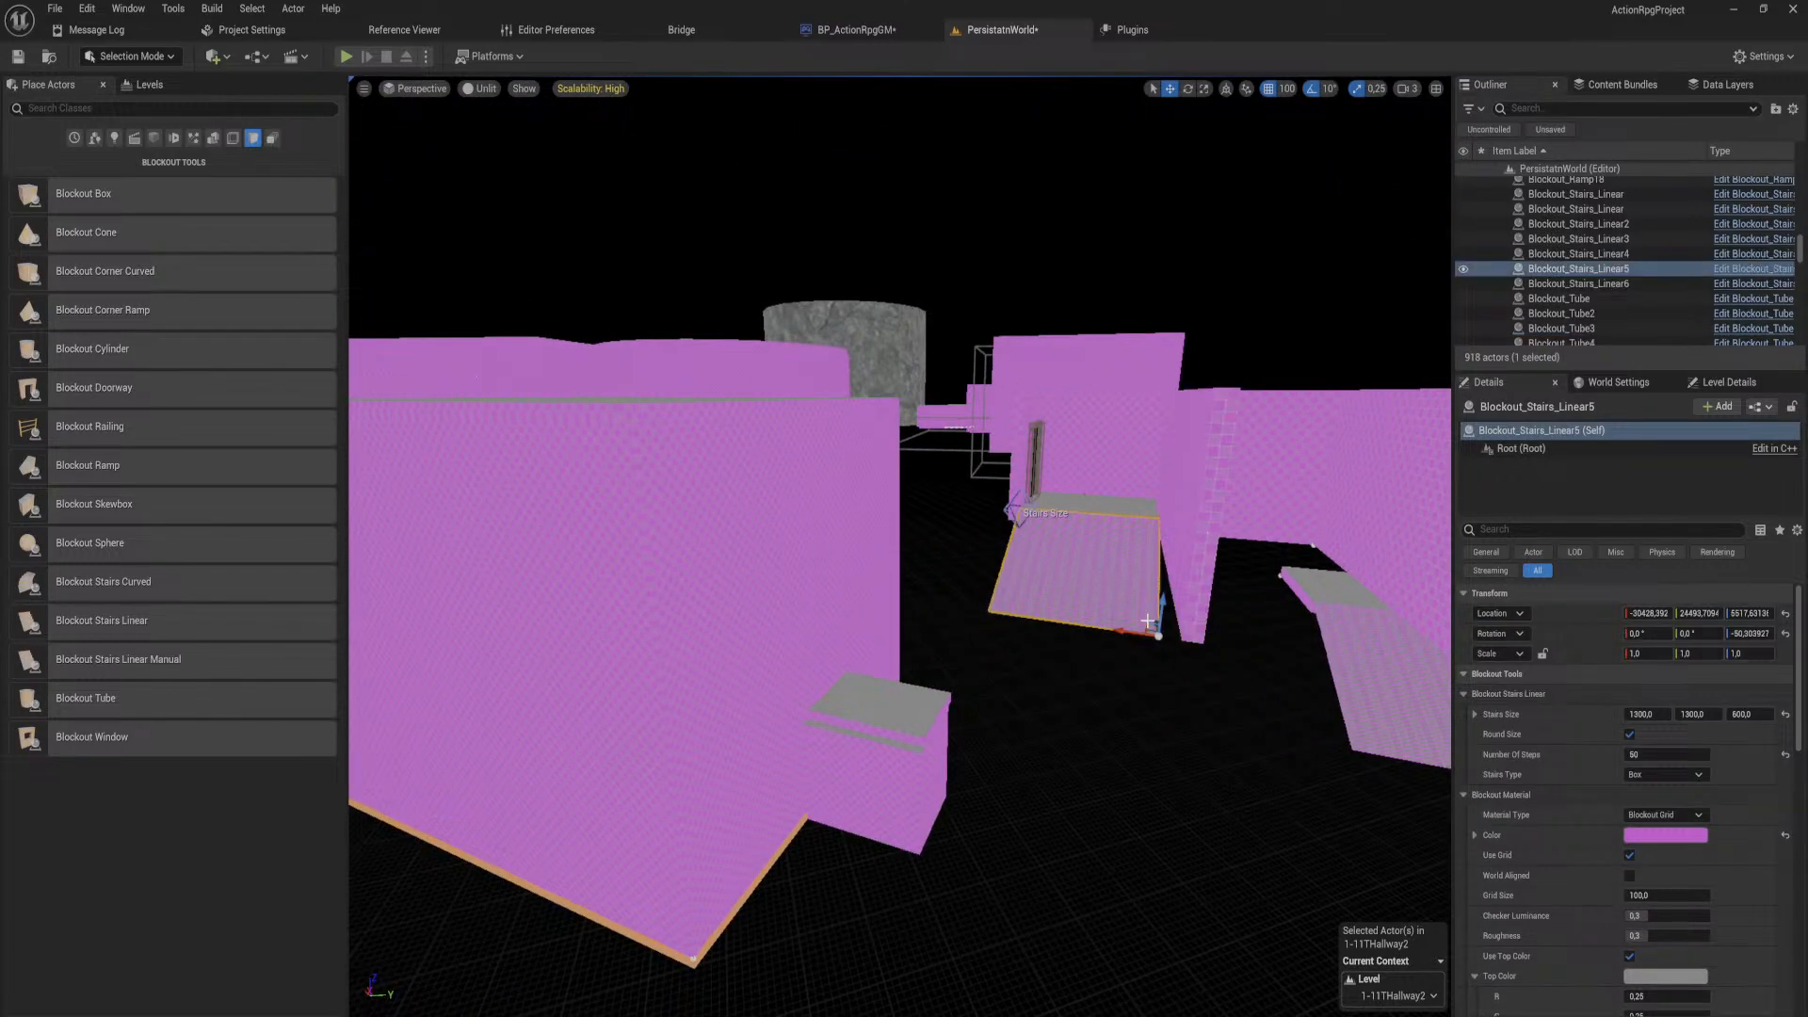
right_drag(1147, 621, 1090, 581)
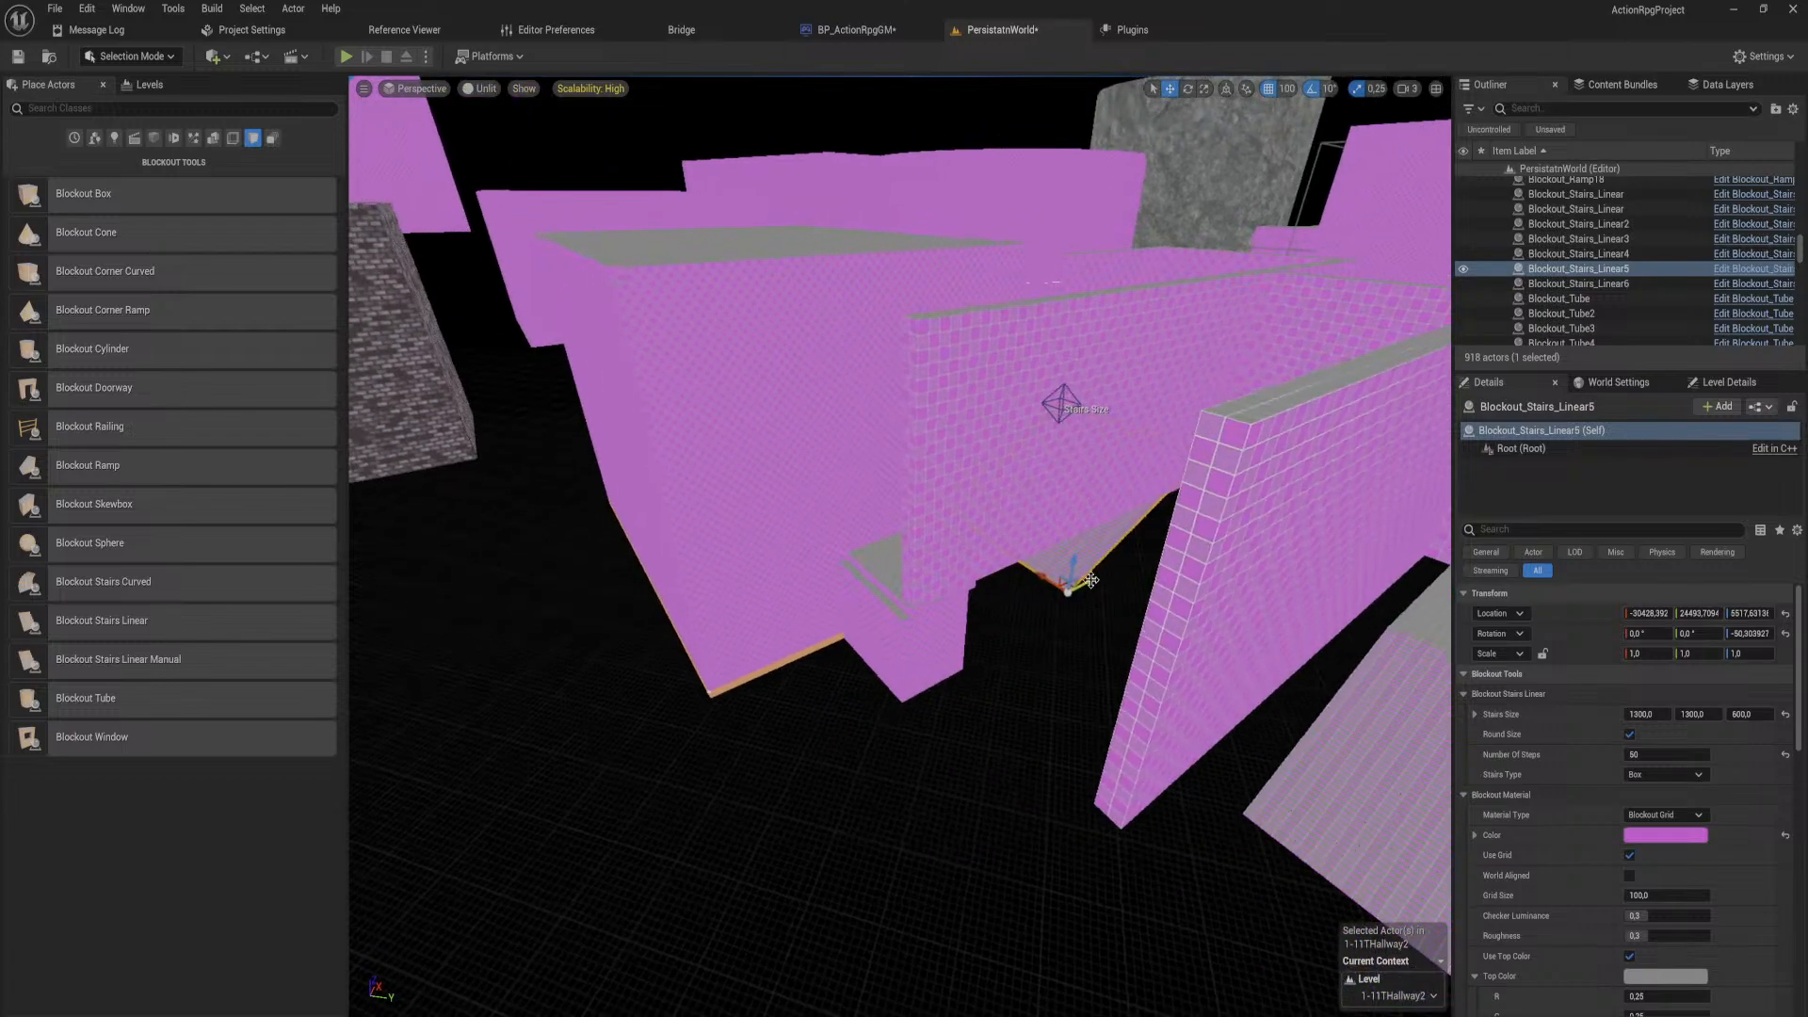
drag(1090, 581, 718, 778)
right_drag(718, 778, 772, 778)
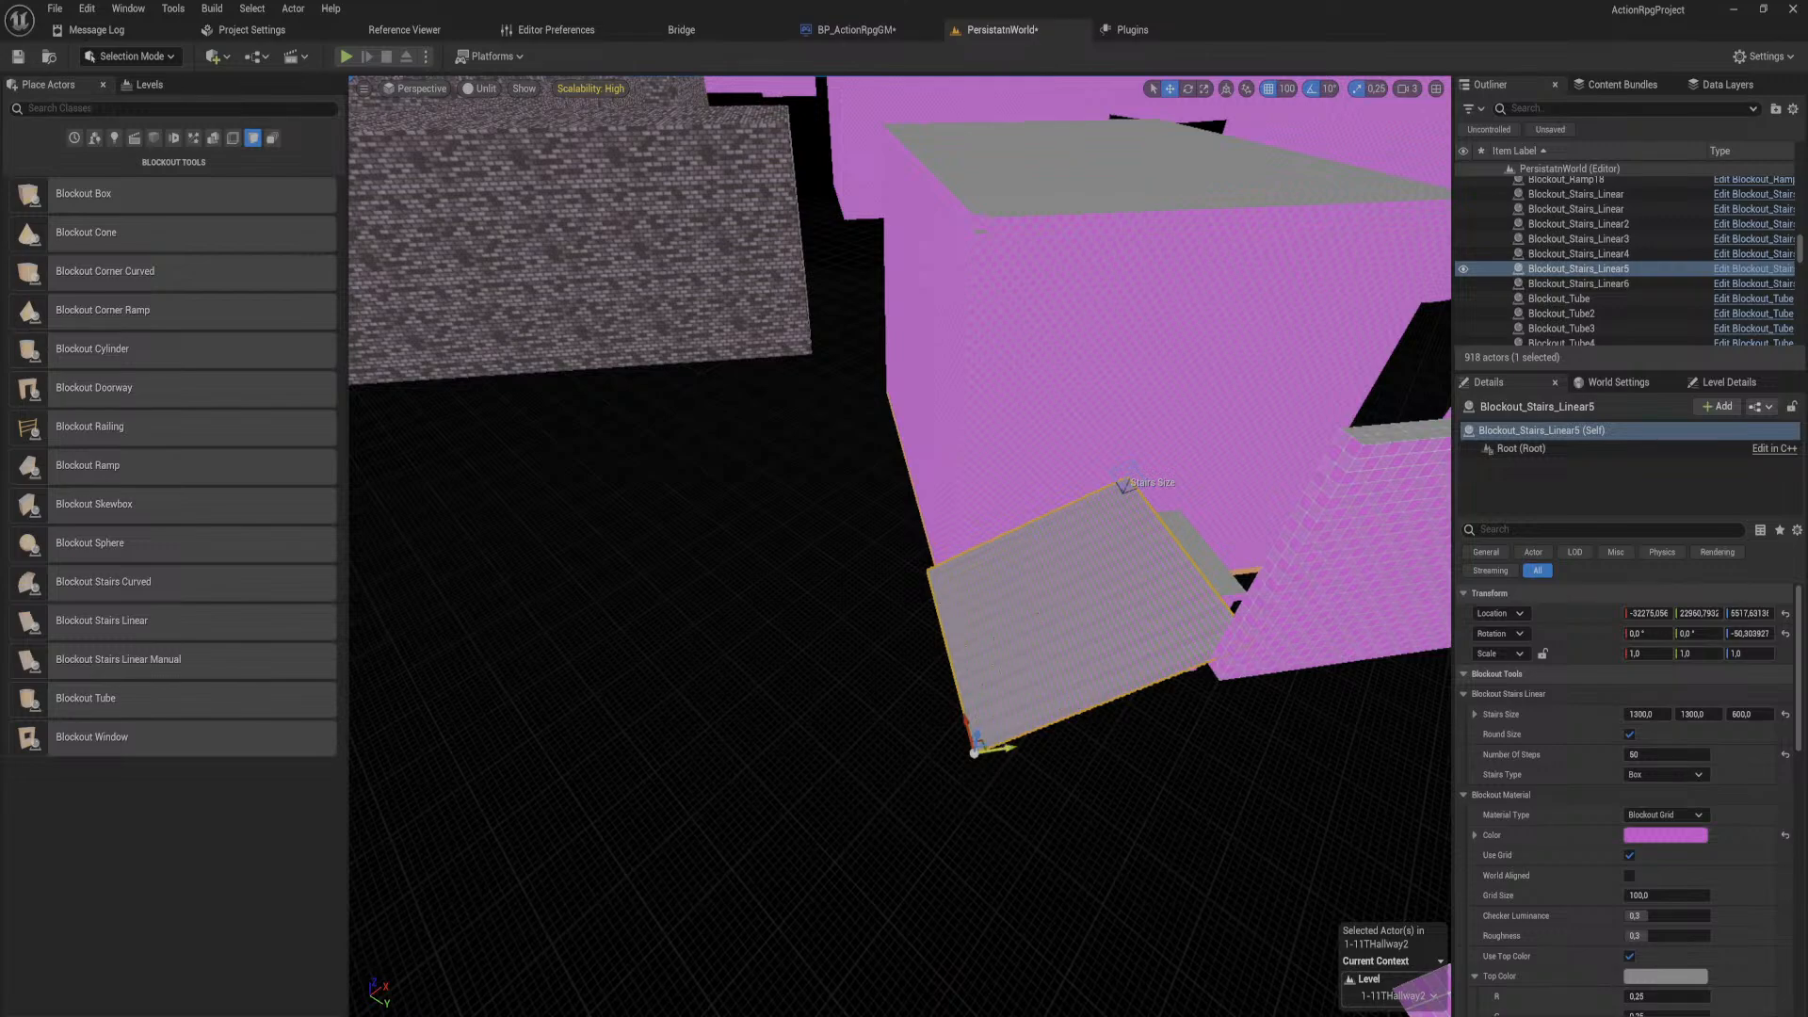
drag(1003, 728, 863, 741)
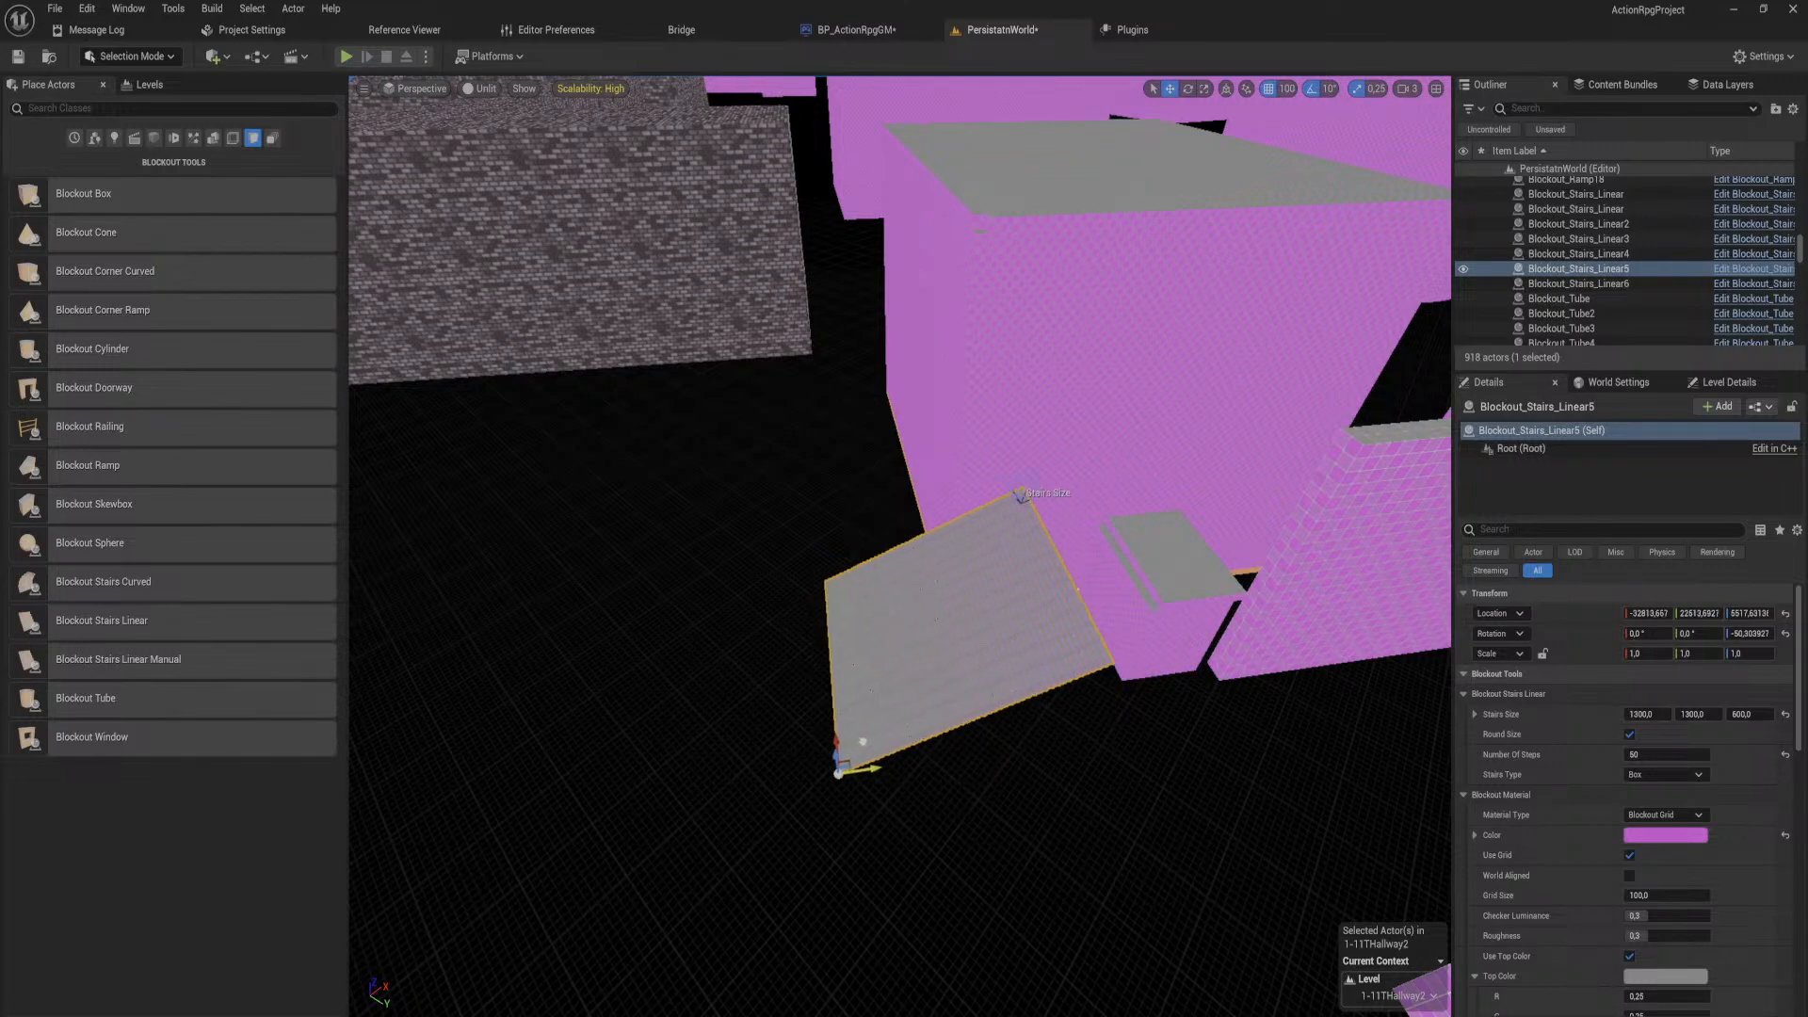
Step: Lower the detached stairs far below the upper landing, to a height of about 3217
right_drag(832, 774, 782, 759)
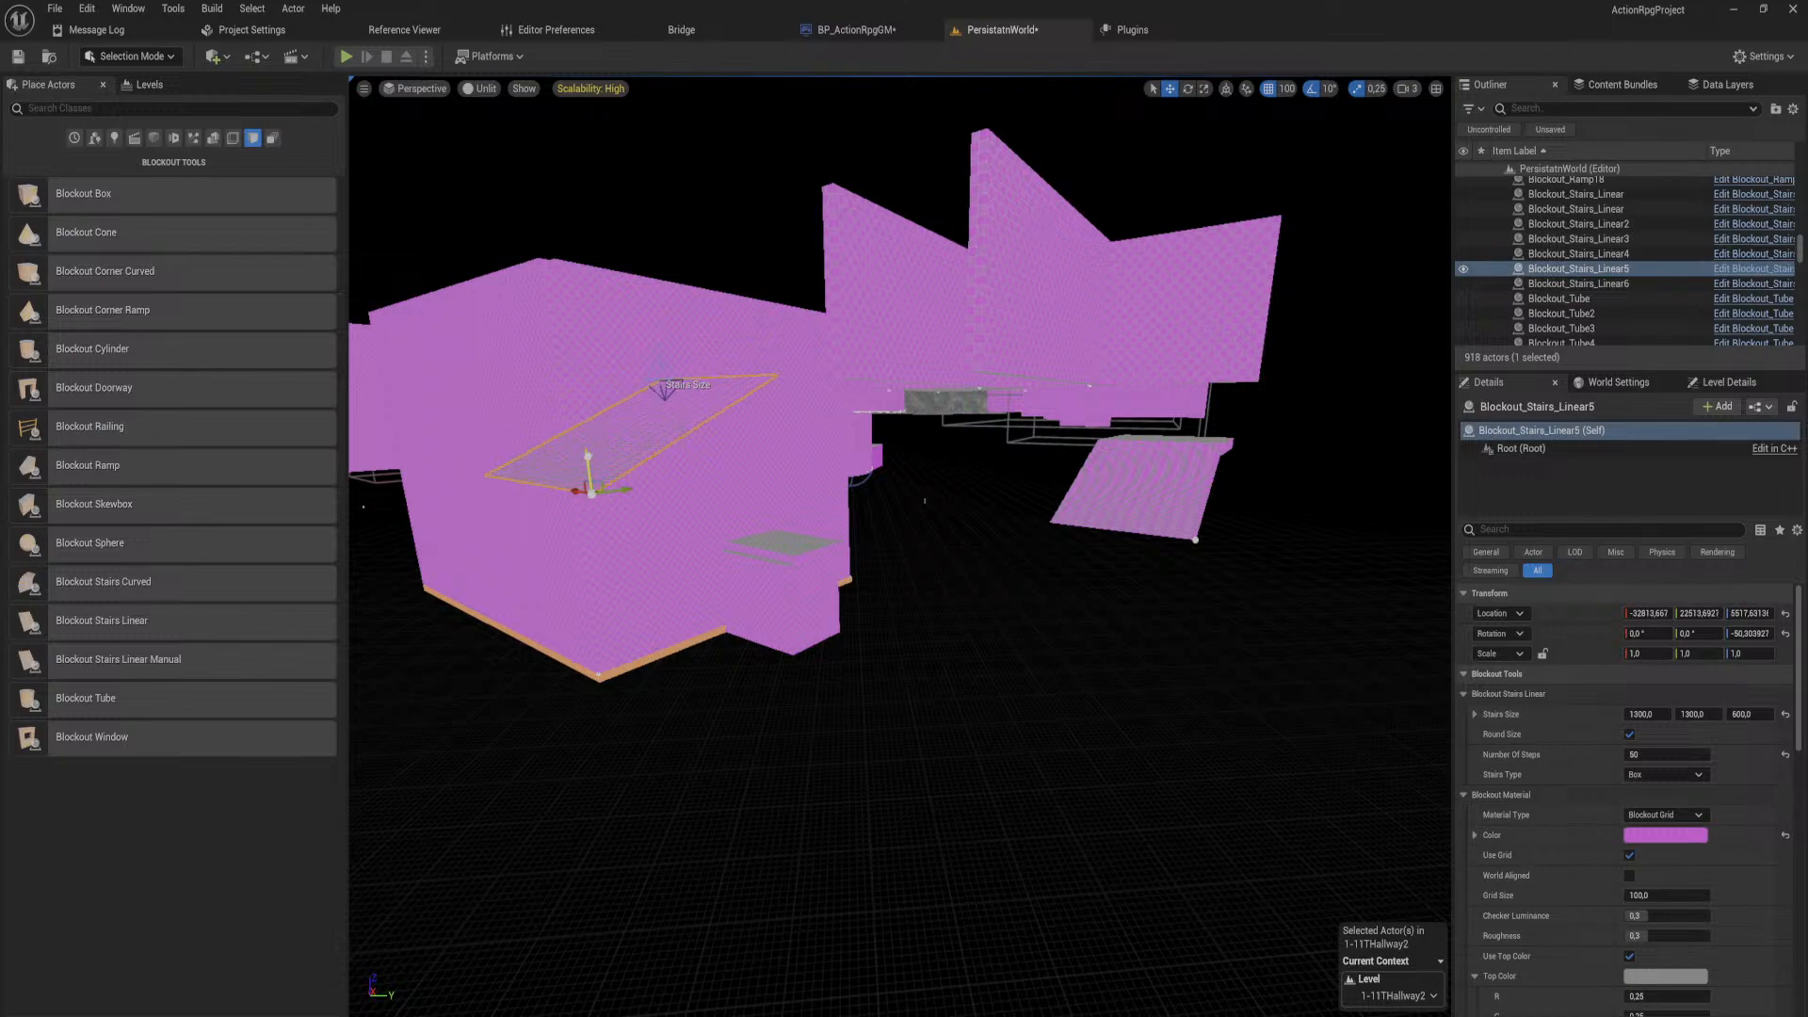
drag(587, 458, 621, 708)
right_drag(622, 708, 547, 703)
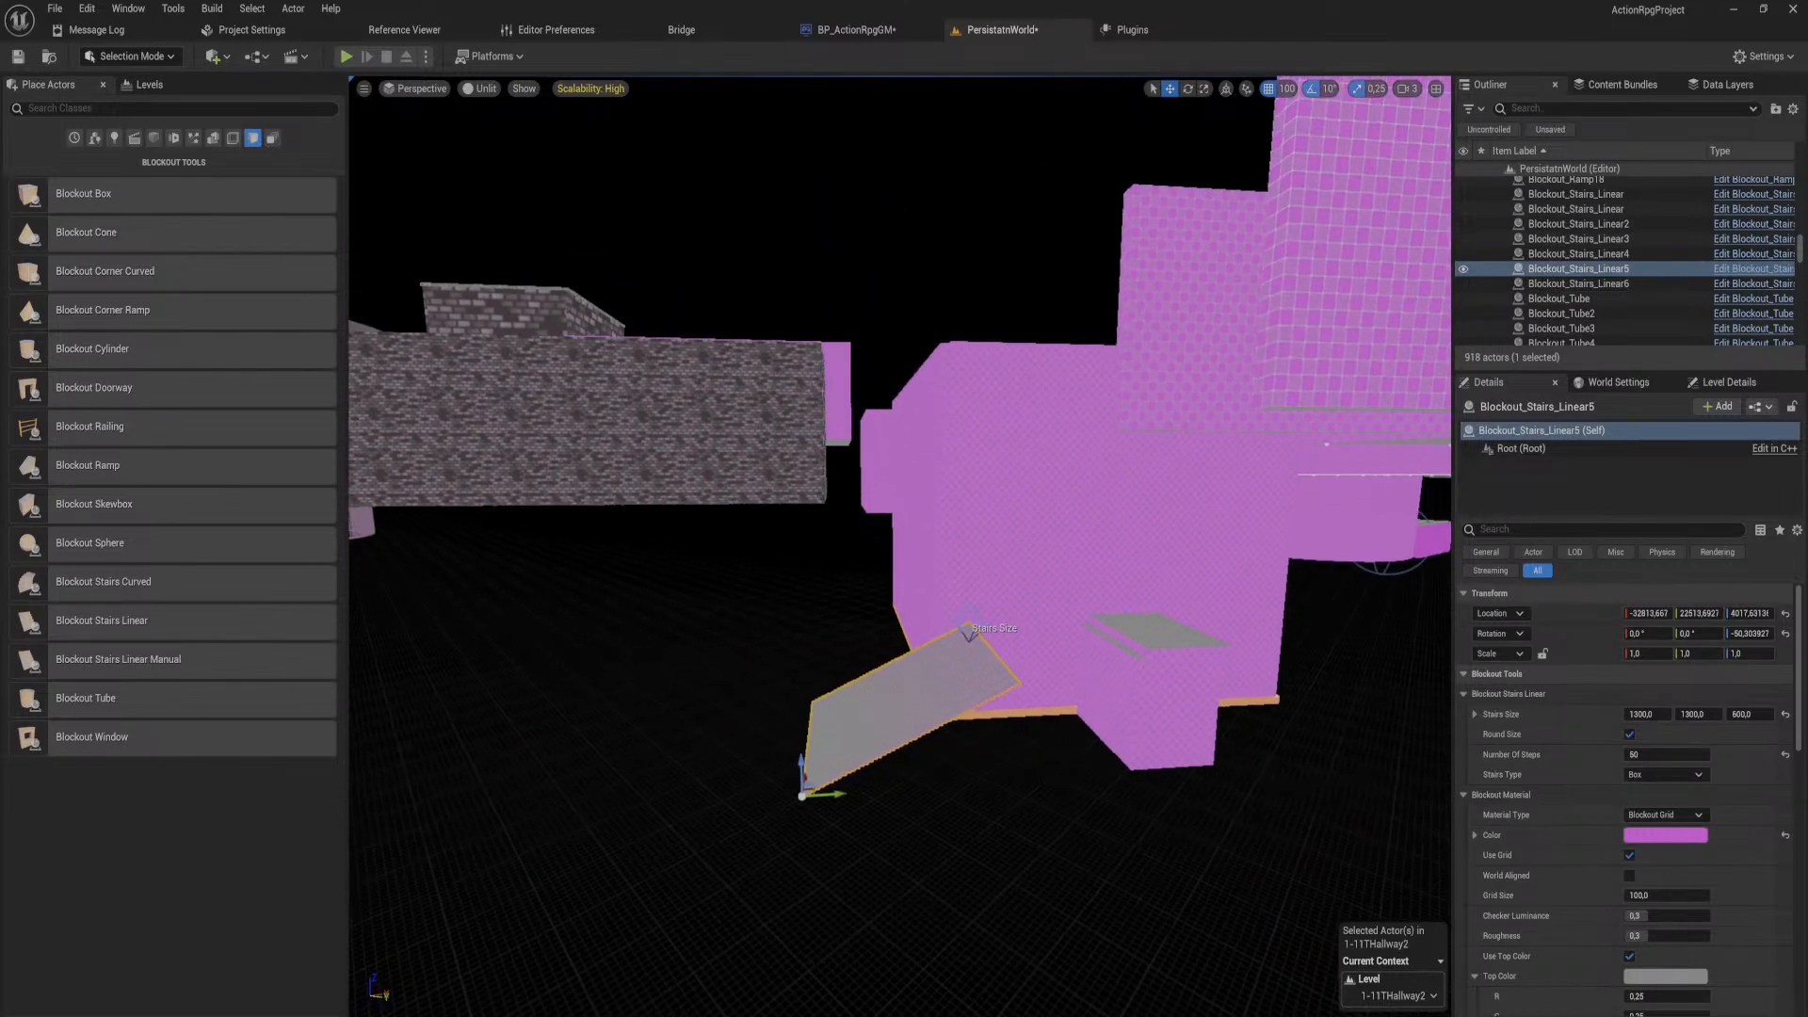
right_drag(800, 757, 804, 757)
drag(797, 764, 799, 889)
right_drag(799, 888, 930, 782)
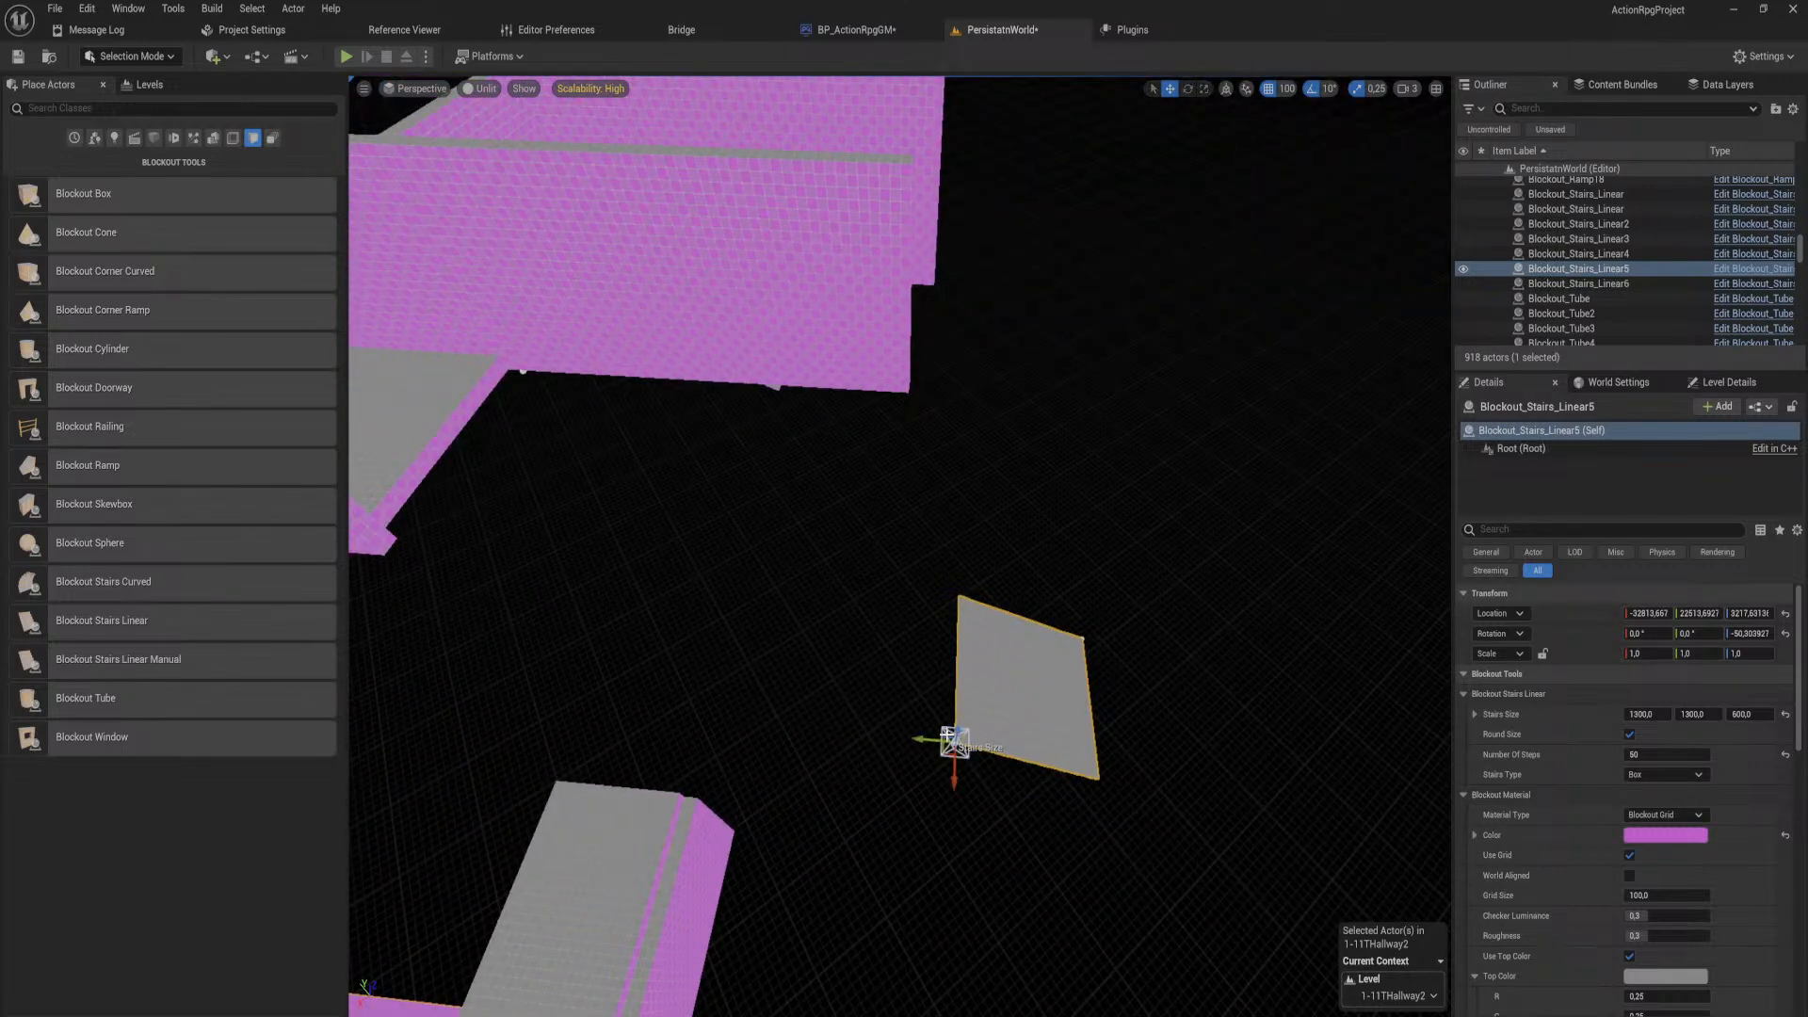
Step: Stretch the lowered stairs up to the door-side floor's edge, making them 4400 units long and 2900 high
drag(950, 740, 370, 524)
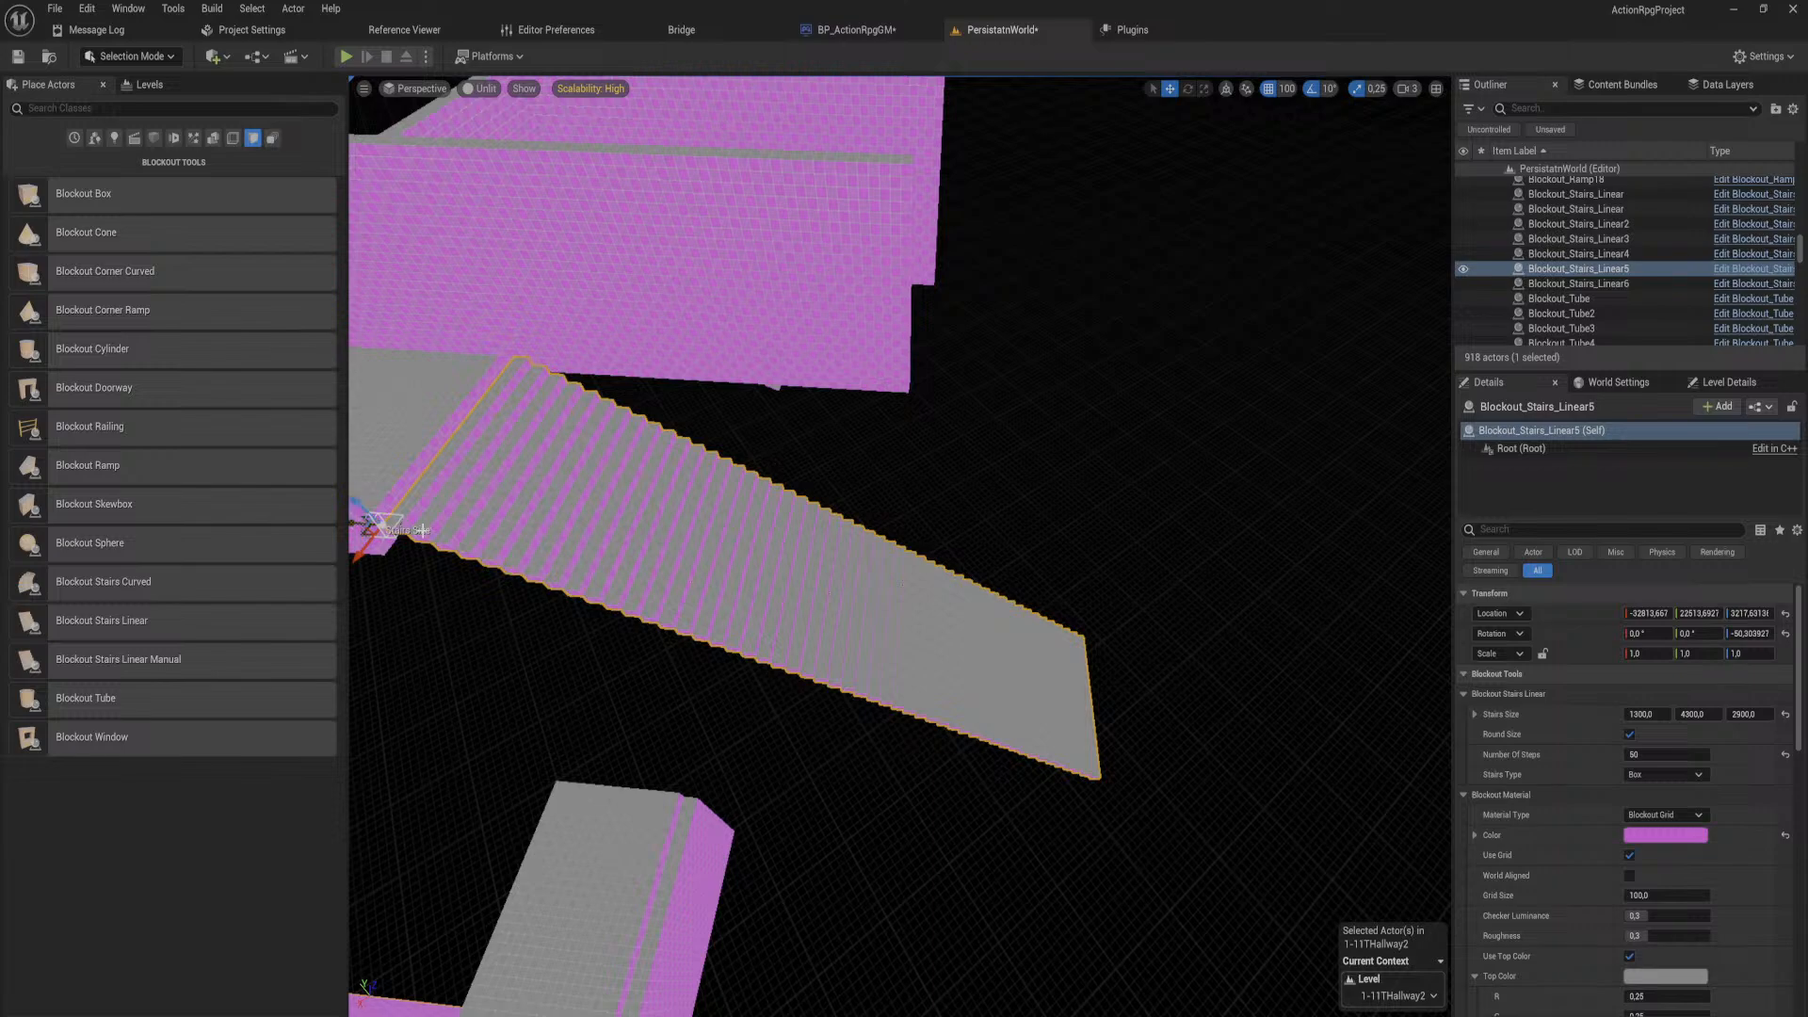
right_drag(422, 530, 631, 596)
drag(641, 584, 607, 581)
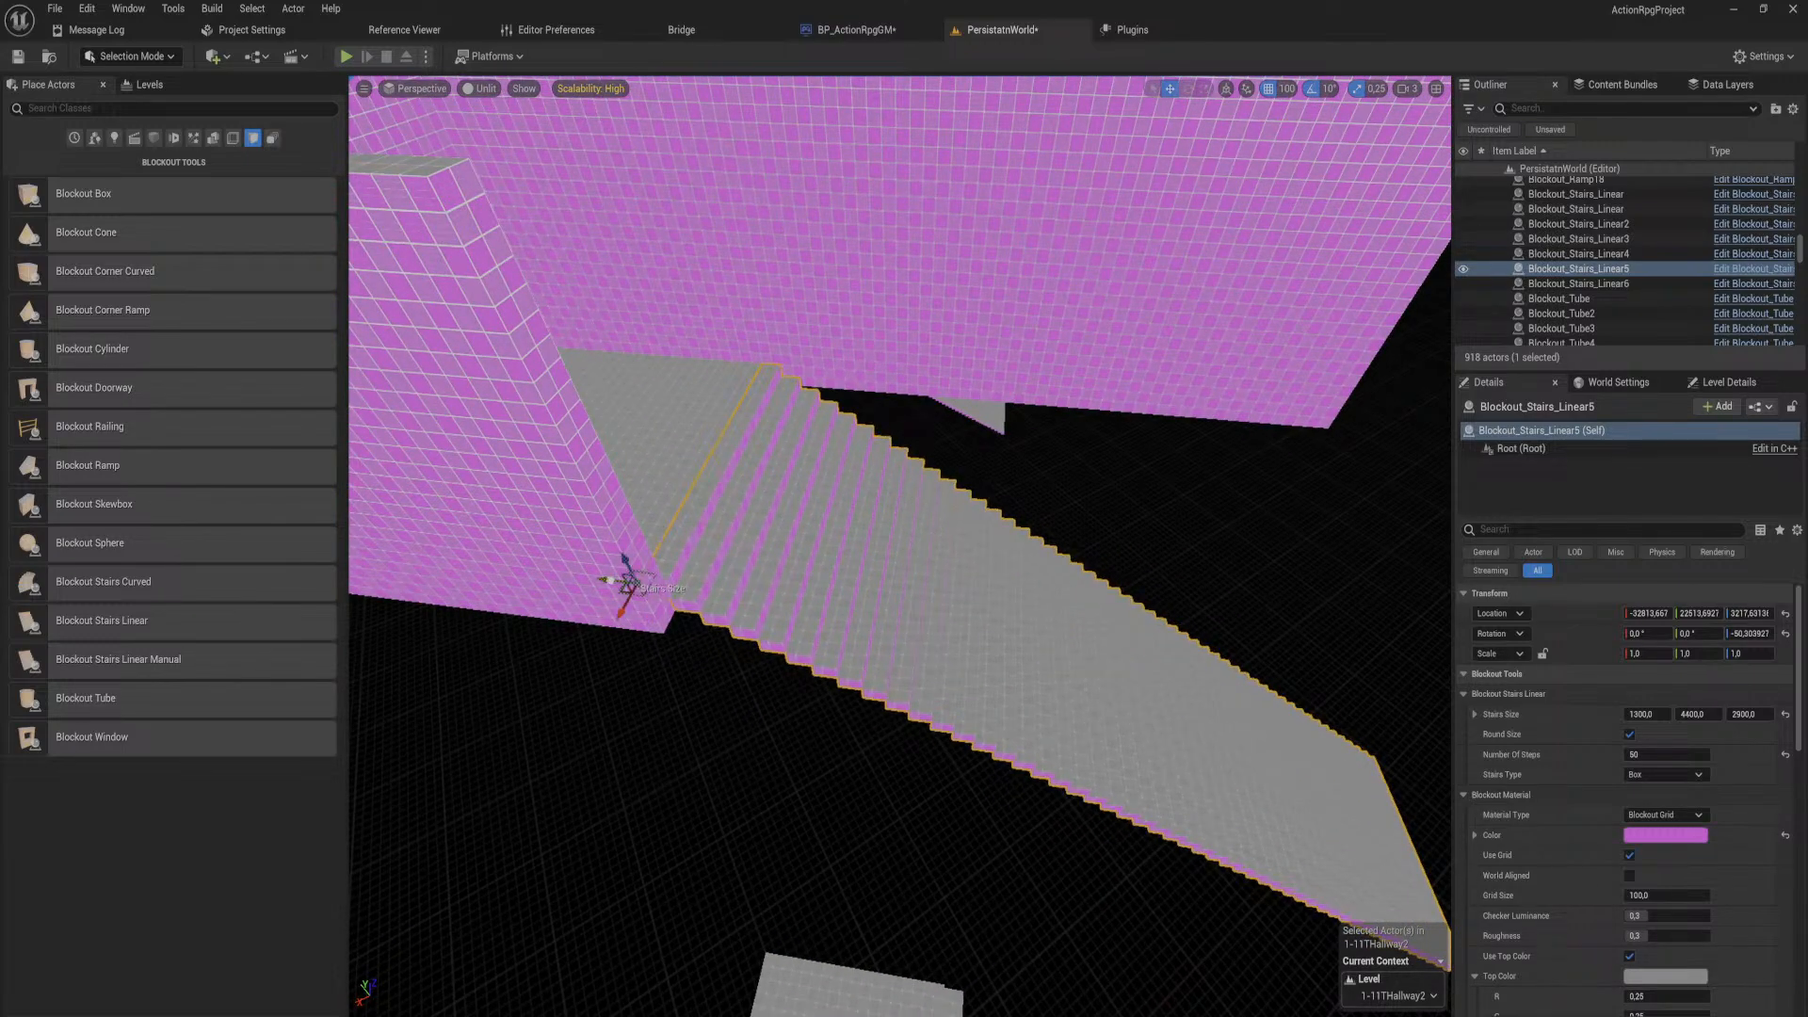
Step: Set the long stairs' number of steps to 200 and check the joint with the door-side floor
right_drag(626, 589, 753, 589)
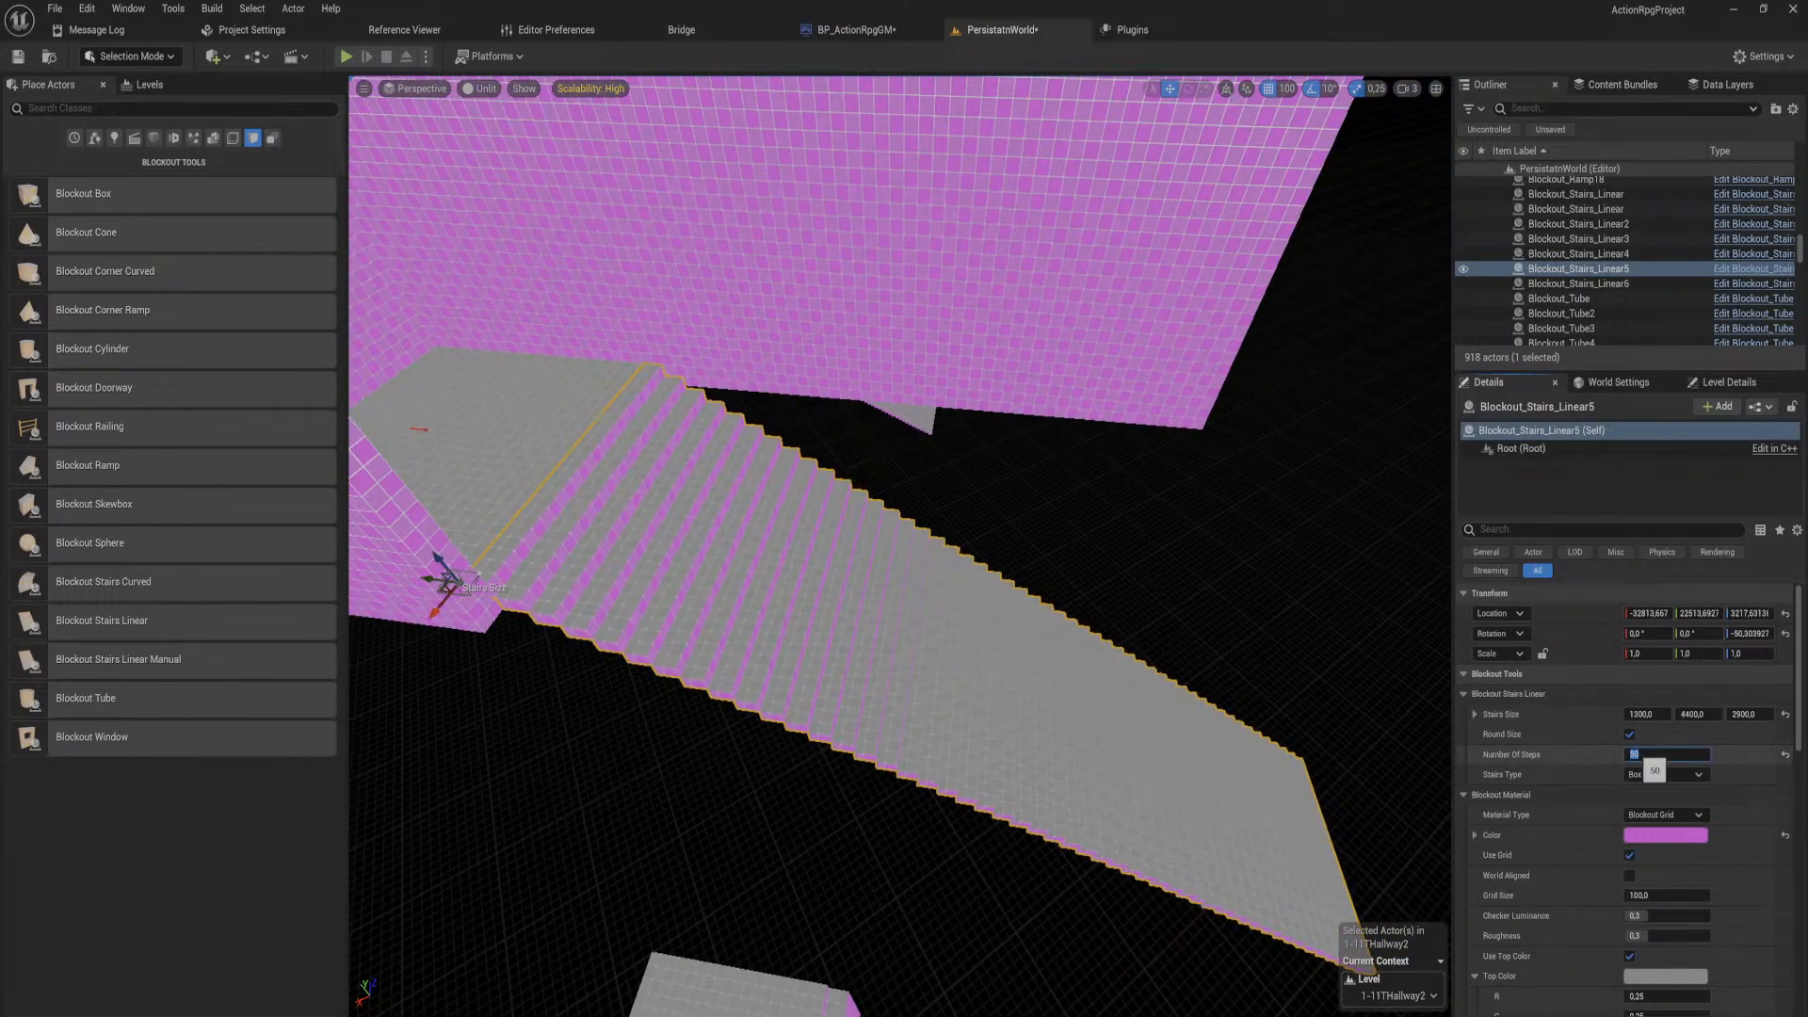
key(Return)
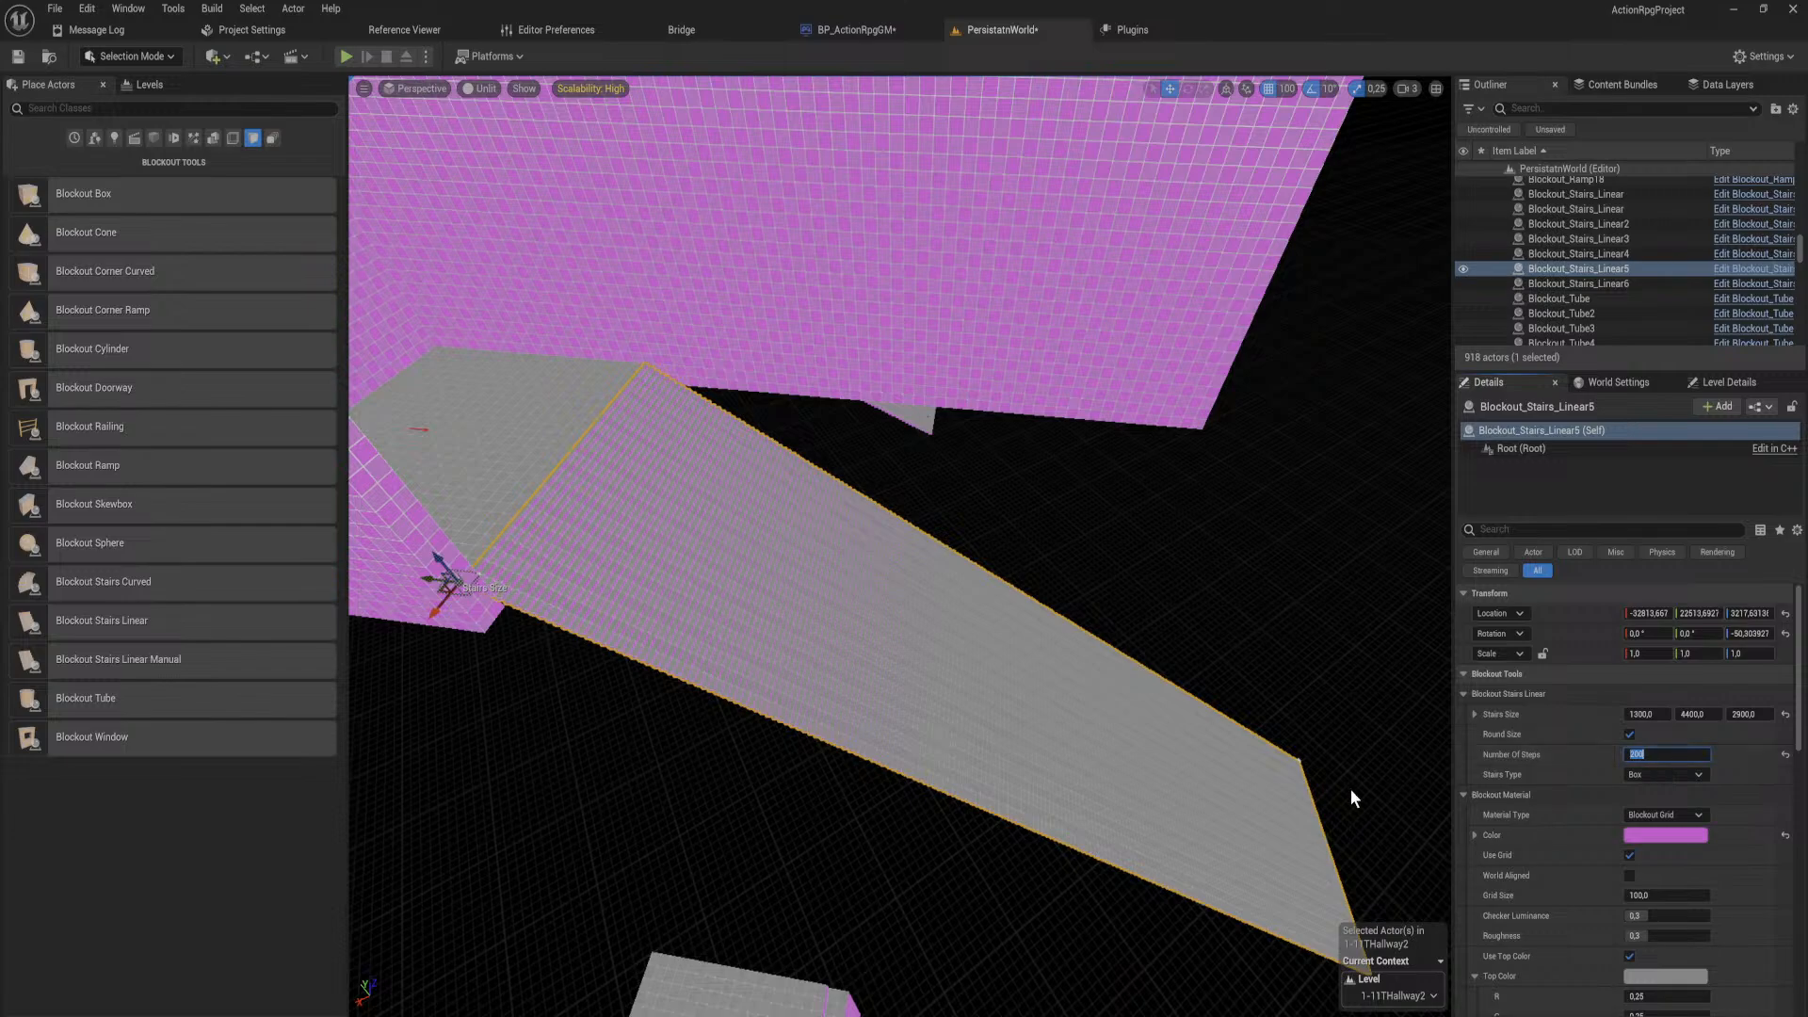
right_drag(1353, 791, 1224, 951)
key(w)
key(w)
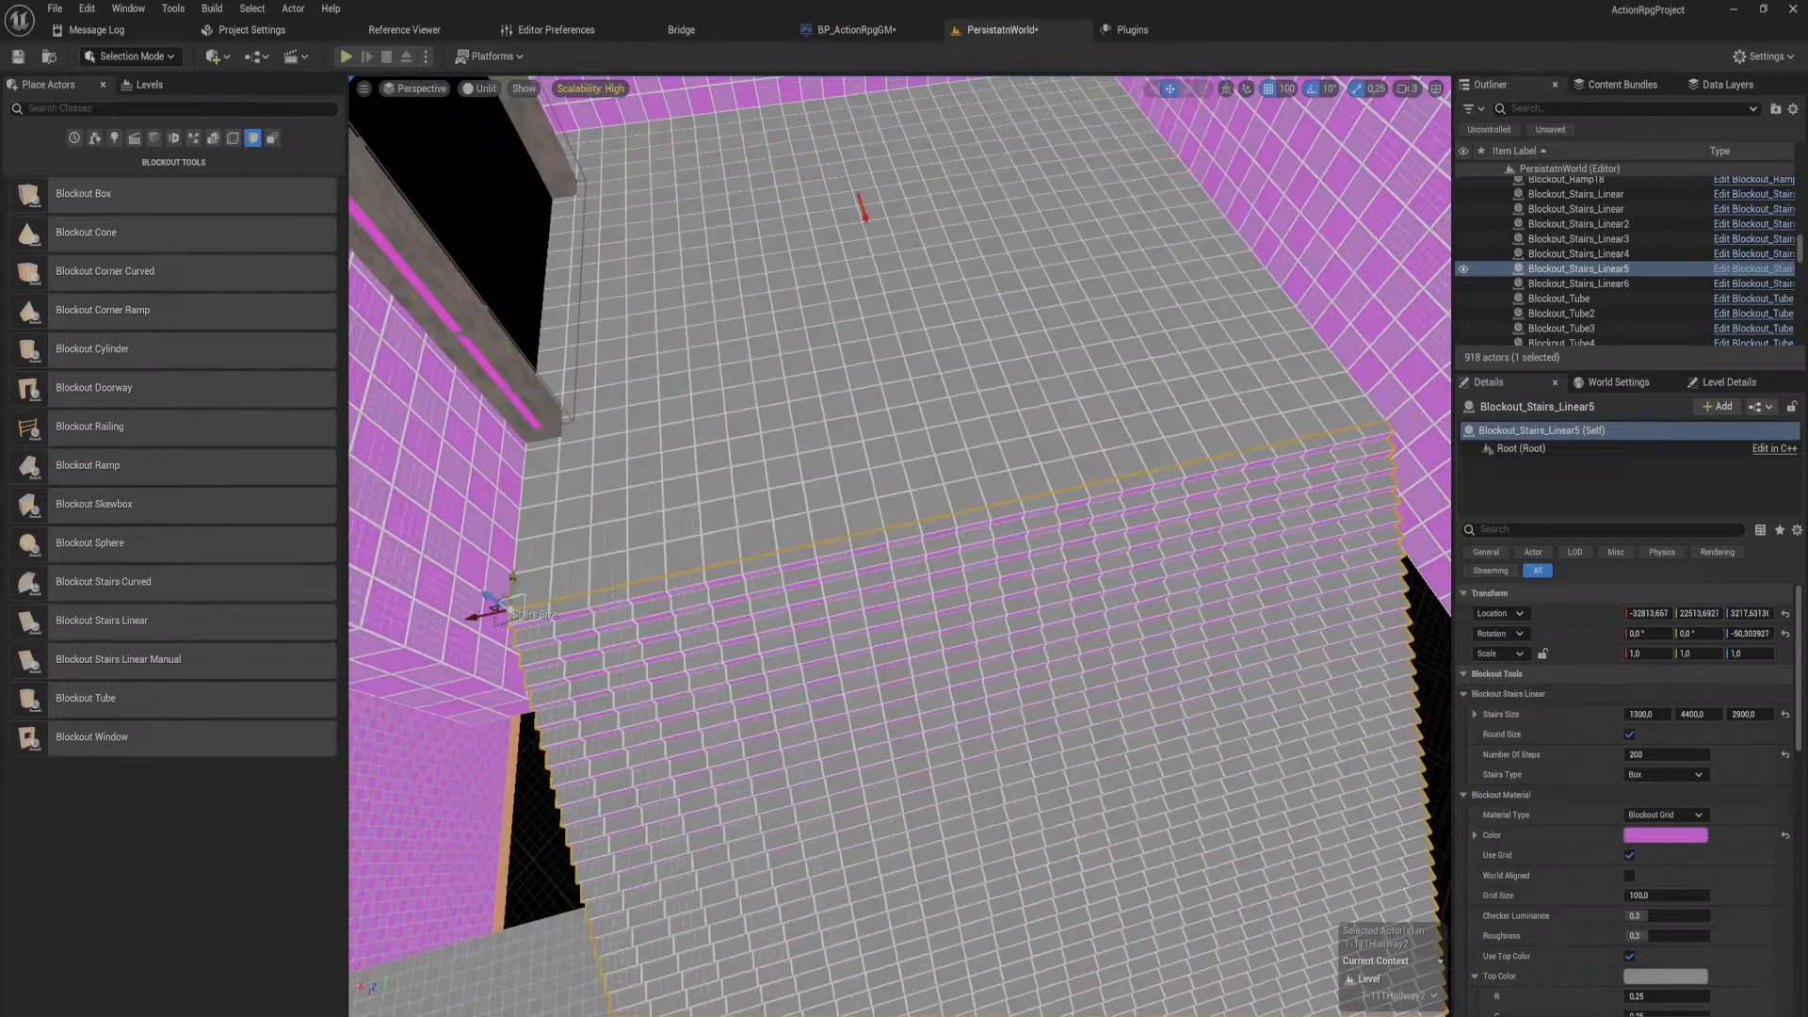
mouse_move(510, 582)
mouse_down()
mouse_move(491, 663)
mouse_move(509, 581)
mouse_up()
right_drag(510, 582, 942, 358)
Step: Select the other short stairs together with their adjoining floor and rotate both by 90 degrees
key(s)
right_drag(924, 602, 979, 630)
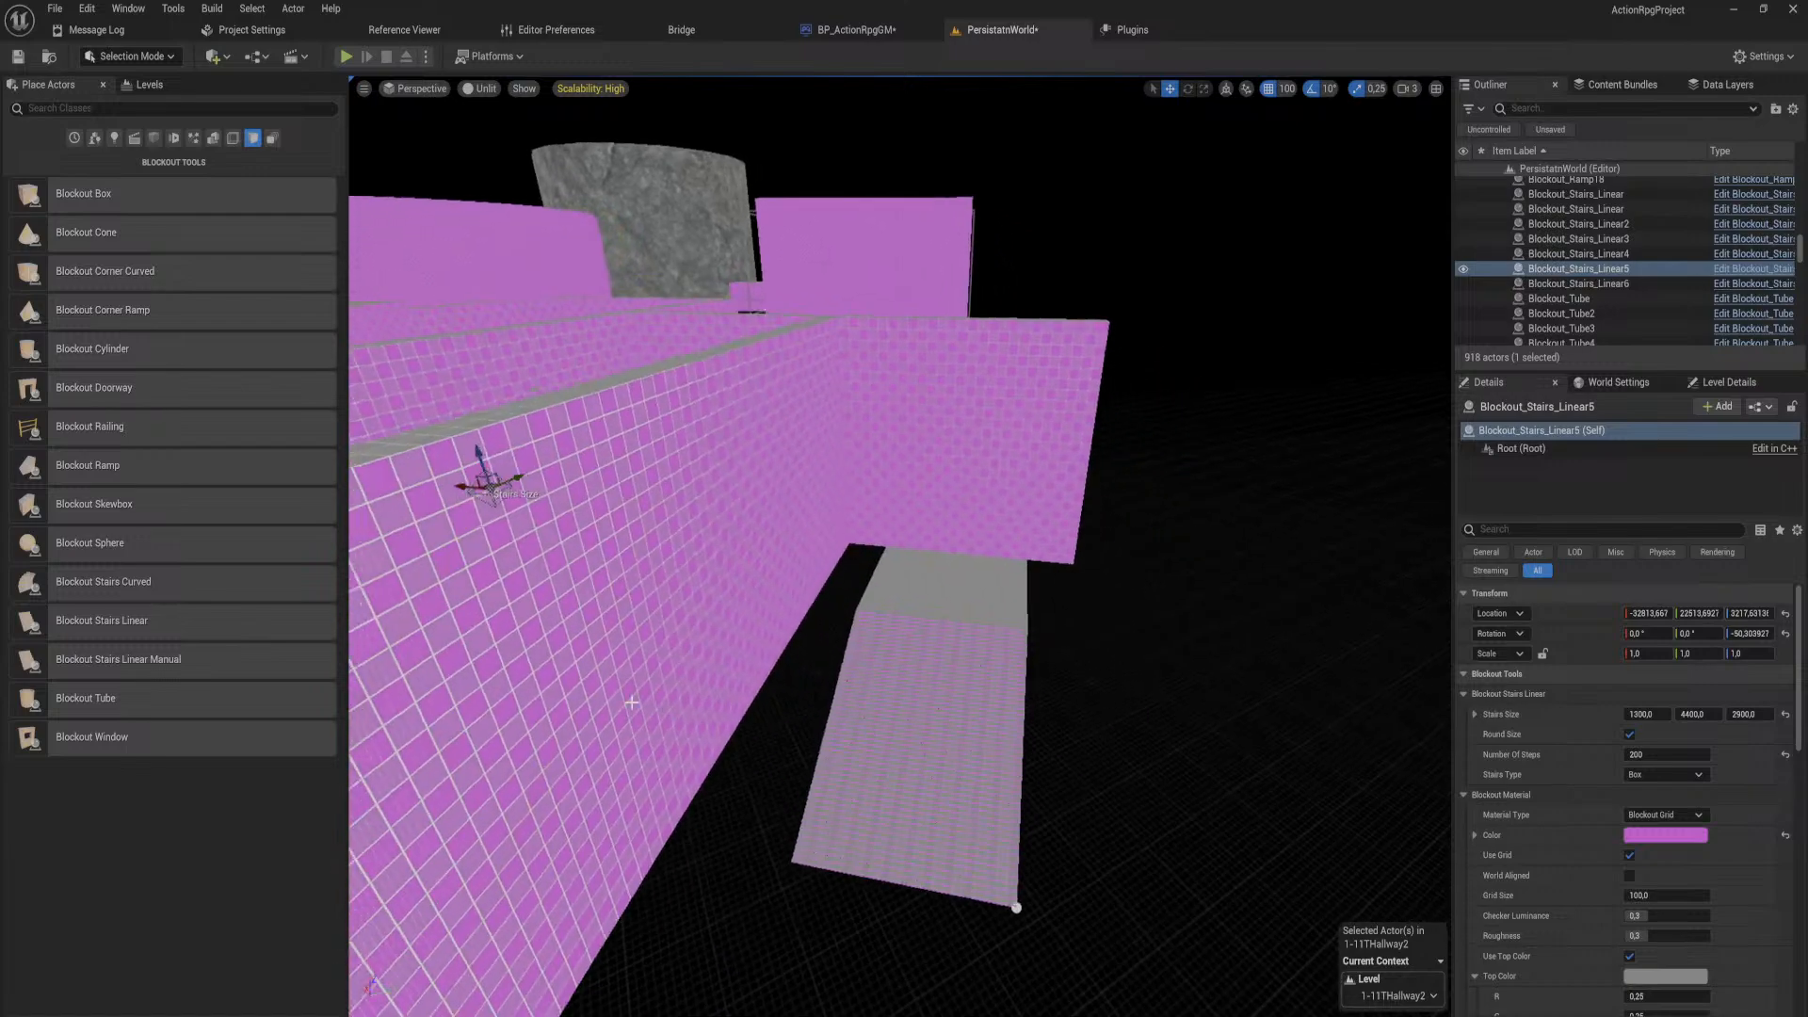
click(924, 602)
shift+click(961, 706)
mouse_move(961, 707)
right_down()
mouse_move(908, 774)
mouse_move(977, 687)
right_up()
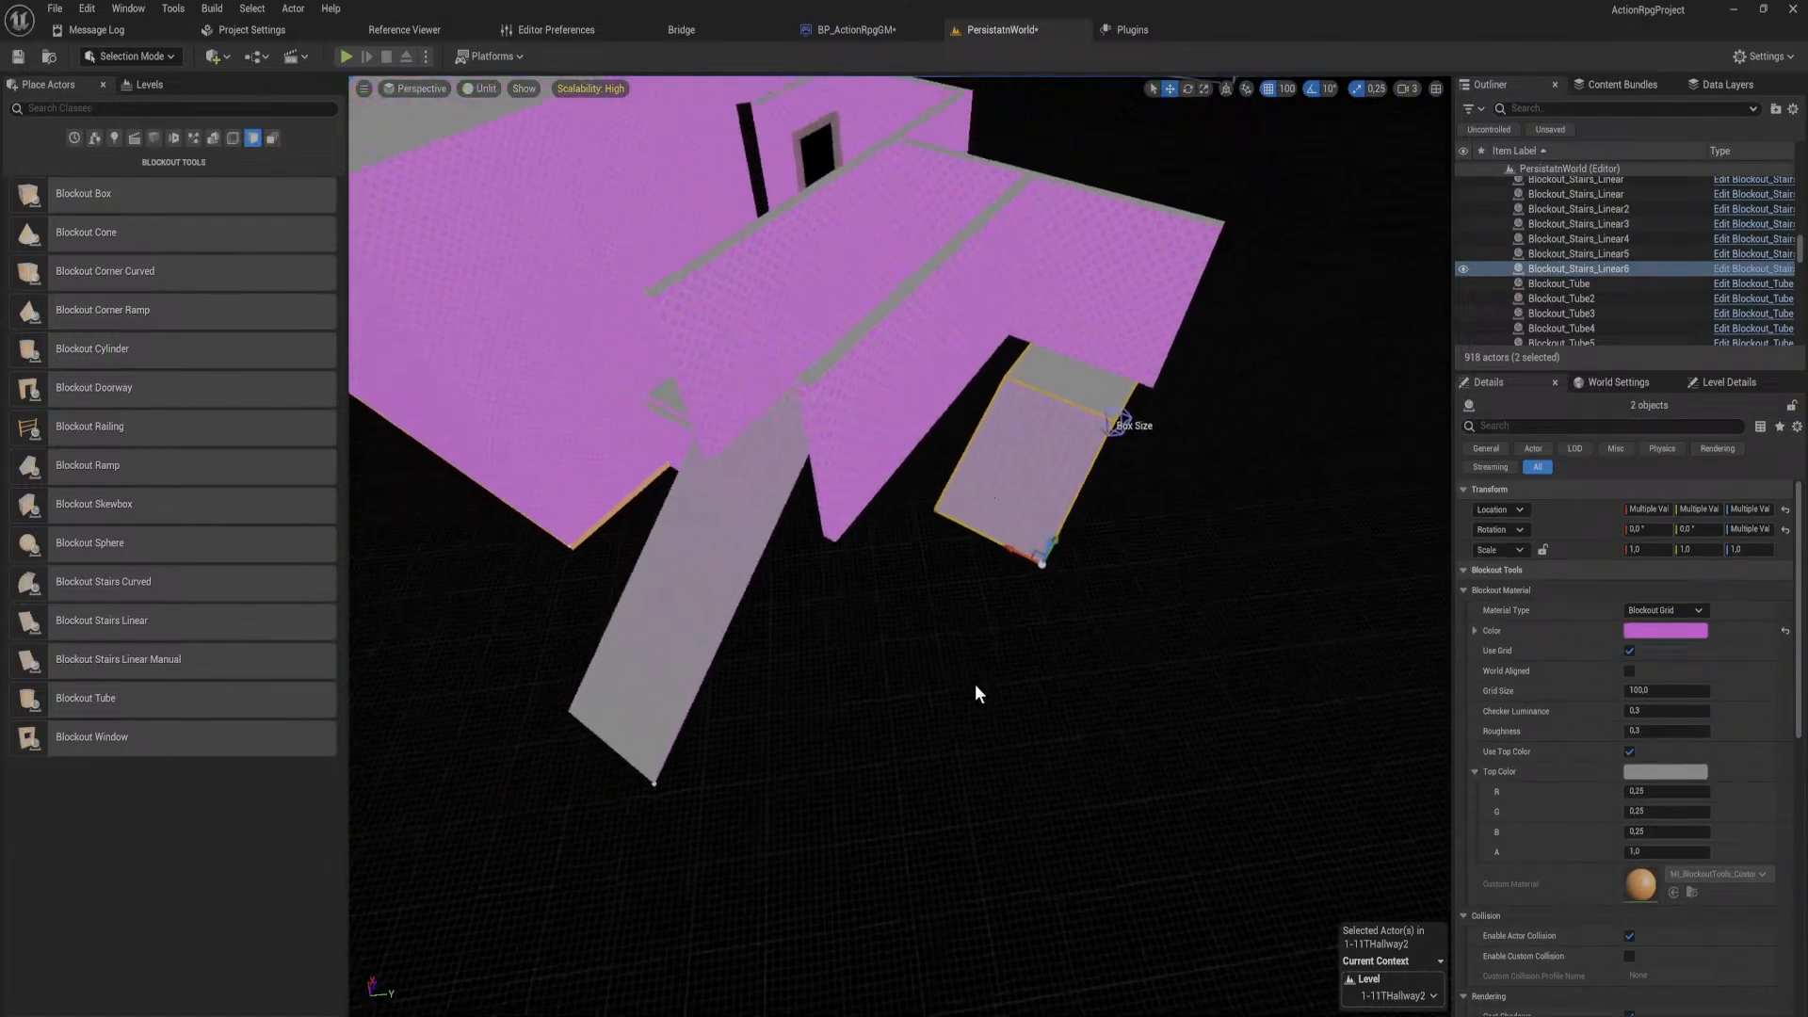
key(e)
drag(1061, 595, 1130, 612)
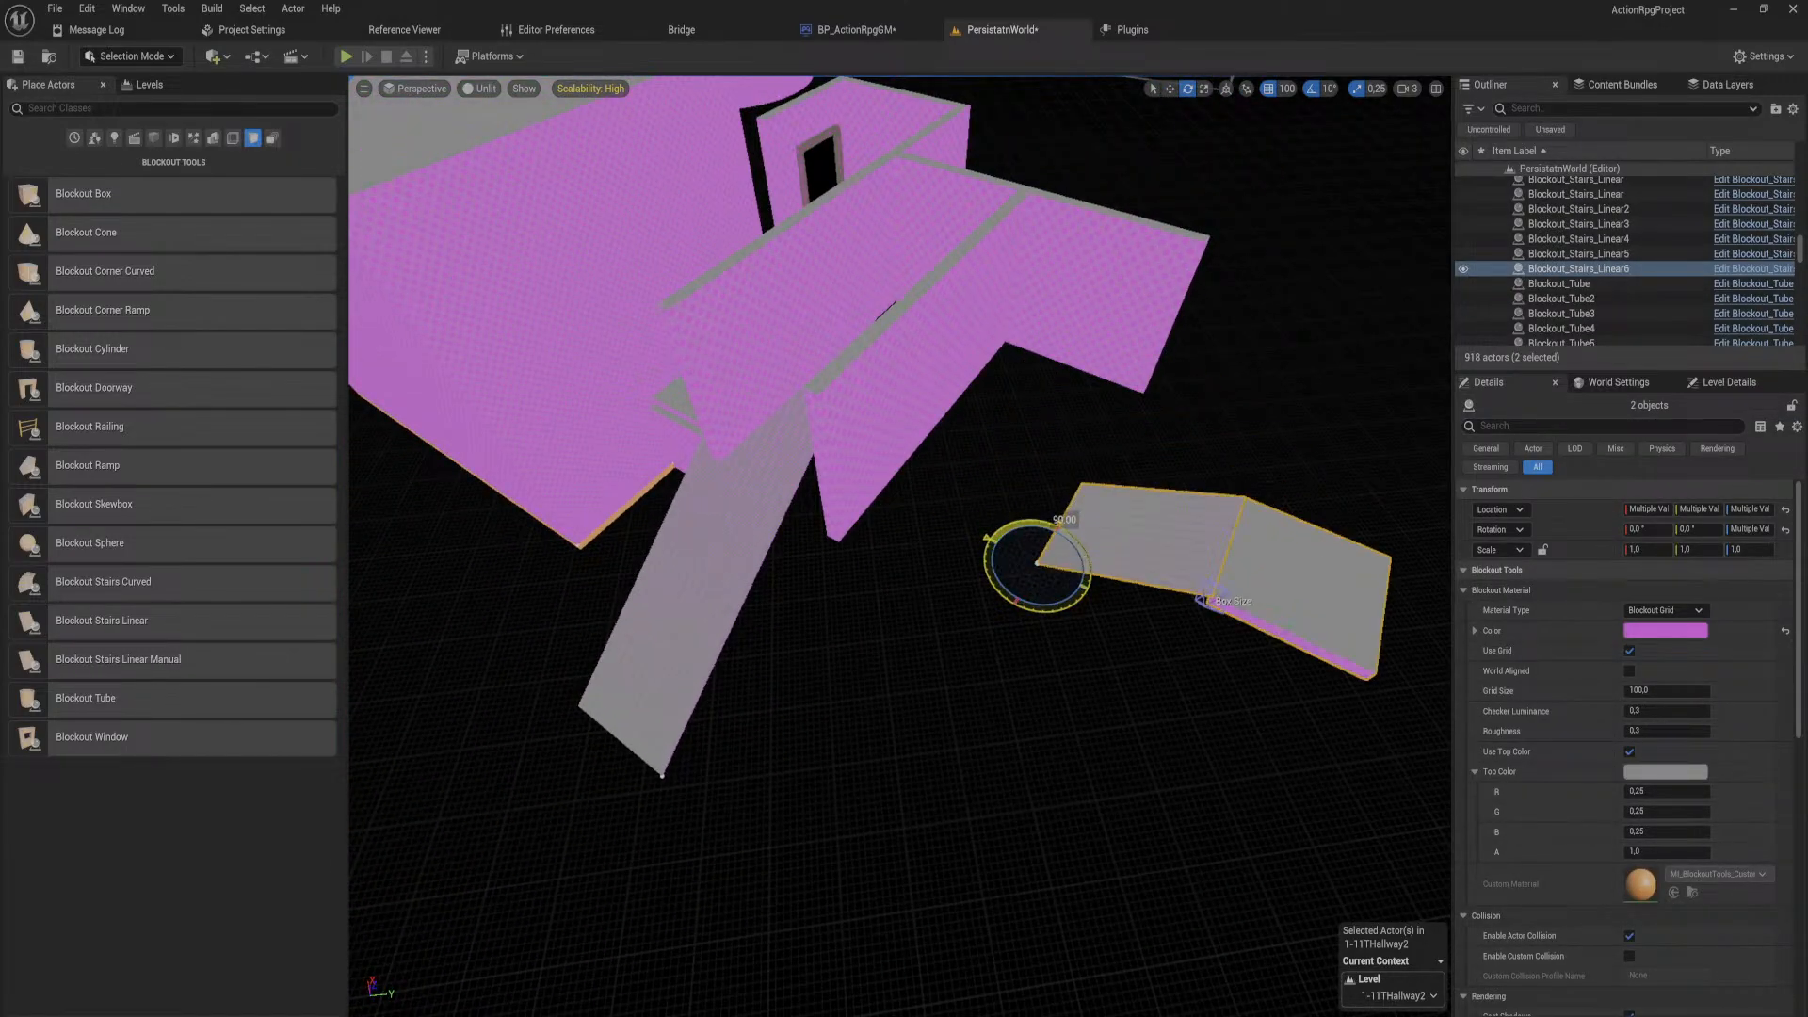
Step: Move the rotated floor and short stairs over to the foot of the long stairs and lower them to its level
key(w)
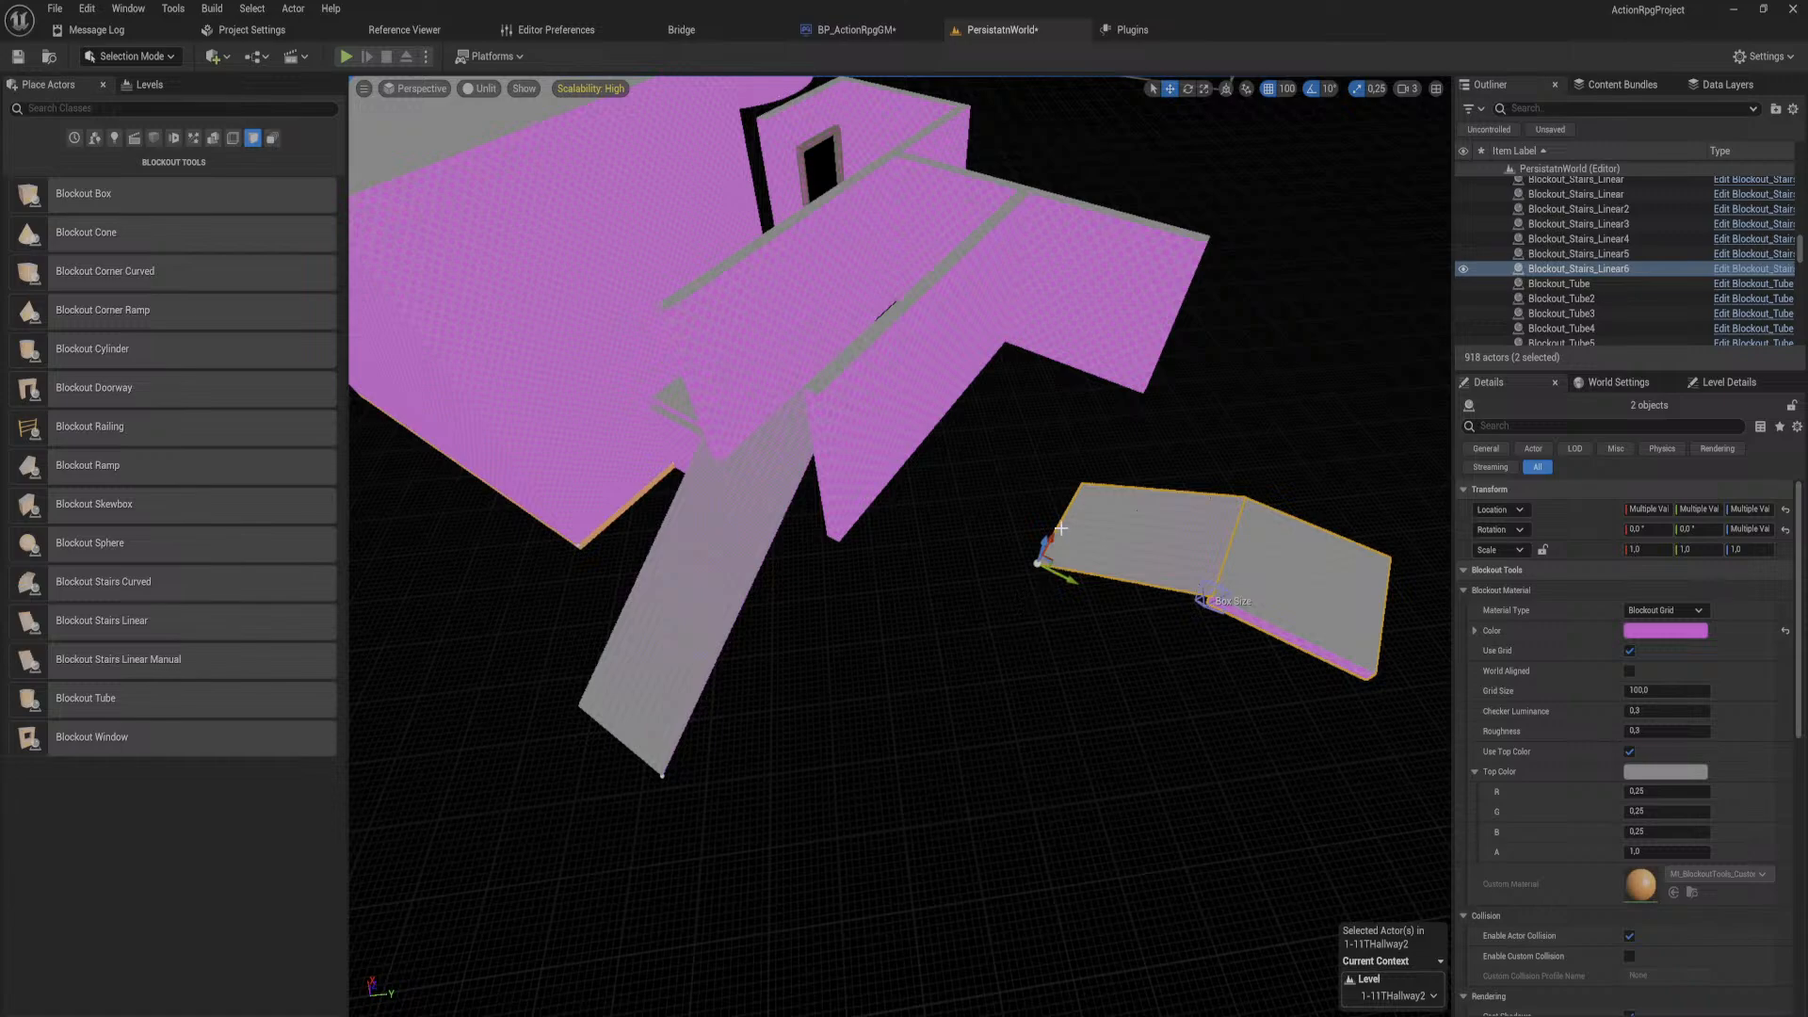
drag(1050, 542, 624, 791)
right_drag(807, 751, 753, 932)
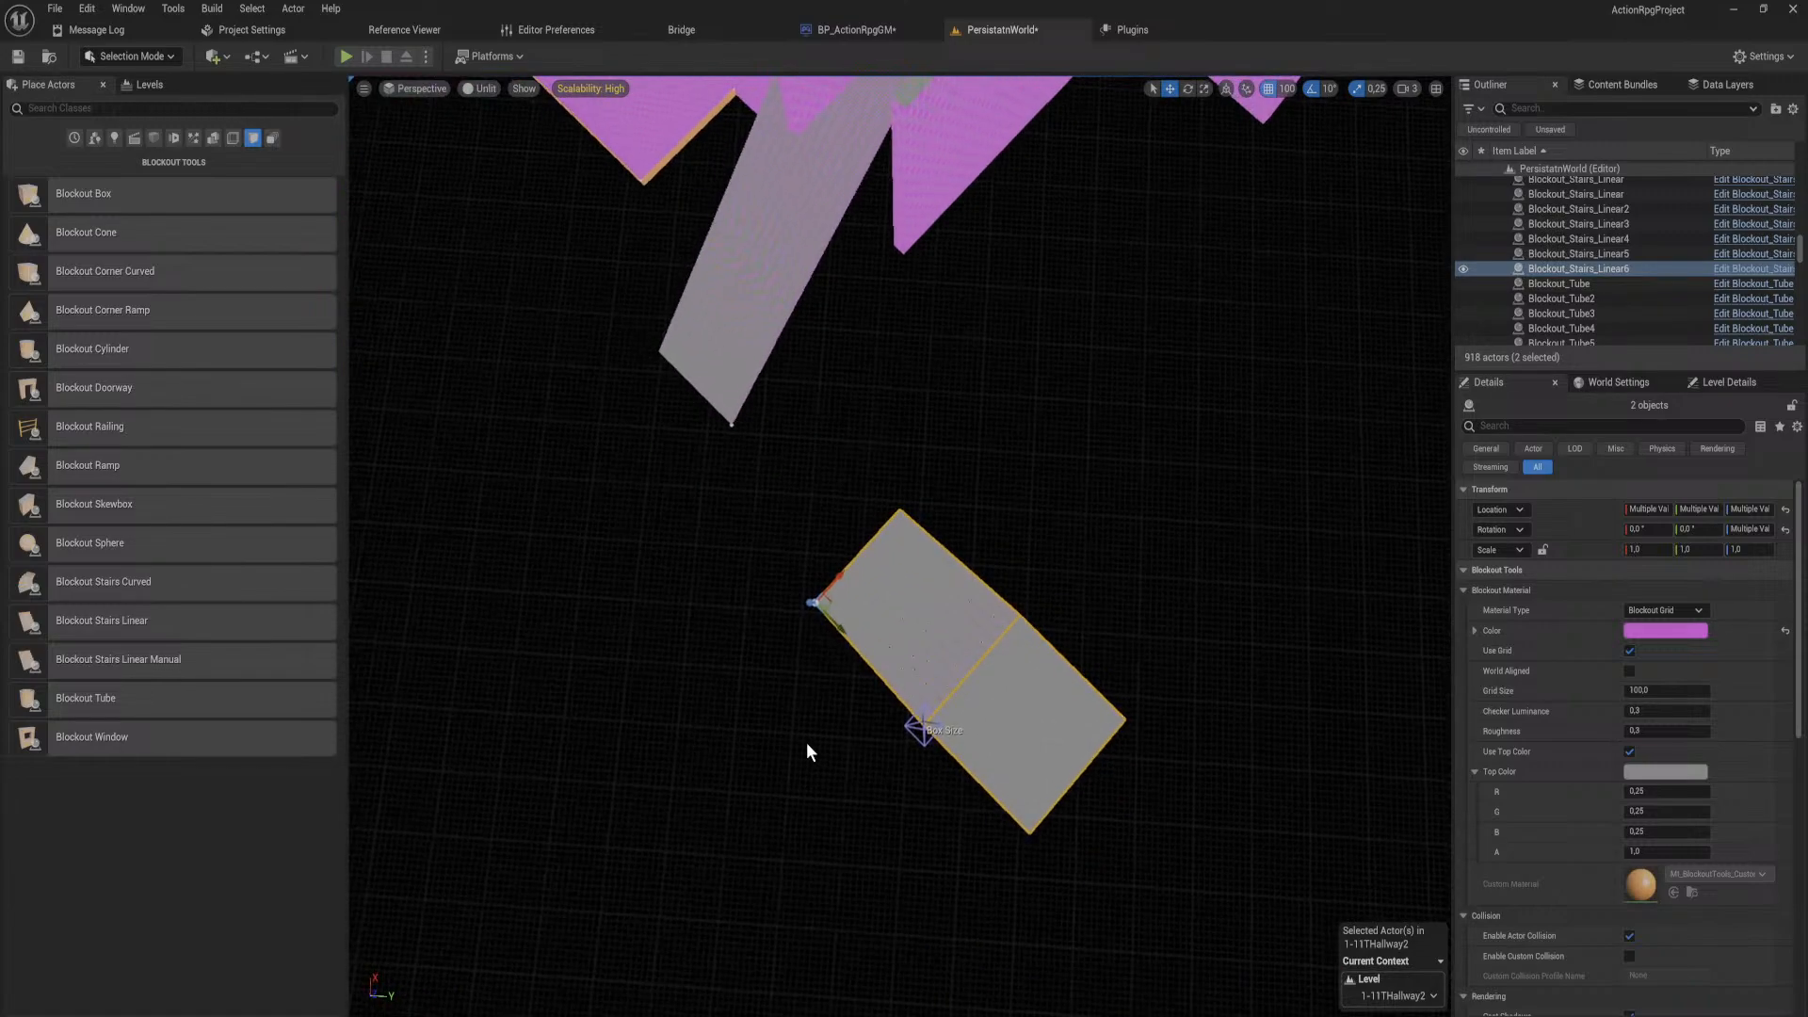
drag(849, 633, 493, 296)
right_drag(604, 358, 527, 395)
right_drag(1040, 485, 829, 301)
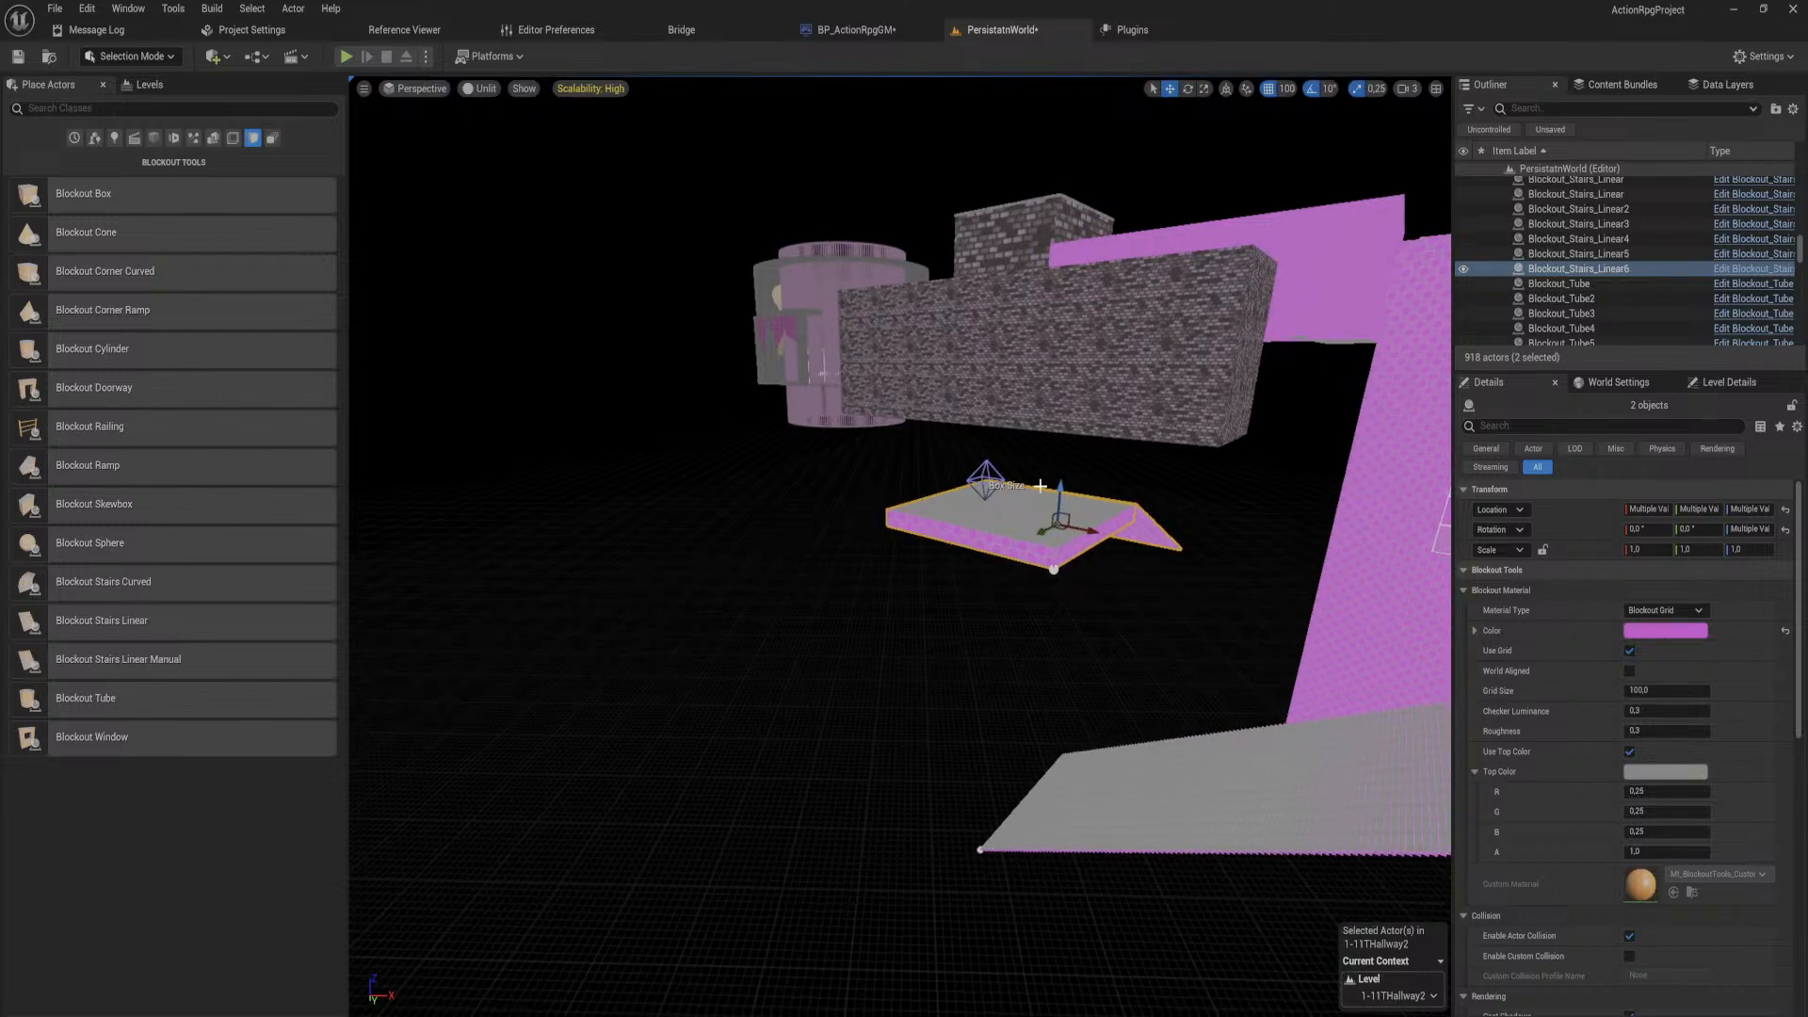
drag(1061, 483, 1044, 731)
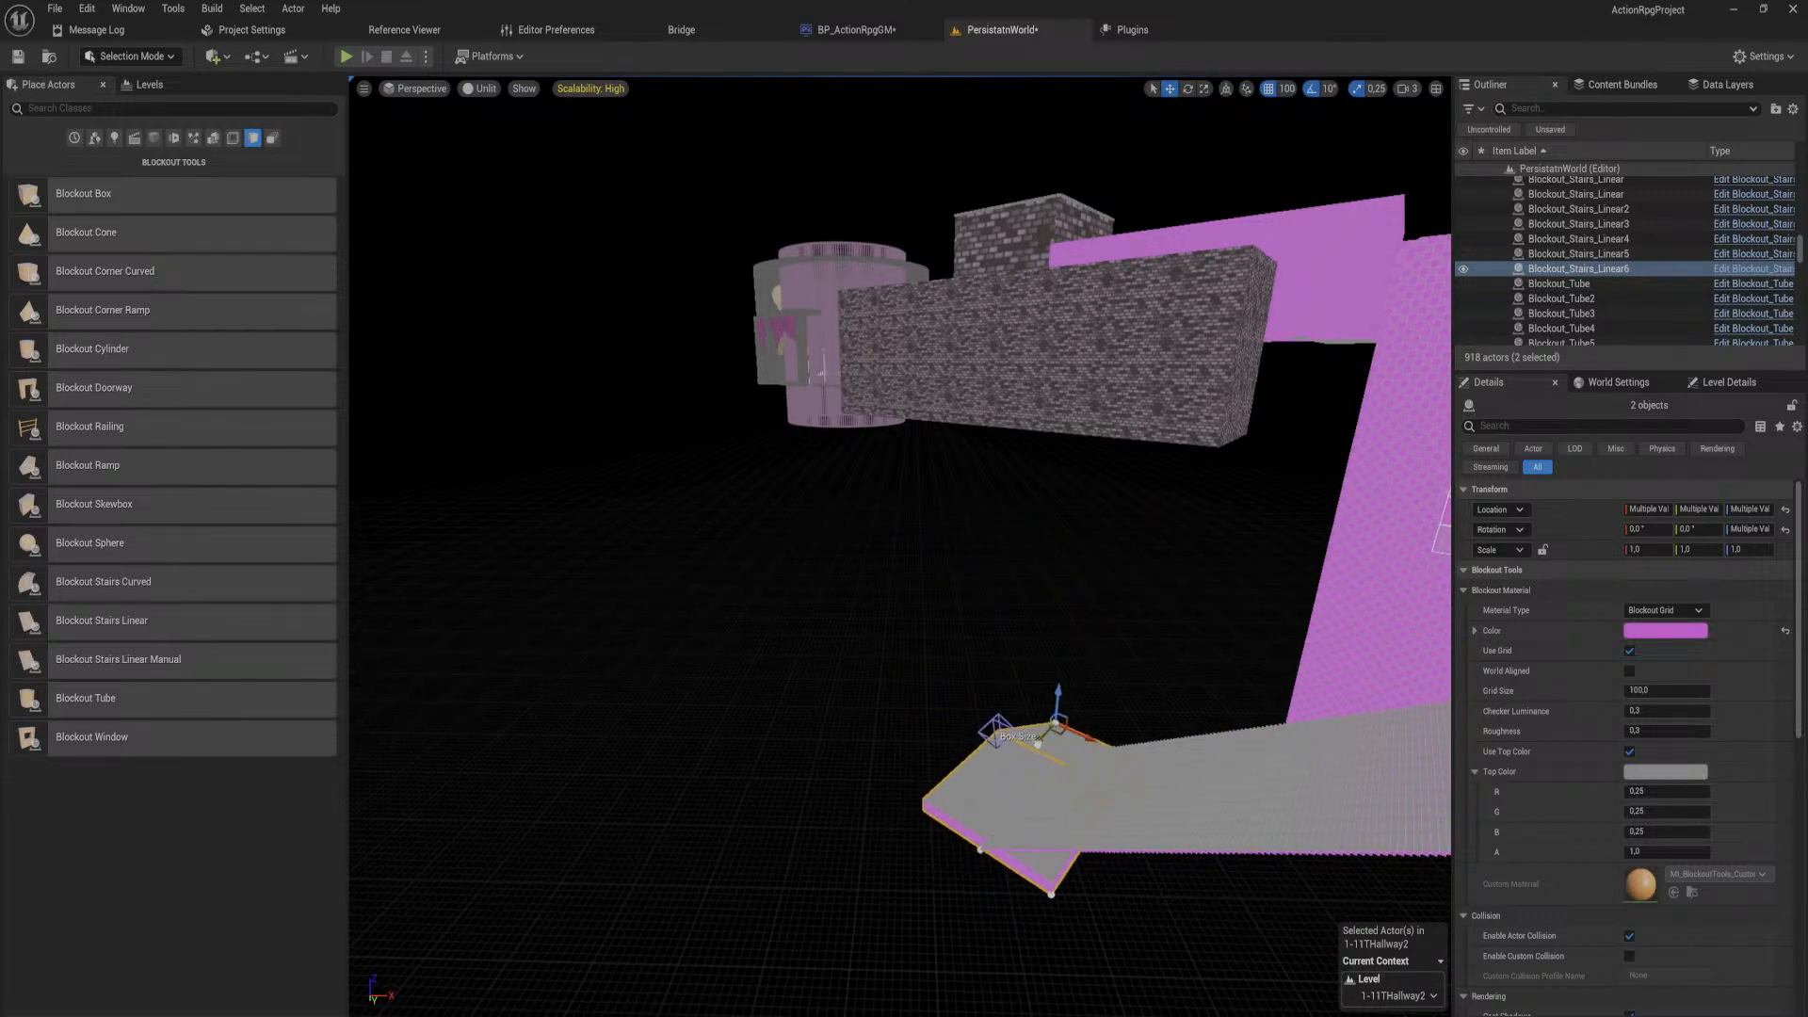
Step: Fine-align the floor and short stairs so the floor sits flush against the long stairs' bottom edge
key(w)
right_drag(1079, 739, 1135, 642)
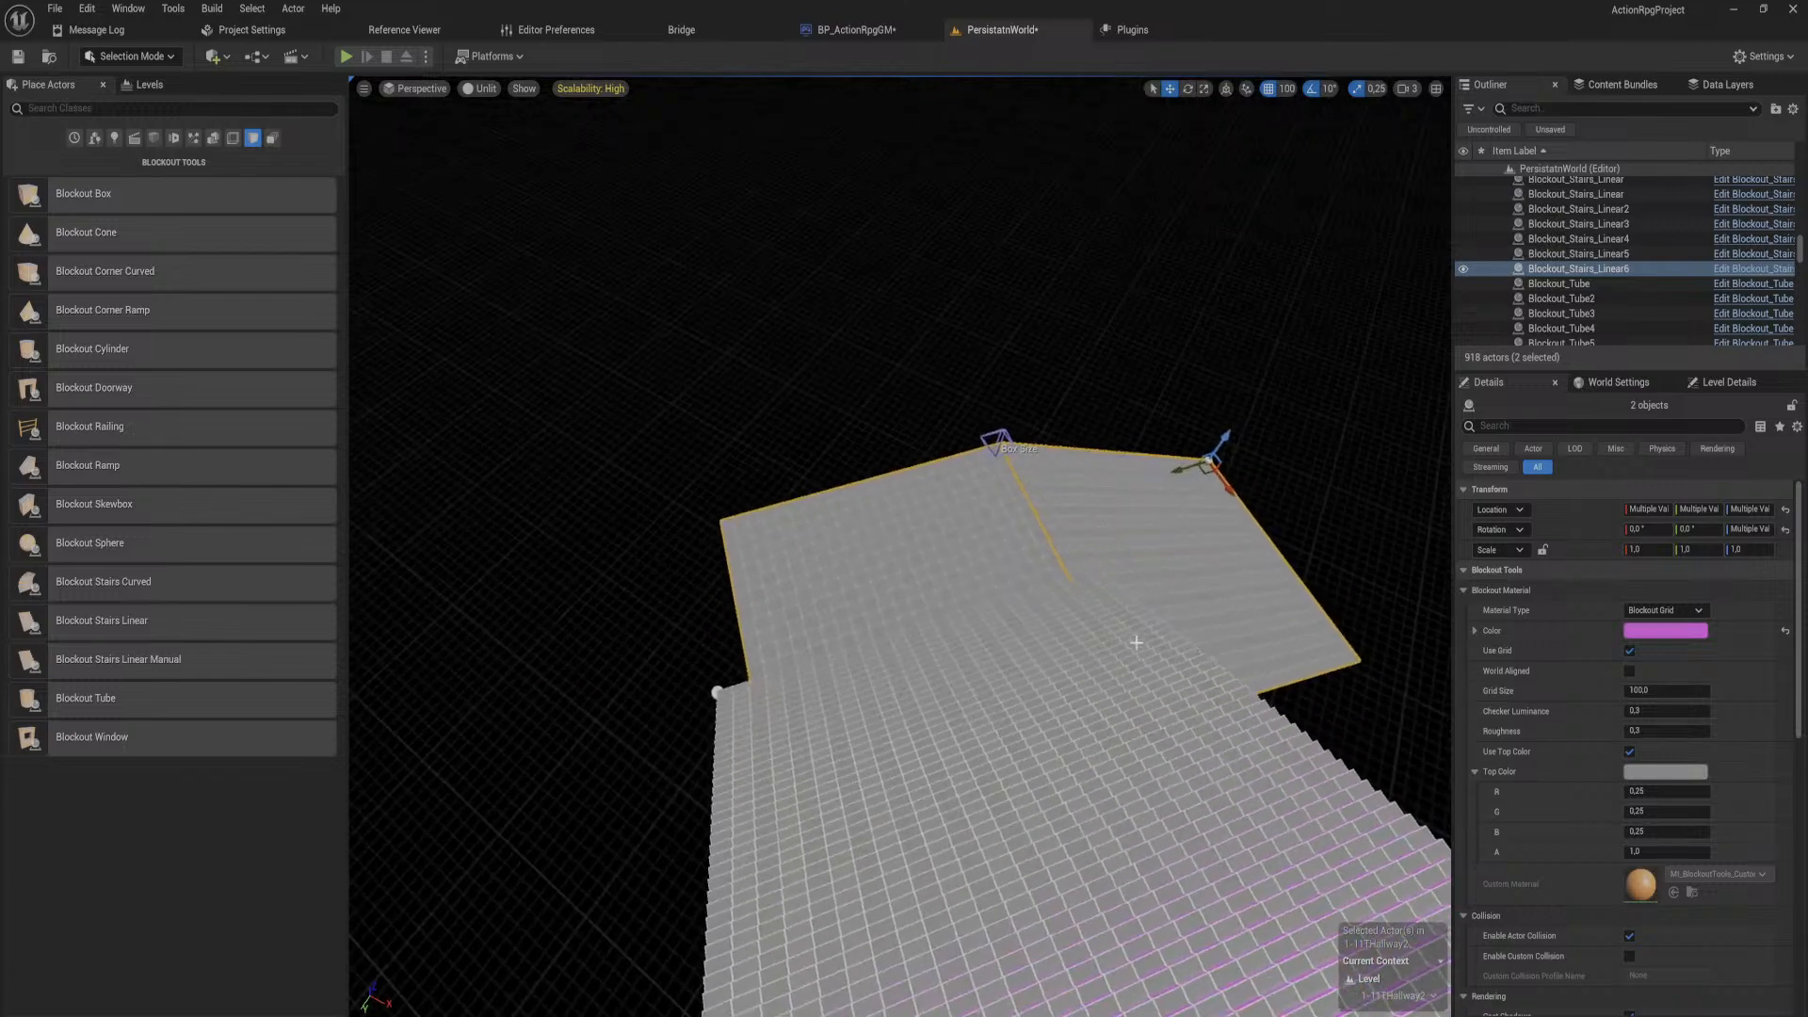
drag(1182, 474, 1167, 476)
key(a)
right_drag(1071, 584, 1188, 575)
drag(965, 400, 889, 383)
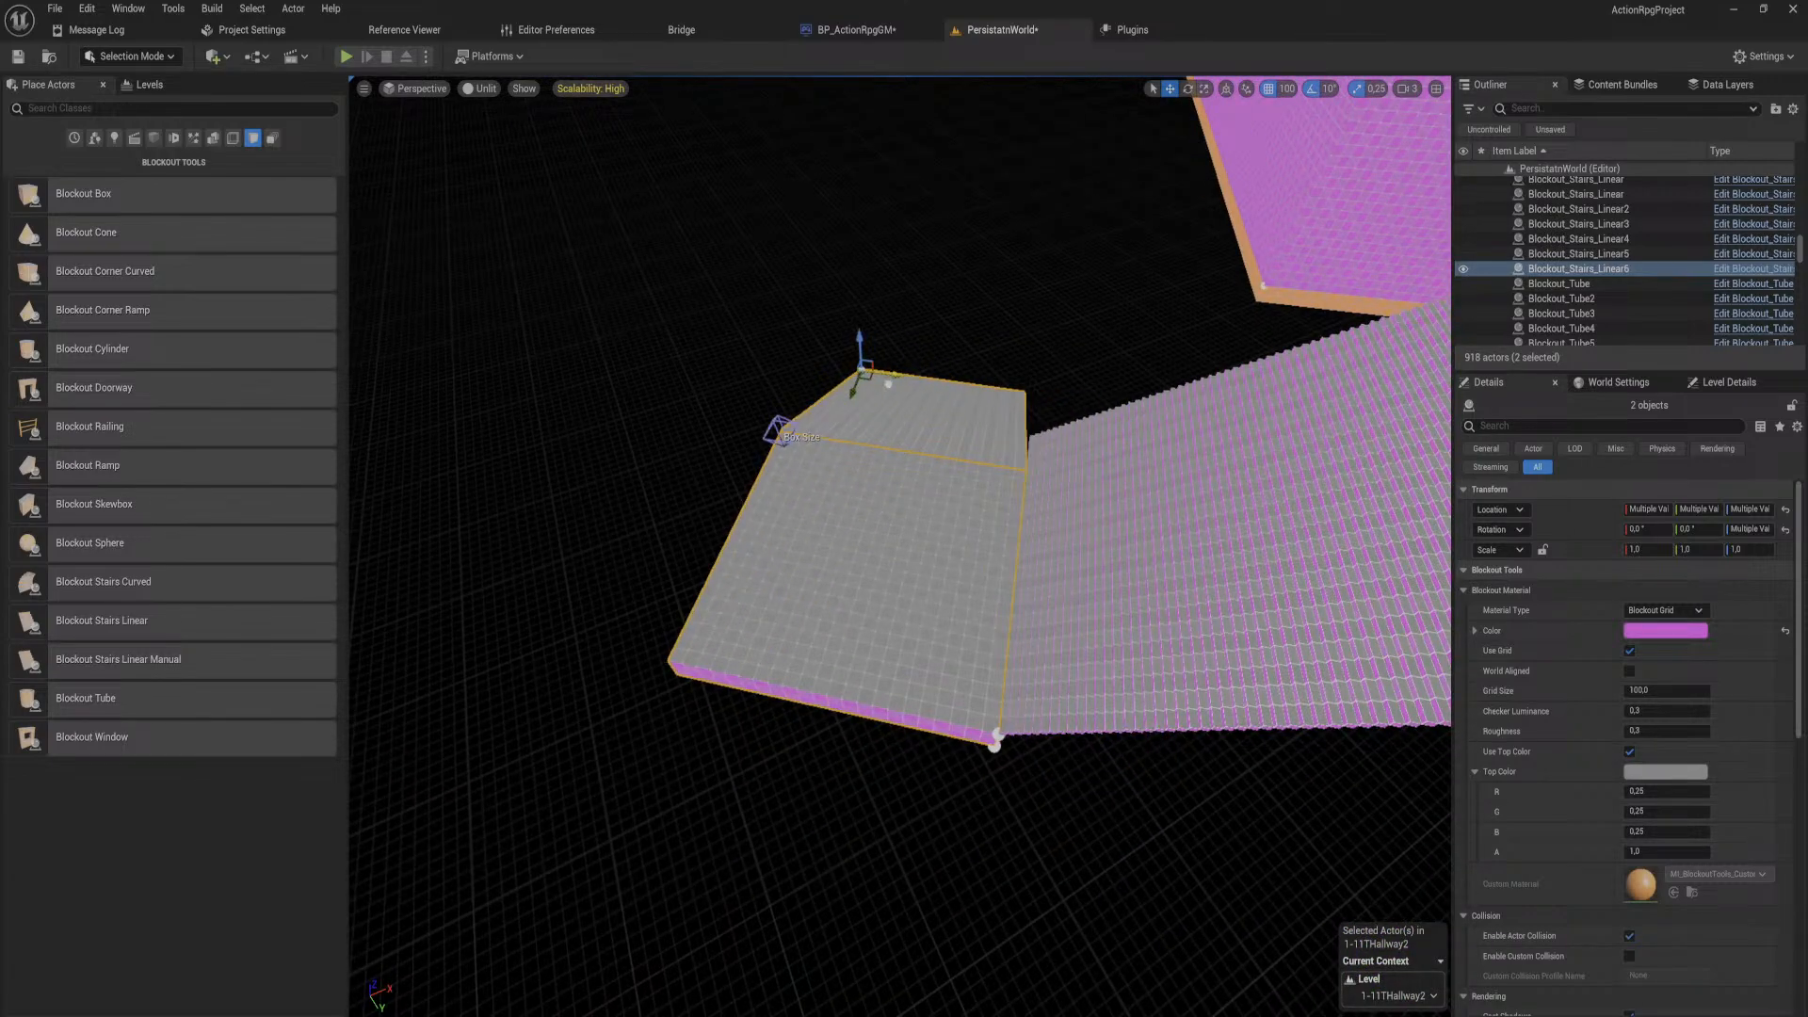
Step: Slide the short stairs sideways on their own to line up with the long stairs' outer edge
key(a)
right_drag(892, 617, 1163, 627)
key(Delete)
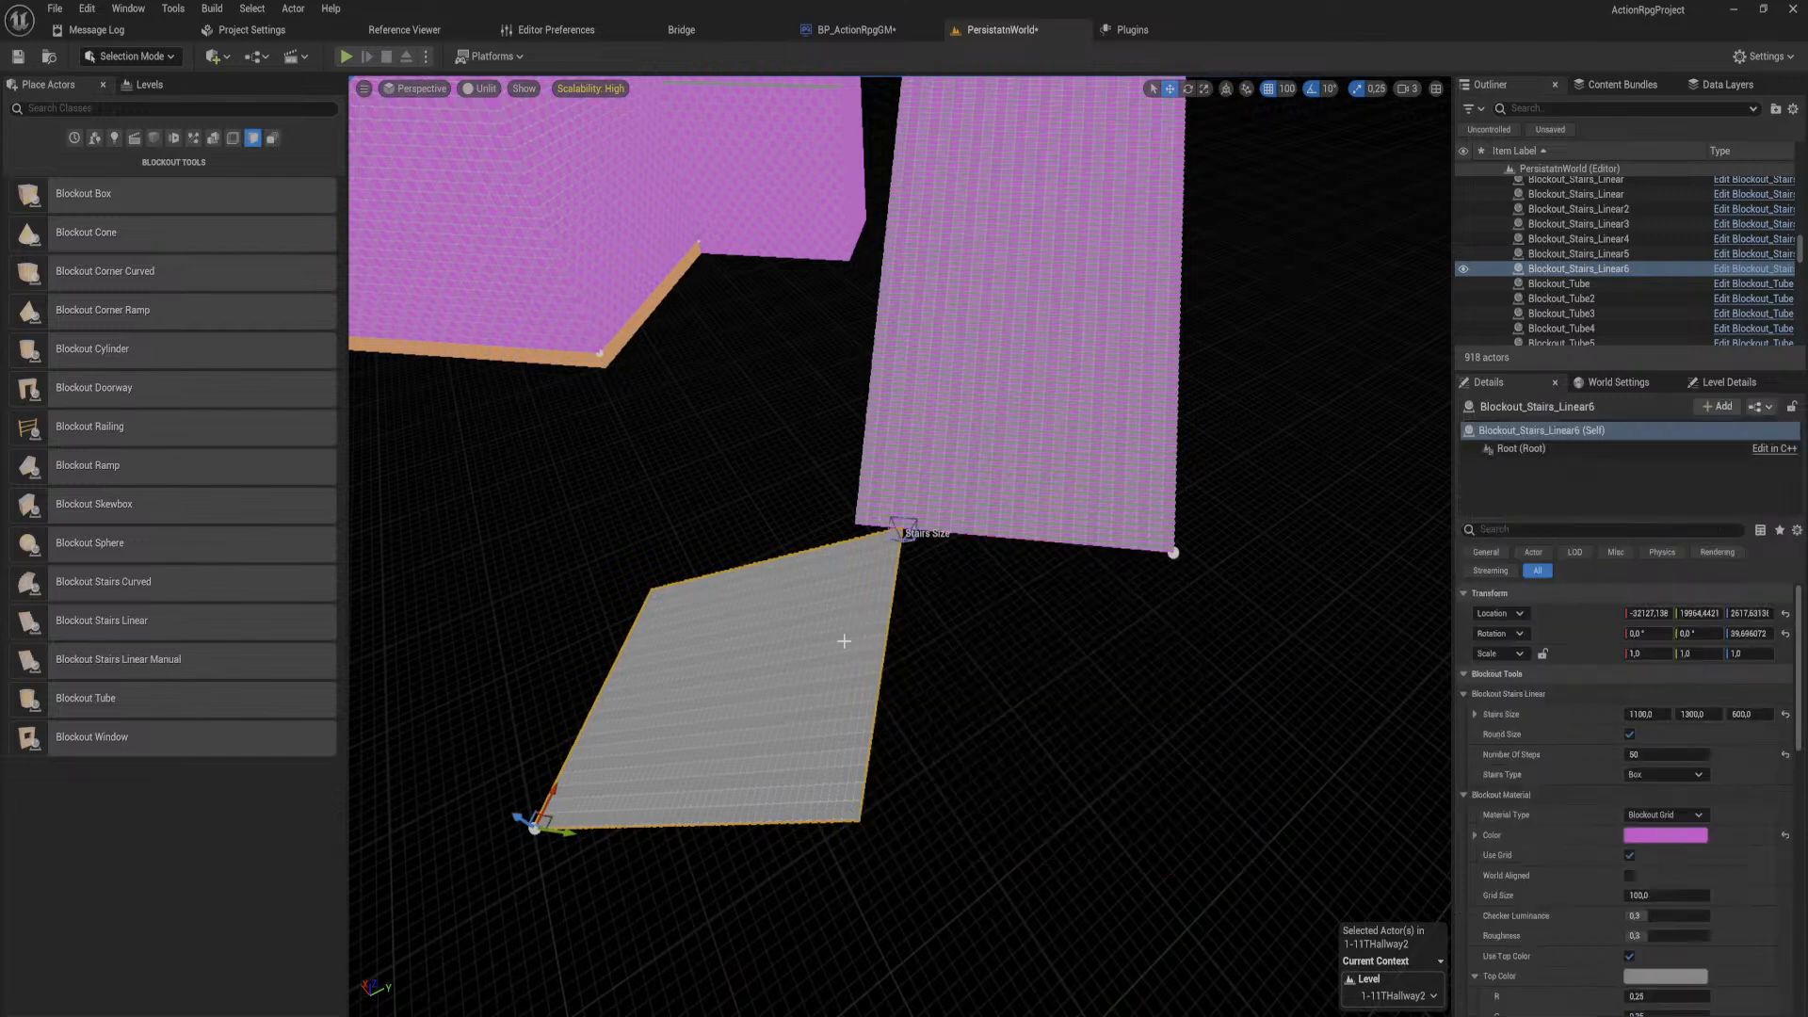
key(ctrl+z)
drag(568, 836, 521, 829)
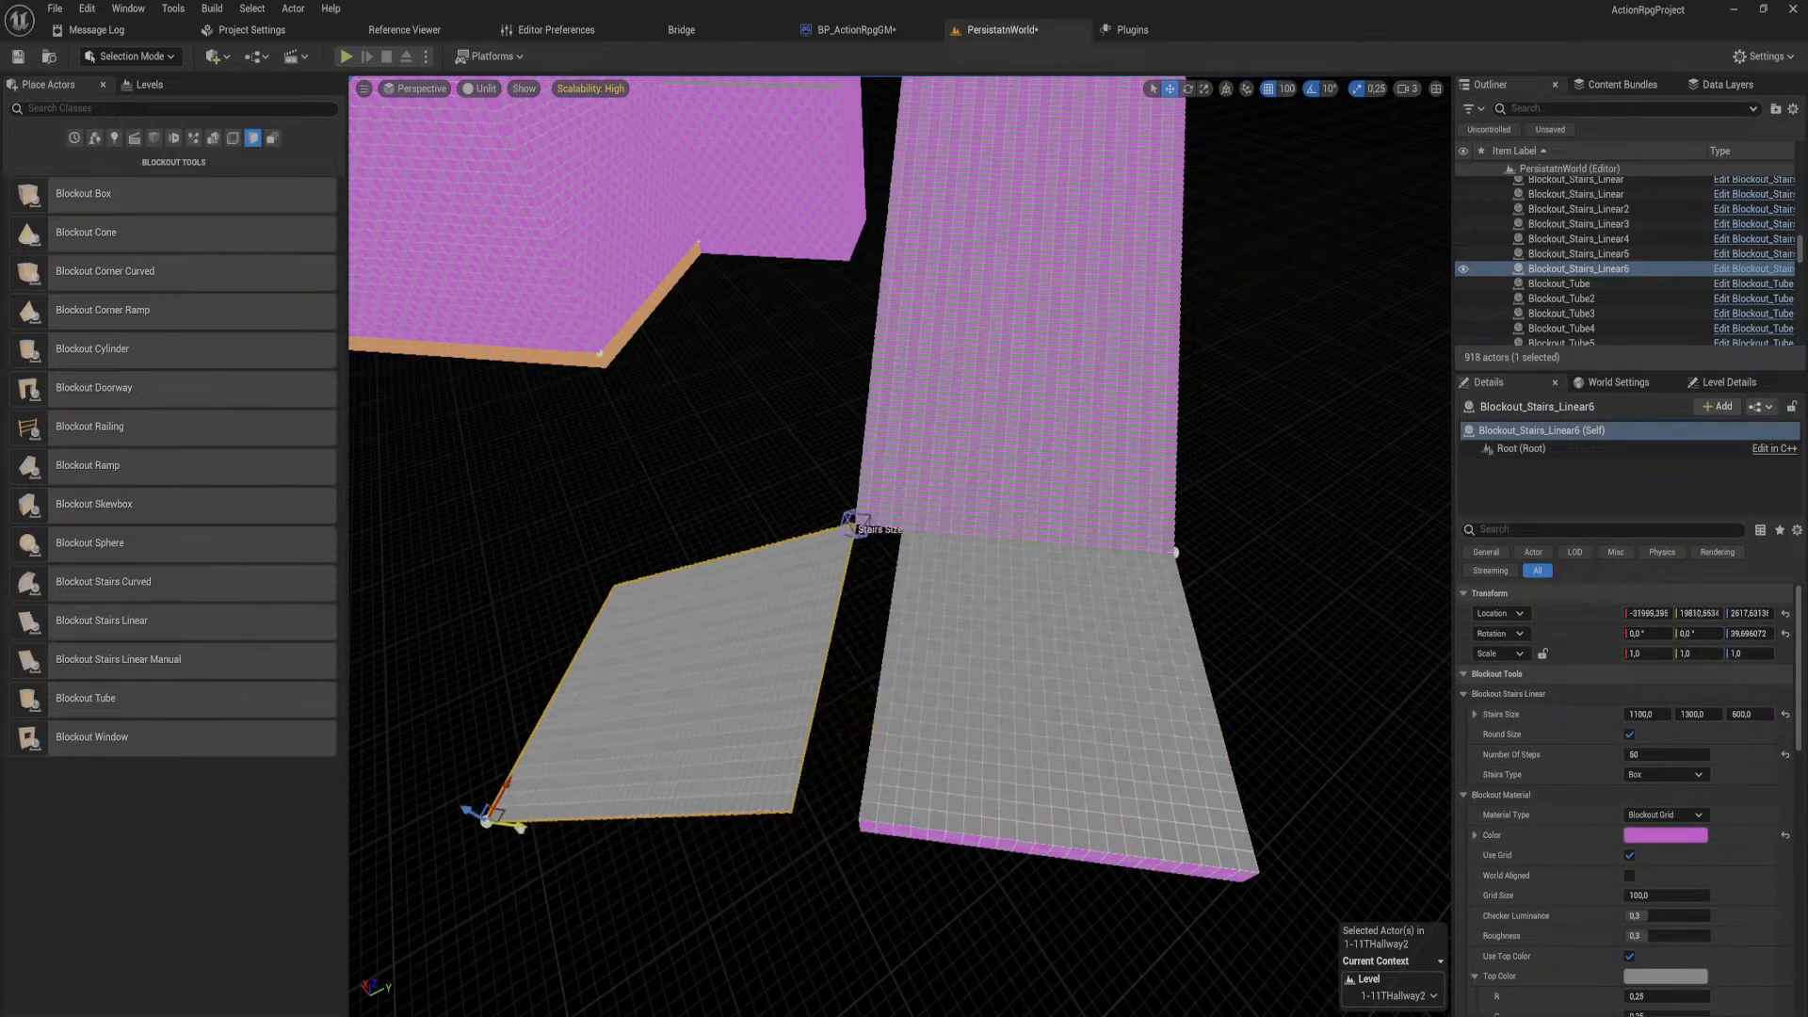
Step: Widen the landing at the foot of the long stairs to 1300 units so it meets the short stairs
click(885, 796)
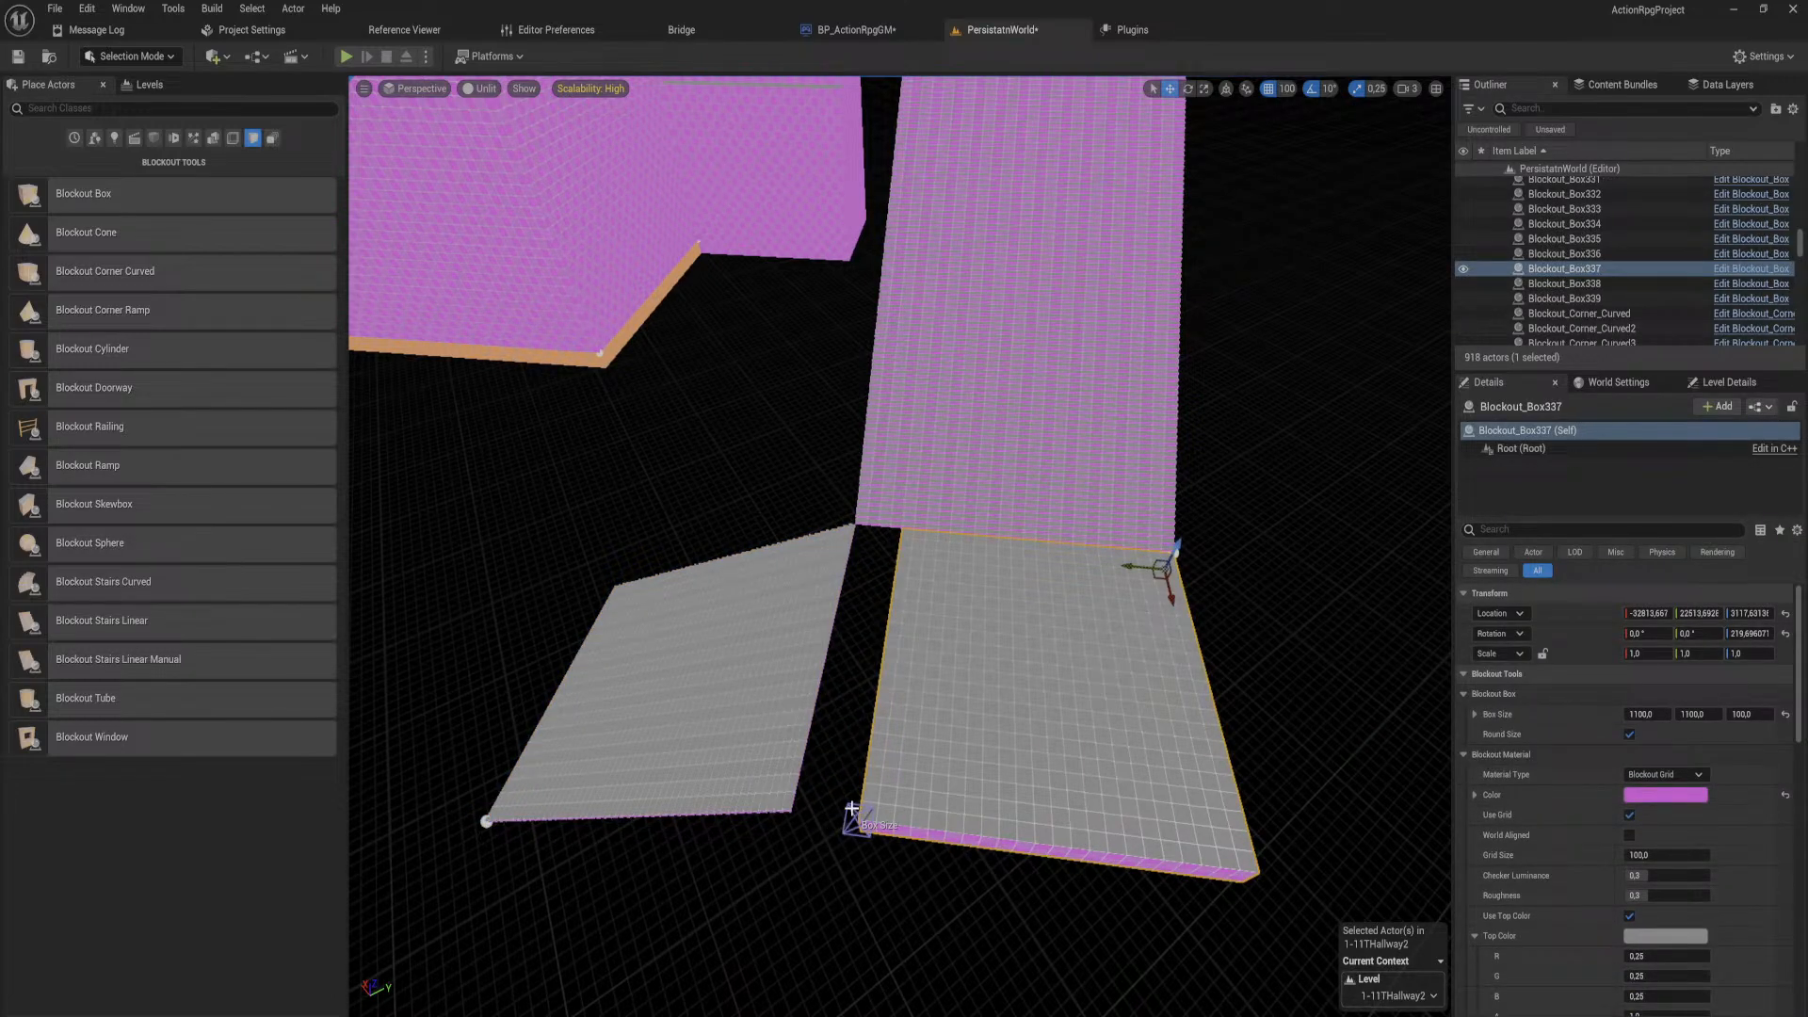
click(852, 808)
drag(832, 817, 758, 808)
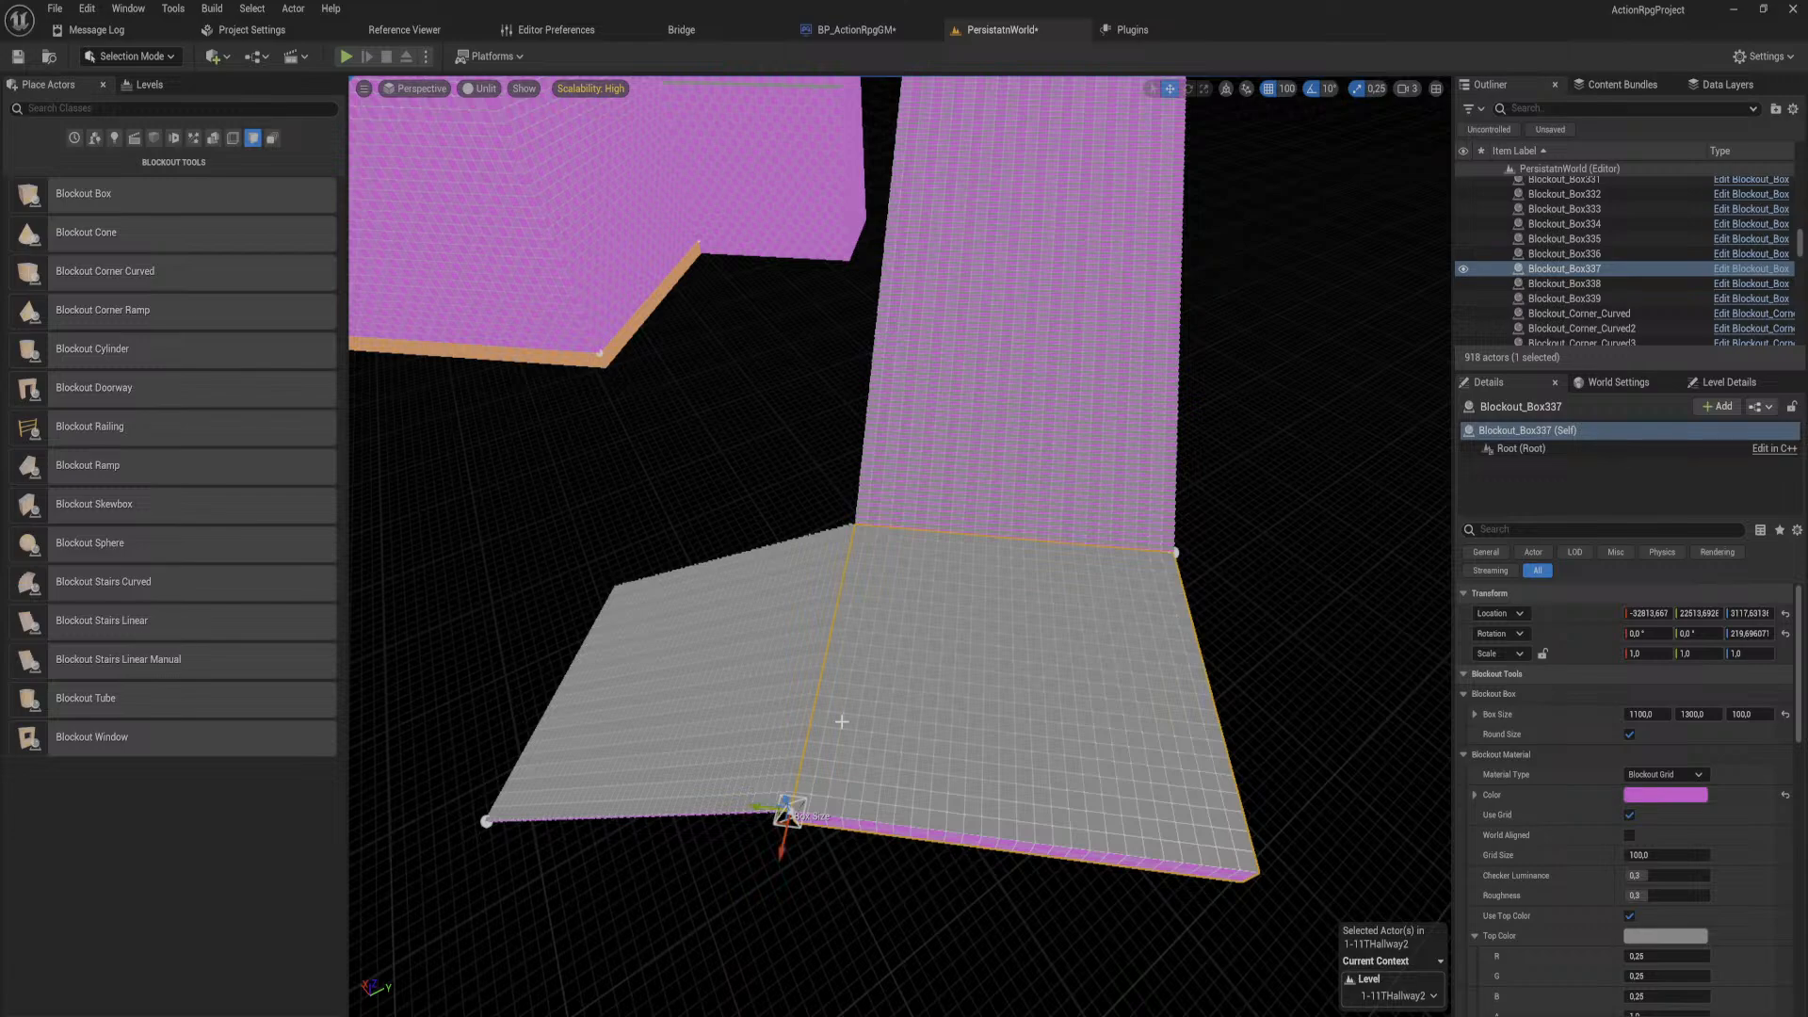
right_drag(916, 667, 1093, 678)
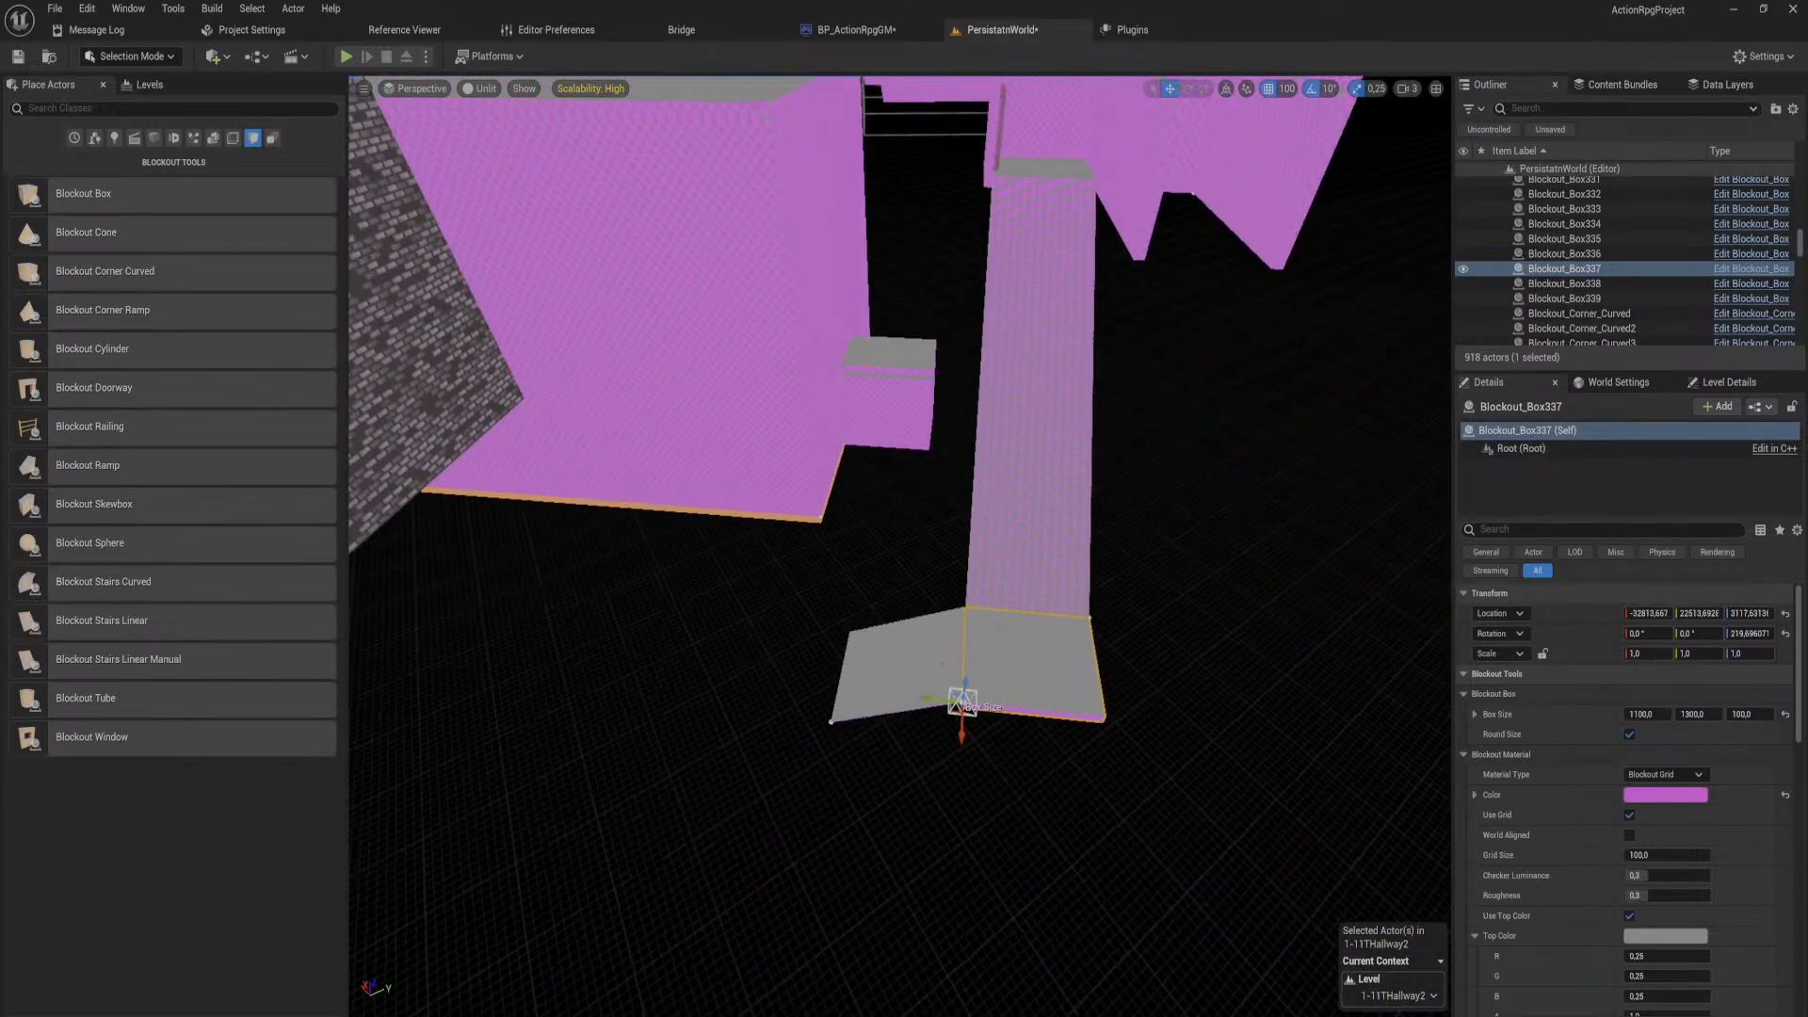
drag(963, 699, 955, 754)
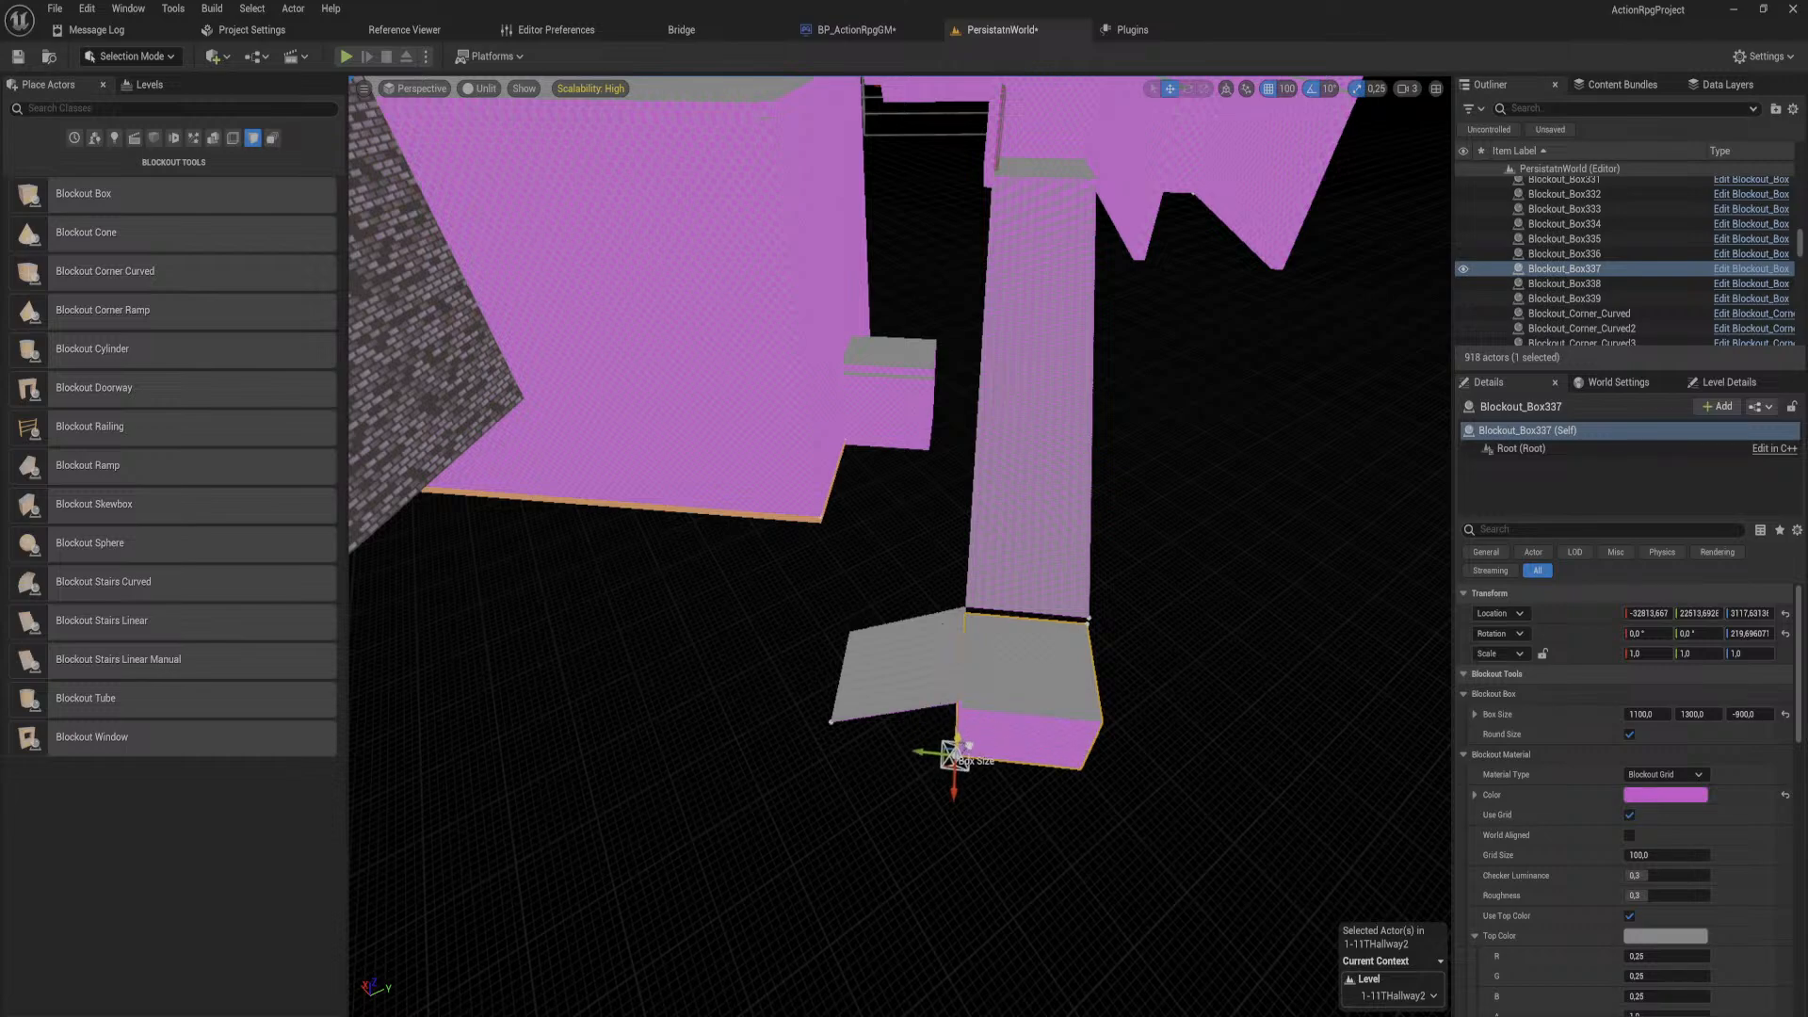
key(ctrl+z)
Step: Duplicate the landing and place the copy flush with the lower end of the short stairs
alt+drag(1096, 614, 820, 678)
key(f)
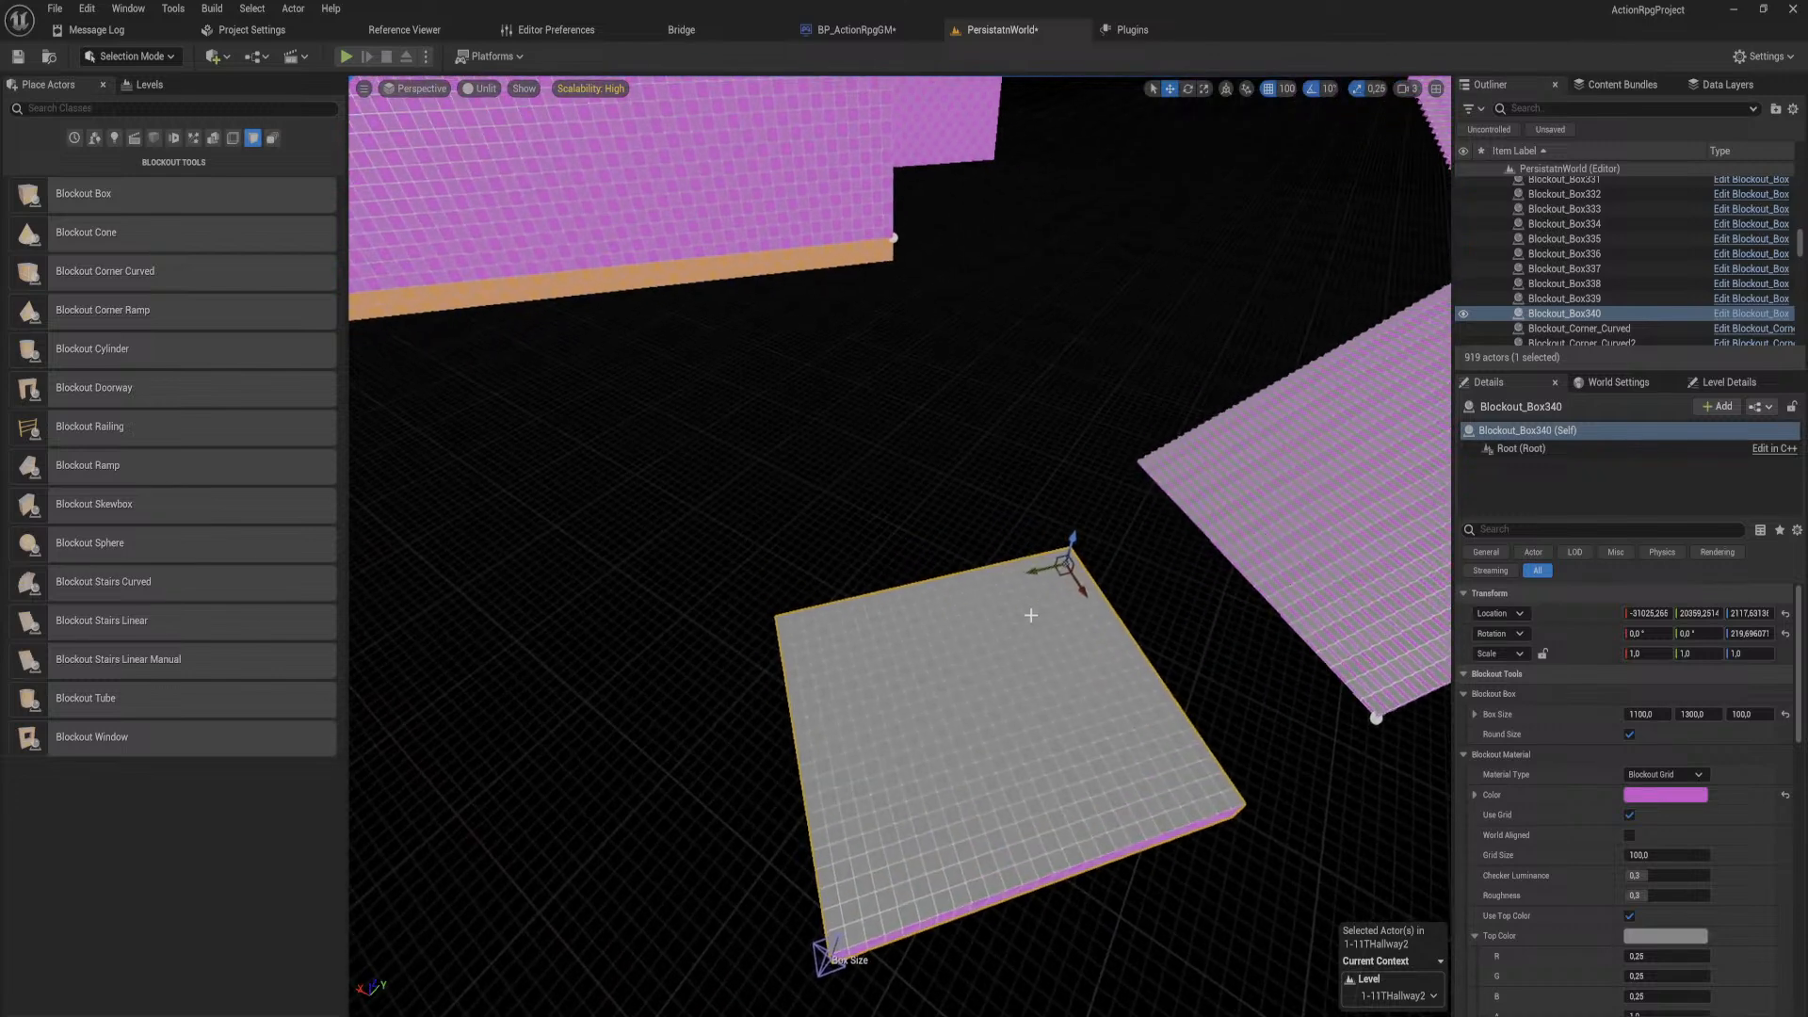
drag(1074, 549, 1099, 488)
right_drag(1099, 488, 1206, 514)
key(f)
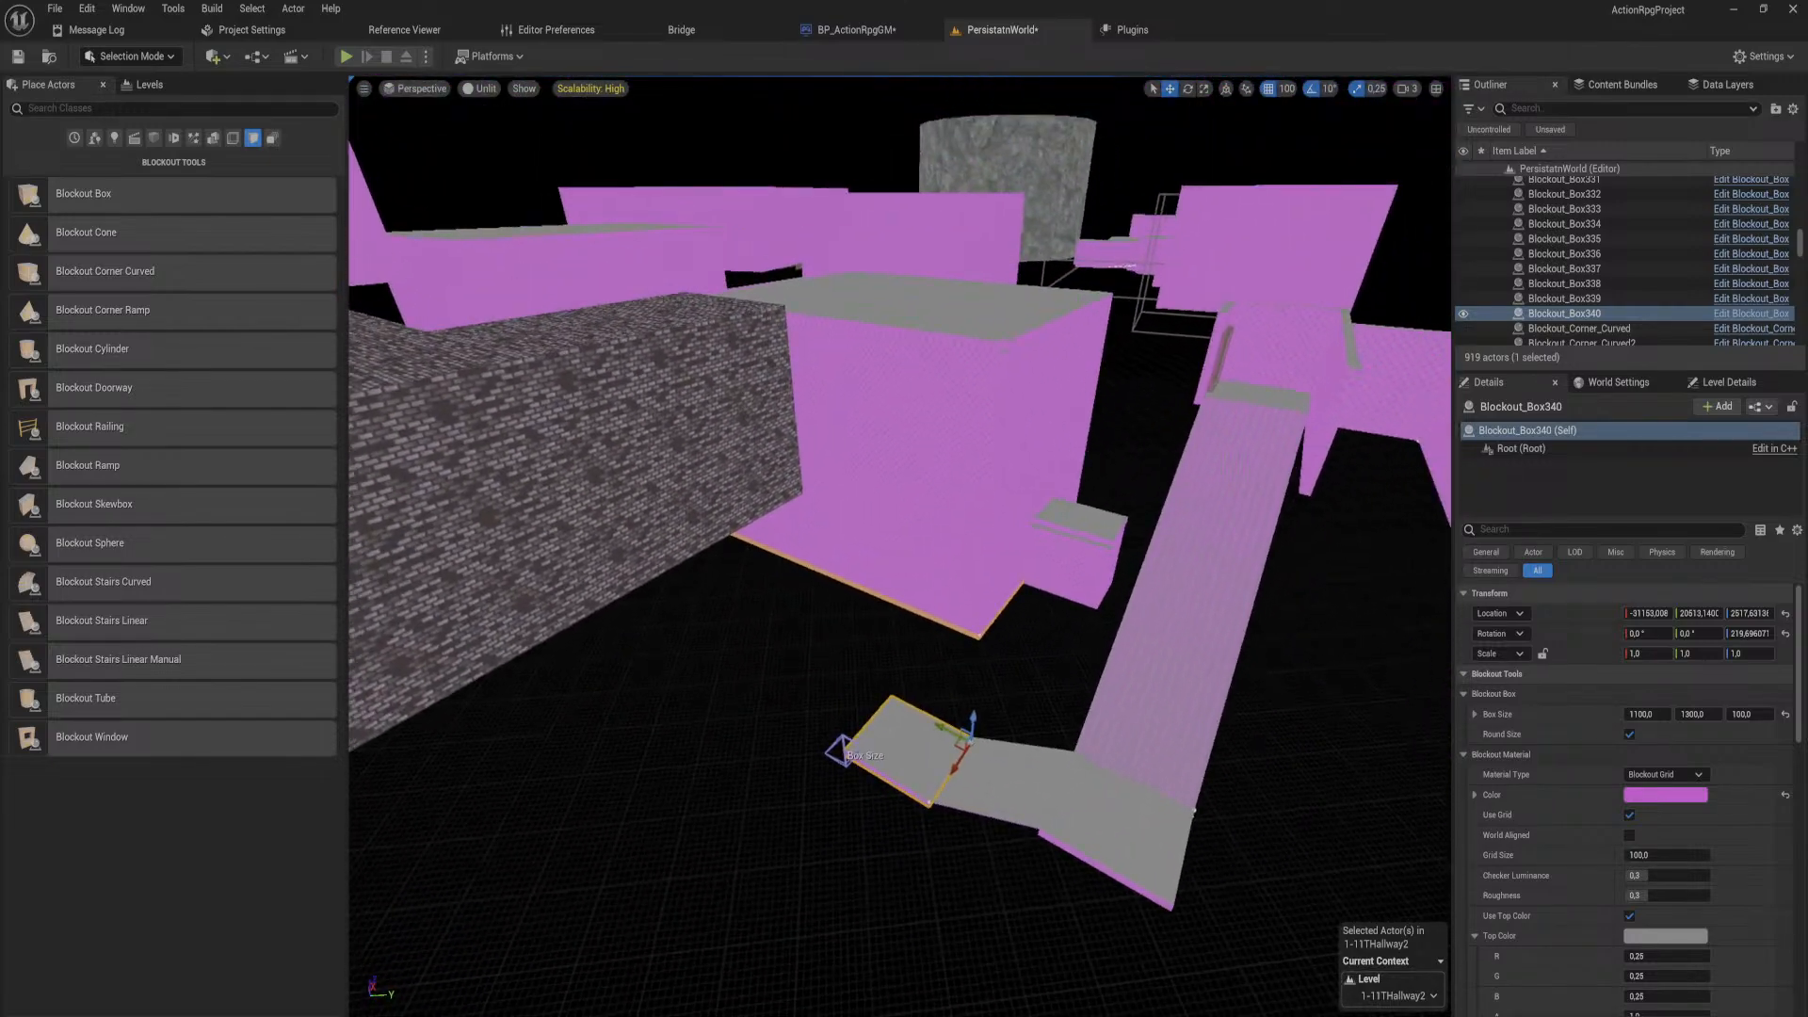
Step: Examine the overall level layout to see how the new stairs and landings relate to the surrounding rooms
right_drag(831, 558, 836, 347)
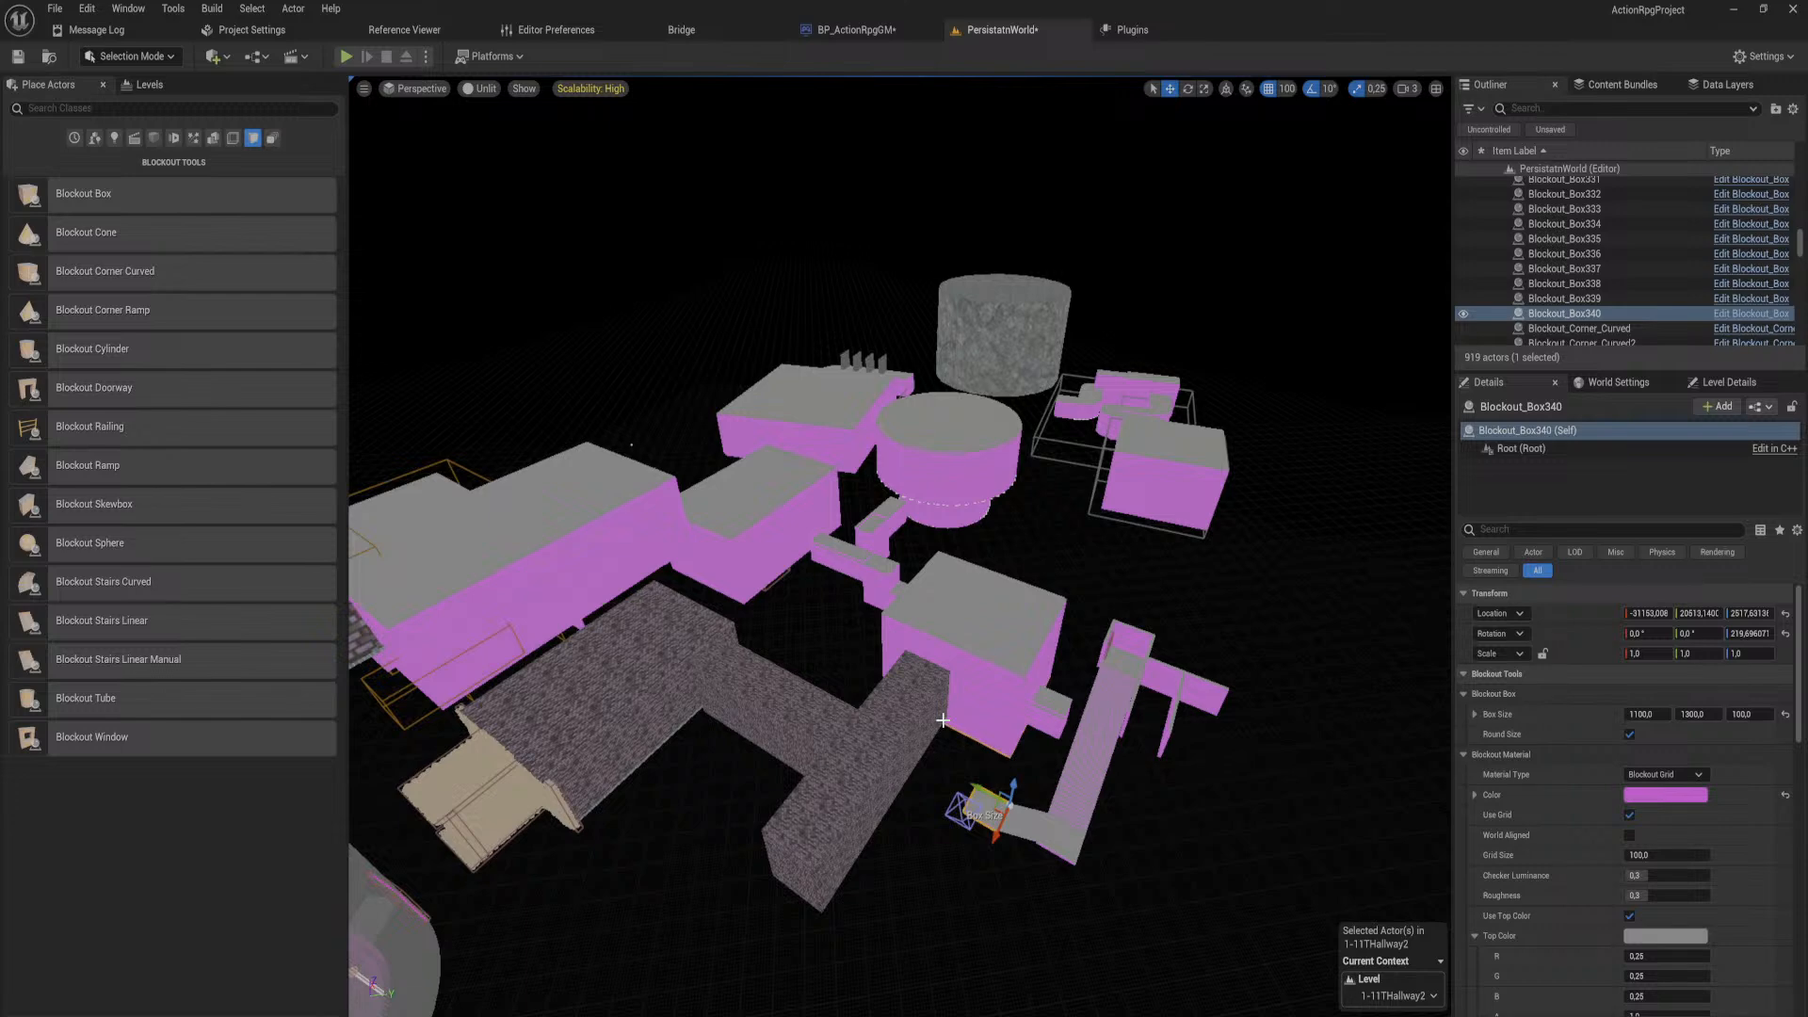
mouse_move(703, 442)
right_down()
mouse_move(739, 485)
mouse_move(699, 442)
right_up()
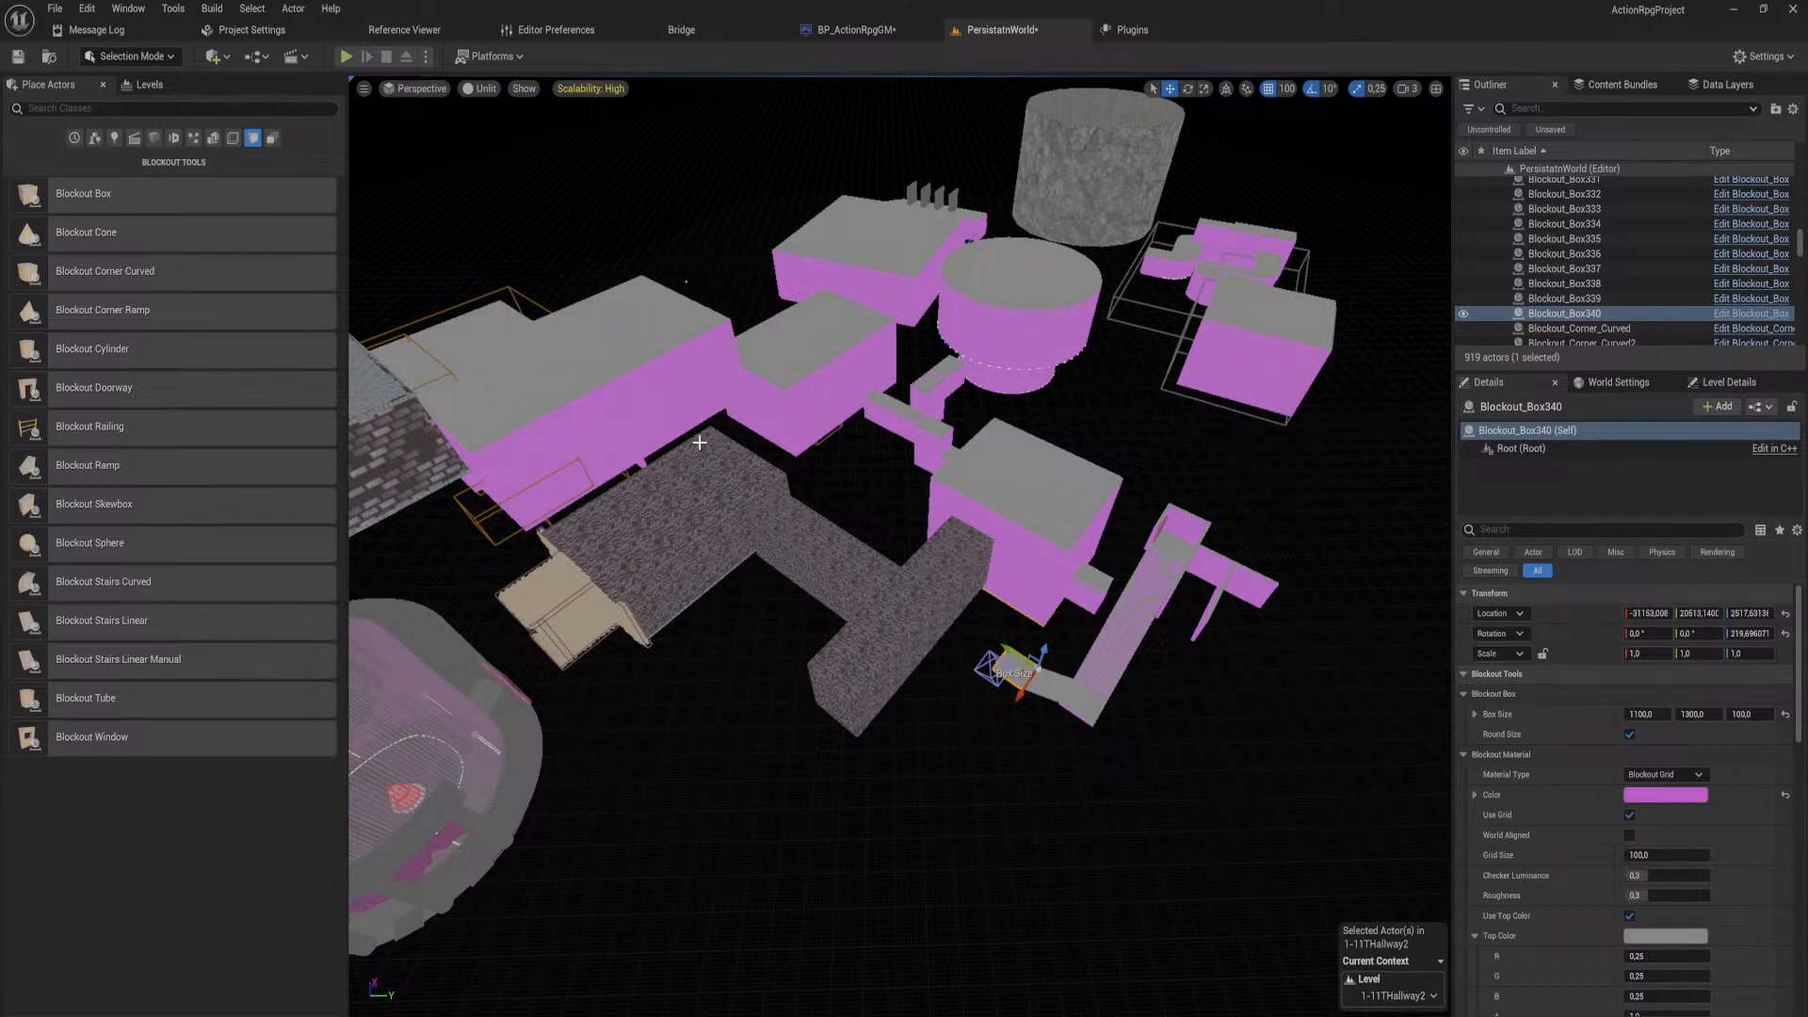
right_drag(739, 396, 765, 360)
key(w)
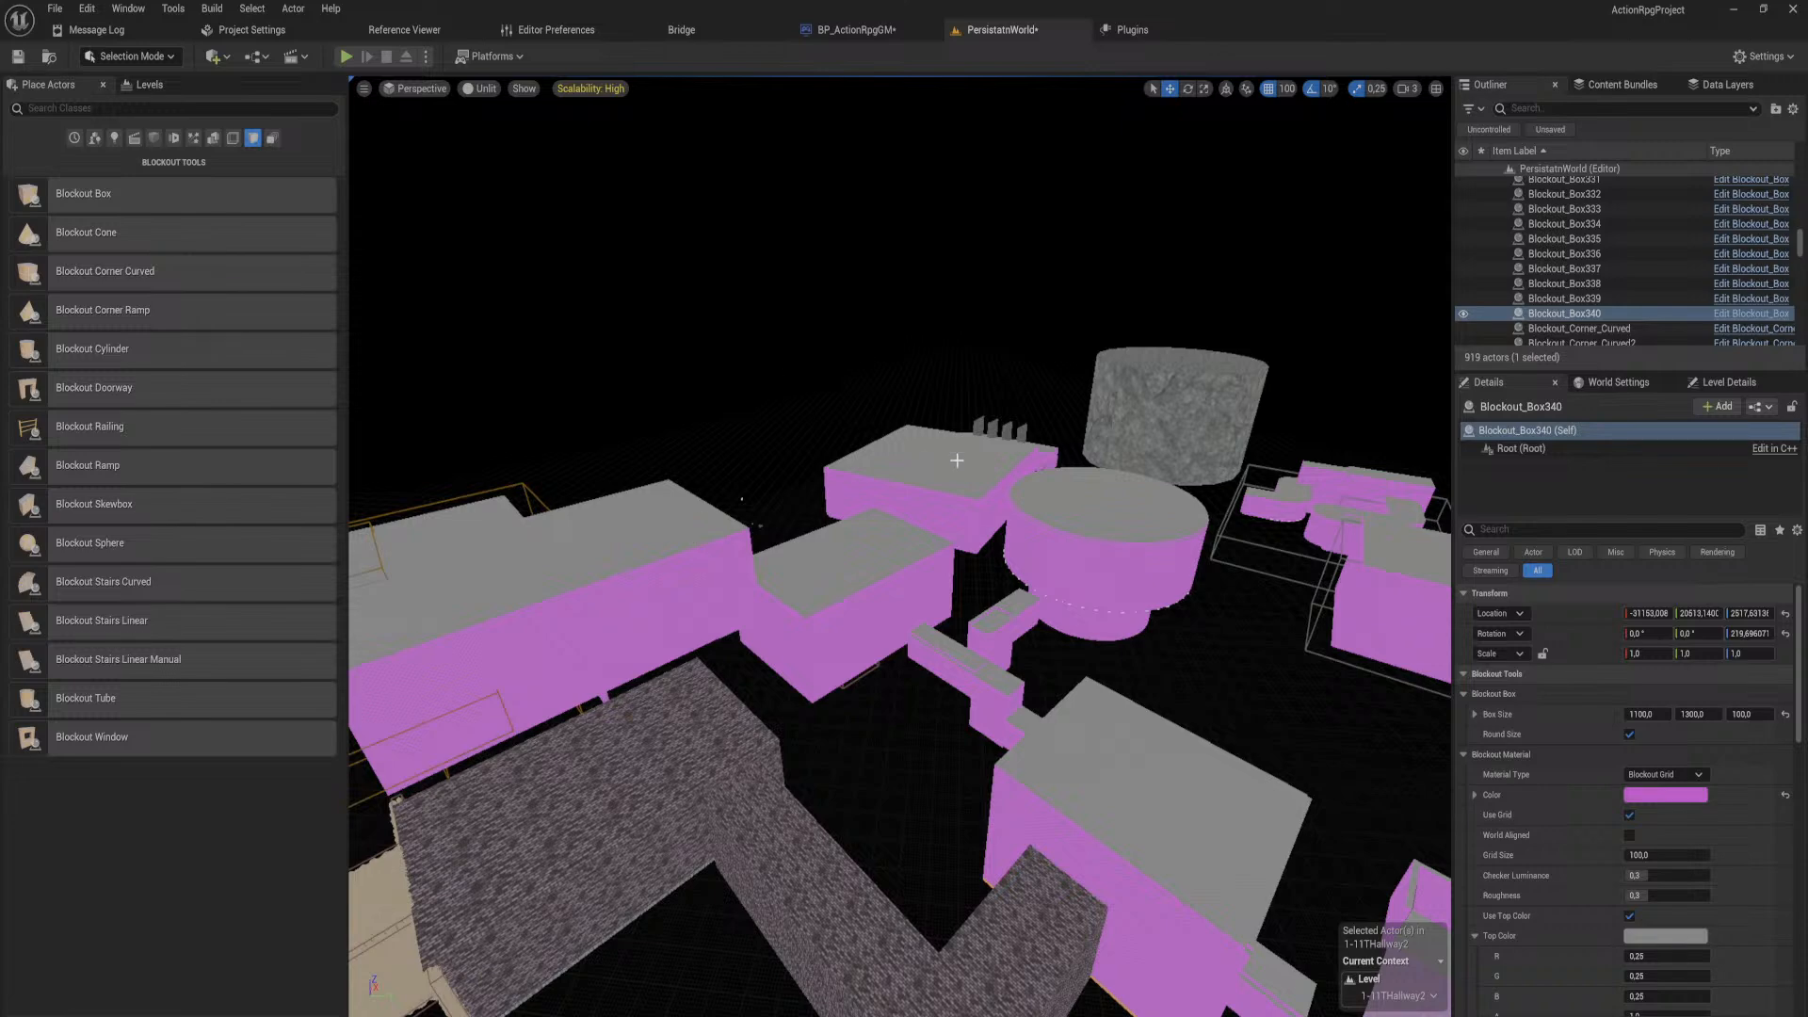
right_drag(613, 250, 696, 358)
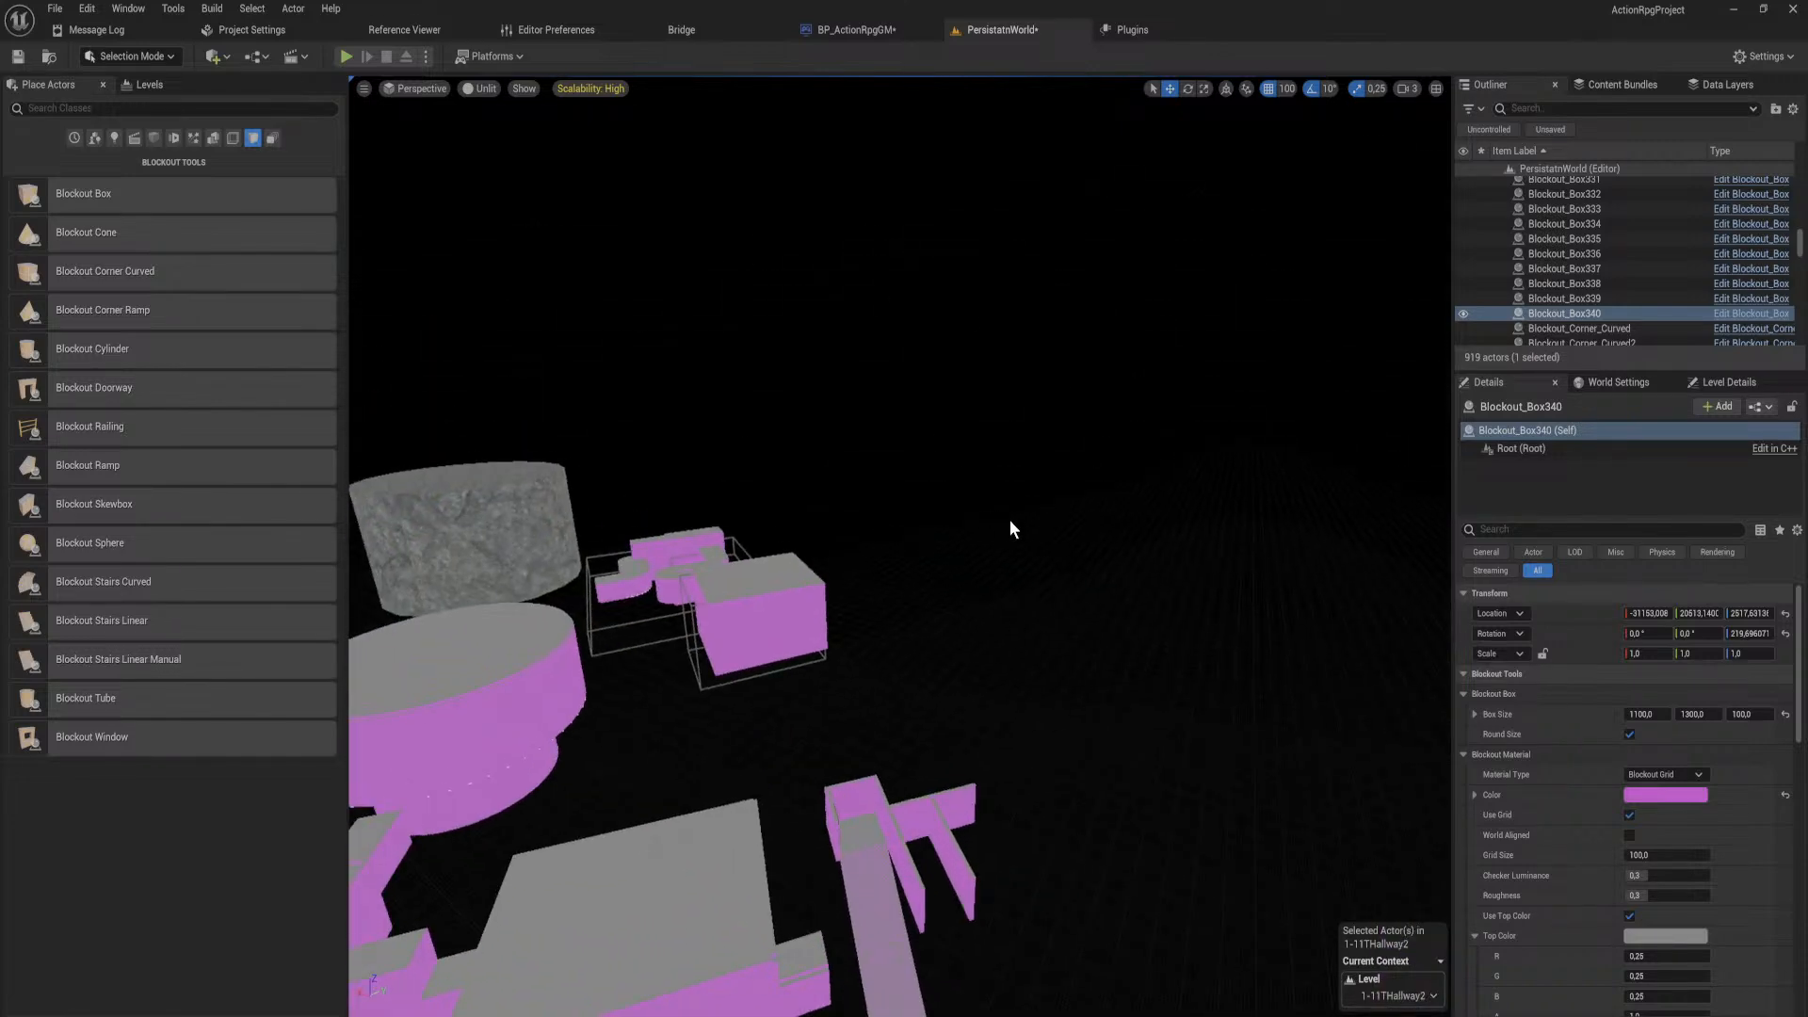
right_drag(735, 337, 838, 530)
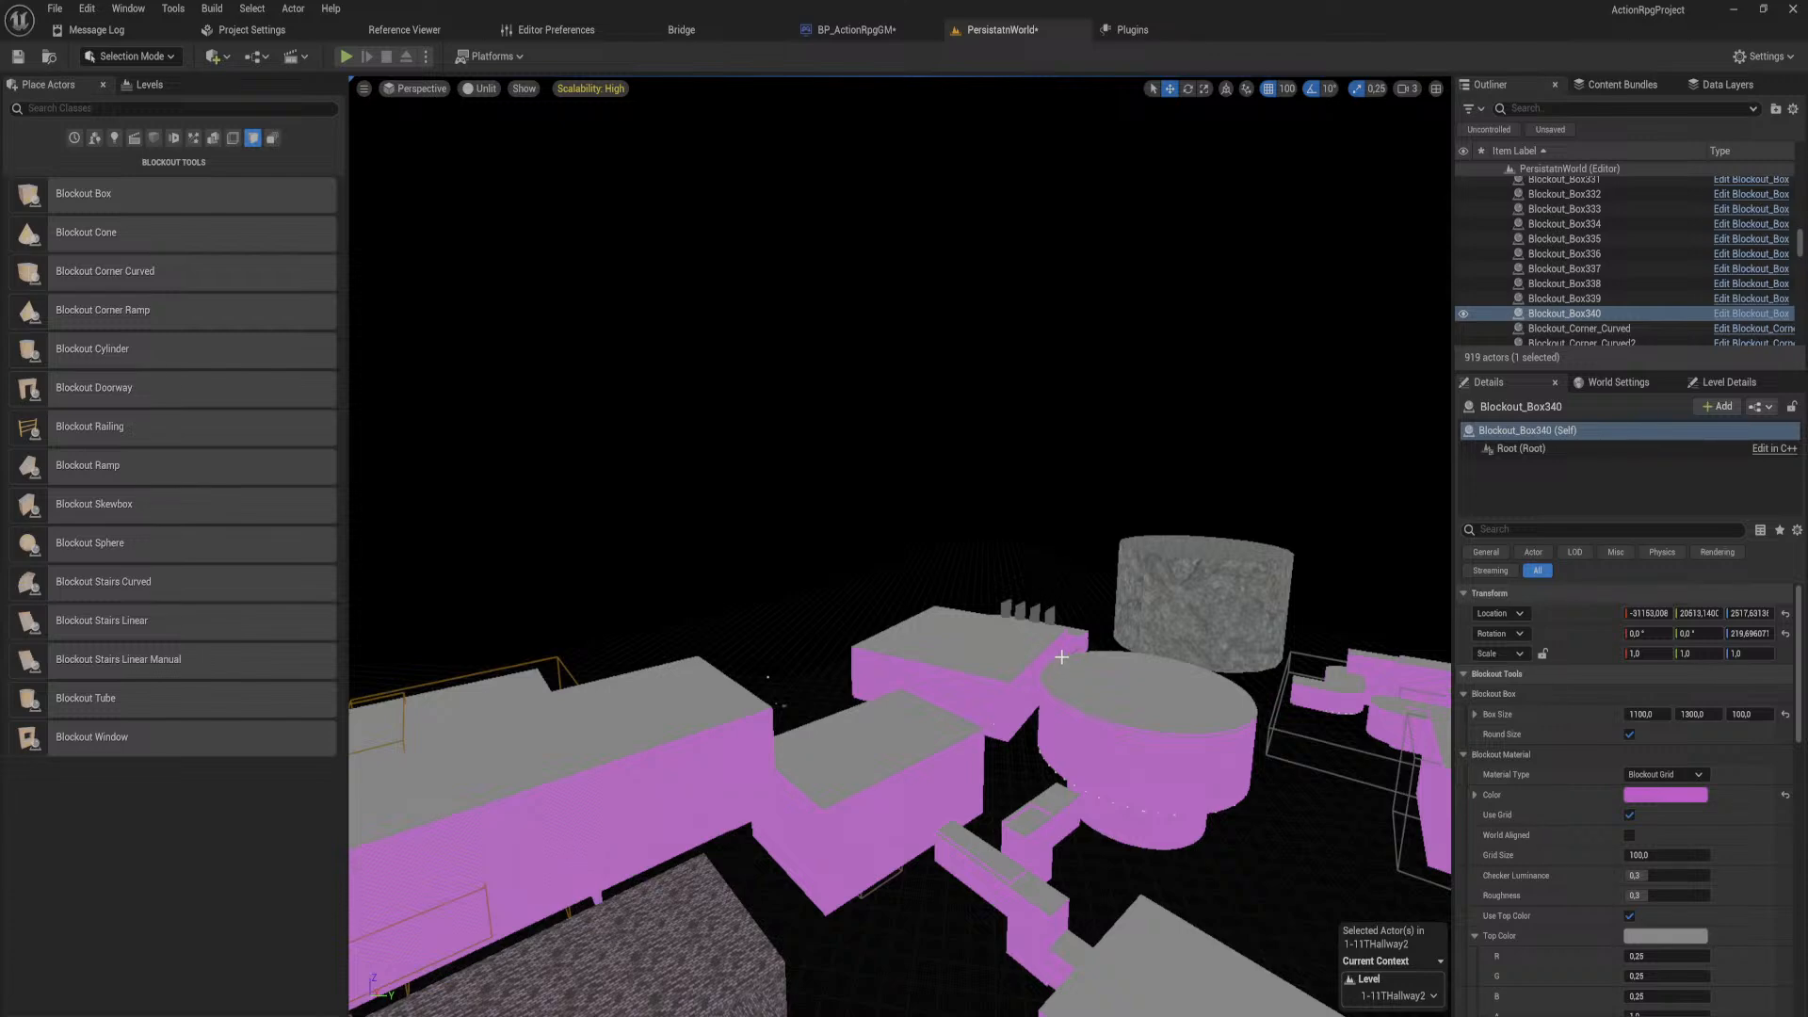
right_drag(1059, 650, 1168, 594)
key(w)
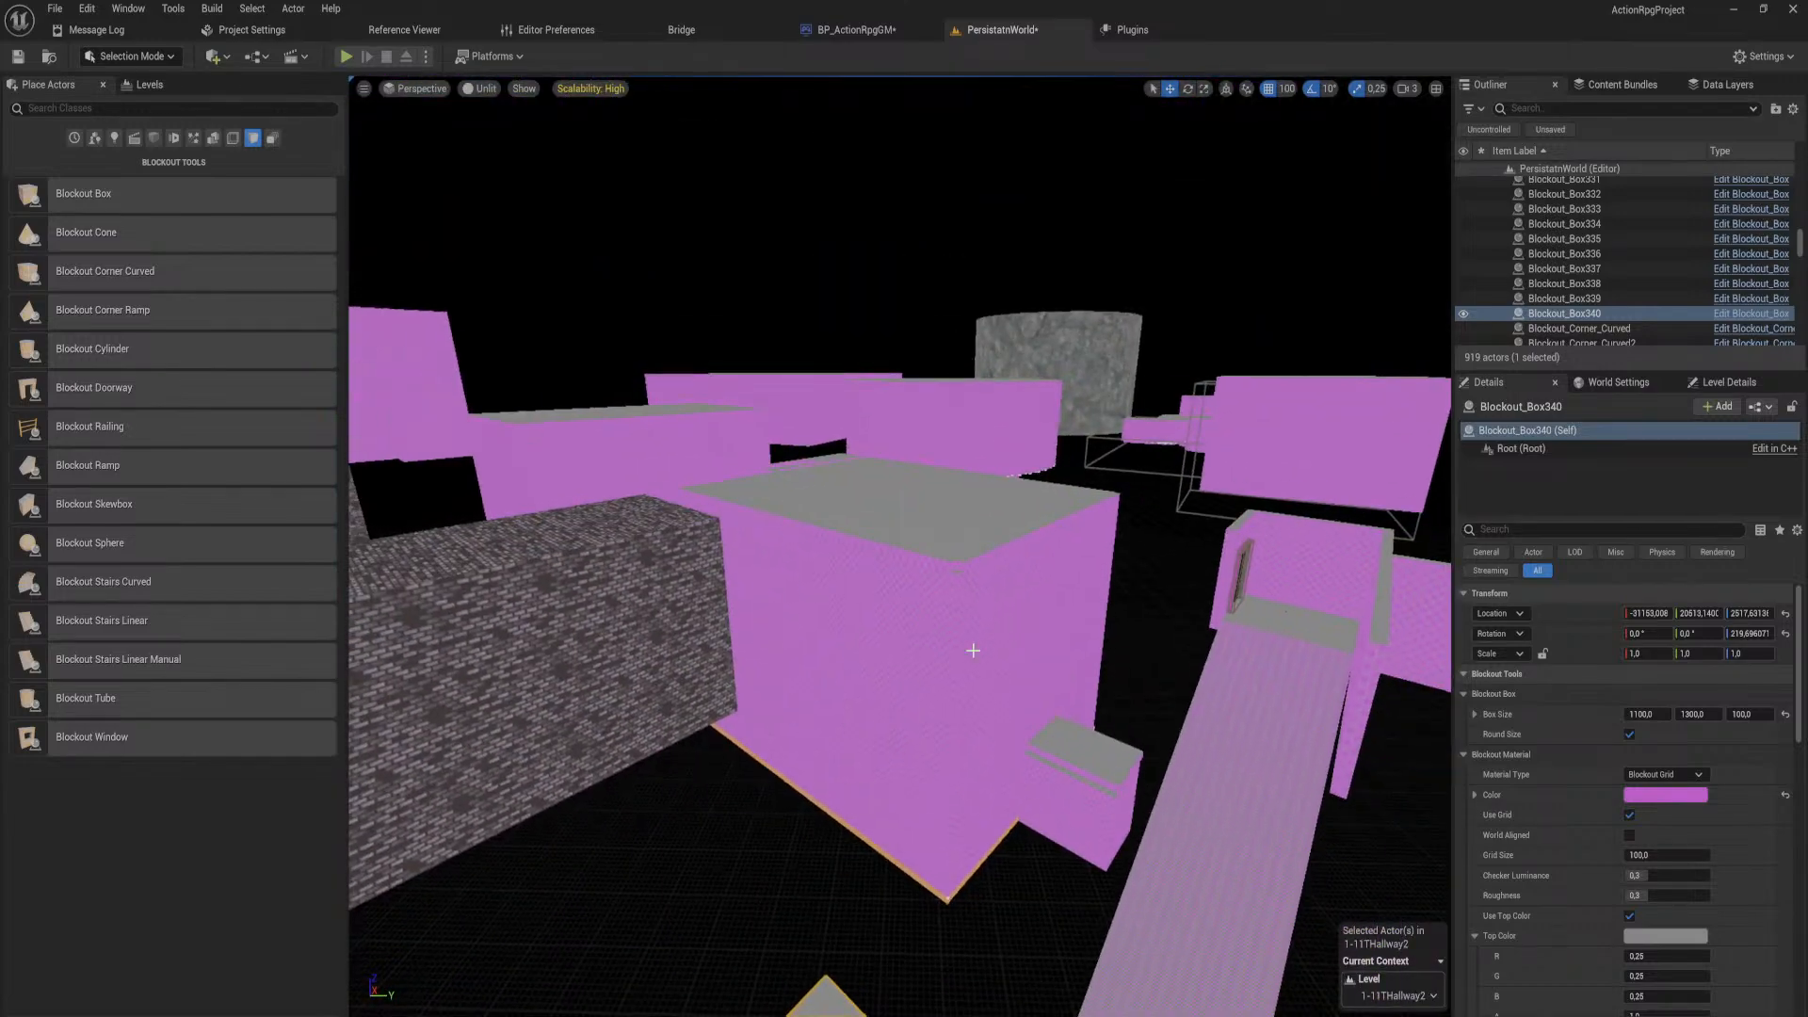
Step: Lengthen the landing at the lower end of the short stairs to 2800 units
key(s)
right_drag(973, 650, 789, 561)
key(s)
key(s)
right_drag(1168, 480, 1126, 465)
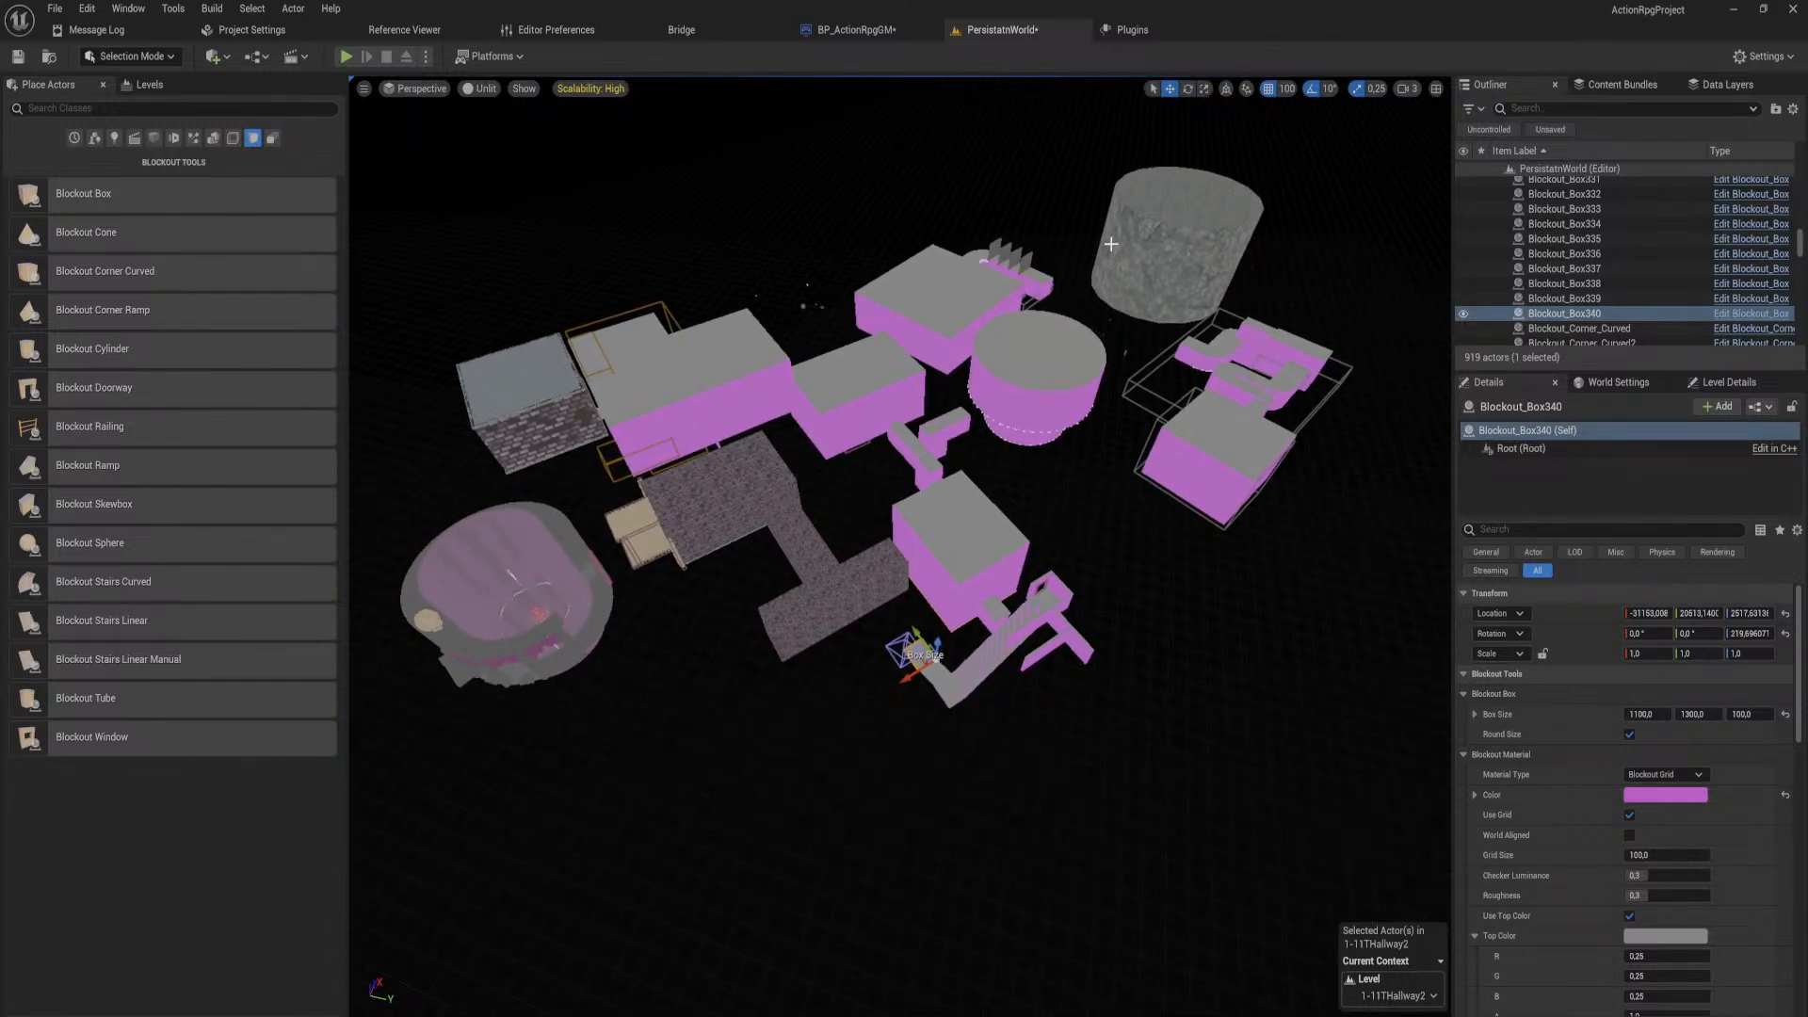
right_drag(1127, 465, 1187, 546)
key(w)
key(w)
key(w)
key(a)
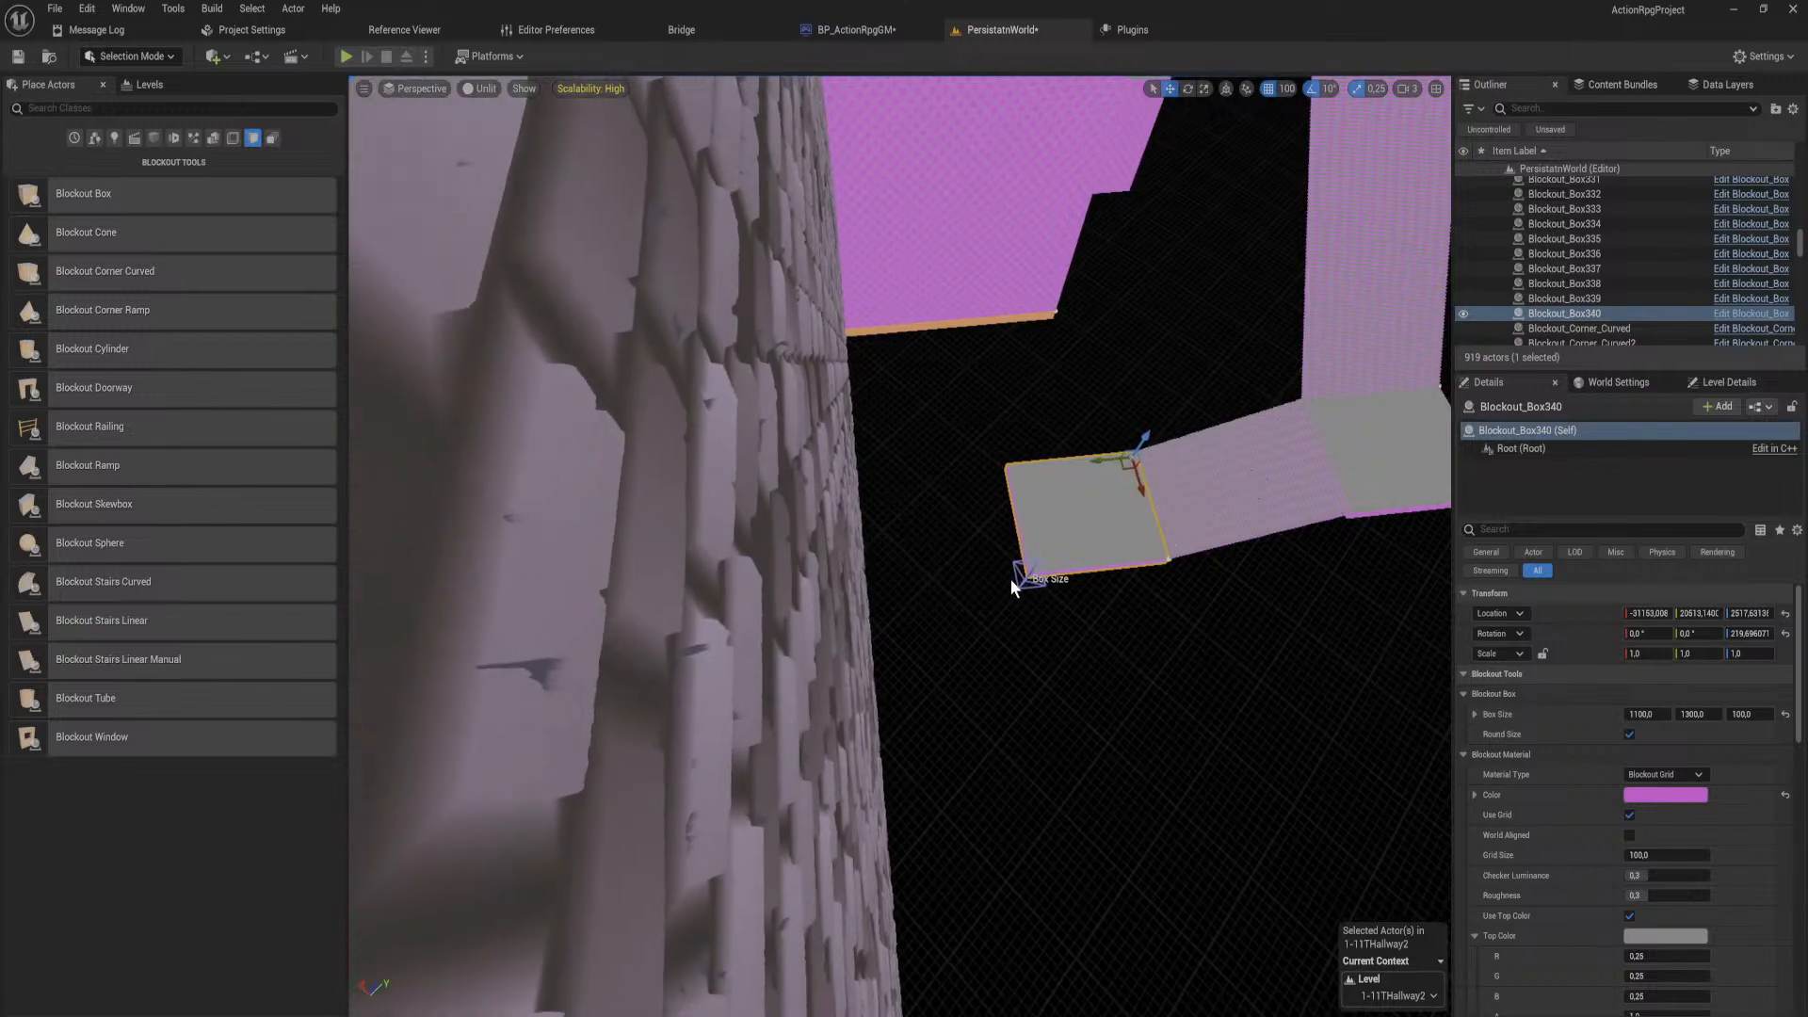
click(1022, 576)
drag(1001, 577, 859, 589)
key(w)
right_drag(859, 589, 820, 612)
key(s)
Step: Extend the wall with the doorway along the long stairs to a length of 5100 units
click(852, 537)
key(s)
key(a)
key(w)
key(w)
key(s)
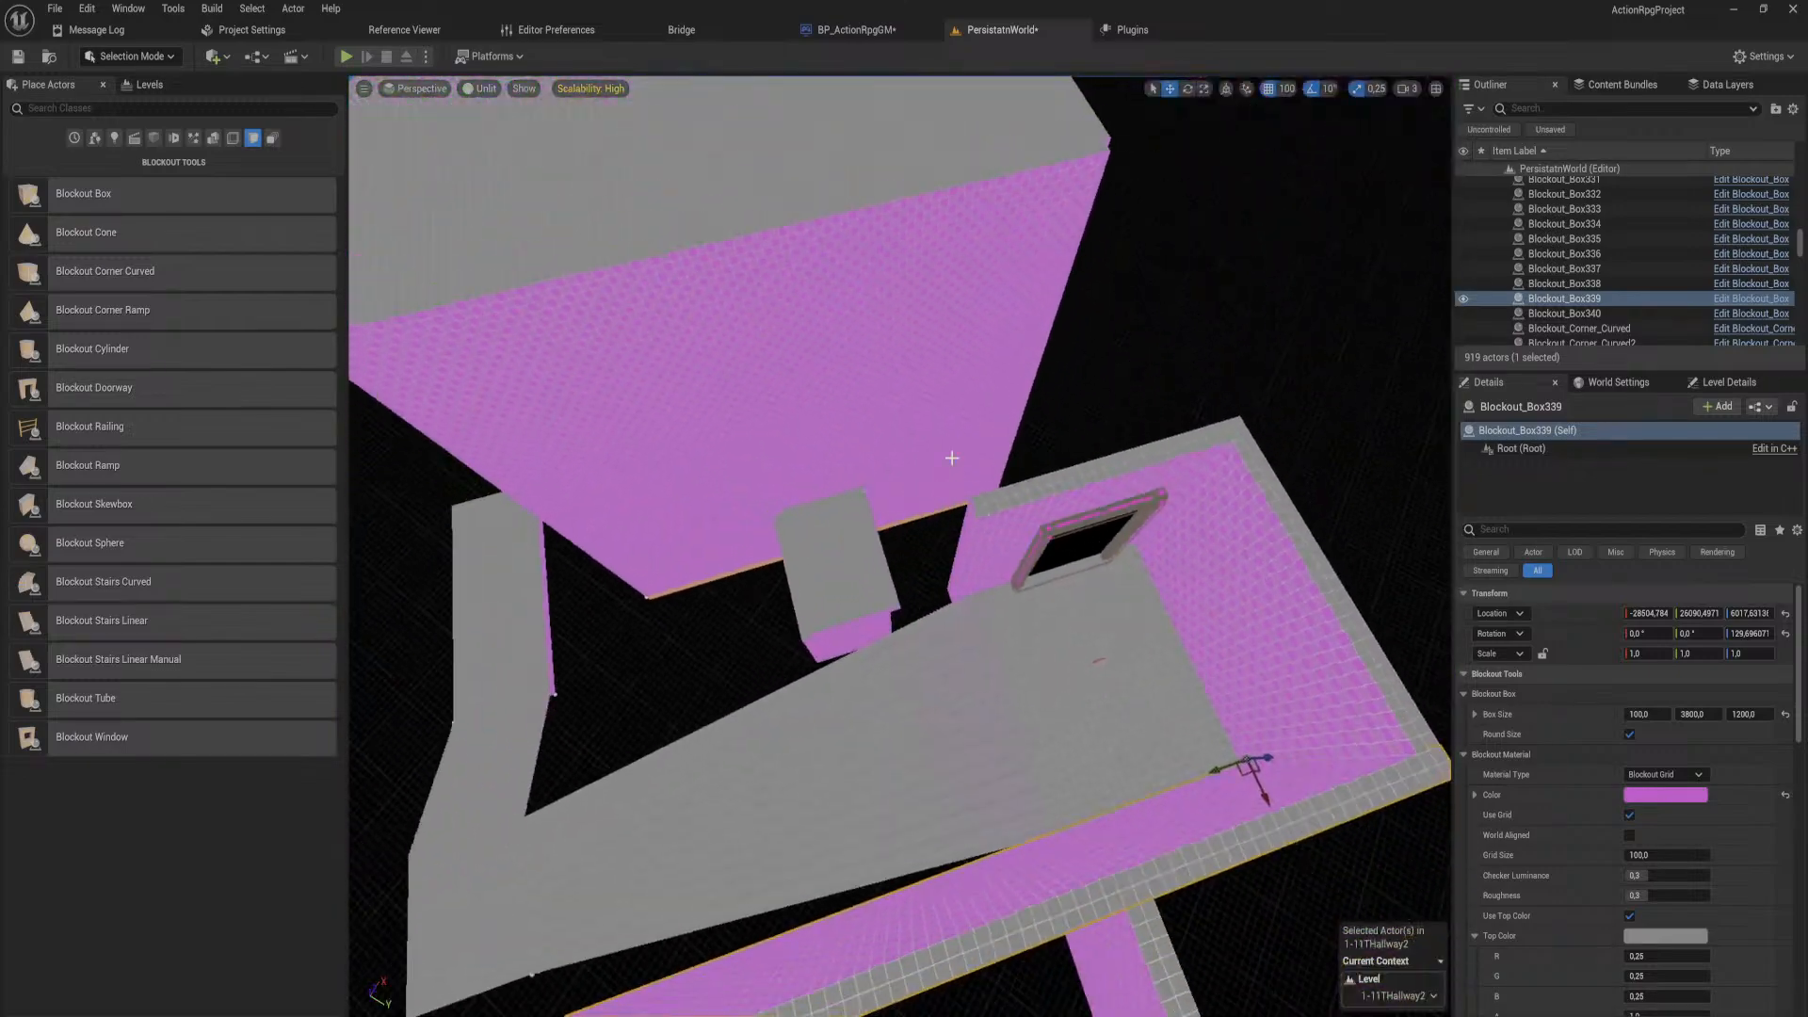
click(1013, 499)
right_drag(1013, 499, 960, 499)
scroll(1022, 489, down, 2)
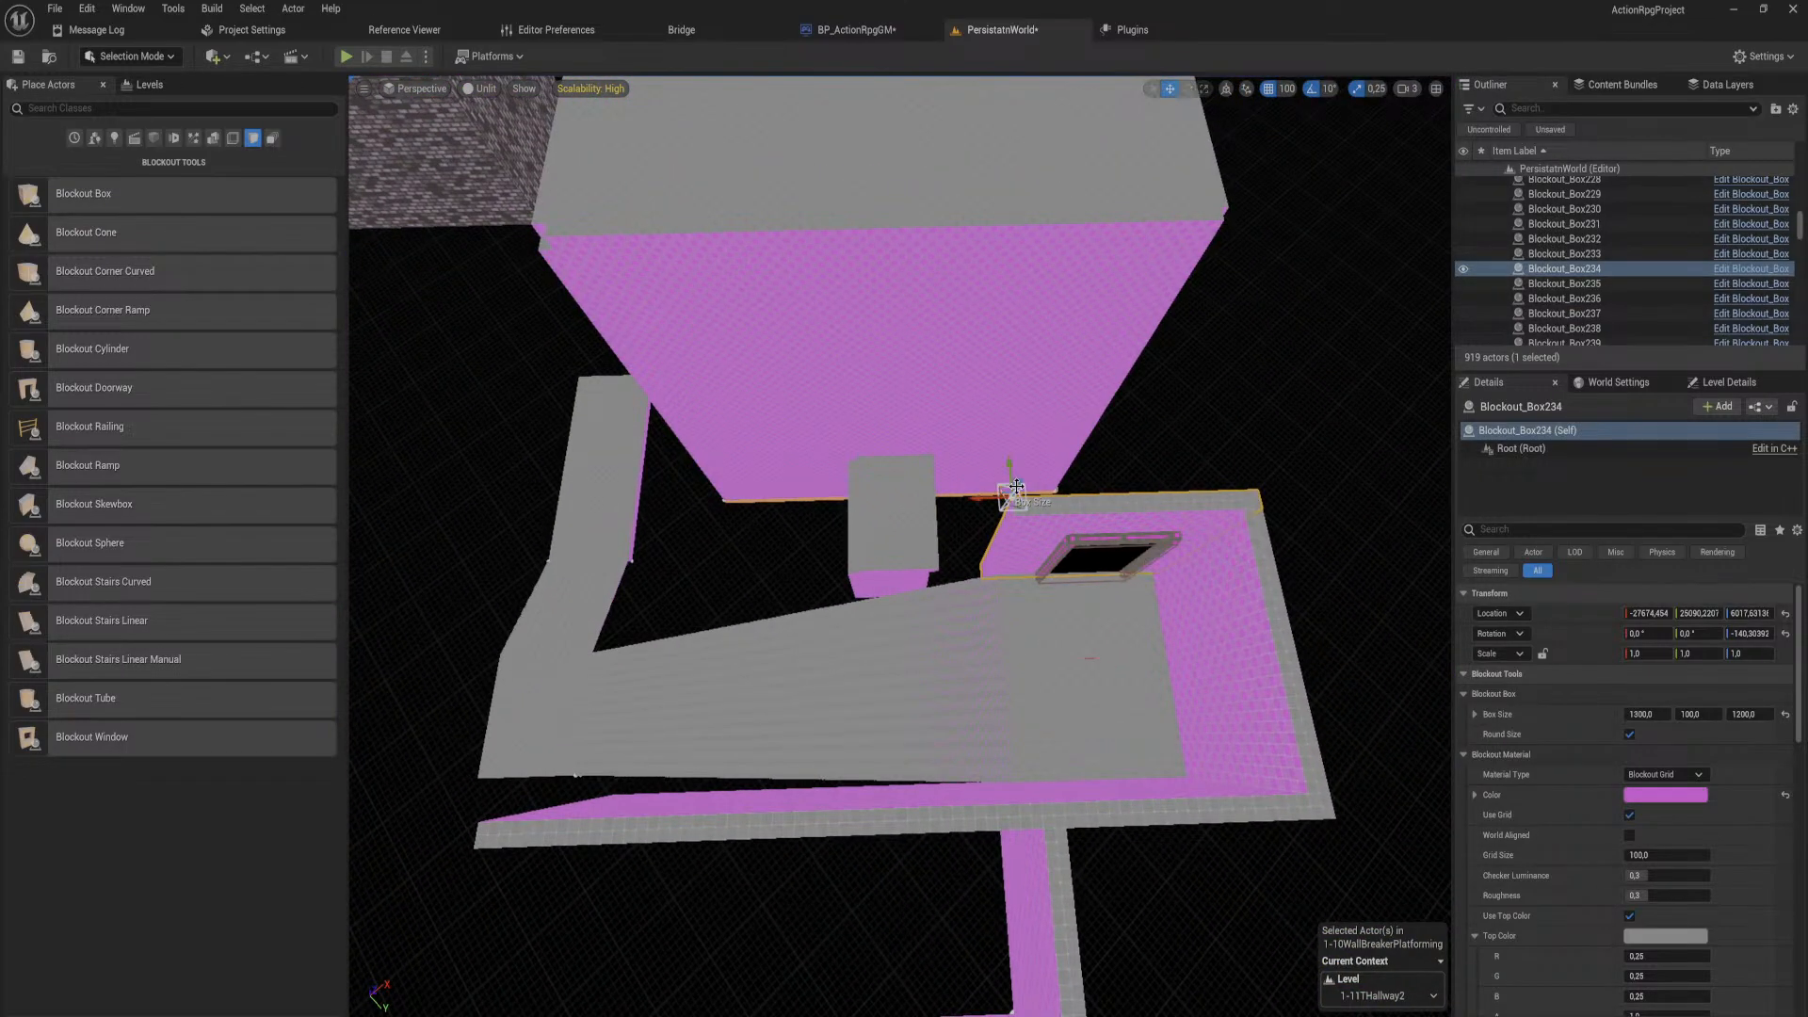
drag(984, 497, 778, 502)
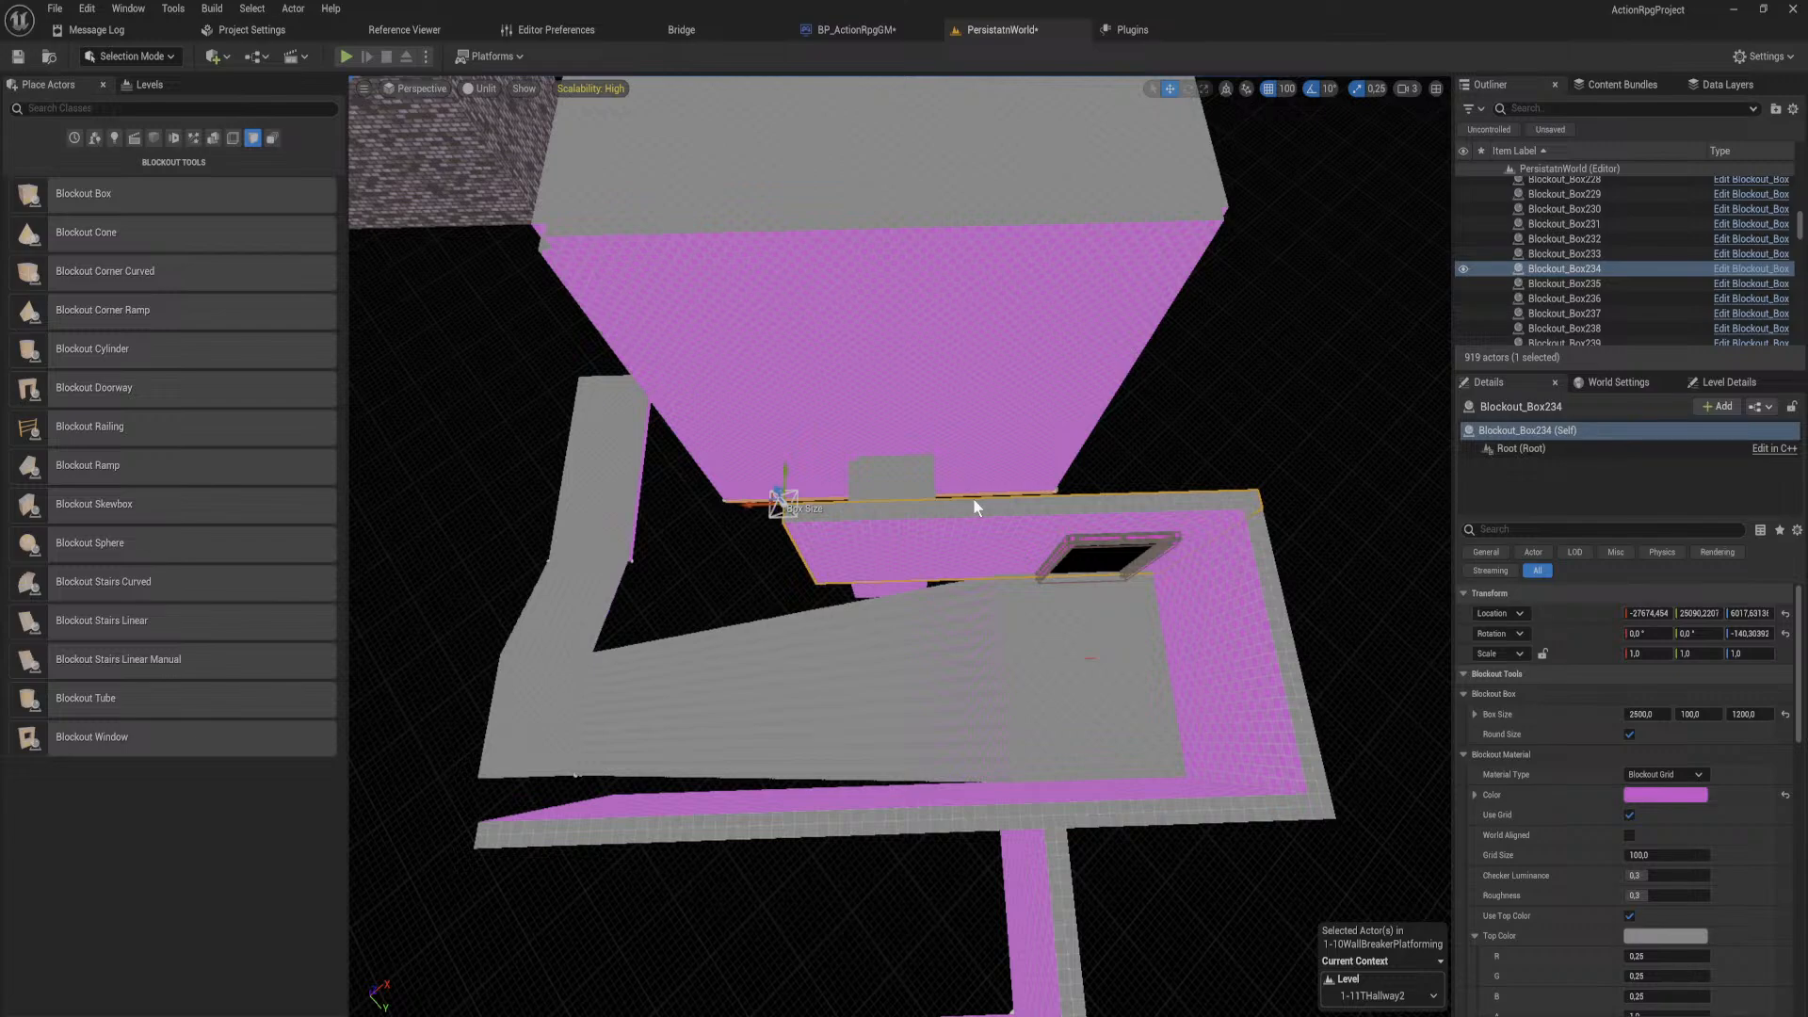
key(a)
mouse_move(974, 507)
right_down()
mouse_move(885, 508)
mouse_move(988, 514)
right_up()
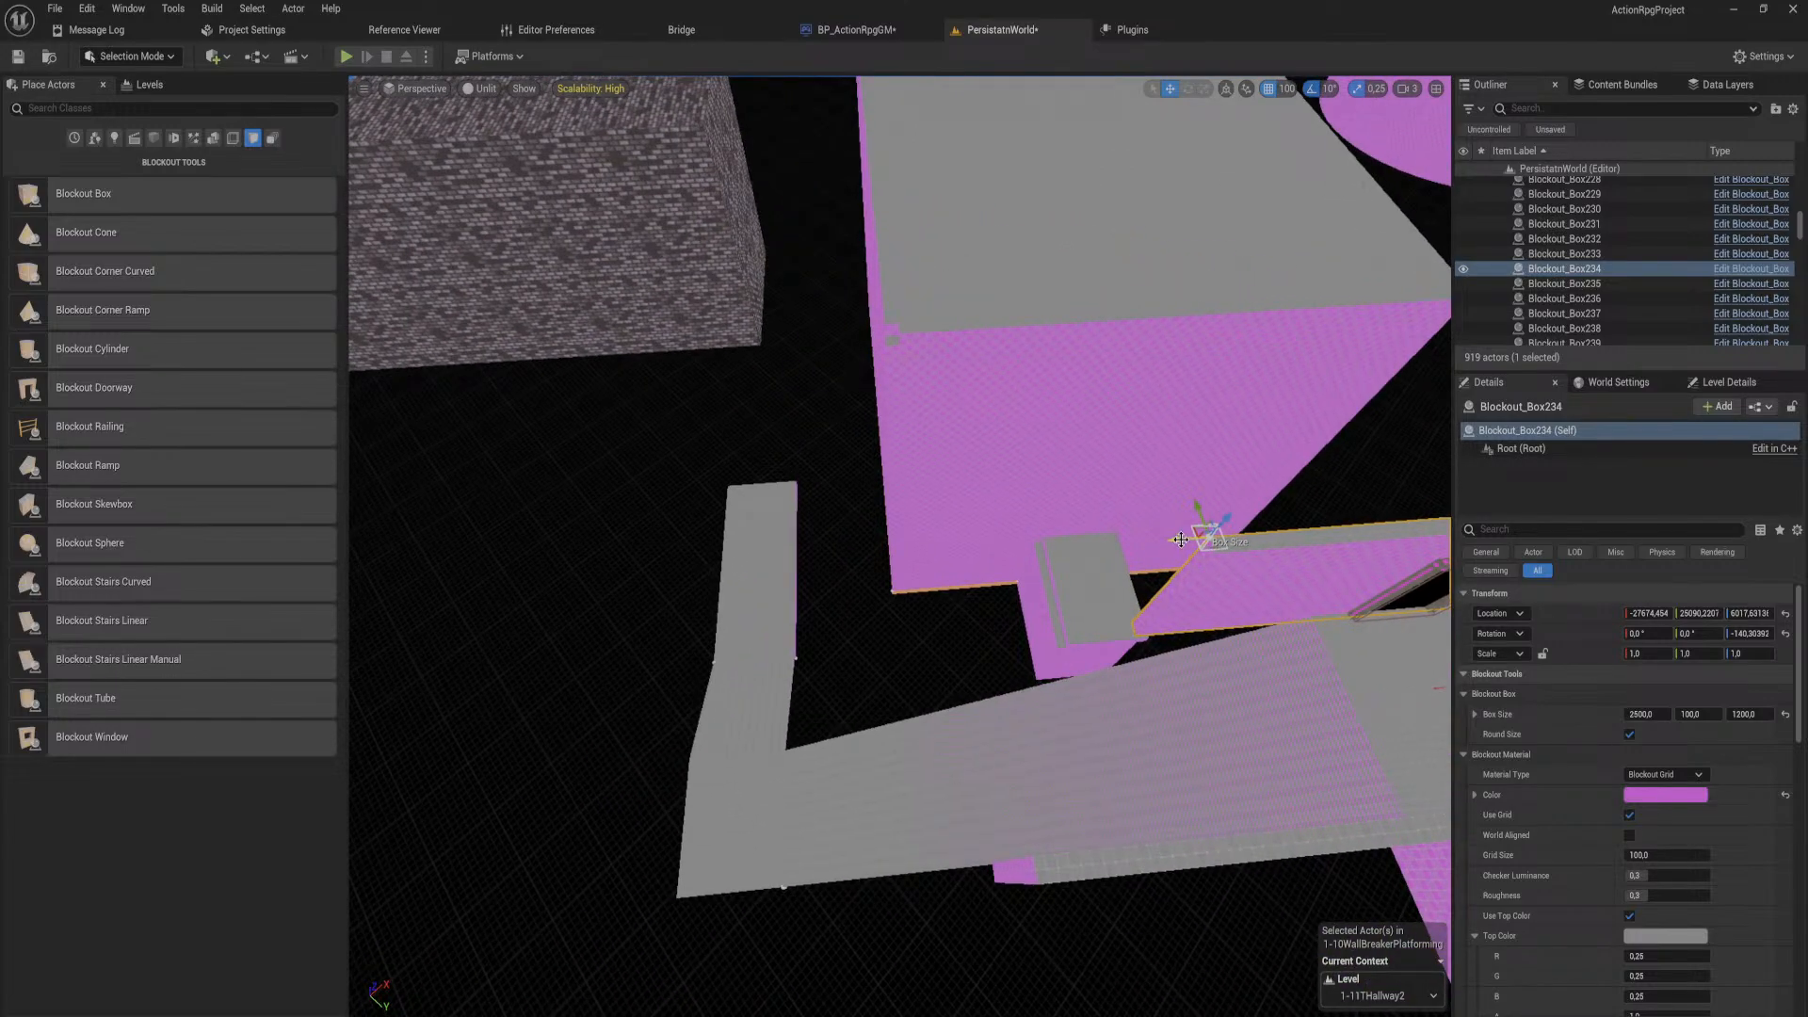
drag(1181, 540, 618, 568)
key(a)
right_drag(712, 569, 832, 579)
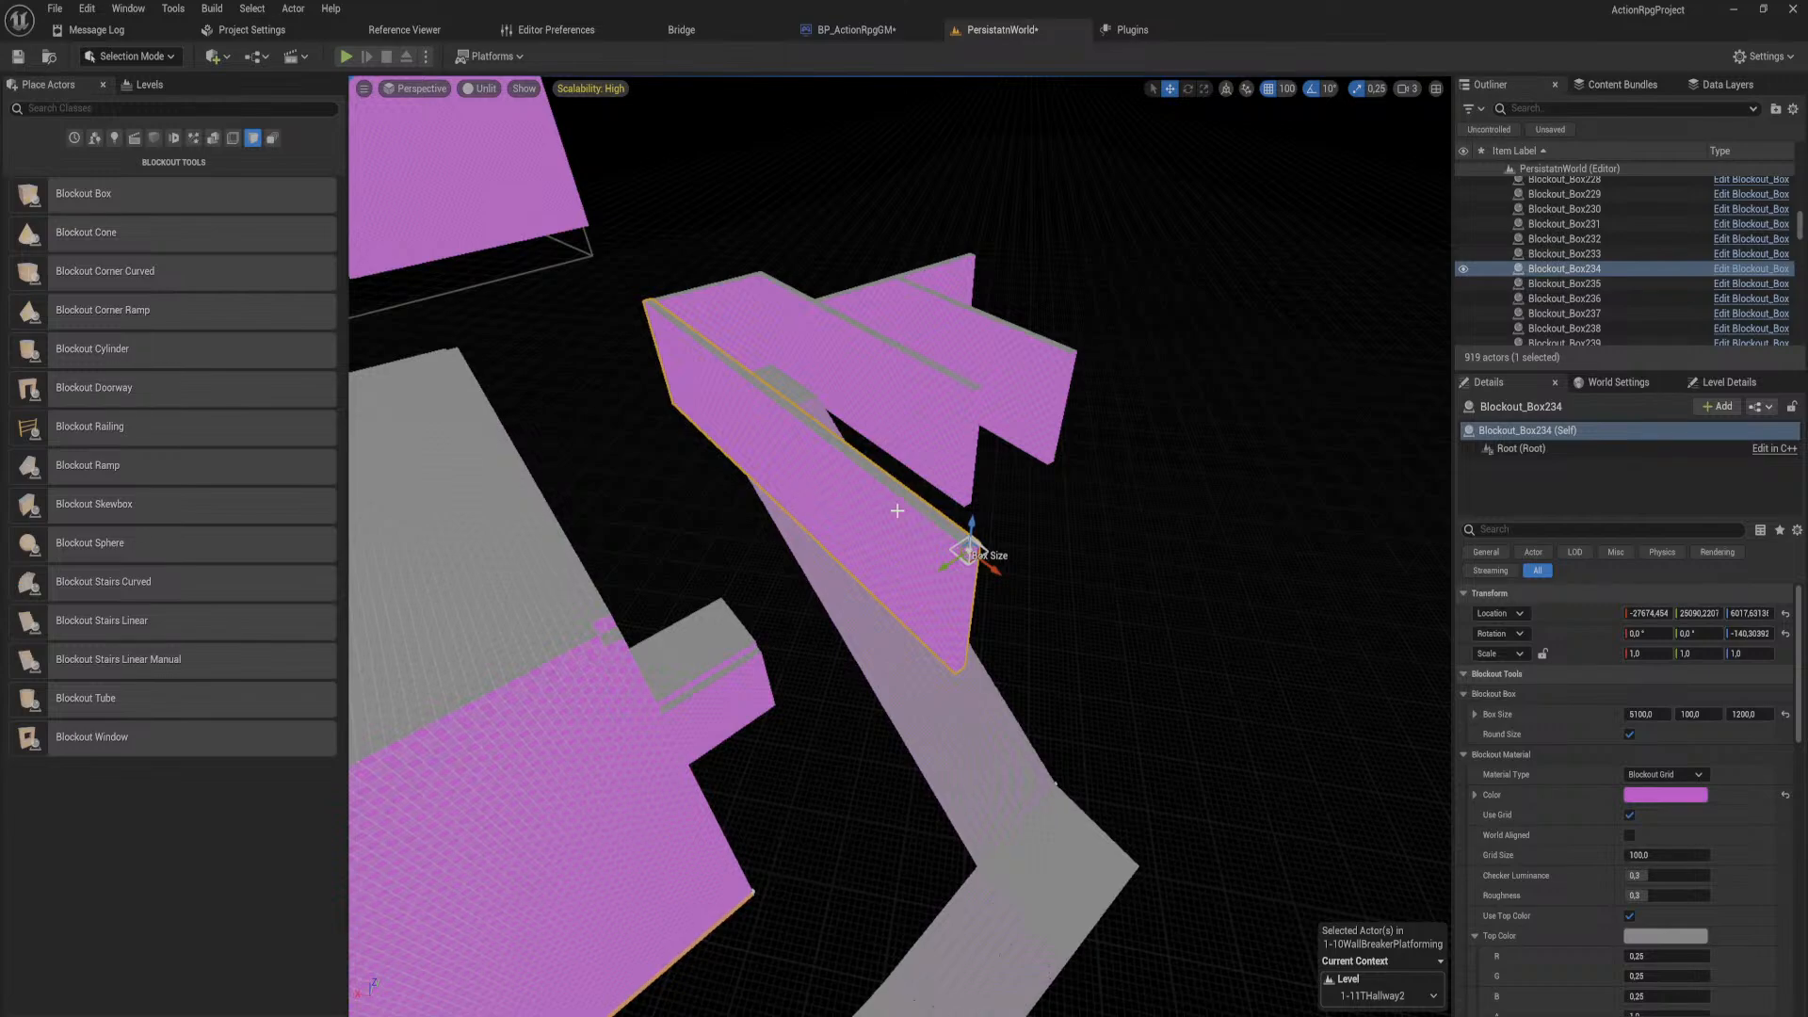
Step: Extend the opposite side wall of the long stairs to a length of 6800 units
key(d)
right_drag(898, 510, 508, 546)
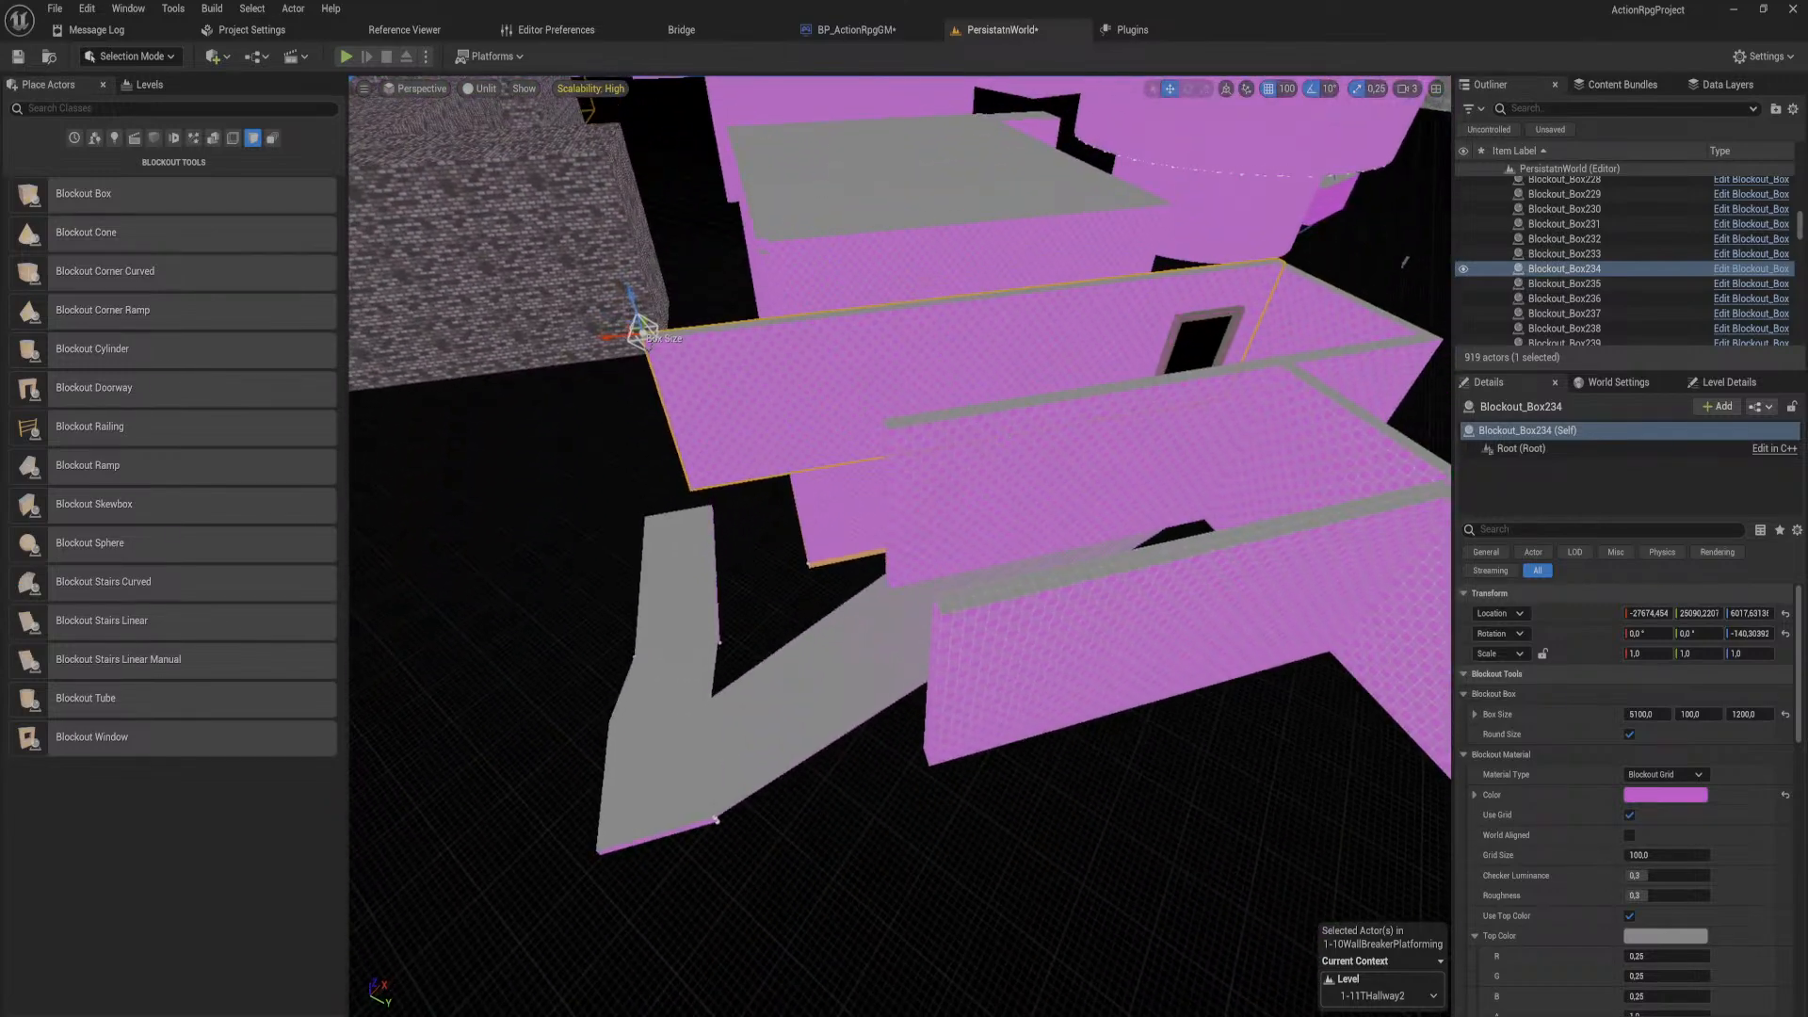
click(900, 433)
drag(891, 430, 435, 501)
key(a)
right_drag(644, 484, 537, 486)
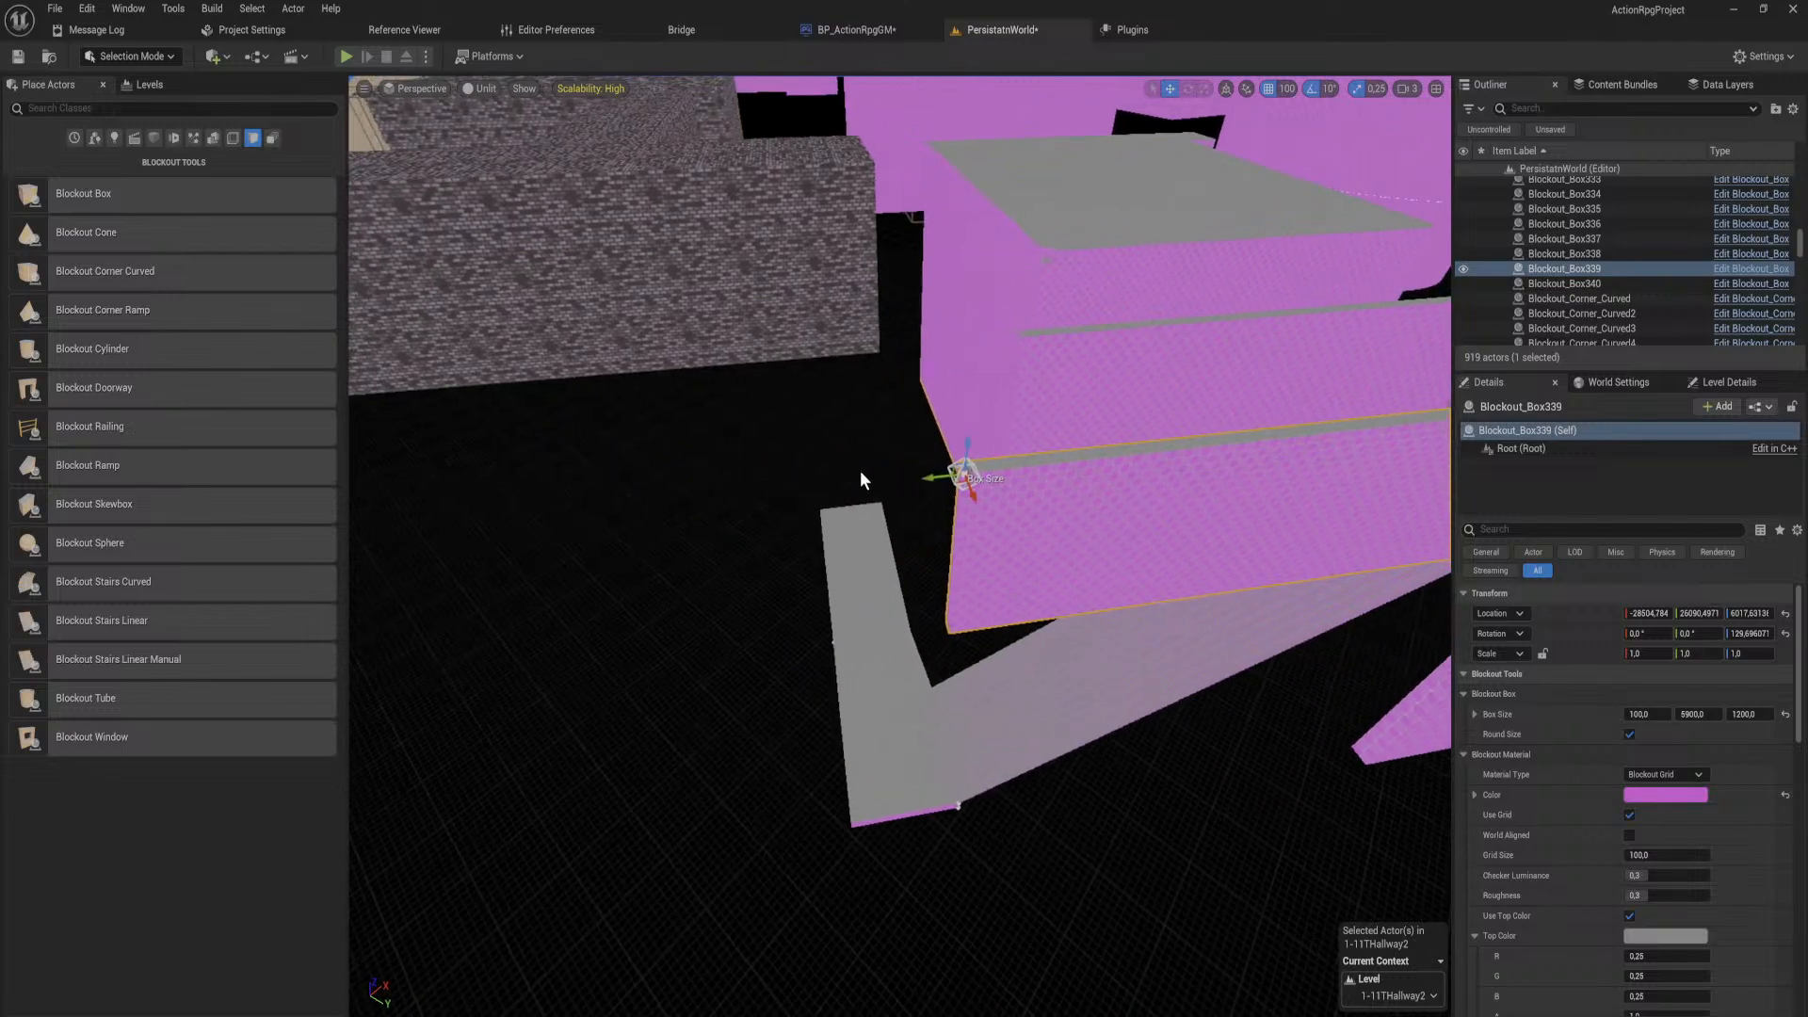
right_drag(931, 466, 876, 476)
drag(1045, 483, 855, 485)
key(w)
Step: Duplicate the 2800-unit landing into a 5800-unit corridor floor turned 90 degrees and joined to the landing's far end
right_drag(855, 493, 730, 631)
key(w)
key(s)
key(s)
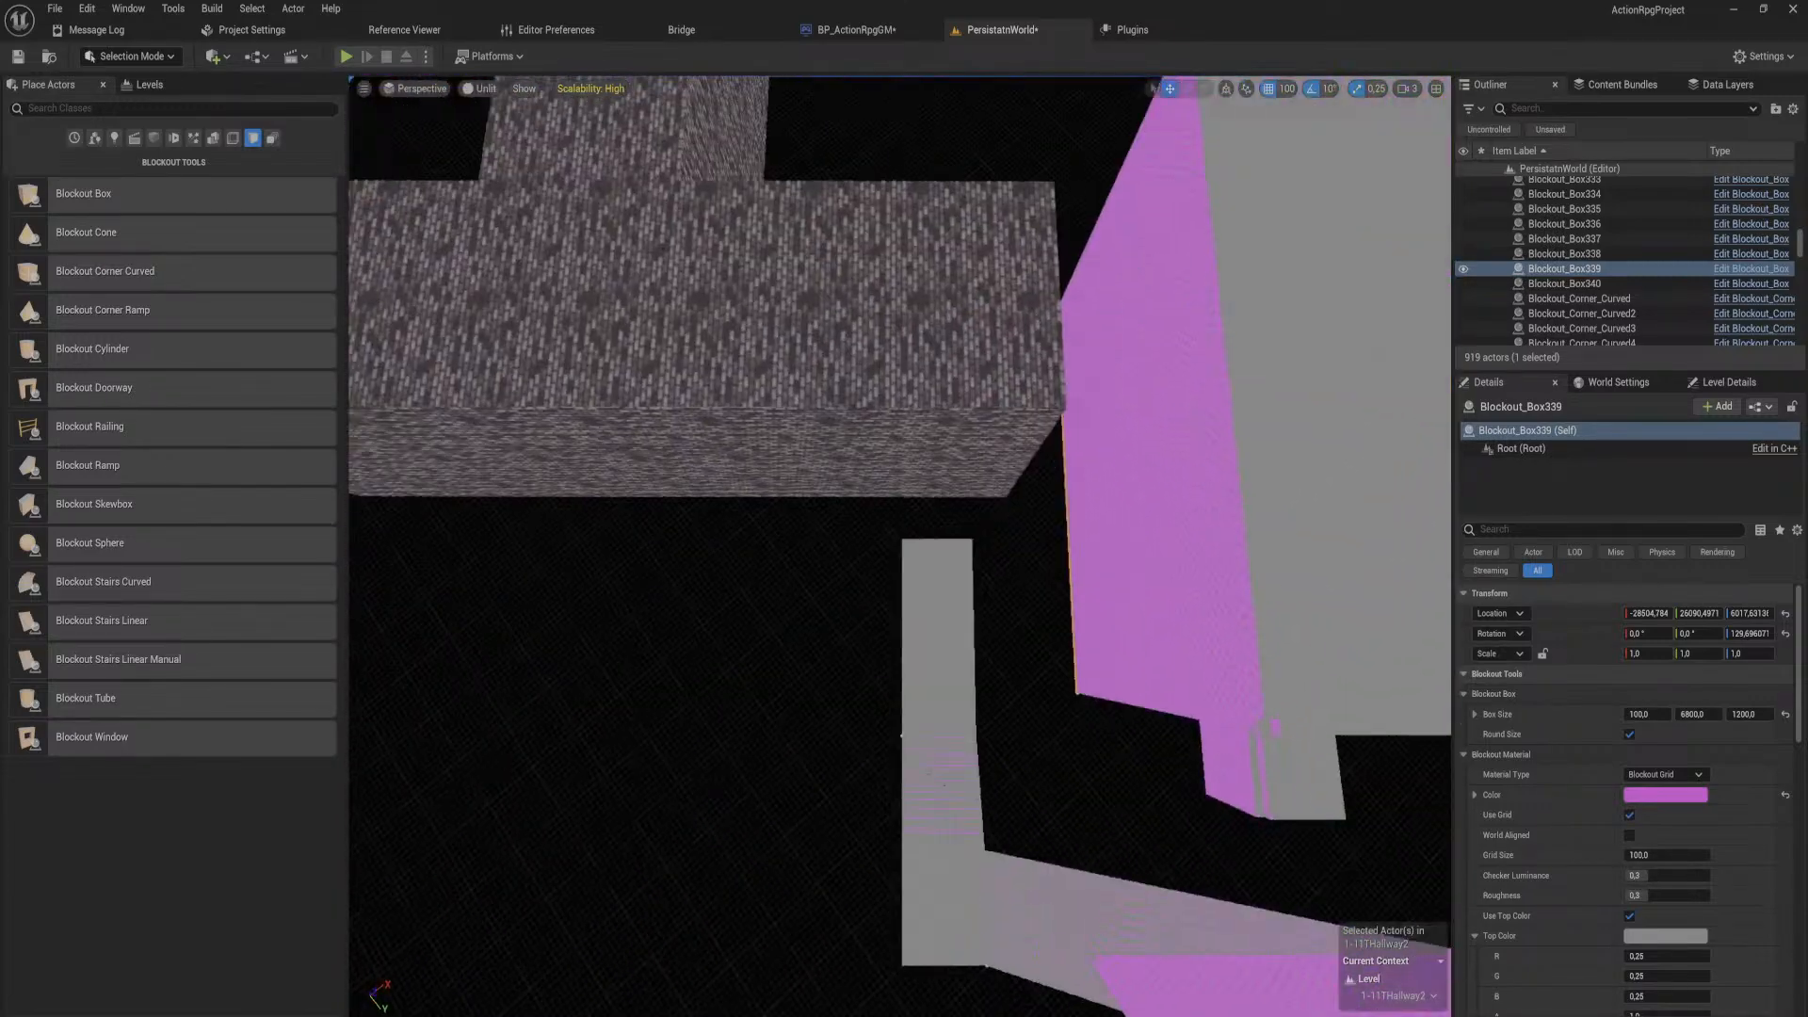
click(944, 625)
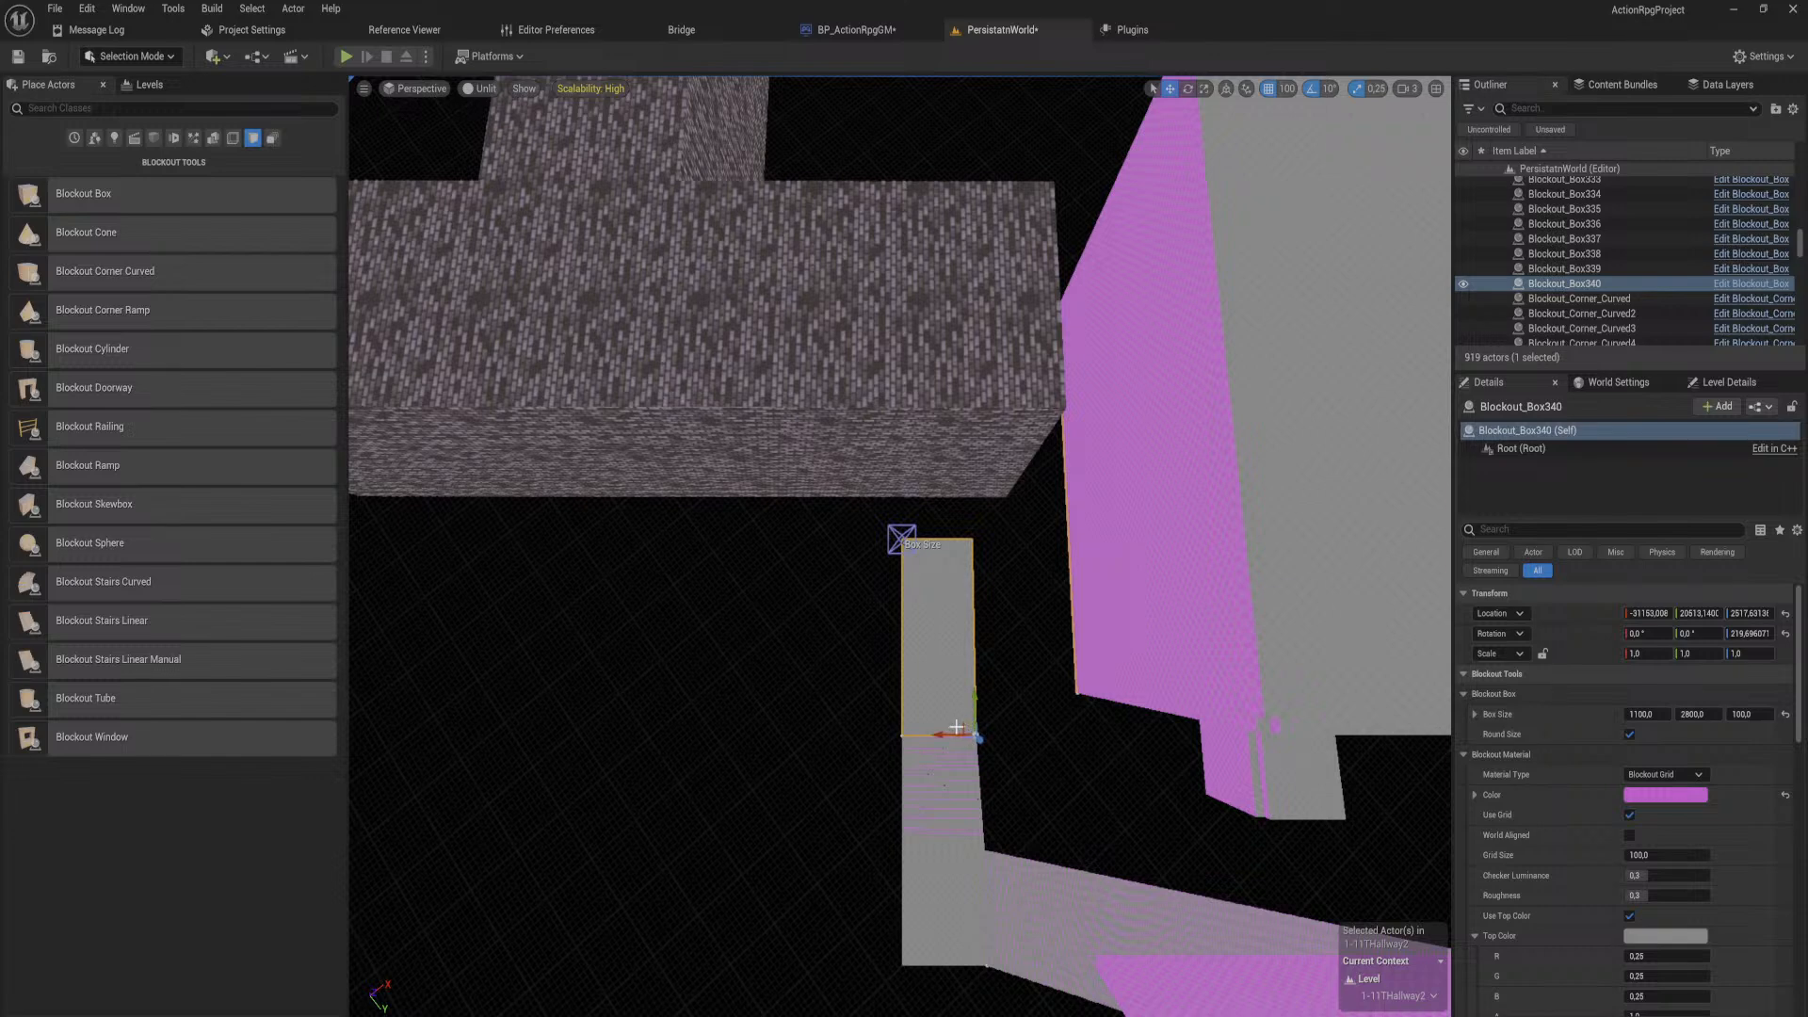
alt+drag(951, 731, 920, 573)
key(e)
key(w)
right_drag(928, 595, 566, 508)
right_drag(900, 546, 1300, 556)
key(w)
right_drag(908, 601, 947, 473)
key(s)
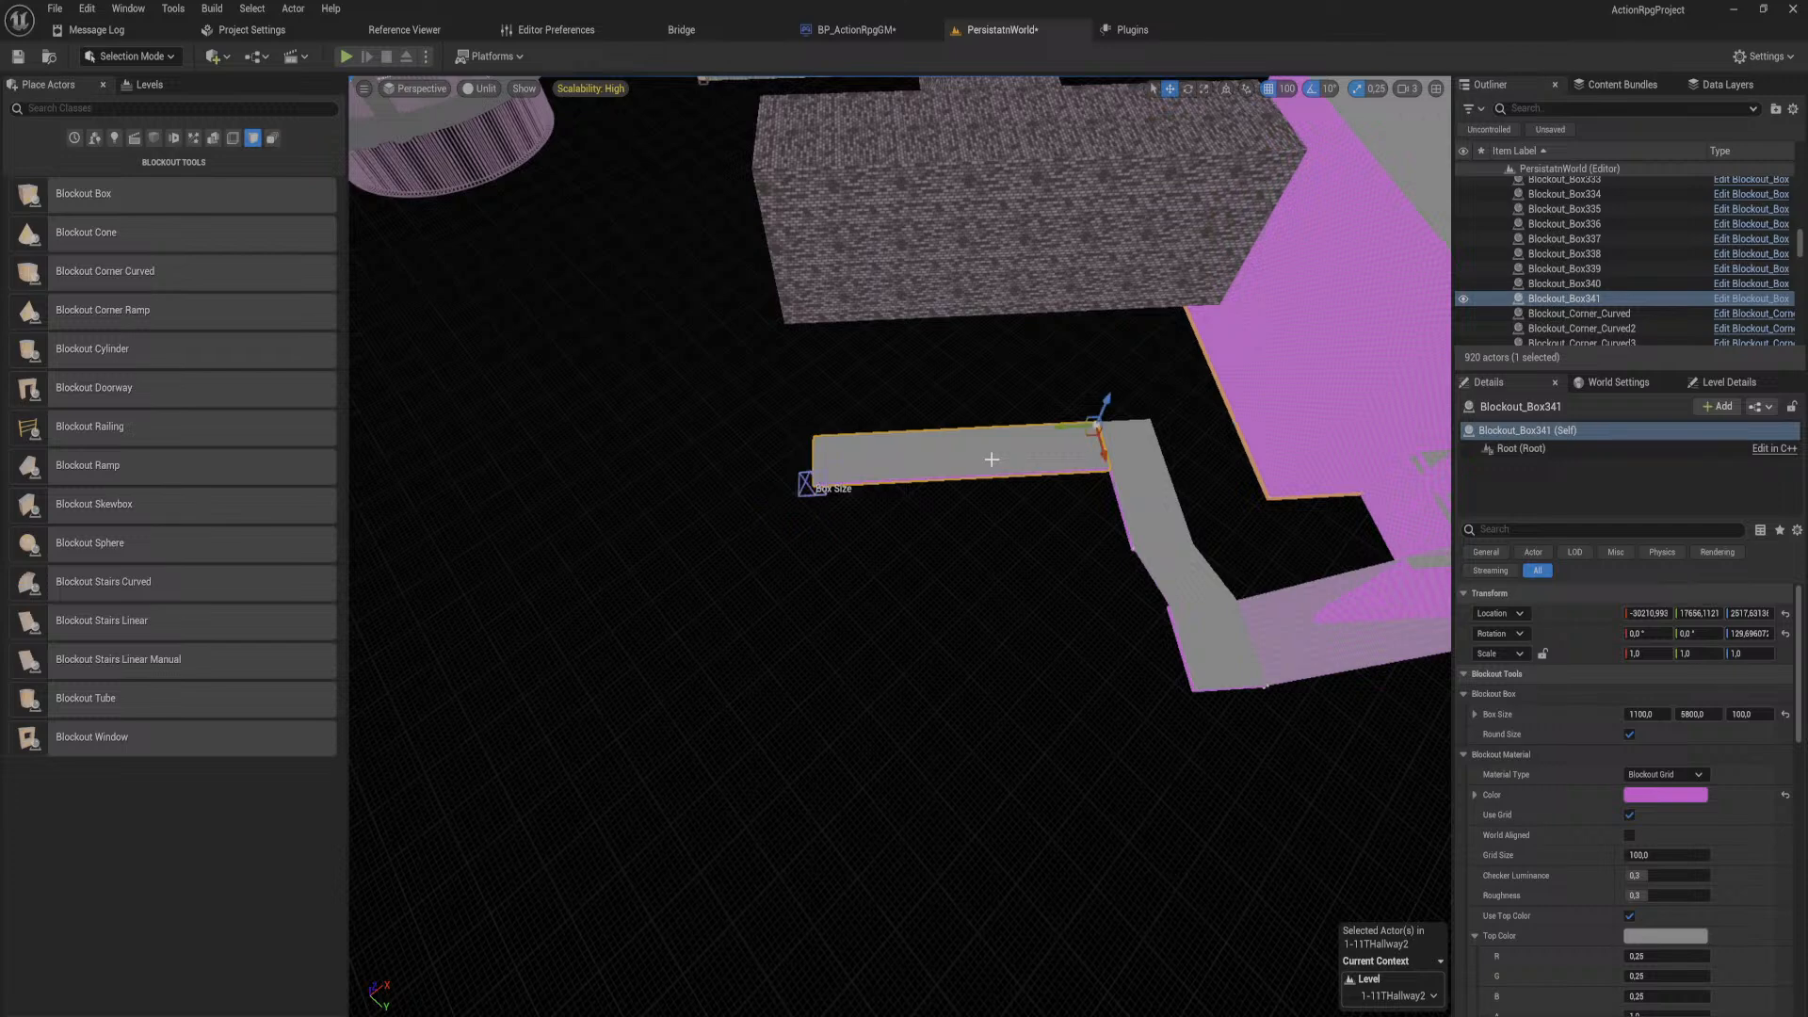
alt+drag(1112, 475, 1036, 442)
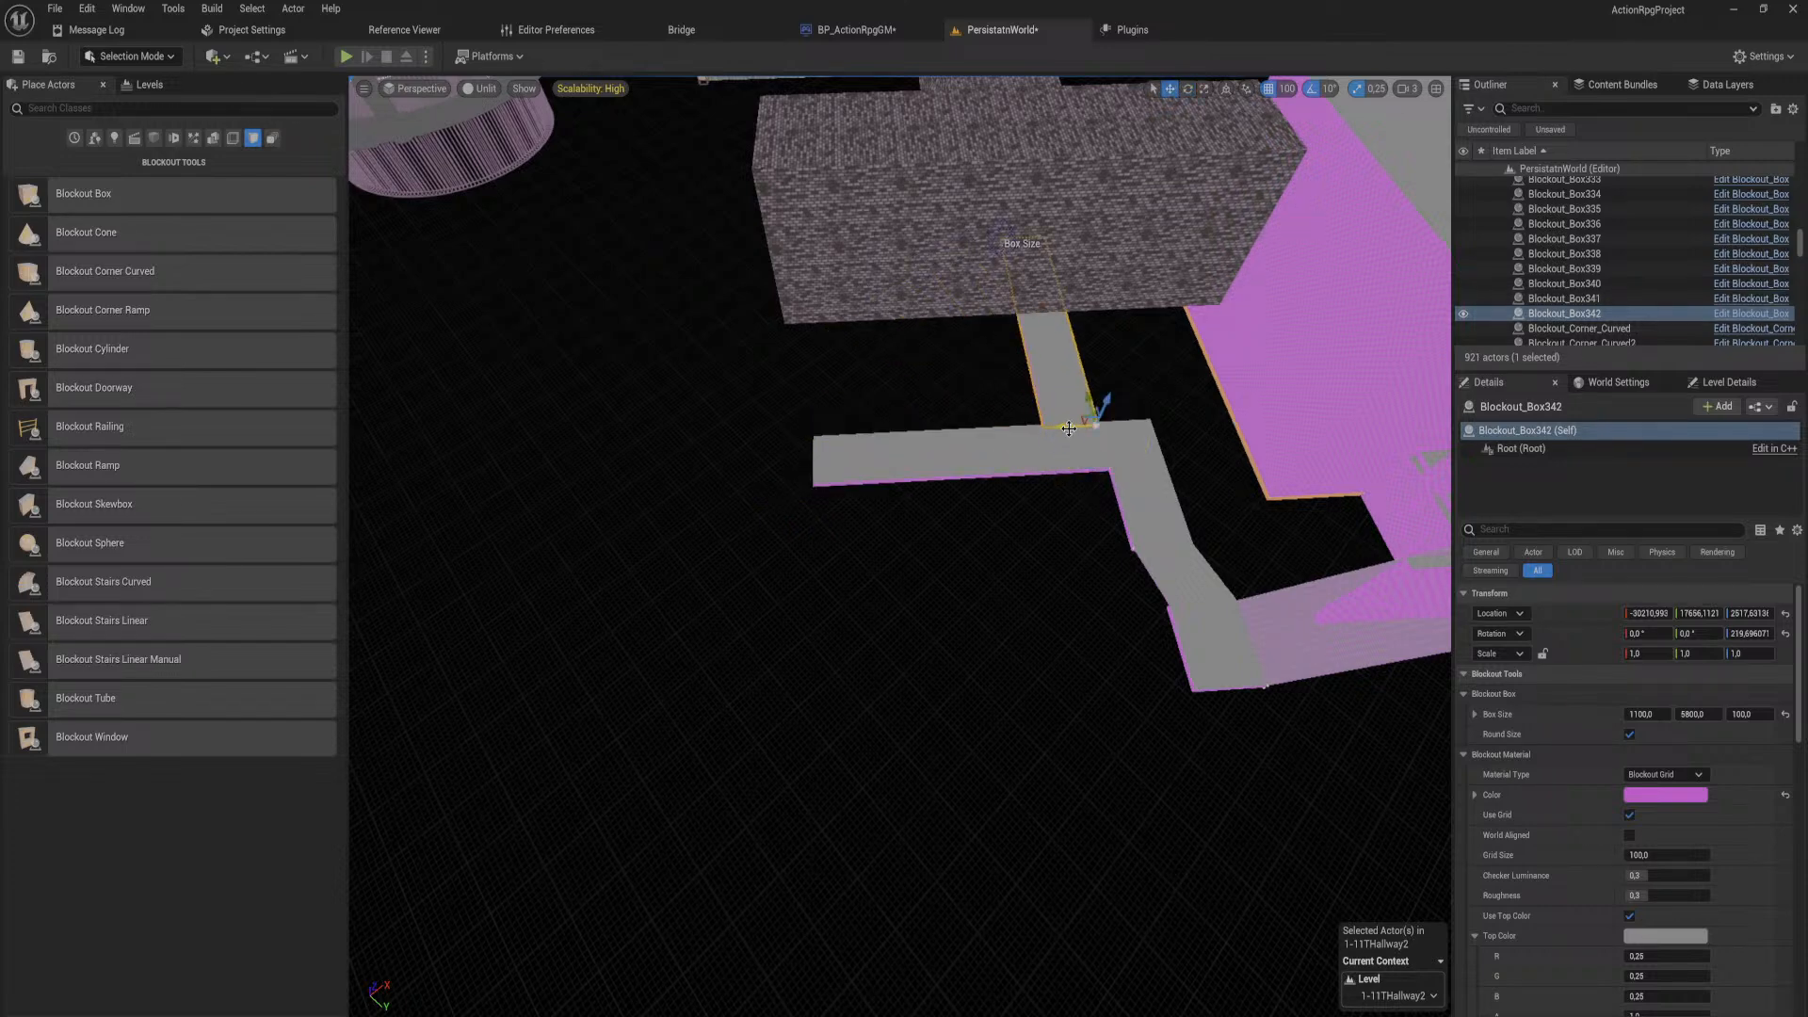
key(Delete)
click(1381, 606)
right_drag(1191, 579, 1356, 532)
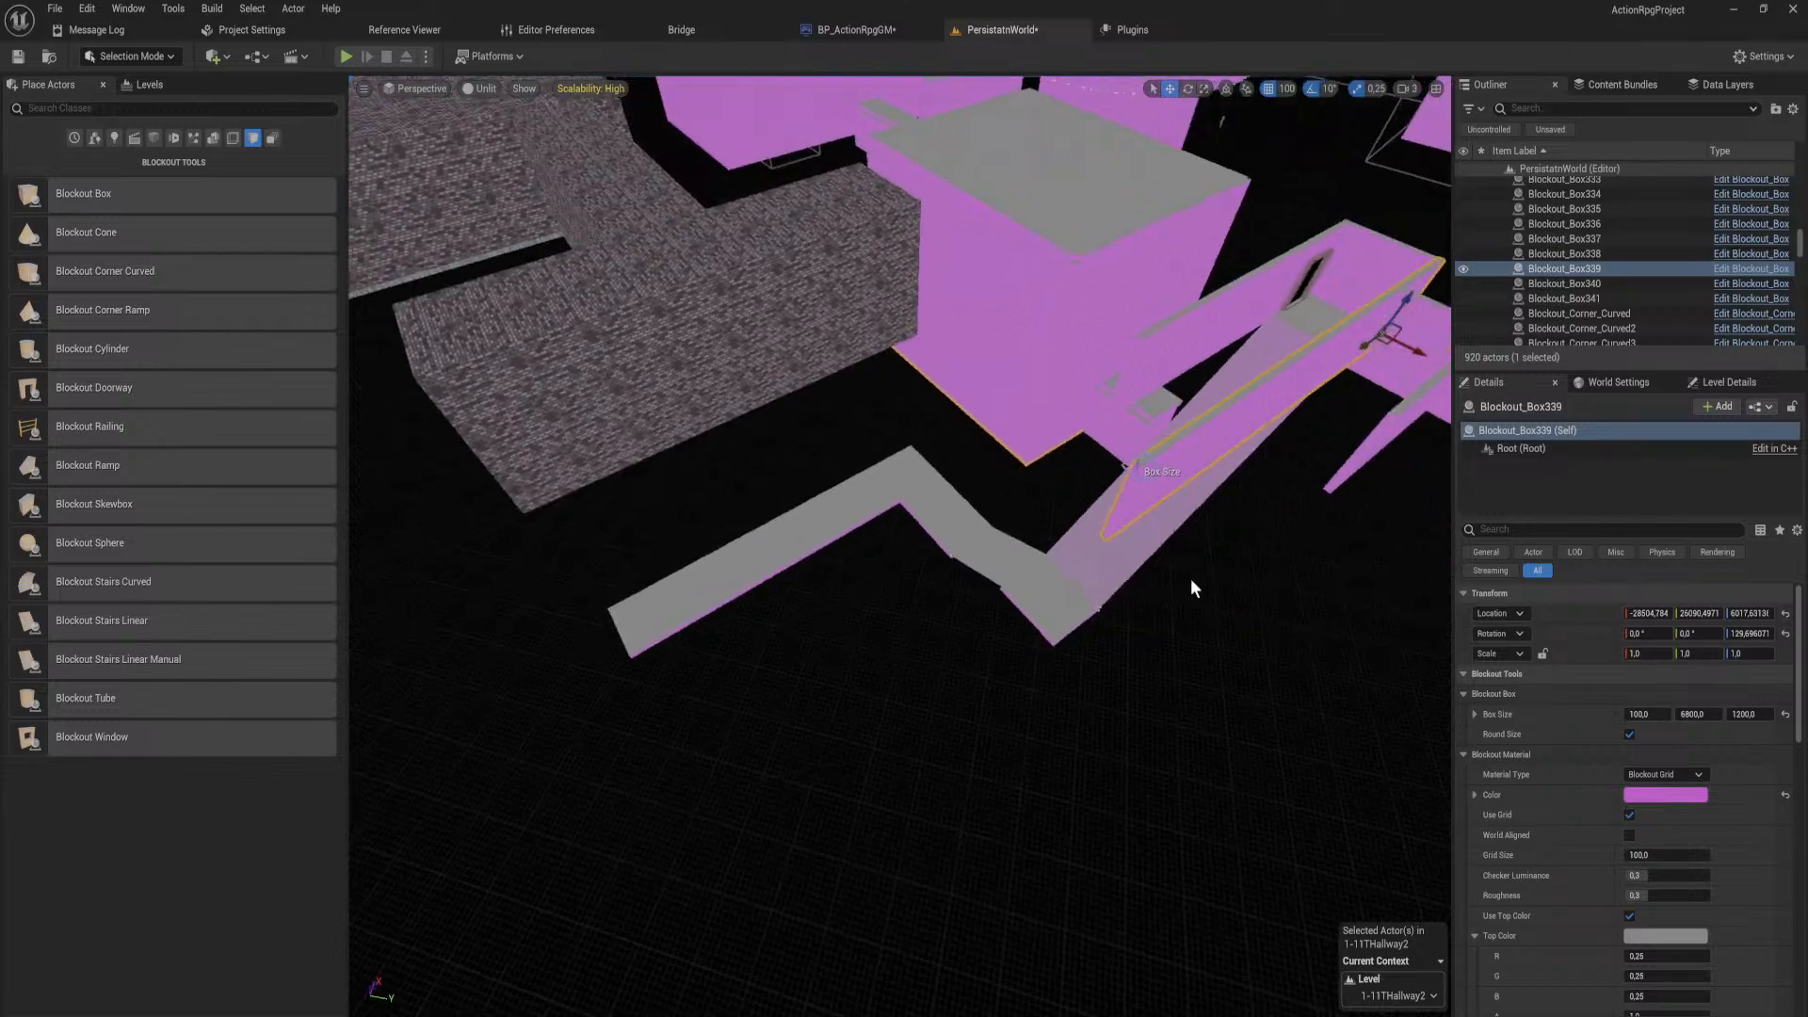
right_drag(1097, 540, 1096, 452)
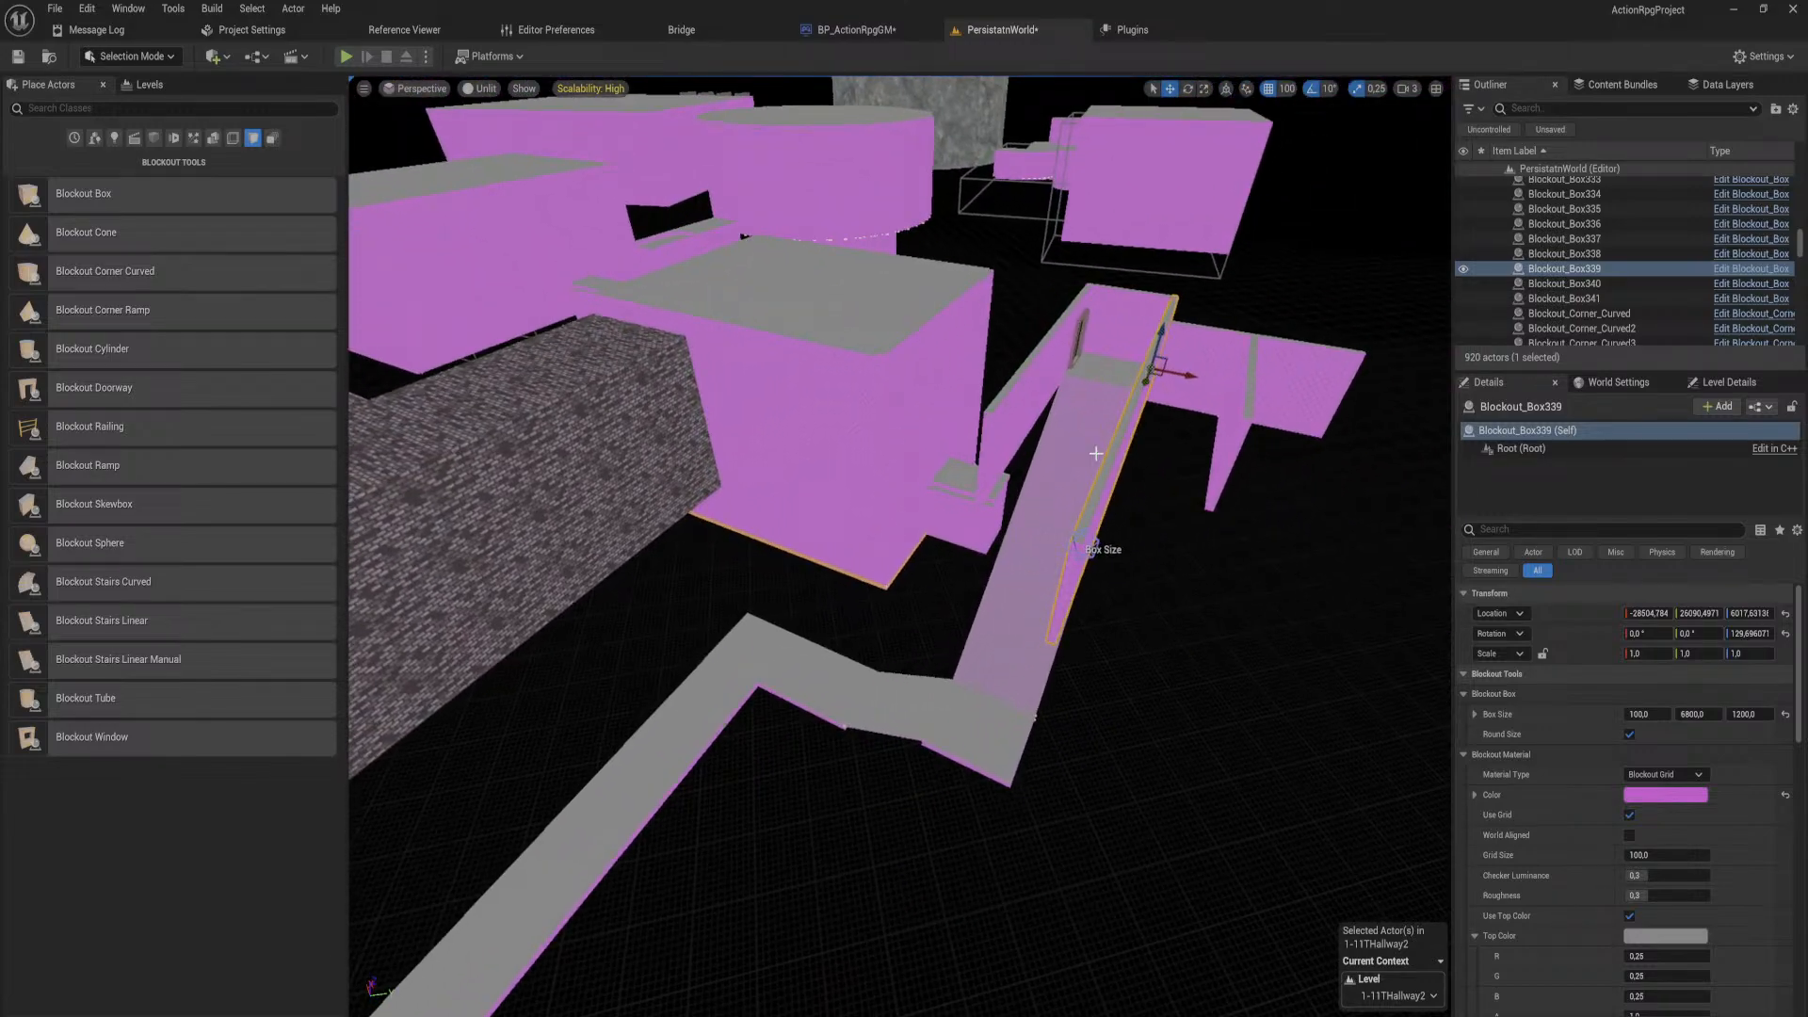
Step: Duplicate the short stairs near the far corner of the landing and lower the copy by 600 units
click(899, 694)
key(f)
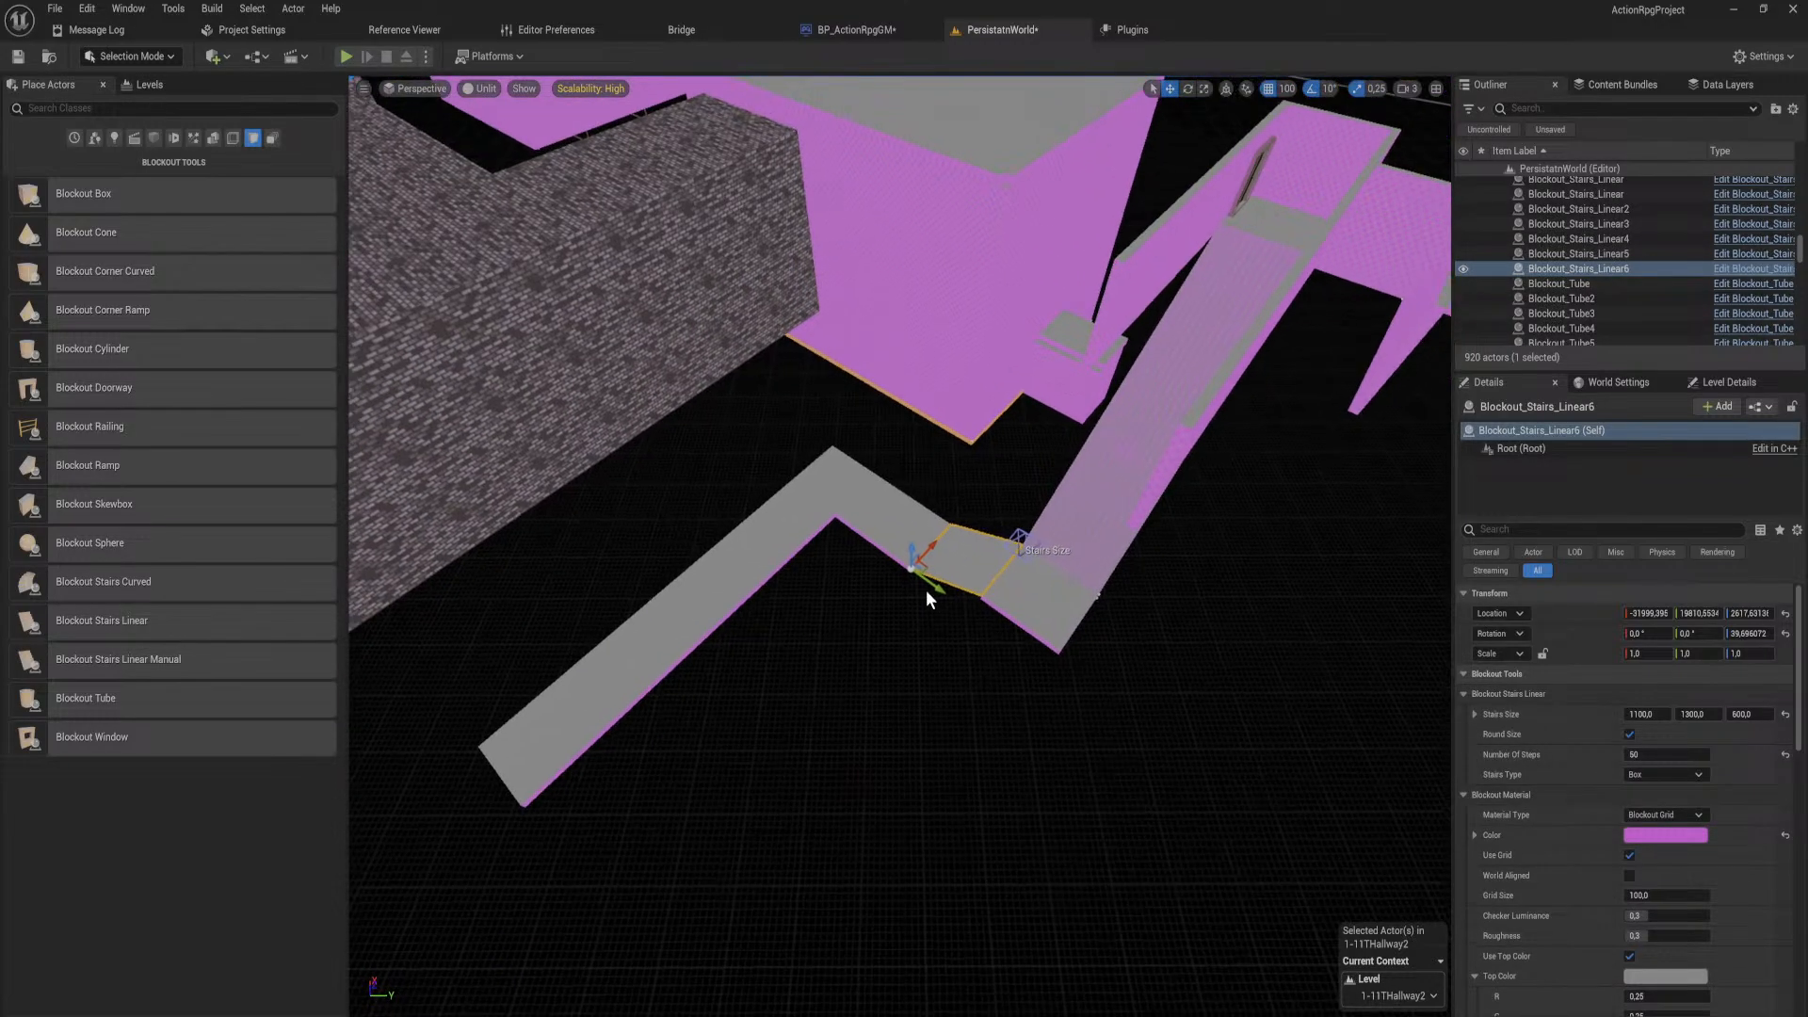
alt+drag(939, 589, 750, 462)
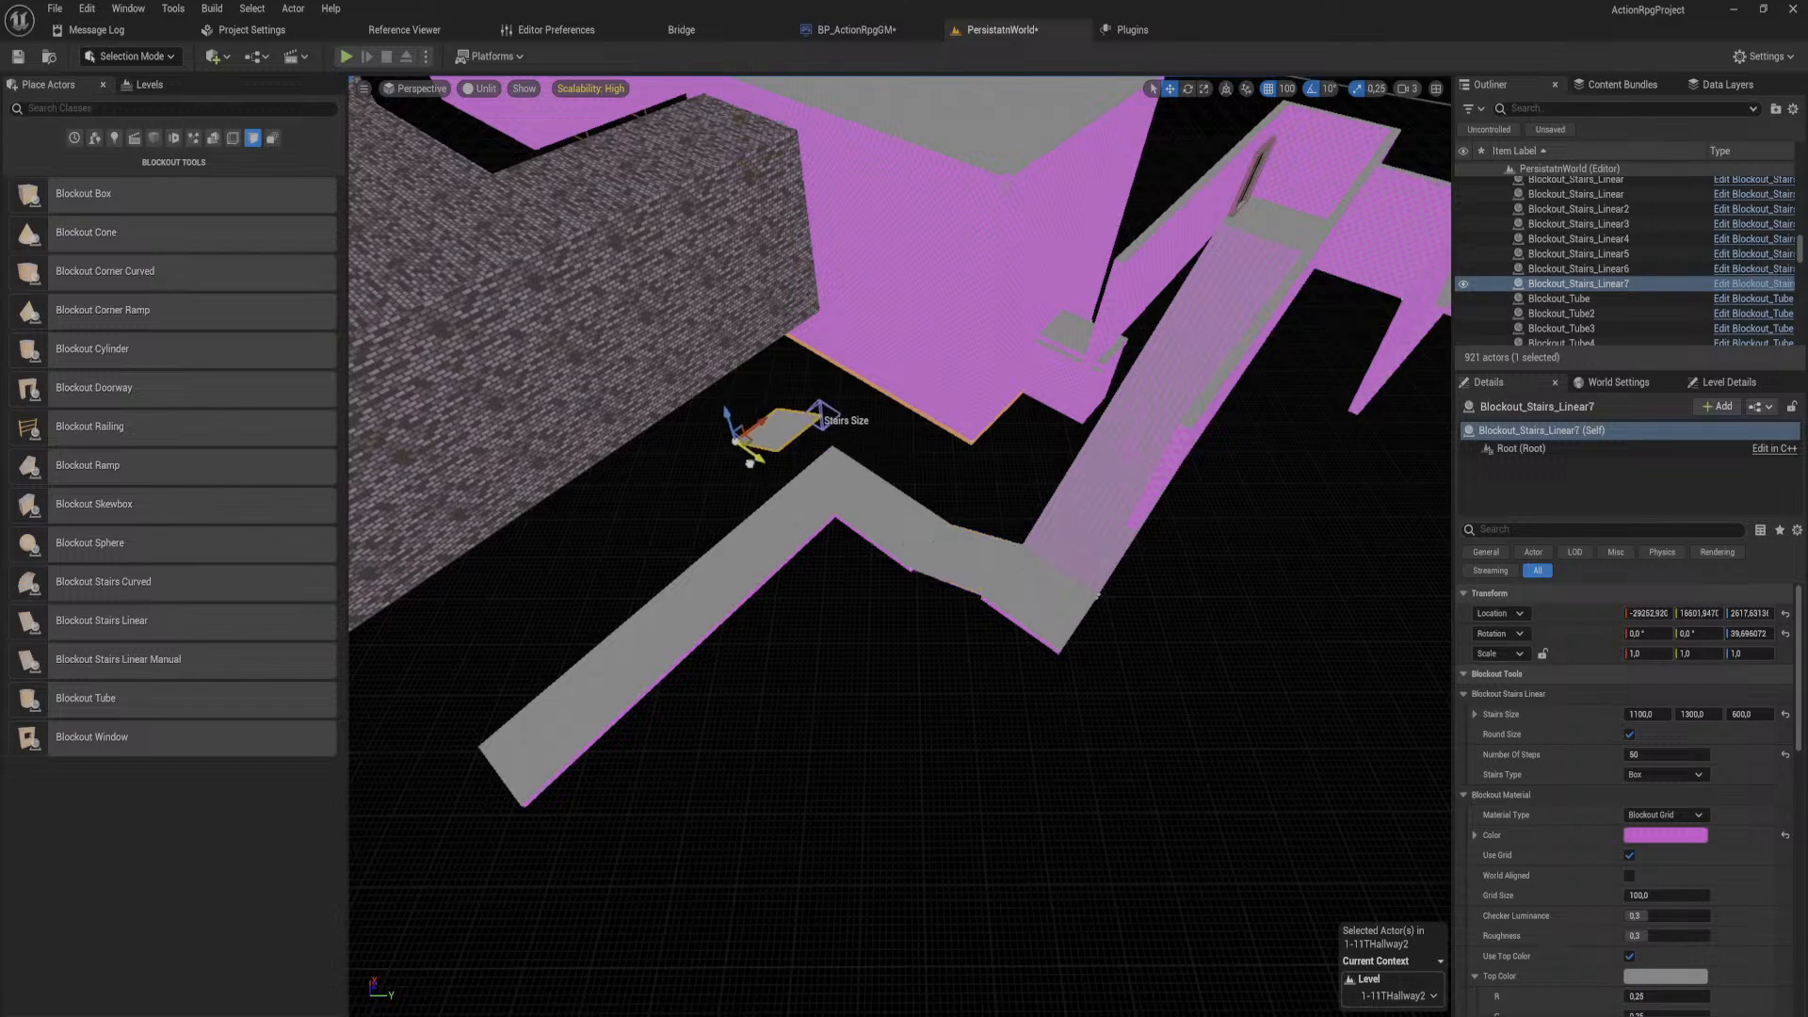
right_drag(769, 480, 822, 410)
key(w)
drag(765, 476, 755, 533)
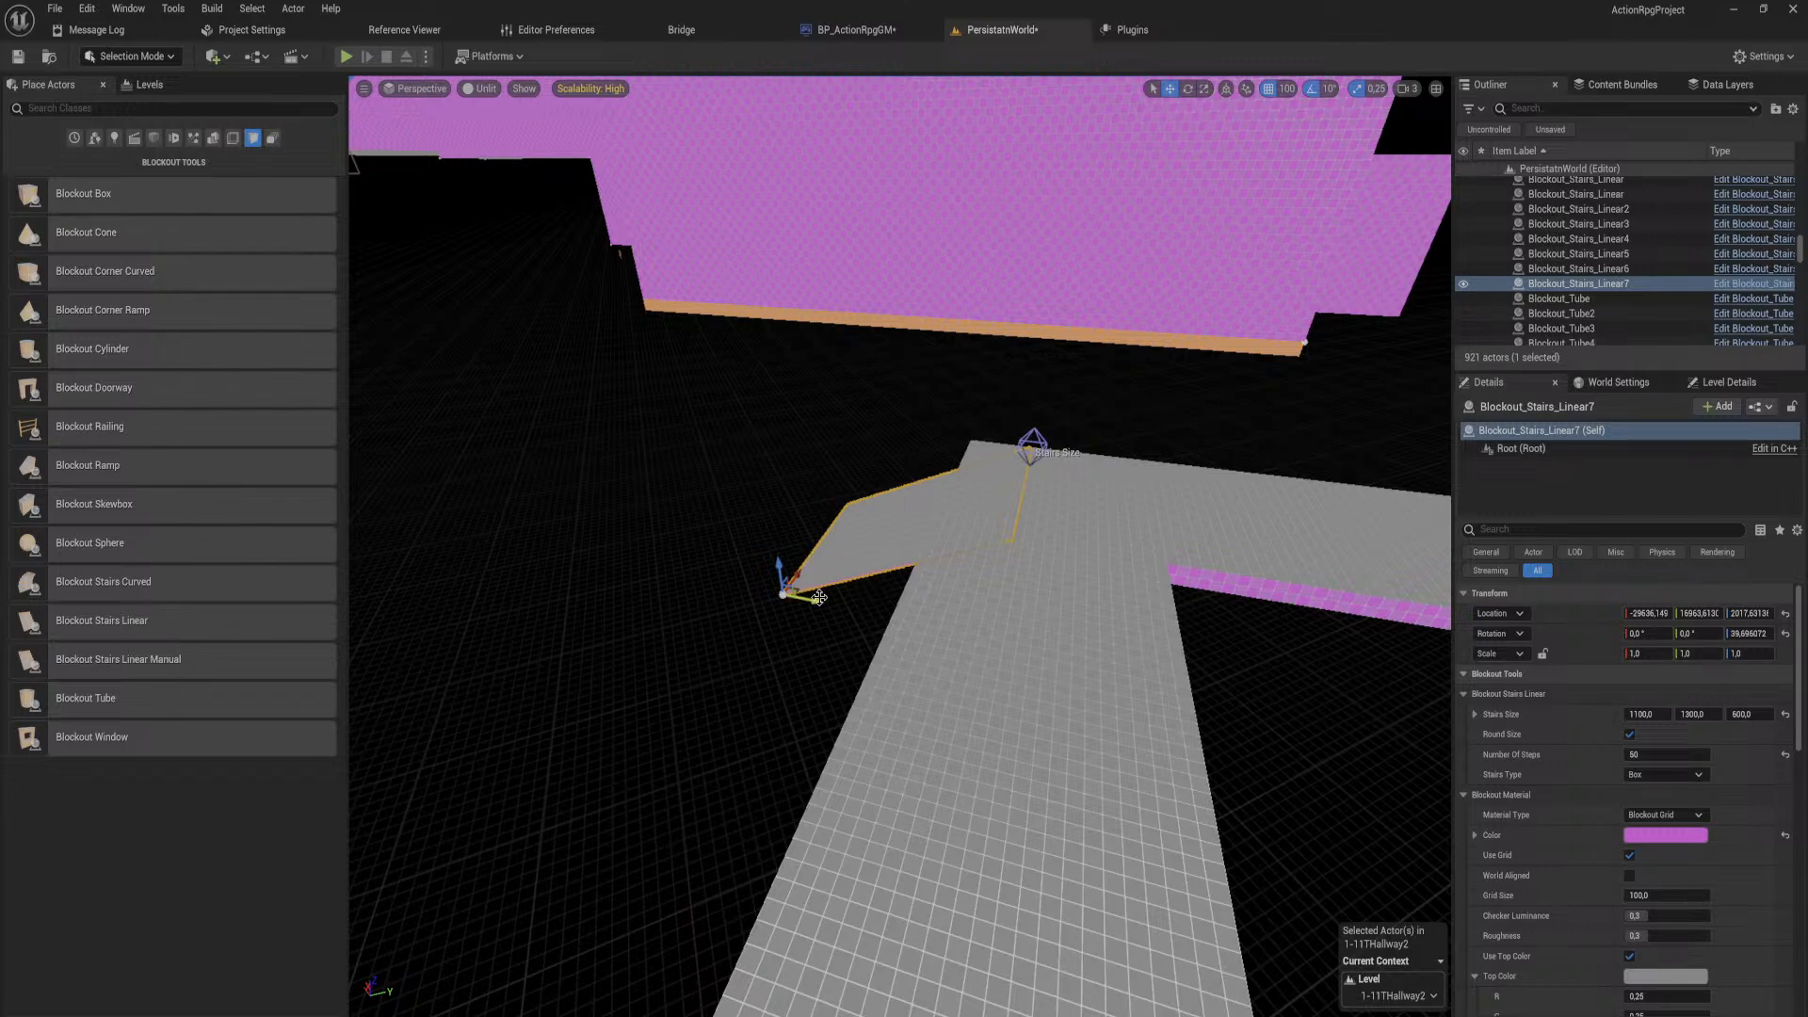
Step: Slide the copied stairs along the long corridor floor and line up their upper end with its side edge
drag(812, 598, 761, 589)
key(w)
right_drag(761, 589, 852, 719)
key(s)
shift+drag(947, 718, 949, 714)
right_drag(963, 718, 1029, 809)
key(d)
key(a)
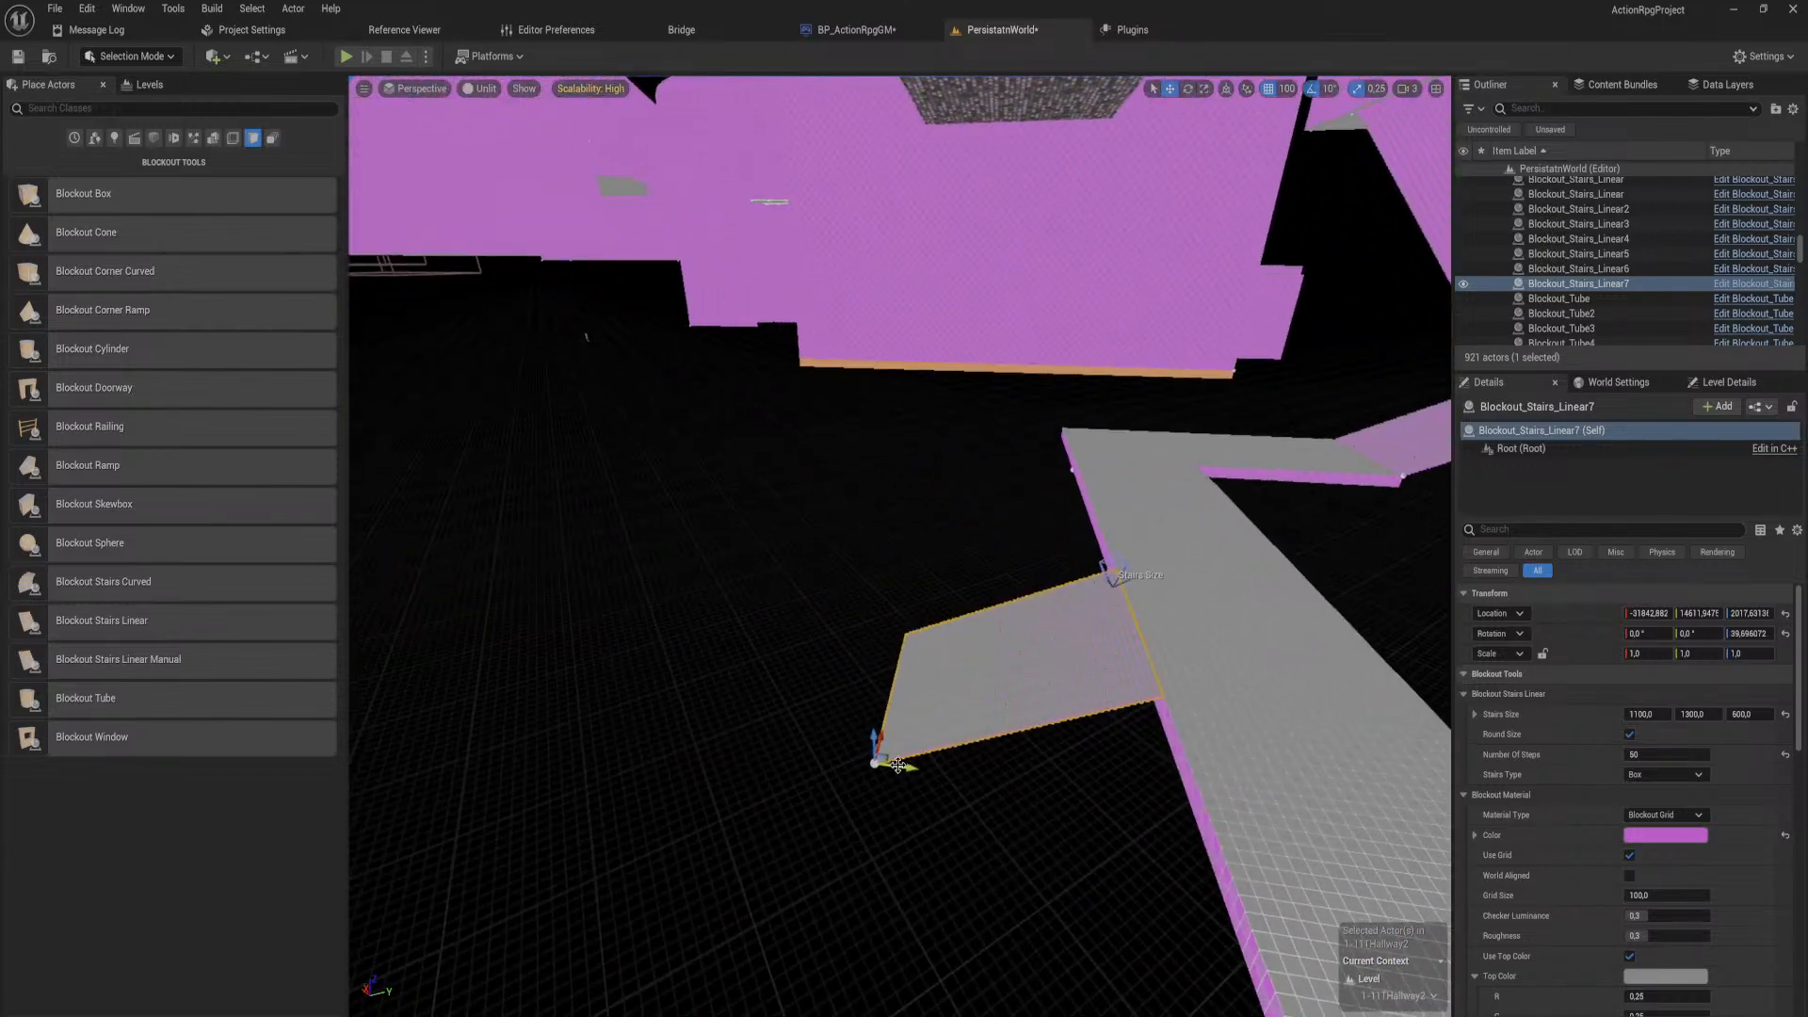
Step: Move the copied stairs outward and down, and stretch them to 2500 long and 1300 high to reach the corridor floor
drag(898, 764, 685, 730)
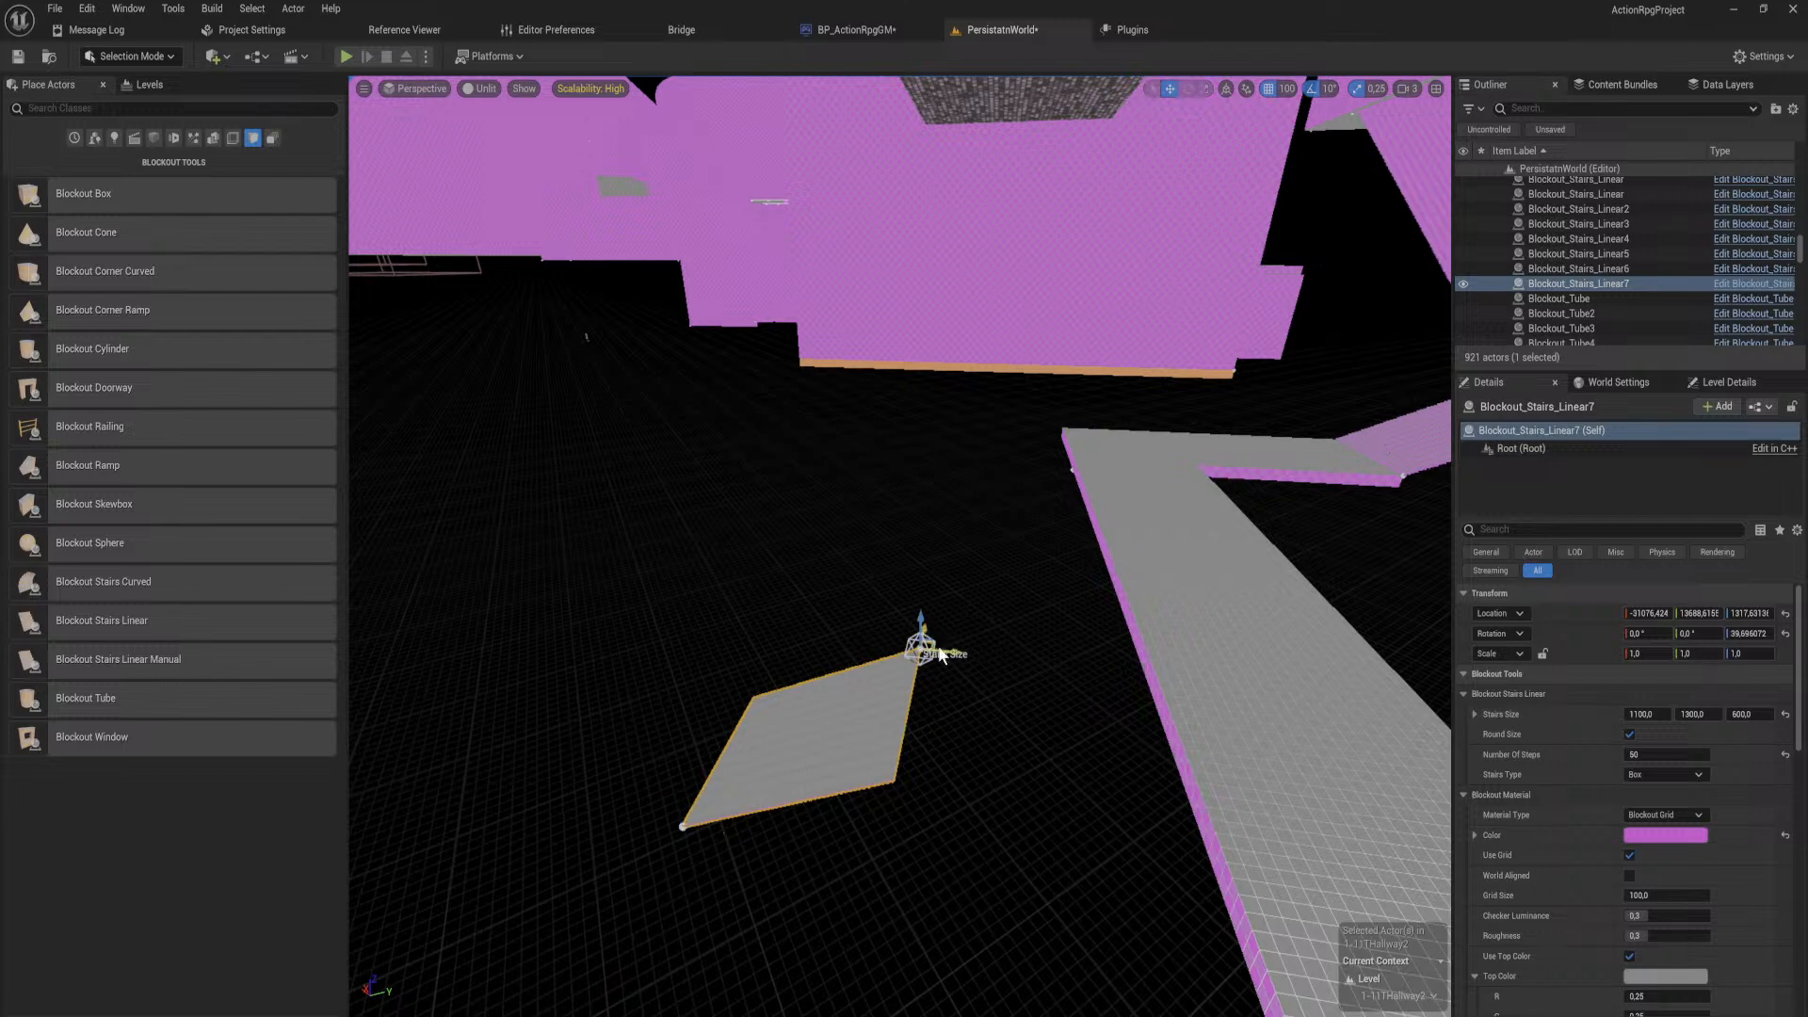
drag(935, 650, 1138, 563)
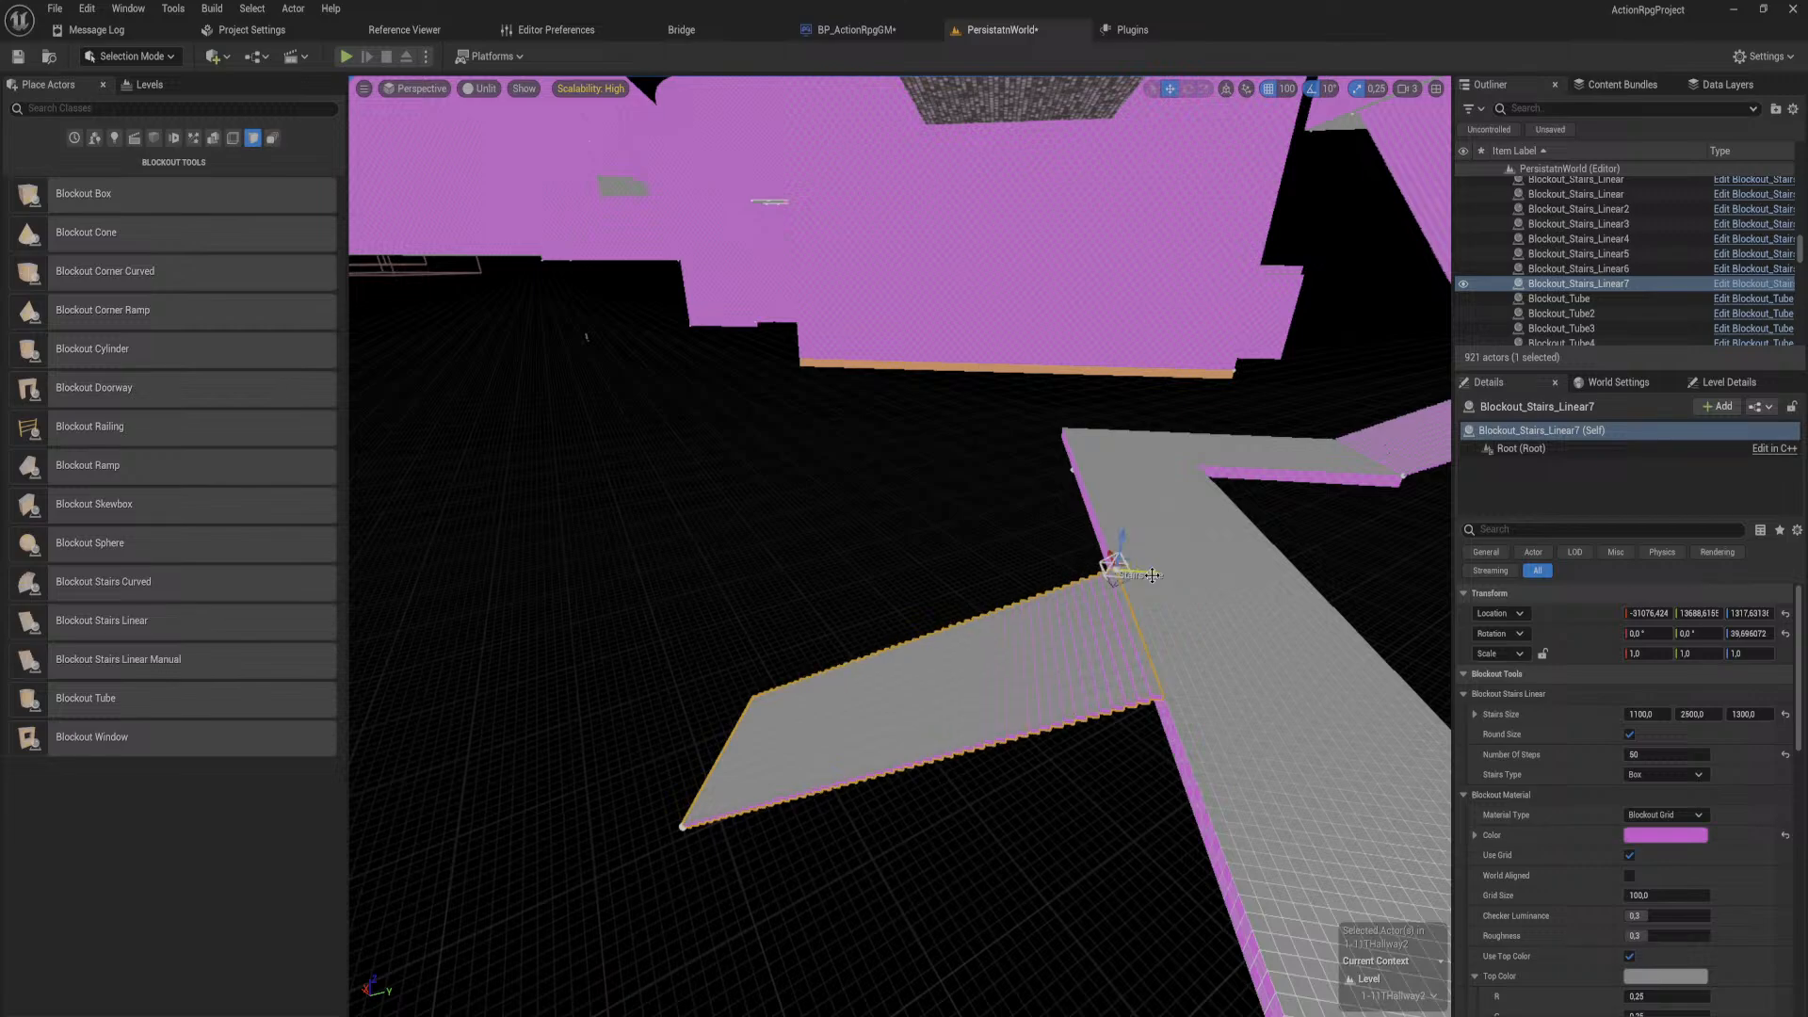
right_drag(1152, 575, 1422, 376)
Step: Duplicate the long corridor floor, turn the copy 90 degrees and fit it flush against the foot of the new stairs
click(906, 563)
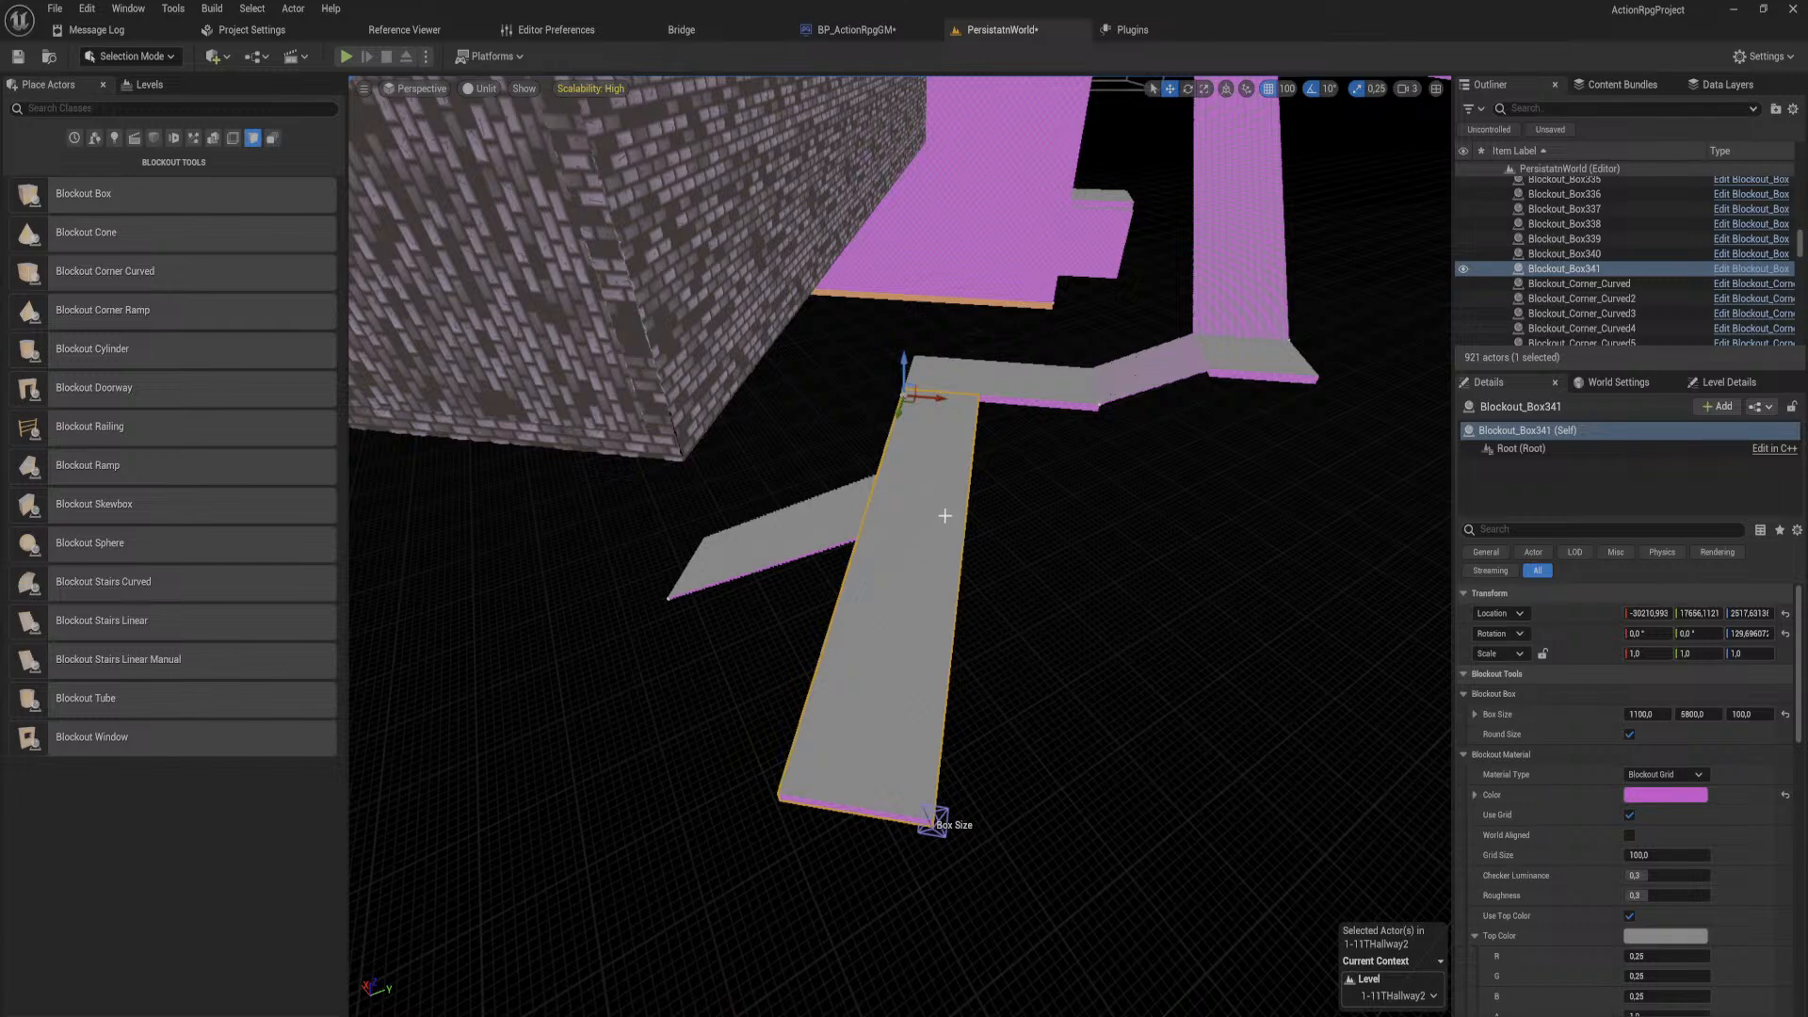
alt+drag(943, 396, 875, 482)
key(w)
right_drag(874, 493, 1155, 508)
drag(1157, 509, 743, 651)
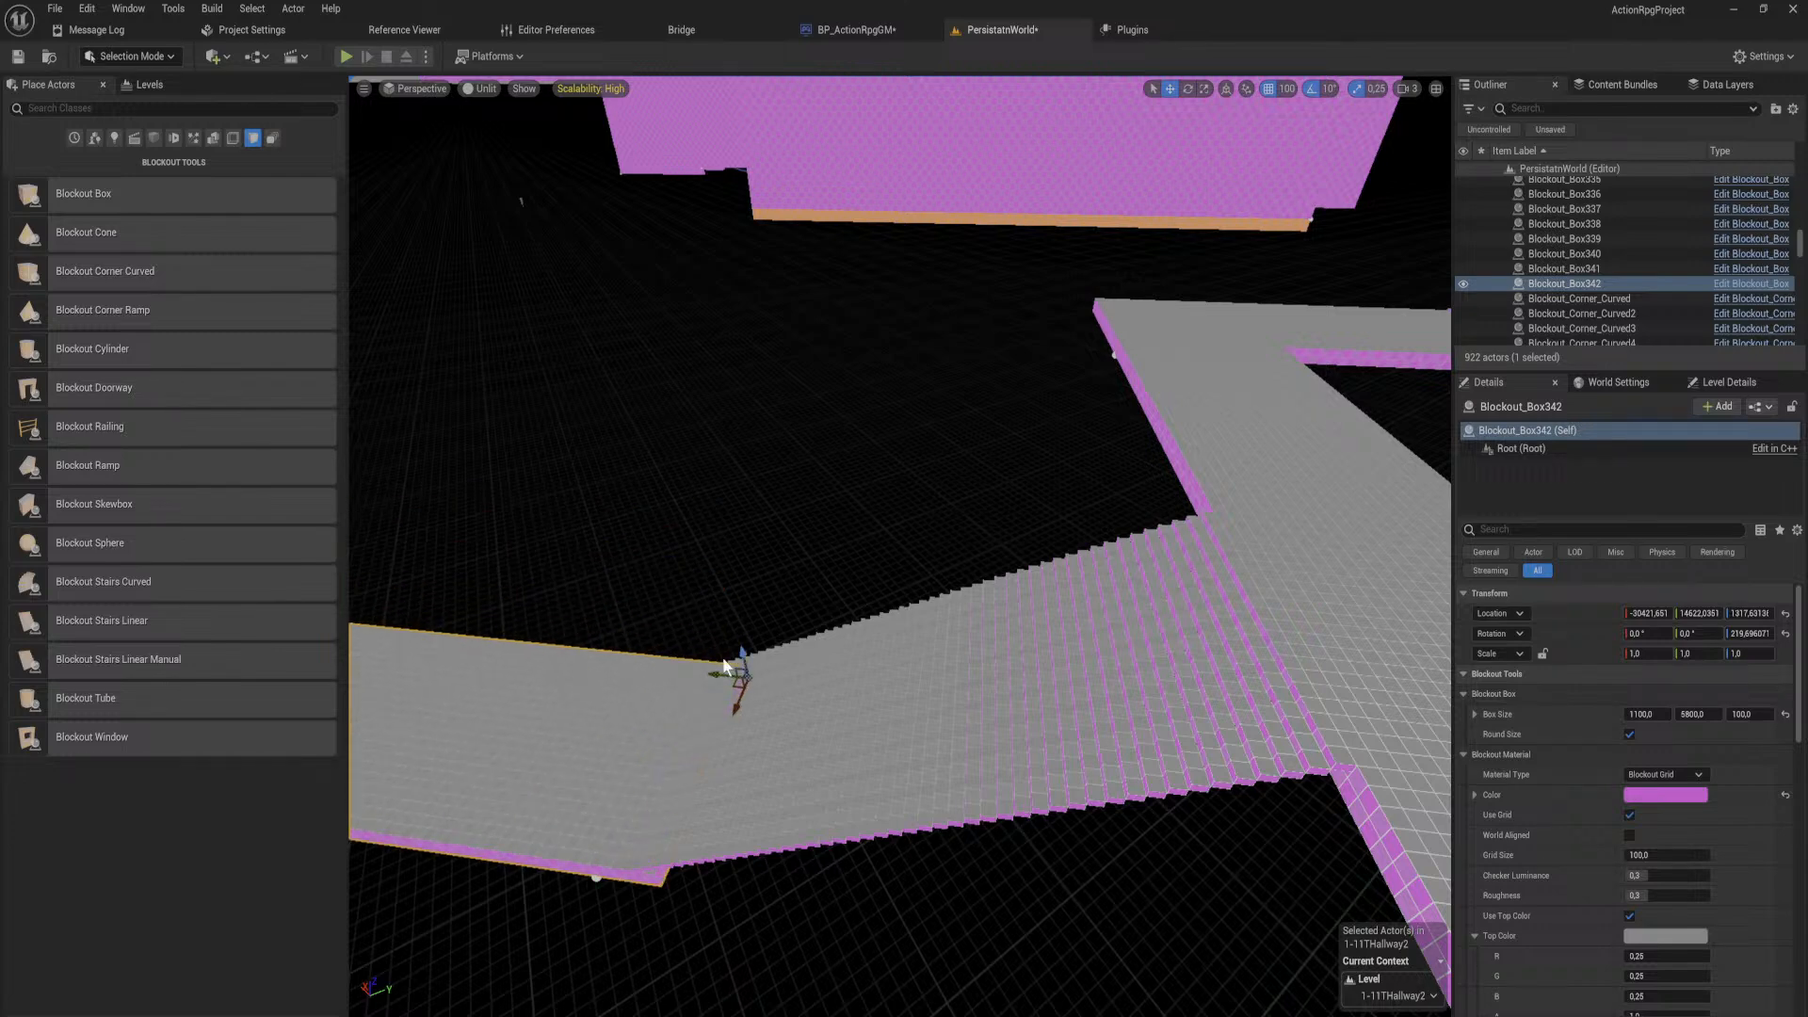
drag(745, 653, 695, 679)
Step: Shorten the floor at the foot of the new stairs to 2000 units
right_drag(695, 679, 608, 574)
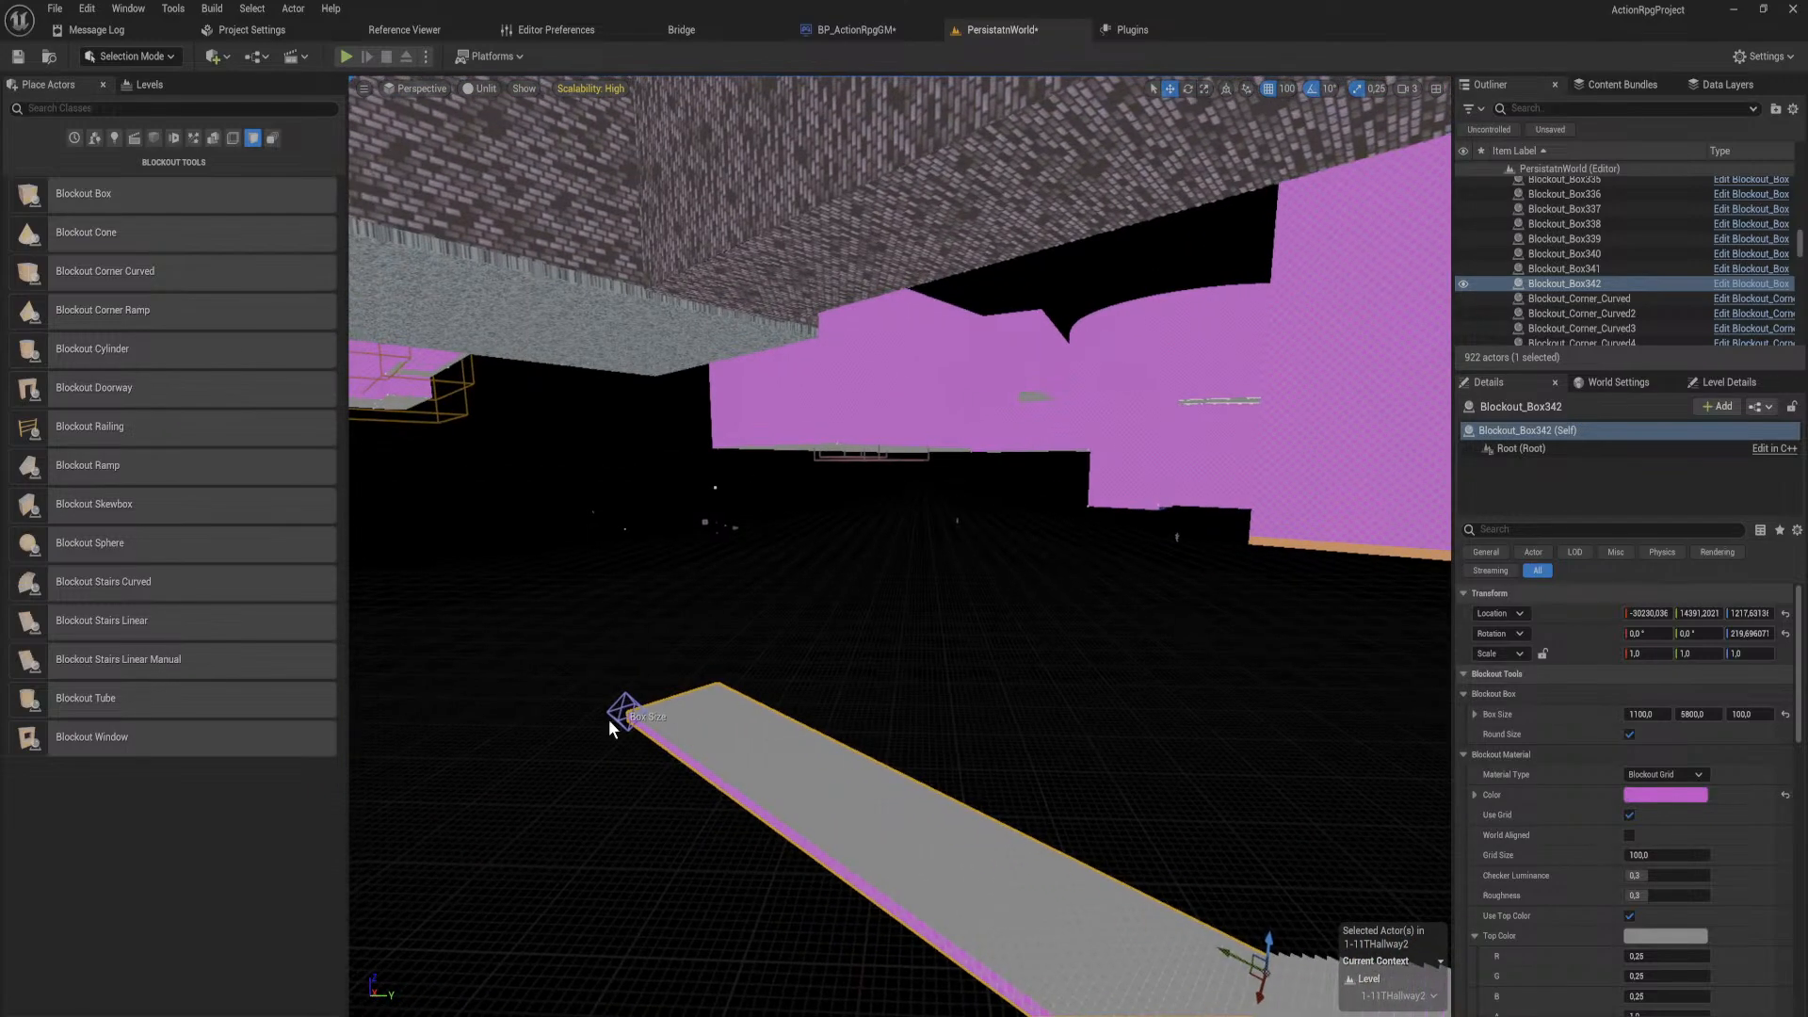
drag(613, 706, 853, 843)
key(ctrl+z)
right_drag(622, 714, 394, 717)
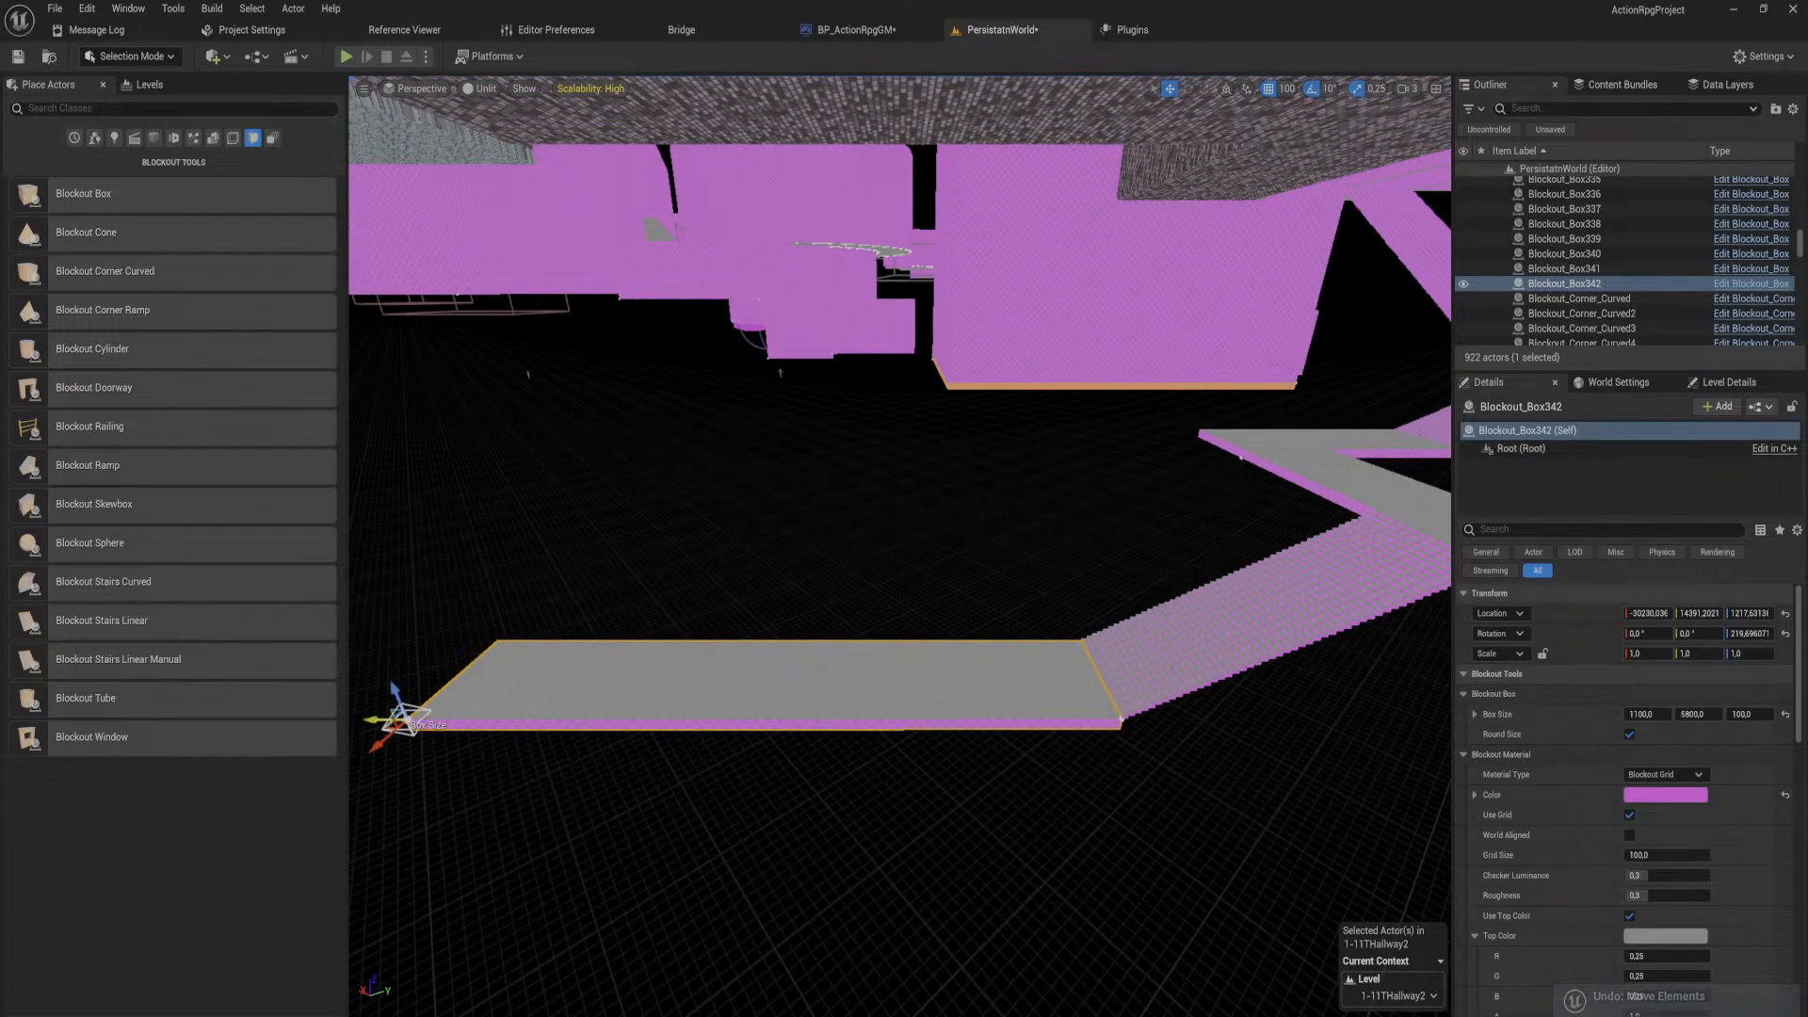
drag(405, 723, 861, 766)
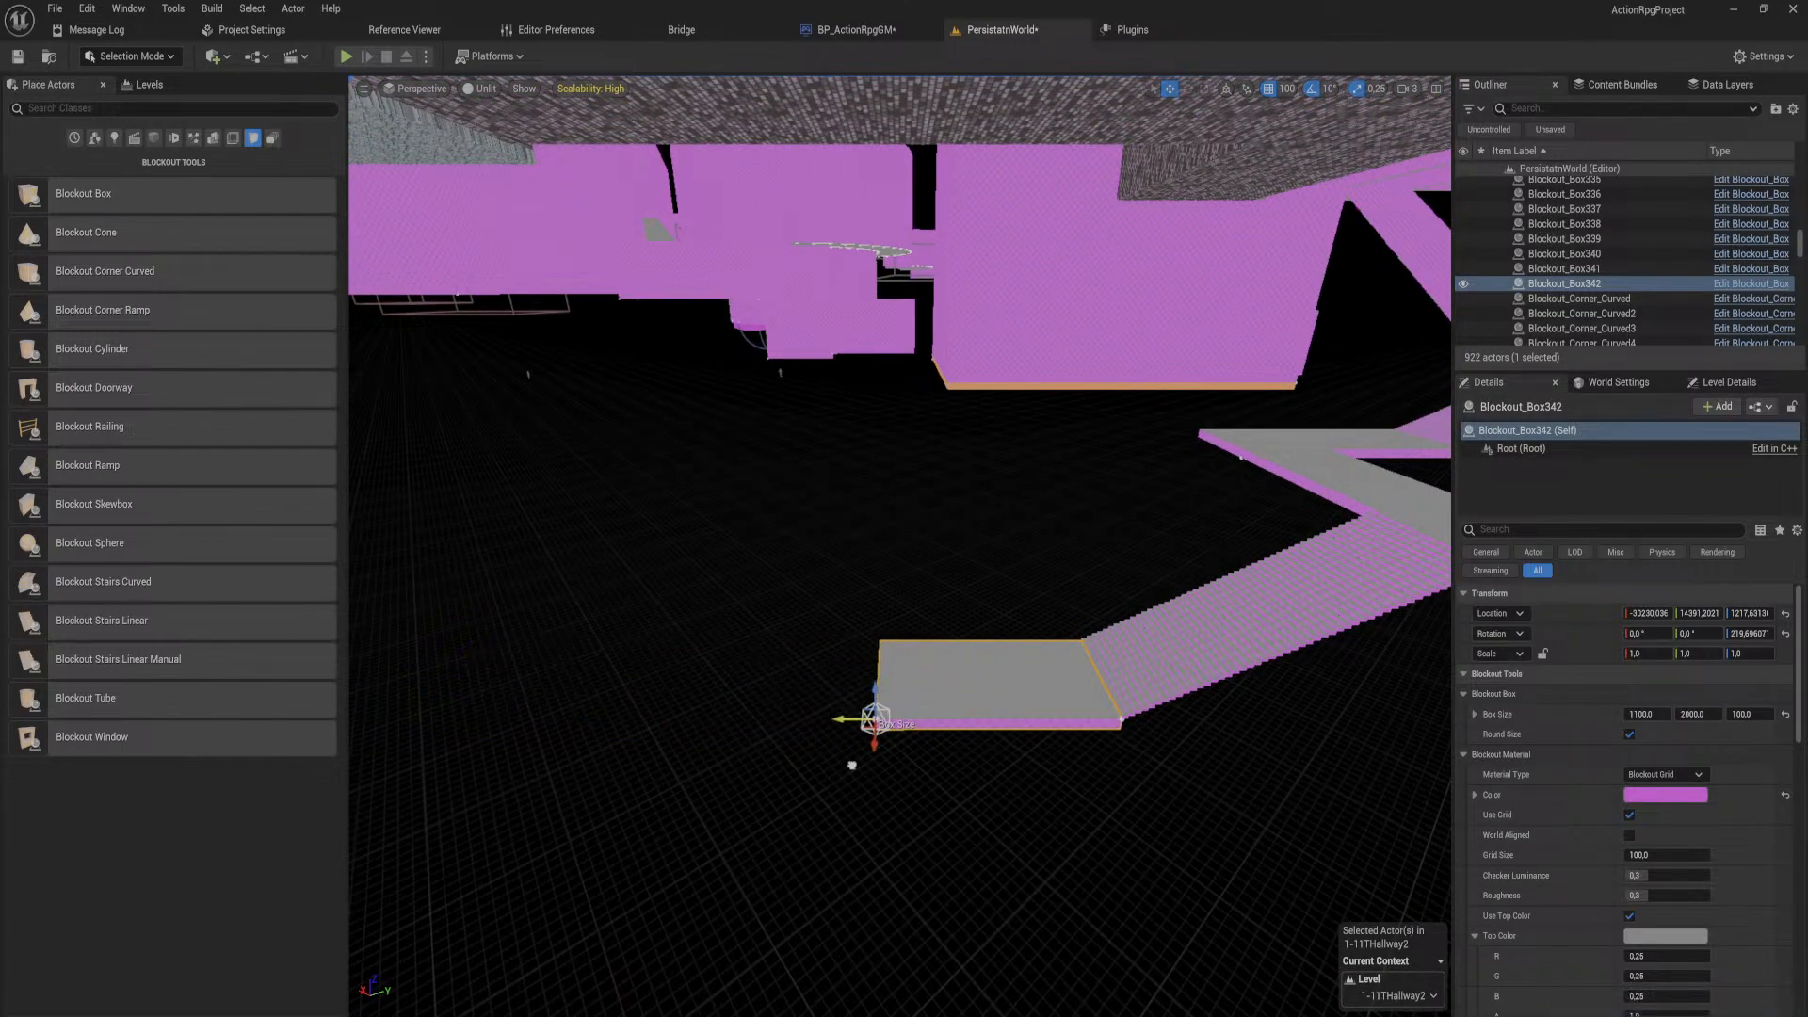
Step: Lower the doorway-side wall of the long stairs by 3000 units and lengthen it to 5600 units to reach the stair foot
right_drag(853, 765, 924, 747)
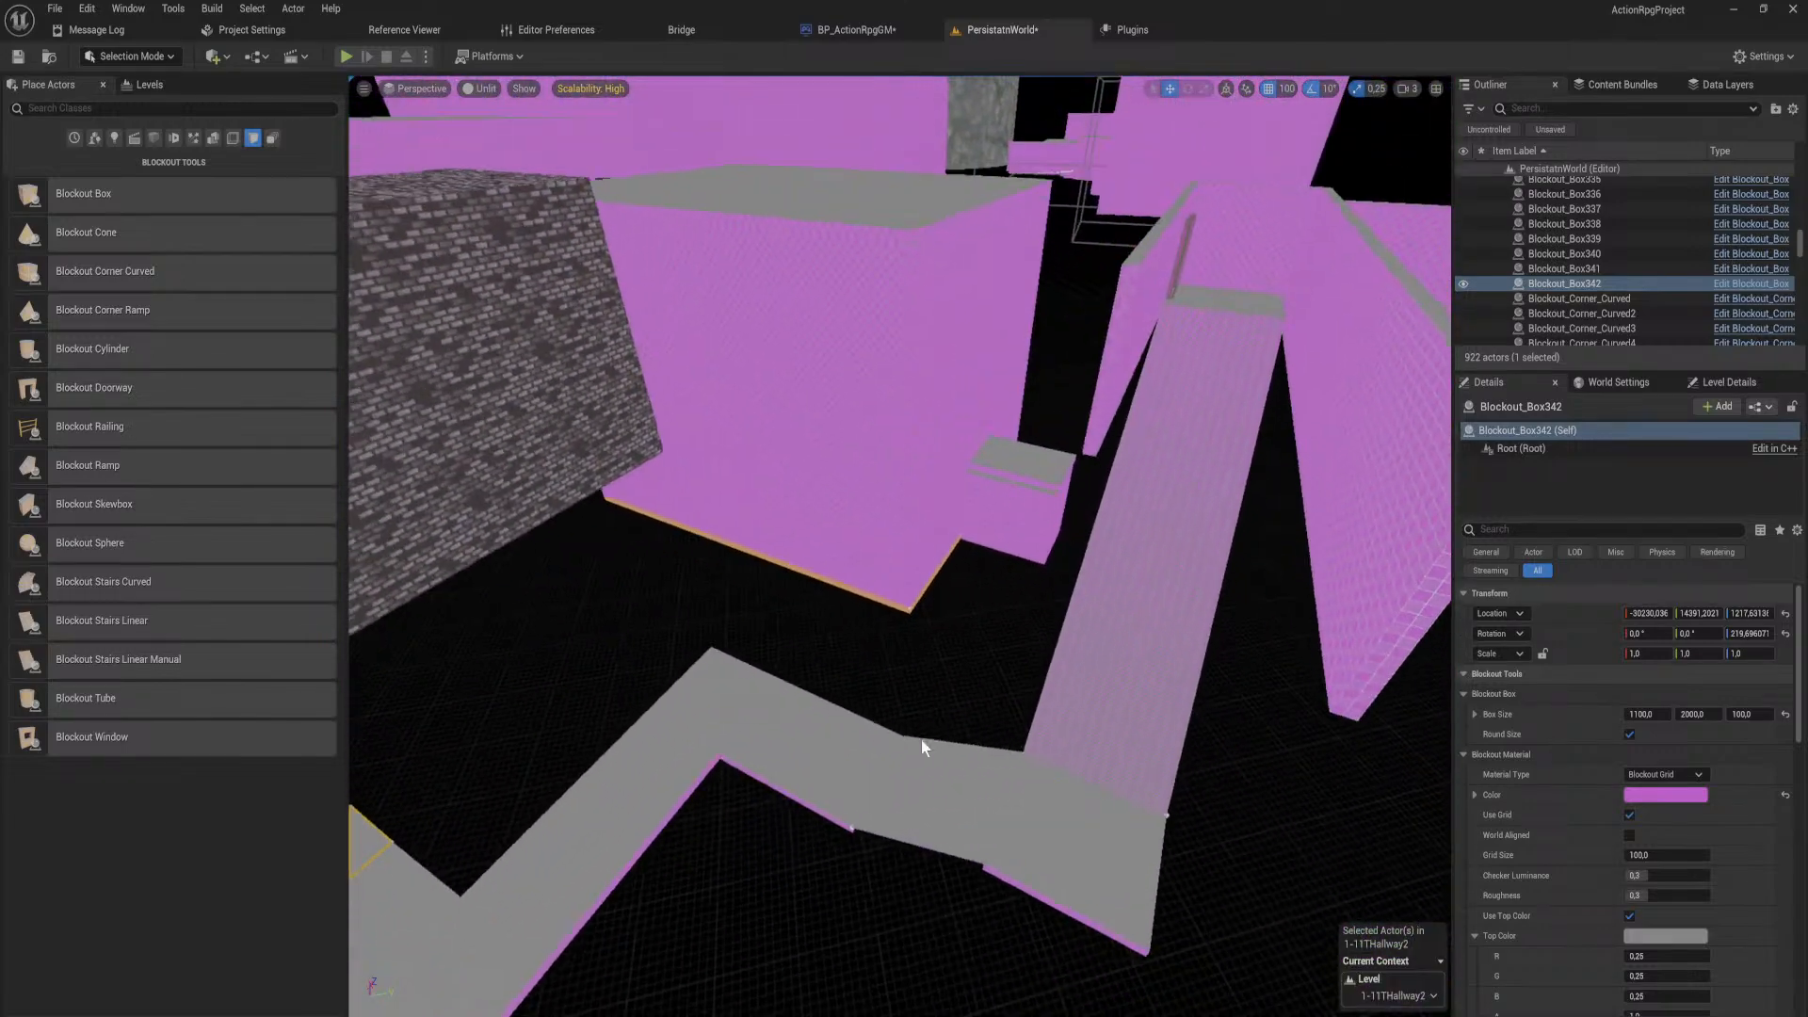
click(1110, 386)
right_drag(1156, 276, 1125, 254)
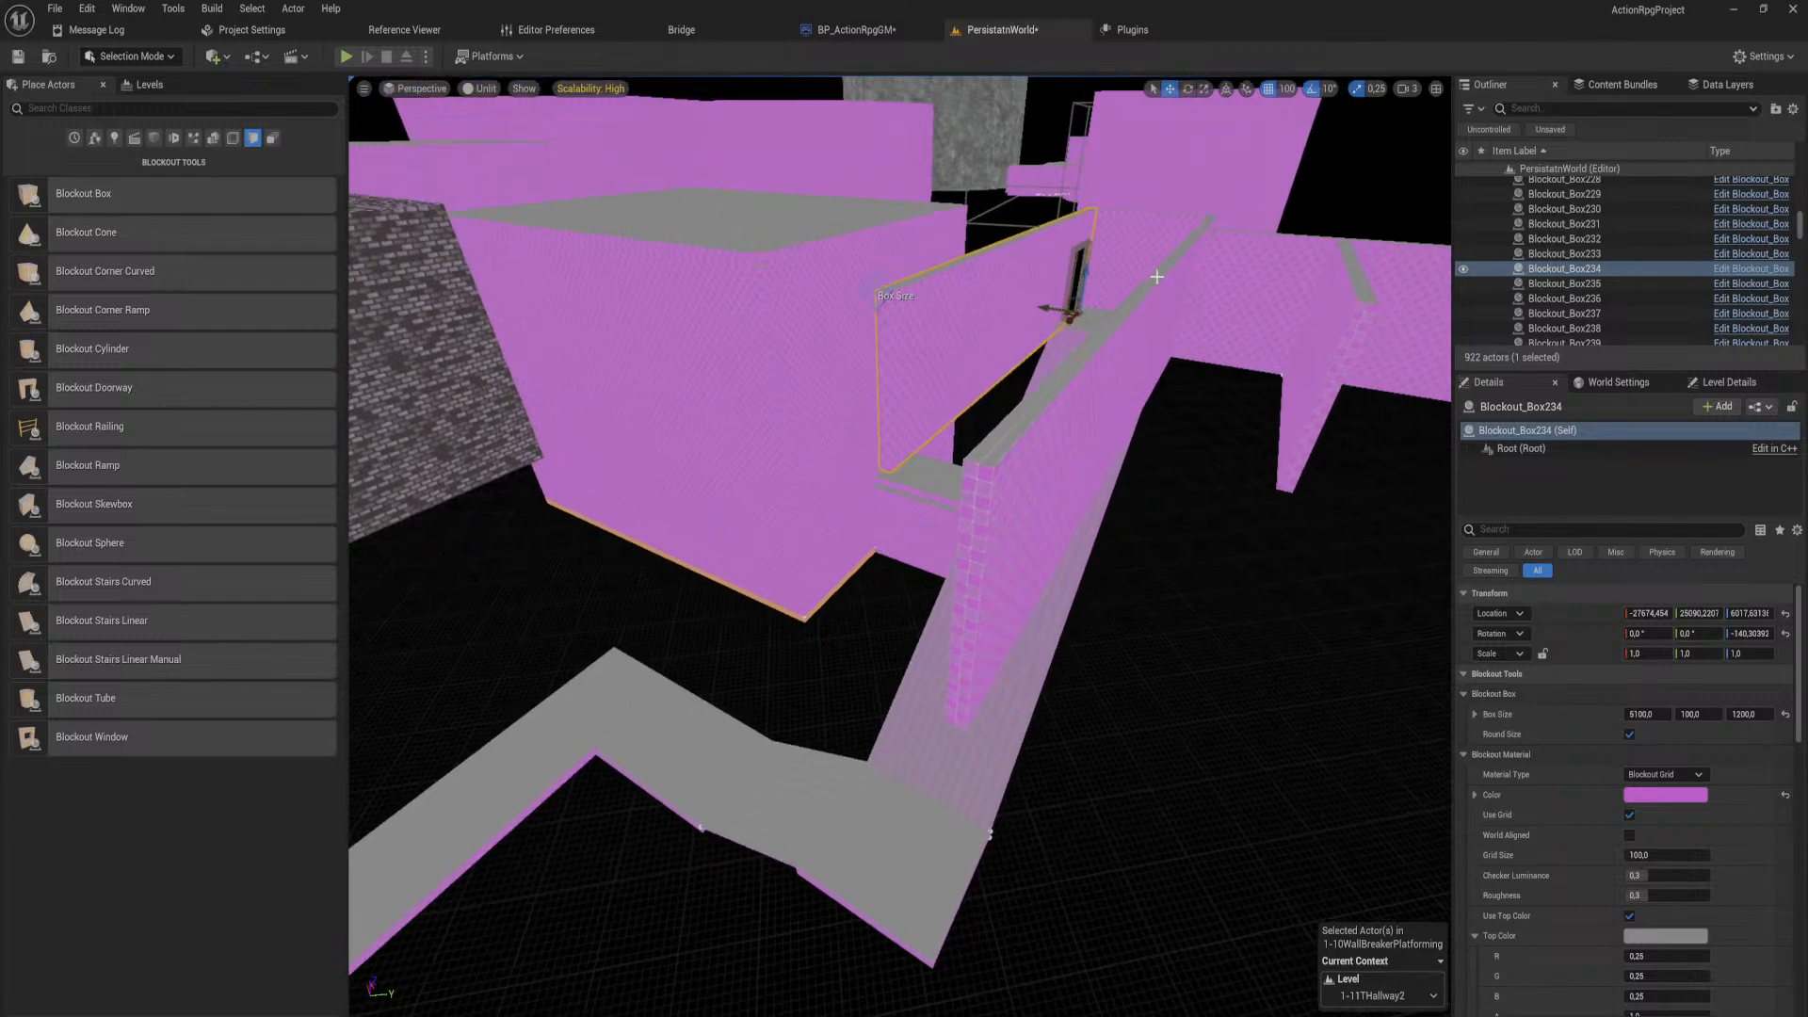
drag(1084, 272, 1052, 499)
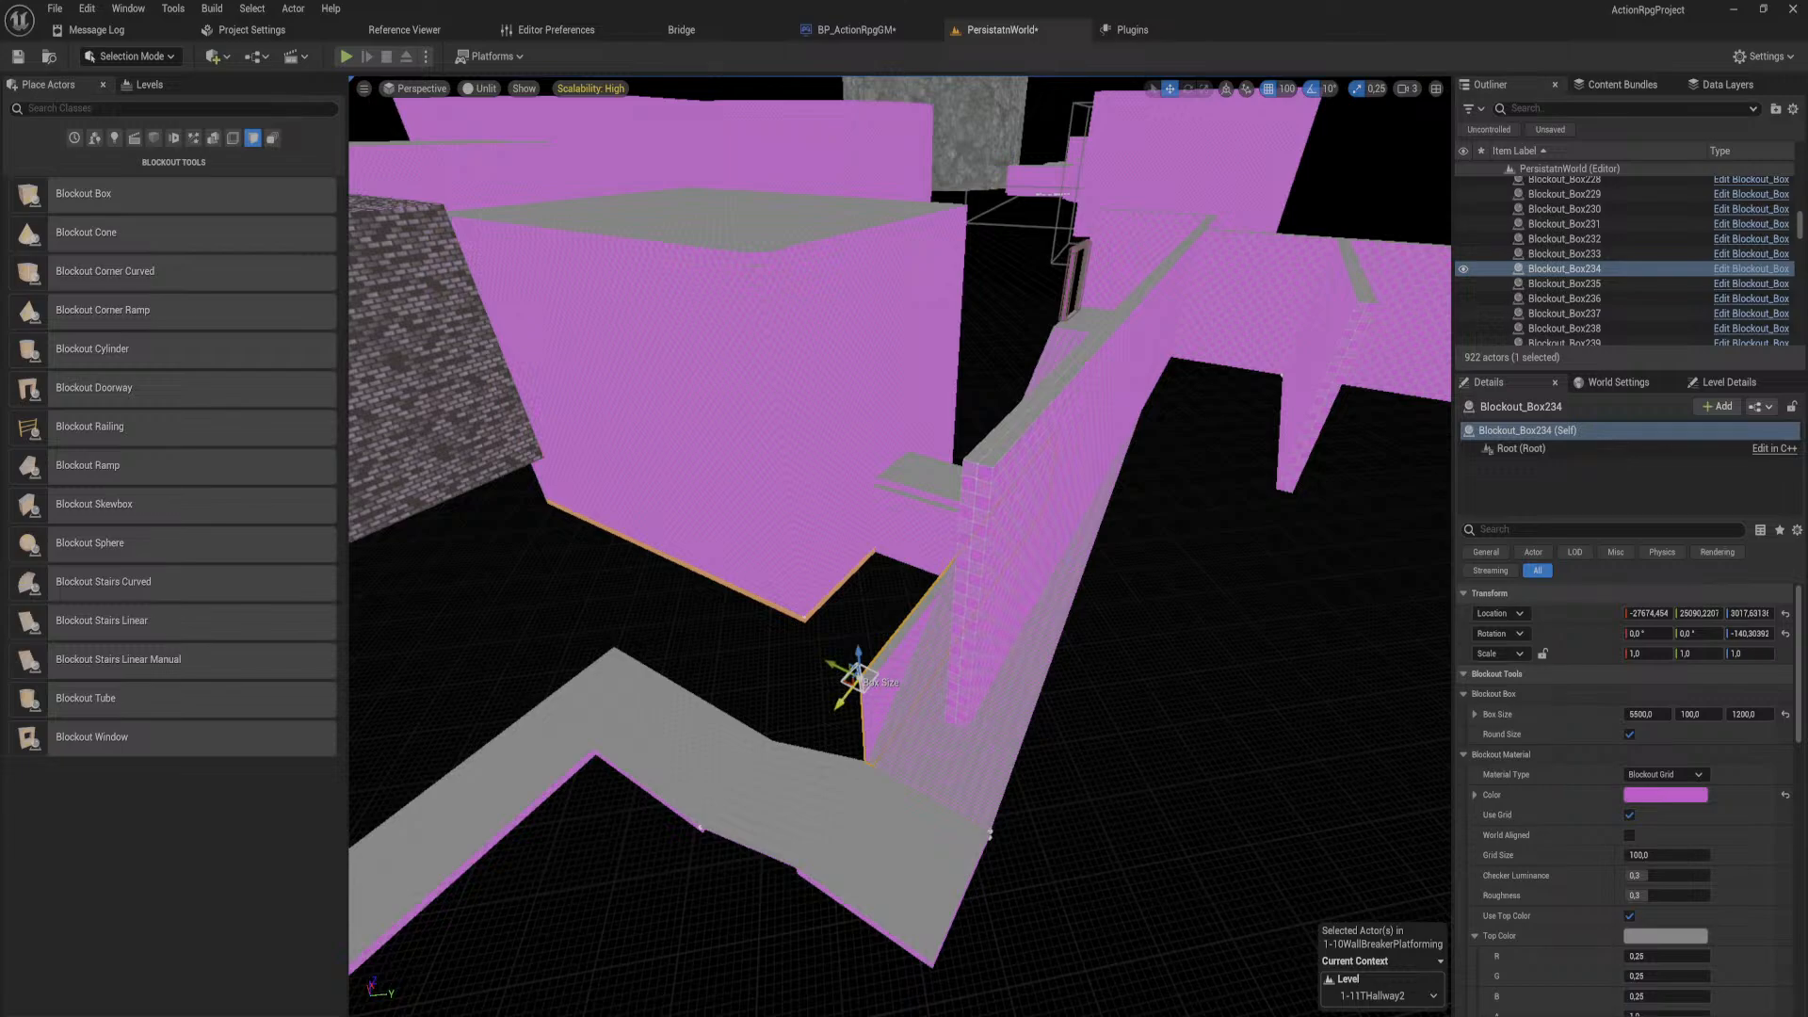
right_drag(904, 650, 824, 692)
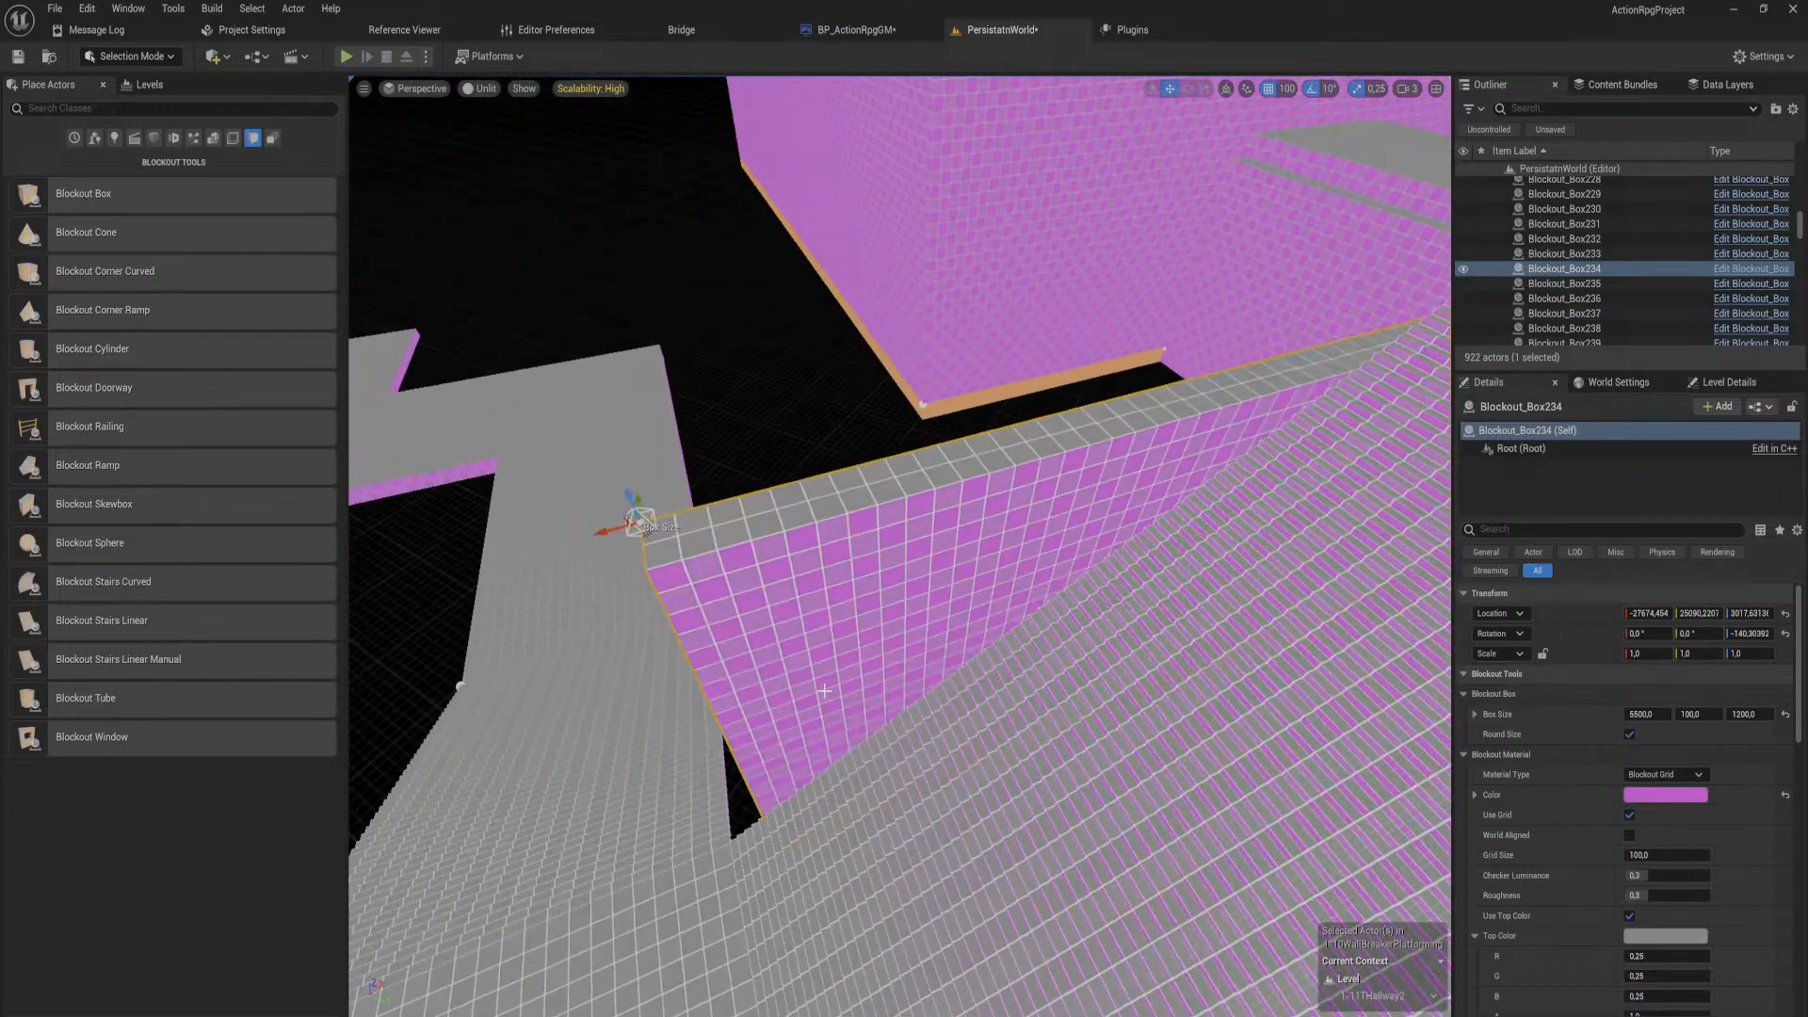
drag(640, 524, 568, 540)
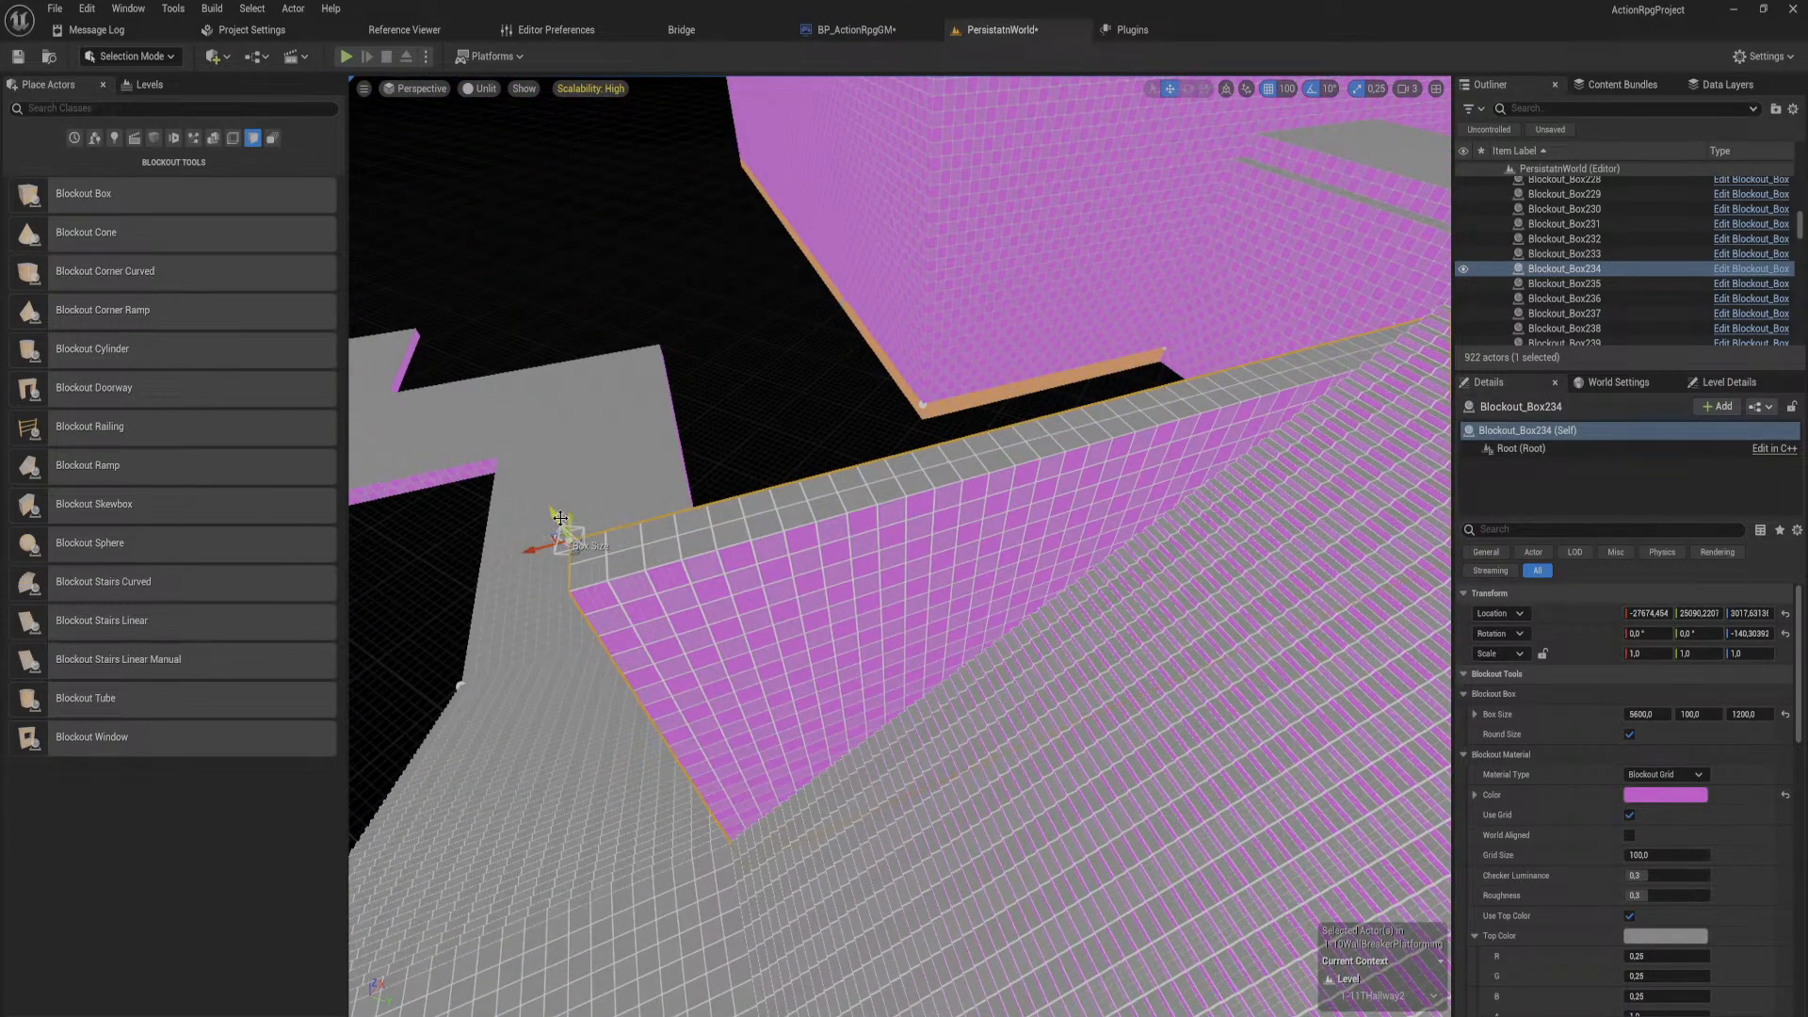
Step: Increase the doorway-side wall's height to 4000 units so it covers the full rise of the long stairs
right_drag(561, 518, 862, 621)
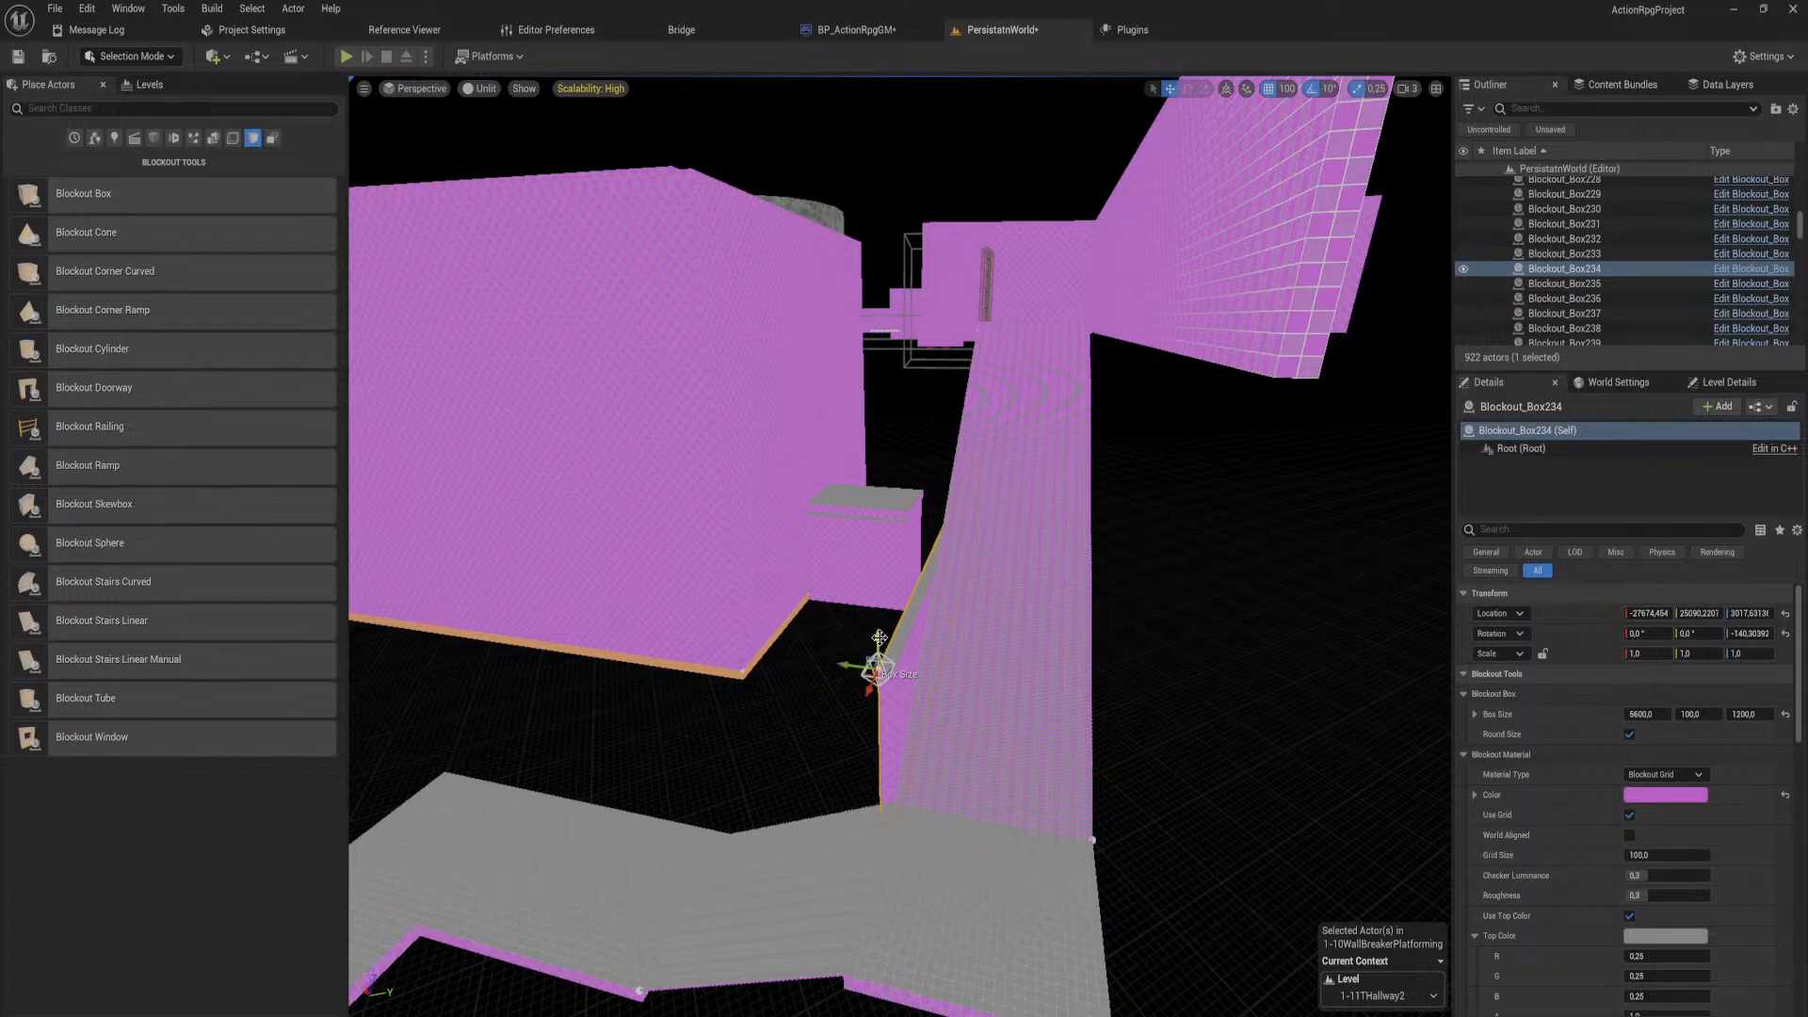
drag(878, 638, 874, 426)
right_drag(912, 260, 825, 463)
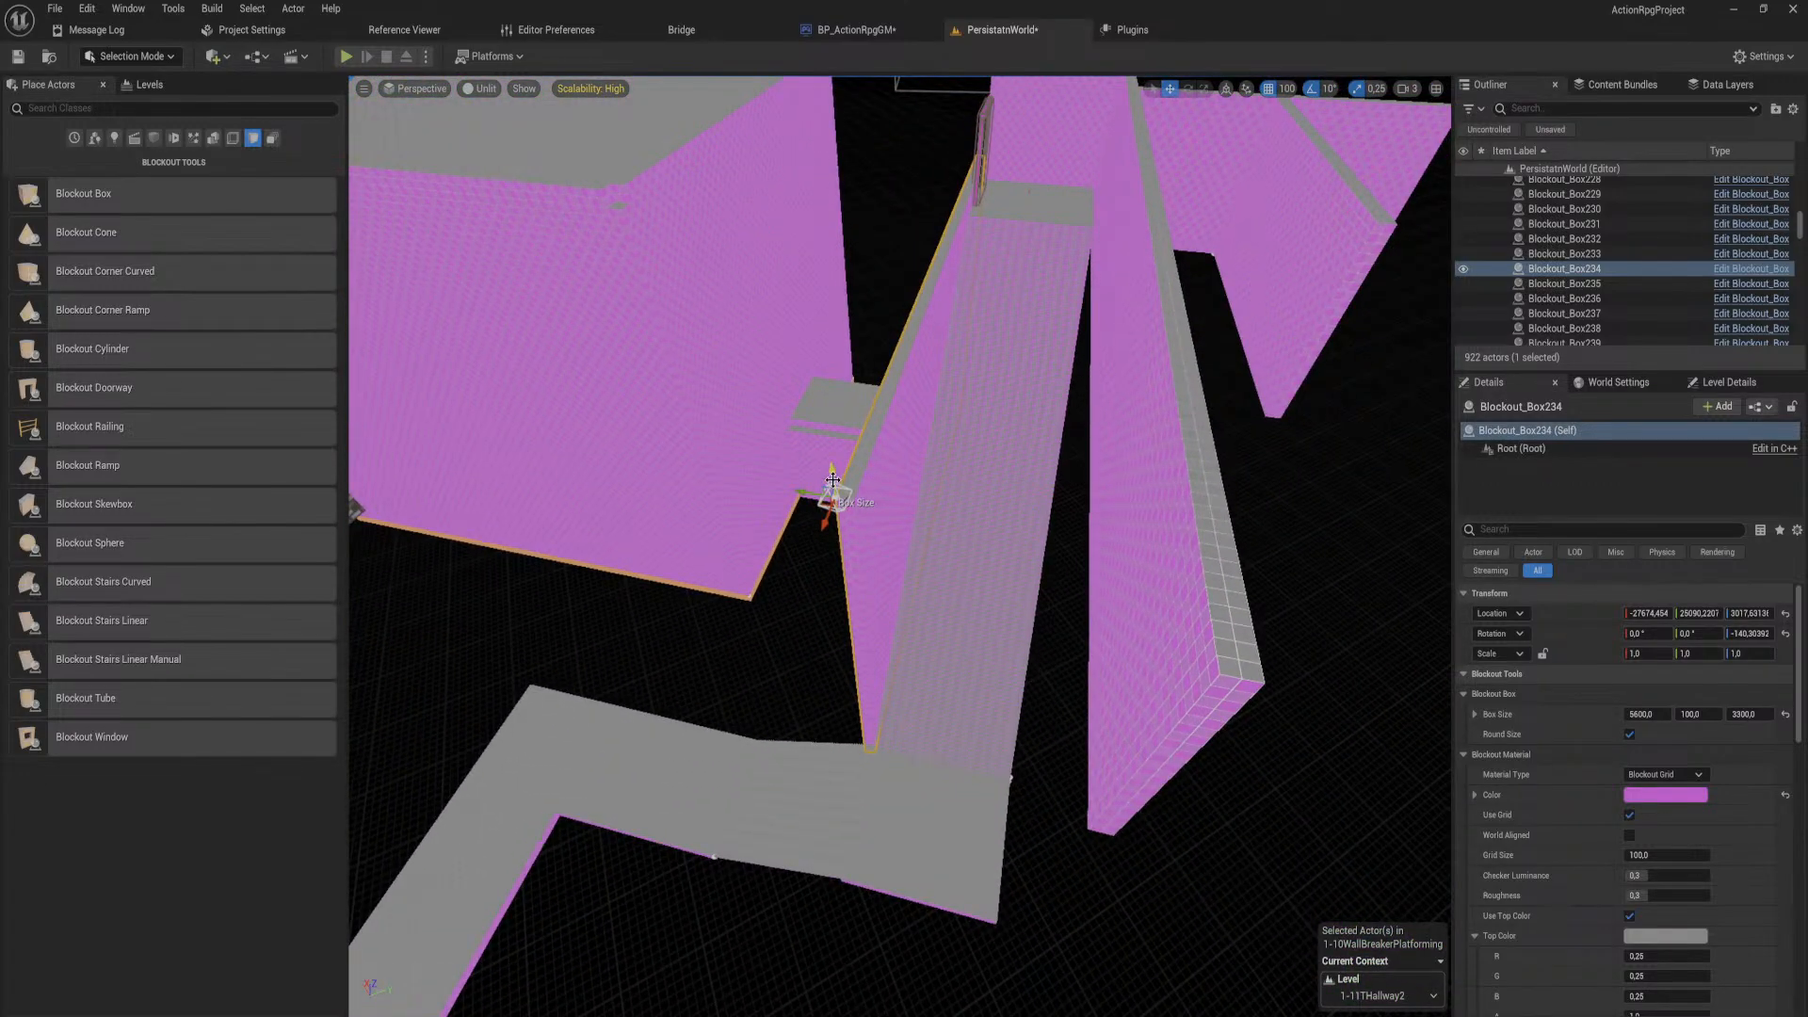
drag(832, 480, 829, 367)
right_drag(828, 367, 824, 492)
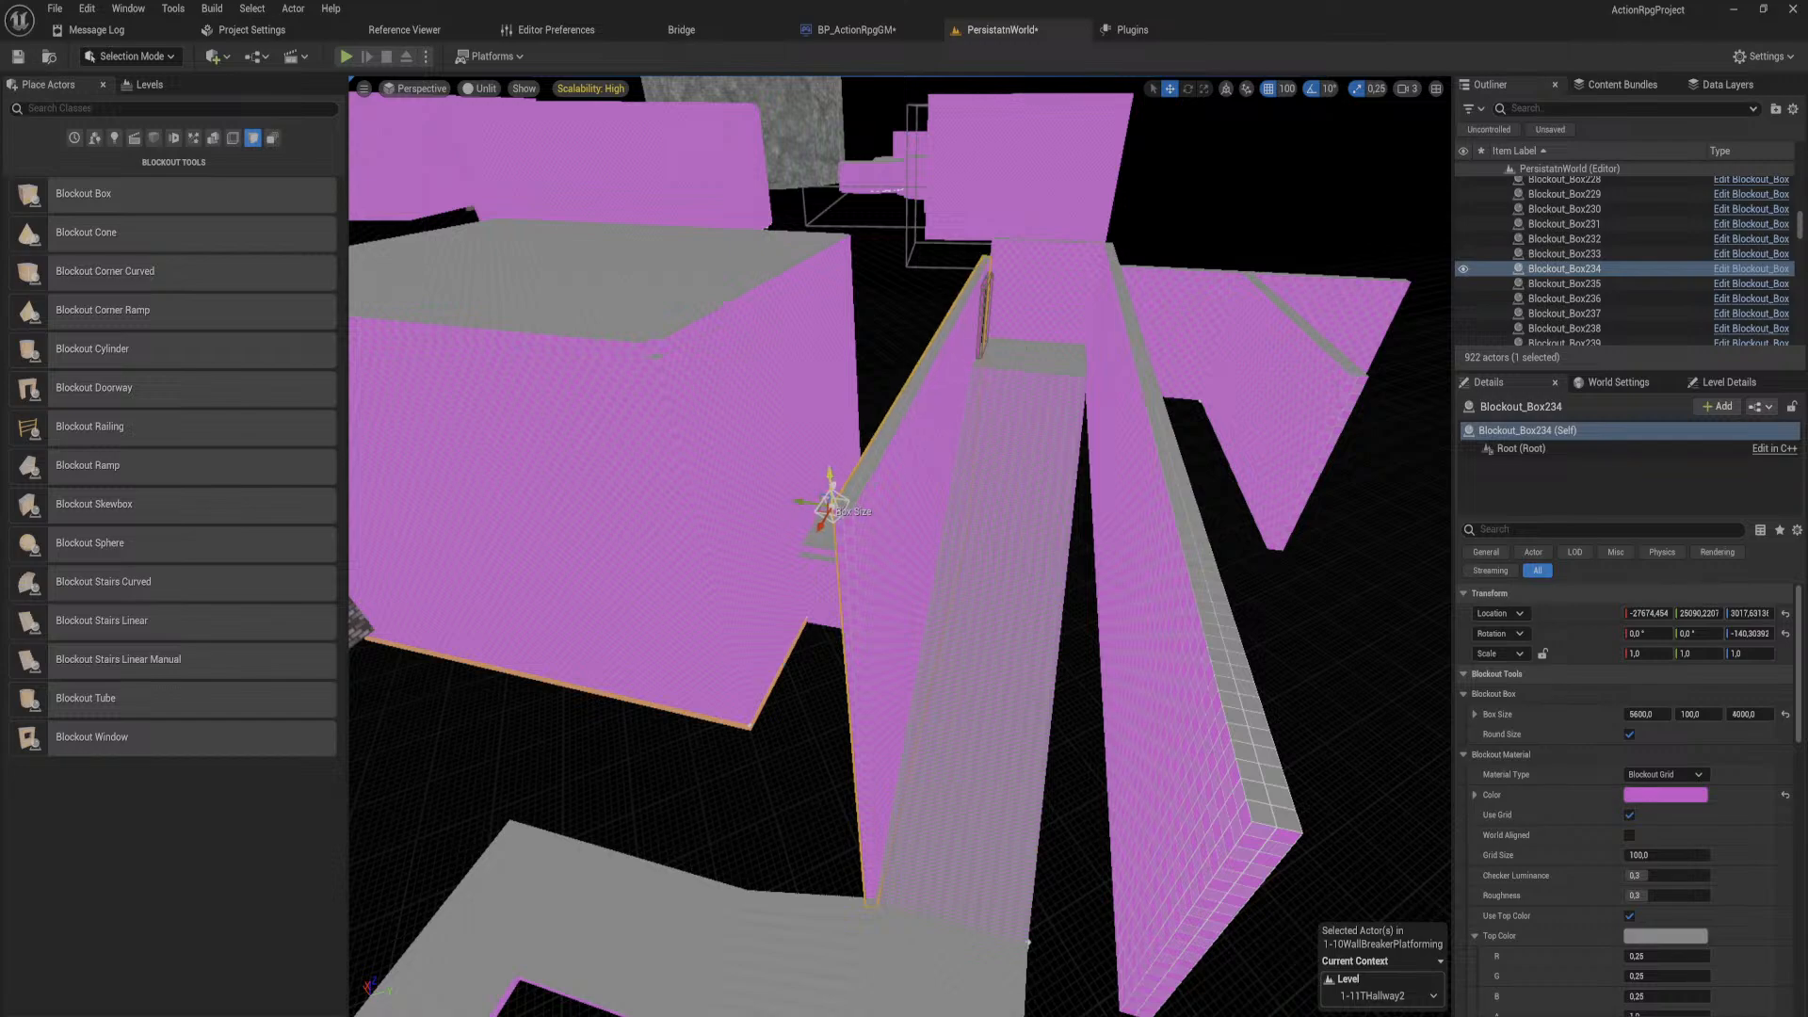
Step: Delete the two 2600-unit walls projecting beyond the upper landing of the long stairs
right_drag(885, 440, 1044, 498)
click(985, 514)
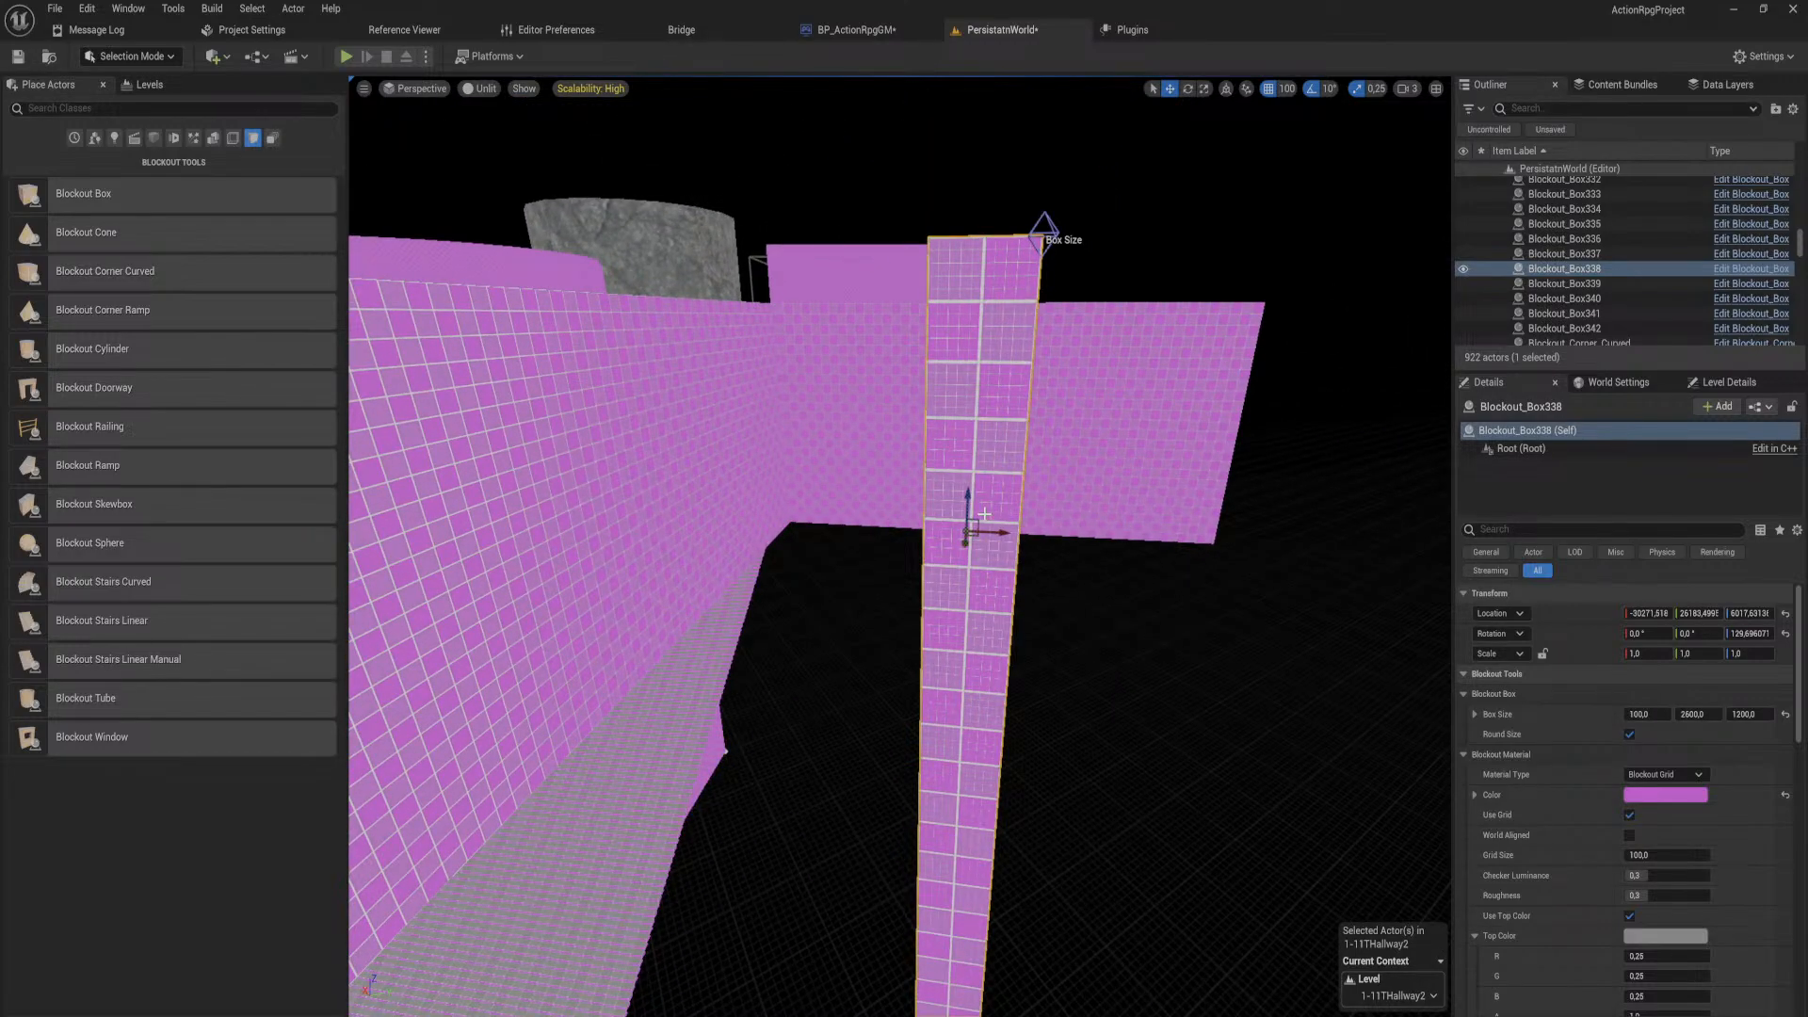
key(Delete)
click(1012, 429)
right_drag(1012, 428, 1022, 499)
key(a)
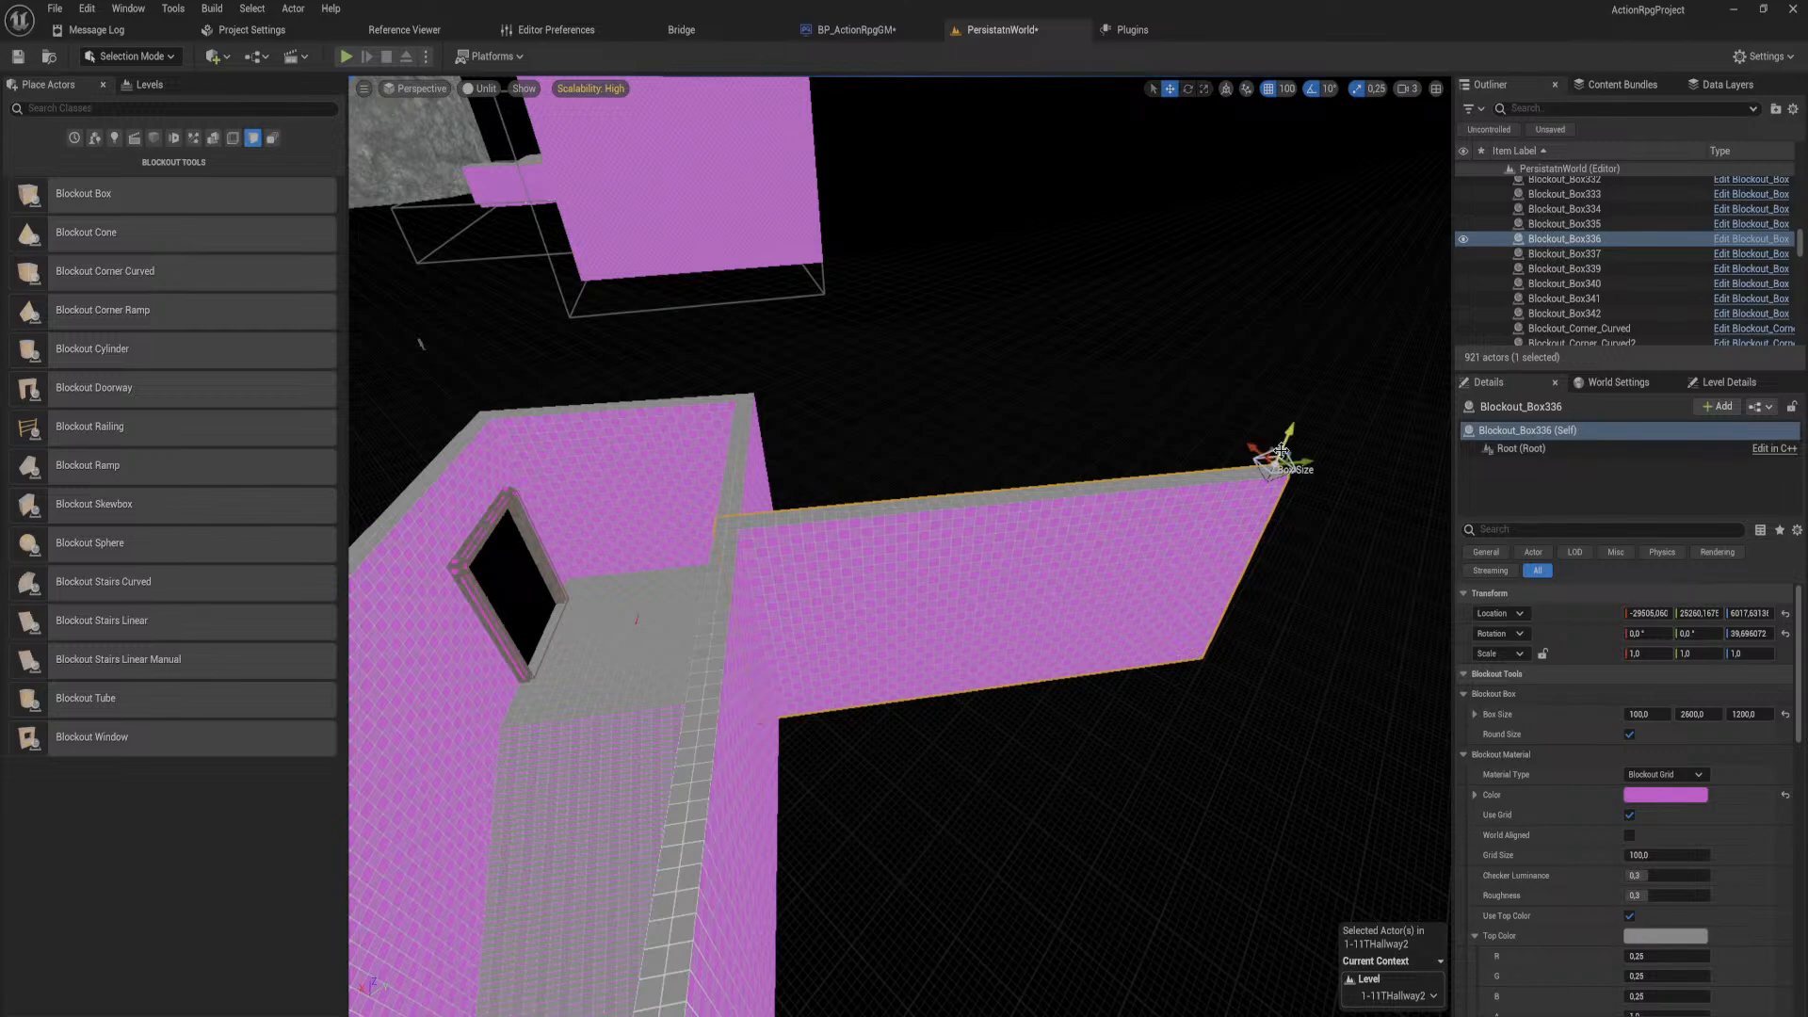
right_drag(1144, 496, 1155, 435)
key(Delete)
Step: Lower the outer wall of the long stairs by 3100 units and increase its height to 4300 units
click(1165, 454)
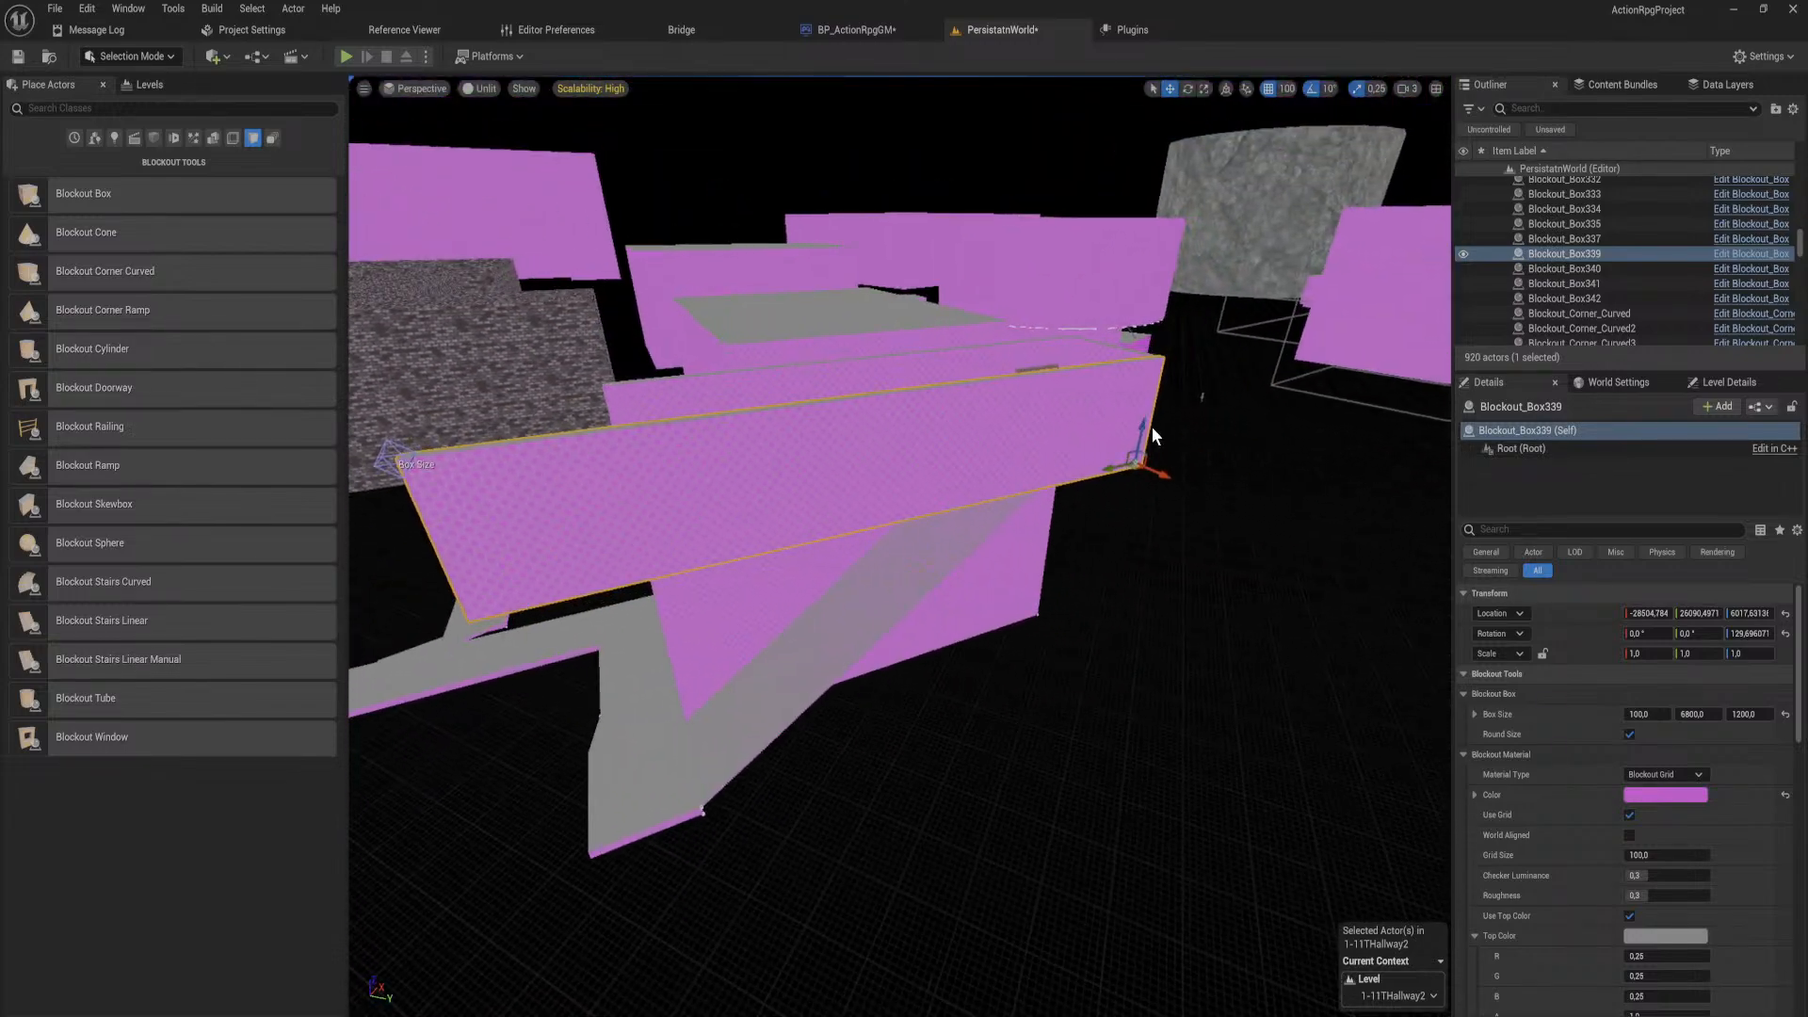
drag(1139, 428, 1143, 607)
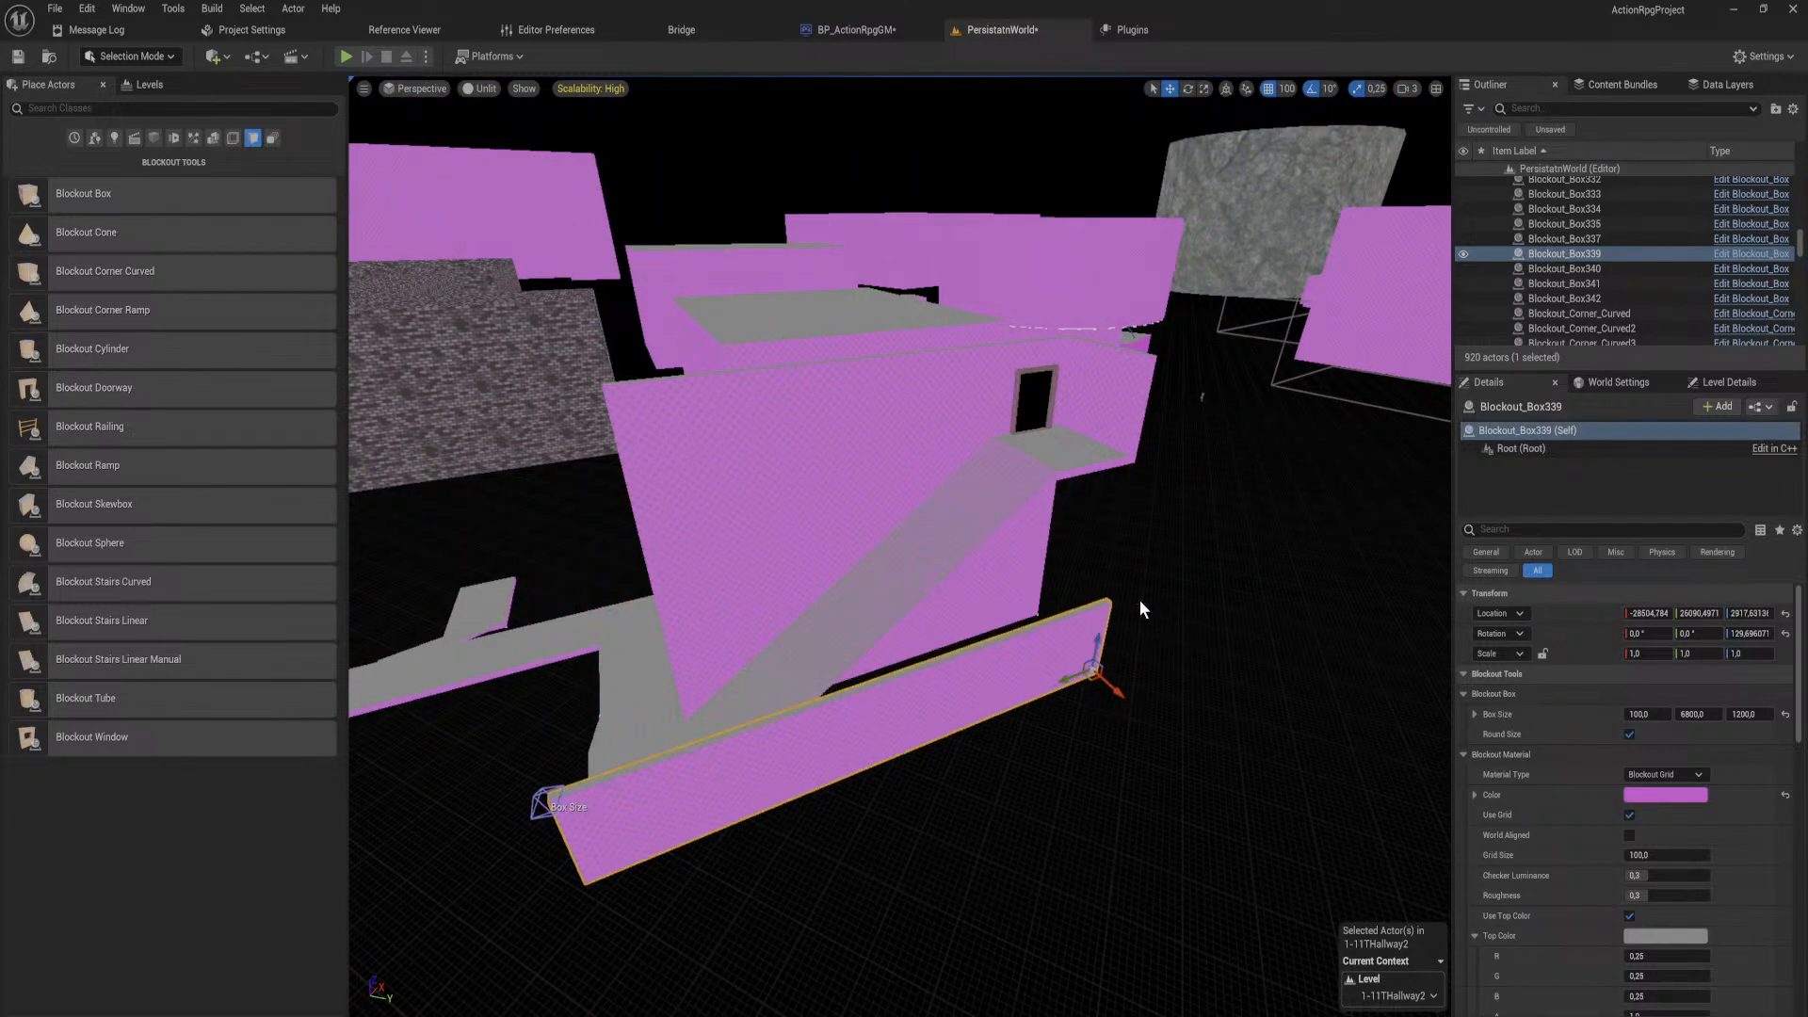
drag(545, 787, 538, 416)
mouse_move(631, 525)
right_down()
mouse_move(527, 518)
mouse_move(640, 527)
mouse_move(650, 678)
mouse_move(633, 526)
right_up()
key(s)
right_drag(701, 457, 751, 420)
Step: Duplicate the outer stair wall, turn the copy 90 degrees and align it with the corridor floor's outer edge at the stair foot
click(800, 401)
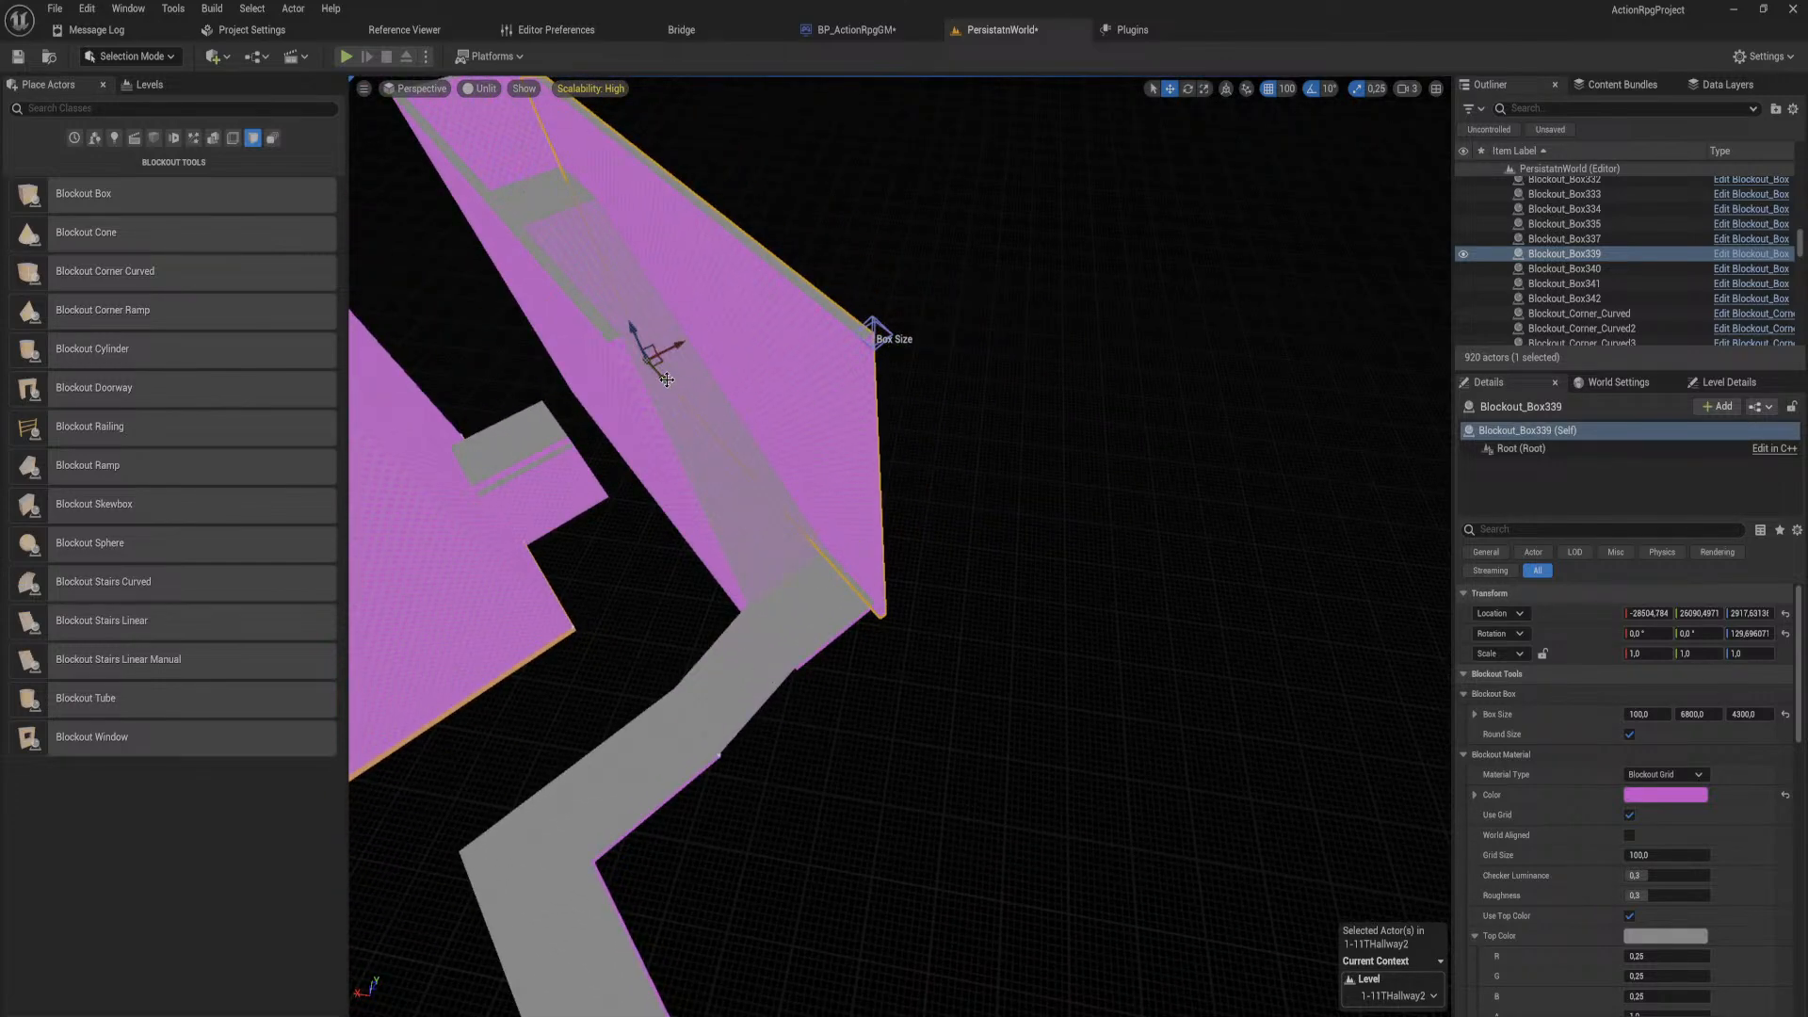
alt+drag(667, 379, 907, 641)
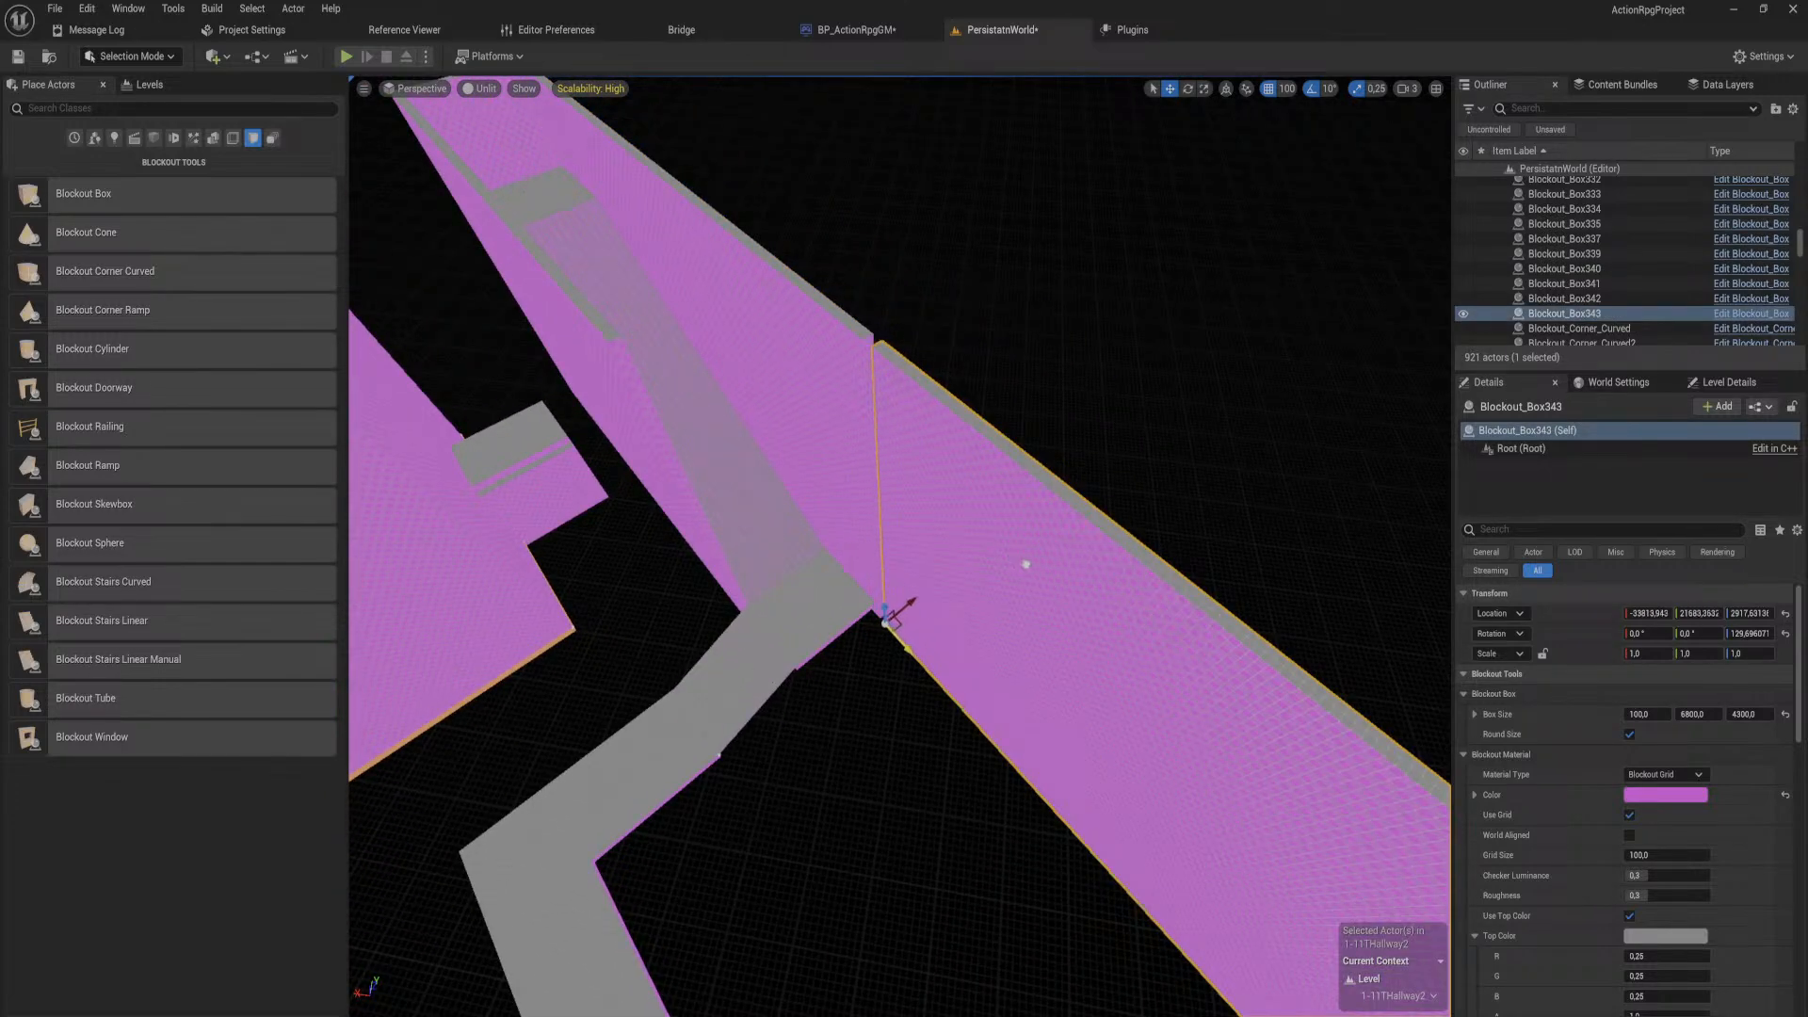
mouse_move(896, 662)
mouse_down()
mouse_move(927, 617)
mouse_move(907, 652)
mouse_up()
right_drag(908, 651, 900, 601)
key(w)
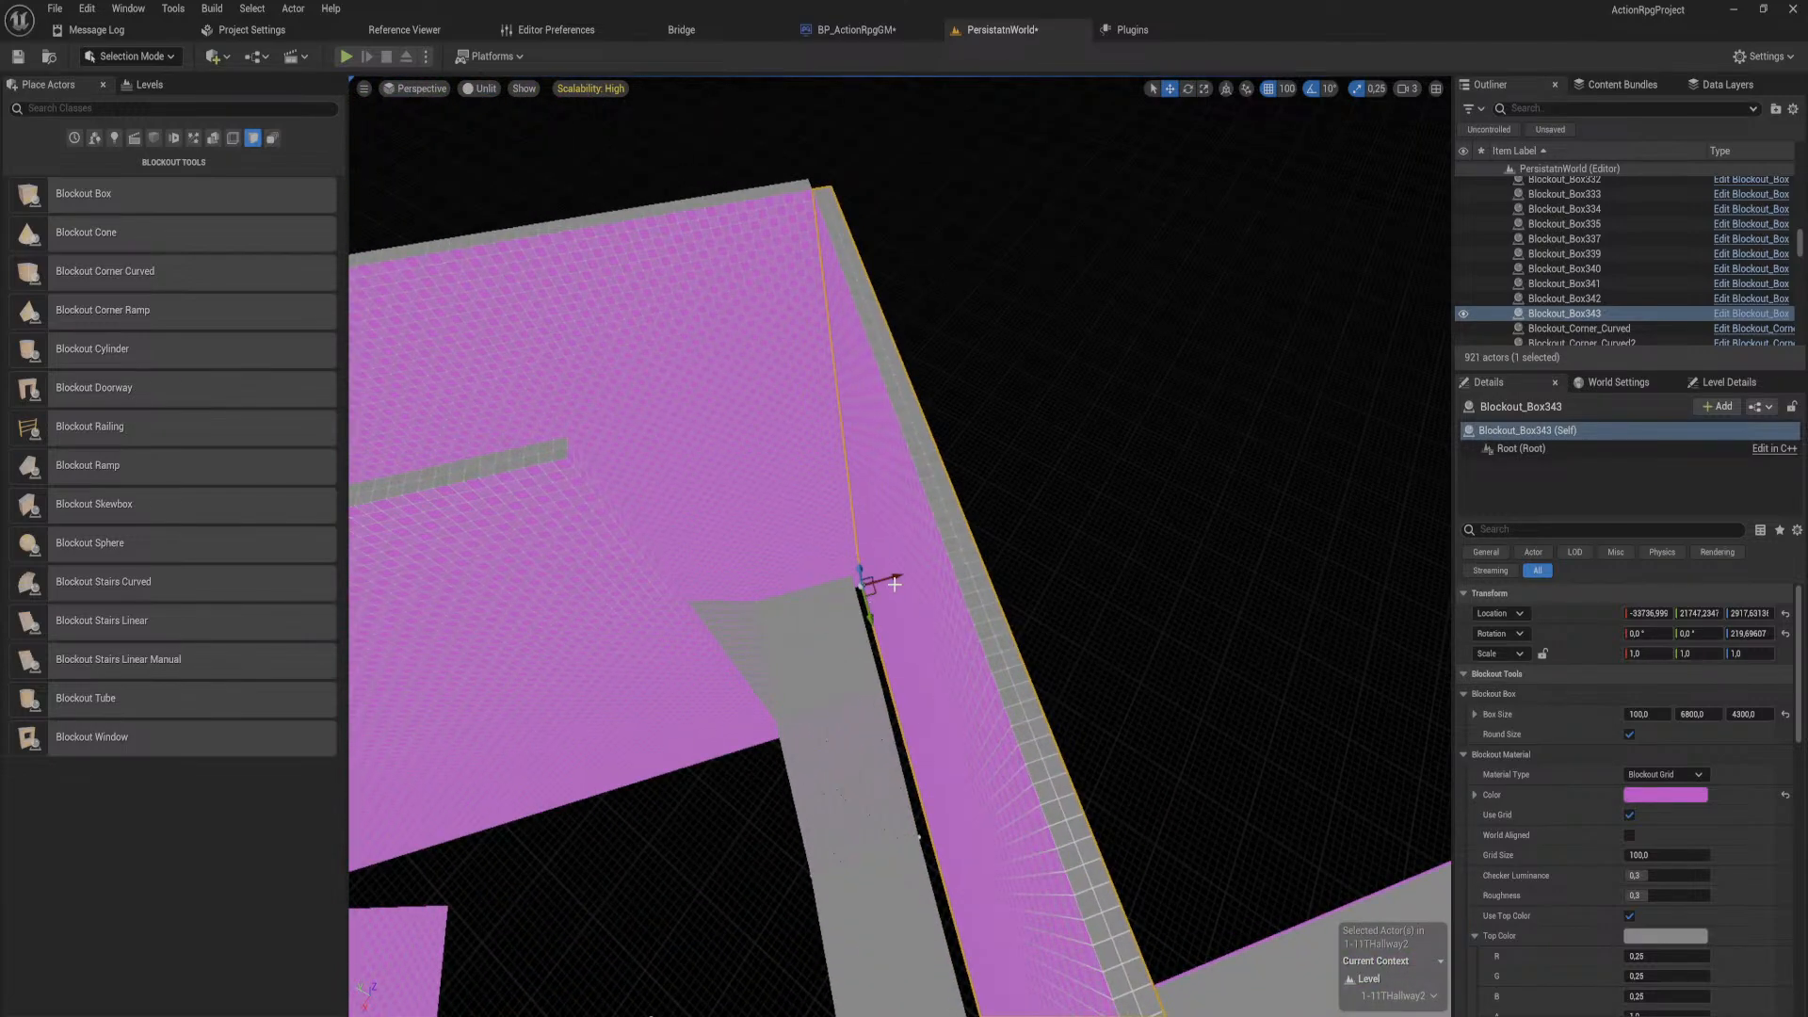
drag(891, 577, 880, 580)
Step: Shorten the copied wall at the stair foot to 4200 units and lower it by 400 units
right_drag(880, 580, 1178, 399)
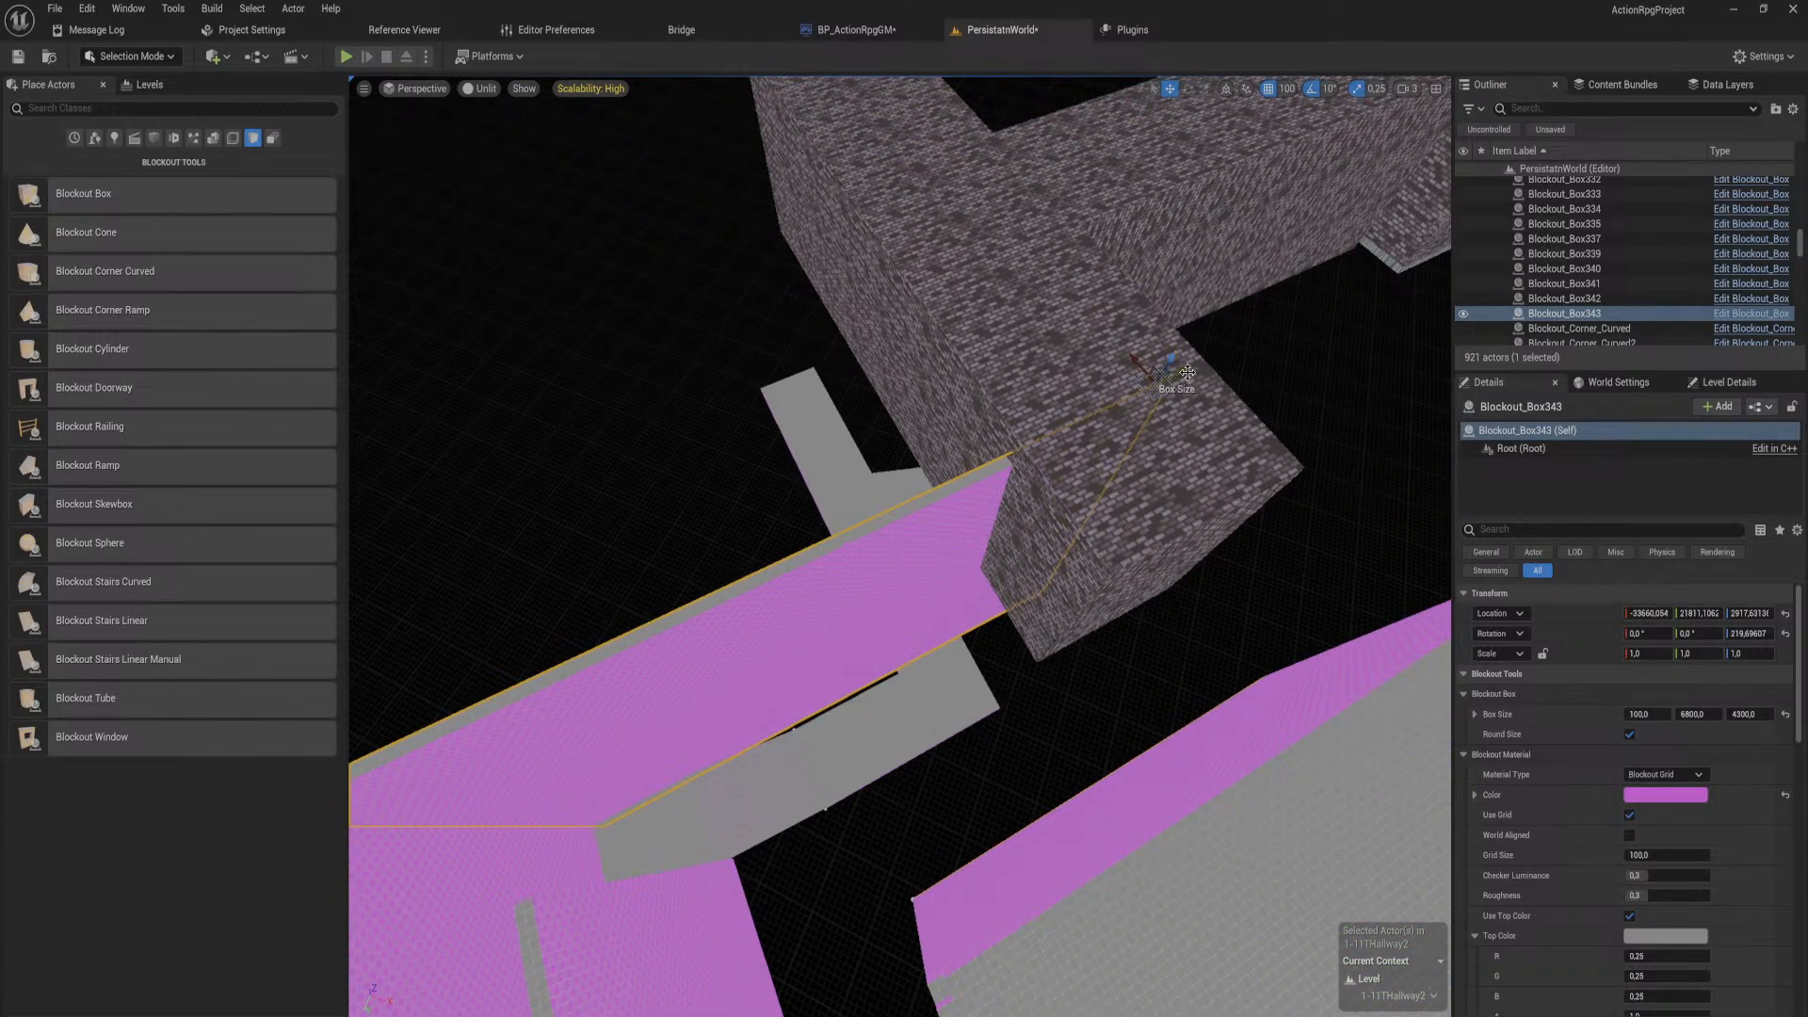
drag(1188, 373, 883, 506)
right_drag(882, 505, 967, 466)
key(s)
drag(1010, 647, 1003, 680)
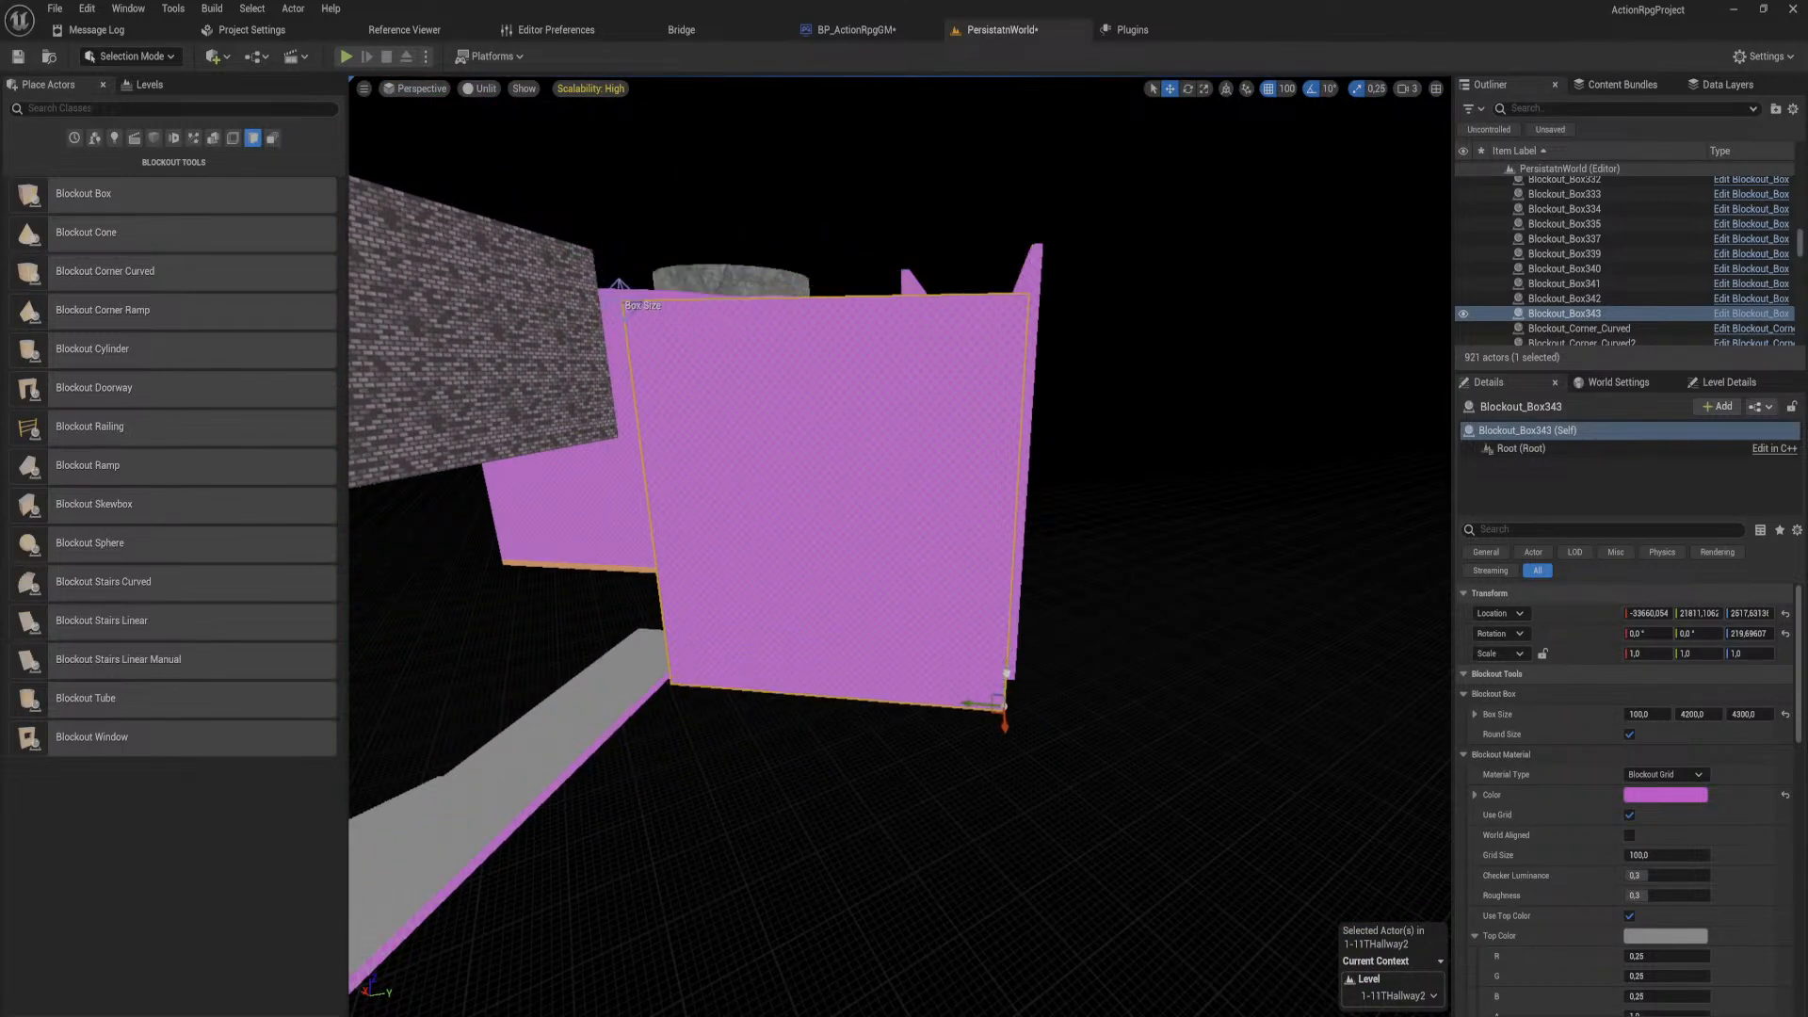
Step: Increase the height of the lowered wall at the stair foot to 4700 units
key(w)
right_drag(1003, 680, 1059, 584)
key(s)
key(w)
key(d)
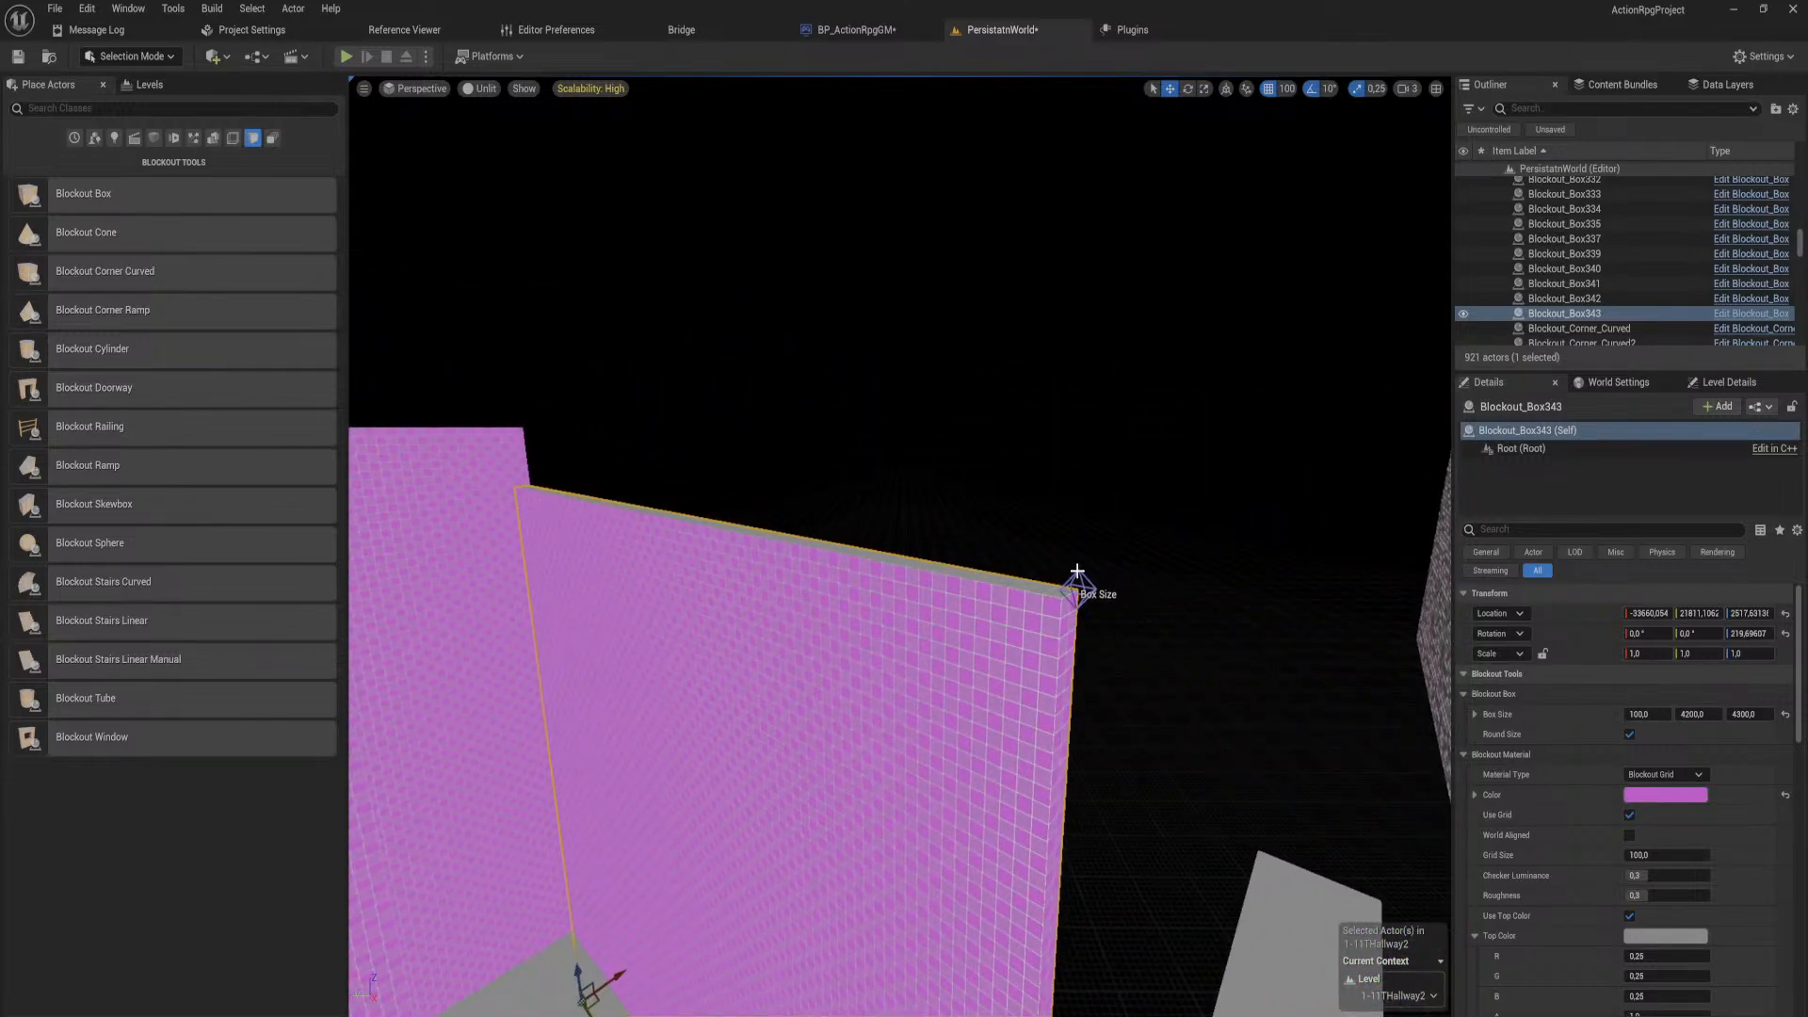
drag(1080, 566, 1059, 408)
right_drag(973, 480, 838, 641)
right_drag(899, 546, 895, 725)
Step: Lengthen the wall beside the lower stairs until it reaches the corridor floor's inner corner
key(s)
key(a)
key(d)
right_drag(944, 483, 879, 421)
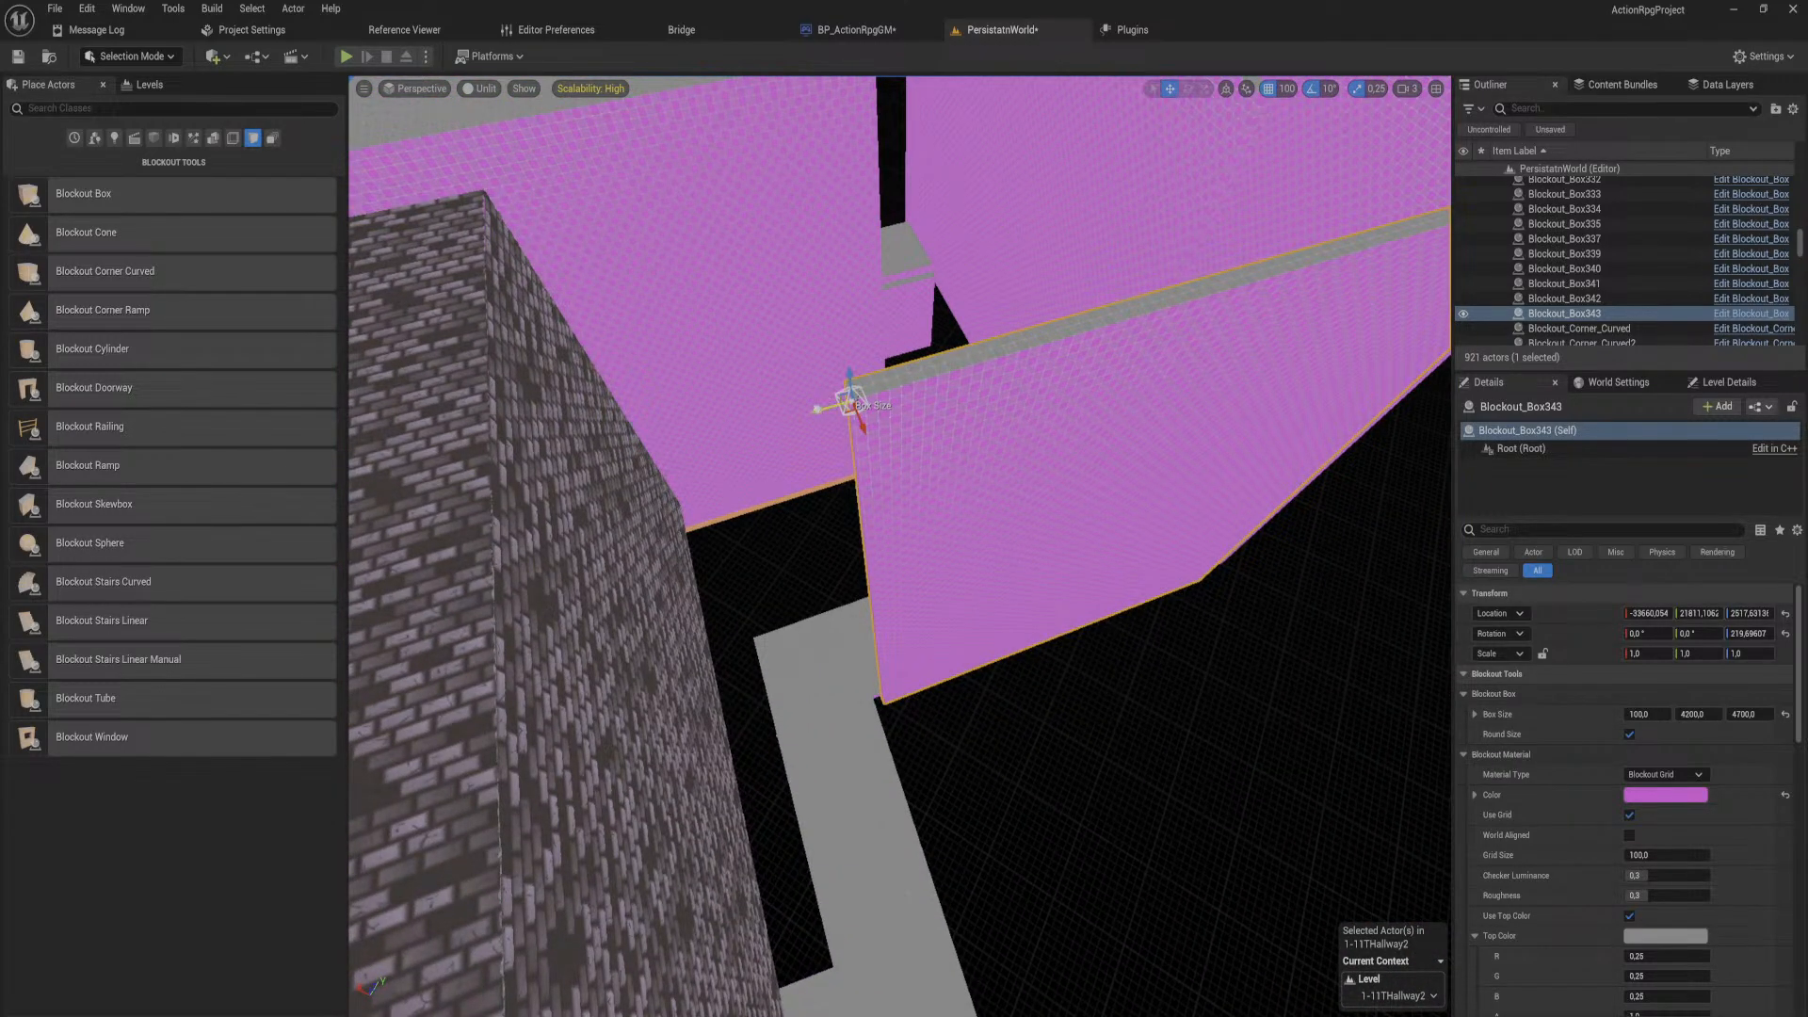
right_drag(901, 382, 984, 391)
key(a)
key(s)
click(1033, 351)
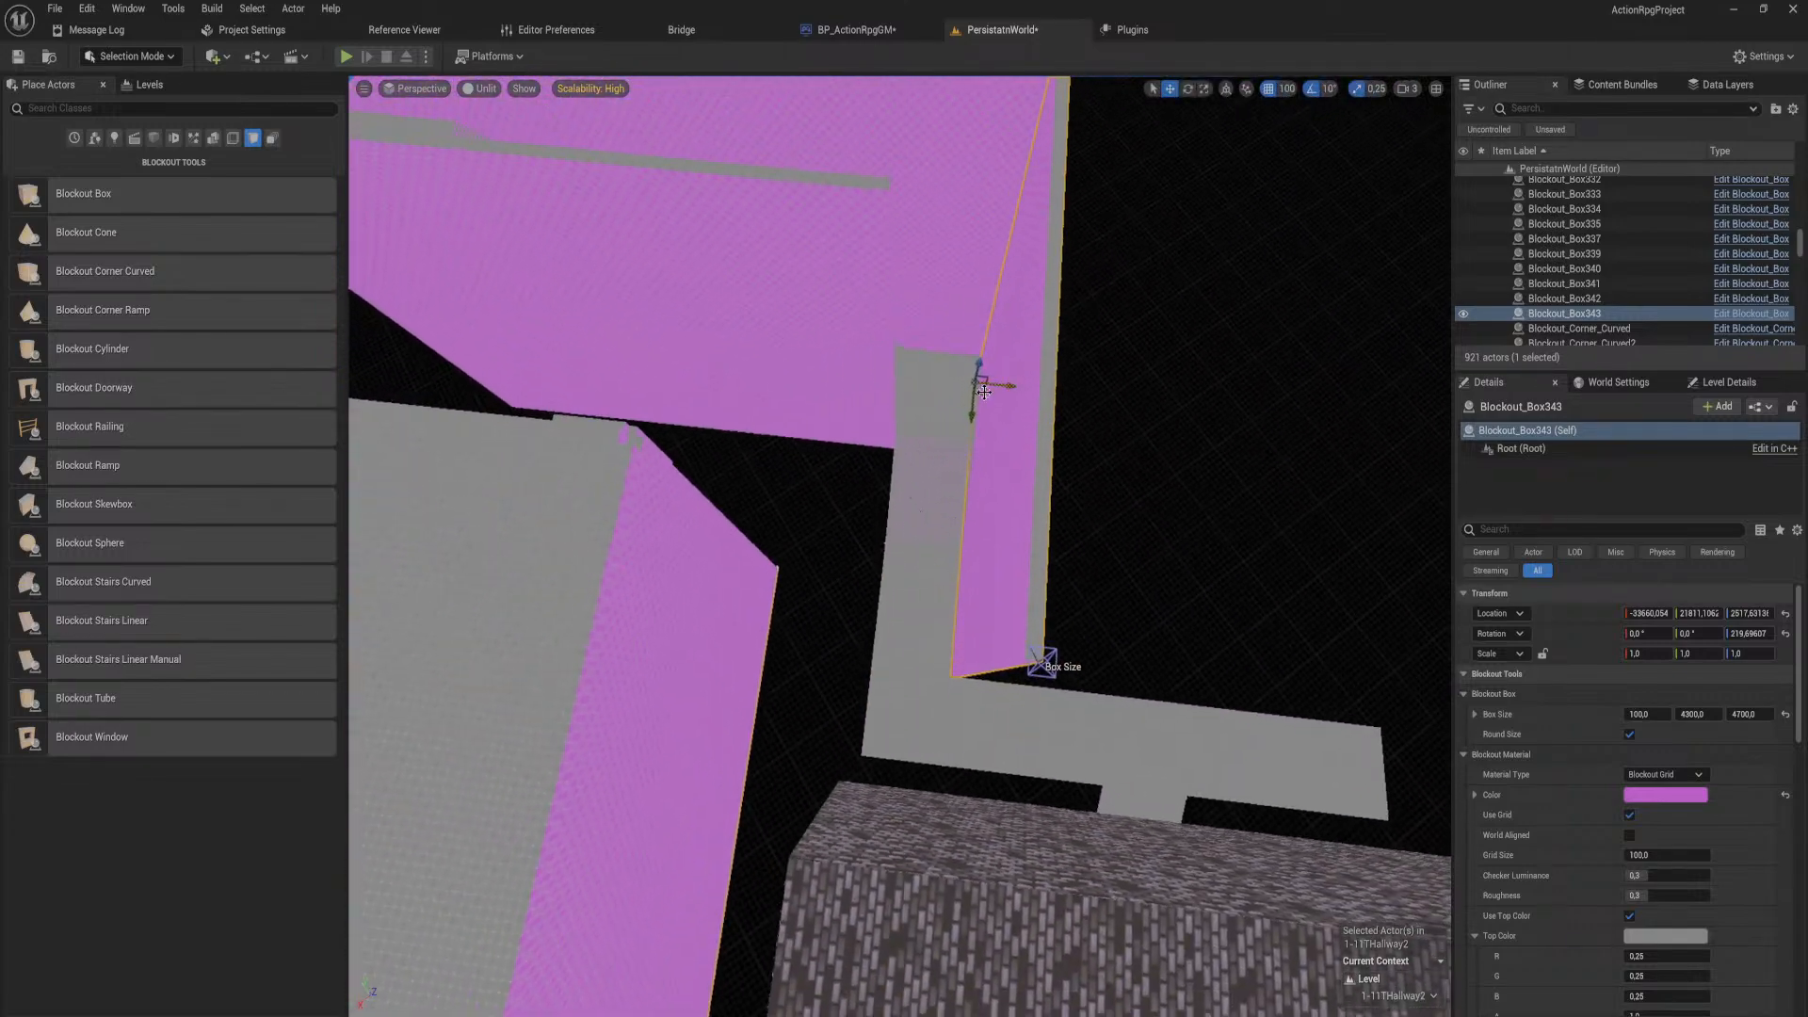
Step: Duplicate the wall onto the opposite side of the lower stairs and shorten the copy to 4100 units
alt+drag(979, 391, 895, 466)
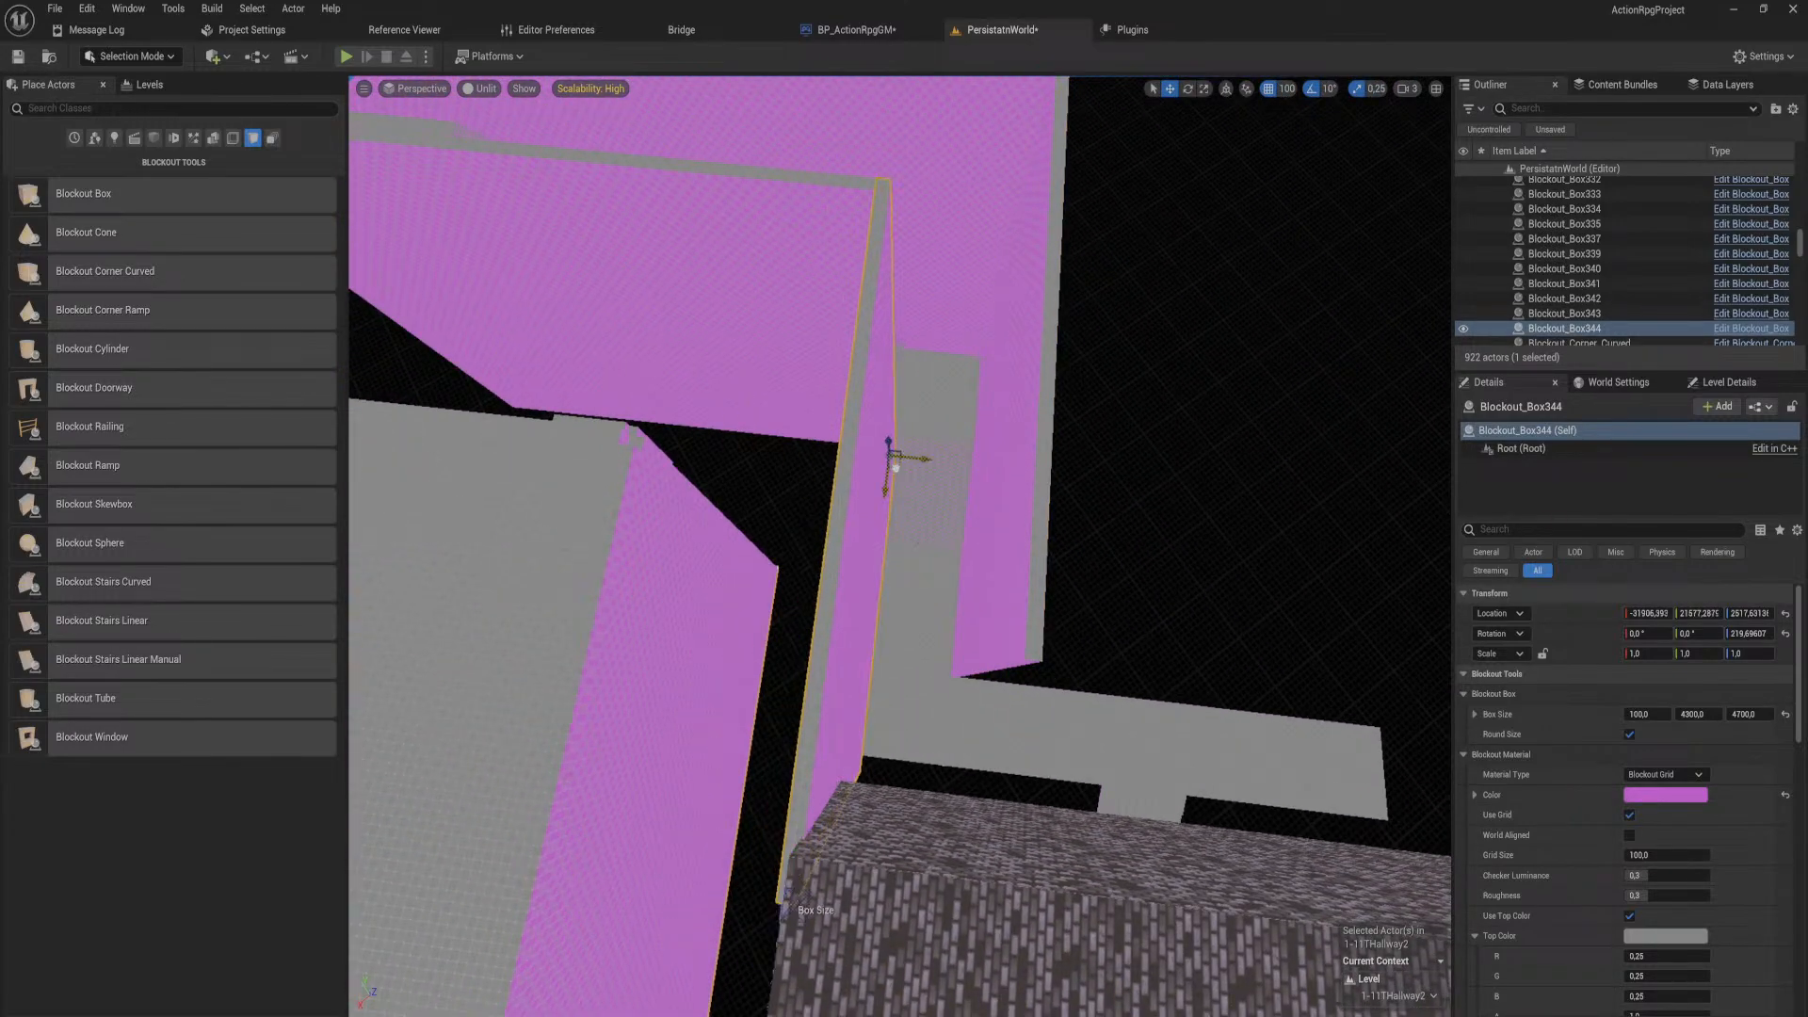
right_drag(895, 466, 1234, 471)
key(w)
right_drag(963, 276, 1075, 311)
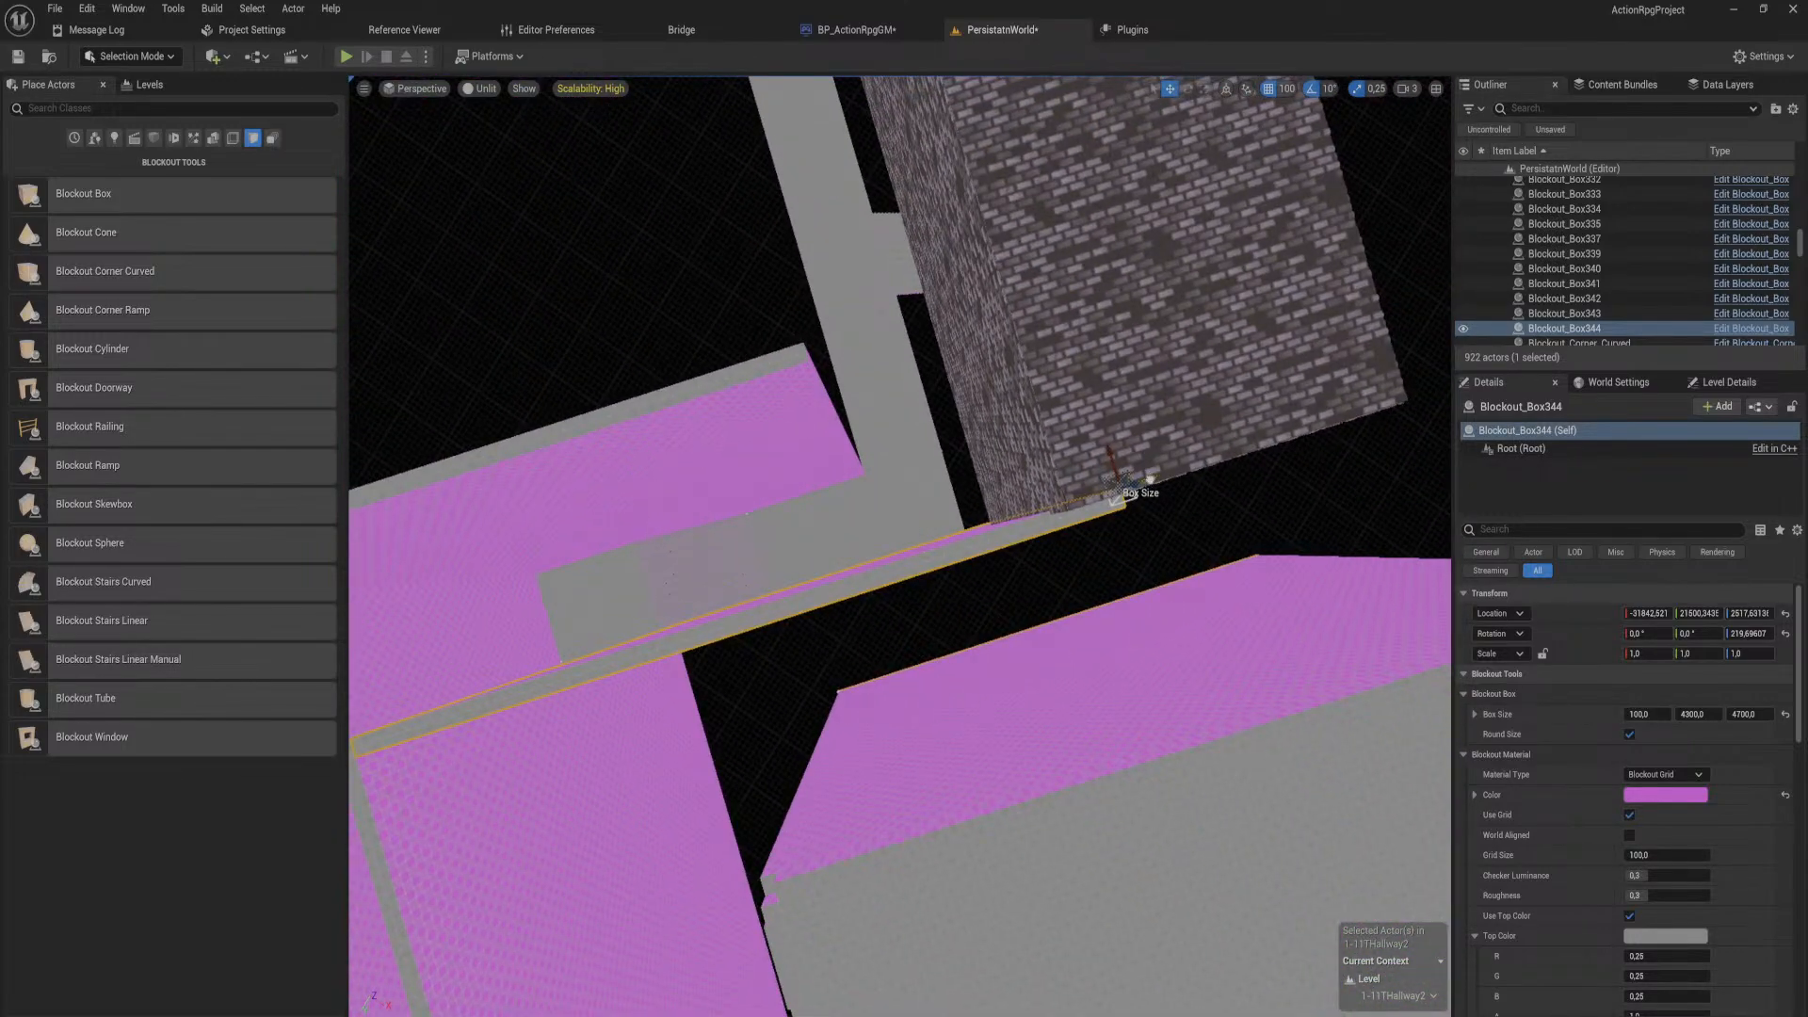
drag(1119, 490, 993, 527)
right_drag(1066, 505, 1012, 462)
drag(848, 304, 810, 305)
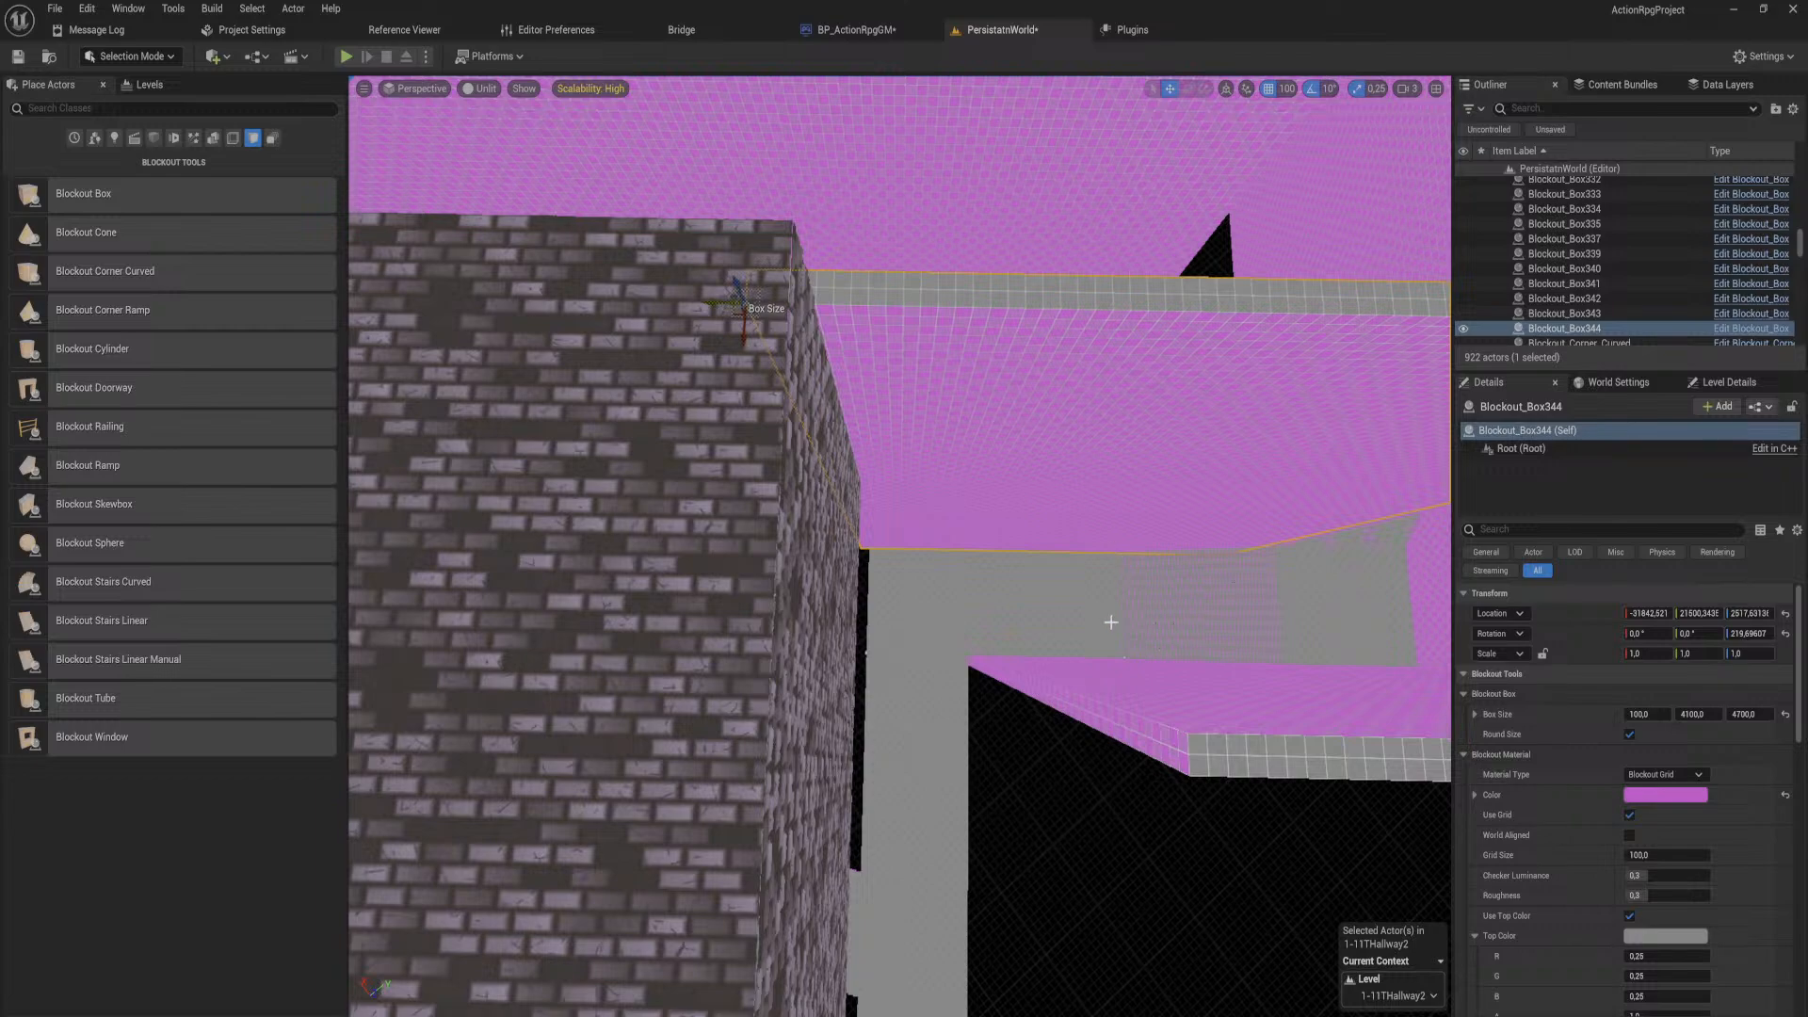
Step: Add a 5800-unit wall along the next corridor's outer edge using a copy of the lower-stair wall turned 90 degrees
click(1096, 674)
right_drag(1096, 674, 1187, 697)
key(e)
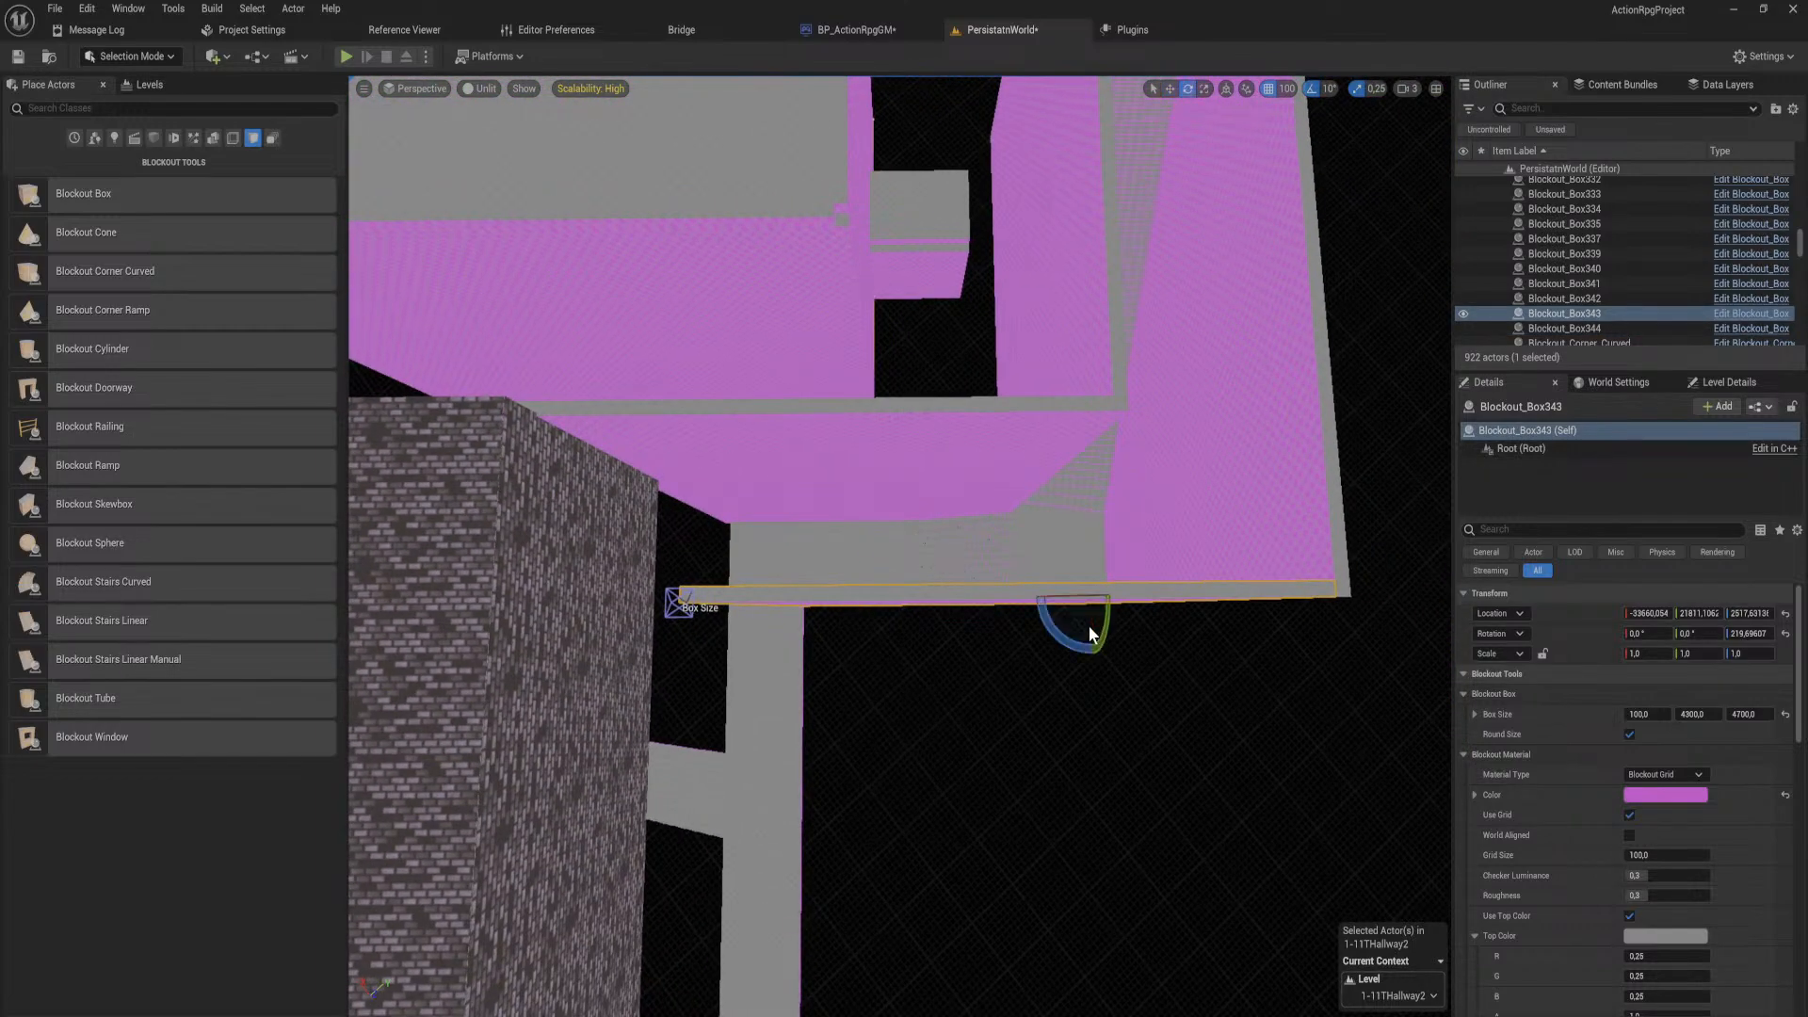
alt+drag(1047, 621, 807, 612)
right_drag(818, 616, 1124, 436)
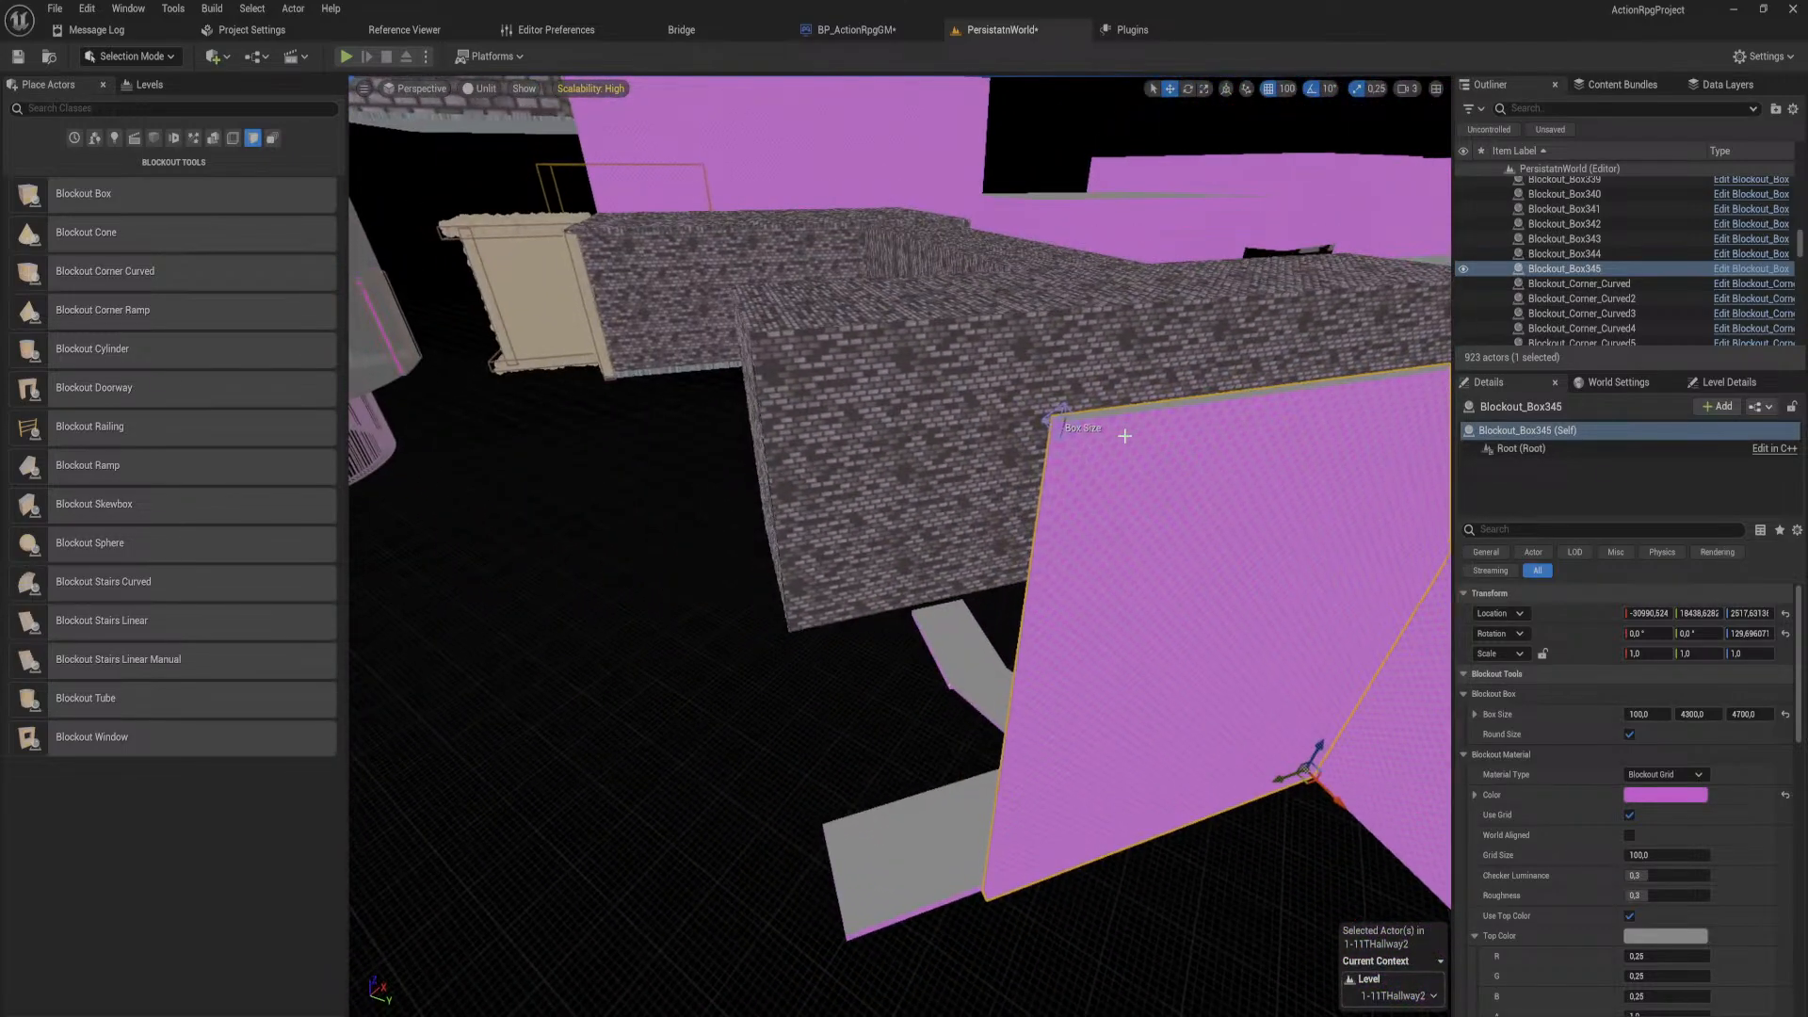
drag(1061, 424, 768, 544)
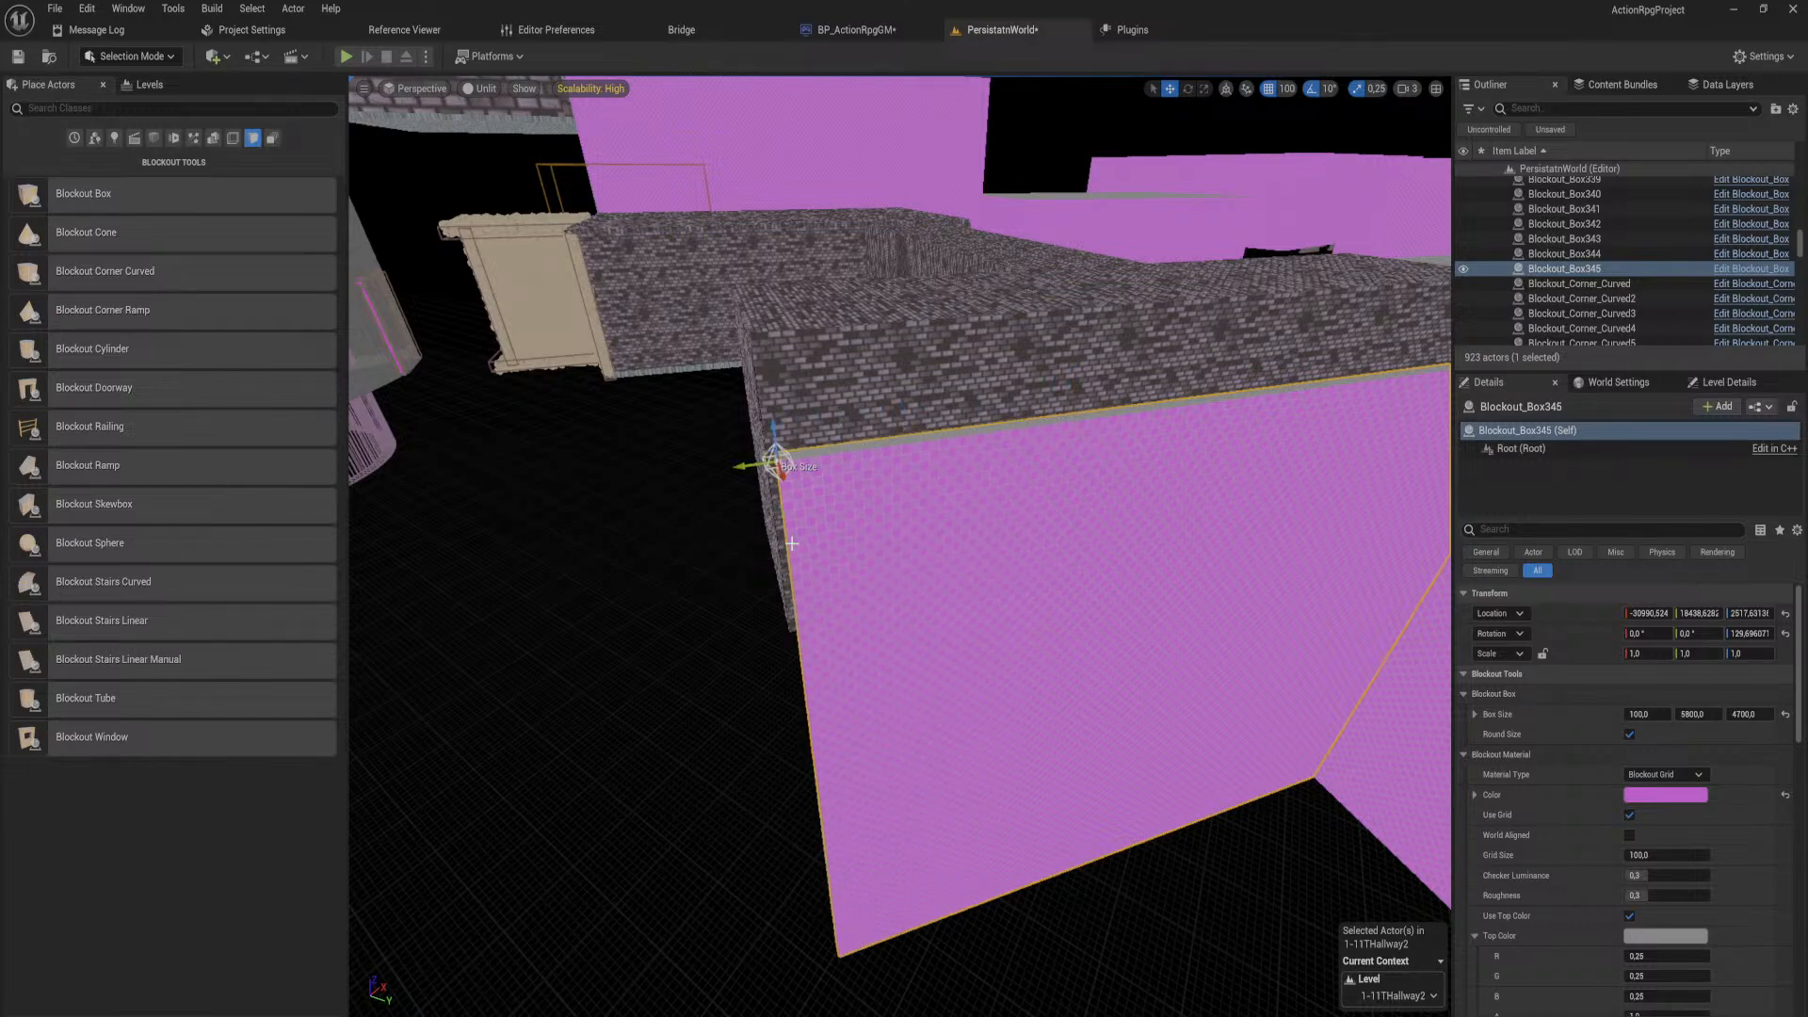
right_drag(792, 543, 851, 534)
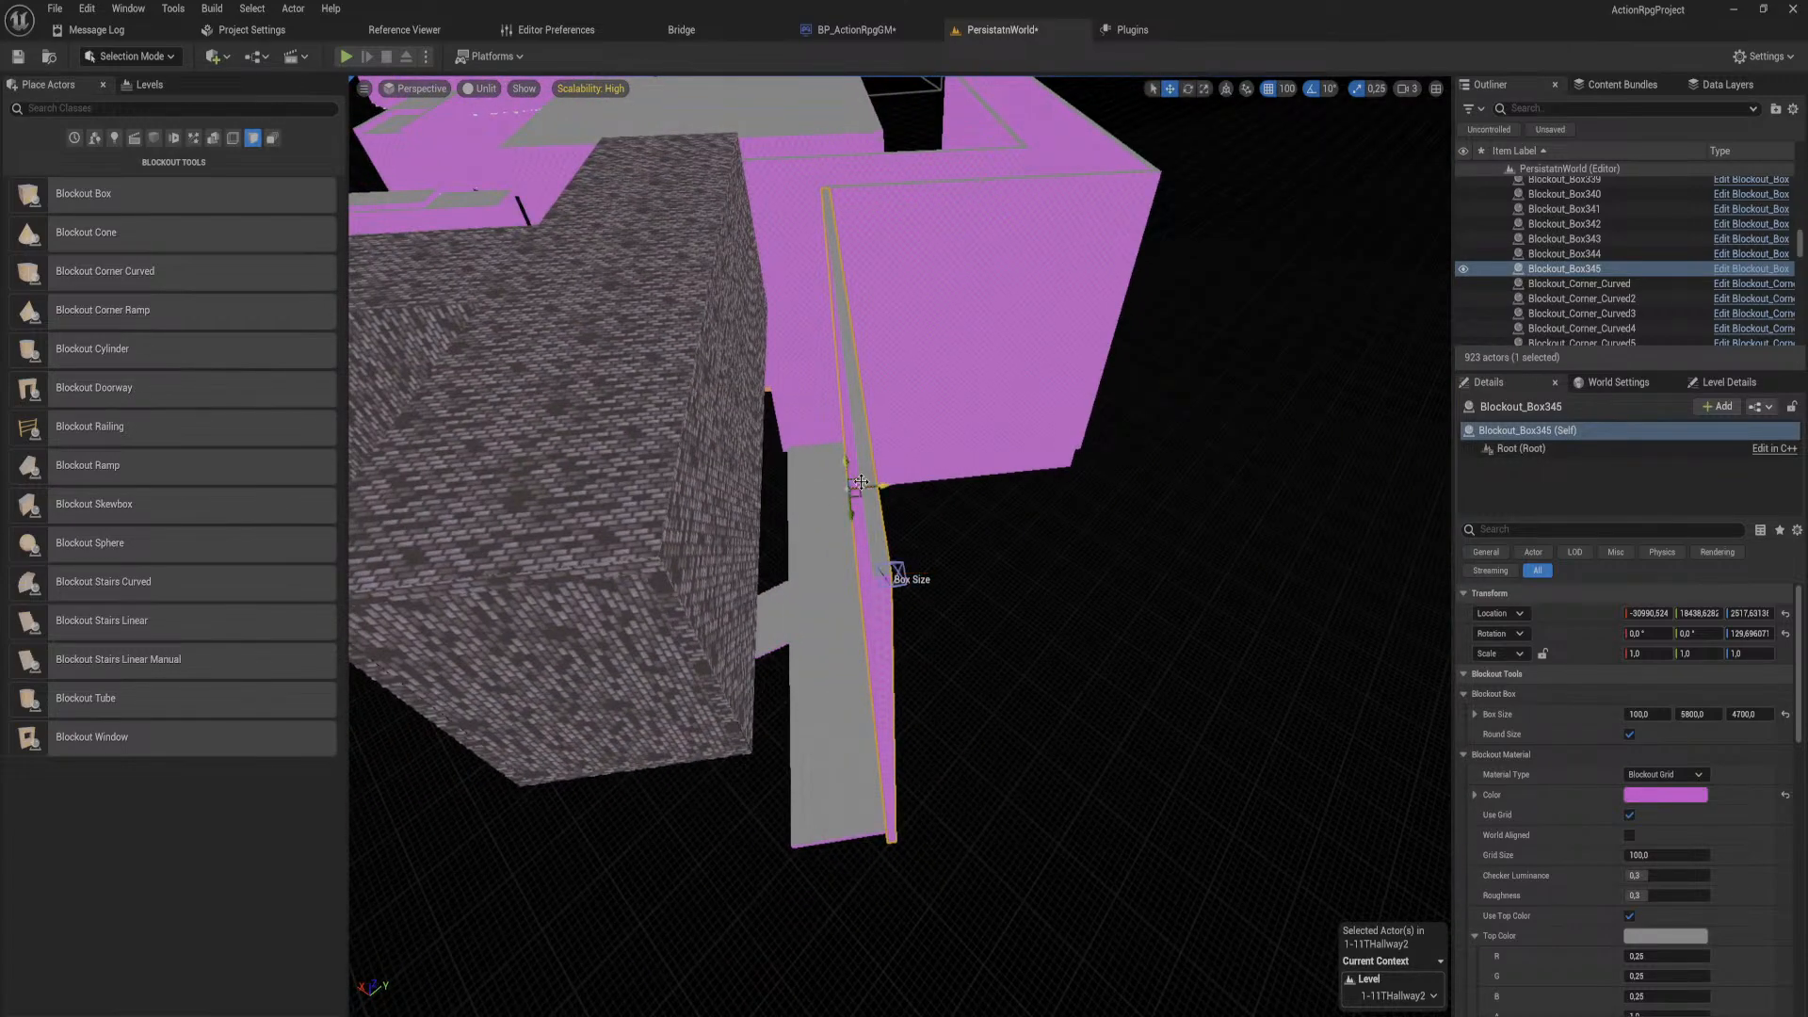
Step: Duplicate the 5800-unit wall onto the corridor's opposite side and fit it against the wall at the corridor's end
alt+drag(874, 485, 786, 489)
right_drag(785, 489, 845, 449)
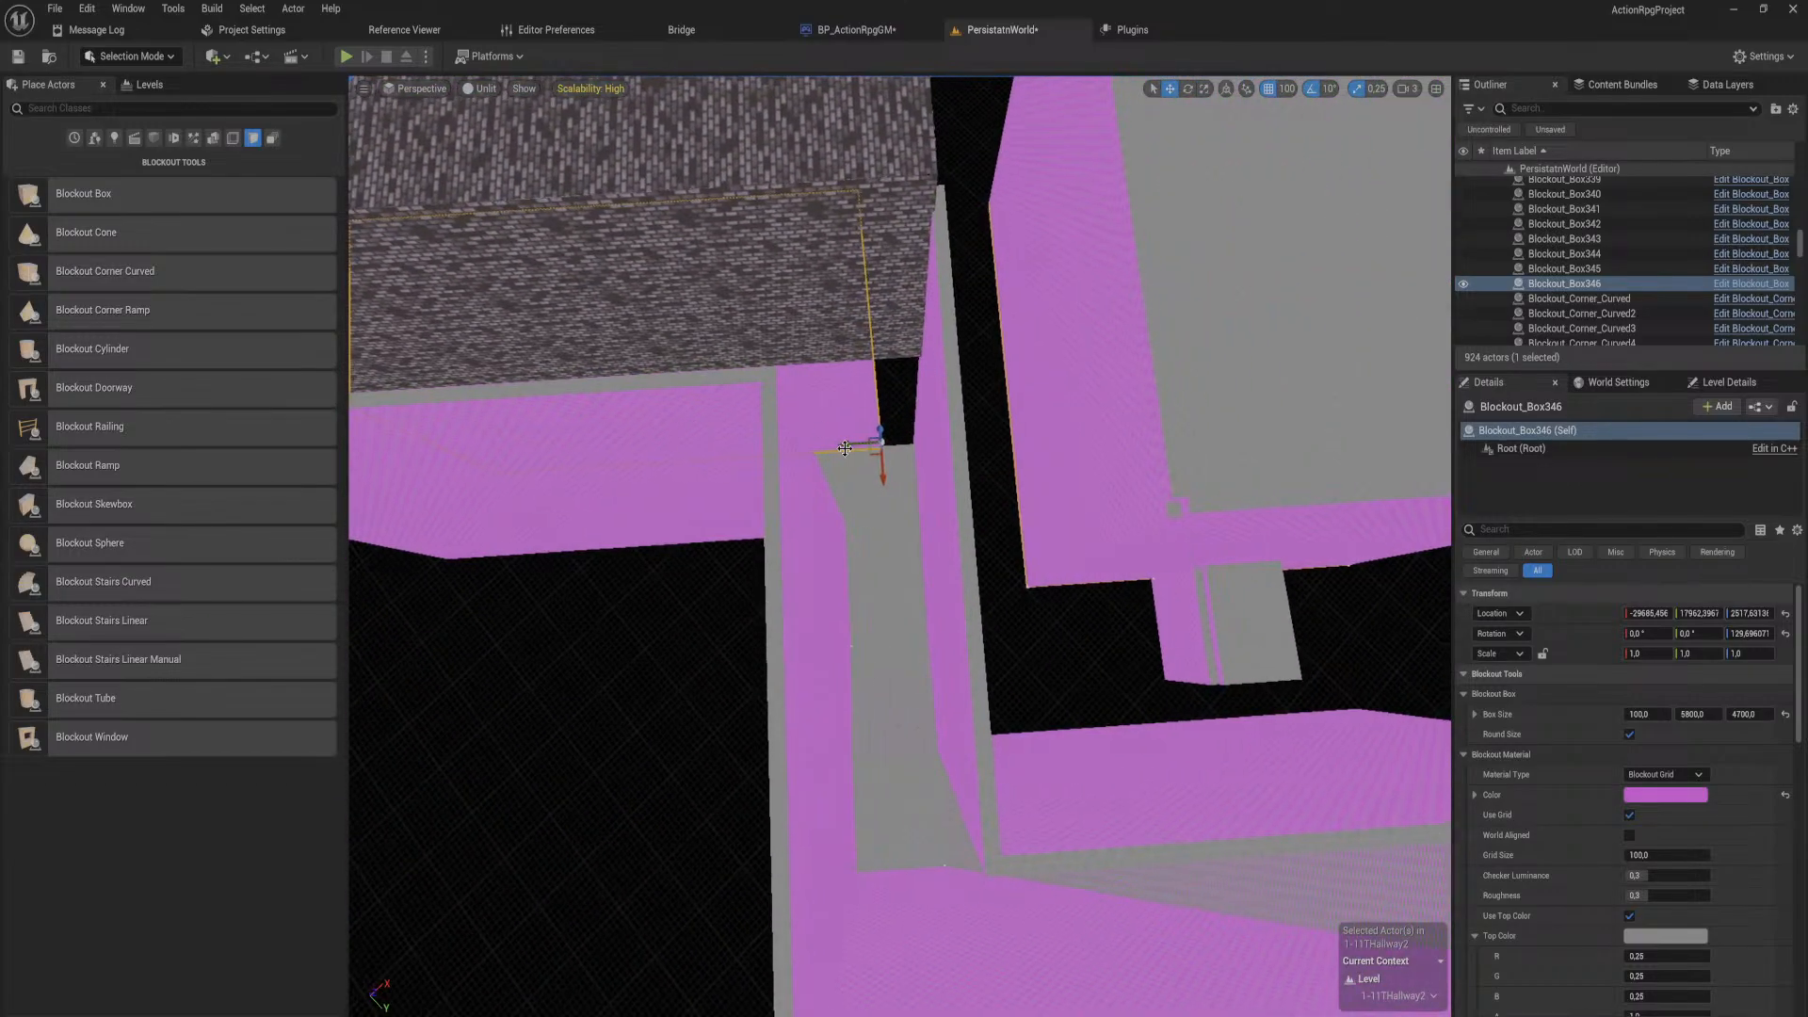
drag(848, 442, 900, 443)
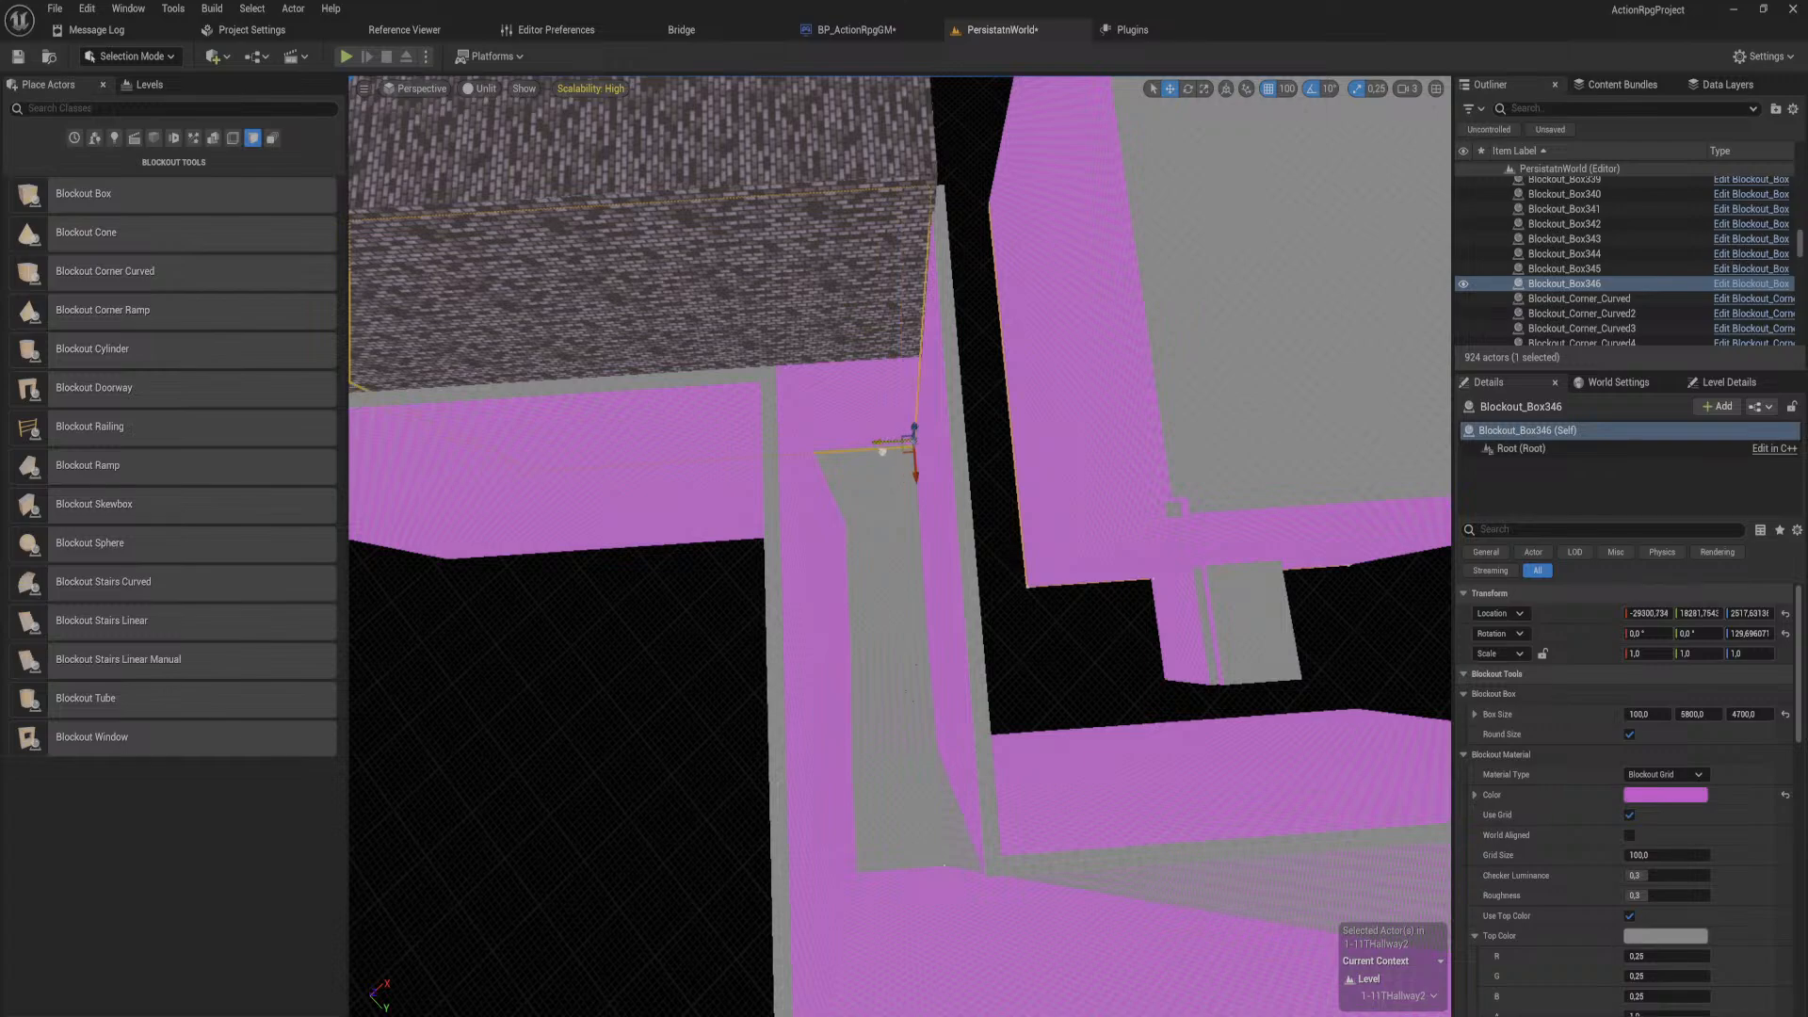
Step: Shorten the inner corridor wall to 3200 units so it stops at the side passage
right_drag(901, 443, 773, 470)
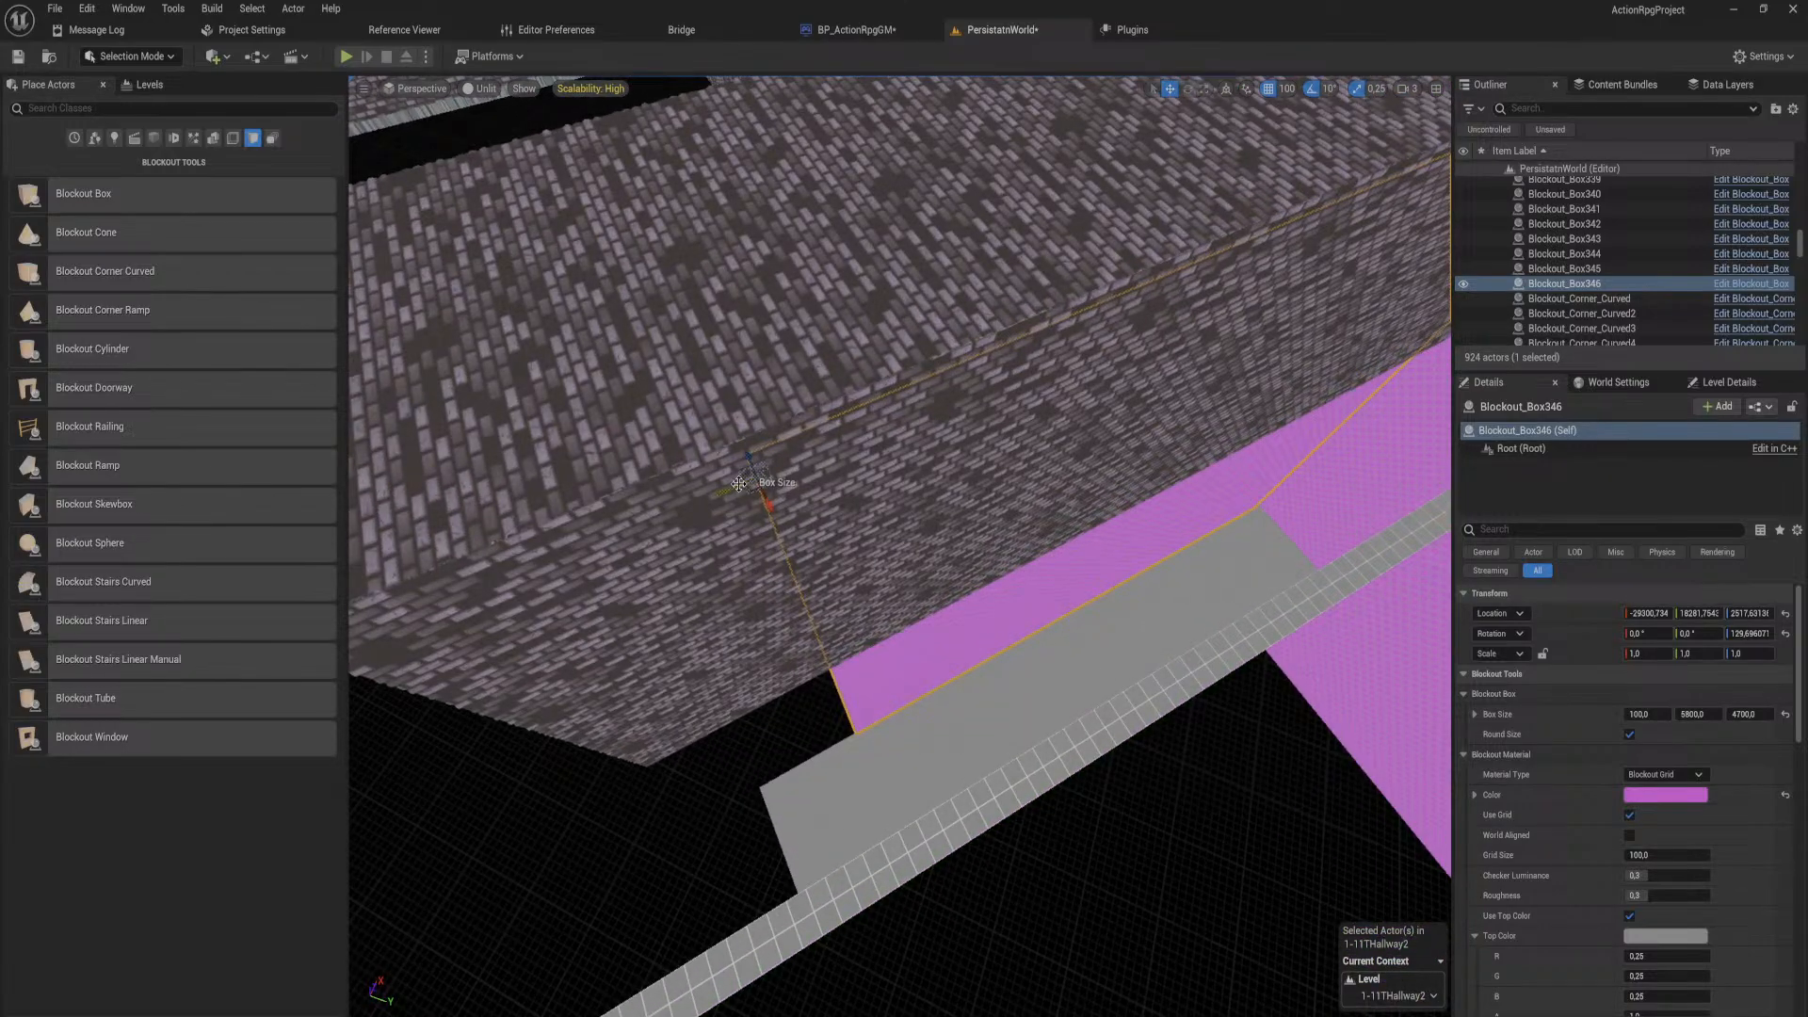
drag(739, 484, 1241, 381)
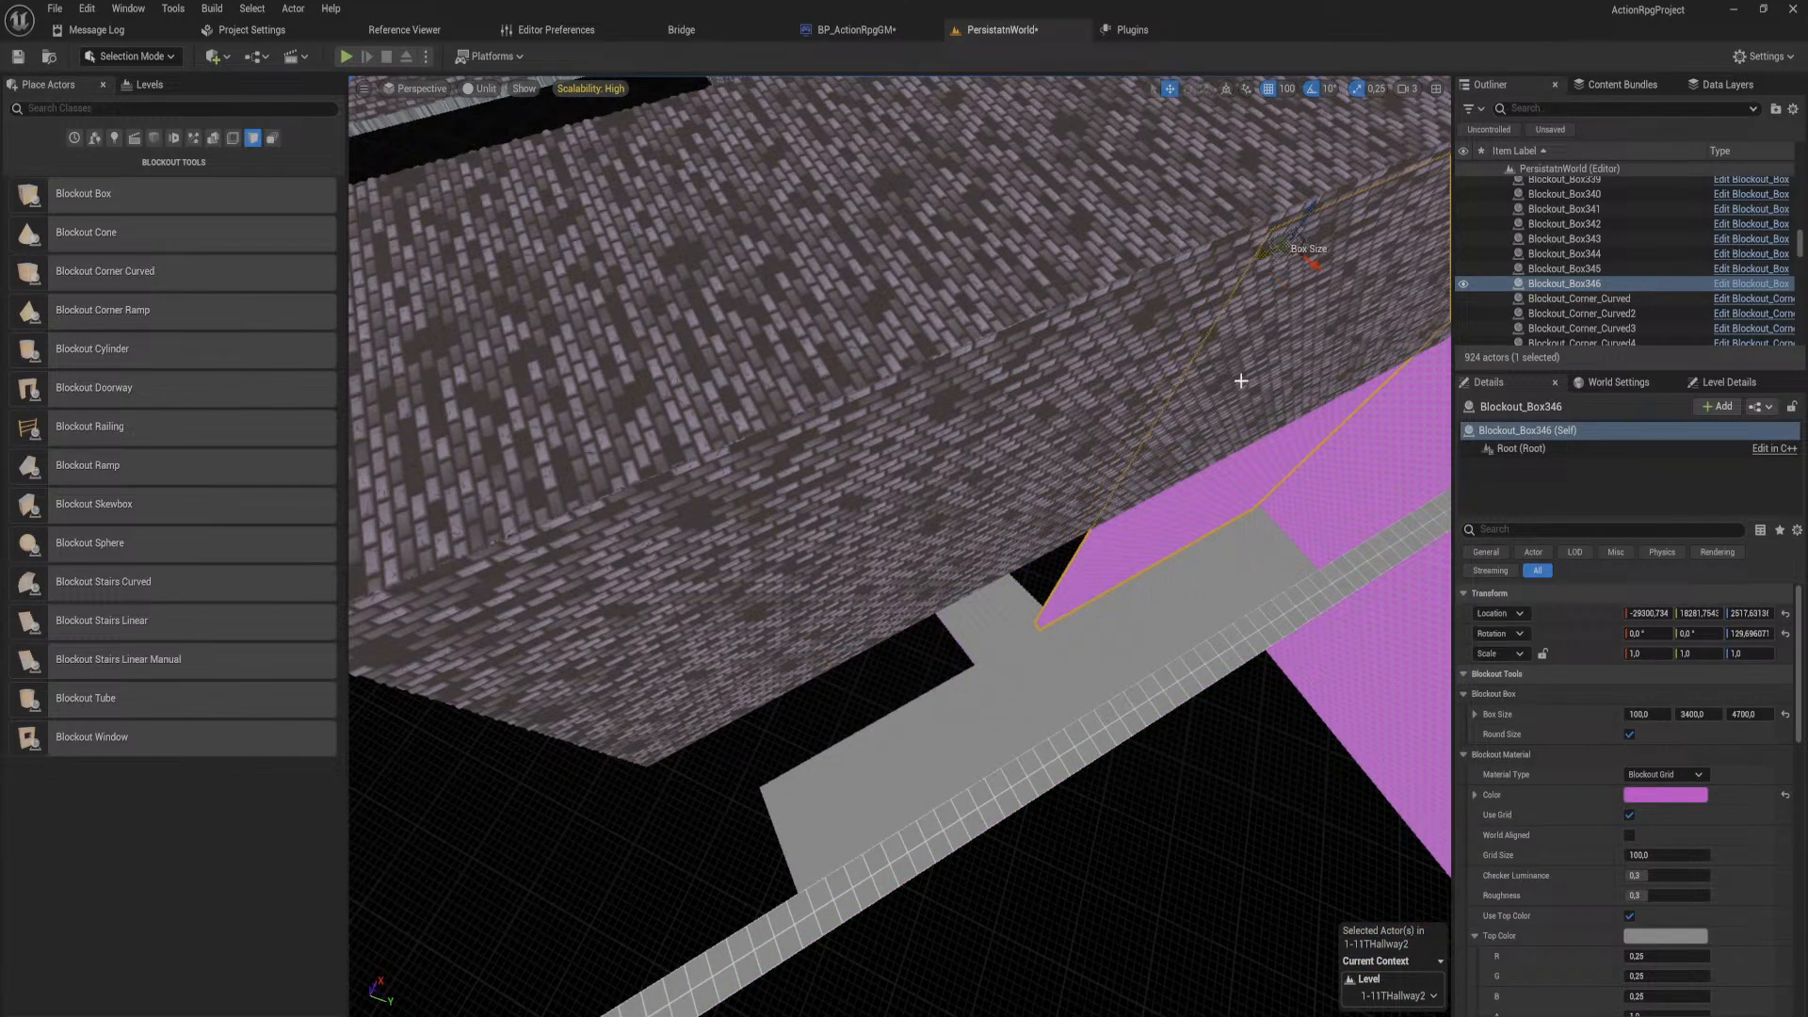
mouse_move(1241, 380)
right_down()
mouse_move(1187, 396)
mouse_move(1215, 415)
mouse_move(1227, 396)
right_up()
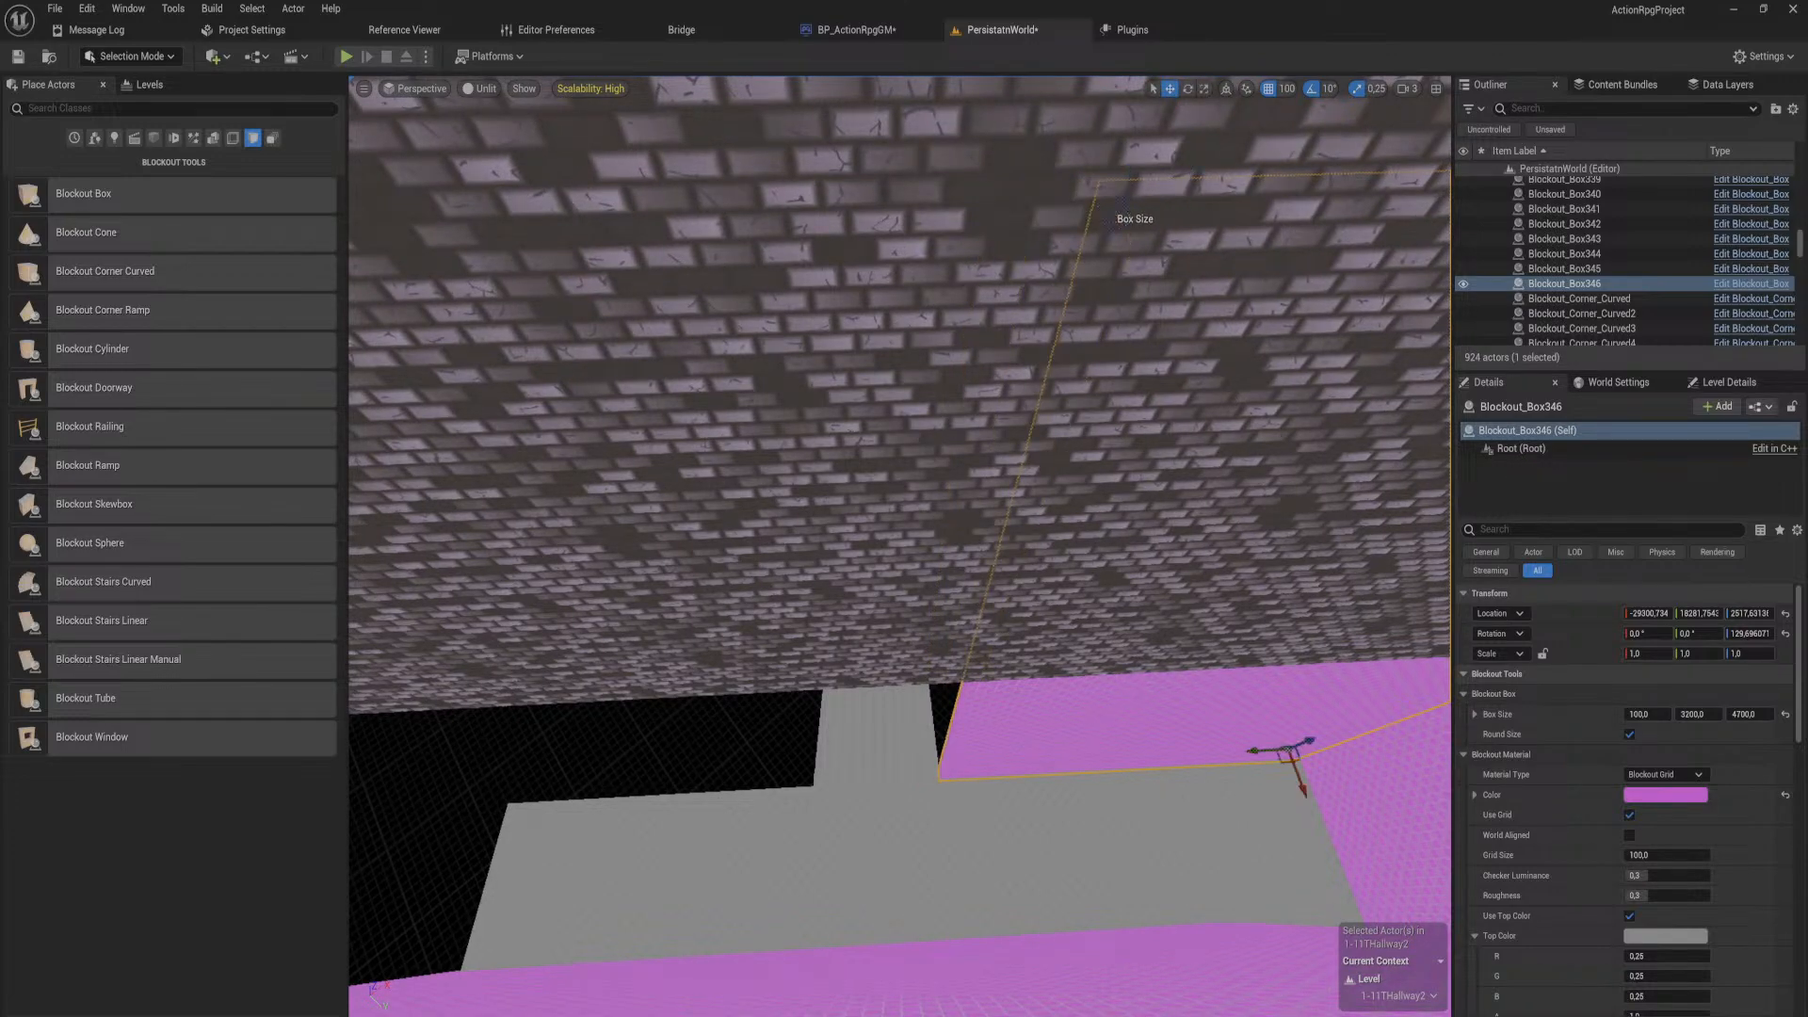
mouse_move(1158, 702)
right_down()
mouse_move(1158, 725)
mouse_move(1158, 622)
mouse_move(1158, 703)
right_up()
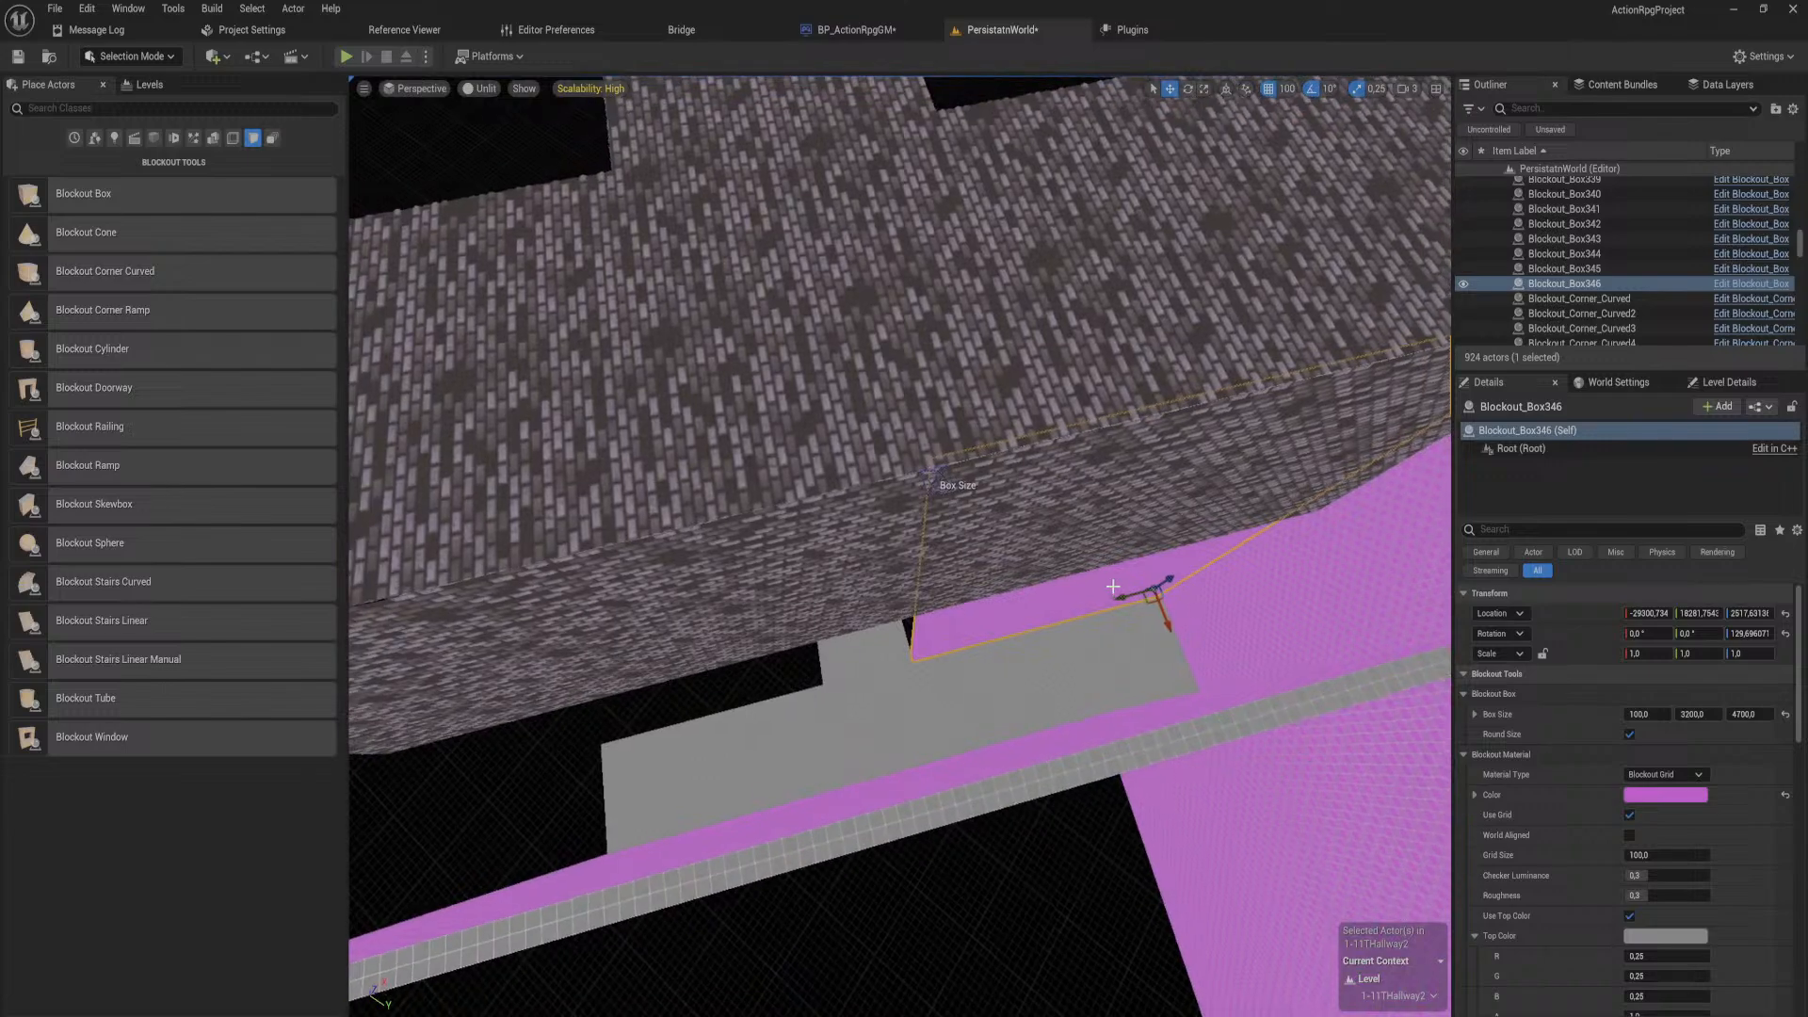
Step: Duplicate the inner corridor wall past the side passage and shorten the copy to 2700 units
alt+drag(1123, 596, 787, 684)
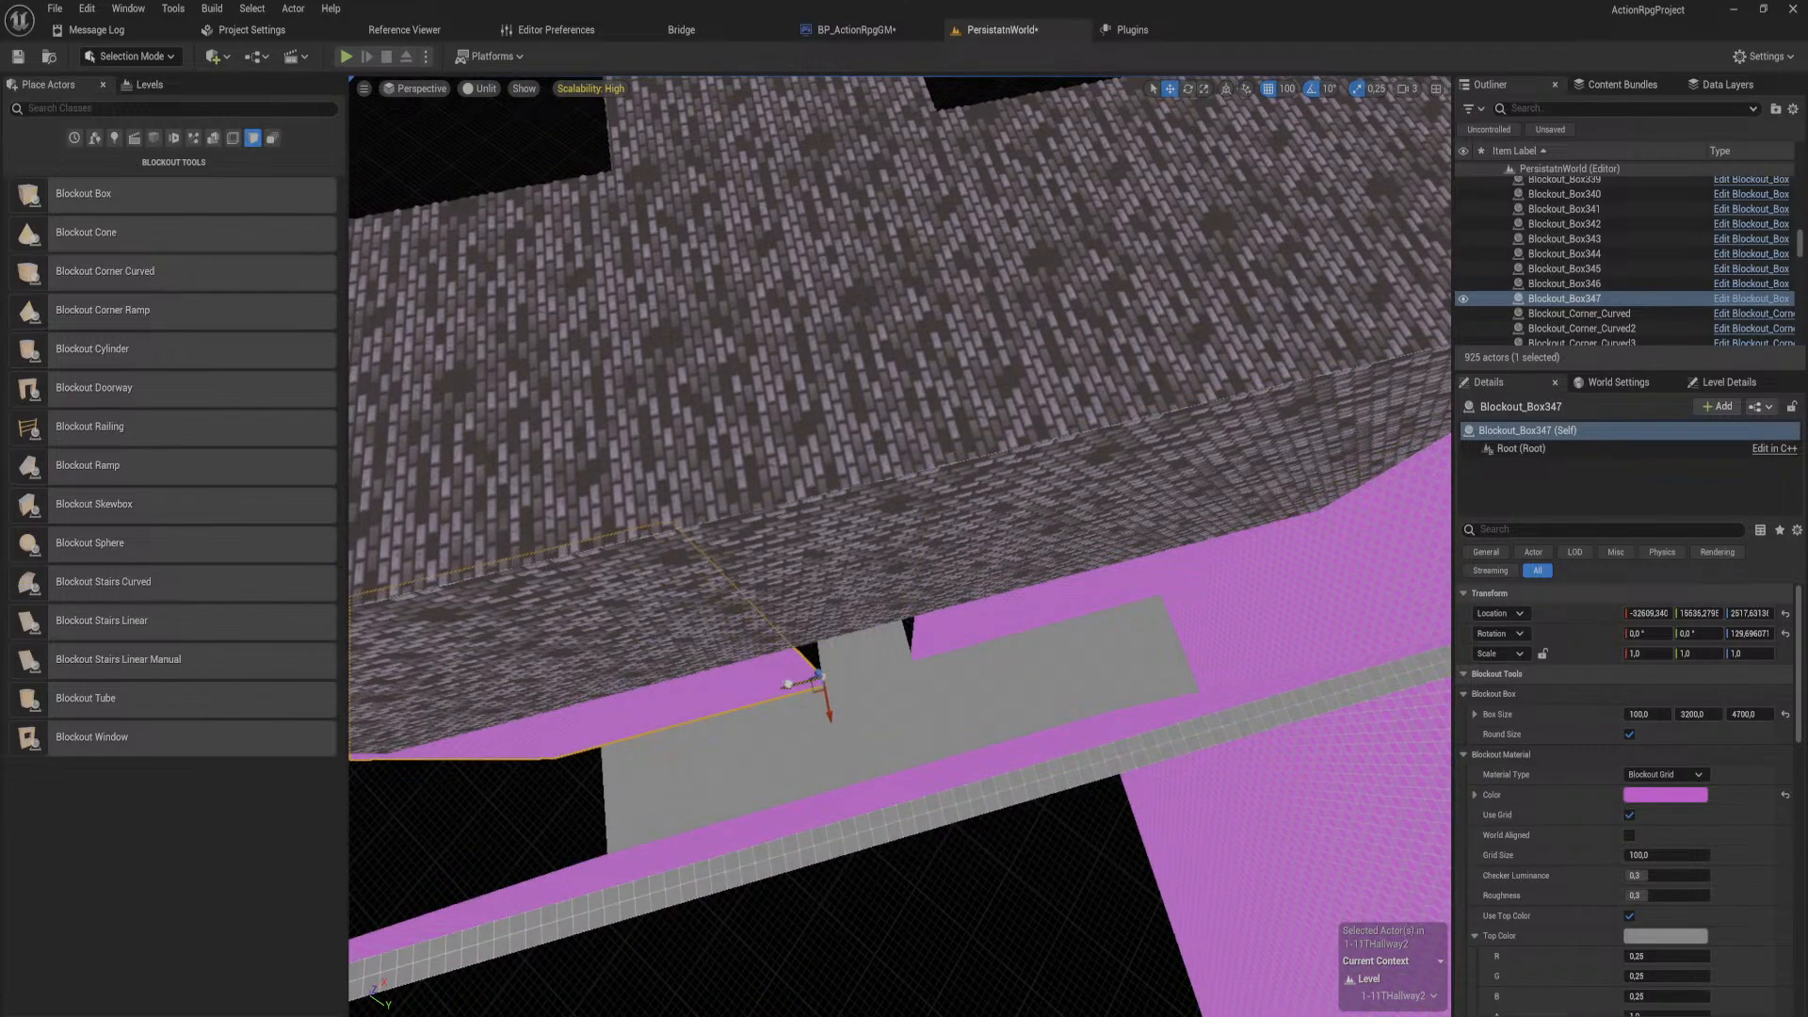
right_drag(682, 606, 846, 358)
click(918, 263)
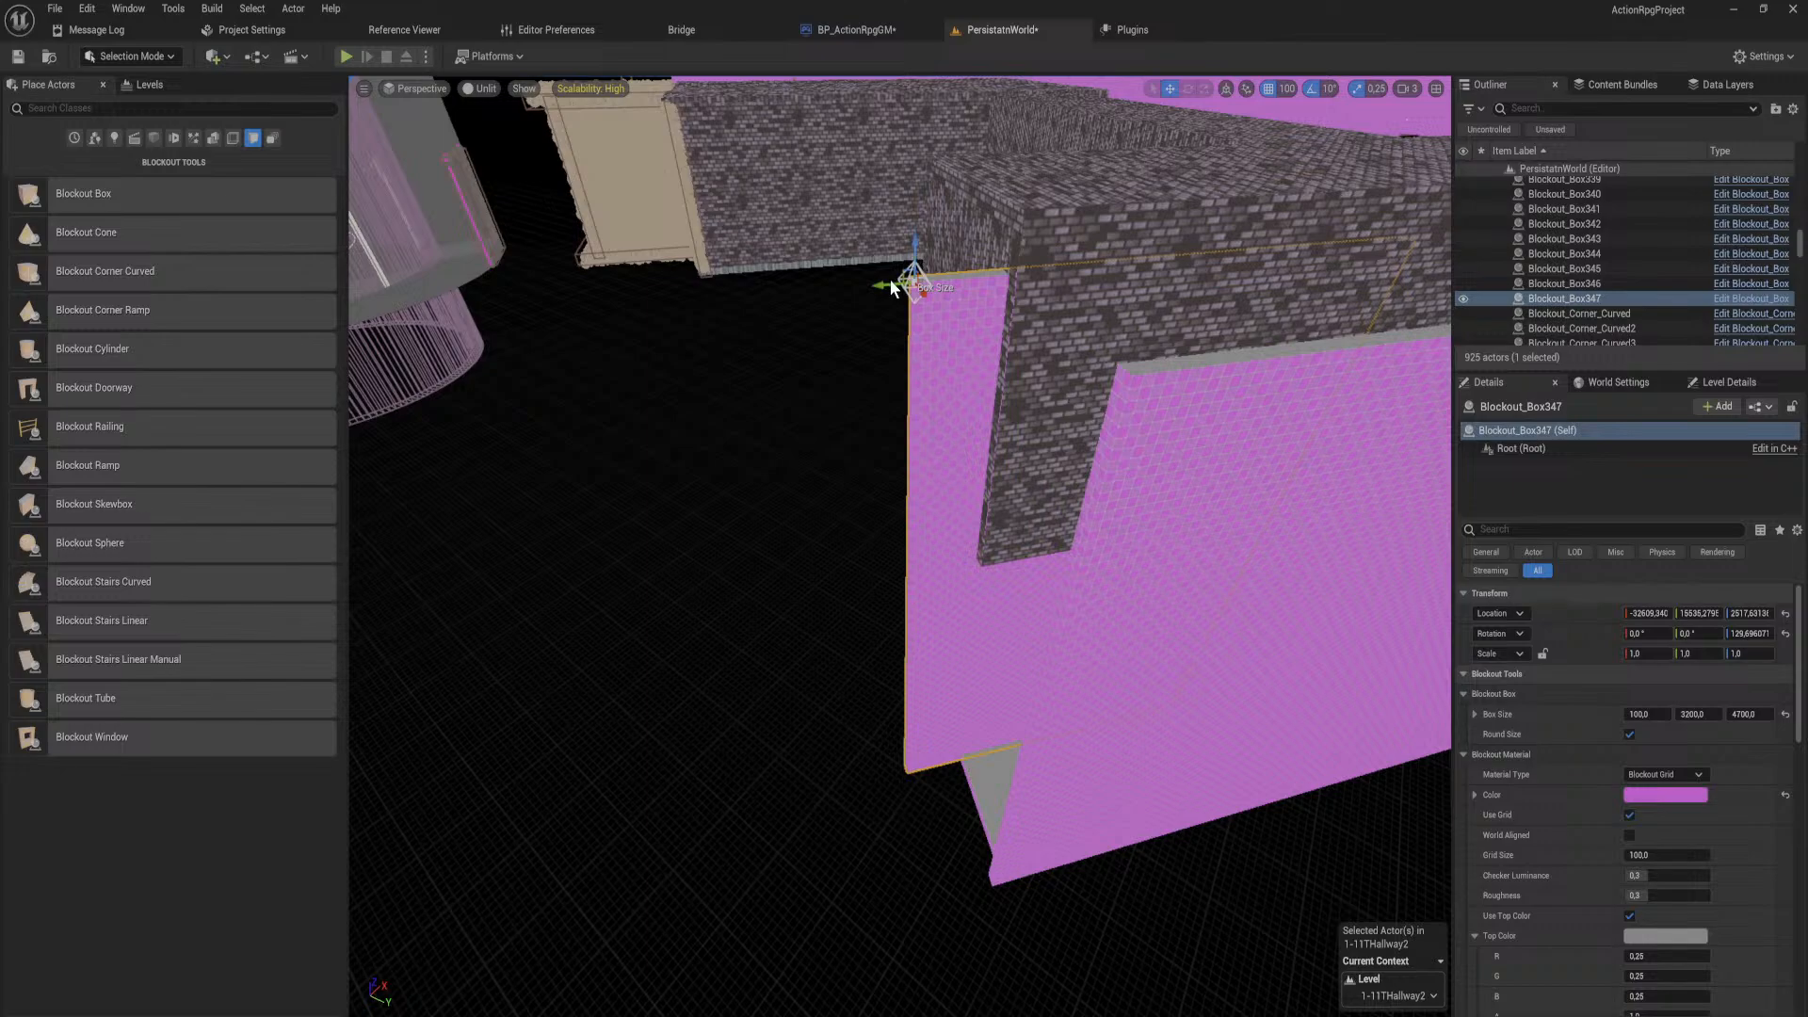
drag(891, 287, 980, 289)
right_drag(990, 288, 814, 391)
key(w)
key(s)
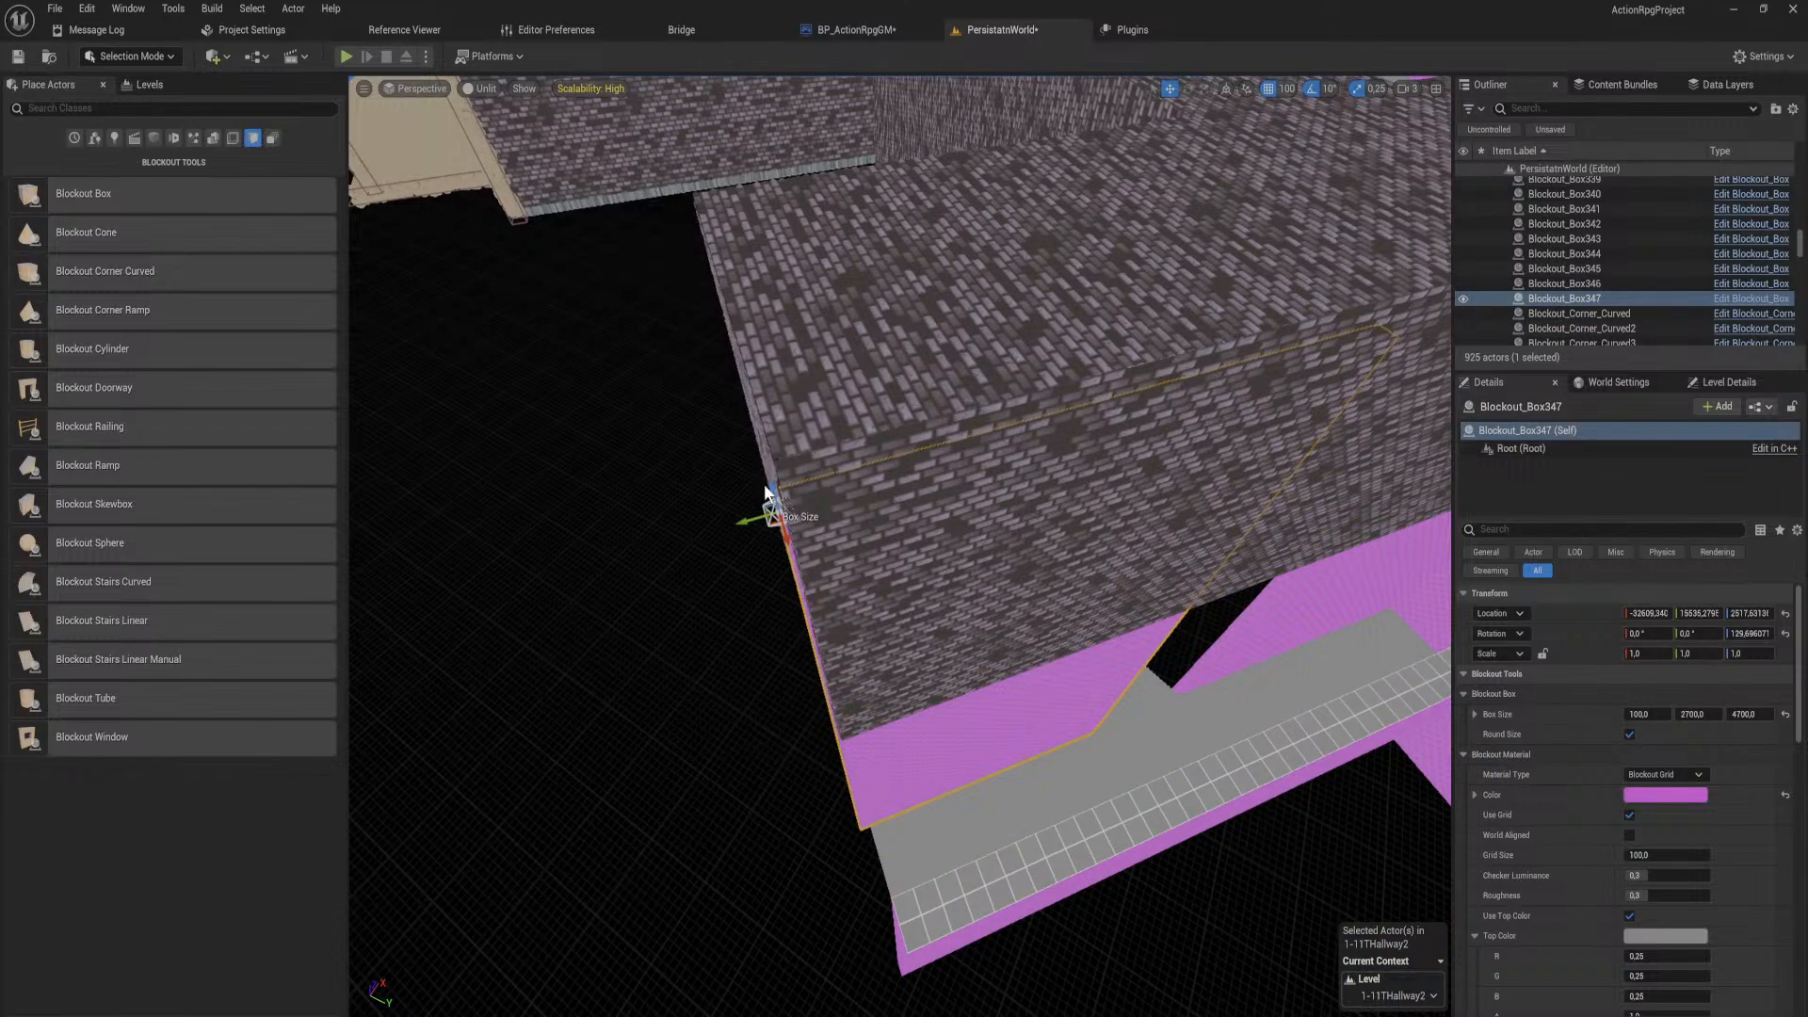
Step: Set the height of both inner corridor walls beside the side passage to 2300 units
drag(772, 511, 838, 754)
right_drag(928, 732, 1082, 701)
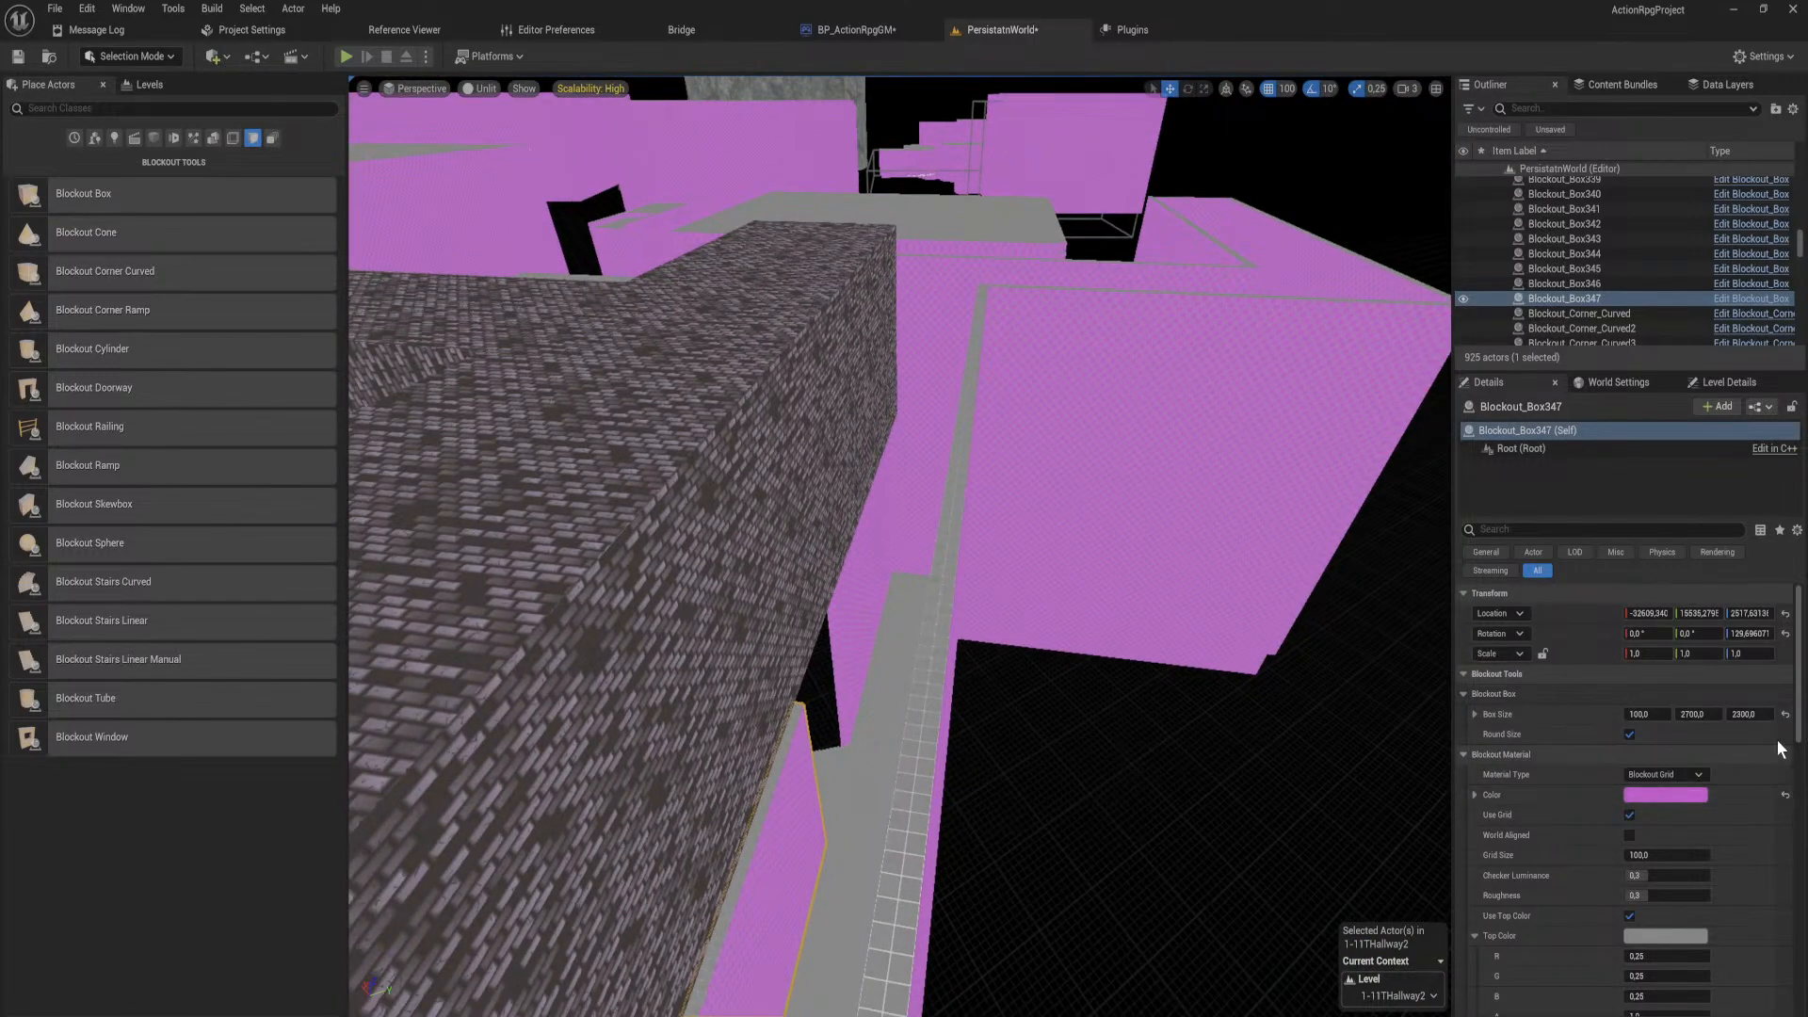
click(843, 606)
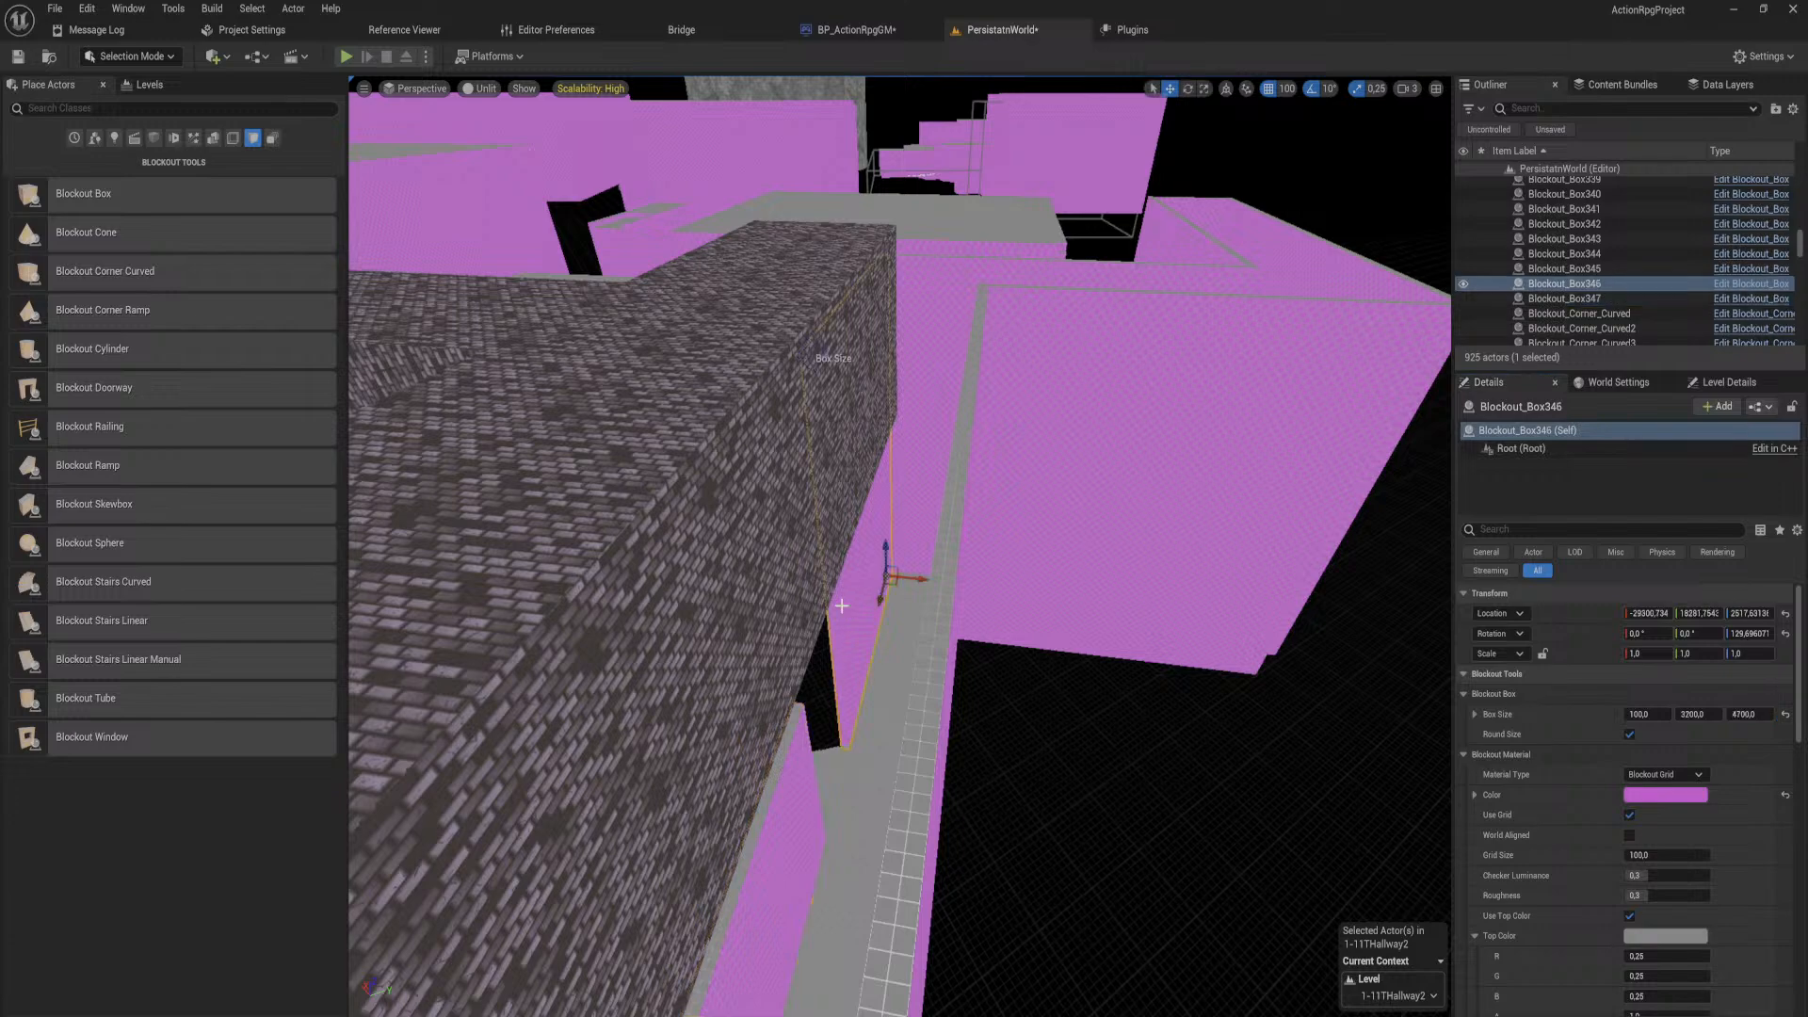
click(1745, 713)
text(2300,0)
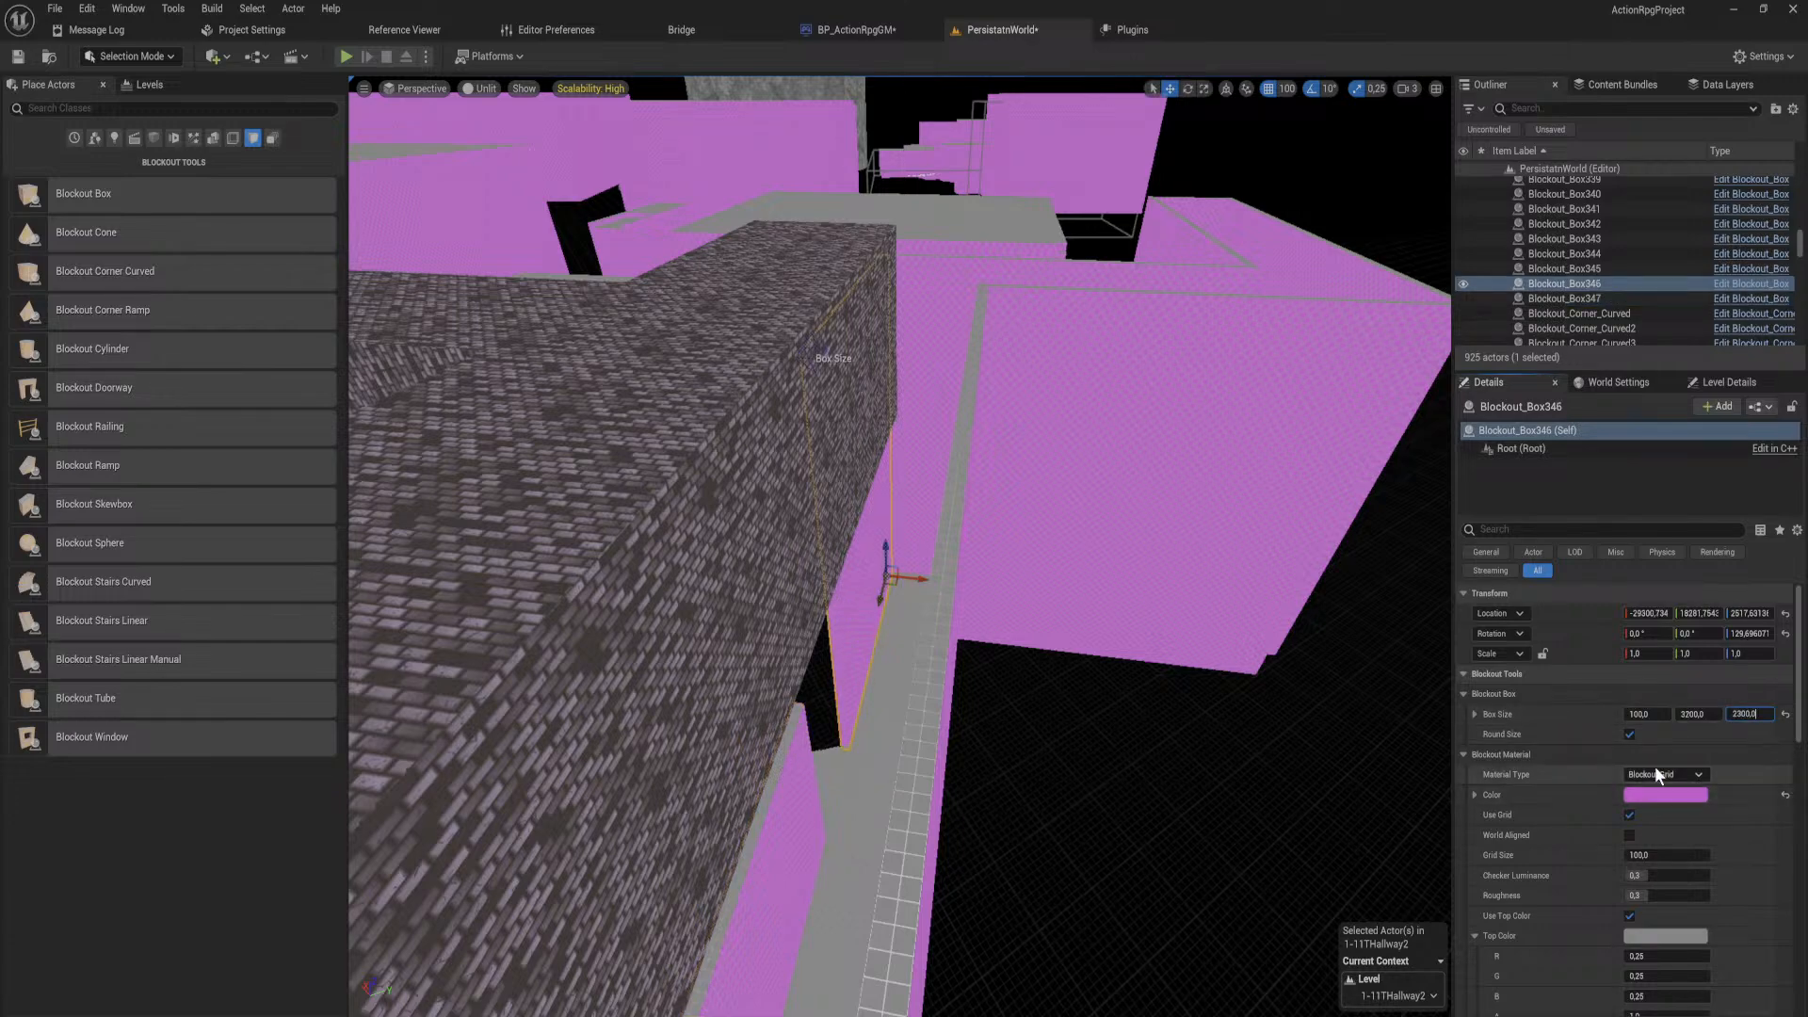
Step: Set the height of the 5800-unit outer corridor wall to 2300 units
right_drag(1224, 715, 1022, 701)
click(939, 560)
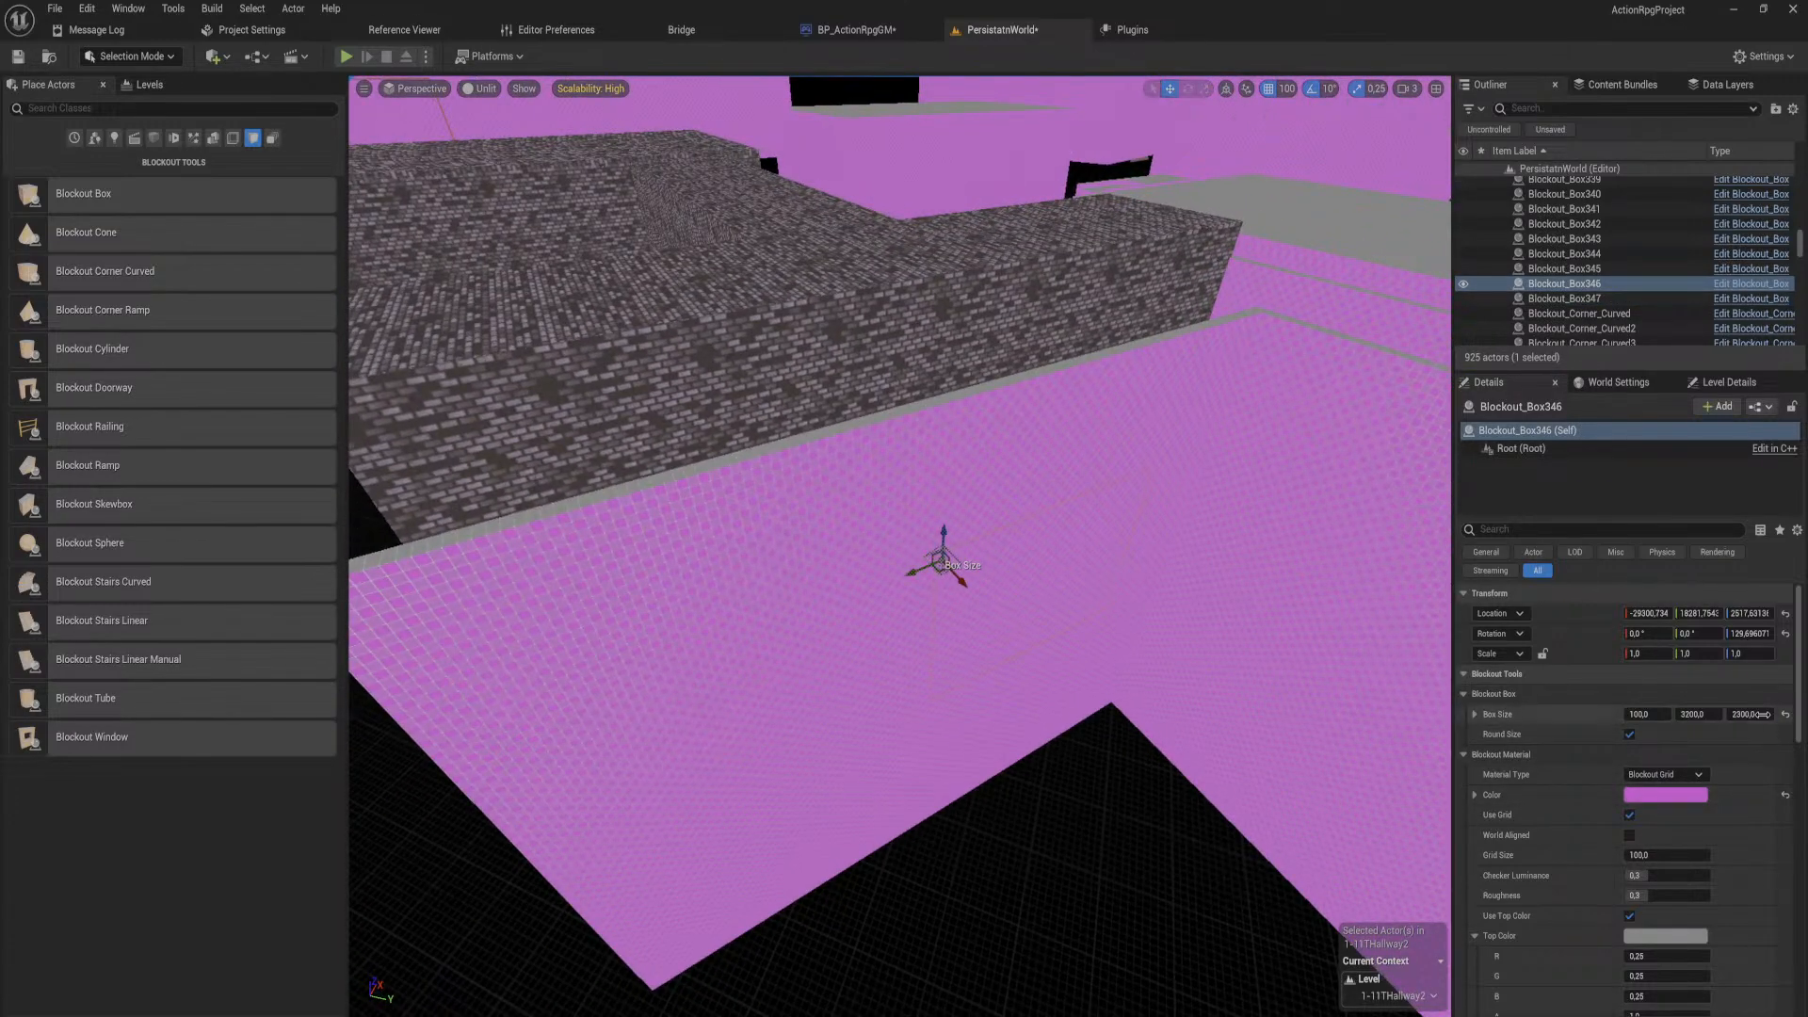
click(925, 632)
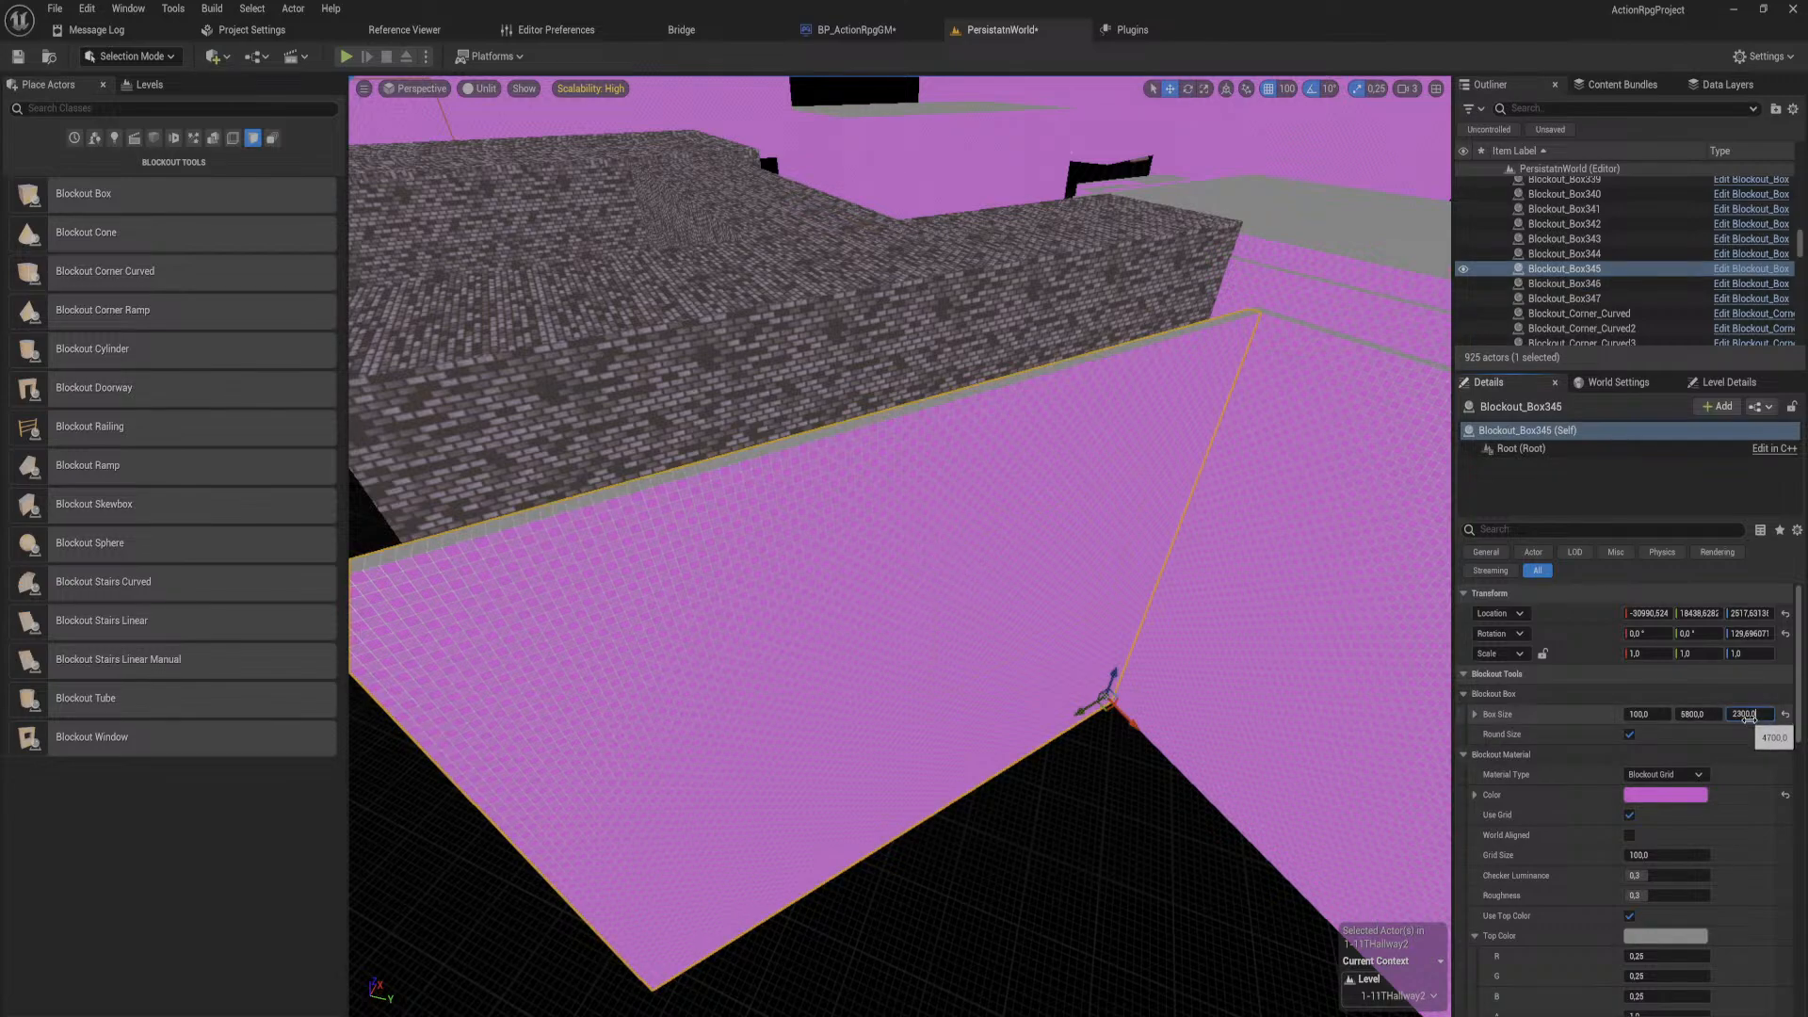
key(Return)
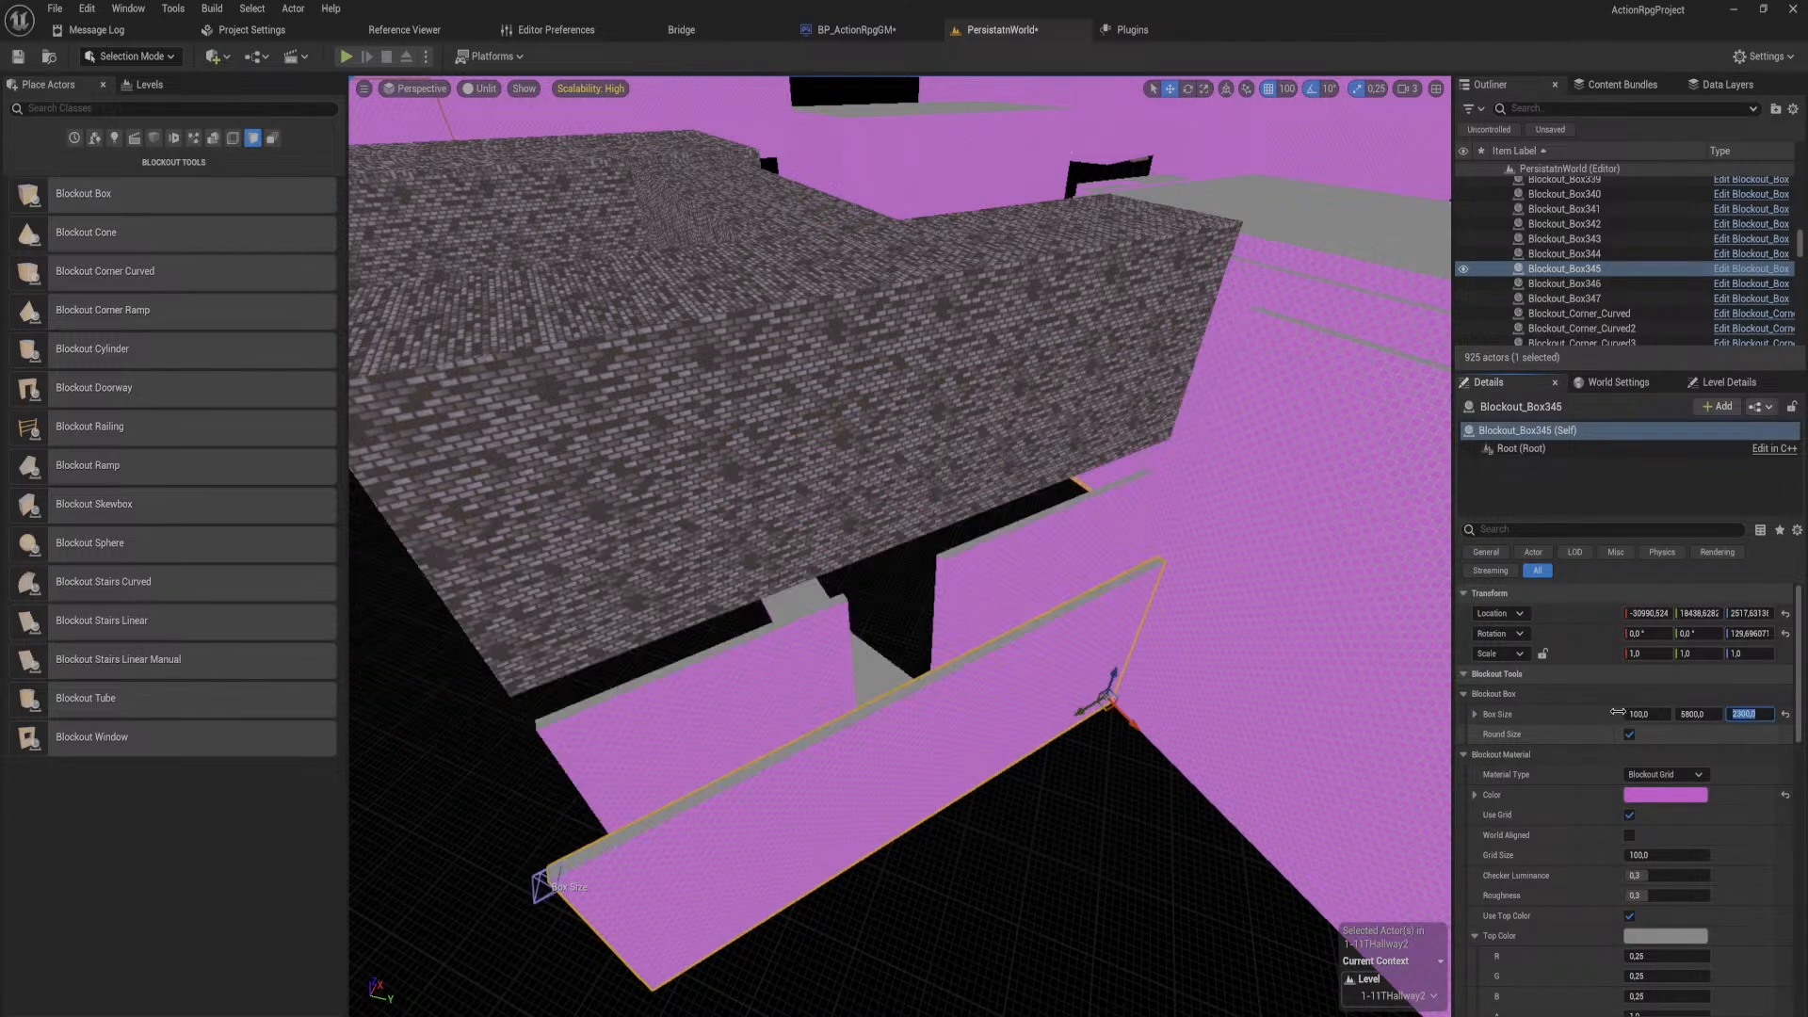
Step: Set the height of the 4100-unit corridor wall to 3000 units
right_drag(1130, 716, 1168, 452)
key(w)
right_drag(1130, 527, 951, 697)
click(1130, 565)
key(w)
key(s)
key(w)
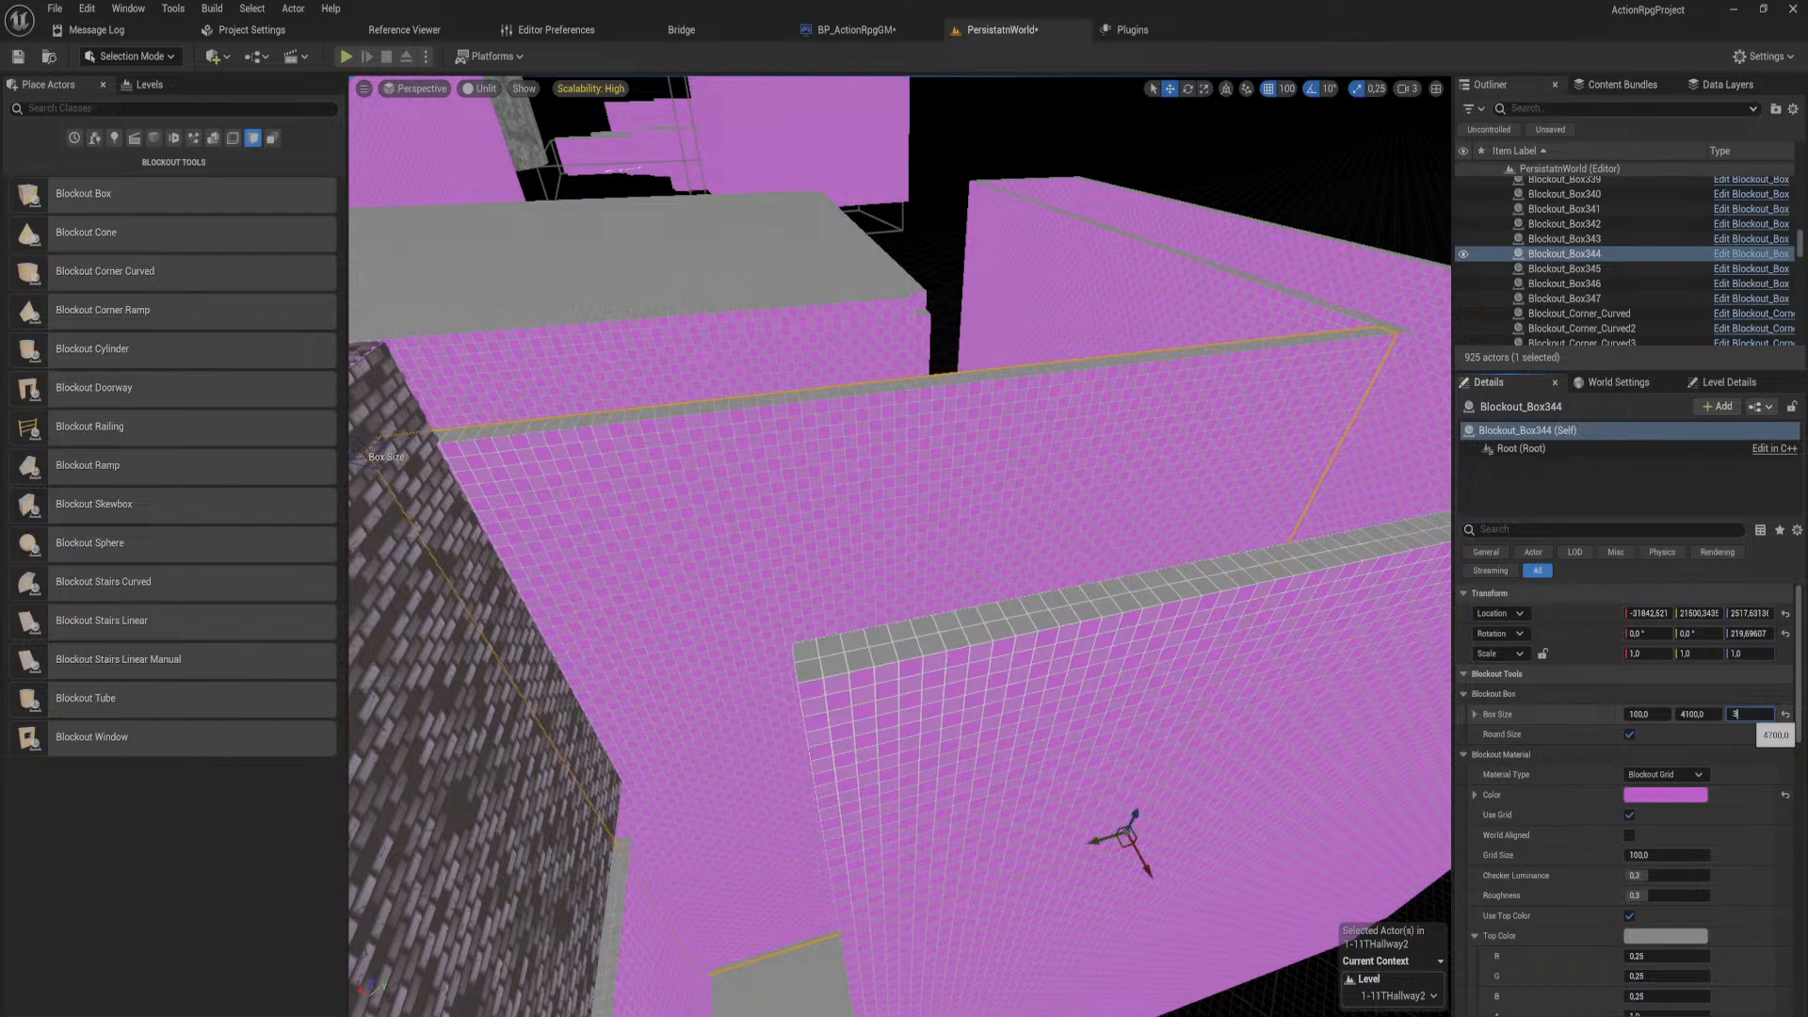
key(Return)
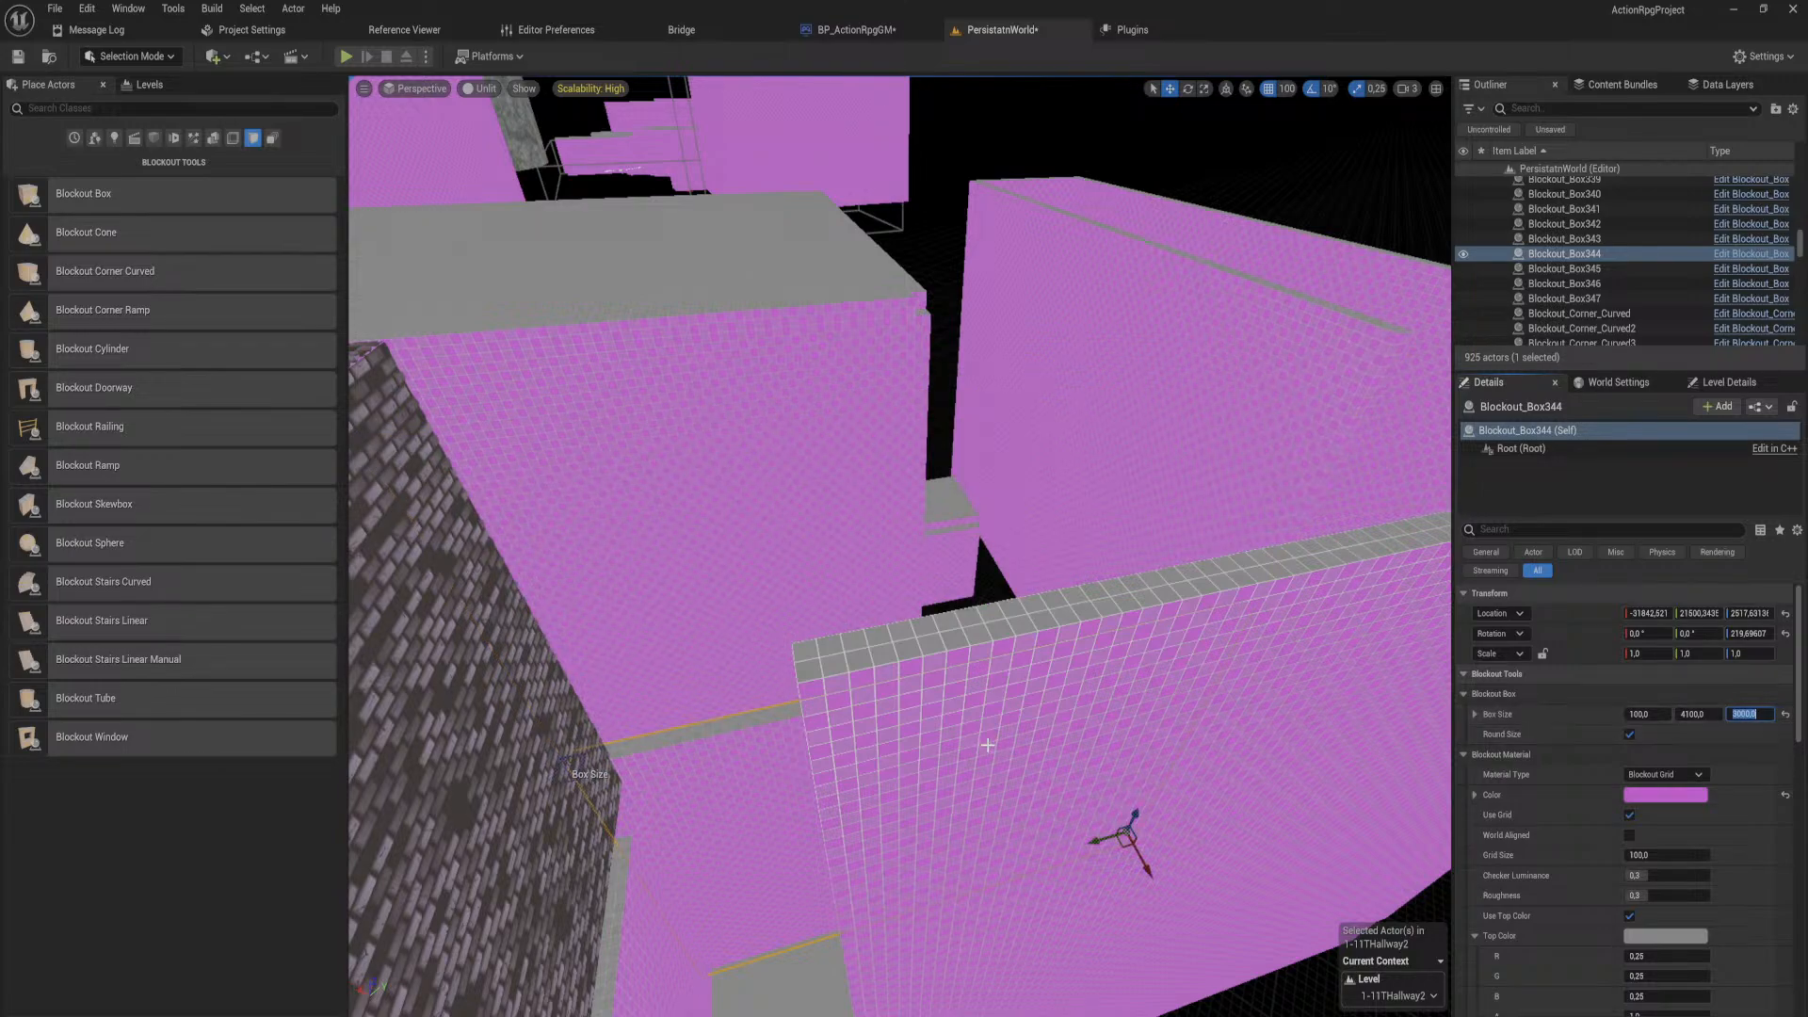
Step: Place a Blockout Ramp on the upper landing beside the doorway
key(w)
right_drag(987, 745, 1441, 348)
key(w)
key(w)
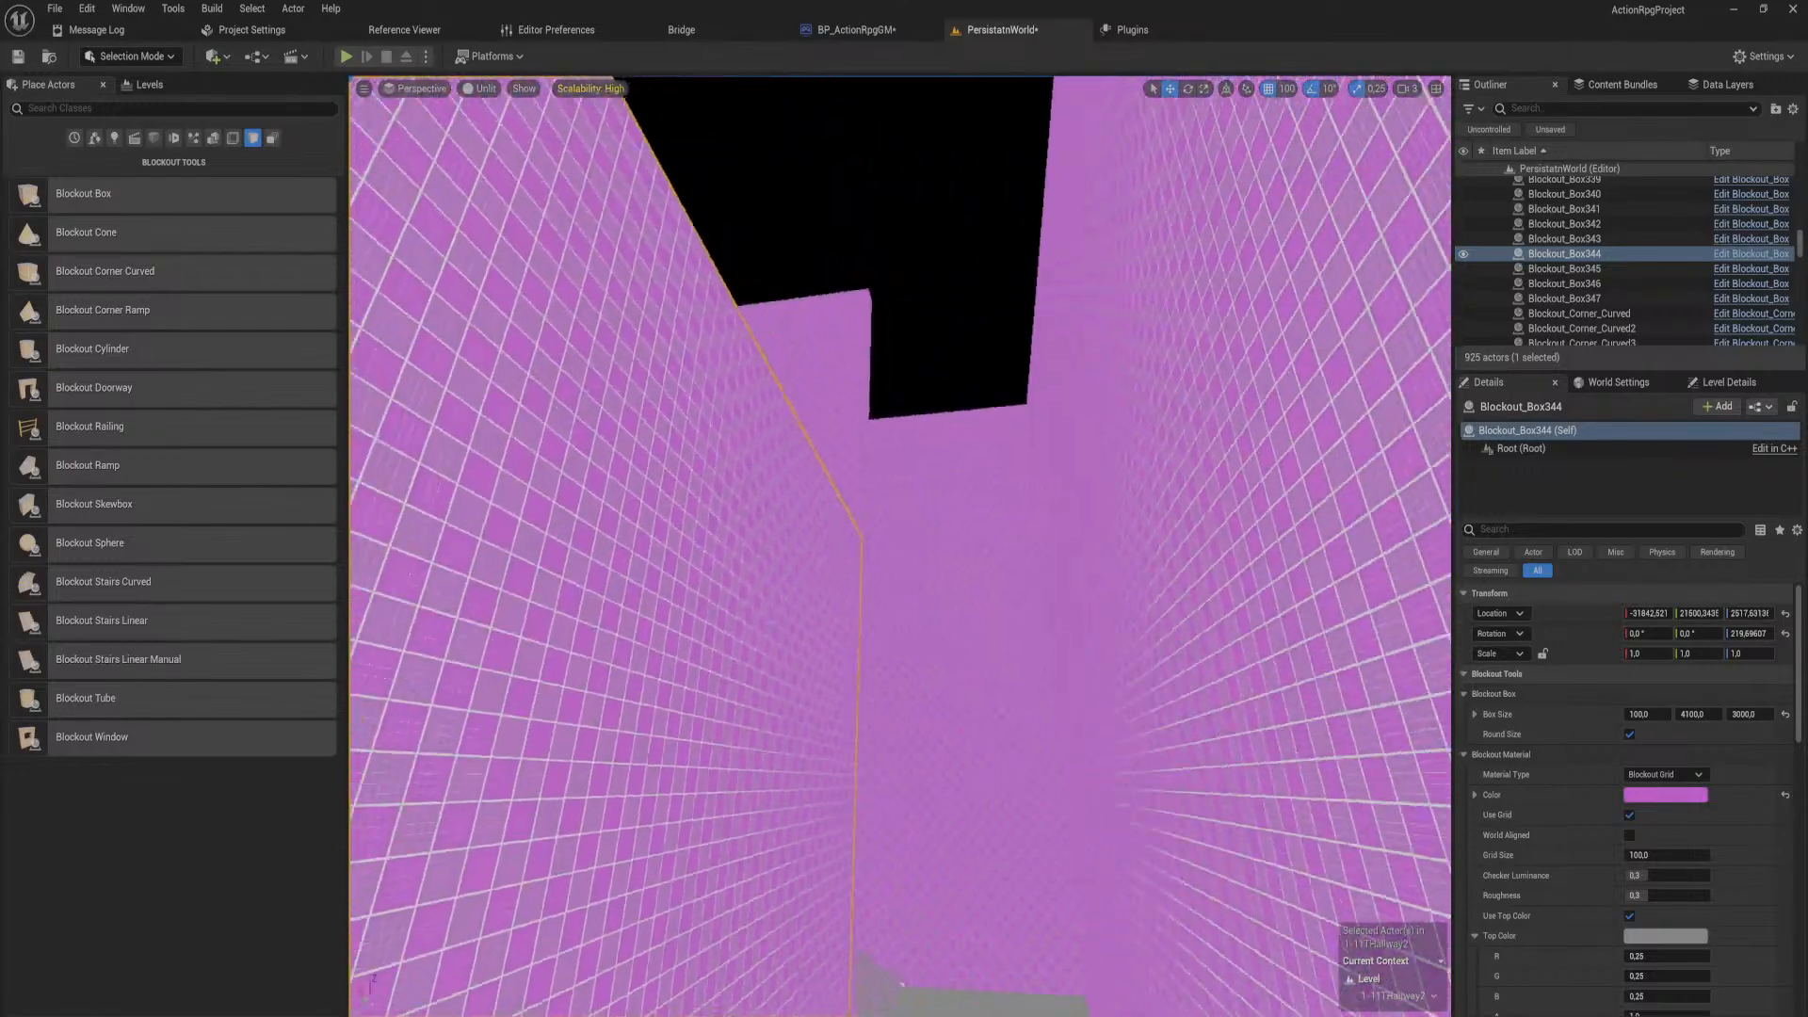
key(w)
right_drag(900, 546, 979, 663)
key(w)
key(s)
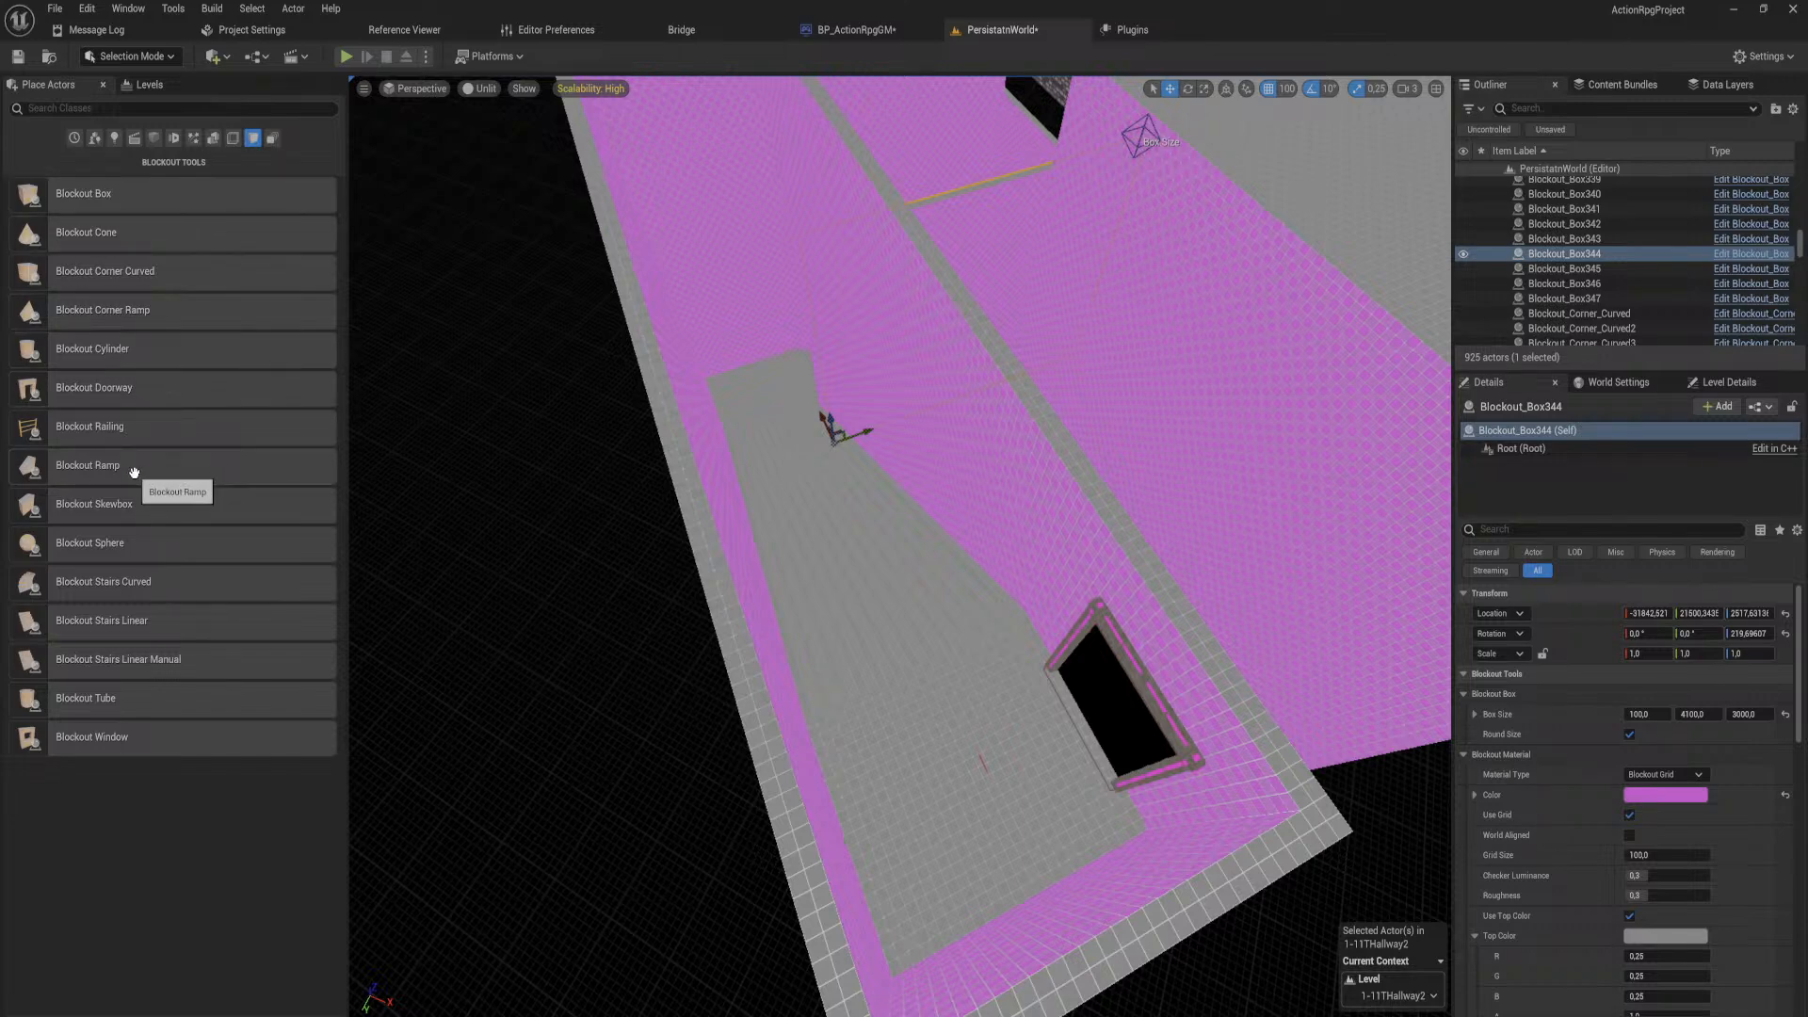
drag(1016, 683, 984, 680)
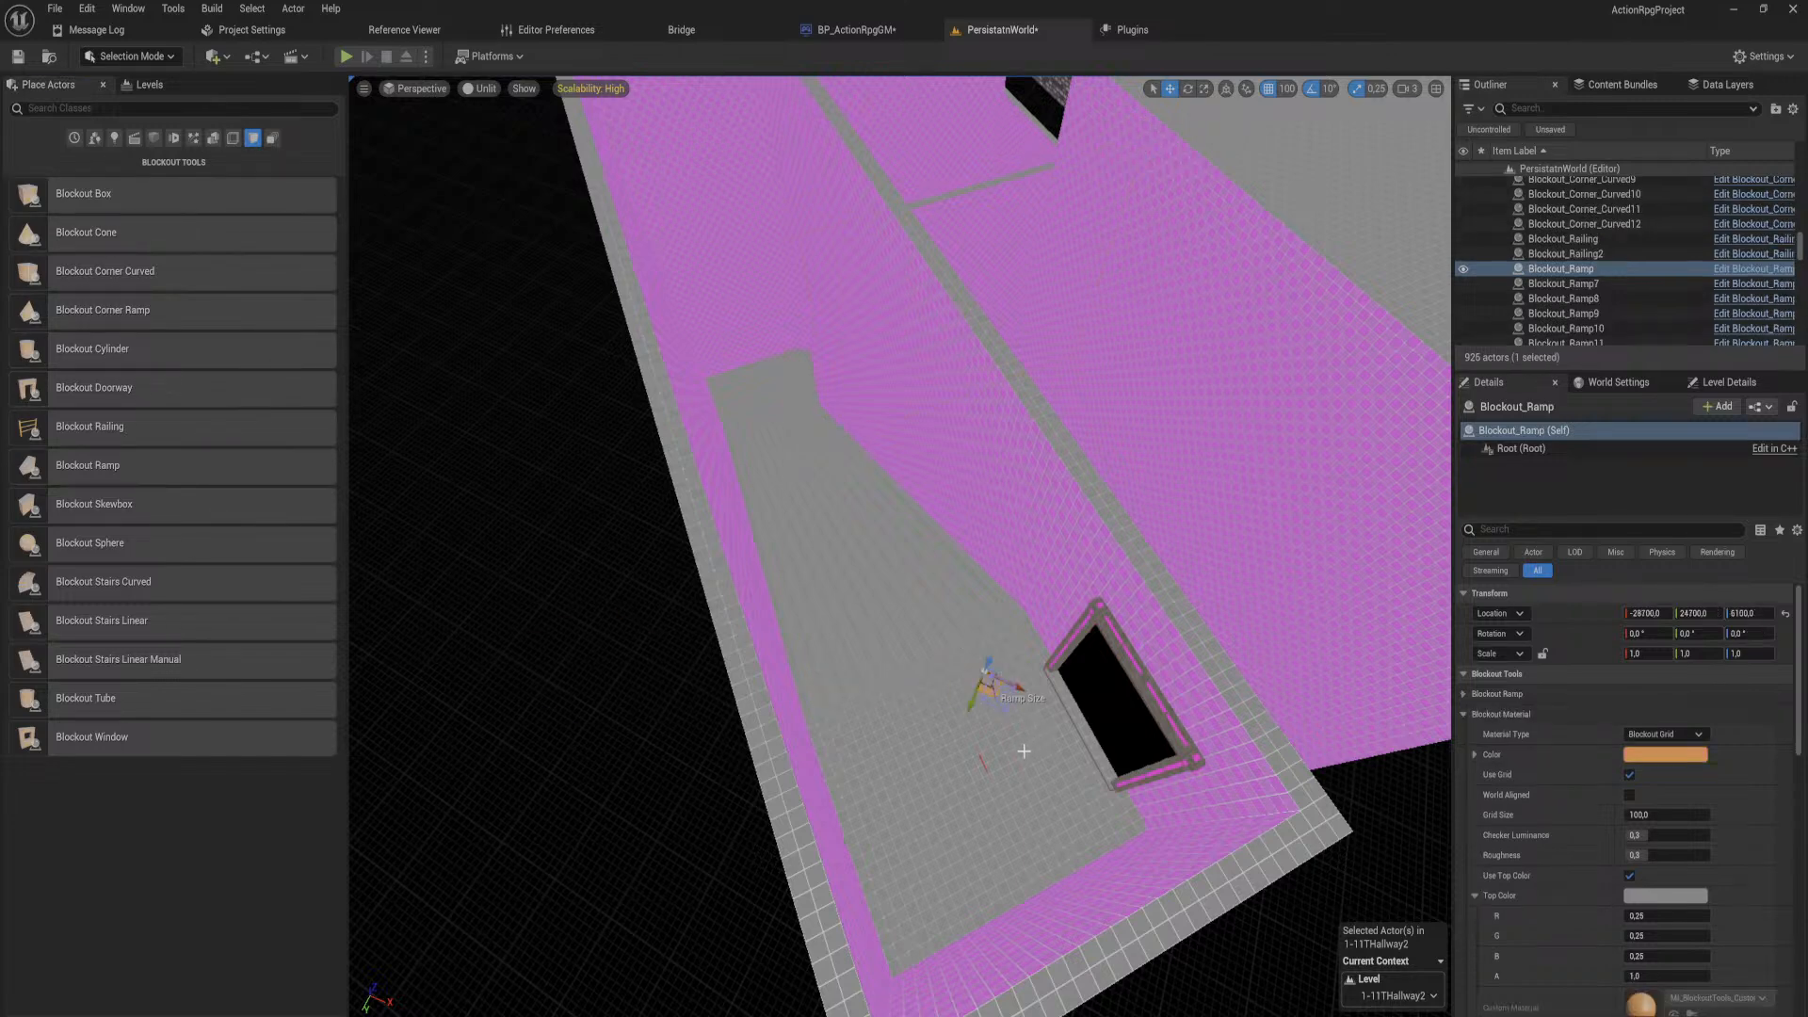
Step: Copy the upper landing floor's location and rotation onto the new ramp
right_click(994, 748)
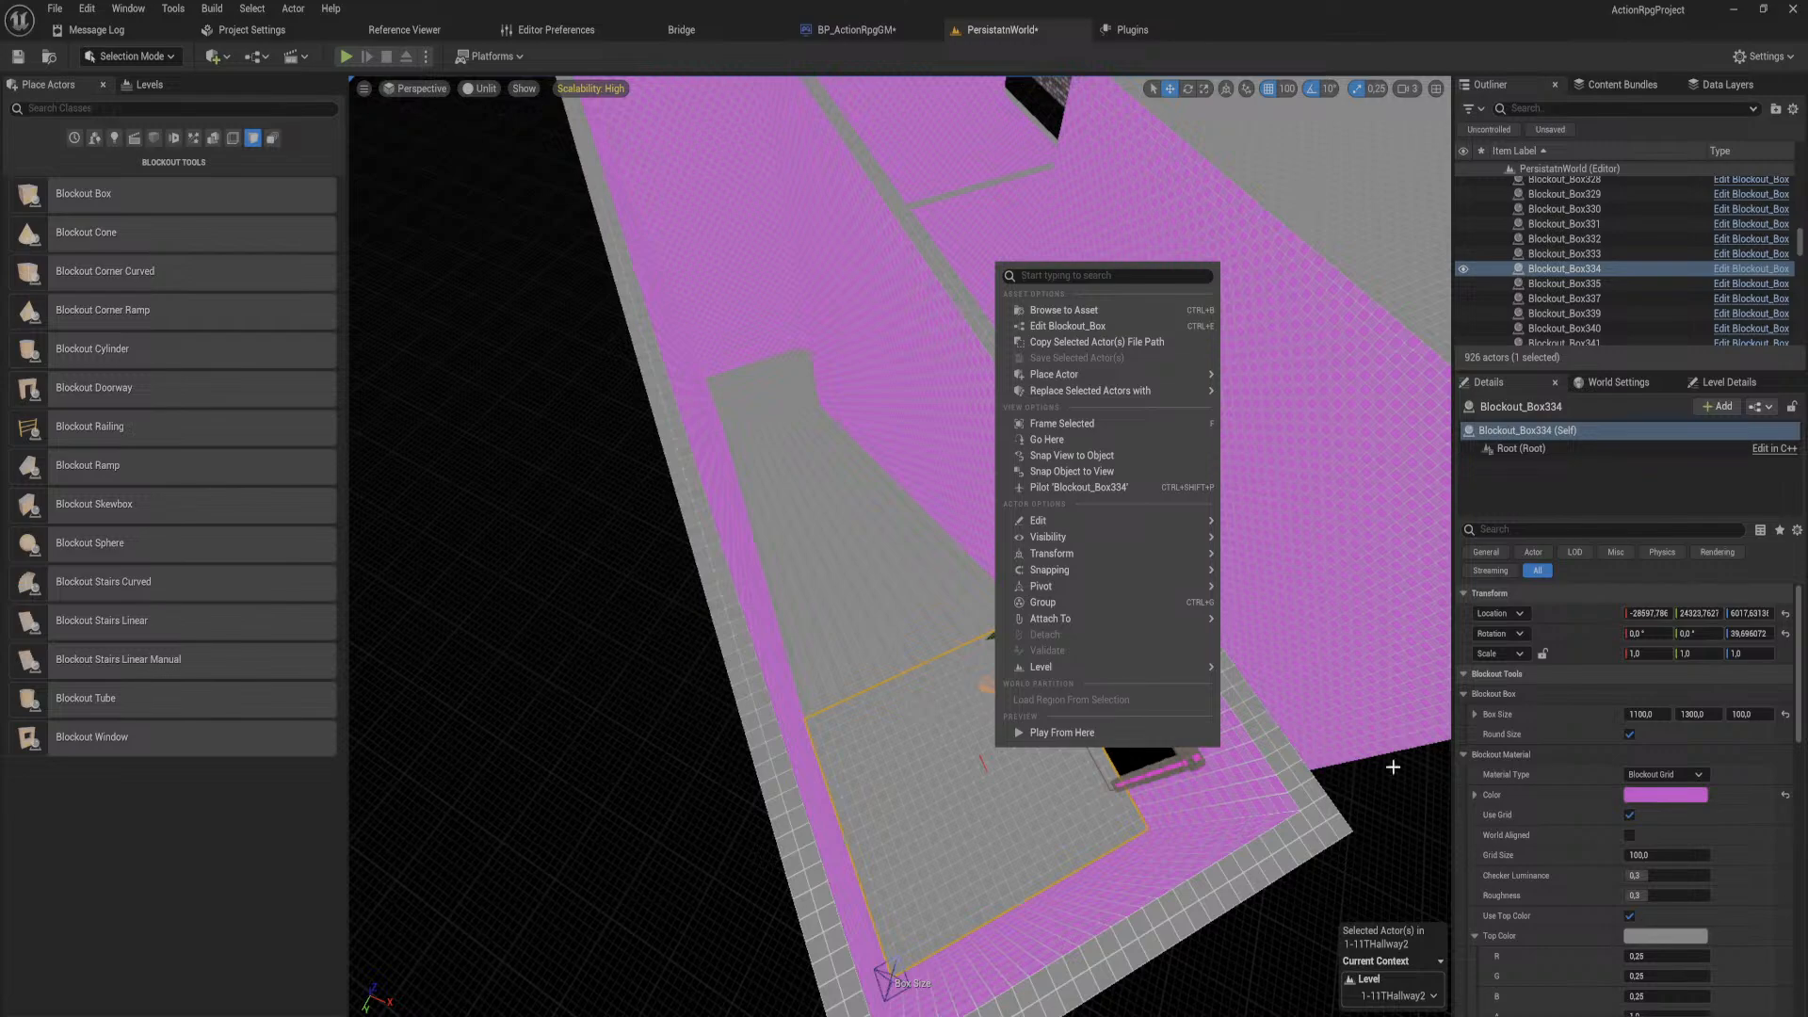
click(1522, 590)
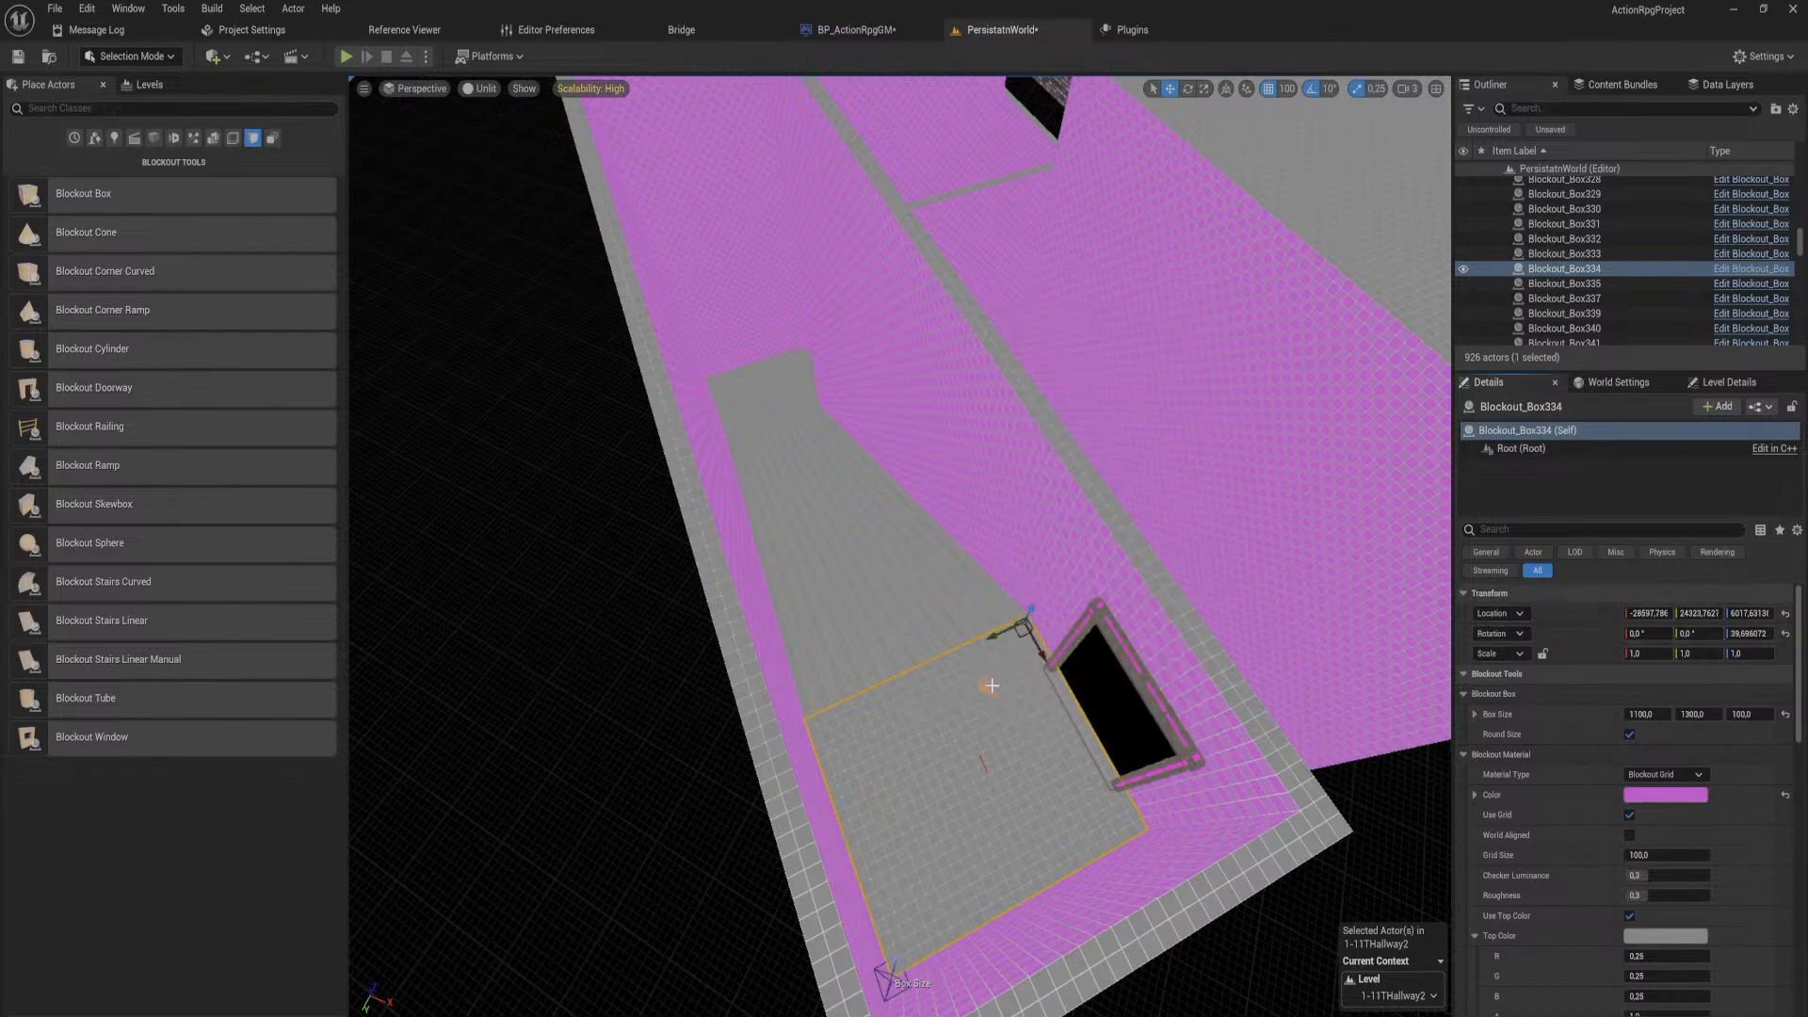
click(992, 686)
shift+click(1531, 588)
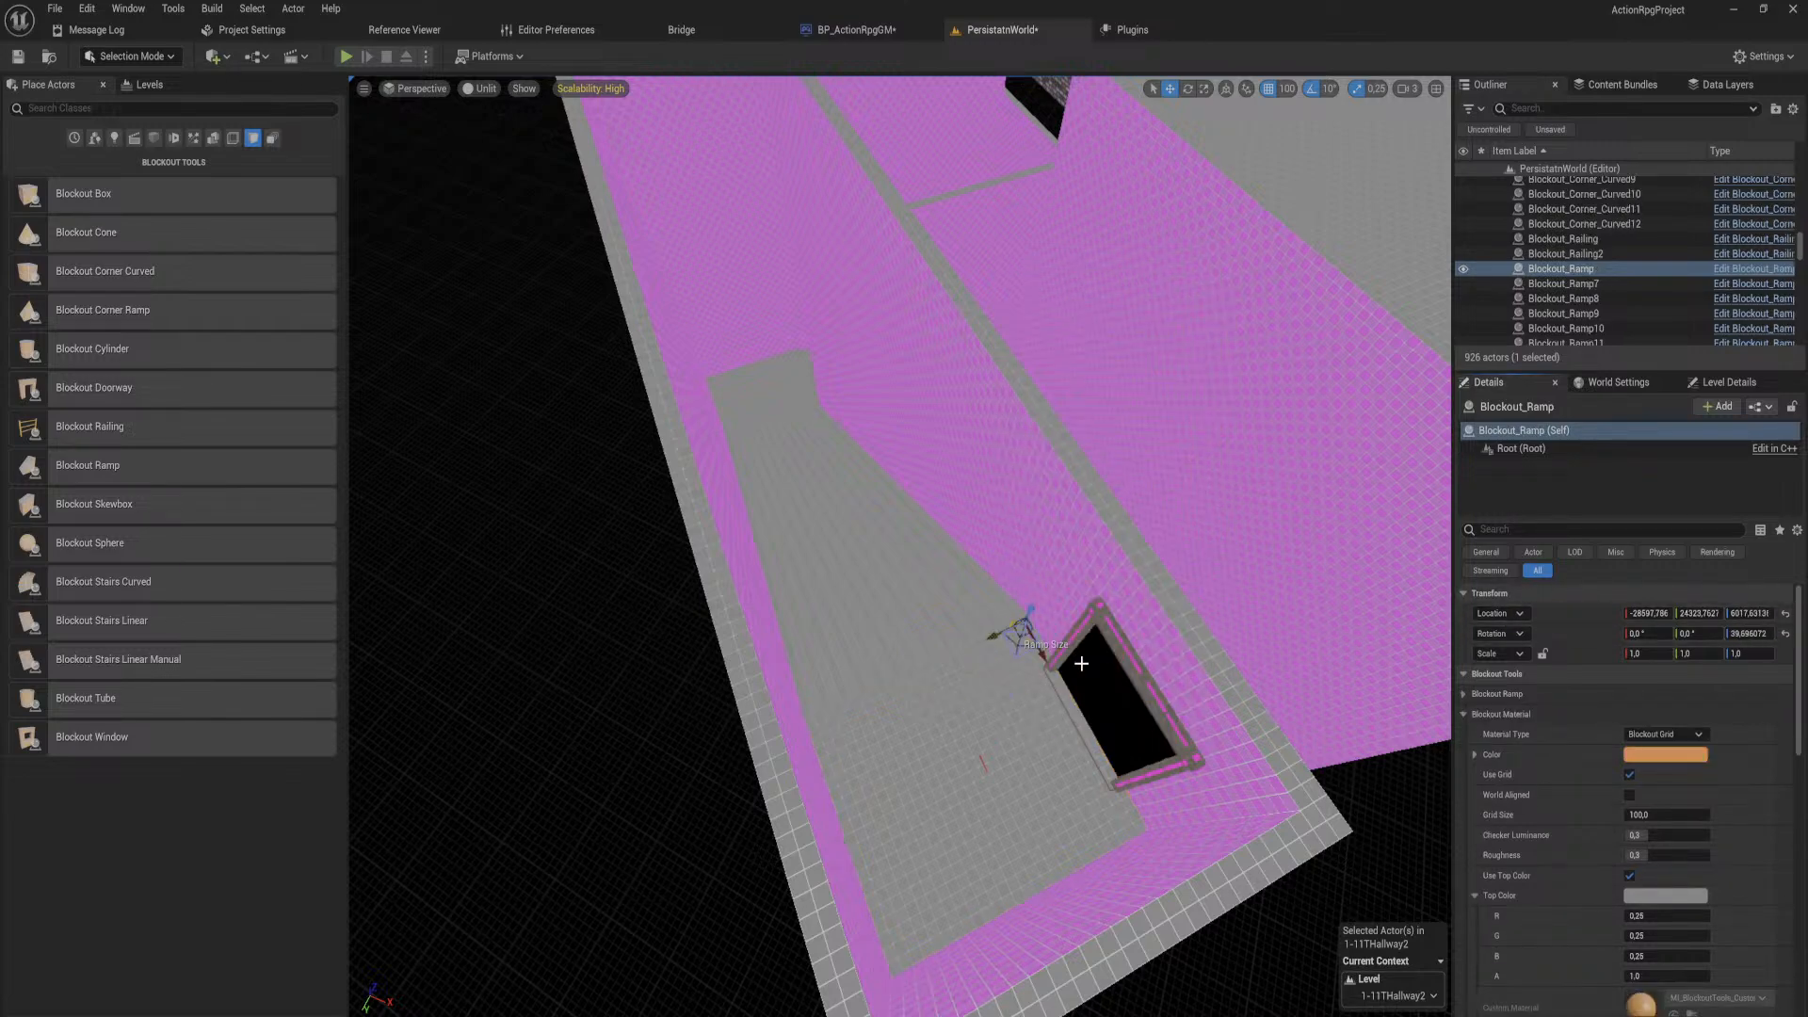
Step: Turn the ramp upside down with a 180° roll, align it with the stairwell walls, and raise it 900 units above the landing
right_drag(1082, 663, 1214, 649)
key(w)
key(e)
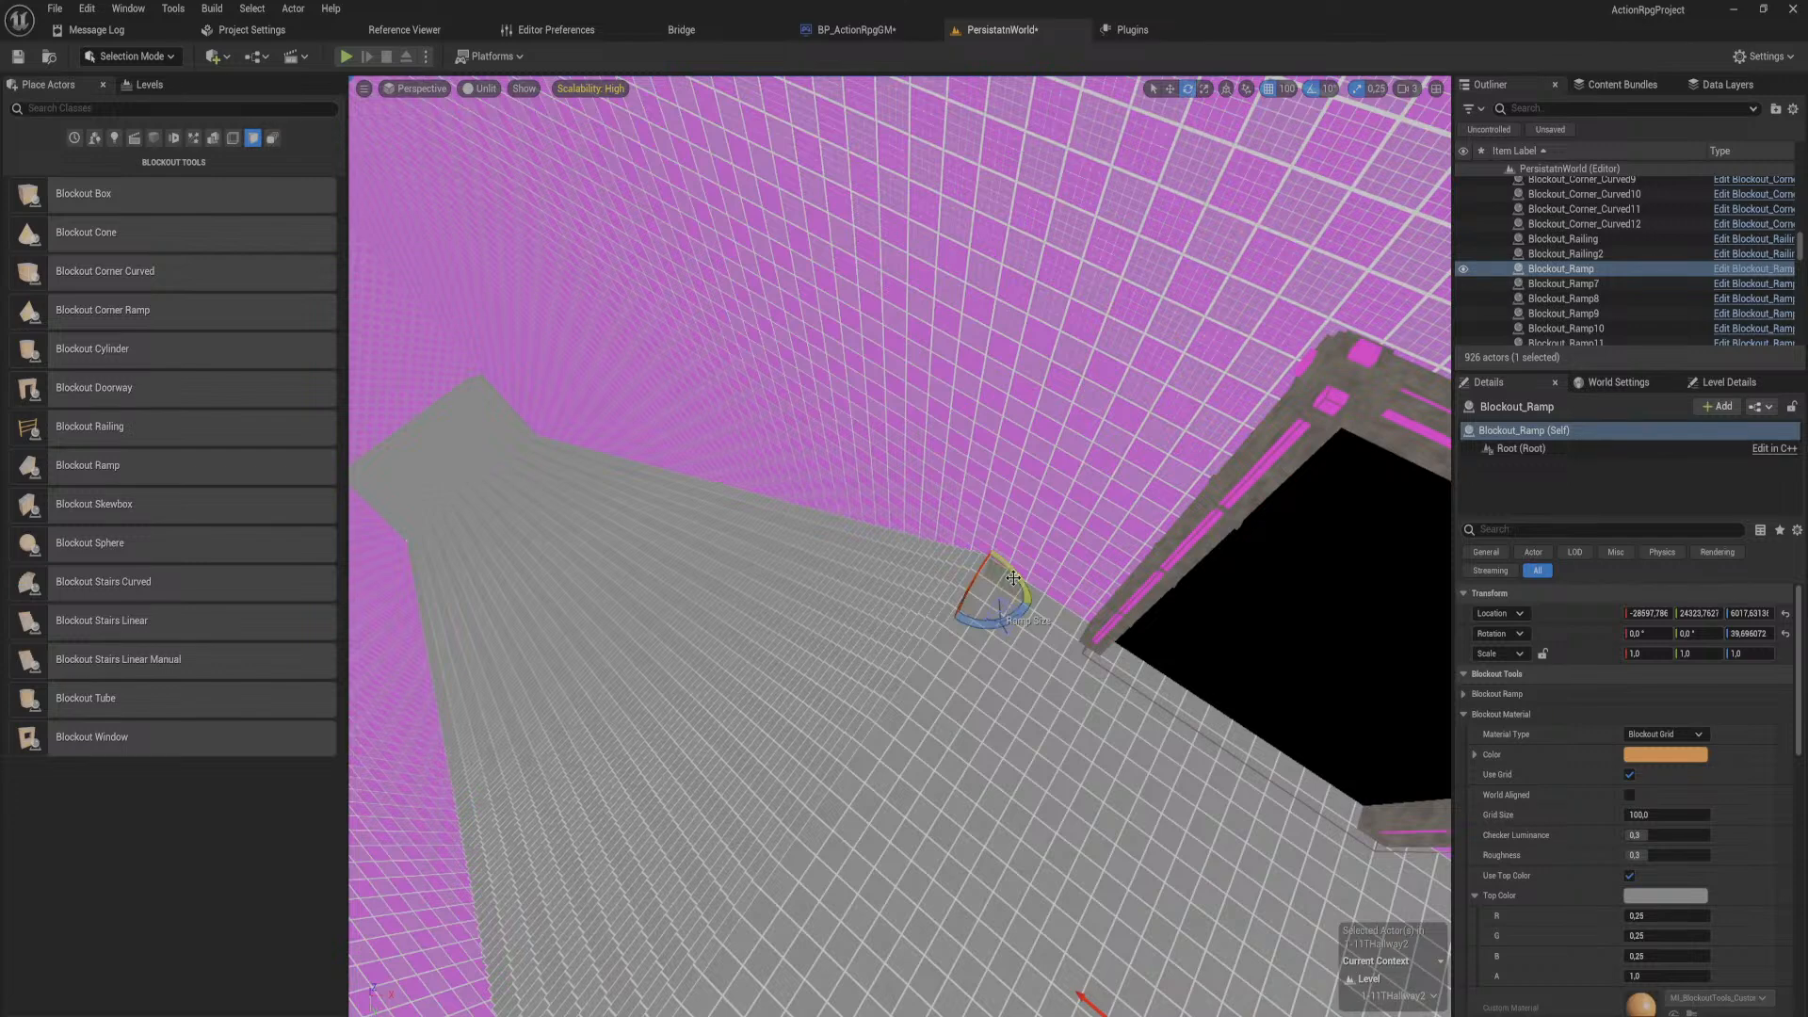
drag(1014, 577, 956, 546)
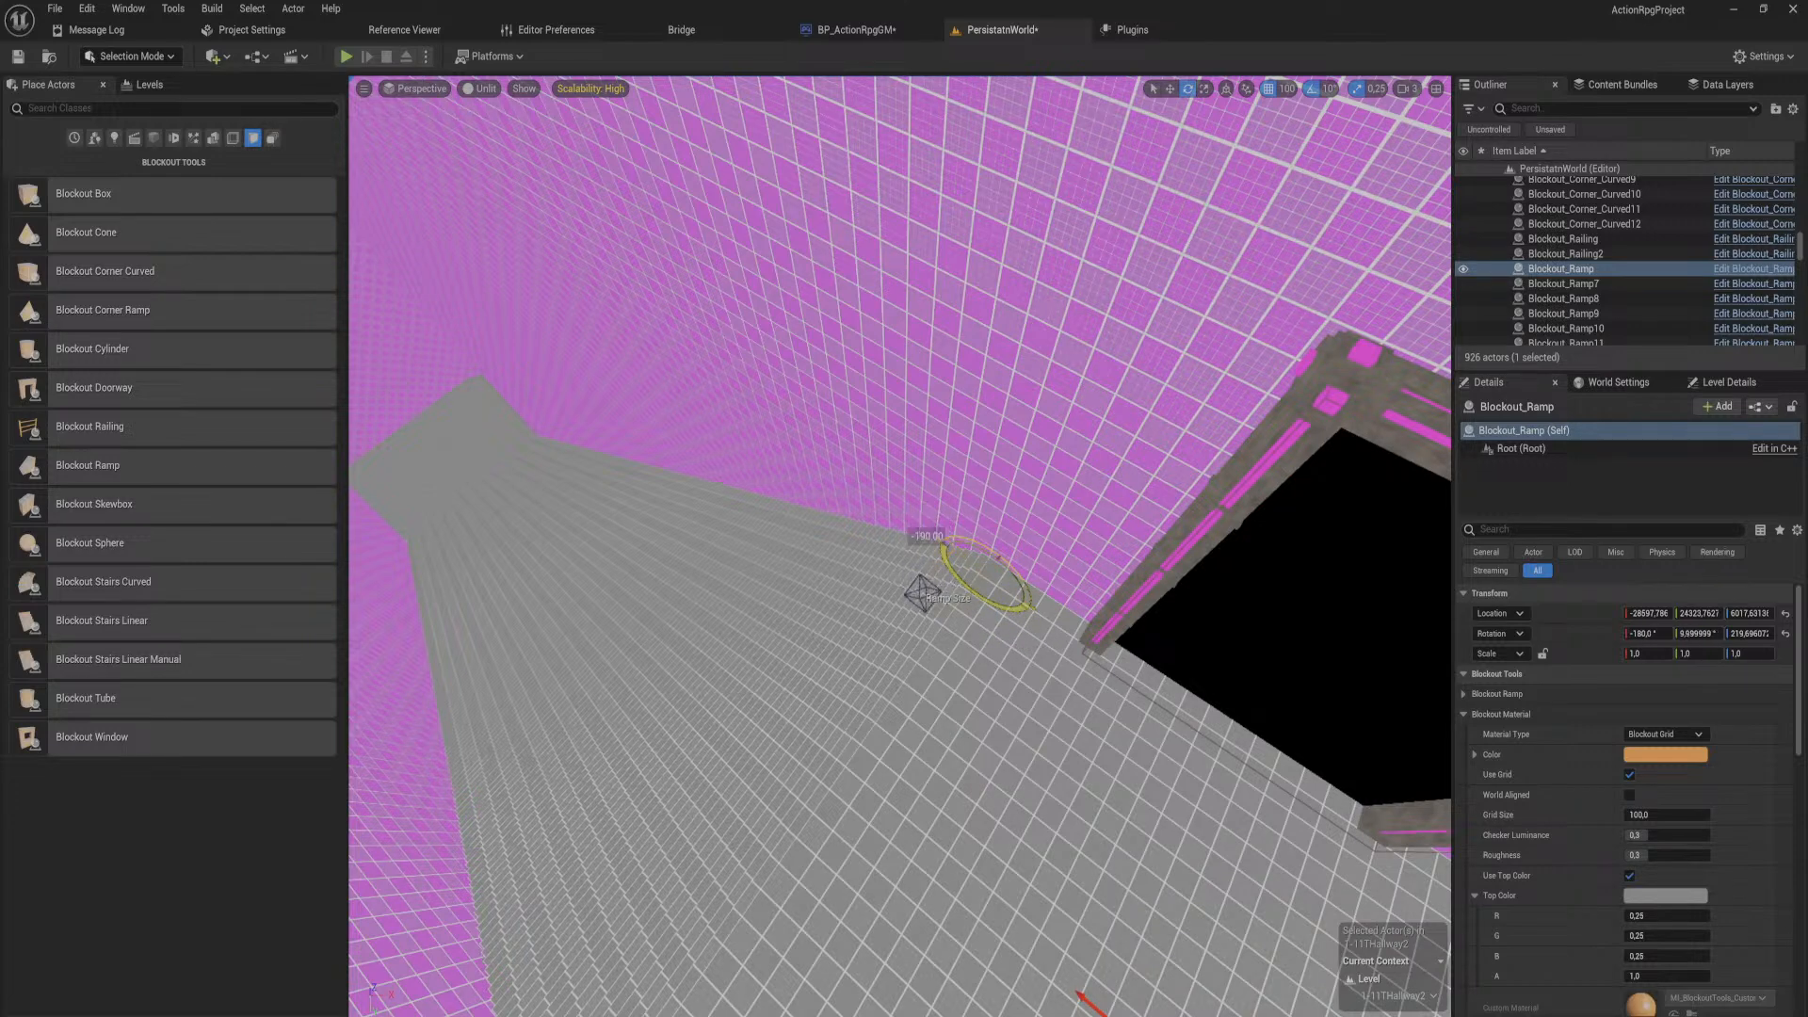
key(w)
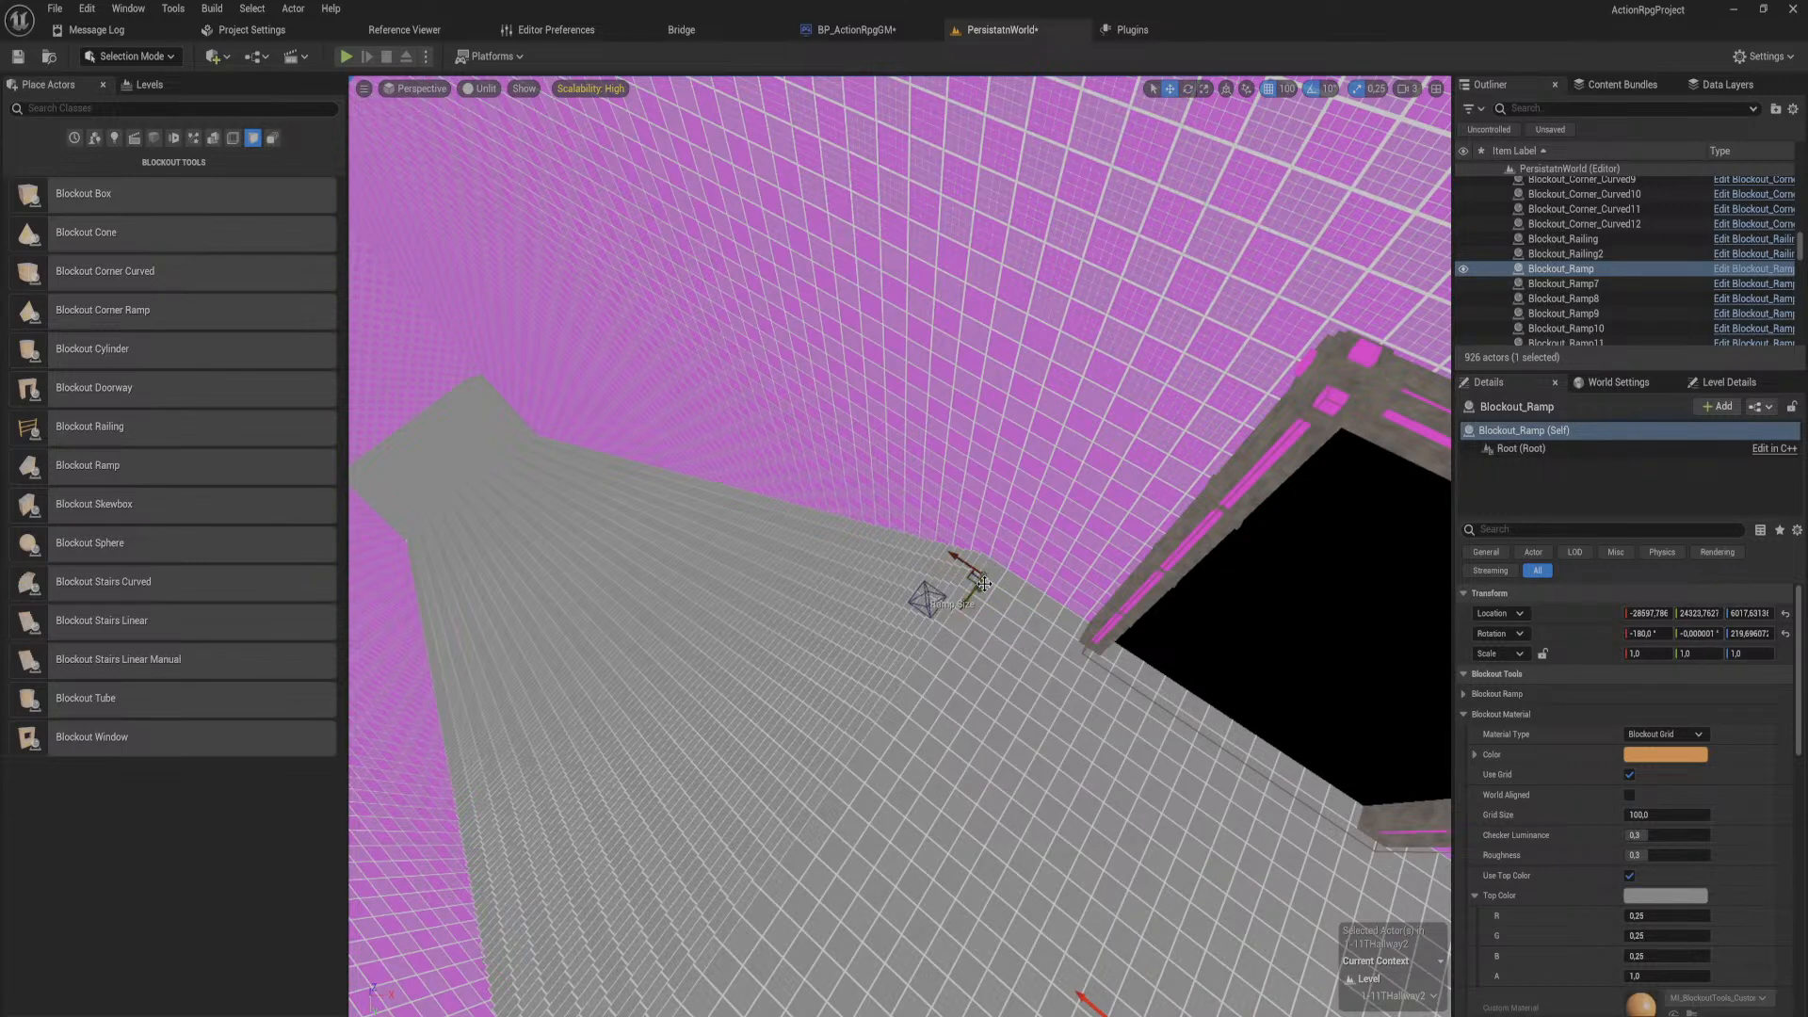
drag(979, 579, 985, 316)
right_drag(985, 317, 829, 347)
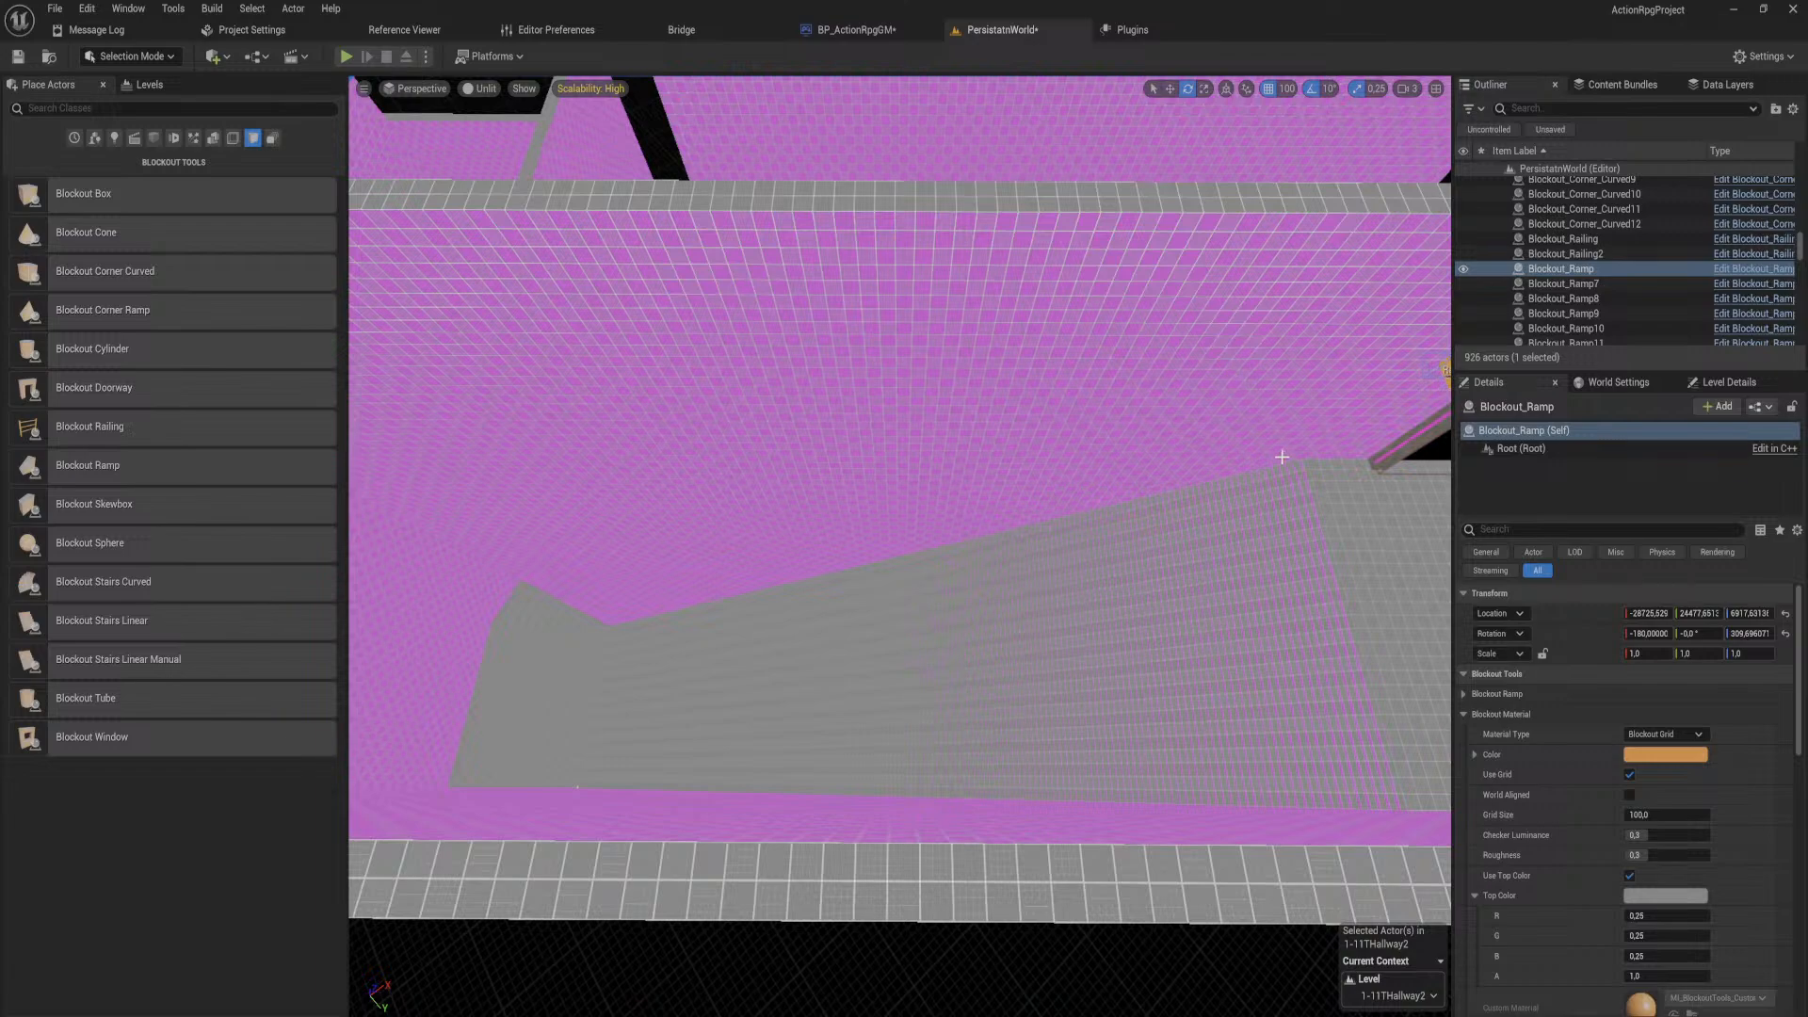
right_drag(1325, 444, 1335, 436)
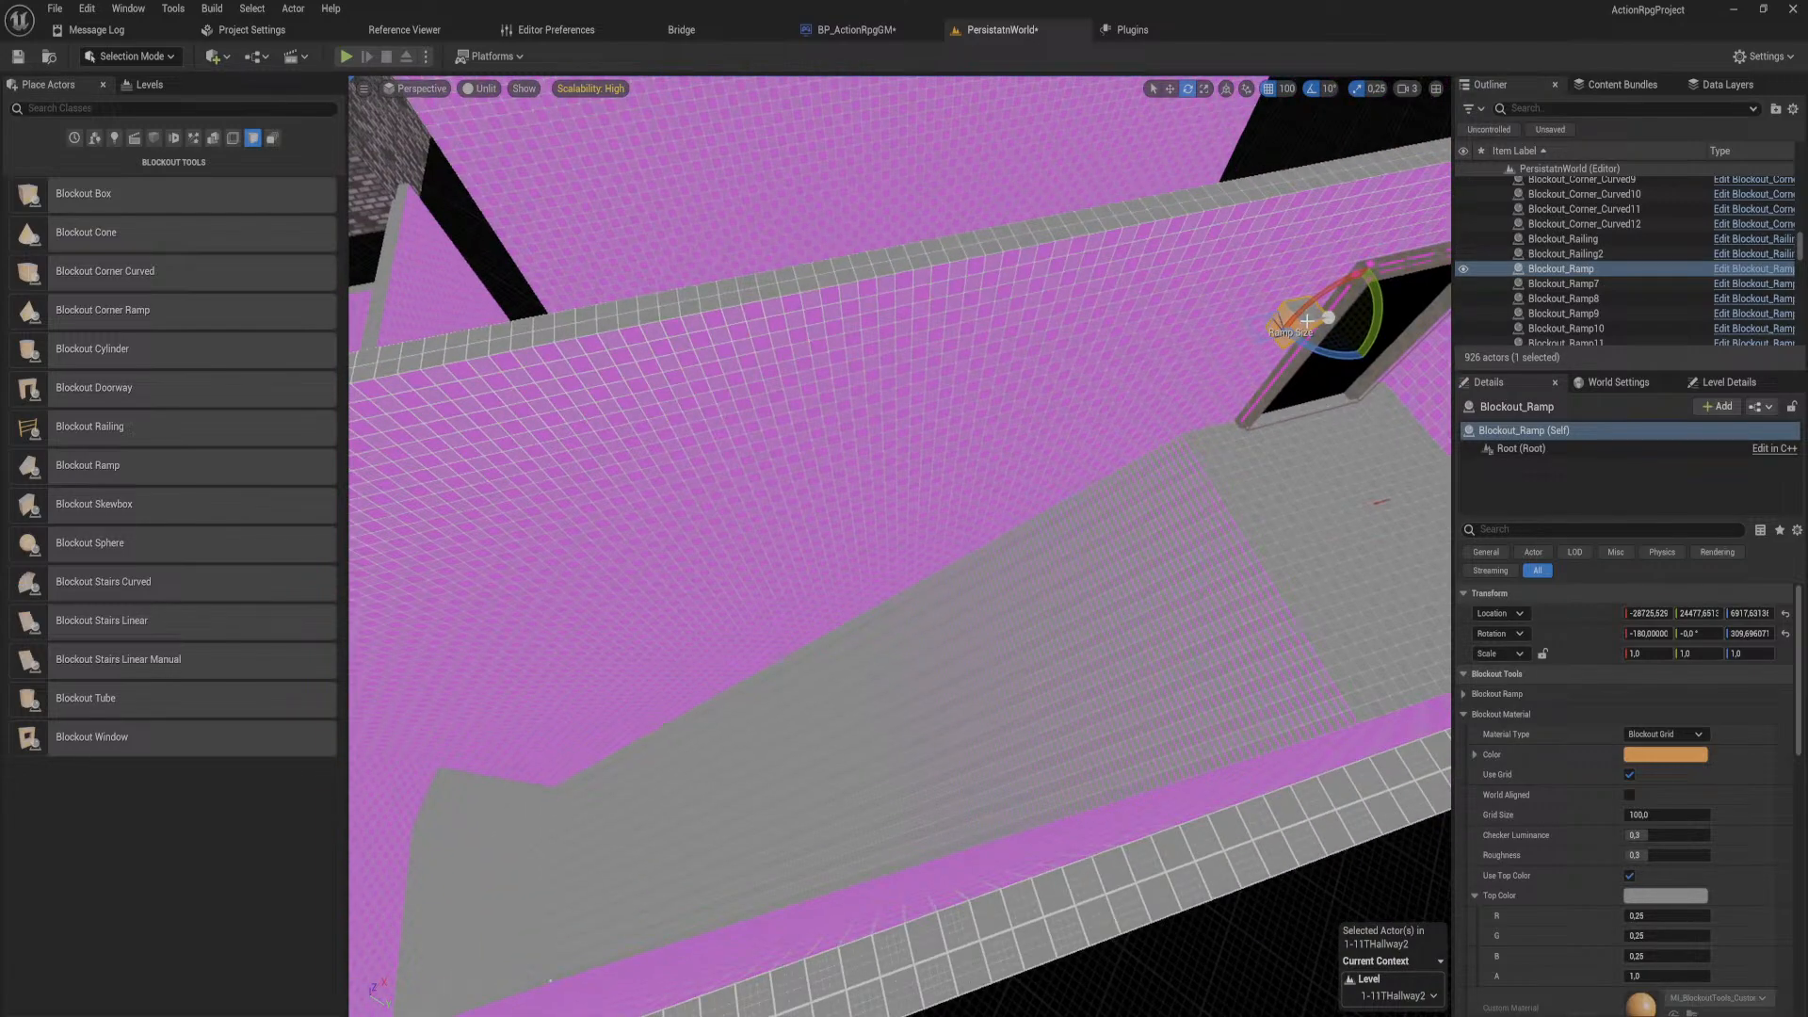
Step: Try the inverted ramp at the lower end of the stairwell's inner wall
key(w)
drag(1286, 330, 382, 534)
right_drag(381, 535, 827, 496)
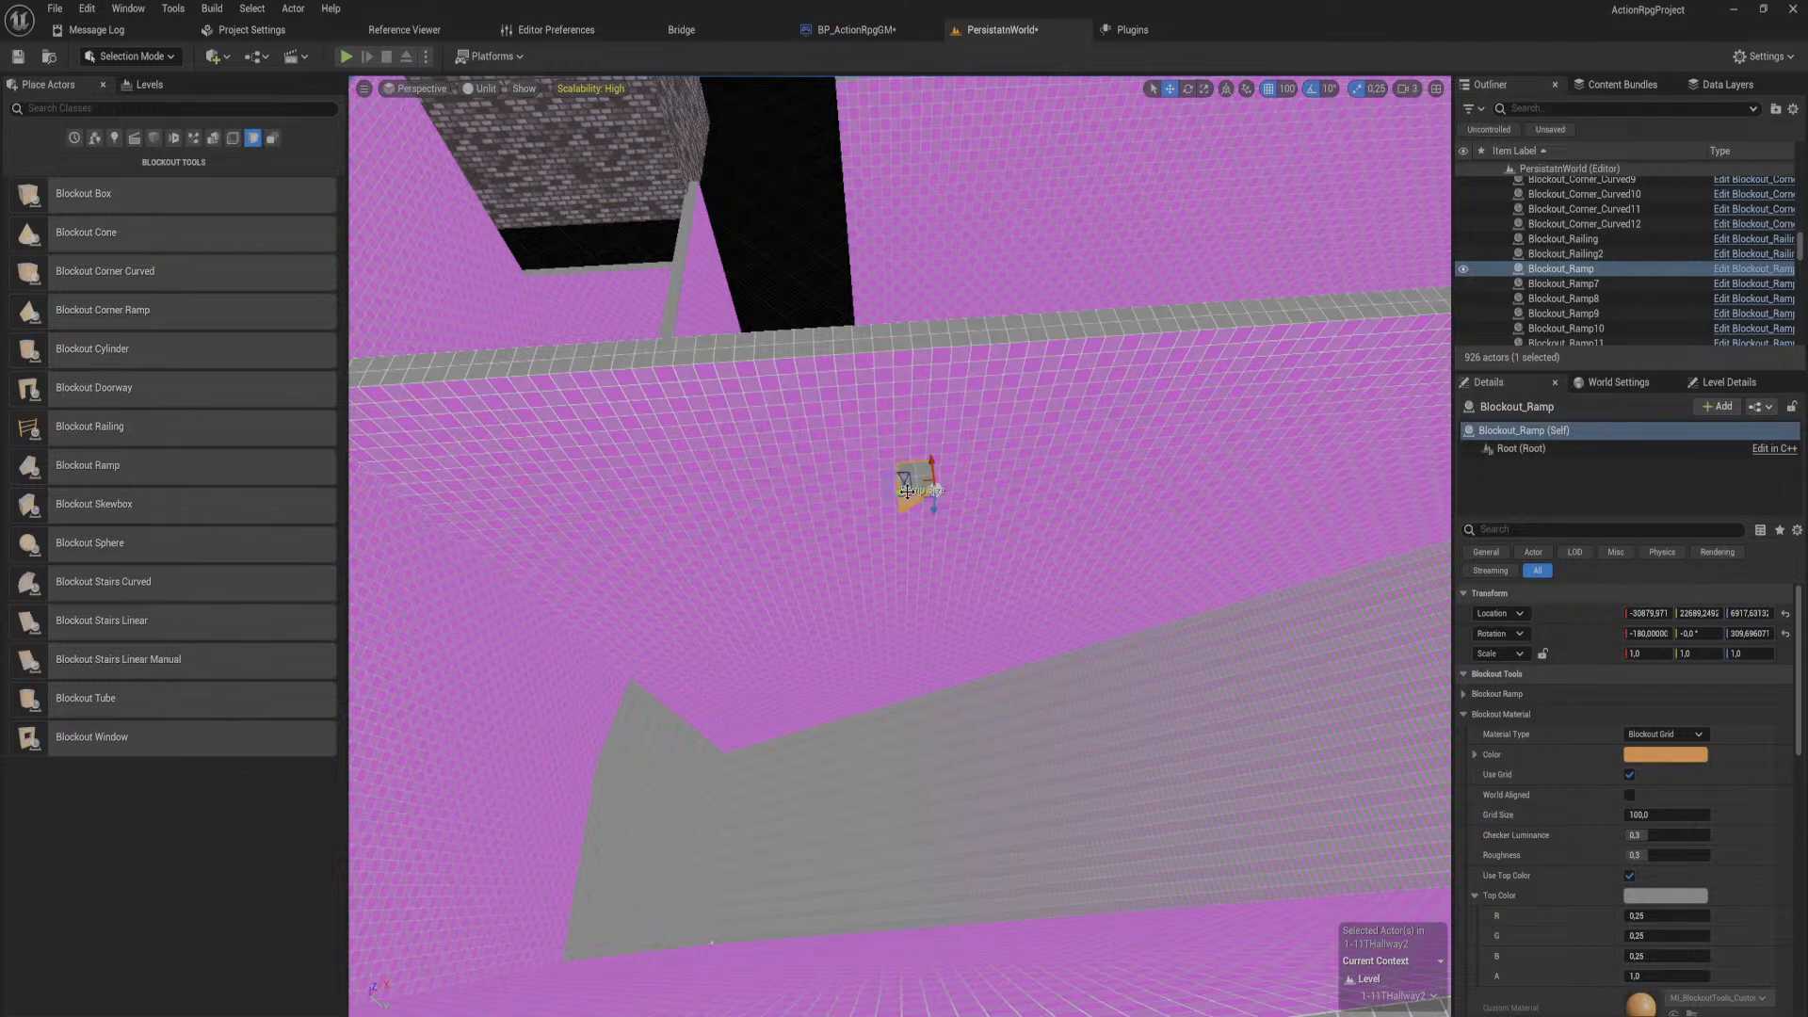
drag(871, 494, 403, 530)
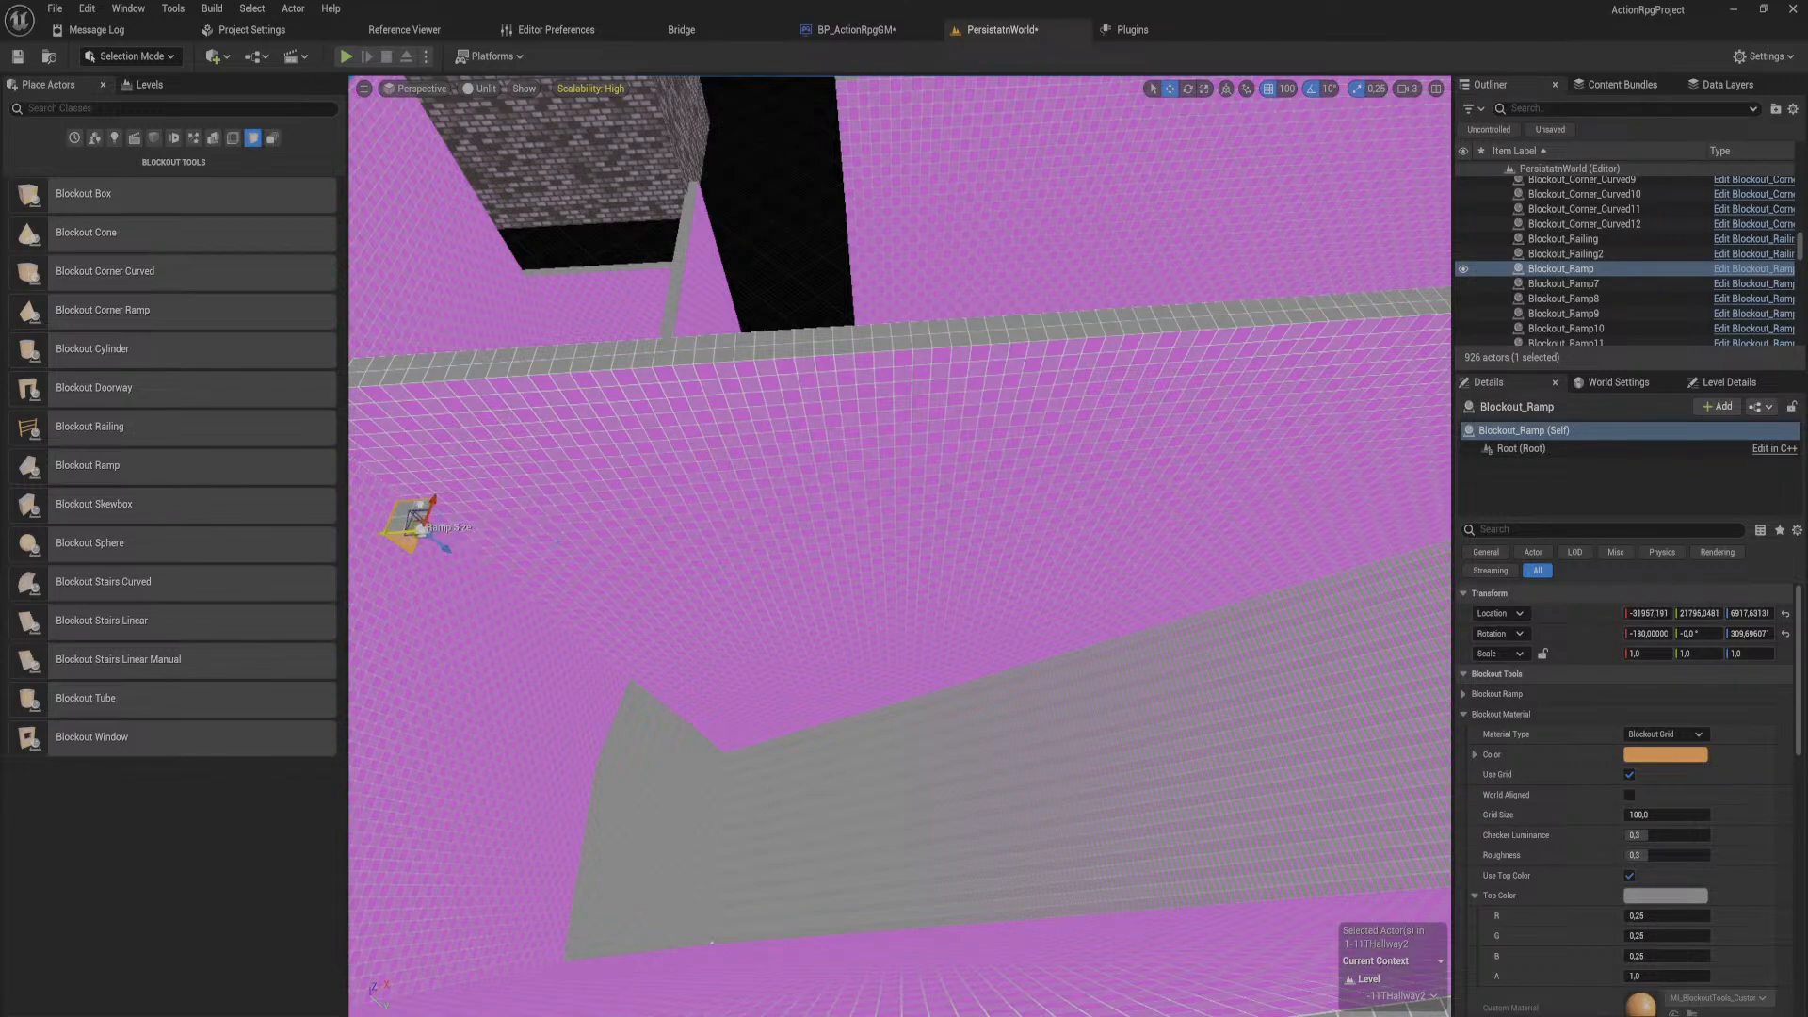
right_drag(403, 530, 814, 742)
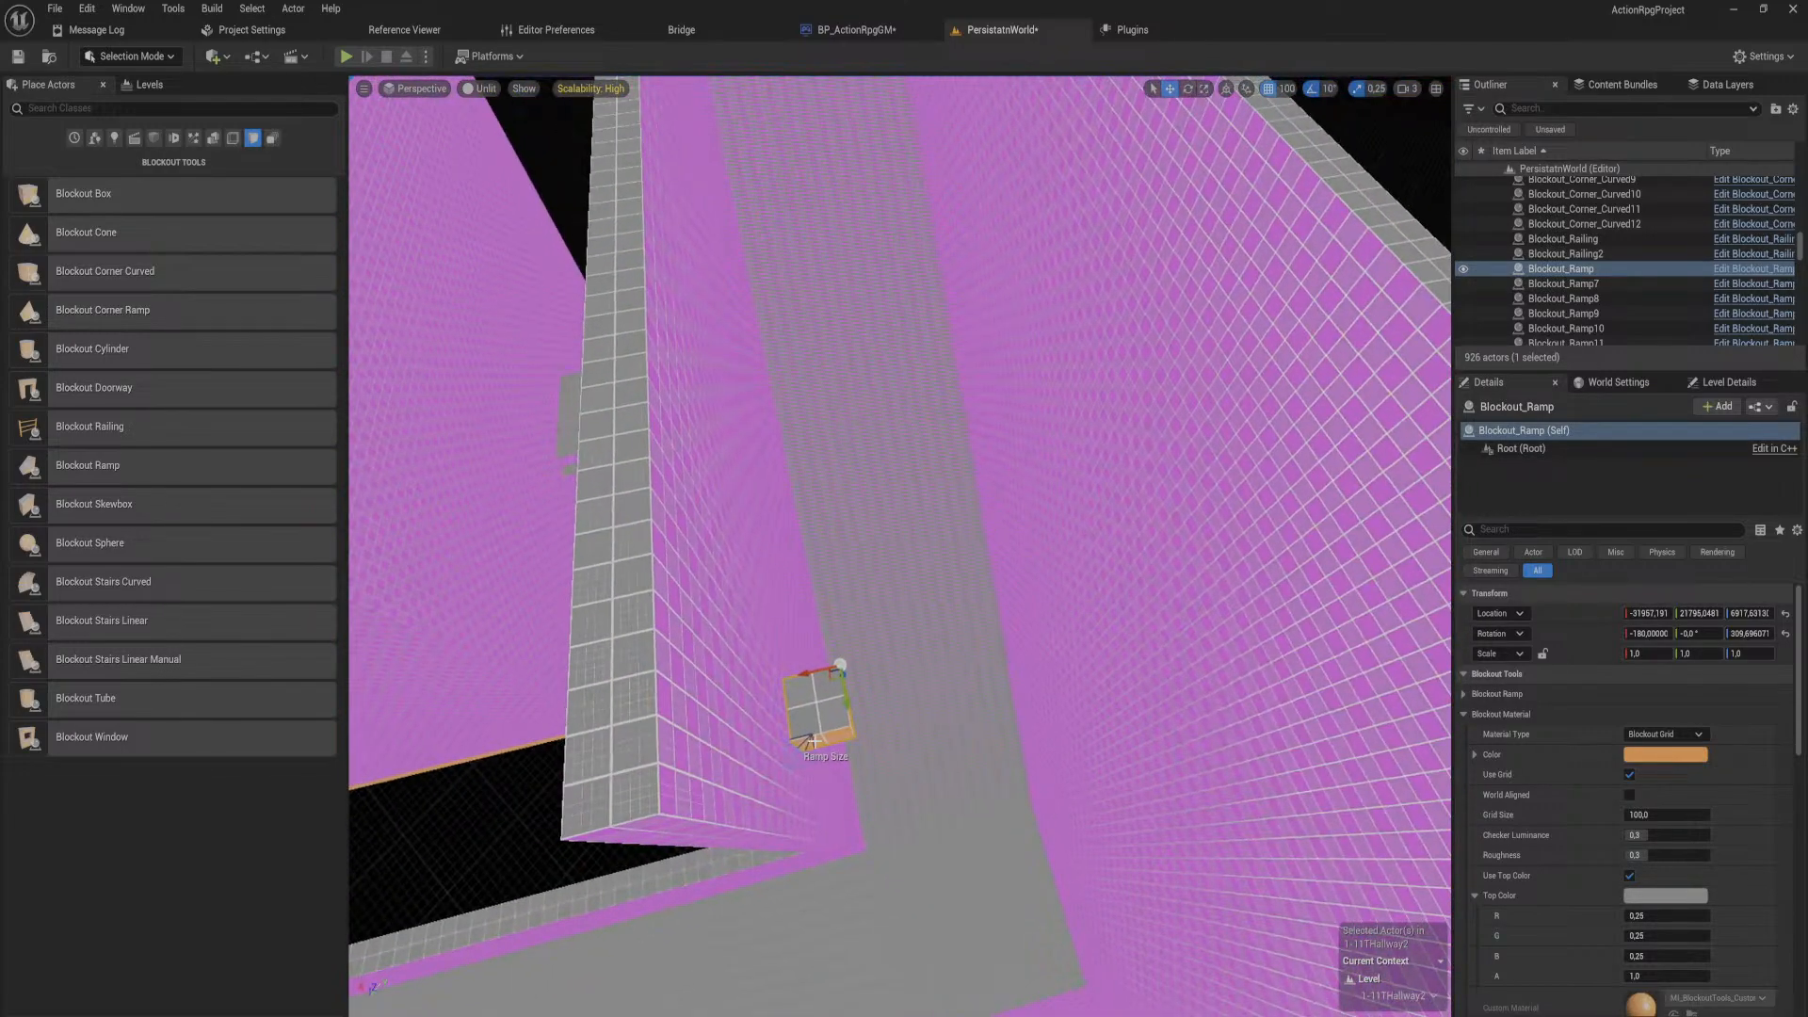
drag(809, 677, 795, 775)
right_drag(795, 775, 706, 513)
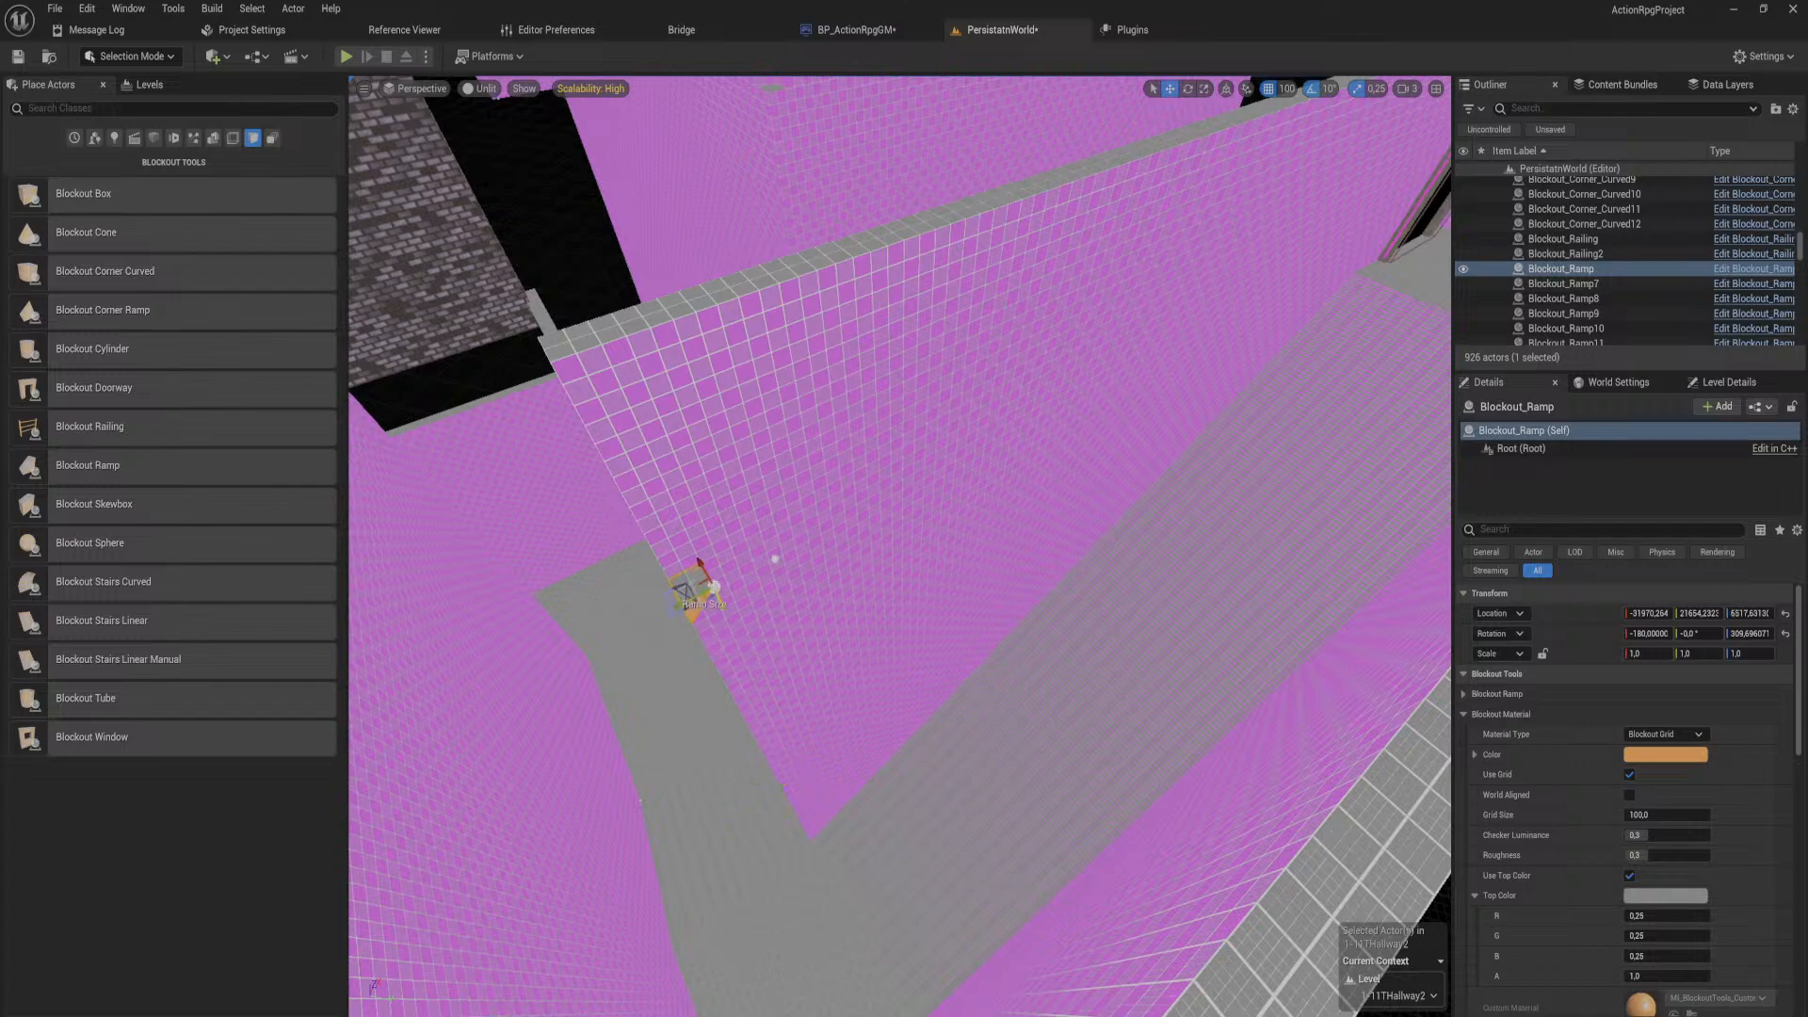
Step: Bring the inverted ramp back up the stairwell to the edge of the upper landing beside the doorway
drag(706, 609, 608, 412)
mouse_move(608, 411)
right_down()
mouse_move(626, 370)
mouse_move(619, 412)
right_up()
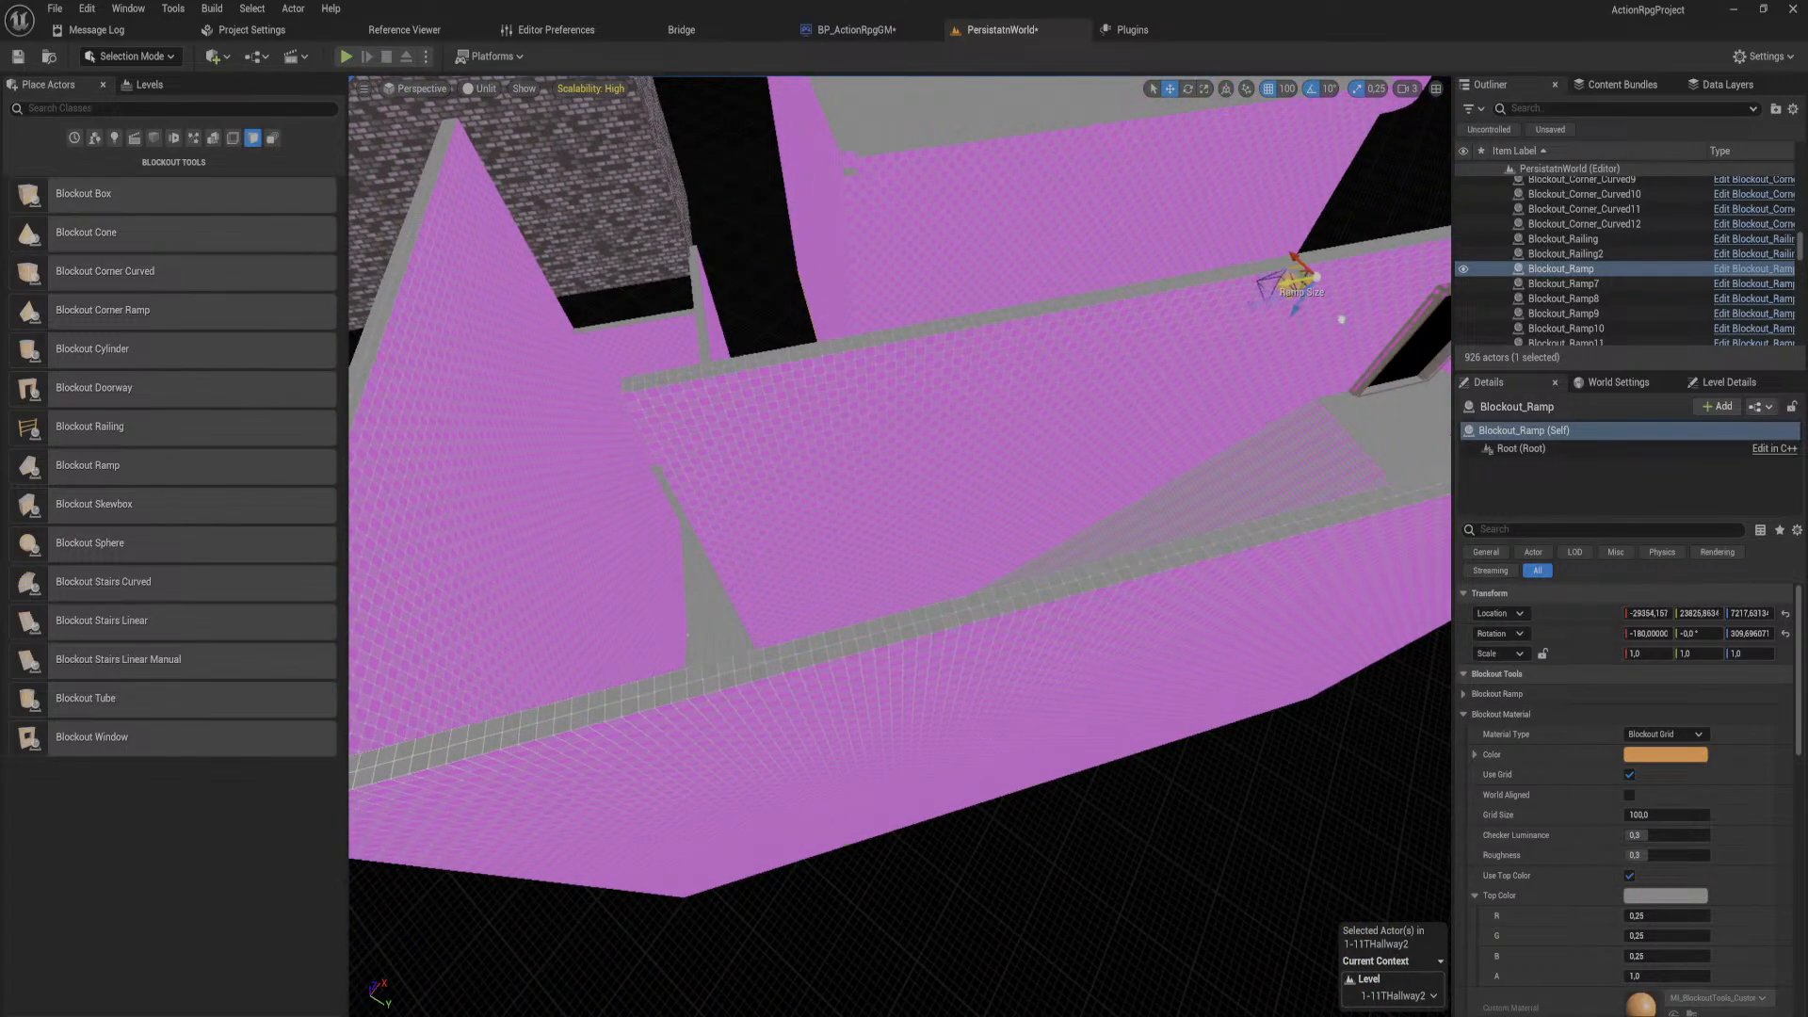
right_drag(899, 546, 1083, 537)
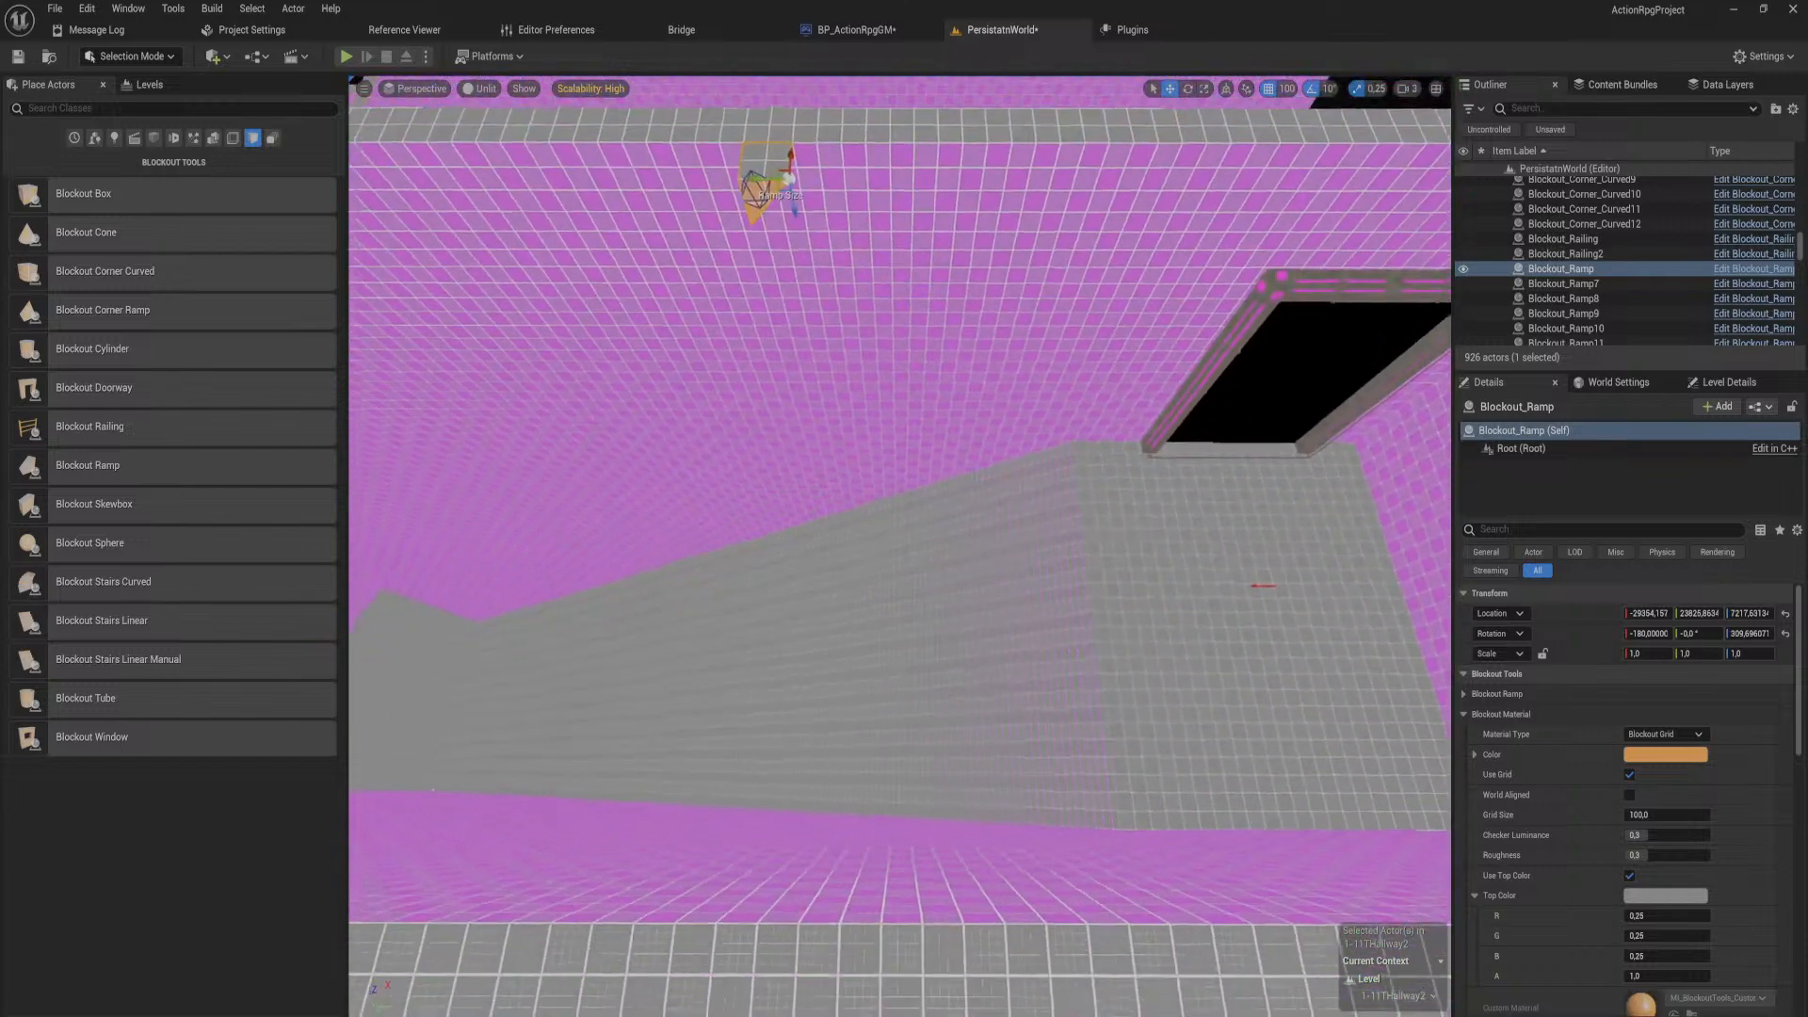
right_drag(908, 221, 908, 220)
drag(767, 193, 1078, 400)
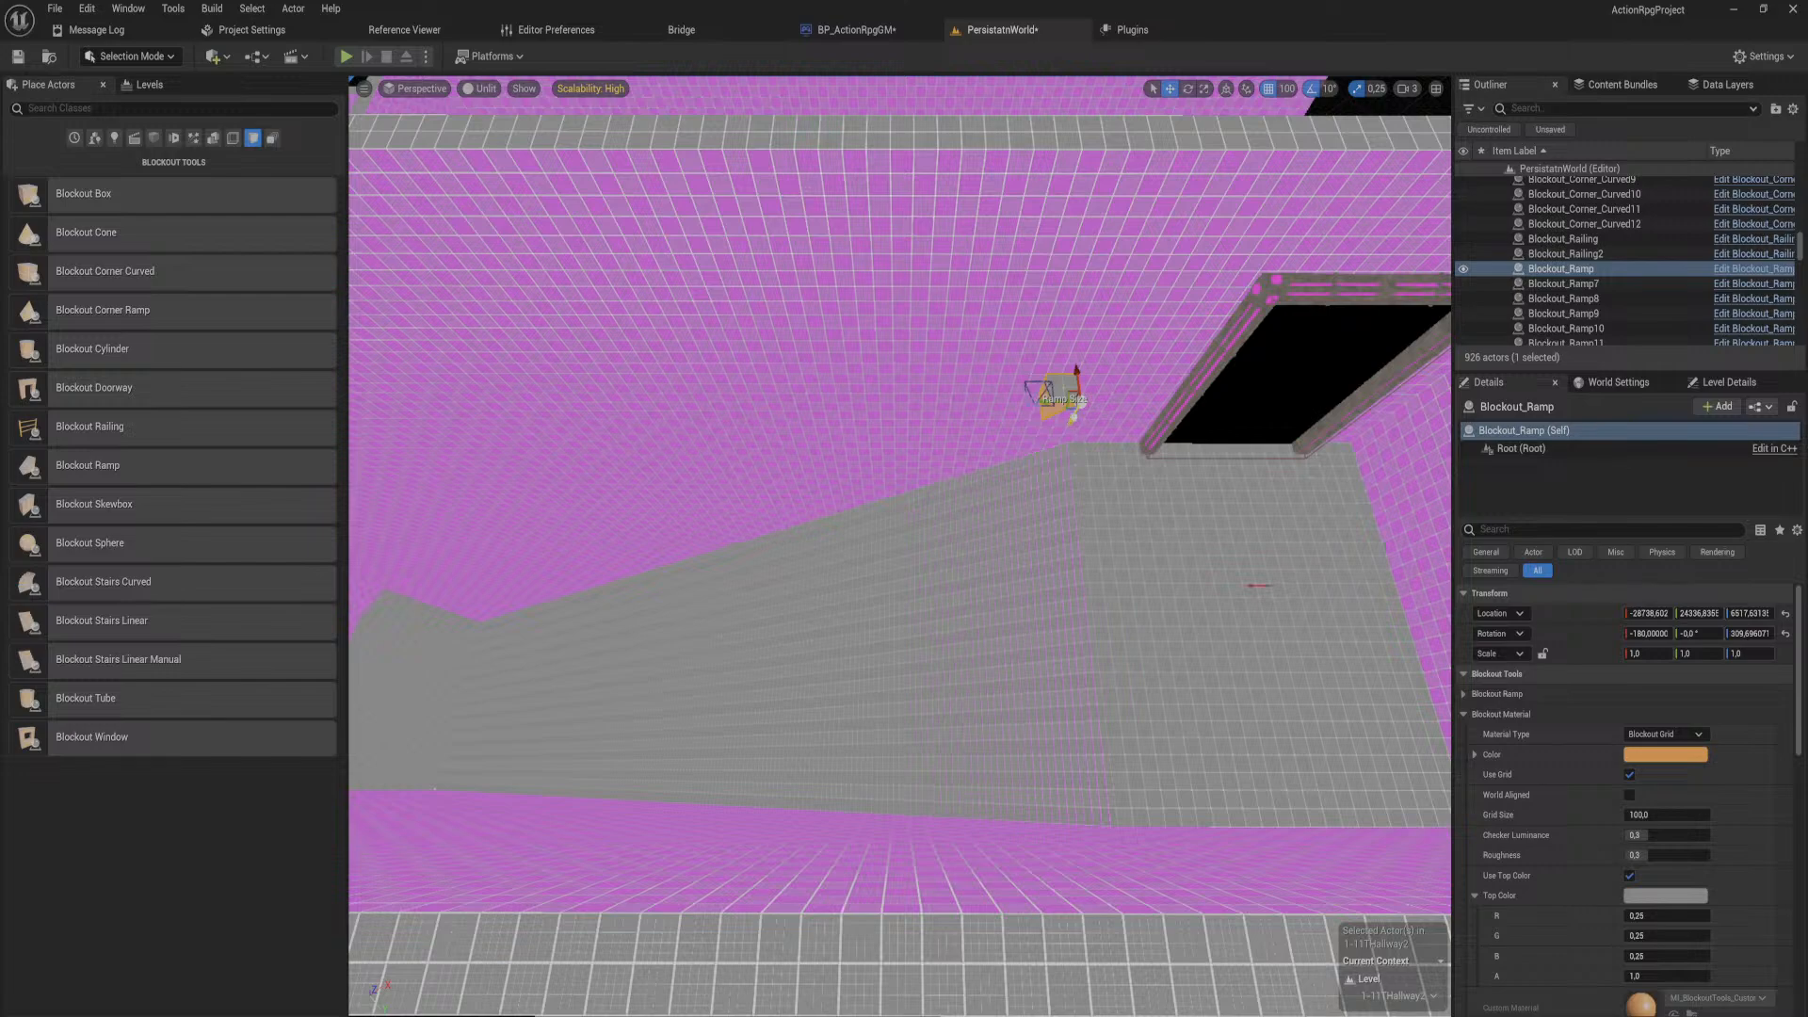
key(w)
right_drag(914, 450, 913, 450)
drag(897, 432, 1006, 186)
key(s)
right_drag(1002, 418, 1002, 418)
key(w)
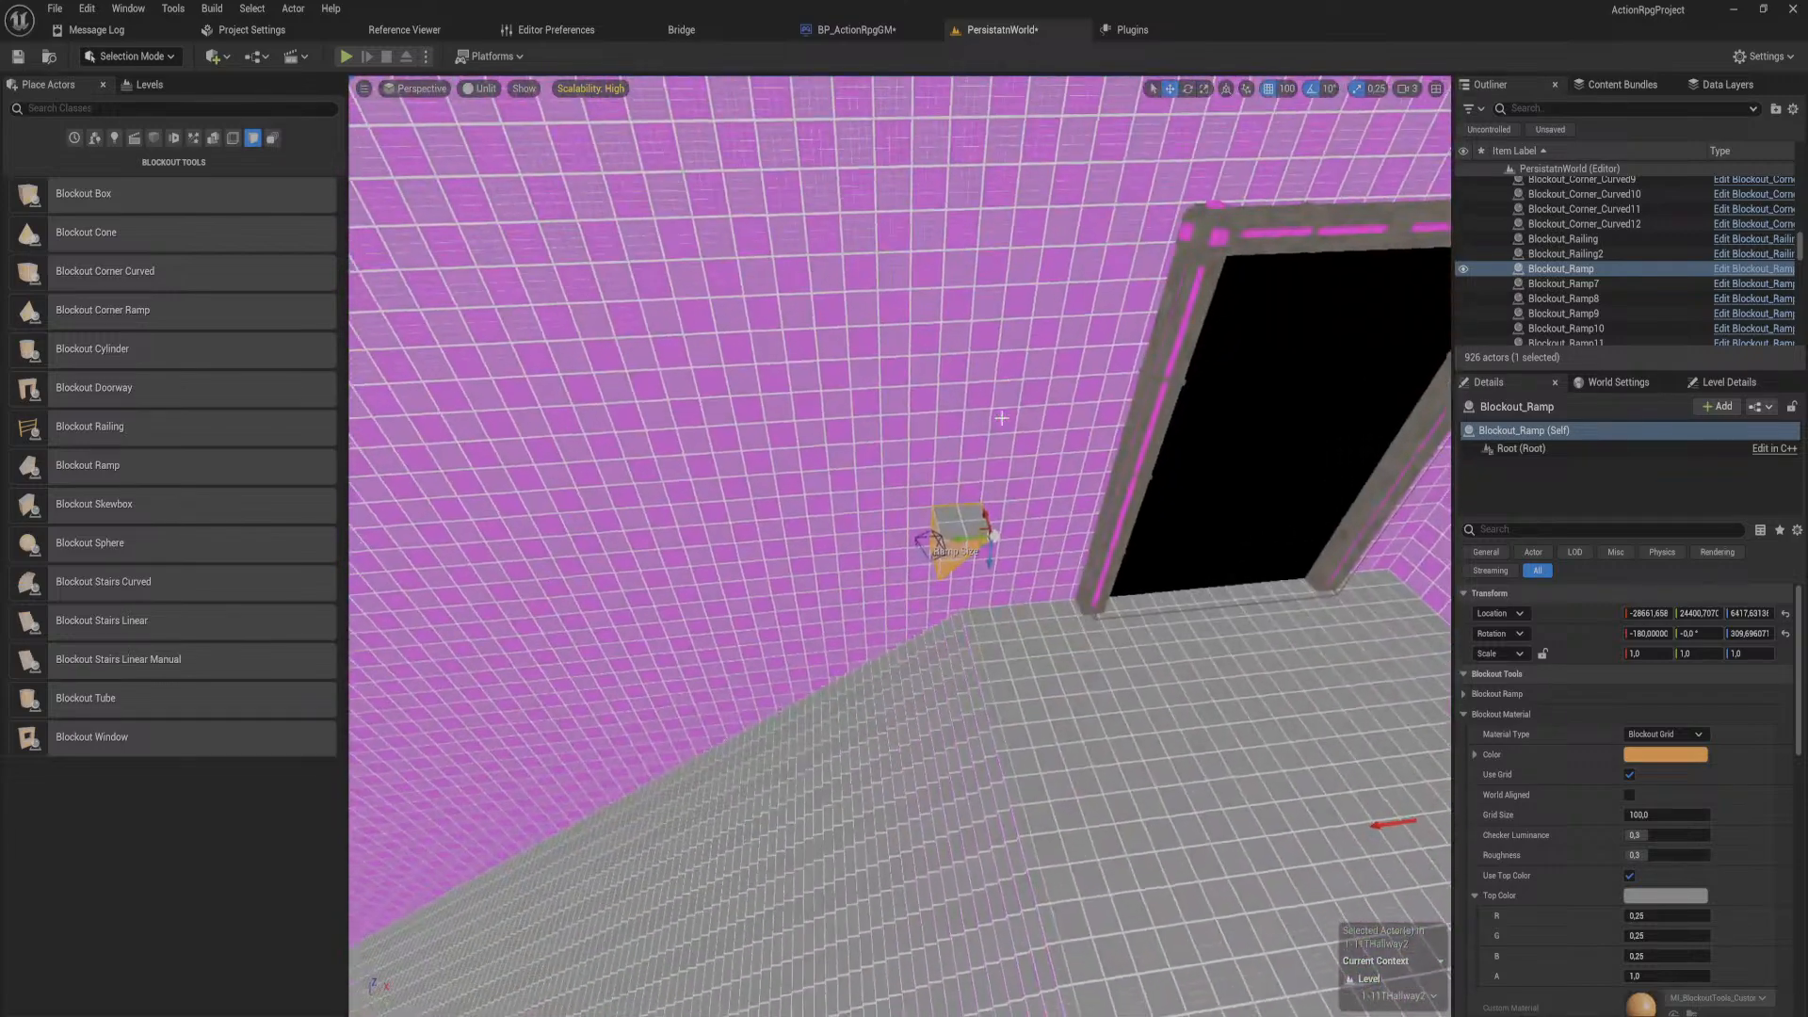
Step: Raise the inverted ramp above the doorway to the upper edge of the inner wall
drag(990, 559, 1046, 175)
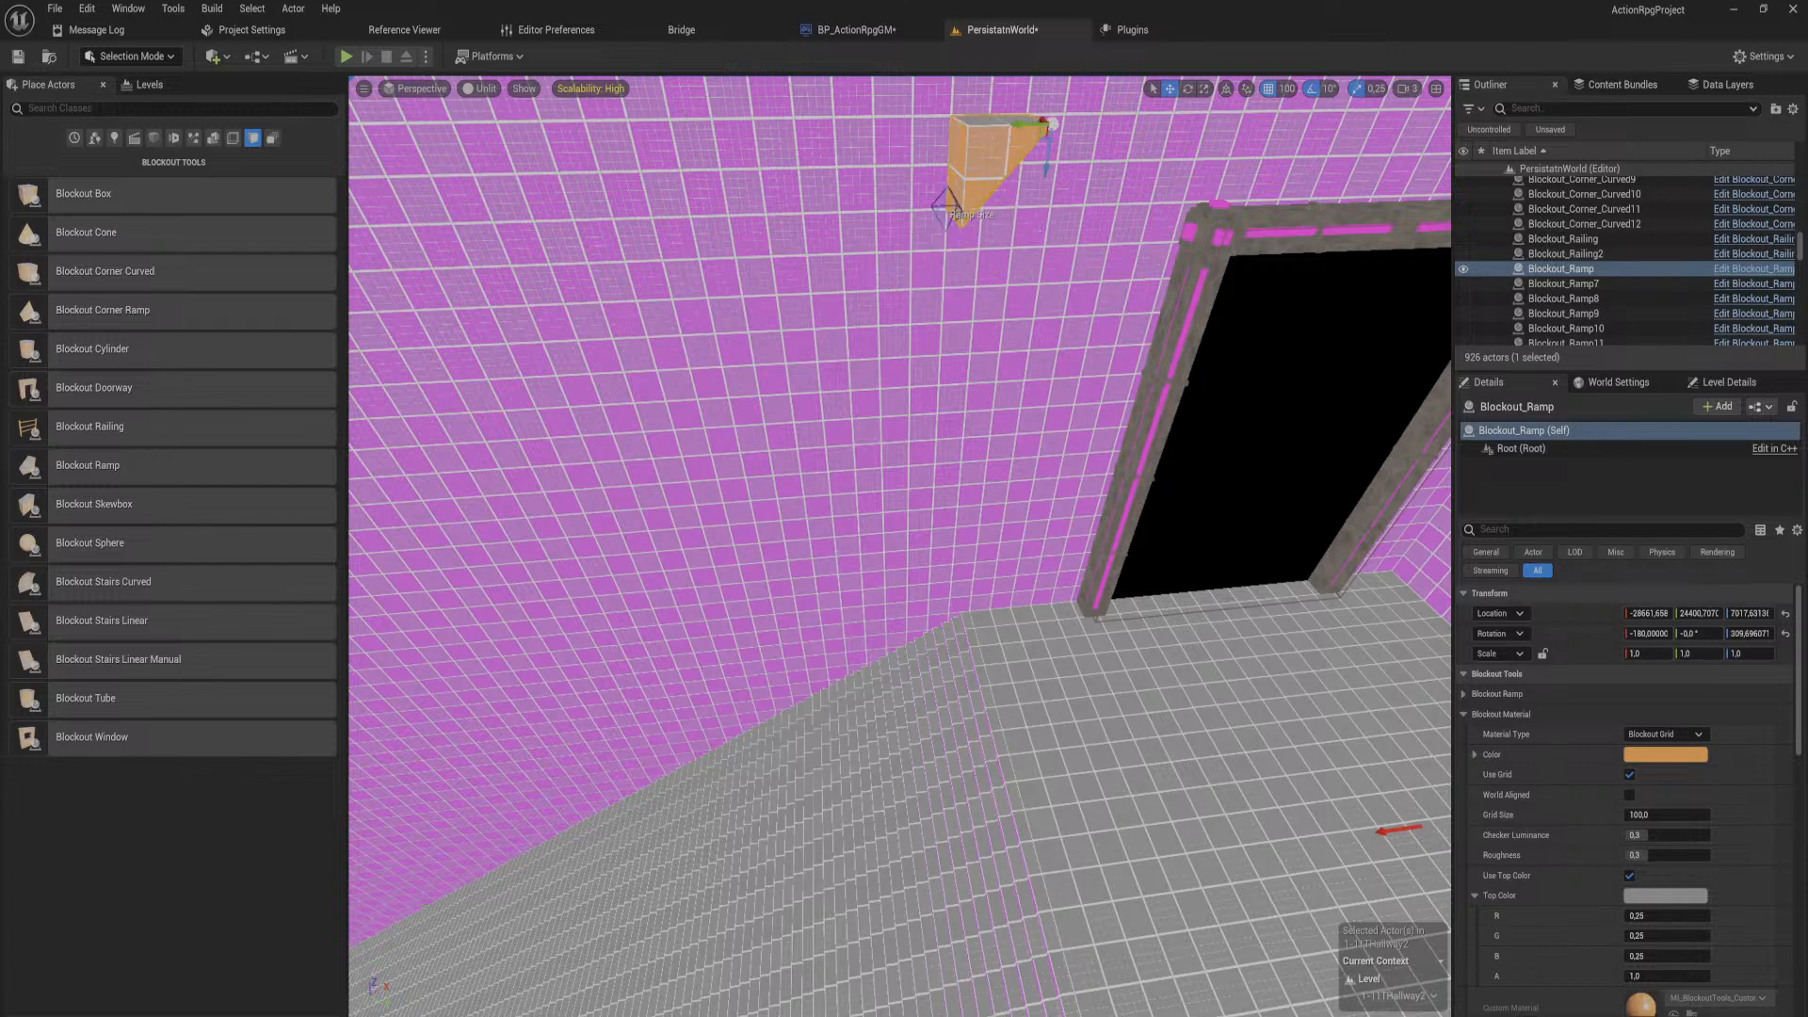
right_drag(1042, 240, 1041, 240)
key(s)
drag(990, 303, 988, 232)
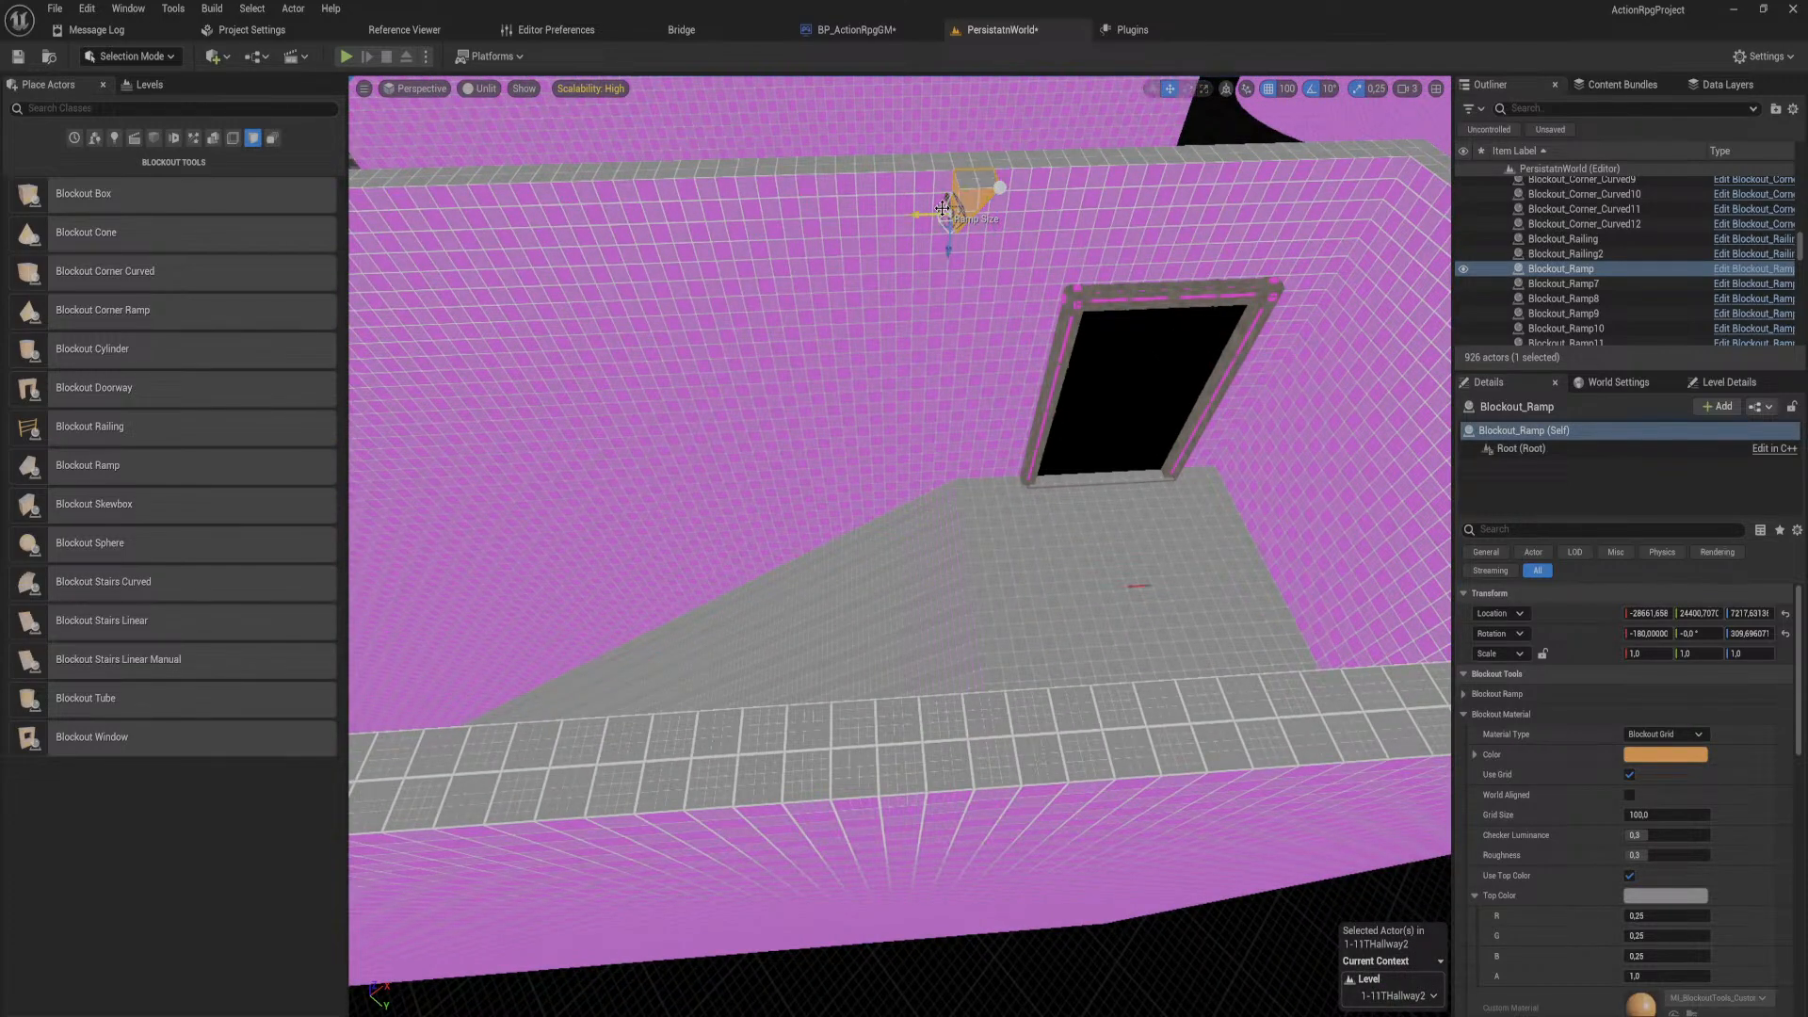
Step: Widen the inverted ramp across the stairwell so it spans from the inner wall to the outer wall
key(a)
right_drag(940, 228, 1112, 310)
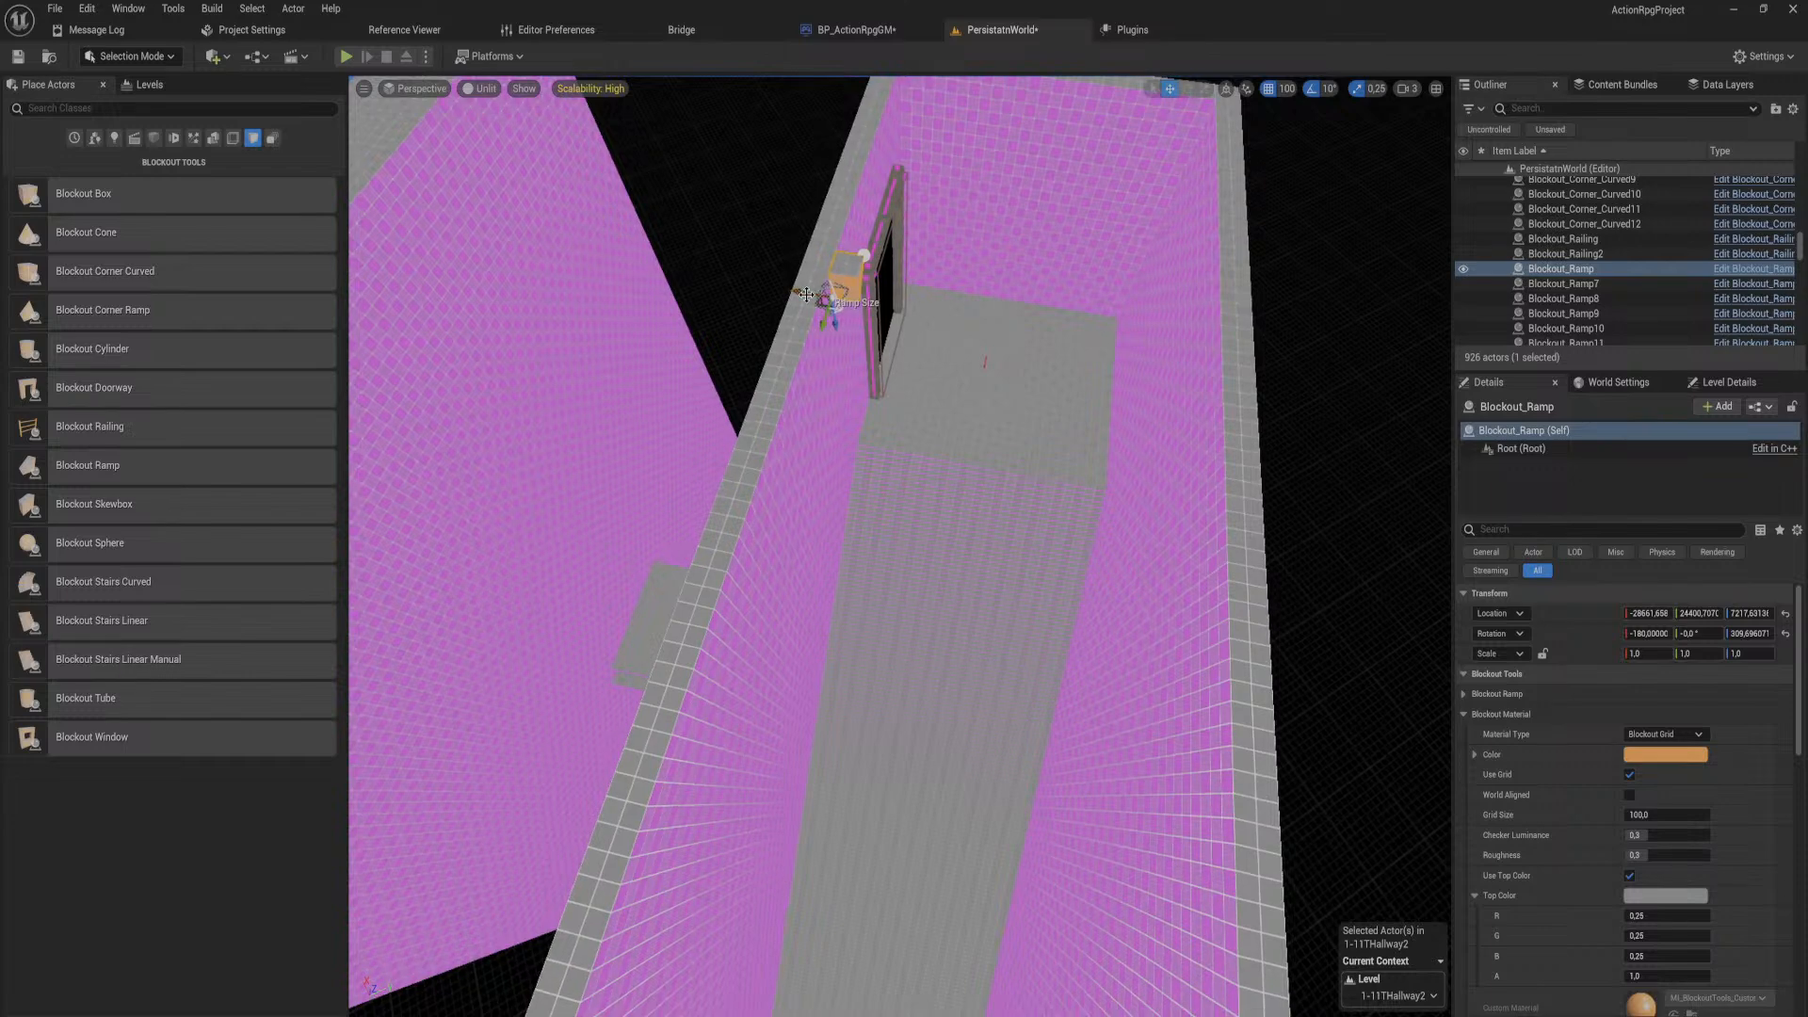
mouse_move(812, 297)
mouse_down()
mouse_move(1074, 292)
mouse_move(1188, 315)
mouse_move(812, 292)
mouse_up()
right_drag(812, 292, 575, 343)
key(d)
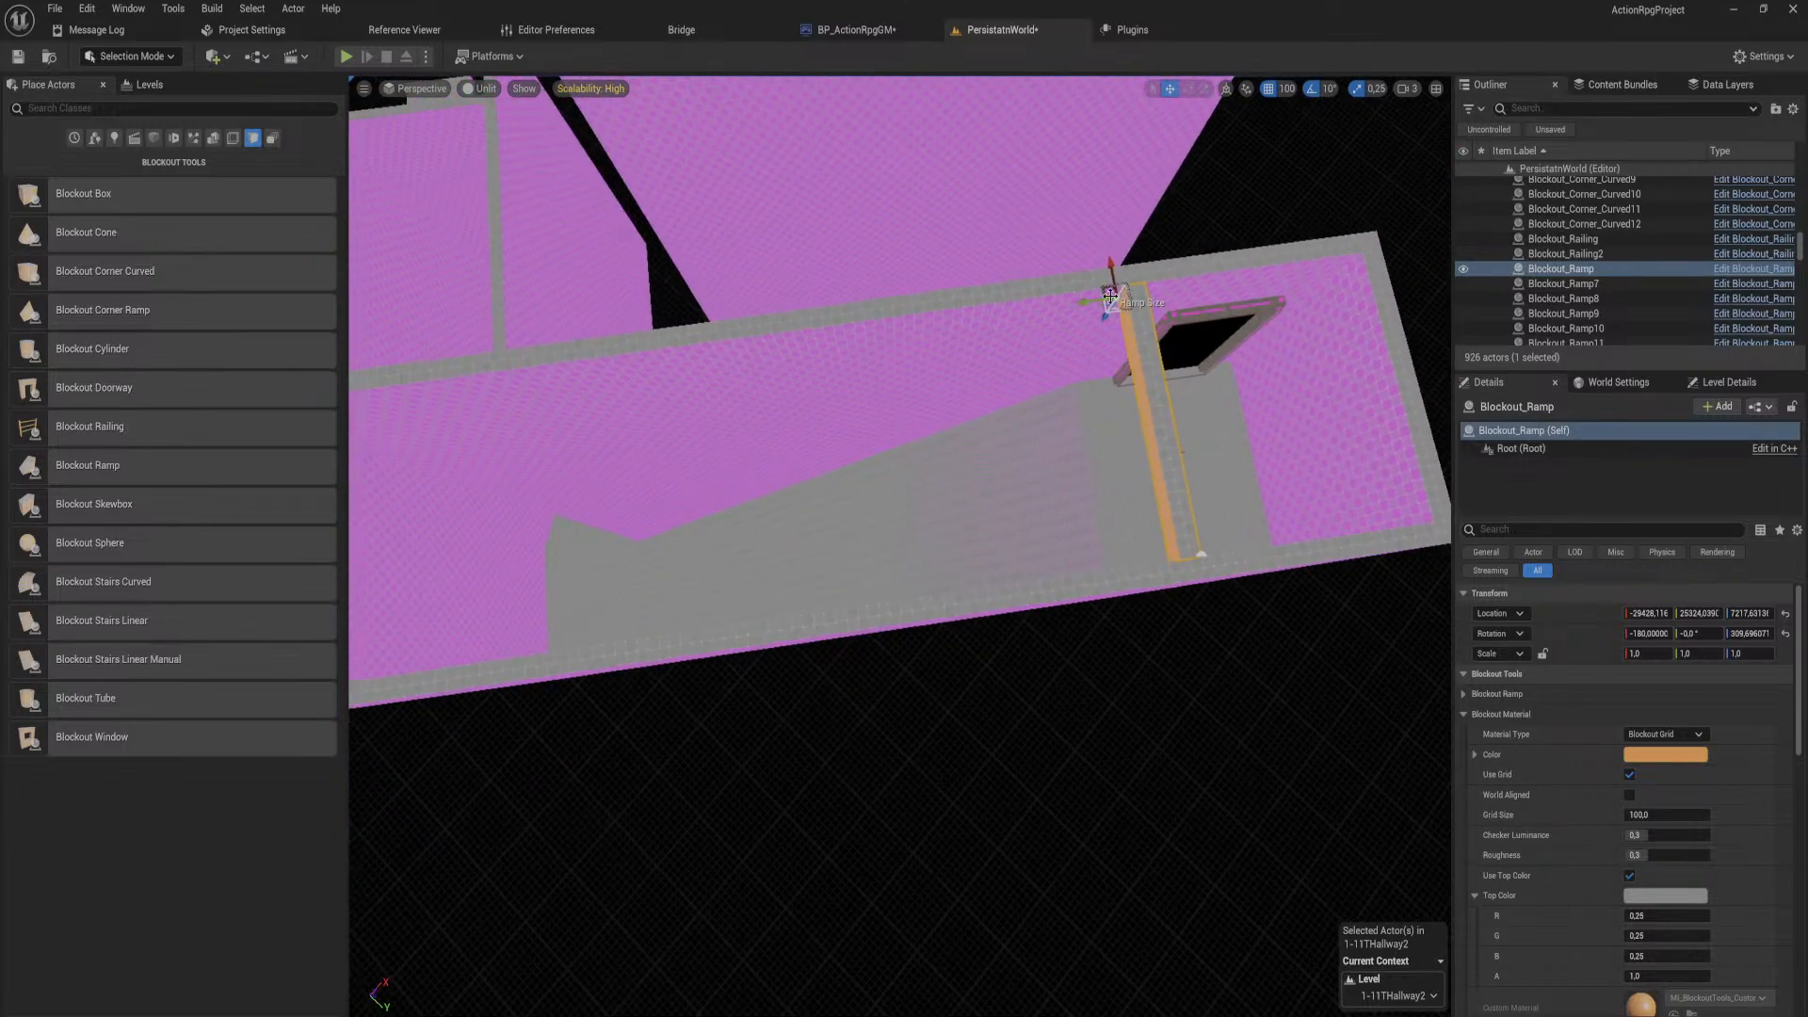
Step: Lengthen the inverted ramp along the stairwell to the lower end of the inner wall
drag(1087, 302, 508, 373)
key(a)
right_drag(885, 410, 930, 414)
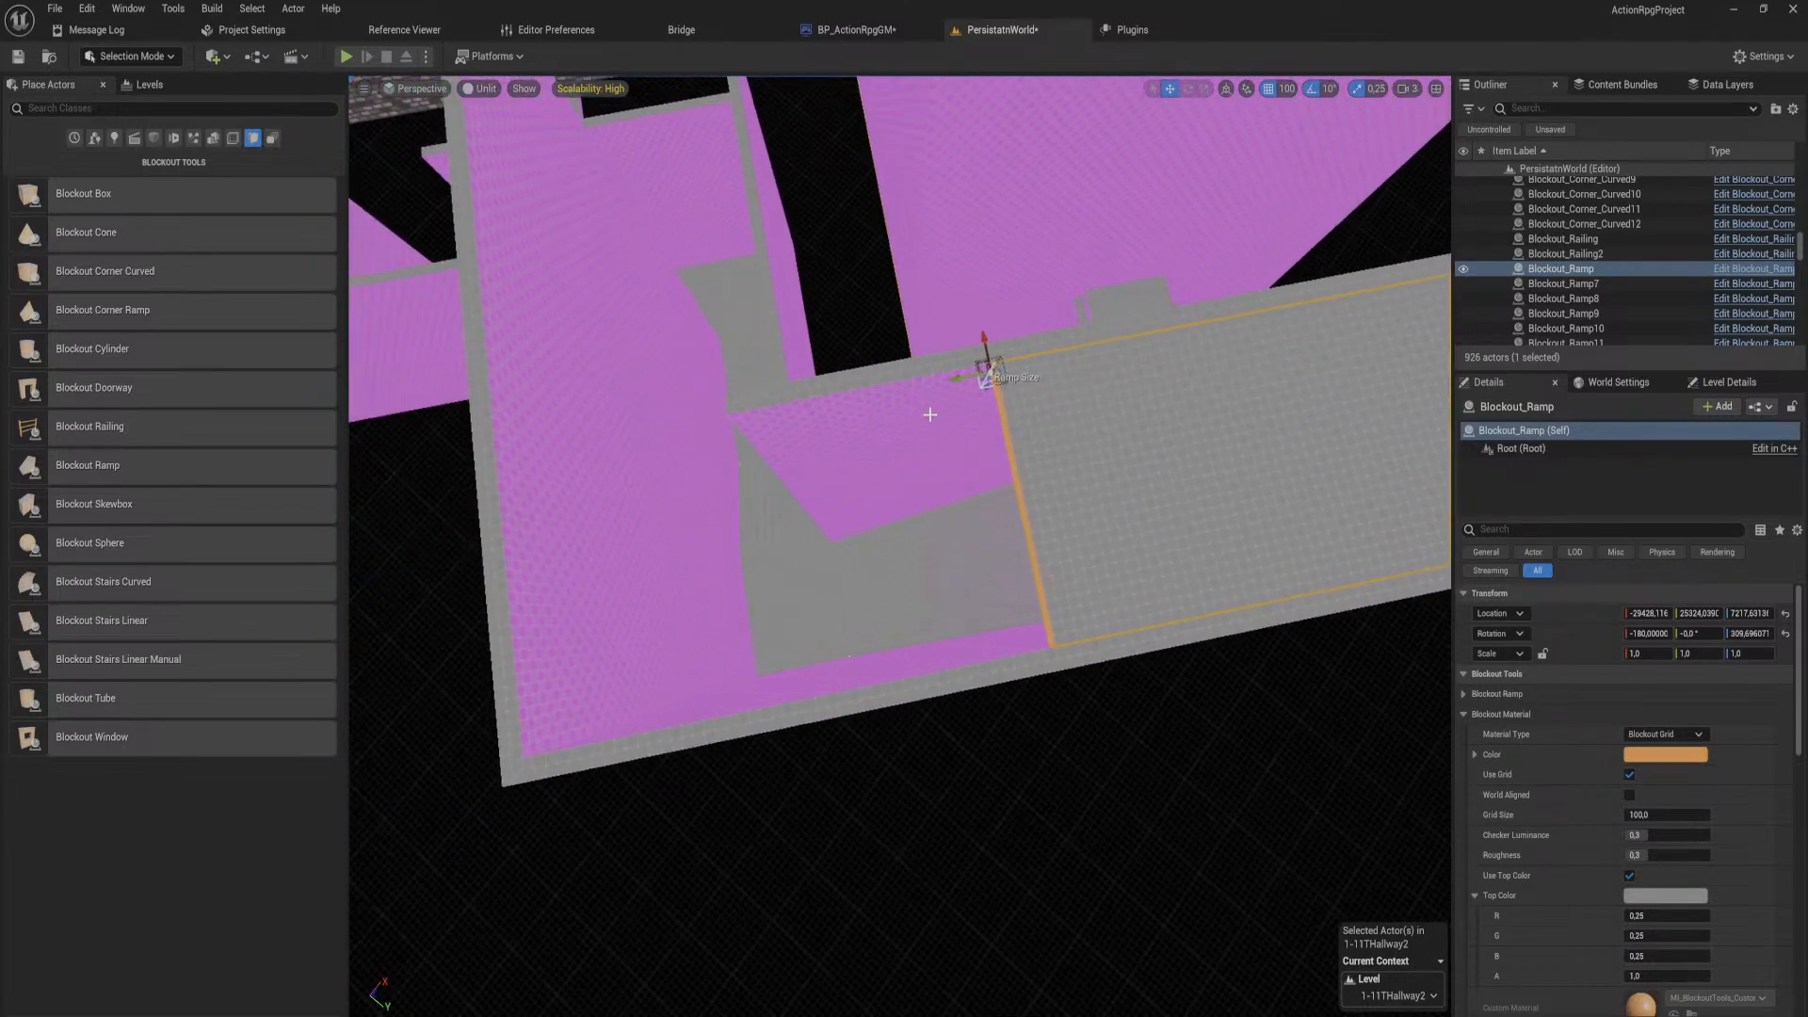
drag(960, 383, 689, 449)
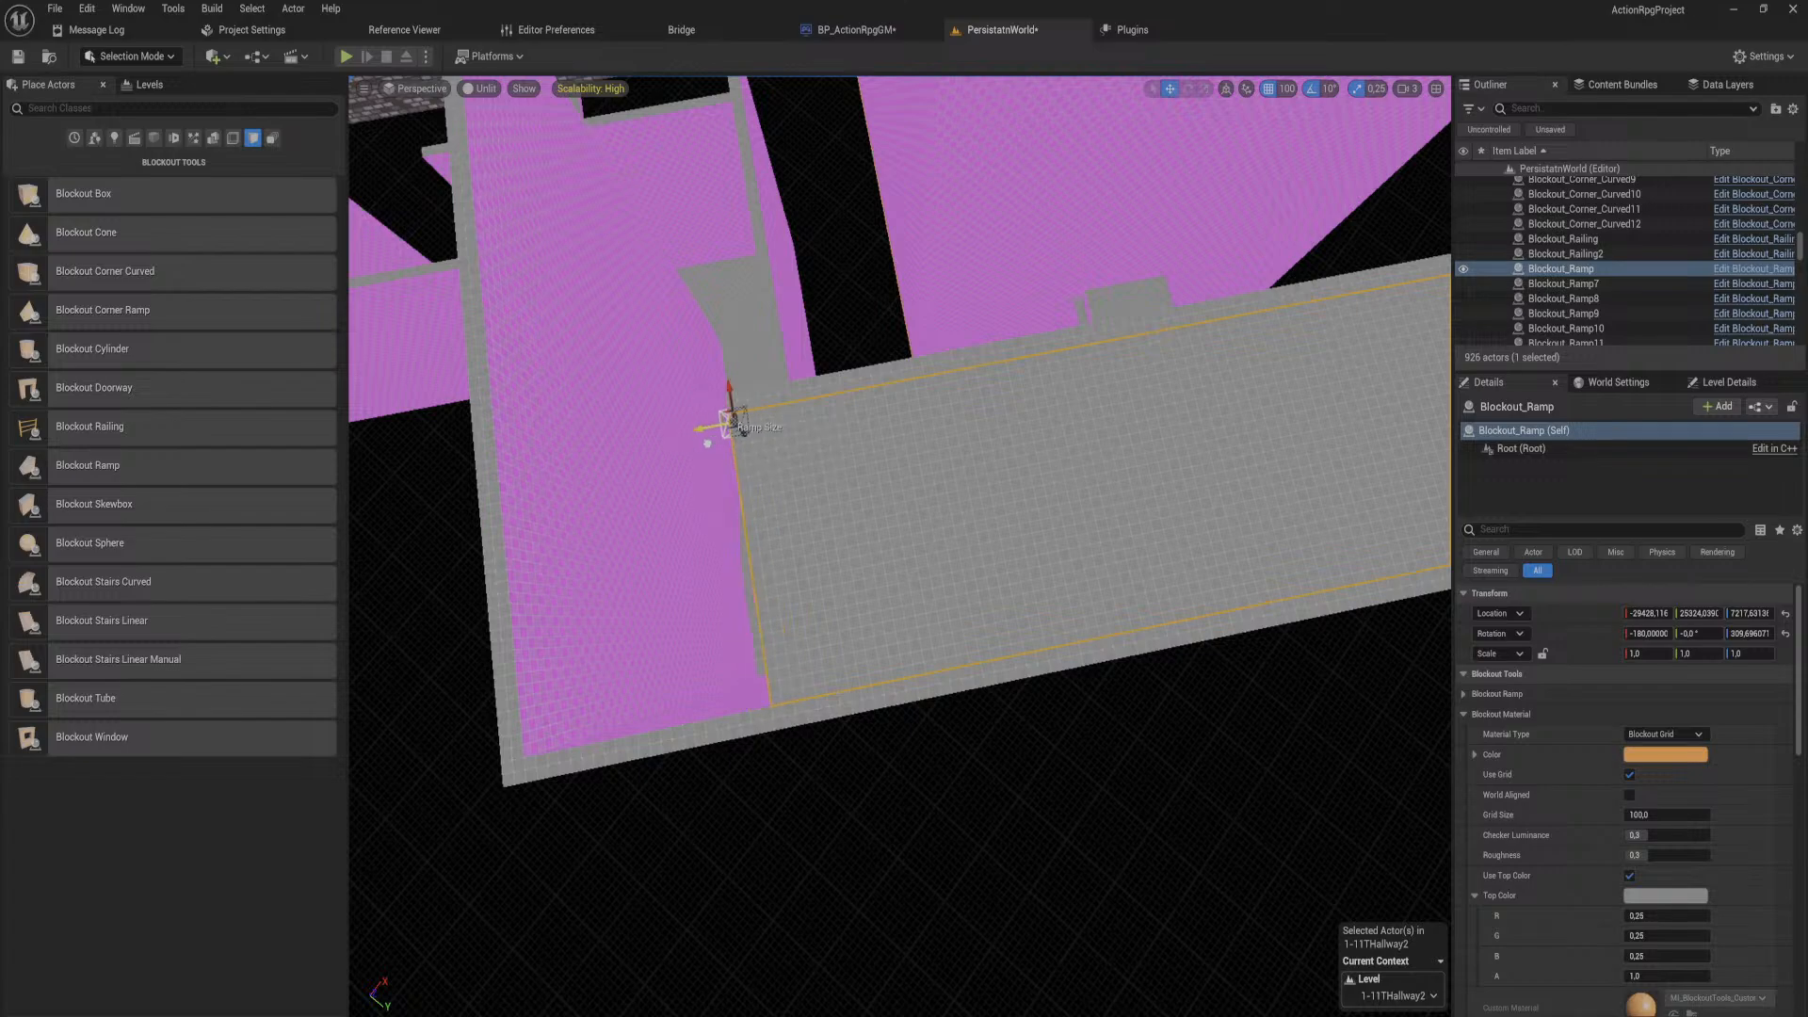
Step: Increase the ramp's height at its lower end so its sloped underside descends into the stairwell
right_drag(688, 449, 612, 339)
key(w)
right_drag(734, 423, 724, 423)
key(s)
key(a)
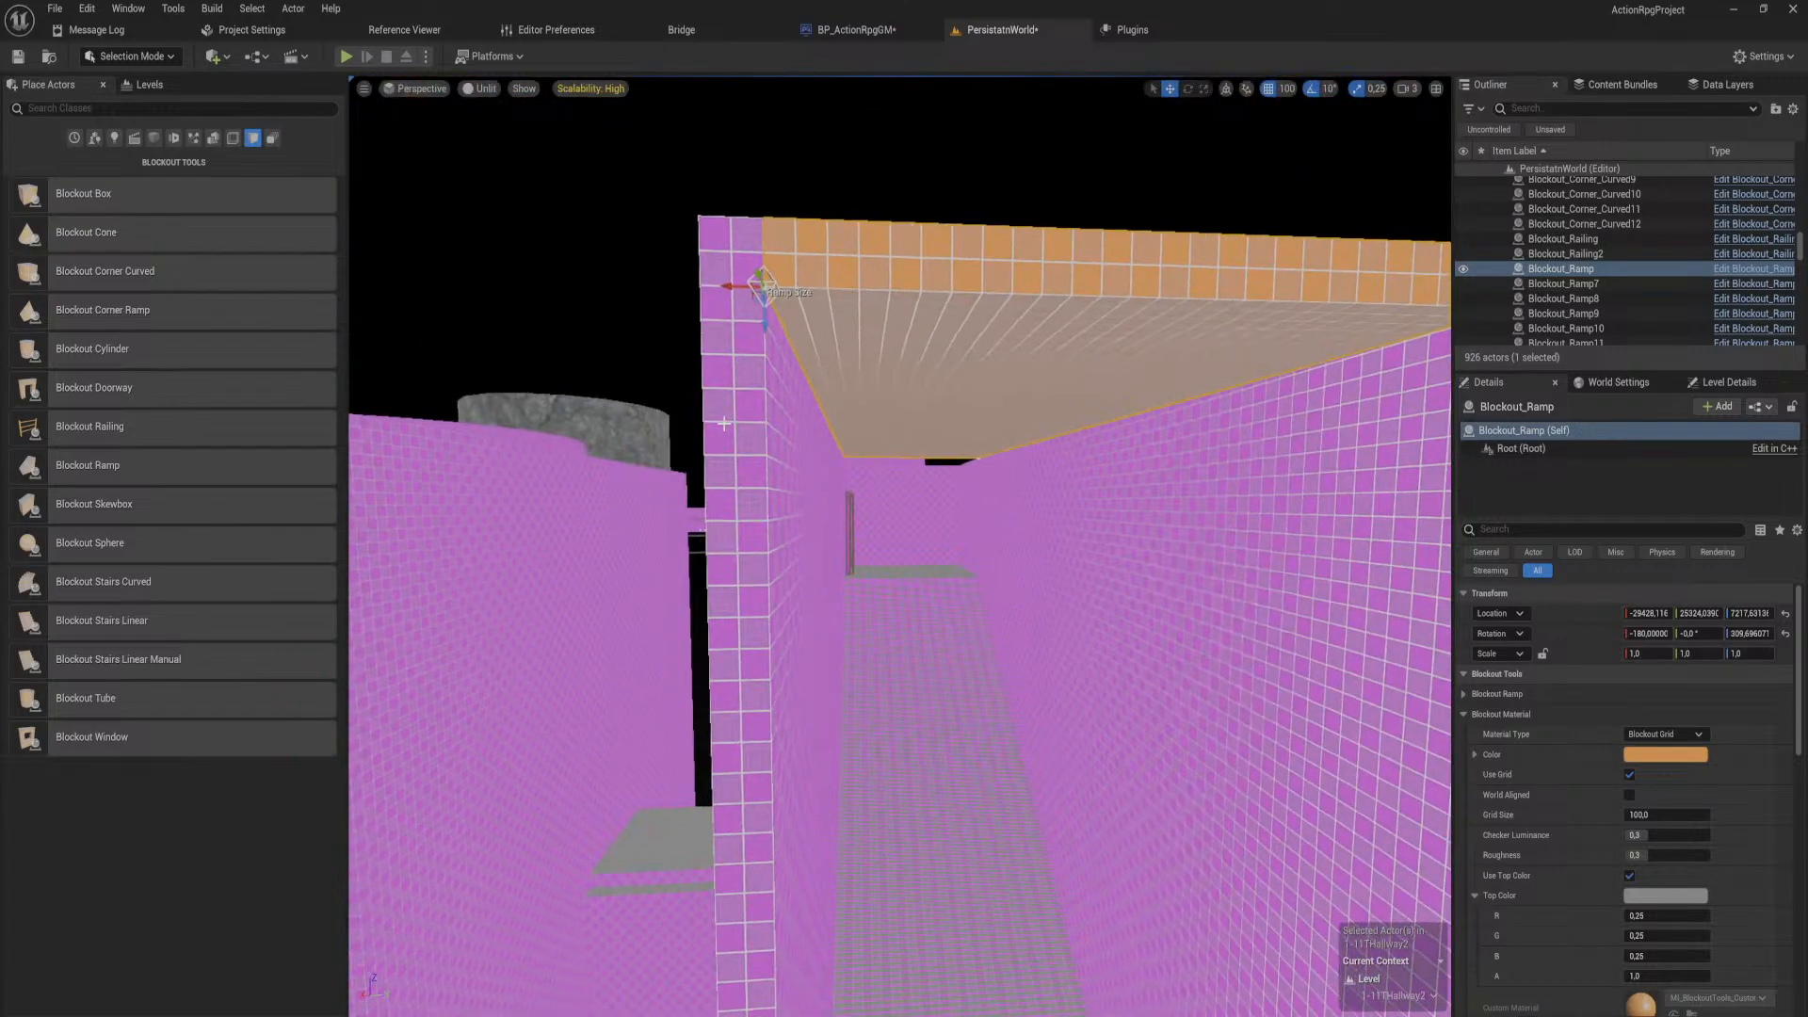
drag(764, 323, 775, 1002)
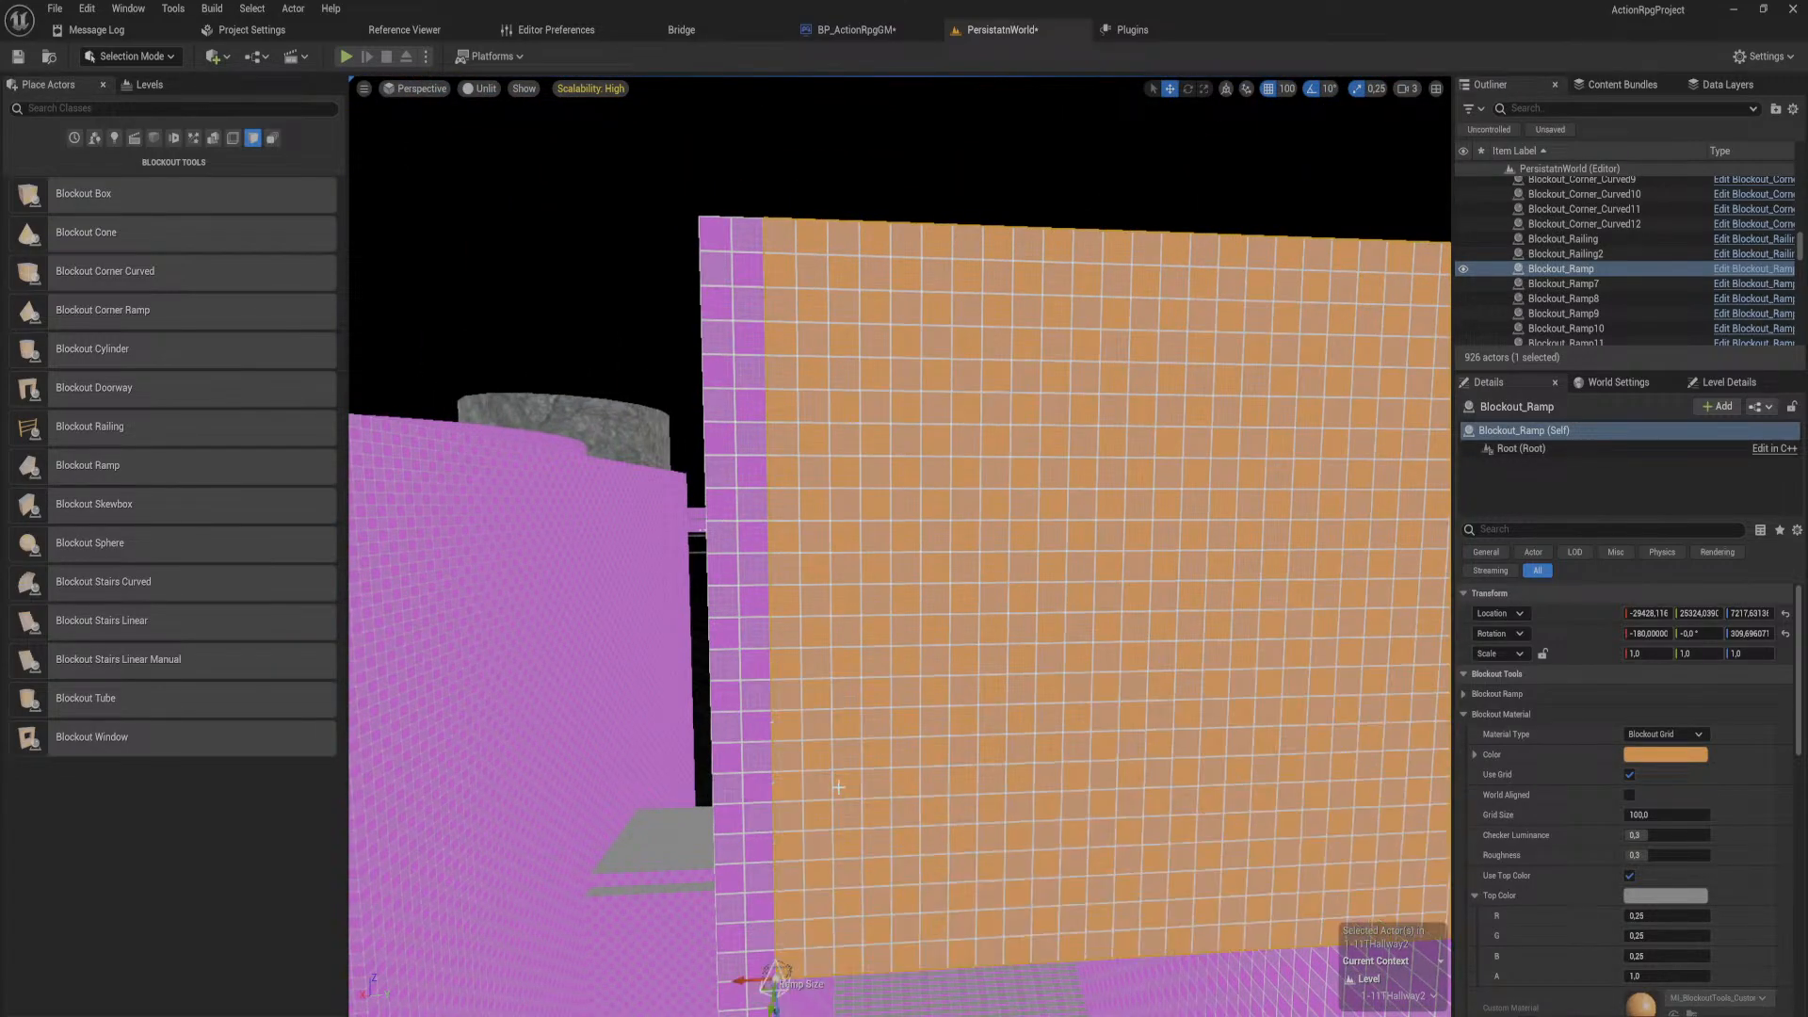
key(w)
right_drag(775, 1002, 823, 508)
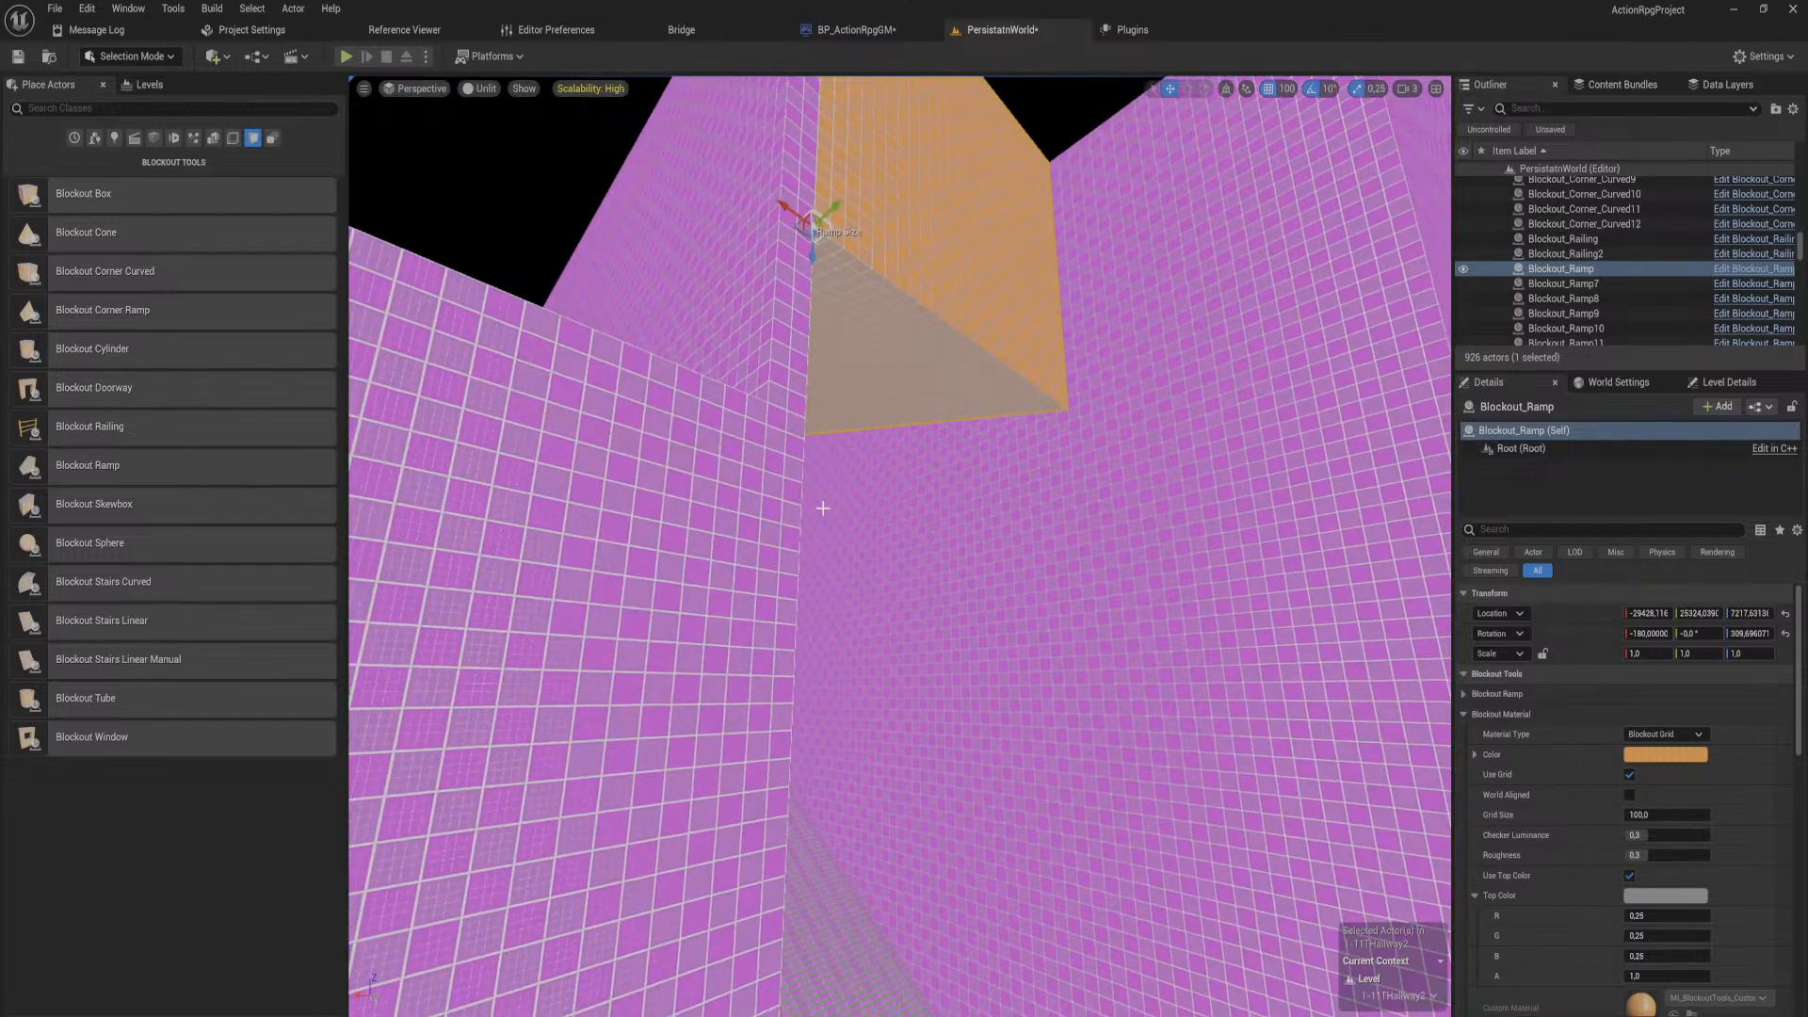
drag(809, 242, 782, 942)
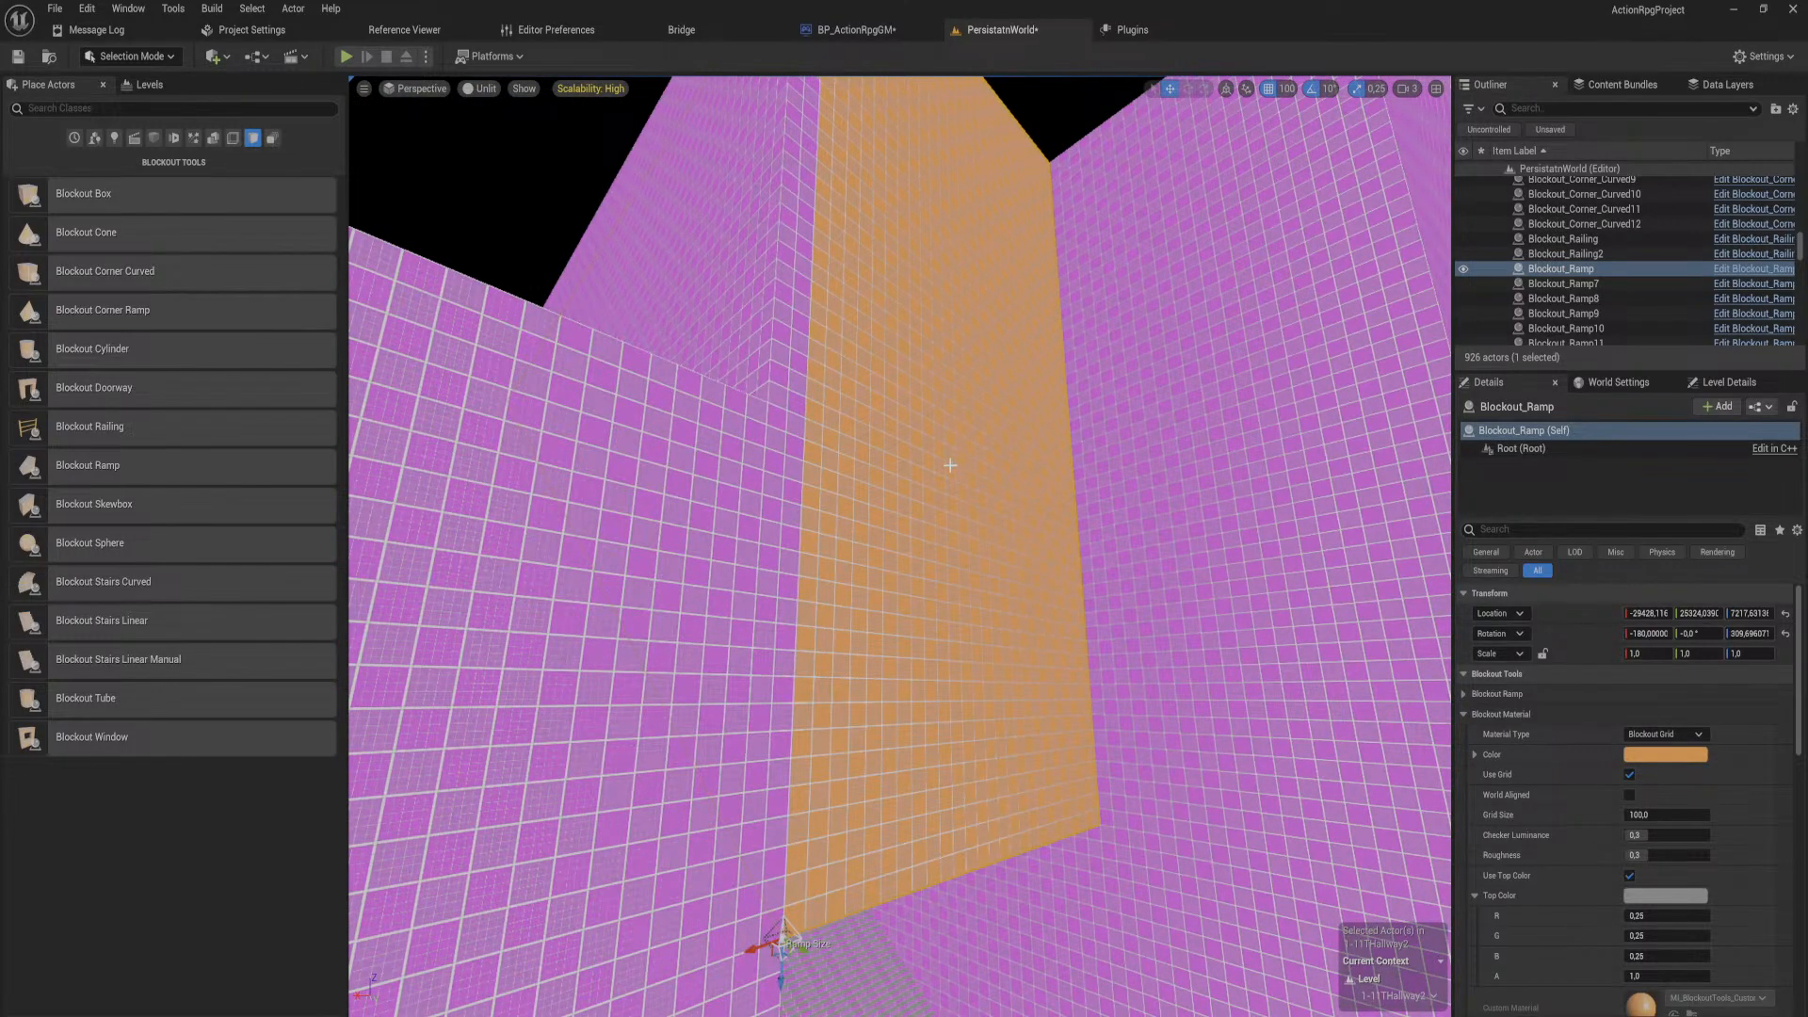
Step: Adjust the height of the inverted ramp's lower end so it ends above the lower landing with headroom over the stairs
mouse_move(950, 465)
right_down()
mouse_move(950, 659)
mouse_move(928, 612)
mouse_move(946, 484)
right_up()
key(w)
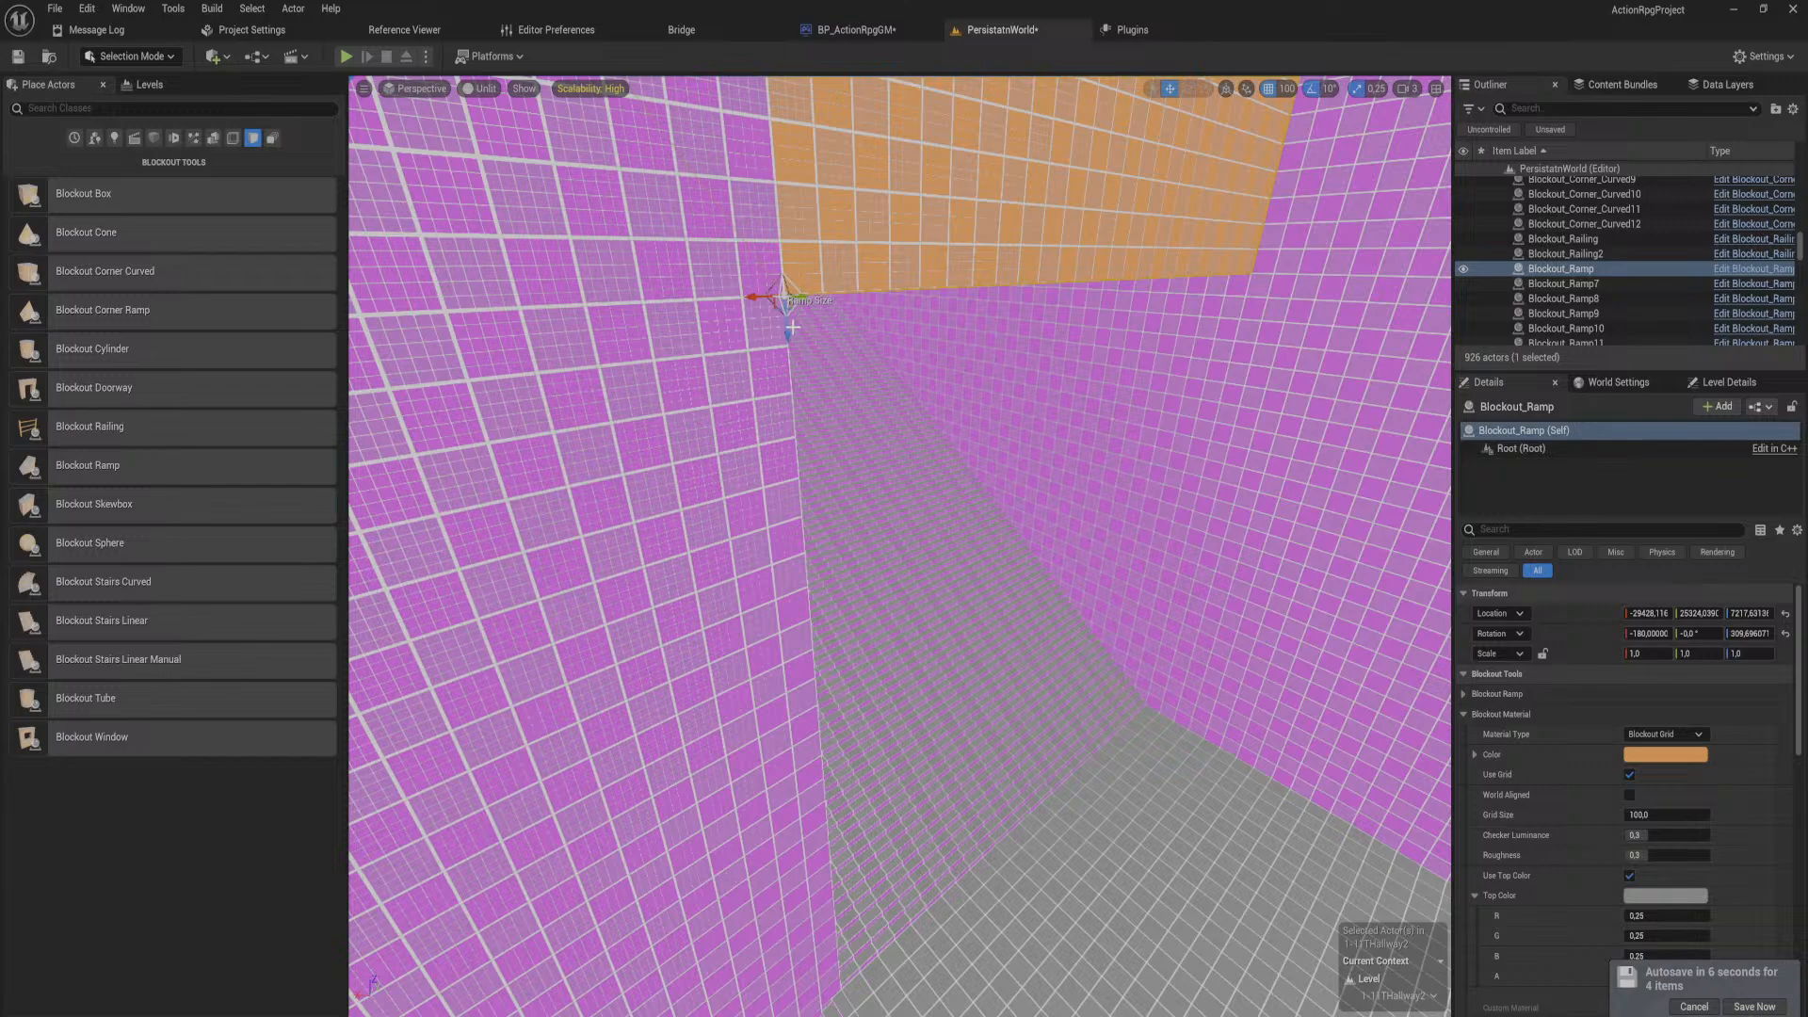
drag(789, 304, 904, 928)
right_drag(904, 924, 1389, 916)
mouse_move(886, 873)
right_down()
mouse_move(928, 909)
mouse_move(979, 871)
mouse_move(888, 873)
right_up()
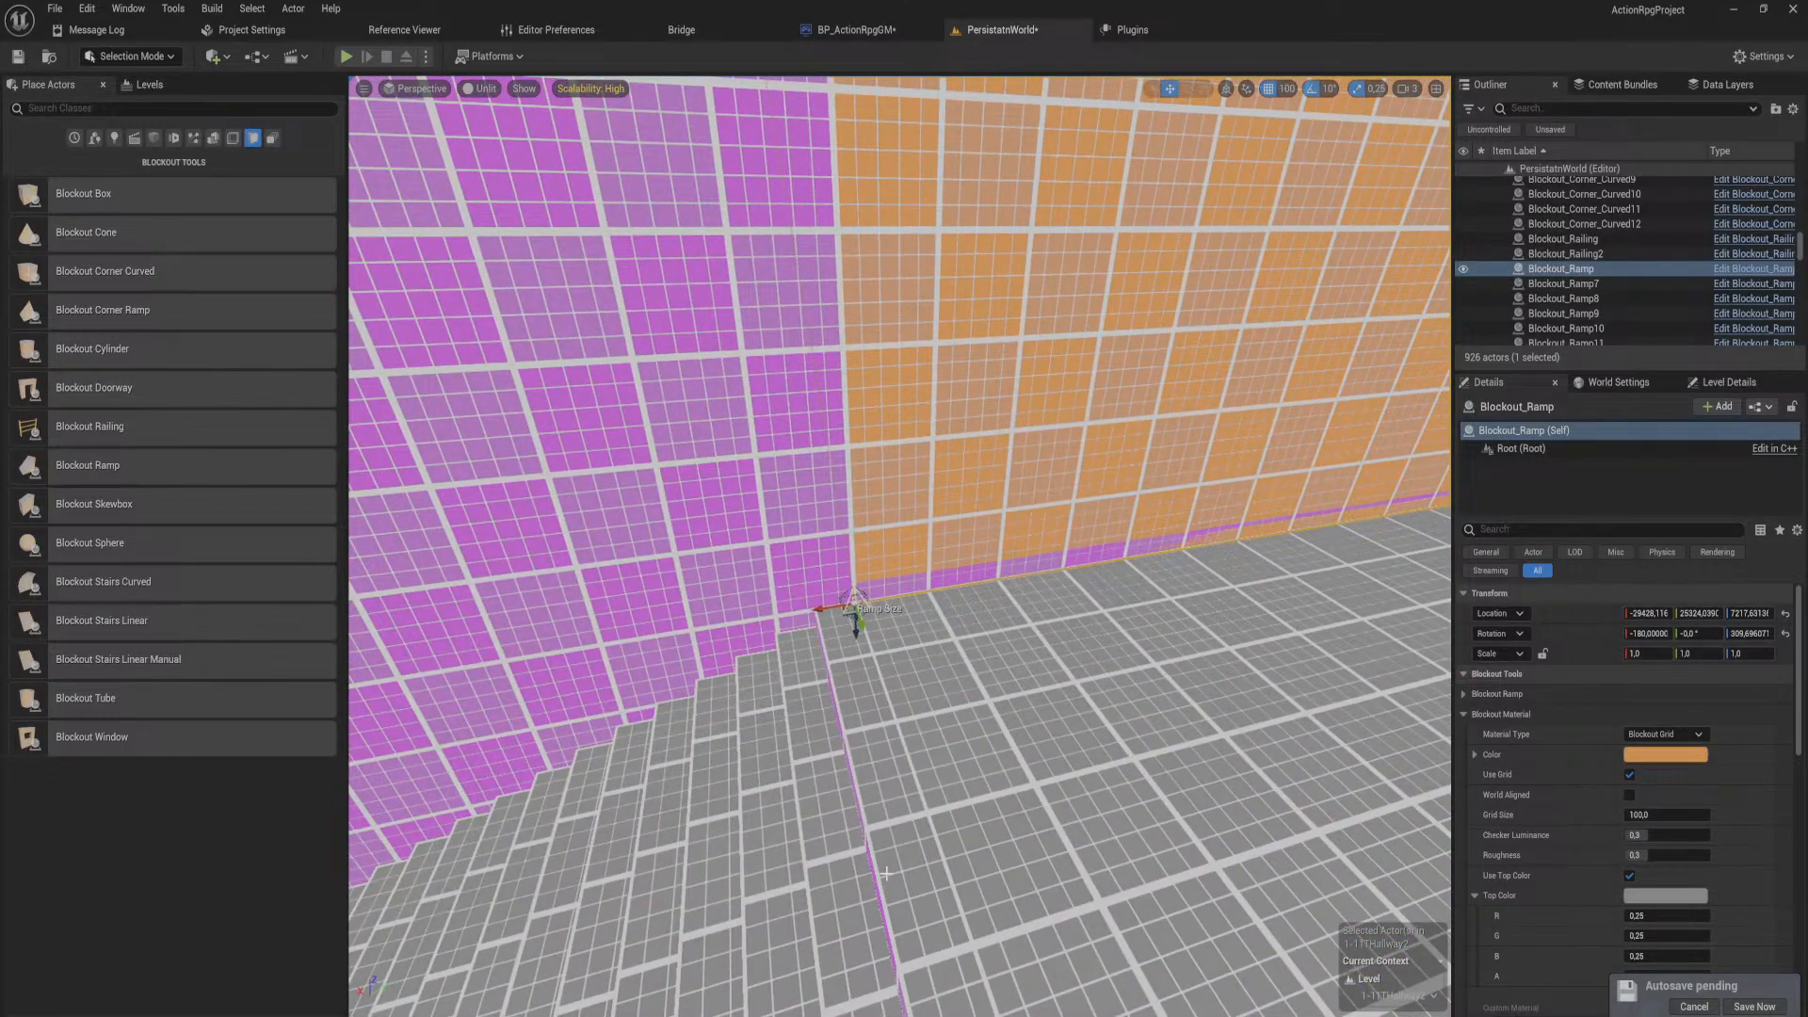
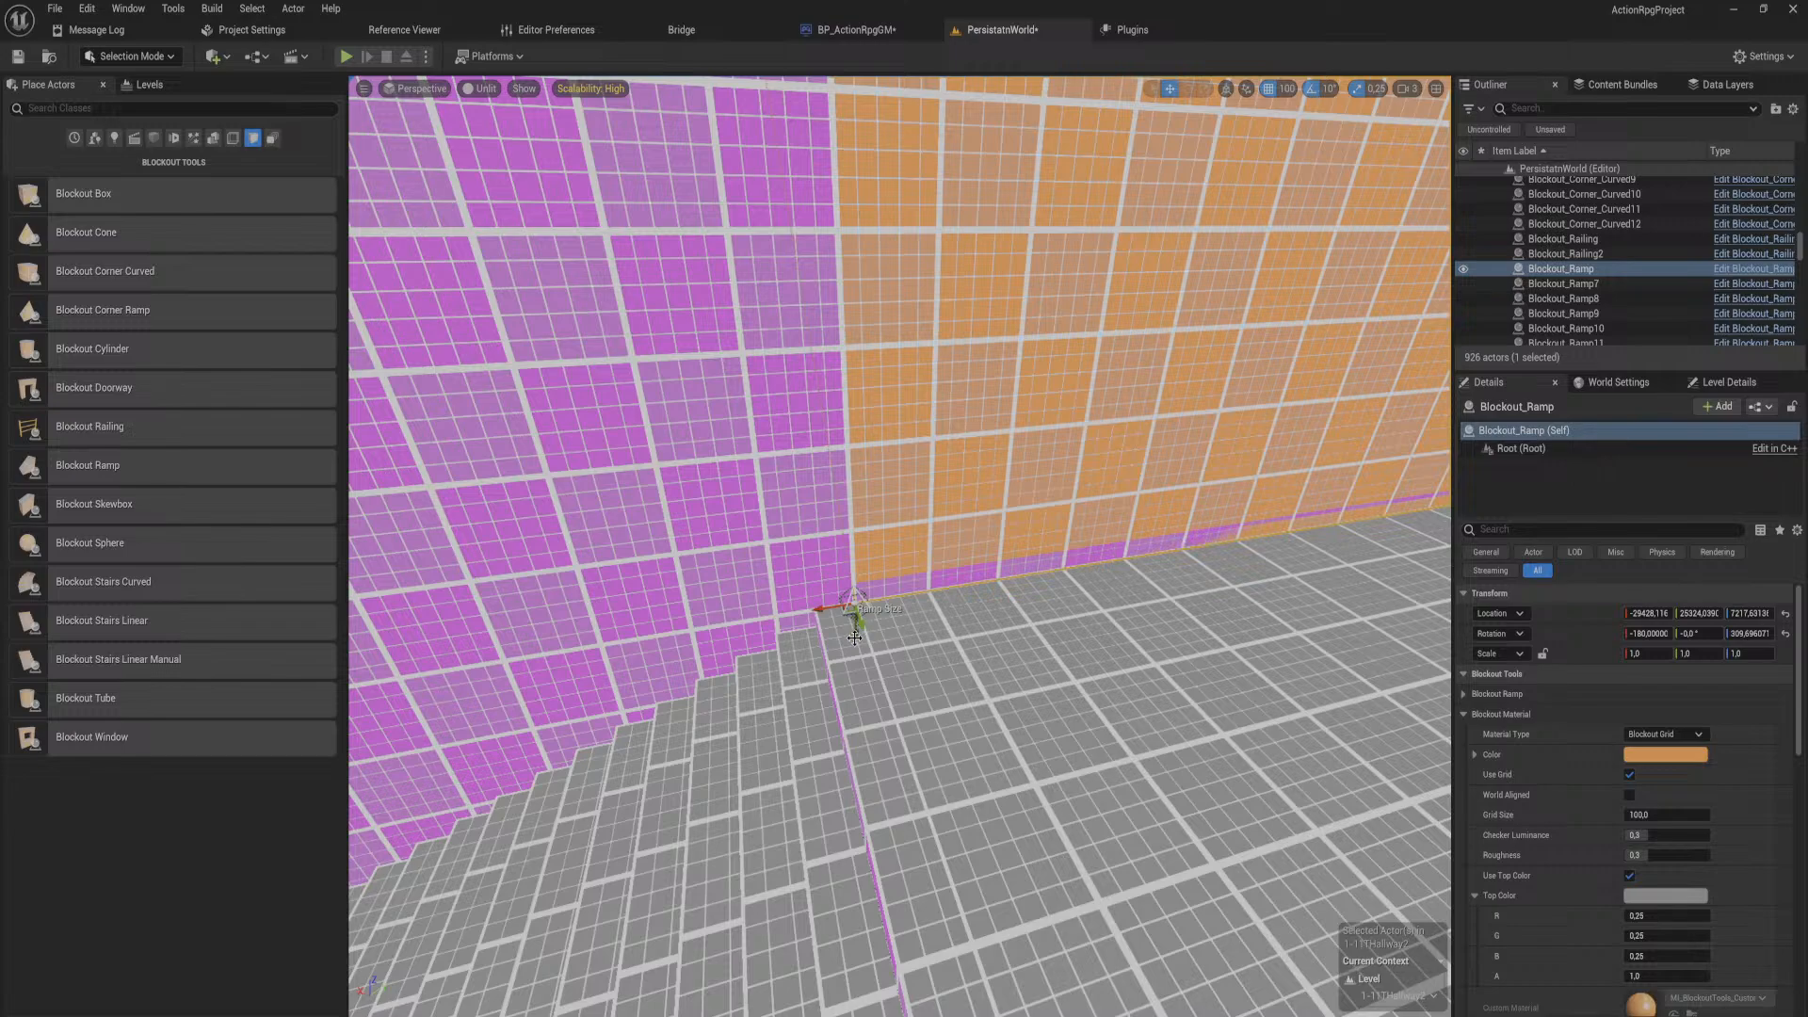
drag(834, 624, 883, 353)
right_drag(882, 353, 716, 405)
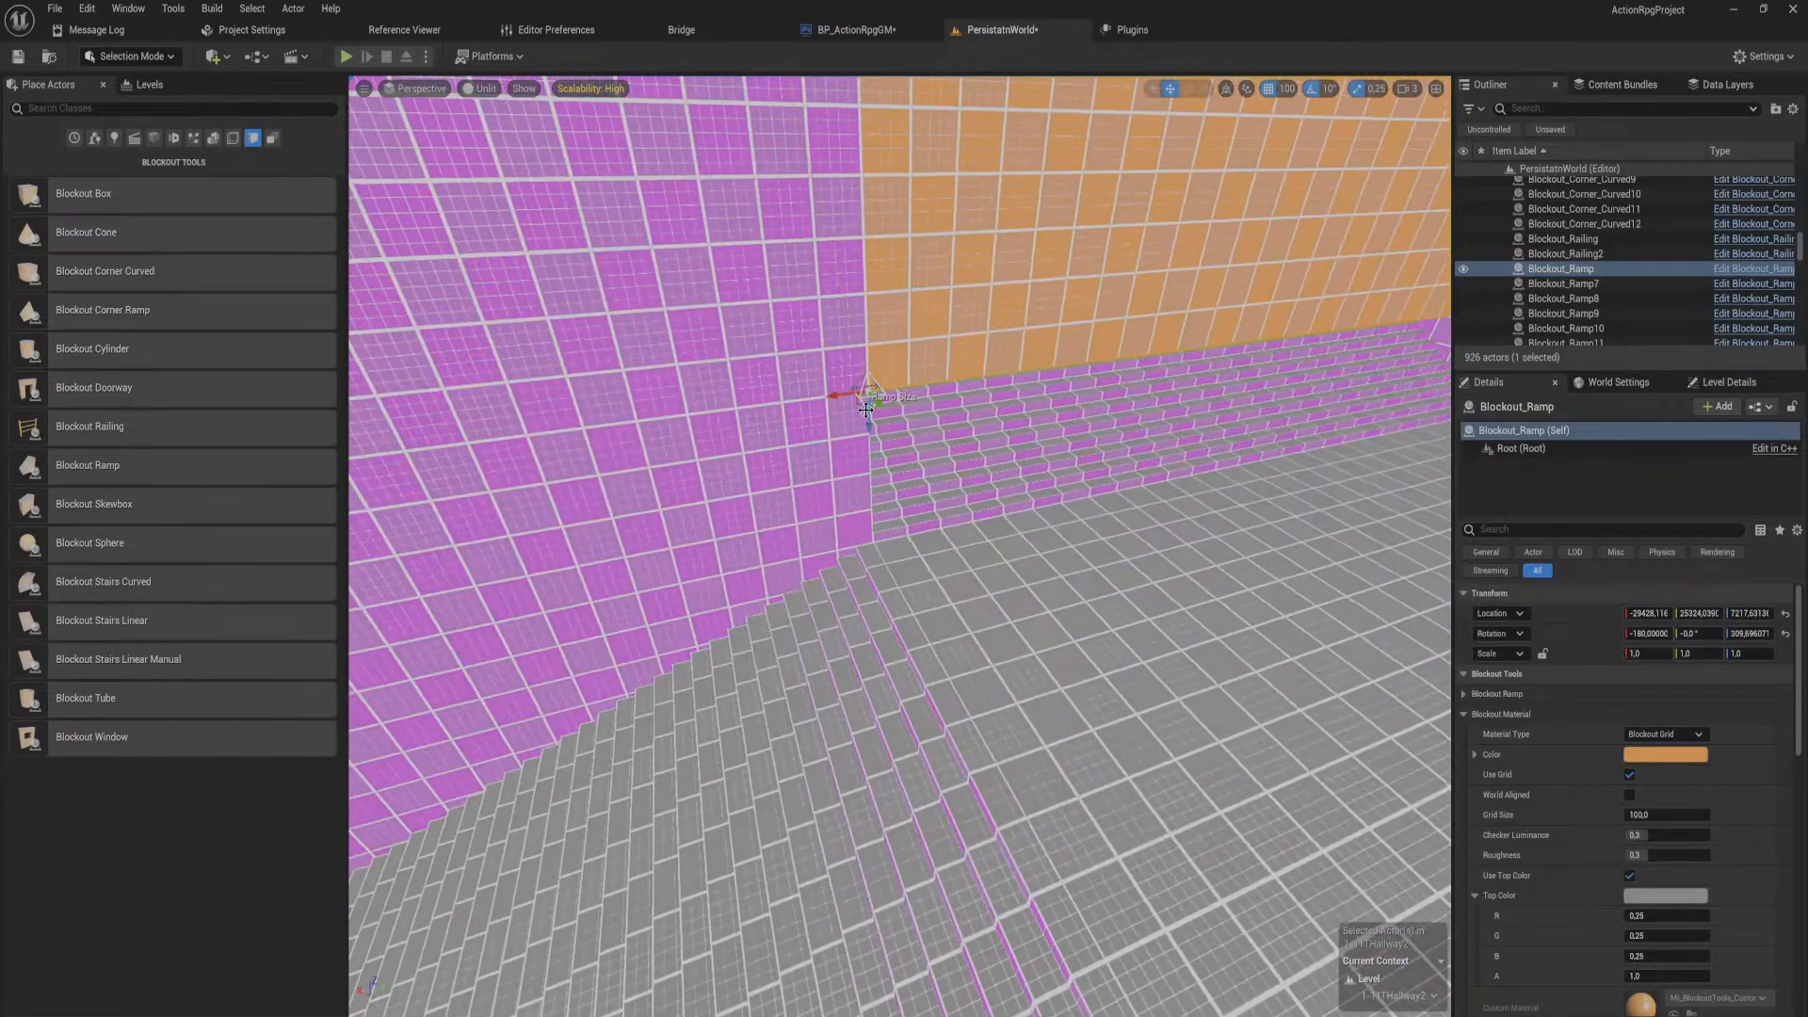
drag(866, 411, 834, 77)
right_drag(834, 490, 791, 283)
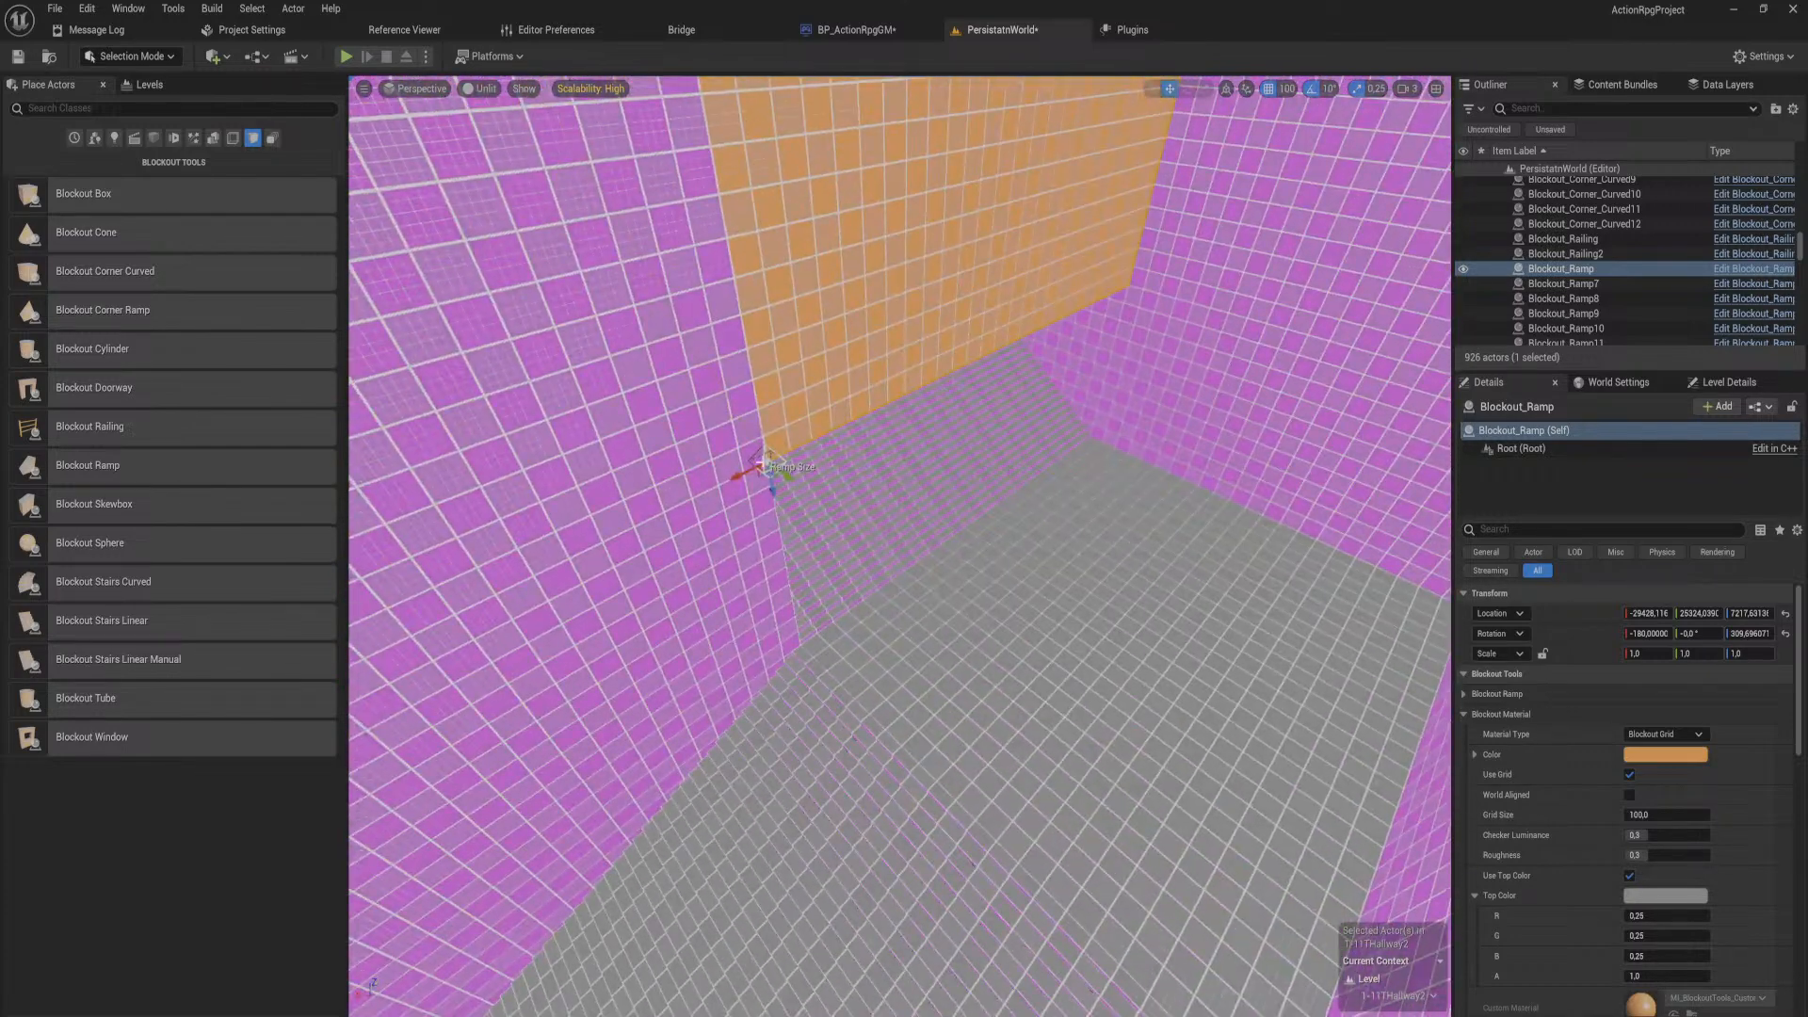
drag(769, 492, 754, 113)
Step: Duplicate the inverted ceiling ramp and rotate the copy 90 degrees about the vertical axis
right_drag(753, 113, 1214, 603)
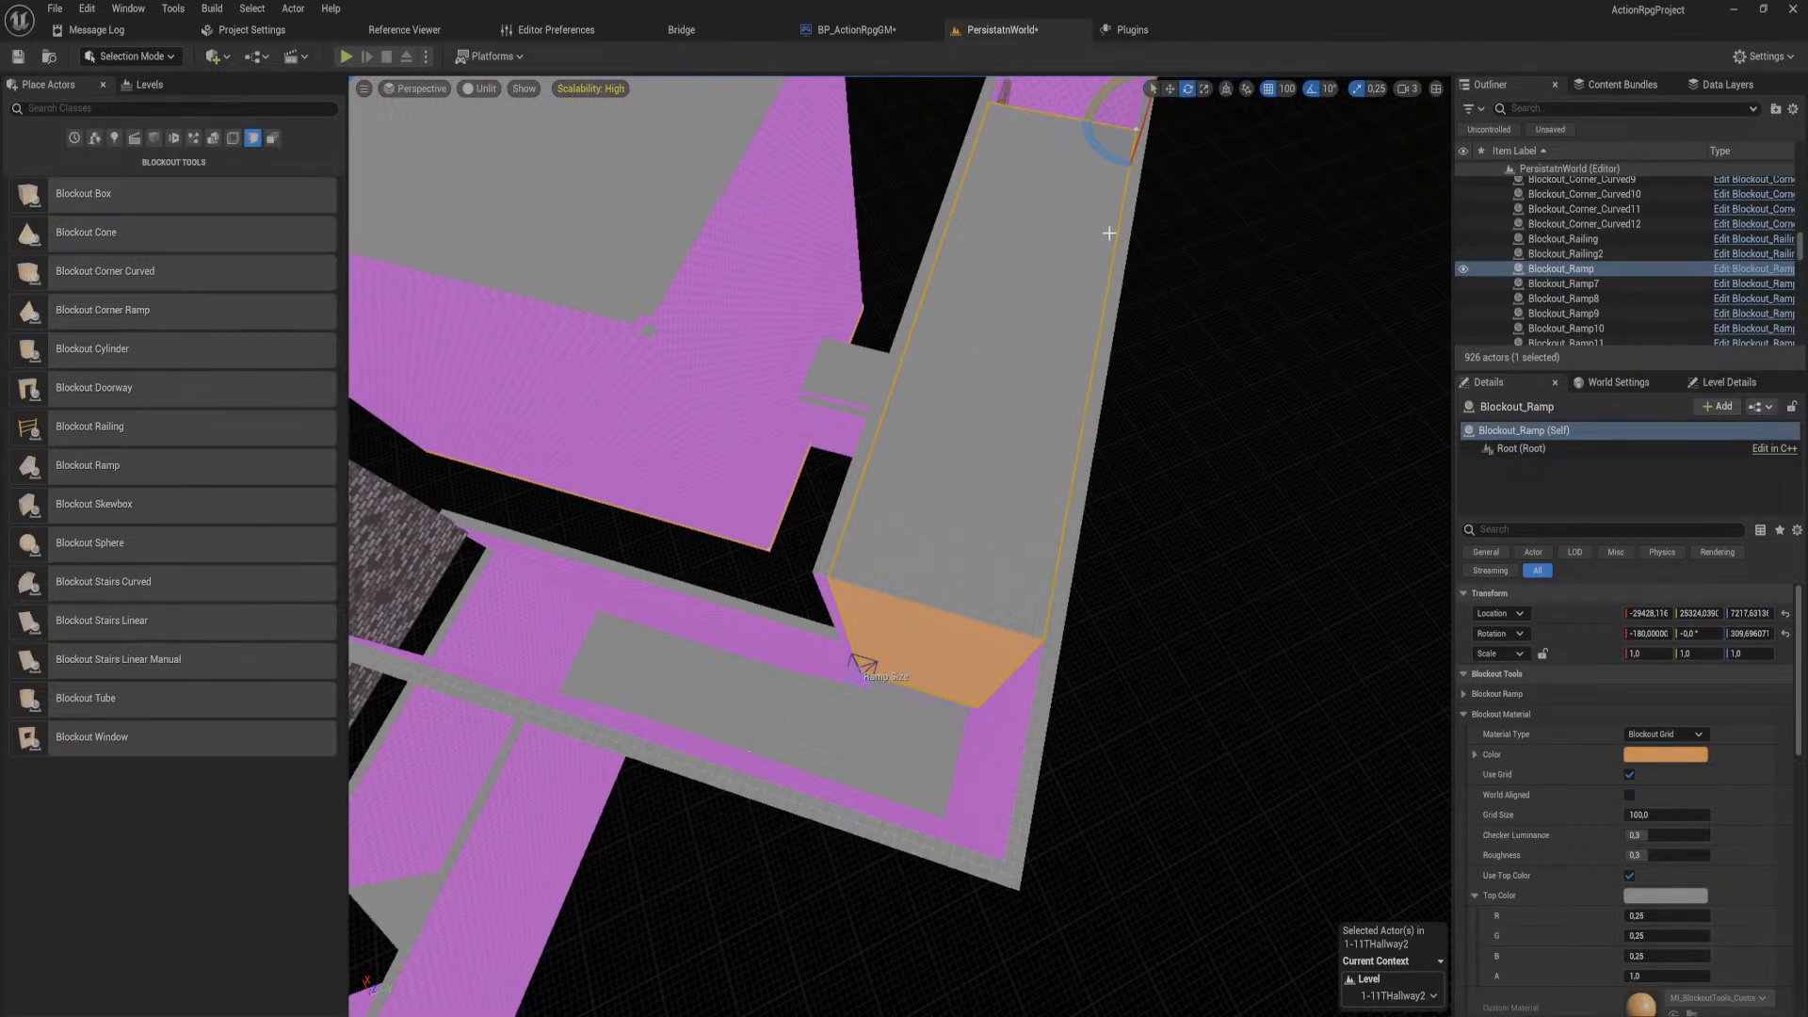
alt+drag(1105, 150, 1074, 117)
drag(1124, 98, 1141, 100)
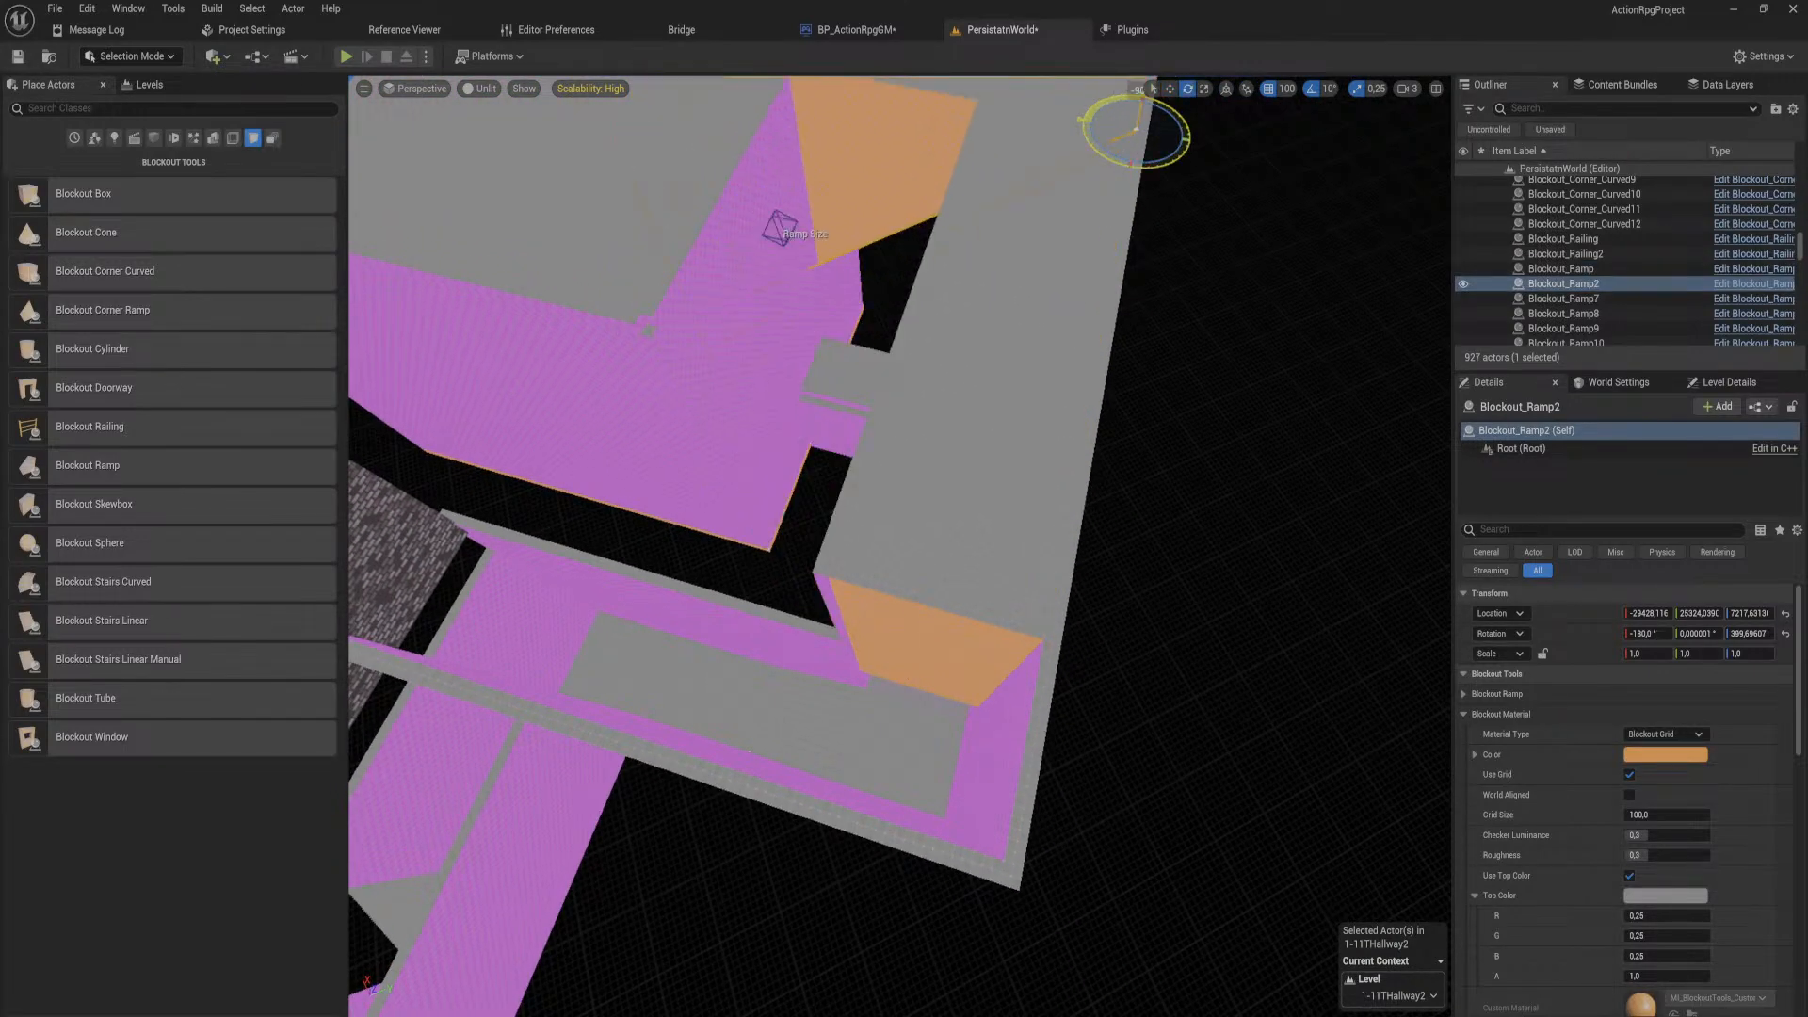
Step: Move the rotated ramp copy around the hallway corner and lower it into the next stairwell against its wall
mouse_move(1108, 156)
right_down()
mouse_move(1107, 94)
mouse_move(1108, 156)
right_up()
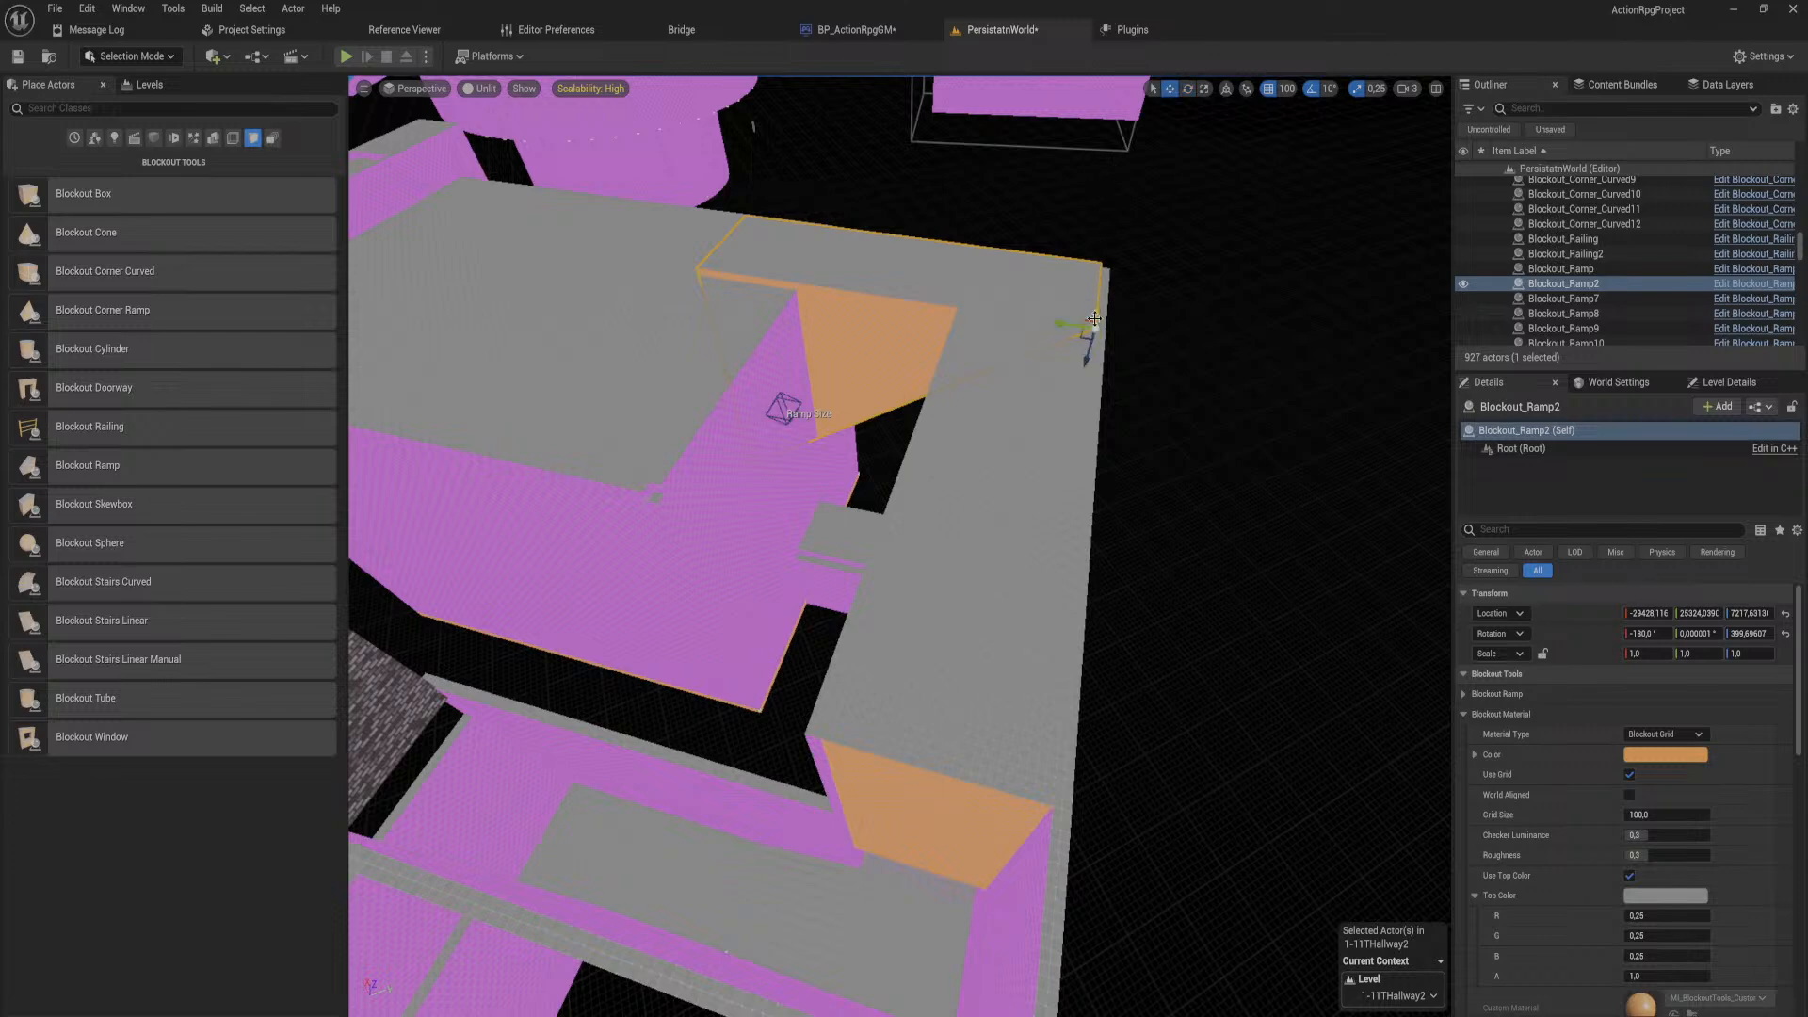
drag(1096, 309, 1036, 972)
right_drag(1046, 838, 1046, 933)
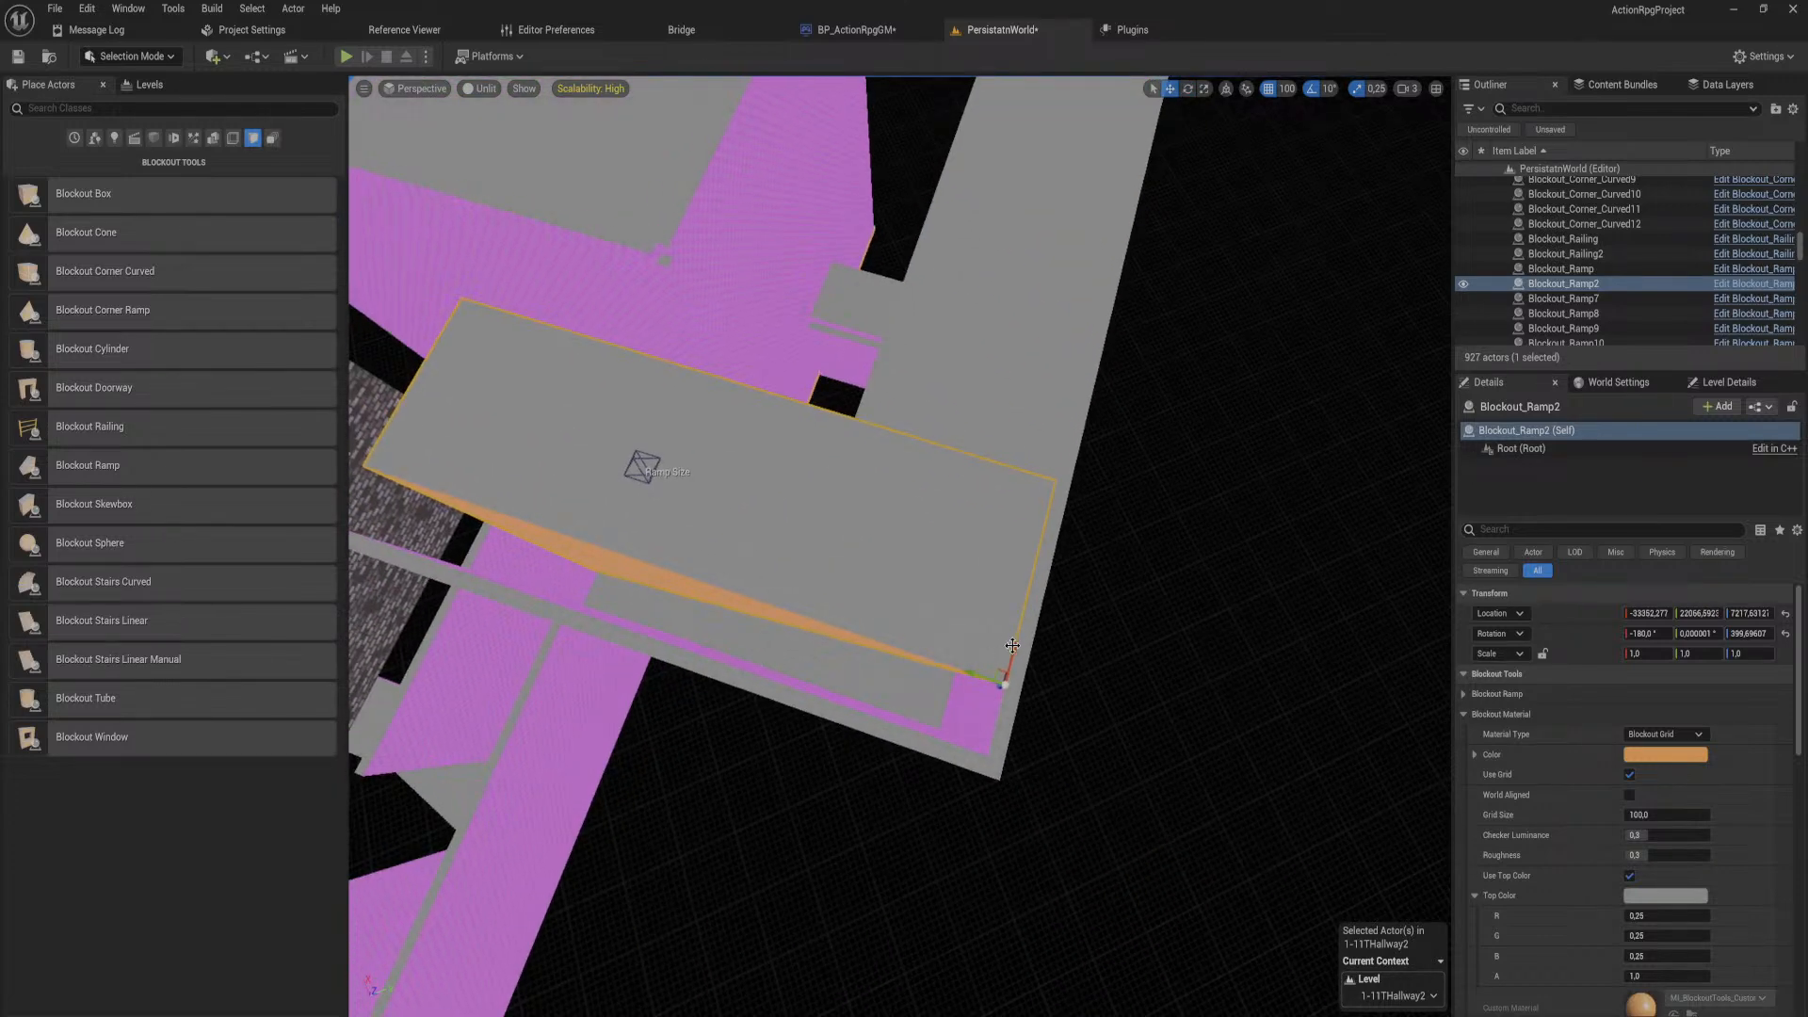
drag(1017, 642, 764, 657)
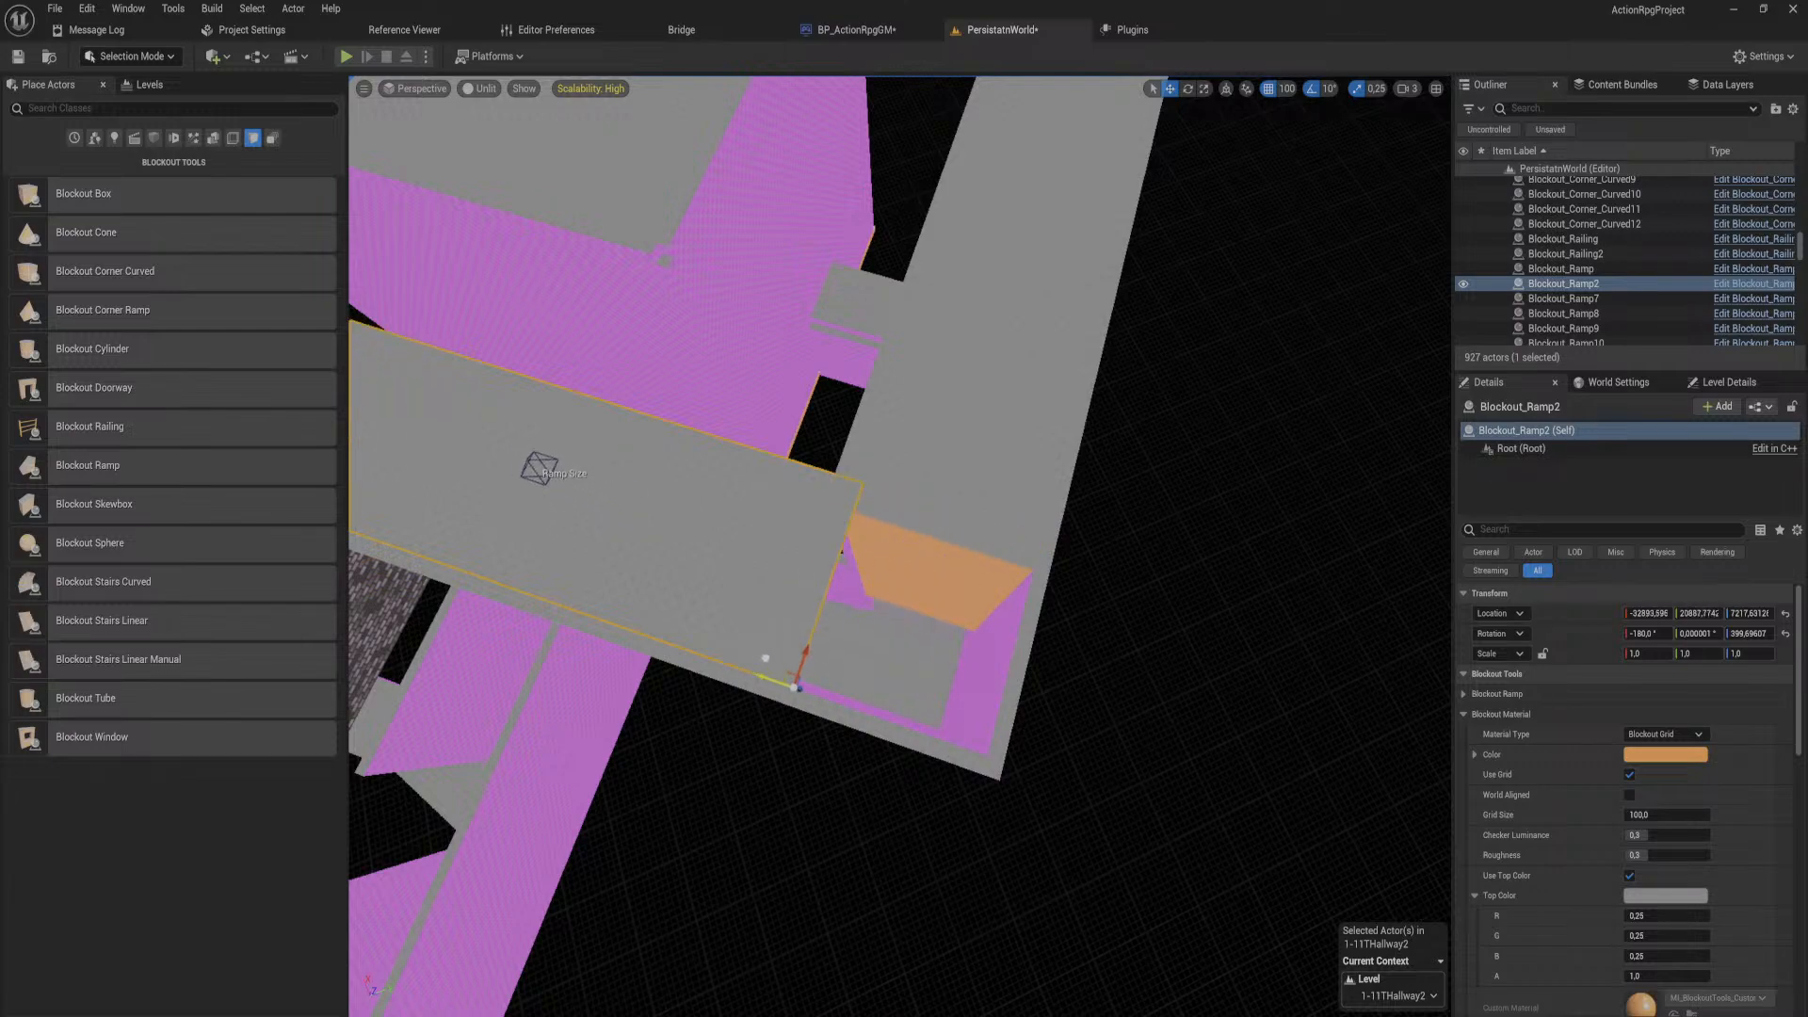
right_drag(796, 689, 821, 565)
drag(791, 509, 794, 439)
Step: Set the position snap to 1,000 and raise the ramp copy by 1,000 units
click(1286, 89)
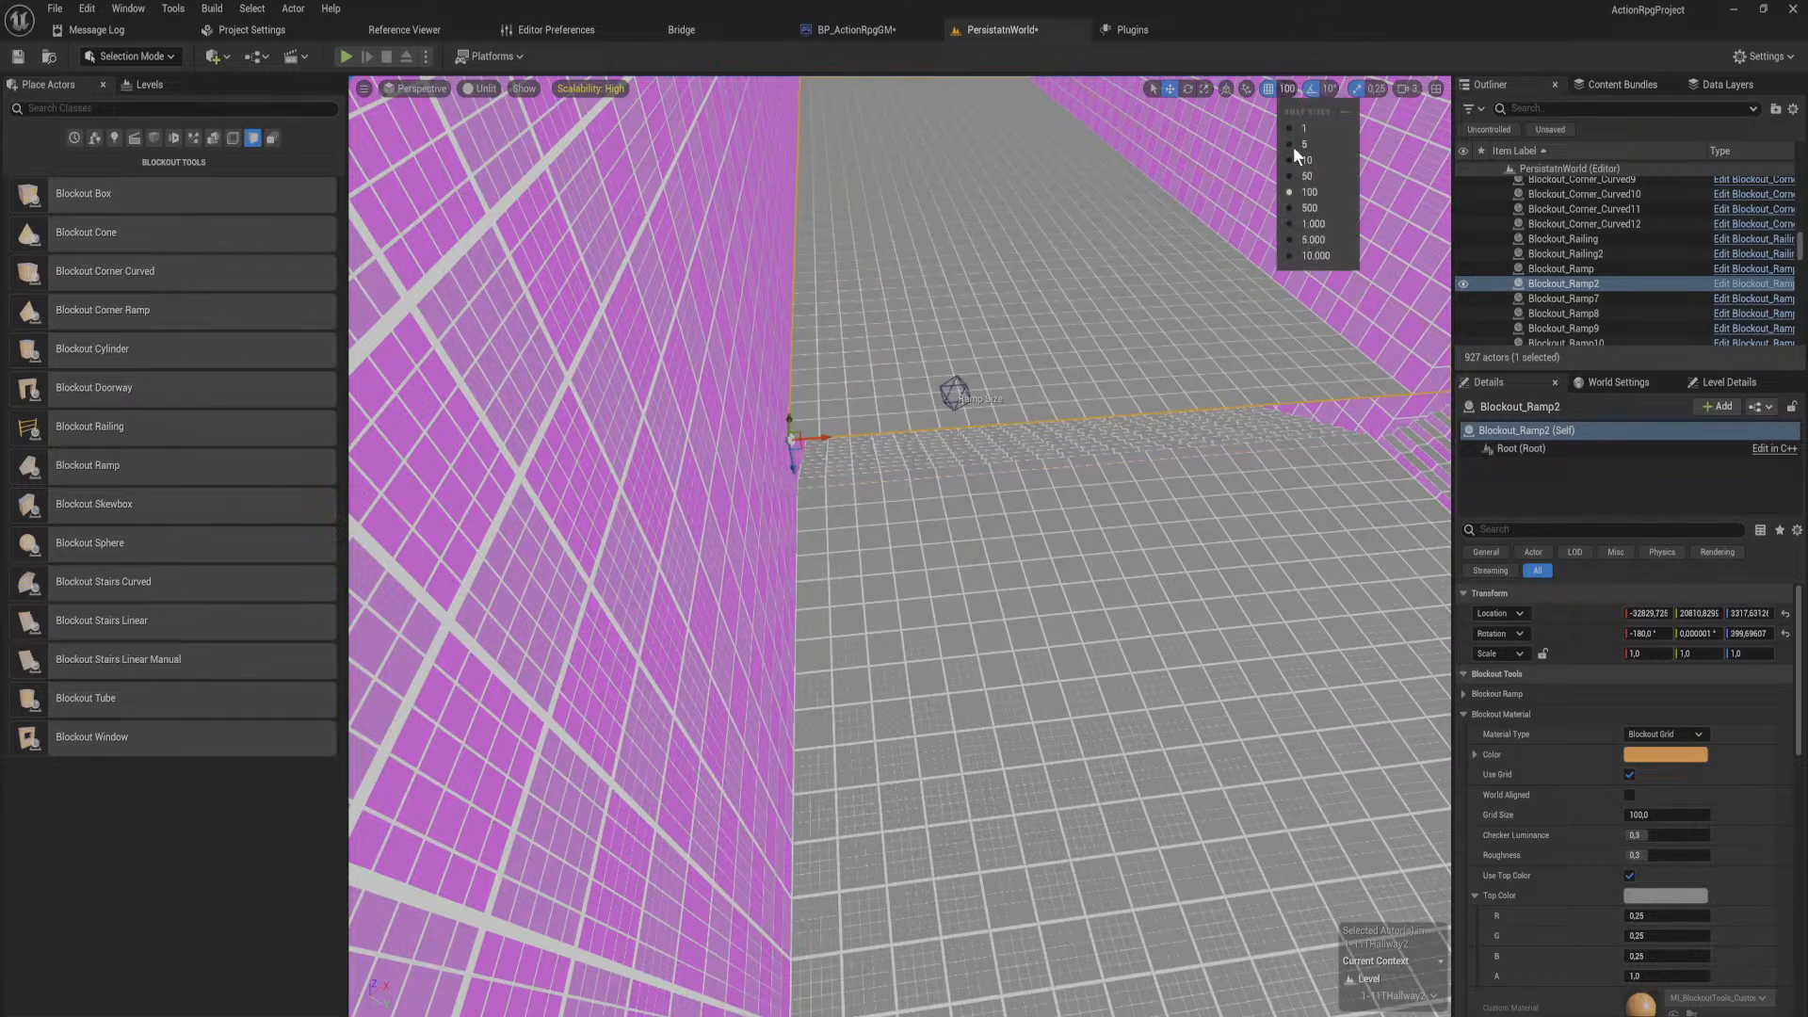
click(1307, 210)
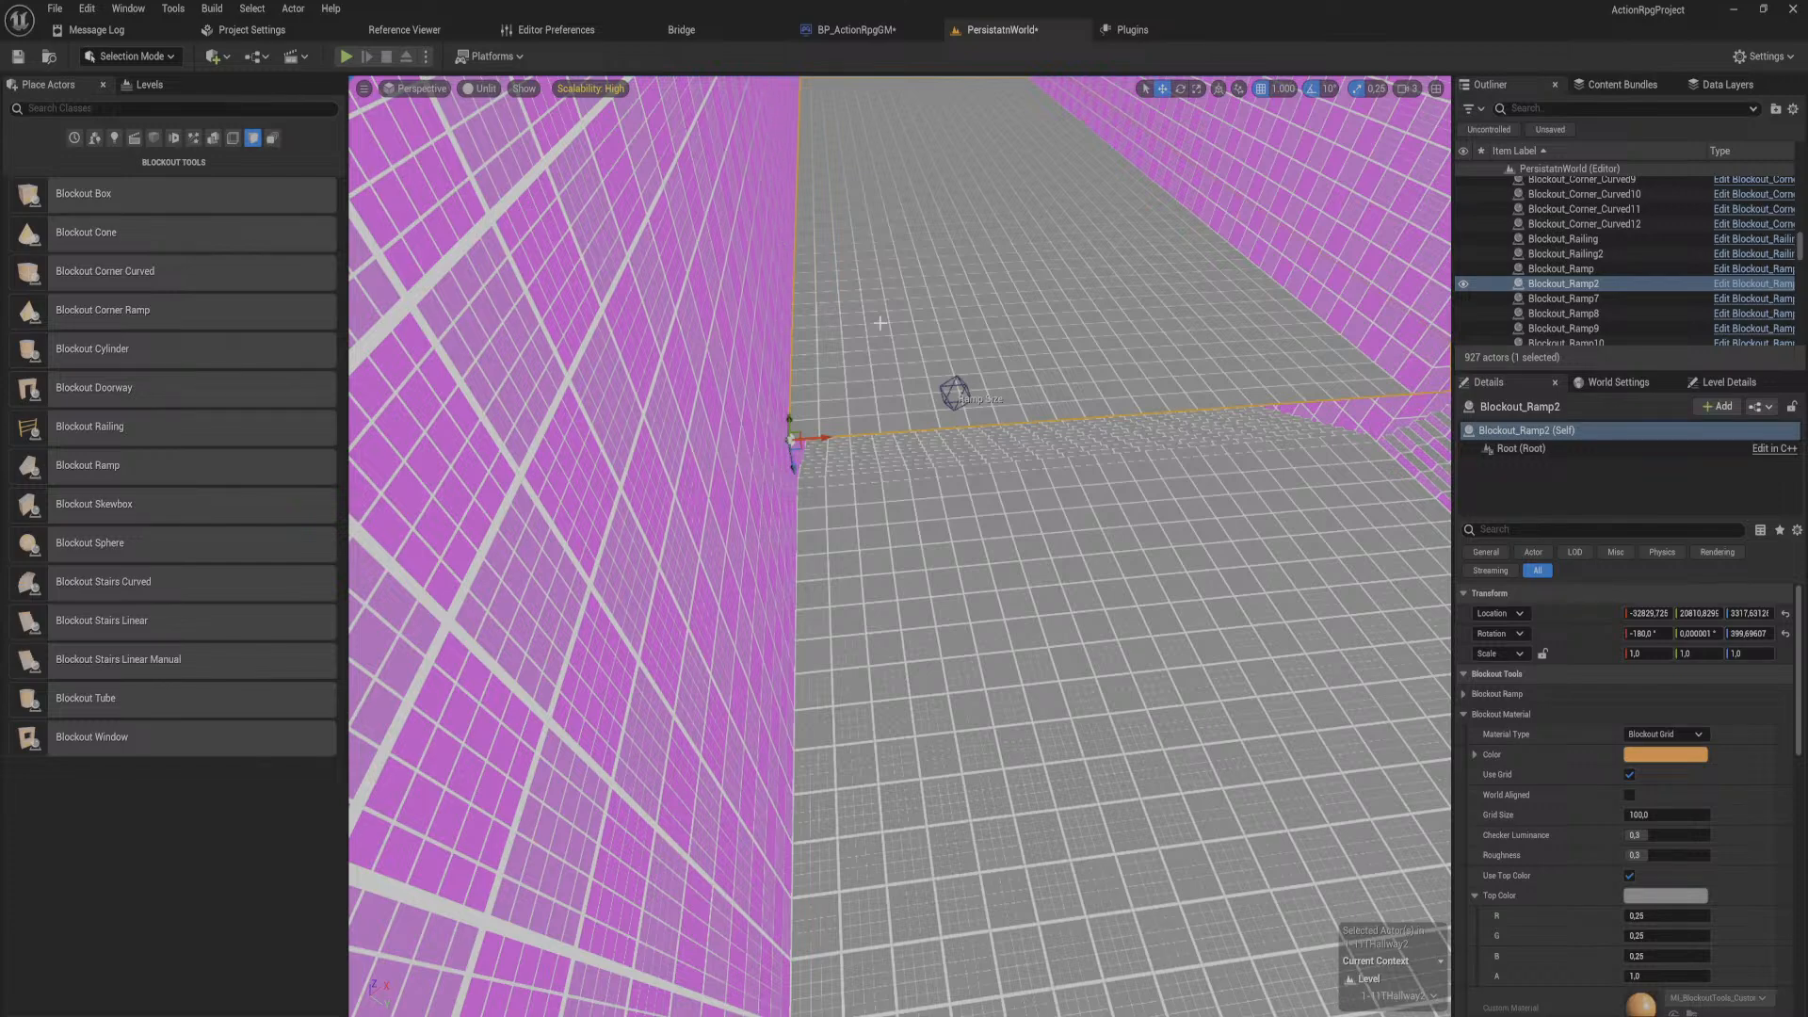
right_drag(879, 323, 877, 489)
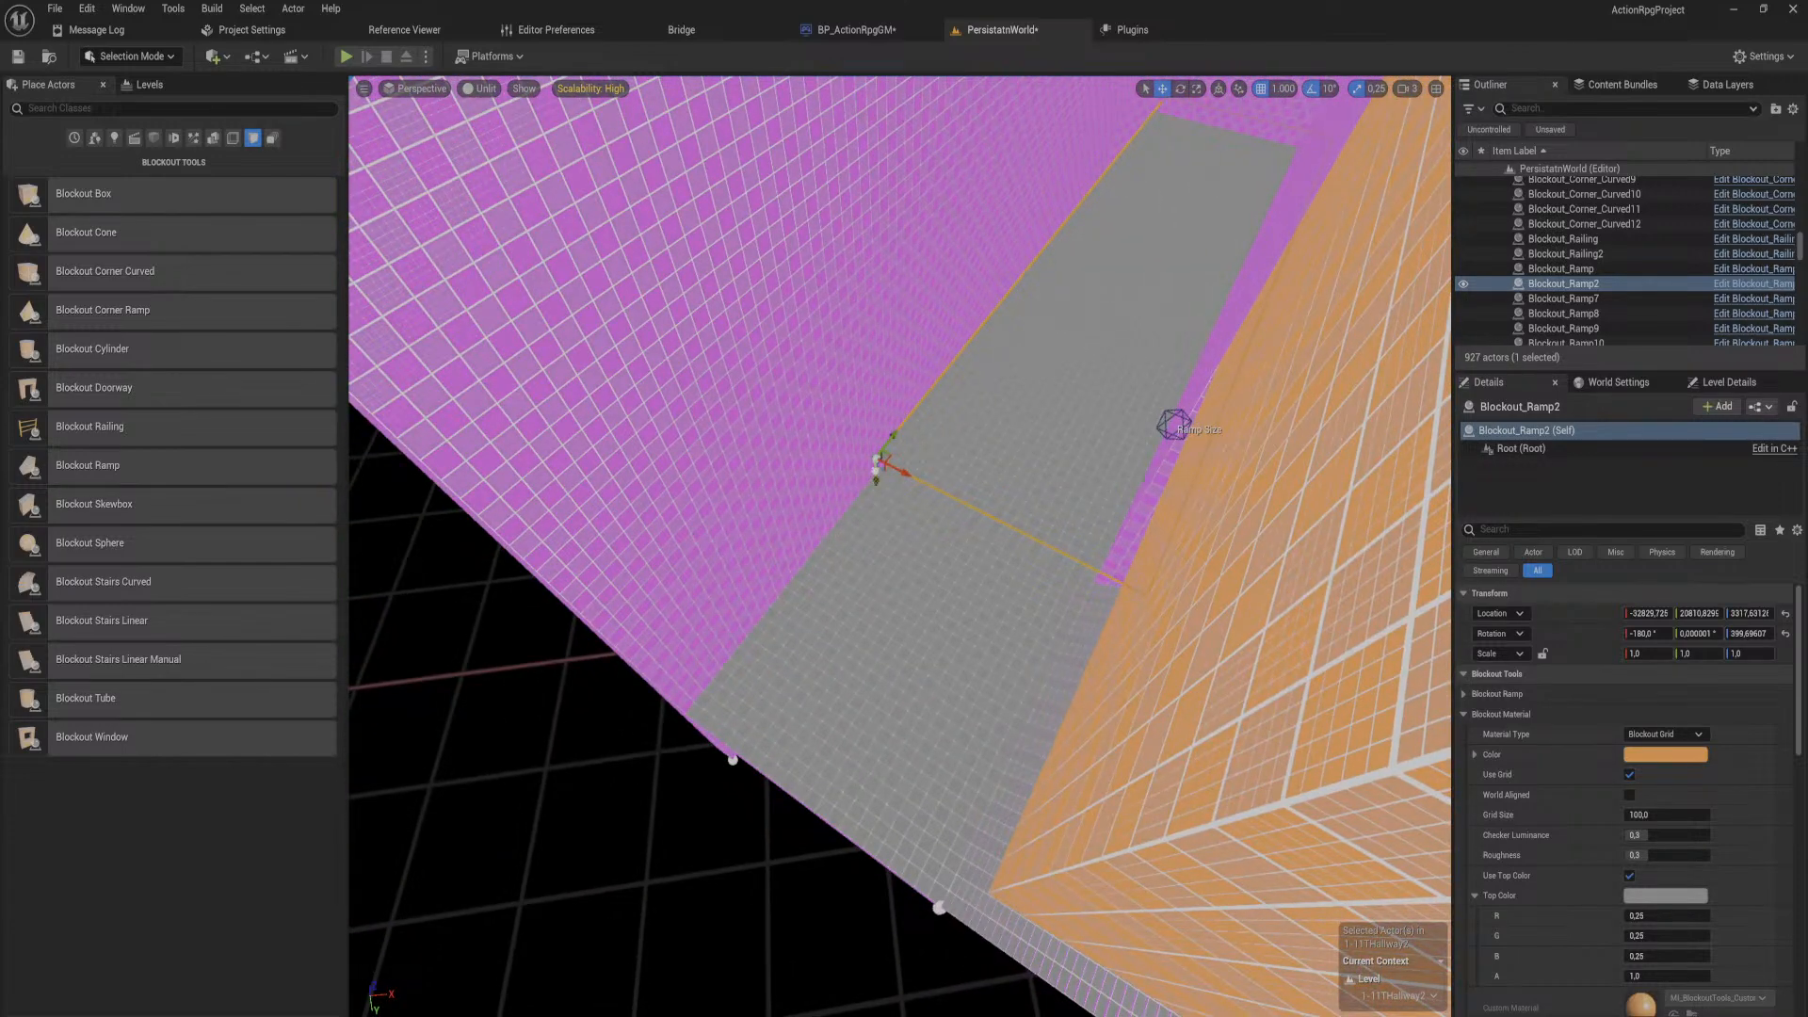
drag(877, 468, 866, 339)
Step: Set the position snap to 100 and resize the ramp copy to span the second staircase between its walls
key(w)
mouse_move(867, 339)
right_down()
mouse_move(979, 311)
mouse_move(1093, 358)
mouse_move(841, 353)
right_up()
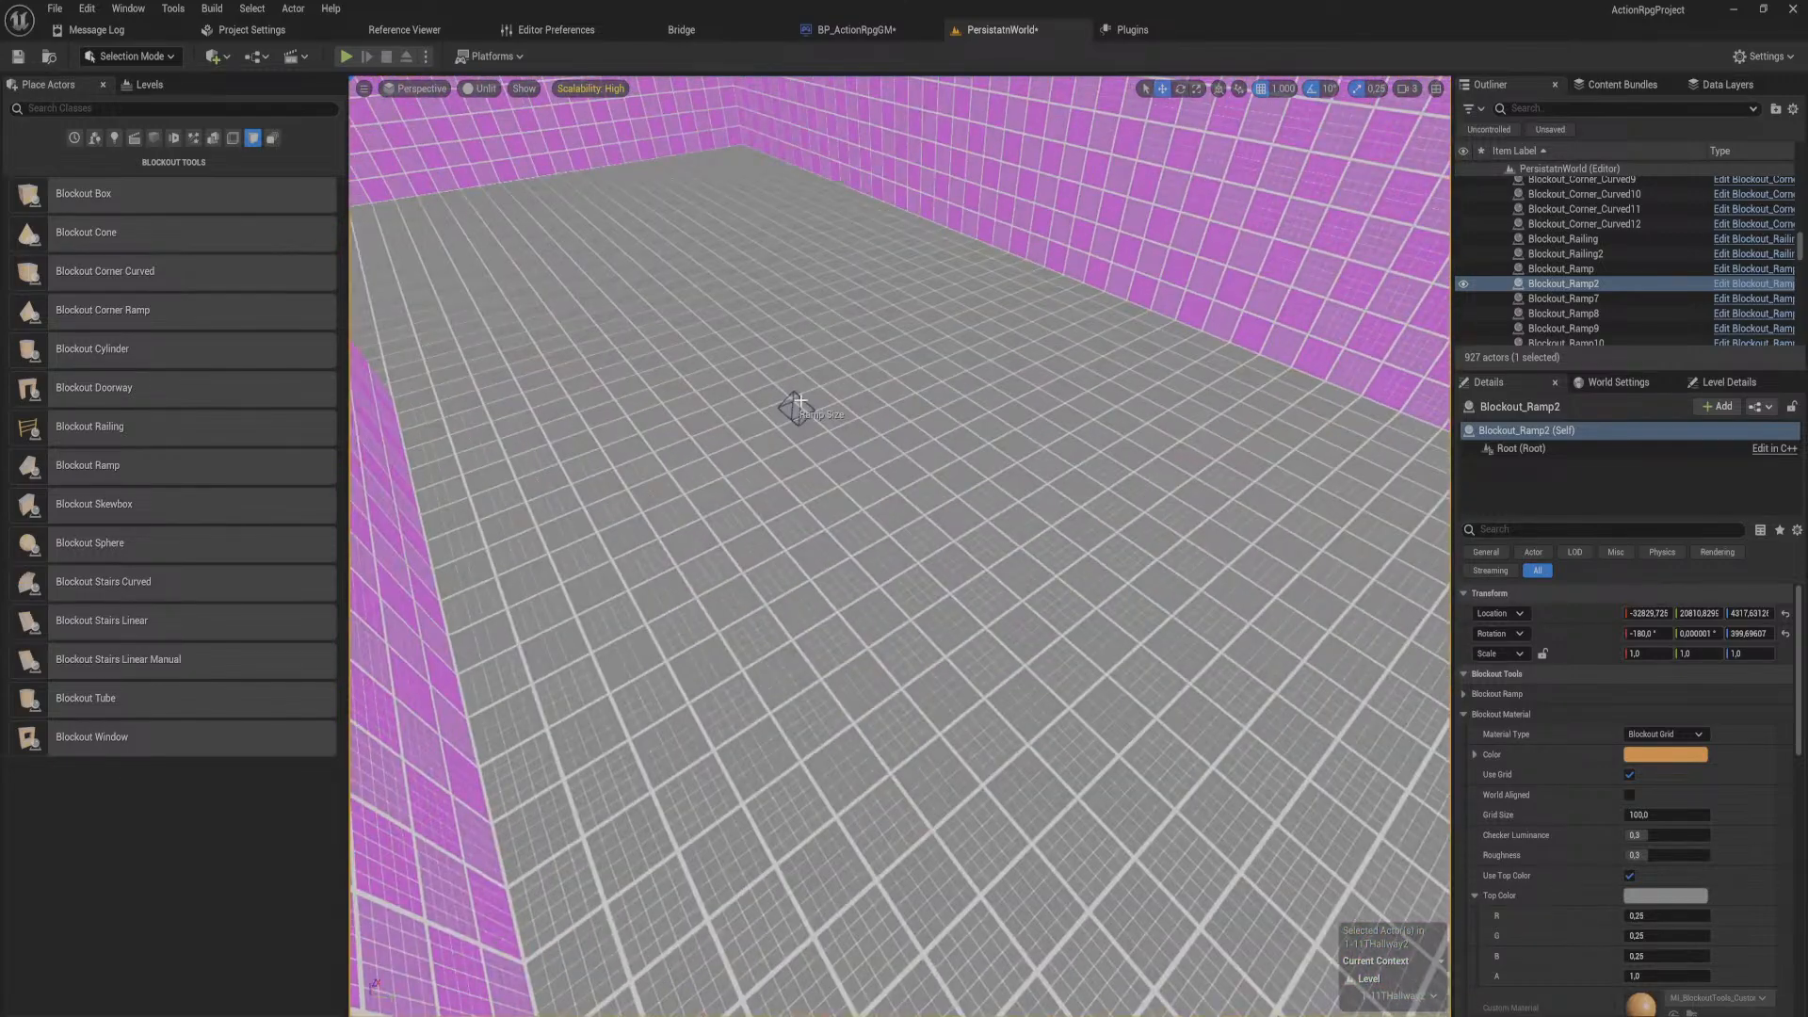
click(1278, 88)
click(1302, 192)
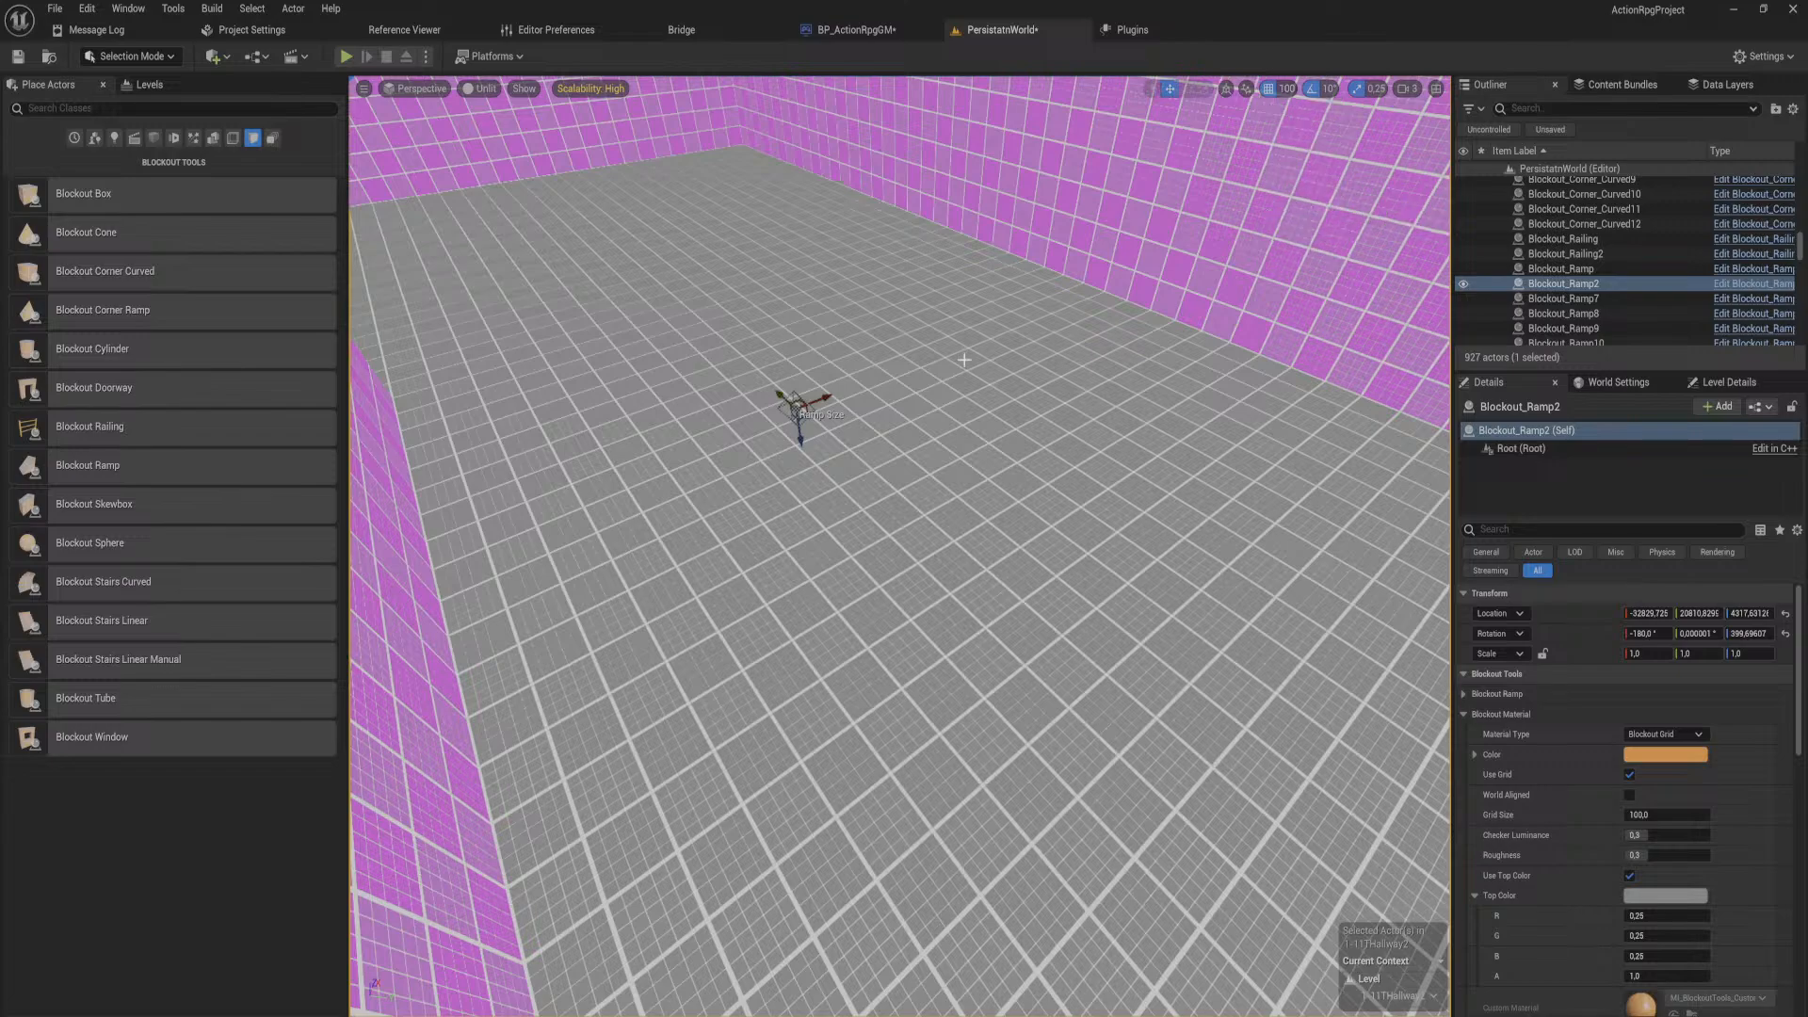
right_drag(805, 432, 912, 524)
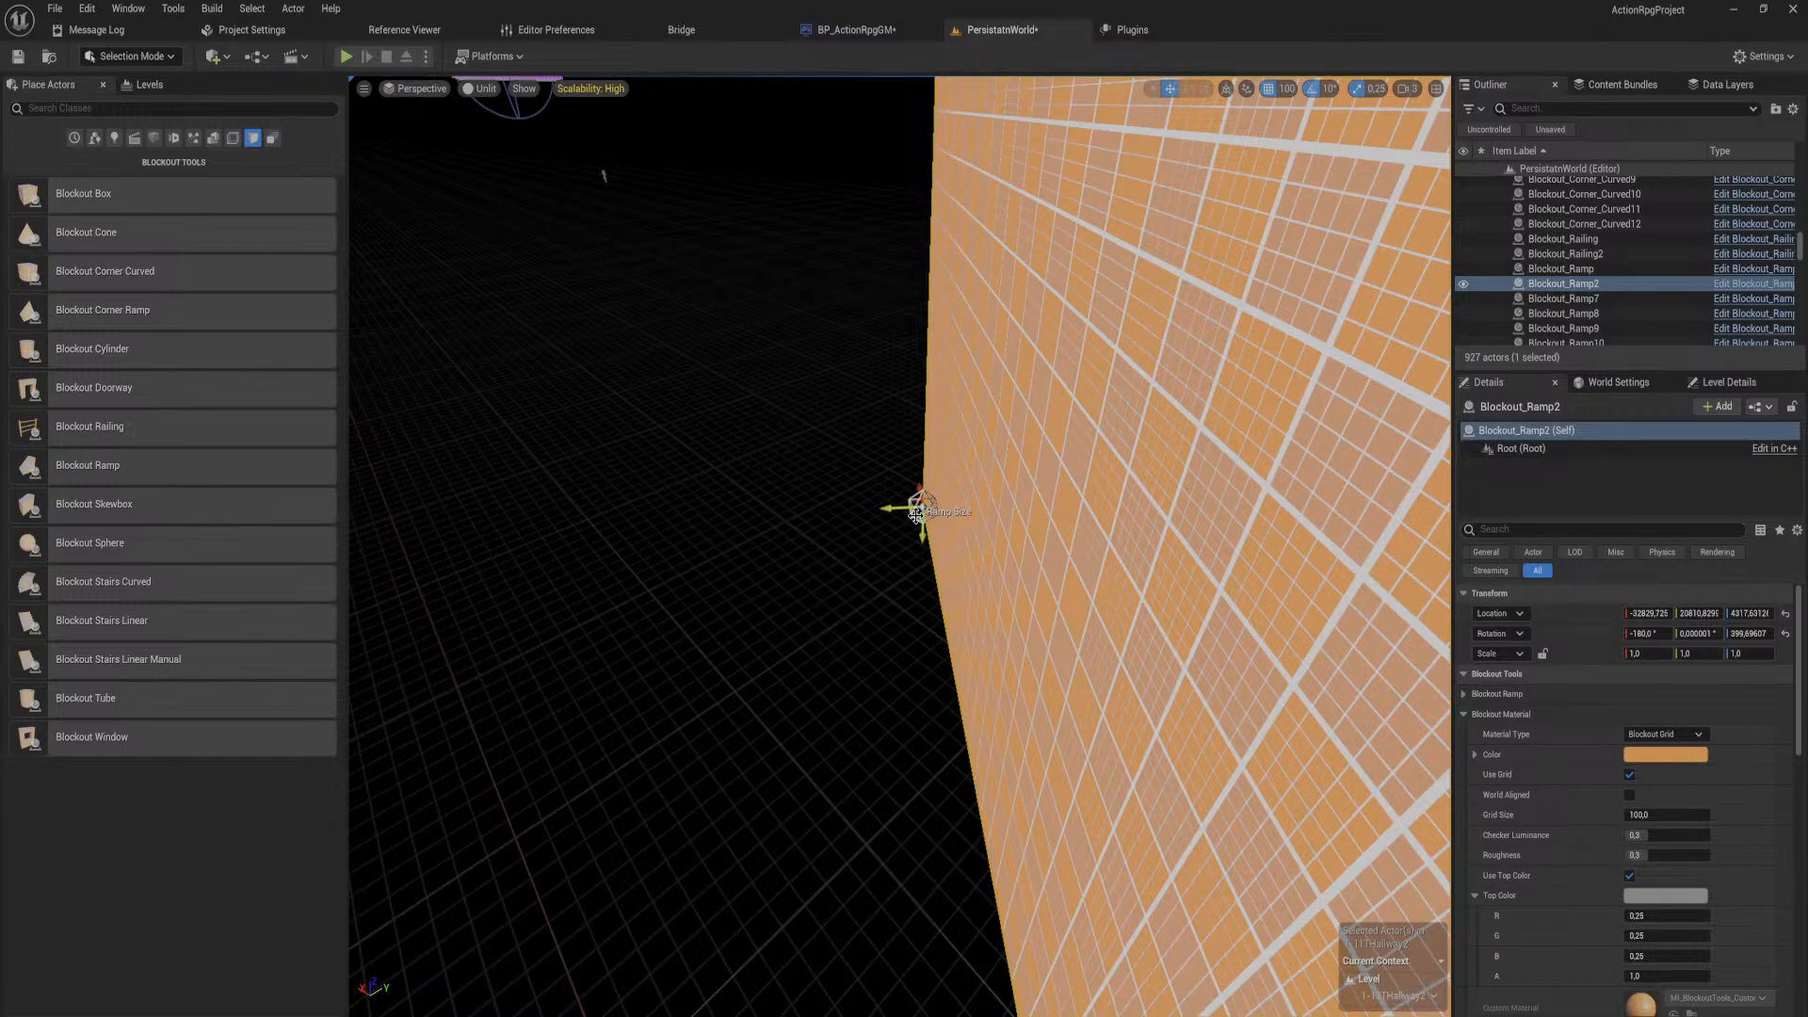
drag(916, 516, 1318, 188)
mouse_move(899, 546)
right_down()
mouse_move(899, 376)
mouse_move(900, 527)
right_up()
right_drag(714, 767, 715, 767)
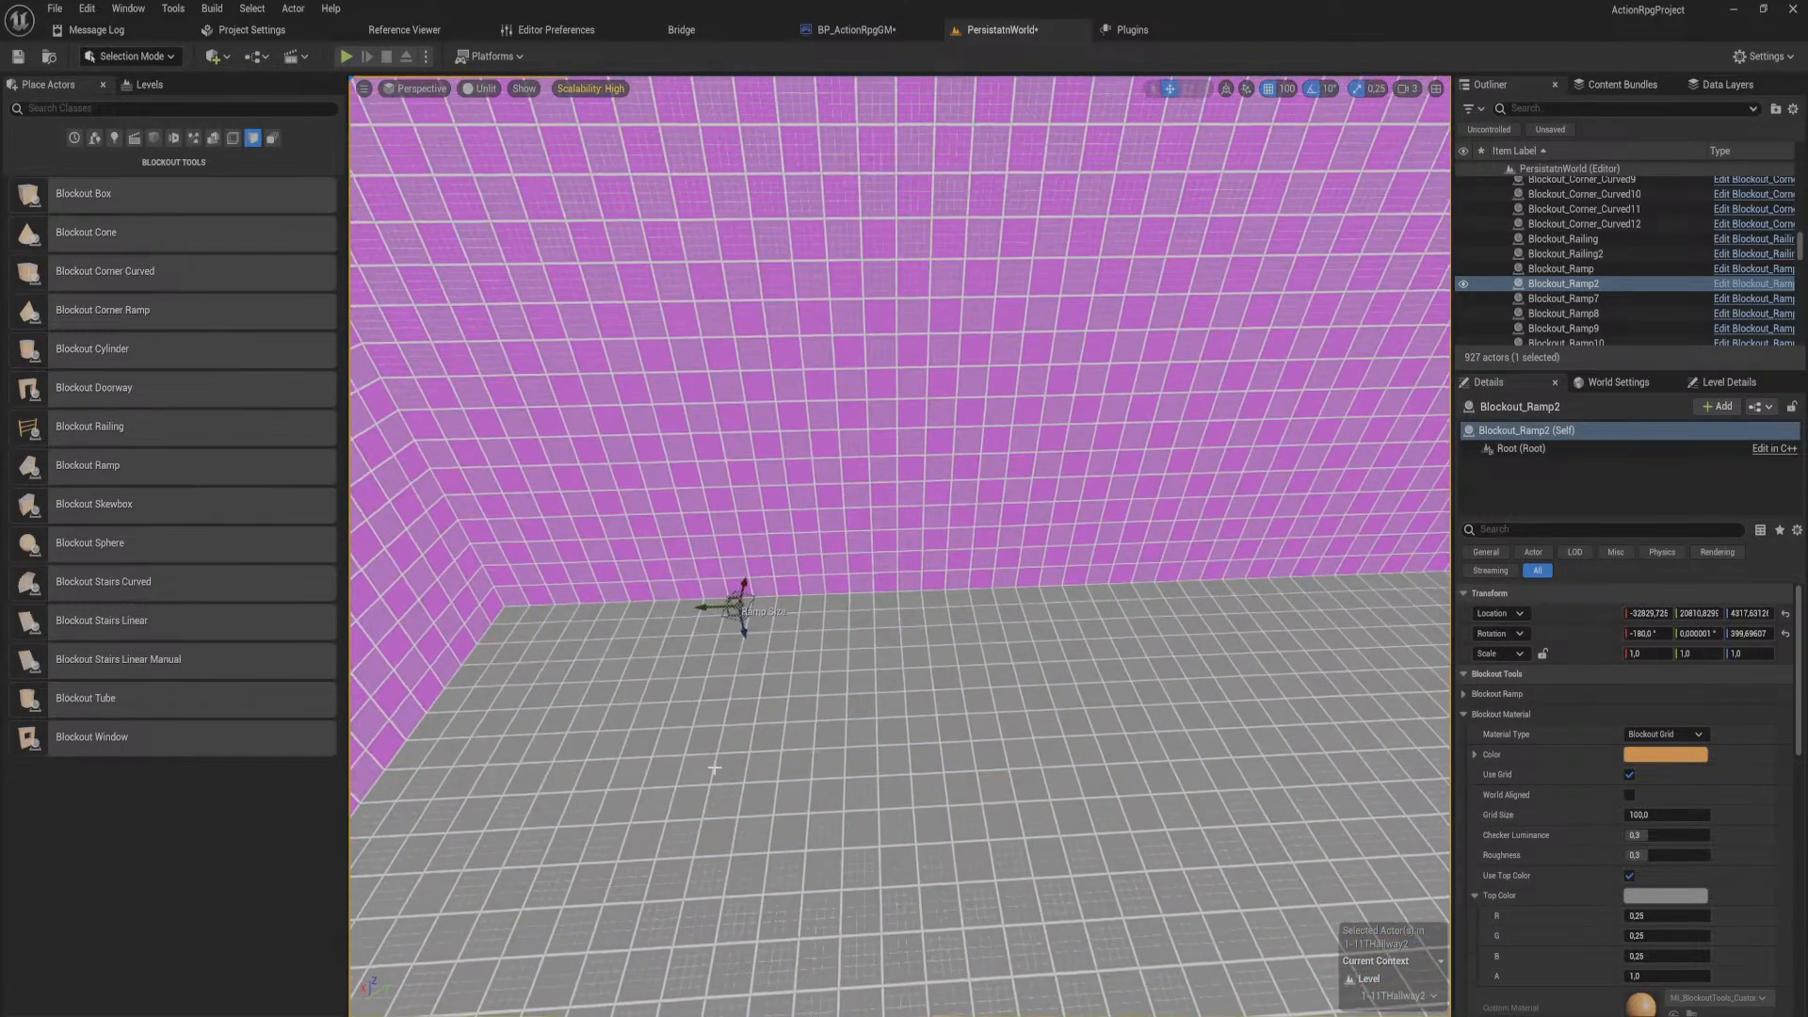
drag(728, 617, 1026, 311)
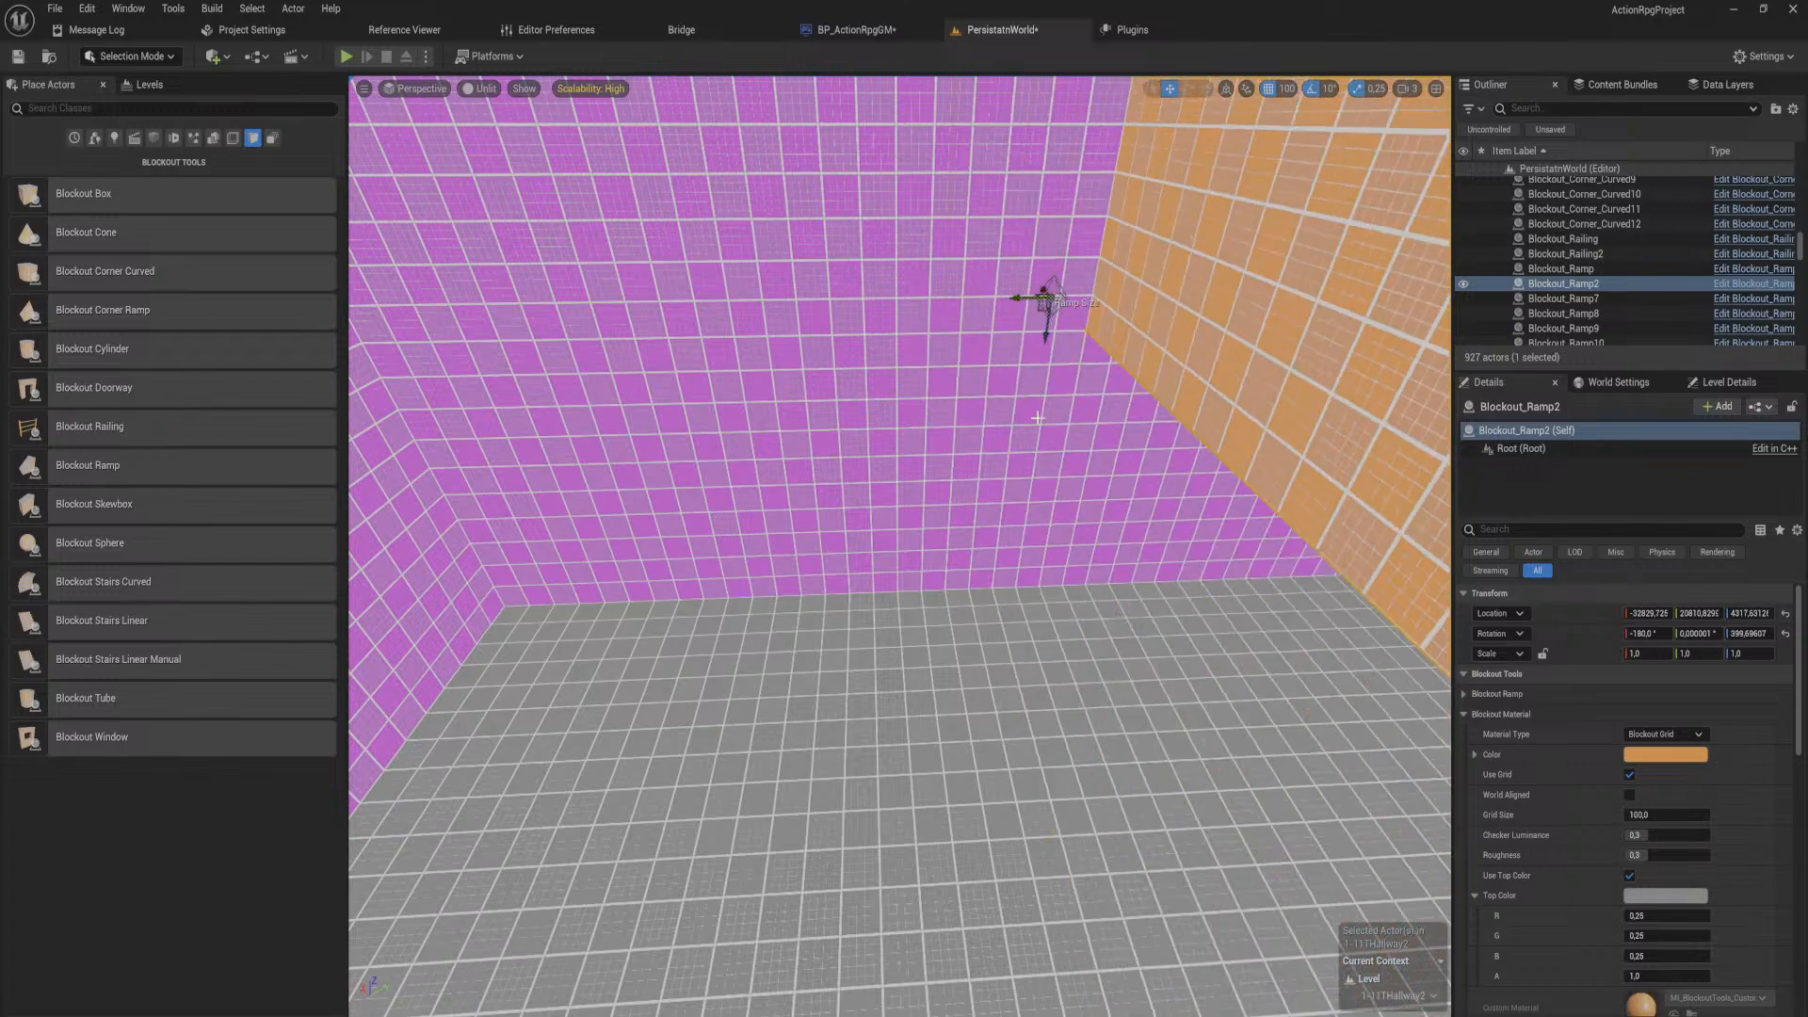
mouse_move(879, 556)
right_down()
mouse_move(1026, 405)
mouse_move(879, 556)
right_up()
drag(722, 580, 758, 546)
right_drag(928, 559, 904, 575)
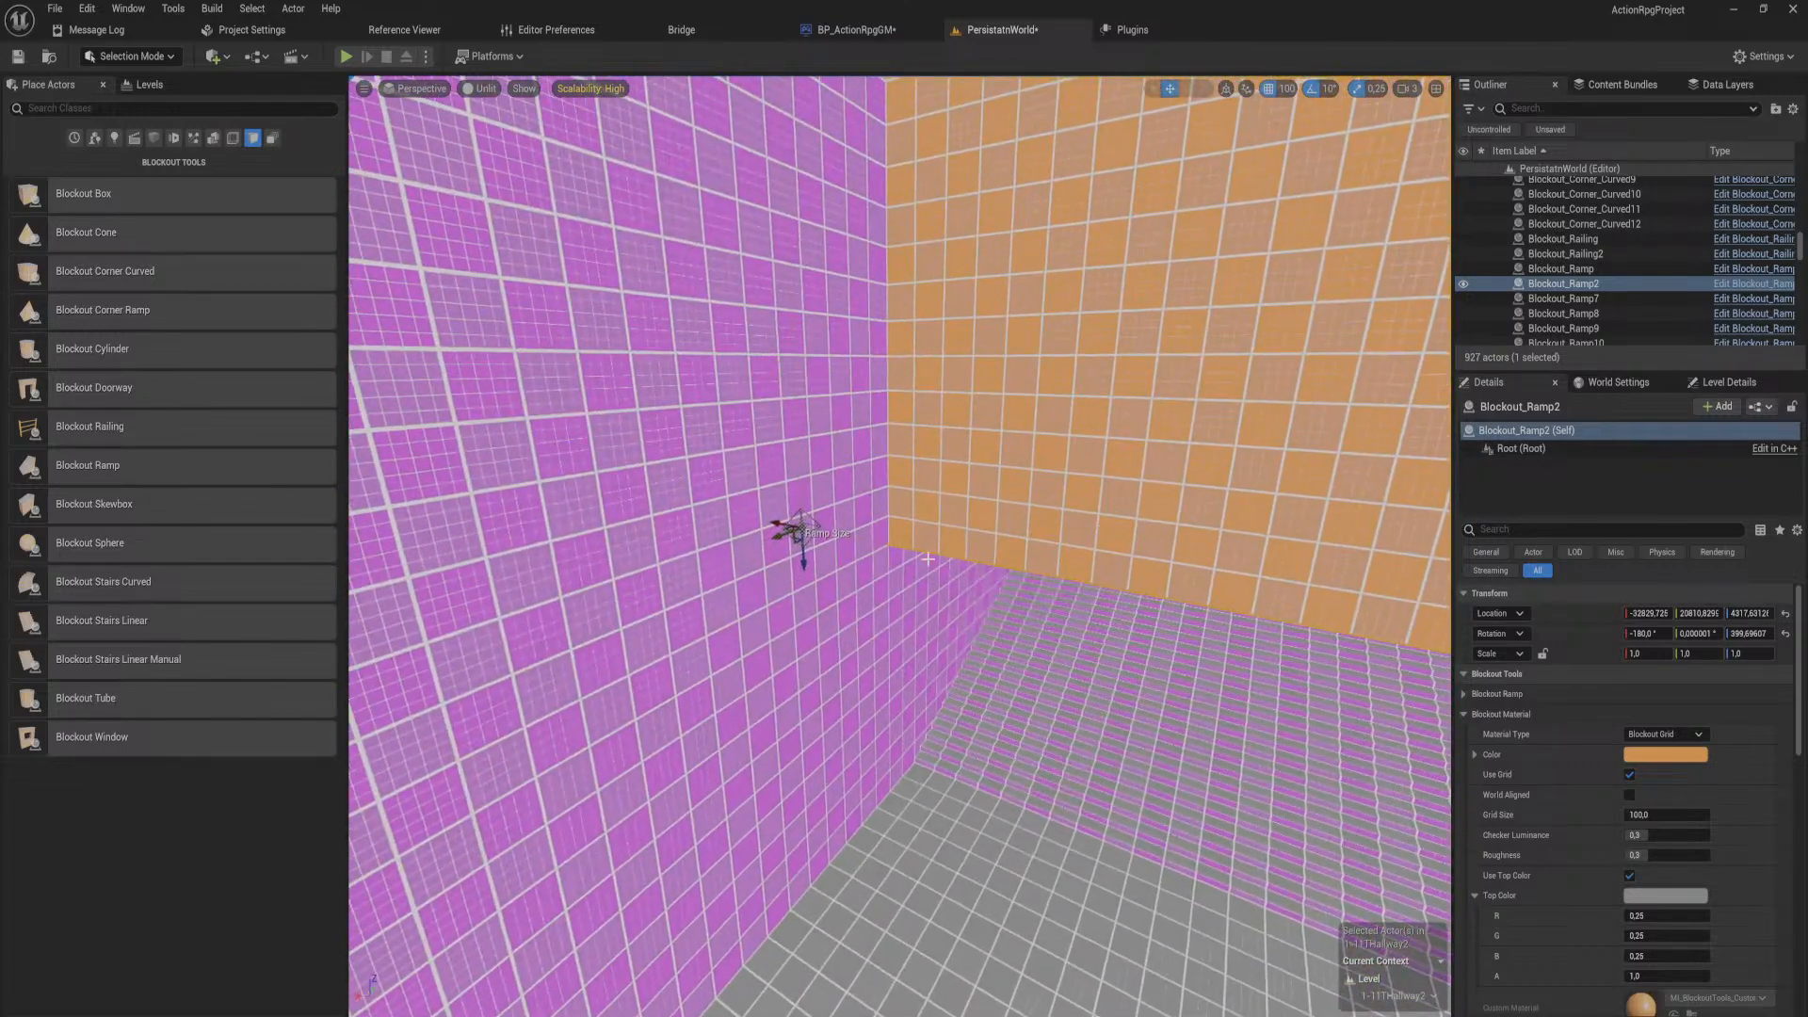
Step: Adjust the height of the second ramp's lower end, finishing with 1,000-unit snapping, to leave headroom above the landing
drag(804, 562, 838, 737)
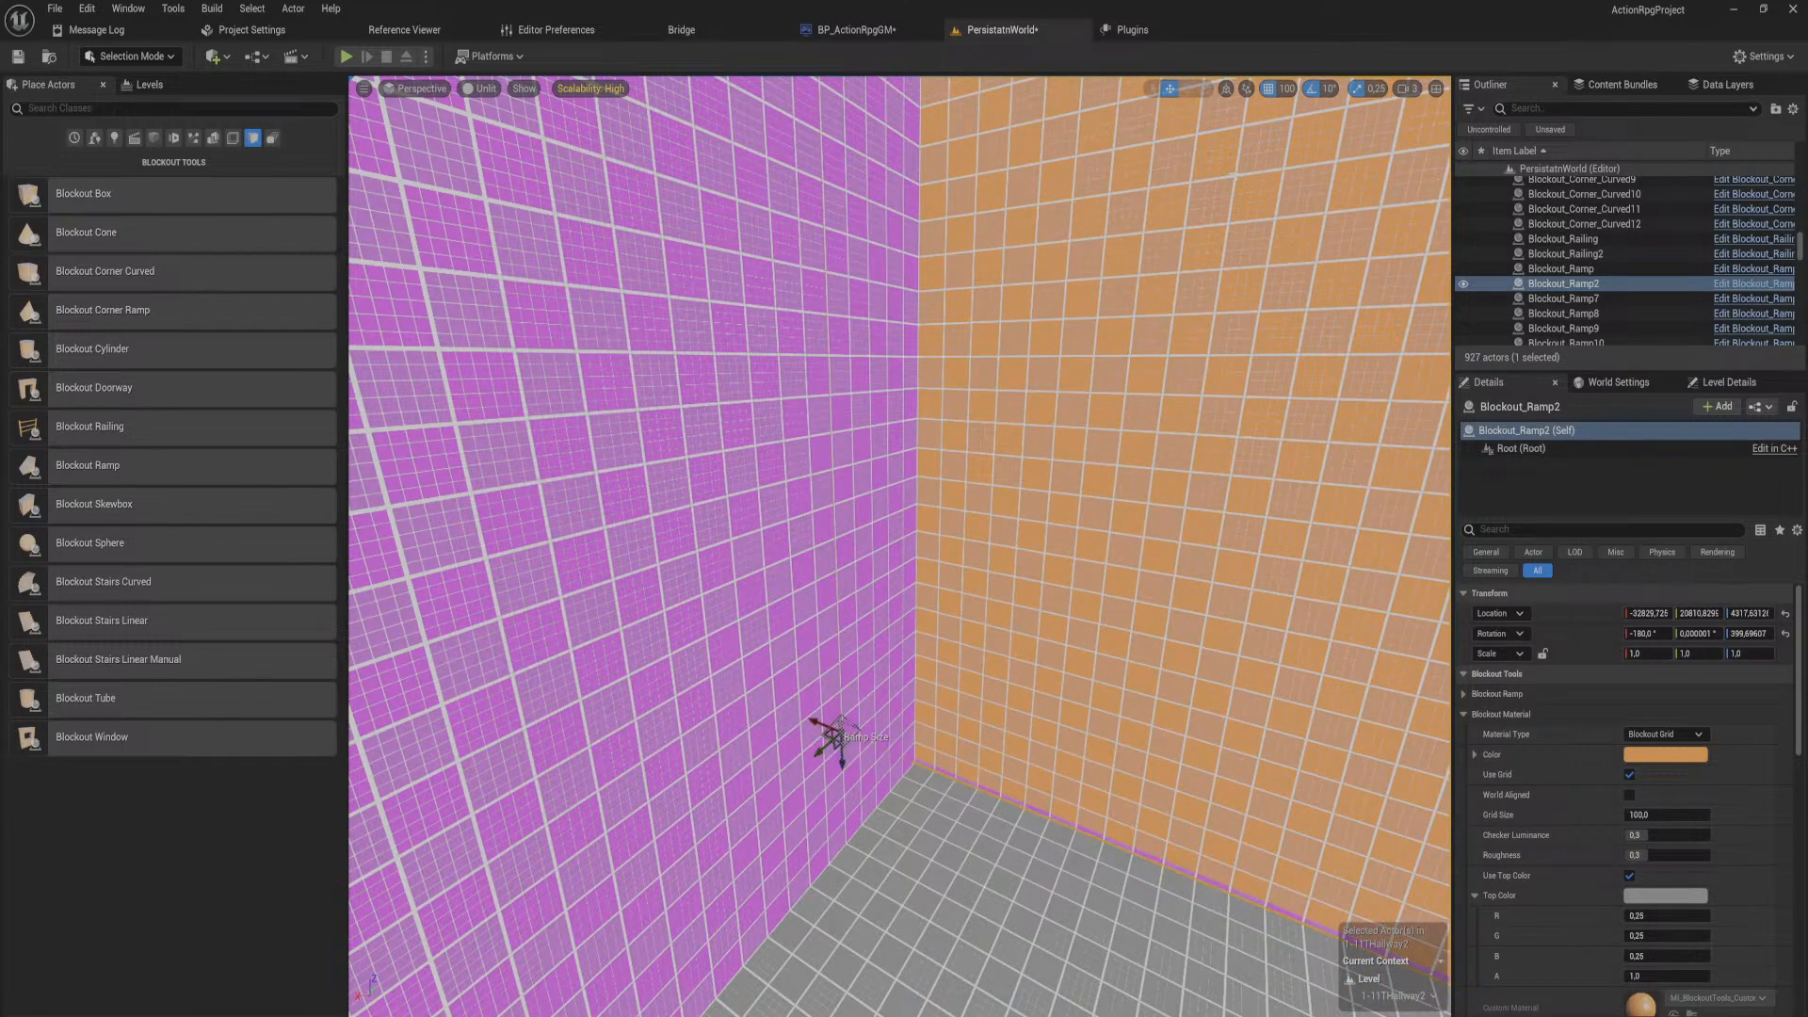
drag(847, 770, 844, 733)
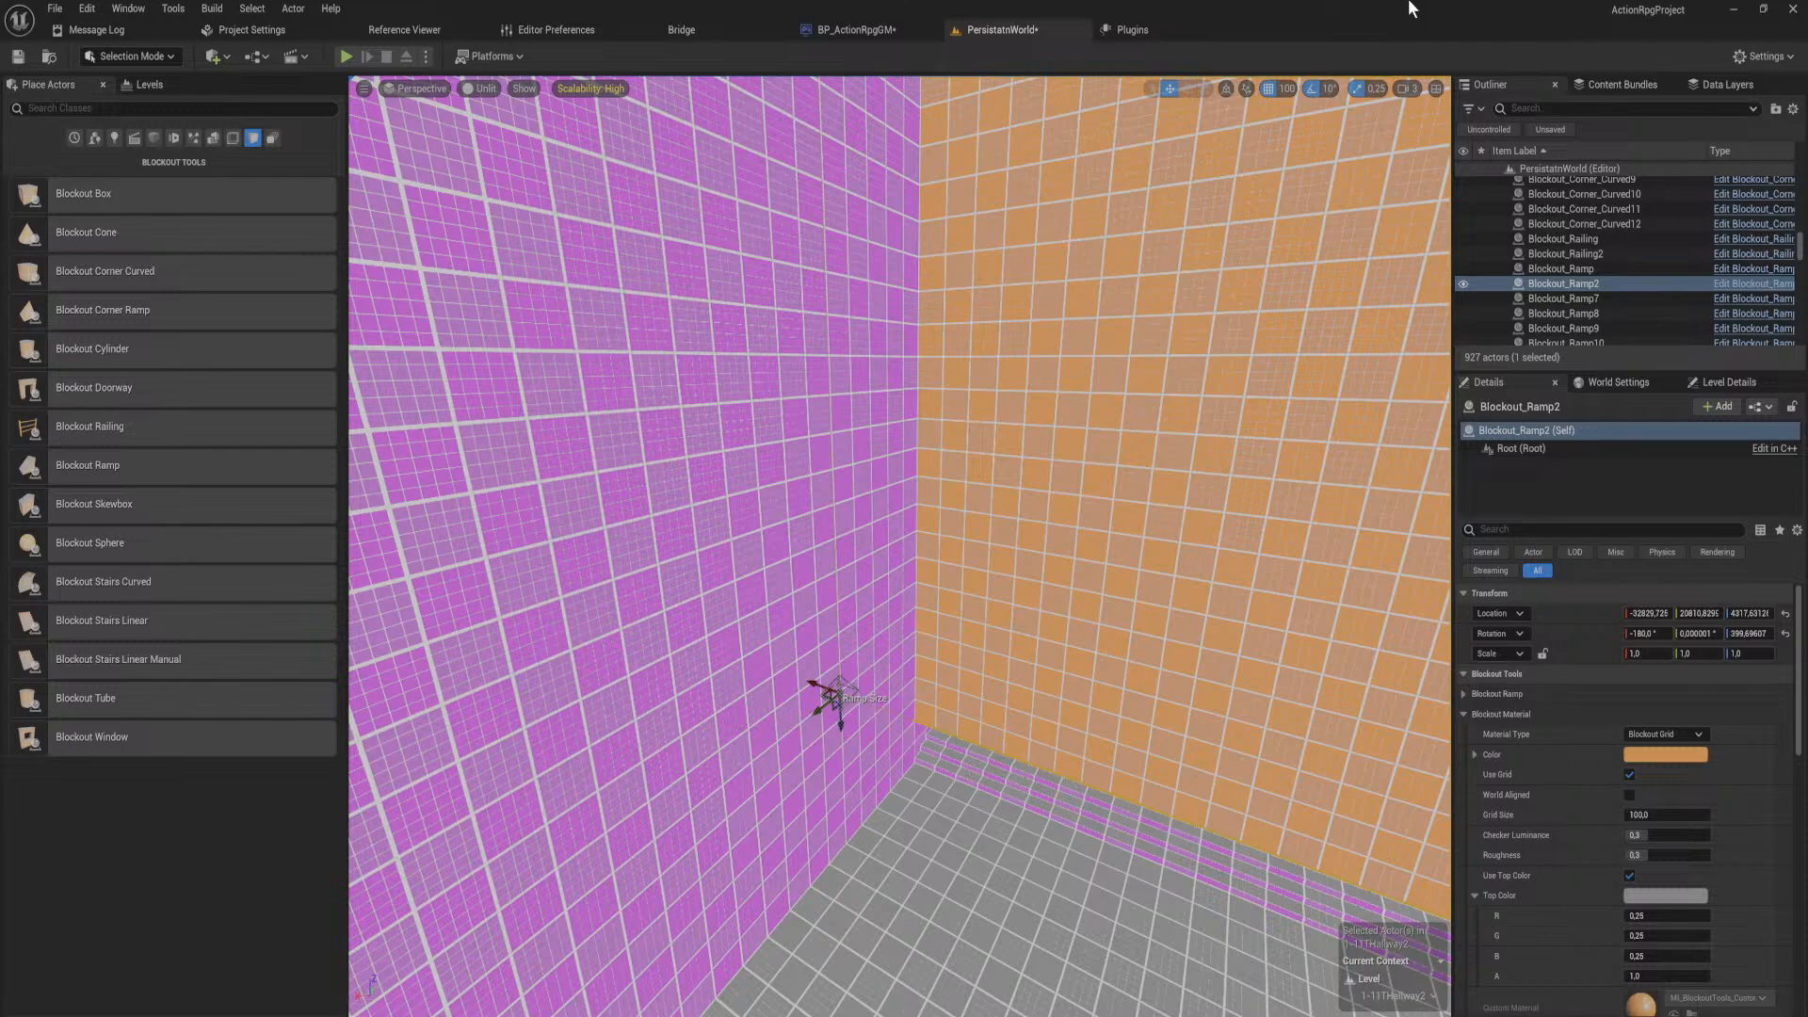
click(1284, 90)
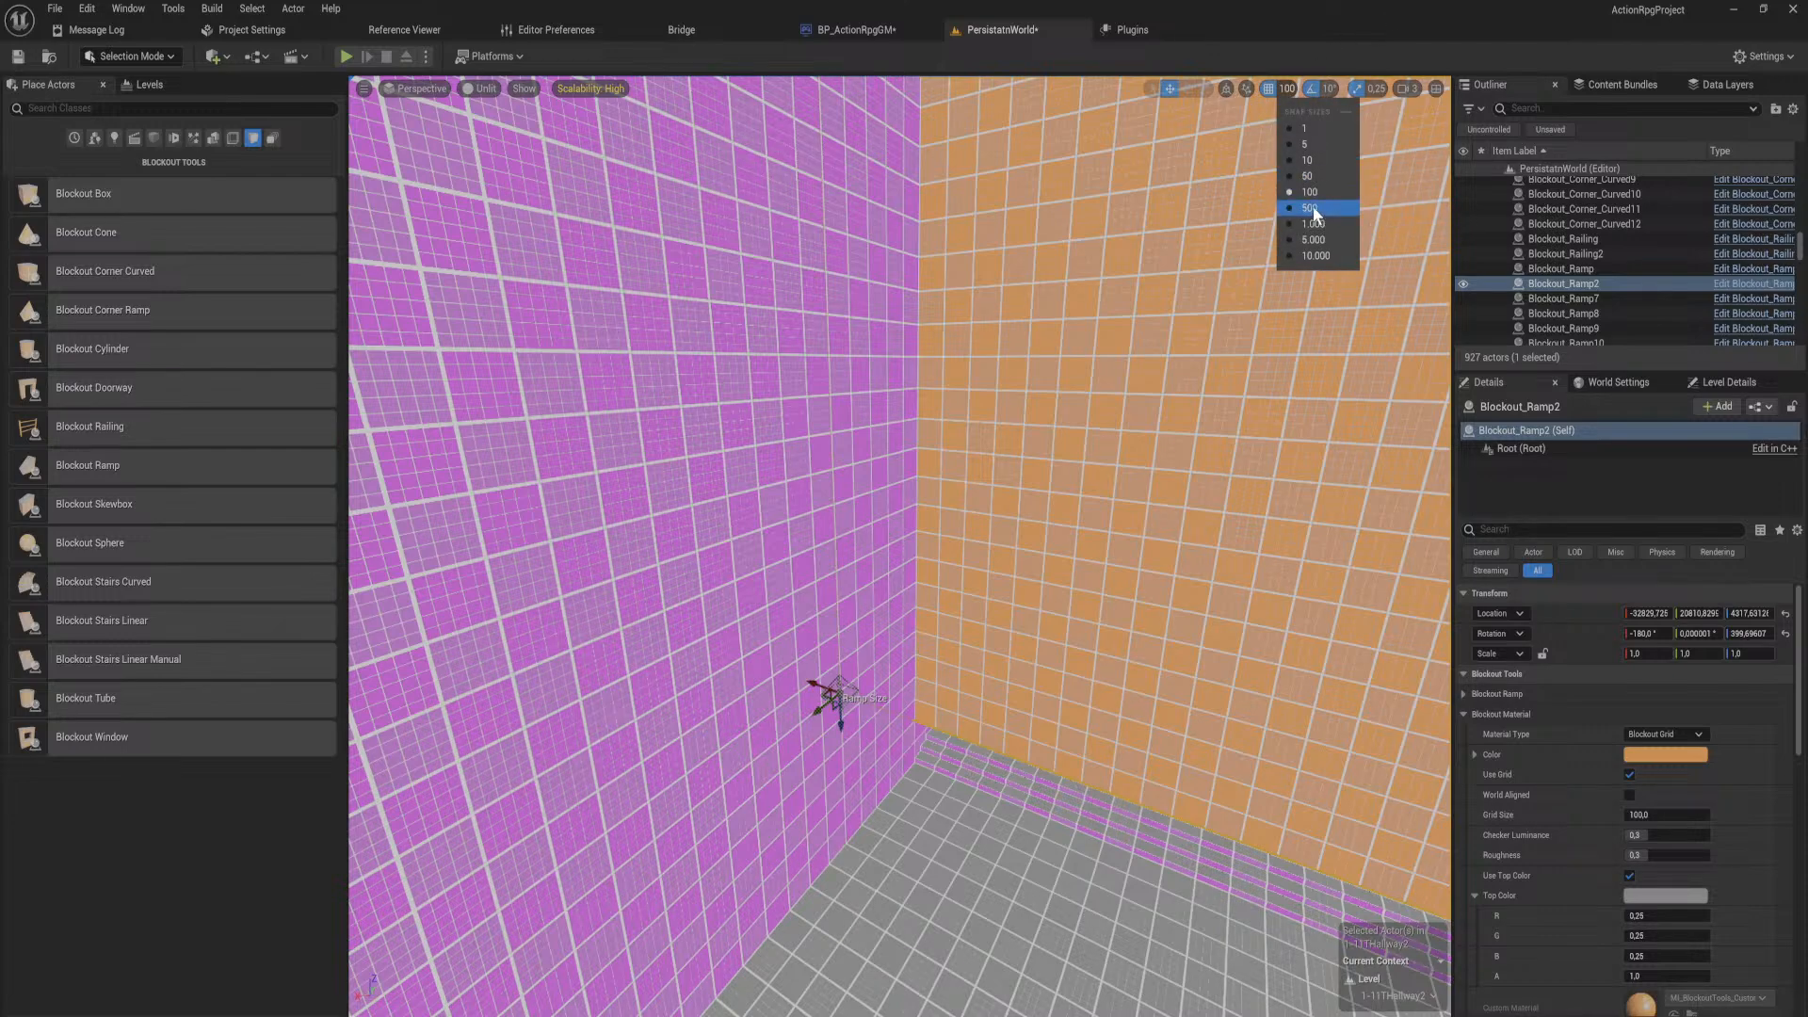
click(1311, 226)
right_drag(826, 723, 898, 635)
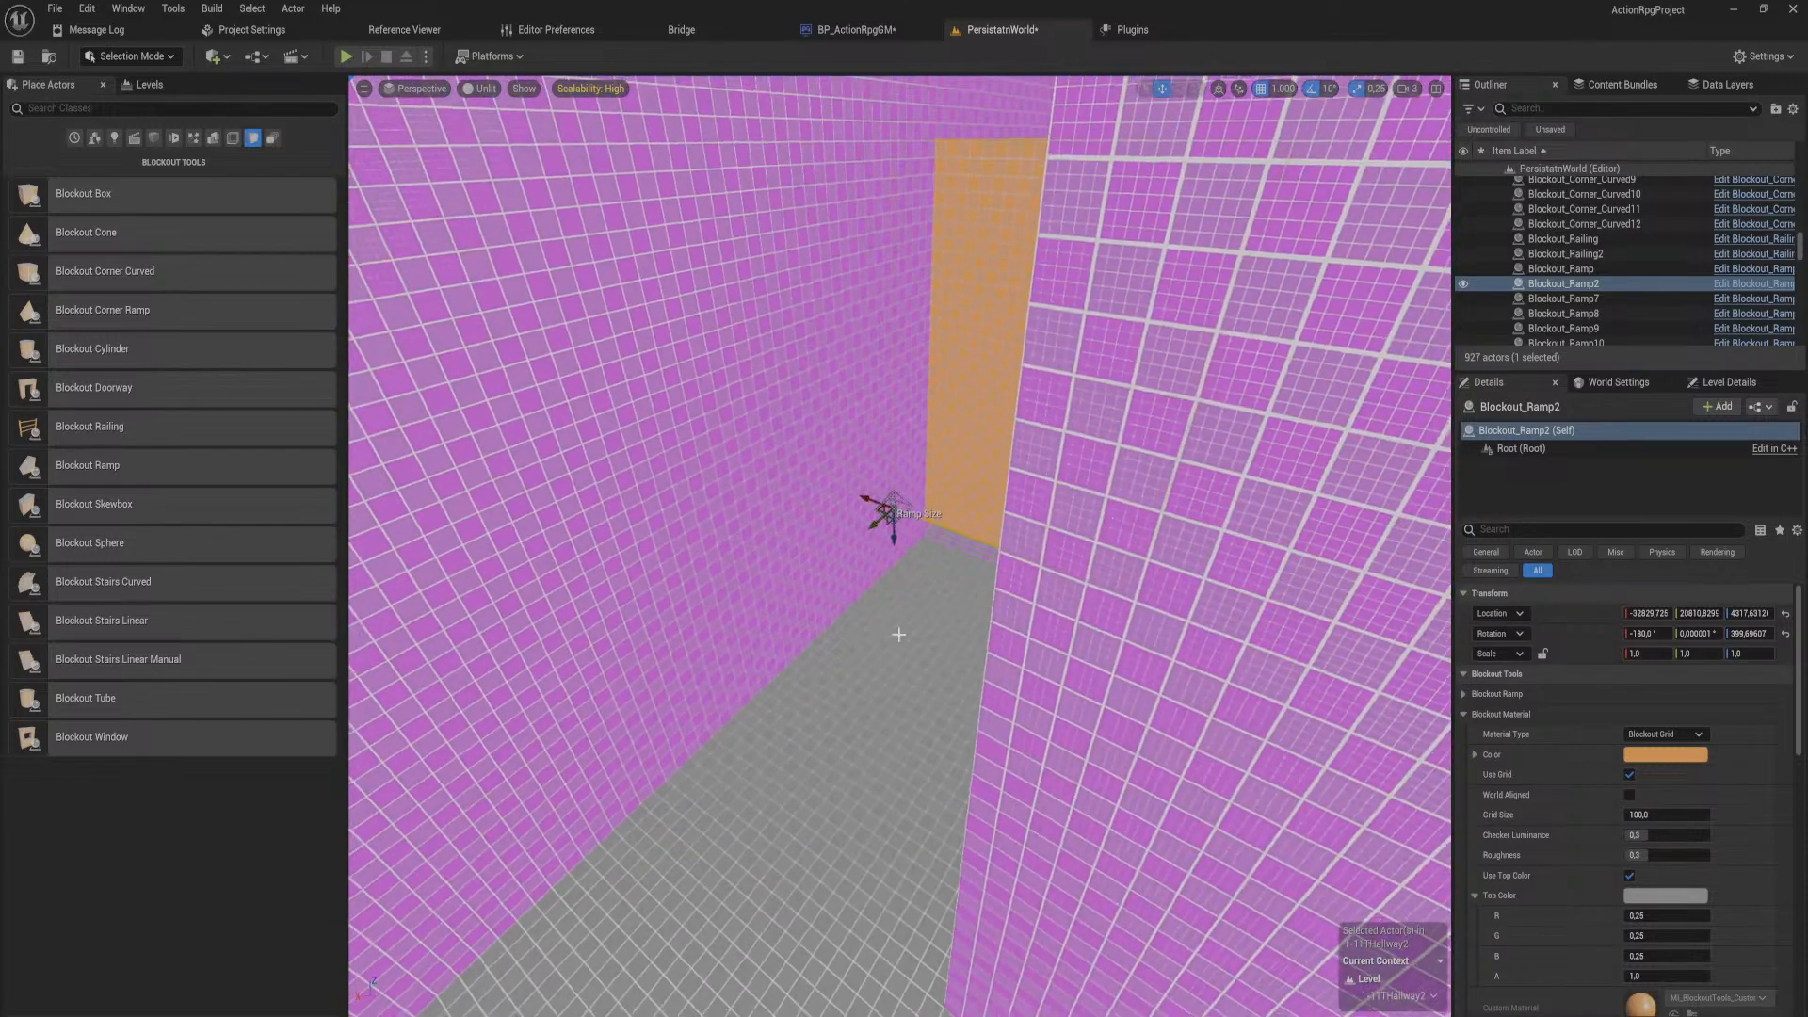
drag(893, 535, 895, 368)
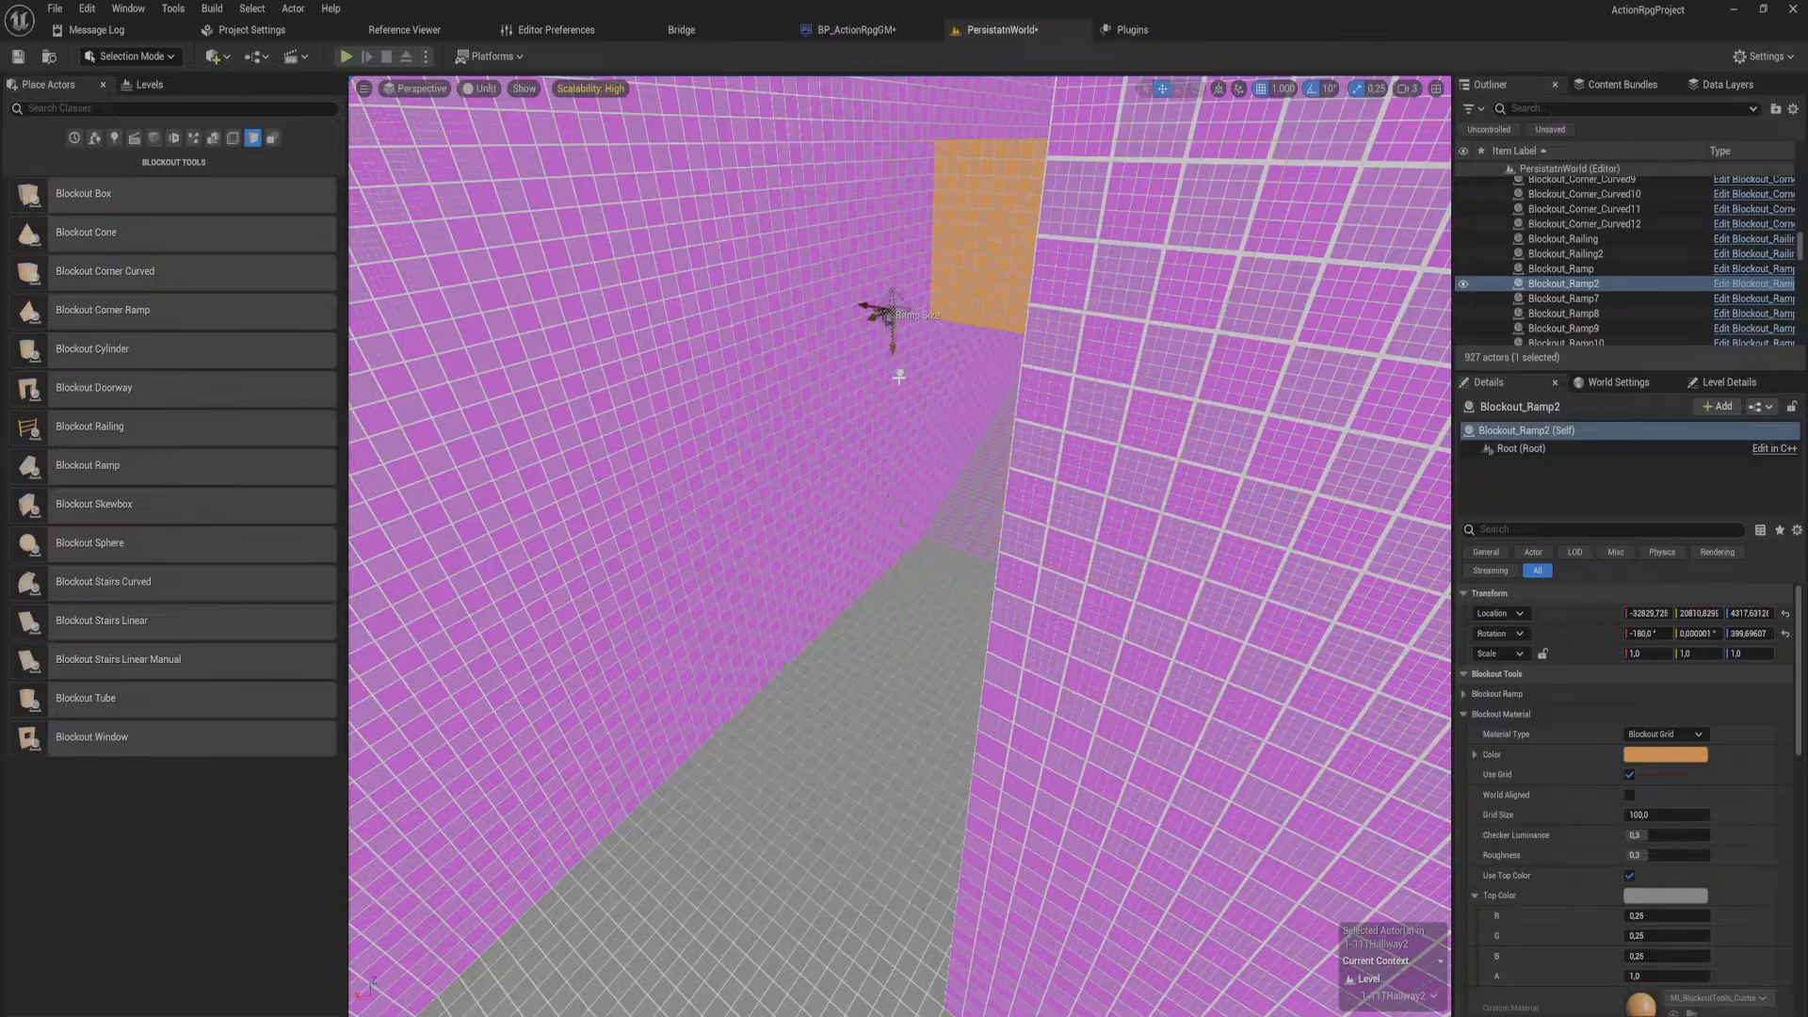
Step: Set the position snap back to 100 and pull the second ramp's protruding side back into the stairwell wall
key(w)
right_drag(895, 369, 734, 245)
key(s)
key(w)
key(s)
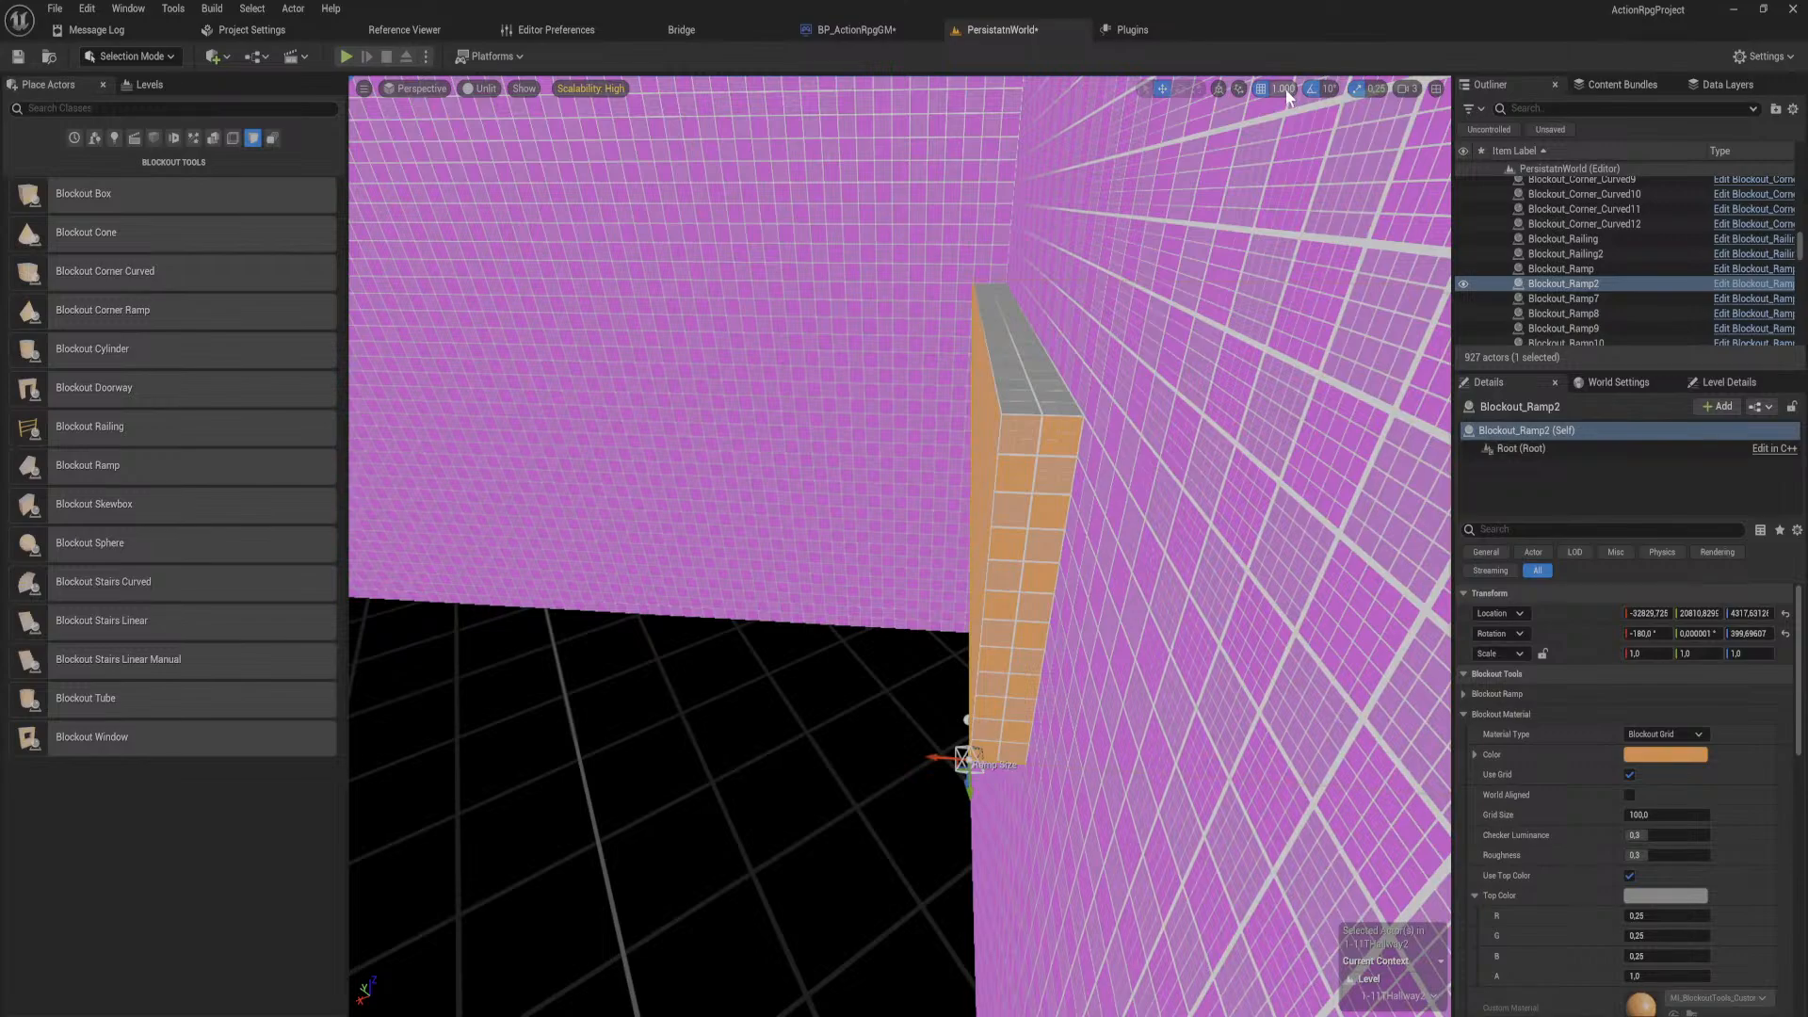
click(1285, 89)
click(1305, 202)
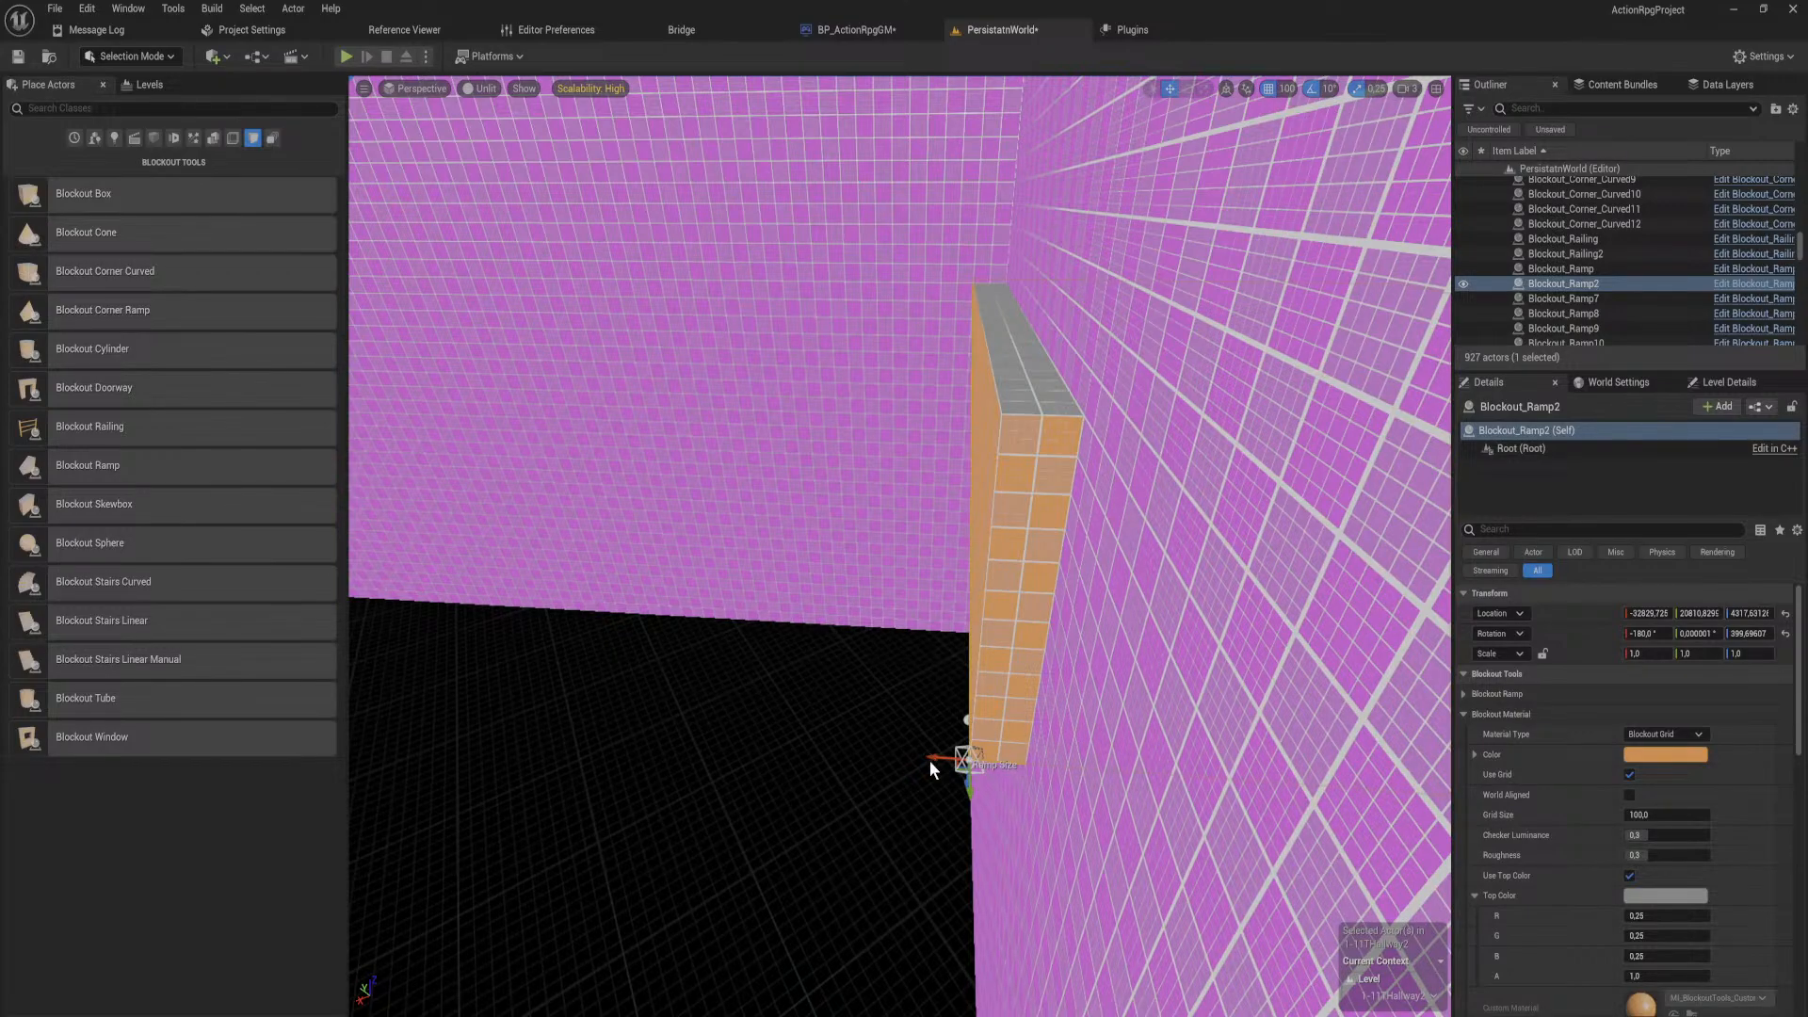
drag(934, 757, 1034, 763)
Step: Duplicate the second ceiling ramp and move the copy along the hallway towards the last staircase
key(w)
right_drag(1034, 762, 920, 634)
key(w)
key(w)
key(s)
key(w)
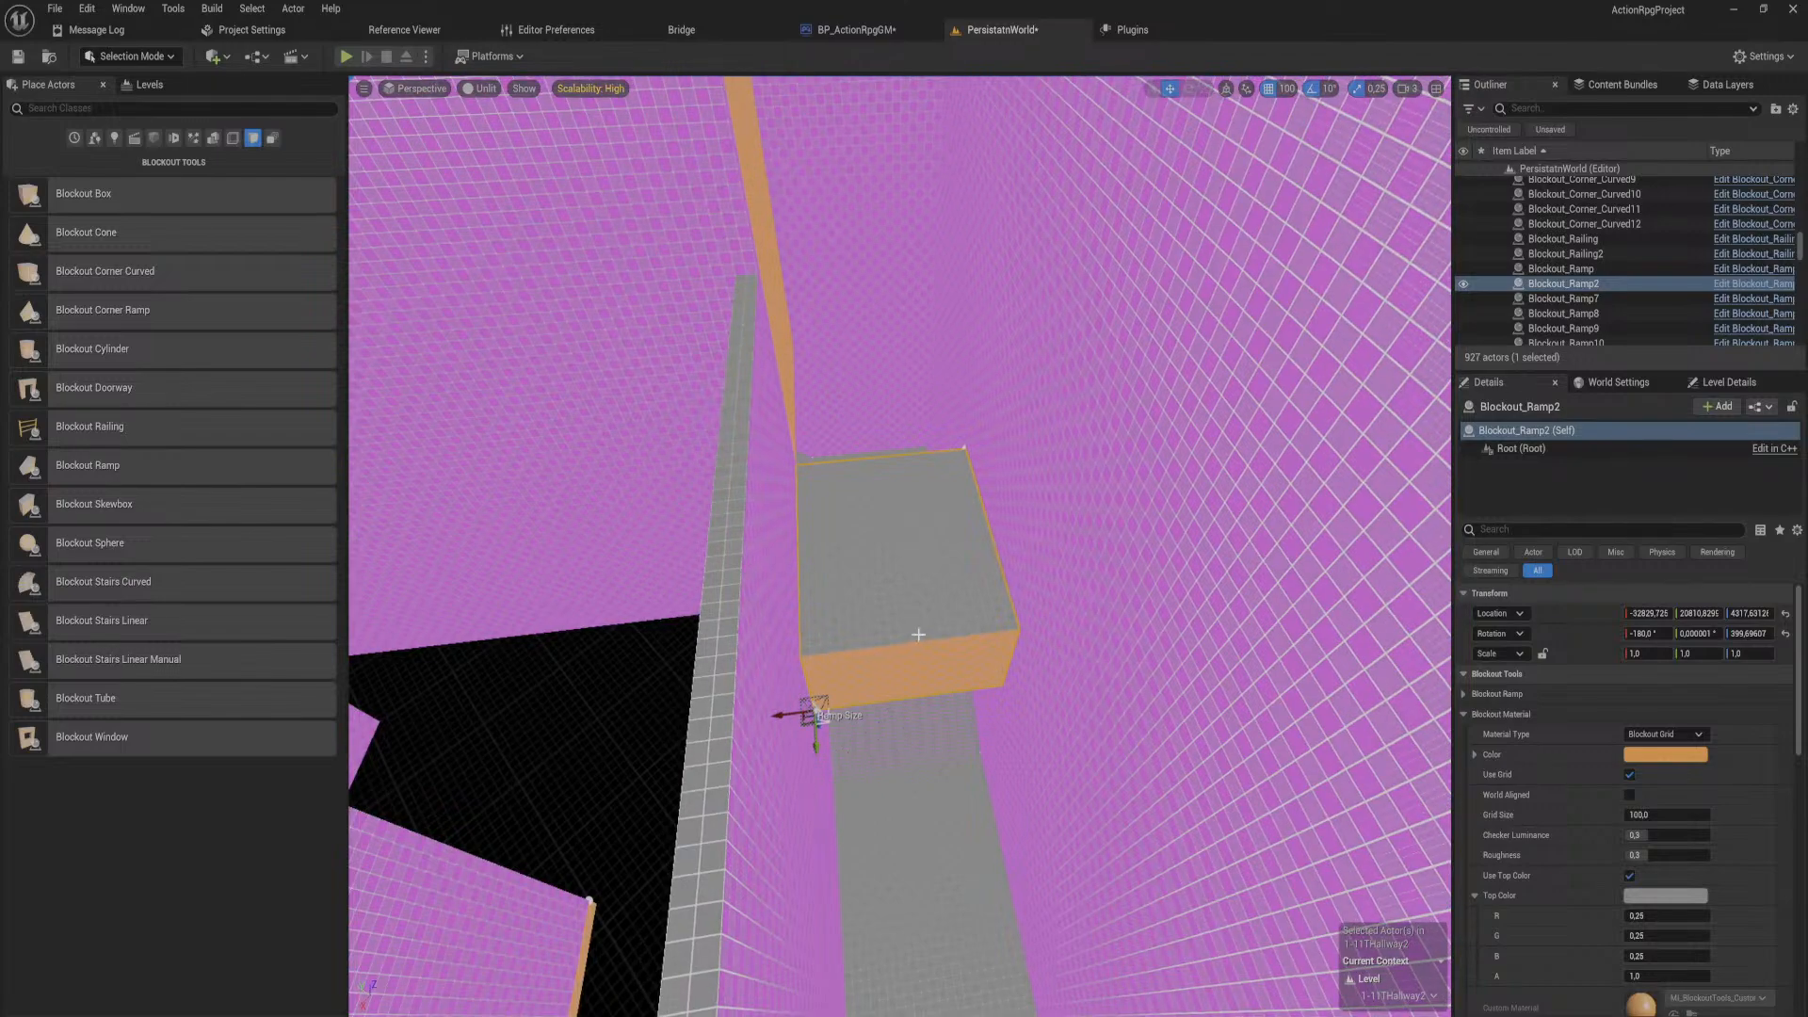
click(920, 634)
right_drag(872, 469, 980, 469)
alt+drag(850, 431, 1219, 795)
right_drag(1029, 668, 1318, 669)
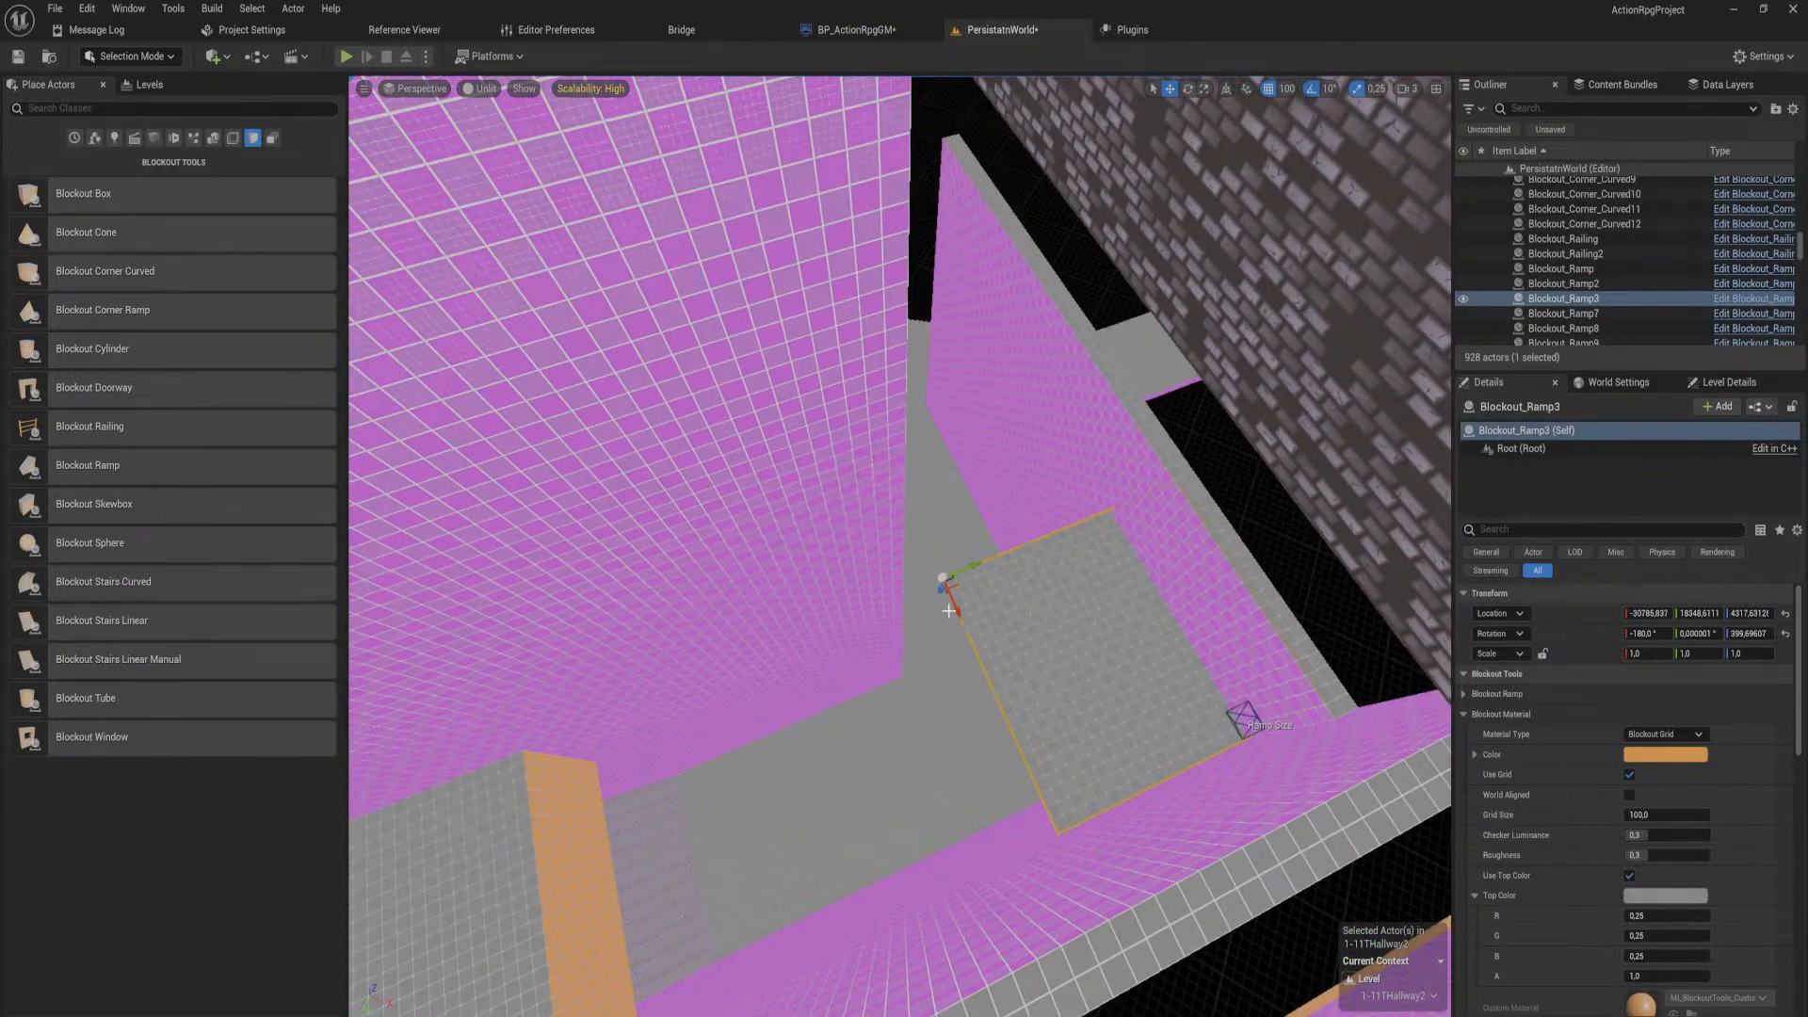
Step: Move the third ramp along the hallway and across to the wall corner at the top of the last staircase
drag(953, 609, 967, 307)
right_drag(967, 307, 838, 283)
key(w)
key(a)
drag(763, 345, 935, 495)
key(w)
mouse_move(917, 504)
right_down()
mouse_move(919, 452)
mouse_move(917, 504)
right_up()
Step: Raise the third ramp above the top of the last staircase, to a Z location of about 3717
drag(917, 504, 923, 433)
mouse_move(925, 439)
right_down()
mouse_move(925, 491)
mouse_move(1014, 411)
mouse_move(1000, 356)
mouse_move(930, 421)
right_up()
key(s)
key(w)
drag(912, 450, 929, 248)
right_drag(930, 249, 934, 286)
key(s)
drag(934, 285, 934, 109)
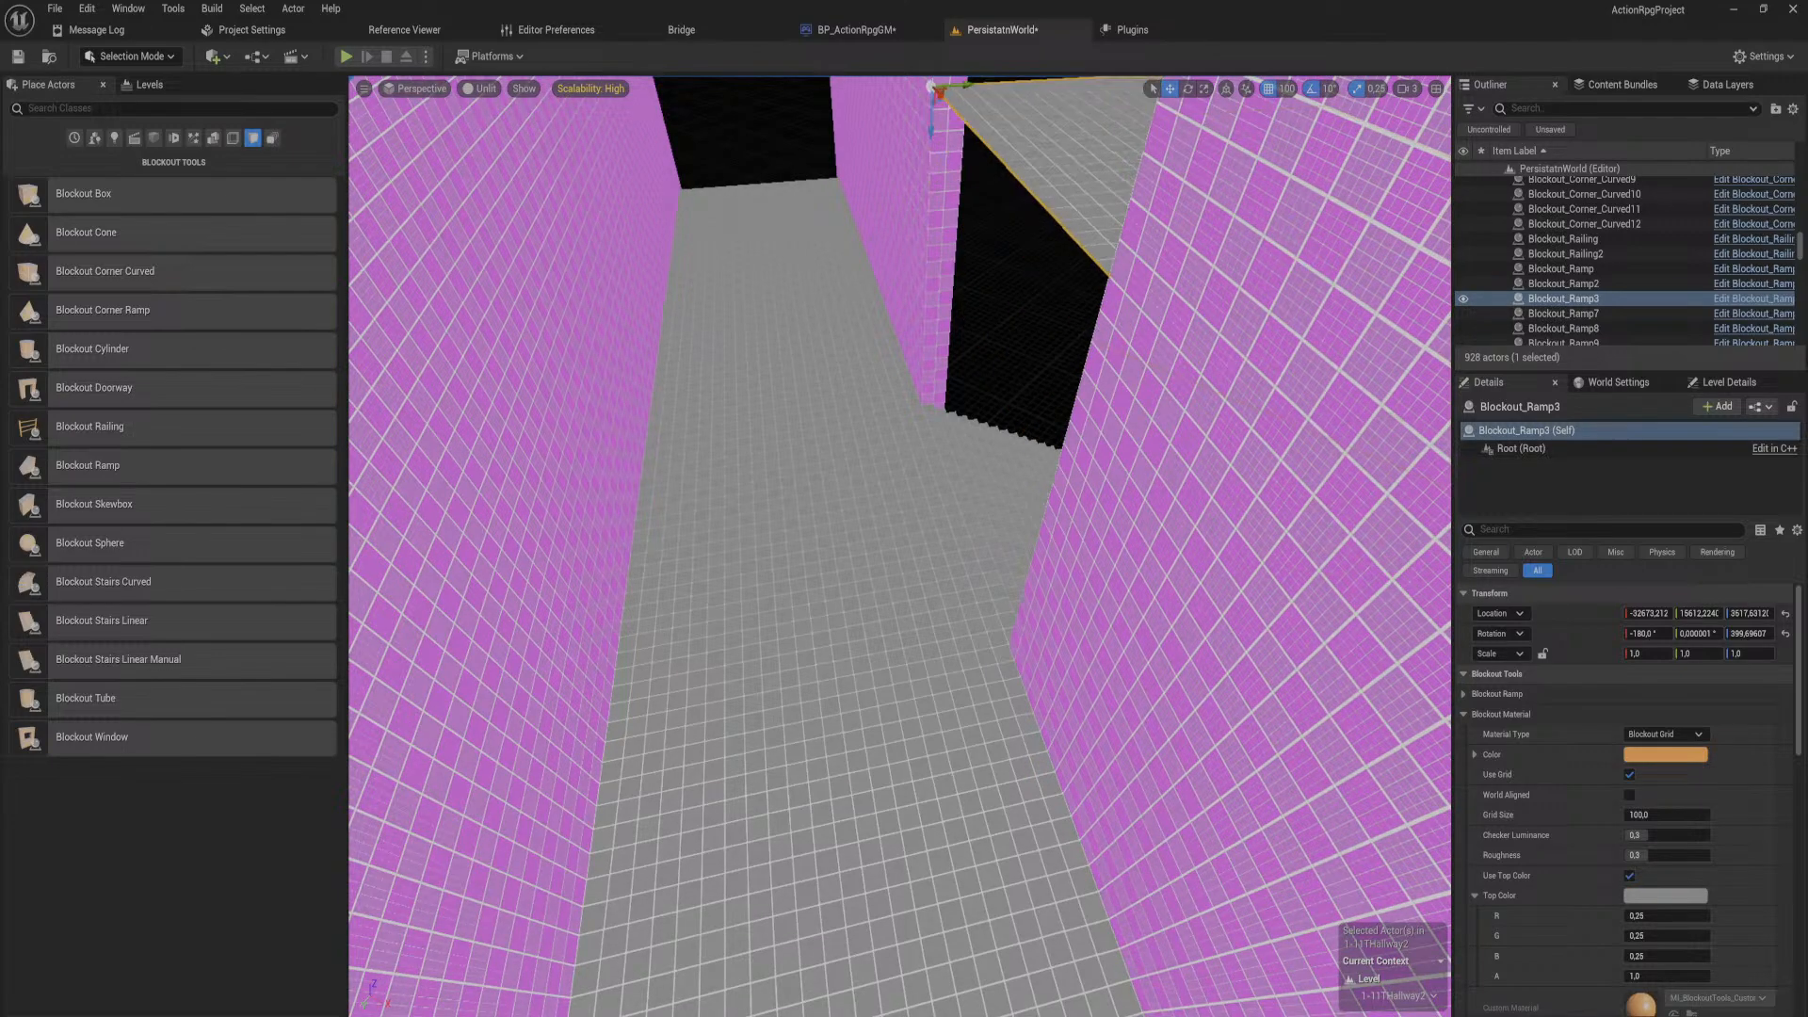
right_drag(935, 109, 932, 132)
key(s)
drag(928, 222, 929, 189)
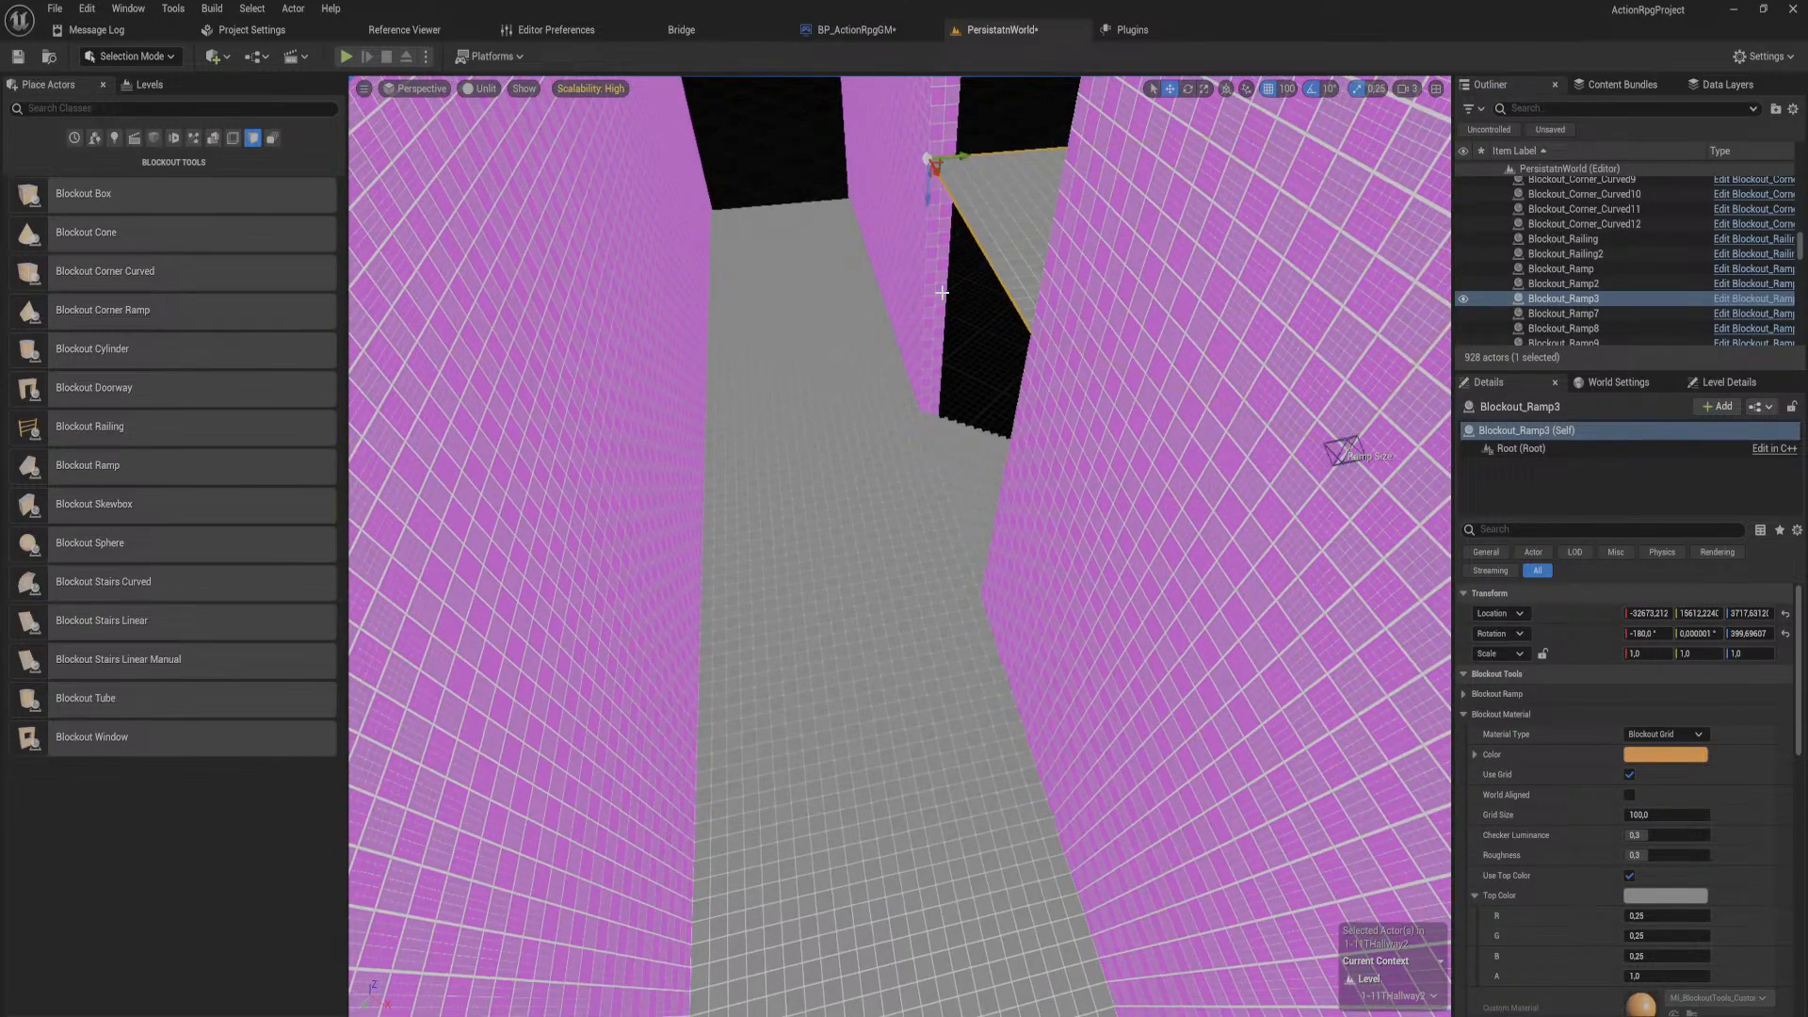
Step: Increase the third ramp's length and height so its low corner reaches the foot of the last staircase
mouse_move(1039, 473)
right_down()
mouse_move(1053, 442)
mouse_move(1037, 473)
right_up()
key(d)
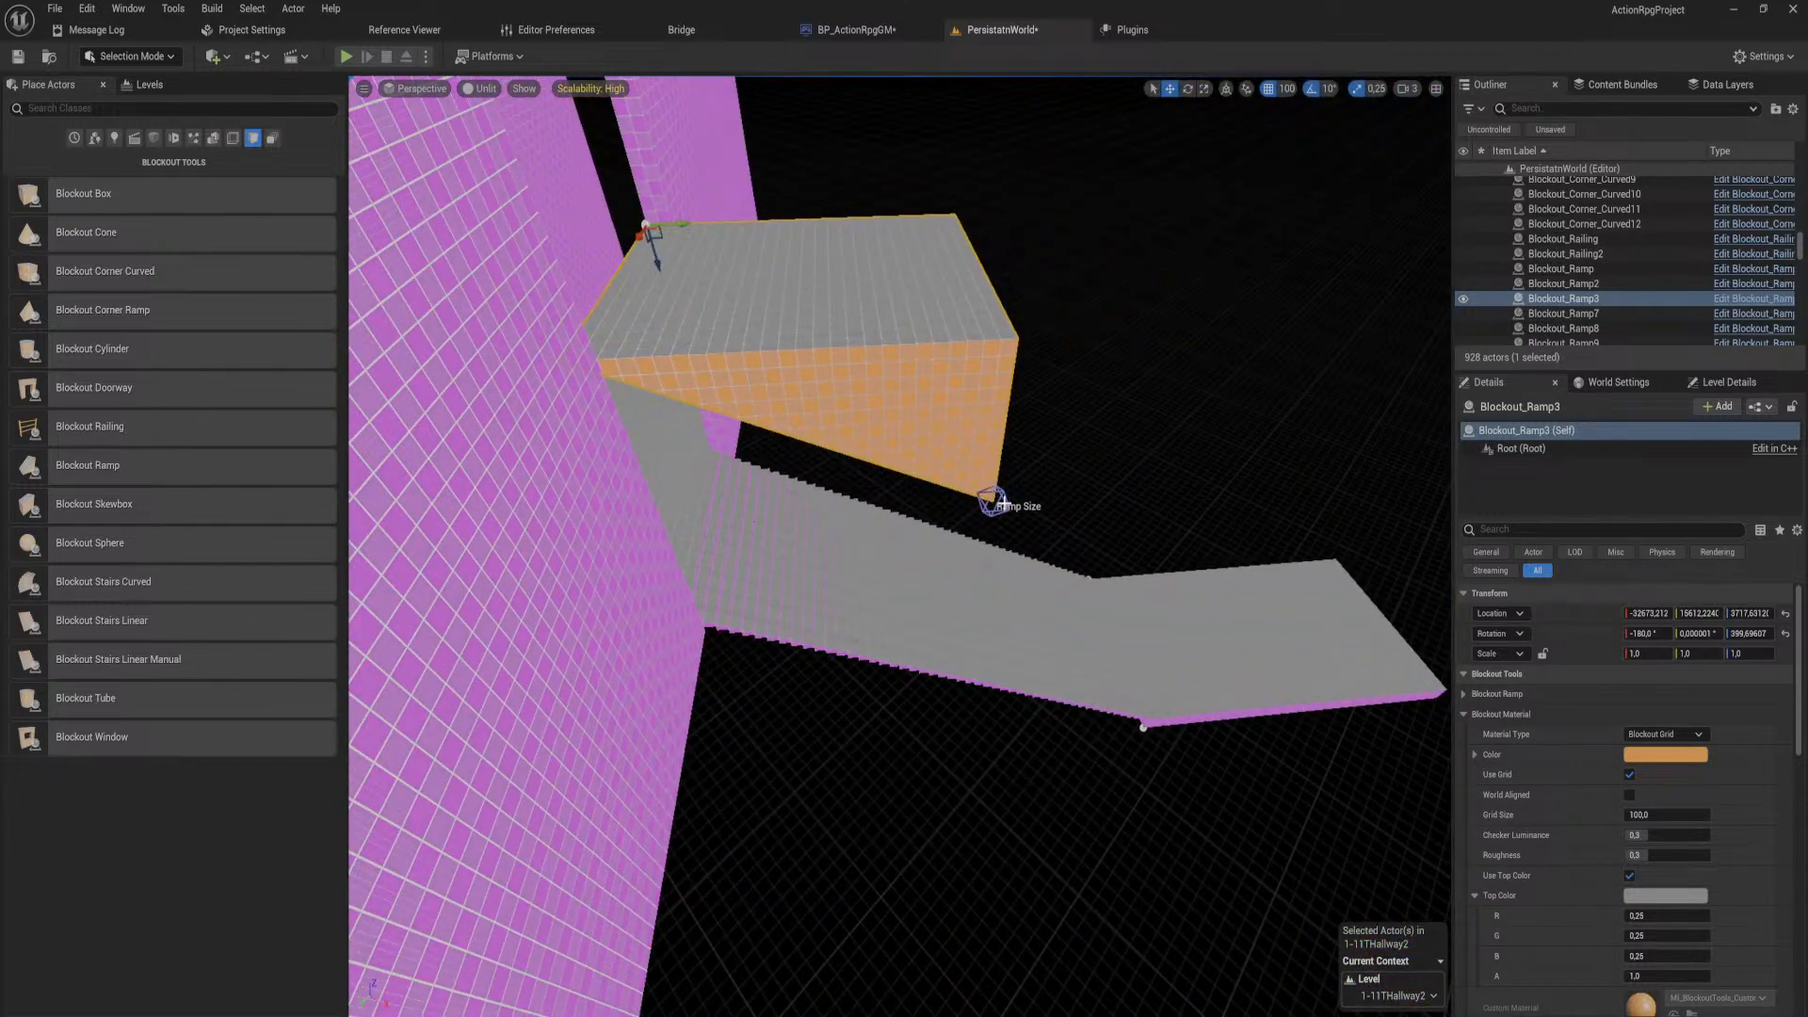
click(1001, 503)
right_drag(1006, 512, 1074, 497)
key(w)
key(s)
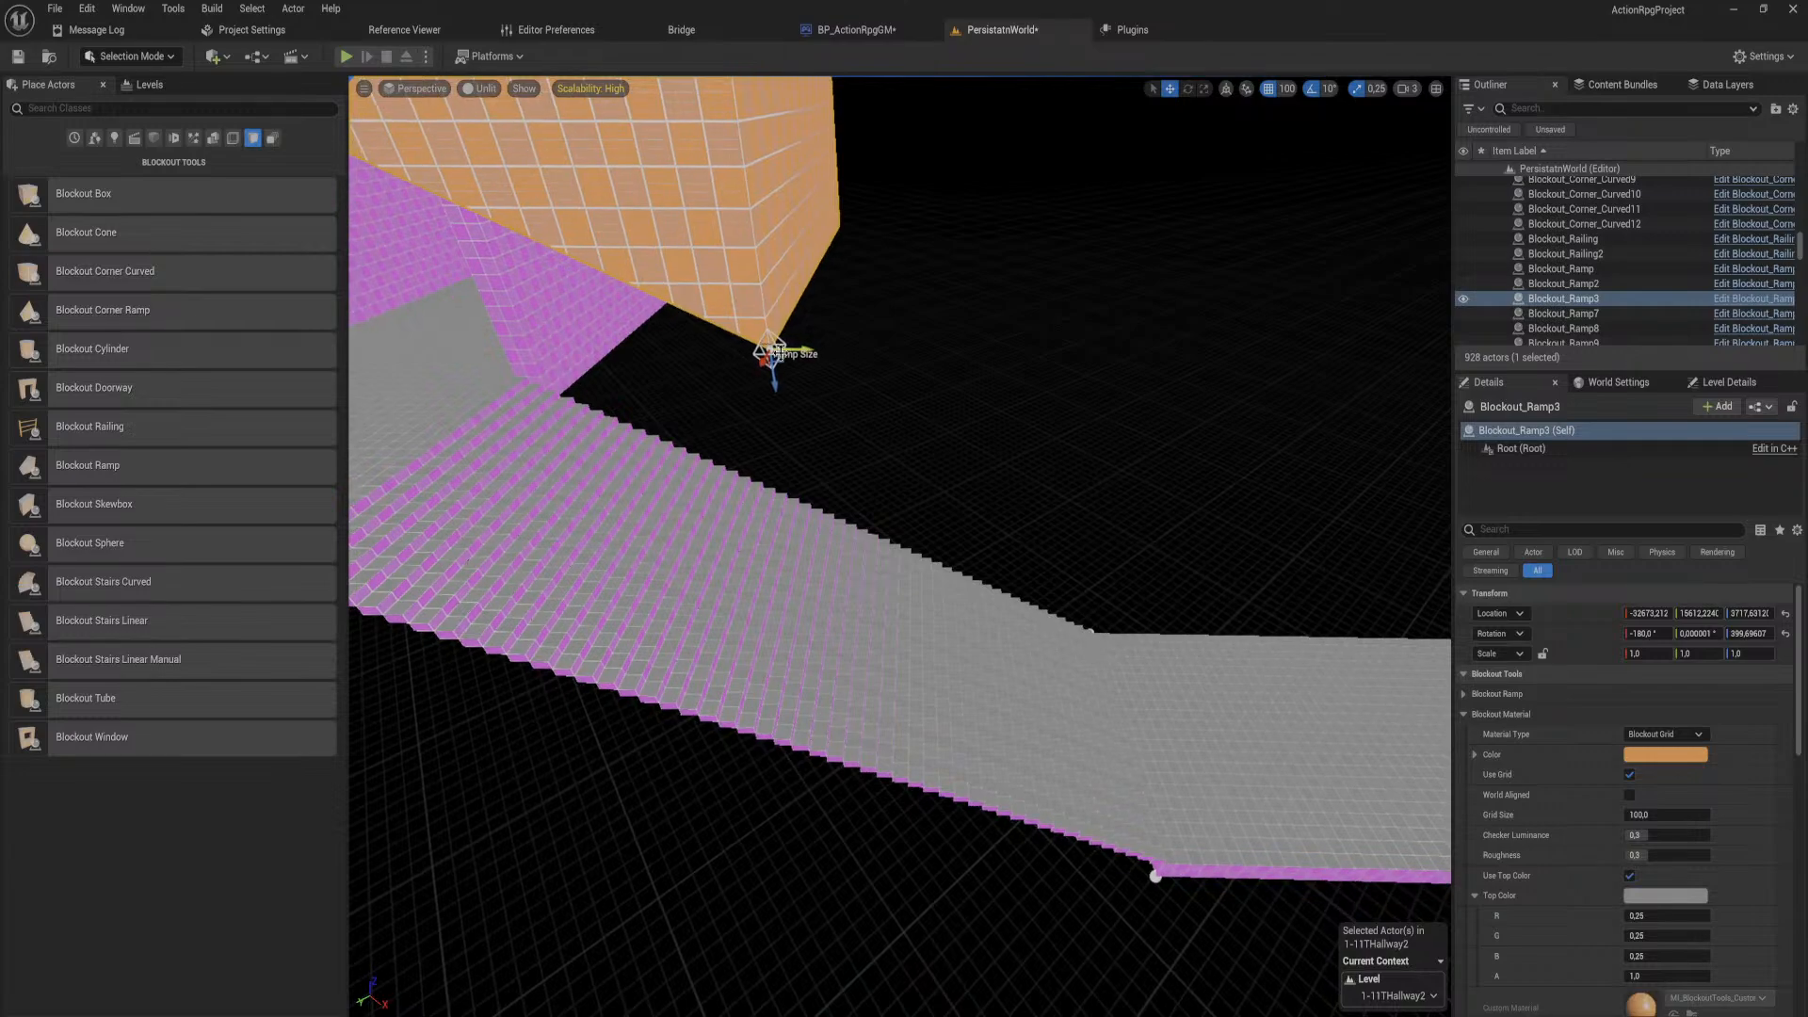
drag(783, 361, 1221, 733)
mouse_move(661, 286)
right_down()
mouse_move(772, 386)
mouse_move(662, 286)
right_up()
key(w)
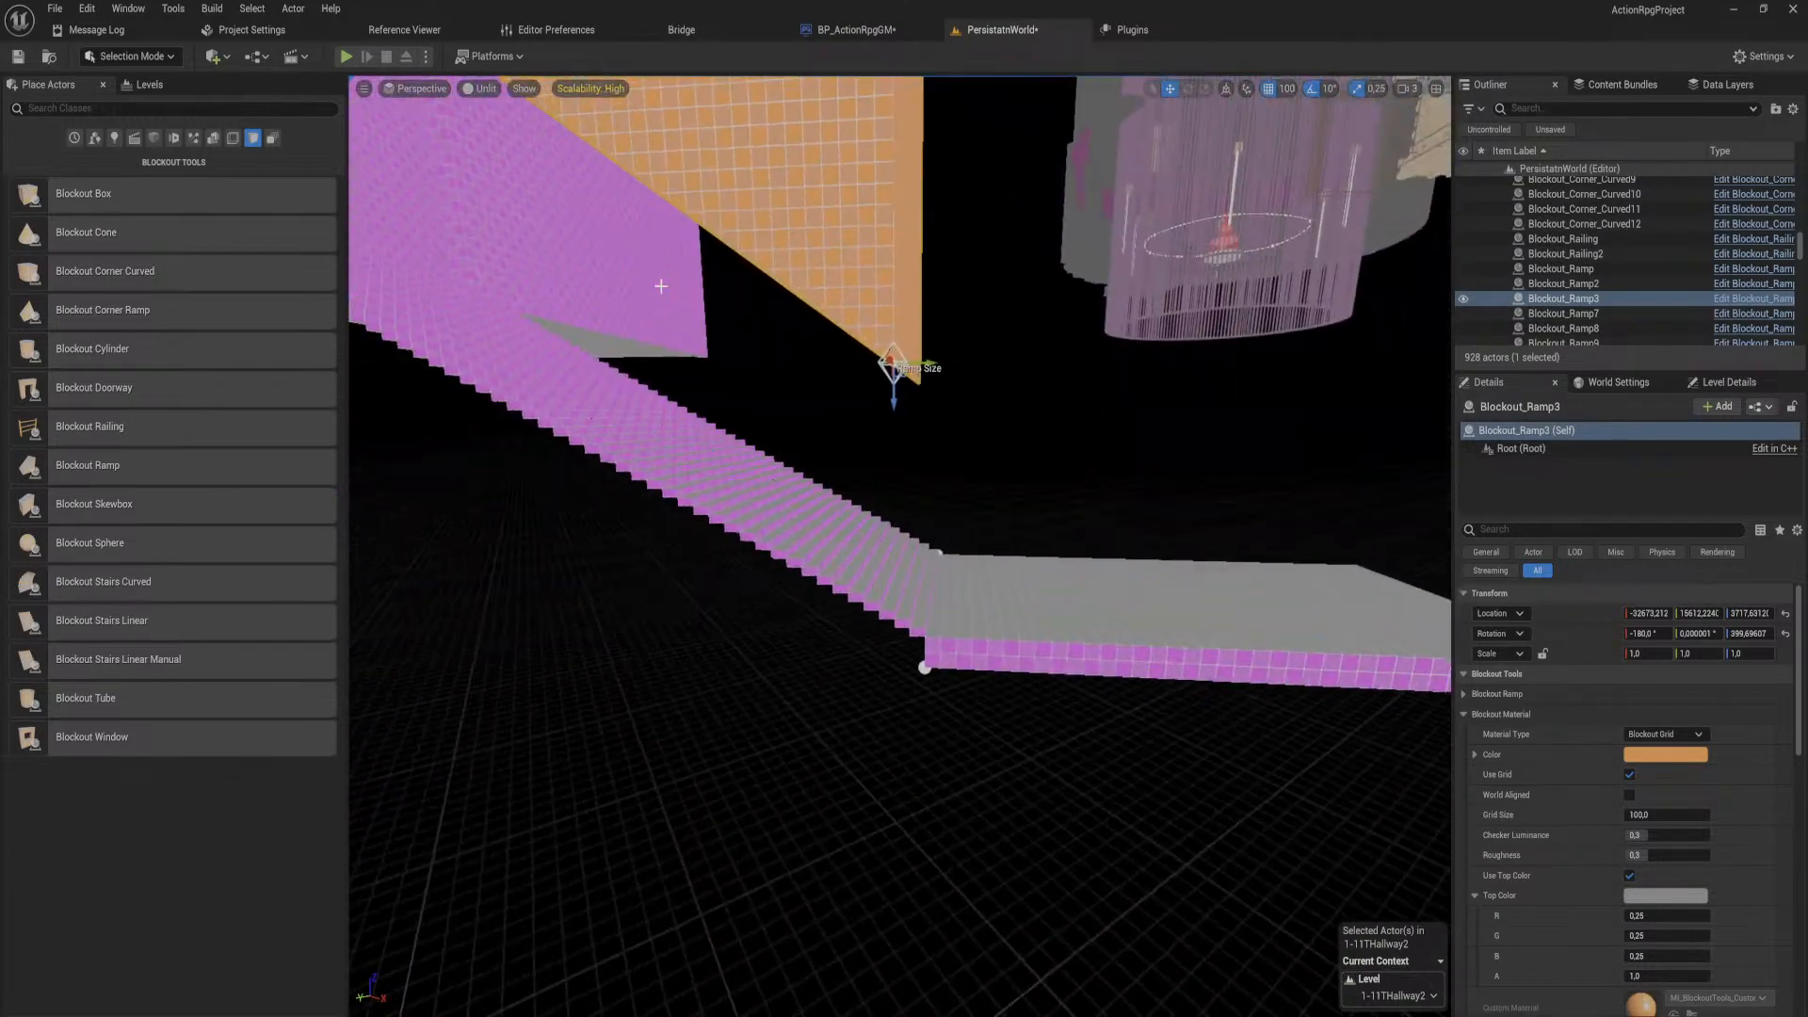
drag(893, 364, 923, 641)
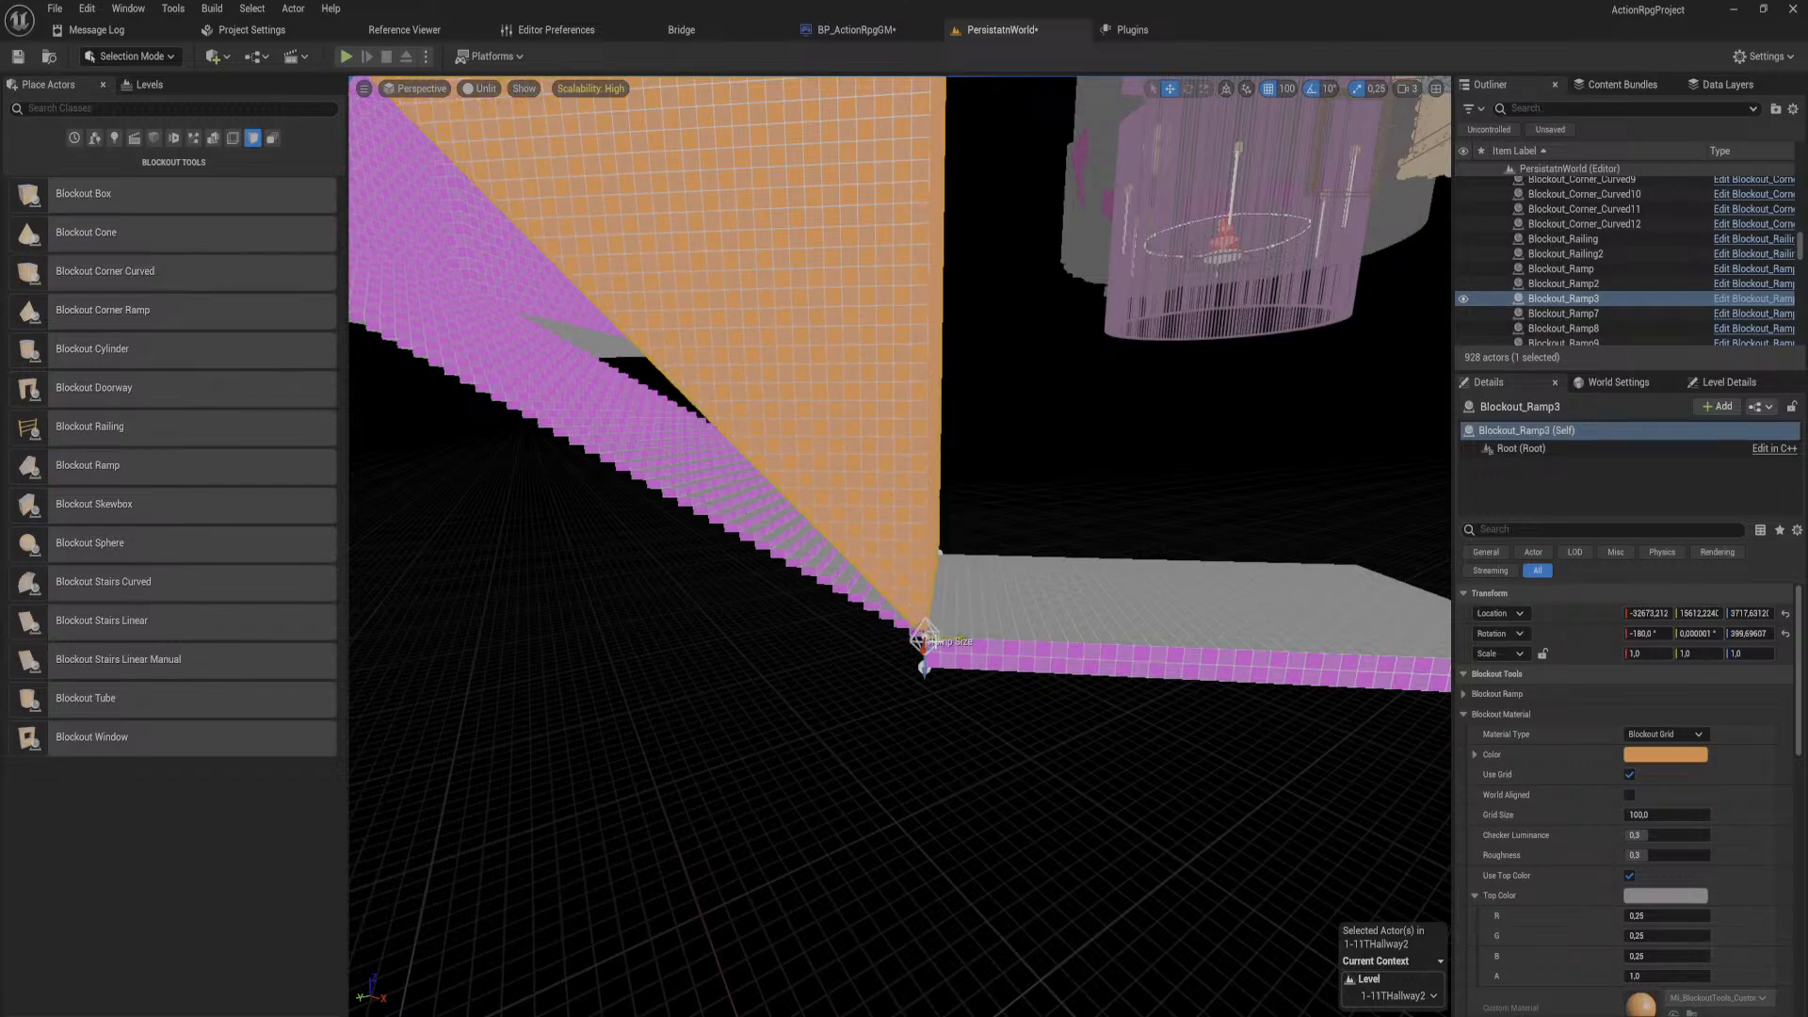
right_drag(930, 641, 903, 574)
key(w)
key(s)
key(w)
key(s)
key(s)
key(w)
key(s)
key(w)
key(s)
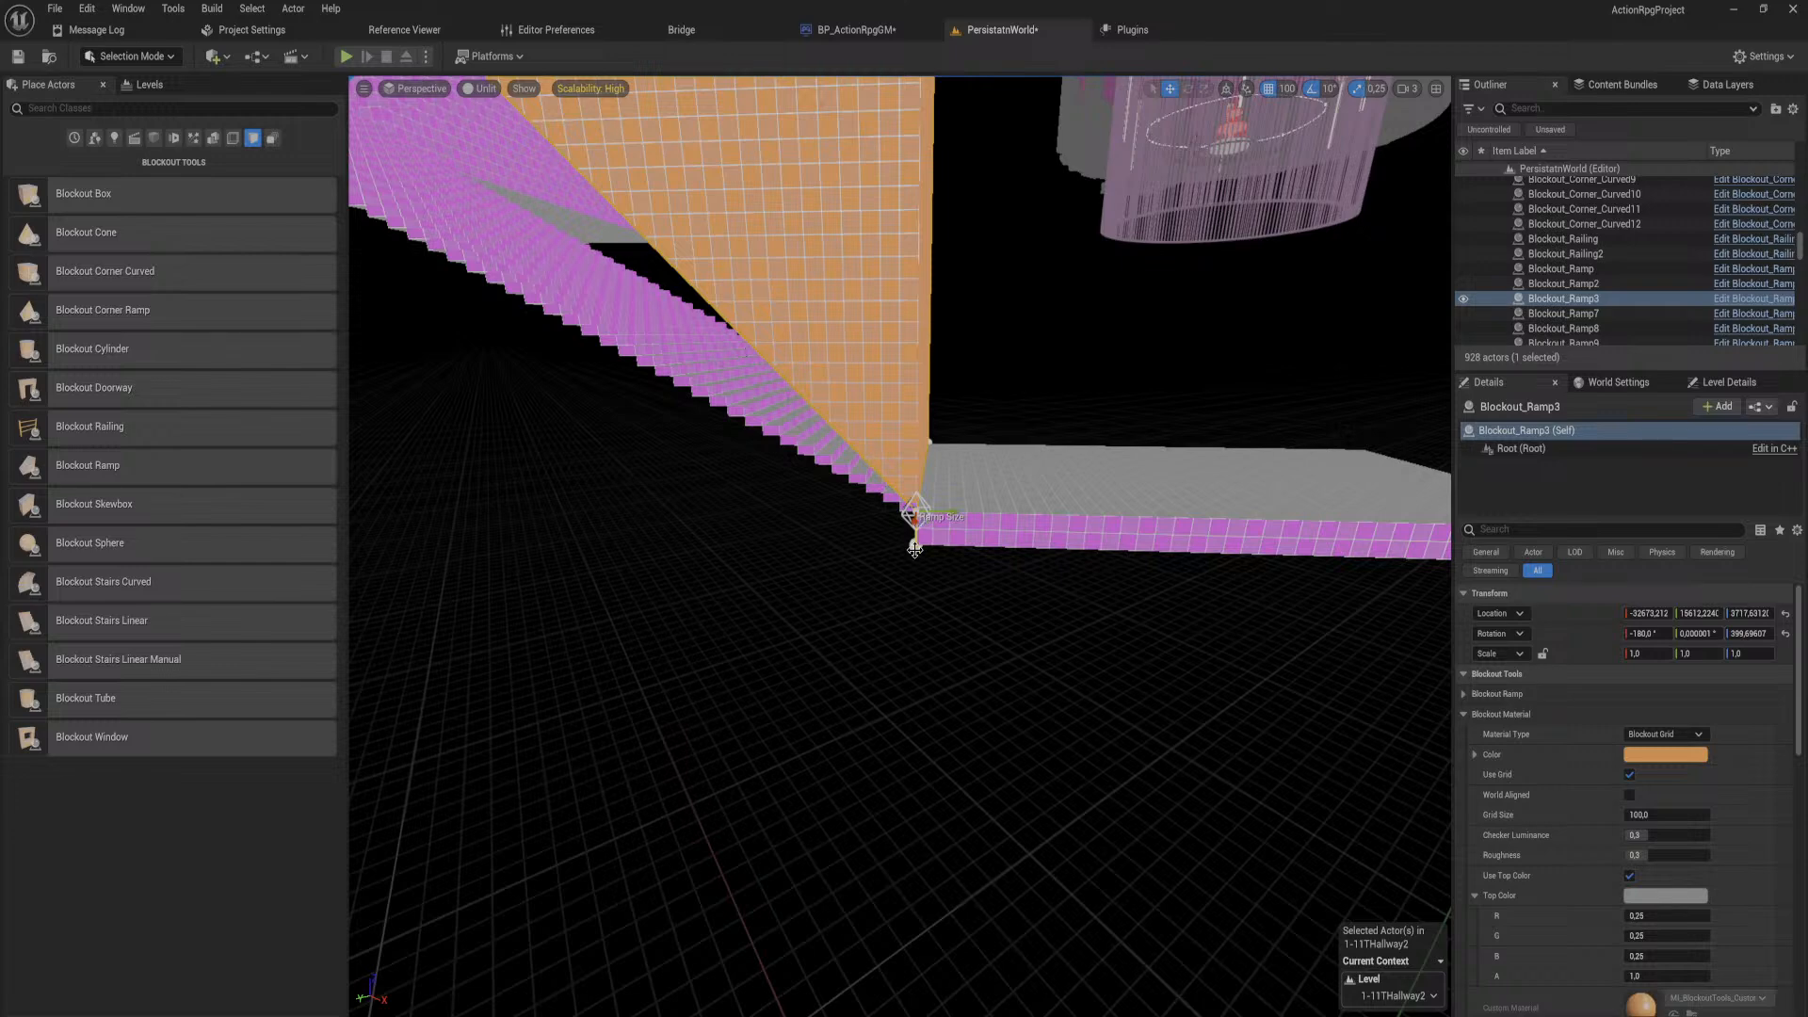
Step: Reduce the third ramp's height so its low end hangs clear above the foot of the last staircase
right_drag(921, 547, 829, 513)
drag(902, 558, 933, 177)
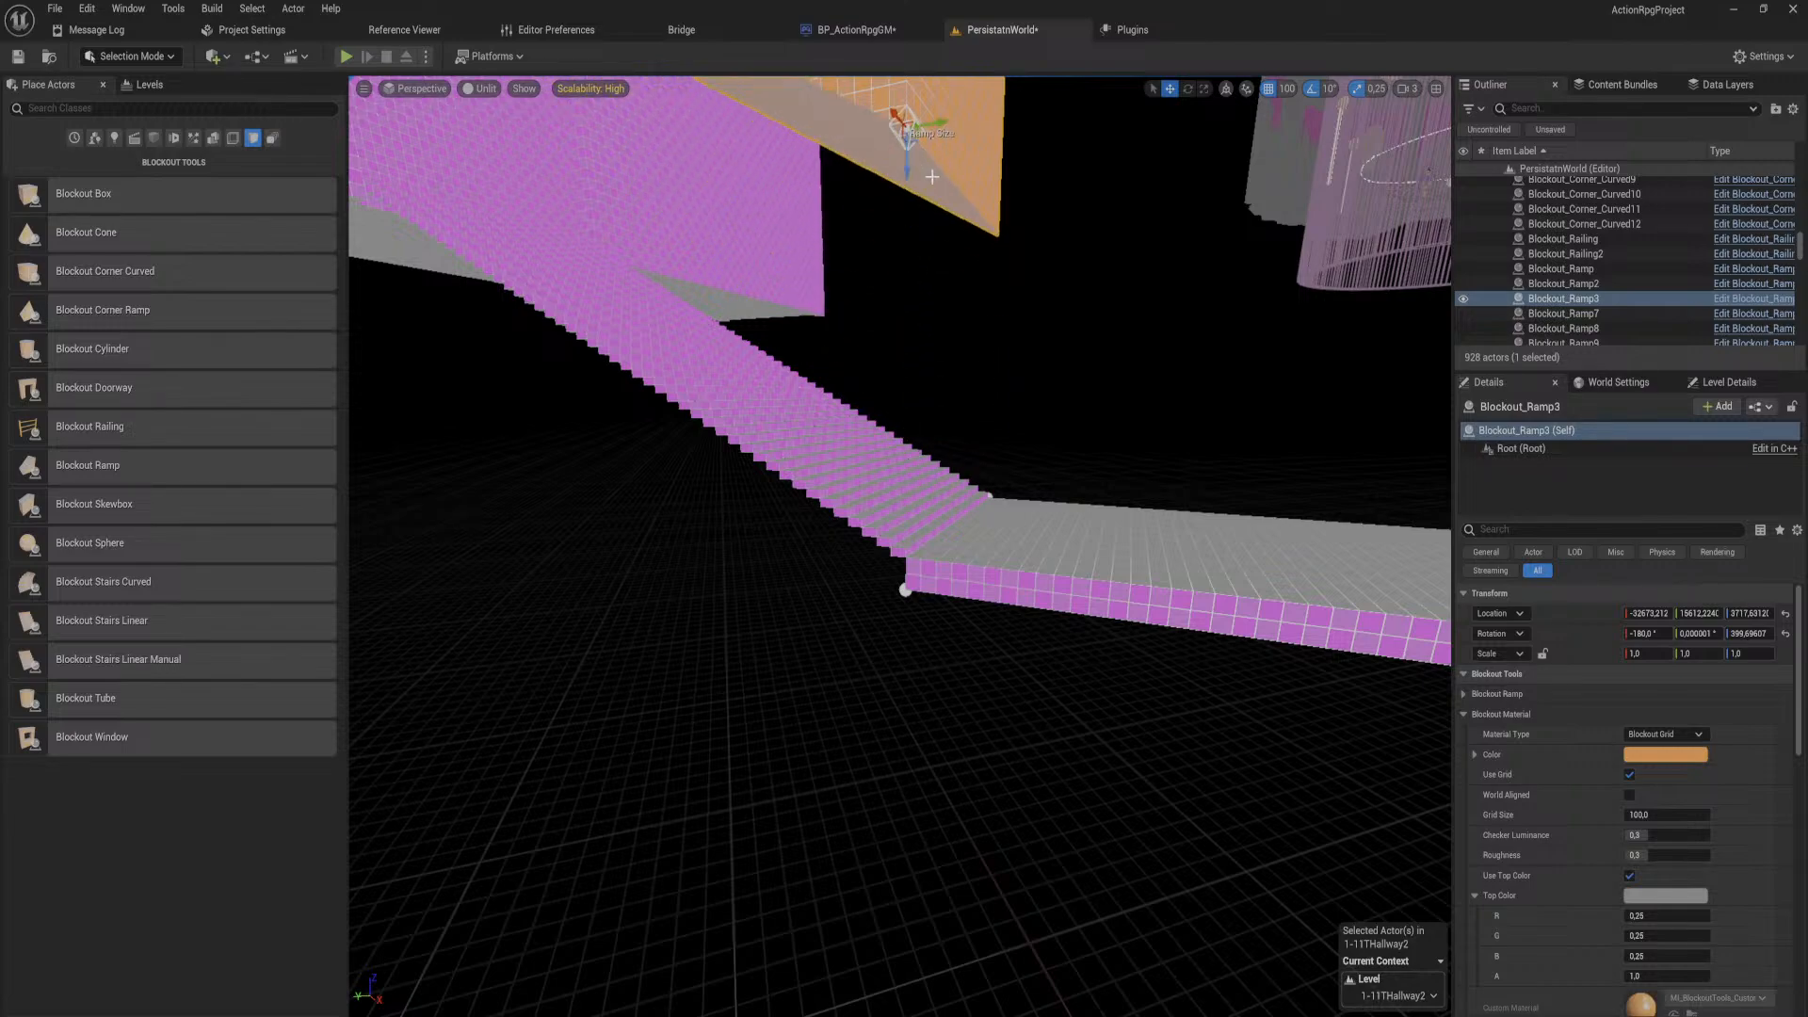
mouse_move(888, 320)
right_down()
mouse_move(888, 490)
mouse_move(888, 415)
mouse_move(810, 358)
mouse_move(888, 320)
right_up()
key(s)
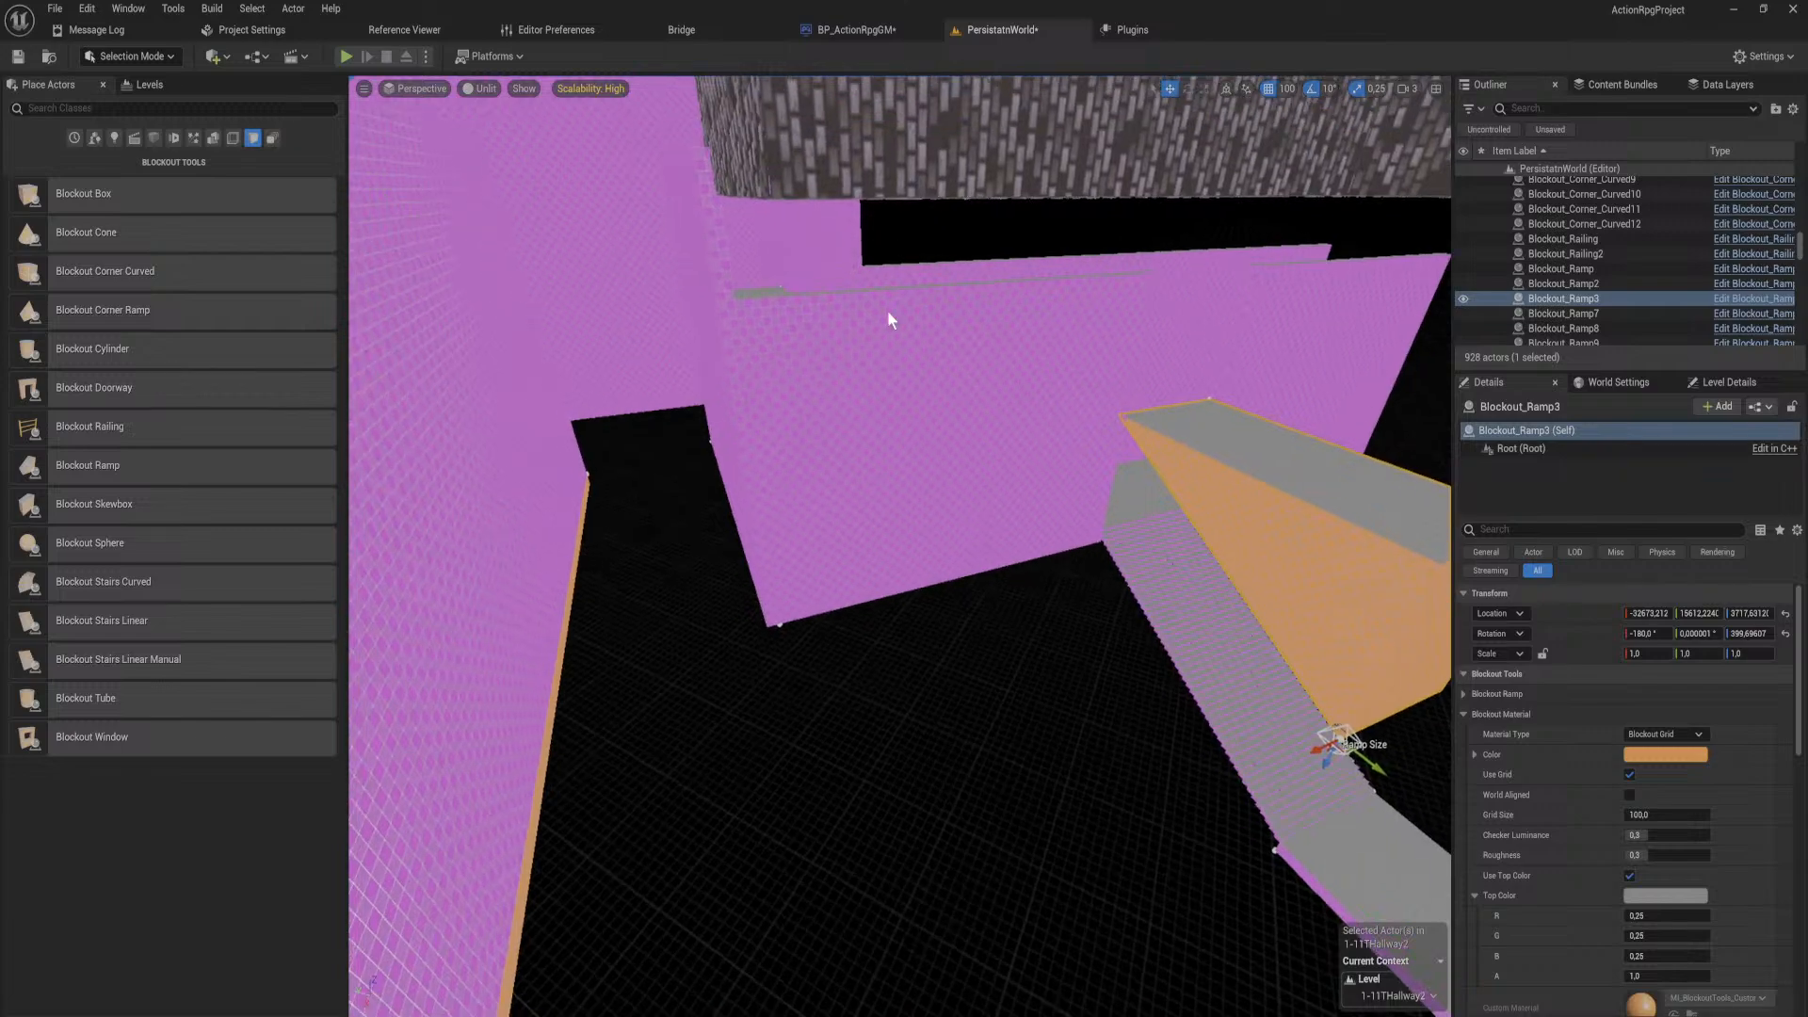
Step: Copy the pink blockout color from a hallway wall and paste it onto the third ceiling ramp
click(888, 312)
shift+right_click(1562, 792)
click(1312, 585)
right_drag(1311, 585, 1305, 470)
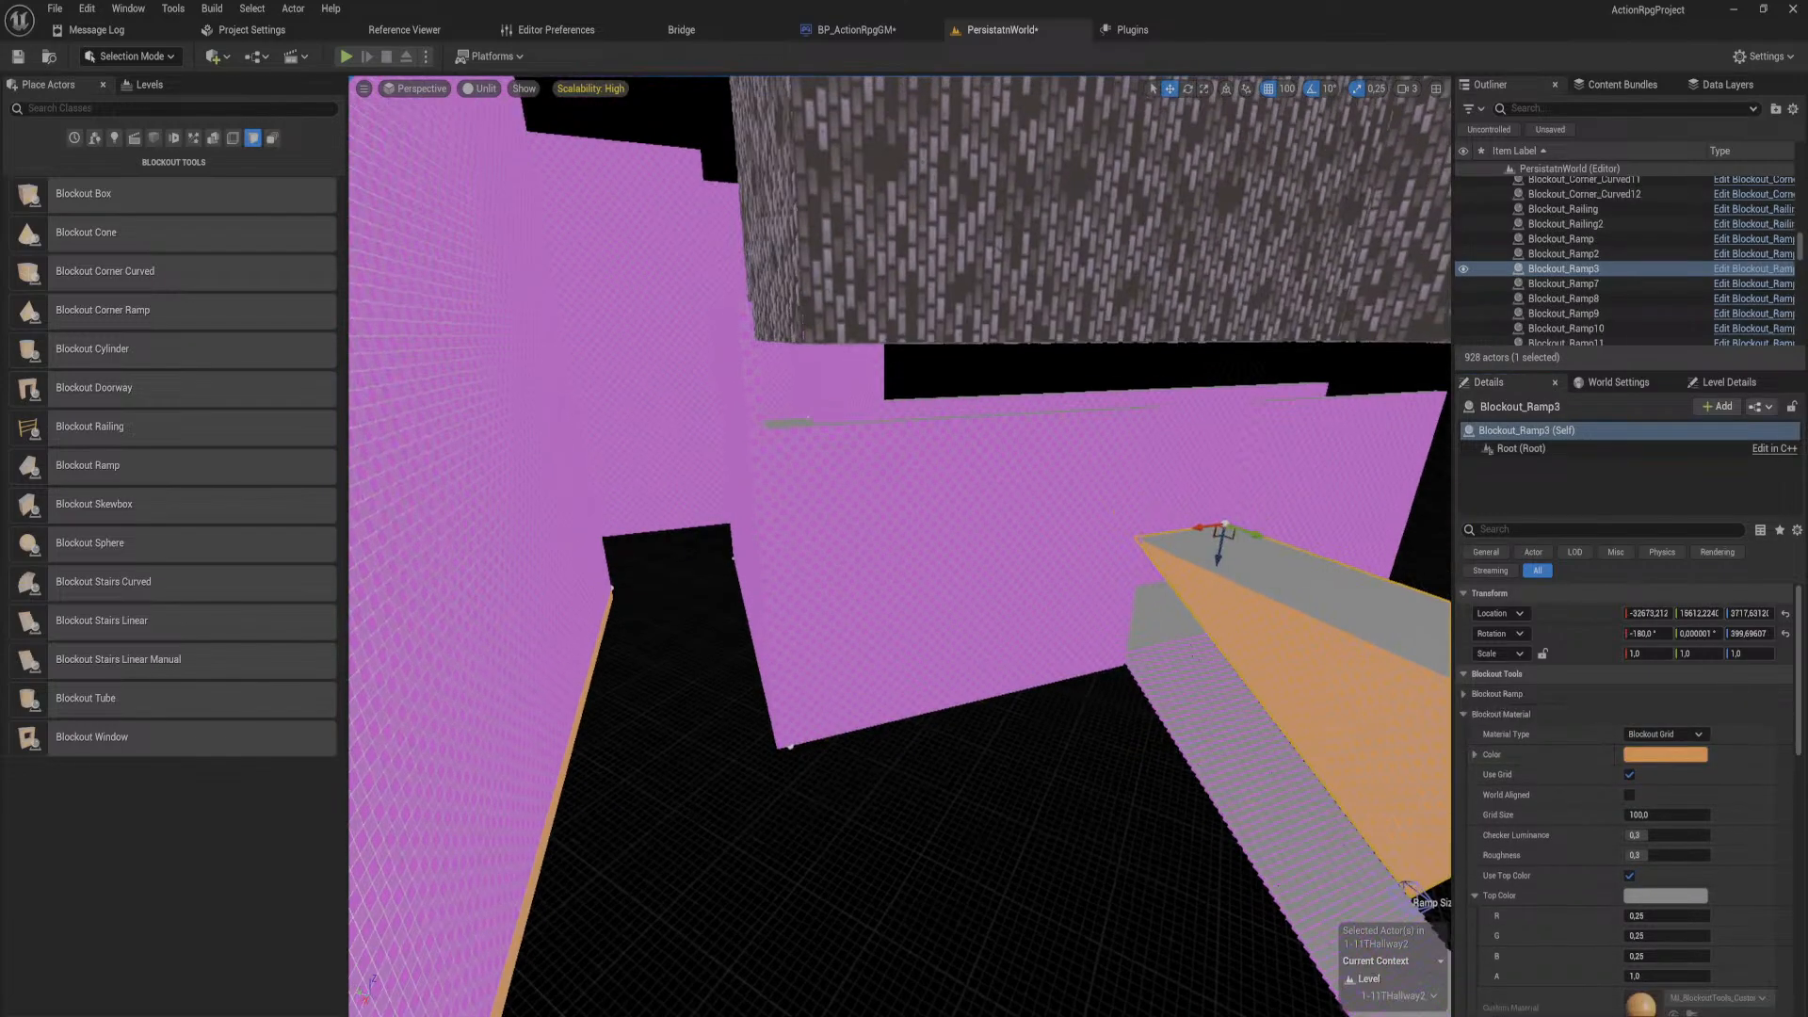
shift+click(1540, 748)
Step: Paste the copied pink color onto the first and second ceiling ramps together
right_drag(1395, 704, 1396, 612)
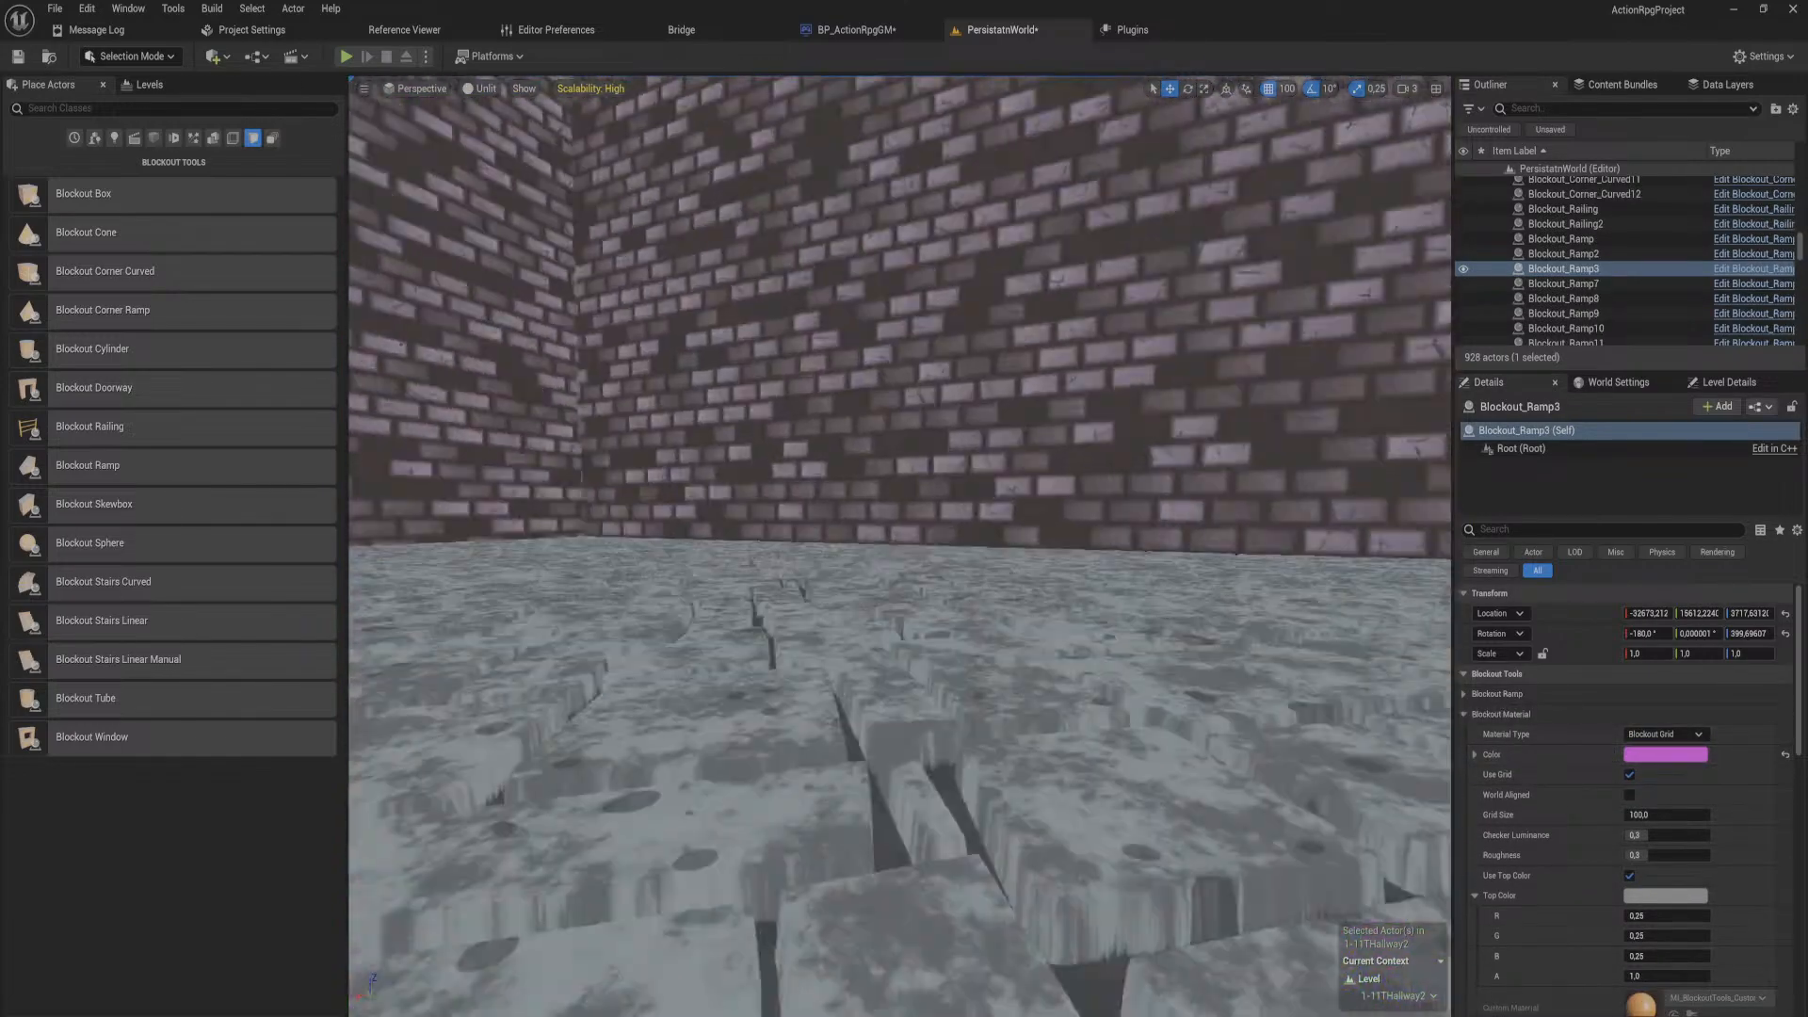
mouse_move(1202, 573)
right_down()
mouse_move(1203, 659)
mouse_move(1202, 574)
right_up()
click(1102, 488)
shift+click(1008, 392)
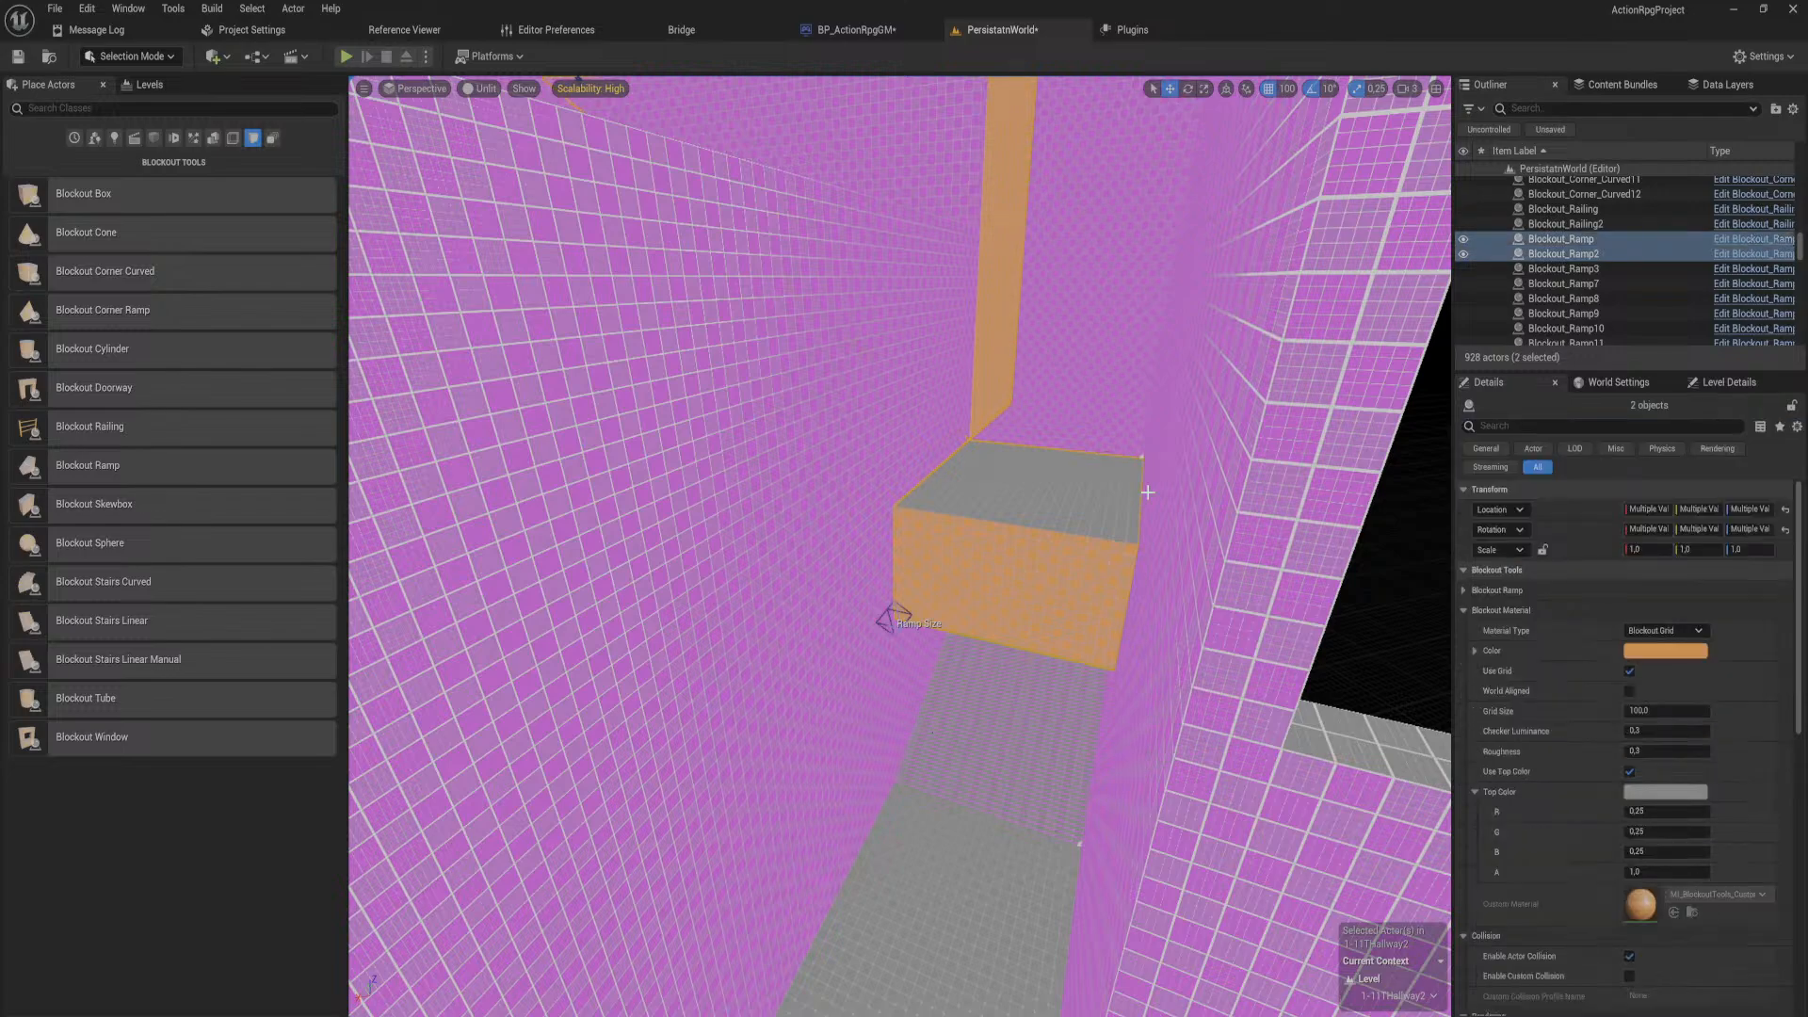
shift+click(1519, 651)
Step: Duplicate the landing floor box and raise the copy above the hallway to a Z location of about 4317
right_drag(1224, 584, 1314, 720)
click(1130, 527)
right_drag(1130, 528, 829, 362)
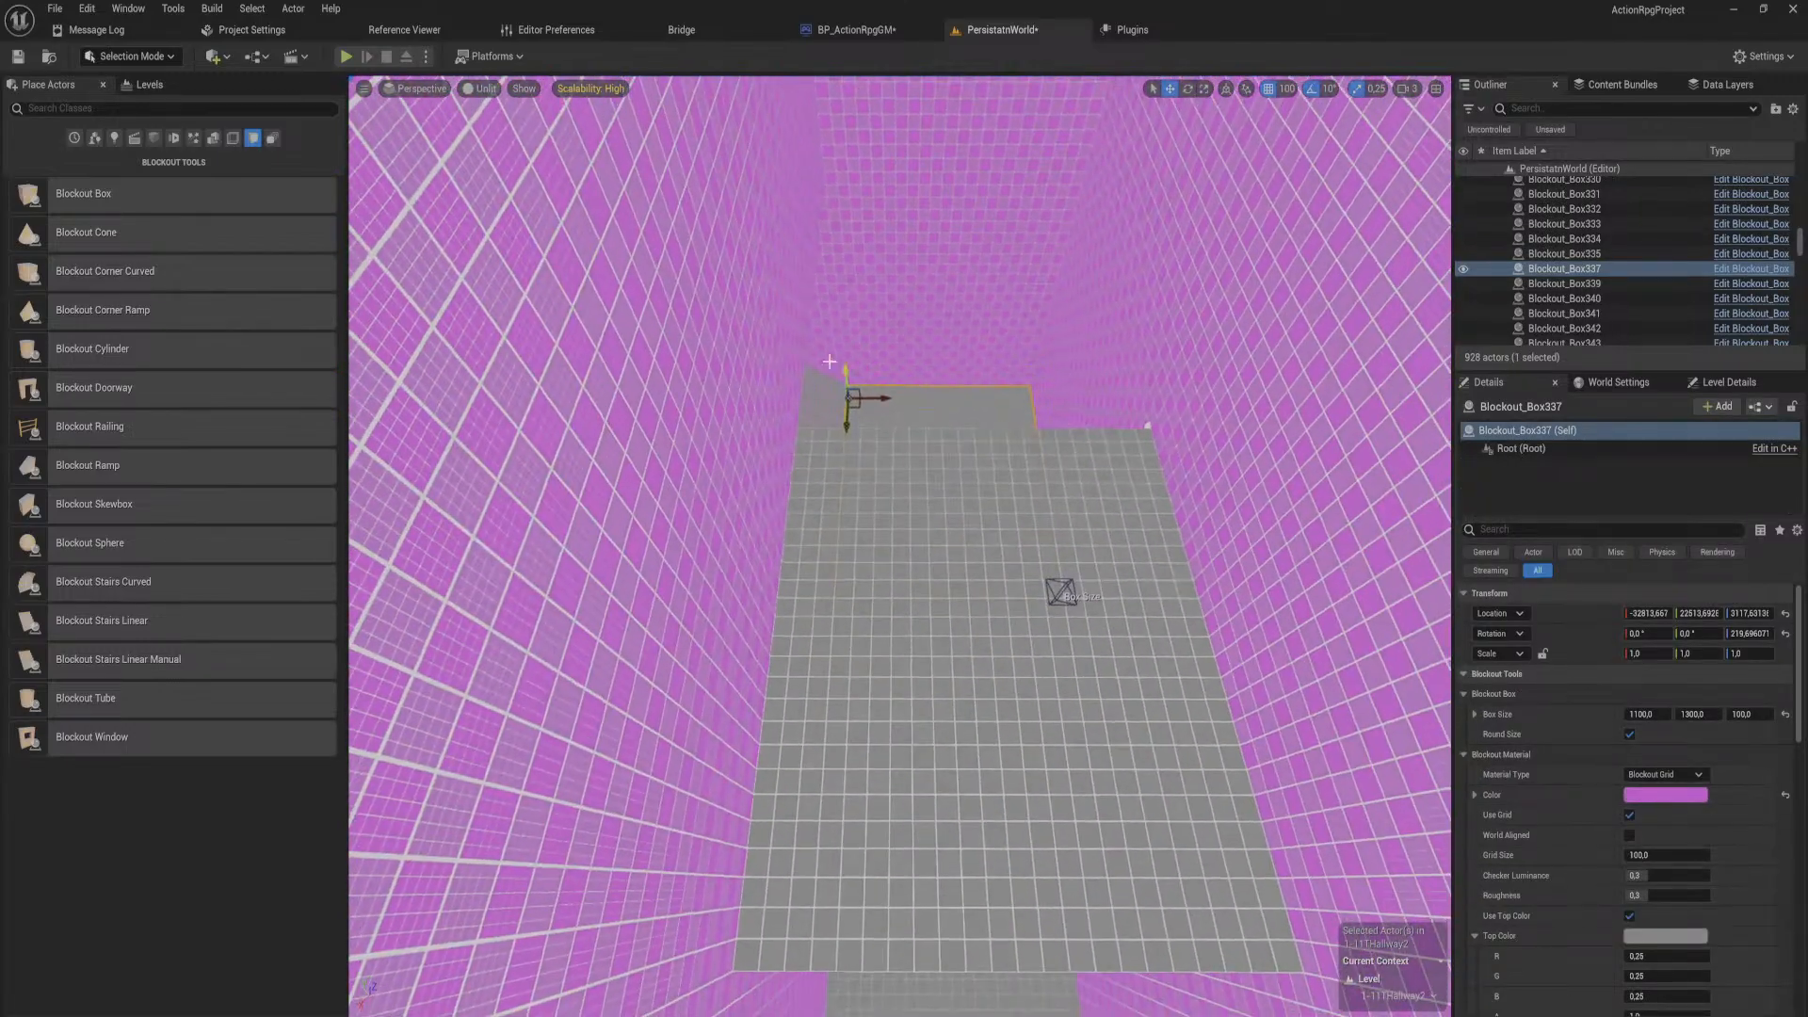
alt+shift+drag(846, 377, 847, 320)
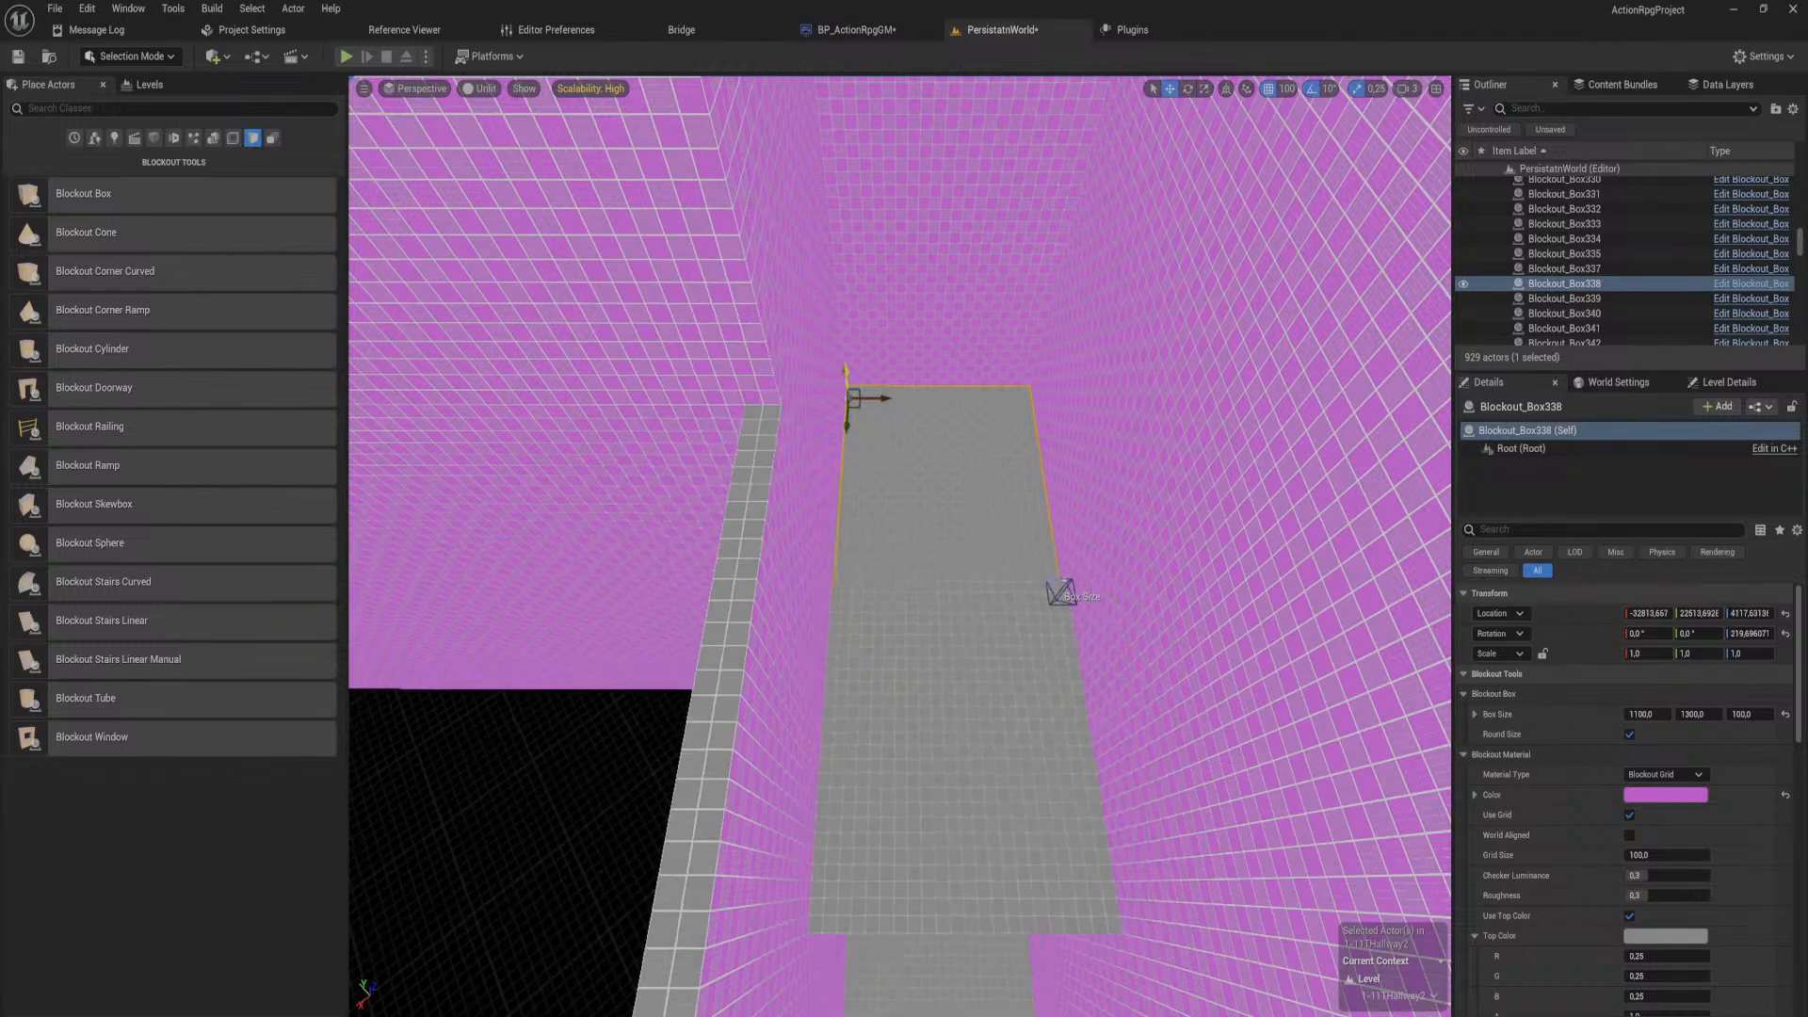
right_drag(847, 376, 925, 570)
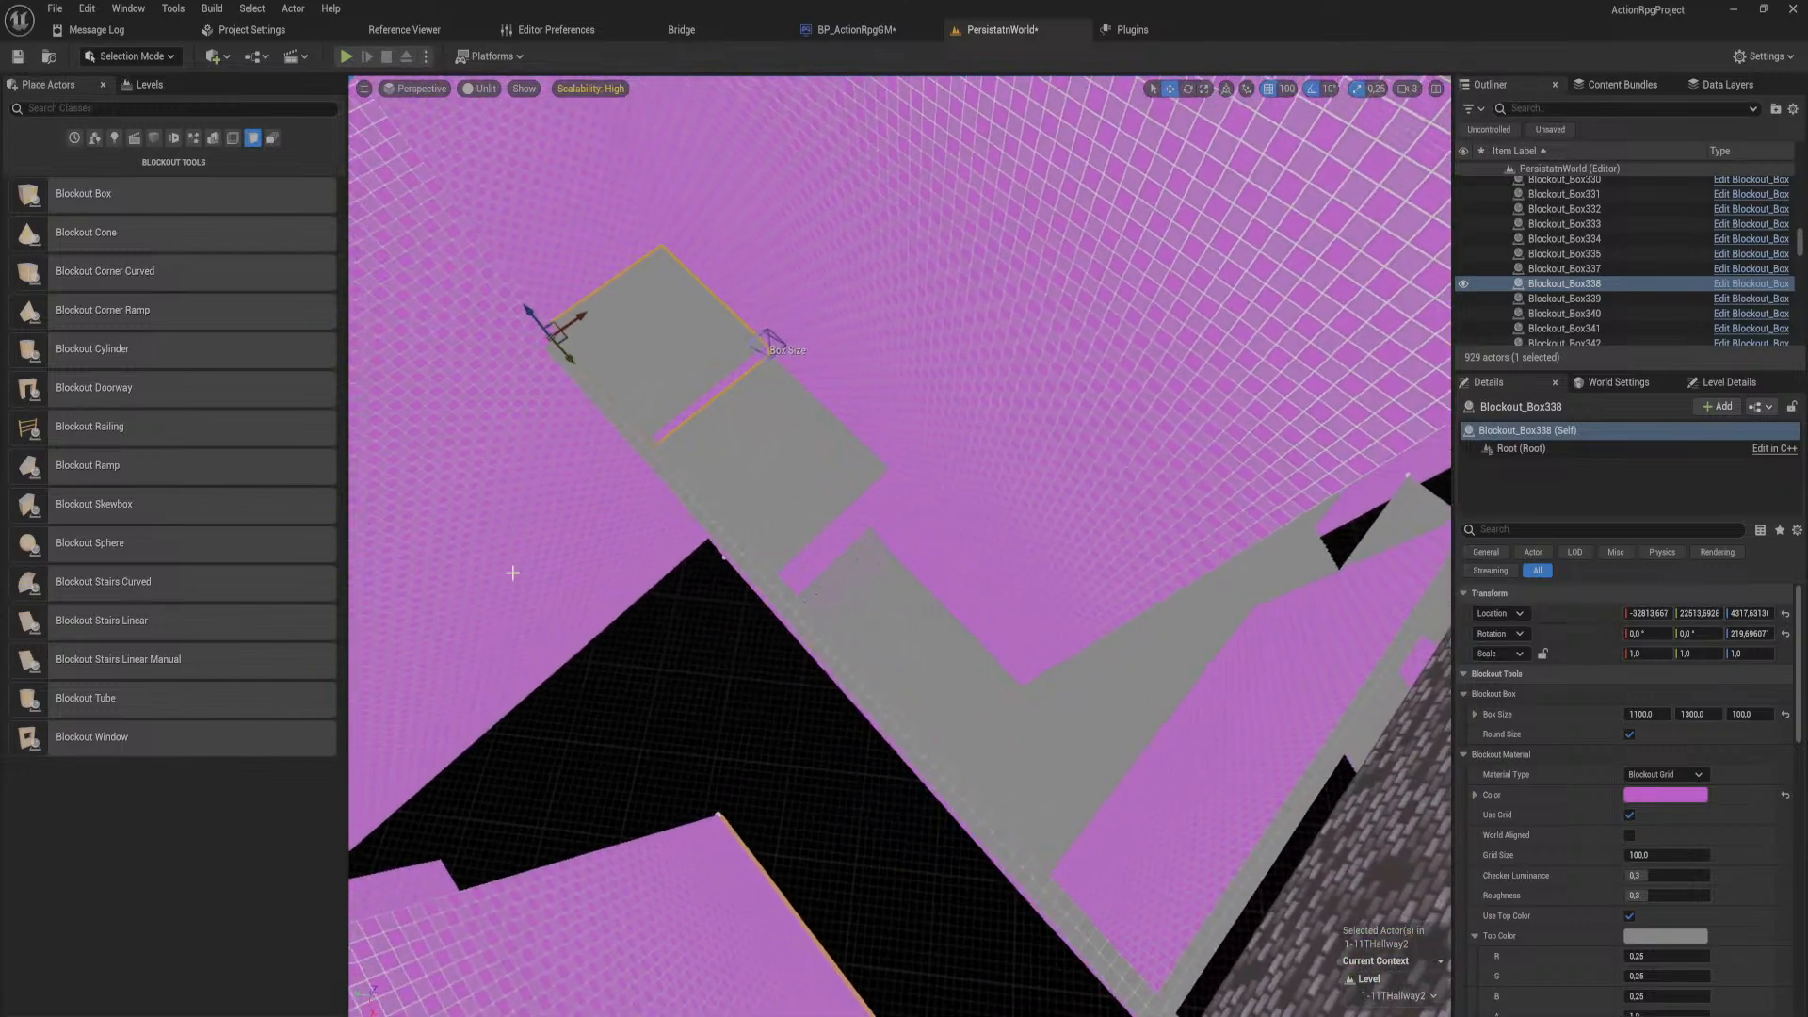
Step: Duplicate the new ceiling slab along the hallway and fit the copy between the corridor walls at a Z location of about 4217
alt+drag(573, 360, 777, 519)
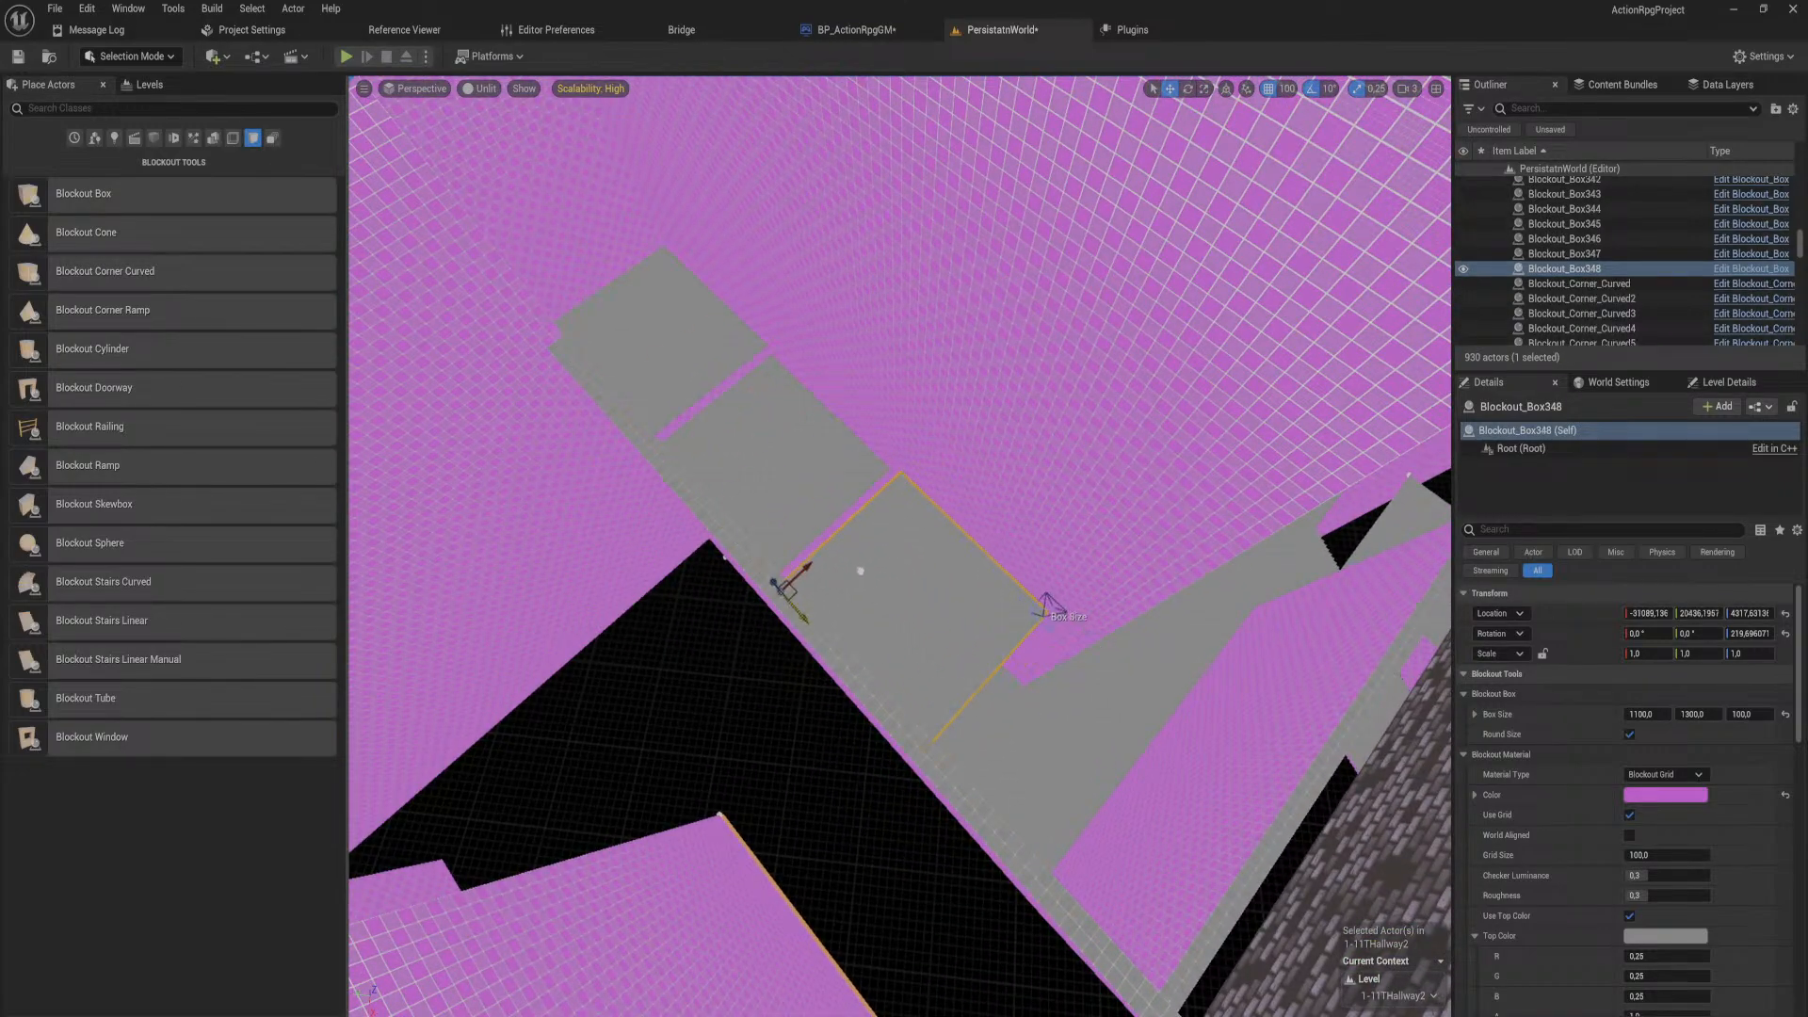
key(w)
right_drag(850, 560, 1045, 513)
right_drag(1049, 740, 1053, 737)
drag(1023, 743, 1027, 765)
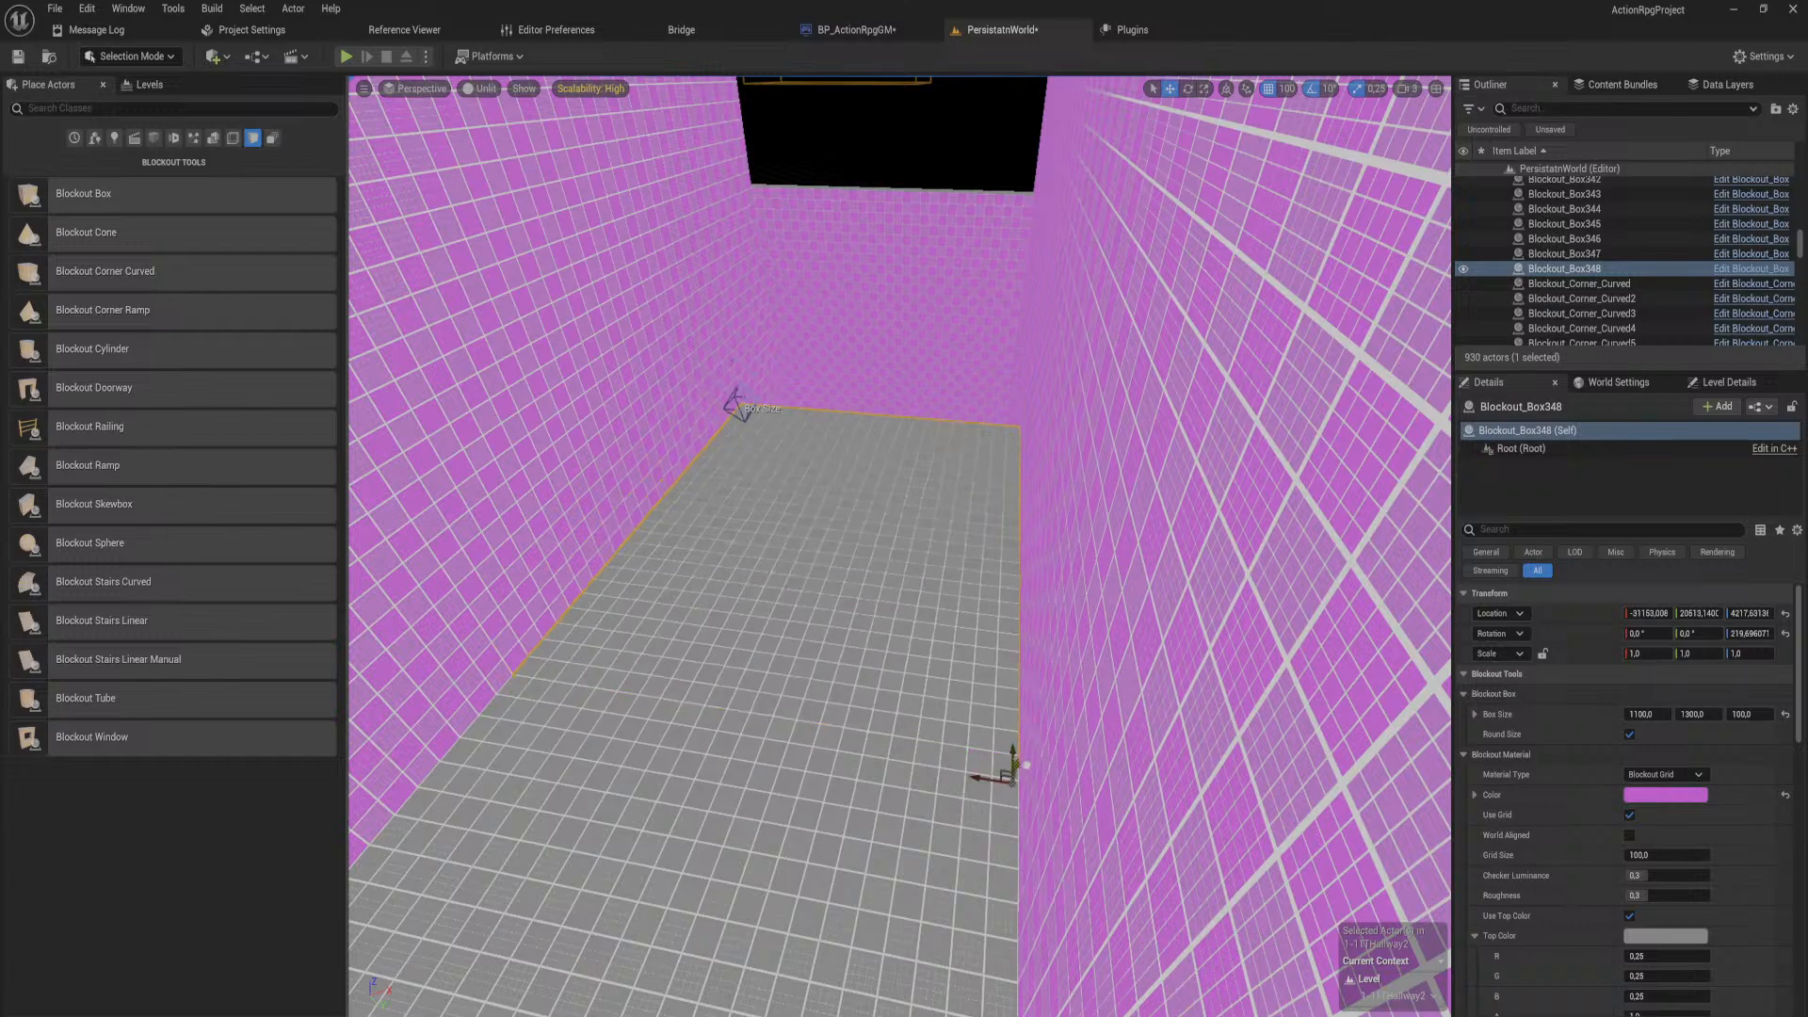
Step: Extend the copied ceiling slab's length to 2800 so it covers the hallway corner
key(w)
mouse_move(913, 547)
right_down()
mouse_move(904, 452)
mouse_move(979, 621)
mouse_move(912, 547)
right_up()
click(1067, 516)
right_drag(1065, 518, 1054, 486)
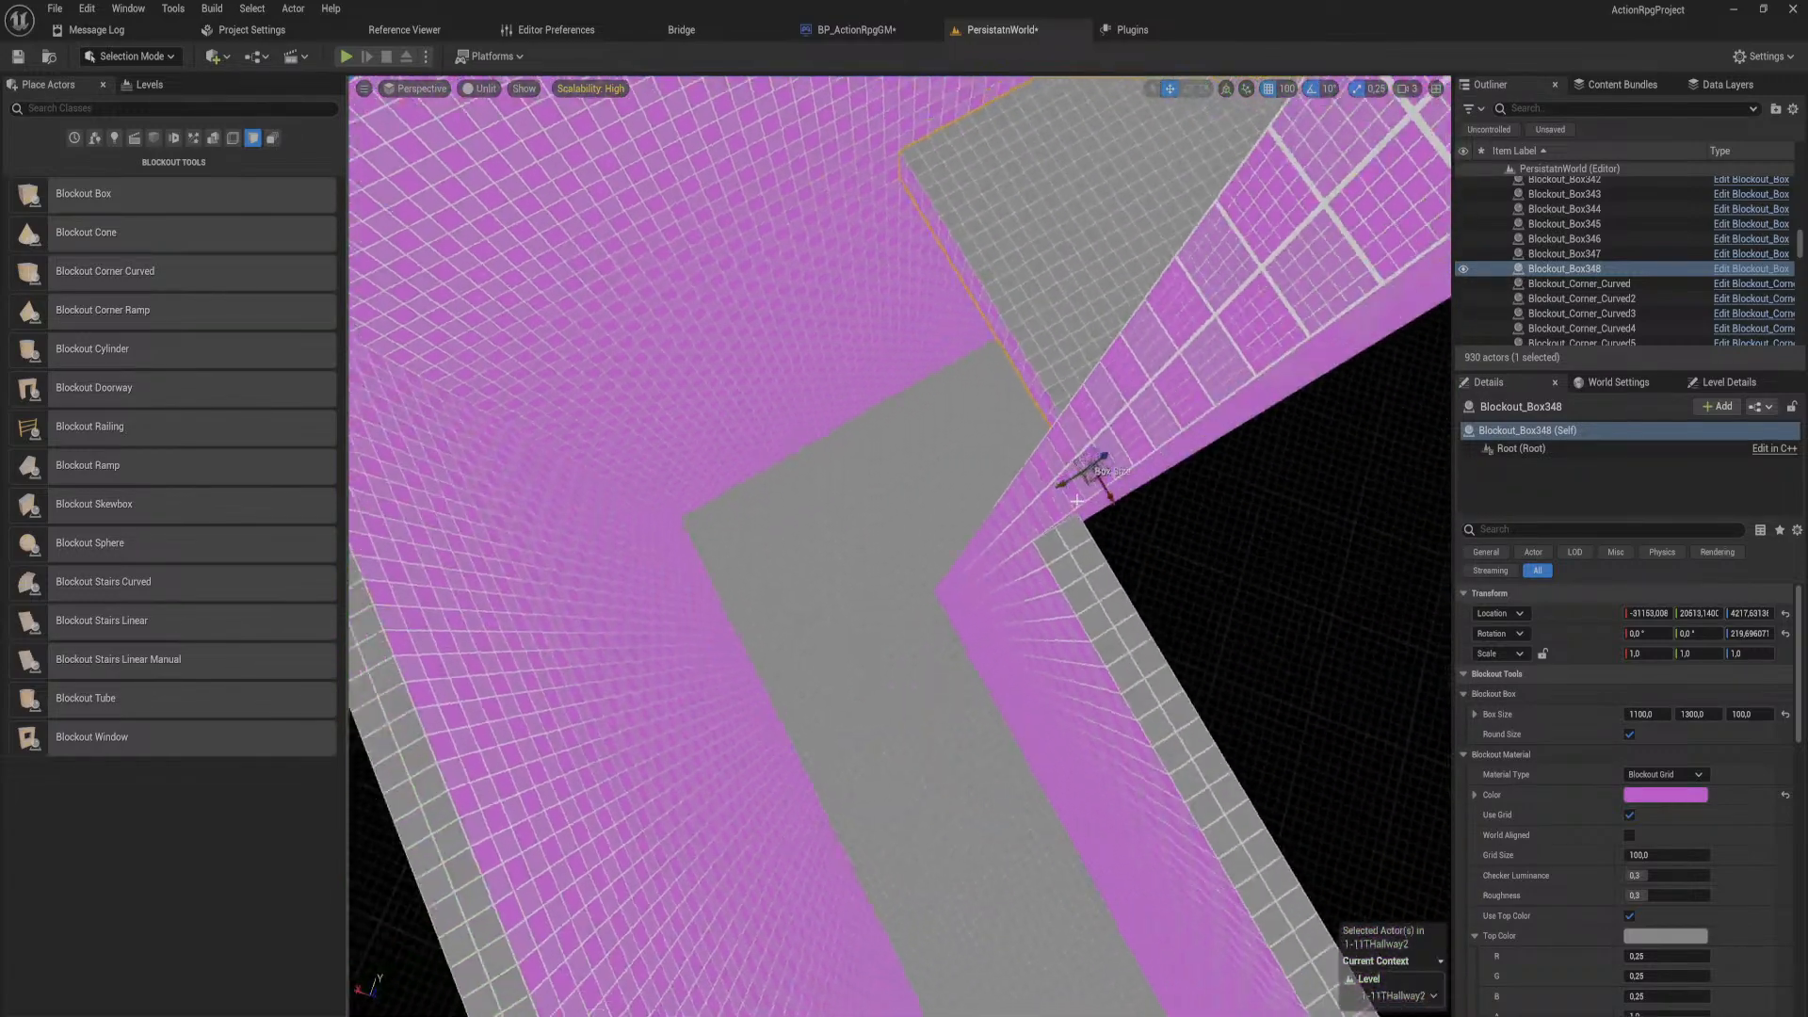
drag(1055, 486, 616, 759)
right_drag(653, 599, 865, 341)
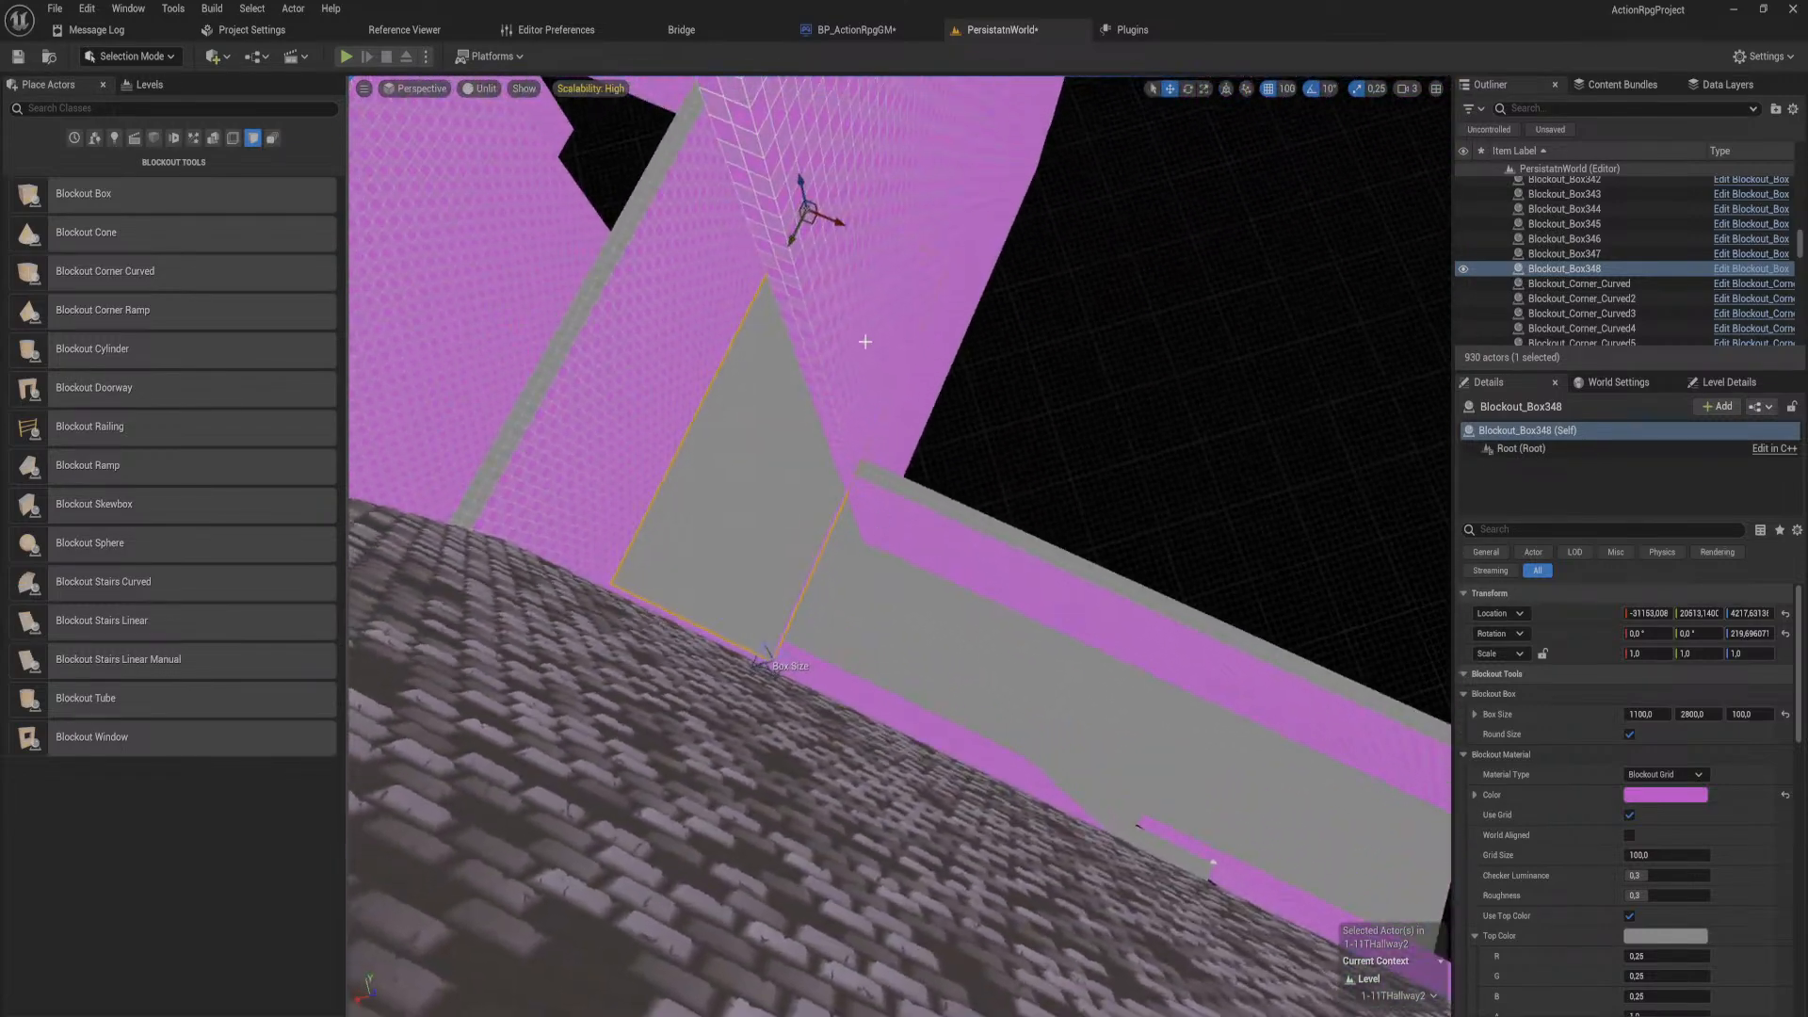
Step: Duplicate the extended ceiling slab with a 90-degree turn and fit the copy against the walls of the adjoining corridor
key(e)
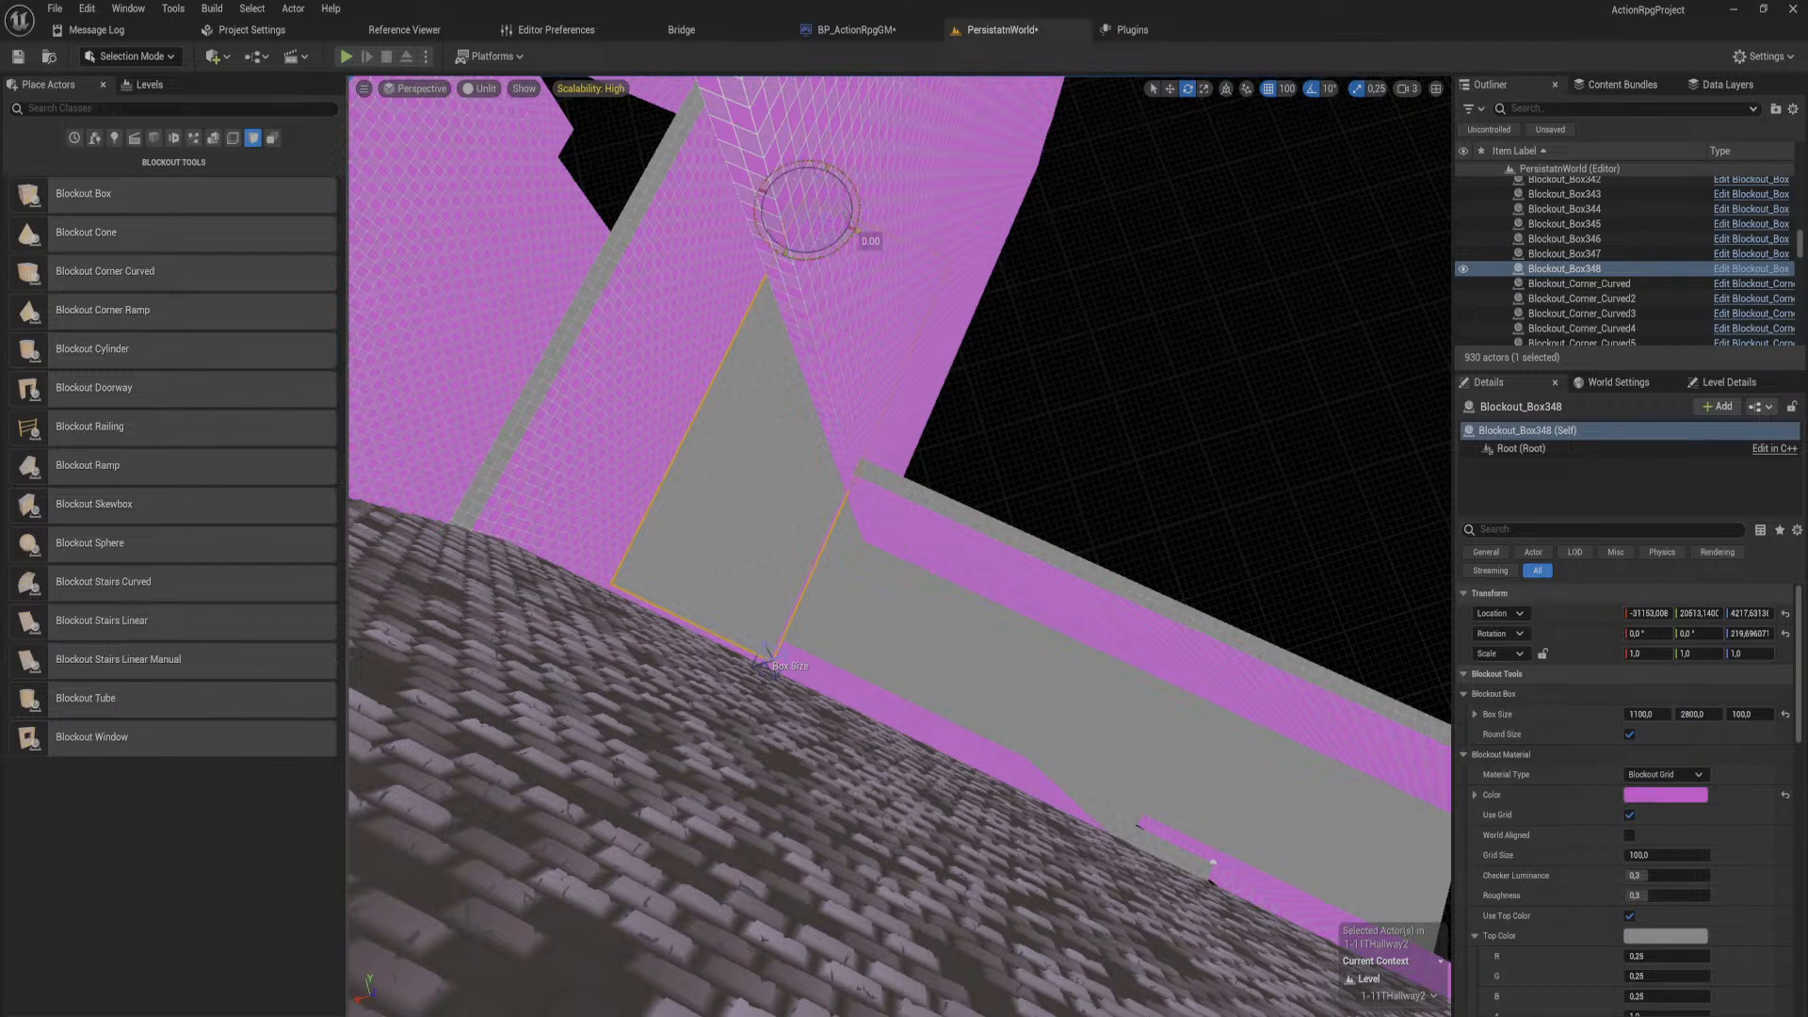
alt+drag(865, 236, 981, 311)
key(w)
drag(965, 238, 860, 653)
key(f)
mouse_move(685, 667)
right_down()
mouse_move(685, 528)
mouse_move(659, 574)
mouse_move(686, 667)
right_up()
drag(655, 656, 663, 629)
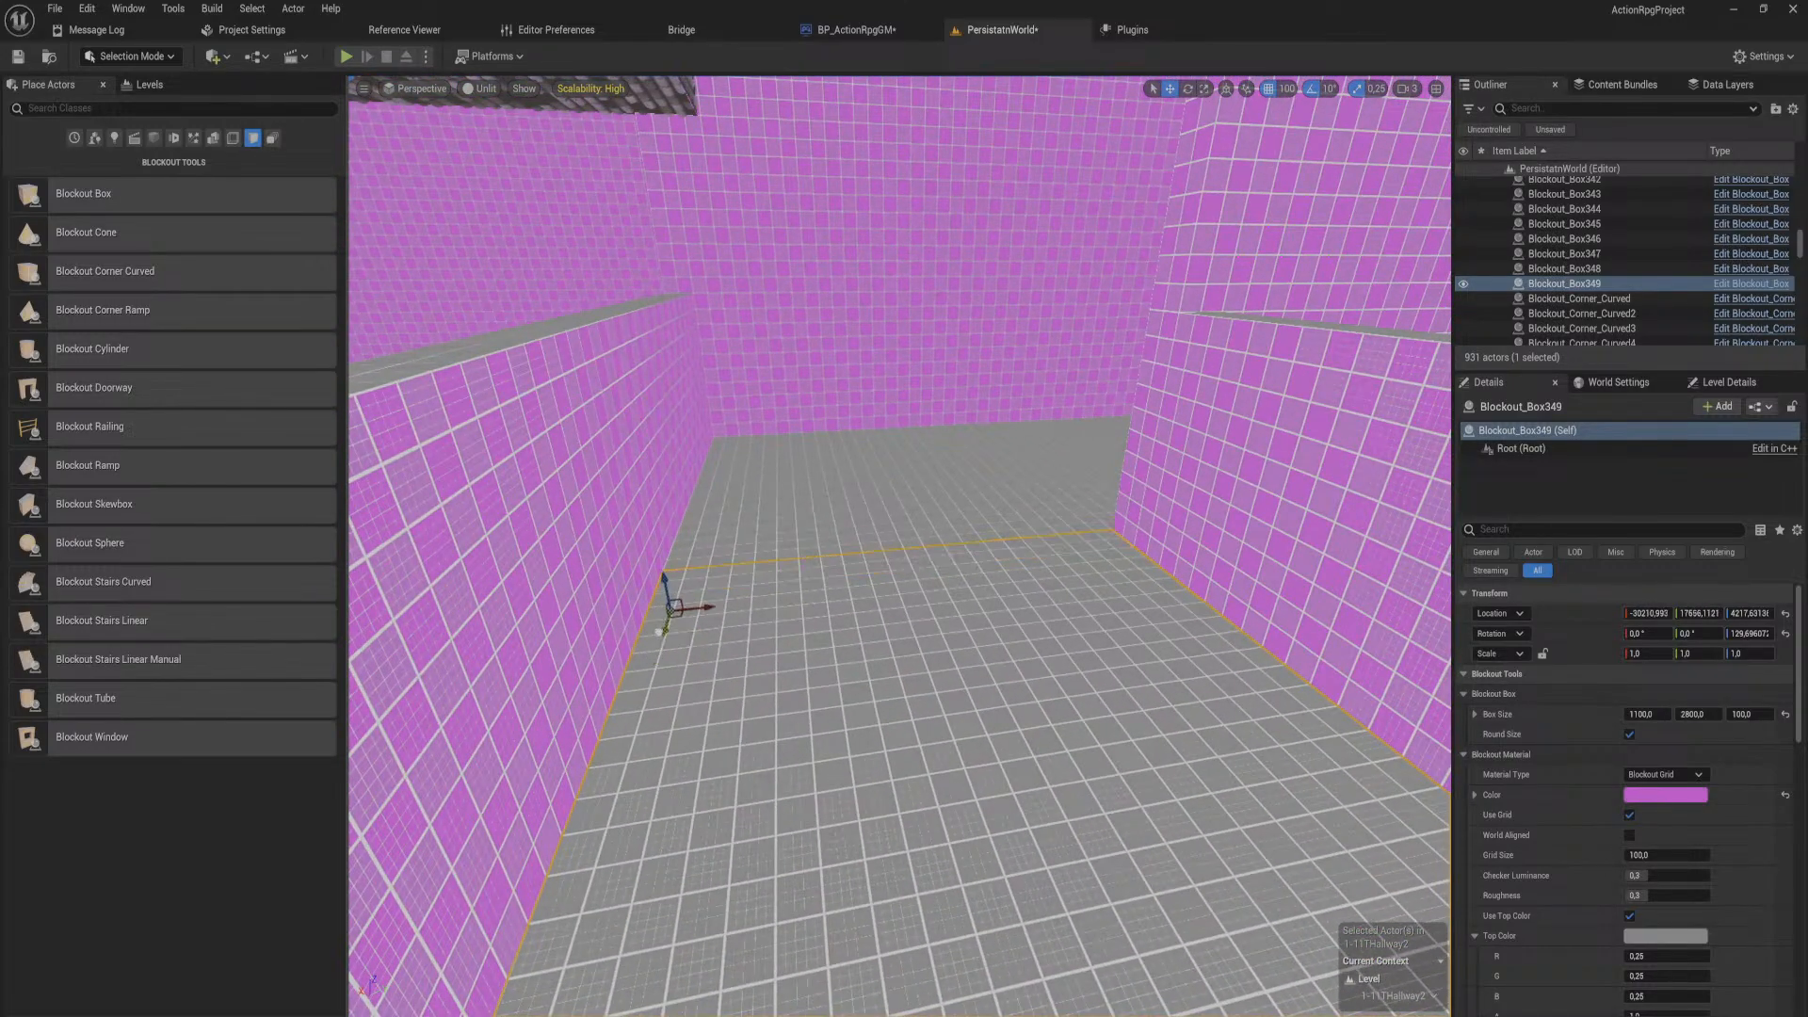
Step: Select both corner ceiling slabs and lower them together to a Z location of about 3717
mouse_move(663, 629)
right_down()
mouse_move(1130, 602)
mouse_move(904, 716)
mouse_move(692, 629)
right_up()
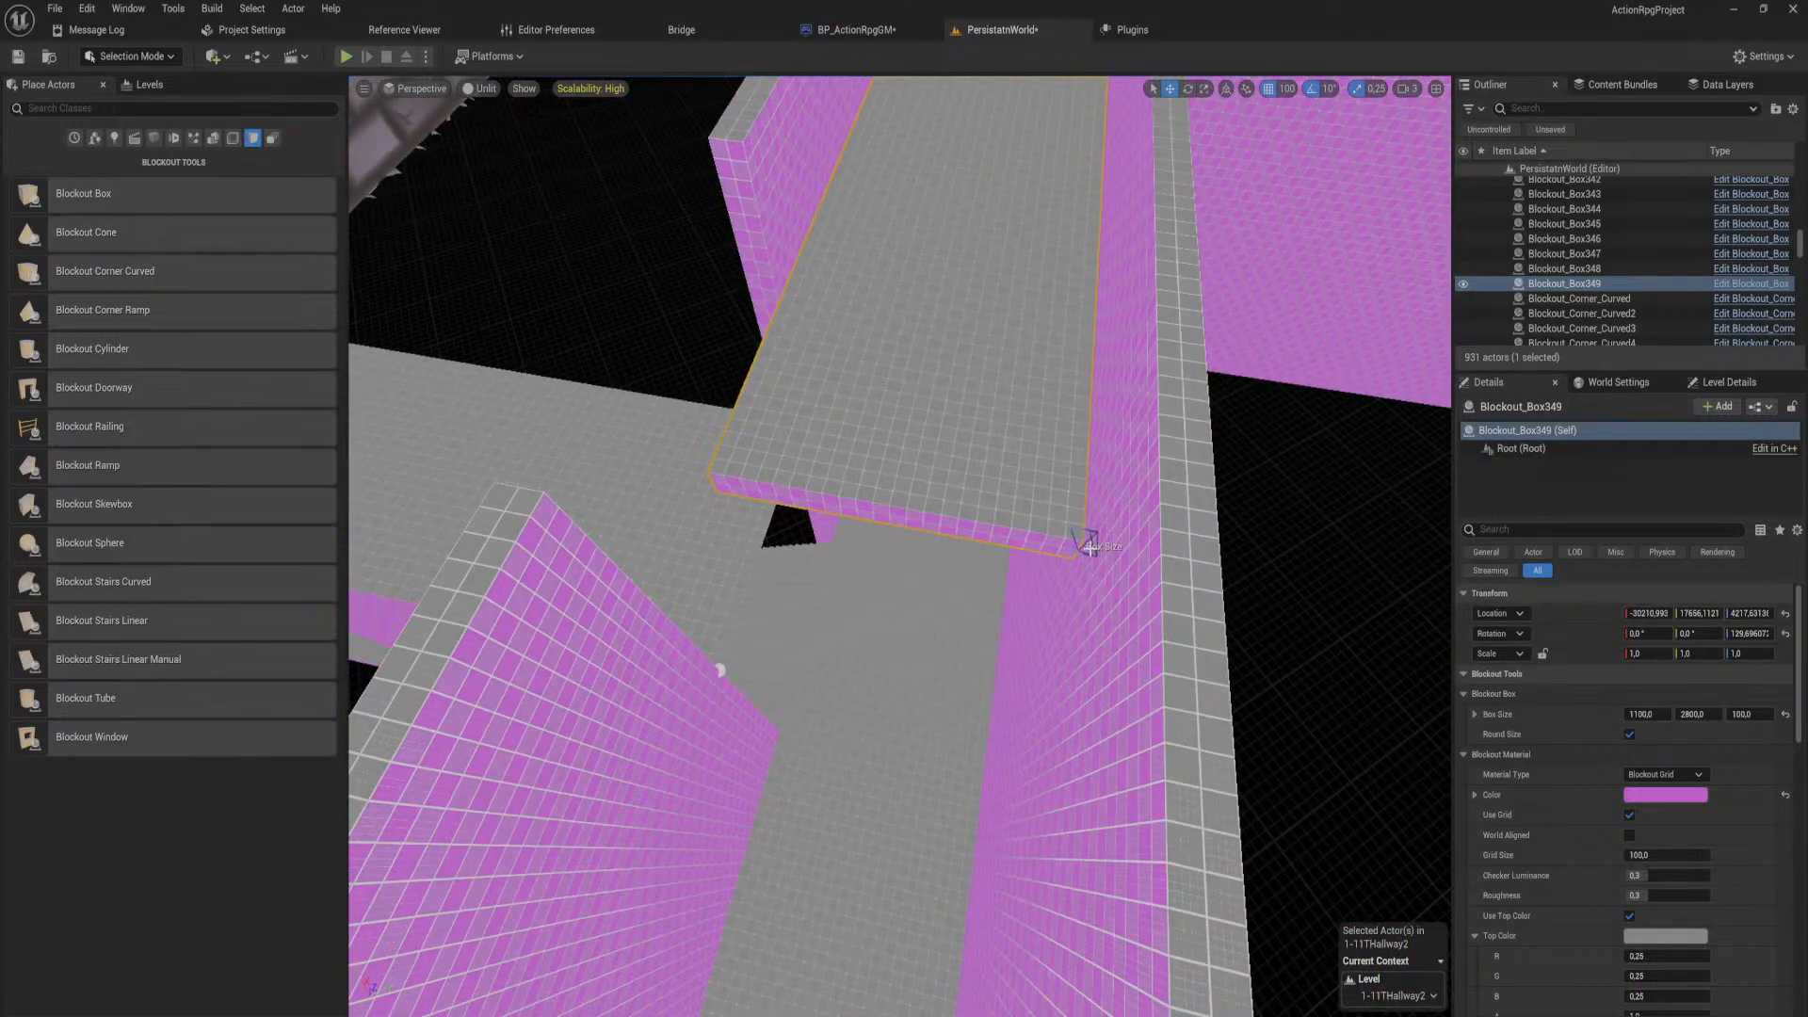
mouse_move(1047, 529)
right_down()
mouse_move(979, 565)
mouse_move(932, 555)
mouse_move(942, 490)
mouse_move(970, 603)
mouse_move(951, 405)
mouse_move(975, 334)
mouse_move(1158, 344)
mouse_move(1319, 321)
mouse_move(909, 376)
mouse_move(932, 377)
mouse_move(885, 508)
mouse_move(946, 339)
right_up()
click(946, 339)
ctrl+click(1027, 203)
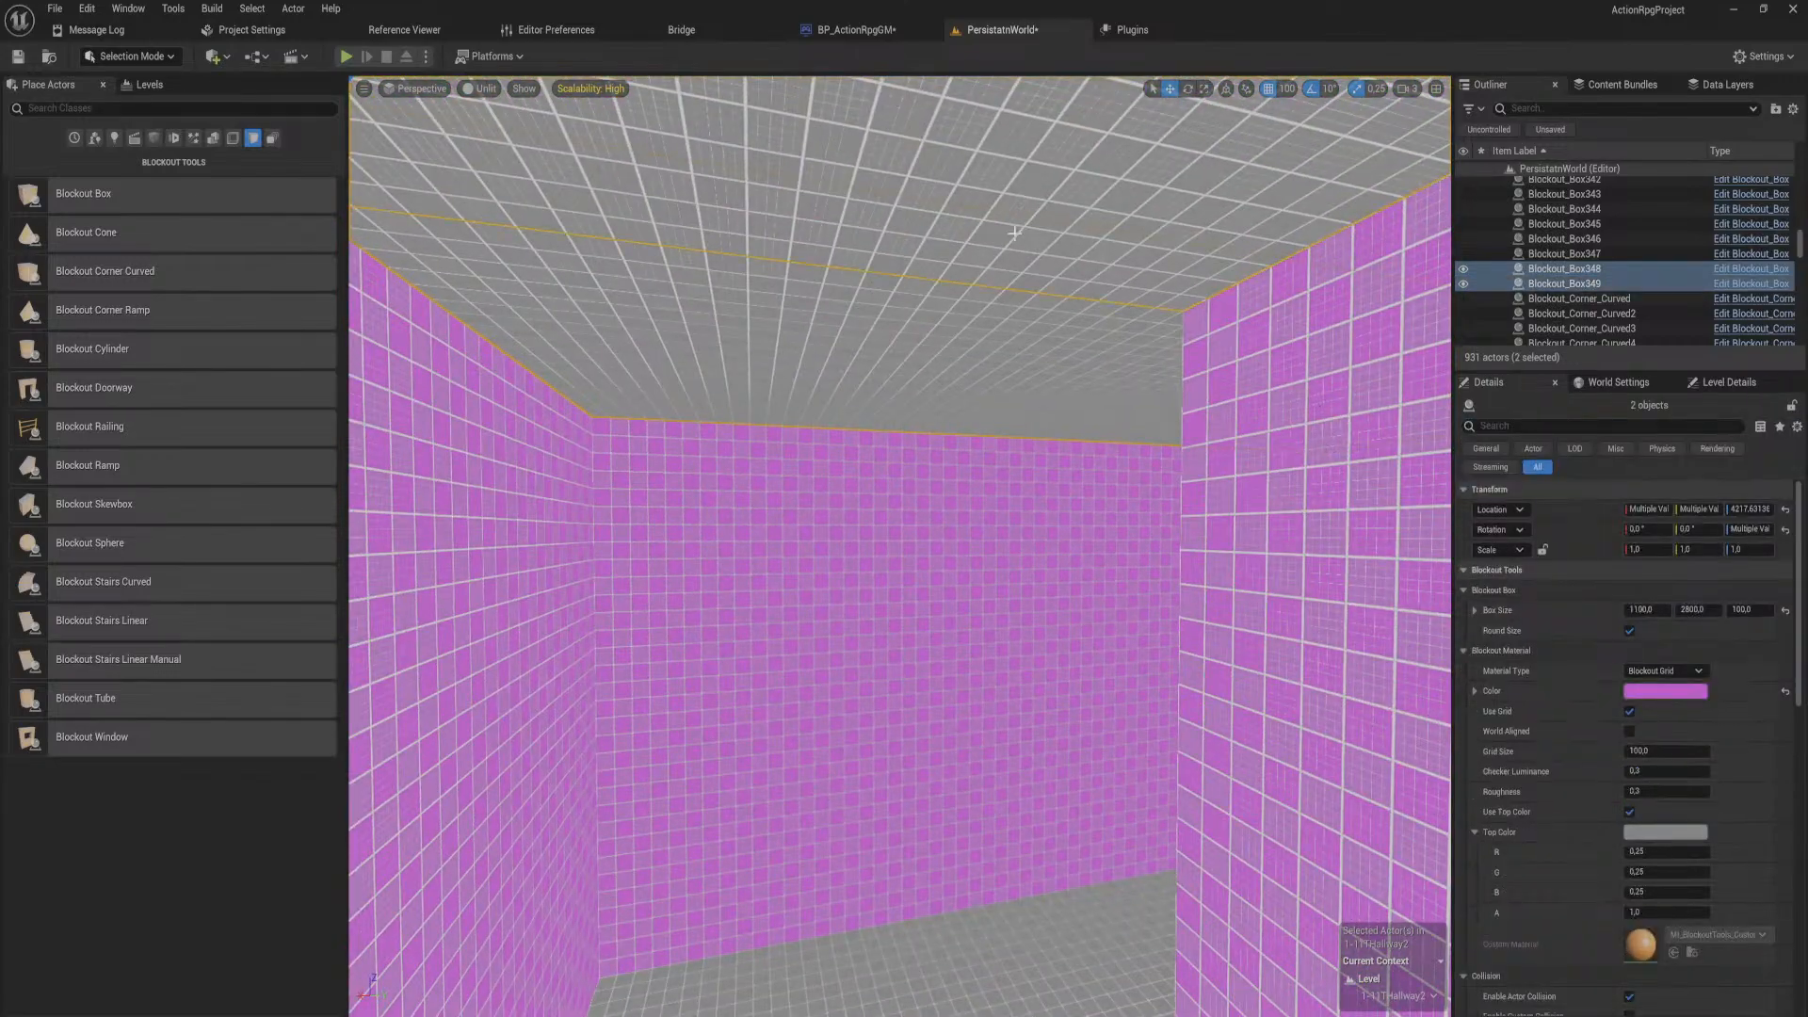
right_drag(1027, 203, 1306, 211)
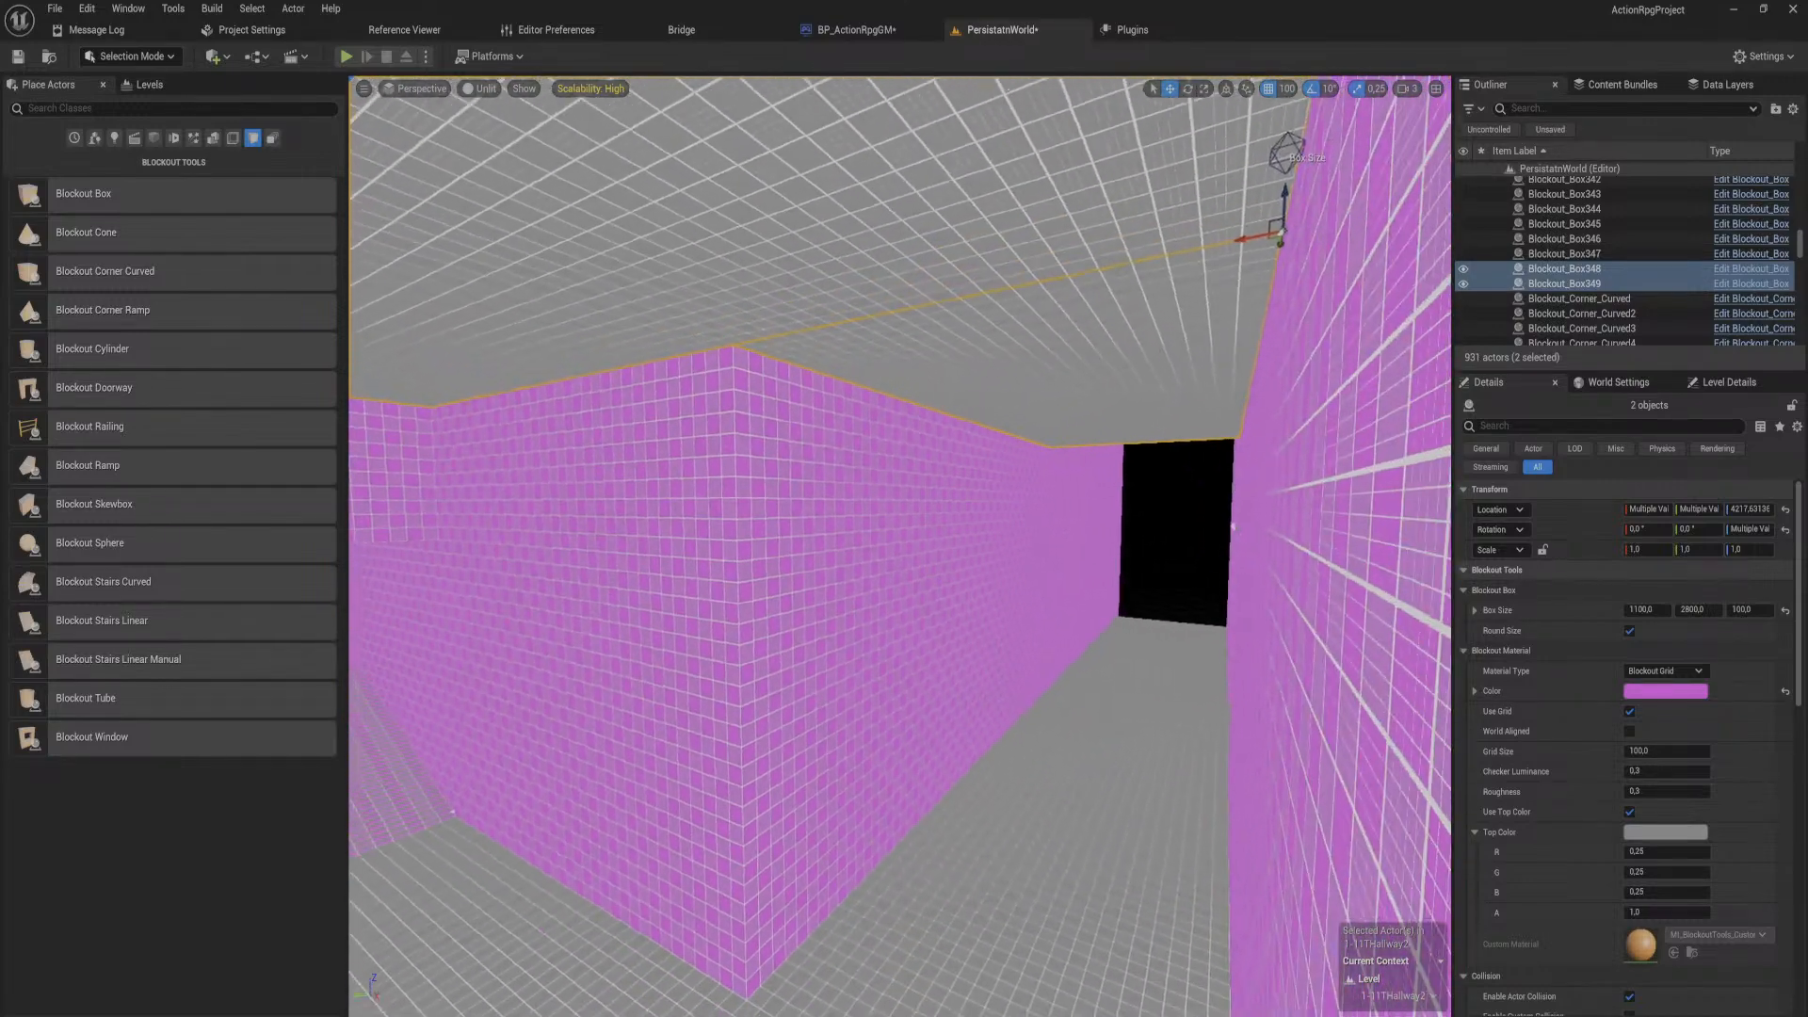
drag(1277, 209, 1272, 450)
right_drag(1215, 519, 1156, 489)
key(s)
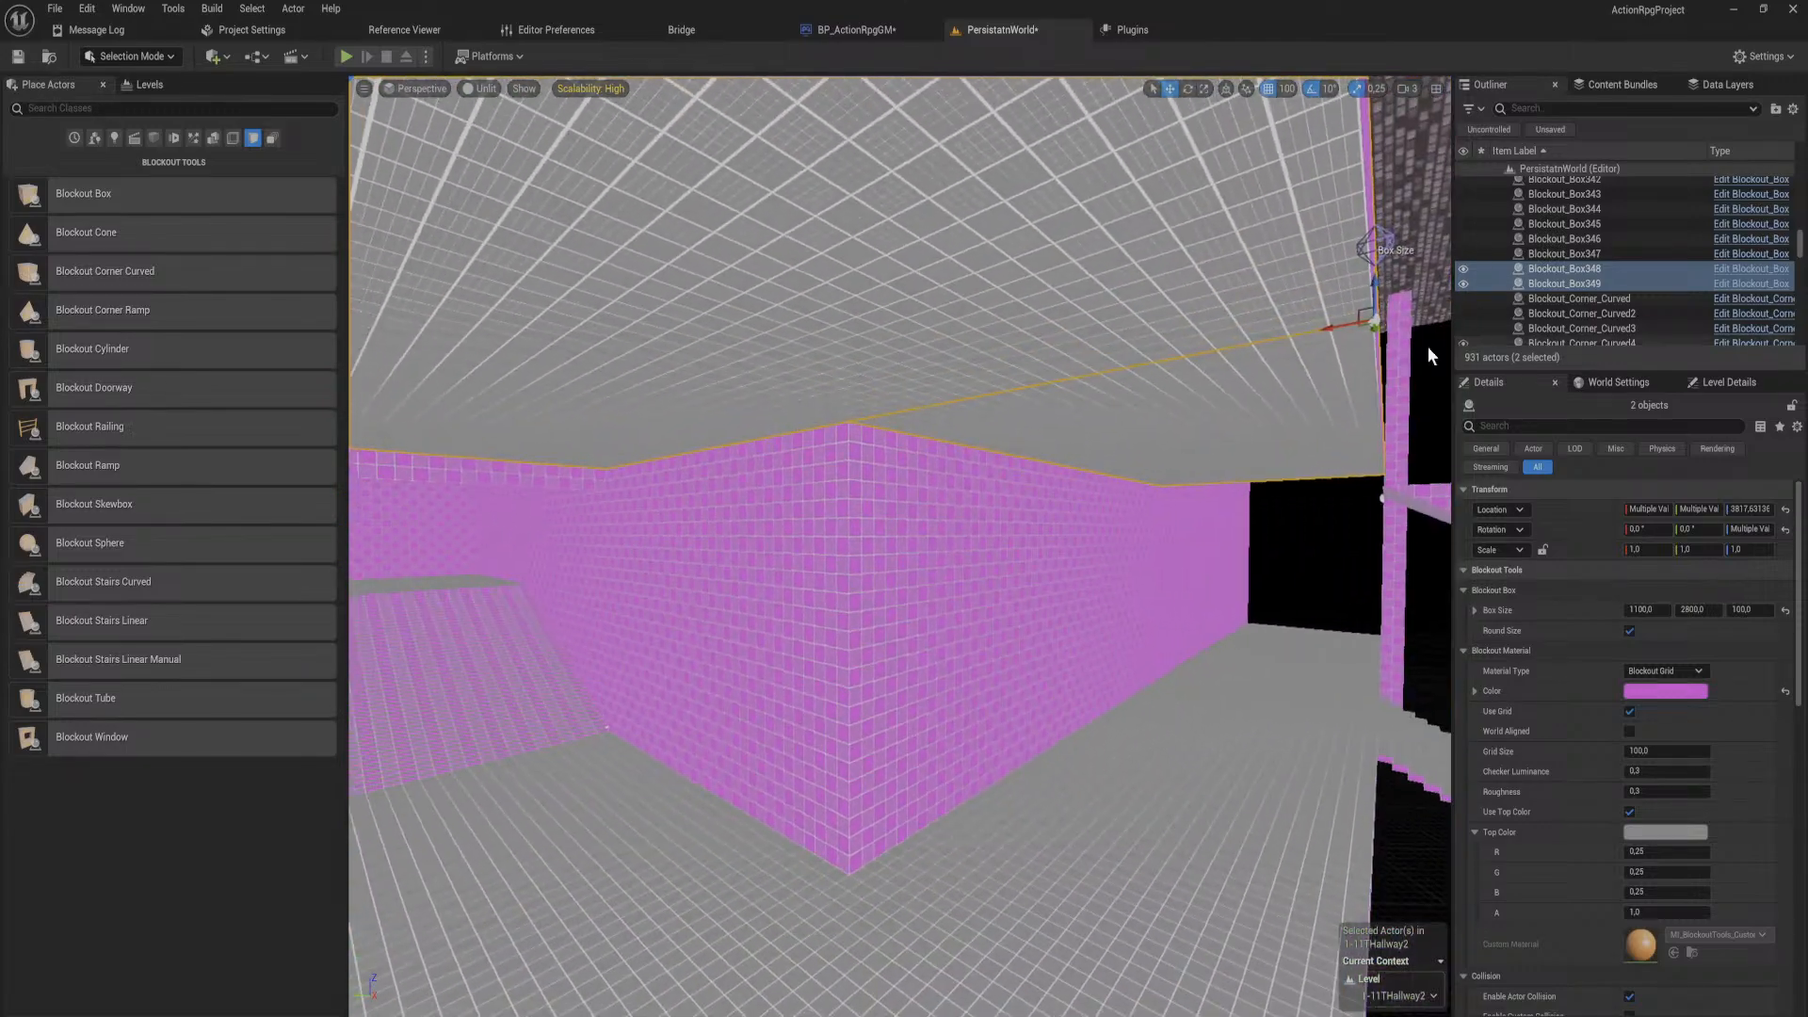
drag(1374, 289, 1374, 322)
Step: Duplicate the floor slab at the hallway's upper end as a ceiling, with the copy at a Z location of about 7217
key(w)
right_drag(1374, 322, 1158, 254)
key(w)
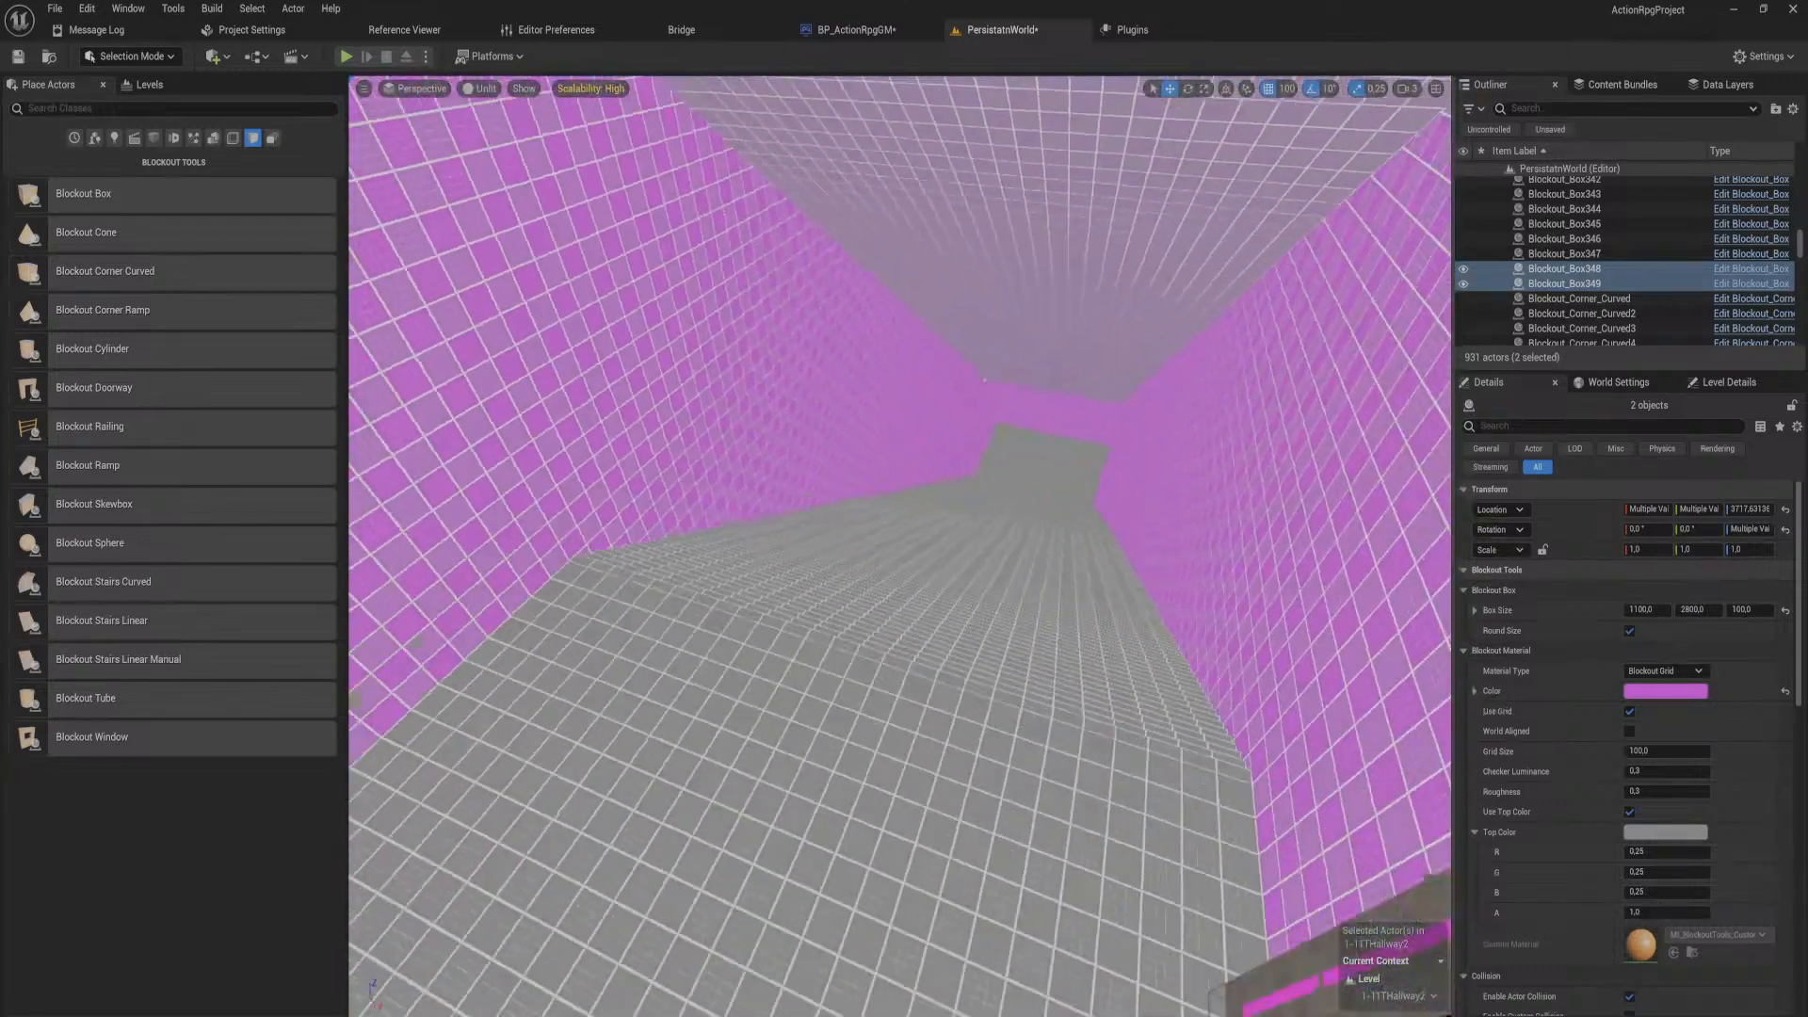
click(902, 661)
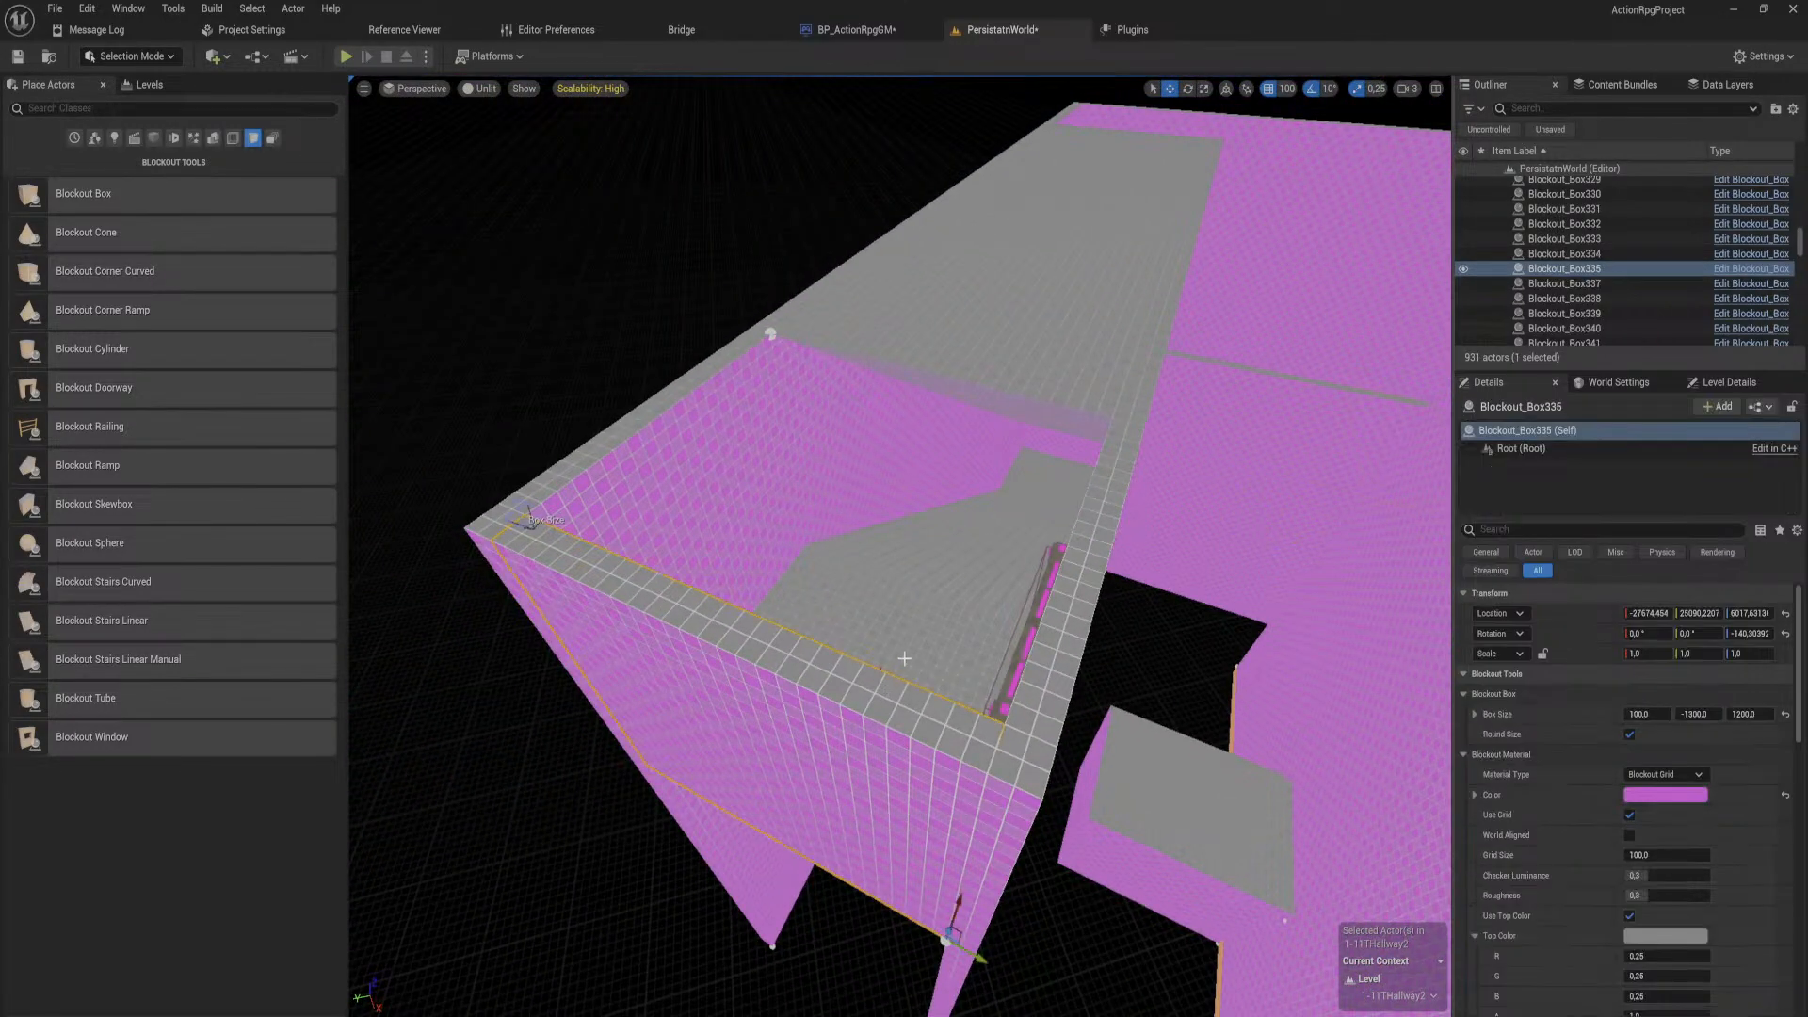
alt+drag(1052, 629, 1048, 618)
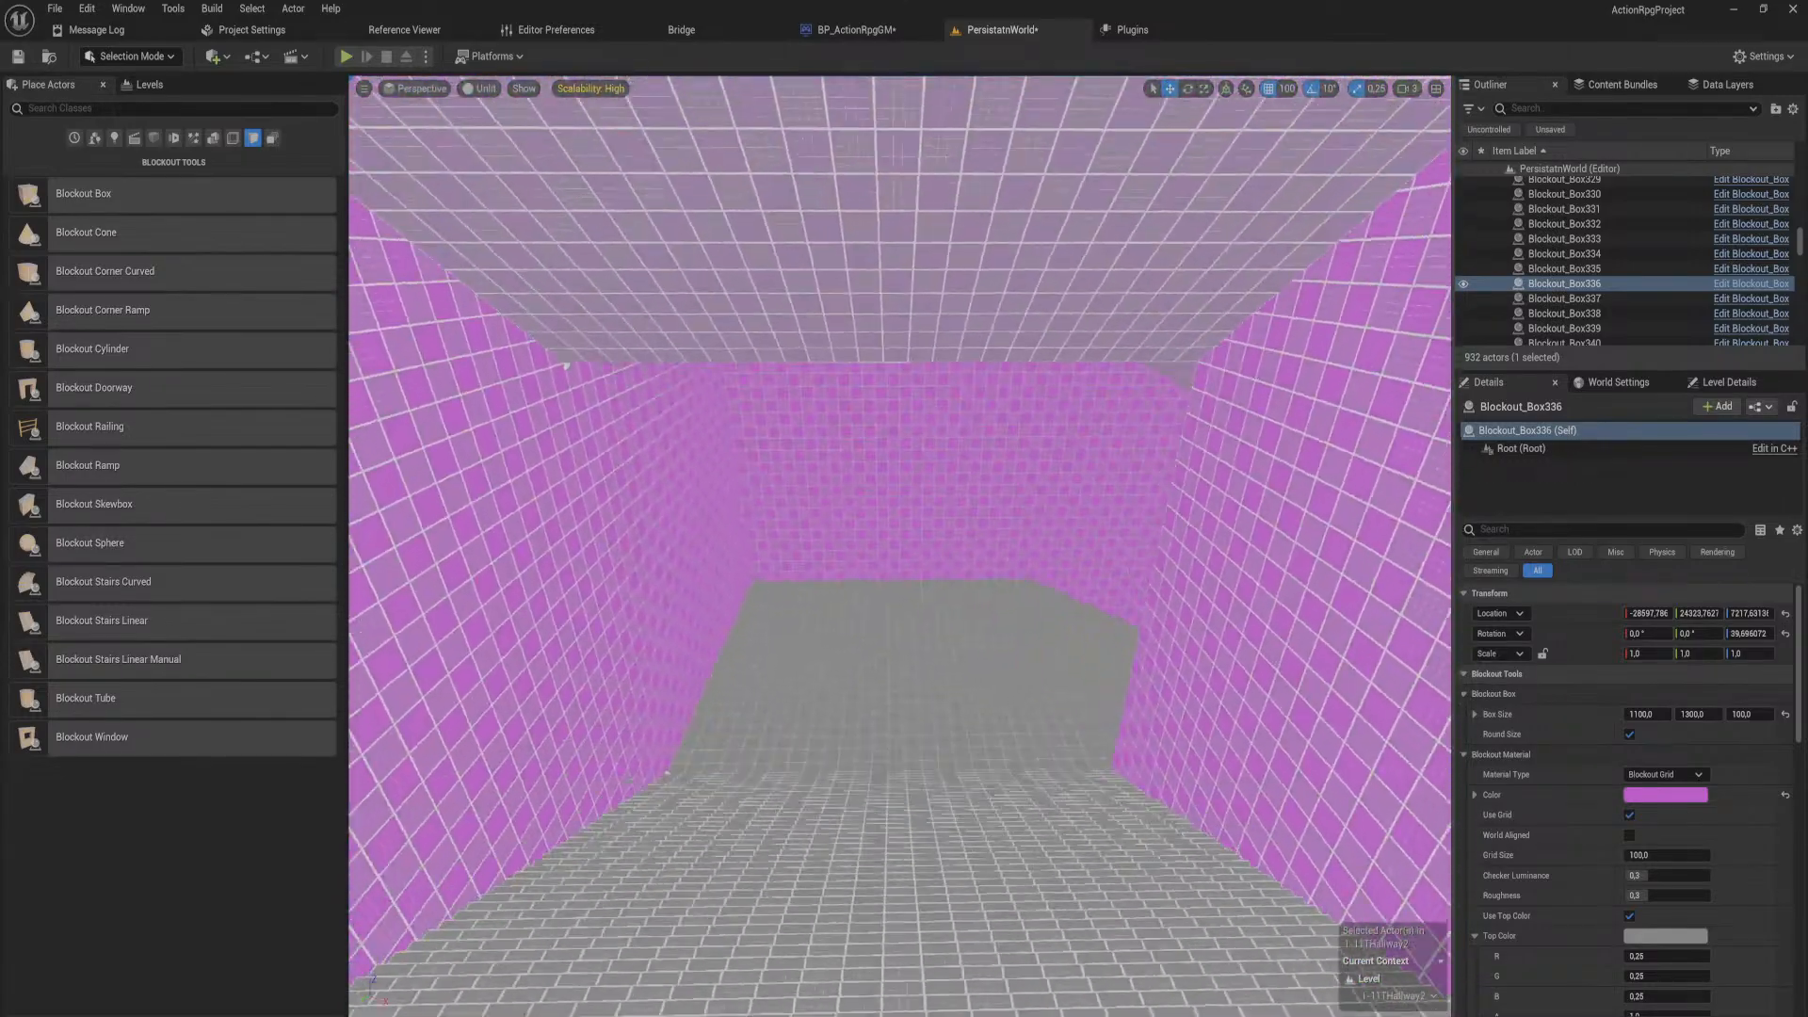
Step: Extend the rotated corner ceiling slab along its corridor to a length of about 5900
key(w)
right_drag(899, 547, 791, 414)
key(e)
key(w)
key(d)
right_drag(1111, 151, 1167, 308)
key(e)
click(1013, 359)
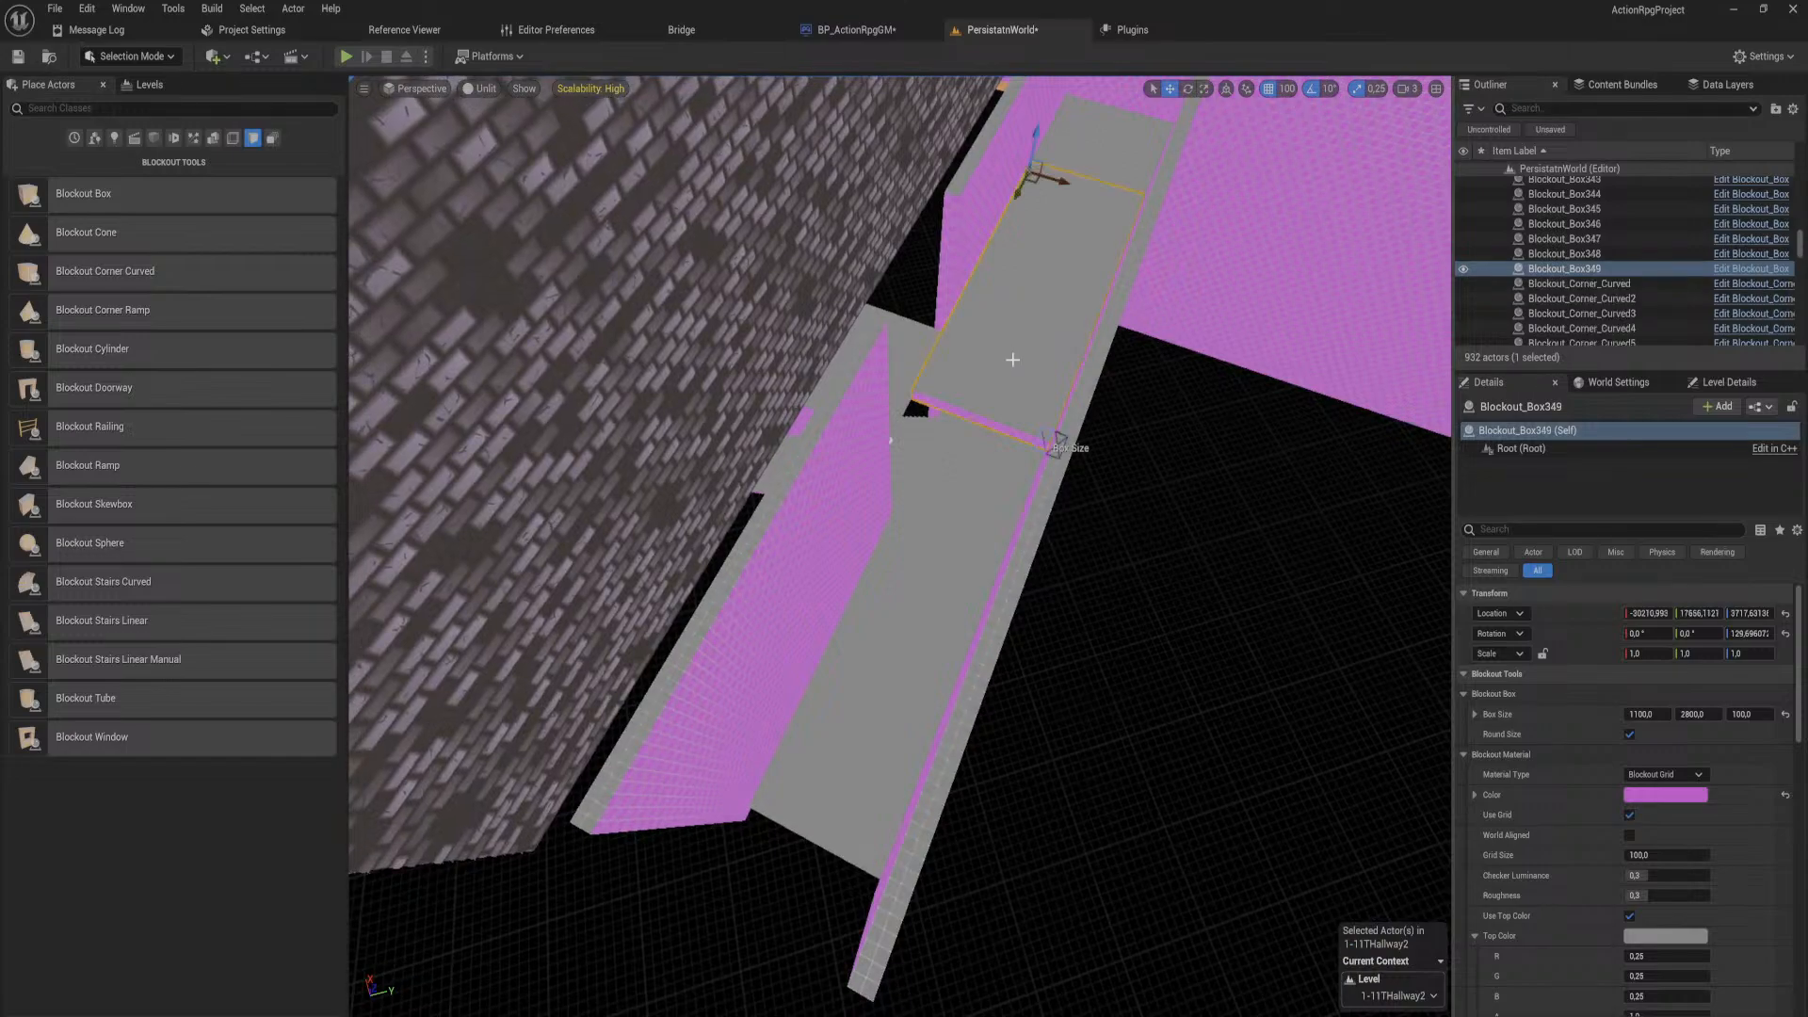
click(1059, 436)
drag(1042, 478, 841, 947)
Step: Duplicate the 5900-long ceiling slab and move the copy out past the side of the hallway
key(w)
right_drag(839, 949, 852, 565)
key(s)
click(963, 276)
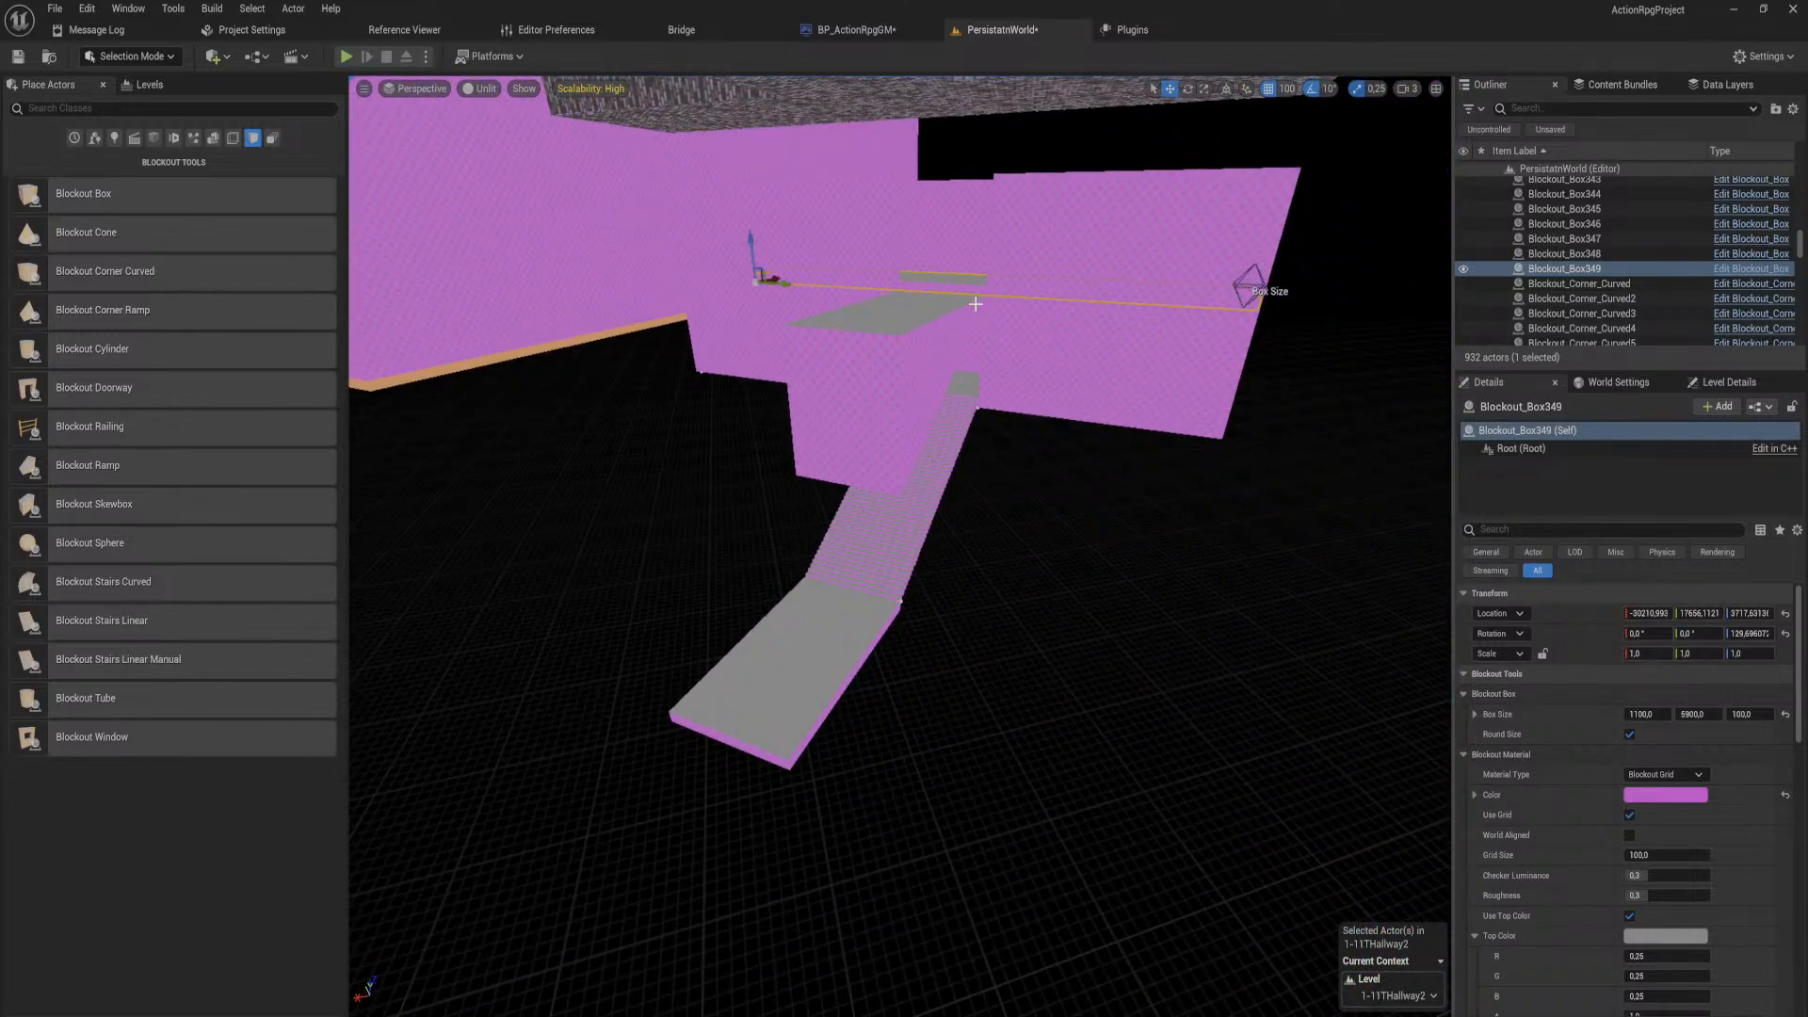
alt+drag(774, 274, 528, 392)
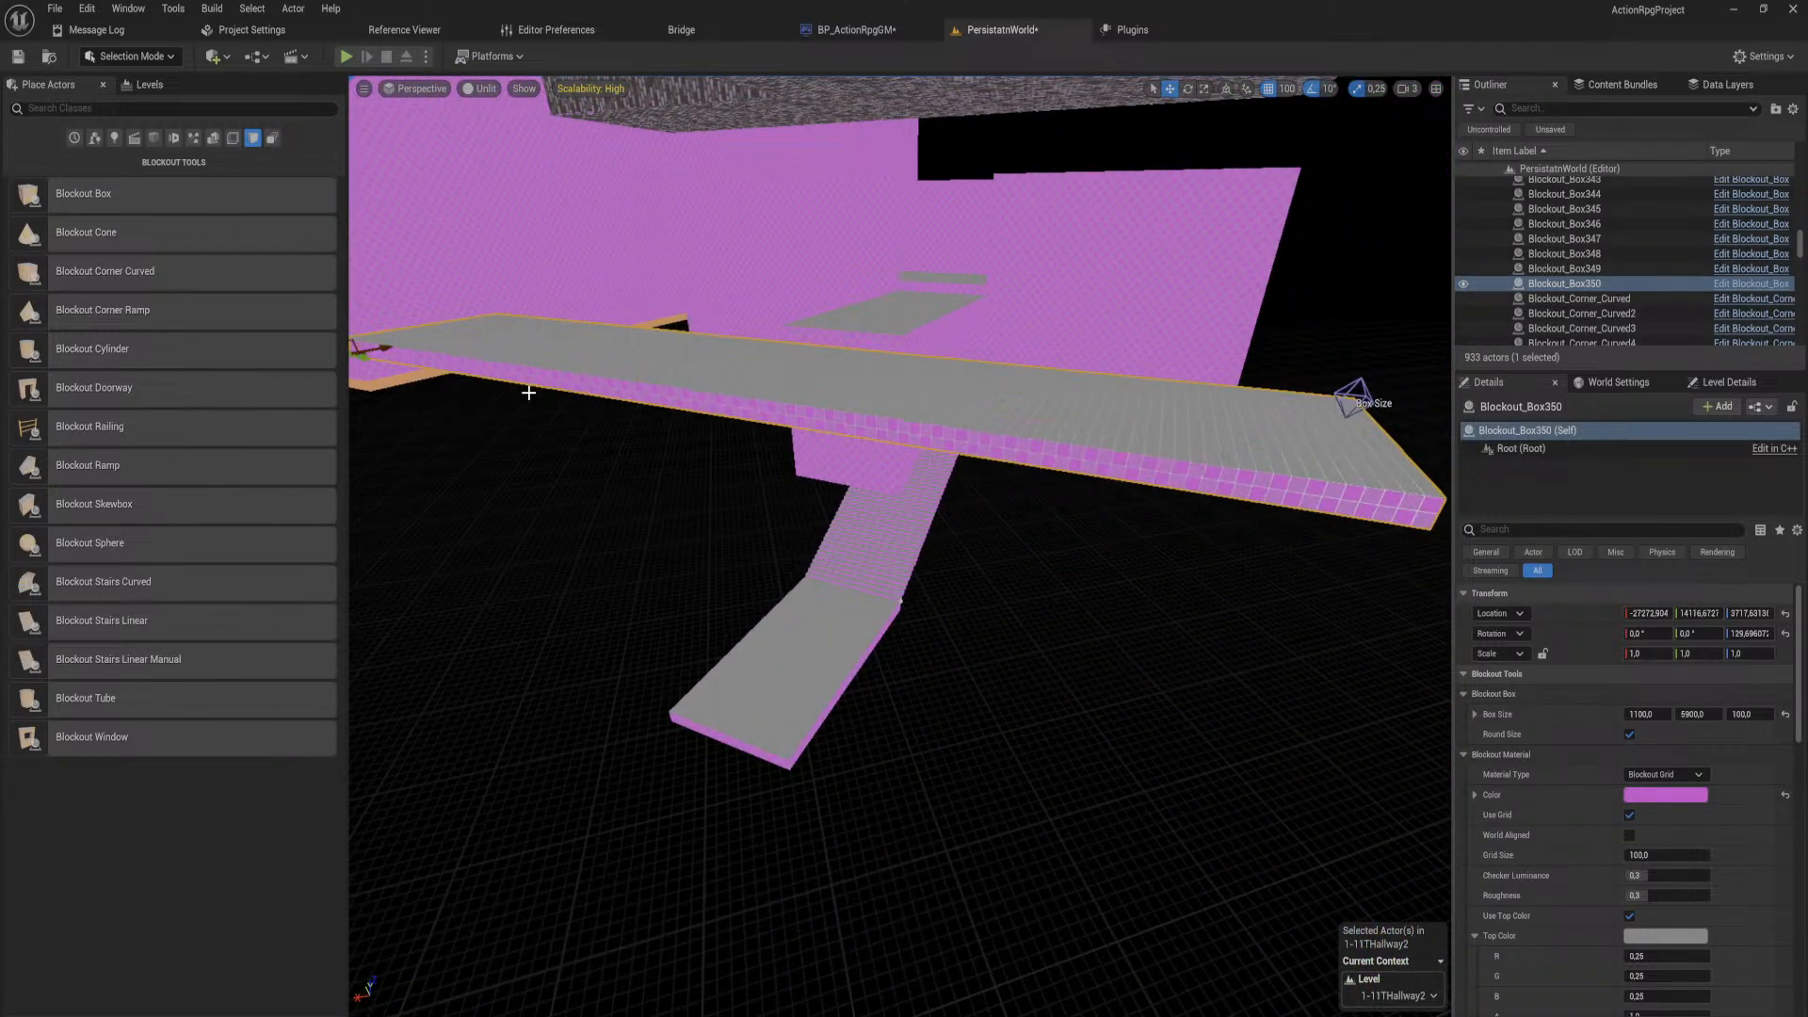
Step: Rotate the duplicated slab 90 degrees and move it towards the last staircase
key(e)
right_drag(455, 394, 464, 366)
key(s)
drag(584, 324, 896, 352)
key(w)
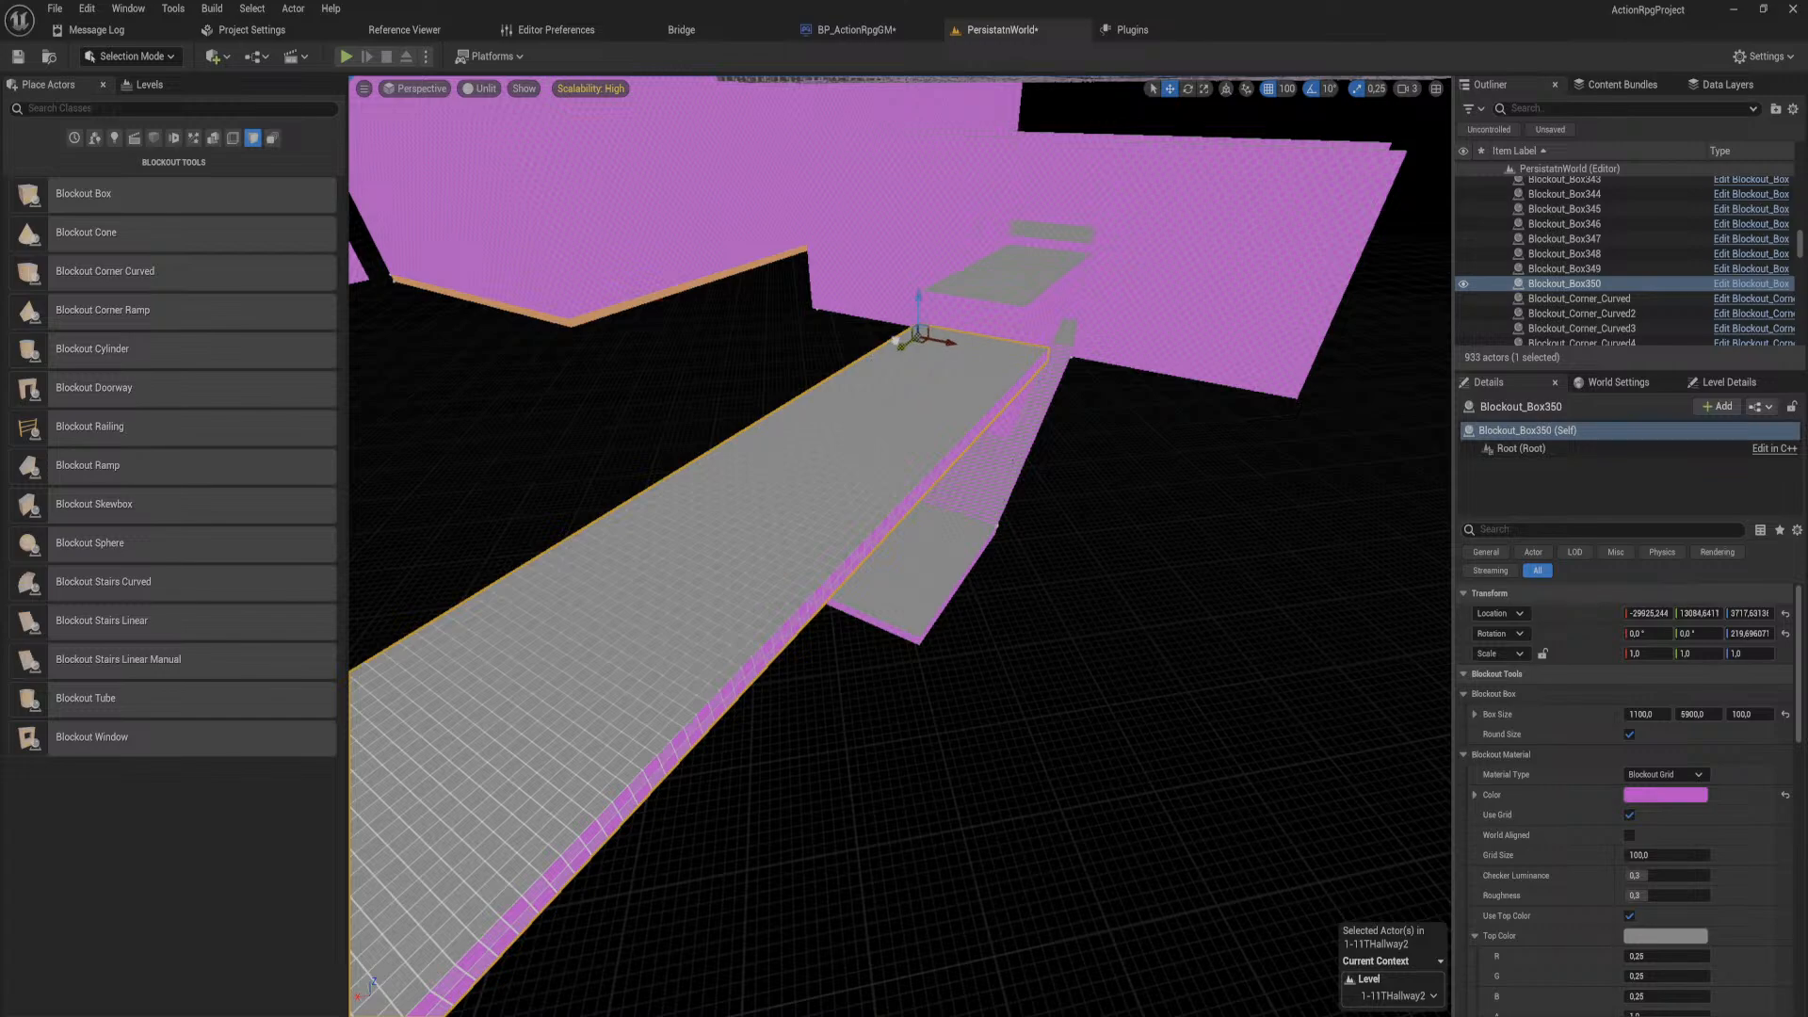
Step: Lower the rotated slab to a Z location of about 2517 and move it to the foot of the last staircase
right_drag(897, 352, 843, 367)
key(w)
key(s)
drag(949, 280, 1193, 367)
drag(1092, 410, 1103, 373)
key(ctrl+z)
mouse_move(1103, 373)
right_down()
mouse_move(1121, 354)
mouse_move(1300, 372)
mouse_move(1337, 382)
mouse_move(1375, 442)
mouse_move(1432, 452)
mouse_move(1130, 382)
right_up()
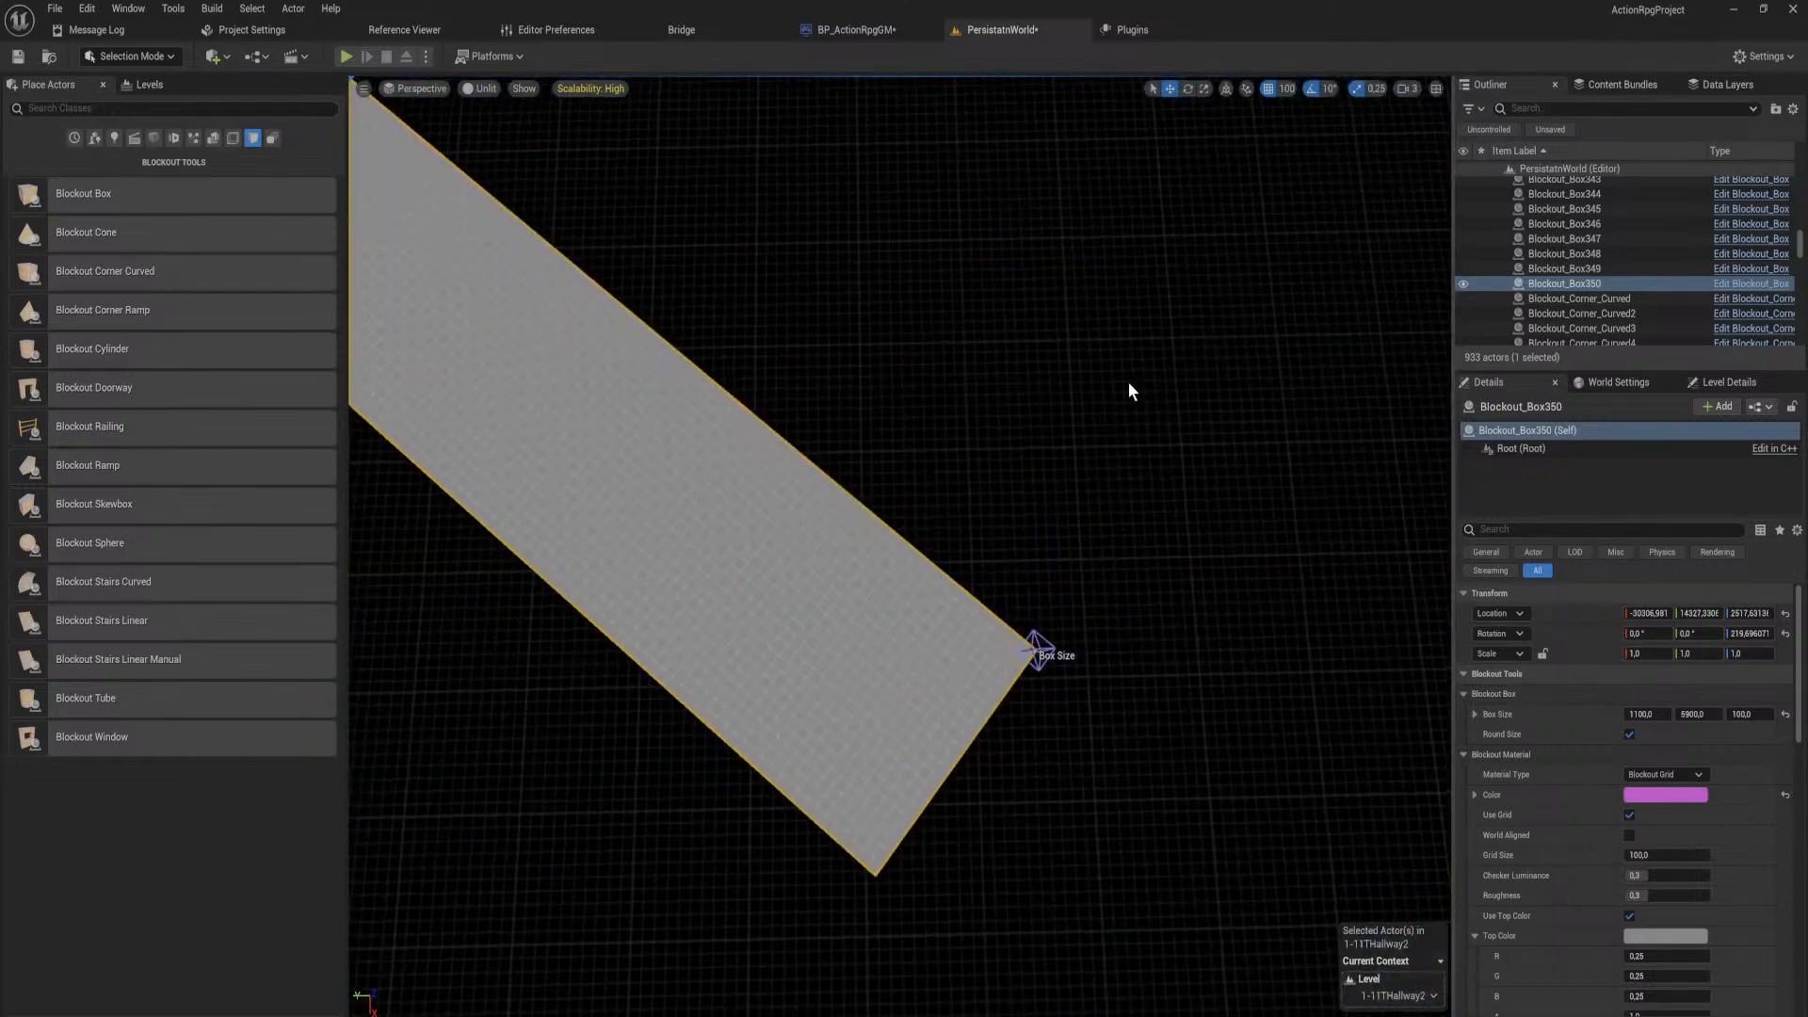
Step: Resize the lowered slab to 900 wide and 3700 long
click(1050, 645)
drag(1043, 648, 630, 367)
right_drag(726, 387, 660, 310)
key(w)
key(s)
key(a)
key(w)
key(d)
key(s)
mouse_move(1008, 478)
right_down()
mouse_move(970, 528)
mouse_move(1007, 479)
right_up()
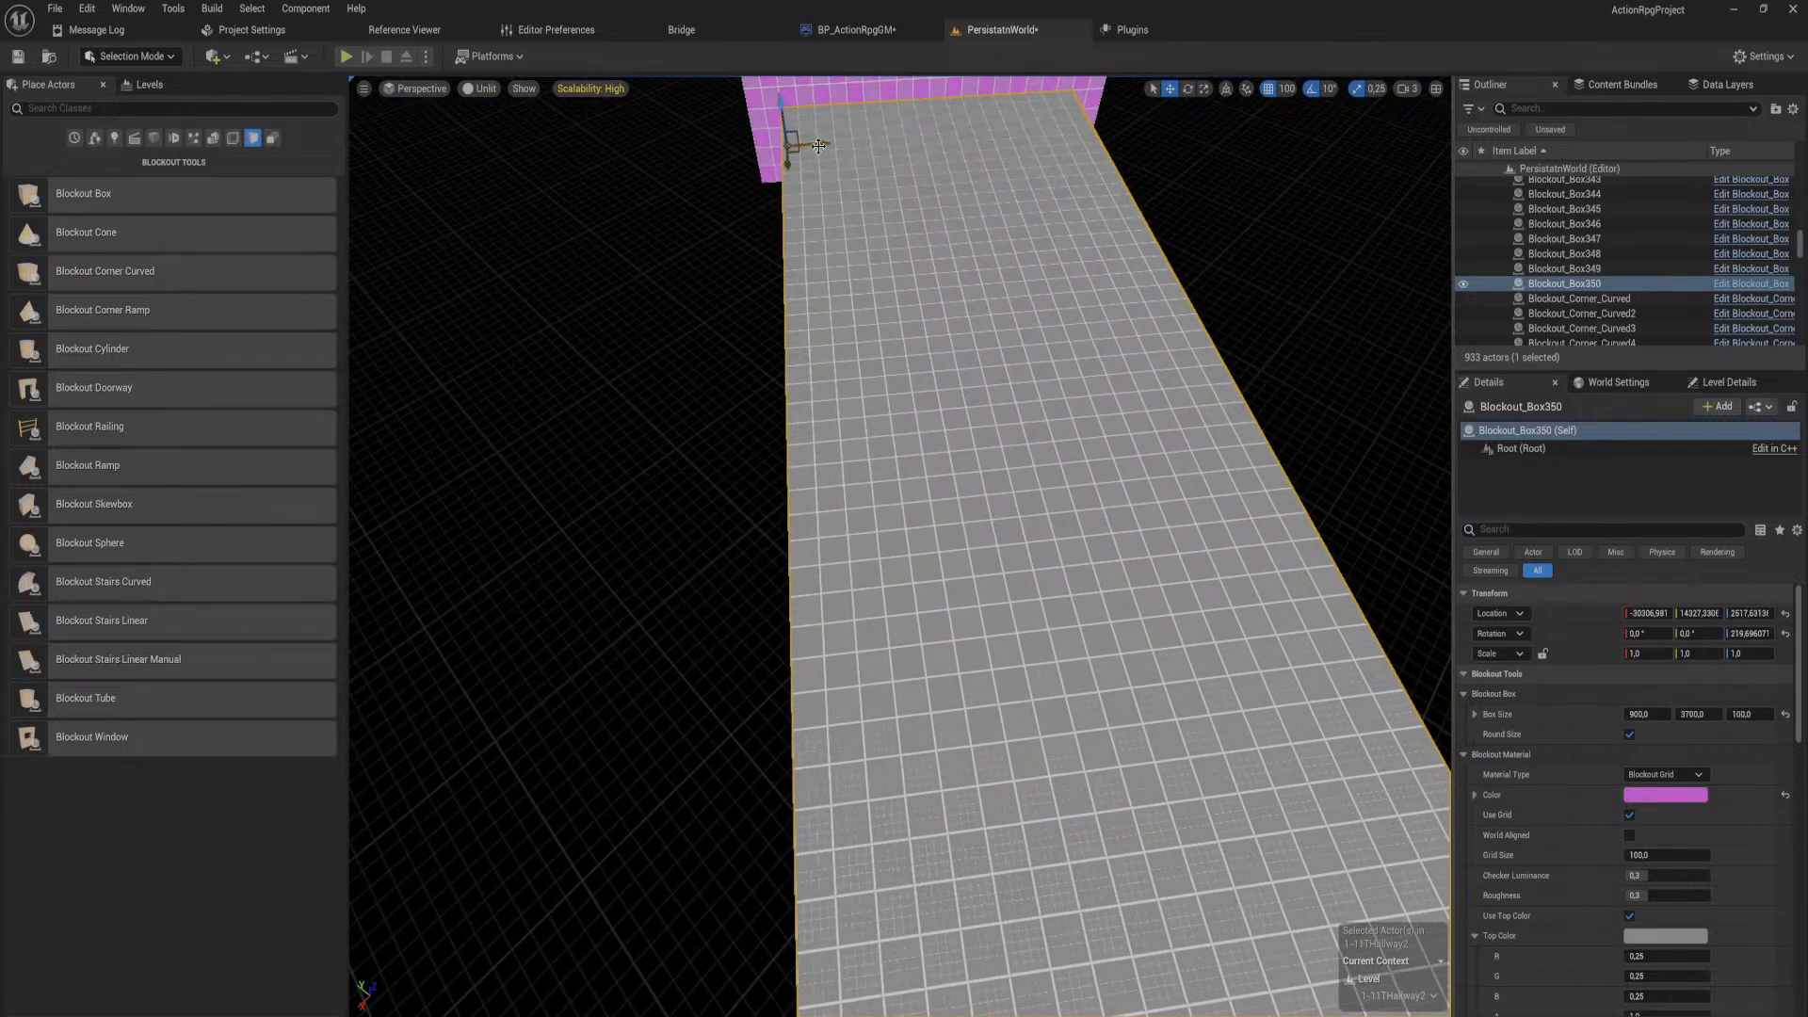
Step: Try to adjust the slab's size handle at its far corner and undo the change
right_drag(818, 146, 800, 376)
key(s)
click(1069, 761)
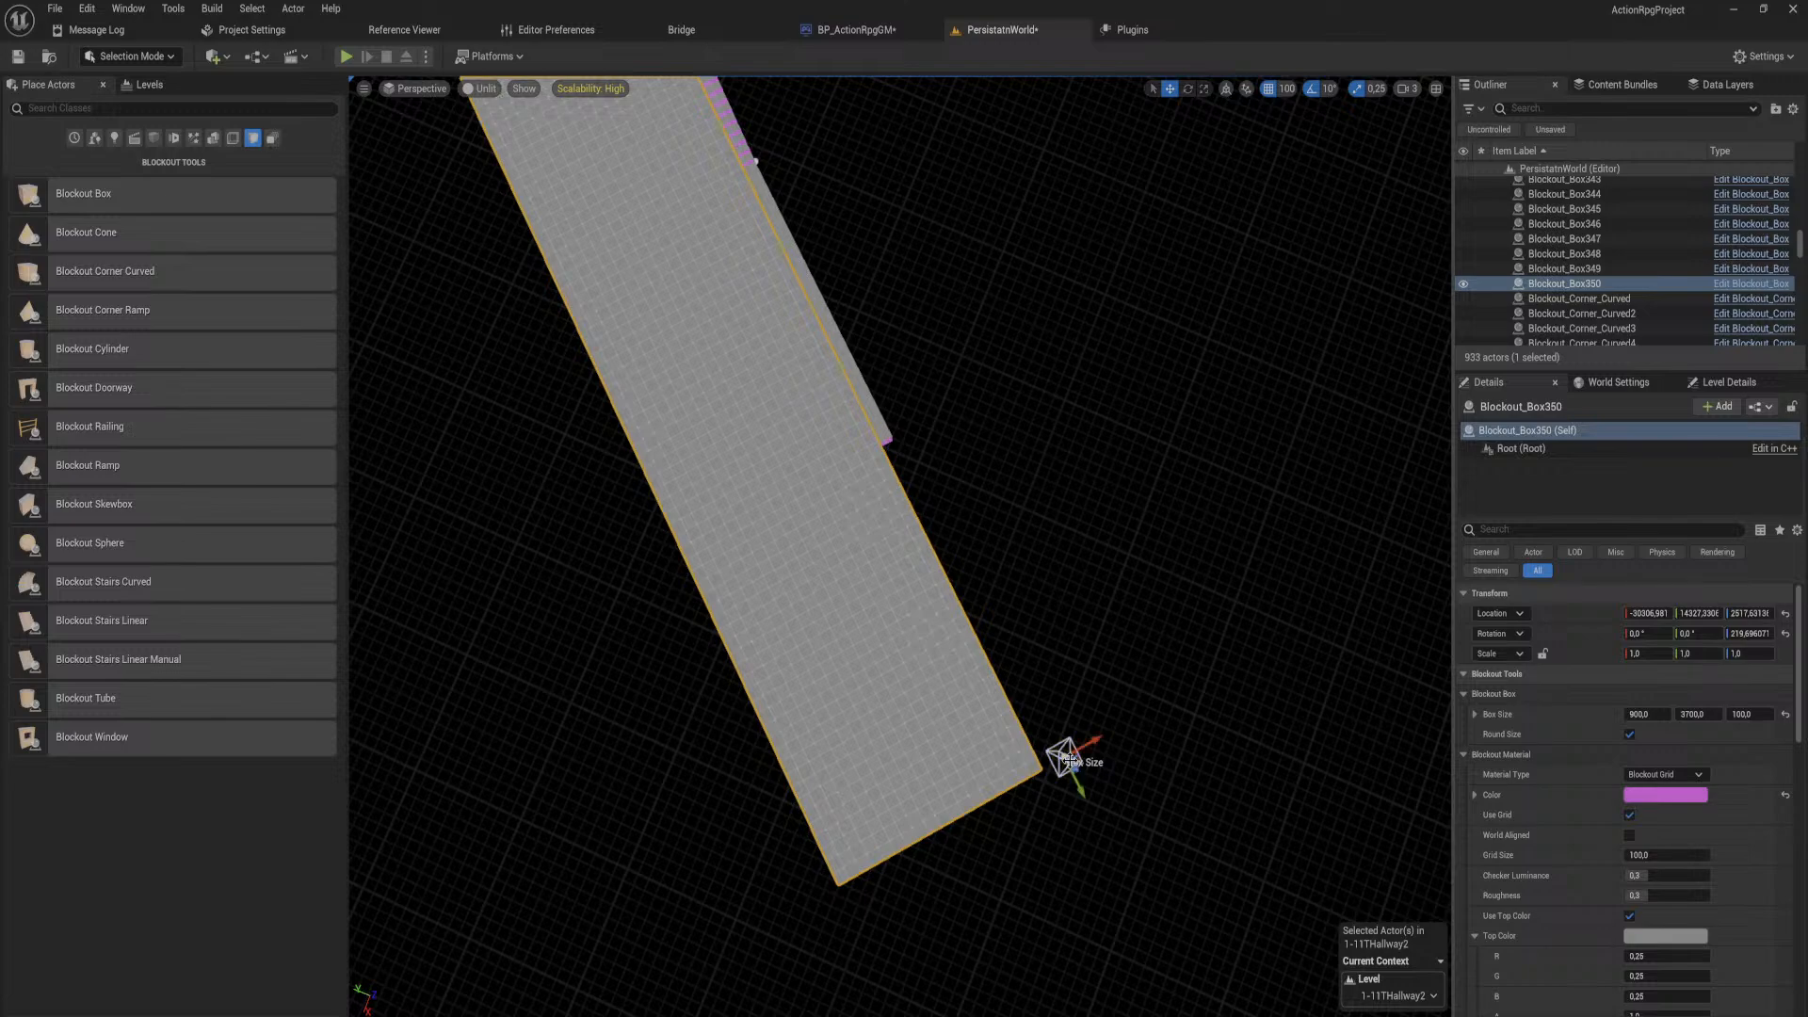
right_drag(1070, 734, 980, 687)
key(ctrl+z)
key(ctrl+z)
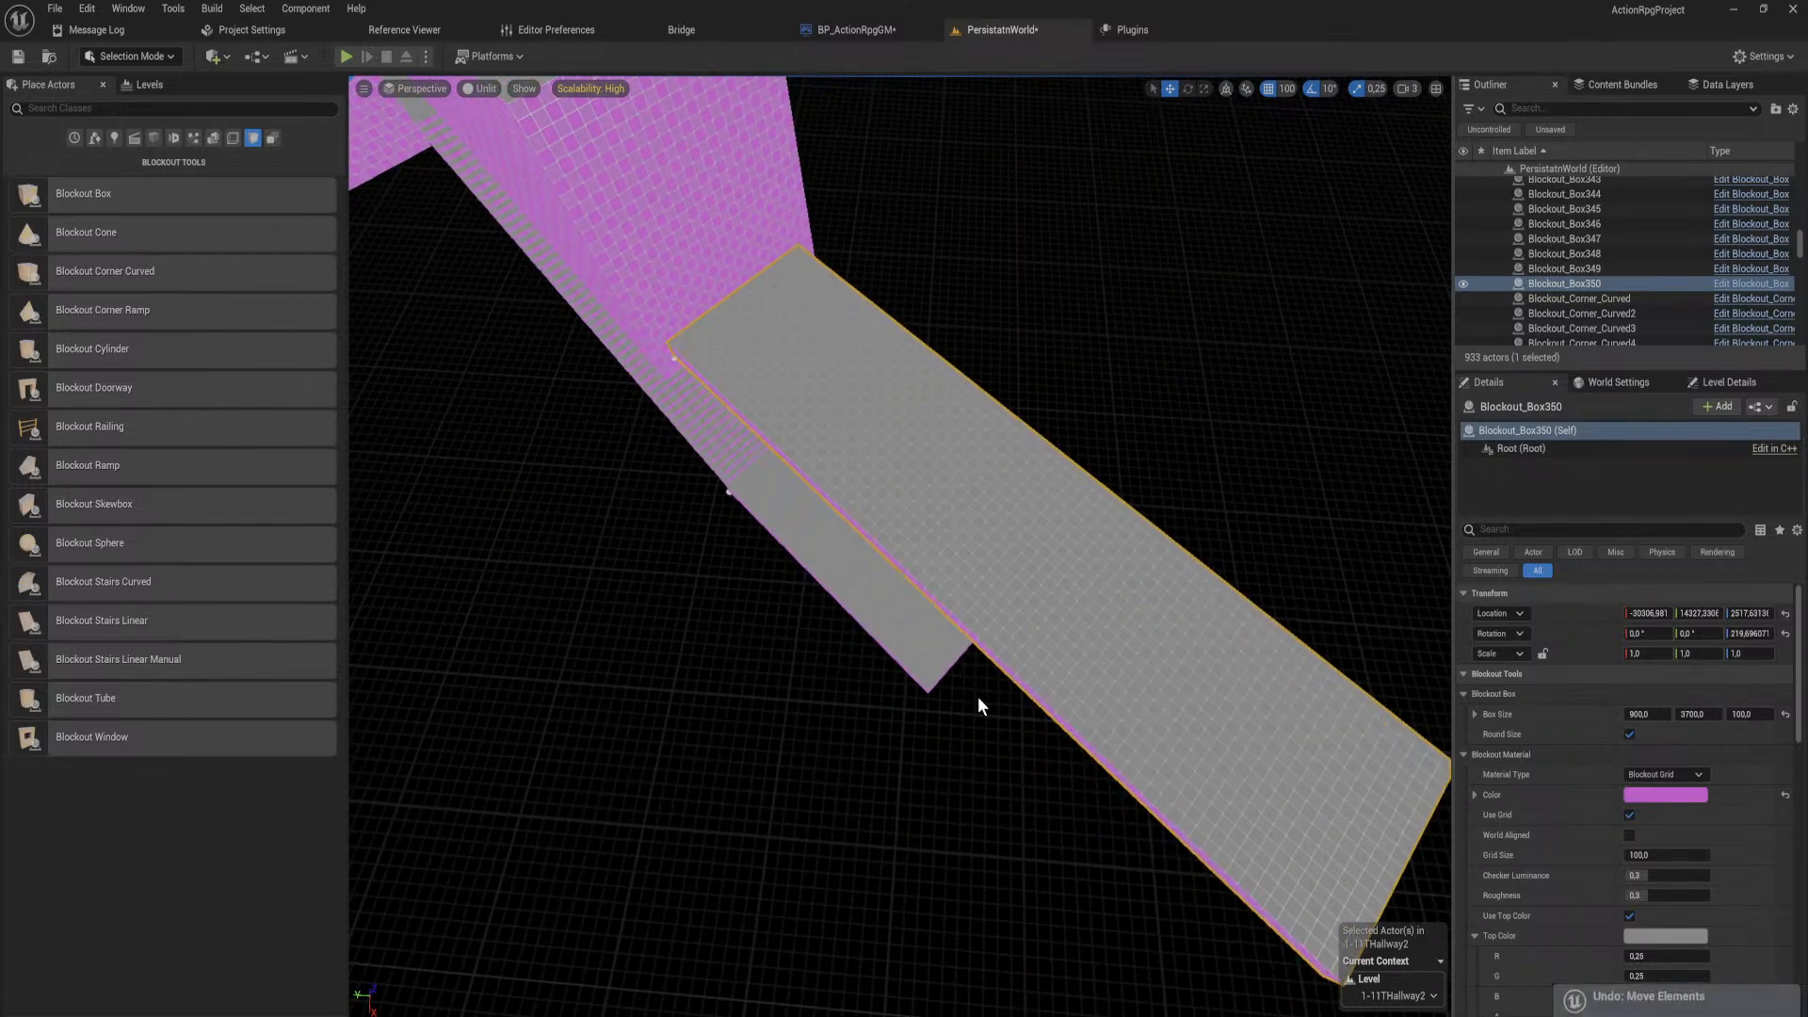
Step: Try to shift the slab sideways beside the last staircase and undo the move
right_drag(1104, 627, 1219, 580)
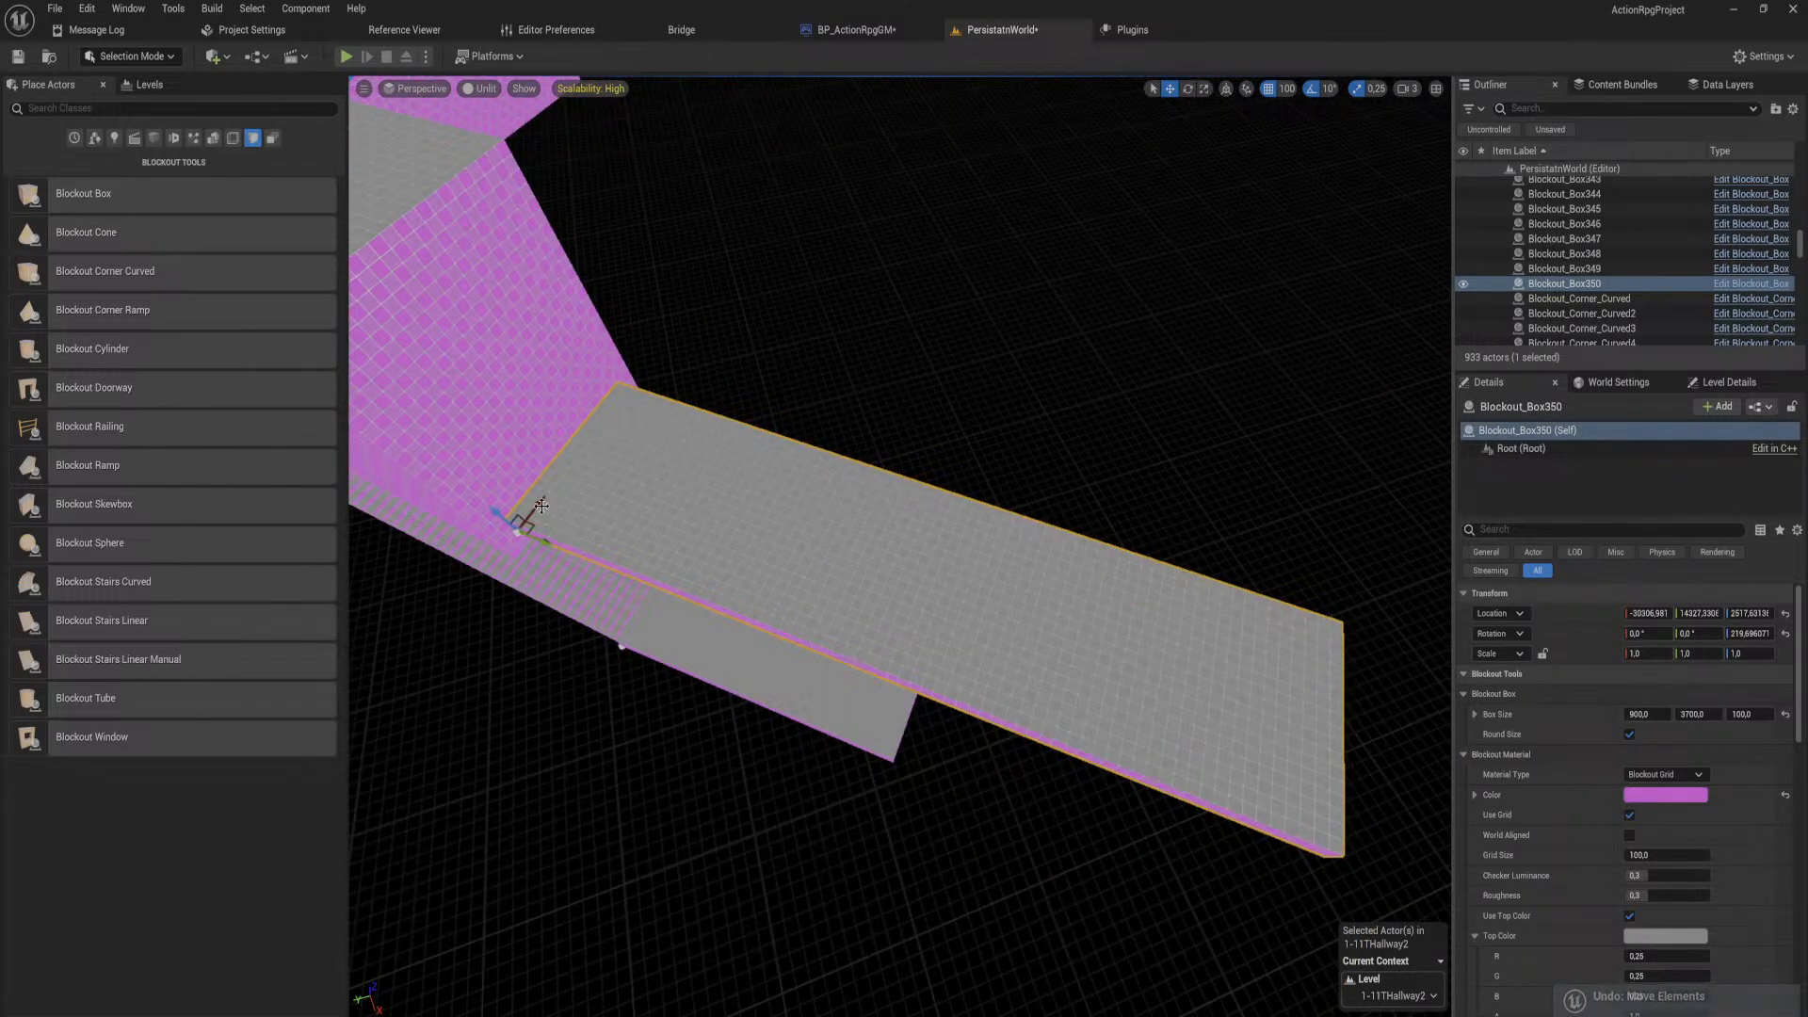
drag(545, 498, 525, 517)
click(952, 563)
click(997, 597)
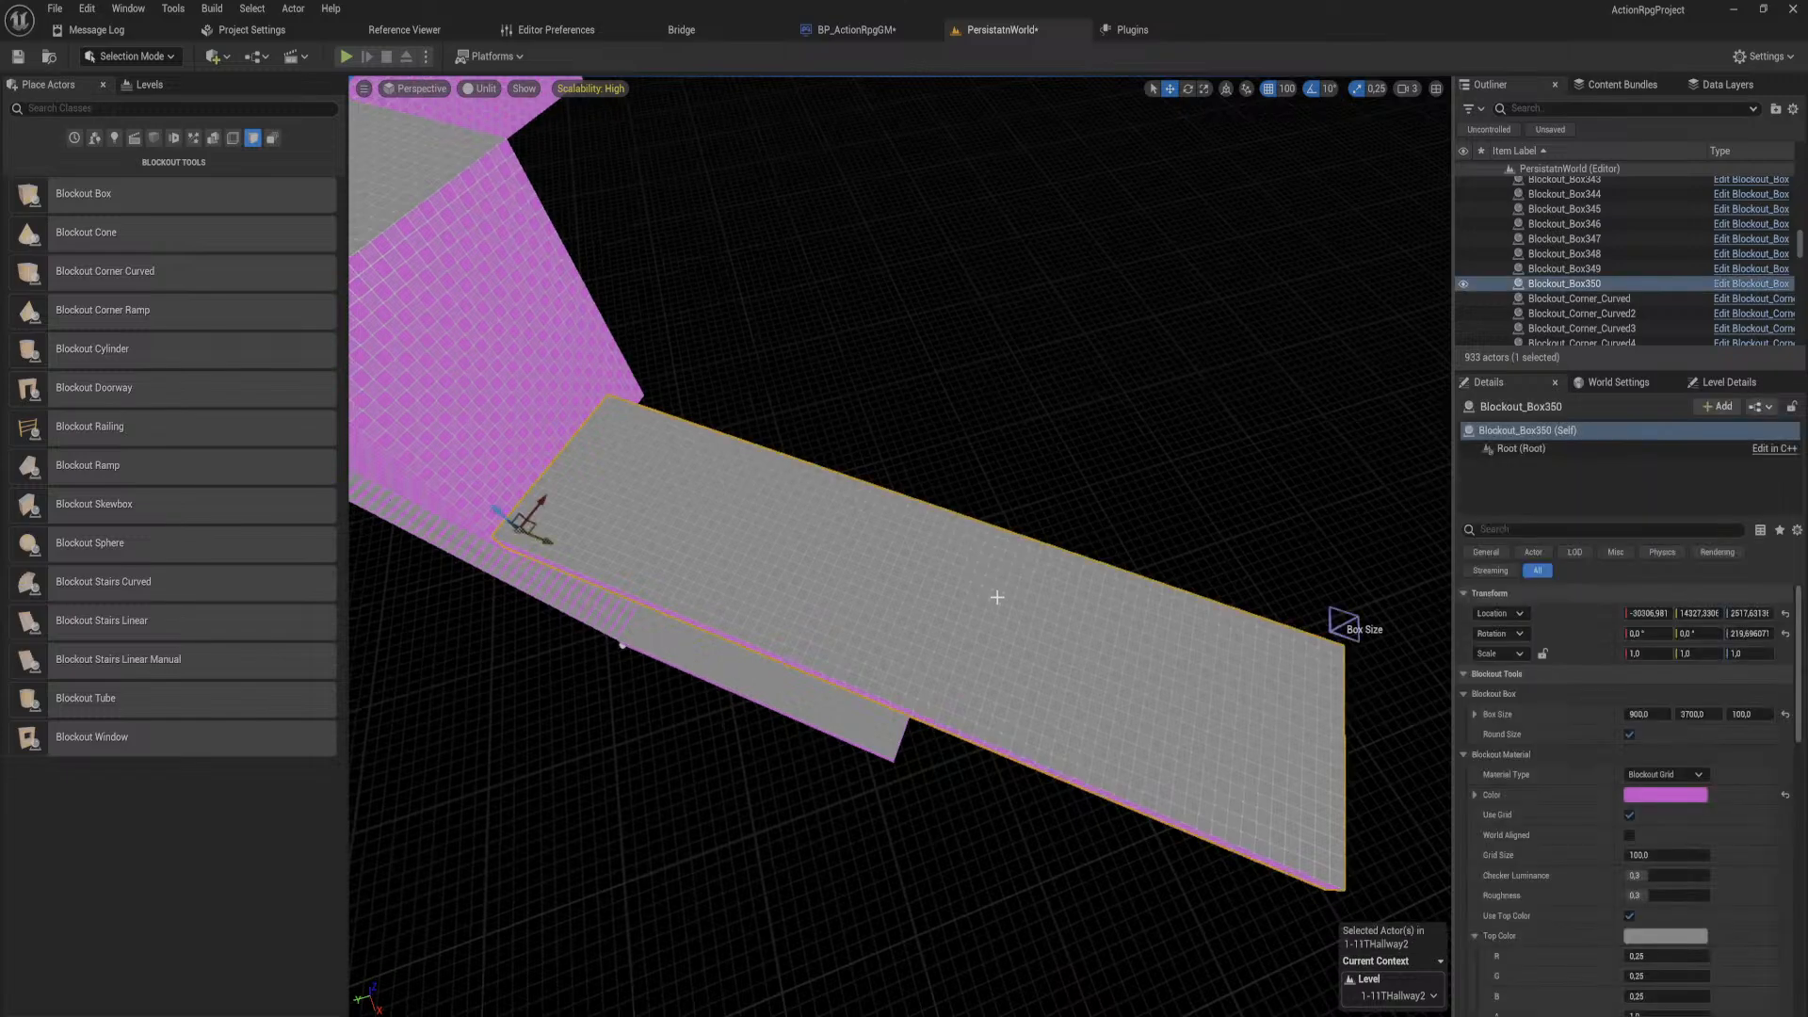
right_drag(997, 597, 1358, 608)
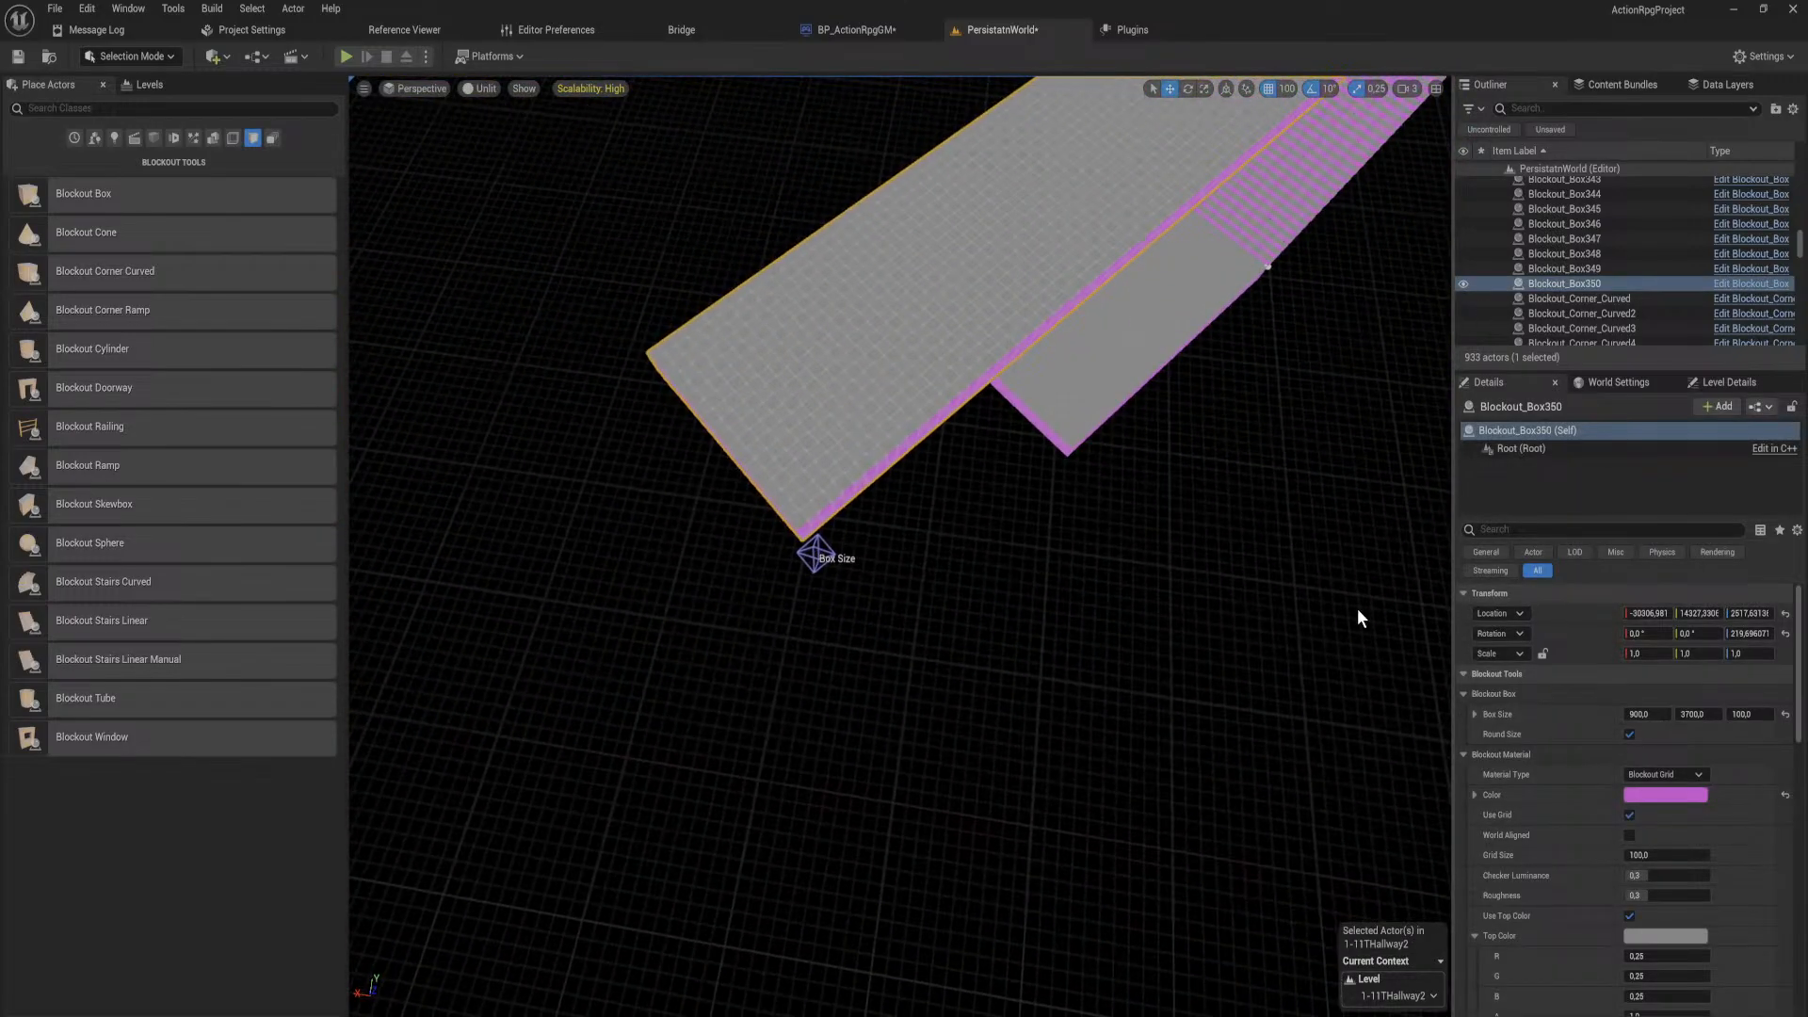
click(1358, 608)
key(ctrl+z)
key(ctrl+z)
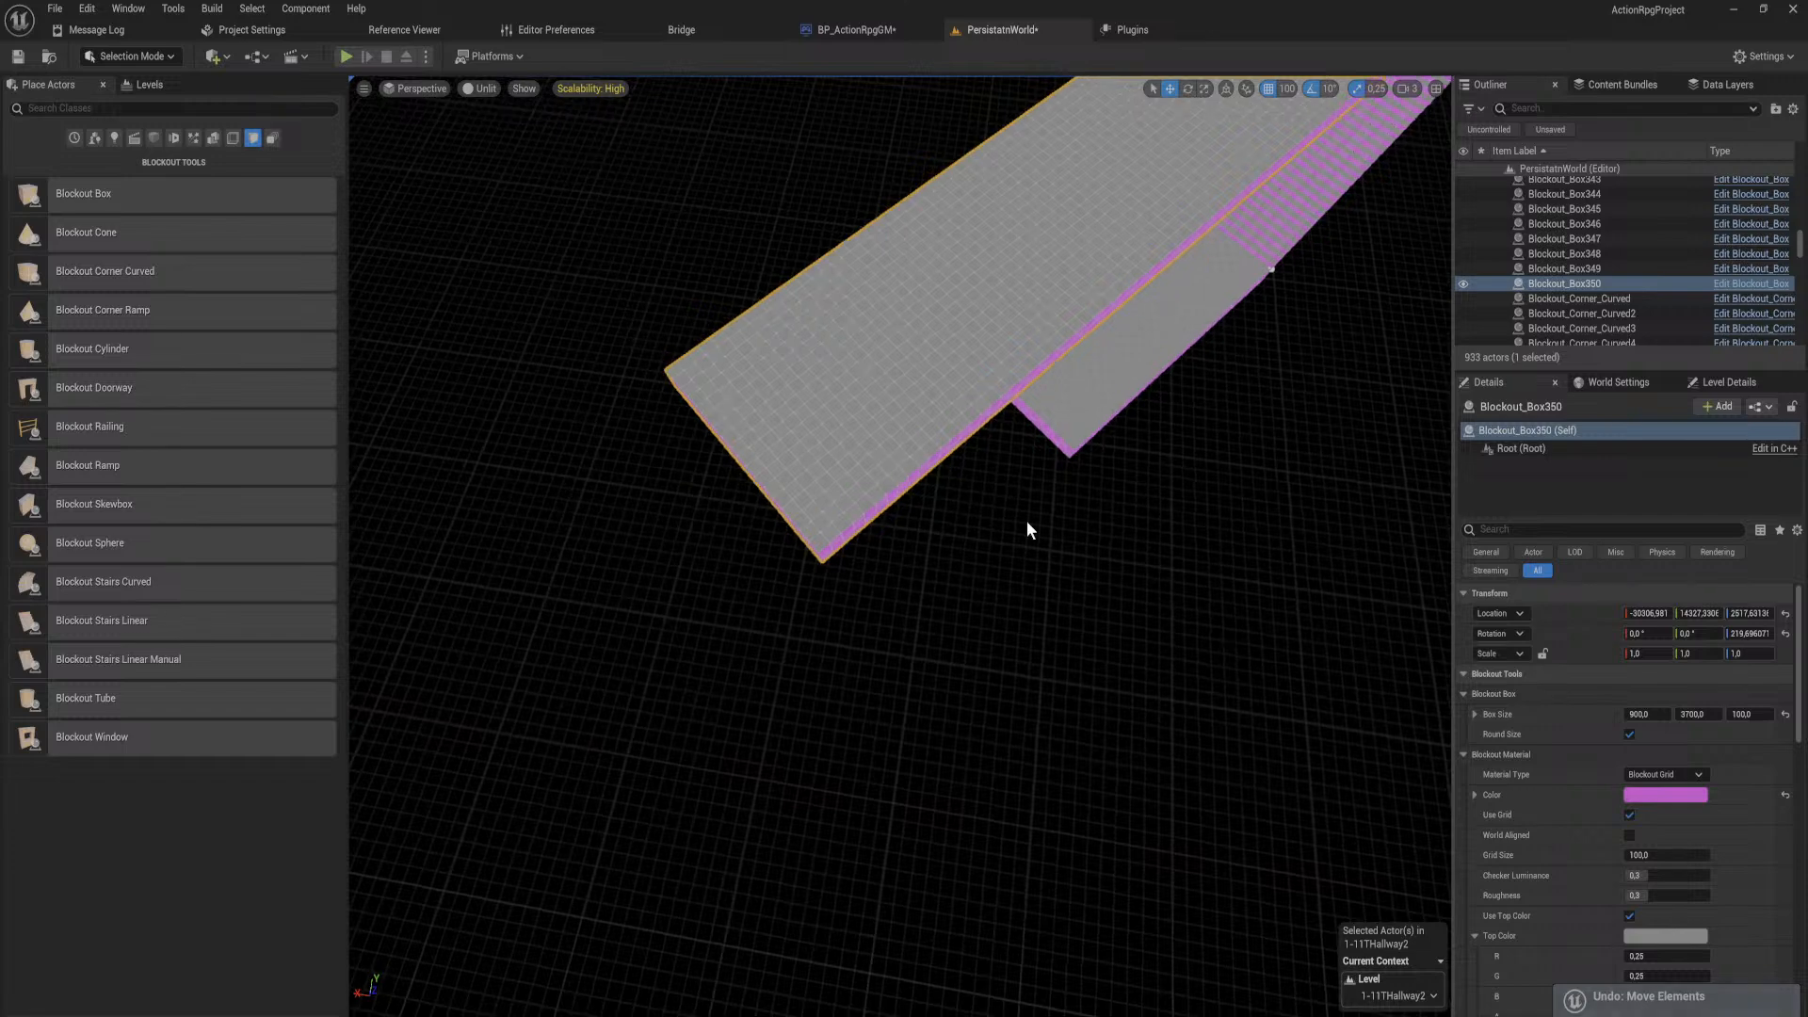
Step: Shift the slab about 100 units sideways, to a location of about X -30230, Y 14391
click(1026, 522)
click(1051, 331)
scroll(1068, 338, down, 3)
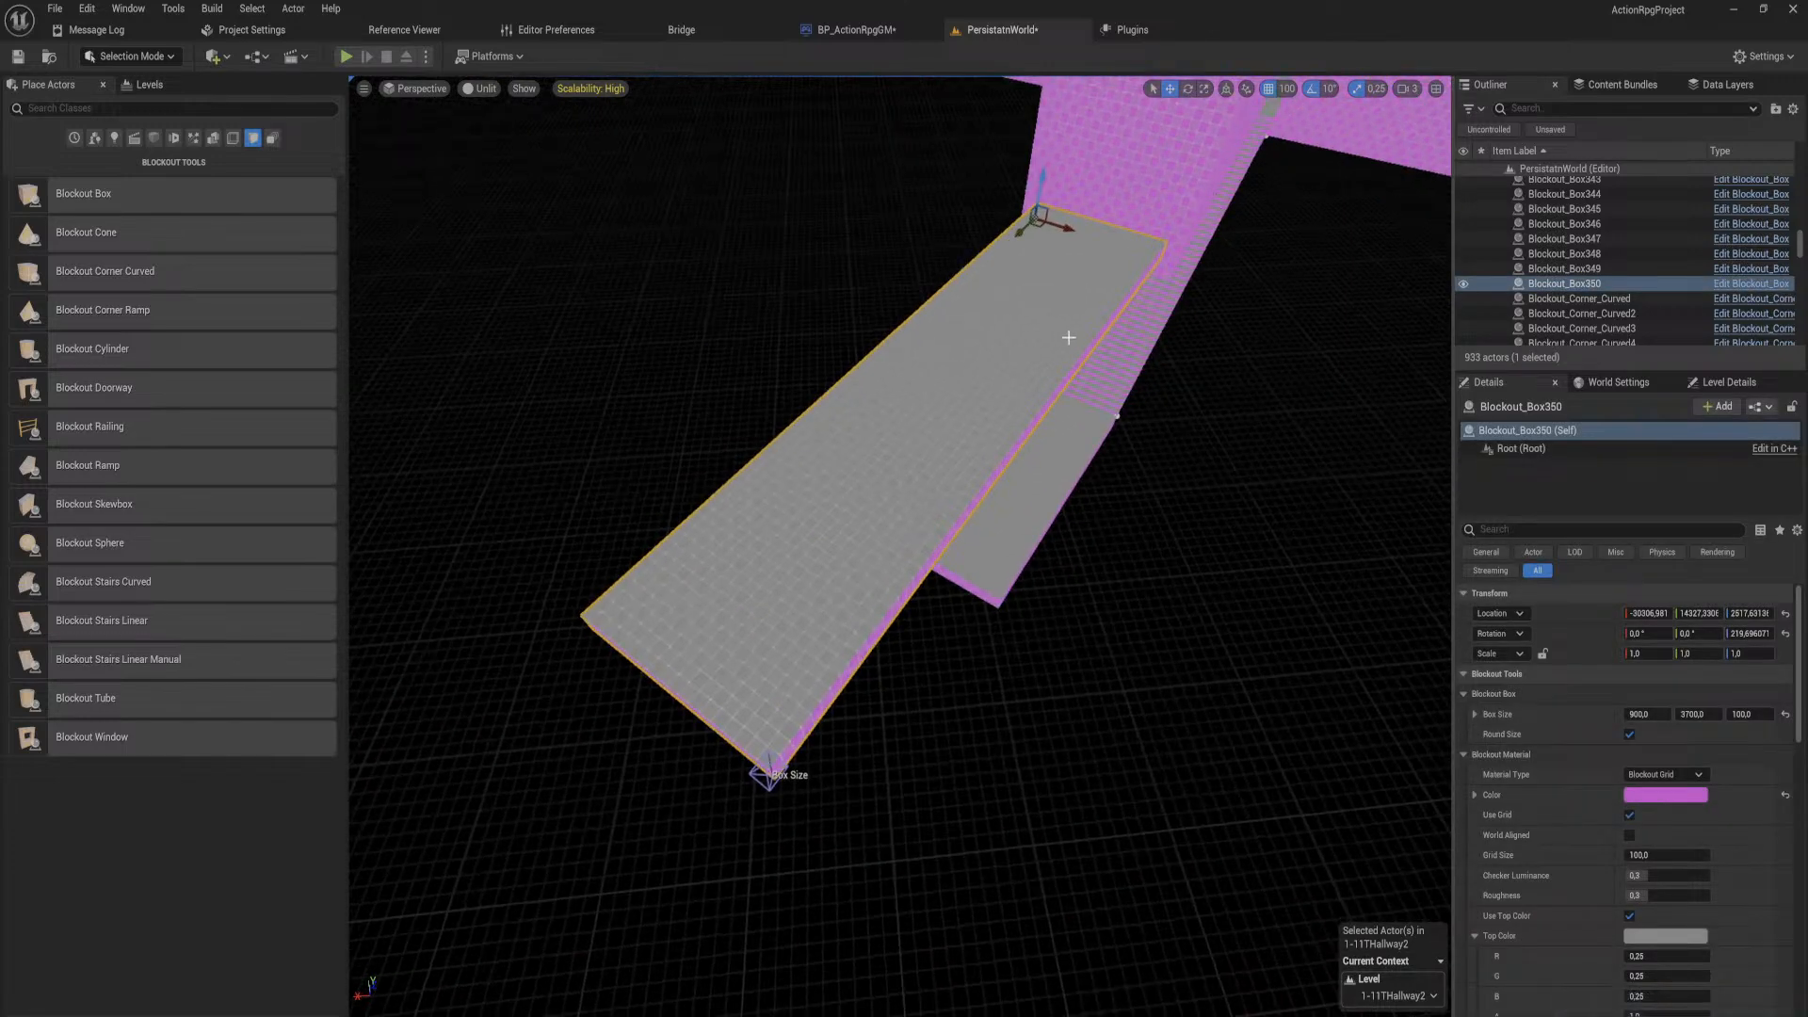
drag(1069, 227, 1056, 225)
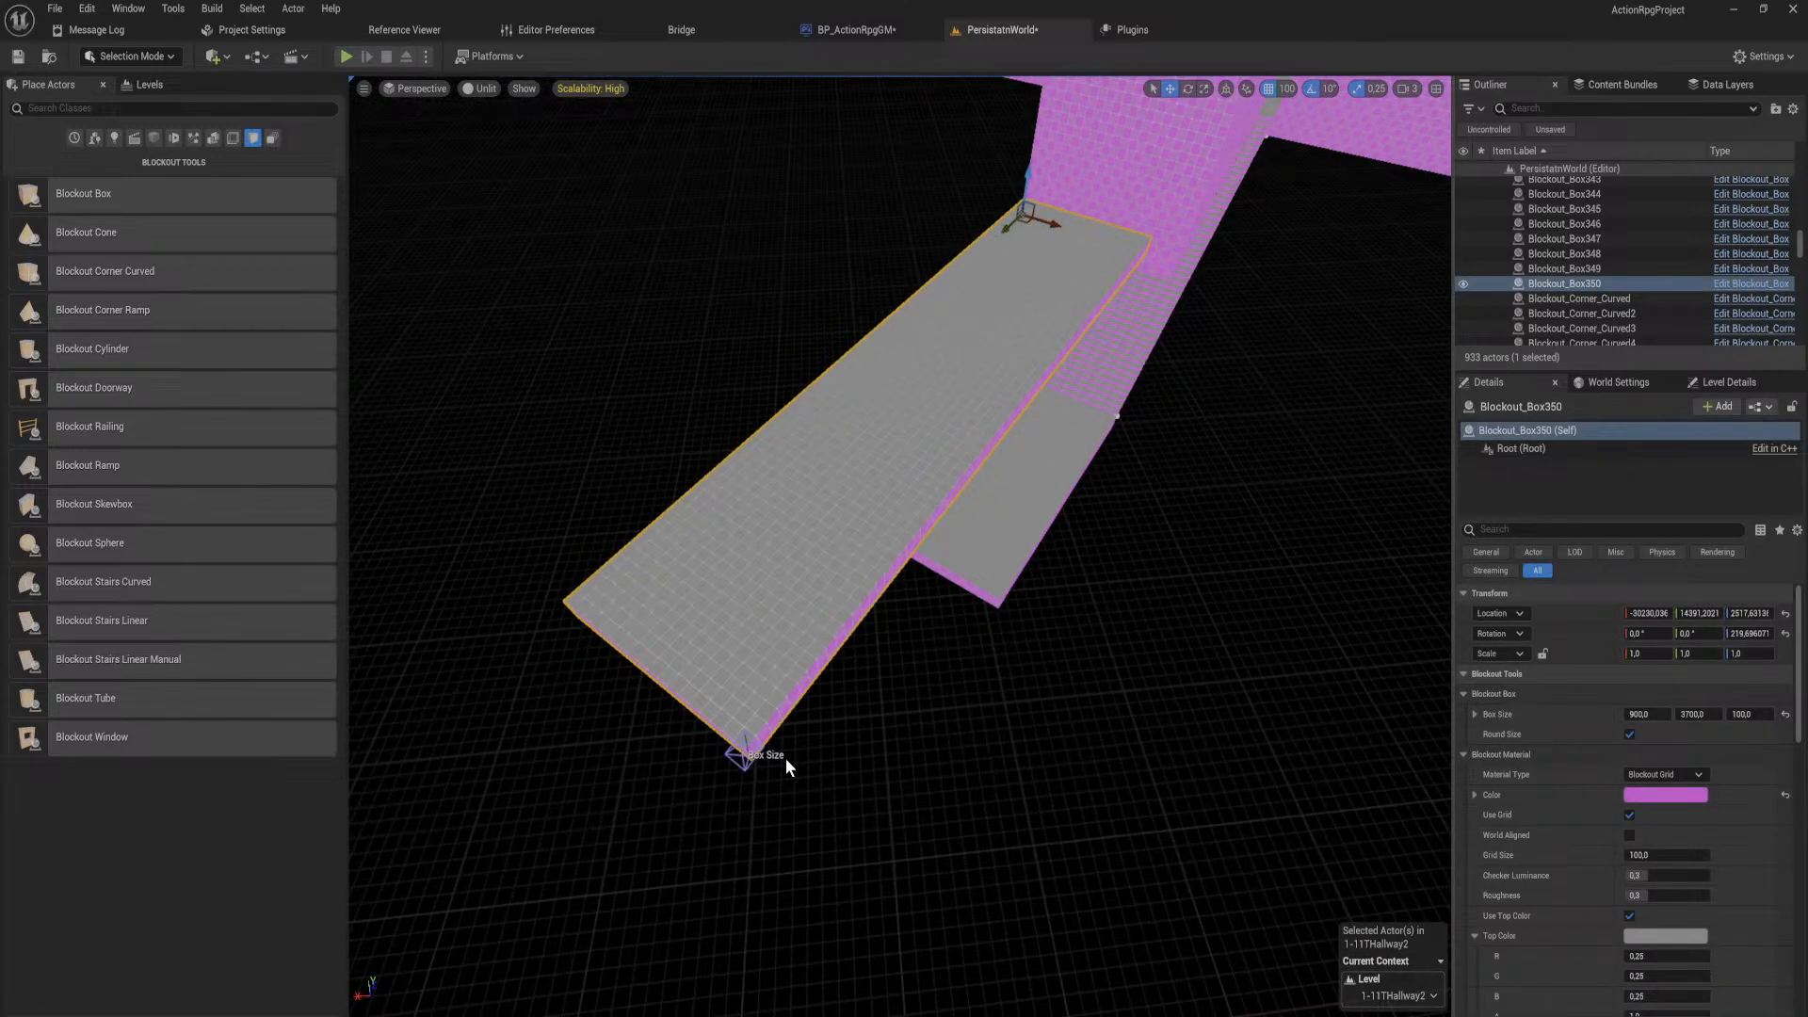
Step: Resize the lowered ceiling slab to 1100 wide and 1900 long
click(745, 753)
drag(770, 769, 824, 790)
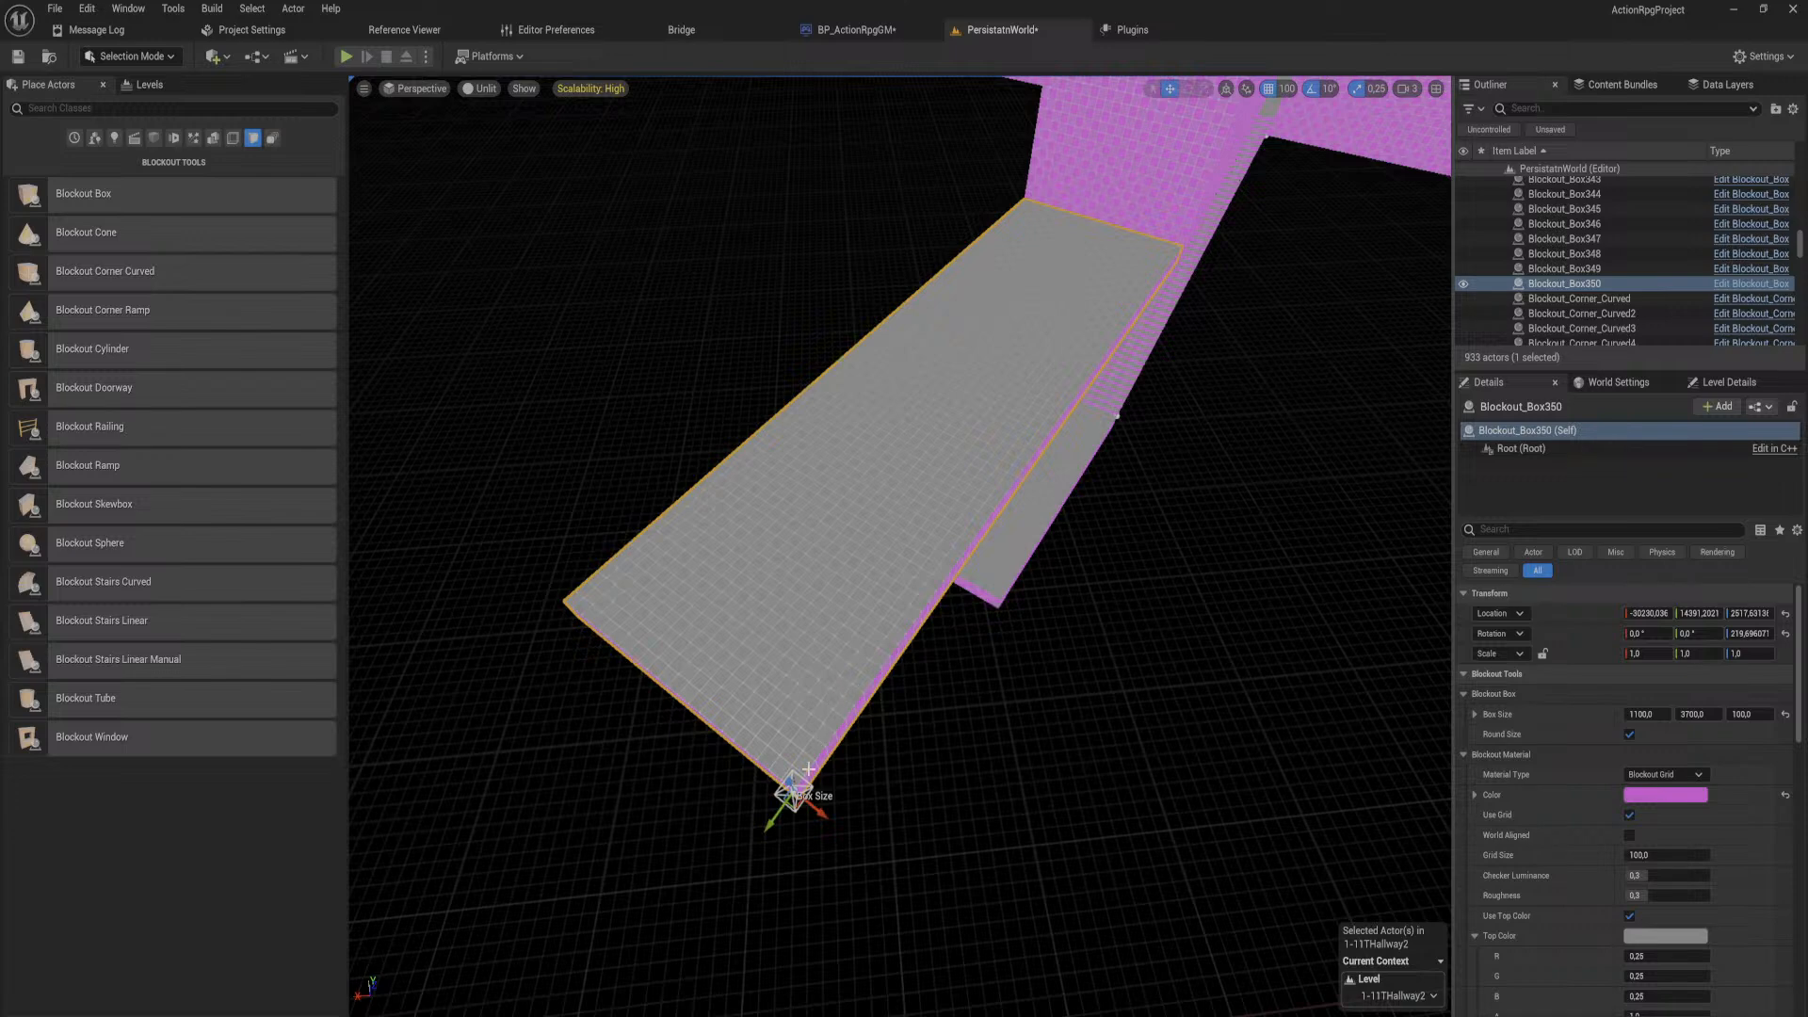
drag(778, 812, 1118, 476)
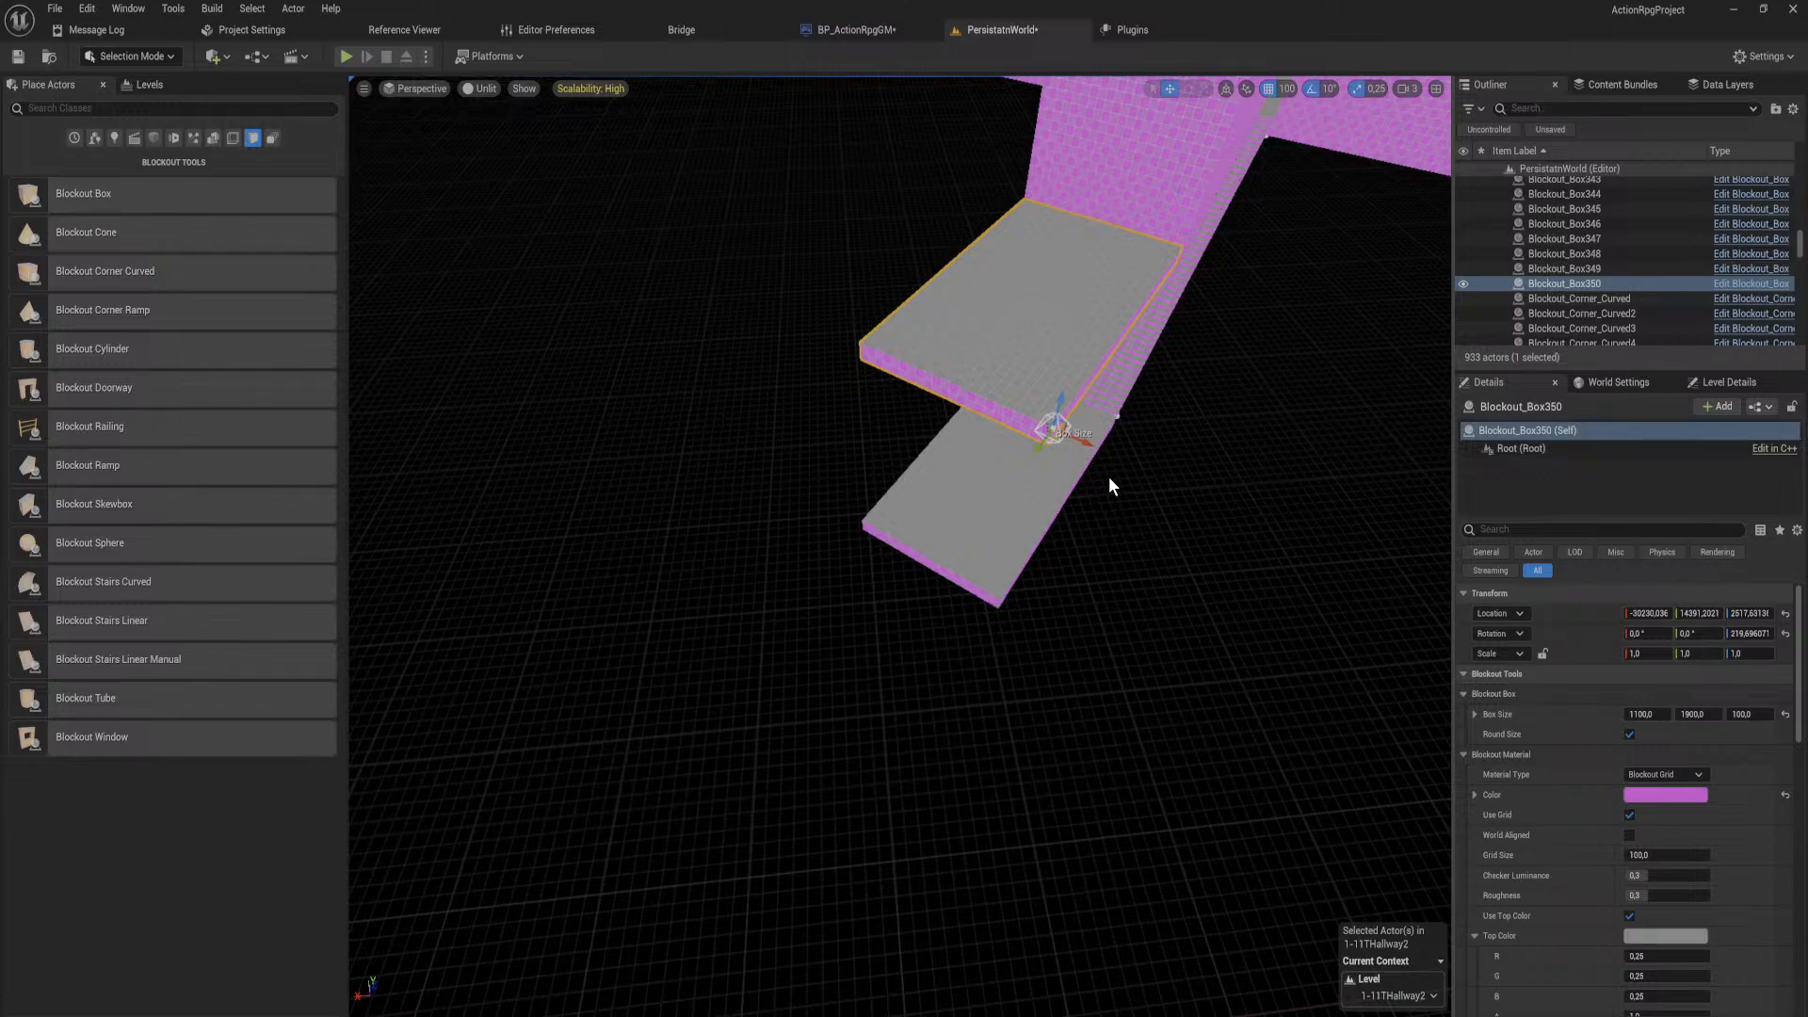
Step: Duplicate the ceiling slab and rotate the copy 90° upright as an end wall at the slab's outer edge
click(1089, 343)
alt+drag(1089, 343, 931, 450)
key(e)
key(w)
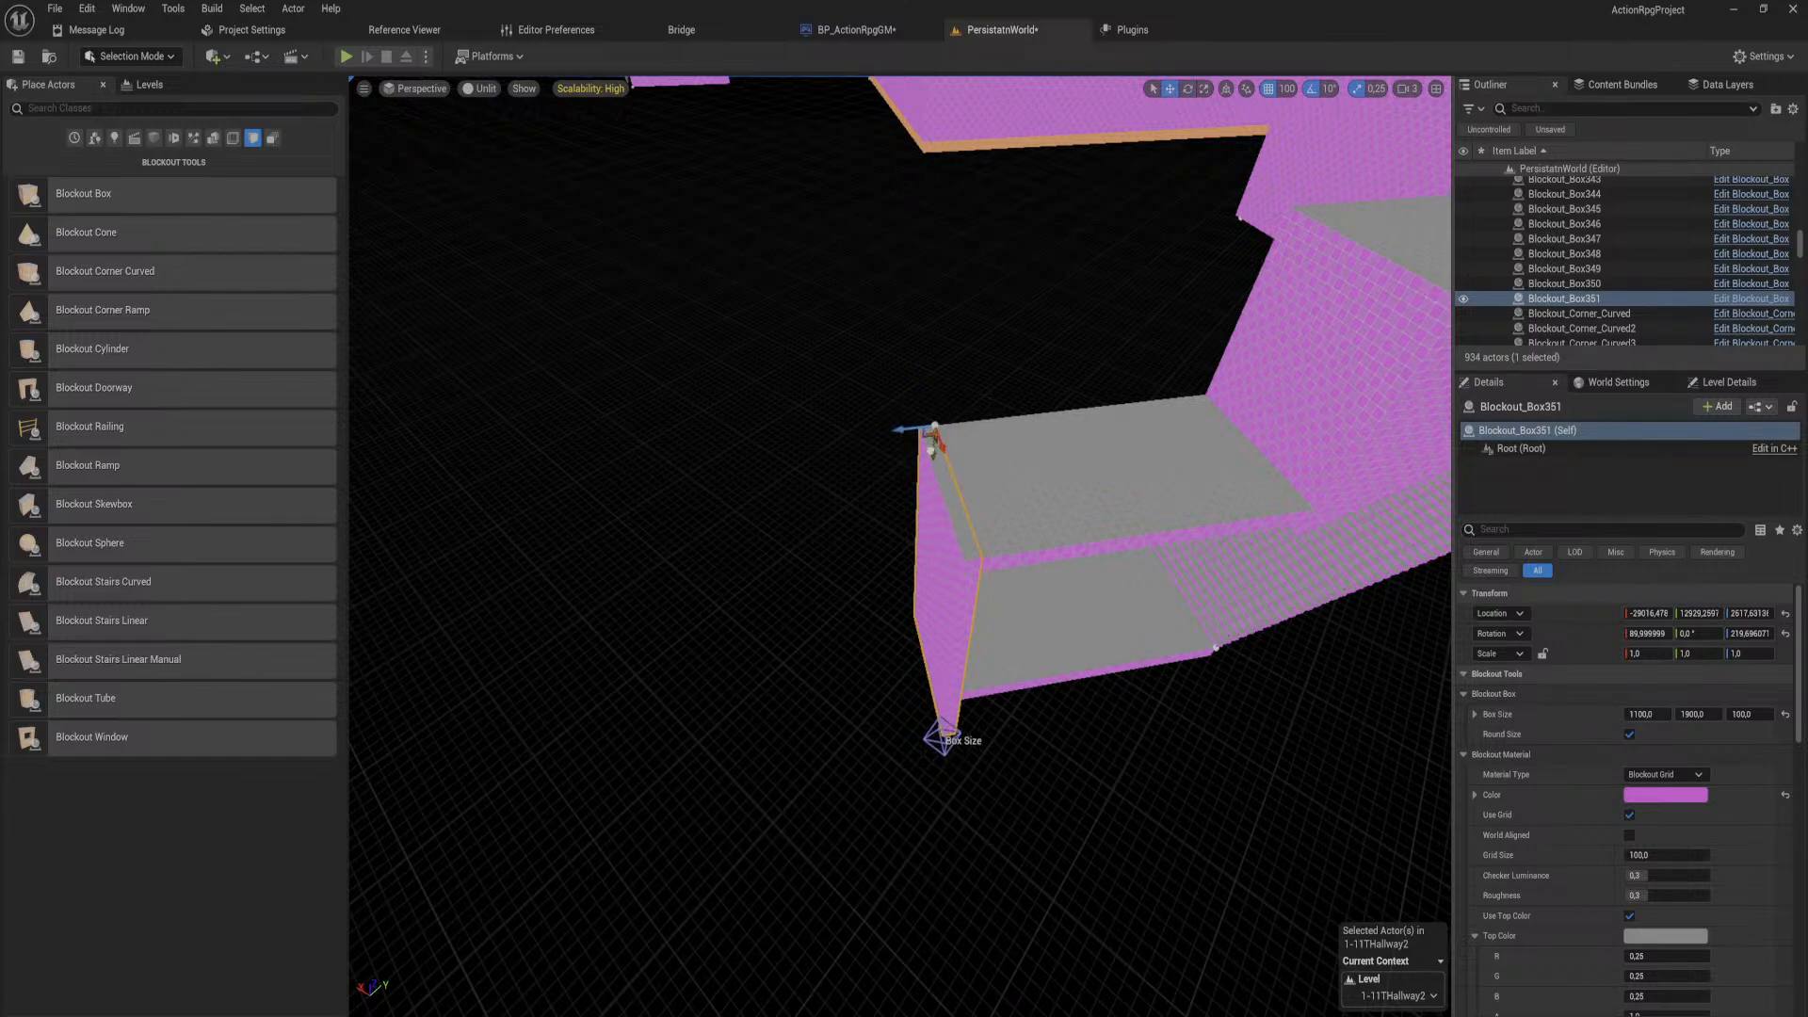
Step: Shorten the upright end wall to a box size of 1100 by 1400, down to the lower landing
right_drag(931, 450, 945, 488)
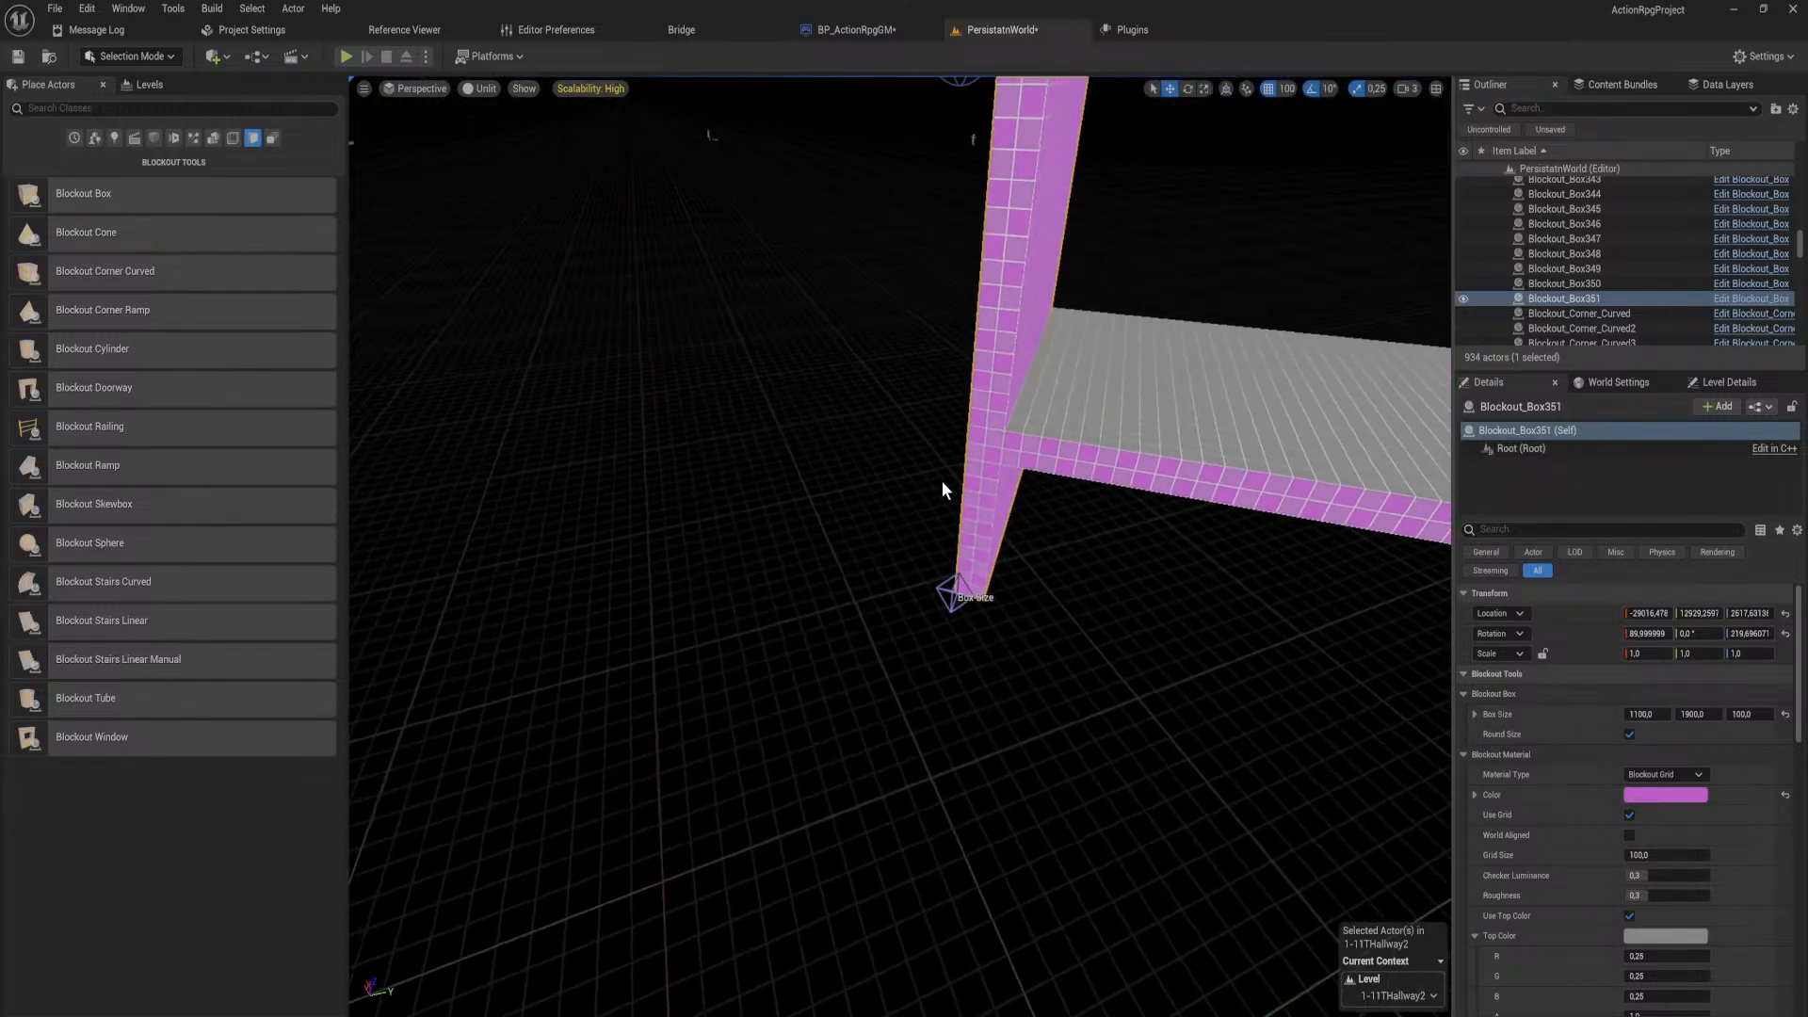
click(956, 583)
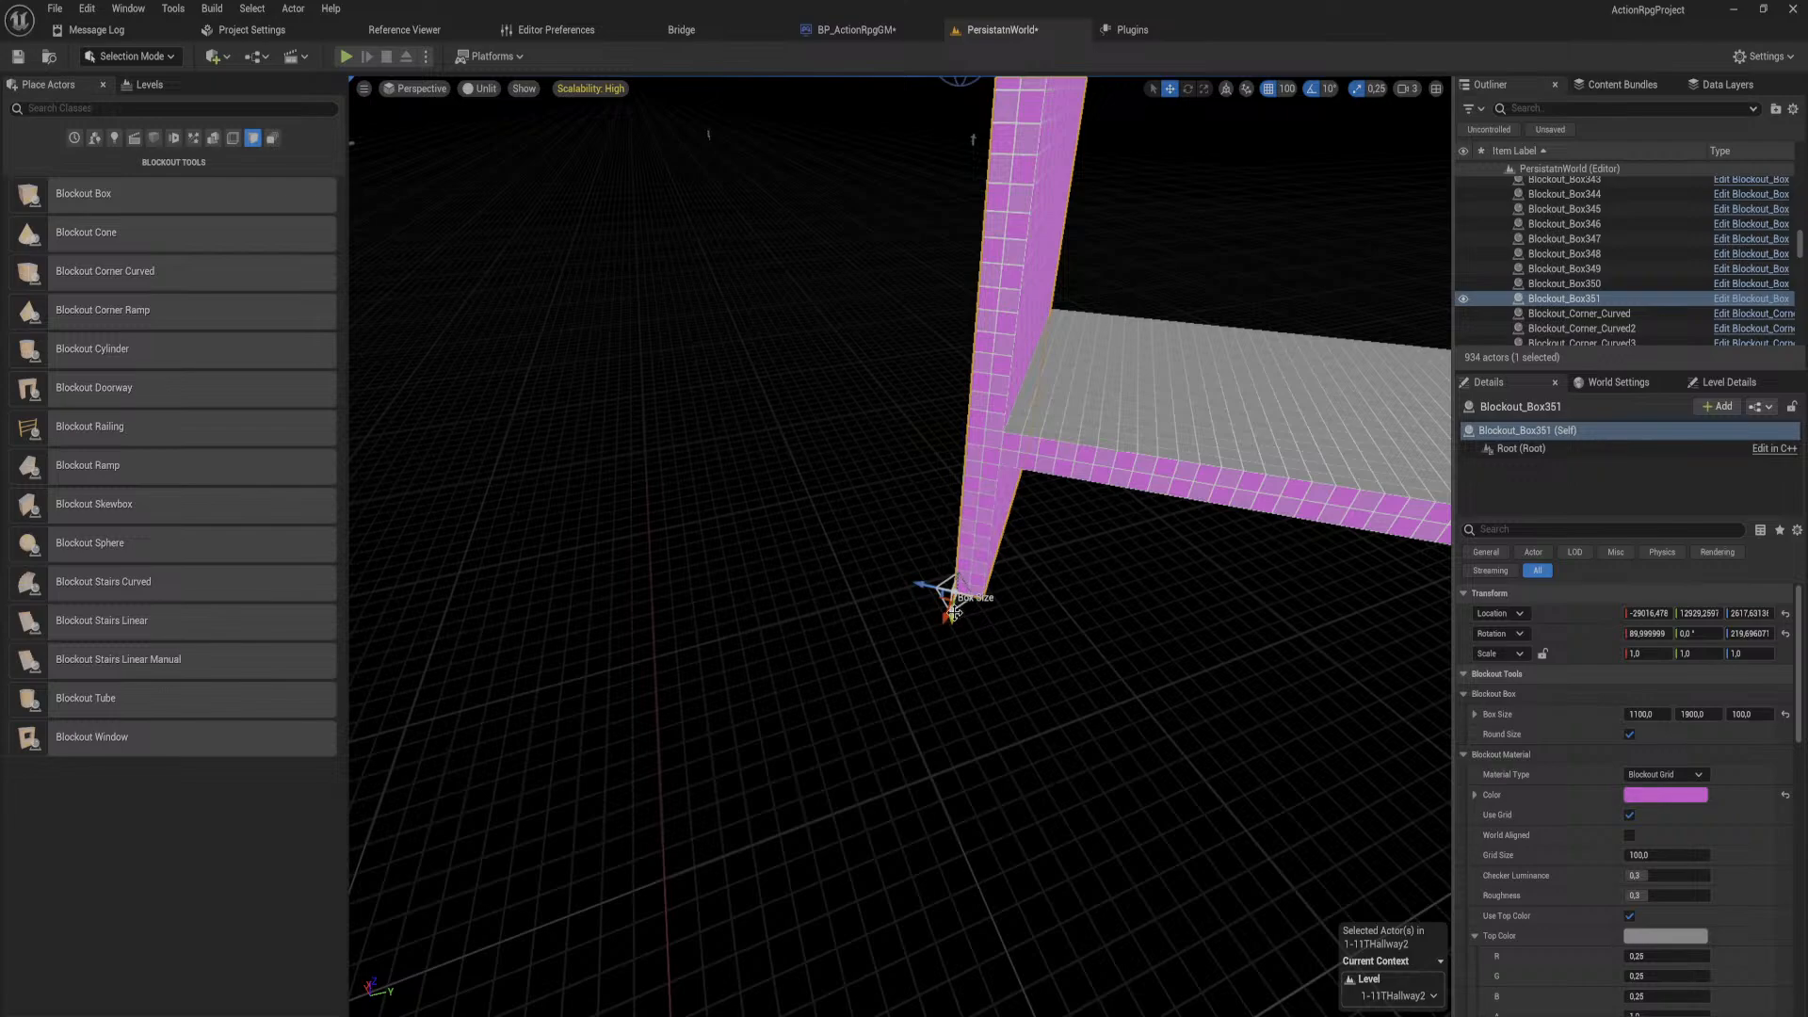
drag(953, 613, 962, 492)
mouse_move(963, 492)
right_down()
mouse_move(1027, 424)
mouse_move(1036, 528)
mouse_move(941, 508)
mouse_move(932, 485)
right_up()
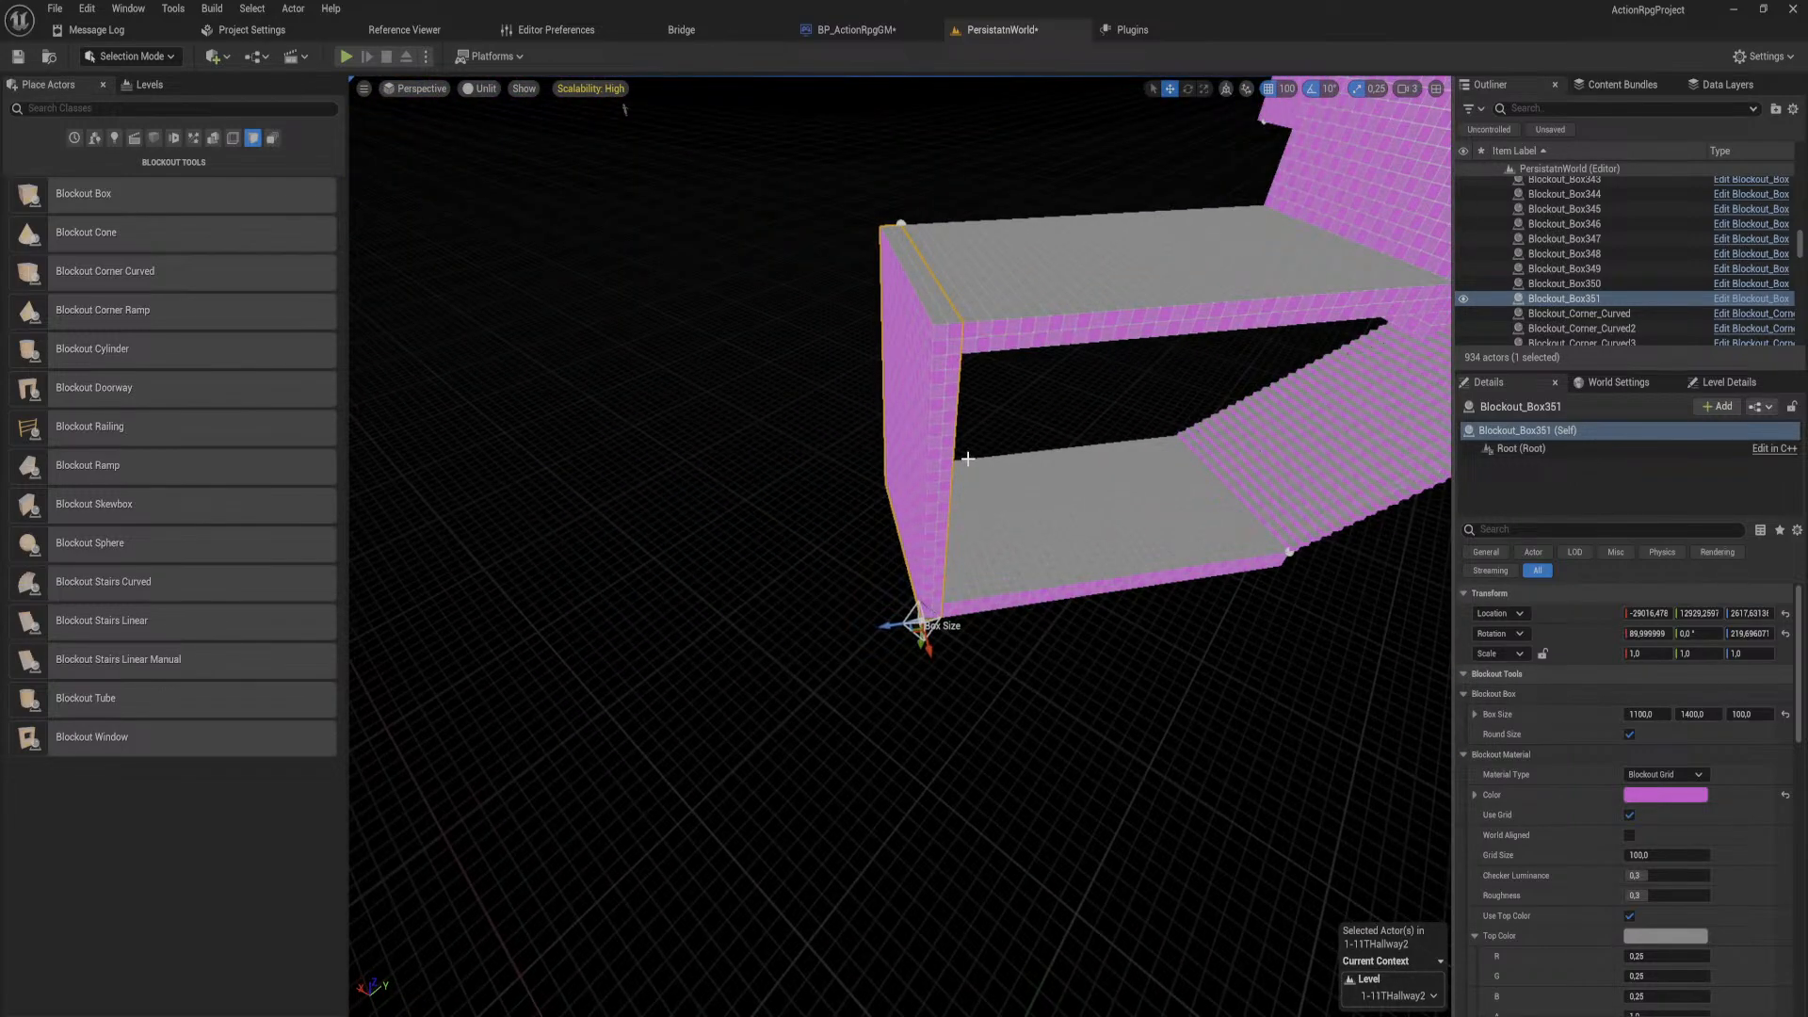
Step: Try to place a copy of the end wall about 700 units lower and undo the move
click(907, 433)
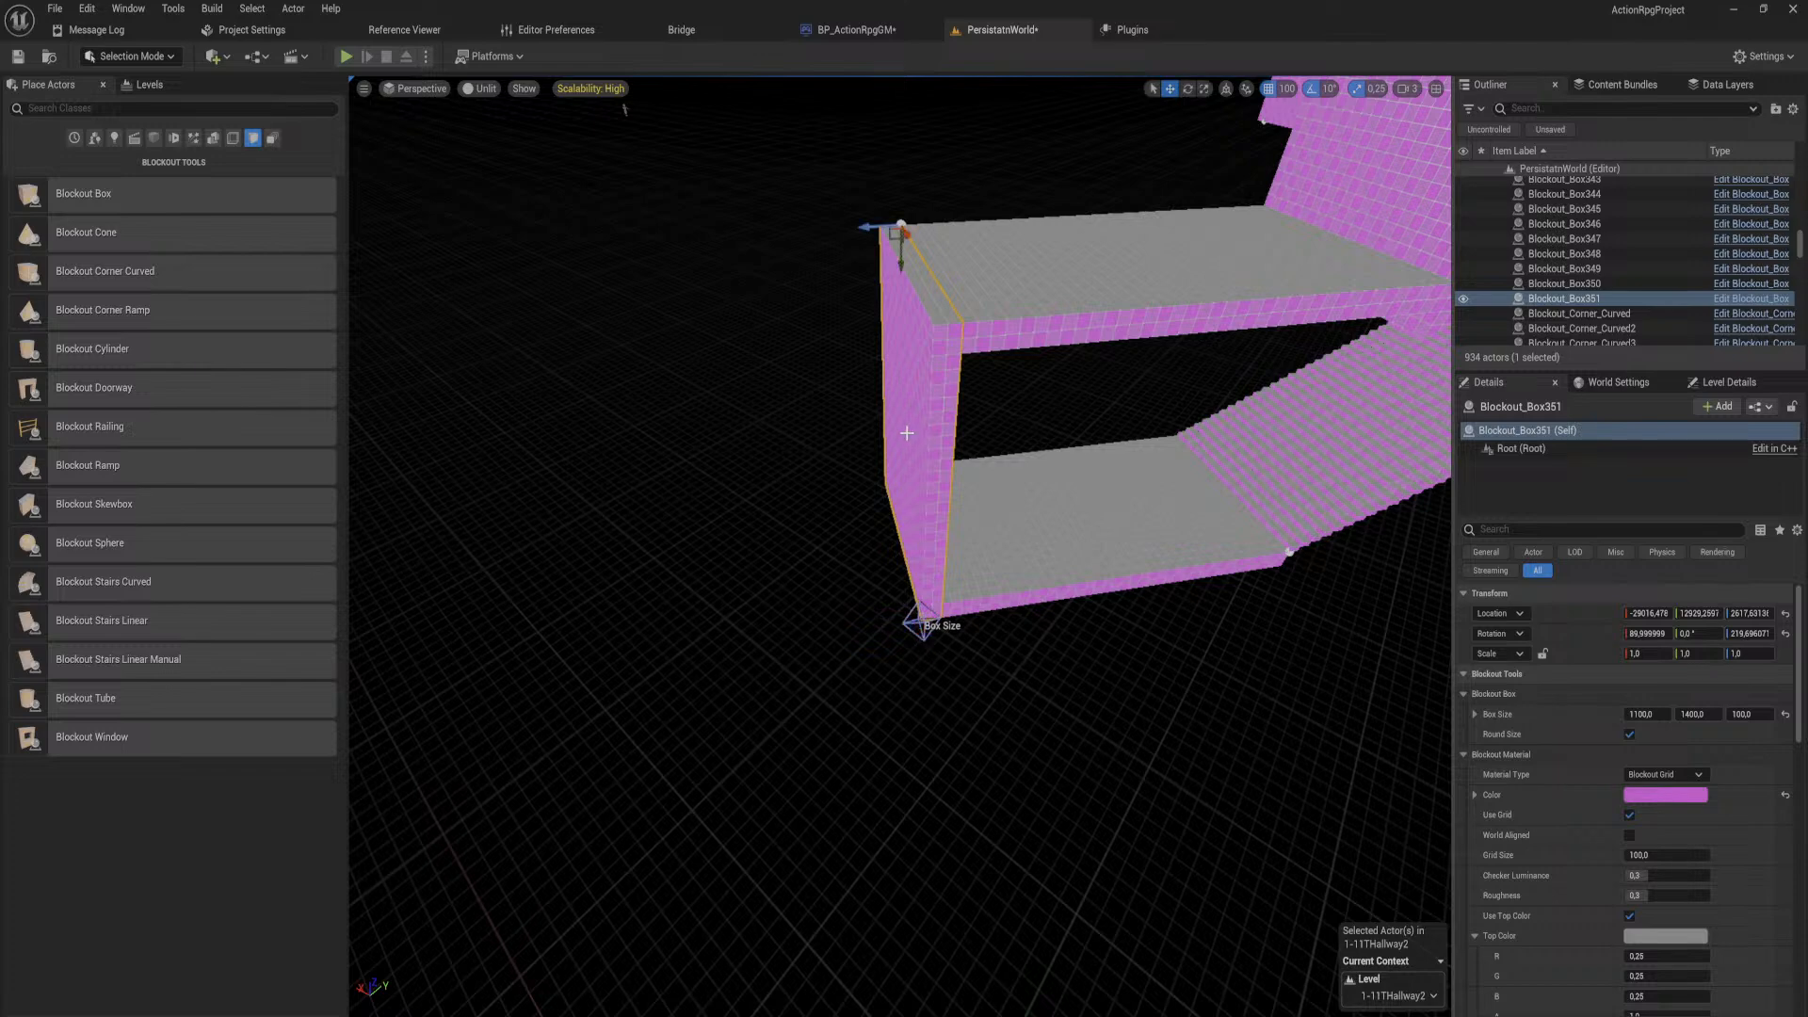
drag(900, 348, 897, 410)
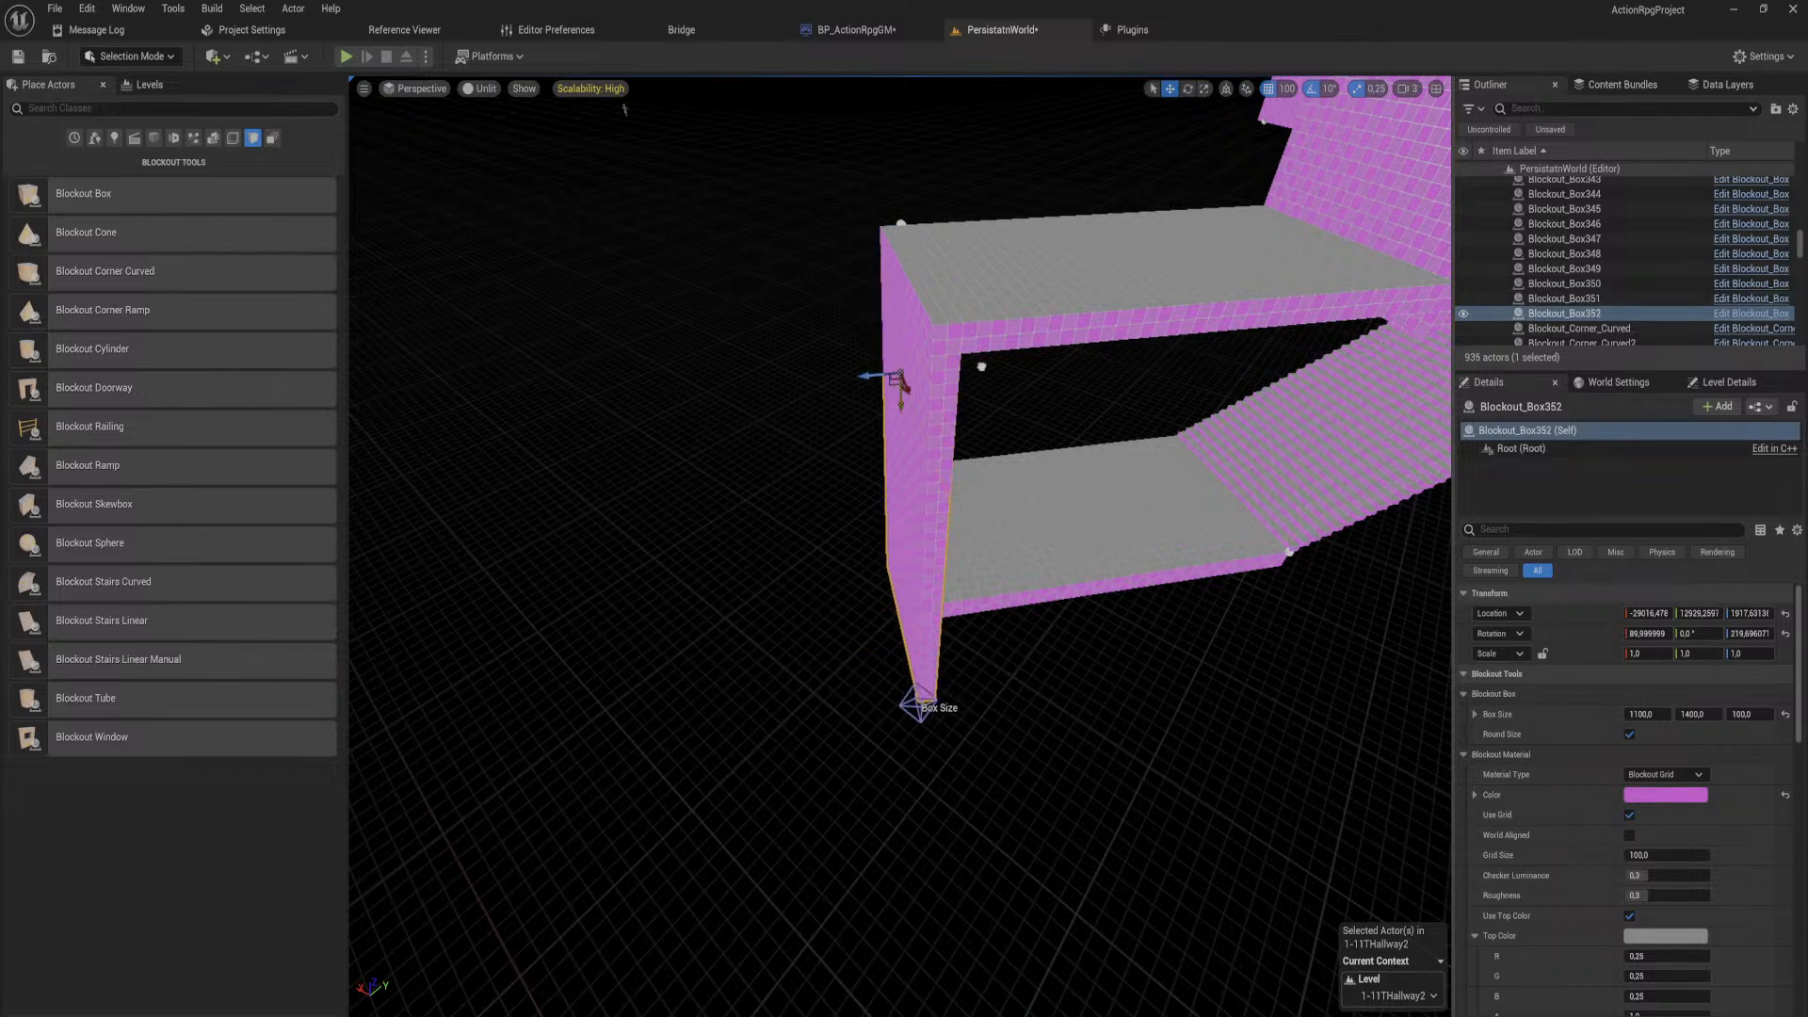
mouse_move(879, 396)
right_down()
mouse_move(1027, 339)
mouse_move(879, 396)
right_up()
key(ctrl+z)
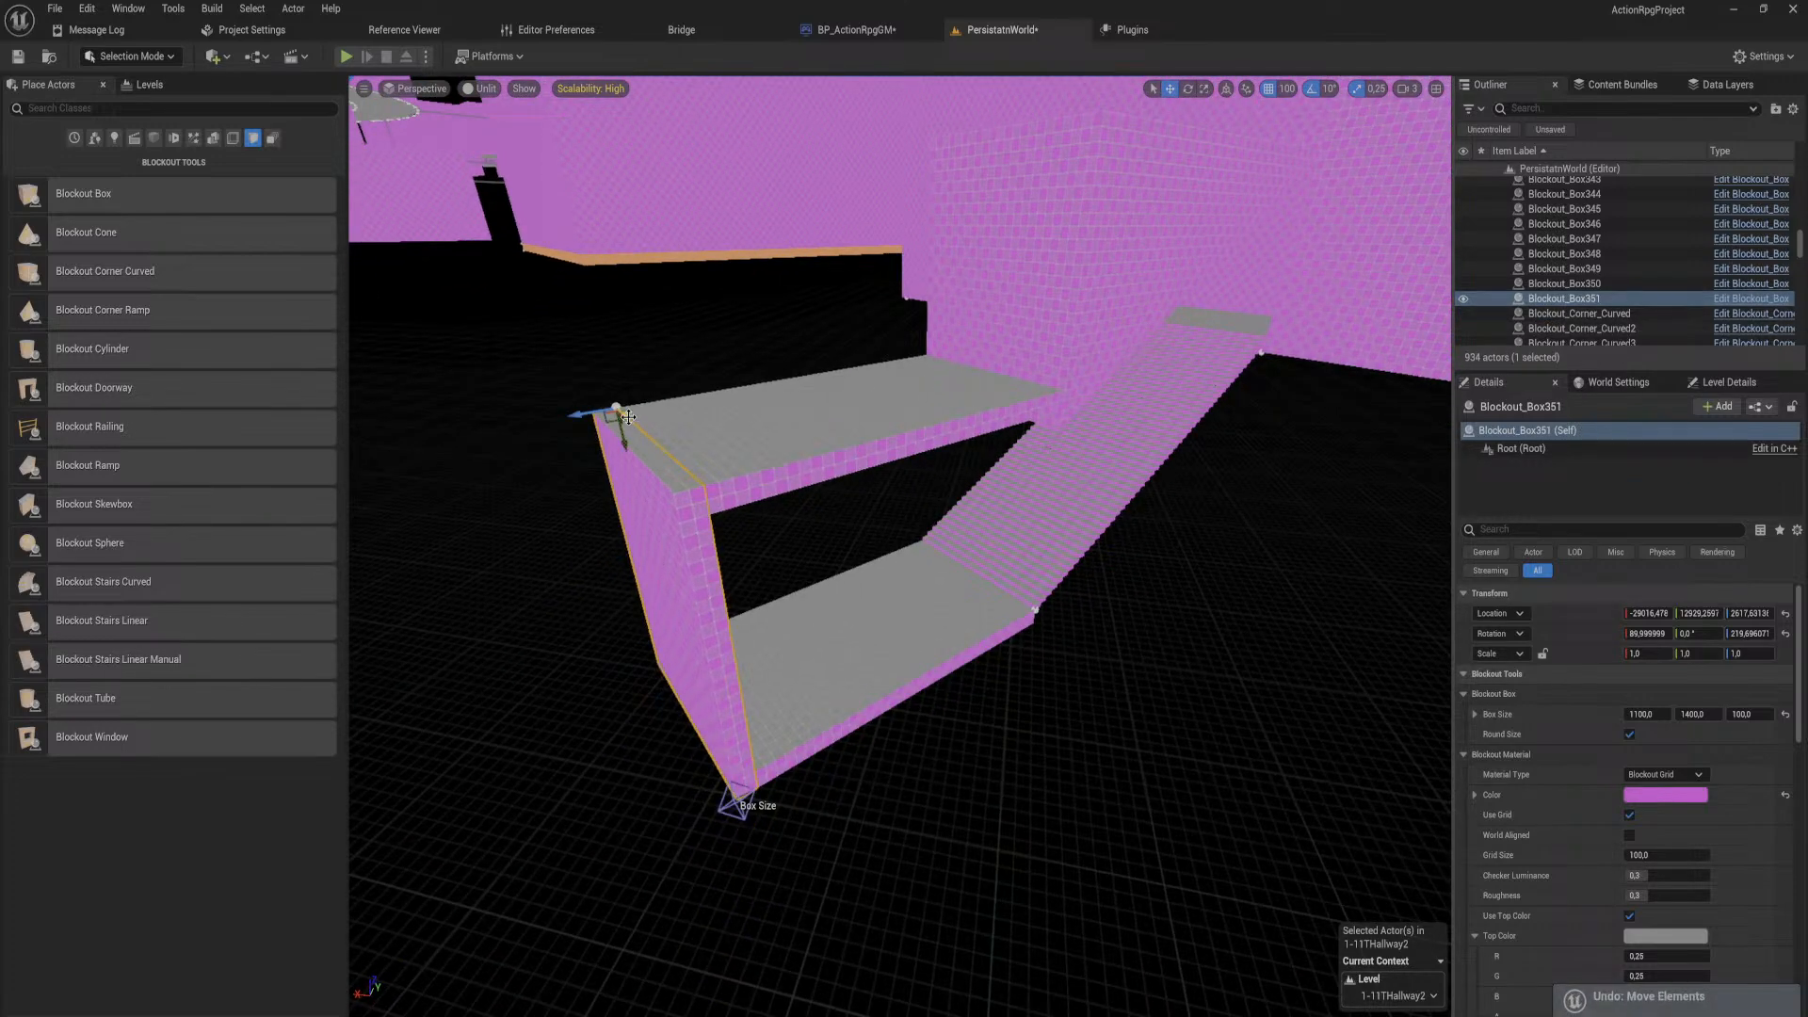
Step: Duplicate the end wall at its outer corner and rotate the copy 90° to run along the landing's open side
drag(627, 416, 711, 488)
key(ctrl+z)
key(e)
key(w)
Step: Lengthen the new side wall to 2100 along the landing
click(949, 684)
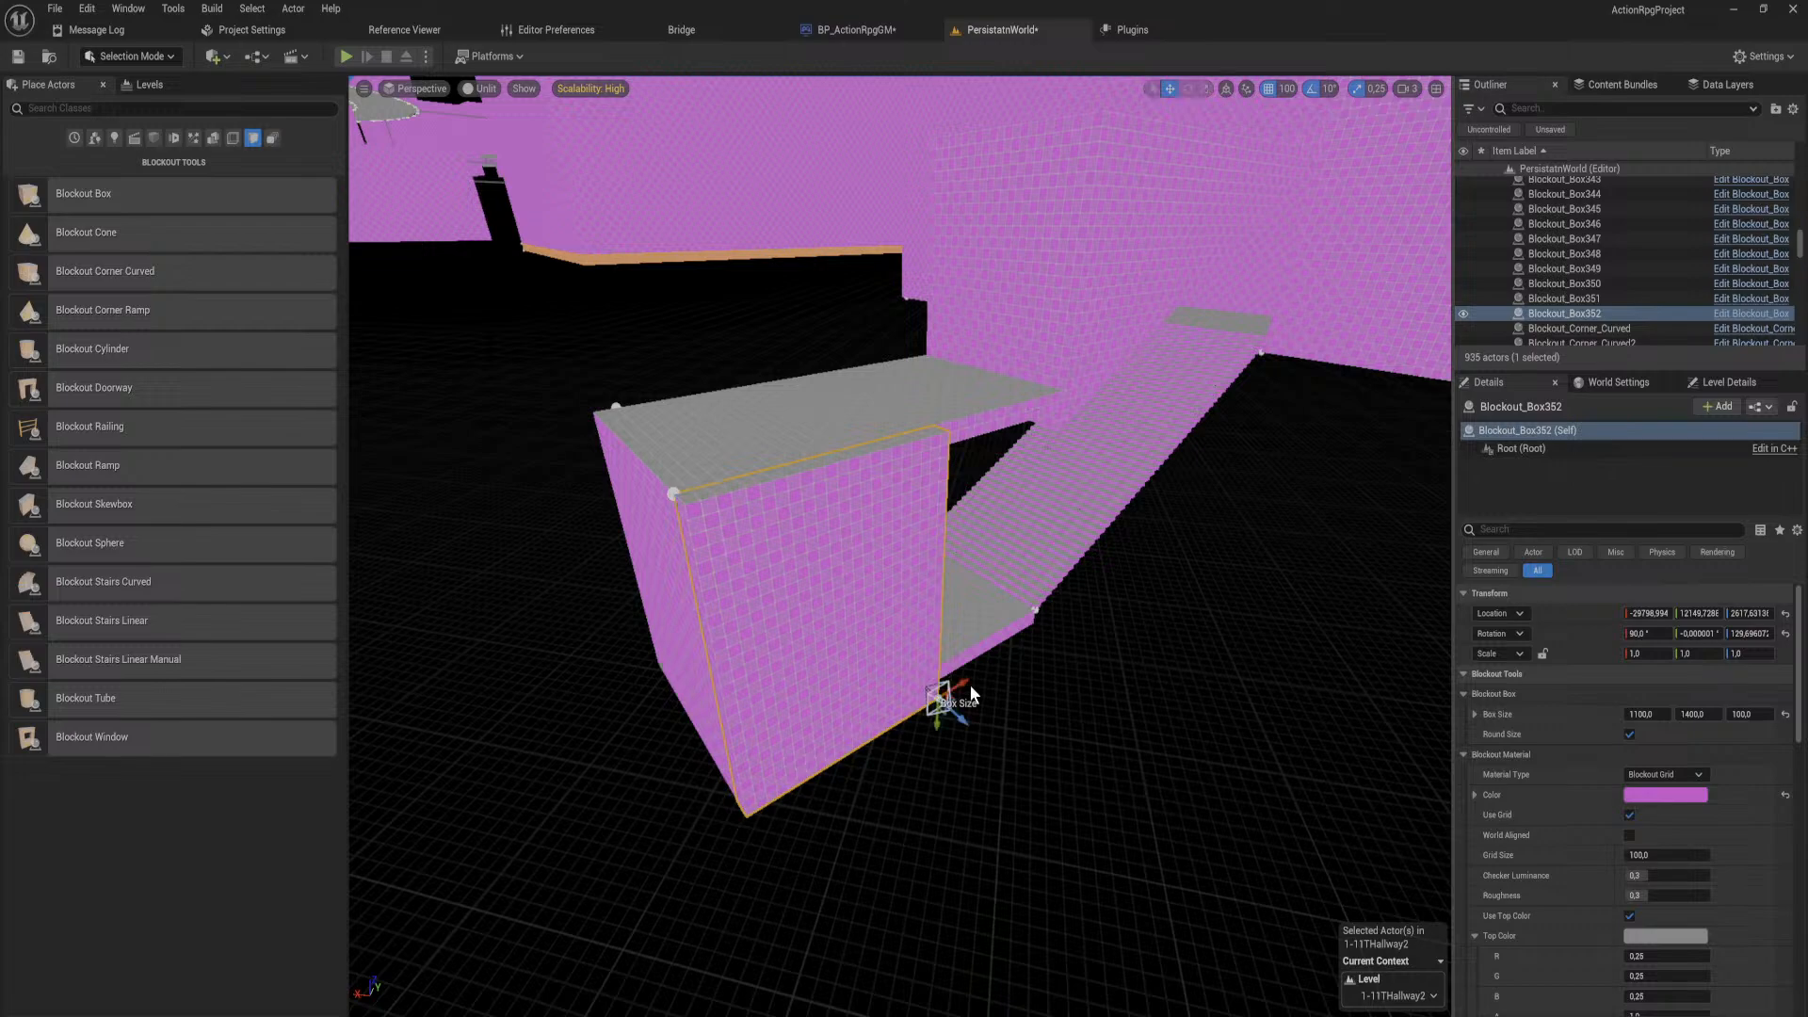
right_drag(949, 684, 834, 666)
drag(804, 631, 952, 612)
Step: Raise the side wall about 1100 units, to a height of about Z 3717
click(578, 511)
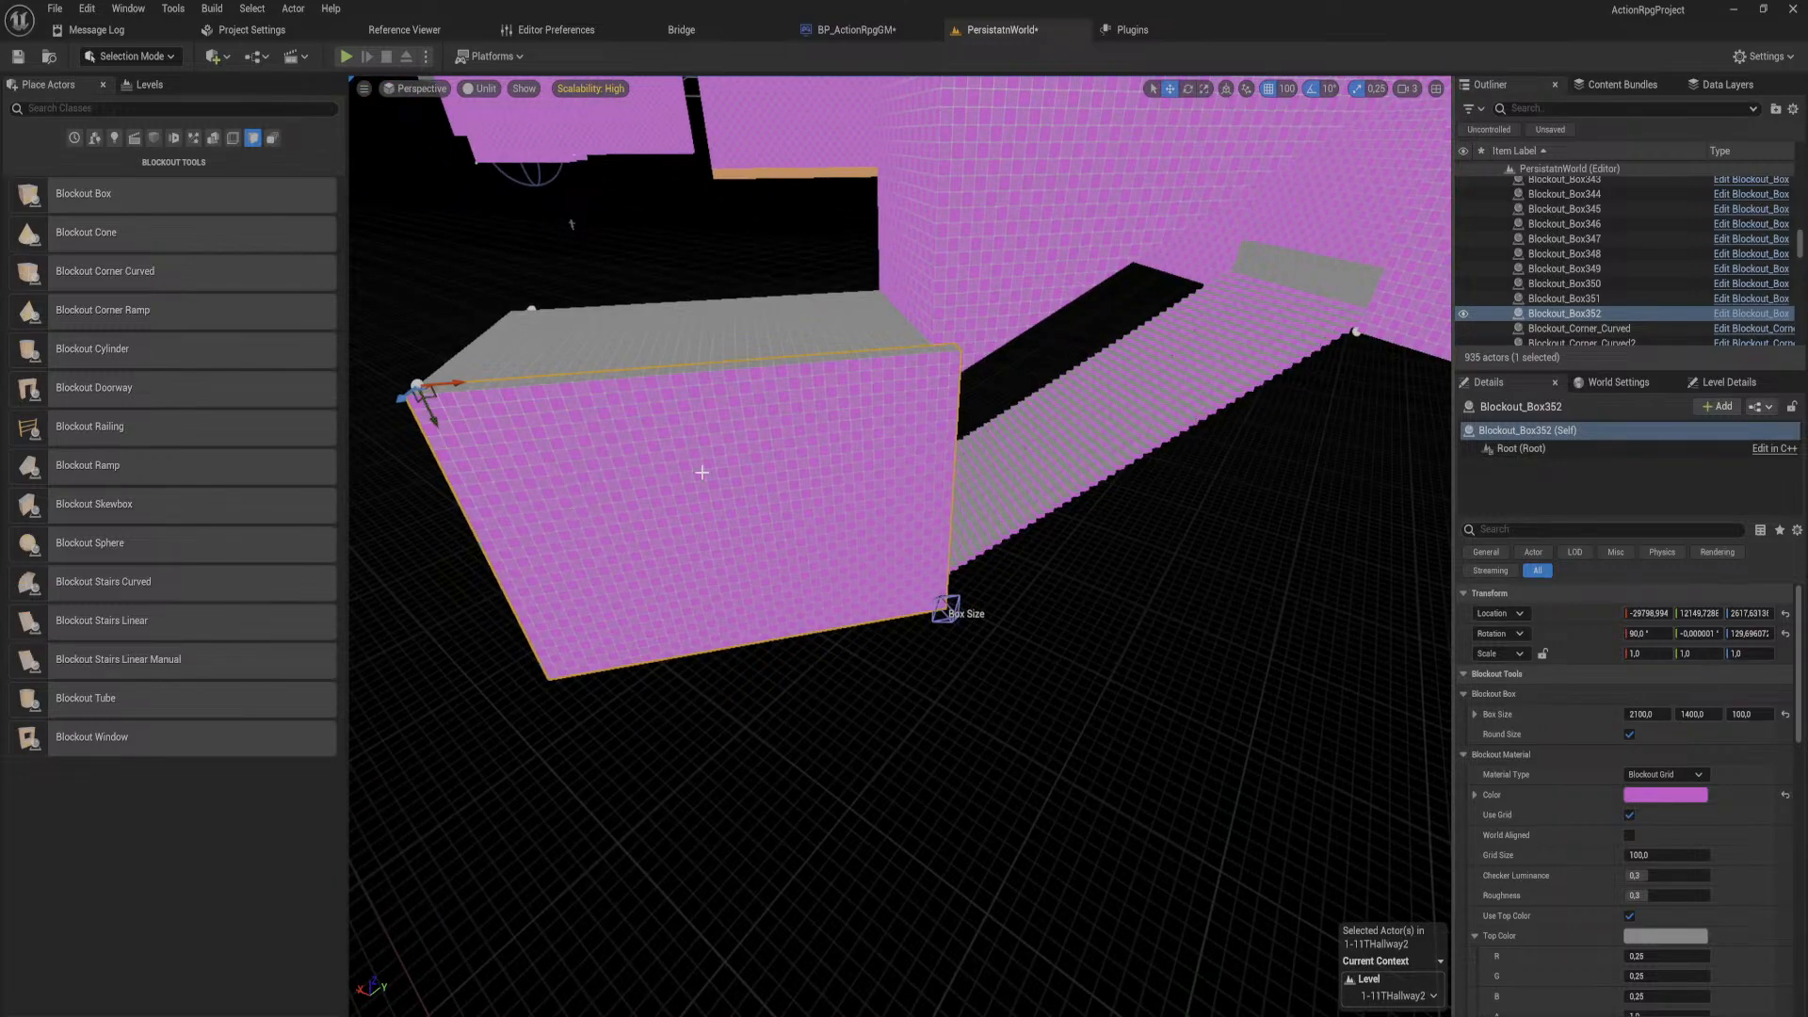
right_drag(955, 511, 611, 511)
drag(611, 512, 554, 284)
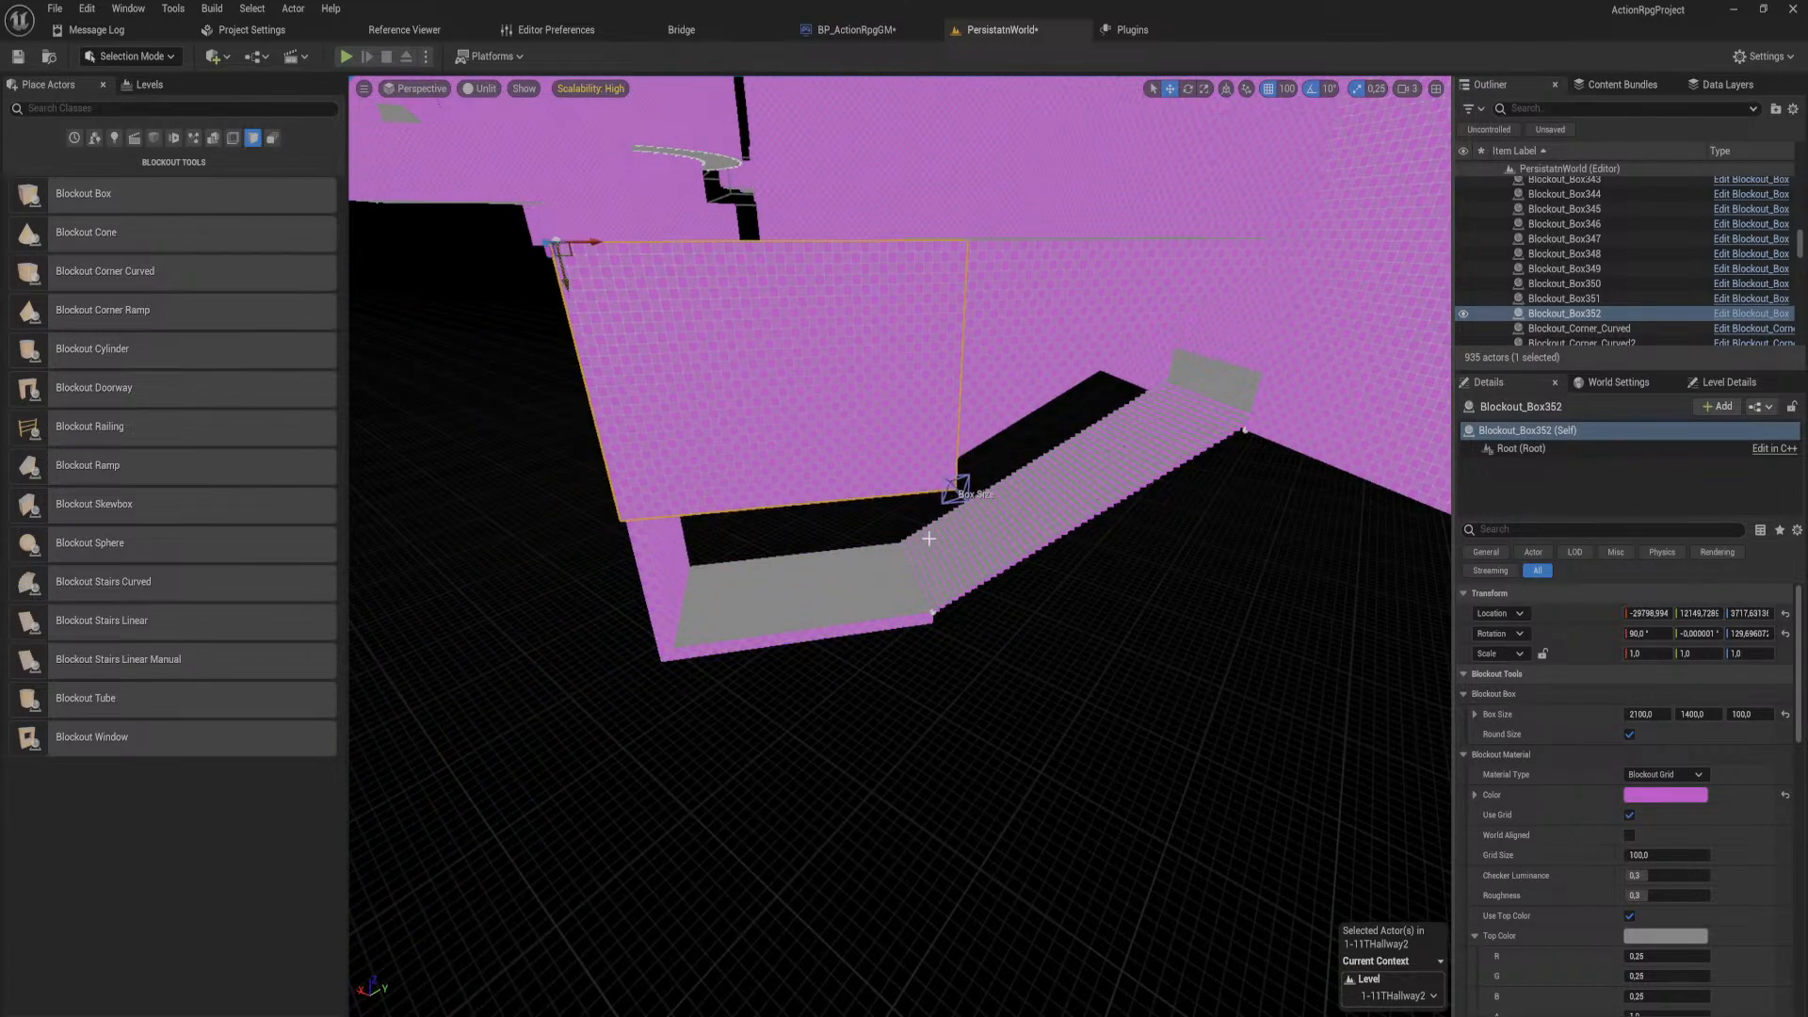
Step: Enlarge the raised side wall to a box size of 4400 by 2500 so it covers the staircase and landing
click(956, 488)
right_drag(957, 489, 779, 497)
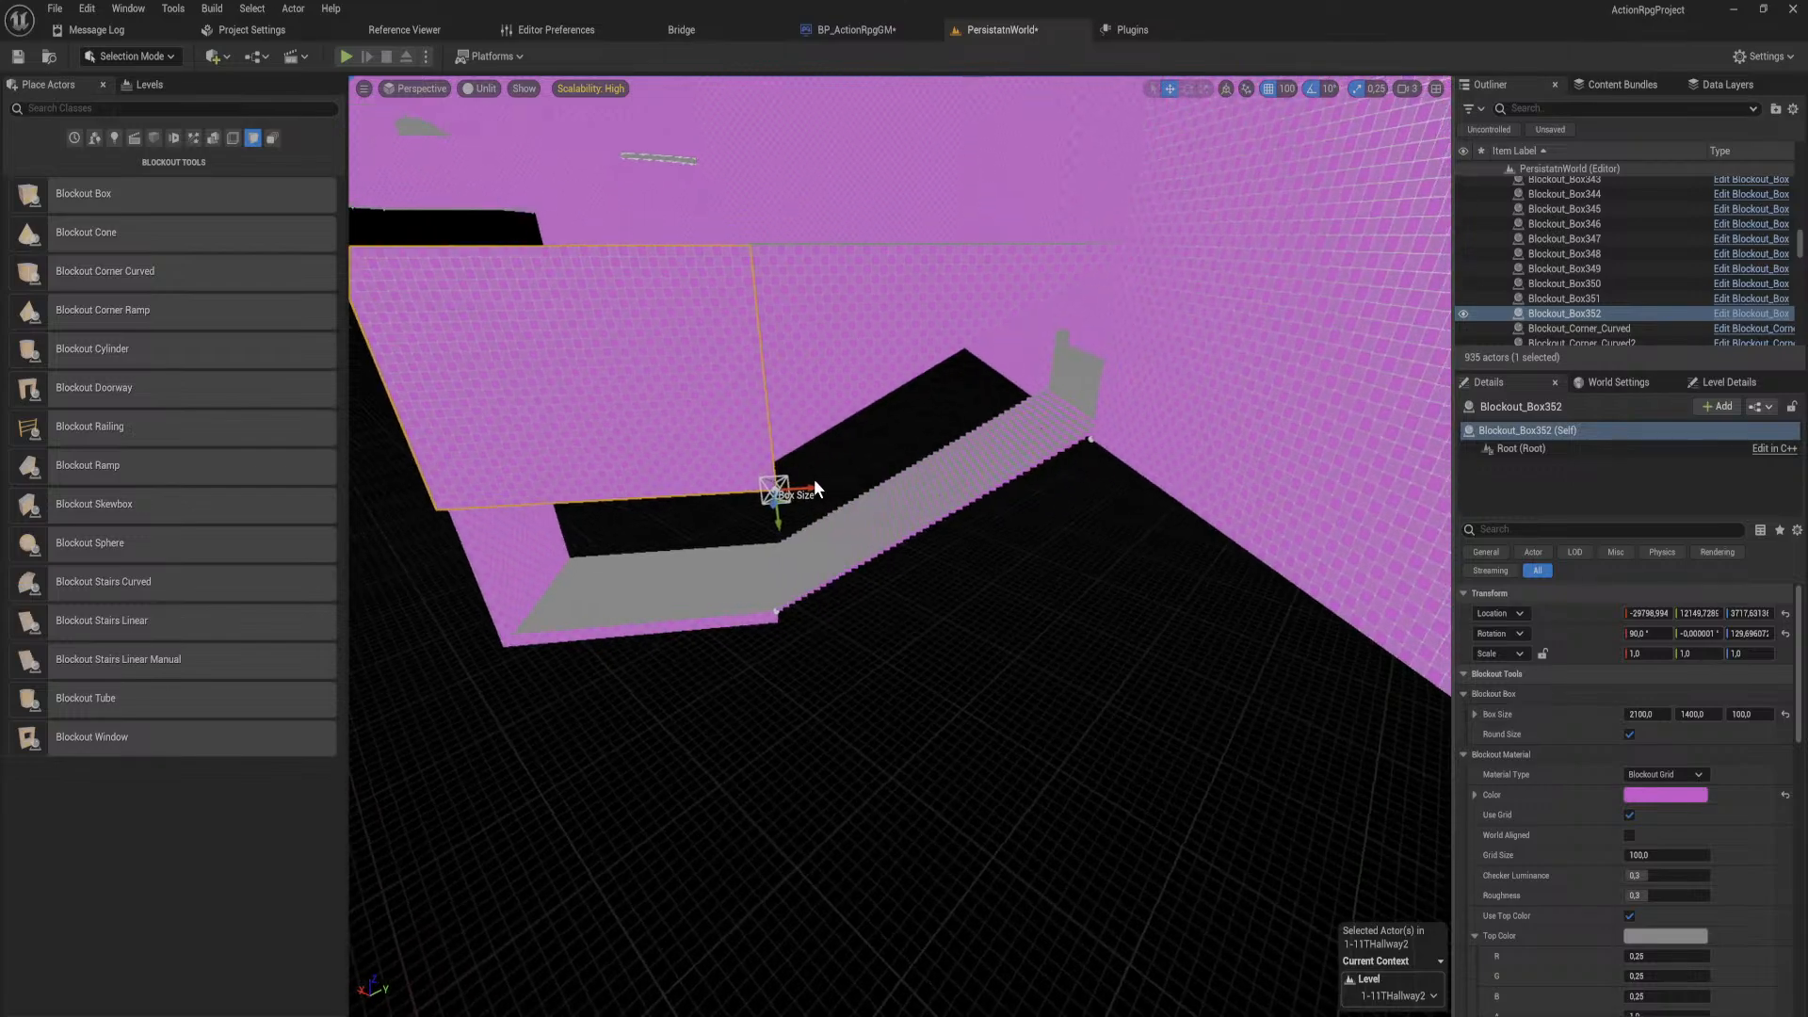
drag(779, 497, 1071, 605)
Step: Duplicate the large side wall onto the opposite side of the staircase
right_drag(1085, 617, 1133, 597)
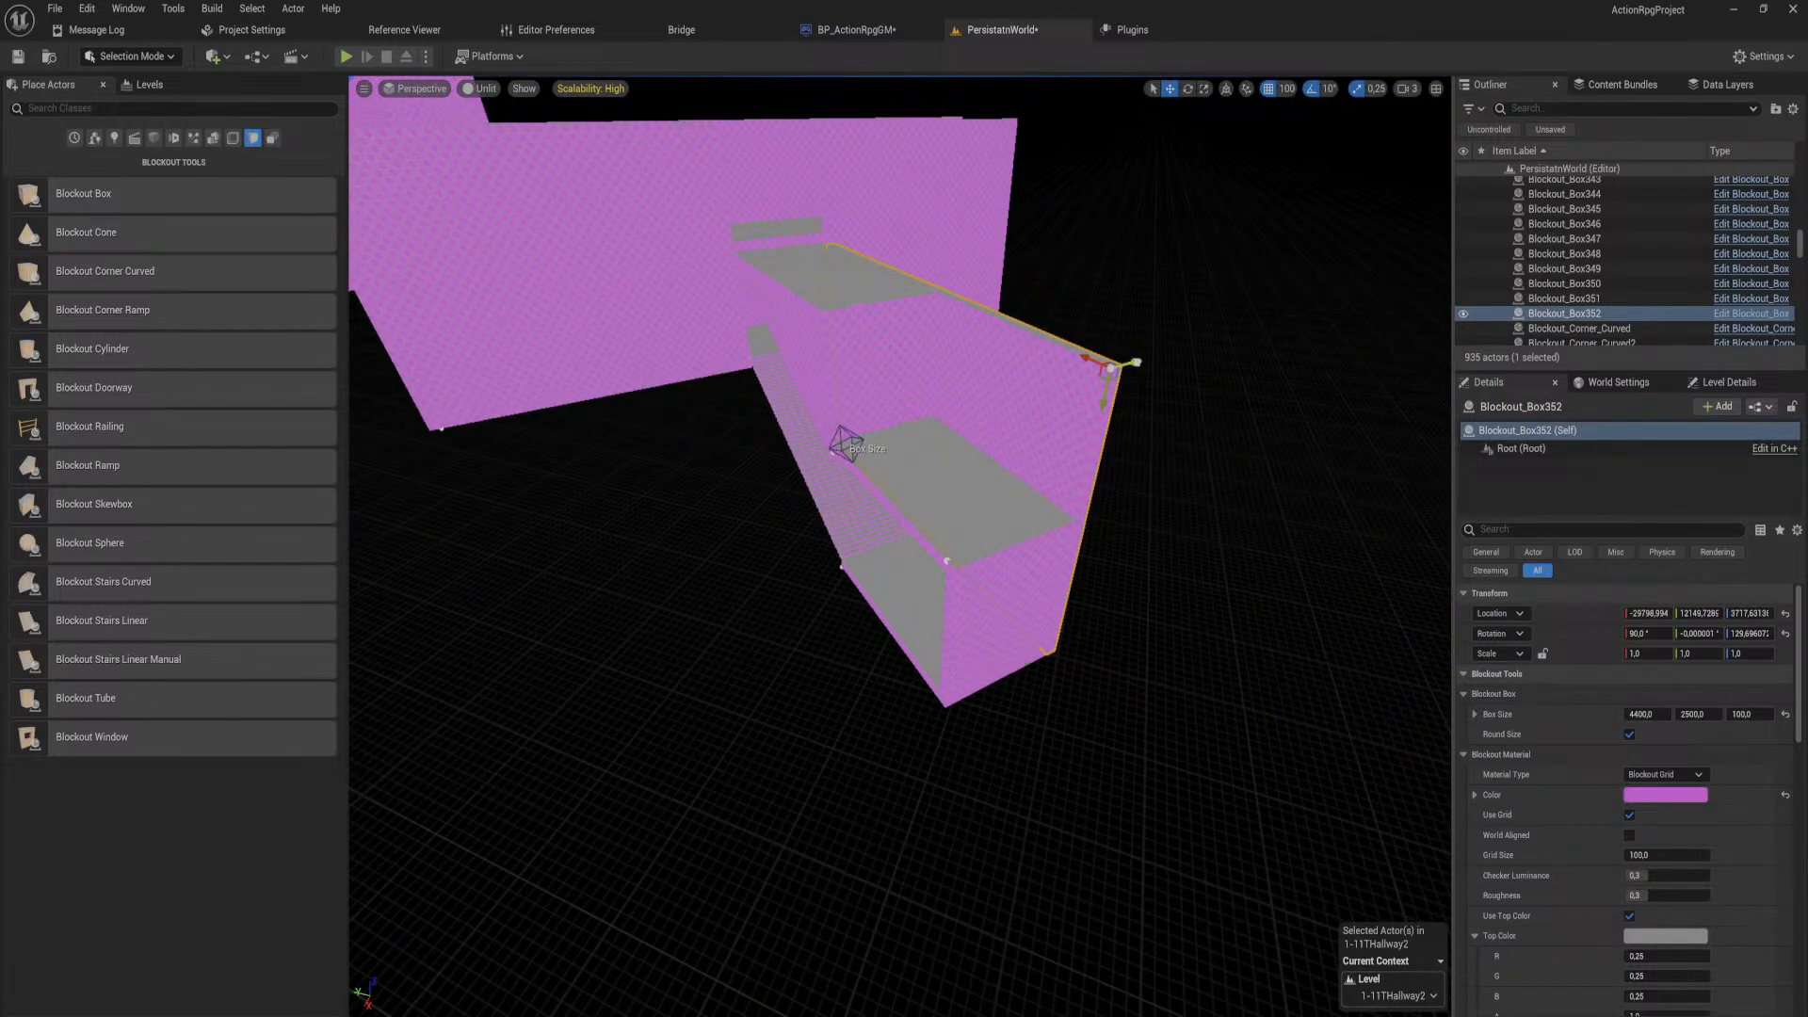
alt+drag(1134, 360, 954, 409)
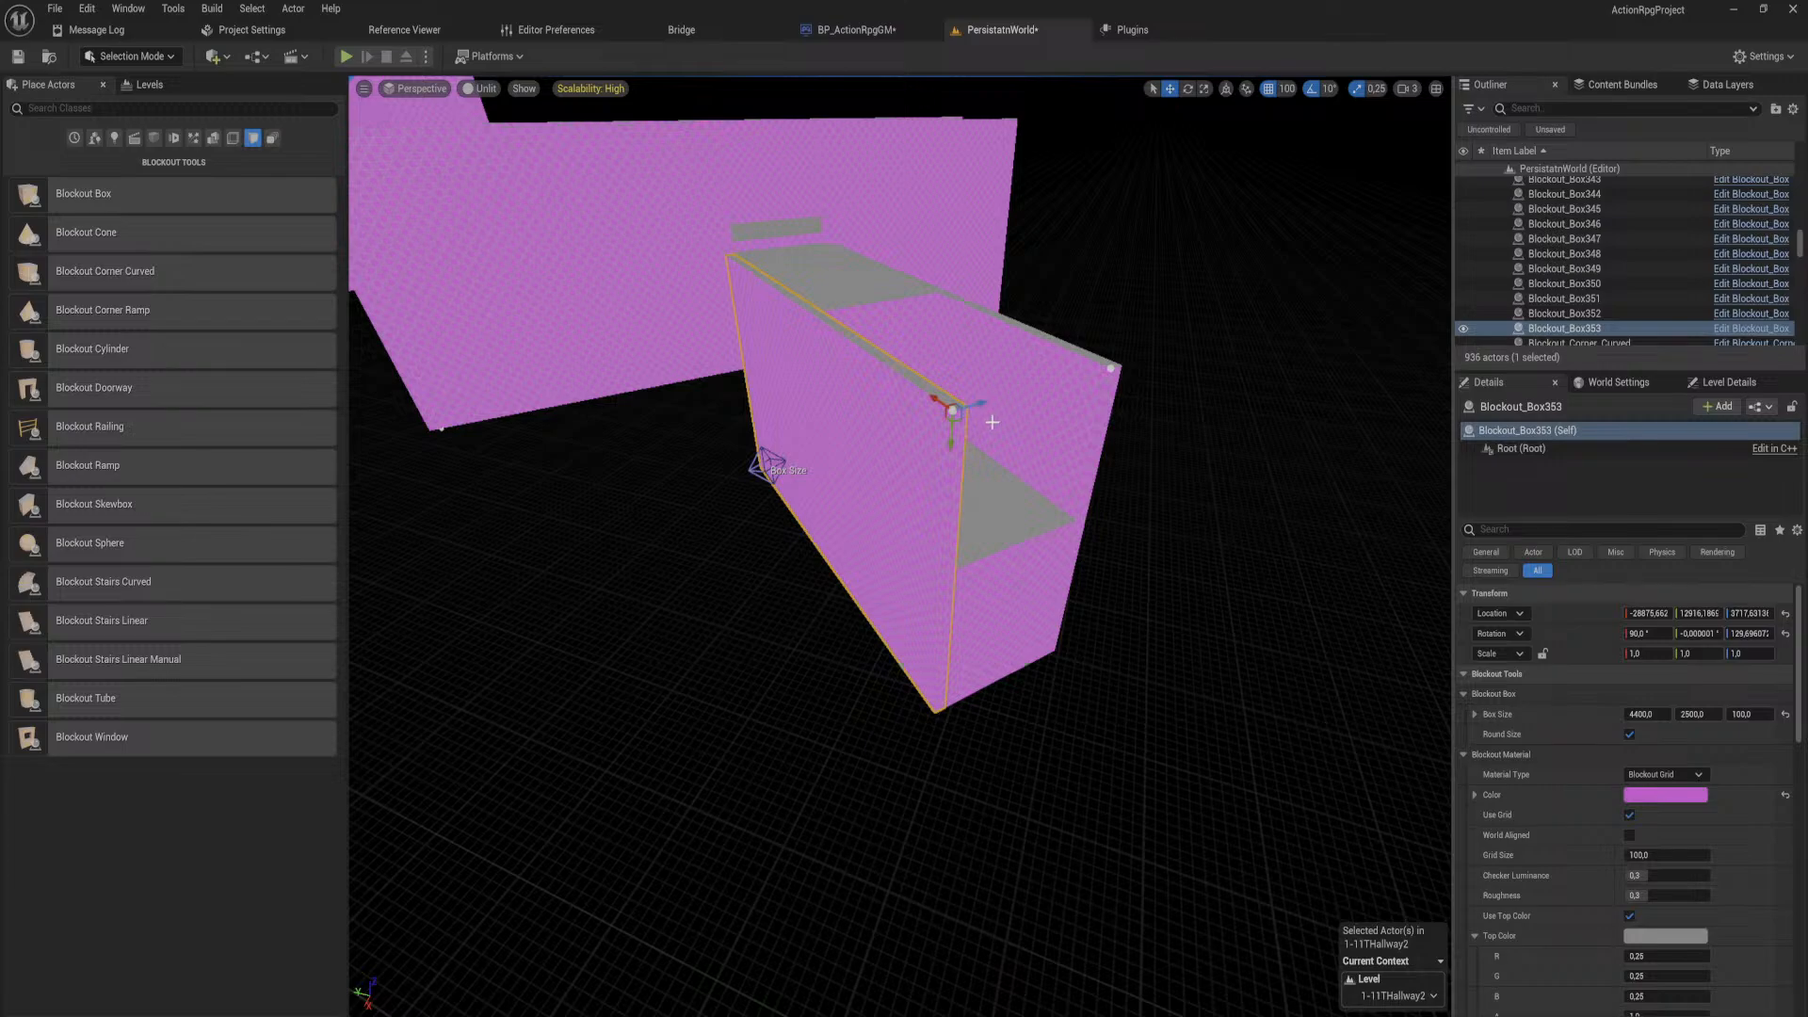
right_drag(993, 422, 951, 283)
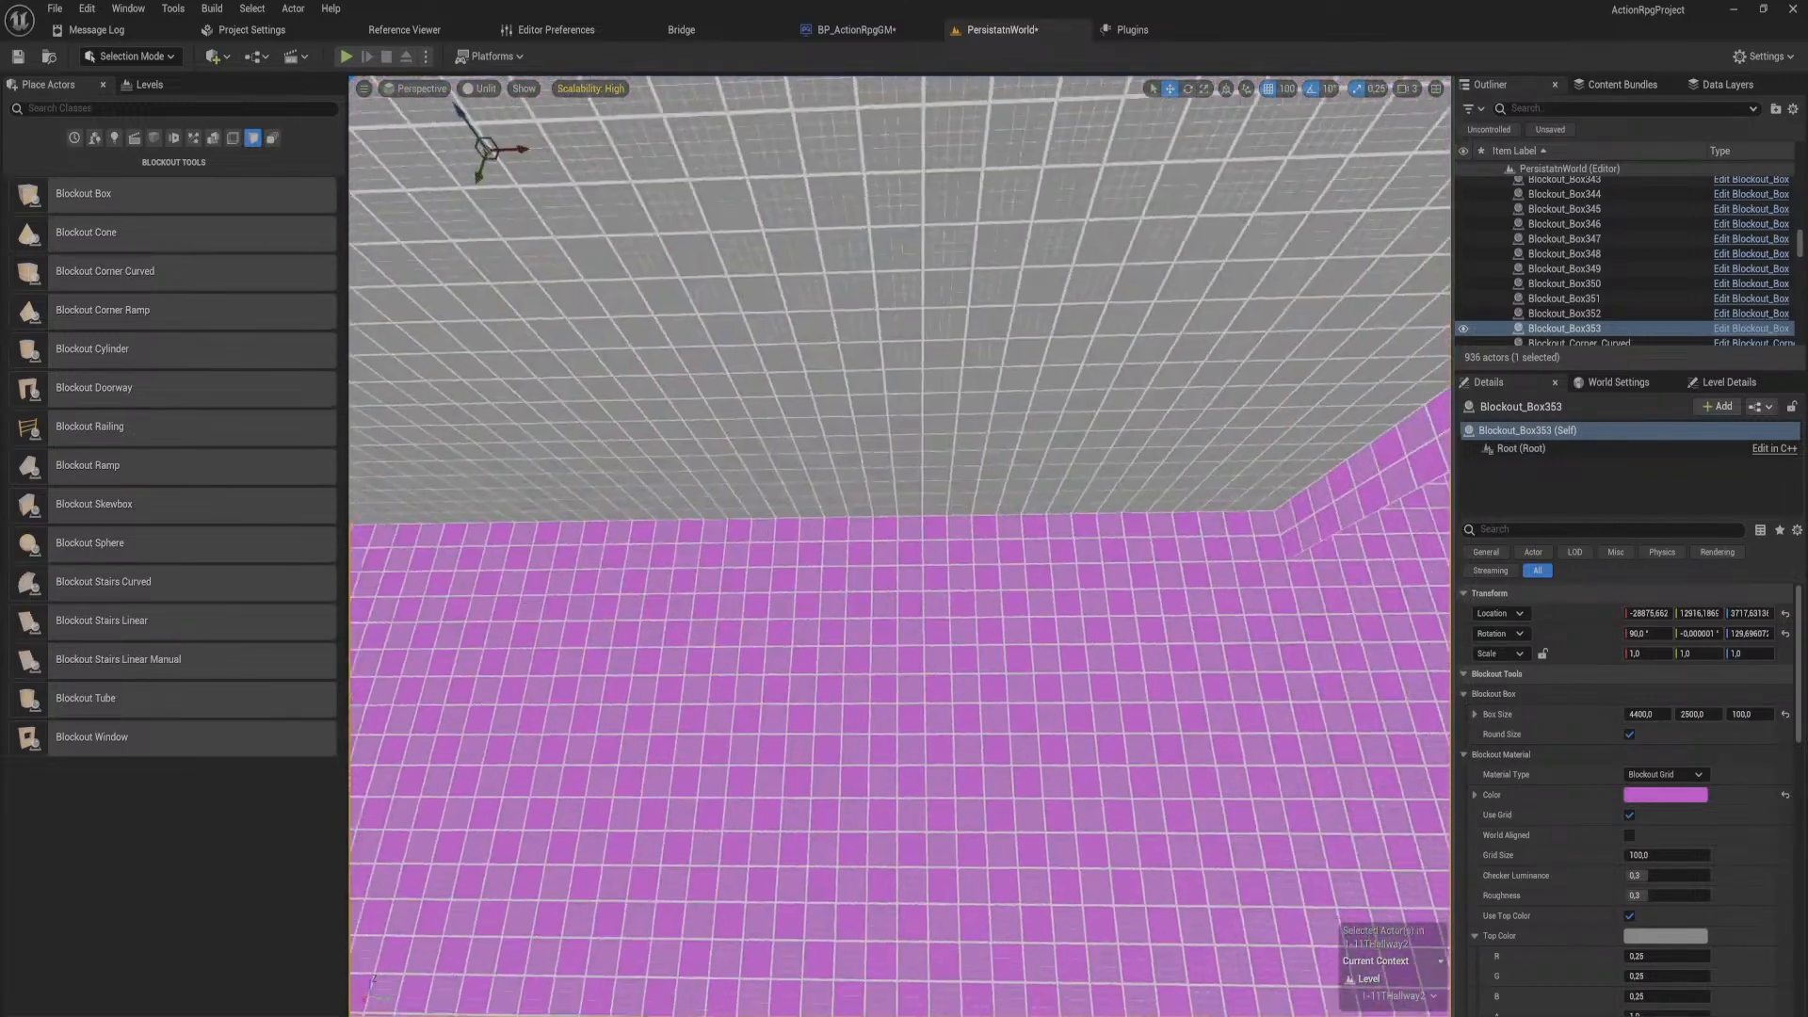
Step: Lower the flat ceiling slab above the lower landing by about 100 units, to about Z 2417
click(1088, 308)
right_drag(1088, 308, 1104, 346)
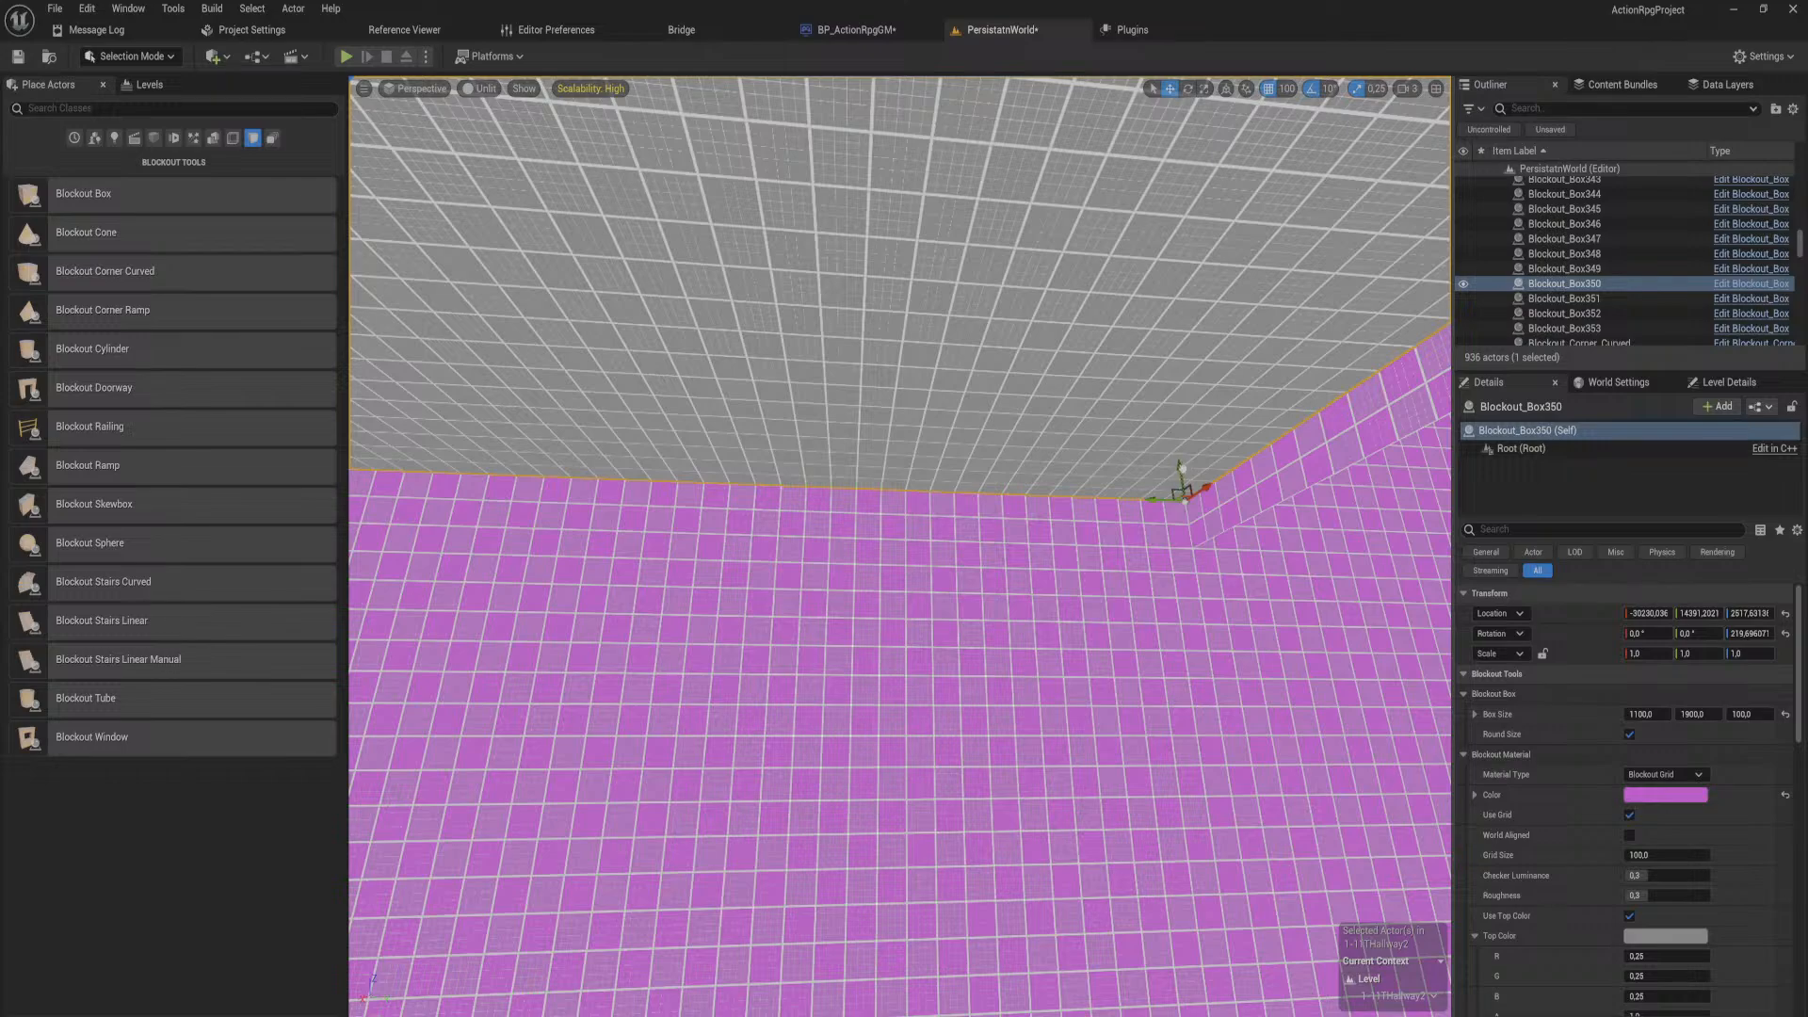
drag(1184, 469, 1185, 516)
right_drag(1161, 634, 1262, 647)
Step: Duplicate the large side wall to the open end of the adjoining corridor, at about X -34686, Y 13810, Z 3817
right_drag(1074, 602, 969, 597)
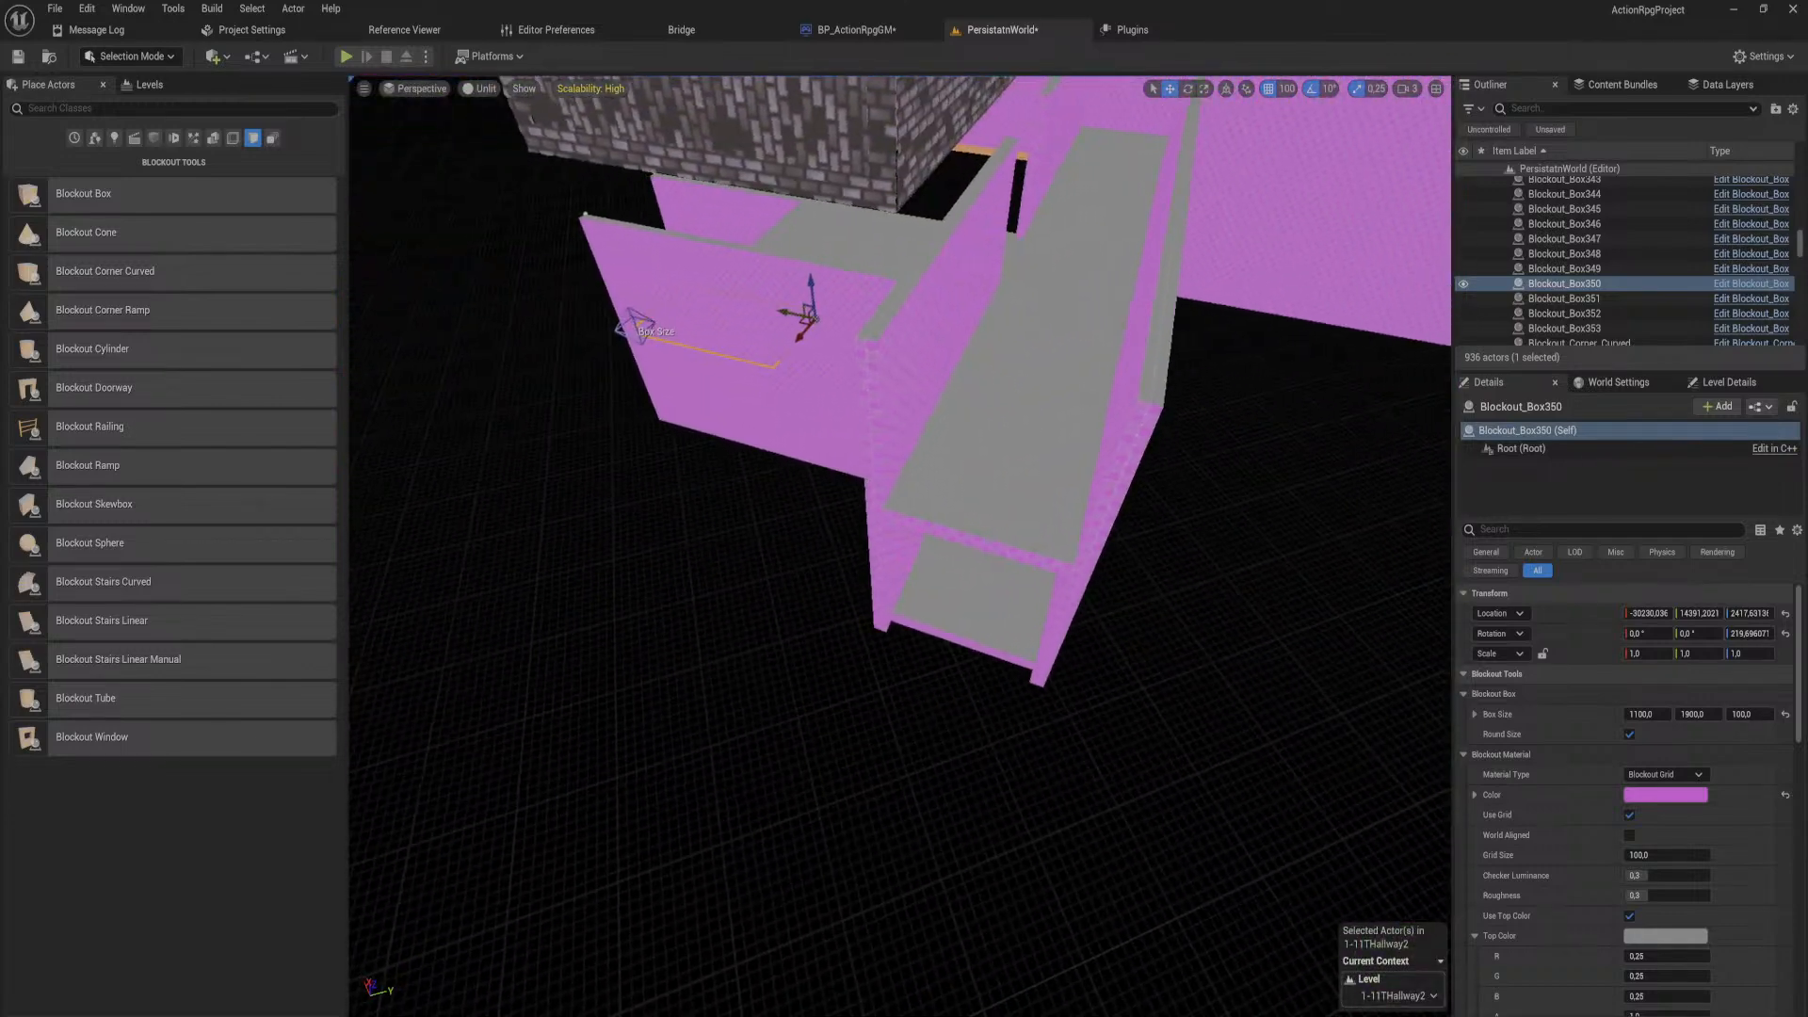
click(915, 513)
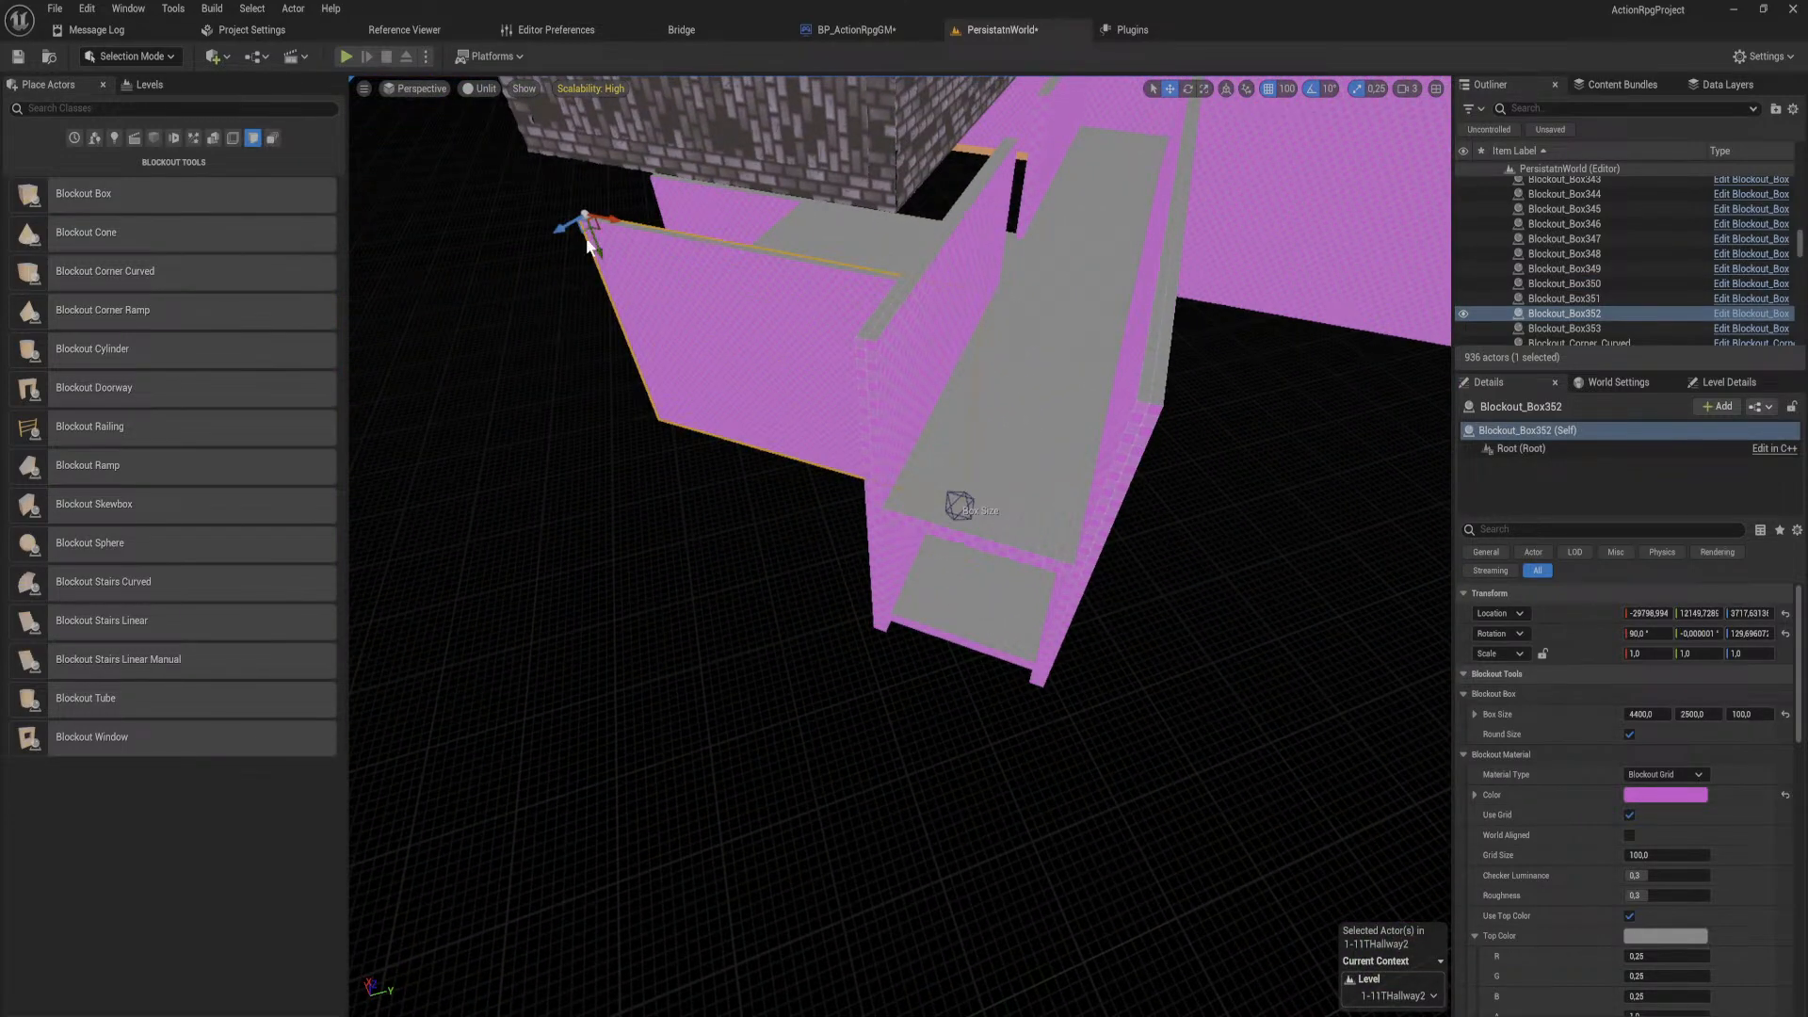
alt+drag(585, 219, 864, 514)
right_drag(1402, 770, 1472, 769)
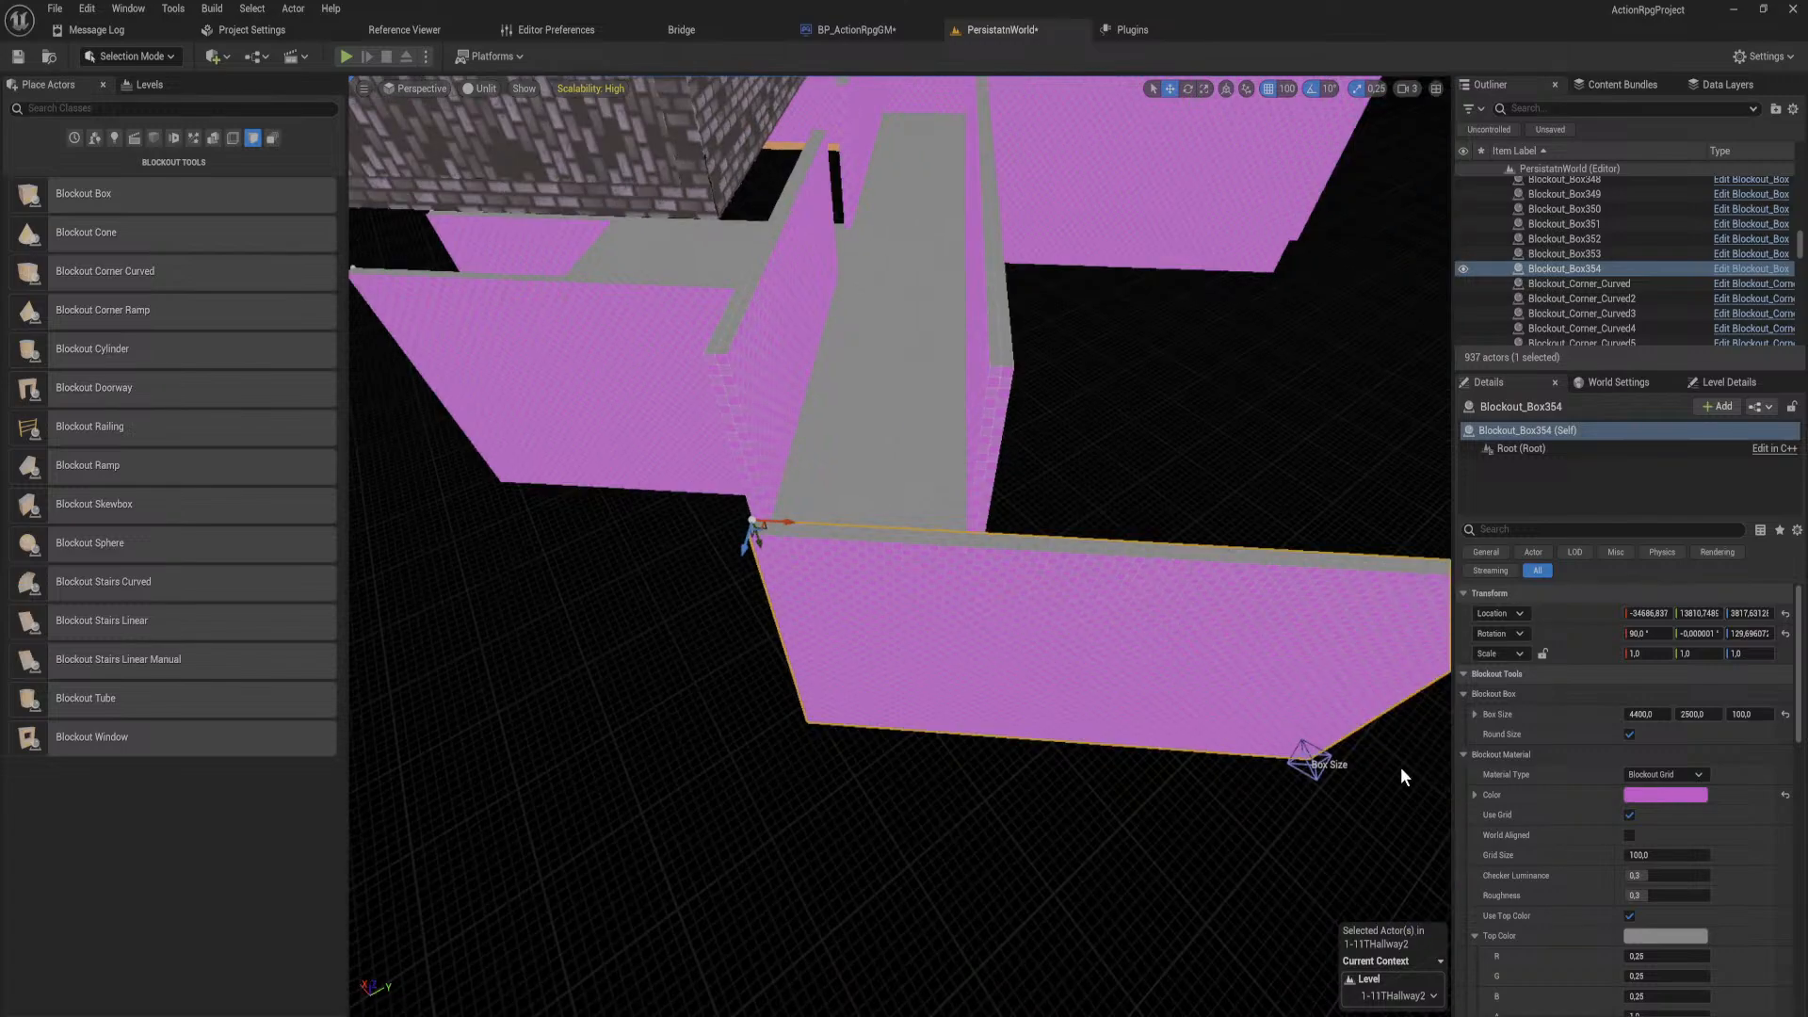
Step: Shrink the corridor's end wall to a box size of about 1300 by 1300
click(1312, 754)
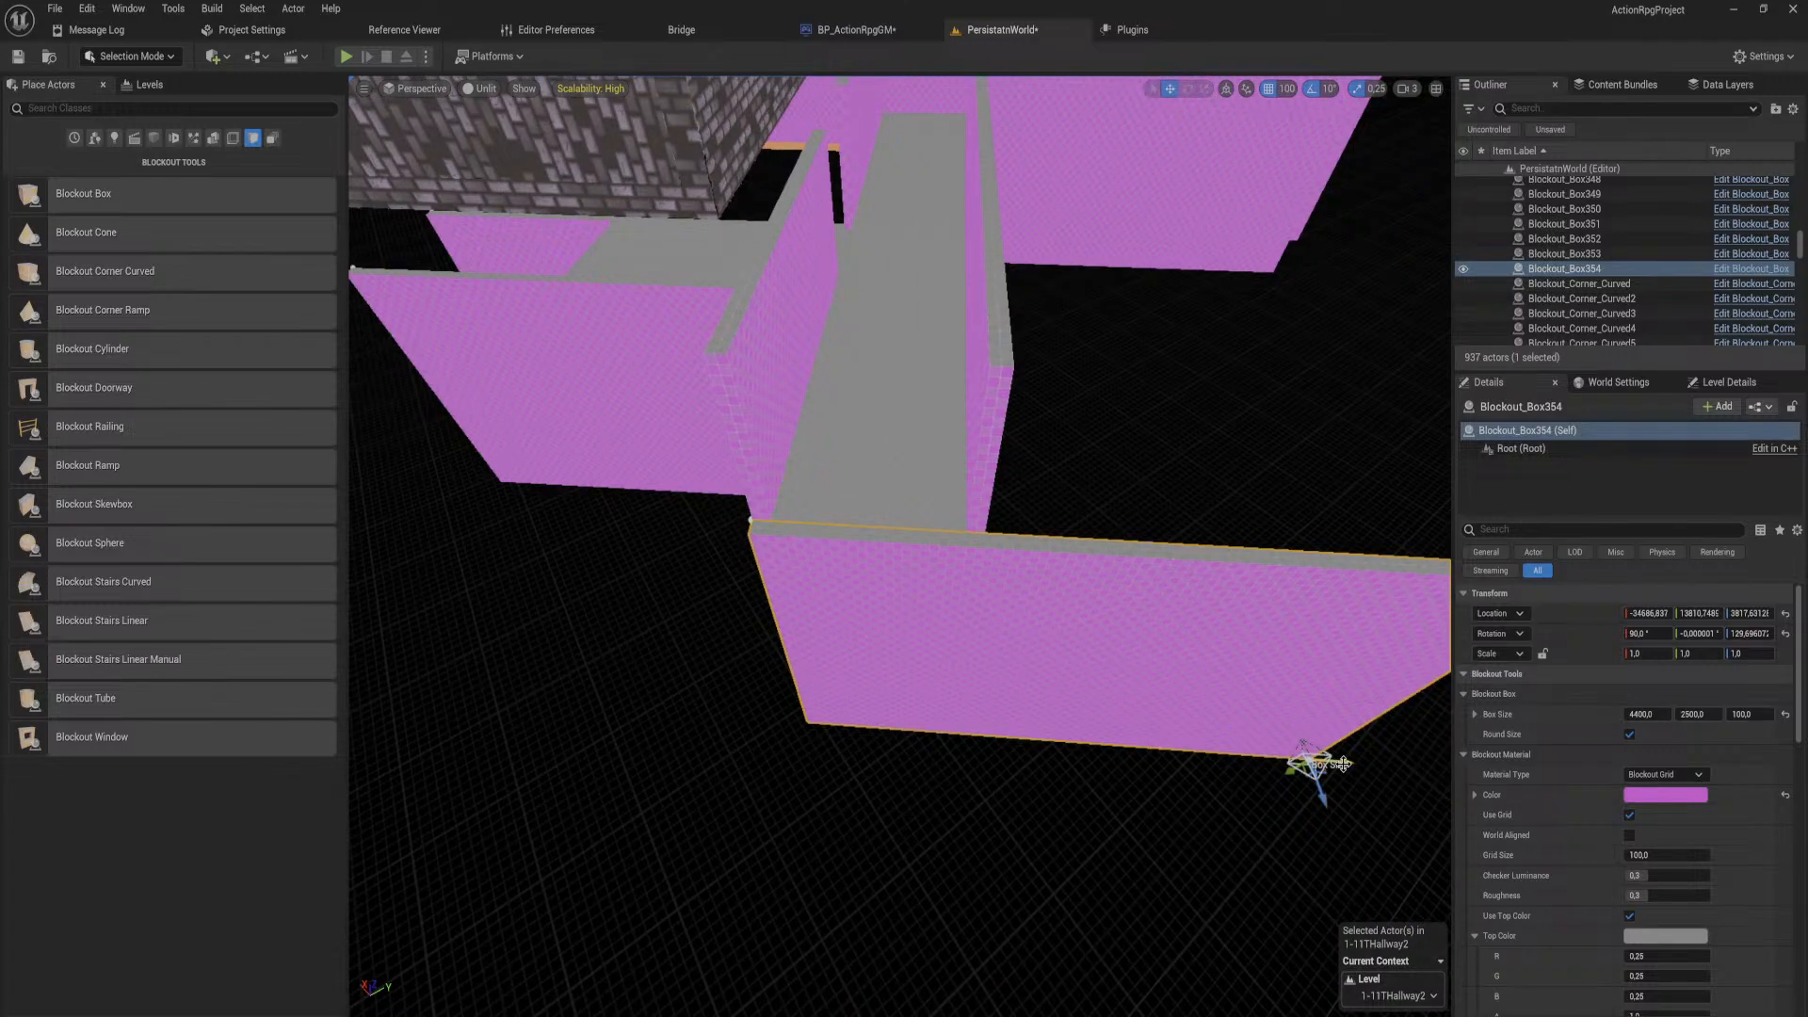
drag(1316, 763, 985, 760)
right_drag(966, 791, 940, 765)
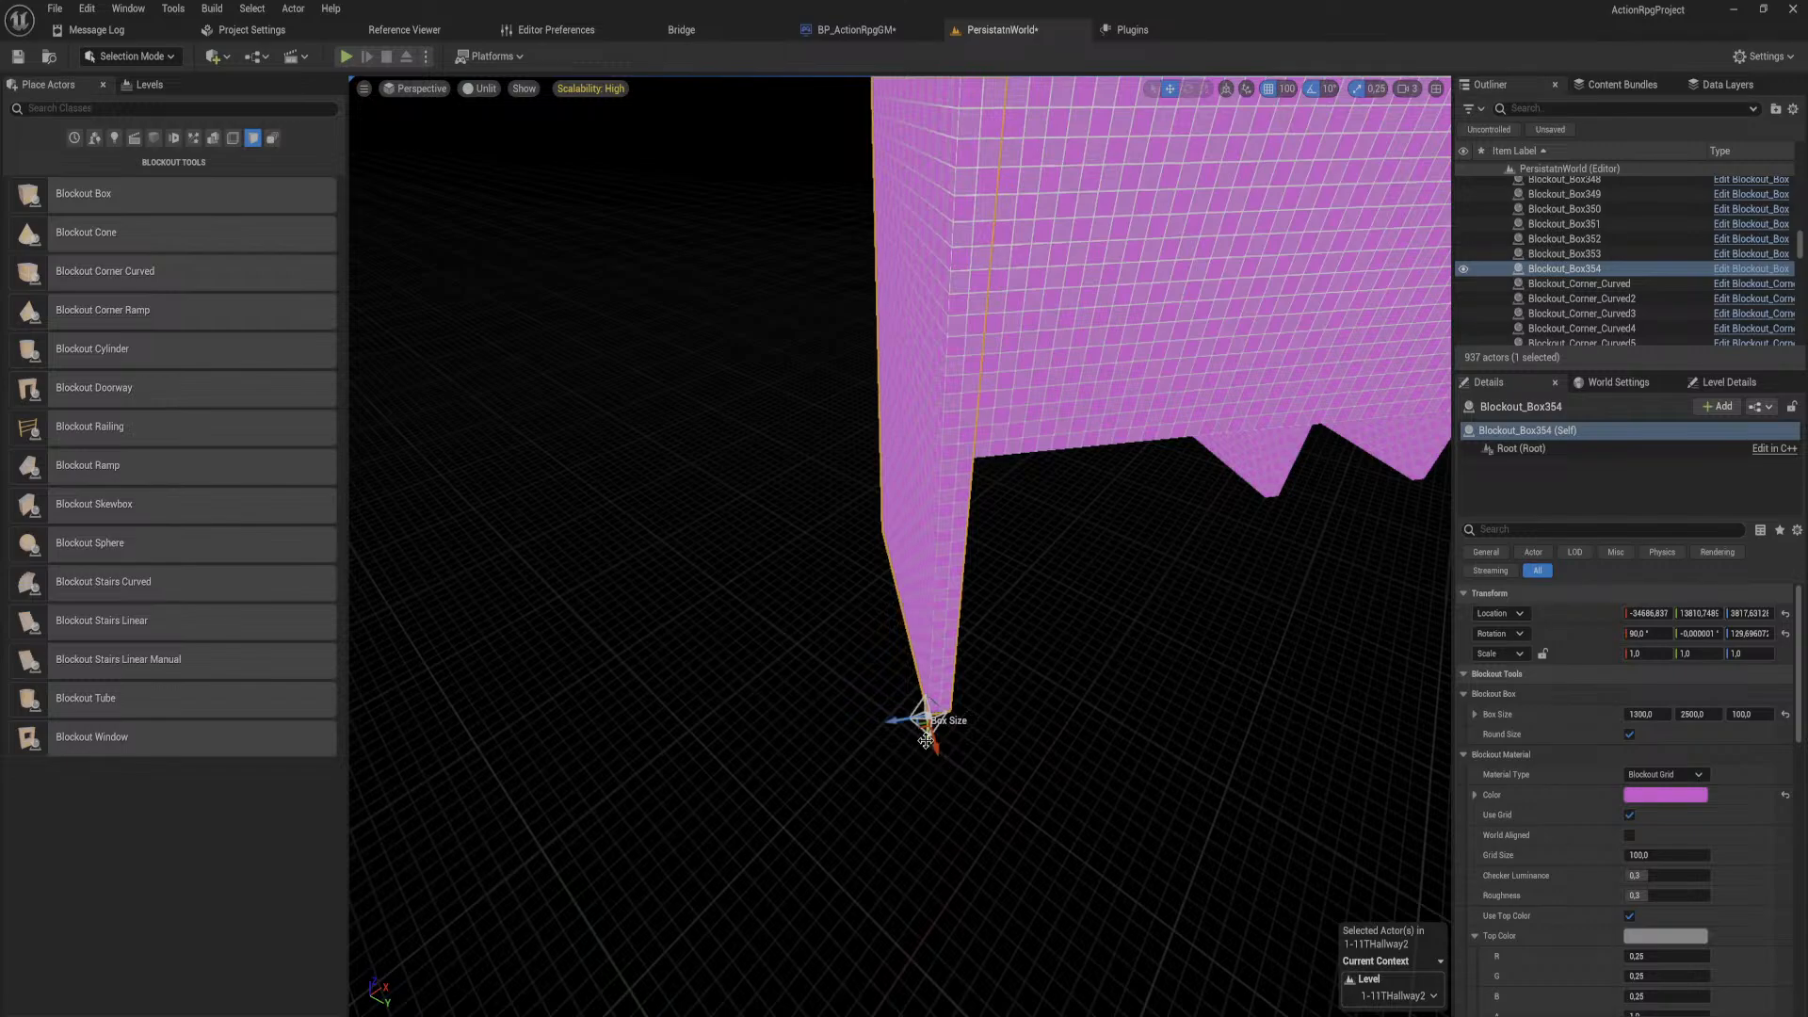
drag(926, 741, 910, 506)
right_drag(910, 506, 1017, 640)
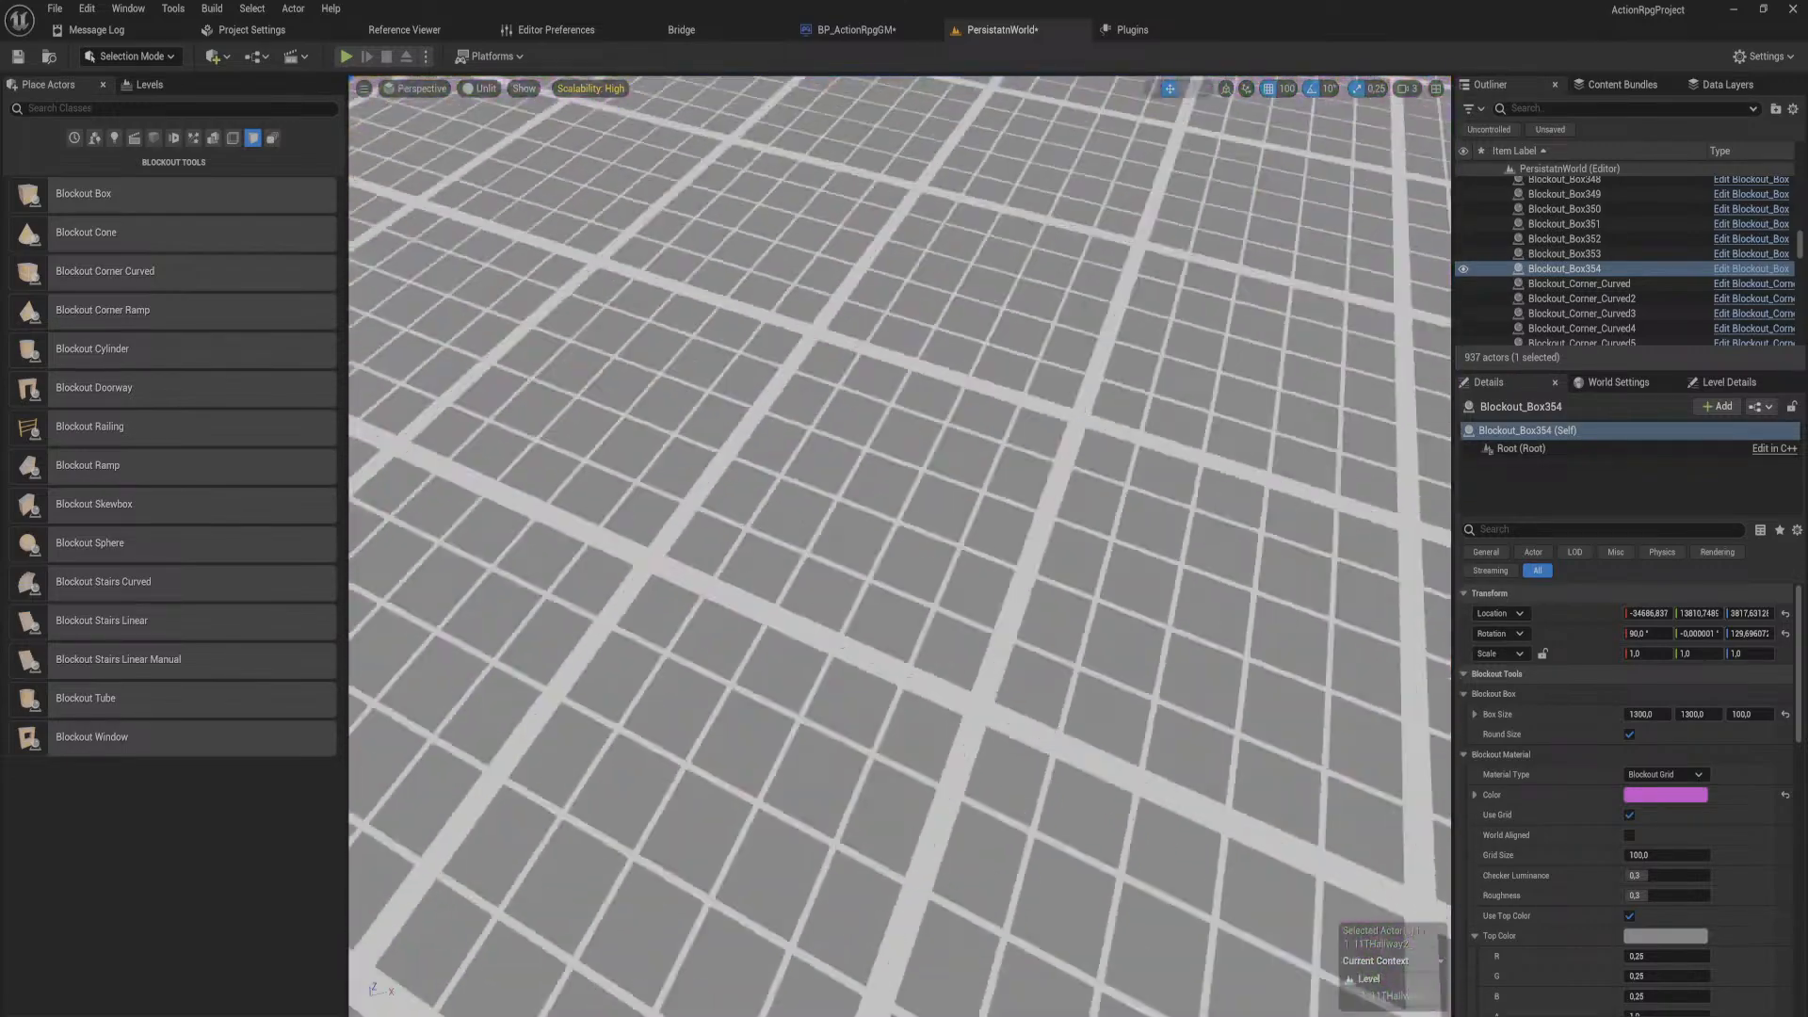
Step: Shift the end wall about 100 units inward, to about X -34608, Y 13874, to close the corridor
right_drag(1062, 425, 1111, 424)
click(1062, 419)
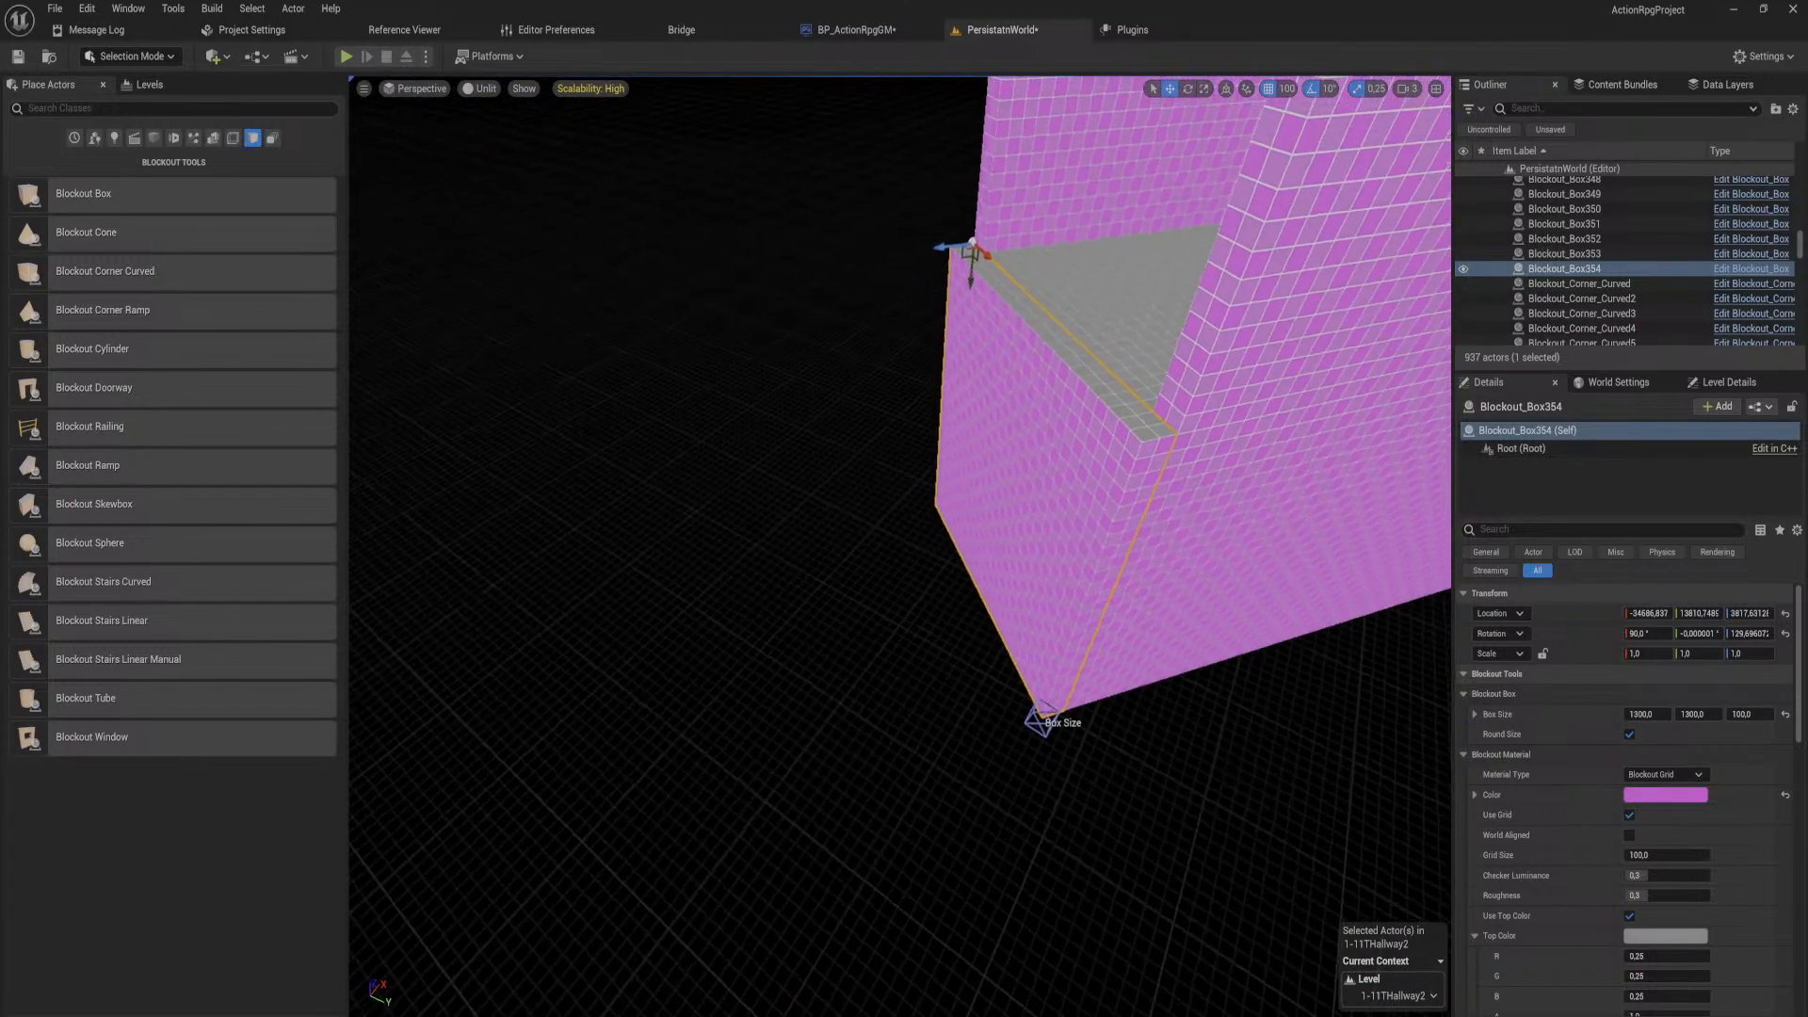
drag(946, 247, 972, 248)
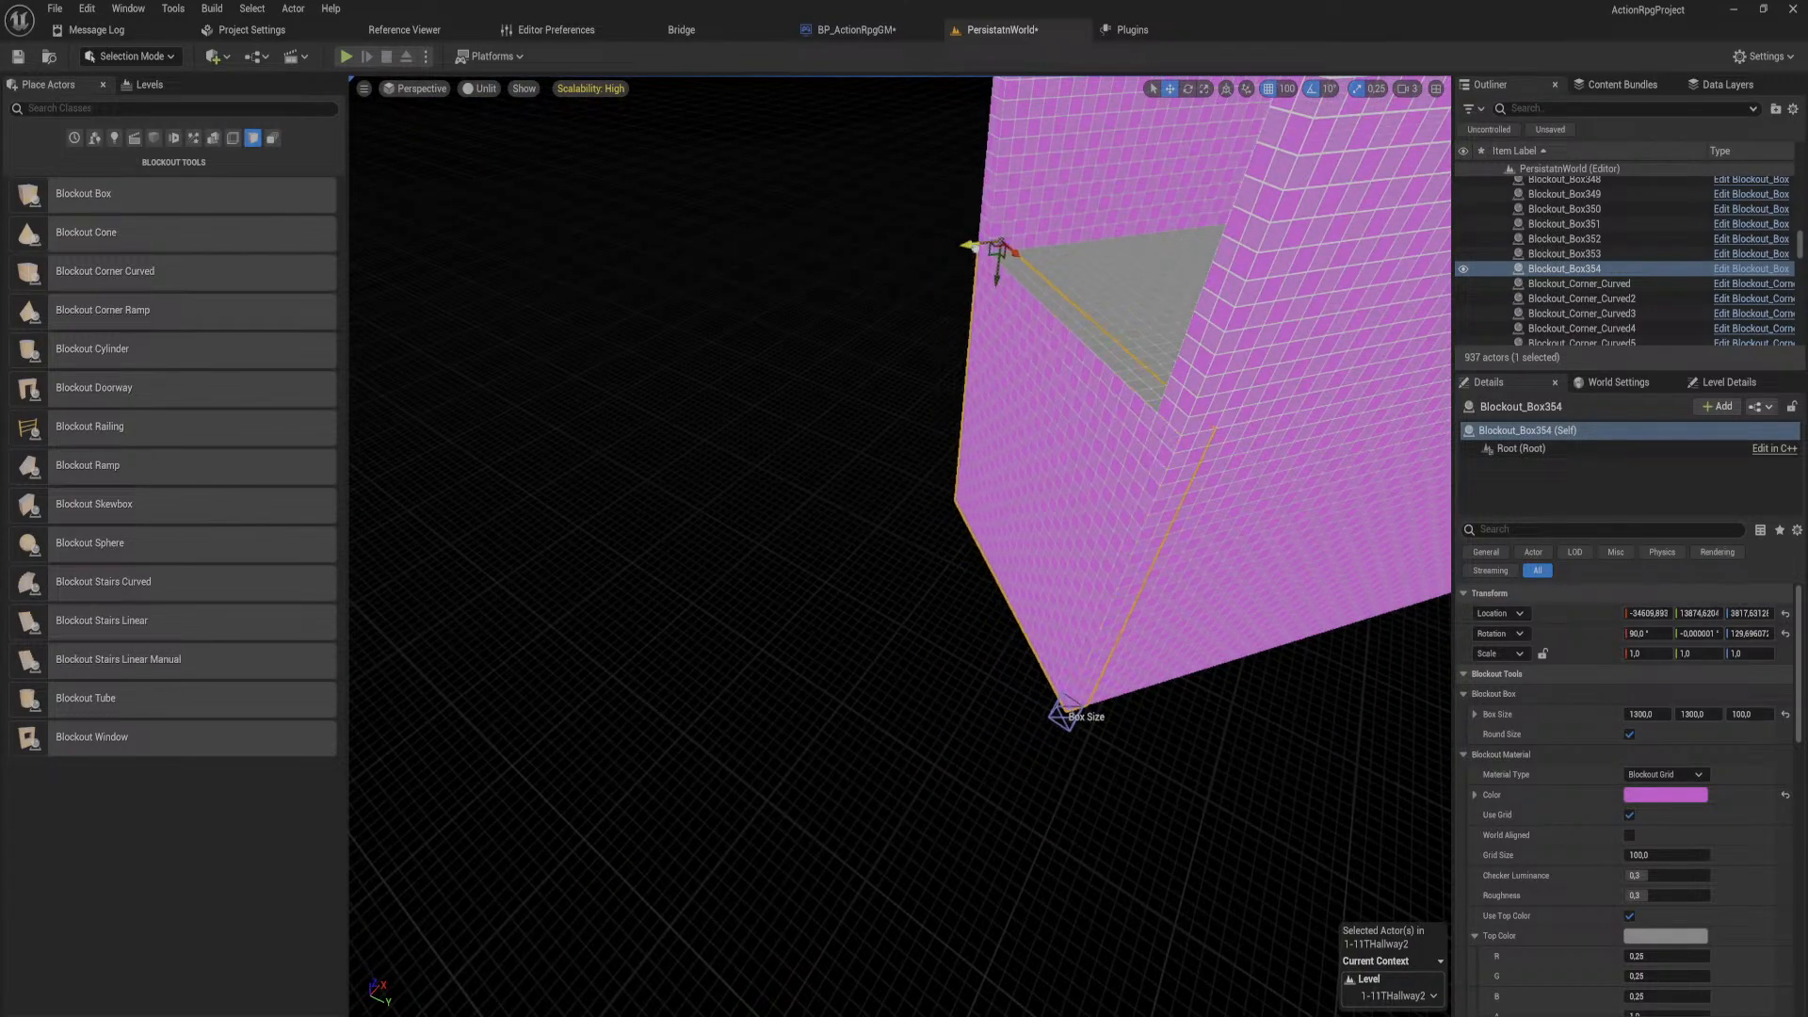
Step: Inspect the enclosed hallway from the inside, checking its walls, floors and ceilings
right_drag(972, 248, 1186, 136)
key(w)
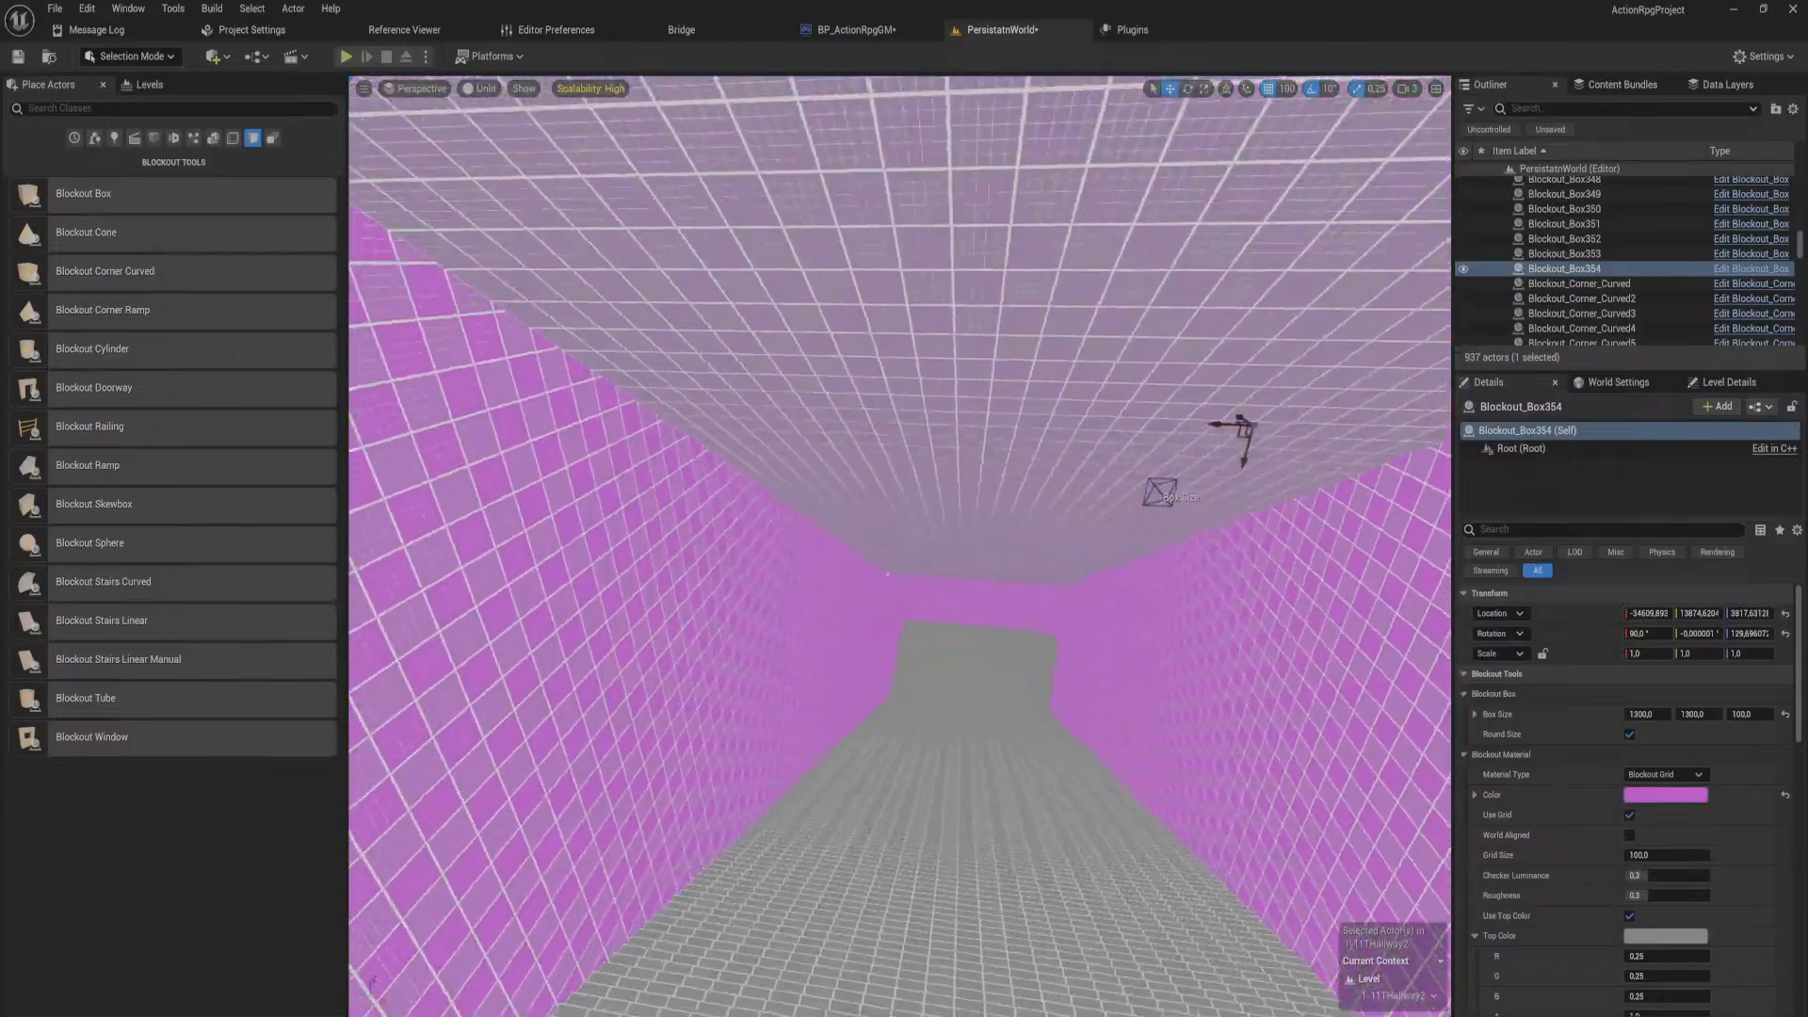
right_drag(1187, 136, 1403, 160)
right_drag(1340, 462, 1398, 433)
right_drag(1025, 340, 1025, 340)
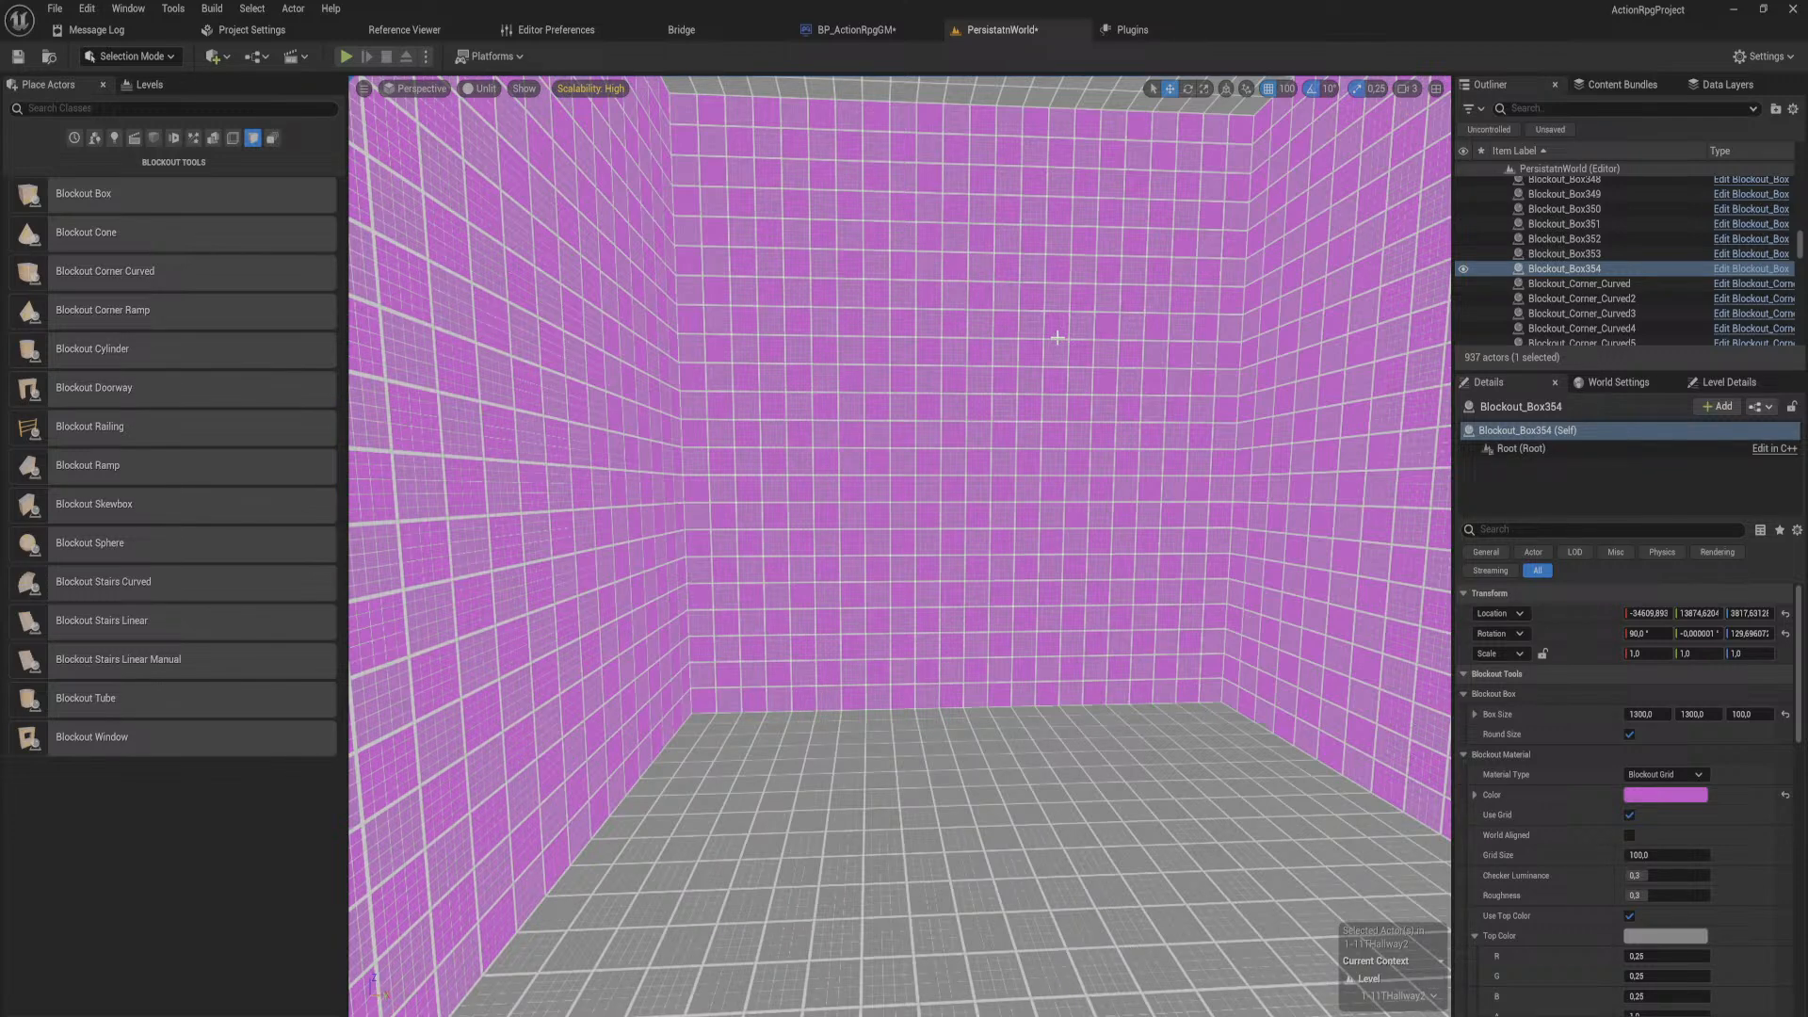
Step: Move the level door from the brick corridor's end down into the blocked-out corridor, to about X -34930, Y 14335, Z 3112
mouse_move(1058, 337)
right_down()
mouse_move(1215, 330)
mouse_move(1337, 292)
mouse_move(1356, 330)
mouse_move(1252, 452)
mouse_move(1140, 423)
mouse_move(1252, 508)
mouse_move(1112, 442)
mouse_move(1098, 489)
mouse_move(1234, 471)
mouse_move(1262, 443)
mouse_move(1215, 405)
mouse_move(1053, 373)
right_up()
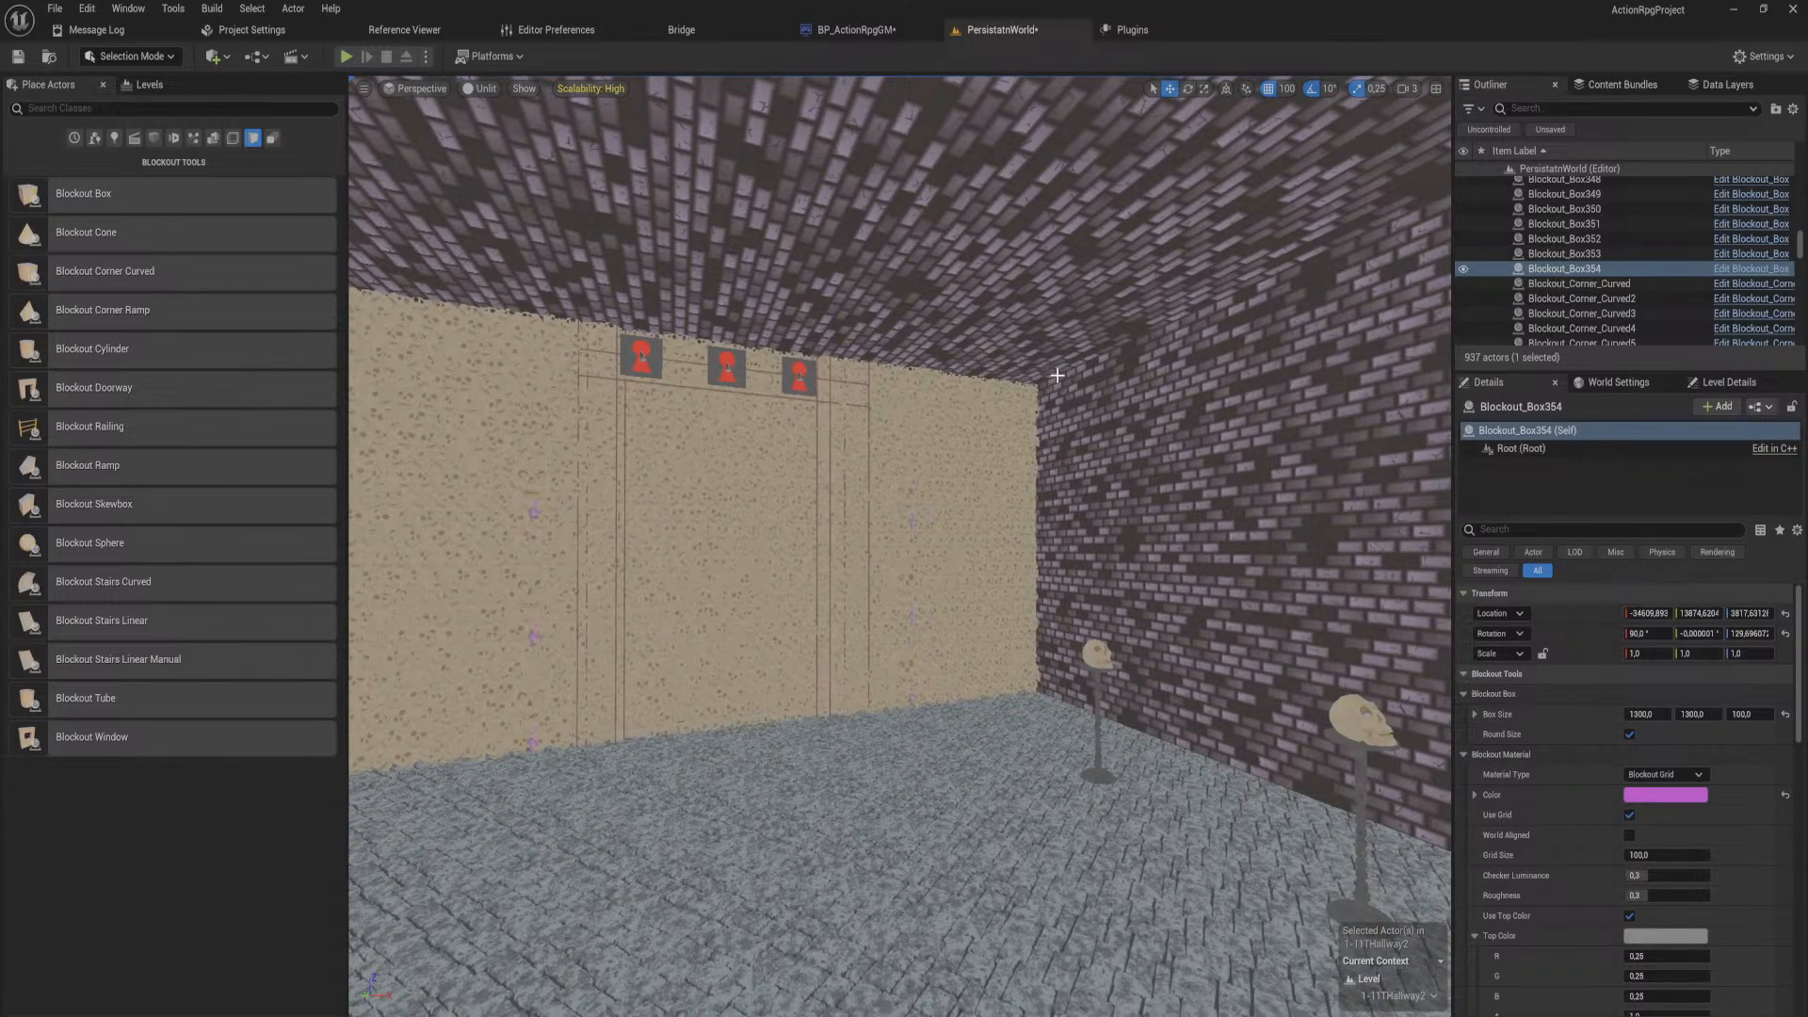
right_drag(1057, 375, 934, 455)
click(886, 491)
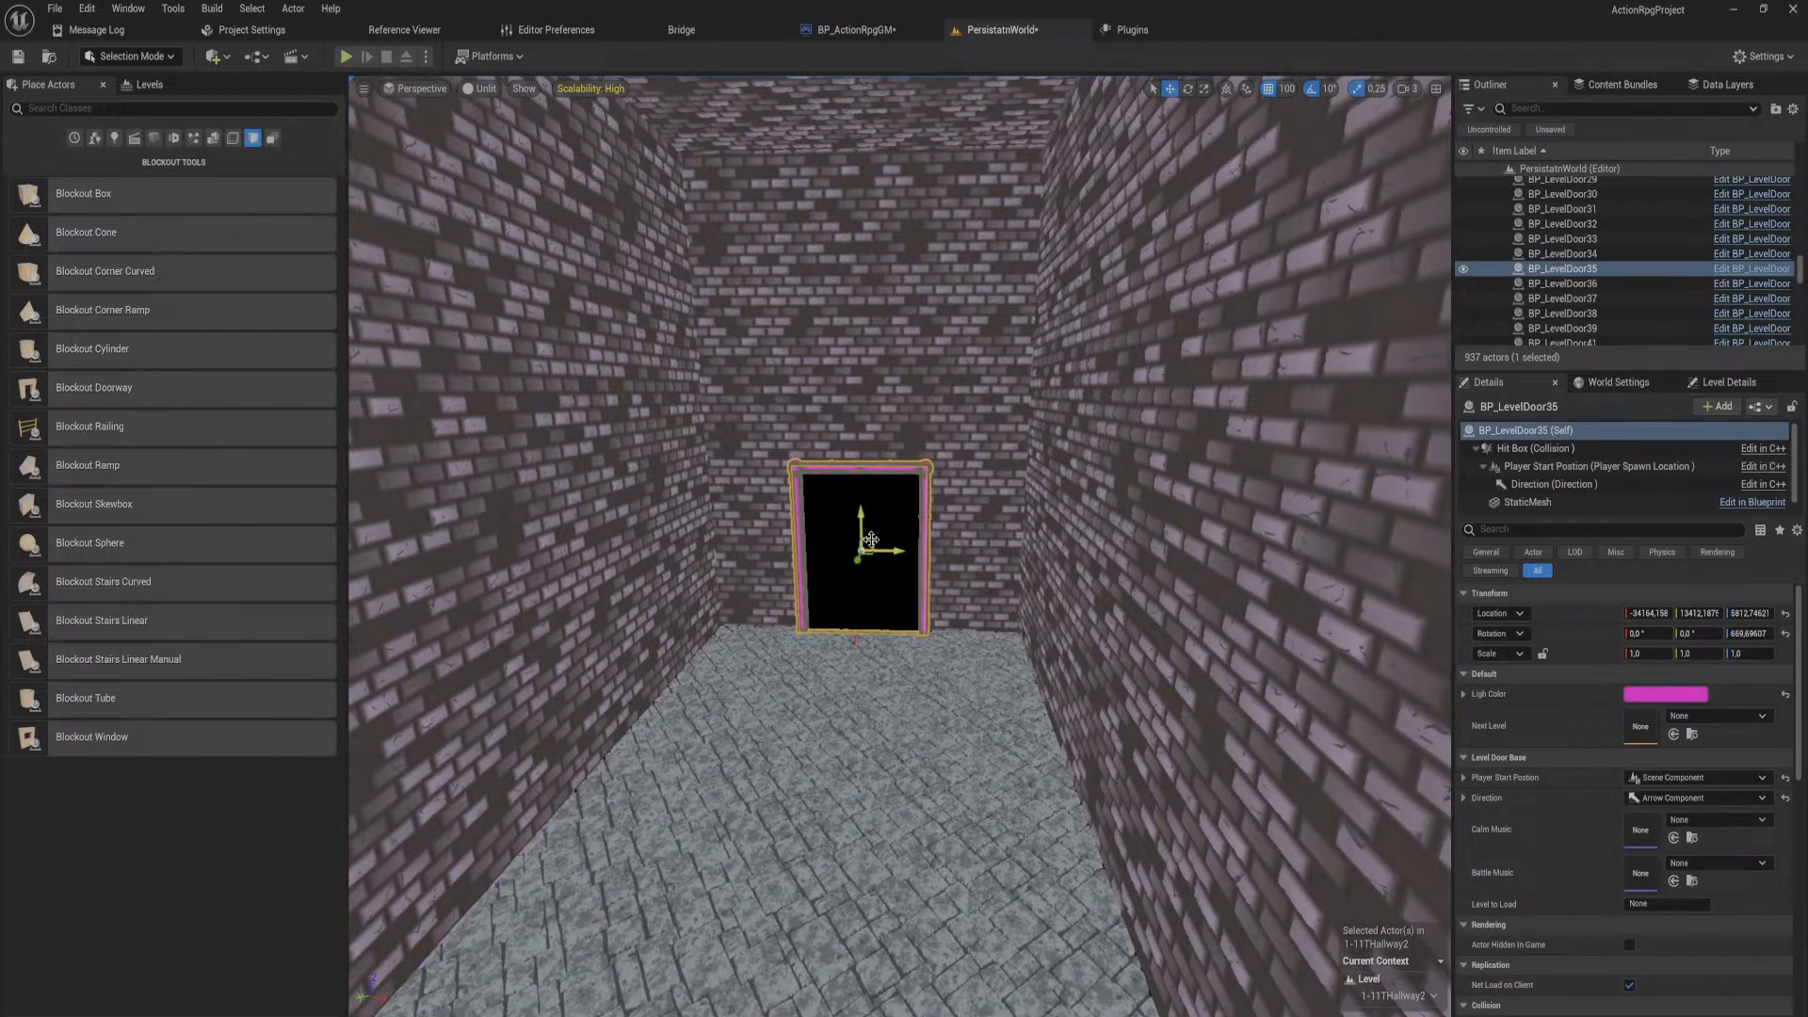
shift+drag(871, 540, 980, 810)
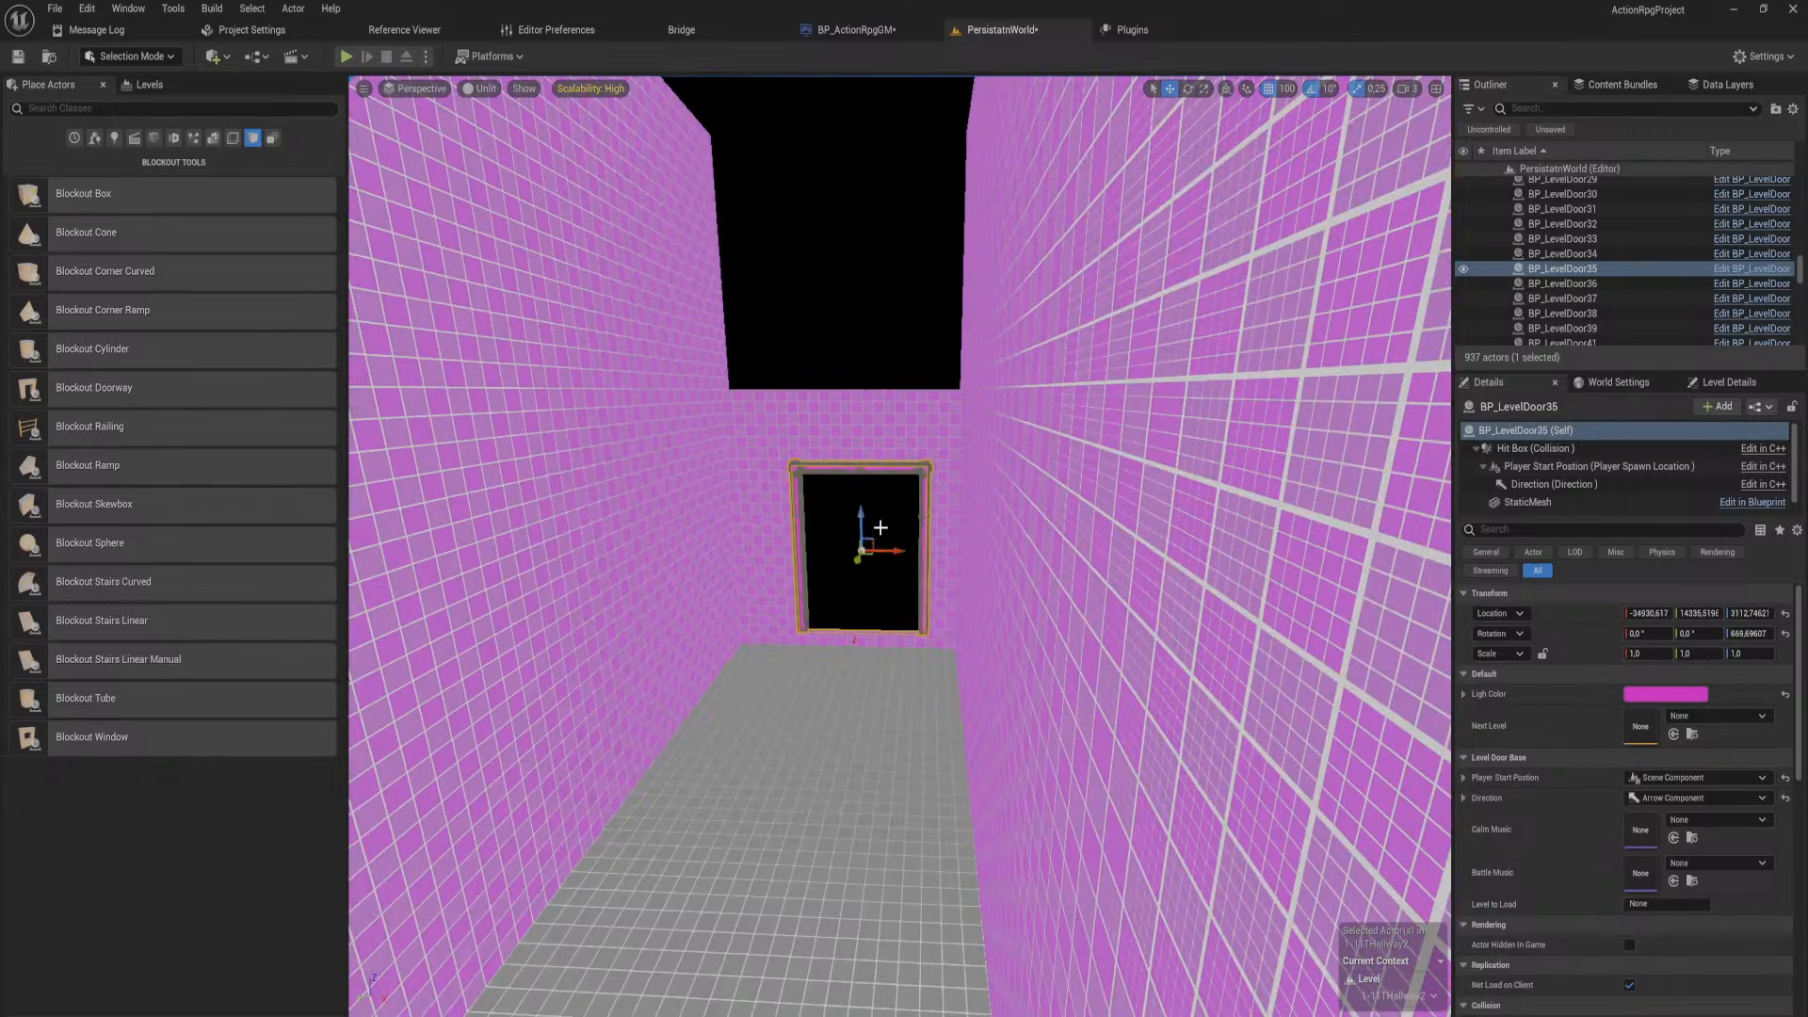
Step: Lower the level door about 100 units to Z 3012 and shift it about 100 units sideways along the end wall
key(w)
right_drag(880, 528, 764, 356)
key(d)
key(a)
key(d)
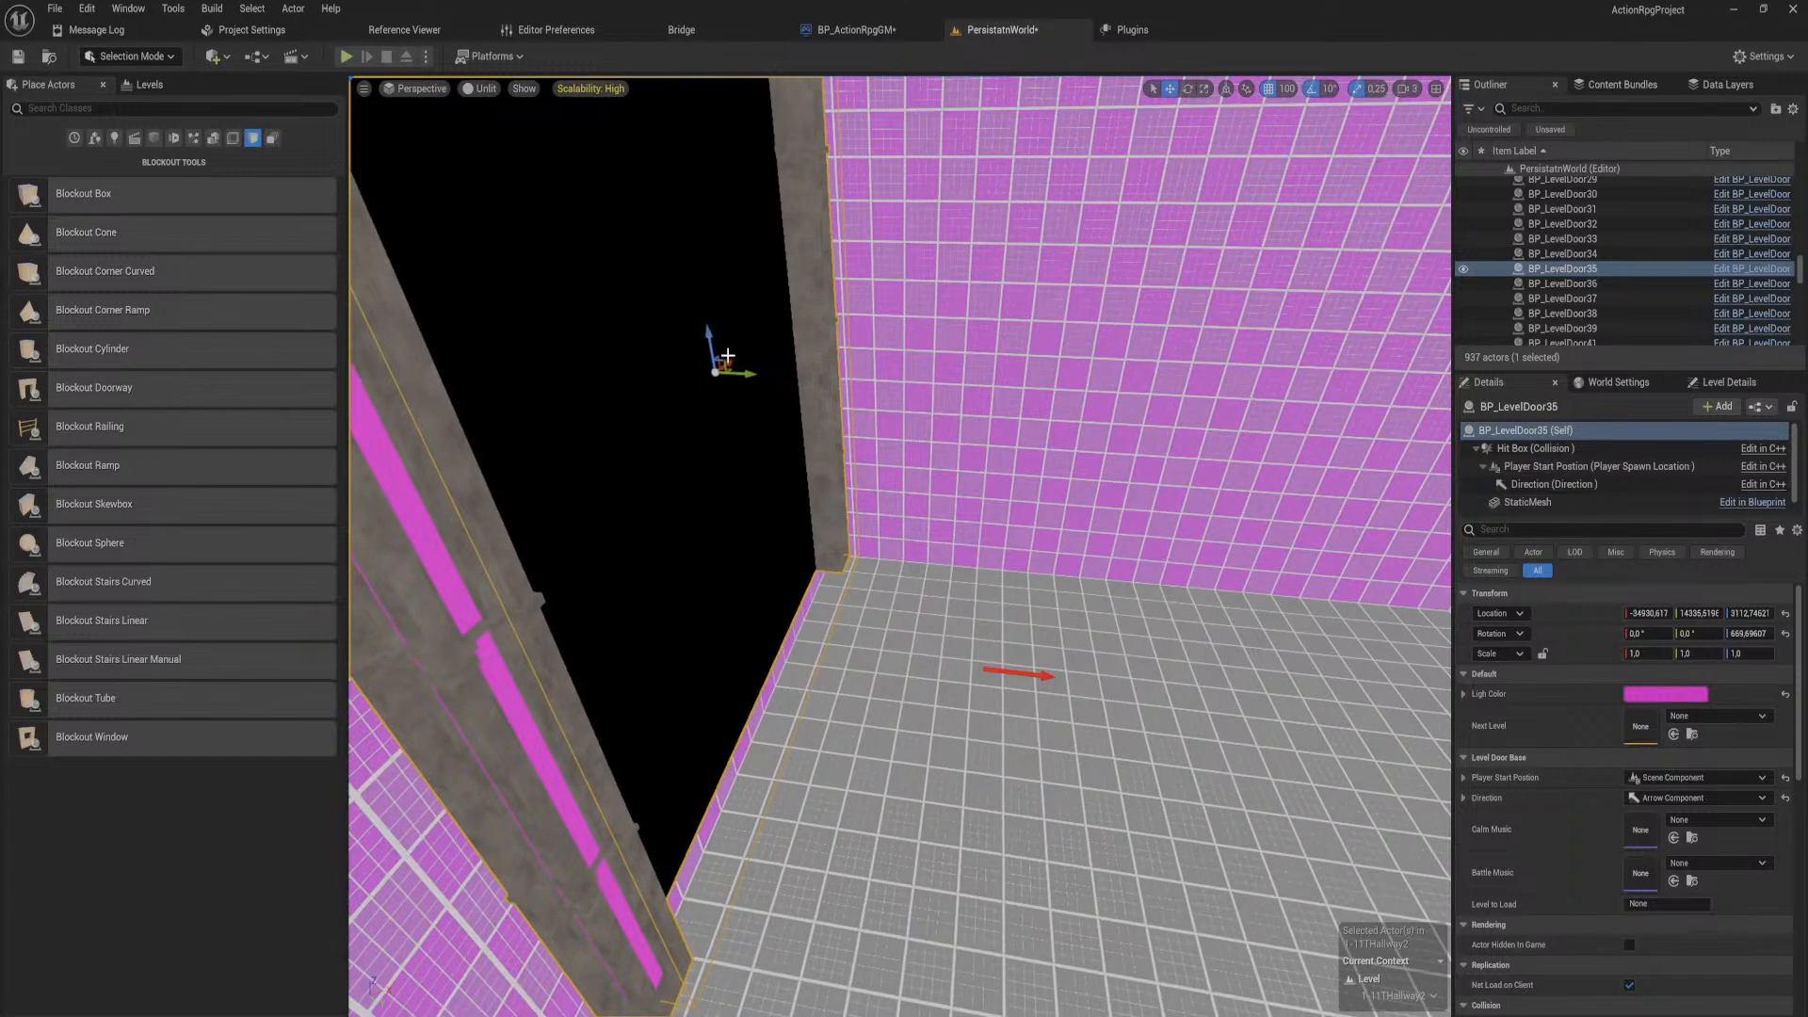
drag(711, 341, 715, 424)
key(d)
mouse_move(715, 424)
right_down()
mouse_move(555, 363)
mouse_move(724, 430)
right_up()
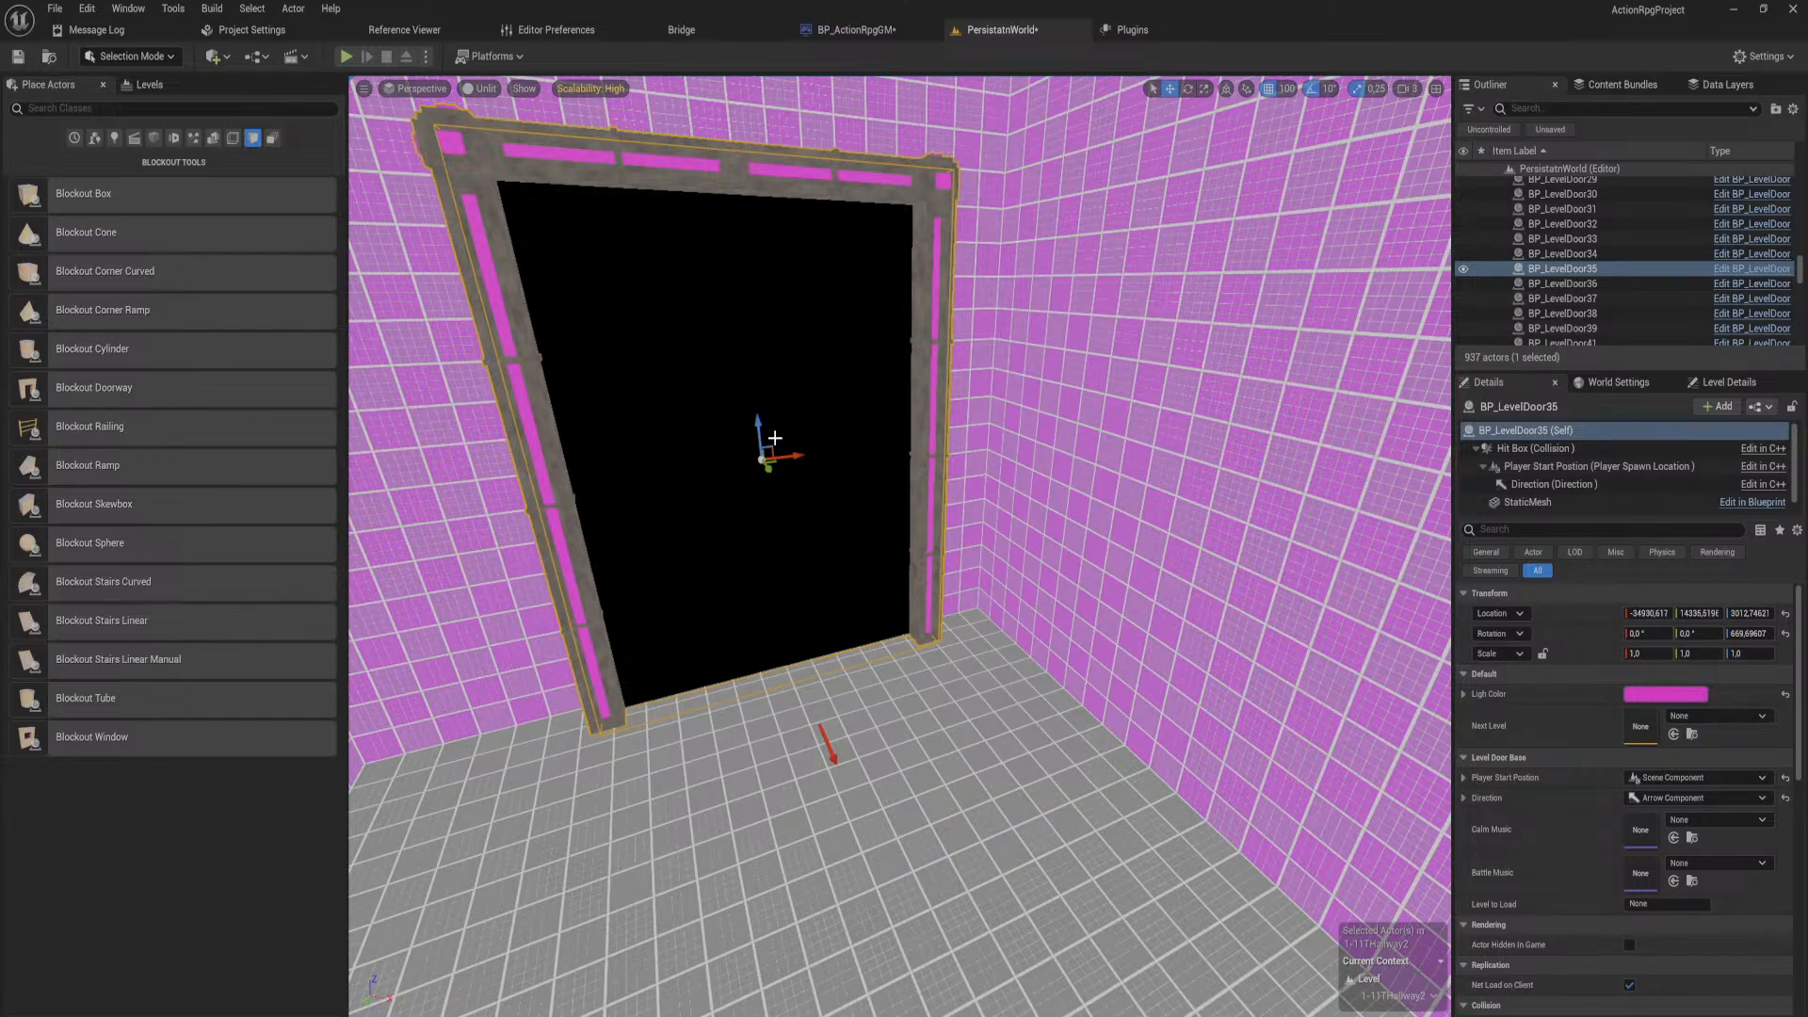
drag(796, 458, 707, 486)
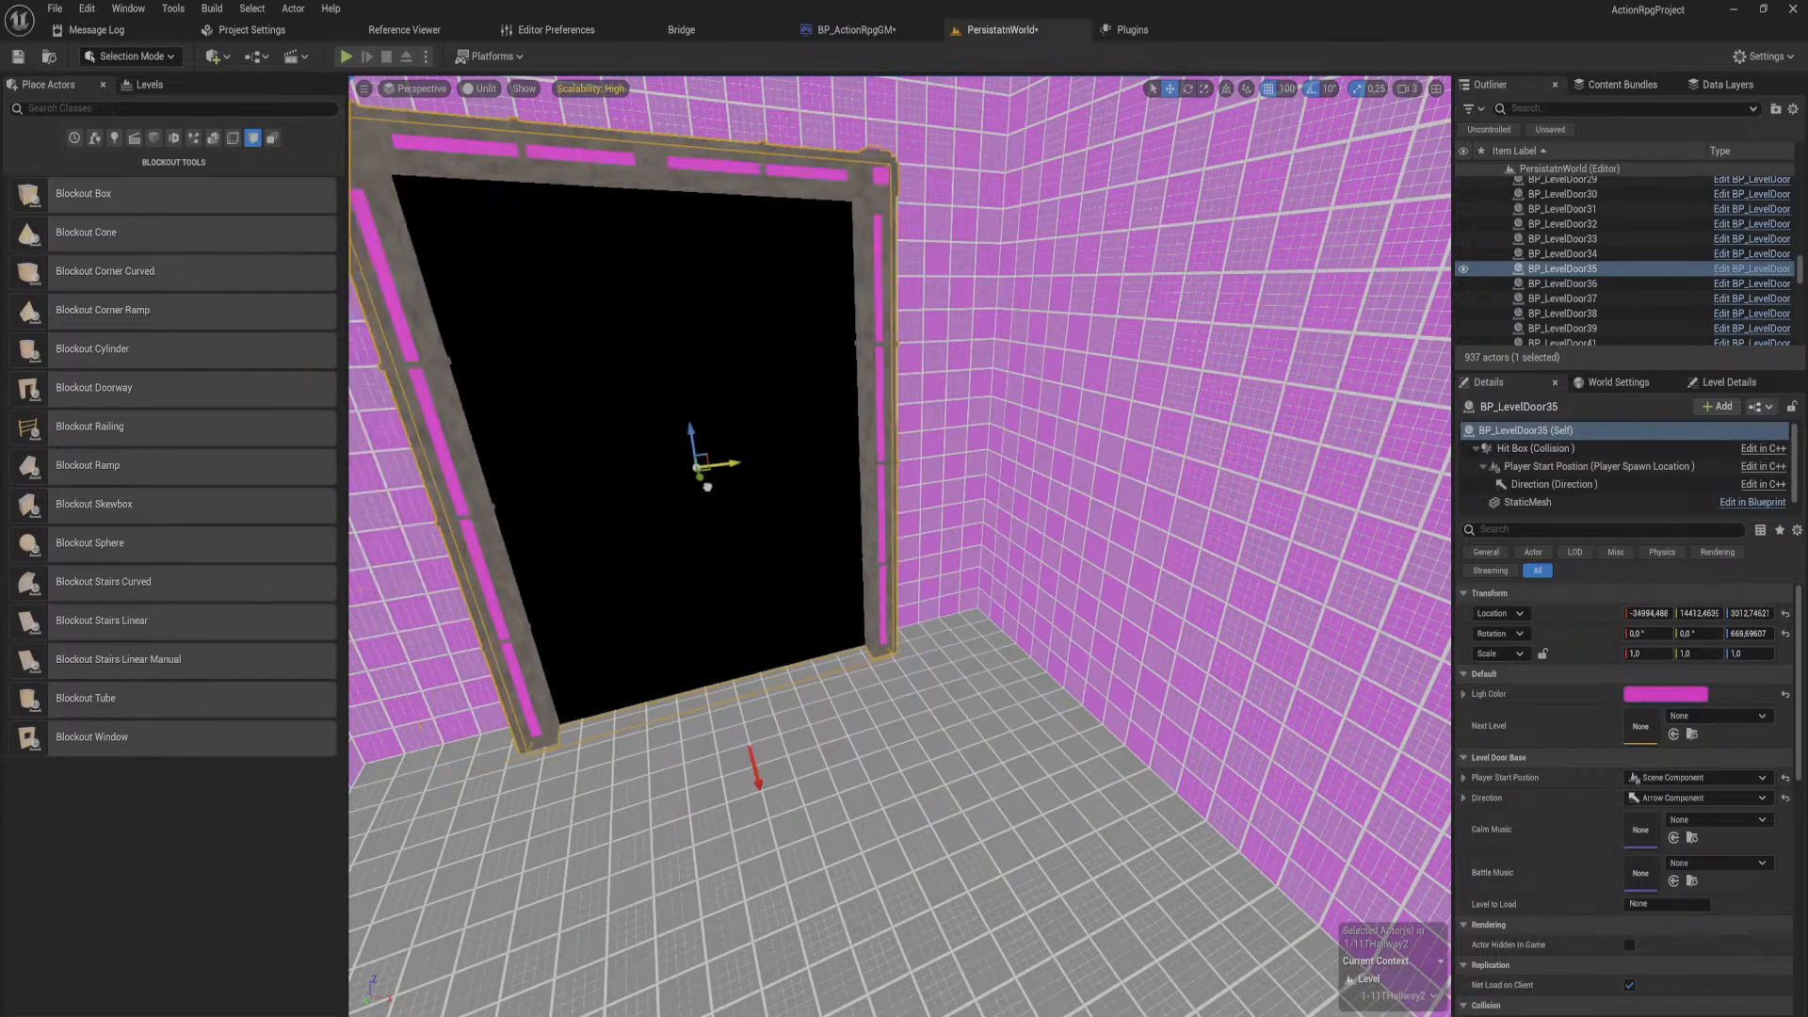
Step: Move the level door at the brick corridor's end down toward the blocked-out hallway, to about X -29214, Y 12652, Z 1519
key(s)
right_drag(707, 486, 859, 585)
key(w)
key(w)
click(877, 592)
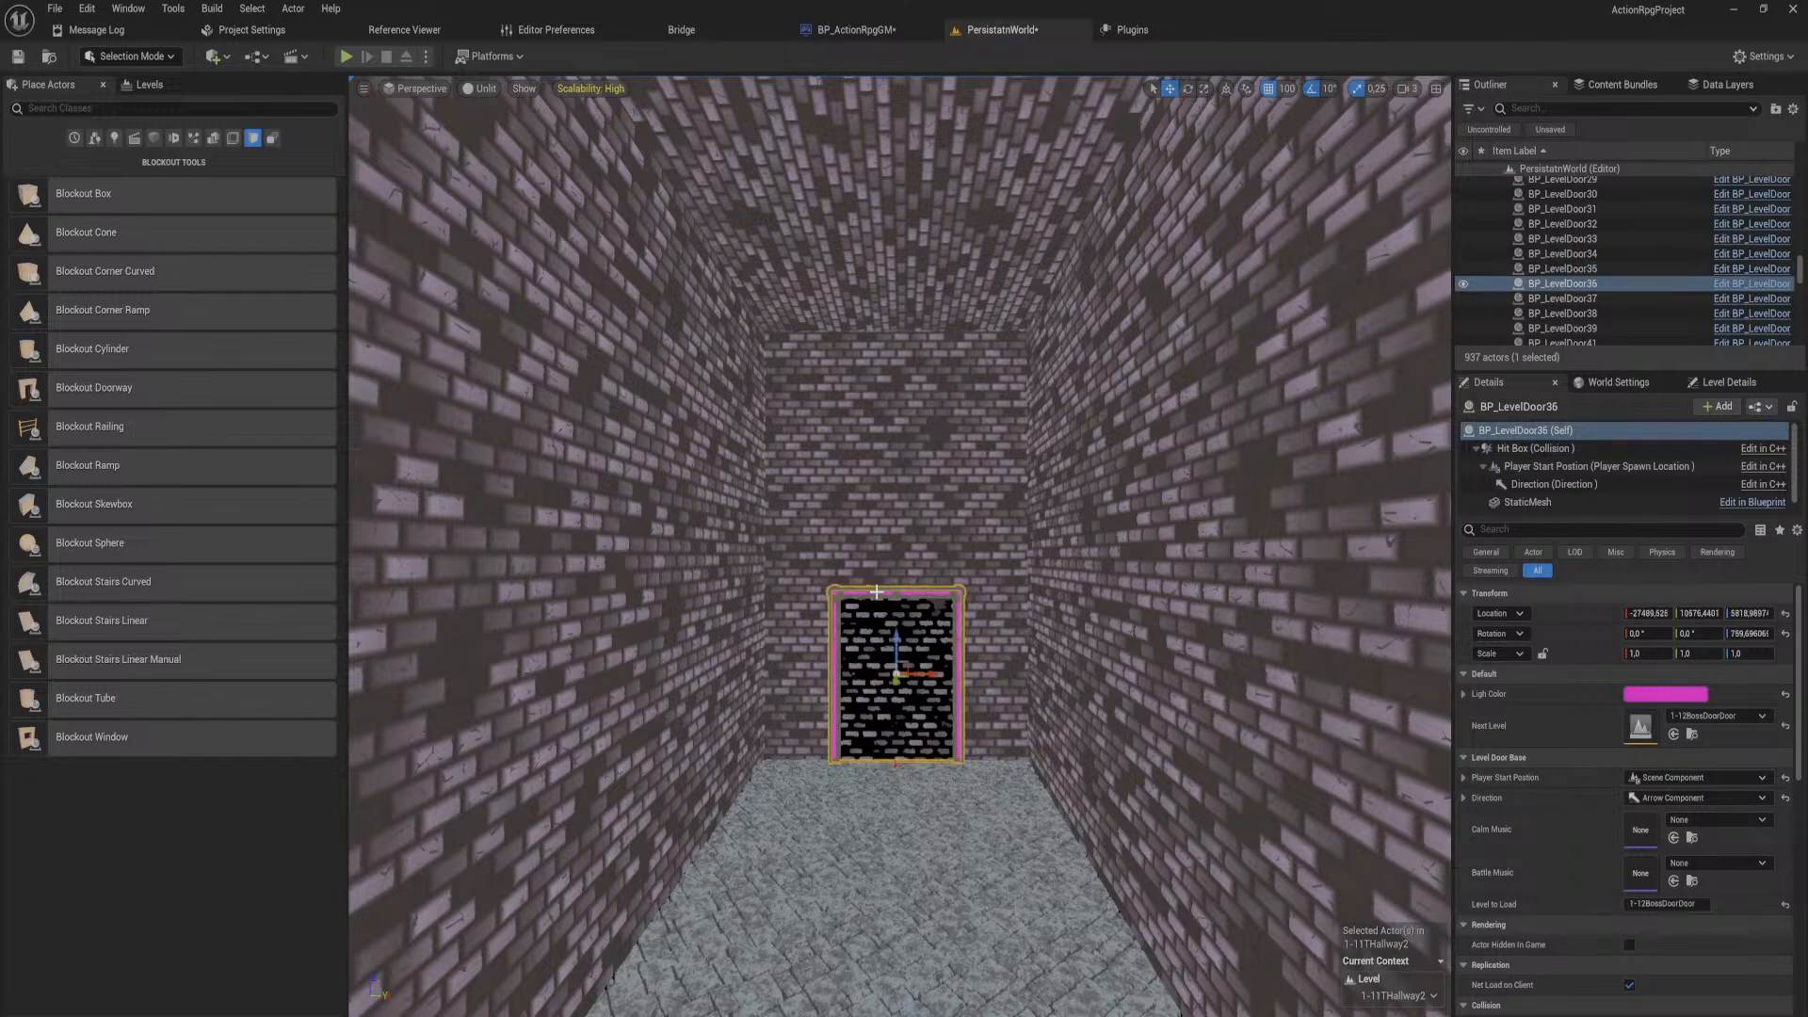
shift+drag(896, 633, 897, 974)
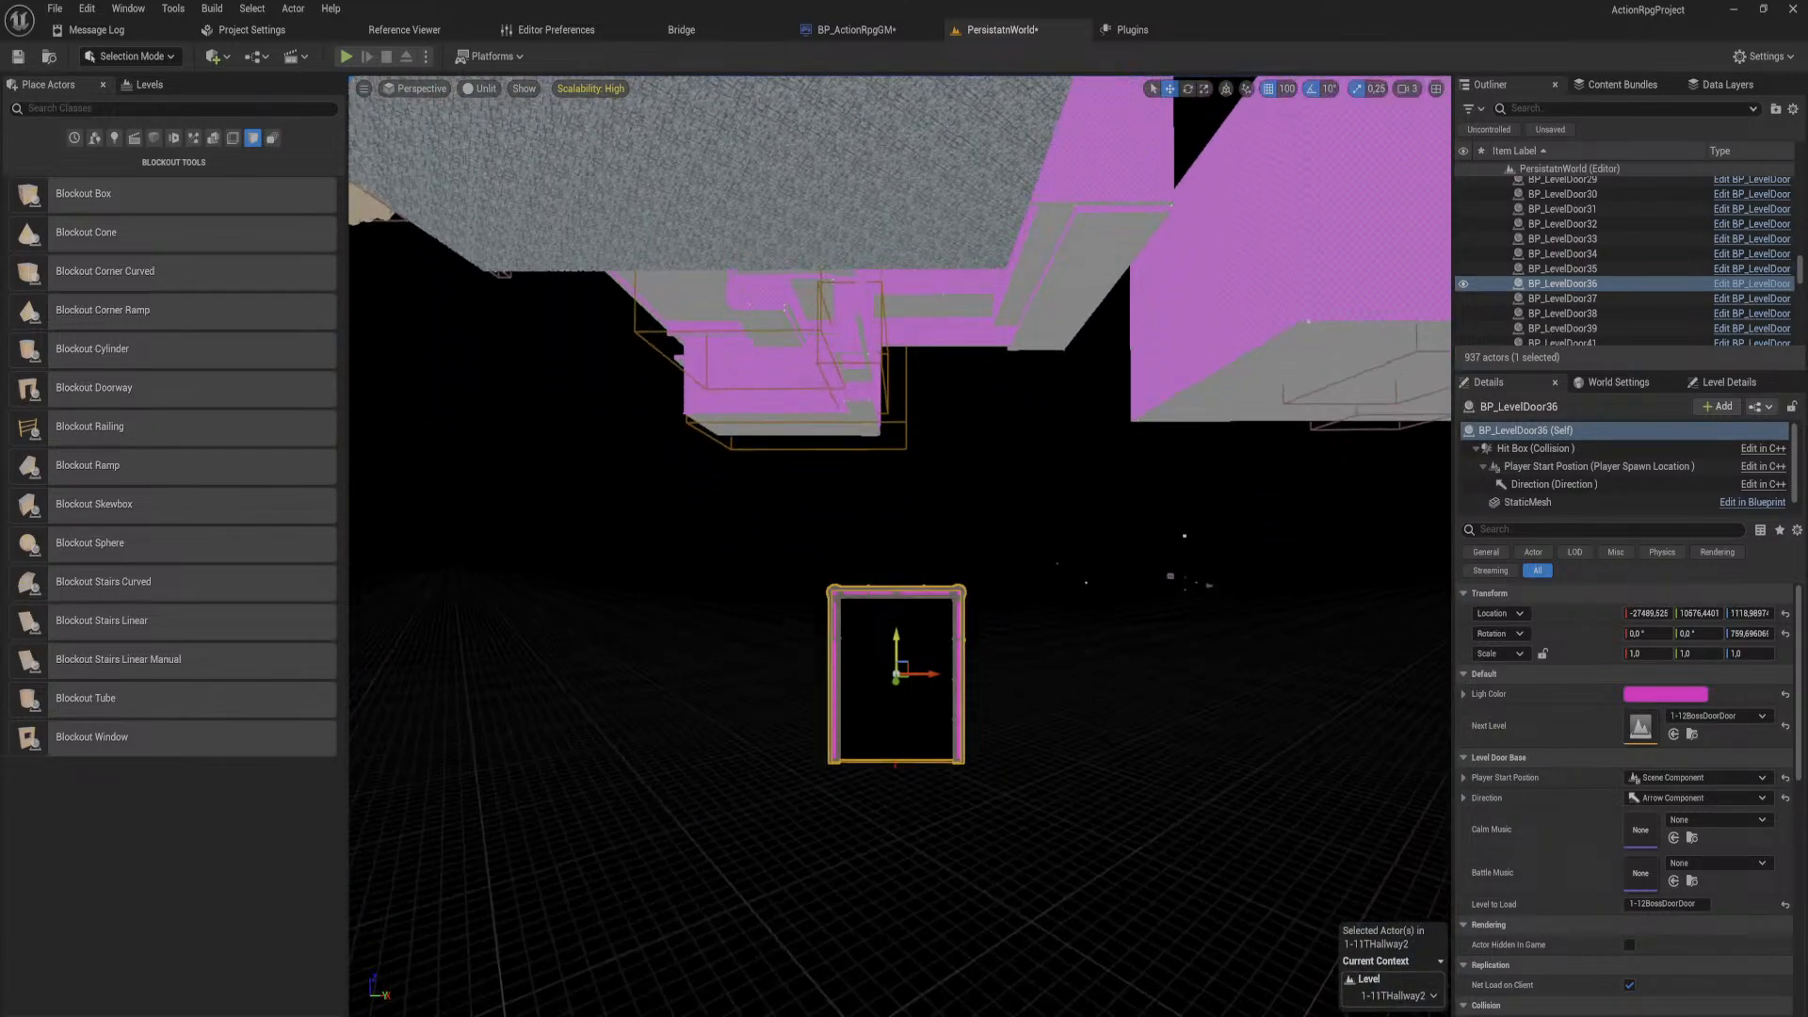
right_drag(882, 644, 781, 653)
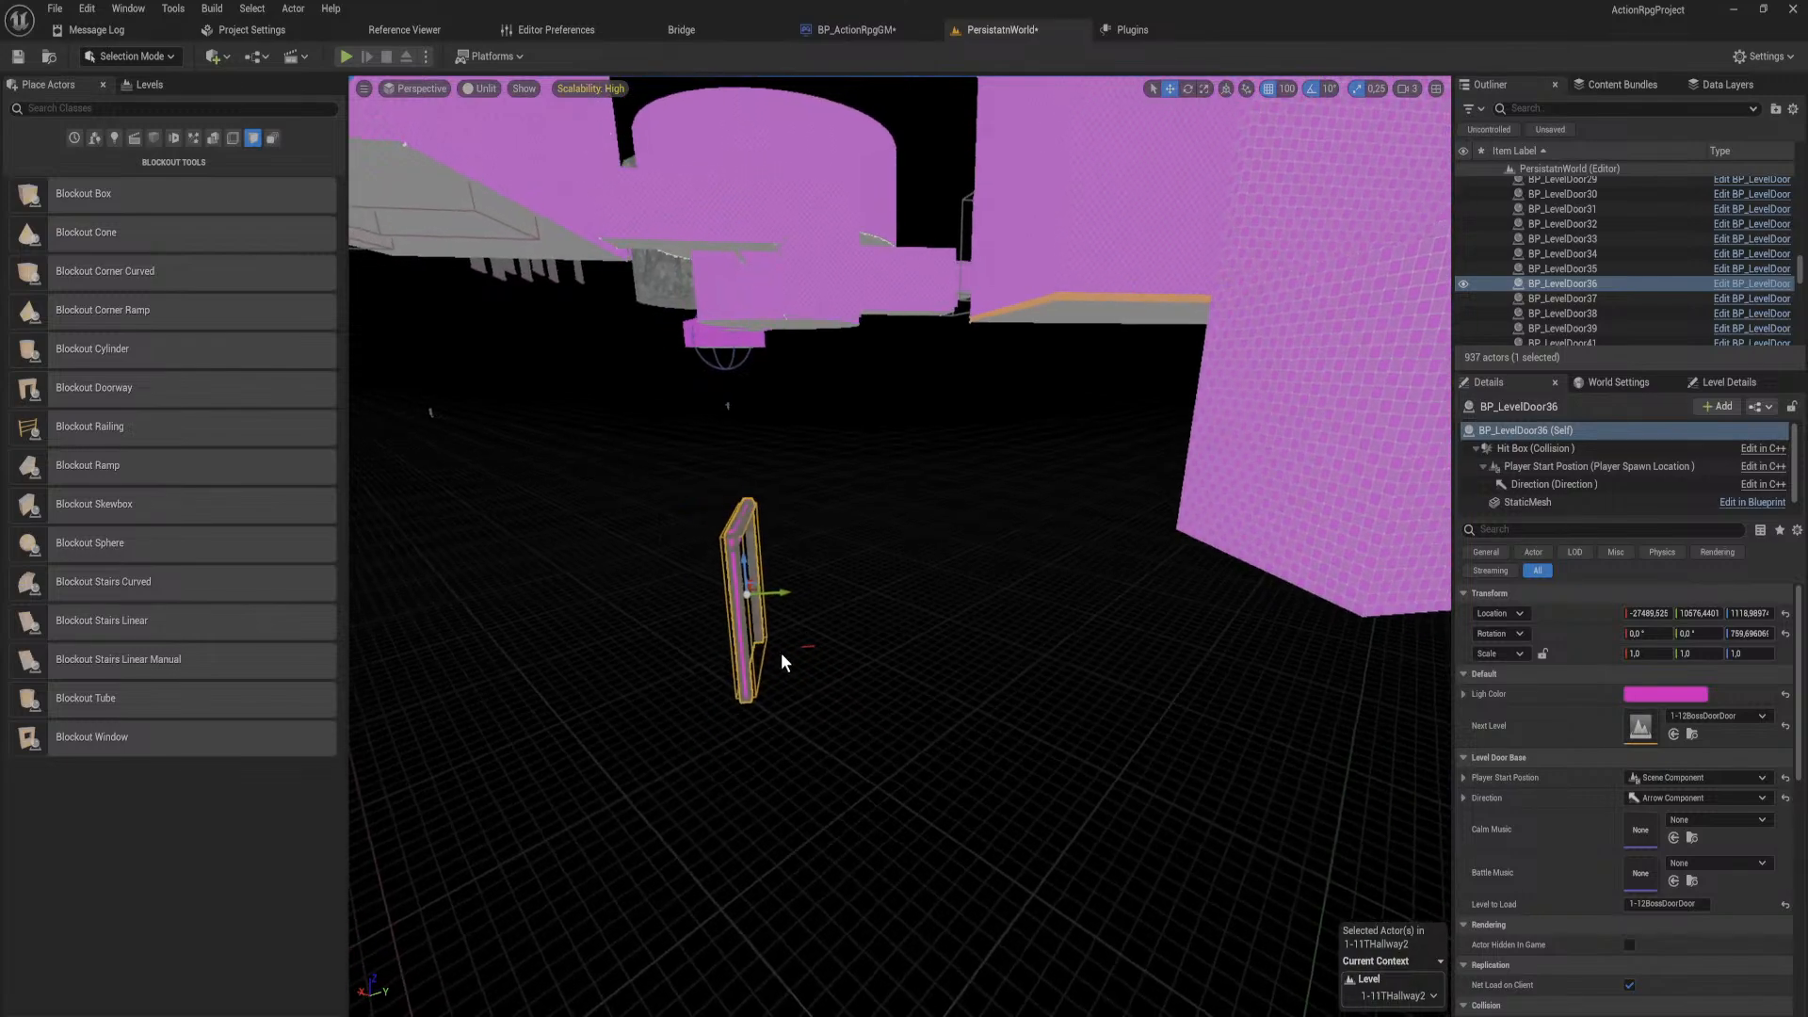
drag(747, 593, 1234, 584)
right_drag(1235, 584, 1191, 562)
drag(906, 659, 904, 593)
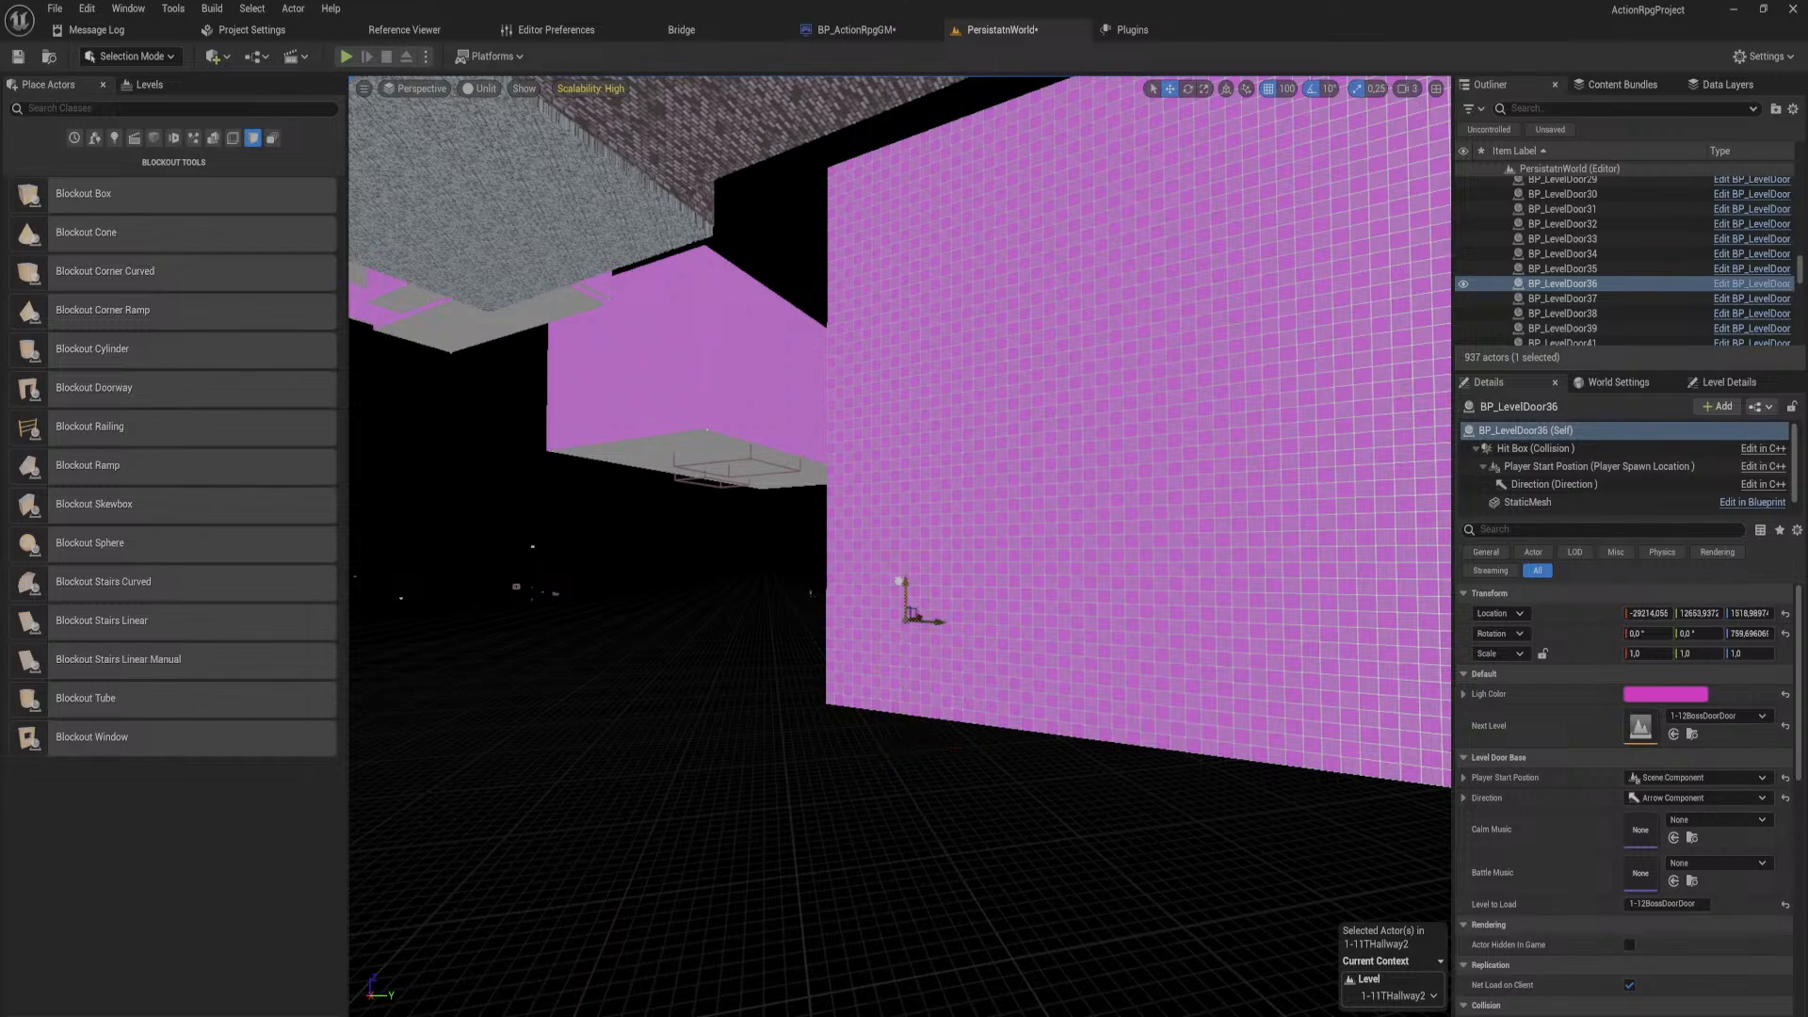
Step: Raise the level door to about Z 1719 and bring it inside the hallway, to about X -29341, Y 12807
key(w)
right_drag(904, 594, 1050, 717)
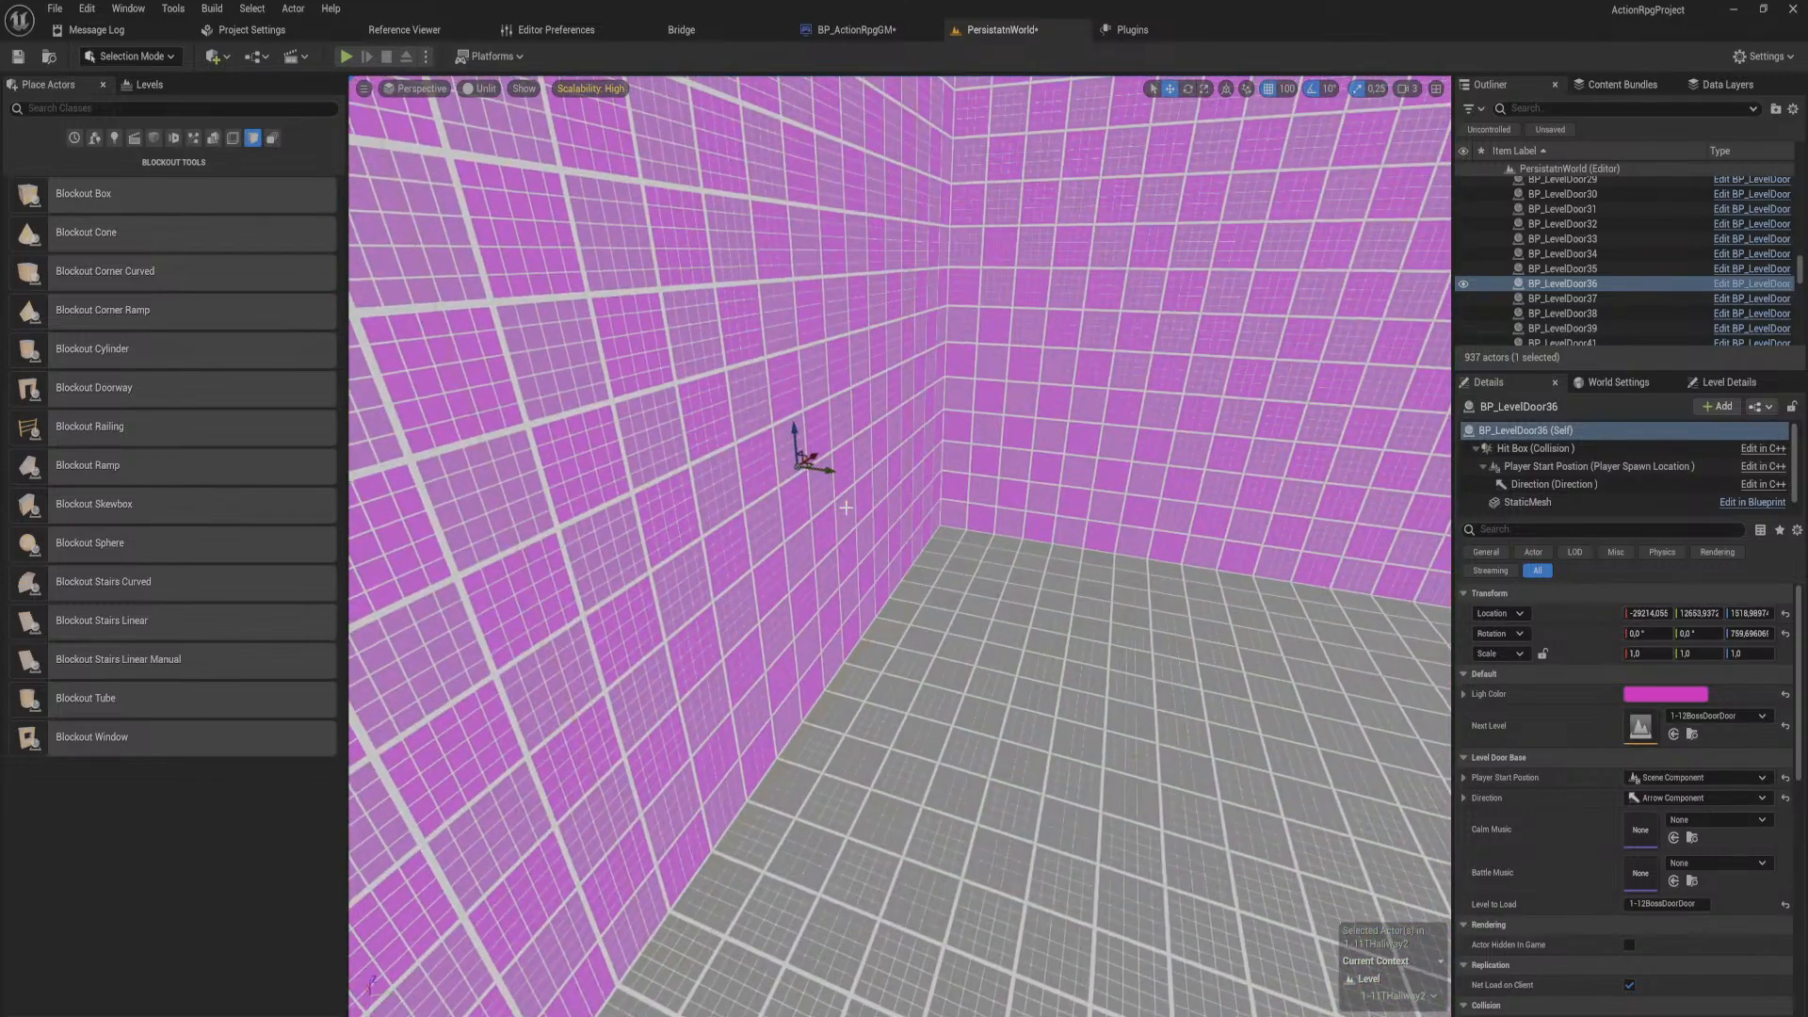
drag(830, 476, 970, 273)
key(f)
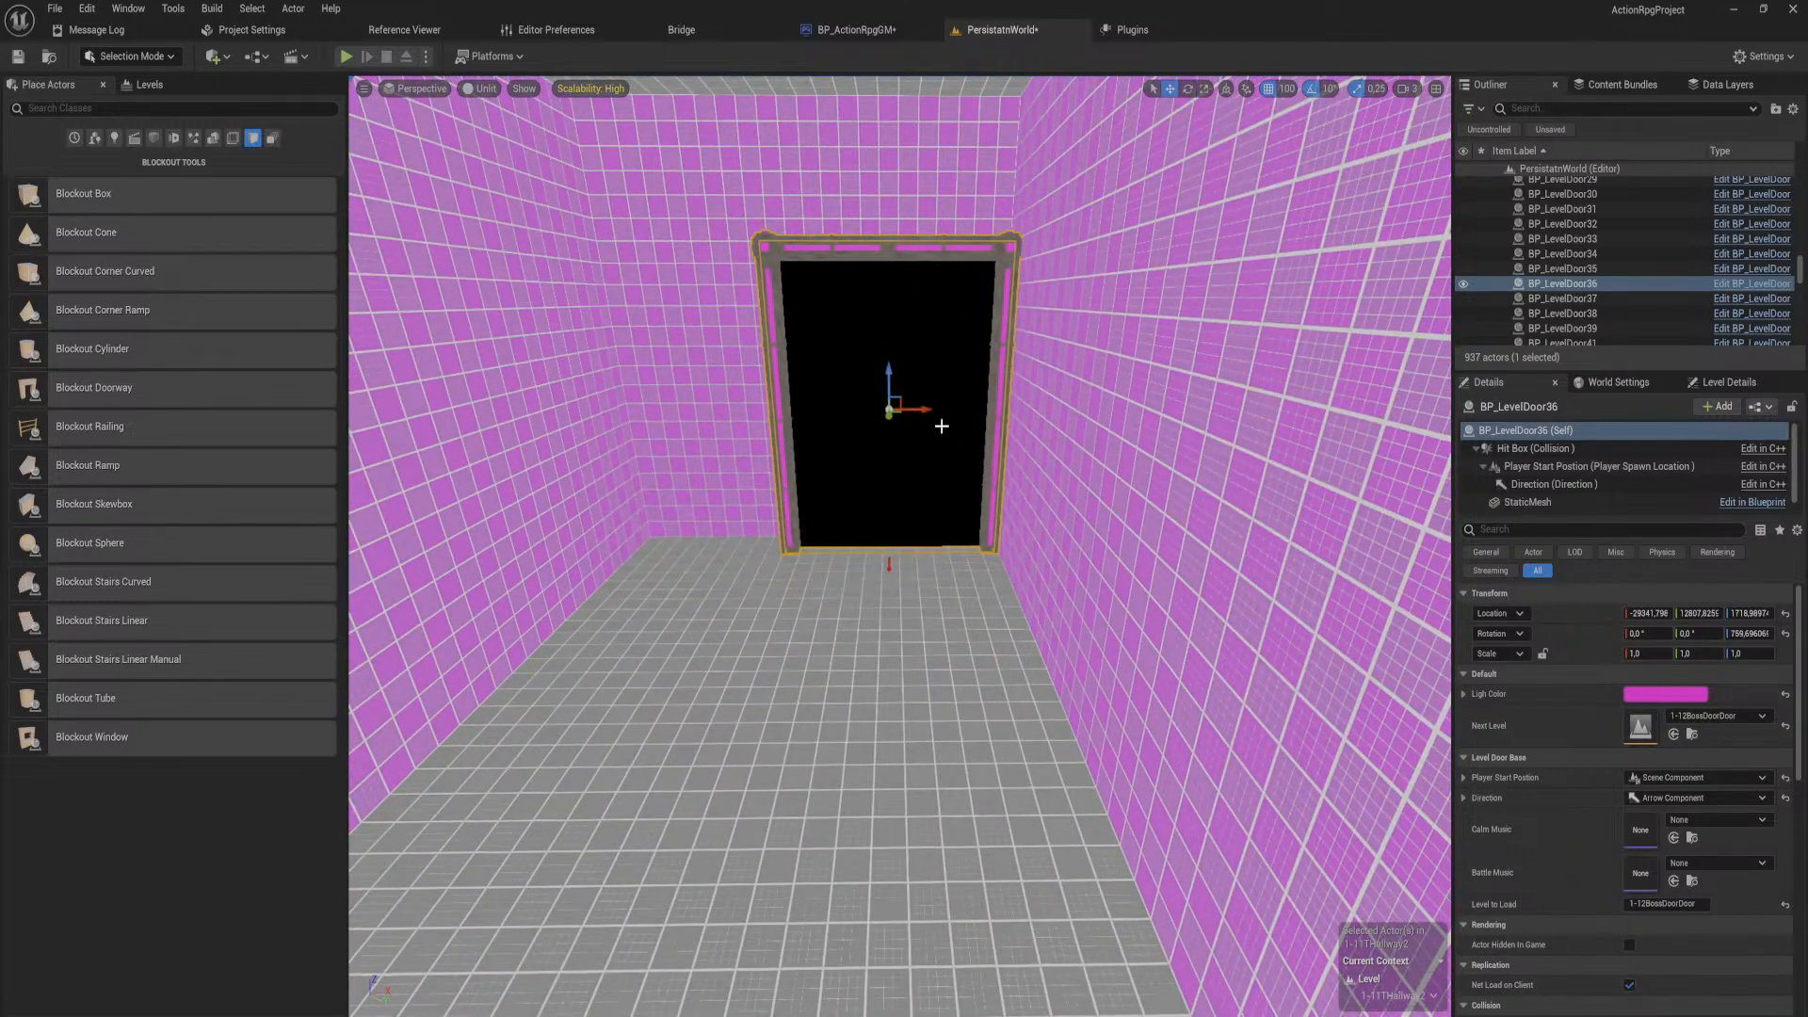
Step: Slide the level door about 200 units sideways and set it against the end wall, at about X -29437, Y 12609
drag(925, 416, 840, 415)
right_drag(840, 414, 981, 427)
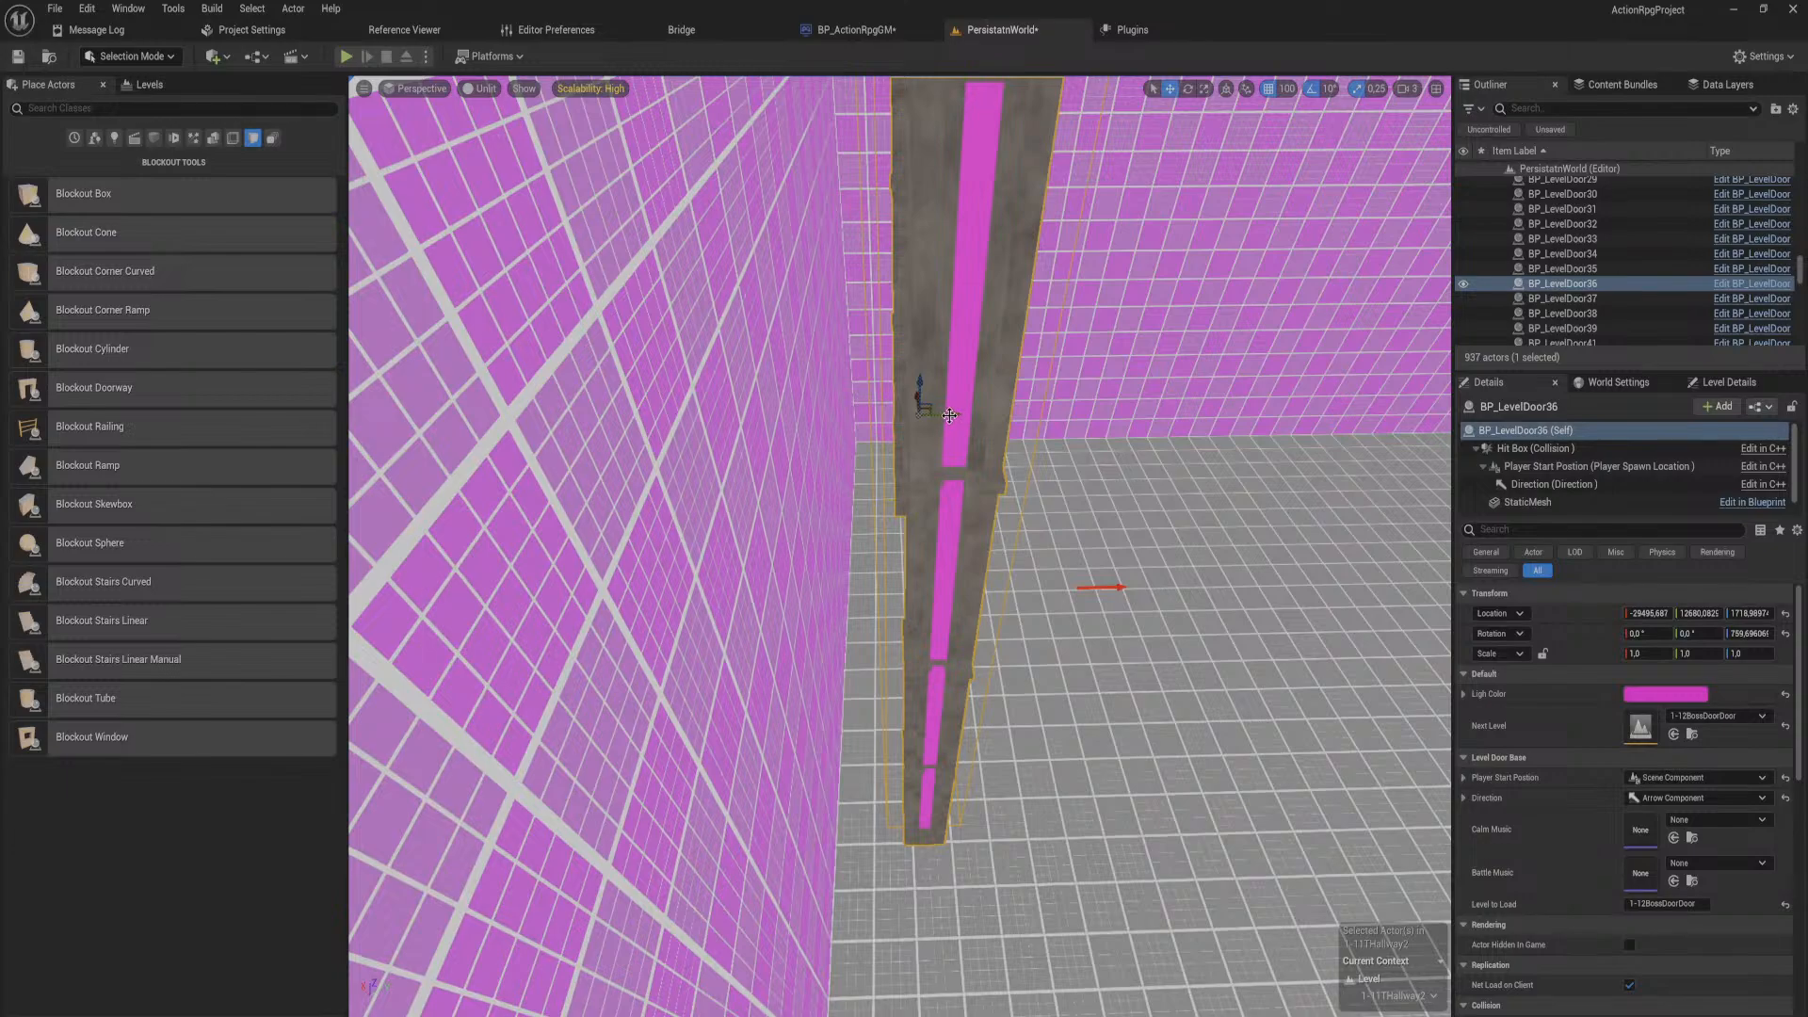
drag(949, 415, 838, 415)
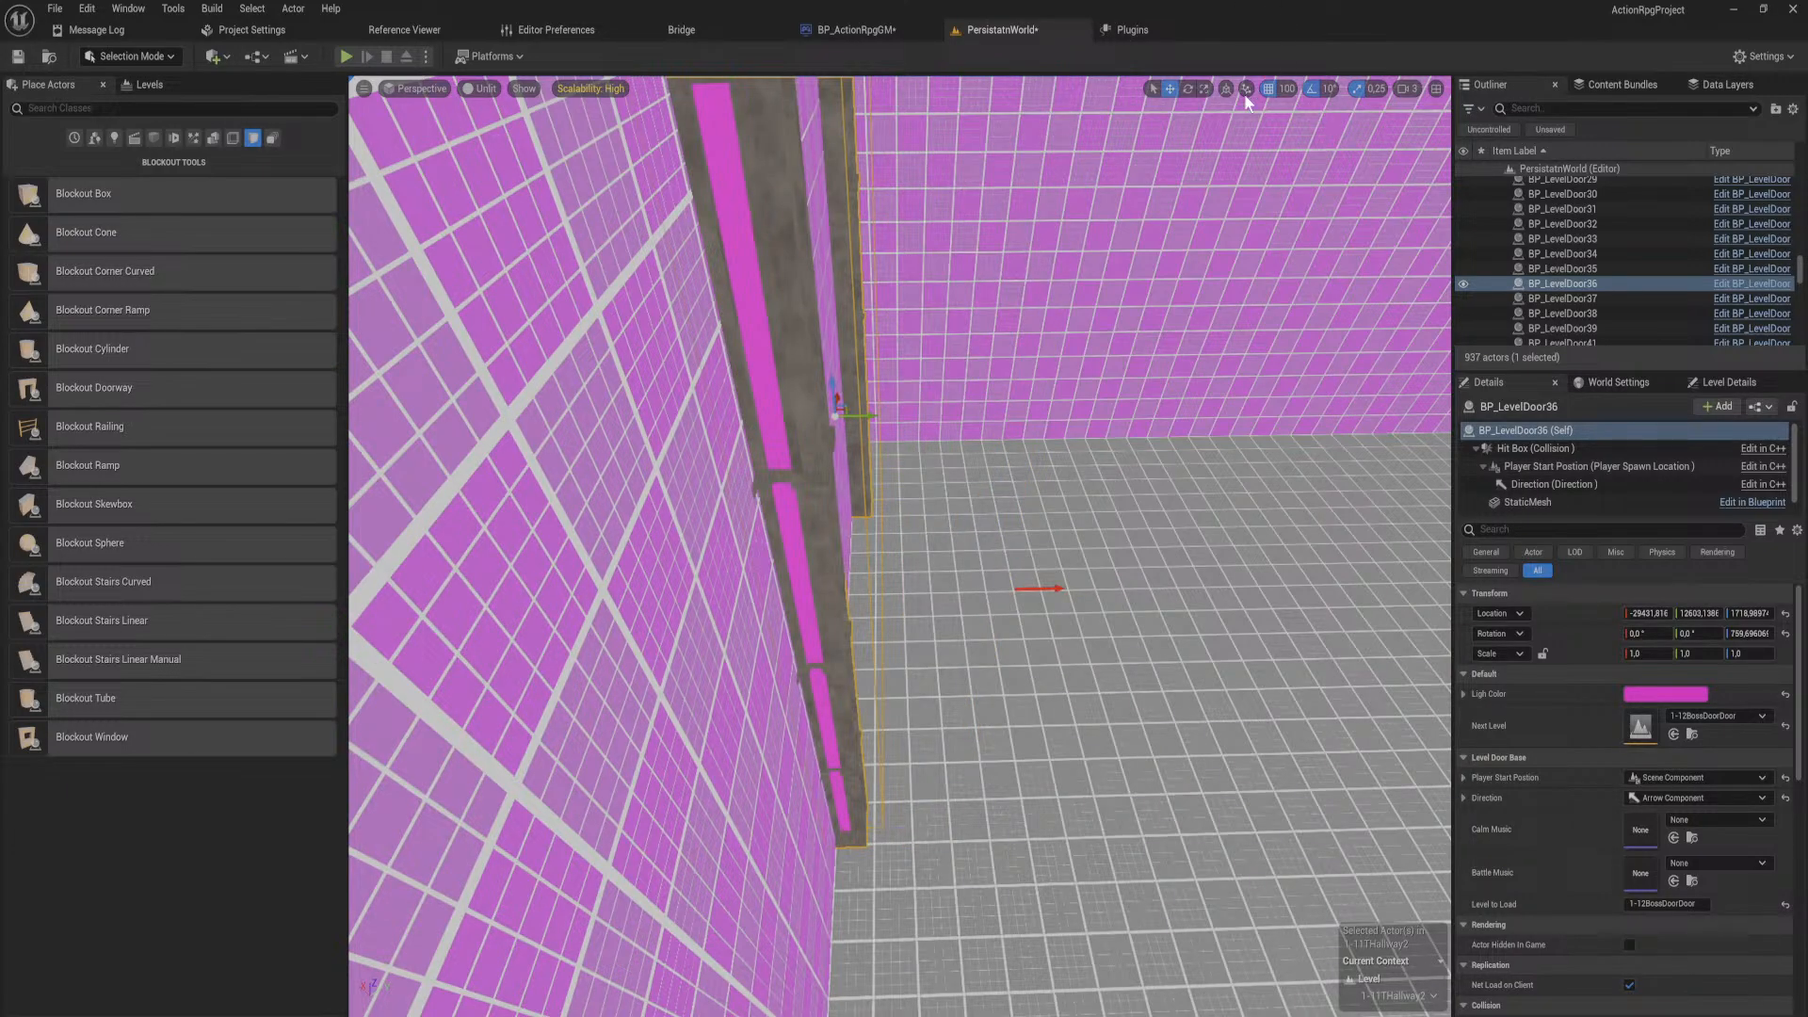
drag(869, 416, 852, 417)
right_drag(852, 416, 932, 320)
key(f)
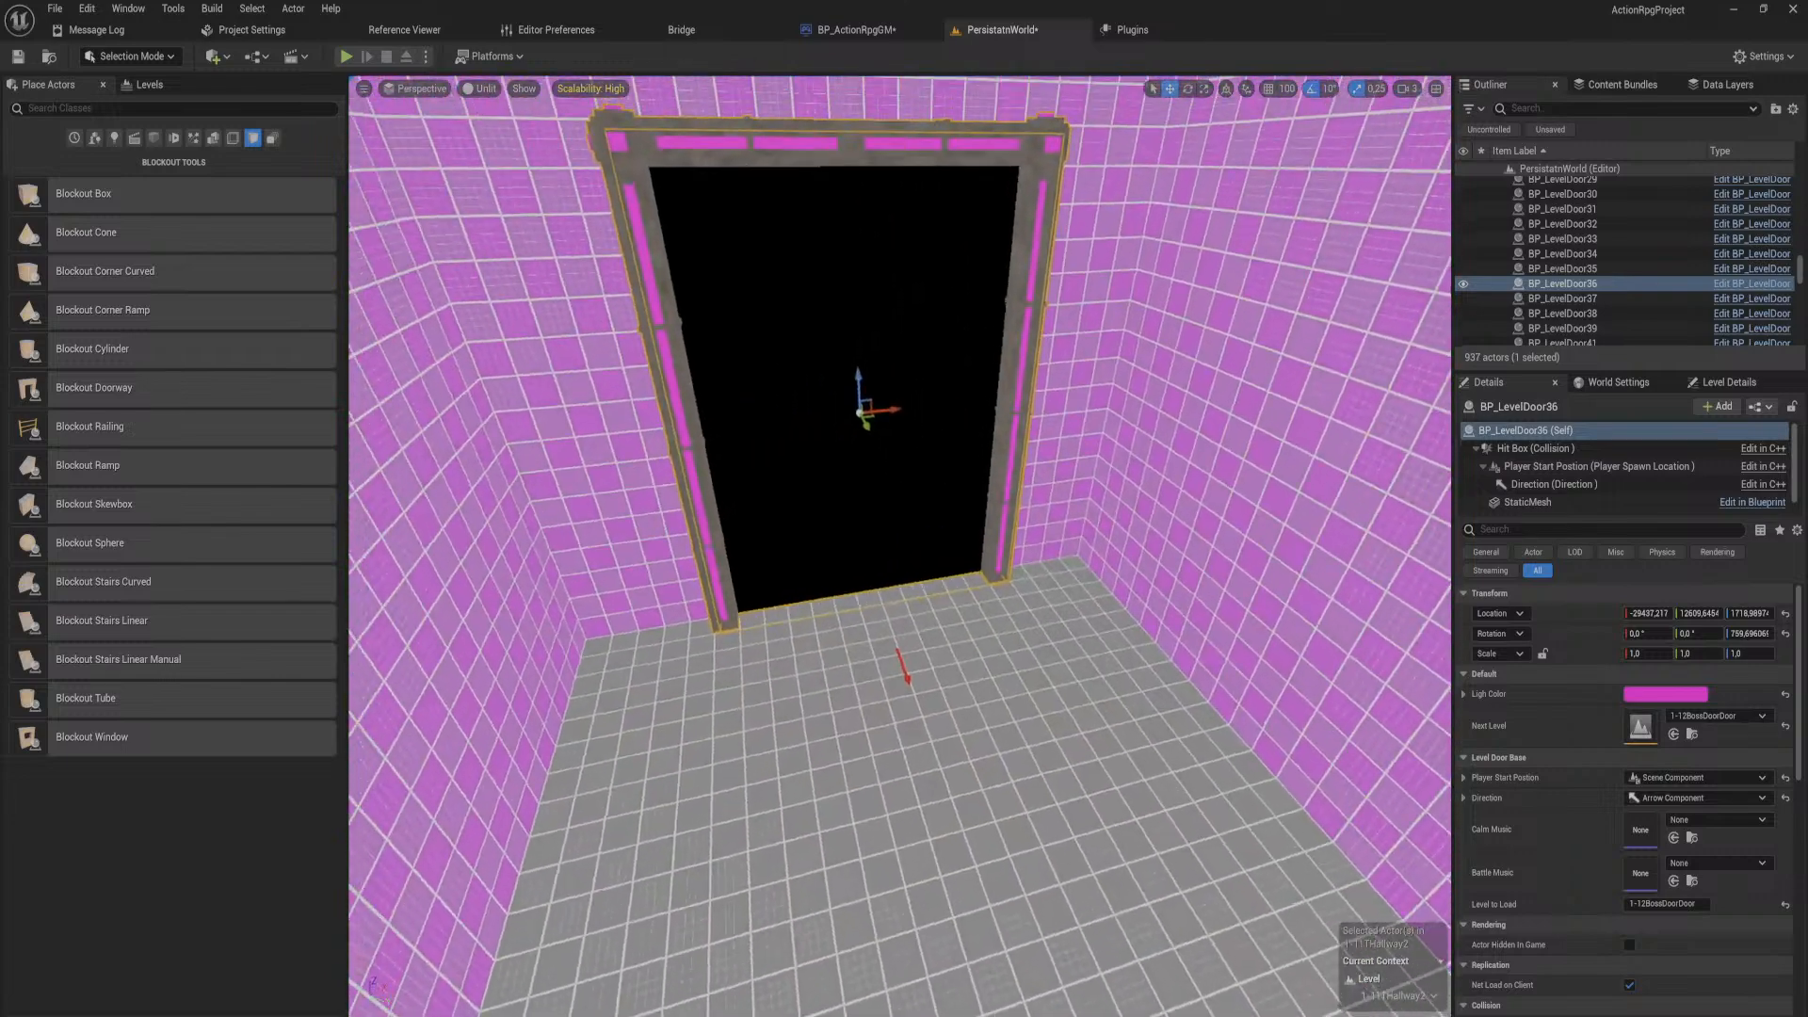
Step: Fine-tune the level door's sideways position along the end wall, to about X -29455, Y 12594
click(1266, 92)
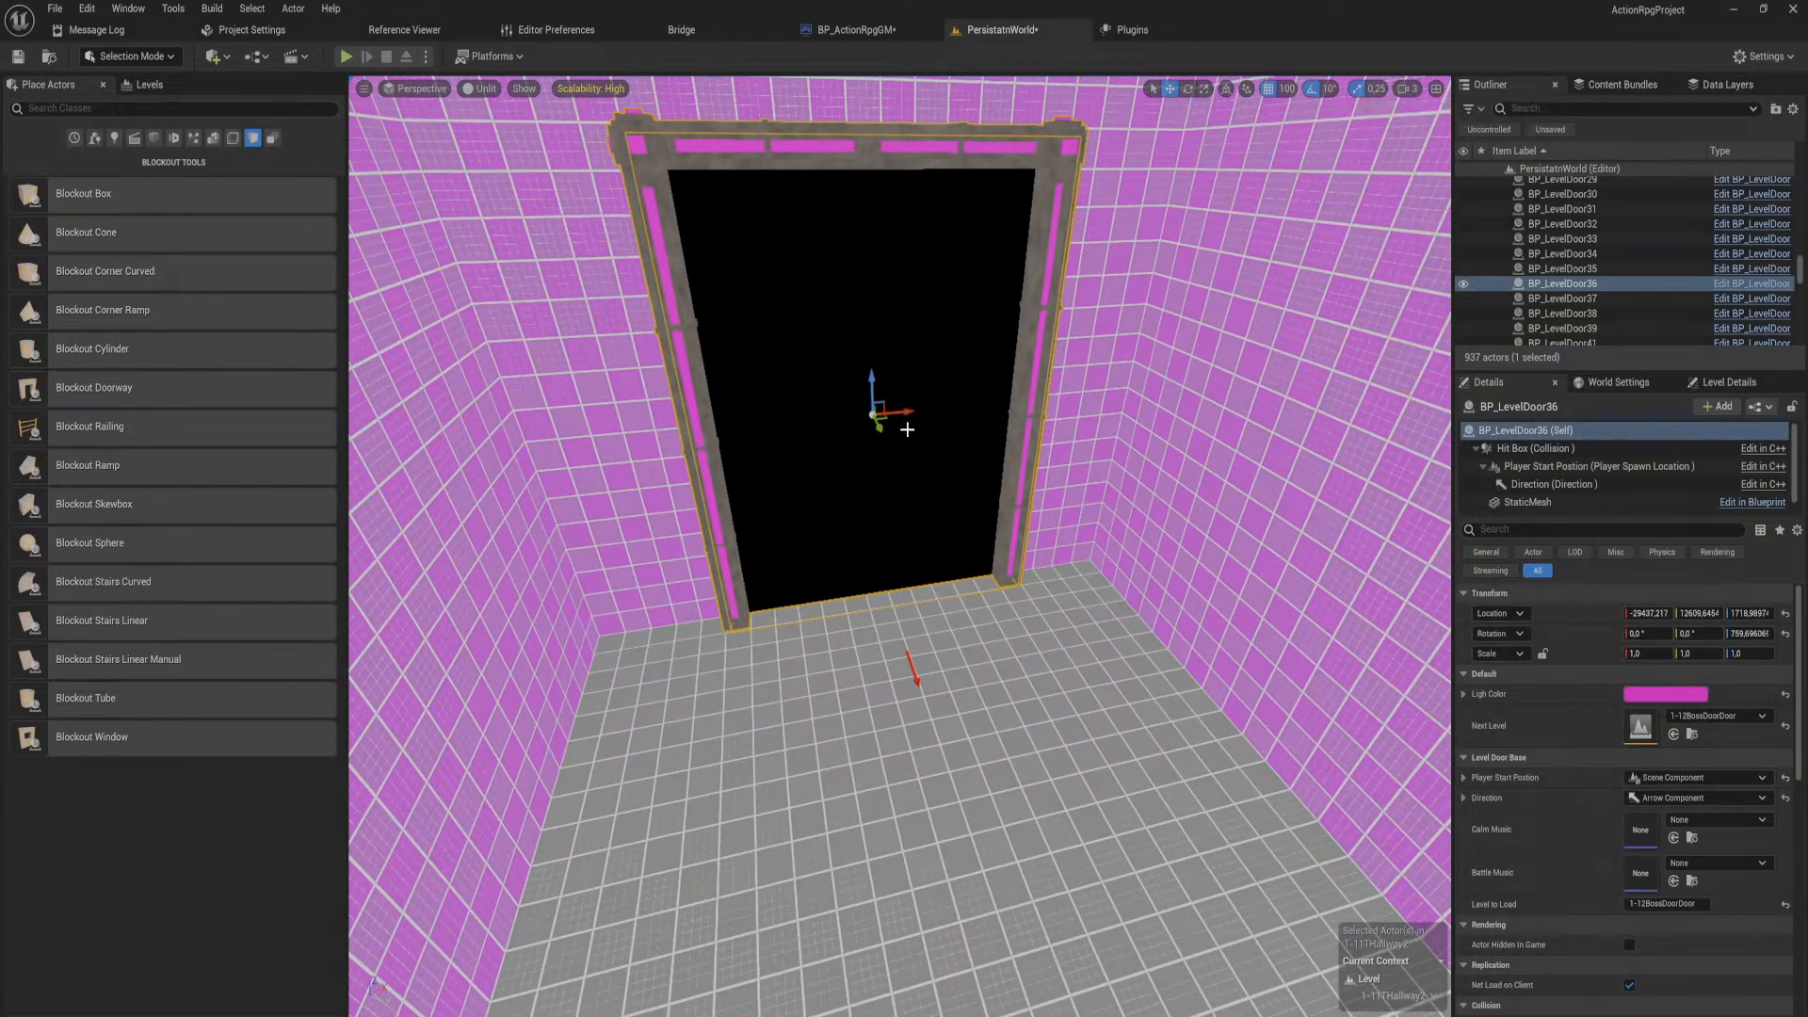
drag(897, 412, 889, 409)
mouse_move(1320, 164)
right_down()
mouse_move(1271, 164)
mouse_move(1318, 141)
mouse_move(1321, 164)
right_up()
key(s)
key(w)
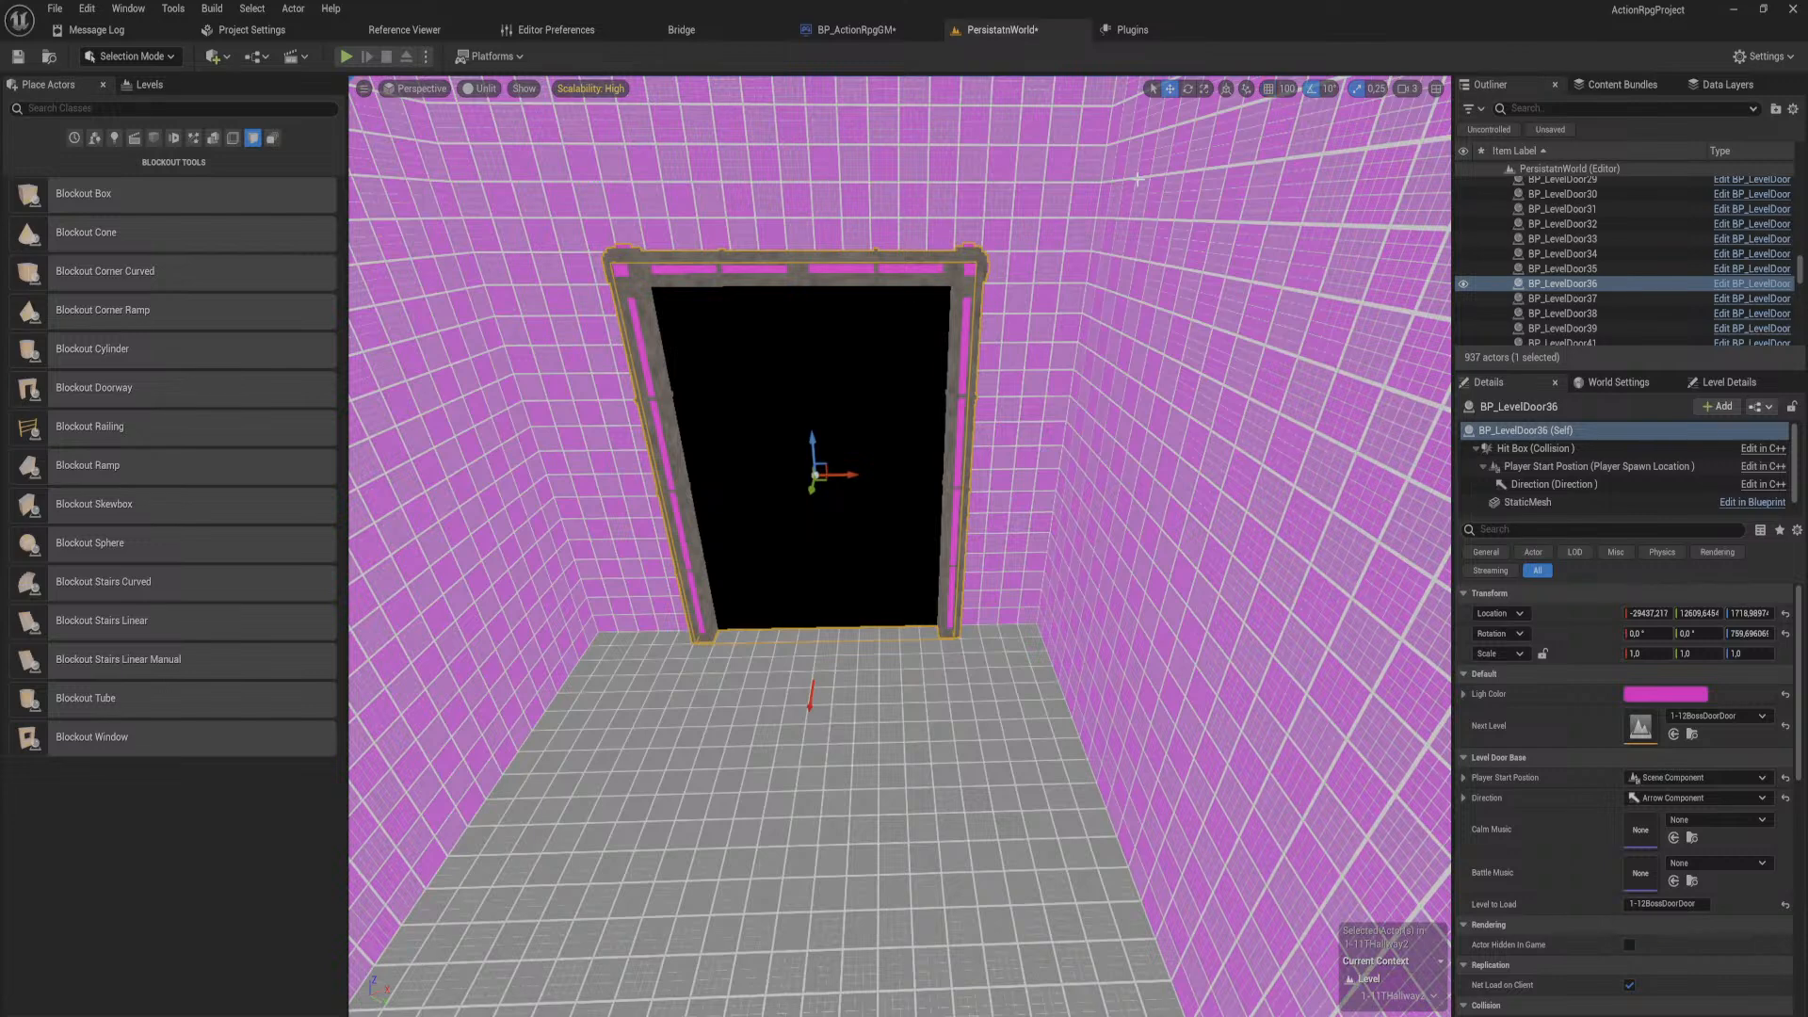
drag(860, 484, 838, 470)
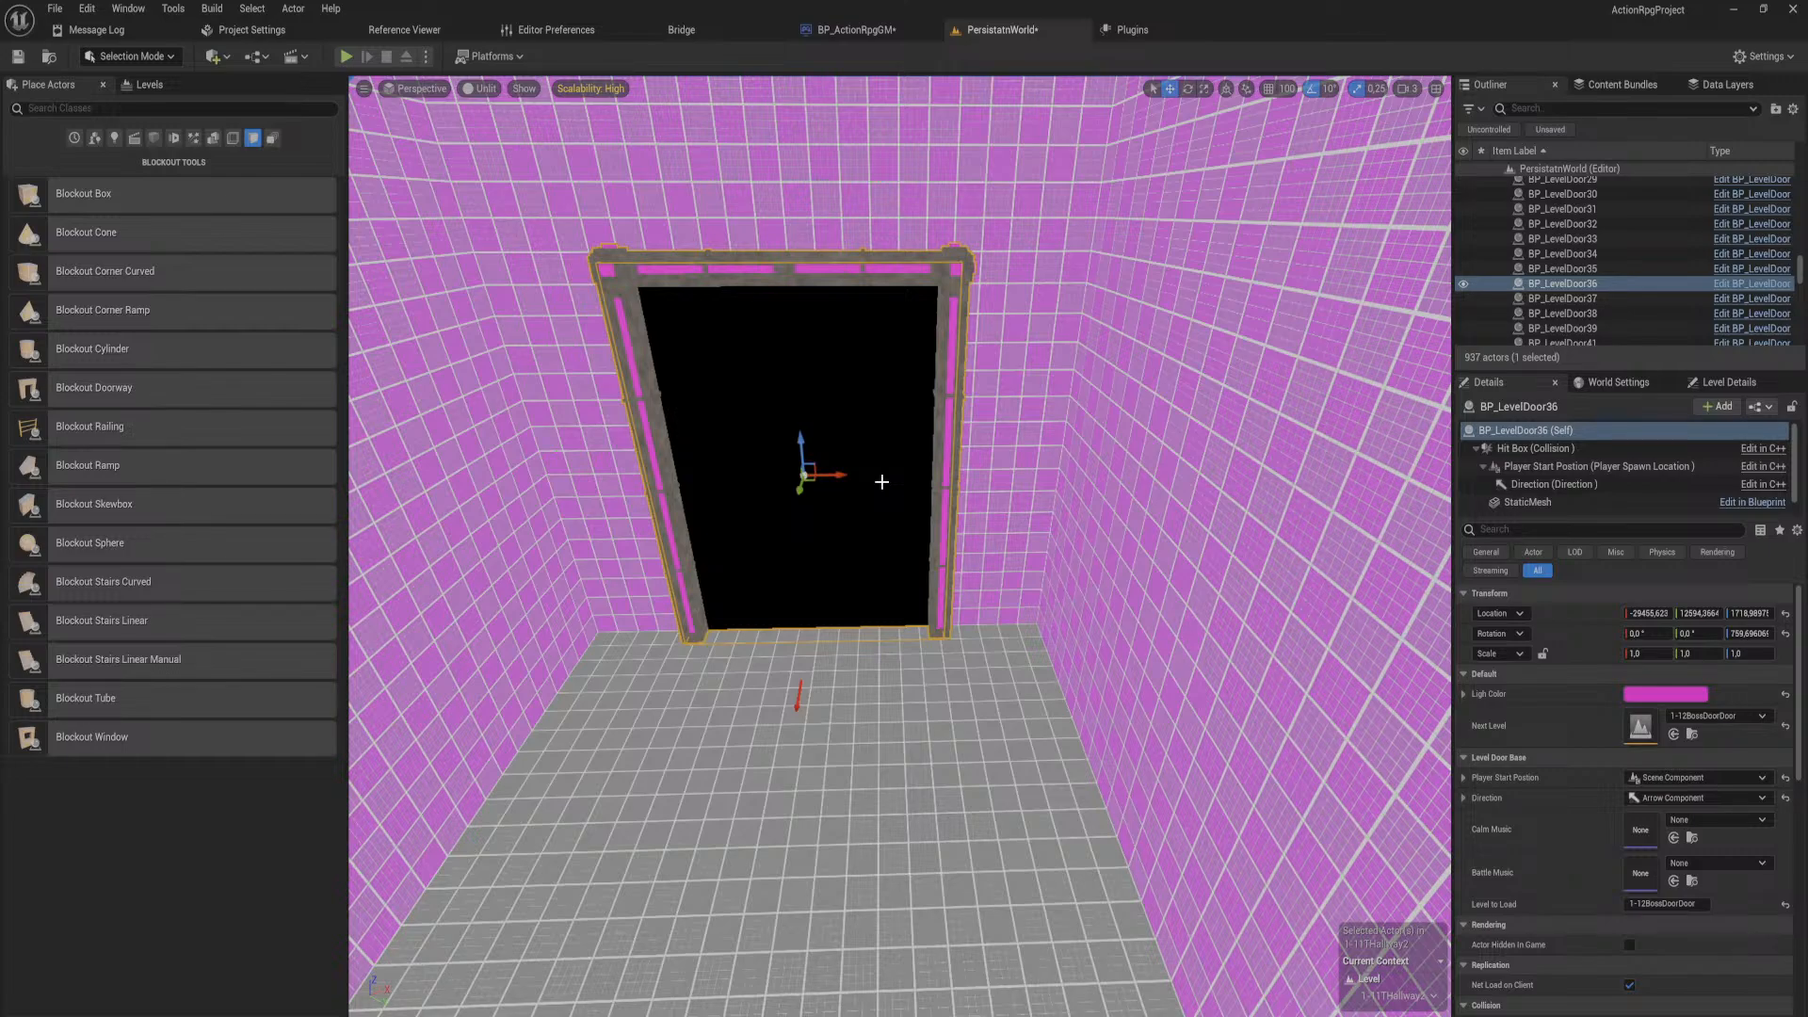
Step: Delete the ceiling box over the stair hallway and select the tall side wall beside the stairs
right_drag(881, 482, 920, 738)
click(841, 471)
key(Delete)
click(920, 742)
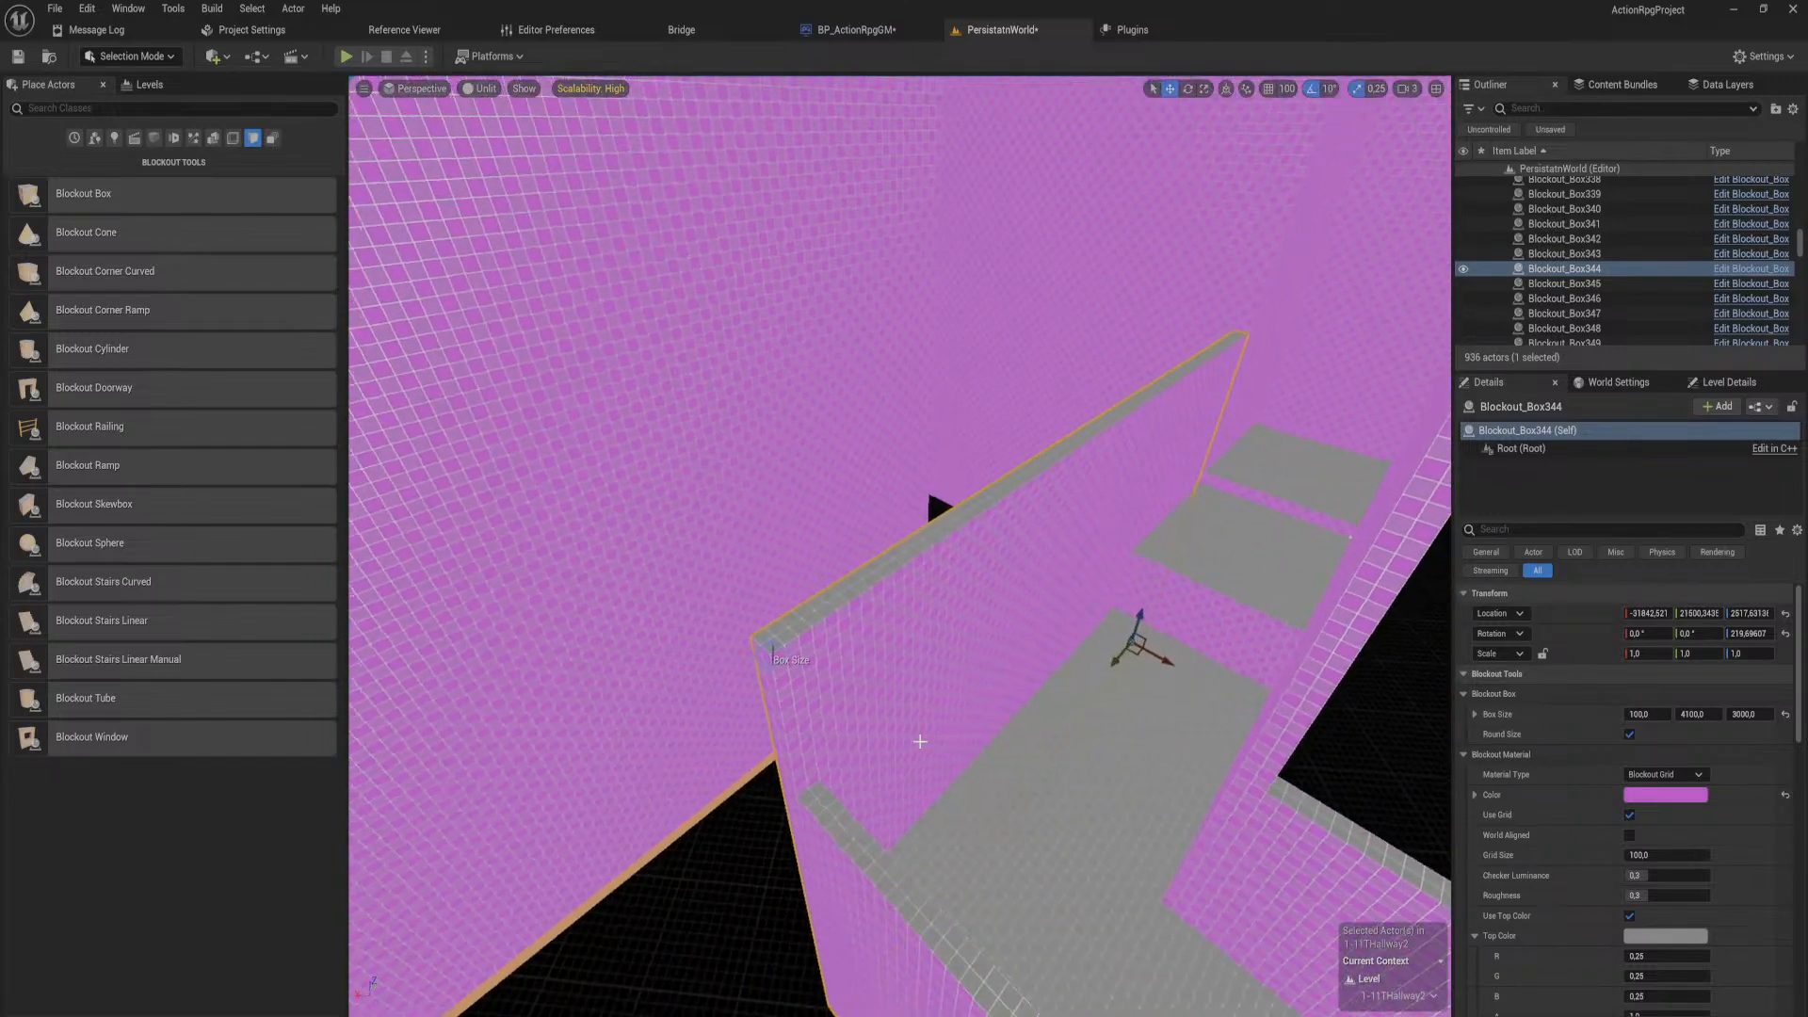
click(772, 652)
drag(767, 636, 800, 802)
key(ctrl+z)
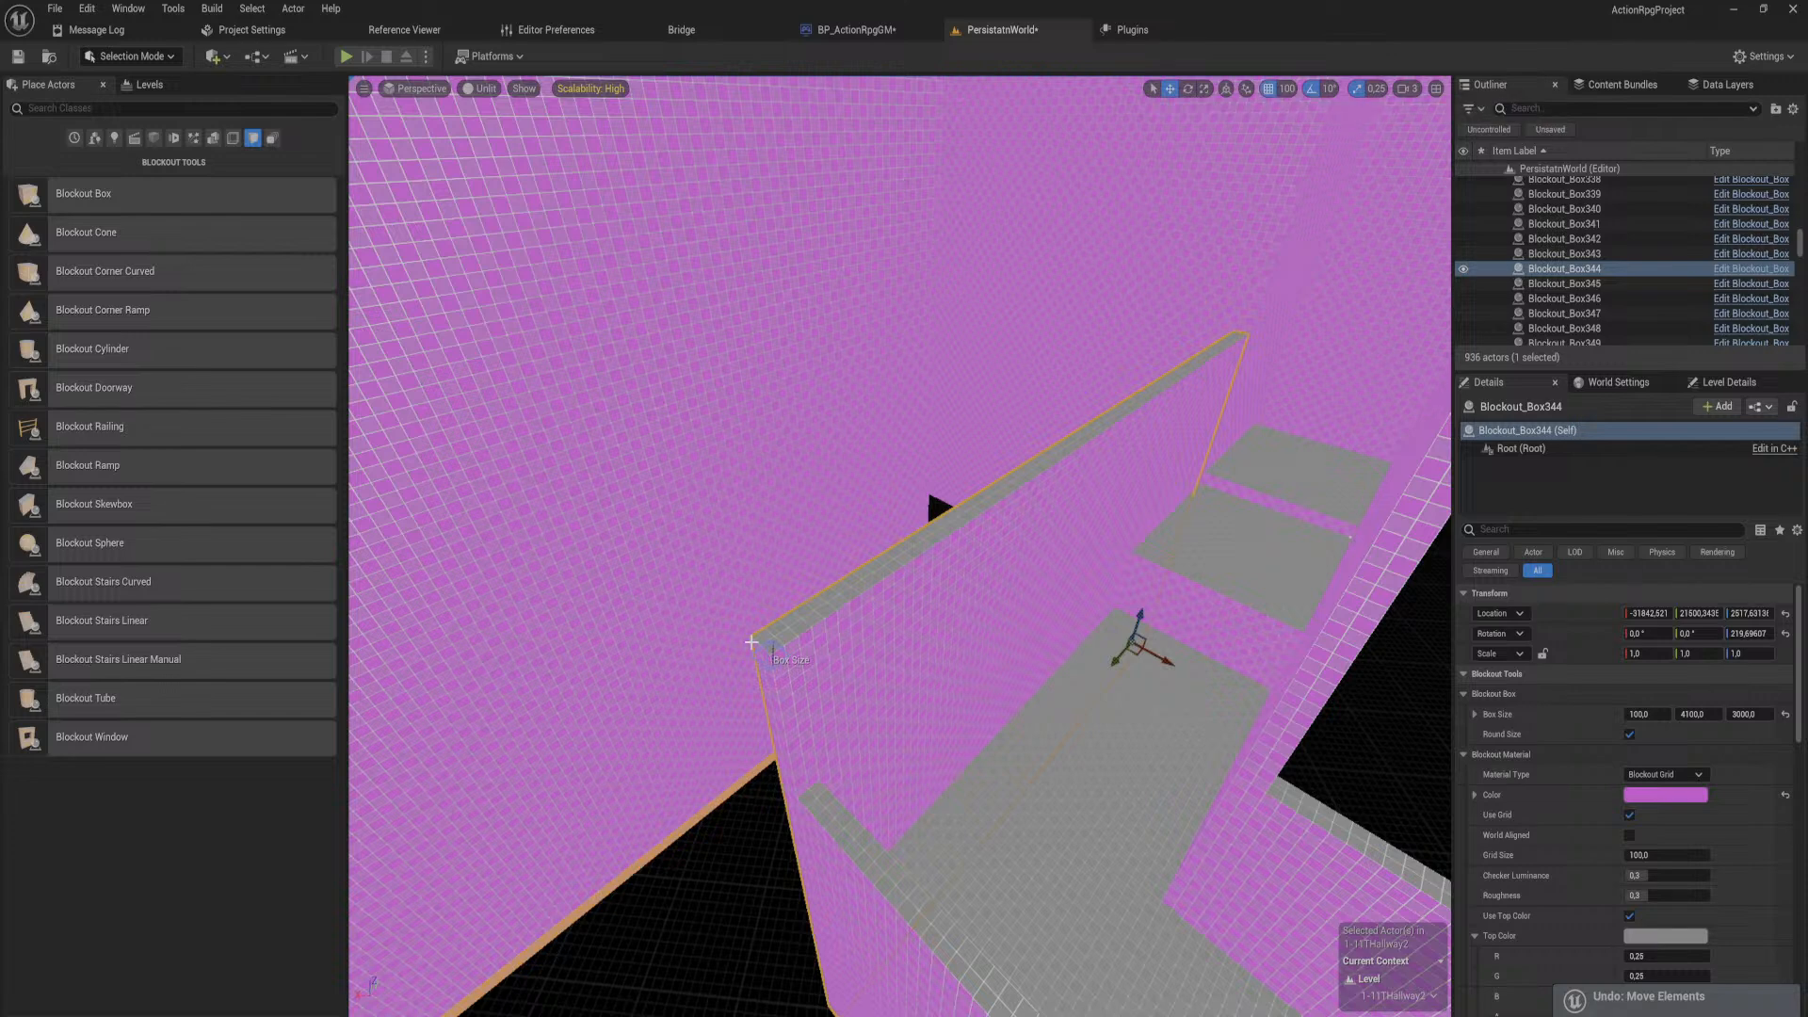
Step: Lower the top of the selected side wall beside the stairs to a box height of 1900
click(768, 651)
drag(767, 651, 799, 840)
key(w)
right_drag(895, 735, 1092, 744)
key(s)
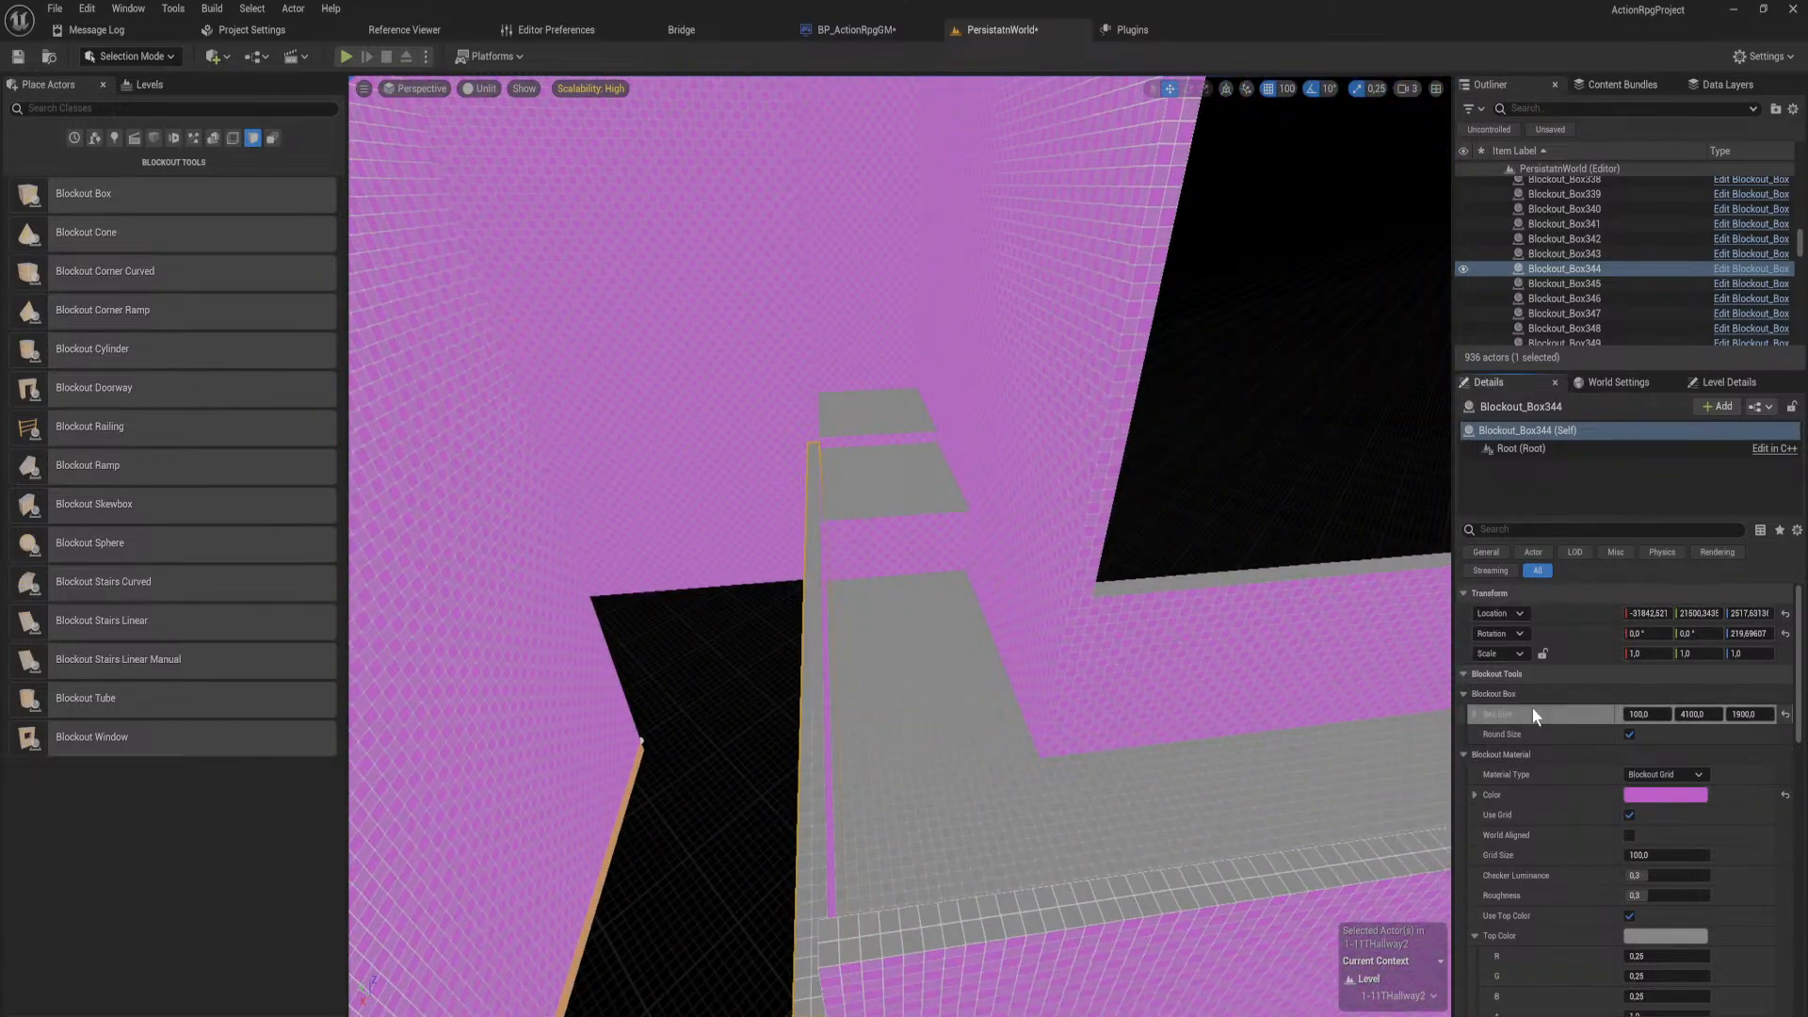
Step: Set the opposite side wall of the stair hallway to the same box height of 1900
click(1750, 714)
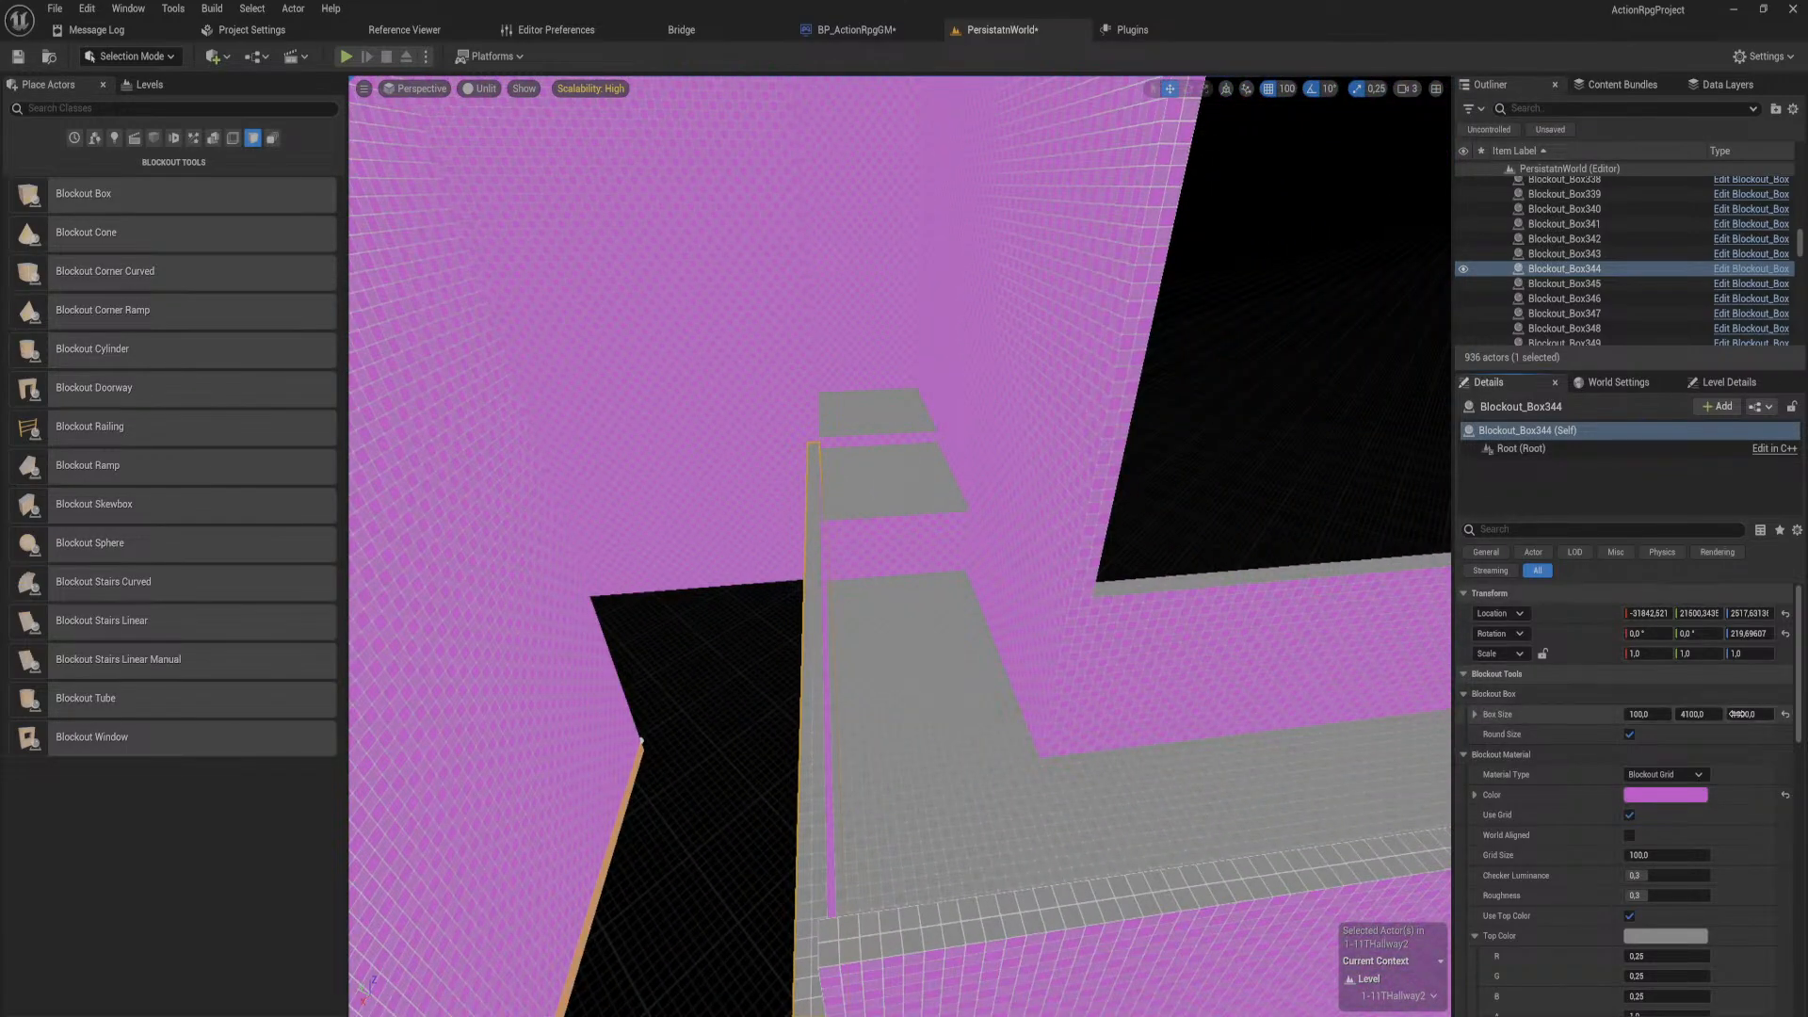
click(1078, 425)
key(Return)
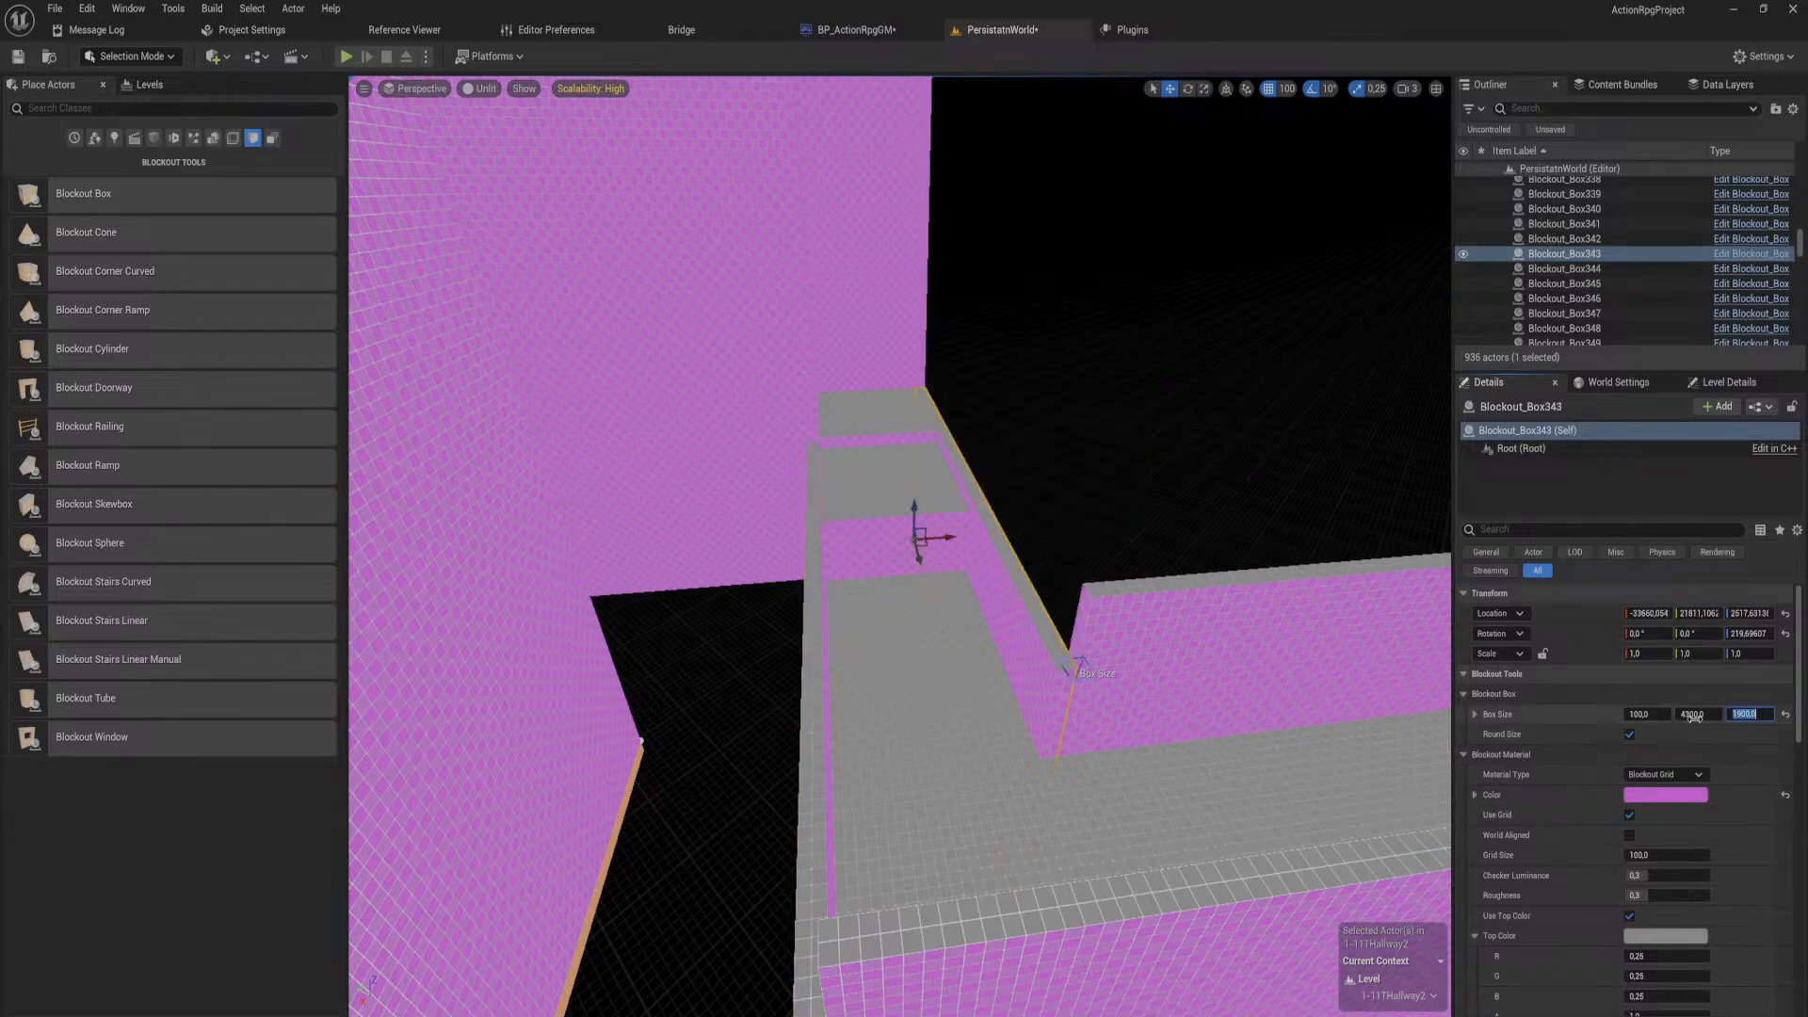
right_drag(1224, 659, 1045, 659)
key(s)
key(s)
right_drag(1026, 535, 1025, 535)
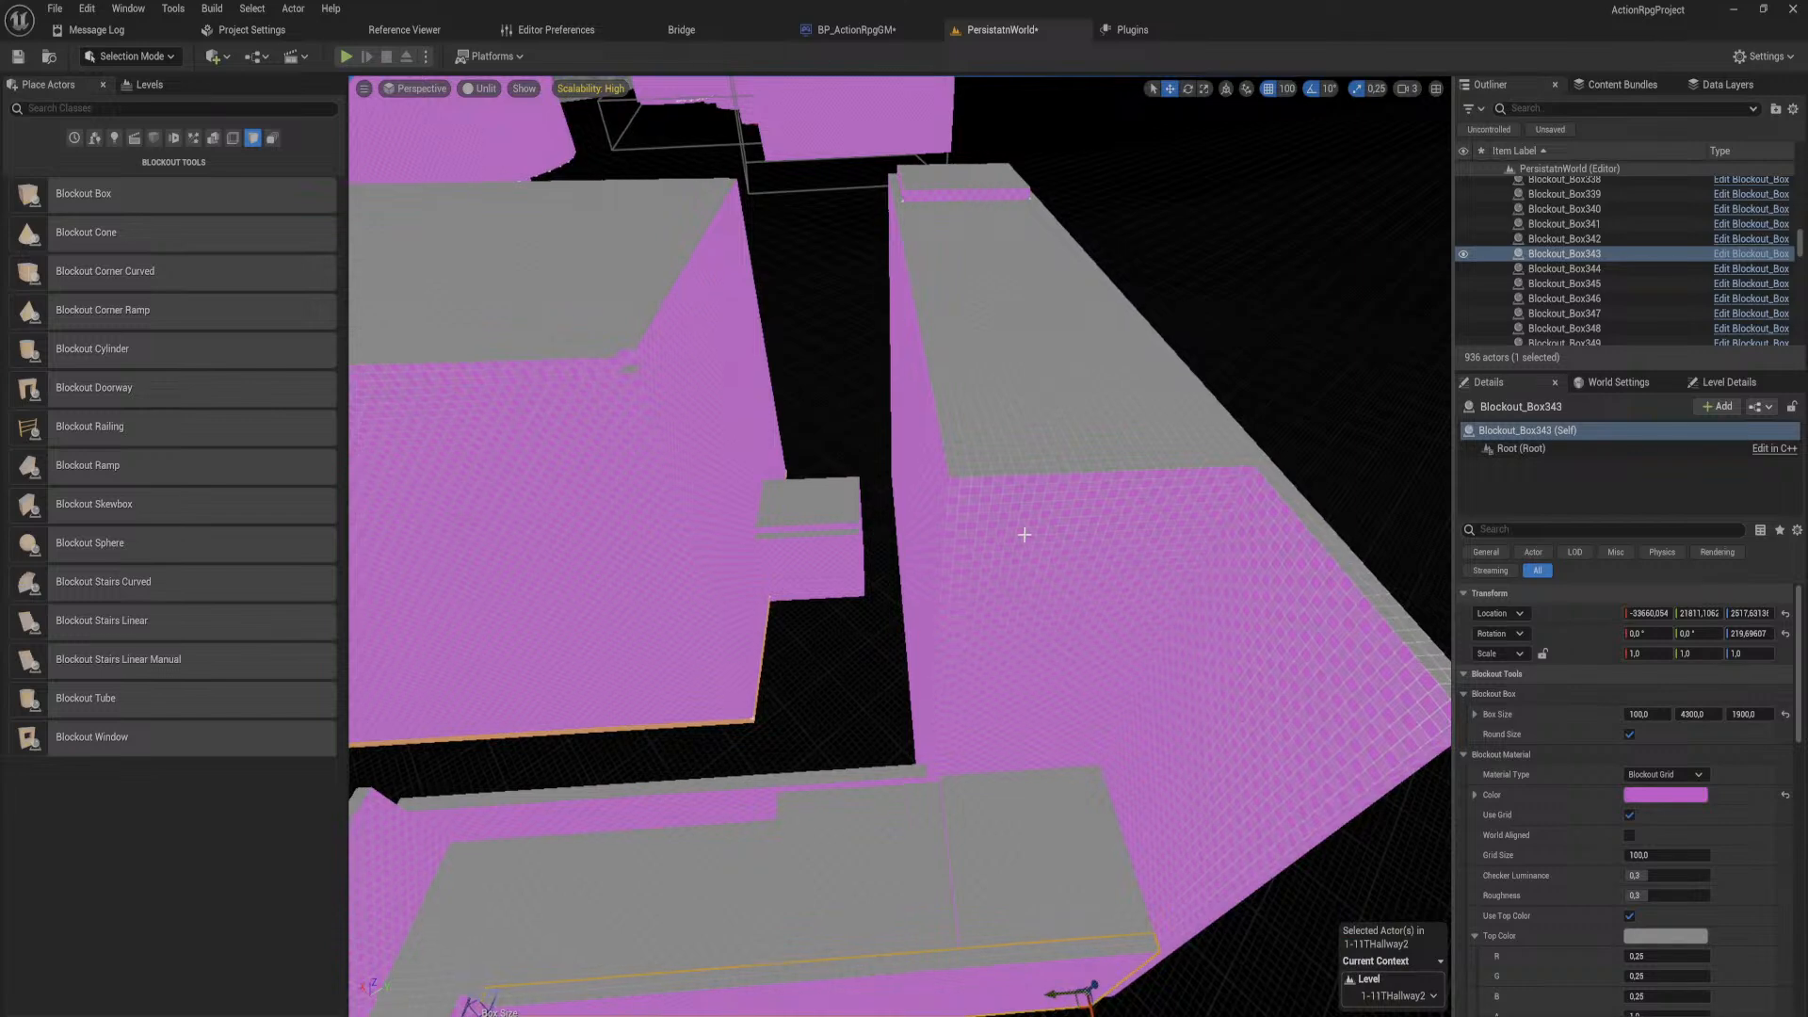
click(950, 496)
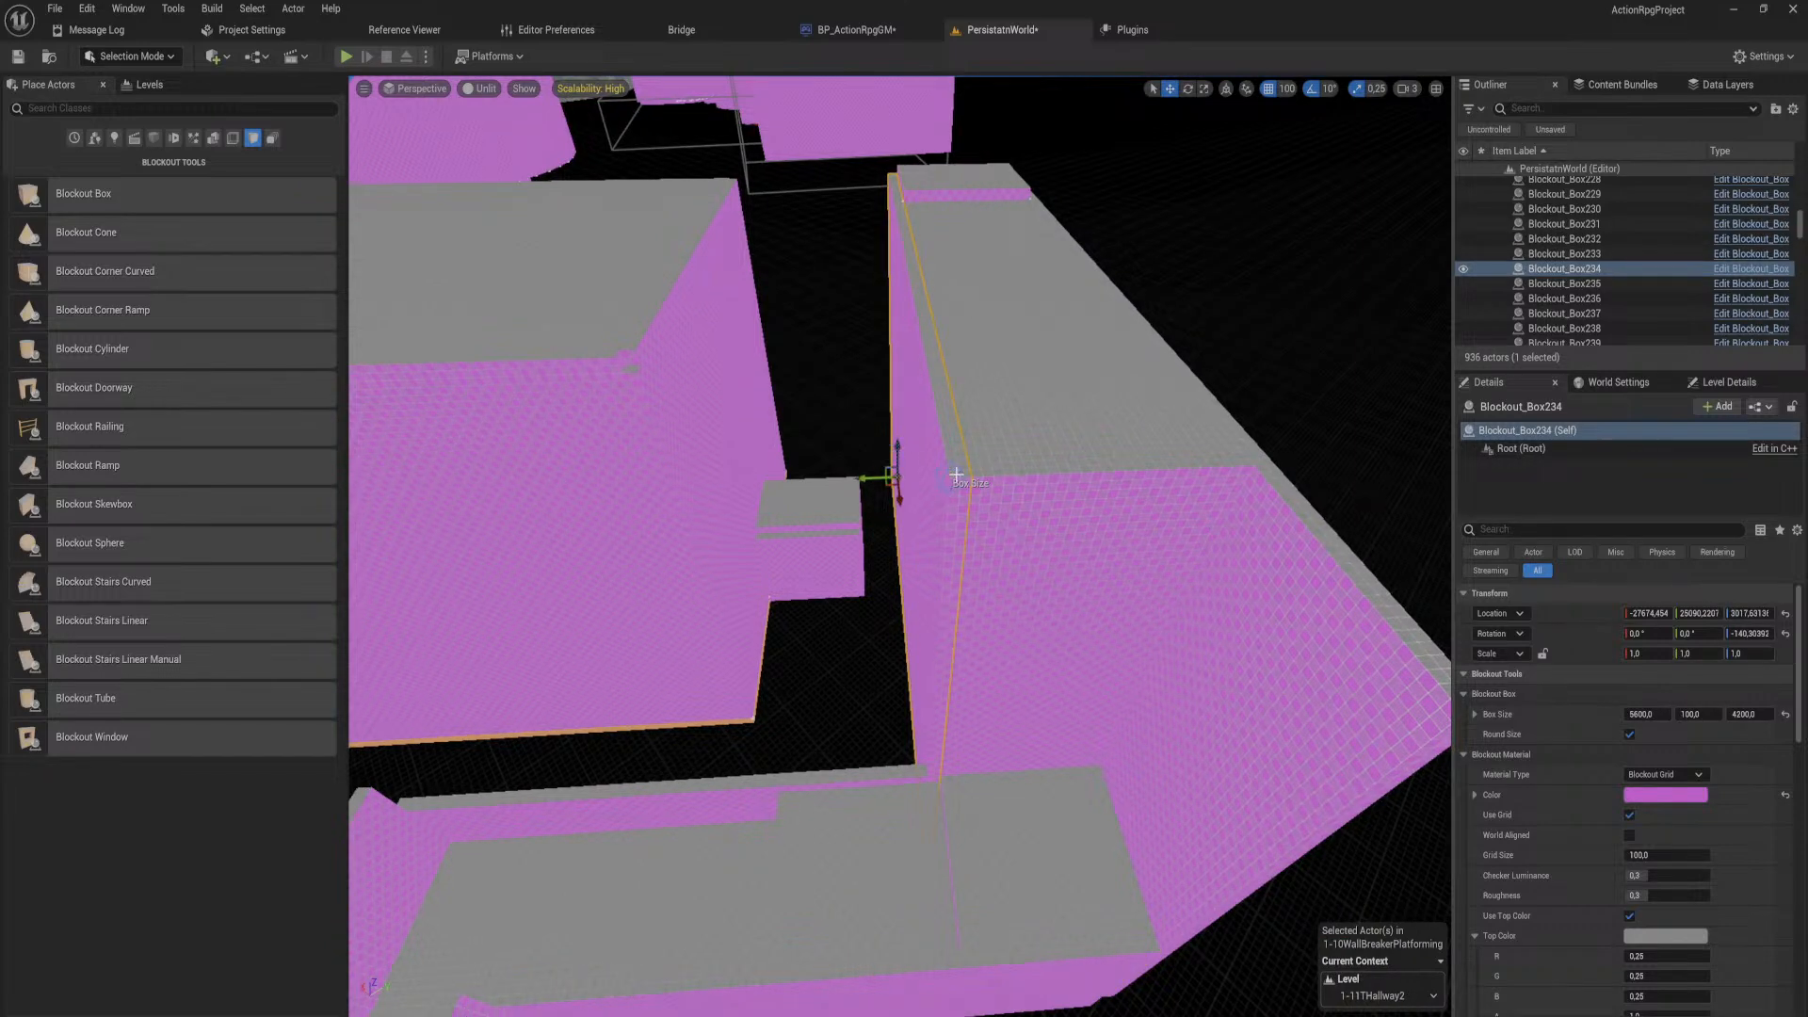
drag(955, 475, 932, 579)
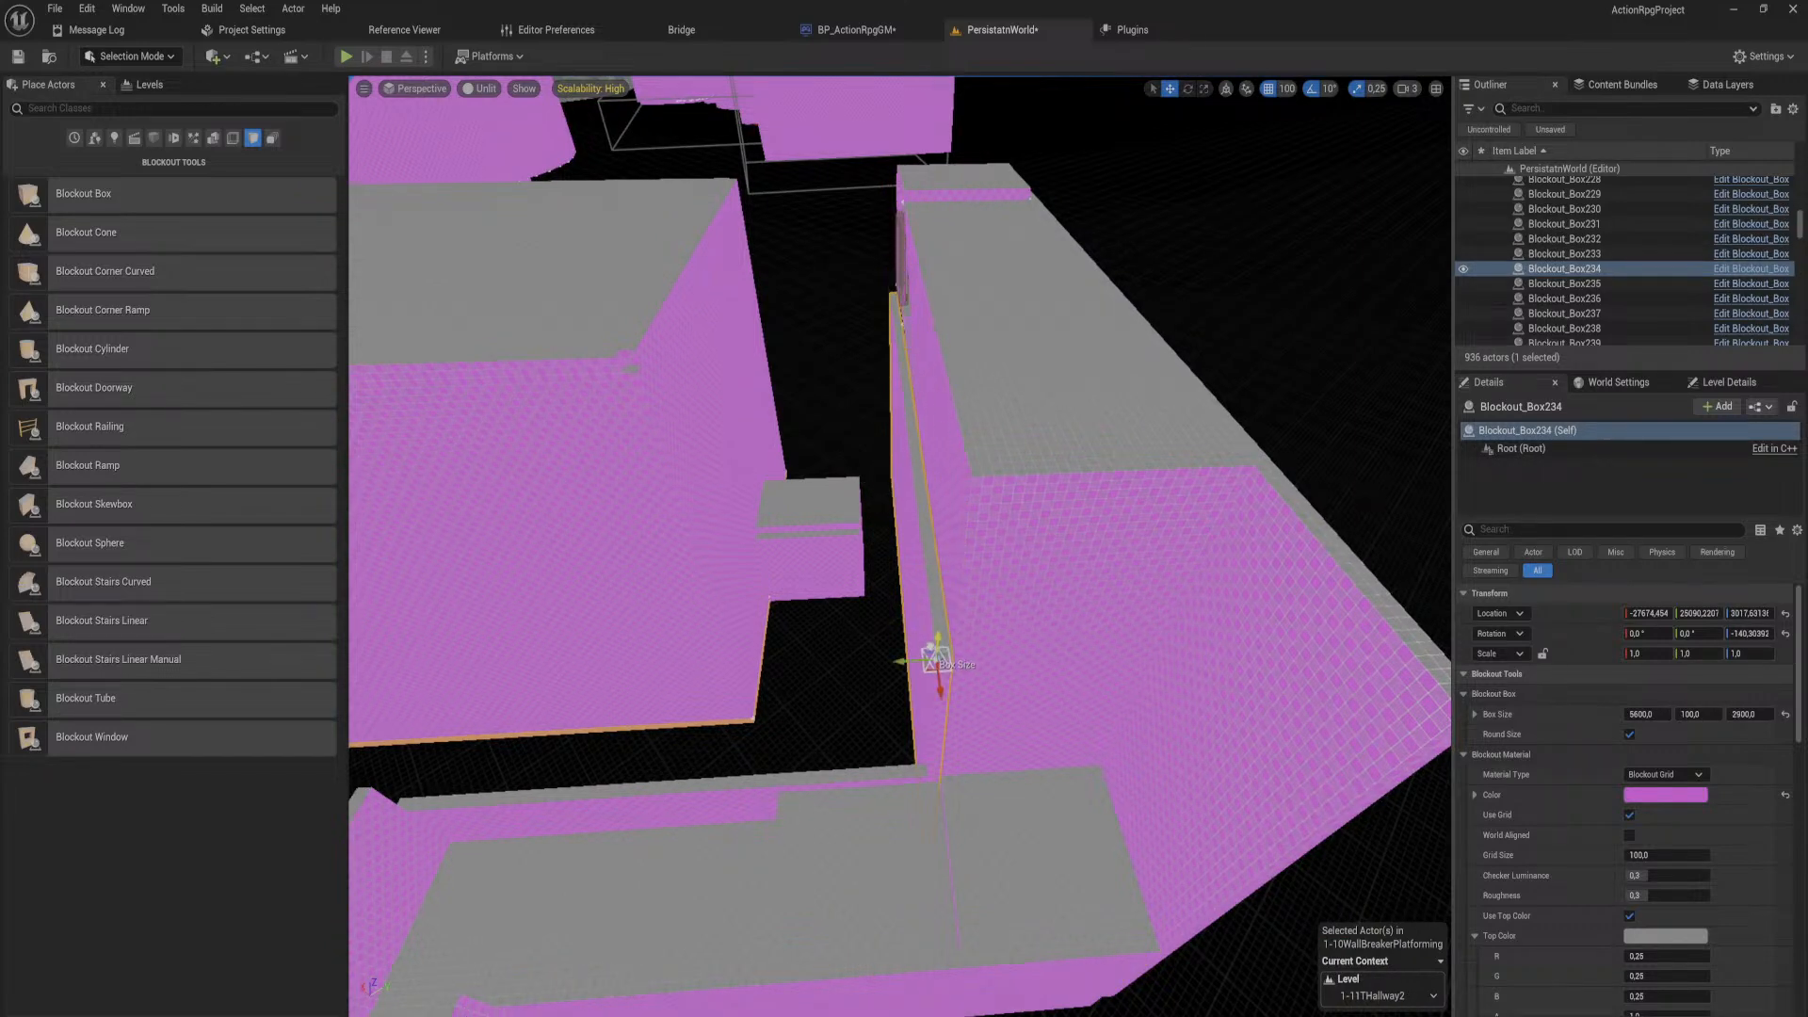
key(ctrl+z)
Step: Go inside the blocked-out platforming room and change the viewport shading from unlit to lit
right_drag(928, 633, 955, 551)
right_drag(899, 547, 1052, 565)
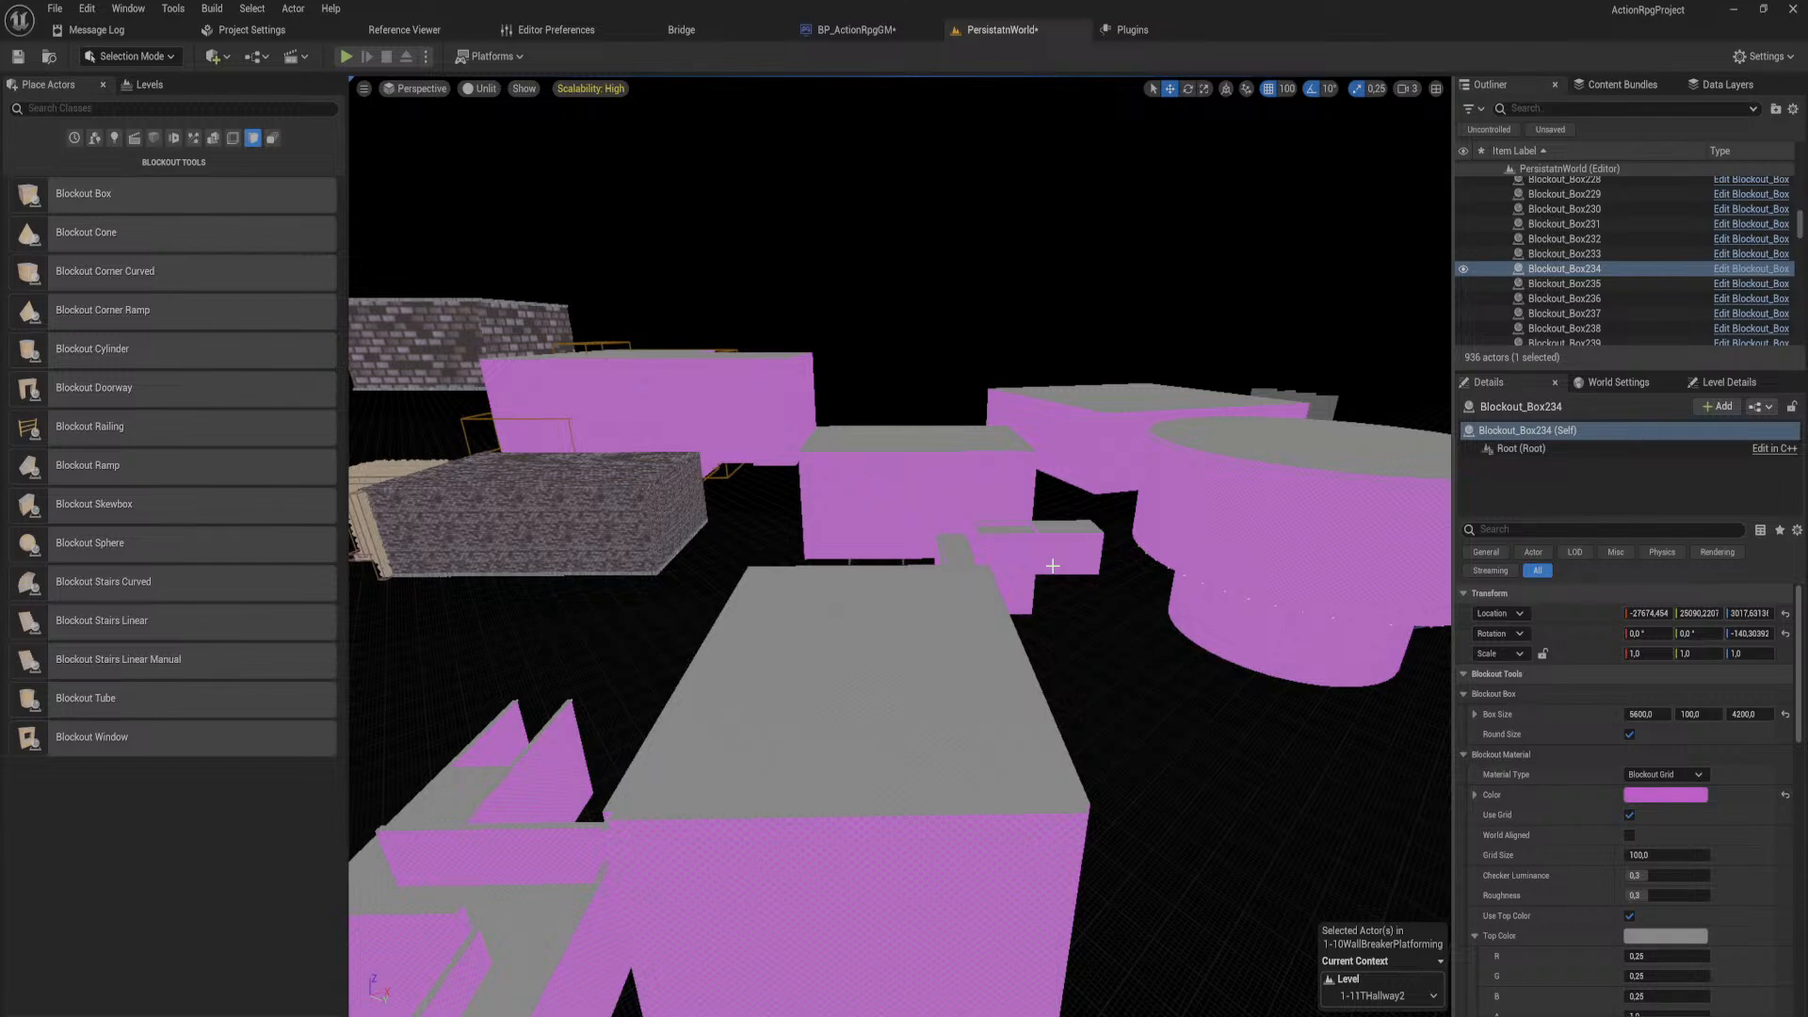
right_drag(1009, 574, 838, 518)
key(w)
key(w)
click(480, 87)
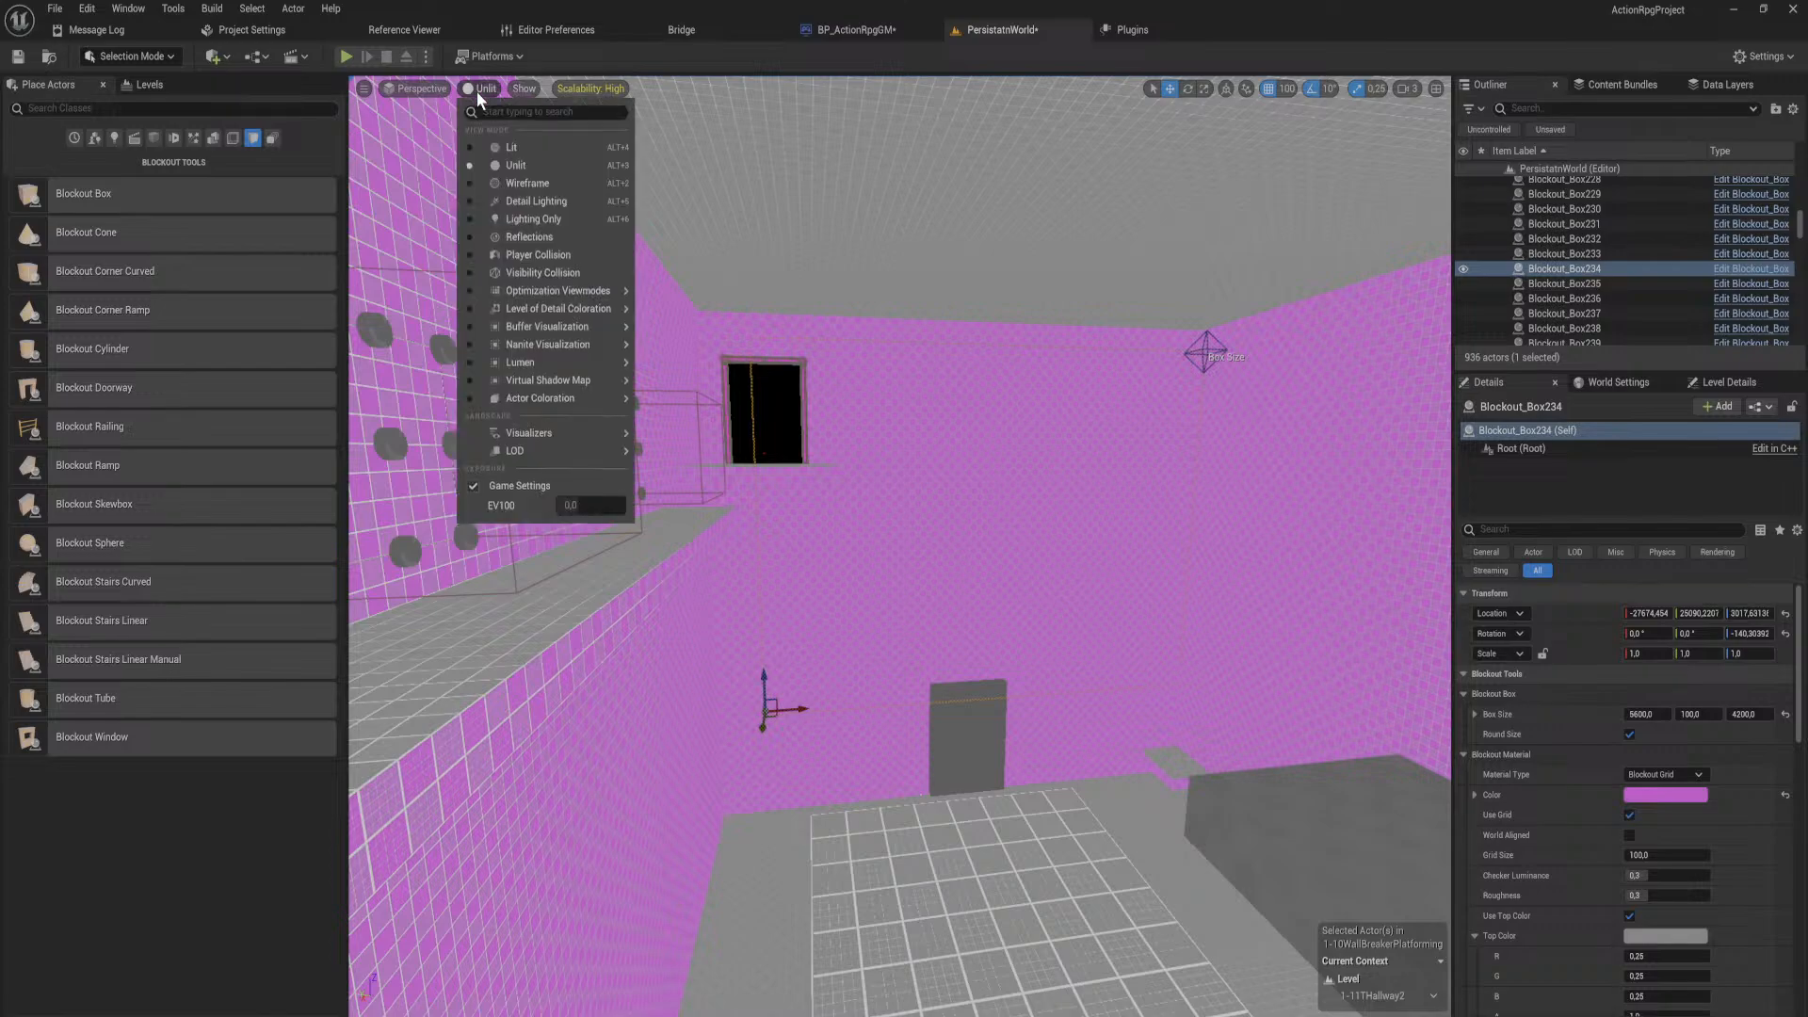
click(525, 144)
Step: Examine the lit platforming room, checking its wall holes, ledges, raised platforms and level door
right_drag(908, 443, 1384, 452)
key(w)
right_drag(904, 508, 1412, 678)
key(w)
key(w)
right_drag(1001, 659, 1001, 455)
key(w)
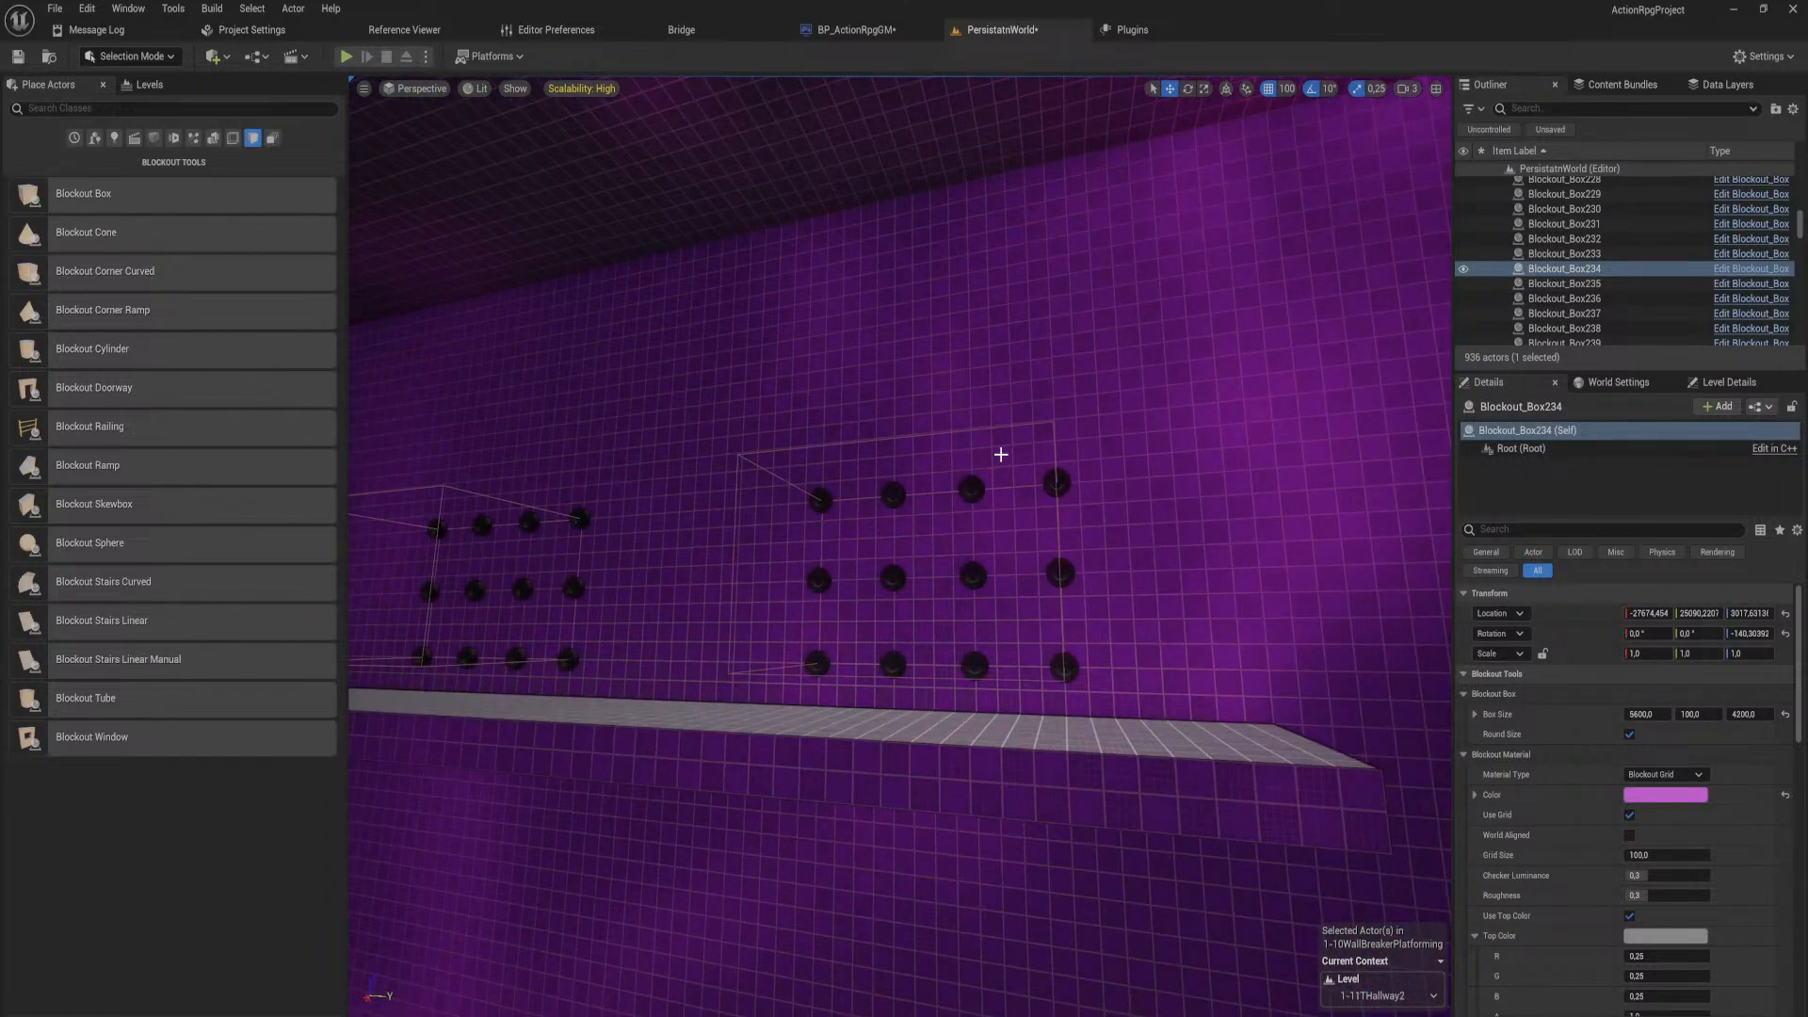
key(w)
right_drag(992, 477, 1054, 479)
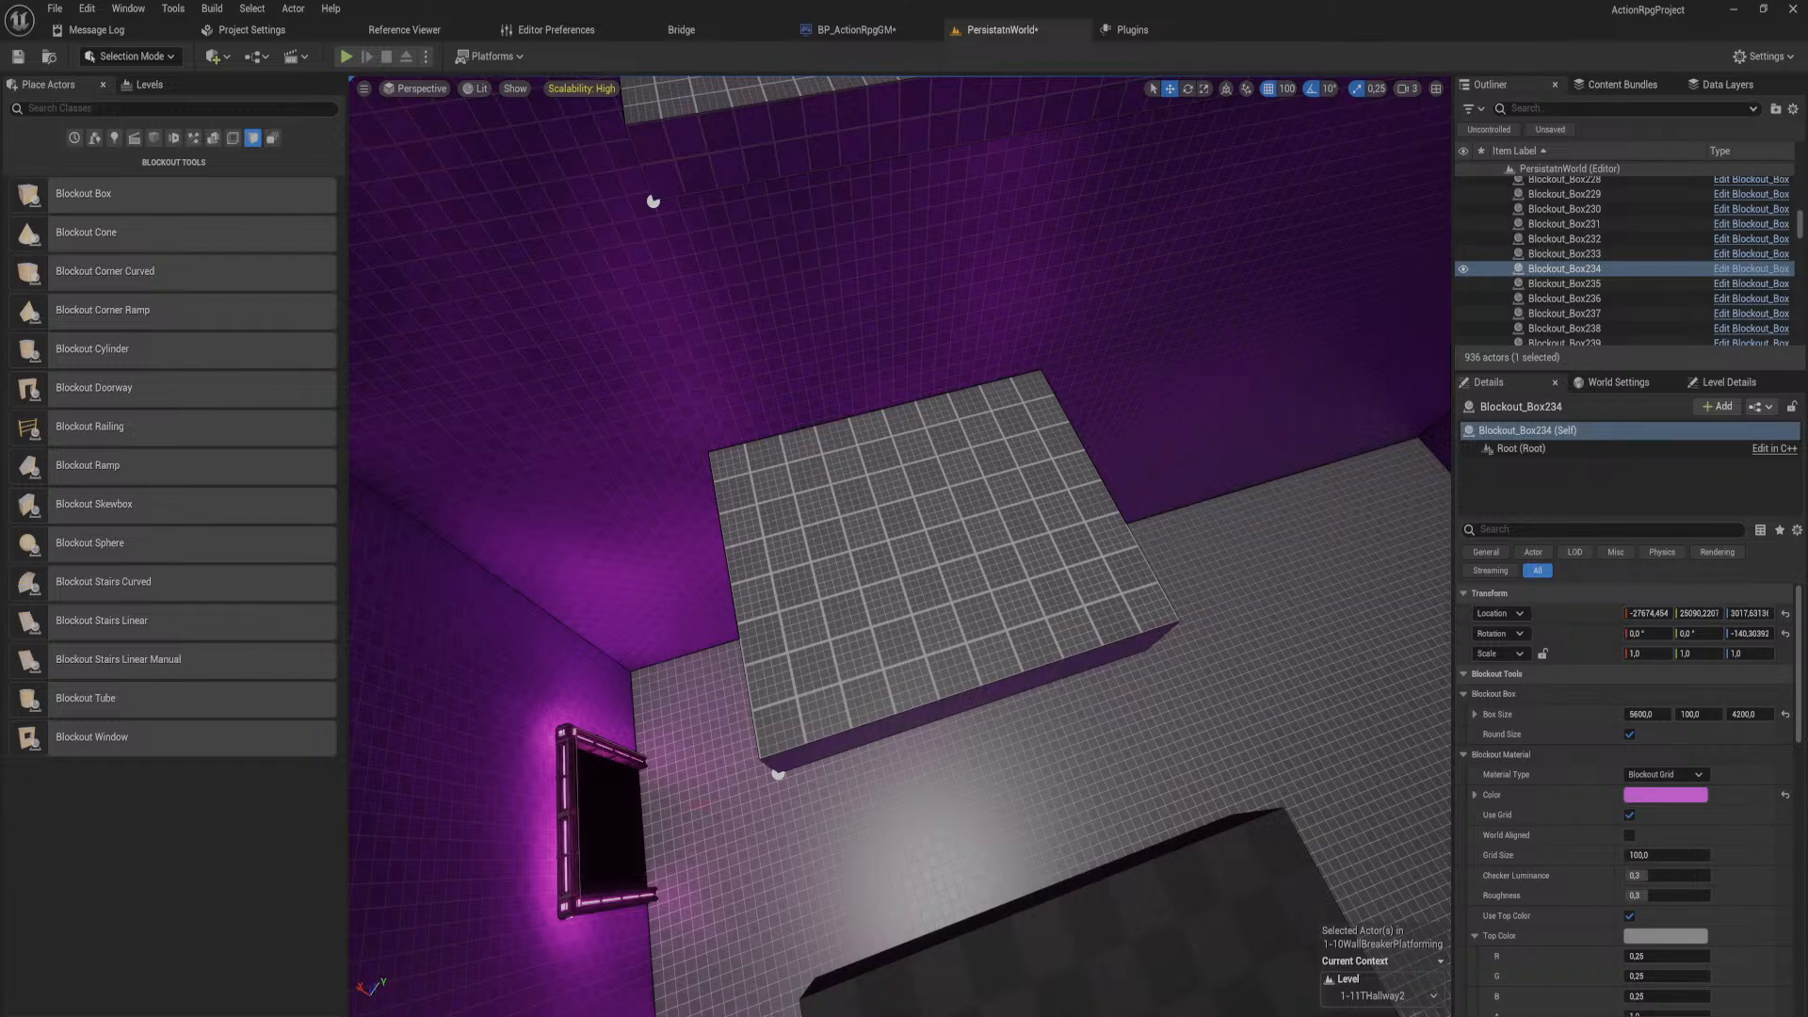
Step: Switch to the browser and look through the image results for "kh1 shadow" as enemy reference
key(alt+Tab)
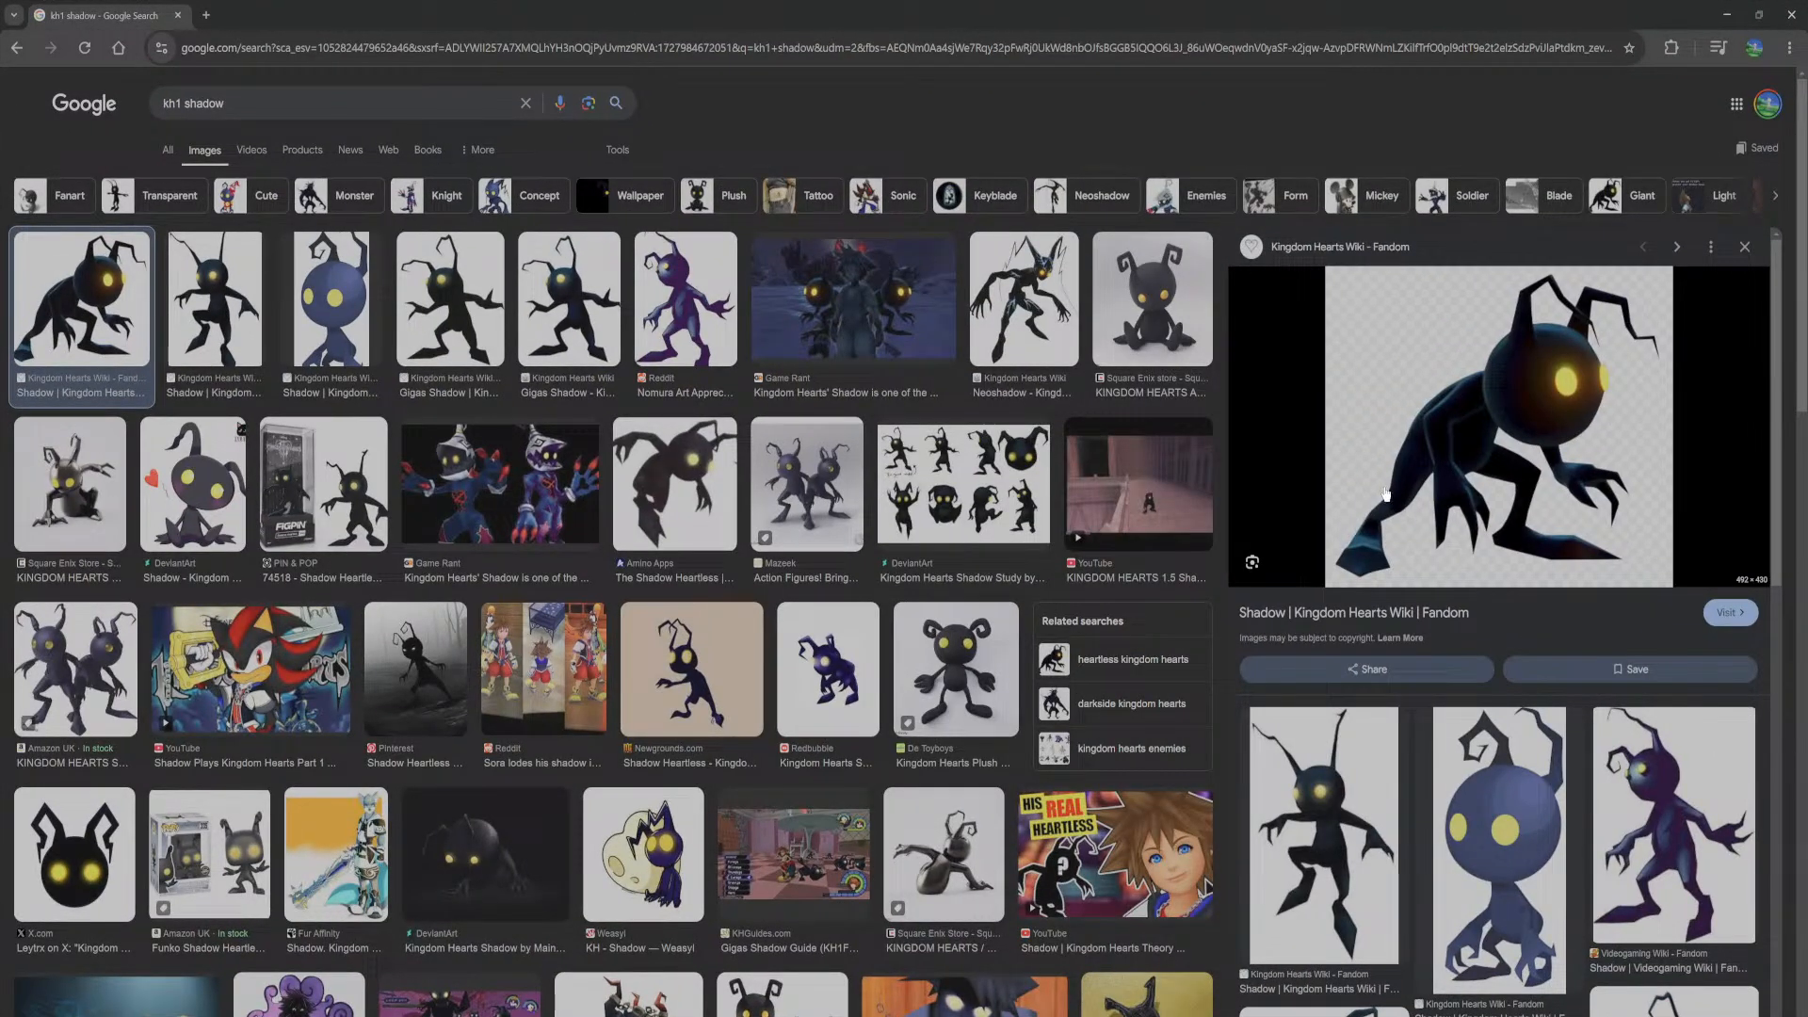
scroll(662, 603, down, 2)
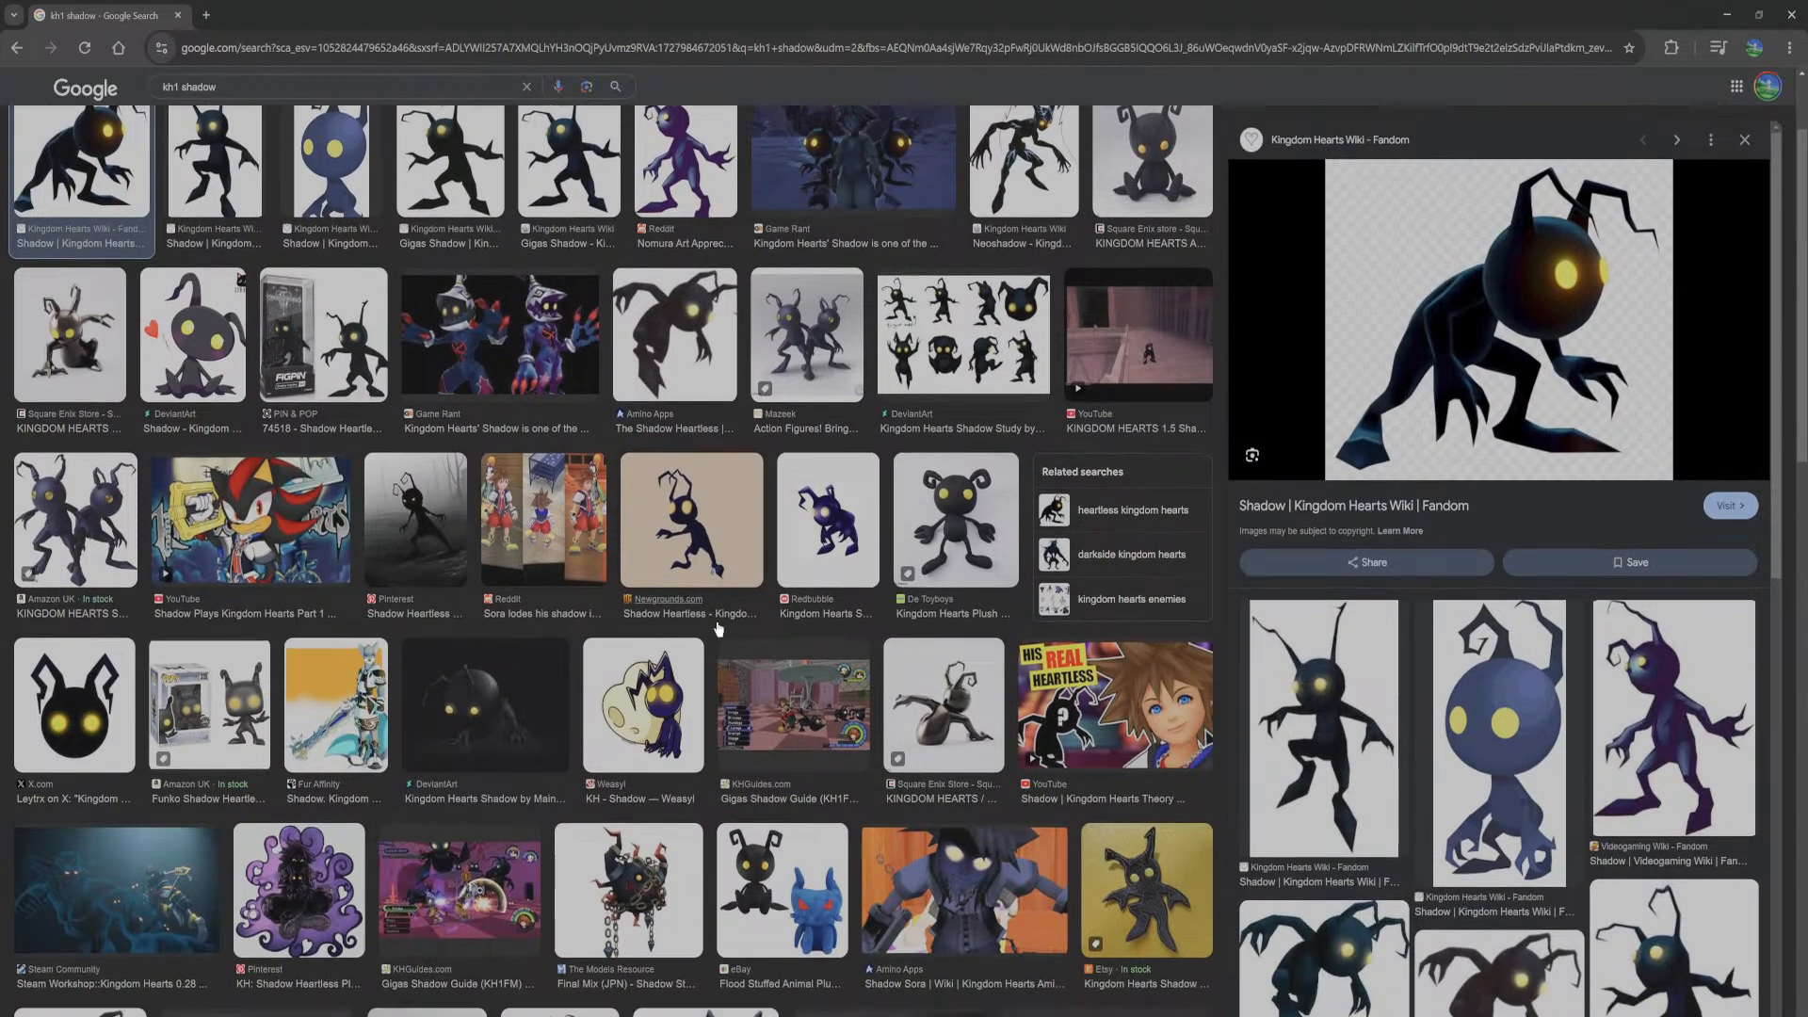
scroll(805, 706, down, 2)
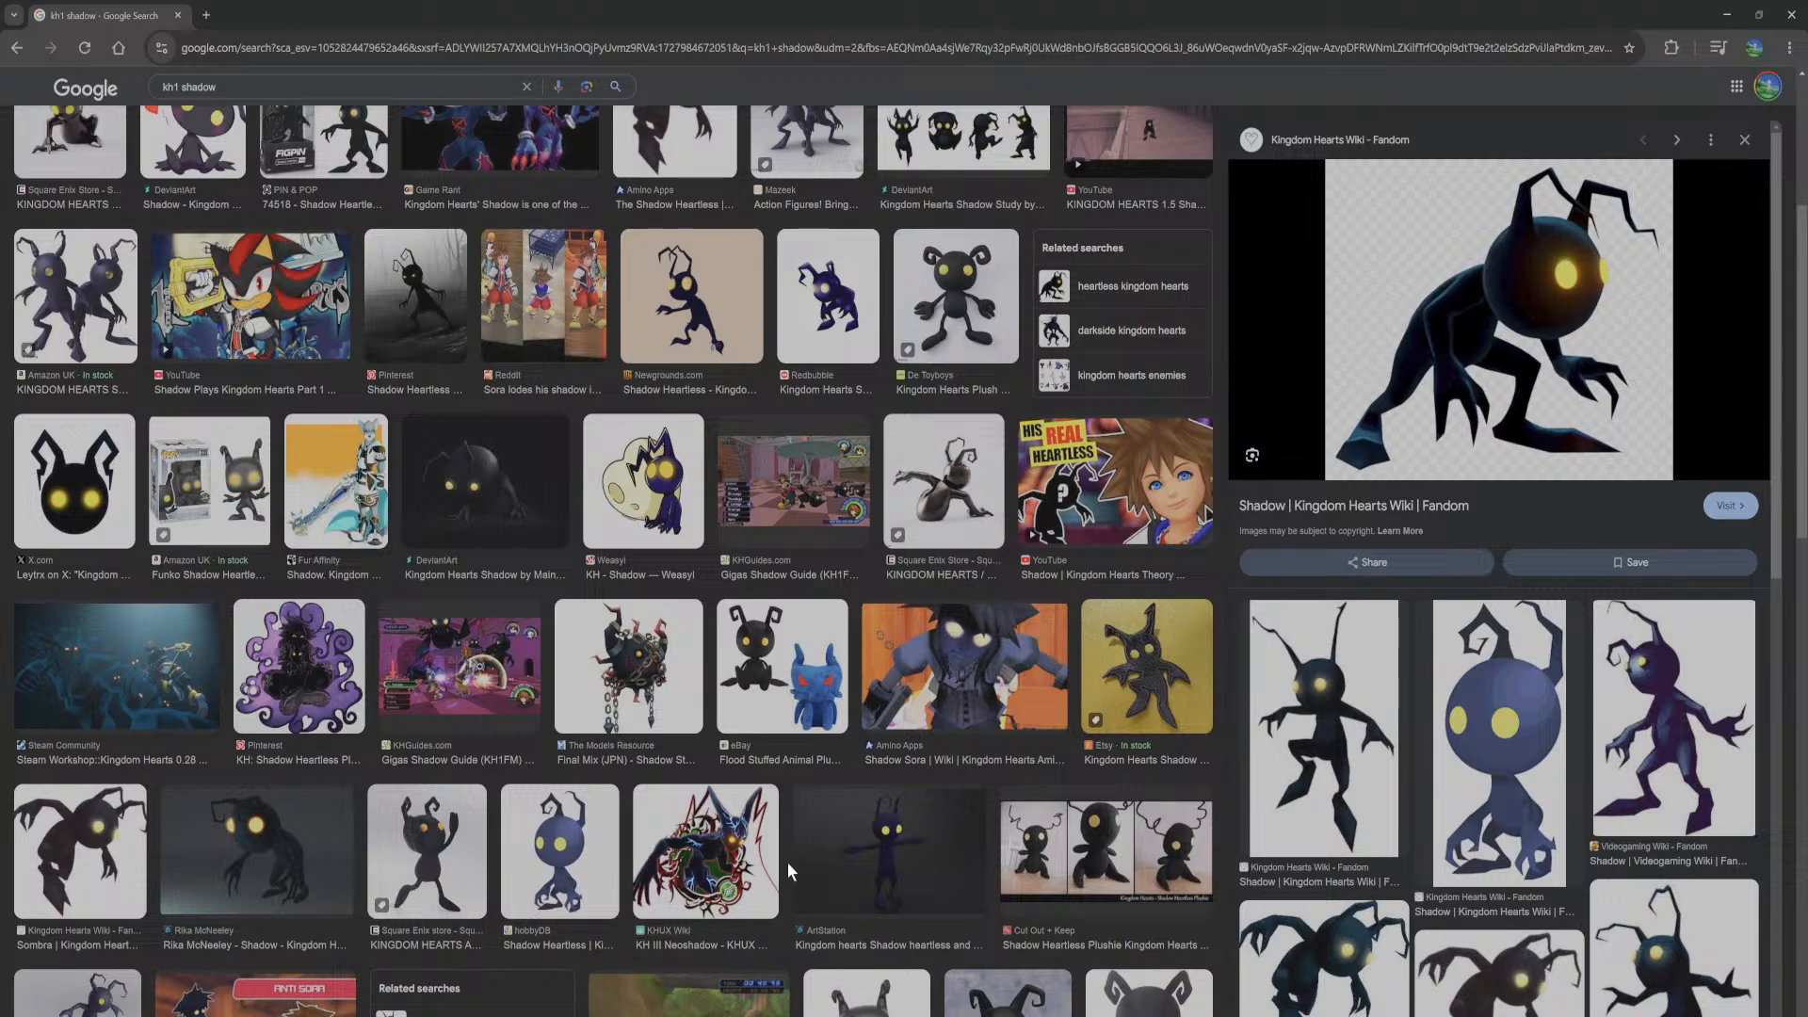
scroll(788, 862, down, 2)
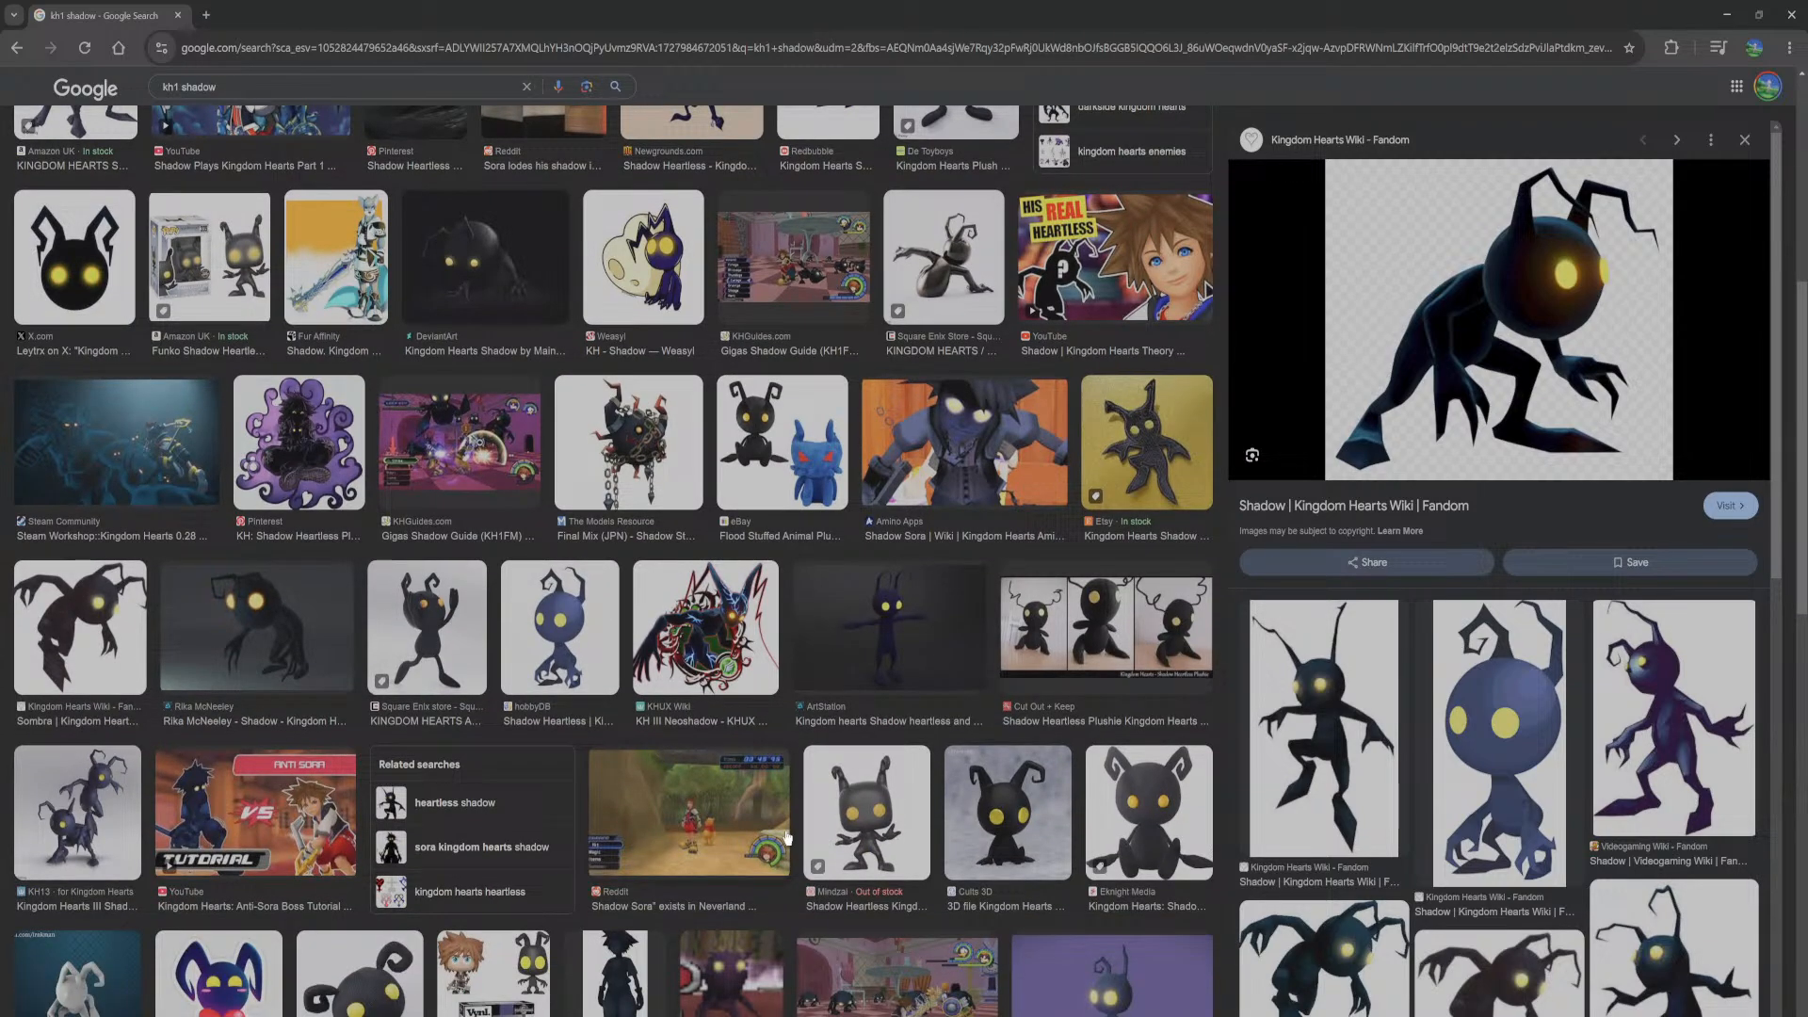
scroll(788, 838, up, 6)
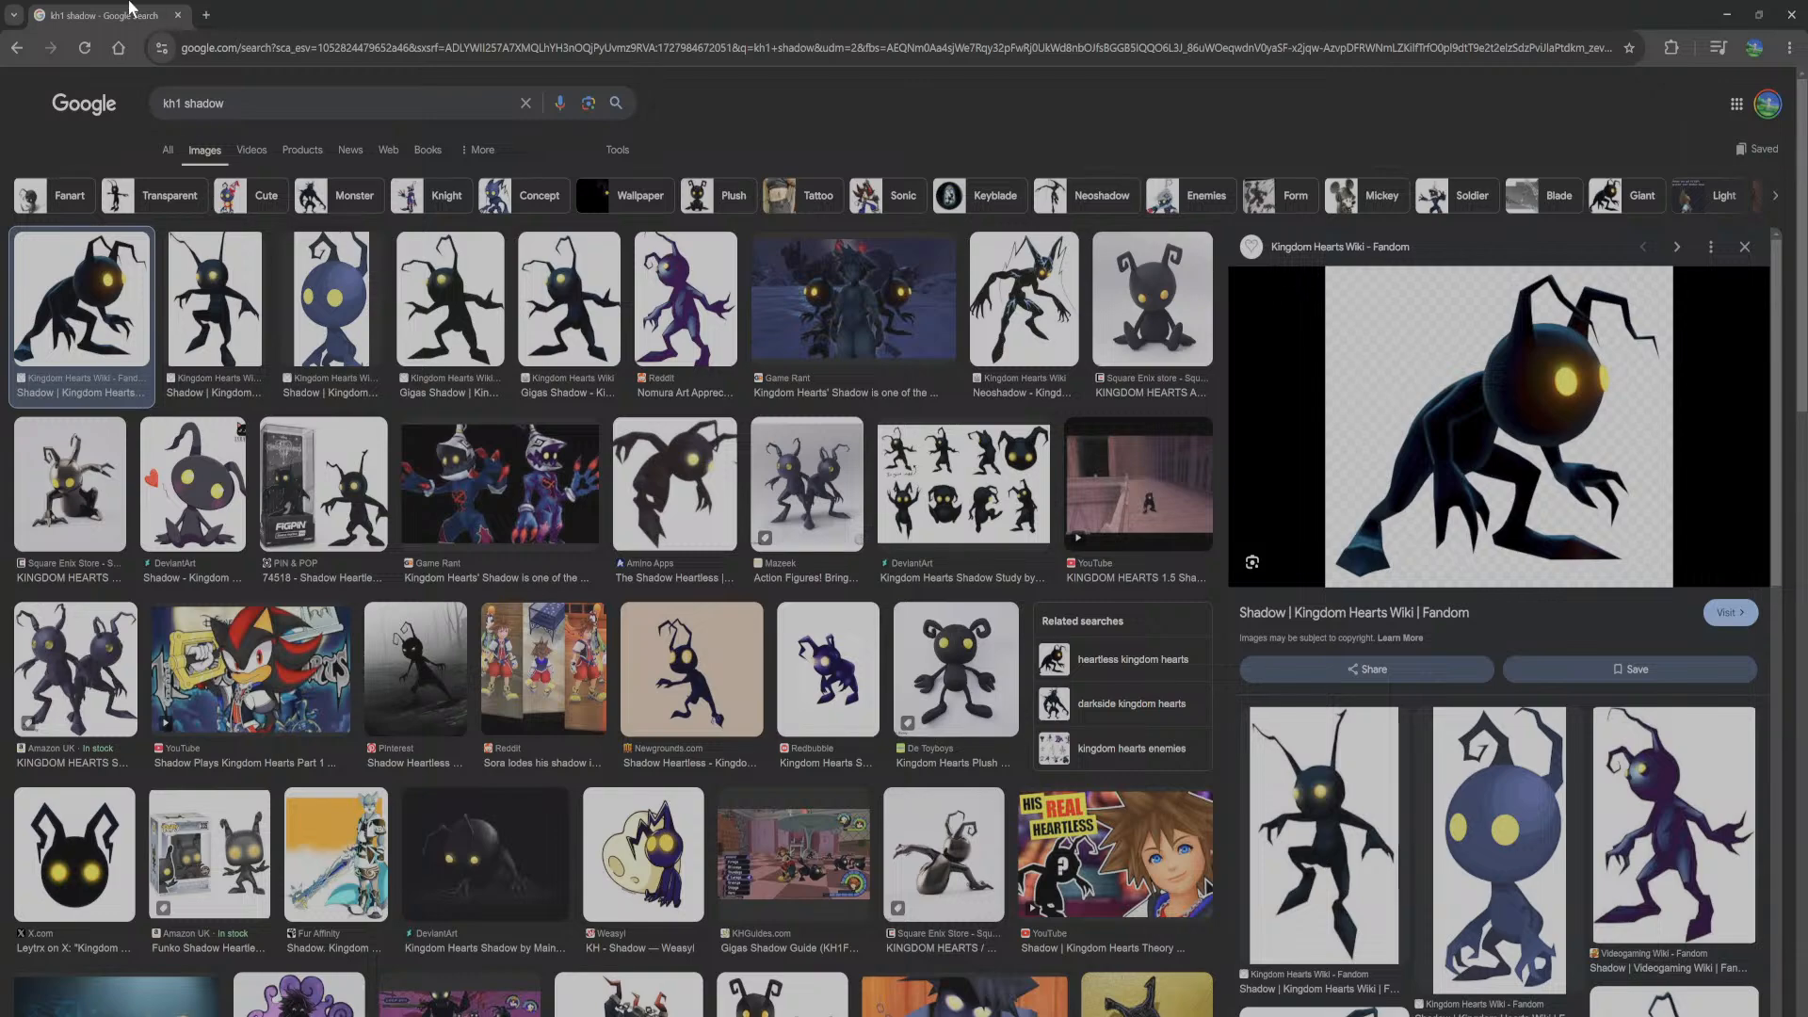
drag(132, 11, 0, 567)
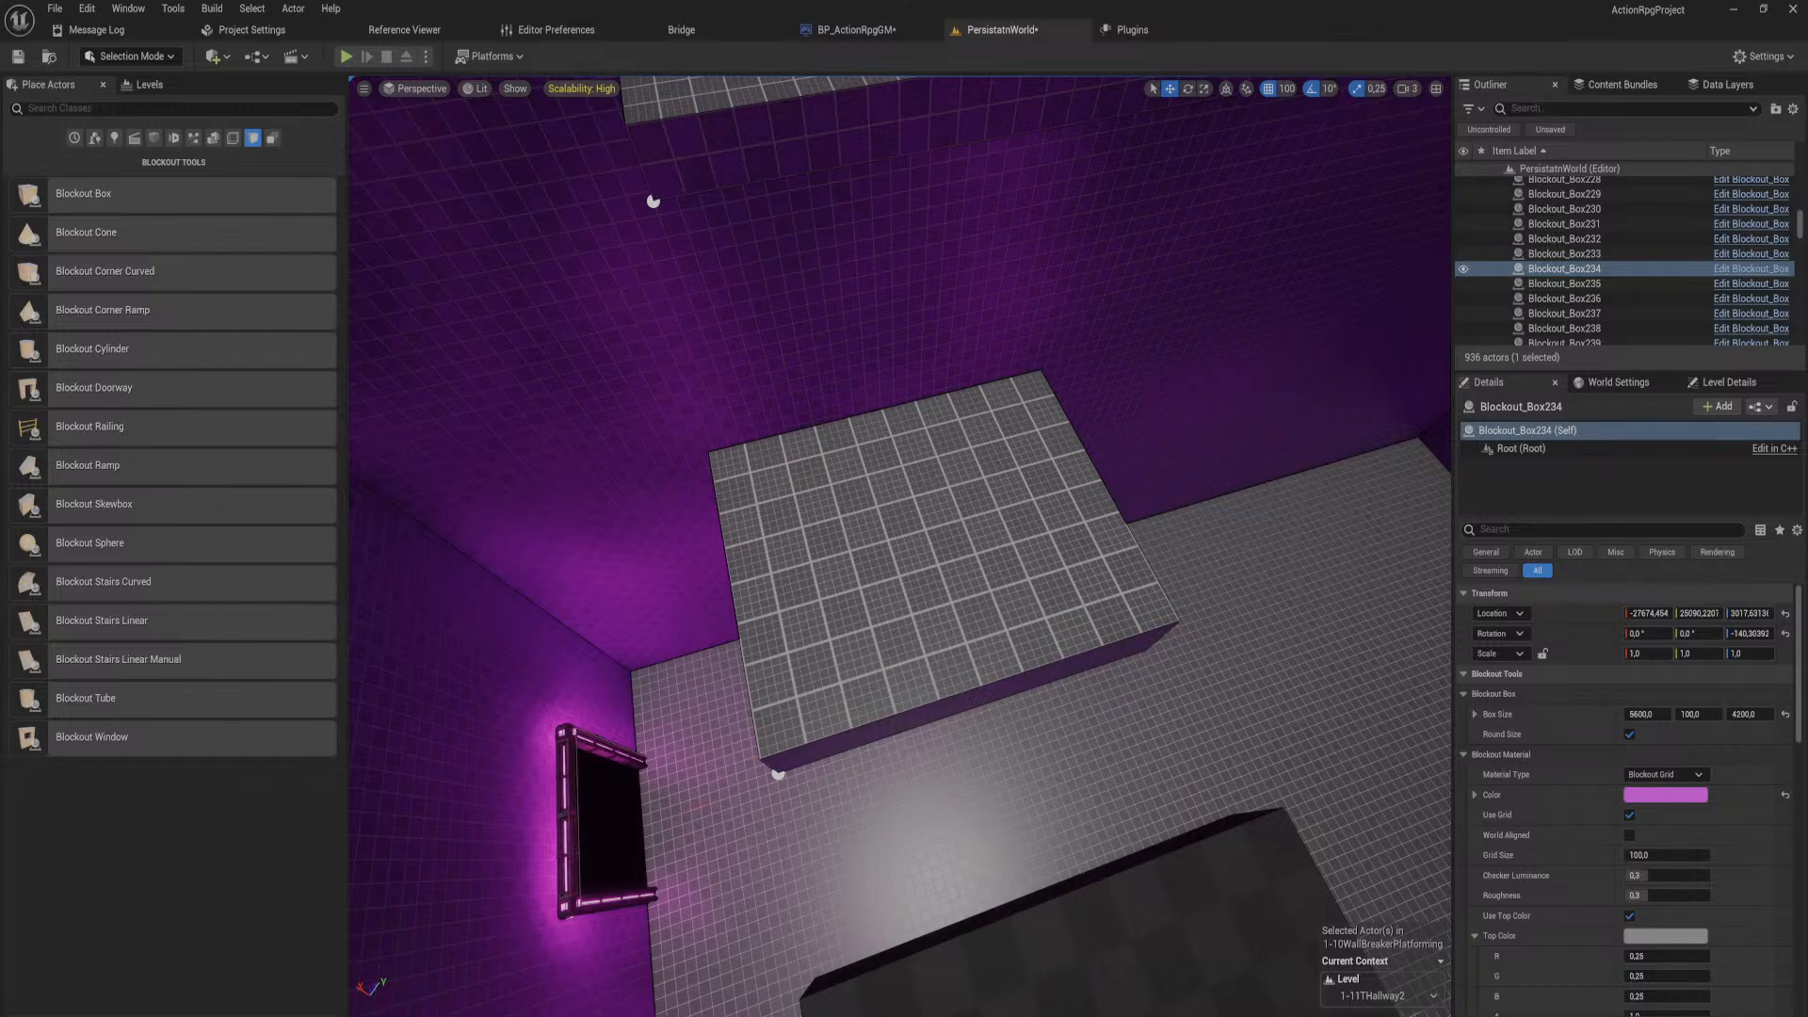
Step: Return to the Unreal level and examine the hooded enemy up close with the editor helper outlines hidden
right_drag(899, 546, 1033, 623)
key(w)
key(w)
key(w)
key(w)
key(w)
key(w)
key(w)
key(w)
key(s)
key(d)
key(a)
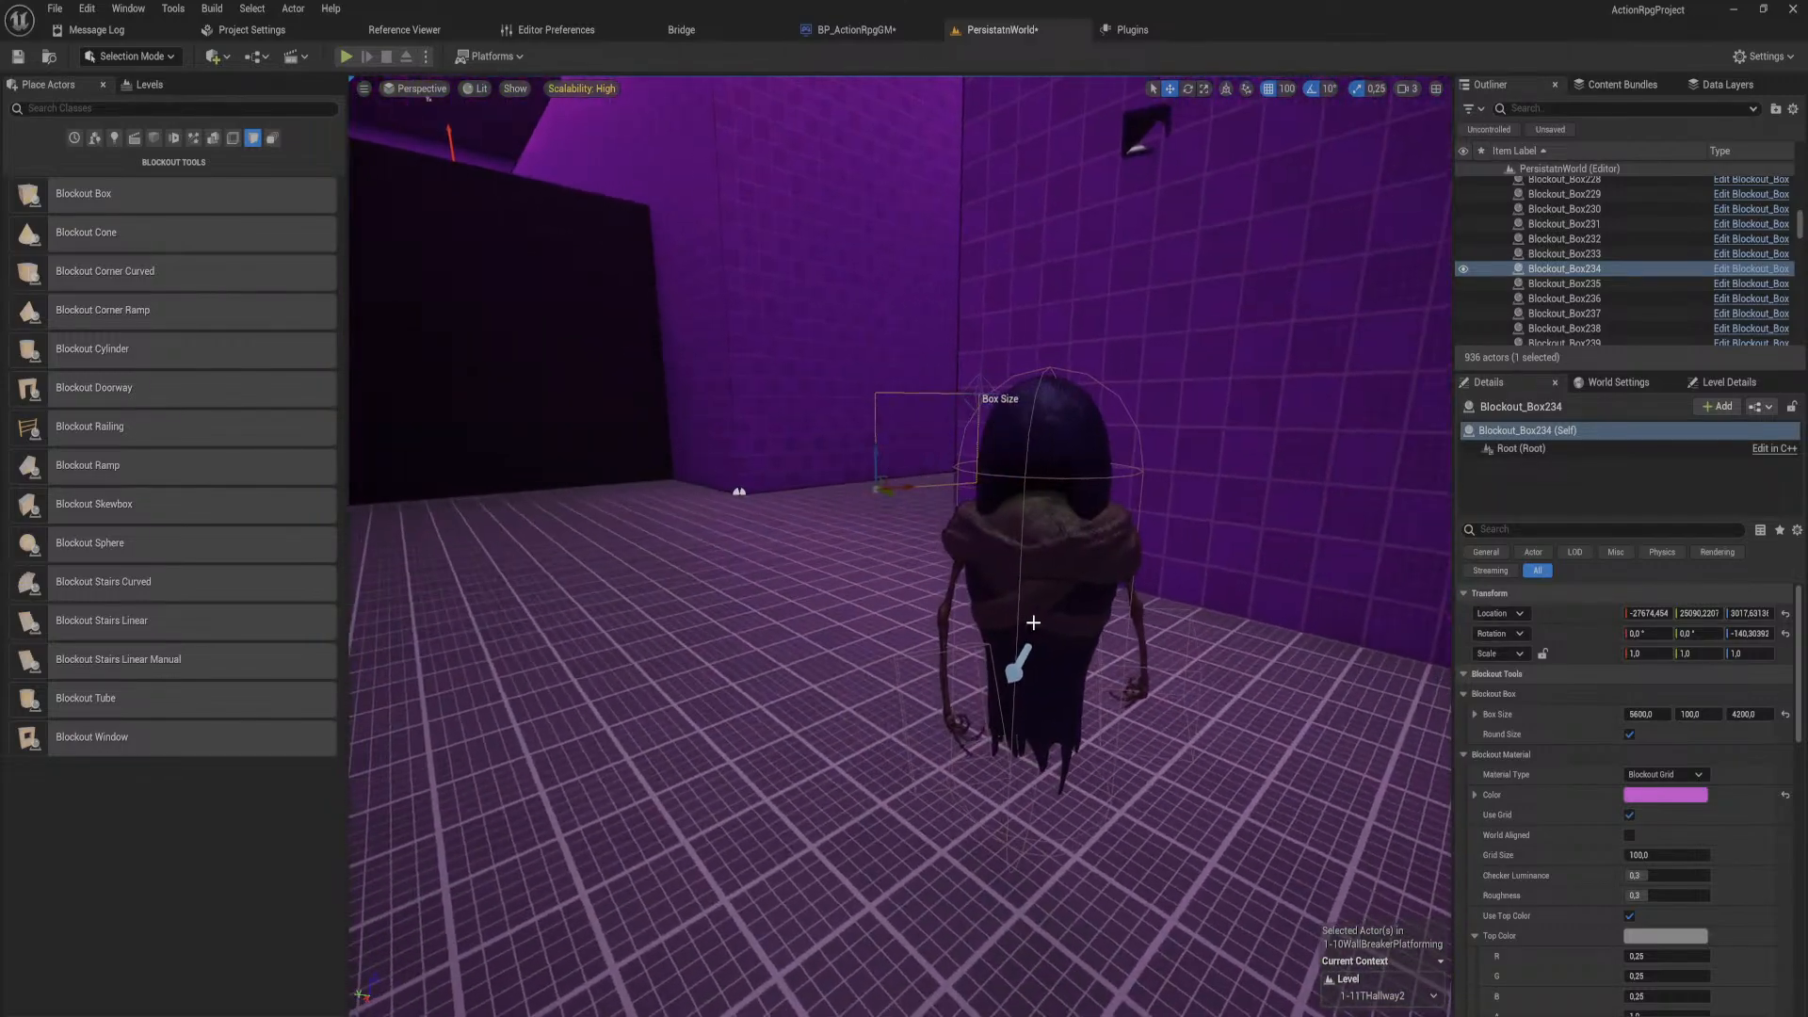
key(g)
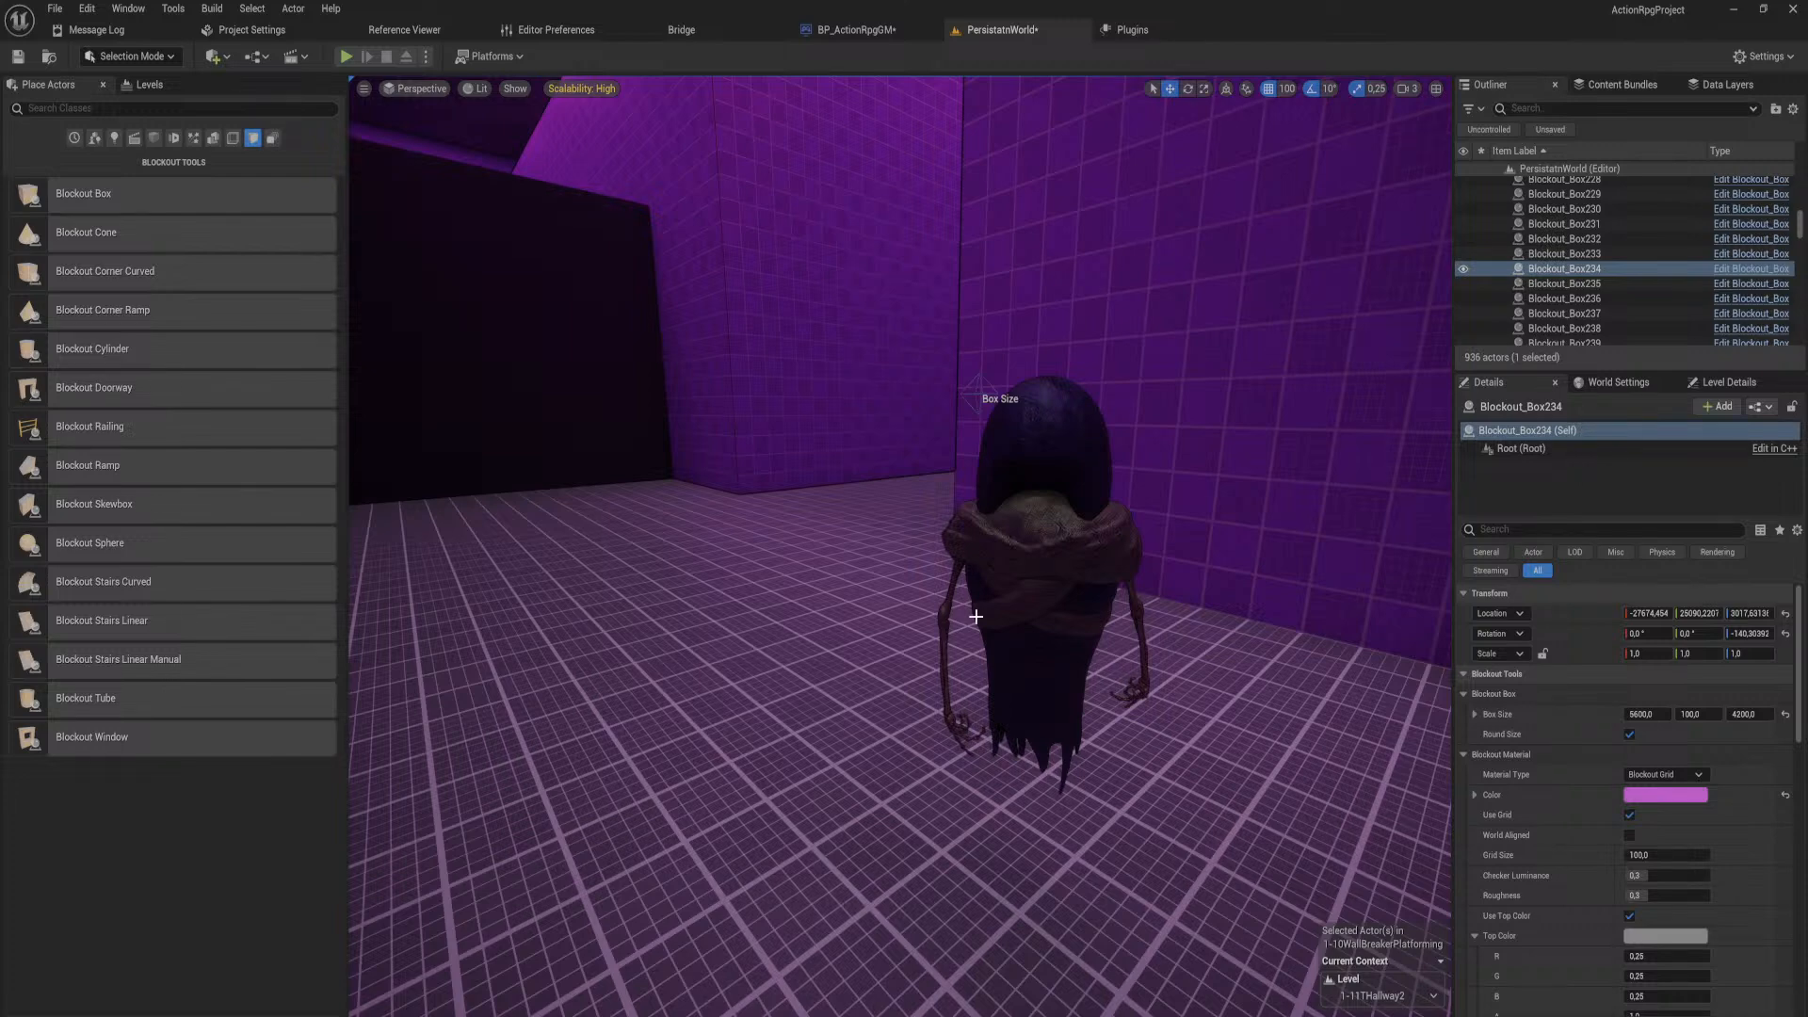
Step: Inspect the maze room from above its walls, looking across toward the level door at the far end
key(e)
right_drag(988, 593, 1015, 541)
key(q)
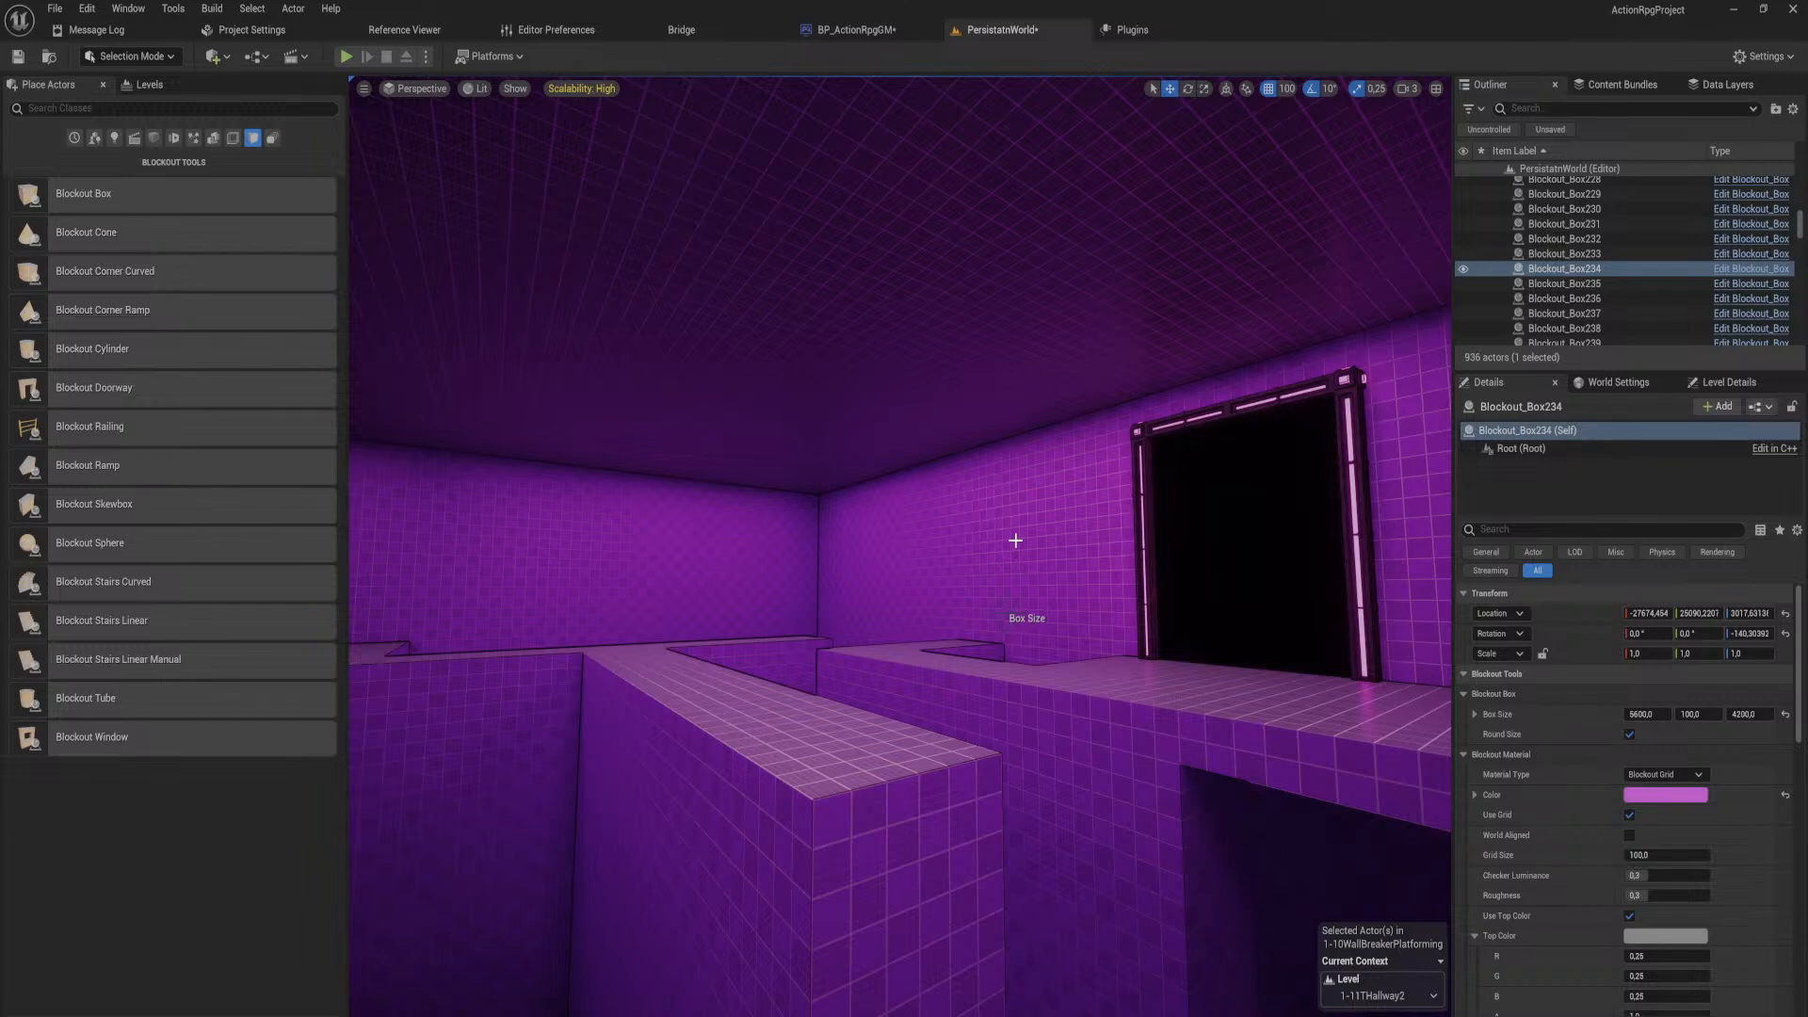
mouse_move(951, 531)
right_down()
mouse_move(801, 565)
mouse_move(678, 555)
mouse_move(678, 471)
mouse_move(772, 603)
mouse_move(829, 527)
mouse_move(753, 471)
mouse_move(678, 565)
mouse_move(754, 528)
mouse_move(904, 508)
mouse_move(913, 396)
mouse_move(895, 508)
mouse_move(927, 542)
right_up()
key(w)
key(w)
key(w)
key(w)
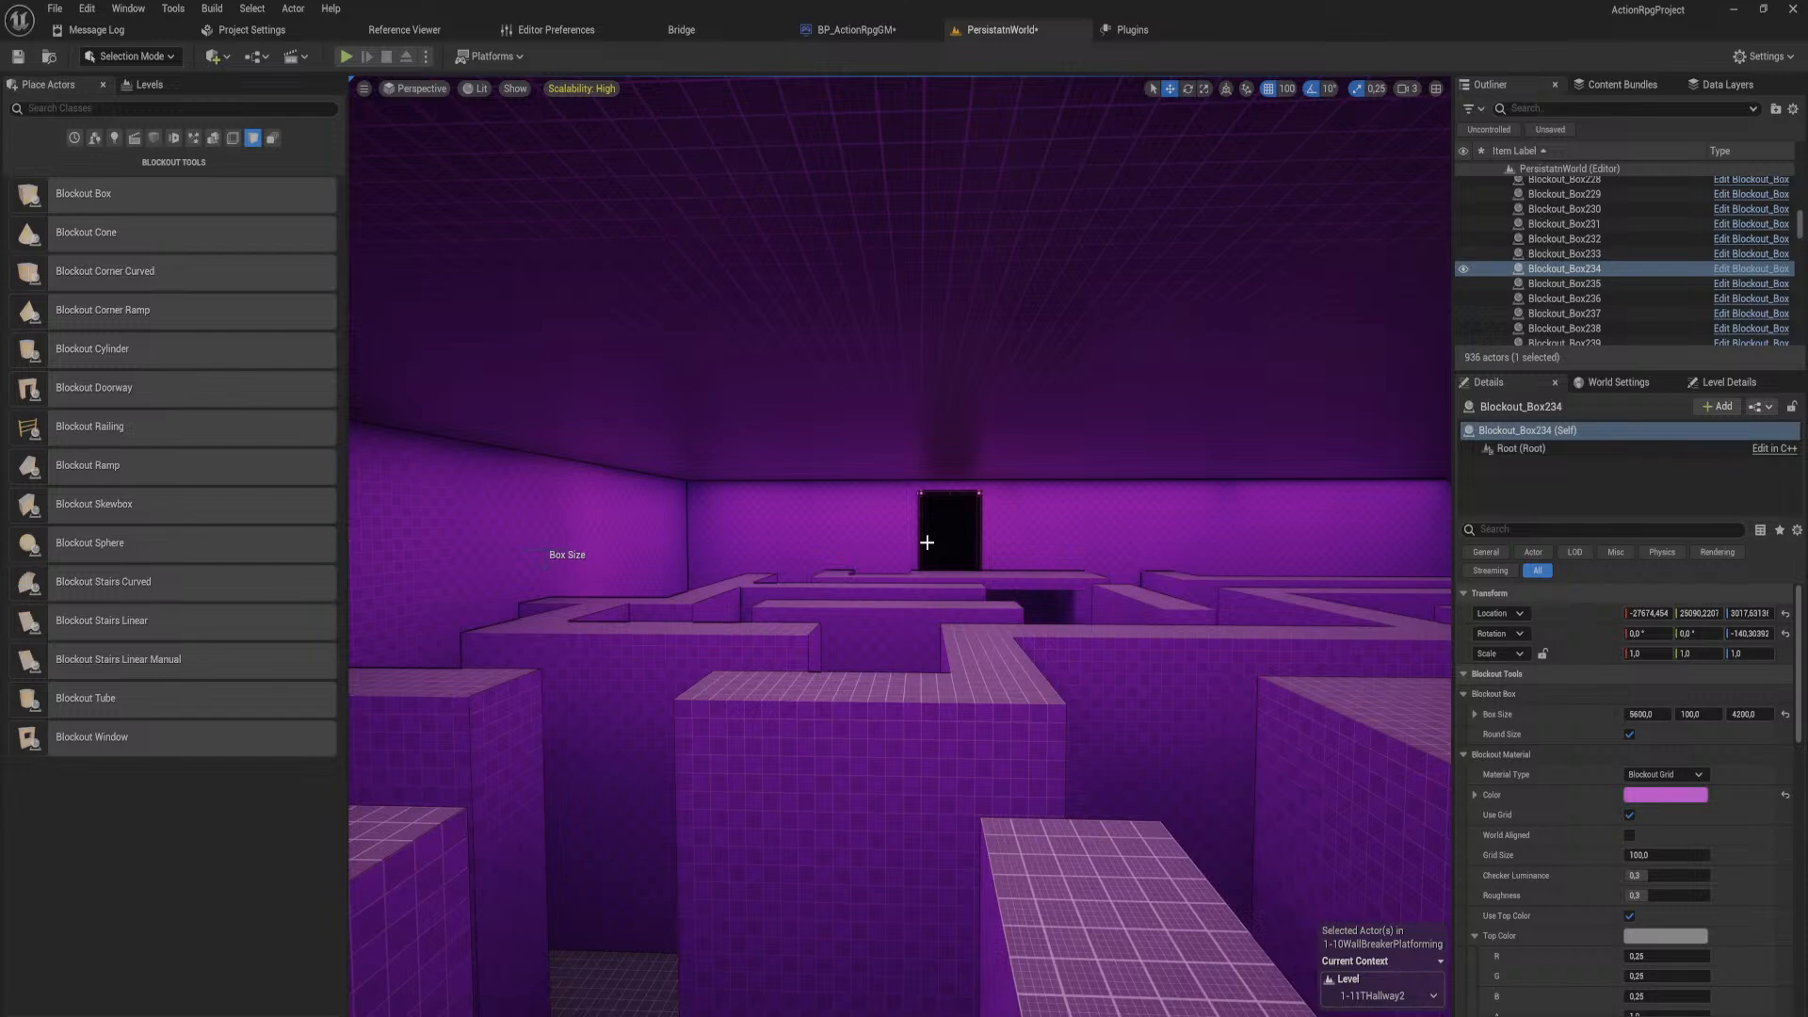